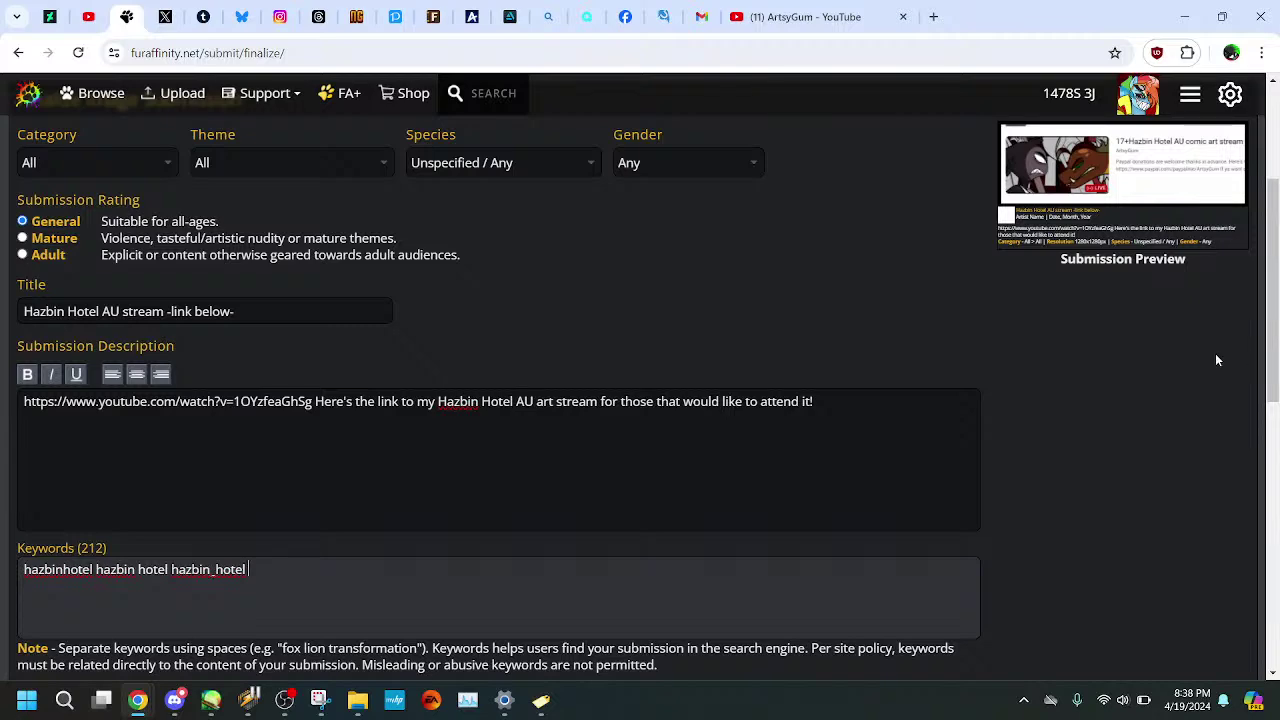
- Publish the prepared Hazbin Hotel AU stream announcements on Fur Affinity and DeviantArt
{"action": "scroll", "coordinate": [1217, 360], "scroll_direction": "down", "scroll_amount": 15}
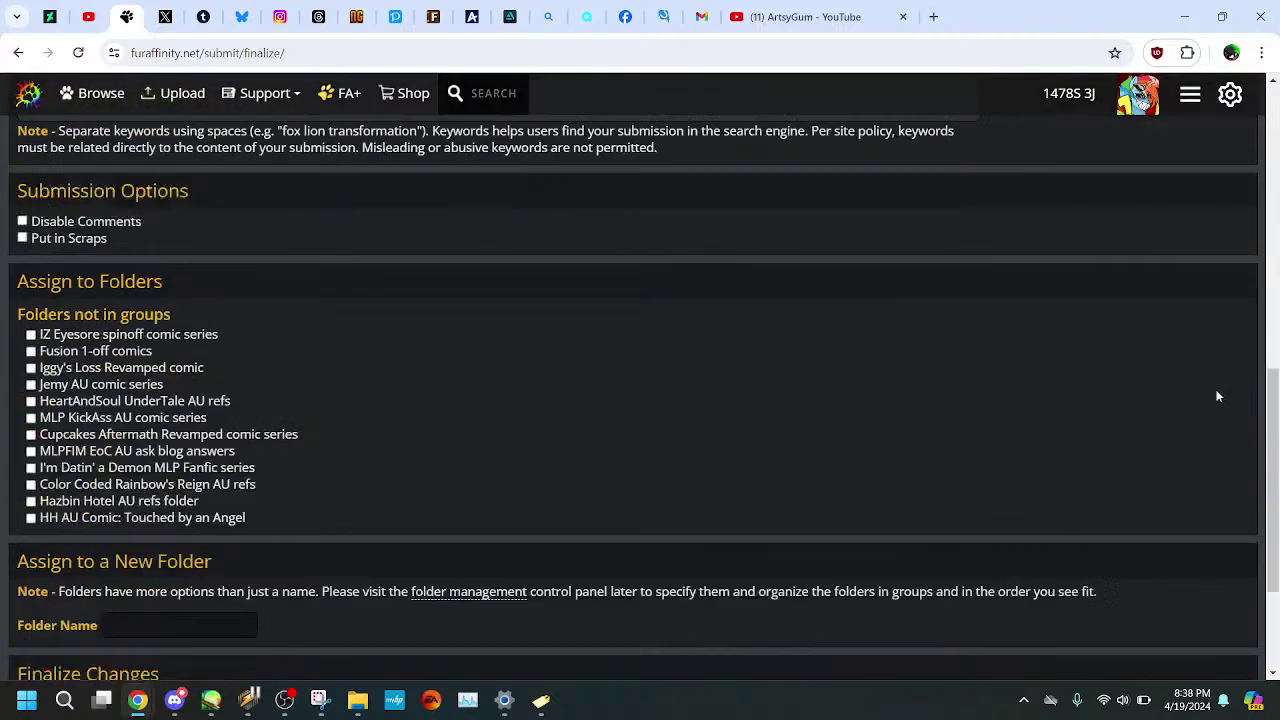
{"action": "left_click", "coordinate": [1213, 508]}
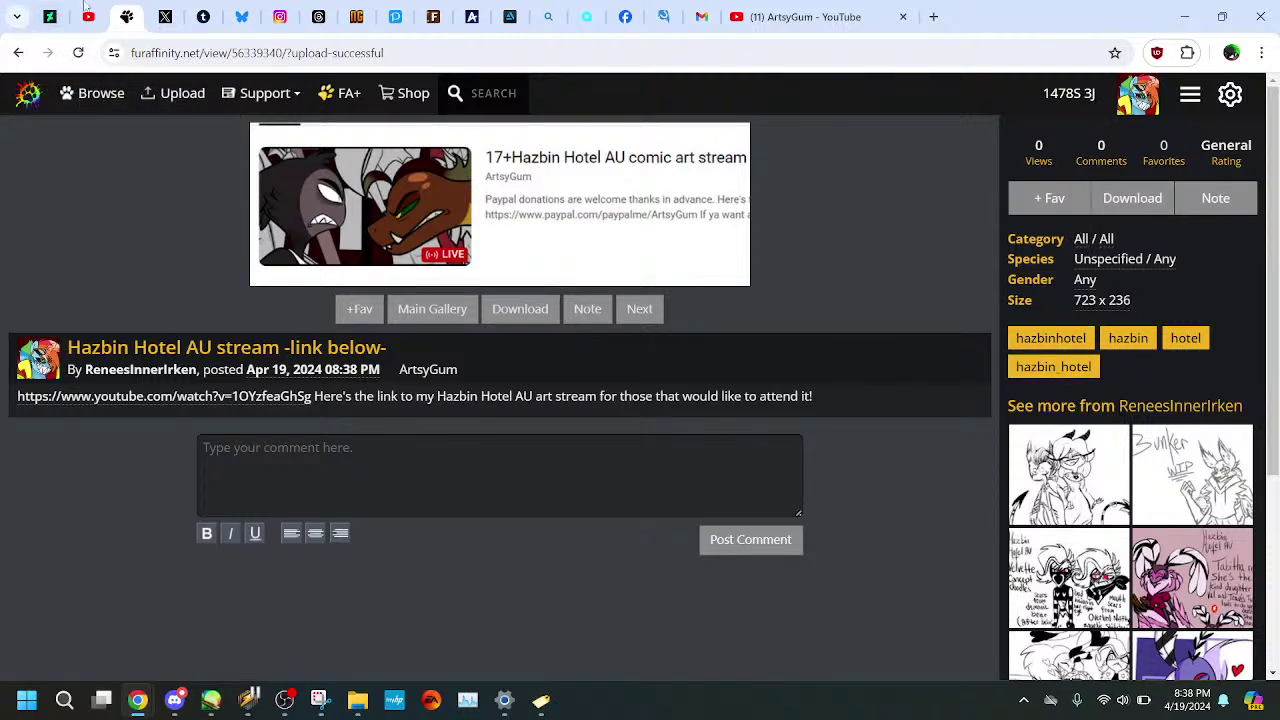
{"action": "left_click", "coordinate": [49, 16]}
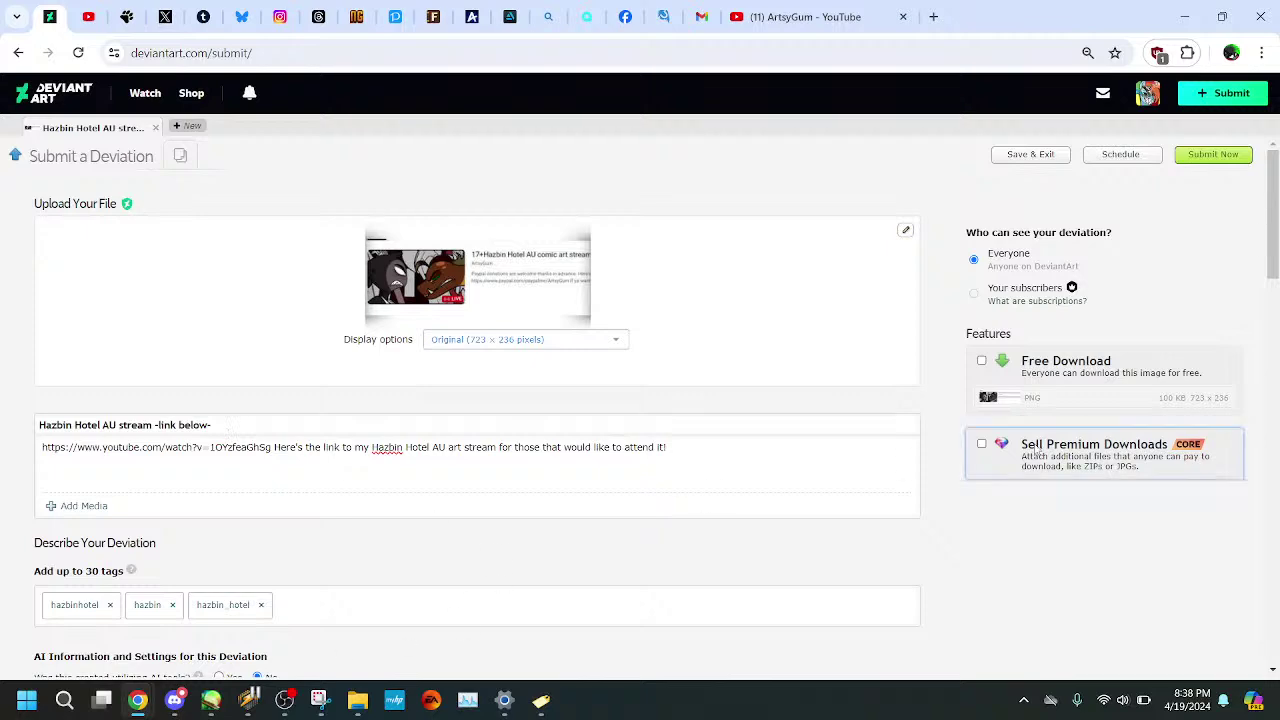
{"action": "scroll", "coordinate": [1111, 574], "scroll_direction": "down", "scroll_amount": 15}
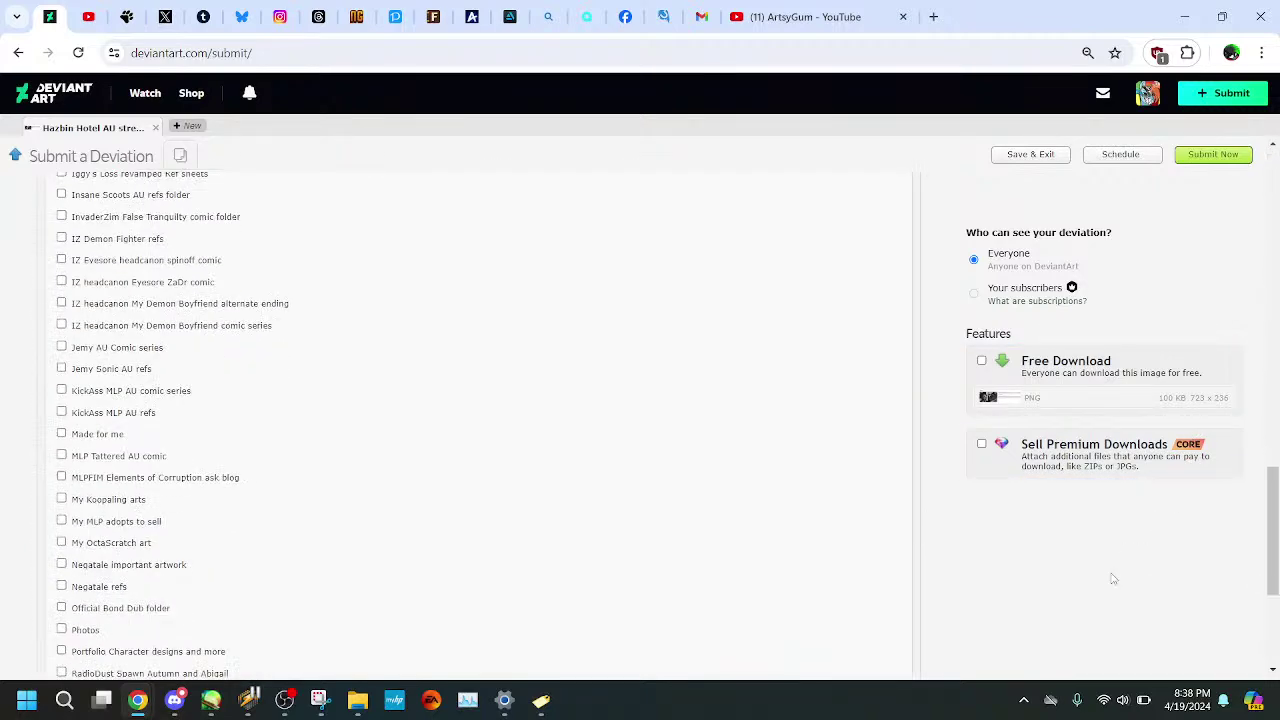
{"action": "left_click", "coordinate": [885, 650]}
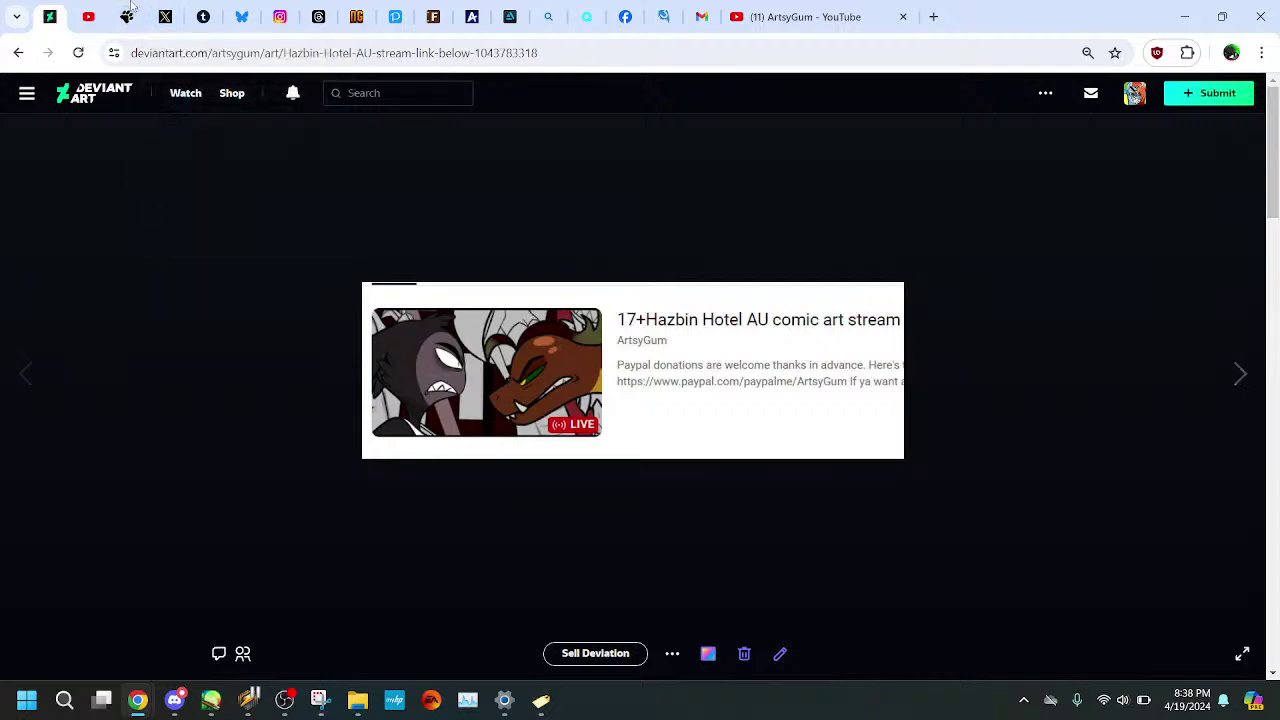
- Switch to X and publish the drafted post with the stream link, screenshot and Hazbin Hotel hashtags
{"action": "left_click", "coordinate": [128, 16]}
{"action": "left_click", "coordinate": [203, 16]}
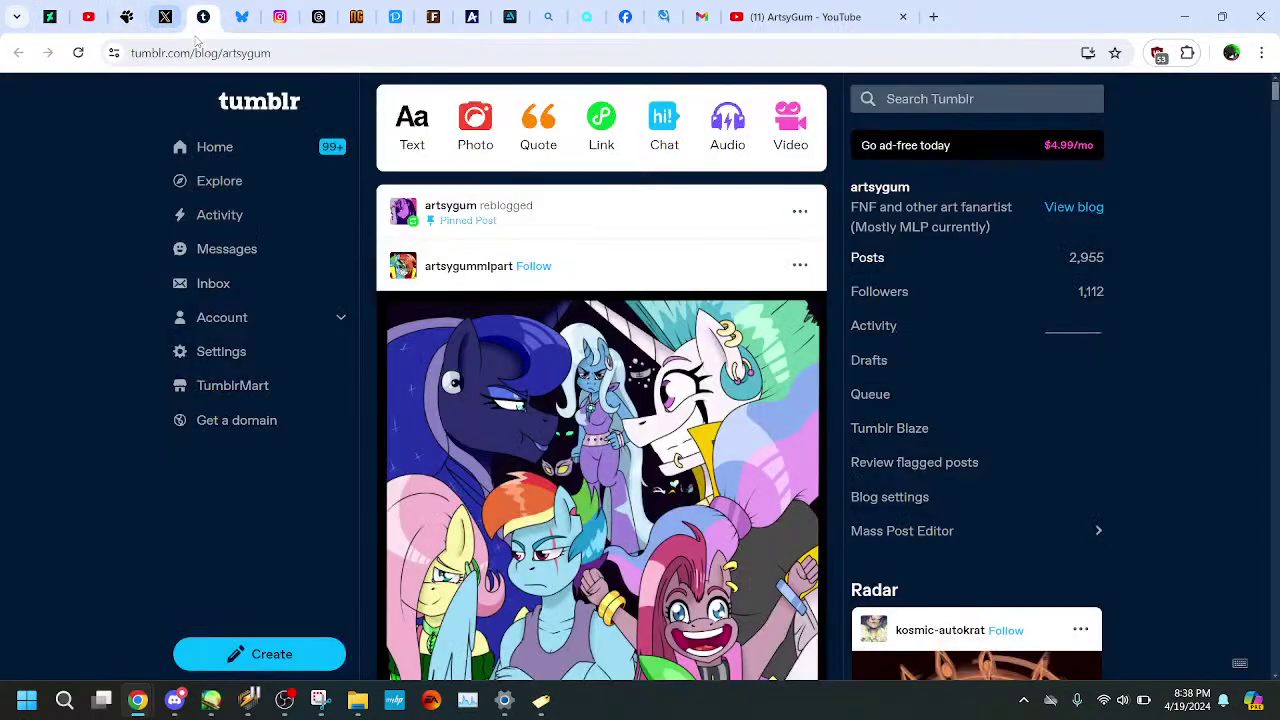
{"action": "left_click", "coordinate": [165, 16]}
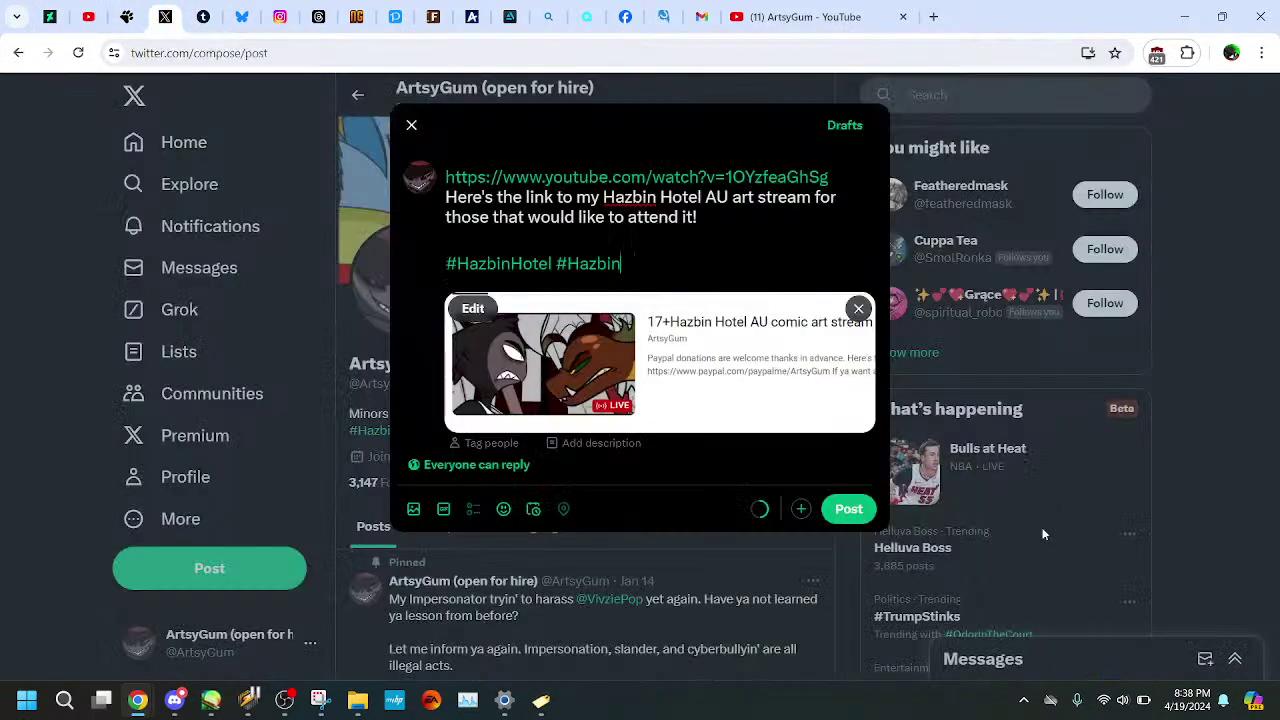
{"action": "left_click", "coordinate": [848, 510]}
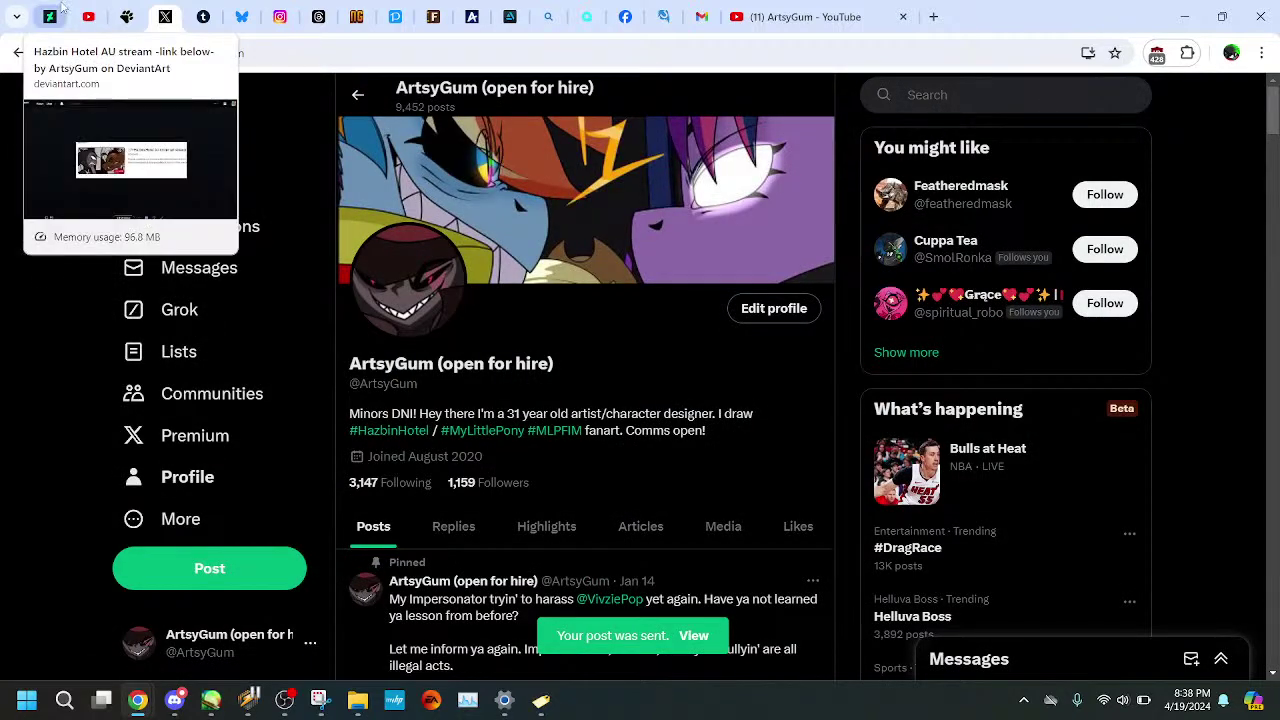
- Review the published DeviantArt and Fur Affinity pages, the X profile and the live stream dashboard in YouTube Studio
{"action": "left_click", "coordinate": [60, 10]}
{"action": "scroll", "coordinate": [1102, 247], "scroll_direction": "down", "scroll_amount": 5}
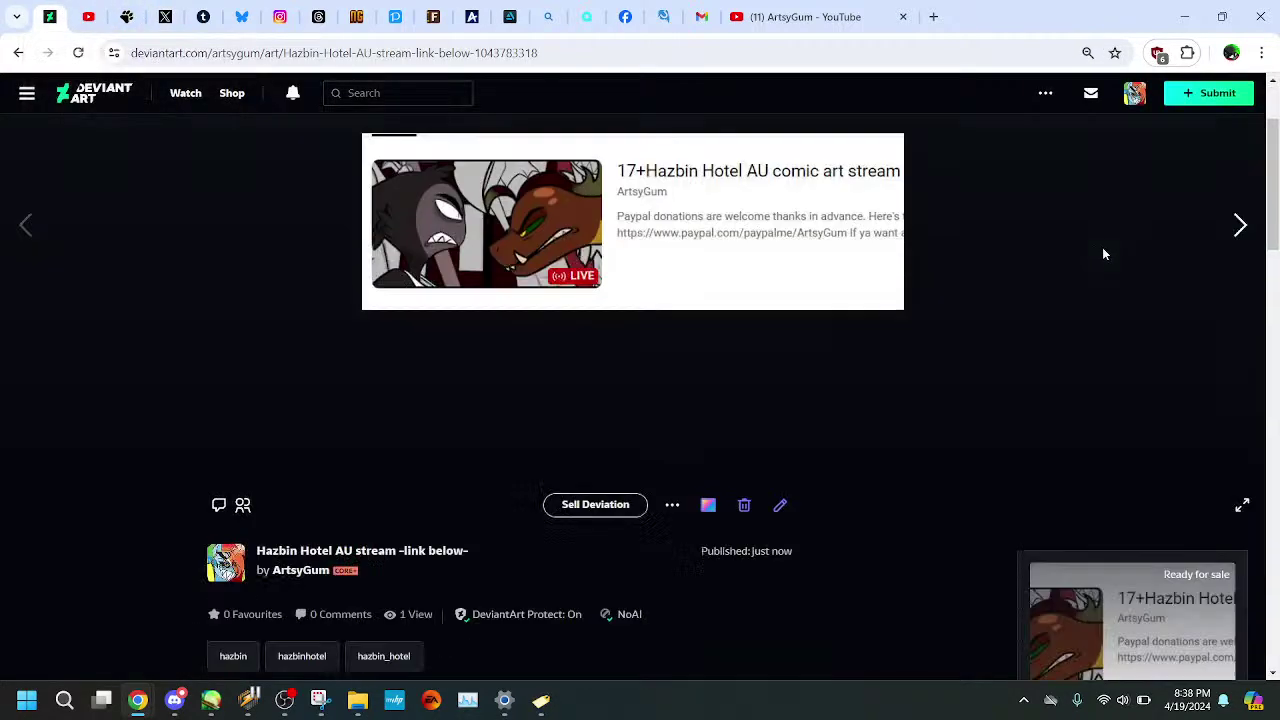
{"action": "scroll", "coordinate": [1104, 255], "scroll_direction": "up", "scroll_amount": 1}
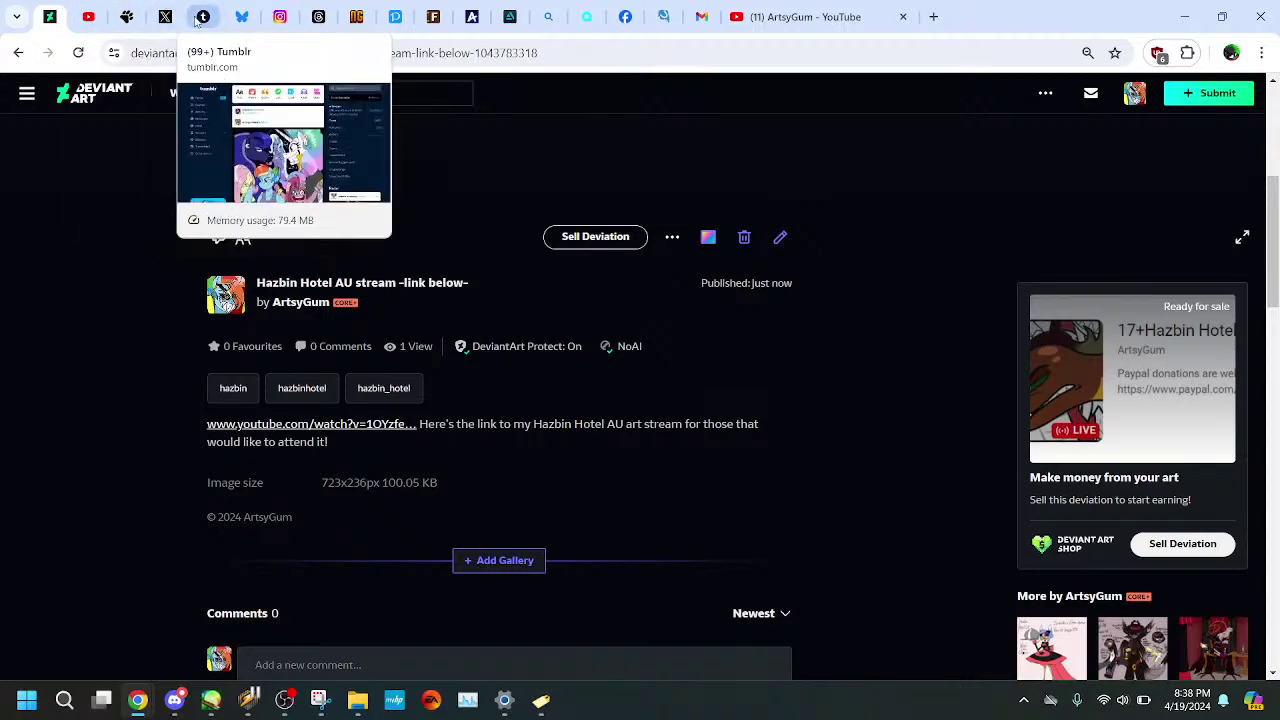
{"action": "left_click", "coordinate": [88, 16]}
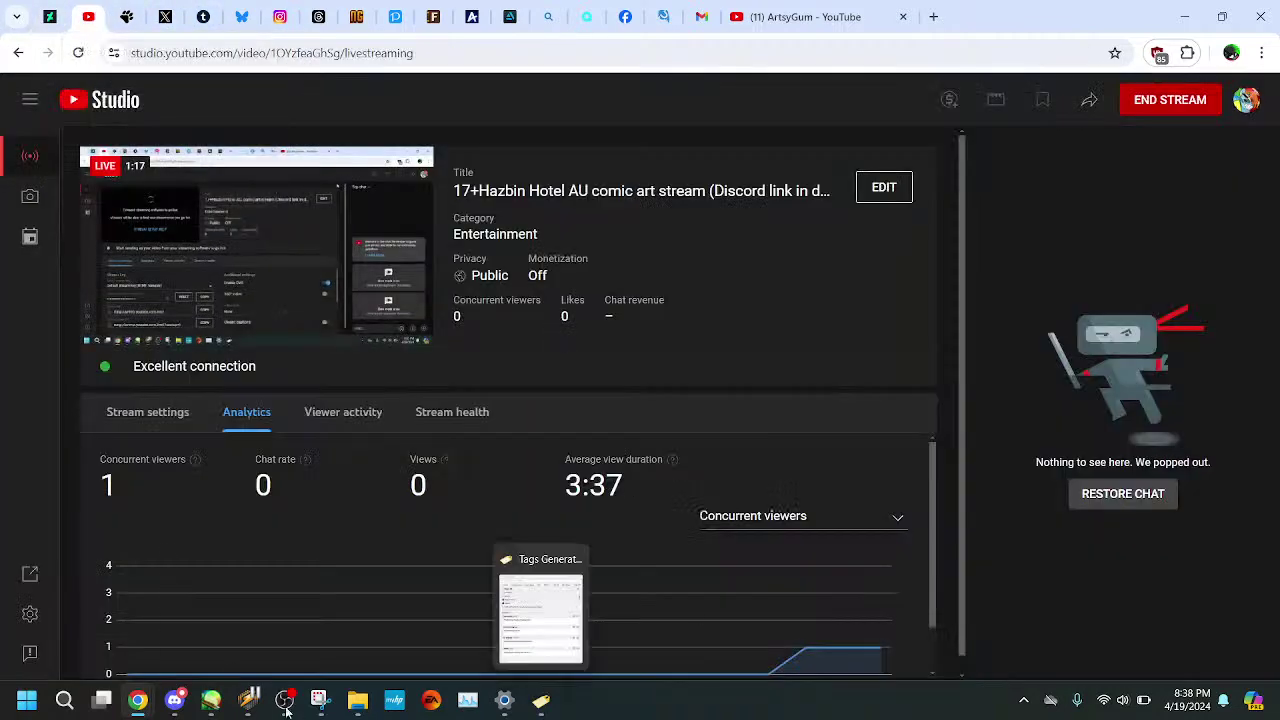
{"action": "left_click", "coordinate": [165, 16]}
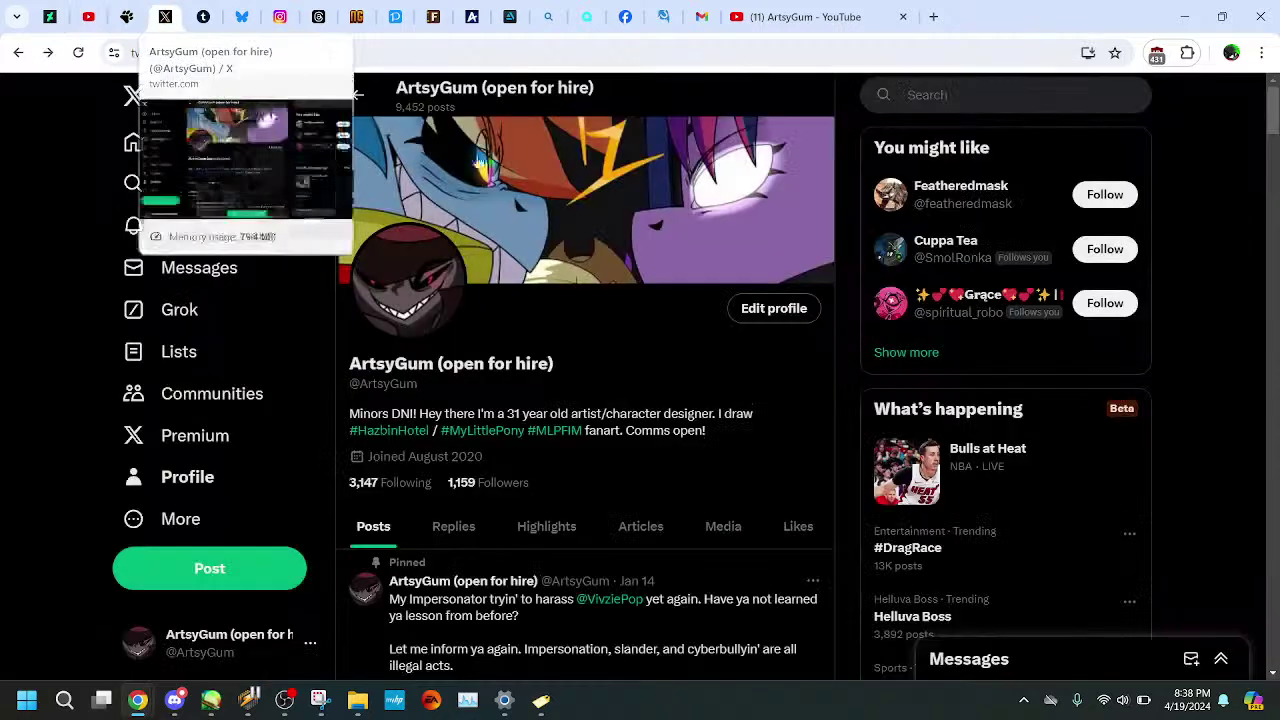
{"action": "left_click", "coordinate": [126, 16]}
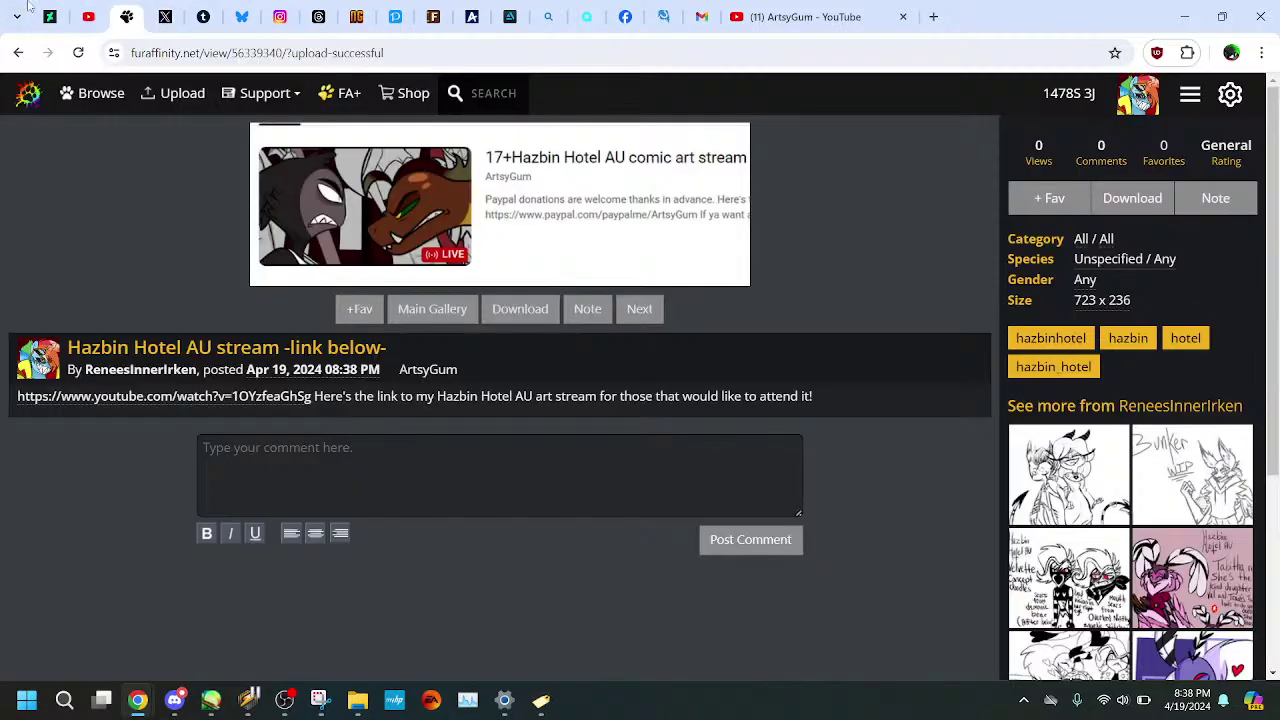
{"action": "left_click", "coordinate": [50, 16]}
{"action": "left_click", "coordinate": [88, 16]}
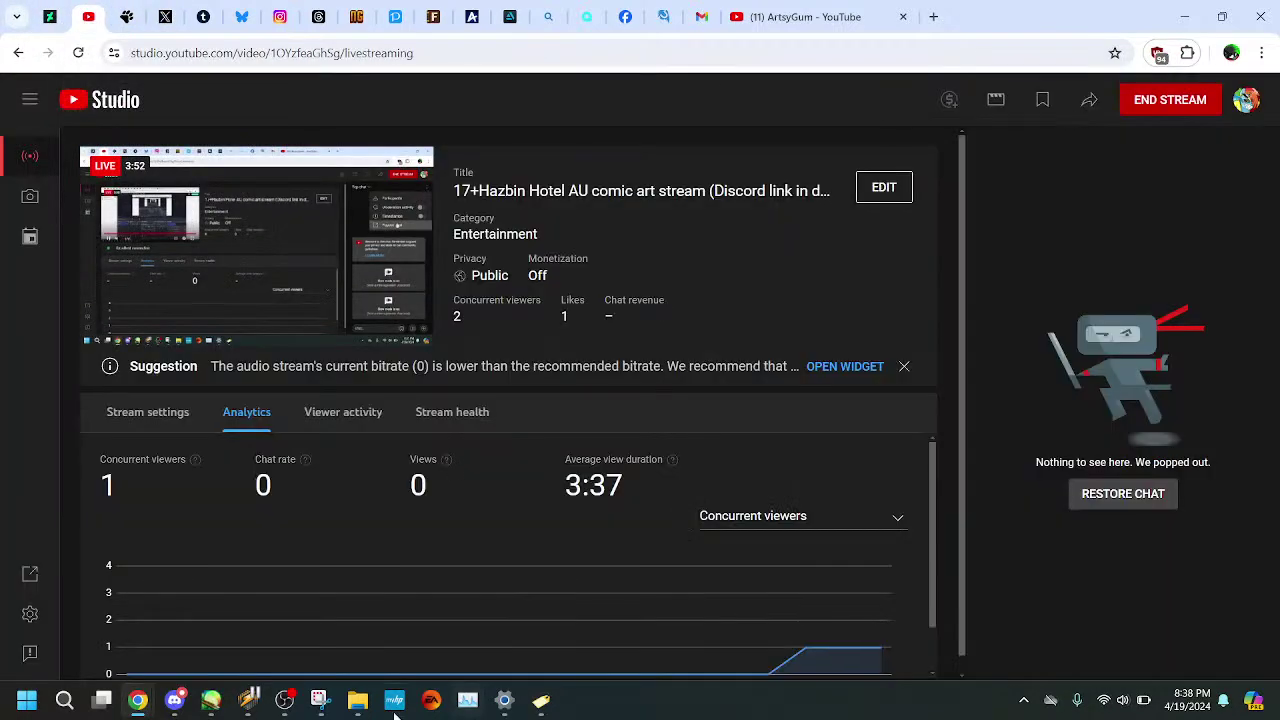
- Switch to PaintTool SAI and sample the dark red-brown of the claws in the comic page's bottom-left panel
{"action": "left_click", "coordinate": [211, 701]}
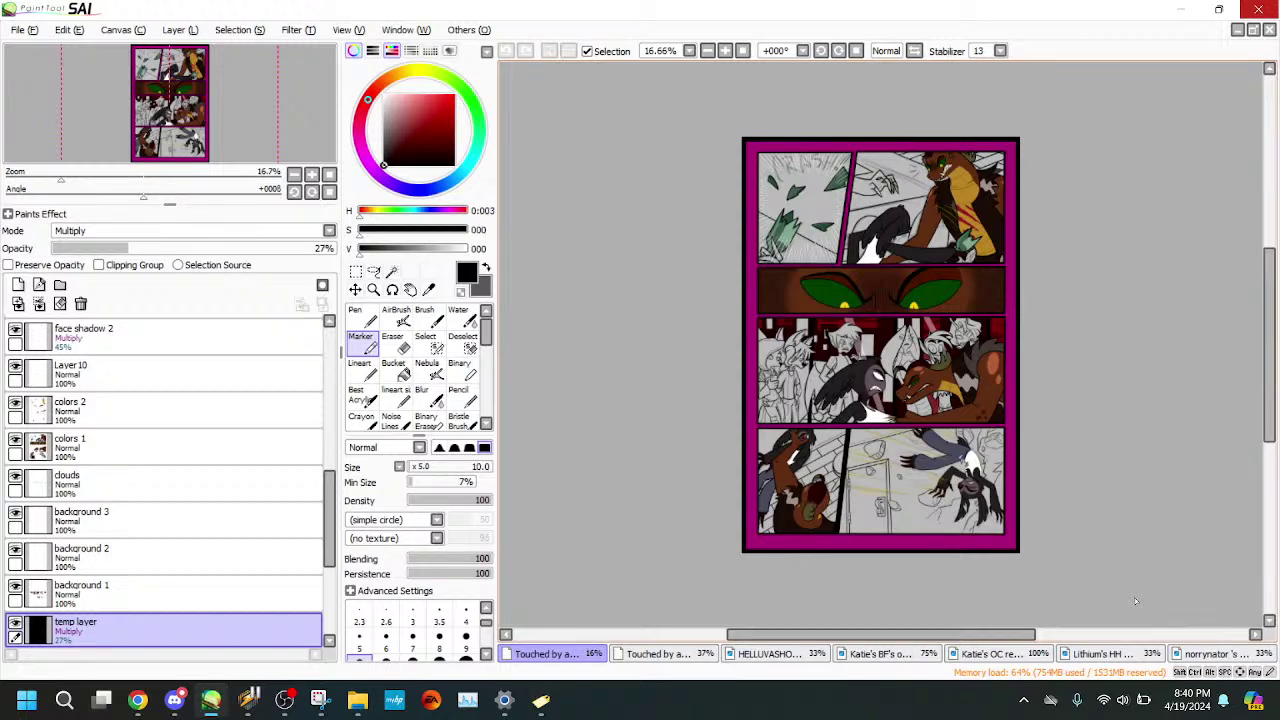
{"action": "left_click", "coordinate": [105, 177]}
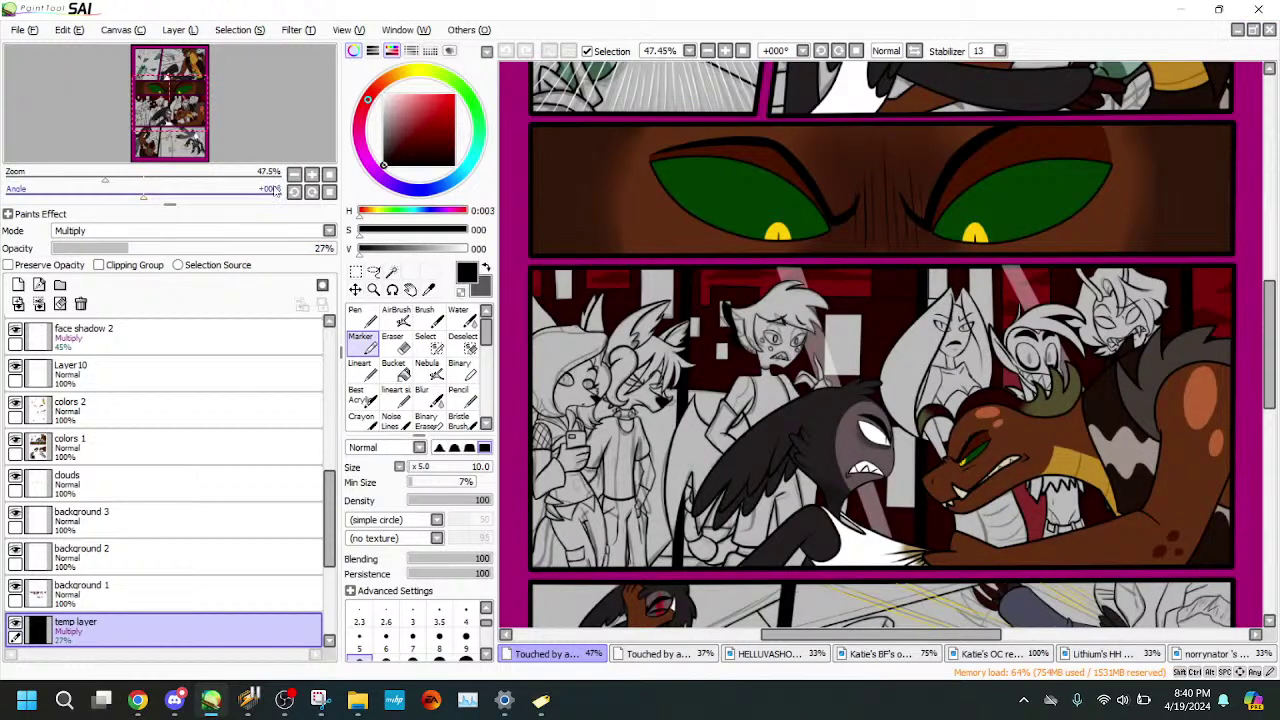
{"action": "left_click_drag", "start_coordinate": [238, 131], "coordinate": [212, 118]}
{"action": "left_click_drag", "start_coordinate": [106, 179], "coordinate": [147, 179]}
{"action": "left_click_drag", "start_coordinate": [151, 92], "coordinate": [187, 117]}
{"action": "left_click_drag", "start_coordinate": [208, 189], "coordinate": [181, 181]}
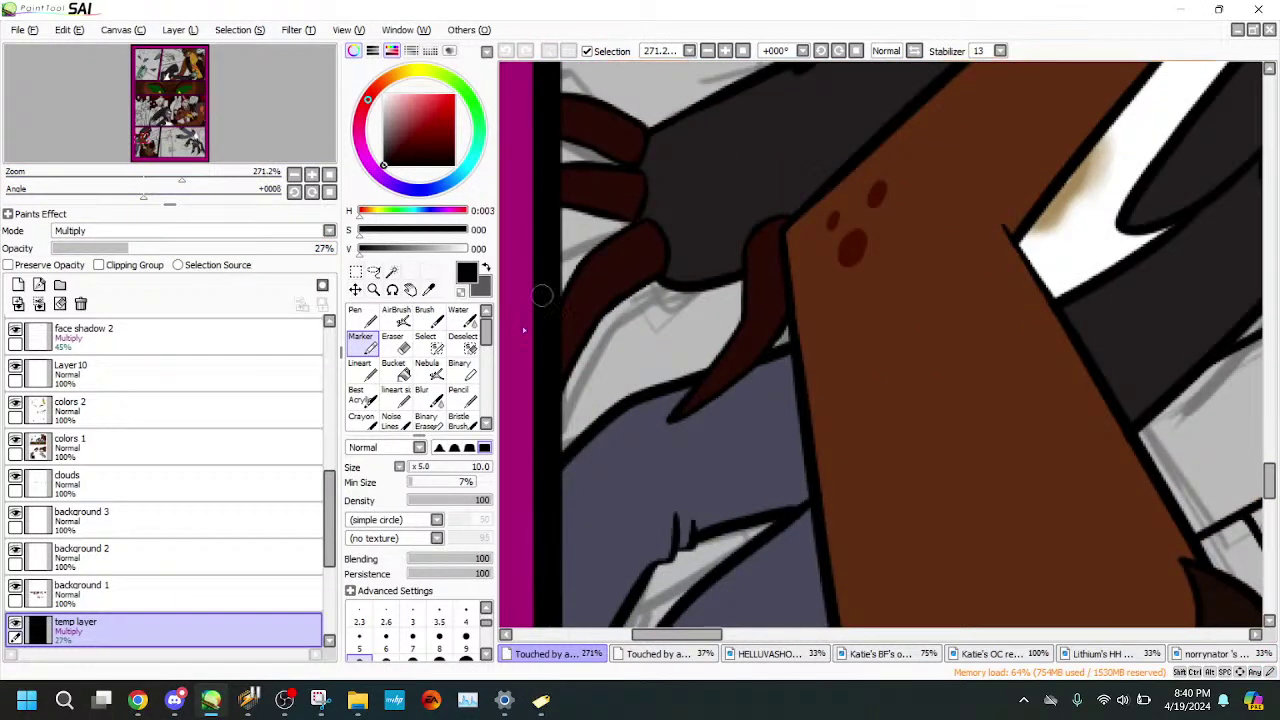
{"action": "left_click", "coordinate": [614, 266], "text": "alt"}
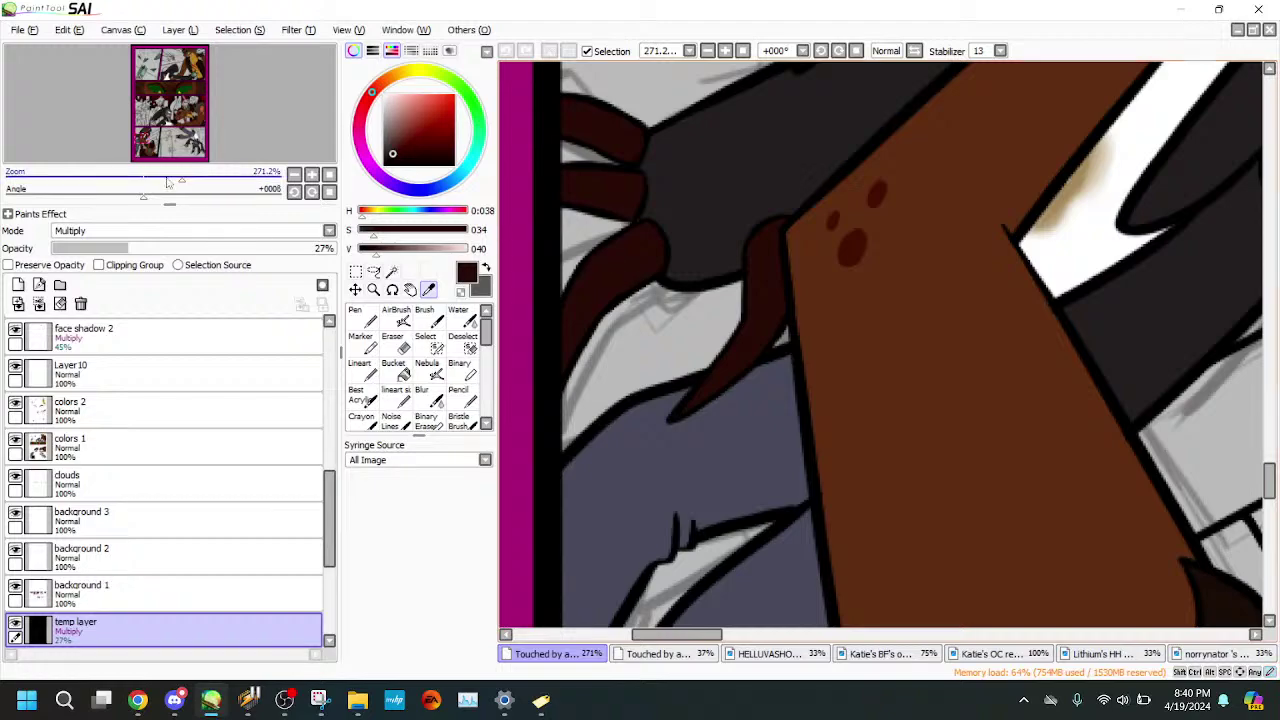
- Select the fingers and hand areas below the broken bottle in the first panel with the Magic Wand on the lineart layer
{"action": "left_click_drag", "start_coordinate": [181, 181], "coordinate": [133, 181]}
{"action": "left_click_drag", "start_coordinate": [142, 138], "coordinate": [142, 70]}
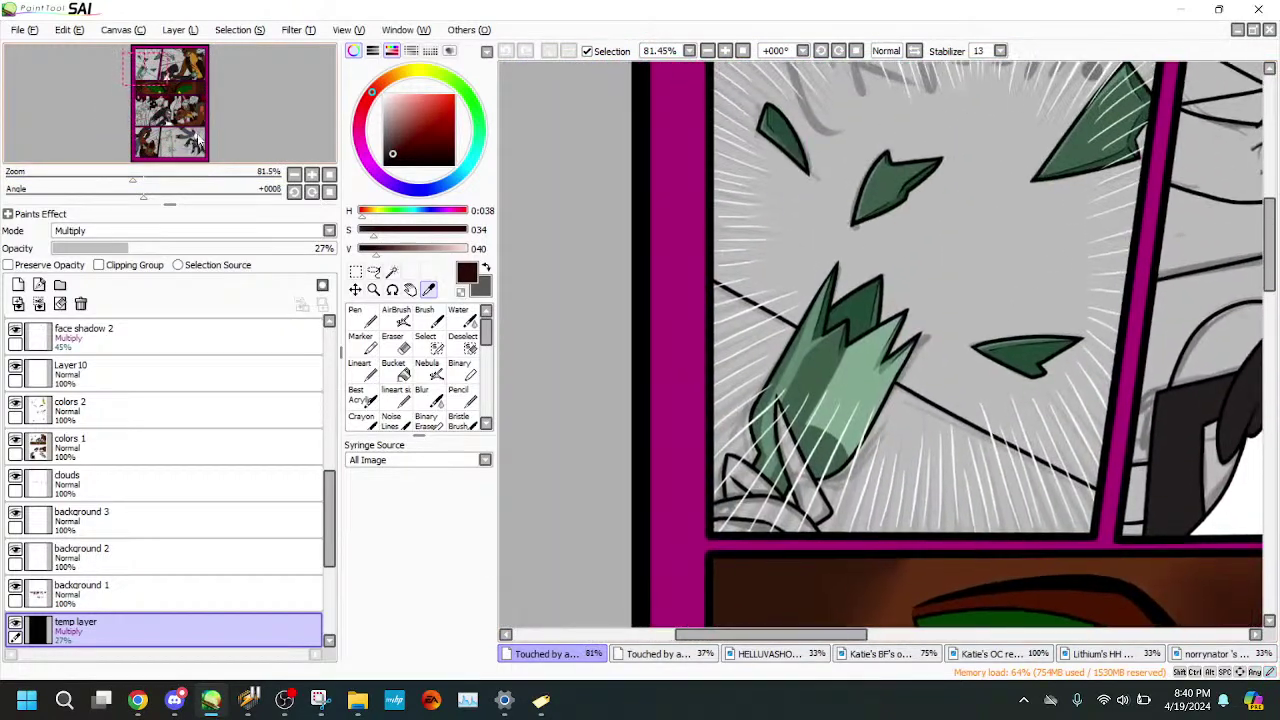
{"action": "left_click_drag", "start_coordinate": [133, 181], "coordinate": [183, 181]}
{"action": "left_click_drag", "start_coordinate": [143, 74], "coordinate": [138, 78]}
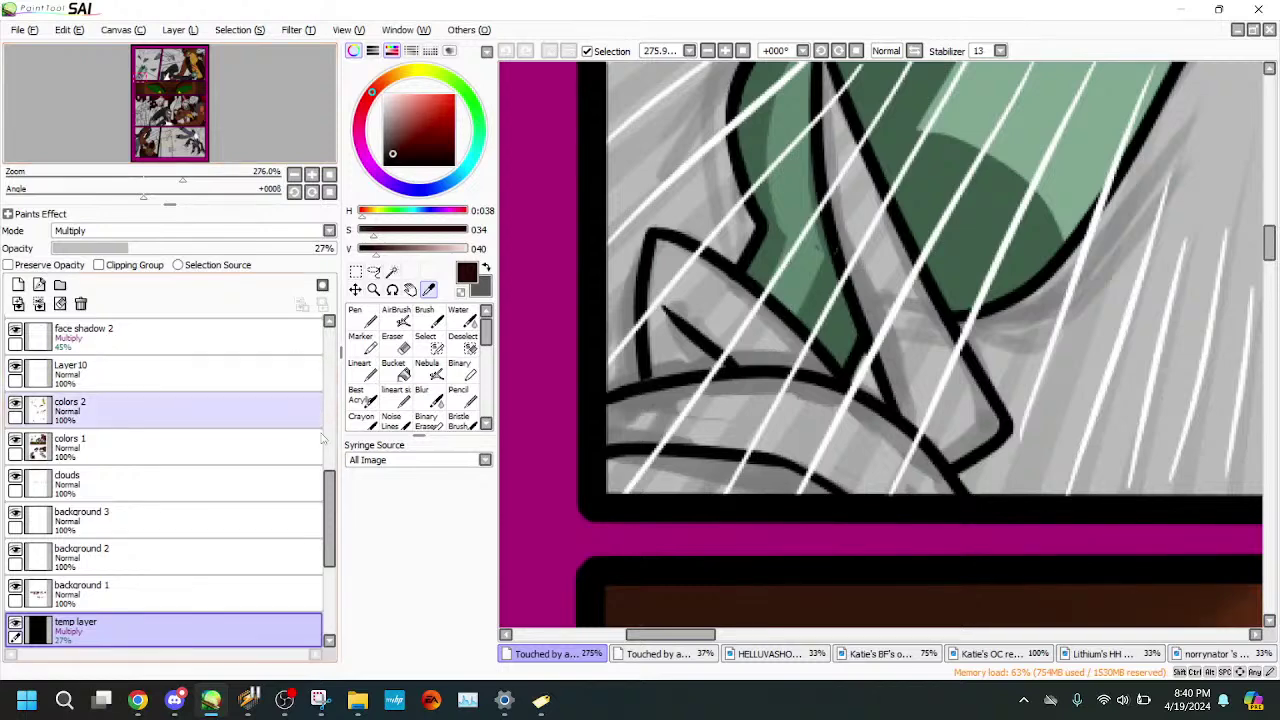
{"action": "scroll", "coordinate": [318, 428], "scroll_direction": "up", "scroll_amount": 5}
{"action": "scroll", "coordinate": [318, 428], "scroll_direction": "up", "scroll_amount": 2}
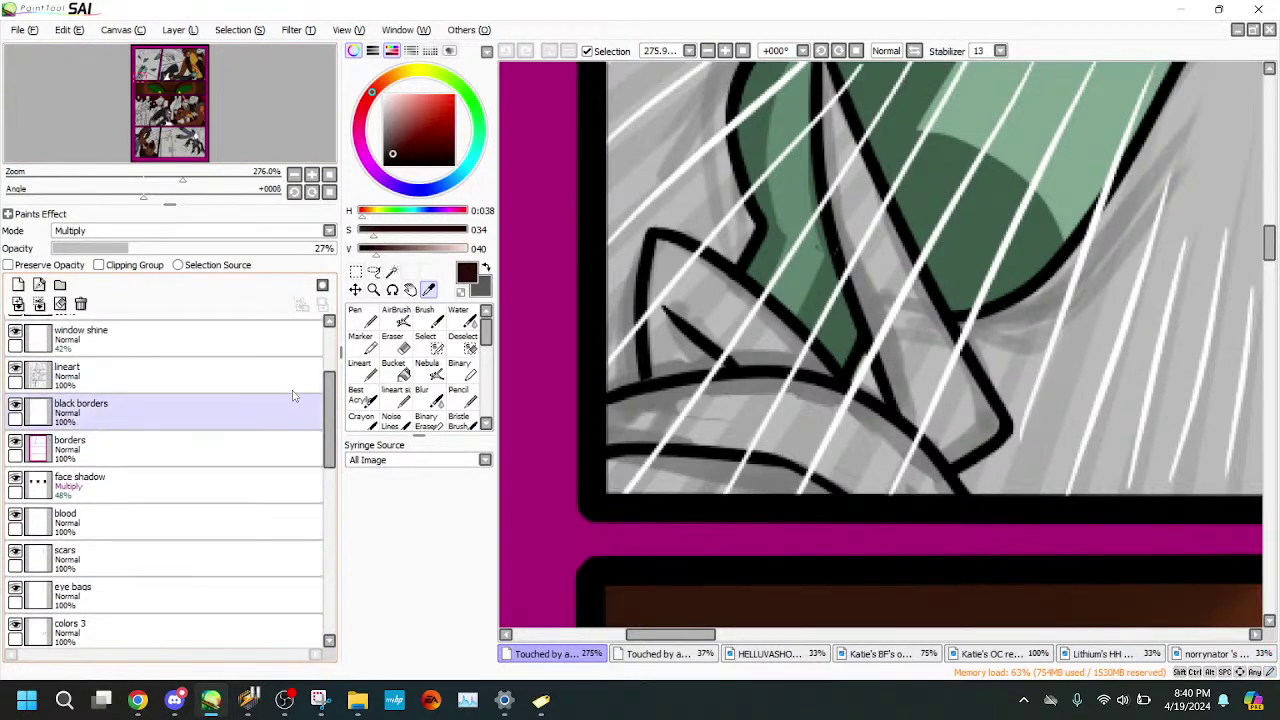
{"action": "left_click", "coordinate": [160, 375]}
{"action": "left_click", "coordinate": [391, 271]}
{"action": "left_click", "coordinate": [835, 268]}
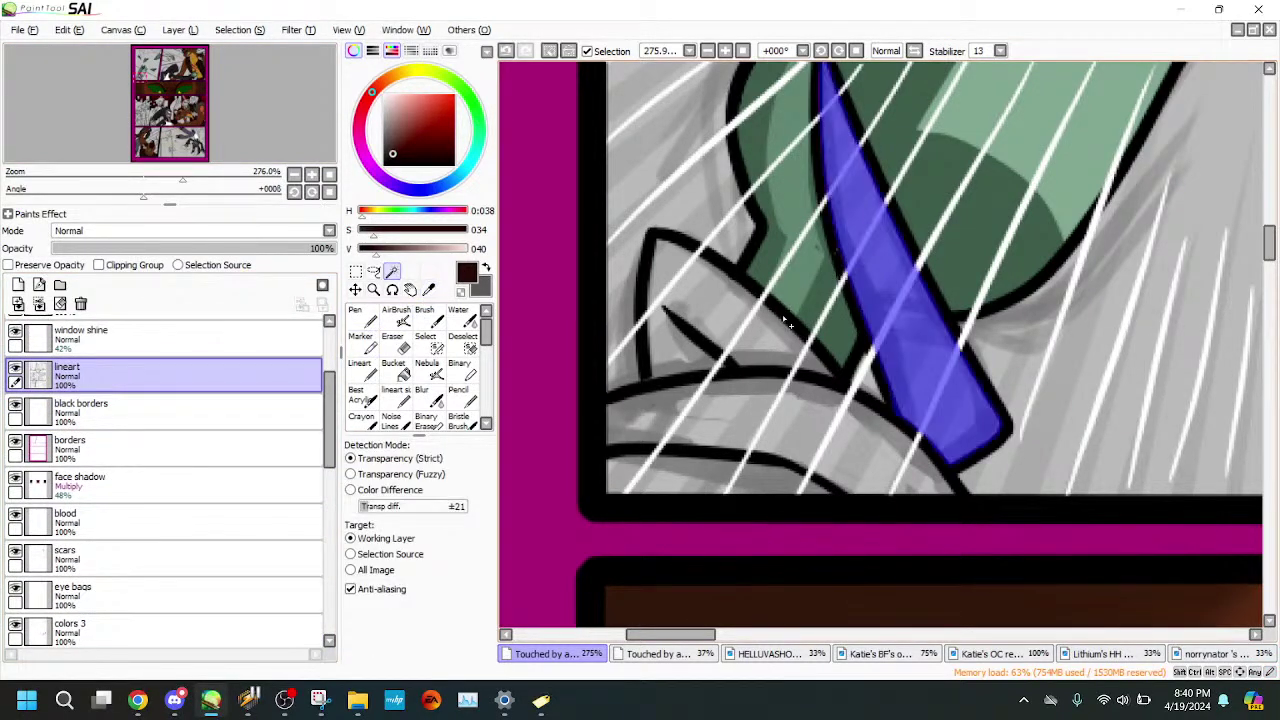
{"action": "left_click", "coordinate": [700, 300]}
{"action": "left_click", "coordinate": [720, 420]}
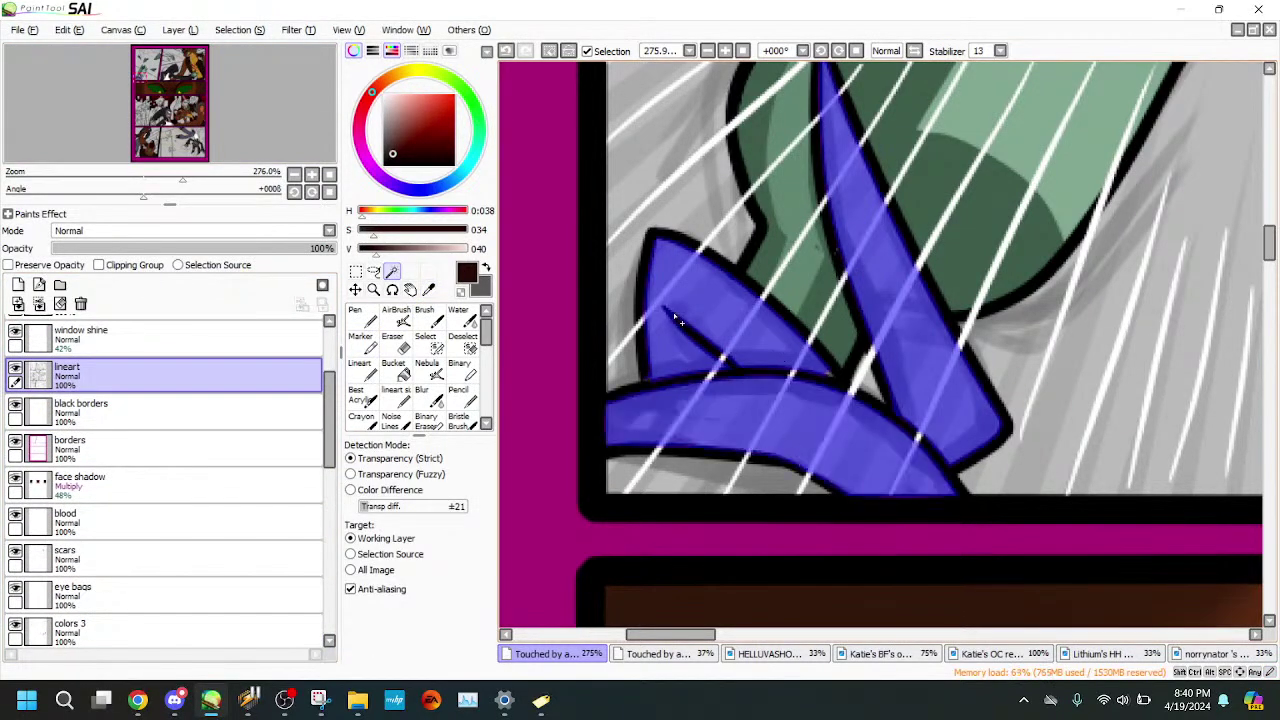
{"action": "left_click", "coordinate": [723, 462]}
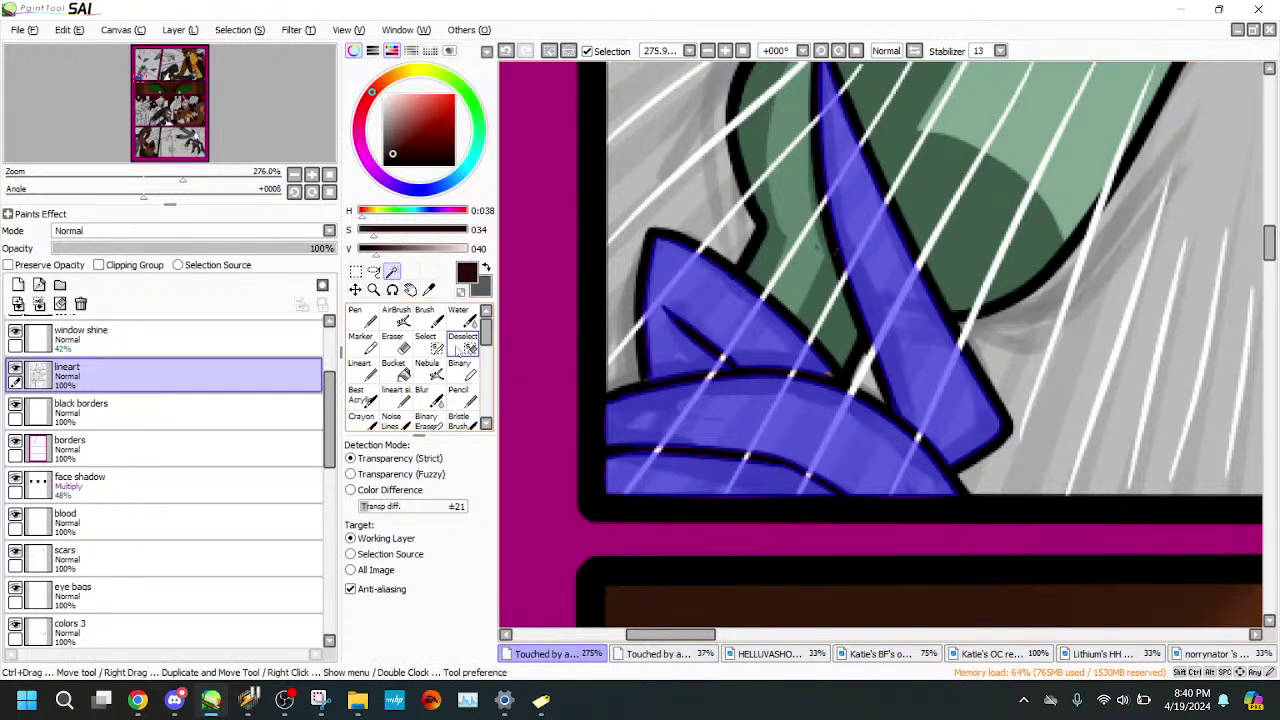
- Extend the hand selection into the missed fingertip and lower-edge gaps with the Select brush at size 5
{"action": "left_click", "coordinate": [425, 342]}
{"action": "left_click_drag", "start_coordinate": [808, 364], "coordinate": [842, 382]}
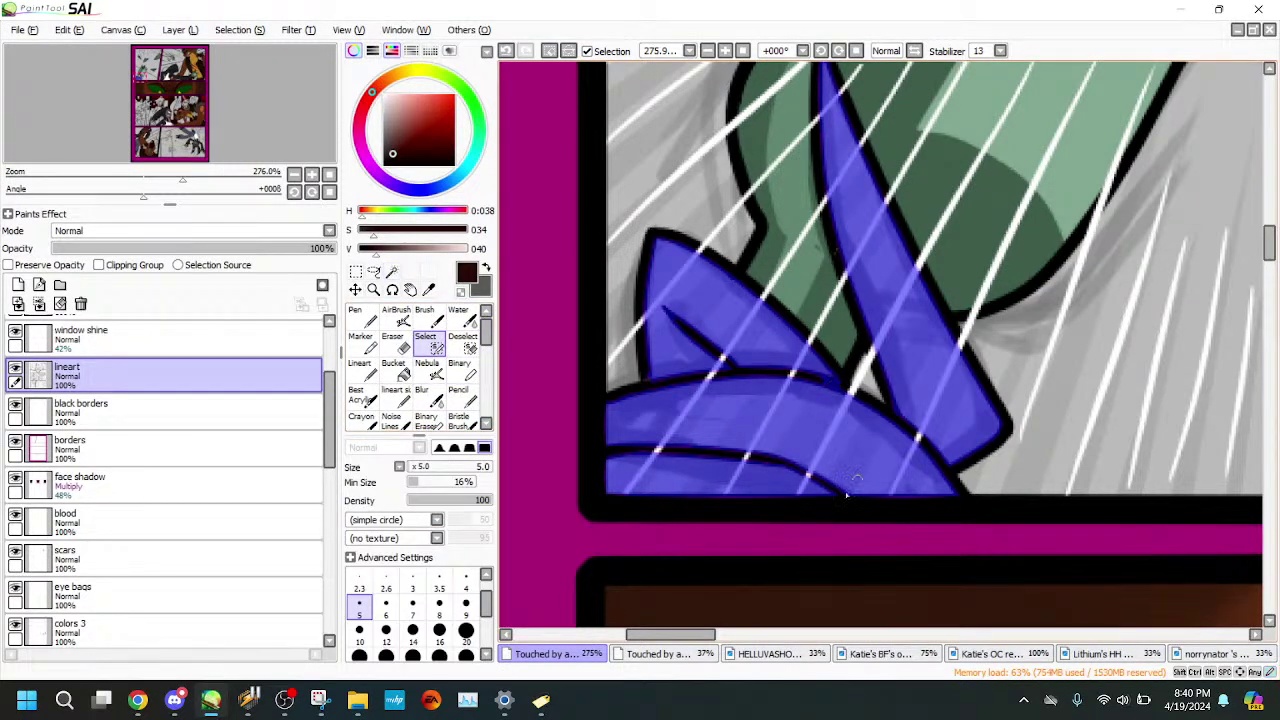
{"action": "left_click_drag", "start_coordinate": [836, 490], "coordinate": [884, 497]}
- Fill the selected hand areas with the dark red-brown on the colors 1 layer and clear the selection
{"action": "left_click_drag", "start_coordinate": [330, 426], "coordinate": [338, 512]}
{"action": "left_click", "coordinate": [286, 490]}
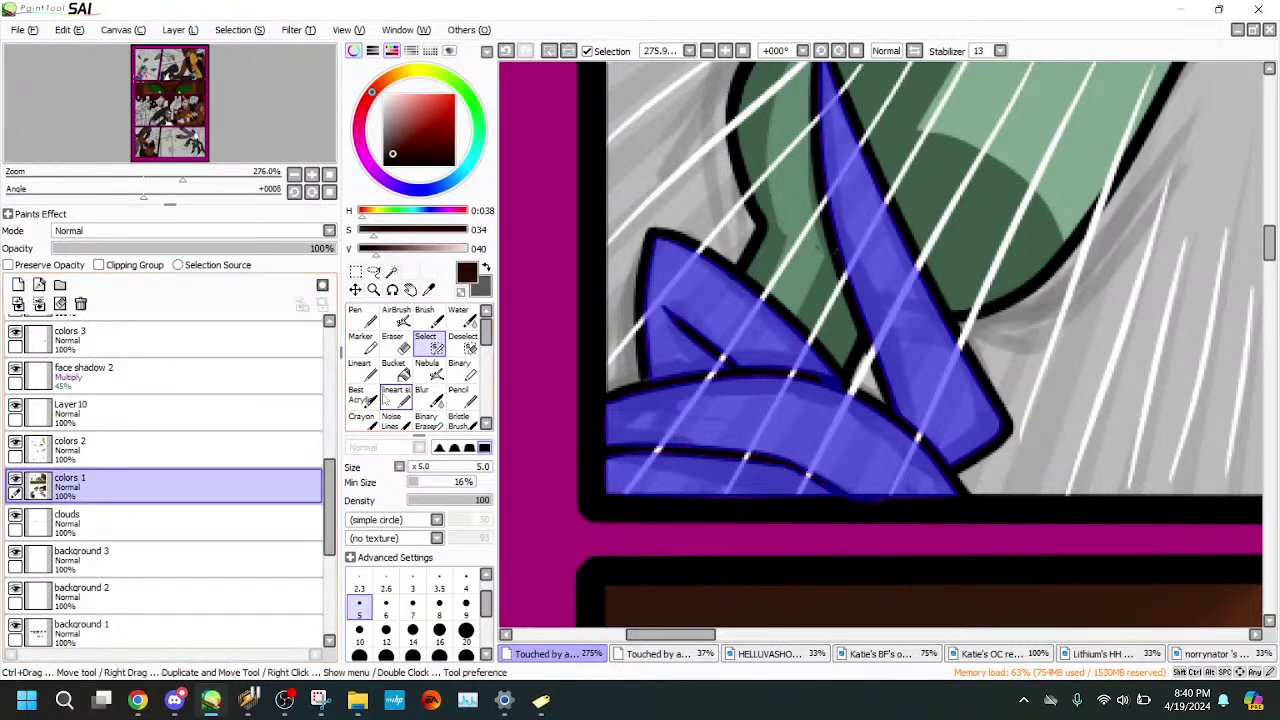
{"action": "left_click", "coordinate": [398, 371]}
{"action": "left_click", "coordinate": [723, 352]}
{"action": "left_click", "coordinate": [874, 277]}
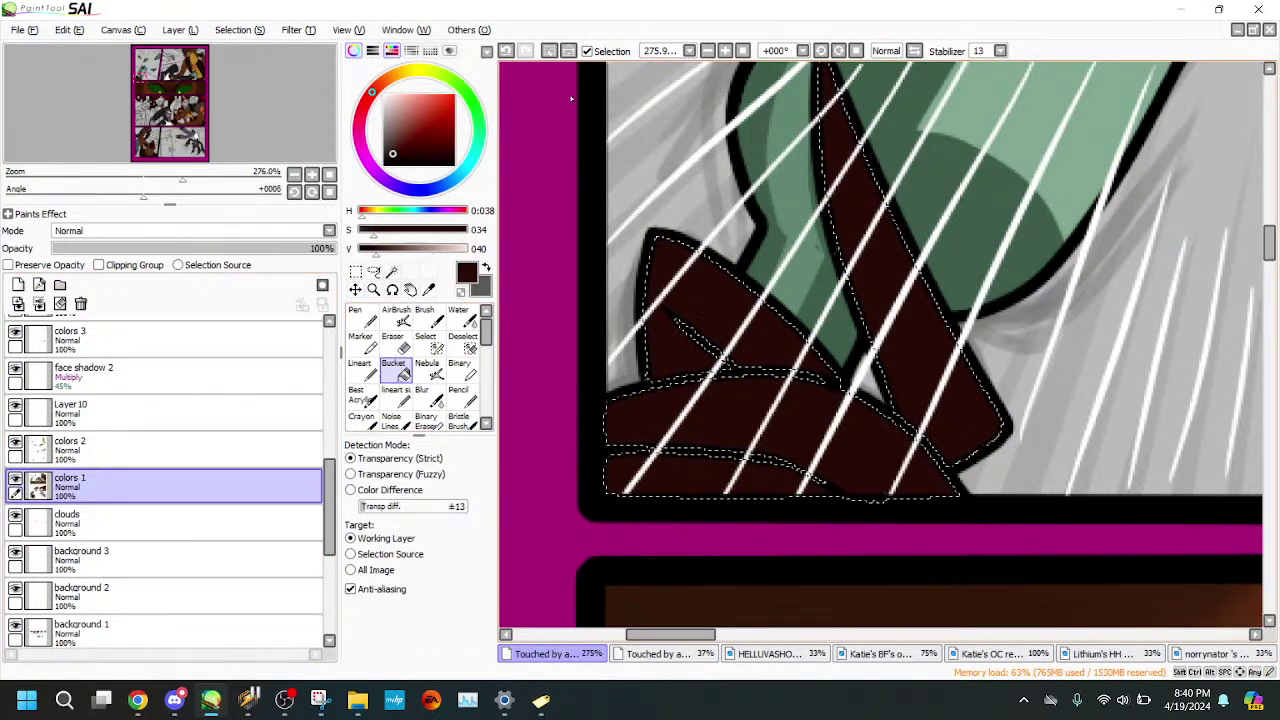
{"action": "left_click", "coordinate": [552, 54]}
- Sample the bottle's mid green and ready the Lineart brush on the background 3 layer near the bottle neck
{"action": "left_click", "coordinate": [428, 289]}
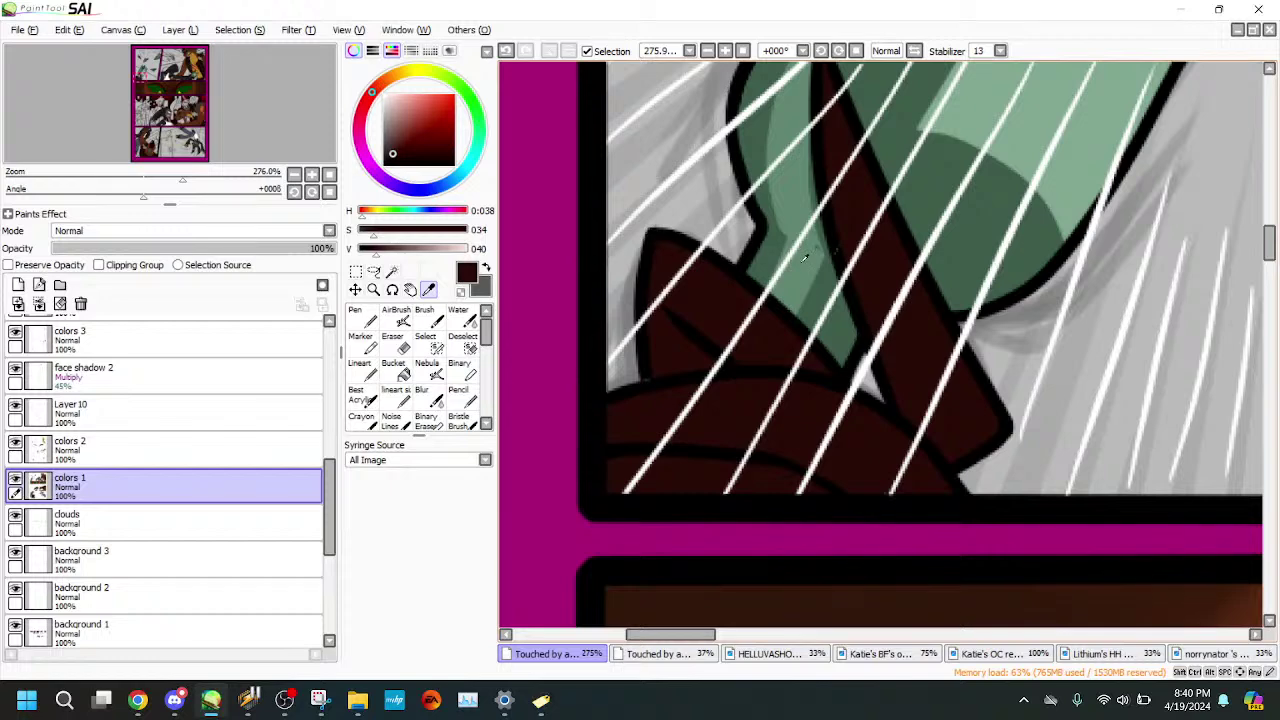
{"action": "left_click", "coordinate": [804, 258]}
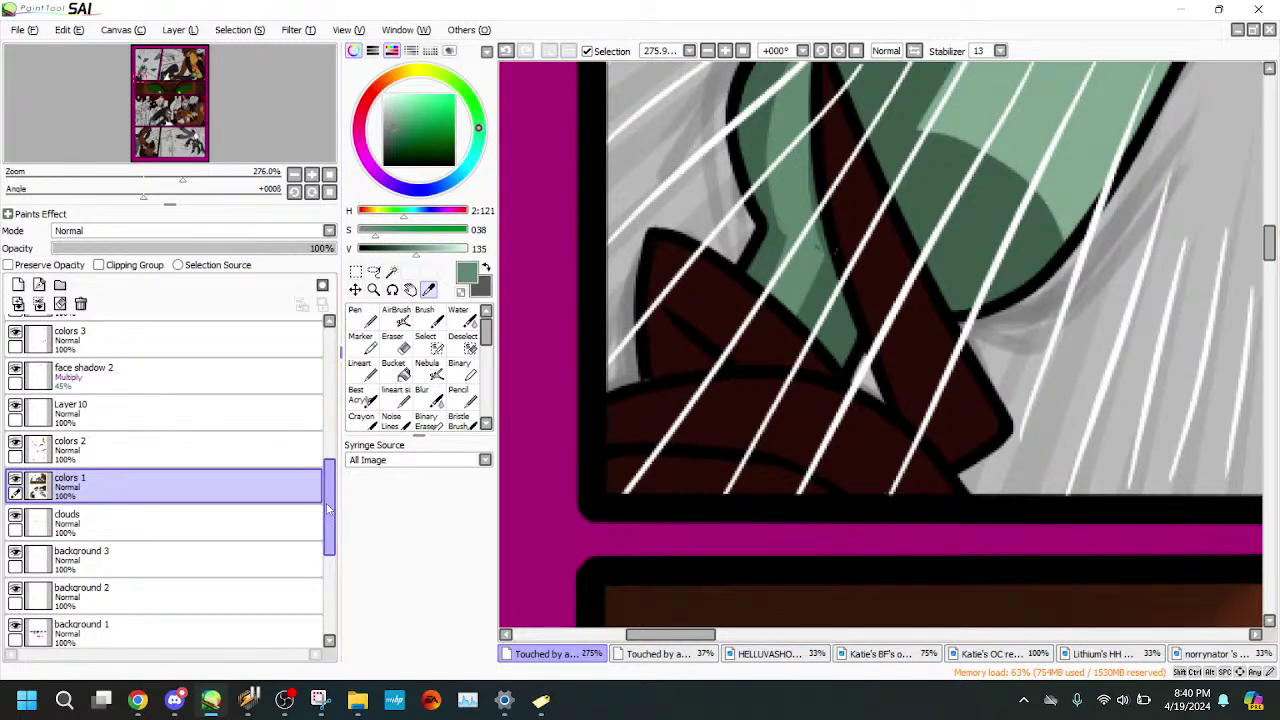
{"action": "scroll", "coordinate": [300, 530], "scroll_direction": "down", "scroll_amount": 2}
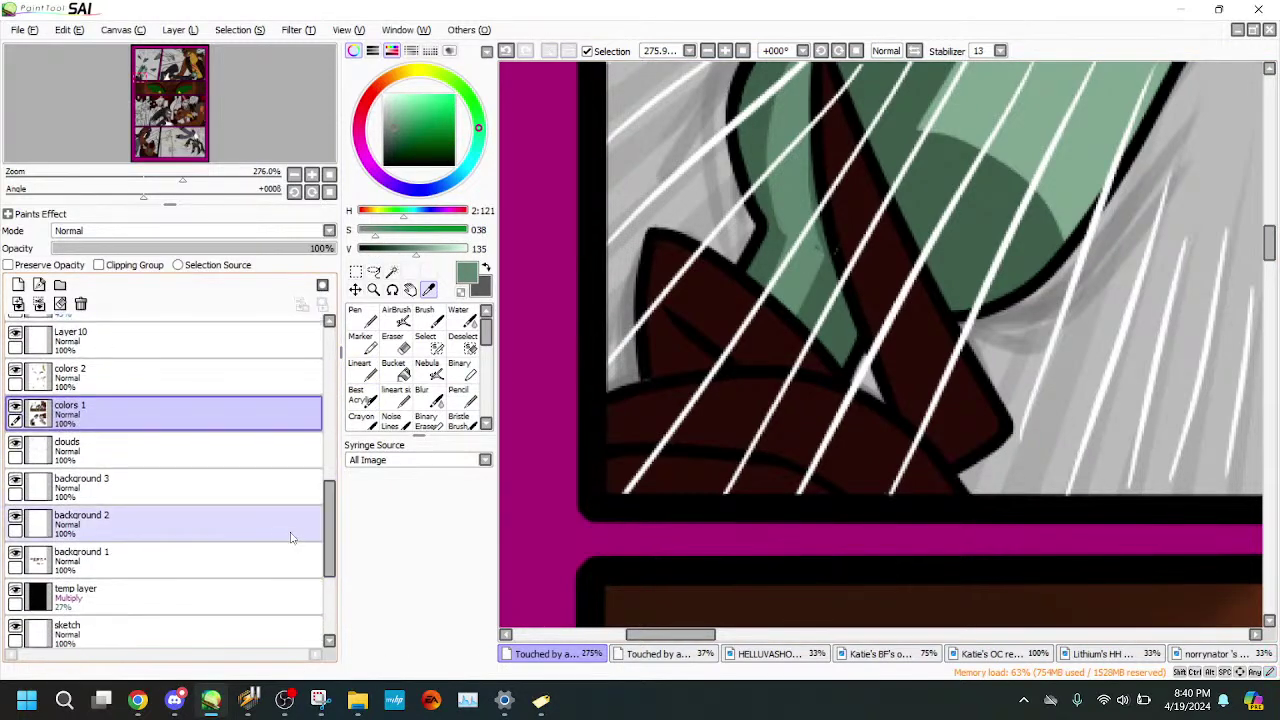
{"action": "left_click", "coordinate": [268, 490]}
{"action": "left_click", "coordinate": [362, 368]}
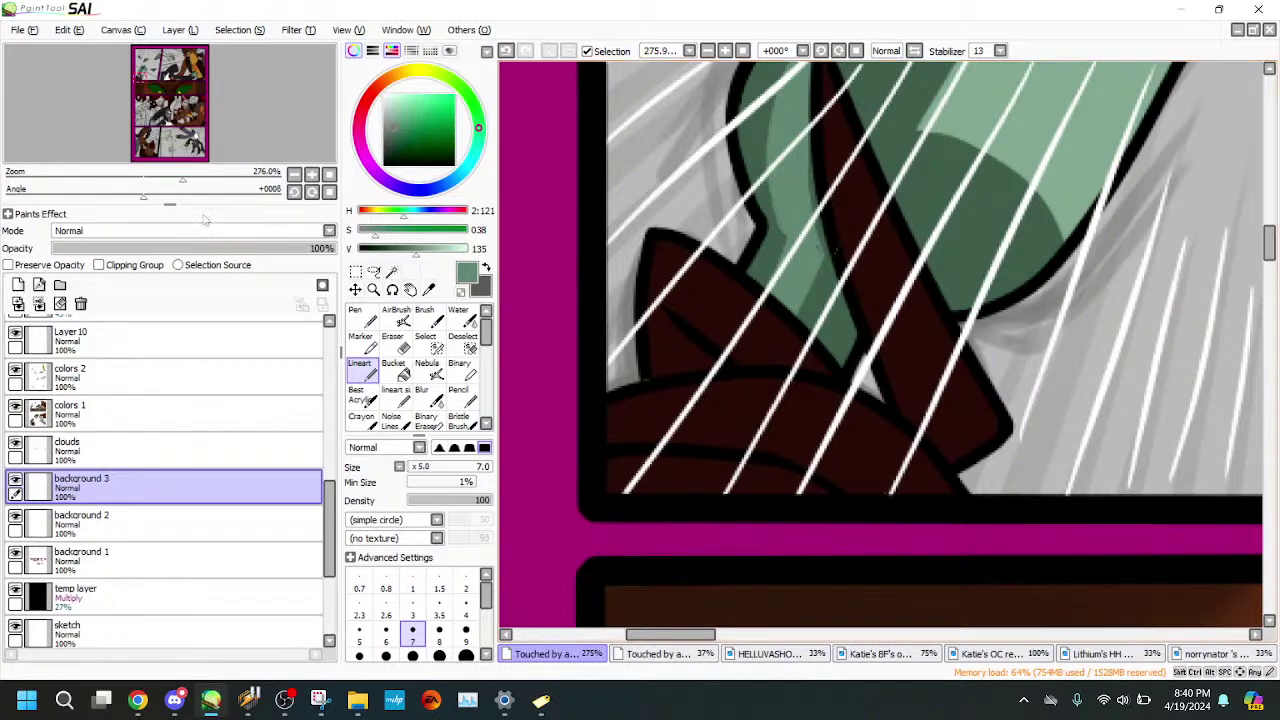
{"action": "left_click", "coordinate": [205, 178]}
{"action": "left_click_drag", "start_coordinate": [713, 115], "coordinate": [640, 267]}
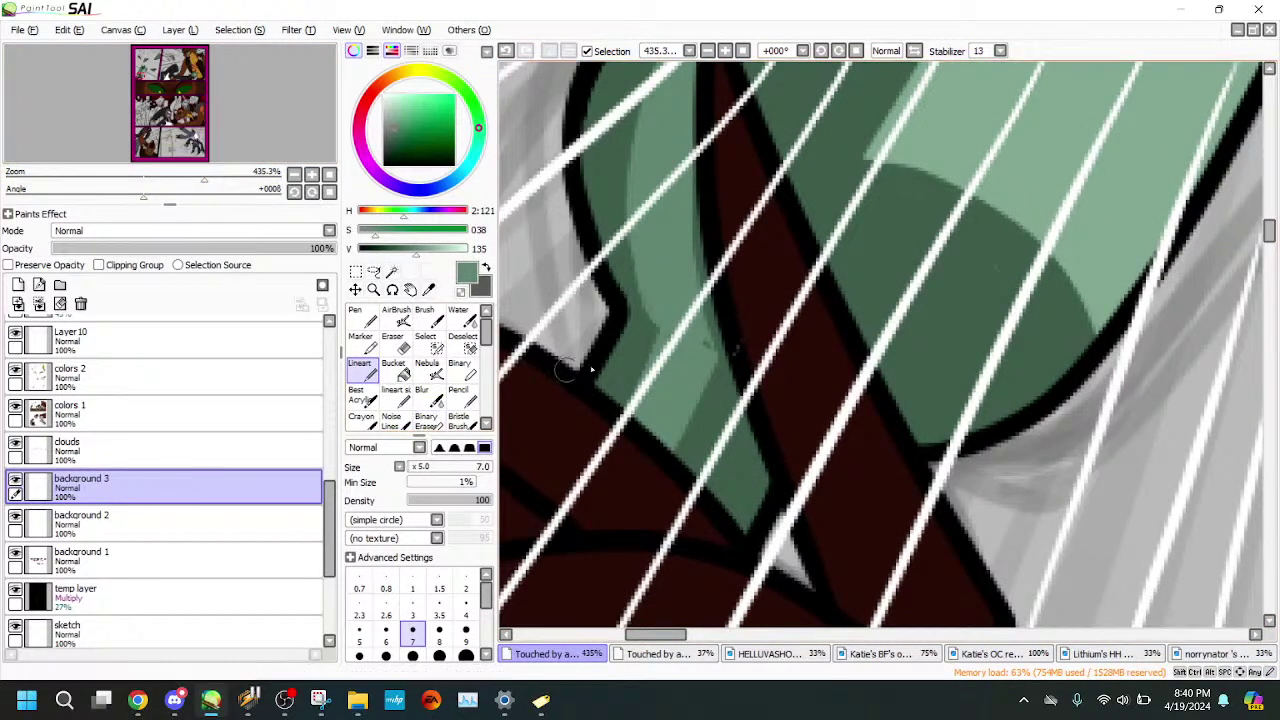
- Set the Eraser to size 5 and try to erase the stray specks beside the bottle neck on the lineart layer
{"action": "scroll", "coordinate": [260, 485], "scroll_direction": "up", "scroll_amount": 8}
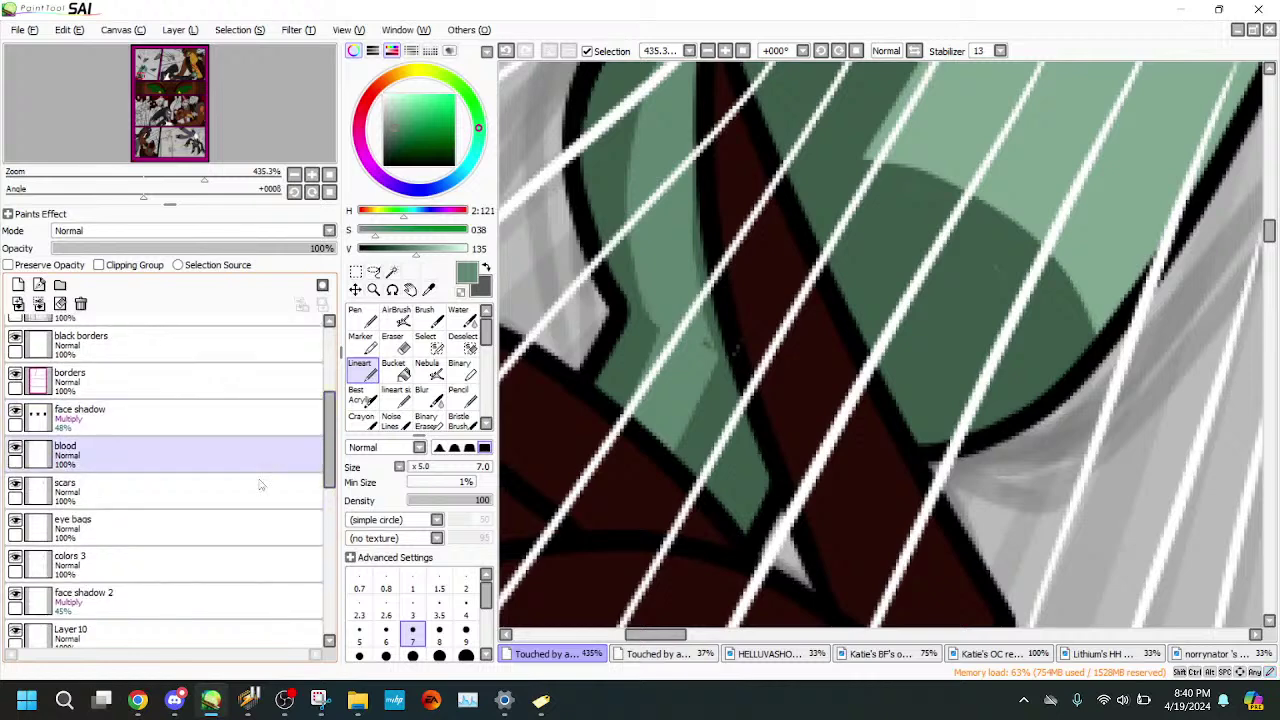
{"action": "mouse_move", "coordinate": [331, 453]}
{"action": "left_mouse_down"}
{"action": "mouse_move", "coordinate": [333, 511]}
{"action": "mouse_move", "coordinate": [332, 422]}
{"action": "left_mouse_up"}
{"action": "left_click", "coordinate": [277, 411]}
{"action": "left_click", "coordinate": [398, 345]}
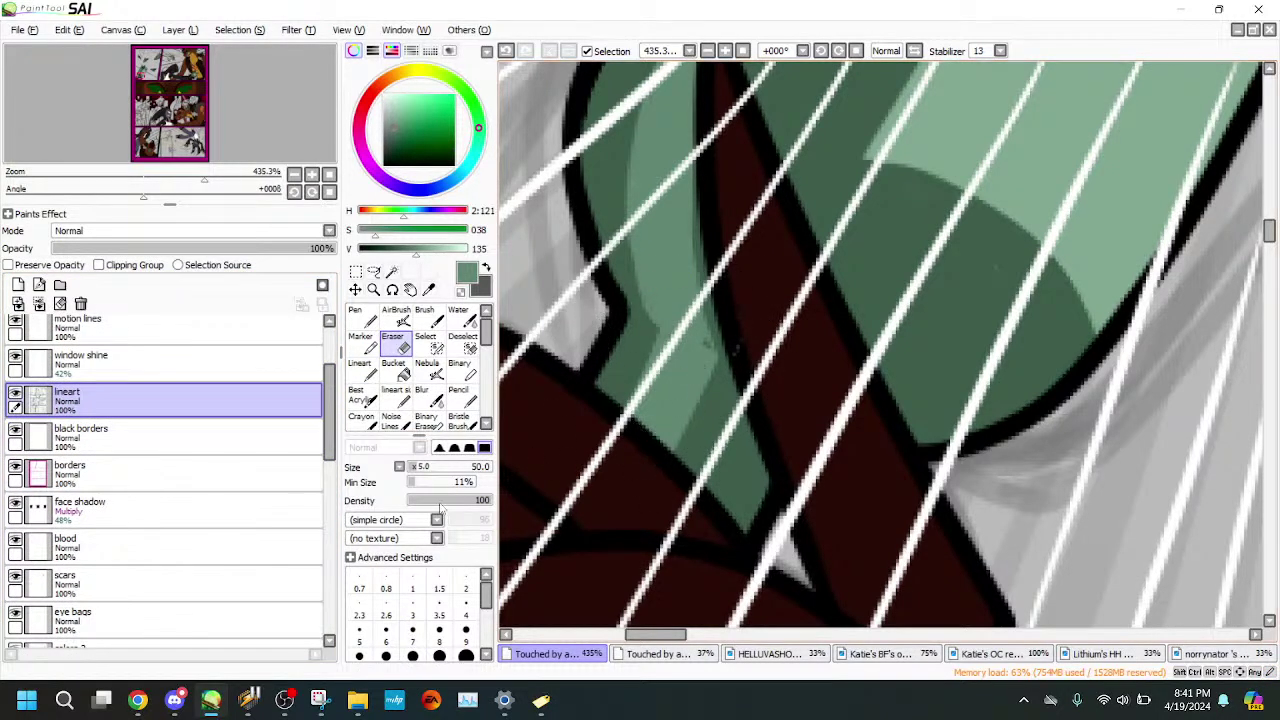
{"action": "left_click", "coordinate": [360, 634]}
{"action": "left_click_drag", "start_coordinate": [704, 343], "coordinate": [707, 367]}
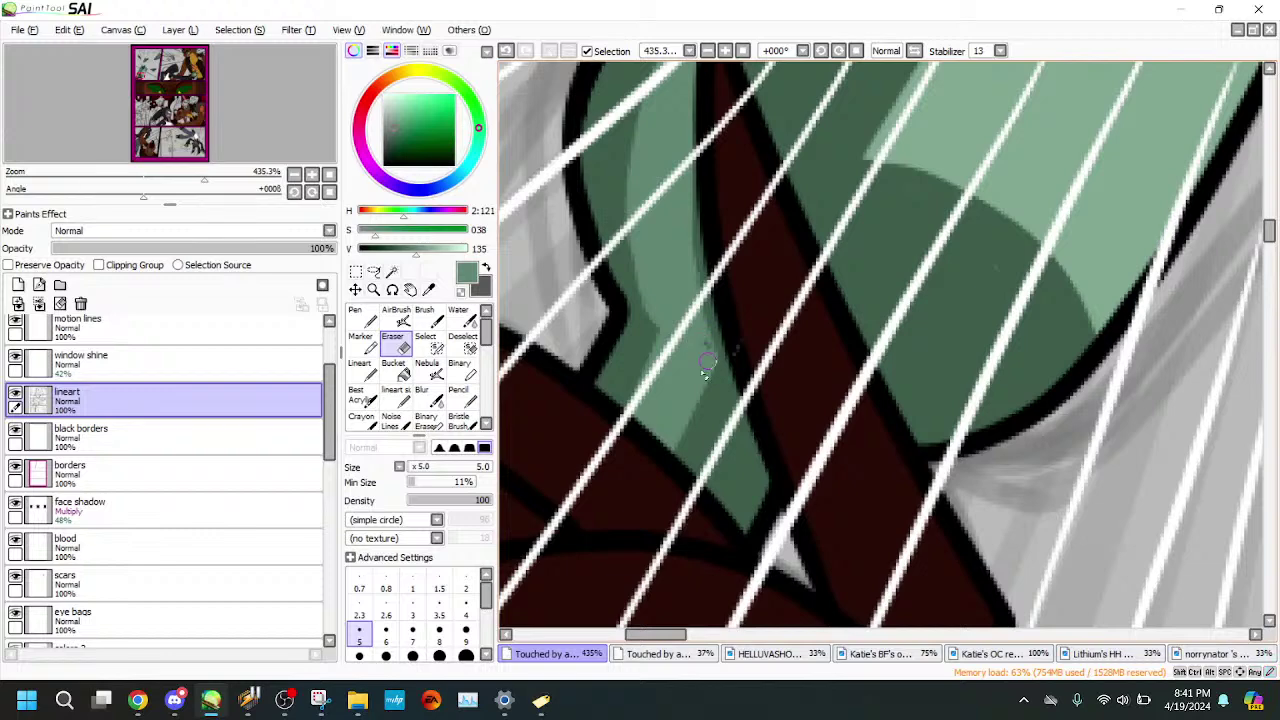
- Ready the Lineart brush on the colors 1 layer and move that layer below the clouds layer
{"action": "left_click_drag", "start_coordinate": [331, 400], "coordinate": [344, 550]}
{"action": "left_click", "coordinate": [265, 480]}
{"action": "left_click", "coordinate": [265, 484]}
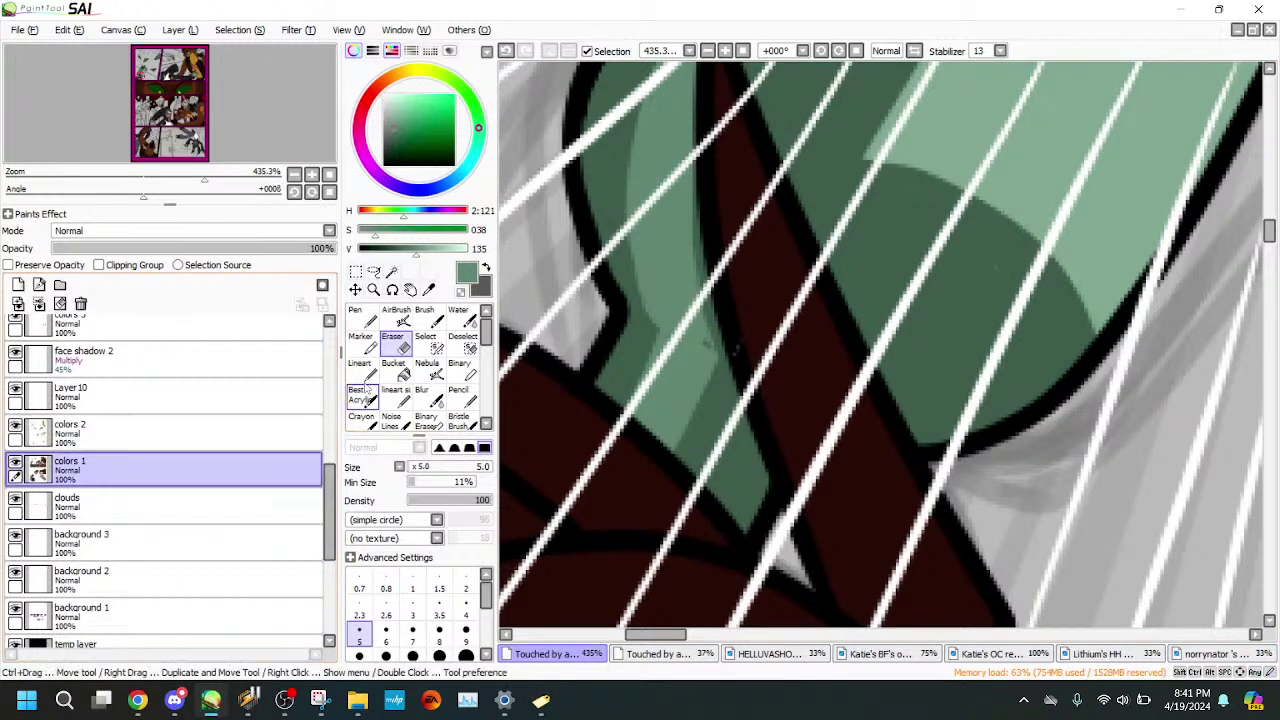
{"action": "left_click", "coordinate": [362, 371]}
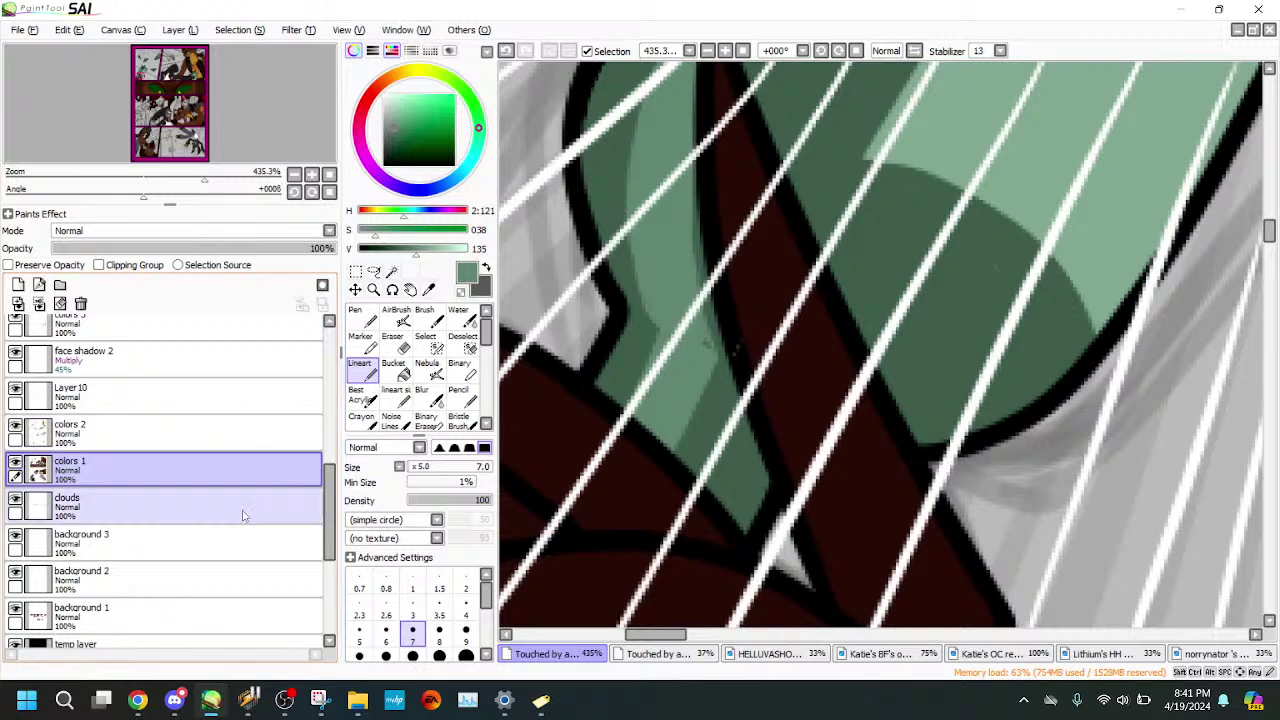
{"action": "left_click_drag", "start_coordinate": [319, 484], "coordinate": [326, 502]}
{"action": "left_click_drag", "start_coordinate": [329, 503], "coordinate": [328, 474]}
{"action": "scroll", "coordinate": [330, 475], "scroll_direction": "down", "scroll_amount": 2}
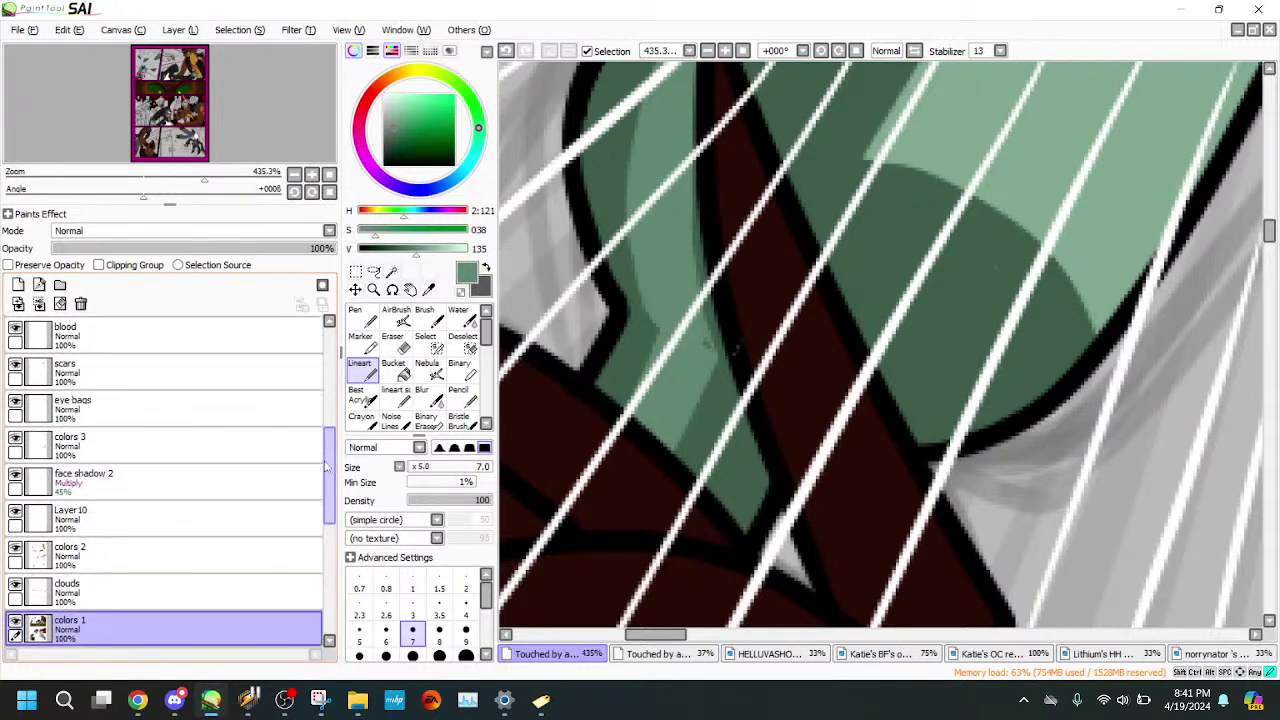
- Paint over the stray speck on the bottle neck's light green area with the size 7 Lineart brush on the colors 3 layer
{"action": "left_click", "coordinate": [173, 420]}
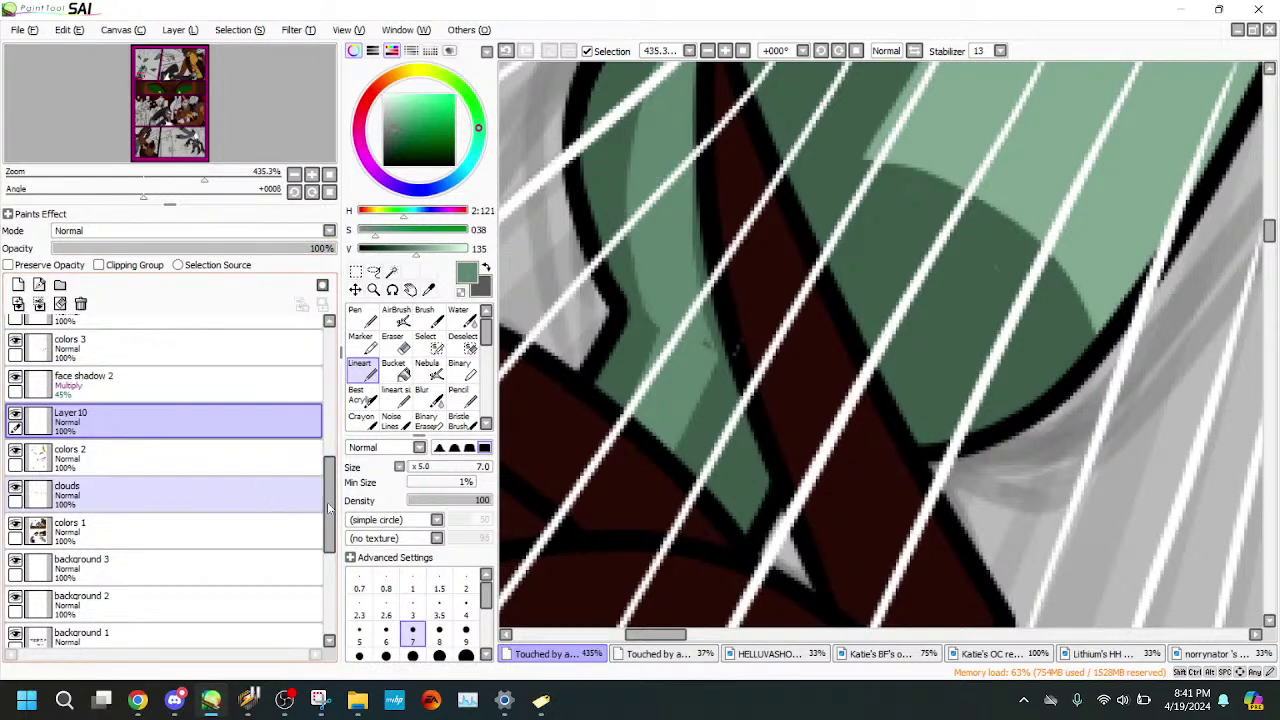
{"action": "scroll", "coordinate": [212, 491], "scroll_direction": "up", "scroll_amount": 3}
{"action": "left_click", "coordinate": [213, 449]}
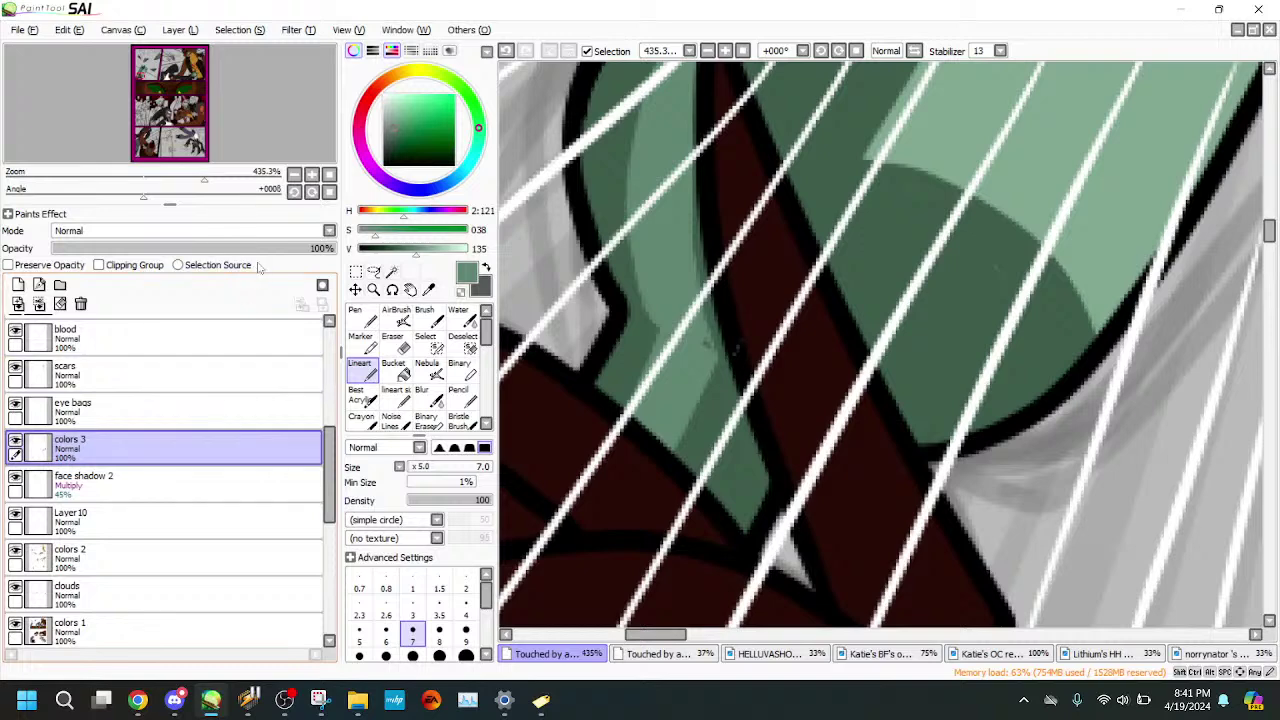
{"action": "left_click", "coordinate": [410, 289]}
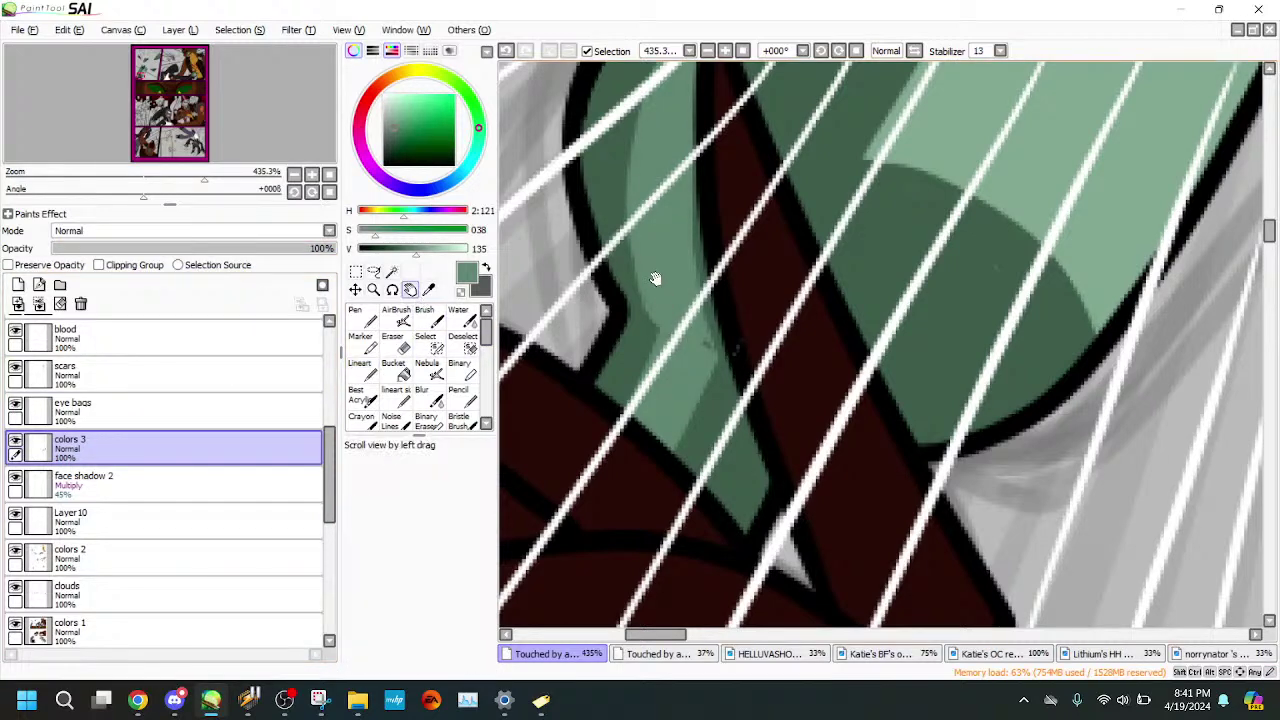
{"action": "left_click", "coordinate": [362, 368]}
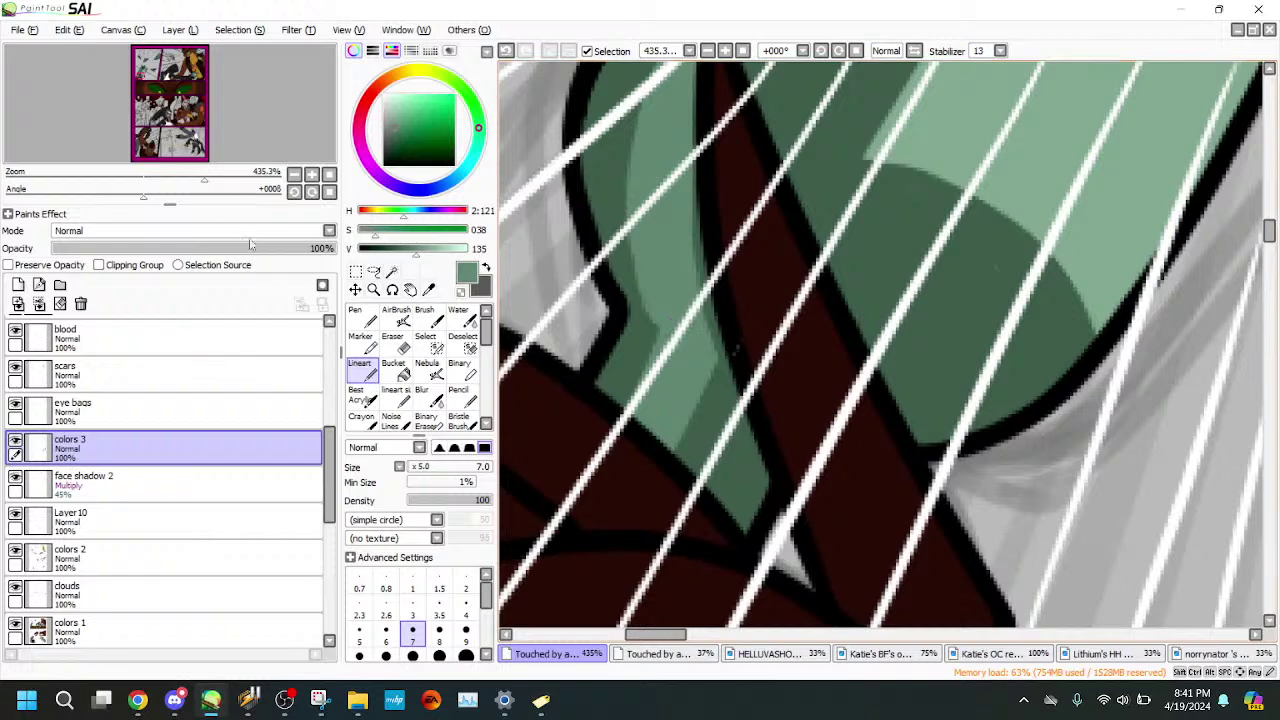
- Erase the stray specks along the bottle neck's outline on the motion lines layer with the size 5 Eraser
{"action": "left_click_drag", "start_coordinate": [204, 180], "coordinate": [228, 180]}
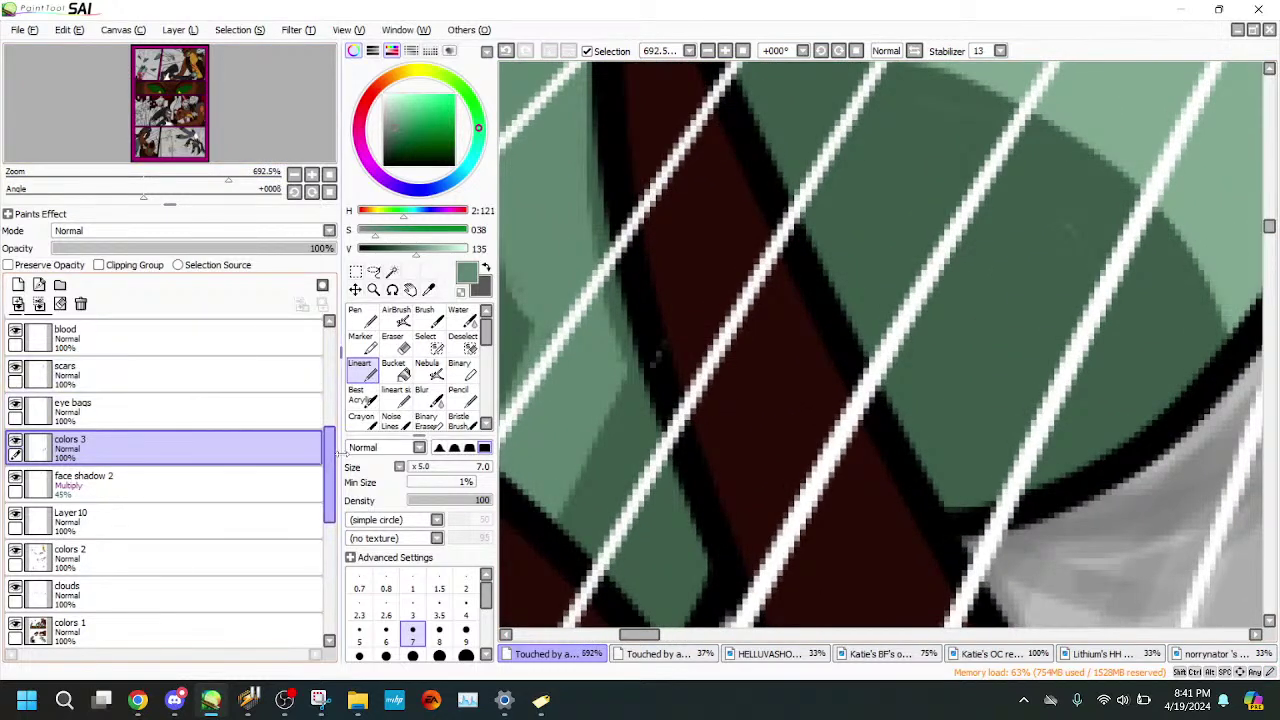
{"action": "left_click_drag", "start_coordinate": [330, 462], "coordinate": [316, 392]}
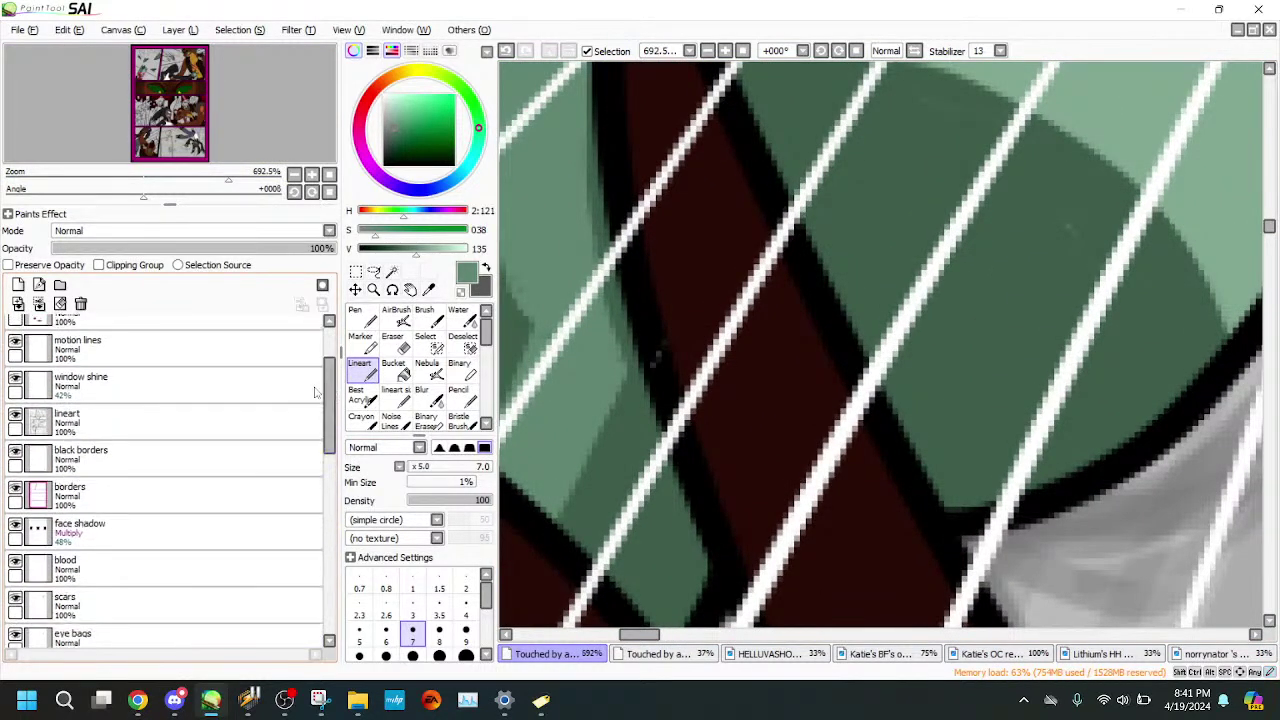
{"action": "left_click", "coordinate": [300, 350]}
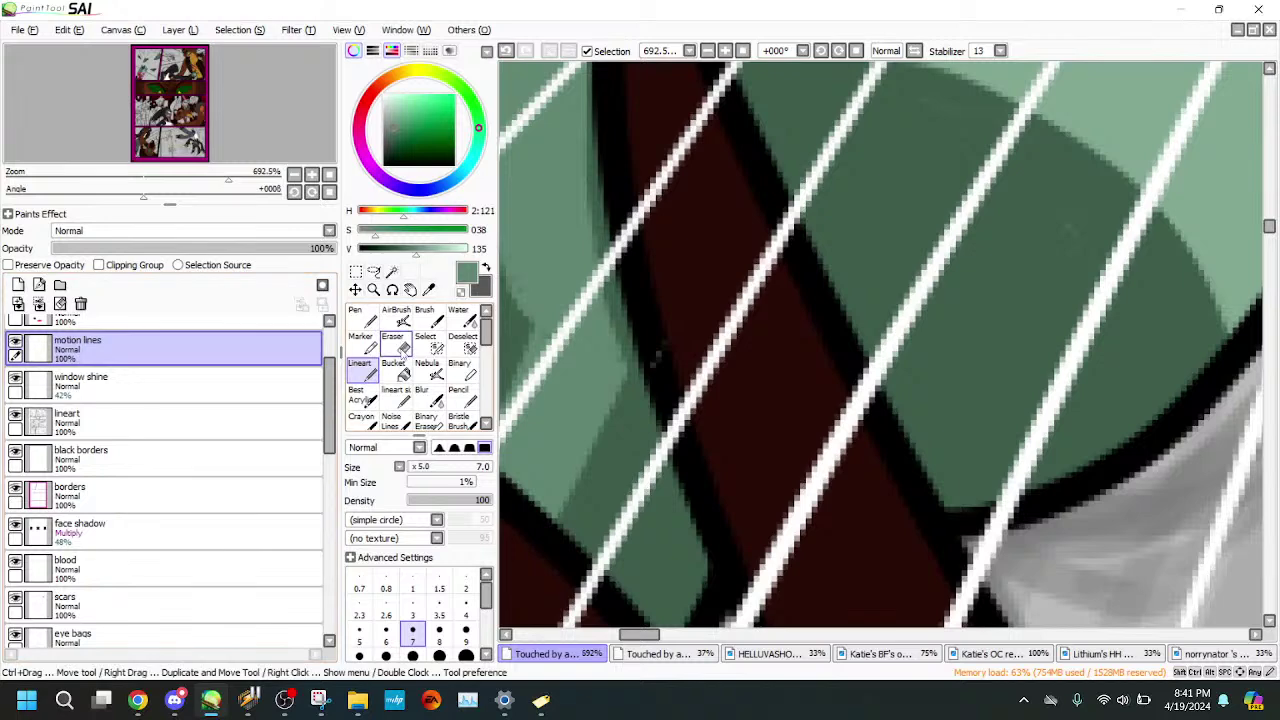
{"action": "left_click", "coordinate": [398, 342]}
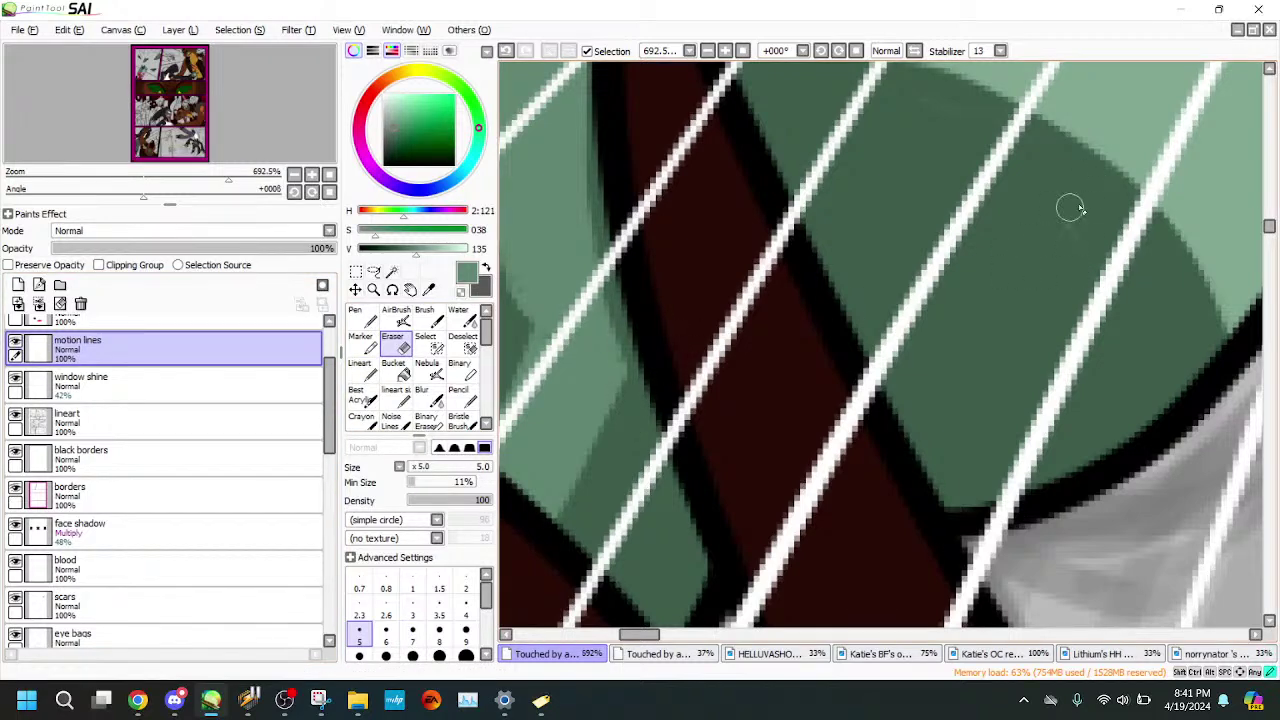
- Erase the stray mark in the bottle's dark green oval shading on the colors 2 layer
{"action": "left_click_drag", "start_coordinate": [332, 431], "coordinate": [338, 520]}
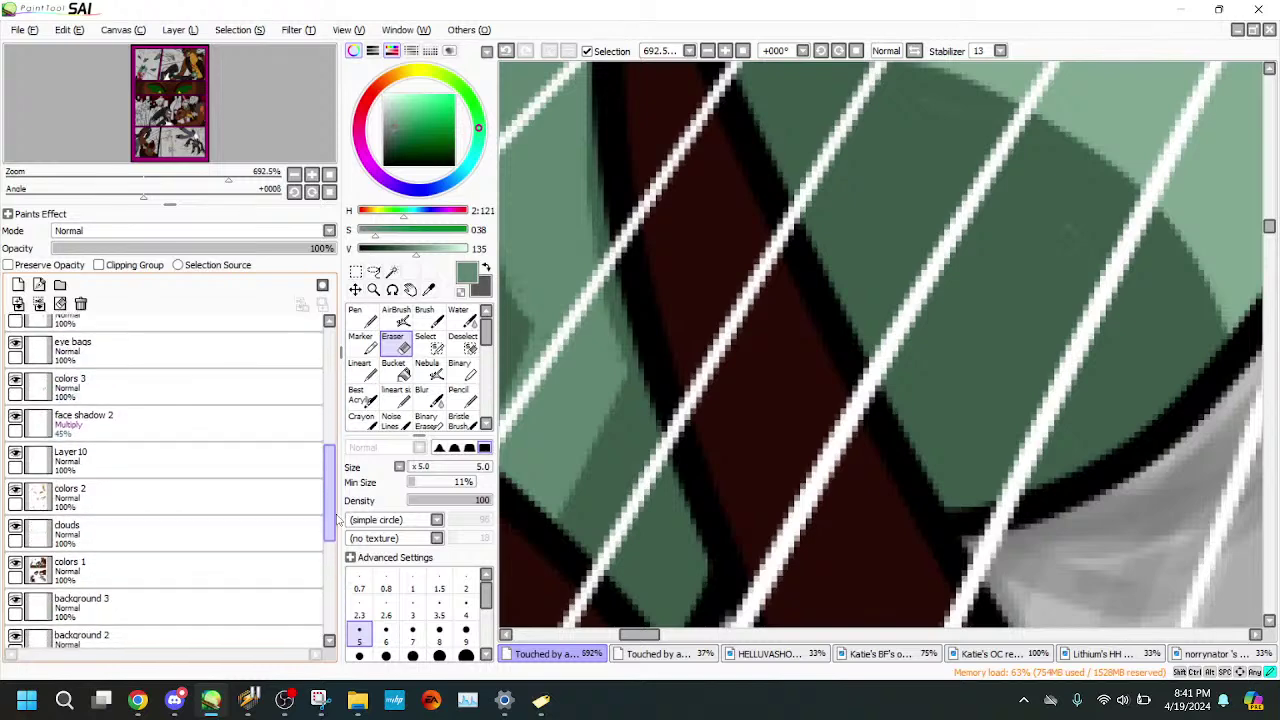
{"action": "left_click", "coordinate": [250, 500]}
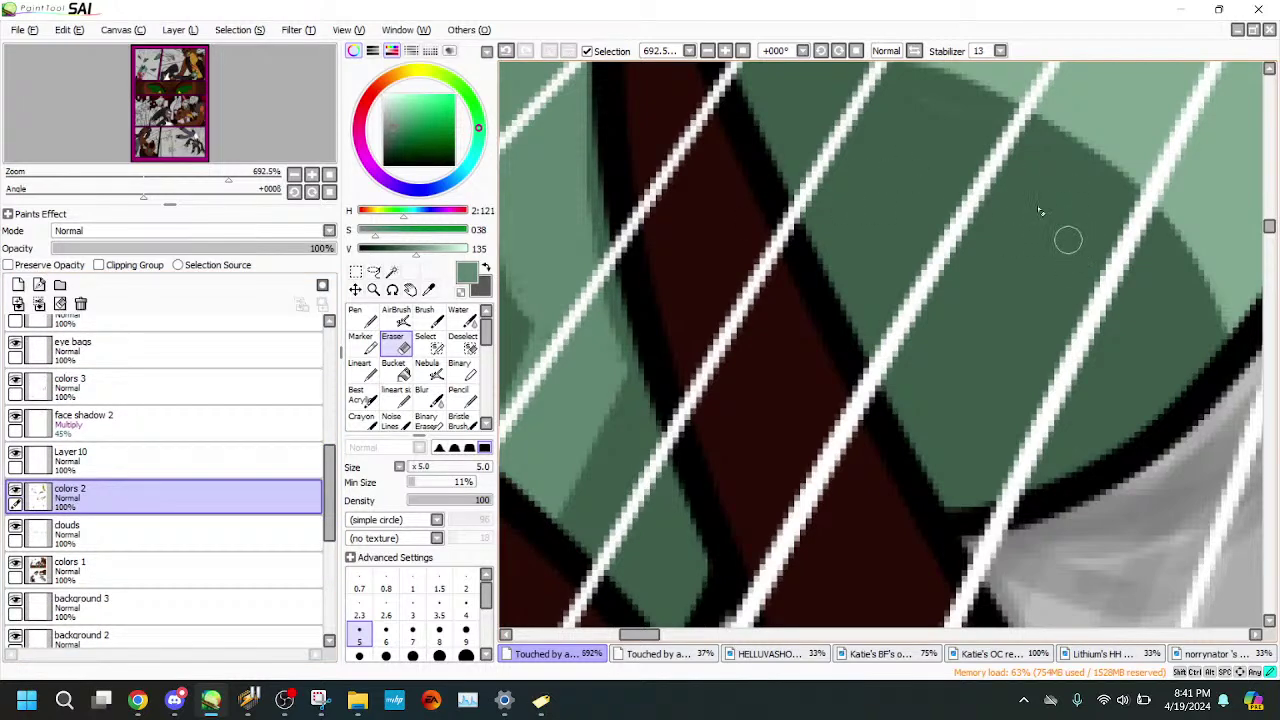
- Review the bottle and the page's top panels, comparing them with the other comic page's colored bar scene
{"action": "left_click_drag", "start_coordinate": [228, 177], "coordinate": [214, 175]}
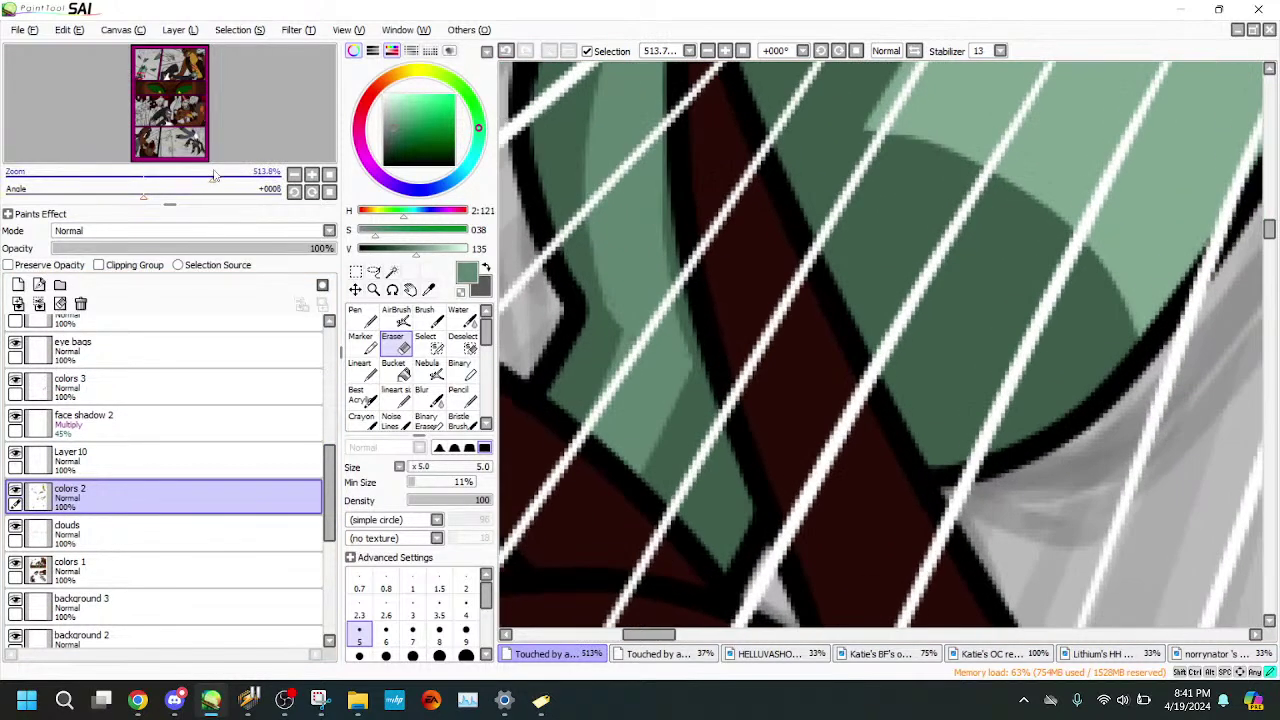
{"action": "left_click", "coordinate": [186, 143]}
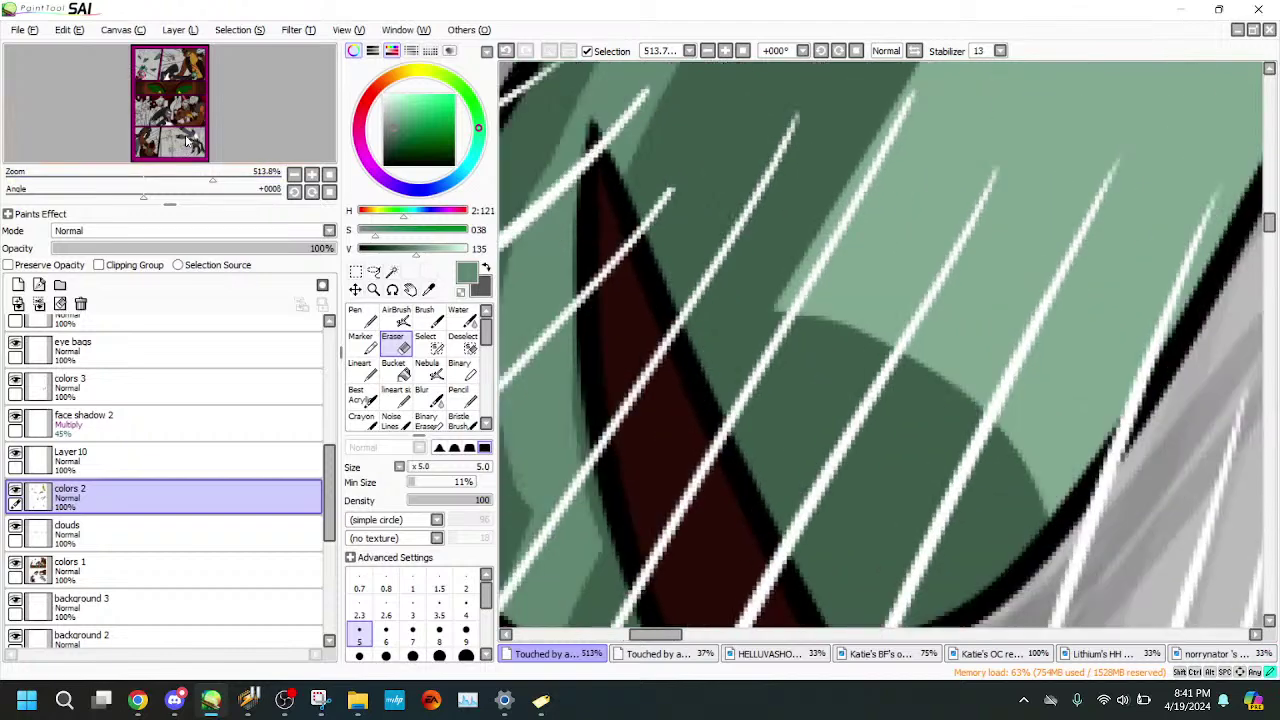
{"action": "left_click", "coordinate": [186, 143]}
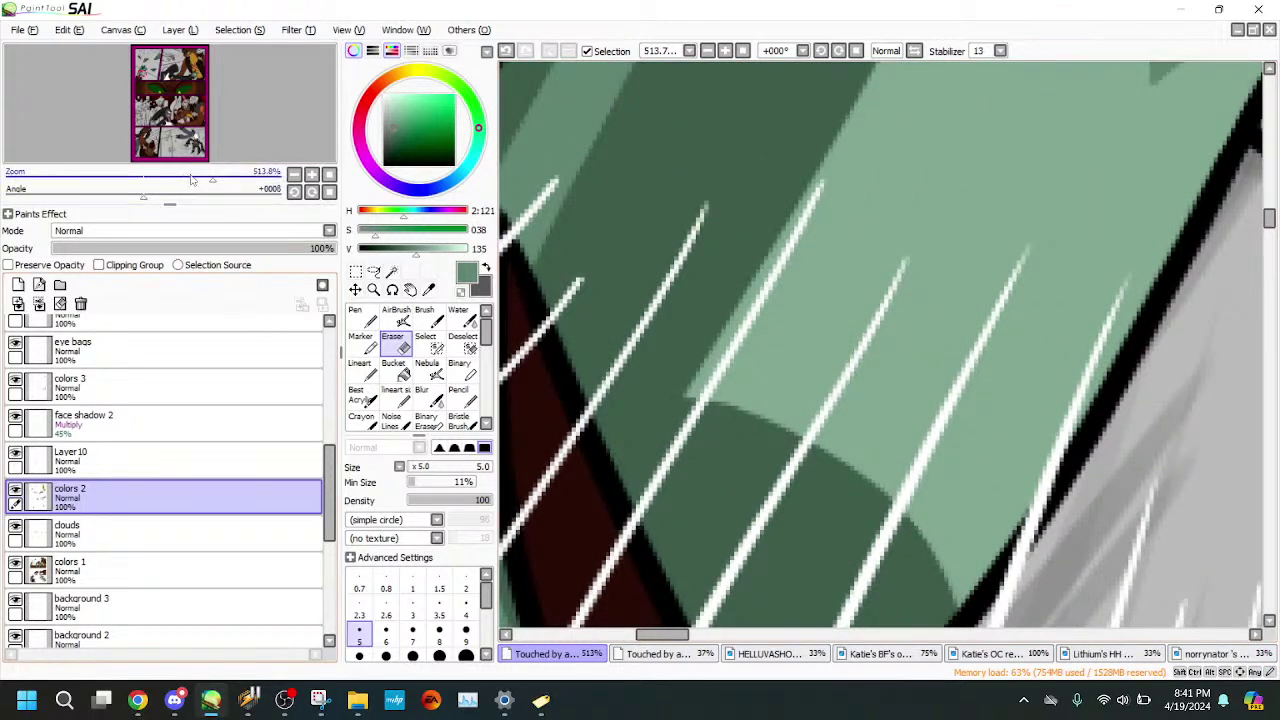
{"action": "left_click_drag", "start_coordinate": [212, 178], "coordinate": [113, 179]}
{"action": "left_click_drag", "start_coordinate": [168, 84], "coordinate": [163, 66]}
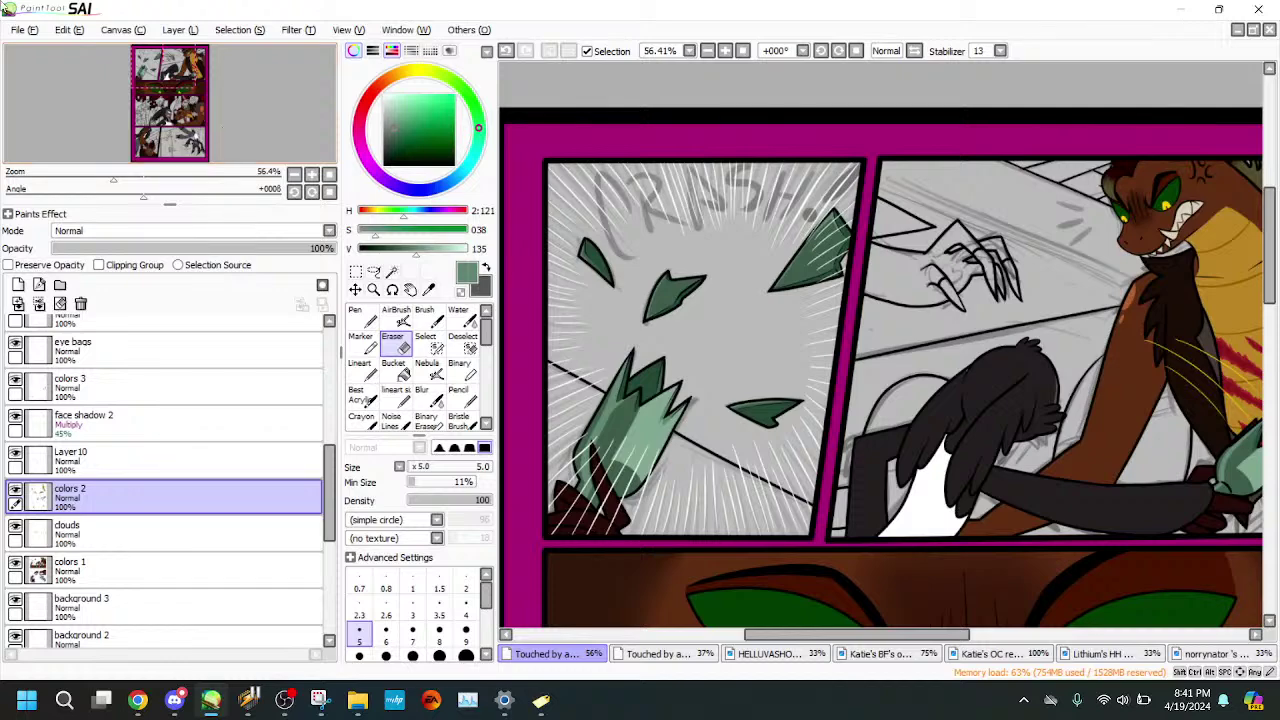
{"action": "scroll", "coordinate": [243, 136], "scroll_direction": "up", "scroll_amount": 10}
{"action": "scroll", "coordinate": [247, 130], "scroll_direction": "down", "scroll_amount": 8}
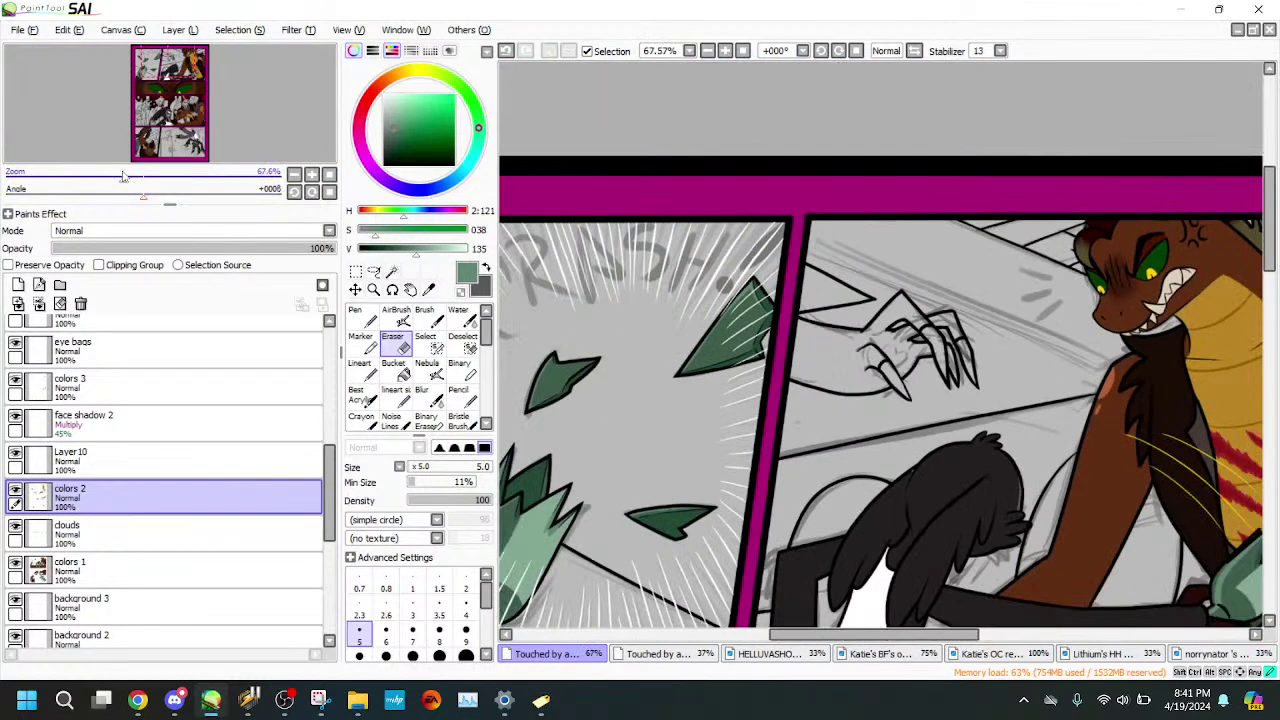
{"action": "left_click", "coordinate": [694, 655]}
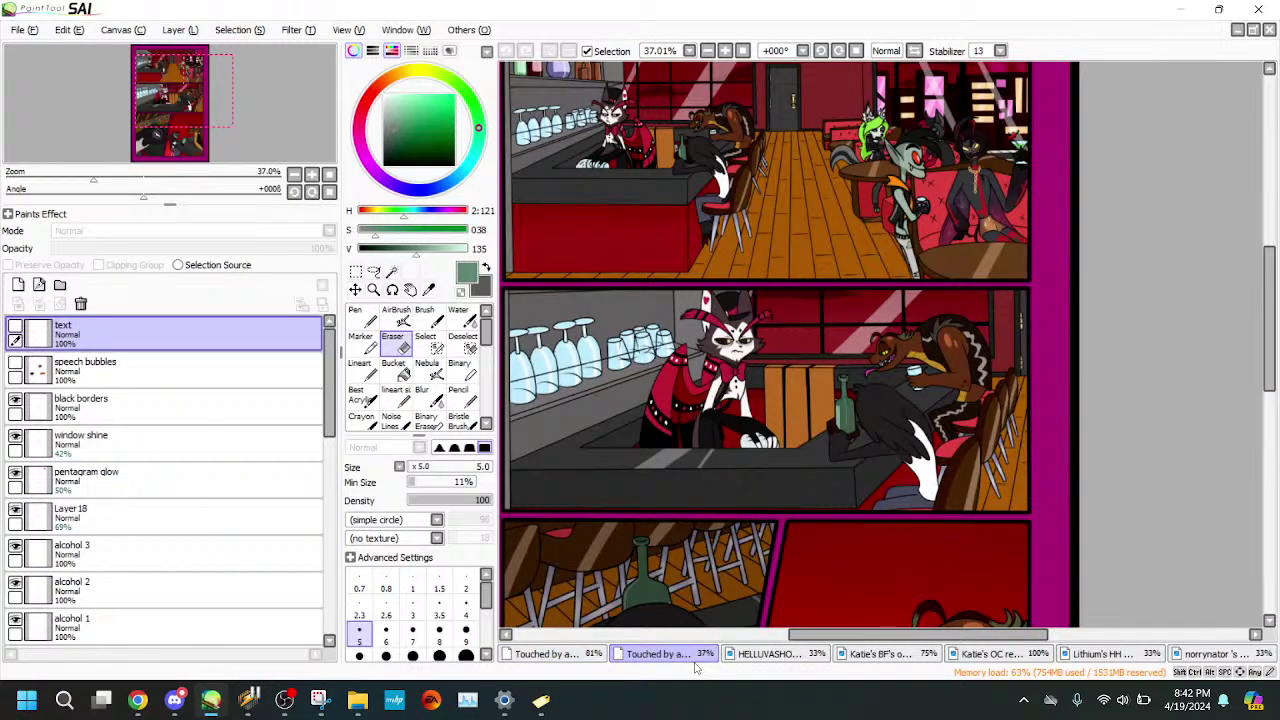
{"action": "left_click", "coordinate": [556, 654]}
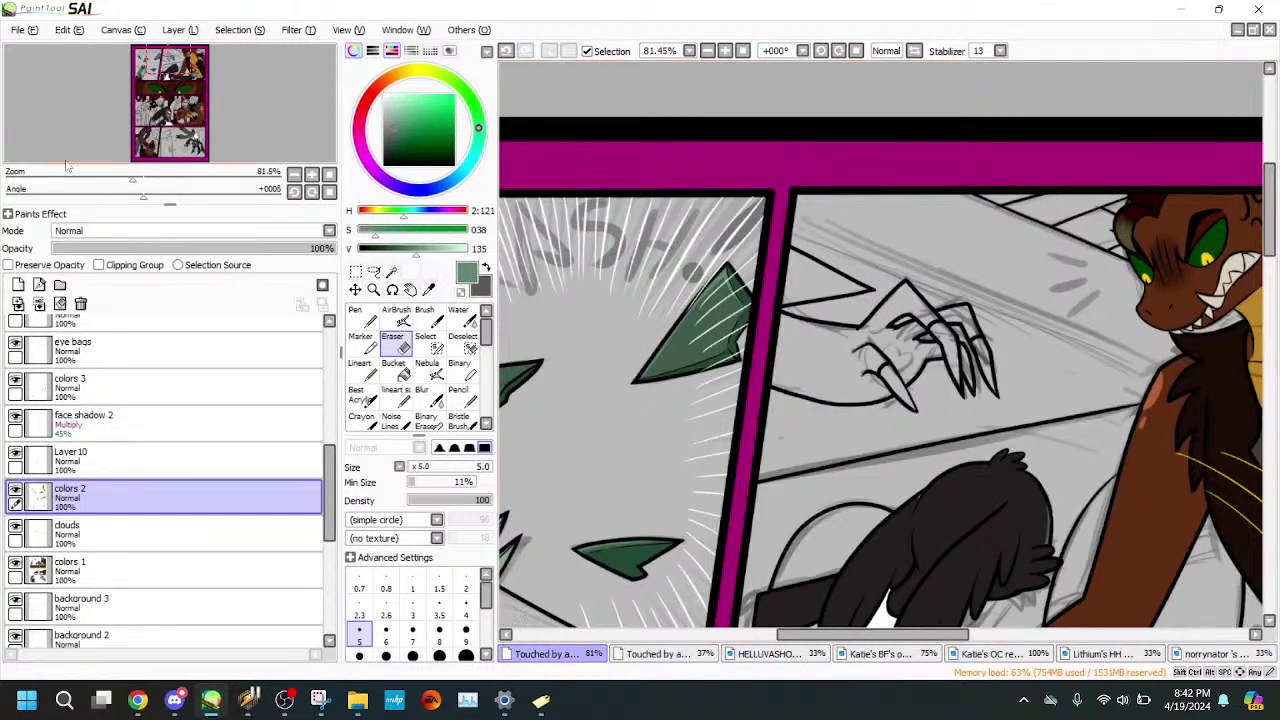
- Find "husk" in the Pictures folder and open the Husk redesign ref 1 image
{"action": "left_click", "coordinate": [28, 30]}
{"action": "left_click", "coordinate": [40, 66]}
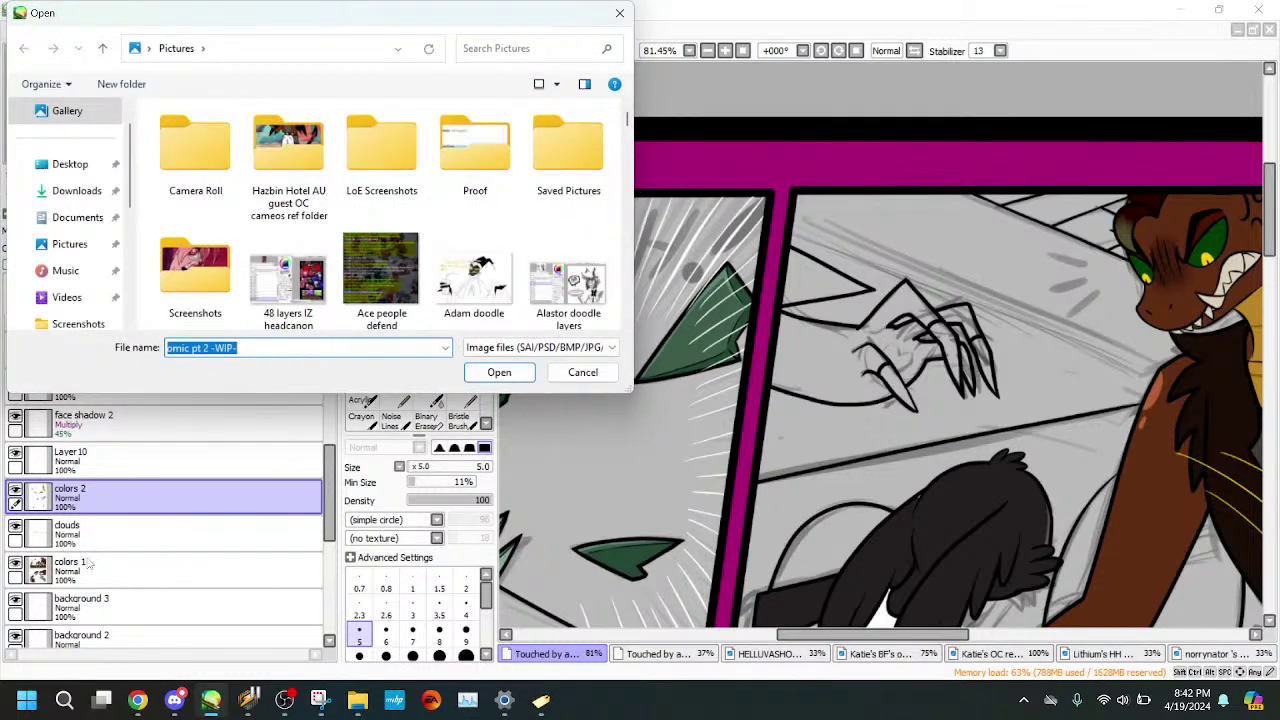
{"action": "left_click", "coordinate": [69, 244]}
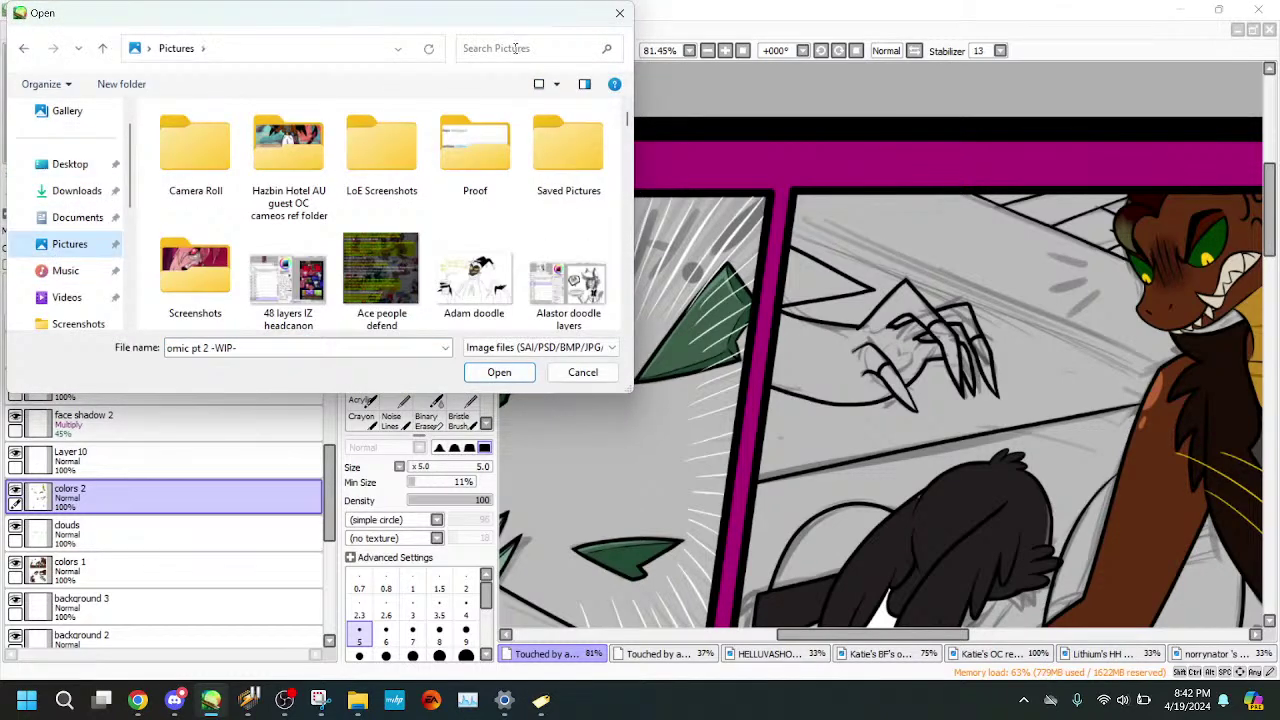
{"action": "left_click", "coordinate": [477, 47]}
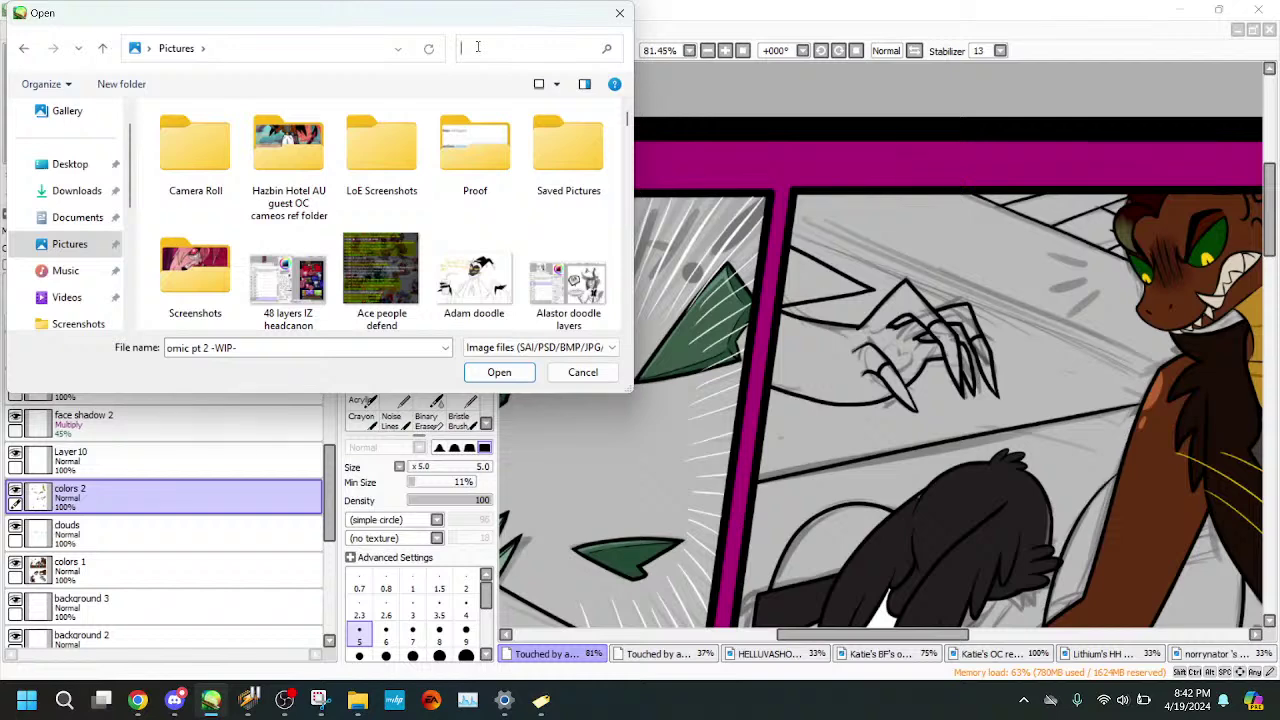
{"action": "type", "text": "husk"}
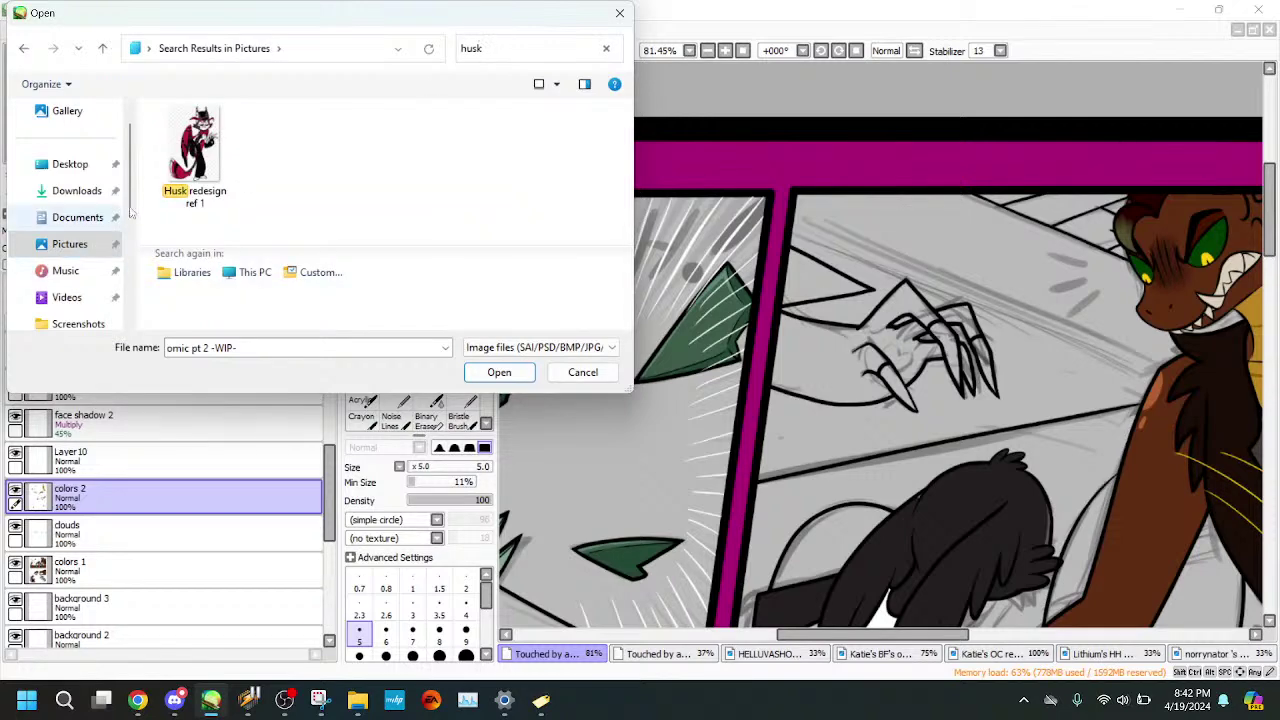
{"action": "left_click", "coordinate": [195, 160]}
{"action": "left_click", "coordinate": [499, 372]}
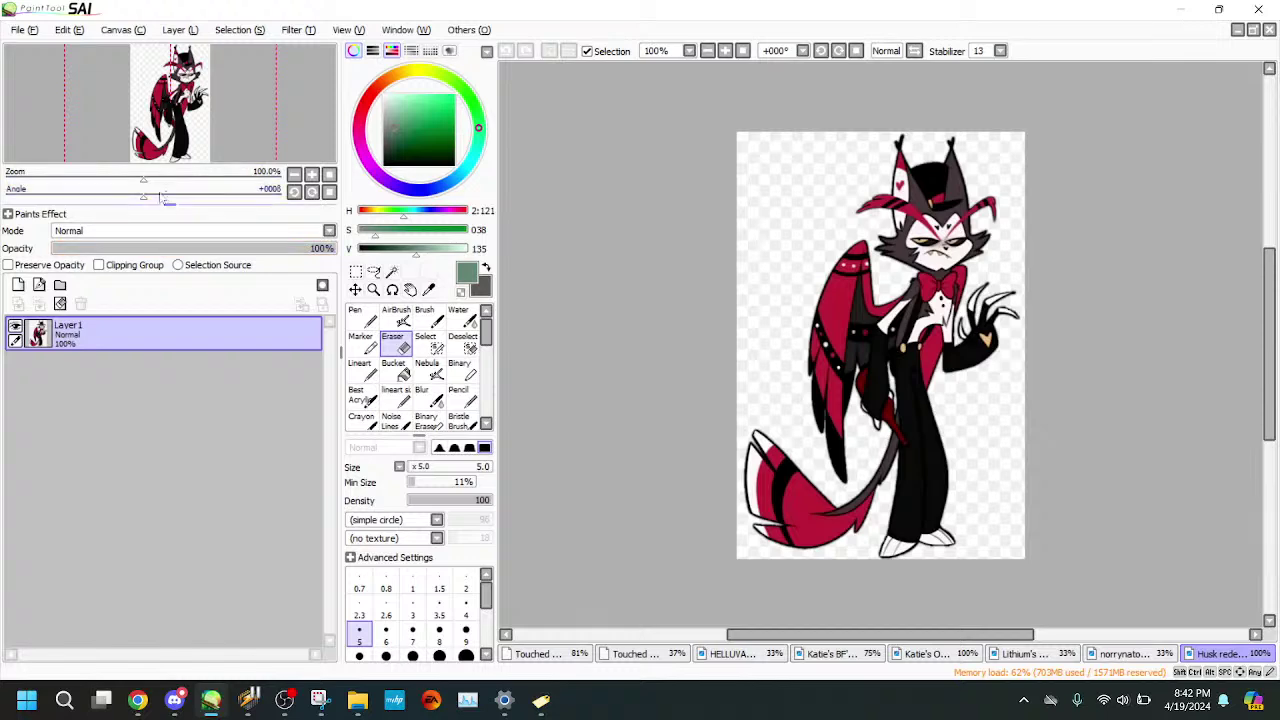
- Sample the tan color of the heart on the character's raised black hand in the reference image
{"action": "left_click_drag", "start_coordinate": [143, 180], "coordinate": [223, 178]}
{"action": "left_click_drag", "start_coordinate": [266, 129], "coordinate": [300, 130]}
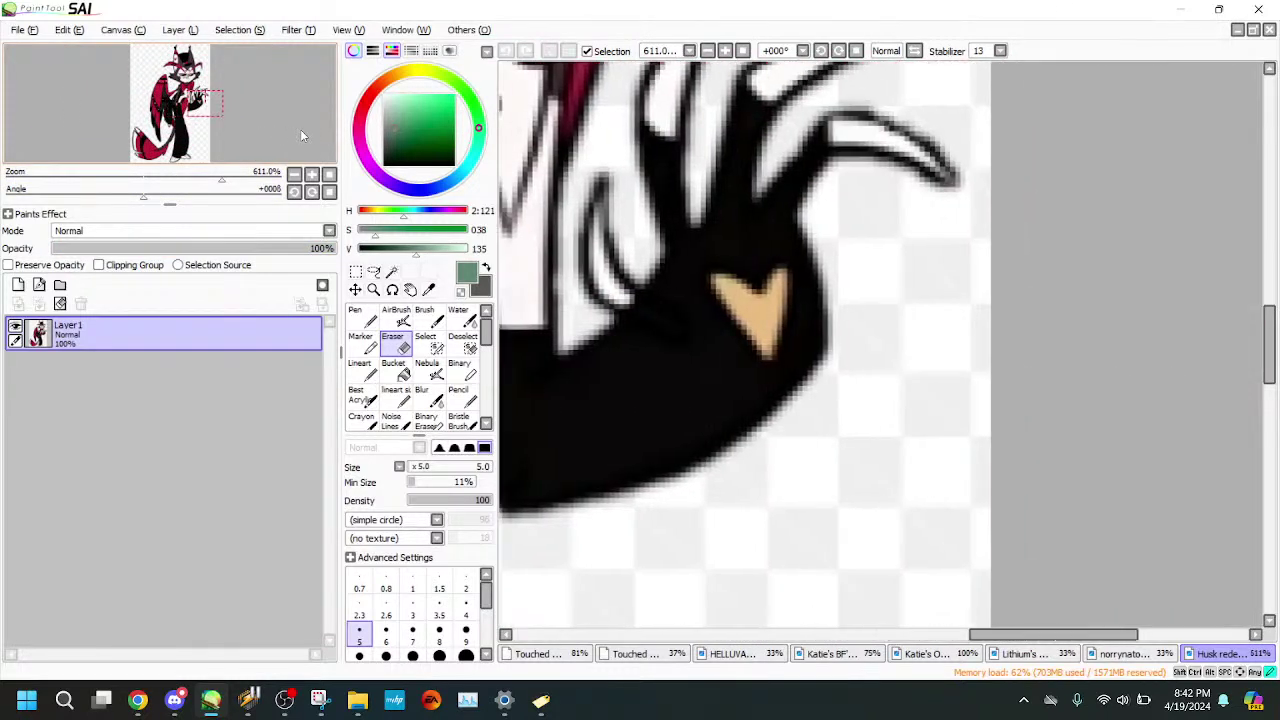
{"action": "key", "text": "alt"}
{"action": "left_click", "coordinate": [768, 310]}
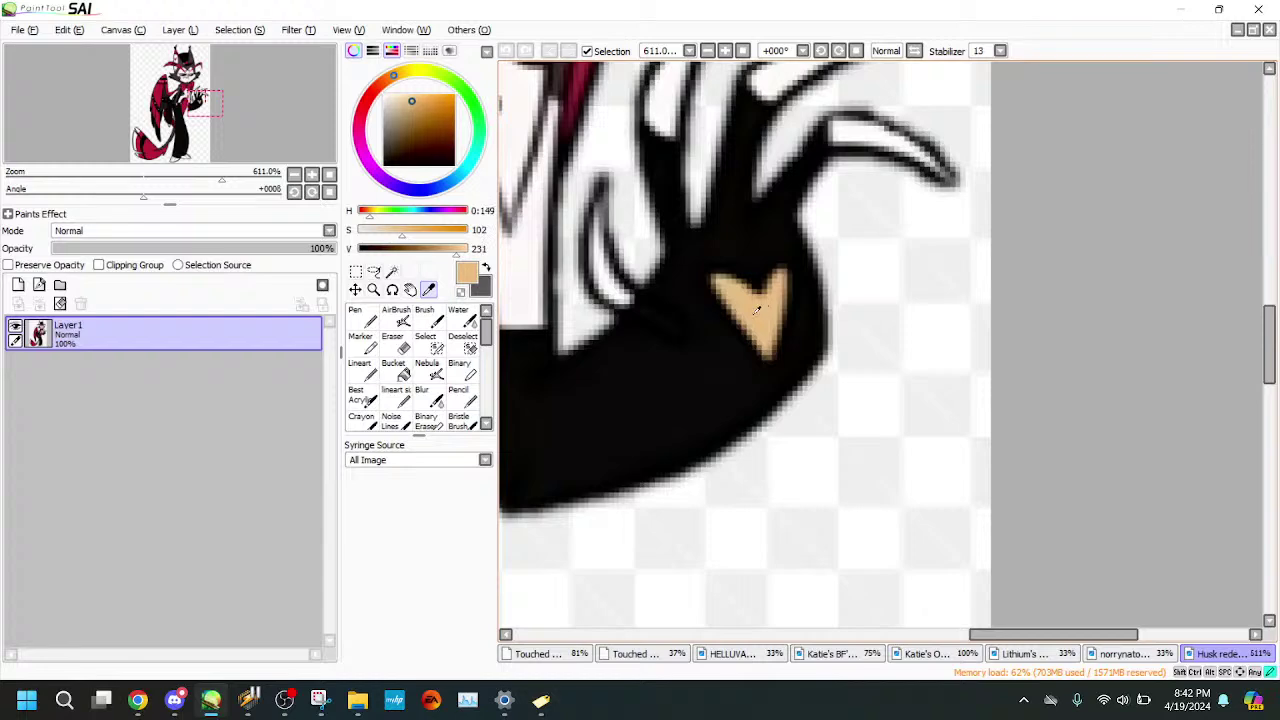
- Select the clawed hand's arm, palm and finger areas in the comic page's second panel with the Magic Wand on the lineart layer
{"action": "left_click", "coordinate": [558, 660]}
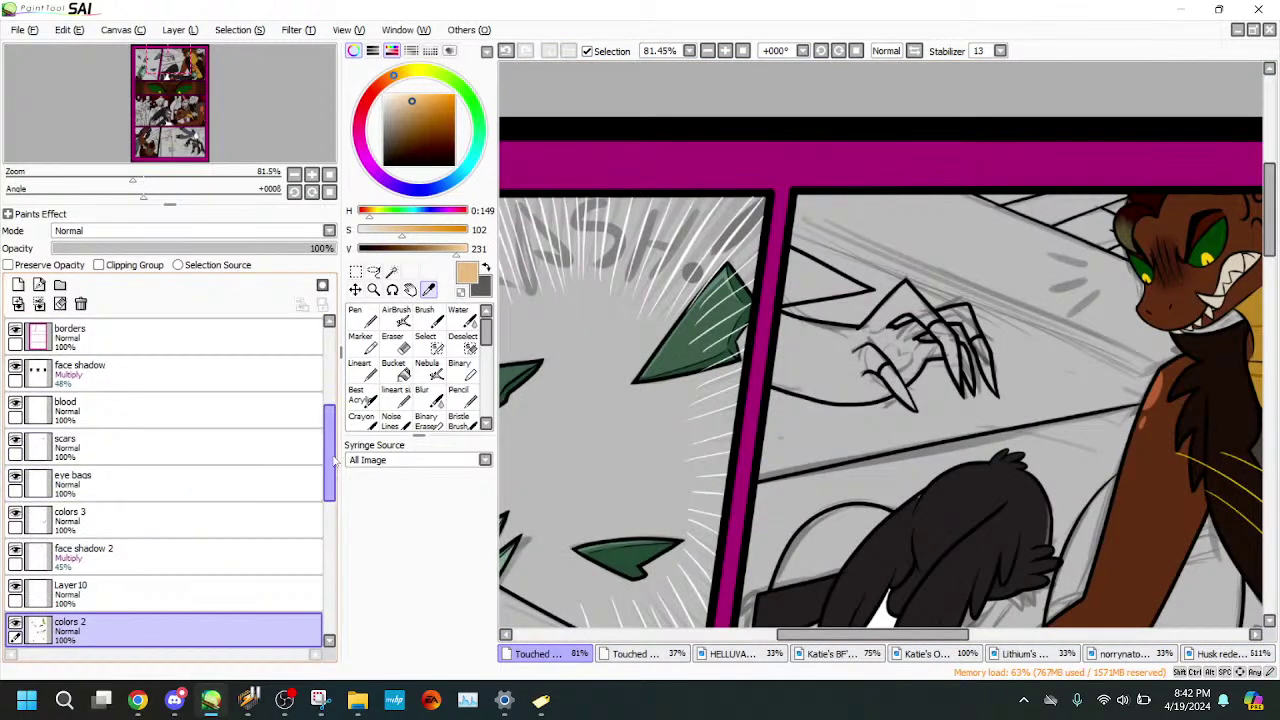
{"action": "scroll", "coordinate": [300, 450], "scroll_direction": "up", "scroll_amount": 4}
{"action": "left_click", "coordinate": [301, 408]}
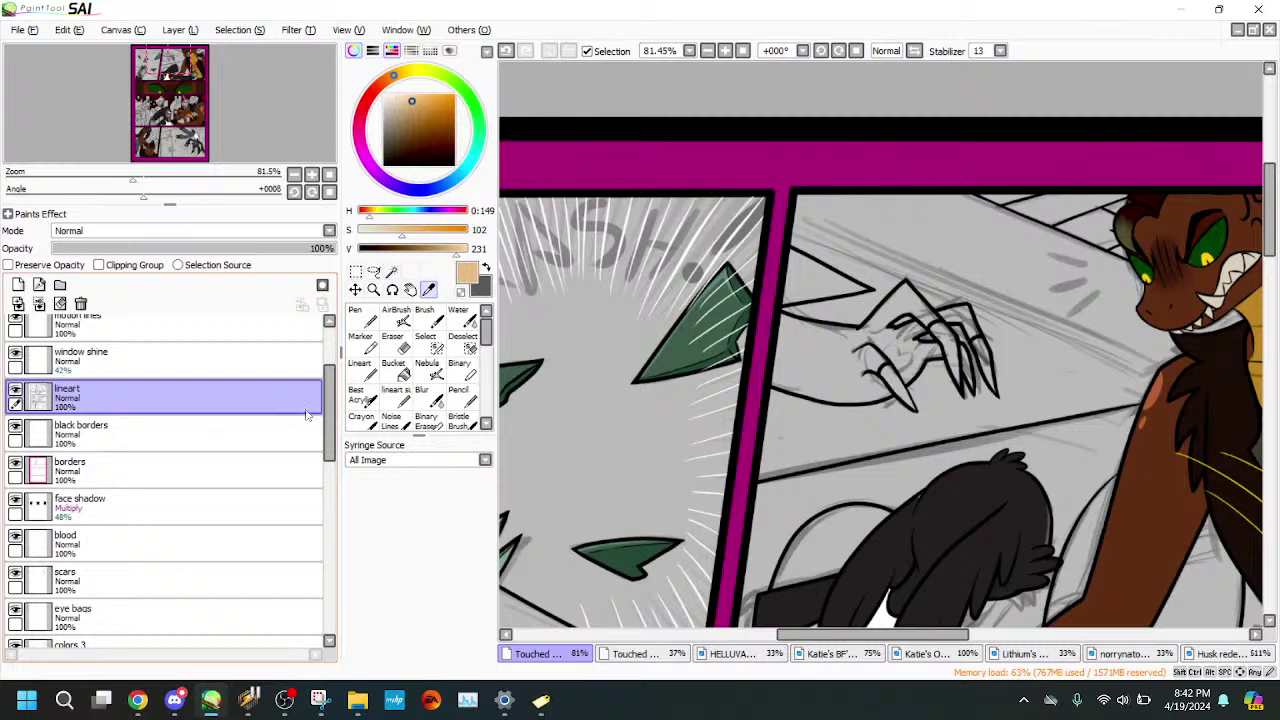
{"action": "left_click", "coordinate": [392, 272]}
{"action": "left_click_drag", "start_coordinate": [188, 180], "coordinate": [287, 154]}
{"action": "left_click", "coordinate": [694, 328]}
{"action": "left_click", "coordinate": [295, 175]}
{"action": "left_click", "coordinate": [1047, 278]}
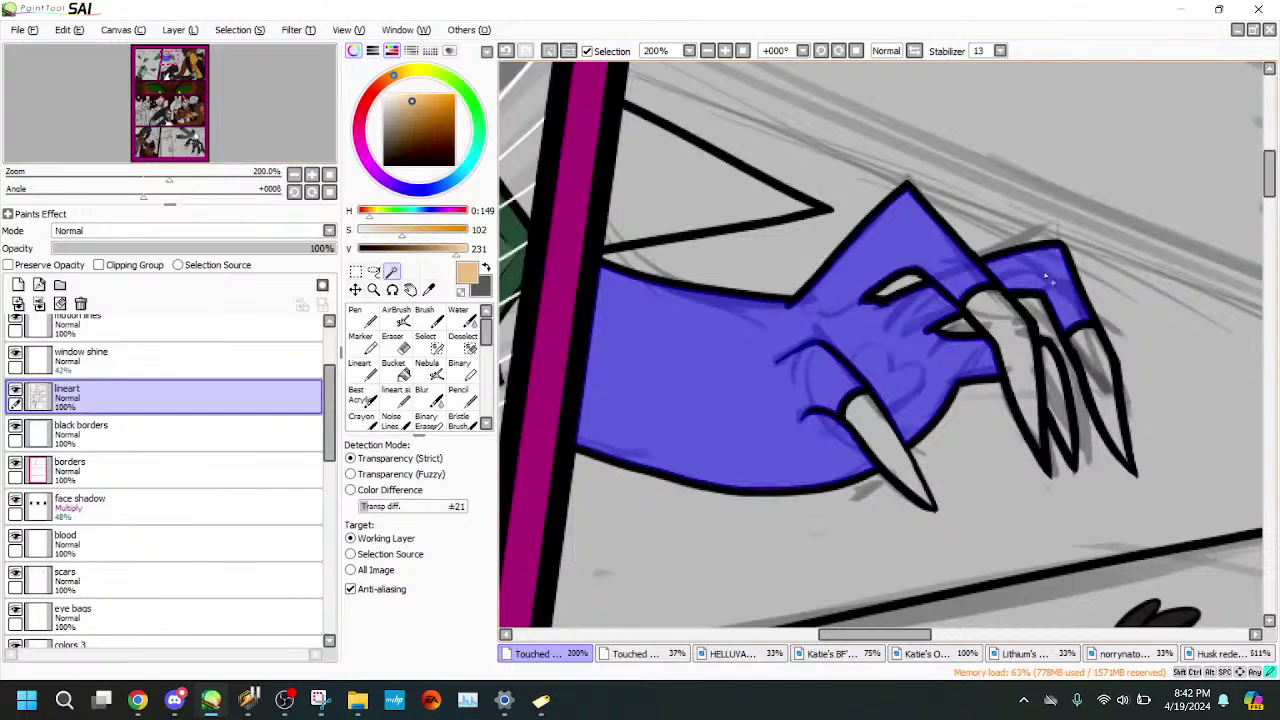
- Make the colors 3 layer active and choose the Lineart brush at size 7 for painting inside the hand selection
{"action": "left_click_drag", "start_coordinate": [169, 181], "coordinate": [195, 181]}
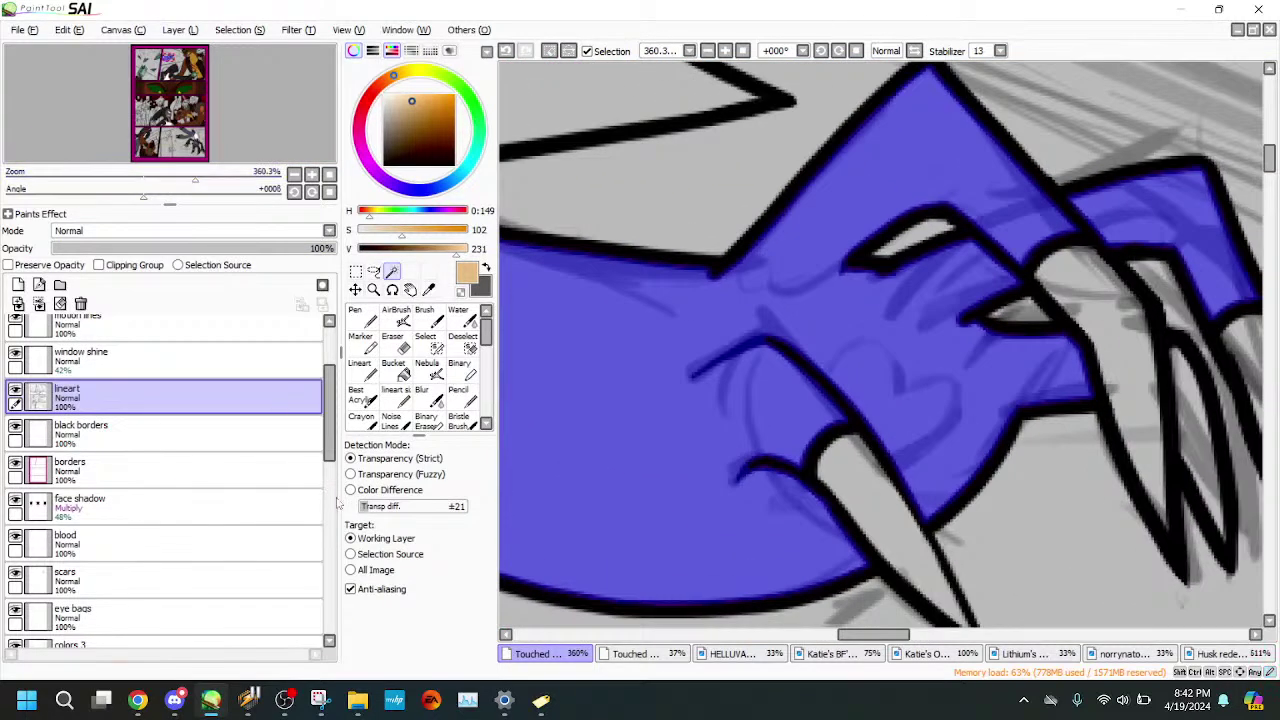
{"action": "scroll", "coordinate": [328, 476], "scroll_direction": "down", "scroll_amount": 2}
{"action": "scroll", "coordinate": [328, 476], "scroll_direction": "down", "scroll_amount": 4}
{"action": "left_click", "coordinate": [274, 529]}
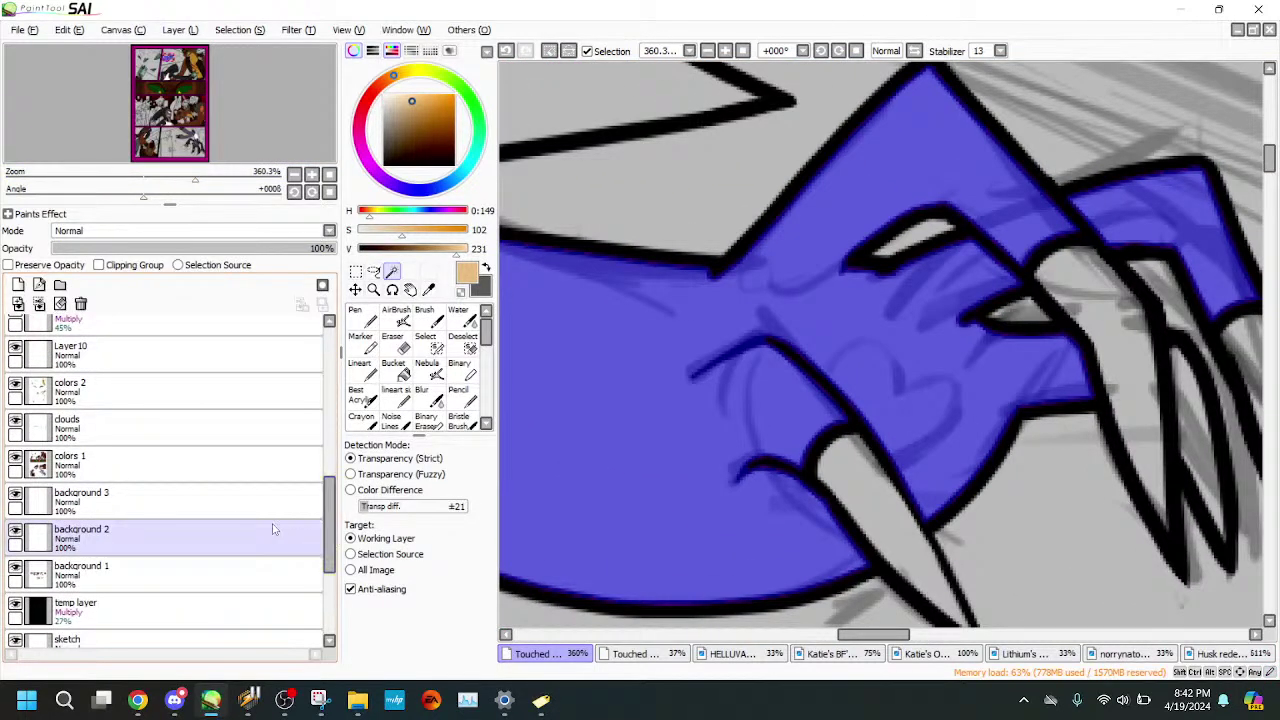
{"action": "left_click", "coordinate": [270, 500]}
{"action": "left_click", "coordinate": [262, 430]}
{"action": "left_click", "coordinate": [253, 400]}
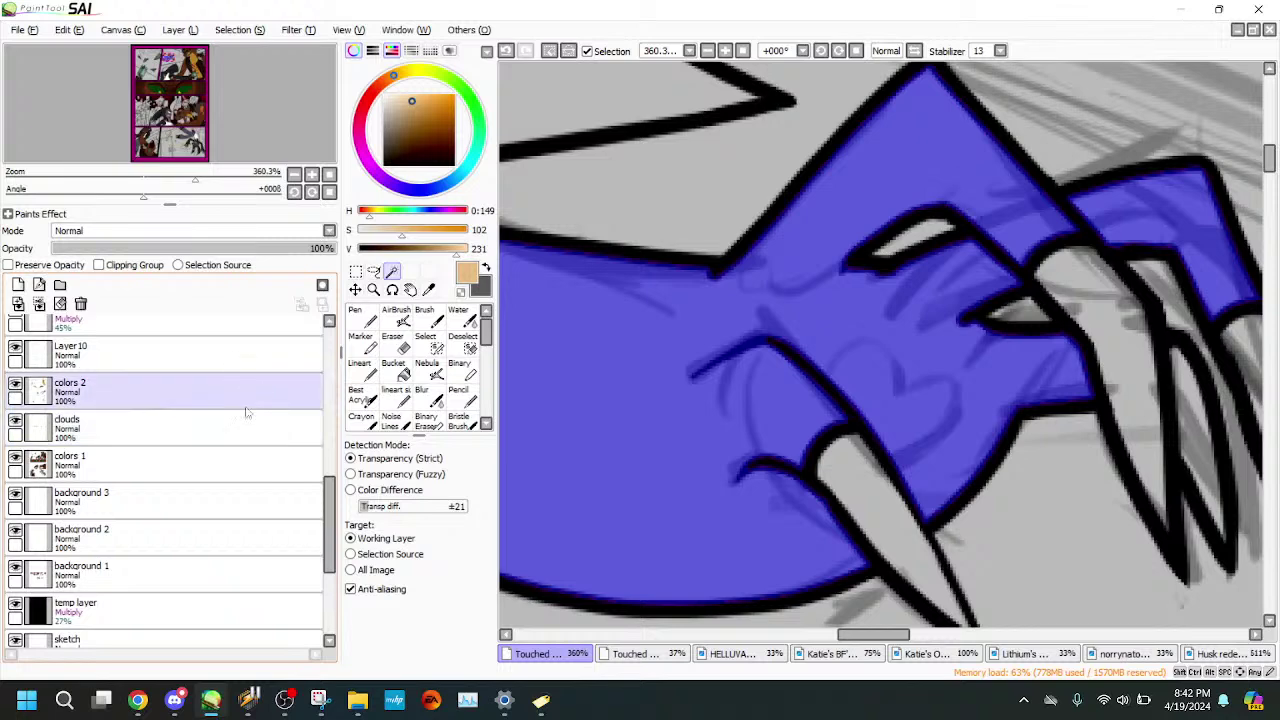
{"action": "left_click", "coordinate": [272, 438]}
{"action": "left_click", "coordinate": [287, 467]}
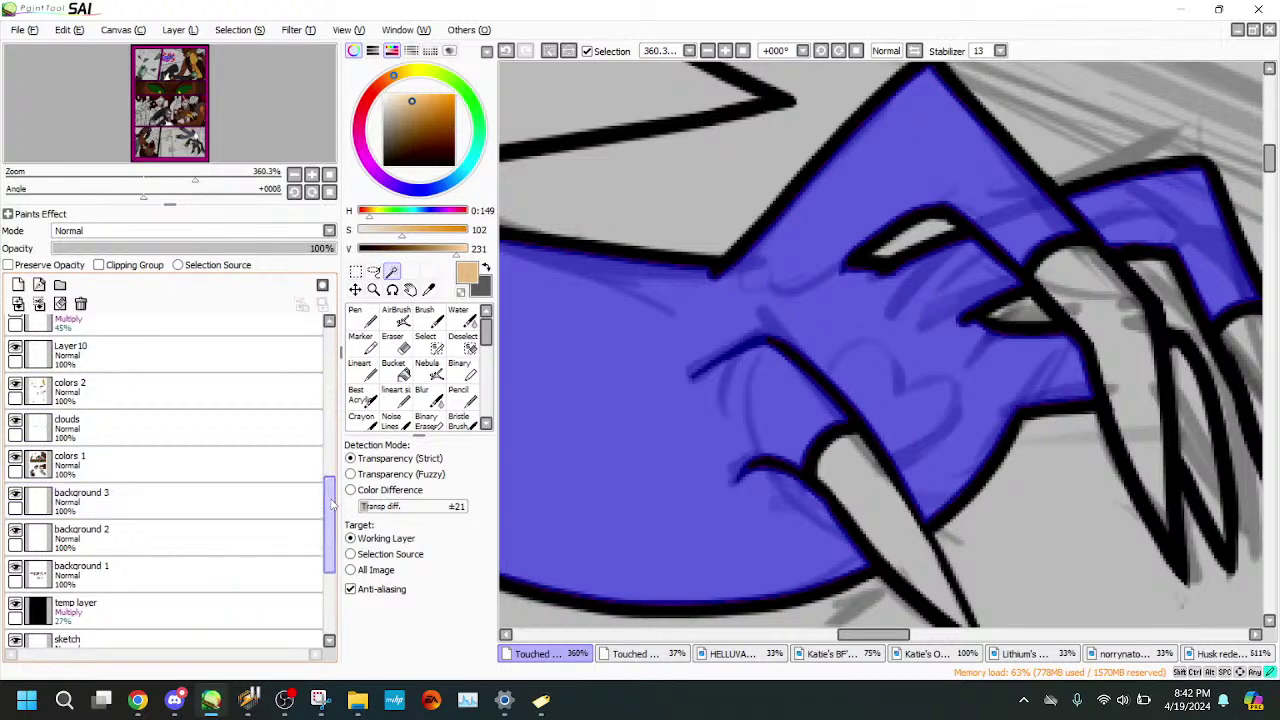
{"action": "left_click_drag", "start_coordinate": [331, 505], "coordinate": [331, 477]}
{"action": "left_click", "coordinate": [290, 483]}
{"action": "left_click", "coordinate": [360, 368]}
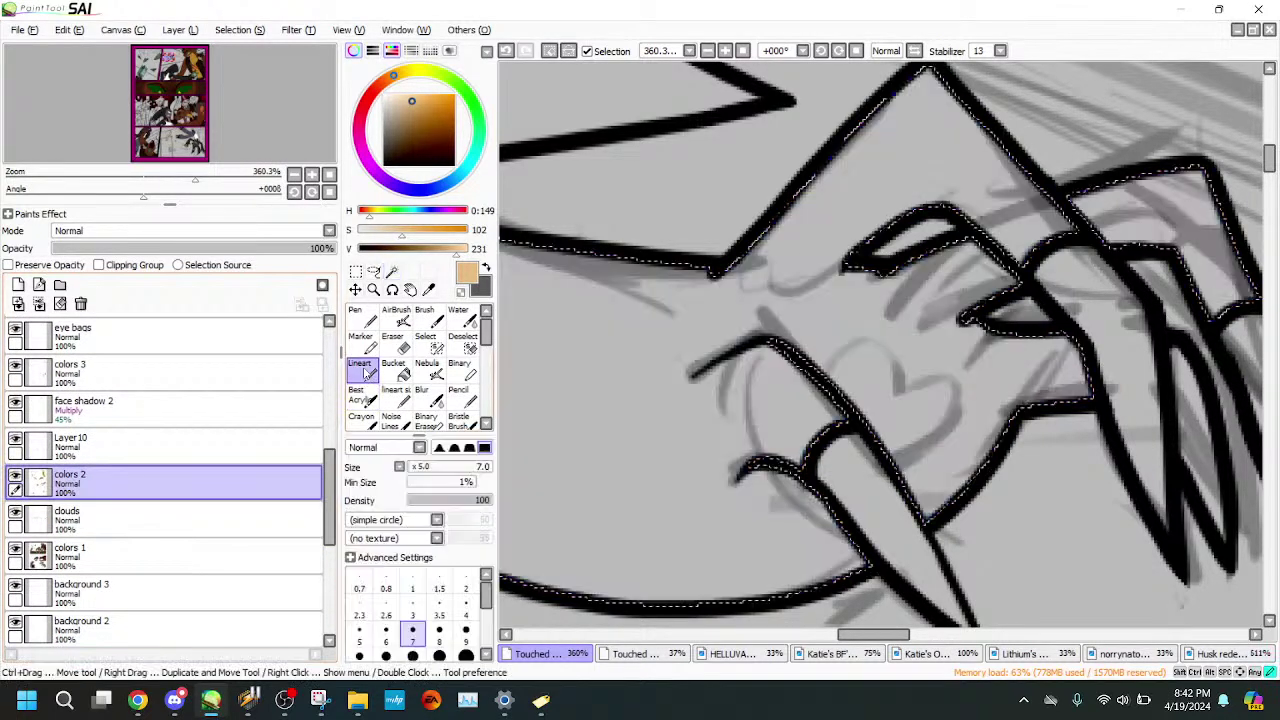
{"action": "left_click", "coordinate": [210, 185]}
{"action": "left_click_drag", "start_coordinate": [210, 185], "coordinate": [214, 182]}
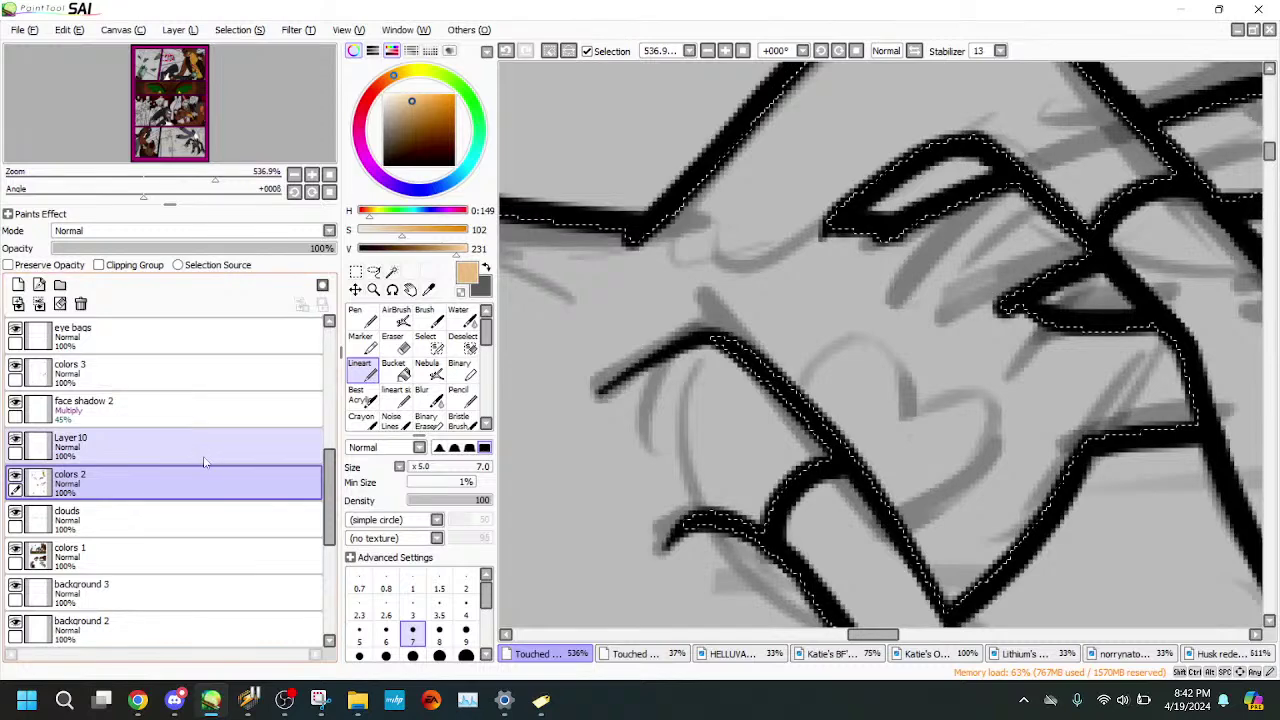
{"action": "left_click", "coordinate": [200, 372]}
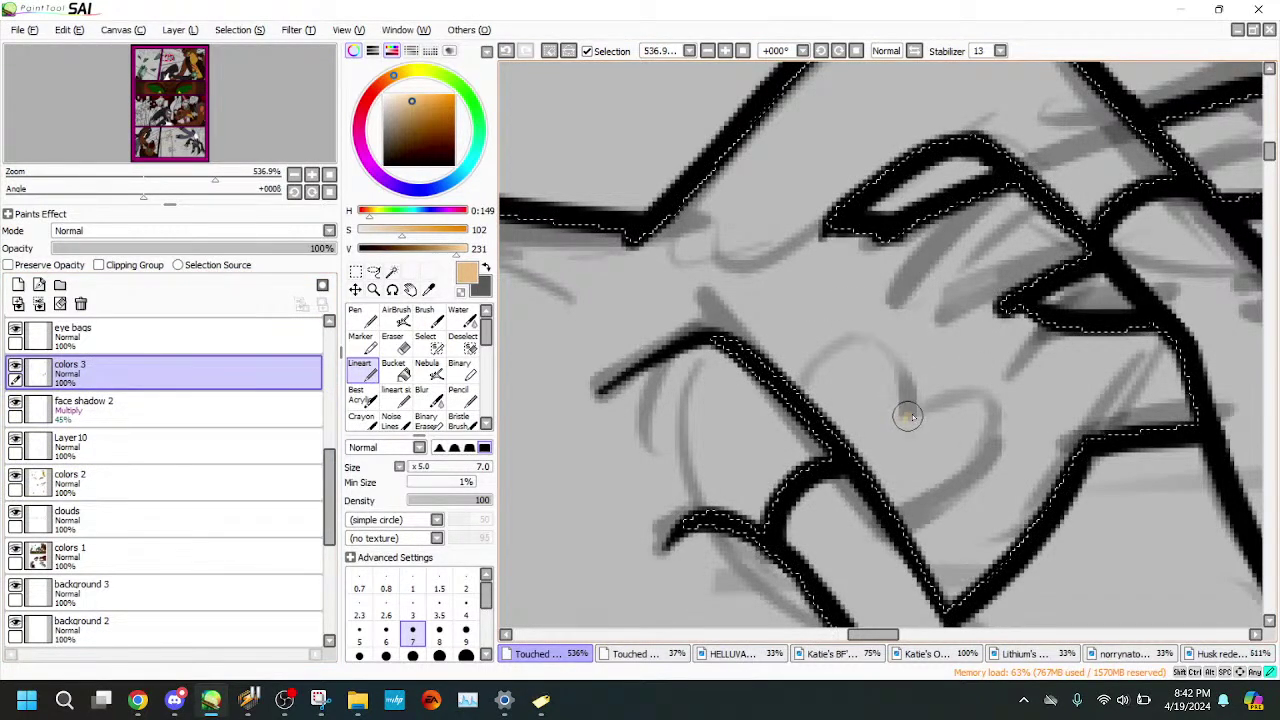
- Outline the heart on the palm in tan along the sketch, closing it against the thumb's line, and fill it with the Bucket
{"action": "mouse_move", "coordinate": [903, 418]}
{"action": "left_mouse_down"}
{"action": "mouse_move", "coordinate": [962, 400]}
{"action": "mouse_move", "coordinate": [992, 414]}
{"action": "mouse_move", "coordinate": [985, 465]}
{"action": "mouse_move", "coordinate": [905, 521]}
{"action": "left_mouse_up"}
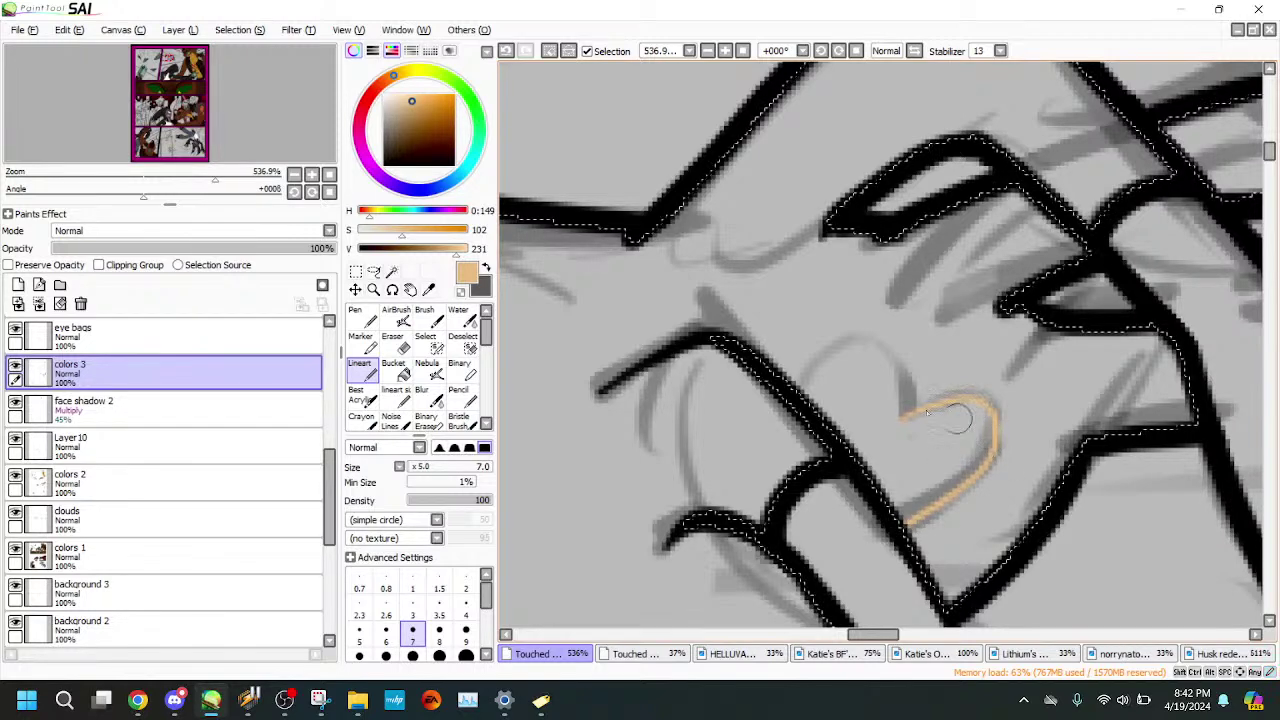
{"action": "mouse_move", "coordinate": [796, 394]}
{"action": "left_mouse_down"}
{"action": "mouse_move", "coordinate": [803, 366]}
{"action": "mouse_move", "coordinate": [849, 343]}
{"action": "mouse_move", "coordinate": [897, 363]}
{"action": "mouse_move", "coordinate": [906, 413]}
{"action": "left_mouse_up"}
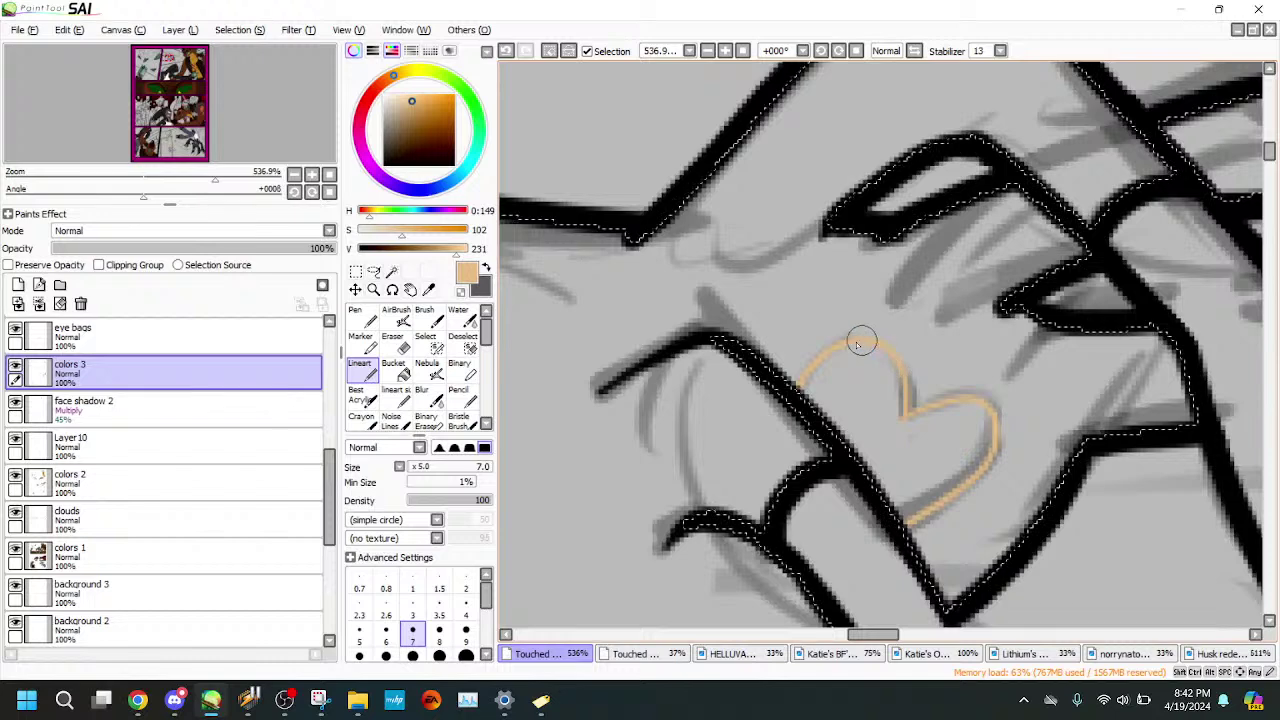
{"action": "left_click_drag", "start_coordinate": [895, 357], "coordinate": [906, 410]}
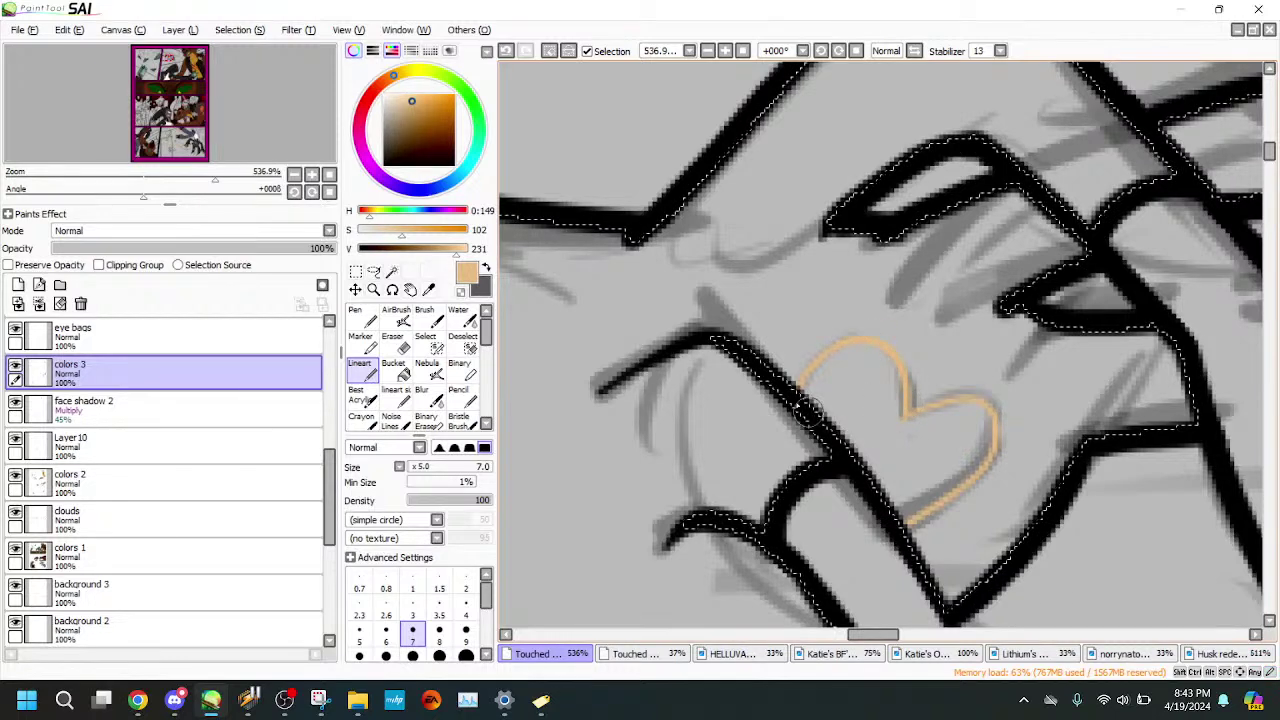
{"action": "left_click_drag", "start_coordinate": [802, 385], "coordinate": [832, 408]}
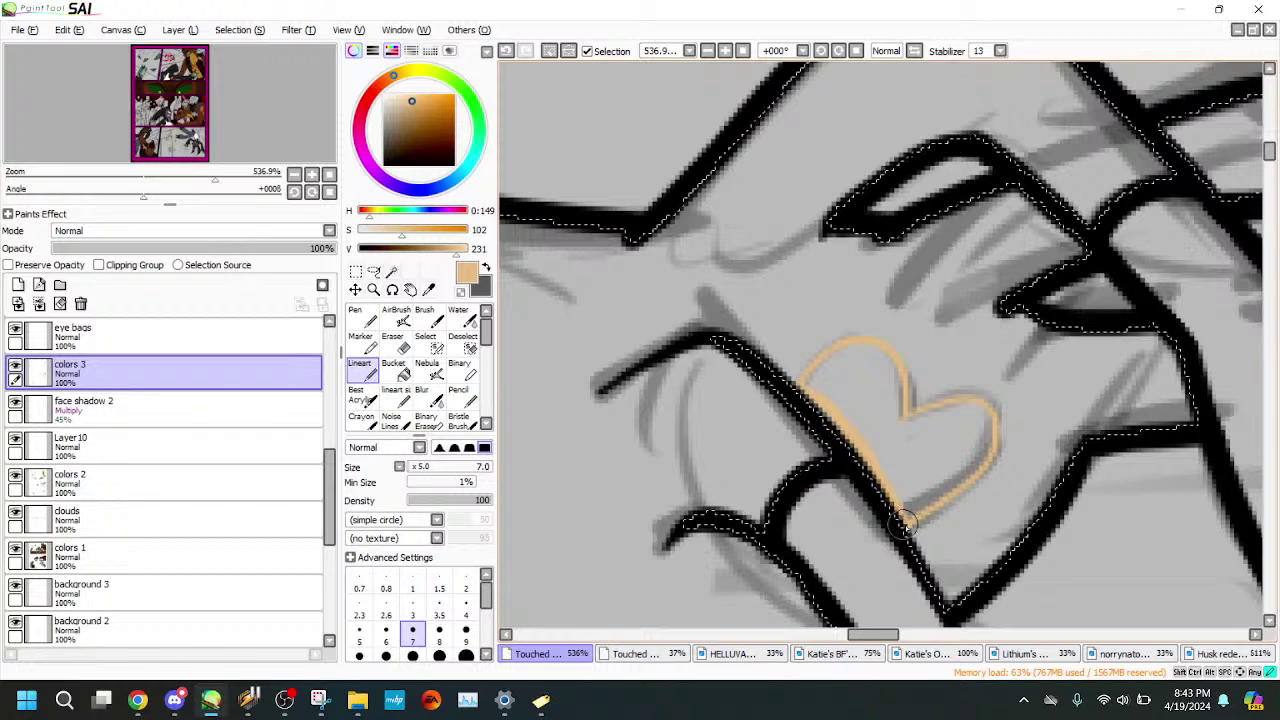
{"action": "left_click", "coordinate": [403, 369]}
{"action": "left_click", "coordinate": [930, 435]}
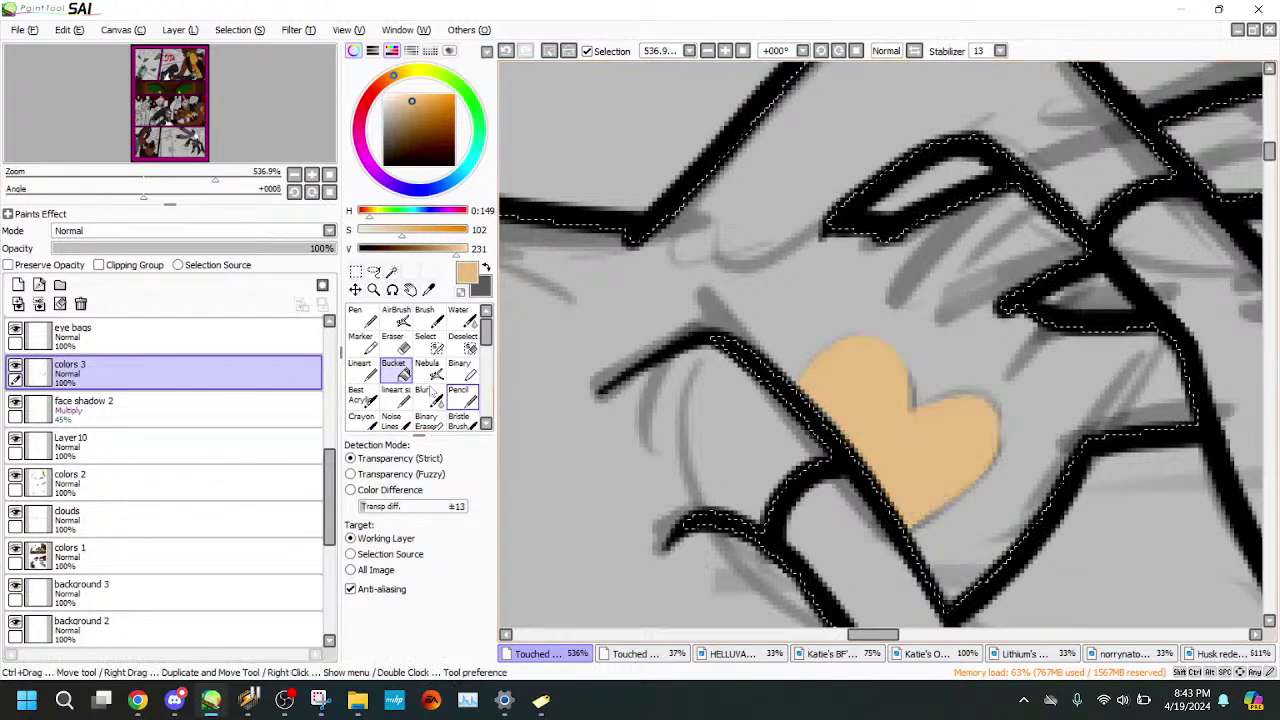
- Refine the tan heart's outer lobe and lower edge with the size 7 Lineart brush
{"action": "key", "text": "e"}
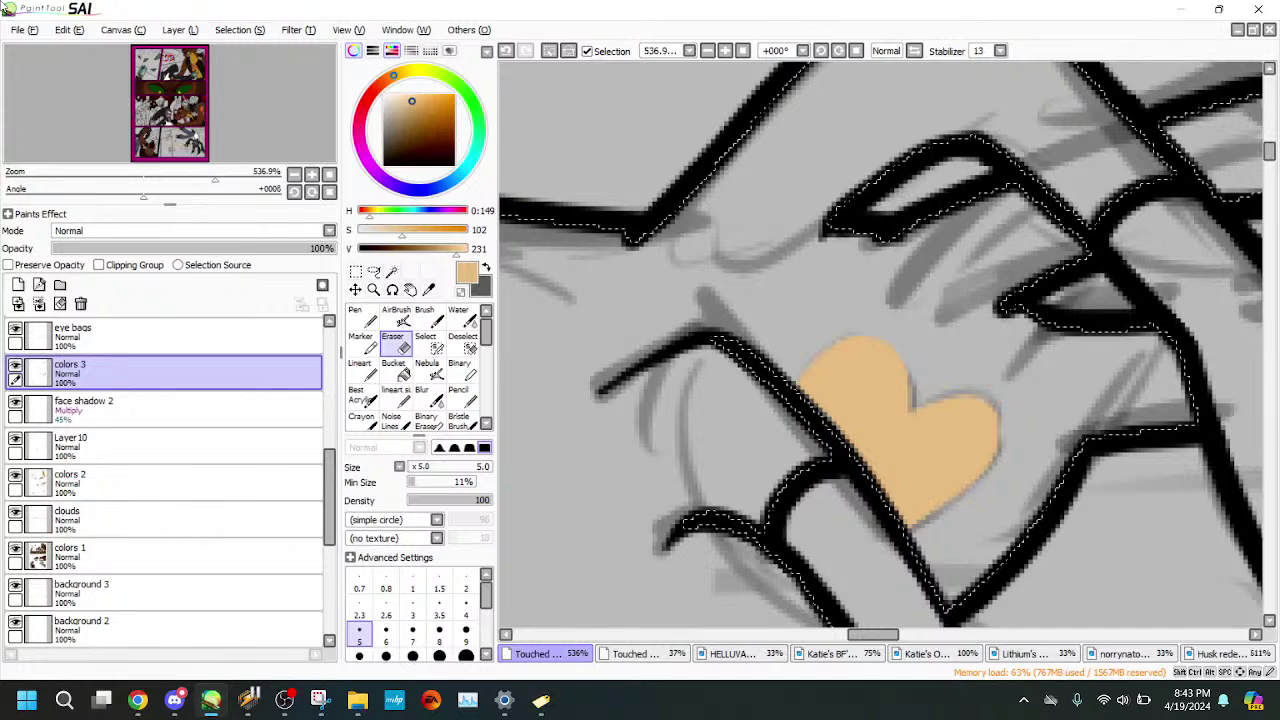
{"action": "left_click", "coordinate": [403, 369]}
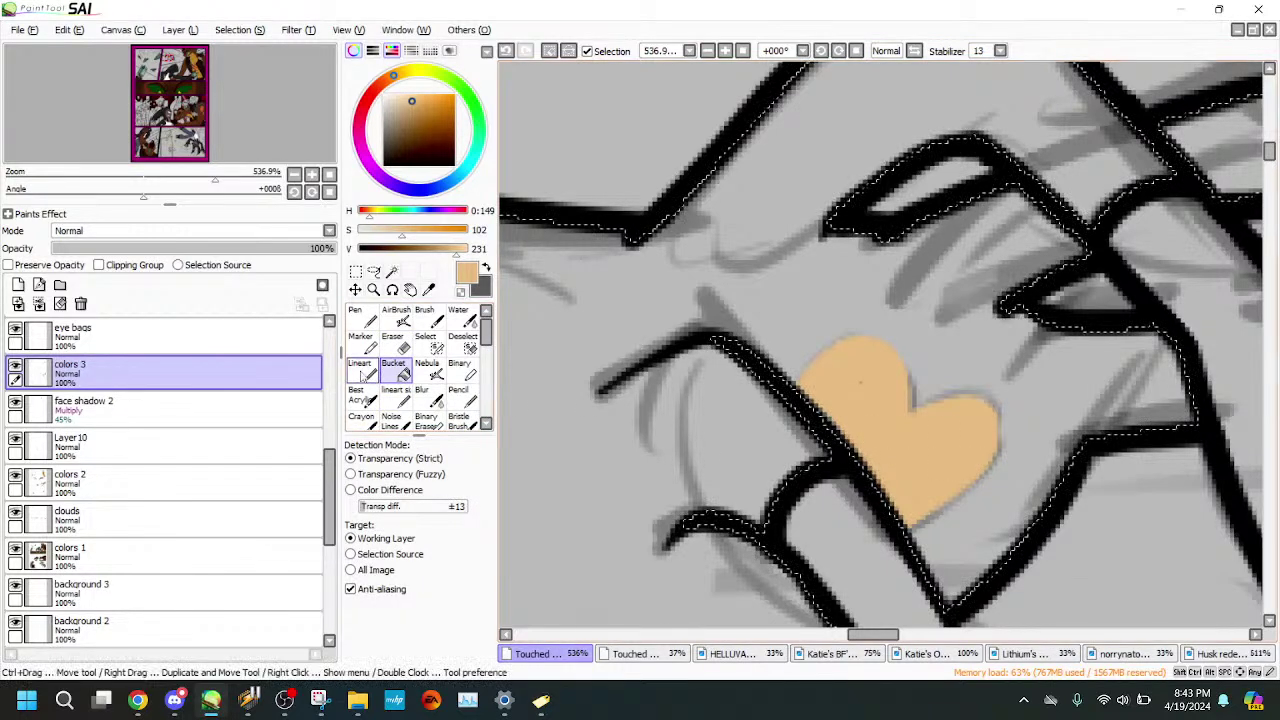
{"action": "left_click", "coordinate": [362, 369]}
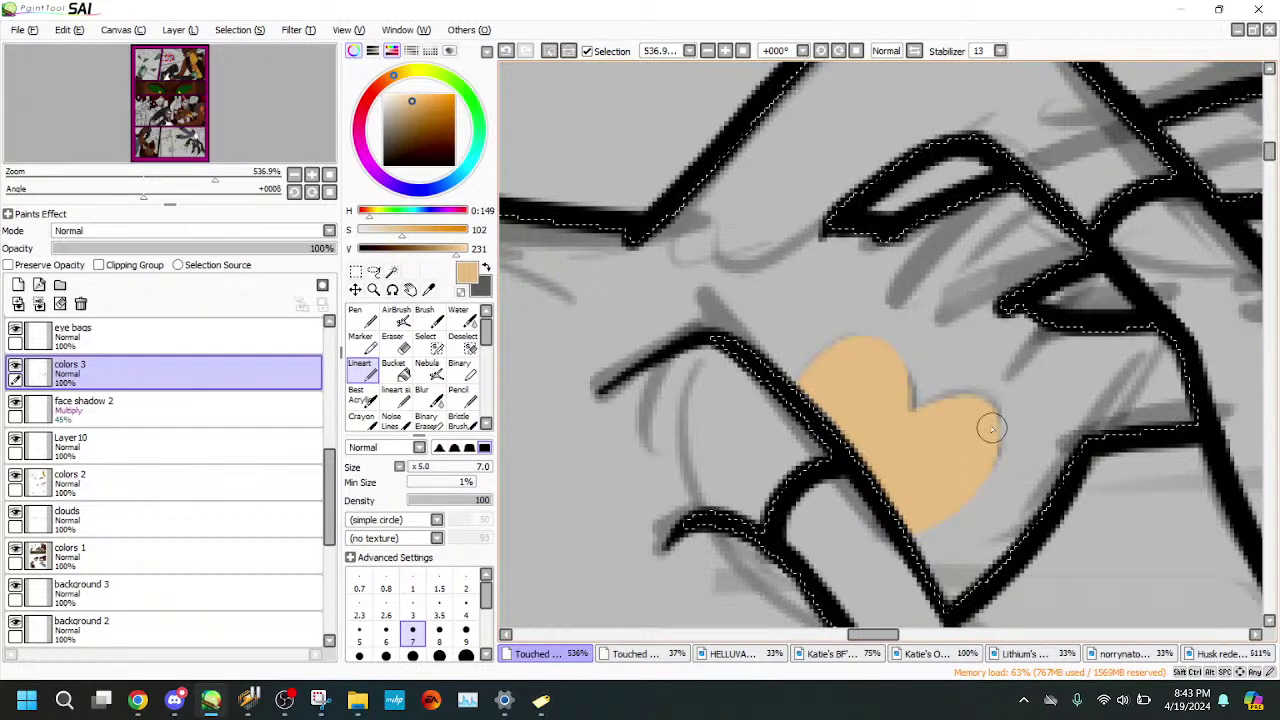
{"action": "left_click", "coordinate": [392, 340]}
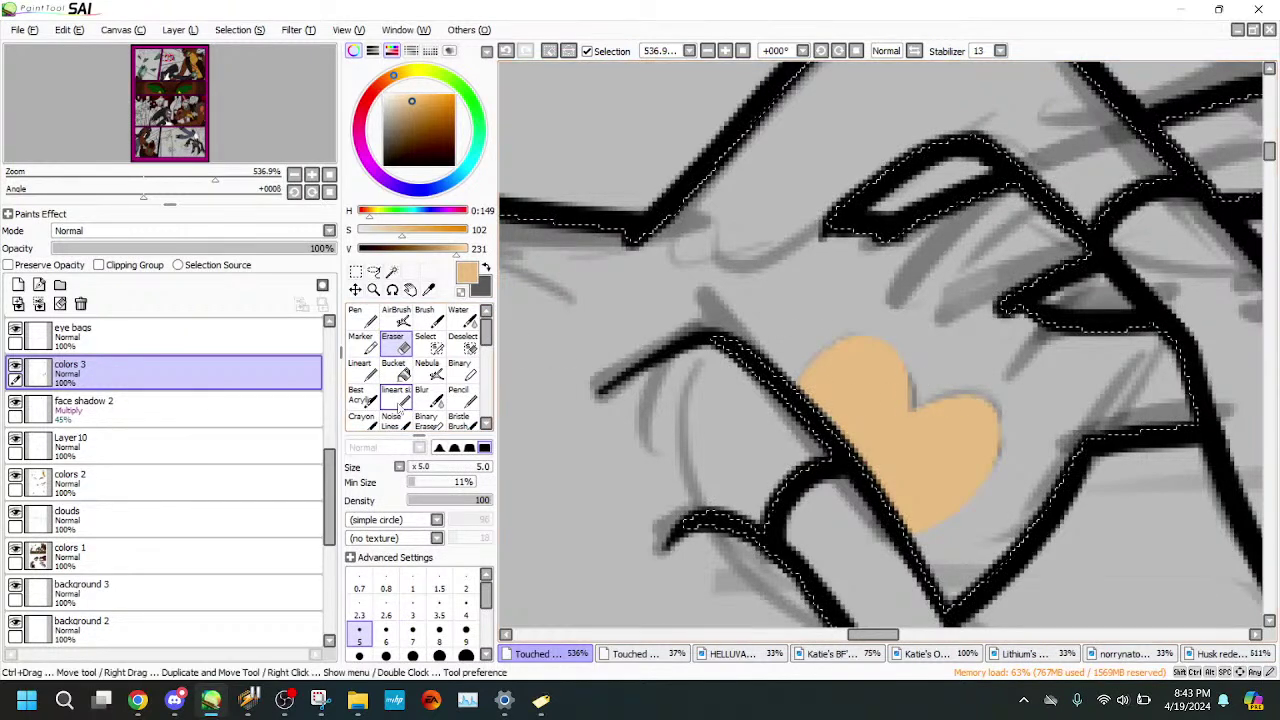
{"action": "left_click", "coordinate": [360, 366]}
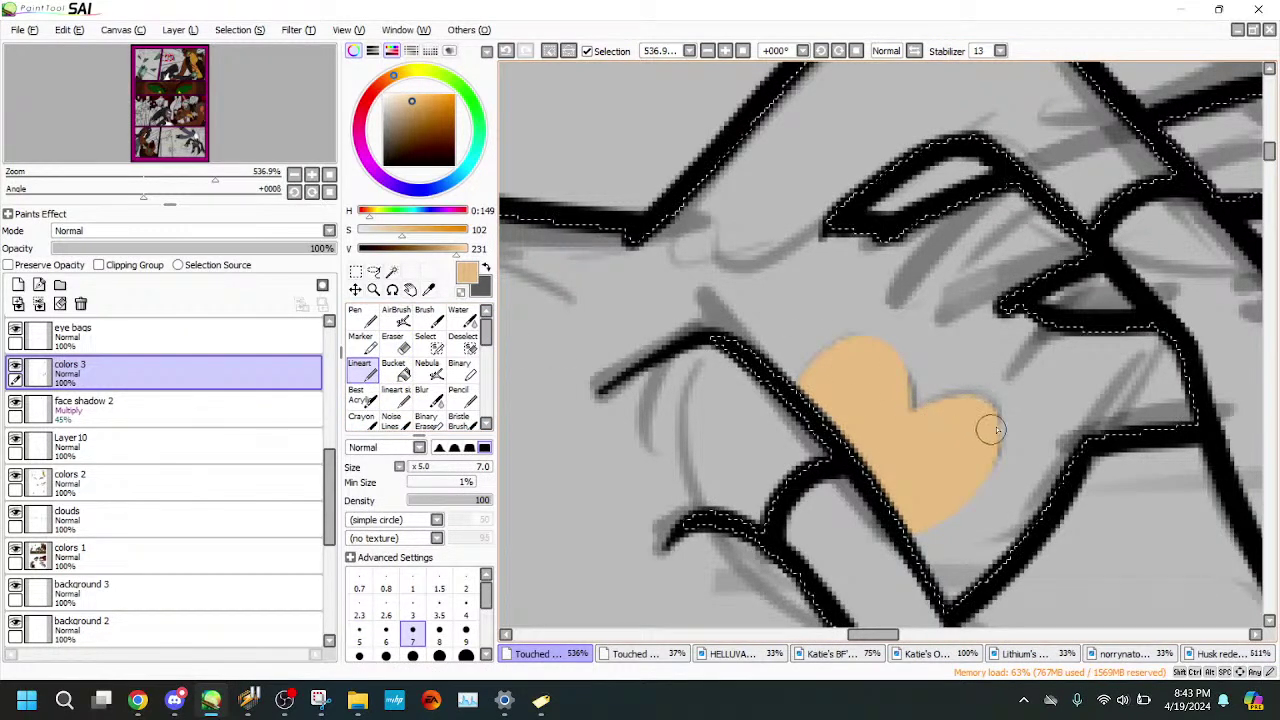
{"action": "left_click_drag", "start_coordinate": [1000, 418], "coordinate": [968, 473]}
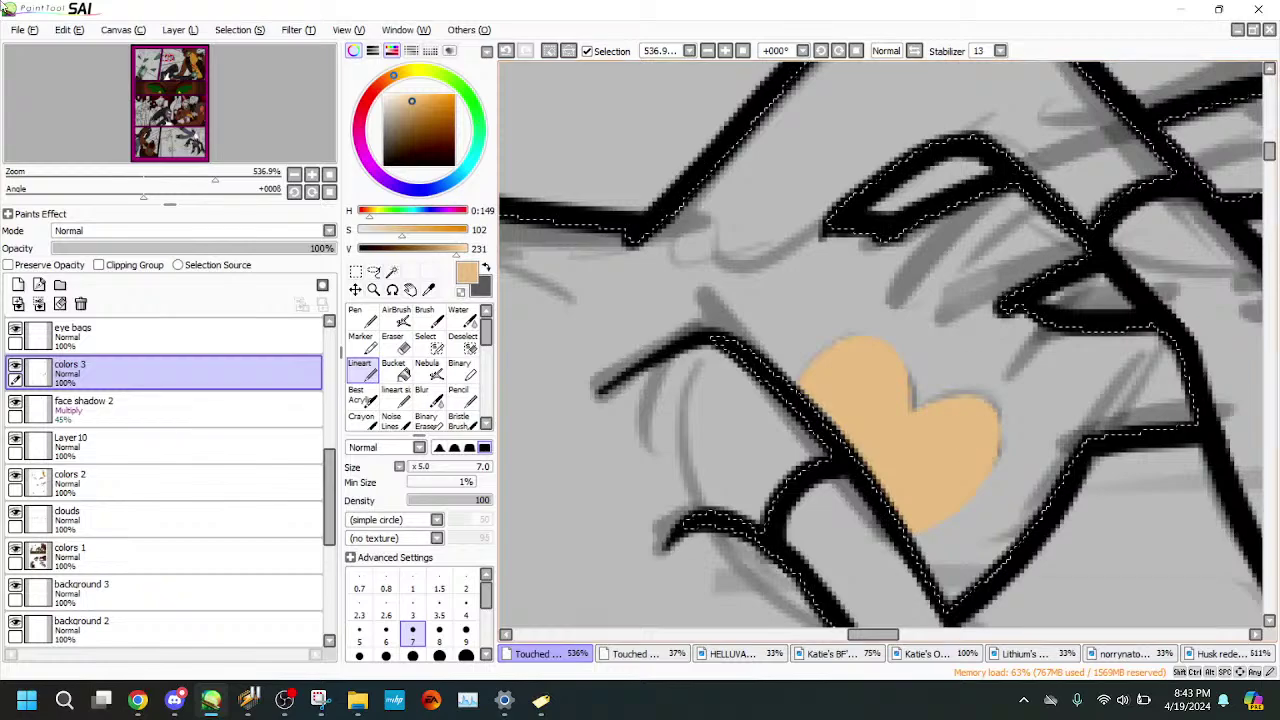
{"action": "mouse_move", "coordinate": [213, 181]}
{"action": "left_mouse_down"}
{"action": "mouse_move", "coordinate": [177, 183]}
{"action": "mouse_move", "coordinate": [228, 184]}
{"action": "mouse_move", "coordinate": [194, 178]}
{"action": "mouse_move", "coordinate": [218, 196]}
{"action": "mouse_move", "coordinate": [207, 195]}
{"action": "left_mouse_up"}
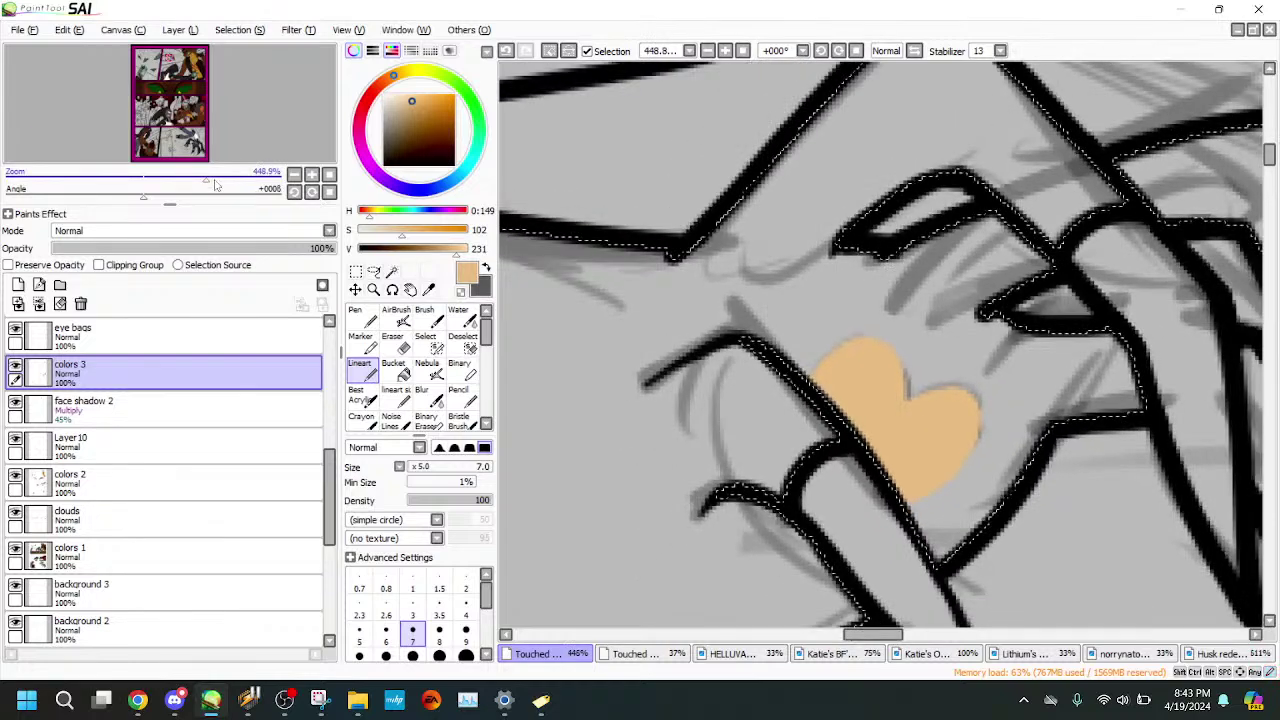
{"action": "key", "text": "Right"}
{"action": "key", "text": "Right"}
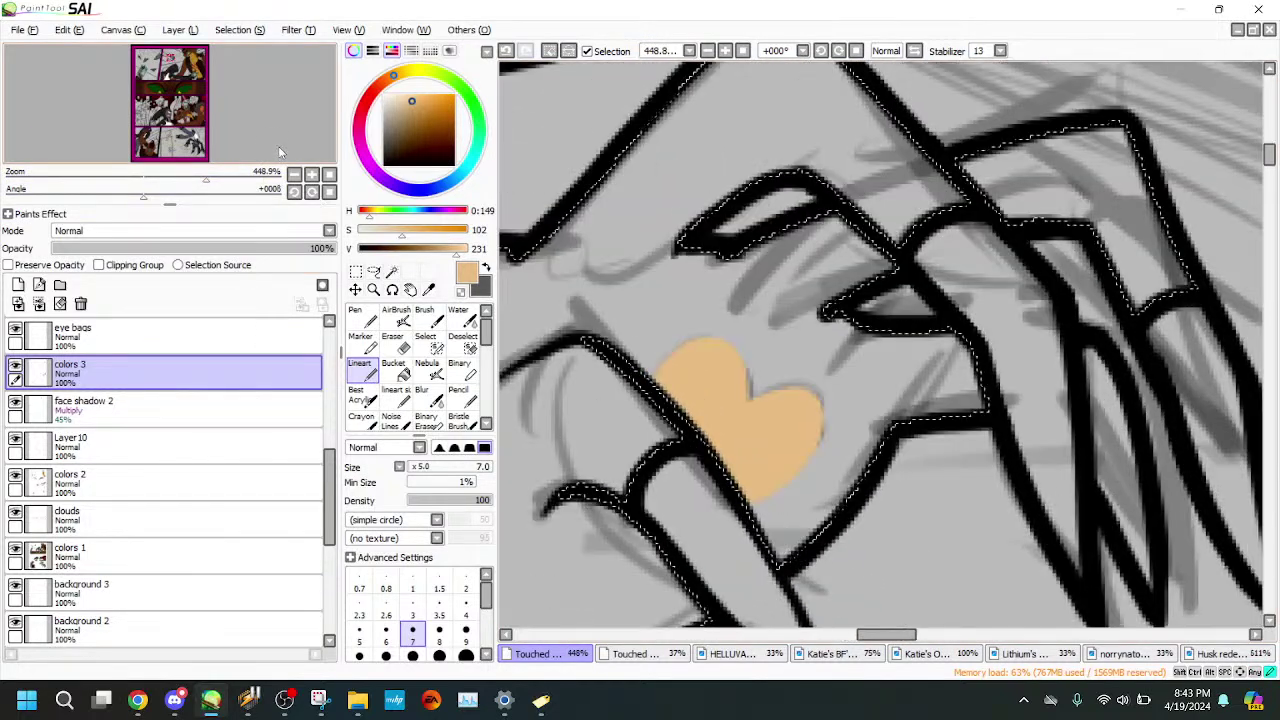
{"action": "key", "text": "Left"}
{"action": "key", "text": "Up"}
{"action": "key", "text": "Down"}
{"action": "mouse_move", "coordinate": [230, 189]}
{"action": "left_mouse_down"}
{"action": "mouse_move", "coordinate": [178, 180]}
{"action": "mouse_move", "coordinate": [211, 181]}
{"action": "left_mouse_up"}
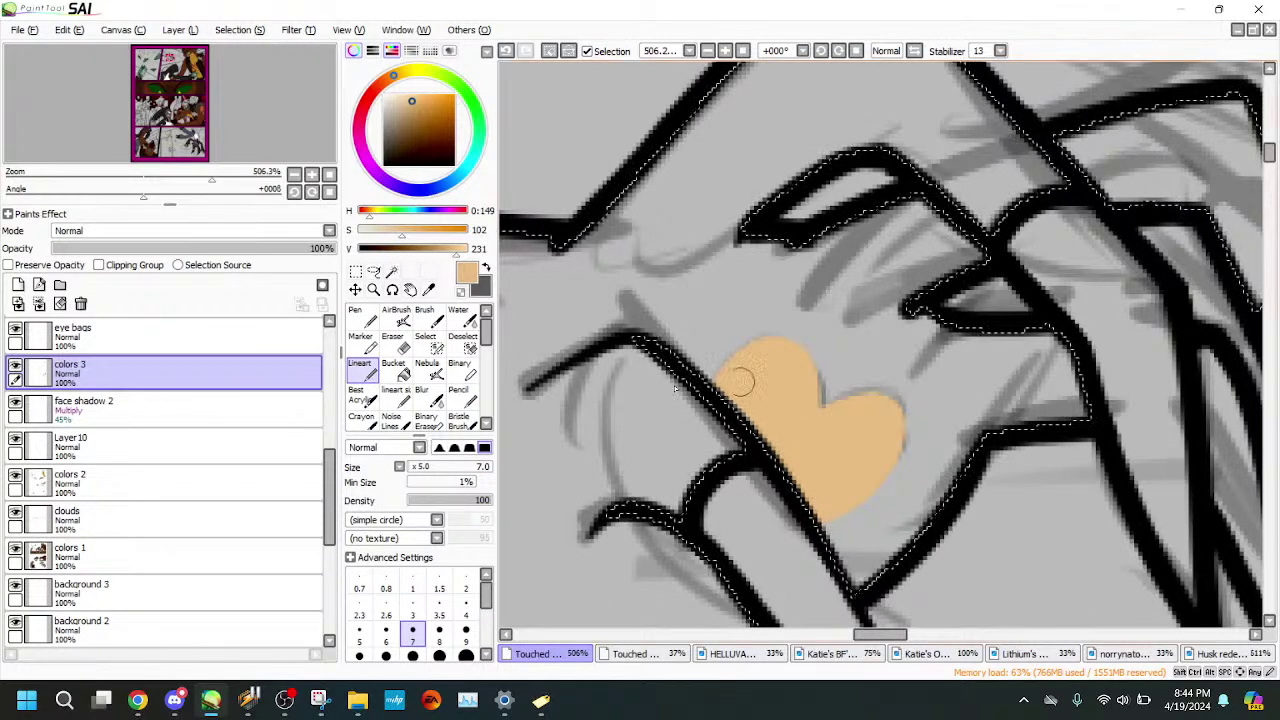
- Activate the colors 1 layer and sample the black of Husk's forearm from the other comic page's bar scene
{"action": "left_click", "coordinate": [90, 556]}
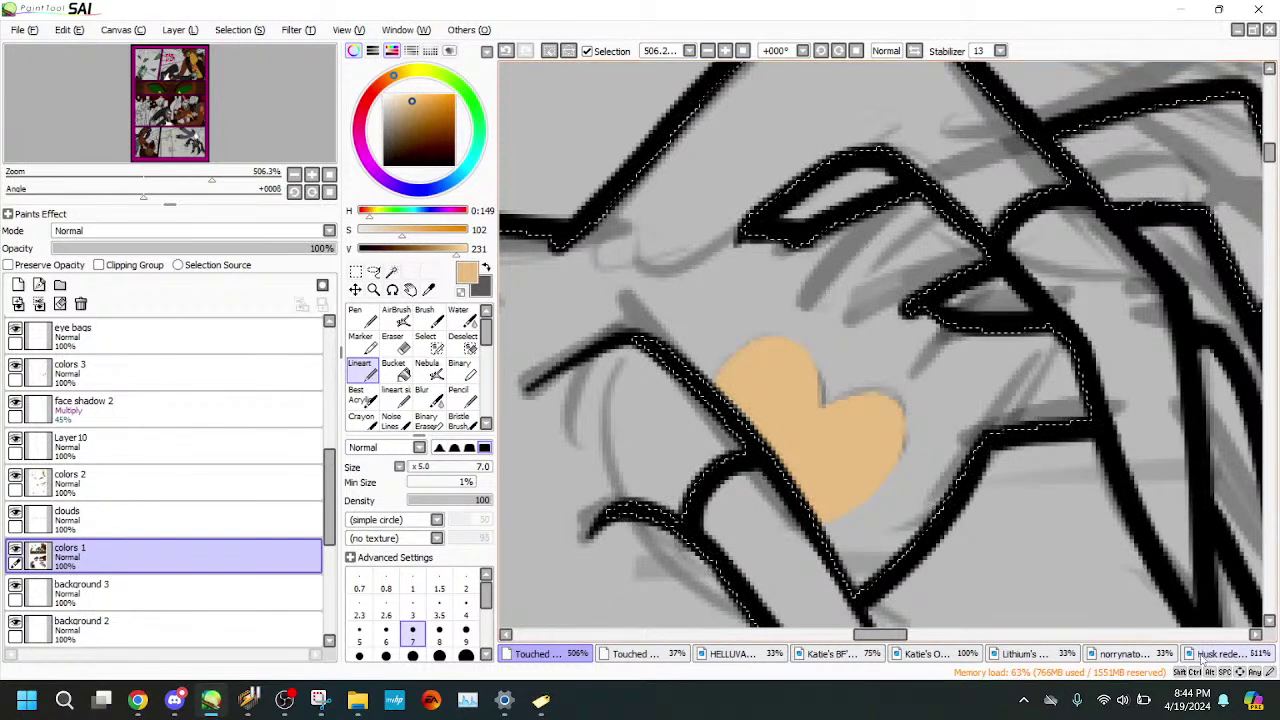
{"action": "left_click", "coordinate": [663, 660]}
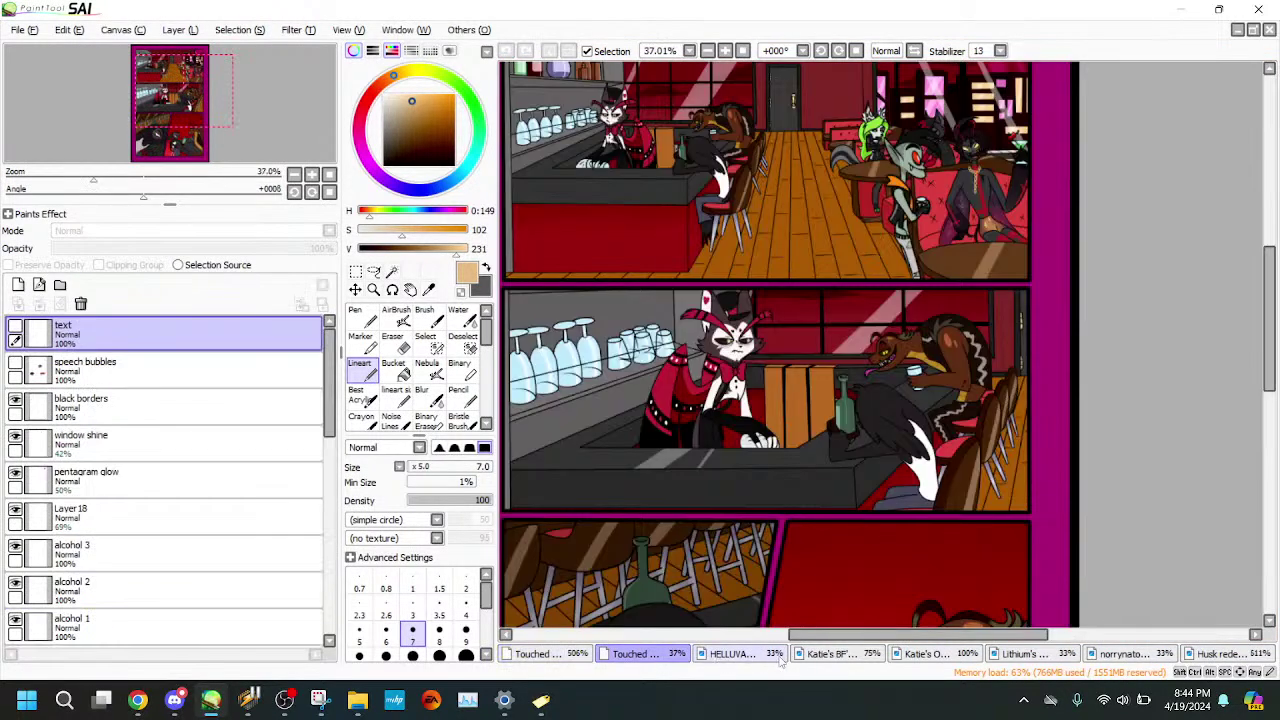
{"action": "left_click_drag", "start_coordinate": [146, 178], "coordinate": [156, 178]}
{"action": "left_click_drag", "start_coordinate": [165, 110], "coordinate": [171, 99]}
{"action": "left_click", "coordinate": [429, 290]}
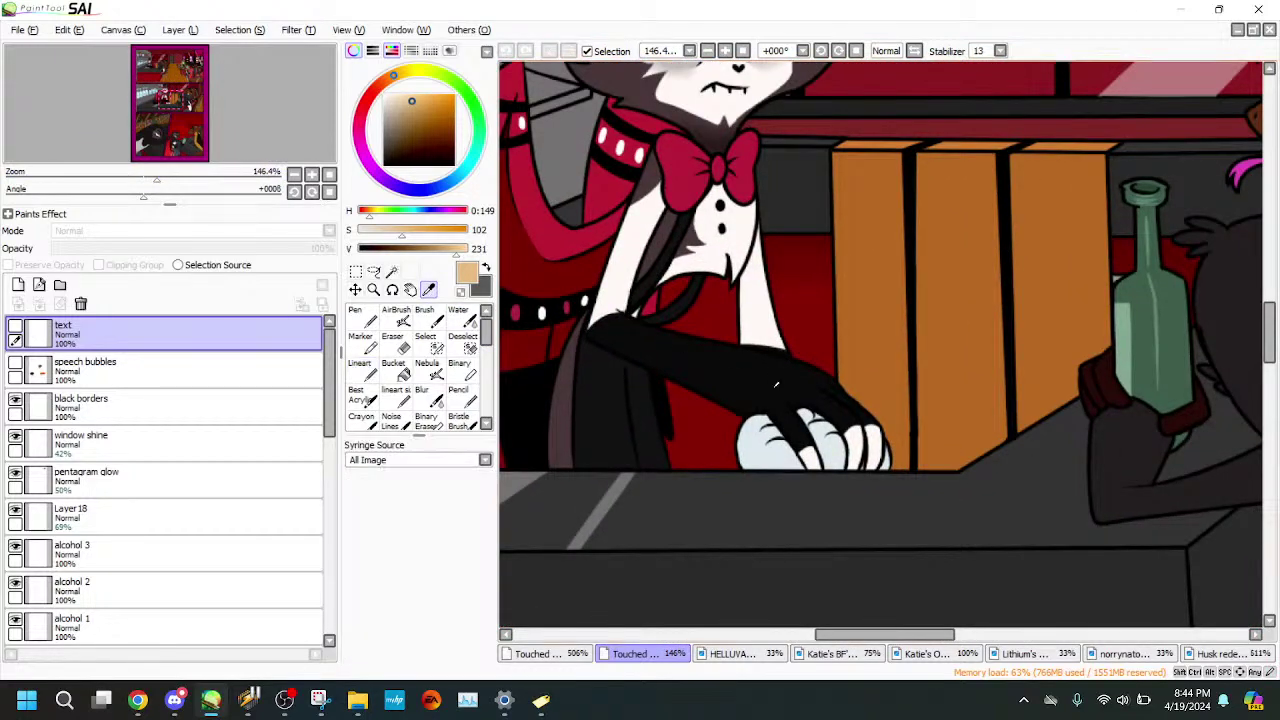
{"action": "left_click", "coordinate": [772, 381]}
{"action": "left_click_drag", "start_coordinate": [160, 178], "coordinate": [176, 178]}
{"action": "left_click_drag", "start_coordinate": [170, 101], "coordinate": [168, 101]}
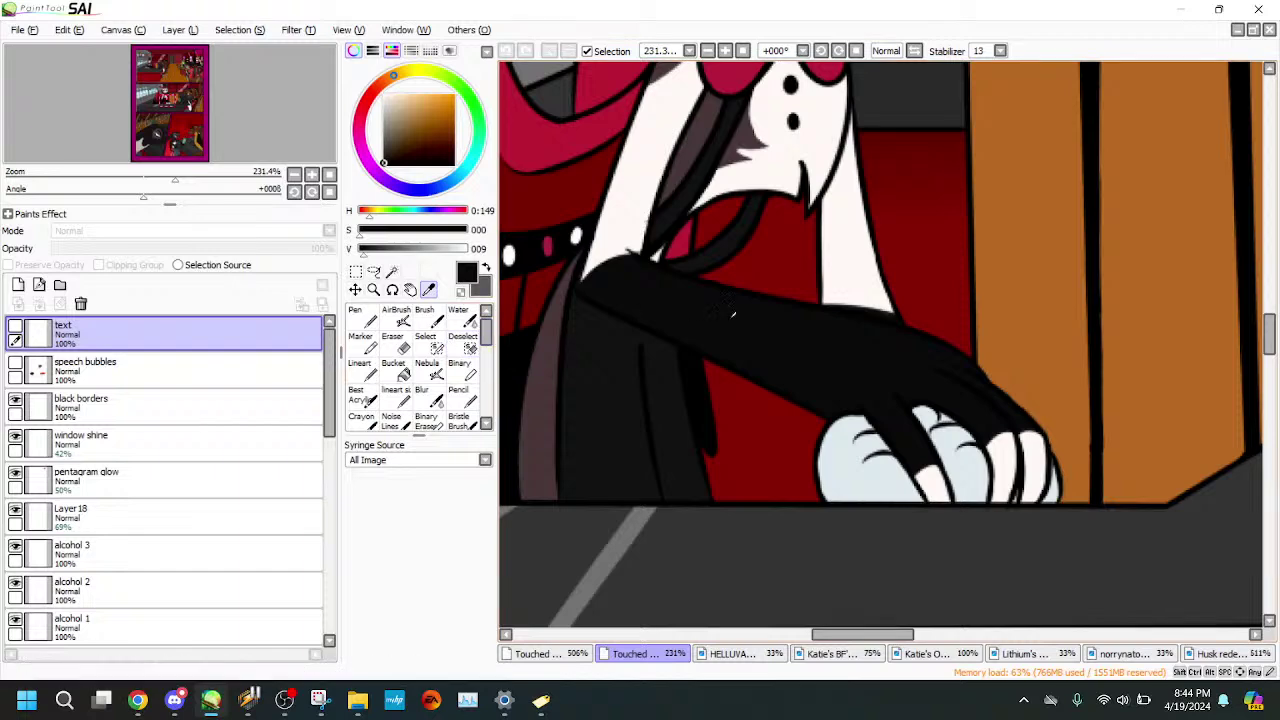
- Fill the selected arm, palm and fingers on the comic page with the sampled black using the Bucket, and clear the selection
{"action": "left_click", "coordinate": [570, 655]}
{"action": "left_click", "coordinate": [402, 373]}
{"action": "left_click", "coordinate": [610, 290]}
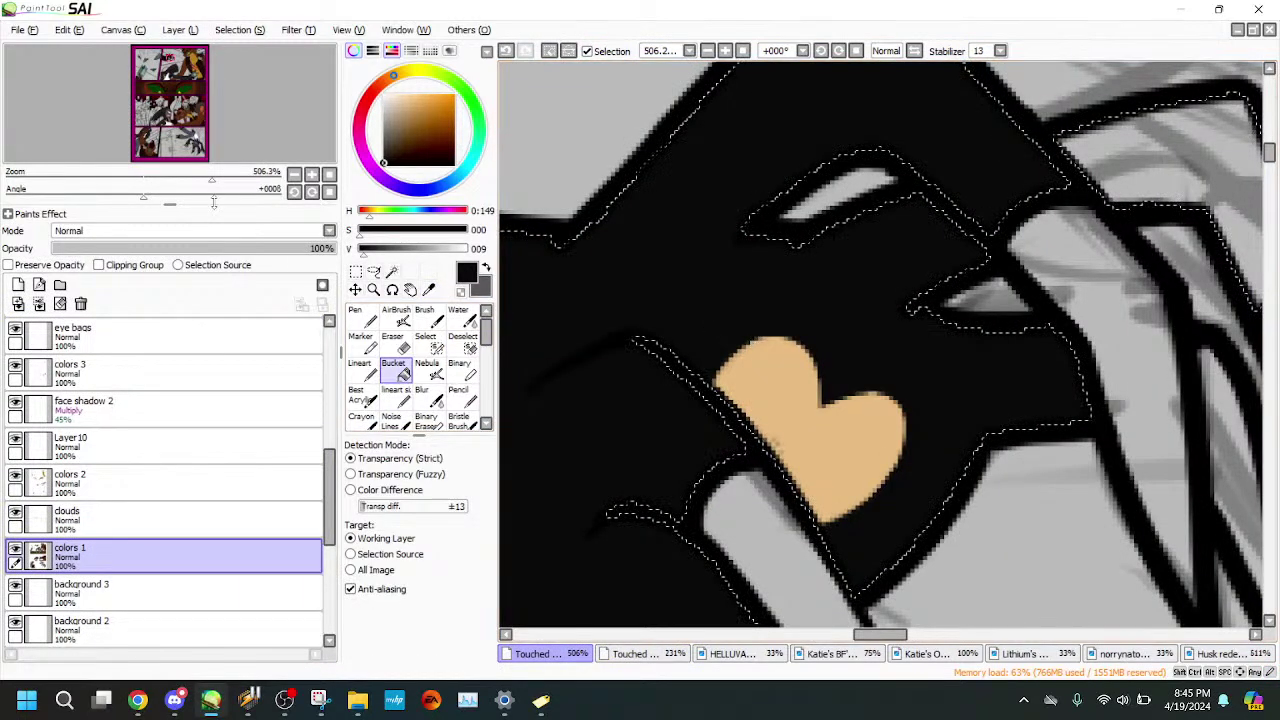
{"action": "left_click_drag", "start_coordinate": [212, 179], "coordinate": [197, 203]}
{"action": "left_click", "coordinate": [1110, 220]}
{"action": "key", "text": "ctrl+d"}
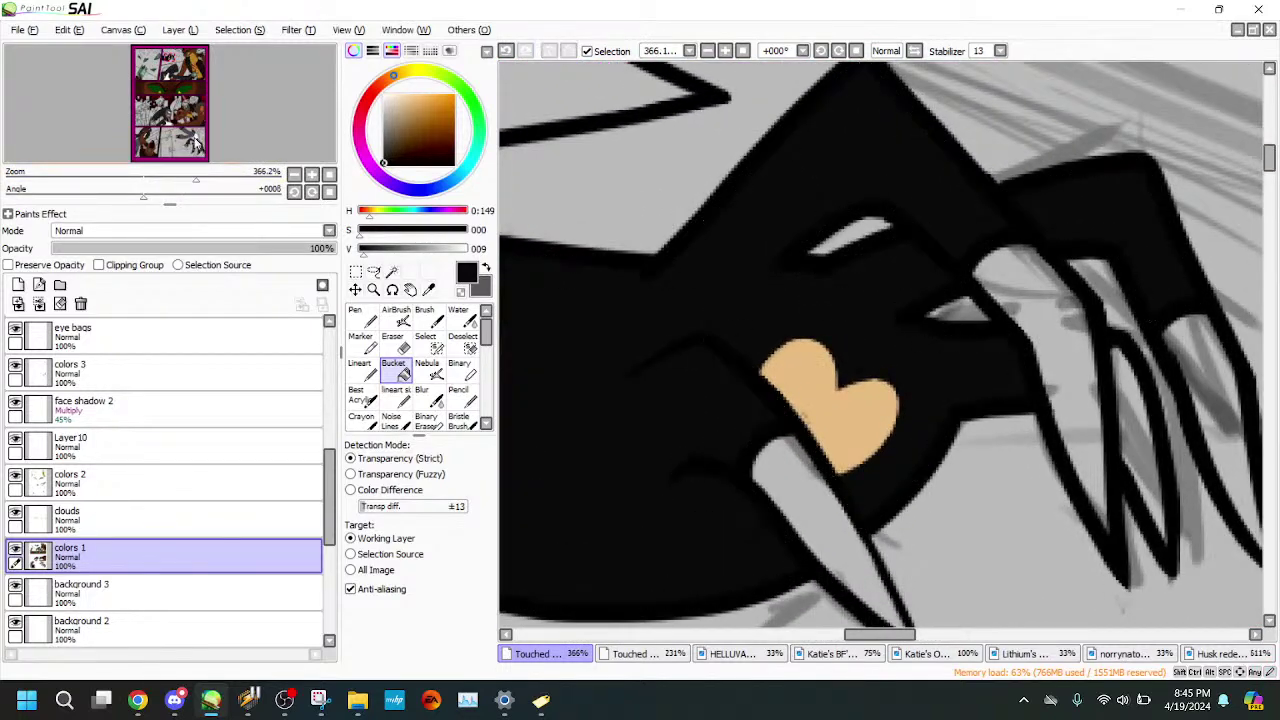
- Select the hand's four claws with the Magic Wand on the lineart layer and extend the selection into their tips with the Select brush
{"action": "left_click_drag", "start_coordinate": [196, 140], "coordinate": [197, 140]}
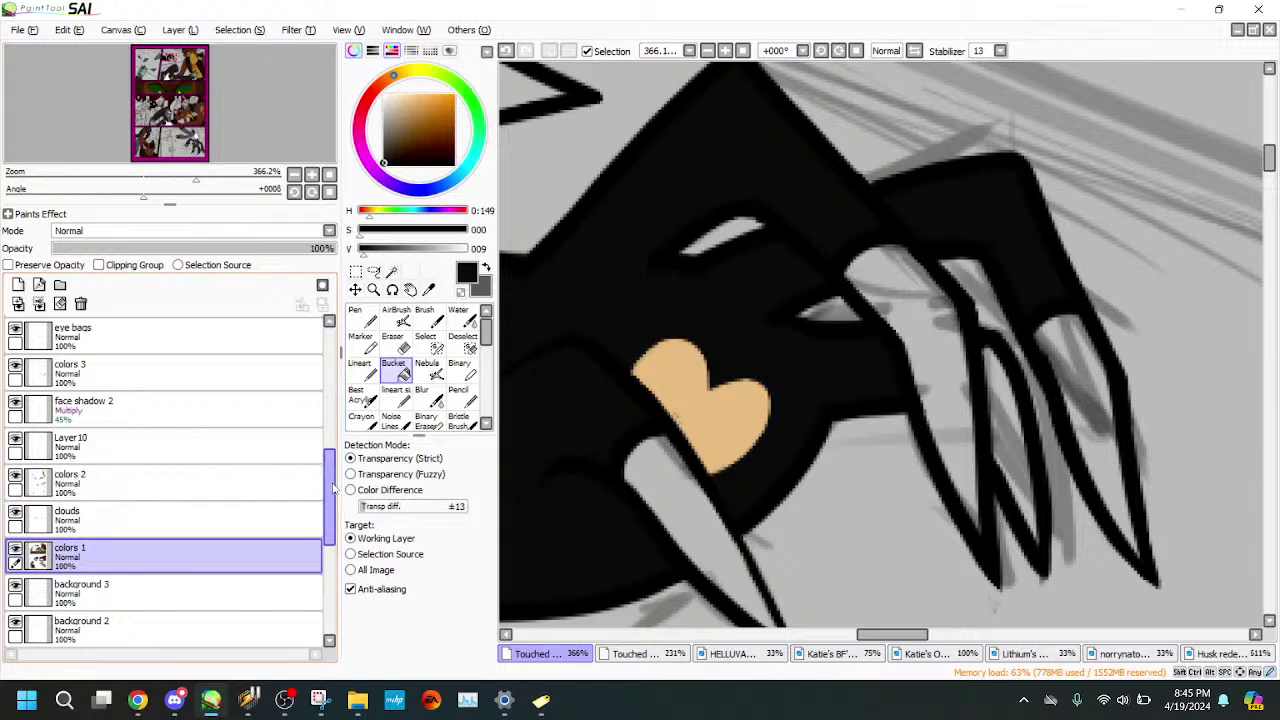
{"action": "left_click_drag", "start_coordinate": [334, 487], "coordinate": [330, 398]}
{"action": "left_click", "coordinate": [277, 463]}
{"action": "left_click", "coordinate": [391, 271]}
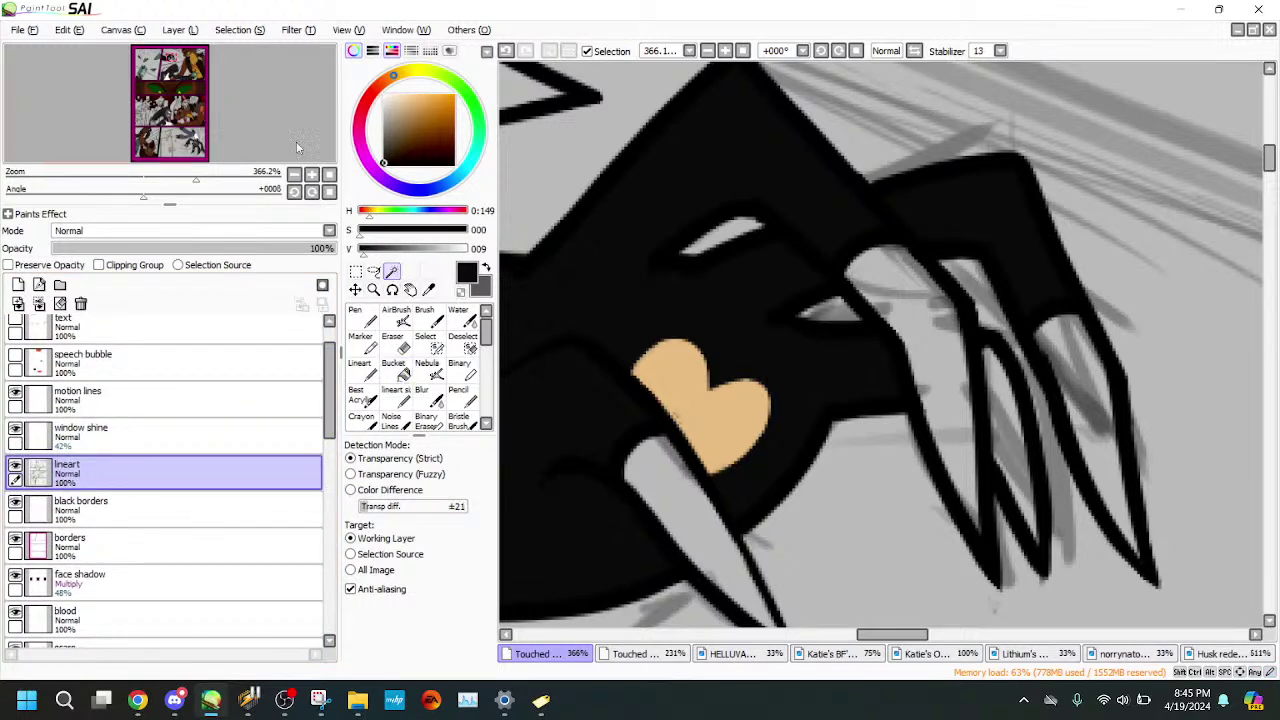
{"action": "scroll", "coordinate": [880, 345], "scroll_direction": "down", "scroll_amount": 1}
{"action": "left_click", "coordinate": [1075, 330]}
{"action": "left_click", "coordinate": [1010, 400]}
{"action": "left_click", "coordinate": [900, 280]}
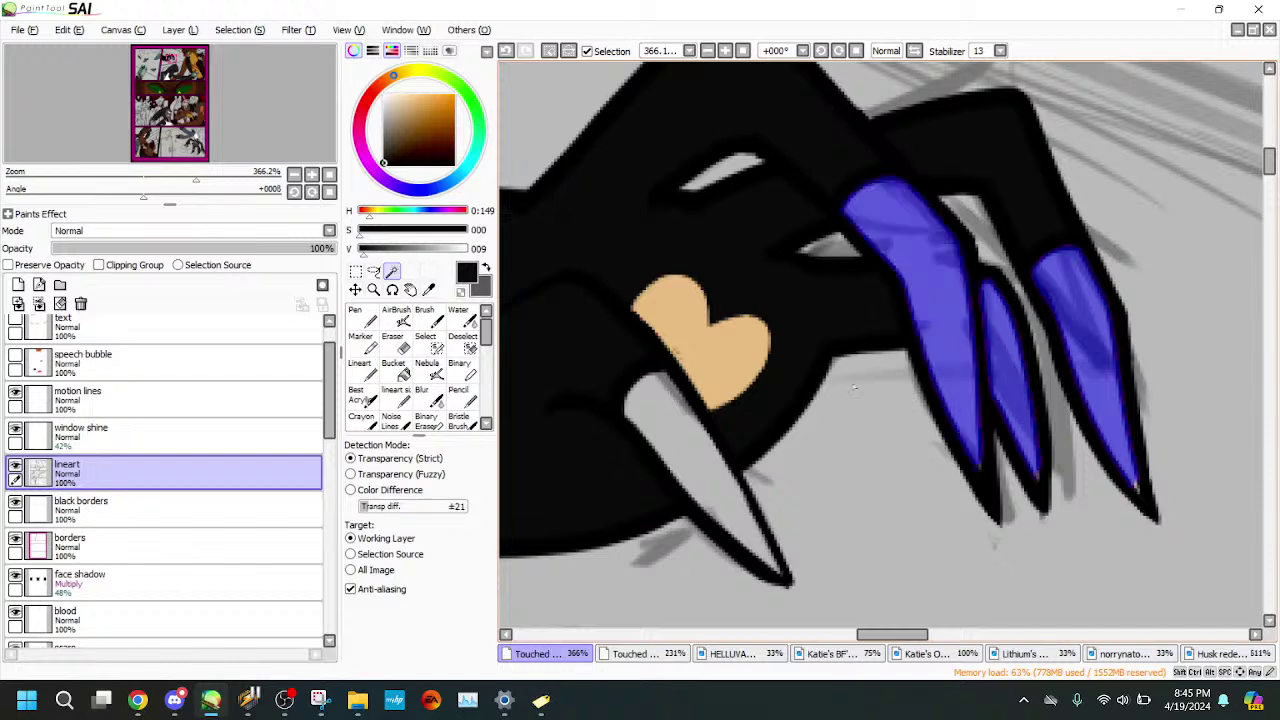
{"action": "left_click", "coordinate": [700, 470]}
{"action": "left_click", "coordinate": [425, 340]}
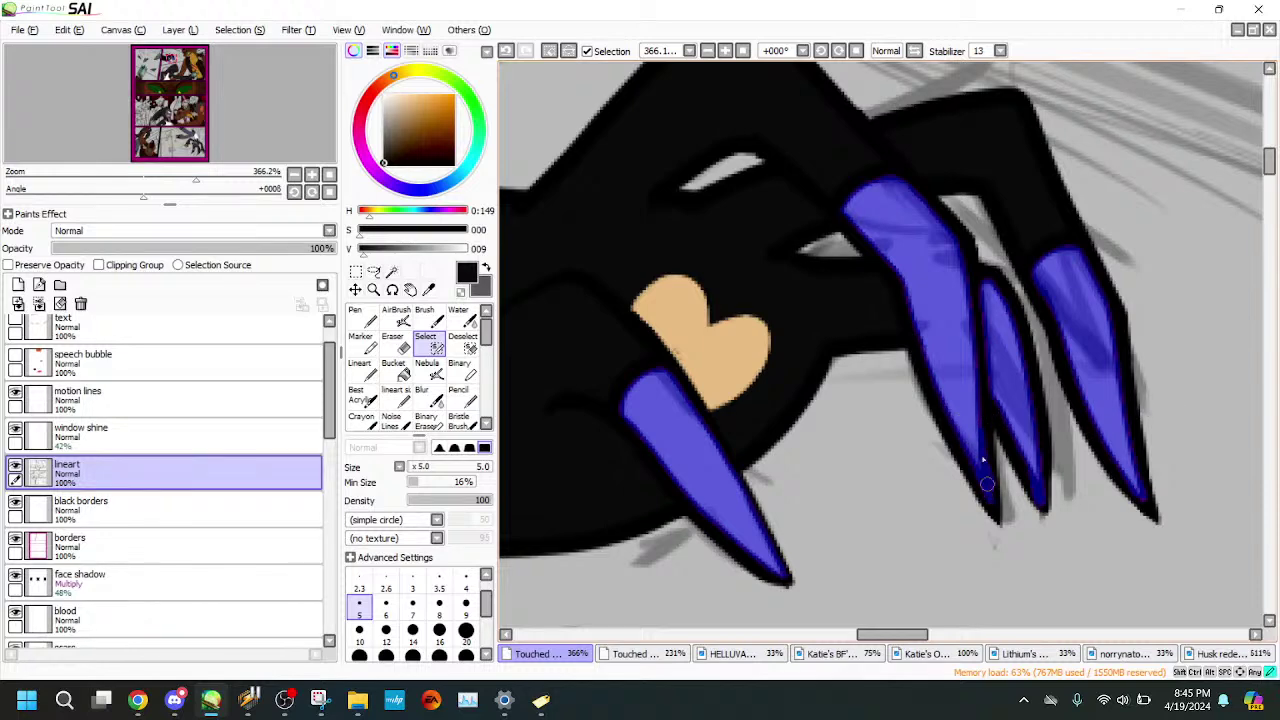
{"action": "key", "text": "e"}
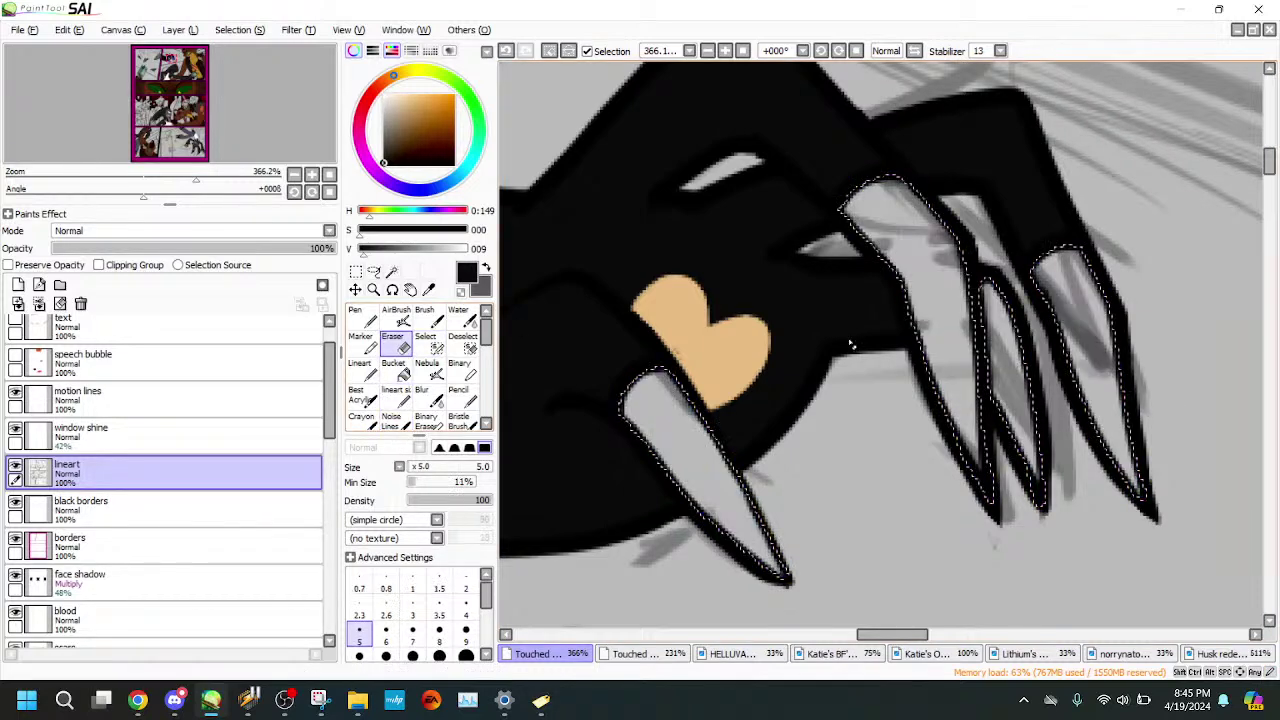
- Sample the off-white of Husk's claws from the other comic page and return to the page with the selected claws
{"action": "left_click_drag", "start_coordinate": [195, 178], "coordinate": [207, 178]}
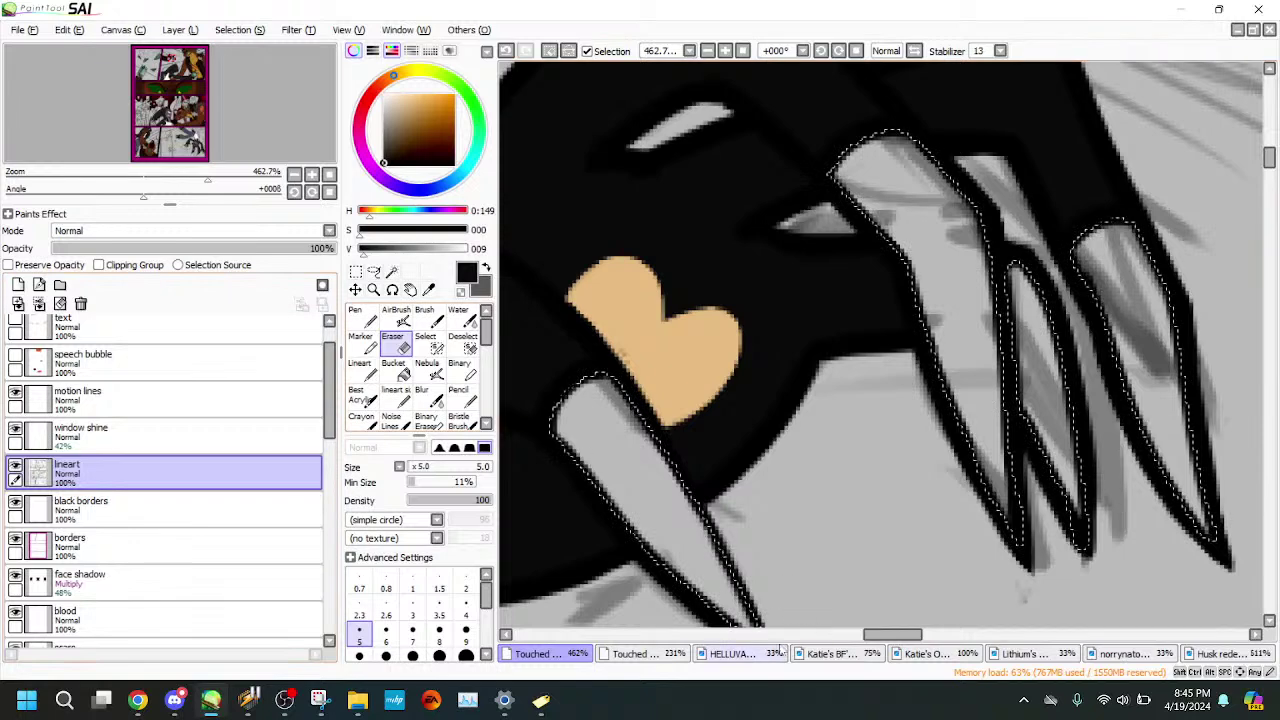
{"action": "left_click", "coordinate": [686, 652]}
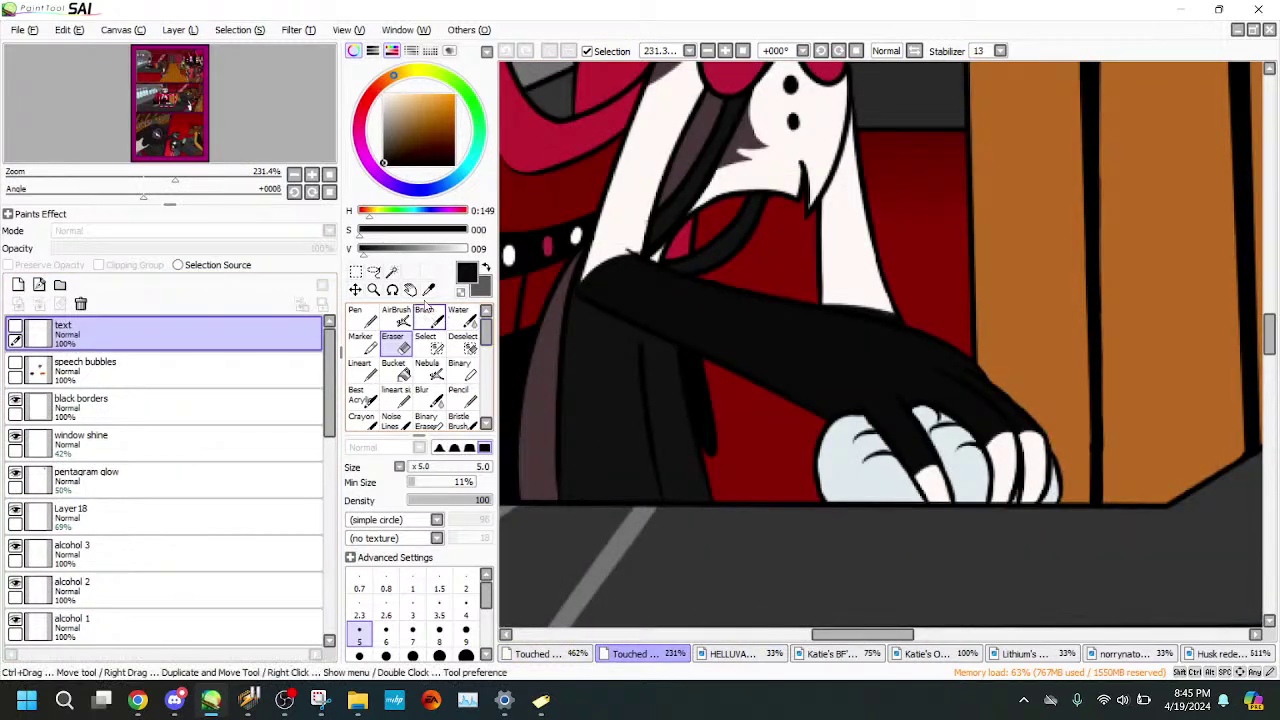
{"action": "left_click", "coordinate": [930, 489], "text": "alt"}
{"action": "left_click", "coordinate": [545, 653]}
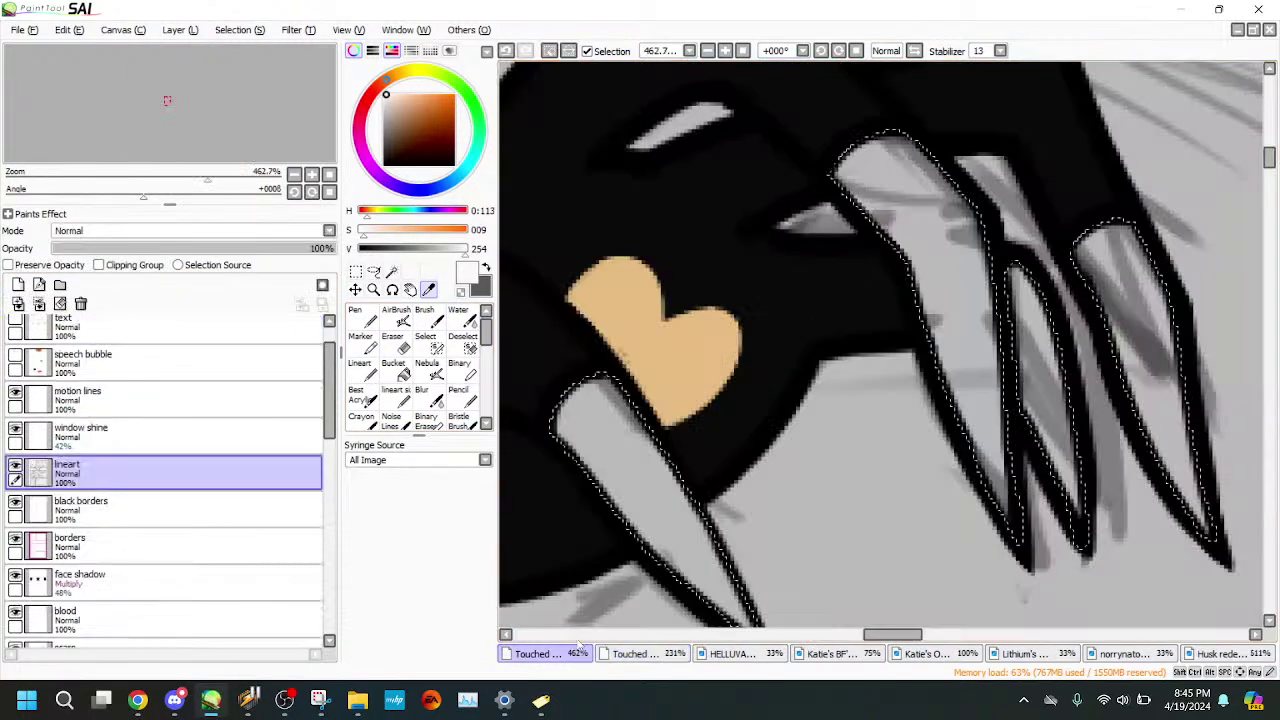
- Activate the colors 1 layer, fill the four selected claws with the sampled off-white using the Bucket, and clear the selection
{"action": "scroll", "coordinate": [322, 440], "scroll_direction": "down", "scroll_amount": 5}
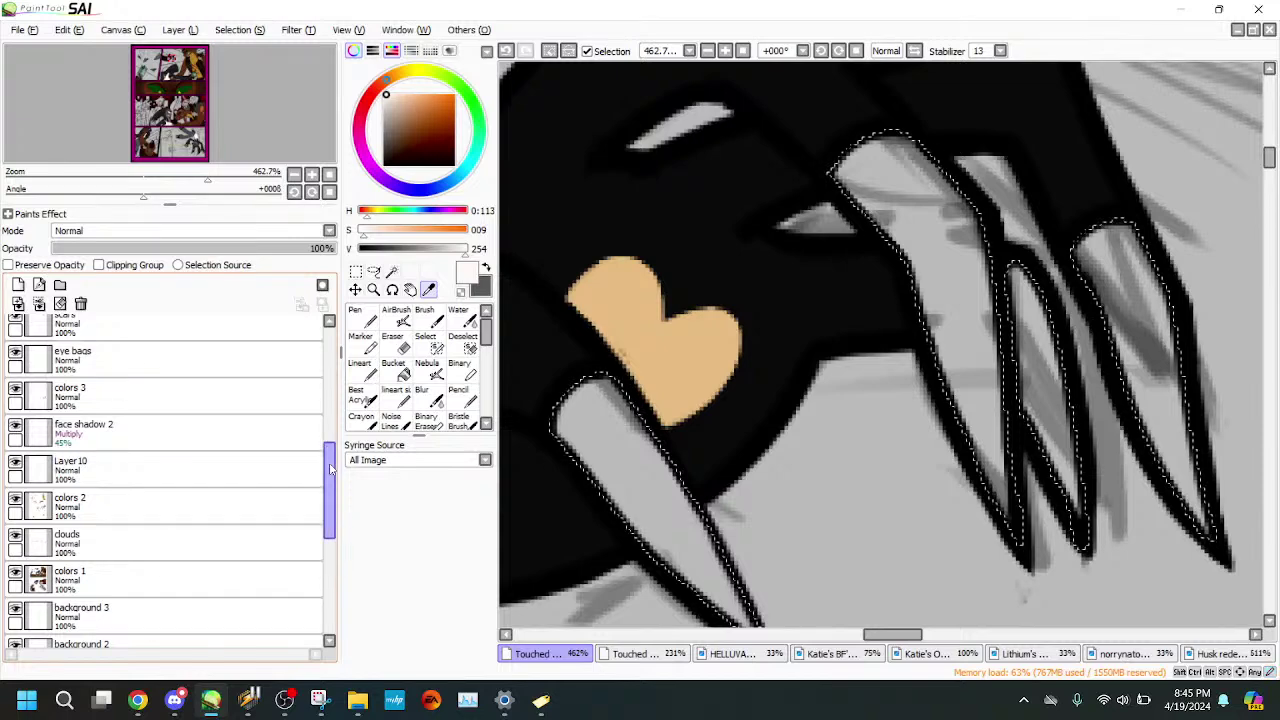
{"action": "left_click_drag", "start_coordinate": [329, 490], "coordinate": [329, 540]}
{"action": "left_click", "coordinate": [180, 418]}
{"action": "left_click", "coordinate": [398, 368]}
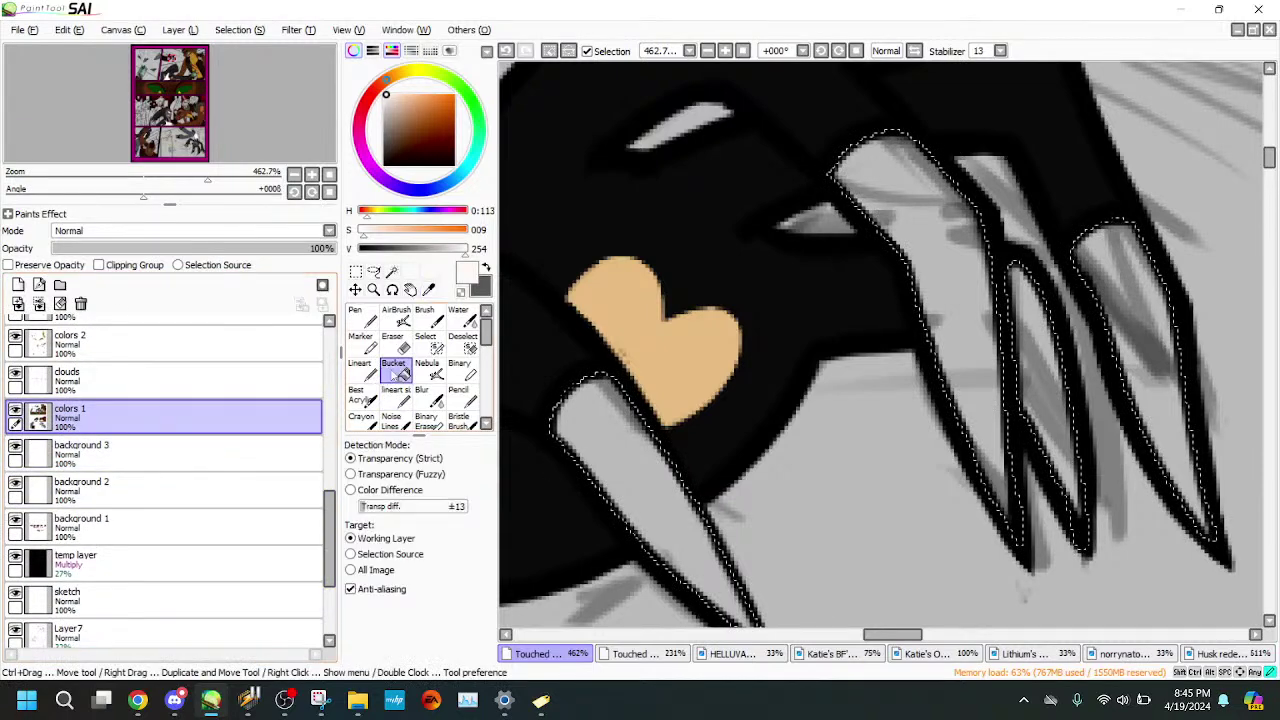
{"action": "left_click", "coordinate": [652, 483]}
{"action": "left_click", "coordinate": [950, 300]}
{"action": "left_click", "coordinate": [1048, 372]}
{"action": "left_click", "coordinate": [1146, 340]}
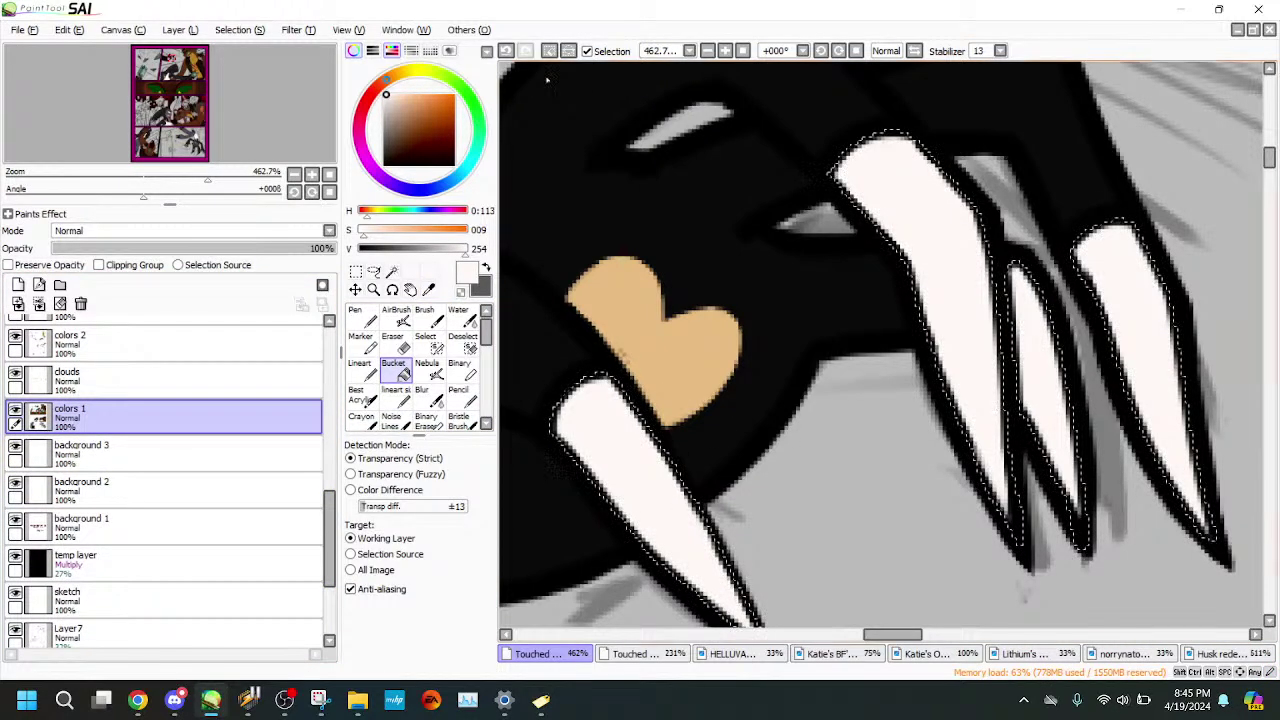
{"action": "left_click", "coordinate": [565, 50]}
- Sample the dark gray of the bar counter from the other comic page's bottle scene and return to the page being colored
{"action": "left_click_drag", "start_coordinate": [198, 178], "coordinate": [153, 172]}
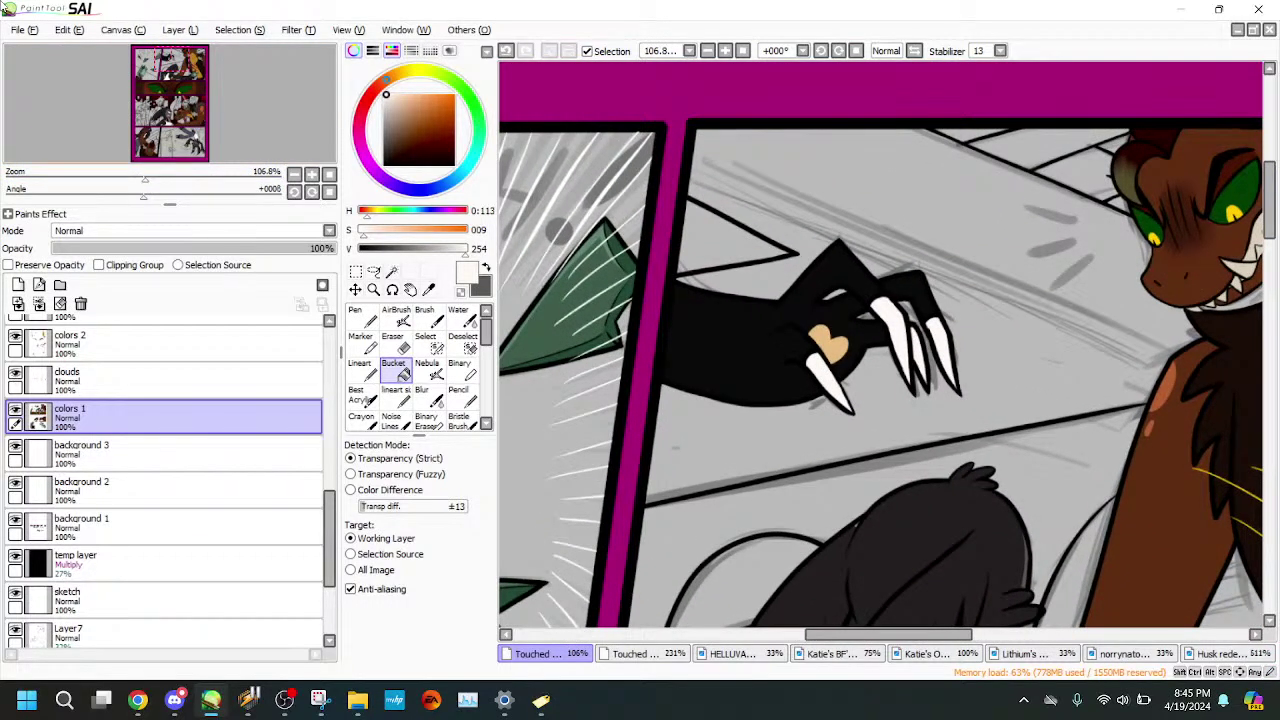
{"action": "left_click_drag", "start_coordinate": [145, 177], "coordinate": [147, 146]}
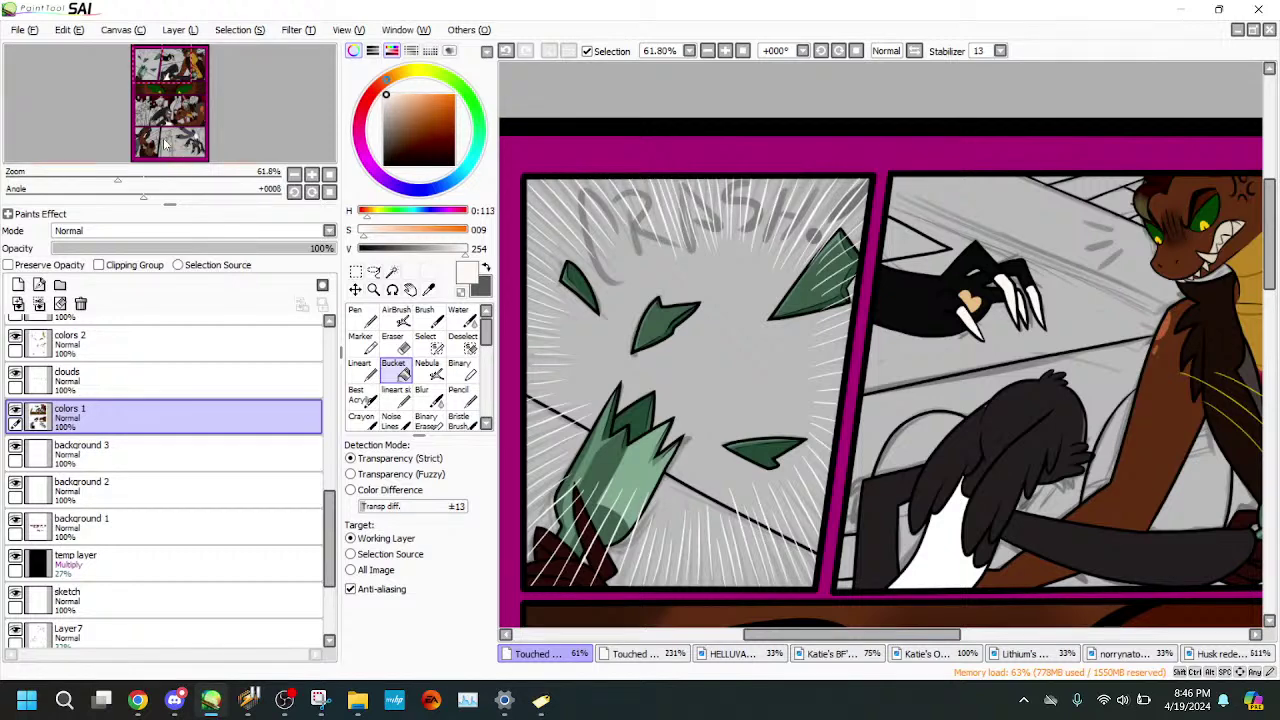
{"action": "left_click_drag", "start_coordinate": [165, 143], "coordinate": [175, 149]}
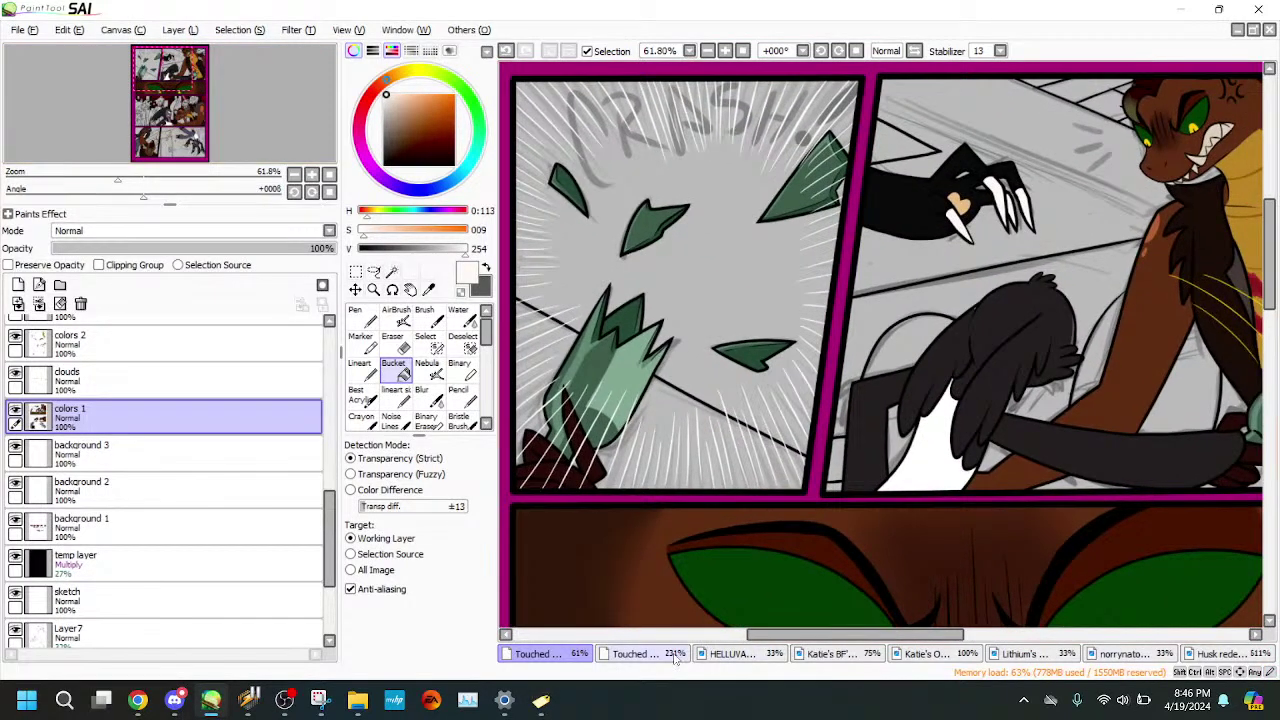
{"action": "left_click", "coordinate": [675, 657]}
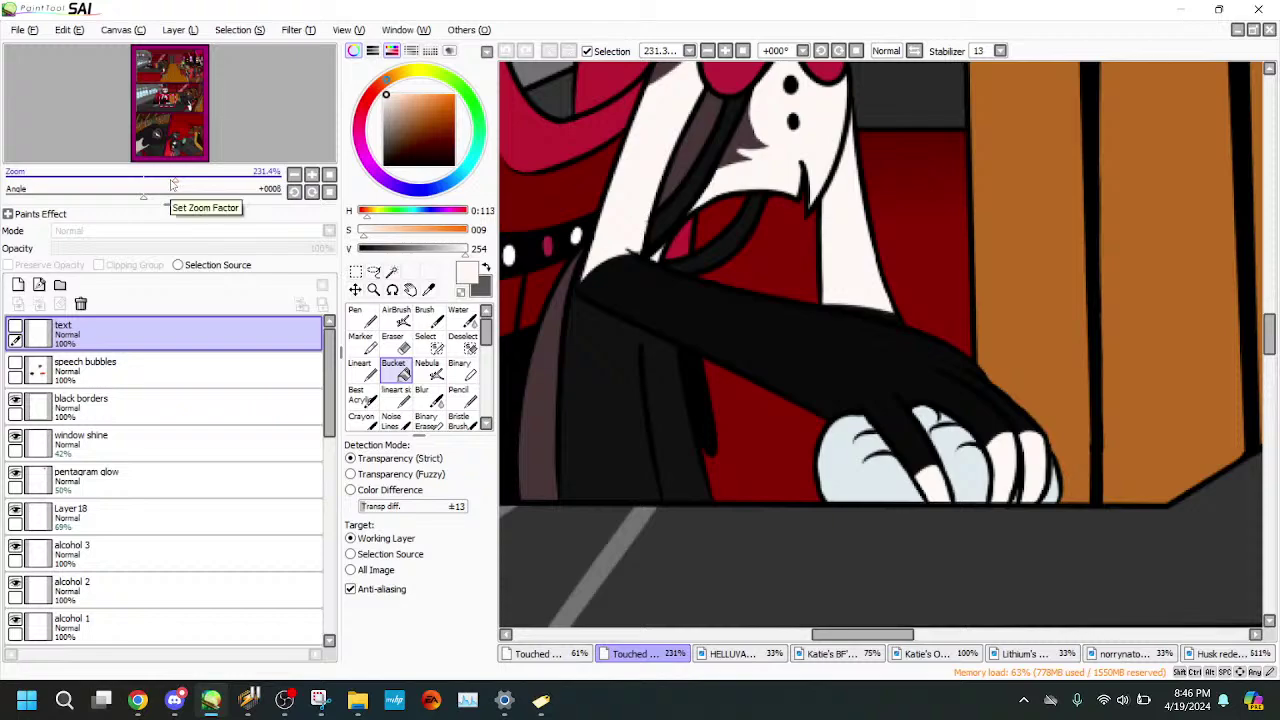
{"action": "left_click_drag", "start_coordinate": [172, 182], "coordinate": [135, 181]}
{"action": "left_click_drag", "start_coordinate": [160, 128], "coordinate": [187, 172]}
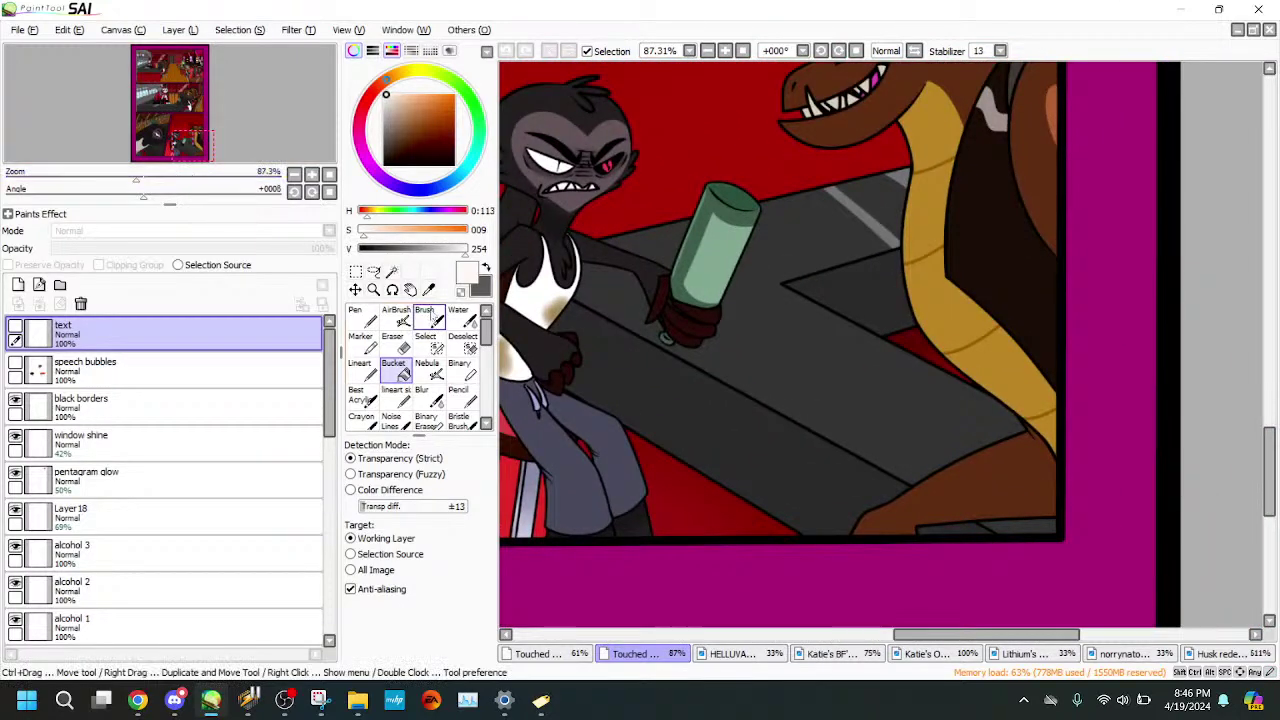
{"action": "left_click", "coordinate": [428, 289]}
{"action": "left_click", "coordinate": [730, 397]}
{"action": "left_click", "coordinate": [563, 656]}
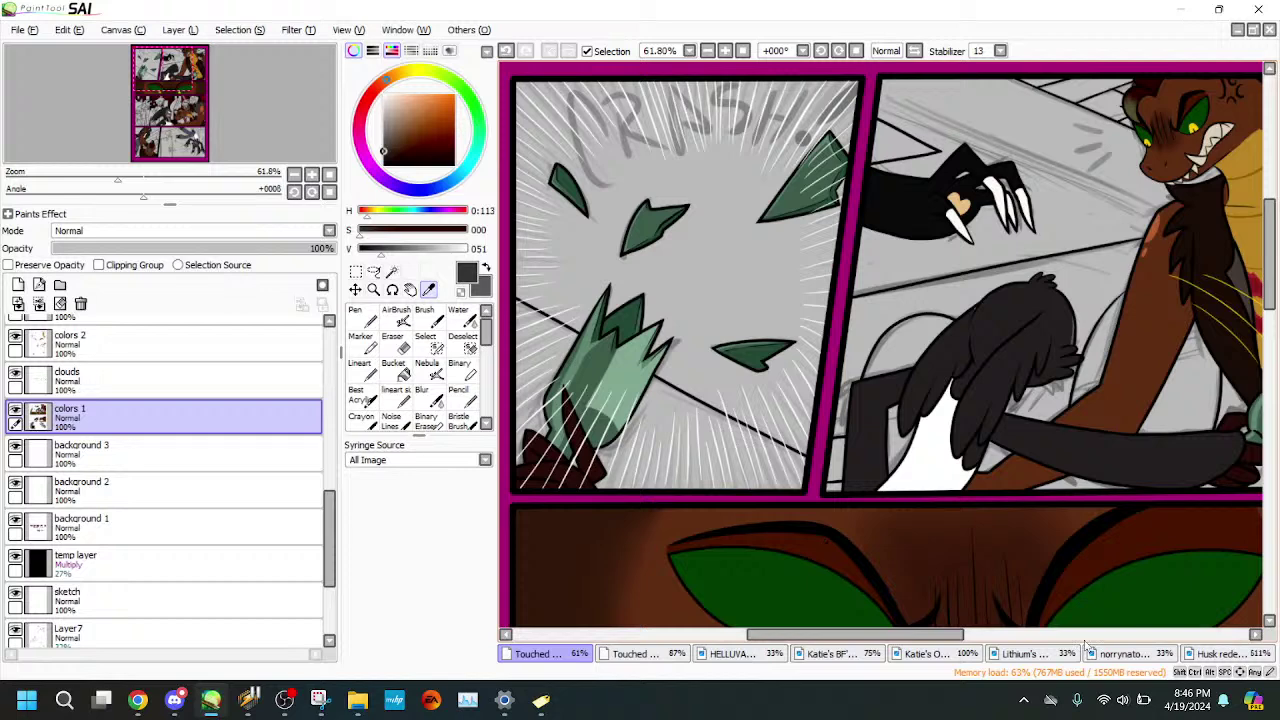
{"action": "left_click", "coordinate": [665, 655]}
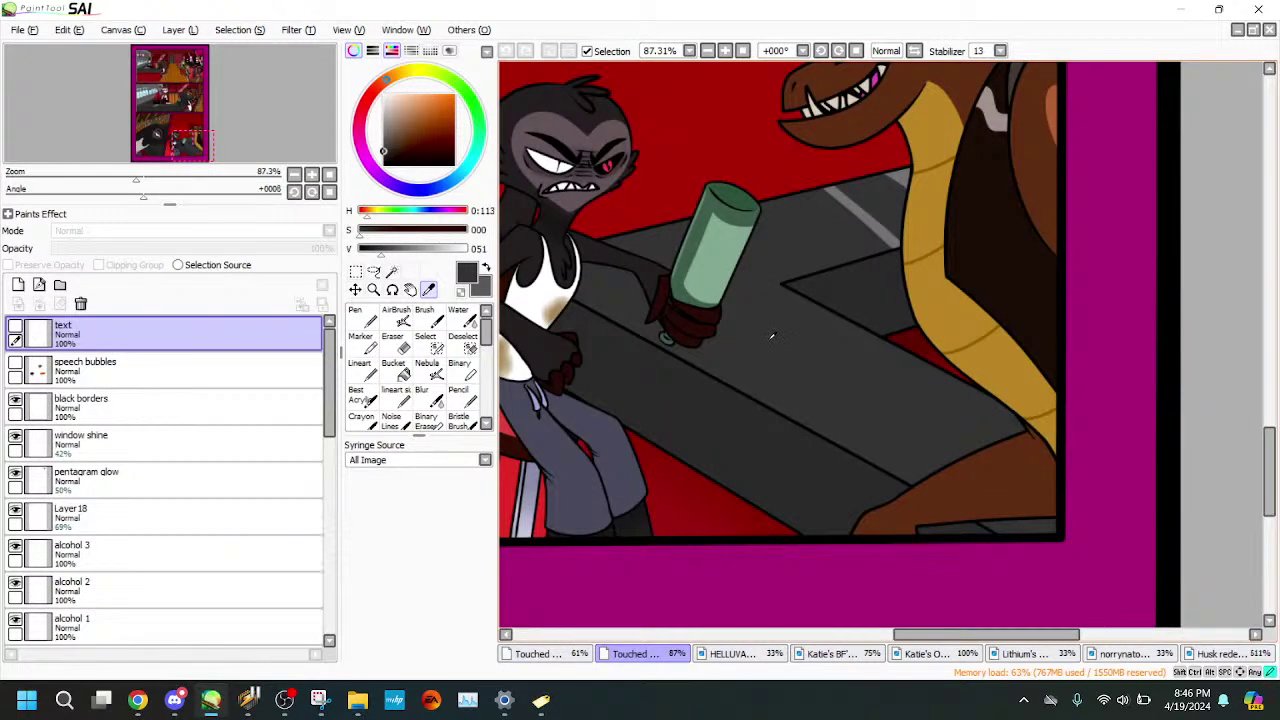
{"action": "left_click", "coordinate": [563, 655]}
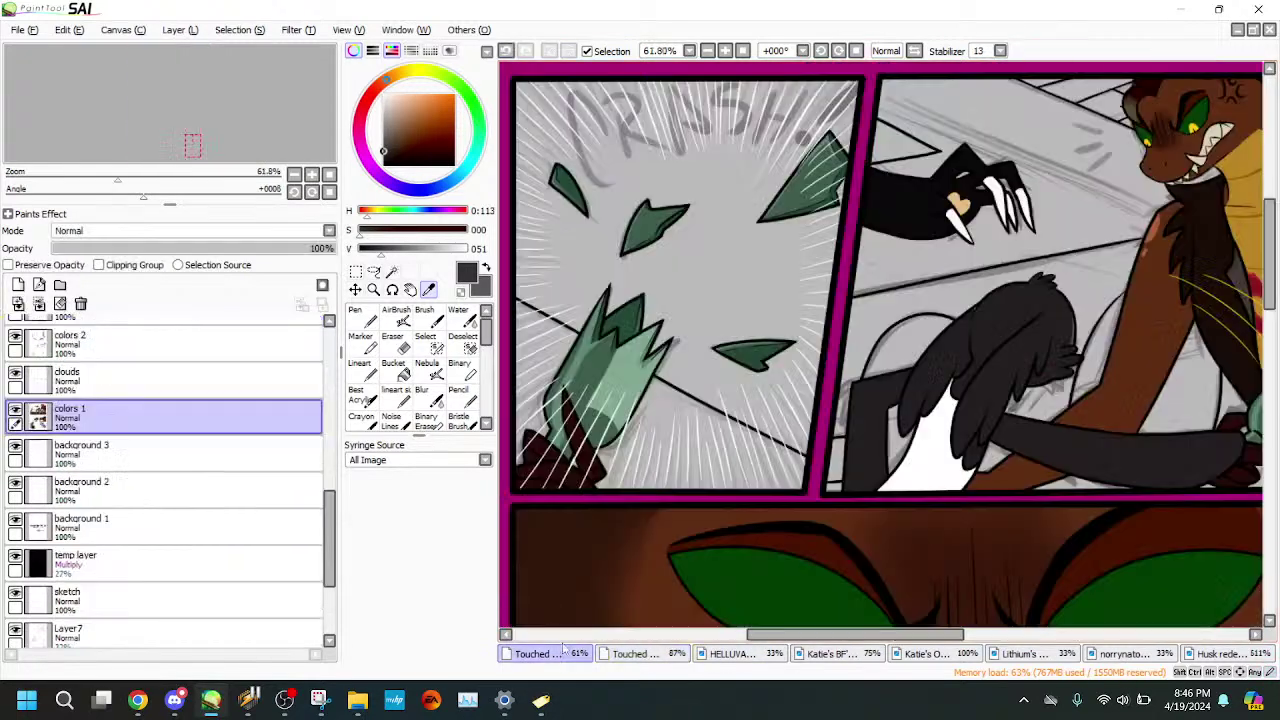
- Select the areas below the diagonal line on both sides of the broken bottle with the Magic Wand on the lineart layer
{"action": "left_click", "coordinate": [283, 526]}
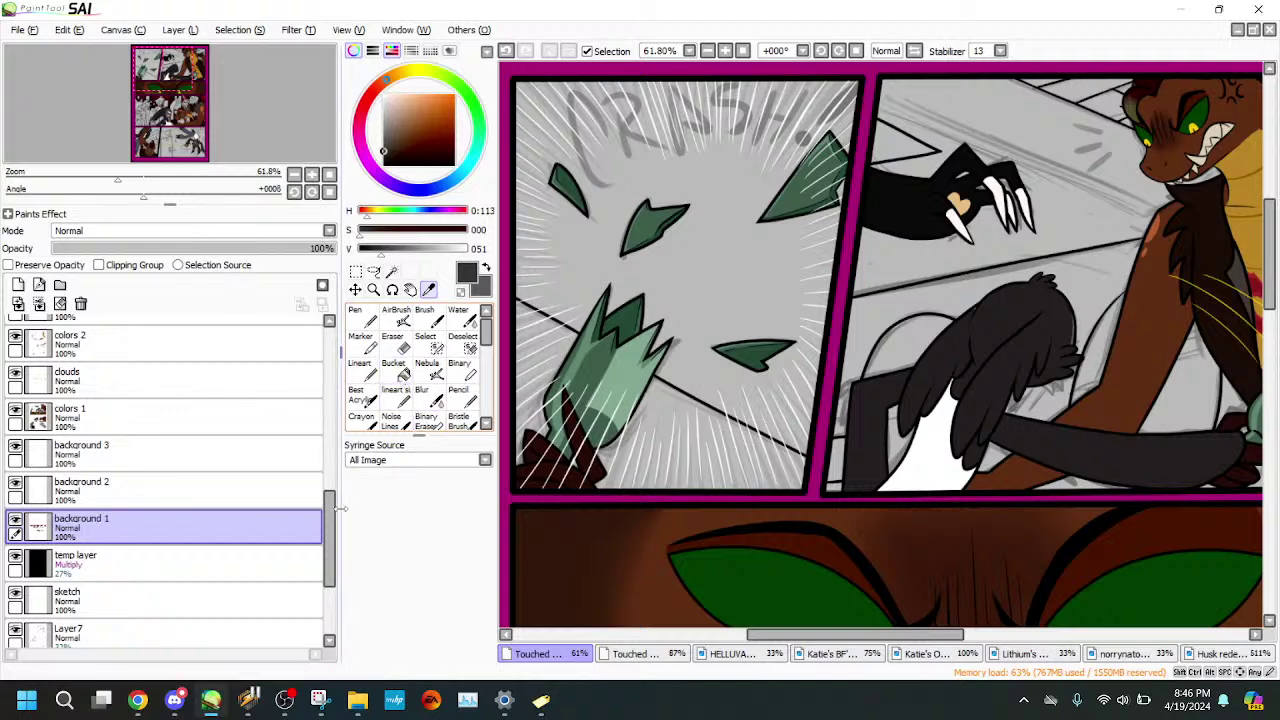
{"action": "left_click_drag", "start_coordinate": [335, 508], "coordinate": [337, 448]}
{"action": "scroll", "coordinate": [338, 450], "scroll_direction": "up", "scroll_amount": 5}
{"action": "left_click", "coordinate": [305, 342]}
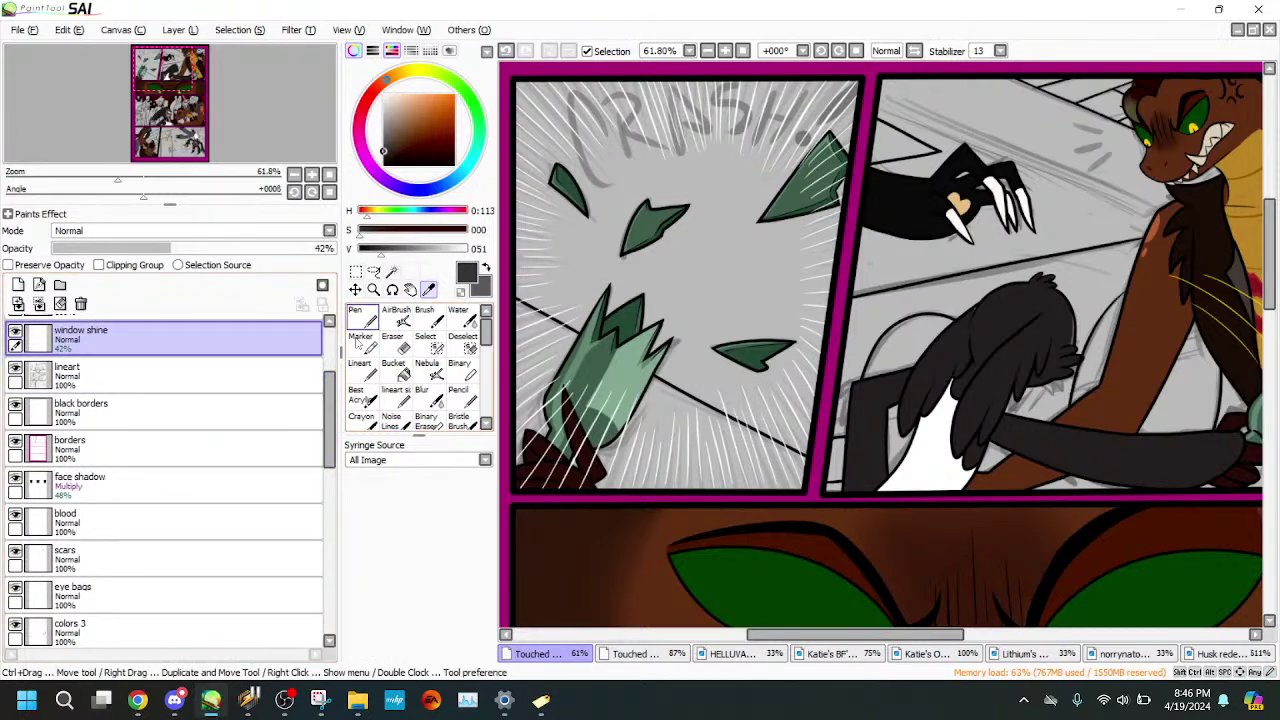
{"action": "left_click", "coordinate": [305, 373]}
{"action": "left_click", "coordinate": [392, 271]}
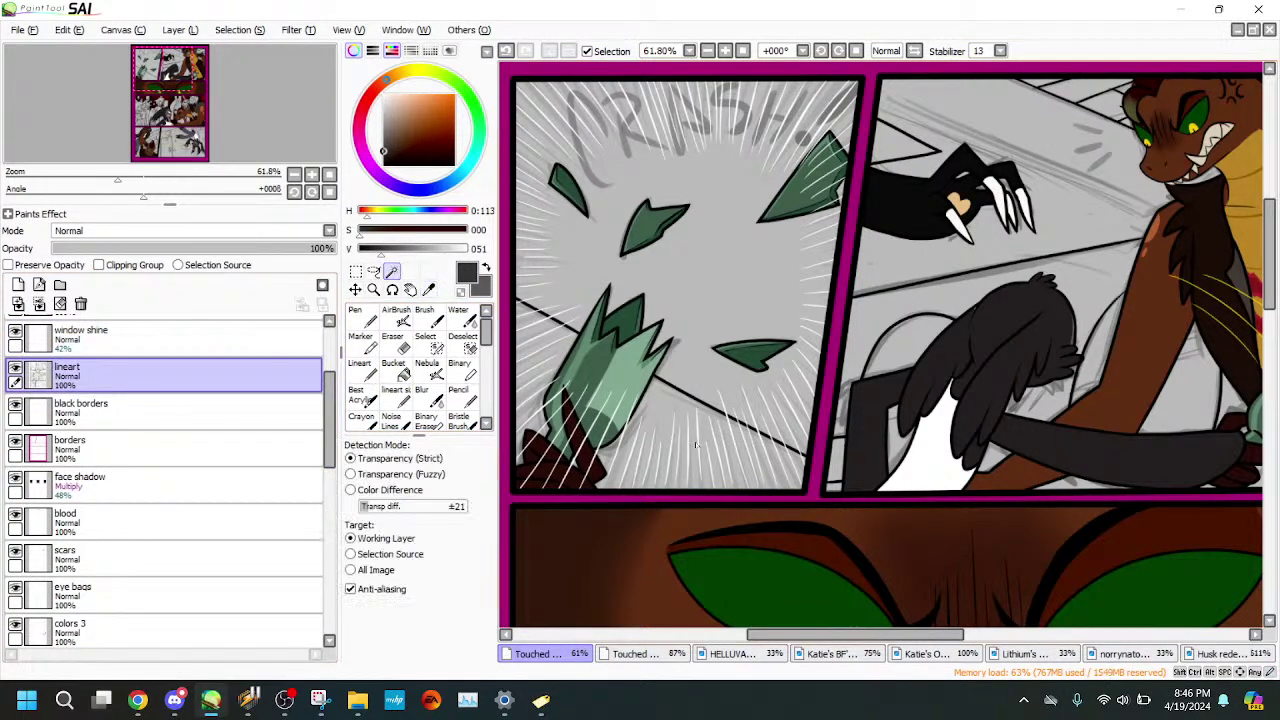
{"action": "left_click", "coordinate": [720, 450]}
{"action": "left_click", "coordinate": [528, 343]}
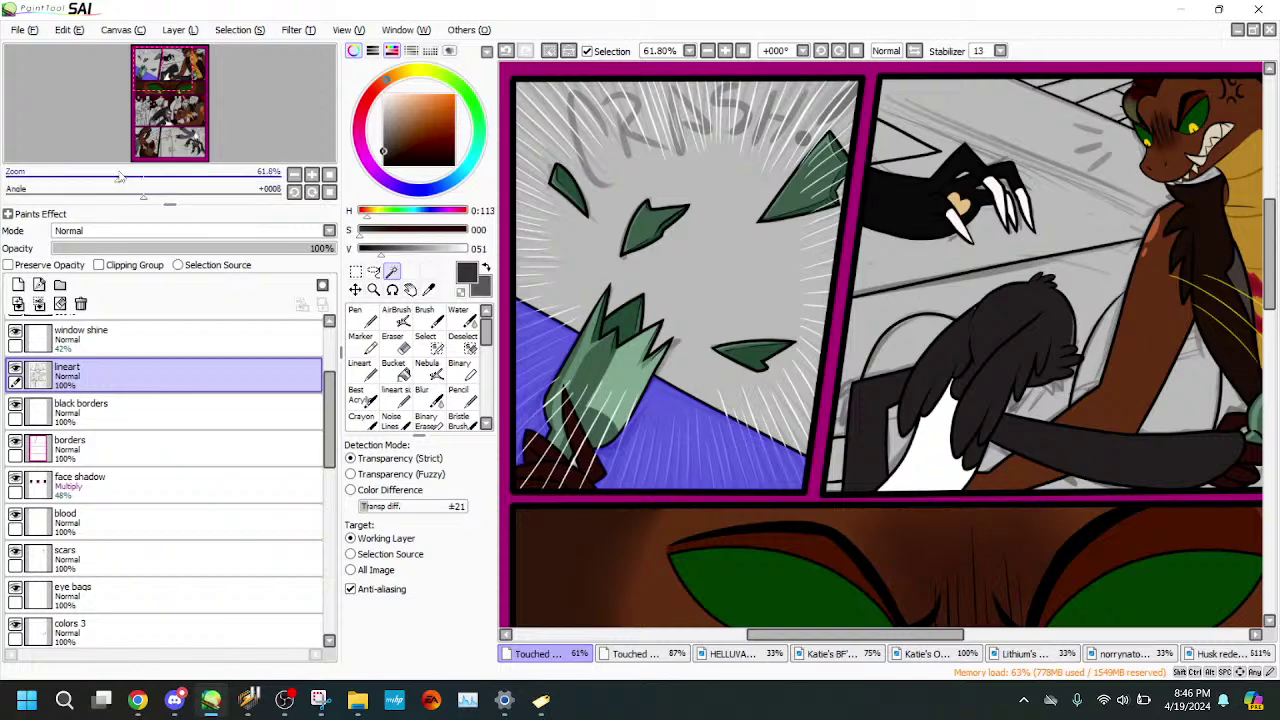
- Extend the selection into the gaps around the fist holding the broken bottle with the Select brush and touch up the adjacent lineart in black
{"action": "left_click", "coordinate": [146, 176]}
{"action": "left_click_drag", "start_coordinate": [158, 76], "coordinate": [187, 178]}
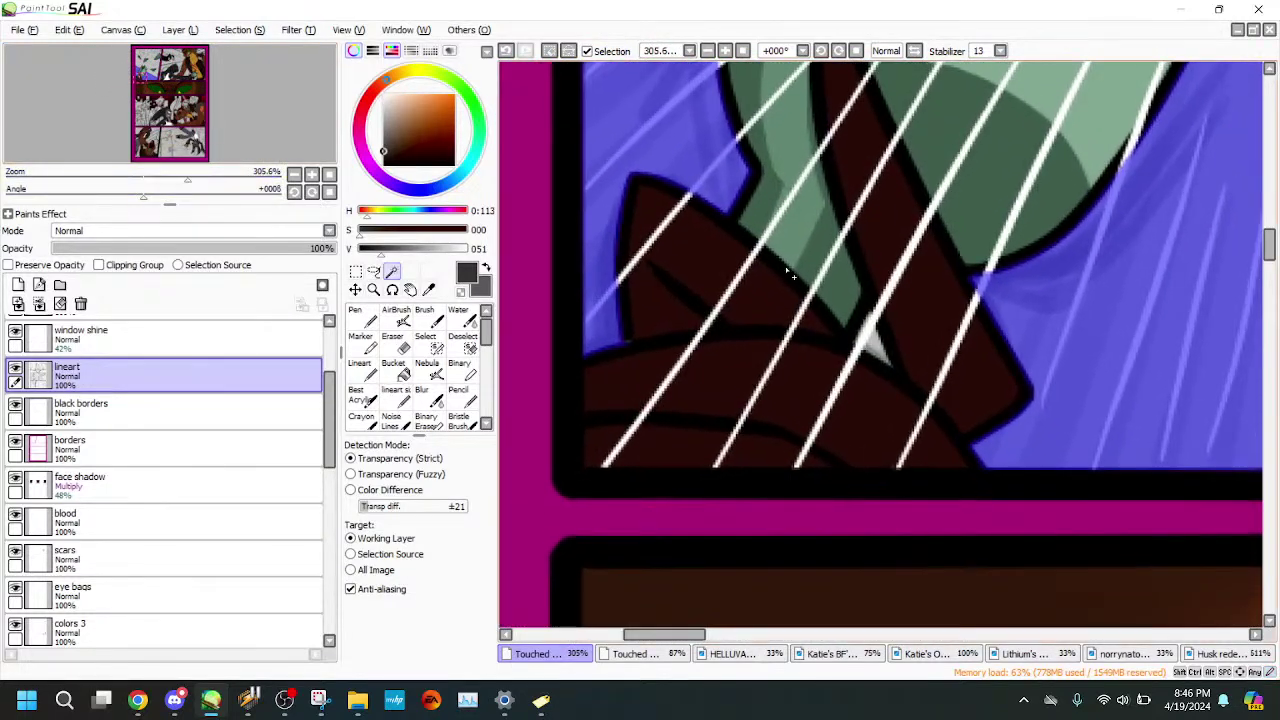
{"action": "left_click", "coordinate": [429, 347]}
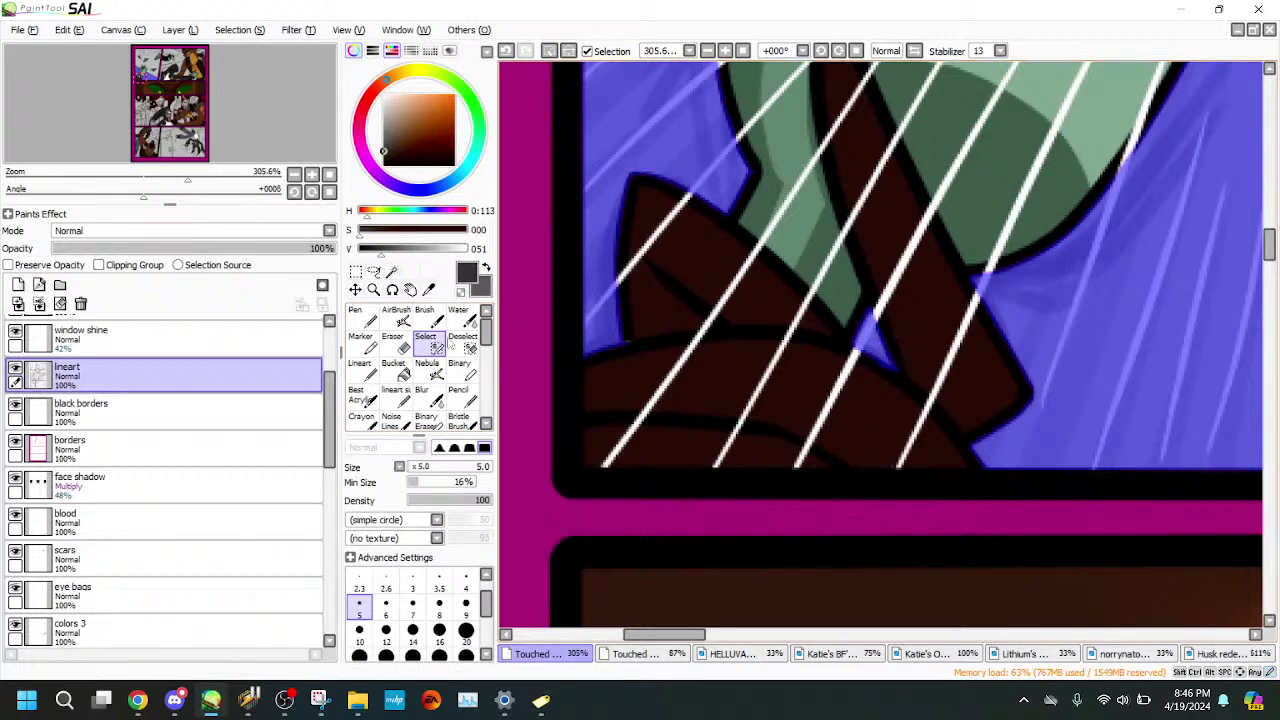
{"action": "left_click_drag", "start_coordinate": [146, 81], "coordinate": [144, 76]}
{"action": "left_click_drag", "start_coordinate": [188, 180], "coordinate": [243, 142]}
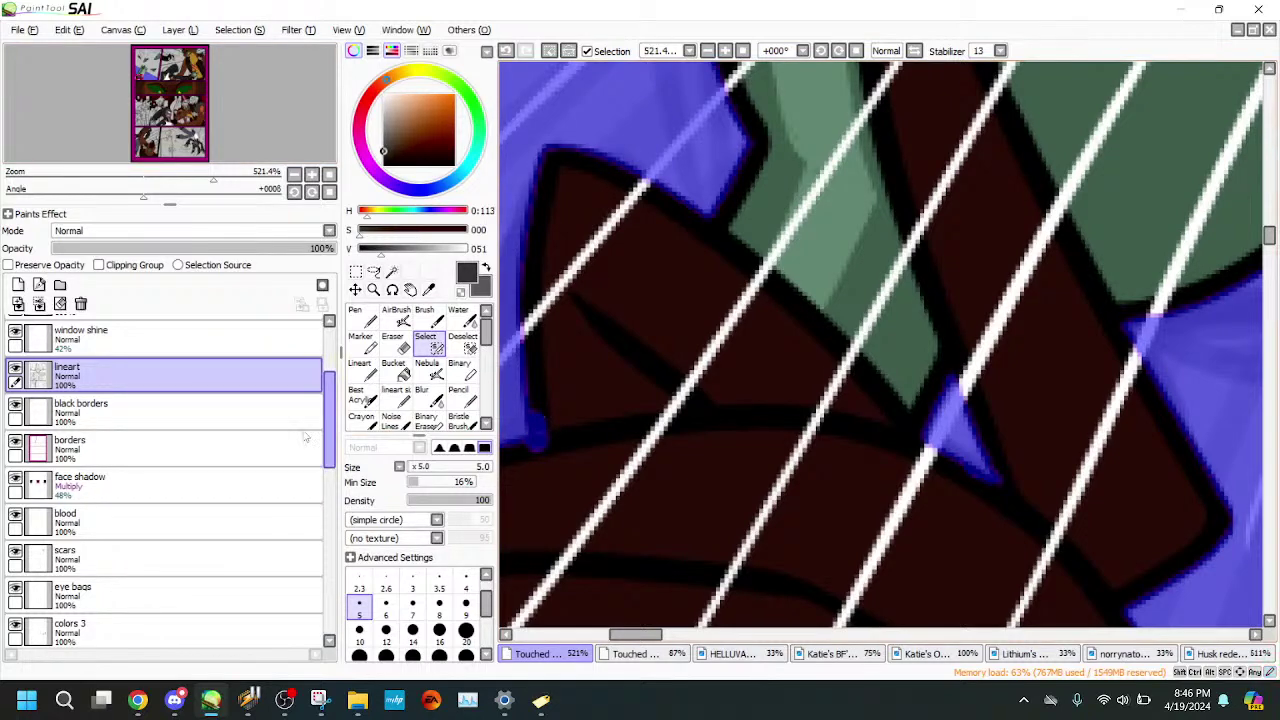
{"action": "left_click", "coordinate": [361, 367]}
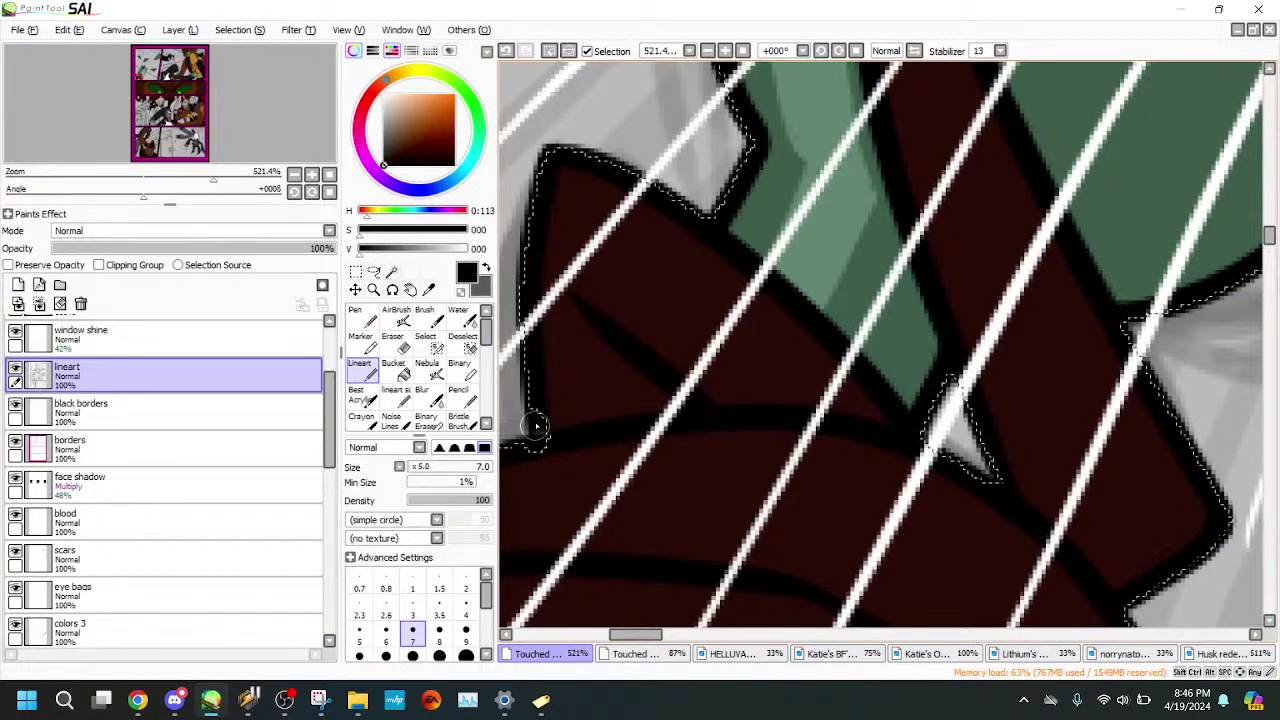
{"action": "left_click", "coordinate": [425, 341]}
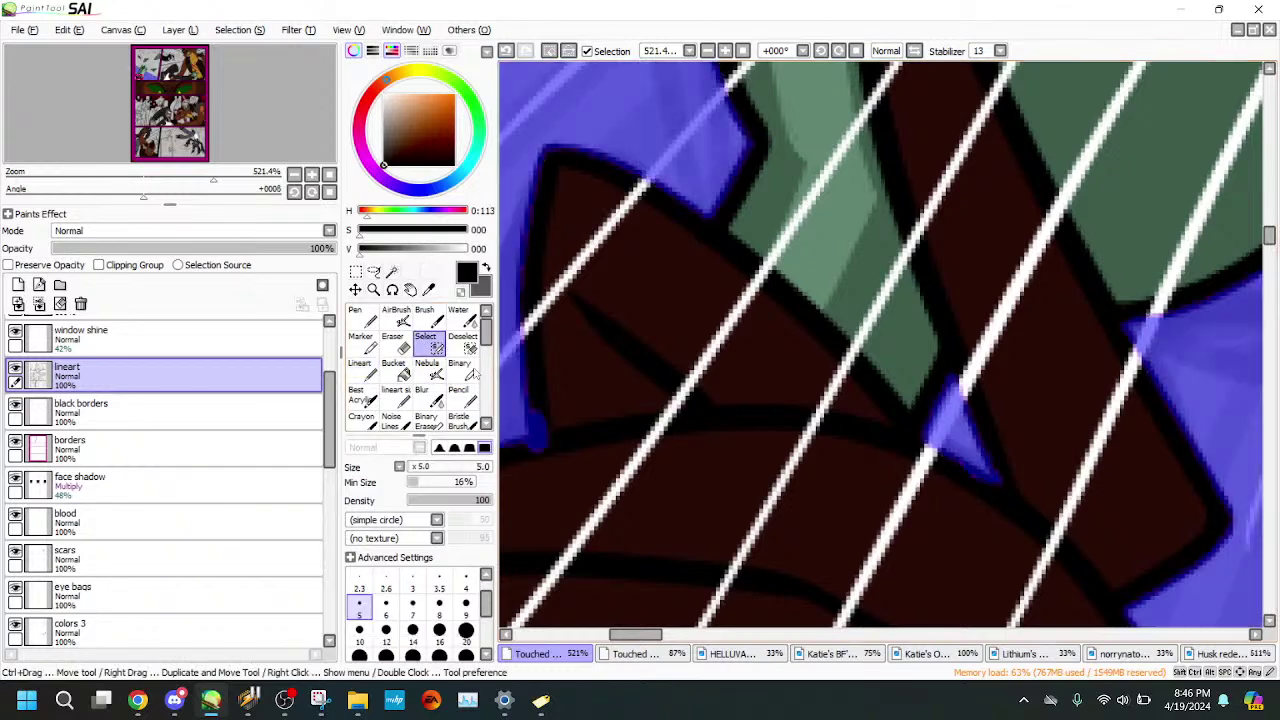
{"action": "left_click", "coordinate": [365, 371]}
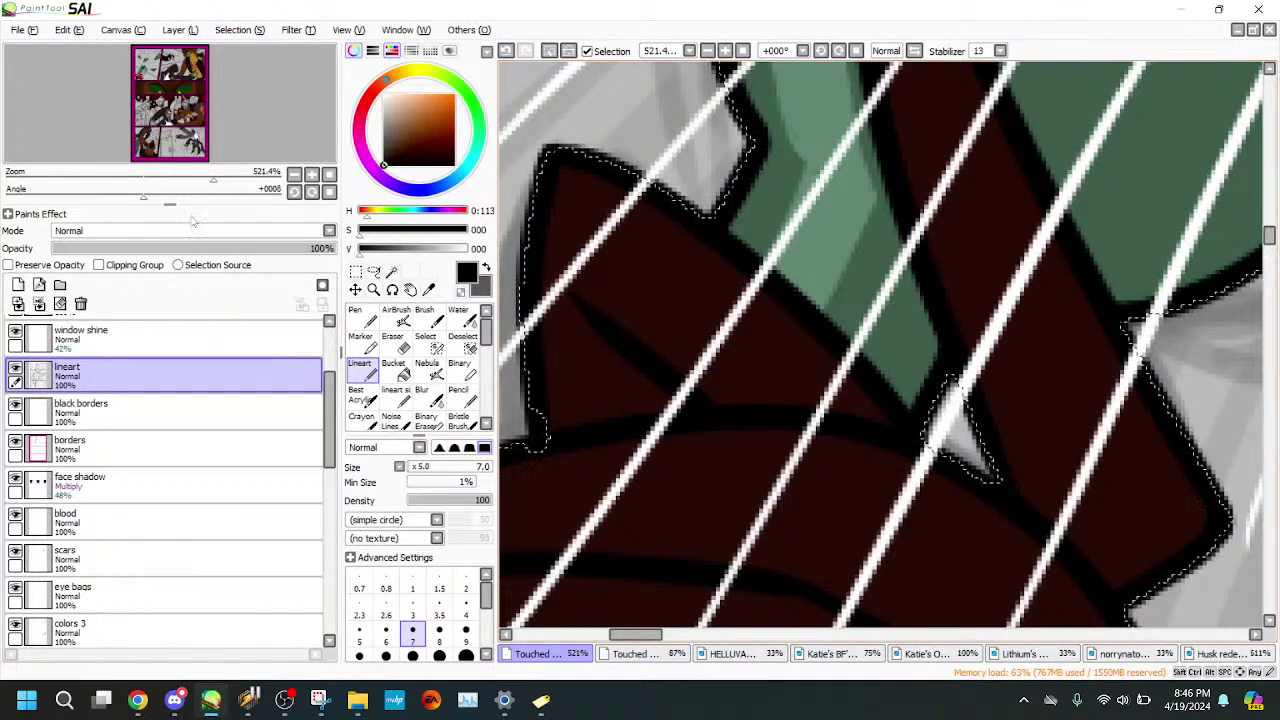
{"action": "left_click_drag", "start_coordinate": [213, 182], "coordinate": [147, 180]}
{"action": "left_click_drag", "start_coordinate": [225, 146], "coordinate": [235, 146]}
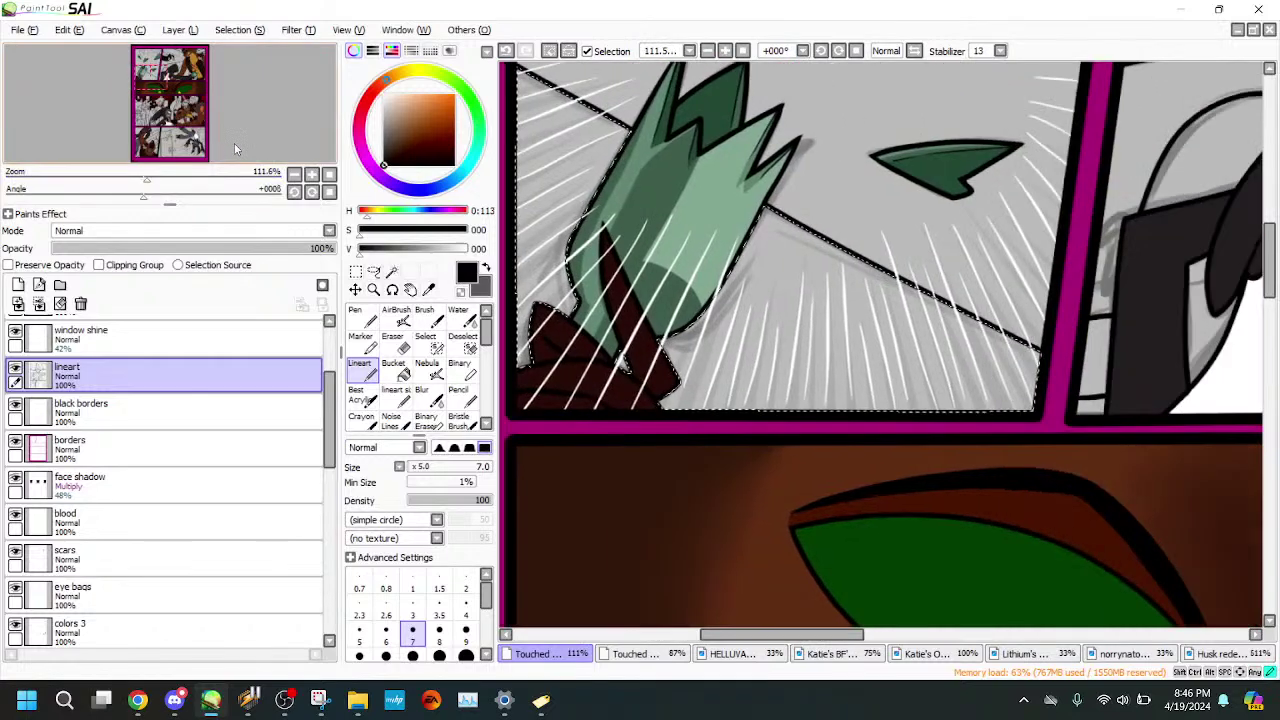
- Add the background above and below the diagonal line in the second panel to the selection with the Magic Wand
{"action": "mouse_move", "coordinate": [146, 180]}
{"action": "left_mouse_down"}
{"action": "mouse_move", "coordinate": [97, 175]}
{"action": "mouse_move", "coordinate": [153, 190]}
{"action": "left_mouse_up"}
{"action": "left_click_drag", "start_coordinate": [149, 72], "coordinate": [176, 59]}
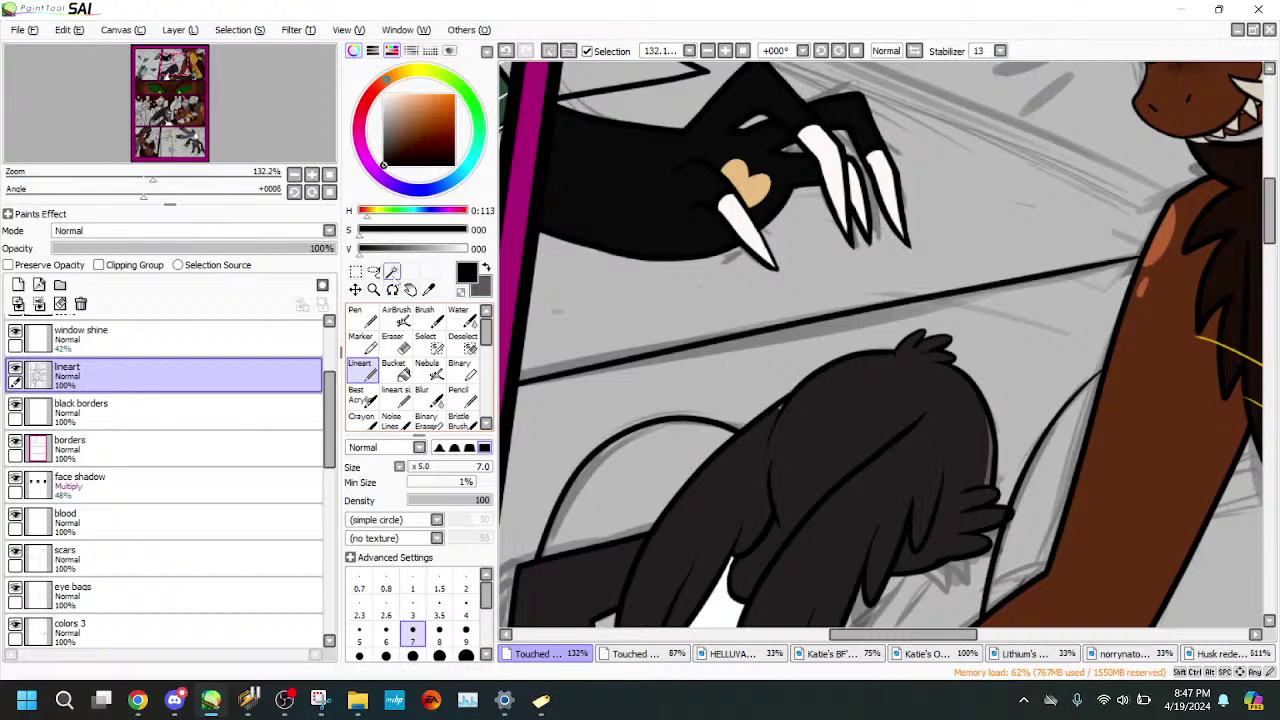
{"action": "left_click", "coordinate": [392, 271]}
{"action": "left_click", "coordinate": [730, 437]}
{"action": "key", "text": "ctrl+d"}
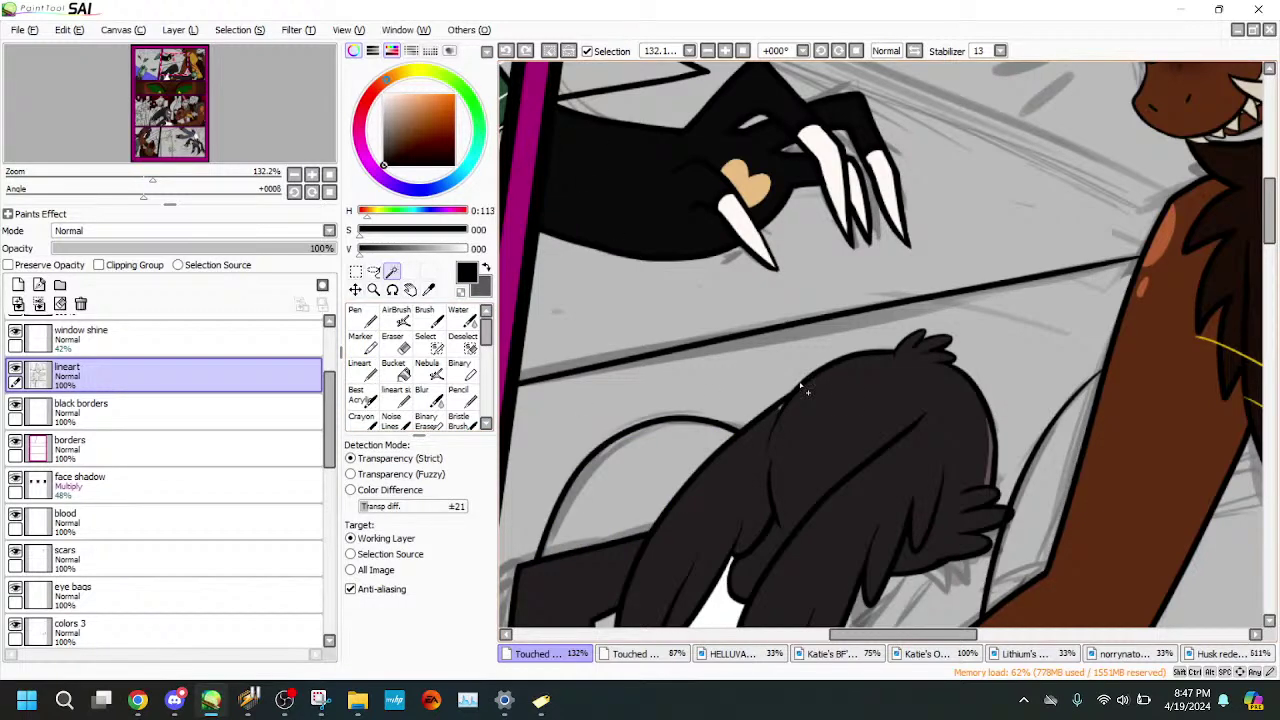
{"action": "left_click", "coordinate": [993, 331]}
{"action": "left_click", "coordinate": [826, 285]}
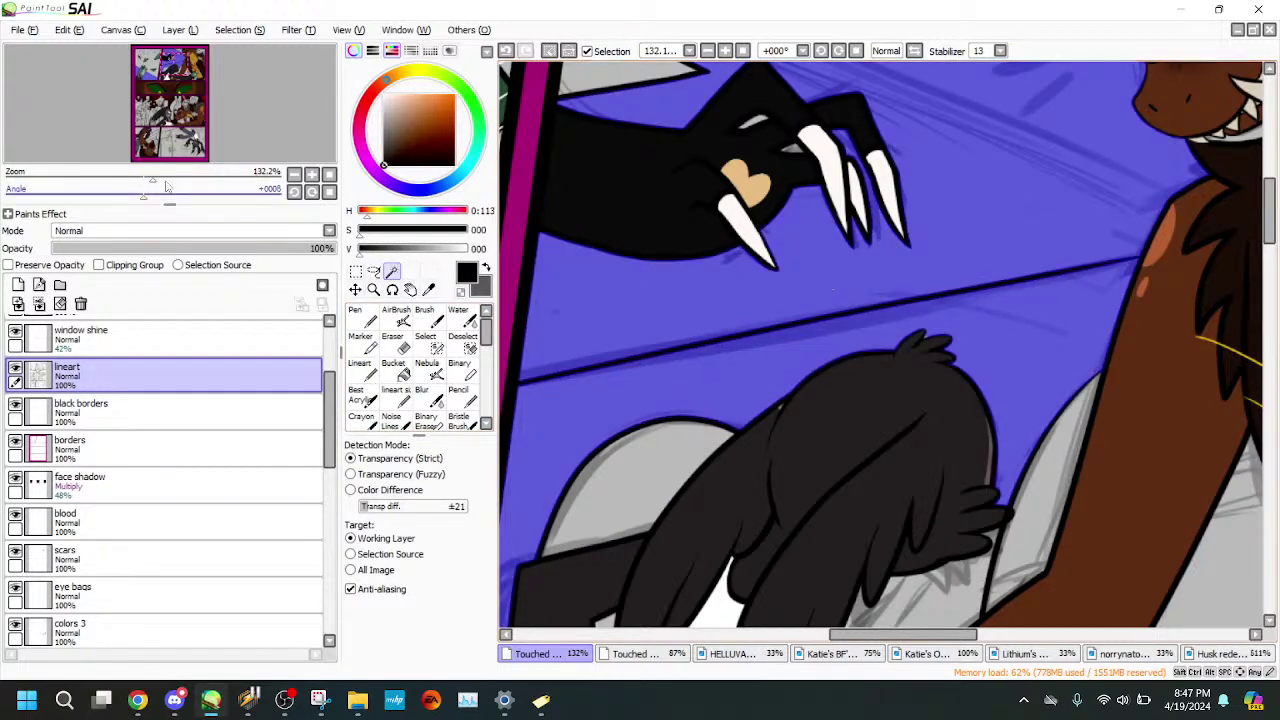
- Add the small gap between the clawed hand's fingers to the selection with the Magic Wand
{"action": "left_click_drag", "start_coordinate": [162, 177], "coordinate": [217, 128]}
{"action": "left_click", "coordinate": [727, 285]}
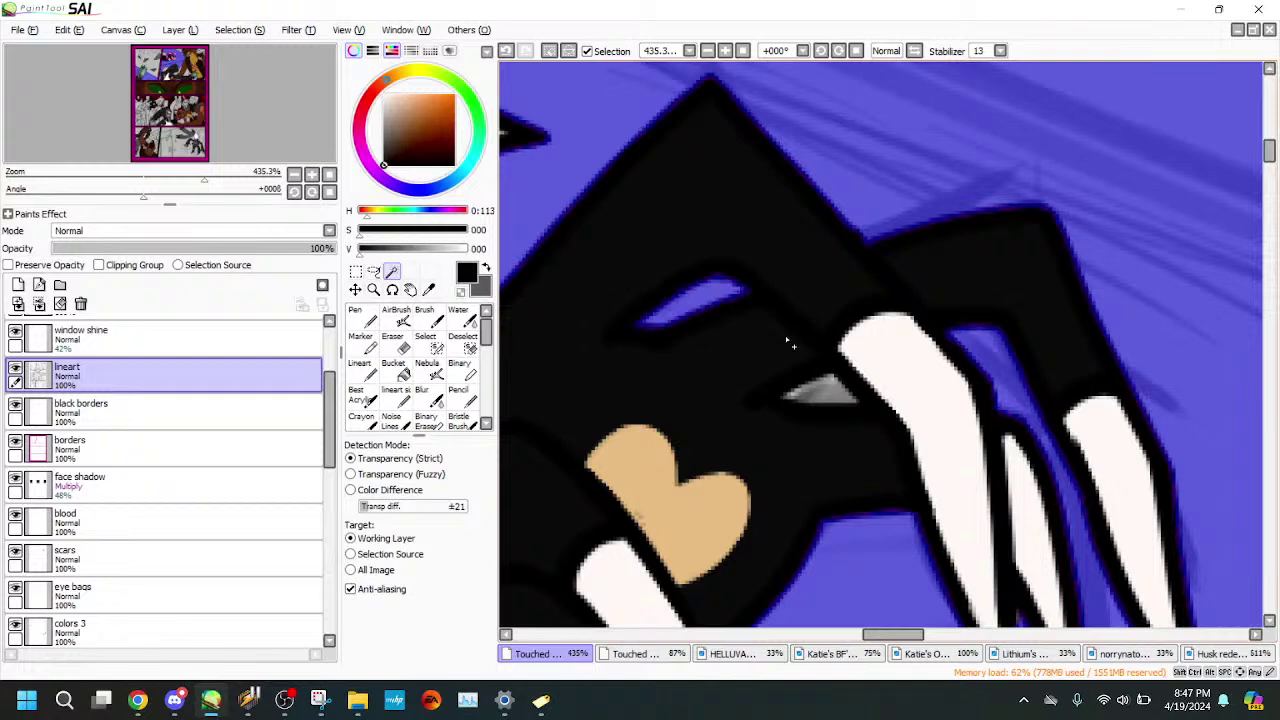
{"action": "left_click_drag", "start_coordinate": [207, 178], "coordinate": [155, 176]}
{"action": "left_click_drag", "start_coordinate": [197, 150], "coordinate": [220, 178]}
{"action": "left_click", "coordinate": [680, 194]}
- Cover the unpainted speck on the dark-furred character's shoulder with the Select brush and sample the surrounding dark body color
{"action": "left_click_drag", "start_coordinate": [237, 160], "coordinate": [238, 158]}
{"action": "left_click", "coordinate": [429, 344]}
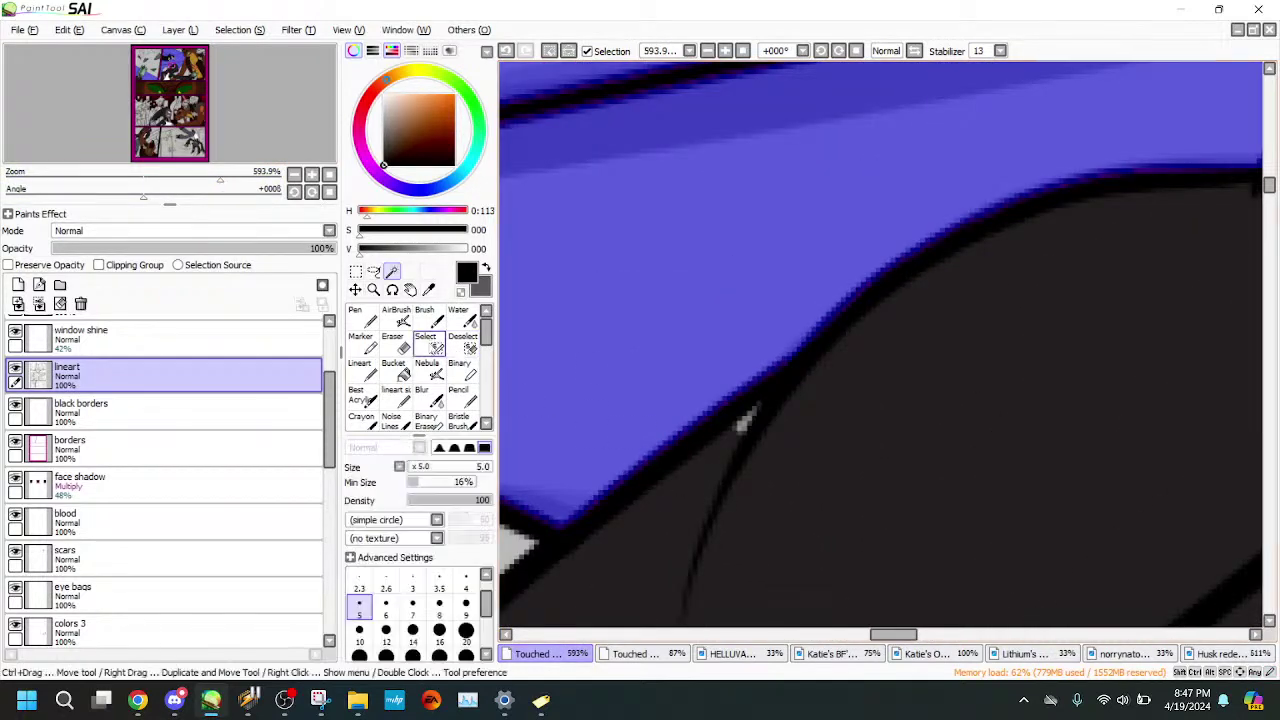
{"action": "left_click_drag", "start_coordinate": [775, 409], "coordinate": [754, 426]}
{"action": "left_click", "coordinate": [428, 289]}
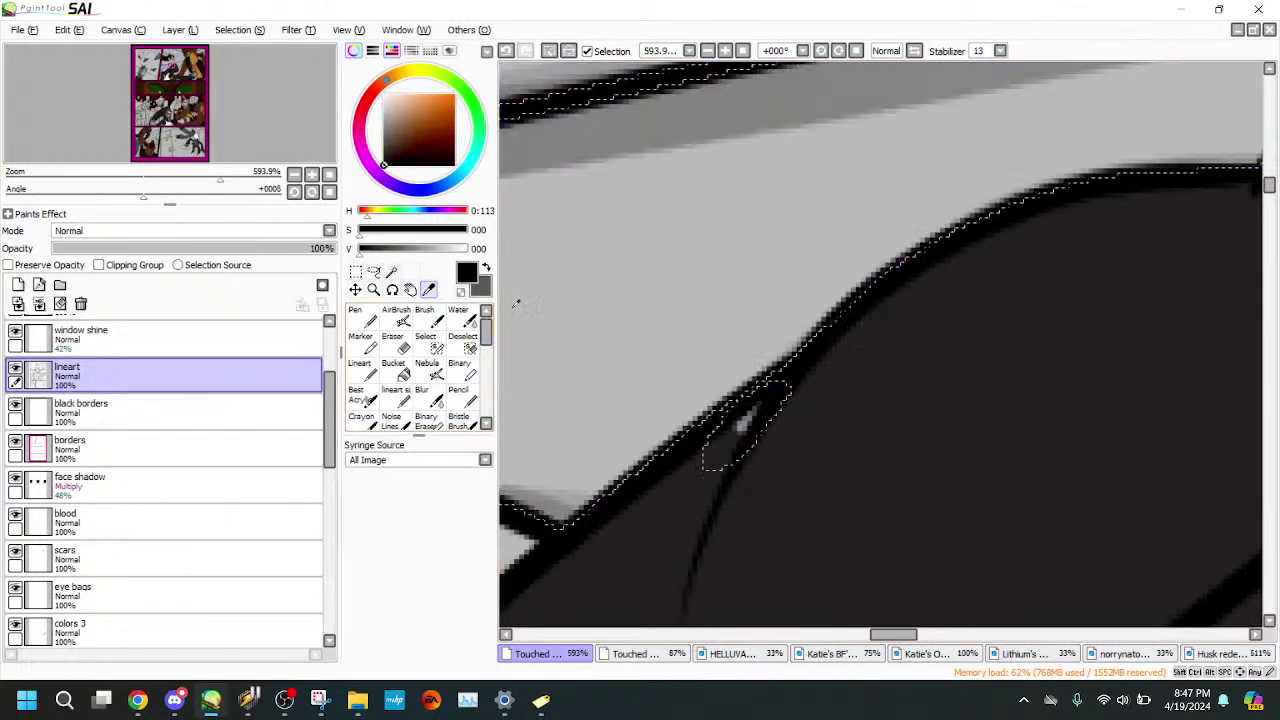
{"action": "left_click", "coordinate": [634, 578]}
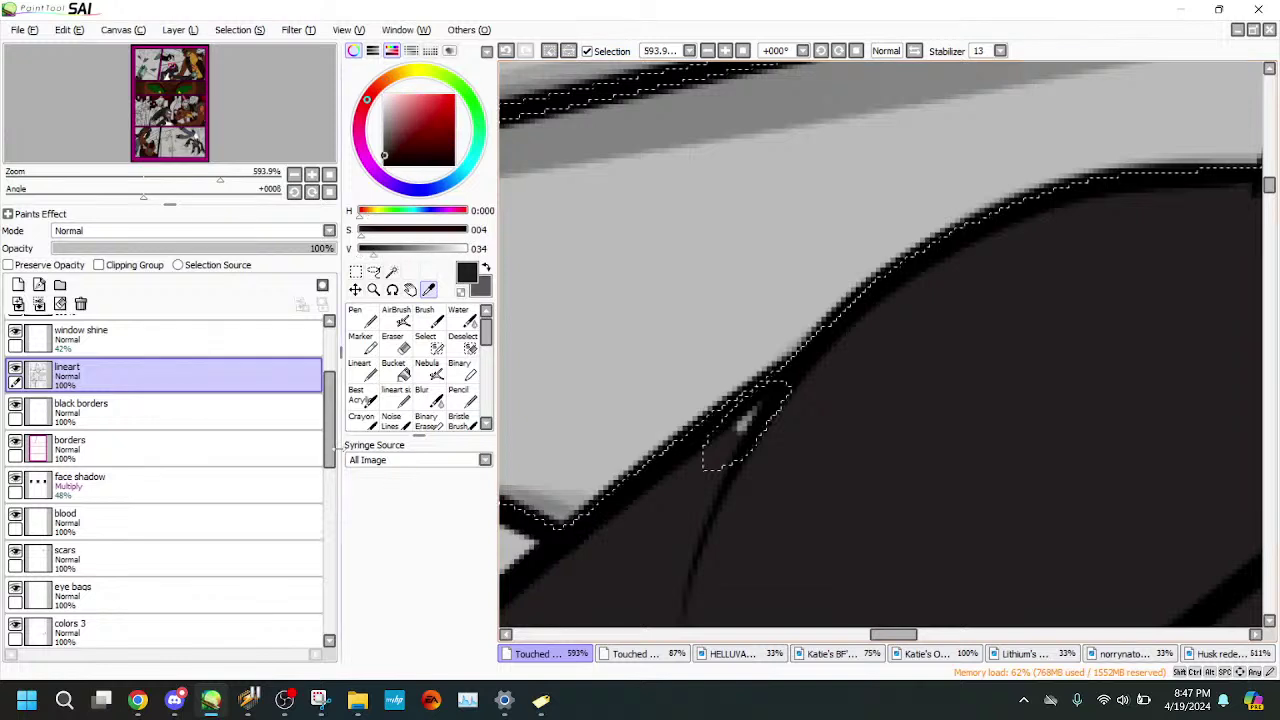
- Paint over the shoulder speck with the Lineart brush on the colors 1 layer and remove that patch from the selection
{"action": "scroll", "coordinate": [200, 500], "scroll_direction": "down", "scroll_amount": 5}
{"action": "left_click", "coordinate": [170, 530]}
{"action": "left_click", "coordinate": [362, 368]}
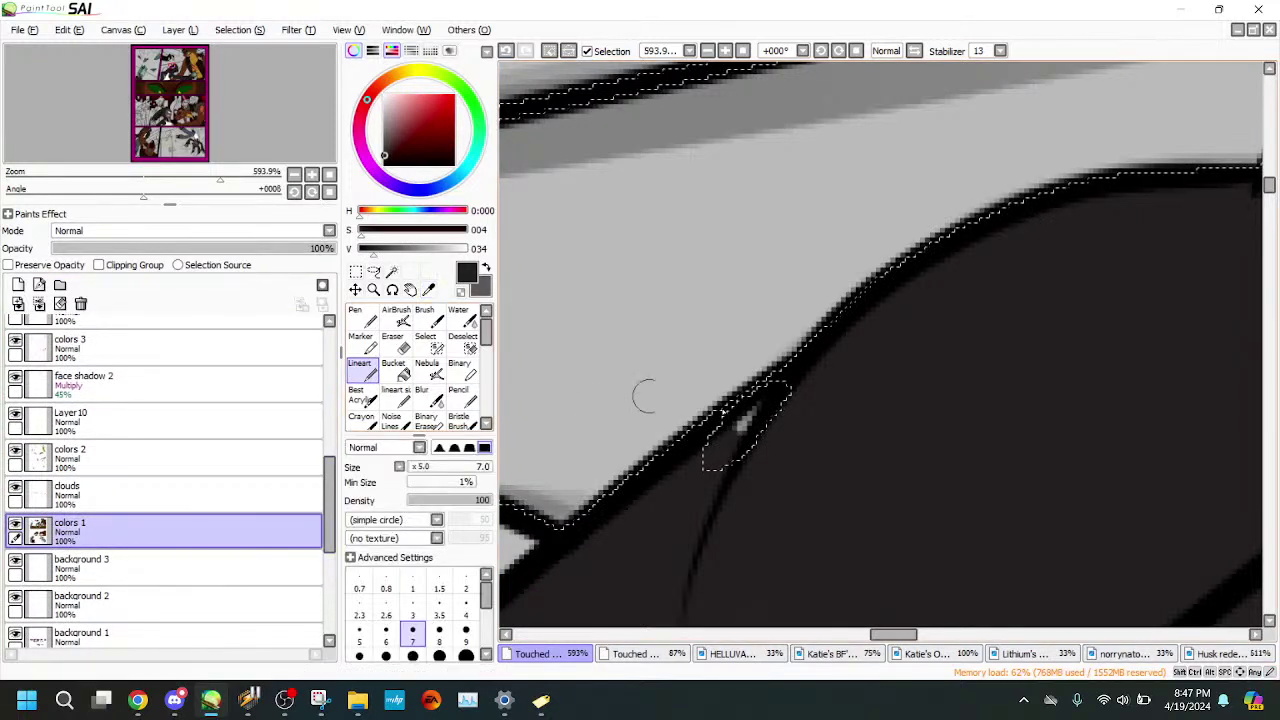
{"action": "left_click", "coordinate": [463, 341]}
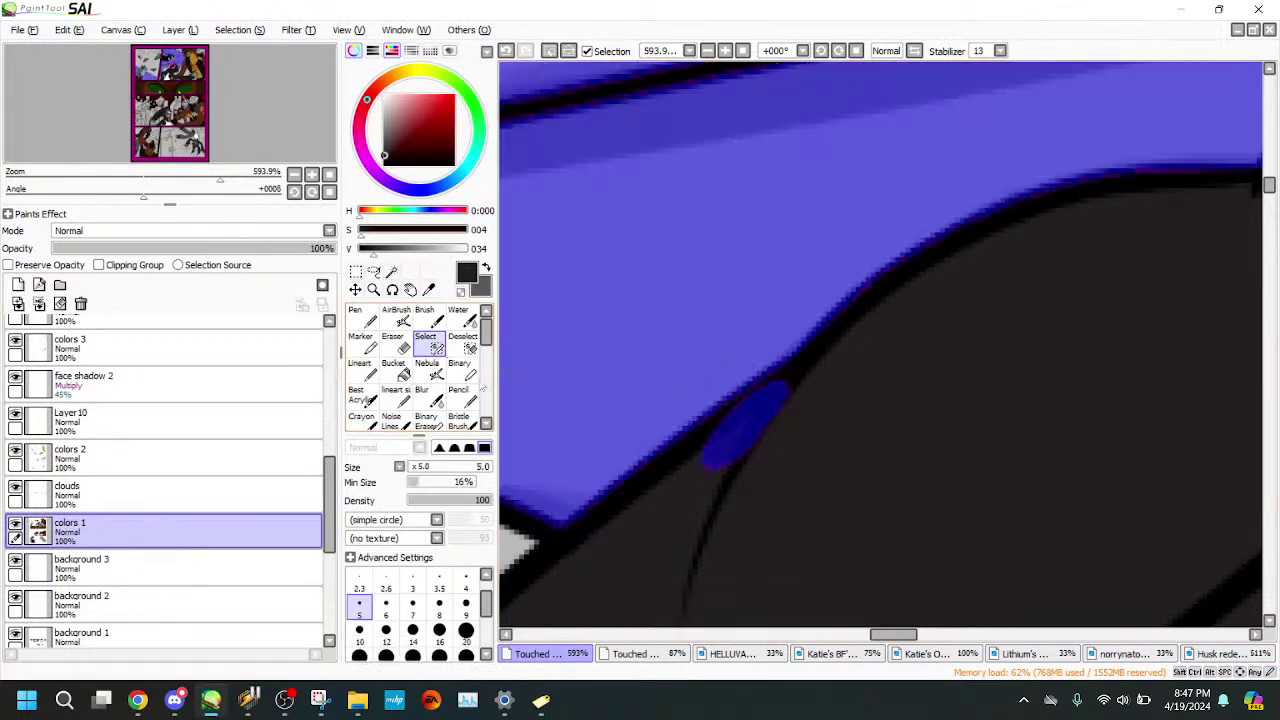
{"action": "mouse_move", "coordinate": [778, 420]}
{"action": "left_mouse_down"}
{"action": "mouse_move", "coordinate": [808, 386]}
{"action": "mouse_move", "coordinate": [772, 382]}
{"action": "mouse_move", "coordinate": [714, 437]}
{"action": "left_mouse_up"}
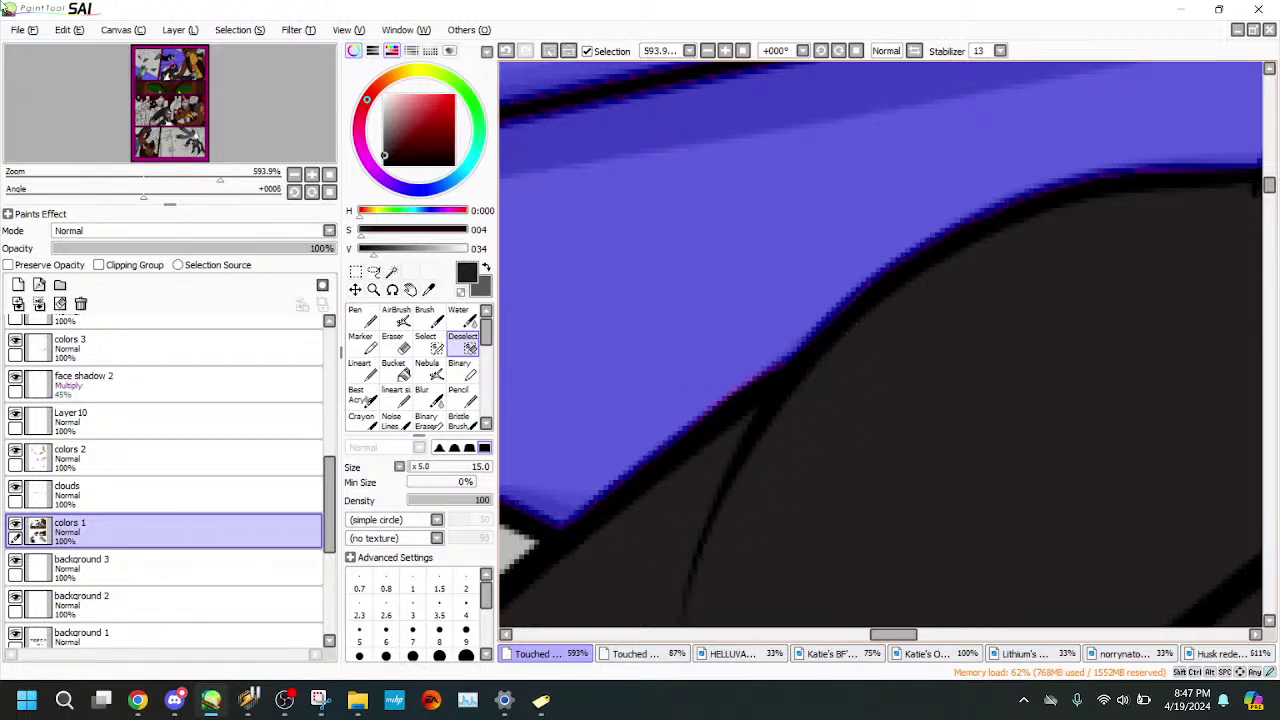
- Add the background gaps above and below the dark arm to the selection using the Magic Wand on the lineart layer
{"action": "left_click", "coordinate": [426, 341]}
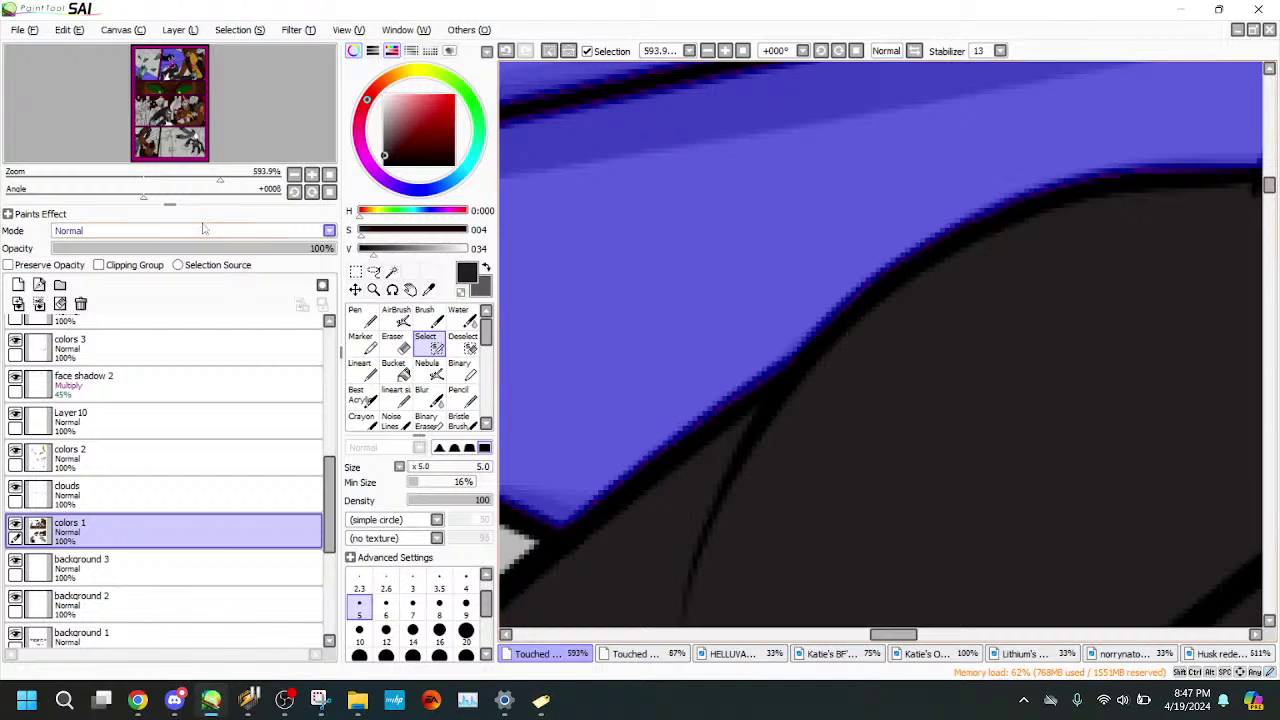
{"action": "mouse_move", "coordinate": [220, 179]}
{"action": "left_mouse_down"}
{"action": "mouse_move", "coordinate": [125, 165]}
{"action": "mouse_move", "coordinate": [170, 170]}
{"action": "mouse_move", "coordinate": [235, 141]}
{"action": "mouse_move", "coordinate": [205, 178]}
{"action": "left_mouse_up"}
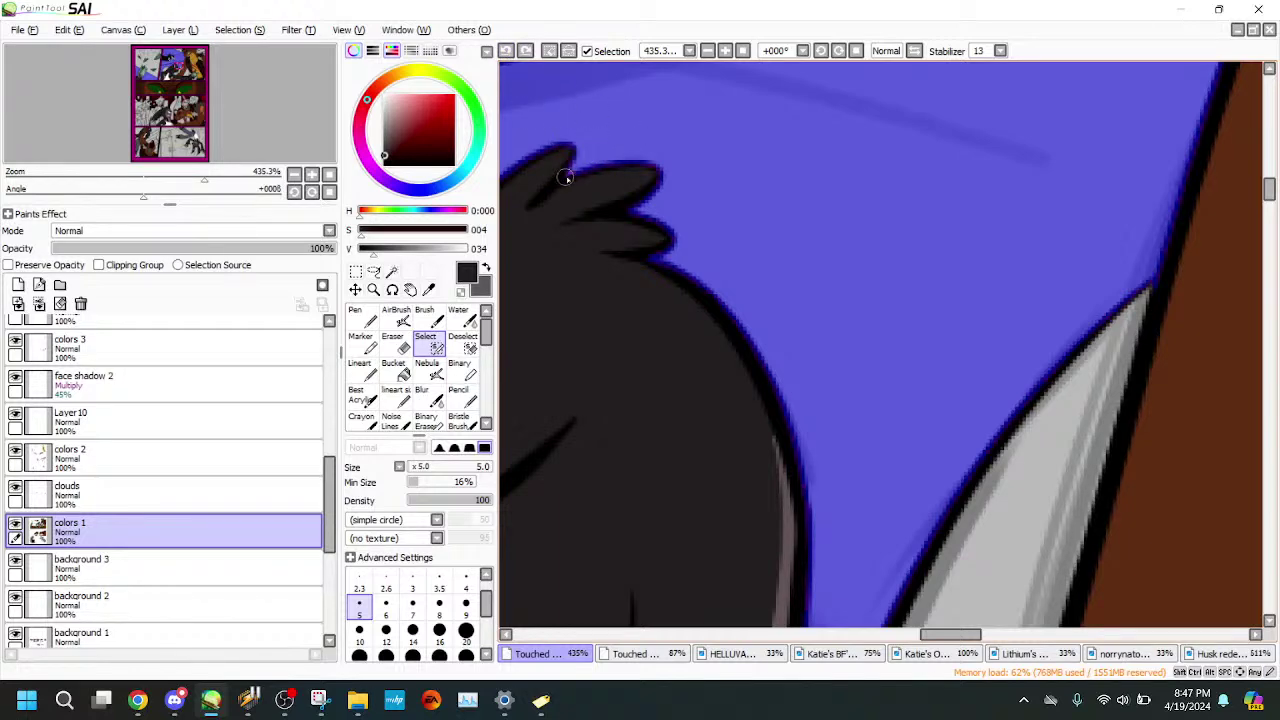
{"action": "mouse_move", "coordinate": [204, 178]}
{"action": "left_mouse_down"}
{"action": "mouse_move", "coordinate": [128, 170]}
{"action": "mouse_move", "coordinate": [187, 178]}
{"action": "left_mouse_up"}
{"action": "left_click_drag", "start_coordinate": [333, 480], "coordinate": [333, 370]}
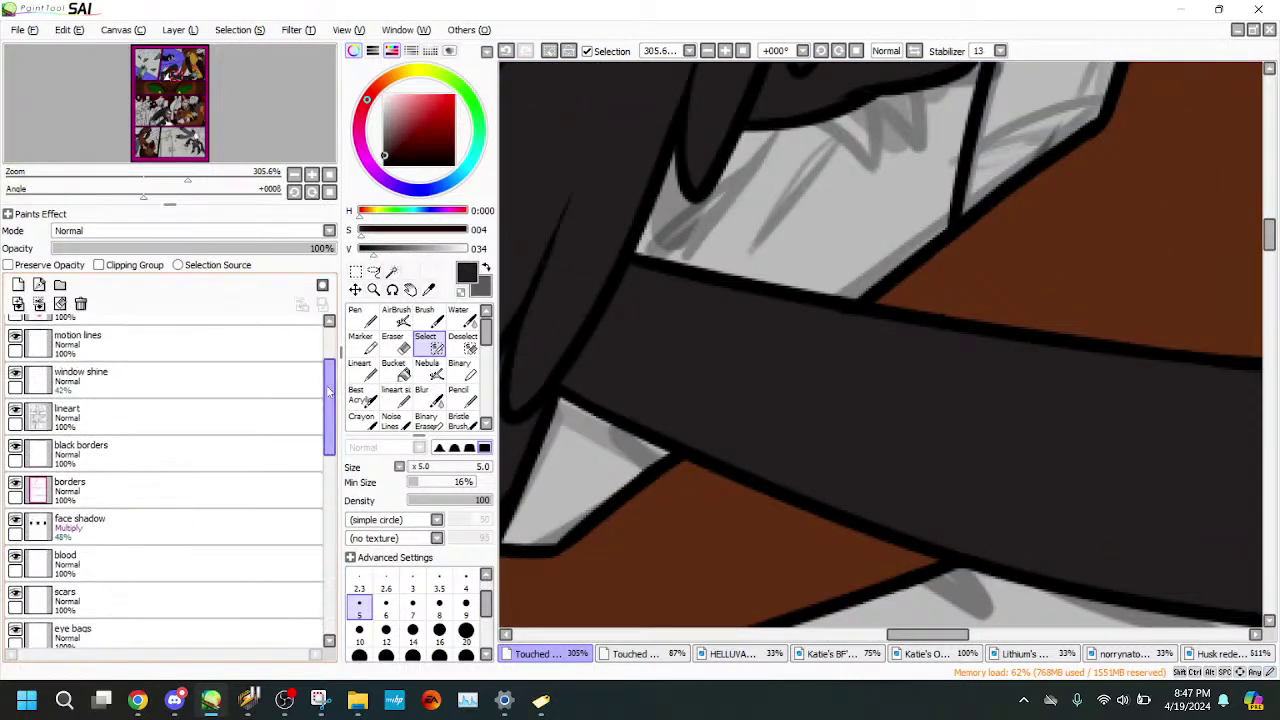
{"action": "left_click", "coordinate": [283, 413]}
{"action": "left_click", "coordinate": [392, 271]}
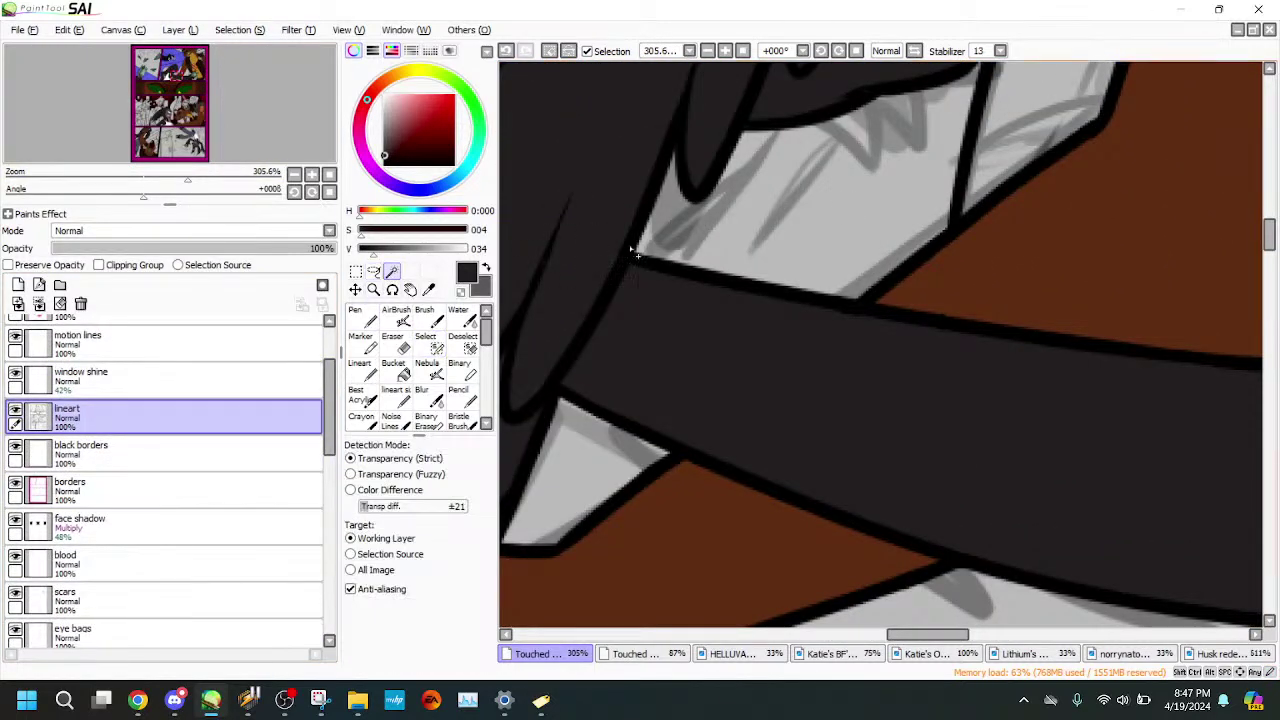
{"action": "left_click", "coordinate": [660, 250]}
{"action": "left_click", "coordinate": [565, 442]}
- Cover the tip of the protruding dark fur tuft with the Select brush and erase the excess black lineart inside it
{"action": "left_click_drag", "start_coordinate": [198, 154], "coordinate": [245, 148]}
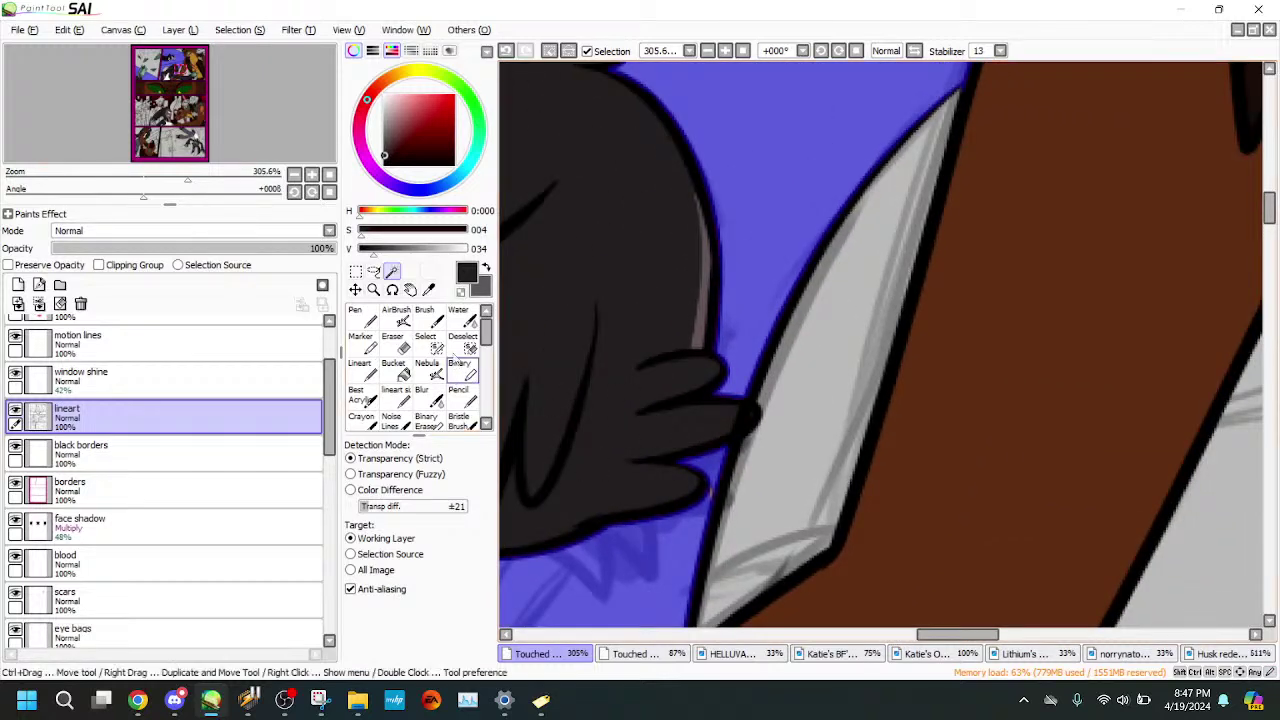
{"action": "left_click", "coordinate": [426, 340]}
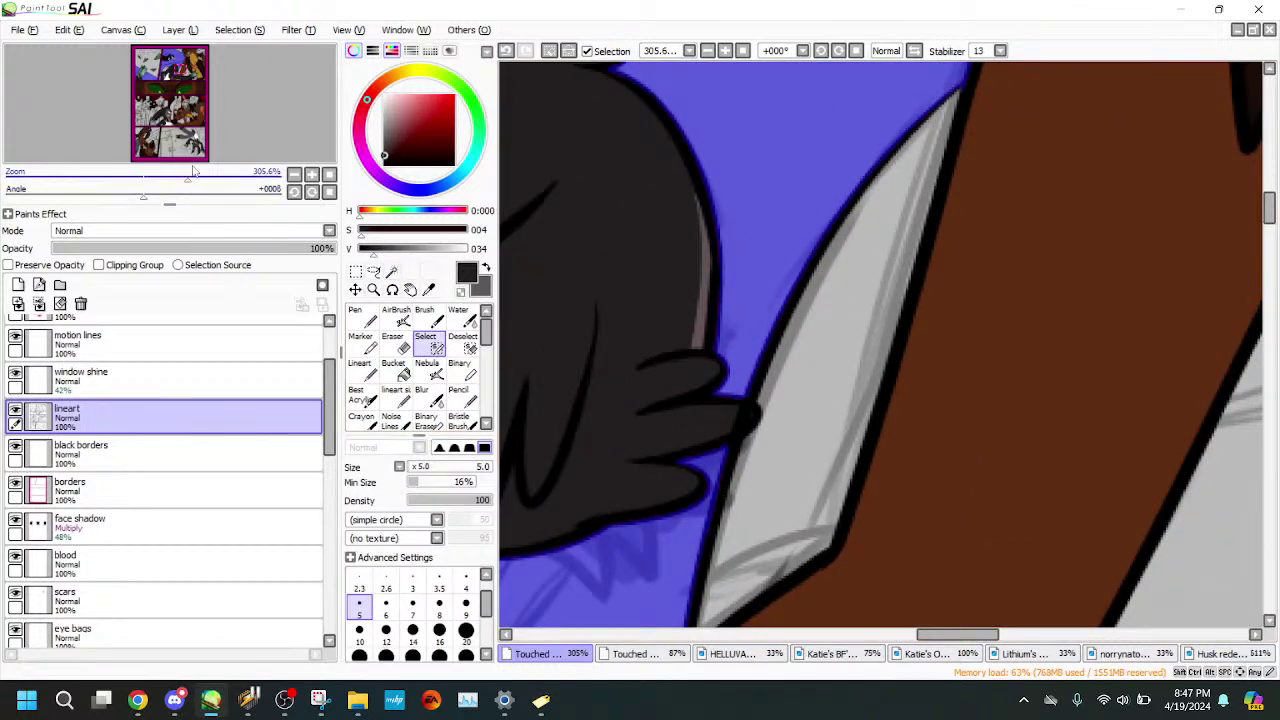
{"action": "left_click_drag", "start_coordinate": [195, 178], "coordinate": [262, 185]}
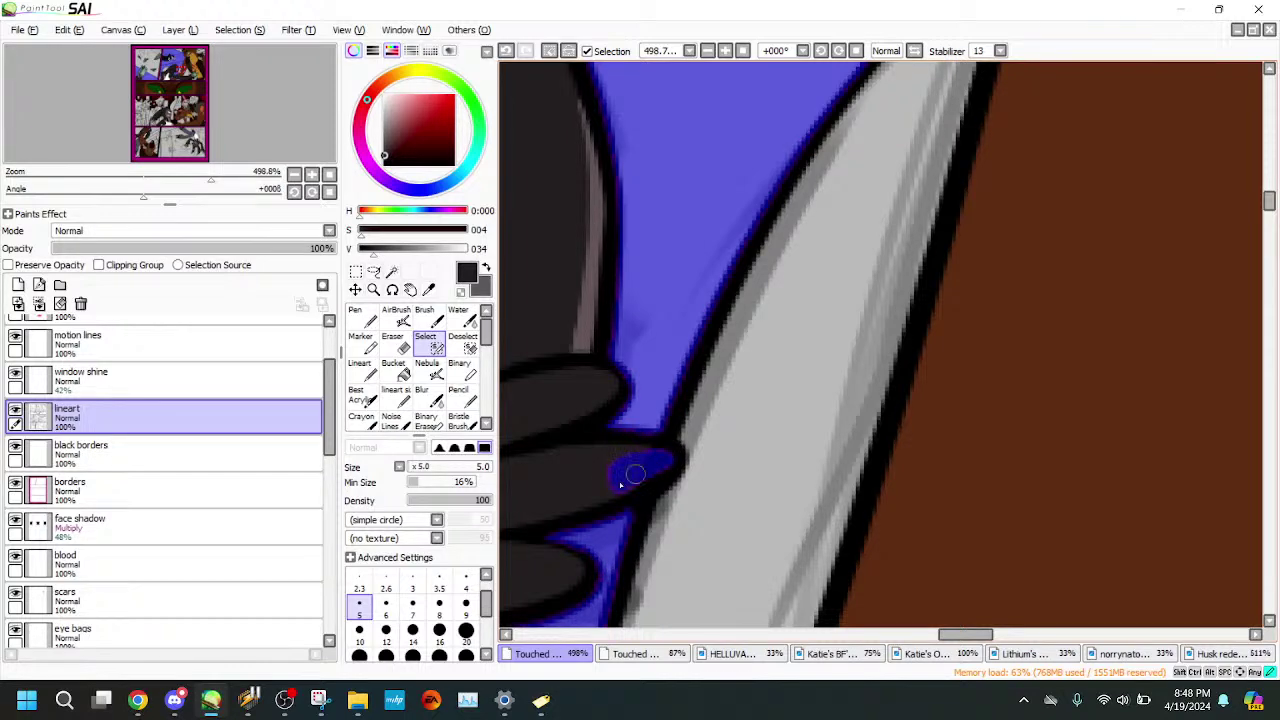
{"action": "left_click", "coordinate": [397, 343]}
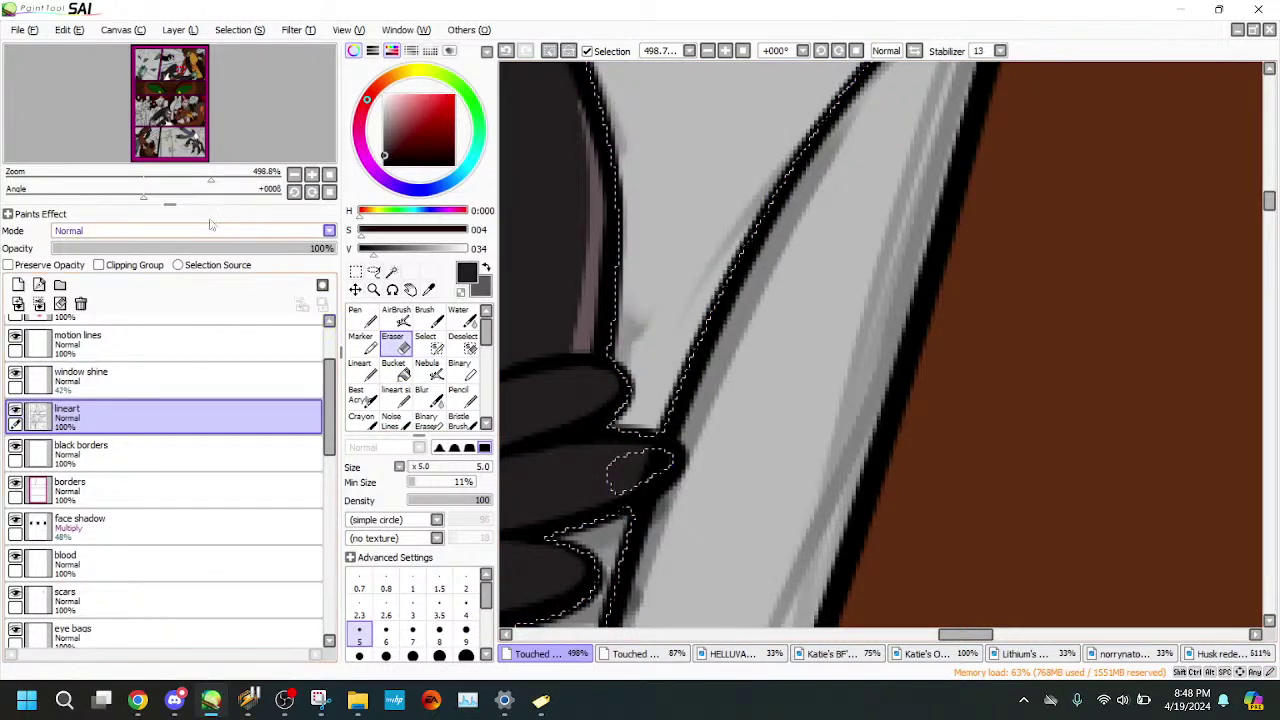
{"action": "left_click_drag", "start_coordinate": [212, 179], "coordinate": [245, 177]}
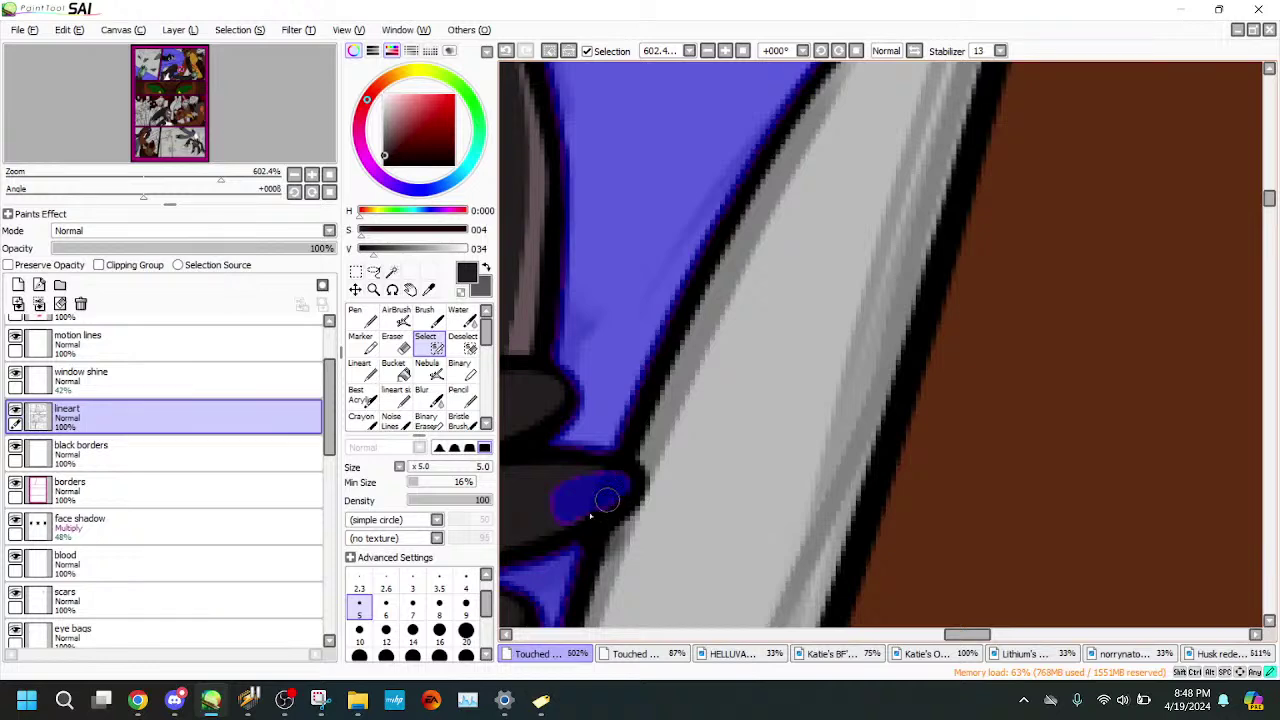
{"action": "key", "text": "e"}
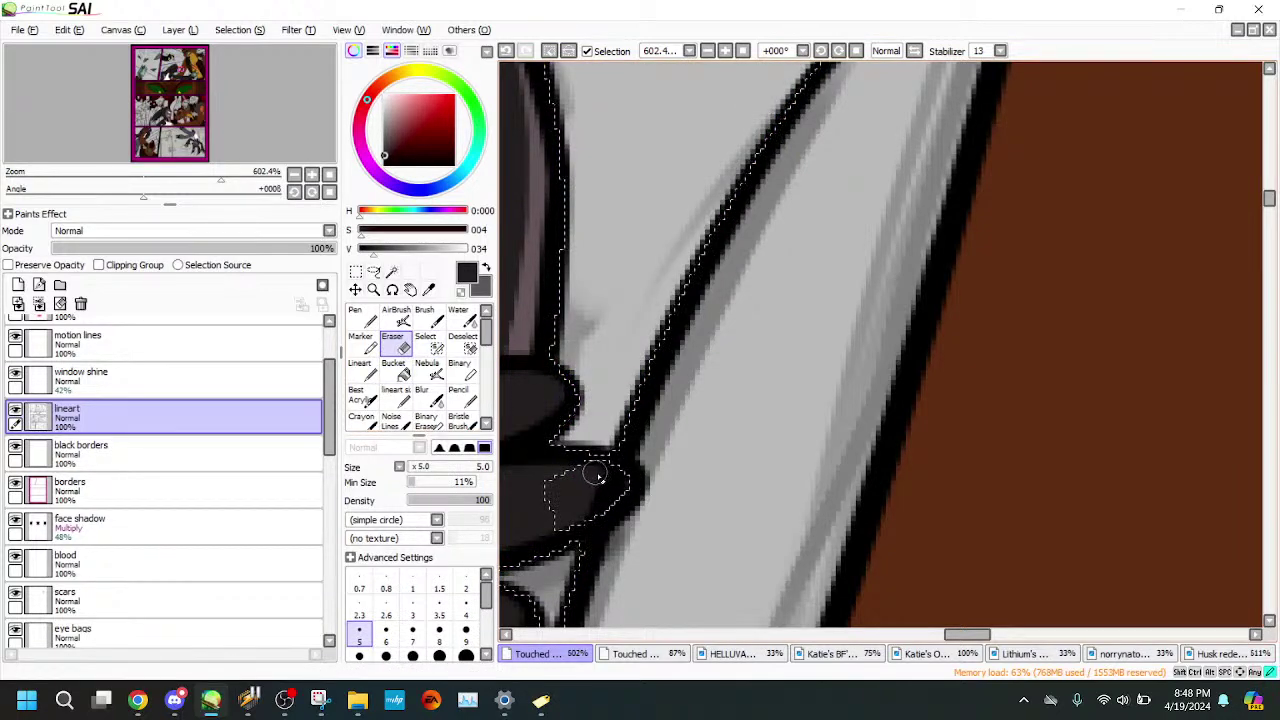
{"action": "mouse_move", "coordinate": [608, 479]}
{"action": "left_mouse_down"}
{"action": "mouse_move", "coordinate": [595, 505]}
{"action": "mouse_move", "coordinate": [608, 490]}
{"action": "left_mouse_up"}
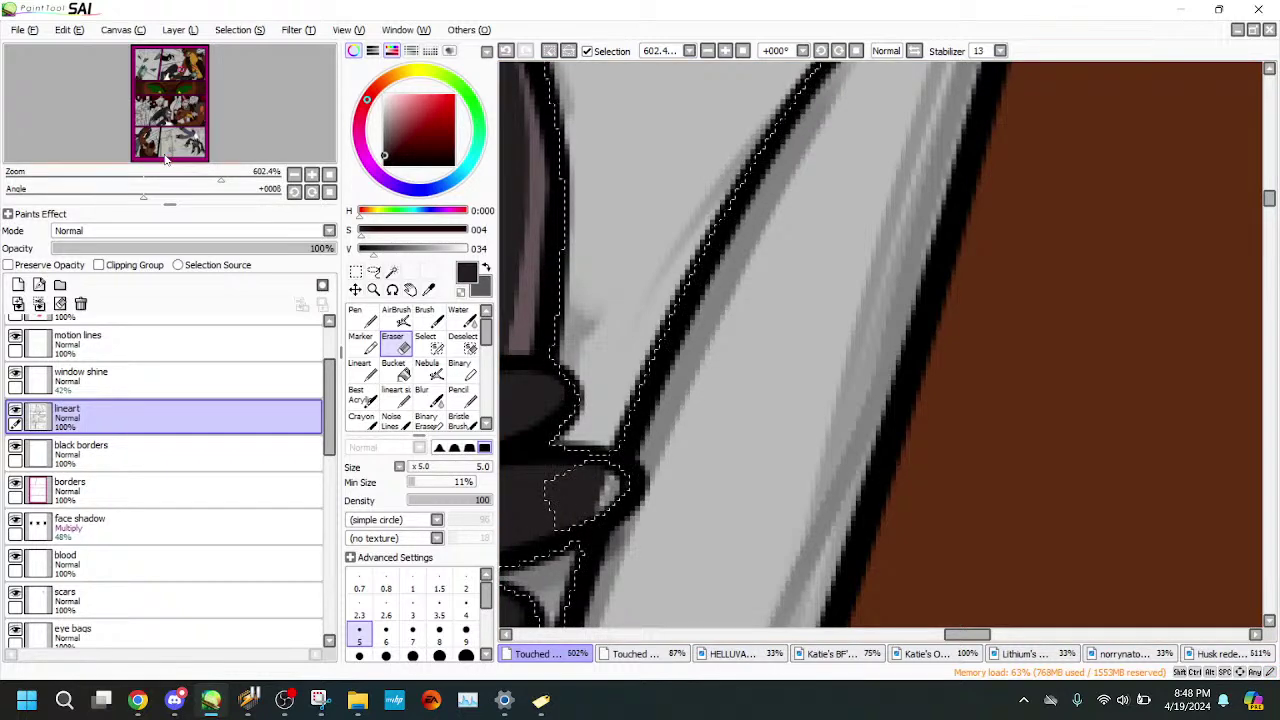
- Fill the erased tuft tip with the sampled dark body color on the colors 1 layer and remove that patch from the selection
{"action": "left_click", "coordinate": [183, 63]}
{"action": "left_click", "coordinate": [429, 290]}
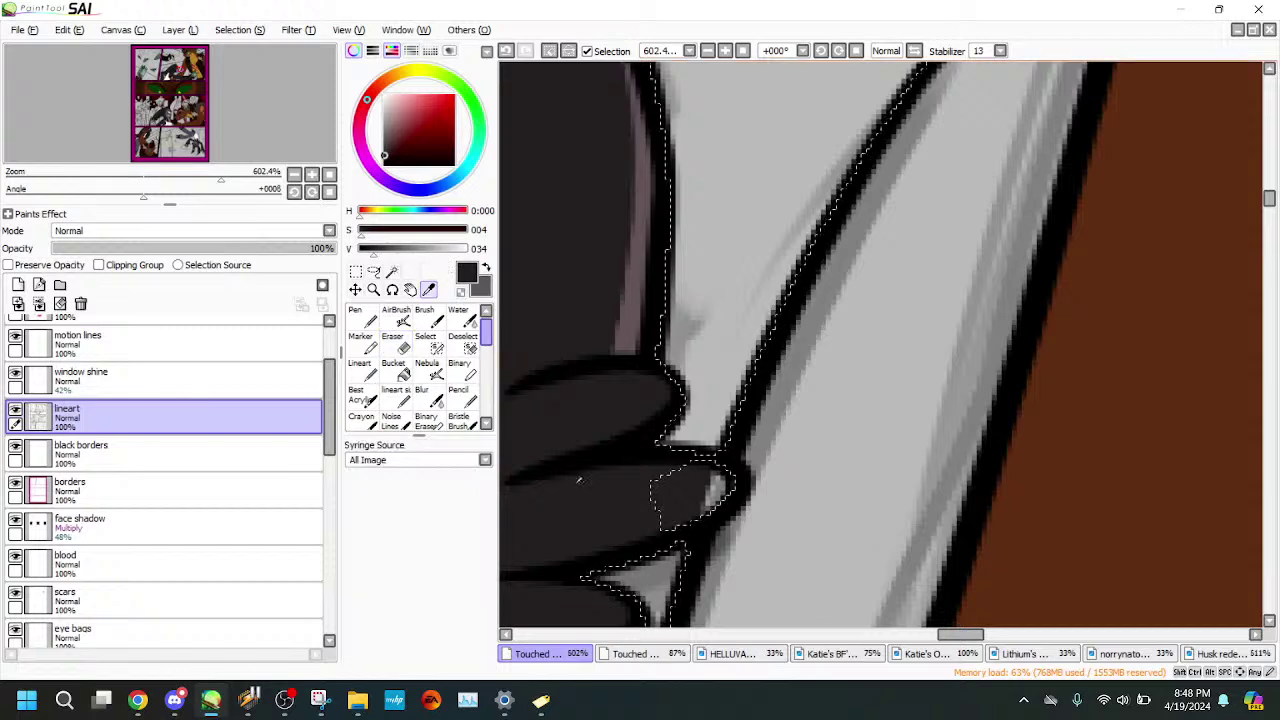
{"action": "scroll", "coordinate": [200, 480], "scroll_direction": "down", "scroll_amount": 8}
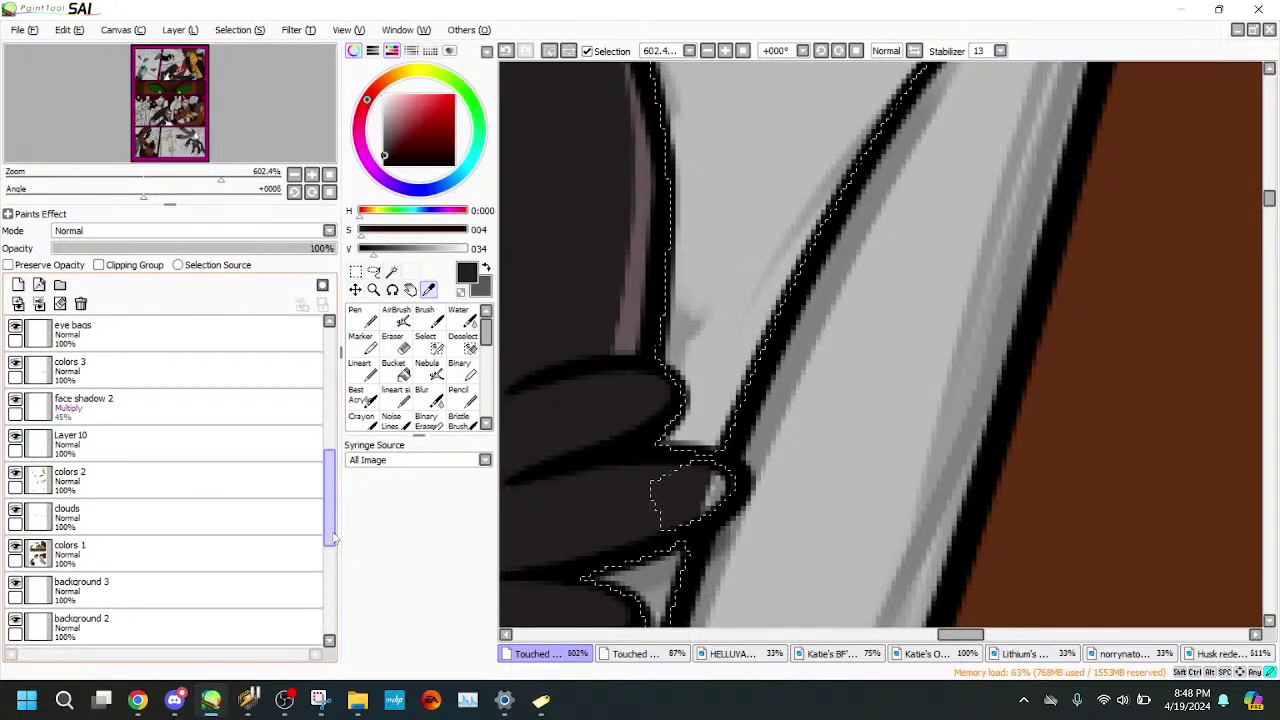
{"action": "left_click", "coordinate": [276, 533]}
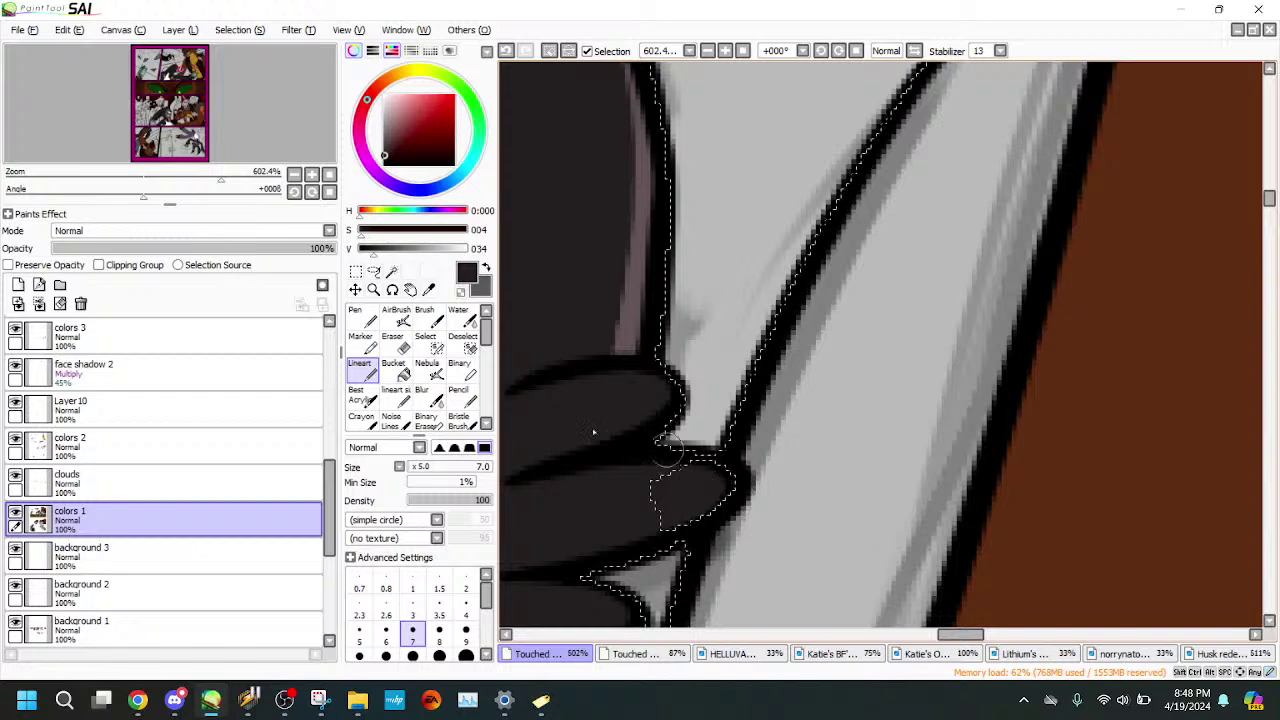
{"action": "left_click", "coordinate": [430, 346]}
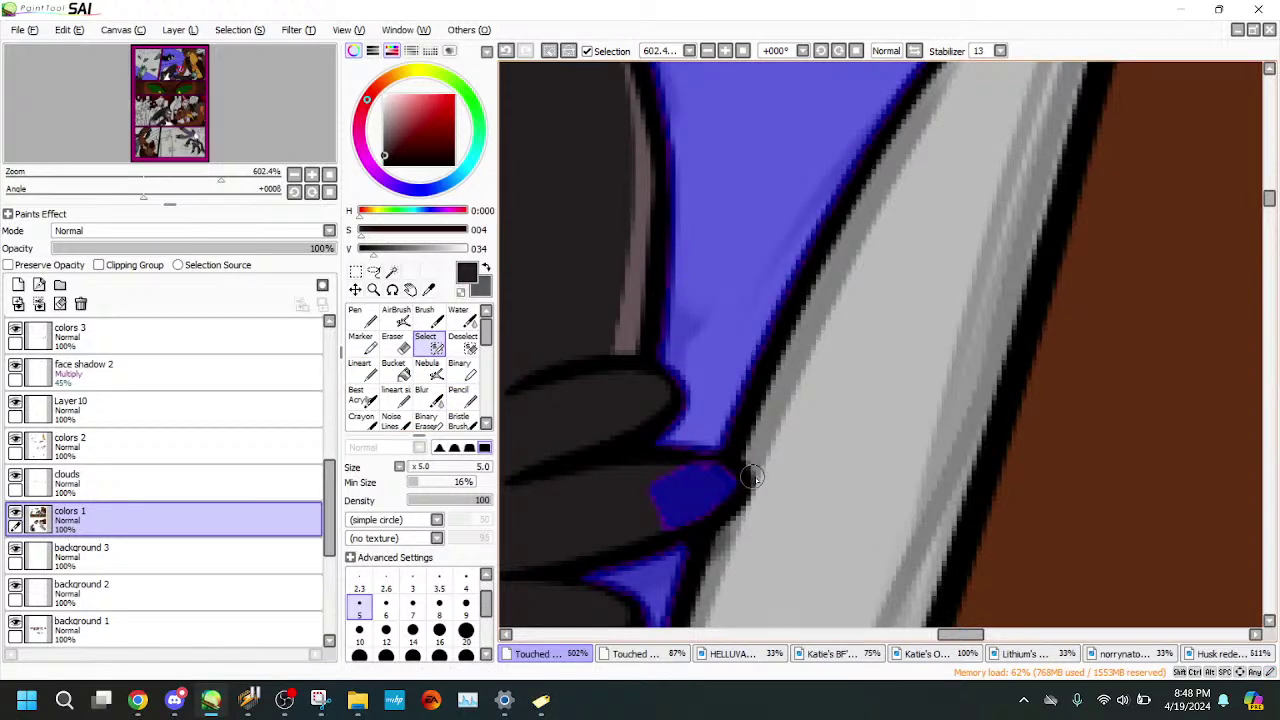
{"action": "key", "text": "d"}
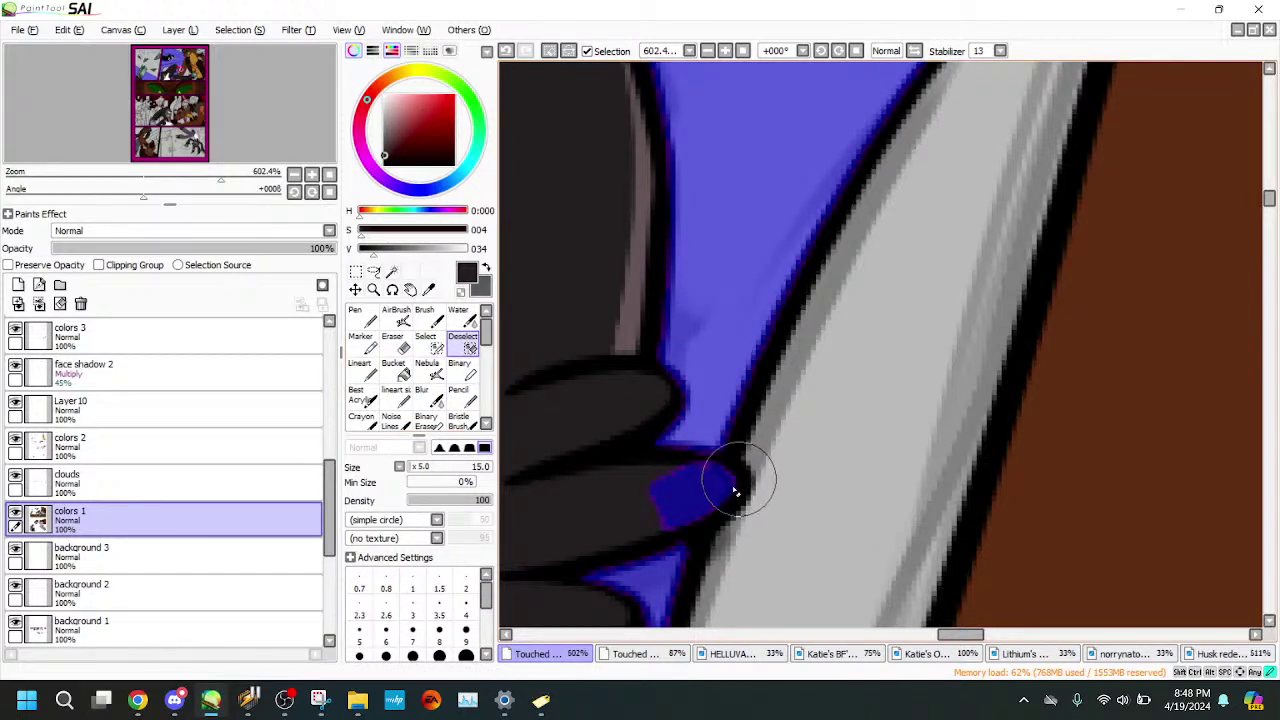
{"action": "mouse_move", "coordinate": [729, 486]}
{"action": "left_mouse_down"}
{"action": "mouse_move", "coordinate": [674, 527]}
{"action": "mouse_move", "coordinate": [709, 513]}
{"action": "mouse_move", "coordinate": [639, 506]}
{"action": "mouse_move", "coordinate": [680, 471]}
{"action": "left_mouse_up"}
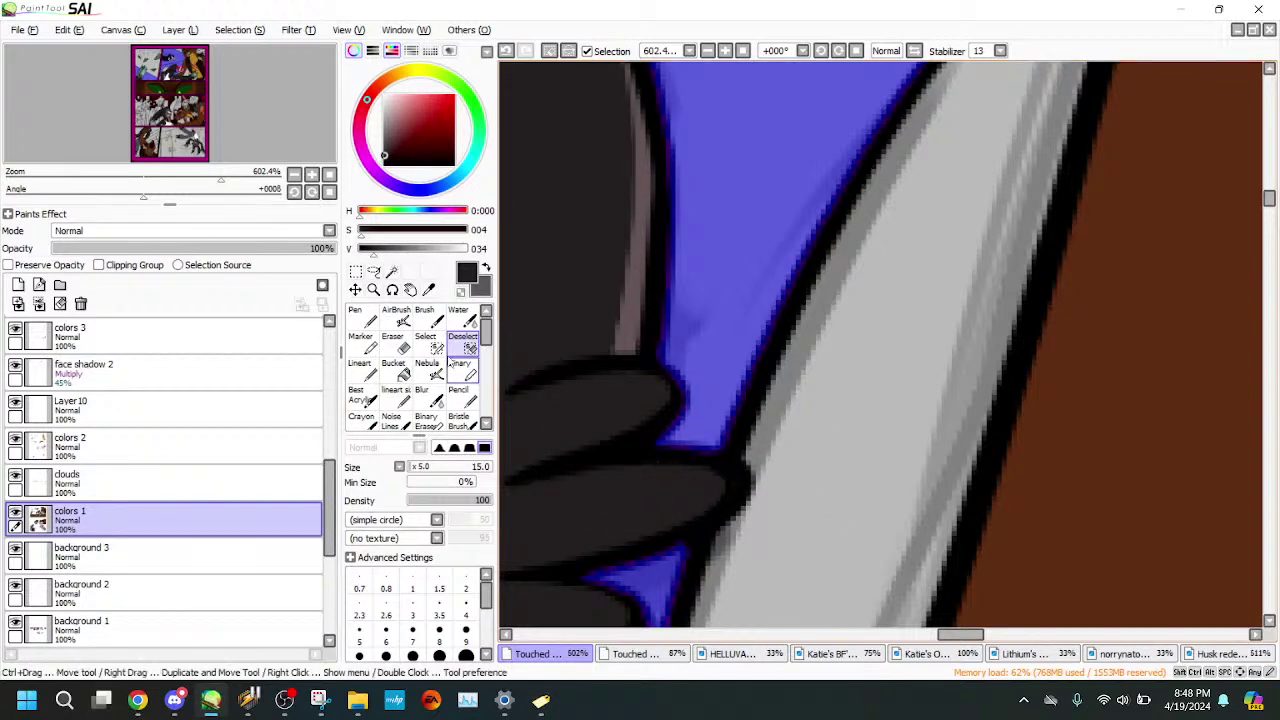
- Add the triangular background gap between the brown character's leg and the green flower to the selection, using the lineart layer
{"action": "key", "text": "s"}
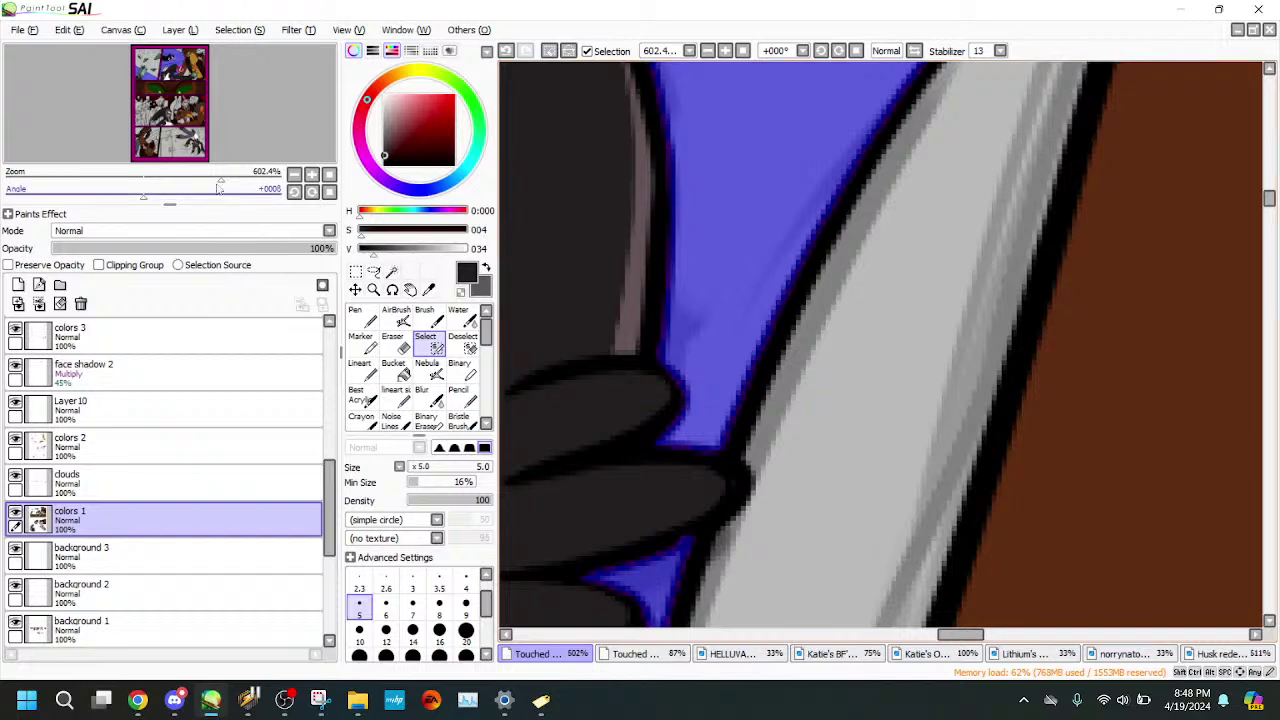
{"action": "left_click_drag", "start_coordinate": [182, 153], "coordinate": [136, 177]}
{"action": "left_click_drag", "start_coordinate": [242, 132], "coordinate": [249, 132]}
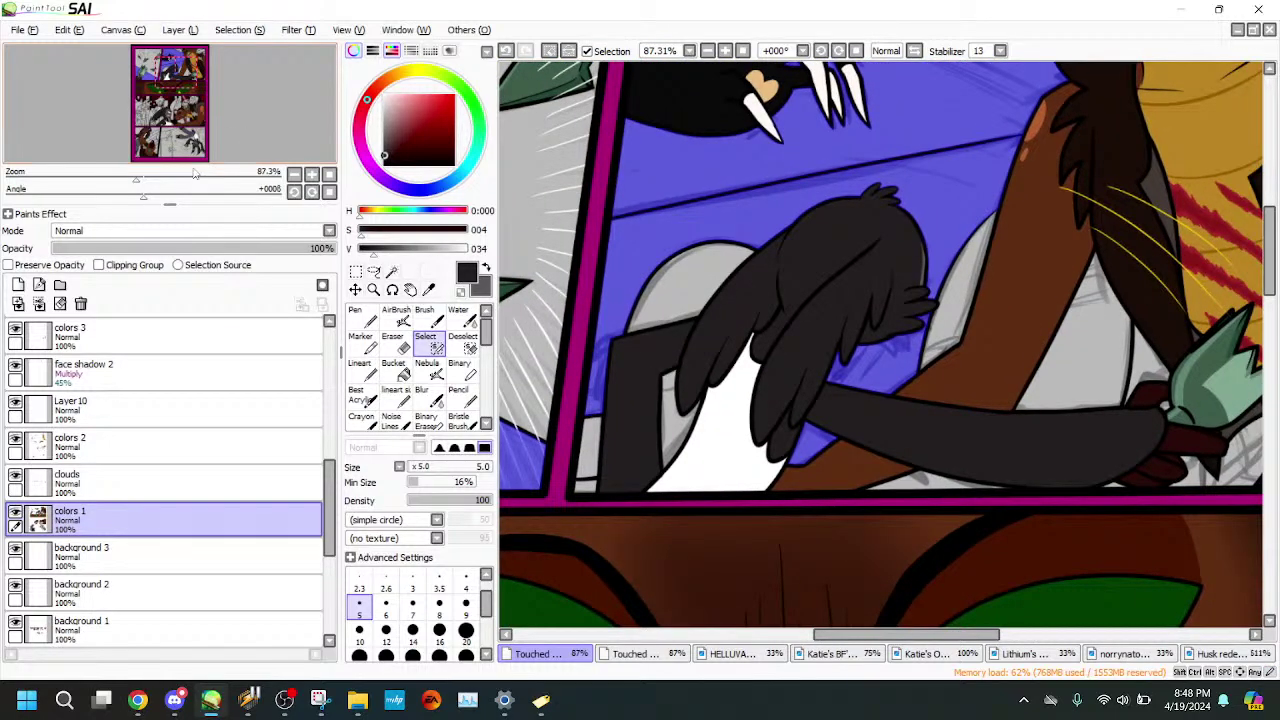
{"action": "mouse_move", "coordinate": [137, 178]}
{"action": "left_mouse_down"}
{"action": "mouse_move", "coordinate": [125, 178]}
{"action": "mouse_move", "coordinate": [143, 178]}
{"action": "left_mouse_up"}
{"action": "left_click_drag", "start_coordinate": [245, 134], "coordinate": [253, 132]}
{"action": "key", "text": "w"}
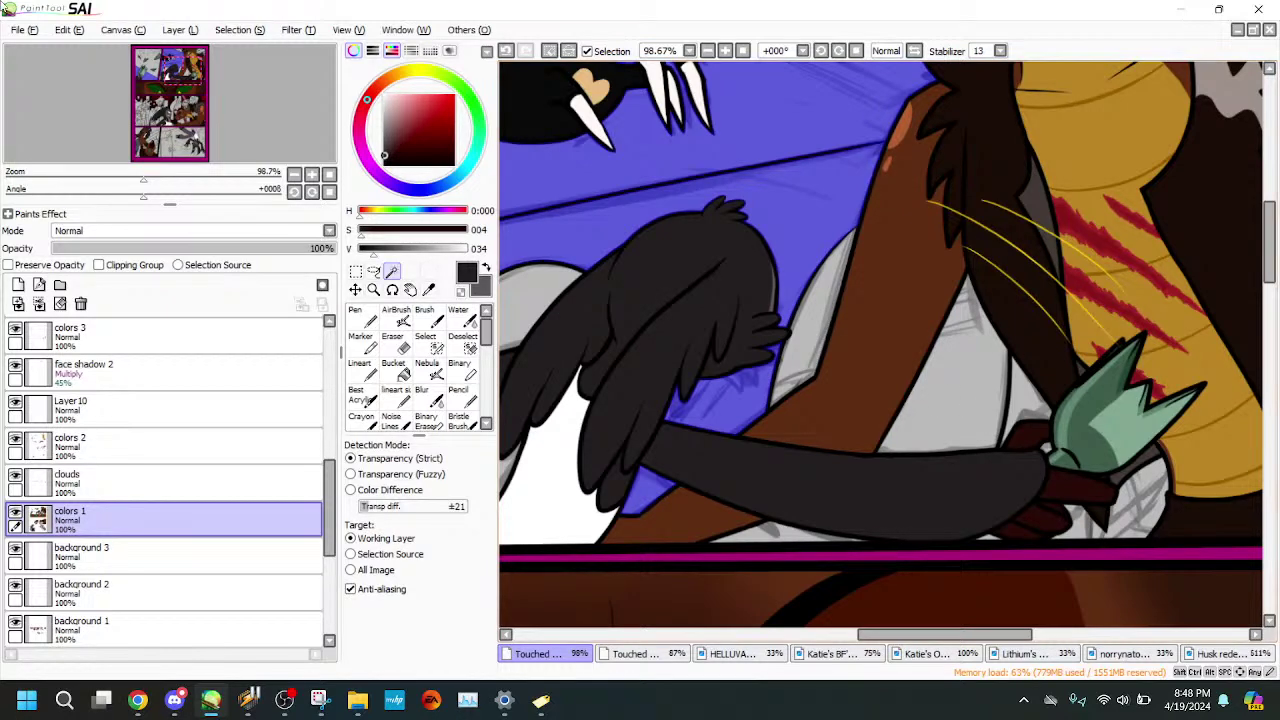
{"action": "left_click_drag", "start_coordinate": [332, 507], "coordinate": [331, 407]}
{"action": "left_click", "coordinate": [308, 408]}
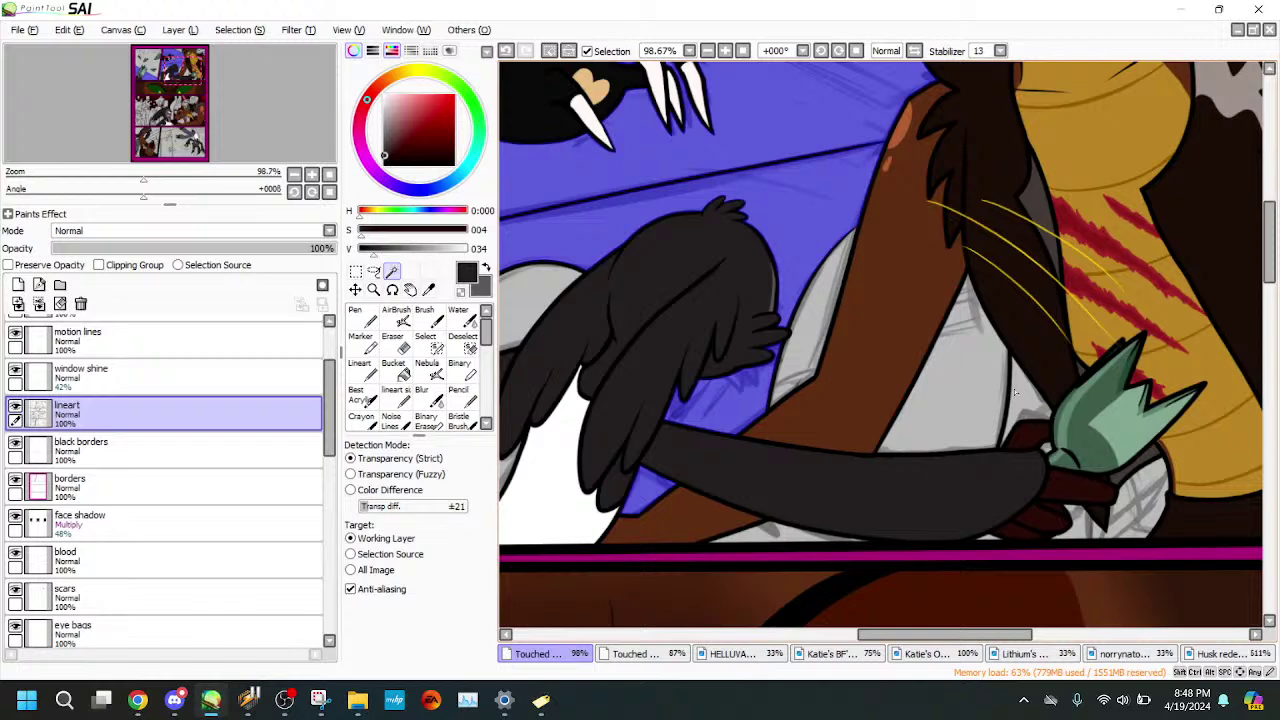
{"action": "left_click", "coordinate": [1015, 393]}
- Extend the selection into the narrow lower corner of the triangular gap with the Select brush
{"action": "left_click_drag", "start_coordinate": [143, 178], "coordinate": [180, 178]}
{"action": "left_click_drag", "start_coordinate": [224, 142], "coordinate": [228, 145]}
{"action": "left_click", "coordinate": [428, 340]}
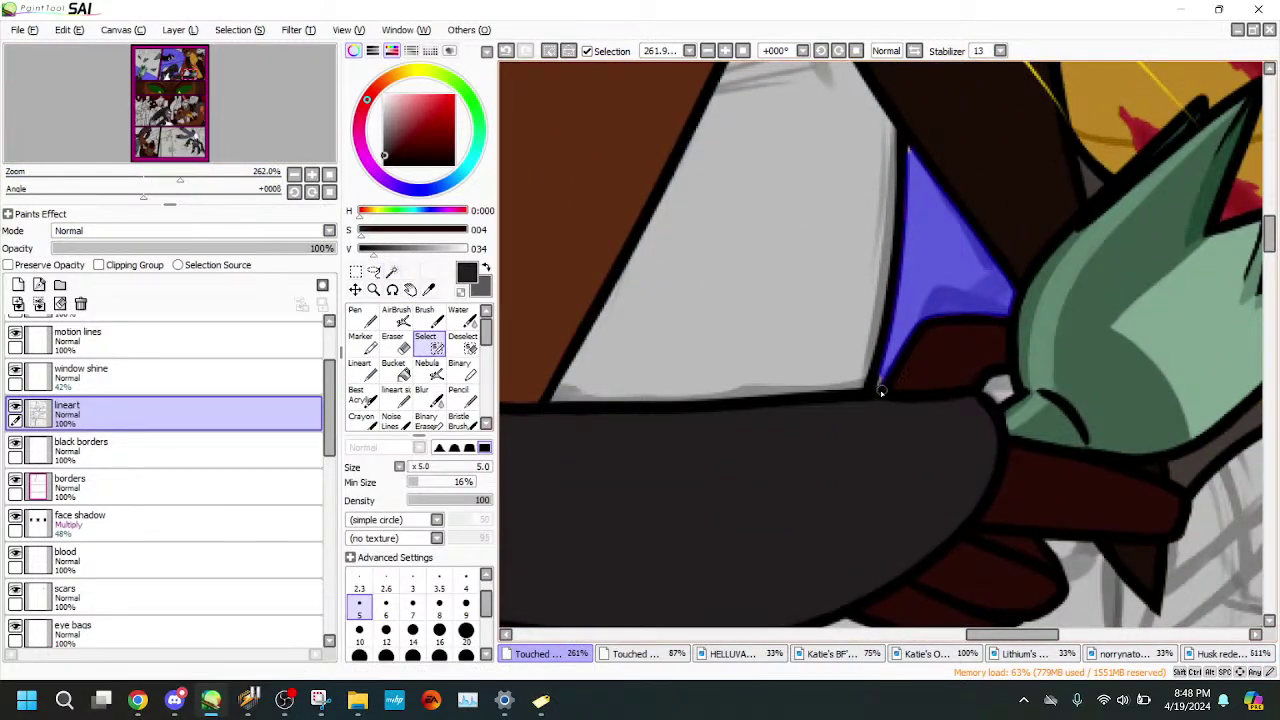
{"action": "scroll", "coordinate": [918, 355], "scroll_direction": "up", "scroll_amount": 2}
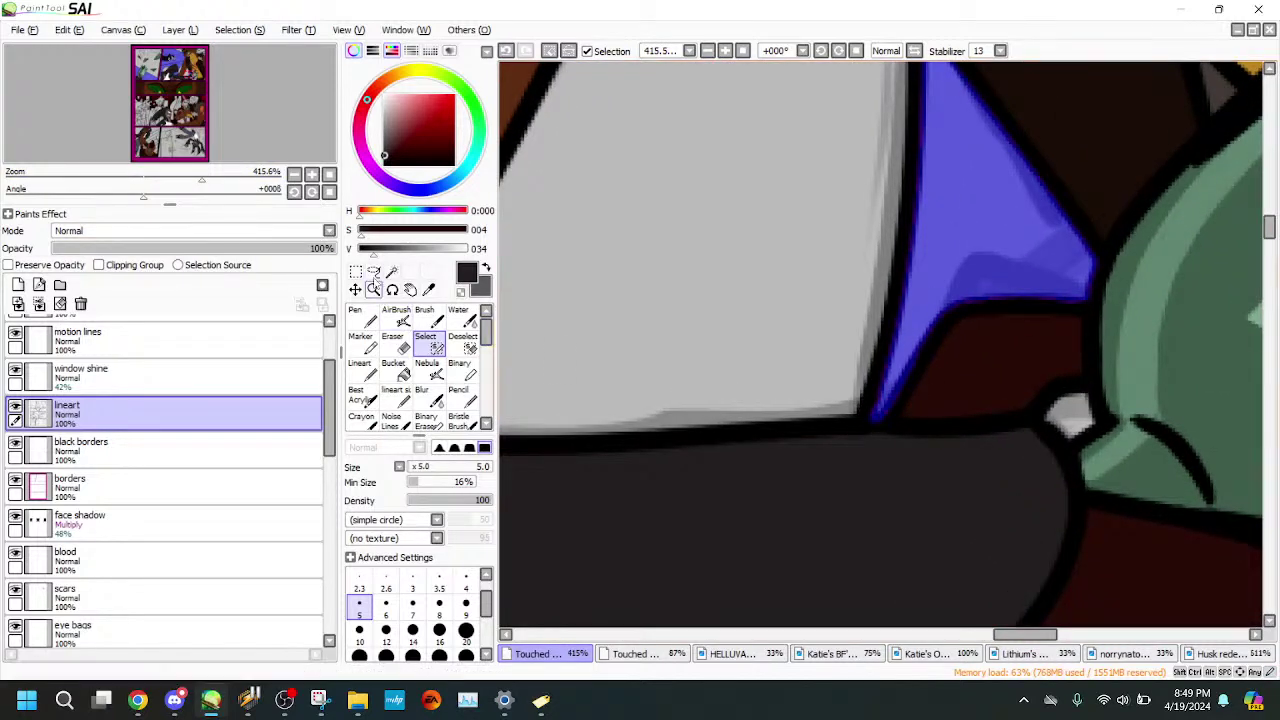
- Add the tiny gap between the dark arm's end and the green flower's base to the selection with the Magic Wand
{"action": "left_click", "coordinate": [391, 272]}
{"action": "left_click_drag", "start_coordinate": [195, 181], "coordinate": [97, 196]}
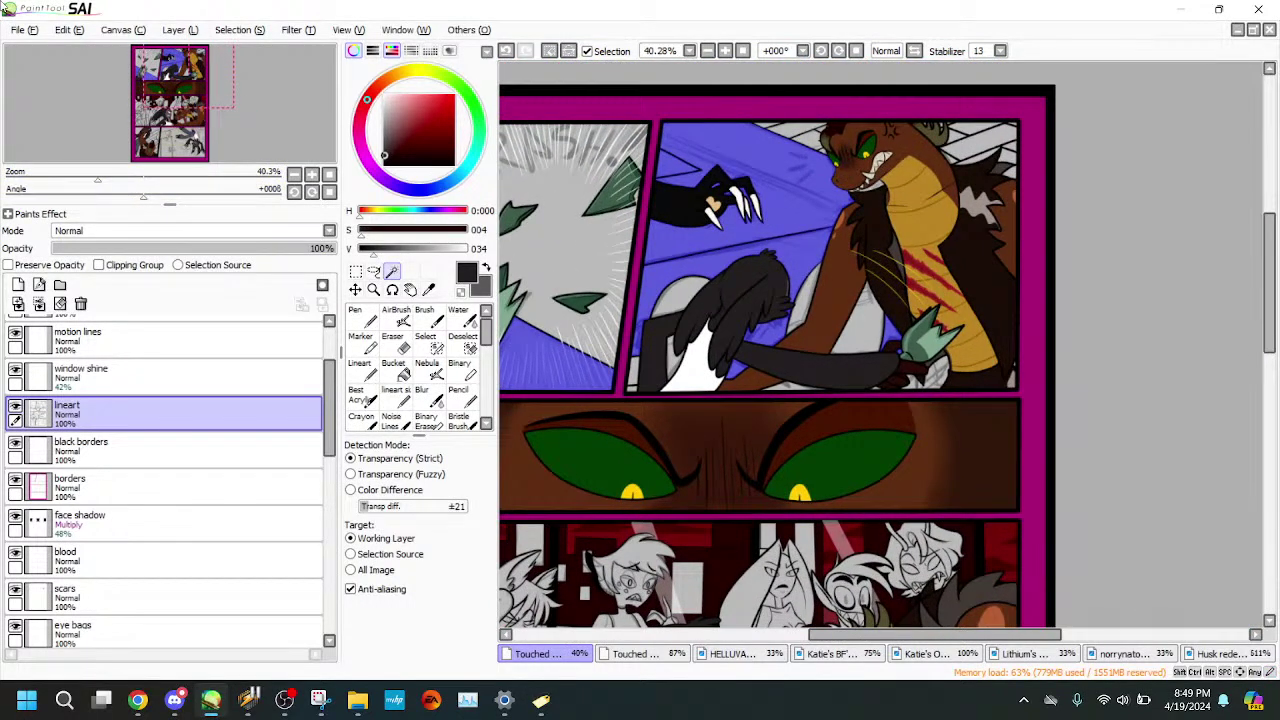
{"action": "left_click_drag", "start_coordinate": [97, 184], "coordinate": [192, 195]}
{"action": "left_click_drag", "start_coordinate": [216, 147], "coordinate": [250, 137]}
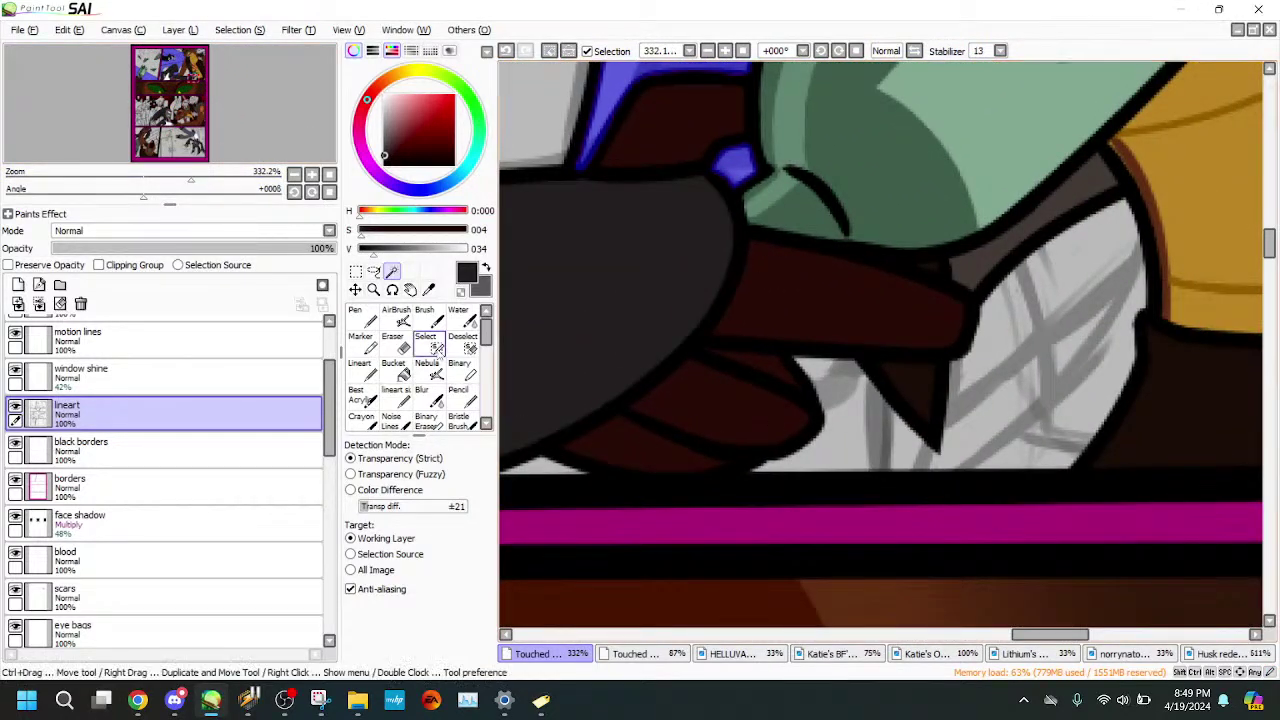
- Close the opening below the dark claw tip with the Select brush, and add the background gaps on both sides of the lower fingers to the selection
{"action": "left_click", "coordinate": [430, 345]}
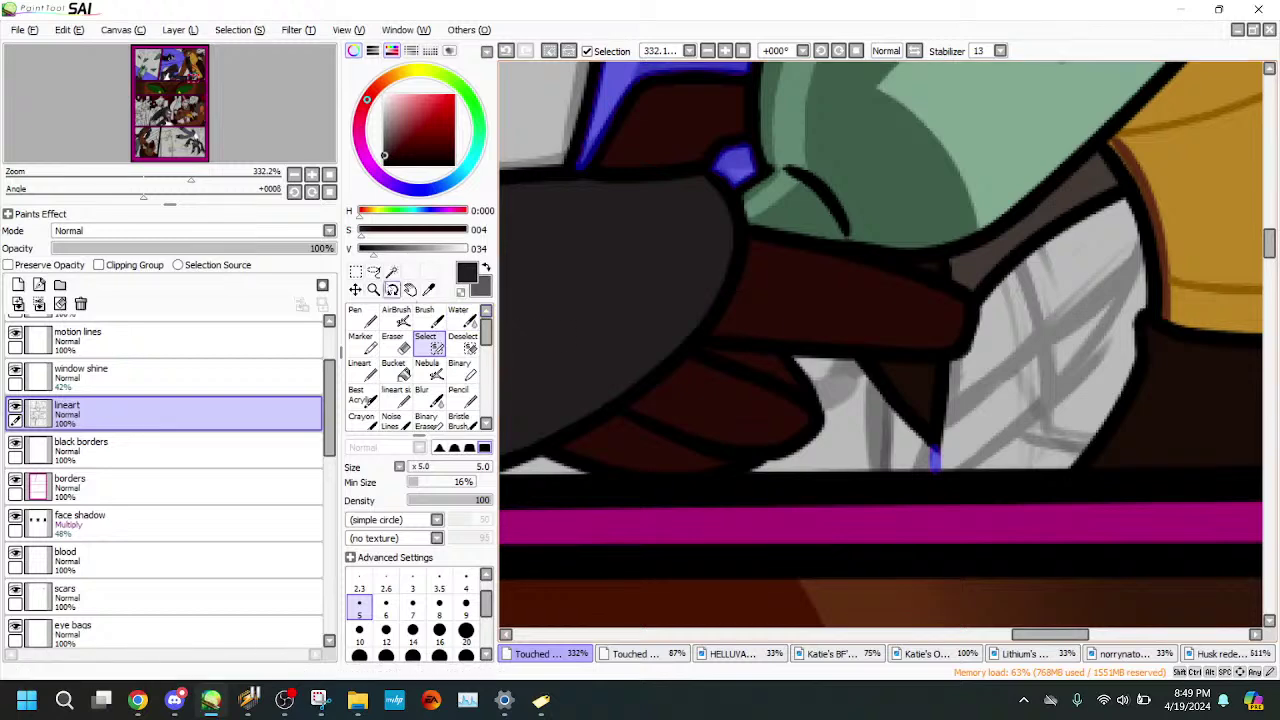
{"action": "key", "text": "w"}
{"action": "left_click", "coordinate": [860, 415]}
{"action": "left_click", "coordinate": [543, 471]}
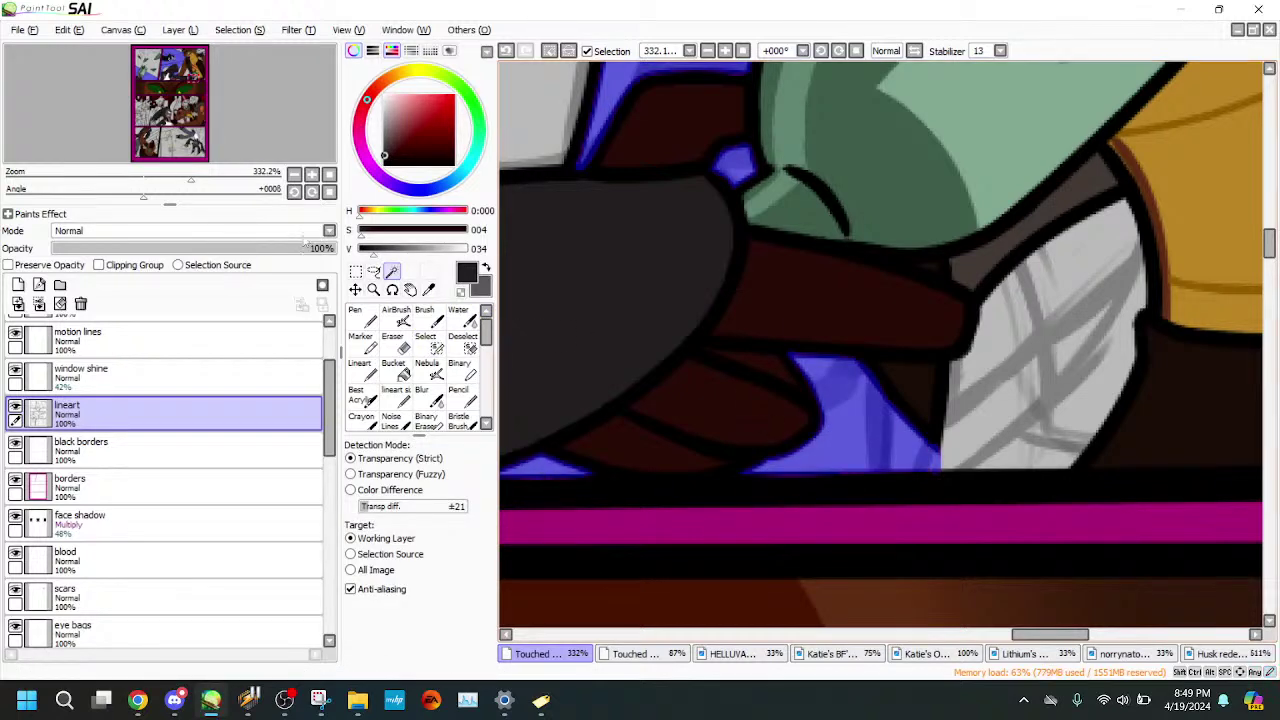
{"action": "left_click_drag", "start_coordinate": [240, 178], "coordinate": [211, 178]}
{"action": "left_click_drag", "start_coordinate": [250, 123], "coordinate": [289, 121]}
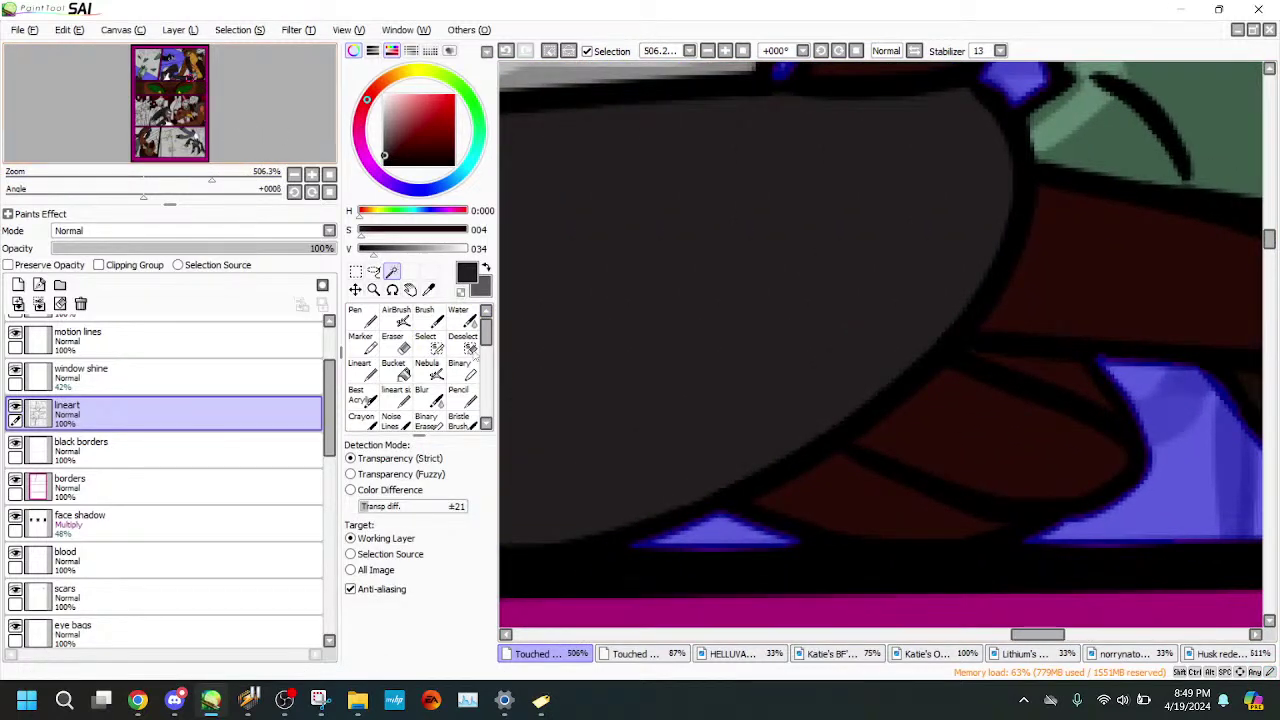
{"action": "key", "text": "s"}
{"action": "left_click_drag", "start_coordinate": [211, 178], "coordinate": [184, 178]}
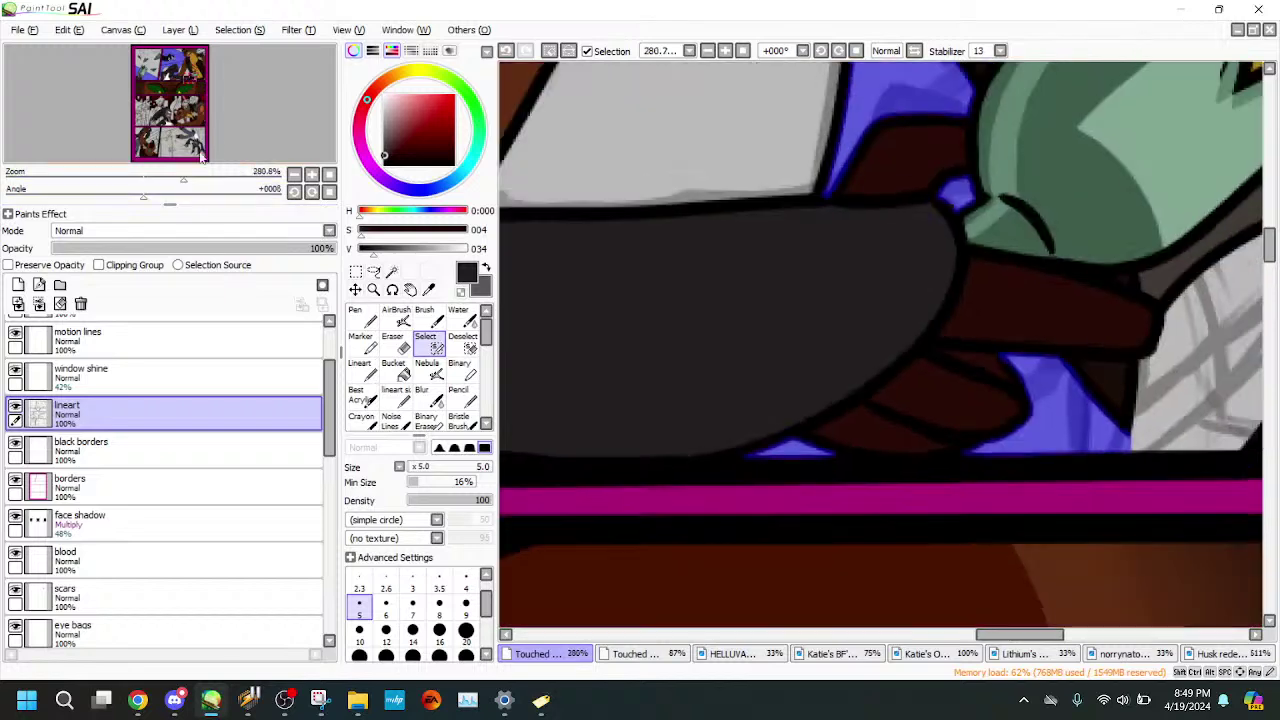
{"action": "left_click_drag", "start_coordinate": [247, 149], "coordinate": [234, 150]}
{"action": "key", "text": "w"}
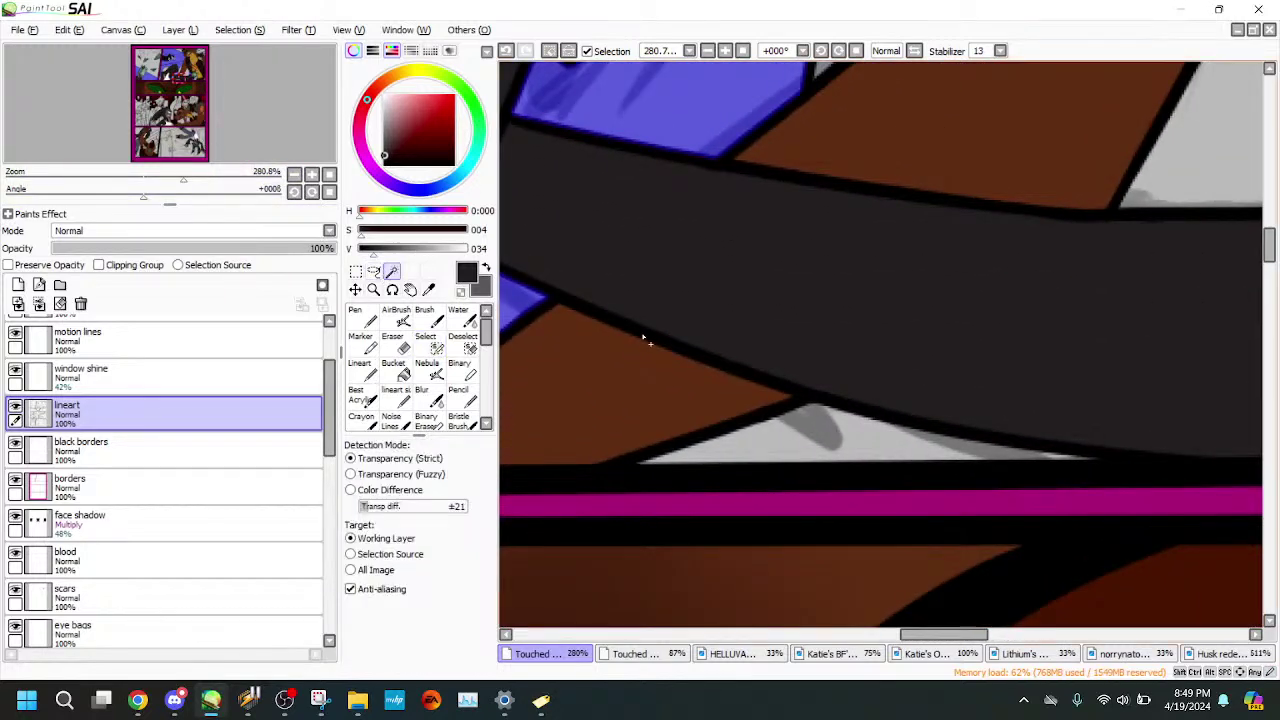
{"action": "left_click_drag", "start_coordinate": [184, 191], "coordinate": [113, 179]}
{"action": "left_click", "coordinate": [330, 192]}
{"action": "left_click_drag", "start_coordinate": [893, 253], "coordinate": [824, 262]}
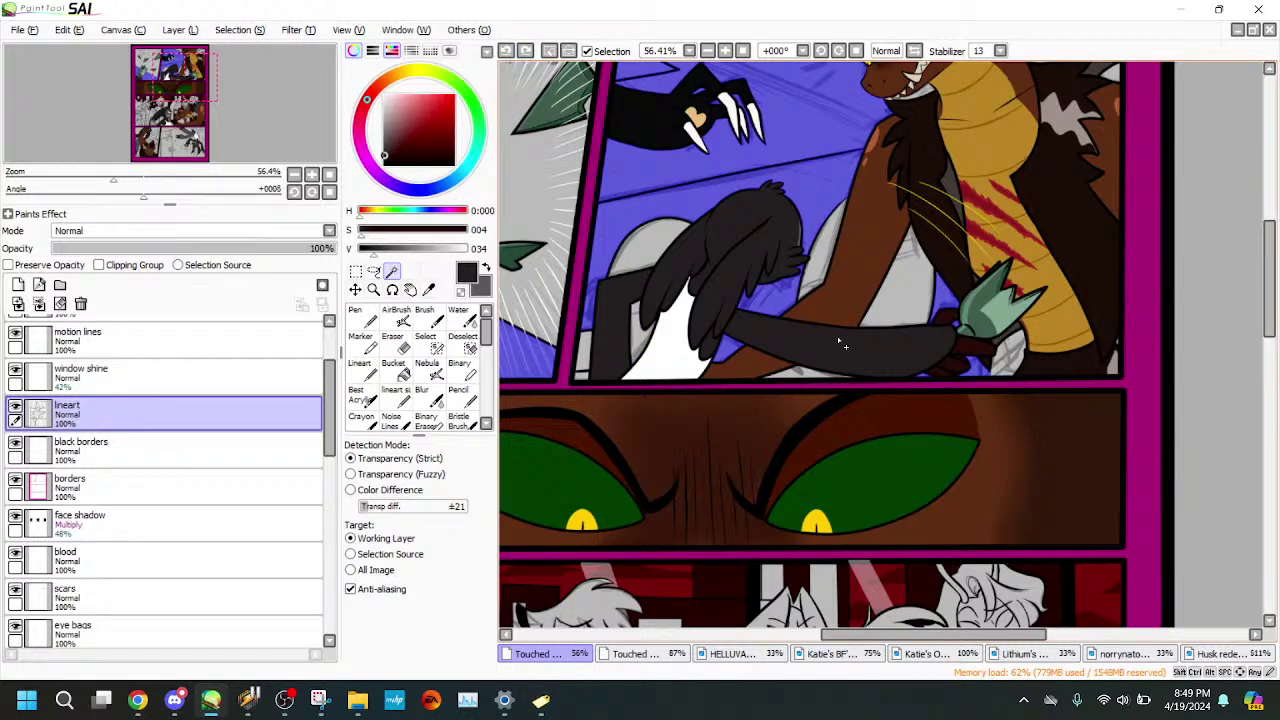
{"action": "left_click_drag", "start_coordinate": [122, 180], "coordinate": [183, 178]}
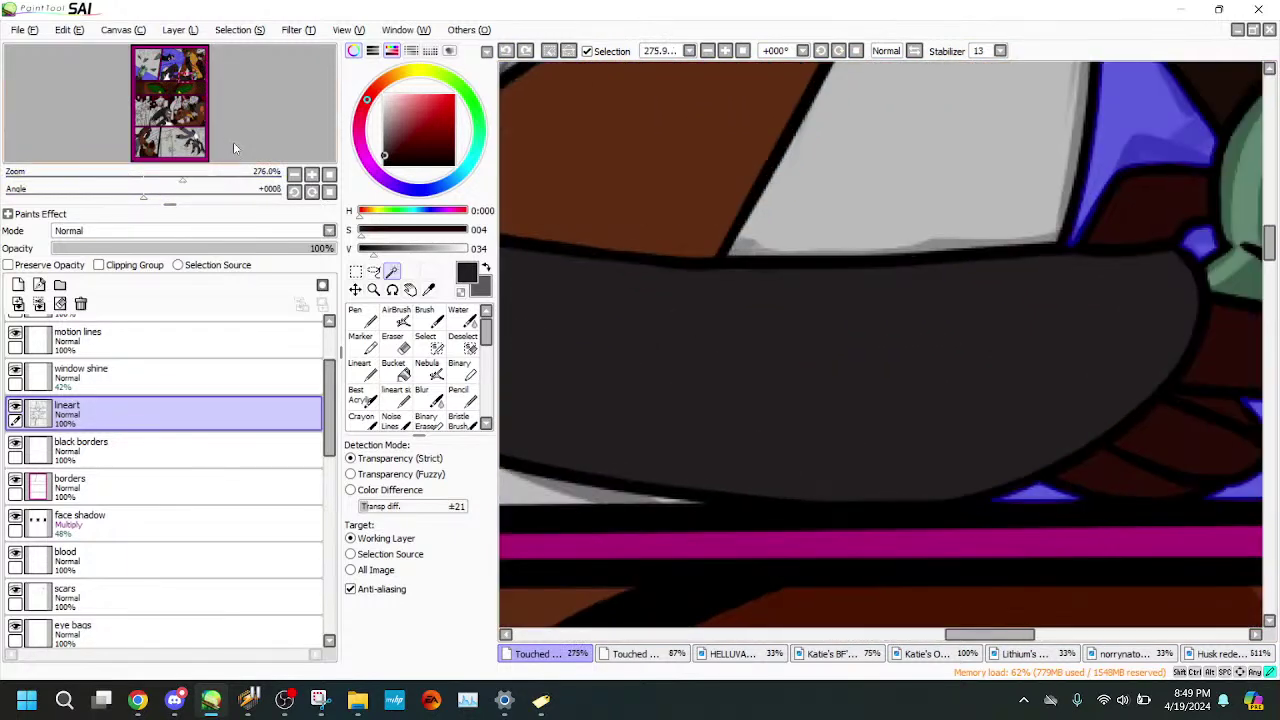
- Try a Lineart brush stroke from the claw tip down to the panel border on the lineart layer, and undo it
{"action": "left_click_drag", "start_coordinate": [184, 78], "coordinate": [193, 76]}
{"action": "left_click", "coordinate": [362, 368]}
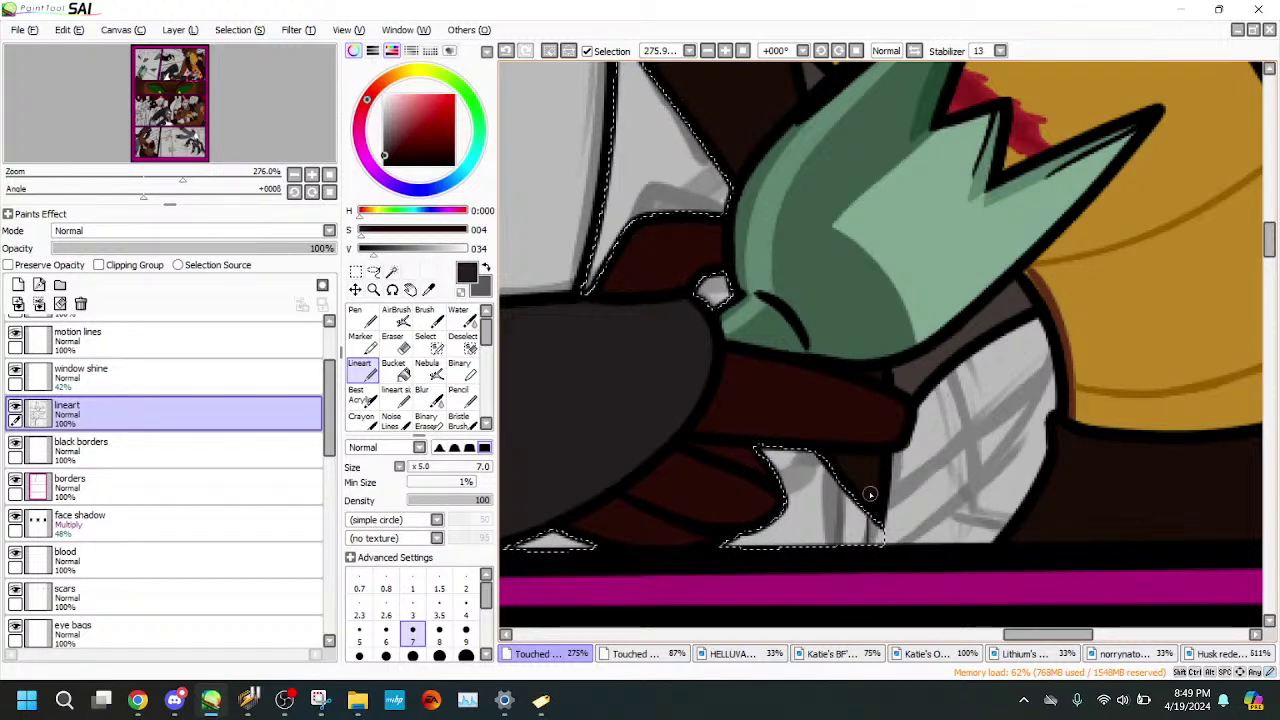
{"action": "left_click_drag", "start_coordinate": [871, 505], "coordinate": [872, 546]}
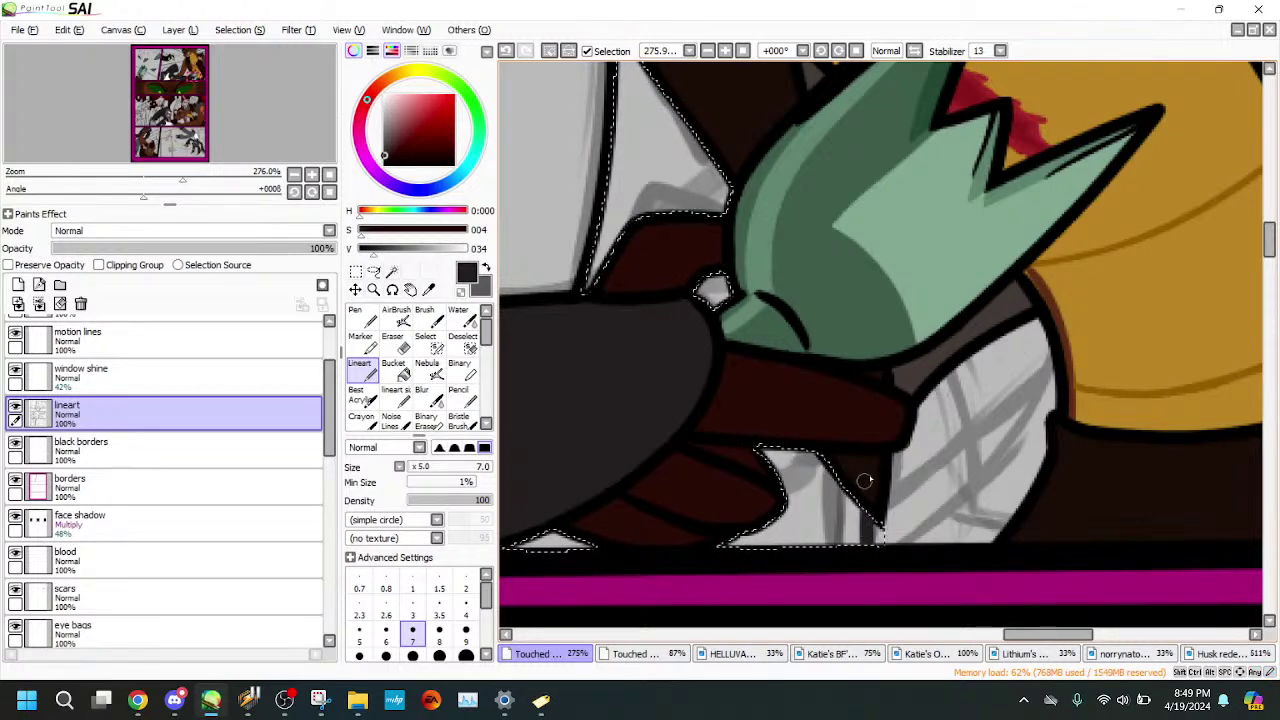
{"action": "left_click", "coordinate": [505, 50]}
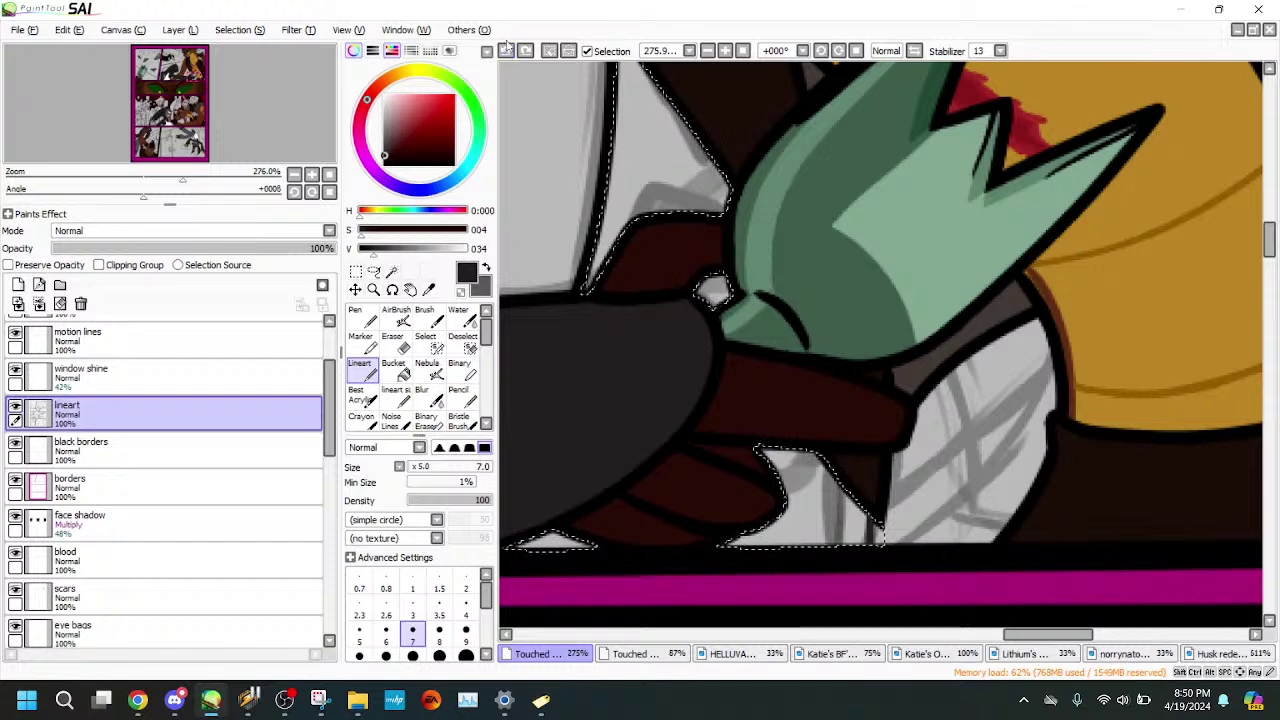
- Set the color to pure black and draw a short Lineart stroke from the claw tip down to the panel border on the lineart layer
{"action": "left_click", "coordinate": [505, 51]}
{"action": "left_click", "coordinate": [508, 52]}
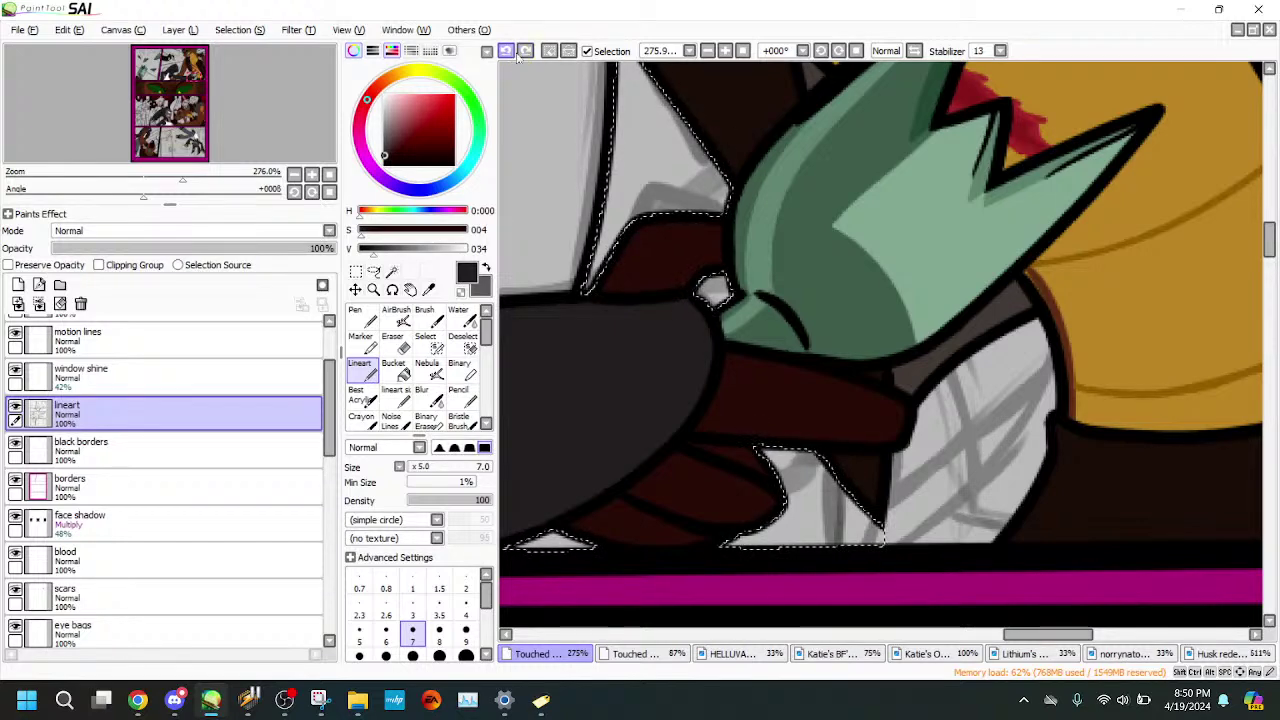
{"action": "left_click_drag", "start_coordinate": [180, 178], "coordinate": [212, 178]}
{"action": "left_click", "coordinate": [190, 79]}
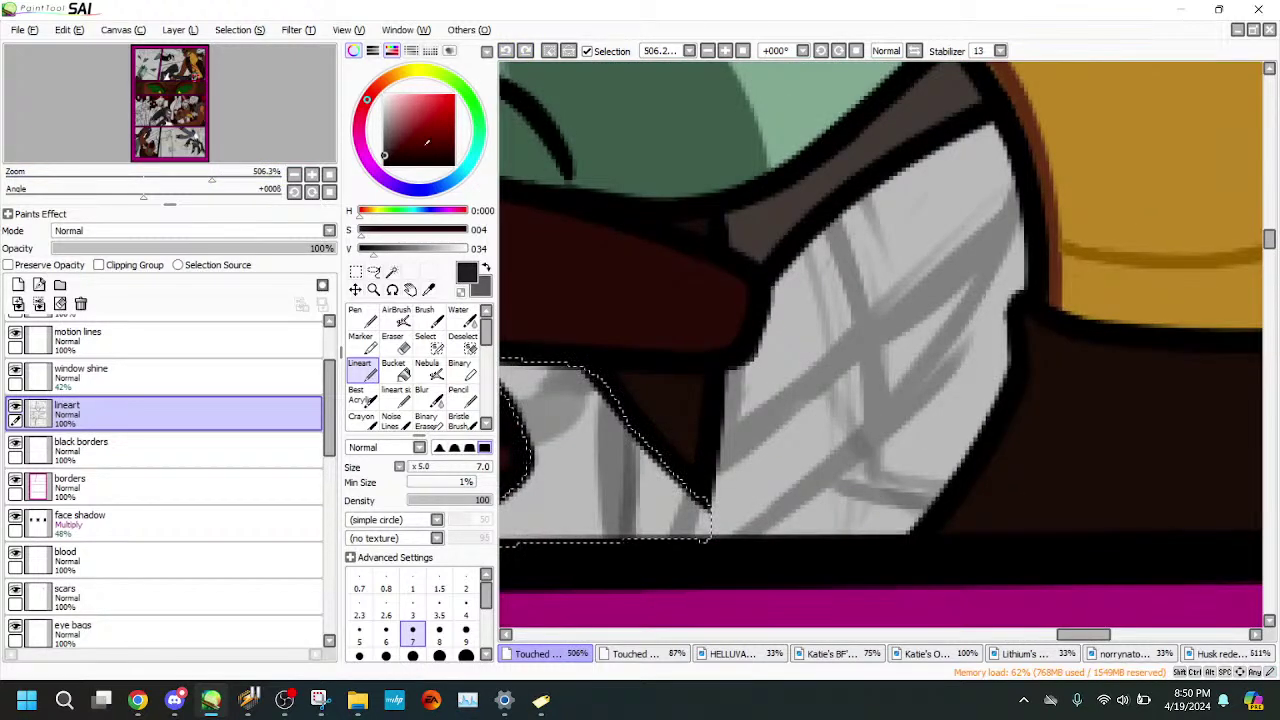
{"action": "left_click", "coordinate": [384, 165]}
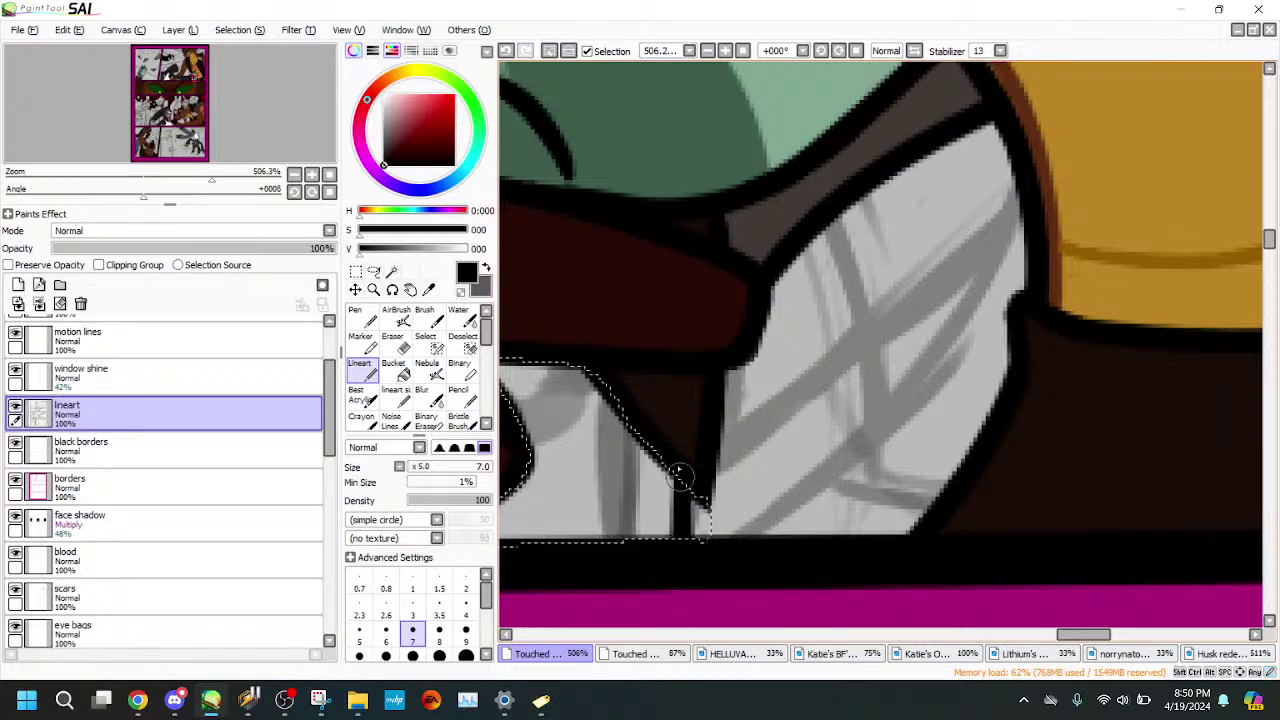
{"action": "left_click_drag", "start_coordinate": [211, 180], "coordinate": [252, 178]}
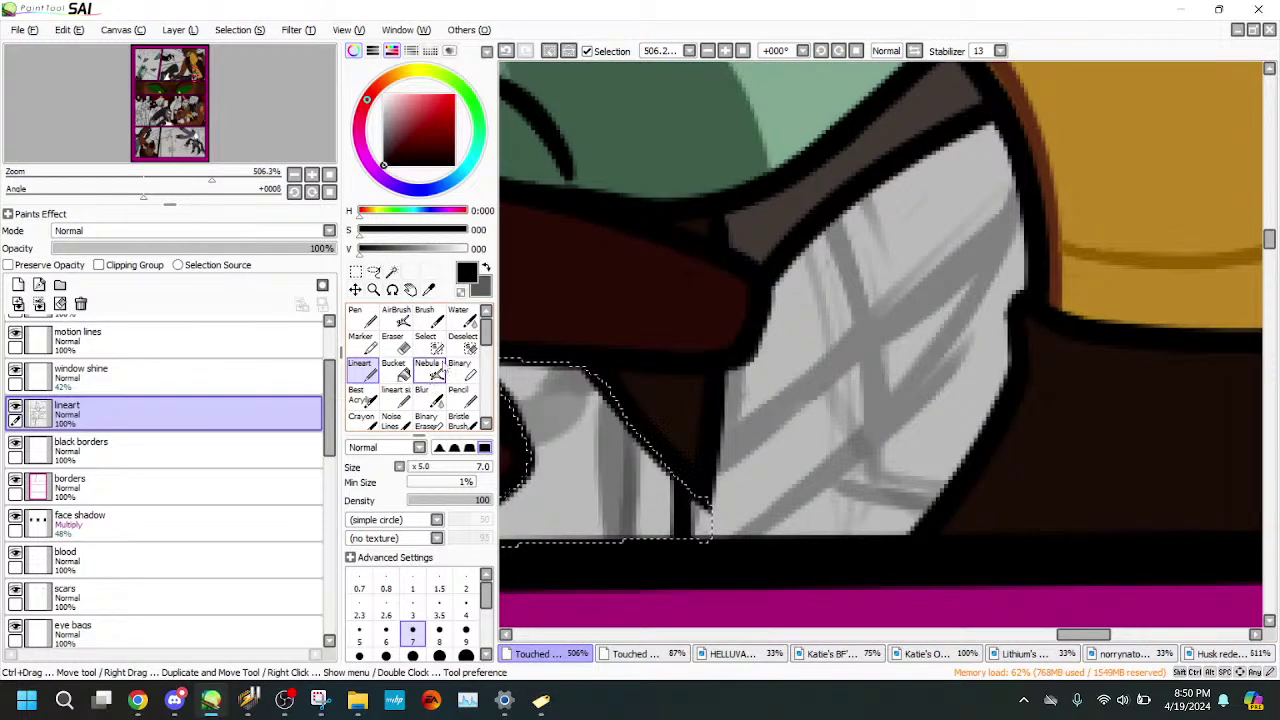
- Remove the sliver beyond the new claw-tip line from the selection with the Deselect brush
{"action": "left_click", "coordinate": [455, 349]}
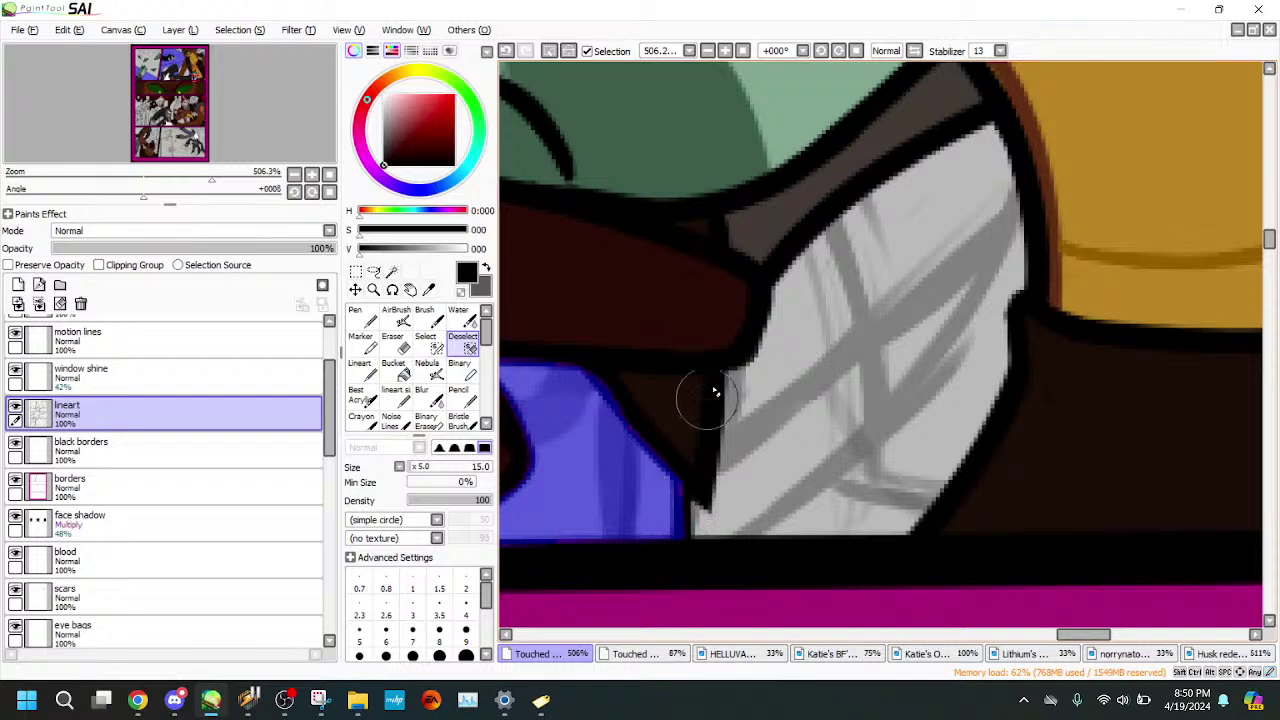
{"action": "left_click", "coordinate": [144, 178]}
{"action": "left_click_drag", "start_coordinate": [167, 135], "coordinate": [154, 128]}
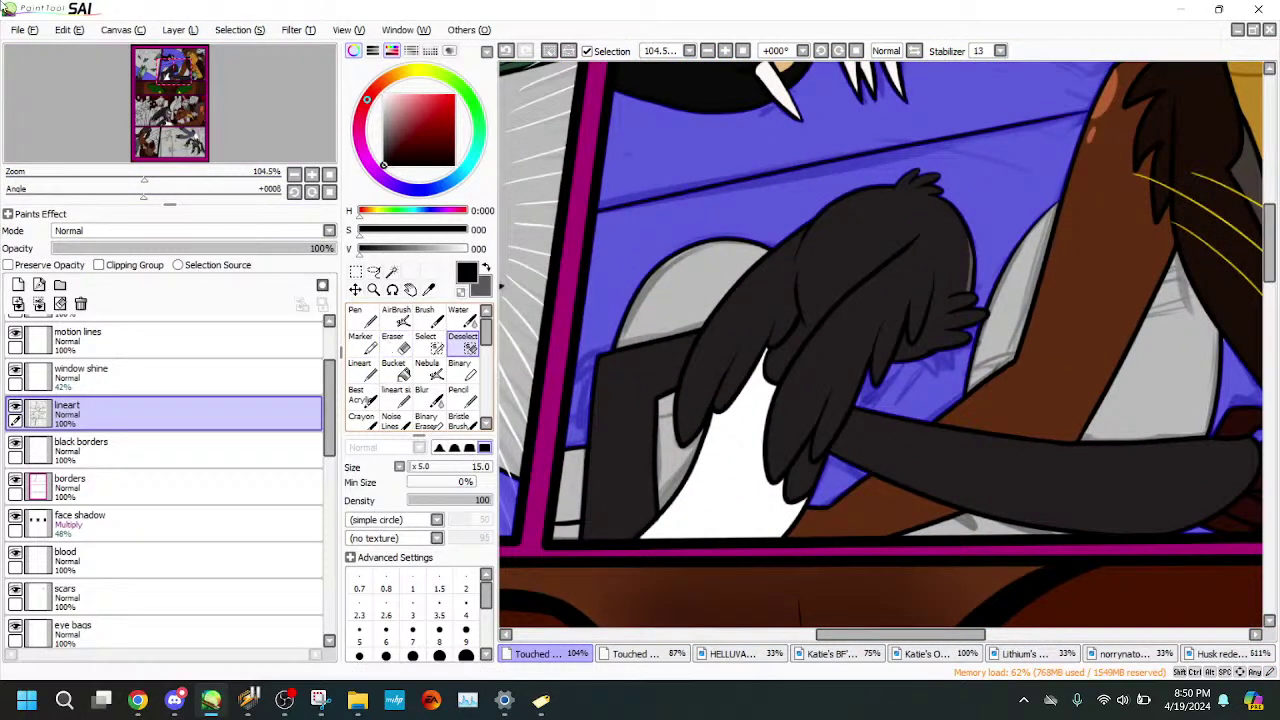
- Extend the selection into the upper tip of the triangular gap beside the broken bottle with the size 5 Select brush
{"action": "left_click_drag", "start_coordinate": [205, 153], "coordinate": [203, 176]}
{"action": "left_click_drag", "start_coordinate": [281, 126], "coordinate": [289, 125]}
{"action": "mouse_move", "coordinate": [206, 176]}
{"action": "left_mouse_down"}
{"action": "mouse_move", "coordinate": [145, 178]}
{"action": "mouse_move", "coordinate": [195, 178]}
{"action": "left_mouse_up"}
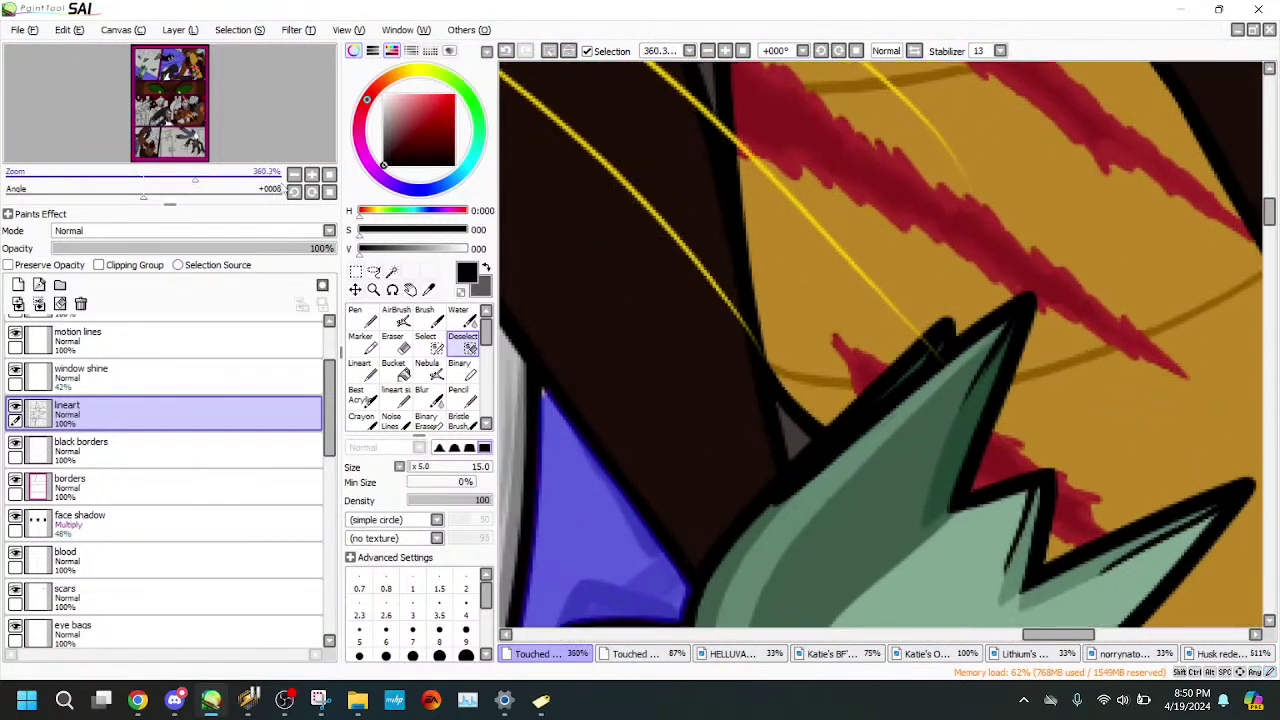
{"action": "left_click", "coordinate": [437, 347]}
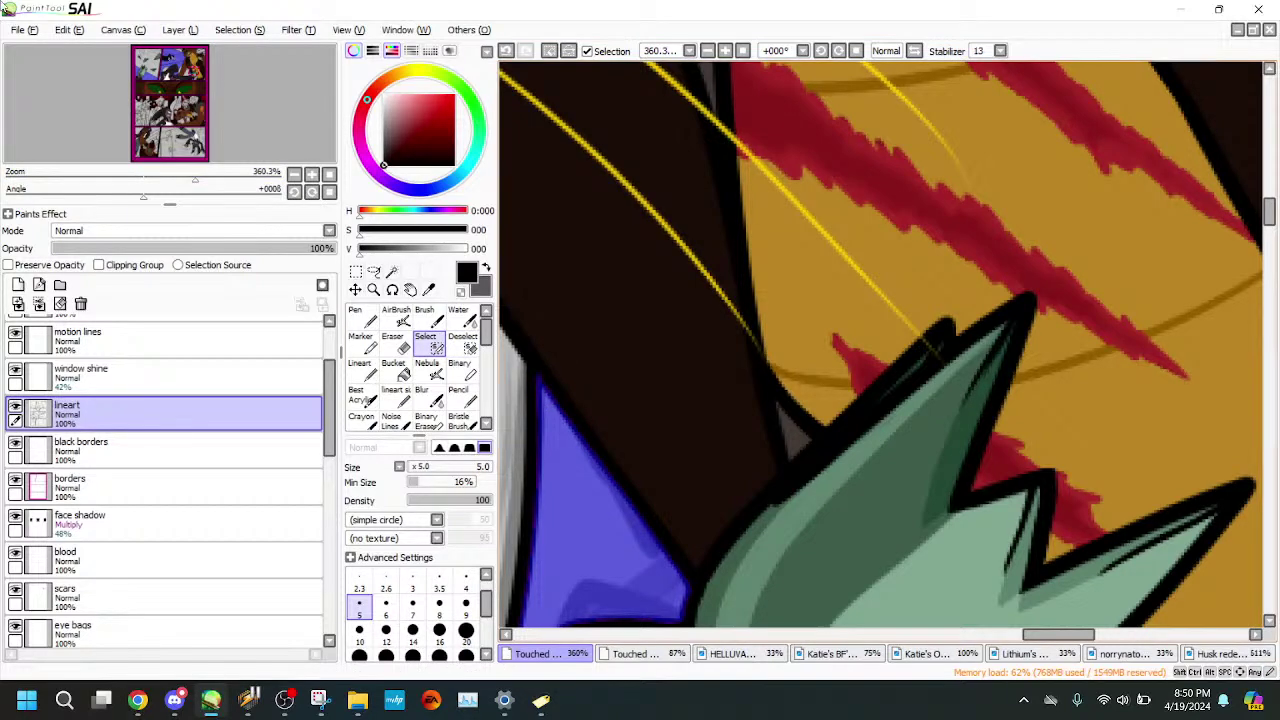
{"action": "left_click_drag", "start_coordinate": [195, 178], "coordinate": [106, 178]}
{"action": "left_click_drag", "start_coordinate": [185, 85], "coordinate": [161, 87]}
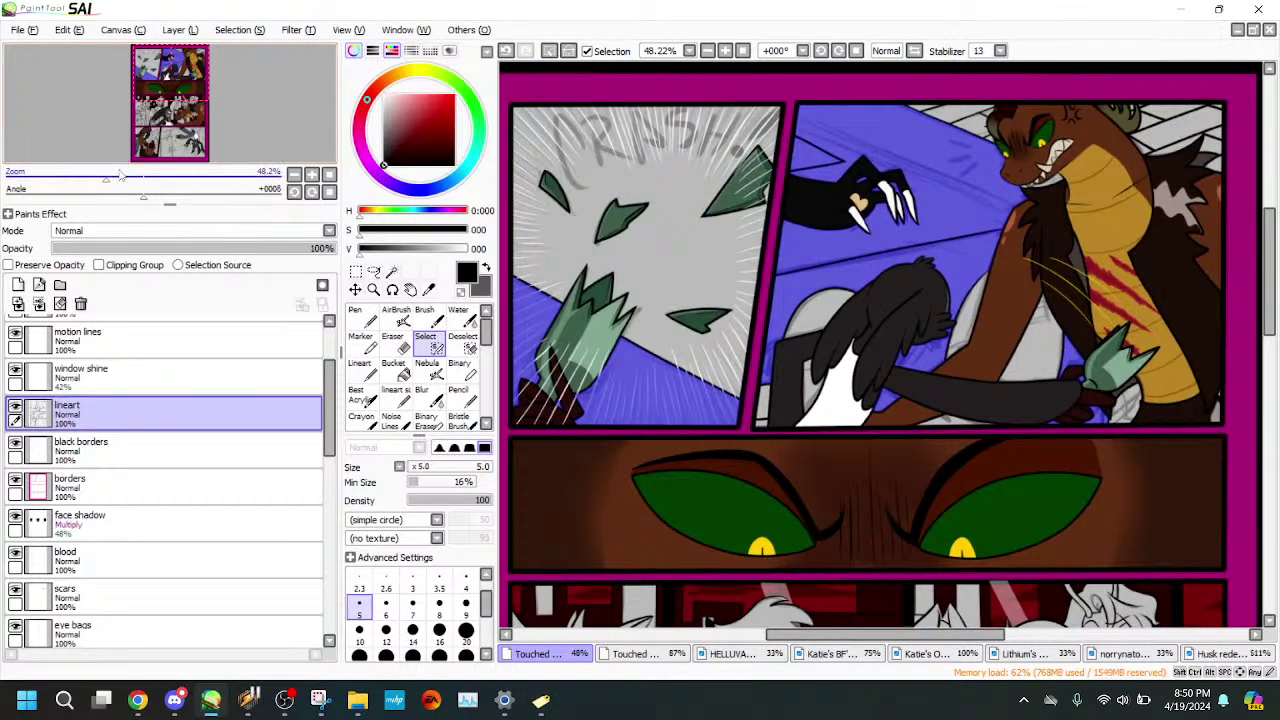
- Check the table on the other comic page, and draw short Lineart strokes continuing the table edge through the gaps beside the dark-furred character
{"action": "left_click_drag", "start_coordinate": [120, 178], "coordinate": [132, 178]}
{"action": "left_click_drag", "start_coordinate": [171, 74], "coordinate": [175, 71]}
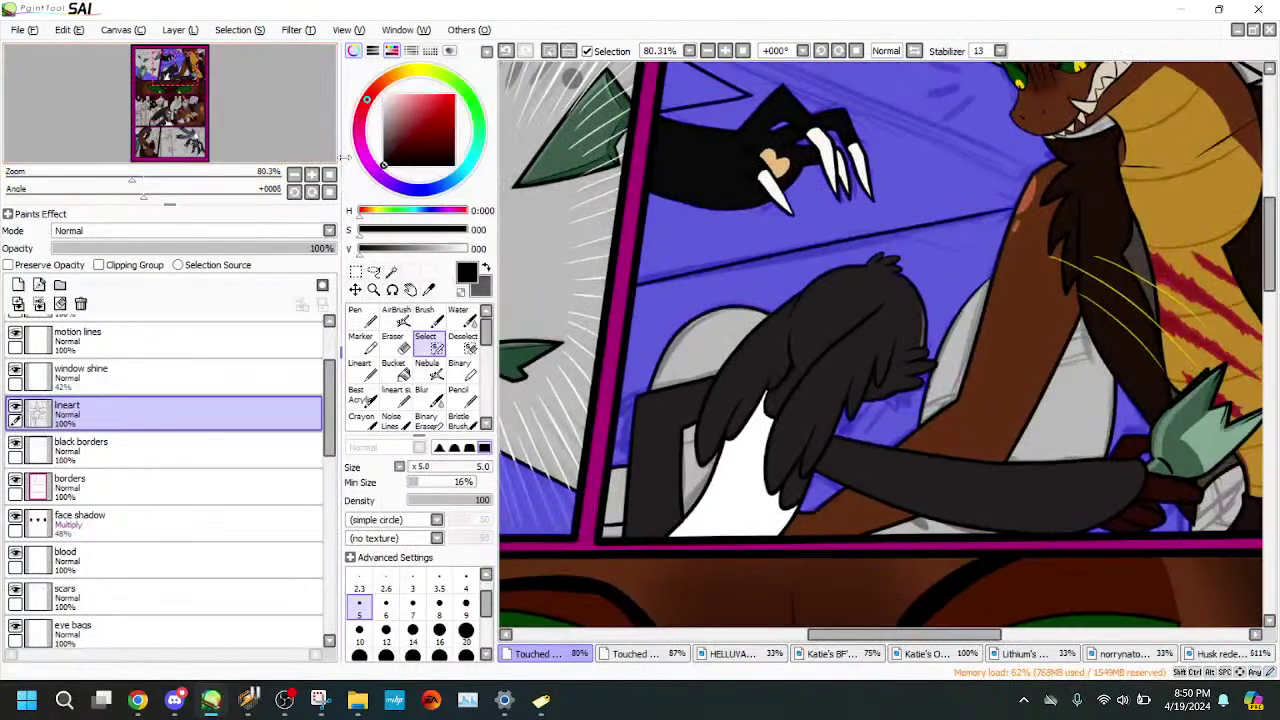
{"action": "left_click", "coordinate": [686, 656]}
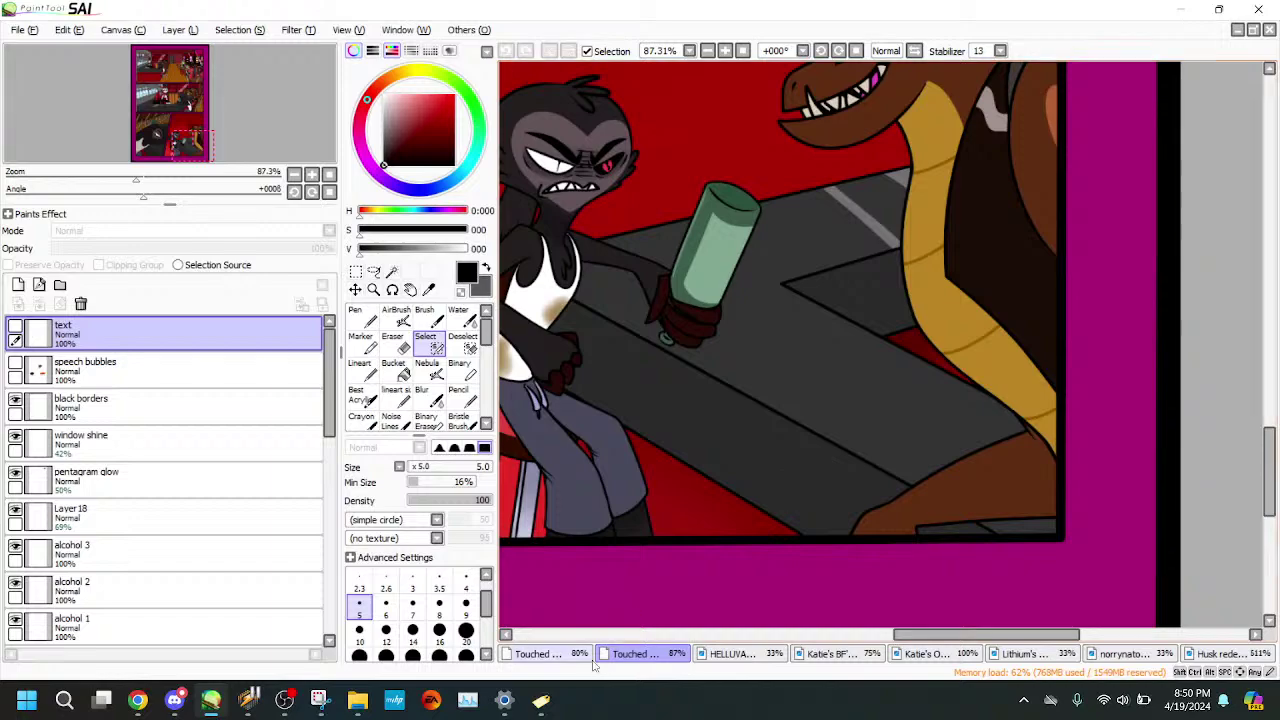
{"action": "left_click", "coordinate": [575, 656]}
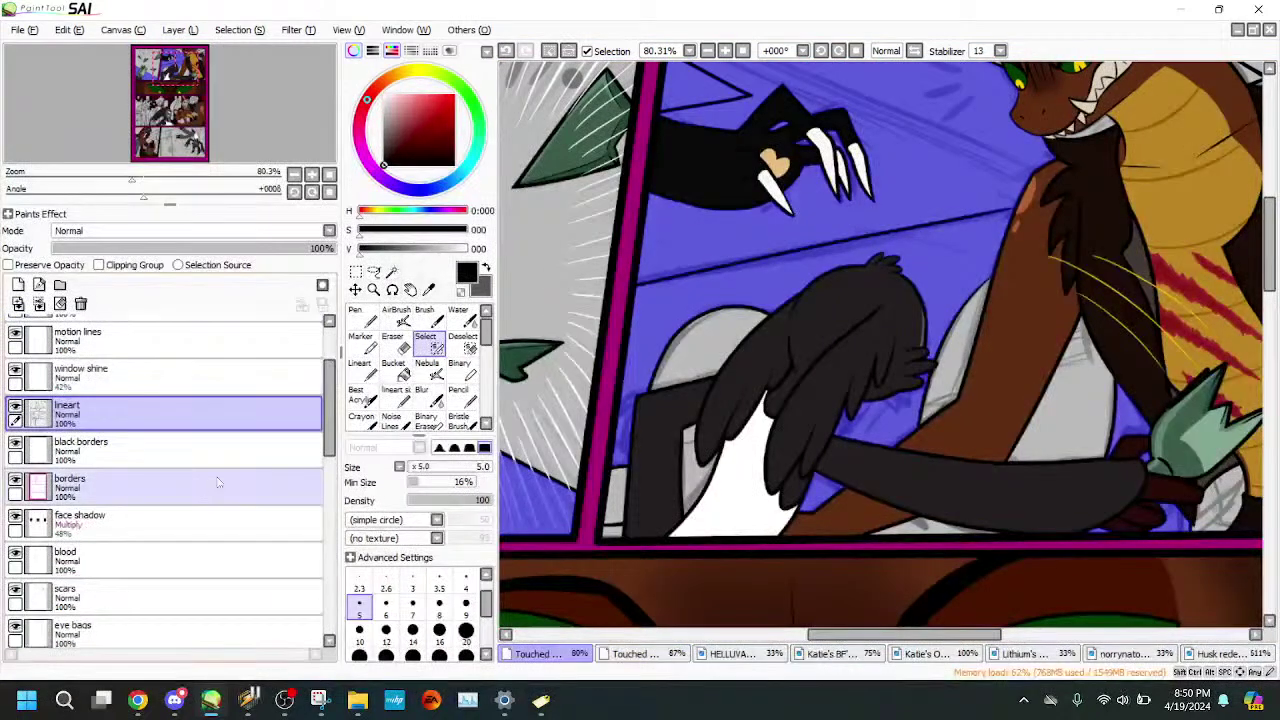
{"action": "left_click", "coordinate": [359, 367]}
{"action": "mouse_move", "coordinate": [124, 178]}
{"action": "left_mouse_down"}
{"action": "mouse_move", "coordinate": [101, 178]}
{"action": "mouse_move", "coordinate": [128, 177]}
{"action": "left_mouse_up"}
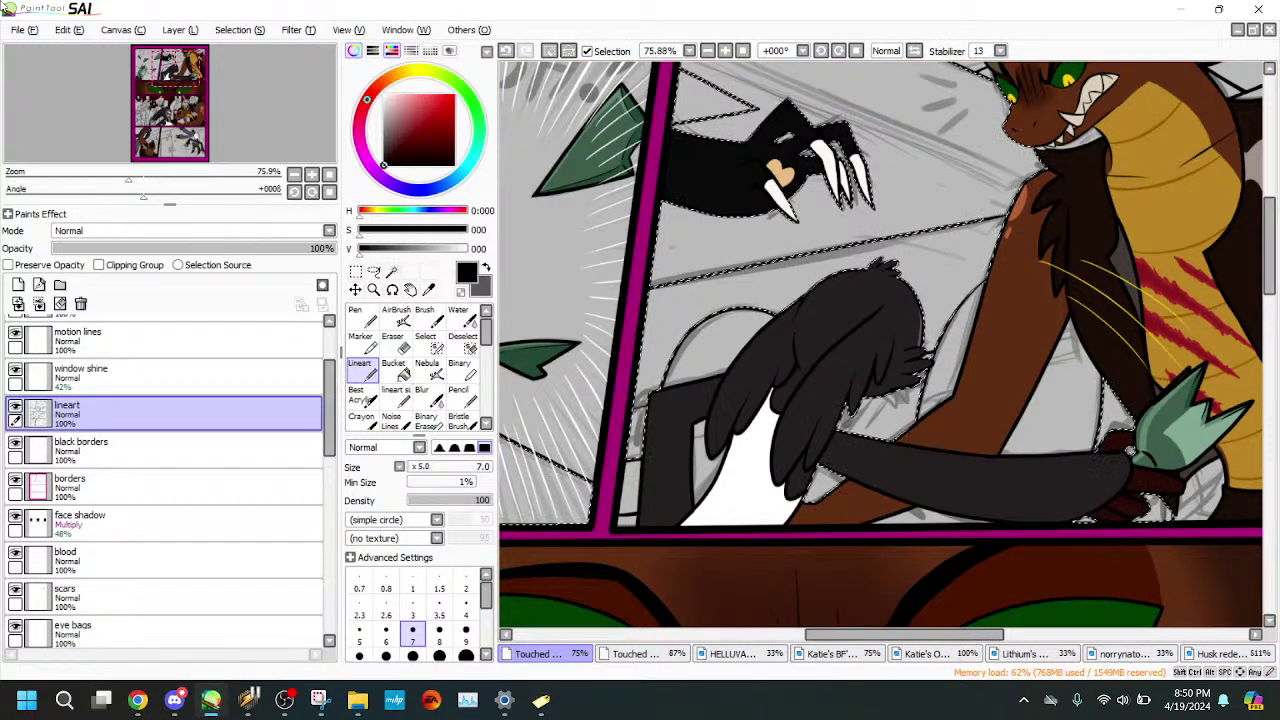
{"action": "left_click_drag", "start_coordinate": [128, 181], "coordinate": [158, 178]}
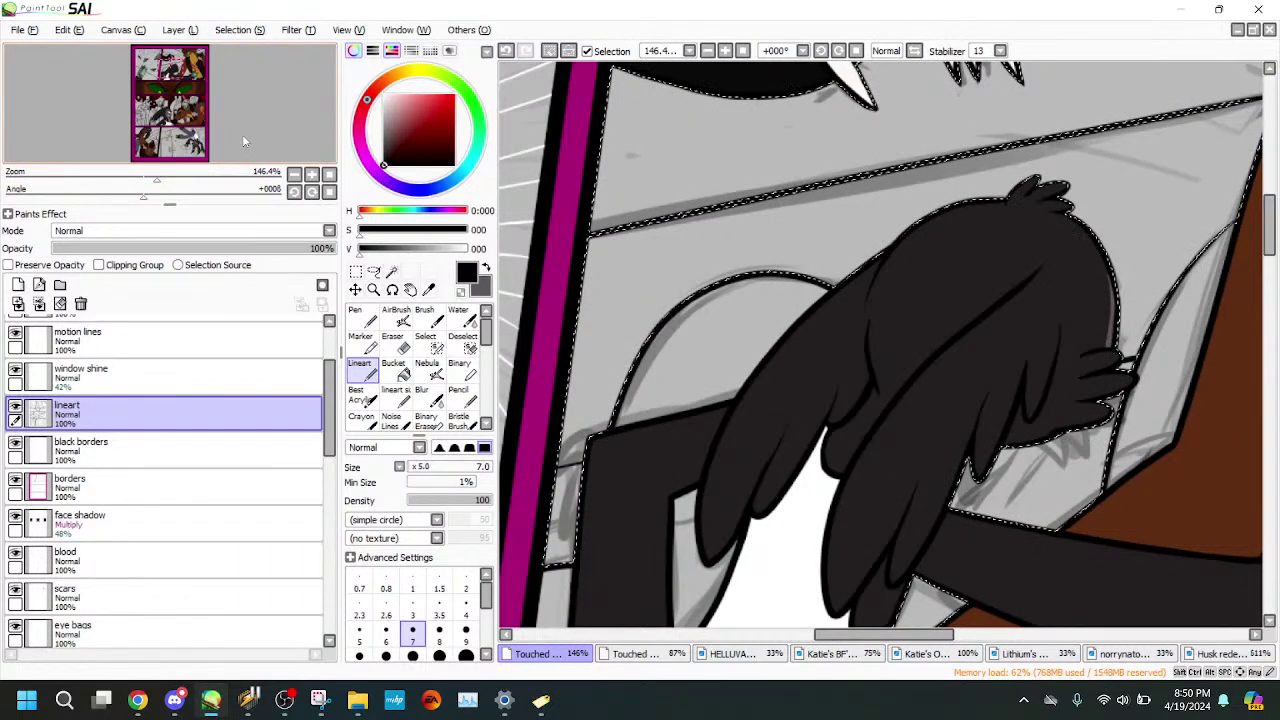
{"action": "left_click_drag", "start_coordinate": [155, 181], "coordinate": [134, 180]}
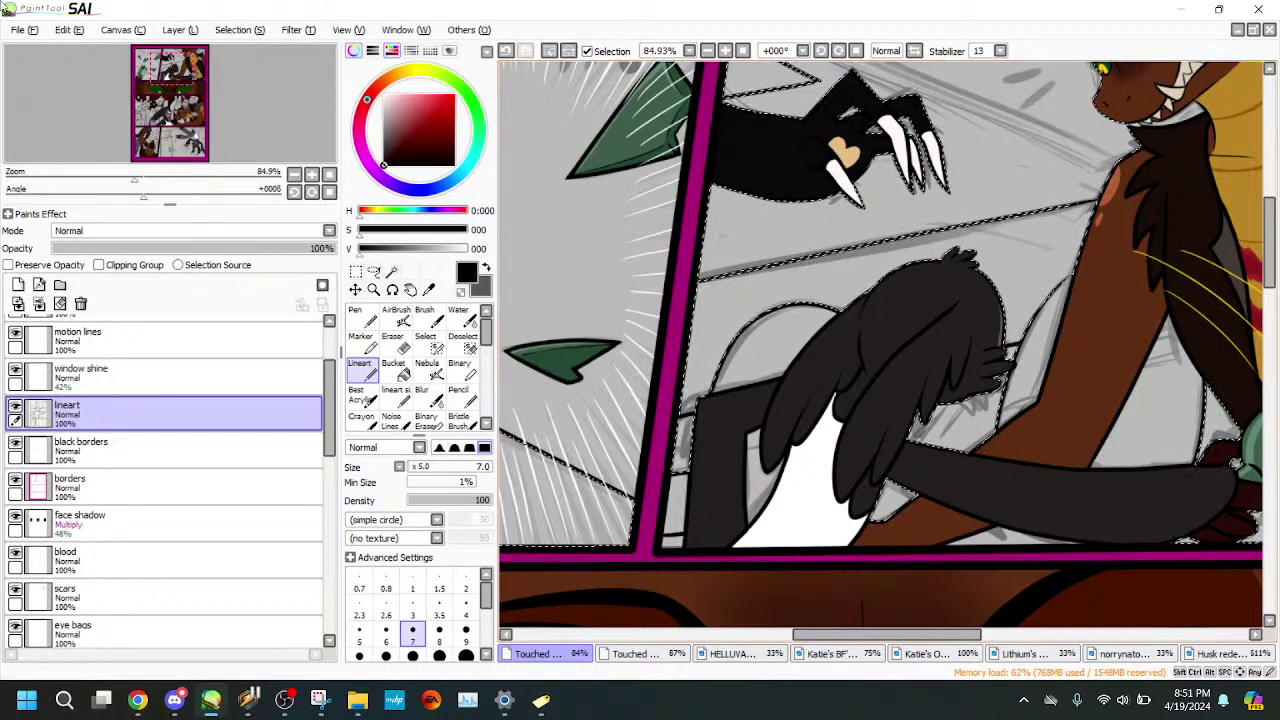
- Remove the areas below the table edge, around the dark arm and the gripping hand, from the selection with a size 120 Deselect brush
{"action": "left_click_drag", "start_coordinate": [134, 178], "coordinate": [151, 177]}
{"action": "mouse_move", "coordinate": [173, 70]}
{"action": "left_mouse_down"}
{"action": "mouse_move", "coordinate": [156, 70]}
{"action": "mouse_move", "coordinate": [176, 145]}
{"action": "mouse_move", "coordinate": [176, 72]}
{"action": "left_mouse_up"}
{"action": "left_click", "coordinate": [463, 344]}
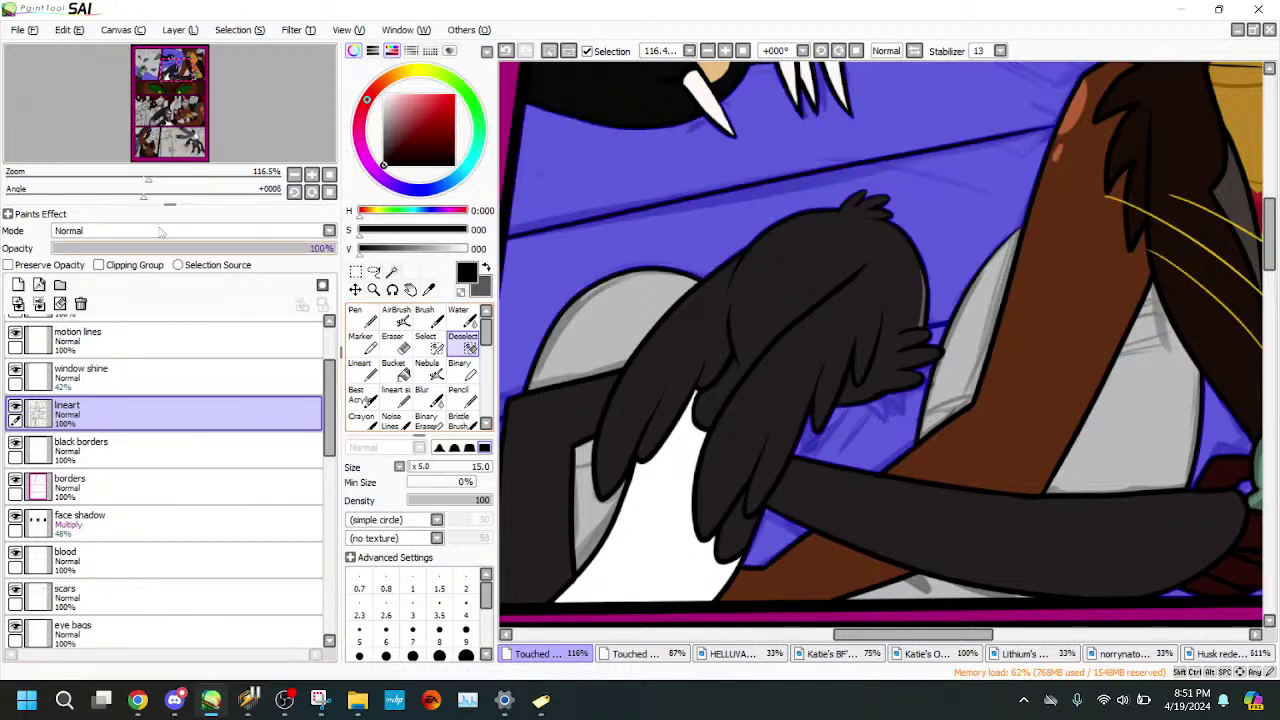
{"action": "mouse_move", "coordinate": [147, 179]}
{"action": "left_mouse_down"}
{"action": "mouse_move", "coordinate": [124, 181]}
{"action": "mouse_move", "coordinate": [145, 182]}
{"action": "left_mouse_up"}
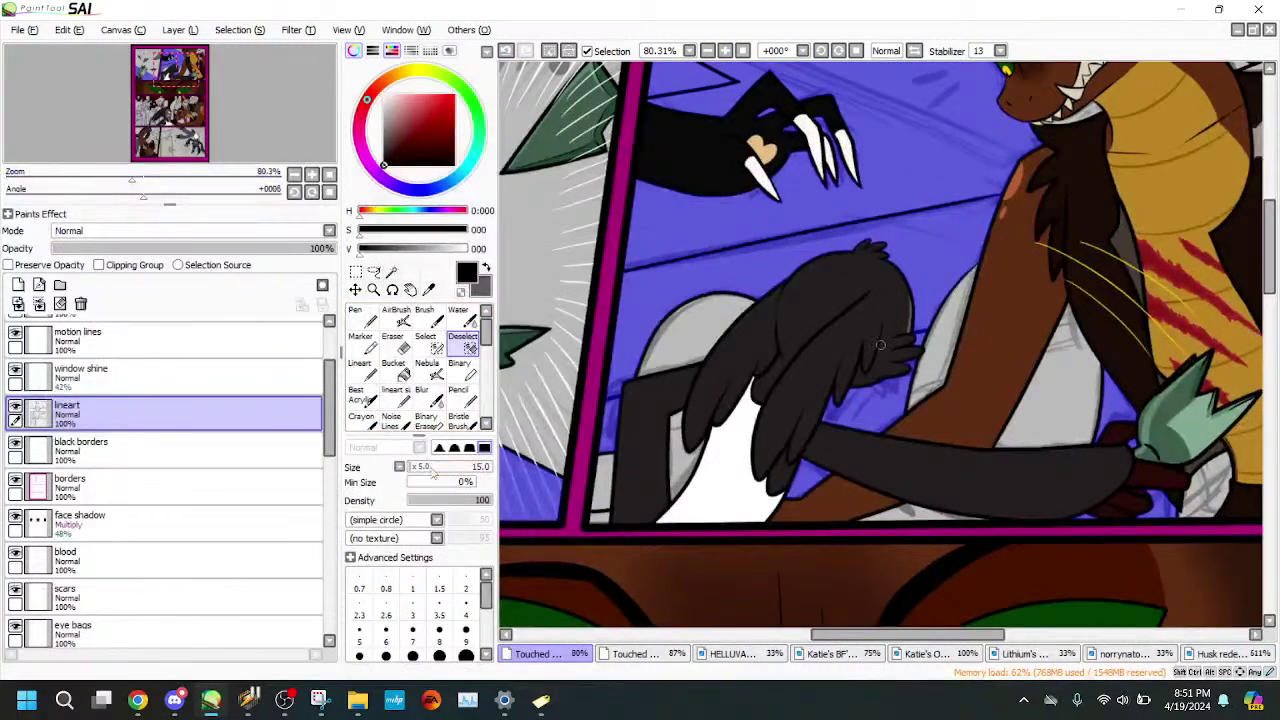
{"action": "mouse_move", "coordinate": [652, 426]}
{"action": "left_mouse_down"}
{"action": "mouse_move", "coordinate": [612, 420]}
{"action": "mouse_move", "coordinate": [640, 422]}
{"action": "mouse_move", "coordinate": [626, 411]}
{"action": "mouse_move", "coordinate": [683, 474]}
{"action": "mouse_move", "coordinate": [841, 471]}
{"action": "left_mouse_up"}
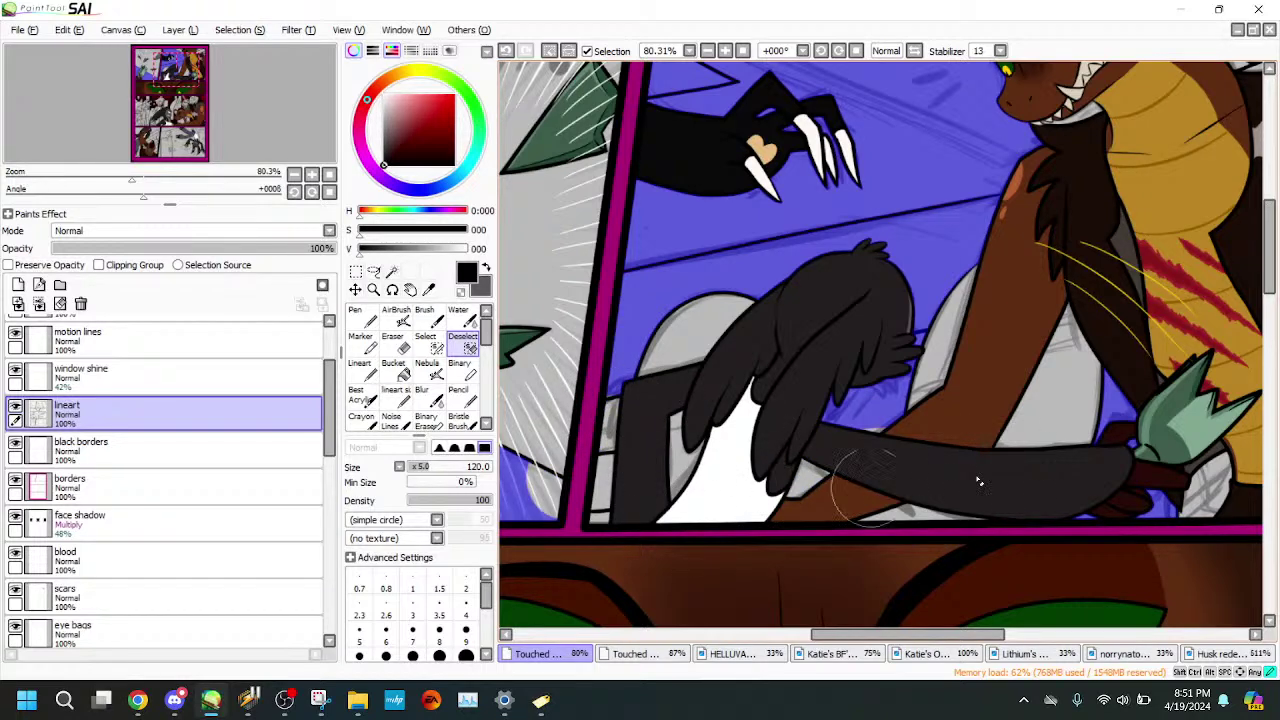
{"action": "mouse_move", "coordinate": [1082, 390]}
{"action": "left_mouse_down"}
{"action": "mouse_move", "coordinate": [1084, 487]}
{"action": "mouse_move", "coordinate": [1136, 552]}
{"action": "mouse_move", "coordinate": [1191, 432]}
{"action": "mouse_move", "coordinate": [1172, 396]}
{"action": "left_mouse_up"}
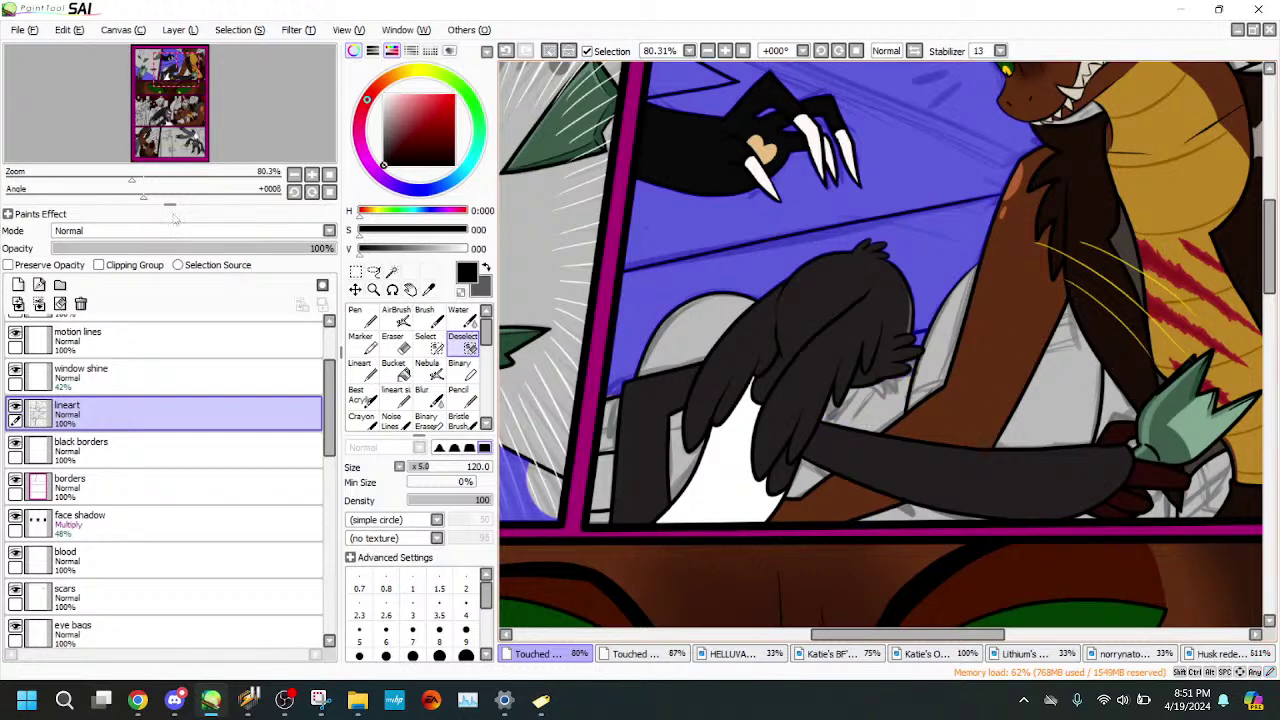
- Deselect the small gap between the short table-edge line and the dark hair tufts with a size 40 Deselect brush
{"action": "left_click_drag", "start_coordinate": [146, 174], "coordinate": [198, 178]}
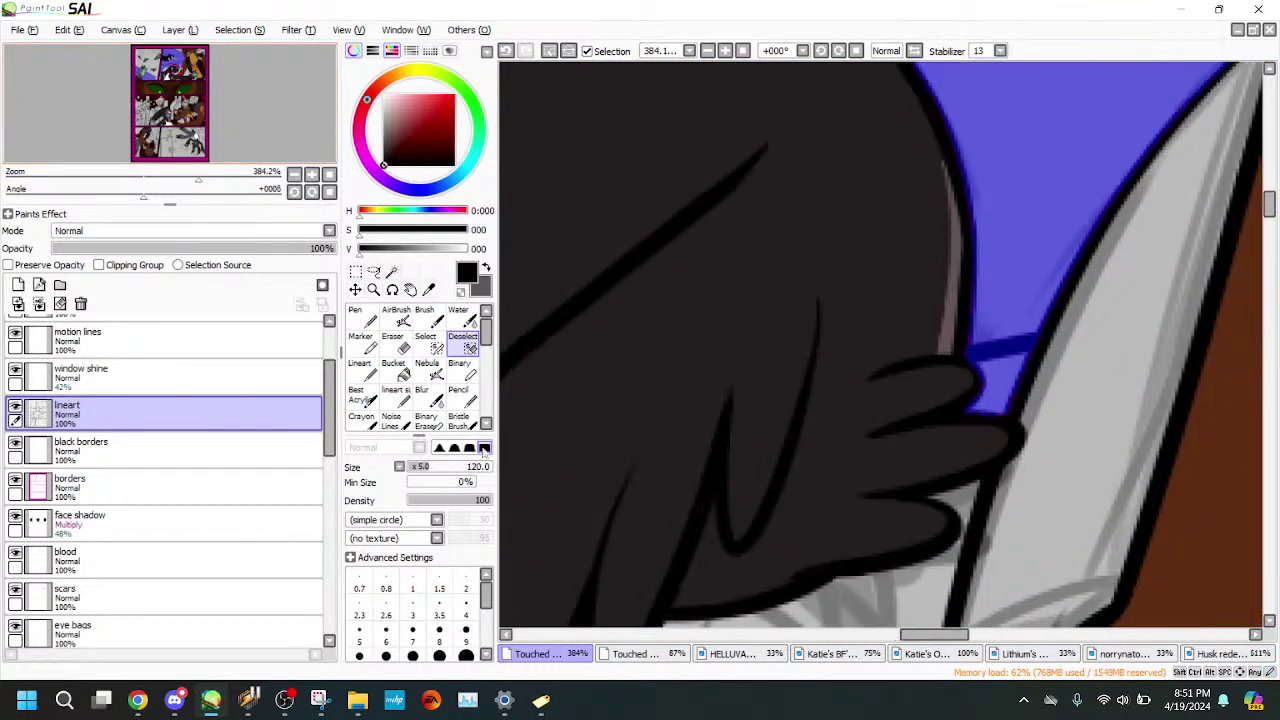
{"action": "left_click", "coordinate": [416, 469]}
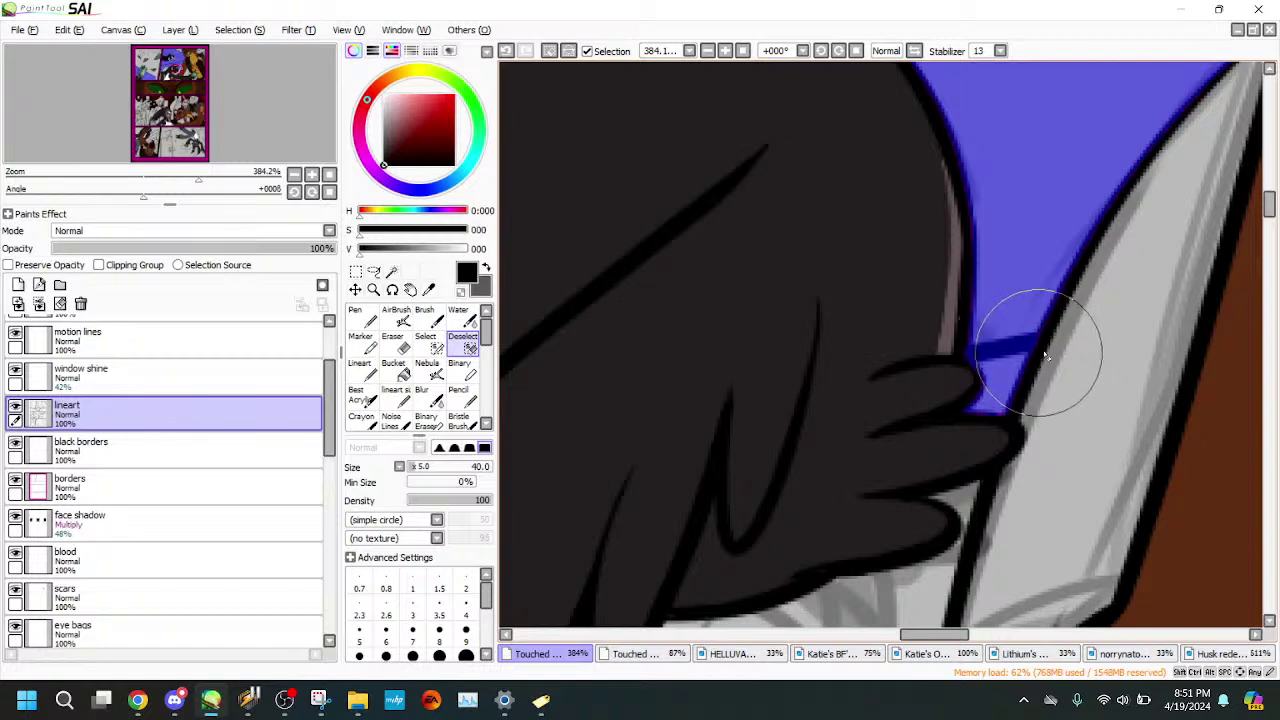
{"action": "mouse_move", "coordinate": [1024, 359]}
{"action": "left_mouse_down"}
{"action": "mouse_move", "coordinate": [1068, 351]}
{"action": "mouse_move", "coordinate": [978, 367]}
{"action": "mouse_move", "coordinate": [1042, 356]}
{"action": "mouse_move", "coordinate": [931, 396]}
{"action": "mouse_move", "coordinate": [1012, 409]}
{"action": "left_mouse_up"}
- Extend the selection down to the table-edge line beside the second panel's border with the size 5 Select brush
{"action": "left_click_drag", "start_coordinate": [208, 130], "coordinate": [196, 135]}
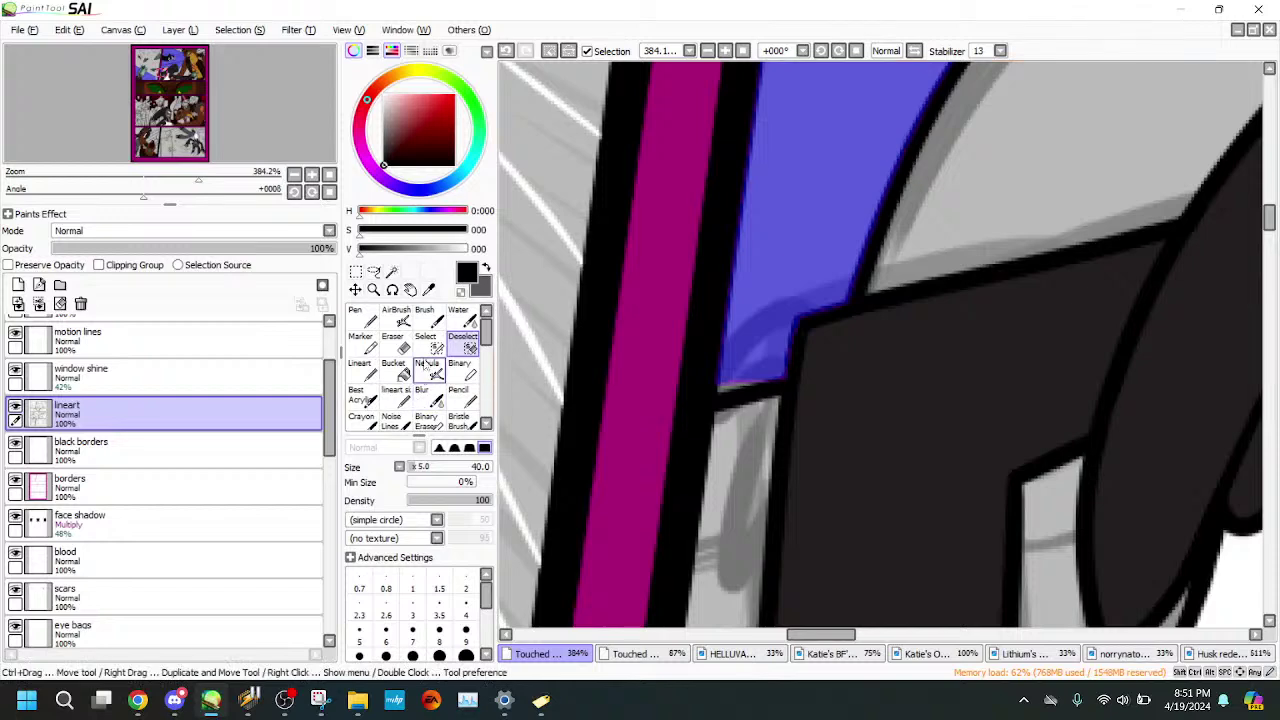
{"action": "left_click", "coordinate": [426, 342]}
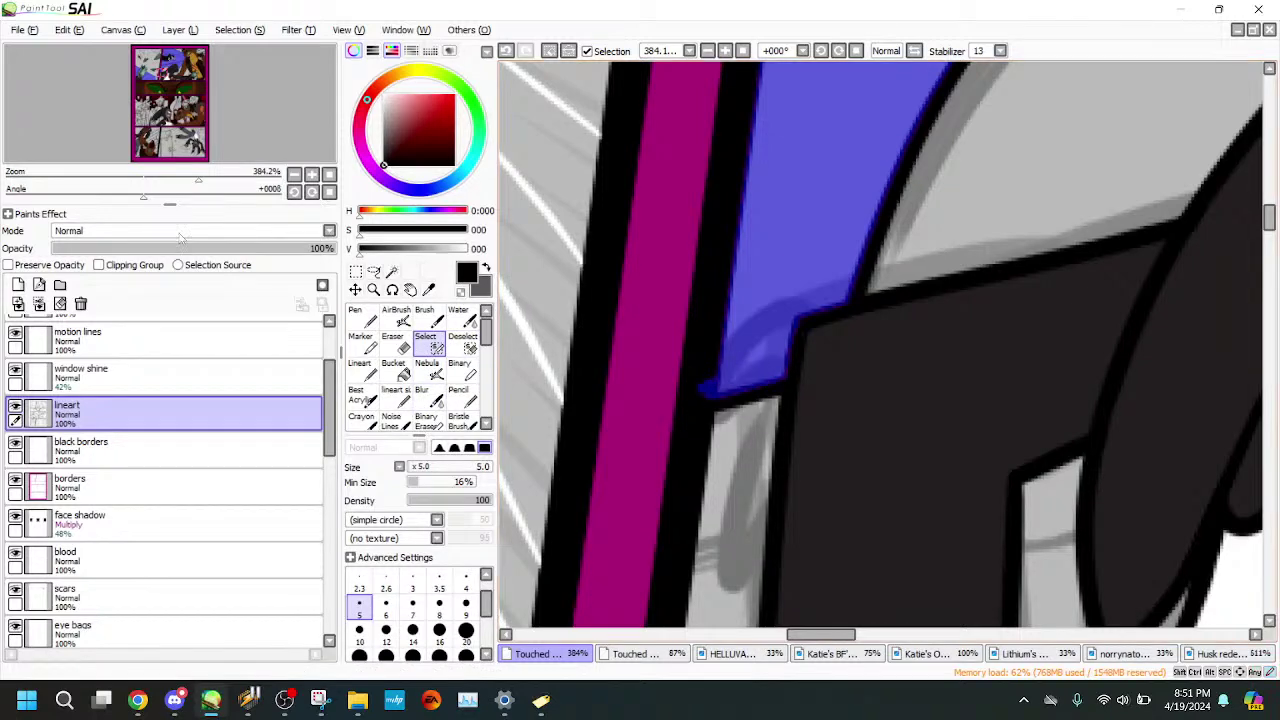
- Reselect the accidentally deselected lower corner of the first panel's table area with the Magic Wand
{"action": "mouse_move", "coordinate": [205, 160]}
{"action": "left_mouse_down"}
{"action": "mouse_move", "coordinate": [222, 149]}
{"action": "mouse_move", "coordinate": [175, 177]}
{"action": "mouse_move", "coordinate": [115, 178]}
{"action": "mouse_move", "coordinate": [187, 167]}
{"action": "left_mouse_up"}
{"action": "left_click", "coordinate": [392, 289]}
{"action": "left_click", "coordinate": [392, 272]}
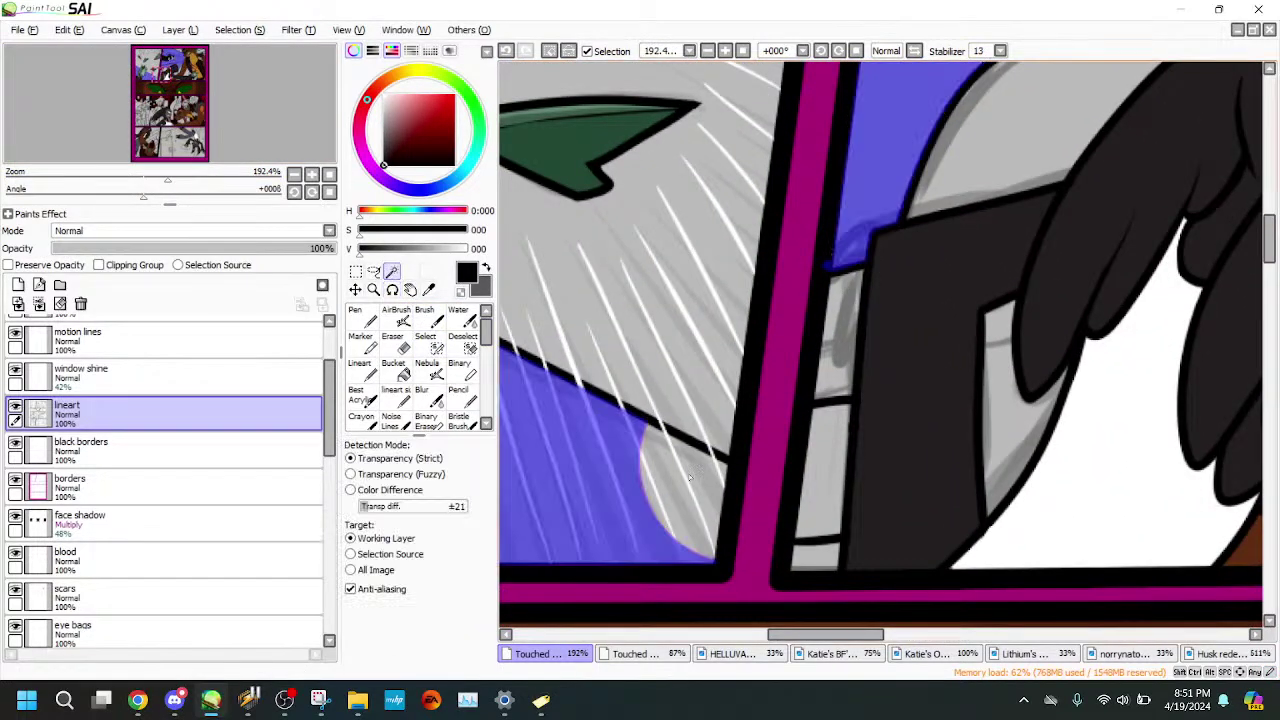
{"action": "left_click", "coordinate": [689, 477]}
- Sample the dark gray table color from the other comic page and return to the current page
{"action": "left_click_drag", "start_coordinate": [168, 180], "coordinate": [112, 179]}
{"action": "mouse_move", "coordinate": [190, 140]}
{"action": "left_mouse_down"}
{"action": "mouse_move", "coordinate": [197, 212]}
{"action": "mouse_move", "coordinate": [199, 152]}
{"action": "left_mouse_up"}
{"action": "scroll", "coordinate": [199, 148], "scroll_direction": "up", "scroll_amount": 3}
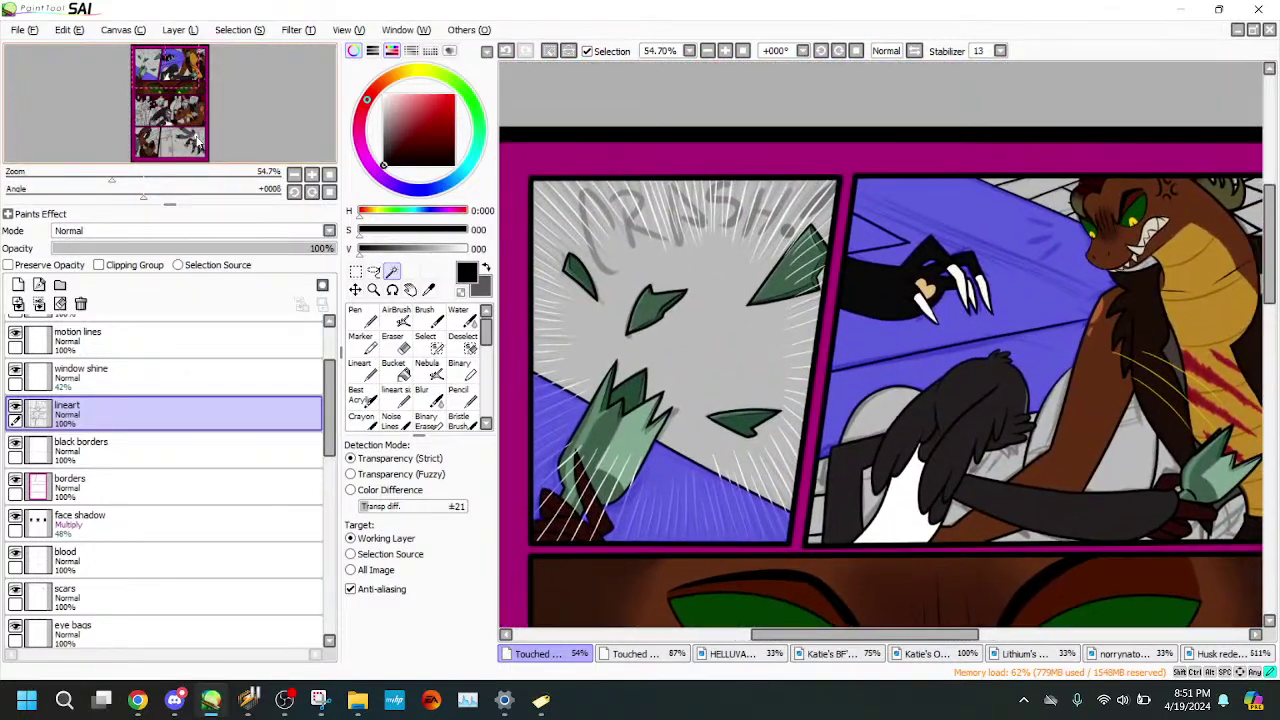
{"action": "left_click", "coordinate": [668, 658]}
{"action": "key", "text": "alt"}
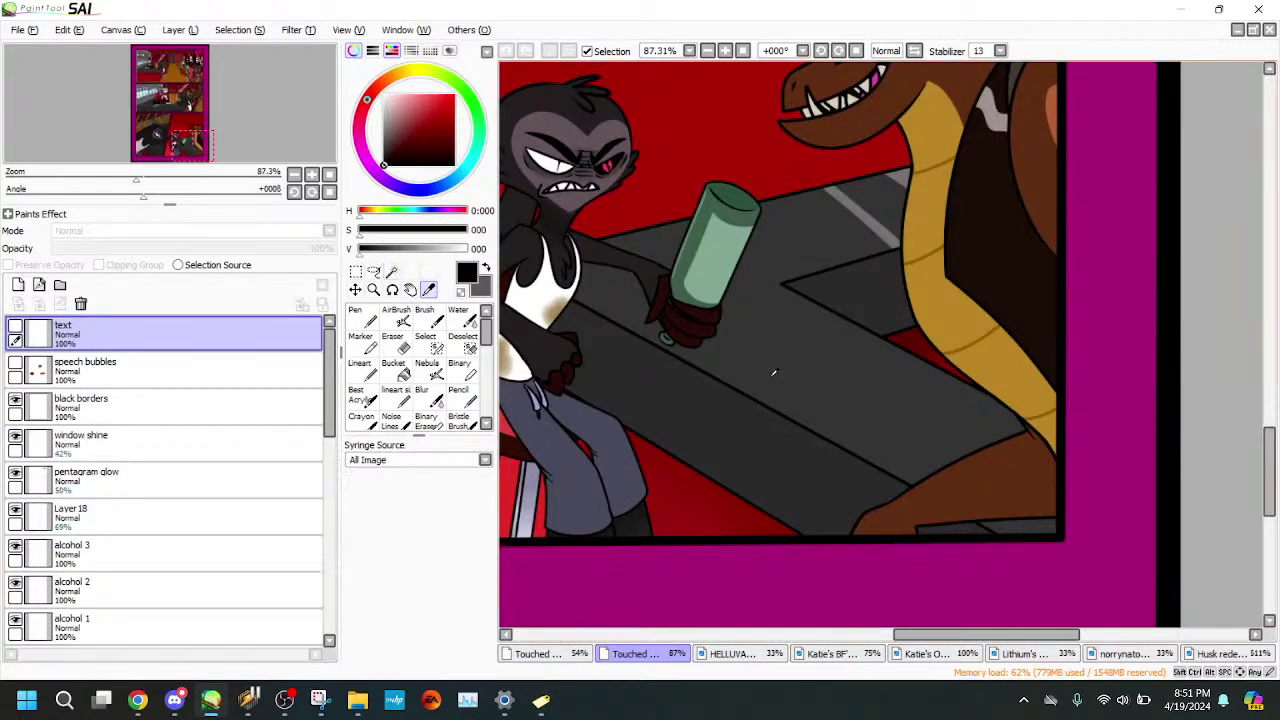
{"action": "left_click", "coordinate": [578, 655]}
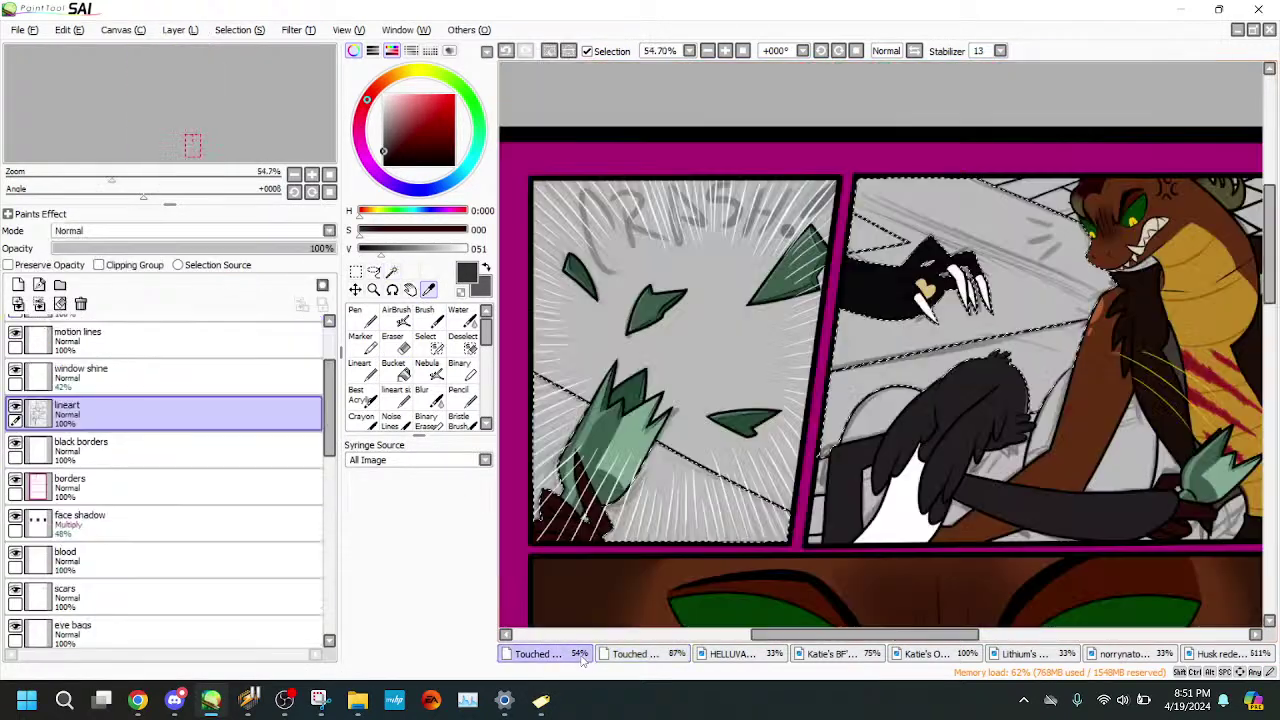
{"action": "left_click", "coordinate": [640, 654]}
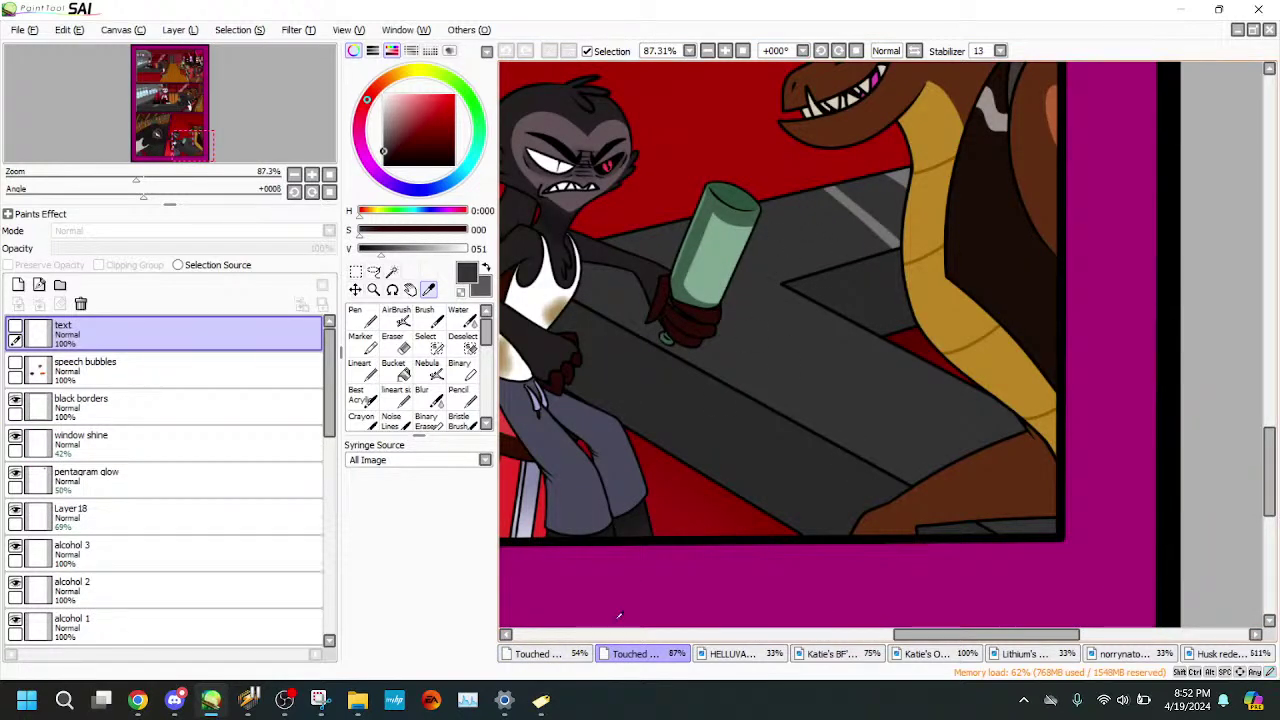
{"action": "left_click", "coordinate": [580, 655]}
- Fill the selected table areas in the first two panels with the dark gray on the background 1 layer using the Bucket
{"action": "scroll", "coordinate": [322, 553], "scroll_direction": "down", "scroll_amount": 5}
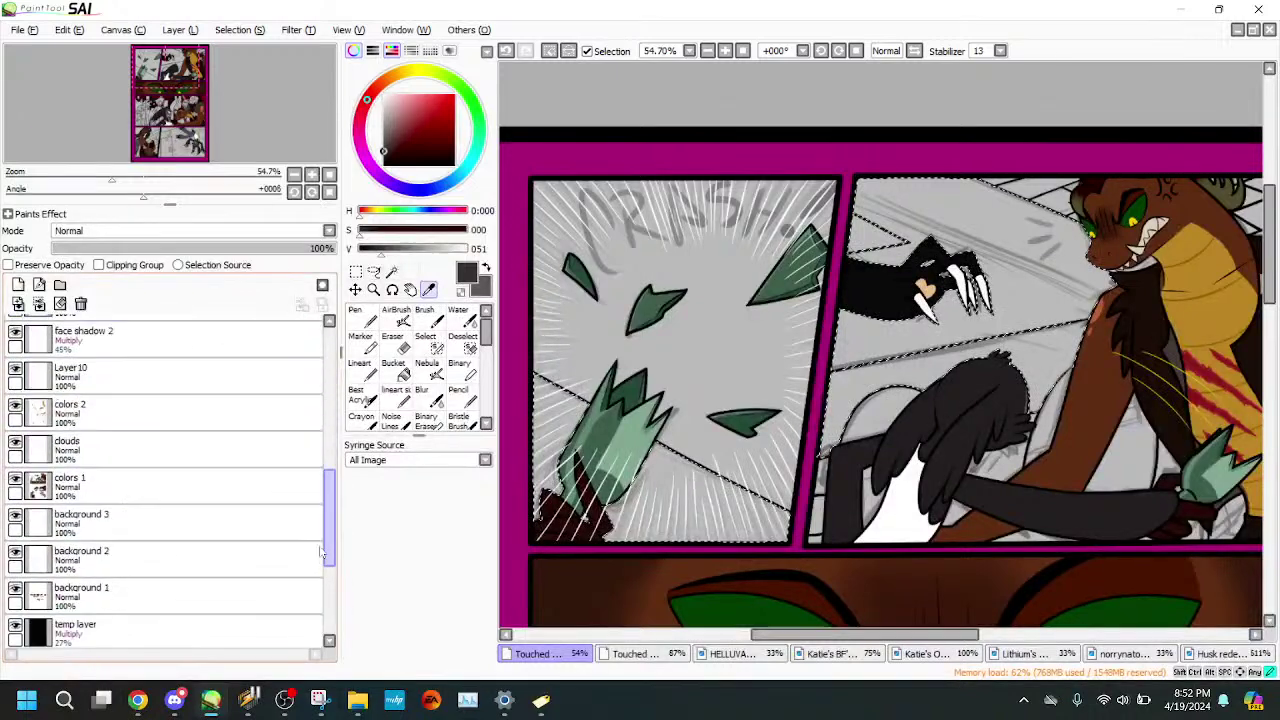
{"action": "scroll", "coordinate": [322, 555], "scroll_direction": "down", "scroll_amount": 1}
{"action": "left_click", "coordinate": [290, 560]}
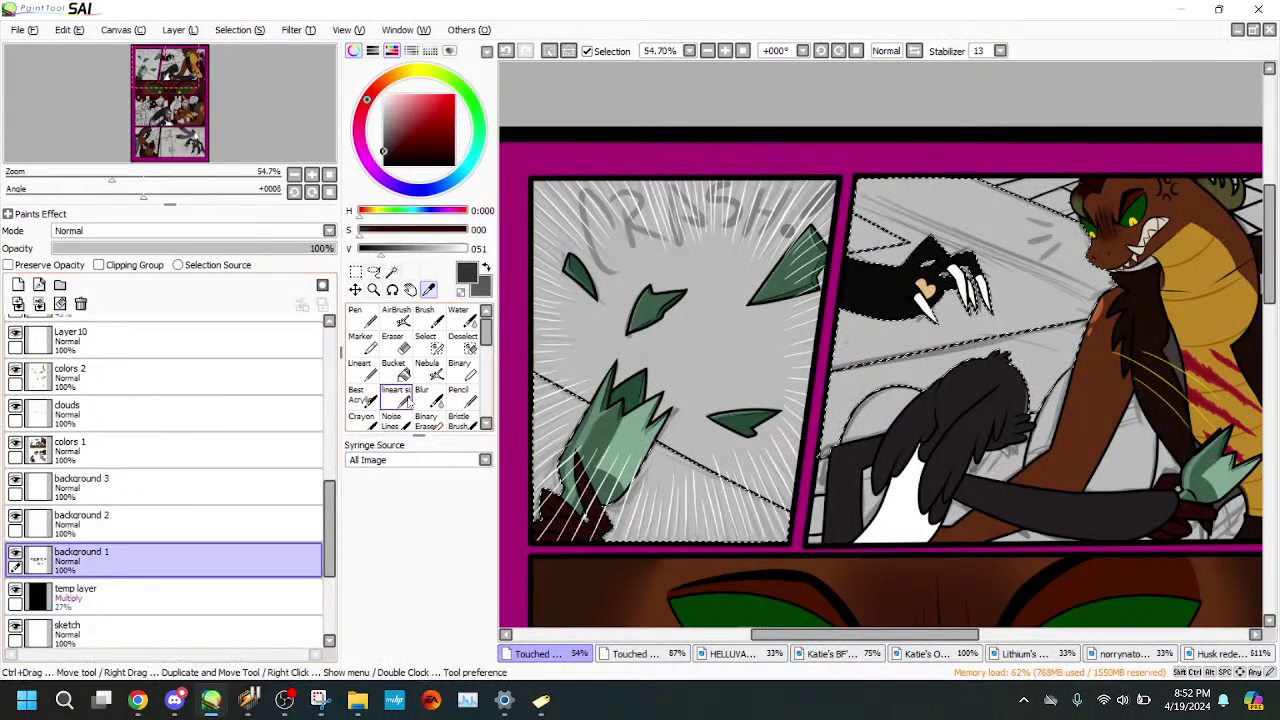
{"action": "left_click", "coordinate": [393, 366]}
{"action": "left_click", "coordinate": [1019, 283]}
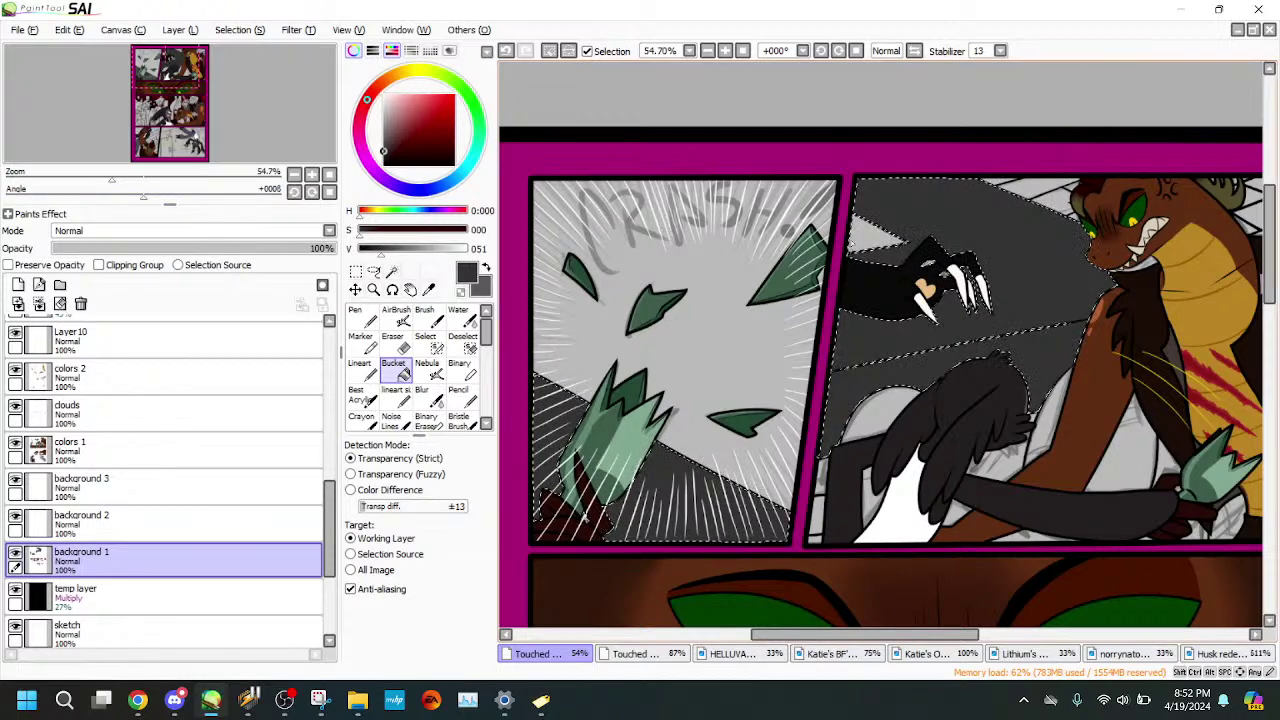
- Fill a remaining selected piece of the table with the dark gray using the Bucket
{"action": "left_click", "coordinate": [158, 177]}
{"action": "left_click_drag", "start_coordinate": [158, 68], "coordinate": [142, 75]}
{"action": "left_click_drag", "start_coordinate": [199, 147], "coordinate": [198, 139]}
{"action": "mouse_move", "coordinate": [159, 178]}
{"action": "left_mouse_down"}
{"action": "mouse_move", "coordinate": [178, 178]}
{"action": "mouse_move", "coordinate": [130, 178]}
{"action": "mouse_move", "coordinate": [191, 178]}
{"action": "mouse_move", "coordinate": [147, 178]}
{"action": "left_mouse_up"}
{"action": "left_click", "coordinate": [811, 394]}
- Add the gap between the brown character's lower teeth and dark neck fur to the selection with the Magic Wand on the lineart layer
{"action": "left_click_drag", "start_coordinate": [206, 125], "coordinate": [250, 104]}
{"action": "left_click_drag", "start_coordinate": [146, 182], "coordinate": [205, 184]}
{"action": "left_click_drag", "start_coordinate": [250, 129], "coordinate": [248, 131]}
{"action": "scroll", "coordinate": [290, 440], "scroll_direction": "up", "scroll_amount": 5}
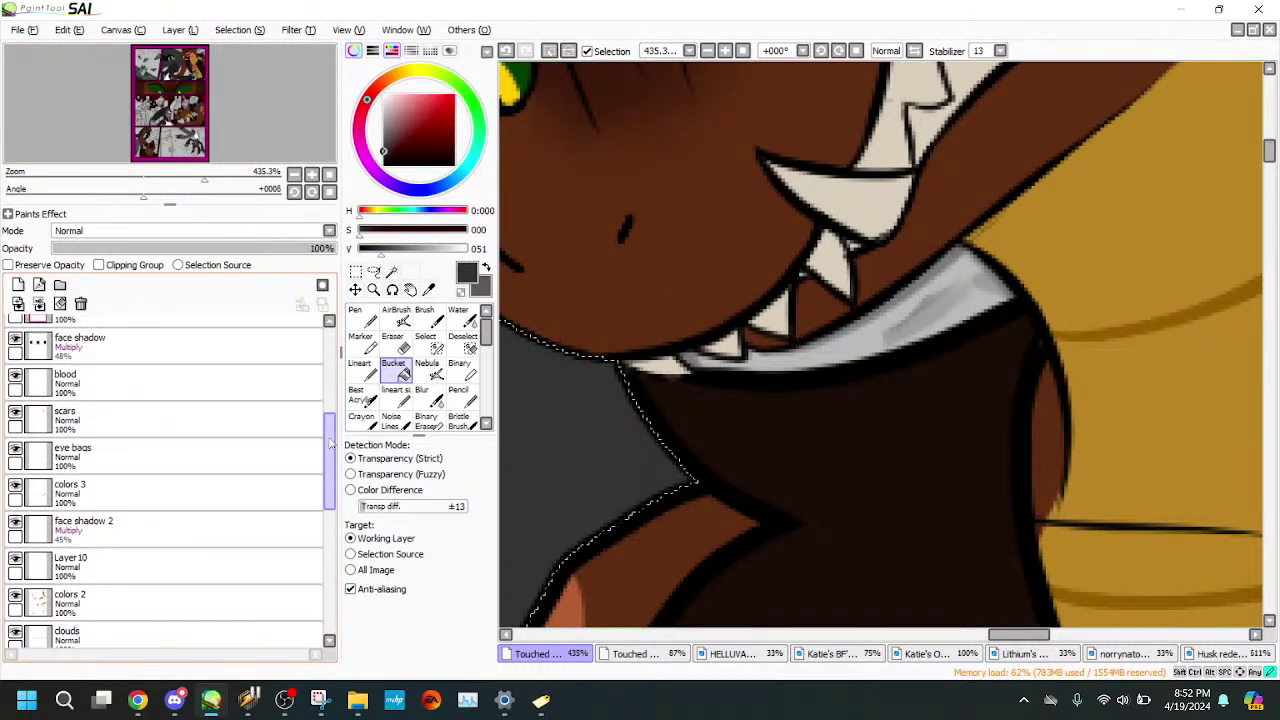
{"action": "left_click", "coordinate": [279, 412]}
{"action": "left_click_drag", "start_coordinate": [330, 474], "coordinate": [329, 424]}
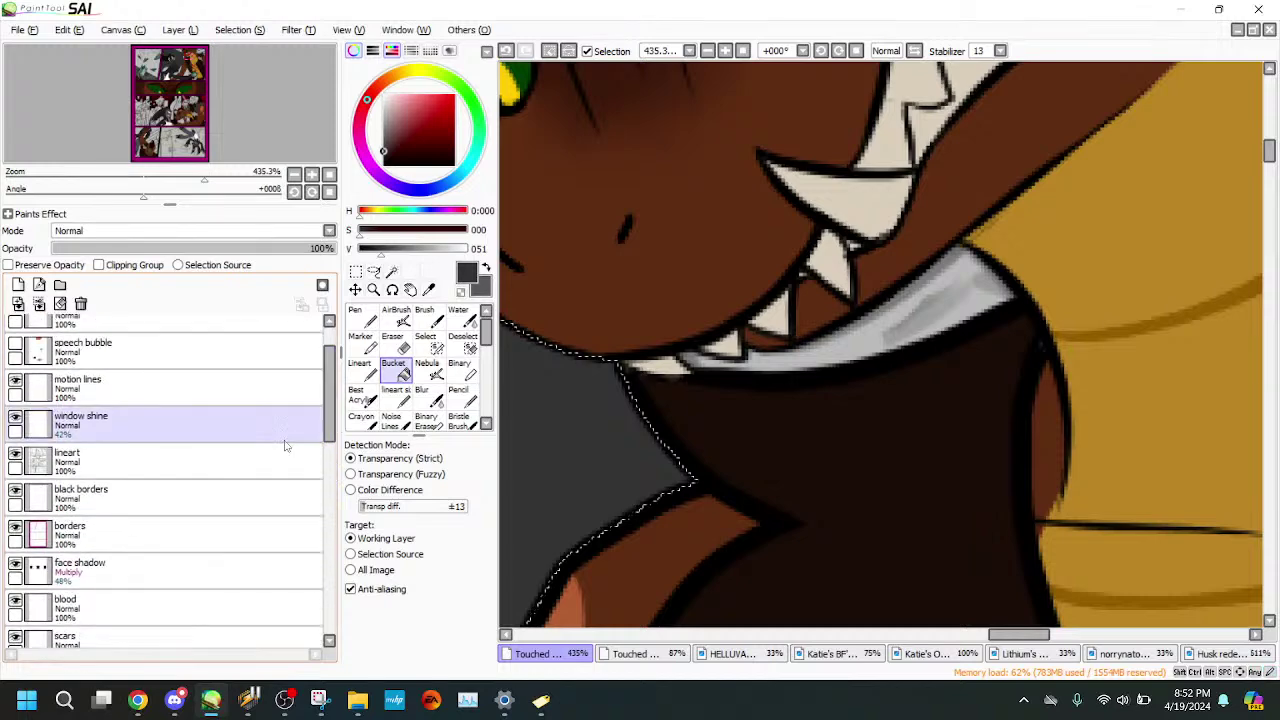
{"action": "left_click", "coordinate": [286, 458]}
{"action": "left_click", "coordinate": [391, 271]}
{"action": "left_click", "coordinate": [580, 450]}
{"action": "left_click", "coordinate": [909, 302]}
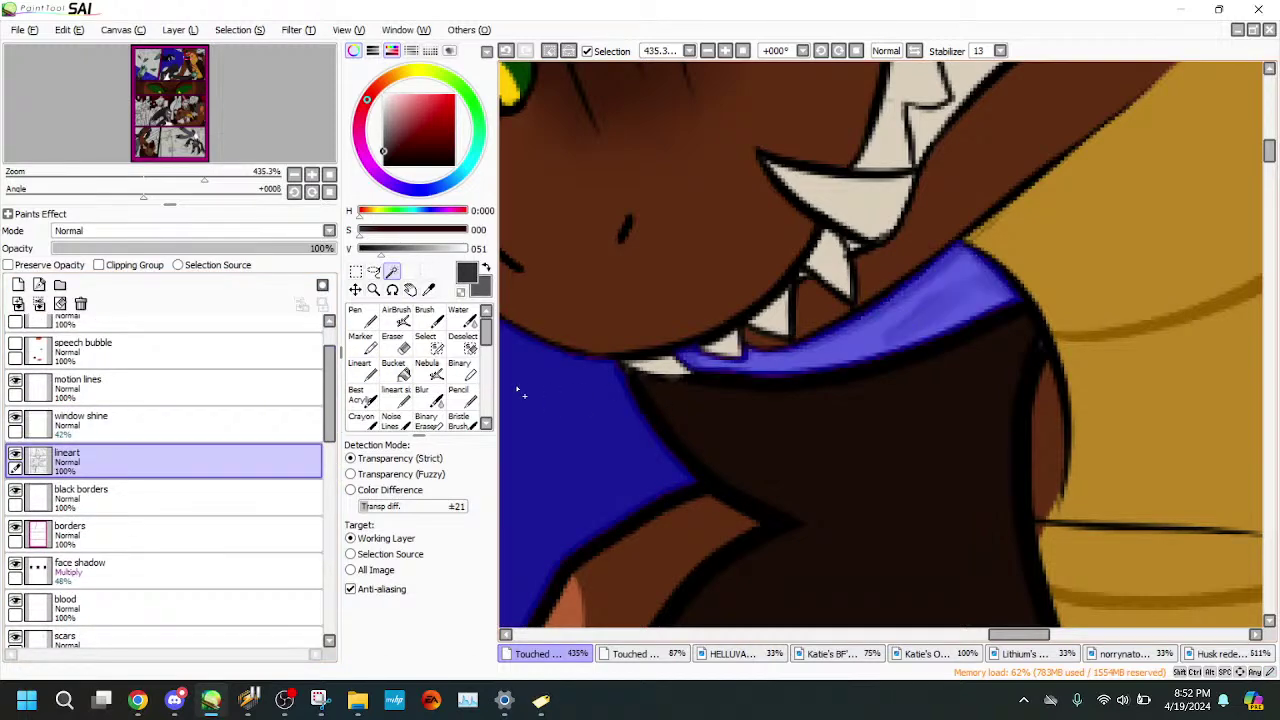
{"action": "left_click_drag", "start_coordinate": [329, 390], "coordinate": [334, 590]}
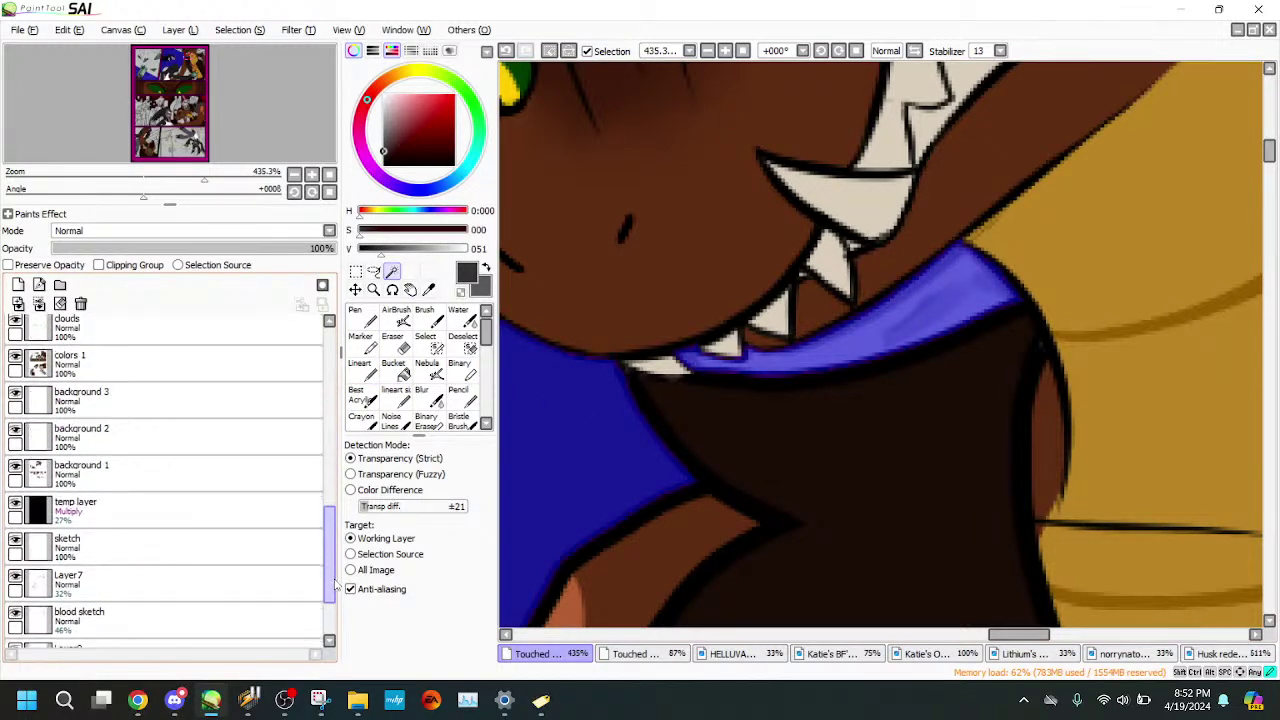
- Fill the leftover light gaps between the black clawed hand's fingers with the dark gray on the background 1 layer using the Bucket
{"action": "left_click", "coordinate": [150, 475]}
{"action": "left_click", "coordinate": [394, 370]}
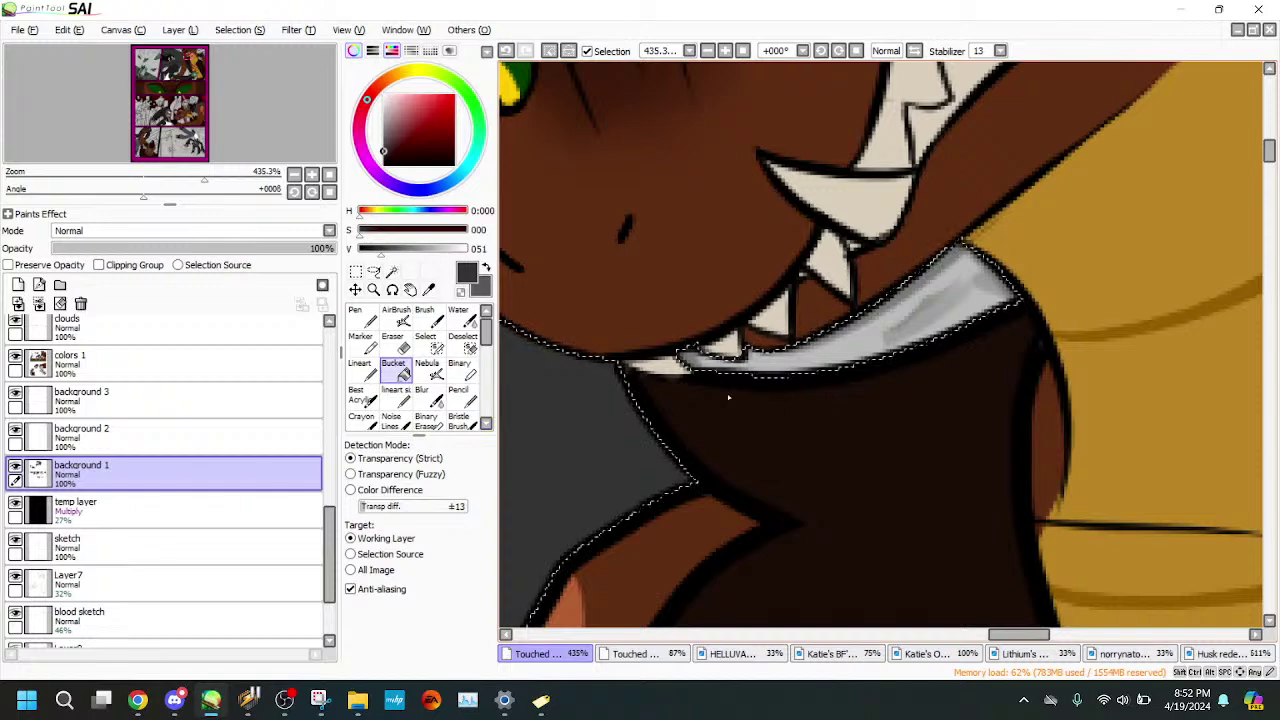
{"action": "left_click_drag", "start_coordinate": [204, 179], "coordinate": [148, 178]}
{"action": "left_click_drag", "start_coordinate": [190, 150], "coordinate": [200, 178]}
{"action": "left_click_drag", "start_coordinate": [1050, 460], "coordinate": [840, 245]}
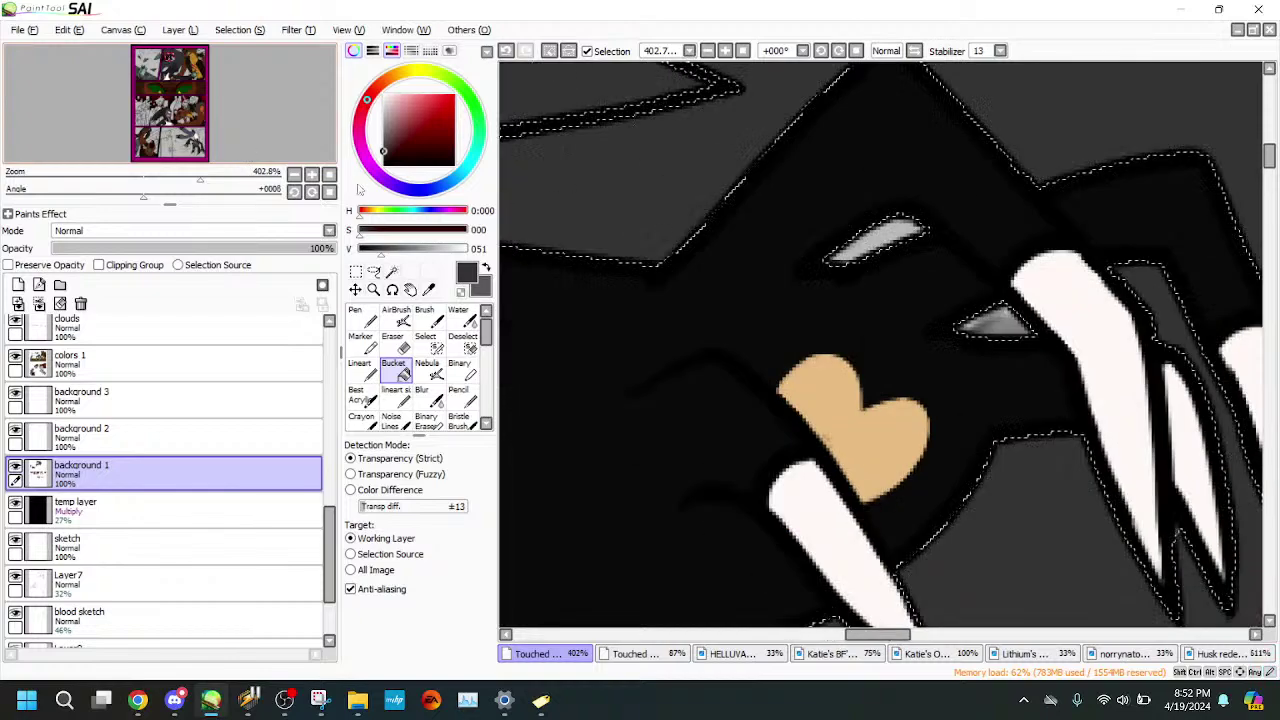
{"action": "left_click", "coordinate": [876, 242]}
{"action": "left_click", "coordinate": [1000, 324]}
{"action": "mouse_move", "coordinate": [160, 177]}
{"action": "left_mouse_down"}
{"action": "mouse_move", "coordinate": [118, 177]}
{"action": "mouse_move", "coordinate": [185, 178]}
{"action": "left_mouse_up"}
{"action": "left_click_drag", "start_coordinate": [250, 114], "coordinate": [248, 112]}
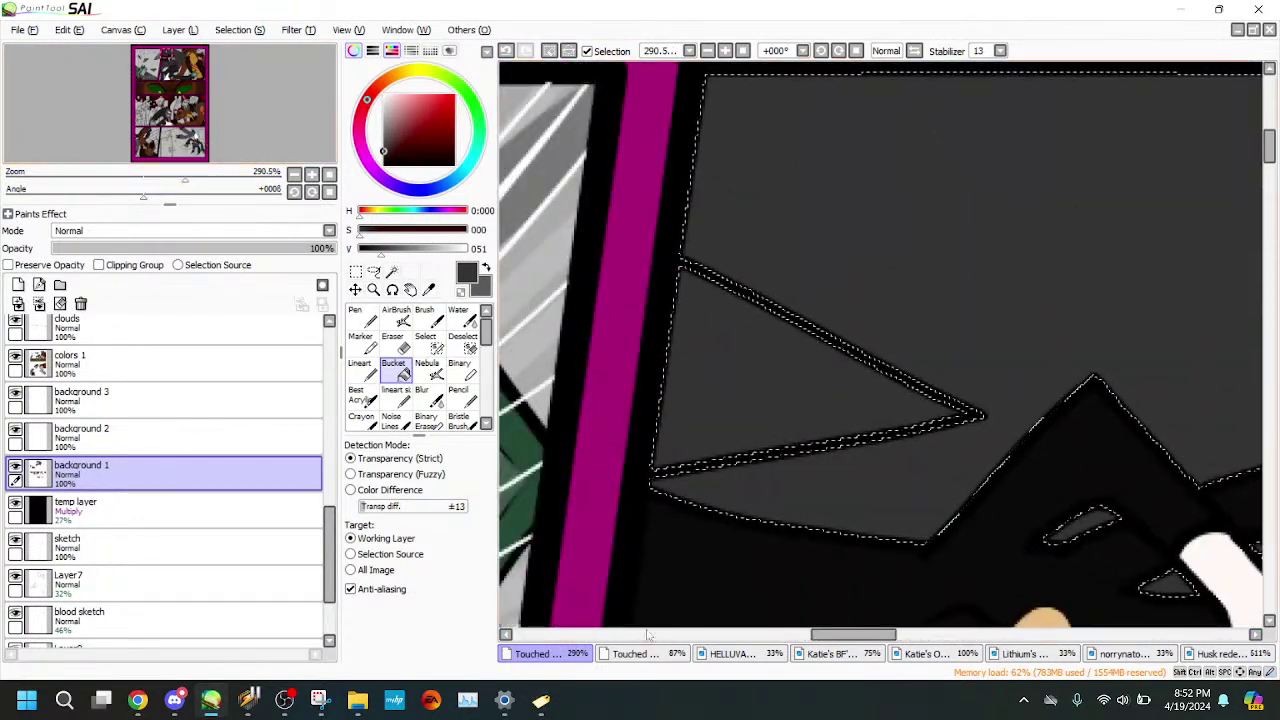
- Sample the darker gray of the table's side from the other comic page and make background 2 the working layer on the current page
{"action": "left_click", "coordinate": [644, 655]}
{"action": "left_click", "coordinate": [428, 290]}
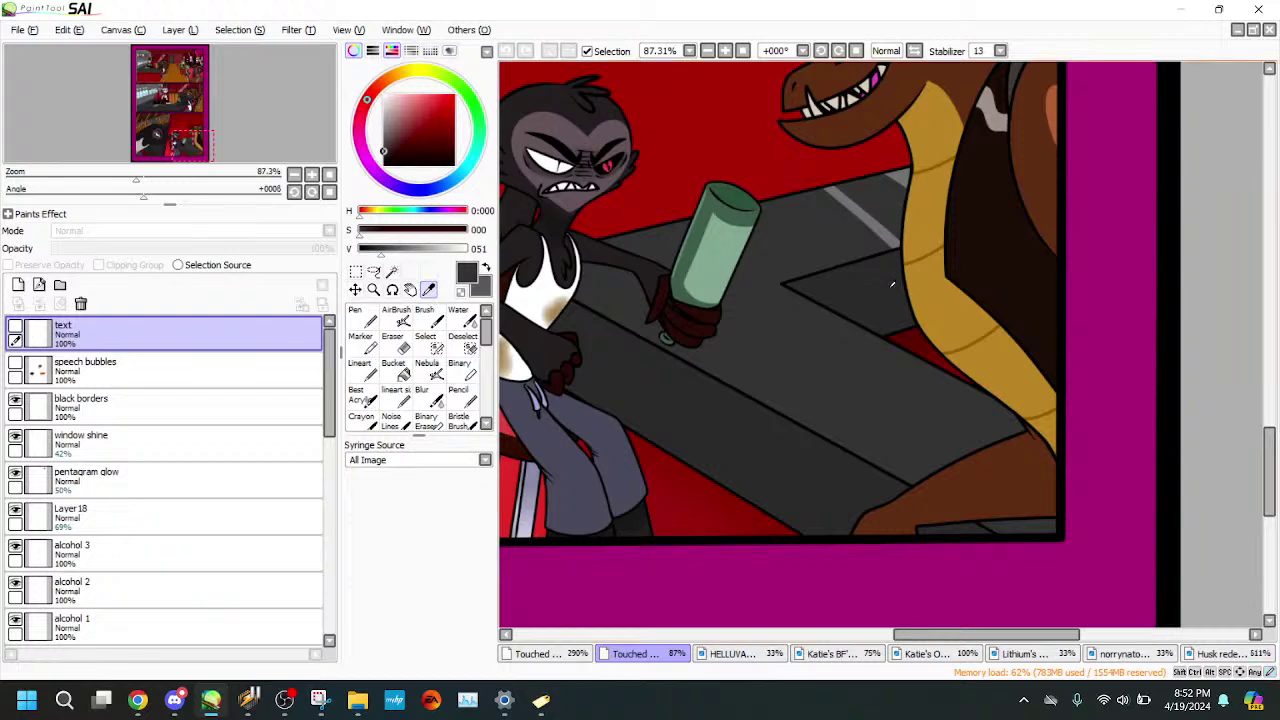
{"action": "left_click_drag", "start_coordinate": [136, 180], "coordinate": [163, 180]}
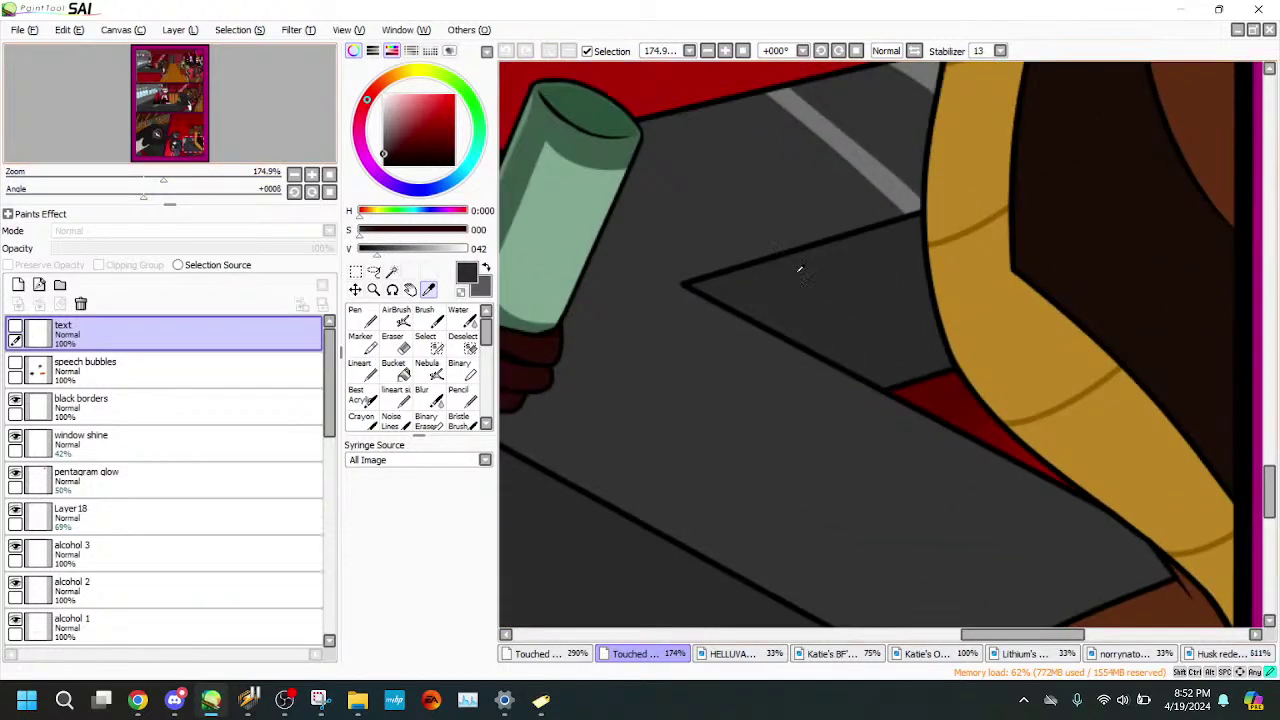
{"action": "left_click", "coordinate": [564, 656]}
{"action": "left_click", "coordinate": [275, 445]}
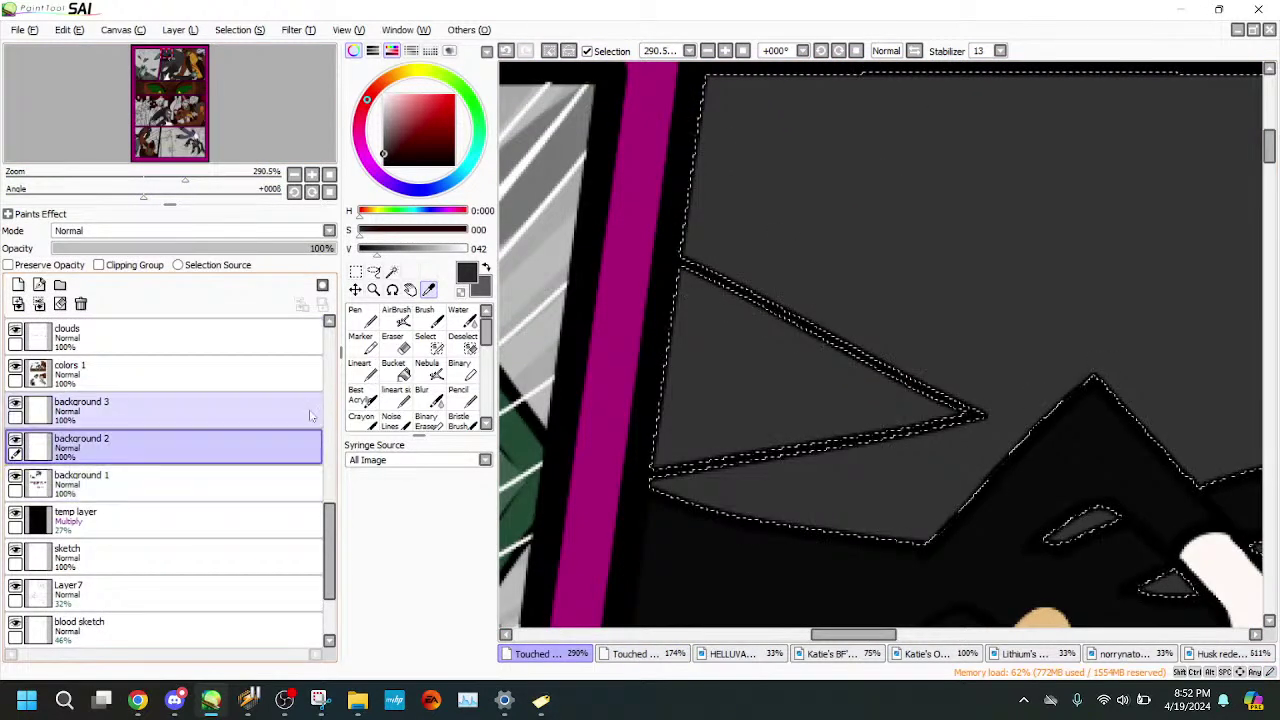
- Outline the inside of the triangular table notch in the second panel with the size 7 Lineart brush and fill it with the darker gray
{"action": "left_click", "coordinate": [362, 371]}
{"action": "left_click_drag", "start_coordinate": [185, 180], "coordinate": [201, 180]}
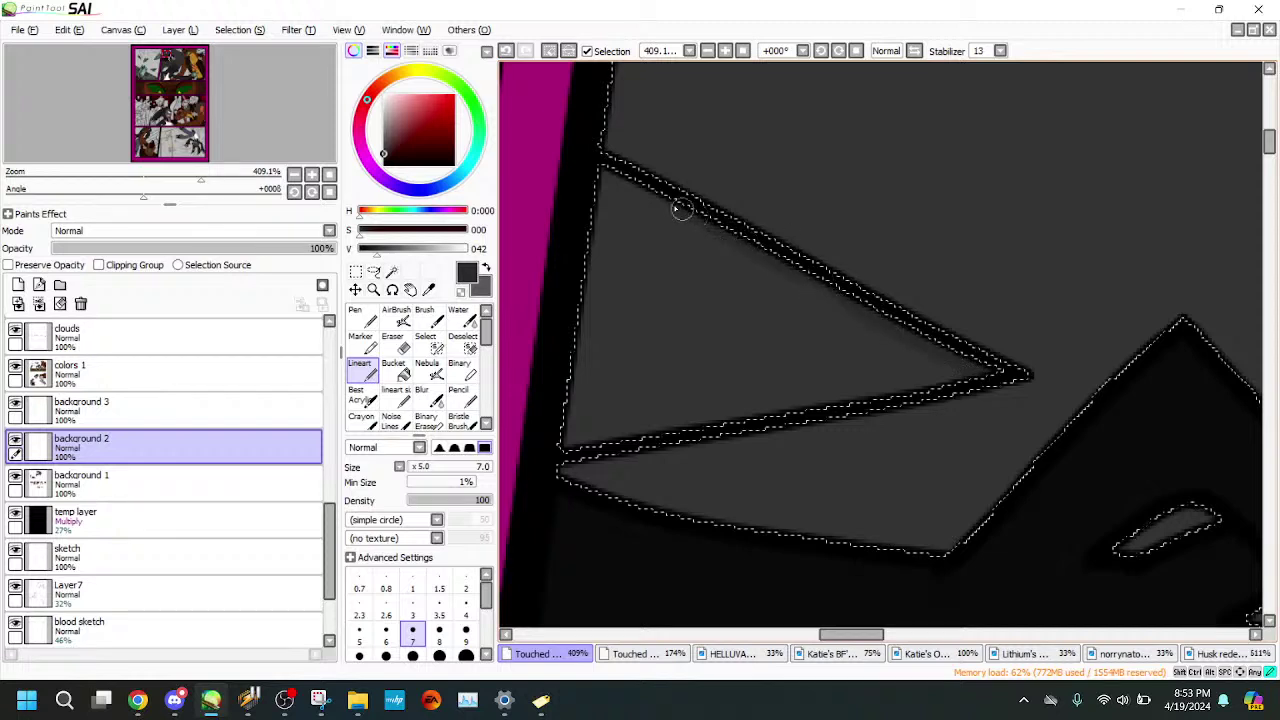
{"action": "mouse_move", "coordinate": [580, 167]}
{"action": "left_mouse_down"}
{"action": "mouse_move", "coordinate": [905, 308]}
{"action": "mouse_move", "coordinate": [995, 370]}
{"action": "mouse_move", "coordinate": [926, 381]}
{"action": "left_mouse_up"}
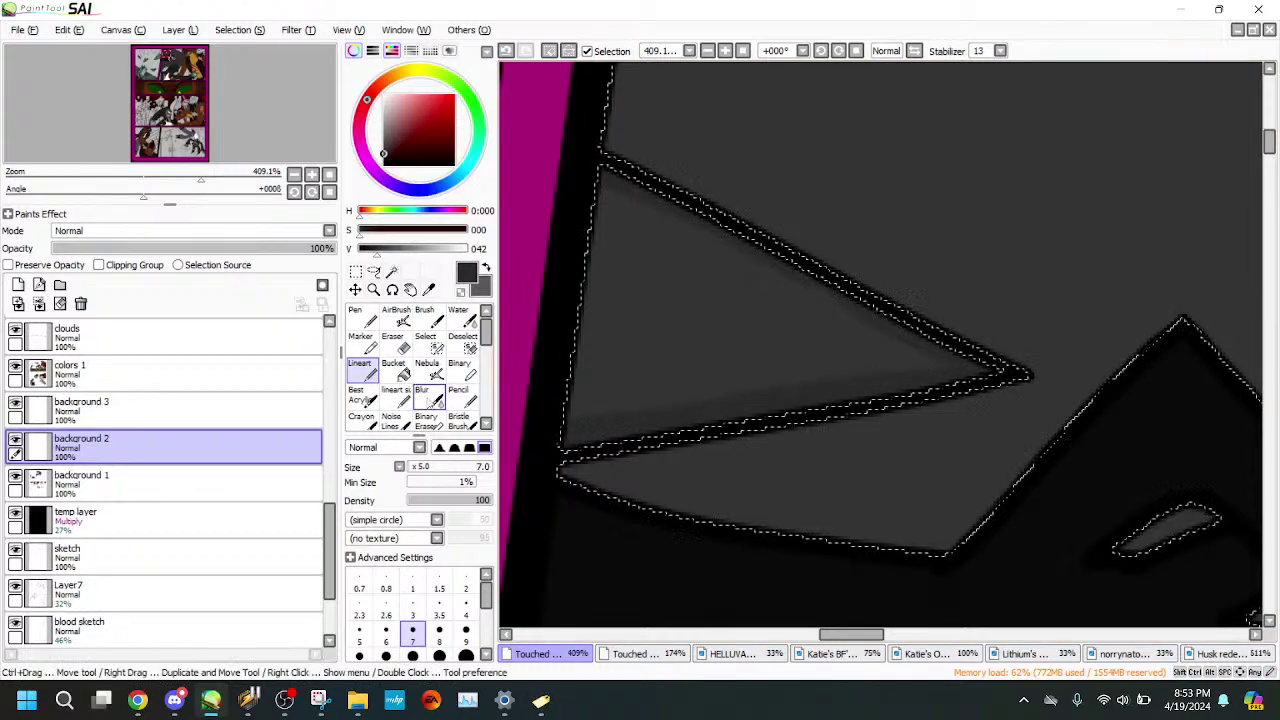
{"action": "left_click", "coordinate": [396, 370]}
{"action": "left_click", "coordinate": [697, 349]}
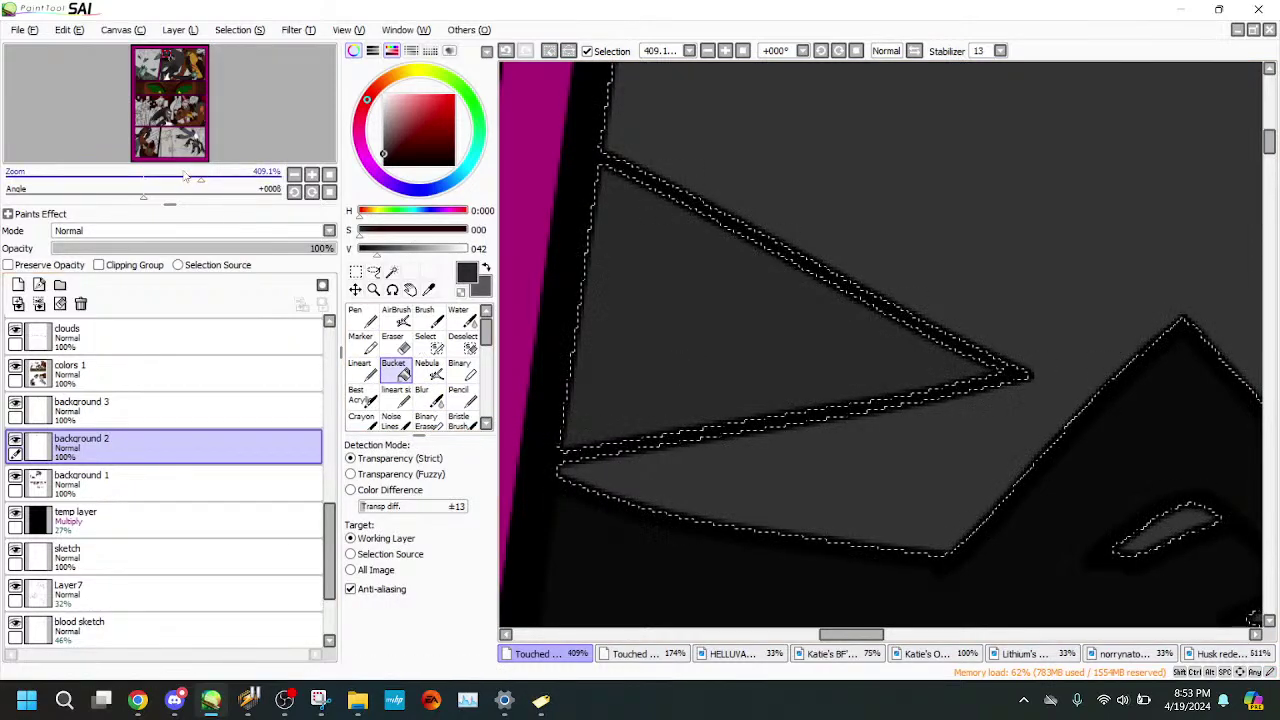
- Paint the darker gray along the underside of the table's long edge line in the second panel and fill the area below with the Bucket
{"action": "left_click_drag", "start_coordinate": [200, 179], "coordinate": [163, 156]}
{"action": "left_click_drag", "start_coordinate": [152, 61], "coordinate": [168, 70]}
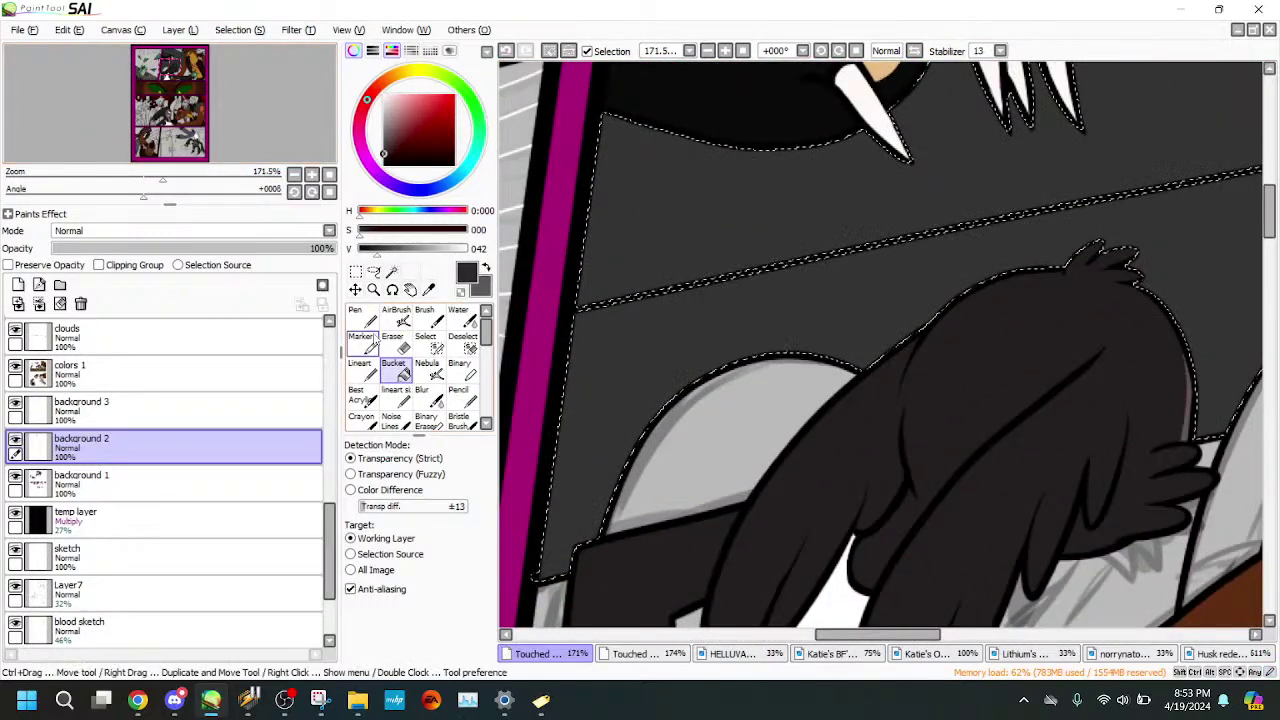
{"action": "left_click", "coordinate": [361, 368]}
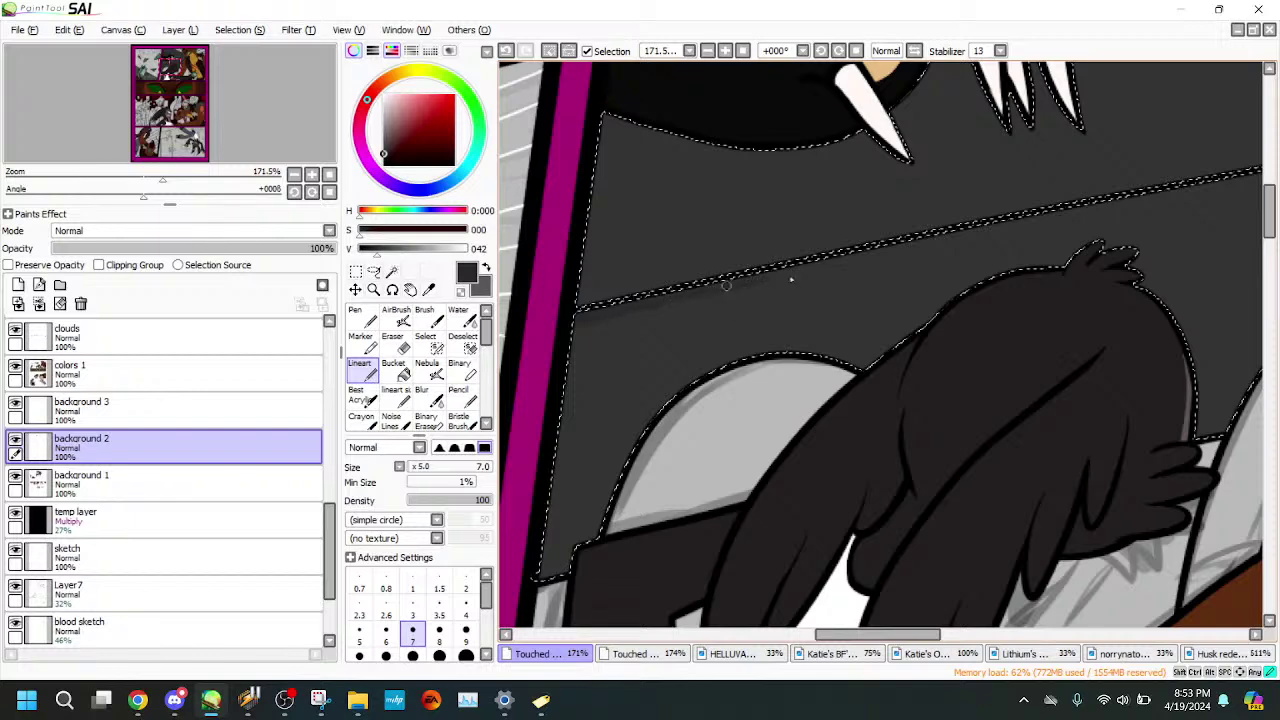
{"action": "key", "text": "n"}
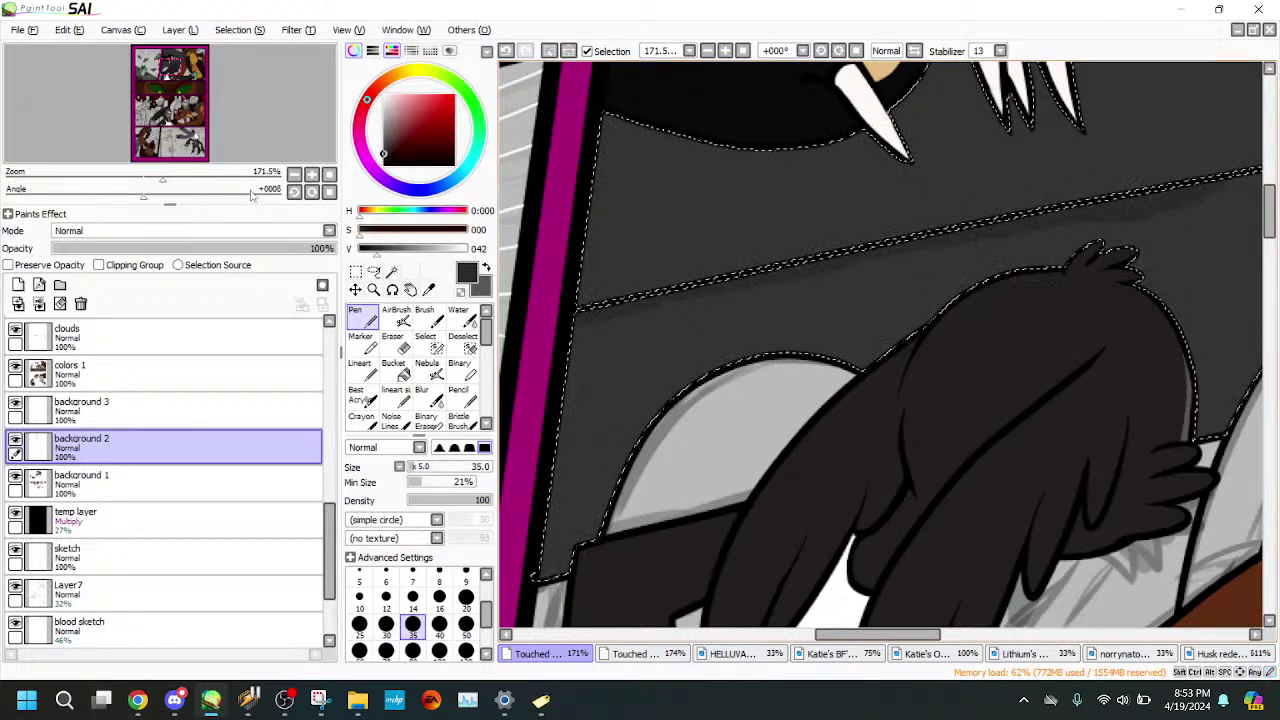
{"action": "left_click_drag", "start_coordinate": [173, 67], "coordinate": [187, 62]}
{"action": "left_click_drag", "start_coordinate": [150, 186], "coordinate": [186, 182]}
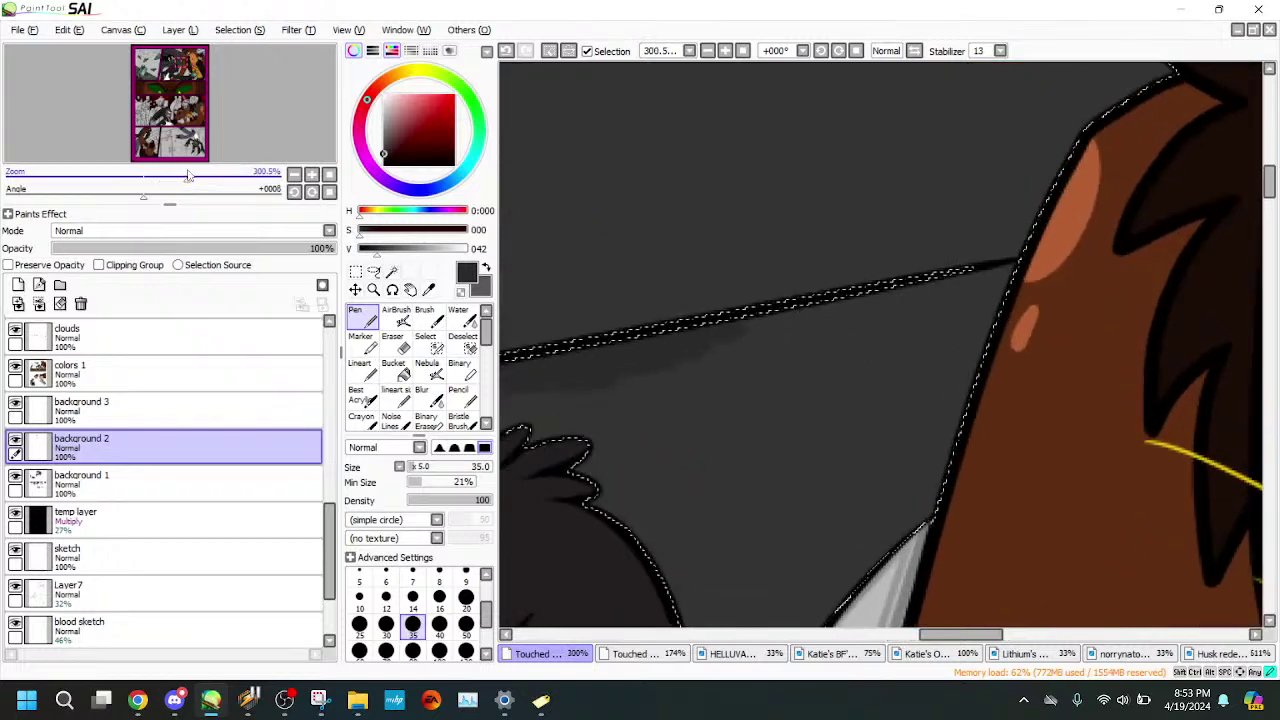
{"action": "left_click_drag", "start_coordinate": [744, 338], "coordinate": [995, 284]}
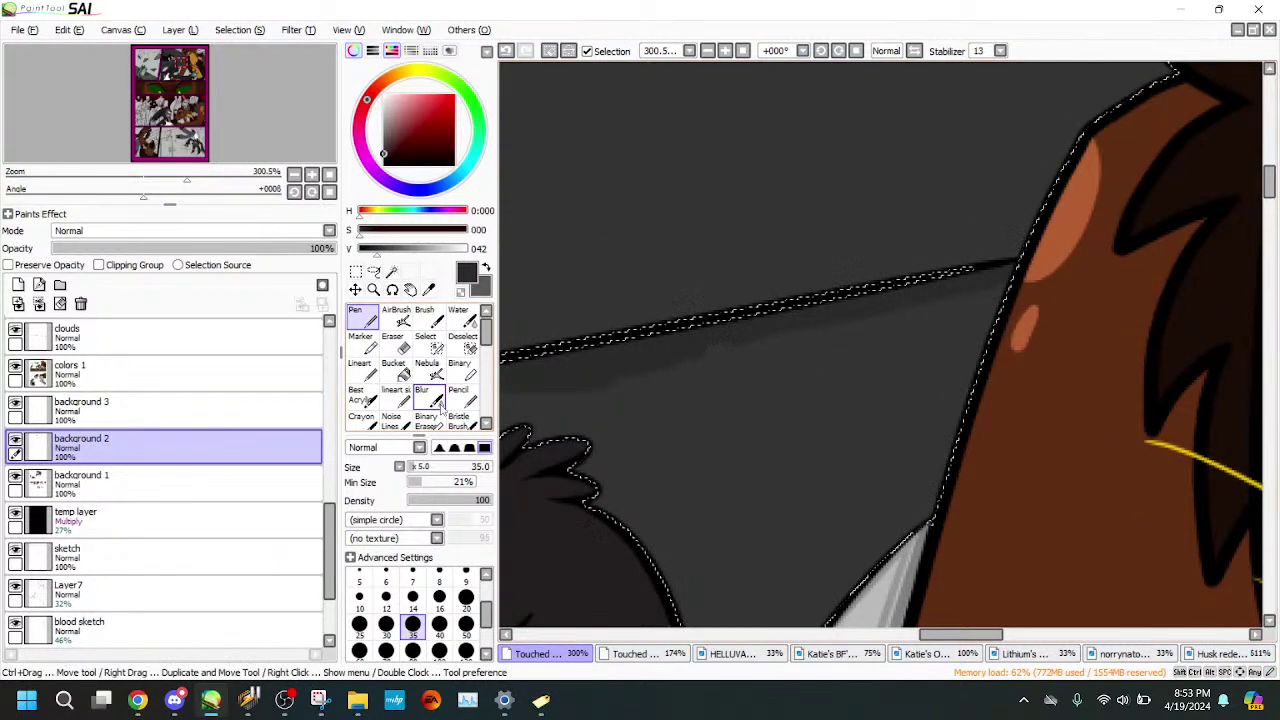
{"action": "left_click", "coordinate": [403, 367]}
{"action": "left_click", "coordinate": [665, 395]}
{"action": "left_click_drag", "start_coordinate": [198, 199], "coordinate": [144, 164]}
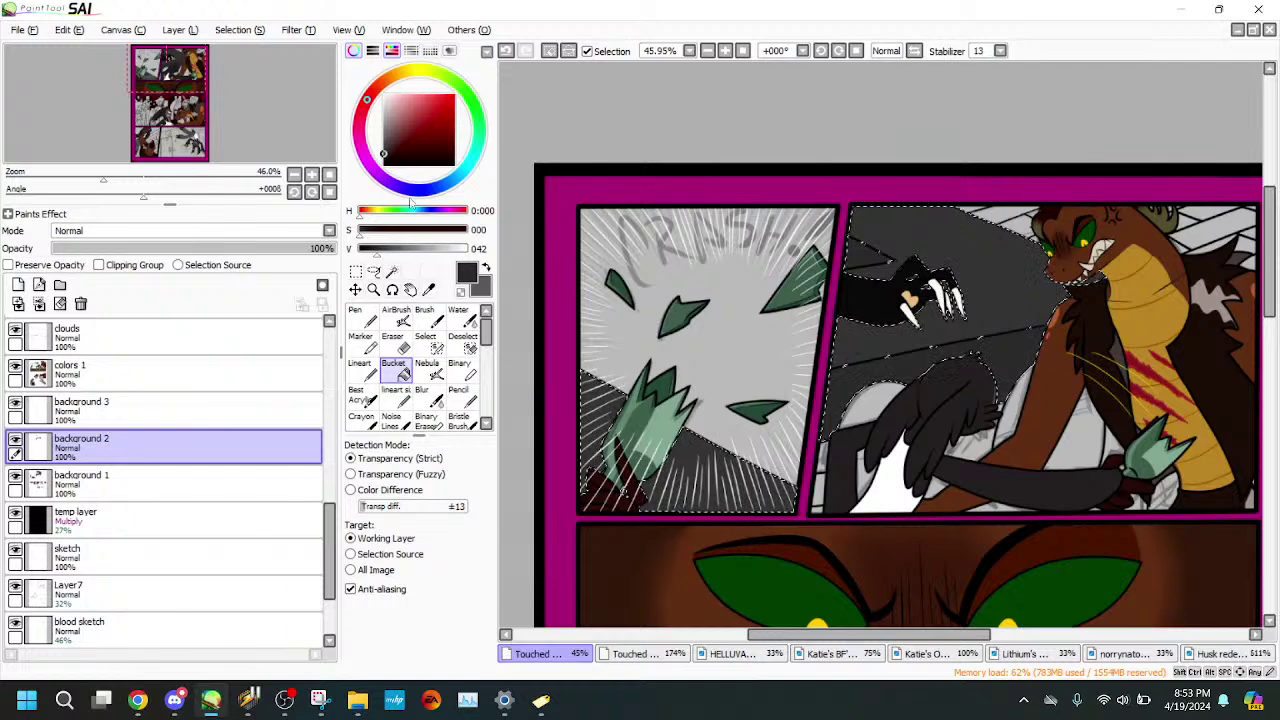
- Make background 3 the working layer and sample the lighter gray of the table's shine from the other comic page for the current page
{"action": "left_click", "coordinate": [213, 420]}
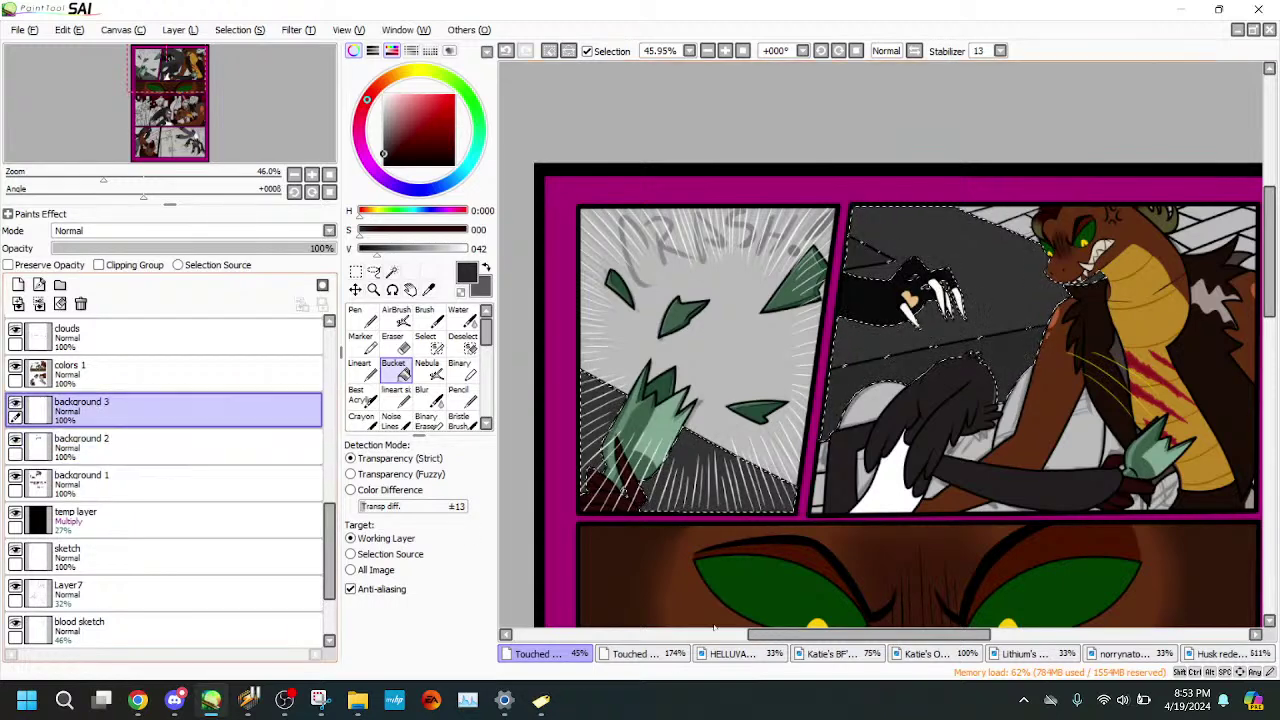
{"action": "left_click", "coordinate": [640, 653]}
{"action": "key", "text": "space"}
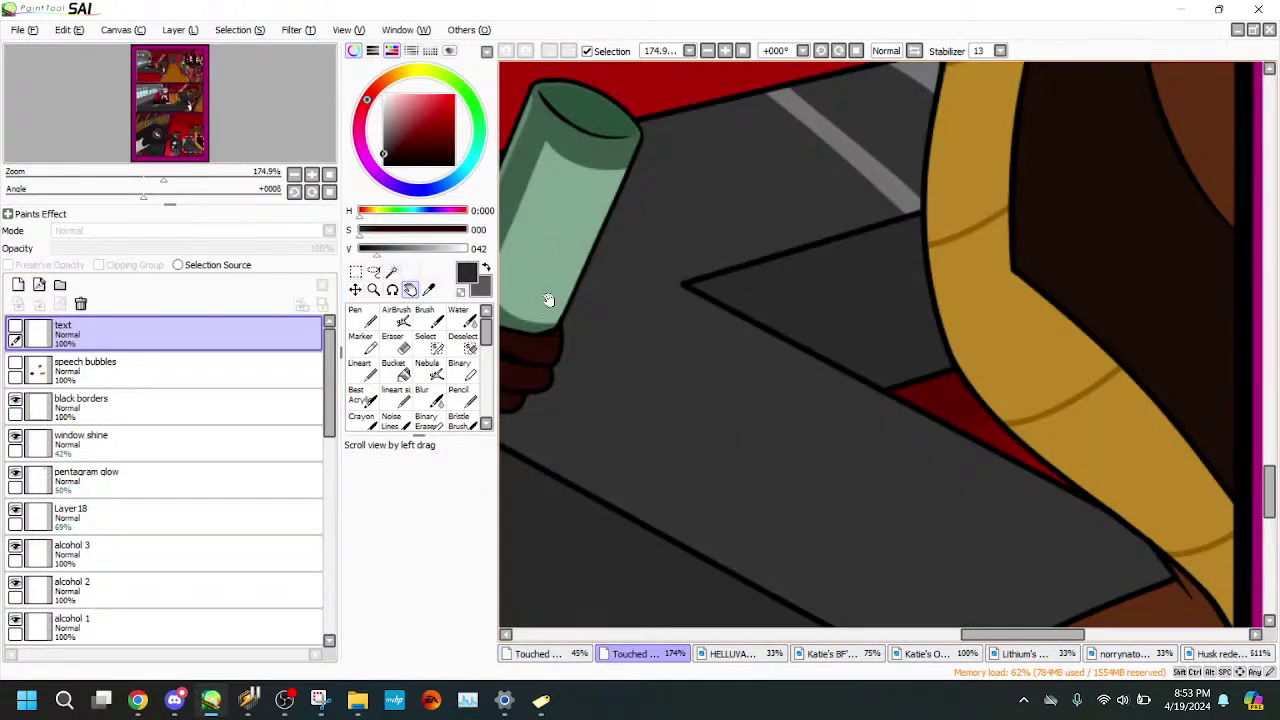
{"action": "key", "text": "alt"}
{"action": "left_click", "coordinate": [876, 170]}
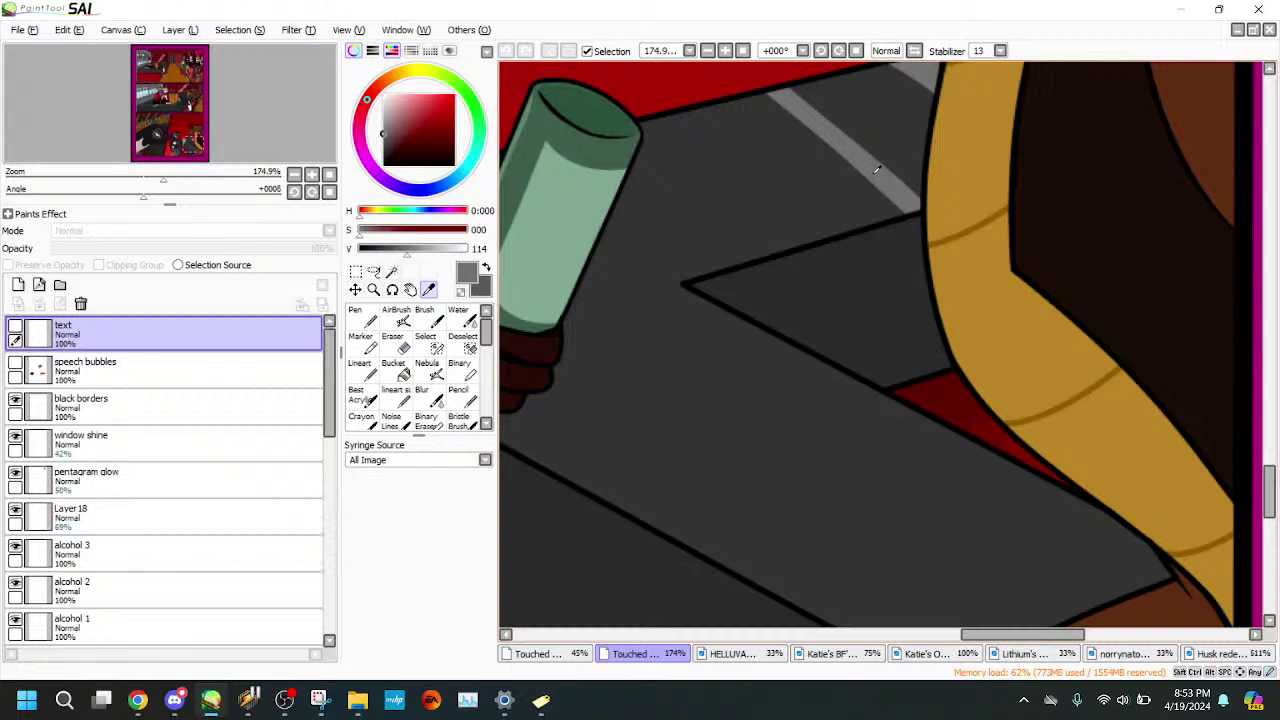
{"action": "left_click", "coordinate": [566, 656]}
- Draw two curved light gray lines across the upper corner of the second panel's table, fill between them, and compare the shine with the other page
{"action": "left_click", "coordinate": [363, 371]}
{"action": "left_click_drag", "start_coordinate": [138, 177], "coordinate": [168, 171]}
{"action": "left_click_drag", "start_coordinate": [208, 128], "coordinate": [212, 121]}
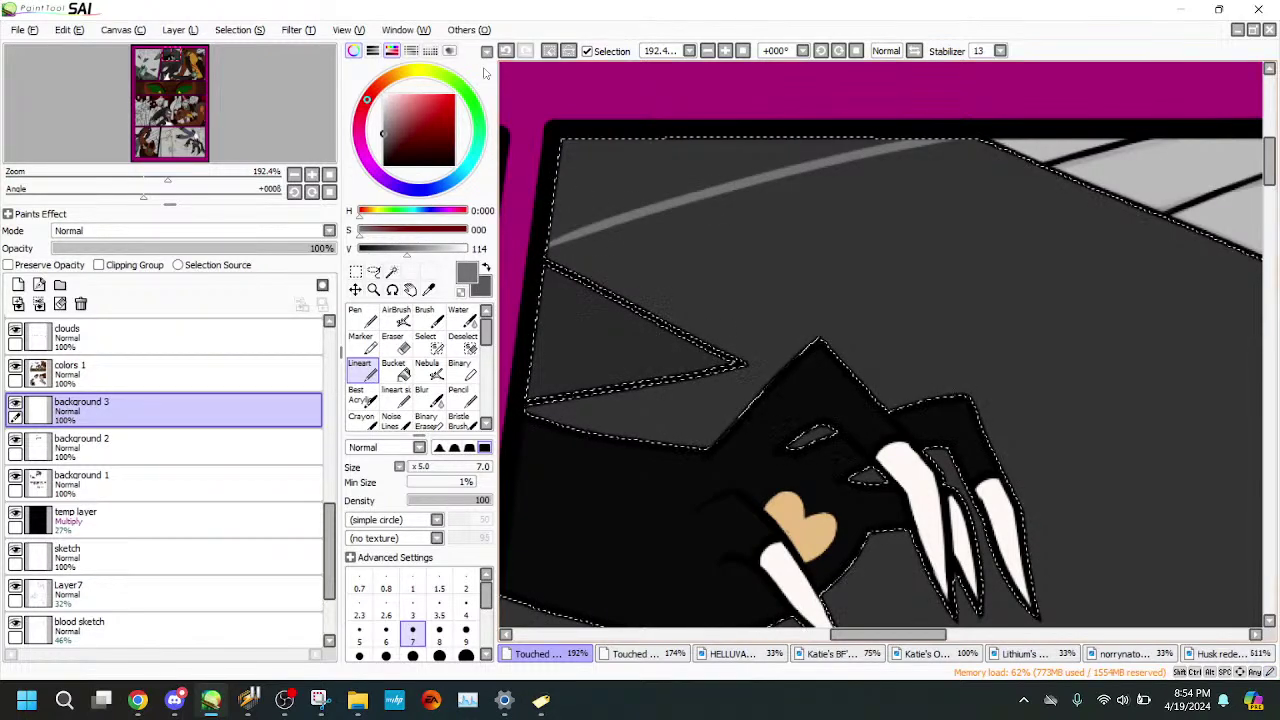
{"action": "left_click_drag", "start_coordinate": [546, 258], "coordinate": [990, 143]}
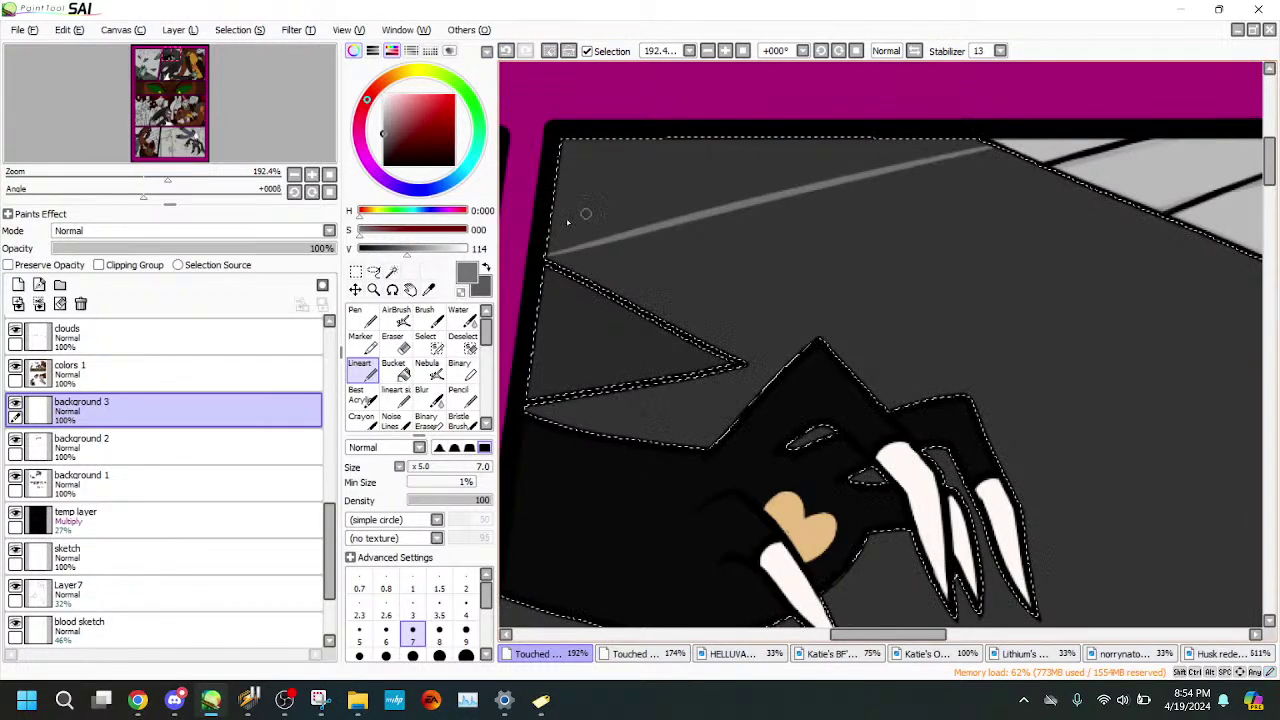
{"action": "key", "text": "ctrl+z"}
{"action": "left_click_drag", "start_coordinate": [541, 252], "coordinate": [1135, 121]}
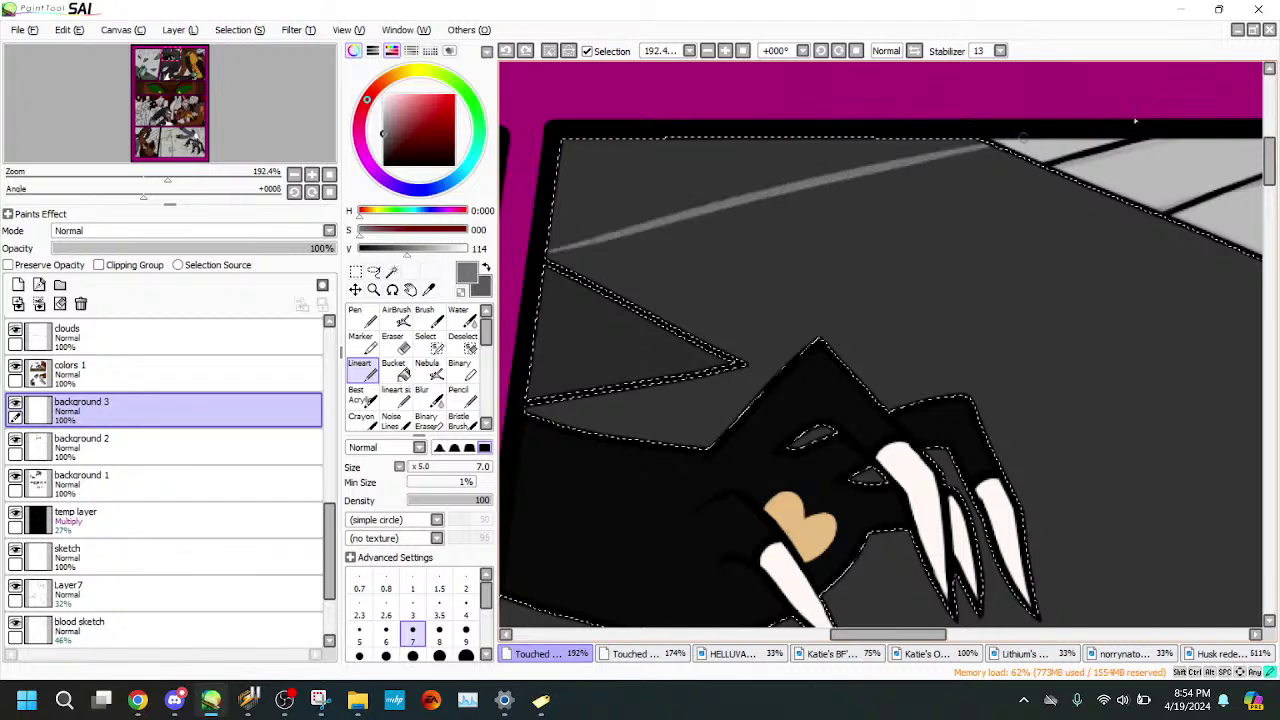
{"action": "left_click_drag", "start_coordinate": [535, 240], "coordinate": [836, 148]}
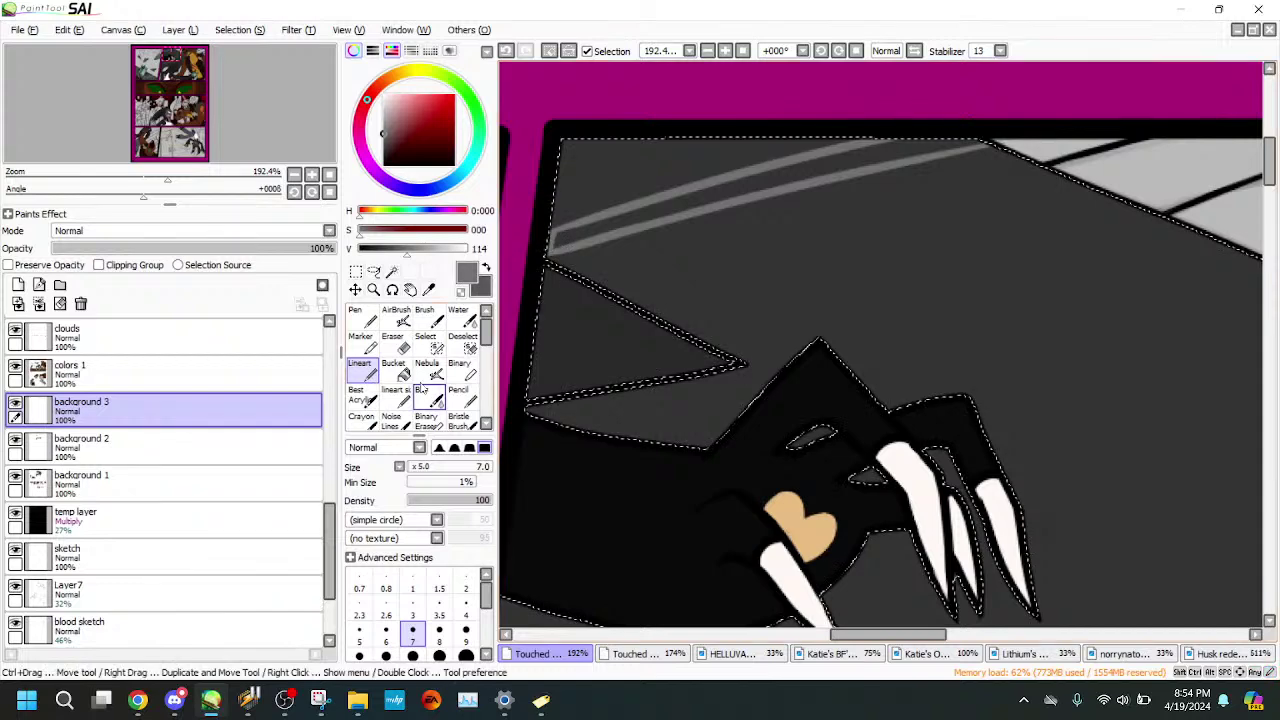
{"action": "left_click", "coordinate": [398, 371]}
{"action": "left_click", "coordinate": [600, 218]}
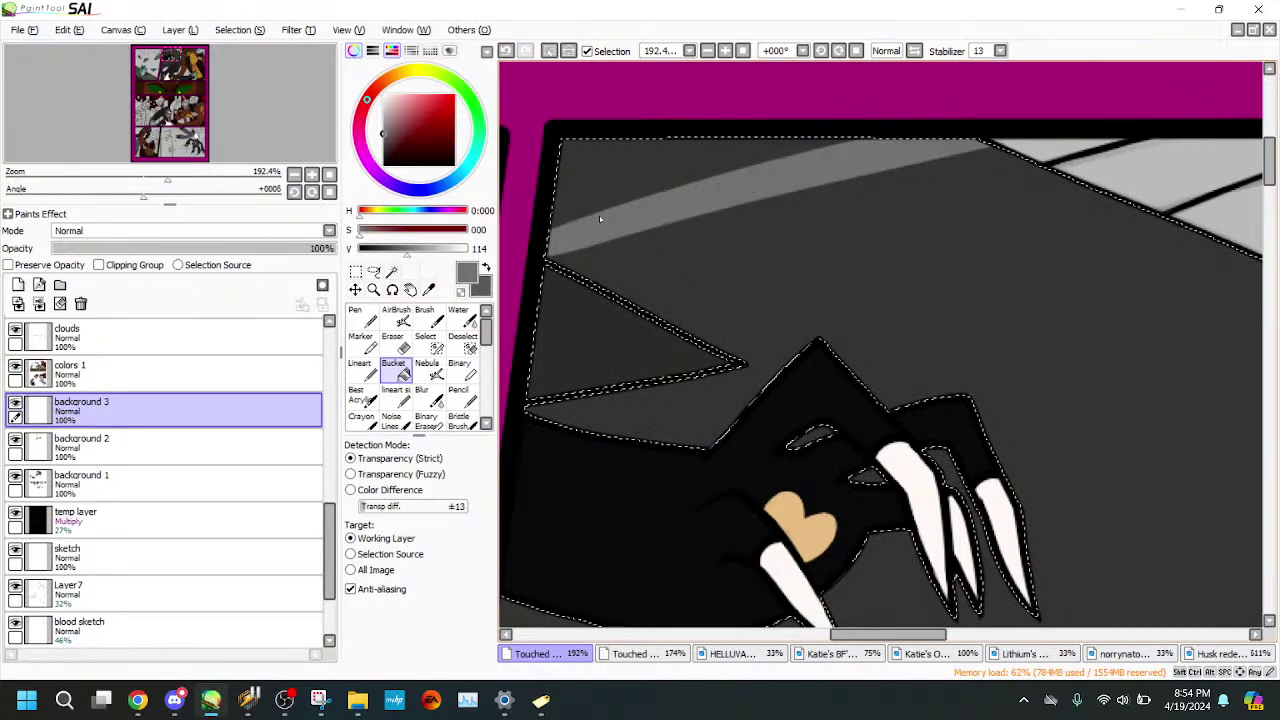
{"action": "left_click", "coordinate": [632, 654]}
{"action": "left_click", "coordinate": [540, 654]}
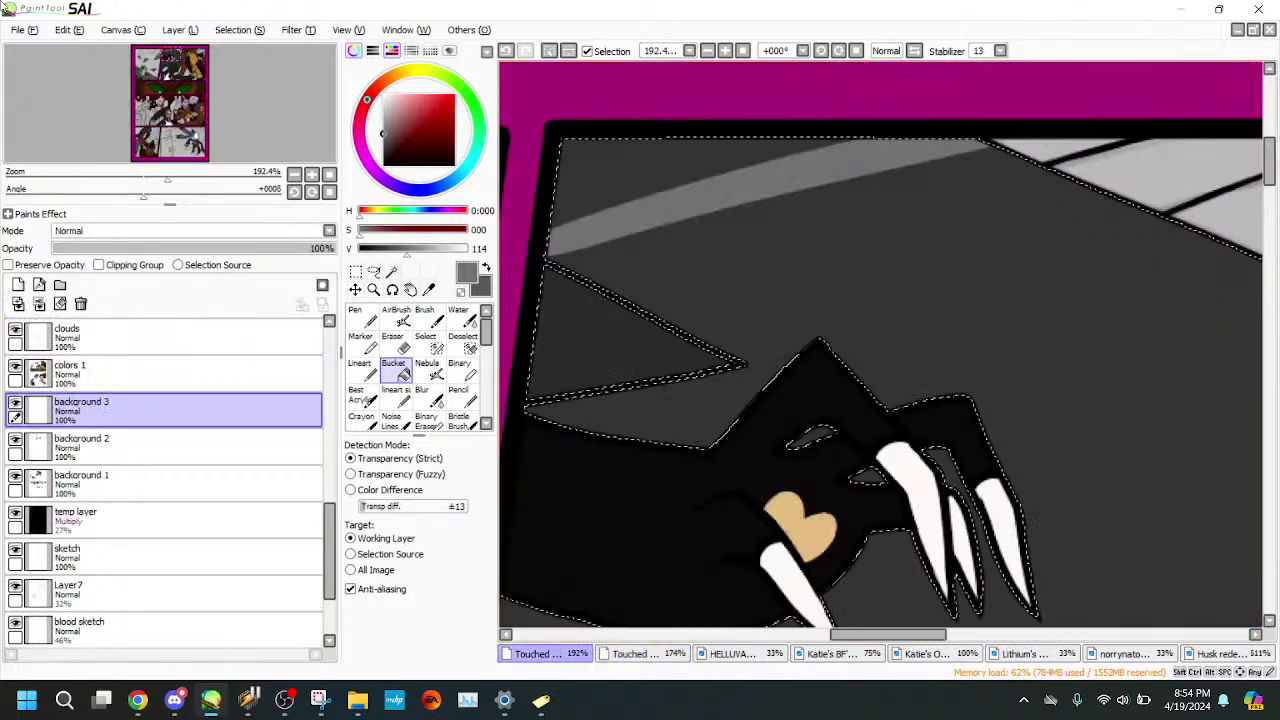
- Try trimming the lower edge of the table's shine streak with the size 25 Eraser, undoing unsatisfactory strokes
{"action": "left_click", "coordinate": [394, 340]}
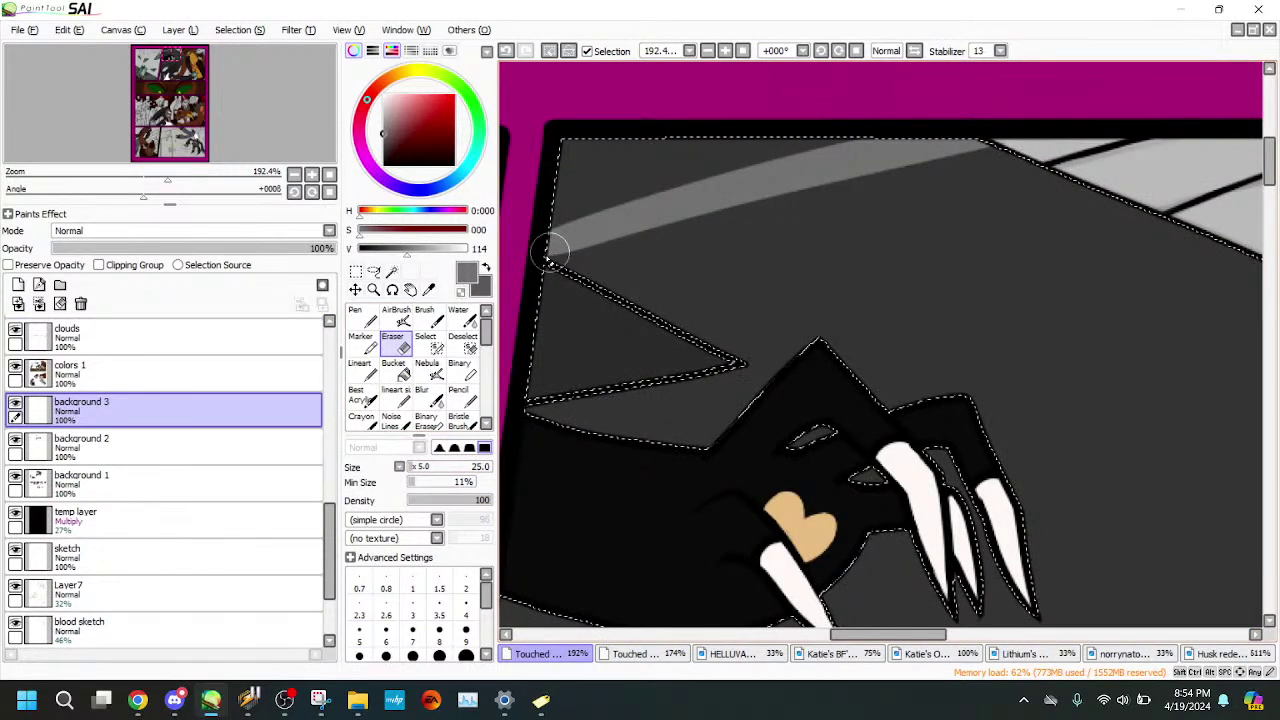
{"action": "left_click_drag", "start_coordinate": [548, 258], "coordinate": [910, 158]}
{"action": "left_click", "coordinate": [507, 51]}
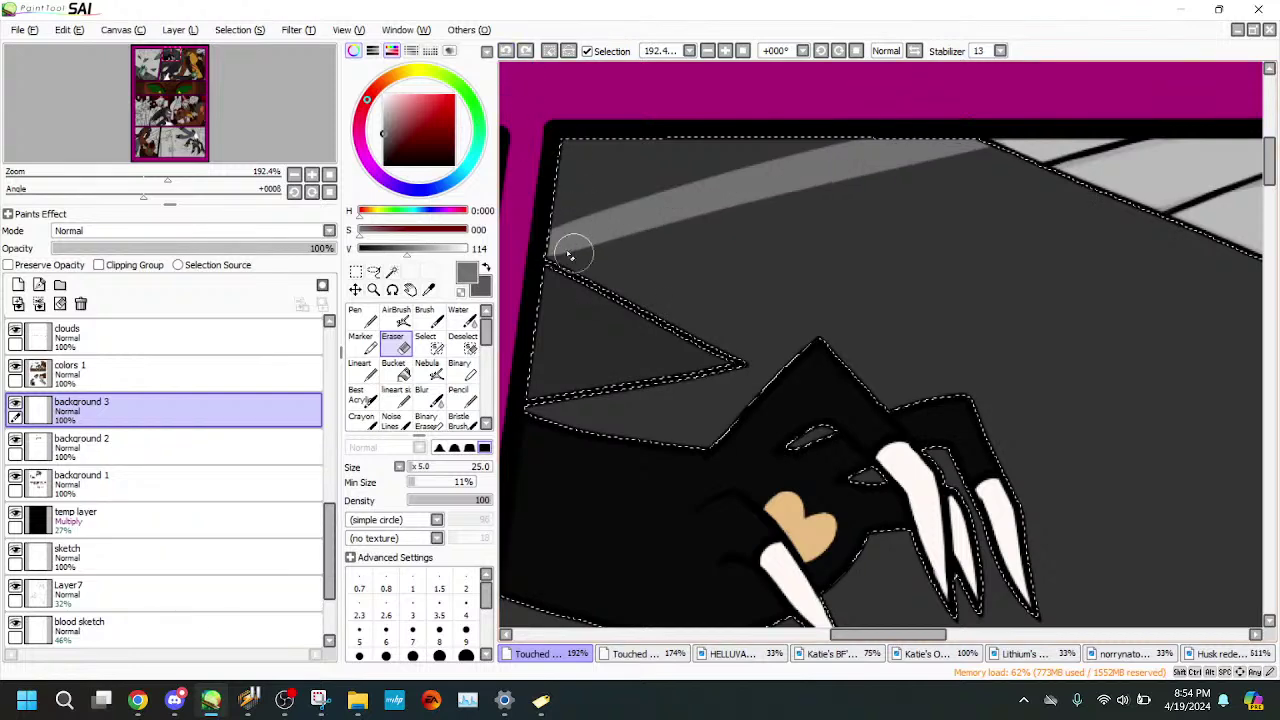
{"action": "left_click_drag", "start_coordinate": [550, 267], "coordinate": [1034, 150]}
{"action": "key", "text": "ctrl+z"}
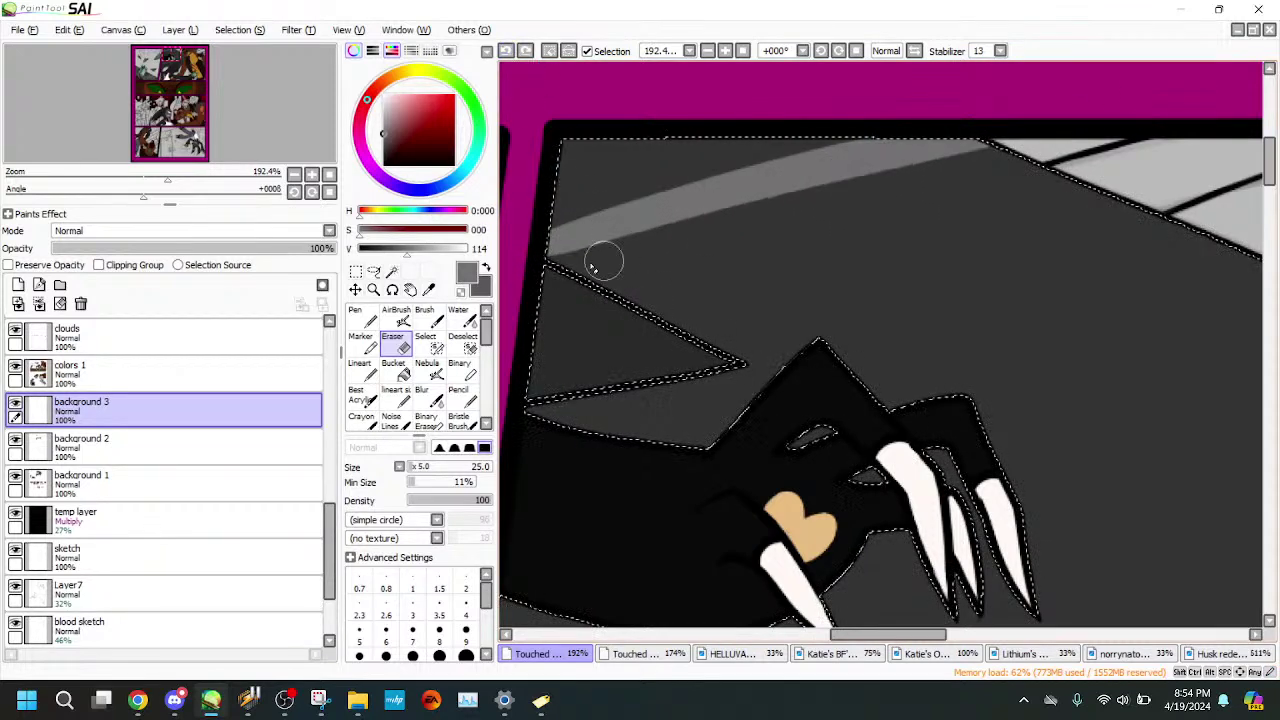
{"action": "left_click_drag", "start_coordinate": [543, 262], "coordinate": [1128, 118]}
{"action": "key", "text": "ctrl+z"}
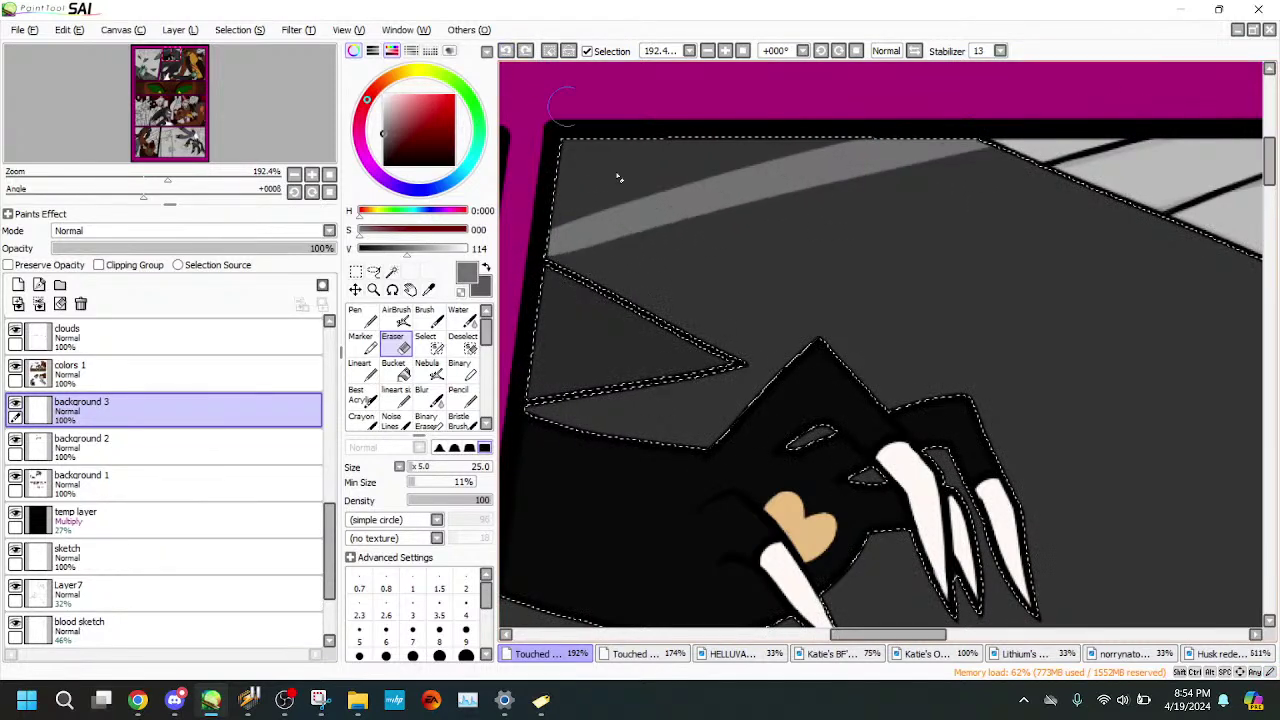
{"action": "left_click_drag", "start_coordinate": [540, 265], "coordinate": [760, 200]}
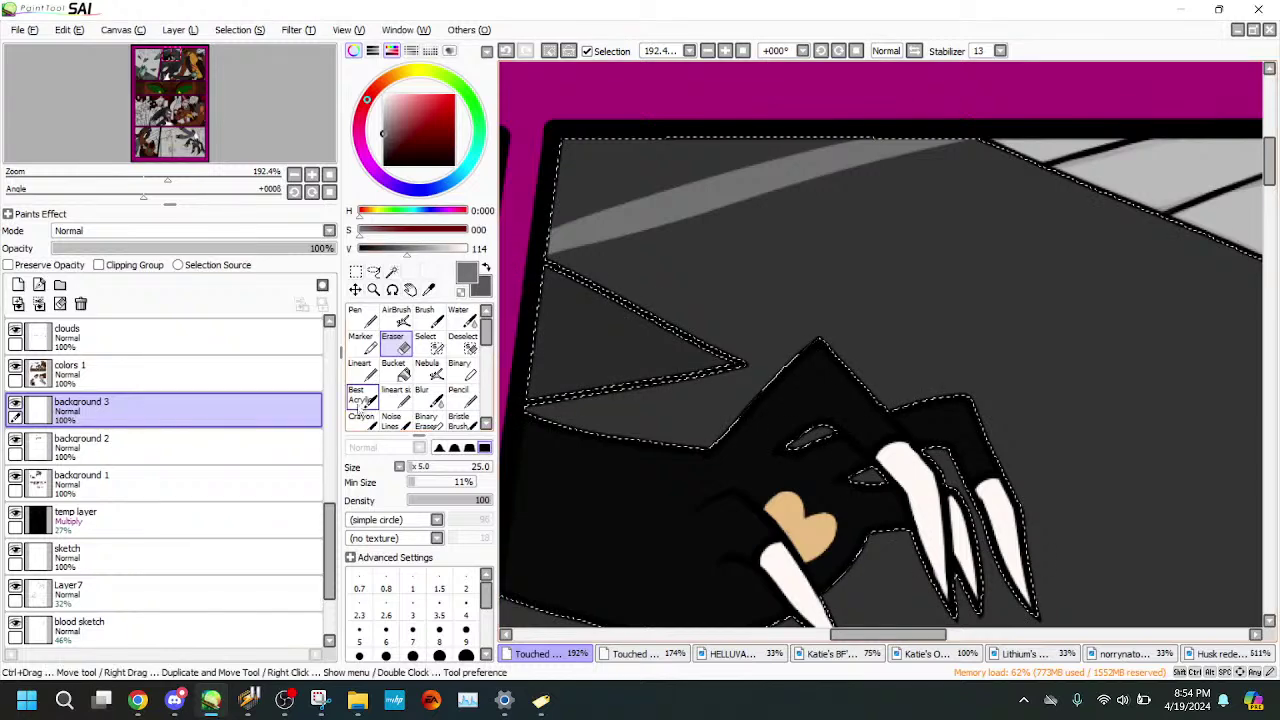
{"action": "left_click", "coordinate": [363, 372]}
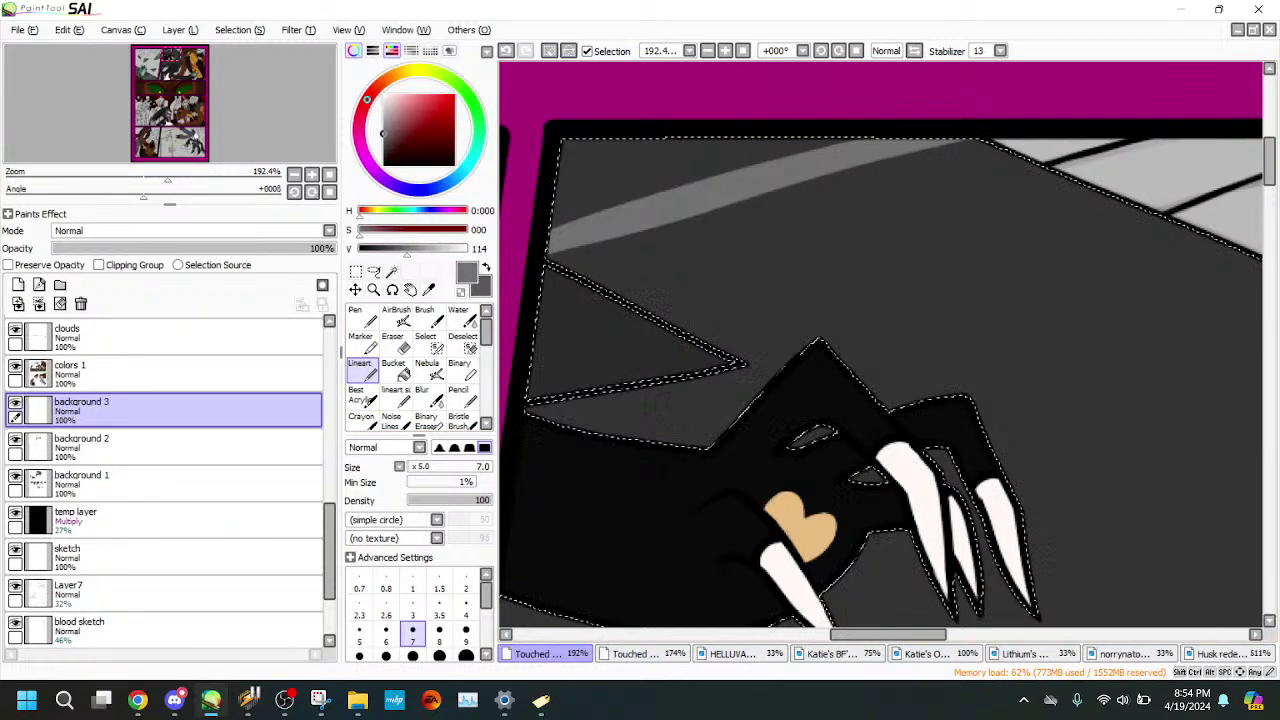
- Switch to the YouTube live chat, send the greeting "Hey!", and return to the comic page
{"action": "mouse_move", "coordinate": [137, 706]}
{"action": "left_click", "coordinate": [224, 648]}
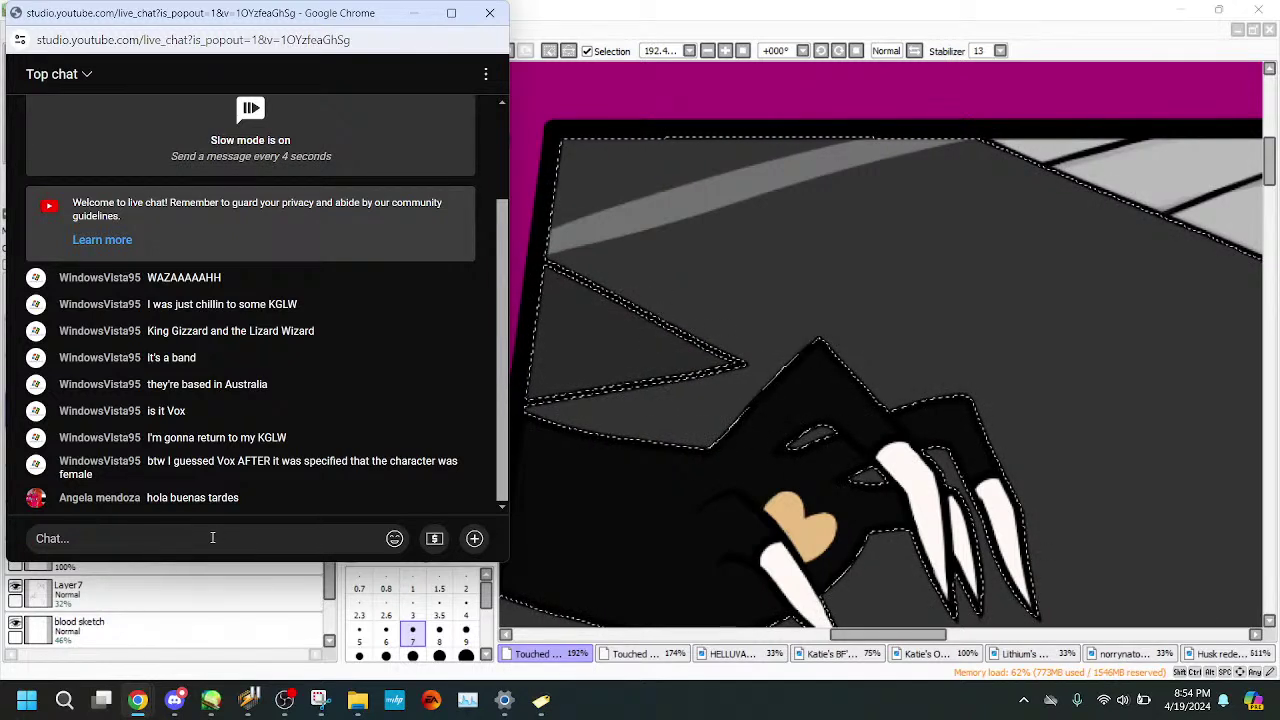
{"action": "type", "text": "Hey!"}
{"action": "key", "text": "Return"}
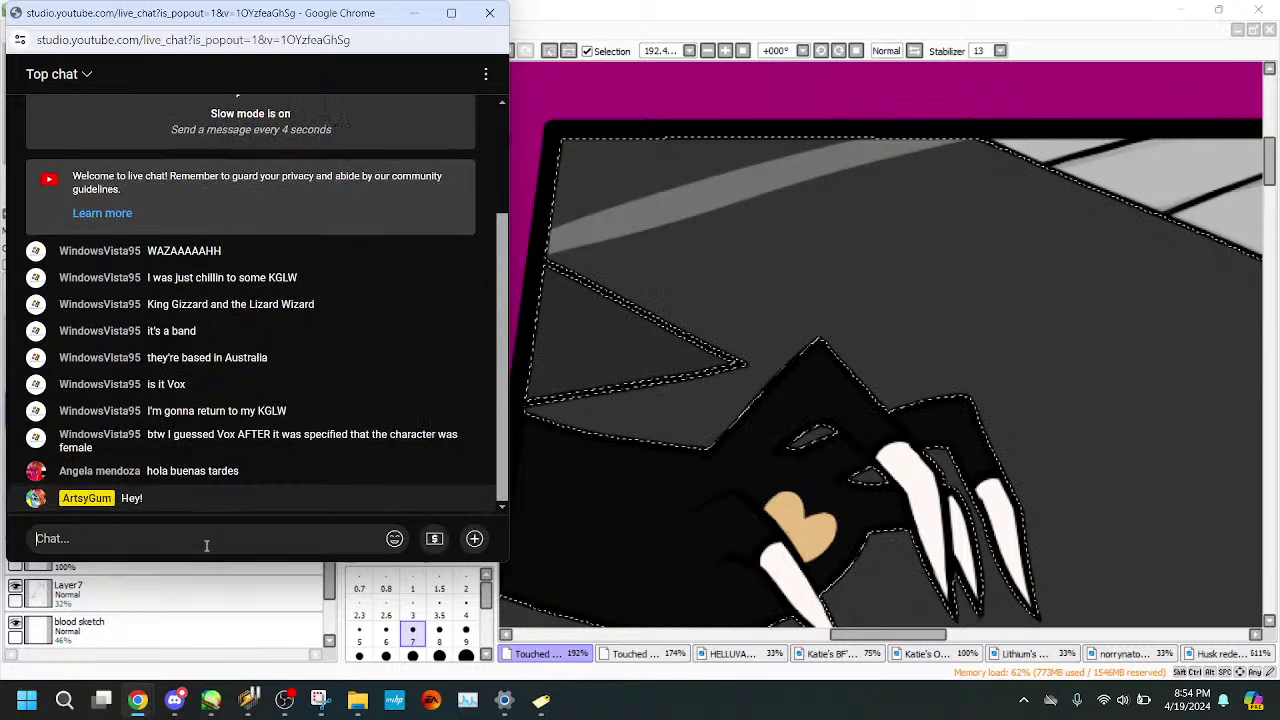
{"action": "left_click", "coordinate": [773, 666]}
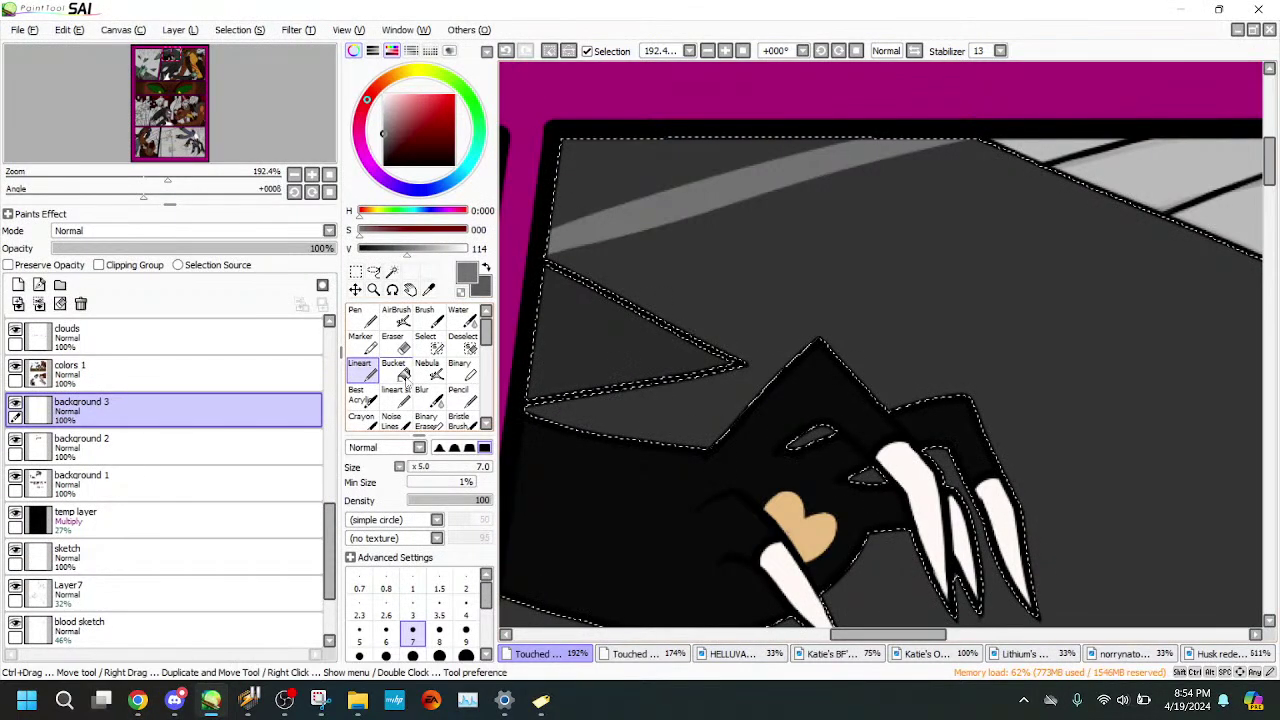
- Erase the light gray shine streak from the upper corner of the second panel's table on the background 3 layer
{"action": "key", "text": "e"}
{"action": "left_click_drag", "start_coordinate": [980, 135], "coordinate": [628, 228]}
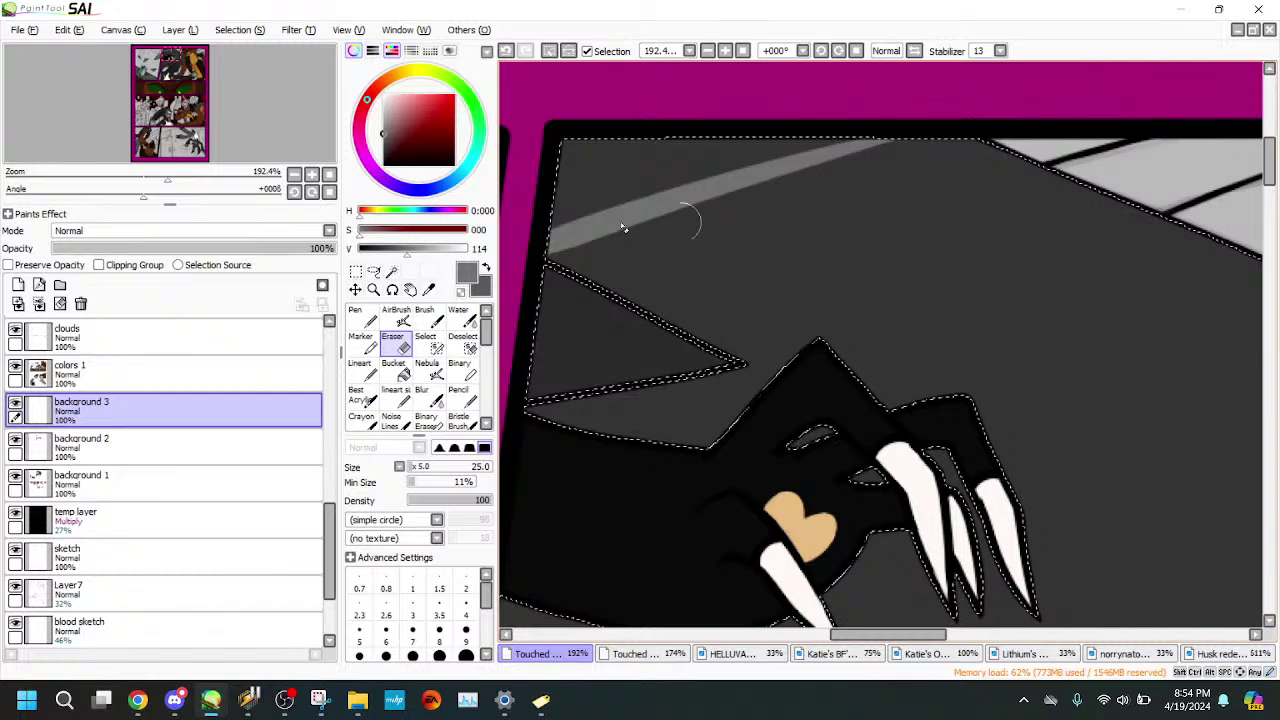
{"action": "key", "text": "ctrl+z"}
{"action": "mouse_move", "coordinate": [825, 185]}
{"action": "left_mouse_down"}
{"action": "mouse_move", "coordinate": [600, 252]}
{"action": "mouse_move", "coordinate": [552, 245]}
{"action": "left_mouse_up"}
{"action": "left_click_drag", "start_coordinate": [831, 126], "coordinate": [985, 110]}
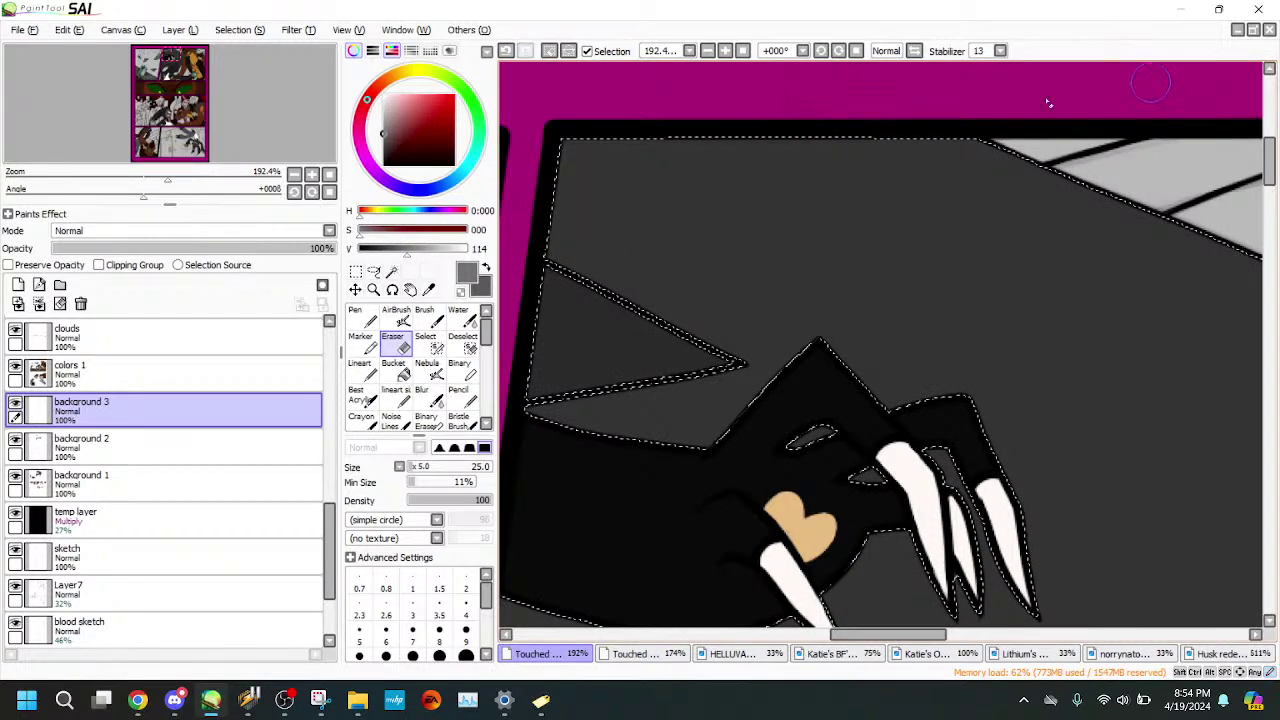
- Draw two parallel light gray diagonal lines across the upper corner of the second panel's table with the size 7 Lineart tool, retrying the lower line
{"action": "left_click", "coordinate": [362, 370]}
{"action": "left_click_drag", "start_coordinate": [554, 208], "coordinate": [762, 140]}
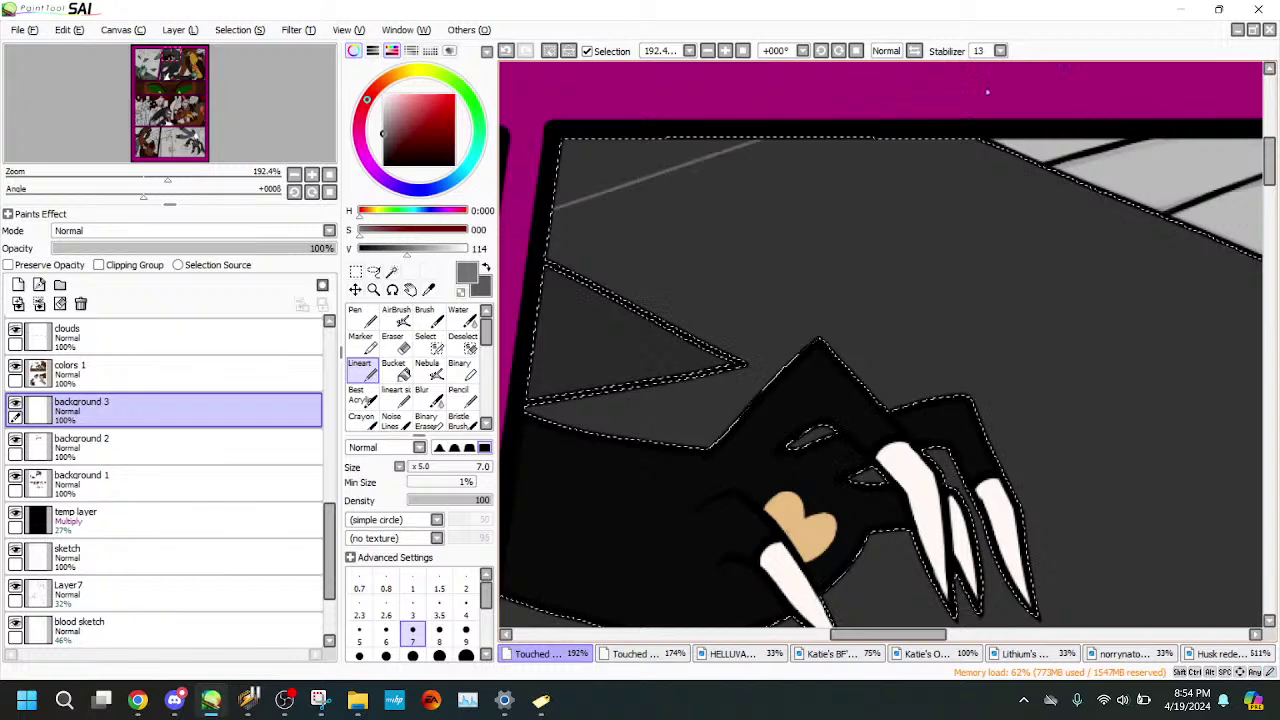
{"action": "left_click_drag", "start_coordinate": [547, 248], "coordinate": [887, 140]}
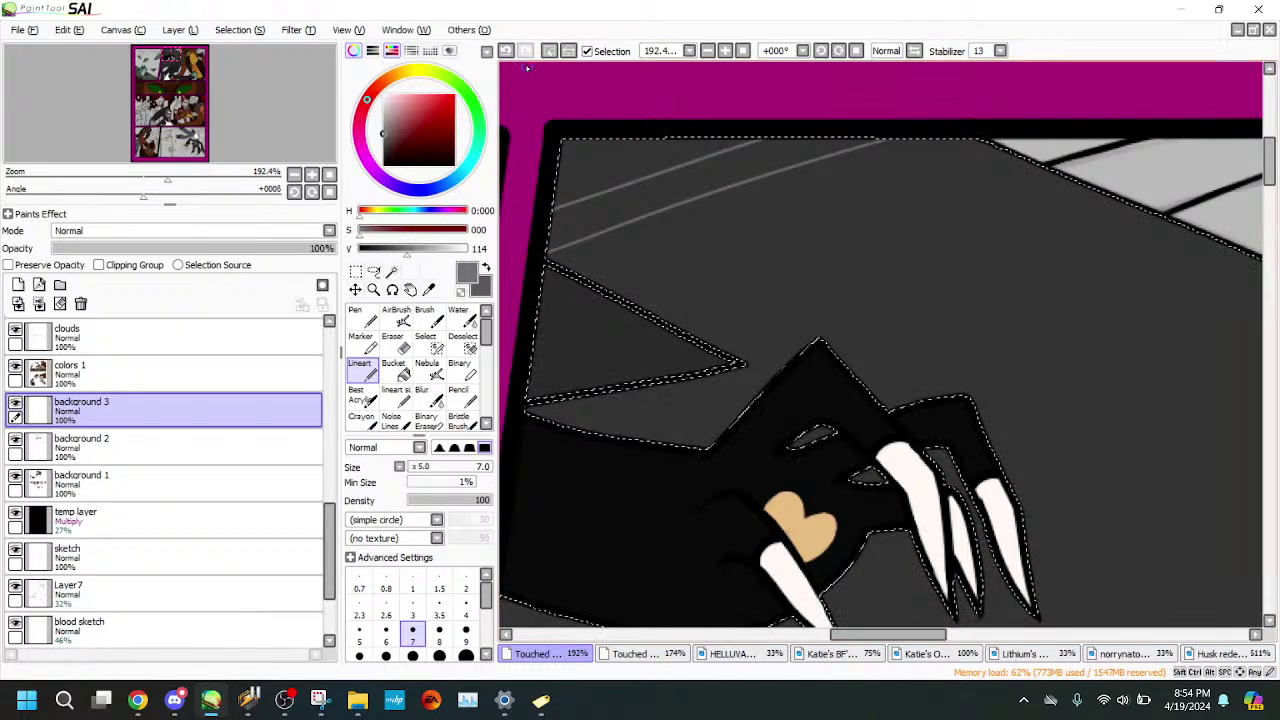
{"action": "key", "text": "ctrl+z"}
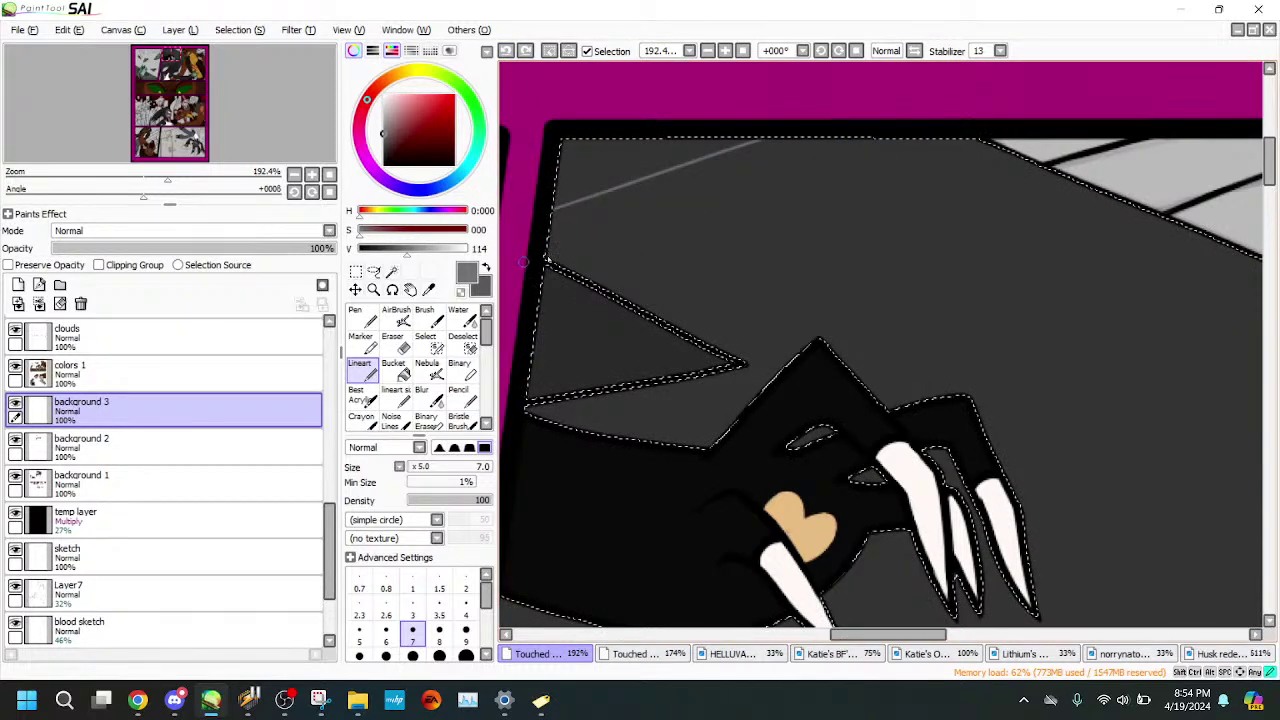
{"action": "left_click_drag", "start_coordinate": [548, 252], "coordinate": [885, 140]}
{"action": "key", "text": "ctrl+z"}
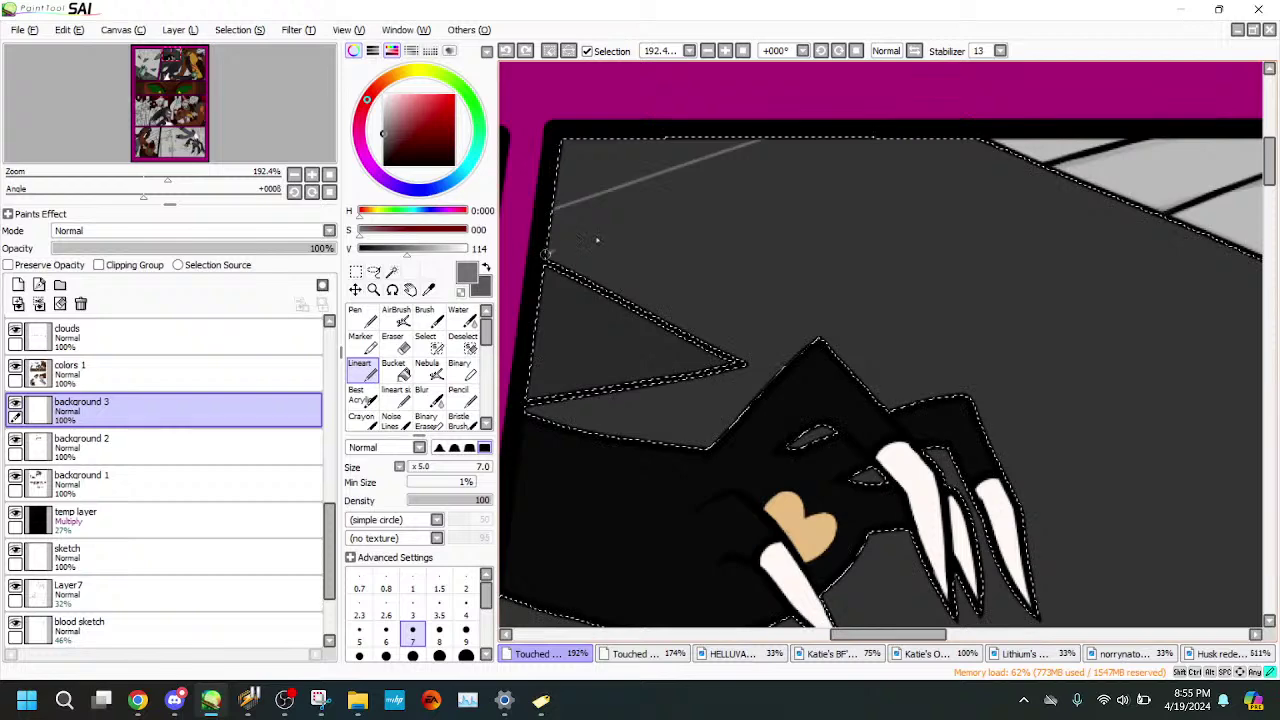
{"action": "key", "text": "ctrl+y"}
{"action": "key", "text": "ctrl+z"}
{"action": "key", "text": "ctrl+y"}
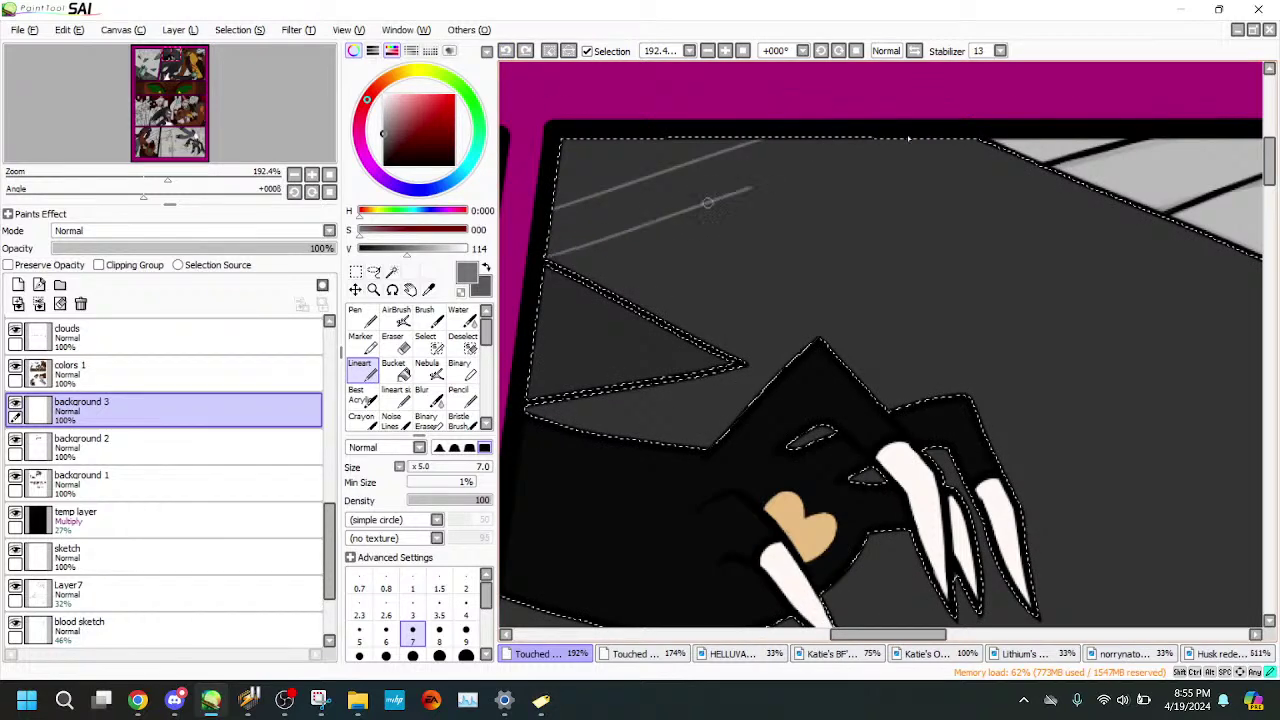
- Redraw the lower shine line closer to the upper one, fill between them with the Bucket, and clear the selection
{"action": "left_click", "coordinate": [403, 370]}
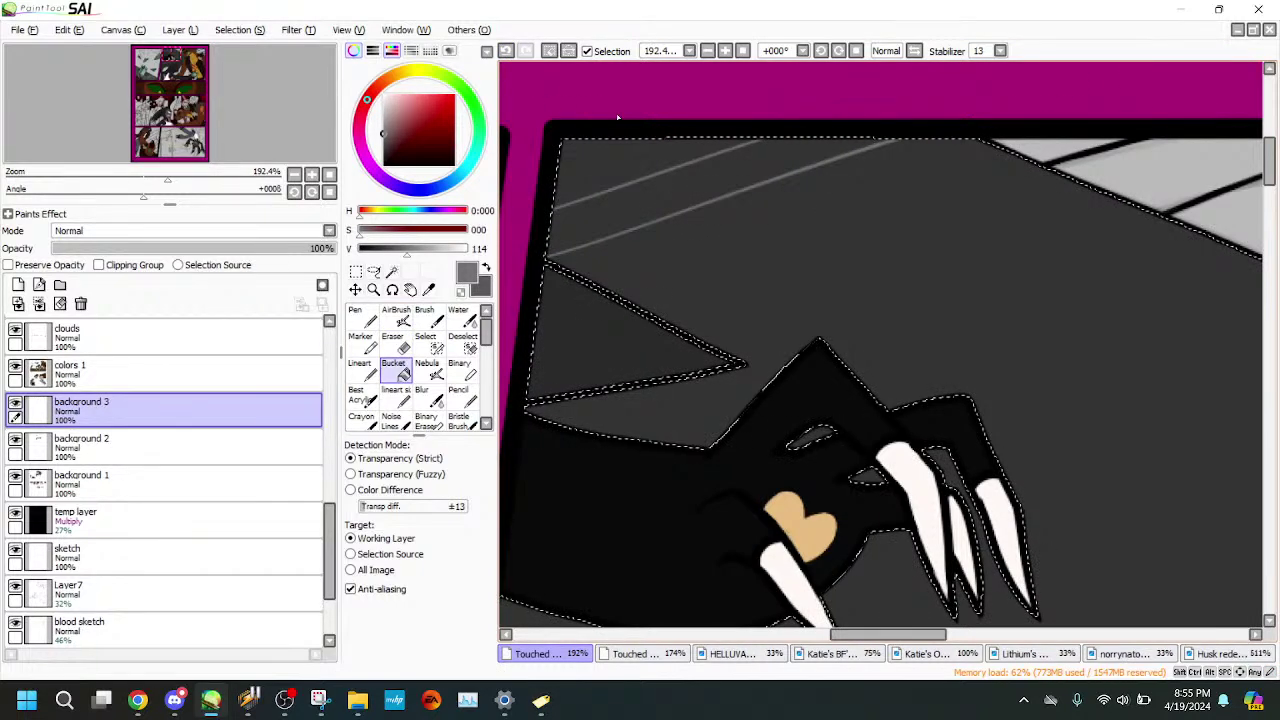
{"action": "key", "text": "ctrl+z"}
{"action": "left_click", "coordinate": [361, 370]}
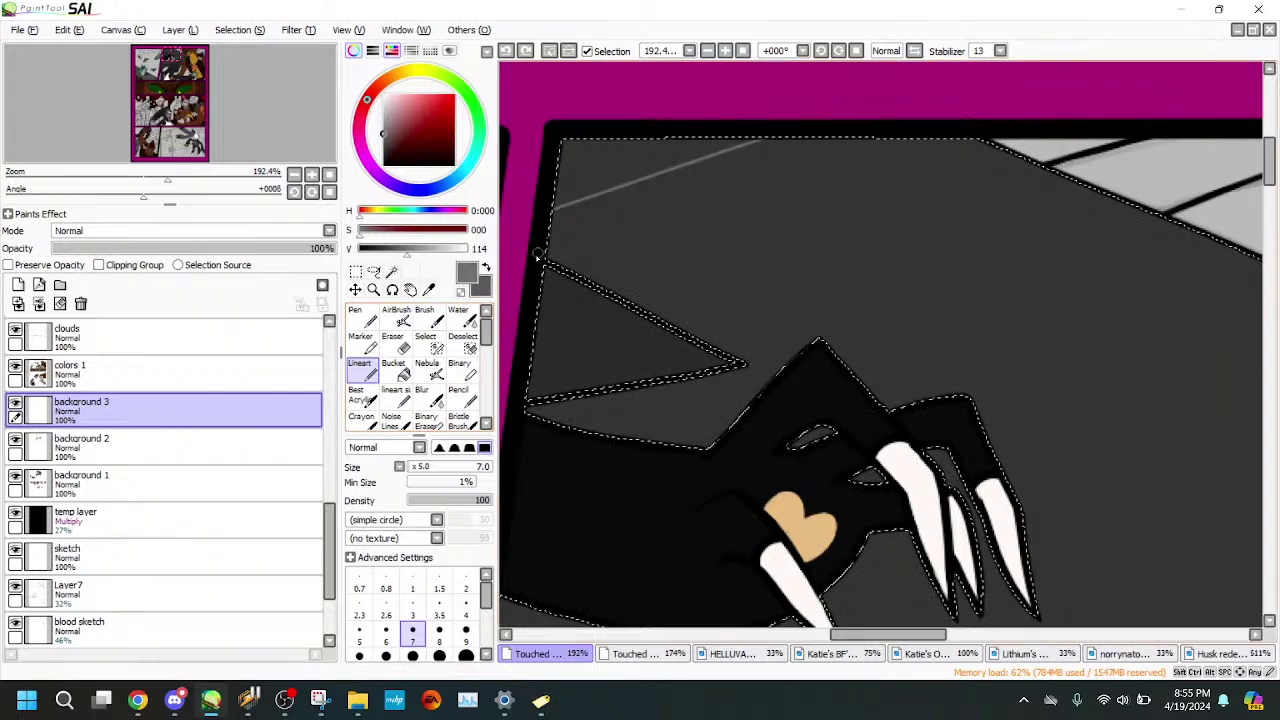
{"action": "key", "text": "ctrl+y"}
{"action": "key", "text": "ctrl+z"}
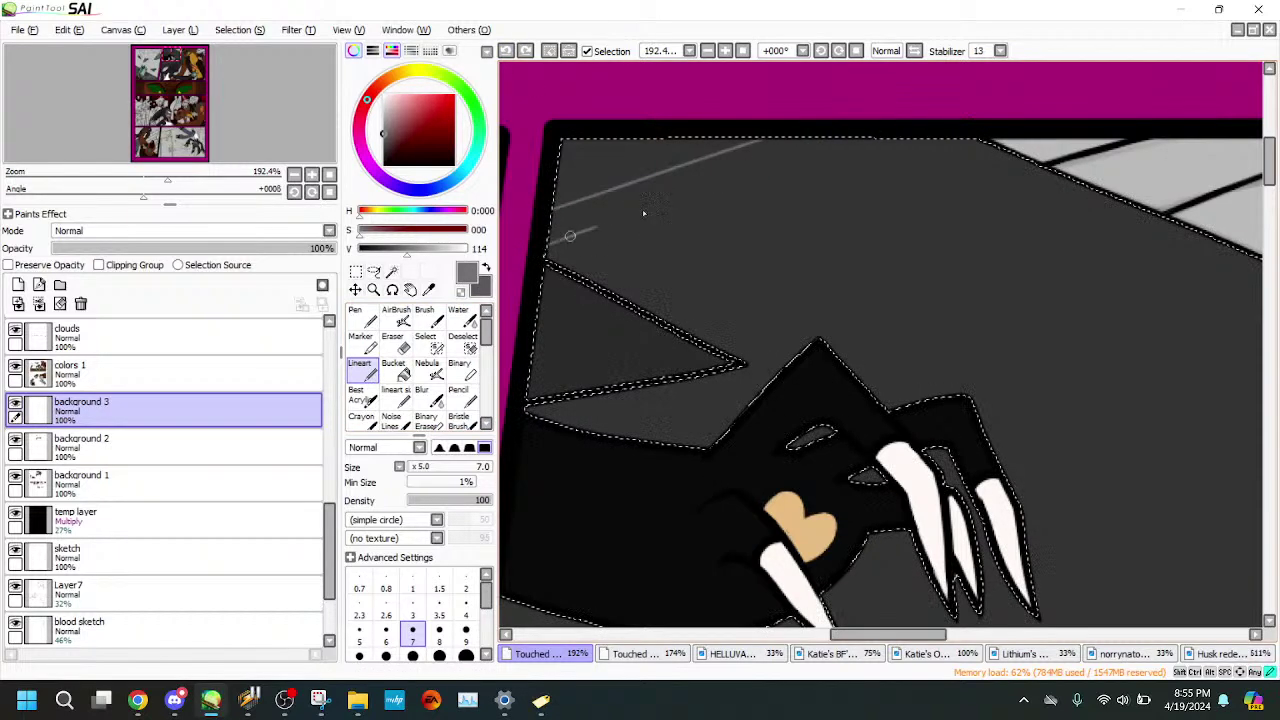
{"action": "left_click_drag", "start_coordinate": [644, 213], "coordinate": [850, 140]}
{"action": "left_click", "coordinate": [396, 371]}
{"action": "left_click", "coordinate": [669, 201]}
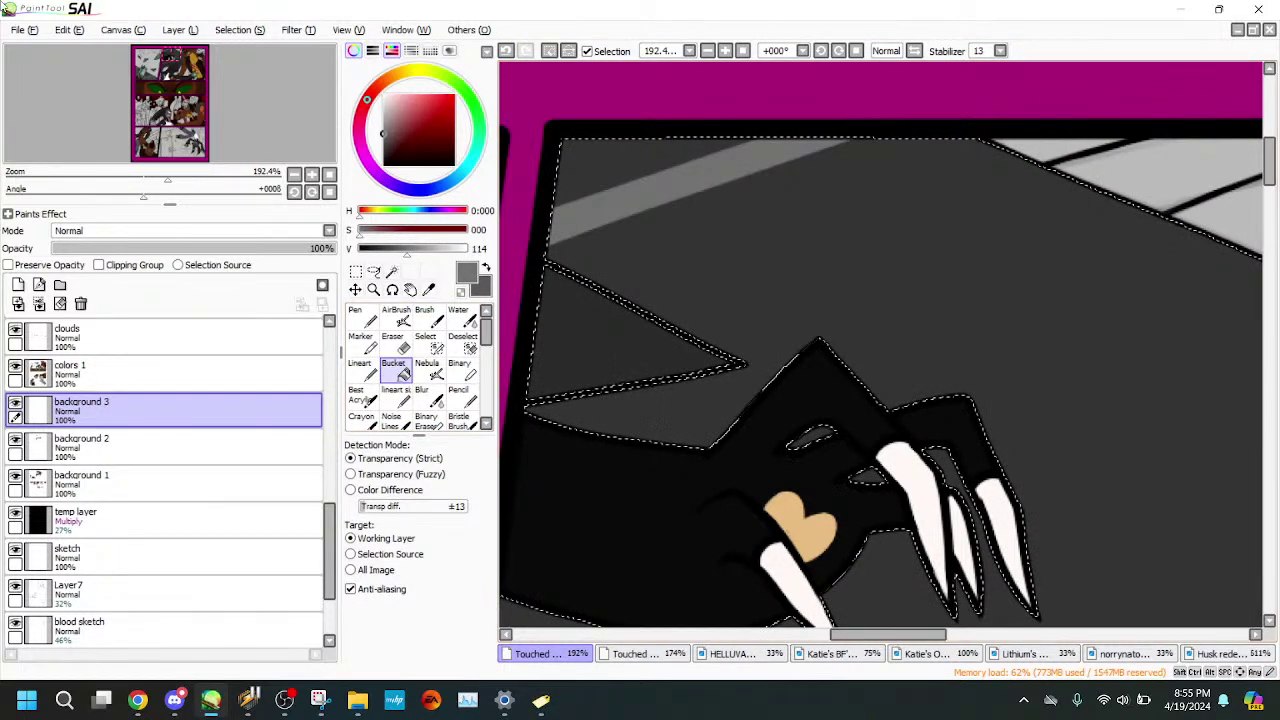
{"action": "left_click_drag", "start_coordinate": [168, 178], "coordinate": [118, 178]}
{"action": "left_click_drag", "start_coordinate": [172, 151], "coordinate": [118, 179]}
{"action": "left_click", "coordinate": [548, 52]}
{"action": "mouse_move", "coordinate": [173, 135]}
{"action": "left_mouse_down"}
{"action": "mouse_move", "coordinate": [151, 143]}
{"action": "mouse_move", "coordinate": [160, 127]}
{"action": "left_mouse_up"}
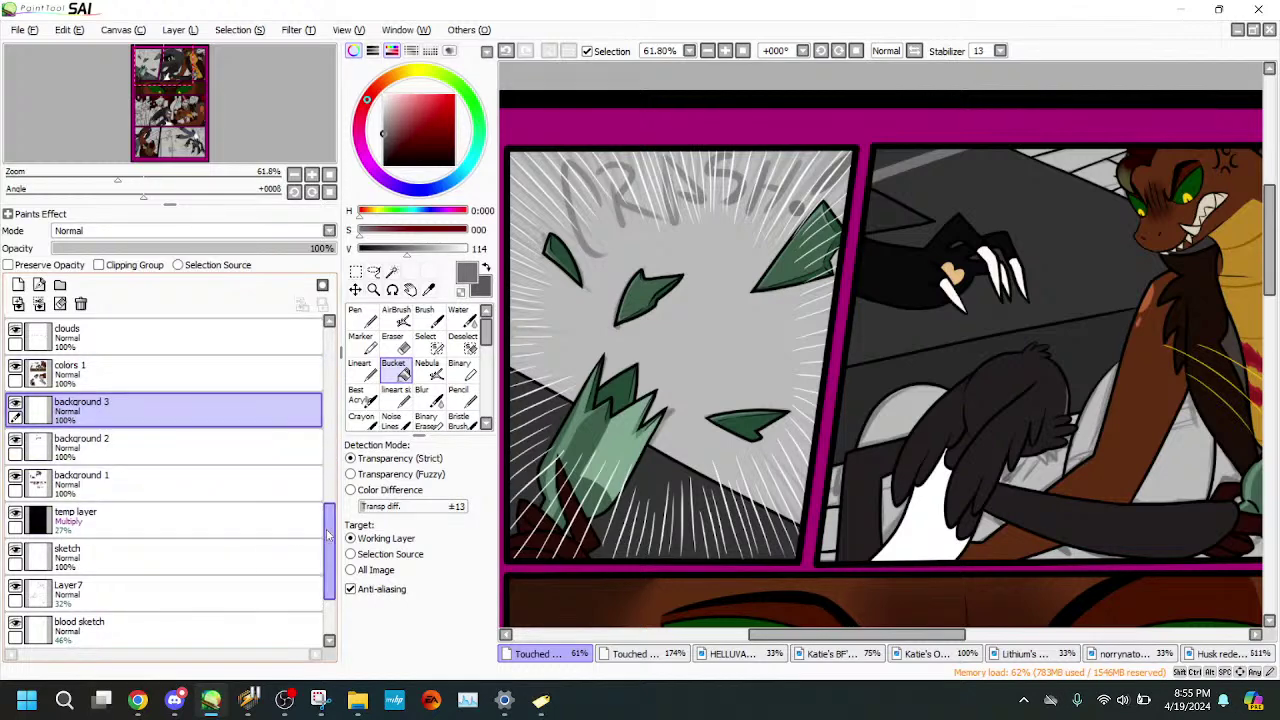
- Look through the page's layers and examine the bar counter and background on the other comic page for reference
{"action": "scroll", "coordinate": [316, 418], "scroll_direction": "up", "scroll_amount": 5}
{"action": "scroll", "coordinate": [316, 418], "scroll_direction": "up", "scroll_amount": 2}
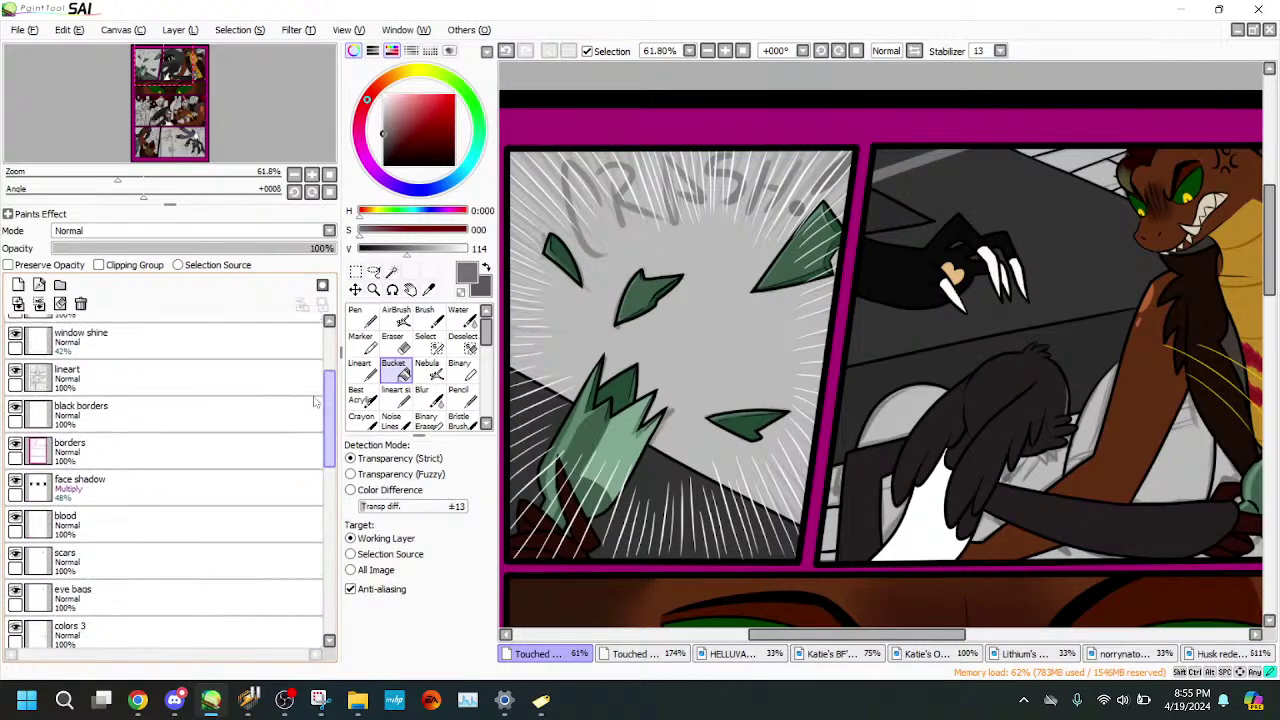
{"action": "scroll", "coordinate": [316, 402], "scroll_direction": "down", "scroll_amount": 1}
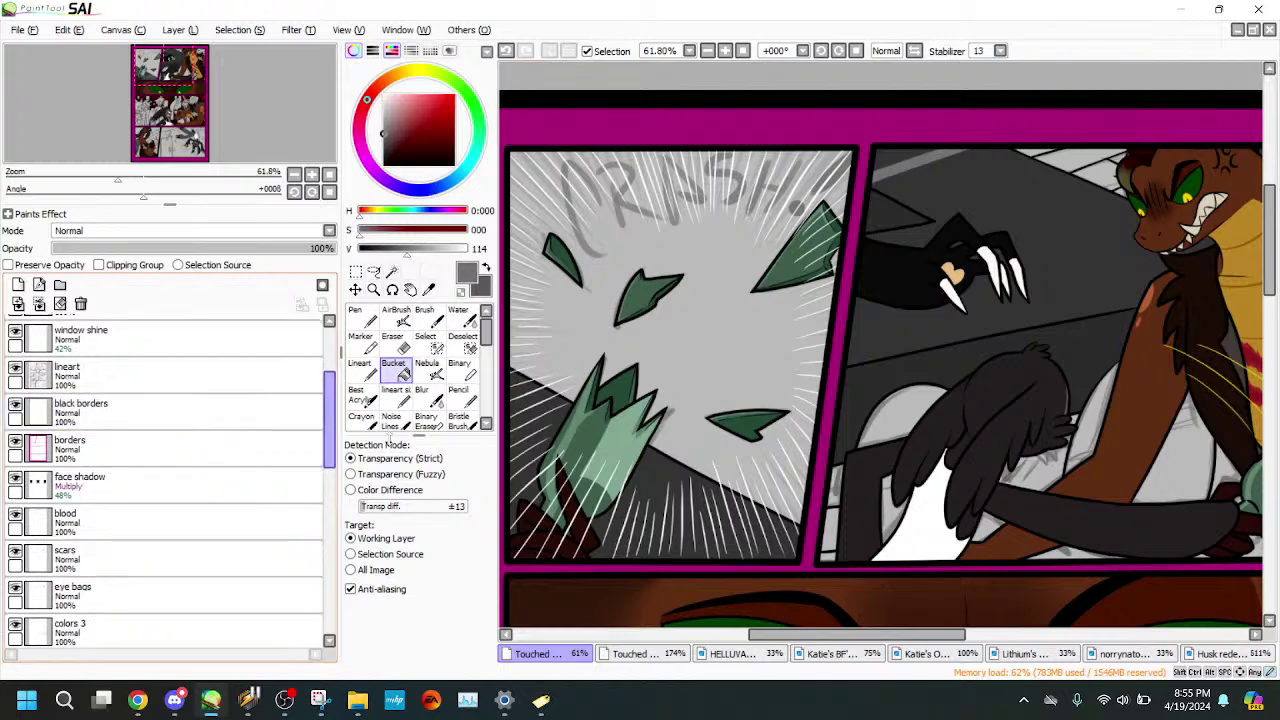
{"action": "left_click", "coordinate": [674, 655]}
{"action": "left_click_drag", "start_coordinate": [164, 180], "coordinate": [92, 179]}
{"action": "left_click_drag", "start_coordinate": [157, 124], "coordinate": [149, 71]}
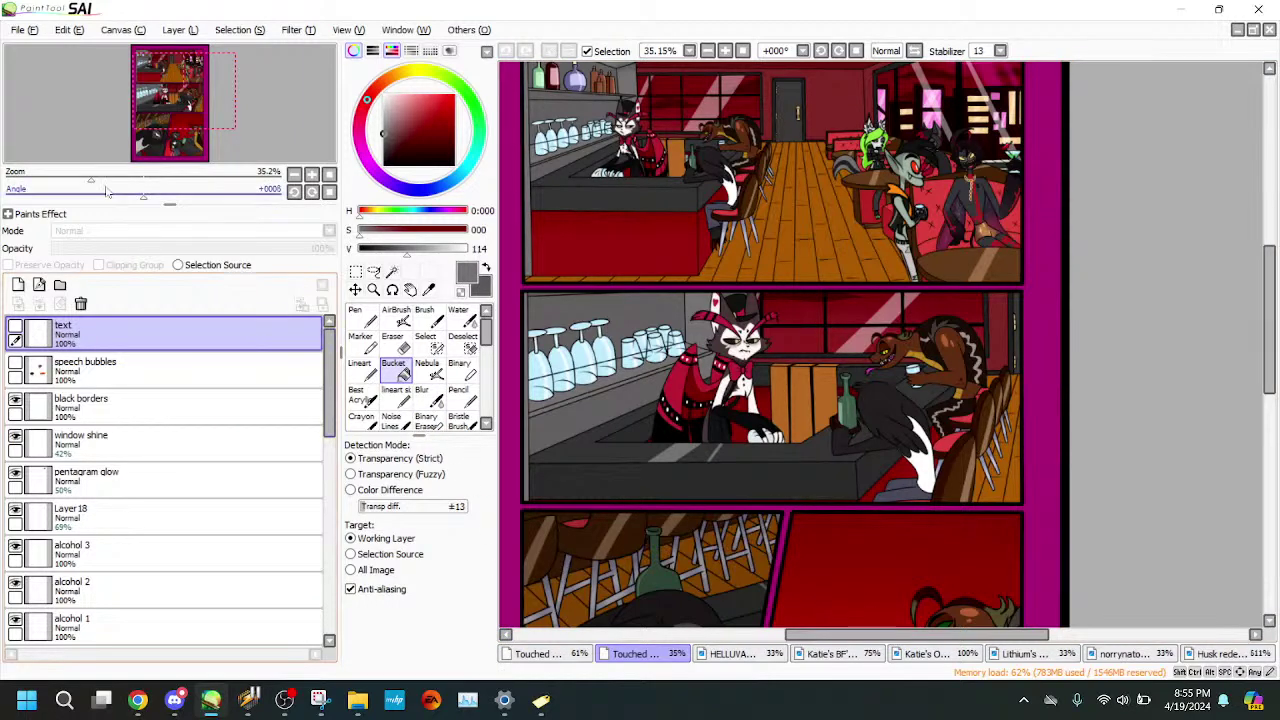
{"action": "scroll", "coordinate": [168, 101], "scroll_direction": "up", "scroll_amount": 2}
{"action": "left_click_drag", "start_coordinate": [168, 101], "coordinate": [190, 122]}
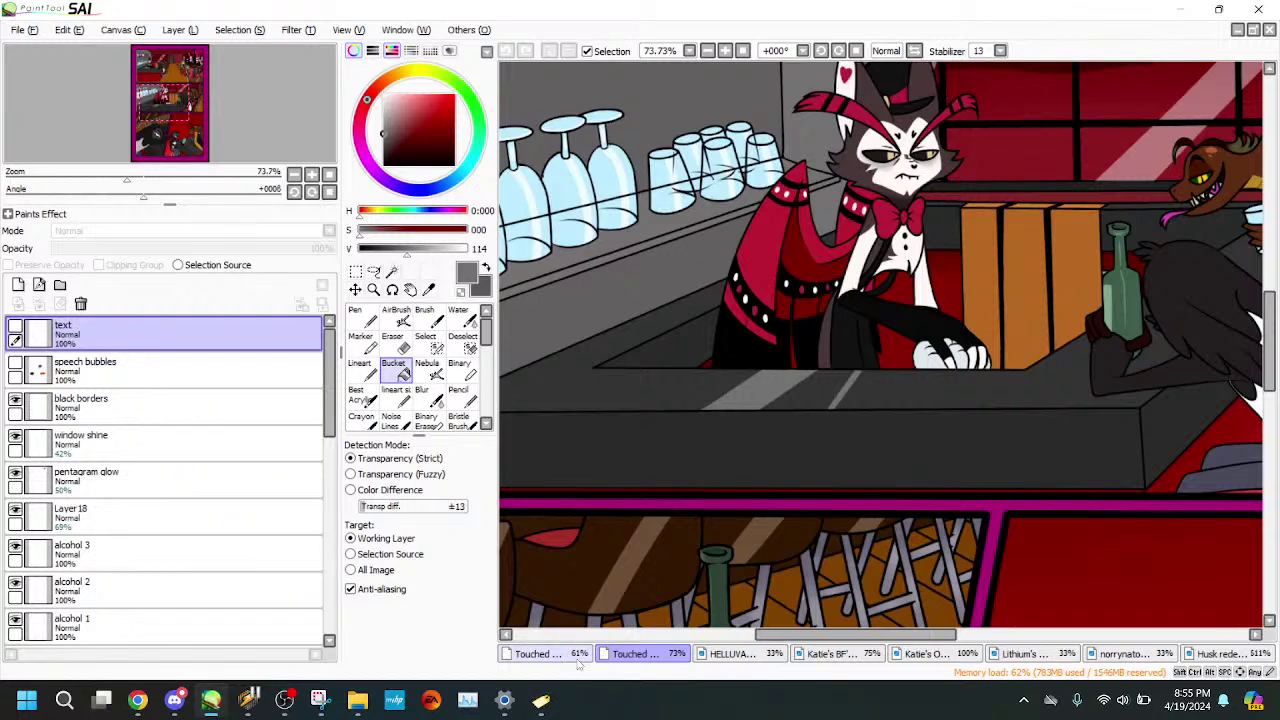
{"action": "left_click", "coordinate": [575, 656]}
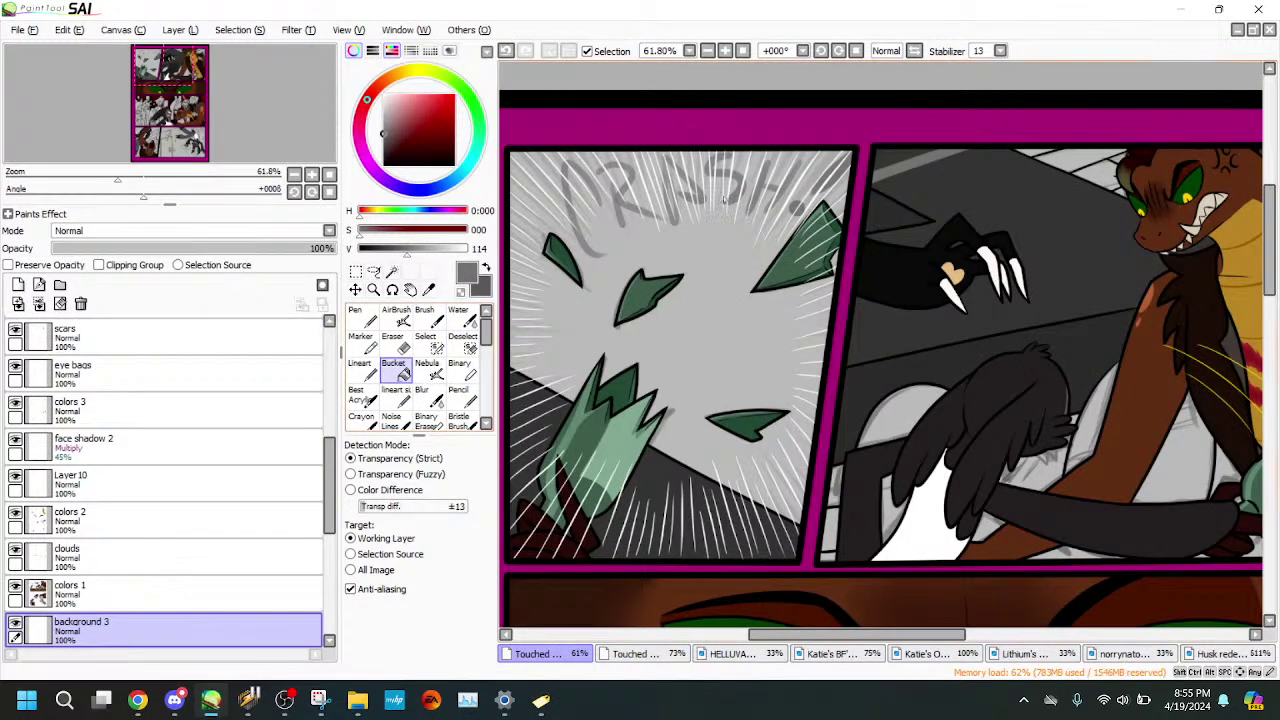
- Select the first panel's light gray background area with the Magic Wand on the lineart layer
{"action": "scroll", "coordinate": [325, 587], "scroll_direction": "down", "scroll_amount": 5}
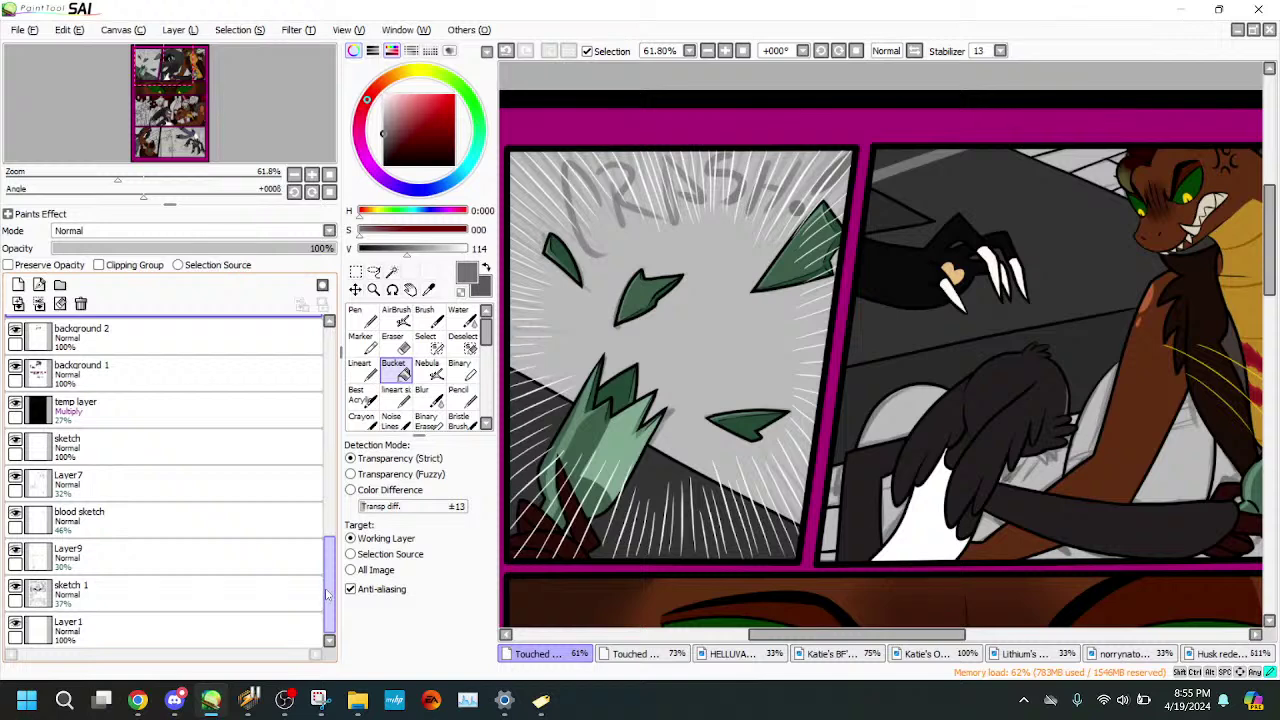
{"action": "left_click_drag", "start_coordinate": [325, 594], "coordinate": [283, 403]}
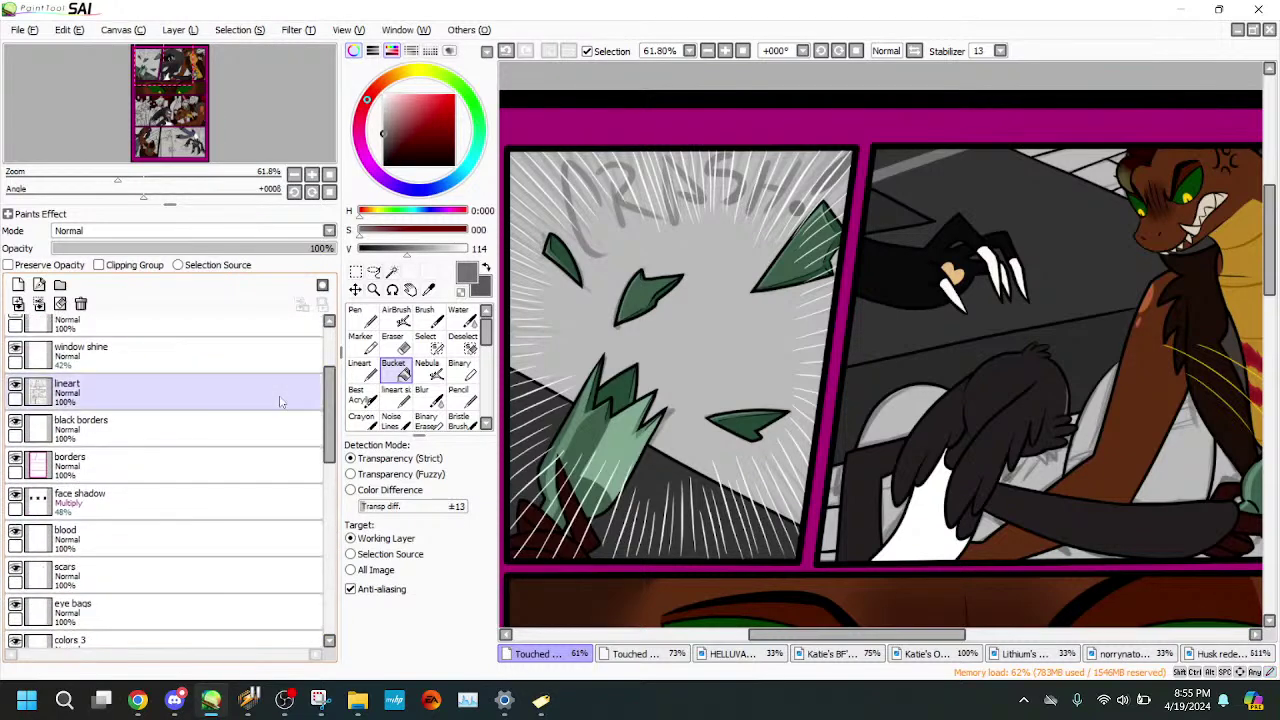
{"action": "left_click", "coordinate": [256, 384]}
{"action": "left_click", "coordinate": [392, 272]}
{"action": "left_click", "coordinate": [687, 212]}
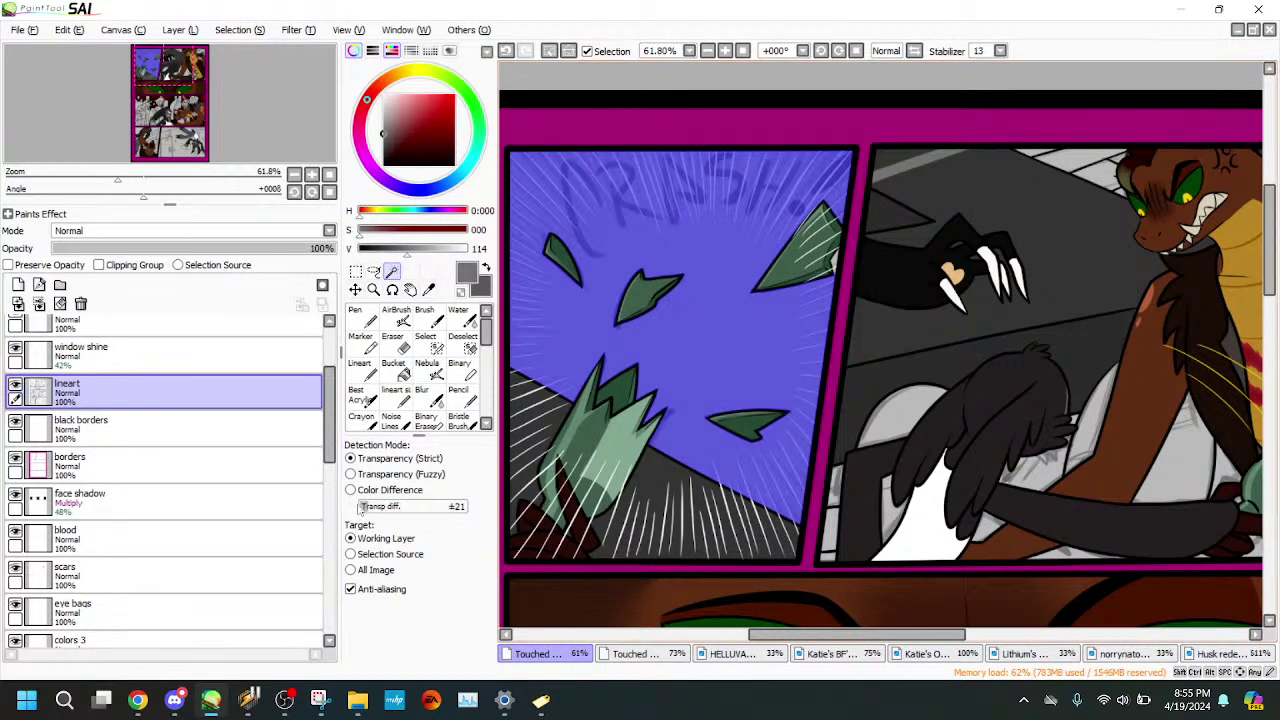
{"action": "left_click_drag", "start_coordinate": [329, 412], "coordinate": [329, 466]}
{"action": "scroll", "coordinate": [329, 466], "scroll_direction": "up", "scroll_amount": 2}
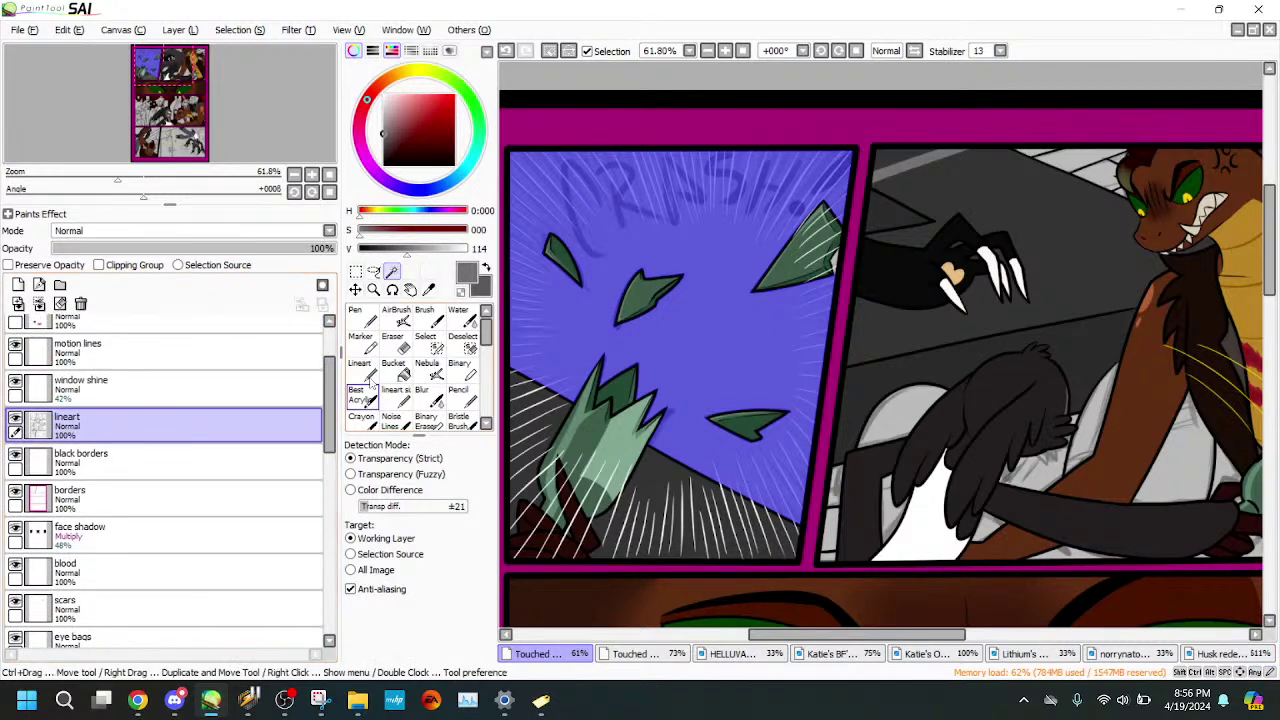
- Draw black diagonal lines across the first panel's background with the size 7 Lineart tool, undoing and redrawing the first attempts
{"action": "left_click", "coordinate": [360, 368]}
{"action": "left_click", "coordinate": [384, 165]}
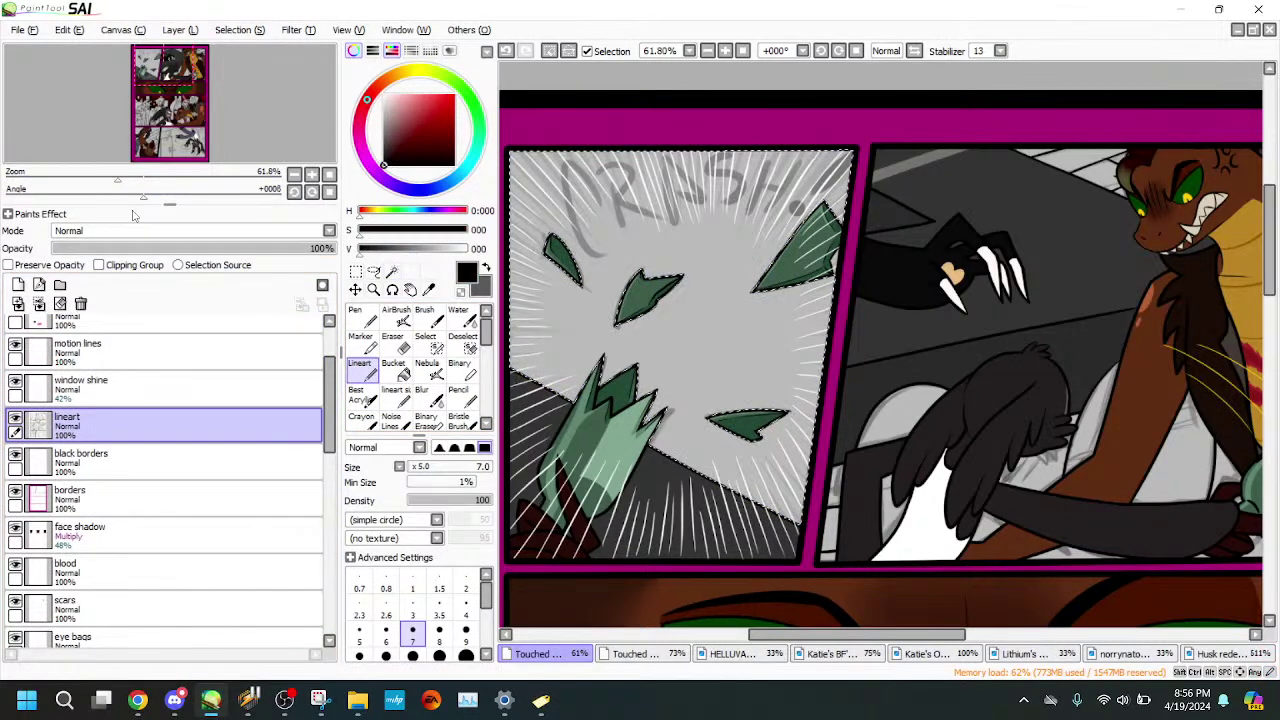
{"action": "left_click_drag", "start_coordinate": [158, 66], "coordinate": [157, 120]}
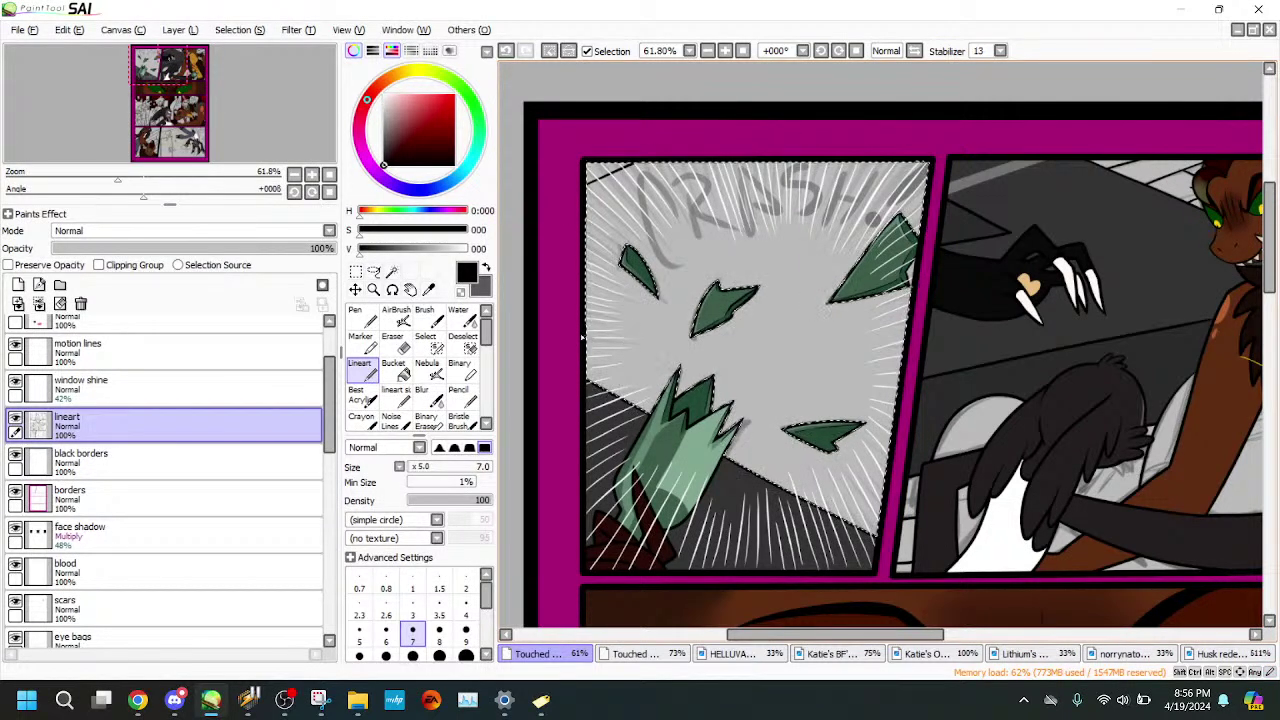
{"action": "left_click_drag", "start_coordinate": [558, 357], "coordinate": [1016, 91]}
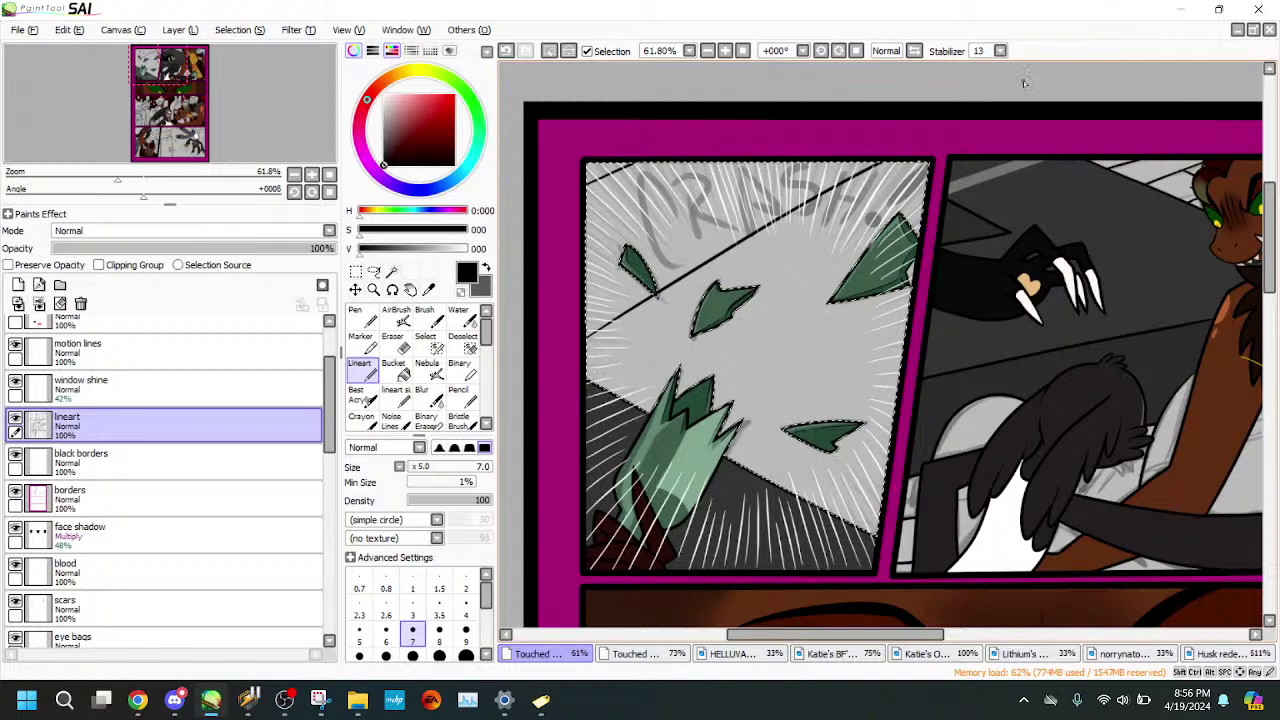
{"action": "left_click", "coordinate": [507, 51]}
{"action": "left_click", "coordinate": [507, 51]}
{"action": "left_click_drag", "start_coordinate": [547, 250], "coordinate": [898, 83]}
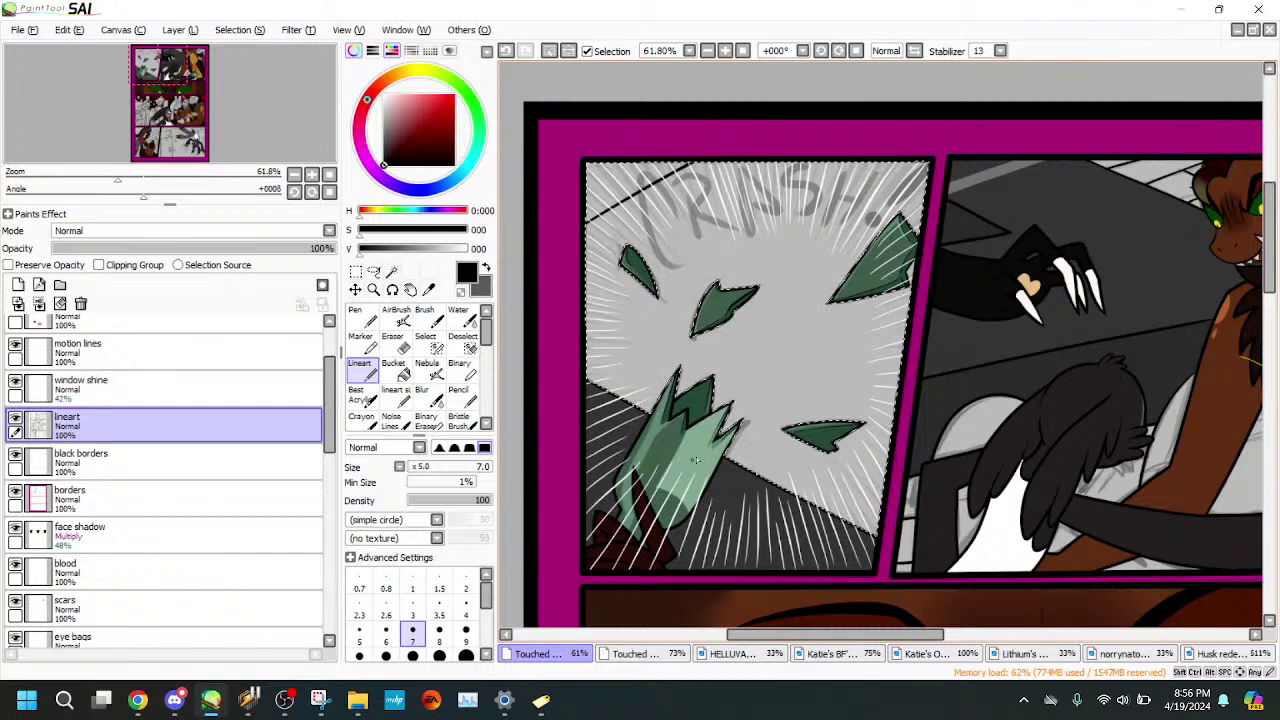
{"action": "left_click_drag", "start_coordinate": [738, 423], "coordinate": [910, 285]}
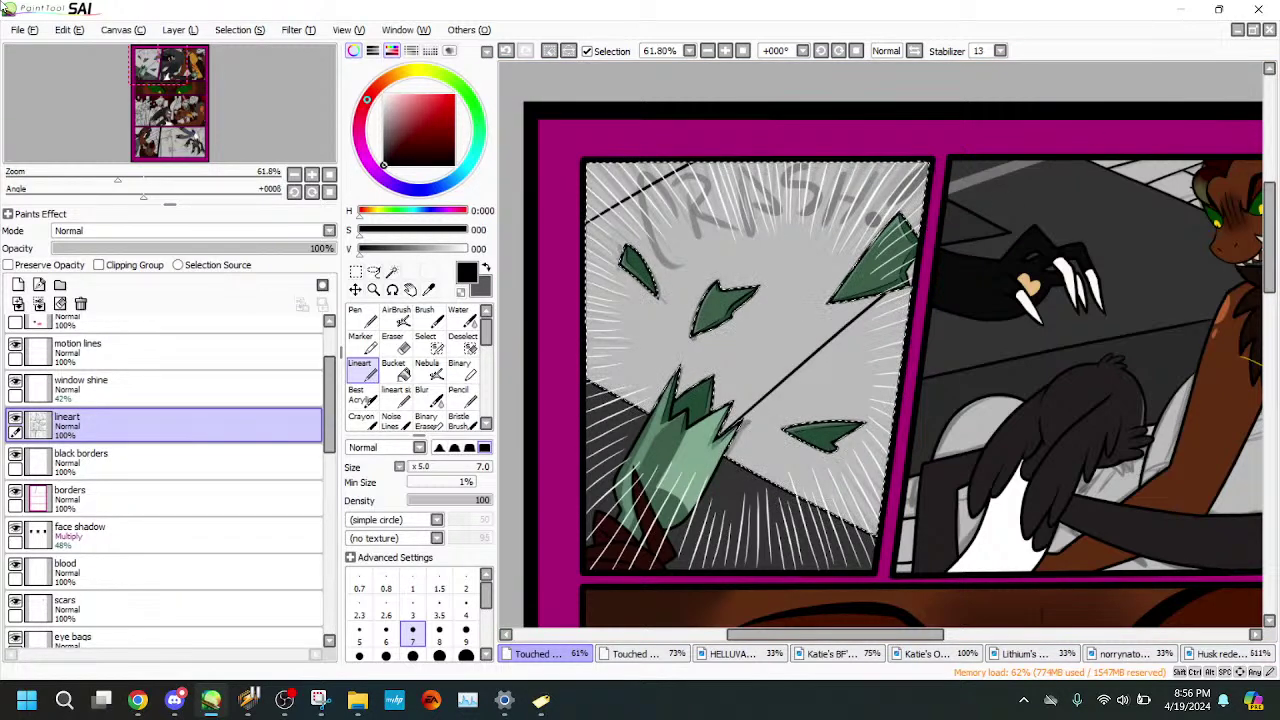
- Switch to the YouTube live chat, send the message "No worries and we're good.", and return to the comic page
{"action": "mouse_move", "coordinate": [143, 710]}
{"action": "left_click", "coordinate": [226, 610]}
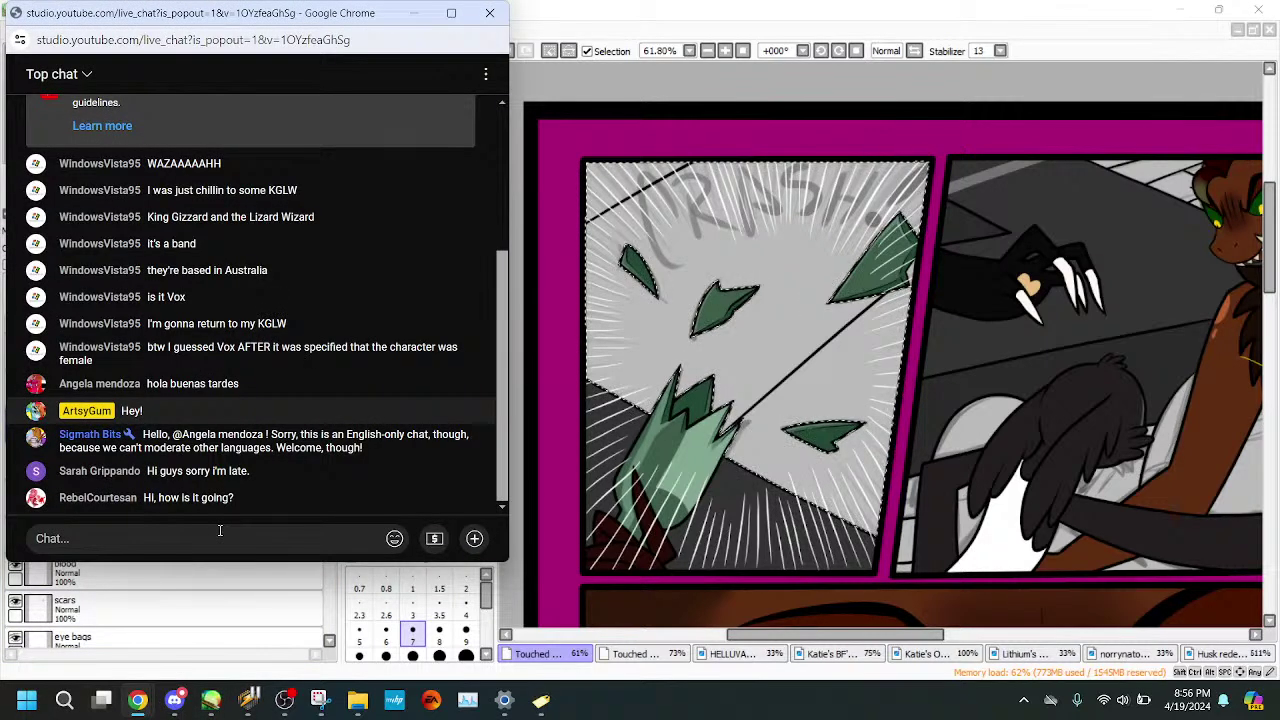
{"action": "type", "text": "No wor"}
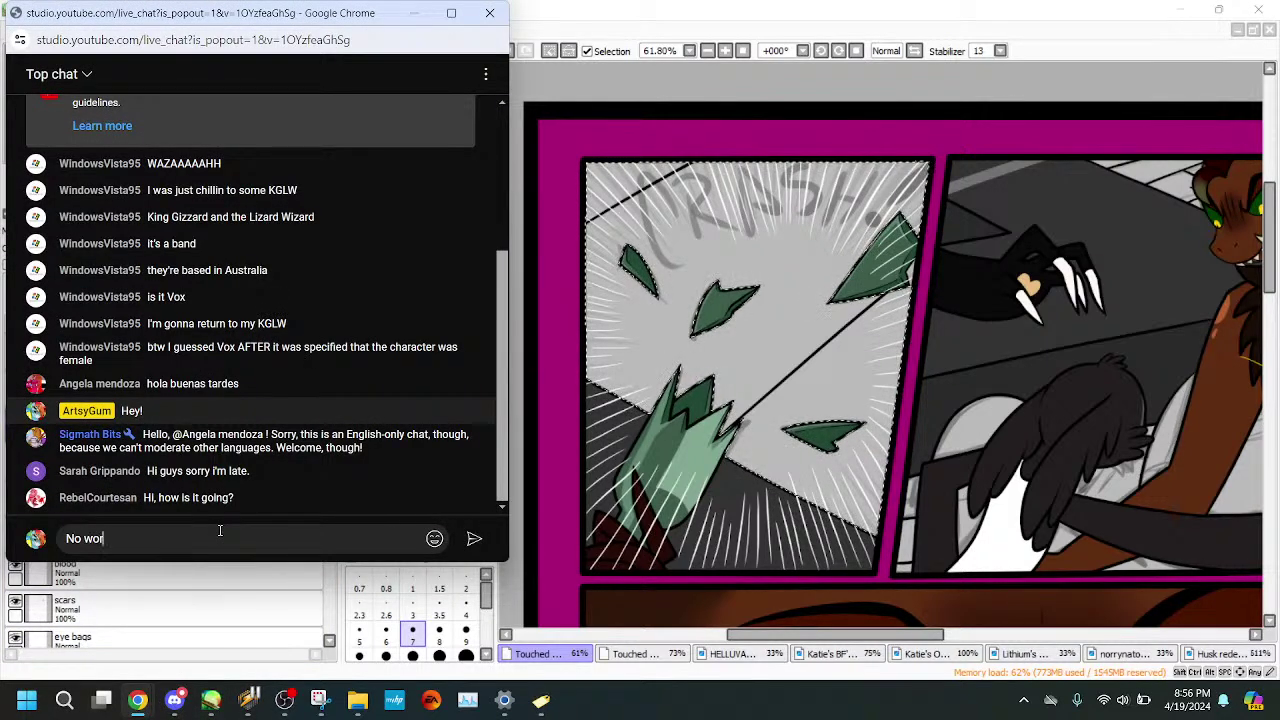
{"action": "type", "text": "ries ar"}
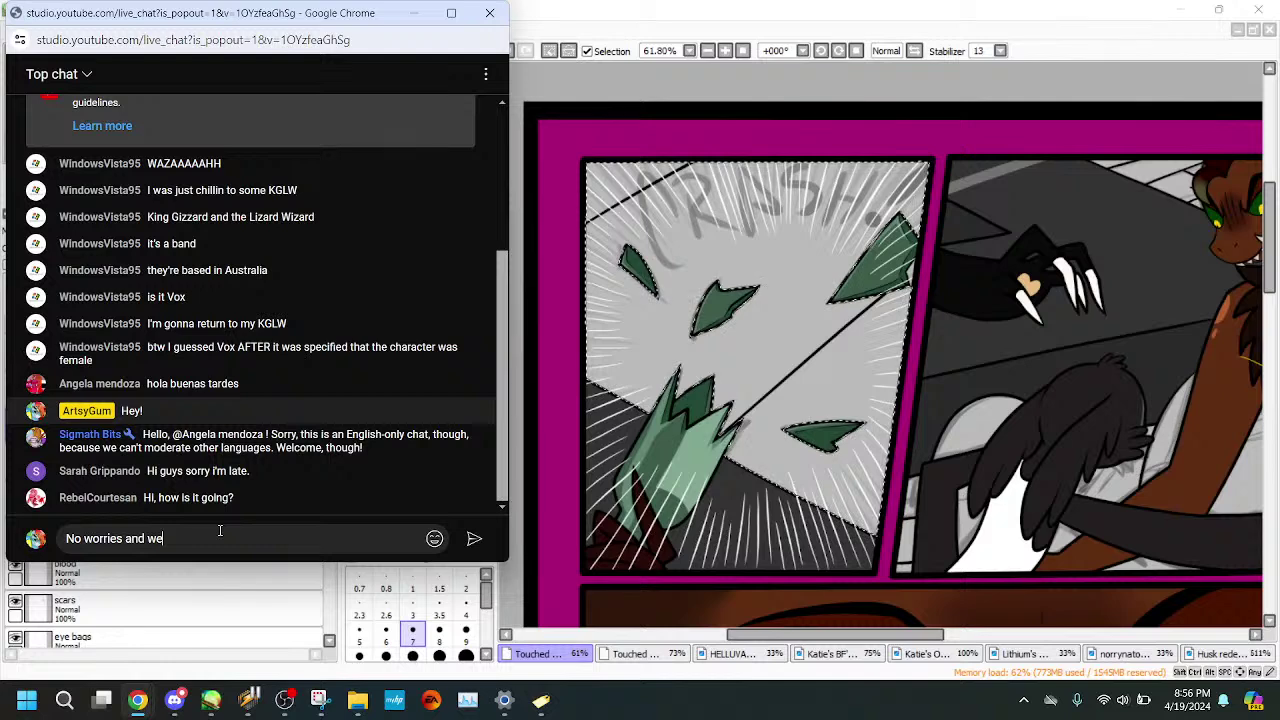
{"action": "key", "text": "Return"}
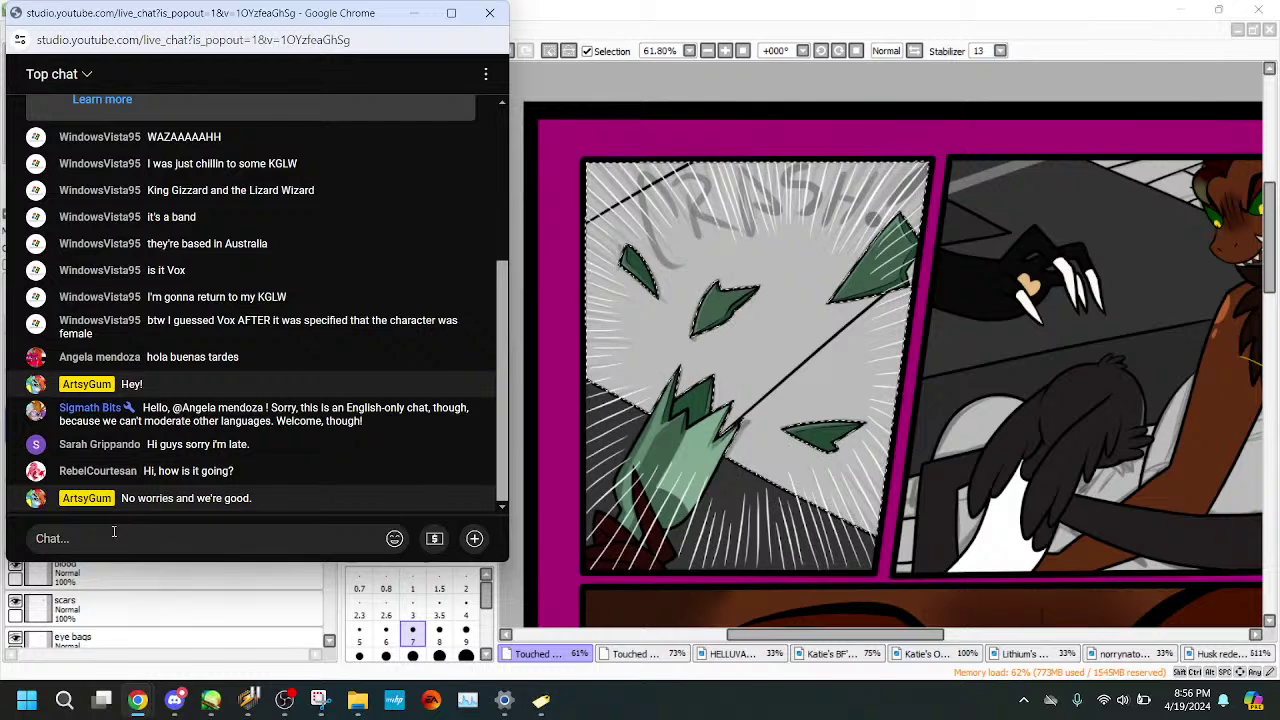
{"action": "left_click", "coordinate": [693, 679]}
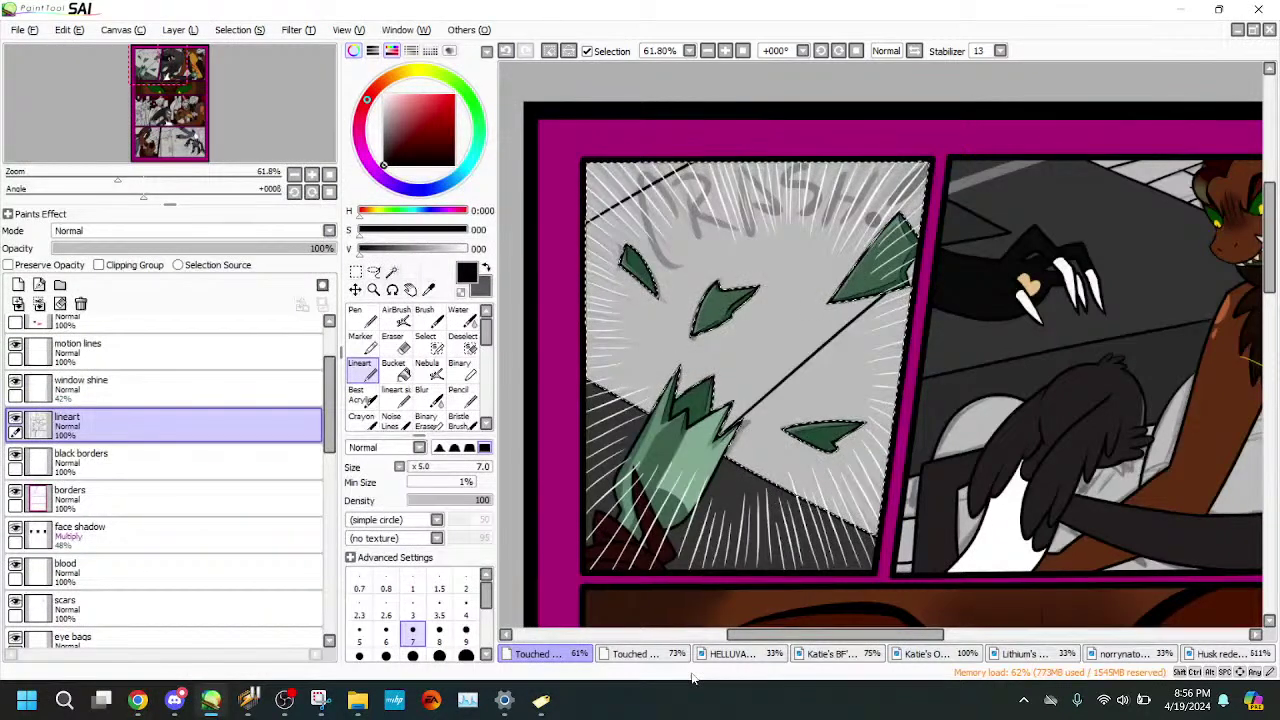
- Redraw the black diagonal lines across the first panel's upper corner and middle with the Lineart tool, undoing poor attempts, and clear the selection
{"action": "key", "text": "ctrl+z"}
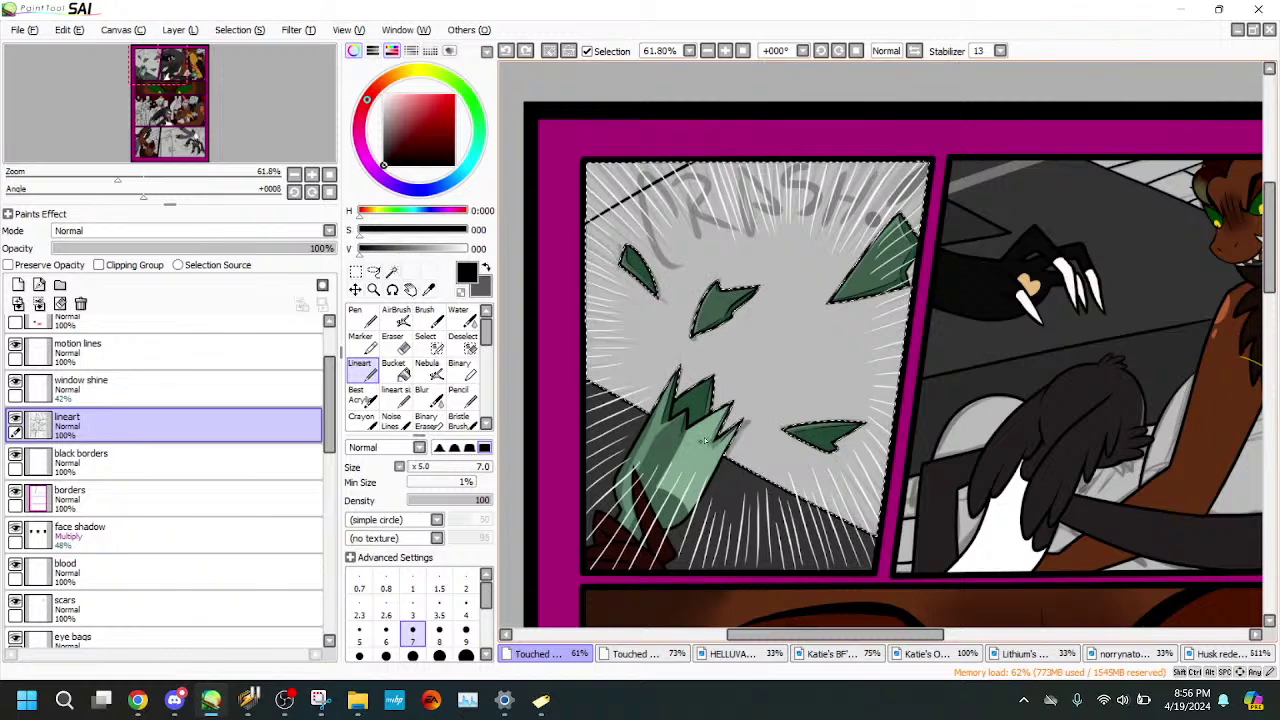
{"action": "left_click_drag", "start_coordinate": [681, 459], "coordinate": [1070, 196]}
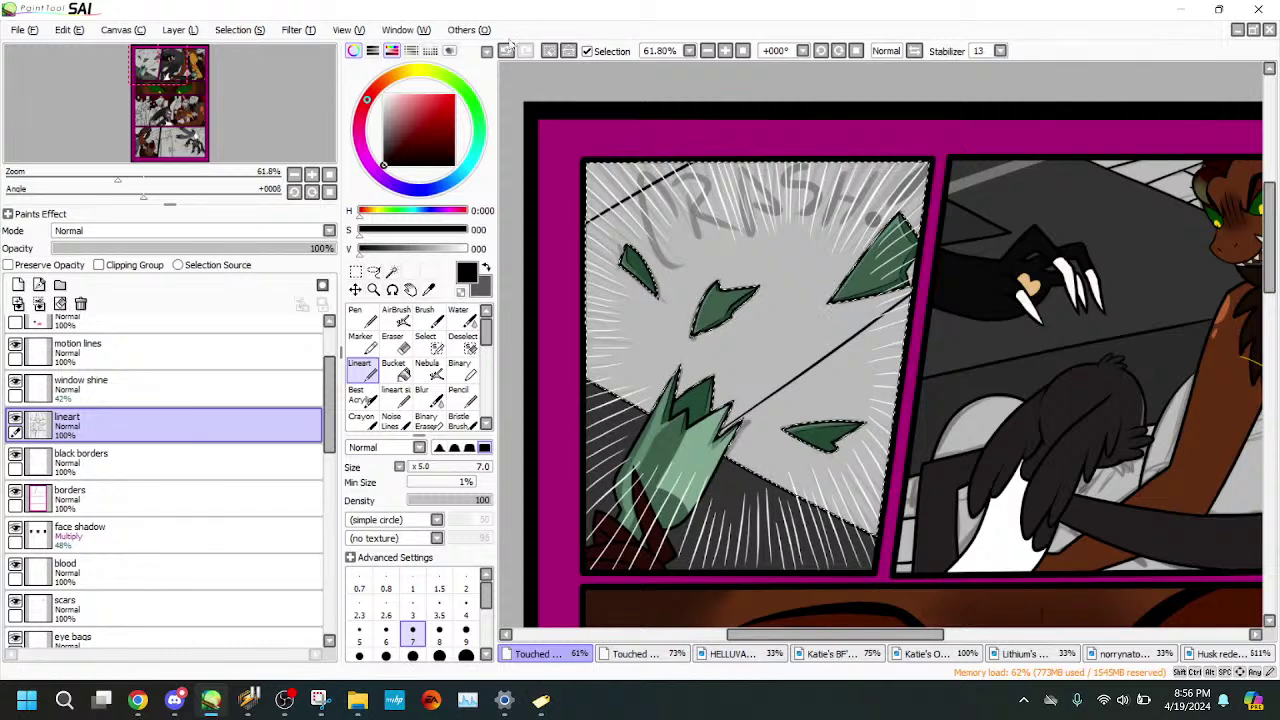
{"action": "left_click", "coordinate": [507, 50]}
{"action": "left_click_drag", "start_coordinate": [563, 240], "coordinate": [633, 168]}
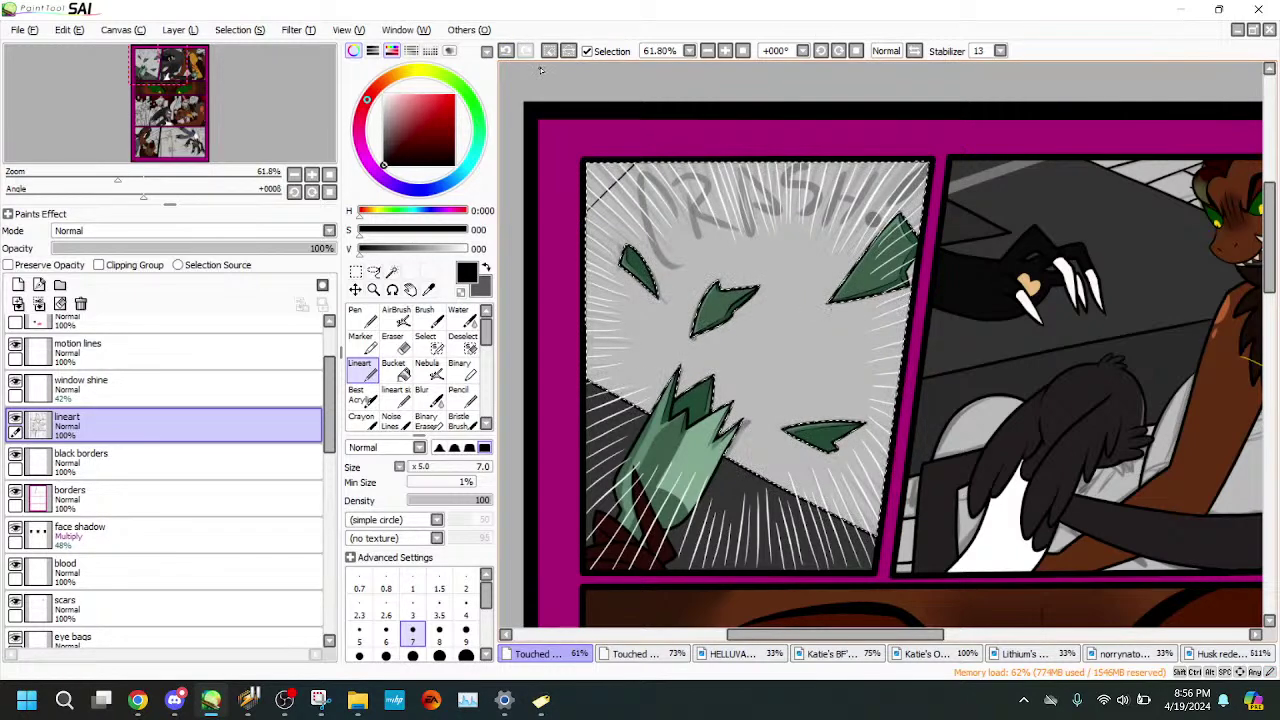
{"action": "left_click", "coordinate": [507, 50]}
{"action": "left_click_drag", "start_coordinate": [577, 233], "coordinate": [680, 162]}
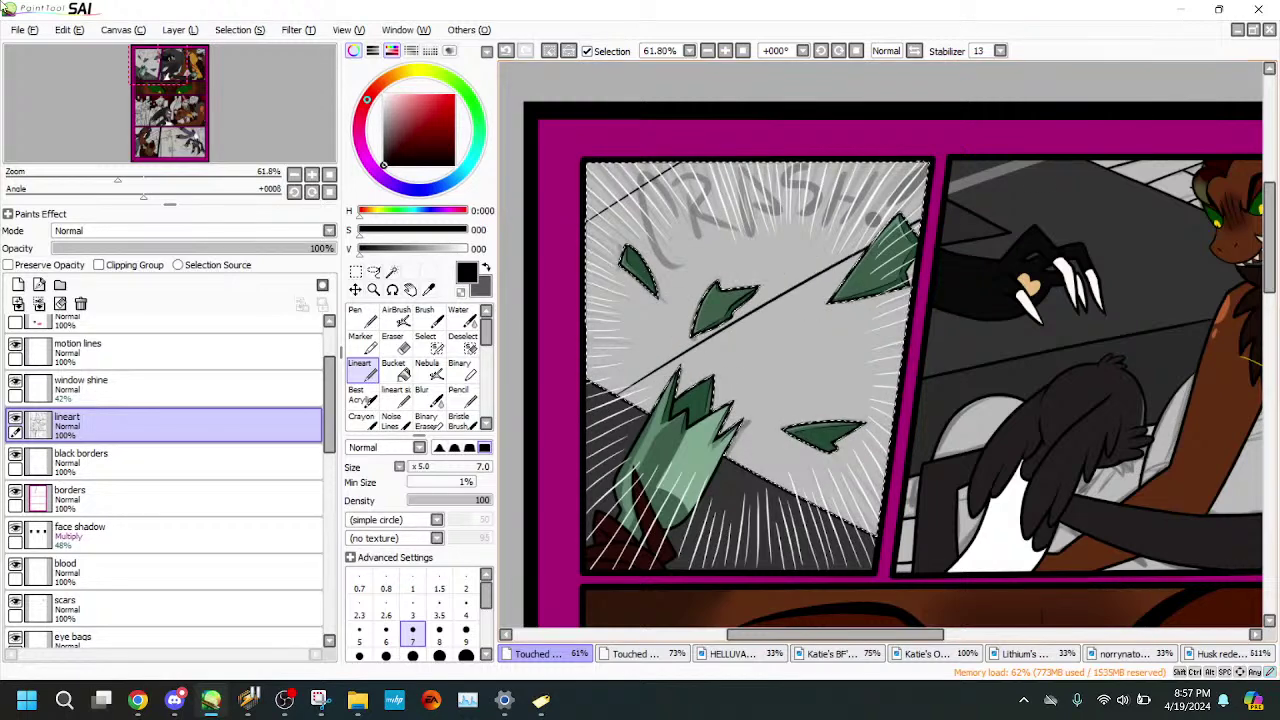
{"action": "left_click", "coordinate": [508, 51]}
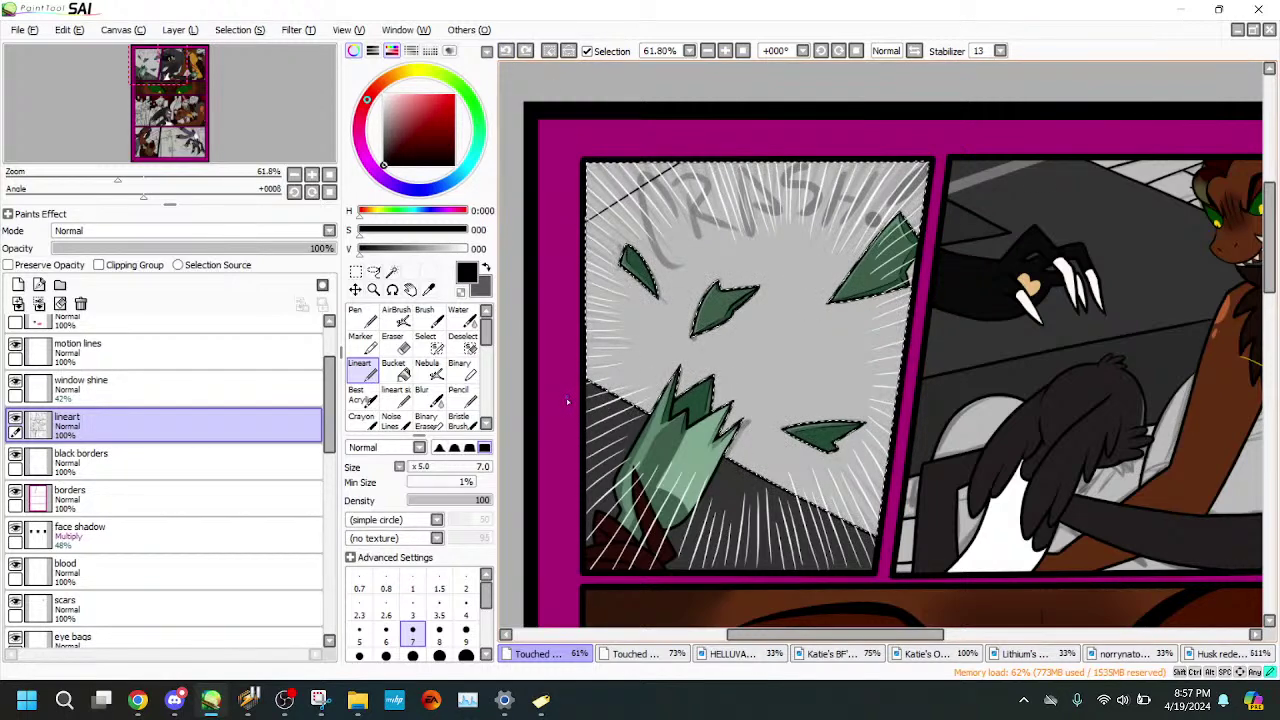
{"action": "left_click", "coordinate": [525, 50]}
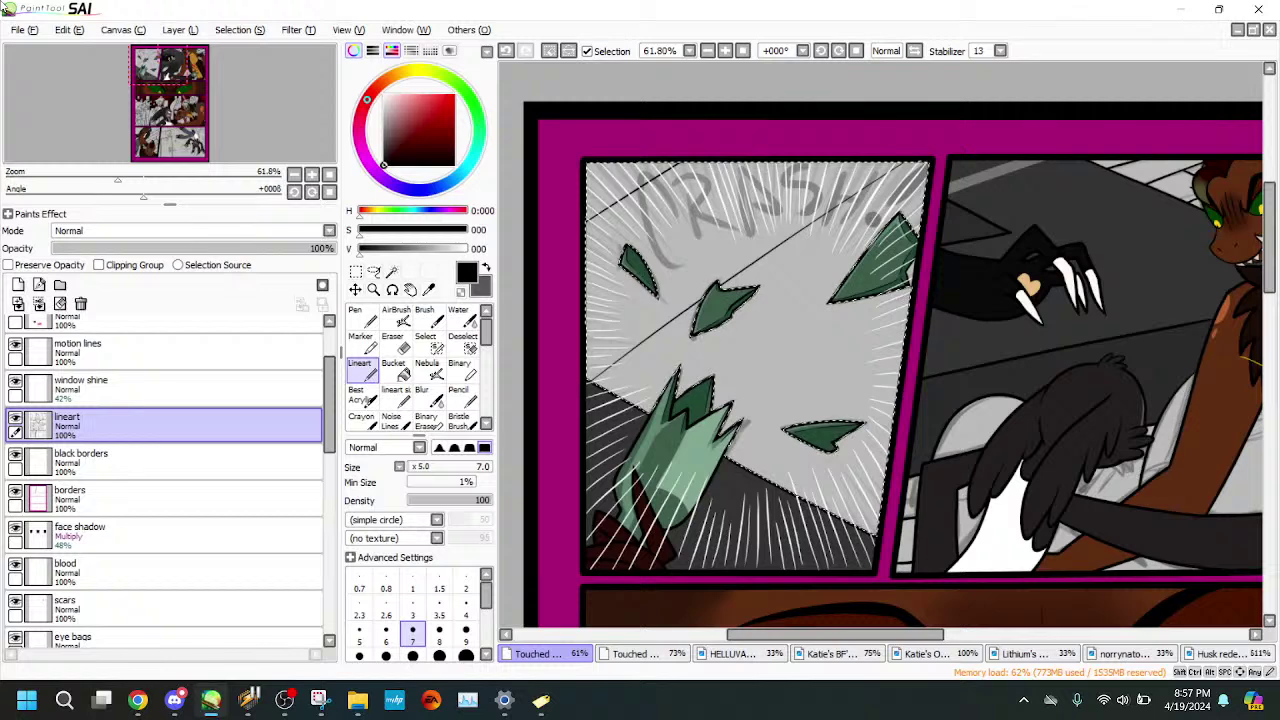
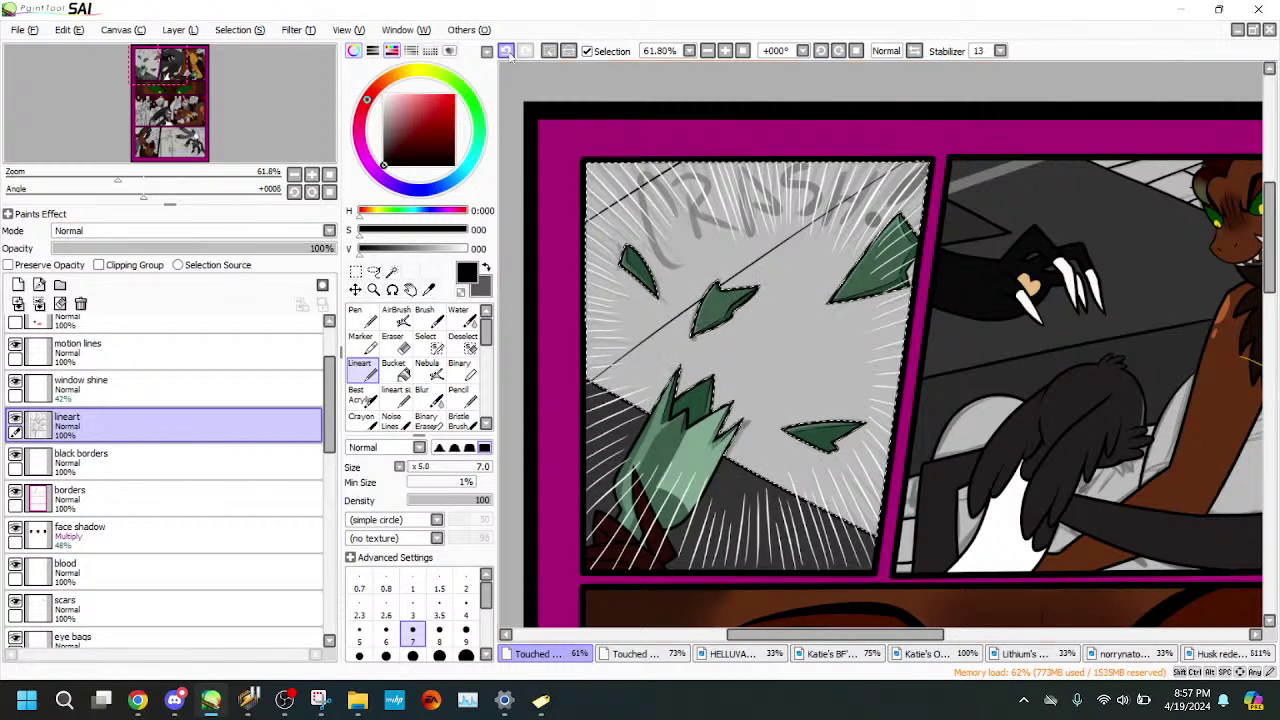
{"action": "key", "text": "ctrl+d"}
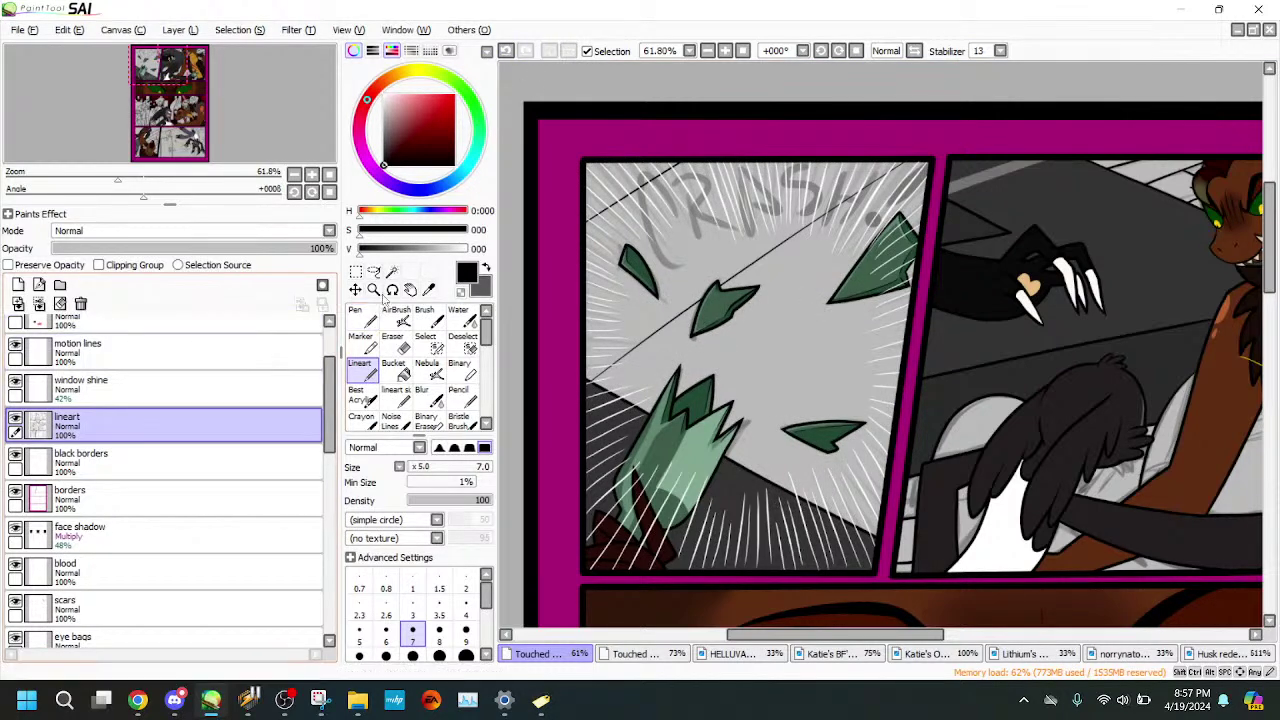
- Select only the small corner area above the first panel's uppermost diagonal line with the Magic Wand on the lineart layer
{"action": "left_click", "coordinate": [392, 271]}
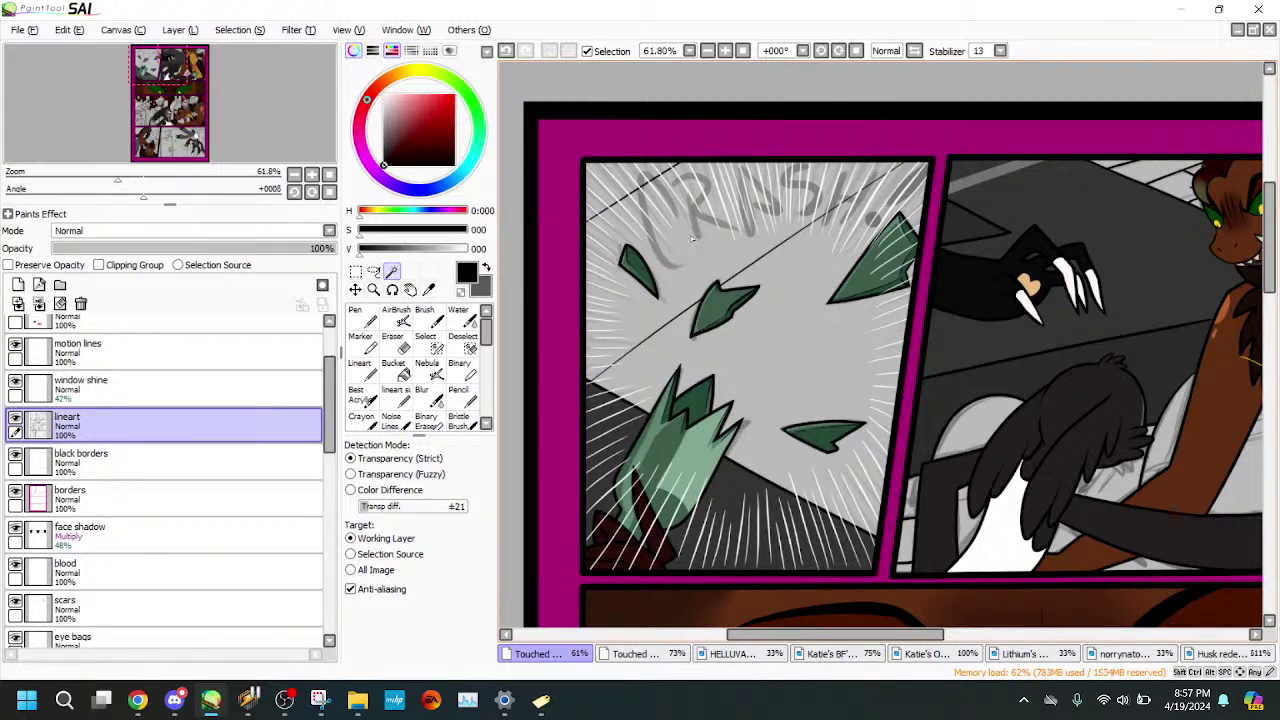
{"action": "left_click", "coordinate": [700, 234]}
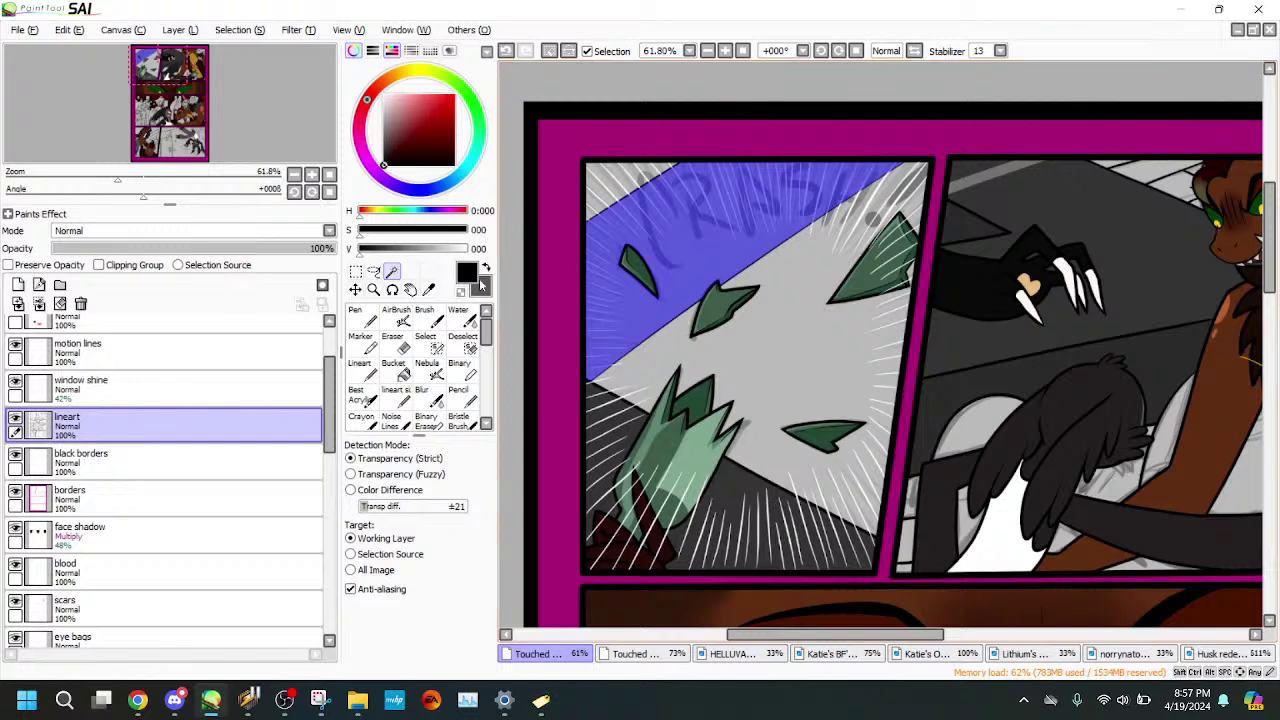
{"action": "left_click", "coordinate": [550, 51]}
{"action": "left_click", "coordinate": [606, 179]}
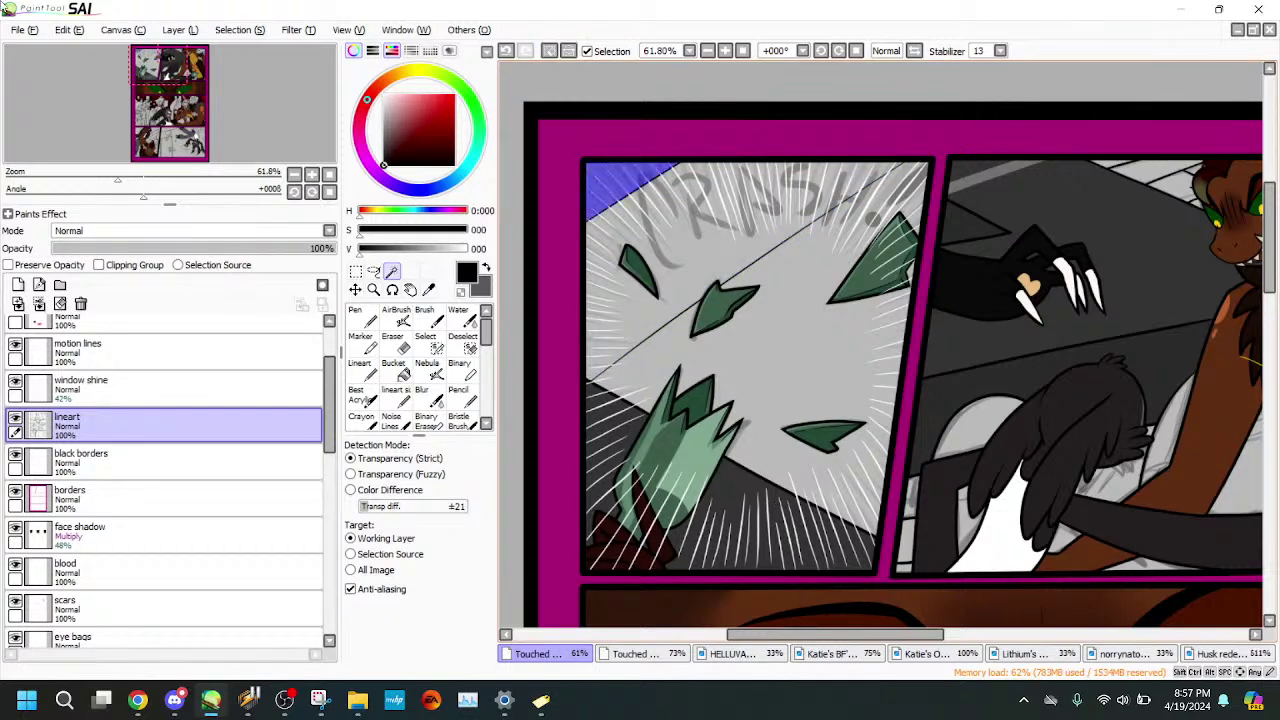
- Fill the selected corner with the dark gray sampled from the second panel, using the Bucket on the background 2 layer, and deselect
{"action": "left_click", "coordinate": [428, 290]}
{"action": "left_click", "coordinate": [955, 220]}
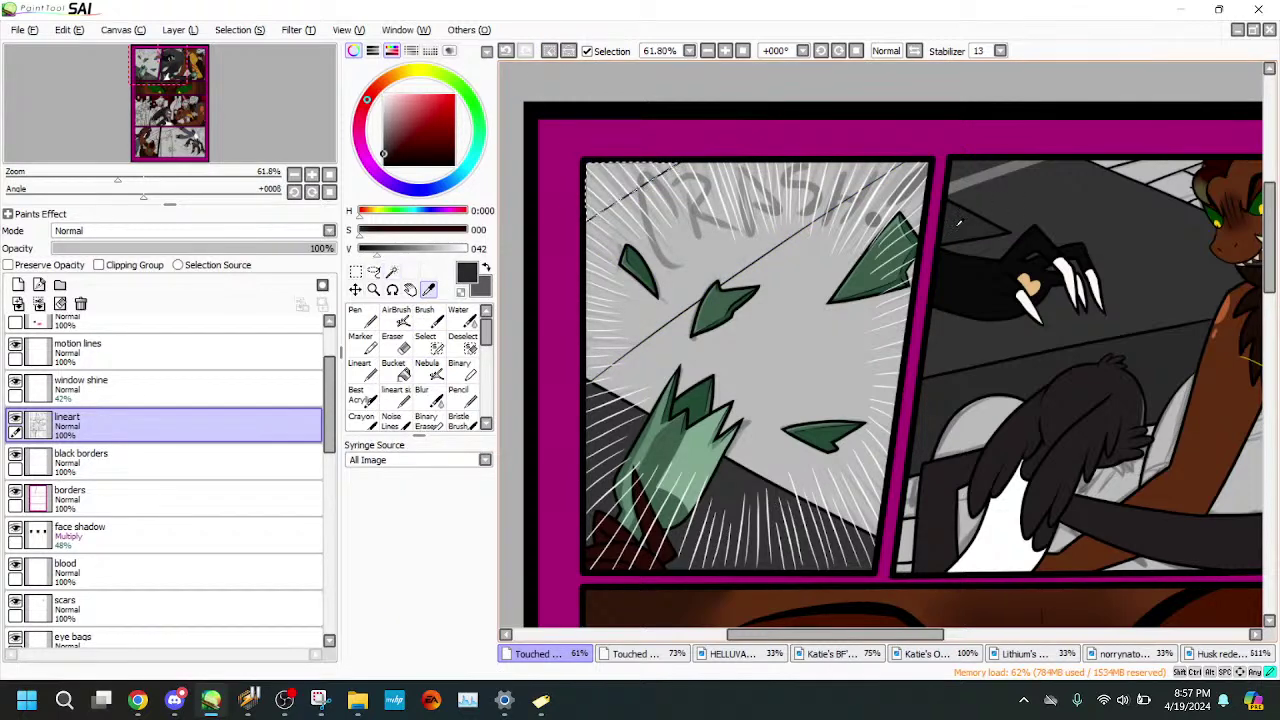
{"action": "scroll", "coordinate": [270, 500], "scroll_direction": "down", "scroll_amount": 5}
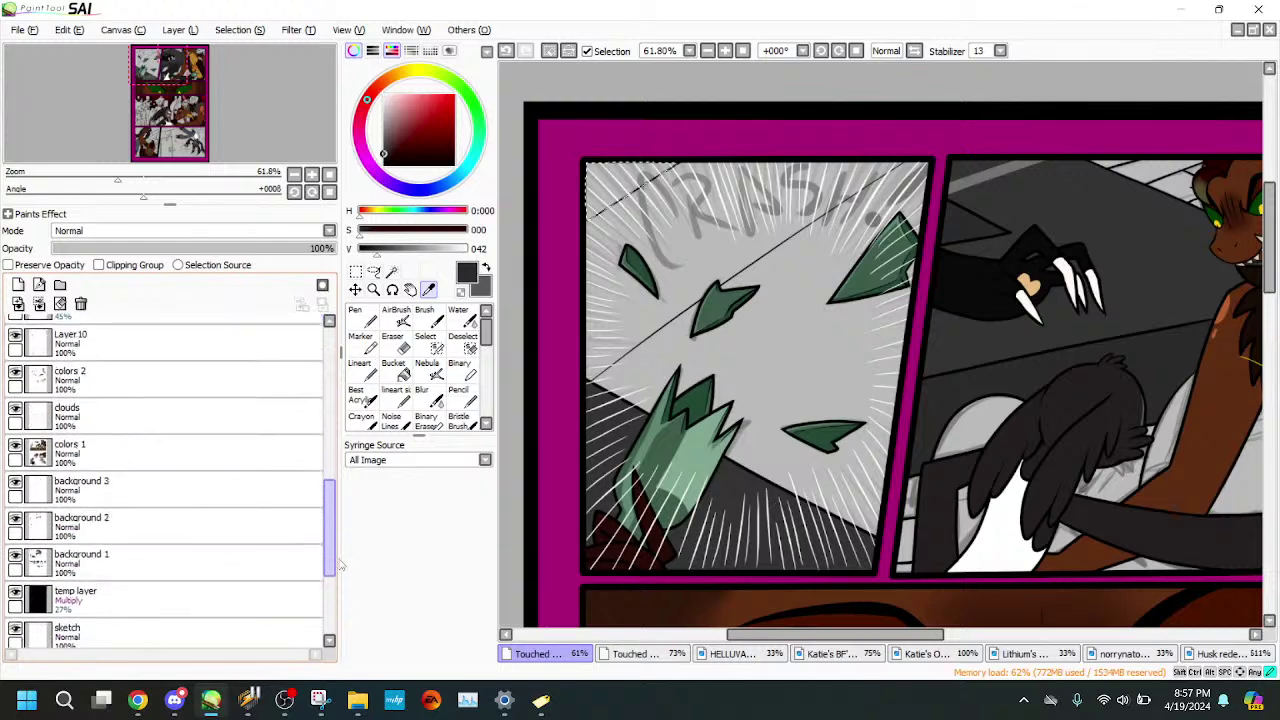
{"action": "left_click", "coordinate": [270, 510]}
{"action": "left_click", "coordinate": [393, 368]}
{"action": "left_click", "coordinate": [630, 190]}
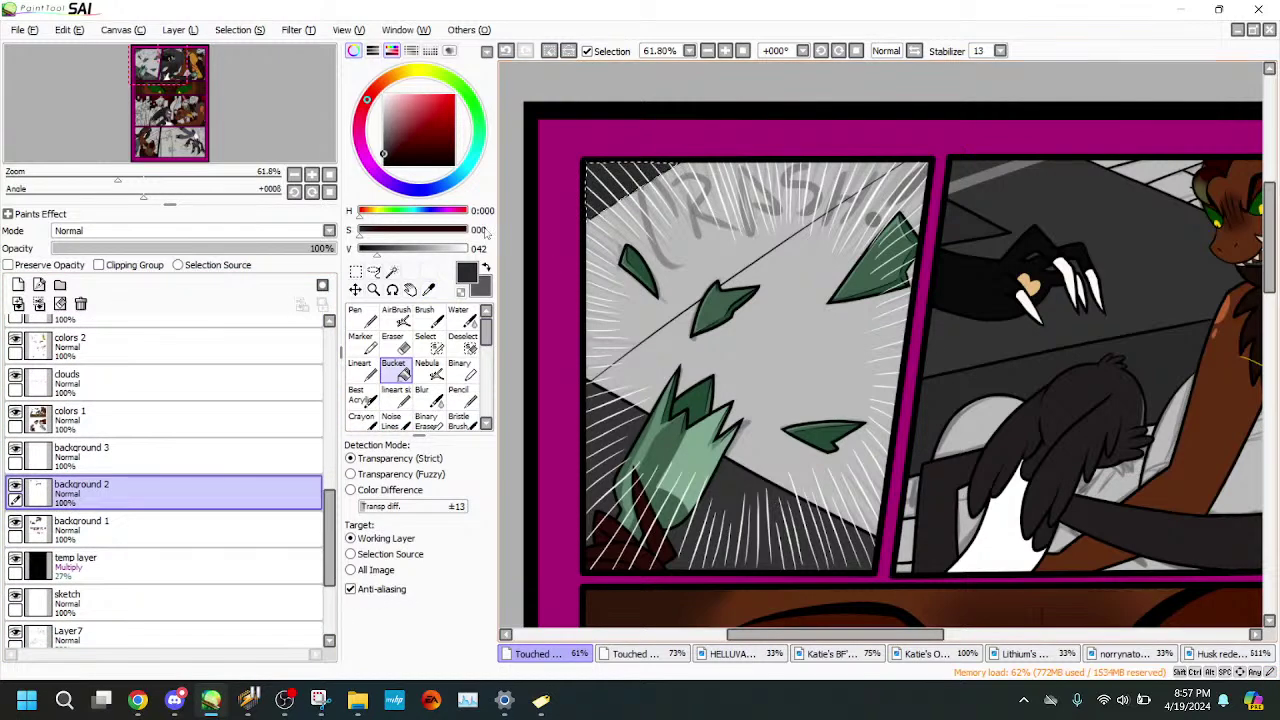
{"action": "left_click", "coordinate": [548, 51]}
- Select the first panel's light gray area below the middle diagonal line with the Magic Wand on the lineart layer and check its edges
{"action": "scroll", "coordinate": [253, 430], "scroll_direction": "up", "scroll_amount": 5}
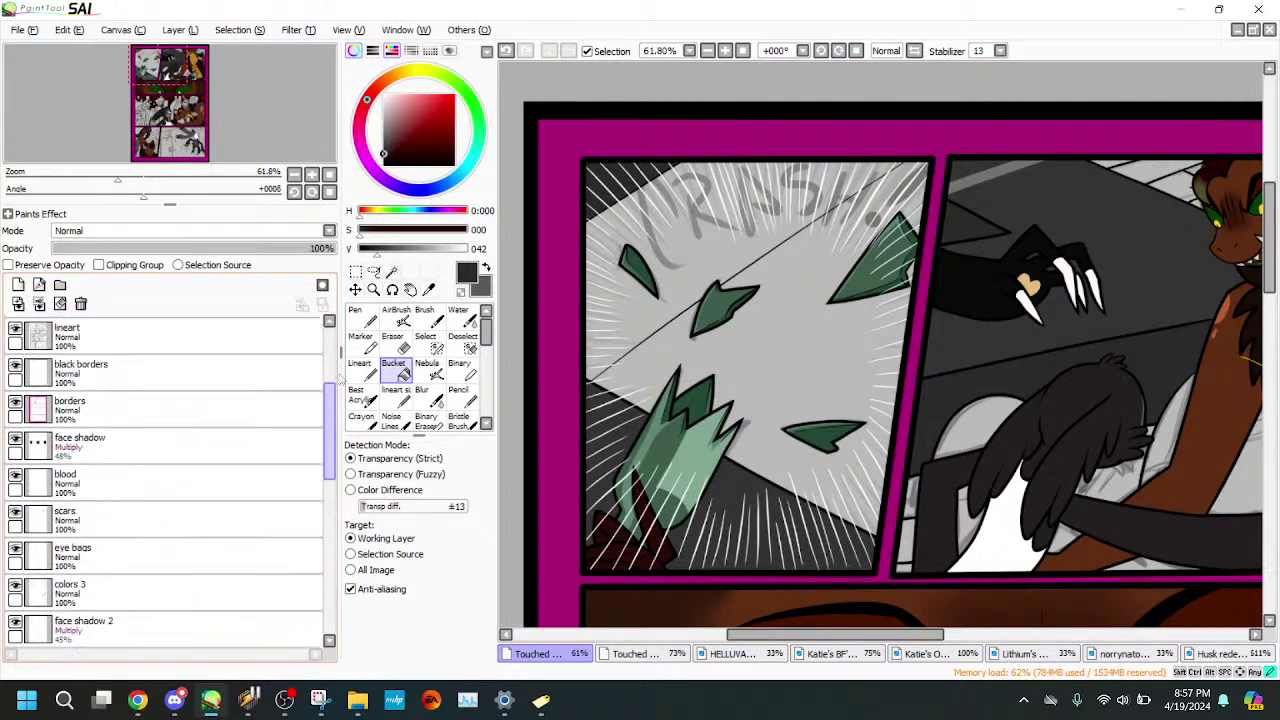
{"action": "left_click", "coordinate": [250, 516]}
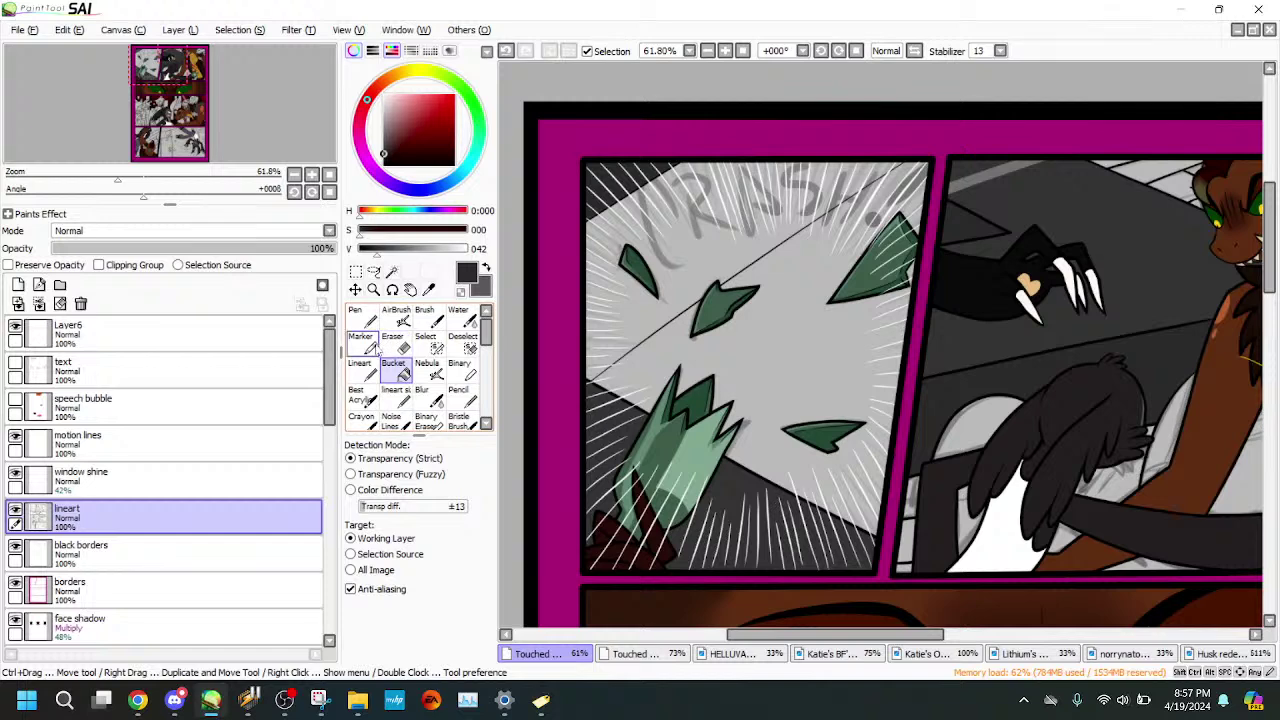
{"action": "left_click", "coordinate": [392, 271]}
{"action": "left_click", "coordinate": [815, 375]}
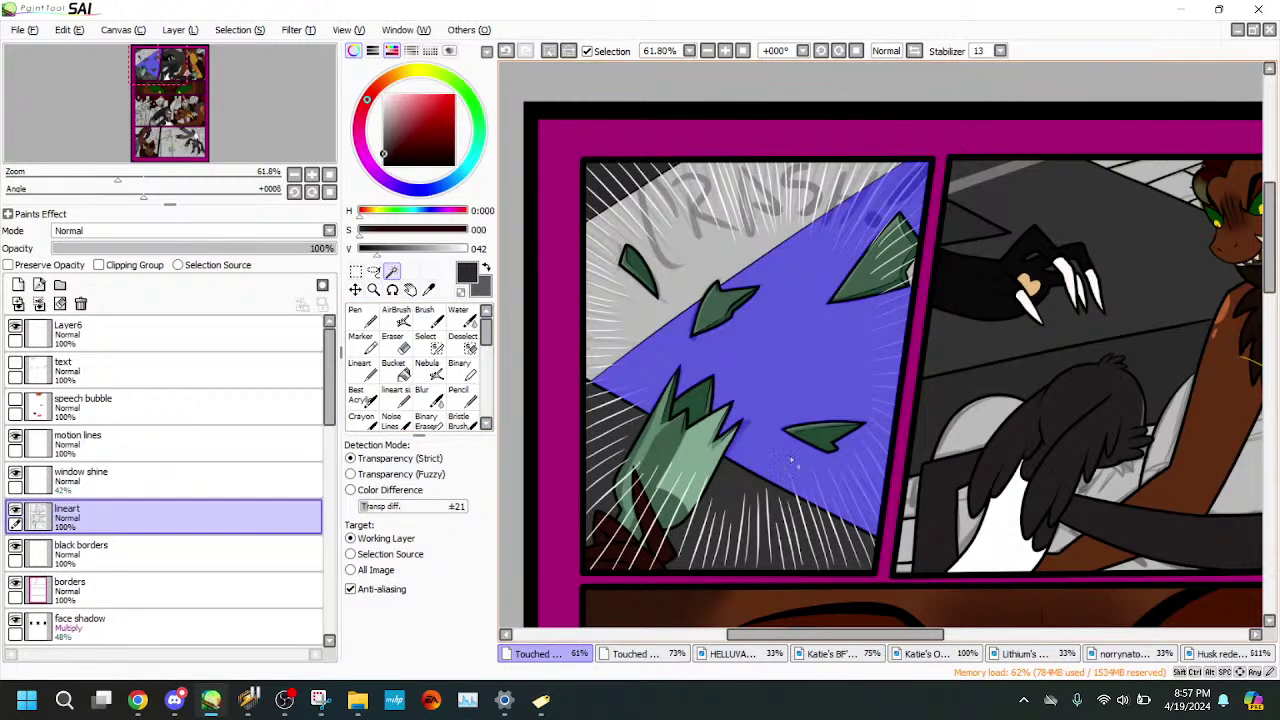
{"action": "scroll", "coordinate": [229, 126], "scroll_direction": "up", "scroll_amount": 8}
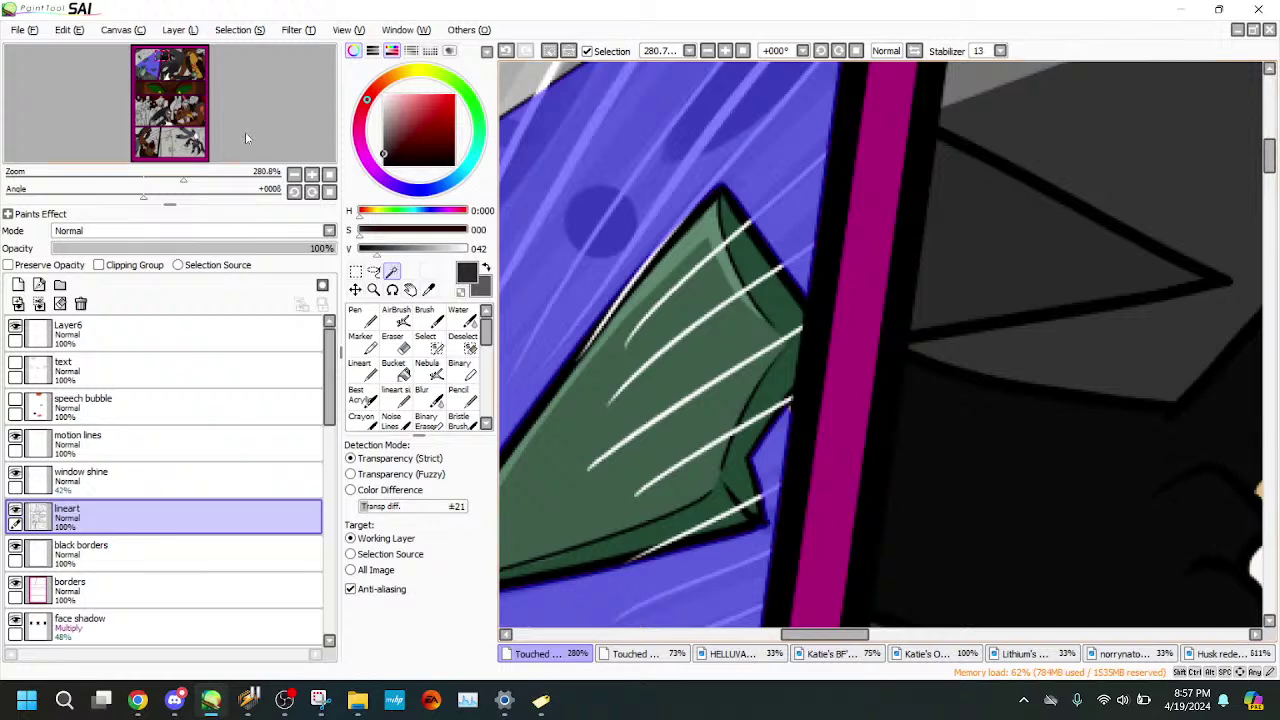
{"action": "left_click_drag", "start_coordinate": [245, 132], "coordinate": [256, 122]}
{"action": "scroll", "coordinate": [256, 122], "scroll_direction": "down", "scroll_amount": 5}
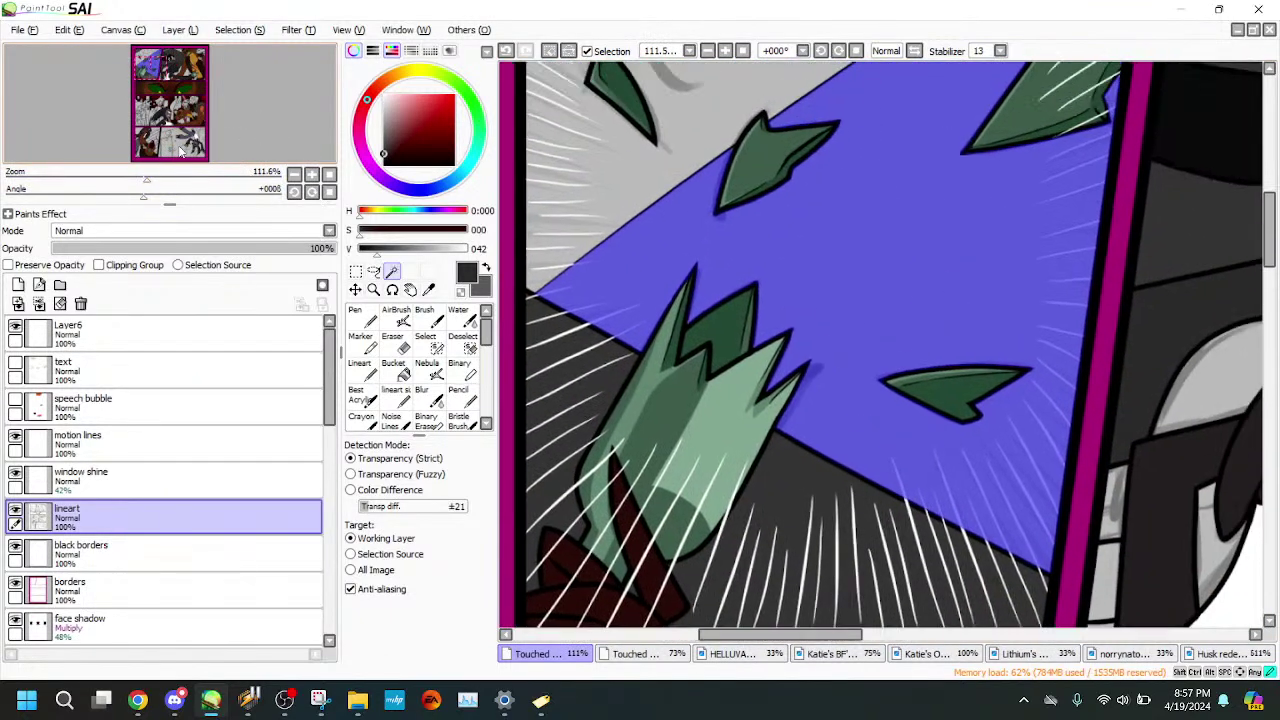
{"action": "left_click_drag", "start_coordinate": [180, 152], "coordinate": [182, 151]}
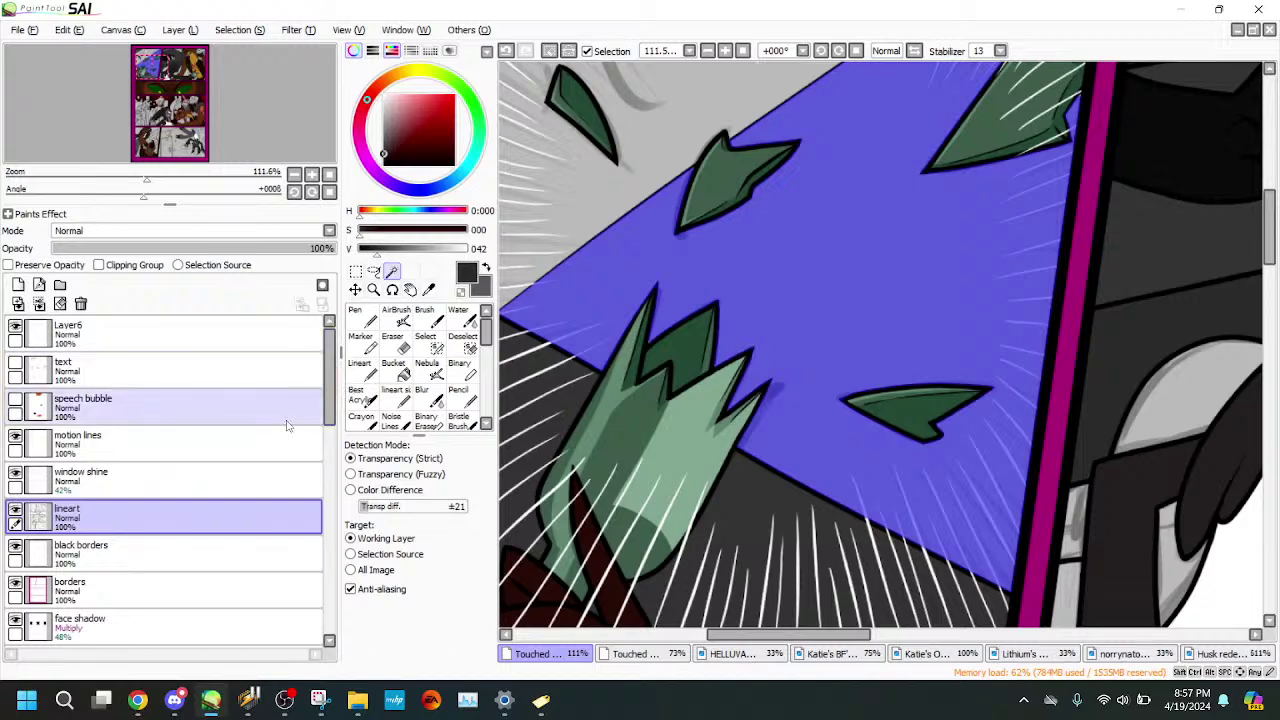
- Add a new normal layer and a new linework layer directly above the lineart layer
{"action": "left_click", "coordinate": [360, 368]}
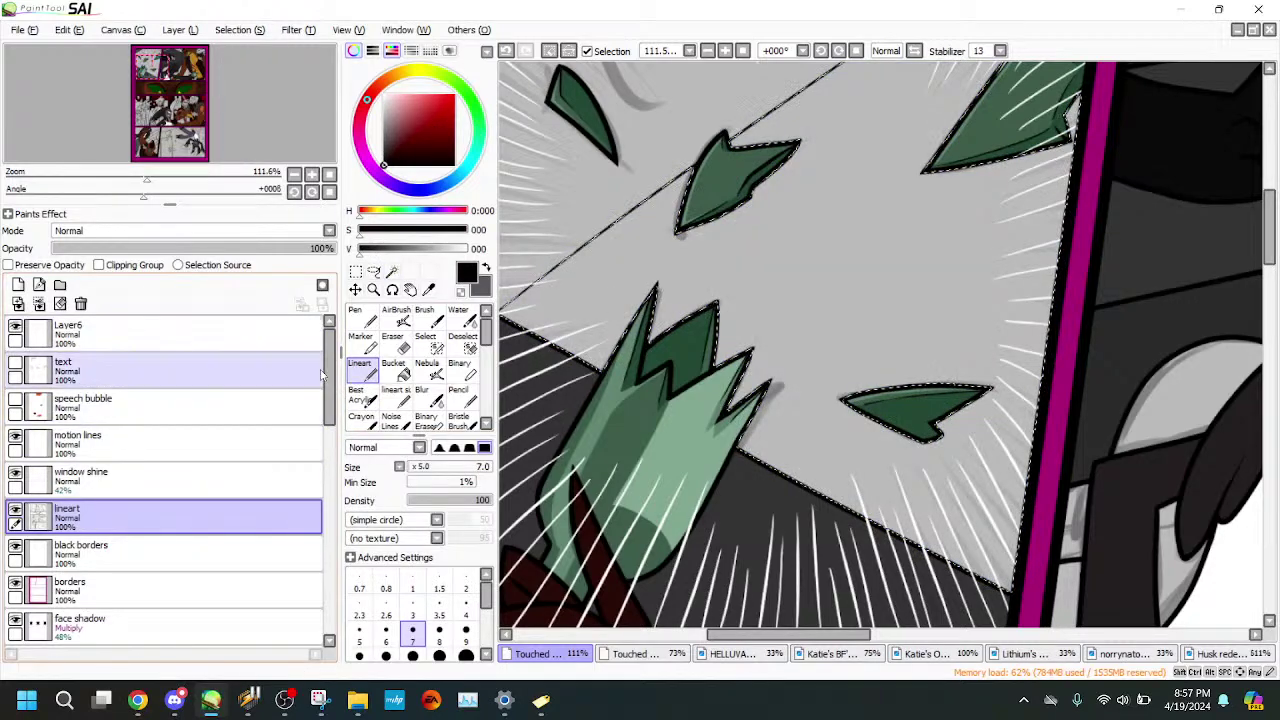
{"action": "left_click", "coordinate": [137, 178]}
{"action": "left_click_drag", "start_coordinate": [137, 178], "coordinate": [118, 175]}
{"action": "left_click", "coordinate": [165, 61]}
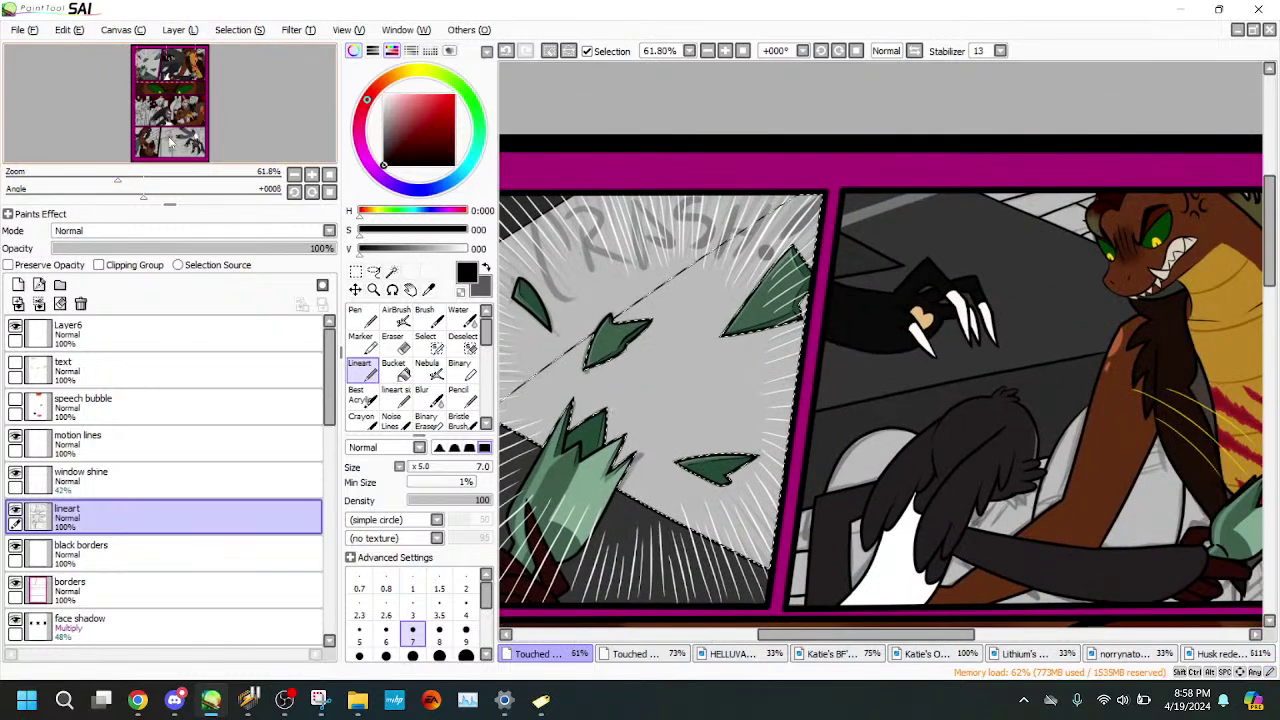
{"action": "left_click", "coordinate": [162, 61]}
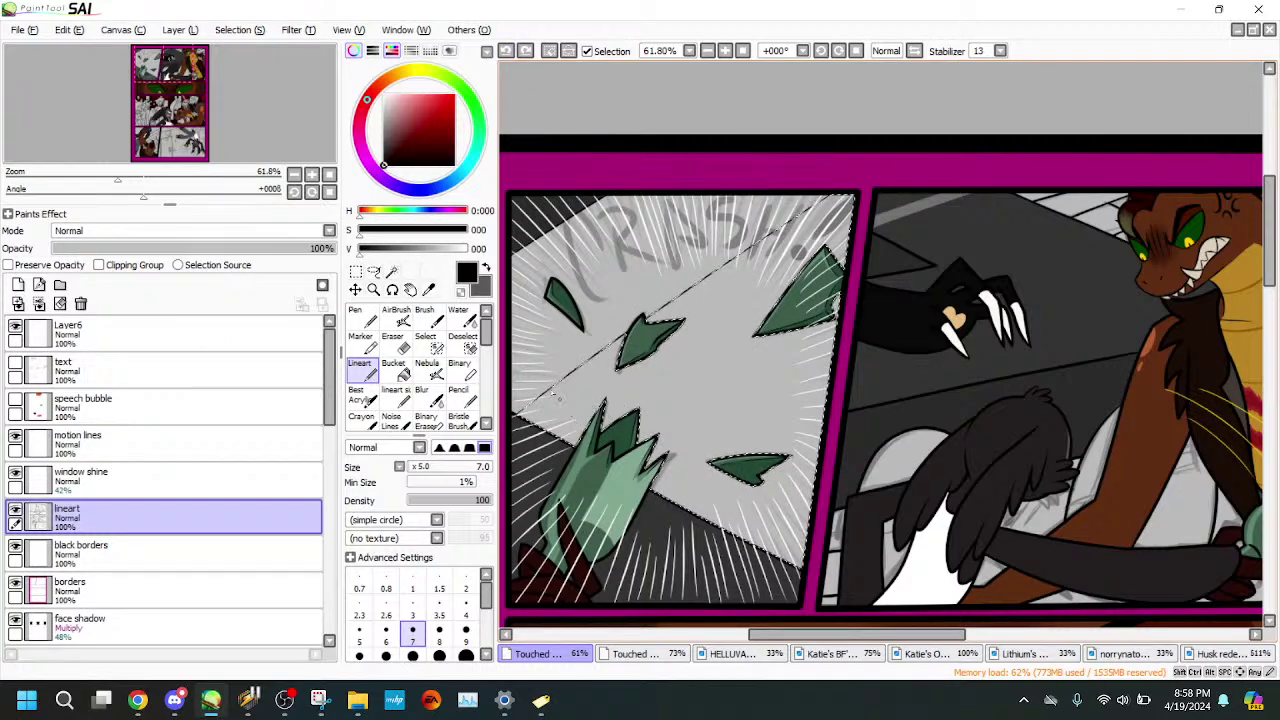
{"action": "left_click_drag", "start_coordinate": [778, 230], "coordinate": [546, 392]}
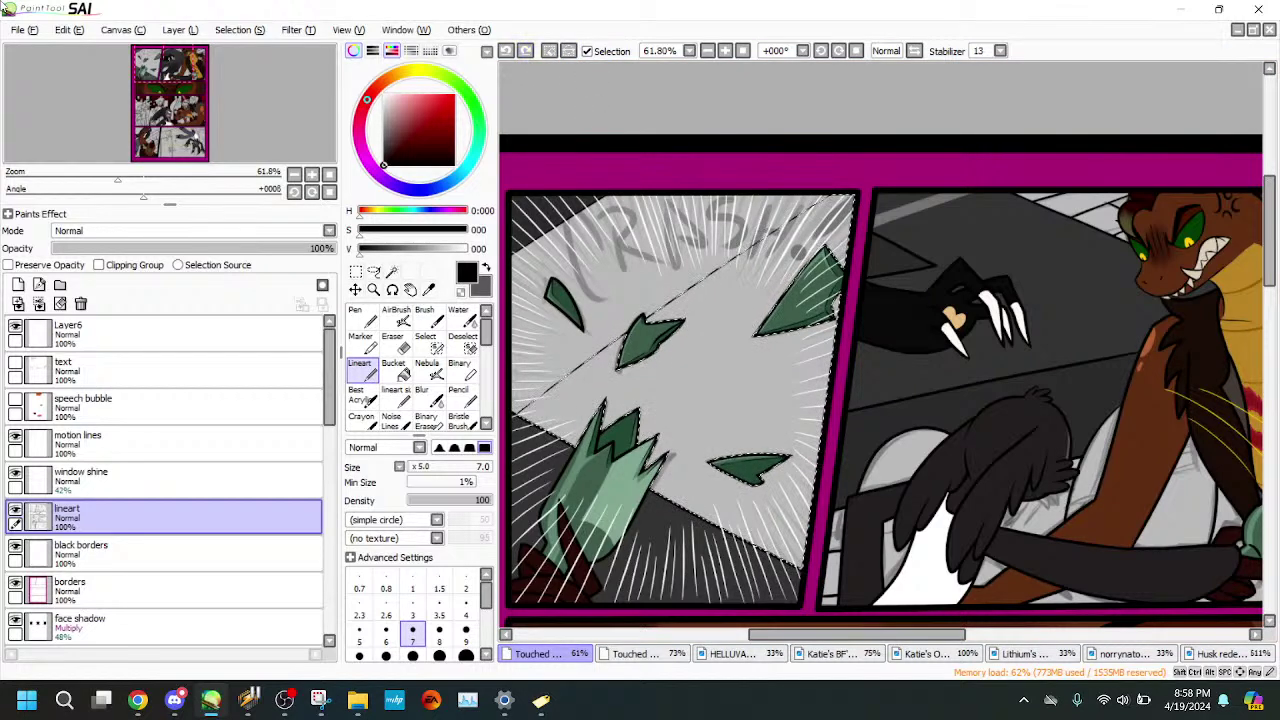
{"action": "left_click", "coordinate": [18, 285]}
{"action": "left_click", "coordinate": [38, 285]}
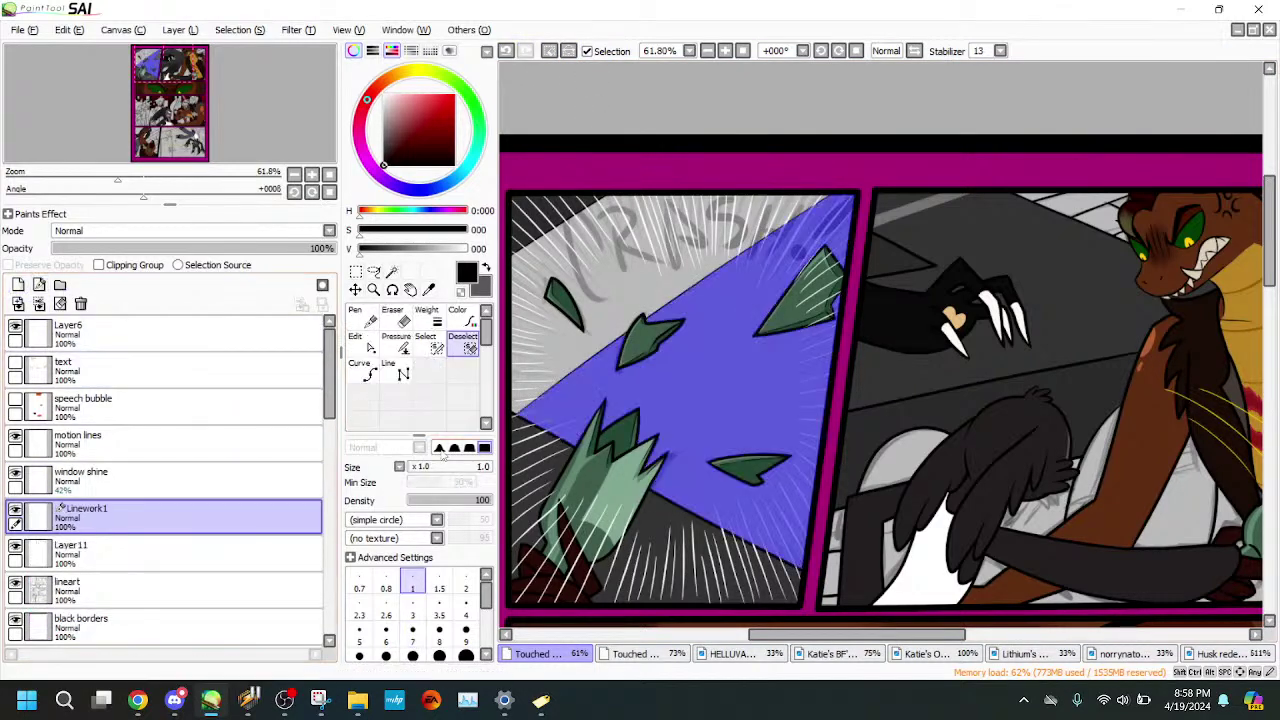
- Draw five parallel black plank lines across the first panel's selected light gray area with the size 5 Line tool on the linework layer
{"action": "left_click", "coordinate": [403, 373]}
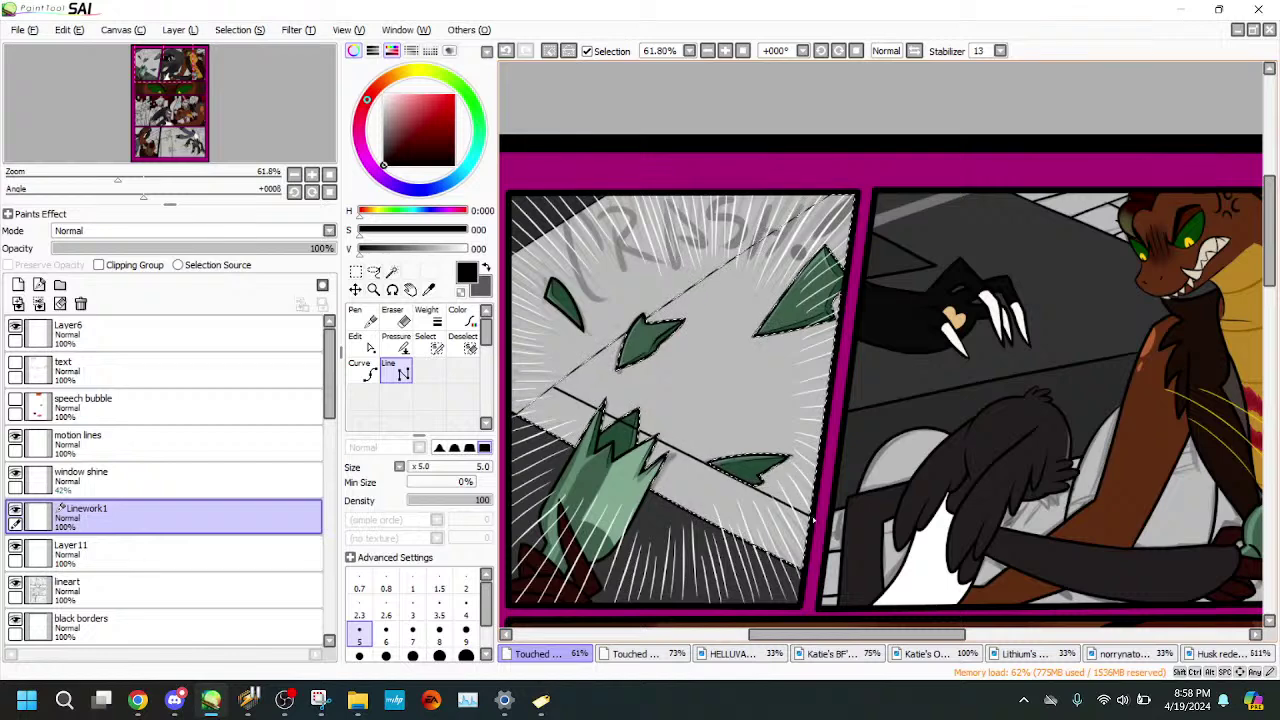
{"action": "left_click", "coordinate": [465, 347]}
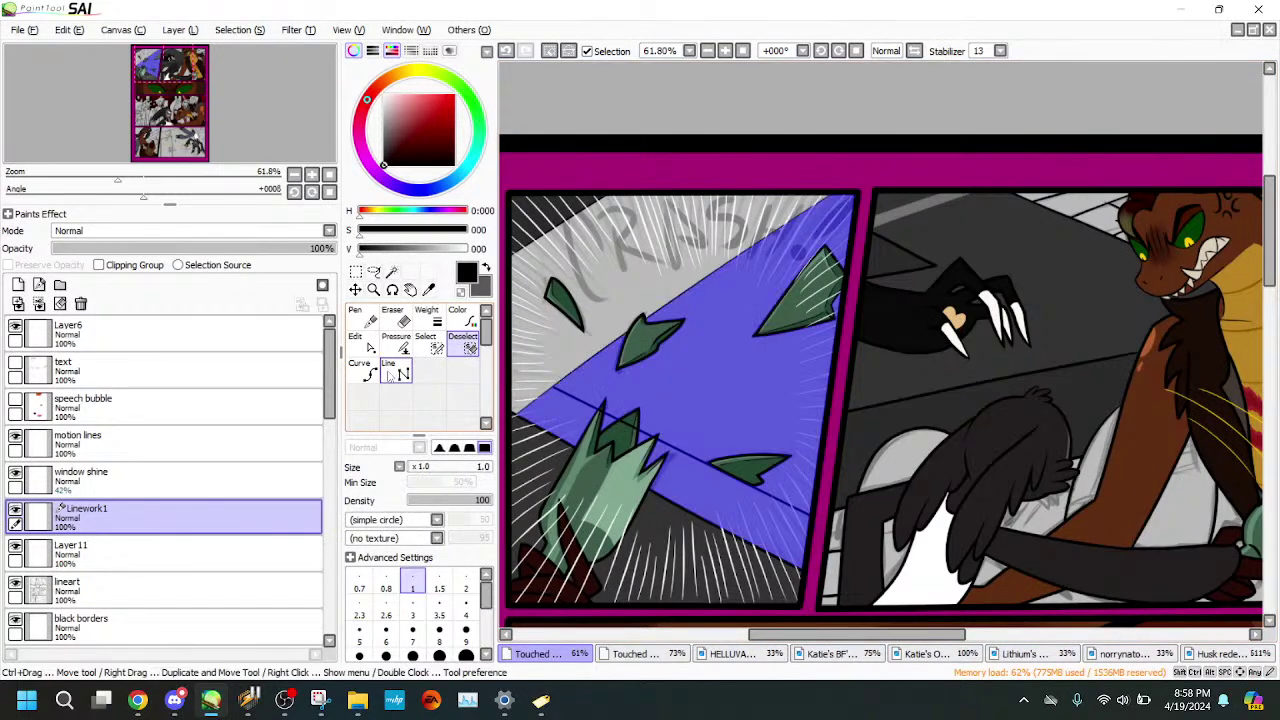
{"action": "left_click", "coordinate": [402, 372]}
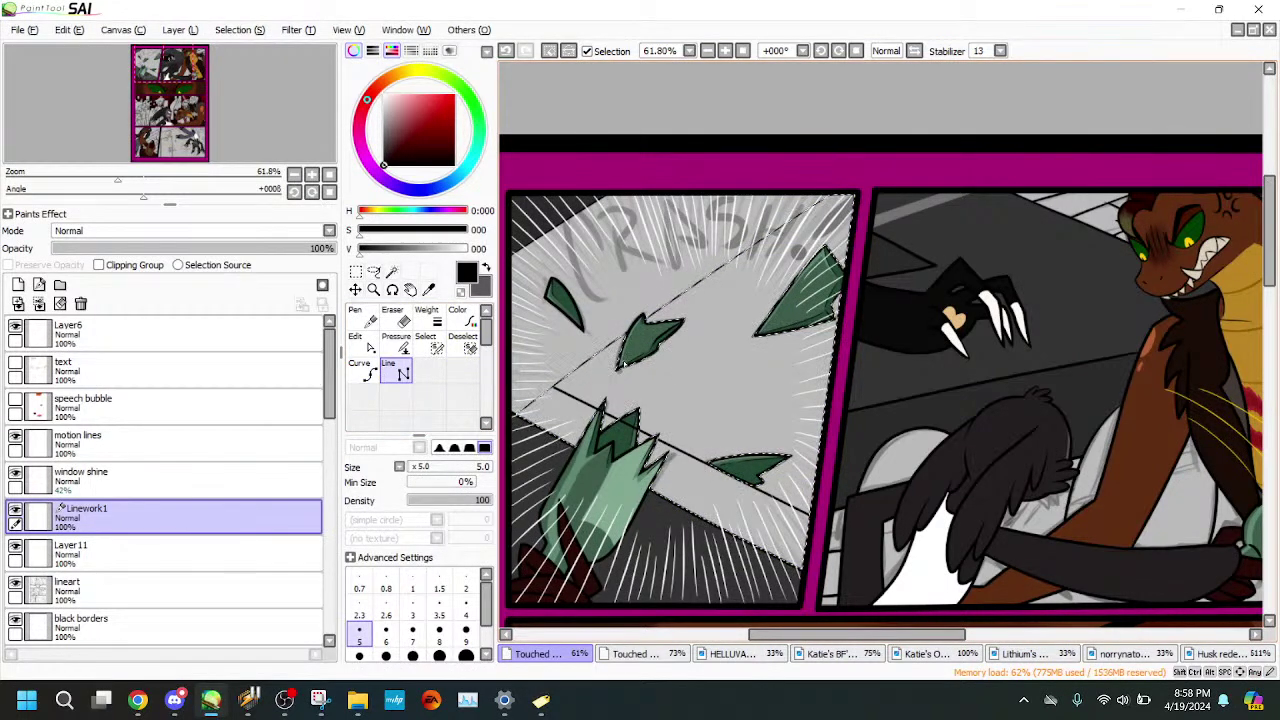
{"action": "key", "text": "ctrl"}
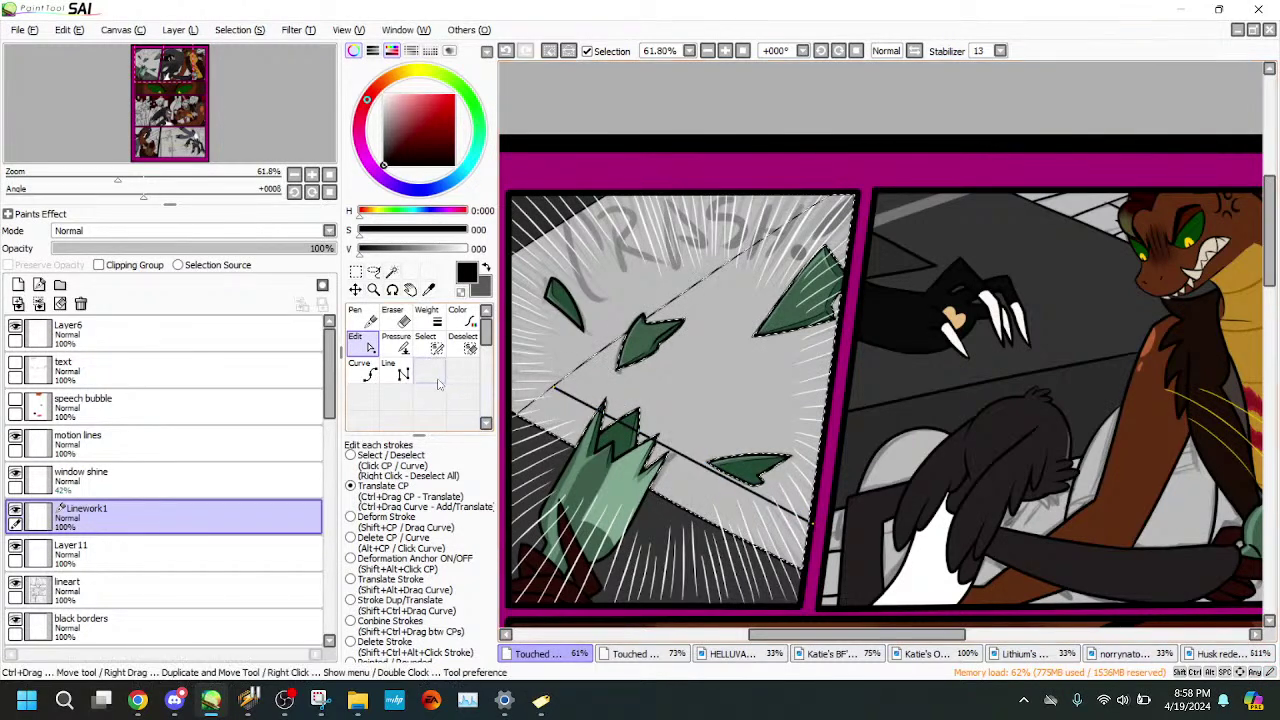
{"action": "left_click", "coordinate": [404, 374]}
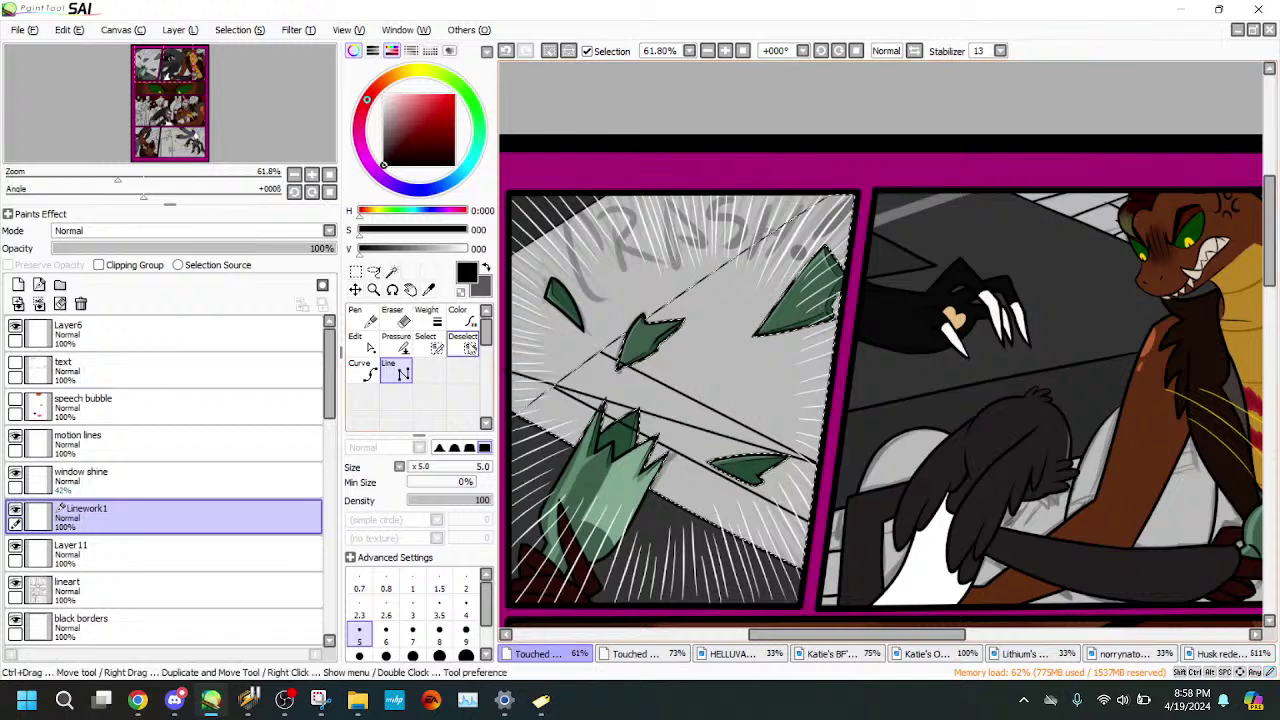
{"action": "key", "text": "ctrl"}
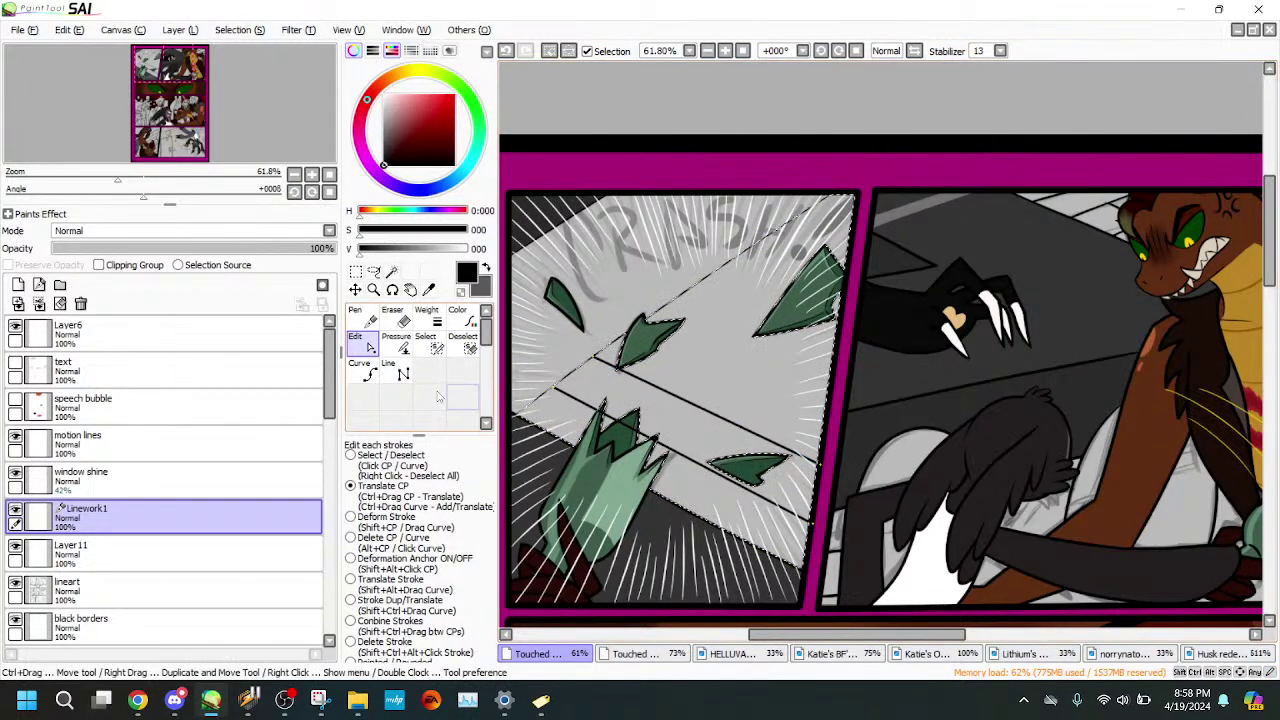
{"action": "left_click", "coordinate": [402, 372]}
{"action": "key", "text": "ctrl"}
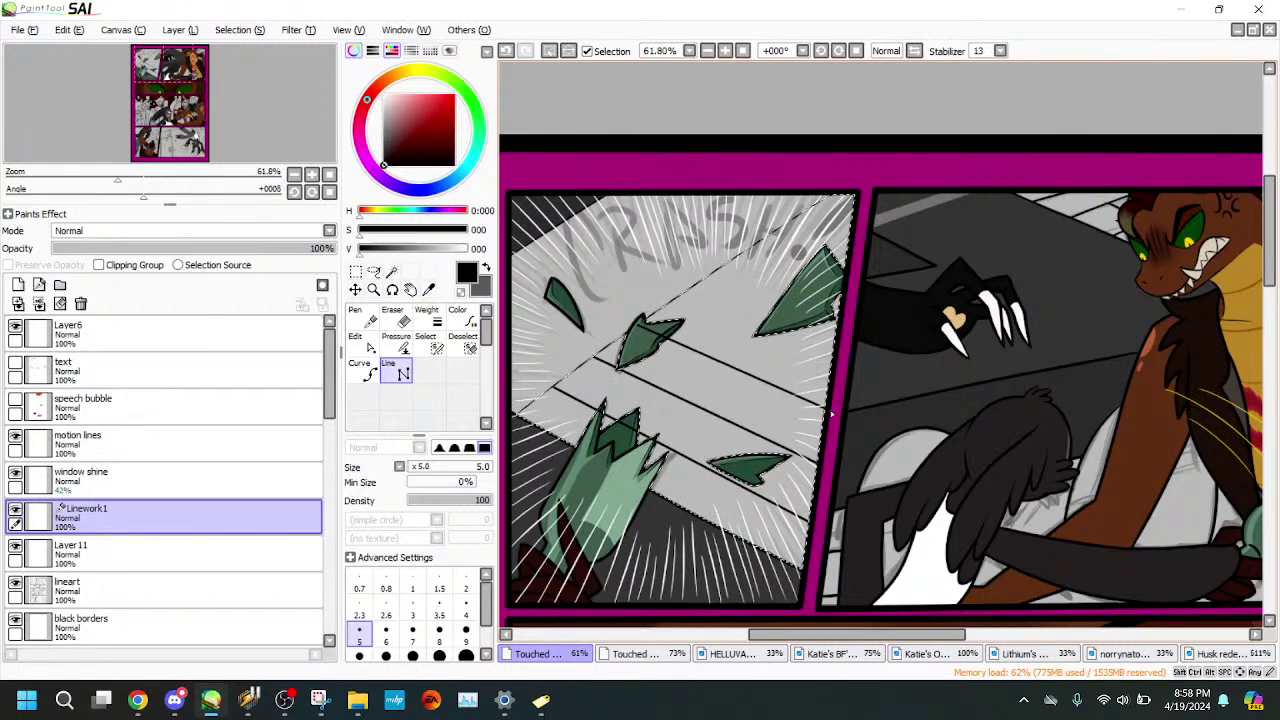
{"action": "key", "text": "ctrl"}
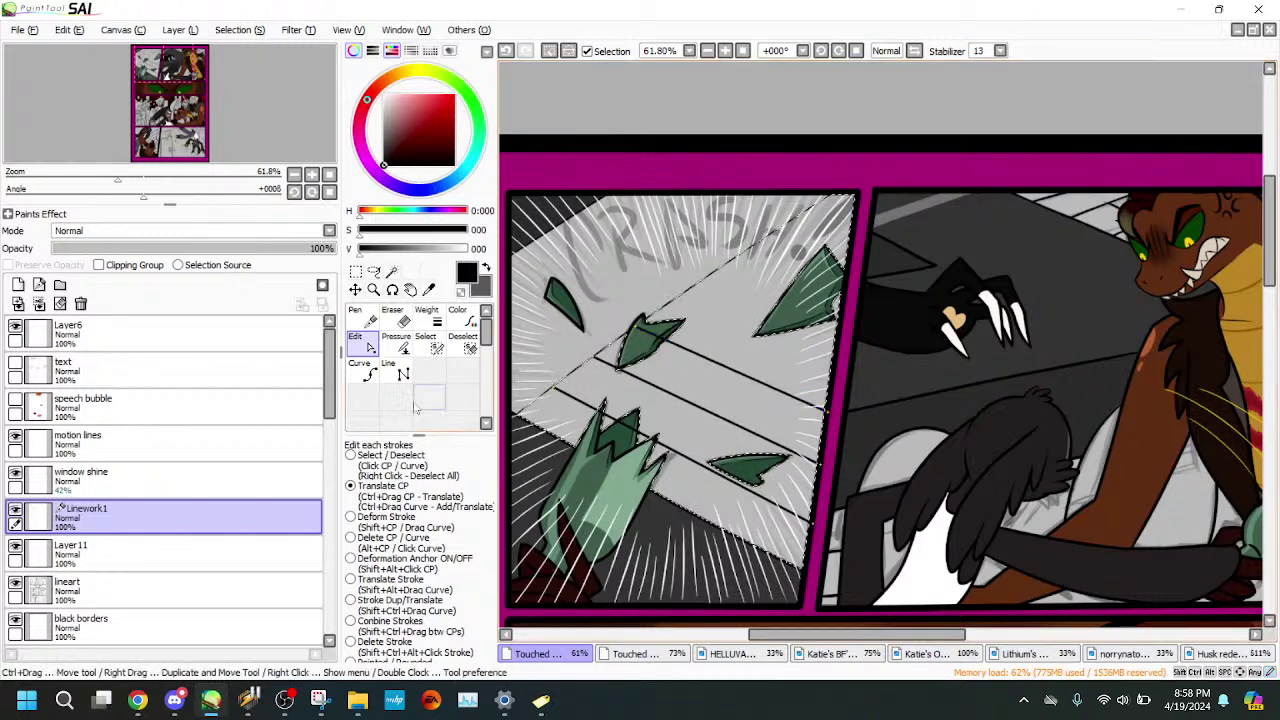
{"action": "left_click", "coordinate": [401, 373]}
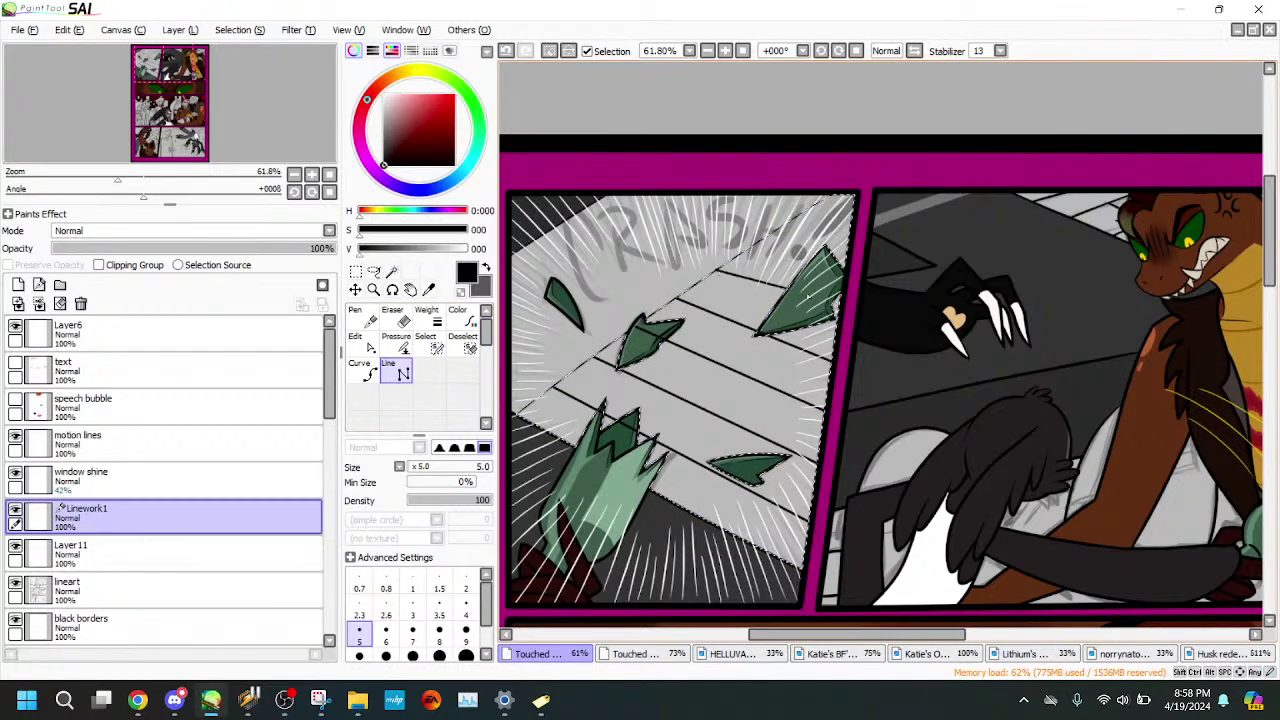
{"action": "left_click", "coordinate": [463, 346]}
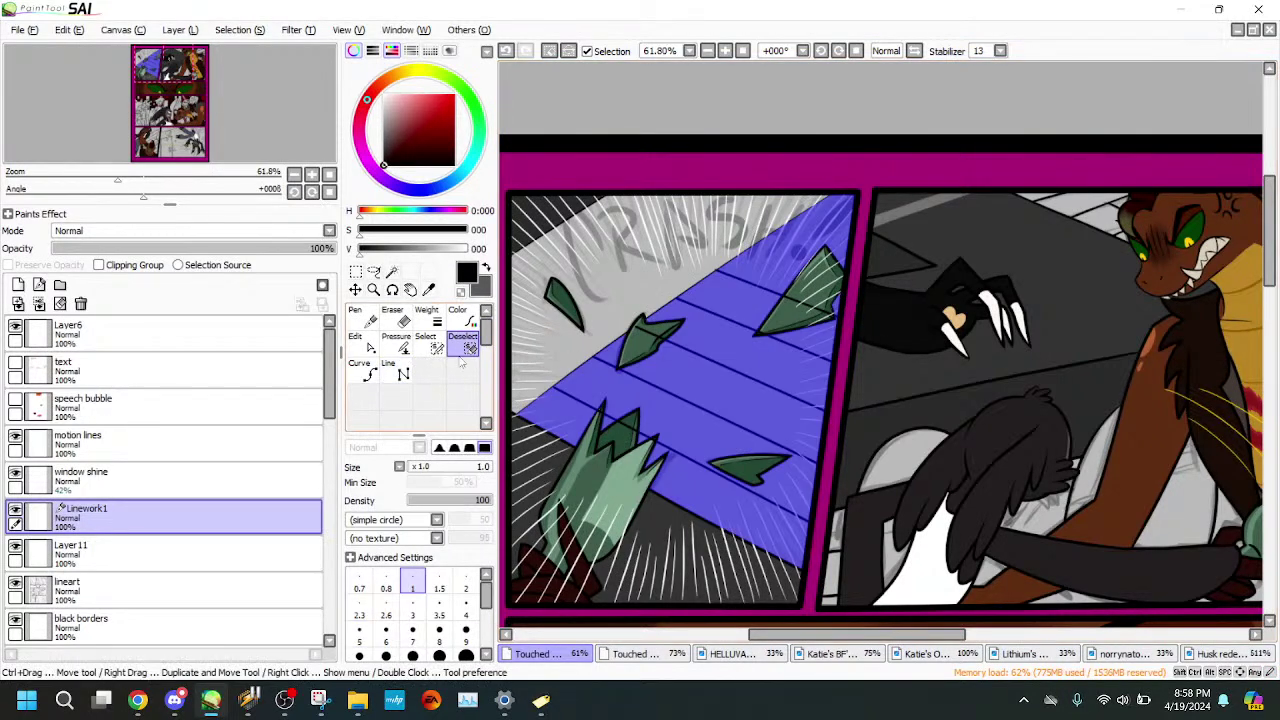
- Draw two more parallel plank lines toward the first panel's upper-right corner, adjust their ends, and merge the linework layer into Layer11
{"action": "left_click", "coordinate": [357, 340]}
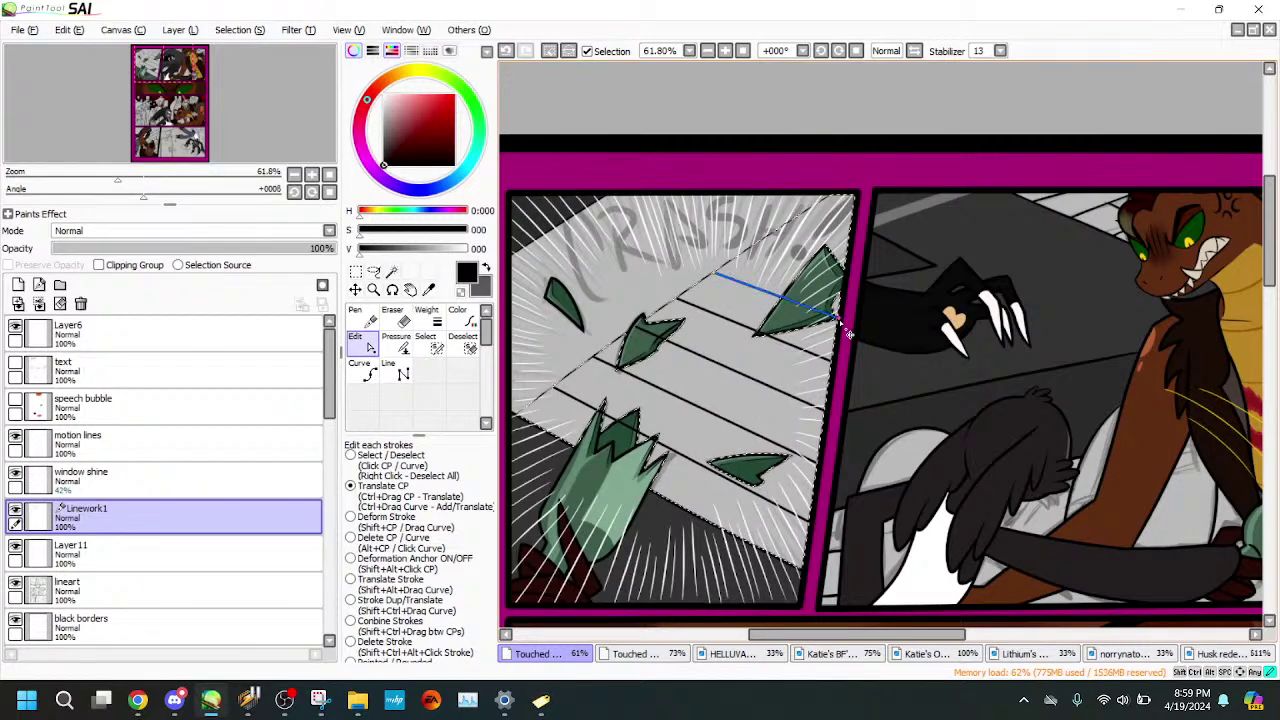
{"action": "left_click", "coordinate": [403, 372]}
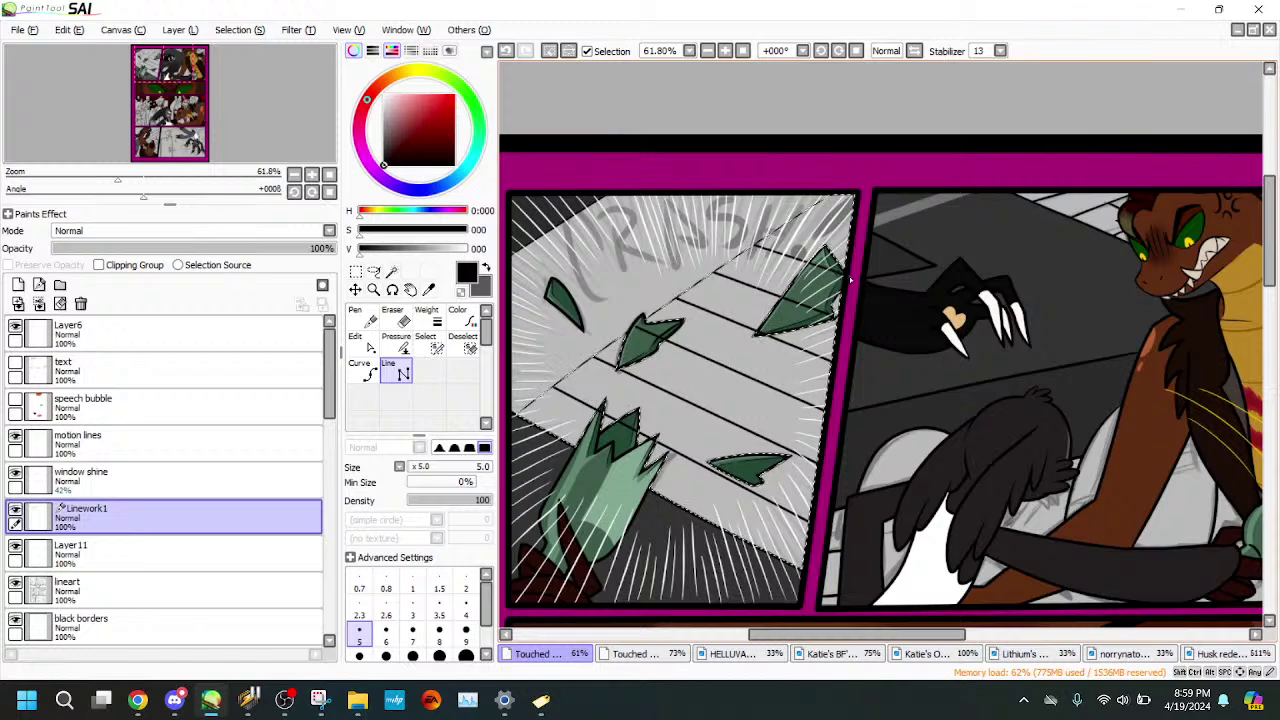
{"action": "left_click", "coordinate": [468, 345]}
{"action": "left_click", "coordinate": [400, 372]}
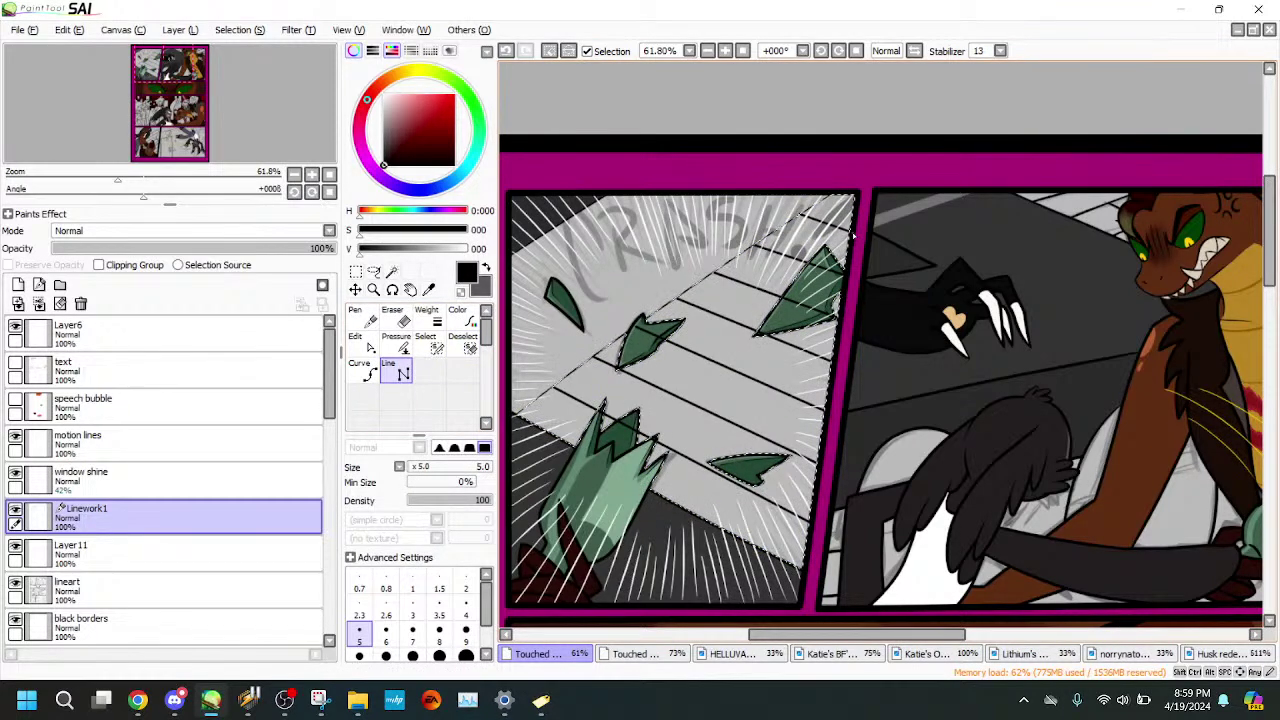
{"action": "left_click", "coordinate": [365, 345]}
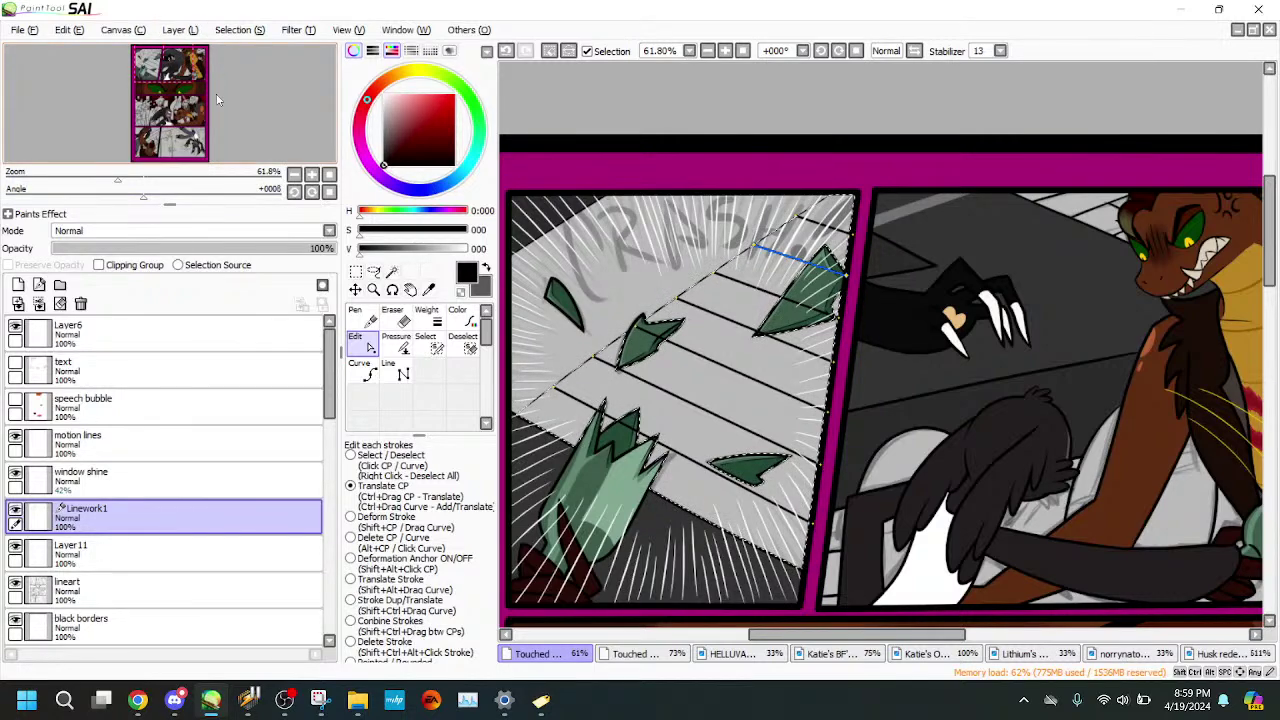
{"action": "left_click", "coordinate": [180, 29]}
{"action": "left_click", "coordinate": [200, 177]}
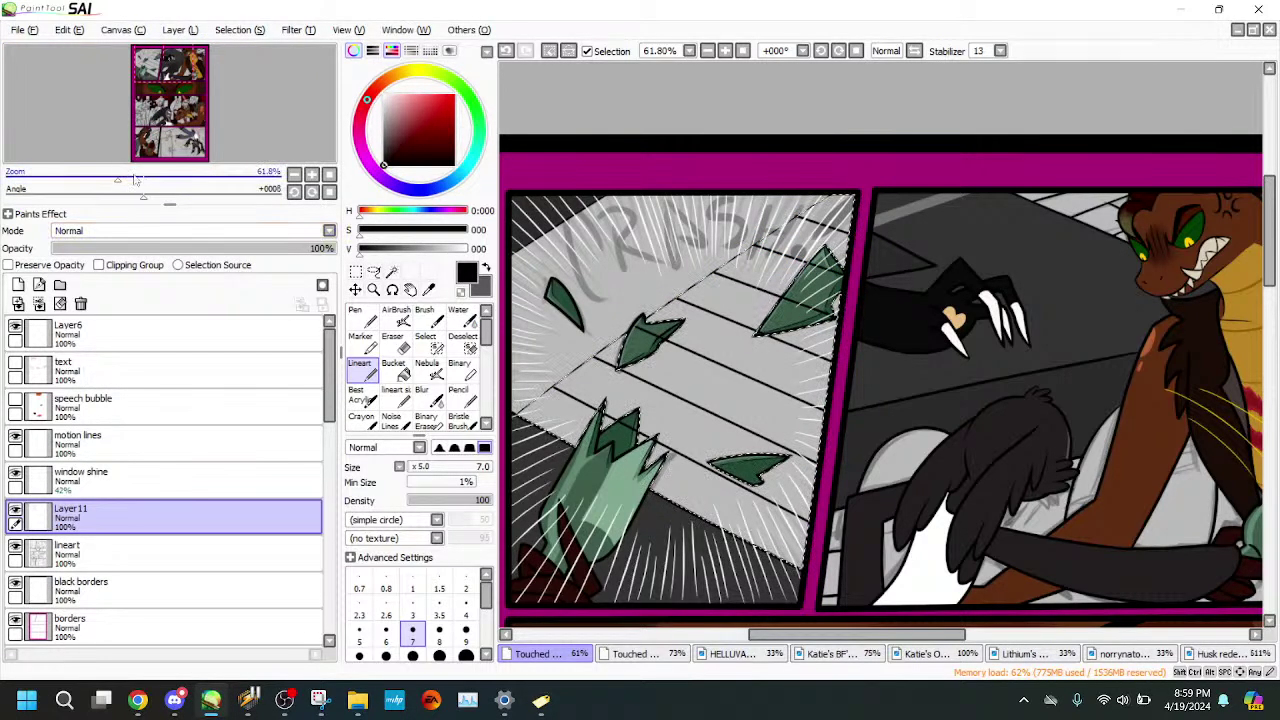
- Deselect and trim the upper plank line ends that overshoot the diagonal using the size 5 Eraser with 0% minimum size
{"action": "left_click_drag", "start_coordinate": [136, 178], "coordinate": [191, 178]}
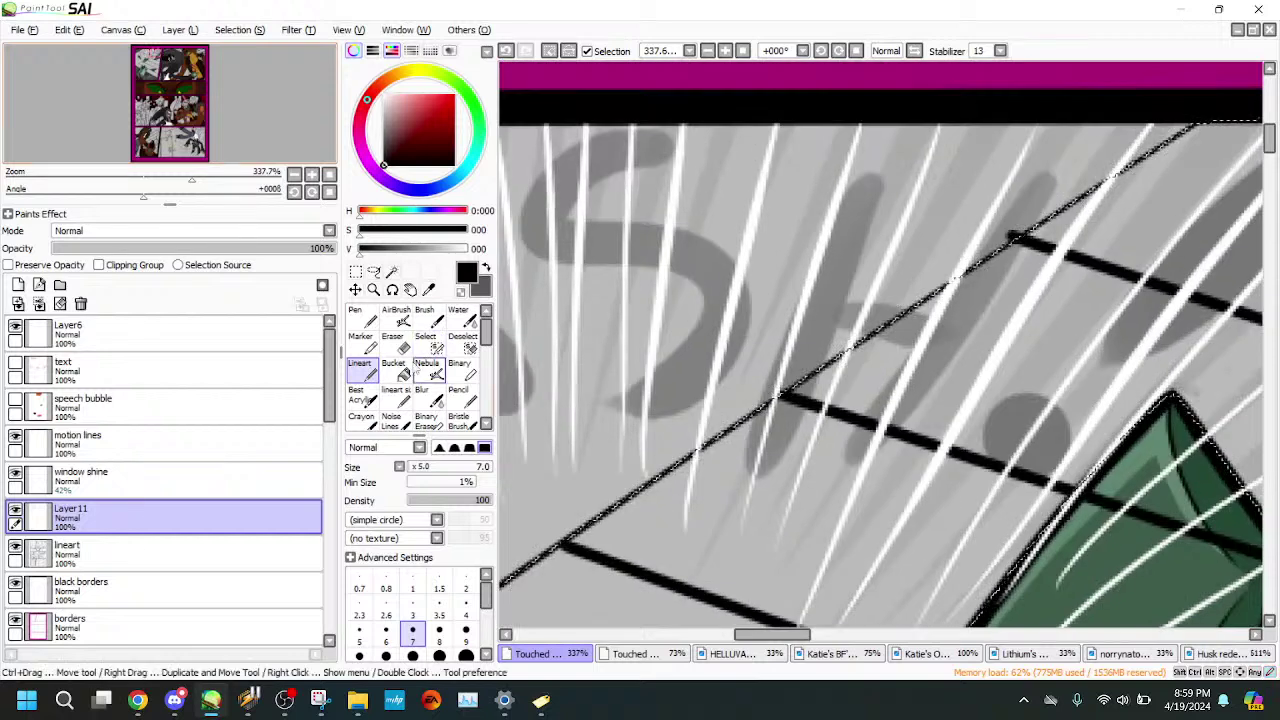
{"action": "left_click", "coordinate": [396, 344]}
{"action": "left_click", "coordinate": [550, 51]}
{"action": "left_click_drag", "start_coordinate": [193, 178], "coordinate": [232, 191]}
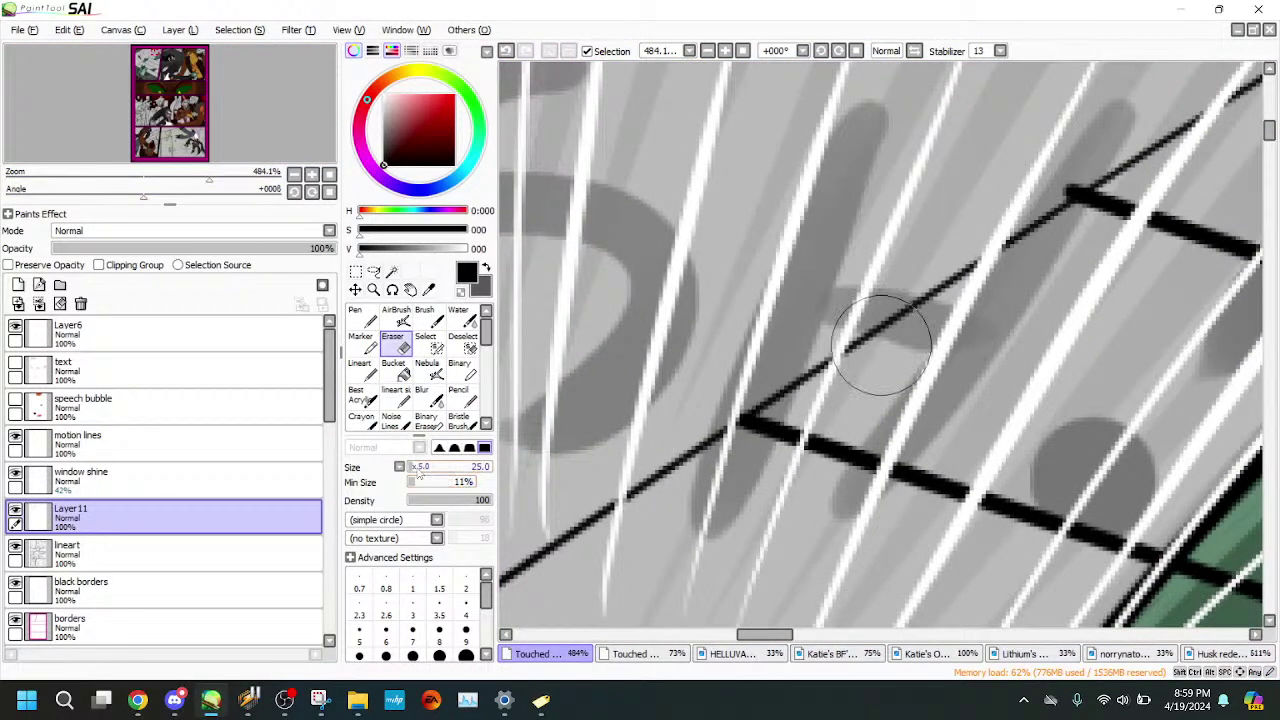
{"action": "left_click", "coordinate": [410, 482]}
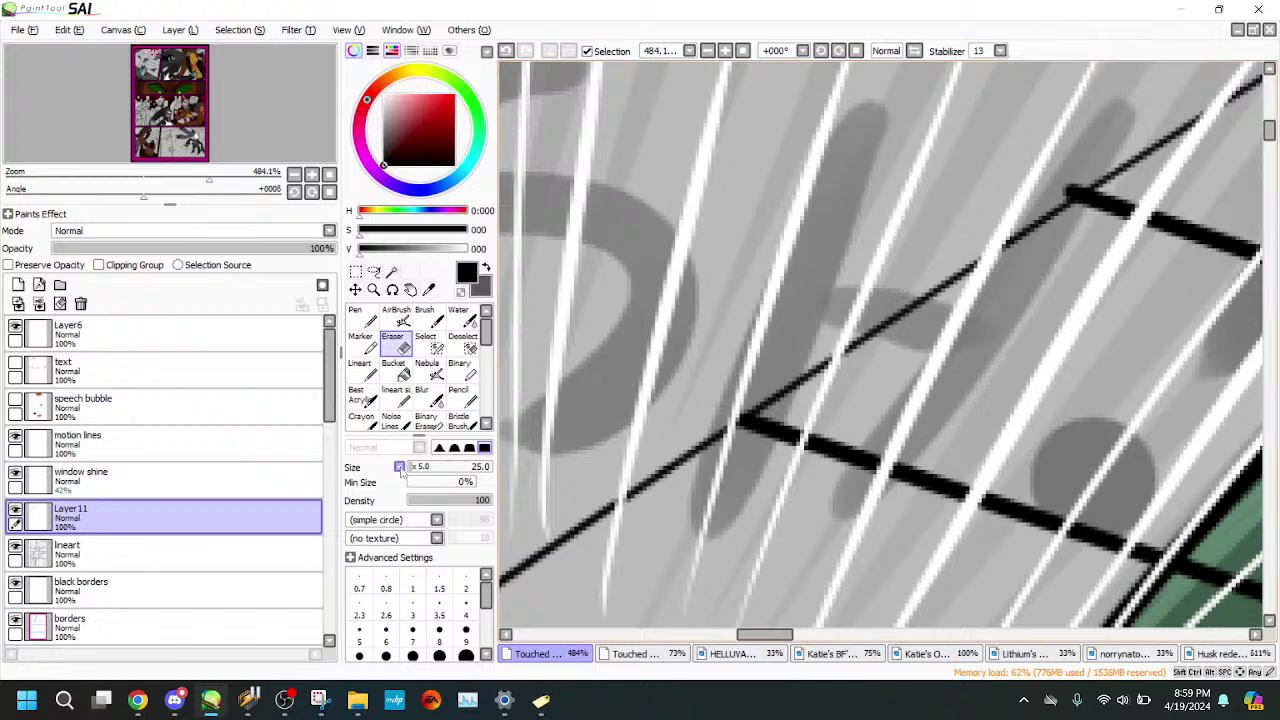
{"action": "left_click", "coordinate": [410, 474]}
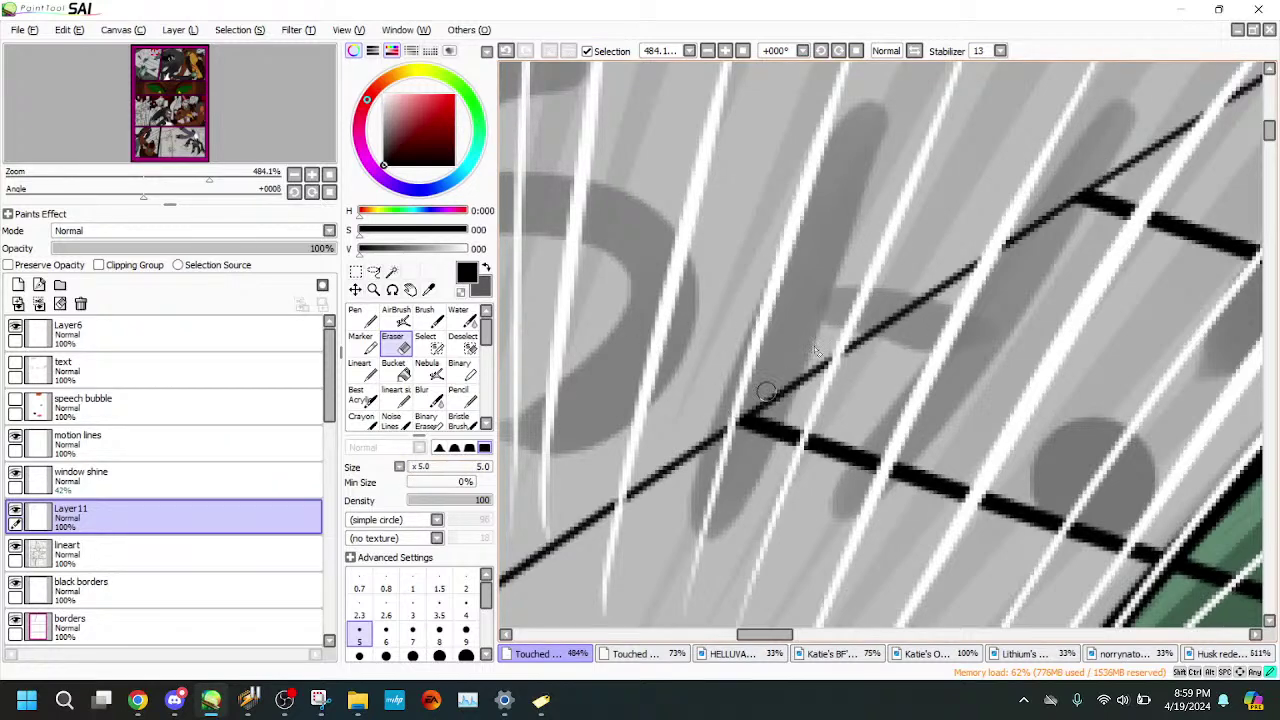
- Extend the lowest plank line to meet the diagonal near the panel's left edge with the size 7 Lineart brush
{"action": "left_click", "coordinate": [180, 176]}
{"action": "left_click_drag", "start_coordinate": [214, 150], "coordinate": [199, 162]}
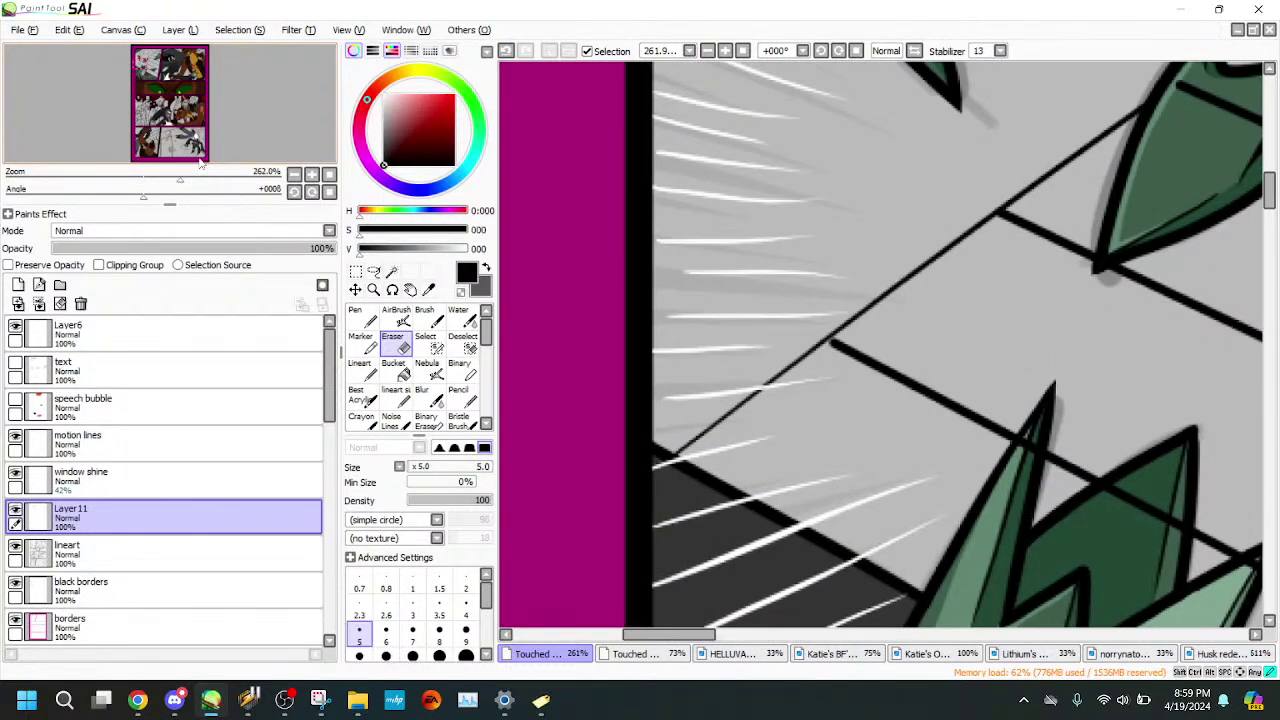
{"action": "left_click", "coordinate": [218, 177]}
{"action": "left_click", "coordinate": [364, 368]}
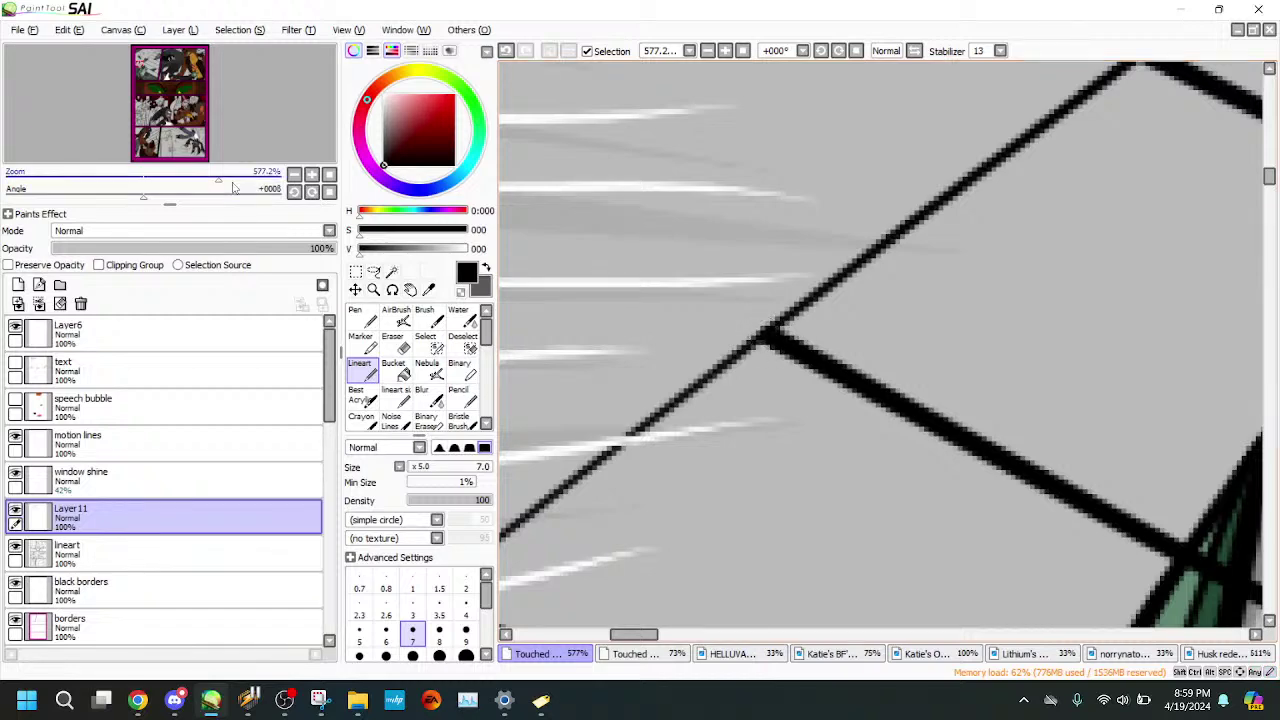
- Erase the plank line segments crossing the broken bottle's jagged points with the size 5 Eraser
{"action": "left_click", "coordinate": [229, 142]}
{"action": "left_click_drag", "start_coordinate": [229, 142], "coordinate": [228, 142]}
{"action": "left_click", "coordinate": [392, 342]}
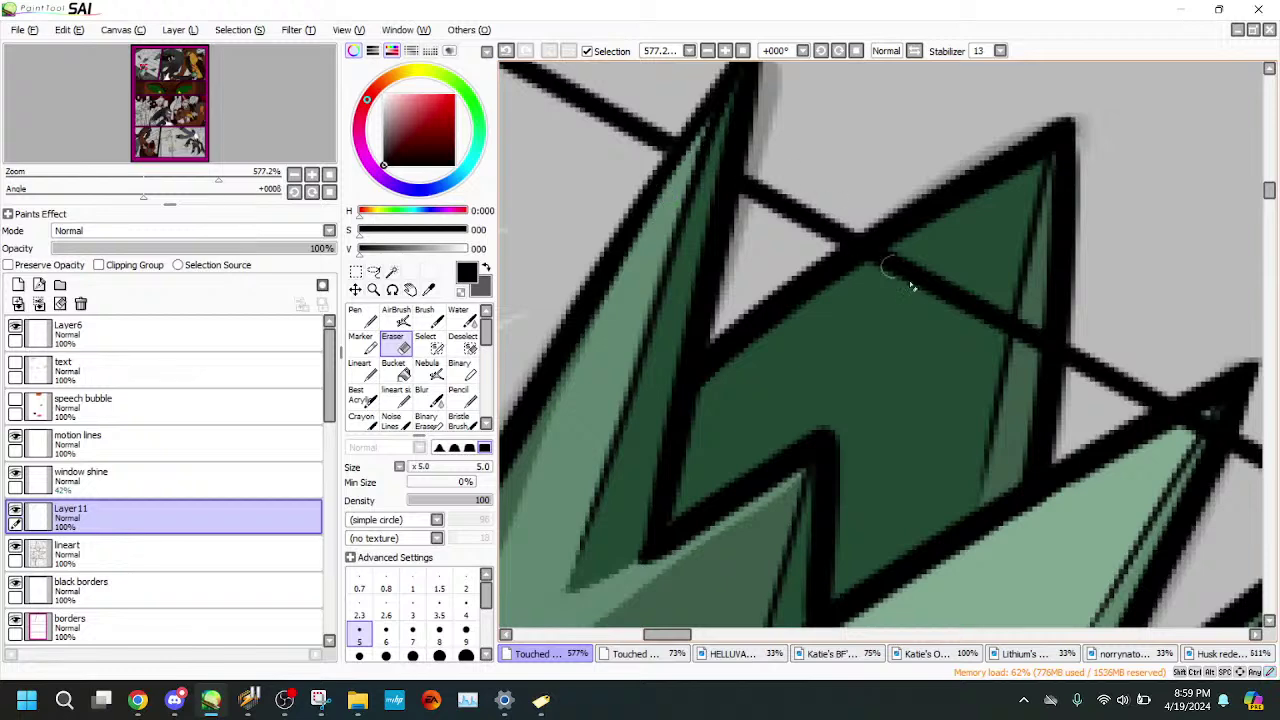
{"action": "left_click_drag", "start_coordinate": [868, 250], "coordinate": [948, 292]}
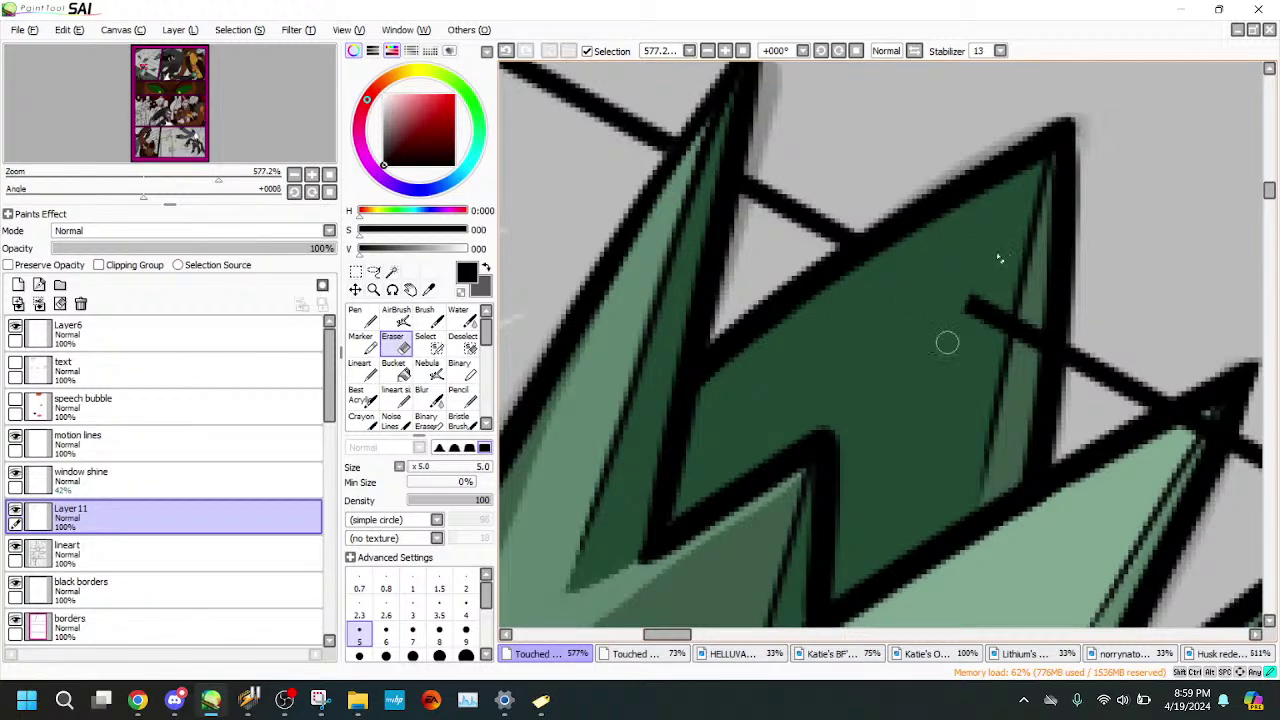
{"action": "mouse_move", "coordinate": [947, 343]}
{"action": "left_mouse_down"}
{"action": "mouse_move", "coordinate": [952, 297]}
{"action": "mouse_move", "coordinate": [1004, 246]}
{"action": "mouse_move", "coordinate": [1002, 290]}
{"action": "mouse_move", "coordinate": [940, 354]}
{"action": "mouse_move", "coordinate": [959, 379]}
{"action": "mouse_move", "coordinate": [1004, 299]}
{"action": "mouse_move", "coordinate": [1035, 314]}
{"action": "left_mouse_up"}
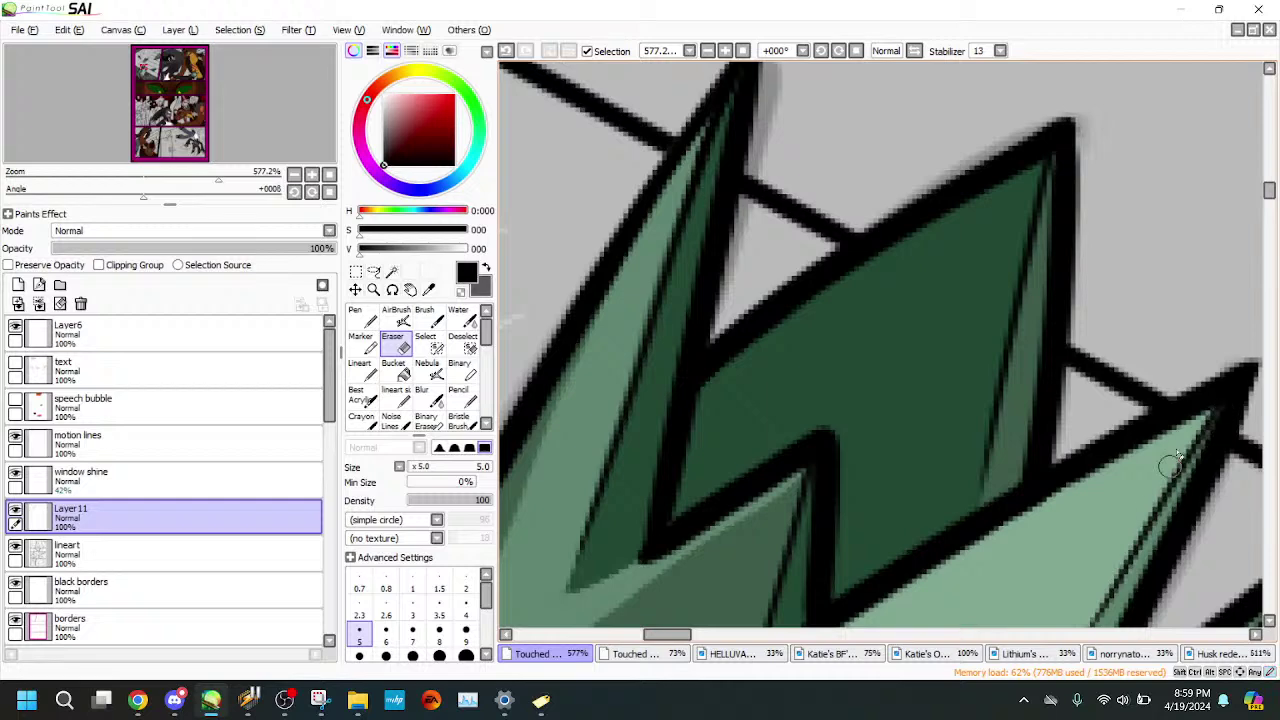
- Erase the plank line segment crossing the small glass shard at the diagonal in the panel's middle
{"action": "left_click", "coordinate": [175, 173]}
{"action": "left_click_drag", "start_coordinate": [175, 173], "coordinate": [190, 174]}
{"action": "mouse_move", "coordinate": [247, 134]}
{"action": "left_mouse_down"}
{"action": "mouse_move", "coordinate": [258, 136]}
{"action": "mouse_move", "coordinate": [249, 127]}
{"action": "left_mouse_up"}
{"action": "left_click_drag", "start_coordinate": [190, 175], "coordinate": [199, 176]}
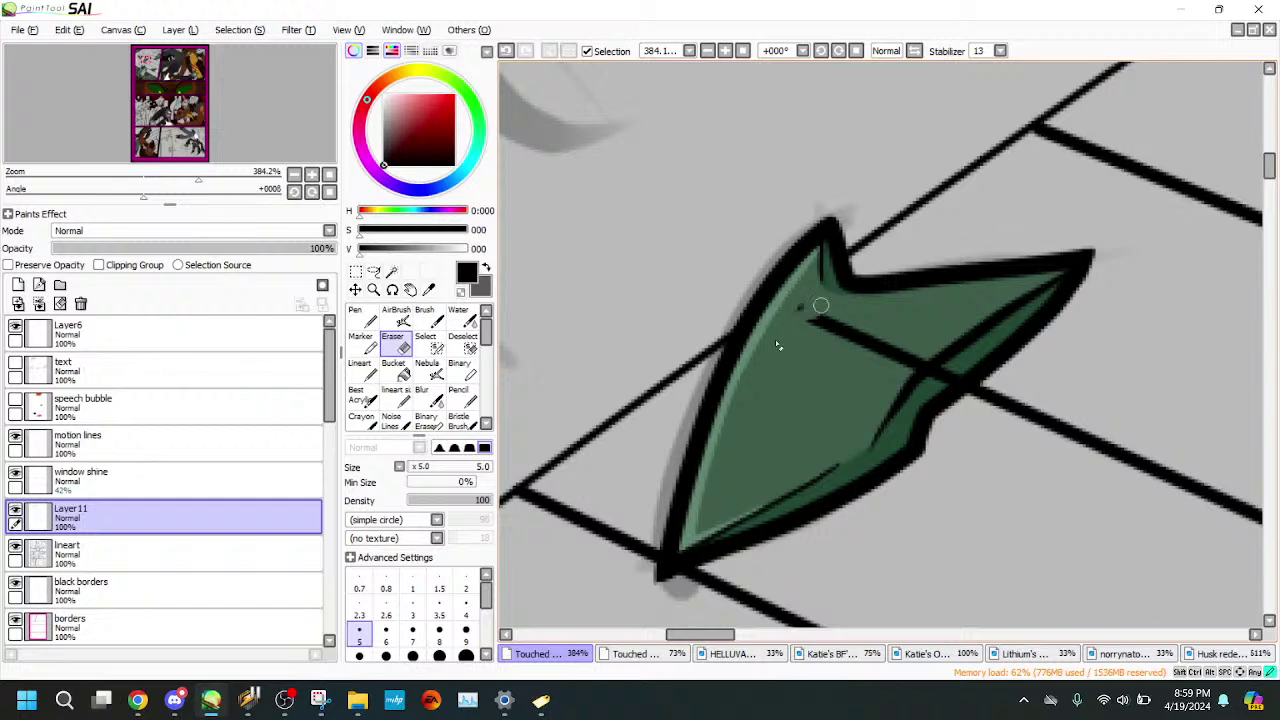
{"action": "mouse_move", "coordinate": [820, 305]}
{"action": "left_mouse_down"}
{"action": "mouse_move", "coordinate": [768, 318]}
{"action": "mouse_move", "coordinate": [790, 339]}
{"action": "mouse_move", "coordinate": [954, 336]}
{"action": "mouse_move", "coordinate": [965, 351]}
{"action": "mouse_move", "coordinate": [925, 402]}
{"action": "left_mouse_up"}
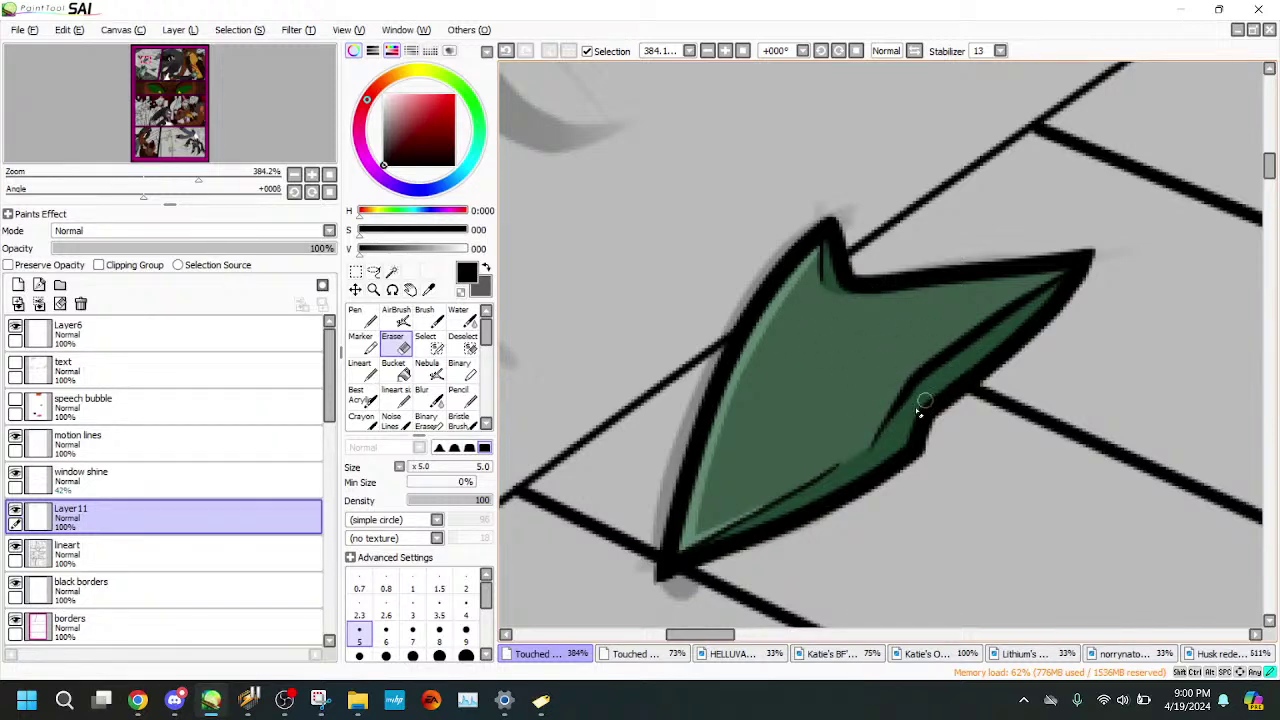
- Erase the plank line segments crossing the large glass shard by the first panel's right border
{"action": "left_click_drag", "start_coordinate": [193, 178], "coordinate": [198, 177]}
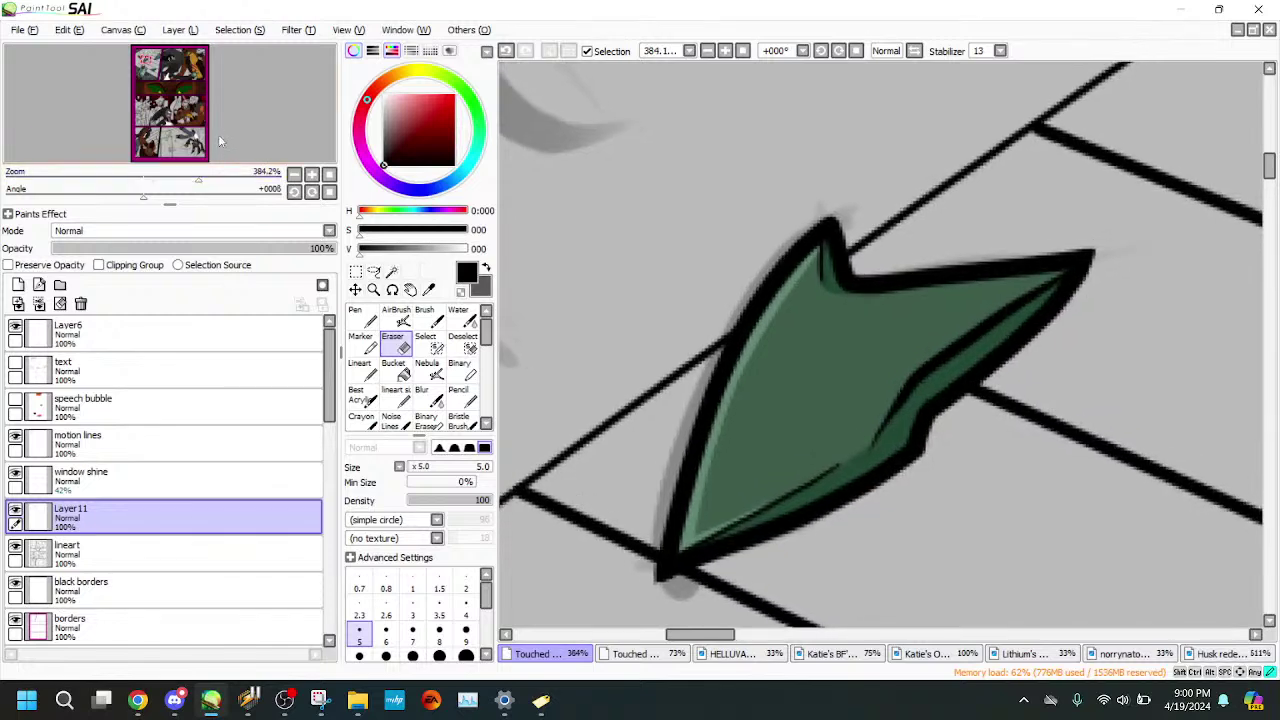
{"action": "left_click_drag", "start_coordinate": [218, 134], "coordinate": [239, 145]}
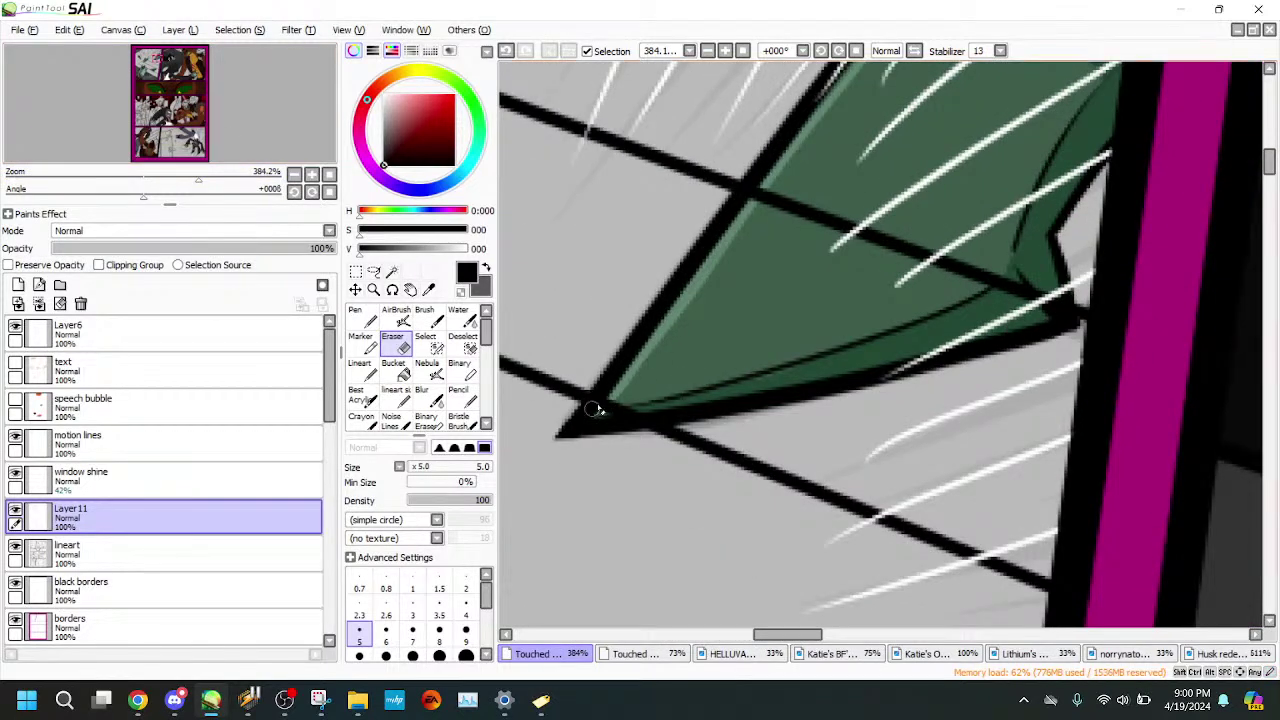
{"action": "left_click_drag", "start_coordinate": [620, 409], "coordinate": [685, 391]}
{"action": "mouse_move", "coordinate": [737, 197]}
{"action": "left_mouse_down"}
{"action": "mouse_move", "coordinate": [799, 204]}
{"action": "mouse_move", "coordinate": [761, 190]}
{"action": "mouse_move", "coordinate": [808, 238]}
{"action": "mouse_move", "coordinate": [987, 212]}
{"action": "mouse_move", "coordinate": [935, 192]}
{"action": "mouse_move", "coordinate": [937, 222]}
{"action": "mouse_move", "coordinate": [890, 244]}
{"action": "mouse_move", "coordinate": [976, 216]}
{"action": "mouse_move", "coordinate": [984, 228]}
{"action": "mouse_move", "coordinate": [894, 270]}
{"action": "mouse_move", "coordinate": [991, 226]}
{"action": "mouse_move", "coordinate": [974, 284]}
{"action": "mouse_move", "coordinate": [950, 283]}
{"action": "mouse_move", "coordinate": [969, 269]}
{"action": "mouse_move", "coordinate": [991, 280]}
{"action": "mouse_move", "coordinate": [972, 253]}
{"action": "mouse_move", "coordinate": [1052, 304]}
{"action": "left_mouse_up"}
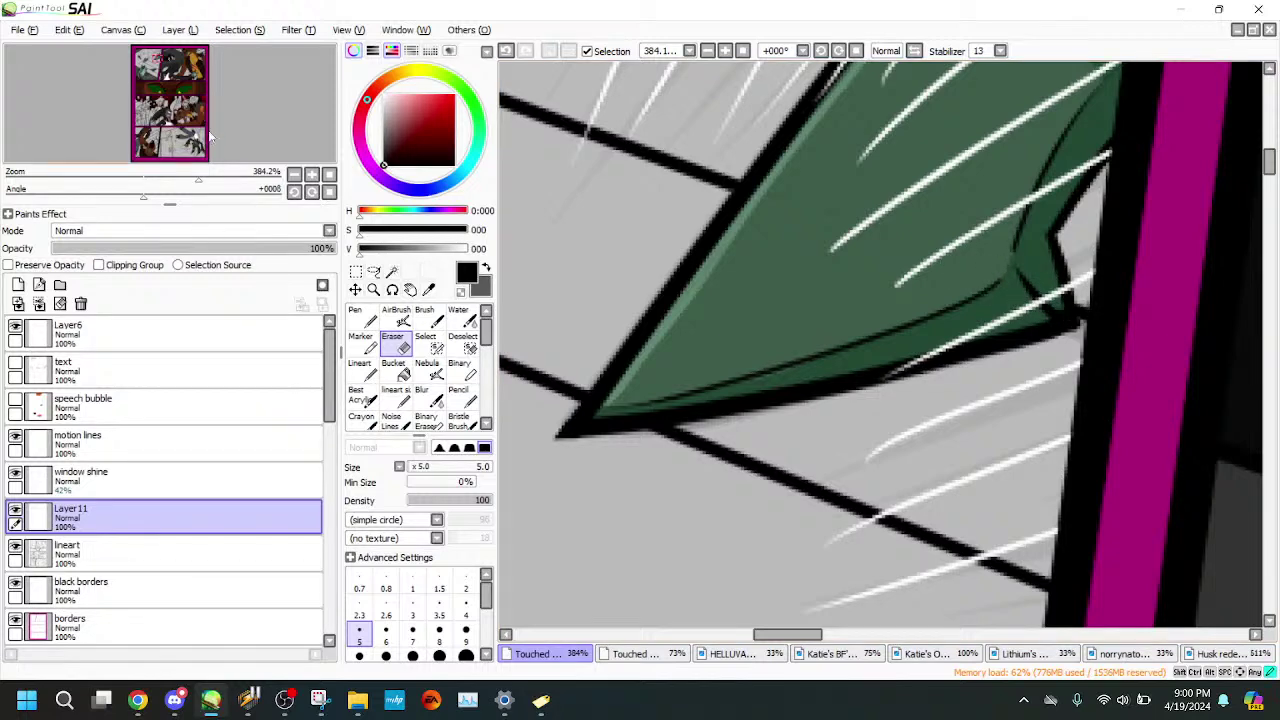
{"action": "left_click", "coordinate": [161, 56]}
{"action": "mouse_move", "coordinate": [735, 391]}
{"action": "left_mouse_down"}
{"action": "mouse_move", "coordinate": [760, 347]}
{"action": "mouse_move", "coordinate": [738, 394]}
{"action": "mouse_move", "coordinate": [750, 403]}
{"action": "mouse_move", "coordinate": [738, 445]}
{"action": "mouse_move", "coordinate": [867, 388]}
{"action": "mouse_move", "coordinate": [885, 394]}
{"action": "mouse_move", "coordinate": [856, 435]}
{"action": "mouse_move", "coordinate": [889, 405]}
{"action": "mouse_move", "coordinate": [842, 461]}
{"action": "mouse_move", "coordinate": [920, 445]}
{"action": "left_mouse_up"}
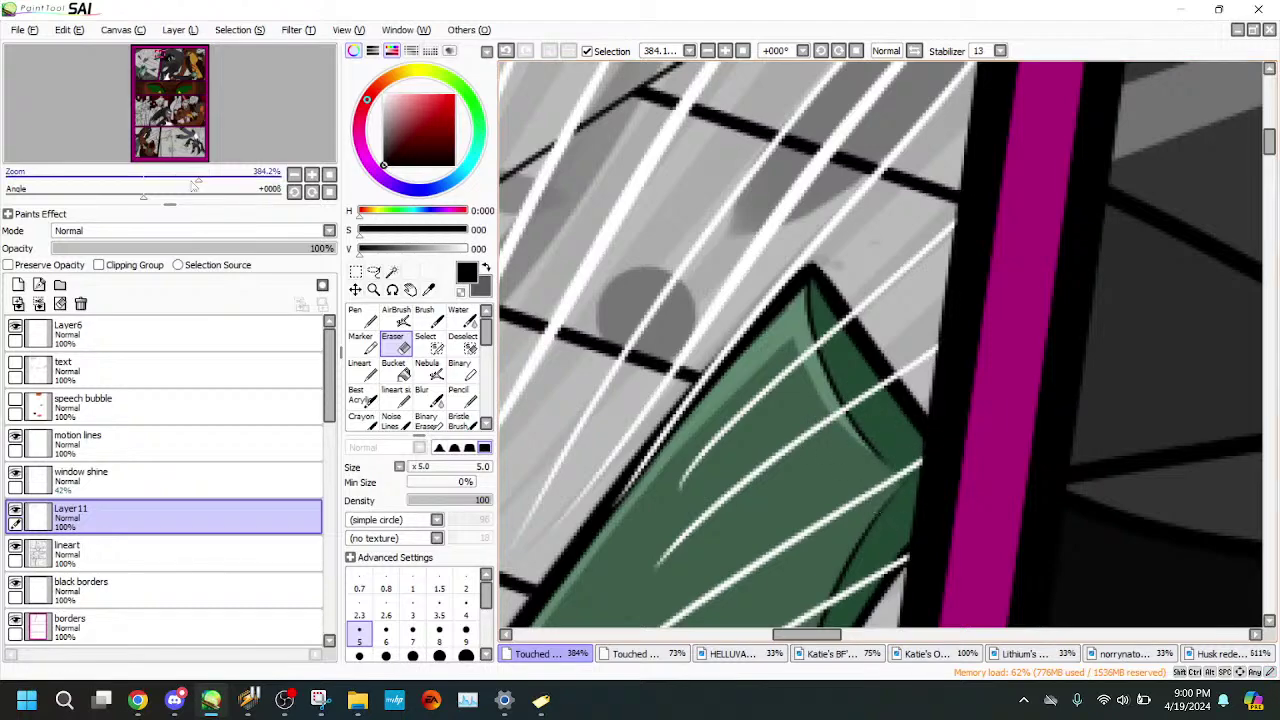
- Merge Layer11 with the cleaned plank lines down into the lineart layer
{"action": "left_click_drag", "start_coordinate": [188, 176], "coordinate": [133, 178]}
{"action": "left_click_drag", "start_coordinate": [156, 55], "coordinate": [152, 67]}
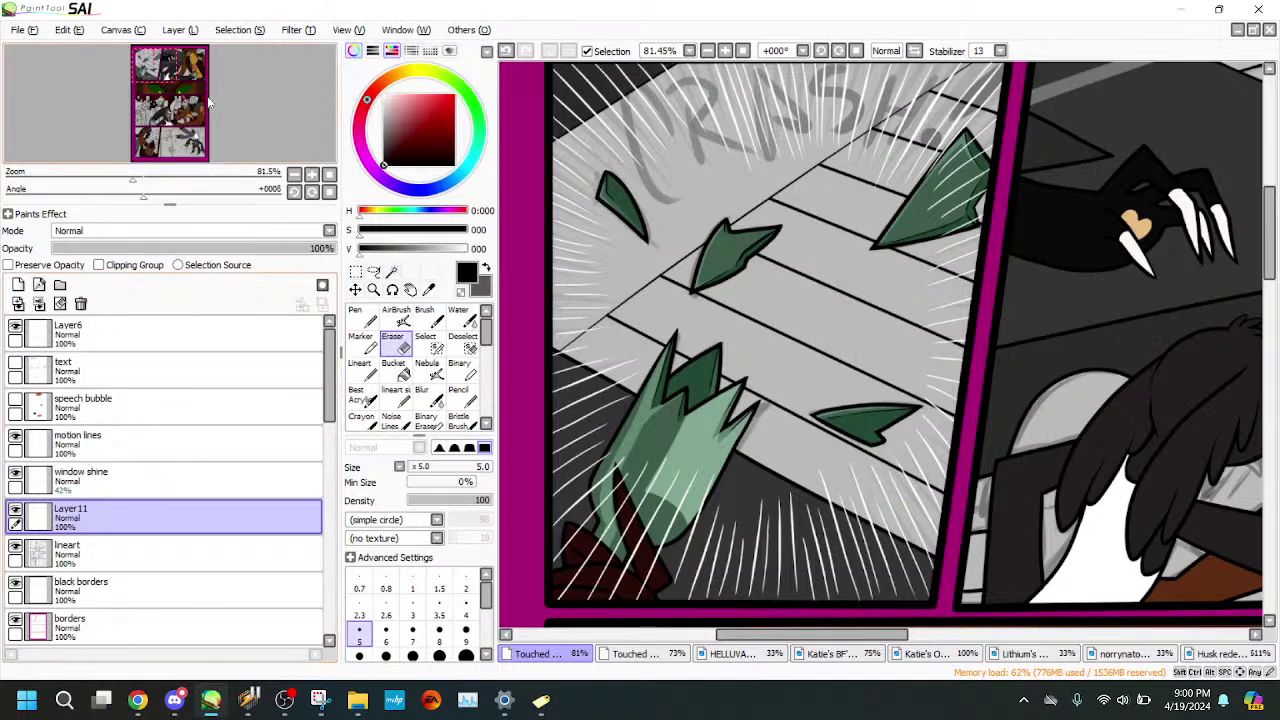
{"action": "left_click_drag", "start_coordinate": [164, 110], "coordinate": [156, 114]}
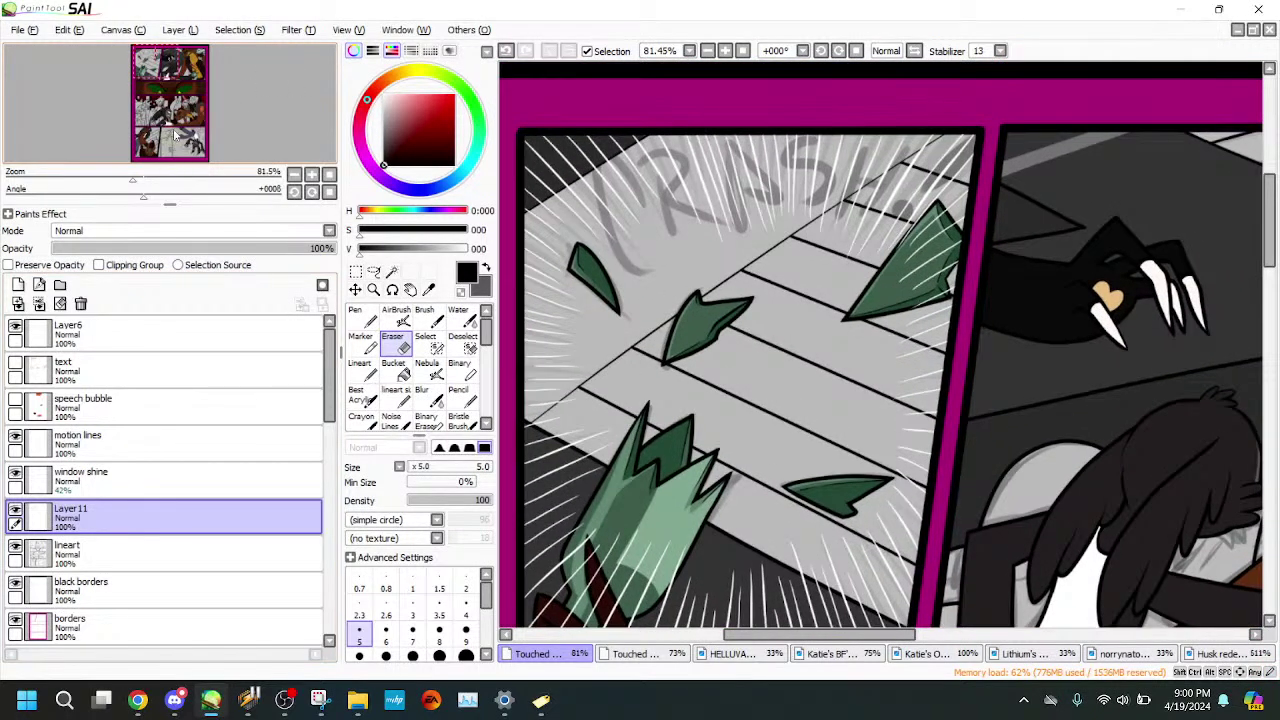
{"action": "left_click", "coordinate": [182, 30]}
{"action": "left_click", "coordinate": [215, 164]}
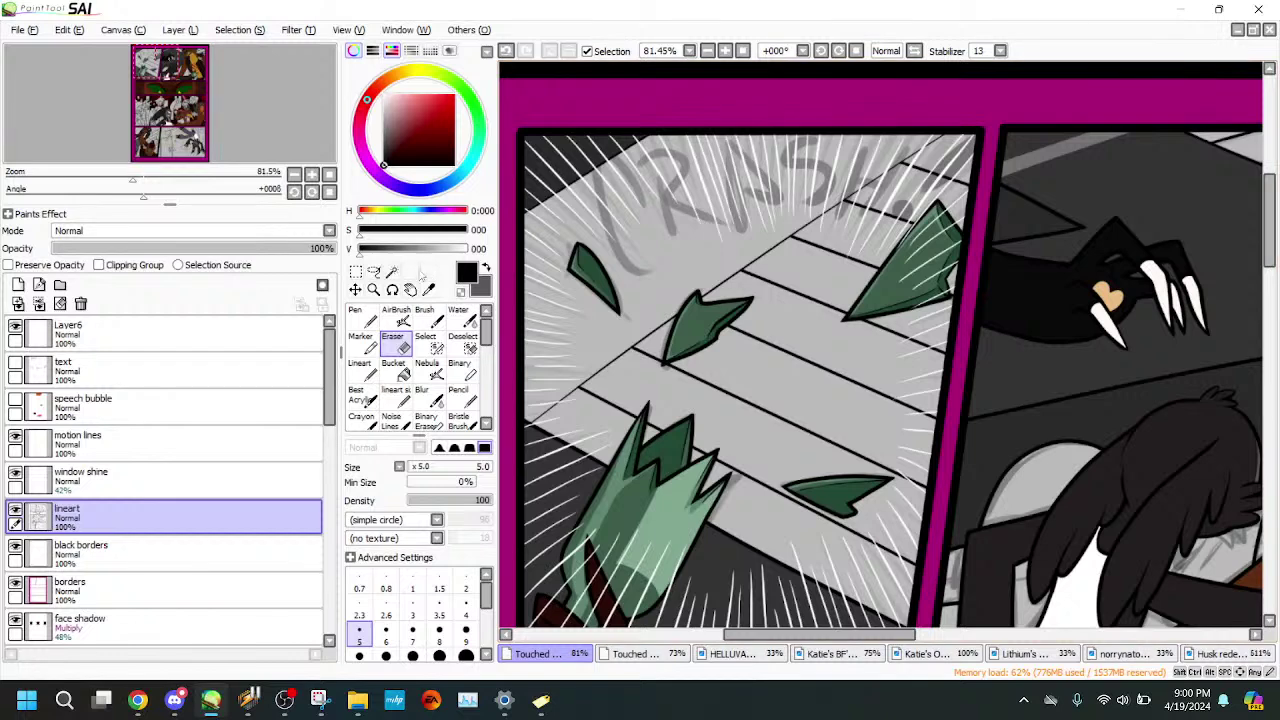
- Select all the plank areas between the lines in the first panel with the Magic Wand on the lineart layer
{"action": "left_click", "coordinate": [392, 271]}
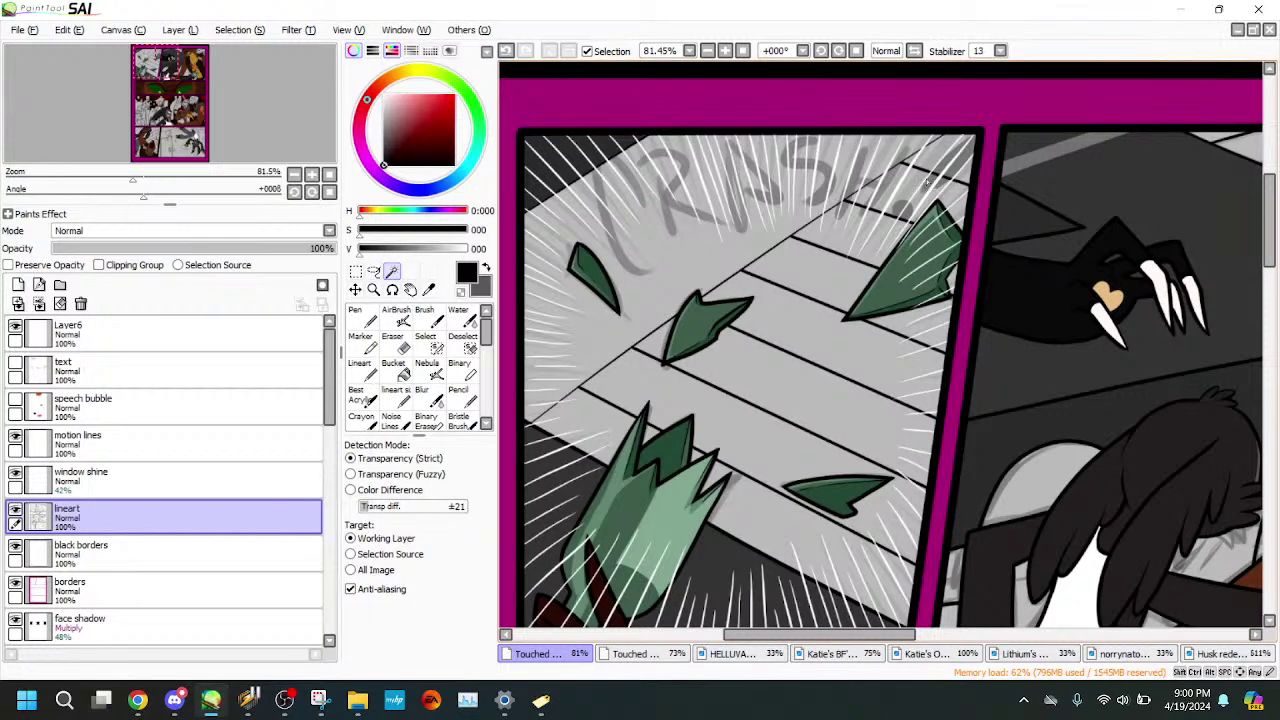
{"action": "mouse_move", "coordinate": [926, 180]}
{"action": "left_mouse_down"}
{"action": "mouse_move", "coordinate": [886, 257]}
{"action": "mouse_move", "coordinate": [868, 237]}
{"action": "mouse_move", "coordinate": [821, 273]}
{"action": "mouse_move", "coordinate": [706, 421]}
{"action": "mouse_move", "coordinate": [767, 529]}
{"action": "left_mouse_up"}
{"action": "left_click_drag", "start_coordinate": [614, 419], "coordinate": [653, 453]}
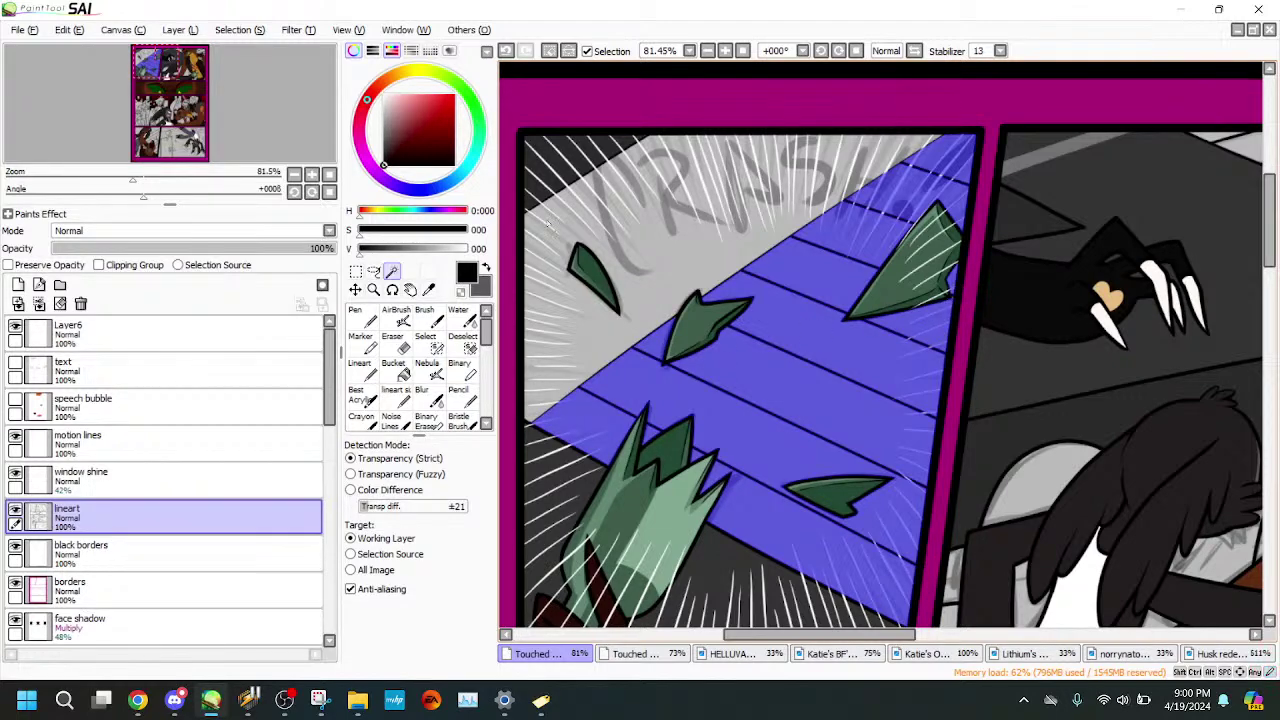
- Add the missed spots beside the large shard's right edge to the selection with the size 5 Select brush
{"action": "left_click_drag", "start_coordinate": [133, 175], "coordinate": [214, 175]}
{"action": "left_click", "coordinate": [159, 58]}
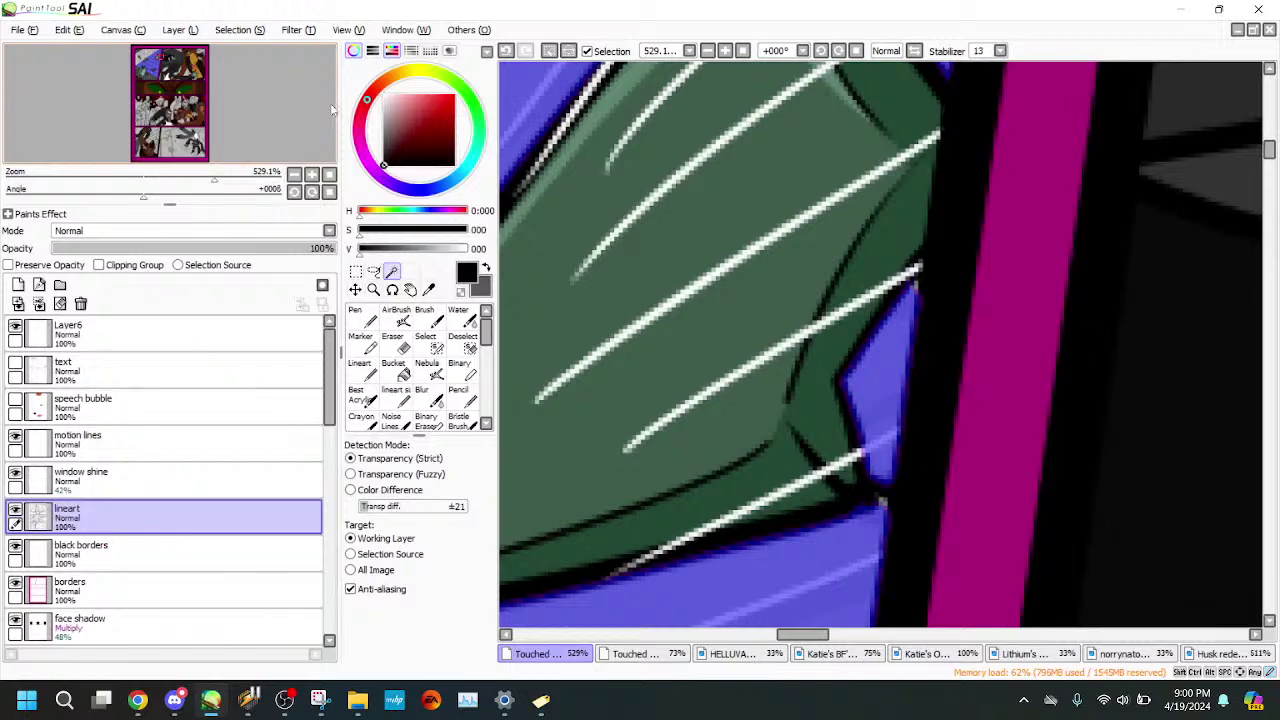
{"action": "left_click", "coordinate": [431, 343]}
{"action": "mouse_move", "coordinate": [930, 267]}
{"action": "left_mouse_down"}
{"action": "mouse_move", "coordinate": [907, 311]}
{"action": "mouse_move", "coordinate": [908, 354]}
{"action": "left_mouse_up"}
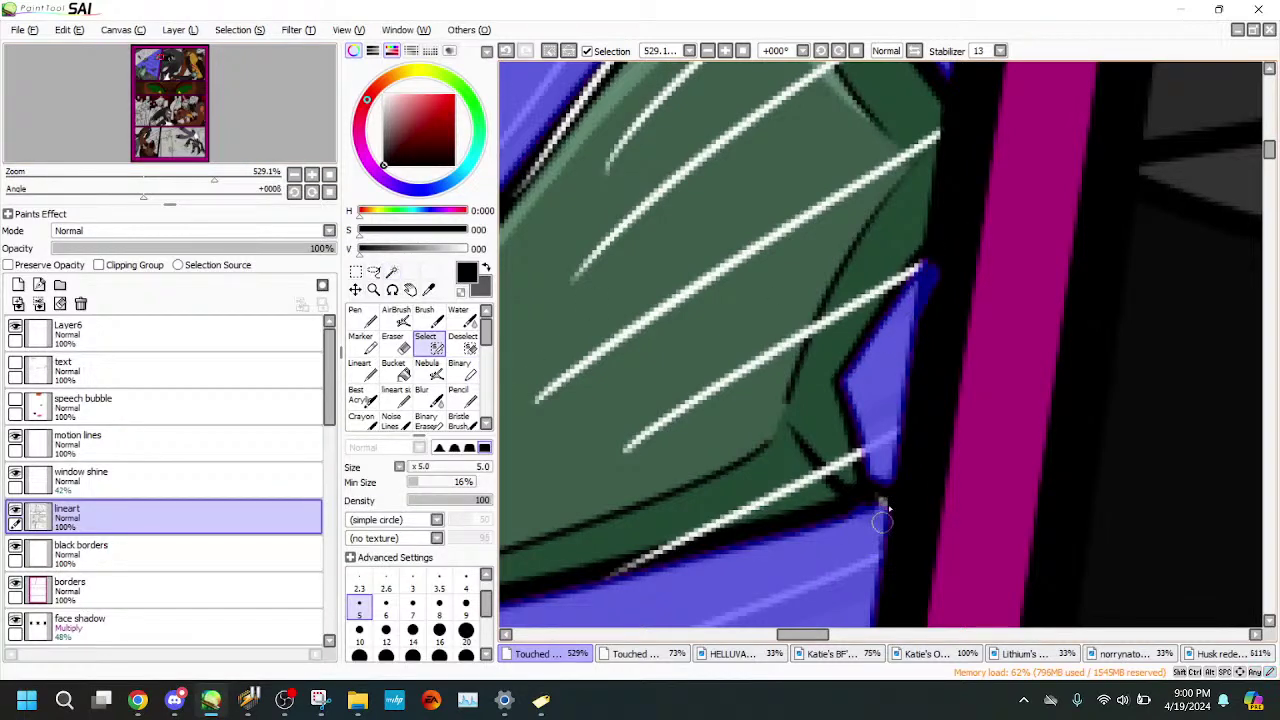
{"action": "left_click_drag", "start_coordinate": [881, 521], "coordinate": [875, 528]}
- Check the plank selection for gaps around the broken bottle, the glass shards and the panel's upper-right corner
{"action": "left_click_drag", "start_coordinate": [194, 173], "coordinate": [153, 173]}
{"action": "left_click_drag", "start_coordinate": [160, 75], "coordinate": [154, 68]}
{"action": "left_click_drag", "start_coordinate": [174, 145], "coordinate": [193, 174]}
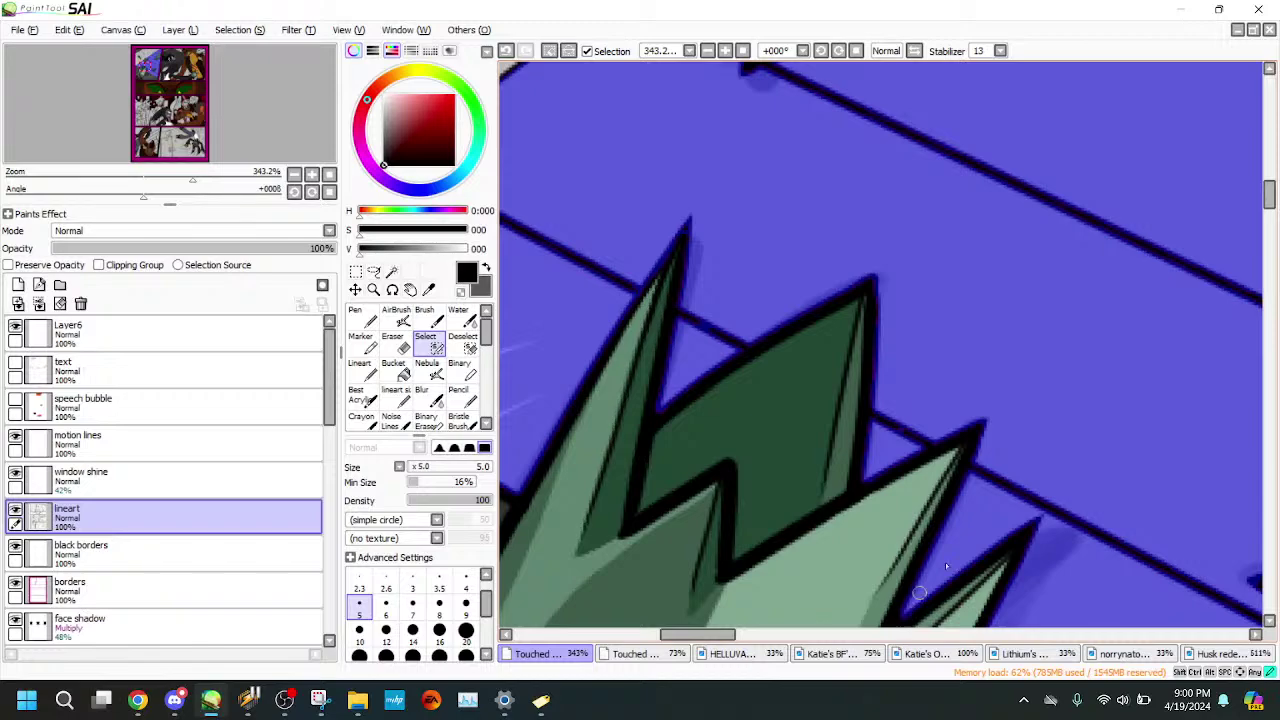
{"action": "left_click_drag", "start_coordinate": [193, 175], "coordinate": [140, 175]}
{"action": "mouse_move", "coordinate": [243, 91]}
{"action": "left_mouse_down"}
{"action": "mouse_move", "coordinate": [263, 78]}
{"action": "mouse_move", "coordinate": [254, 96]}
{"action": "left_mouse_up"}
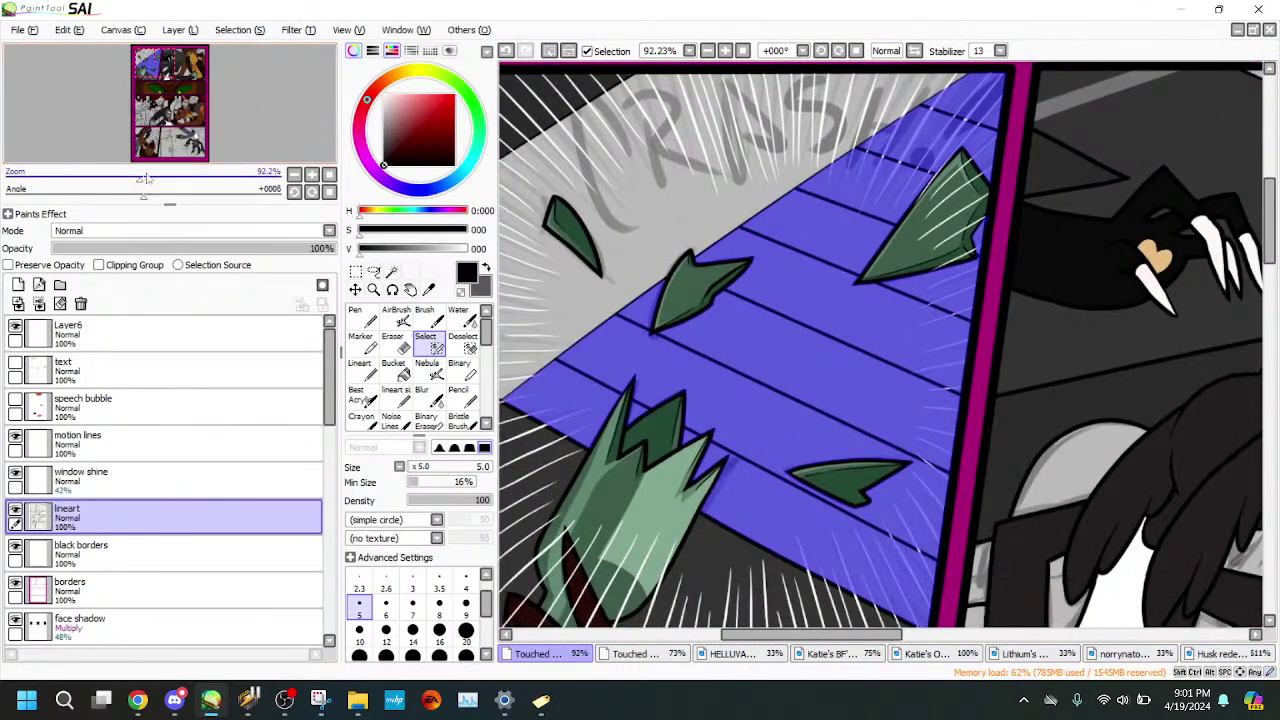
{"action": "mouse_move", "coordinate": [140, 175]}
{"action": "left_mouse_down"}
{"action": "mouse_move", "coordinate": [111, 174]}
{"action": "mouse_move", "coordinate": [162, 175]}
{"action": "left_mouse_up"}
{"action": "left_click_drag", "start_coordinate": [226, 106], "coordinate": [220, 101]}
{"action": "scroll", "coordinate": [234, 126], "scroll_direction": "down", "scroll_amount": 3}
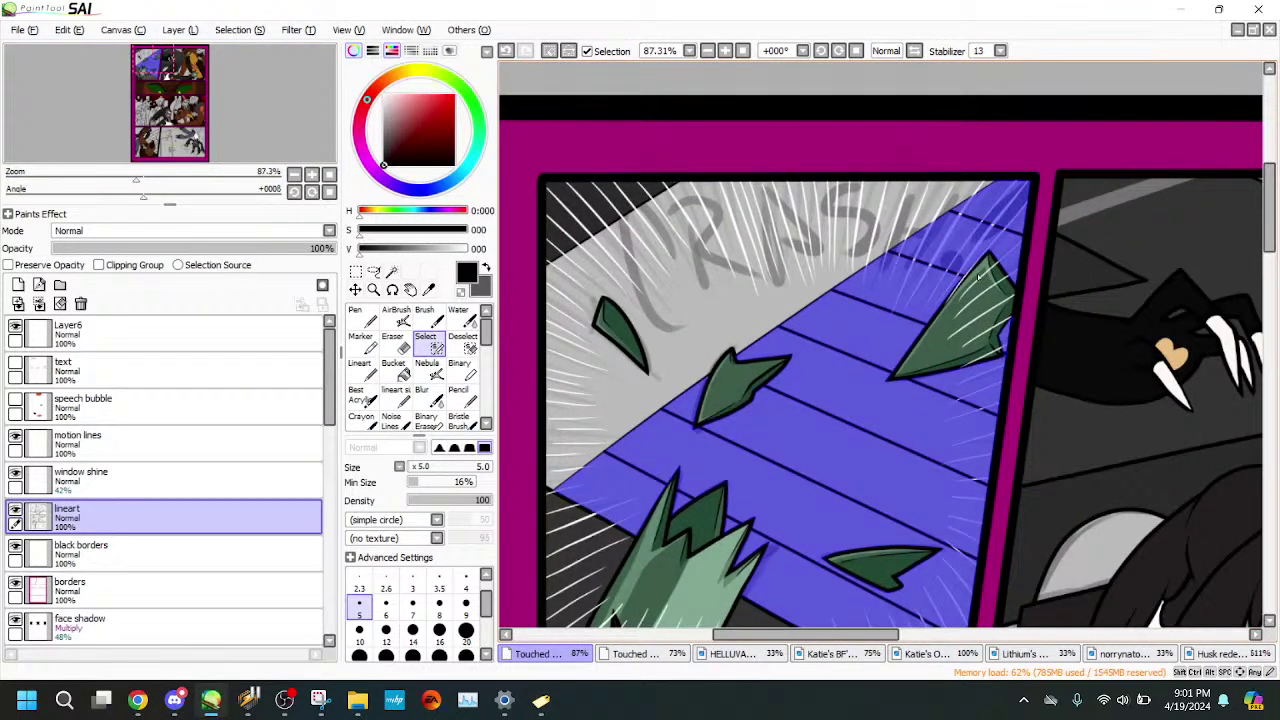
{"action": "left_click_drag", "start_coordinate": [137, 175], "coordinate": [171, 175]}
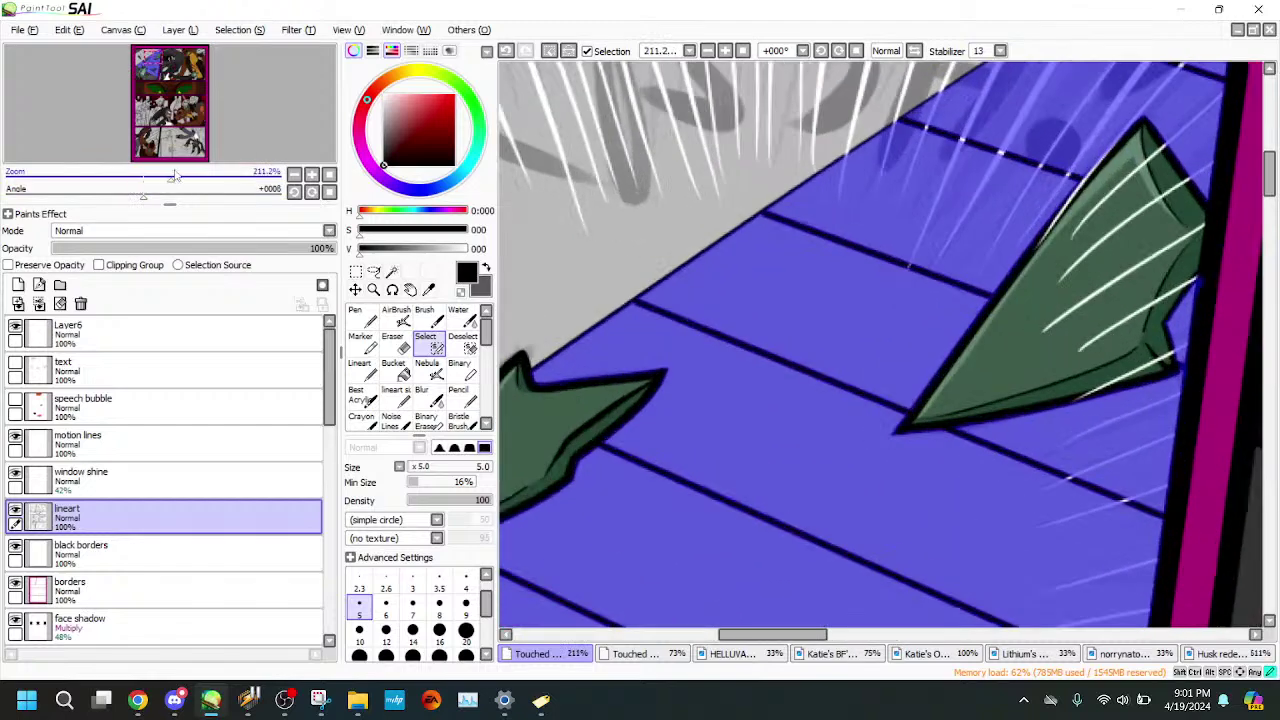
{"action": "left_click_drag", "start_coordinate": [244, 120], "coordinate": [250, 116]}
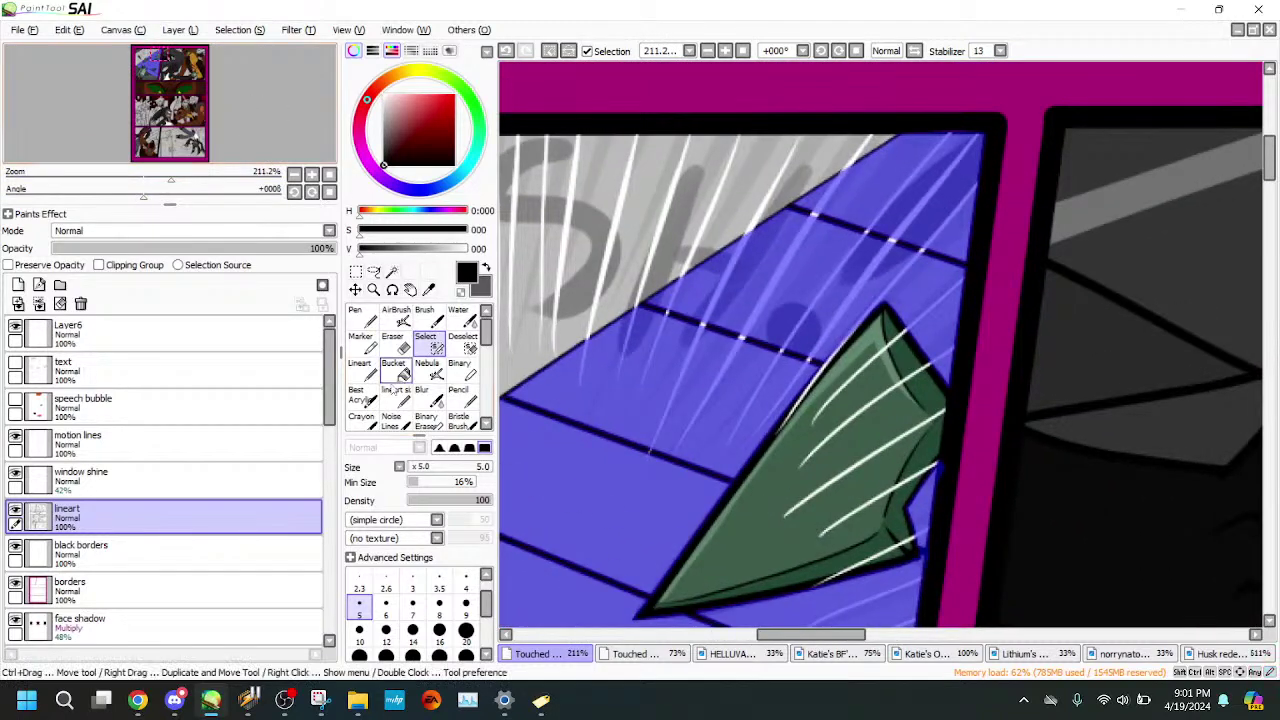
- Try to draw a plank seam beside the large shard with the Lineart brush at sizes 3.5 and 4, and undo the stroke
{"action": "left_click", "coordinate": [360, 368]}
{"action": "scroll", "coordinate": [178, 172], "scroll_direction": "down", "scroll_amount": 3}
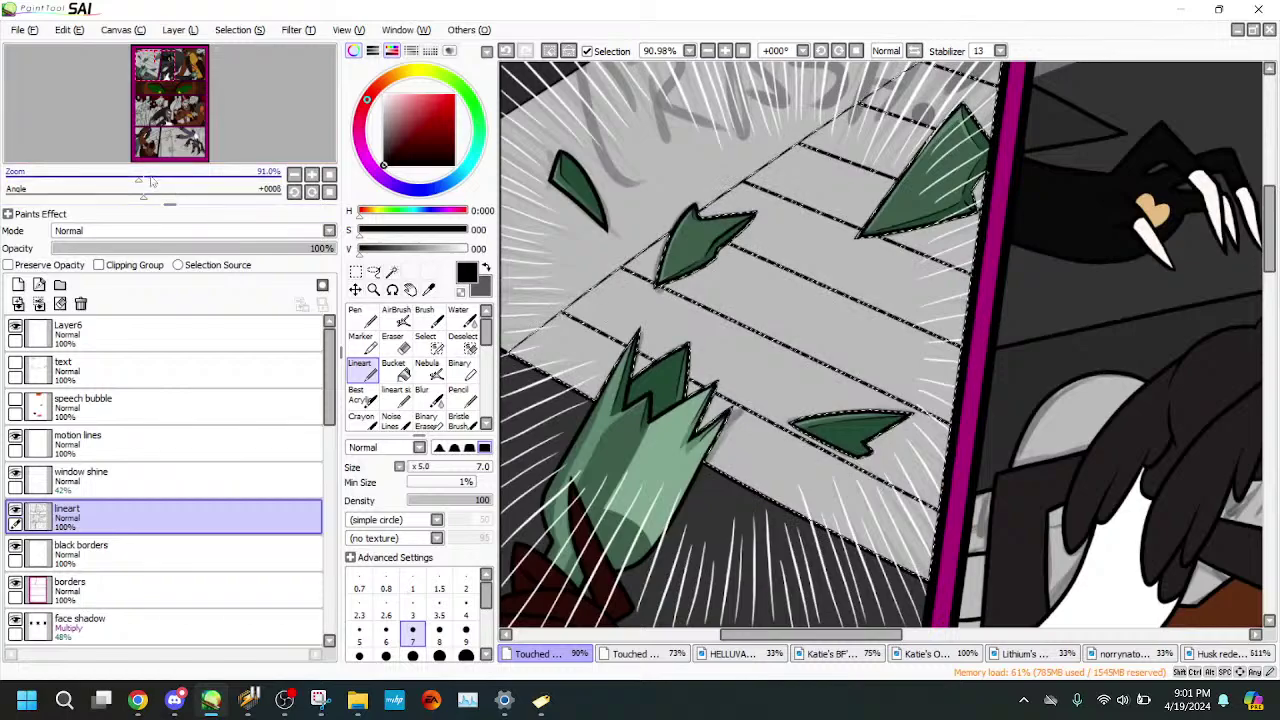
{"action": "scroll", "coordinate": [196, 148], "scroll_direction": "up", "scroll_amount": 2}
{"action": "left_click_drag", "start_coordinate": [196, 152], "coordinate": [164, 180]}
{"action": "left_click_drag", "start_coordinate": [269, 116], "coordinate": [296, 96]}
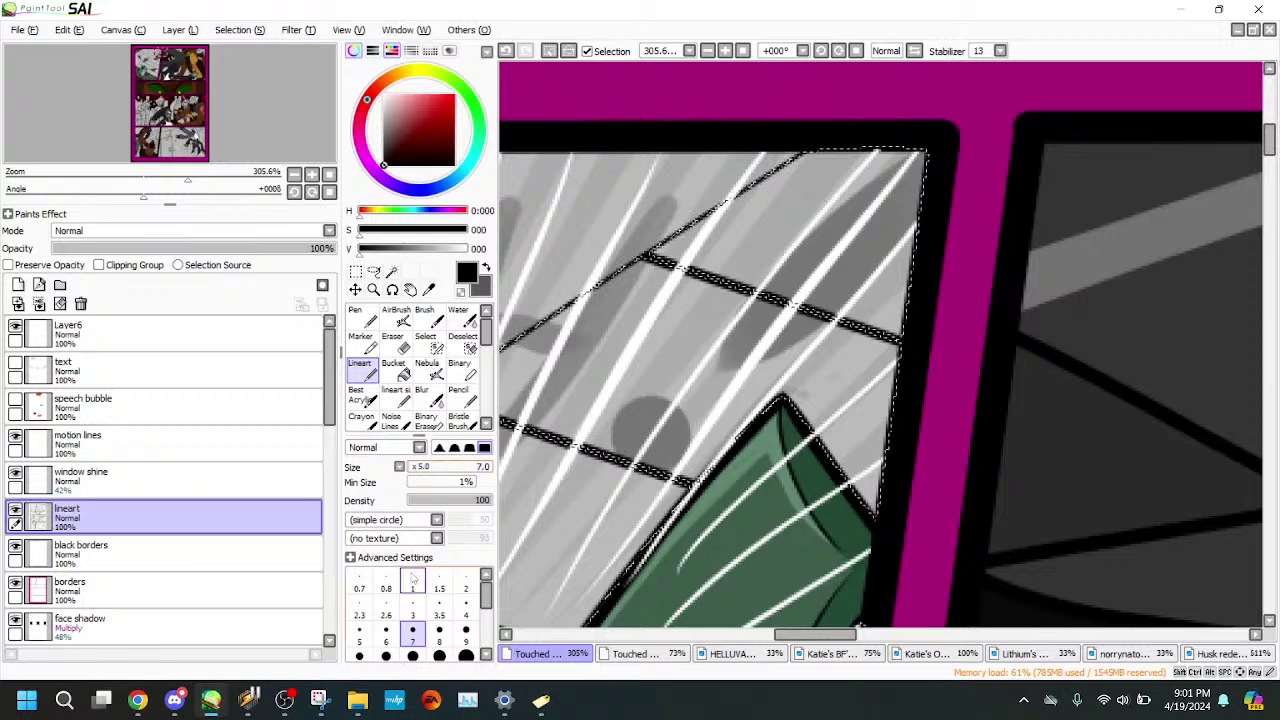
{"action": "left_click", "coordinate": [439, 617]}
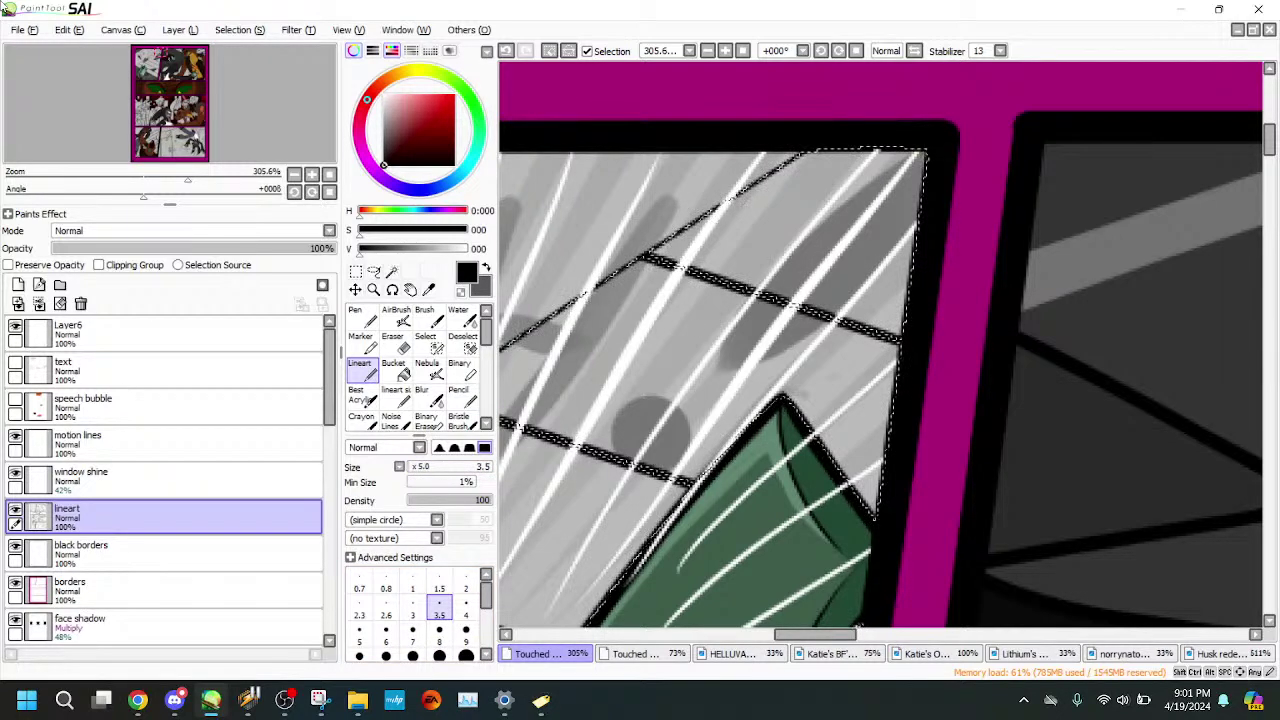
{"action": "left_click", "coordinate": [465, 603]}
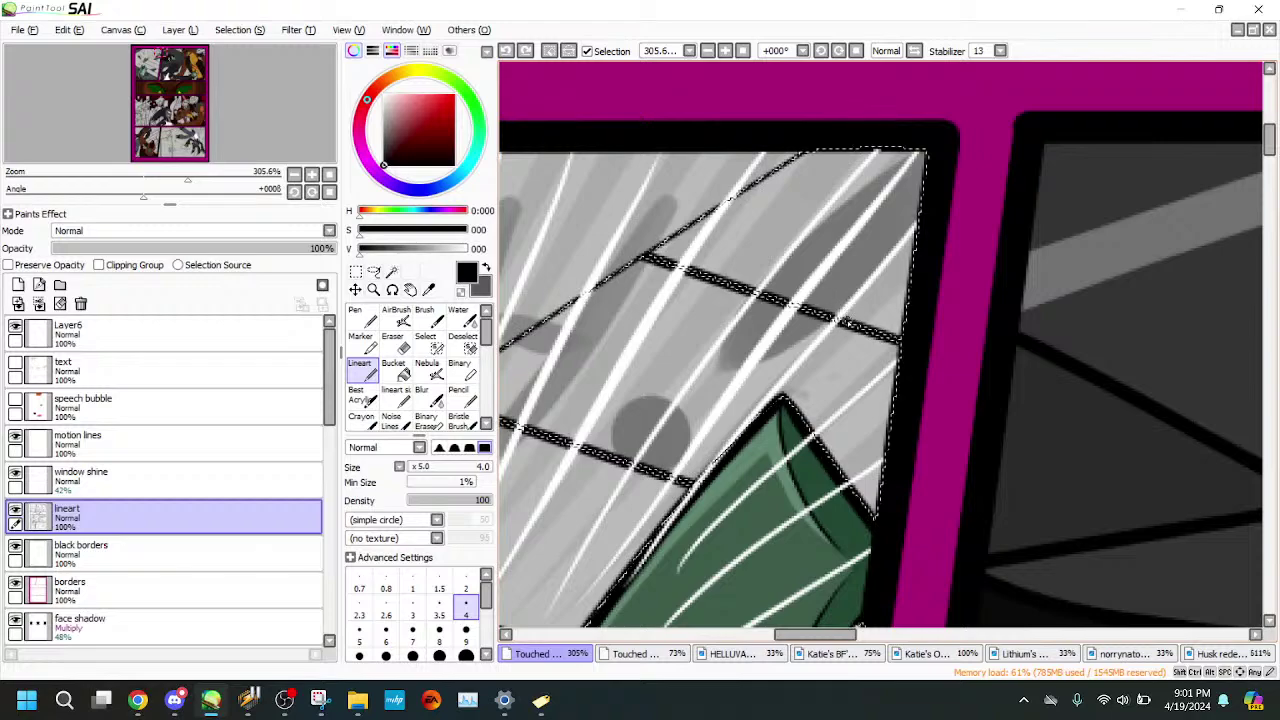
{"action": "left_click_drag", "start_coordinate": [843, 321], "coordinate": [995, 156]}
{"action": "left_click_drag", "start_coordinate": [187, 180], "coordinate": [160, 187]}
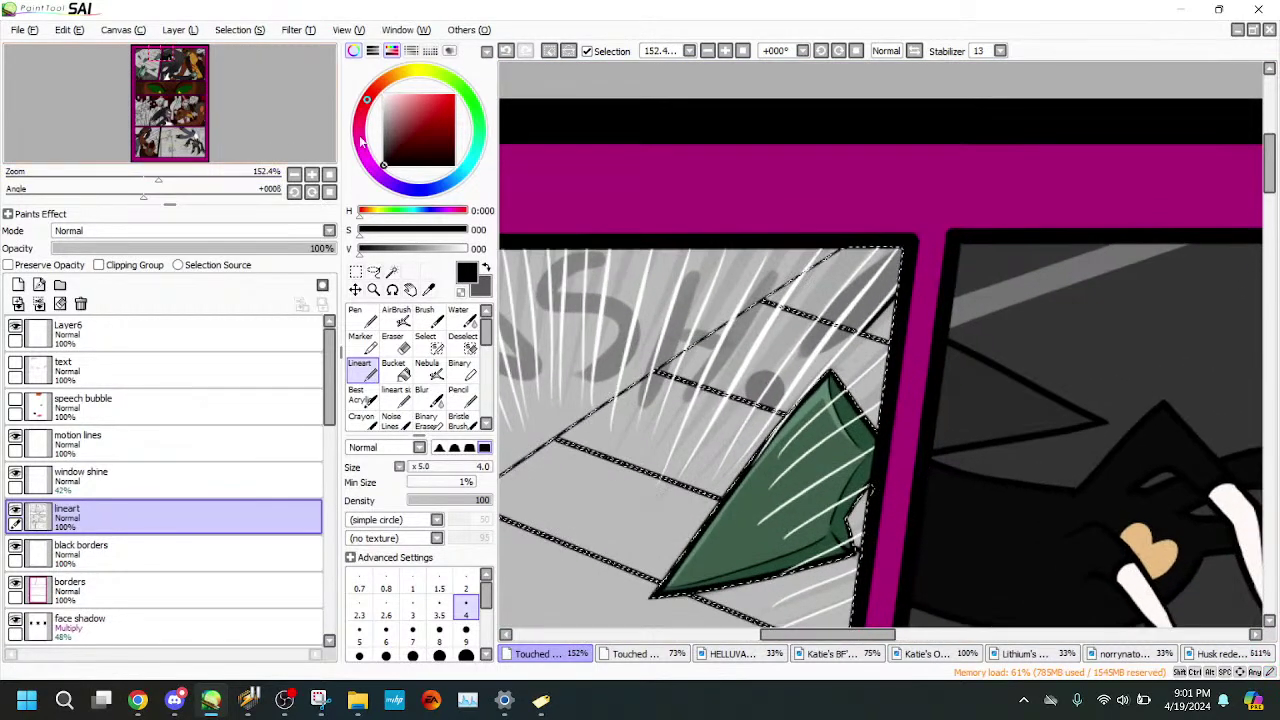
{"action": "left_click_drag", "start_coordinate": [243, 121], "coordinate": [239, 128]}
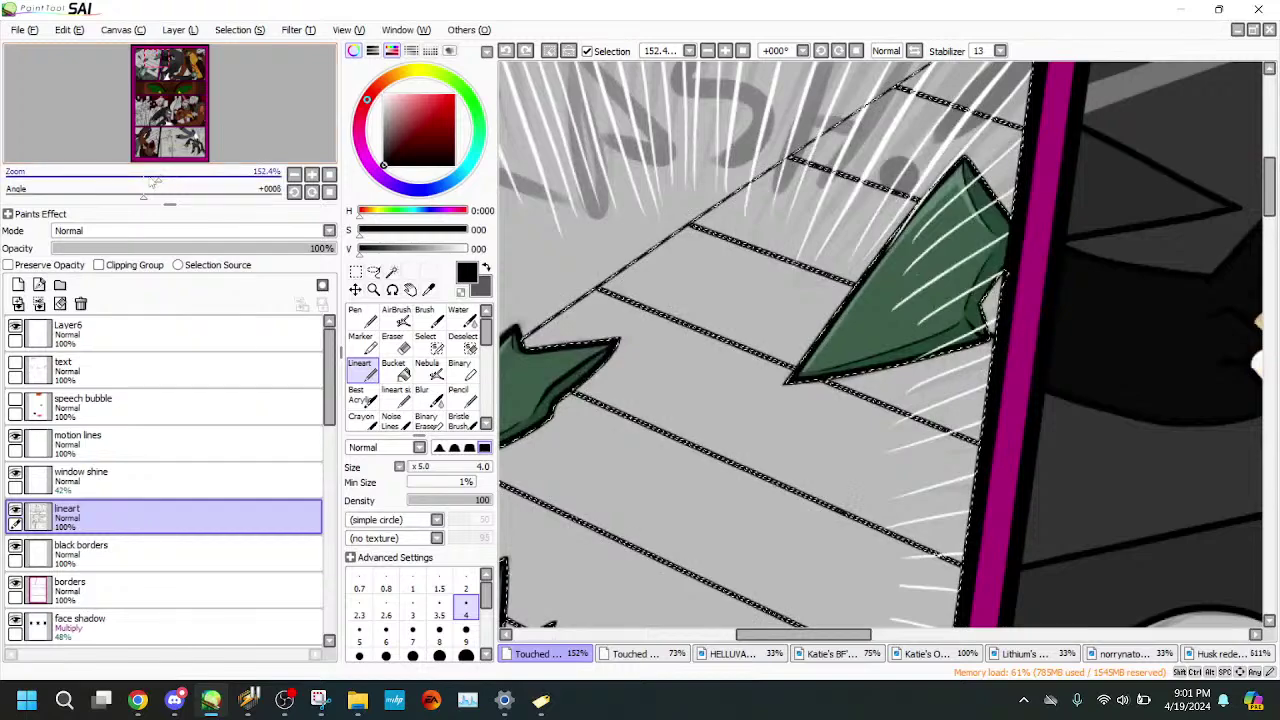
{"action": "left_click_drag", "start_coordinate": [159, 180], "coordinate": [154, 183]}
{"action": "left_click_drag", "start_coordinate": [226, 133], "coordinate": [225, 136]}
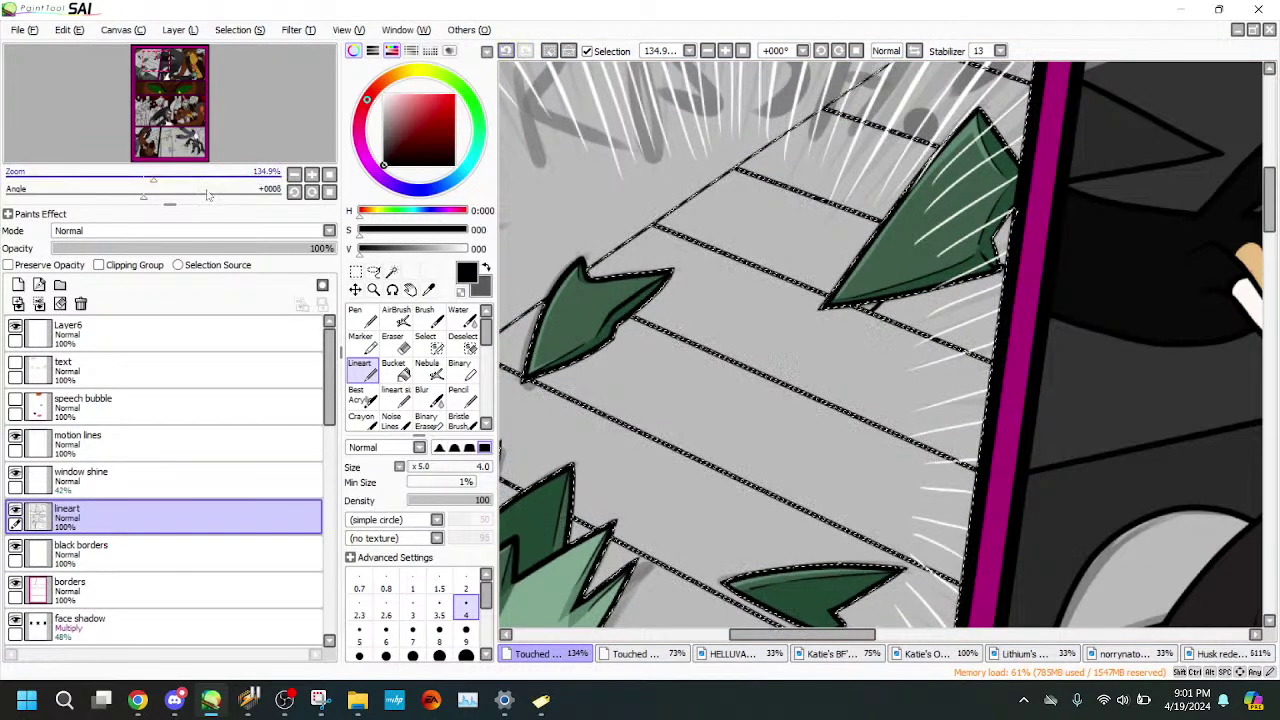
{"action": "left_click_drag", "start_coordinate": [154, 179], "coordinate": [168, 179]}
{"action": "mouse_move", "coordinate": [195, 144]}
{"action": "left_mouse_down"}
{"action": "mouse_move", "coordinate": [145, 180]}
{"action": "mouse_move", "coordinate": [157, 180]}
{"action": "left_mouse_up"}
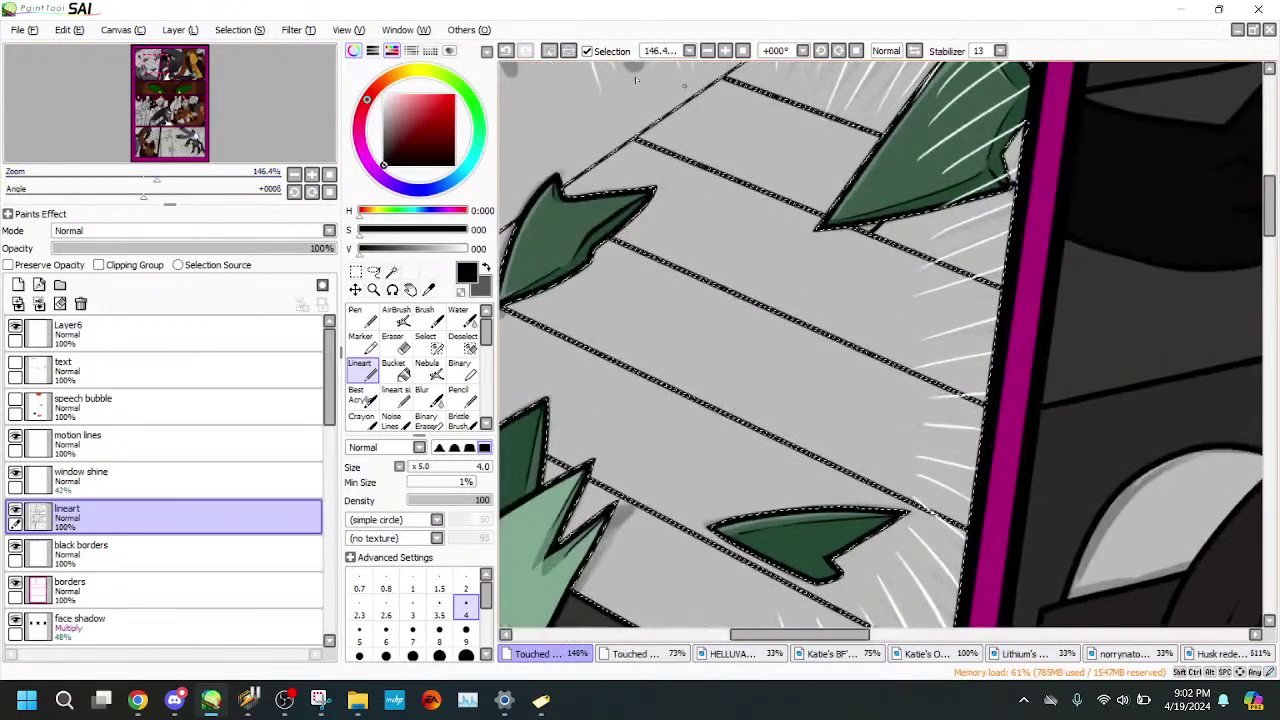
{"action": "left_click", "coordinate": [507, 51]}
- Draw short cross seams between the plank lines around the lower shard and the broken bottle with the Lineart brush at size 5
{"action": "left_click_drag", "start_coordinate": [259, 102], "coordinate": [255, 106]}
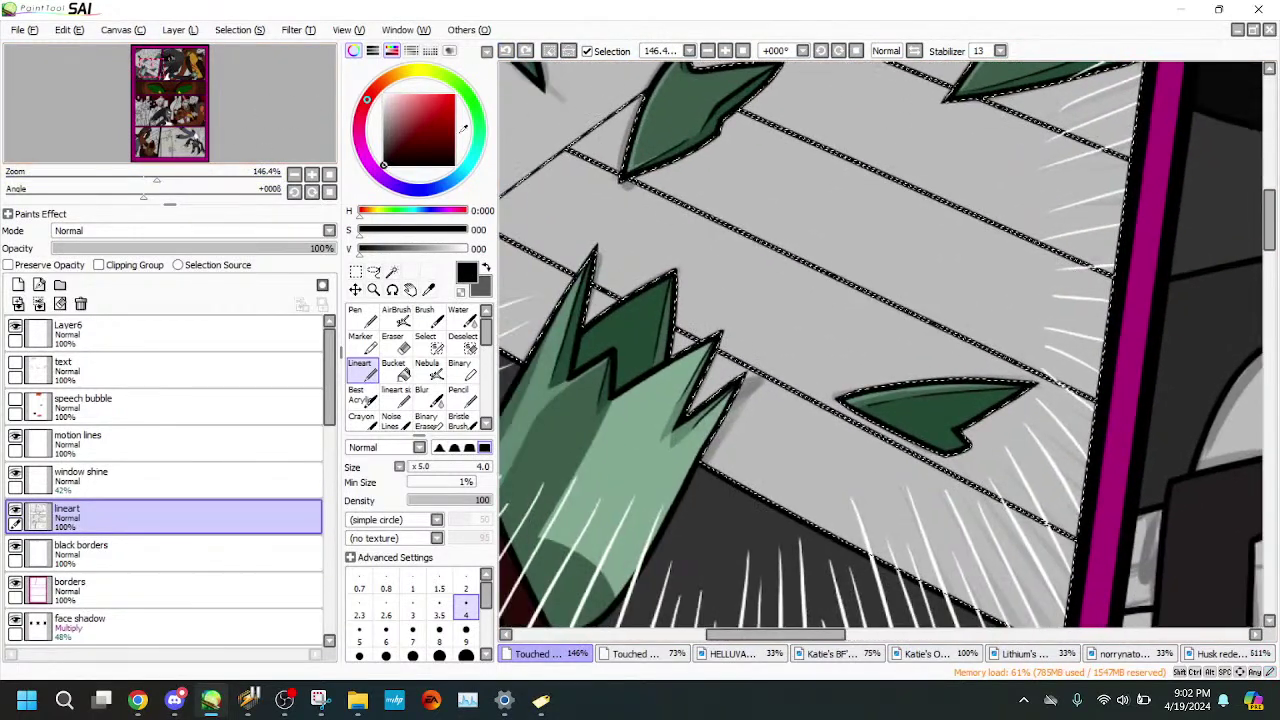
{"action": "key", "text": "bracketright"}
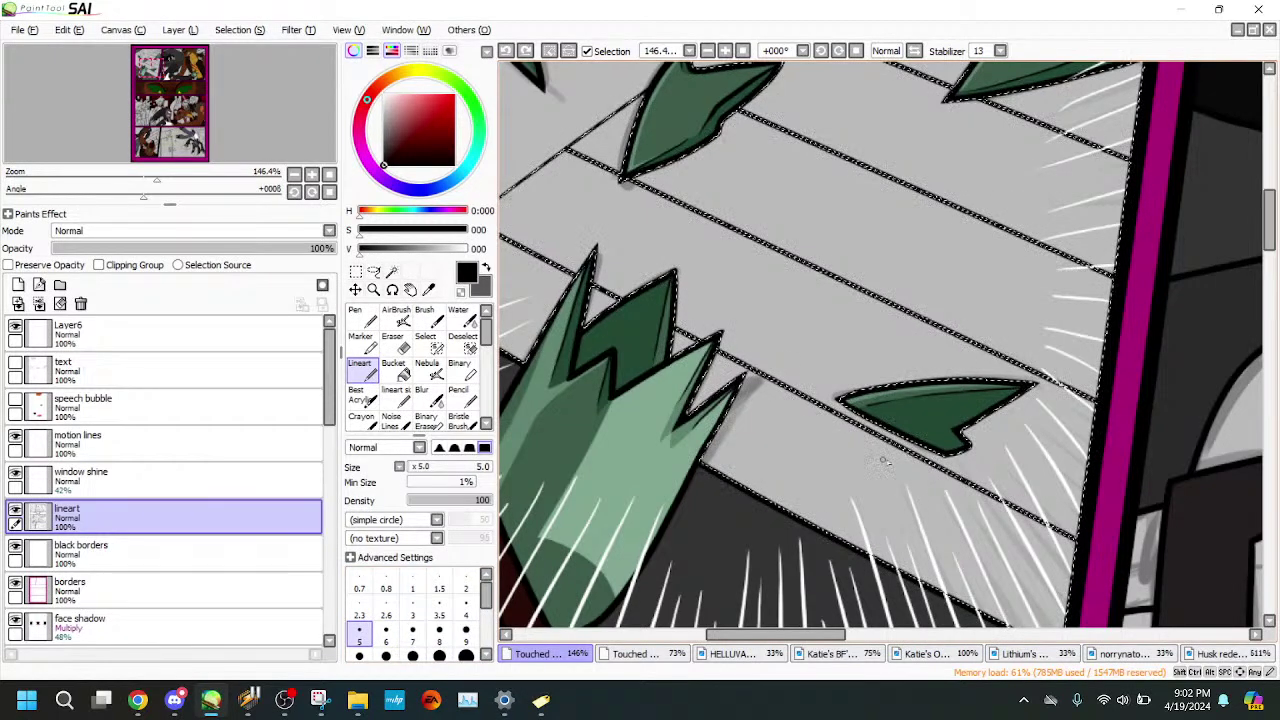
{"action": "left_click_drag", "start_coordinate": [157, 180], "coordinate": [150, 180]}
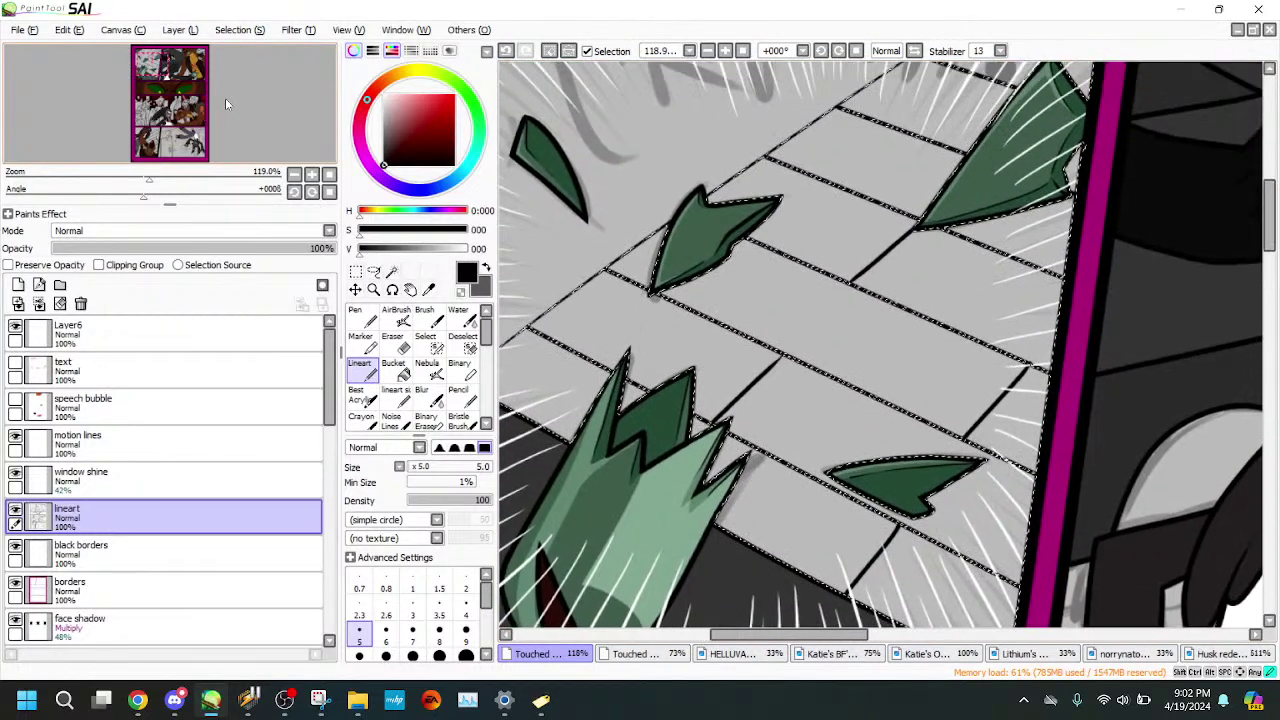
- Add more cross seams to the planks beside the middle shard and along the large shard's upper edge
{"action": "mouse_move", "coordinate": [149, 178]}
{"action": "left_mouse_down"}
{"action": "mouse_move", "coordinate": [93, 178]}
{"action": "mouse_move", "coordinate": [168, 176]}
{"action": "left_mouse_up"}
{"action": "left_click_drag", "start_coordinate": [215, 109], "coordinate": [220, 103]}
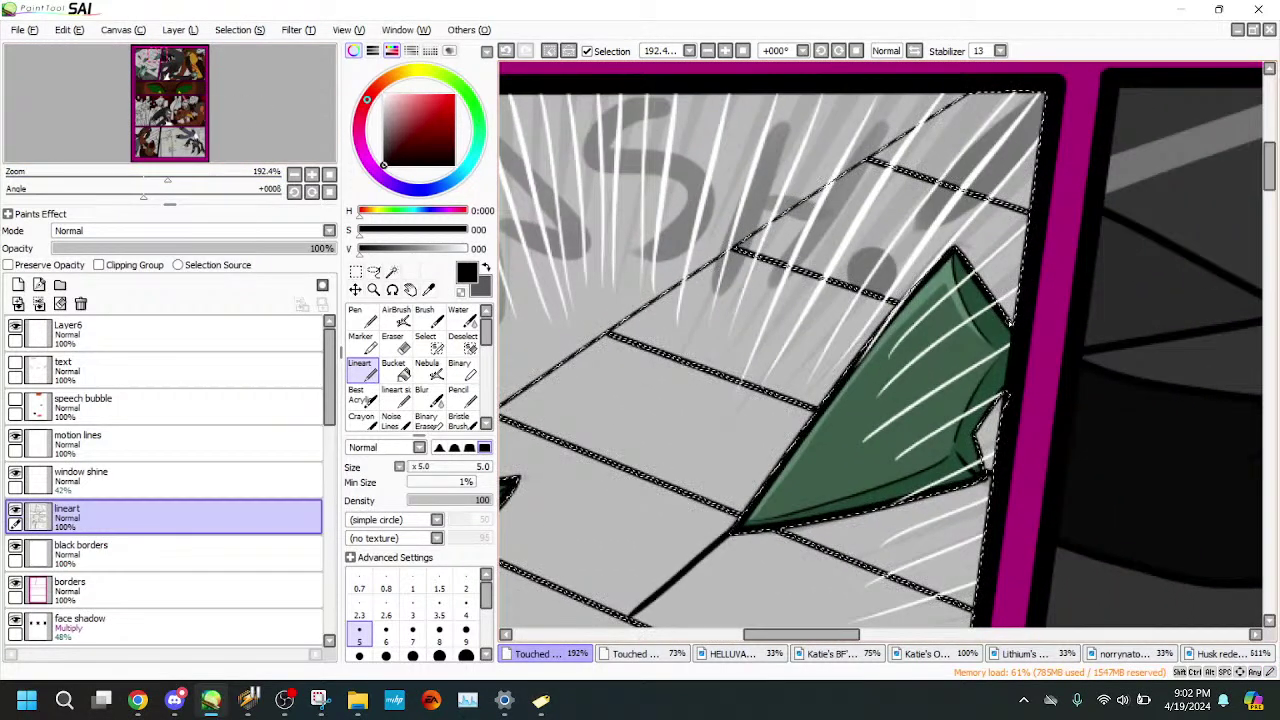
{"action": "left_click_drag", "start_coordinate": [198, 139], "coordinate": [196, 146]}
{"action": "left_click_drag", "start_coordinate": [171, 193], "coordinate": [174, 158]}
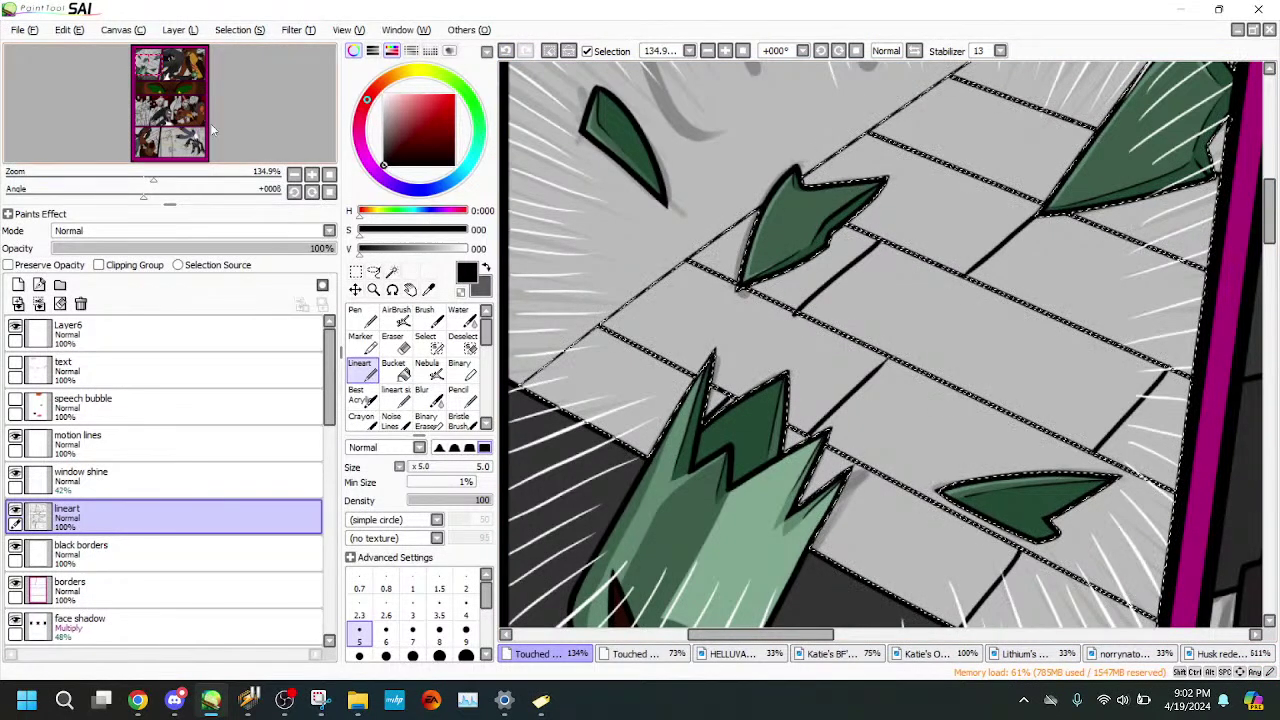
{"action": "left_click_drag", "start_coordinate": [210, 128], "coordinate": [230, 91]}
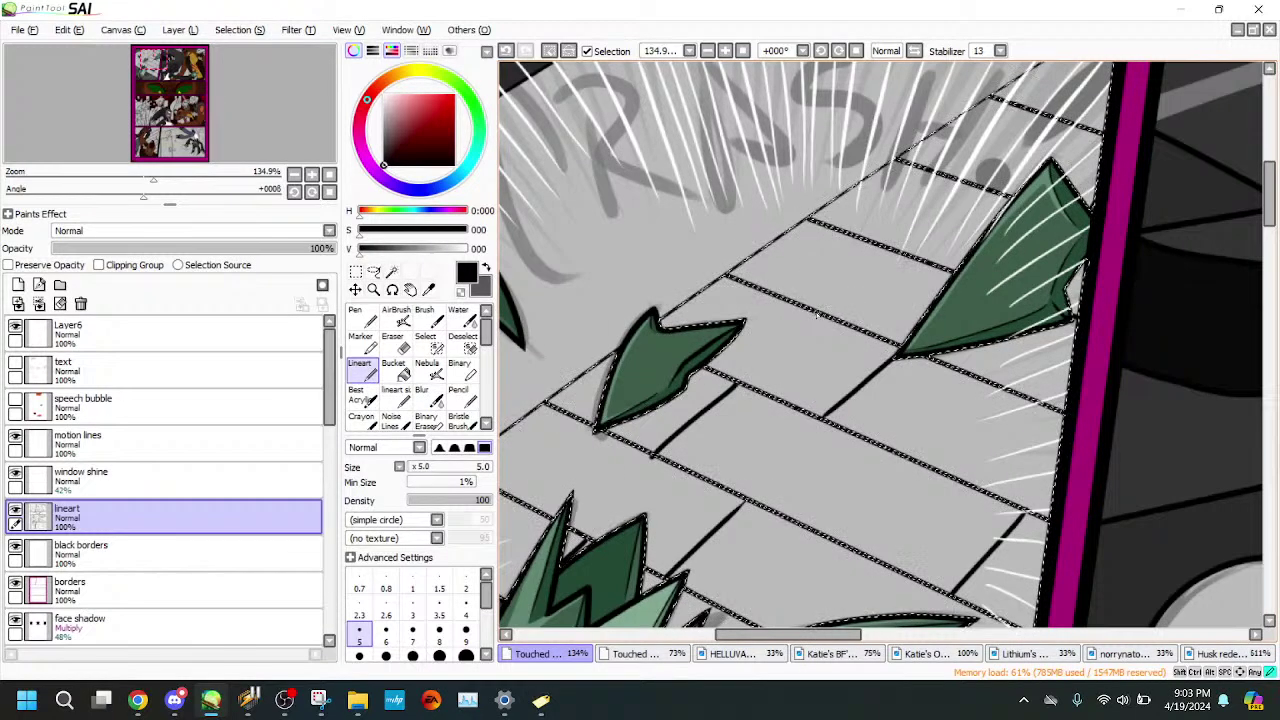
{"action": "left_click_drag", "start_coordinate": [886, 262], "coordinate": [893, 254]}
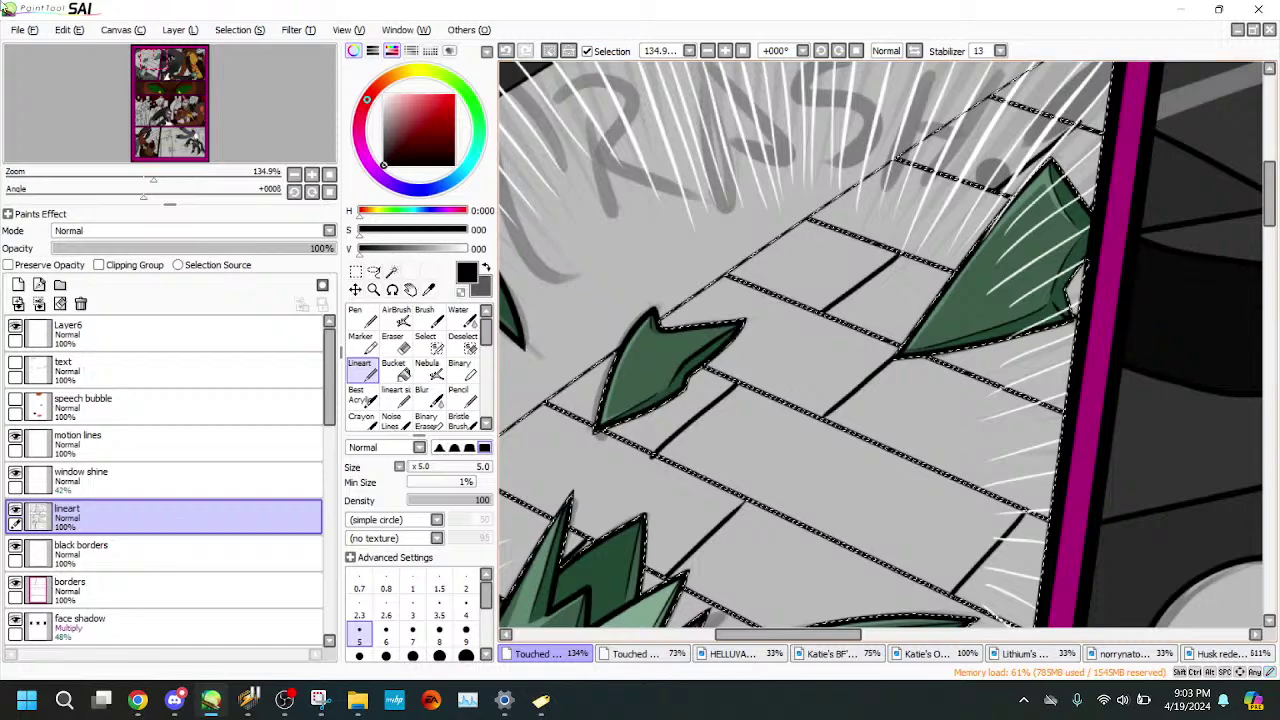
- Erase the seam ends overshooting the plank lines near the large and middle shards with the size 5 Eraser
{"action": "left_click_drag", "start_coordinate": [150, 127], "coordinate": [155, 130]}
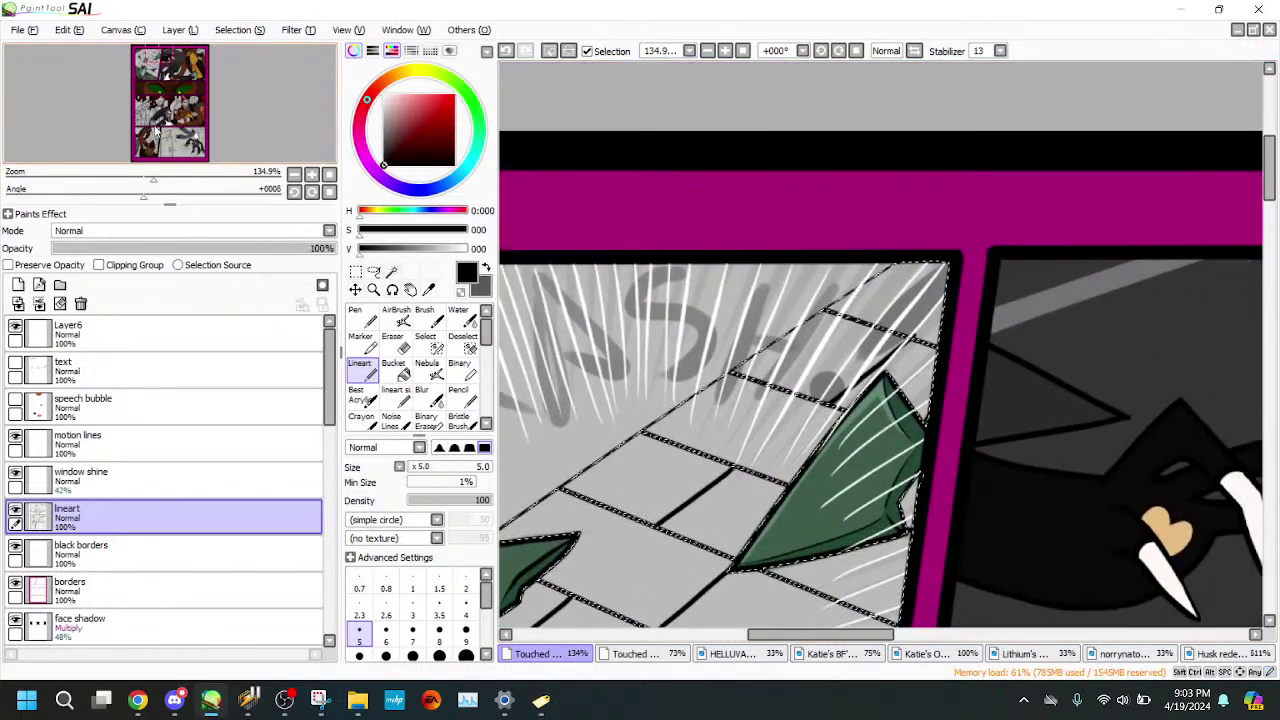
{"action": "left_click_drag", "start_coordinate": [148, 177], "coordinate": [221, 177]}
{"action": "left_click", "coordinate": [397, 370]}
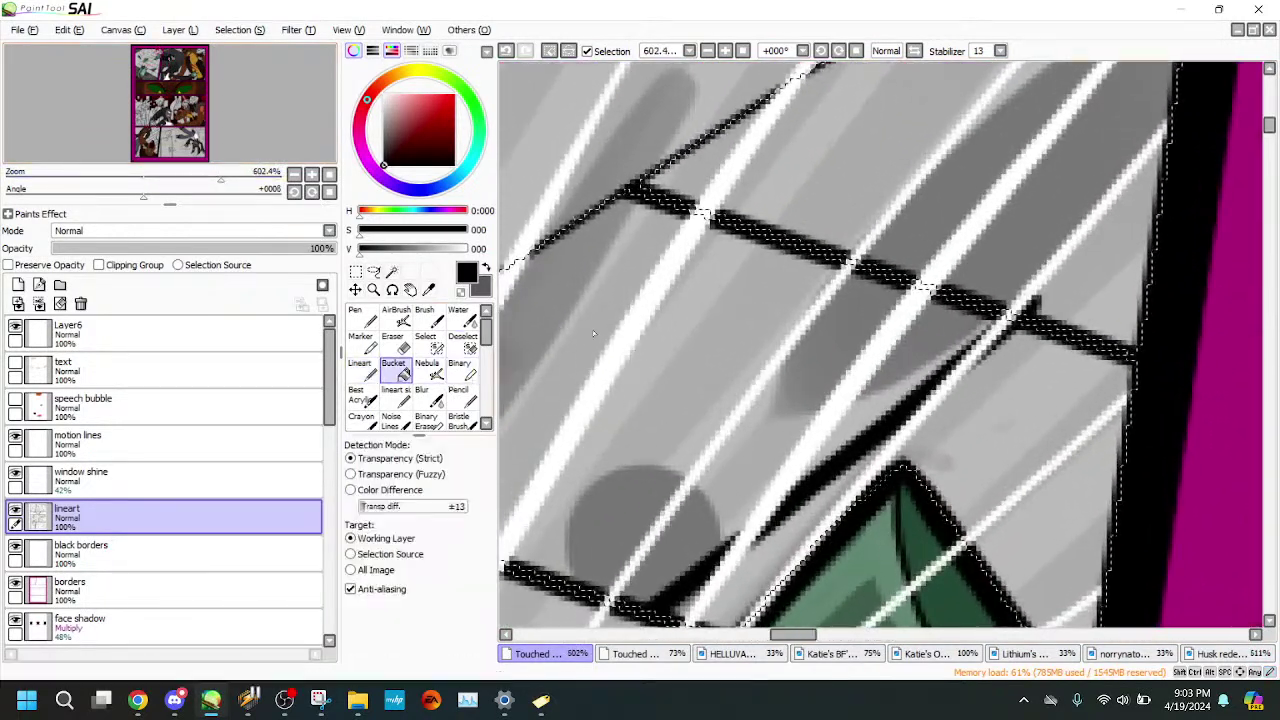
{"action": "key", "text": "e"}
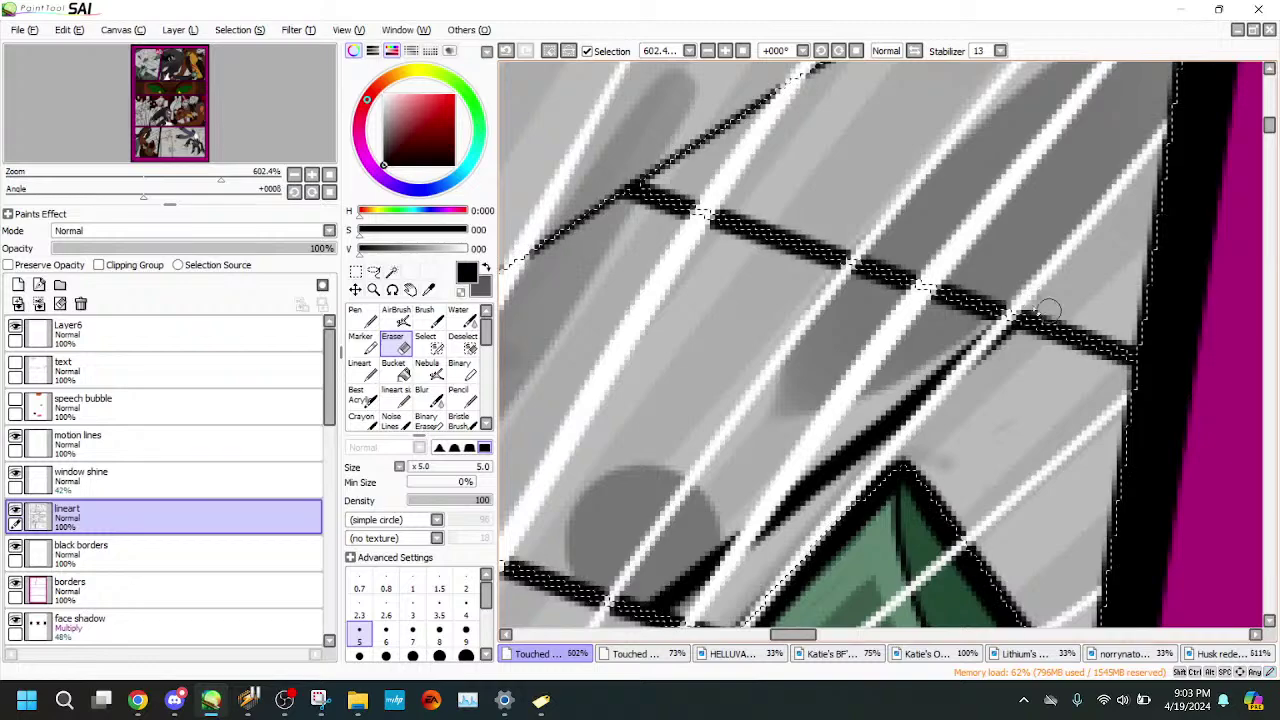
{"action": "scroll", "coordinate": [220, 145], "scroll_direction": "down", "scroll_amount": 3}
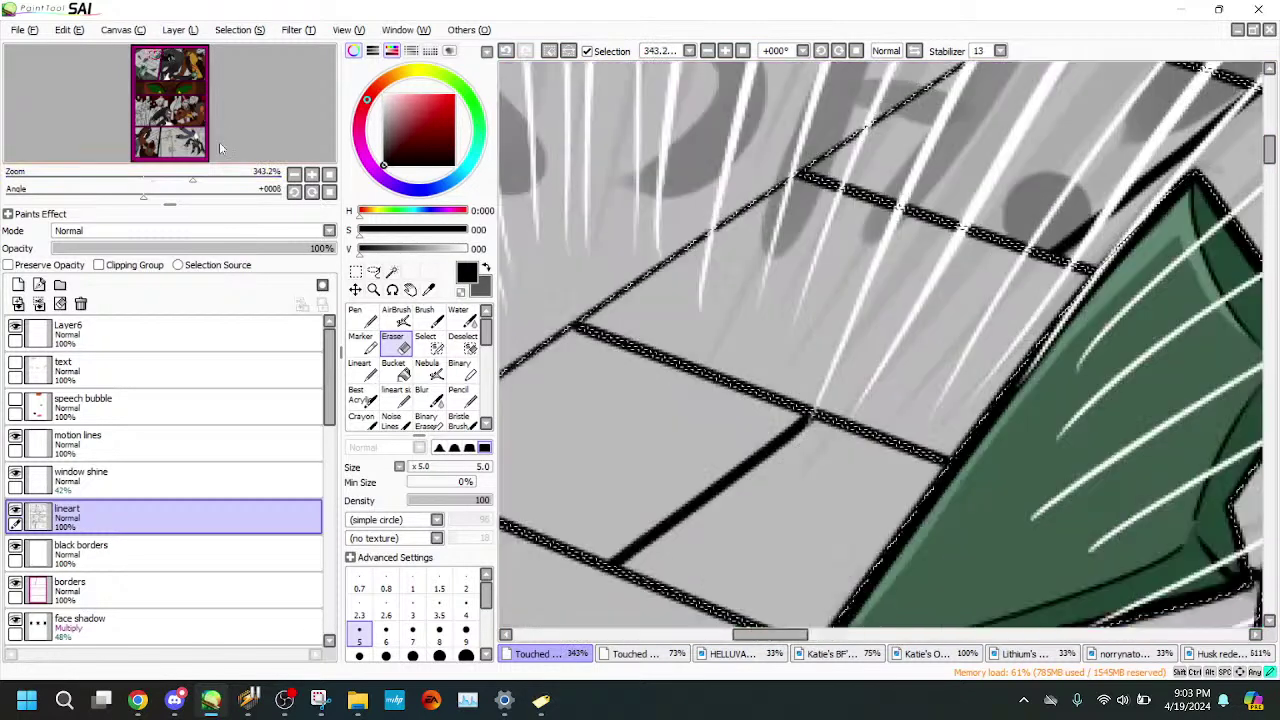
{"action": "scroll", "coordinate": [217, 142], "scroll_direction": "up", "scroll_amount": 5}
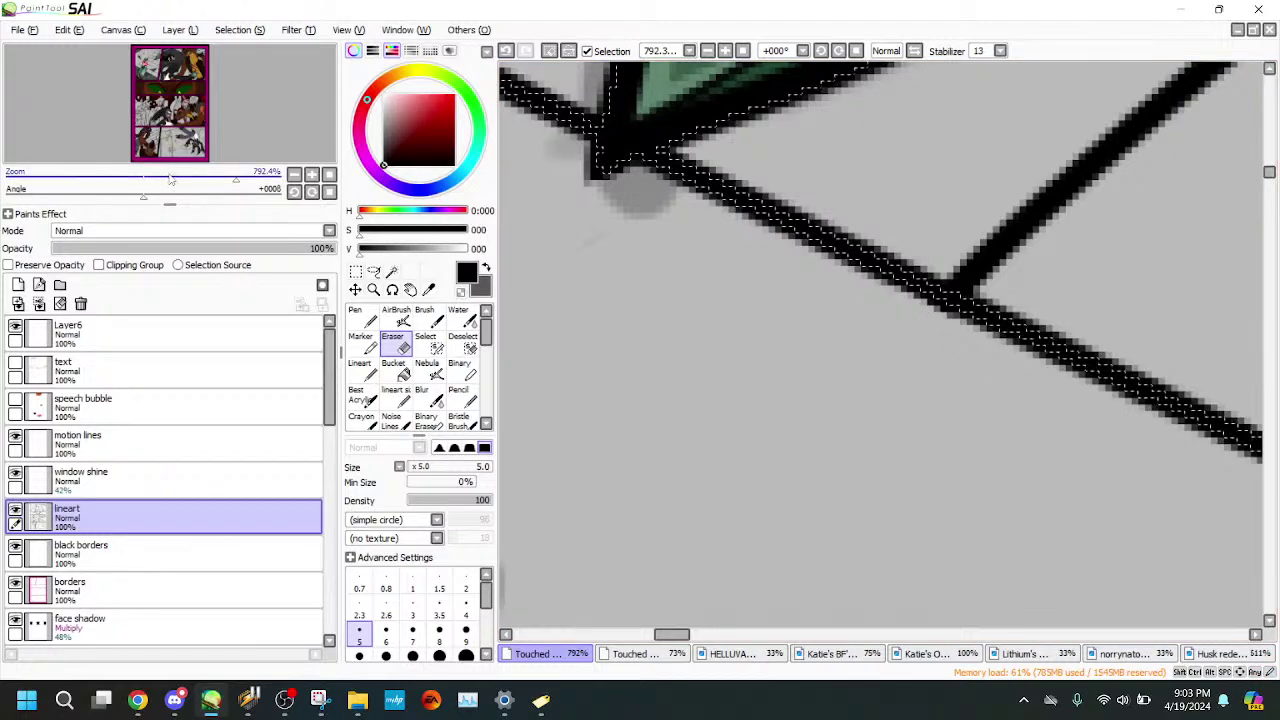
{"action": "left_click_drag", "start_coordinate": [145, 191], "coordinate": [153, 191]}
{"action": "left_click", "coordinate": [330, 192]}
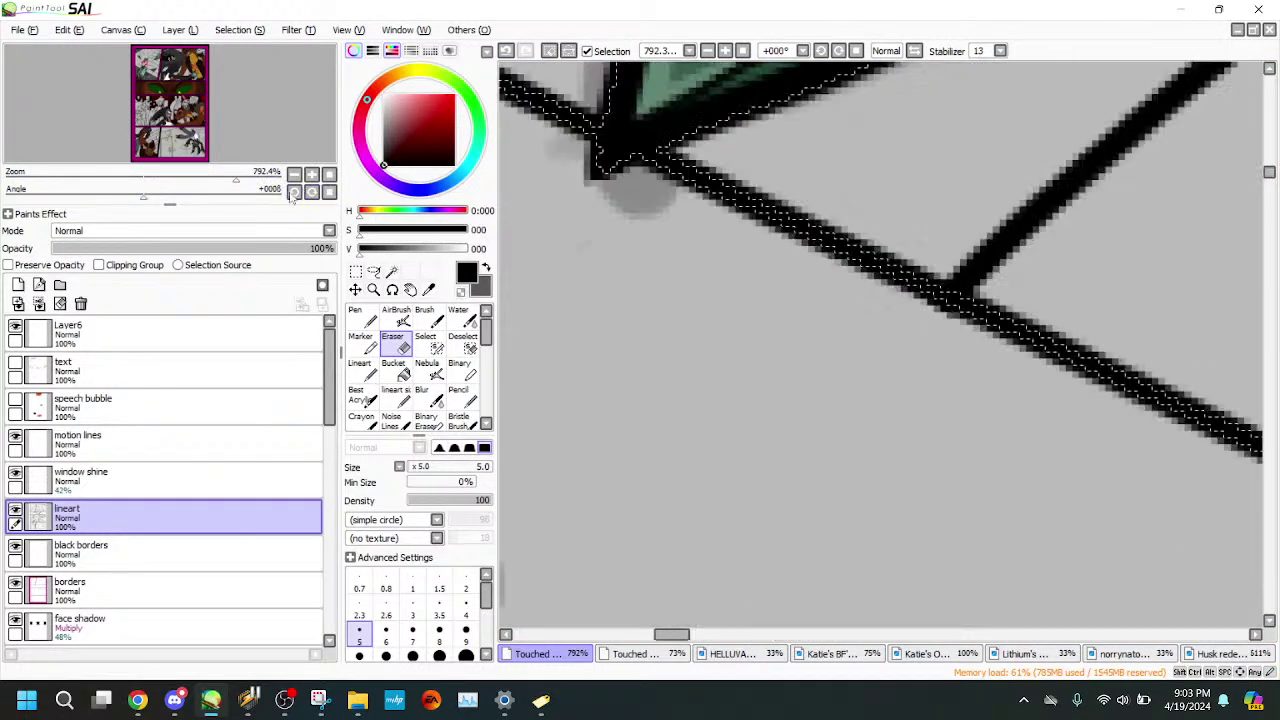
{"action": "scroll", "coordinate": [210, 125], "scroll_direction": "down", "scroll_amount": 8}
{"action": "left_click_drag", "start_coordinate": [209, 121], "coordinate": [216, 114]}
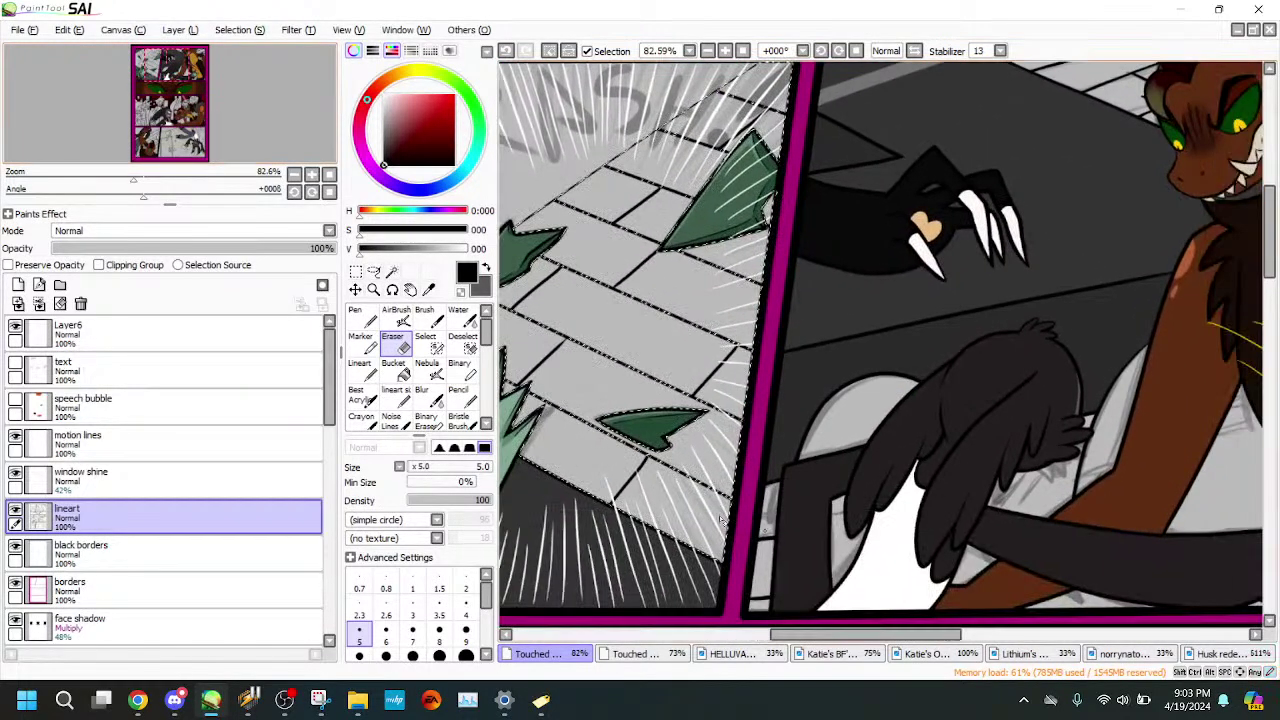
- Add the second panel's planks beside the character's head to the selection with the Magic Wand, covering missed spots along the upper border with the Select brush
{"action": "left_click", "coordinate": [391, 272]}
{"action": "left_click_drag", "start_coordinate": [163, 180], "coordinate": [180, 177]}
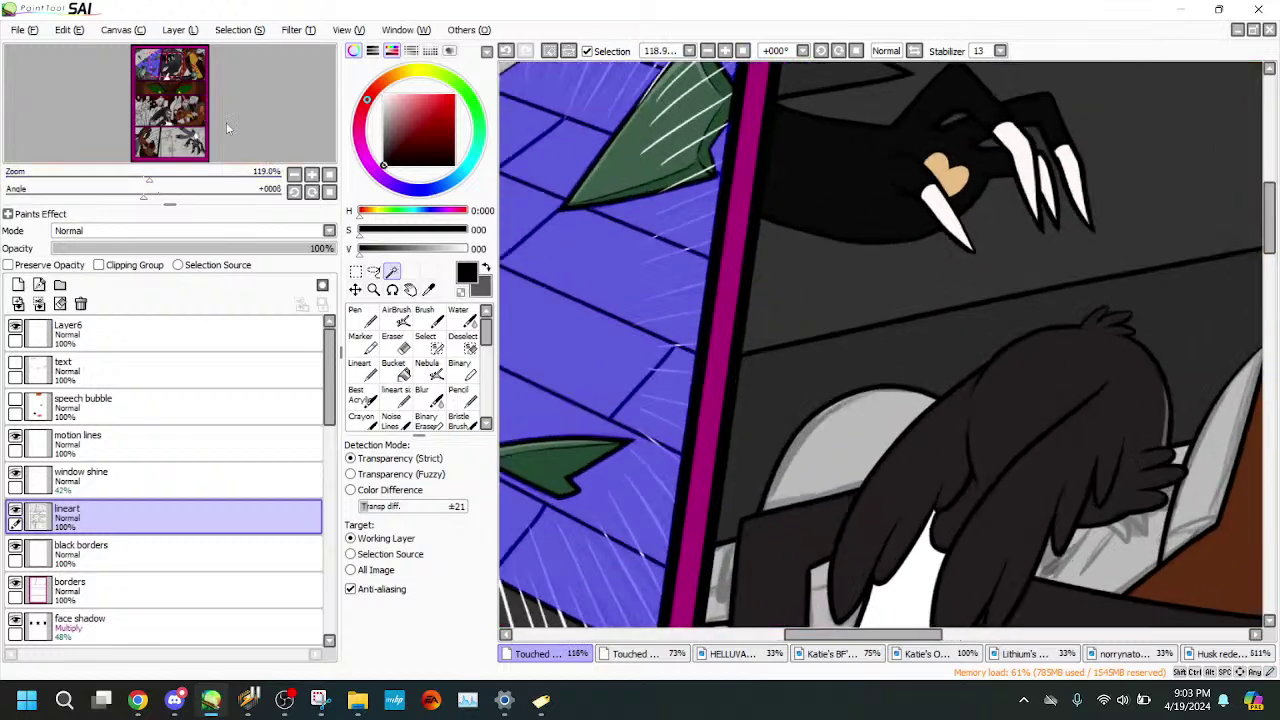
{"action": "left_click_drag", "start_coordinate": [226, 122], "coordinate": [240, 107]}
{"action": "left_click_drag", "start_coordinate": [174, 172], "coordinate": [214, 171]}
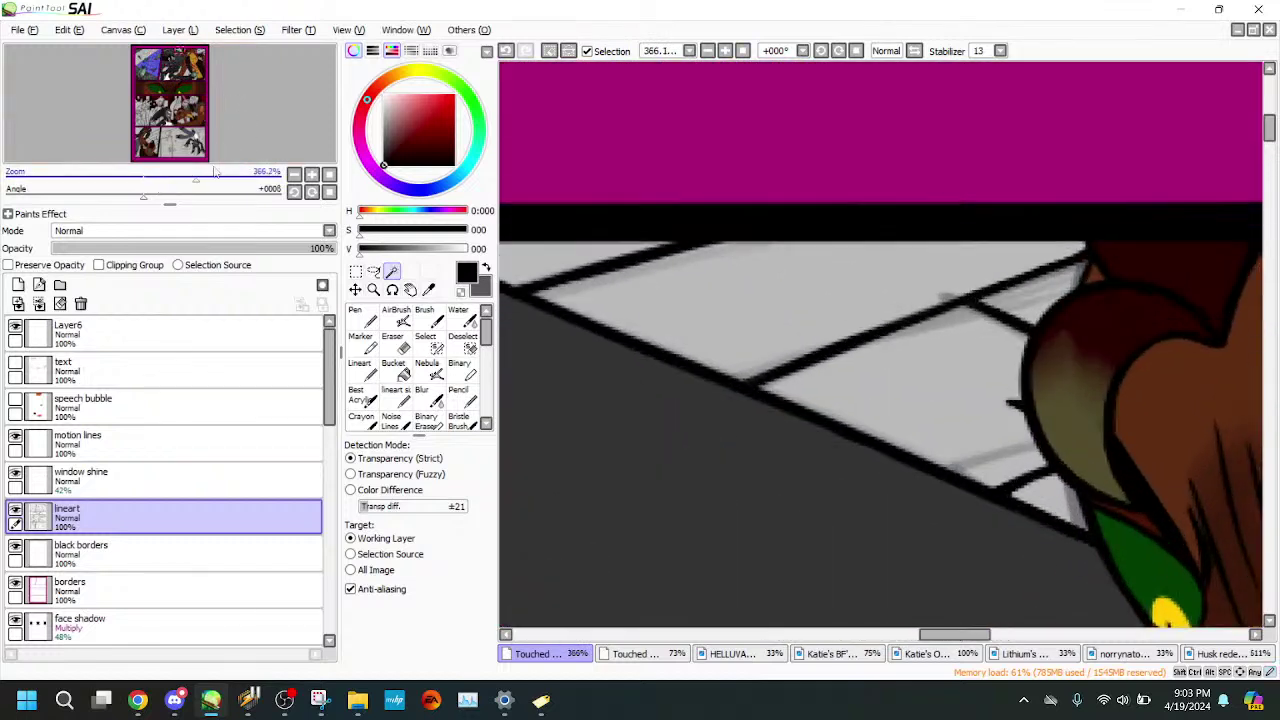
{"action": "left_click", "coordinate": [551, 256]}
{"action": "left_click", "coordinate": [690, 300]}
{"action": "left_click", "coordinate": [900, 380]}
{"action": "left_click", "coordinate": [1050, 498]}
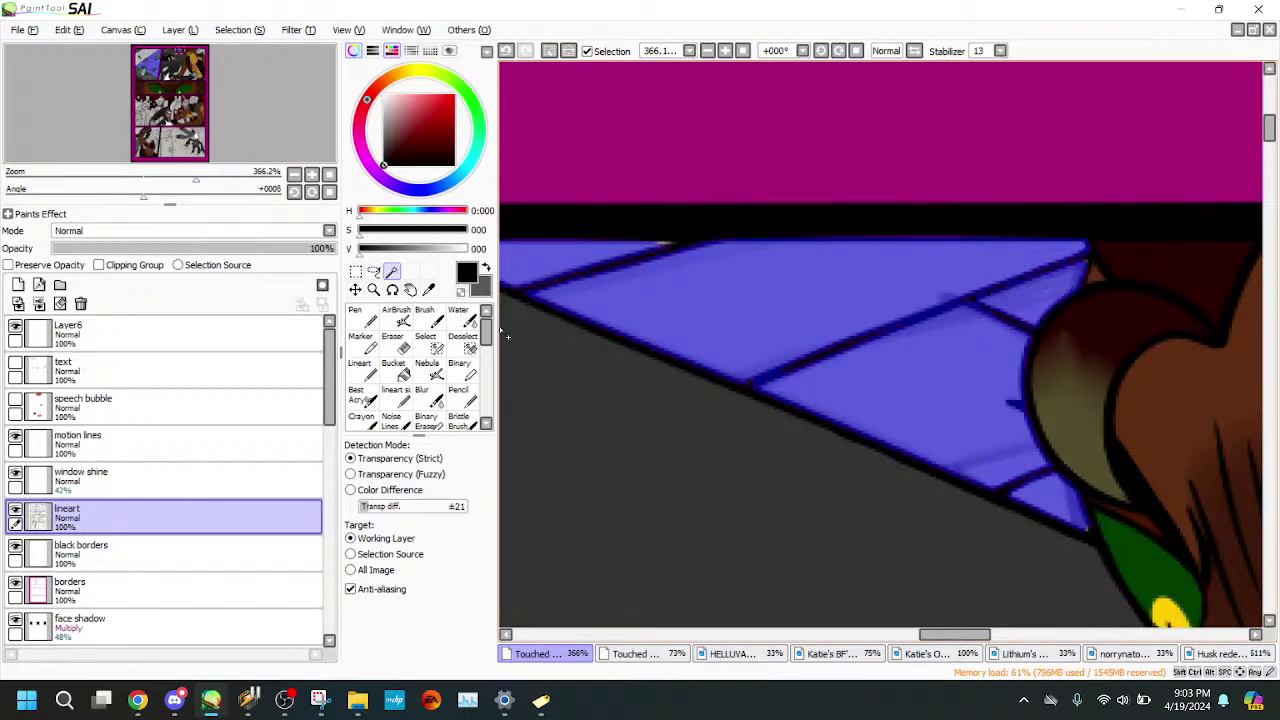
{"action": "left_click", "coordinate": [425, 340]}
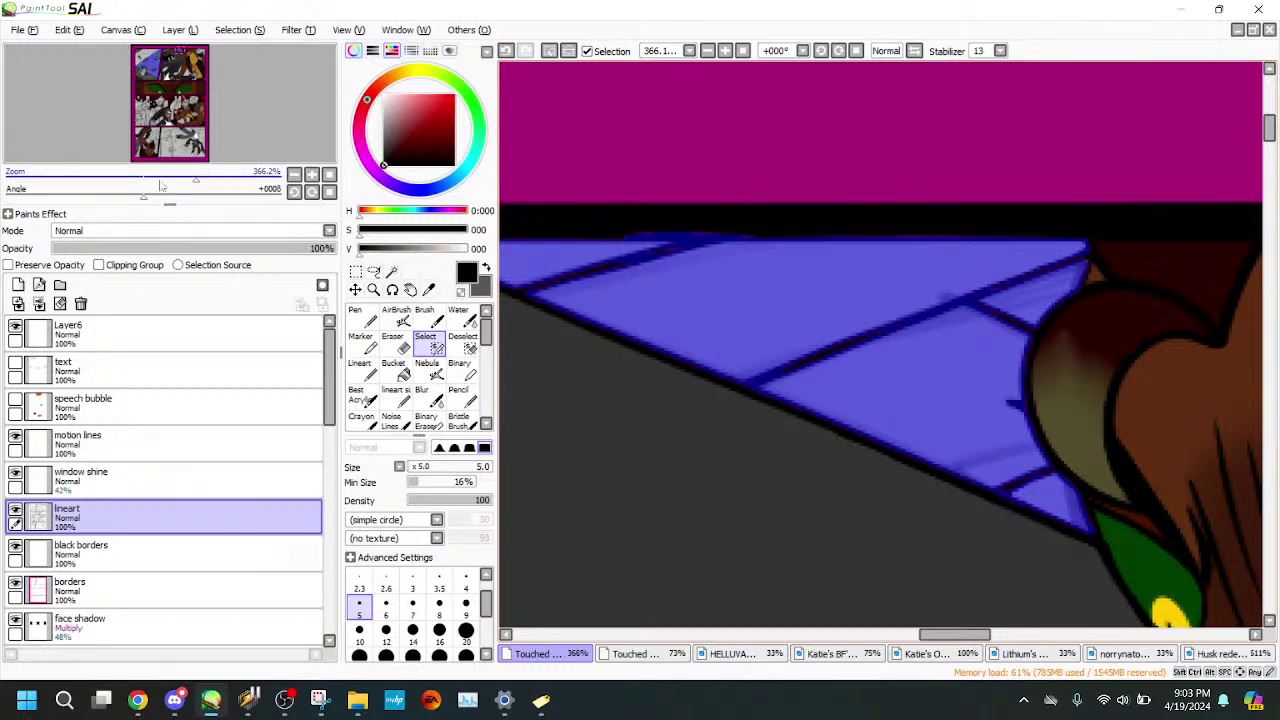
- Add the small plank openings in the character's olive ear to the selection with the Magic Wand and the size 5 Select brush
{"action": "left_click_drag", "start_coordinate": [160, 180], "coordinate": [113, 179]}
{"action": "left_click_drag", "start_coordinate": [179, 65], "coordinate": [197, 49]}
{"action": "left_click_drag", "start_coordinate": [131, 178], "coordinate": [237, 162]}
{"action": "left_click", "coordinate": [391, 272]}
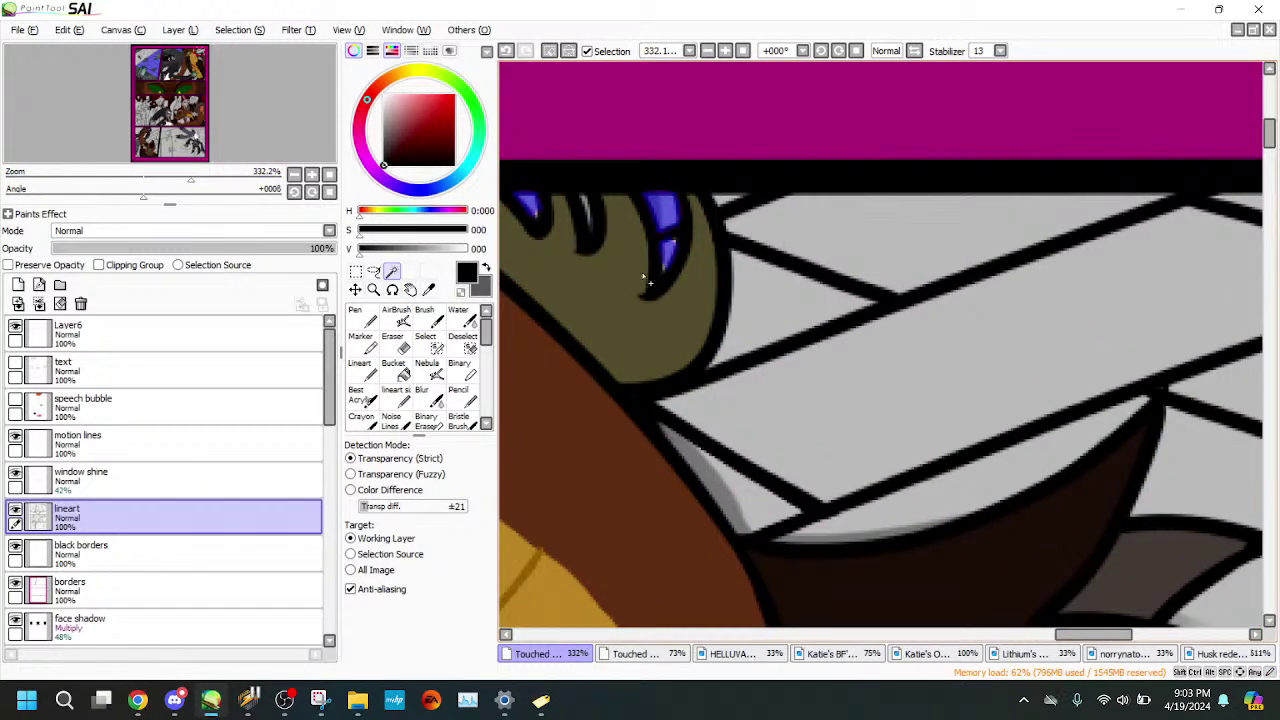
{"action": "left_click", "coordinate": [431, 344]}
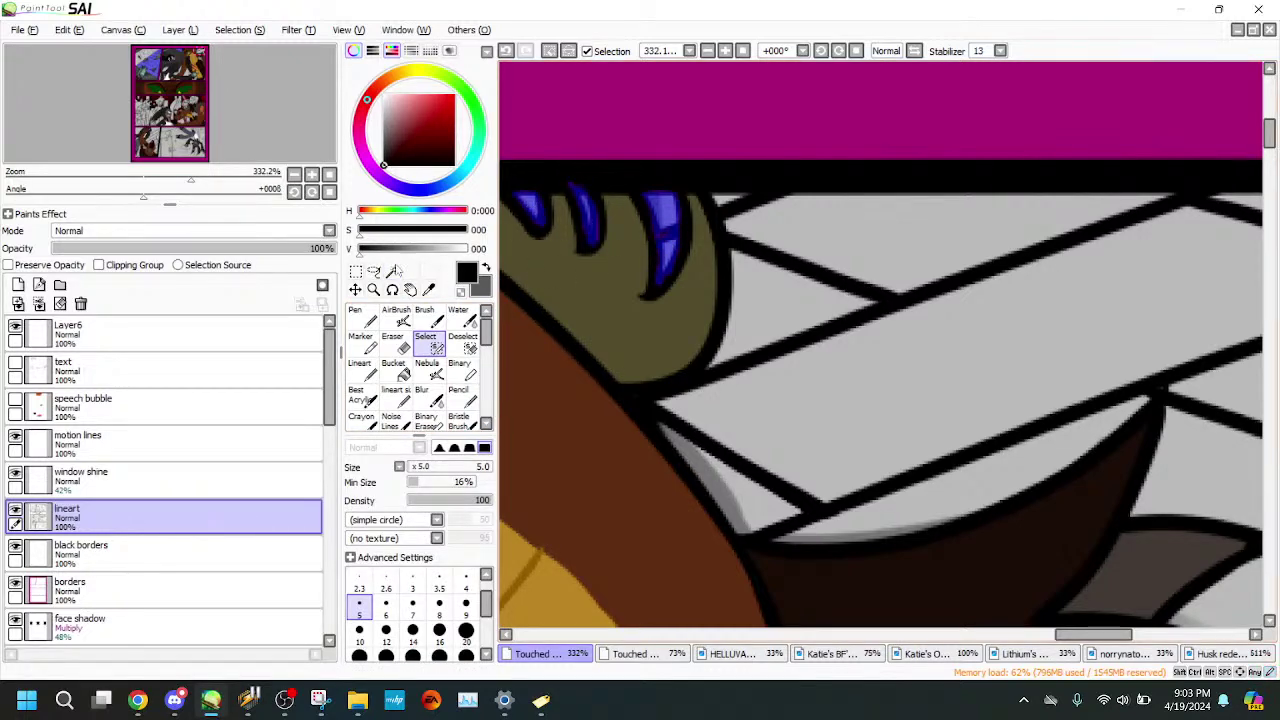
- Add the planks between the olive ear and the dark brown shape to the selection with the Magic Wand, and get the Deselect brush ready
{"action": "key", "text": "w"}
{"action": "left_click", "coordinate": [826, 376]}
{"action": "left_click", "coordinate": [945, 490]}
{"action": "left_click", "coordinate": [735, 493]}
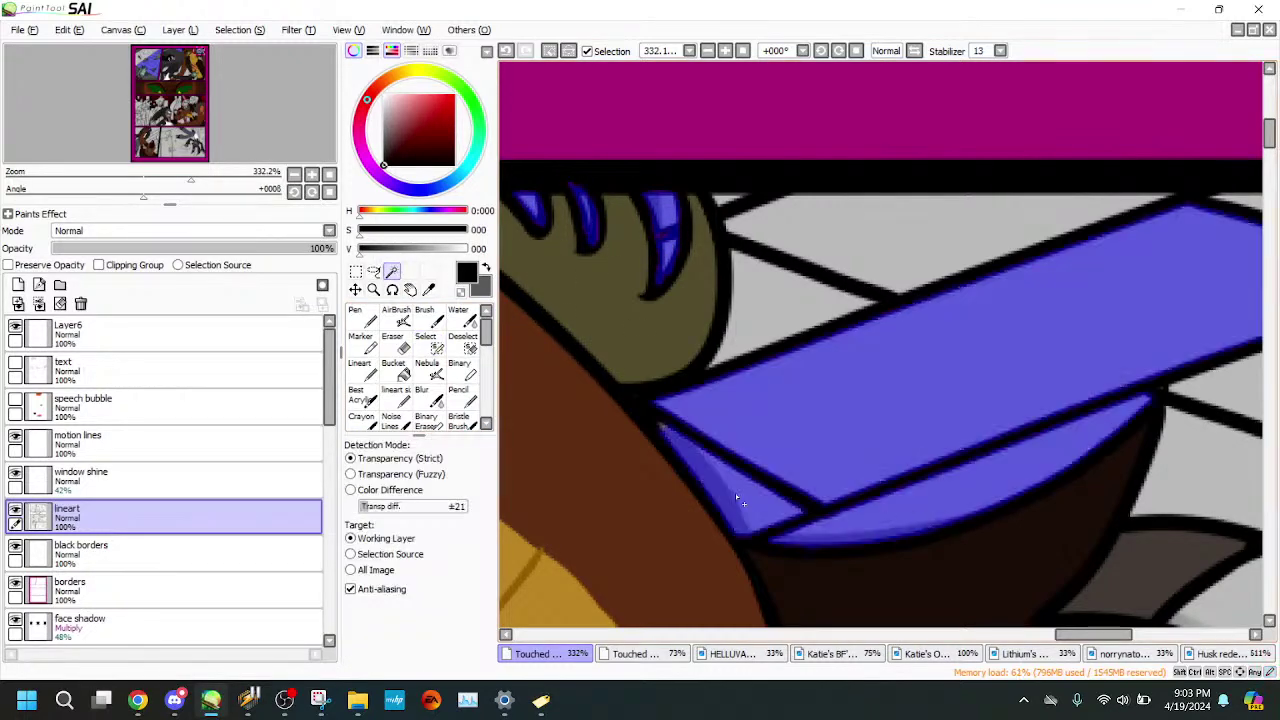
{"action": "left_click", "coordinate": [827, 290]}
{"action": "left_click", "coordinate": [463, 342]}
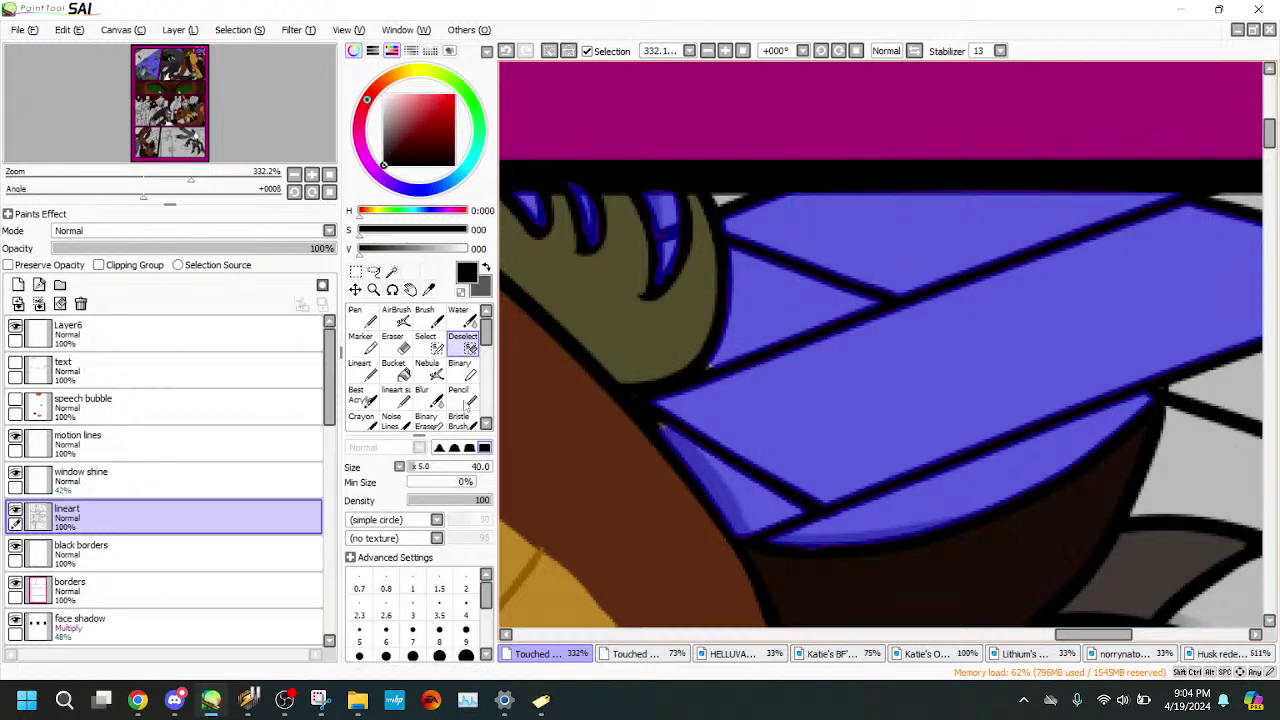
- Paint the missed gaps beside the olive claws in the top-right comic panel into the selection with the Select brush
{"action": "key", "text": "s"}
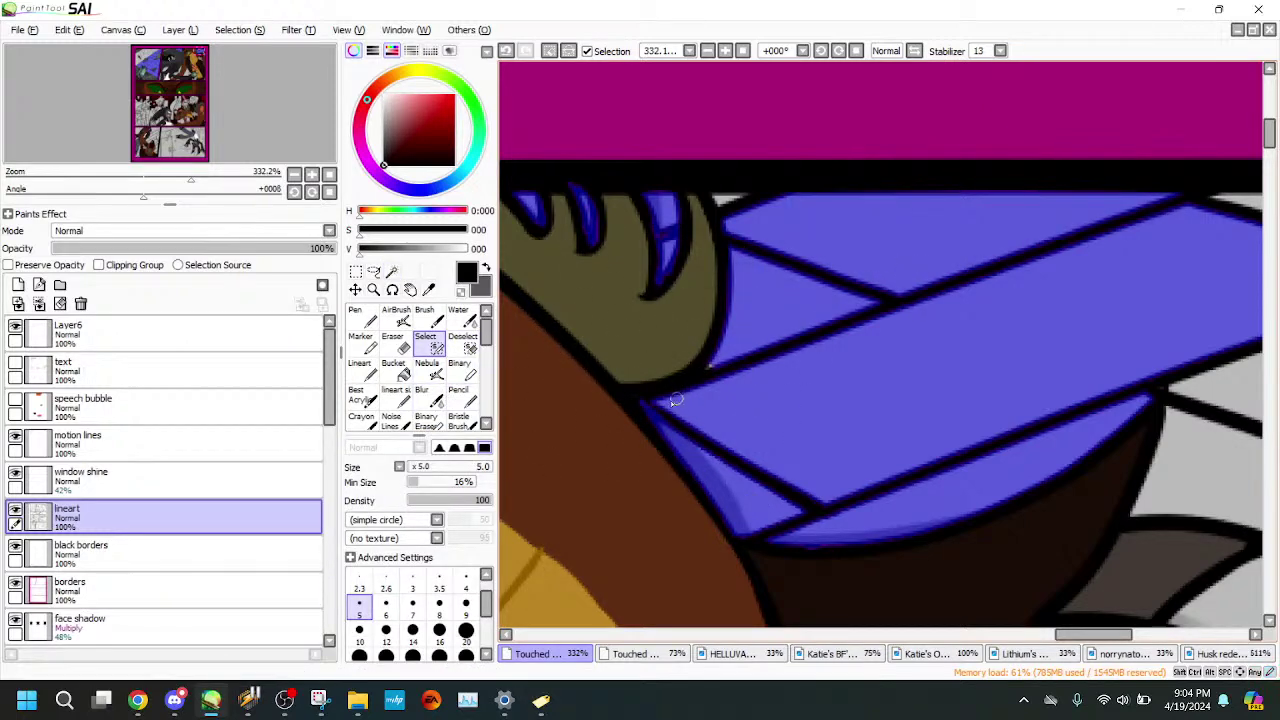
{"action": "key", "text": "Down"}
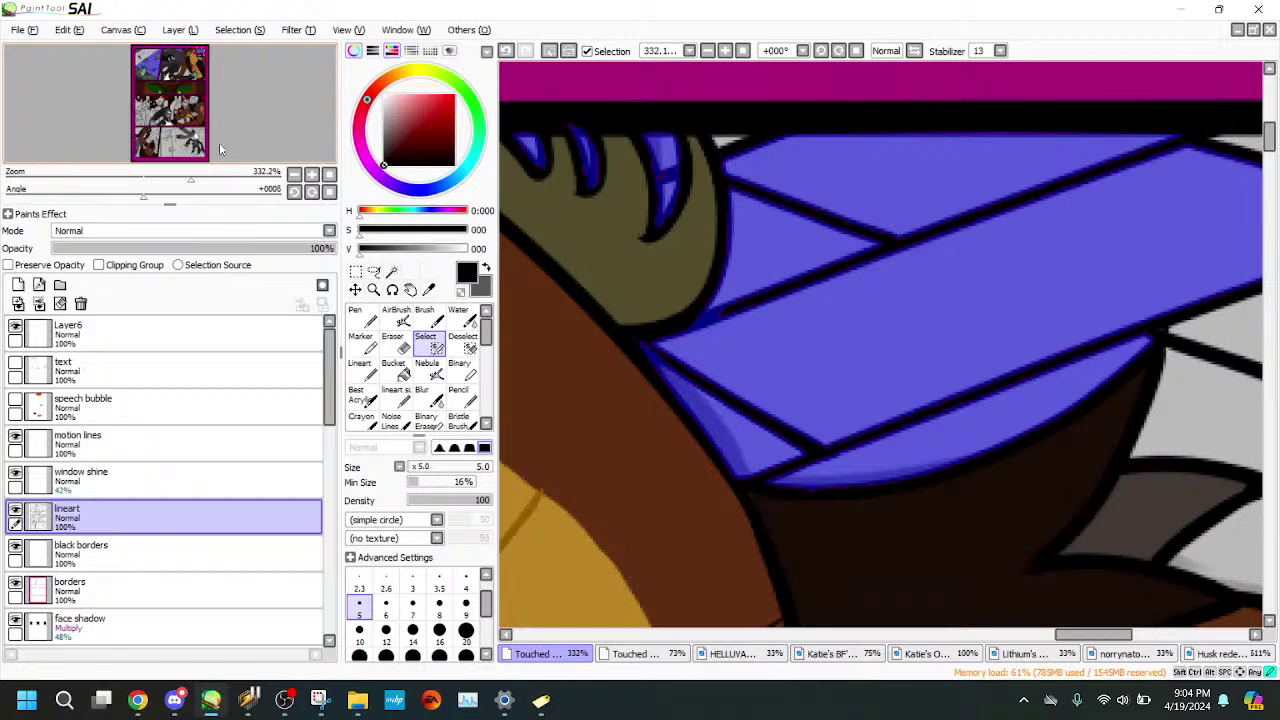
{"action": "key", "text": "Right"}
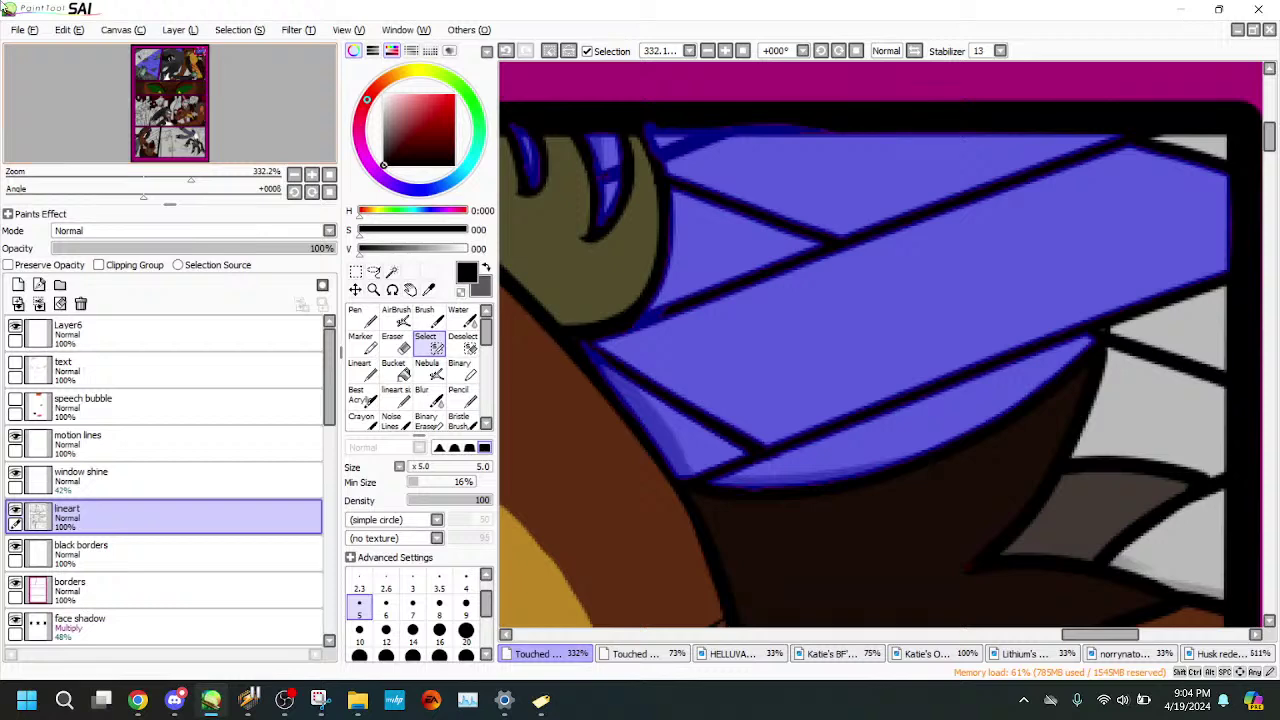
- Add the remaining wall pieces along the top-right panel's right border to the selection, including the small gap at the dark fur tip
{"action": "left_click_drag", "start_coordinate": [218, 158], "coordinate": [283, 117]}
{"action": "left_click_drag", "start_coordinate": [181, 115], "coordinate": [183, 116]}
{"action": "left_click", "coordinate": [394, 273]}
{"action": "left_click", "coordinate": [851, 207]}
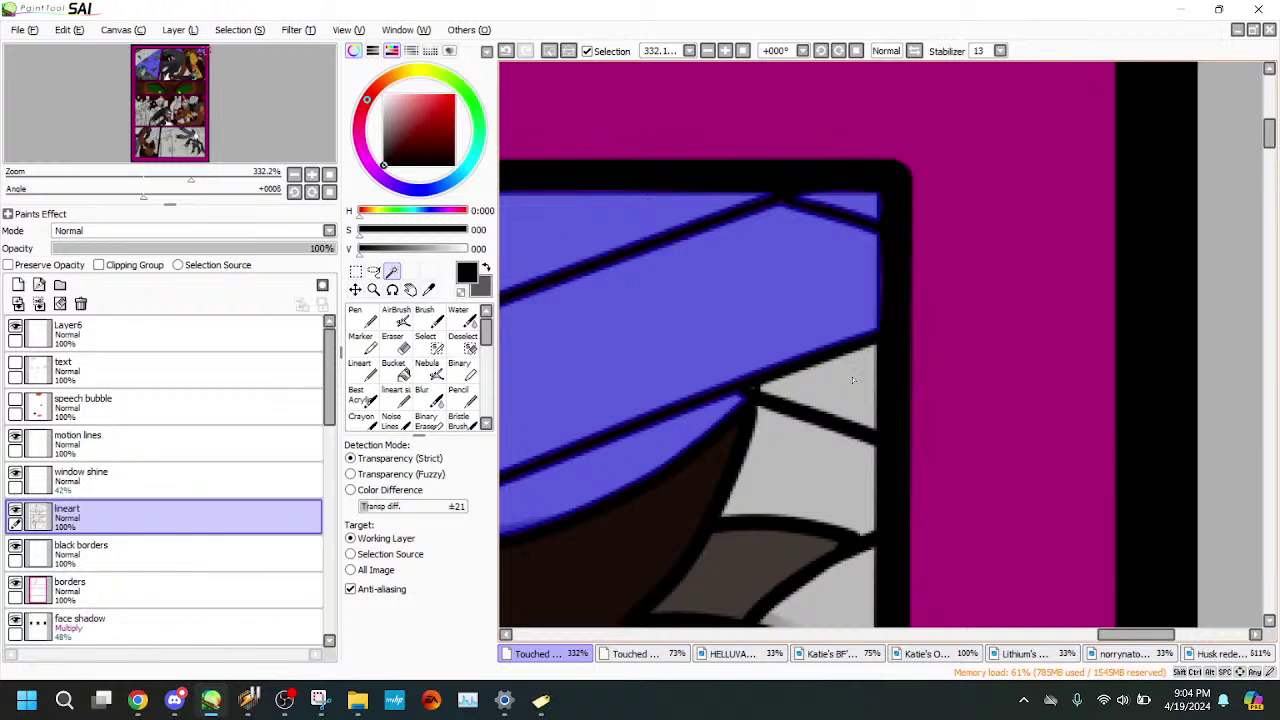
{"action": "left_click", "coordinate": [830, 385]}
{"action": "left_click", "coordinate": [805, 463]}
{"action": "left_click_drag", "start_coordinate": [253, 138], "coordinate": [186, 149]}
{"action": "left_click", "coordinate": [782, 318]}
{"action": "left_click", "coordinate": [430, 344]}
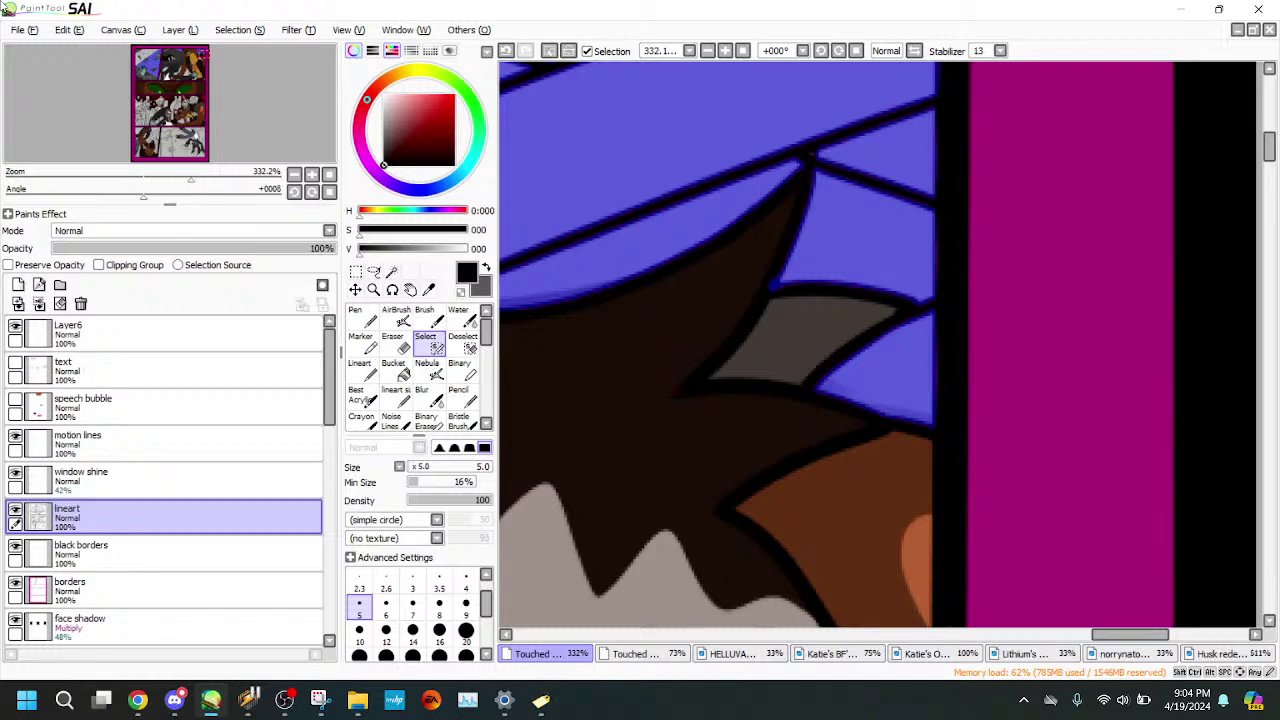
{"action": "left_click_drag", "start_coordinate": [275, 130], "coordinate": [267, 122]}
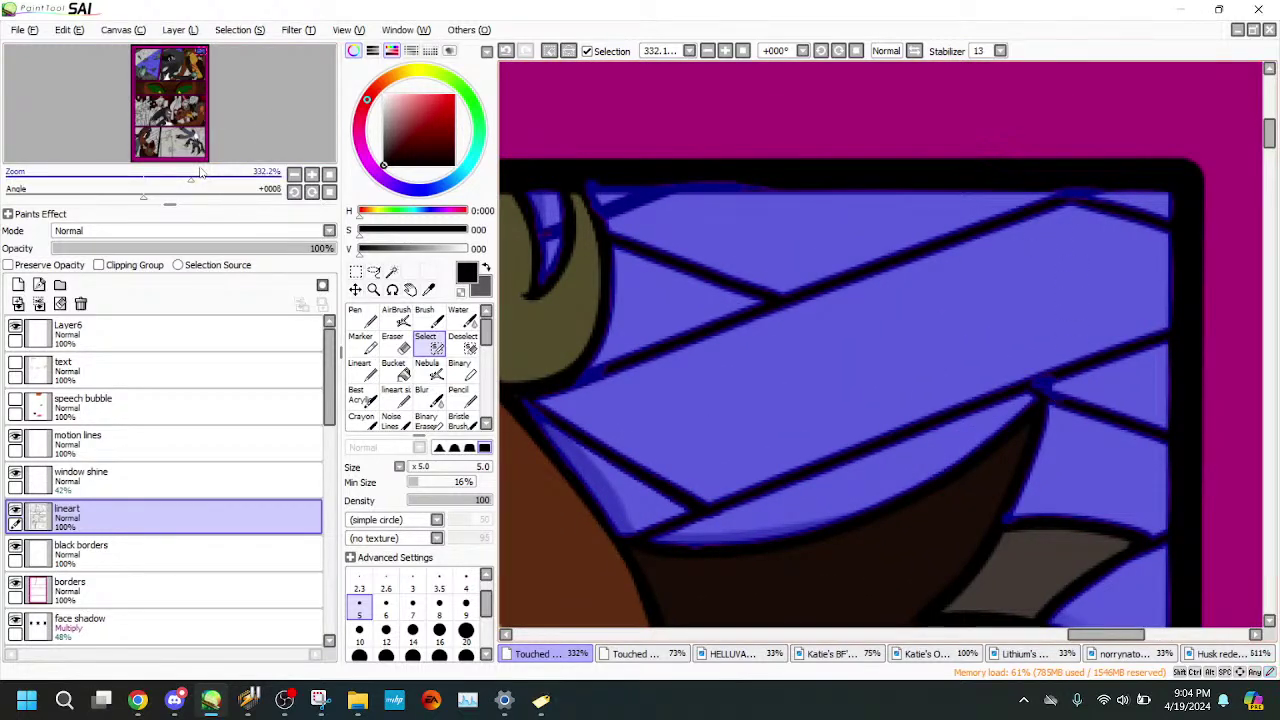
- Add the wall patch below the green tail in the lower part of the top-right panel to the selection with the Magic Wand
{"action": "left_click_drag", "start_coordinate": [198, 174], "coordinate": [124, 174]}
{"action": "left_click_drag", "start_coordinate": [157, 133], "coordinate": [106, 183]}
{"action": "left_click_drag", "start_coordinate": [160, 136], "coordinate": [149, 187]}
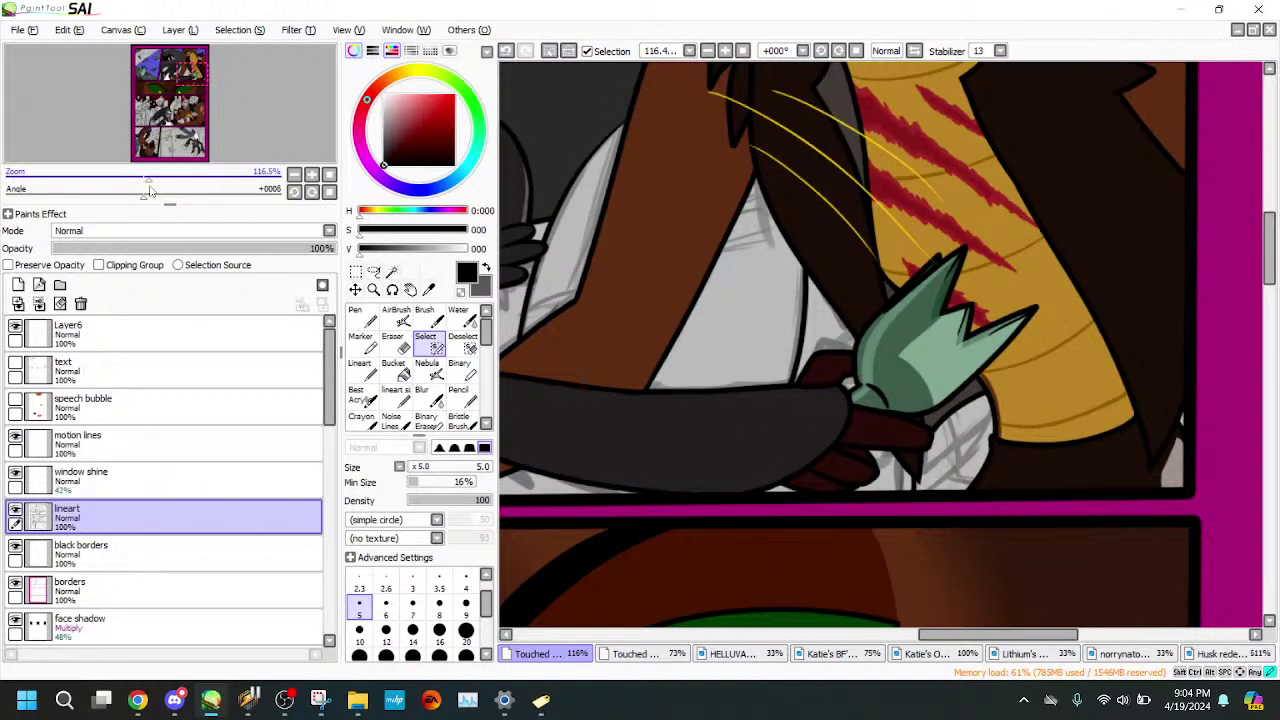
{"action": "left_click_drag", "start_coordinate": [150, 190], "coordinate": [151, 189]}
{"action": "left_click_drag", "start_coordinate": [164, 143], "coordinate": [171, 144]}
{"action": "left_click", "coordinate": [394, 288]}
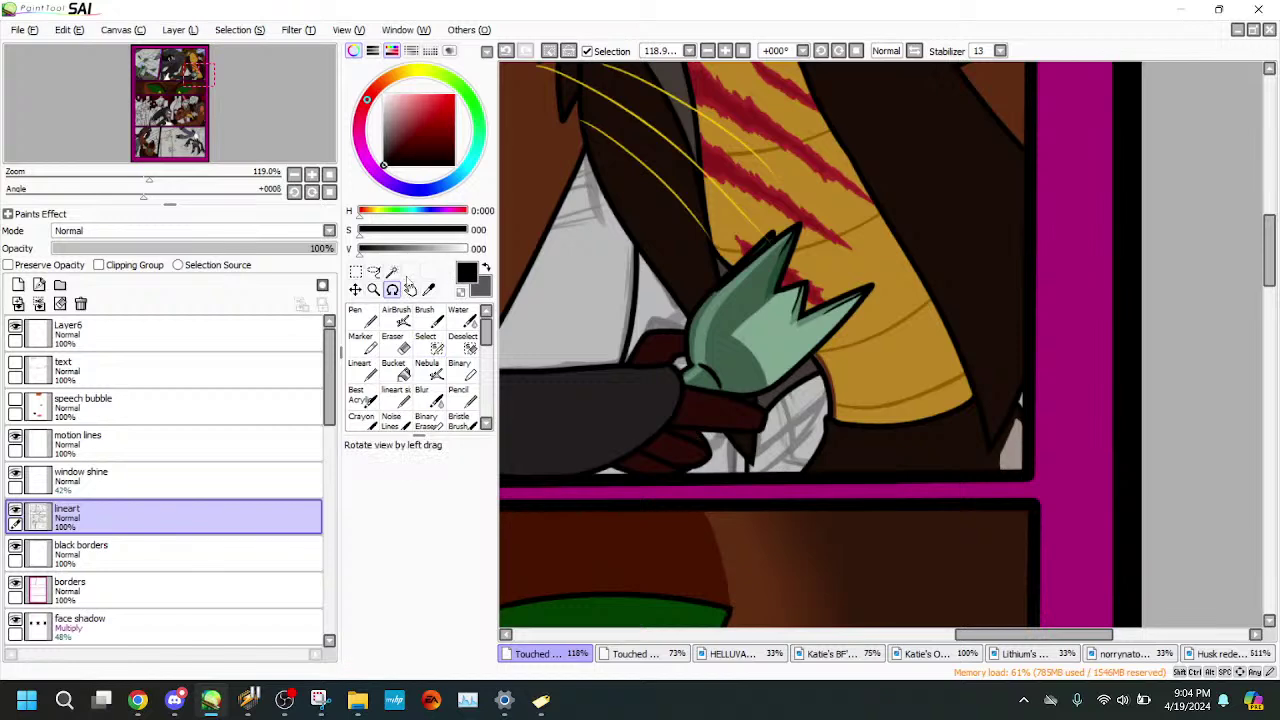
{"action": "left_click", "coordinate": [392, 271]}
{"action": "left_click", "coordinate": [805, 428]}
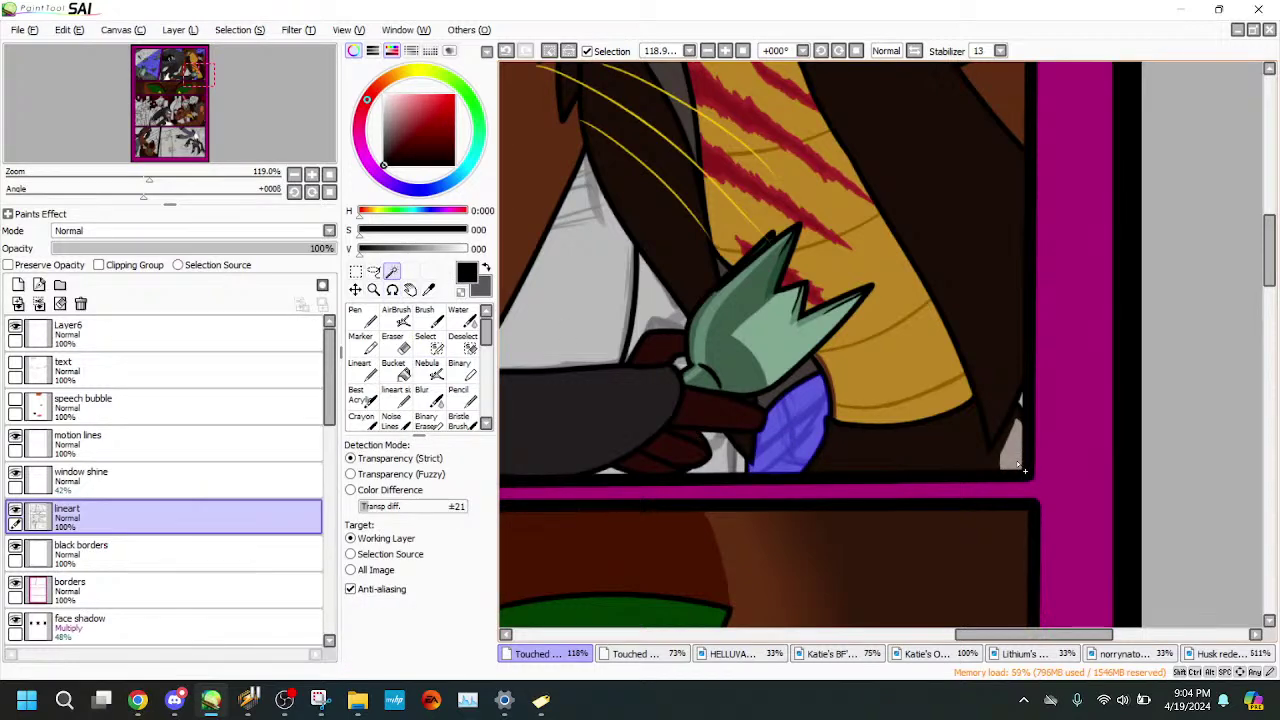
- Add the thin background sliver between the dark fur tip and the panel's right border to the selection
{"action": "left_click_drag", "start_coordinate": [168, 176], "coordinate": [182, 176]}
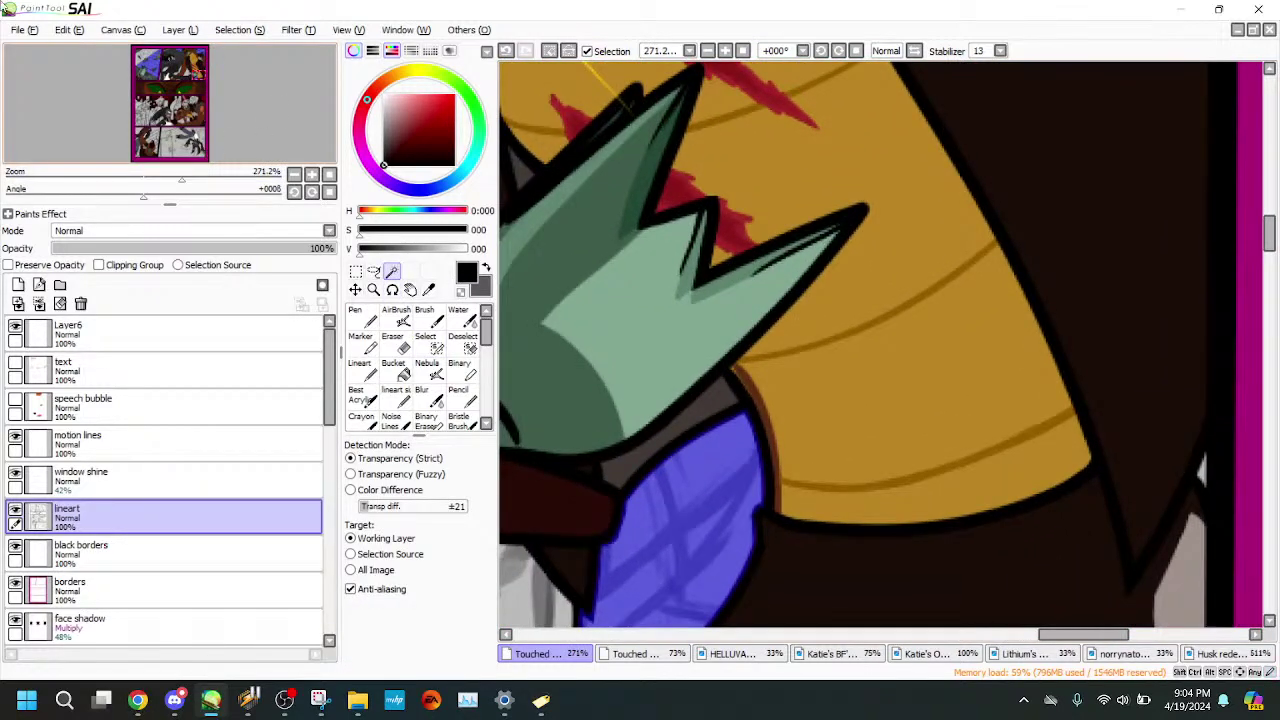
{"action": "left_click_drag", "start_coordinate": [310, 109], "coordinate": [311, 110]}
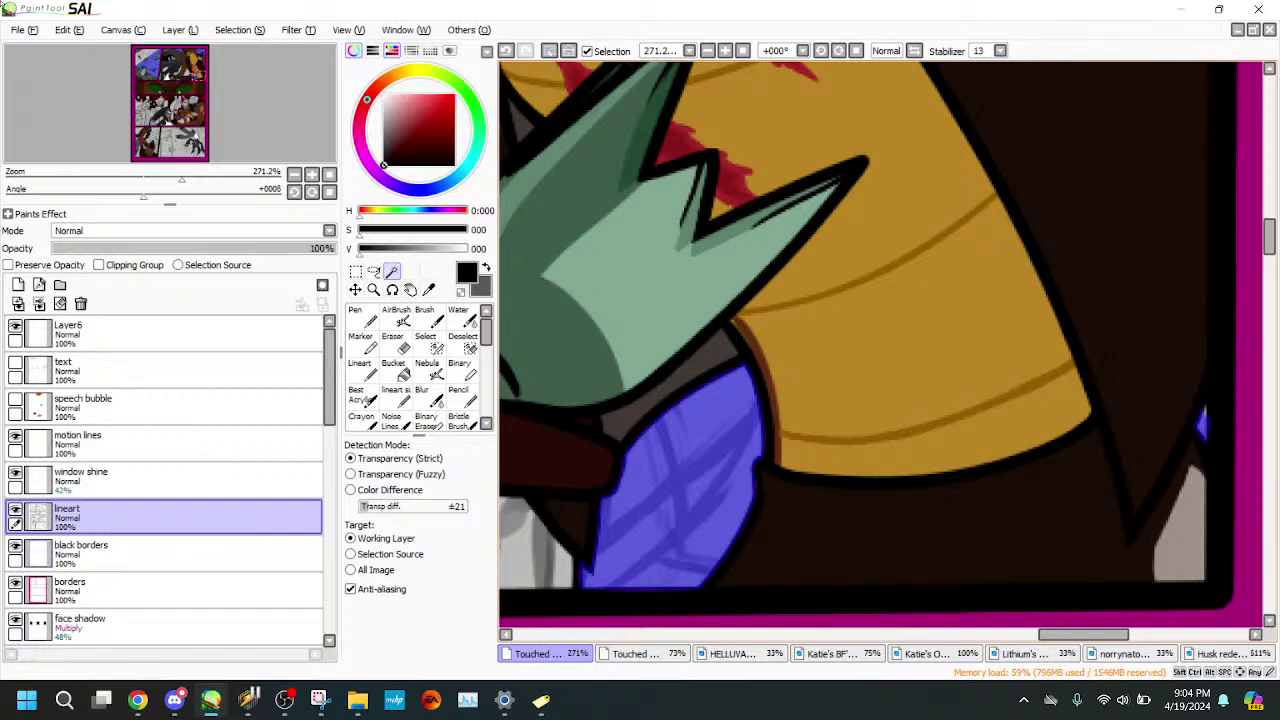
{"action": "left_click", "coordinate": [425, 341]}
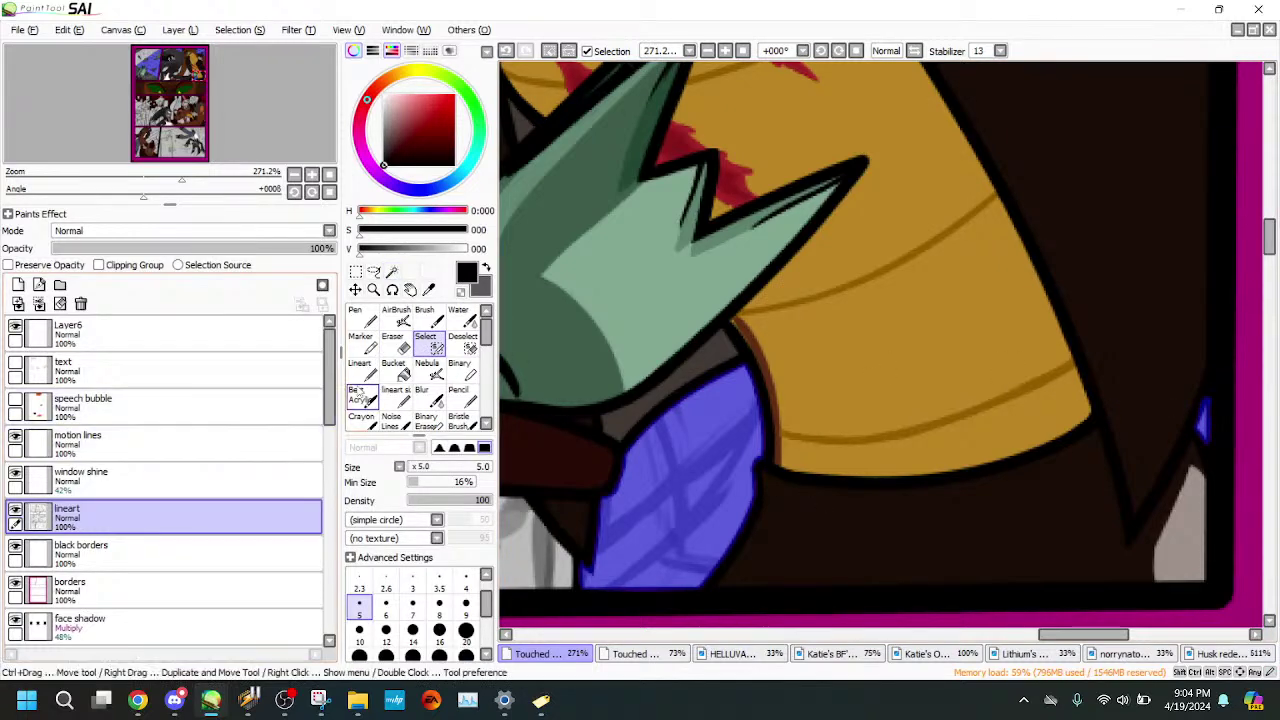
{"action": "left_click", "coordinate": [362, 372]}
{"action": "left_click_drag", "start_coordinate": [148, 178], "coordinate": [174, 171]}
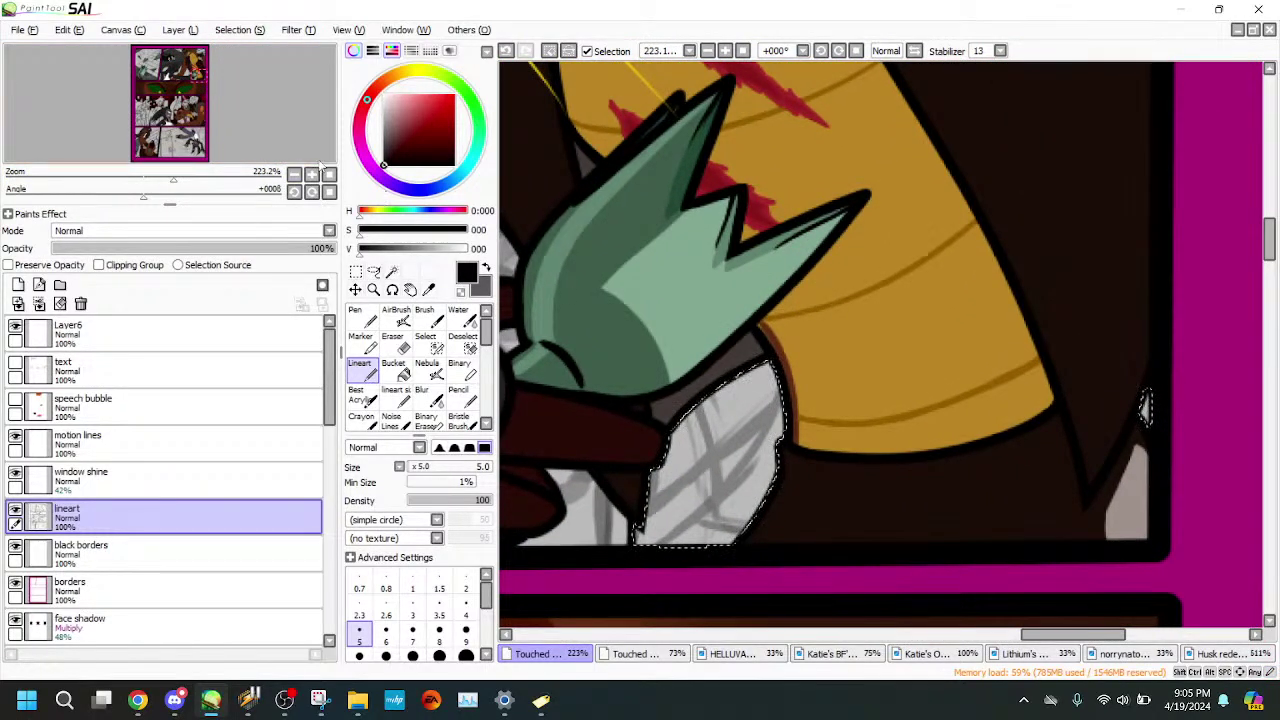
{"action": "key", "text": "Left"}
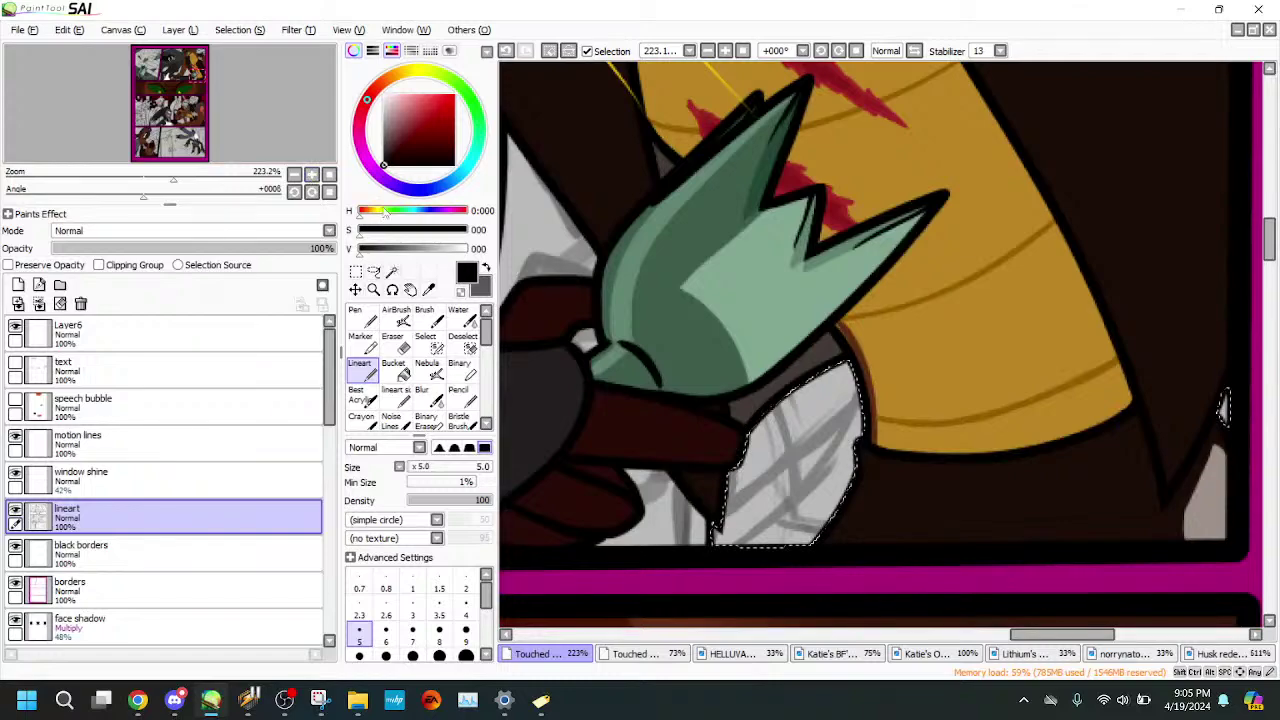
- Add the wall bricks beside the brown character's head and around the grey sleeve in the bottom-left panel to the selection
{"action": "left_click_drag", "start_coordinate": [188, 178], "coordinate": [133, 204]}
{"action": "left_click_drag", "start_coordinate": [182, 156], "coordinate": [137, 232]}
{"action": "left_click", "coordinate": [391, 271]}
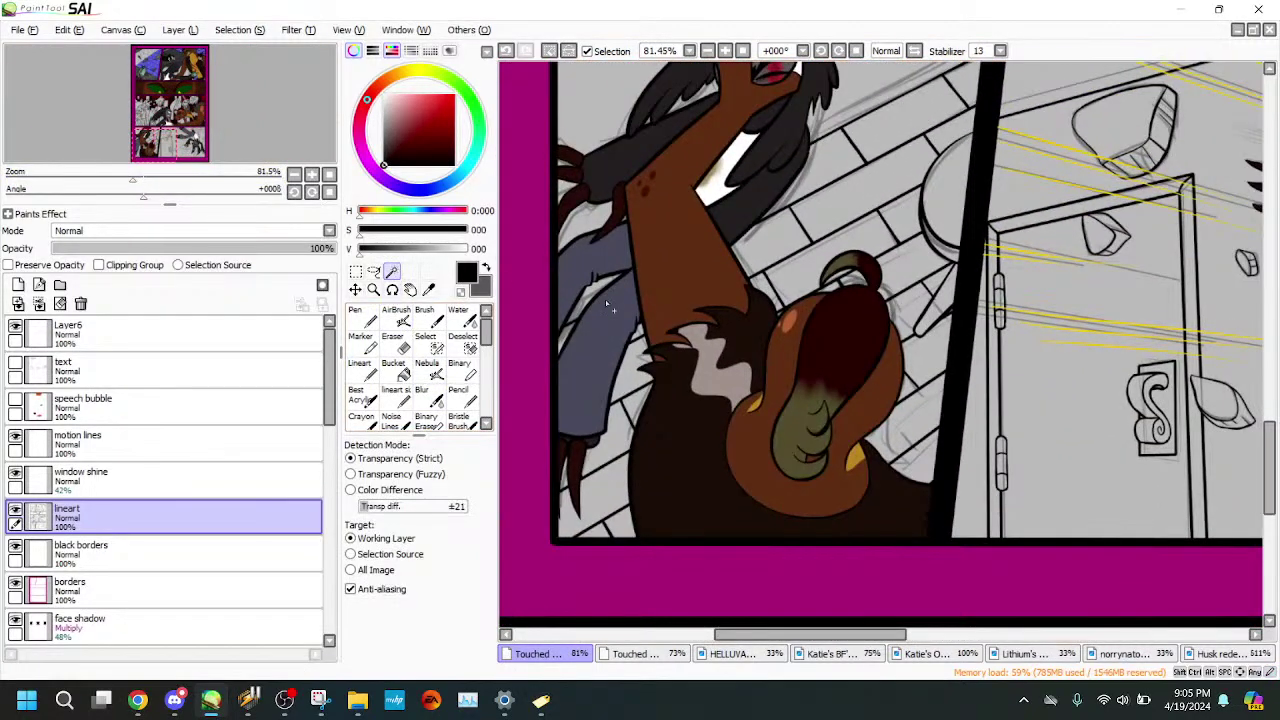
{"action": "left_click", "coordinate": [913, 391]}
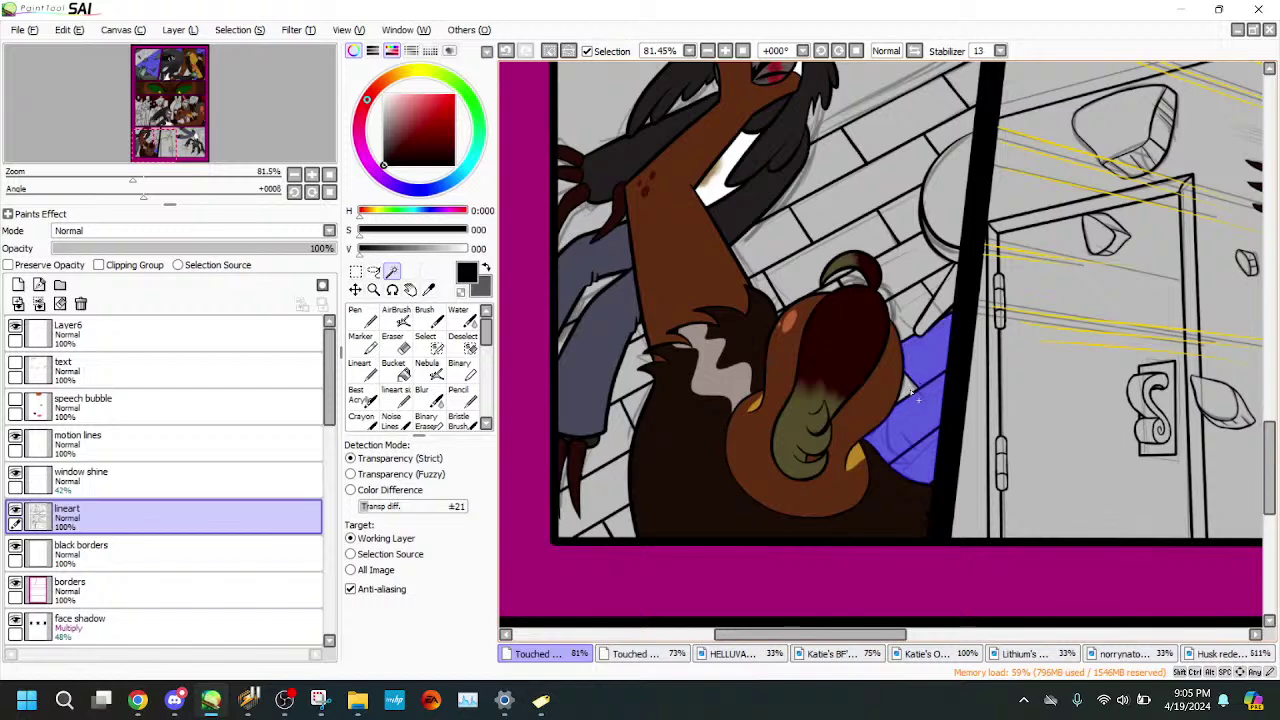
{"action": "left_click", "coordinate": [602, 505]}
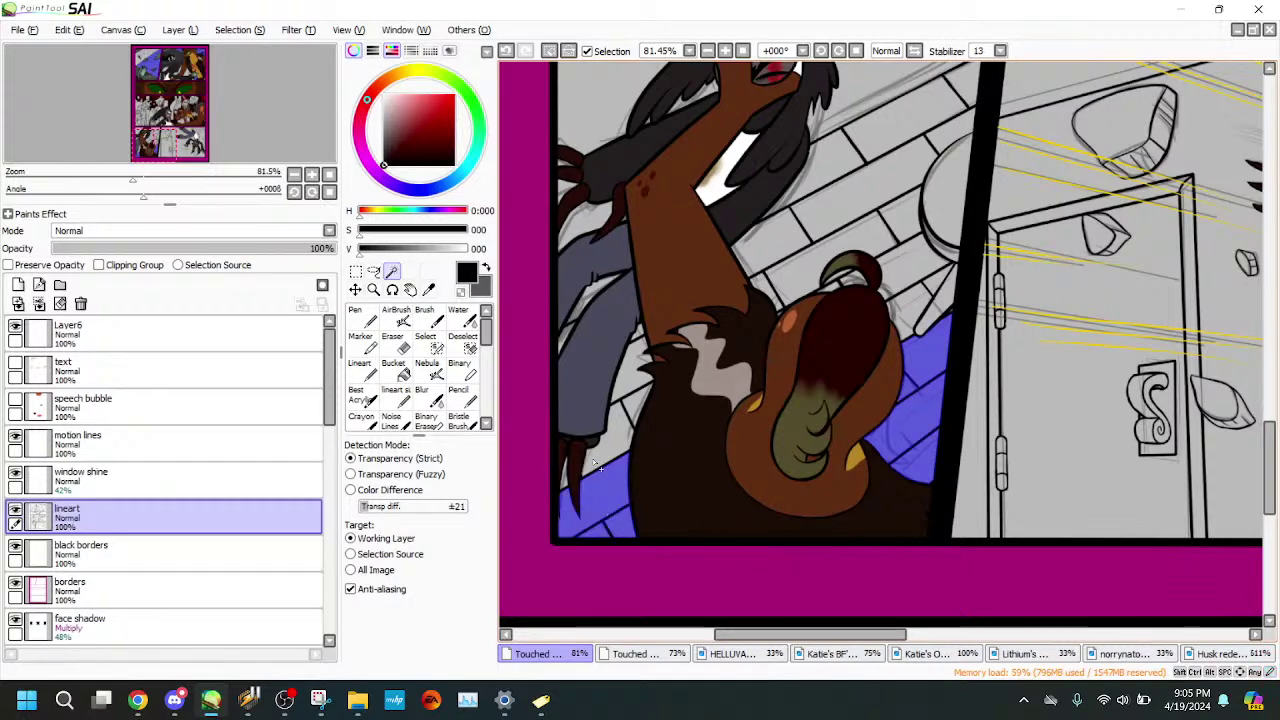
{"action": "left_click", "coordinate": [611, 450]}
{"action": "left_click", "coordinate": [612, 366]}
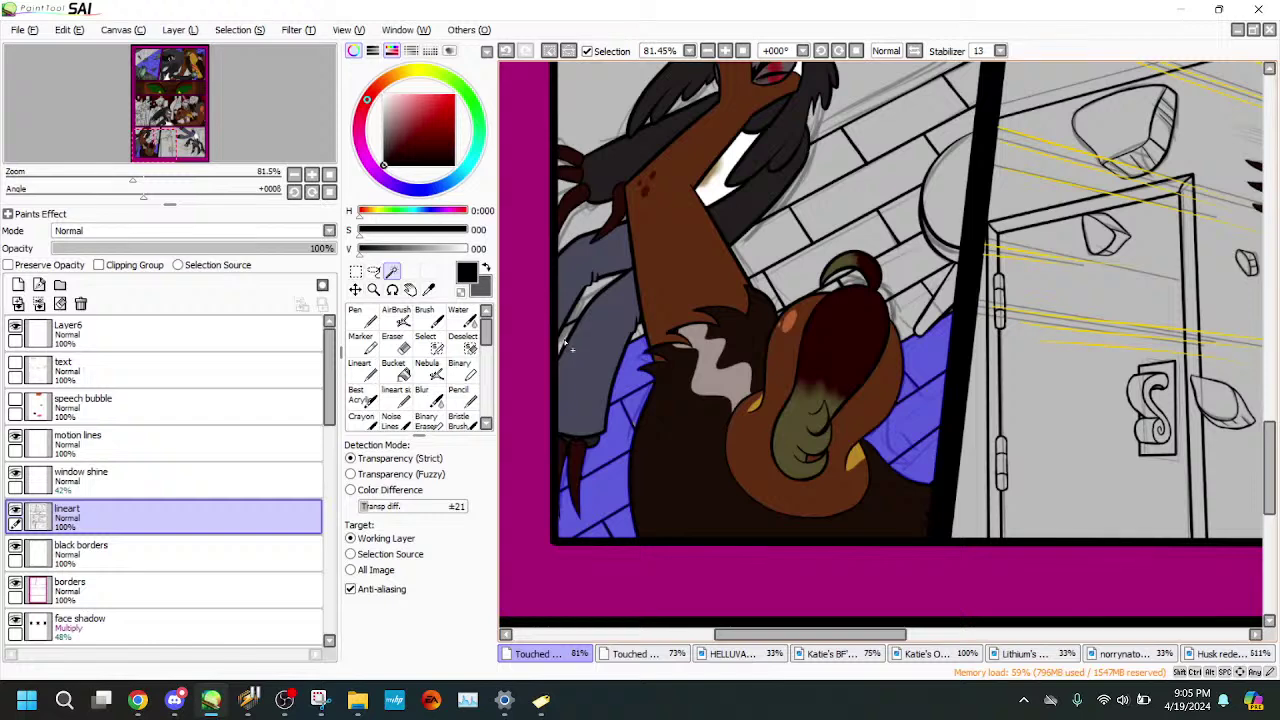
- Add the wall bricks above the brown character's head, up to the panel's slanted border, to the selection with the Magic Wand
{"action": "scroll", "coordinate": [621, 290], "scroll_direction": "up", "scroll_amount": 2}
{"action": "scroll", "coordinate": [621, 290], "scroll_direction": "down", "scroll_amount": 1}
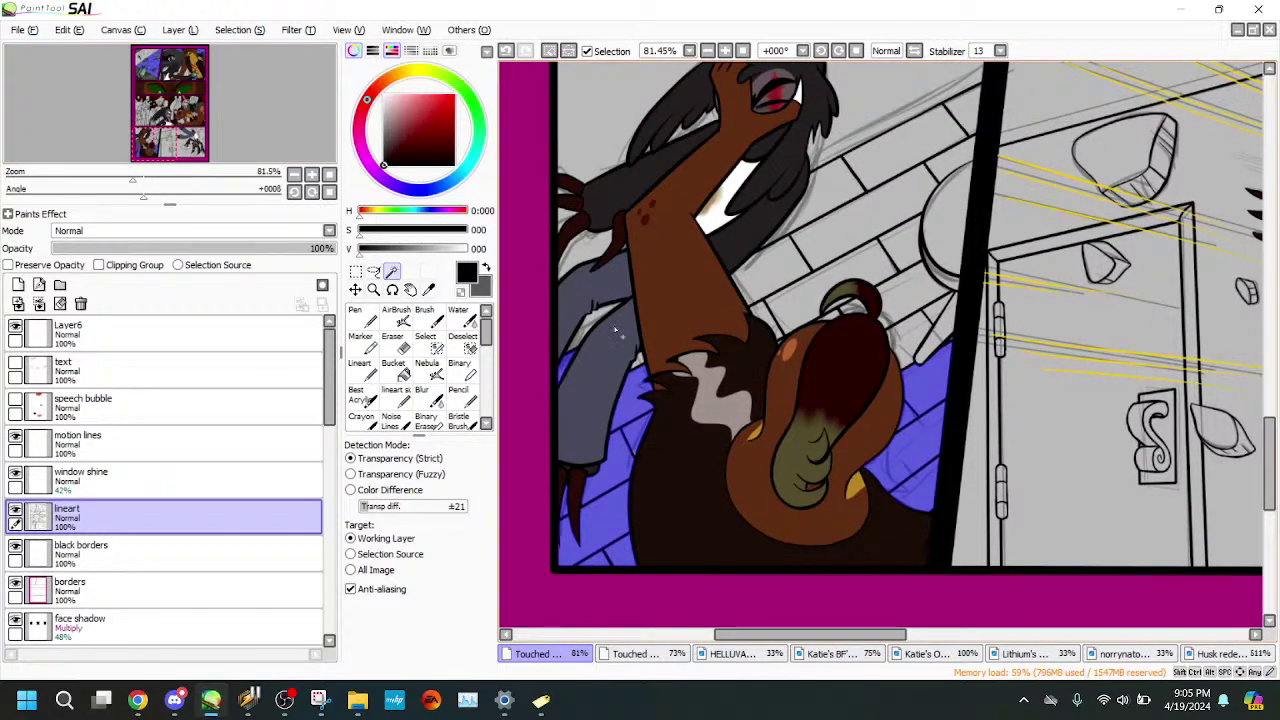
{"action": "left_click", "coordinate": [770, 288]}
{"action": "left_click", "coordinate": [873, 281]}
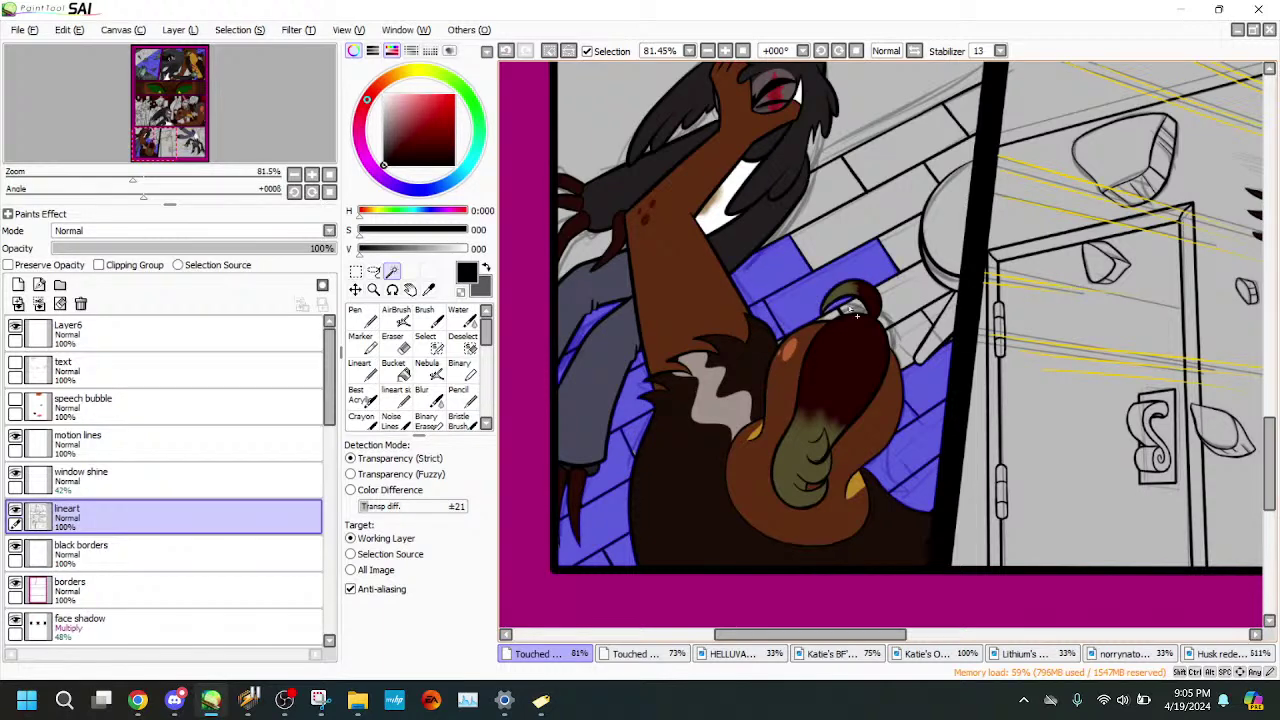
{"action": "left_click", "coordinate": [912, 318]}
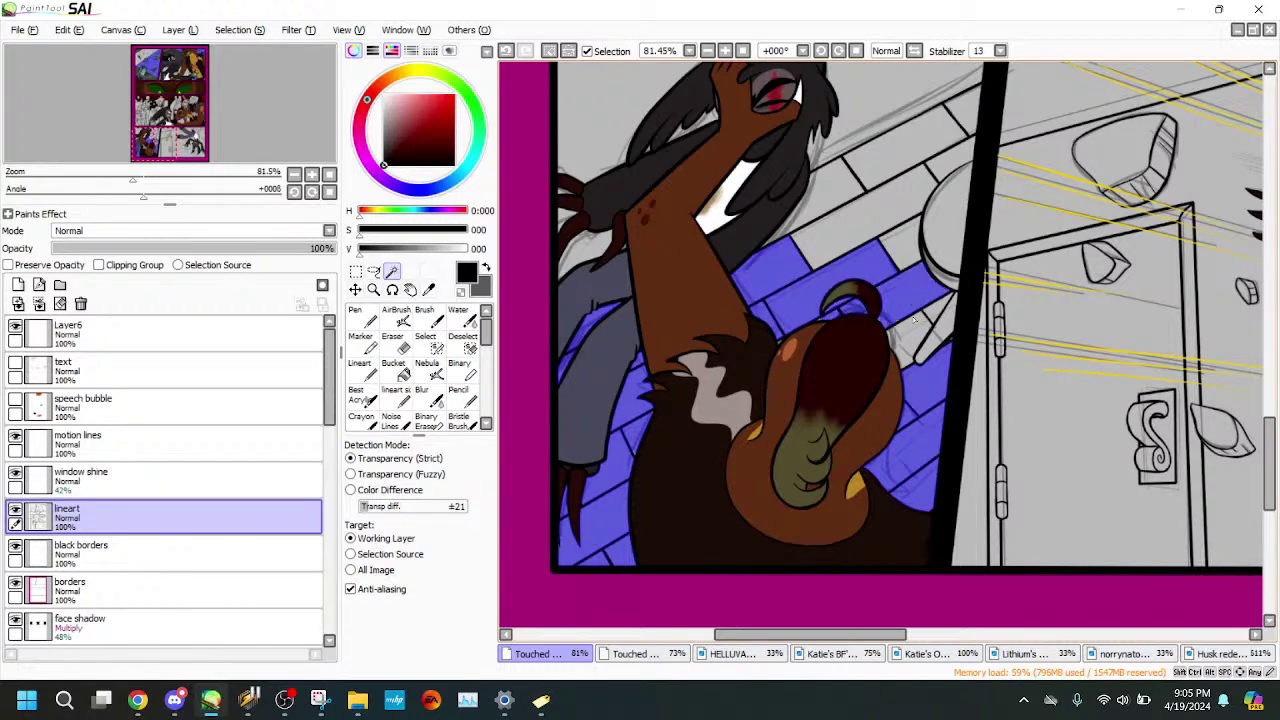
{"action": "left_click", "coordinate": [902, 247]}
{"action": "left_click", "coordinate": [815, 208]}
{"action": "left_click", "coordinate": [903, 151]}
{"action": "left_click", "coordinate": [866, 213]}
{"action": "left_click", "coordinate": [950, 160]}
{"action": "left_click", "coordinate": [971, 115]}
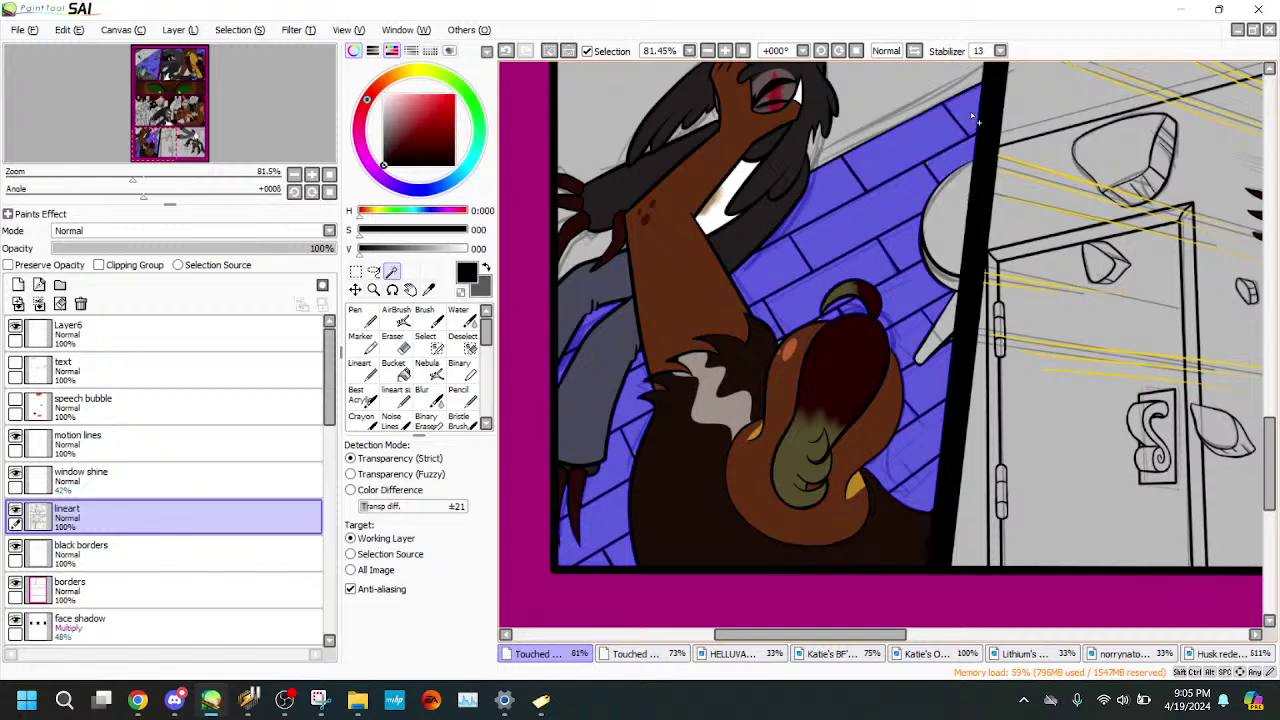
- Paint the narrow corner and the brick line's end beside the tapered leg under the round shape into the selection
{"action": "left_click", "coordinate": [188, 177]}
{"action": "left_click", "coordinate": [159, 144]}
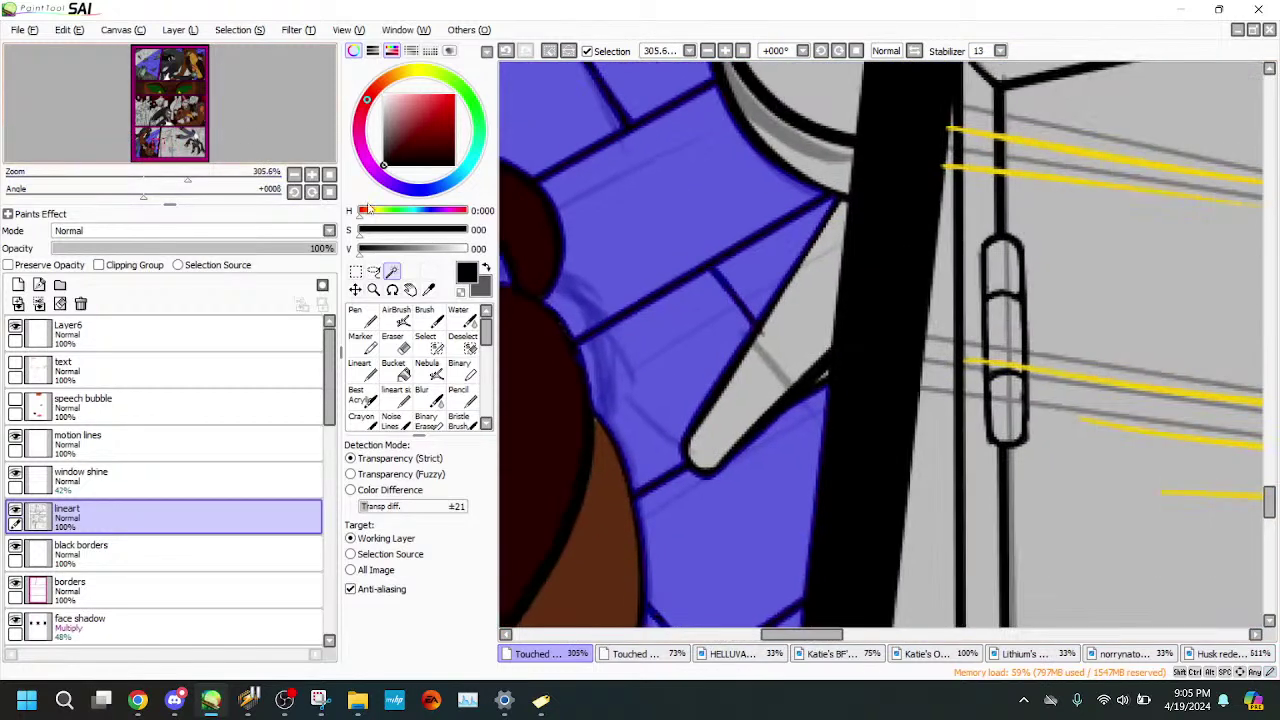
{"action": "left_click", "coordinate": [428, 344]}
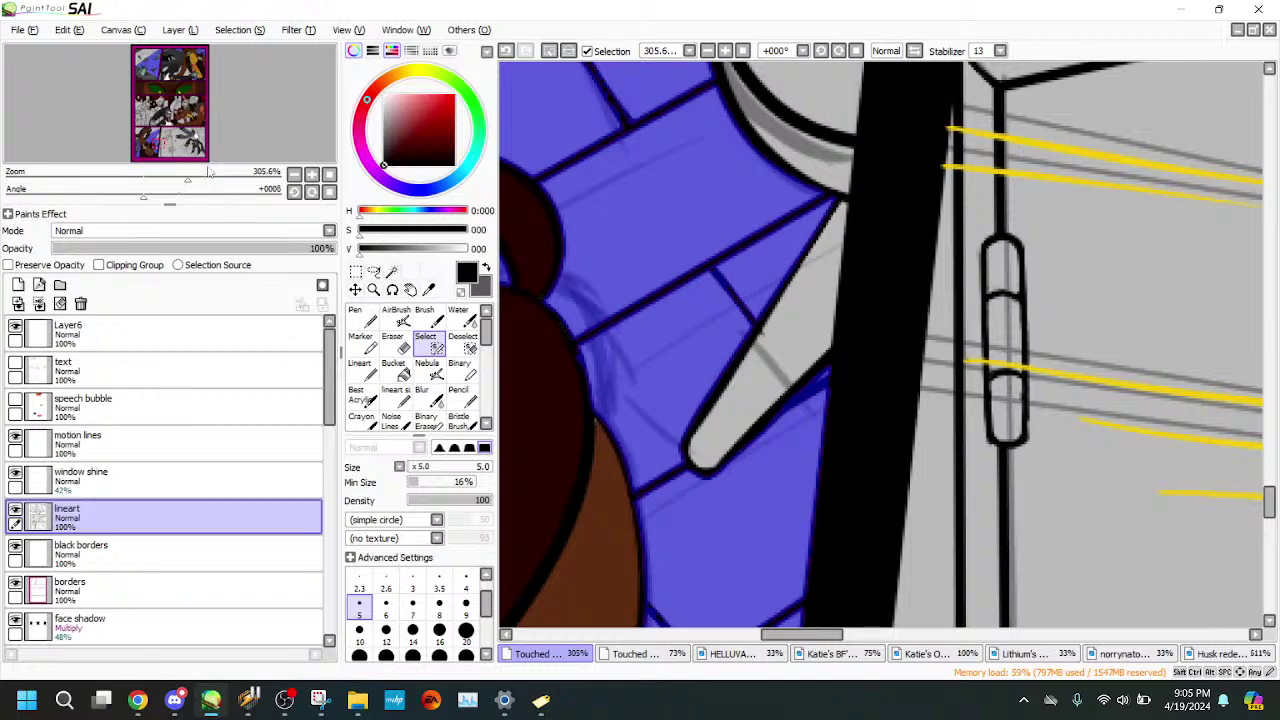
{"action": "left_click_drag", "start_coordinate": [209, 174], "coordinate": [217, 177]}
{"action": "mouse_move", "coordinate": [683, 328]}
{"action": "left_mouse_down"}
{"action": "mouse_move", "coordinate": [666, 358]}
{"action": "mouse_move", "coordinate": [666, 319]}
{"action": "left_mouse_up"}
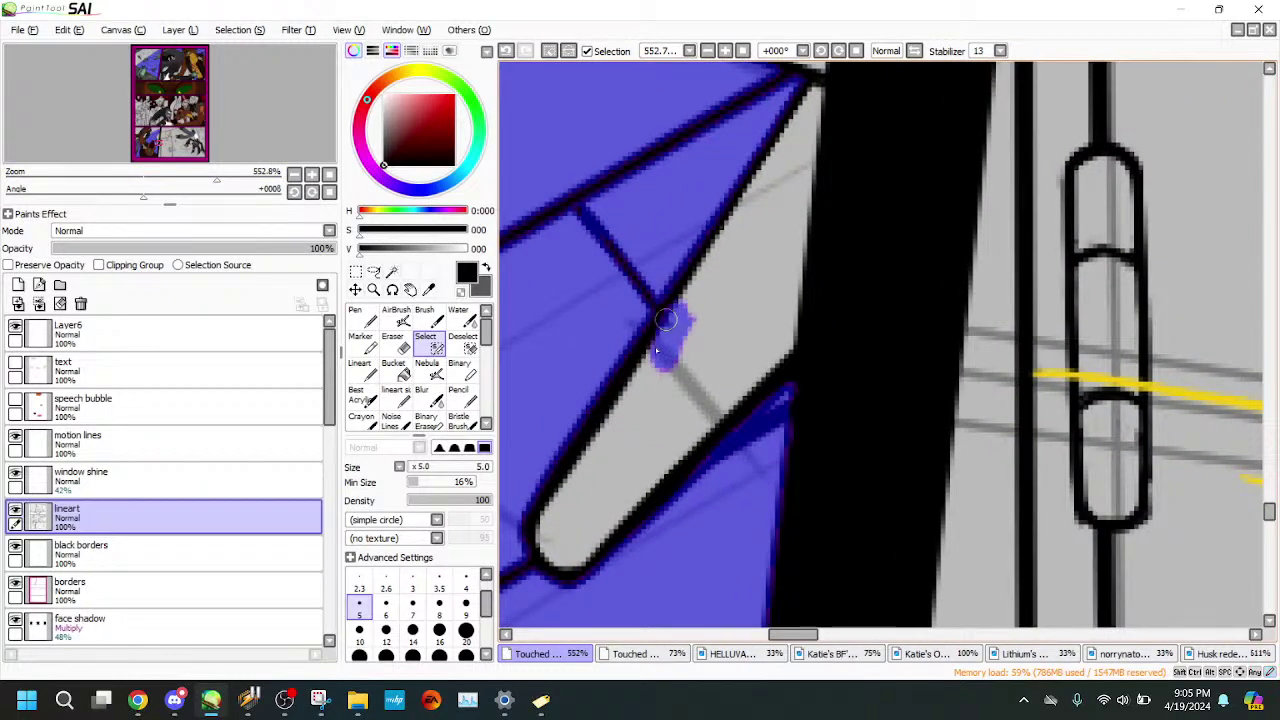
- Remove the selection spill inside the tapered leg with a resized Deselect brush, and switch back to the Select brush
{"action": "key", "text": "e"}
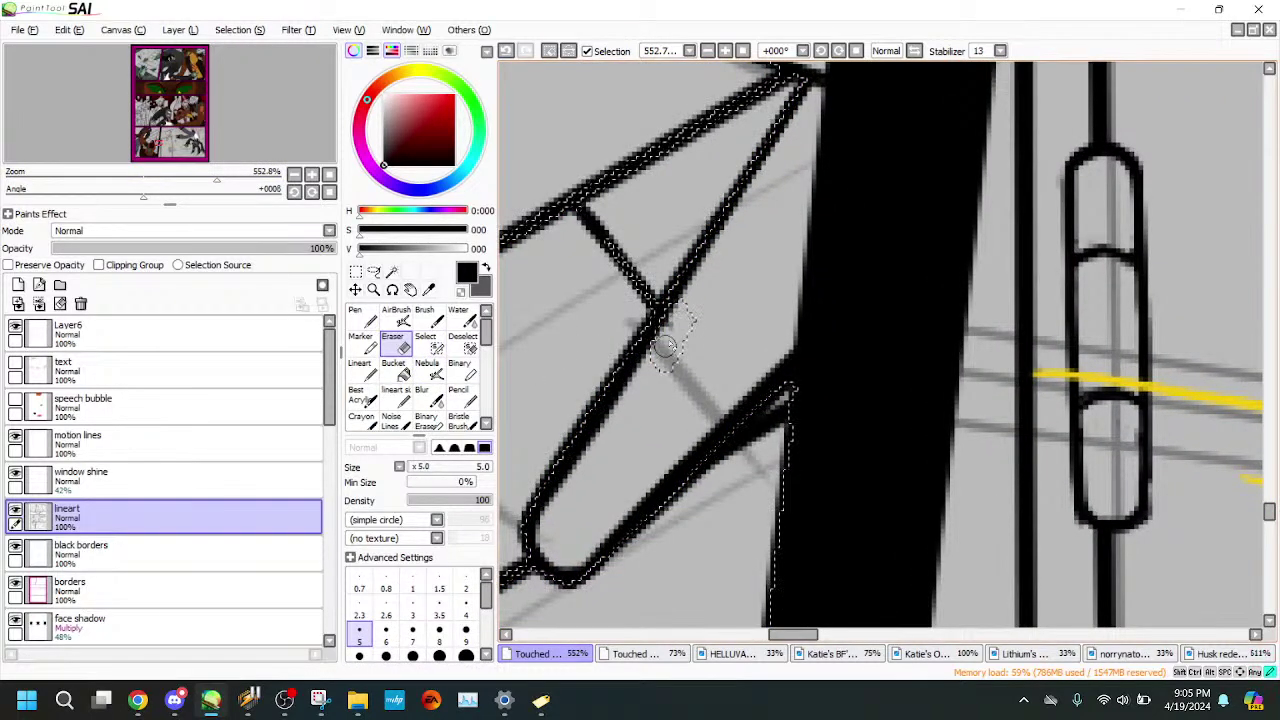
{"action": "left_click", "coordinate": [430, 347]}
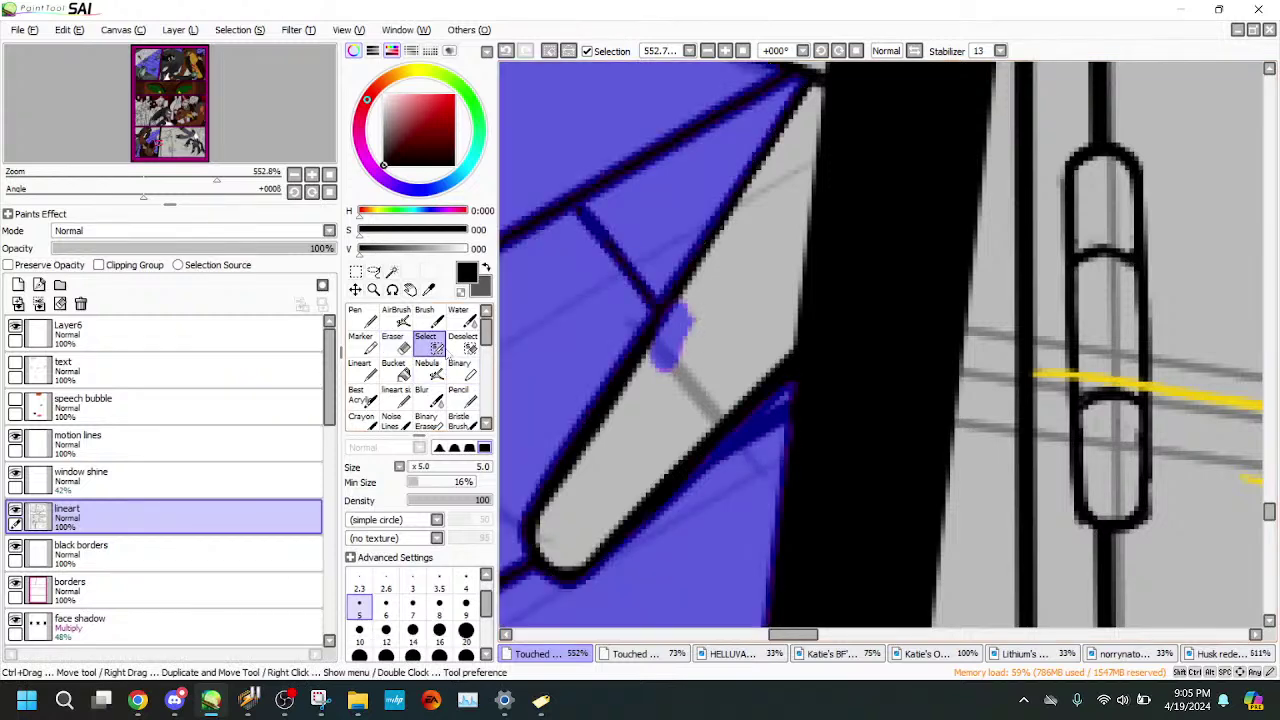
{"action": "left_click", "coordinate": [462, 346]}
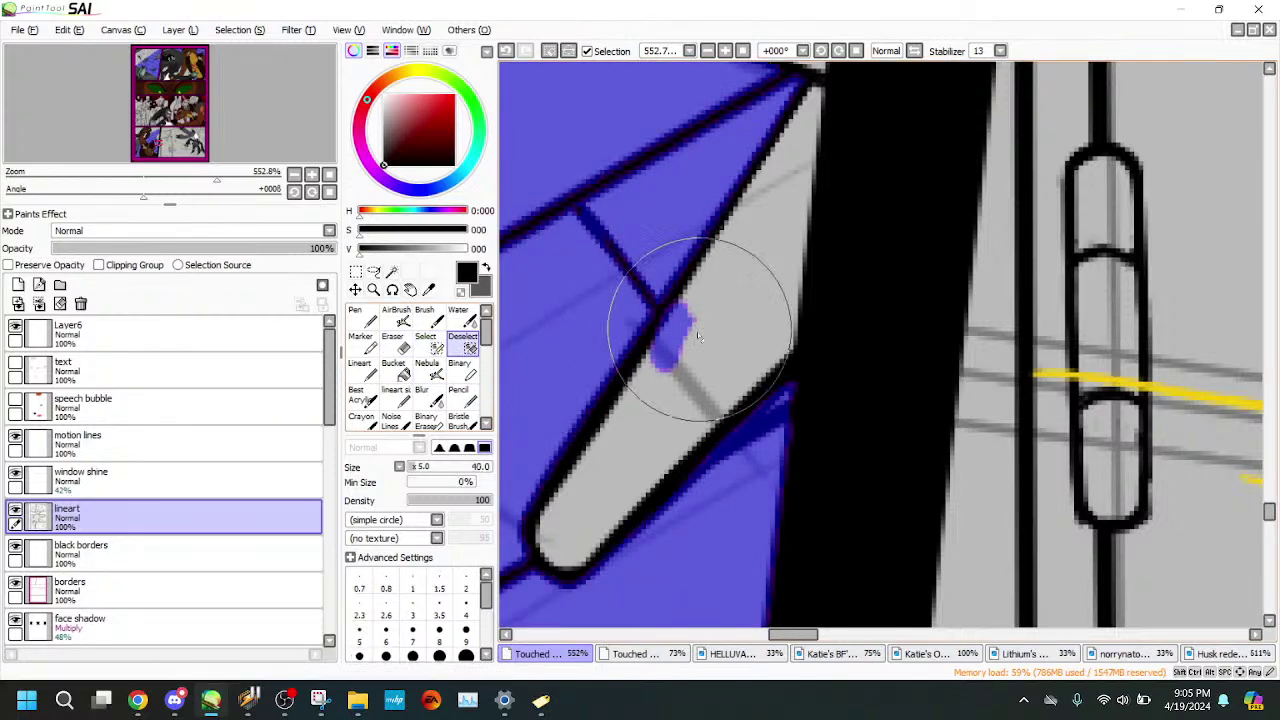
{"action": "left_click", "coordinate": [412, 467]}
{"action": "left_click_drag", "start_coordinate": [685, 309], "coordinate": [641, 402]}
{"action": "key", "text": "s"}
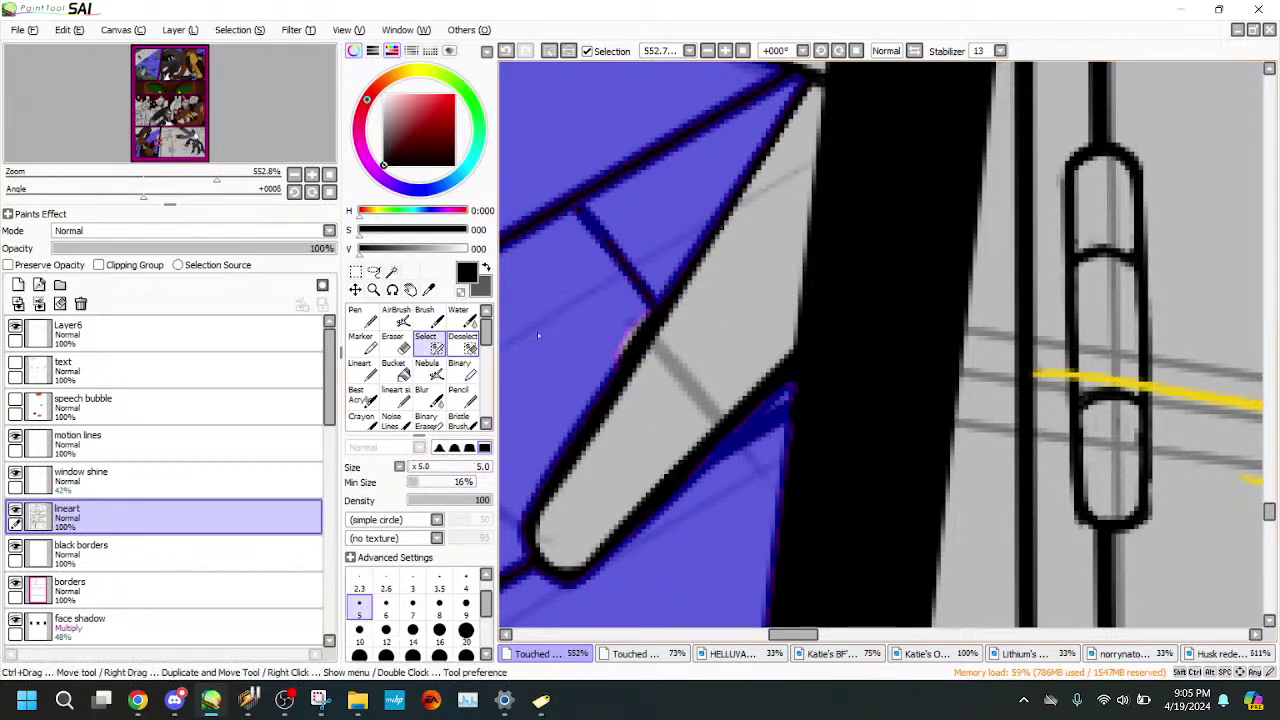
- Paint the unselected corners between the bricks, the dark fur, the brown head and the olive horn into the selection, redoing the last stroke
{"action": "left_click_drag", "start_coordinate": [216, 179], "coordinate": [189, 179]}
{"action": "left_click_drag", "start_coordinate": [157, 144], "coordinate": [150, 142]}
{"action": "left_click_drag", "start_coordinate": [204, 193], "coordinate": [249, 139]}
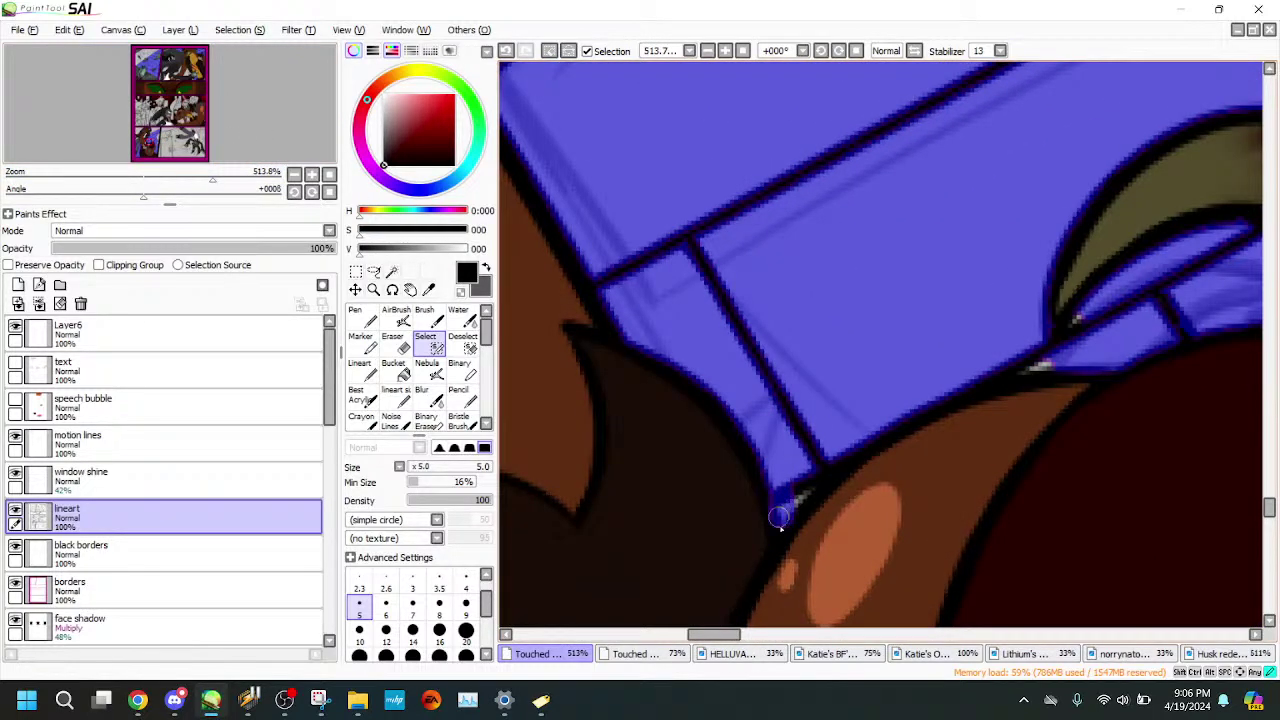
{"action": "left_click_drag", "start_coordinate": [779, 516], "coordinate": [845, 457]}
{"action": "left_click_drag", "start_coordinate": [1058, 360], "coordinate": [1101, 347]}
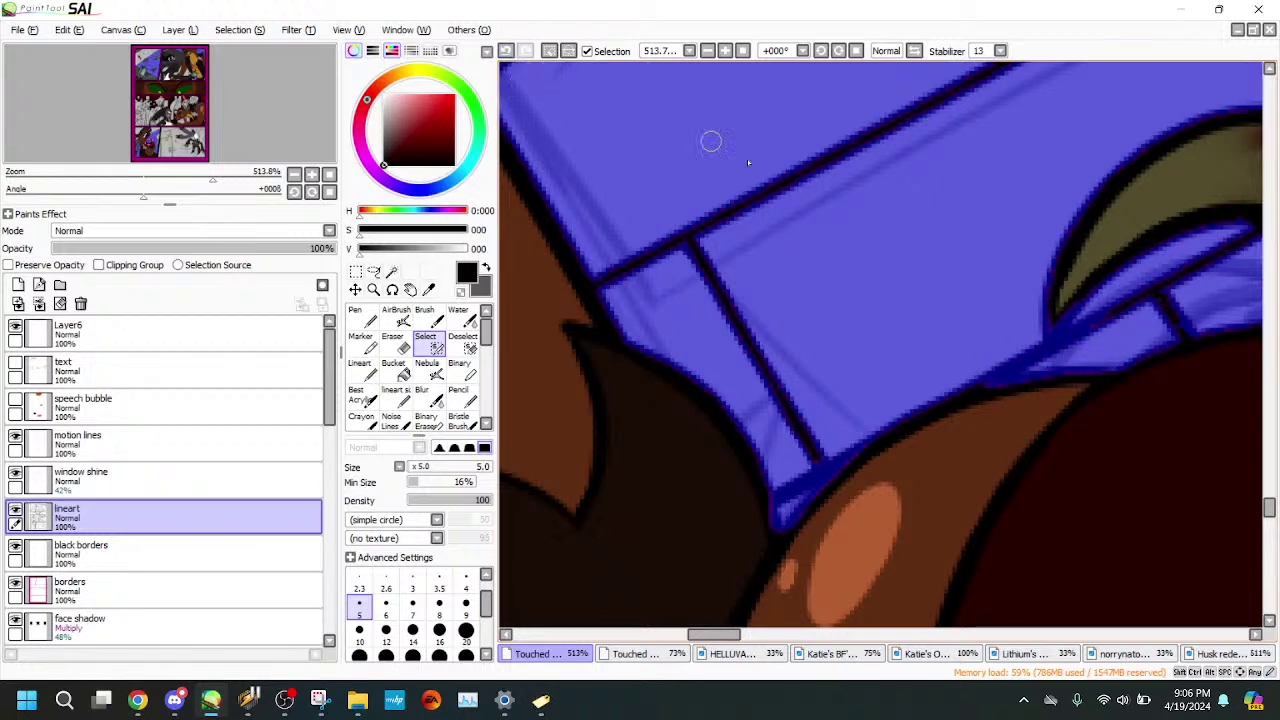
{"action": "key", "text": "ctrl+z"}
{"action": "mouse_move", "coordinate": [1089, 312]}
{"action": "left_mouse_down"}
{"action": "mouse_move", "coordinate": [1054, 349]}
{"action": "mouse_move", "coordinate": [1016, 363]}
{"action": "mouse_move", "coordinate": [1079, 360]}
{"action": "left_mouse_up"}
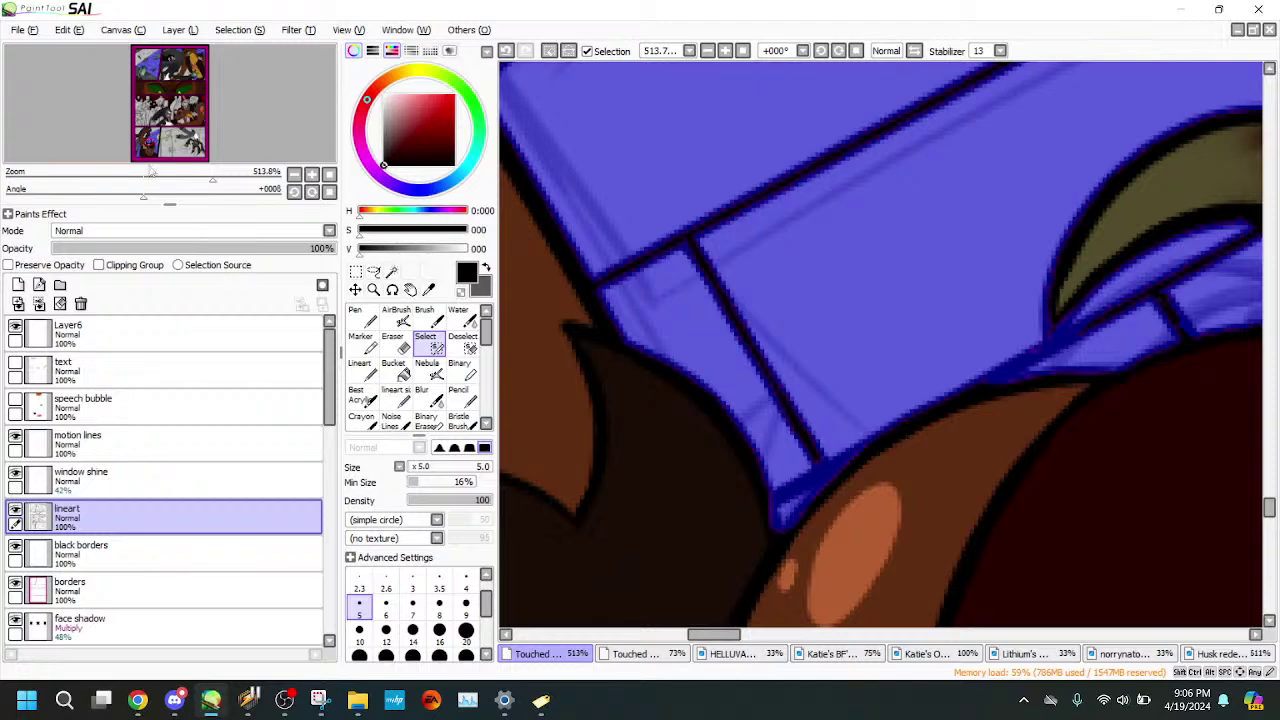
- Inspect the selection's edges around the brown character, the dark fur and the grey legs in the bottom-left panel for gaps
{"action": "left_click", "coordinate": [149, 191]}
{"action": "left_click", "coordinate": [329, 192]}
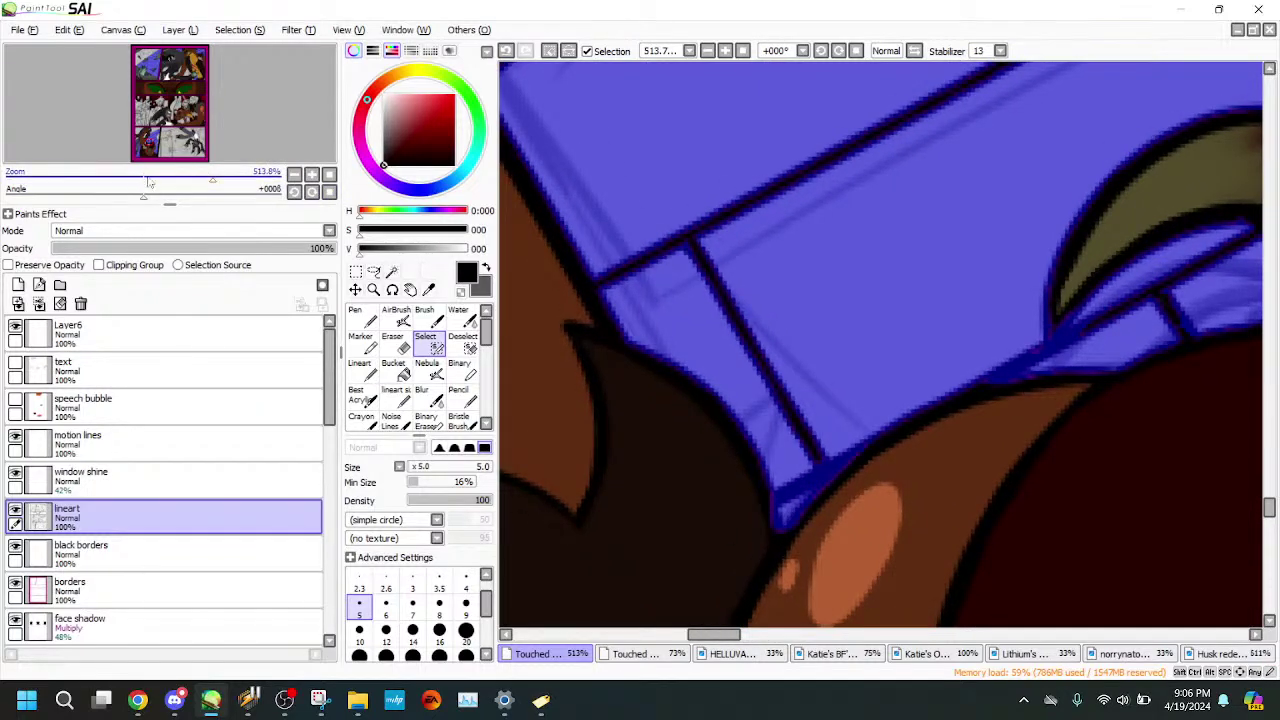
{"action": "left_click_drag", "start_coordinate": [149, 181], "coordinate": [199, 181]}
{"action": "left_click_drag", "start_coordinate": [211, 148], "coordinate": [208, 149]}
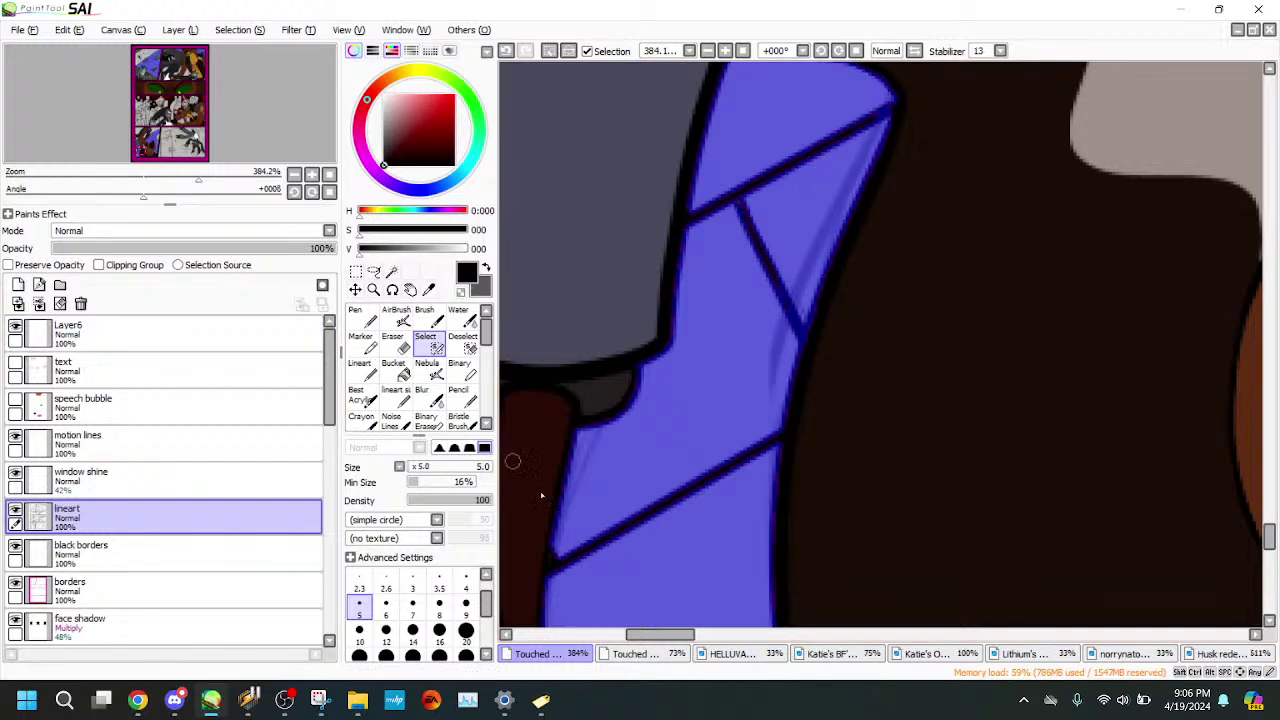
{"action": "mouse_move", "coordinate": [190, 181]}
{"action": "left_mouse_down"}
{"action": "mouse_move", "coordinate": [129, 181]}
{"action": "mouse_move", "coordinate": [180, 181]}
{"action": "left_mouse_up"}
{"action": "left_click_drag", "start_coordinate": [233, 152], "coordinate": [229, 143]}
{"action": "scroll", "coordinate": [228, 148], "scroll_direction": "up", "scroll_amount": 3}
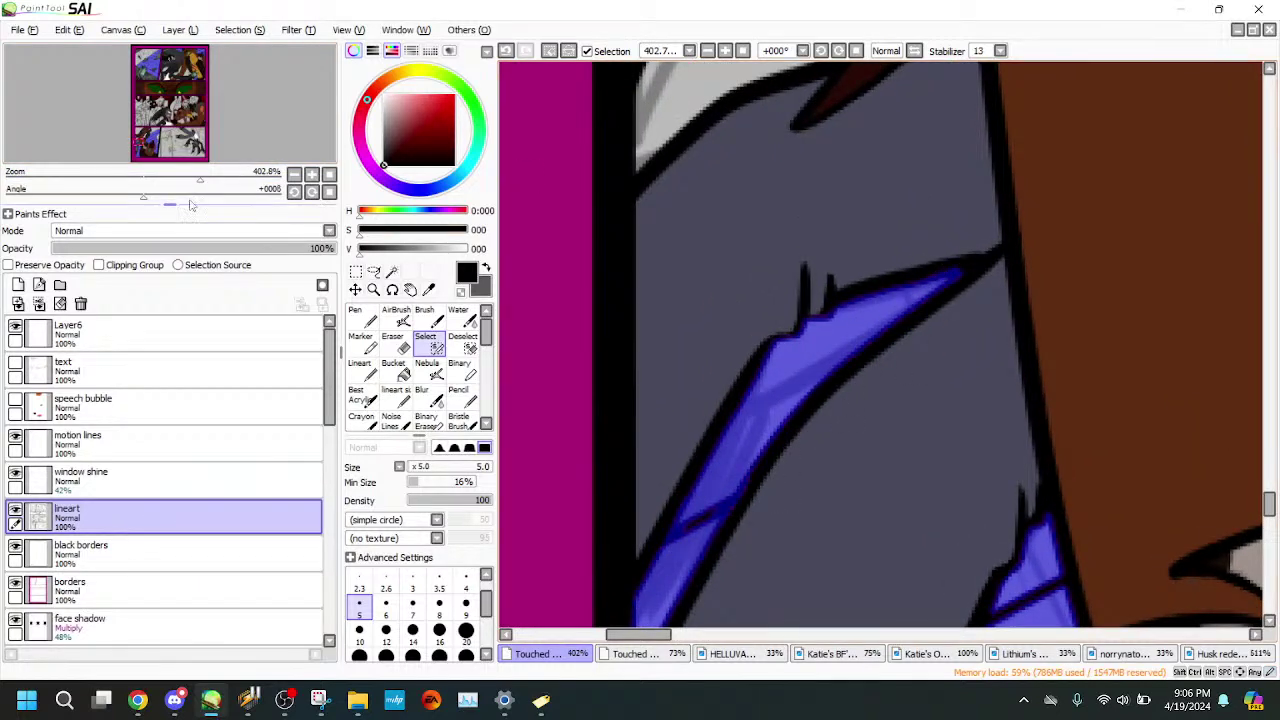
{"action": "left_click_drag", "start_coordinate": [197, 179], "coordinate": [167, 178]}
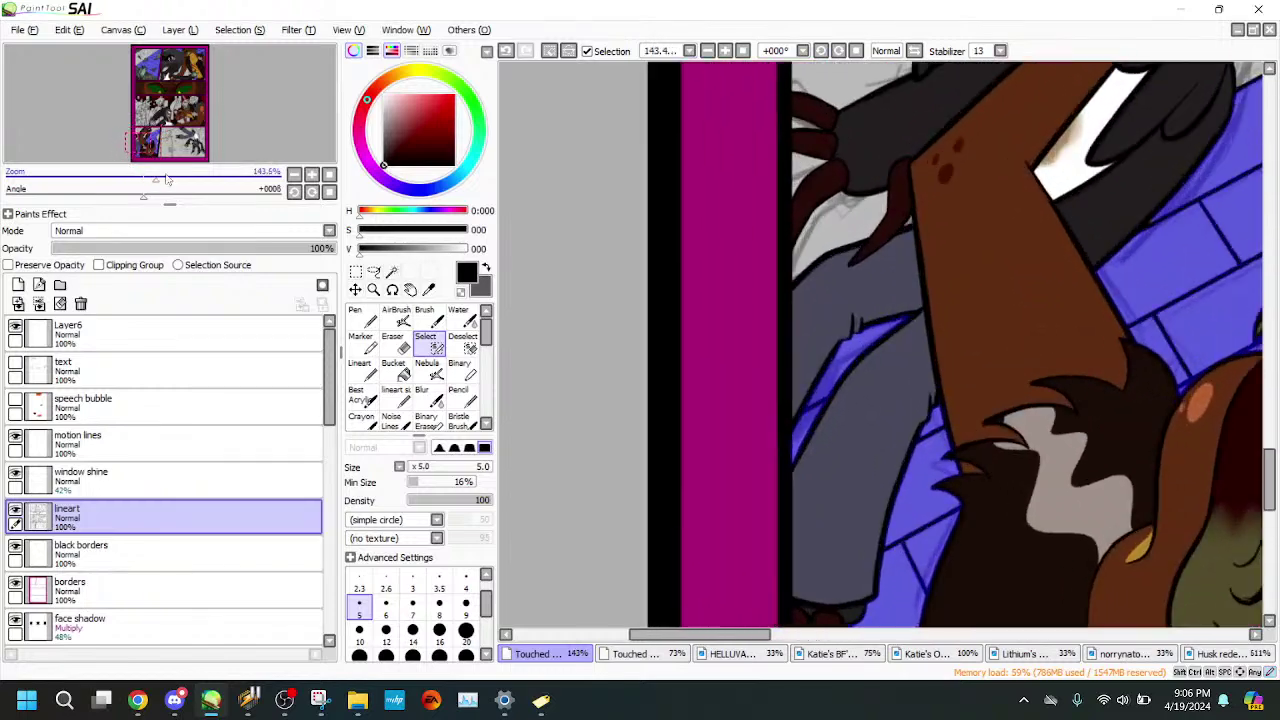
{"action": "left_click_drag", "start_coordinate": [220, 129], "coordinate": [243, 128]}
{"action": "left_click_drag", "start_coordinate": [157, 178], "coordinate": [104, 197]}
{"action": "left_click_drag", "start_coordinate": [198, 137], "coordinate": [222, 57]}
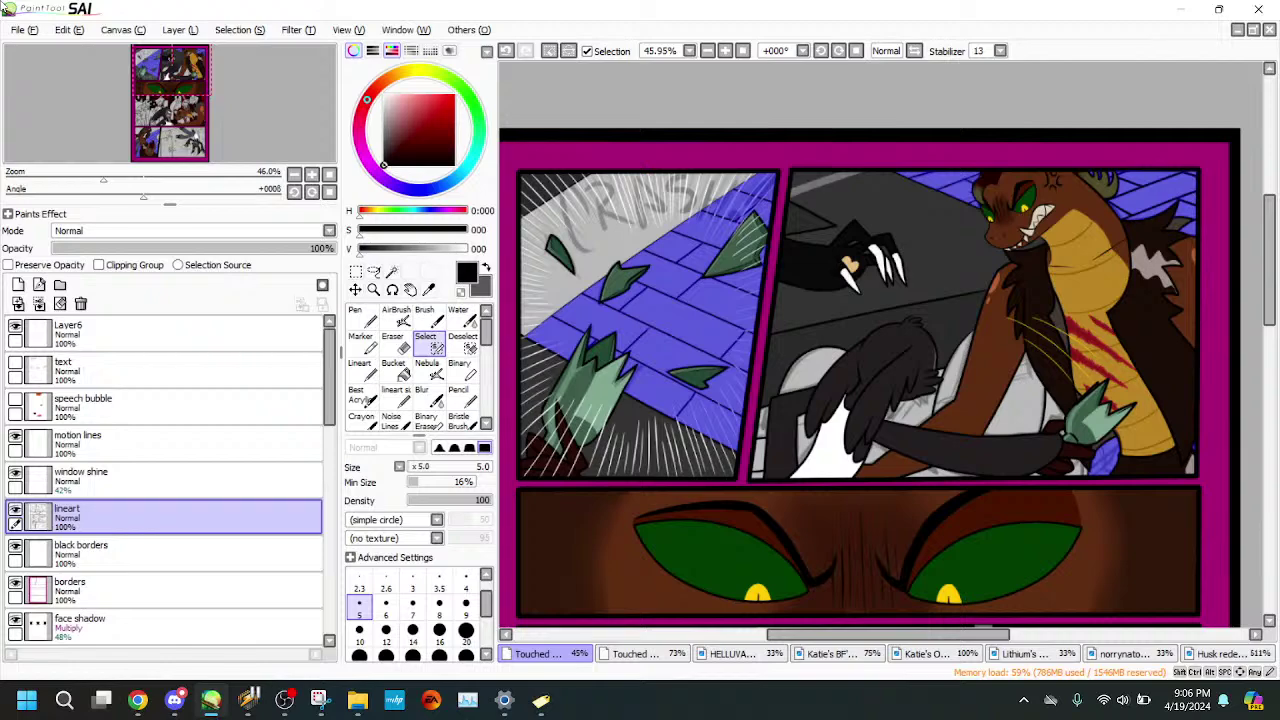
- Examine the selected background areas in the page's top panels, including the patch below the broken green bottle
{"action": "left_click_drag", "start_coordinate": [104, 180], "coordinate": [138, 180]}
{"action": "mouse_move", "coordinate": [173, 71]}
{"action": "left_mouse_down"}
{"action": "mouse_move", "coordinate": [203, 73]}
{"action": "mouse_move", "coordinate": [194, 65]}
{"action": "left_mouse_up"}
{"action": "left_click_drag", "start_coordinate": [138, 146], "coordinate": [105, 174]}
{"action": "left_click", "coordinate": [197, 73]}
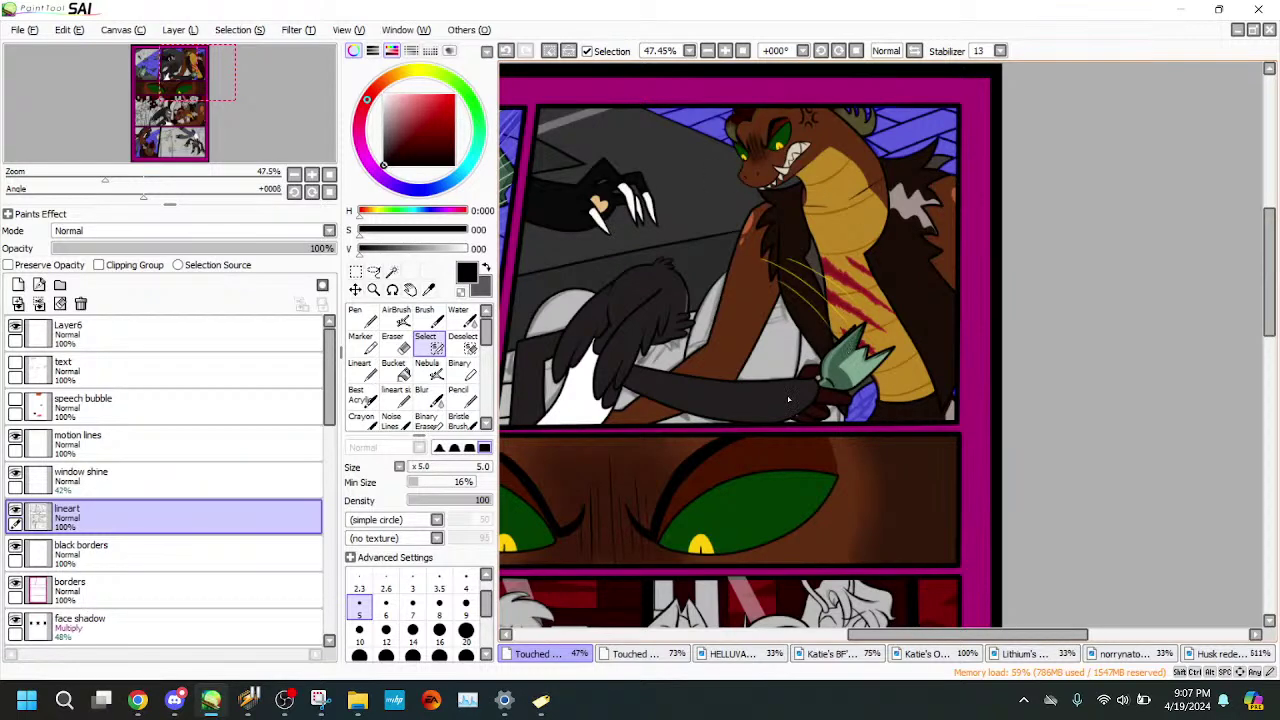
{"action": "left_click_drag", "start_coordinate": [148, 180], "coordinate": [212, 163]}
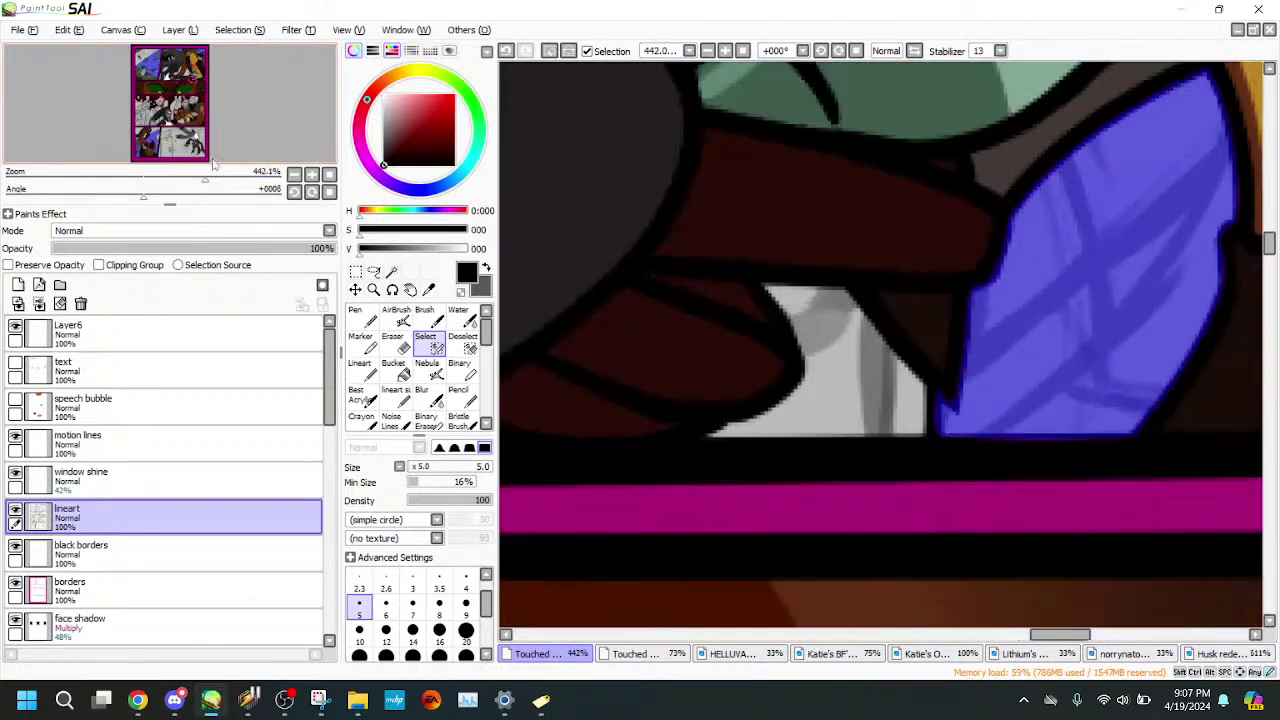
{"action": "key", "text": "Left"}
{"action": "key", "text": "Up"}
{"action": "key", "text": "Down"}
{"action": "key", "text": "Right"}
{"action": "key", "text": "Right"}
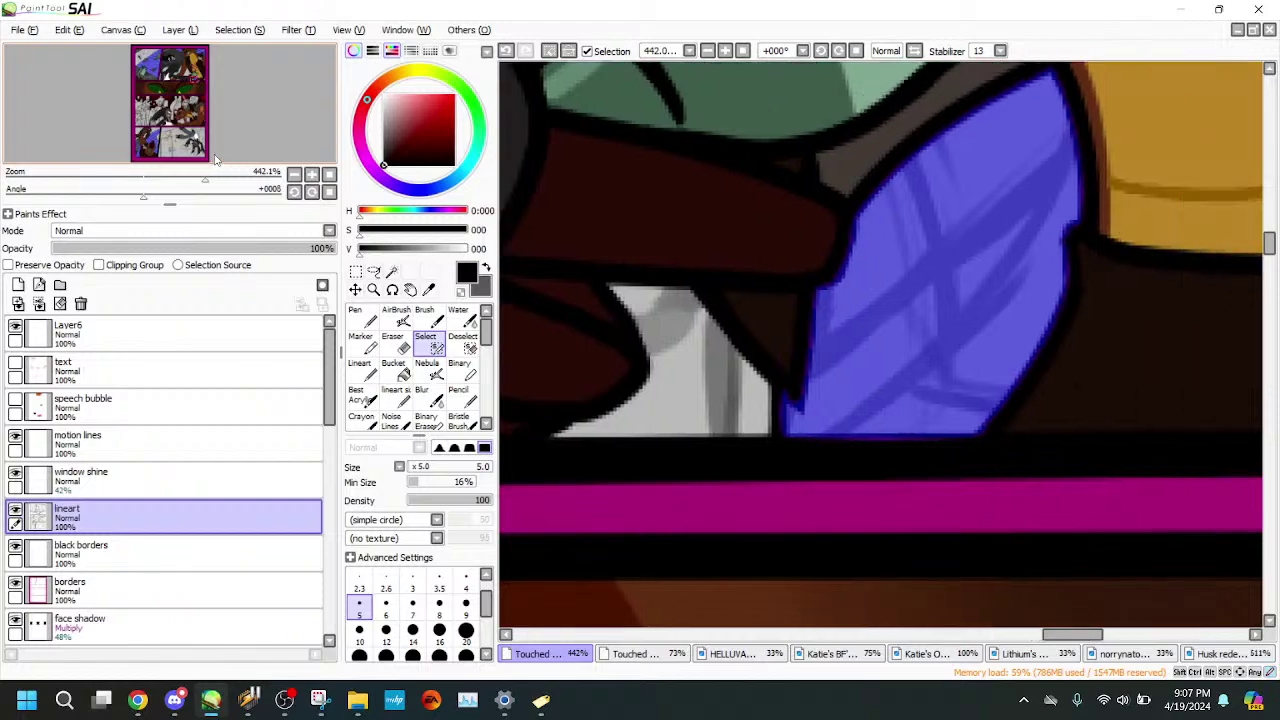
{"action": "key", "text": "Right"}
{"action": "key", "text": "Up"}
{"action": "left_click_drag", "start_coordinate": [165, 180], "coordinate": [123, 188]}
{"action": "key", "text": "Up"}
{"action": "key", "text": "Right"}
{"action": "key", "text": "Left"}
{"action": "key", "text": "Down"}
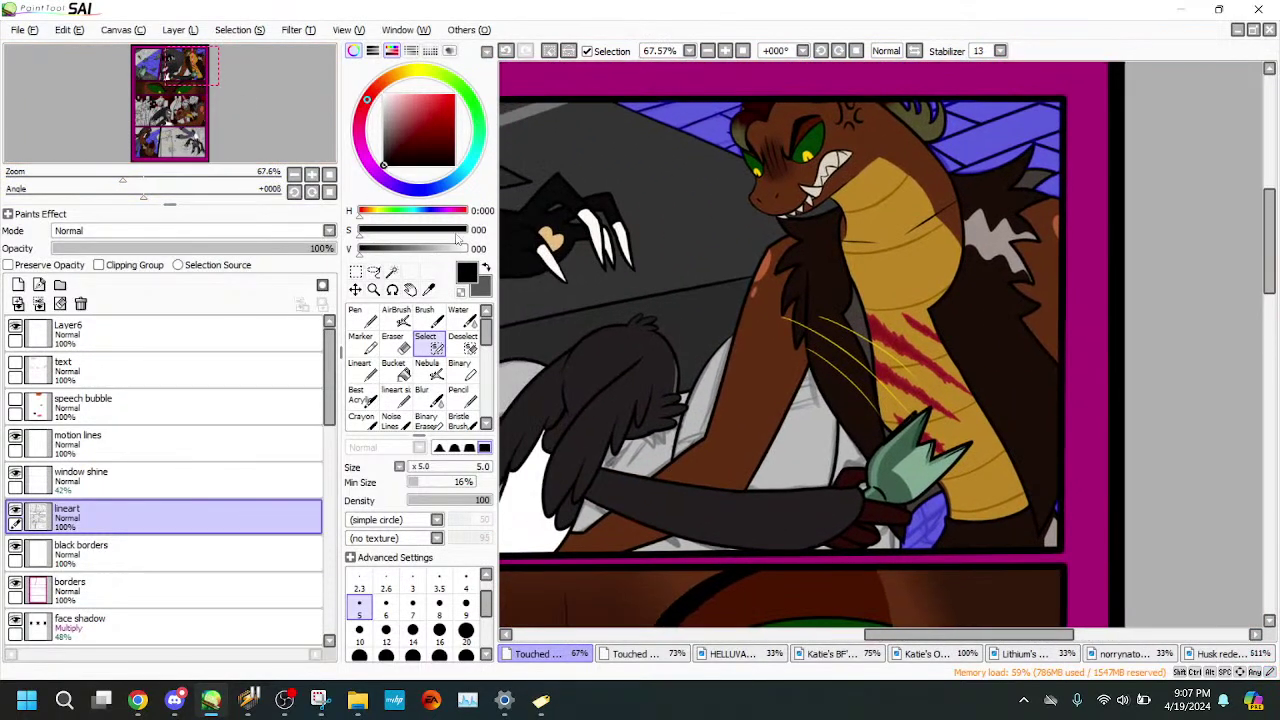
- Sample the orange-brown floor colour beside the bar stools on the other comic page
{"action": "left_click", "coordinate": [641, 655]}
{"action": "left_click", "coordinate": [429, 290]}
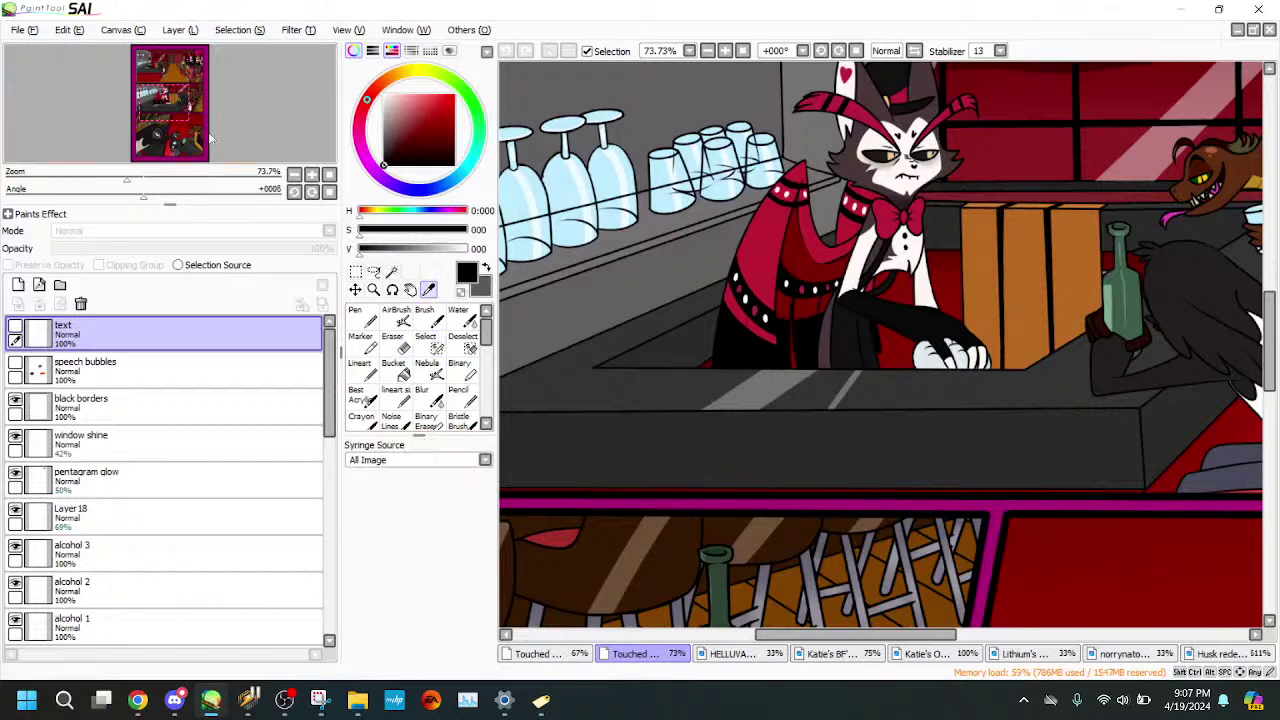
{"action": "left_click_drag", "start_coordinate": [205, 130], "coordinate": [275, 152]}
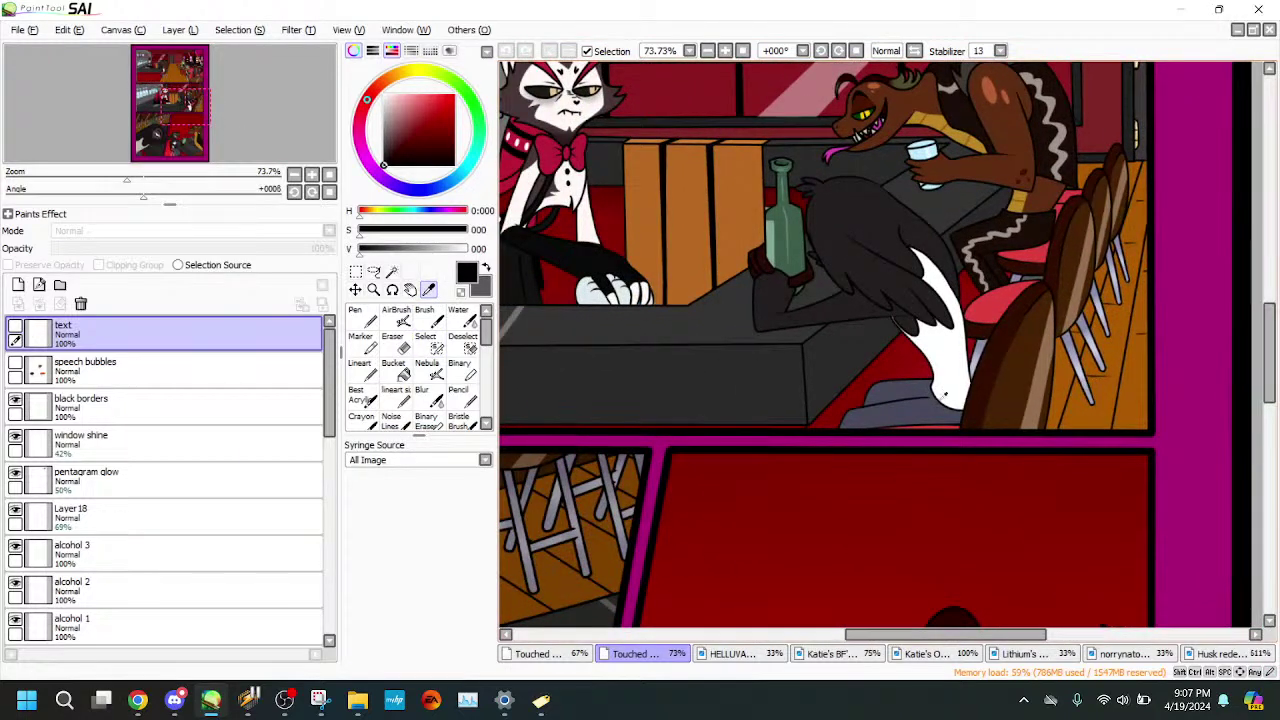
{"action": "left_click", "coordinate": [557, 655]}
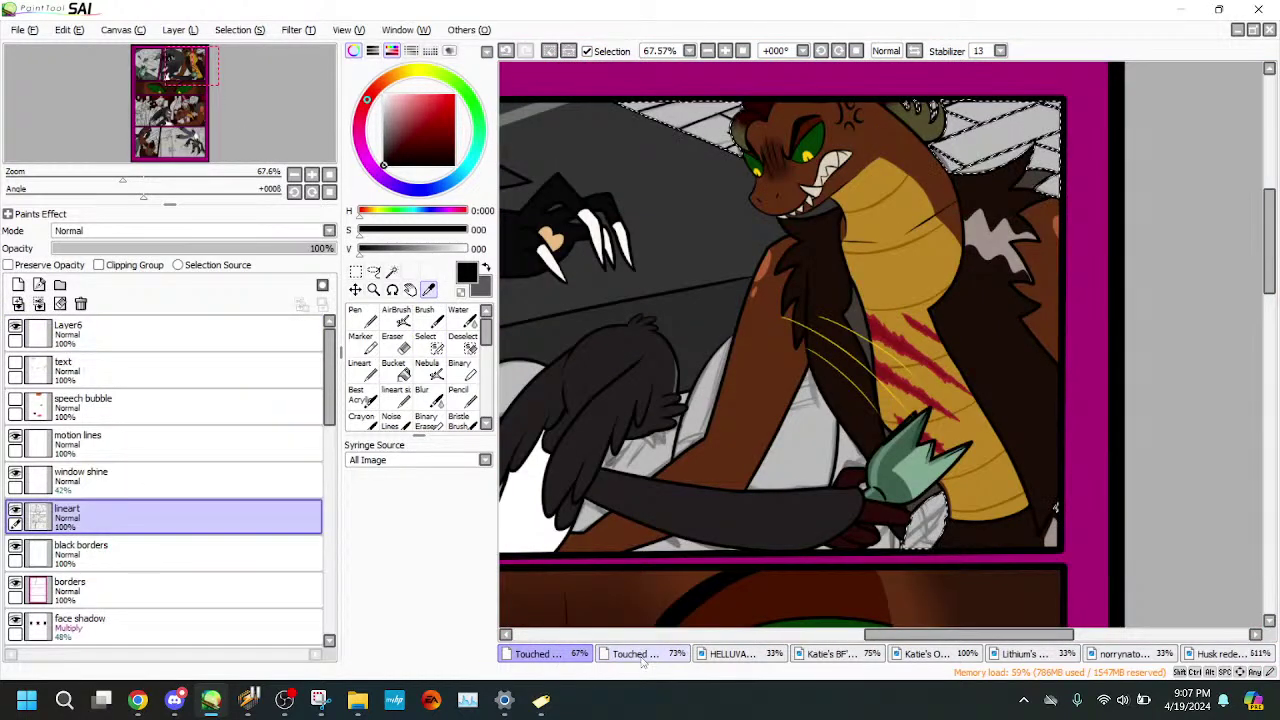
{"action": "left_click", "coordinate": [641, 655]}
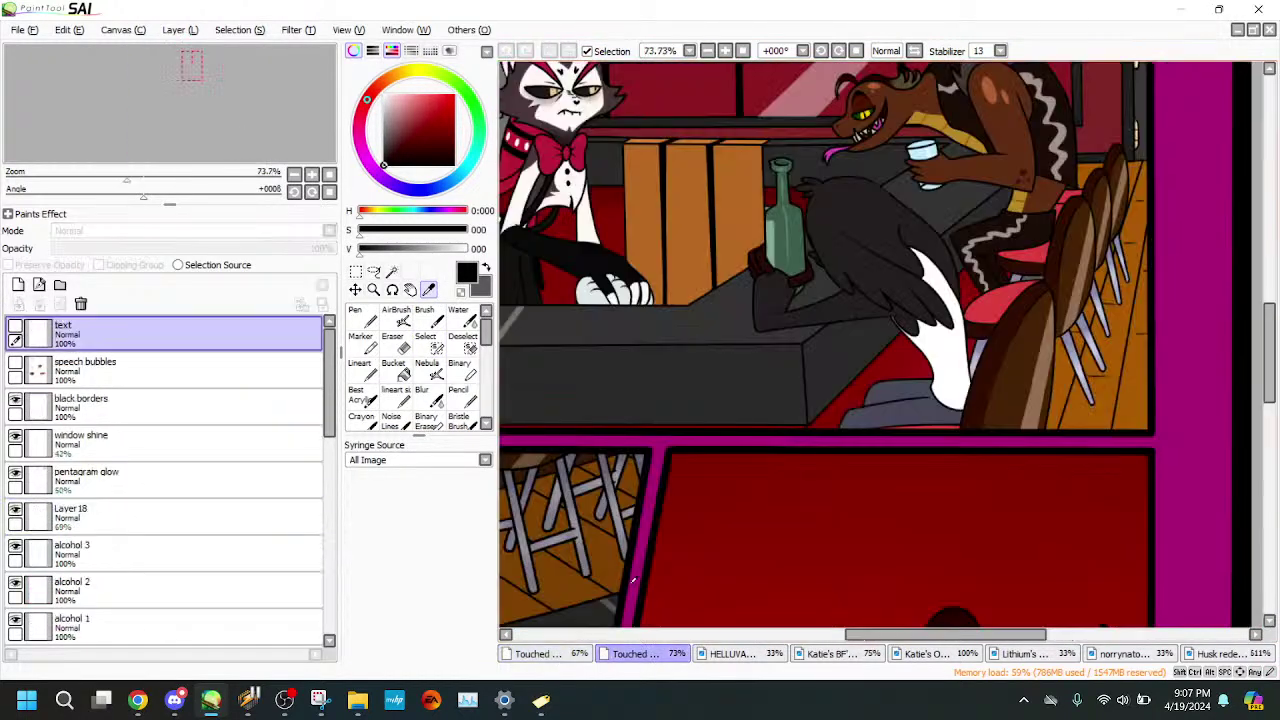
{"action": "left_click", "coordinate": [1124, 322]}
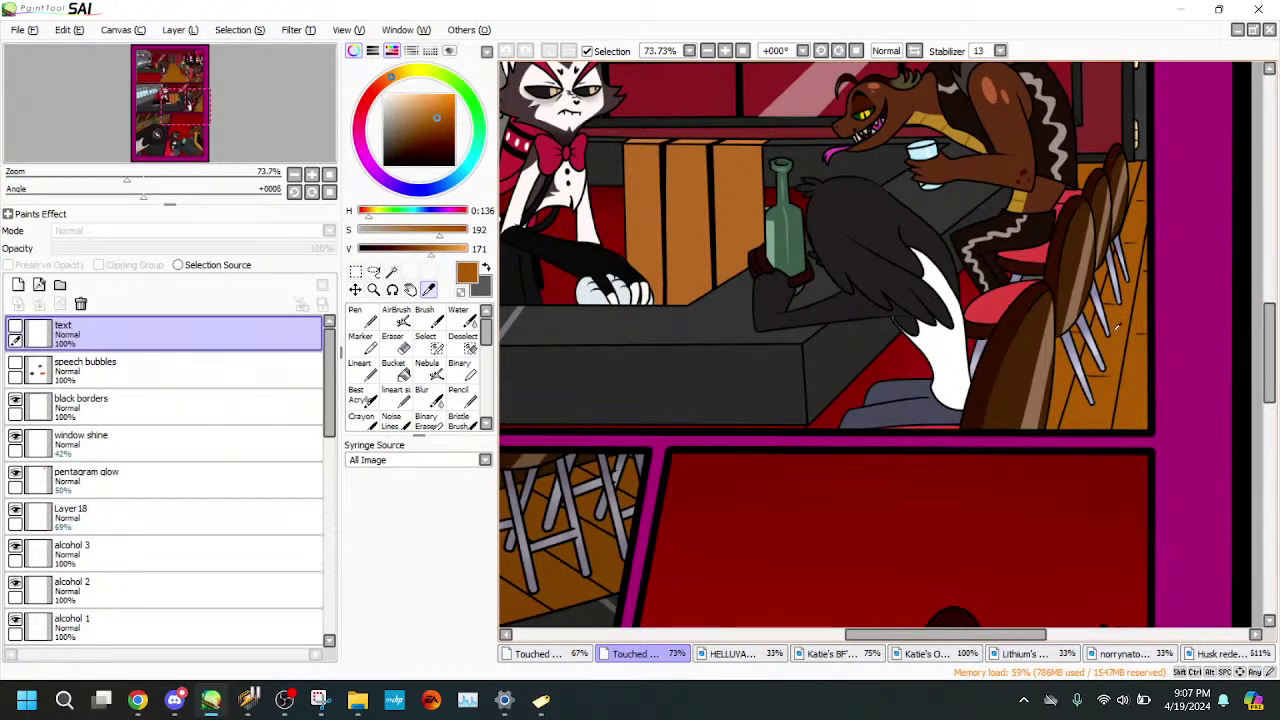
- On the background 1 layer, bucket-fill the top-right panel's selected bricks orange-brown and paint the patch below the bottle with the Pen
{"action": "left_click", "coordinate": [557, 657]}
{"action": "scroll", "coordinate": [318, 532], "scroll_direction": "down", "scroll_amount": 5}
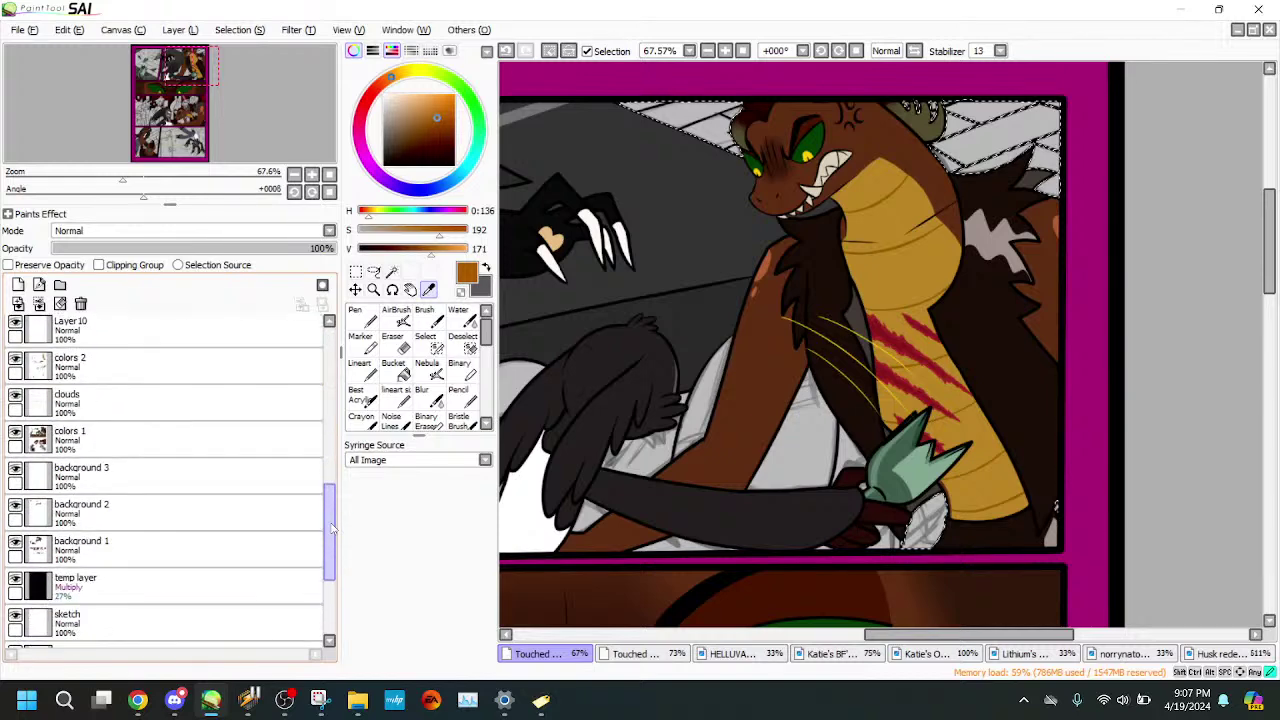
{"action": "left_click", "coordinate": [300, 545]}
{"action": "left_click", "coordinate": [396, 368]}
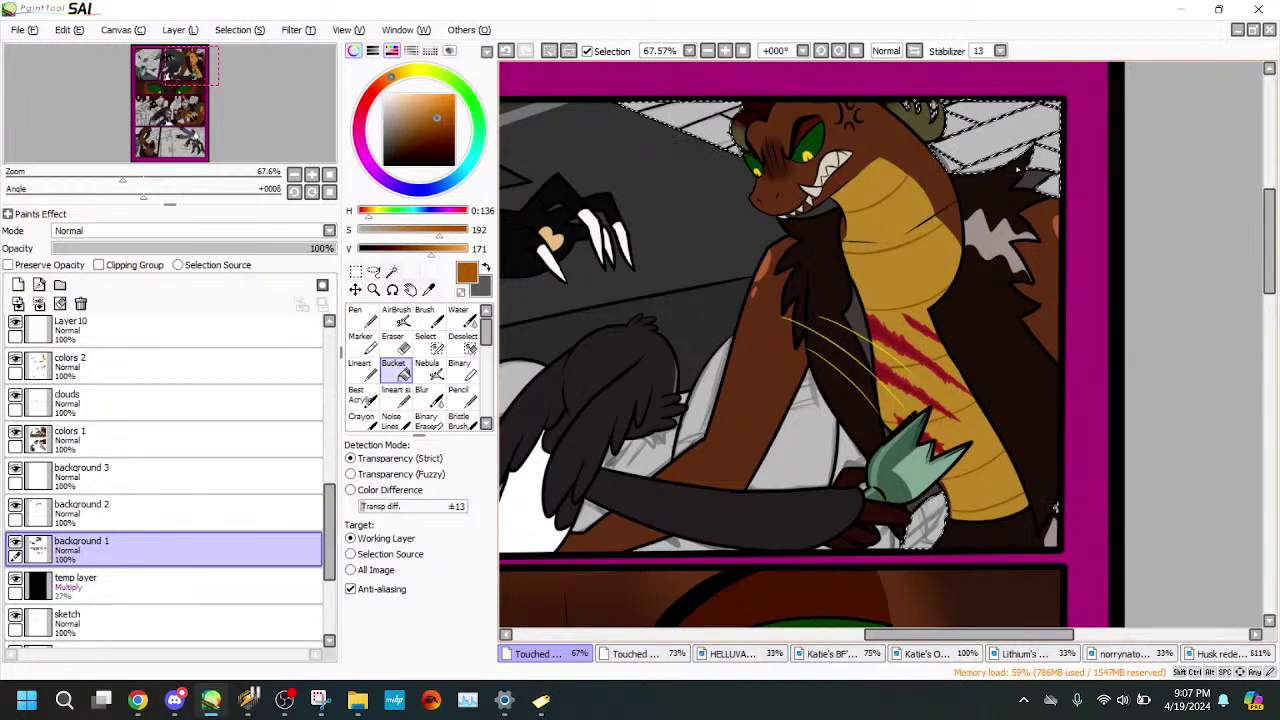
{"action": "left_click", "coordinate": [1053, 189]}
{"action": "left_click", "coordinate": [1034, 150]}
{"action": "left_click", "coordinate": [724, 132]}
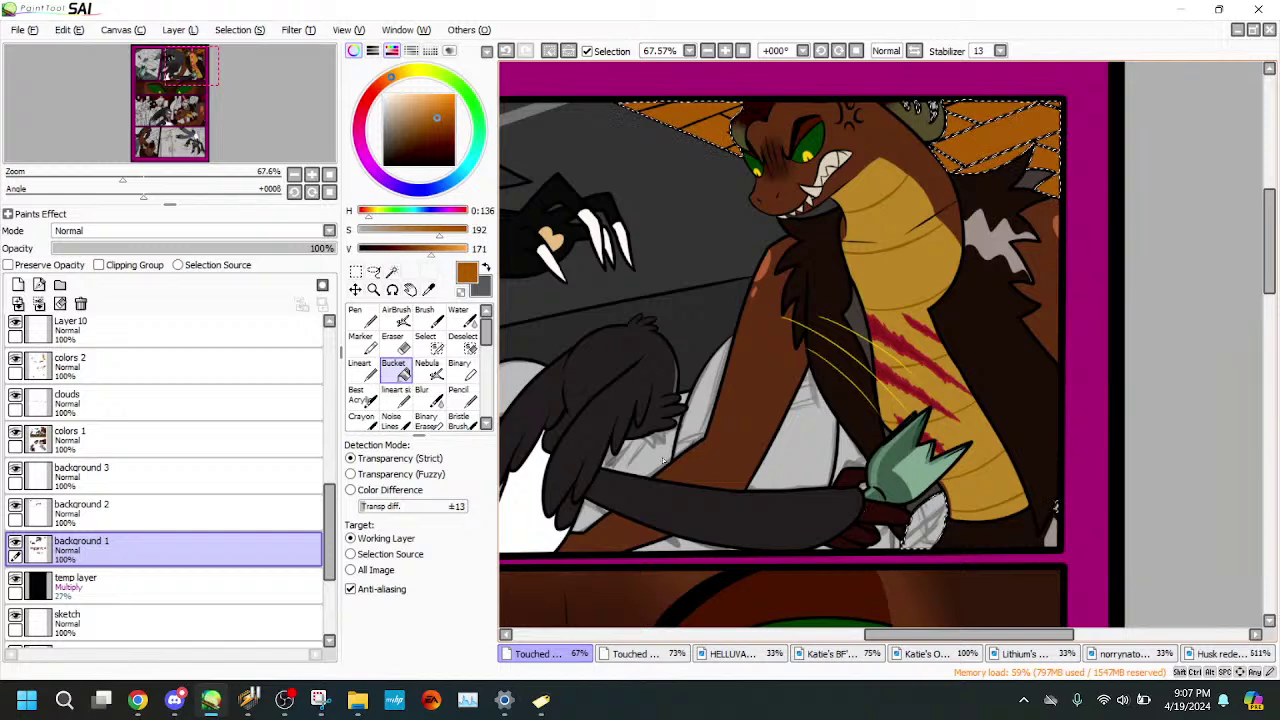
{"action": "left_click", "coordinate": [366, 318]}
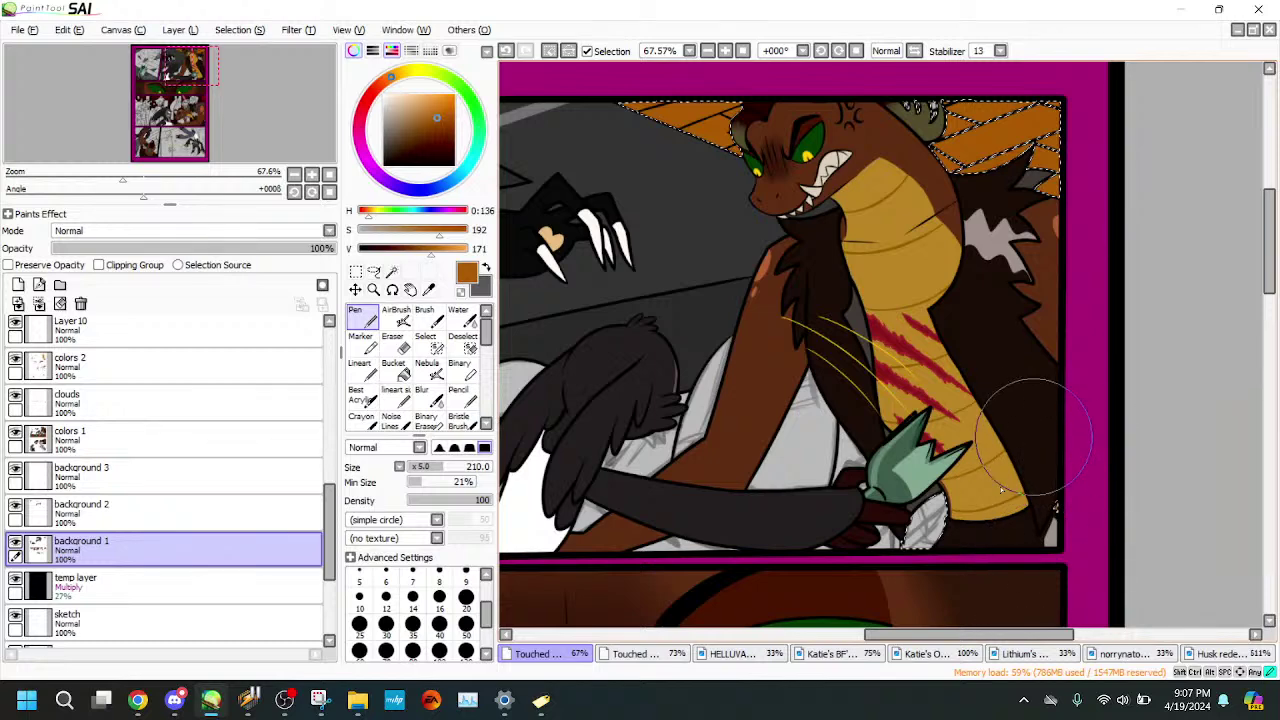
{"action": "left_click_drag", "start_coordinate": [938, 500], "coordinate": [915, 540]}
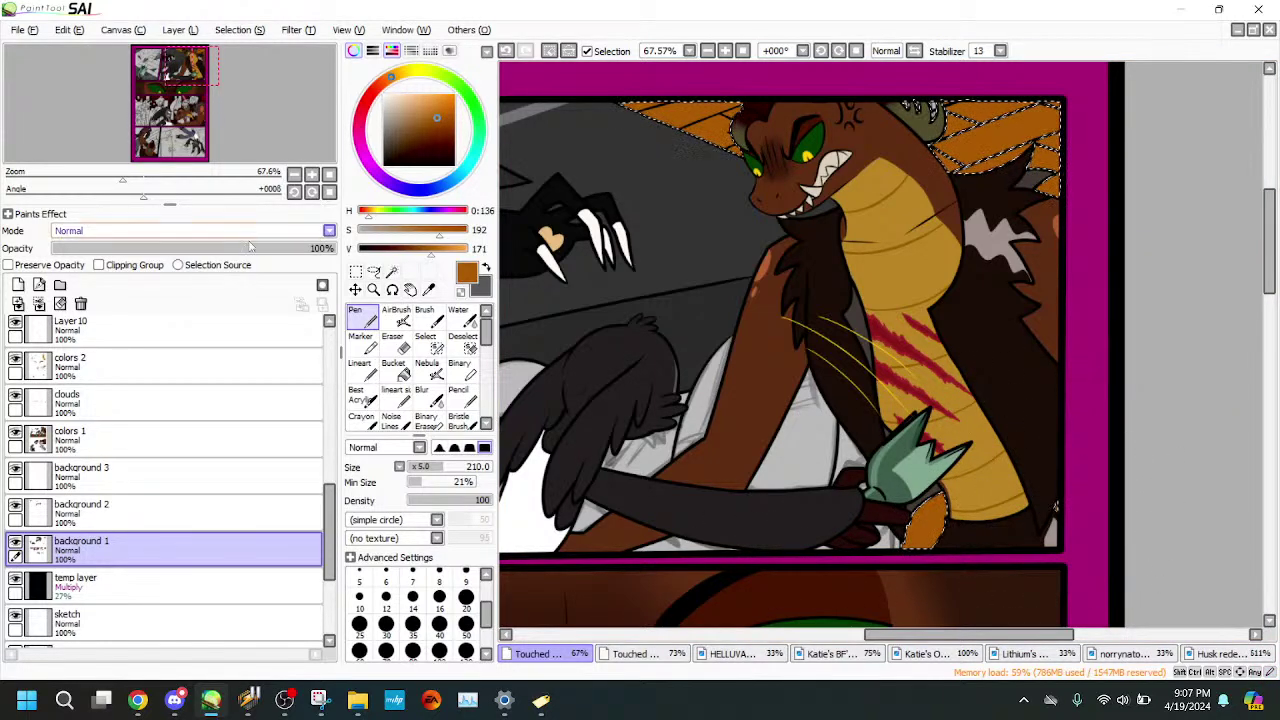
- Draw a slanted black brick line across the orange patch on the lineart layer with the Lineart brush at size 7
{"action": "left_click_drag", "start_coordinate": [150, 177], "coordinate": [173, 177]}
{"action": "left_click_drag", "start_coordinate": [192, 67], "coordinate": [196, 78]}
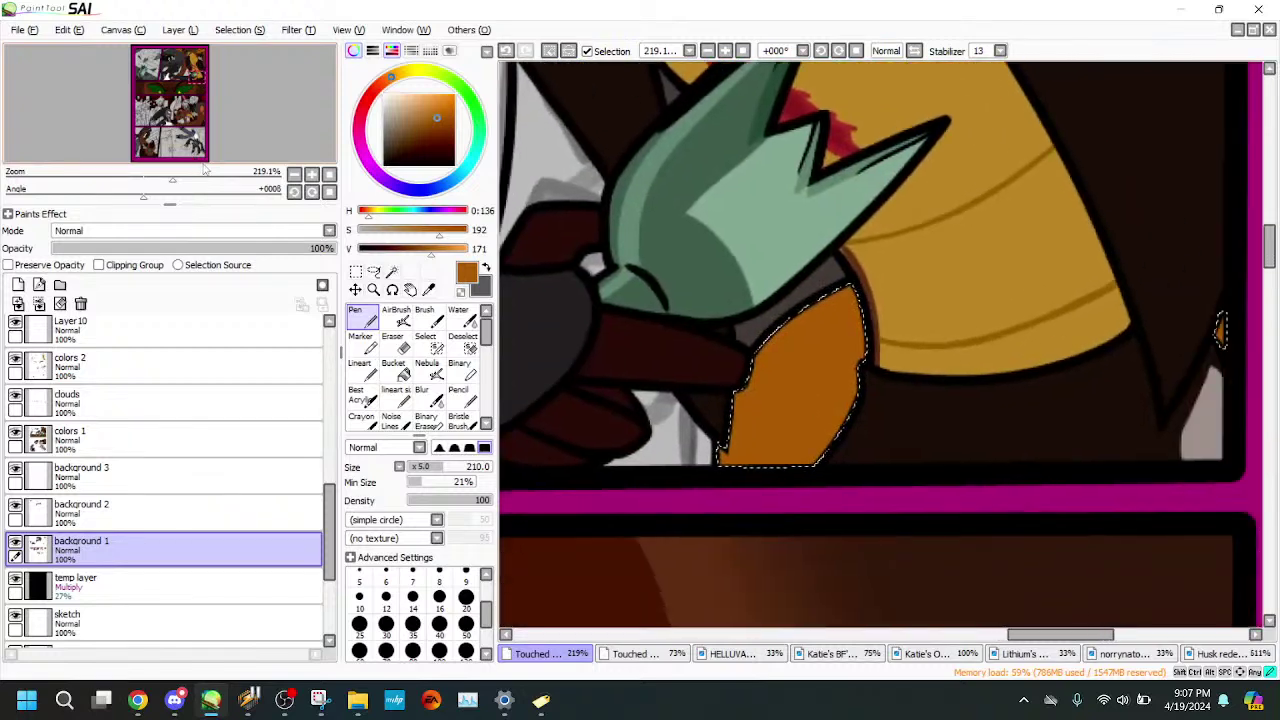
{"action": "left_click_drag", "start_coordinate": [330, 528], "coordinate": [330, 368]}
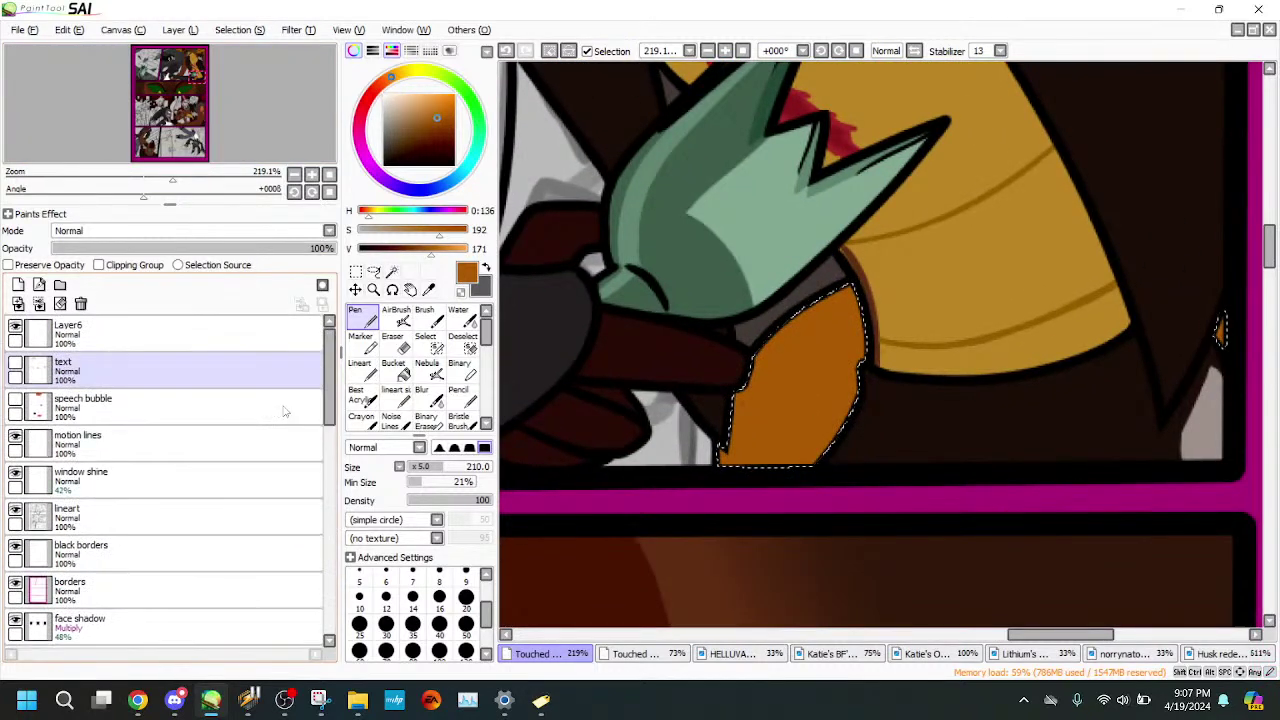
{"action": "left_click", "coordinate": [100, 515]}
{"action": "left_click", "coordinate": [360, 368]}
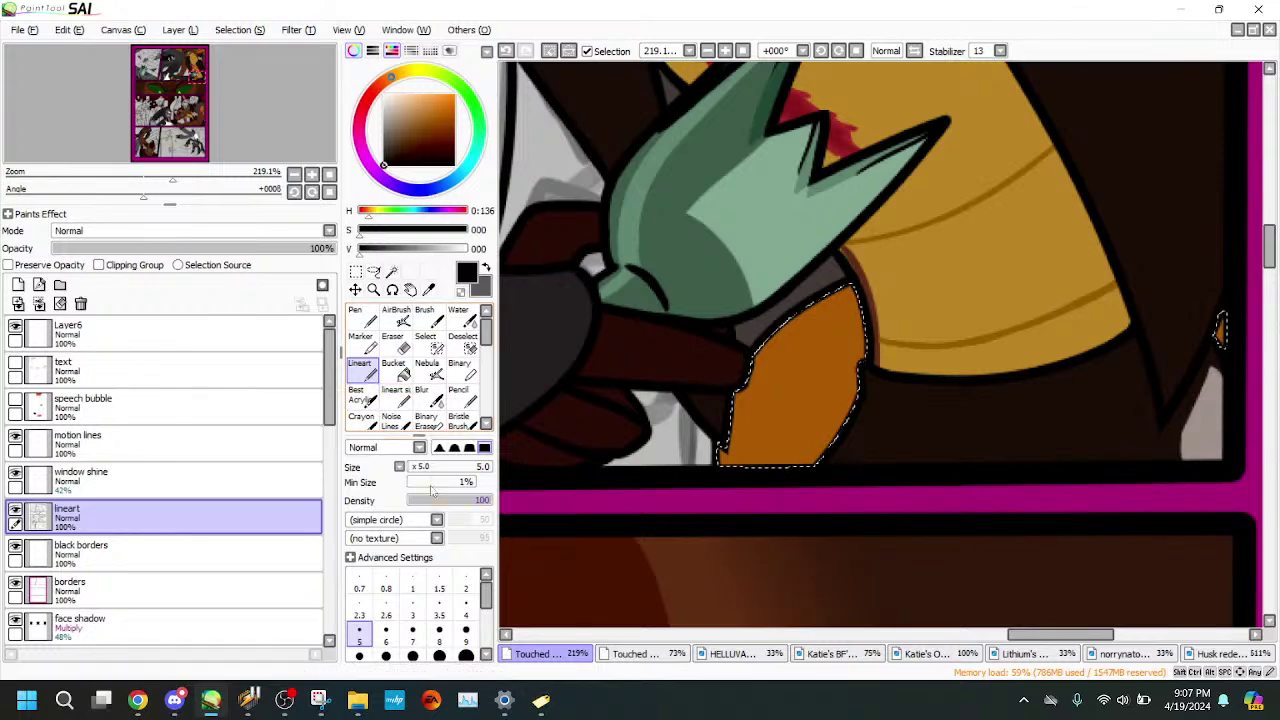
{"action": "left_click_drag", "start_coordinate": [470, 438], "coordinate": [484, 323]}
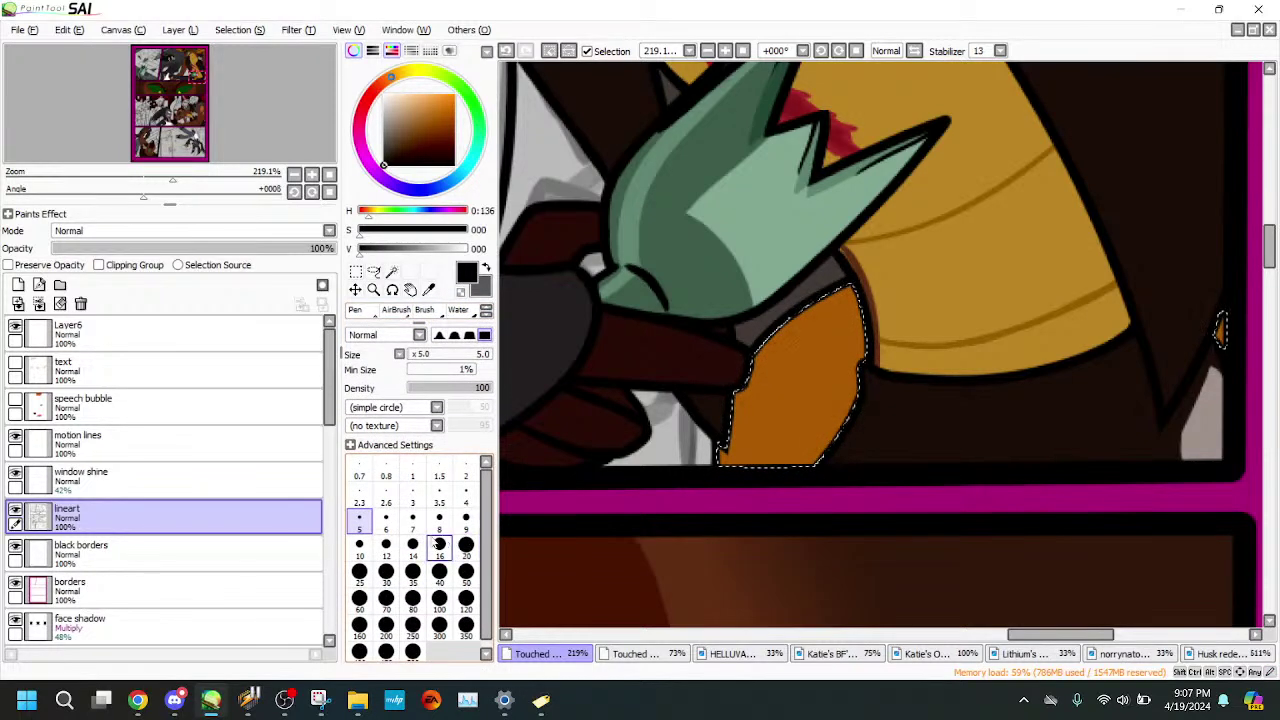
{"action": "left_click", "coordinate": [412, 517]}
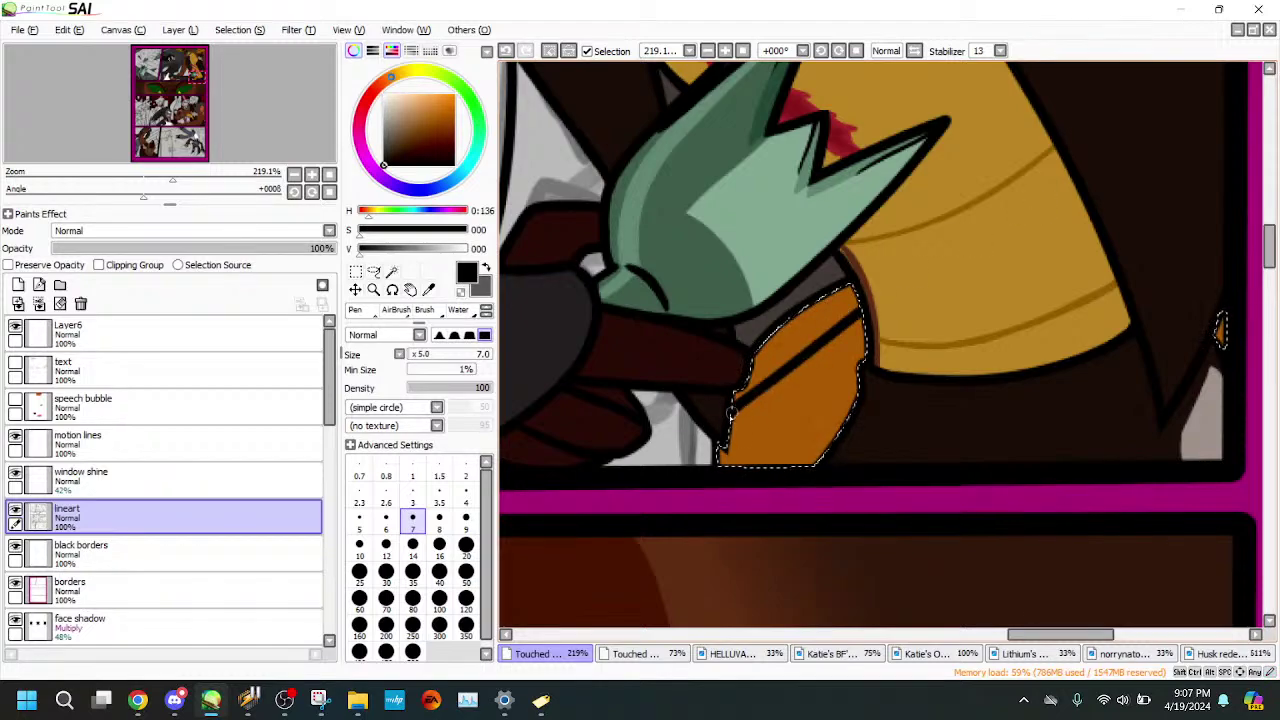
- Undo the brick line after comparing it with and without, and redraw it at a flatter angle across the orange patch
{"action": "mouse_move", "coordinate": [172, 178]}
{"action": "left_mouse_down"}
{"action": "mouse_move", "coordinate": [89, 178]}
{"action": "mouse_move", "coordinate": [146, 177]}
{"action": "mouse_move", "coordinate": [109, 178]}
{"action": "mouse_move", "coordinate": [100, 197]}
{"action": "mouse_move", "coordinate": [159, 178]}
{"action": "left_mouse_up"}
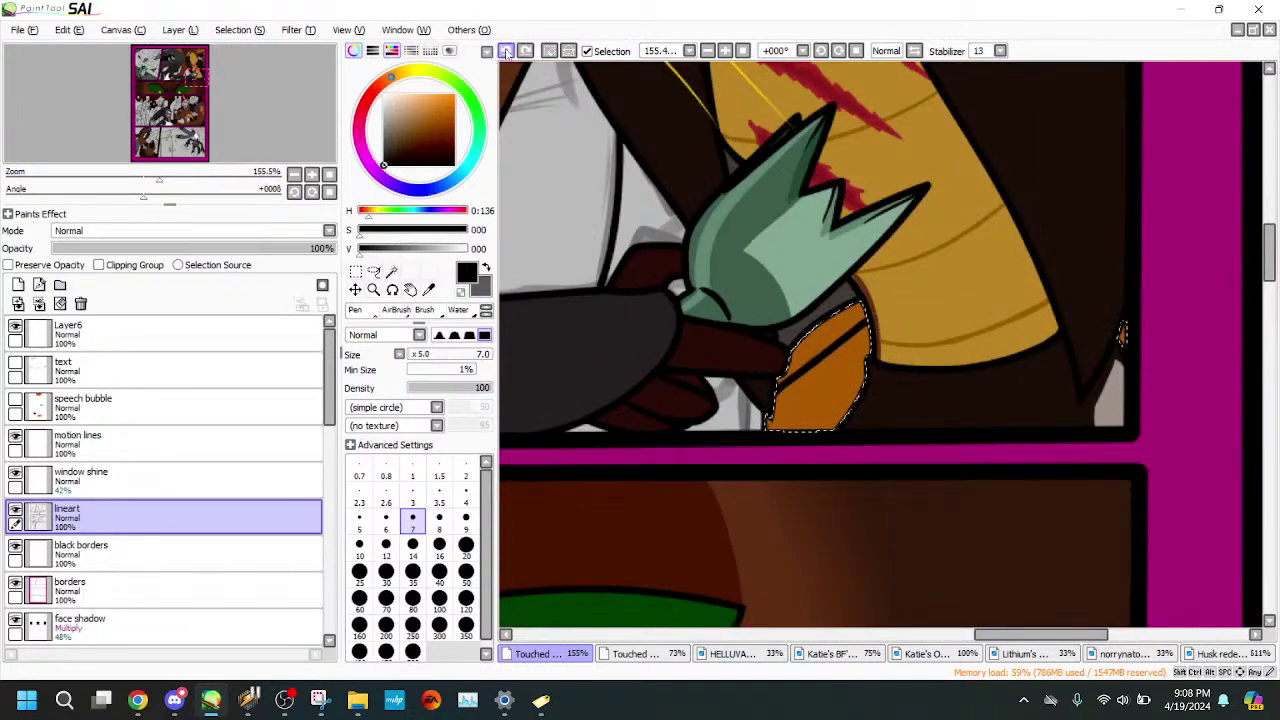
{"action": "left_click", "coordinate": [508, 51]}
{"action": "left_click", "coordinate": [522, 63], "text": "ctrl+alt"}
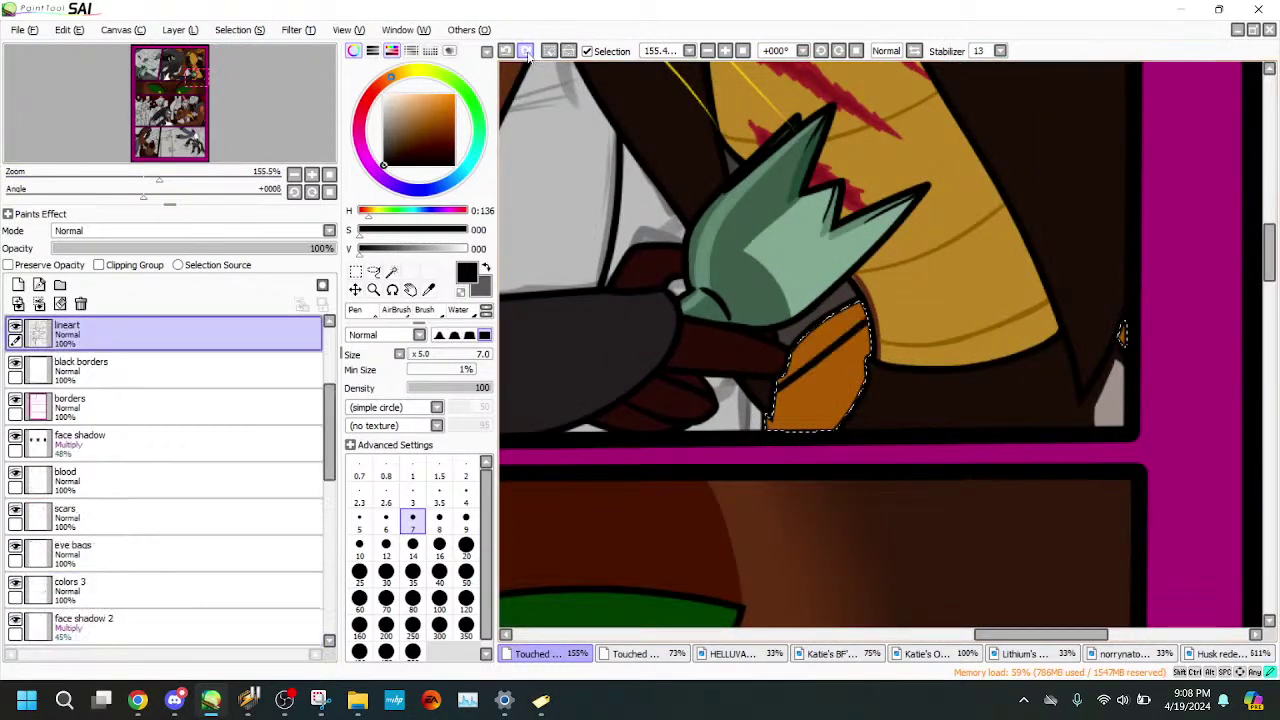
{"action": "left_click_drag", "start_coordinate": [159, 178], "coordinate": [147, 178]}
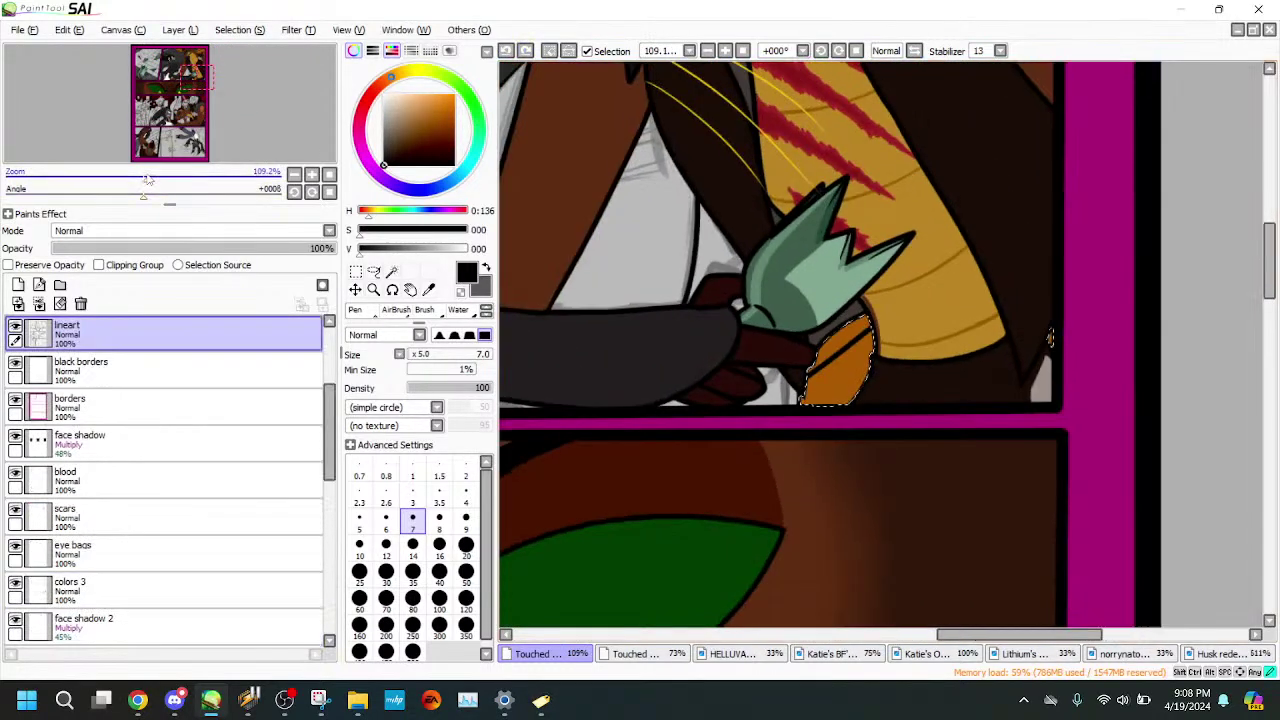
{"action": "left_click", "coordinate": [507, 52]}
{"action": "left_click_drag", "start_coordinate": [191, 180], "coordinate": [135, 180]}
{"action": "mouse_move", "coordinate": [174, 149]}
{"action": "left_mouse_down"}
{"action": "mouse_move", "coordinate": [174, 132]}
{"action": "mouse_move", "coordinate": [223, 124]}
{"action": "left_mouse_up"}
{"action": "left_click_drag", "start_coordinate": [310, 130], "coordinate": [238, 148]}
{"action": "left_click", "coordinate": [193, 178]}
{"action": "left_click_drag", "start_coordinate": [1092, 140], "coordinate": [840, 285]}
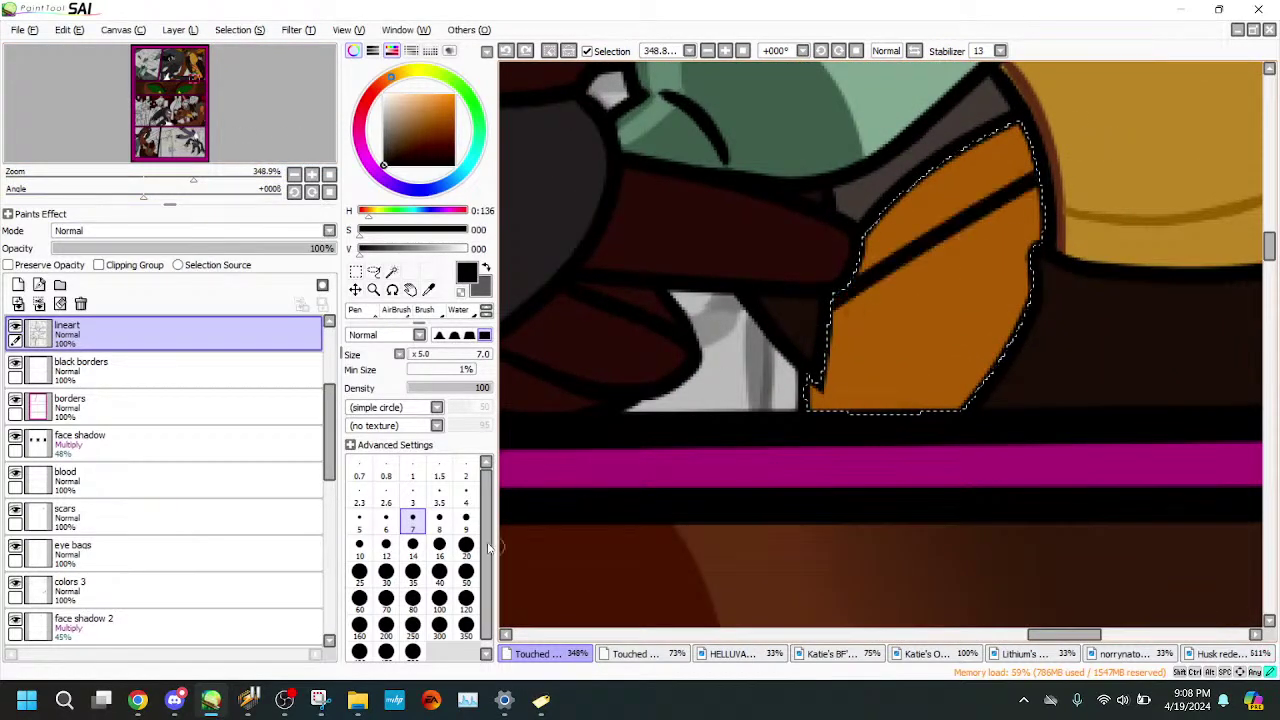
- Sample the patch's orange-brown and bucket-fill the selected bricks in the top-left and bottom-left panels on the background 1 layer
{"action": "left_click_drag", "start_coordinate": [190, 176], "coordinate": [119, 175]}
{"action": "left_click_drag", "start_coordinate": [177, 128], "coordinate": [186, 75]}
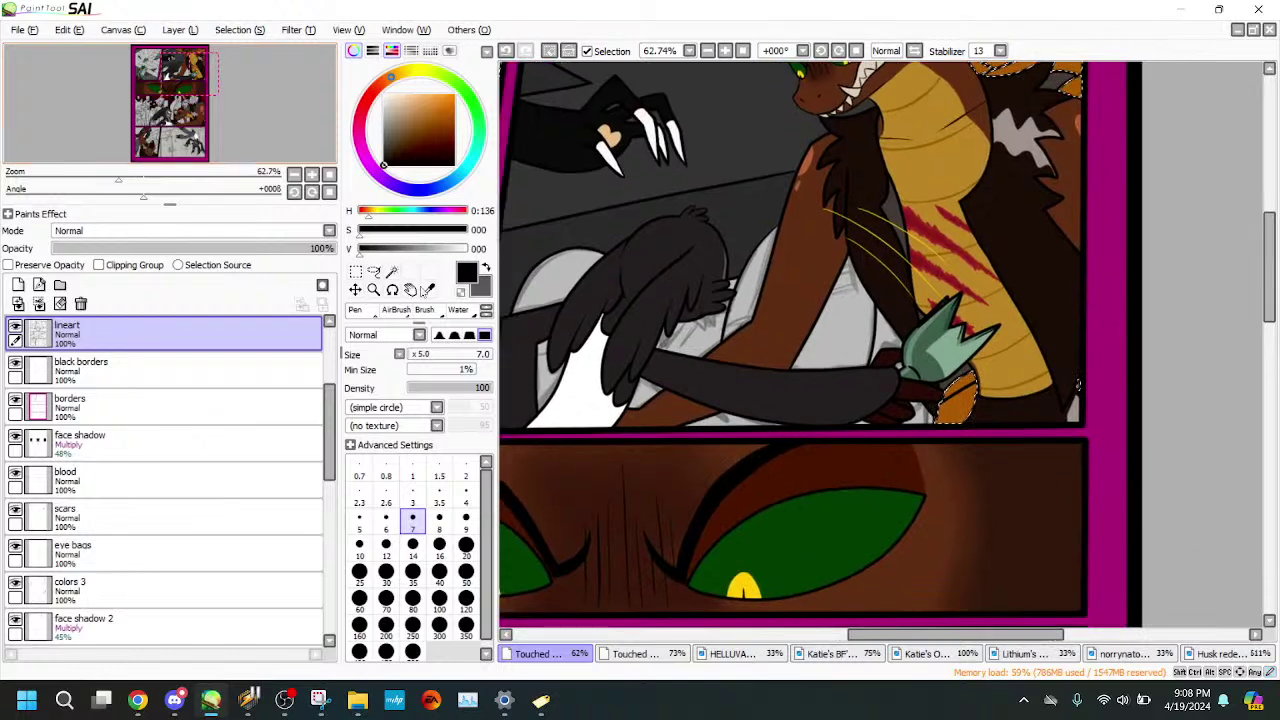
{"action": "left_click", "coordinate": [428, 289]}
{"action": "left_click", "coordinate": [962, 402]}
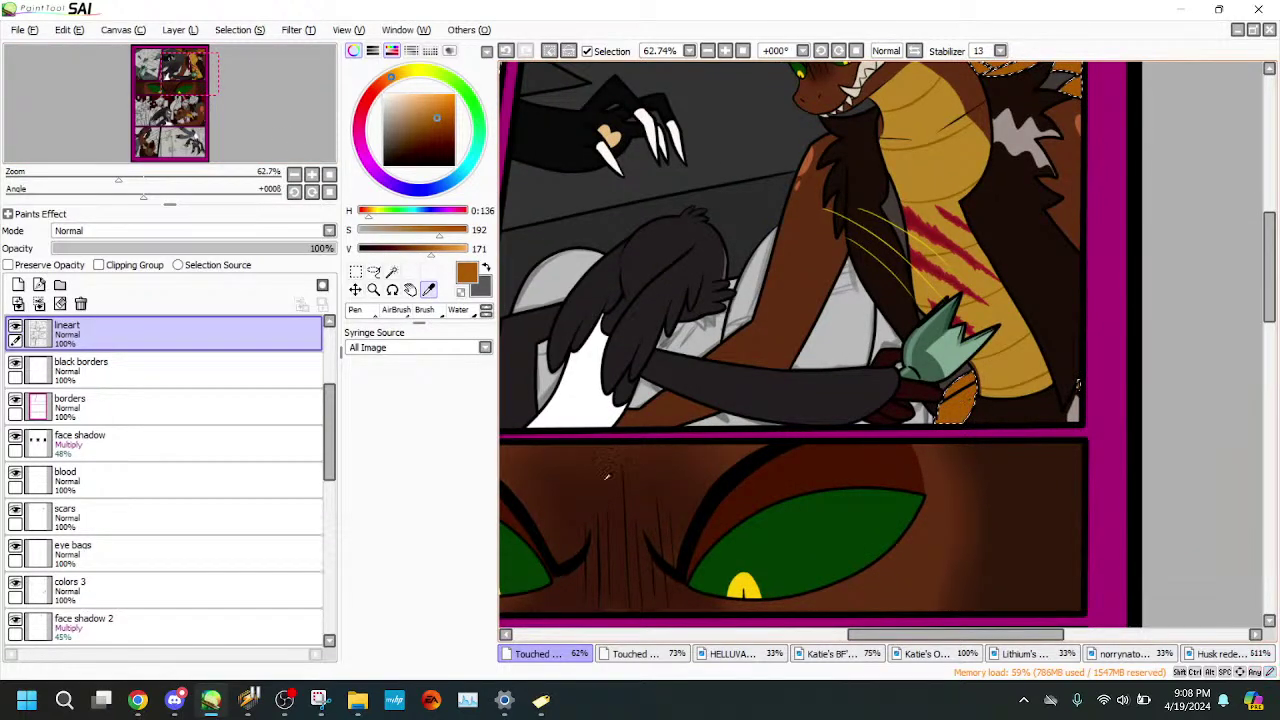
{"action": "scroll", "coordinate": [170, 480], "scroll_direction": "down", "scroll_amount": 5}
{"action": "left_click", "coordinate": [272, 500]}
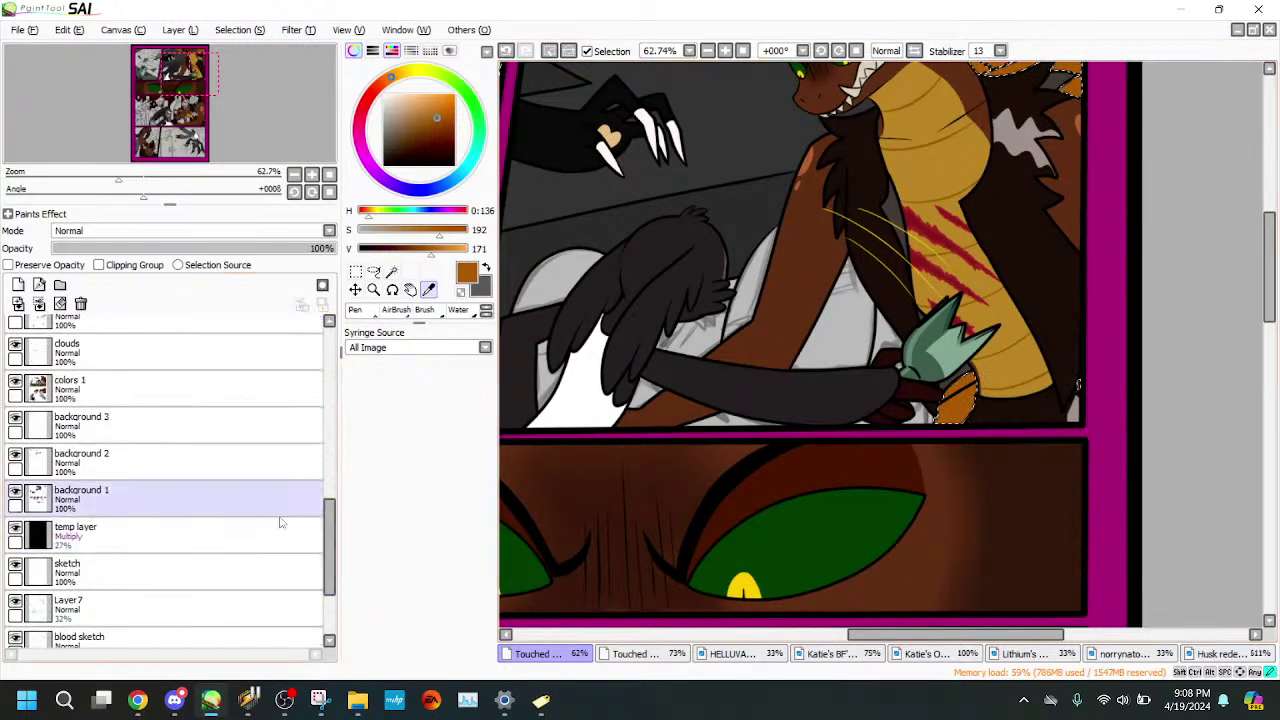
{"action": "left_click_drag", "start_coordinate": [392, 322], "coordinate": [394, 471]}
{"action": "left_click", "coordinate": [399, 372]}
{"action": "mouse_move", "coordinate": [129, 137]}
{"action": "left_mouse_down"}
{"action": "mouse_move", "coordinate": [94, 131]}
{"action": "mouse_move", "coordinate": [117, 181]}
{"action": "mouse_move", "coordinate": [119, 233]}
{"action": "left_mouse_up"}
{"action": "left_click", "coordinate": [757, 298]}
{"action": "left_click", "coordinate": [800, 270]}
{"action": "left_click_drag", "start_coordinate": [298, 150], "coordinate": [291, 204]}
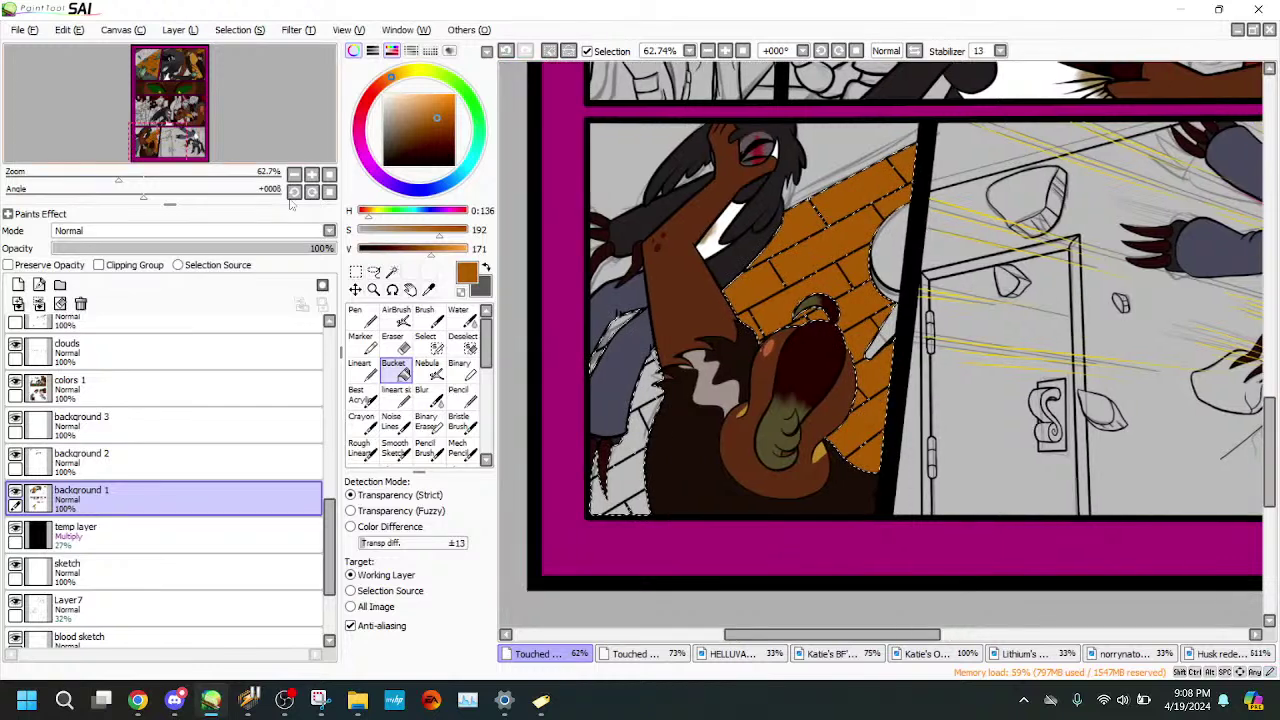
{"action": "left_click", "coordinate": [621, 497]}
- Touch up the bottom-left panel's brick fill with the Pen at size 210, and clear the selection
{"action": "left_click", "coordinate": [362, 317]}
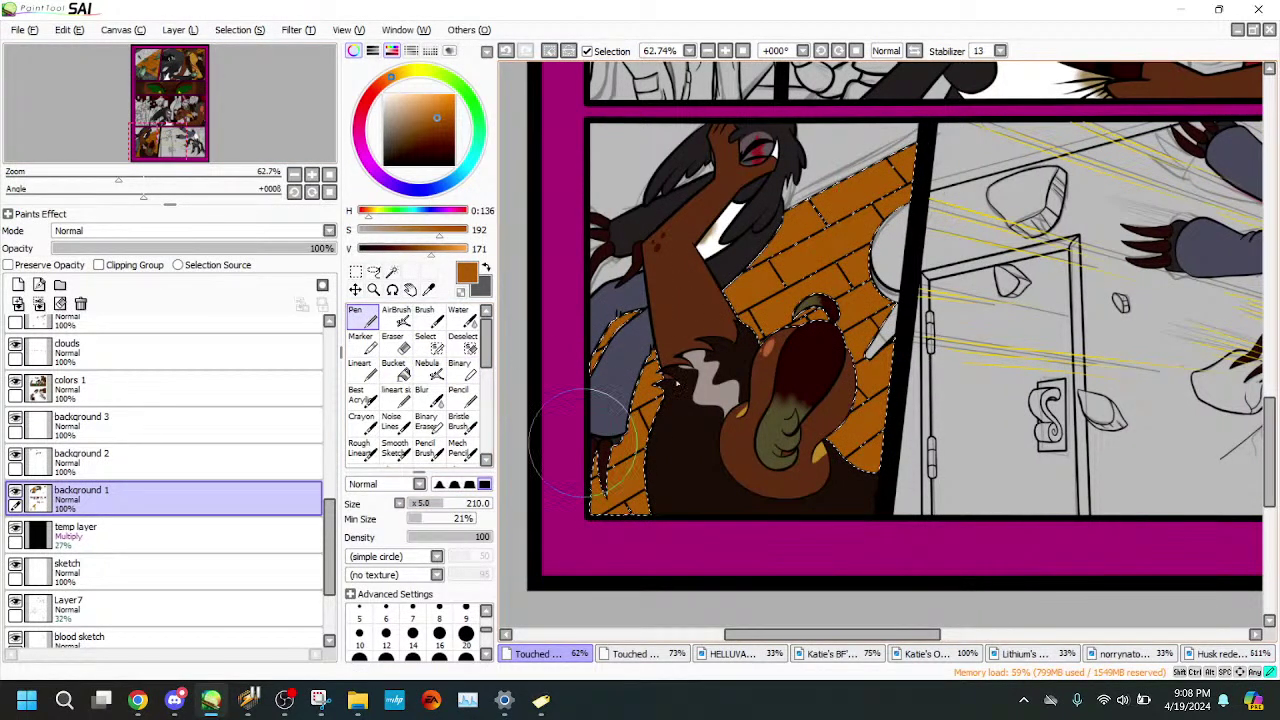
{"action": "left_click_drag", "start_coordinate": [740, 272], "coordinate": [750, 294]}
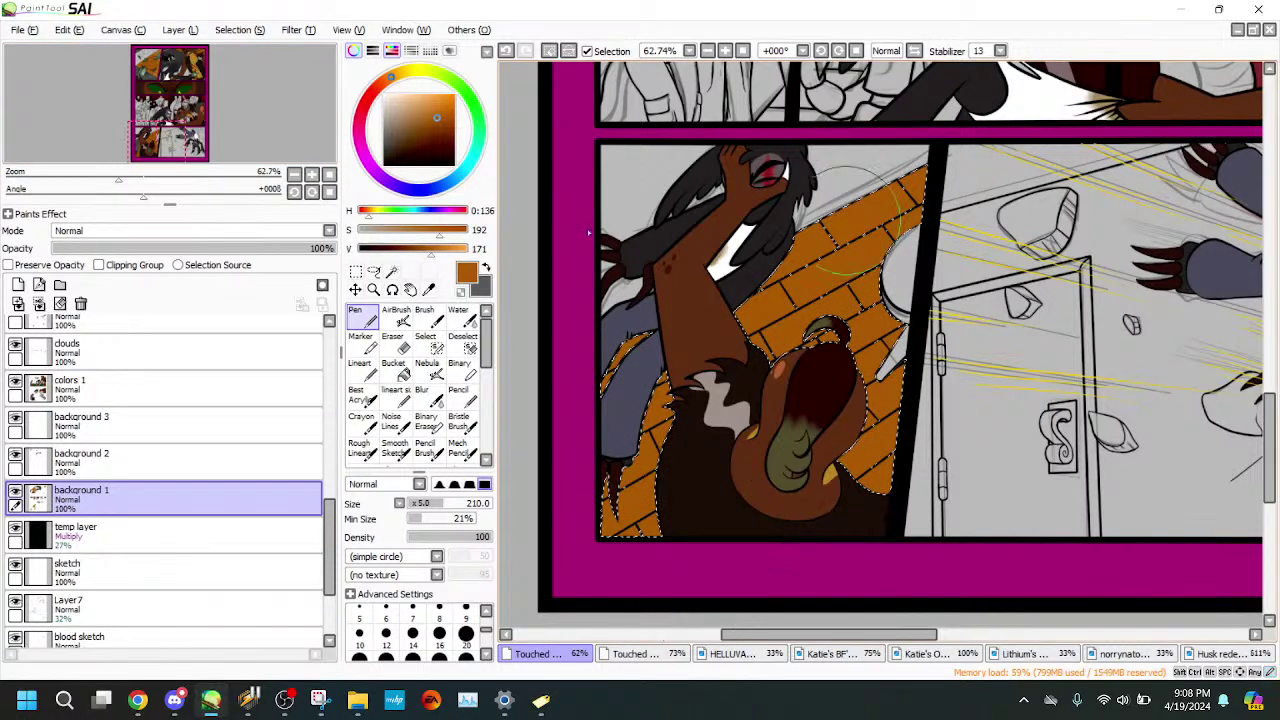
{"action": "key", "text": "ctrl+d"}
{"action": "left_click", "coordinate": [89, 175]}
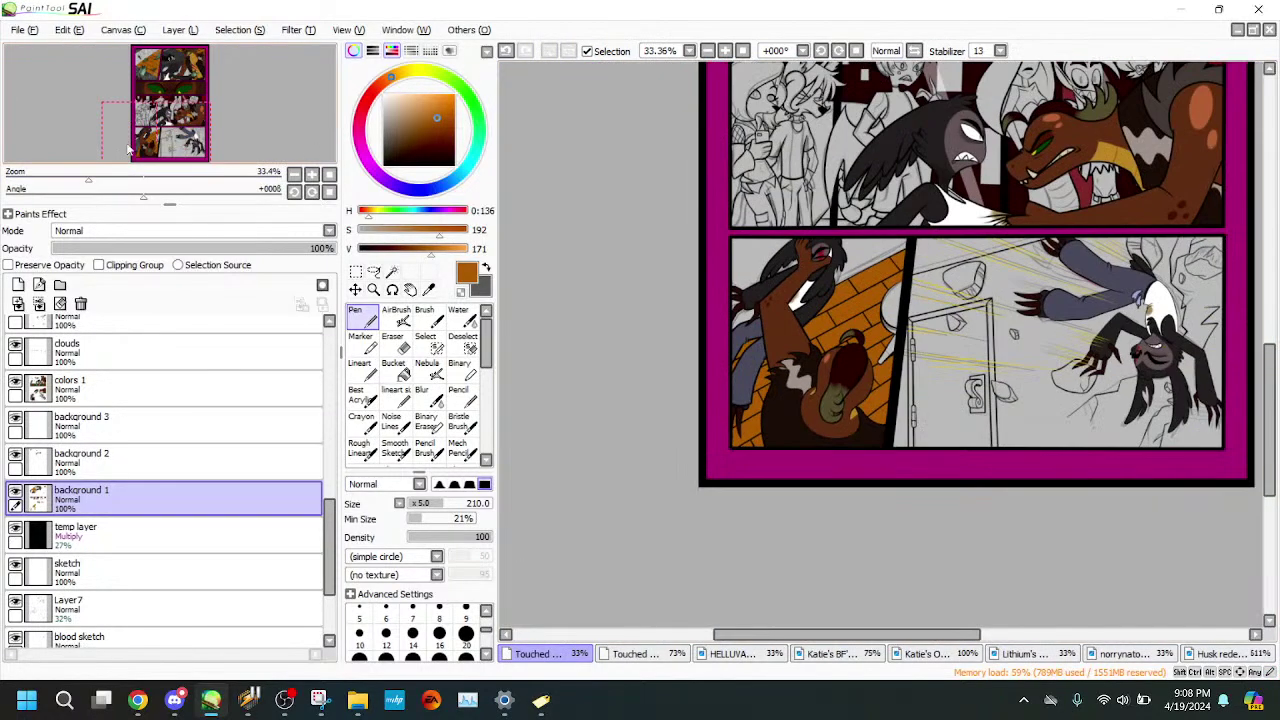
- Select the empty background area of the top-left panel from the lineart layer with the Magic Wand
{"action": "left_click_drag", "start_coordinate": [159, 133], "coordinate": [155, 68]}
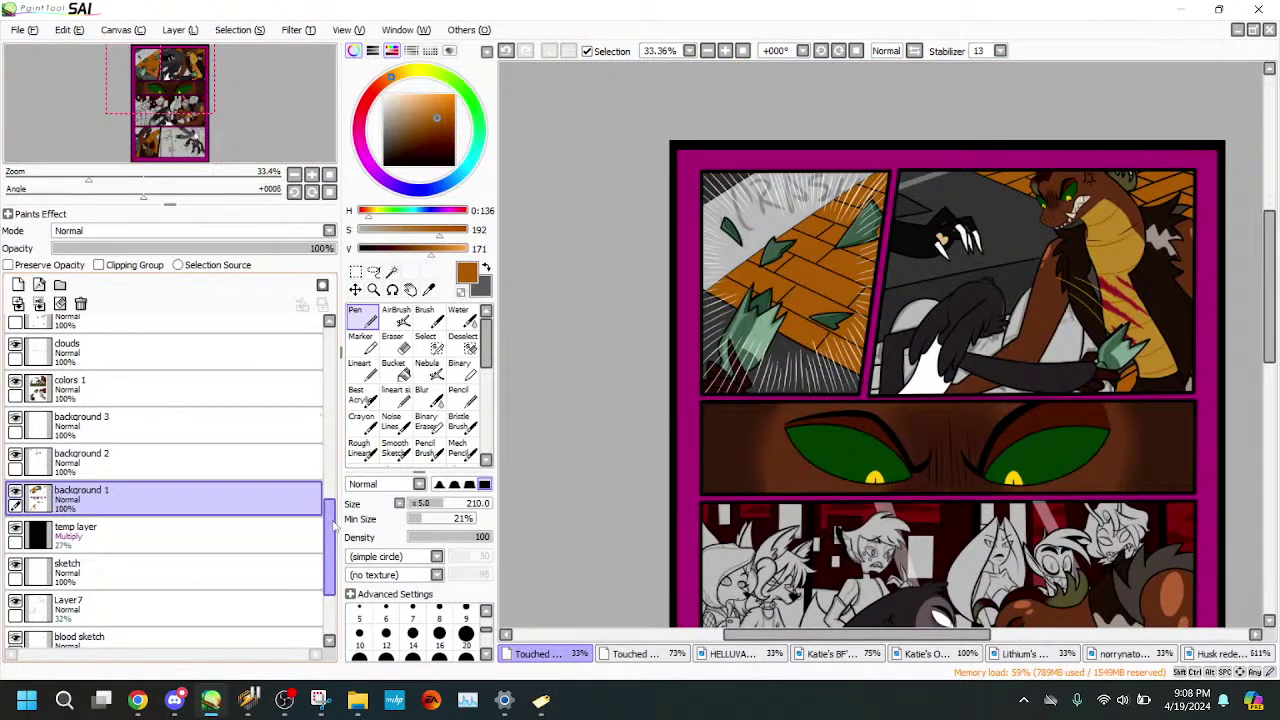
{"action": "scroll", "coordinate": [335, 530], "scroll_direction": "down", "scroll_amount": 2}
{"action": "scroll", "coordinate": [335, 530], "scroll_direction": "up", "scroll_amount": 10}
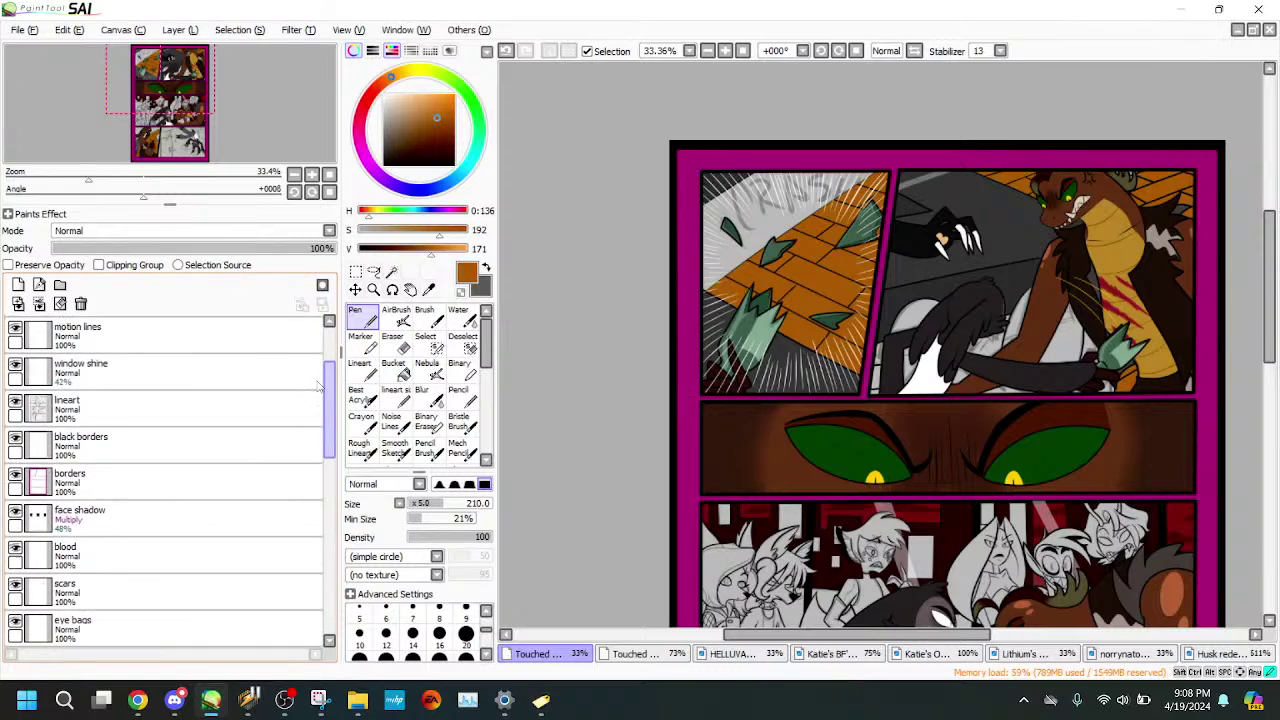
{"action": "left_click", "coordinate": [100, 430]}
{"action": "left_click", "coordinate": [394, 274]}
{"action": "left_click", "coordinate": [772, 200]}
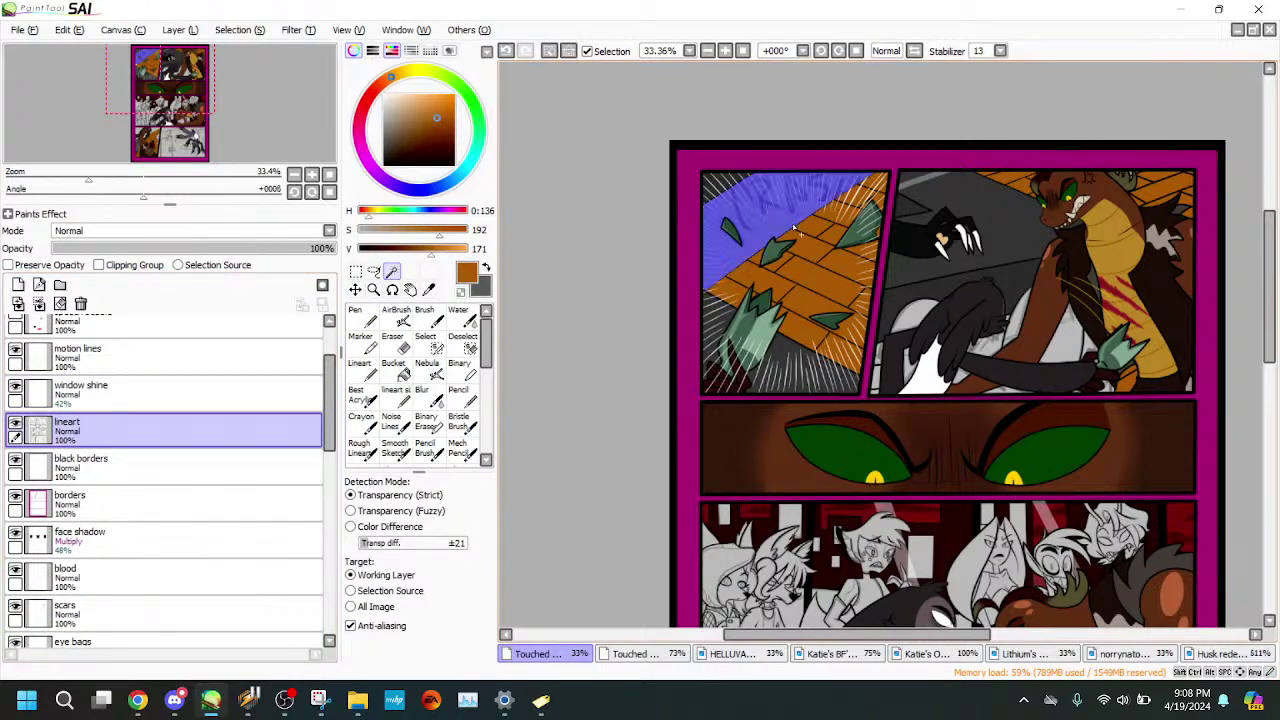
- Add the small background gaps around the hand holding the broken bottle in the top-right panel to the selection, touching up the edges
{"action": "left_click_drag", "start_coordinate": [87, 174], "coordinate": [200, 135]}
{"action": "left_click", "coordinate": [987, 340]}
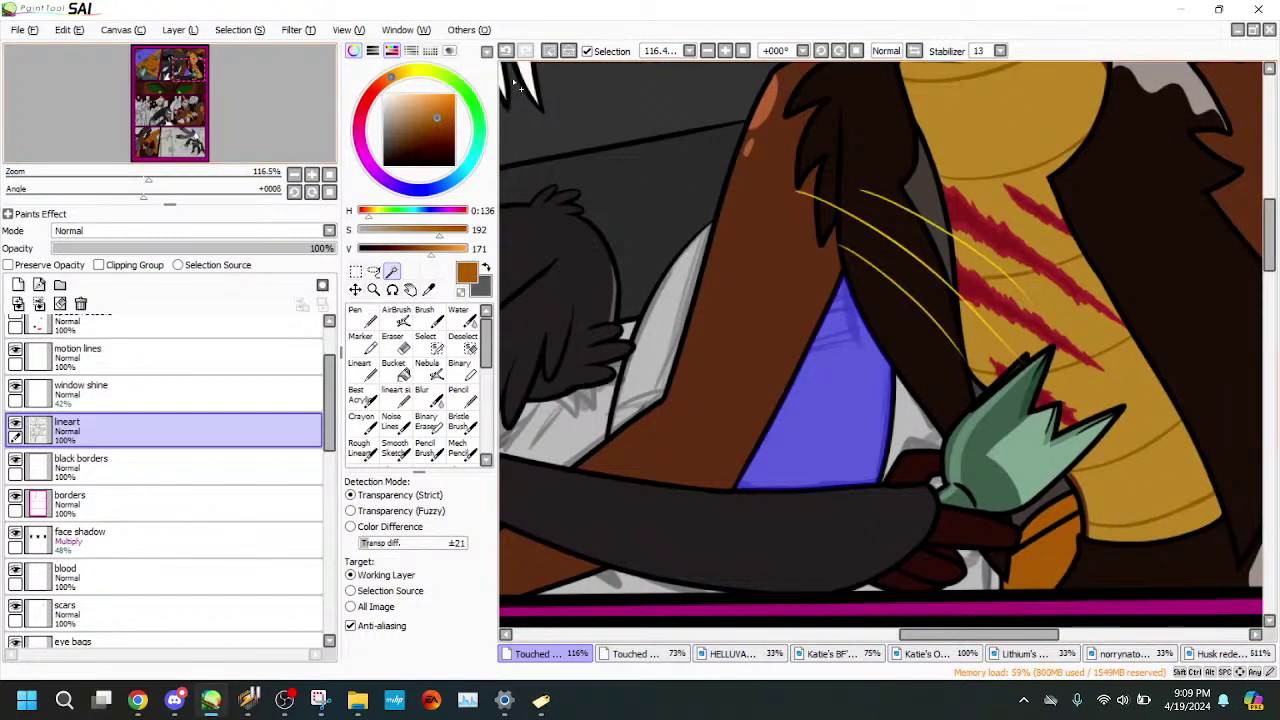
{"action": "key", "text": "ctrl+d"}
{"action": "left_click", "coordinate": [923, 441]}
{"action": "left_click", "coordinate": [182, 178]}
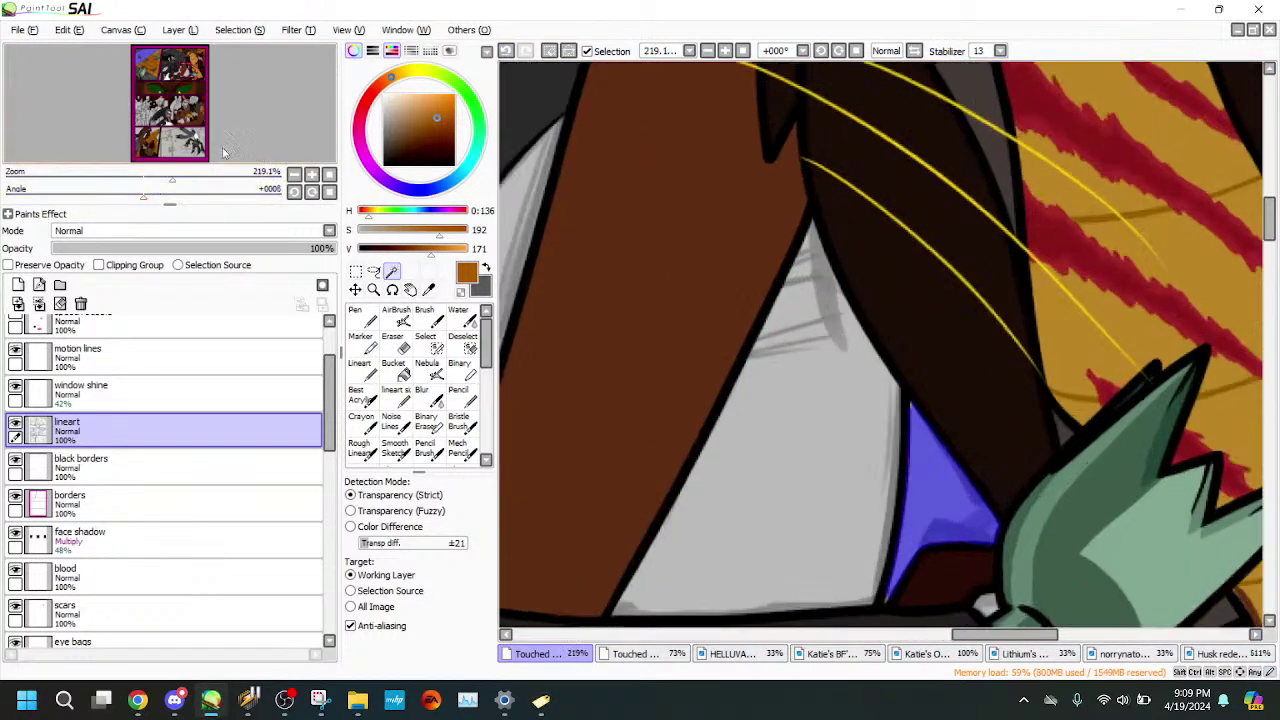
{"action": "left_click_drag", "start_coordinate": [225, 154], "coordinate": [202, 178]}
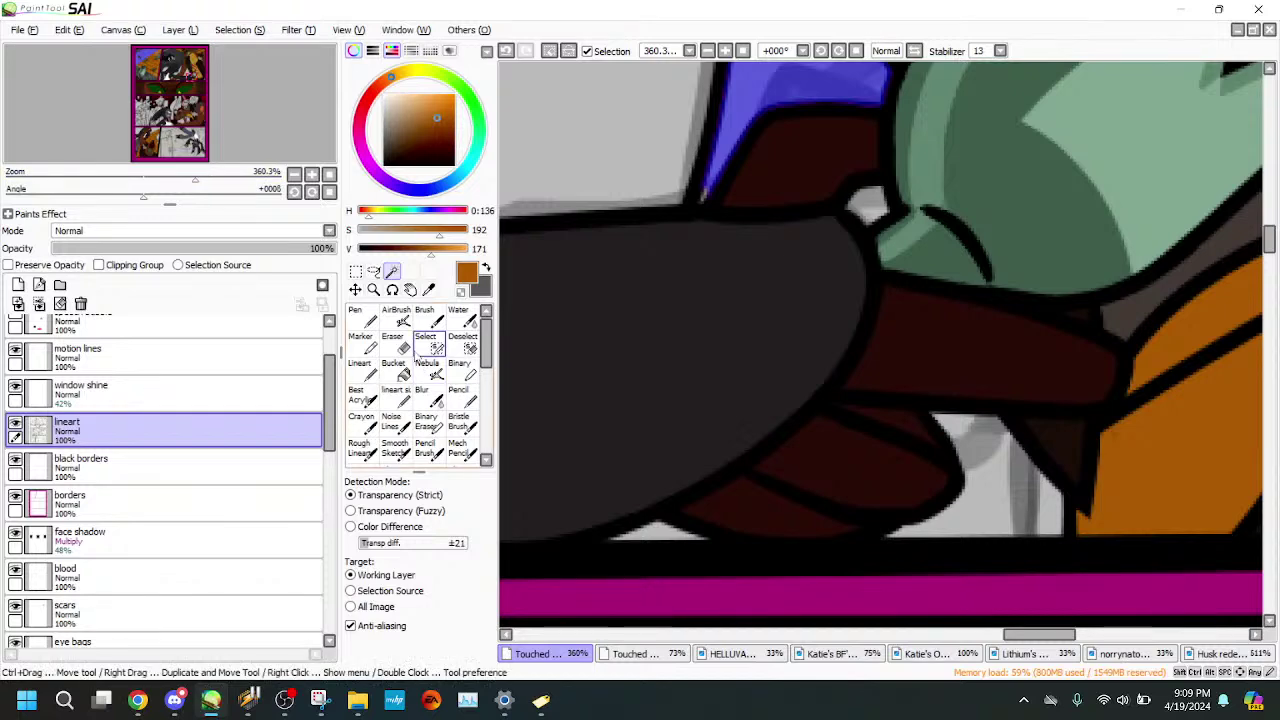
{"action": "left_click", "coordinate": [430, 344]}
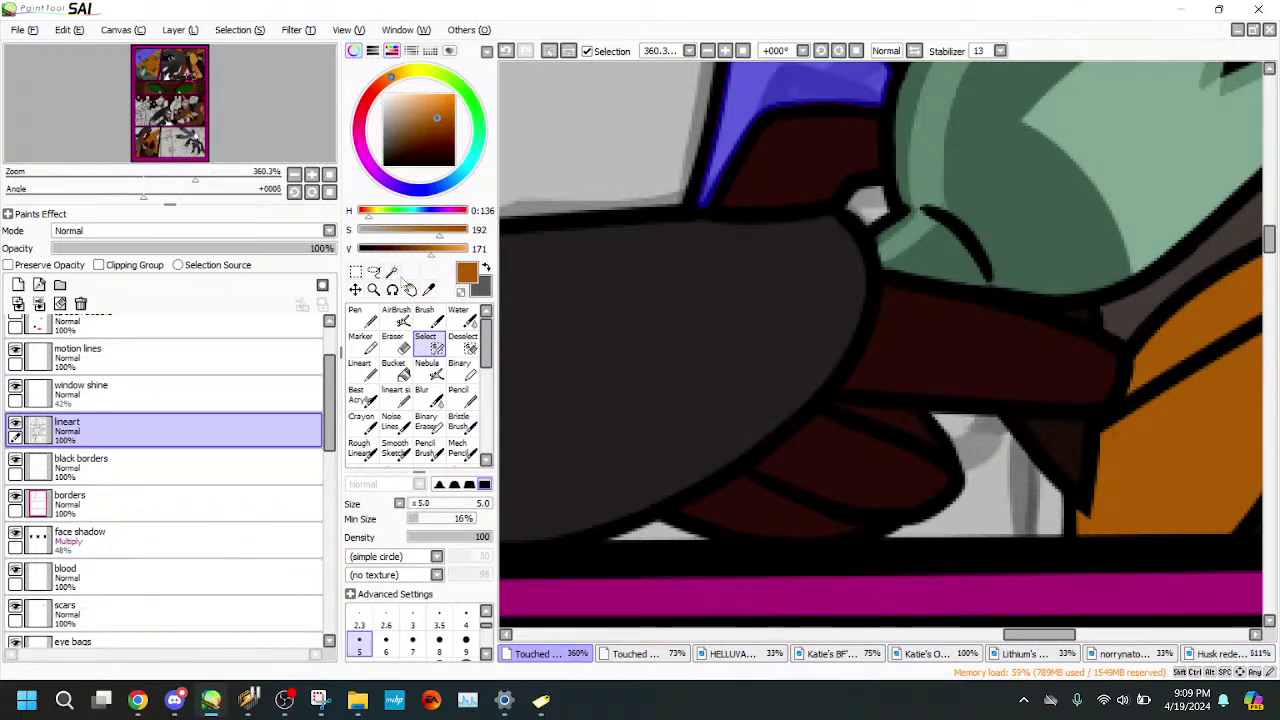
{"action": "left_click", "coordinate": [393, 273]}
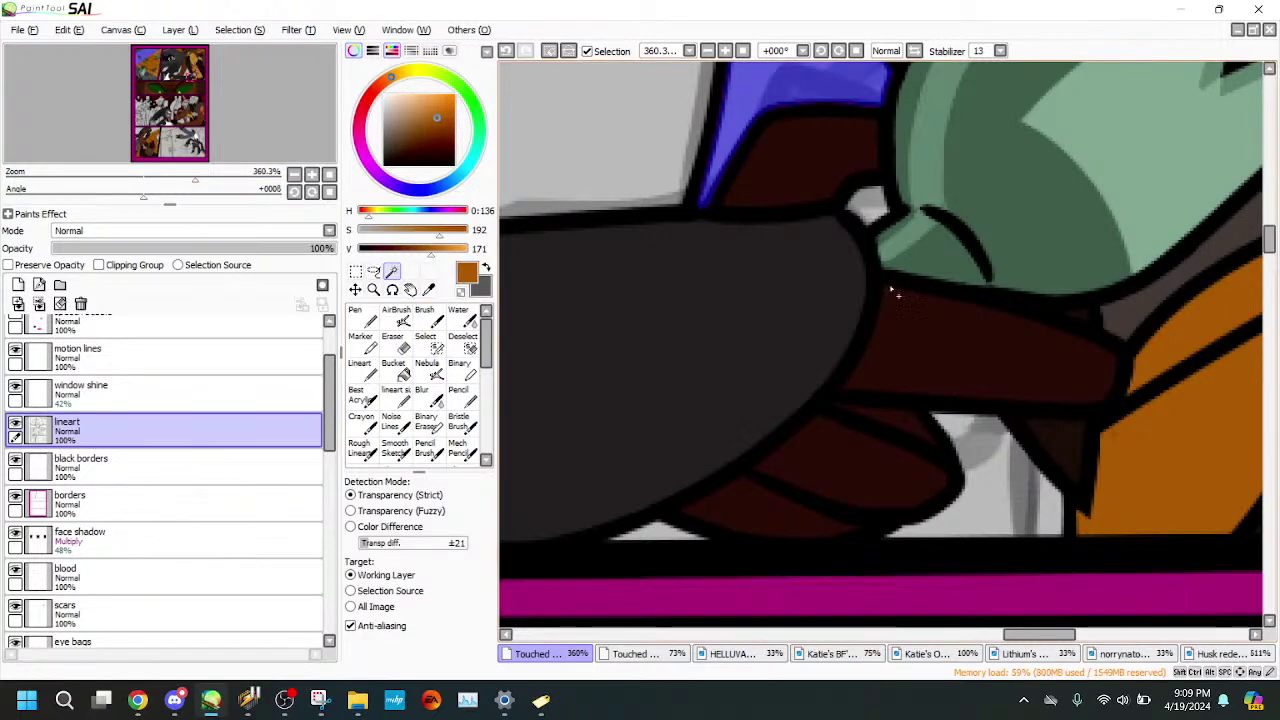
{"action": "left_click", "coordinate": [866, 205]}
{"action": "left_click", "coordinate": [965, 500]}
{"action": "left_click", "coordinate": [652, 528]}
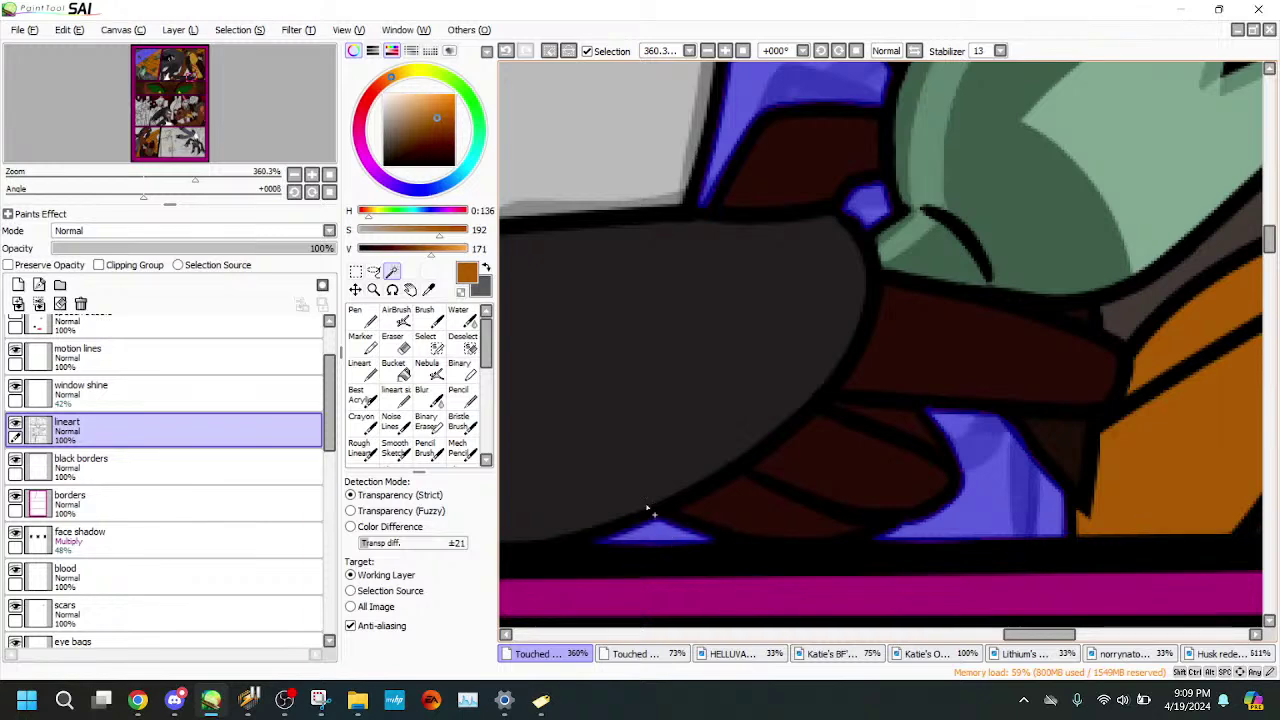
{"action": "key", "text": "d"}
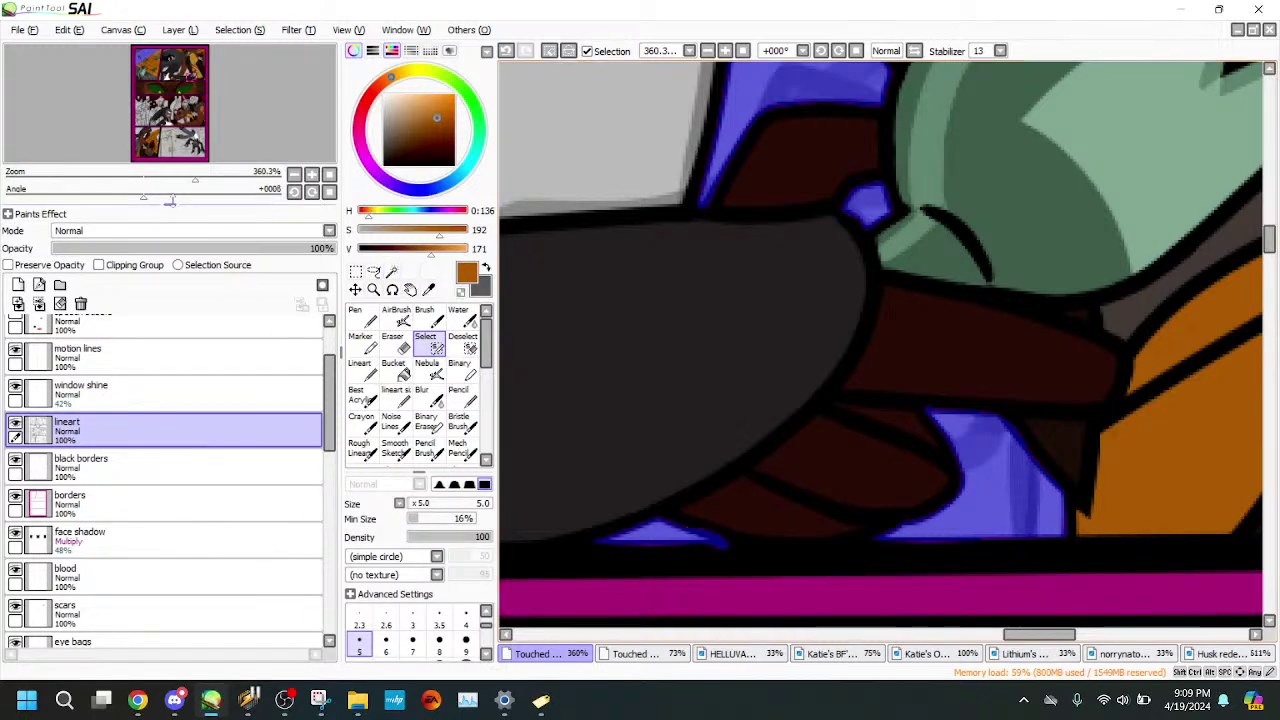
- Add the background gaps between the feathered arm and the brown arm in the top-right panel to the selection
{"action": "mouse_move", "coordinate": [172, 179]}
{"action": "left_mouse_down"}
{"action": "mouse_move", "coordinate": [128, 180]}
{"action": "mouse_move", "coordinate": [167, 180]}
{"action": "left_mouse_up"}
{"action": "left_click_drag", "start_coordinate": [177, 71], "coordinate": [169, 73]}
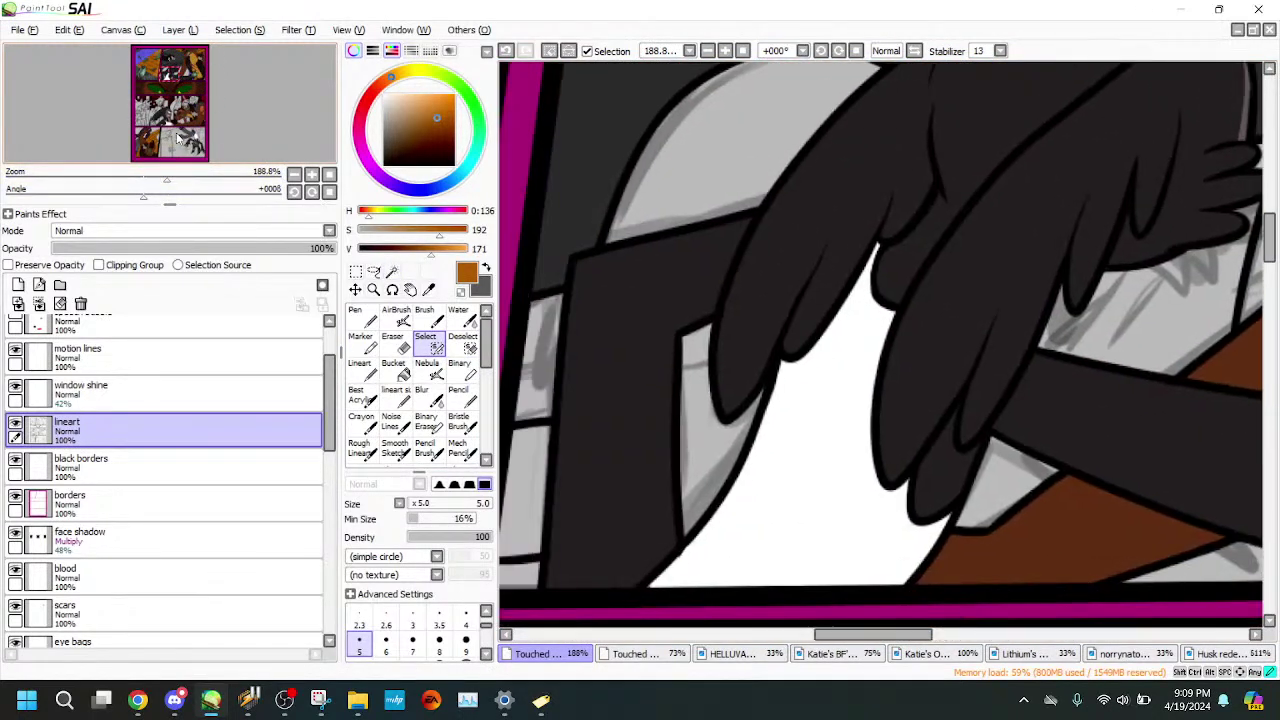
{"action": "left_click_drag", "start_coordinate": [178, 138], "coordinate": [187, 138]}
{"action": "left_click", "coordinate": [392, 273]}
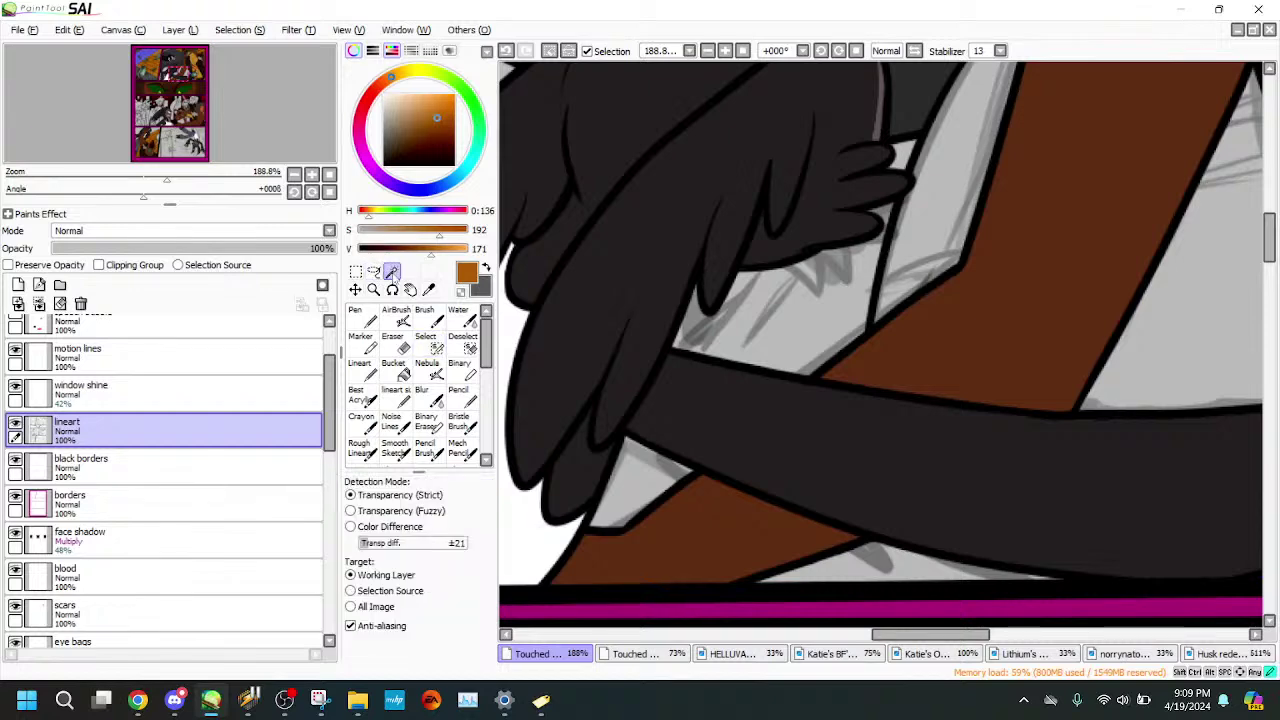
{"action": "left_click", "coordinate": [757, 340]}
{"action": "left_click", "coordinate": [648, 489]}
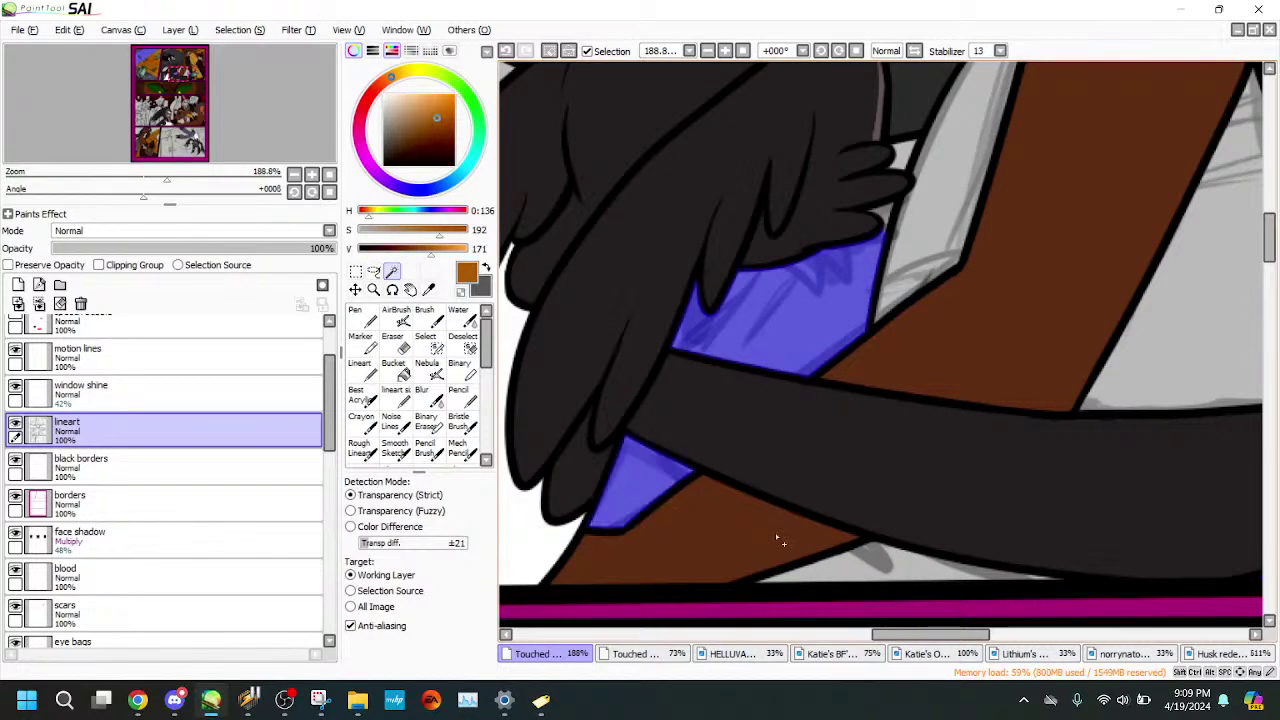
{"action": "left_click", "coordinate": [862, 563]}
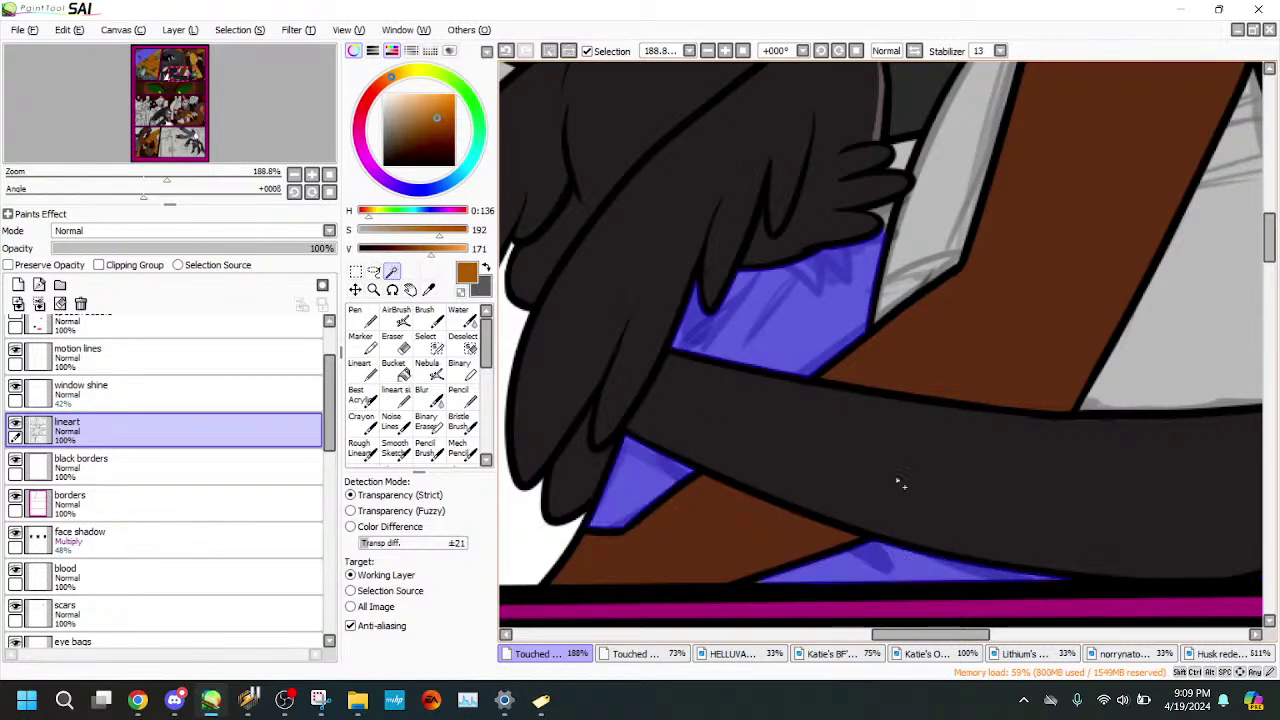
{"action": "left_click", "coordinate": [900, 152]}
- Touch up the edges and corners of the top-right panel's selected gaps with the Select brush at size 5
{"action": "left_click", "coordinate": [425, 340]}
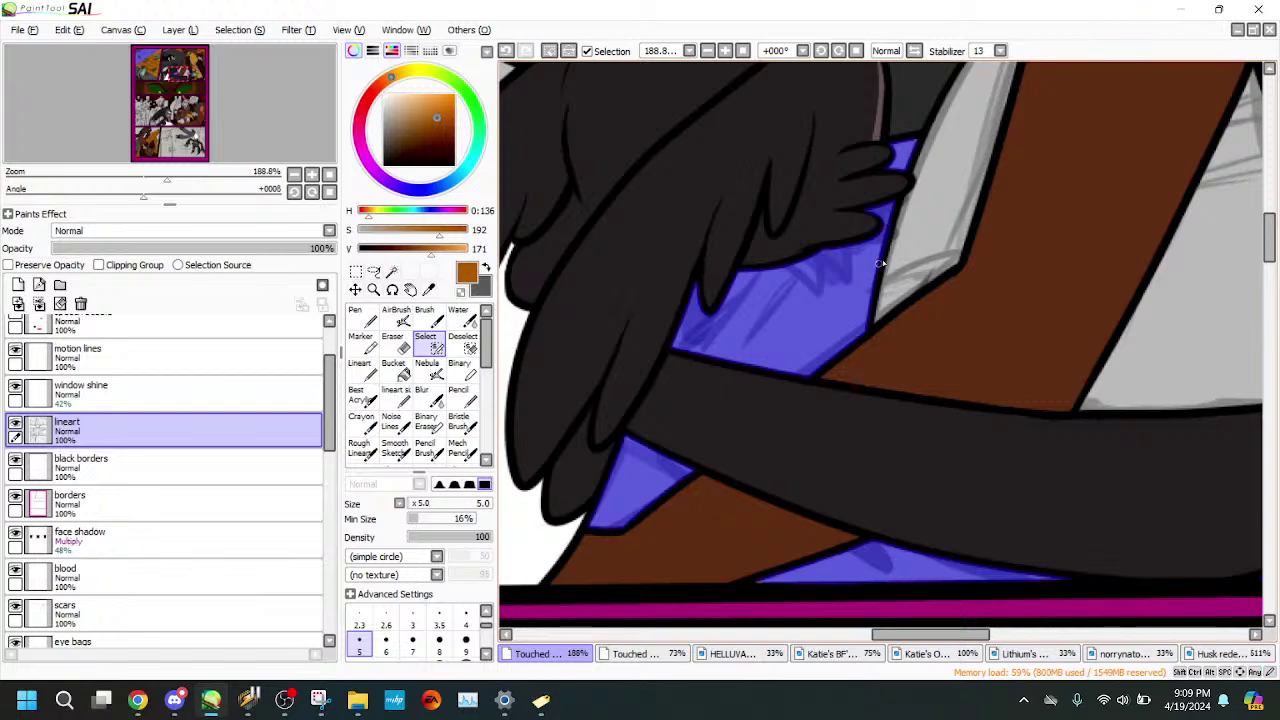
{"action": "left_click", "coordinate": [222, 178]}
{"action": "scroll", "coordinate": [250, 139], "scroll_direction": "up", "scroll_amount": 5}
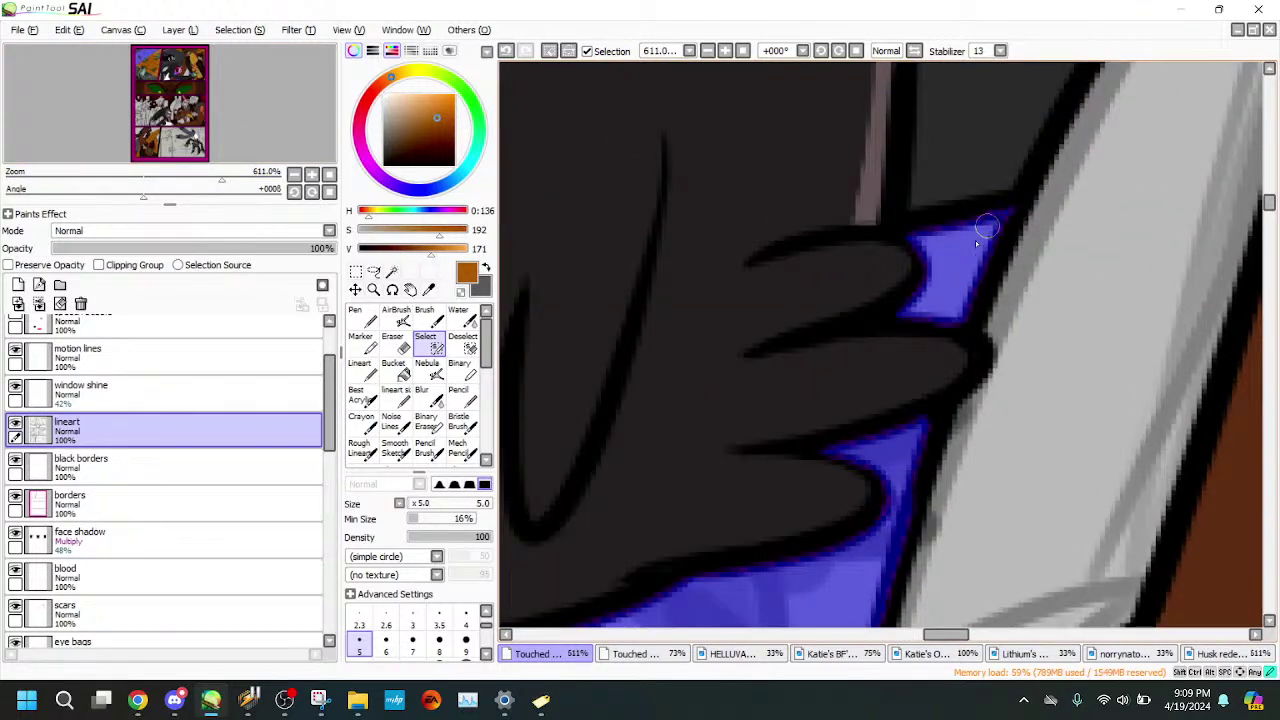
{"action": "scroll", "coordinate": [181, 170], "scroll_direction": "down", "scroll_amount": 6}
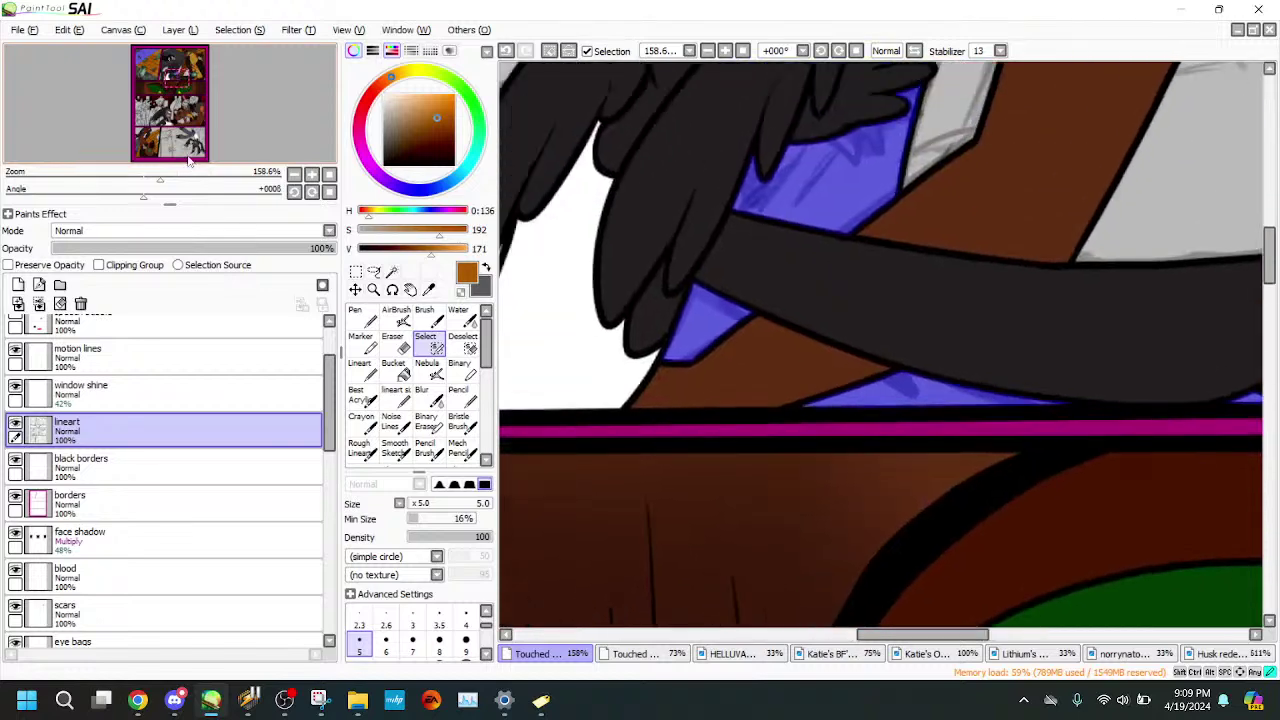
{"action": "left_click_drag", "start_coordinate": [160, 178], "coordinate": [345, 187]}
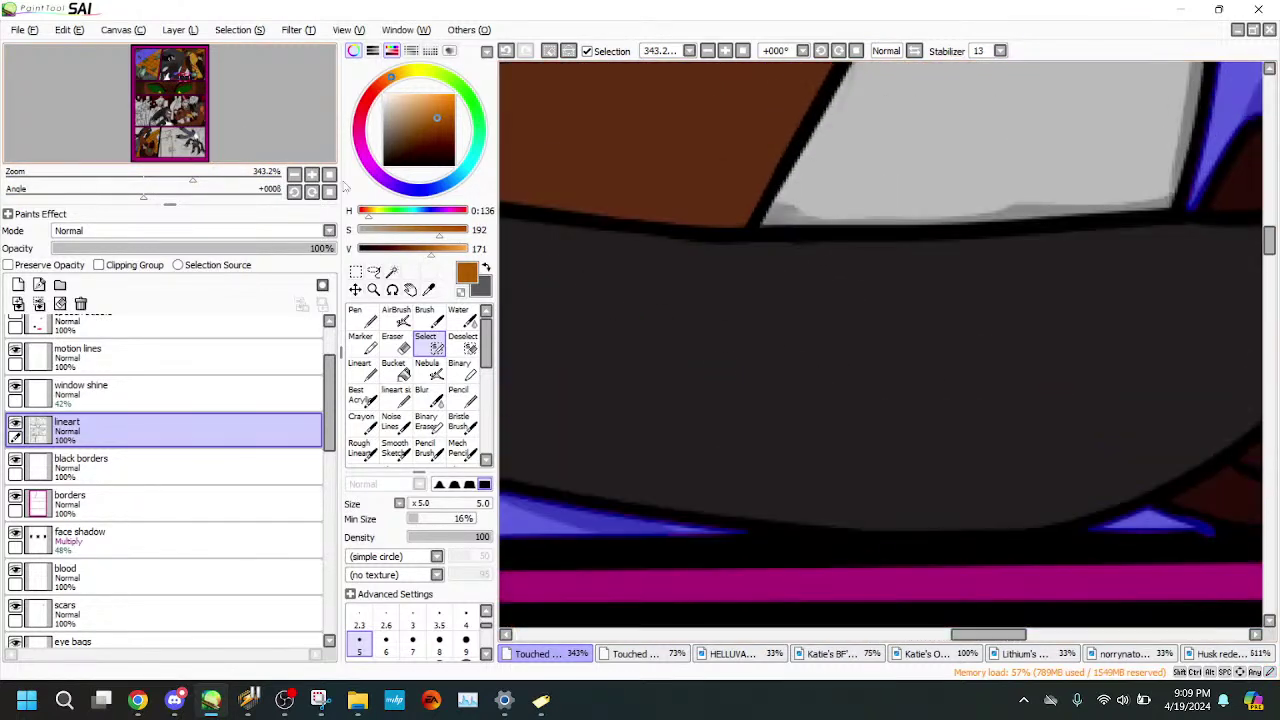
{"action": "left_click_drag", "start_coordinate": [192, 178], "coordinate": [143, 172]}
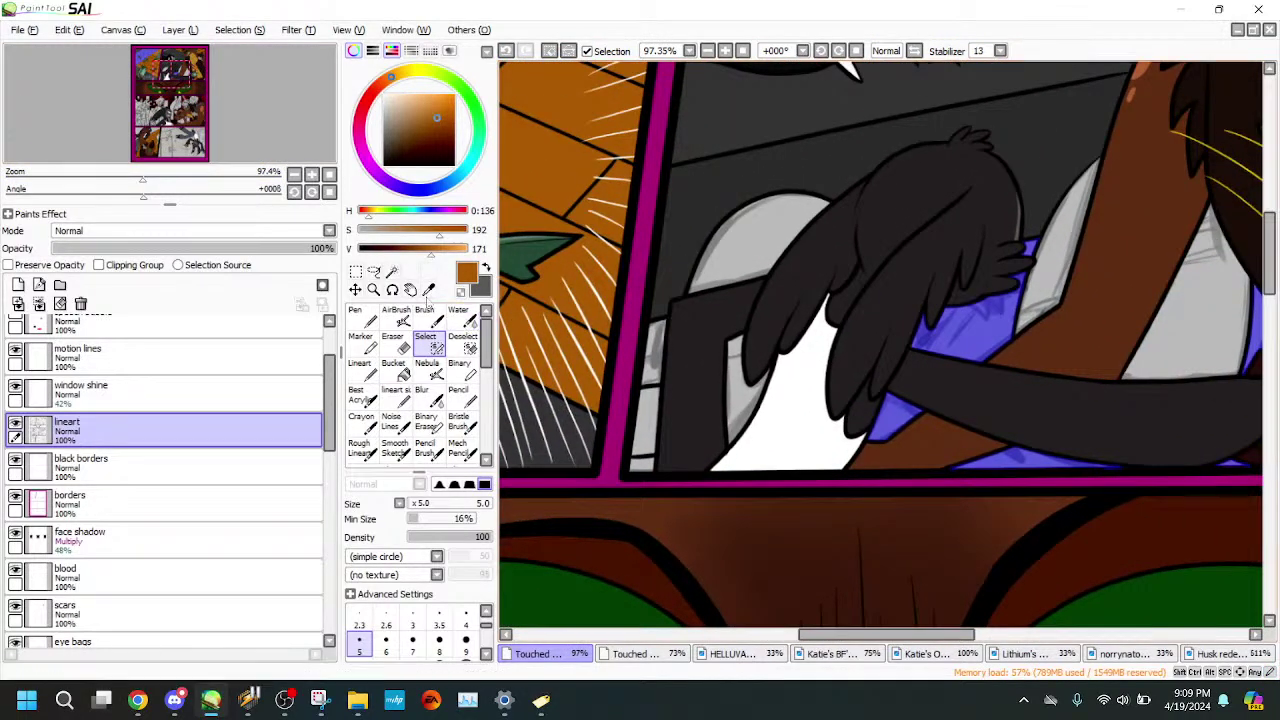
- Add the wall areas behind the characters in the bottom-left panel to the selection with the Magic Wand
{"action": "left_click", "coordinate": [392, 271]}
{"action": "left_click_drag", "start_coordinate": [239, 121], "coordinate": [237, 160]}
{"action": "left_click_drag", "start_coordinate": [143, 180], "coordinate": [94, 180]}
{"action": "left_click_drag", "start_coordinate": [180, 104], "coordinate": [188, 168]}
{"action": "left_click_drag", "start_coordinate": [98, 180], "coordinate": [147, 180]}
{"action": "left_click_drag", "start_coordinate": [230, 150], "coordinate": [212, 148]}
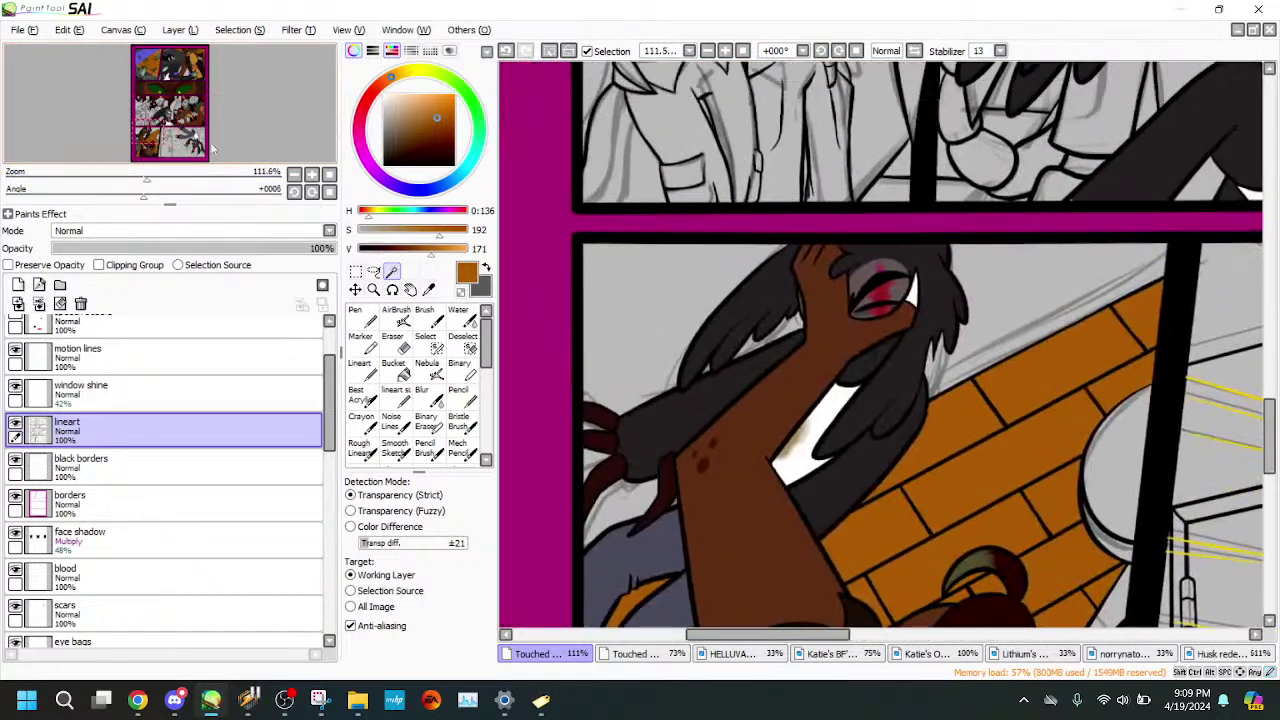
{"action": "left_click", "coordinate": [971, 338]}
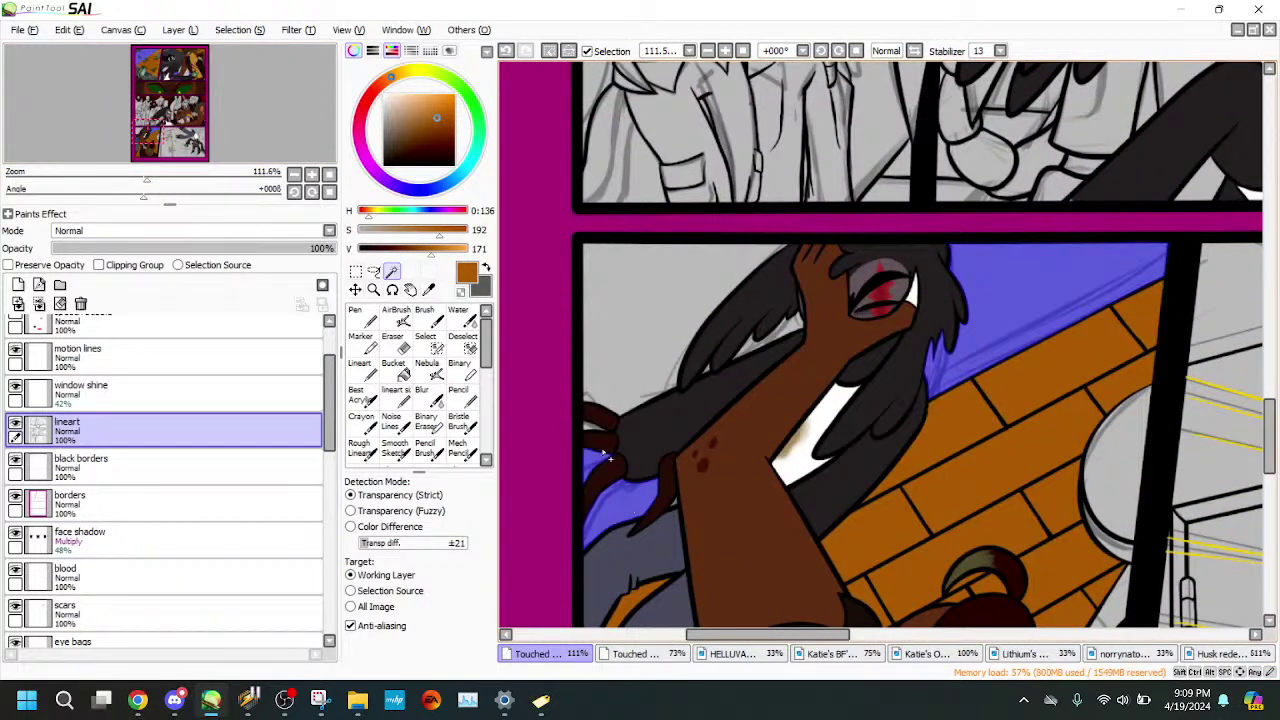
{"action": "left_click", "coordinate": [642, 325]}
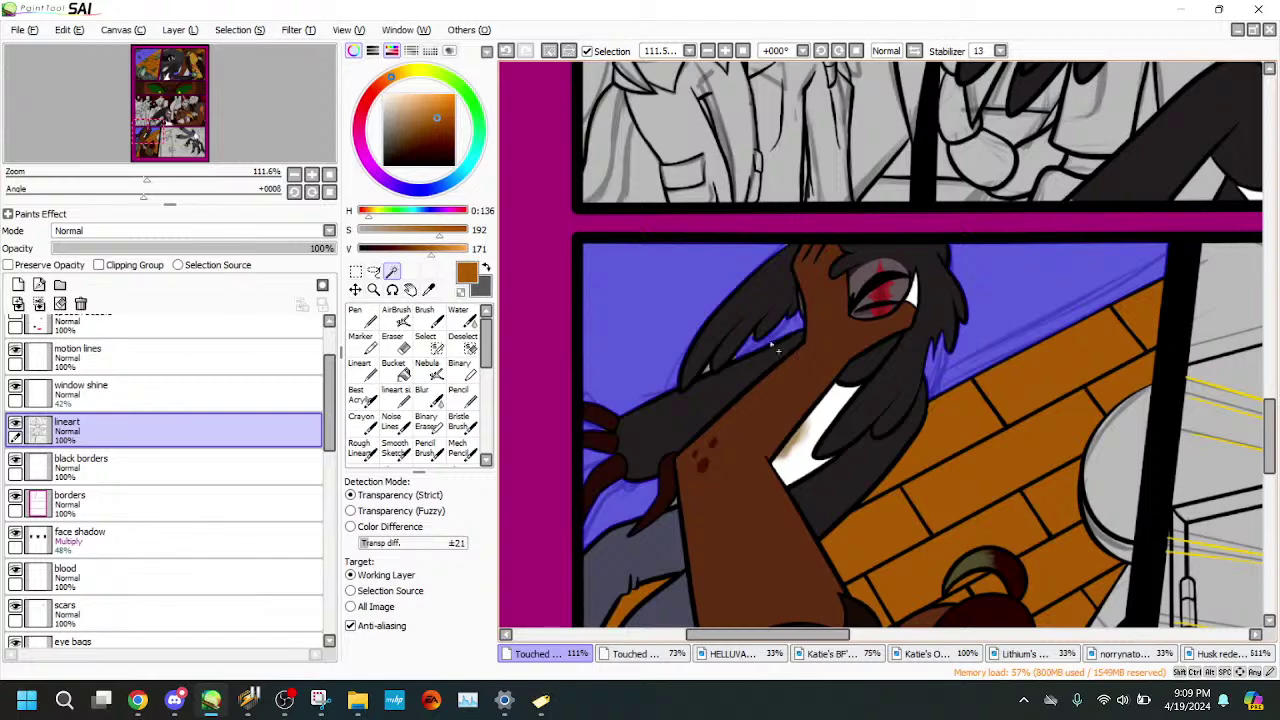
- Add the tiny gap between the feathers in the bottom-left panel and refine the feather gaps' corners with the Select brush at size 5
{"action": "left_click_drag", "start_coordinate": [147, 180], "coordinate": [200, 180]}
{"action": "left_click_drag", "start_coordinate": [304, 146], "coordinate": [297, 146]}
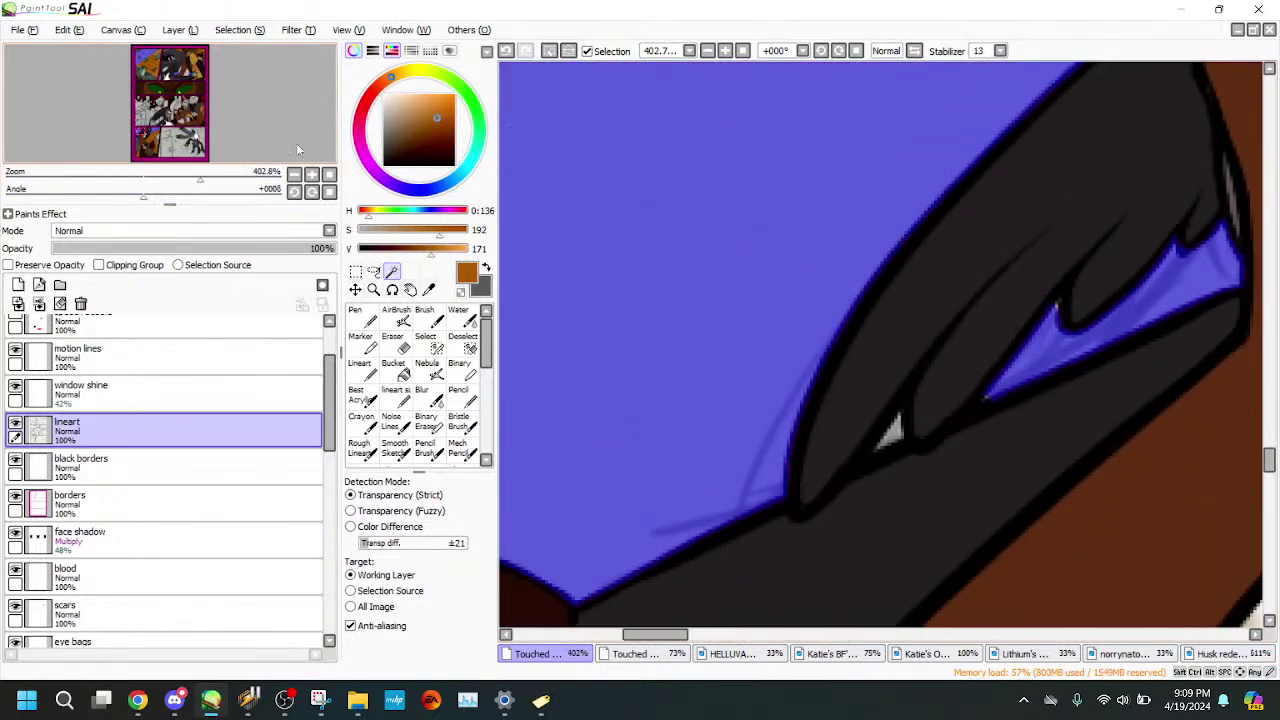
{"action": "left_click", "coordinate": [897, 438]}
{"action": "left_click", "coordinate": [433, 348]}
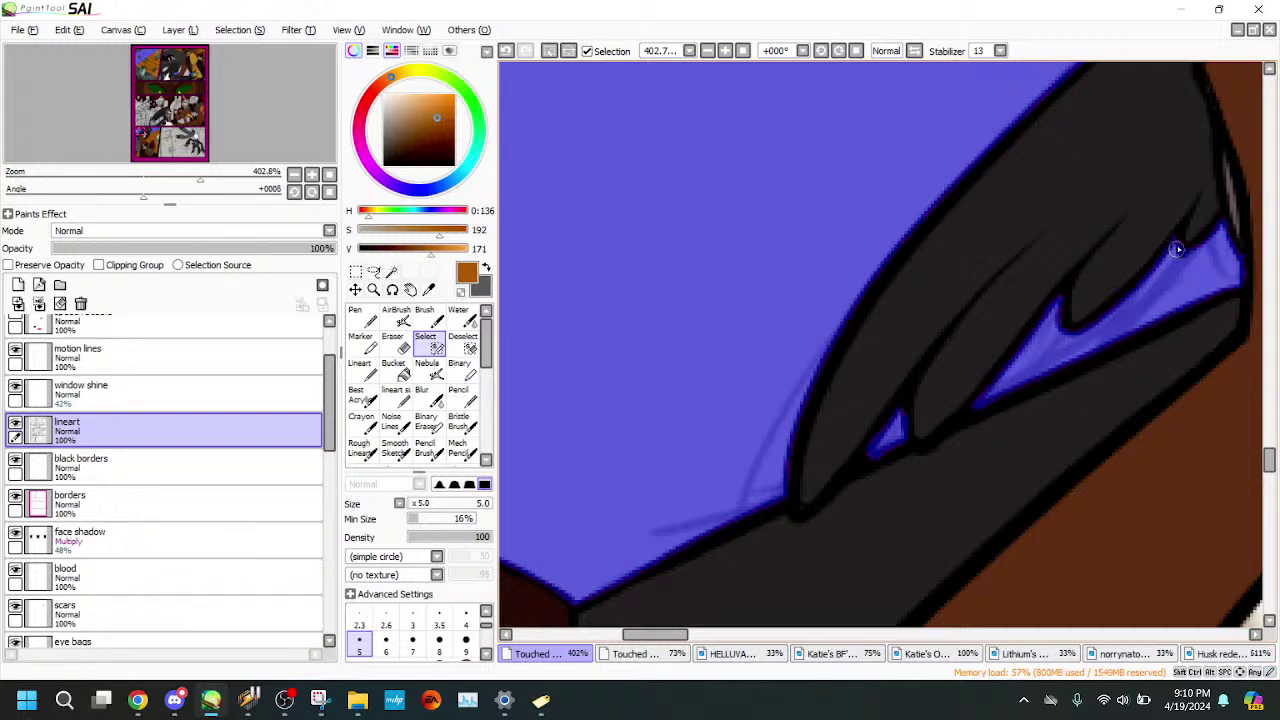
- Refine the selected gap beside the claws in the bottom-left panel and remove the stray selection on the brown arm with the Deselect brush
{"action": "left_click_drag", "start_coordinate": [188, 136], "coordinate": [198, 177]}
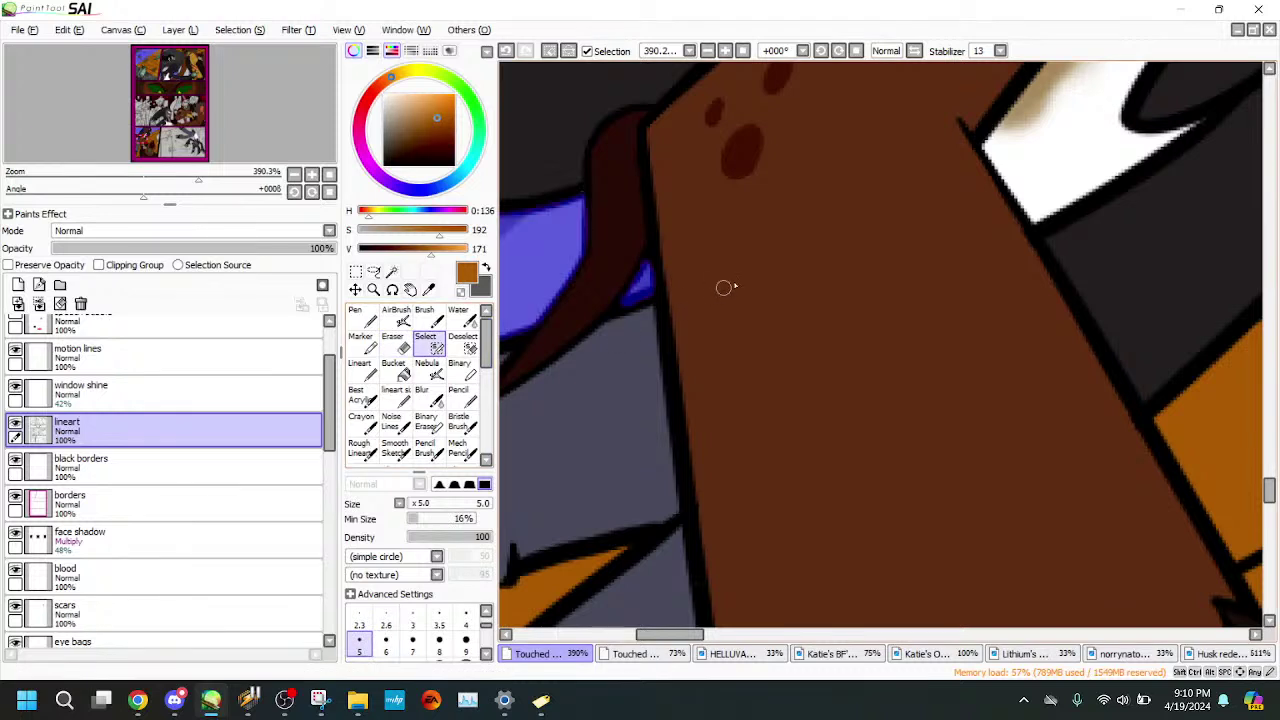
{"action": "key", "text": "e"}
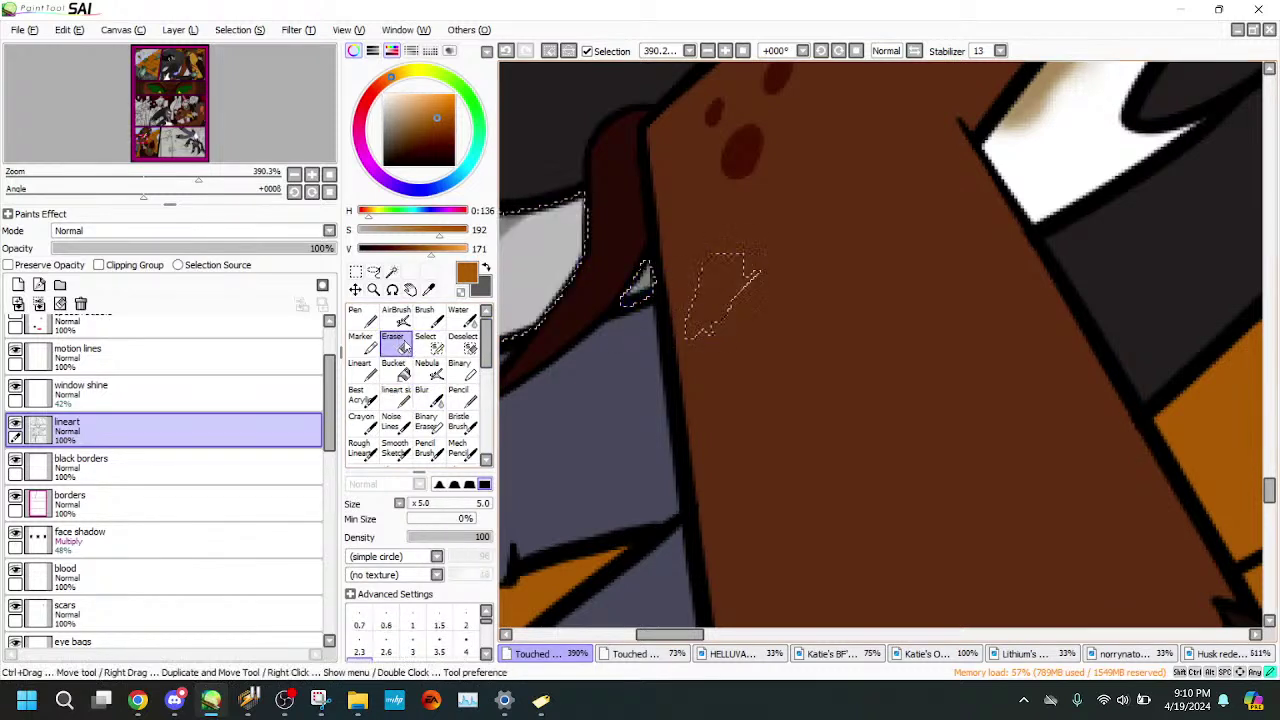
{"action": "left_click", "coordinate": [462, 342]}
{"action": "mouse_move", "coordinate": [767, 339]}
{"action": "left_mouse_down"}
{"action": "mouse_move", "coordinate": [732, 331]}
{"action": "mouse_move", "coordinate": [708, 283]}
{"action": "left_mouse_up"}
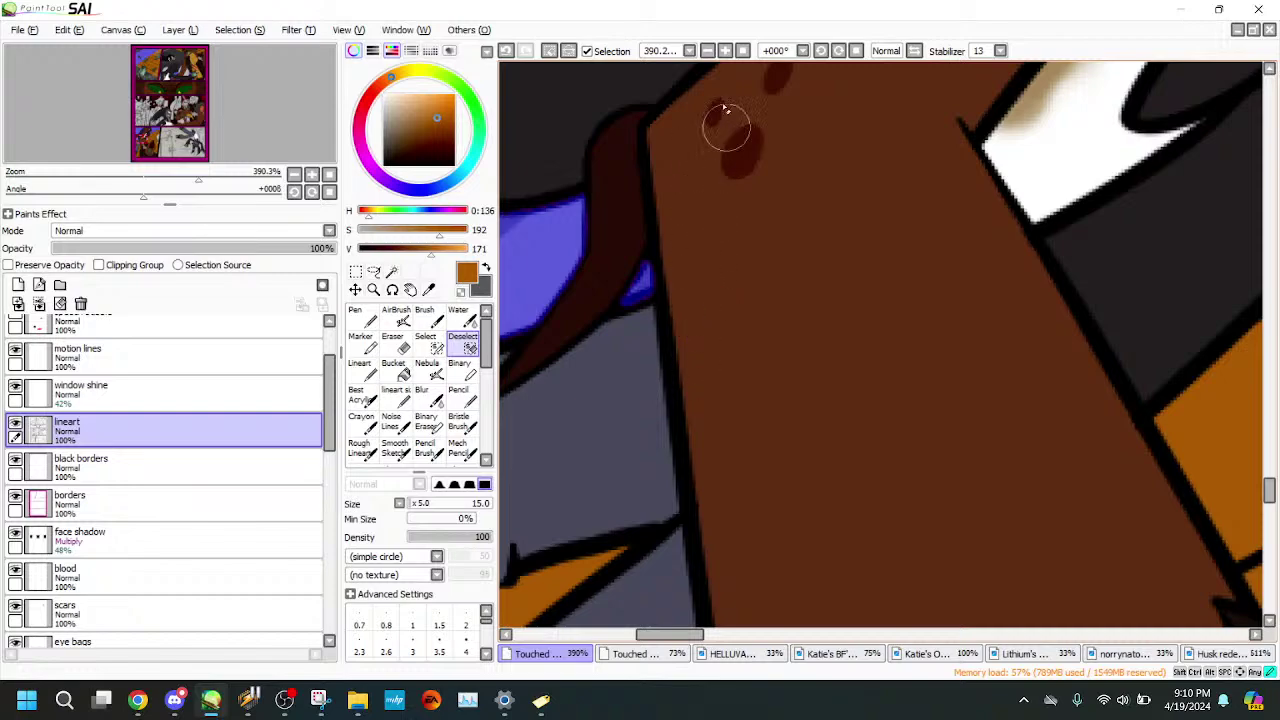
- Sample the dark red of the bar wall from the other comic page and return to the current page
{"action": "left_click_drag", "start_coordinate": [198, 177], "coordinate": [199, 131]}
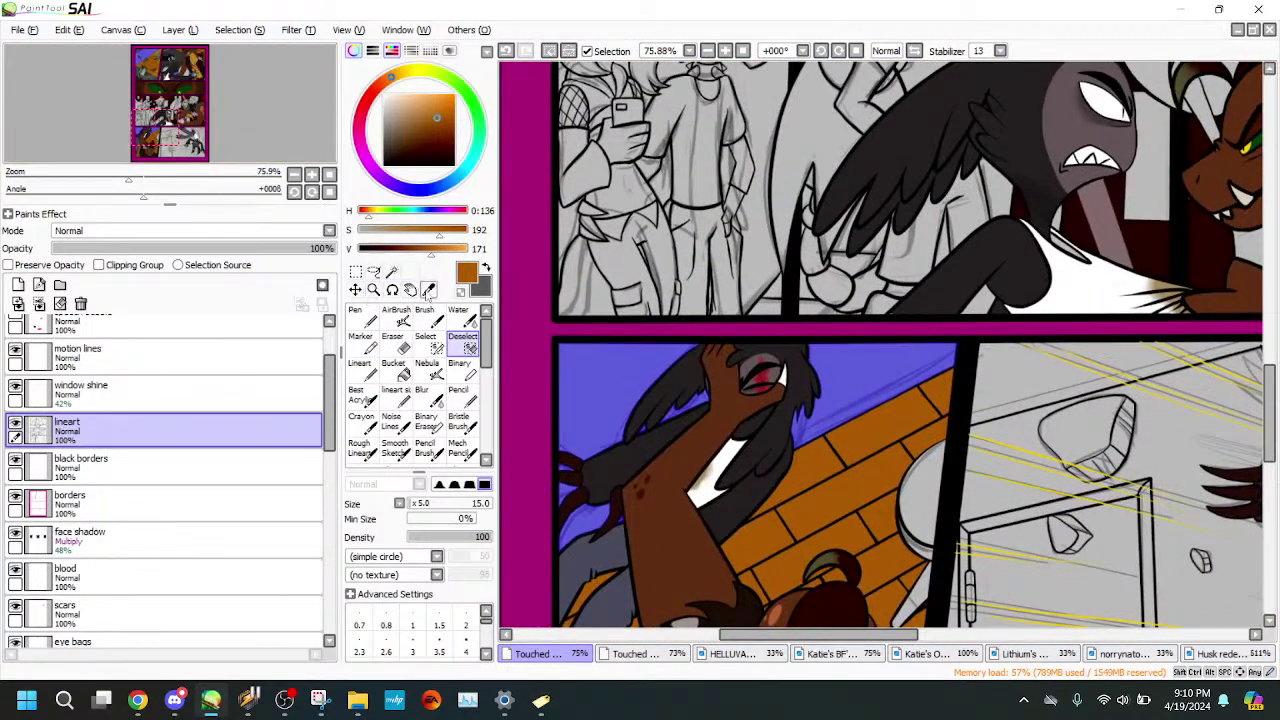
{"action": "left_click", "coordinate": [428, 290]}
{"action": "left_click", "coordinate": [676, 656]}
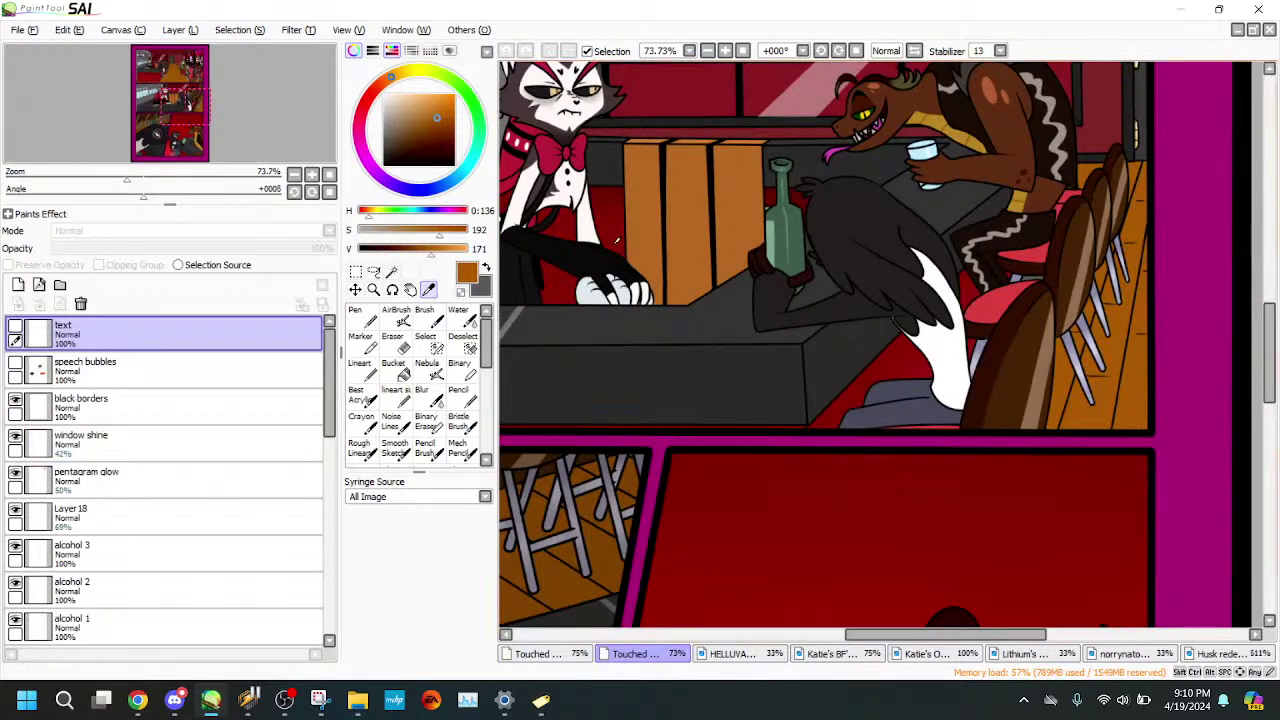
{"action": "left_click", "coordinate": [565, 287]}
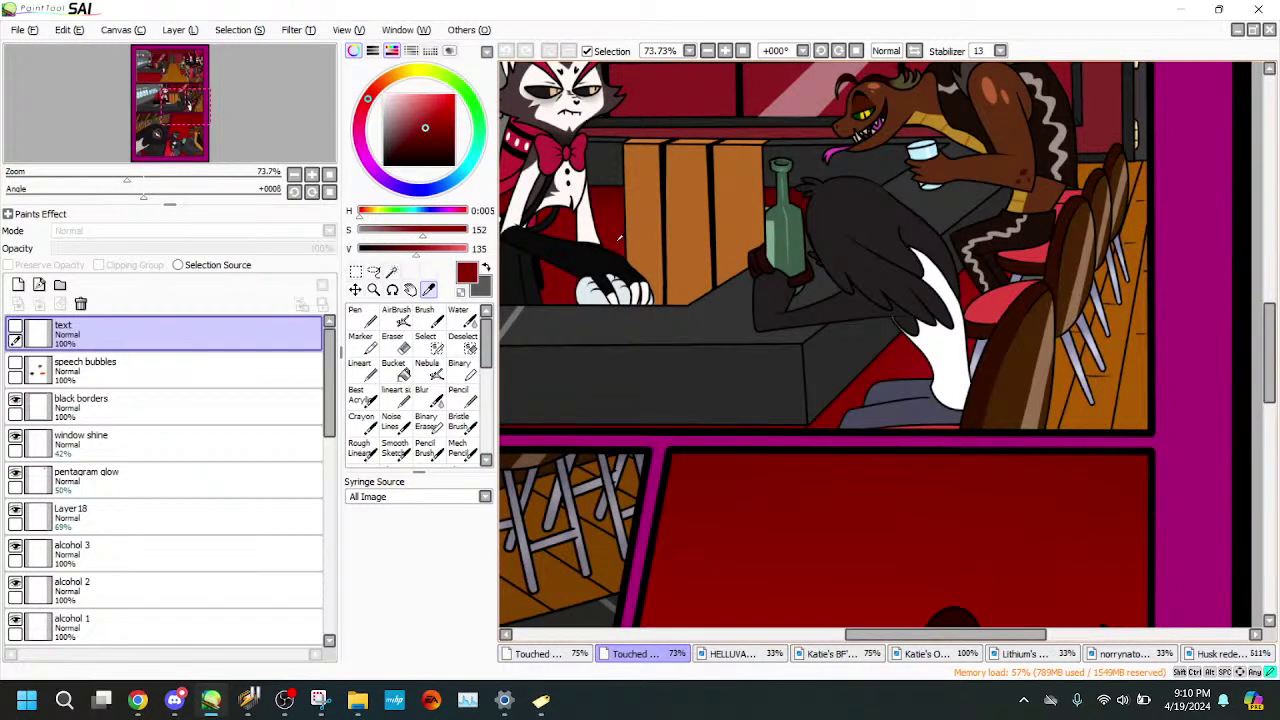
{"action": "left_click", "coordinate": [538, 656]}
- Bucket-fill the selected wall areas and feather gaps of the bottom-left panel with the dark red on the background 1 layer
{"action": "scroll", "coordinate": [329, 461], "scroll_direction": "down", "scroll_amount": 5}
{"action": "left_click", "coordinate": [100, 585]}
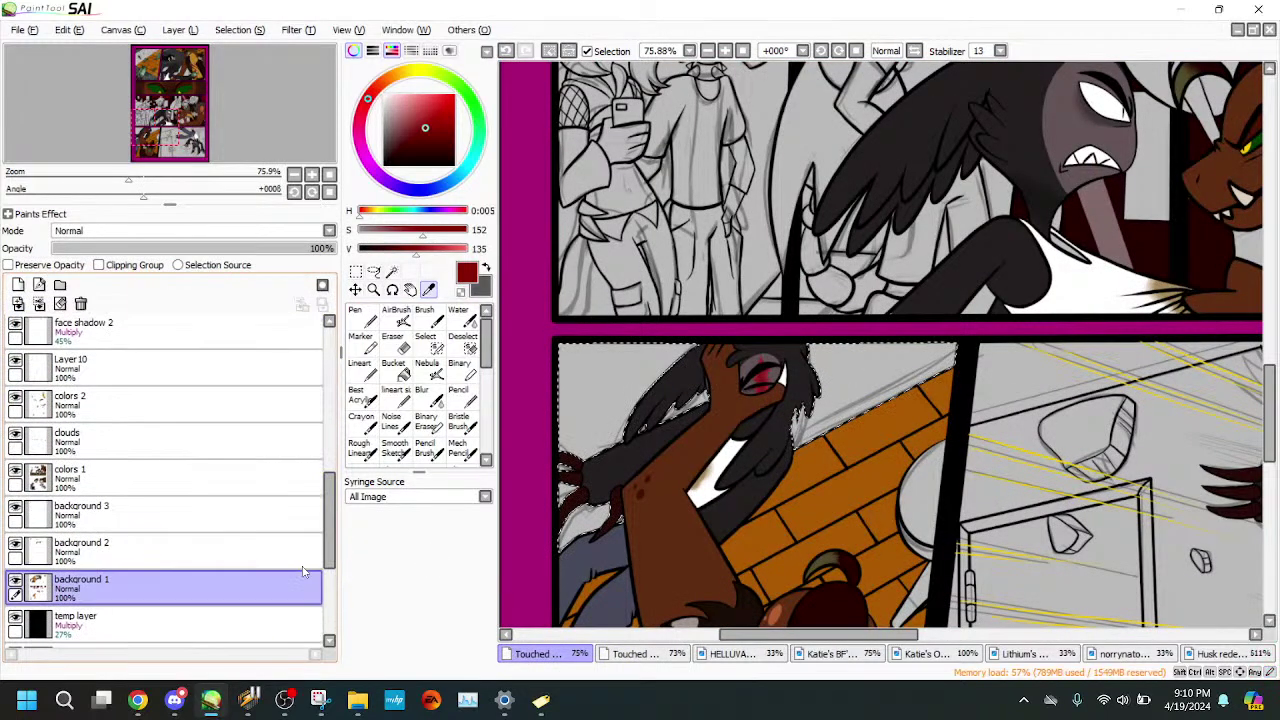
{"action": "left_click", "coordinate": [394, 368]}
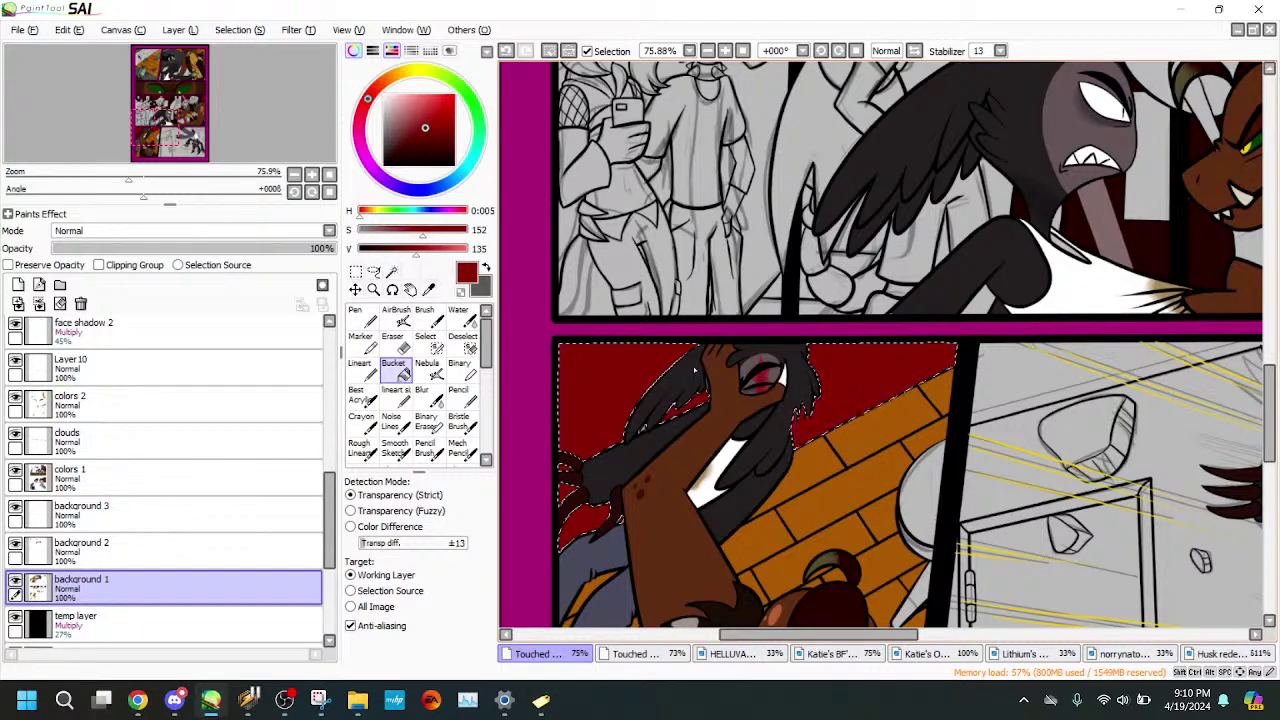
{"action": "left_click_drag", "start_coordinate": [128, 180], "coordinate": [200, 180]}
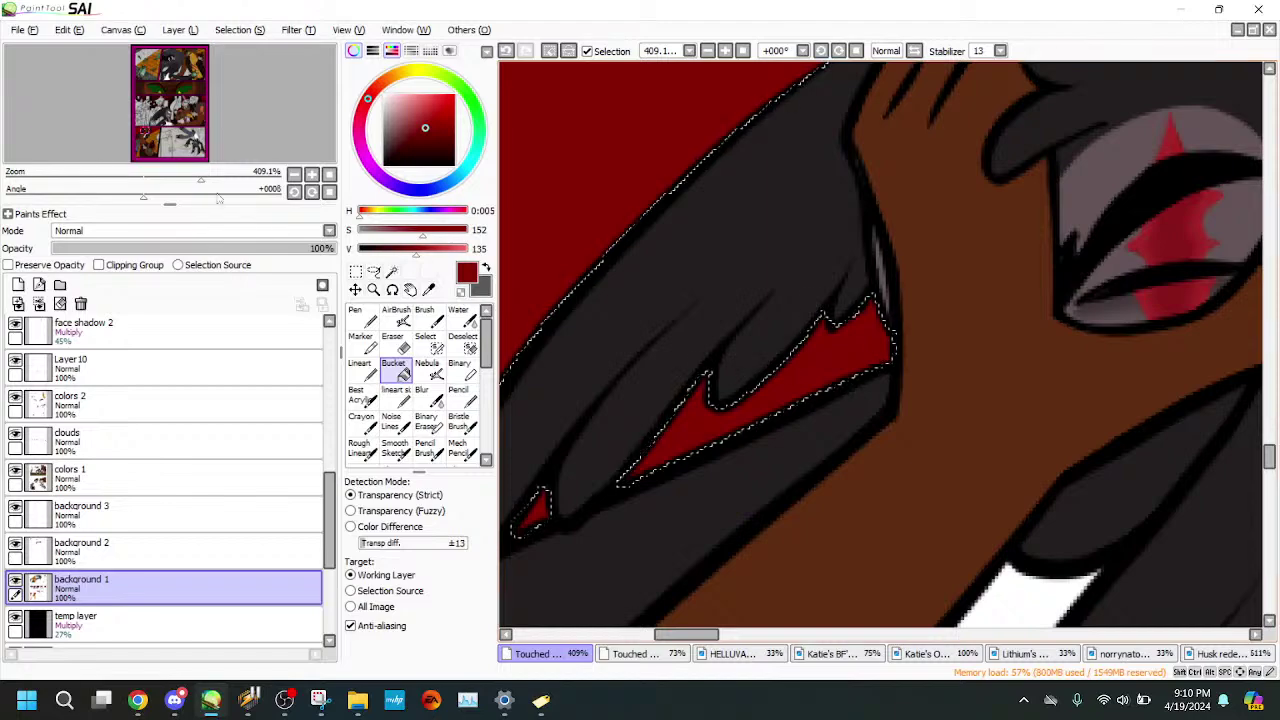
{"action": "left_click_drag", "start_coordinate": [200, 180], "coordinate": [154, 137]}
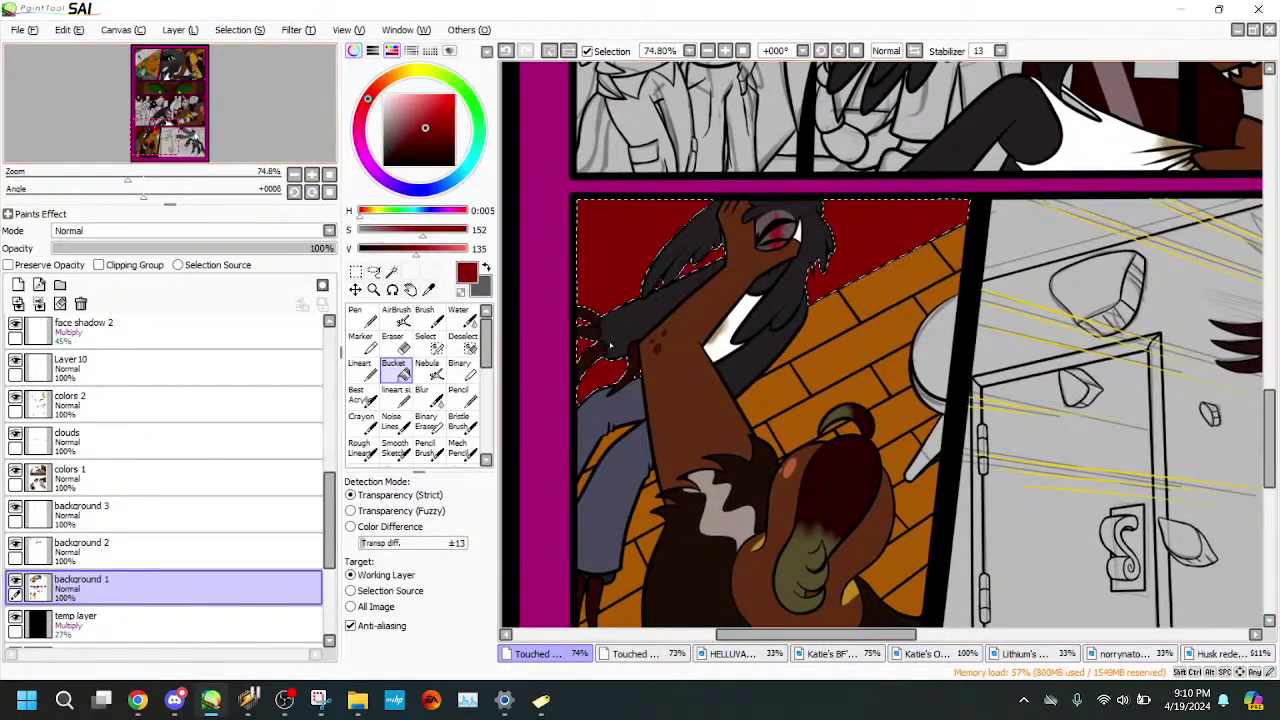
{"action": "mouse_move", "coordinate": [128, 180]}
{"action": "left_mouse_down"}
{"action": "mouse_move", "coordinate": [186, 178]}
{"action": "mouse_move", "coordinate": [150, 174]}
{"action": "mouse_move", "coordinate": [183, 166]}
{"action": "mouse_move", "coordinate": [200, 185]}
{"action": "mouse_move", "coordinate": [103, 184]}
{"action": "mouse_move", "coordinate": [171, 182]}
{"action": "mouse_move", "coordinate": [125, 177]}
{"action": "left_mouse_up"}
{"action": "left_click_drag", "start_coordinate": [211, 128], "coordinate": [220, 110]}
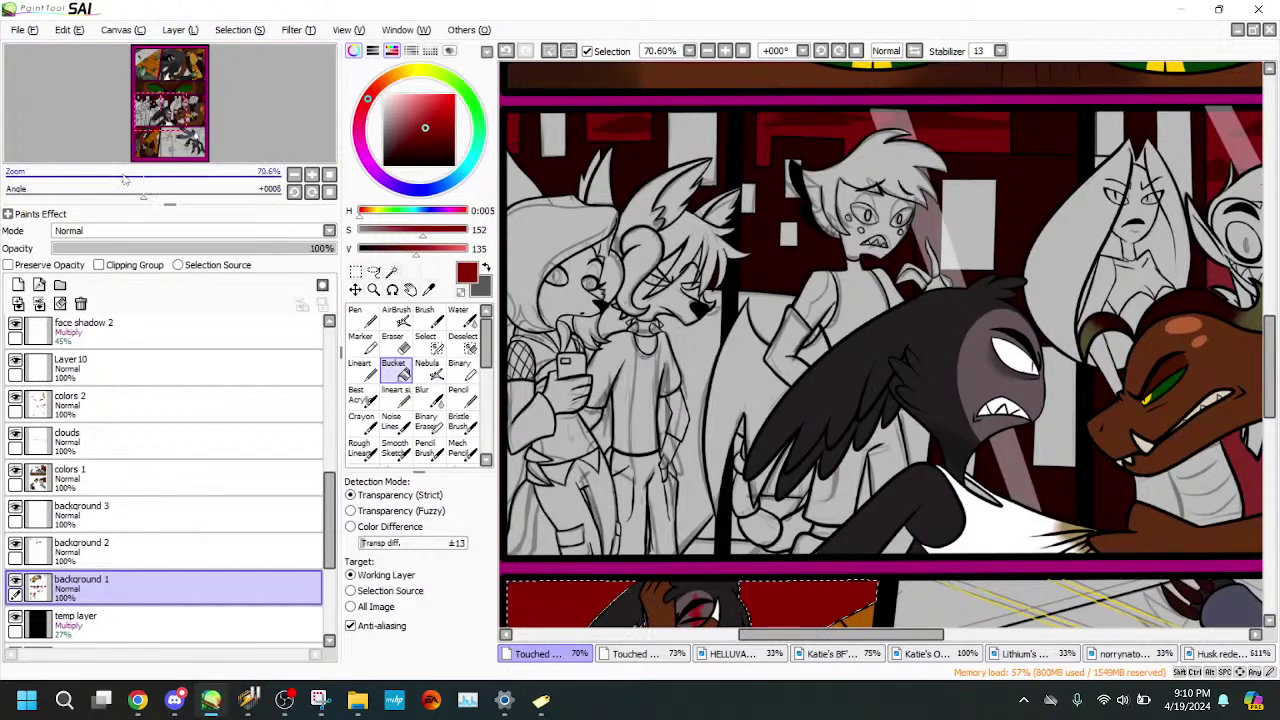
- Bucket-fill the selected wall area of the top-left panel with the dark red on the background 1 layer
{"action": "left_click_drag", "start_coordinate": [125, 178], "coordinate": [104, 180]}
{"action": "left_click_drag", "start_coordinate": [174, 142], "coordinate": [238, 53]}
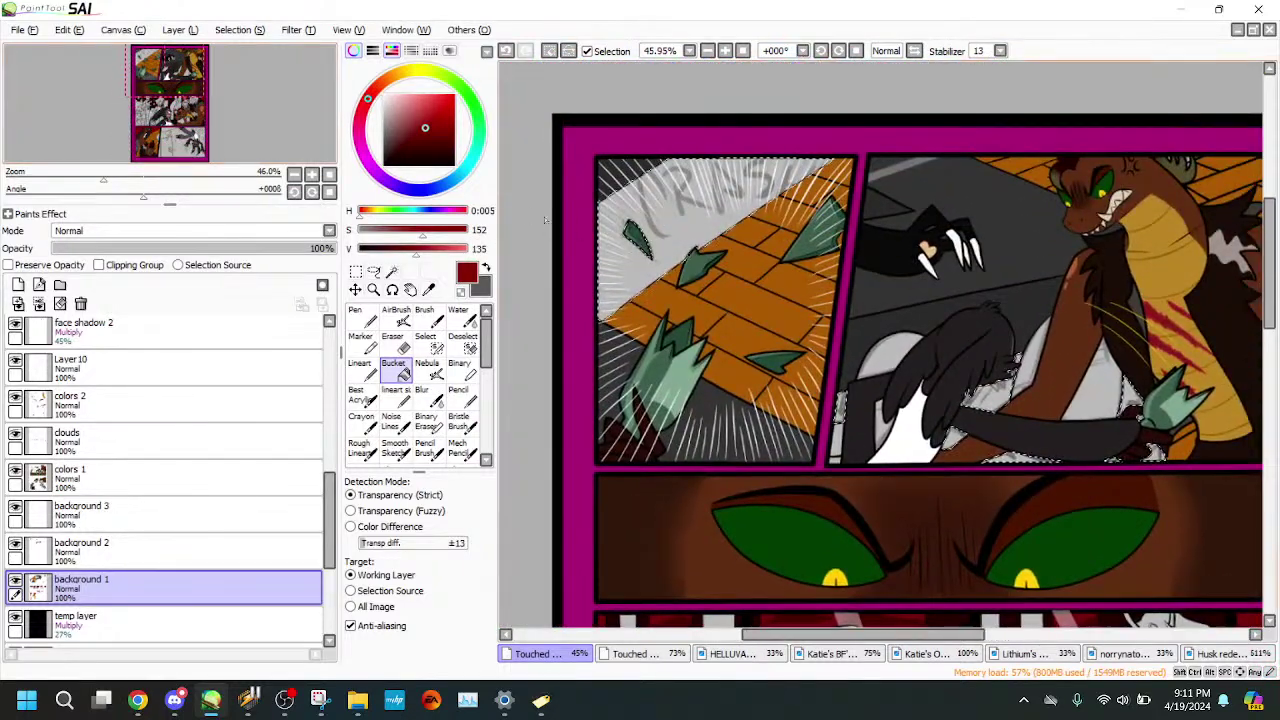
{"action": "left_click", "coordinate": [620, 205]}
- Paint the selected gaps around the arms in the top-right panel dark red with the Pen at size 350
{"action": "left_click_drag", "start_coordinate": [227, 109], "coordinate": [238, 121]}
{"action": "left_click", "coordinate": [363, 318]}
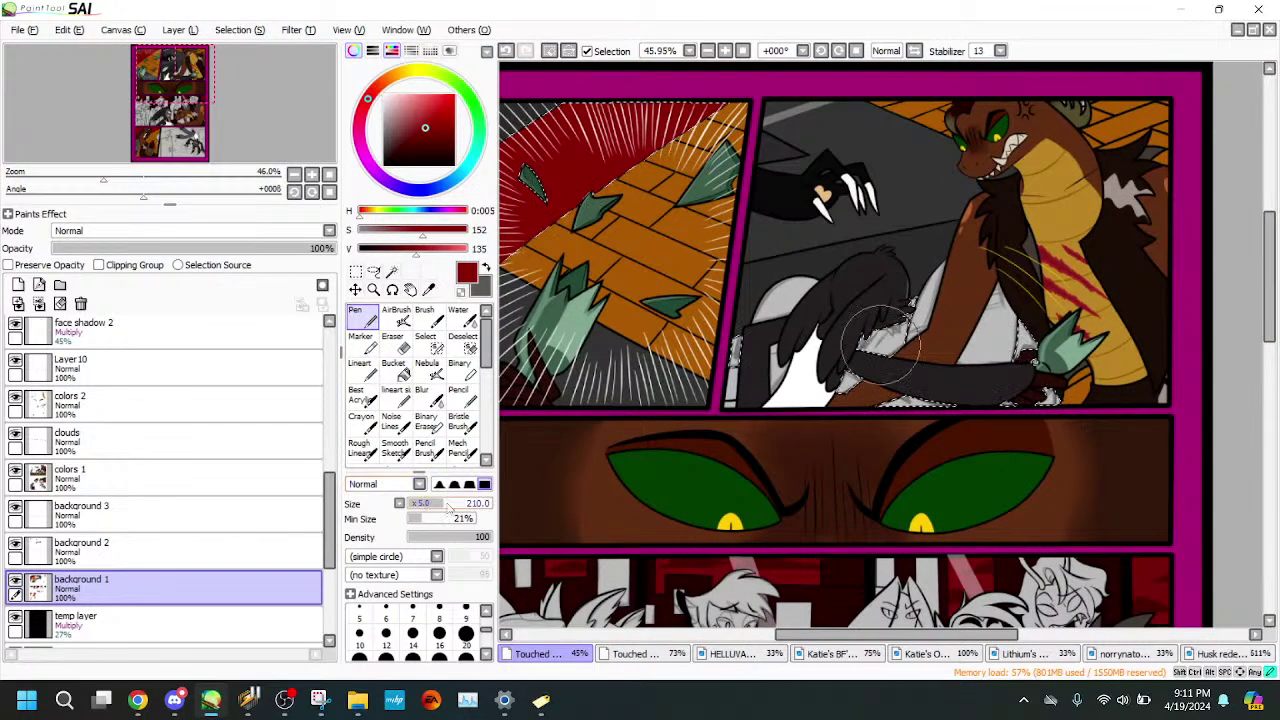
{"action": "left_click_drag", "start_coordinate": [448, 507], "coordinate": [467, 505]}
{"action": "left_click_drag", "start_coordinate": [740, 312], "coordinate": [711, 390]}
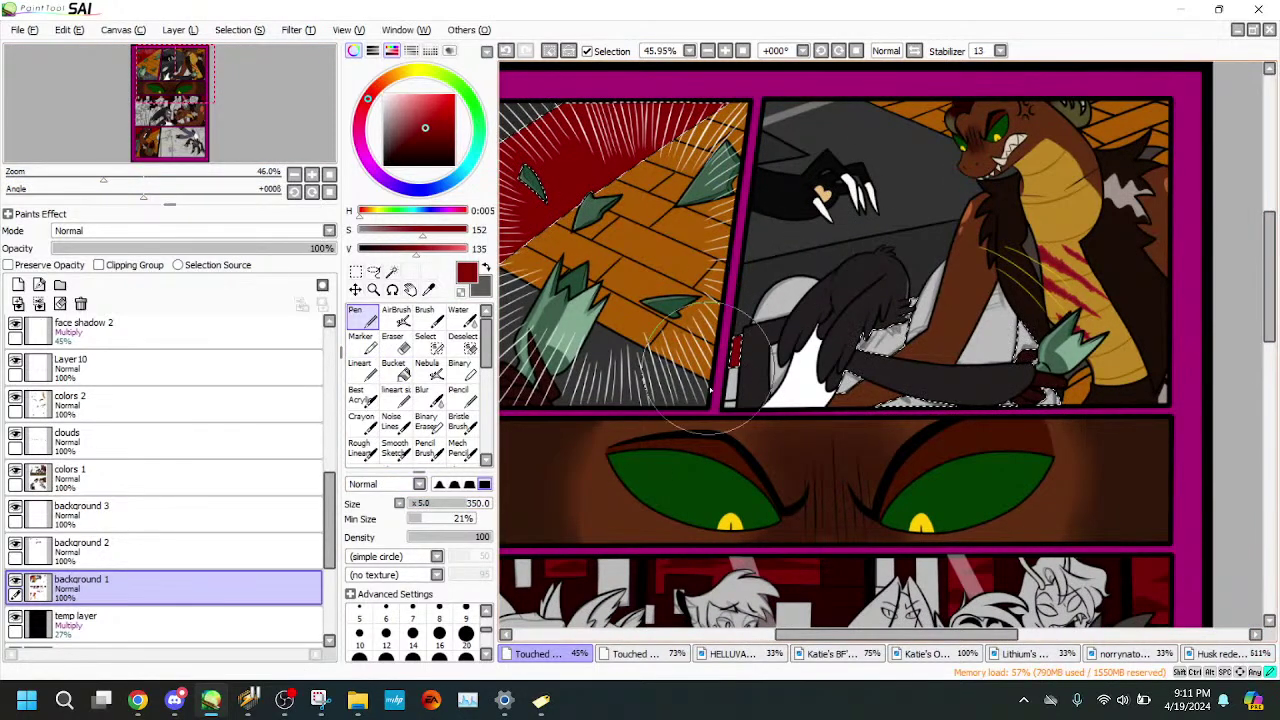
{"action": "mouse_move", "coordinate": [736, 440]}
{"action": "left_mouse_down"}
{"action": "mouse_move", "coordinate": [752, 450]}
{"action": "mouse_move", "coordinate": [850, 425]}
{"action": "mouse_move", "coordinate": [968, 263]}
{"action": "mouse_move", "coordinate": [1030, 335]}
{"action": "mouse_move", "coordinate": [1099, 361]}
{"action": "left_mouse_up"}
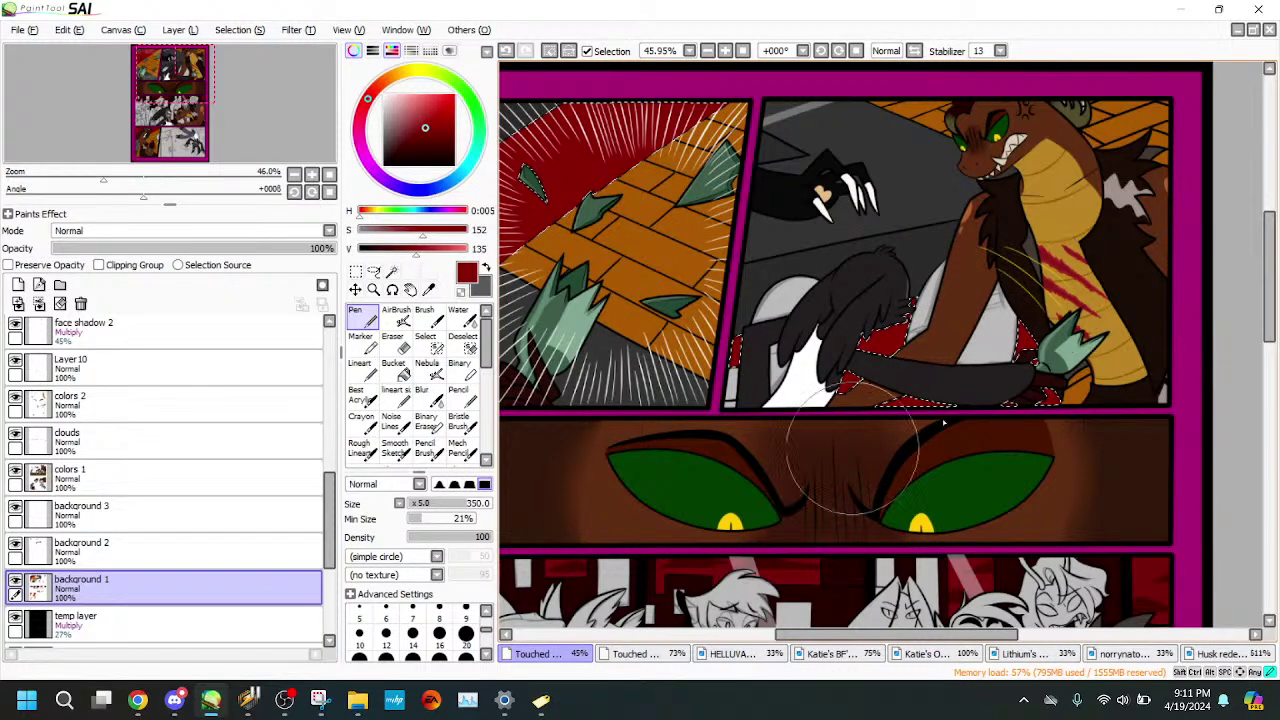
- Sample the darker shadow red of the bar wall from the other comic page and return to the current page
{"action": "left_click_drag", "start_coordinate": [189, 133], "coordinate": [178, 126]}
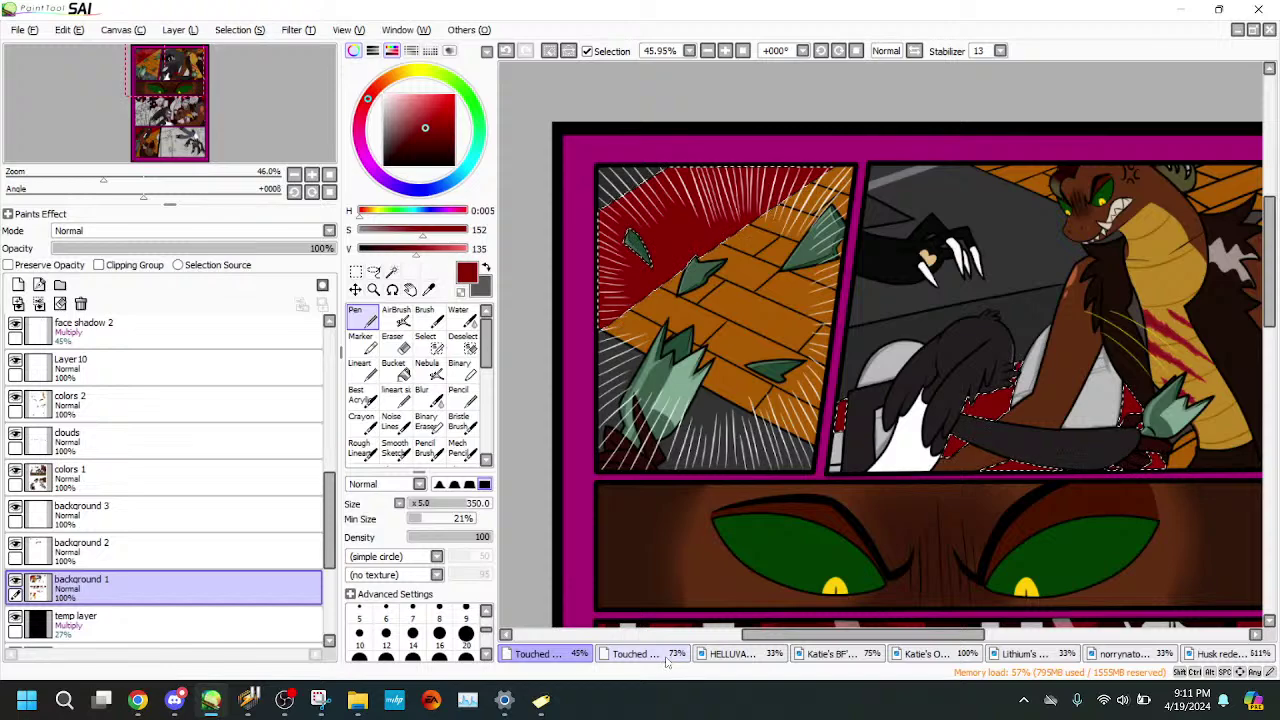
{"action": "left_click", "coordinate": [635, 653]}
{"action": "key", "text": "alt"}
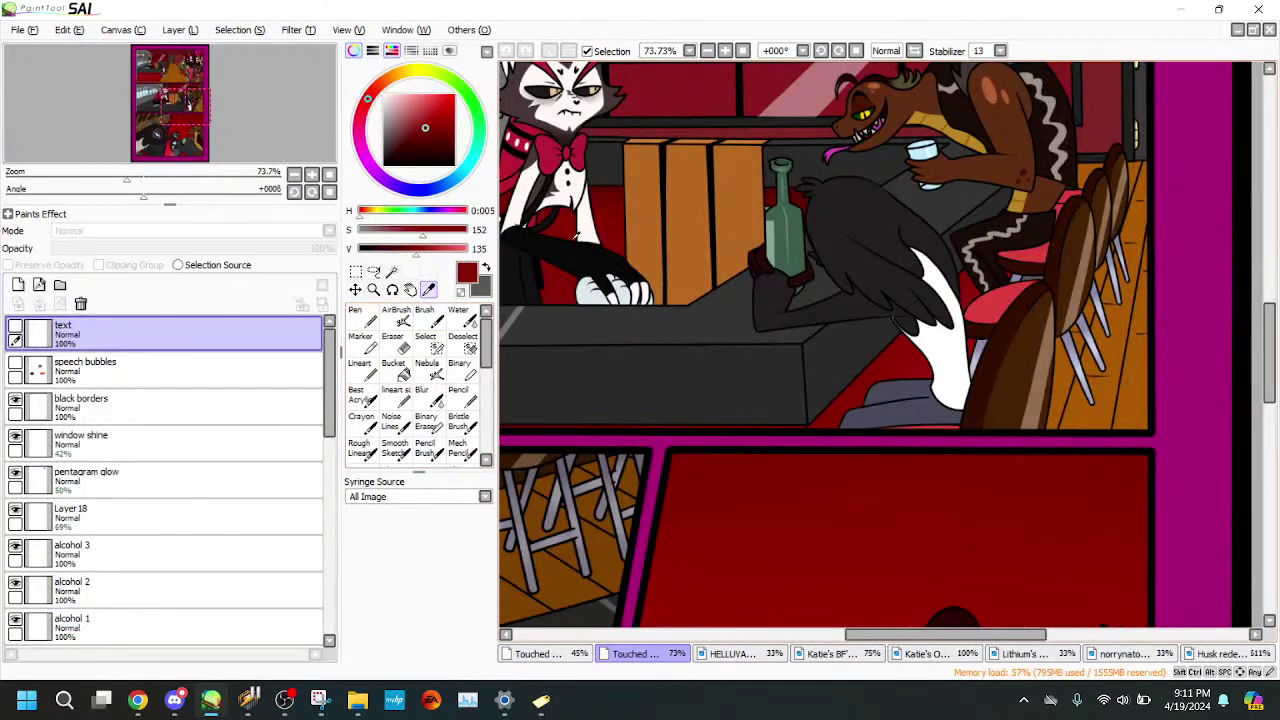
{"action": "left_click", "coordinate": [600, 187], "text": "alt"}
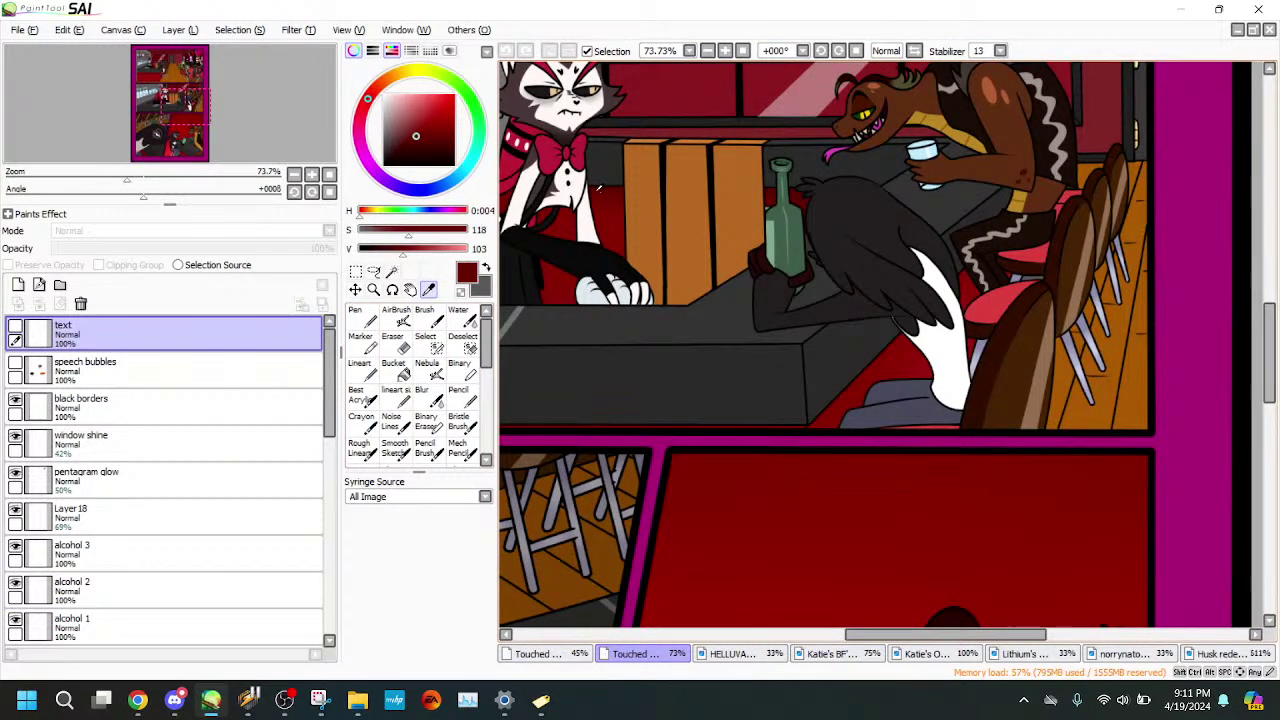
{"action": "mouse_move", "coordinate": [244, 137]}
{"action": "left_mouse_down"}
{"action": "mouse_move", "coordinate": [214, 183]}
{"action": "mouse_move", "coordinate": [232, 141]}
{"action": "left_mouse_up"}
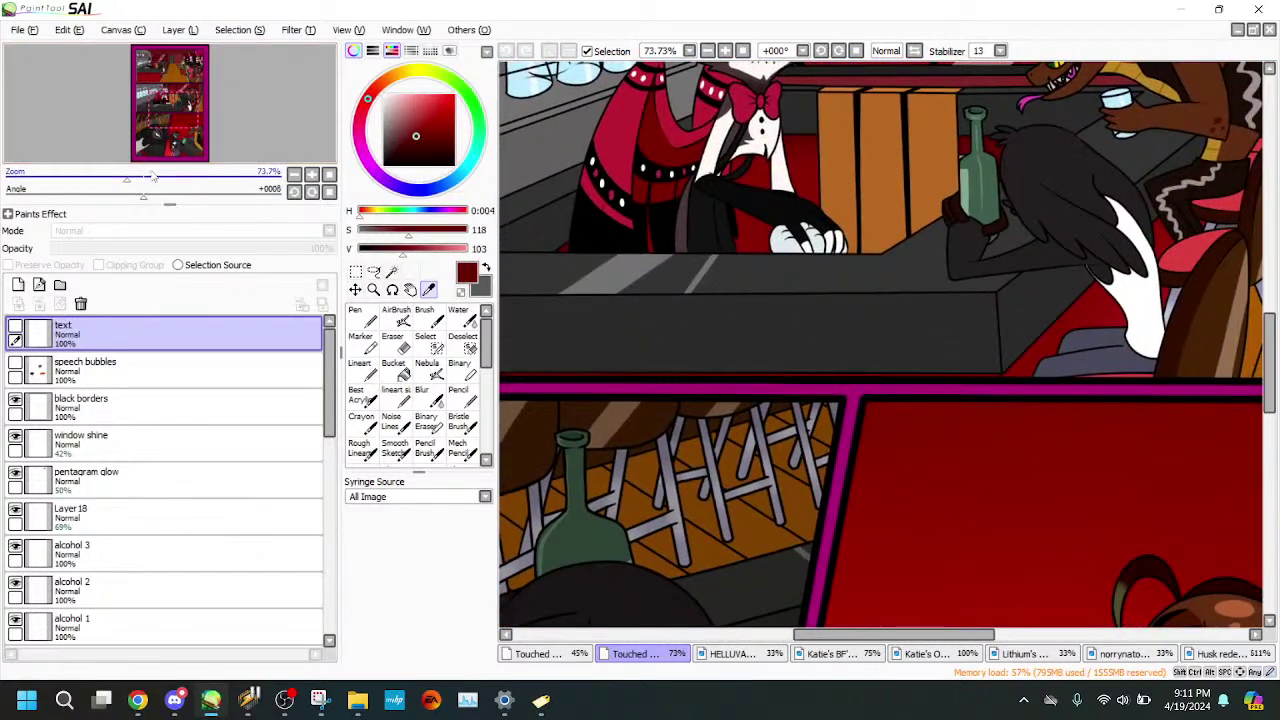
{"action": "mouse_move", "coordinate": [153, 176]}
{"action": "left_mouse_down"}
{"action": "mouse_move", "coordinate": [182, 178]}
{"action": "mouse_move", "coordinate": [132, 178]}
{"action": "left_mouse_up"}
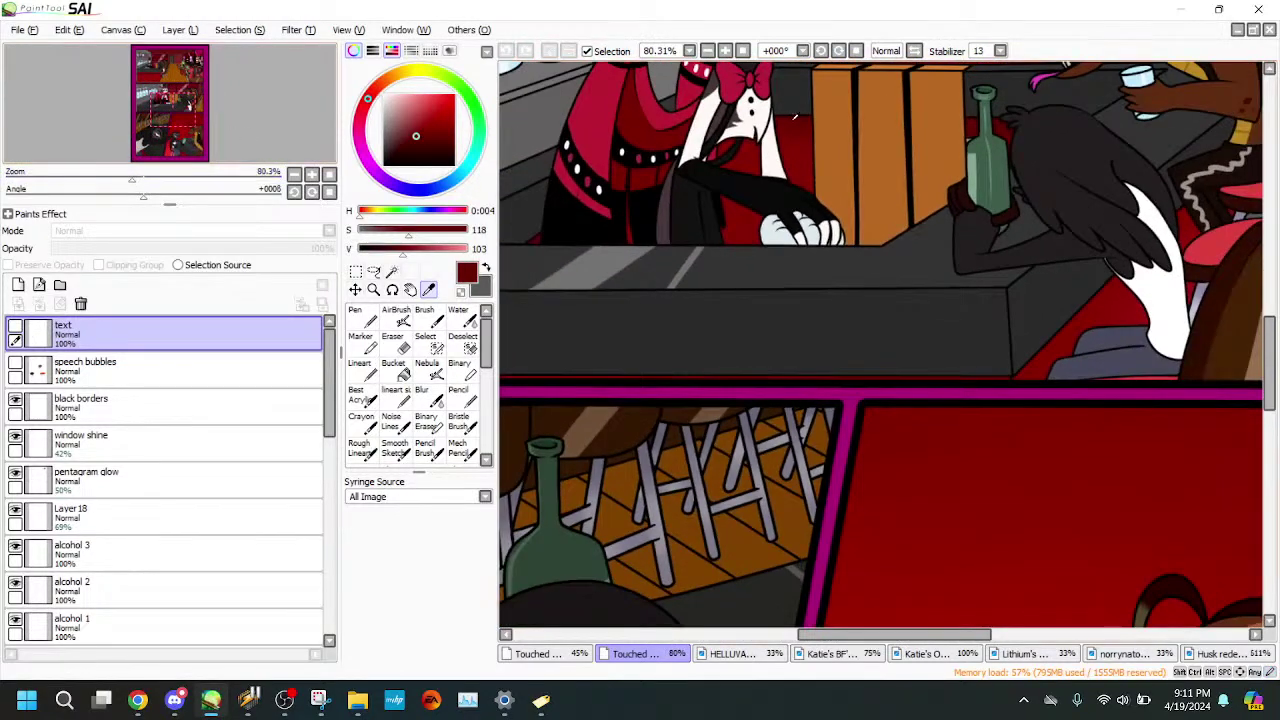
{"action": "left_click", "coordinate": [540, 653]}
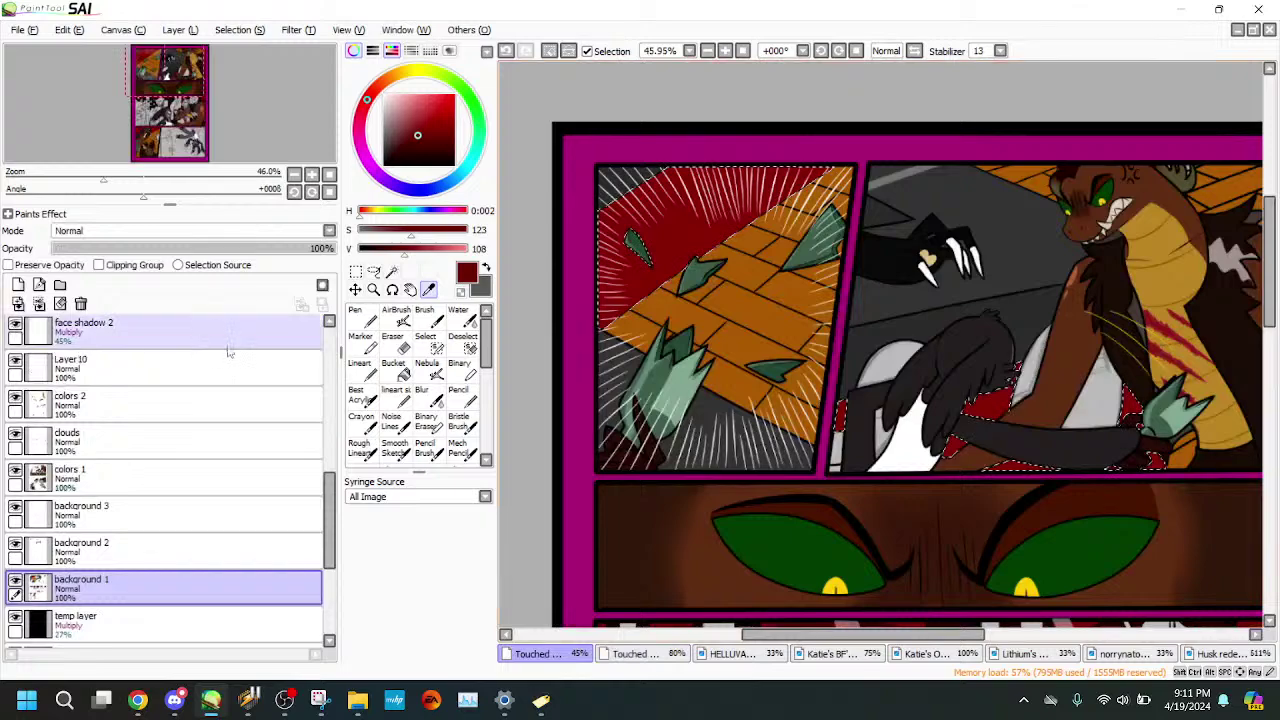
- Shade the top-left panel's red wall on the background 2 layer with the Lineart brush at size 7 and soften it with Blur at size 40
{"action": "left_click", "coordinate": [240, 548]}
{"action": "left_click", "coordinate": [363, 371]}
{"action": "left_click", "coordinate": [149, 177]}
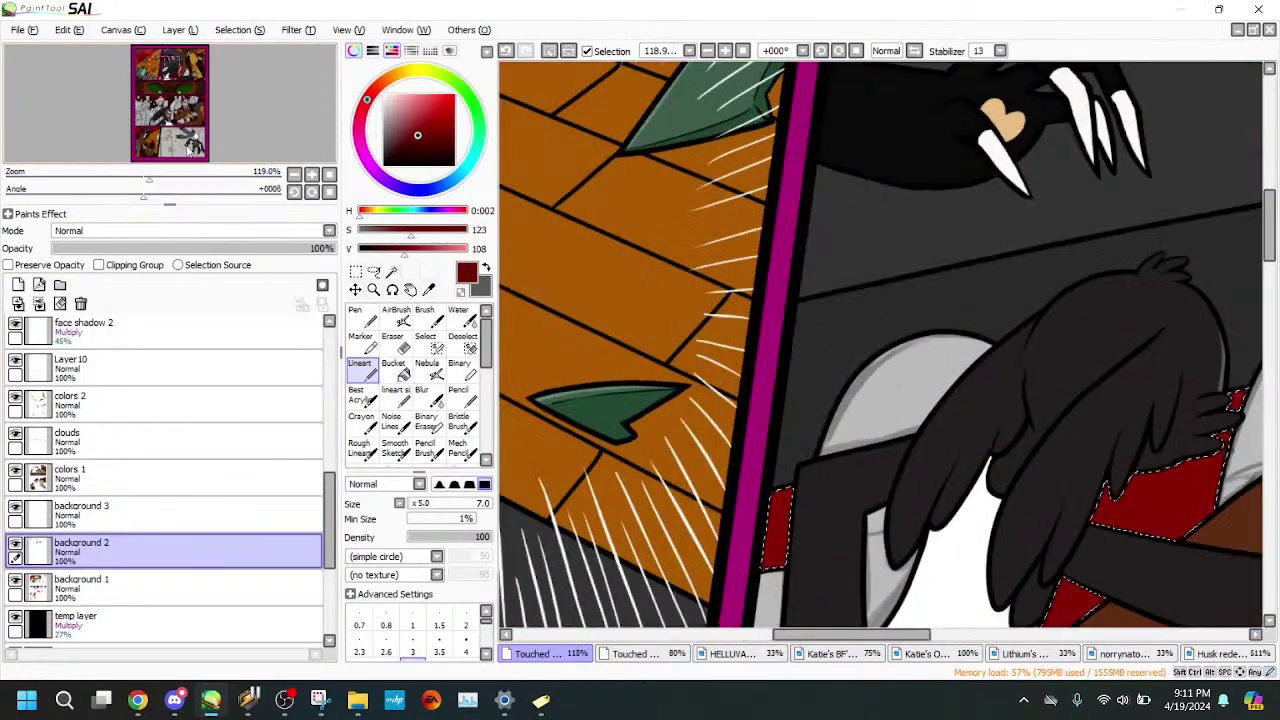
{"action": "left_click_drag", "start_coordinate": [162, 67], "coordinate": [147, 54]}
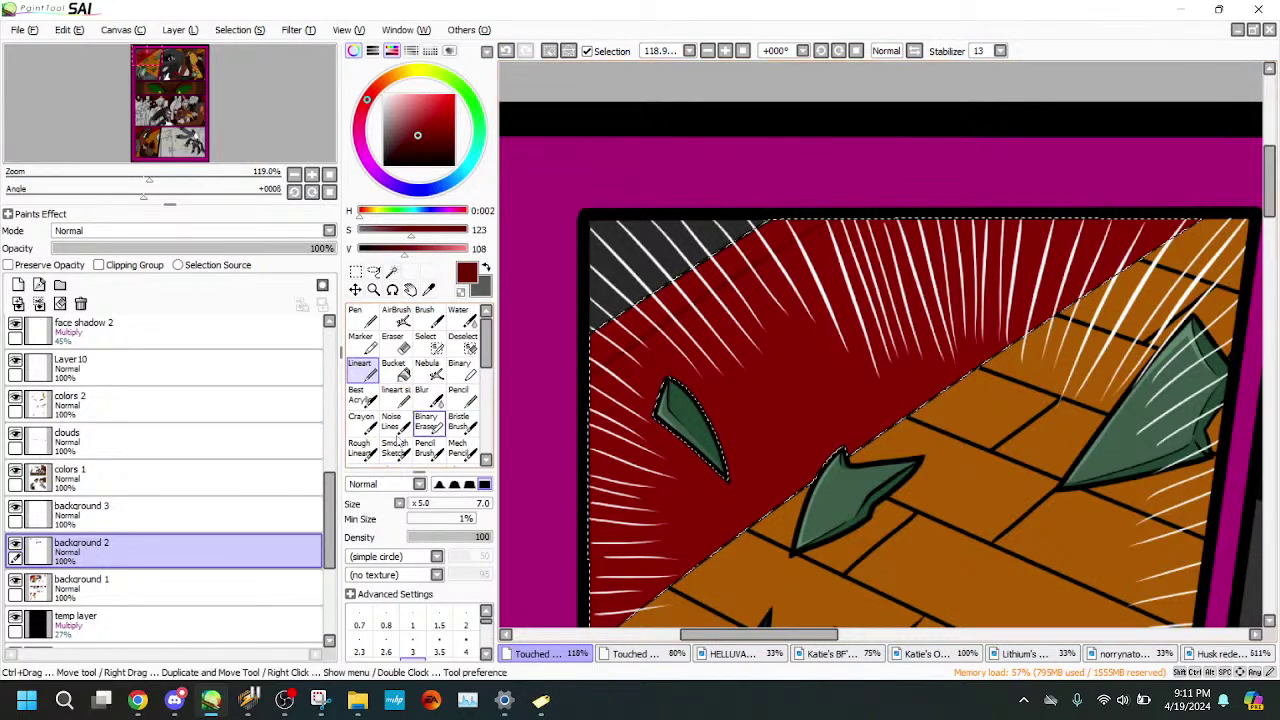
{"action": "left_click", "coordinate": [396, 370]}
{"action": "left_click_drag", "start_coordinate": [174, 179], "coordinate": [167, 179]}
{"action": "left_click_drag", "start_coordinate": [189, 152], "coordinate": [183, 149]}
{"action": "left_click", "coordinate": [425, 343]}
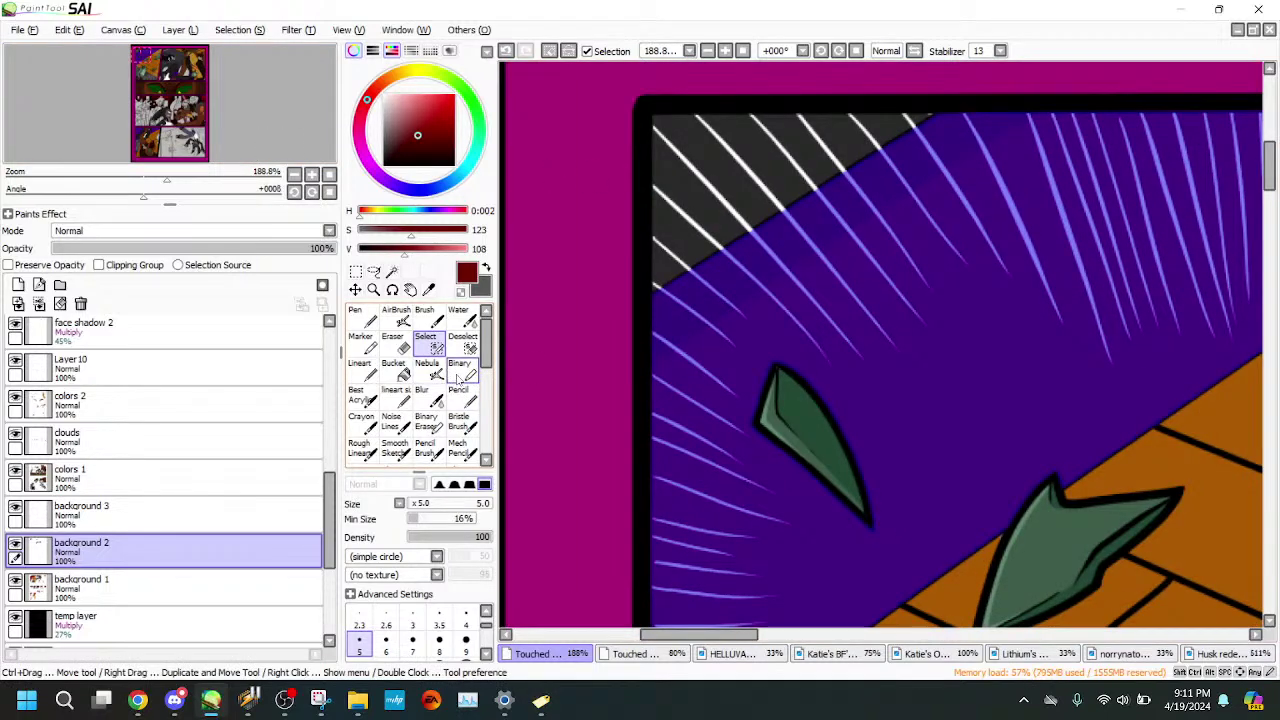
{"action": "left_click", "coordinate": [428, 393]}
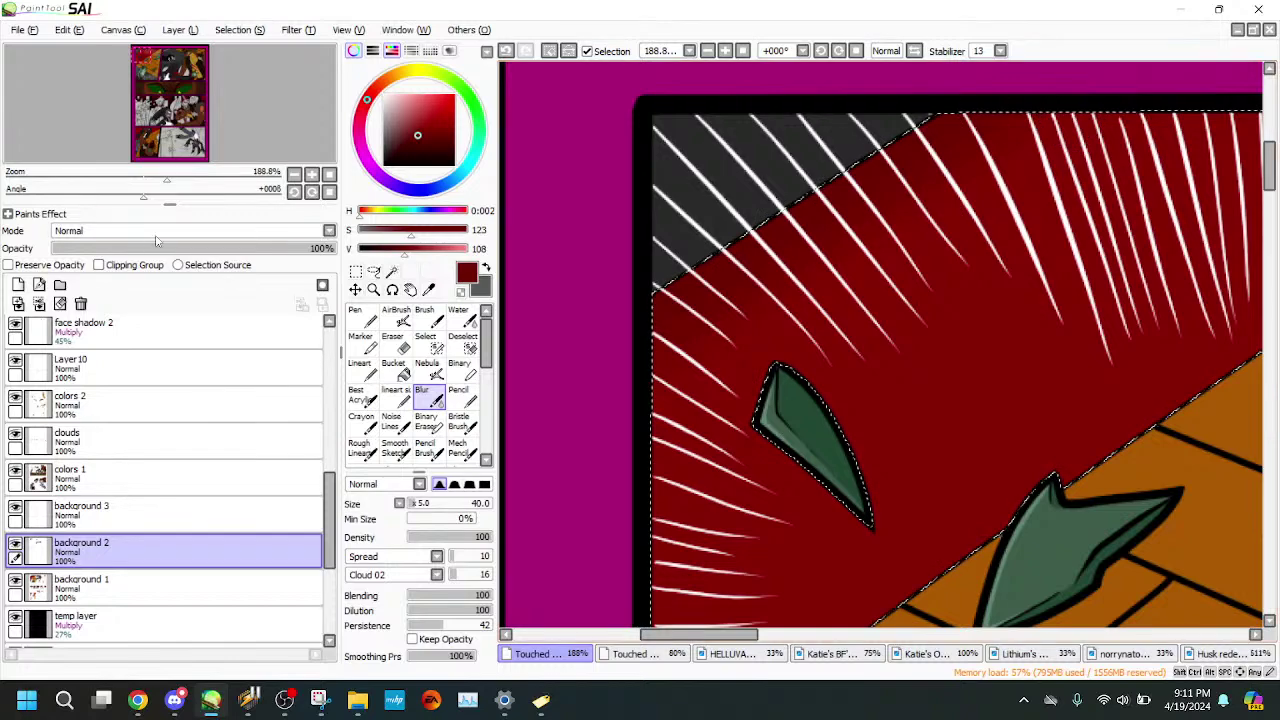
- Sample the dark grey, extend the selection over the light gap where the grey corner meets the top-left panel's border, and cover it on background 1
{"action": "left_click_drag", "start_coordinate": [168, 183], "coordinate": [220, 180]}
{"action": "left_click", "coordinate": [429, 290]}
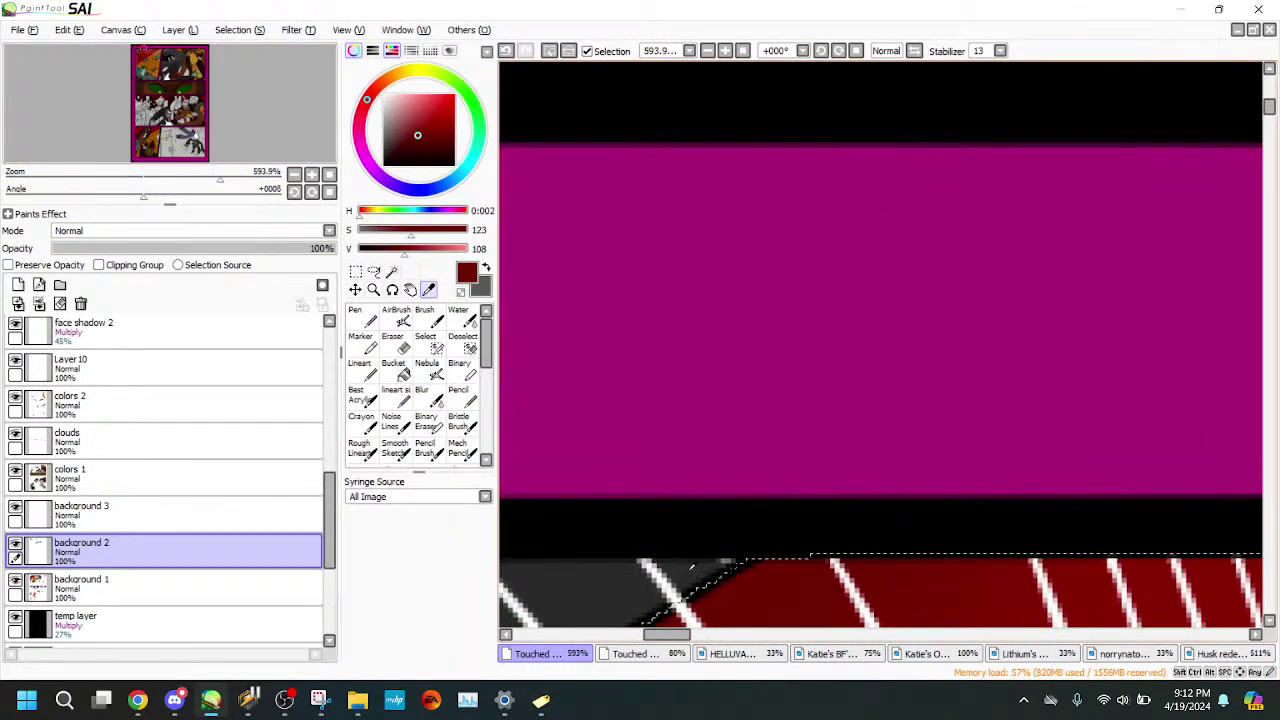
{"action": "left_click", "coordinate": [636, 588]}
{"action": "left_click", "coordinate": [428, 342]}
{"action": "left_click_drag", "start_coordinate": [760, 540], "coordinate": [705, 563]}
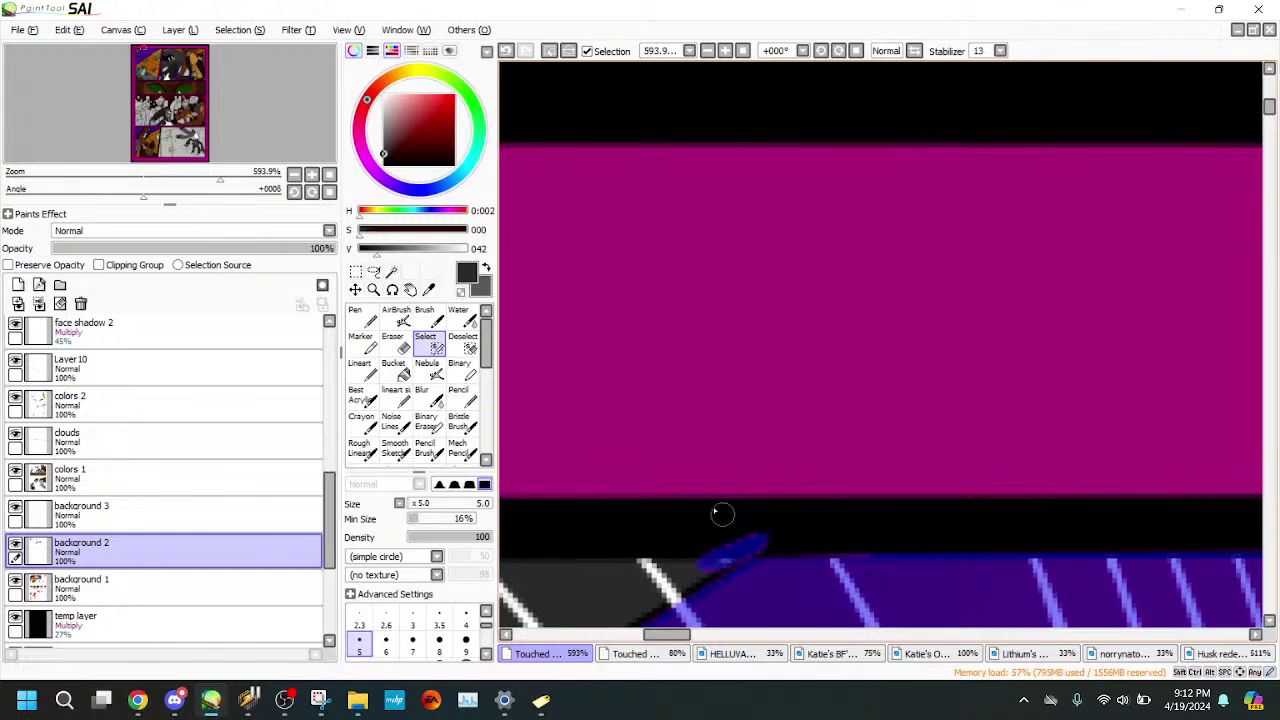
{"action": "left_click", "coordinate": [429, 290]}
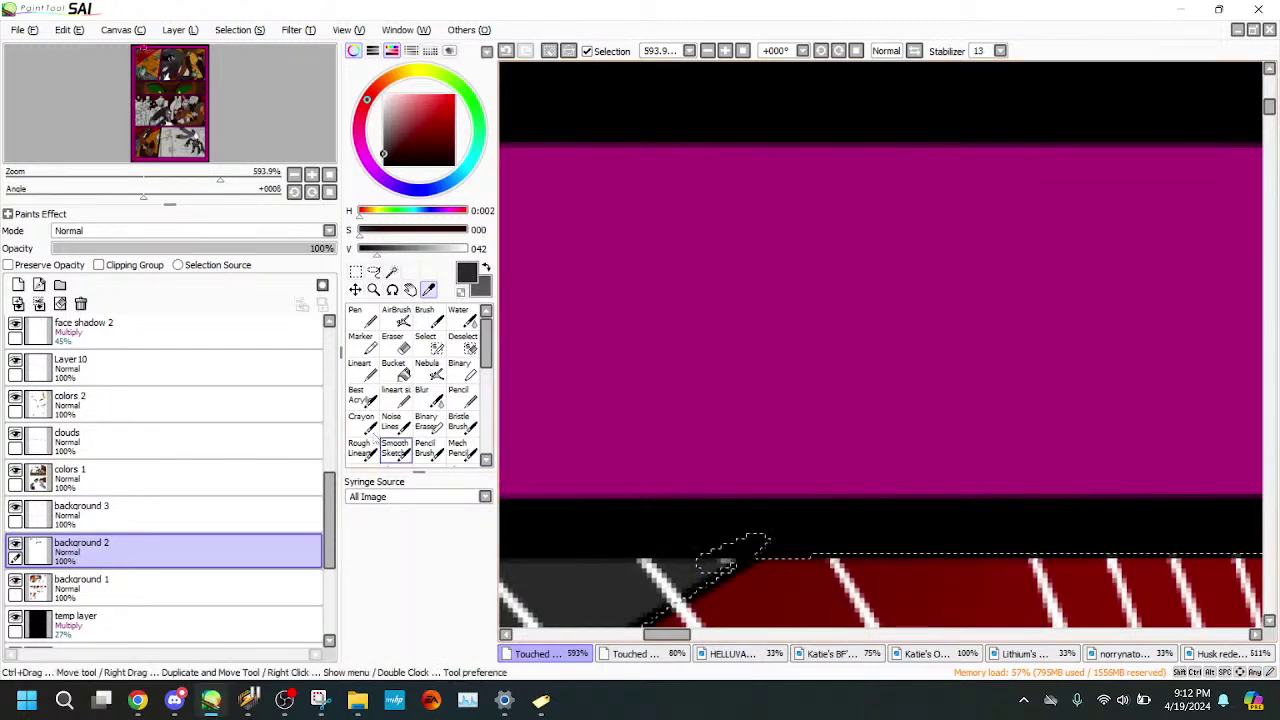
{"action": "left_click", "coordinate": [360, 368]}
{"action": "left_click", "coordinate": [290, 588]}
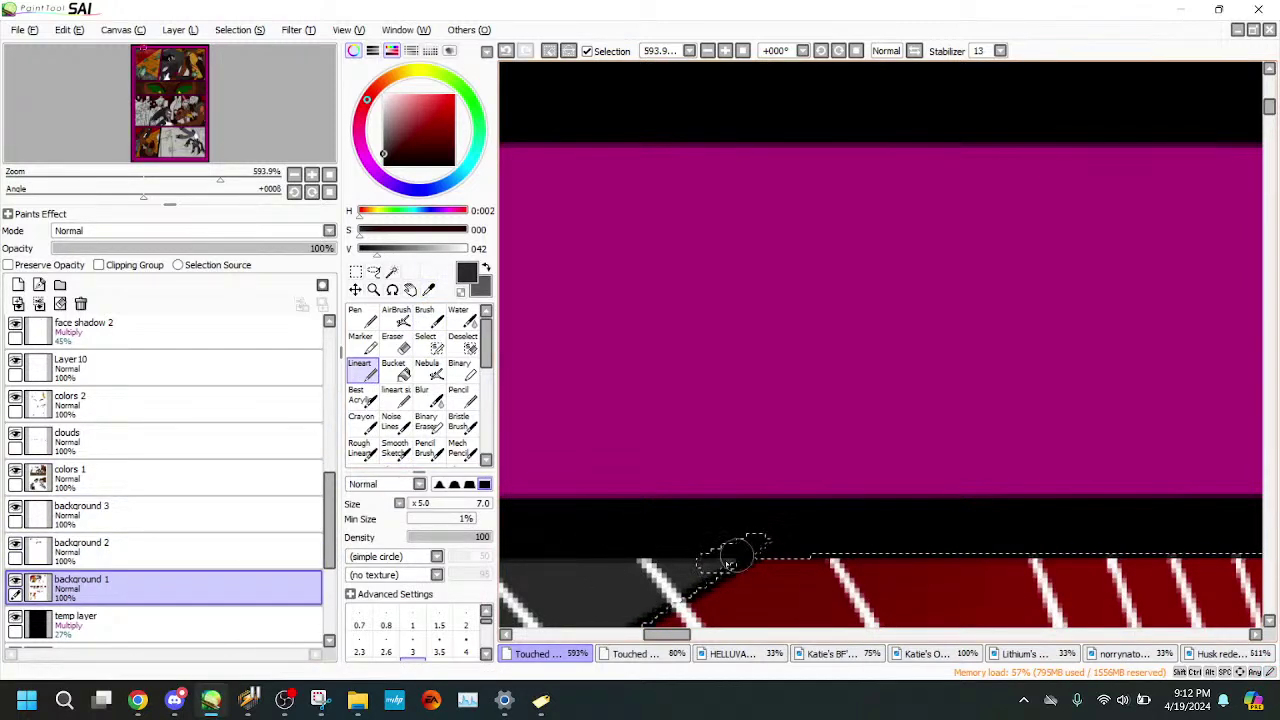
- Remove the extra selection at the grey corner with the Deselect brush at size 15 and re-sample the wall's shadow red
{"action": "left_click", "coordinate": [428, 342]}
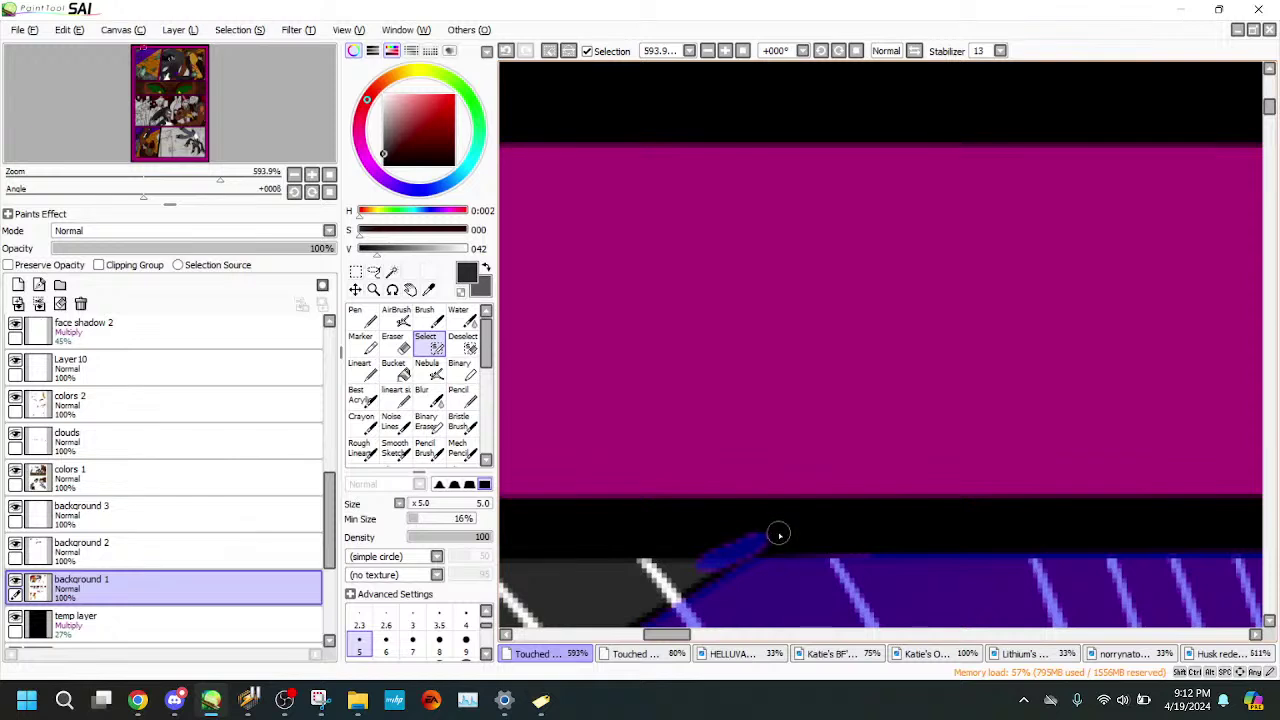
{"action": "left_click", "coordinate": [463, 344]}
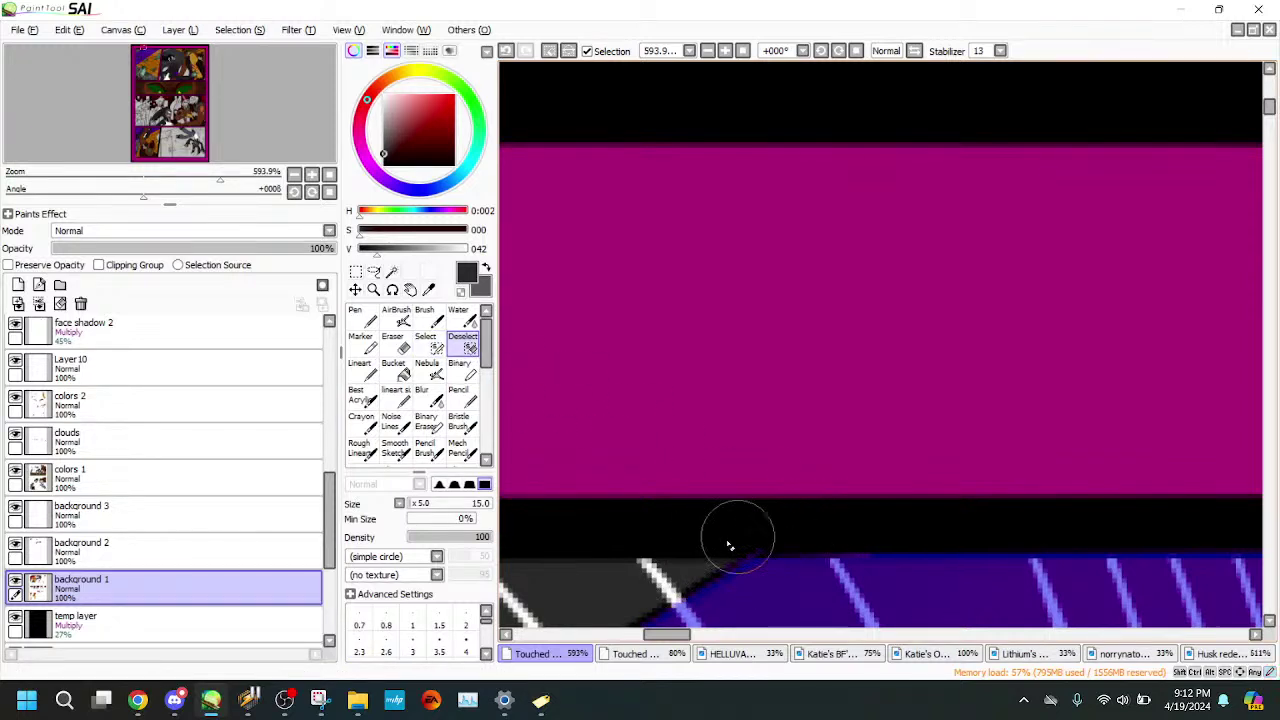
{"action": "left_click", "coordinate": [428, 289]}
{"action": "left_click", "coordinate": [758, 577]}
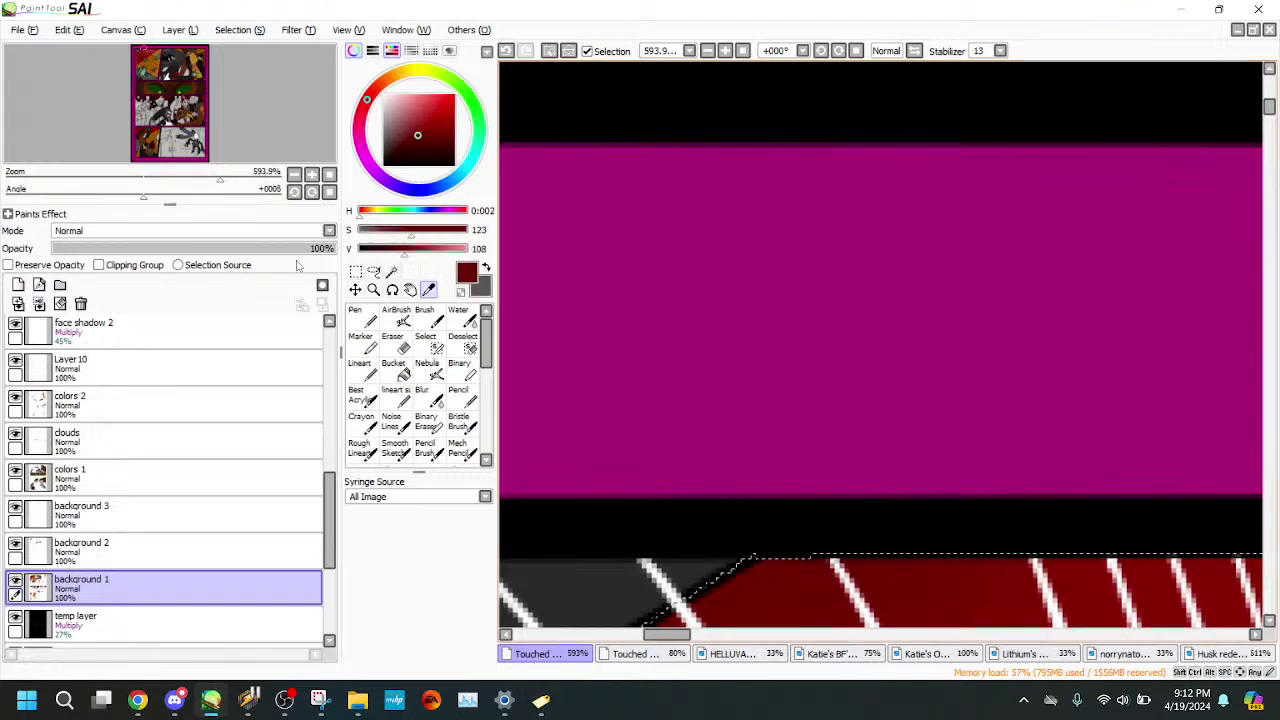
- Shade the selected red gaps of the top-right panel with the darker red on background 2, using the Pen at size 45
{"action": "left_click_drag", "start_coordinate": [220, 177], "coordinate": [158, 177]}
{"action": "left_click_drag", "start_coordinate": [144, 51], "coordinate": [147, 56]}
{"action": "left_click", "coordinate": [255, 546]}
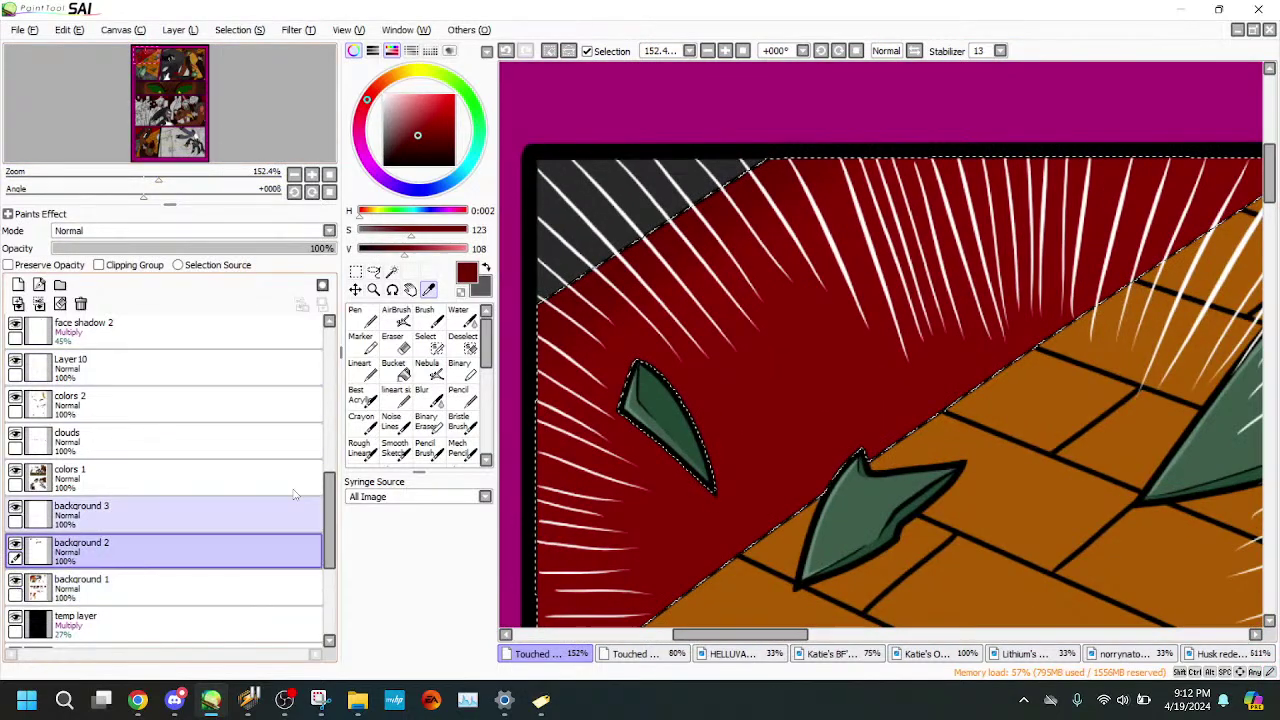
{"action": "left_click", "coordinate": [363, 370]}
{"action": "left_click_drag", "start_coordinate": [158, 177], "coordinate": [112, 177]}
{"action": "left_click", "coordinate": [168, 65]}
{"action": "mouse_move", "coordinate": [171, 52]}
{"action": "left_mouse_down"}
{"action": "mouse_move", "coordinate": [177, 71]}
{"action": "mouse_move", "coordinate": [155, 83]}
{"action": "mouse_move", "coordinate": [177, 70]}
{"action": "left_mouse_up"}
{"action": "left_click_drag", "start_coordinate": [142, 178], "coordinate": [135, 178]}
{"action": "left_click", "coordinate": [176, 69]}
{"action": "left_click", "coordinate": [363, 317]}
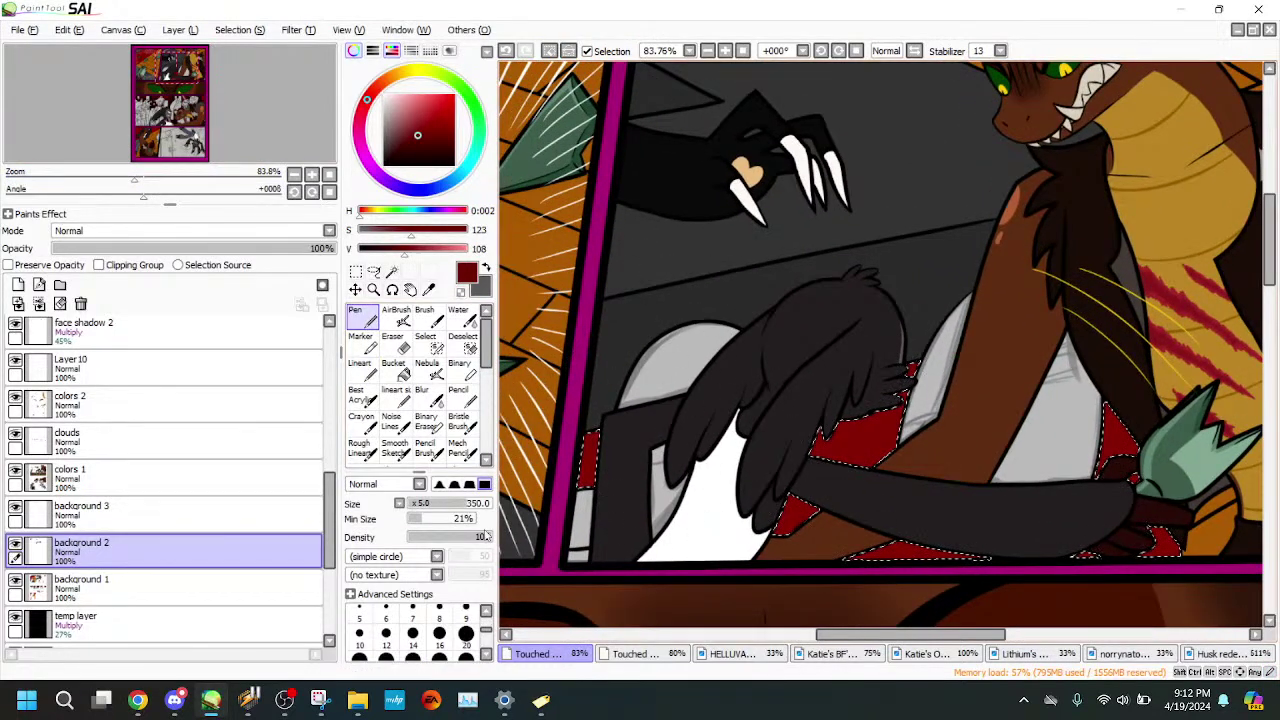
{"action": "left_click", "coordinate": [427, 504]}
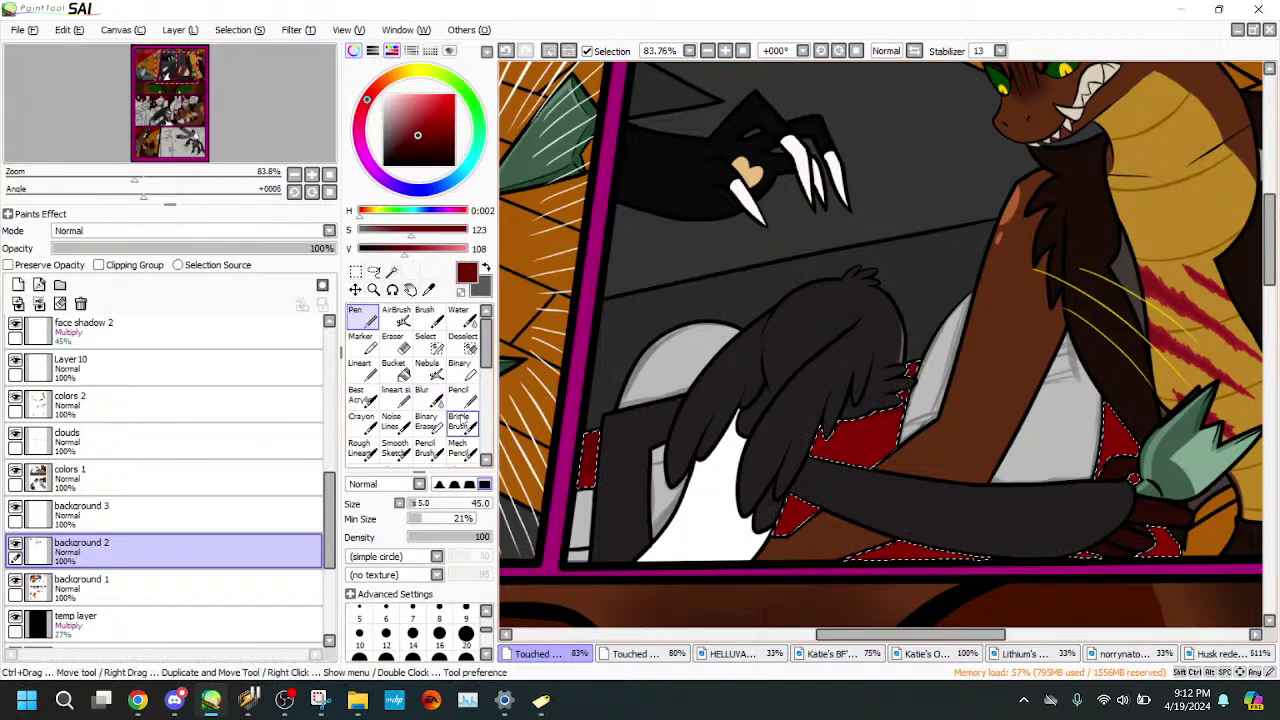
- Soften the shading in the top-right panel's red gaps with the Blur brush at size 40, touching it up with the Pen
{"action": "left_click", "coordinate": [430, 396]}
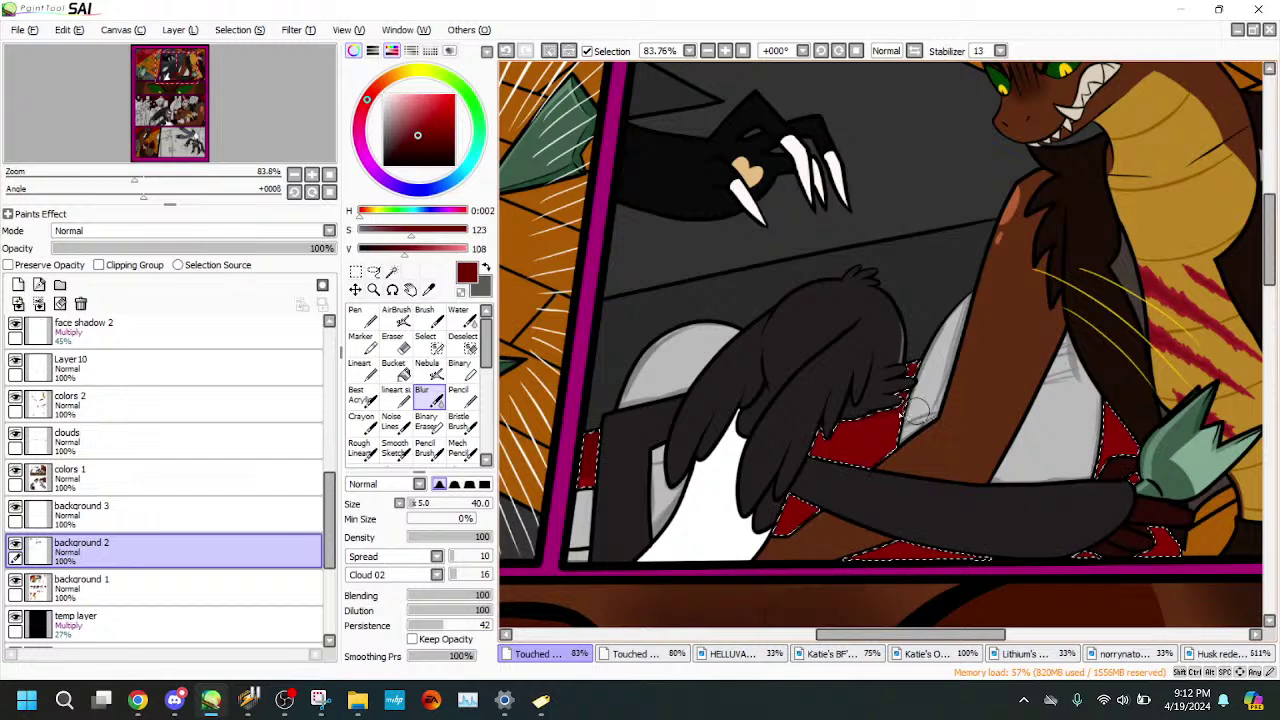
{"action": "left_click", "coordinate": [363, 318]}
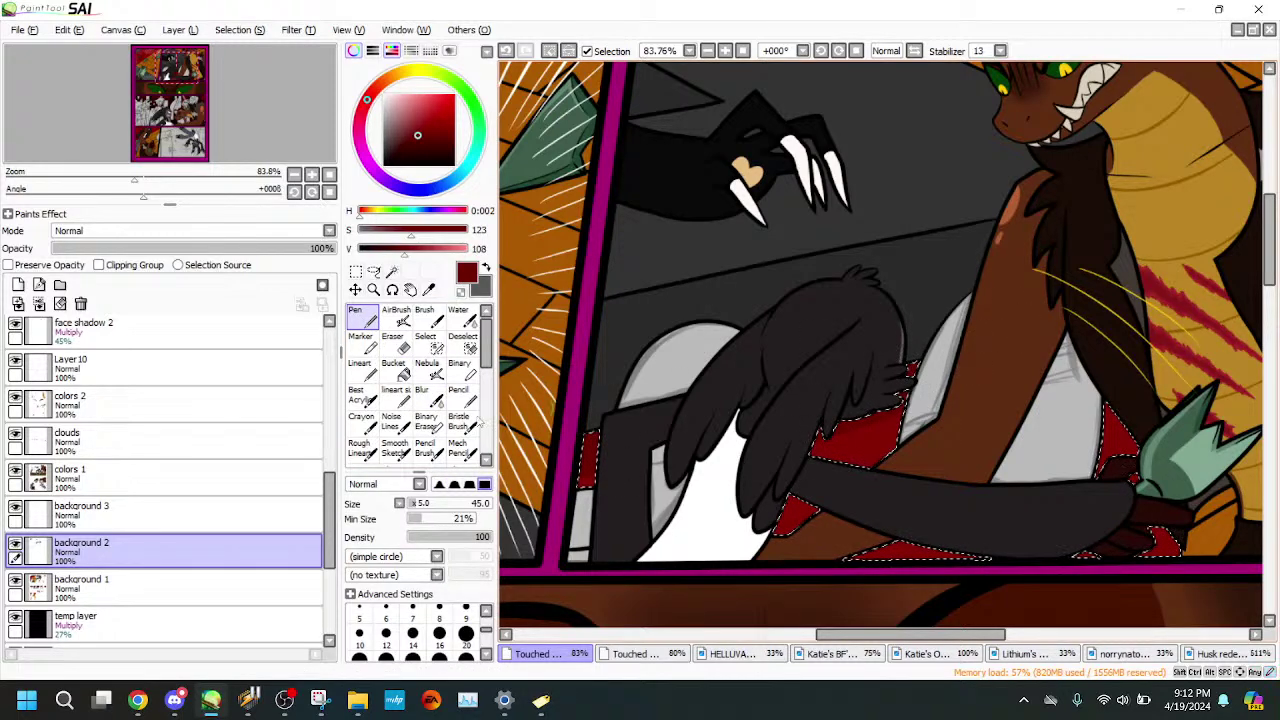
{"action": "left_click", "coordinate": [430, 396]}
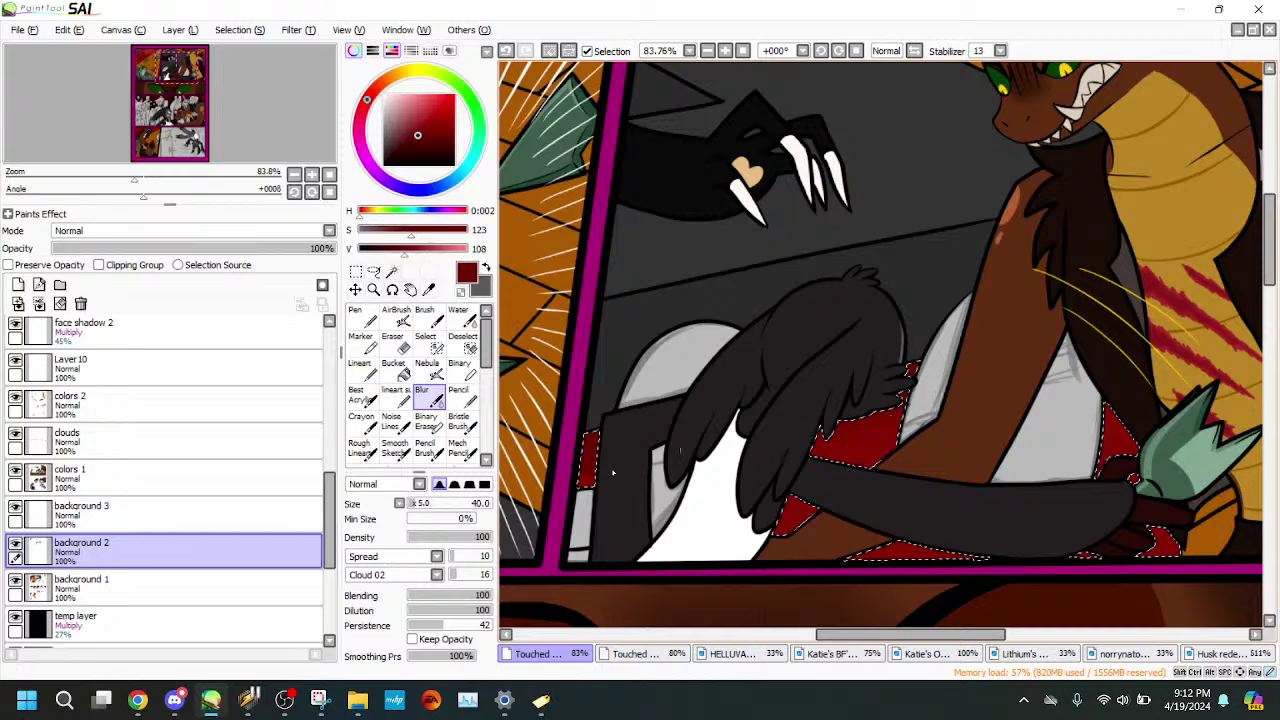
- Clear the selection around the shaded red areas of the top panels
{"action": "left_click_drag", "start_coordinate": [135, 179], "coordinate": [64, 179]}
{"action": "left_click_drag", "start_coordinate": [174, 70], "coordinate": [177, 101]}
{"action": "left_click_drag", "start_coordinate": [66, 179], "coordinate": [140, 190]}
{"action": "left_click_drag", "start_coordinate": [147, 118], "coordinate": [163, 147]}
{"action": "left_click_drag", "start_coordinate": [168, 91], "coordinate": [170, 74]}
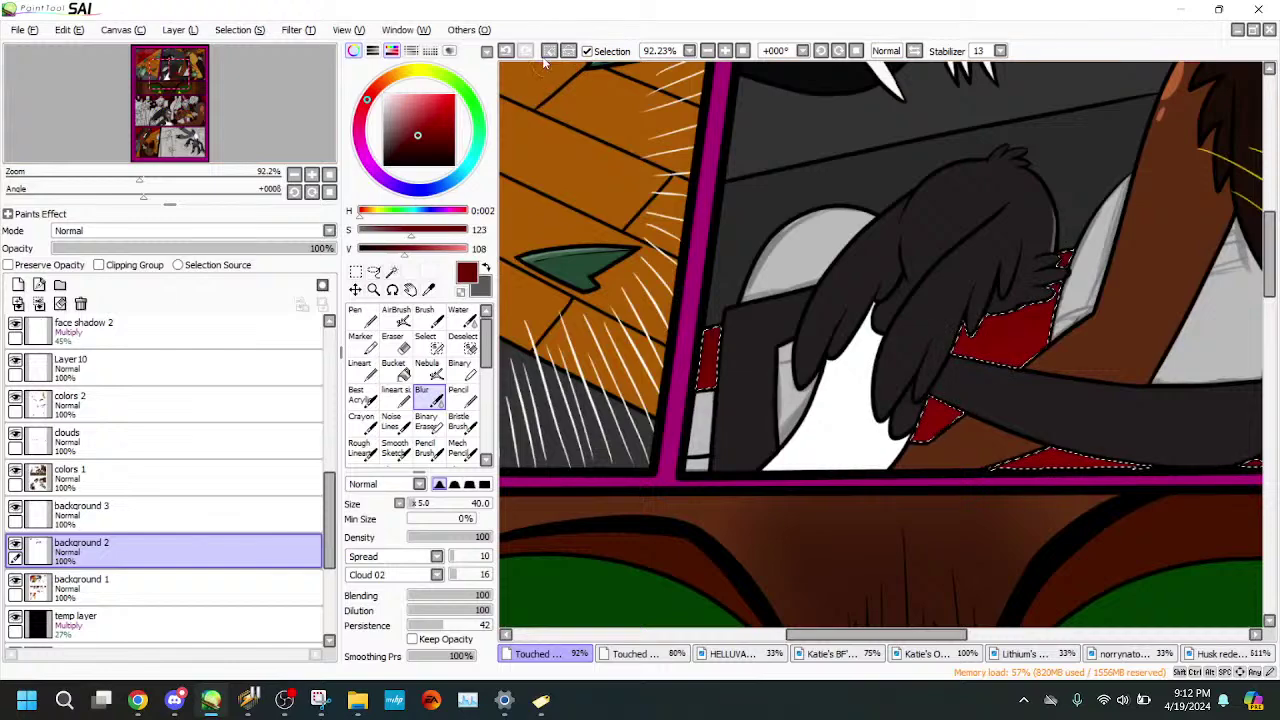
{"action": "left_click", "coordinate": [548, 51]}
{"action": "left_click_drag", "start_coordinate": [118, 179], "coordinate": [104, 180]}
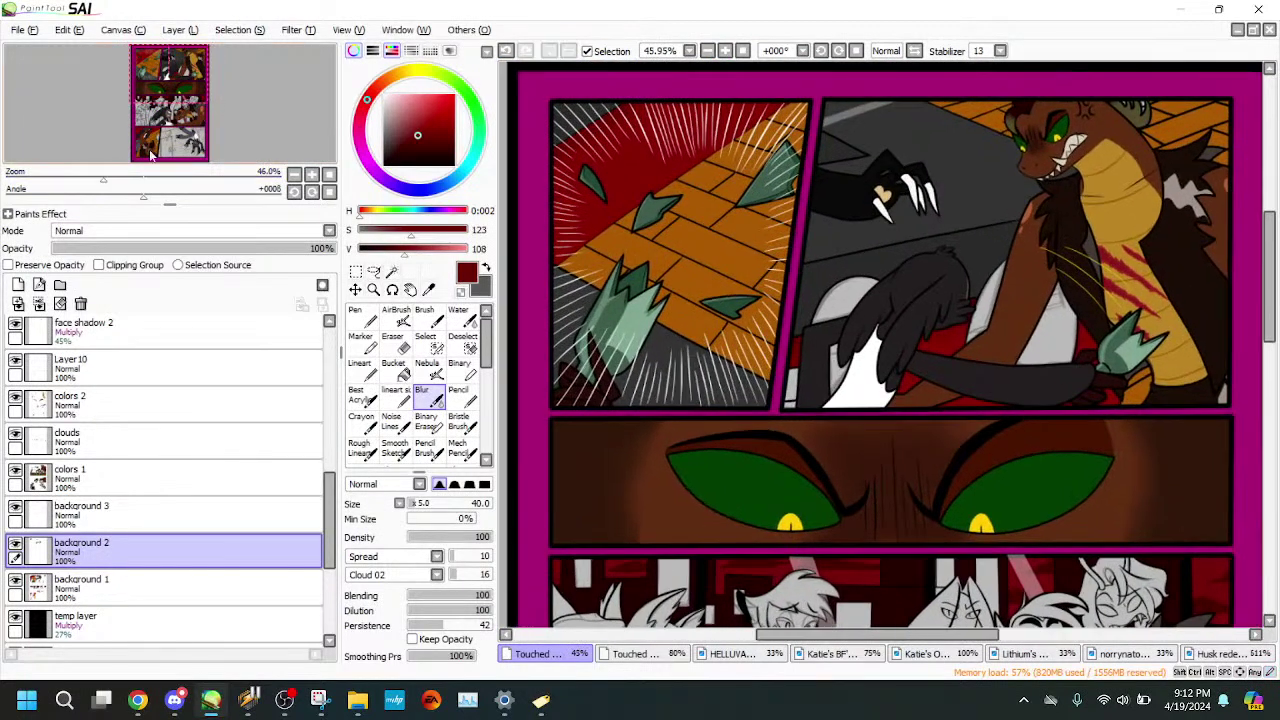
{"action": "left_click_drag", "start_coordinate": [169, 76], "coordinate": [177, 75]}
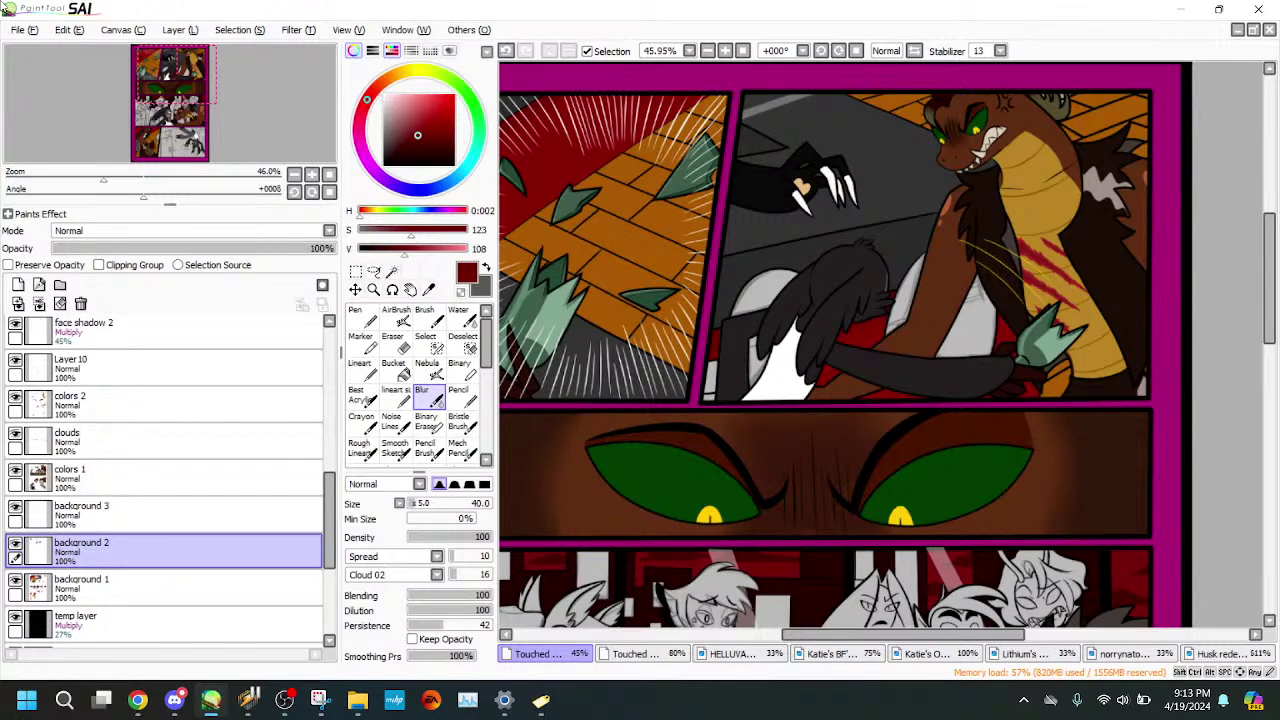
{"action": "left_click_drag", "start_coordinate": [103, 178], "coordinate": [83, 177]}
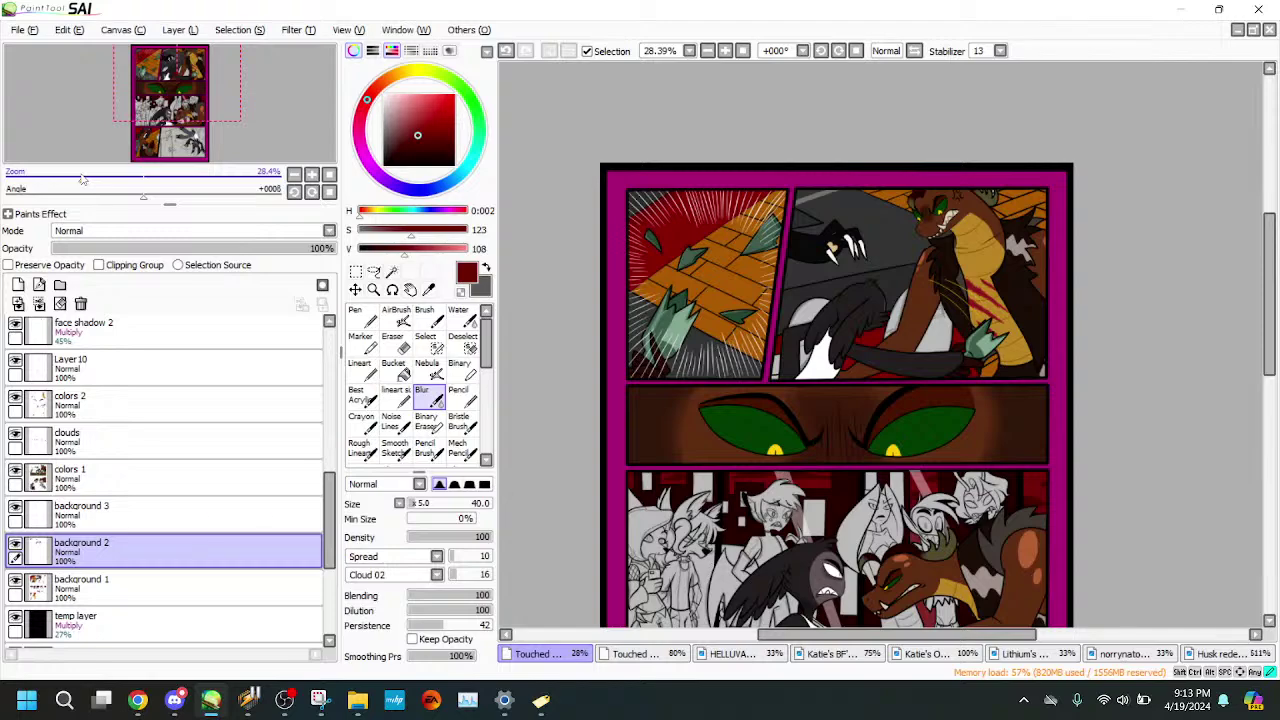
{"action": "left_click_drag", "start_coordinate": [83, 177], "coordinate": [96, 179]}
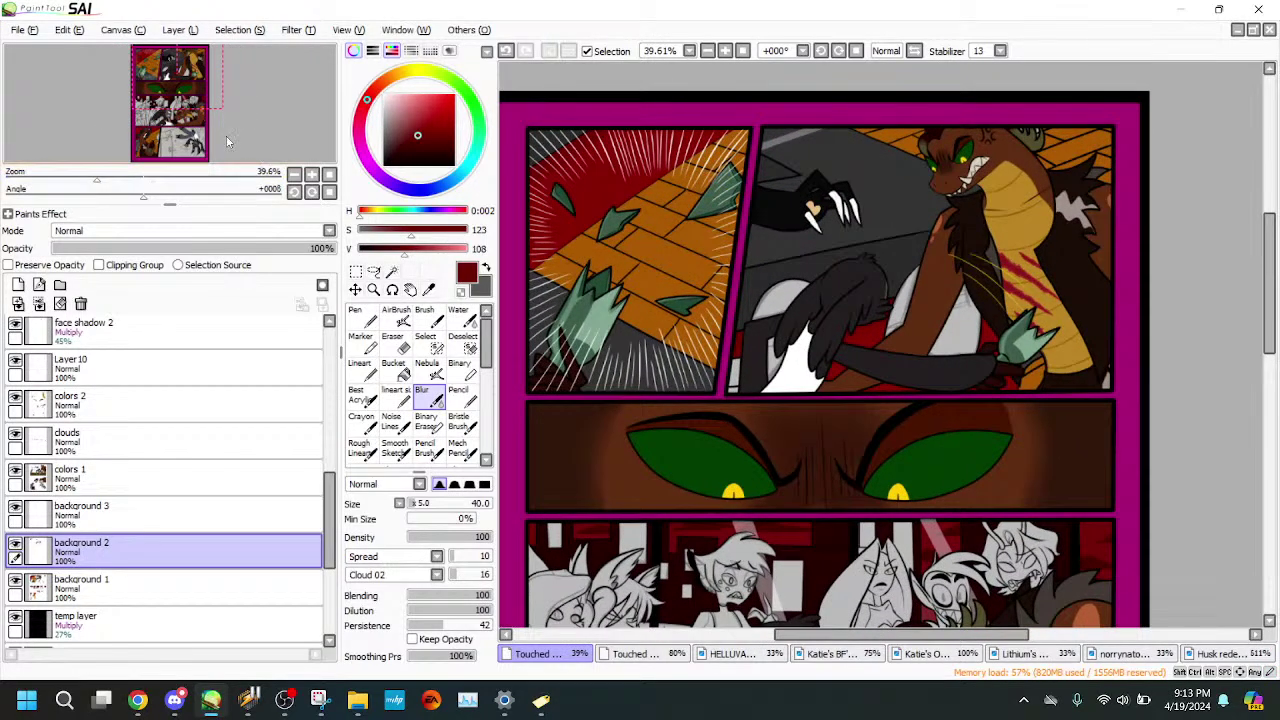
{"action": "mouse_move", "coordinate": [227, 145]}
{"action": "left_mouse_down"}
{"action": "mouse_move", "coordinate": [230, 214]}
{"action": "mouse_move", "coordinate": [224, 150]}
{"action": "mouse_move", "coordinate": [228, 214]}
{"action": "mouse_move", "coordinate": [228, 165]}
{"action": "left_mouse_up"}
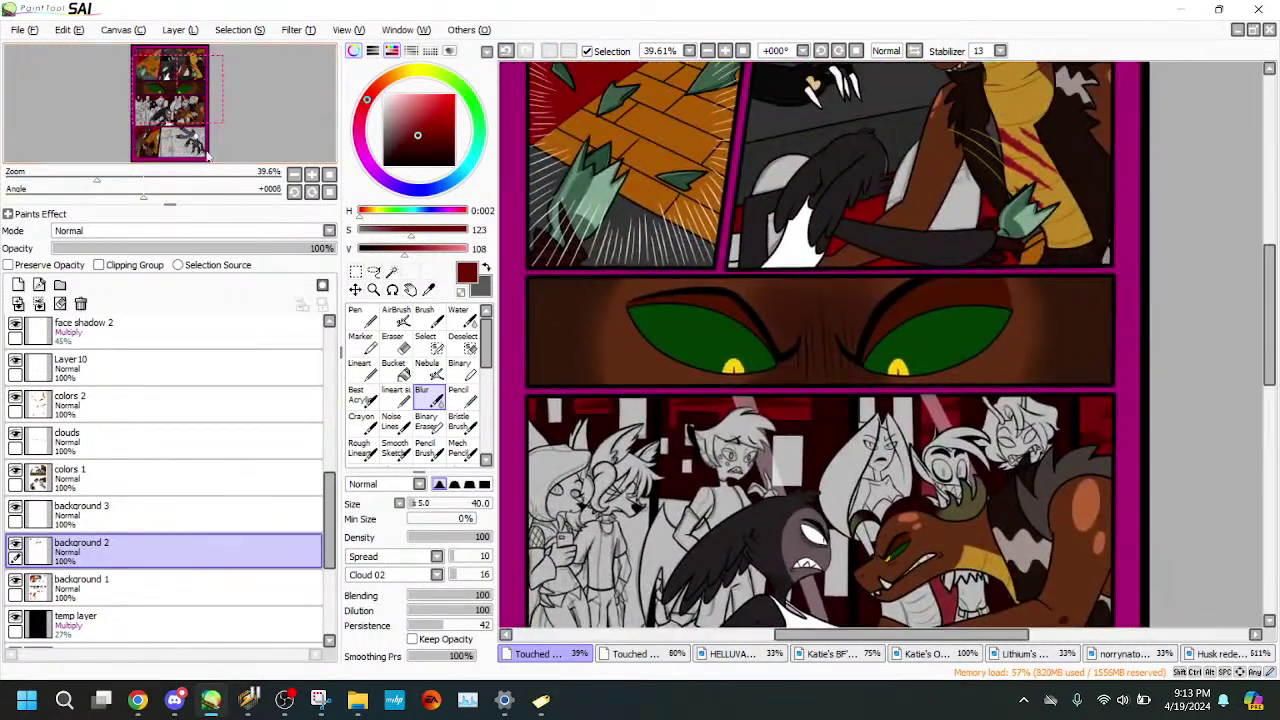
- Sample the dark brown of the nearest chair back from the other comic page and return to the page being coloured
{"action": "left_click_drag", "start_coordinate": [108, 178], "coordinate": [156, 178]}
{"action": "left_click_drag", "start_coordinate": [179, 127], "coordinate": [178, 121]}
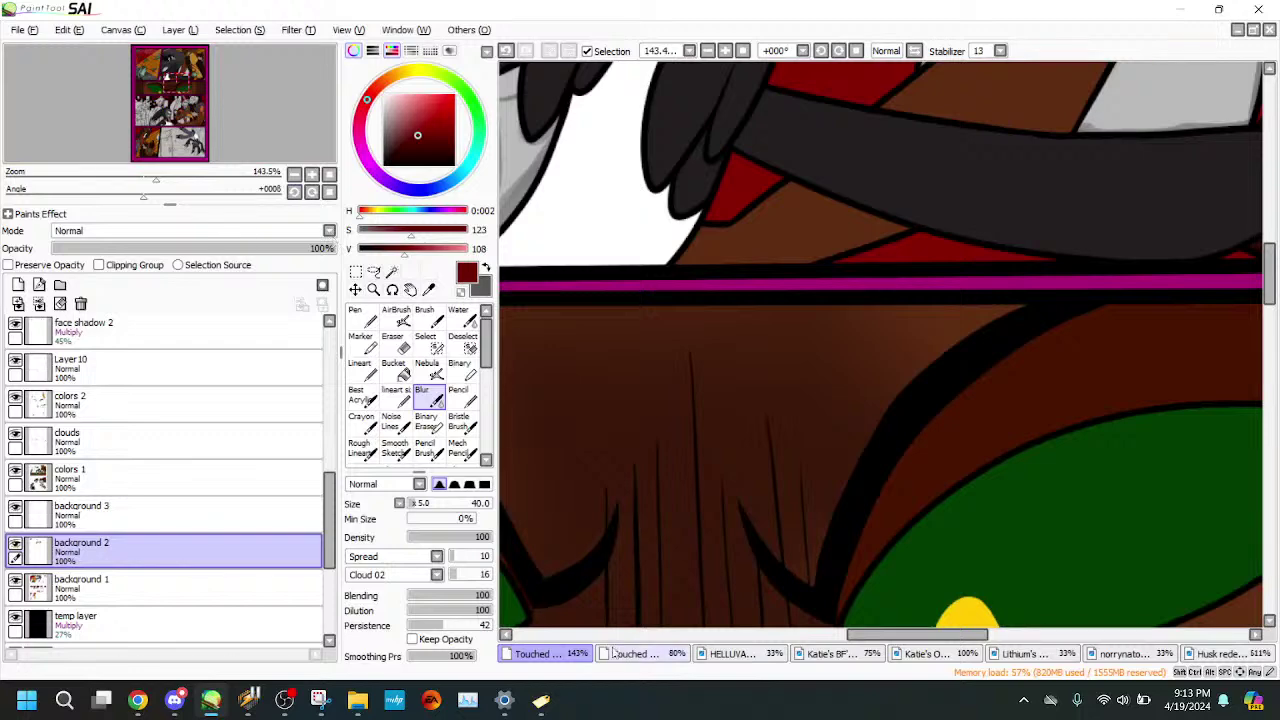
{"action": "left_click", "coordinate": [614, 653]}
{"action": "left_click_drag", "start_coordinate": [131, 178], "coordinate": [152, 178]}
{"action": "left_click_drag", "start_coordinate": [223, 115], "coordinate": [248, 112]}
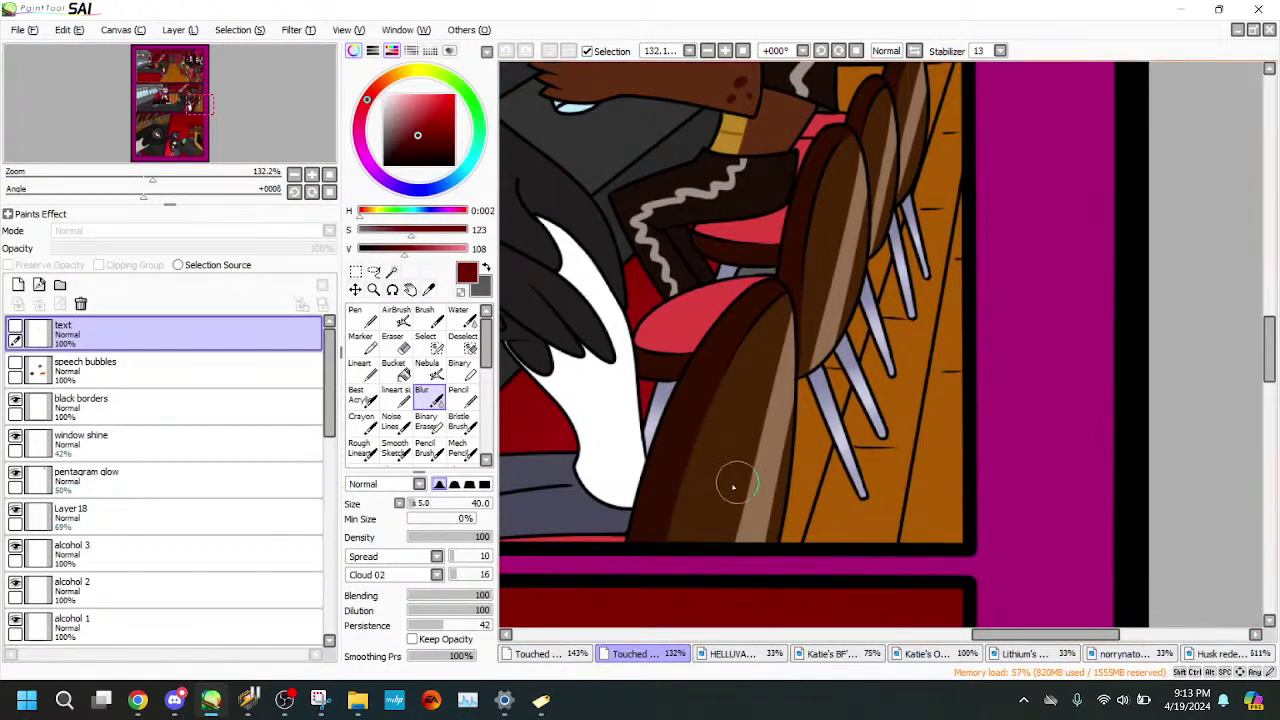
{"action": "left_click", "coordinate": [428, 289]}
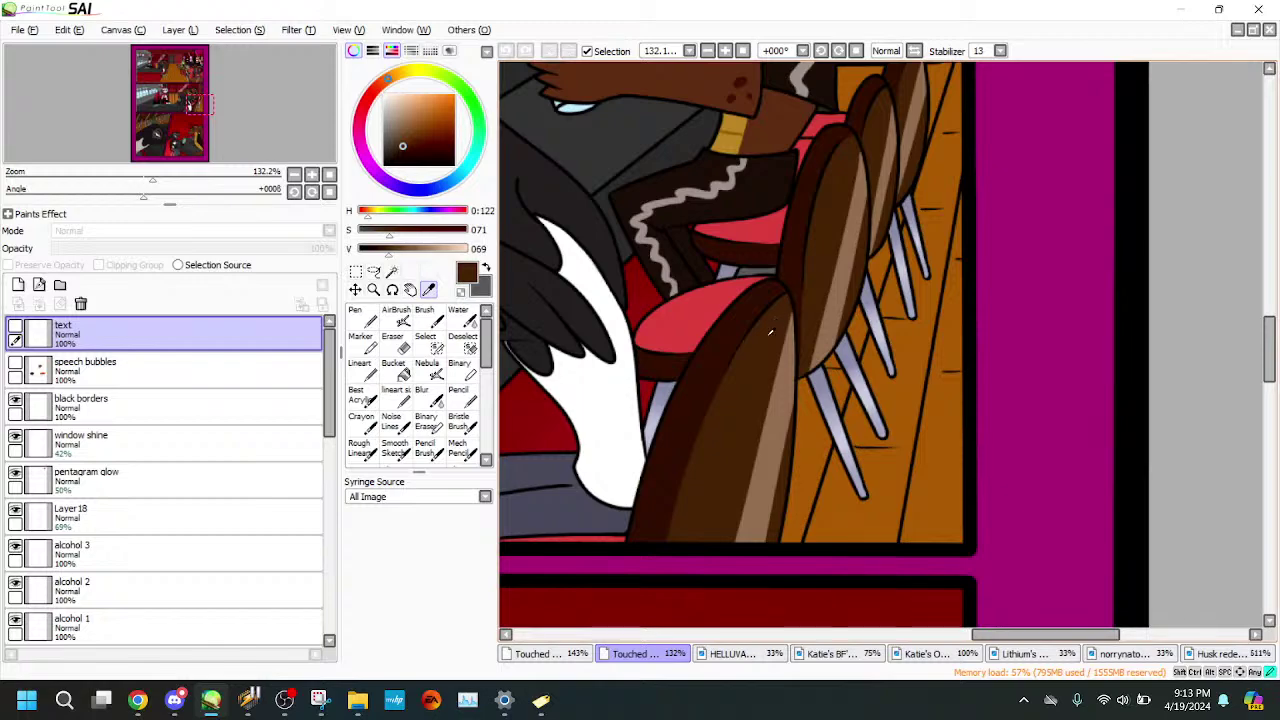
{"action": "left_click", "coordinate": [543, 655]}
- Select the uncoloured chair pieces around the characters in the top-right panel with the Magic Wand on the lineart layer
{"action": "left_click_drag", "start_coordinate": [332, 507], "coordinate": [340, 374]}
{"action": "left_click", "coordinate": [285, 442]}
{"action": "left_click", "coordinate": [286, 471]}
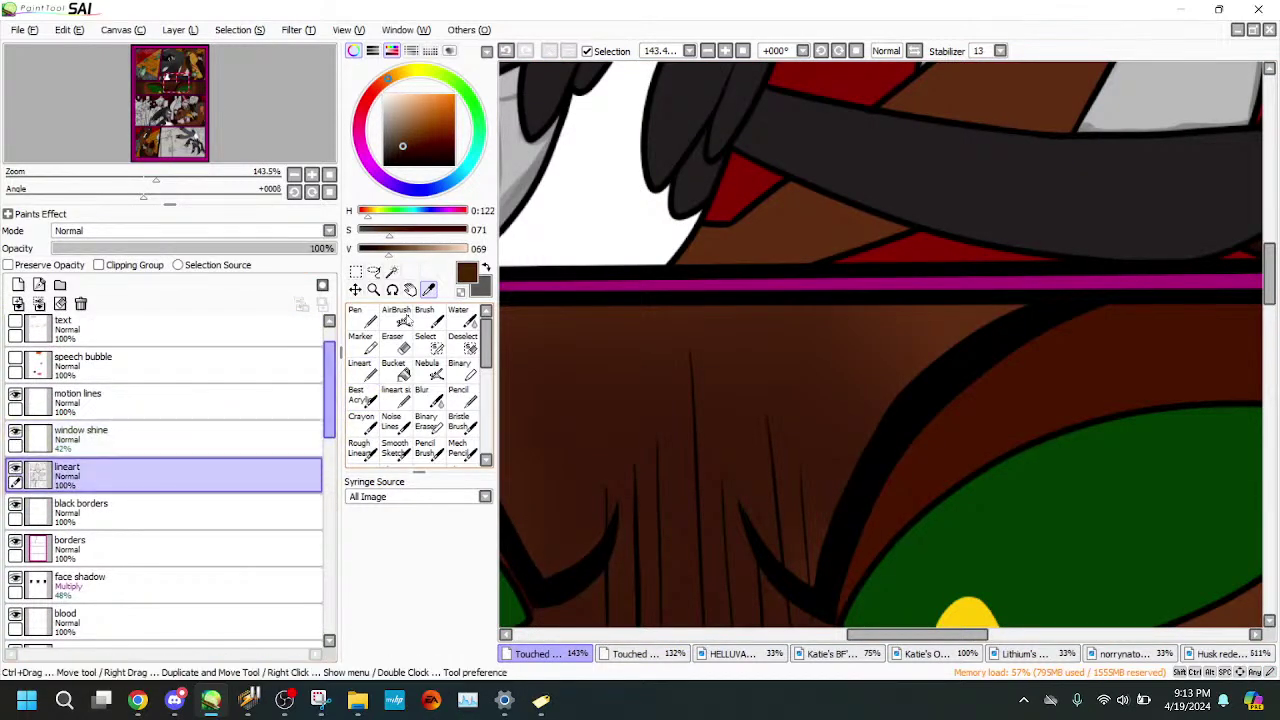
{"action": "left_click", "coordinate": [392, 272]}
{"action": "left_click", "coordinate": [95, 182]}
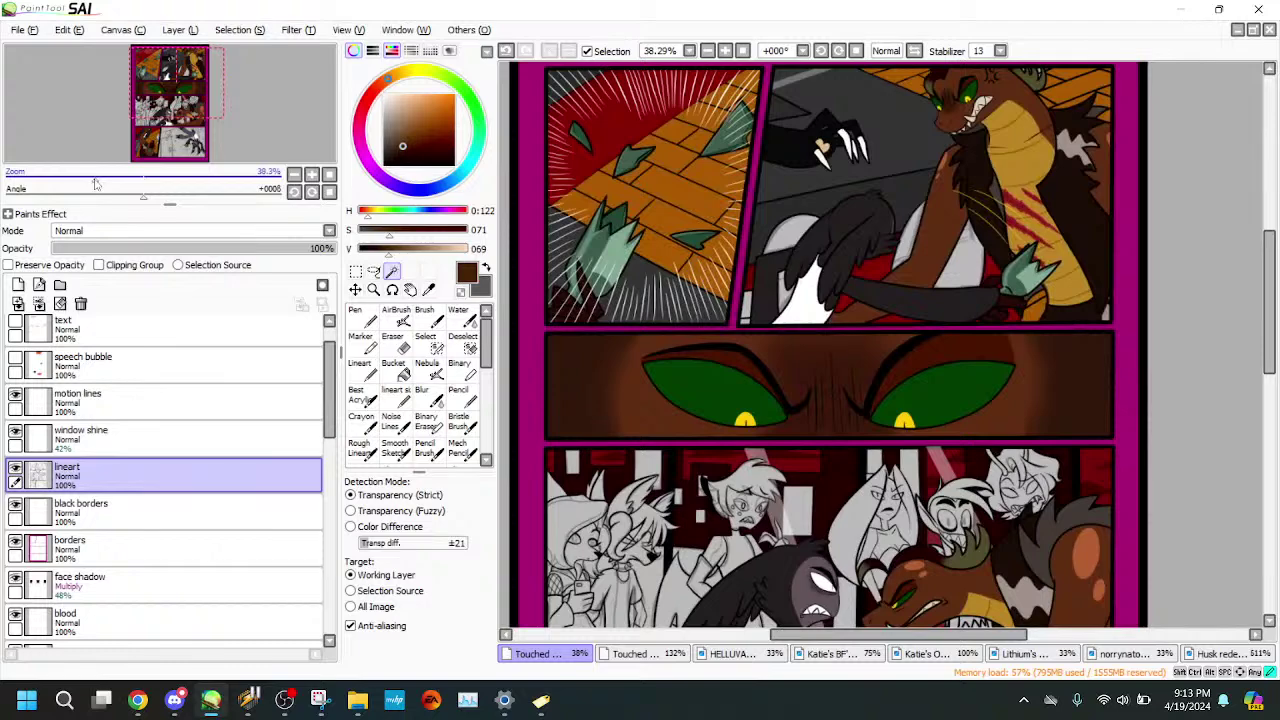
{"action": "left_click_drag", "start_coordinate": [95, 182], "coordinate": [151, 181]}
{"action": "left_click_drag", "start_coordinate": [168, 76], "coordinate": [170, 72]}
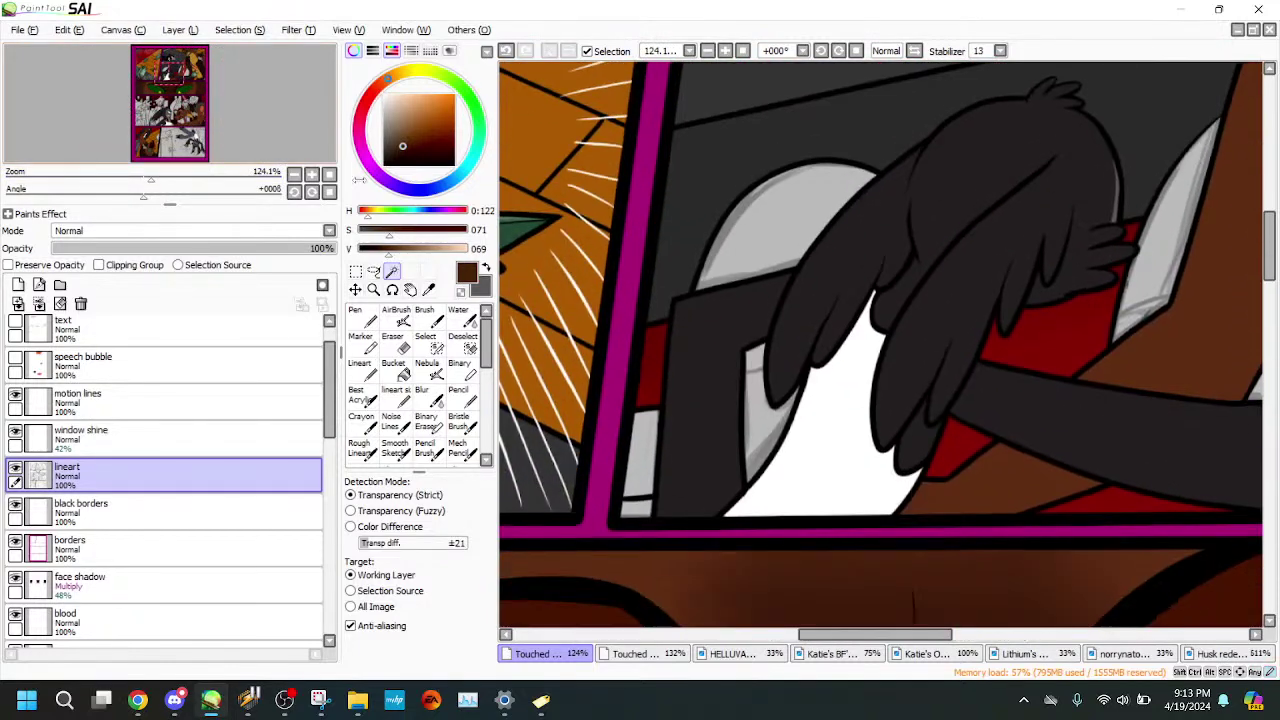
{"action": "left_click", "coordinate": [755, 437]}
{"action": "left_click", "coordinate": [780, 230]}
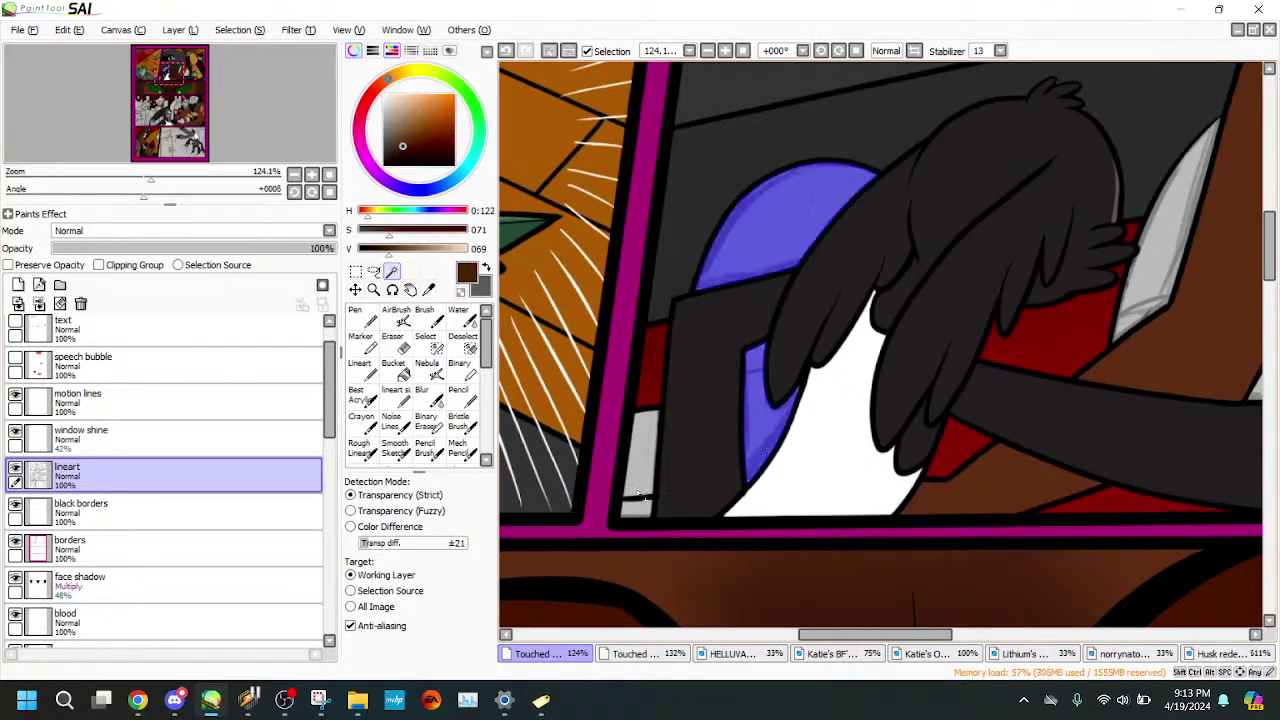
{"action": "left_click", "coordinate": [1168, 261]}
{"action": "left_click_drag", "start_coordinate": [177, 78], "coordinate": [178, 75]}
{"action": "left_click", "coordinate": [1007, 324]}
- Extend the selection into the narrow corners of the chair pieces around the arm and legs, using the Select brush at size 5
{"action": "left_click_drag", "start_coordinate": [133, 184], "coordinate": [185, 181]}
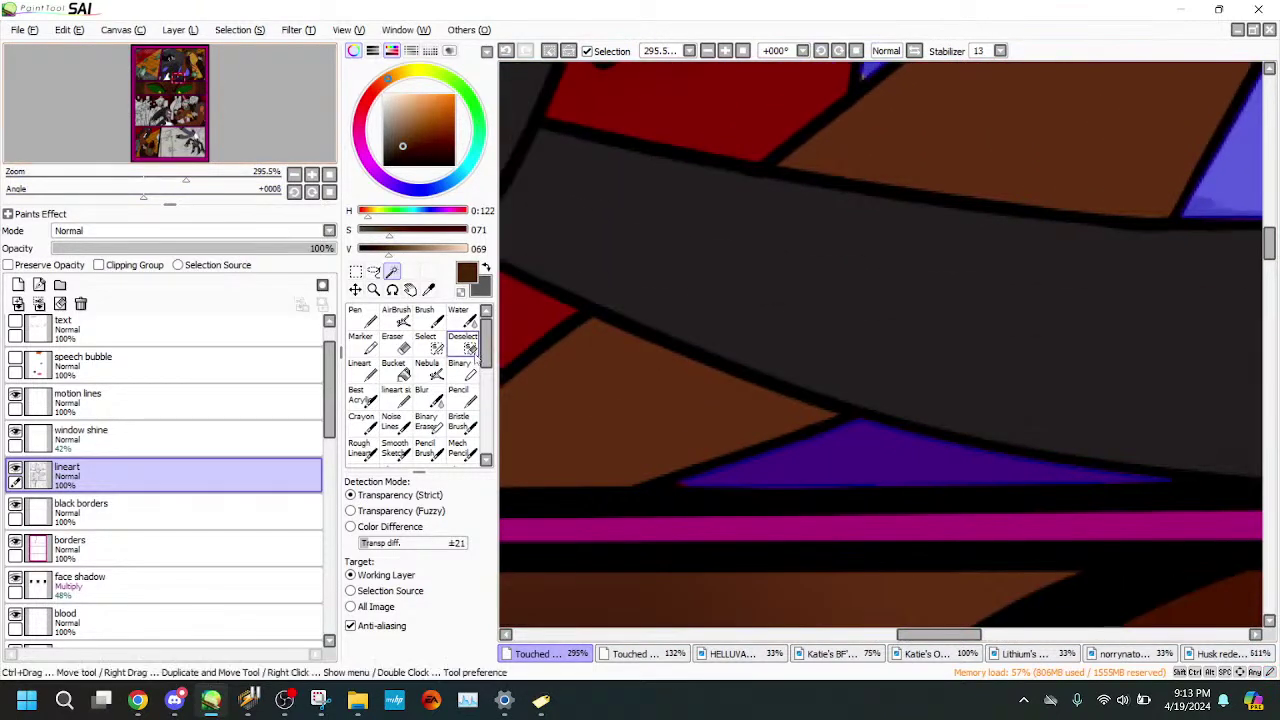
{"action": "left_click", "coordinate": [425, 340]}
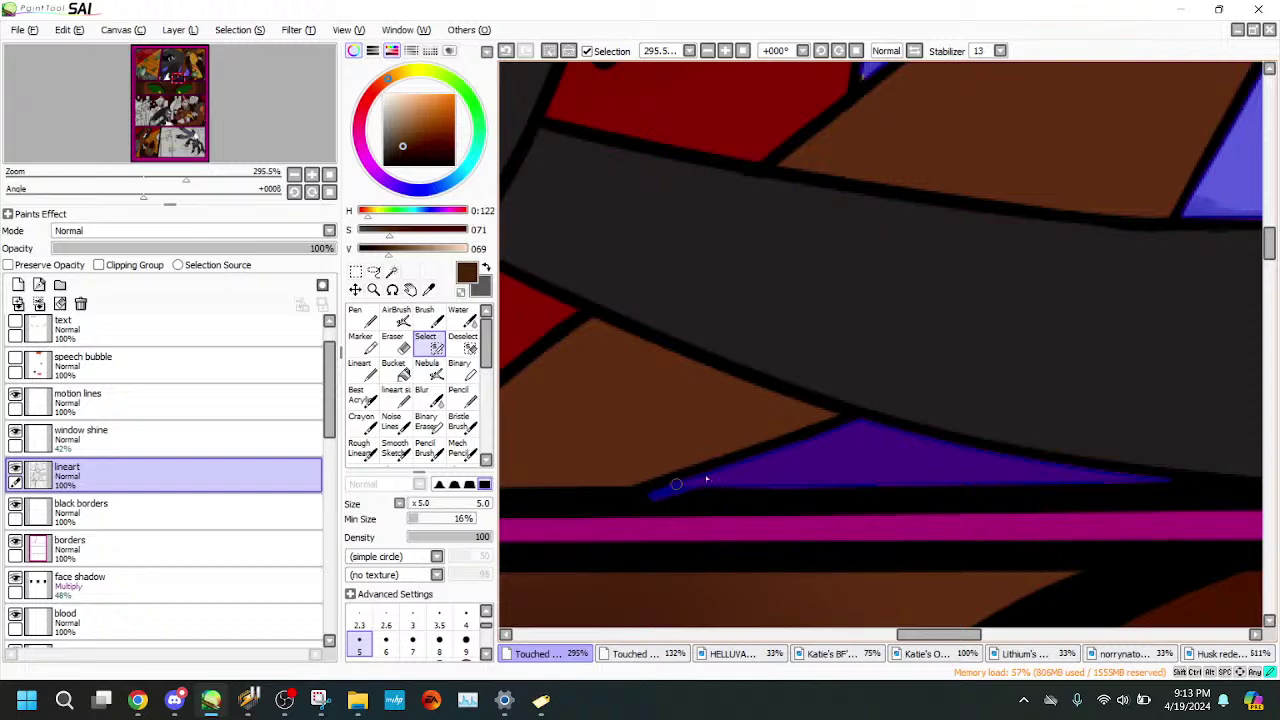
{"action": "left_click_drag", "start_coordinate": [168, 143], "coordinate": [185, 135]}
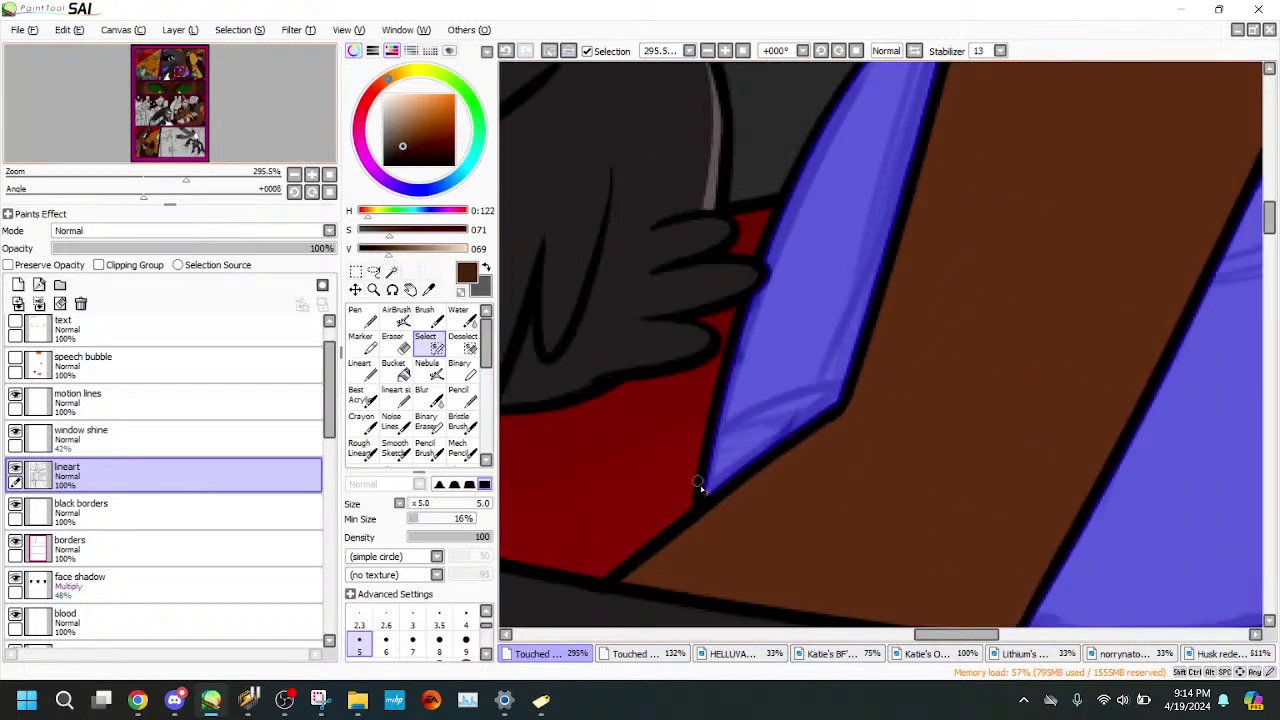
{"action": "left_click_drag", "start_coordinate": [180, 73], "coordinate": [183, 68]}
{"action": "left_click_drag", "start_coordinate": [189, 177], "coordinate": [218, 178]}
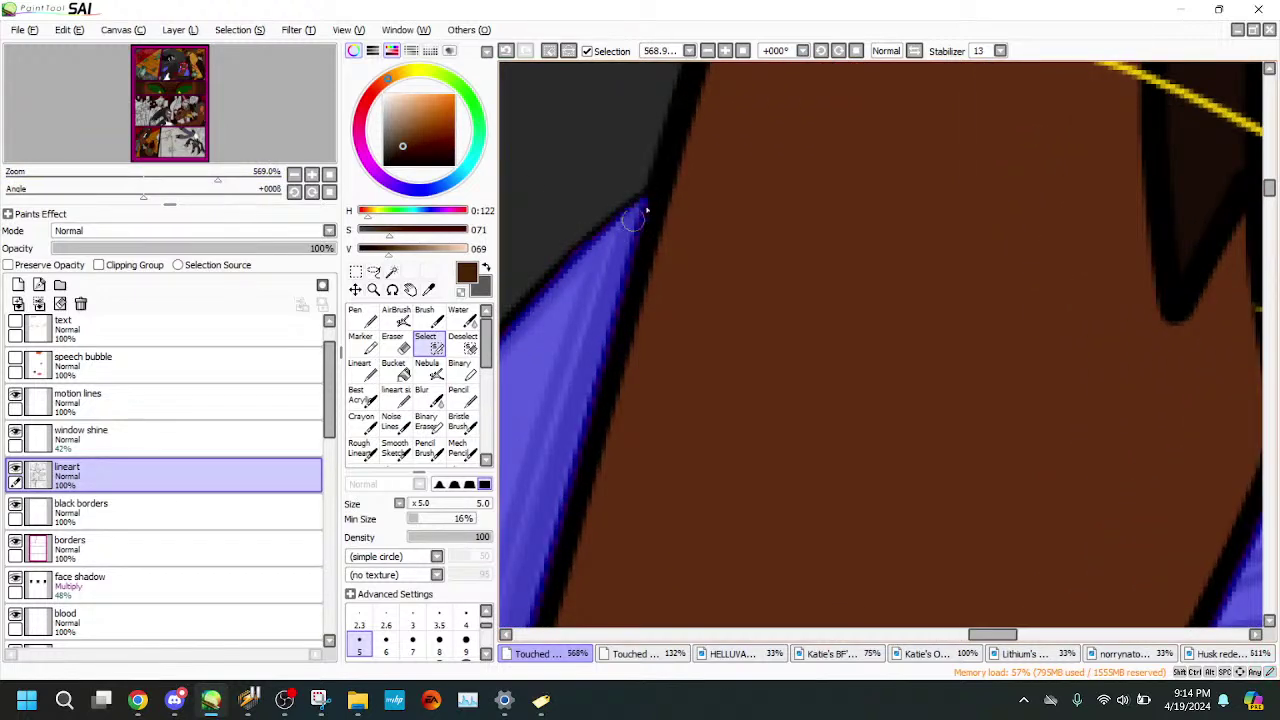
{"action": "left_click_drag", "start_coordinate": [154, 178], "coordinate": [183, 178]}
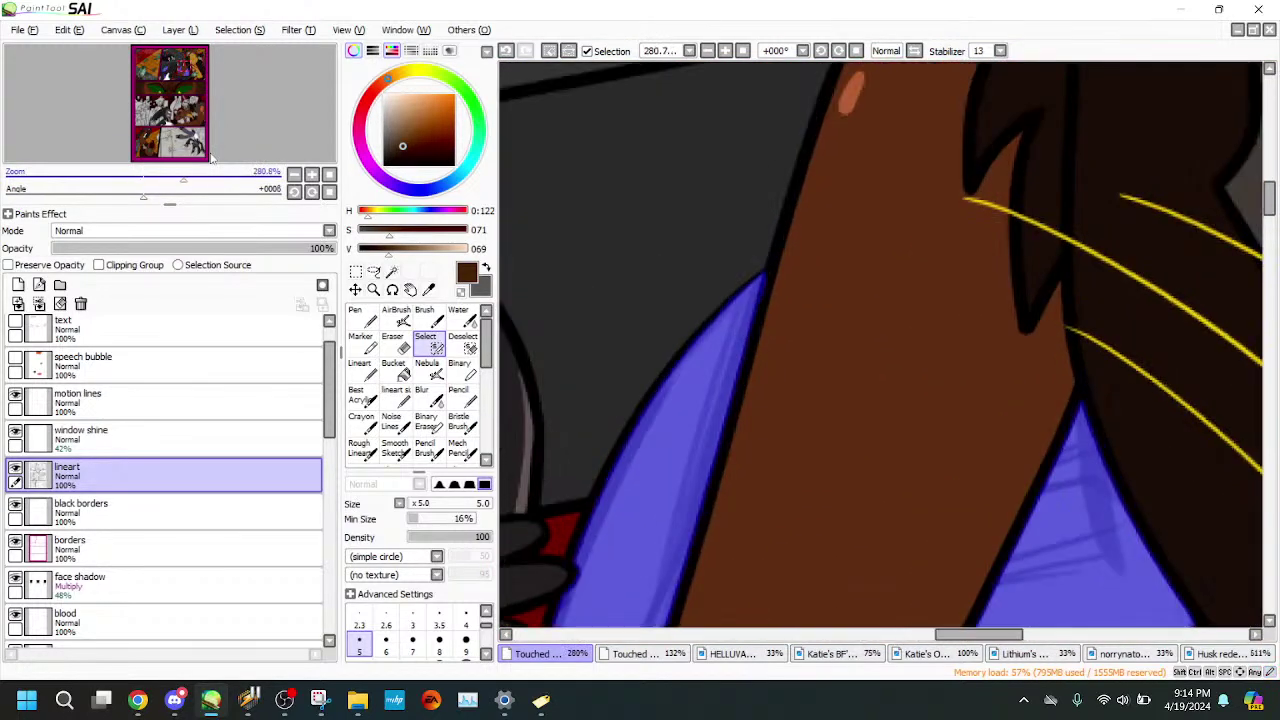
{"action": "left_click_drag", "start_coordinate": [187, 76], "coordinate": [186, 74]}
{"action": "mouse_move", "coordinate": [238, 142]}
{"action": "left_mouse_down"}
{"action": "mouse_move", "coordinate": [247, 115]}
{"action": "mouse_move", "coordinate": [192, 142]}
{"action": "mouse_move", "coordinate": [183, 166]}
{"action": "mouse_move", "coordinate": [199, 178]}
{"action": "mouse_move", "coordinate": [246, 129]}
{"action": "left_mouse_up"}
{"action": "left_click_drag", "start_coordinate": [195, 185], "coordinate": [249, 151]}
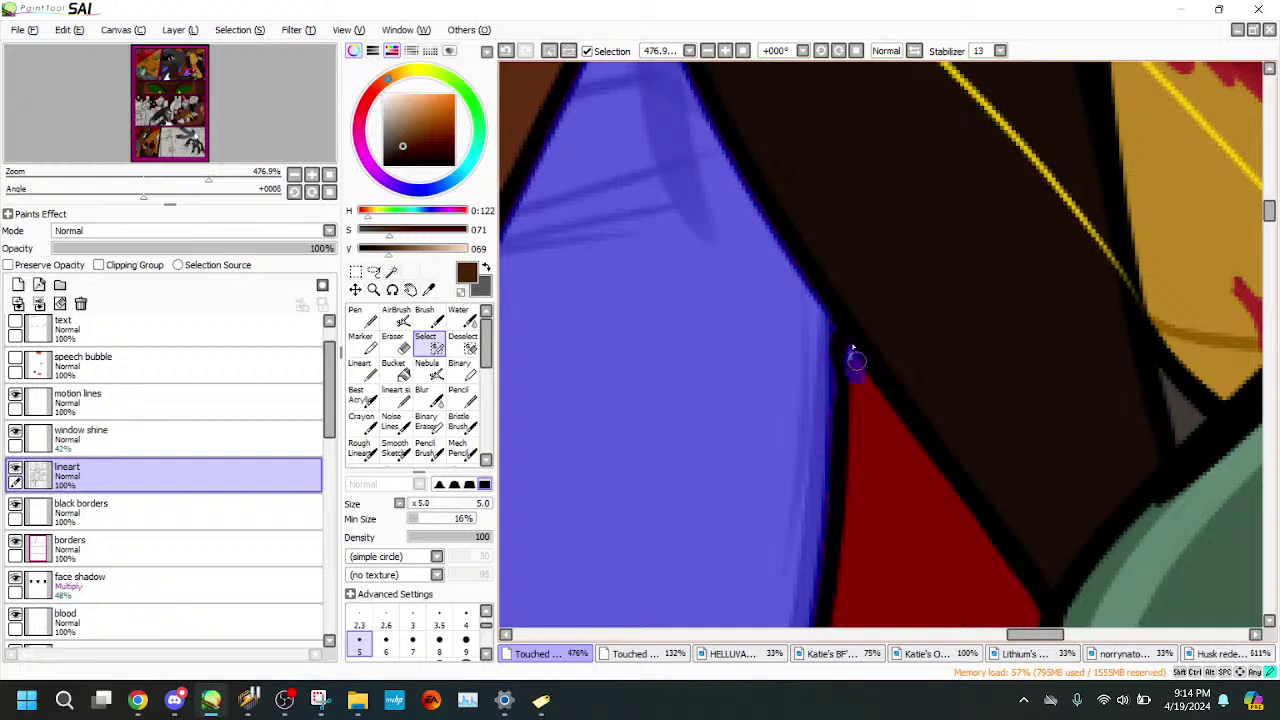
- Paint the missed grey tip of the red gap with the sampled wall red on background 1, using the Lineart pen at size 7
{"action": "left_click", "coordinate": [428, 289]}
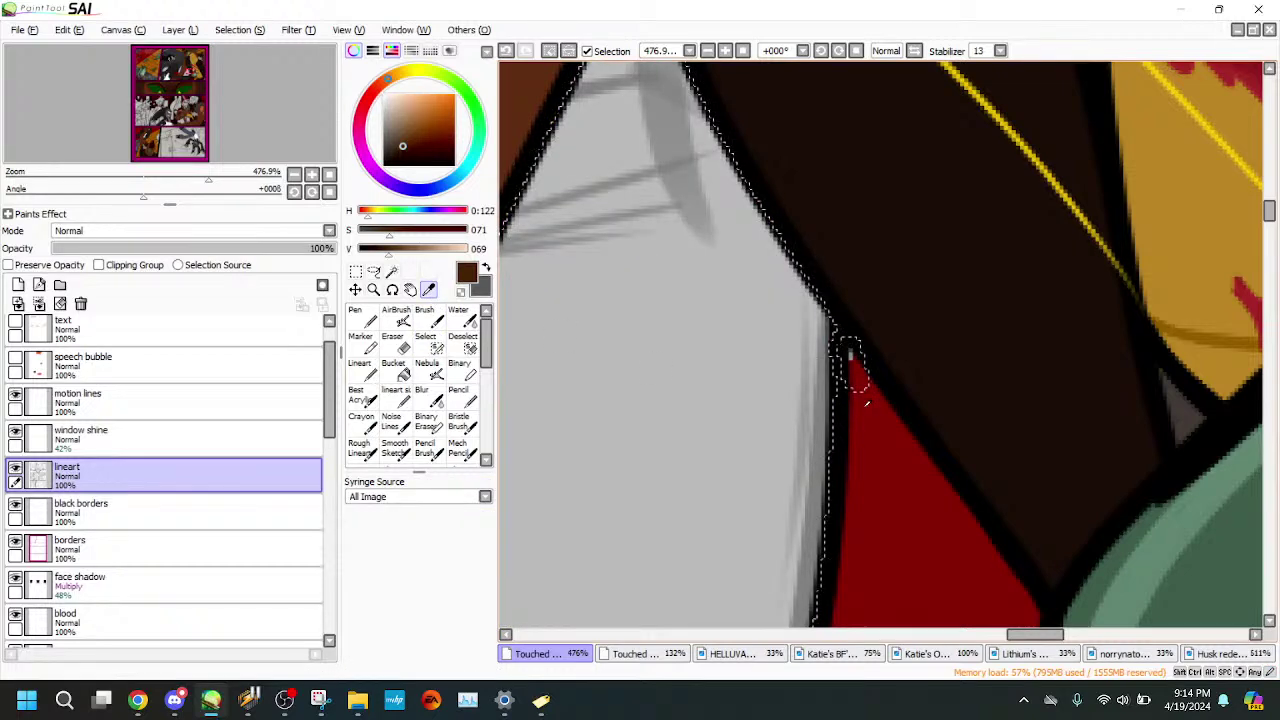
{"action": "left_click", "coordinate": [866, 400]}
{"action": "left_click_drag", "start_coordinate": [329, 424], "coordinate": [329, 590]}
{"action": "left_click", "coordinate": [150, 470]}
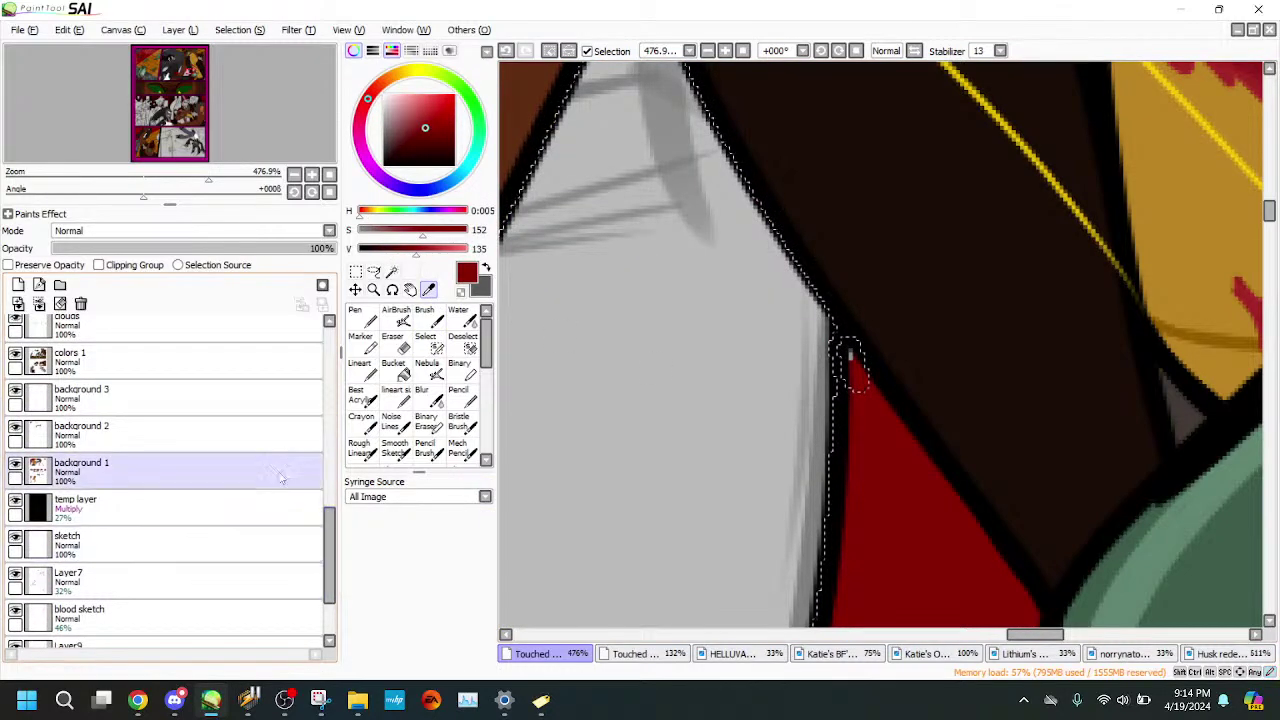
{"action": "left_click", "coordinate": [360, 368]}
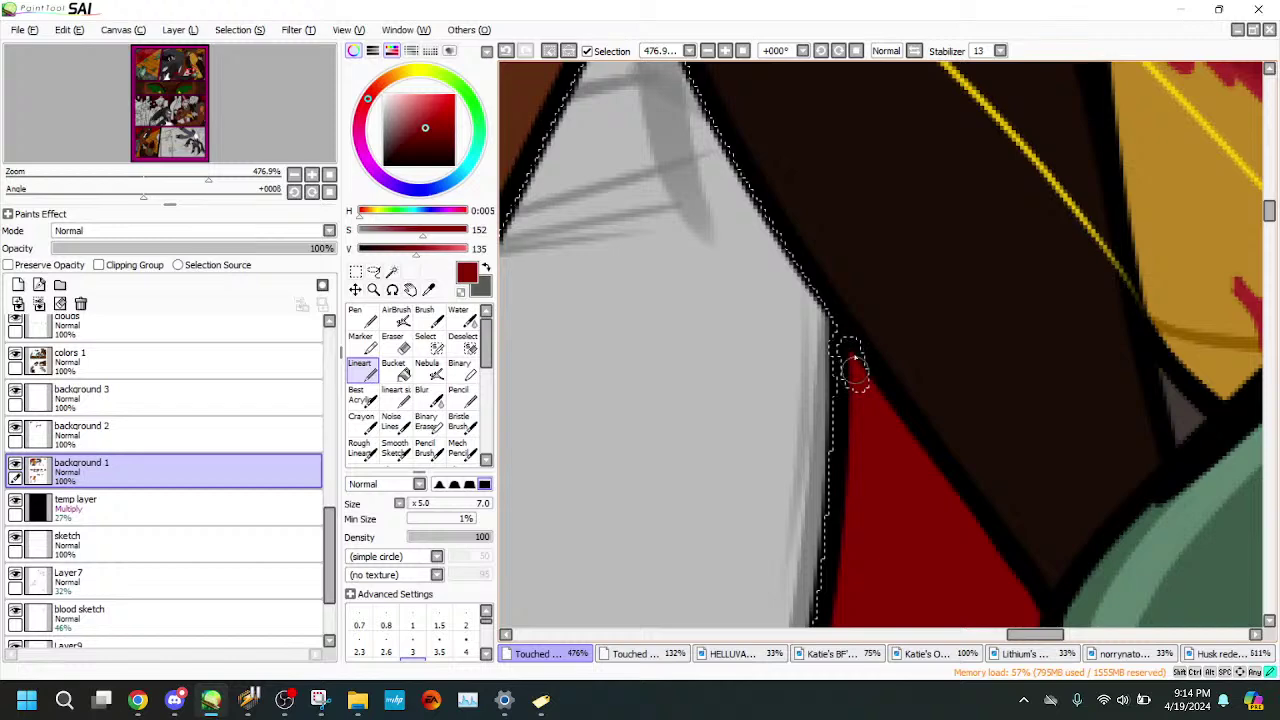
- Remove the extra selection at the tip of the red gap with the Deselect brush at size 15
{"action": "left_click", "coordinate": [428, 370]}
{"action": "left_click", "coordinate": [463, 345]}
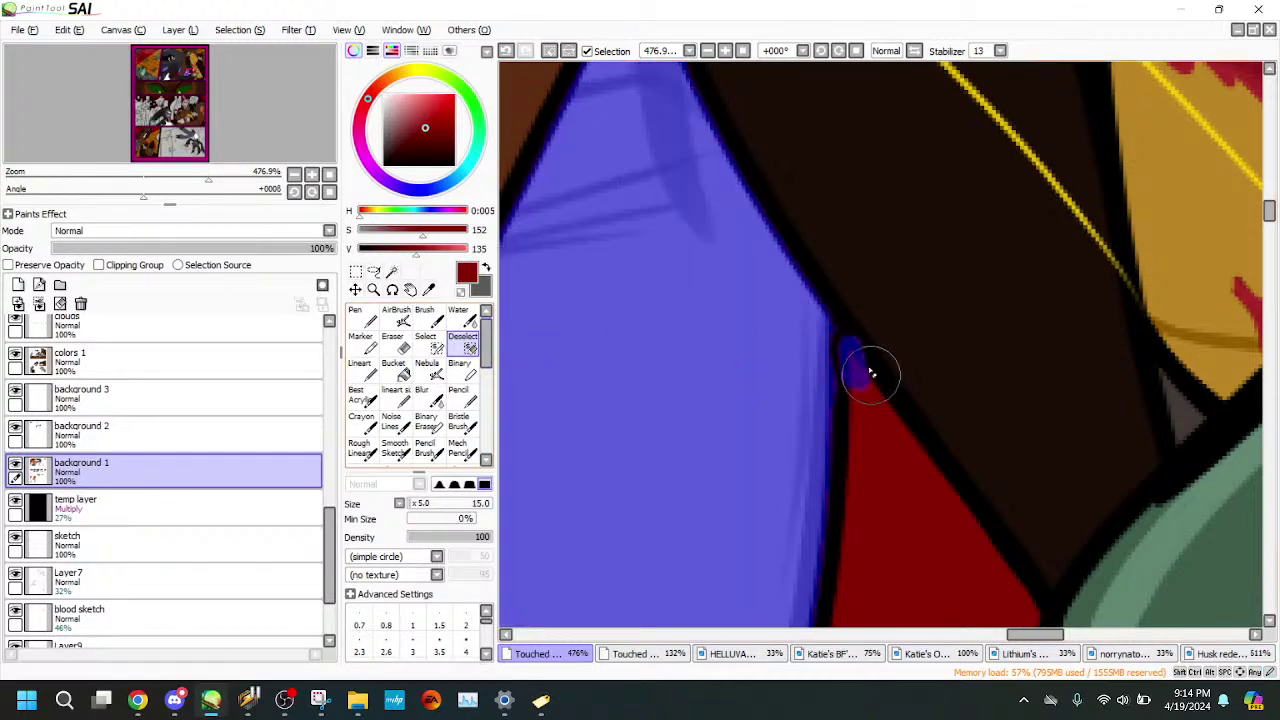
{"action": "left_click_drag", "start_coordinate": [871, 366], "coordinate": [851, 337]}
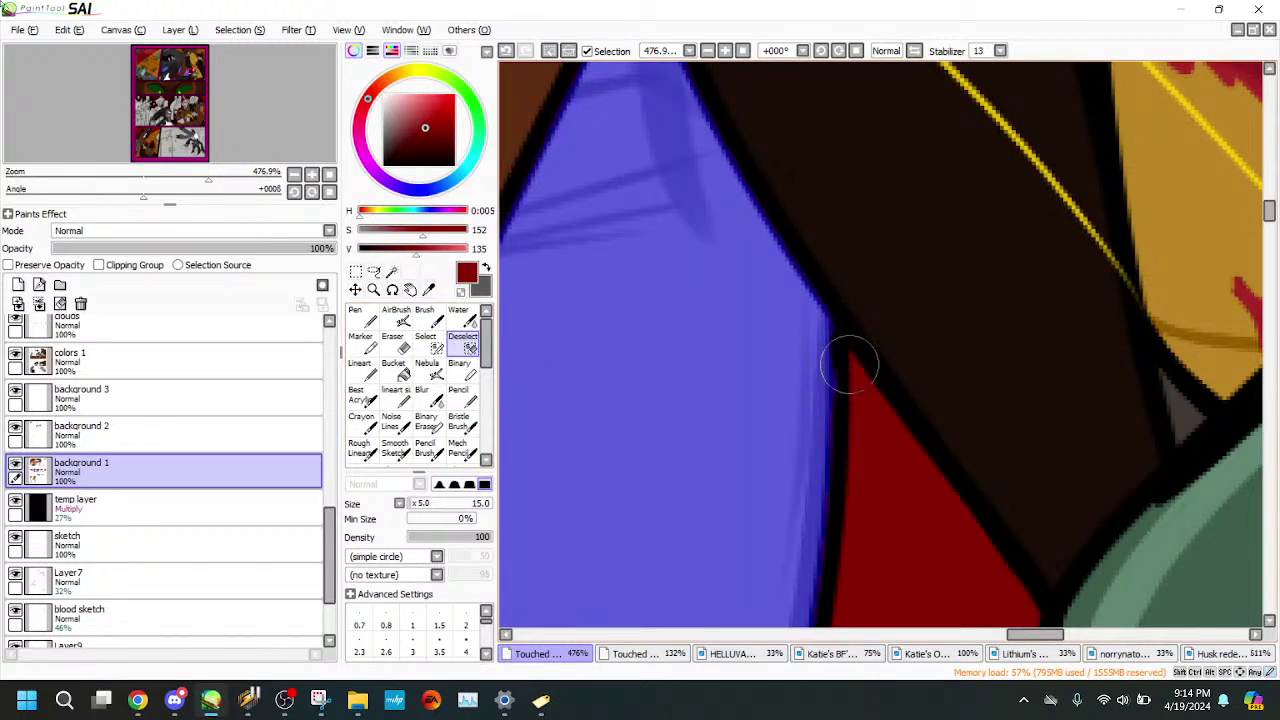
- Extend the selection into the chair piece's corner under the wing feathers on the lineart layer, using the Select brush at size 5
{"action": "left_click_drag", "start_coordinate": [331, 558], "coordinate": [327, 418]}
{"action": "left_click", "coordinate": [284, 391]}
{"action": "left_click", "coordinate": [393, 290]}
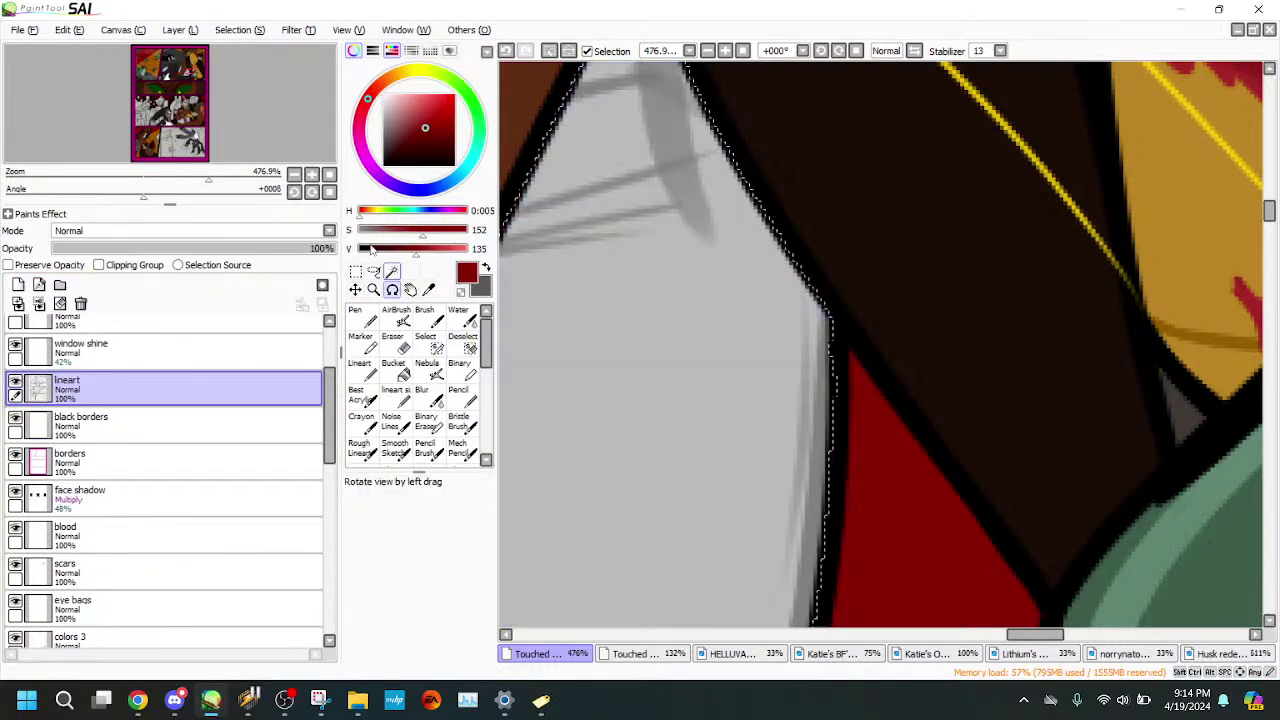
{"action": "mouse_move", "coordinate": [167, 182]}
{"action": "left_mouse_down"}
{"action": "mouse_move", "coordinate": [131, 180]}
{"action": "mouse_move", "coordinate": [174, 180]}
{"action": "left_mouse_up"}
{"action": "left_click_drag", "start_coordinate": [178, 74], "coordinate": [160, 76]}
{"action": "left_click_drag", "start_coordinate": [185, 143], "coordinate": [205, 139]}
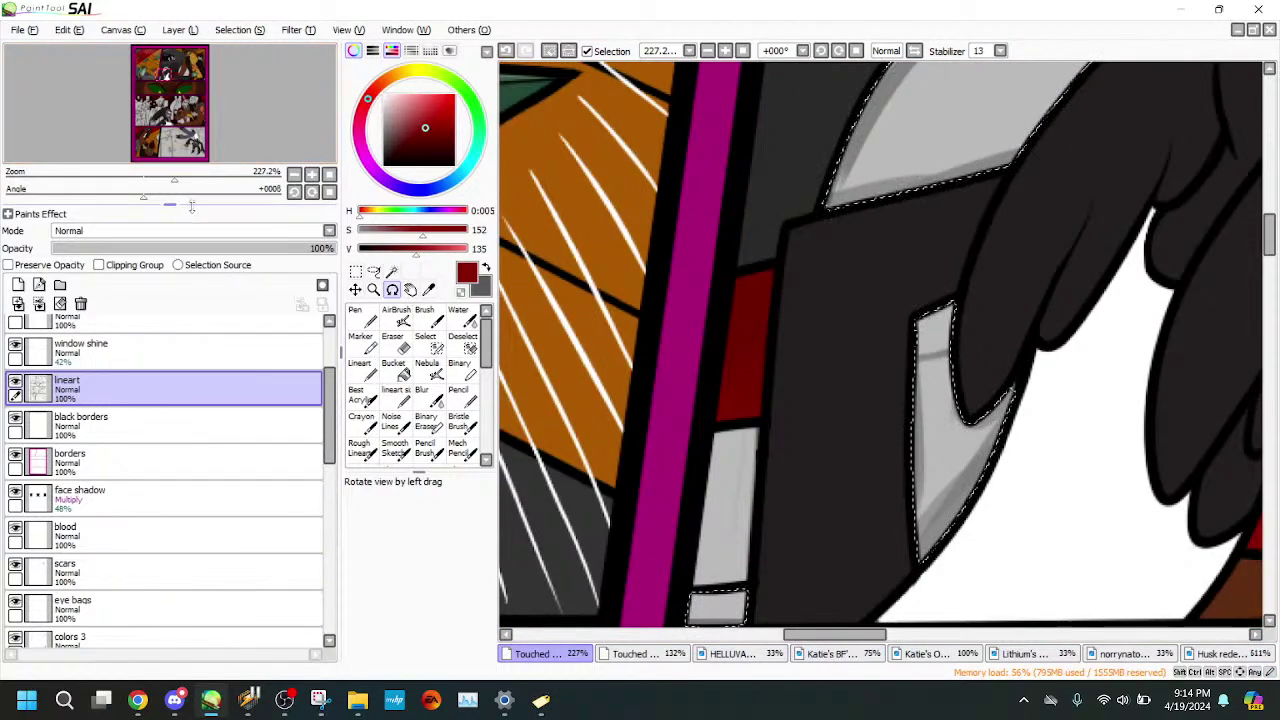
{"action": "left_click_drag", "start_coordinate": [183, 181], "coordinate": [156, 176]}
{"action": "left_click", "coordinate": [426, 341]}
{"action": "left_click_drag", "start_coordinate": [237, 127], "coordinate": [245, 129]}
{"action": "left_click_drag", "start_coordinate": [158, 174], "coordinate": [199, 178]}
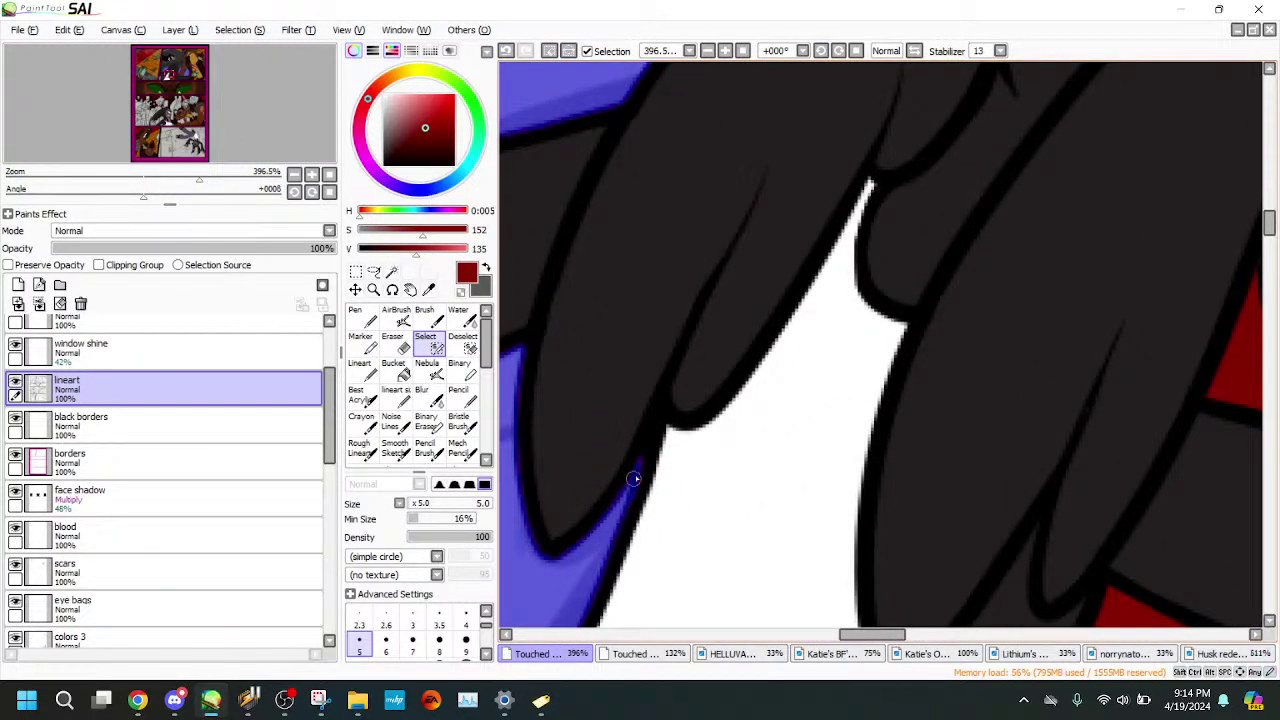
- Select the curved chair edge beside the black border in the bottom-left panel with the Magic Wand and extend it with the Select brush
{"action": "left_click_drag", "start_coordinate": [186, 177], "coordinate": [127, 188]}
{"action": "left_click_drag", "start_coordinate": [177, 74], "coordinate": [176, 72]}
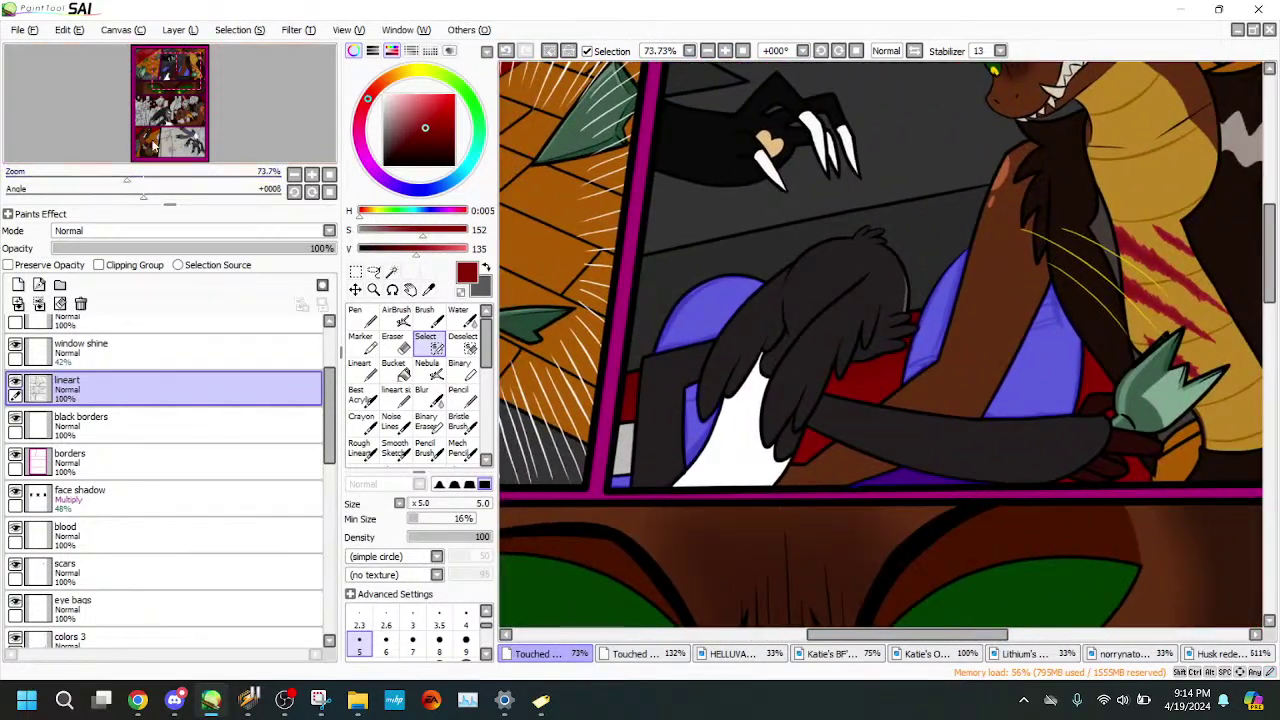
{"action": "left_click_drag", "start_coordinate": [154, 146], "coordinate": [196, 180]}
{"action": "left_click", "coordinate": [392, 272]}
{"action": "left_click", "coordinate": [747, 427]}
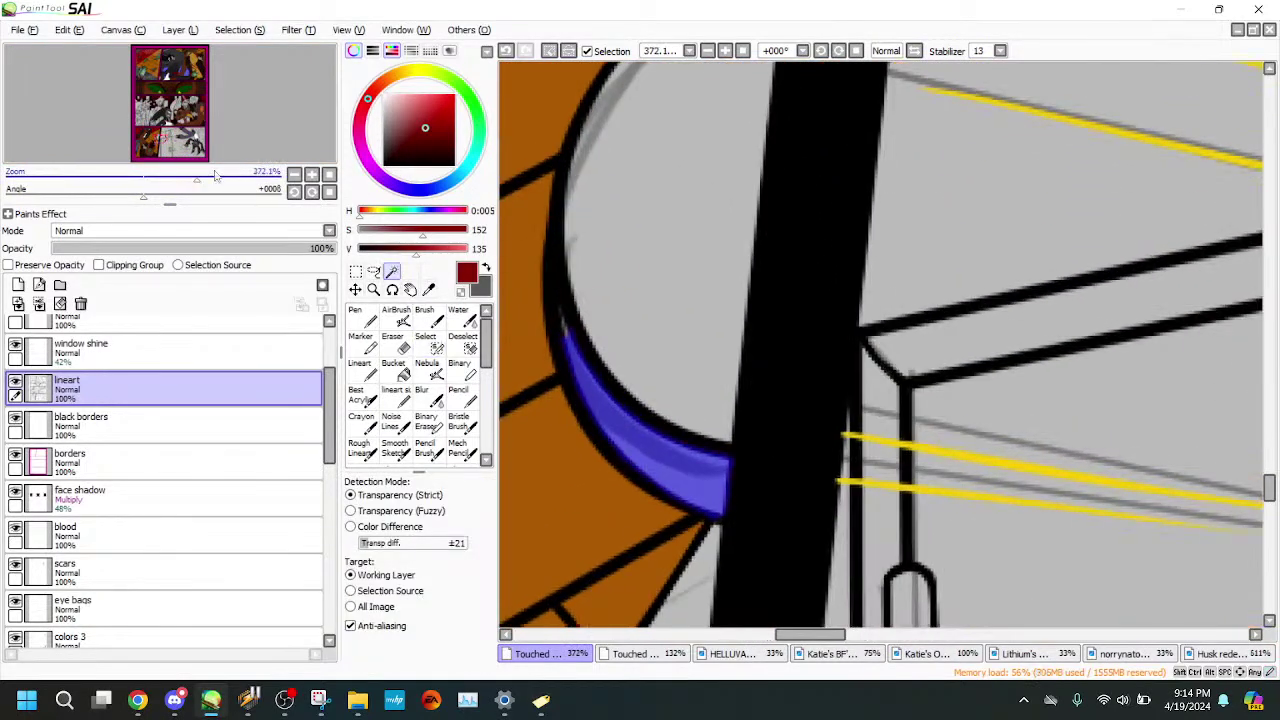
{"action": "left_click", "coordinate": [425, 340]}
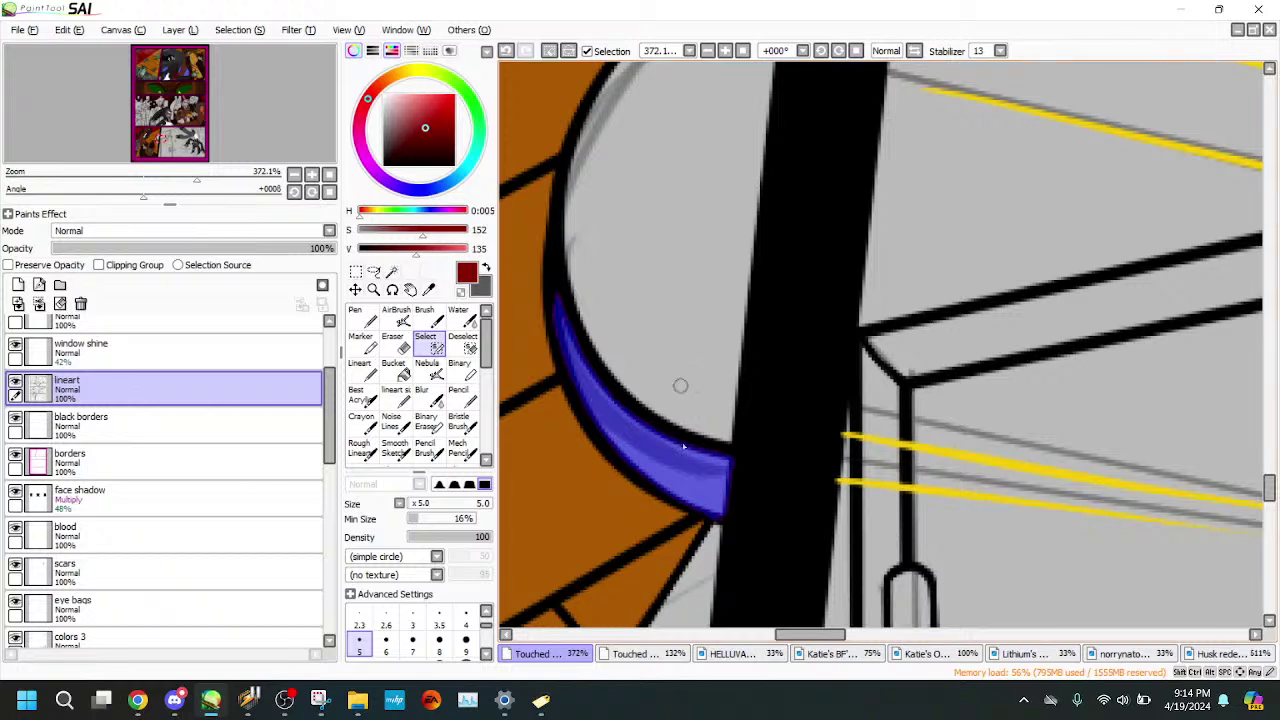
- Fill the selected curved chair edge on background 1 with the dark brown sampled from the other page's chair back
{"action": "left_click", "coordinate": [678, 654]}
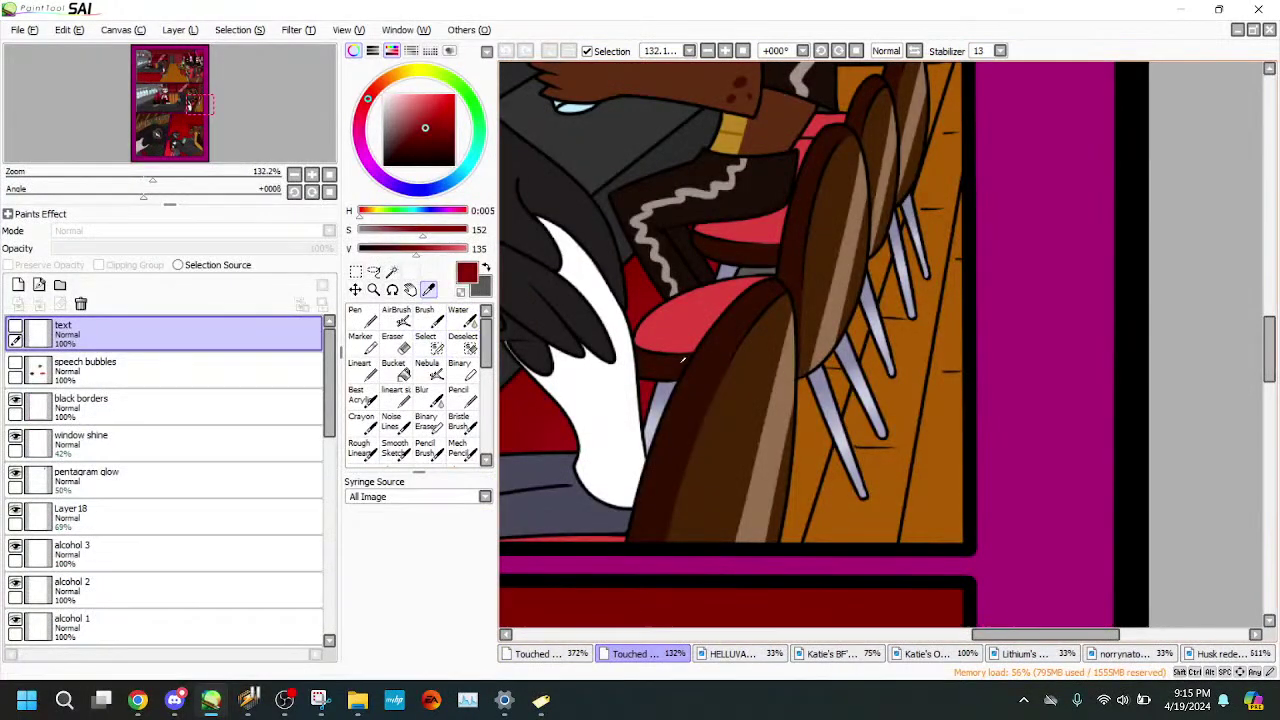
{"action": "left_click", "coordinate": [739, 437], "text": "alt"}
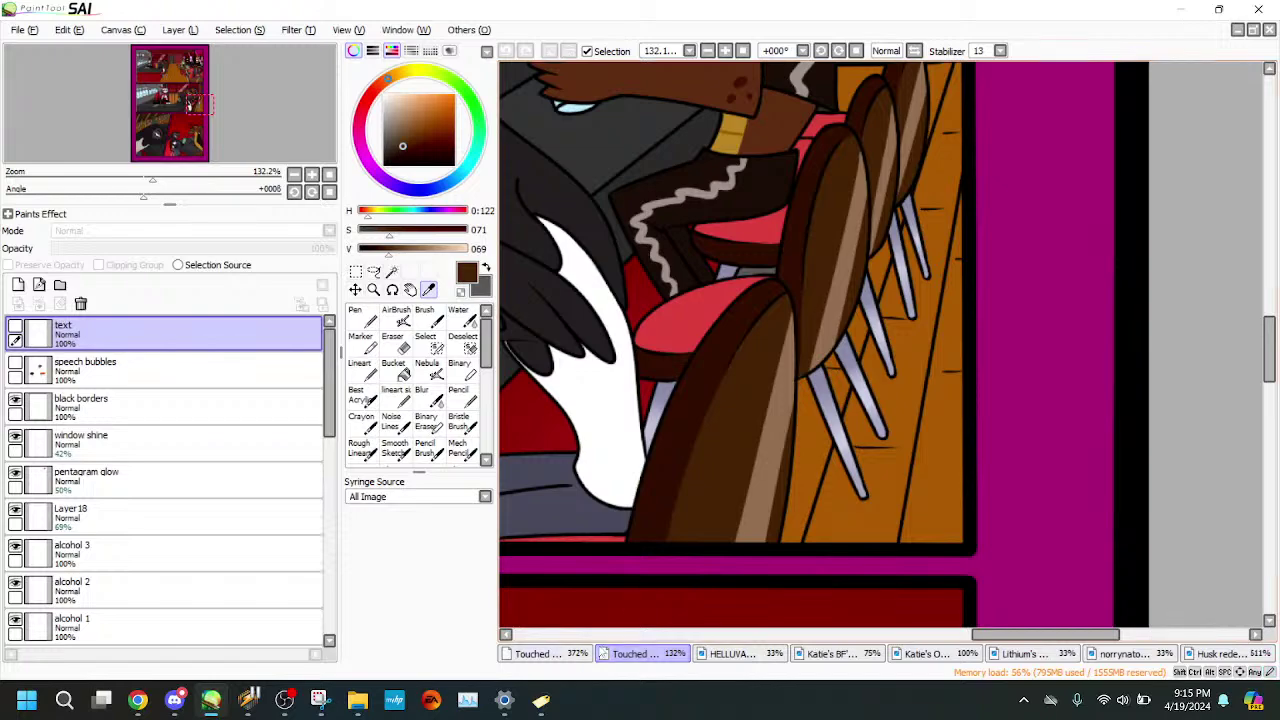
{"action": "left_click", "coordinate": [568, 655]}
{"action": "scroll", "coordinate": [338, 405], "scroll_direction": "down", "scroll_amount": 5}
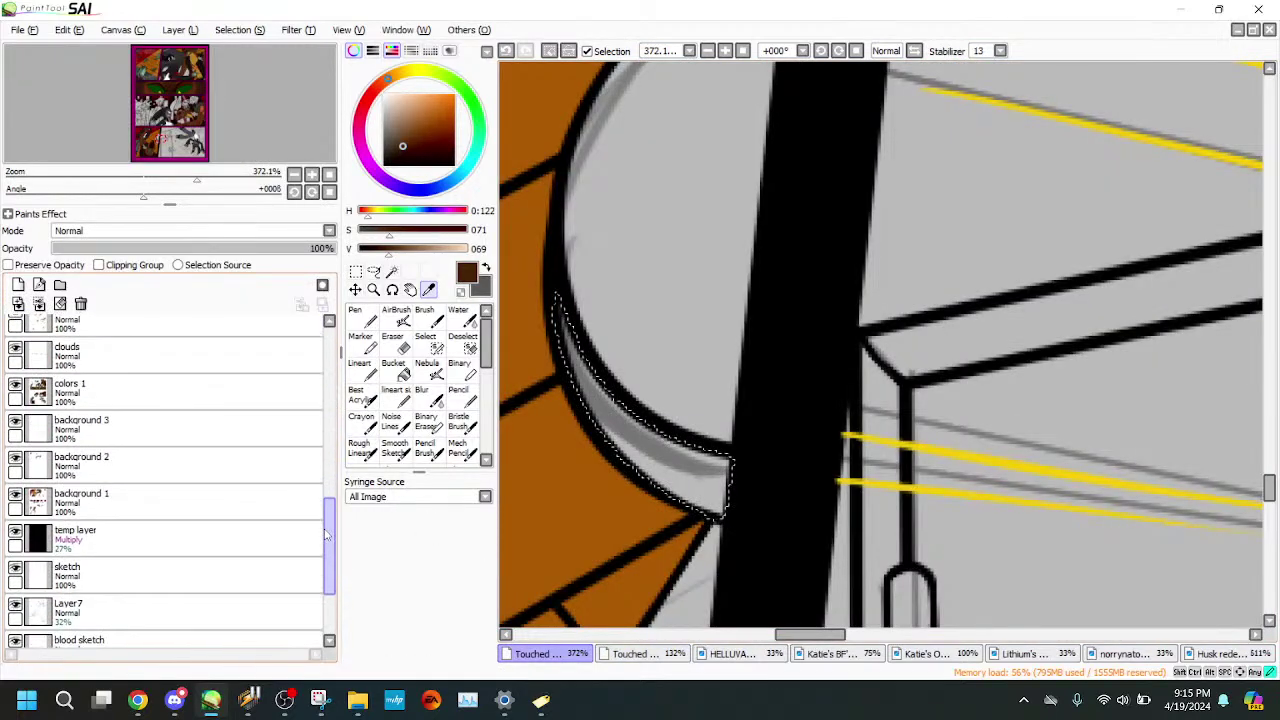
{"action": "left_click", "coordinate": [85, 495]}
{"action": "left_click", "coordinate": [394, 368]}
{"action": "left_click", "coordinate": [548, 370]}
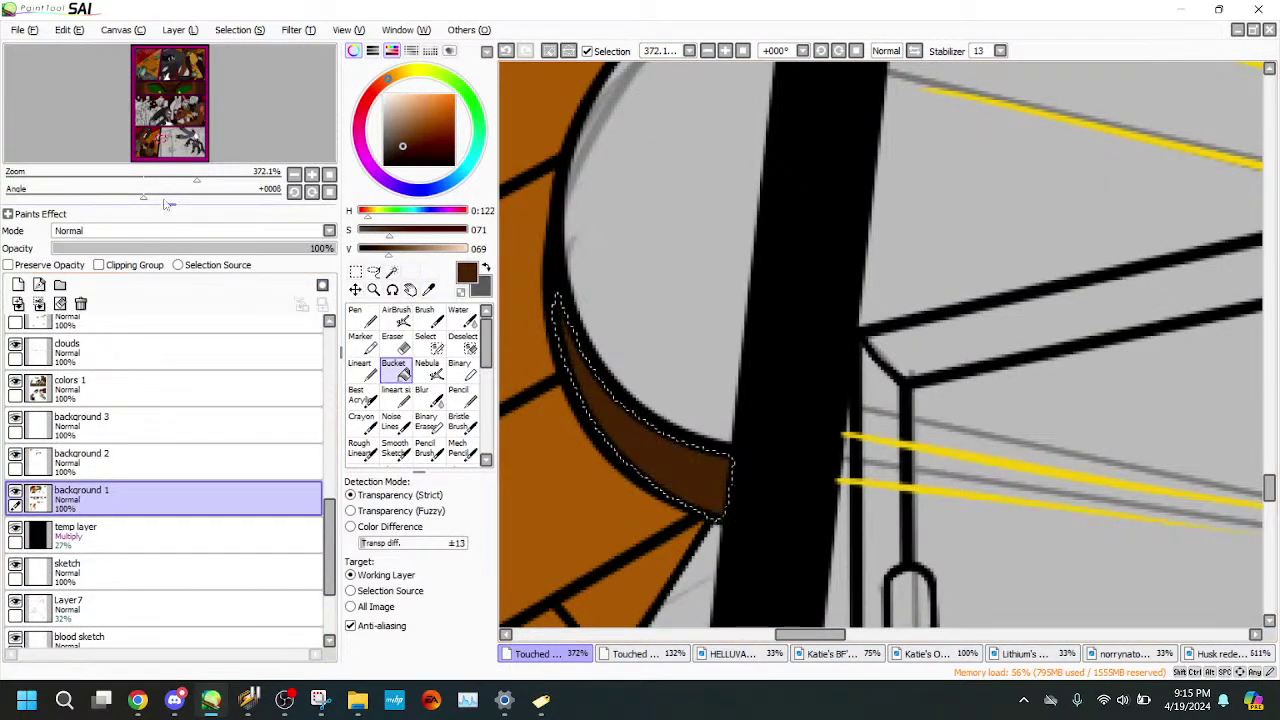
- Fill the selected chair pieces of the top-right panel with the same dark brown on background 1
{"action": "left_click_drag", "start_coordinate": [163, 176], "coordinate": [117, 176]}
{"action": "left_click_drag", "start_coordinate": [199, 136], "coordinate": [213, 69]}
{"action": "left_click", "coordinate": [159, 177]}
{"action": "left_click_drag", "start_coordinate": [238, 153], "coordinate": [204, 152]}
{"action": "left_click", "coordinate": [710, 340]}
{"action": "left_click", "coordinate": [735, 150]}
{"action": "left_click", "coordinate": [563, 500]}
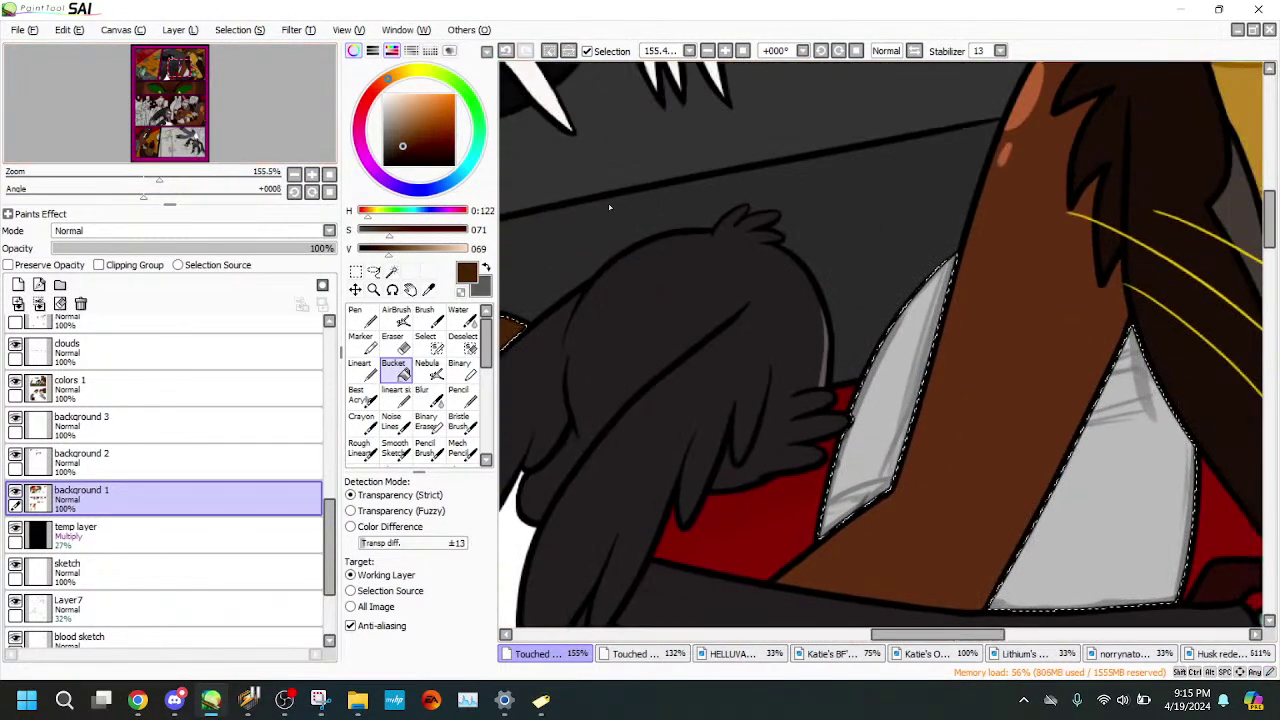
{"action": "left_click", "coordinate": [1083, 456]}
{"action": "left_click_drag", "start_coordinate": [152, 187], "coordinate": [117, 181]}
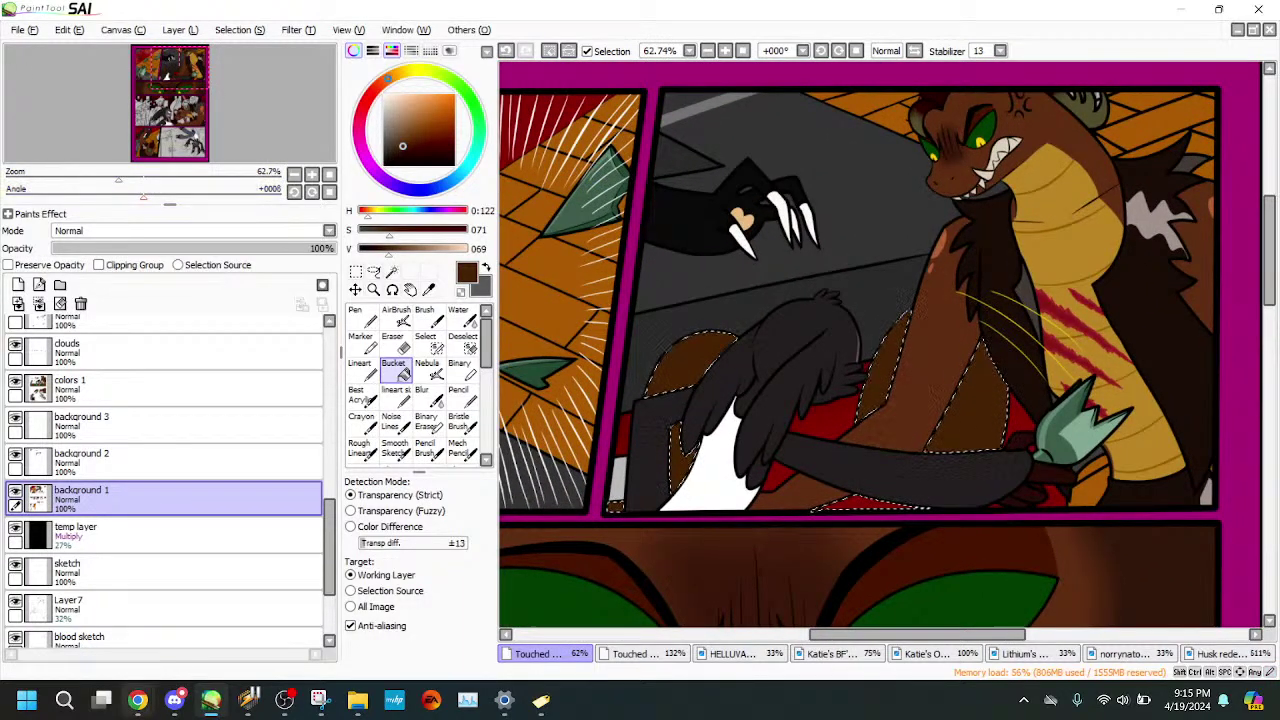
- Send "Travis is fightin' Grease because Grease provoked him." in the YouTube live chat and return to the drawing
{"action": "mouse_move", "coordinate": [138, 700]}
{"action": "left_click", "coordinate": [197, 640]}
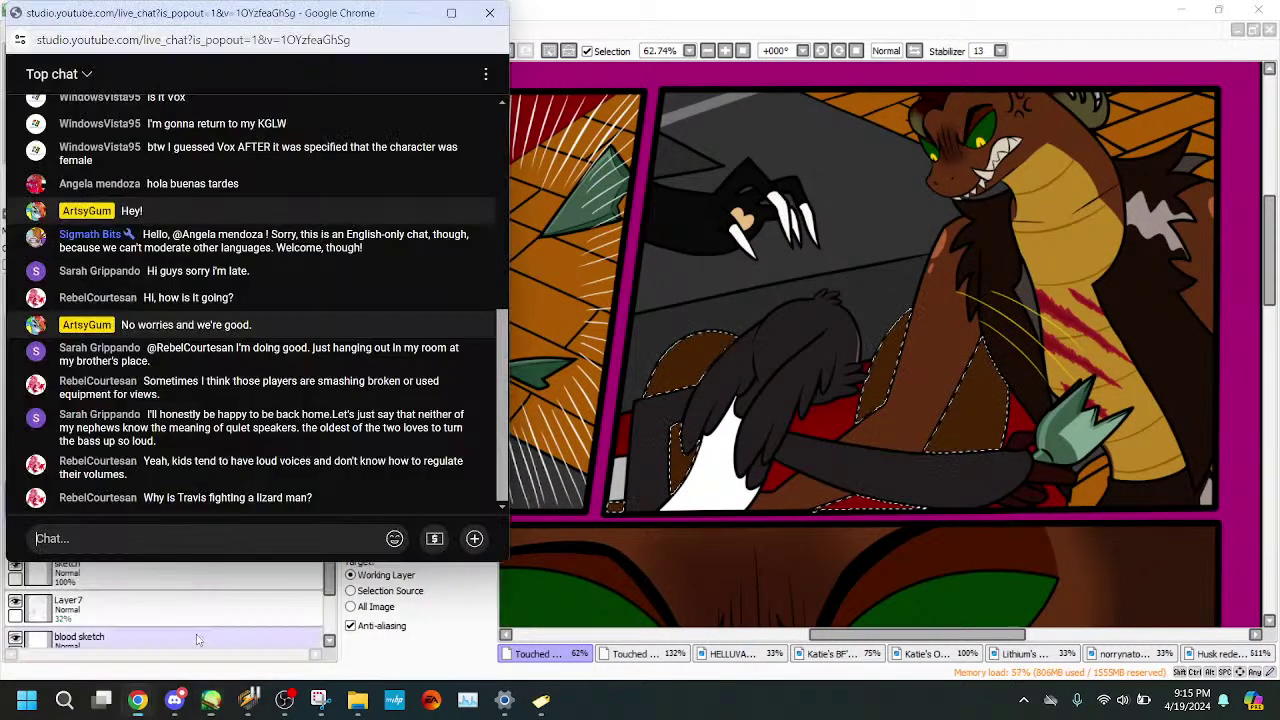
{"action": "left_click", "coordinate": [197, 537]}
{"action": "type", "text": "Travi"}
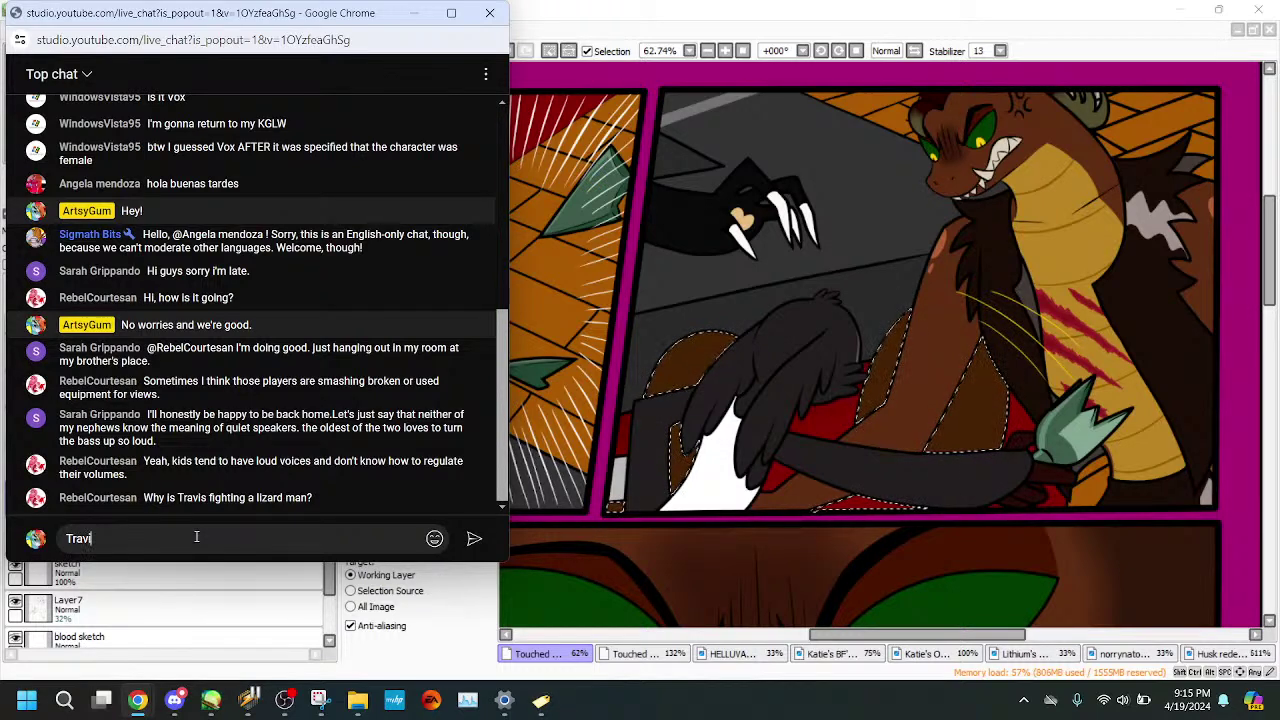
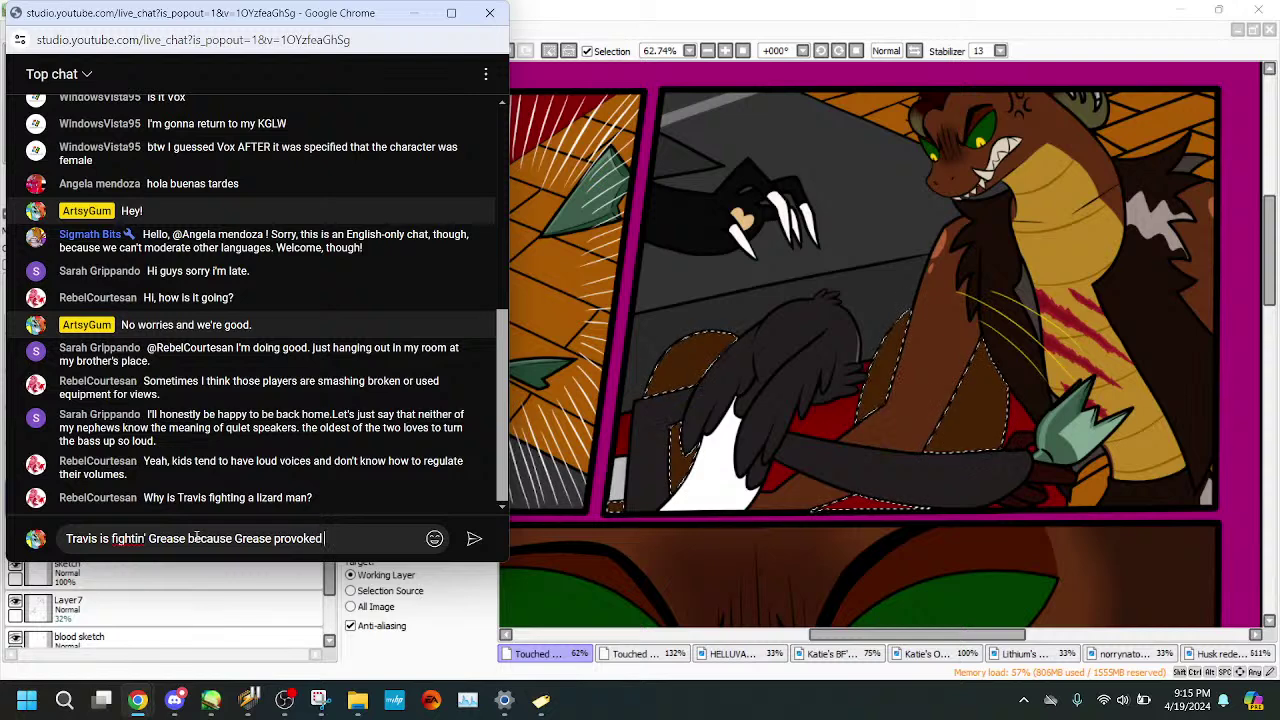
{"action": "type", "text": "."}
{"action": "key", "text": "Return"}
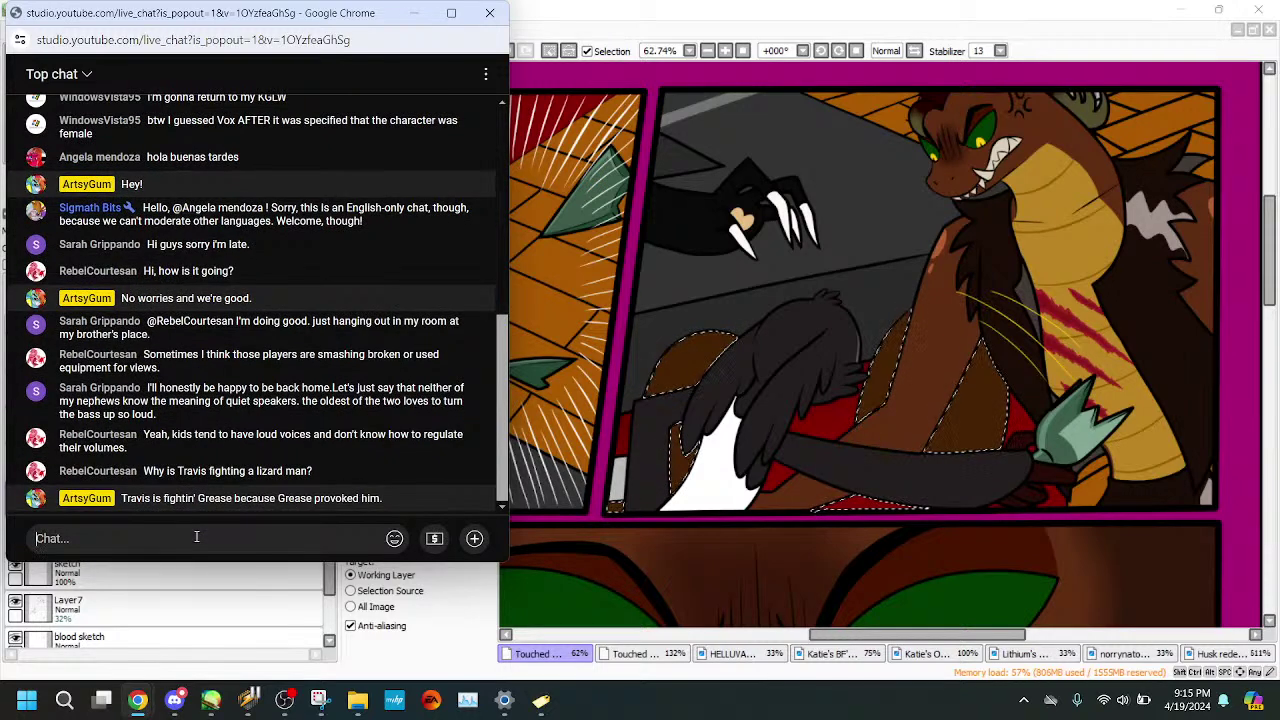
{"action": "left_click", "coordinate": [745, 677]}
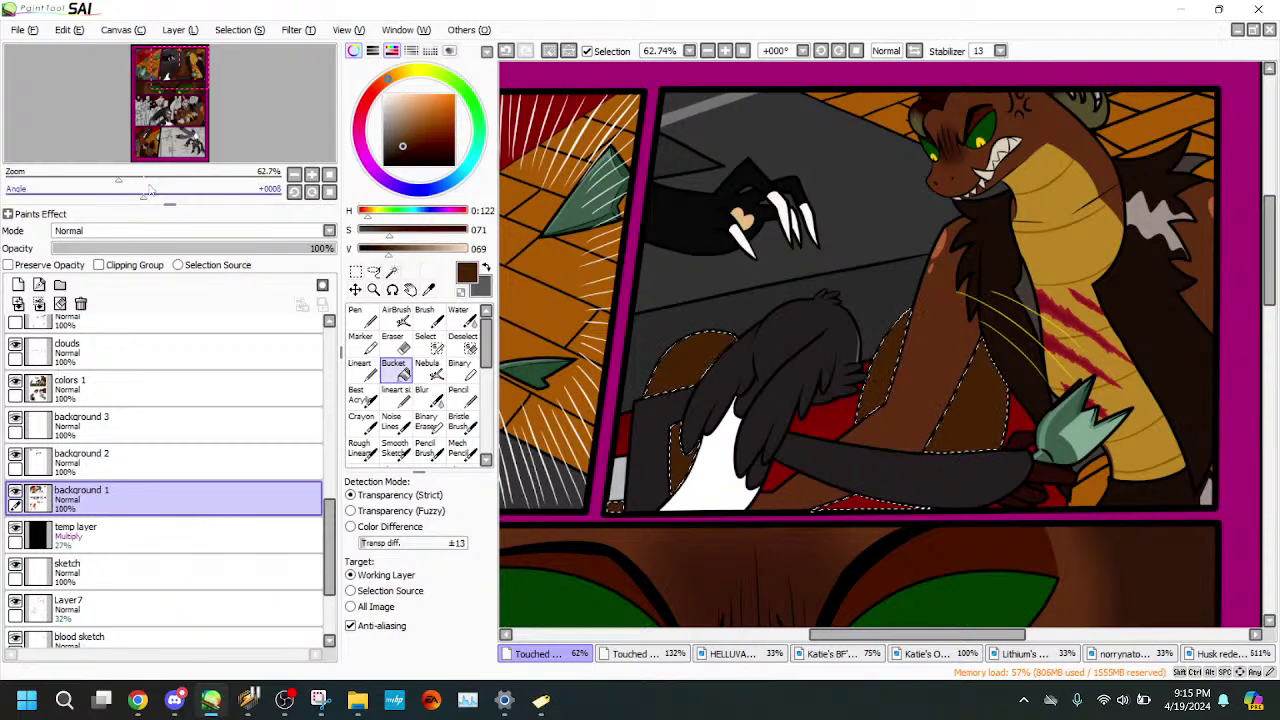
- Make background 2 active and sample the darker brown from the shaded edge of the other page's foreground chair back
{"action": "left_click_drag", "start_coordinate": [118, 178], "coordinate": [103, 179]}
{"action": "mouse_move", "coordinate": [175, 128]}
{"action": "left_mouse_down"}
{"action": "mouse_move", "coordinate": [159, 200]}
{"action": "mouse_move", "coordinate": [174, 129]}
{"action": "left_mouse_up"}
{"action": "left_click_drag", "start_coordinate": [103, 179], "coordinate": [157, 179]}
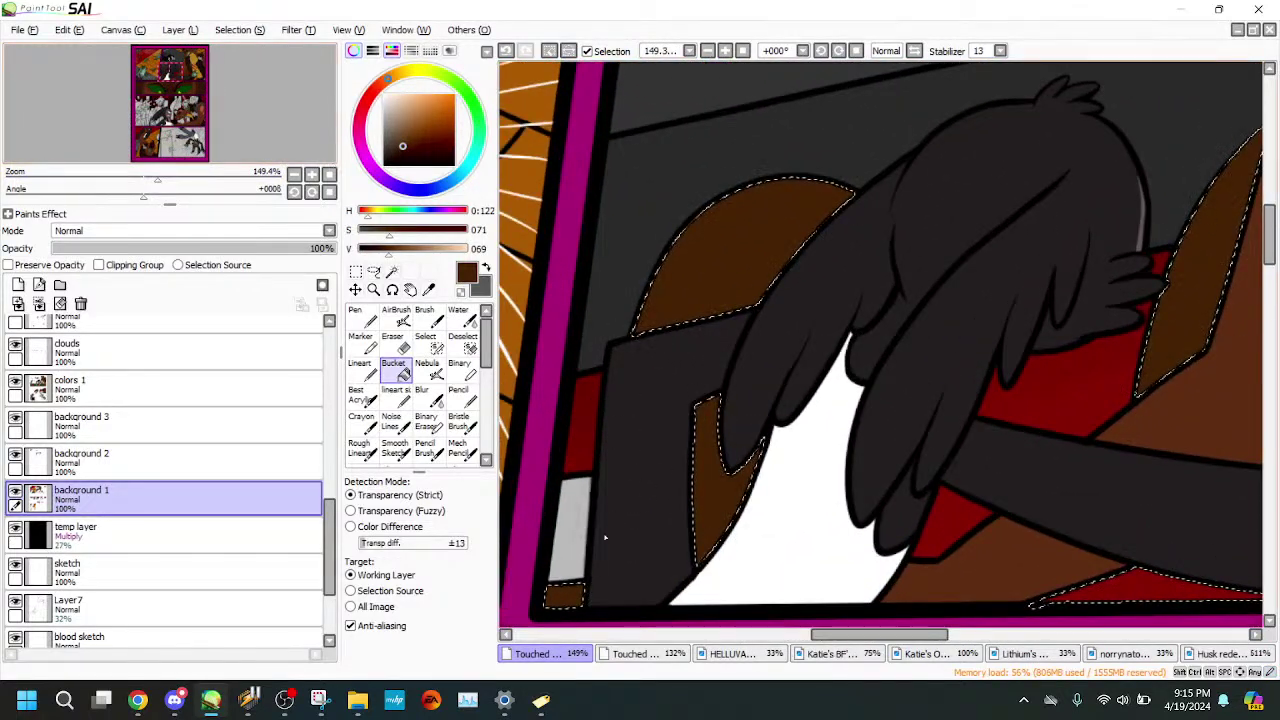
{"action": "left_click", "coordinate": [270, 468]}
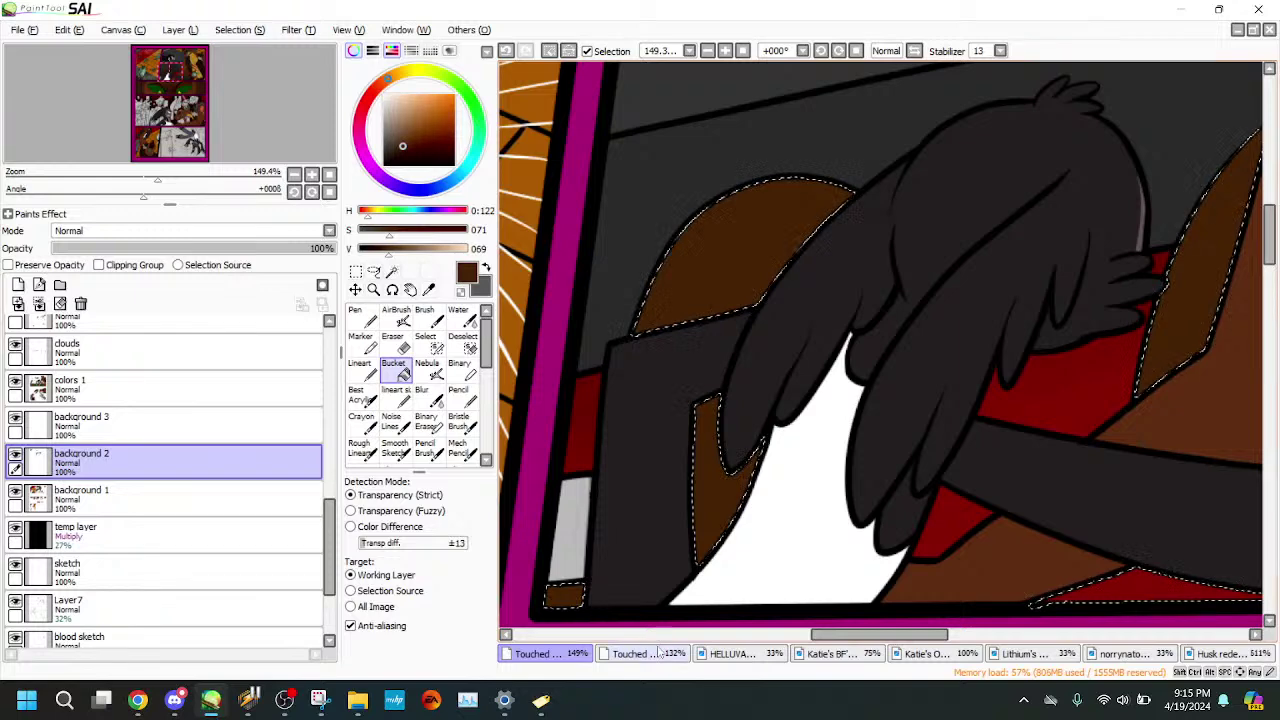
{"action": "left_click", "coordinate": [640, 653]}
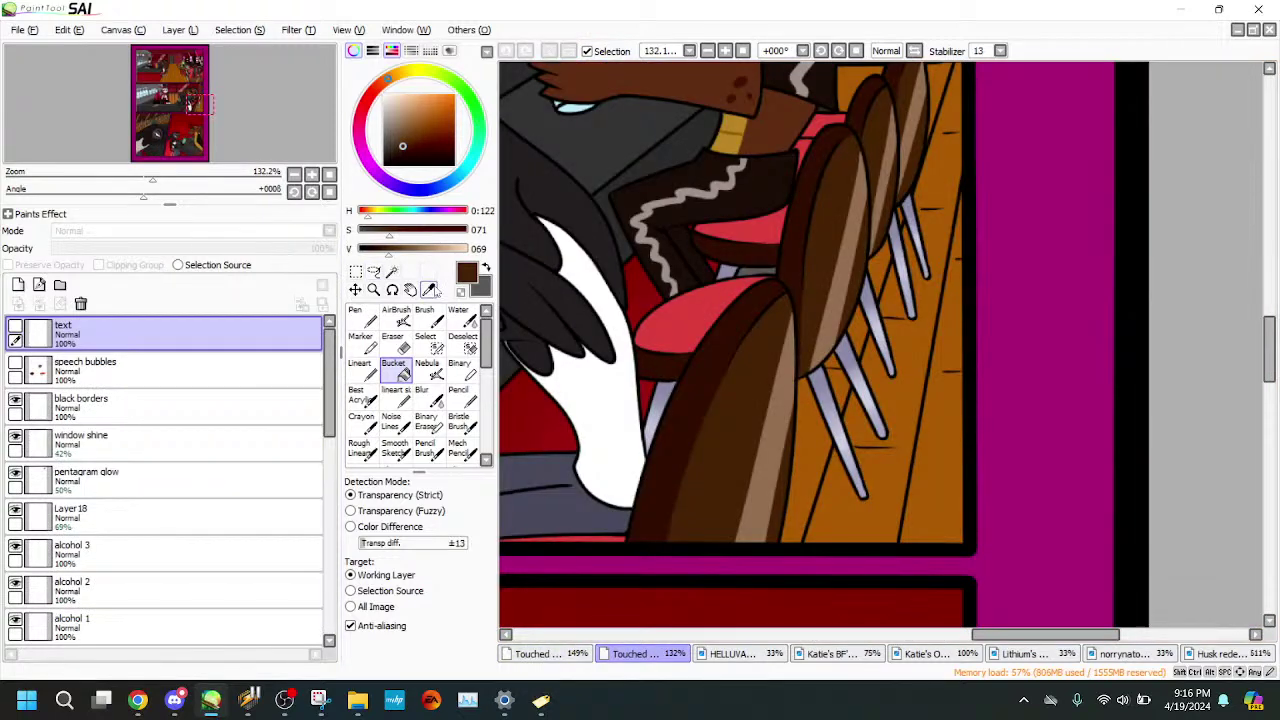
{"action": "left_click", "coordinate": [431, 289]}
{"action": "left_click_drag", "start_coordinate": [153, 180], "coordinate": [168, 180]}
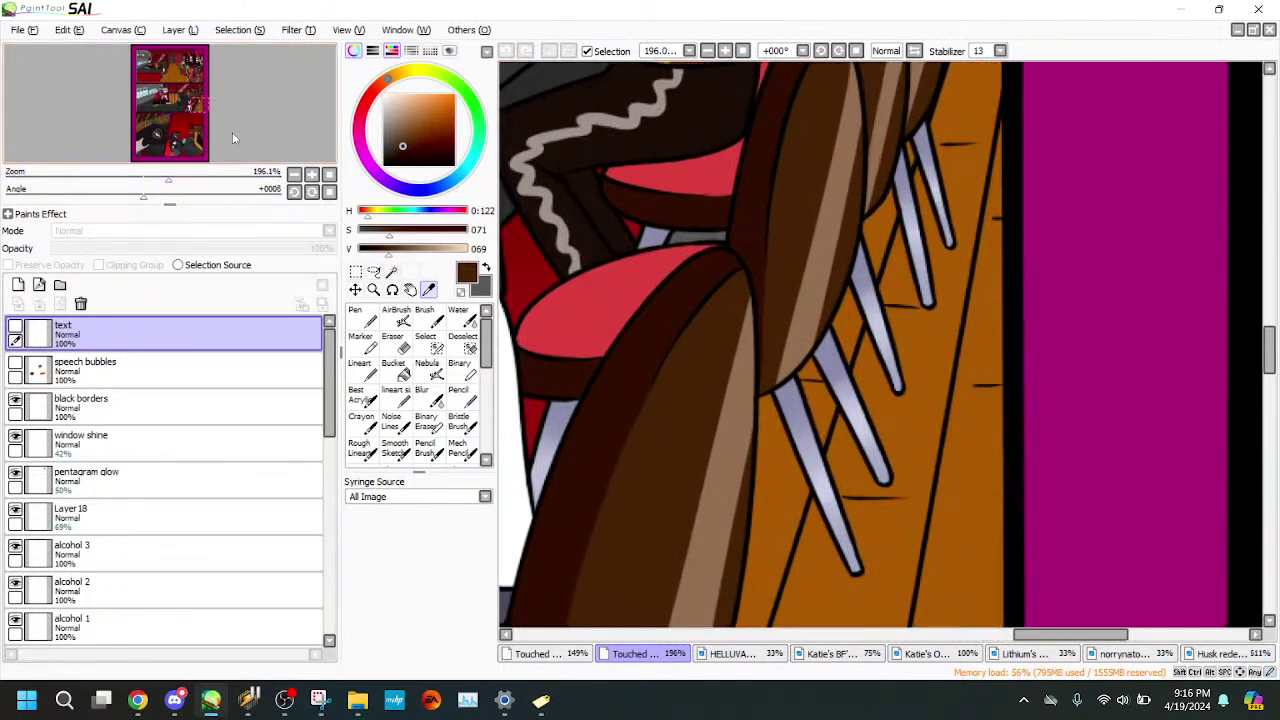
{"action": "left_click", "coordinate": [196, 106]}
{"action": "left_click", "coordinate": [683, 269]}
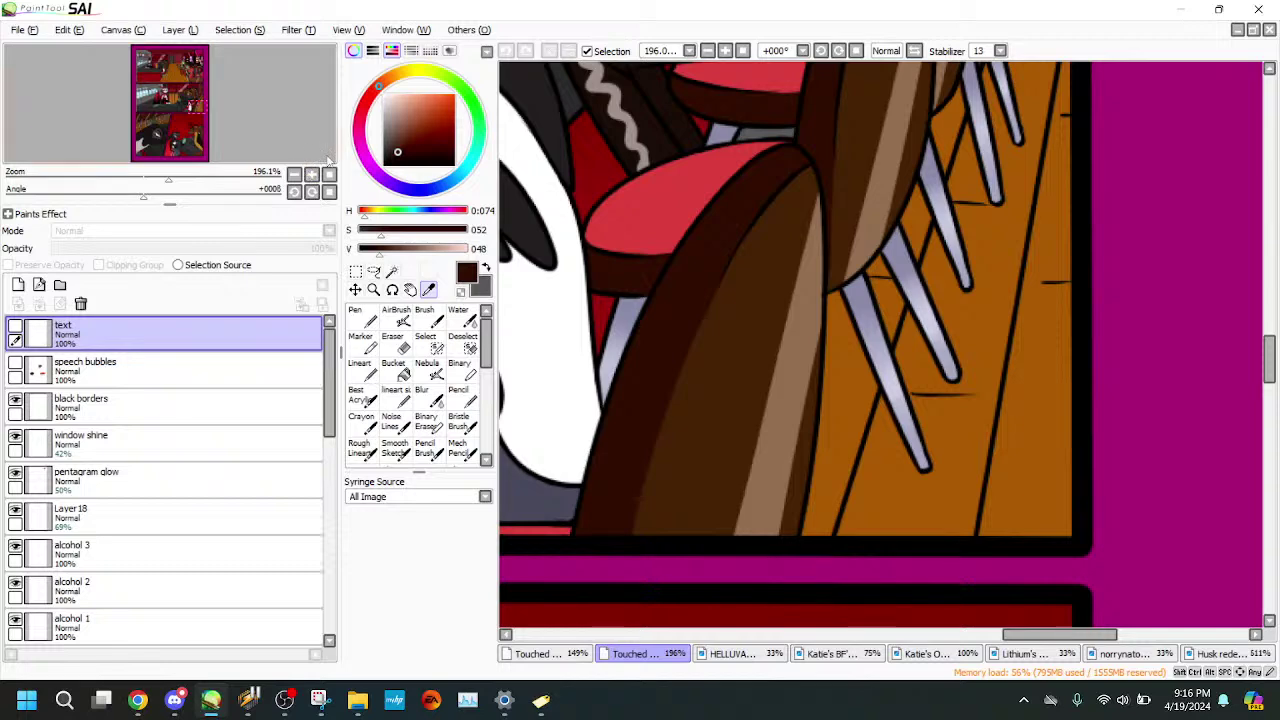
{"action": "left_click", "coordinate": [196, 106]}
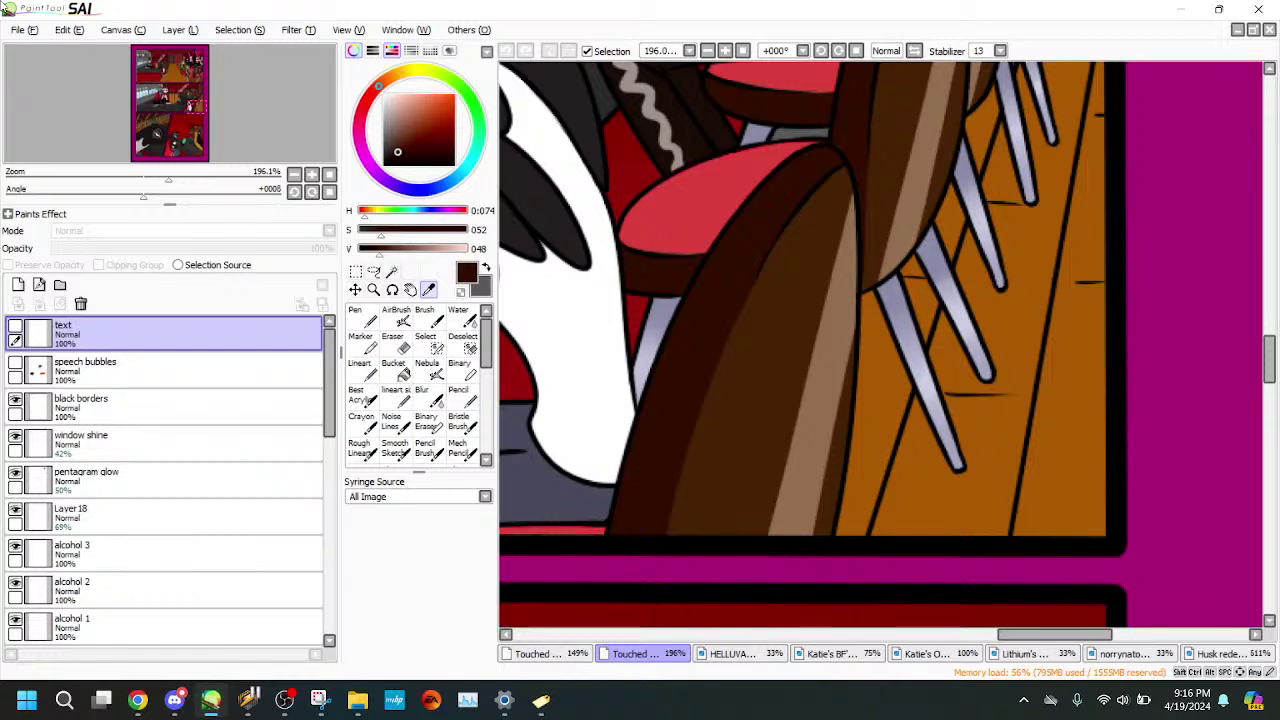
{"action": "left_click_drag", "start_coordinate": [143, 181], "coordinate": [173, 180]}
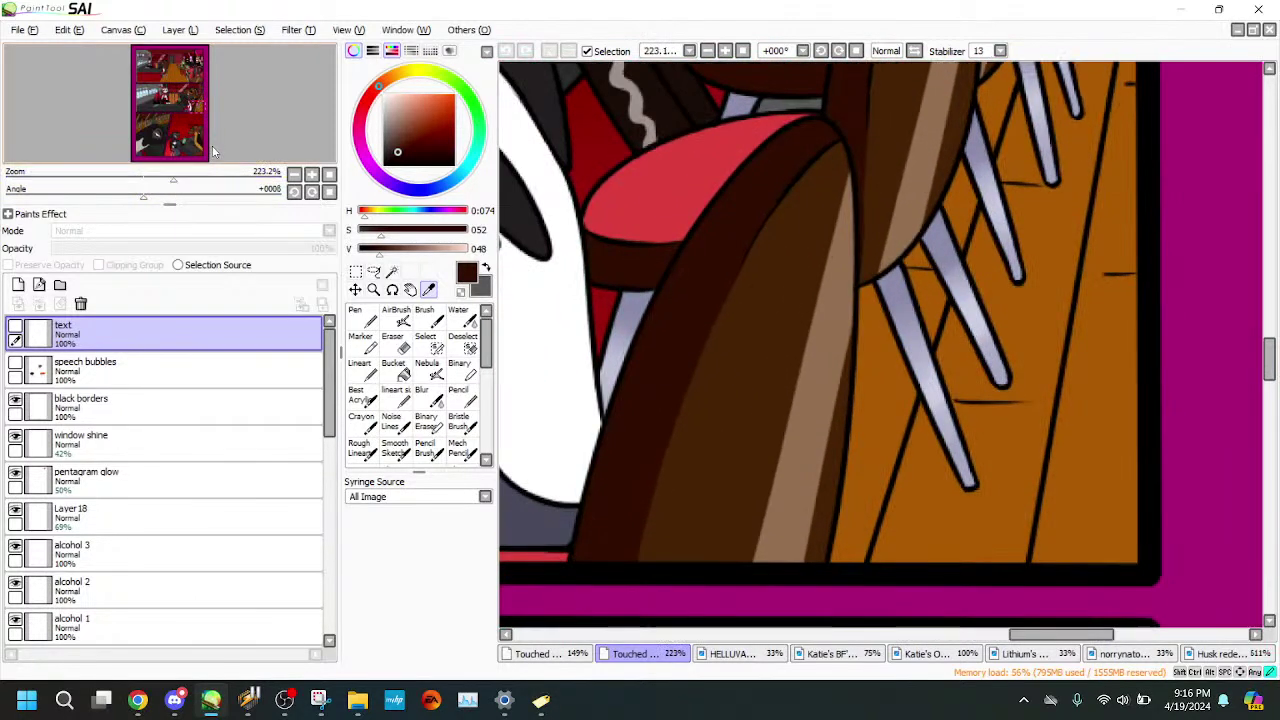
{"action": "left_click_drag", "start_coordinate": [197, 102], "coordinate": [196, 105]}
{"action": "left_click", "coordinate": [542, 653]}
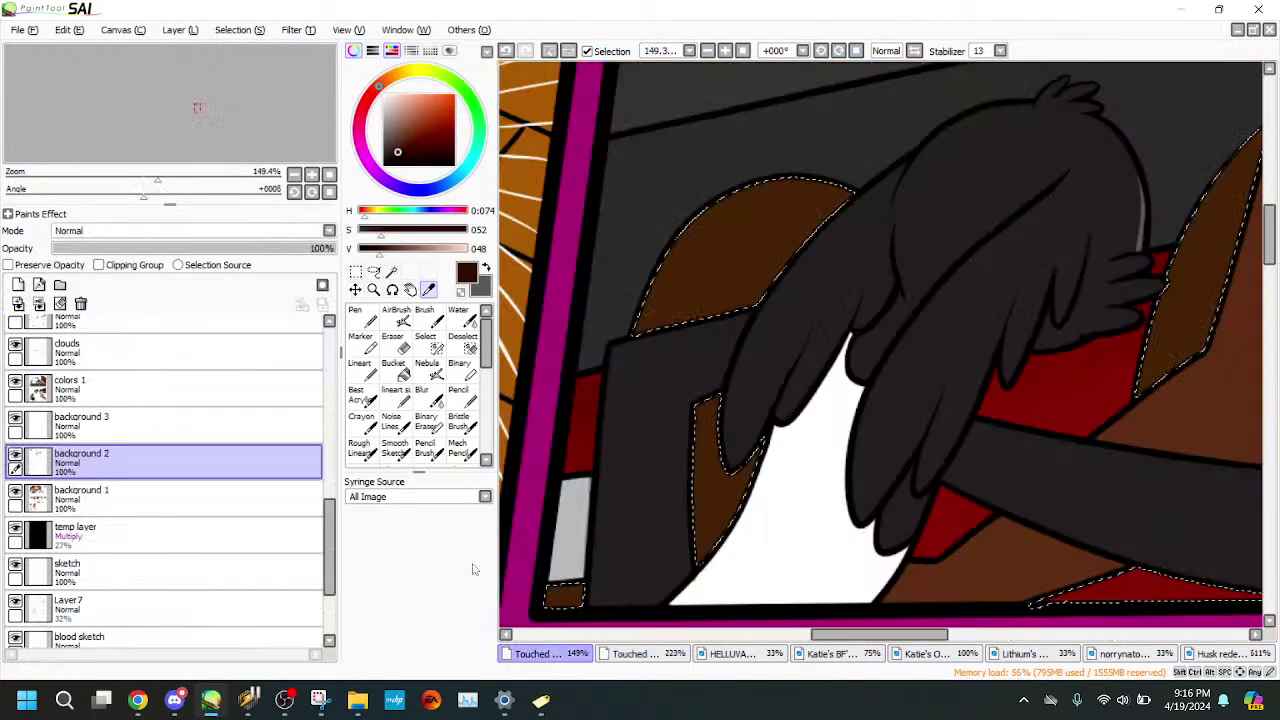
- Try drawing a curved shading line across the chair back behind the black-feathered character with the Lineart brush at size 7
{"action": "left_click_drag", "start_coordinate": [157, 181], "coordinate": [204, 160]}
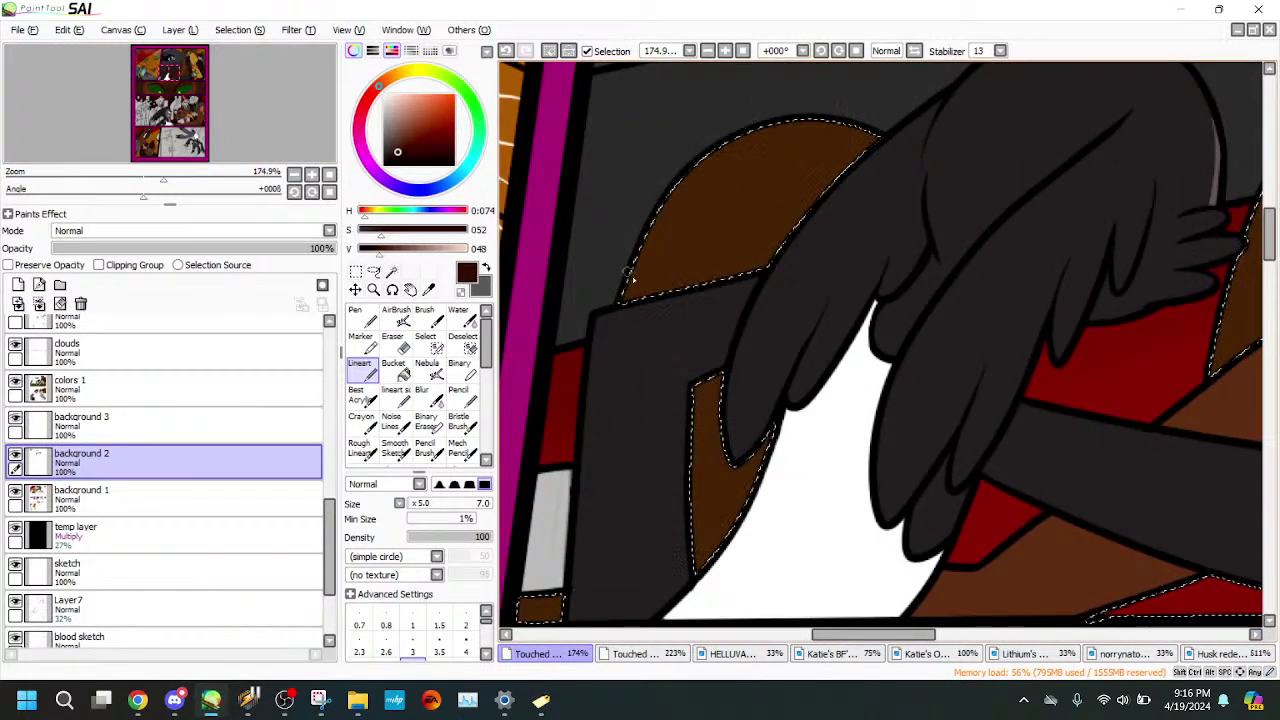
{"action": "mouse_move", "coordinate": [640, 262]}
{"action": "left_mouse_down"}
{"action": "mouse_move", "coordinate": [788, 150]}
{"action": "mouse_move", "coordinate": [870, 146]}
{"action": "left_mouse_up"}
{"action": "left_click", "coordinate": [506, 51]}
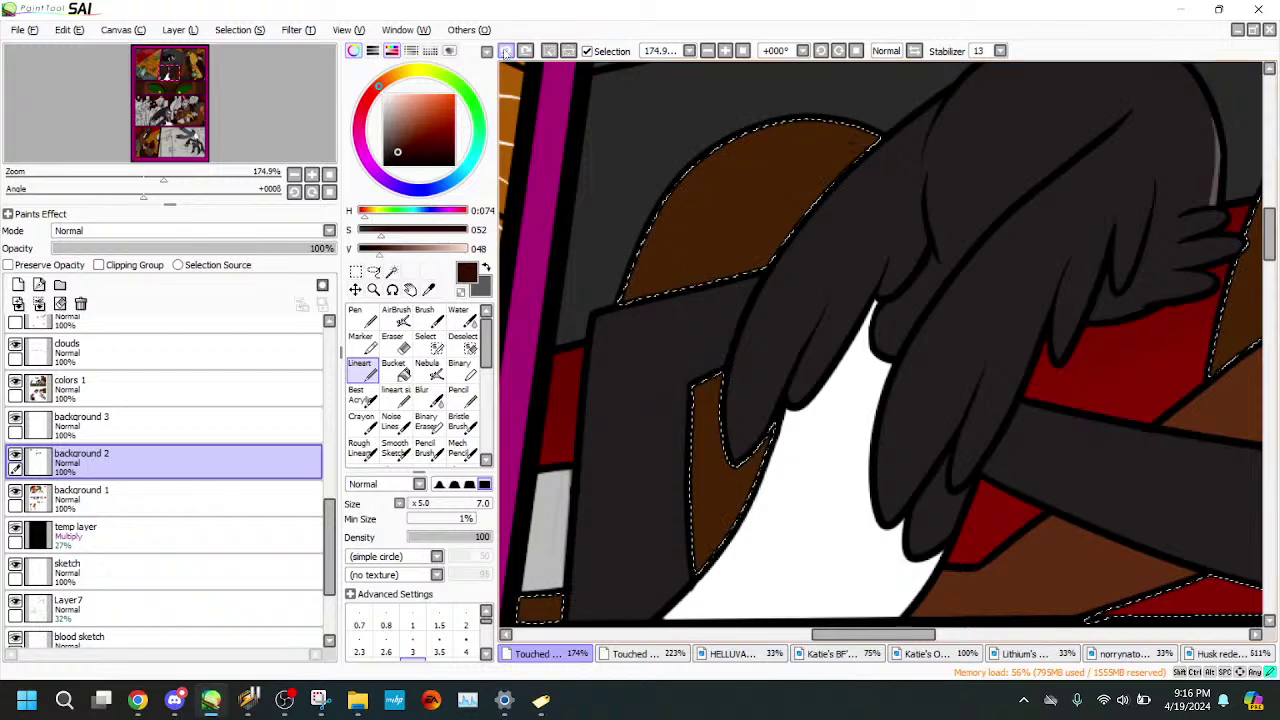
{"action": "left_click_drag", "start_coordinate": [651, 303], "coordinate": [866, 158]}
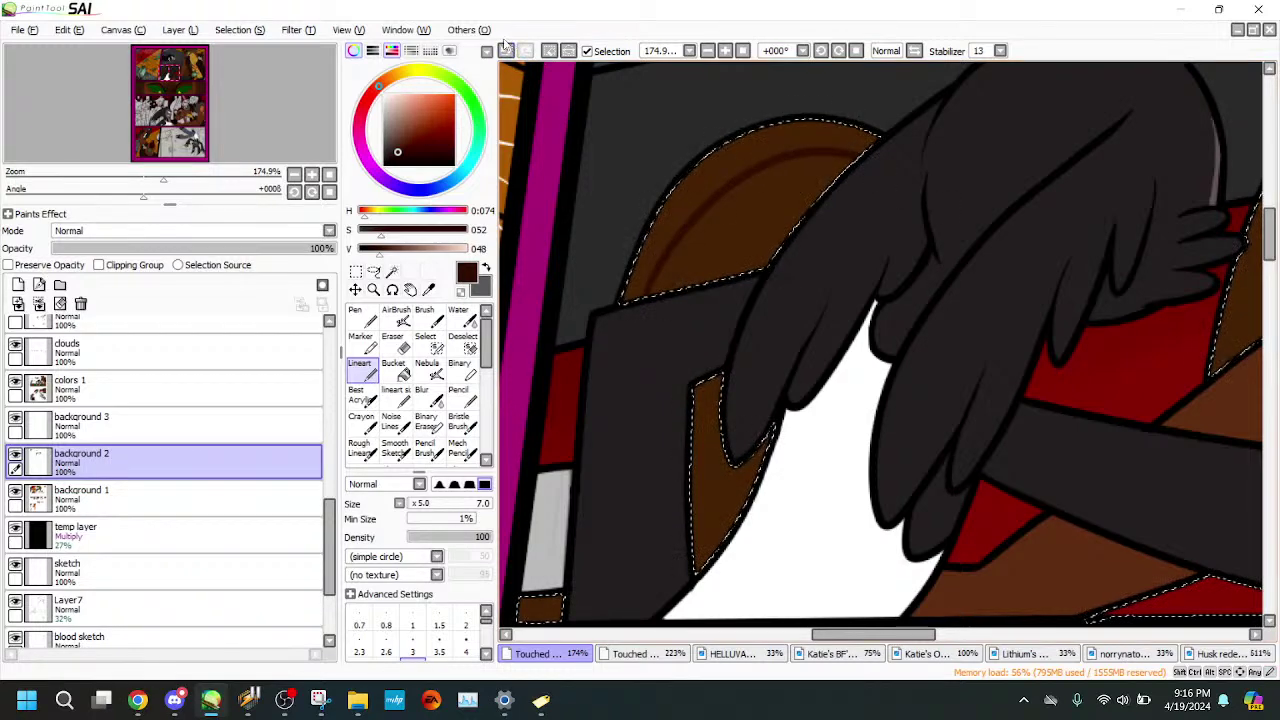
{"action": "key", "text": "ctrl+z"}
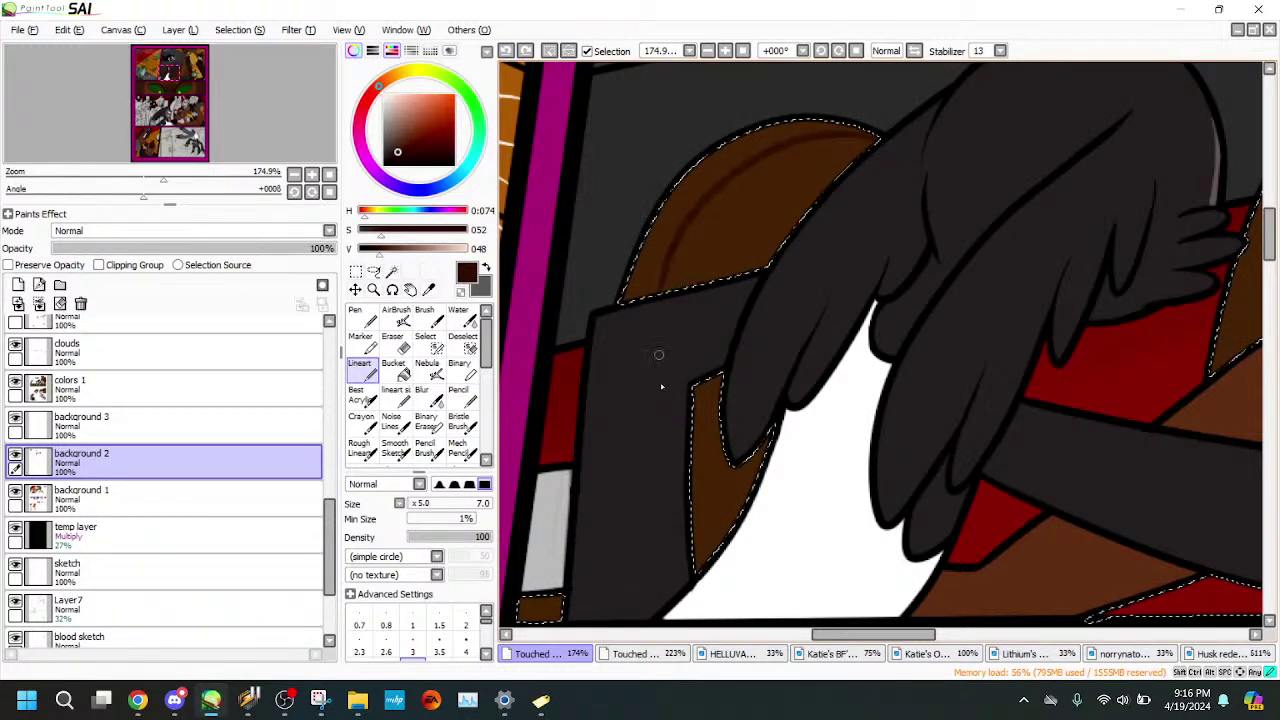
- Examine how the shaded edges curve along the chair backs on the other page, then return to the comic panel
{"action": "left_click", "coordinate": [674, 657]}
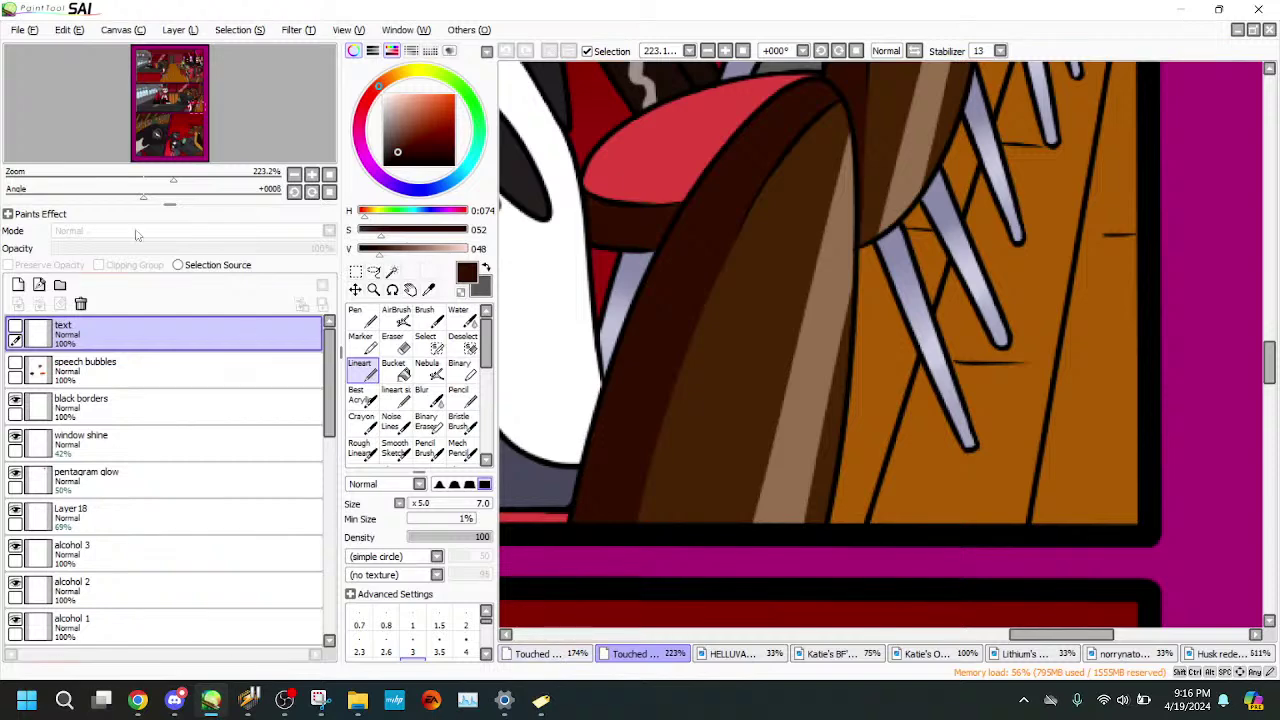
{"action": "left_click_drag", "start_coordinate": [190, 110], "coordinate": [155, 129]}
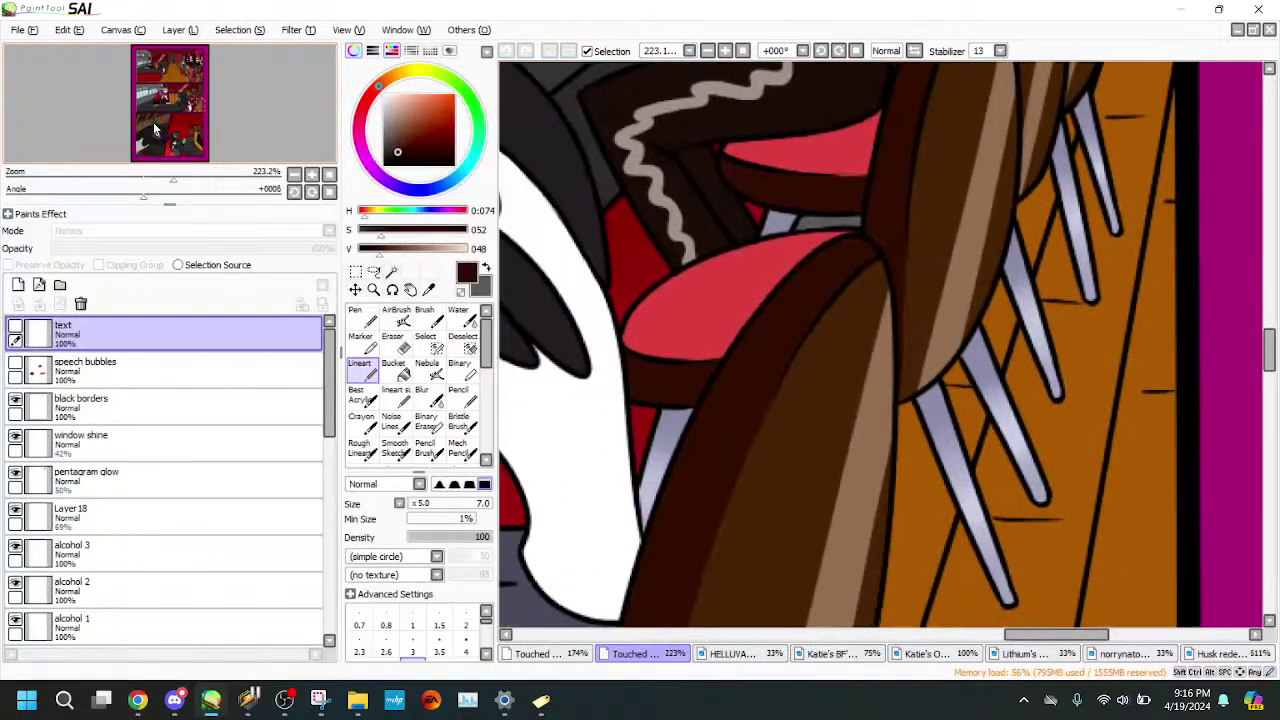
{"action": "left_click", "coordinate": [545, 655]}
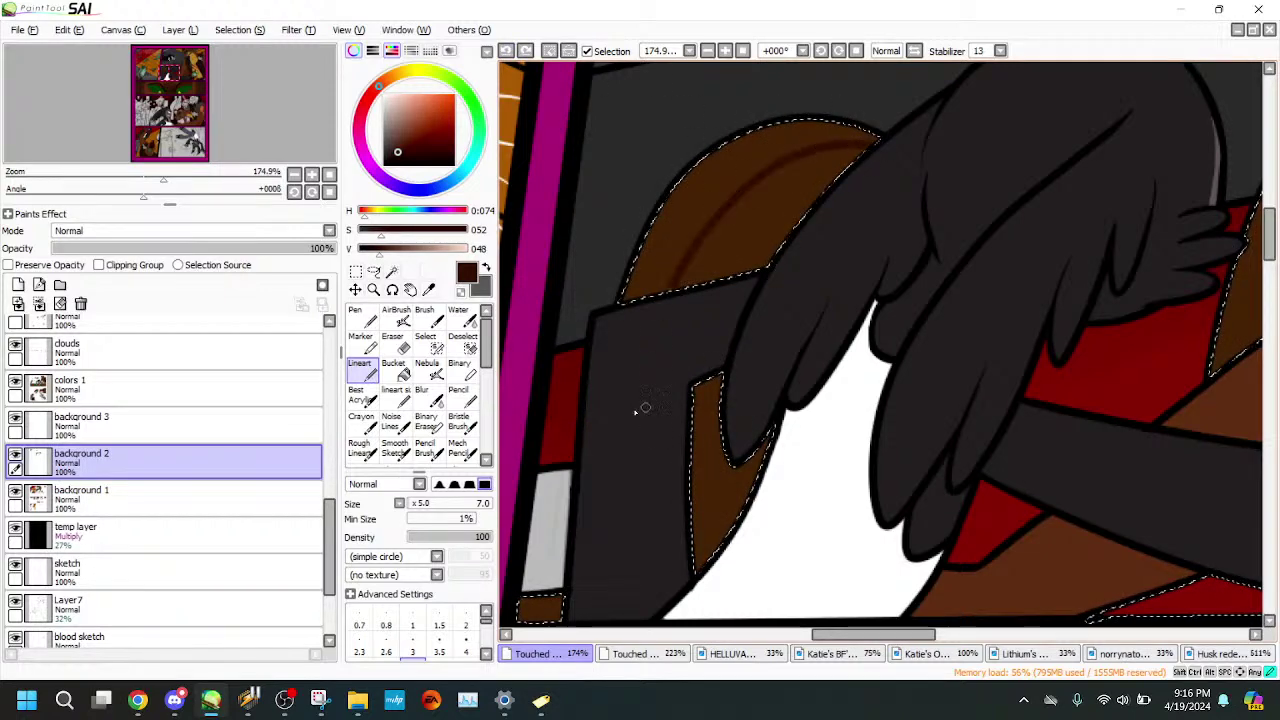
- Redraw the curved shading line across the chair back behind the black-feathered character until its arc follows the chair's outer edge
{"action": "left_click", "coordinate": [508, 52]}
{"action": "left_click_drag", "start_coordinate": [891, 152], "coordinate": [646, 337]}
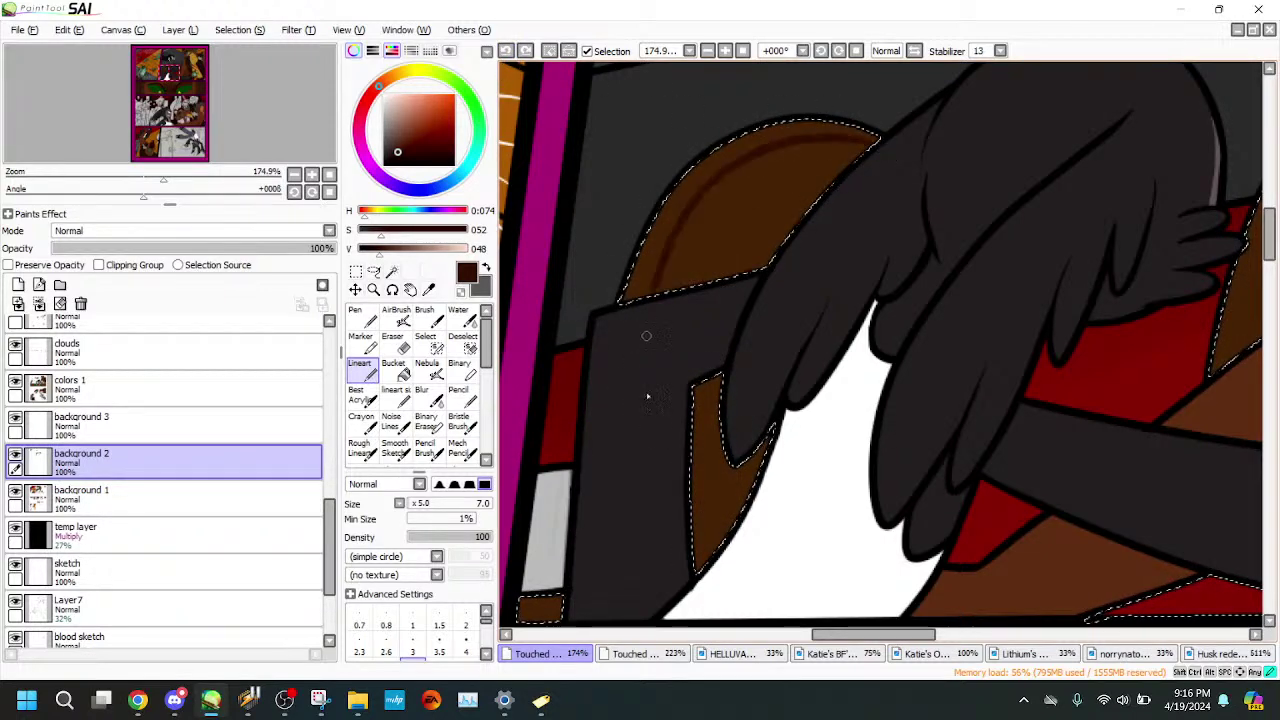
{"action": "left_click", "coordinate": [509, 53]}
{"action": "left_click_drag", "start_coordinate": [883, 151], "coordinate": [678, 340]}
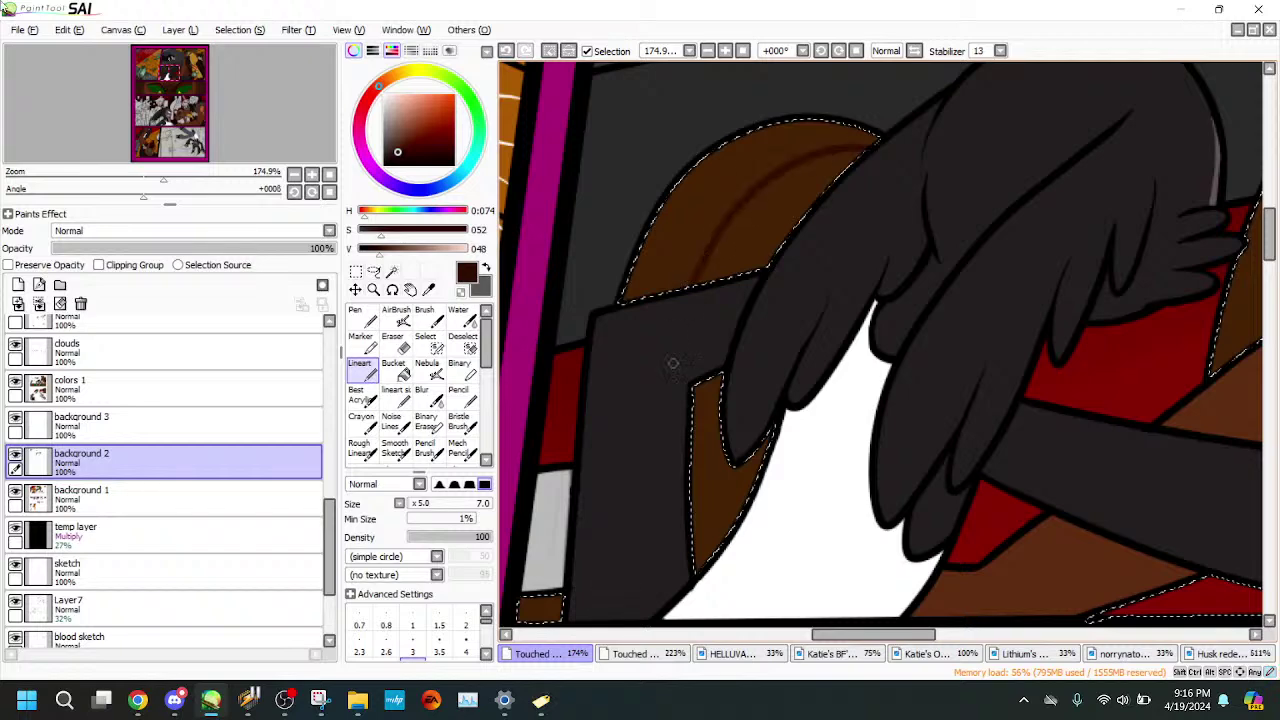
{"action": "left_click", "coordinate": [506, 51]}
{"action": "left_click_drag", "start_coordinate": [757, 184], "coordinate": [676, 330]}
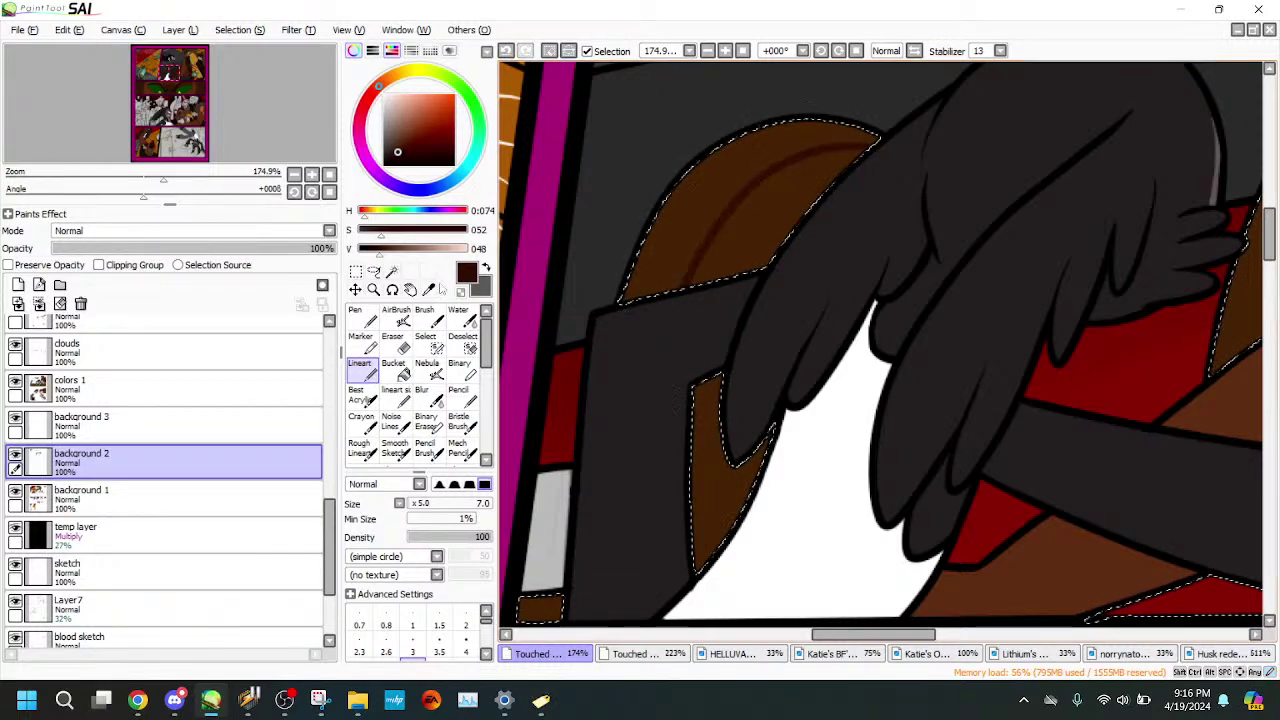
{"action": "left_click", "coordinate": [507, 51]}
{"action": "left_click_drag", "start_coordinate": [887, 152], "coordinate": [660, 361]}
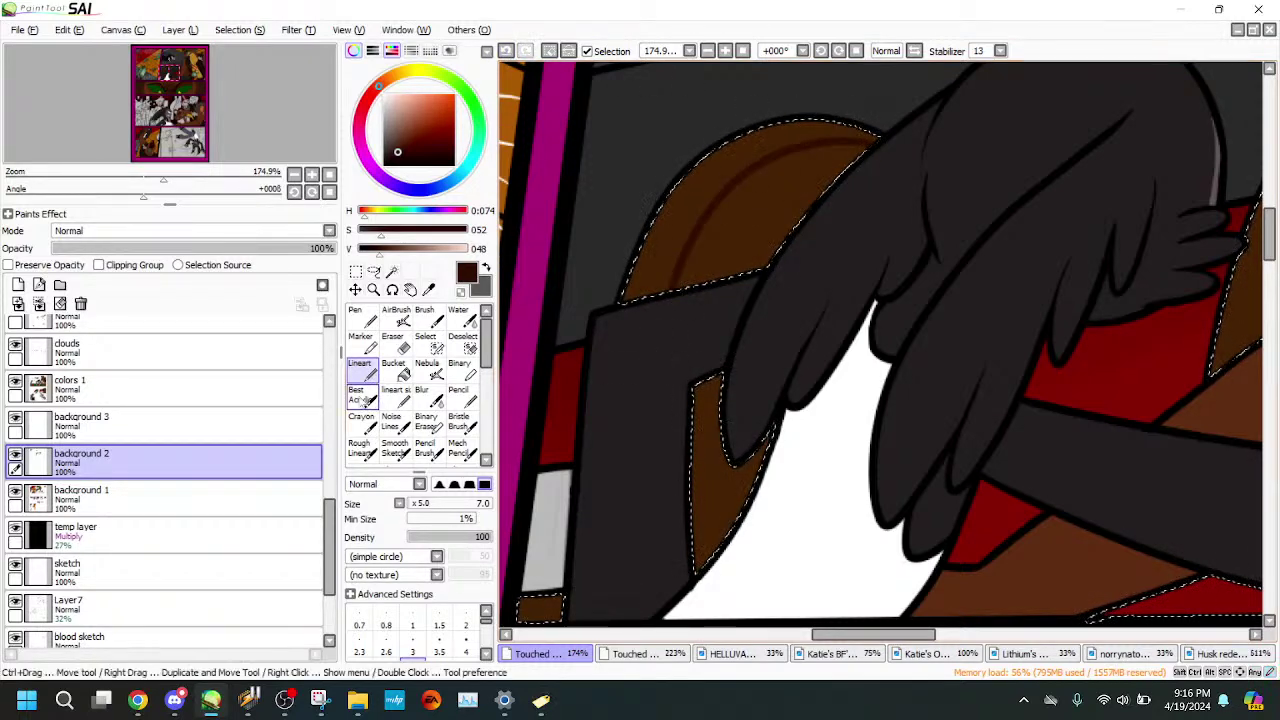
- Fill the outer edge of that chair back and the small chair piece in the panel's corner with the darker brown
{"action": "left_click", "coordinate": [398, 372]}
{"action": "left_click", "coordinate": [705, 183]}
{"action": "left_click_drag", "start_coordinate": [256, 122], "coordinate": [253, 125]}
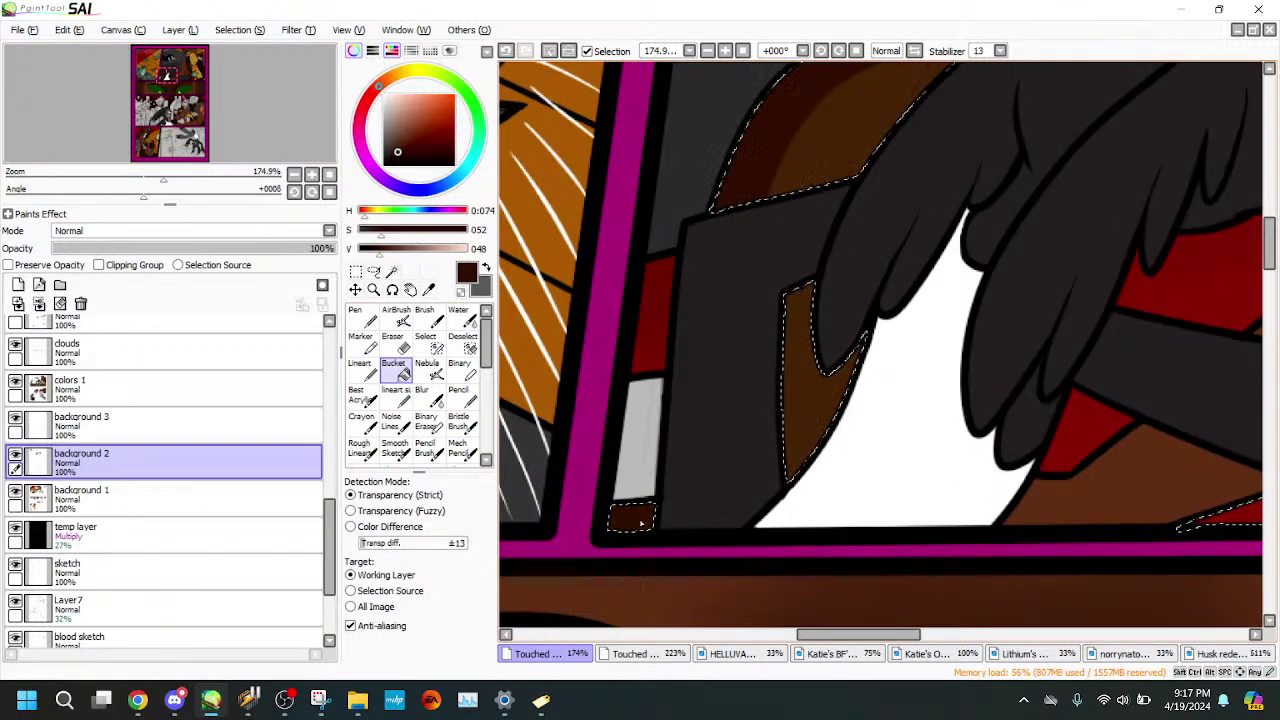
- Draw a curved shading line on the narrow chair piece between the two characters and fill its outer edge with the darker brown
{"action": "left_click_drag", "start_coordinate": [245, 116], "coordinate": [288, 133]}
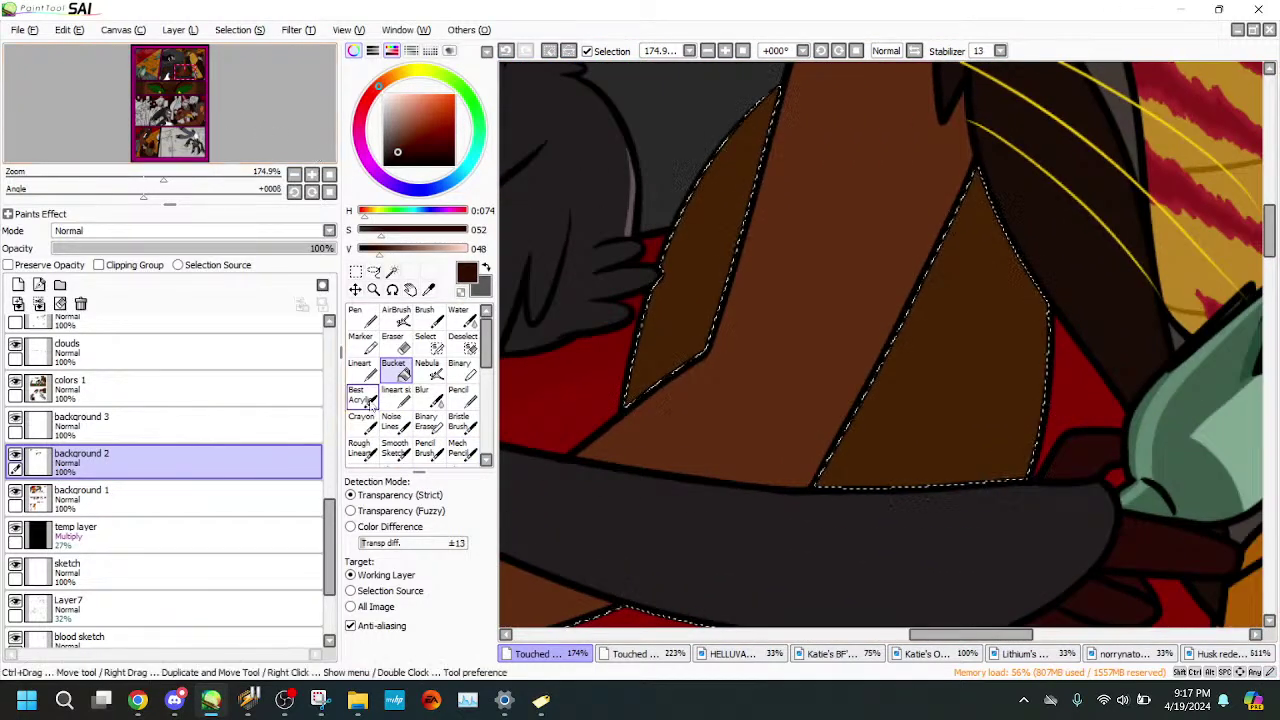
{"action": "left_click", "coordinate": [360, 368]}
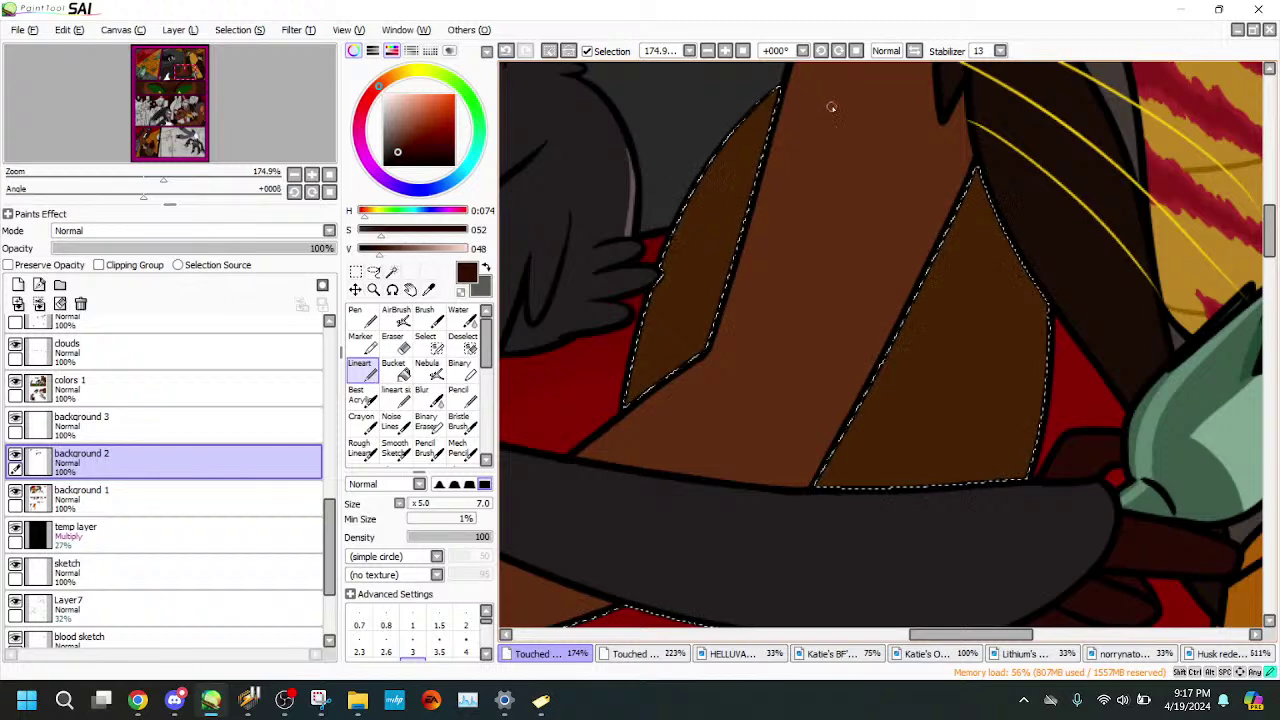
{"action": "left_click_drag", "start_coordinate": [775, 140], "coordinate": [657, 459]}
{"action": "left_click", "coordinate": [507, 50]}
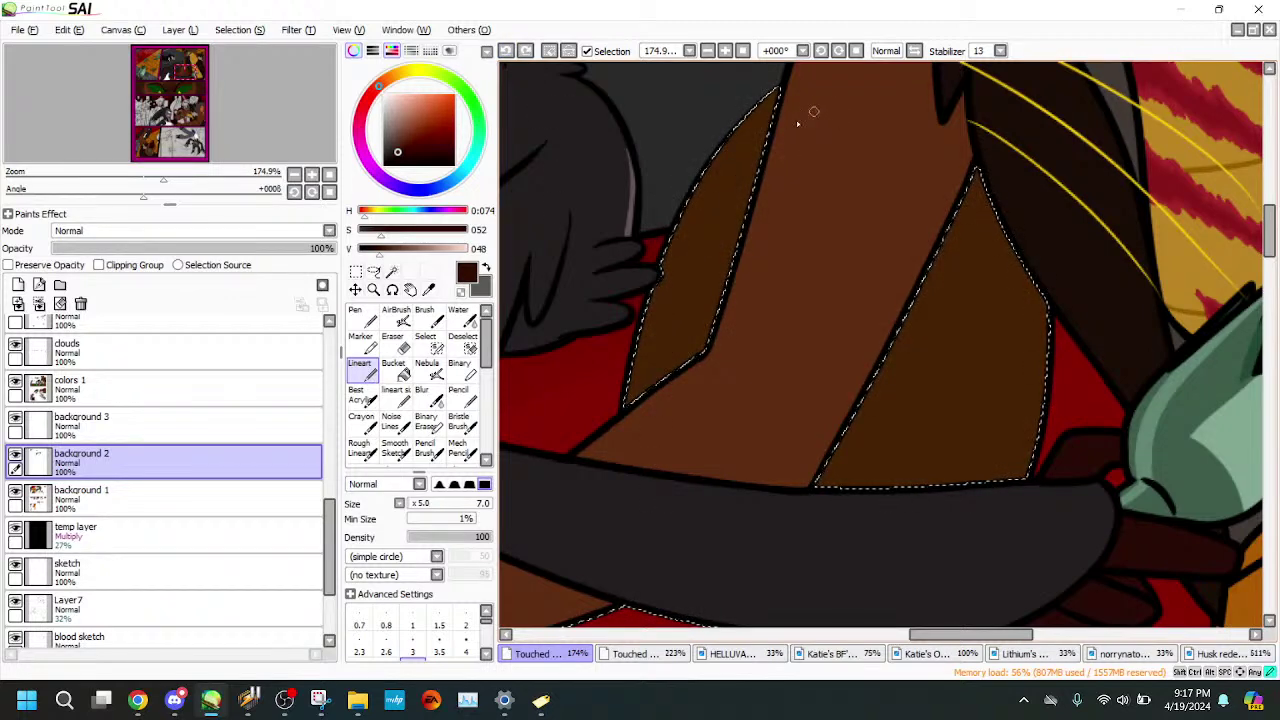
{"action": "left_click_drag", "start_coordinate": [798, 124], "coordinate": [659, 487]}
{"action": "left_click", "coordinate": [506, 51]}
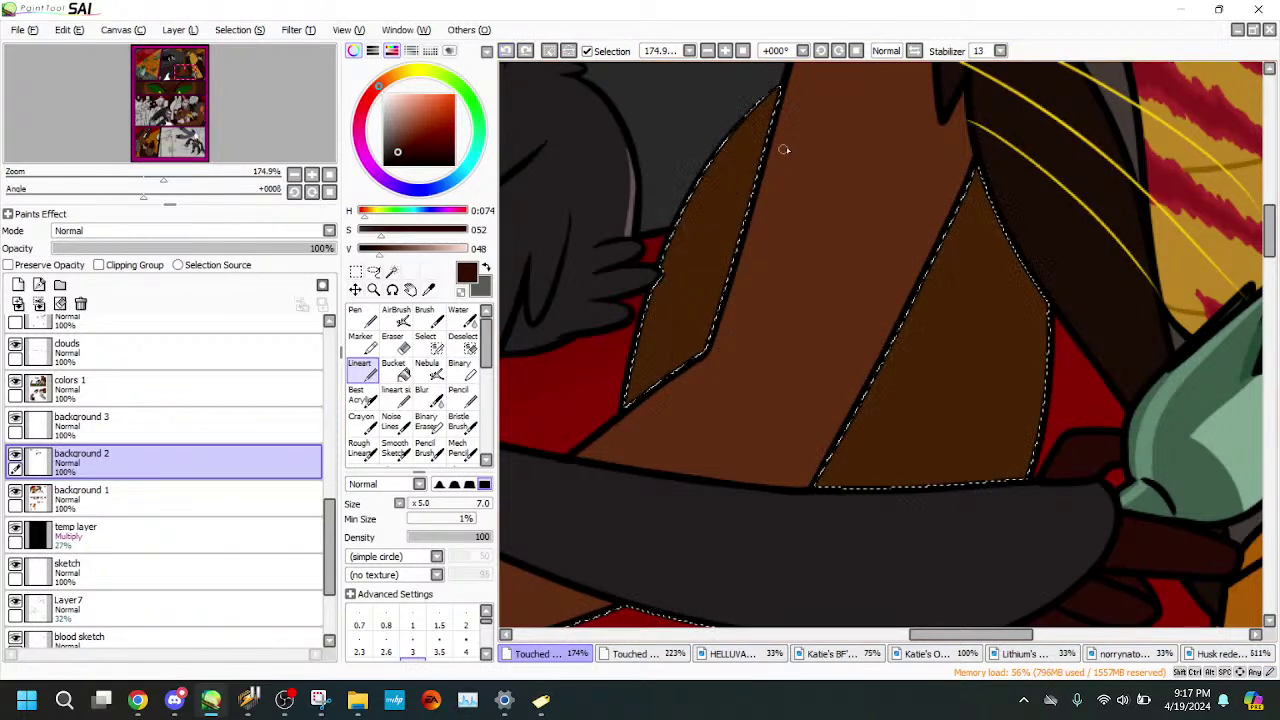
{"action": "key", "text": "ctrl+y"}
{"action": "key", "text": "ctrl+z"}
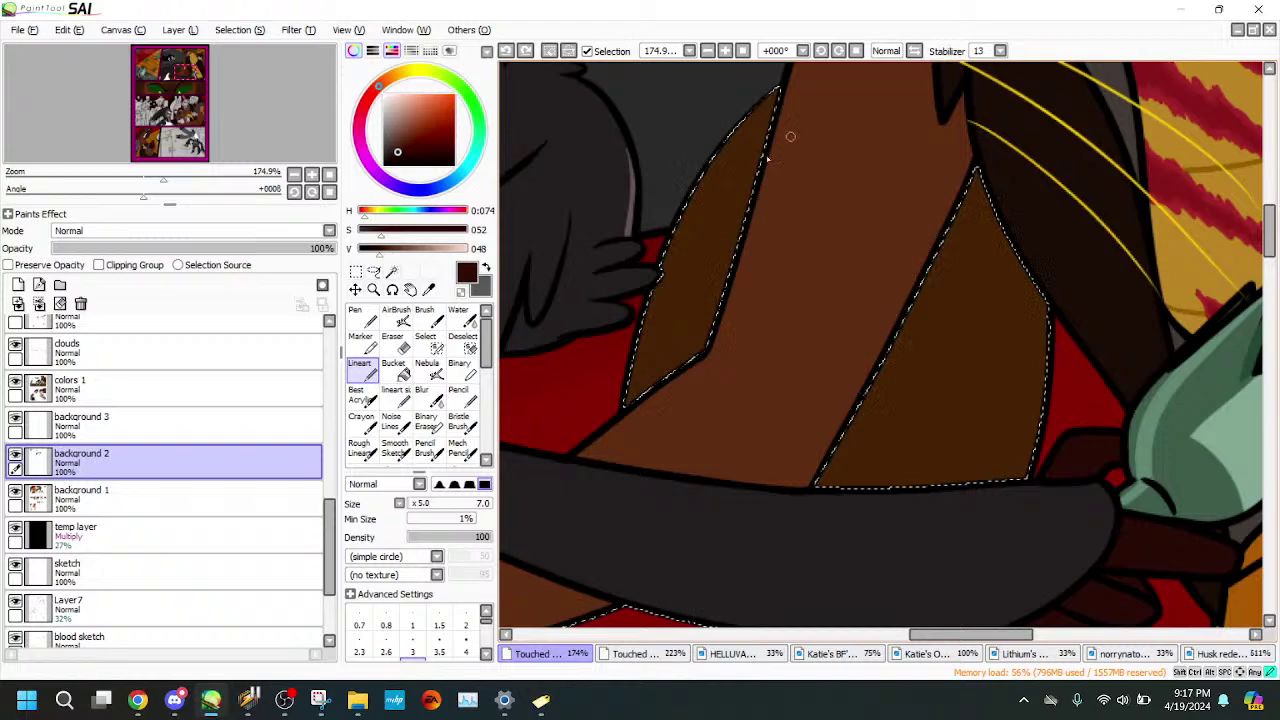
{"action": "left_click_drag", "start_coordinate": [790, 135], "coordinate": [642, 449]}
{"action": "left_click", "coordinate": [402, 373]}
{"action": "left_click", "coordinate": [701, 204]}
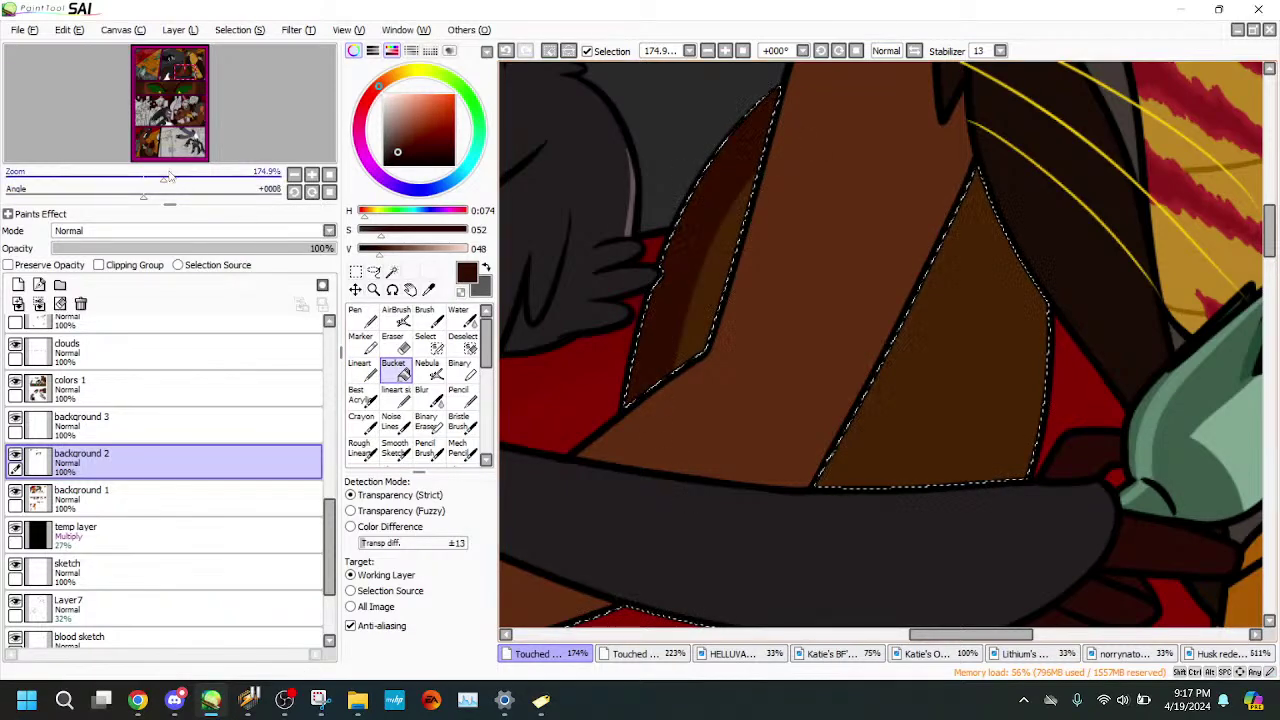
- Paint the darker brown shade over the left end of the selected sliver below the dark arm with the Pen on background 2
{"action": "mouse_move", "coordinate": [150, 180]}
{"action": "left_mouse_down"}
{"action": "mouse_move", "coordinate": [116, 182]}
{"action": "mouse_move", "coordinate": [135, 188]}
{"action": "mouse_move", "coordinate": [117, 193]}
{"action": "mouse_move", "coordinate": [153, 182]}
{"action": "left_mouse_up"}
{"action": "left_click", "coordinate": [181, 73]}
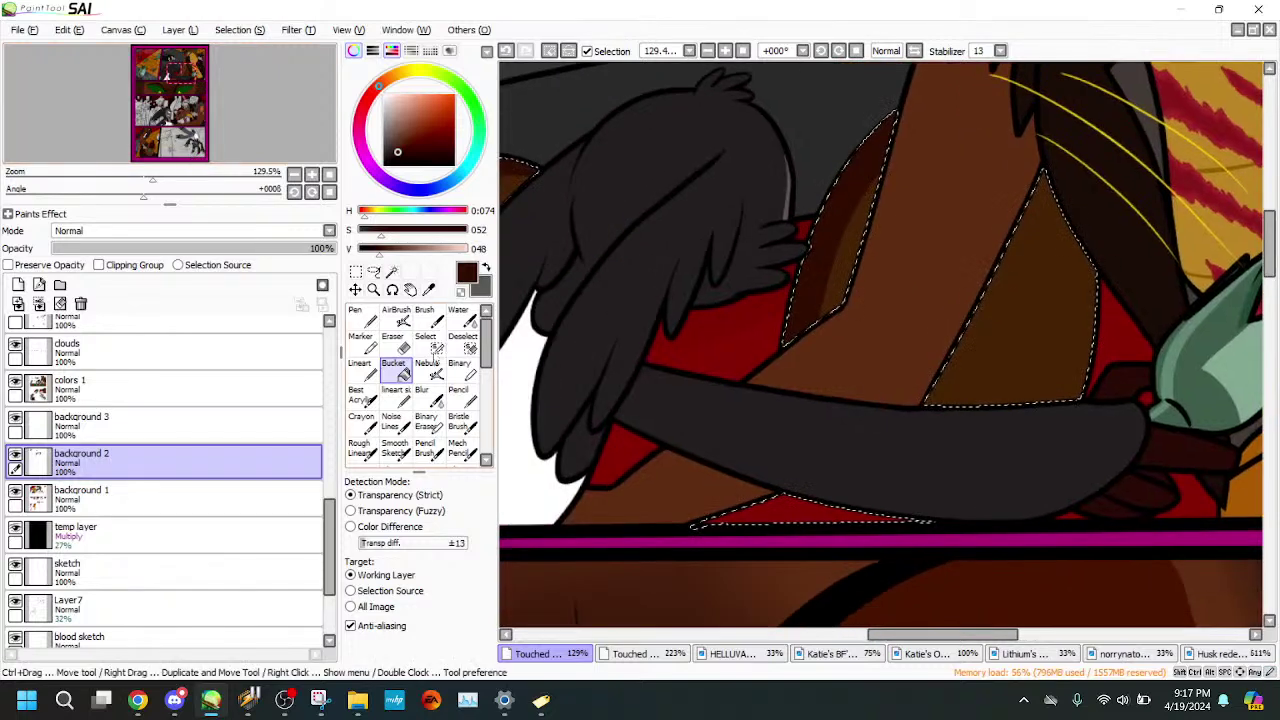
{"action": "left_click", "coordinate": [365, 318]}
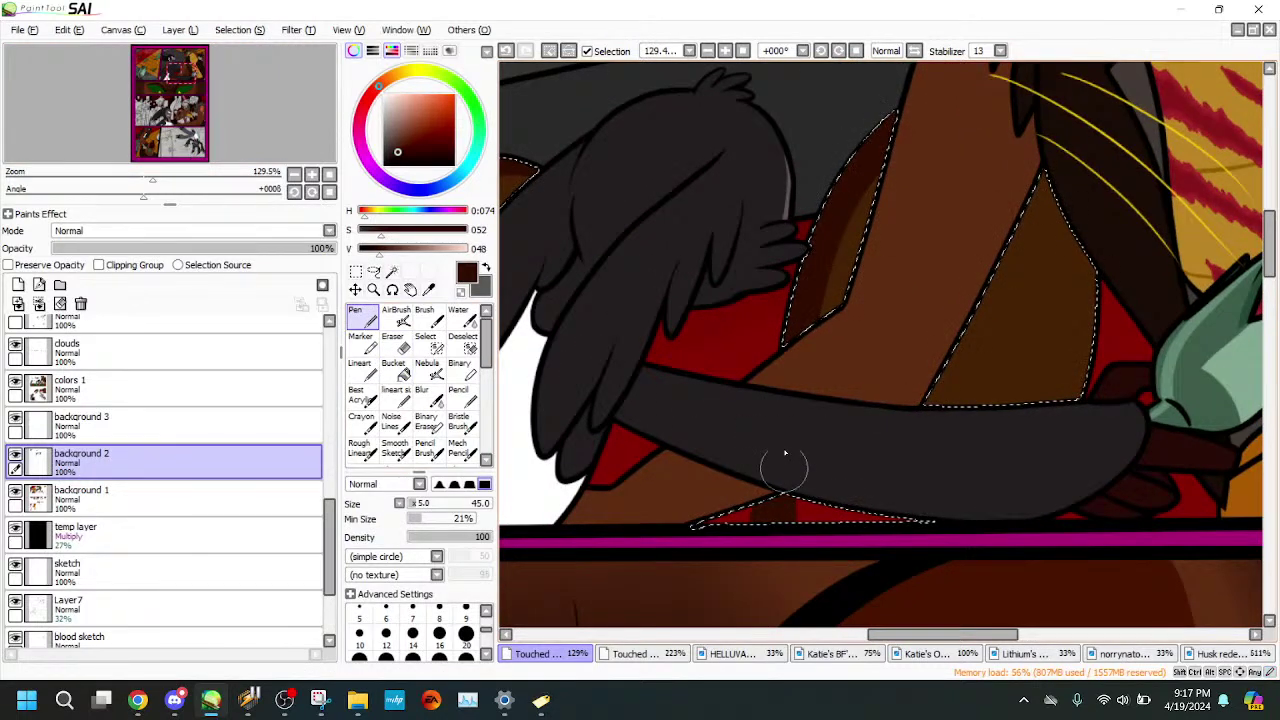
{"action": "left_click_drag", "start_coordinate": [781, 466], "coordinate": [737, 594]}
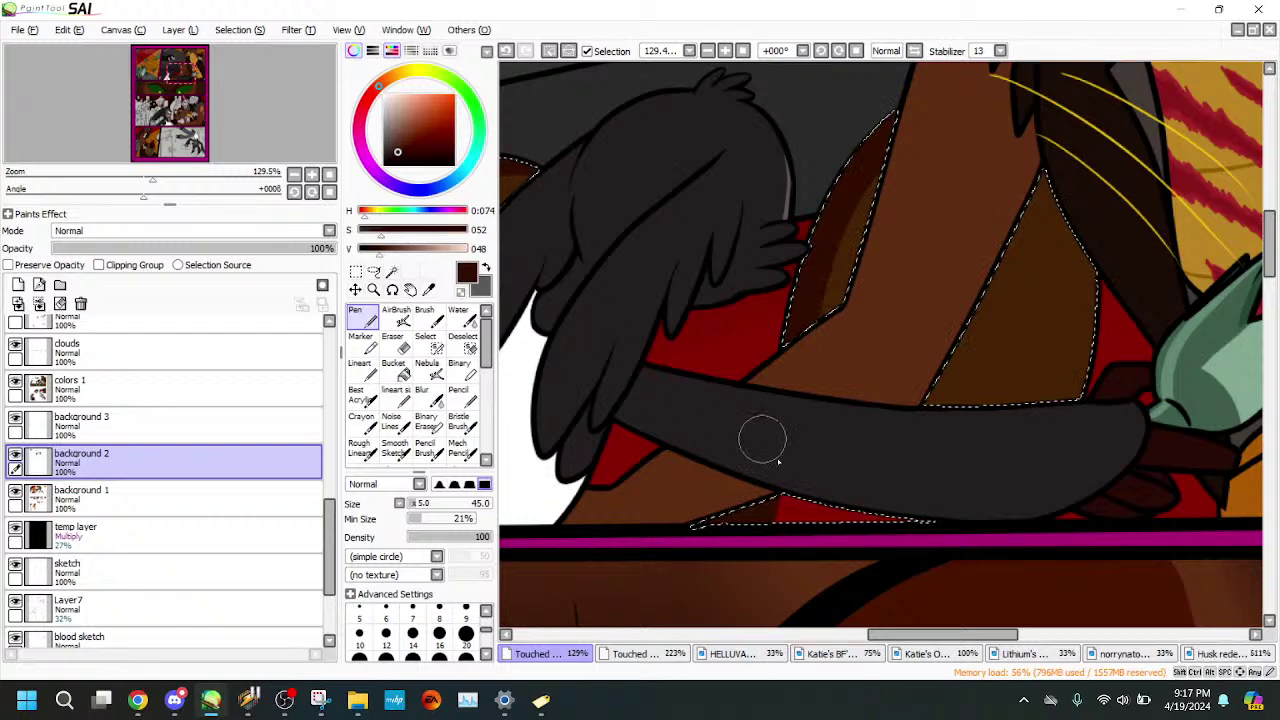
{"action": "left_click_drag", "start_coordinate": [800, 432], "coordinate": [778, 519]}
{"action": "key", "text": "ctrl+z"}
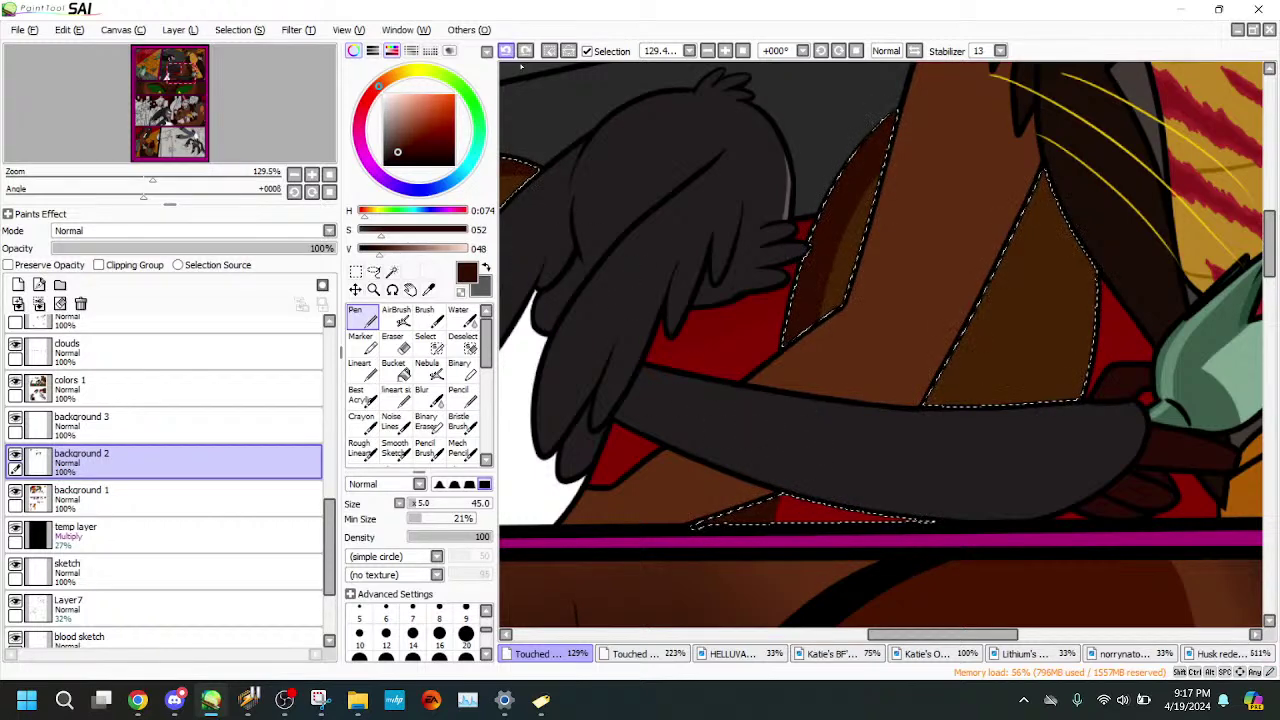
- Cover the red remainder of the sliver below the arm on background 1 with the brown sampled from the chair piece above it
{"action": "left_click", "coordinate": [429, 290]}
{"action": "left_click", "coordinate": [990, 341]}
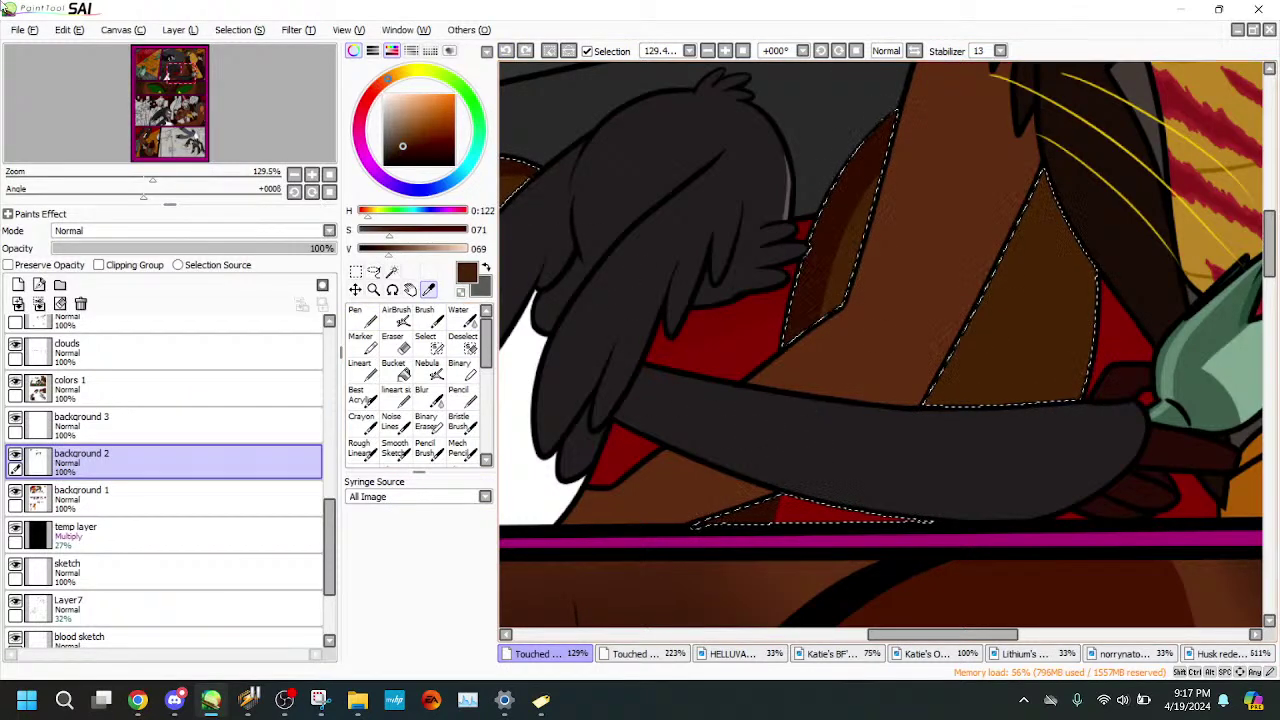
{"action": "left_click", "coordinate": [225, 502]}
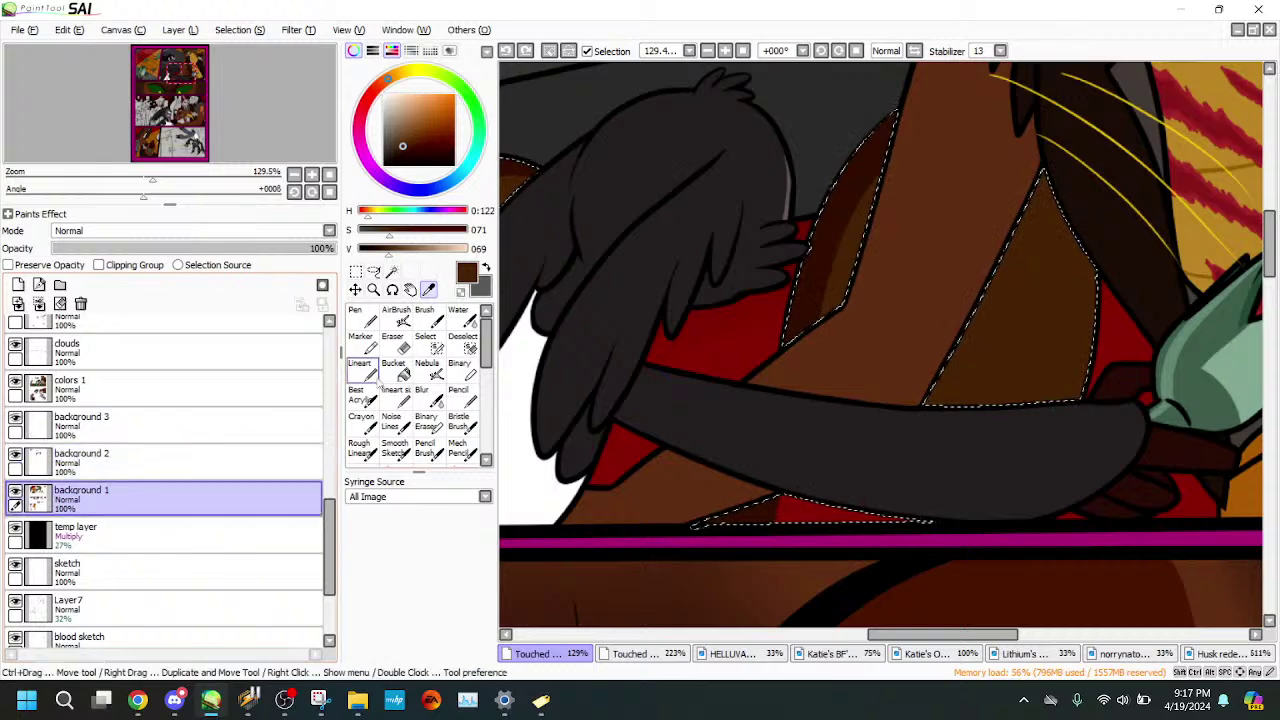
{"action": "left_click", "coordinate": [366, 375]}
{"action": "left_click", "coordinate": [184, 177]}
{"action": "left_click_drag", "start_coordinate": [221, 151], "coordinate": [253, 135]}
{"action": "left_click_drag", "start_coordinate": [570, 371], "coordinate": [551, 448]}
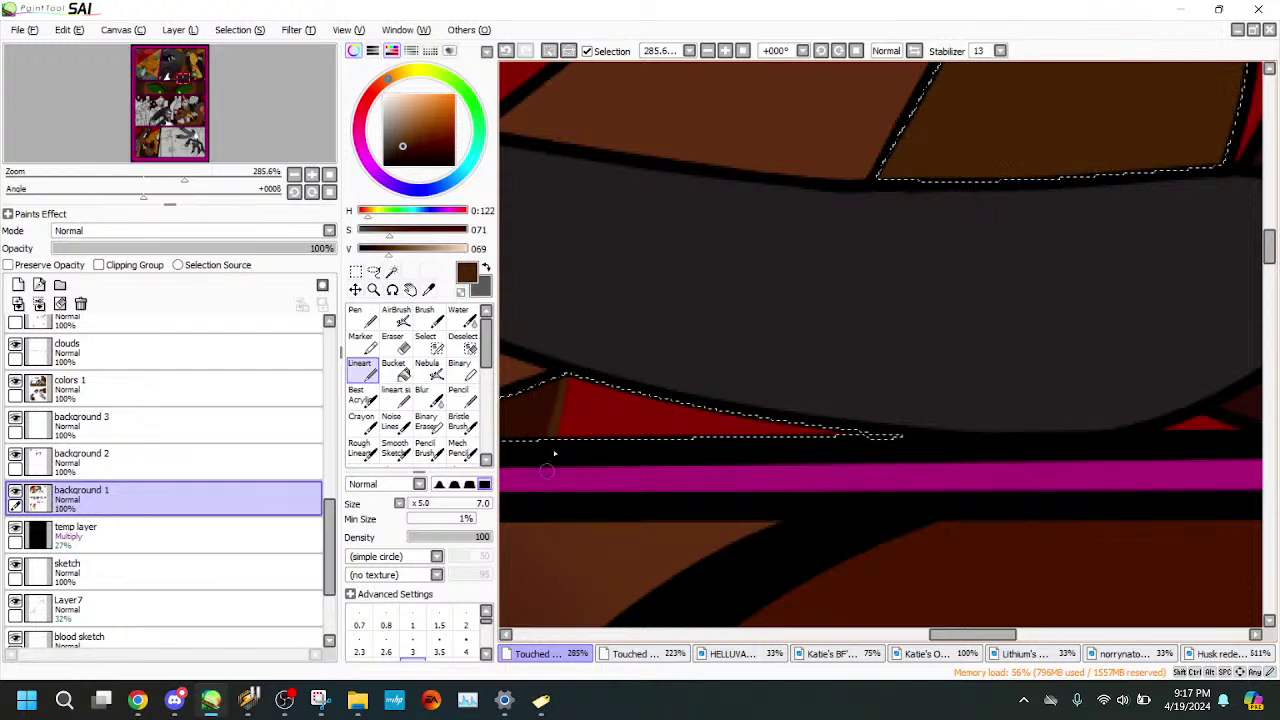
{"action": "key", "text": "n"}
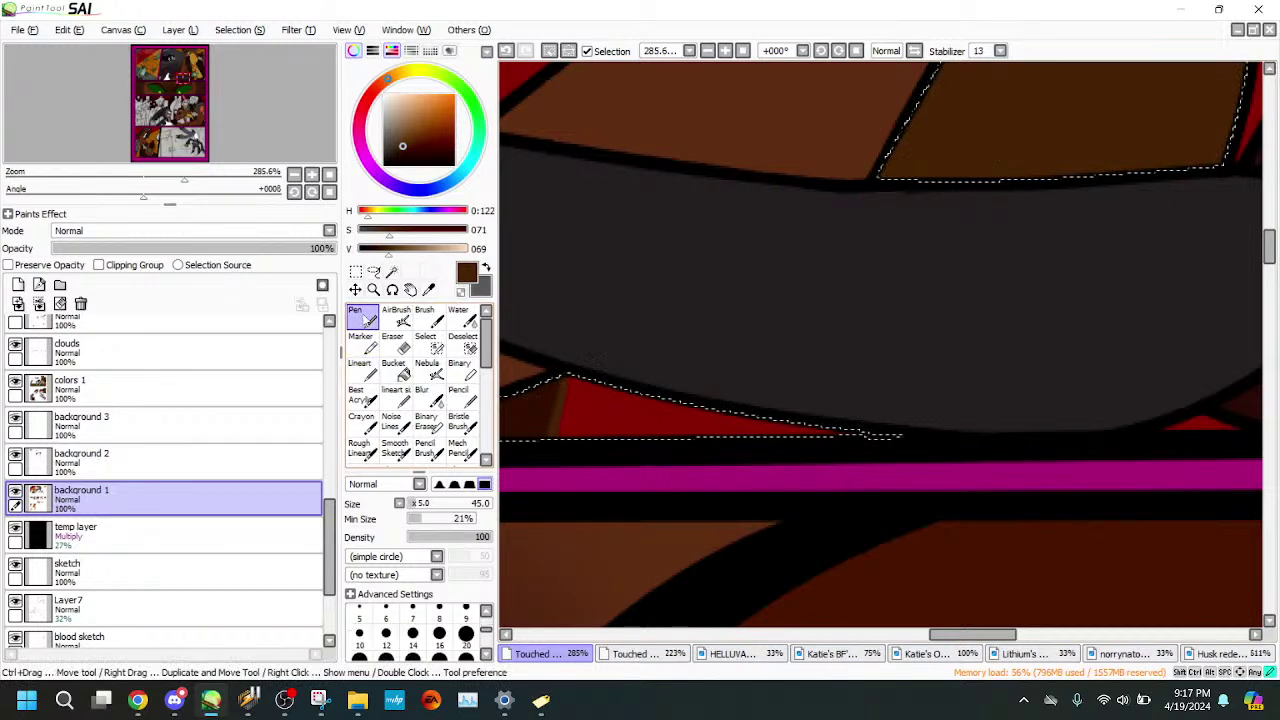
{"action": "mouse_move", "coordinate": [564, 425]}
{"action": "left_mouse_down"}
{"action": "mouse_move", "coordinate": [575, 463]}
{"action": "mouse_move", "coordinate": [600, 445]}
{"action": "mouse_move", "coordinate": [604, 474]}
{"action": "mouse_move", "coordinate": [637, 463]}
{"action": "mouse_move", "coordinate": [652, 435]}
{"action": "mouse_move", "coordinate": [958, 443]}
{"action": "left_mouse_up"}
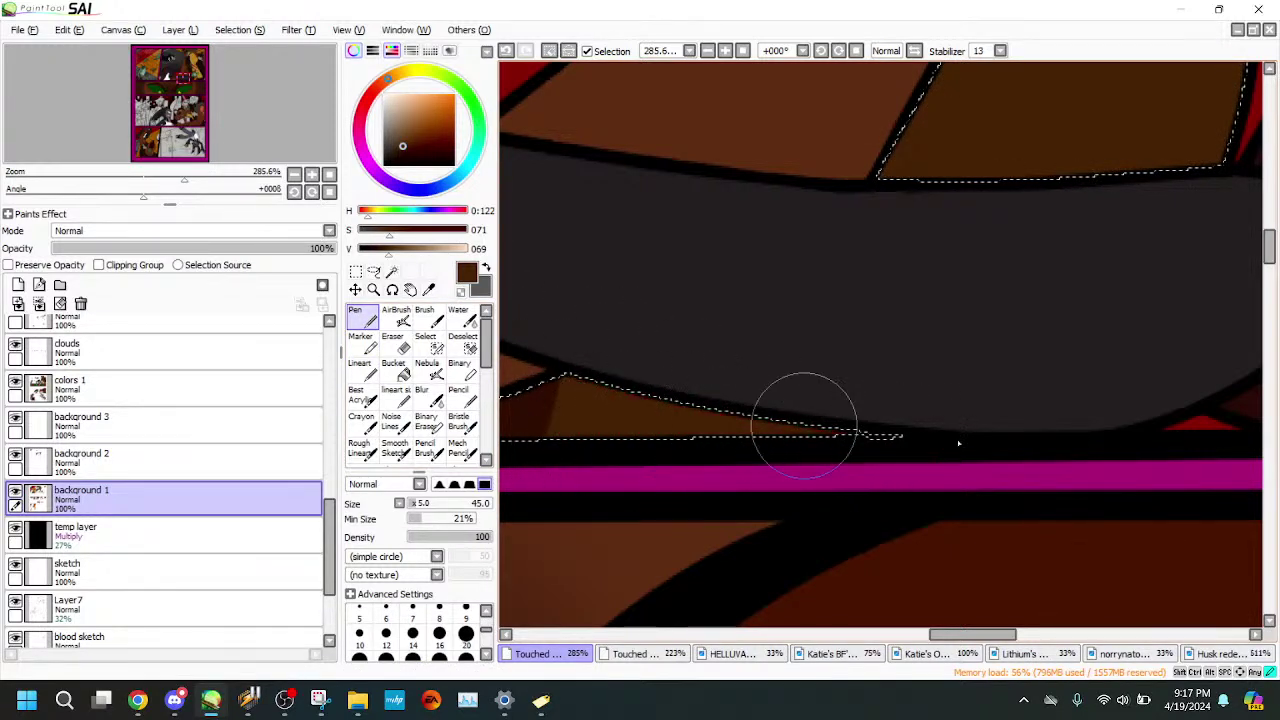
{"action": "left_click", "coordinate": [428, 289]}
{"action": "left_click", "coordinate": [366, 375]}
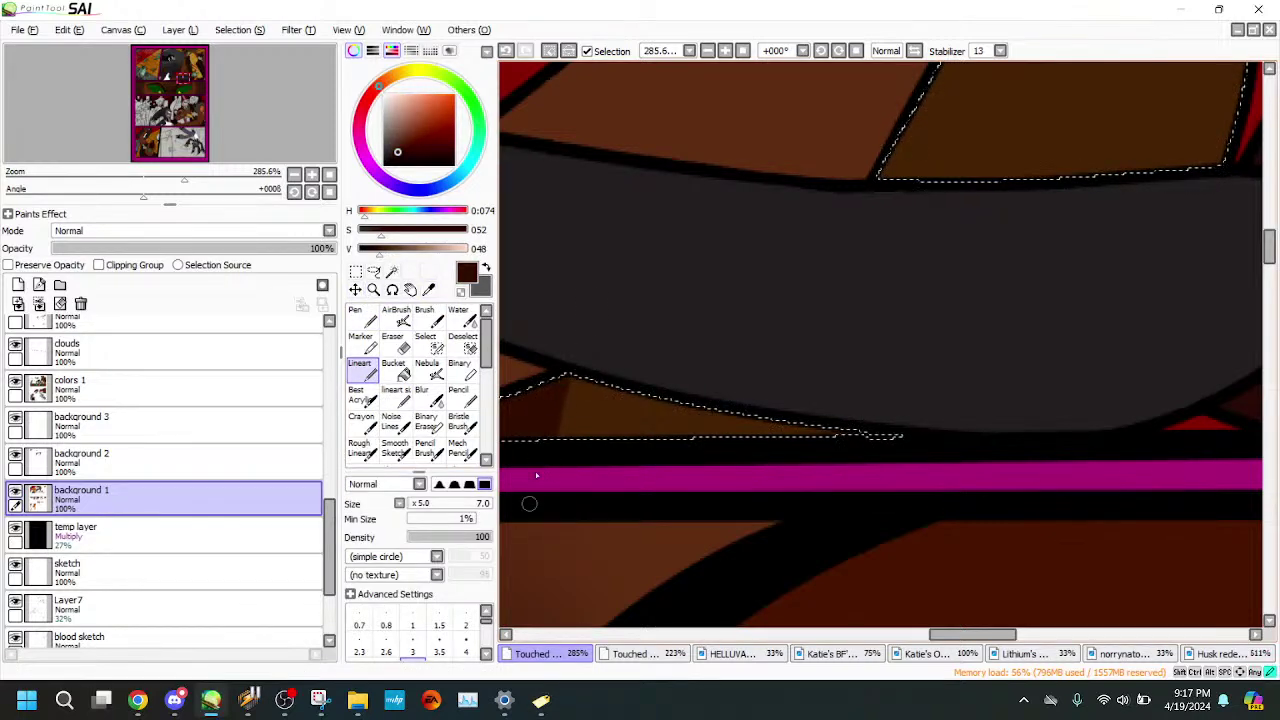
{"action": "left_click_drag", "start_coordinate": [184, 178], "coordinate": [132, 182]}
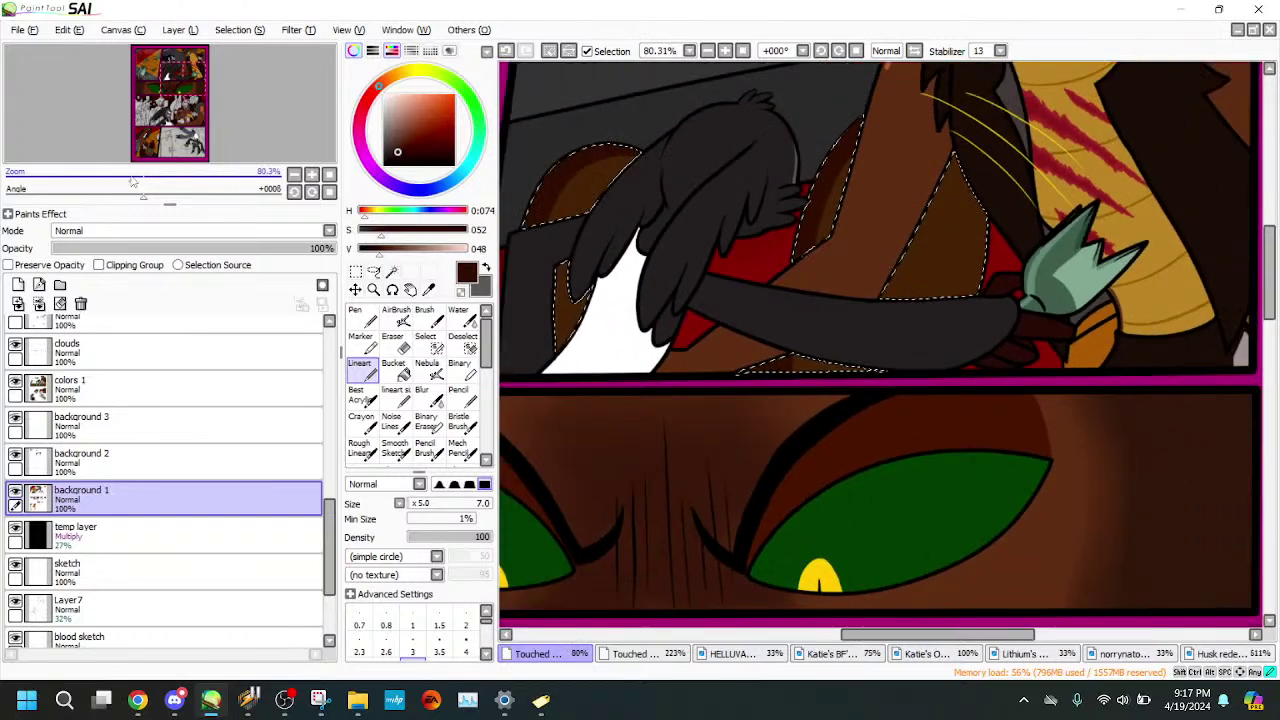
{"action": "left_click_drag", "start_coordinate": [195, 128], "coordinate": [196, 121]}
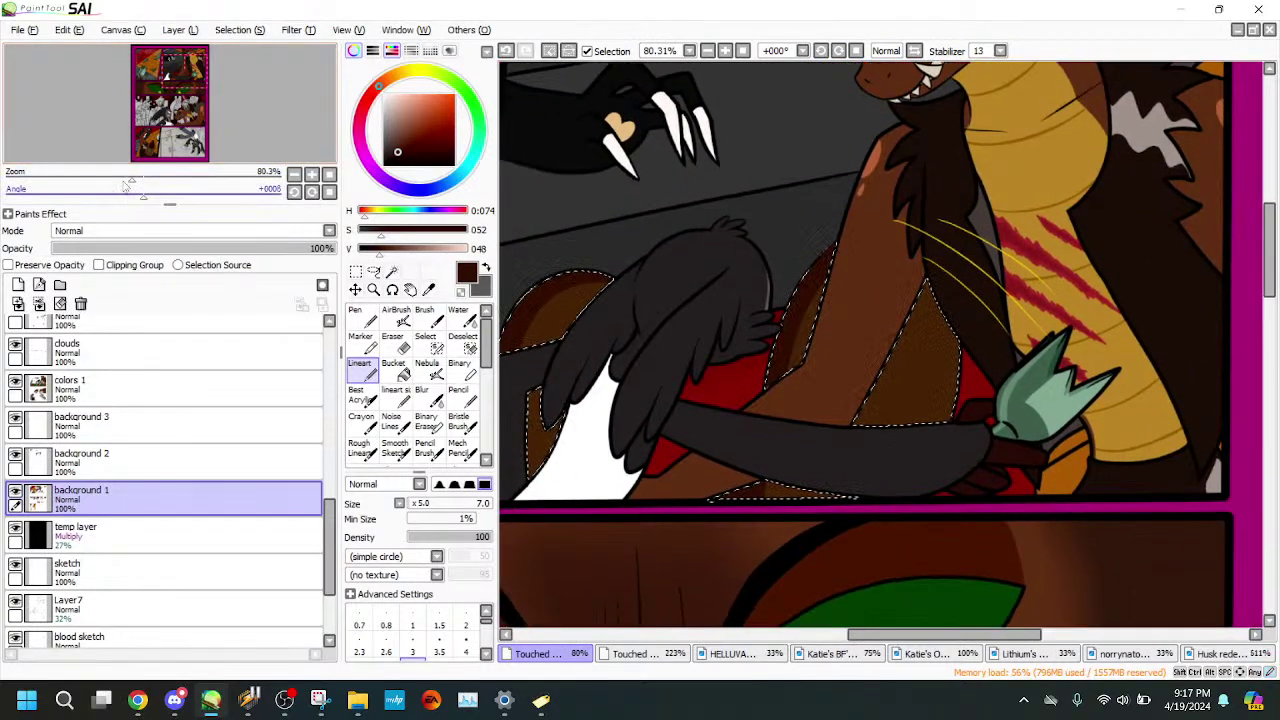
{"action": "mouse_move", "coordinate": [132, 181]}
{"action": "left_mouse_down"}
{"action": "mouse_move", "coordinate": [100, 186]}
{"action": "mouse_move", "coordinate": [132, 183]}
{"action": "left_mouse_up"}
{"action": "left_click_drag", "start_coordinate": [187, 133], "coordinate": [185, 135]}
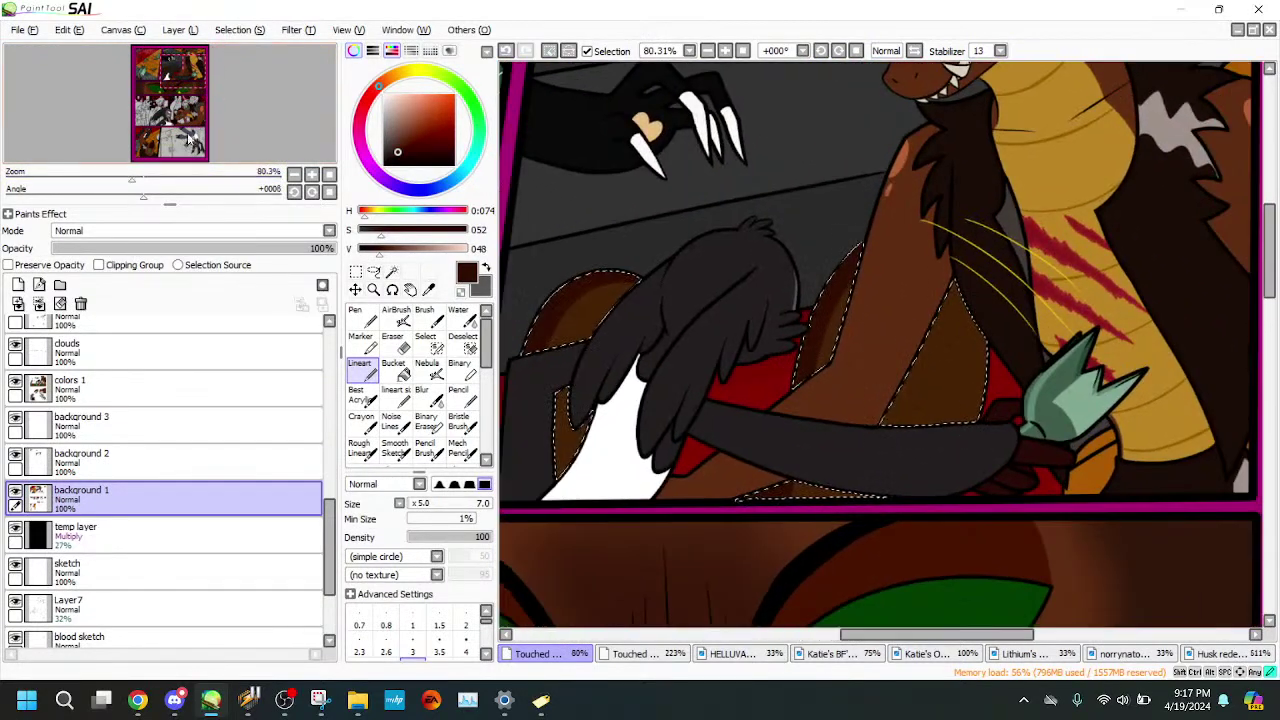
- Sample the light brown chair highlight colour from the other page and ready the Lineart brush on background 3
{"action": "left_click", "coordinate": [673, 651]}
{"action": "left_click", "coordinate": [429, 290]}
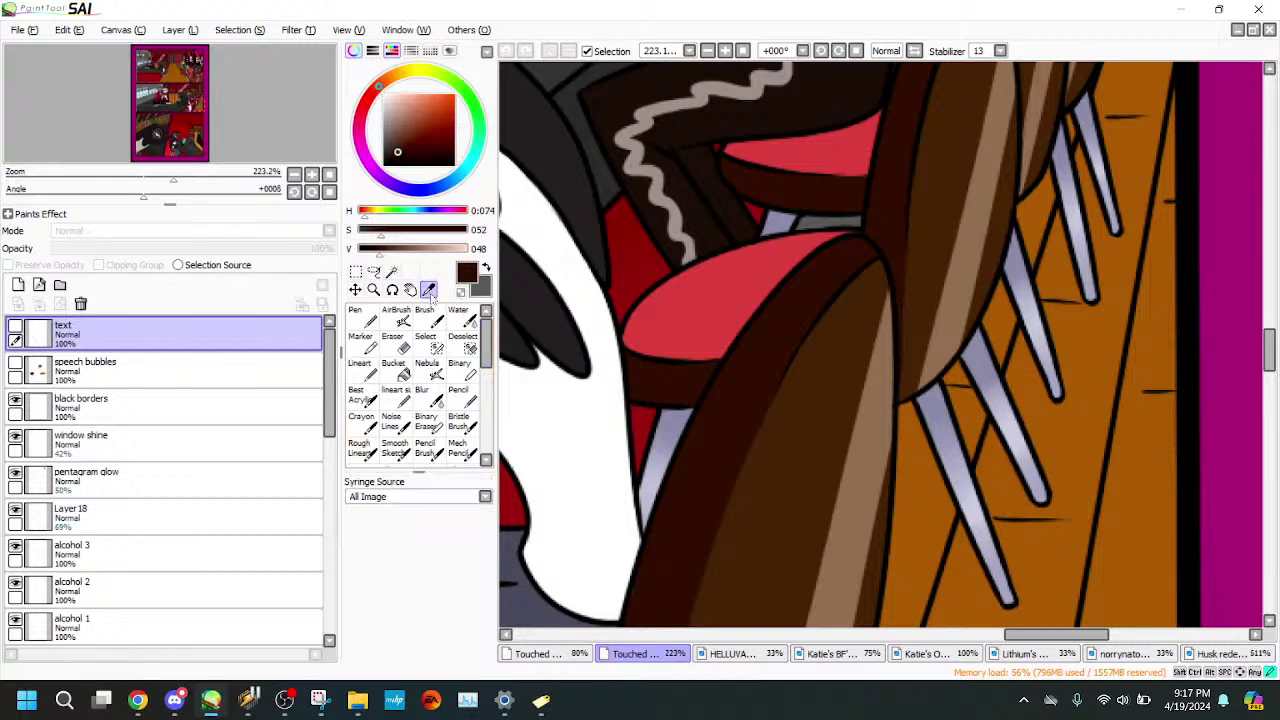
{"action": "left_click", "coordinate": [867, 378]}
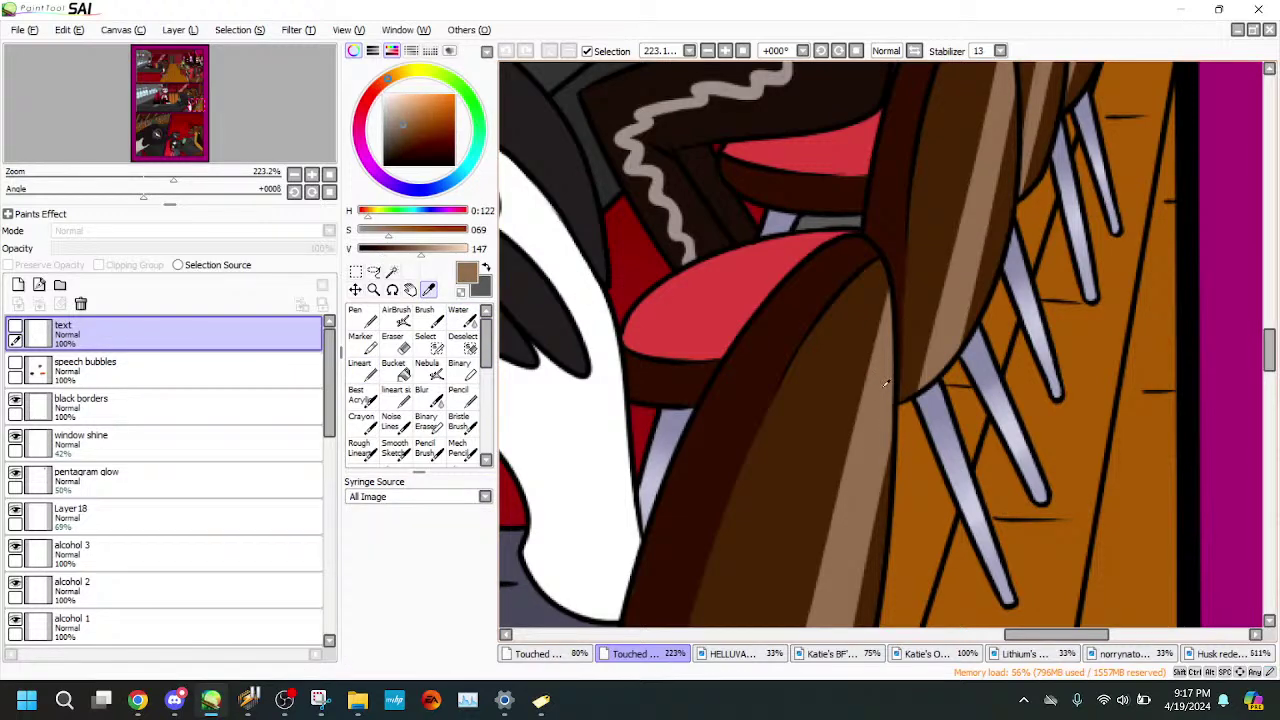
{"action": "left_click", "coordinate": [551, 655]}
{"action": "left_click", "coordinate": [100, 425]}
{"action": "left_click", "coordinate": [362, 368]}
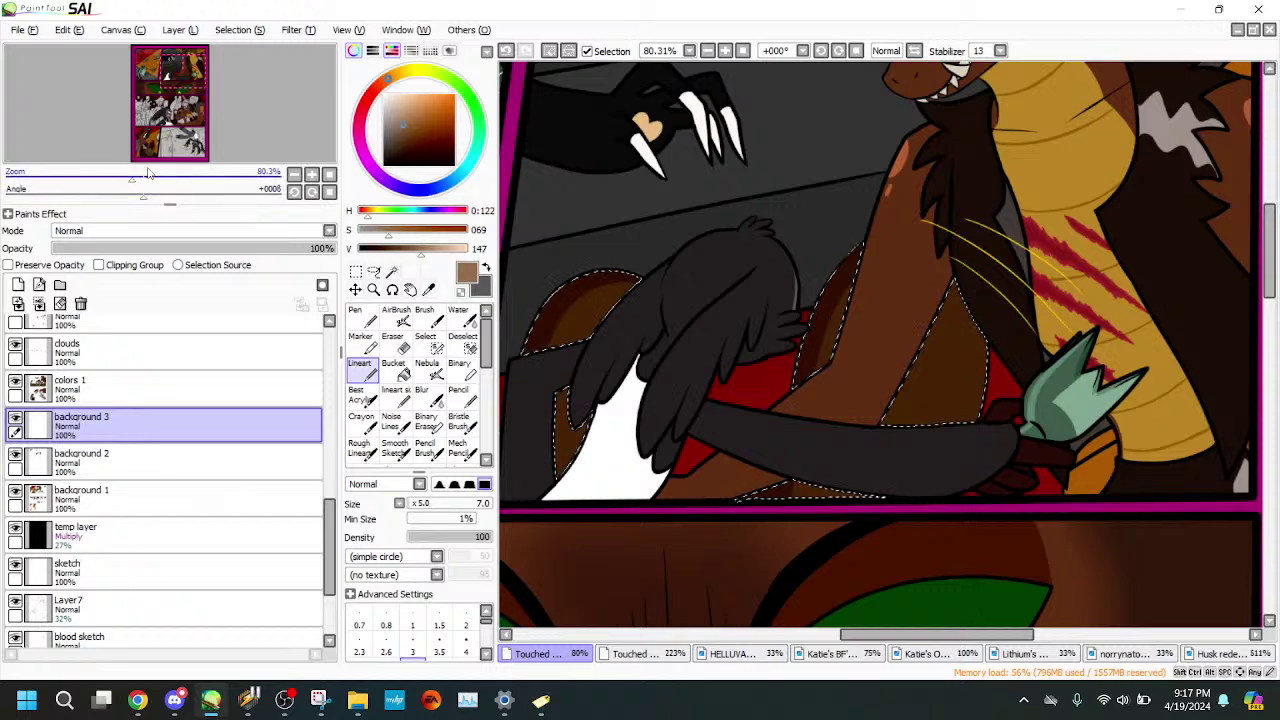
- Try to draw a small light brown highlight on the rounded chair back behind the feathered arm
{"action": "left_click_drag", "start_coordinate": [148, 174], "coordinate": [165, 174]}
{"action": "left_click_drag", "start_coordinate": [168, 73], "coordinate": [170, 72]}
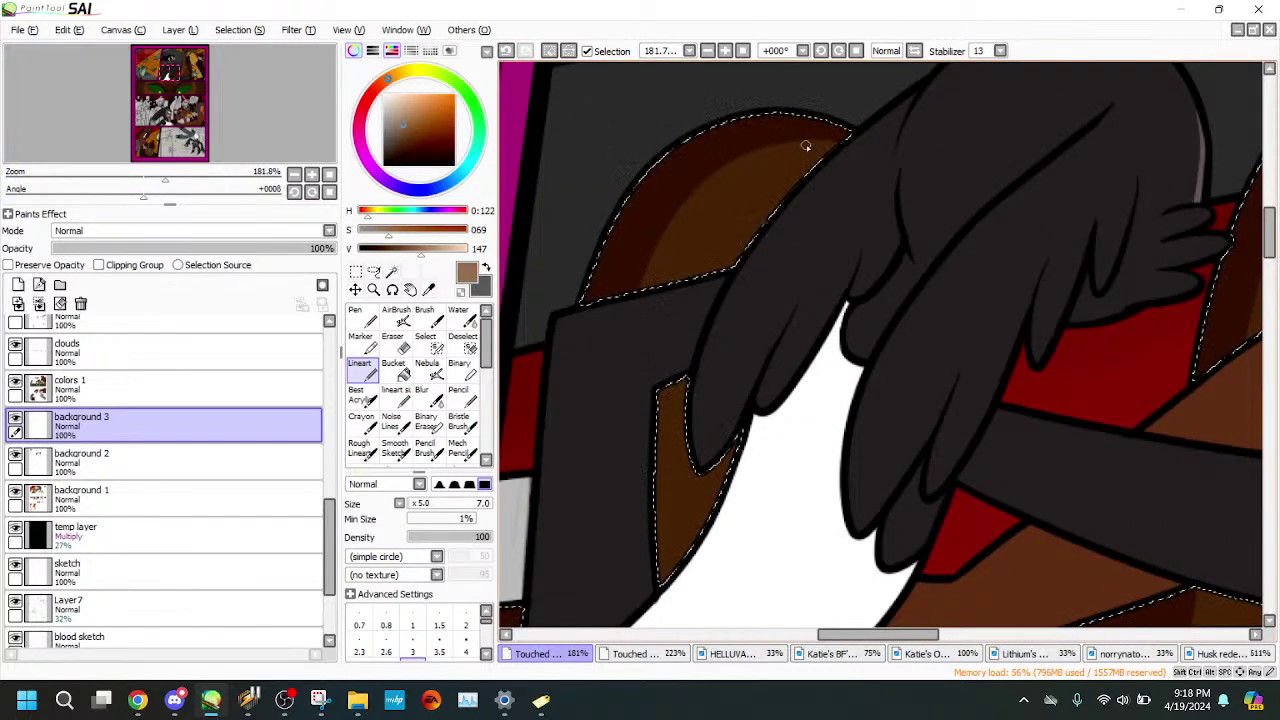
{"action": "left_click_drag", "start_coordinate": [798, 184], "coordinate": [811, 146]}
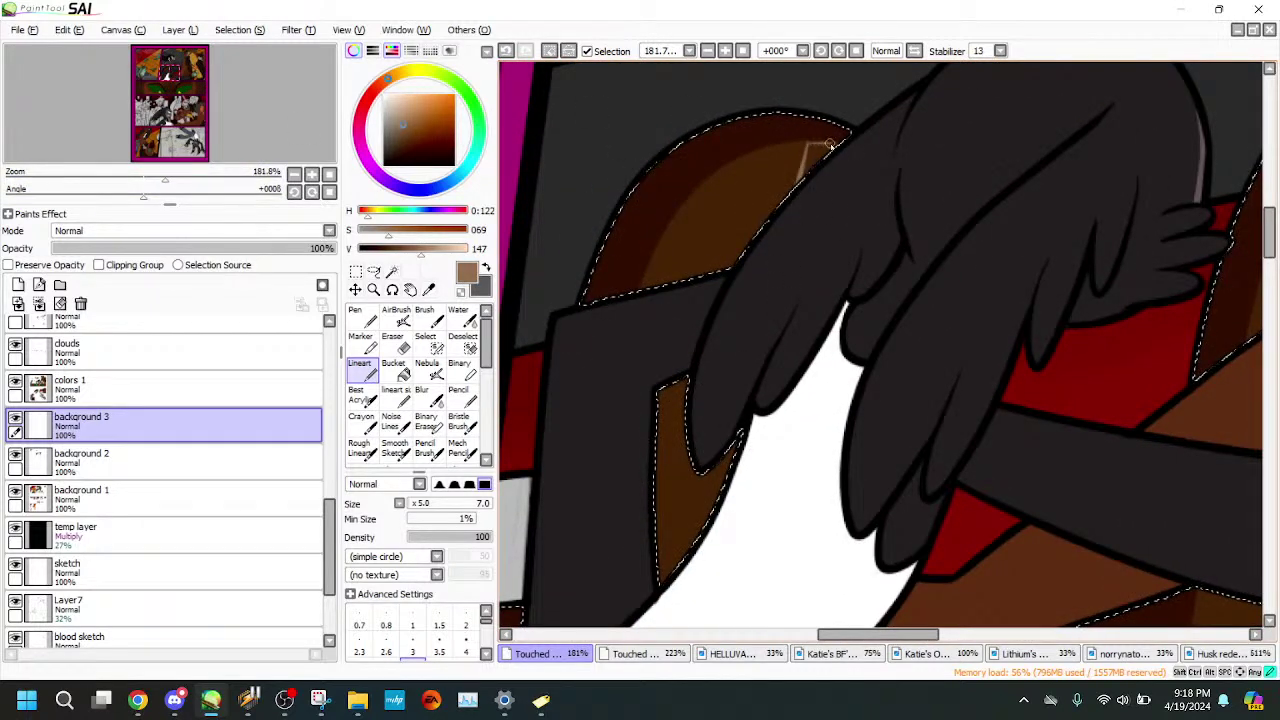
{"action": "left_click_drag", "start_coordinate": [165, 174], "coordinate": [185, 174]}
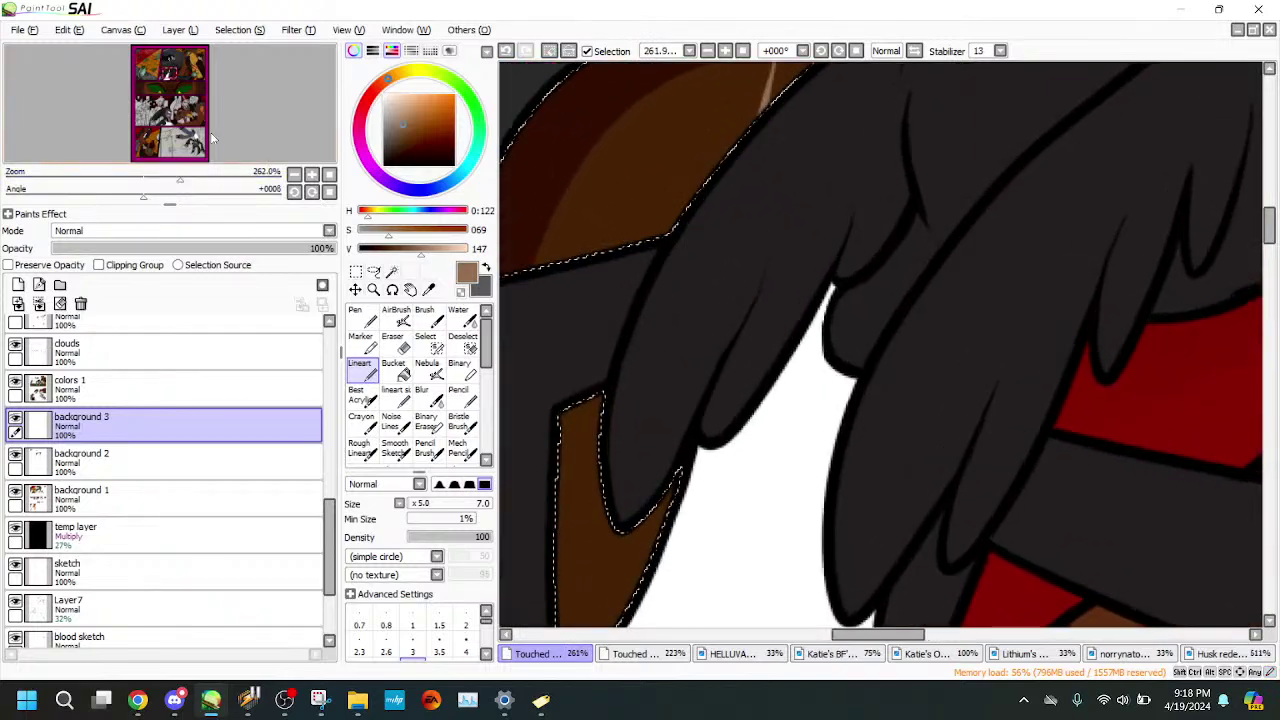
{"action": "left_click_drag", "start_coordinate": [171, 74], "coordinate": [170, 69]}
- Outline a slanted light brown highlight on the chair piece above the dark arm and fill it with the Bucket
{"action": "left_click_drag", "start_coordinate": [184, 175], "coordinate": [151, 180]}
{"action": "mouse_move", "coordinate": [235, 147]}
{"action": "left_mouse_down"}
{"action": "mouse_move", "coordinate": [253, 153]}
{"action": "mouse_move", "coordinate": [234, 137]}
{"action": "left_mouse_up"}
{"action": "left_click", "coordinate": [168, 181]}
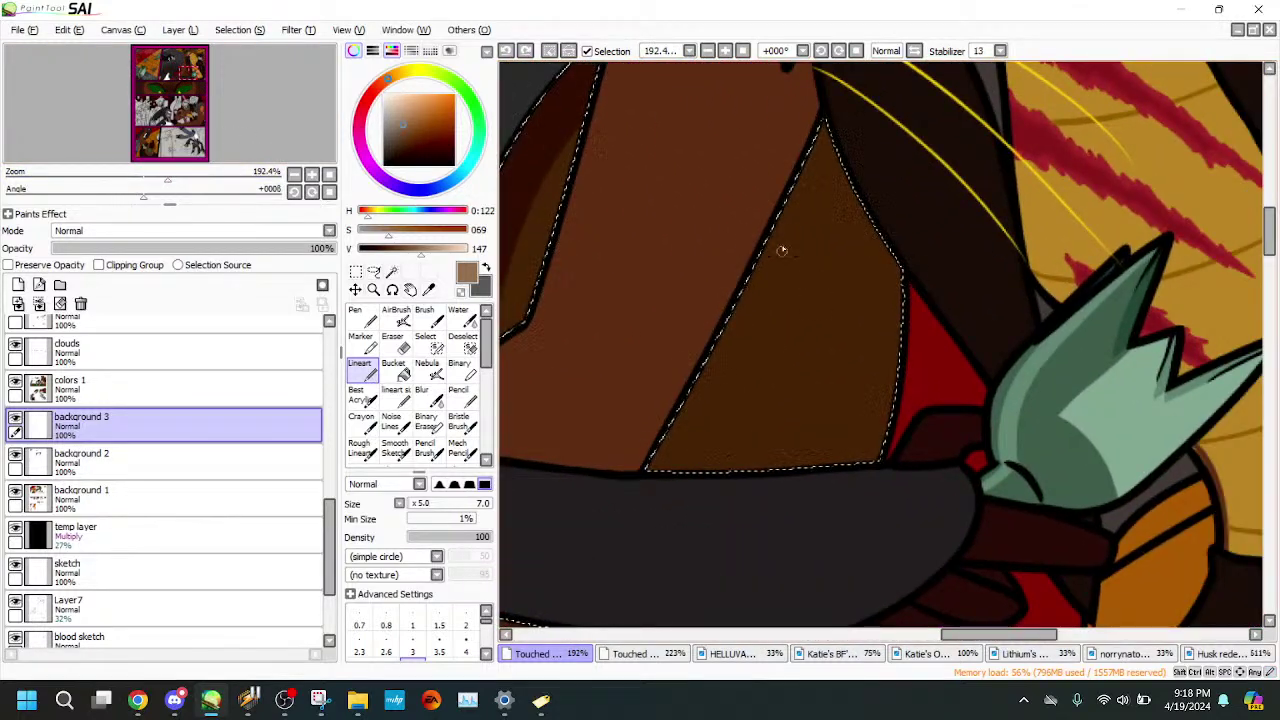
{"action": "left_click_drag", "start_coordinate": [836, 248], "coordinate": [766, 468]}
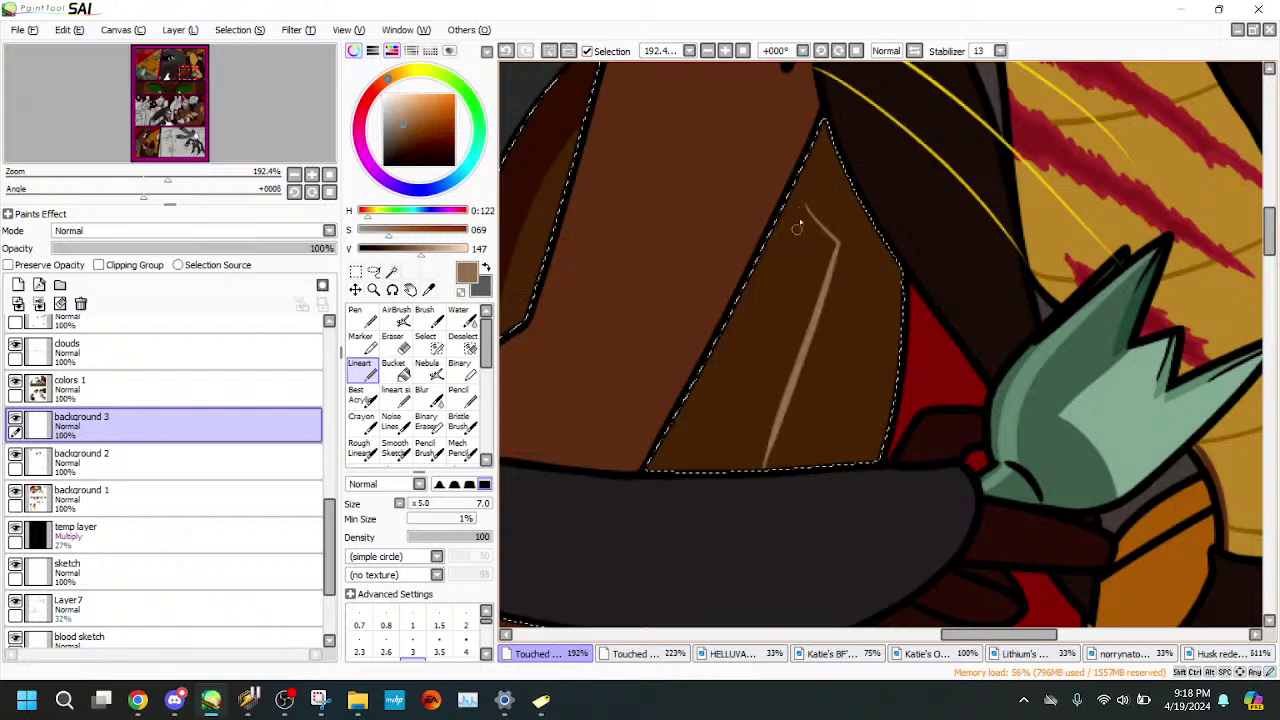
{"action": "left_click_drag", "start_coordinate": [806, 207], "coordinate": [706, 466]}
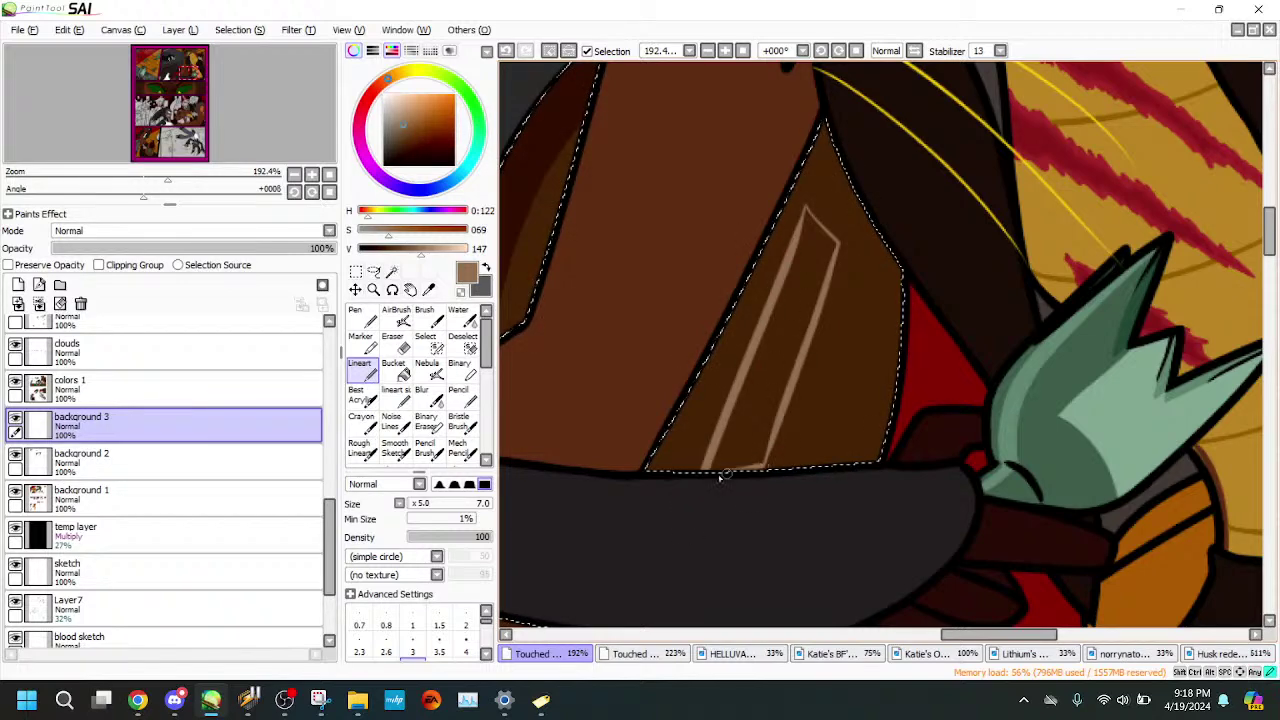
{"action": "left_click", "coordinate": [397, 371]}
{"action": "left_click", "coordinate": [803, 300]}
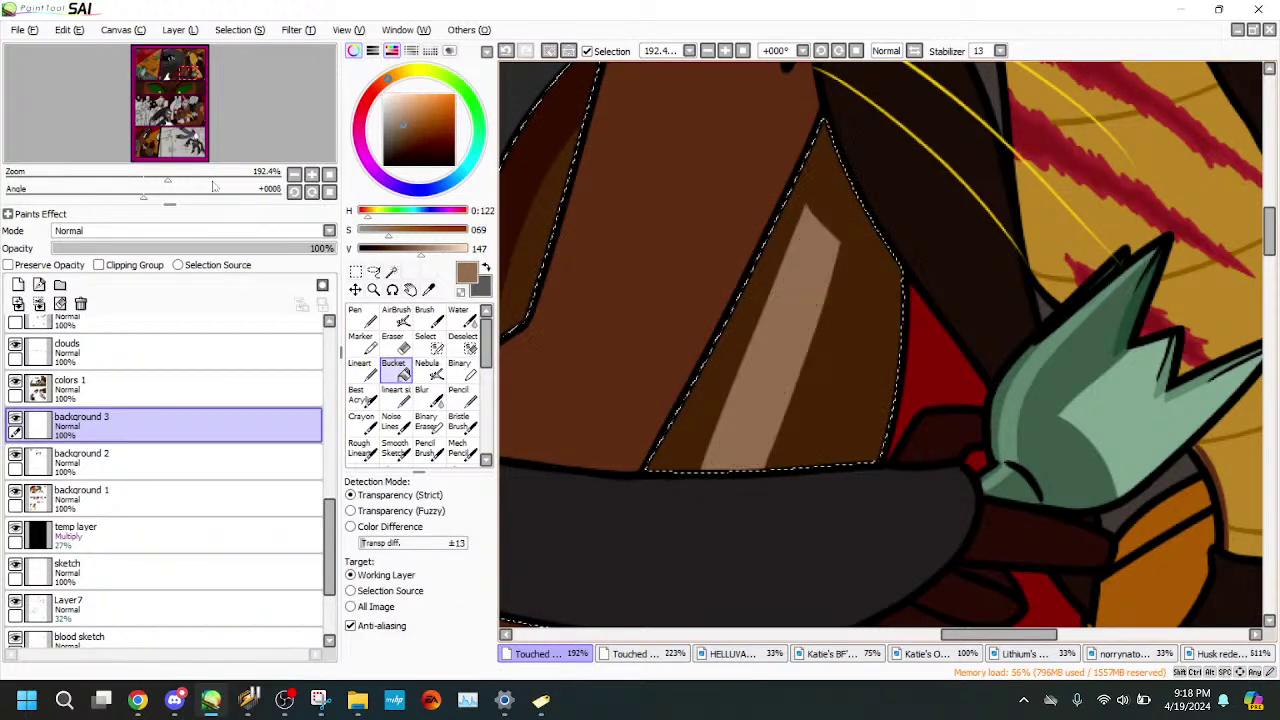
- Trim the highlight's upper edge and its lower end just above the arm with the Eraser, and clear the selection
{"action": "left_click", "coordinate": [181, 181]}
{"action": "left_click_drag", "start_coordinate": [181, 181], "coordinate": [184, 178]}
{"action": "left_click", "coordinate": [397, 344]}
{"action": "left_click", "coordinate": [181, 179]}
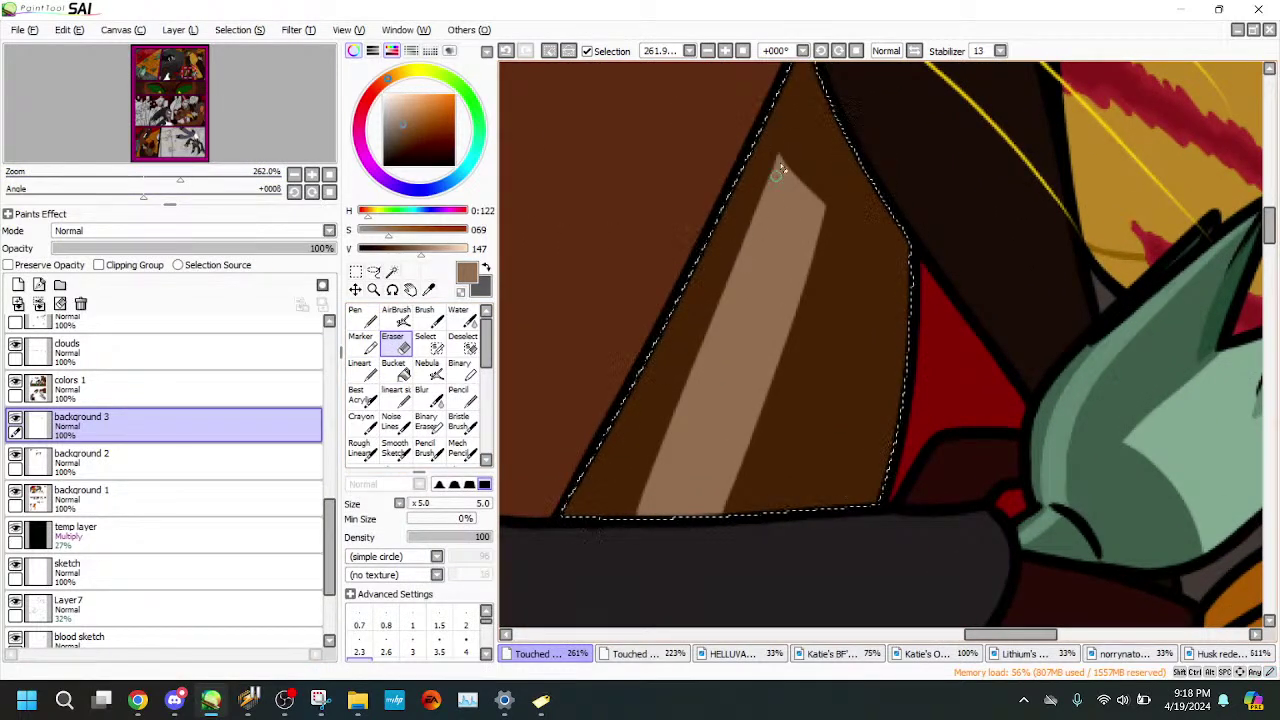
{"action": "left_click", "coordinate": [361, 369]}
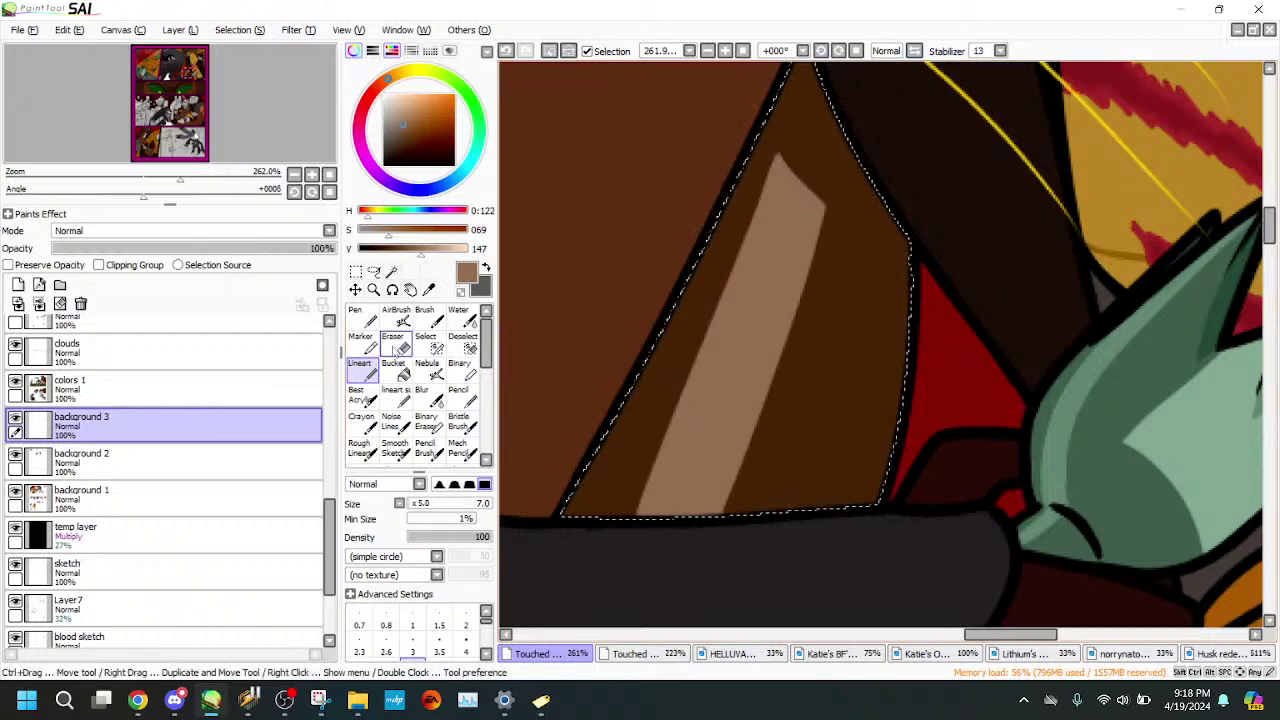
{"action": "key", "text": "e"}
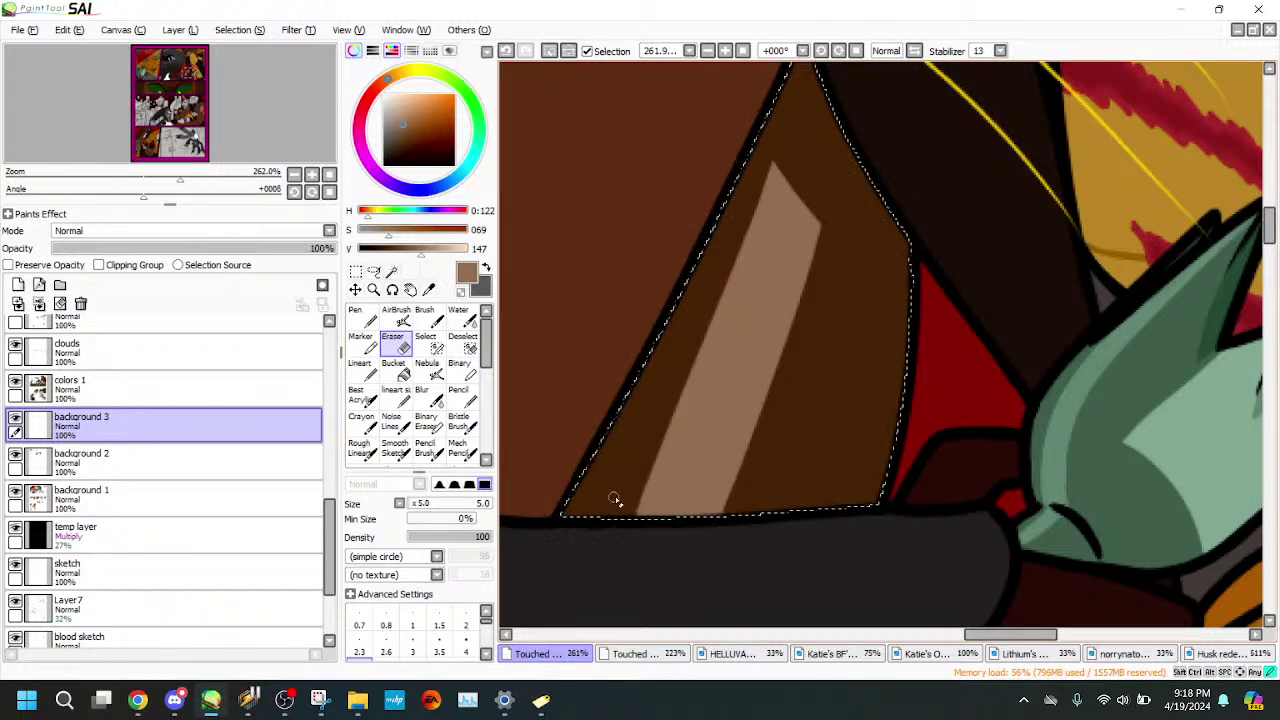
{"action": "left_click_drag", "start_coordinate": [180, 181], "coordinate": [207, 182]}
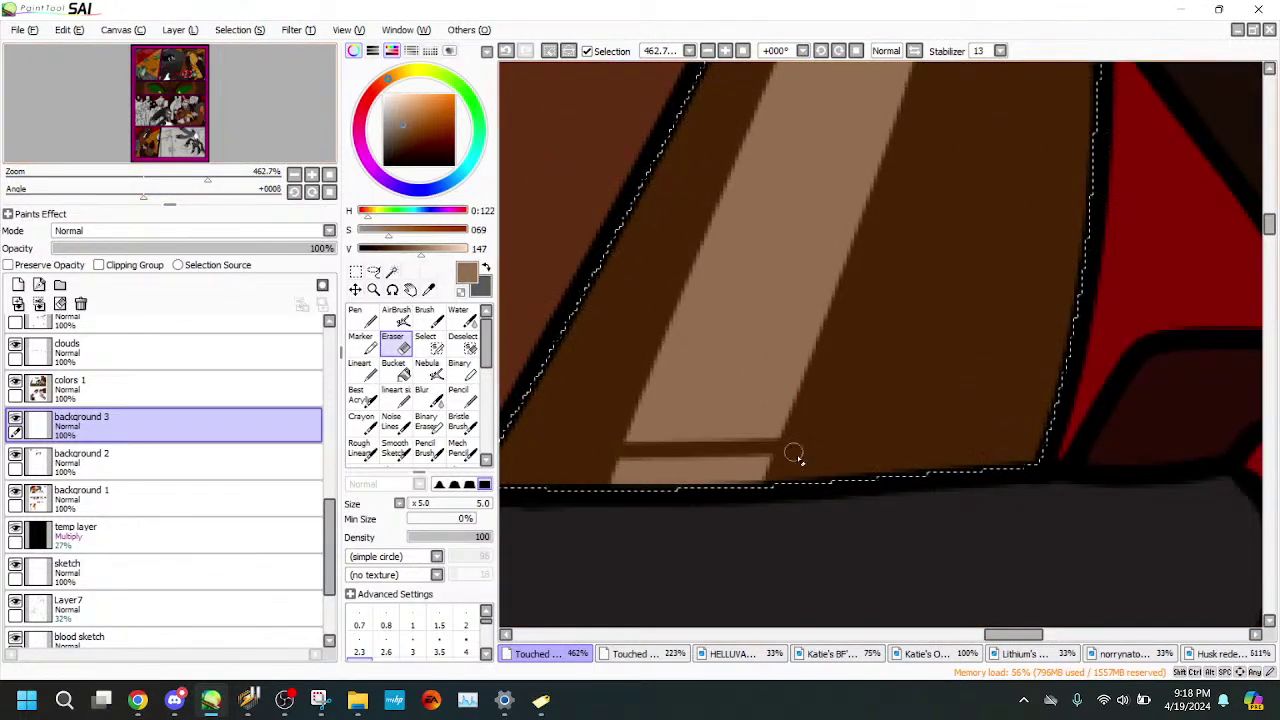
{"action": "mouse_move", "coordinate": [793, 453]}
{"action": "left_mouse_down"}
{"action": "mouse_move", "coordinate": [701, 501]}
{"action": "mouse_move", "coordinate": [677, 486]}
{"action": "mouse_move", "coordinate": [613, 497]}
{"action": "left_mouse_up"}
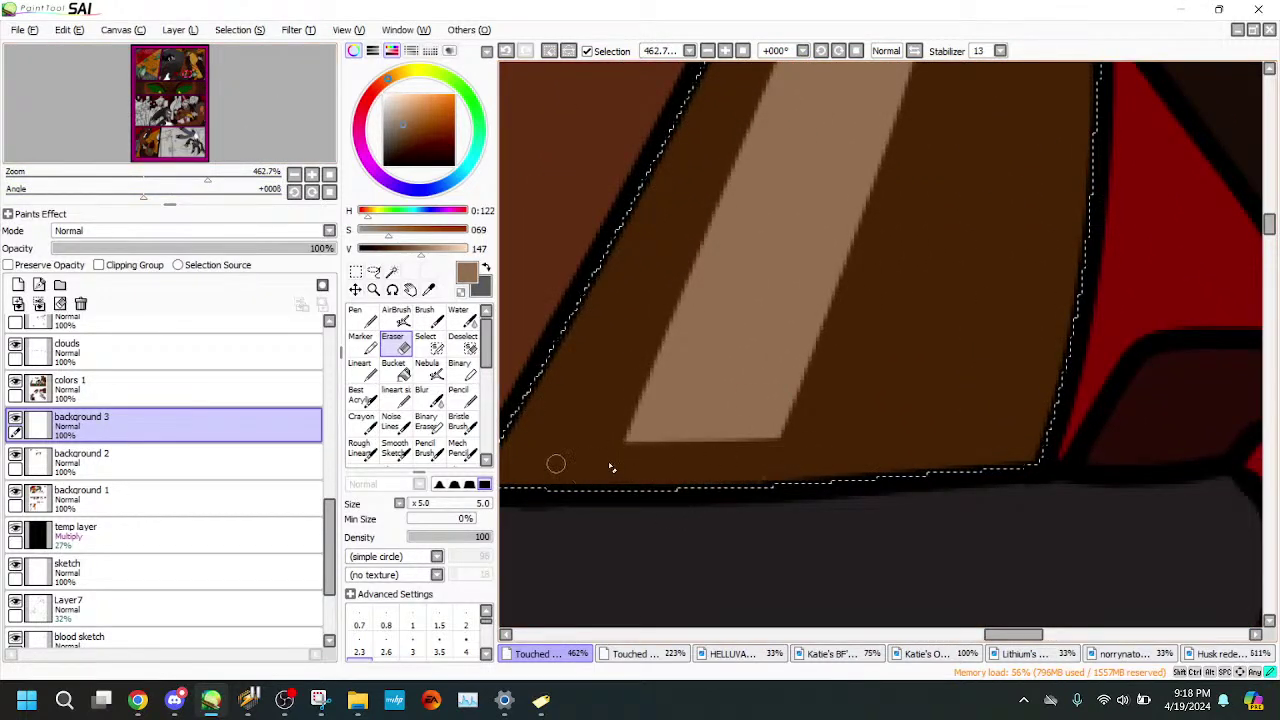
{"action": "left_click_drag", "start_coordinate": [207, 181], "coordinate": [101, 178]}
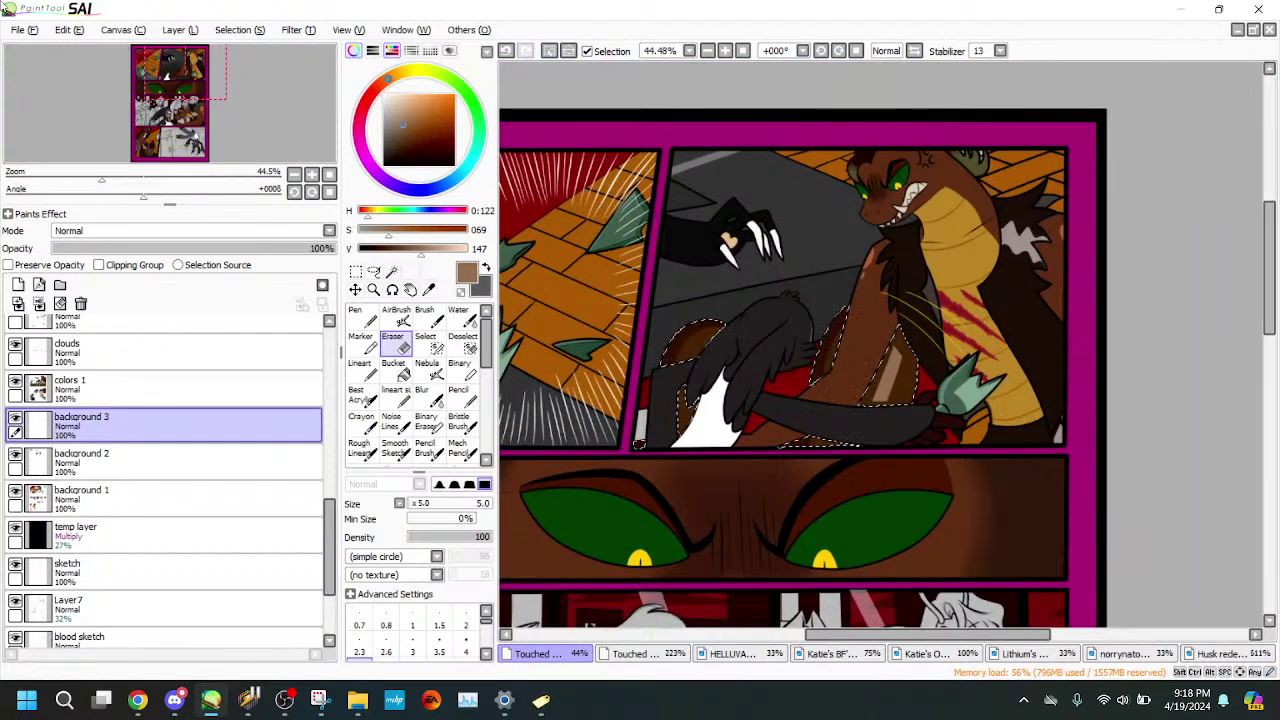
{"action": "key", "text": "ctrl+d"}
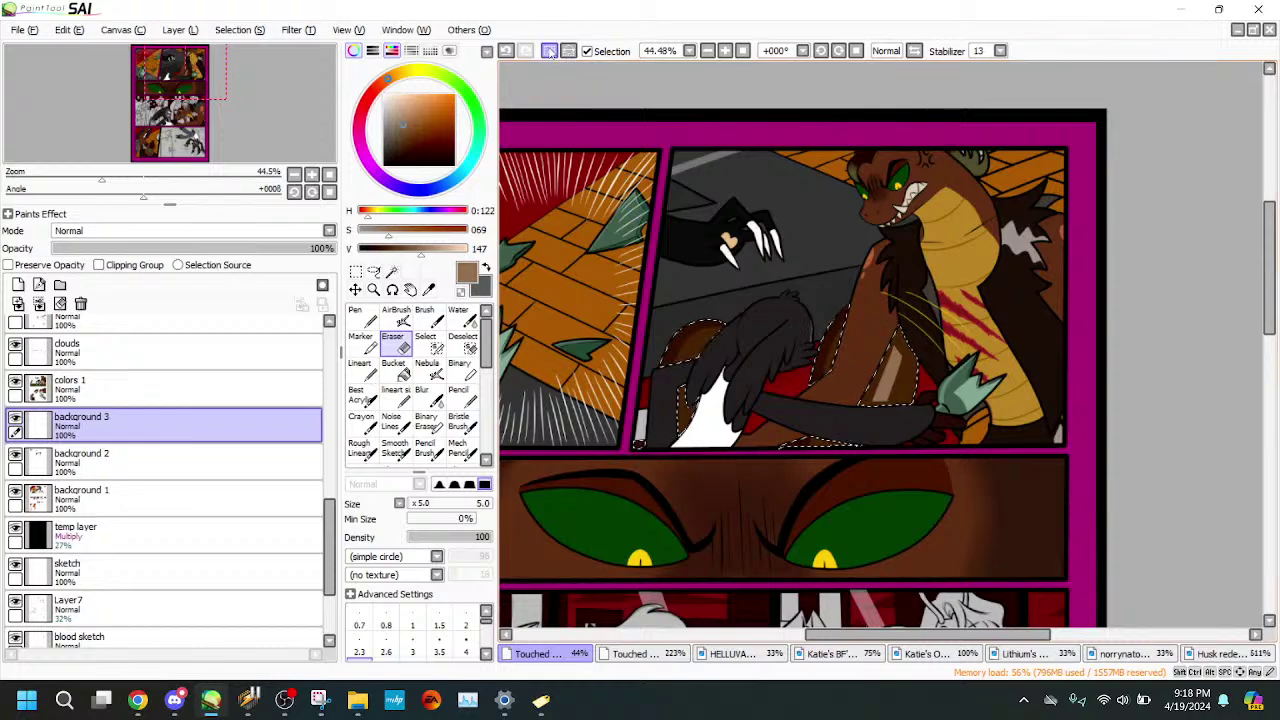
- Select the uncoloured seat patch in the lower corner of the two-character panel with the Magic Wand on the lineart layer
{"action": "left_click_drag", "start_coordinate": [101, 180], "coordinate": [141, 185]}
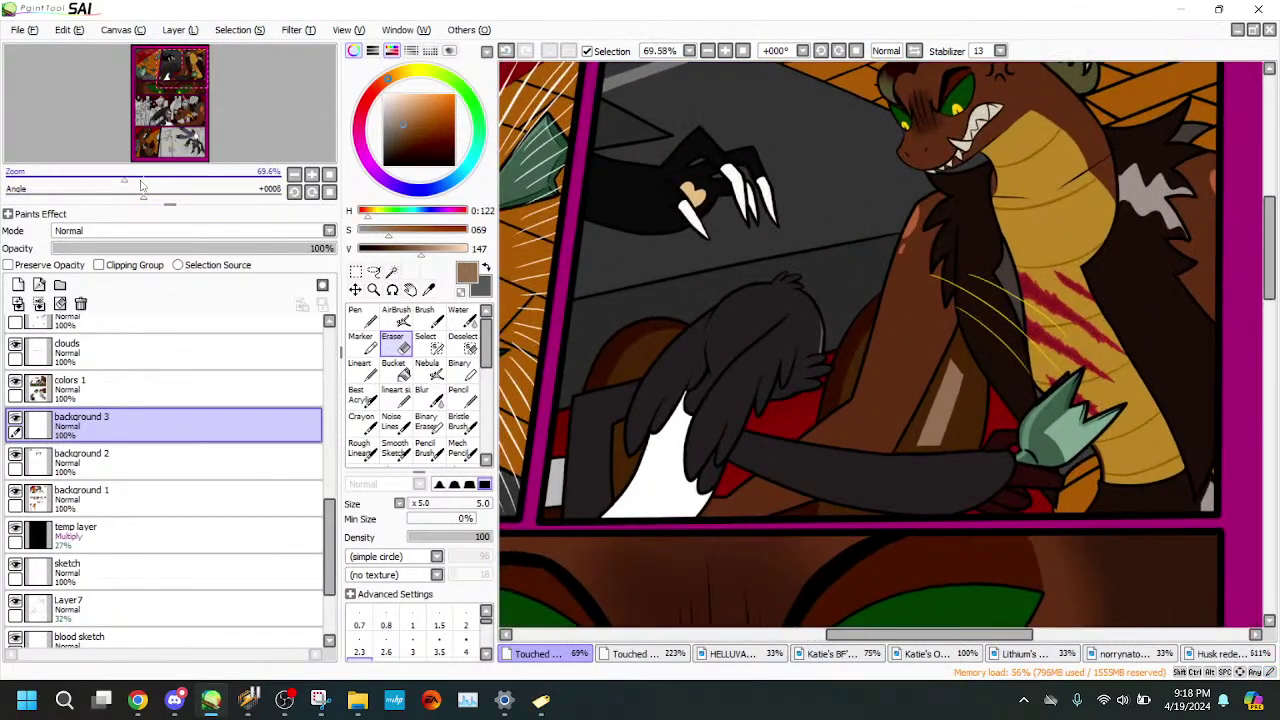
{"action": "left_click", "coordinate": [143, 140]}
{"action": "scroll", "coordinate": [160, 465], "scroll_direction": "up", "scroll_amount": 5}
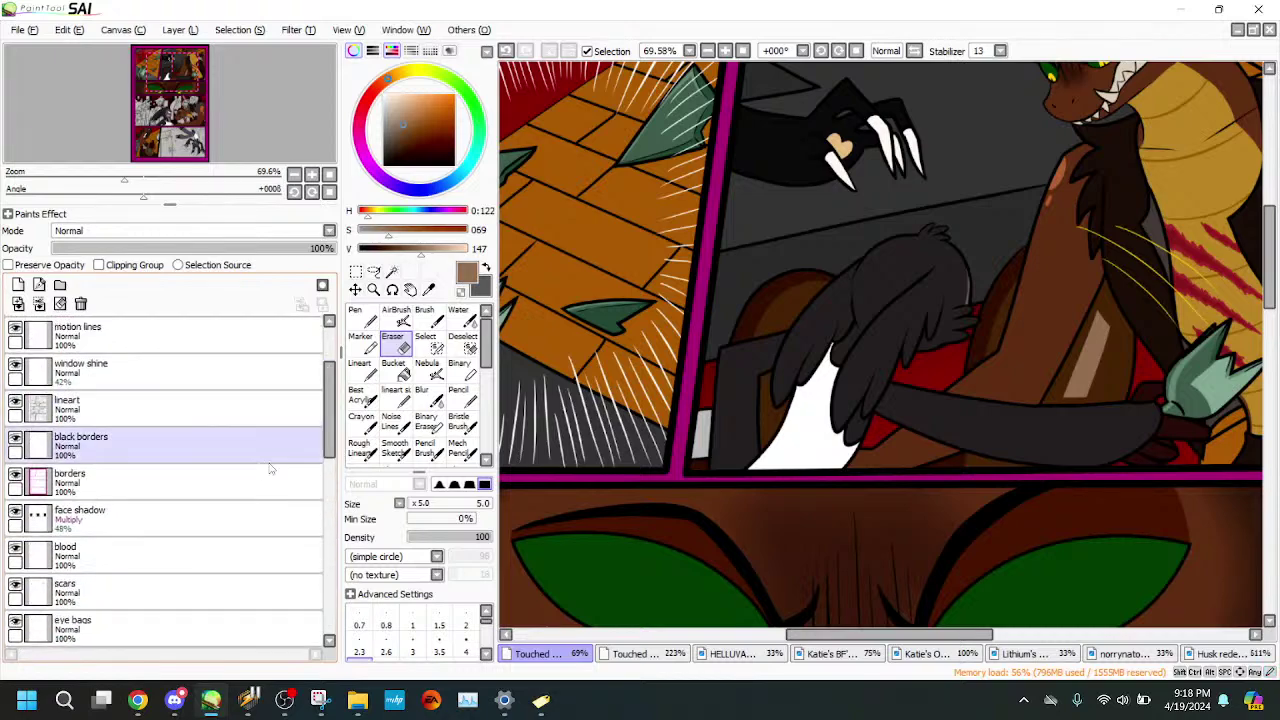
{"action": "left_click", "coordinate": [150, 410]}
{"action": "left_click", "coordinate": [390, 273]}
{"action": "left_click_drag", "start_coordinate": [124, 181], "coordinate": [159, 181]}
{"action": "left_click", "coordinate": [168, 75]}
{"action": "left_click", "coordinate": [617, 446]}
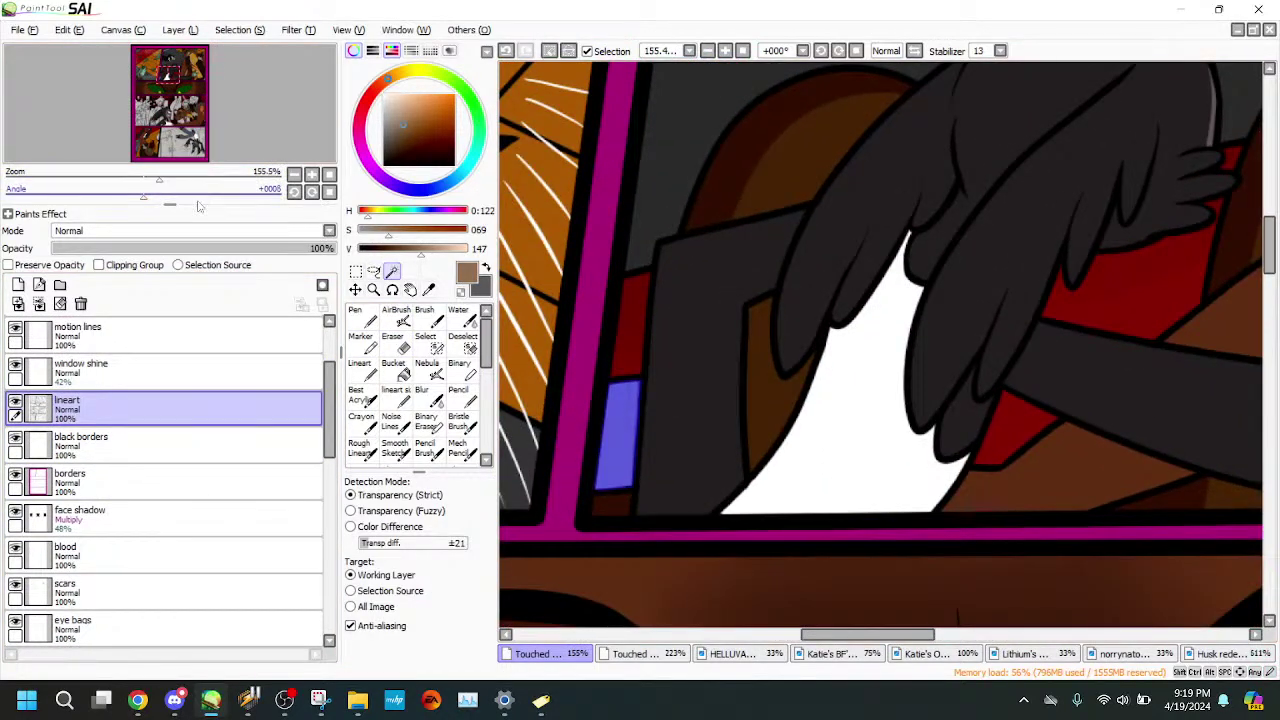
- Sample the red seat cushion colour from the other page and add the half-round seat in the bottom panel to the selection
{"action": "left_click", "coordinate": [673, 654]}
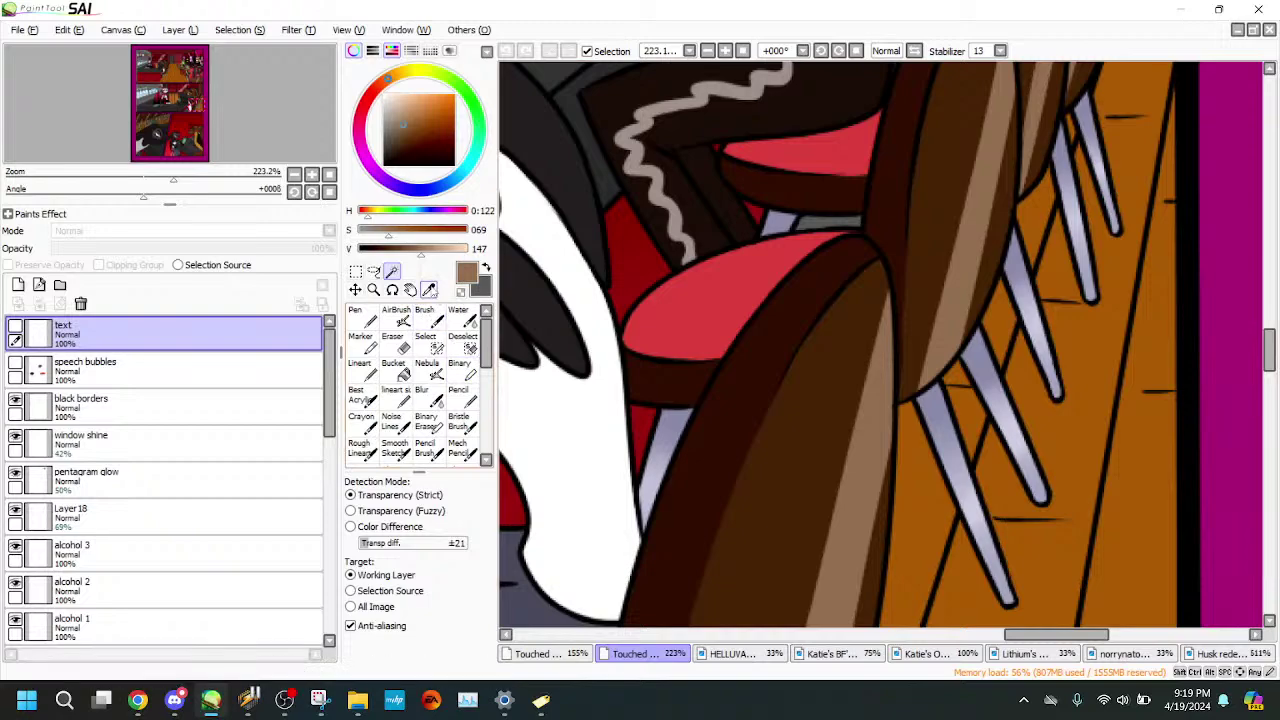
{"action": "left_click", "coordinate": [683, 287], "text": "alt"}
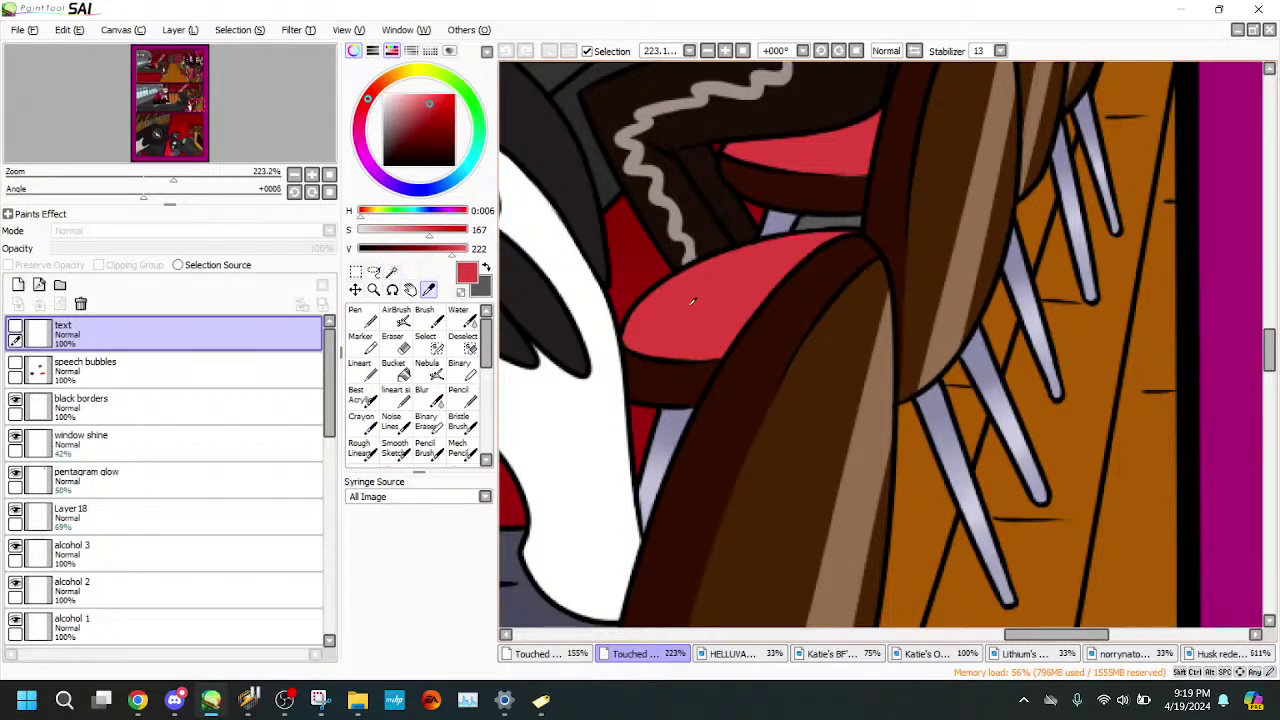
{"action": "left_click", "coordinate": [562, 654]}
{"action": "left_click_drag", "start_coordinate": [157, 181], "coordinate": [88, 181]}
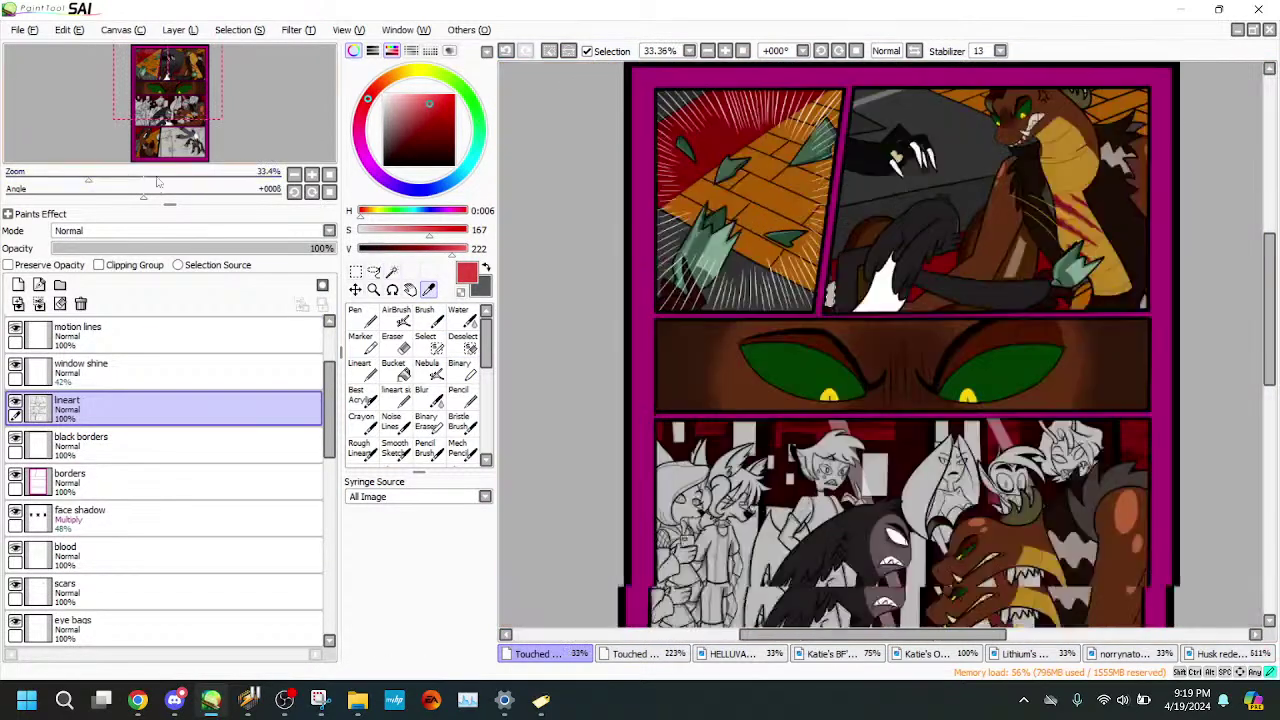
{"action": "mouse_move", "coordinate": [174, 122]}
{"action": "left_mouse_down"}
{"action": "mouse_move", "coordinate": [178, 136]}
{"action": "mouse_move", "coordinate": [176, 105]}
{"action": "mouse_move", "coordinate": [163, 137]}
{"action": "left_mouse_up"}
{"action": "left_click_drag", "start_coordinate": [88, 181], "coordinate": [180, 181]}
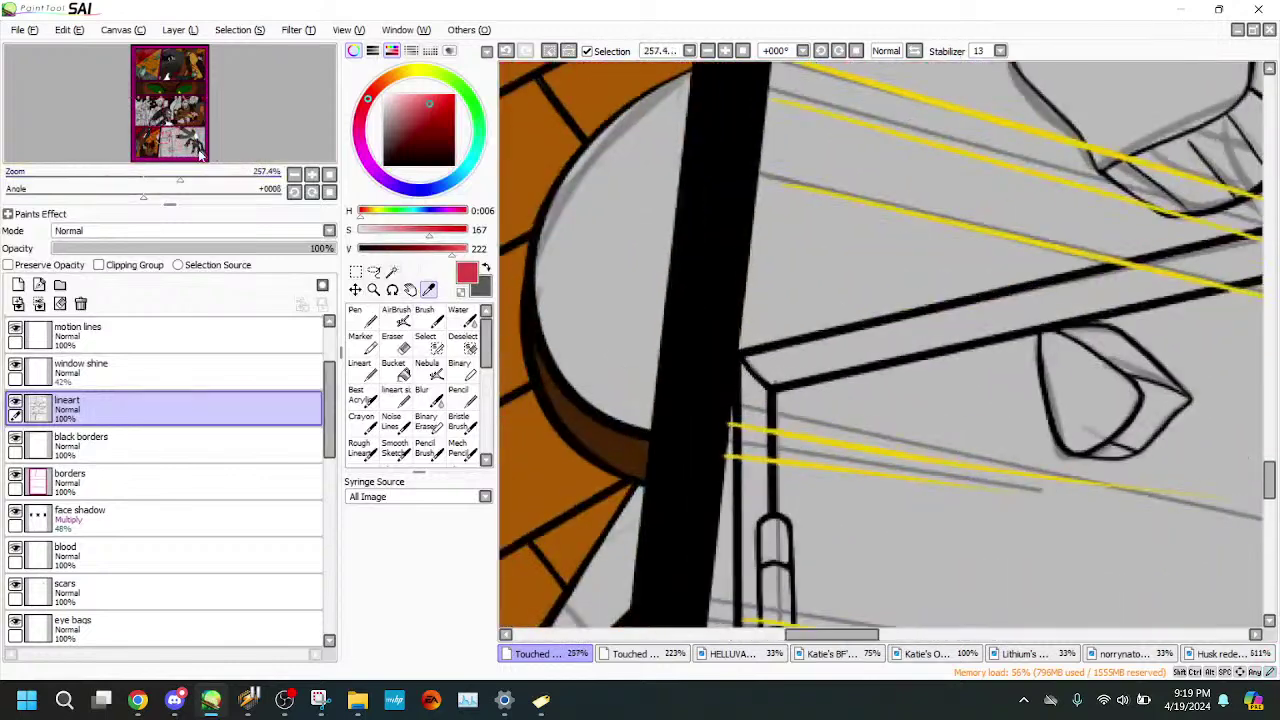
{"action": "left_click", "coordinate": [161, 137]}
{"action": "left_click", "coordinate": [392, 272]}
{"action": "left_click", "coordinate": [668, 300]}
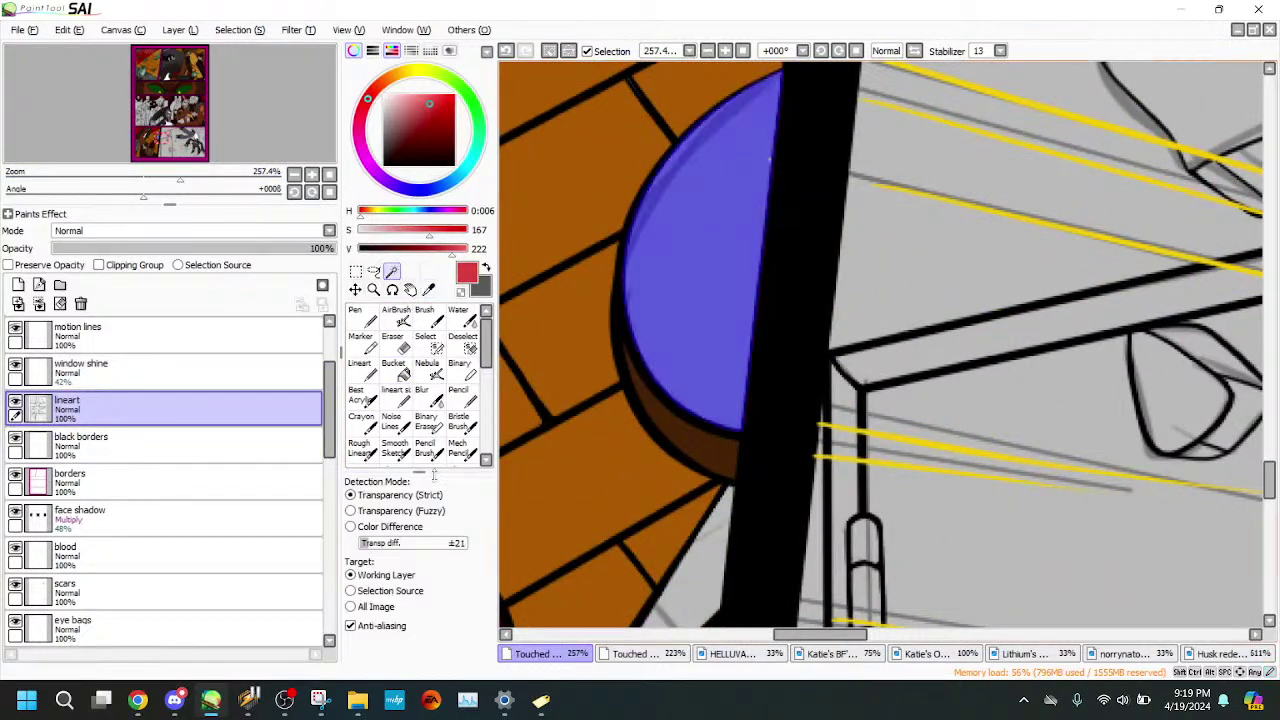
- Fill both selected seat areas with the cushion red on background 1 and clear the selection
{"action": "scroll", "coordinate": [338, 455], "scroll_direction": "down", "scroll_amount": 5}
{"action": "left_click", "coordinate": [80, 458]}
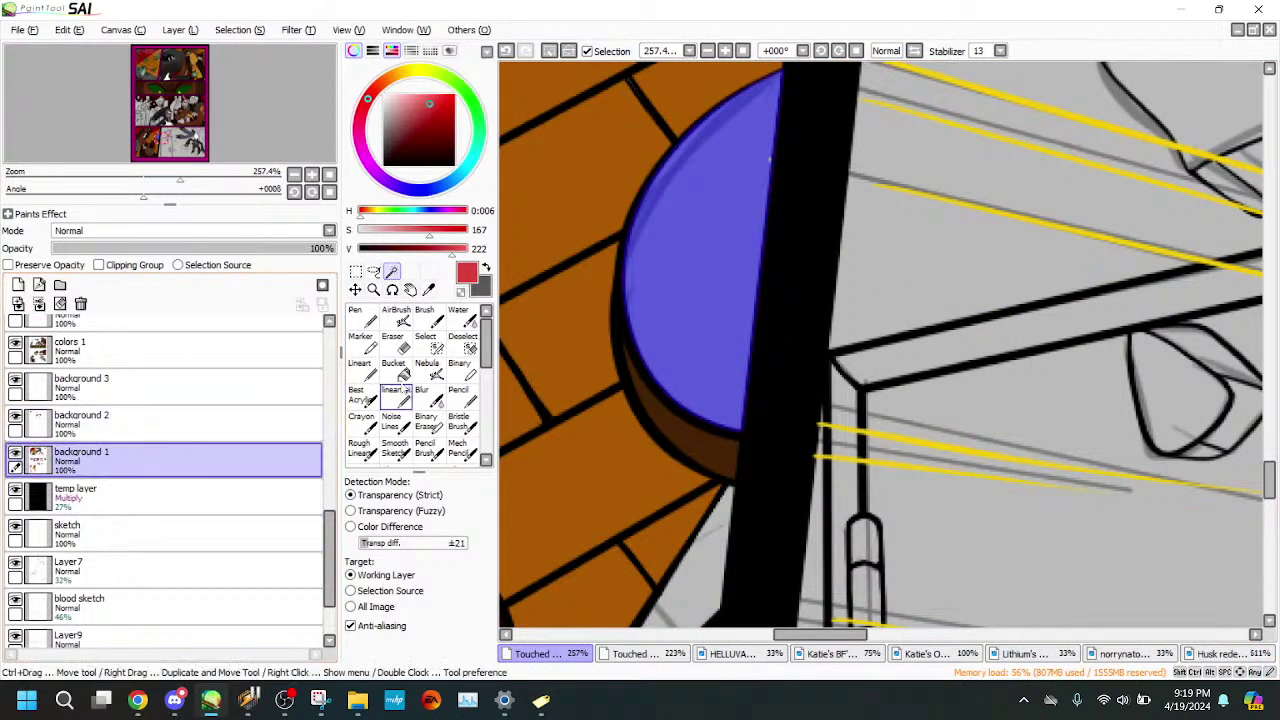
{"action": "left_click", "coordinate": [398, 372]}
{"action": "left_click", "coordinate": [690, 295]}
{"action": "left_click_drag", "start_coordinate": [180, 180], "coordinate": [104, 180]}
{"action": "left_click_drag", "start_coordinate": [203, 134], "coordinate": [274, 93]}
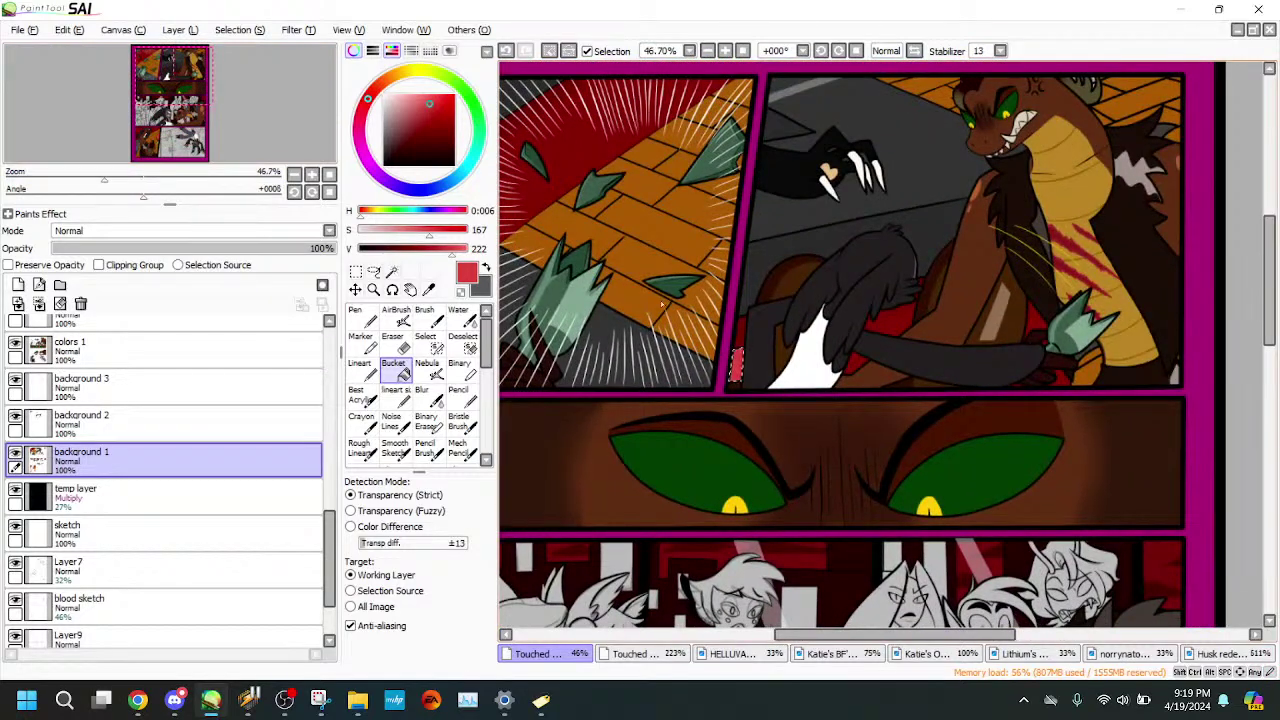
{"action": "left_click_drag", "start_coordinate": [205, 132], "coordinate": [172, 83]}
{"action": "left_click", "coordinate": [157, 180]}
{"action": "left_click", "coordinate": [171, 76]}
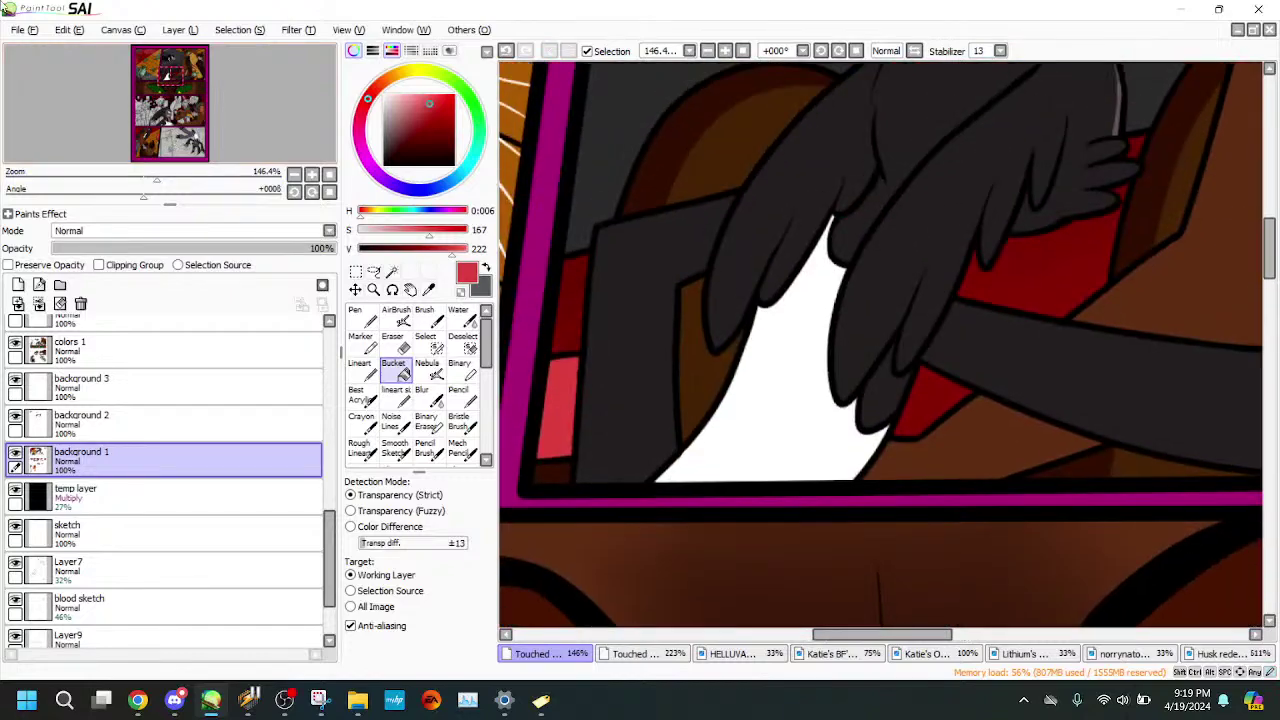
- Paint the rim below the half-round red seat on background 2 with the darker brown sampled from the chair back's outer edge
{"action": "left_click", "coordinate": [429, 290]}
{"action": "left_click", "coordinate": [661, 148]}
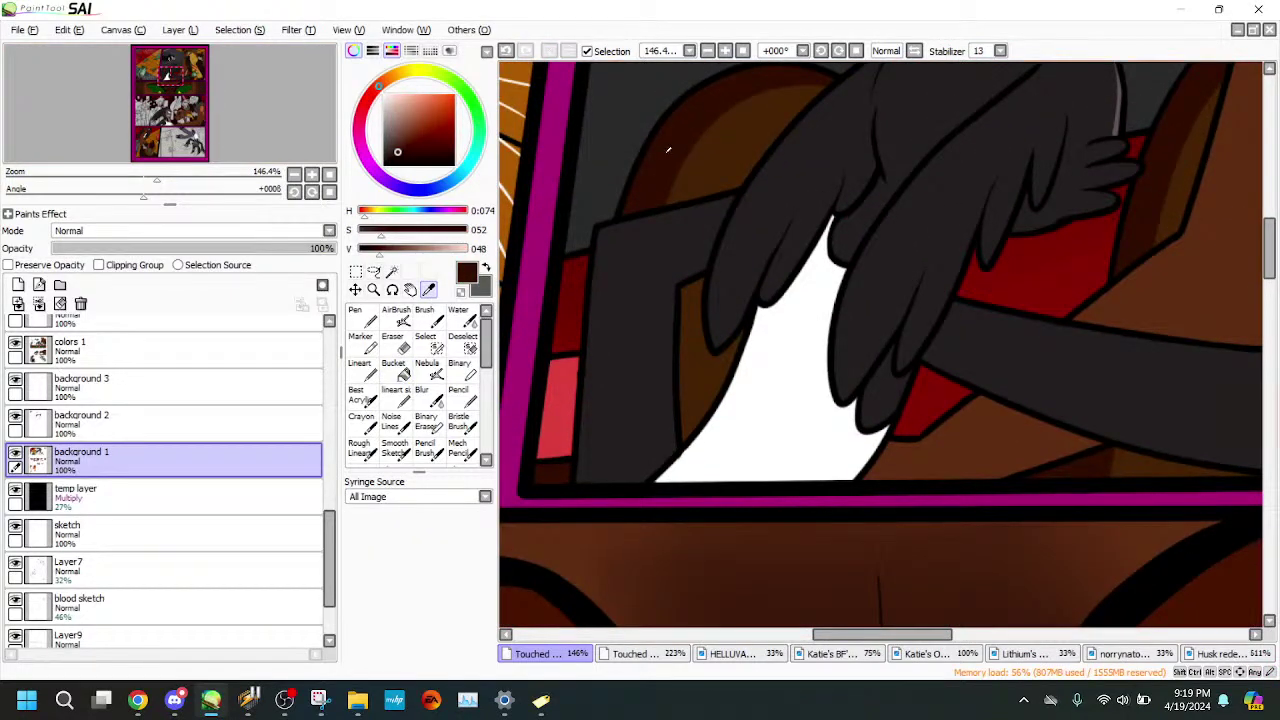
{"action": "left_click_drag", "start_coordinate": [218, 139], "coordinate": [253, 128]}
{"action": "left_click", "coordinate": [246, 428]}
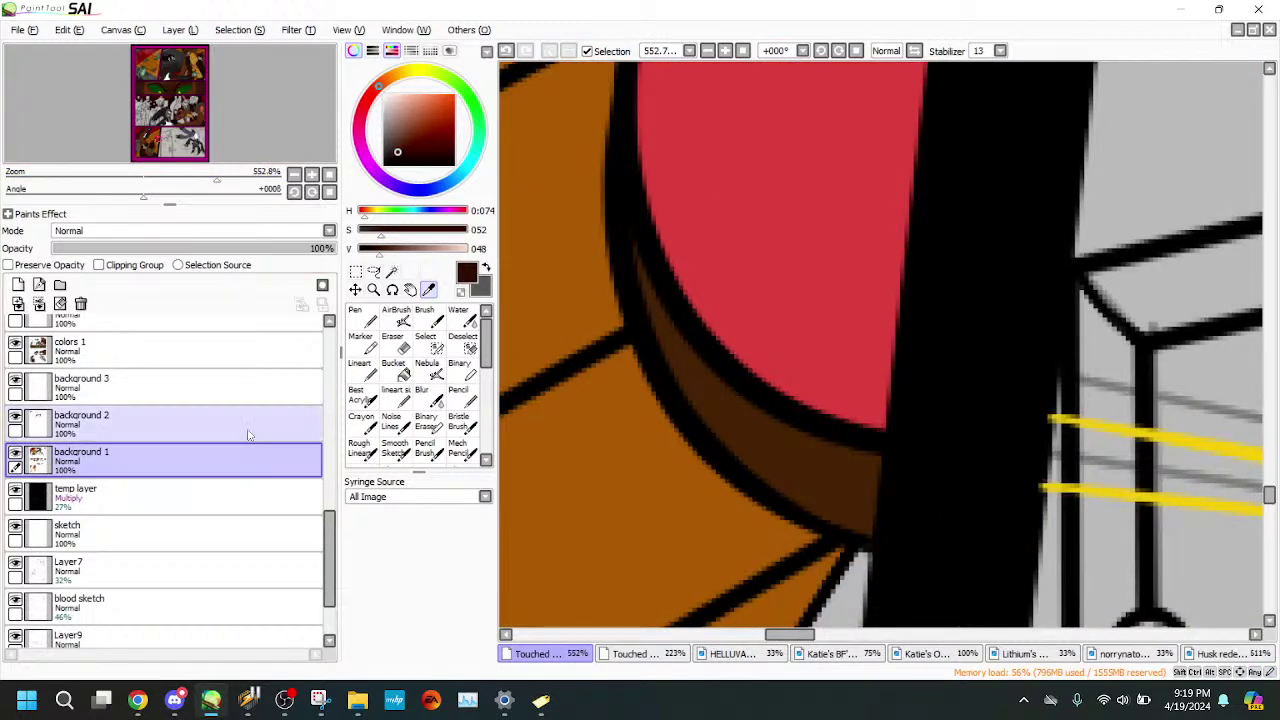
{"action": "left_click", "coordinate": [364, 369]}
{"action": "mouse_move", "coordinate": [649, 293]}
{"action": "left_mouse_down"}
{"action": "mouse_move", "coordinate": [719, 388]}
{"action": "mouse_move", "coordinate": [784, 437]}
{"action": "mouse_move", "coordinate": [835, 442]}
{"action": "left_mouse_up"}
{"action": "mouse_move", "coordinate": [642, 262]}
{"action": "left_mouse_down"}
{"action": "mouse_move", "coordinate": [658, 335]}
{"action": "mouse_move", "coordinate": [704, 421]}
{"action": "mouse_move", "coordinate": [816, 504]}
{"action": "mouse_move", "coordinate": [886, 532]}
{"action": "mouse_move", "coordinate": [842, 512]}
{"action": "mouse_move", "coordinate": [870, 516]}
{"action": "mouse_move", "coordinate": [875, 485]}
{"action": "mouse_move", "coordinate": [859, 459]}
{"action": "mouse_move", "coordinate": [824, 489]}
{"action": "left_mouse_up"}
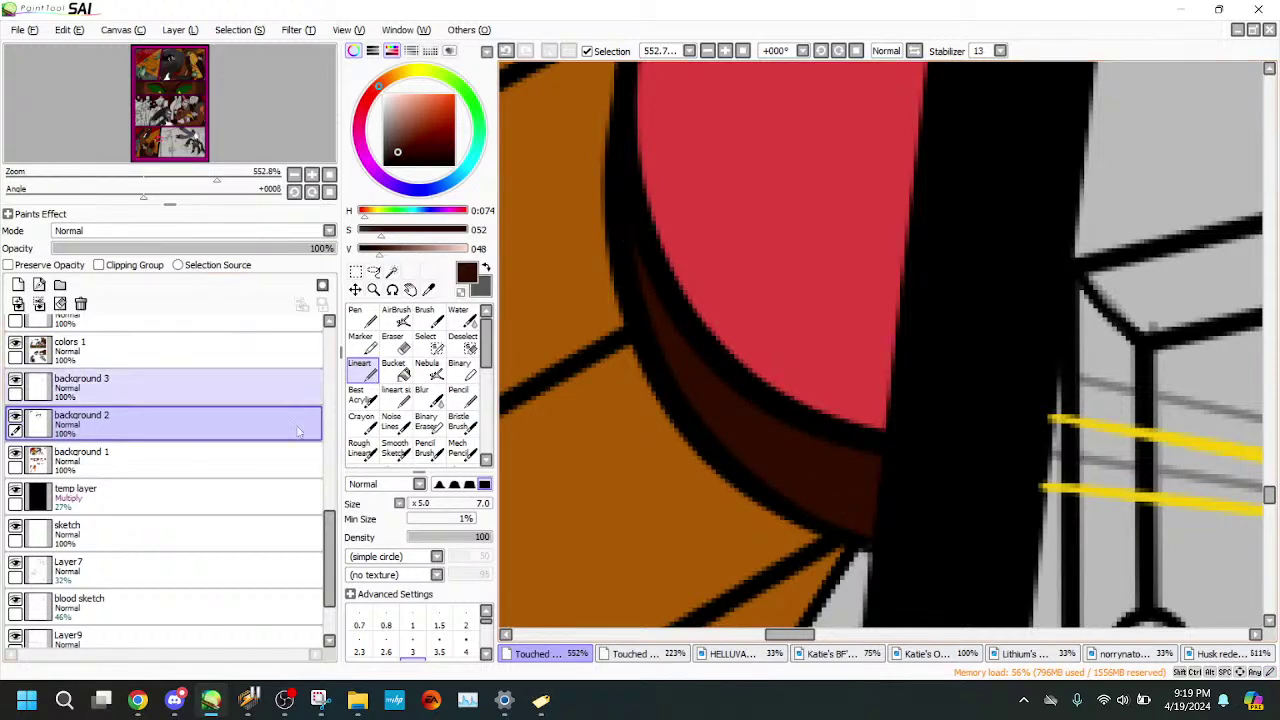
- Select the uncoloured chair leg below the half-round seat and the small gap on the nearby character's edge, using the lineart layer
{"action": "scroll", "coordinate": [244, 410], "scroll_direction": "up", "scroll_amount": 10}
{"action": "left_click", "coordinate": [244, 410]}
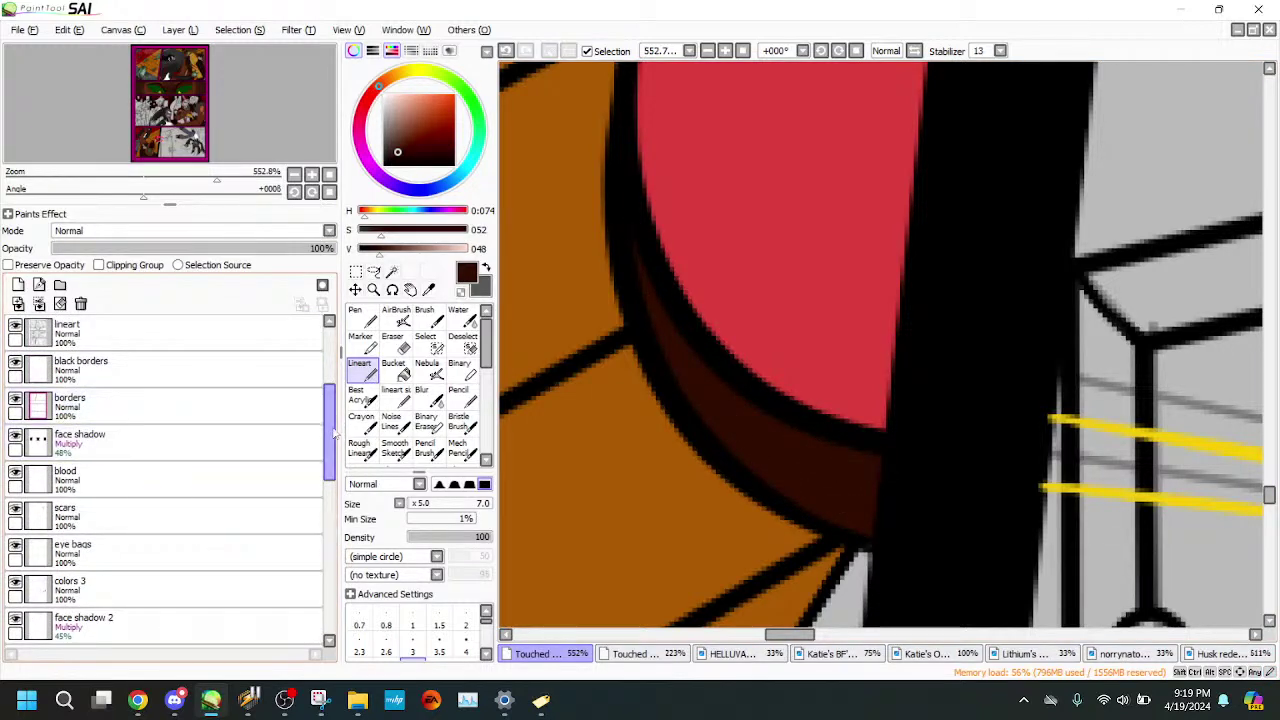
{"action": "scroll", "coordinate": [200, 450], "scroll_direction": "up", "scroll_amount": 4}
{"action": "left_click", "coordinate": [180, 470]}
{"action": "left_click", "coordinate": [391, 272]}
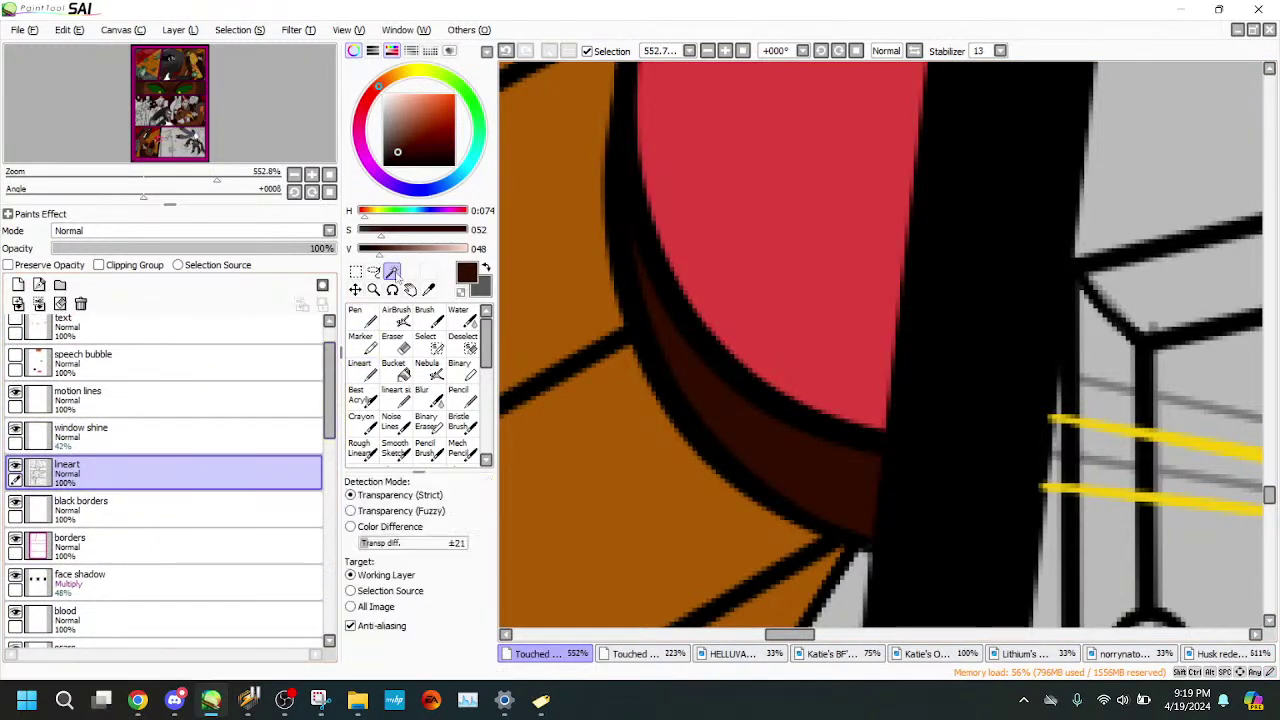
{"action": "left_click", "coordinate": [846, 594]}
{"action": "left_click_drag", "start_coordinate": [176, 178], "coordinate": [202, 178]}
{"action": "left_click_drag", "start_coordinate": [248, 134], "coordinate": [310, 119]}
{"action": "left_click", "coordinate": [425, 341]}
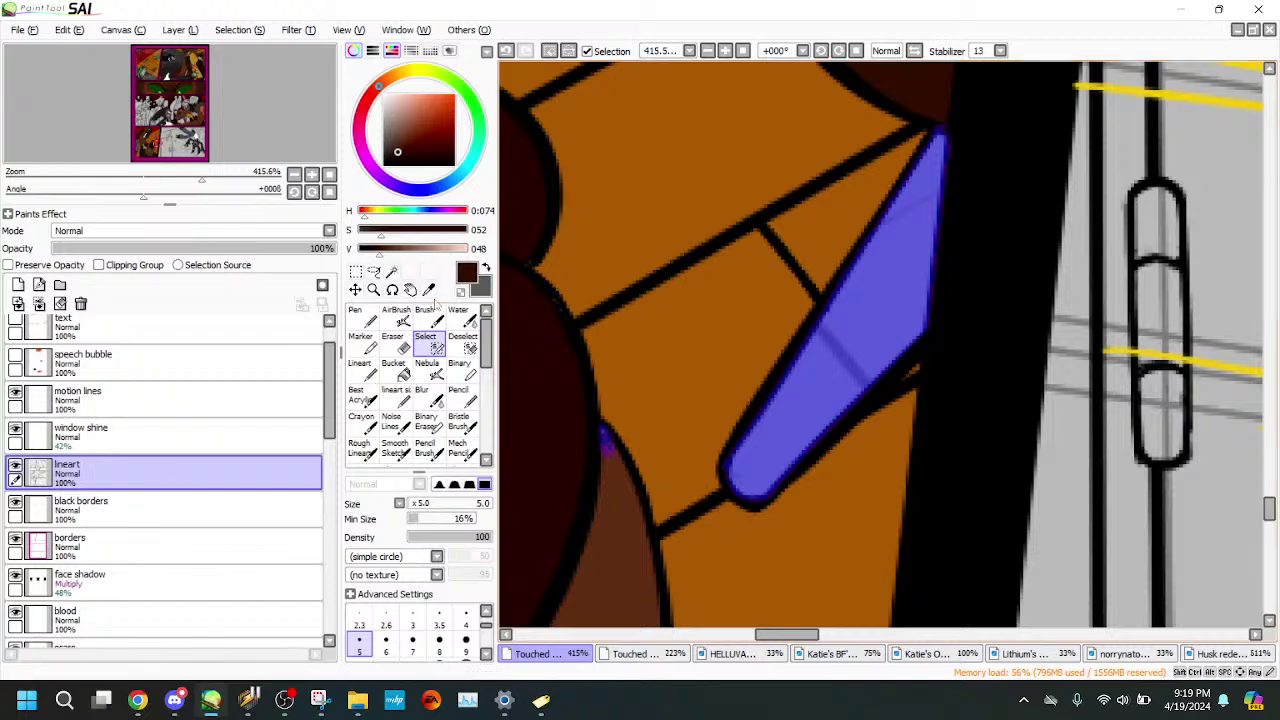
- Paint the small gap on colors 1 with the brown sampled from the adjoining character area and remove it from the selection
{"action": "left_click", "coordinate": [429, 291]}
{"action": "left_click", "coordinate": [628, 556]}
{"action": "left_click_drag", "start_coordinate": [331, 425], "coordinate": [332, 533]}
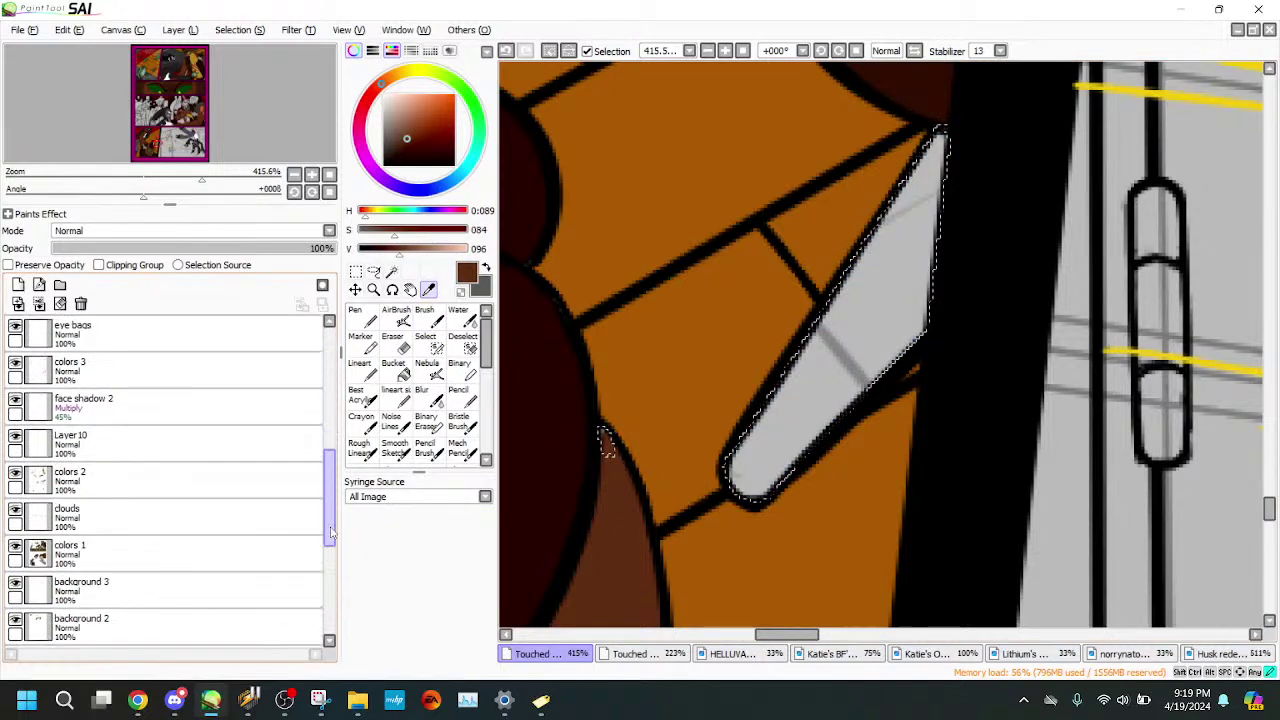
{"action": "left_click", "coordinate": [120, 552]}
{"action": "left_click", "coordinate": [360, 368]}
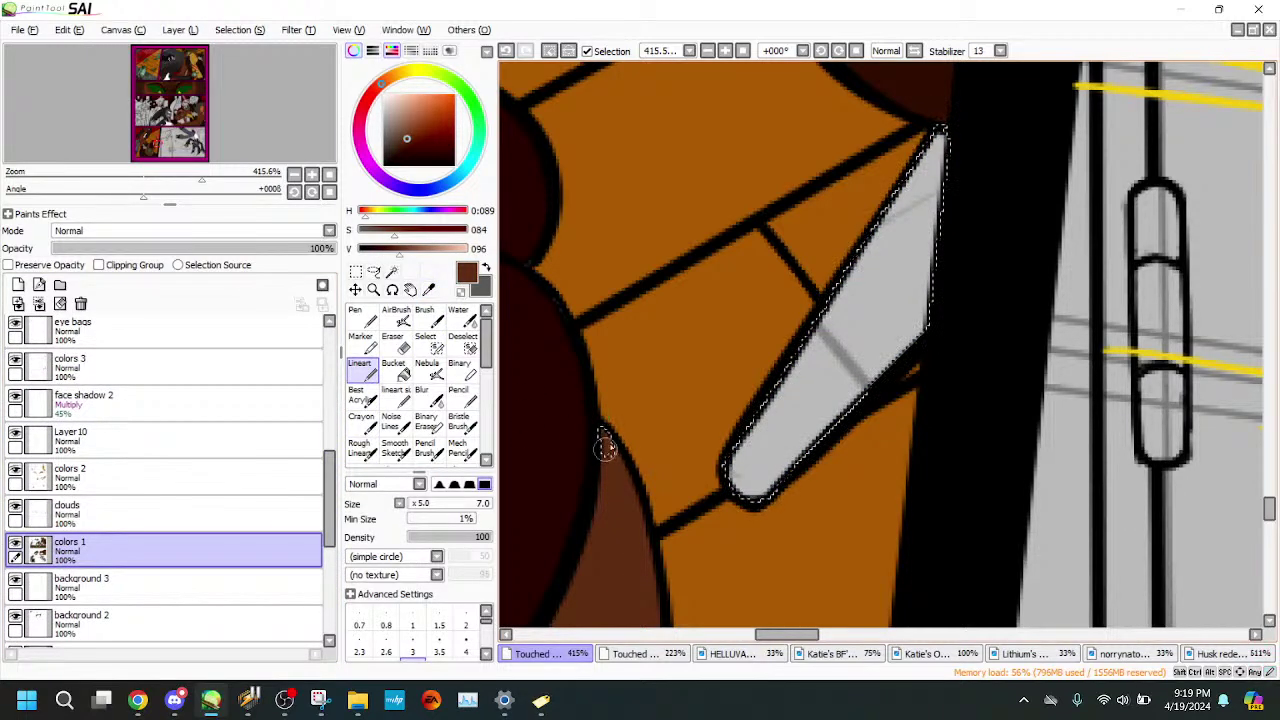
{"action": "left_click", "coordinate": [425, 341]}
{"action": "left_click", "coordinate": [465, 348]}
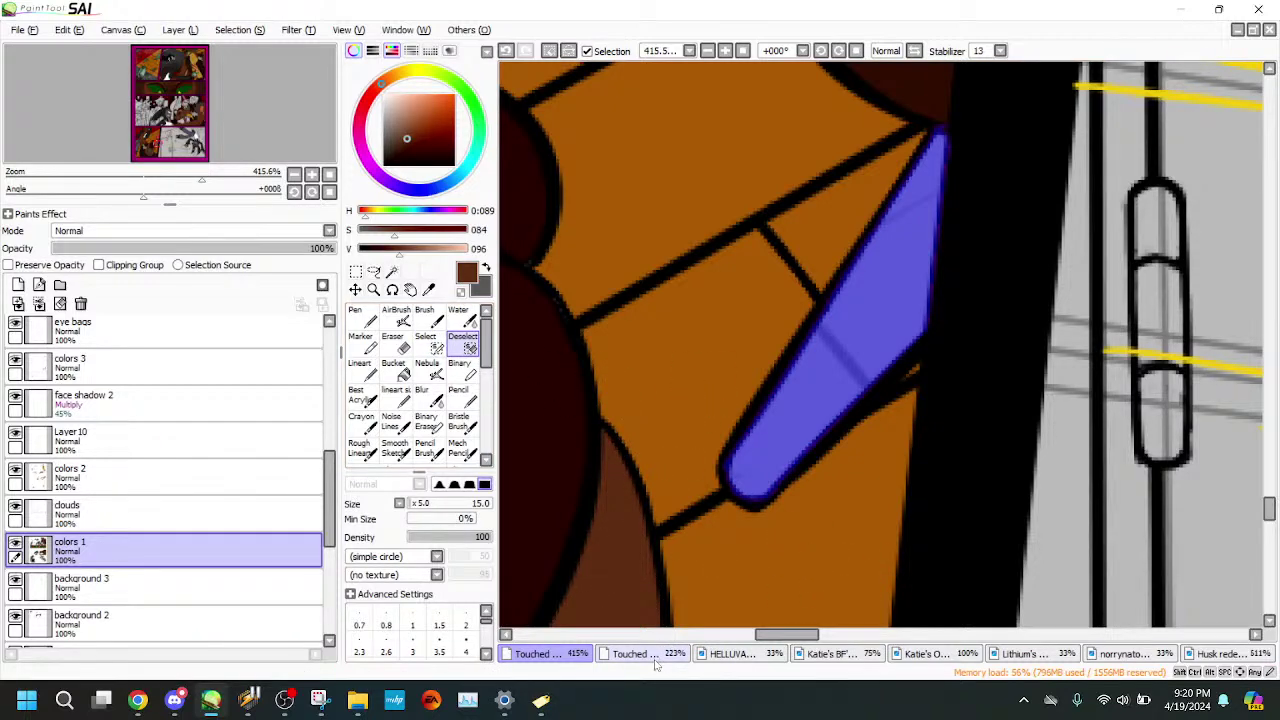
- Fill the selected chair leg on background 1 with the darker grey-violet sampled from the chair legs on the other page
{"action": "left_click", "coordinate": [648, 655]}
{"action": "left_click", "coordinate": [428, 289]}
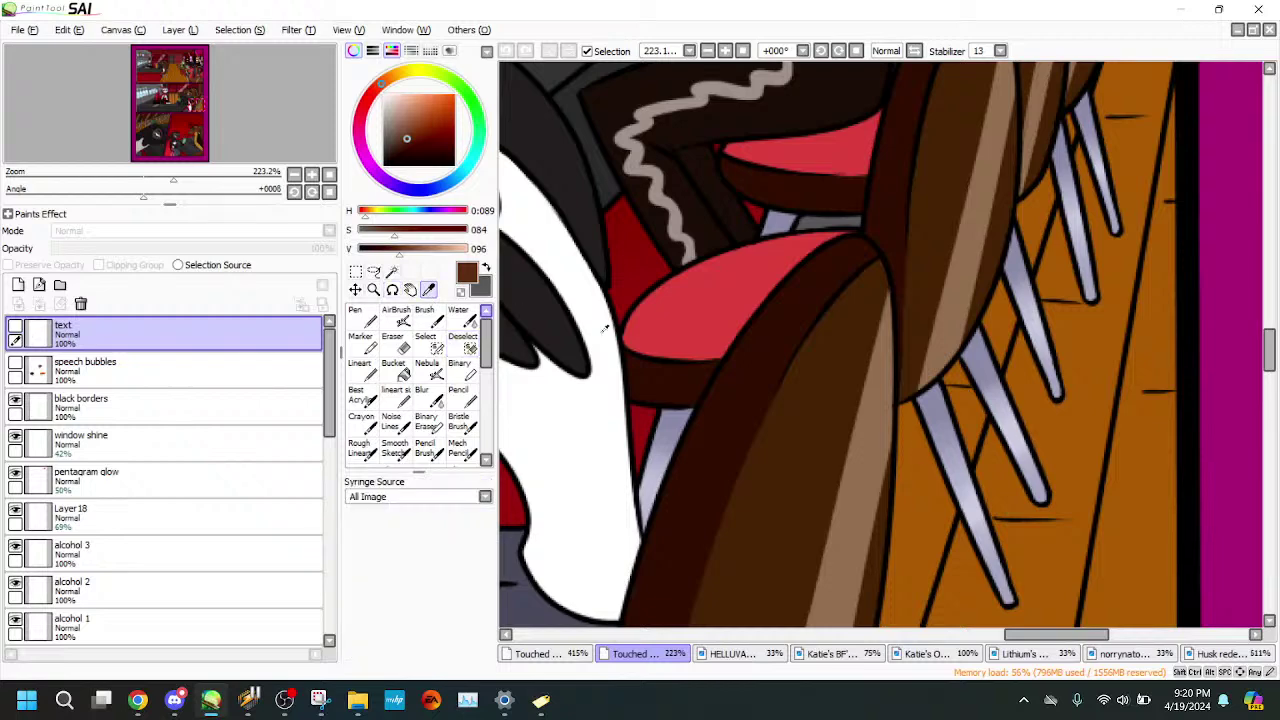
{"action": "left_click", "coordinate": [938, 398]}
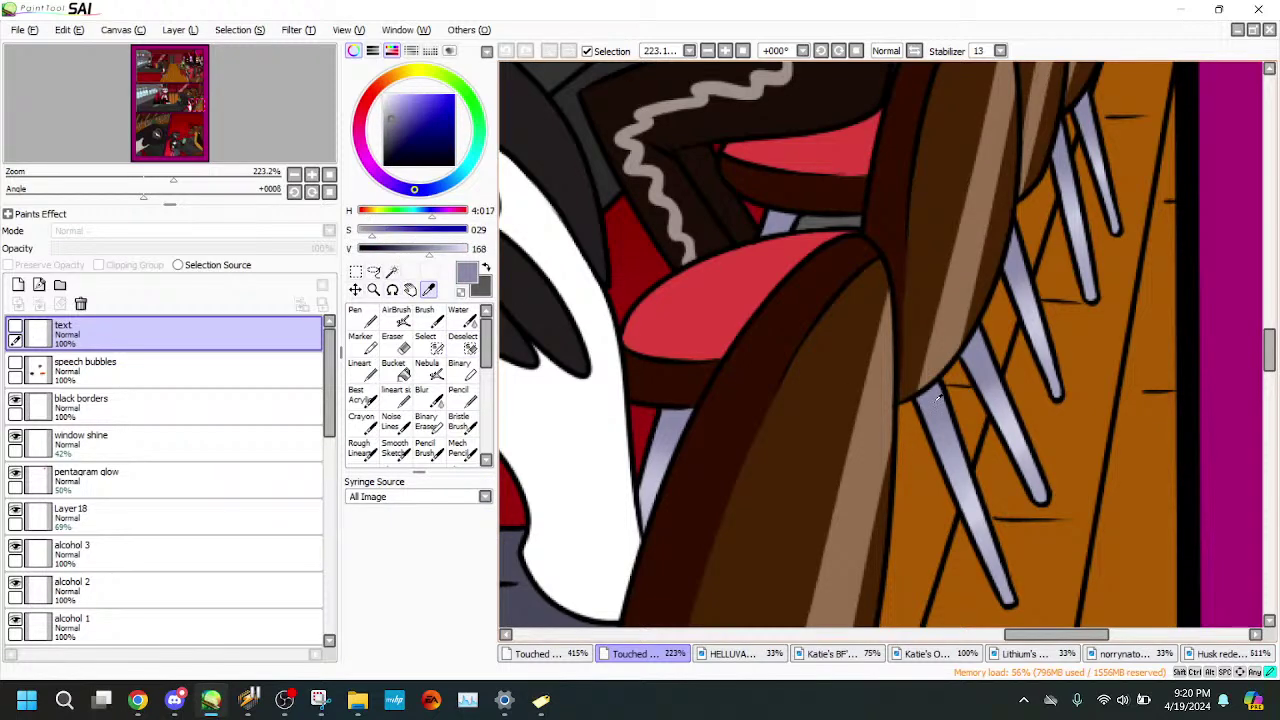
{"action": "left_click", "coordinate": [545, 654]}
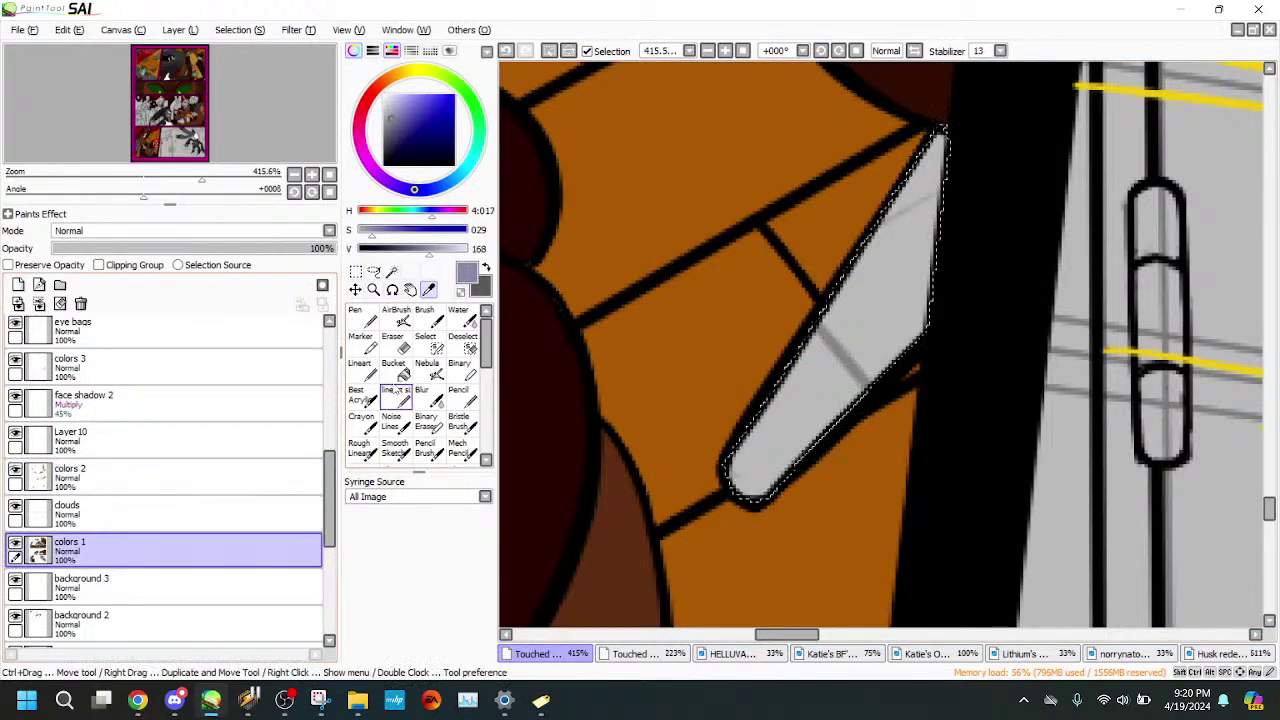
{"action": "left_click", "coordinate": [403, 371]}
{"action": "scroll", "coordinate": [160, 470], "scroll_direction": "down", "scroll_amount": 3}
{"action": "left_click", "coordinate": [120, 497]}
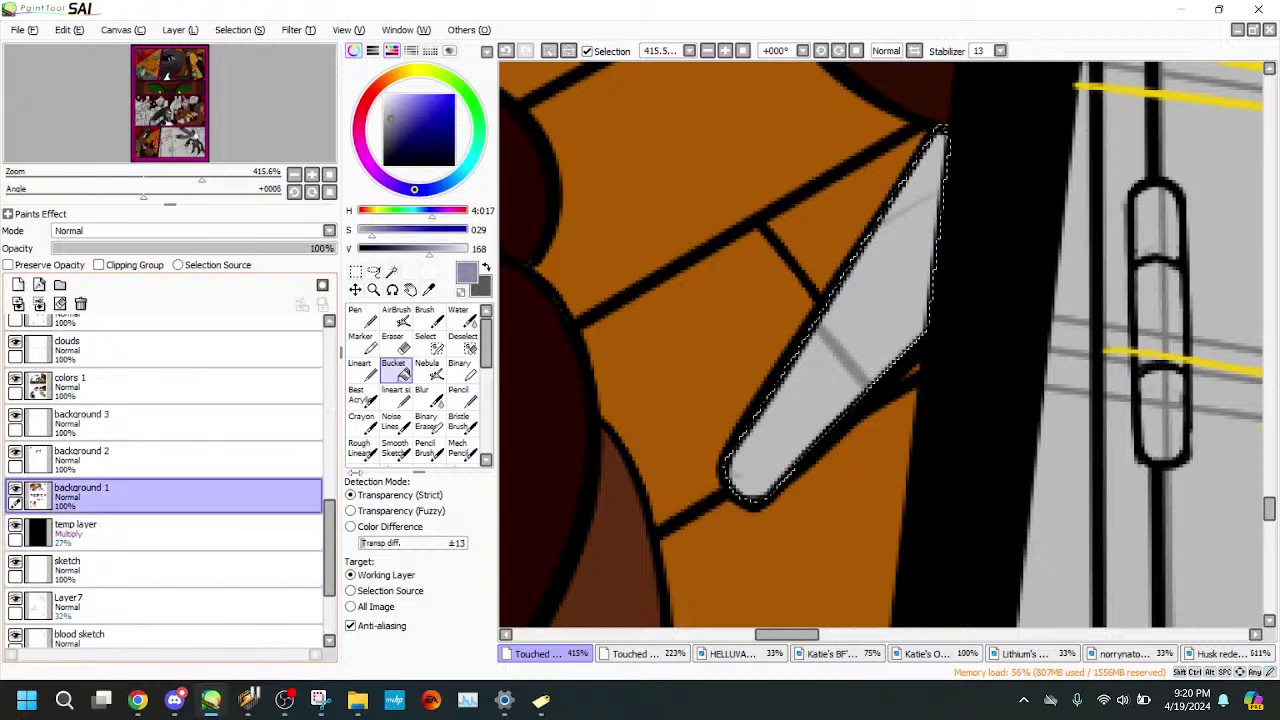
{"action": "left_click", "coordinate": [871, 432]}
- Paint a solid highlight across the middle of the chair leg on background 2 with the pale lavender sampled from the other page's chair legs
{"action": "left_click", "coordinate": [640, 654]}
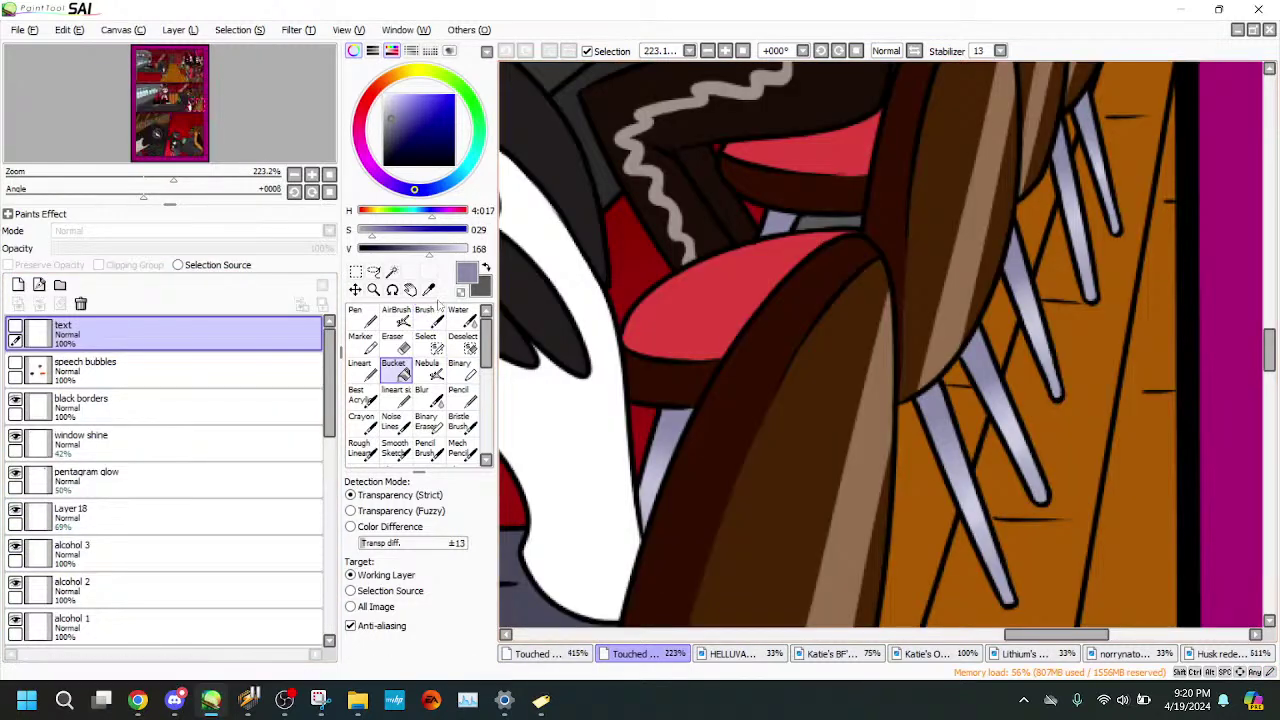
{"action": "key", "text": "i"}
{"action": "left_click", "coordinate": [975, 507]}
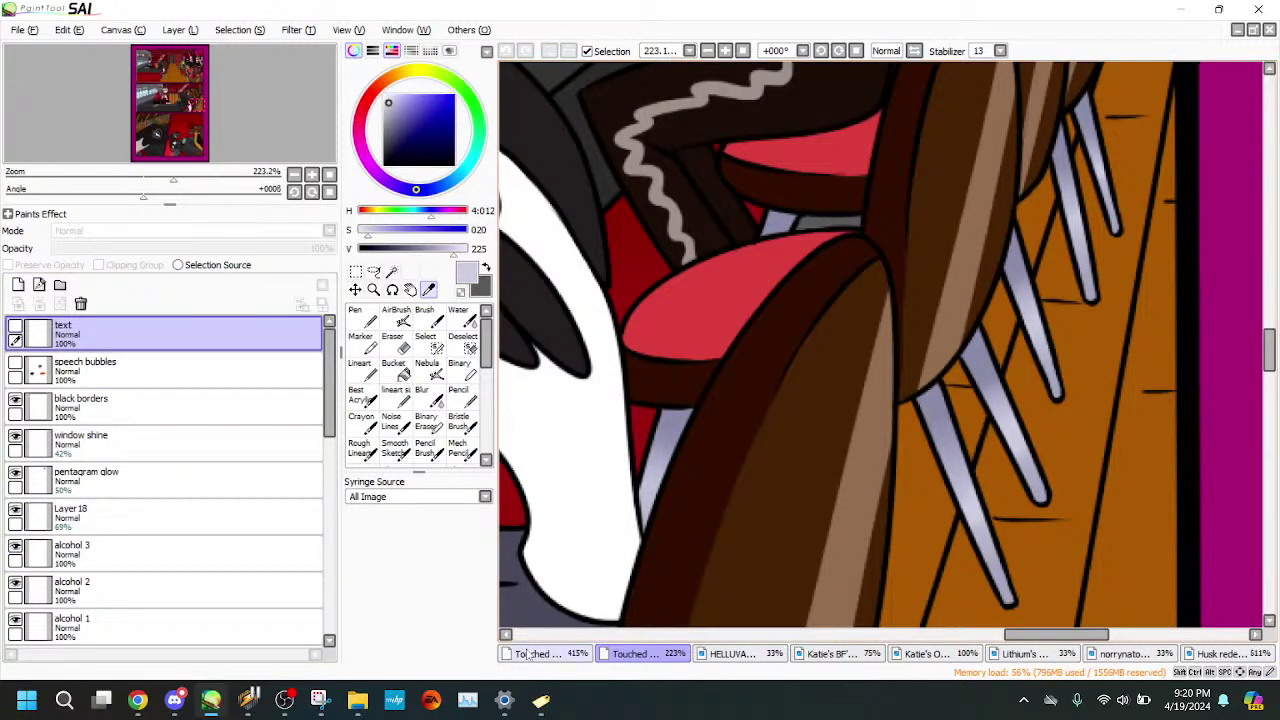
{"action": "left_click", "coordinate": [531, 653]}
{"action": "left_click", "coordinate": [120, 455]}
{"action": "left_click", "coordinate": [361, 368]}
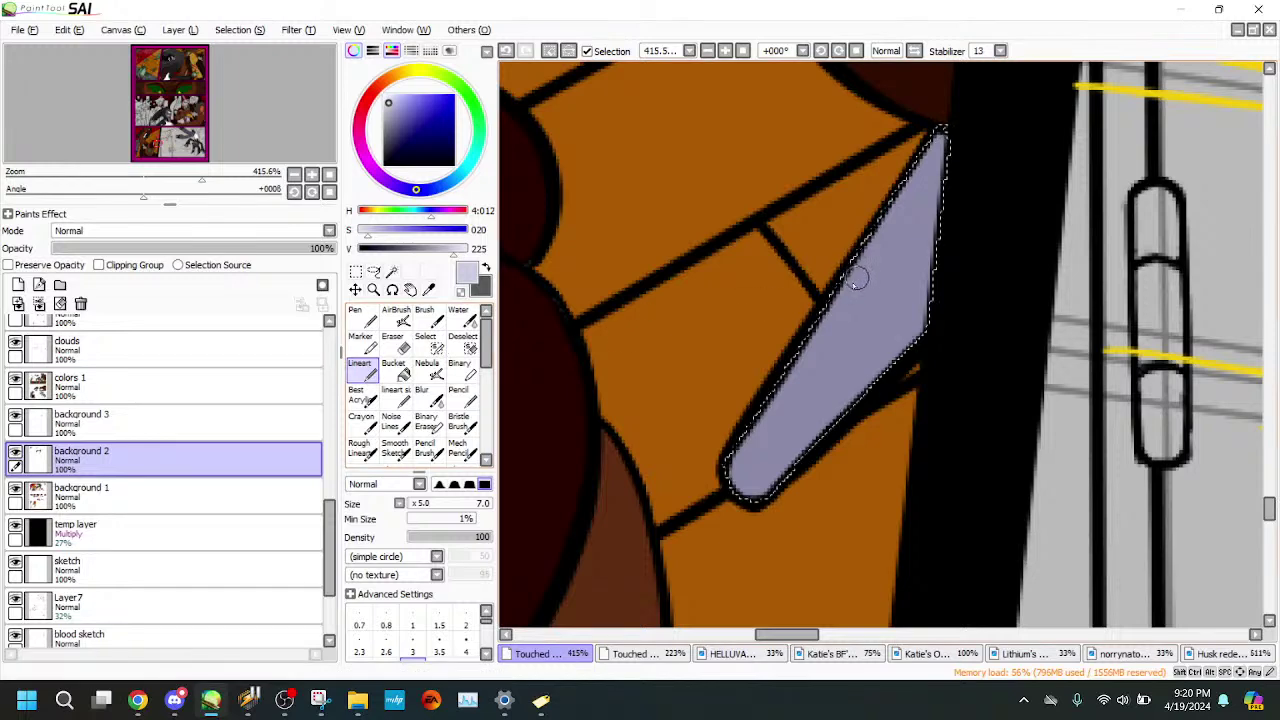
{"action": "mouse_move", "coordinate": [843, 292]}
{"action": "left_mouse_down"}
{"action": "mouse_move", "coordinate": [809, 359]}
{"action": "mouse_move", "coordinate": [845, 410]}
{"action": "left_mouse_up"}
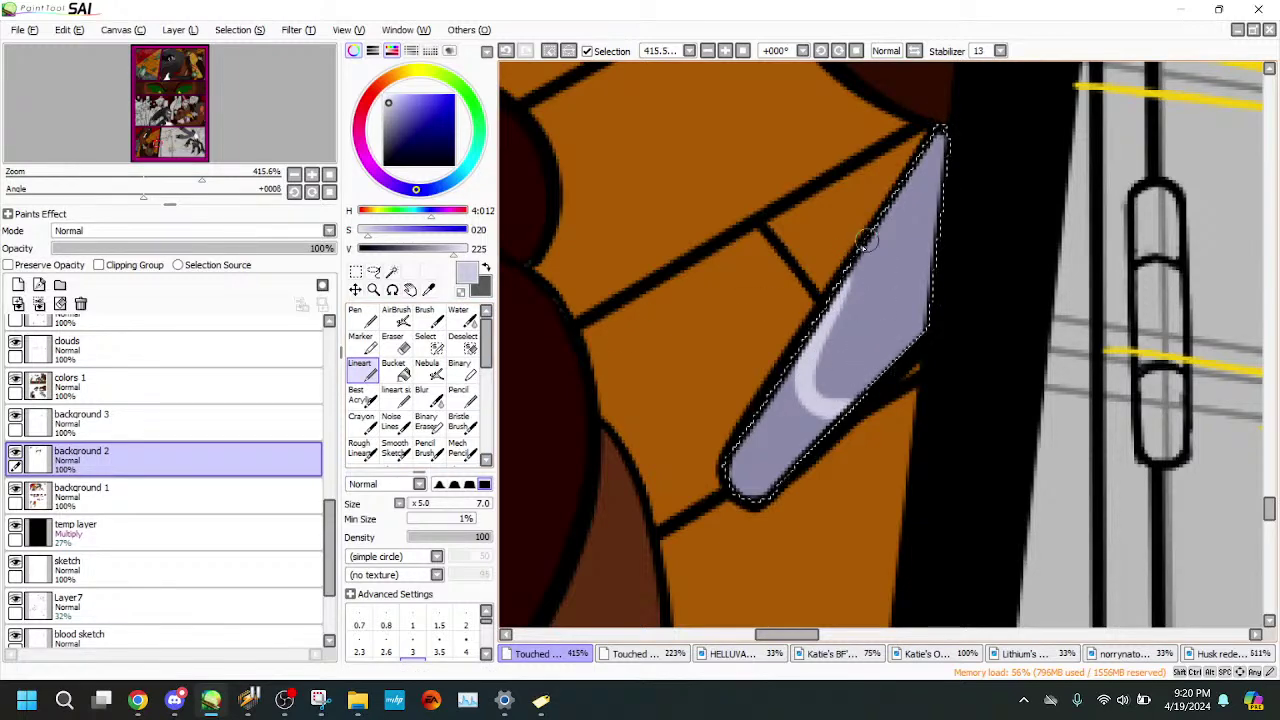
{"action": "left_click_drag", "start_coordinate": [867, 240], "coordinate": [936, 228]}
{"action": "left_click_drag", "start_coordinate": [932, 305], "coordinate": [880, 368]}
{"action": "mouse_move", "coordinate": [928, 262]}
{"action": "left_mouse_down"}
{"action": "mouse_move", "coordinate": [896, 335]}
{"action": "mouse_move", "coordinate": [921, 250]}
{"action": "mouse_move", "coordinate": [845, 330]}
{"action": "mouse_move", "coordinate": [849, 294]}
{"action": "mouse_move", "coordinate": [872, 321]}
{"action": "left_mouse_up"}
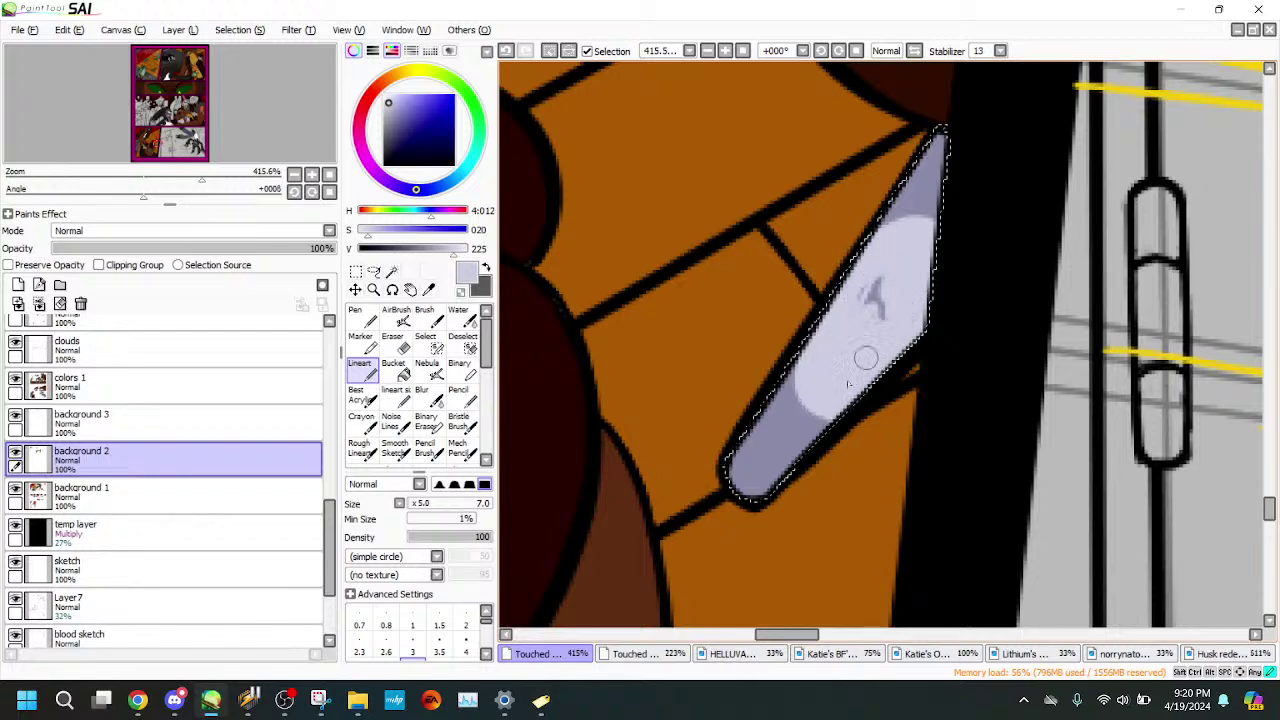
{"action": "left_click_drag", "start_coordinate": [831, 373], "coordinate": [862, 268]}
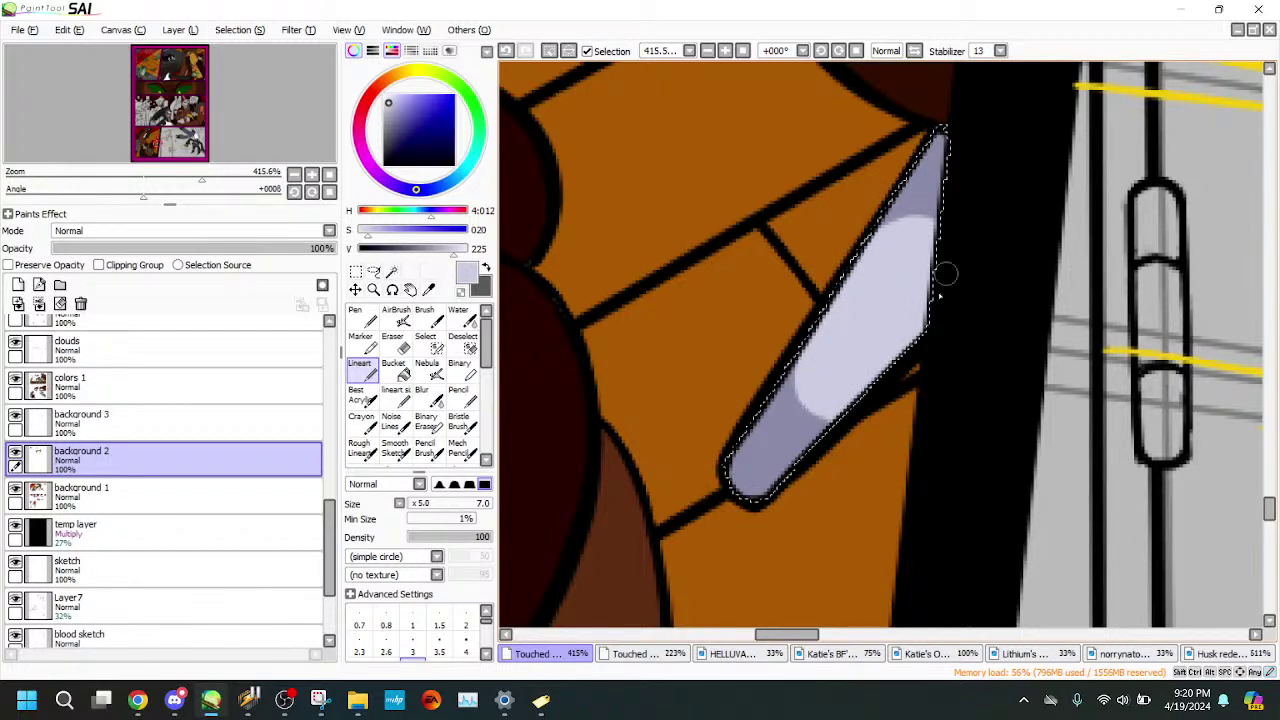
- Erase the upper end of the leg's highlight and soften both of its ends with the Blur brush at size 15
{"action": "key", "text": "e"}
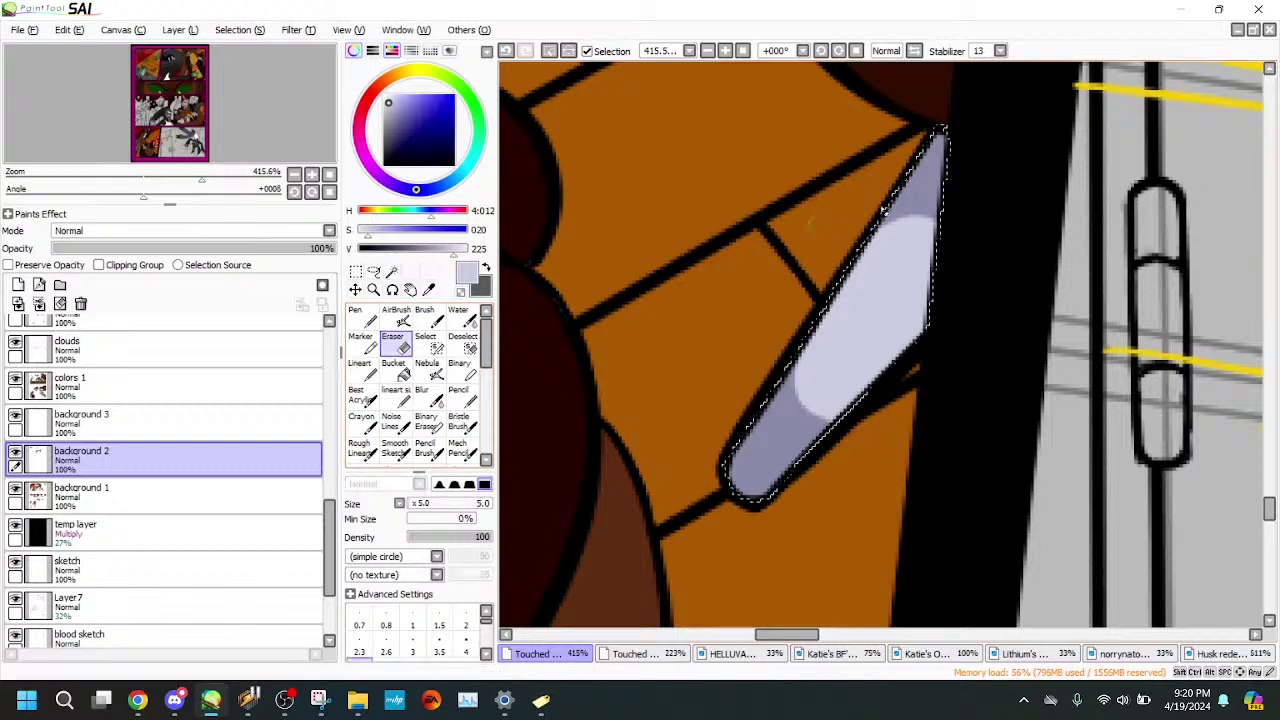
{"action": "mouse_move", "coordinate": [897, 226]}
{"action": "left_mouse_down"}
{"action": "mouse_move", "coordinate": [882, 197]}
{"action": "mouse_move", "coordinate": [961, 267]}
{"action": "left_mouse_up"}
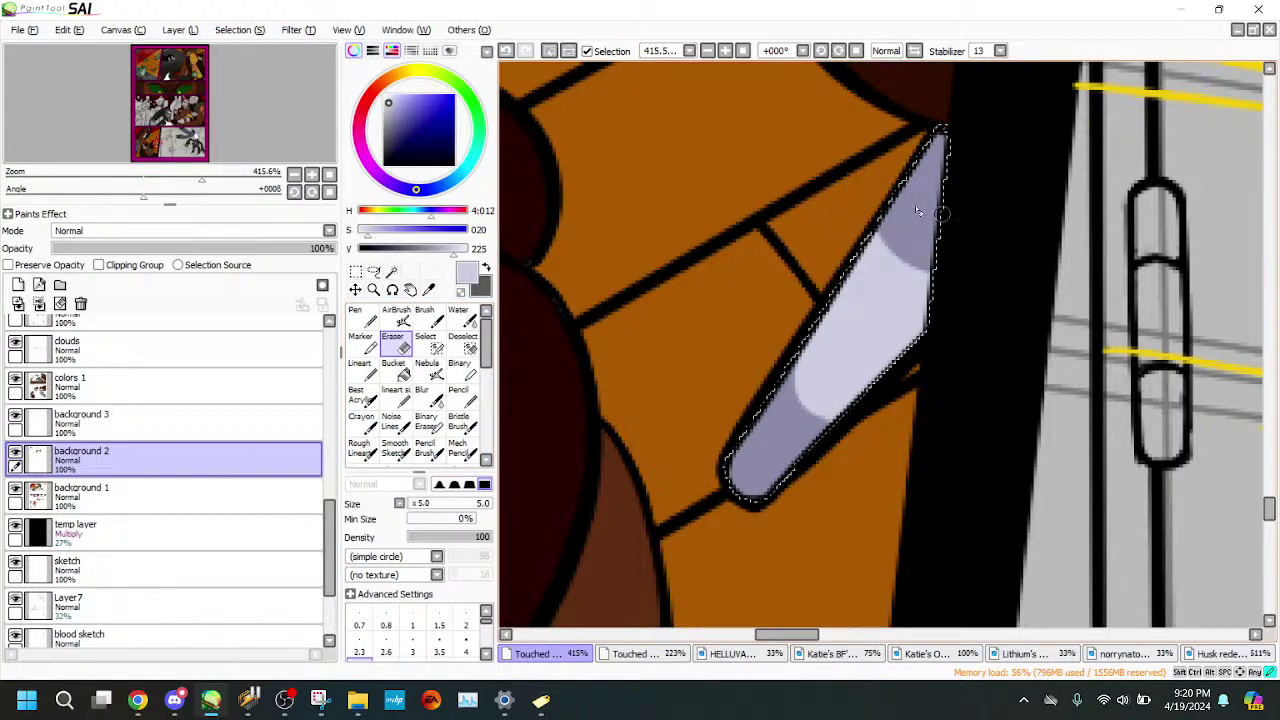
{"action": "left_click", "coordinate": [429, 398]}
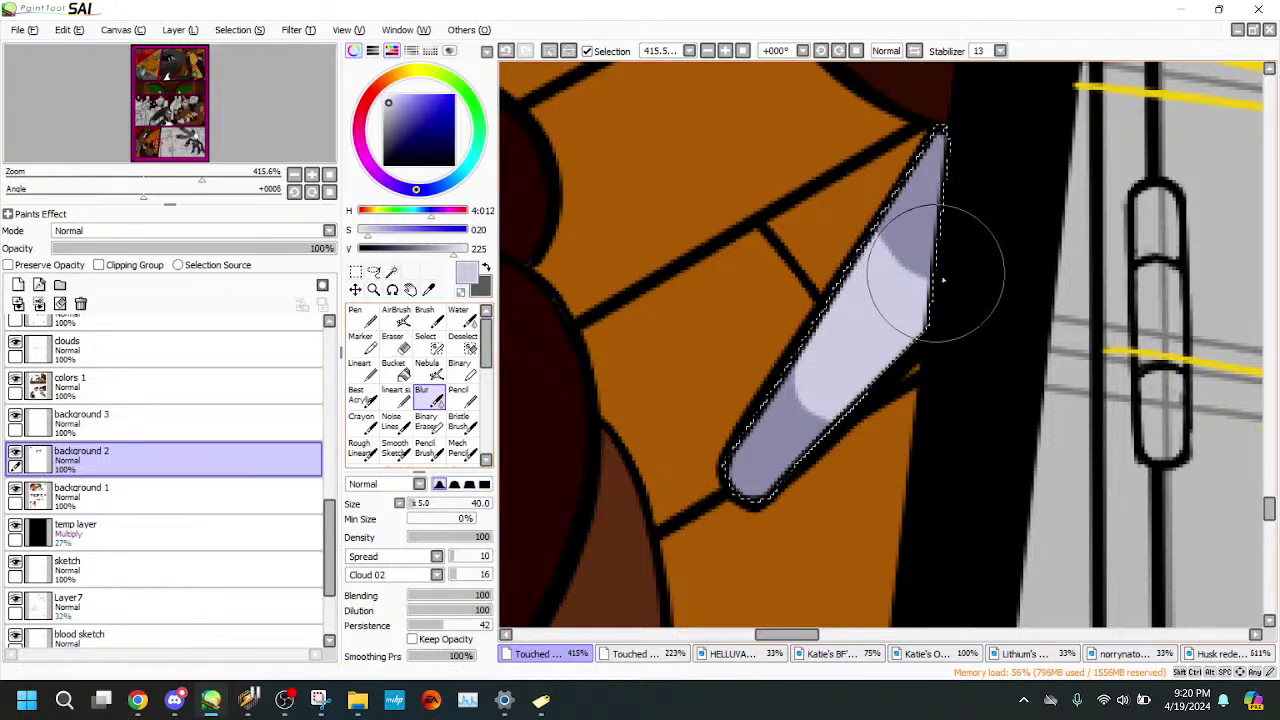
{"action": "left_click", "coordinate": [415, 505]}
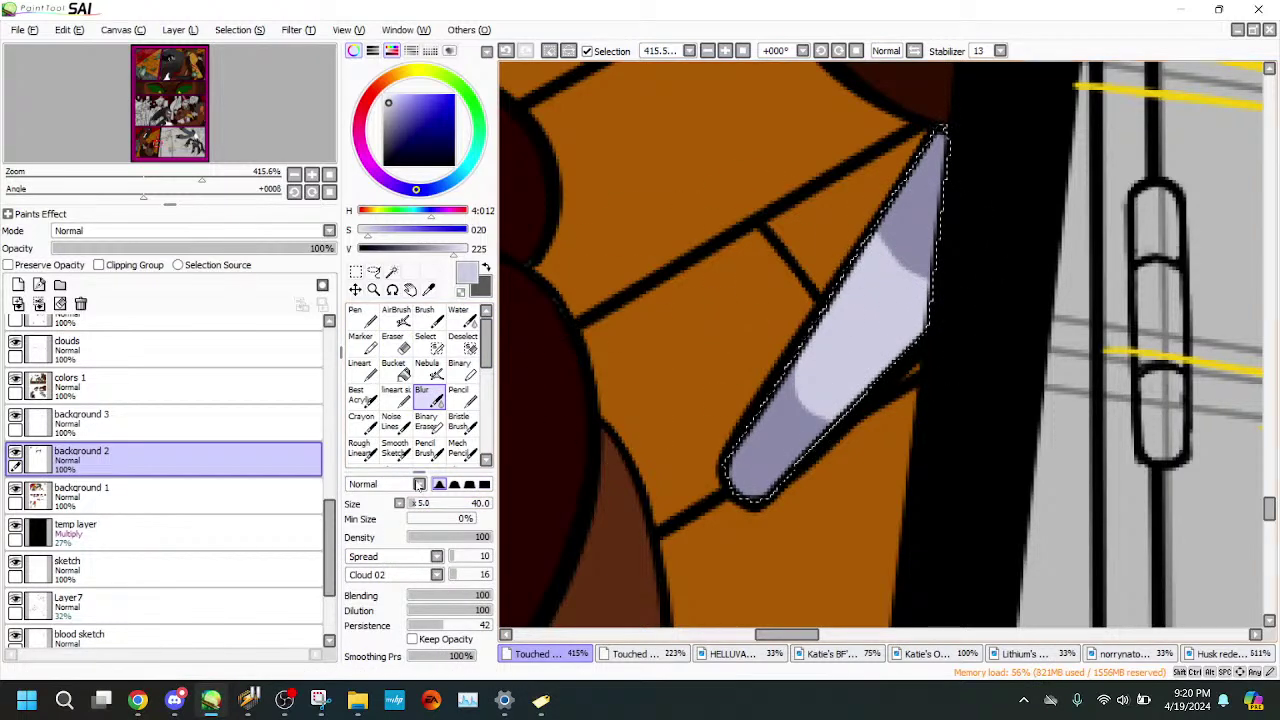
{"action": "left_click_drag", "start_coordinate": [416, 505], "coordinate": [411, 505]}
{"action": "mouse_move", "coordinate": [698, 313]}
{"action": "left_mouse_down"}
{"action": "mouse_move", "coordinate": [938, 283]}
{"action": "mouse_move", "coordinate": [918, 268]}
{"action": "mouse_move", "coordinate": [874, 305]}
{"action": "mouse_move", "coordinate": [844, 308]}
{"action": "mouse_move", "coordinate": [801, 387]}
{"action": "mouse_move", "coordinate": [822, 437]}
{"action": "left_mouse_up"}
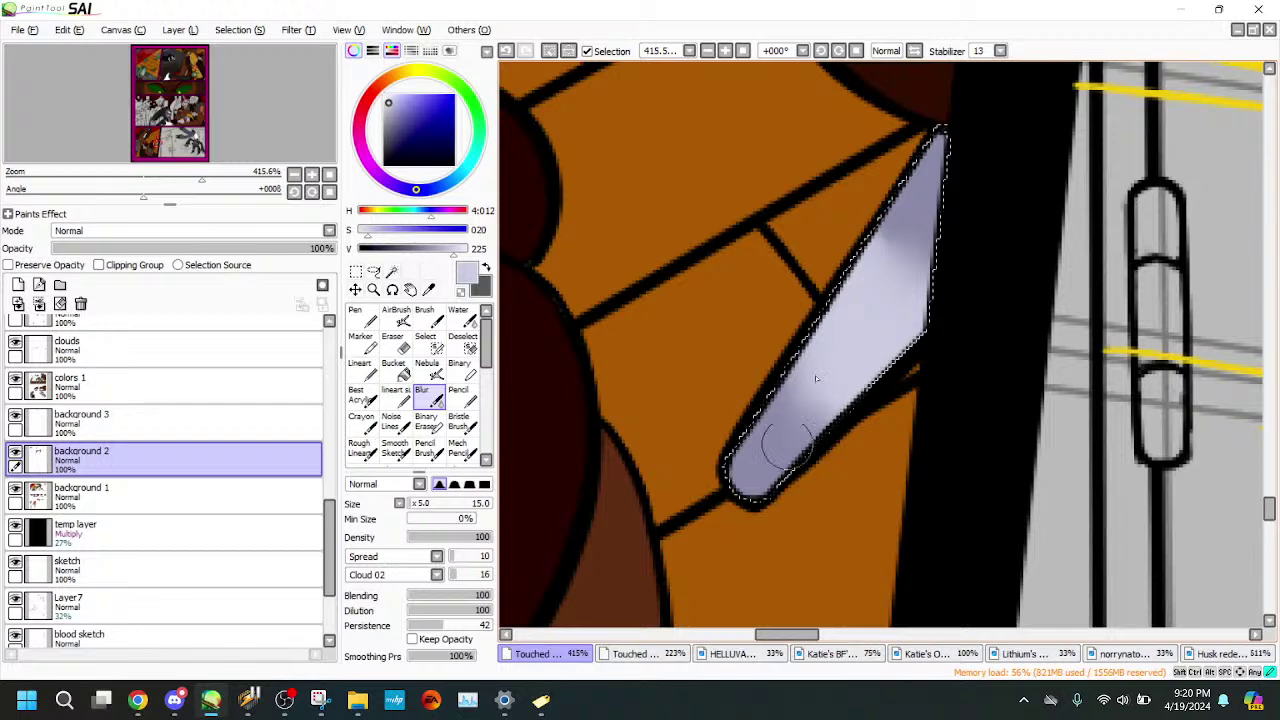
{"action": "left_click_drag", "start_coordinate": [911, 200], "coordinate": [888, 216]}
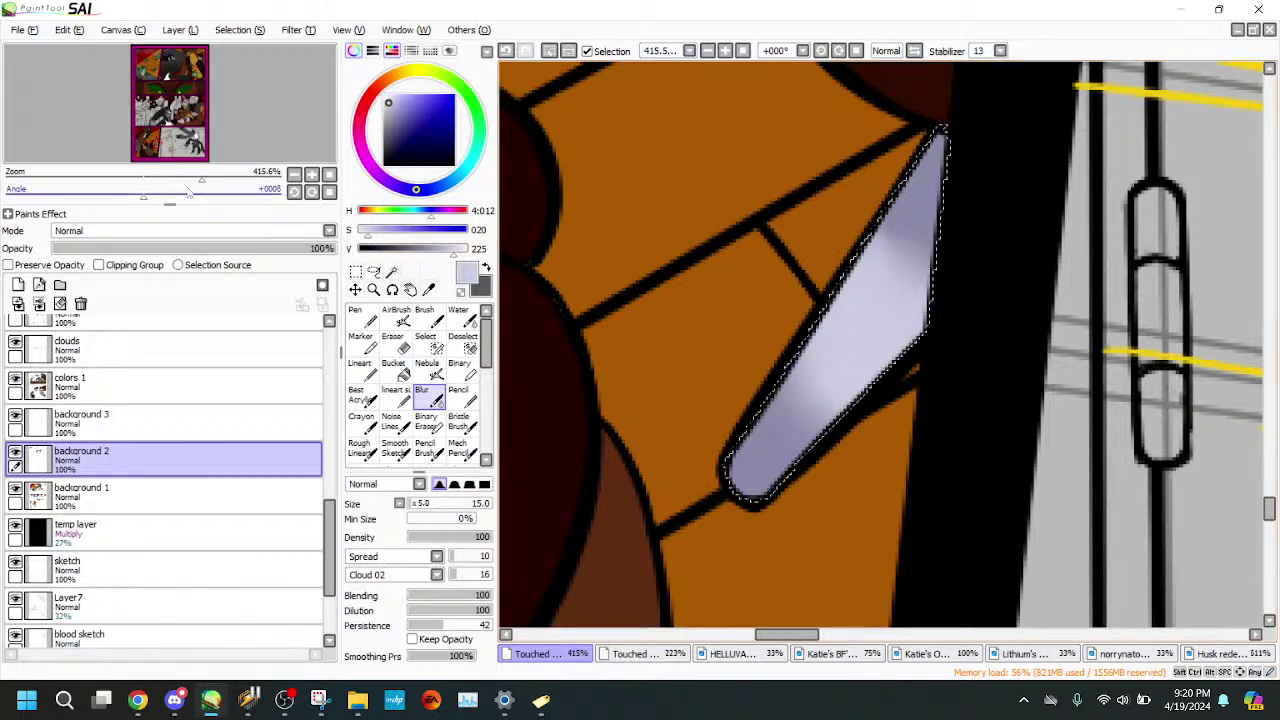
- Clear the selection, redraw the lower outline of the seat's brown rim in black on the lineart layer, and erase the old line's inner edge
{"action": "left_click_drag", "start_coordinate": [200, 177], "coordinate": [127, 177]}
{"action": "left_click", "coordinate": [162, 138]}
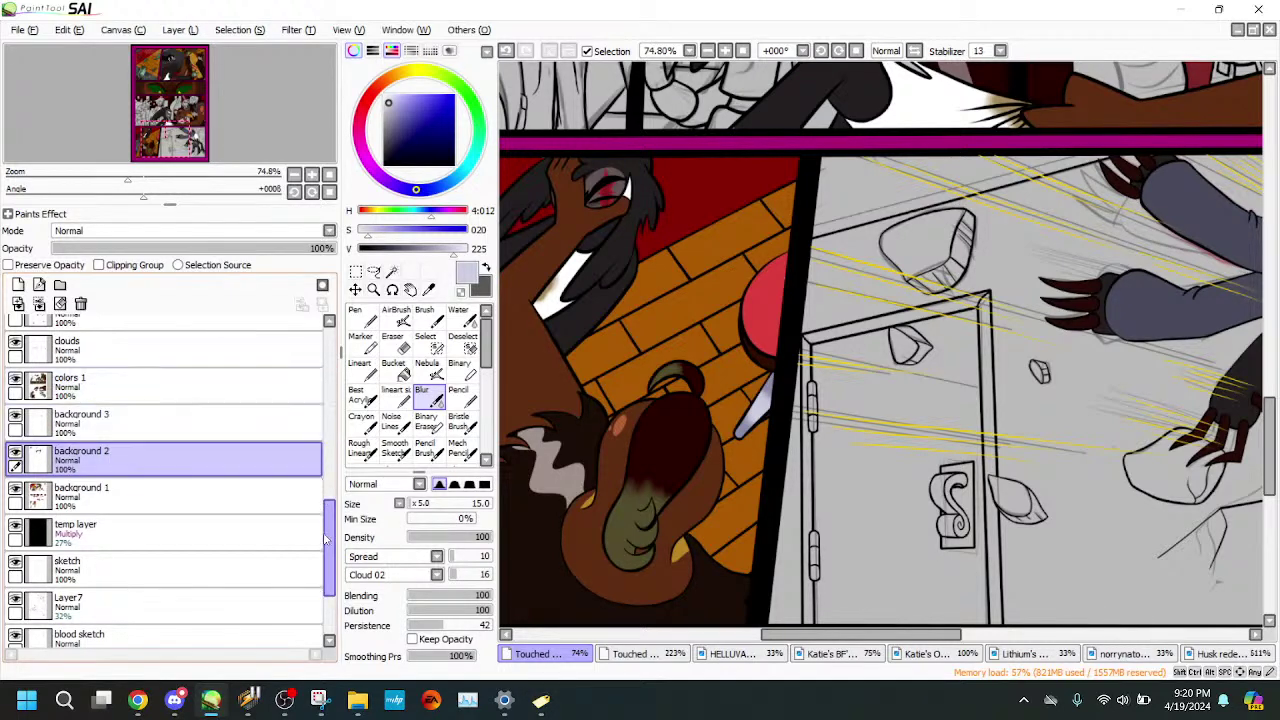
{"action": "scroll", "coordinate": [240, 497], "scroll_direction": "up", "scroll_amount": 6}
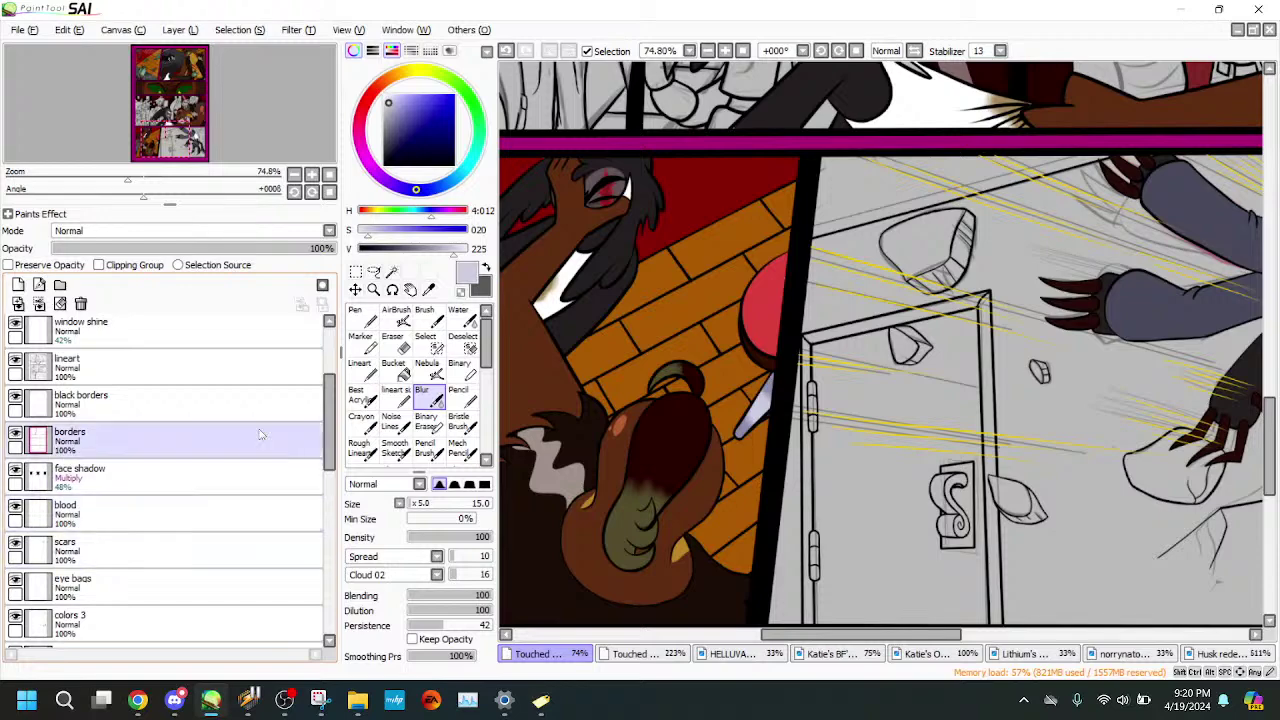
{"action": "left_click", "coordinate": [190, 367]}
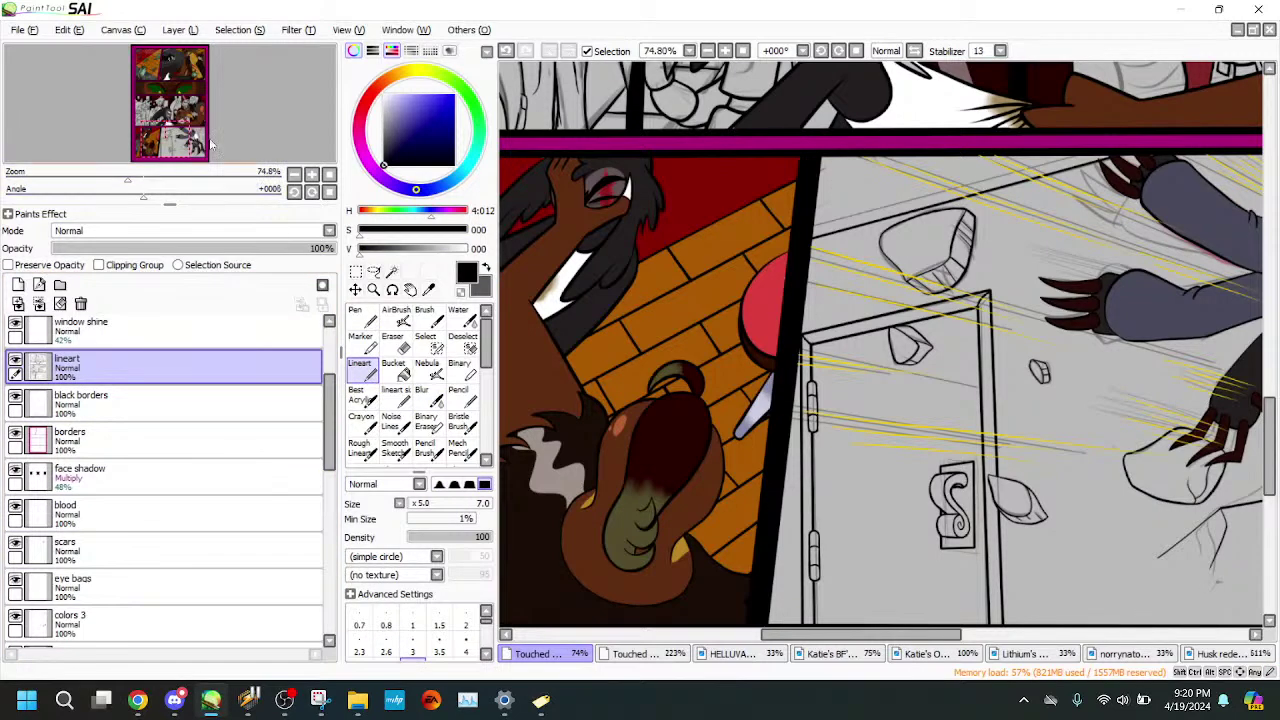
{"action": "left_click_drag", "start_coordinate": [190, 178], "coordinate": [200, 178]}
{"action": "left_click_drag", "start_coordinate": [205, 146], "coordinate": [198, 147]}
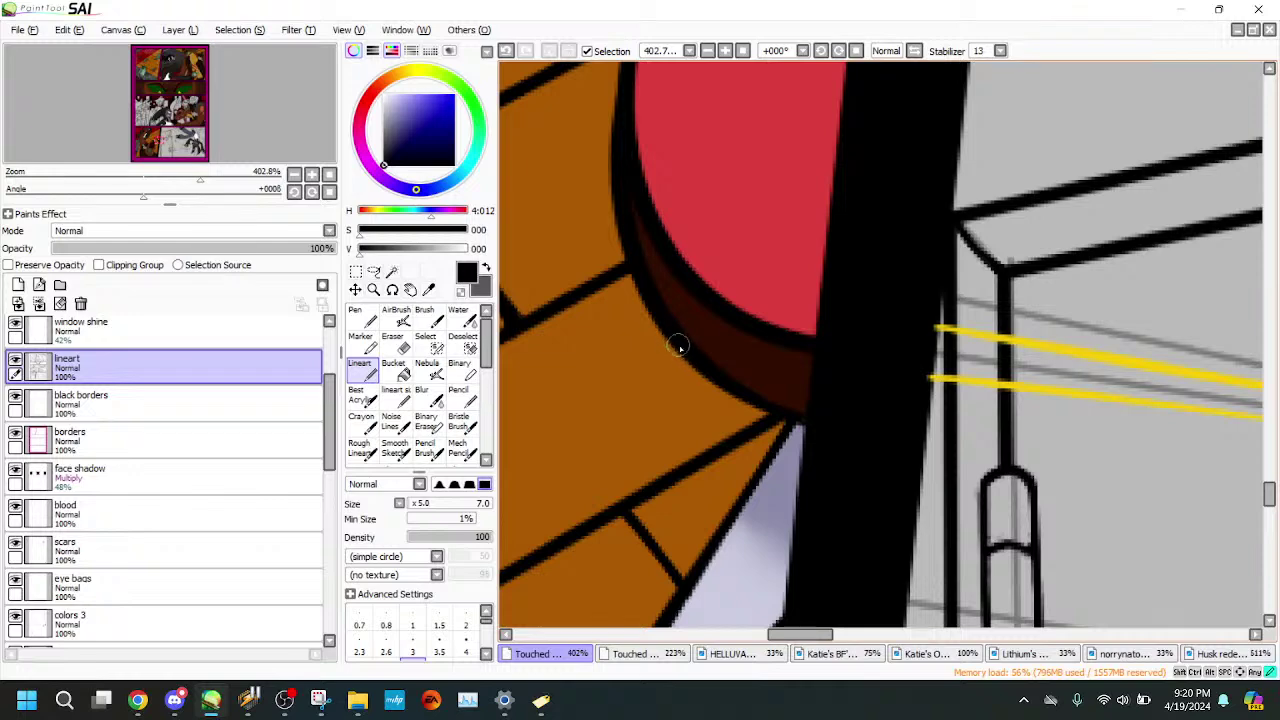
{"action": "left_click_drag", "start_coordinate": [653, 311], "coordinate": [802, 453]}
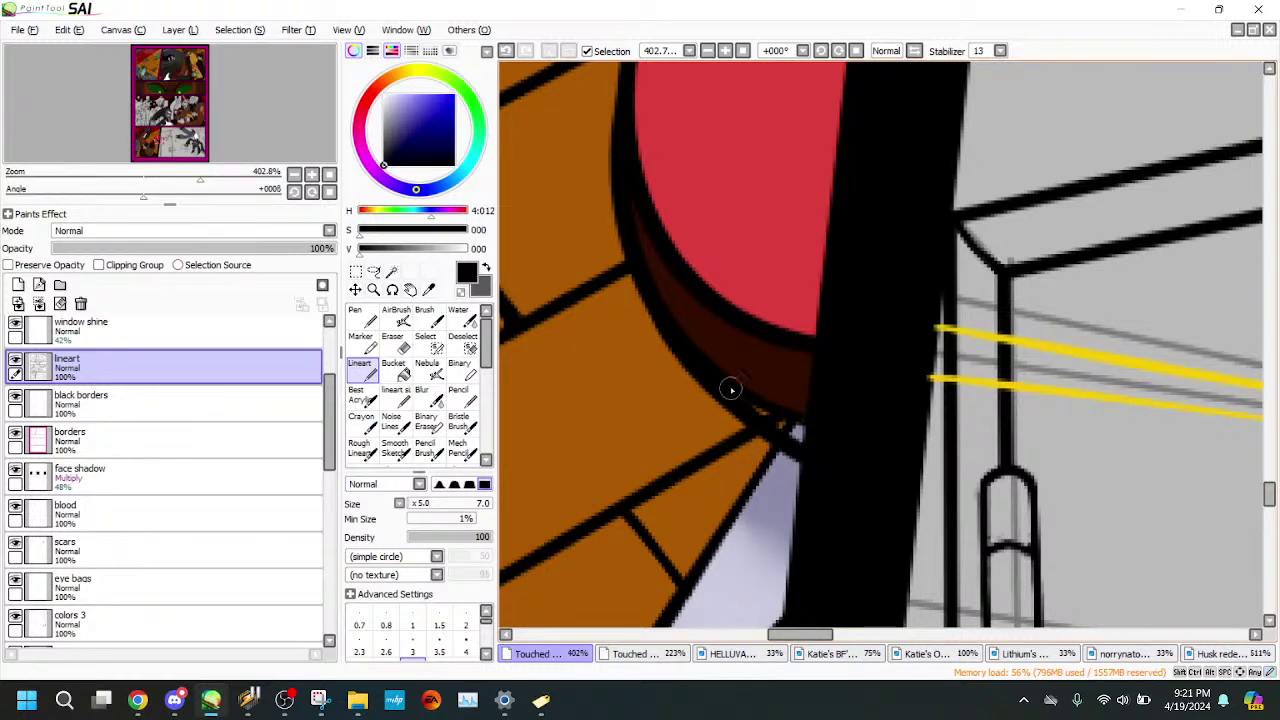
{"action": "key", "text": "e"}
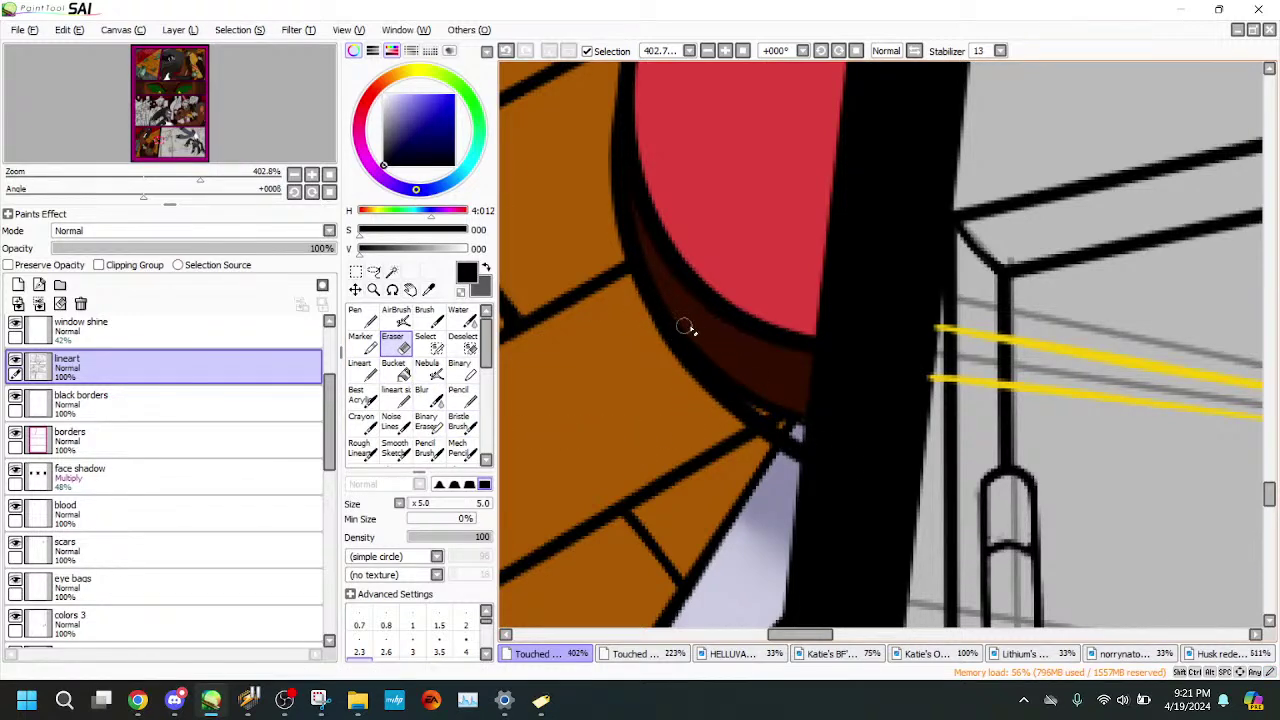
{"action": "mouse_move", "coordinate": [676, 312]}
{"action": "left_mouse_down"}
{"action": "mouse_move", "coordinate": [743, 393]}
{"action": "mouse_move", "coordinate": [685, 323]}
{"action": "mouse_move", "coordinate": [716, 367]}
{"action": "left_mouse_up"}
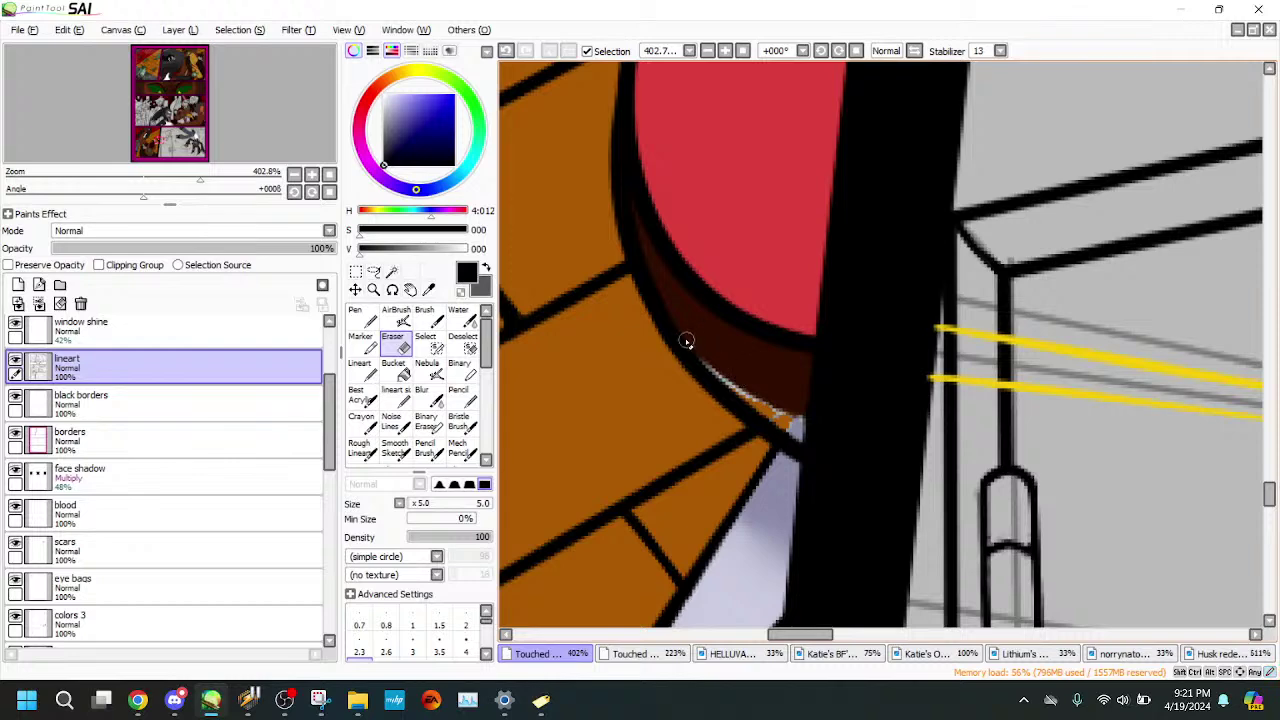
- Redraw the lower outline of the red seat cushion in black on the lineart layer and erase the old line's upper edge
{"action": "left_click", "coordinate": [364, 371]}
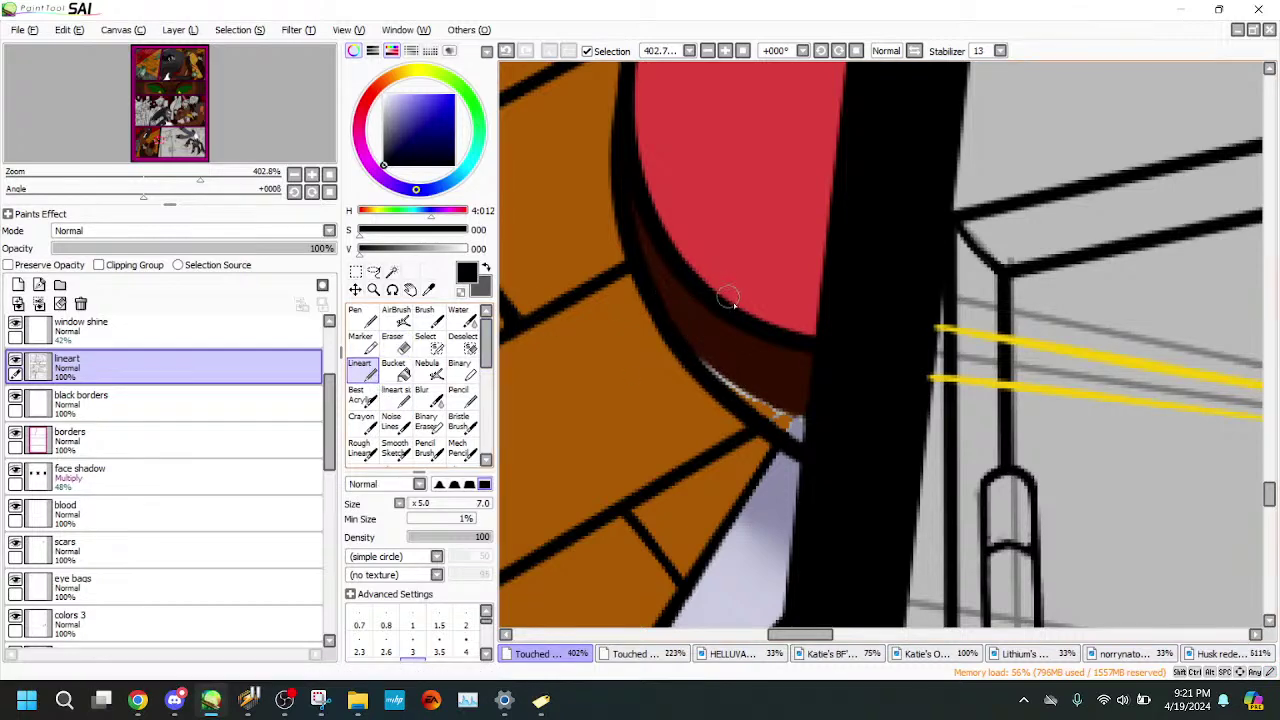
{"action": "left_click_drag", "start_coordinate": [690, 281], "coordinate": [818, 358]}
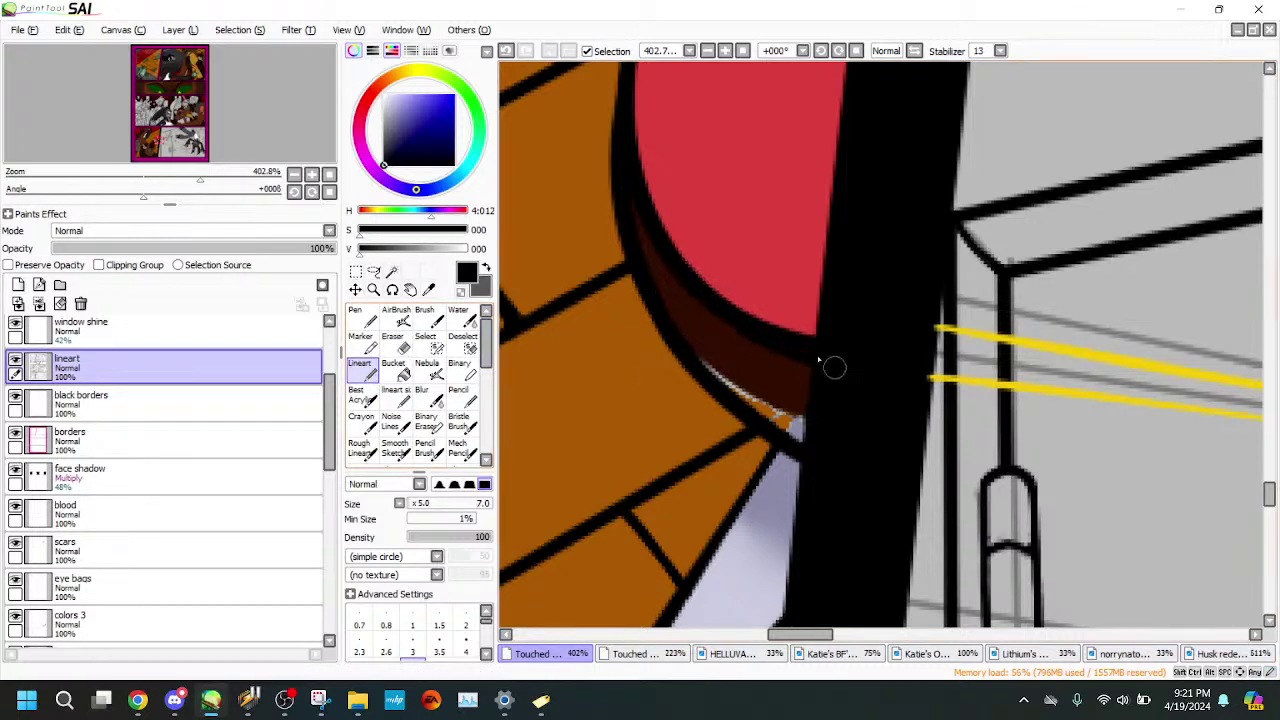
{"action": "left_click", "coordinate": [505, 54]}
{"action": "left_click_drag", "start_coordinate": [697, 284], "coordinate": [789, 347]}
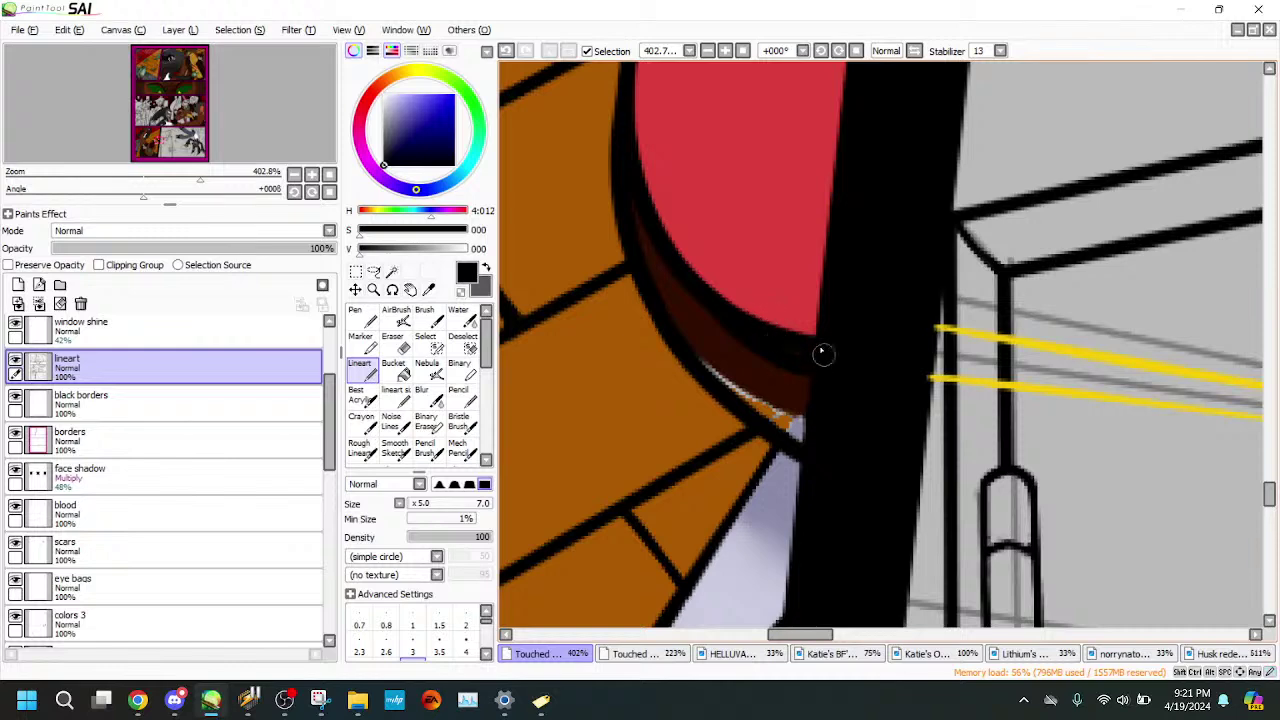
{"action": "key", "text": "e"}
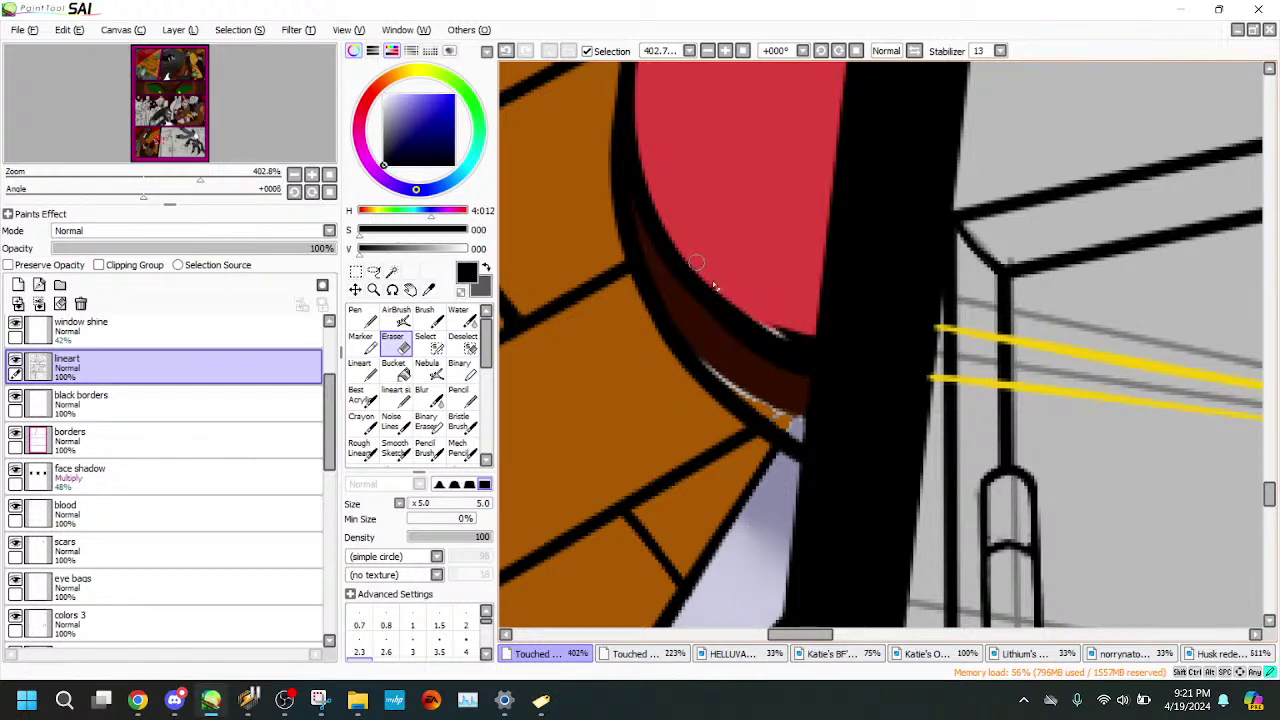
{"action": "left_click_drag", "start_coordinate": [724, 296], "coordinate": [801, 348]}
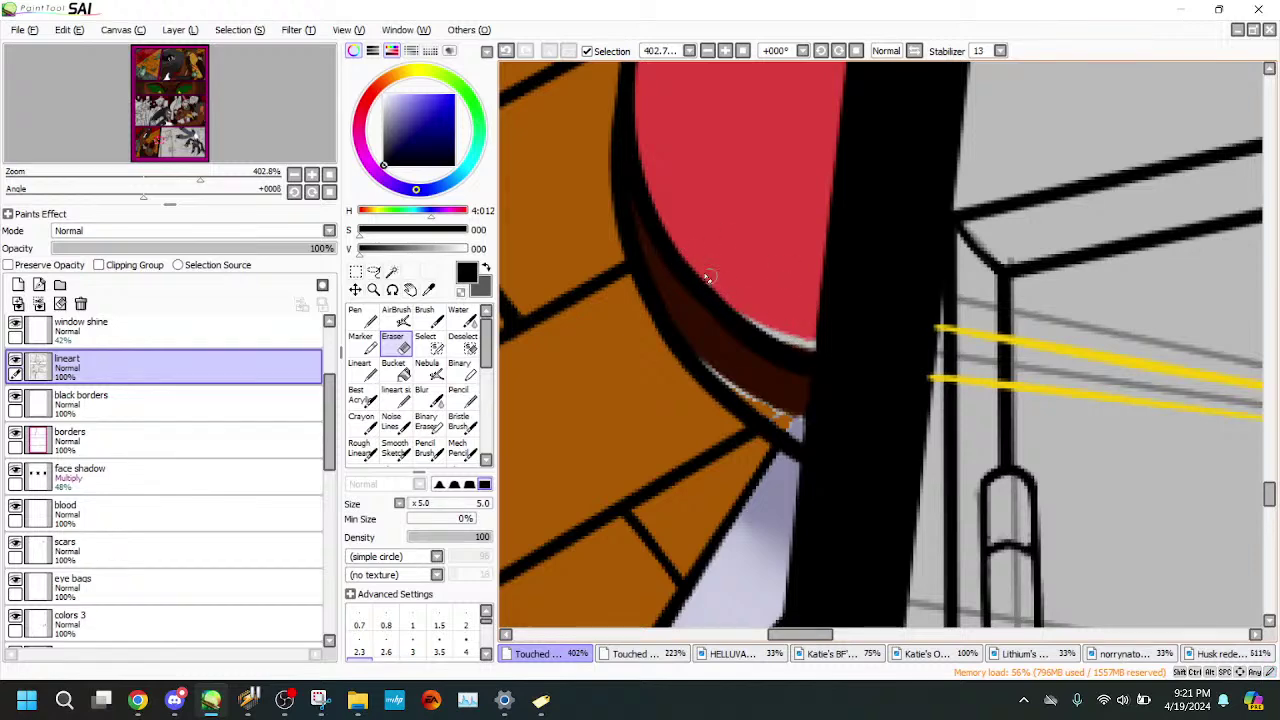
{"action": "left_click", "coordinate": [364, 374]}
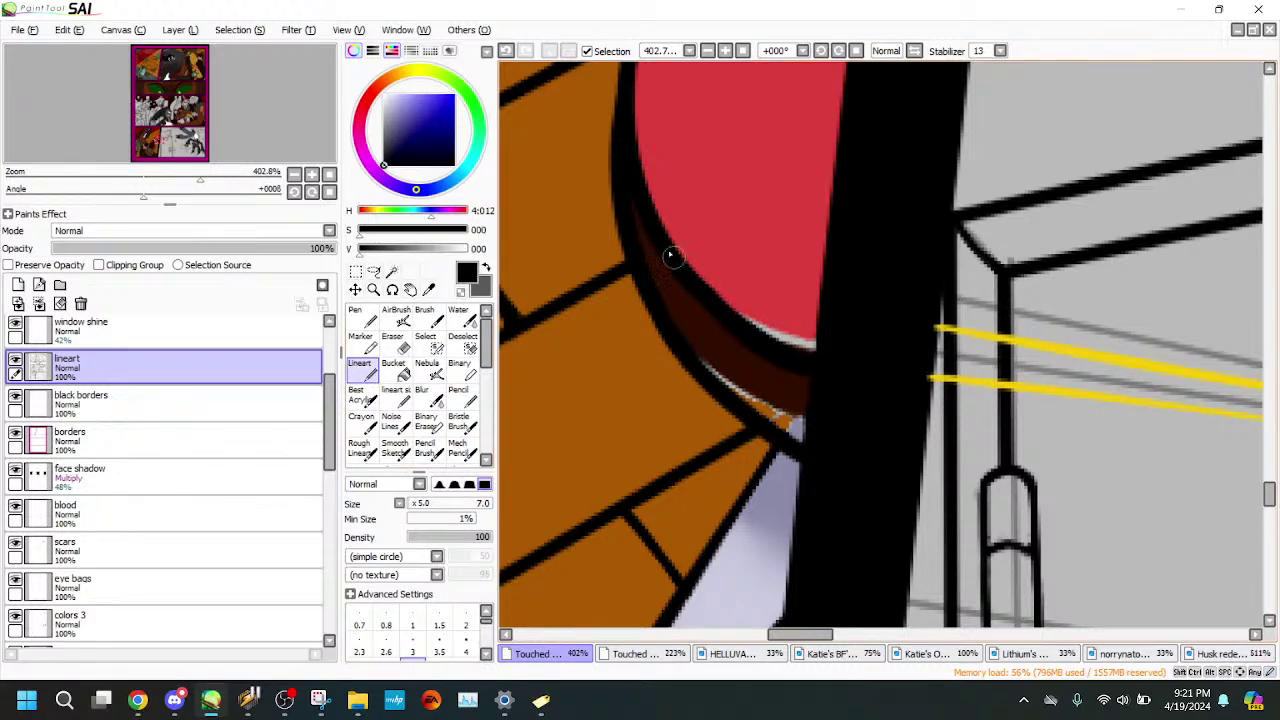
{"action": "key", "text": "e"}
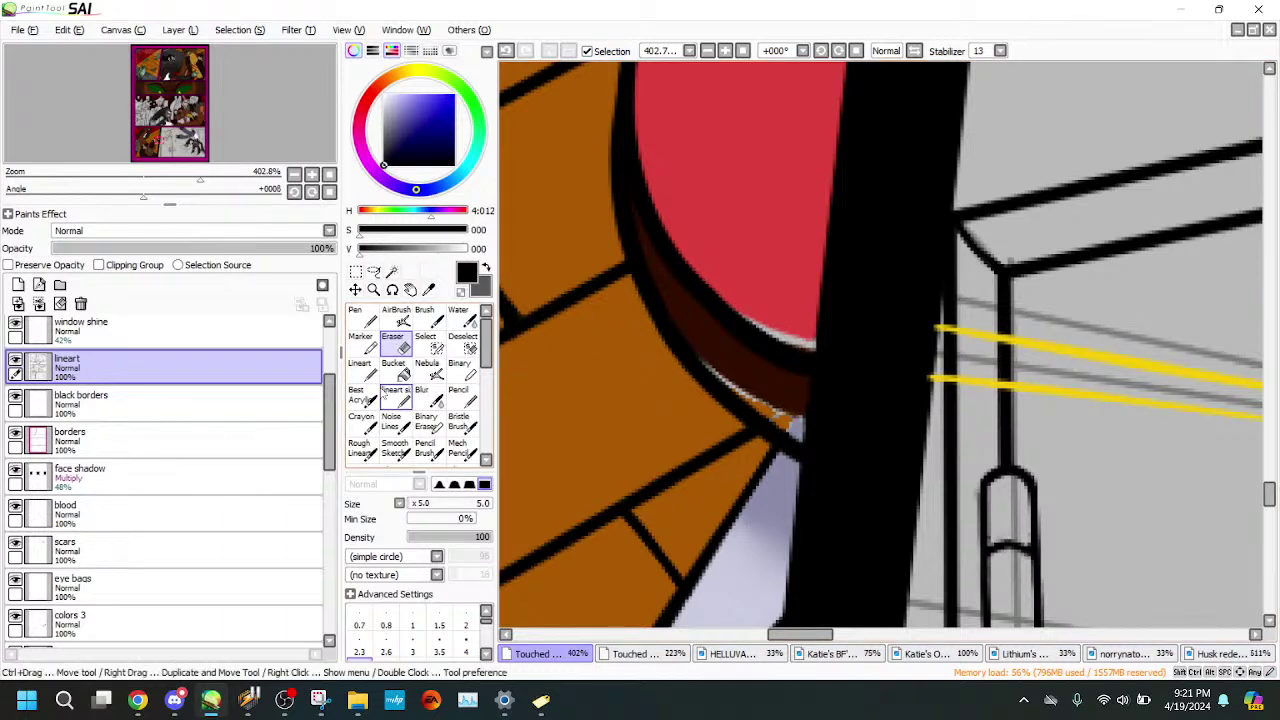
{"action": "key", "text": "e"}
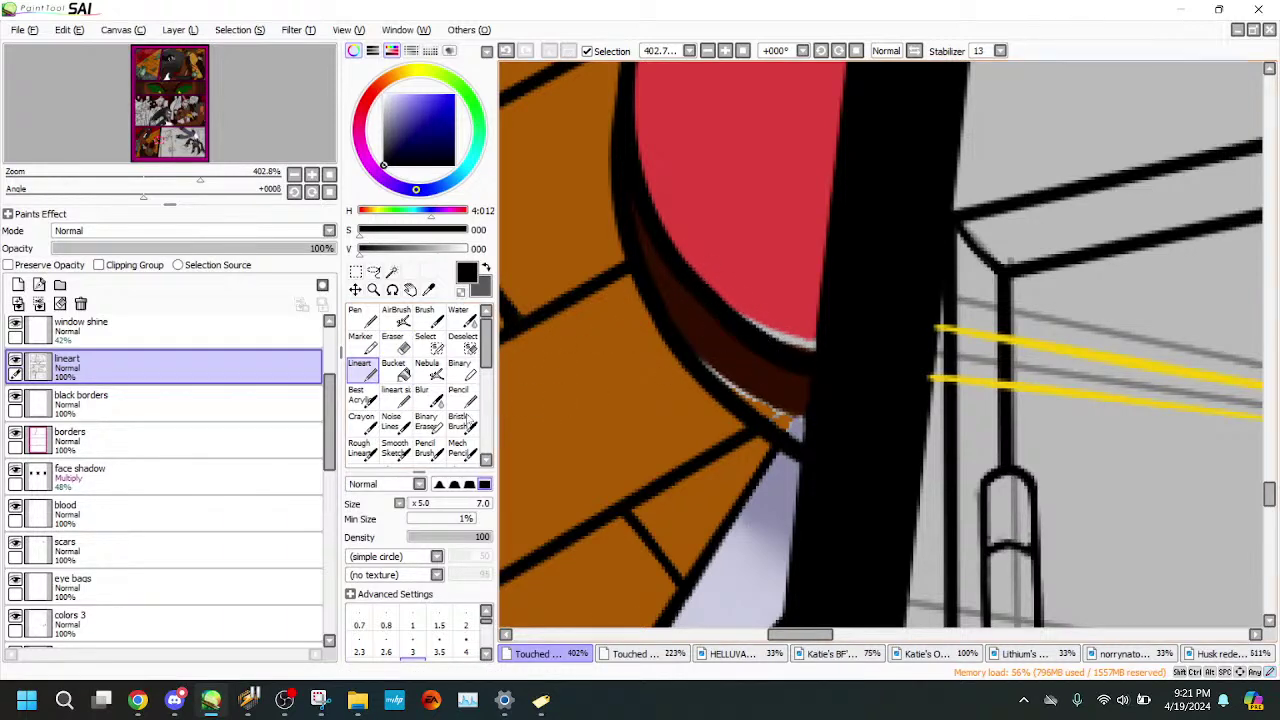
{"action": "key", "text": "e"}
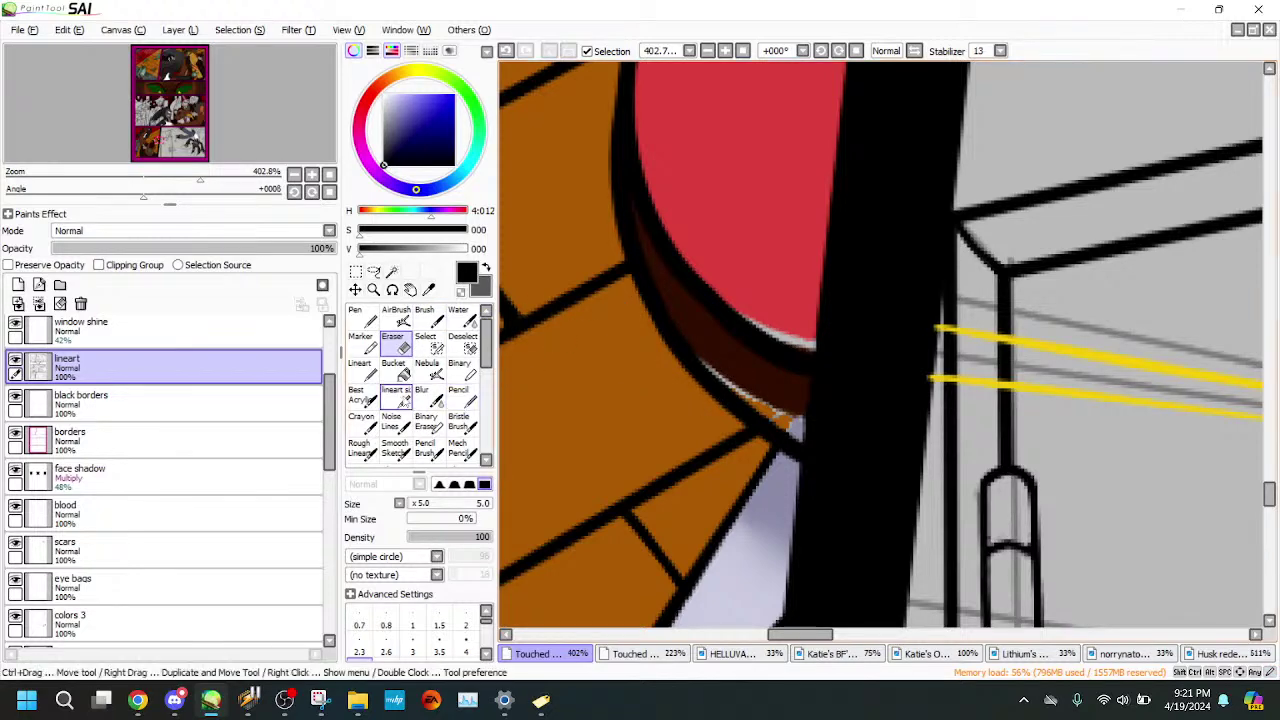
{"action": "key", "text": "e"}
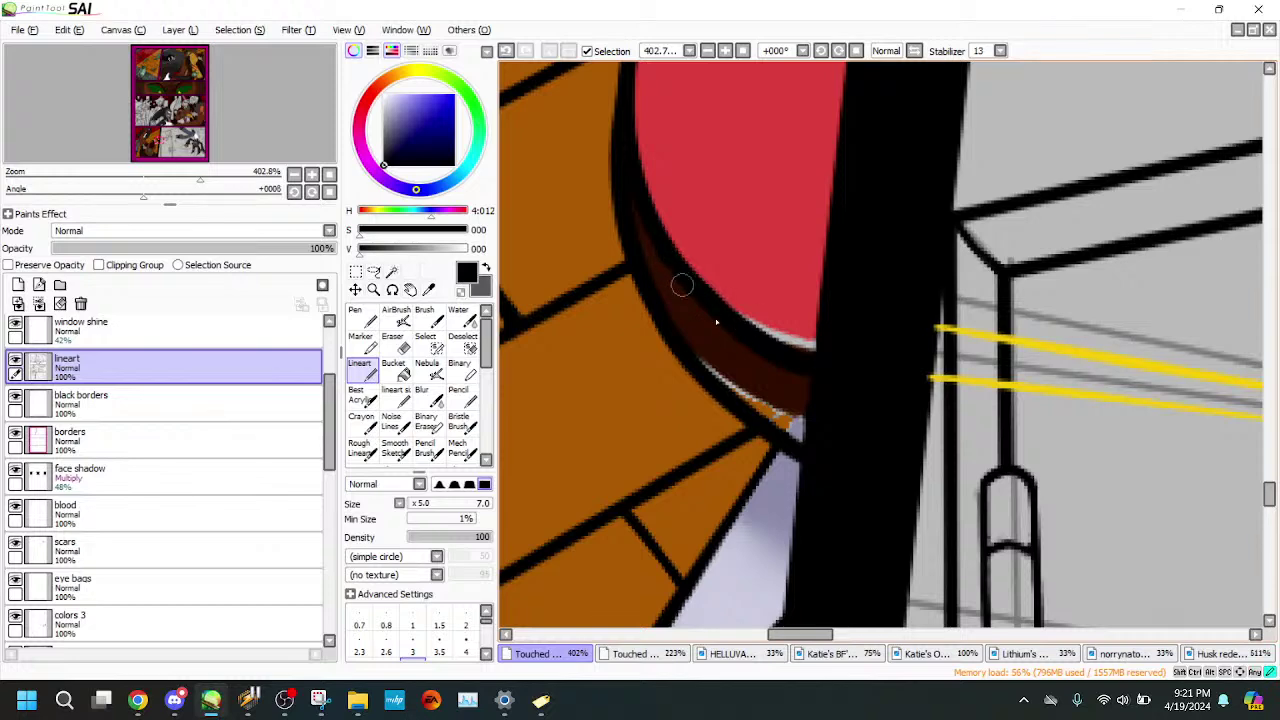
{"action": "key", "text": "e"}
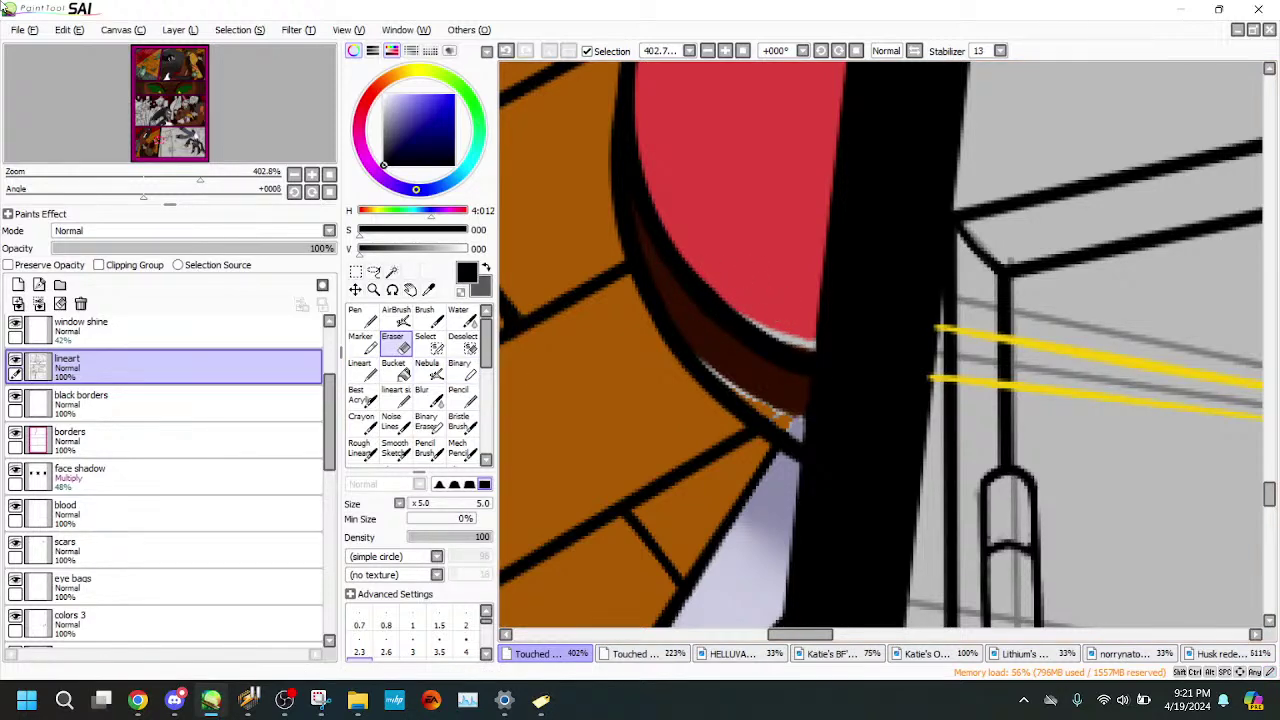
- Fill the pale gap along the lower edge of the seat's rim on background 2 with the rim's sampled dark brown
{"action": "left_click", "coordinate": [429, 290]}
{"action": "left_click", "coordinate": [765, 235]}
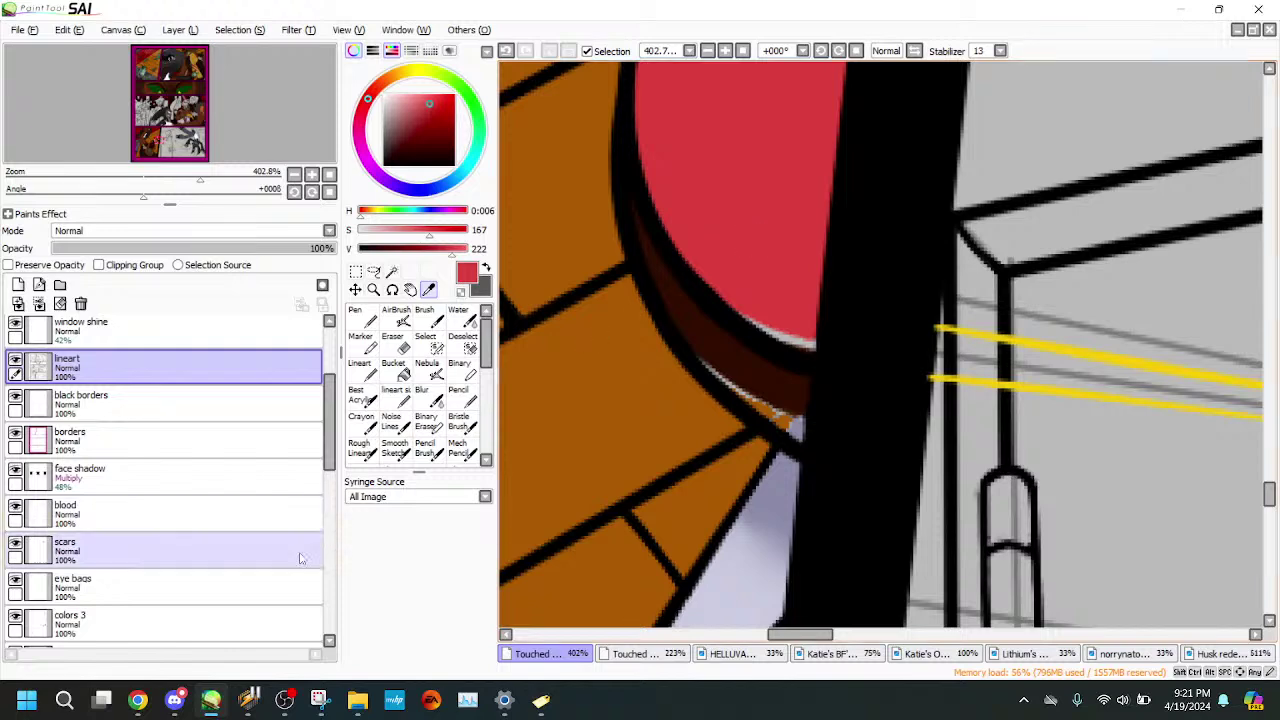
{"action": "scroll", "coordinate": [335, 494], "scroll_direction": "down", "scroll_amount": 5}
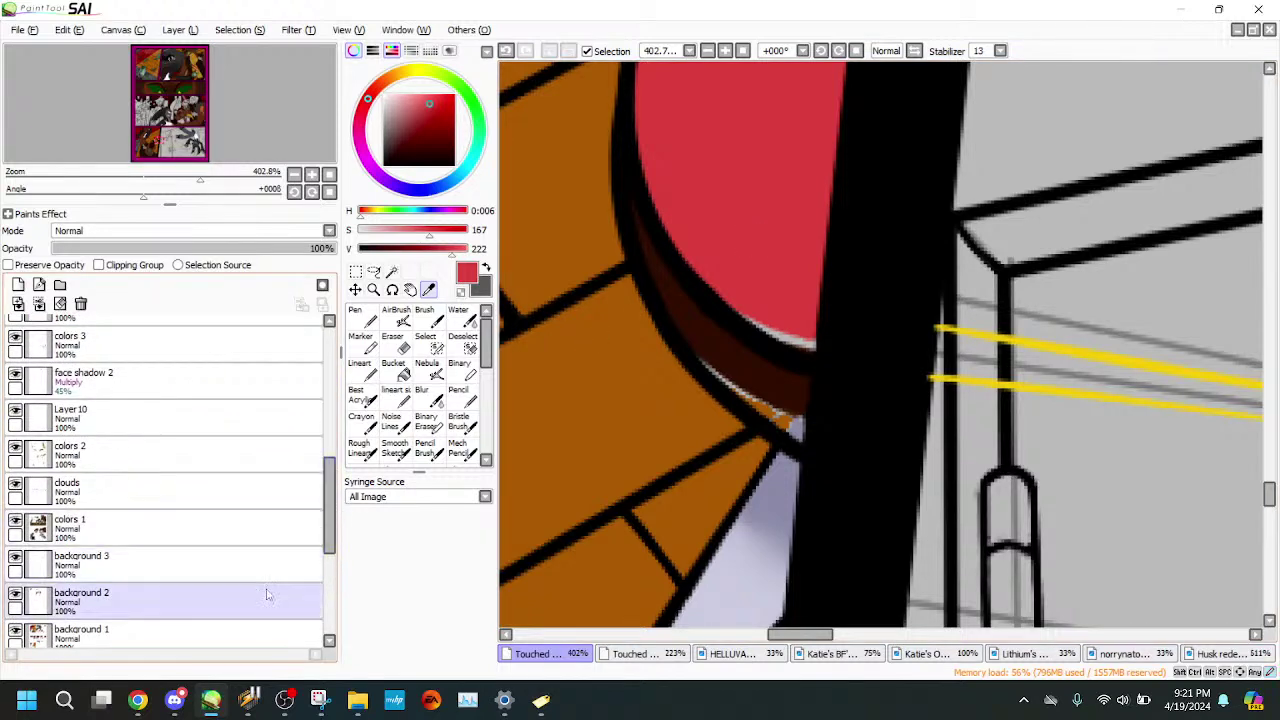
{"action": "left_click", "coordinate": [270, 590]}
{"action": "left_click", "coordinate": [362, 371]}
{"action": "mouse_move", "coordinate": [677, 298]}
{"action": "left_mouse_down"}
{"action": "mouse_move", "coordinate": [771, 409]}
{"action": "mouse_move", "coordinate": [740, 397]}
{"action": "left_mouse_up"}
{"action": "left_click", "coordinate": [507, 51]}
{"action": "left_click", "coordinate": [429, 290]}
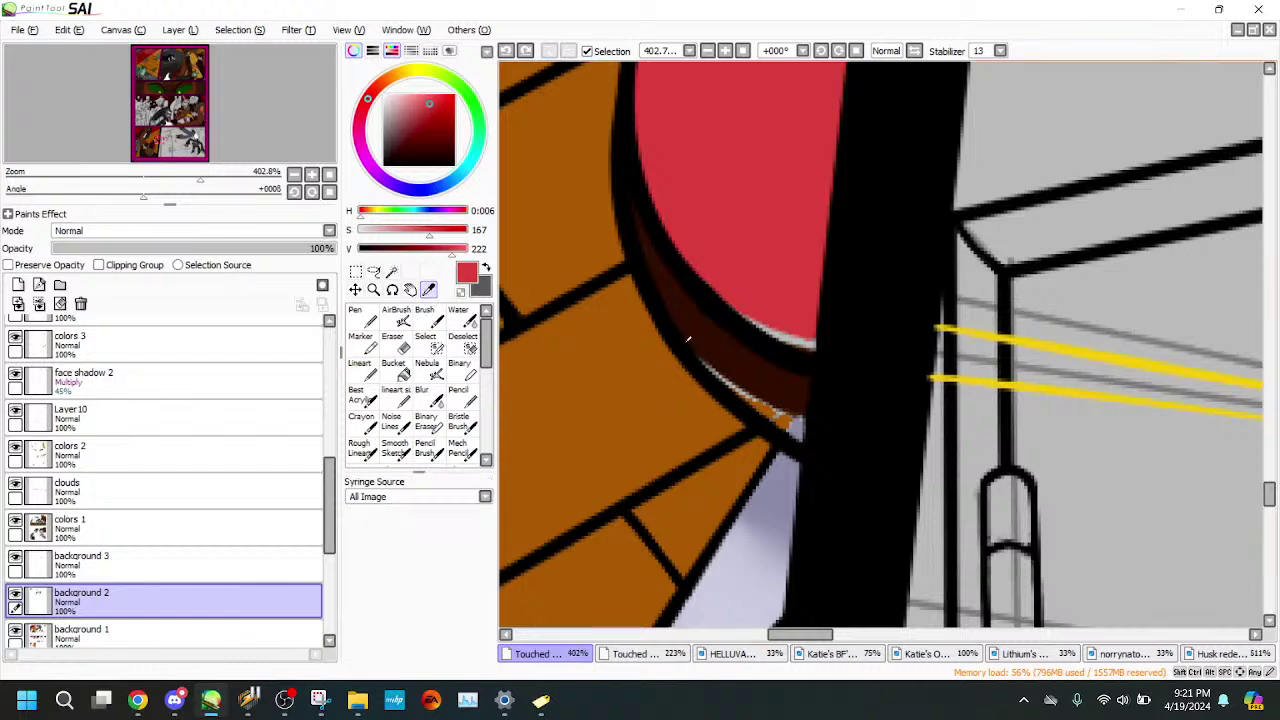
{"action": "left_click", "coordinate": [688, 336]}
{"action": "left_click", "coordinate": [362, 397]}
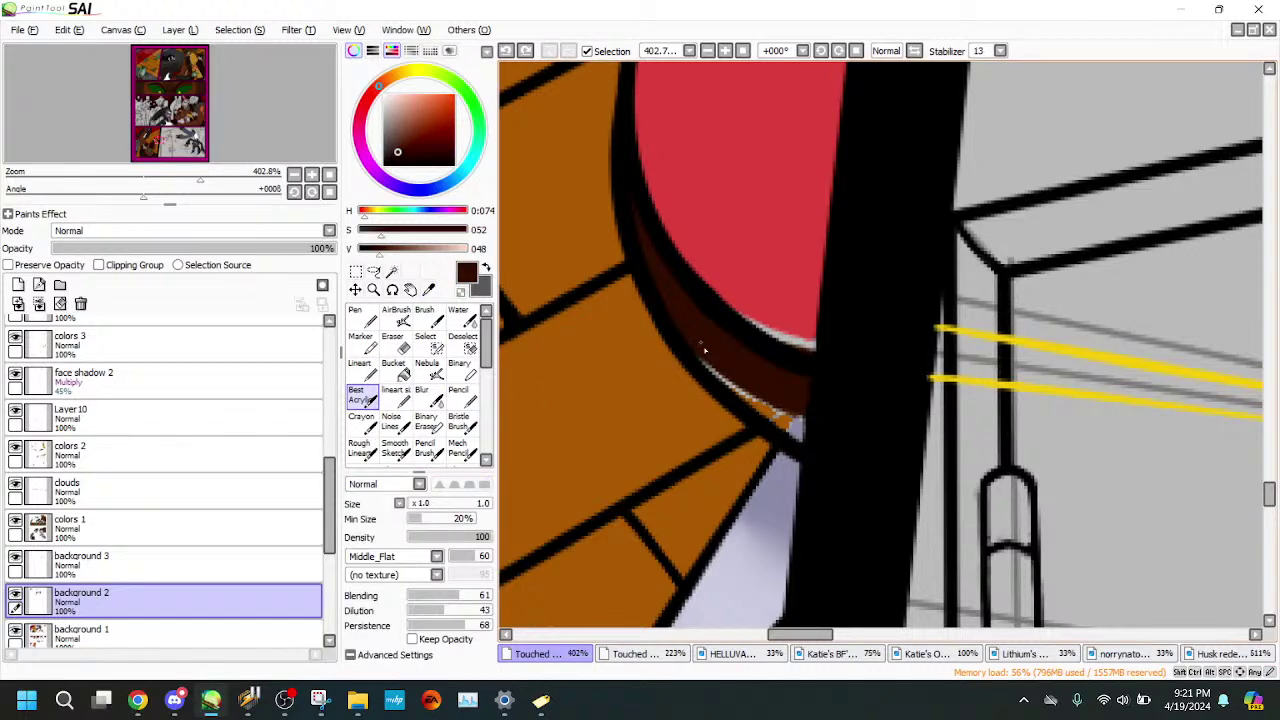
{"action": "left_click_drag", "start_coordinate": [704, 350], "coordinate": [786, 430]}
{"action": "mouse_move", "coordinate": [738, 394]}
{"action": "left_mouse_down"}
{"action": "mouse_move", "coordinate": [758, 418]}
{"action": "mouse_move", "coordinate": [776, 407]}
{"action": "left_mouse_up"}
- Paint over the pale gap along the cushion's lower edge on background 2 with the cushion's sampled red
{"action": "key", "text": "n"}
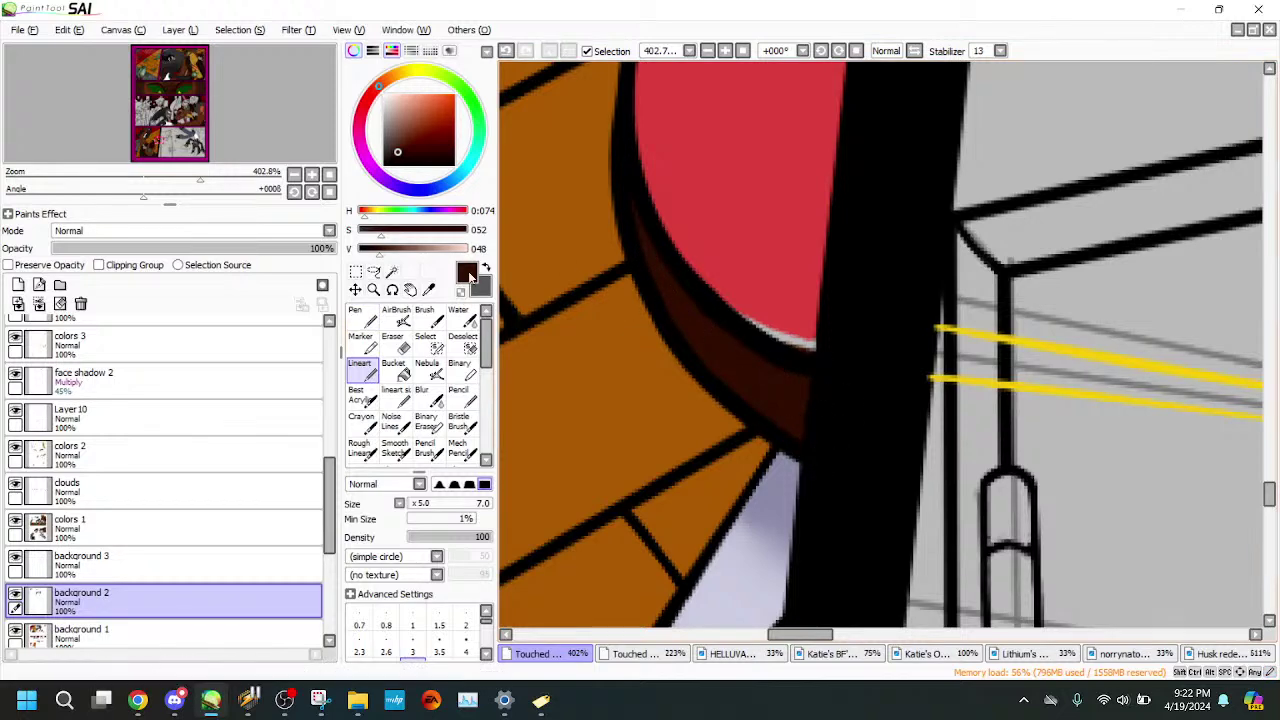
{"action": "left_click", "coordinate": [429, 290]}
{"action": "left_click", "coordinate": [676, 222]}
{"action": "left_click", "coordinate": [362, 370]}
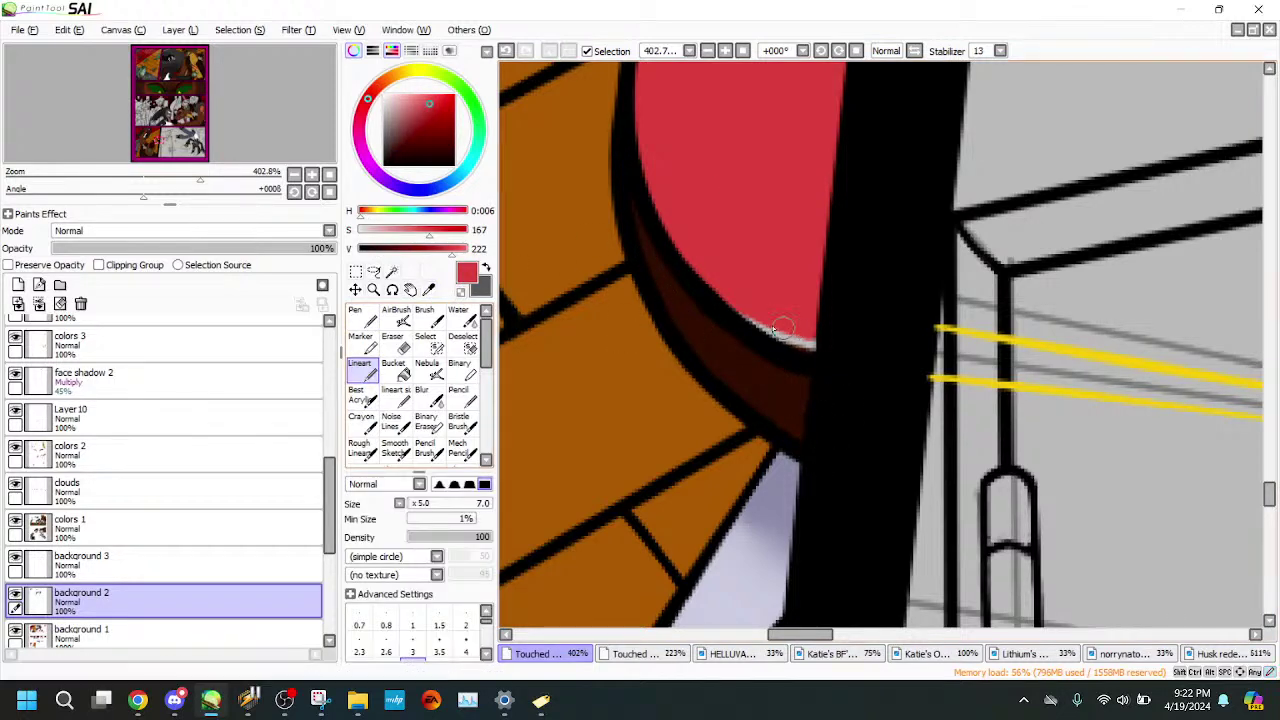
{"action": "left_click_drag", "start_coordinate": [772, 329], "coordinate": [820, 357]}
- Return to the lineart layer with the last panel and its door in view
{"action": "left_click_drag", "start_coordinate": [200, 179], "coordinate": [107, 179]}
{"action": "left_click_drag", "start_coordinate": [190, 112], "coordinate": [208, 106]}
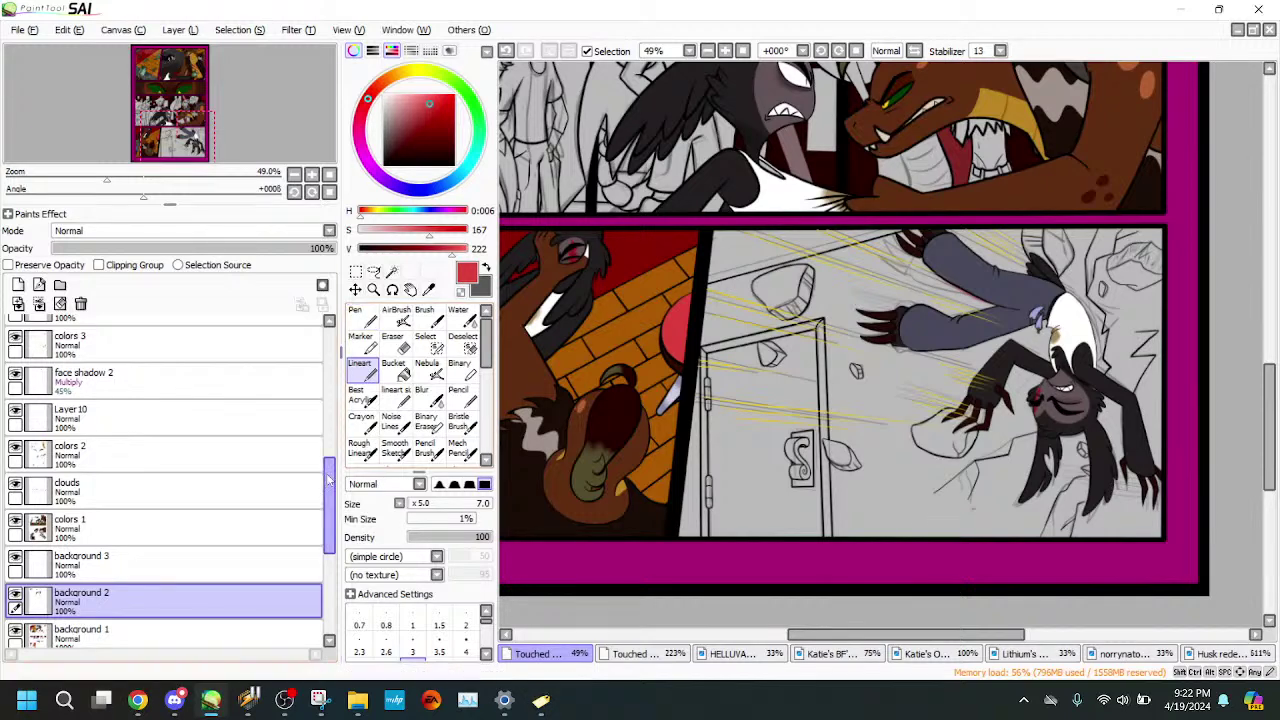
{"action": "scroll", "coordinate": [211, 443], "scroll_direction": "up", "scroll_amount": 10}
{"action": "left_click", "coordinate": [200, 514]}
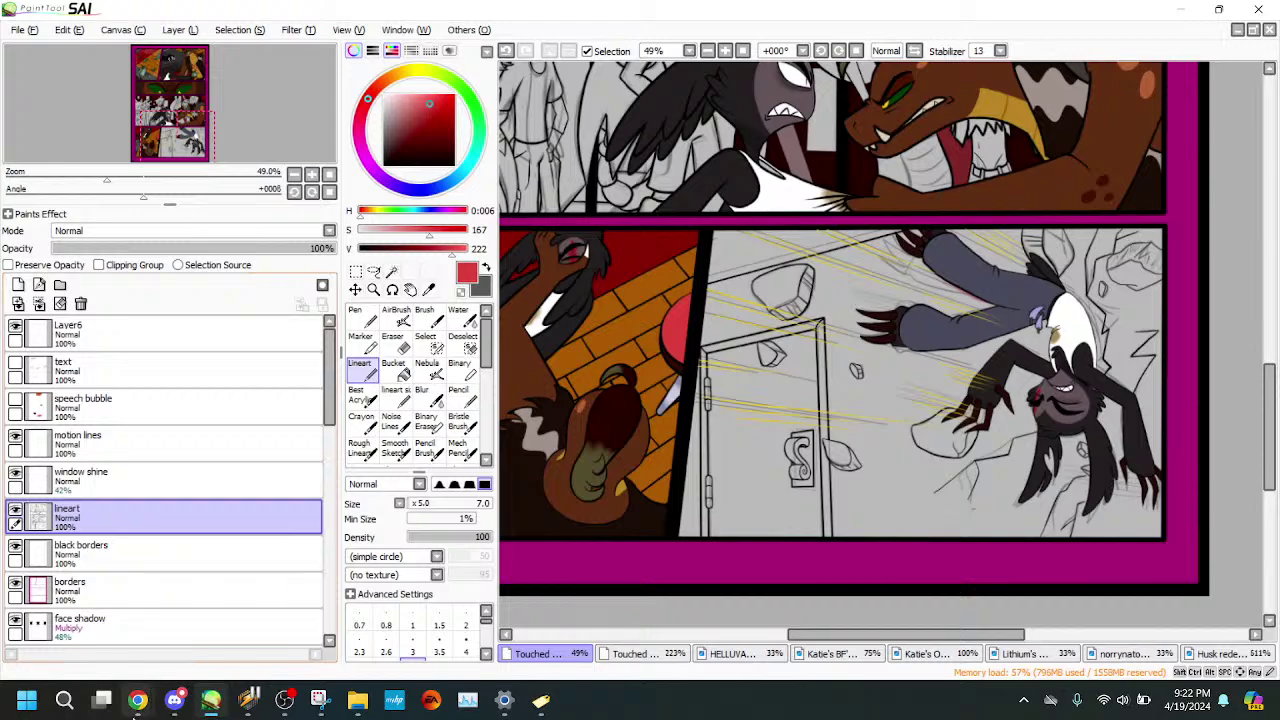
- Switch to the YouTube live chat, post the reply "Awesome!" and return to the comic page in PaintTool SAI
{"action": "mouse_move", "coordinate": [138, 700]}
{"action": "left_click", "coordinate": [245, 635]}
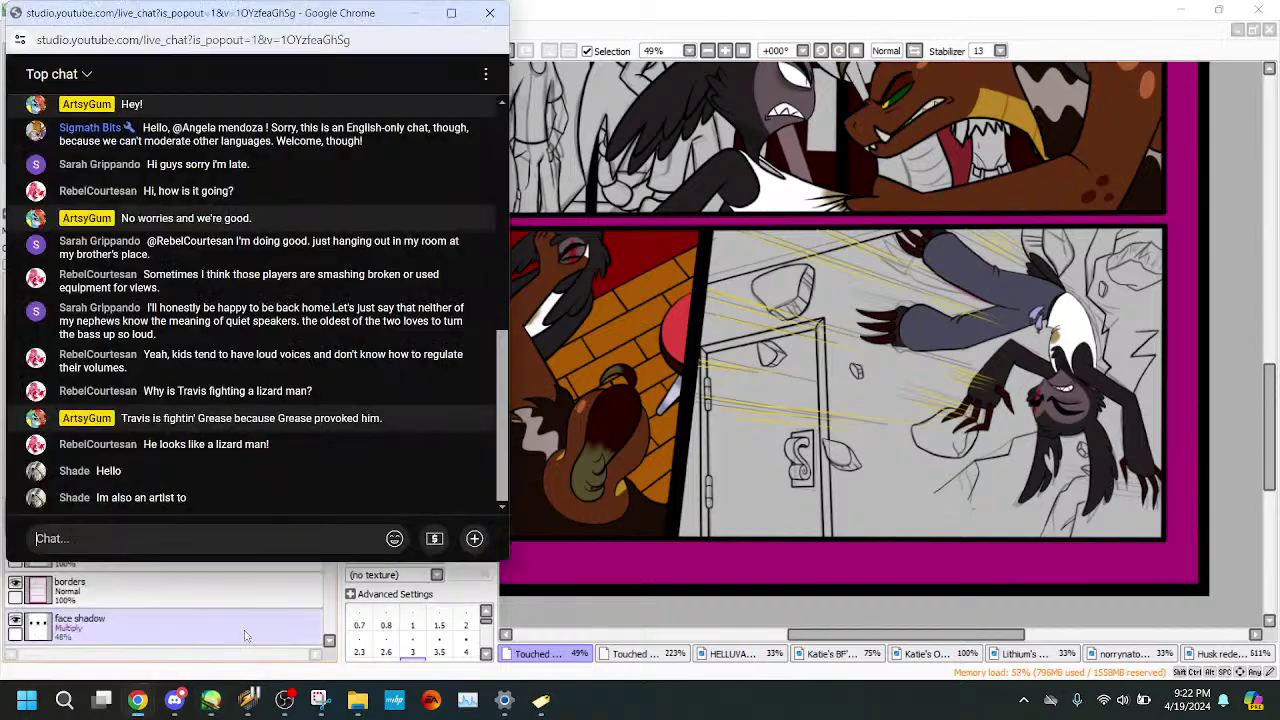
{"action": "left_click", "coordinate": [142, 540]}
{"action": "type", "text": "Awesom"}
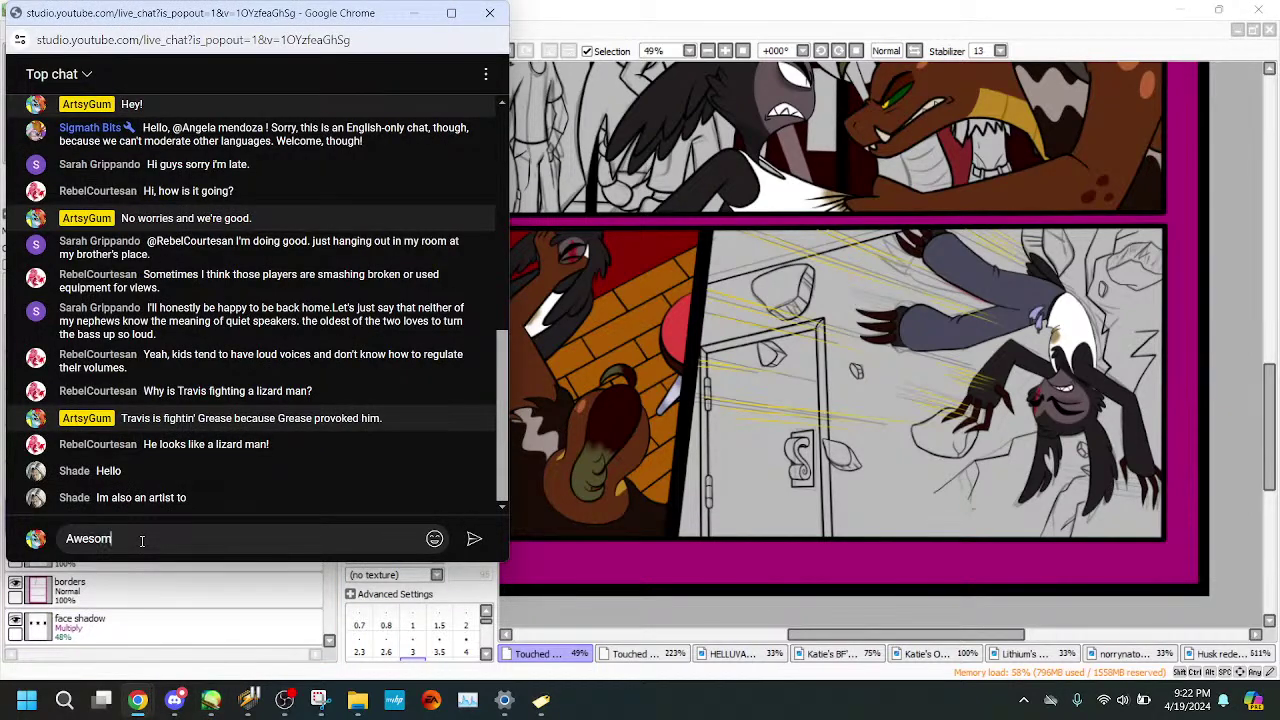
{"action": "type", "text": "e!"}
{"action": "key", "text": "Return"}
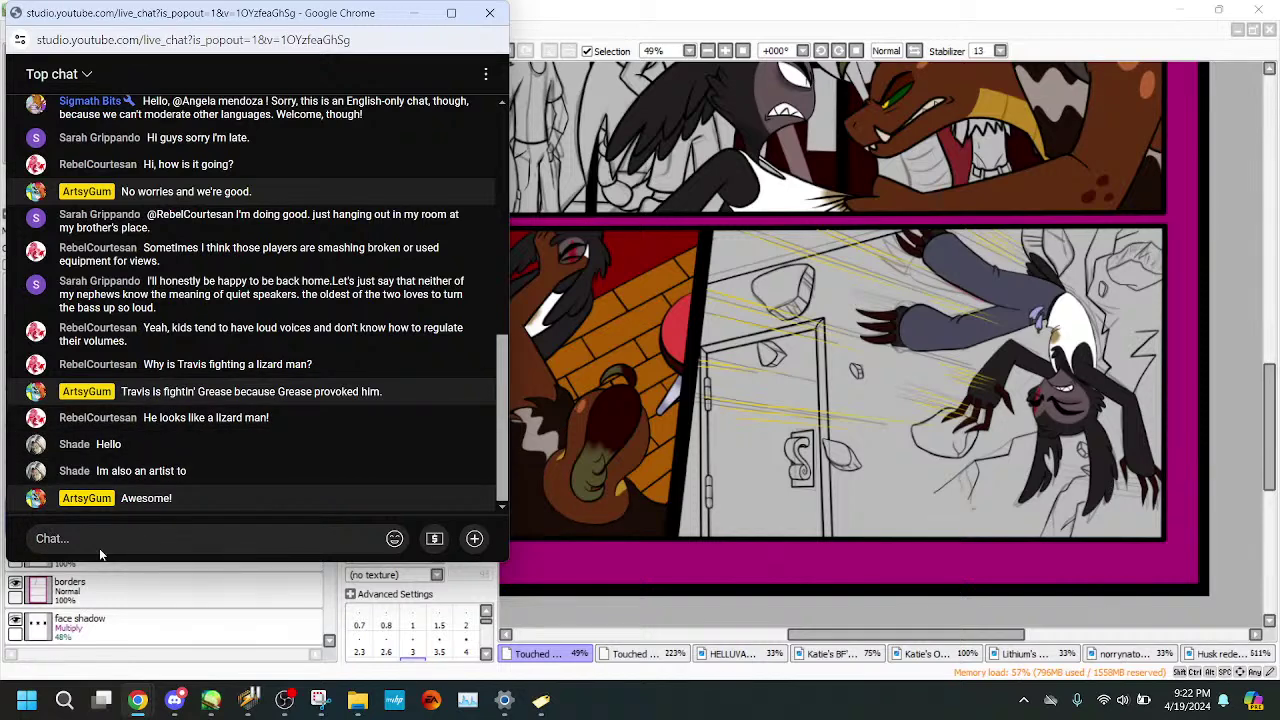
{"action": "left_click", "coordinate": [1214, 614]}
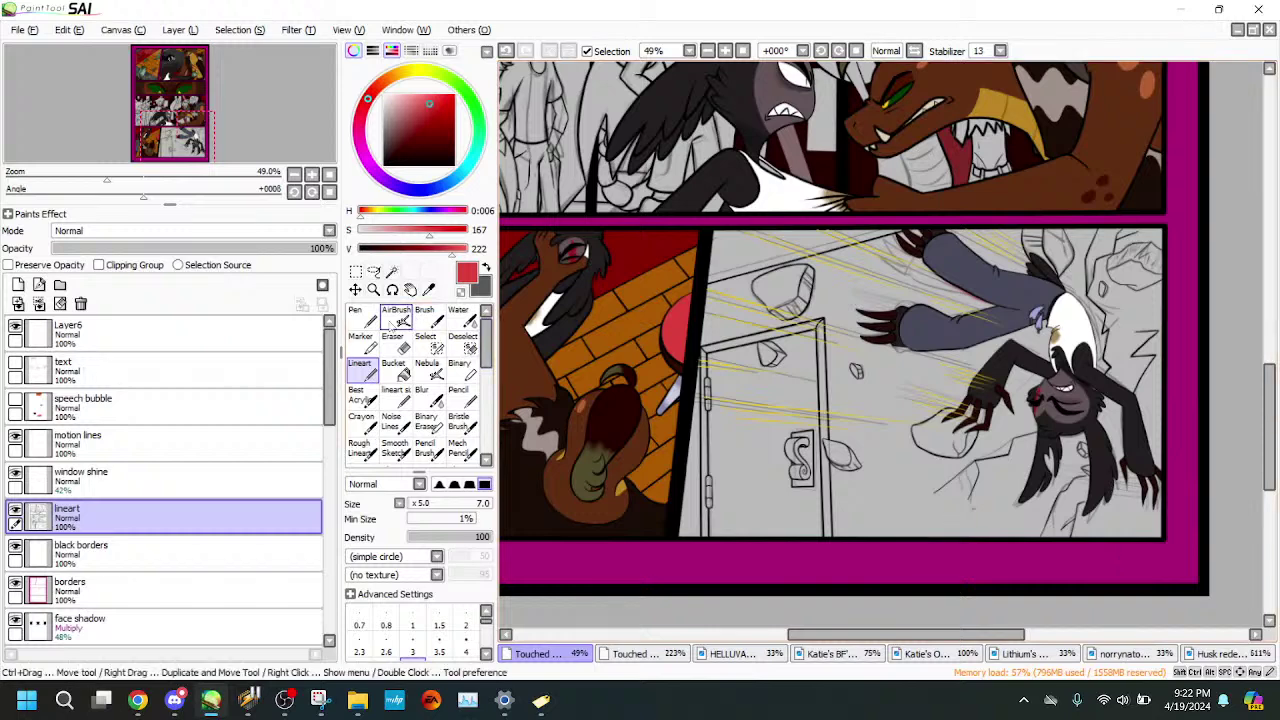
- Select the inside of the door in the last panel with the Magic Wand on the lineart layer
{"action": "left_click", "coordinate": [392, 271]}
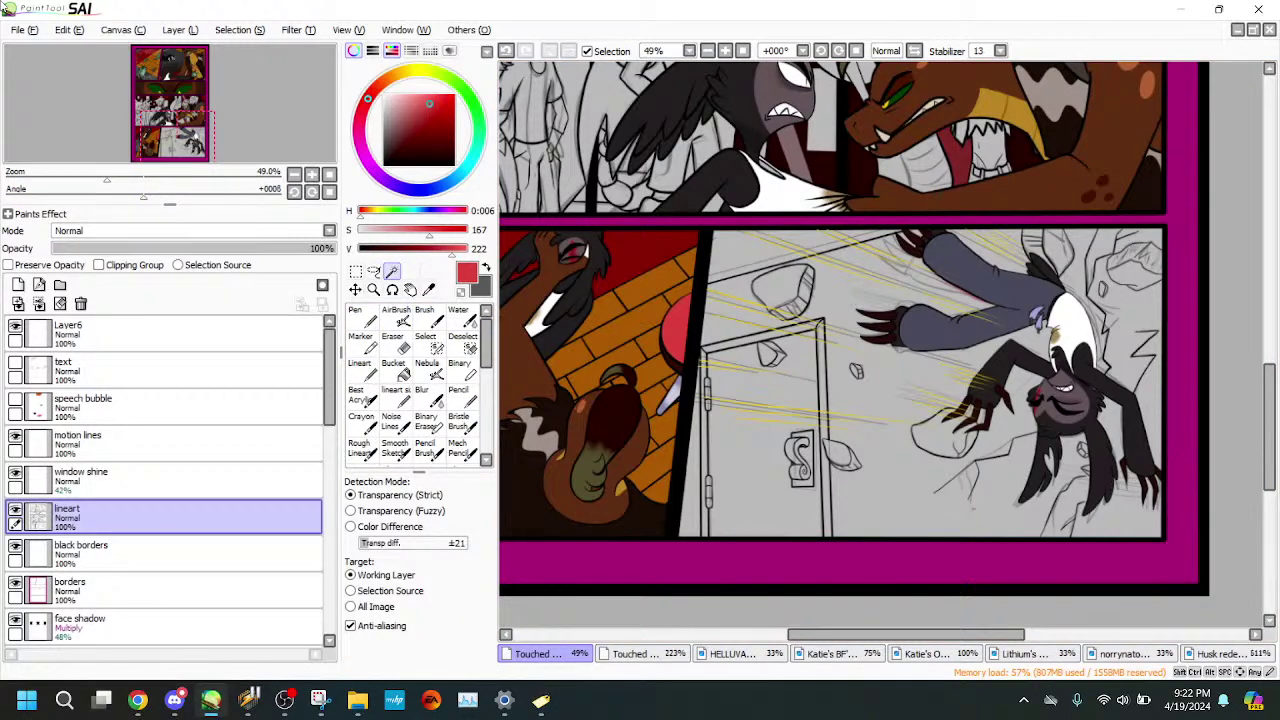
{"action": "left_click_drag", "start_coordinate": [178, 143], "coordinate": [171, 121]}
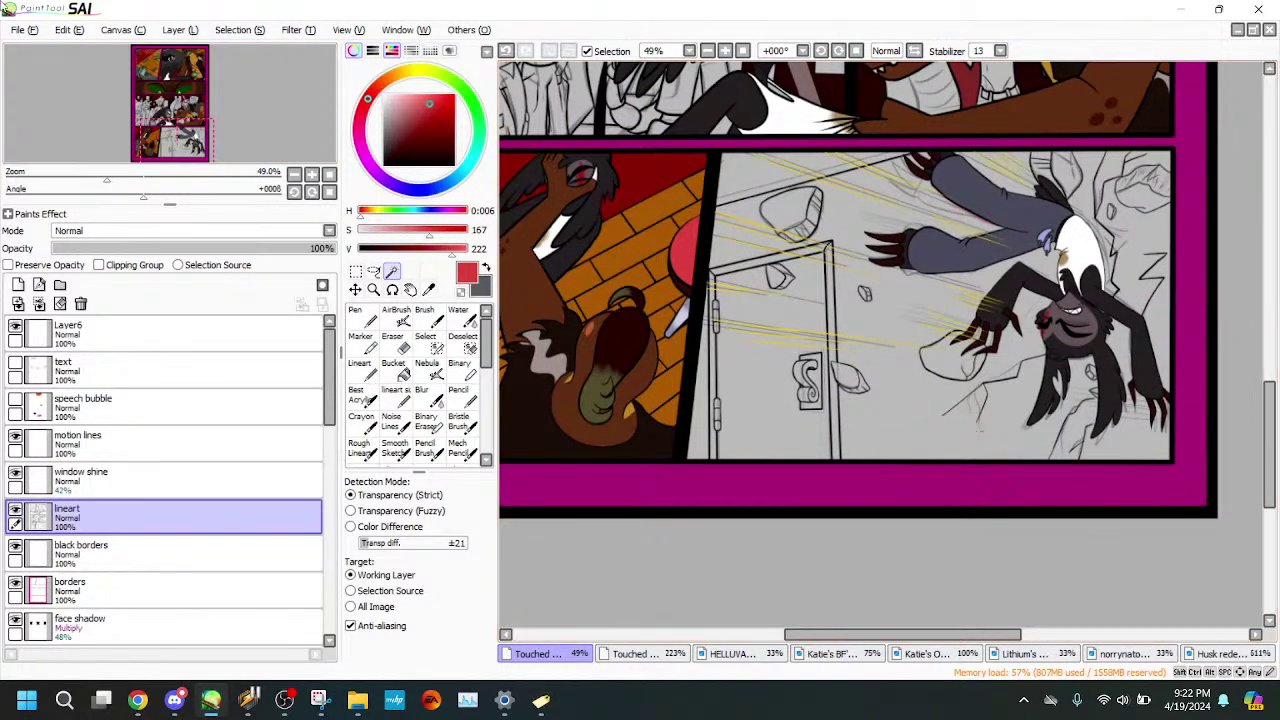
{"action": "left_click_drag", "start_coordinate": [117, 179], "coordinate": [115, 180]}
{"action": "mouse_move", "coordinate": [172, 126]}
{"action": "left_mouse_down"}
{"action": "mouse_move", "coordinate": [170, 68]}
{"action": "mouse_move", "coordinate": [181, 117]}
{"action": "left_mouse_up"}
{"action": "left_click", "coordinate": [846, 261]}
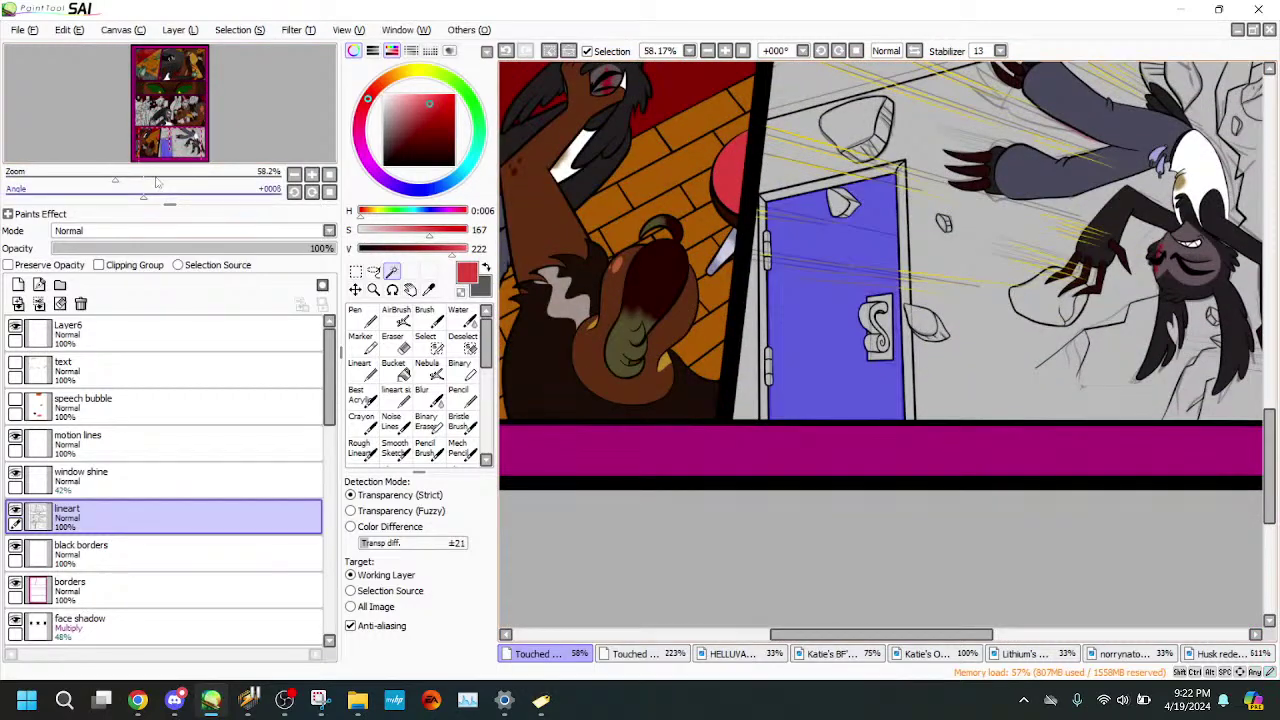
{"action": "mouse_move", "coordinate": [115, 178]}
{"action": "left_mouse_down"}
{"action": "mouse_move", "coordinate": [152, 178]}
{"action": "mouse_move", "coordinate": [120, 178]}
{"action": "left_mouse_up"}
- Sample the dark grey beside the door hinges in the other page's lower panel
{"action": "left_click", "coordinate": [636, 653]}
{"action": "left_click", "coordinate": [195, 117]}
{"action": "left_click_drag", "start_coordinate": [195, 117], "coordinate": [201, 98]}
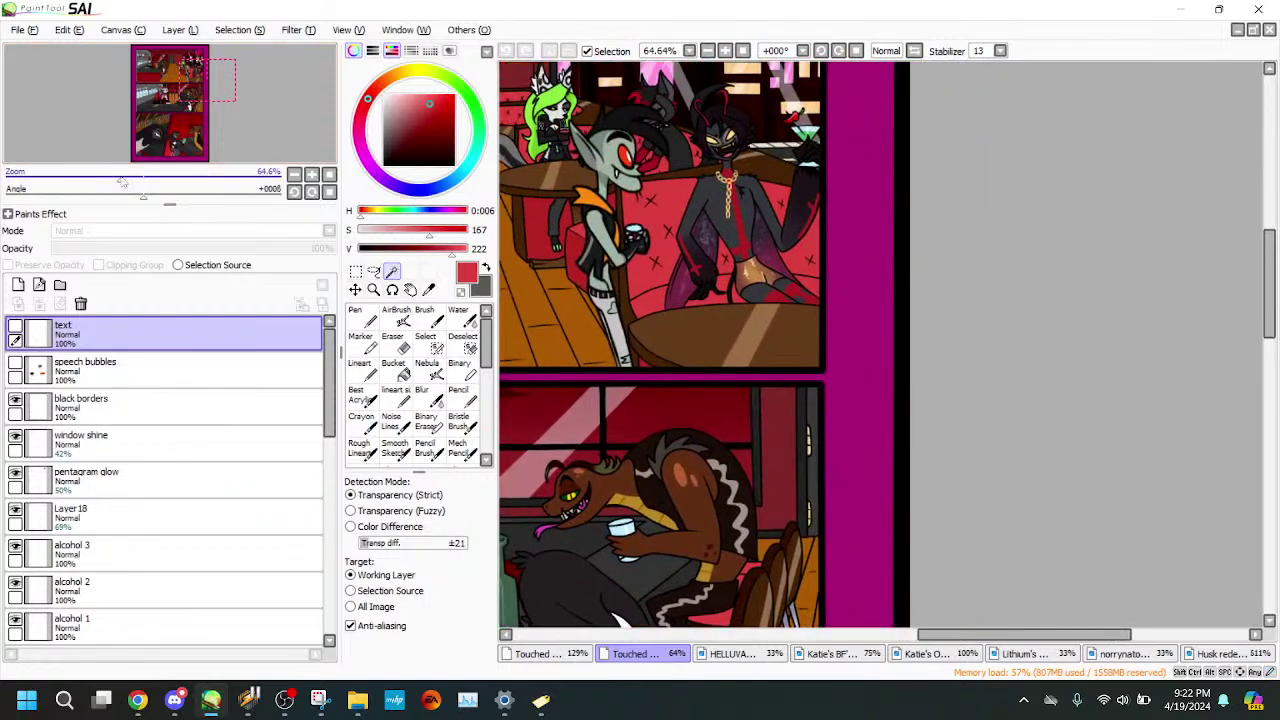
{"action": "left_click_drag", "start_coordinate": [120, 179], "coordinate": [171, 179]}
{"action": "left_click_drag", "start_coordinate": [226, 136], "coordinate": [225, 144]}
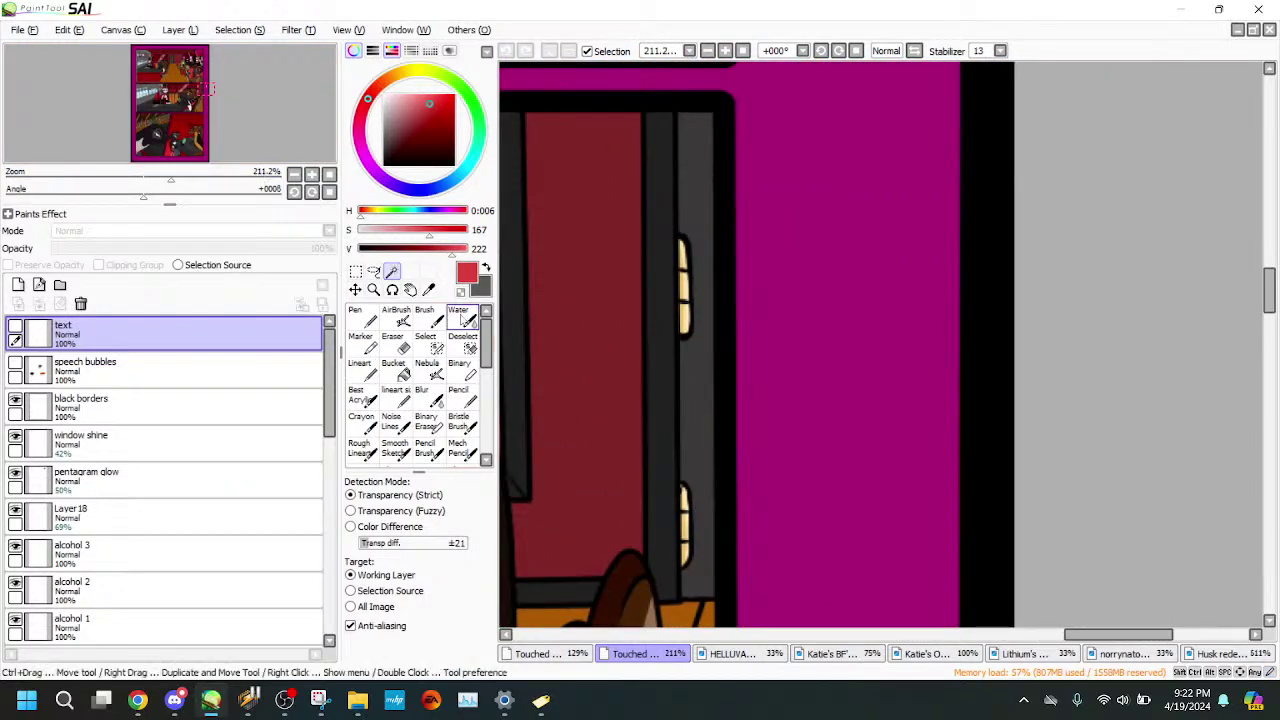
{"action": "left_click", "coordinate": [693, 180], "text": "alt"}
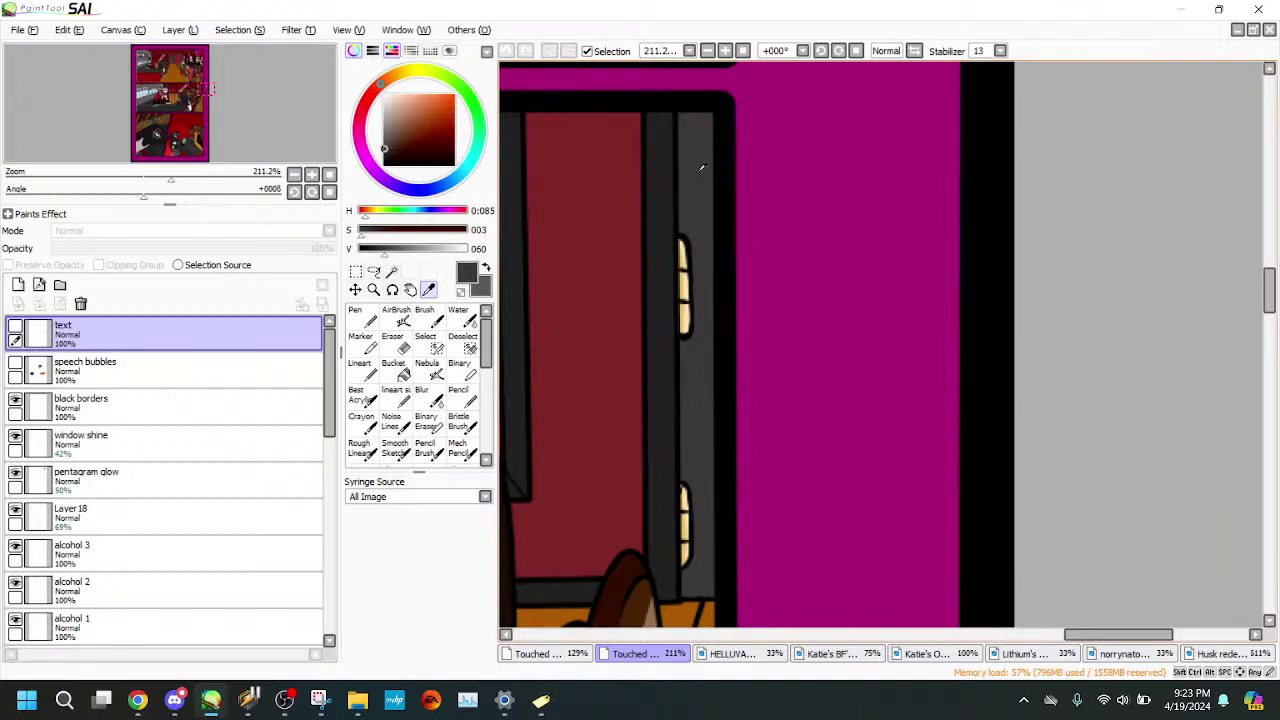
- Fill the selected door on background 1 of the current page with the sampled dark grey, then clear the selection
{"action": "left_click", "coordinate": [585, 655]}
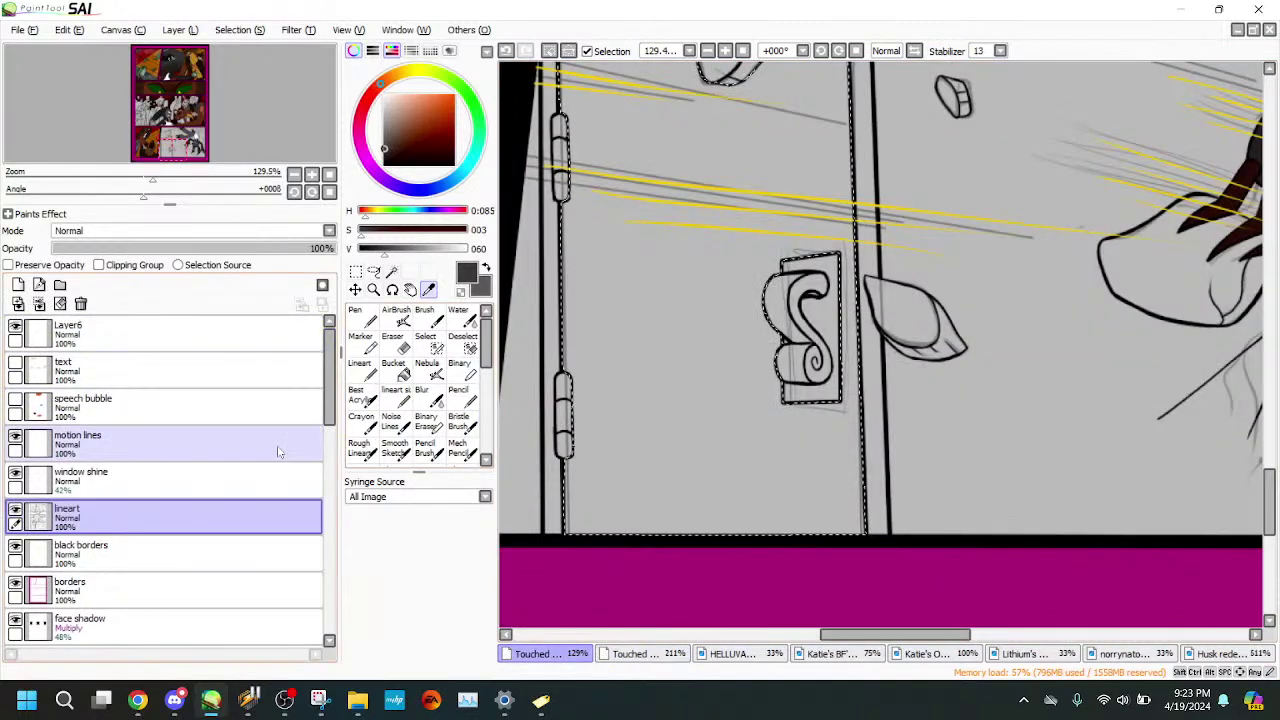
{"action": "left_click_drag", "start_coordinate": [328, 395], "coordinate": [338, 558]}
{"action": "left_click", "coordinate": [150, 488]}
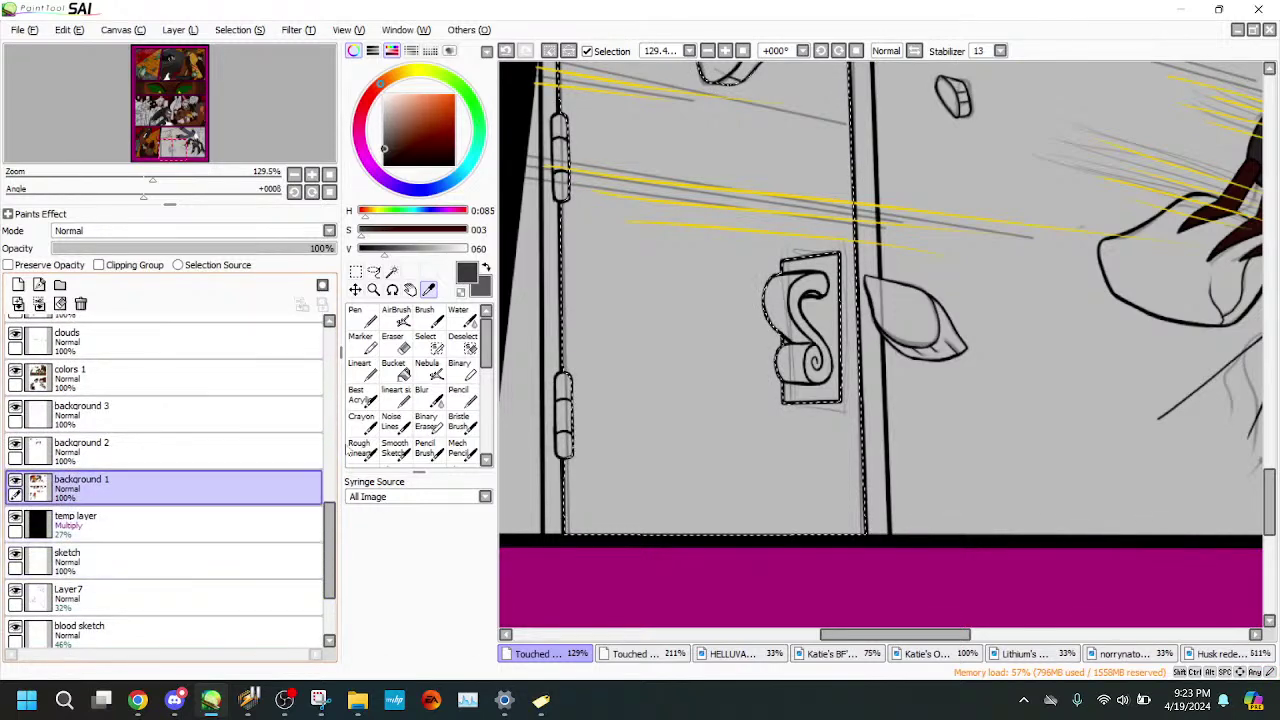
{"action": "left_click", "coordinate": [394, 368]}
{"action": "left_click", "coordinate": [737, 327]}
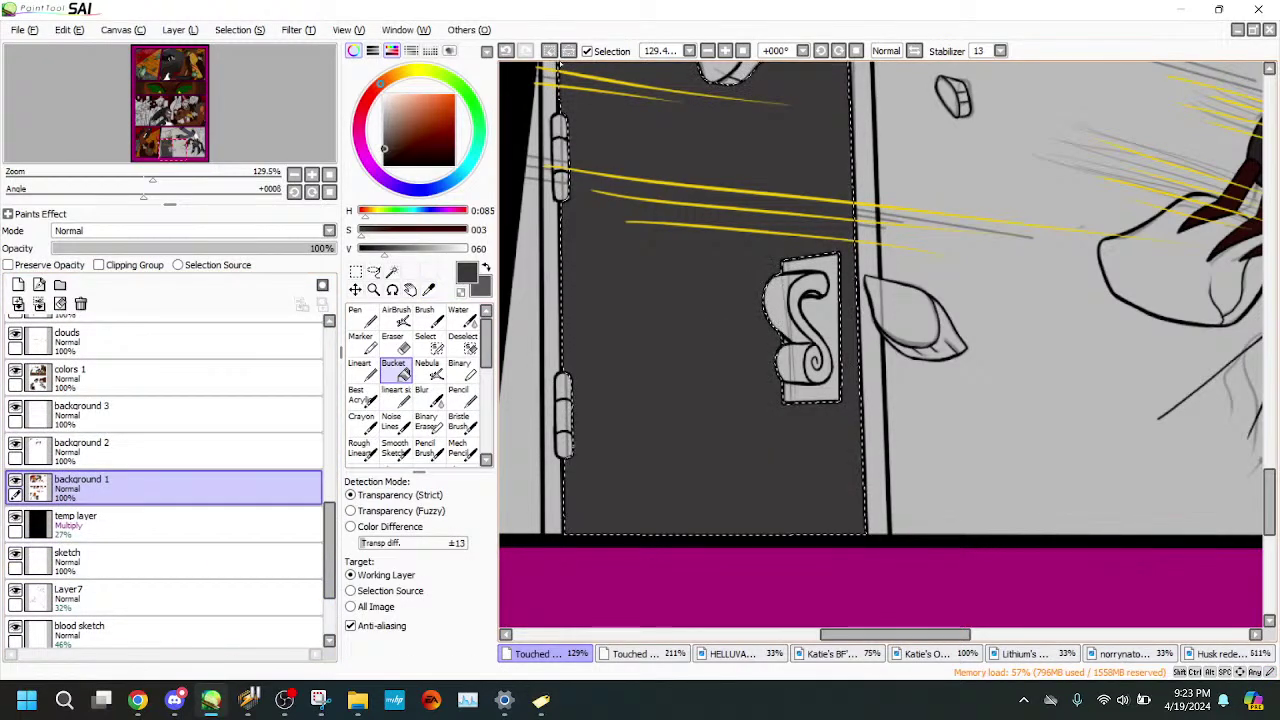
{"action": "key", "text": "ctrl+d"}
- Select the three segments of the door's upper hinge in the last panel with the Magic Wand on the lineart layer
{"action": "mouse_move", "coordinate": [153, 178]}
{"action": "left_mouse_down"}
{"action": "mouse_move", "coordinate": [193, 178]}
{"action": "mouse_move", "coordinate": [168, 178]}
{"action": "left_mouse_up"}
{"action": "left_click_drag", "start_coordinate": [331, 524], "coordinate": [331, 372]}
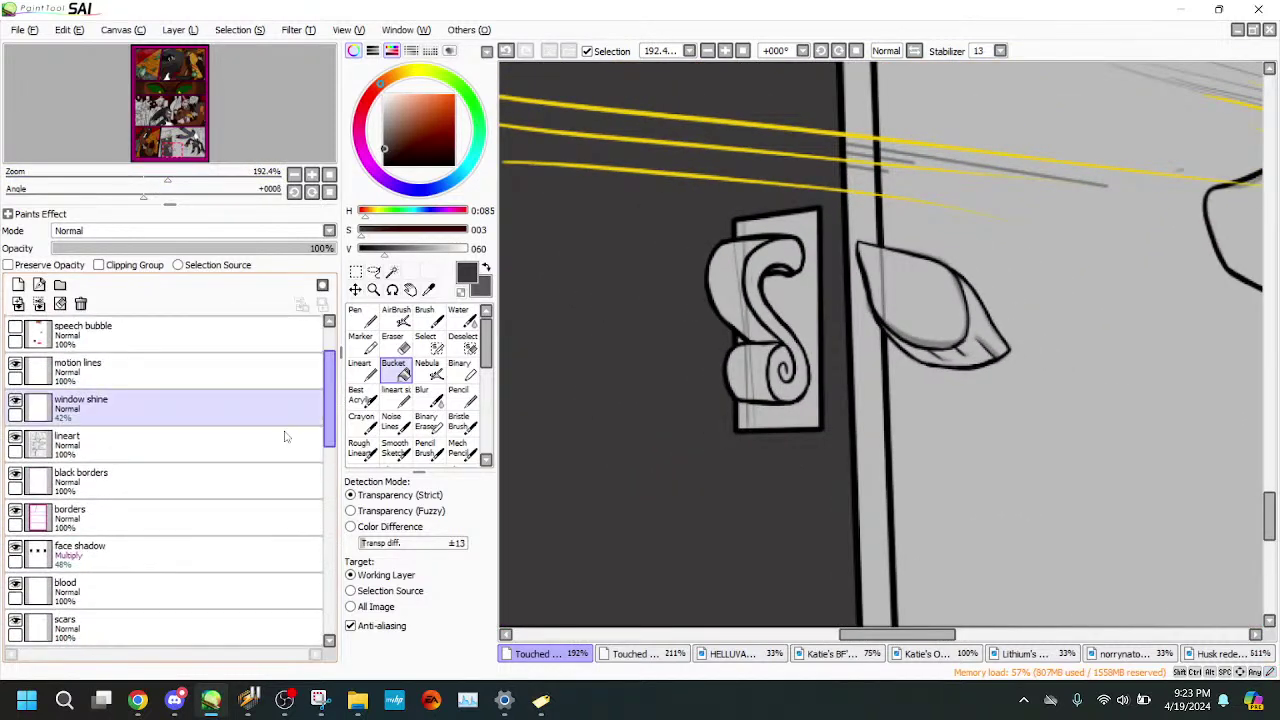
{"action": "left_click", "coordinate": [290, 438]}
{"action": "left_click", "coordinate": [391, 271]}
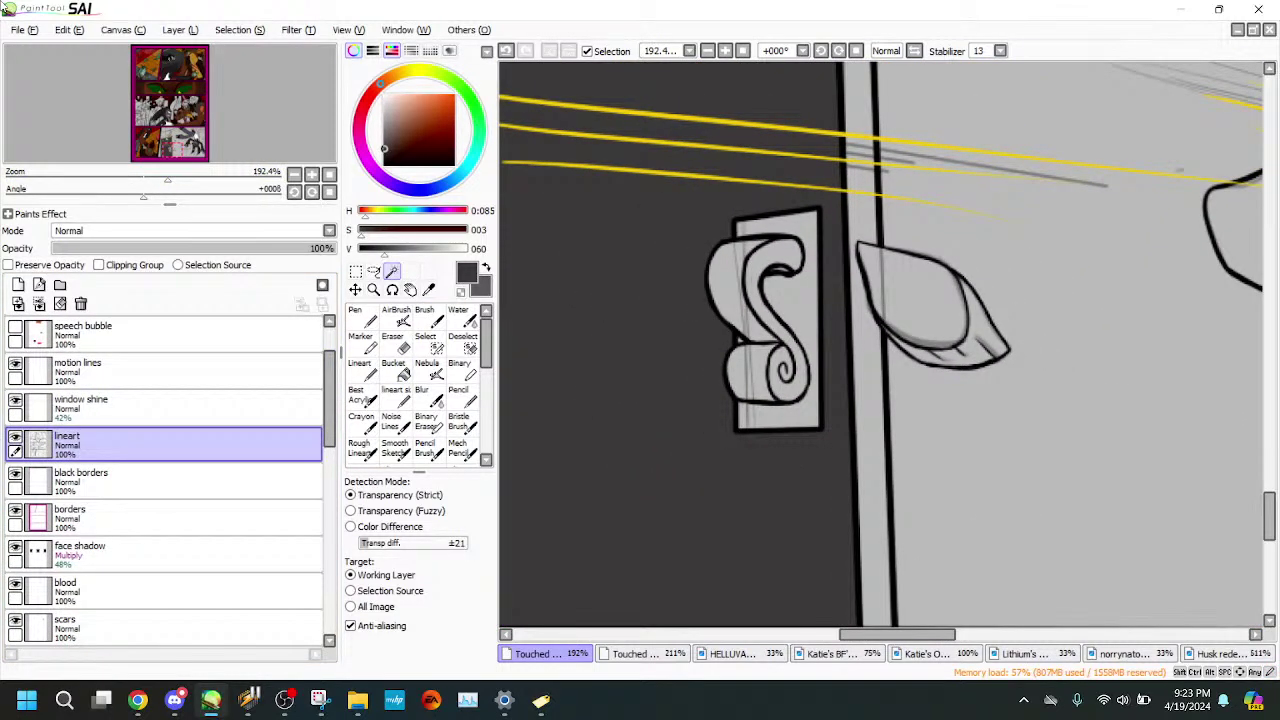
{"action": "left_click_drag", "start_coordinate": [167, 178], "coordinate": [184, 141]}
{"action": "left_click_drag", "start_coordinate": [136, 178], "coordinate": [122, 177]}
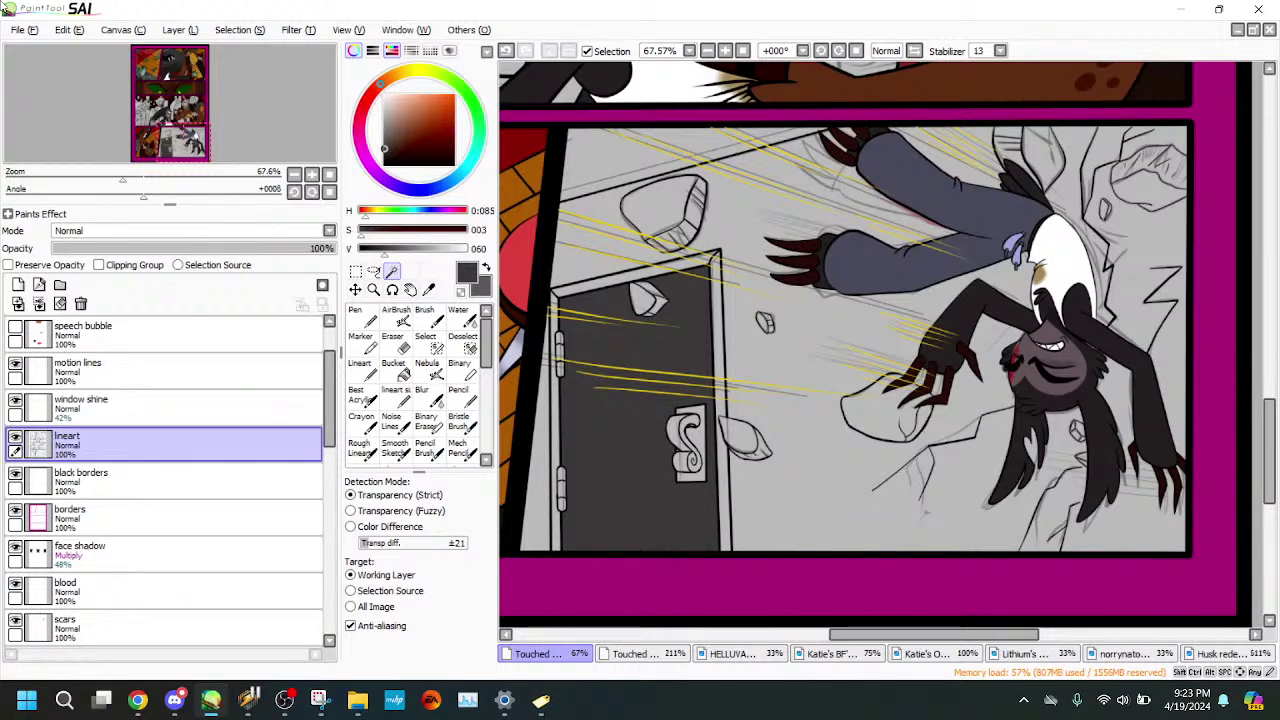
{"action": "left_click_drag", "start_coordinate": [122, 180], "coordinate": [165, 177]}
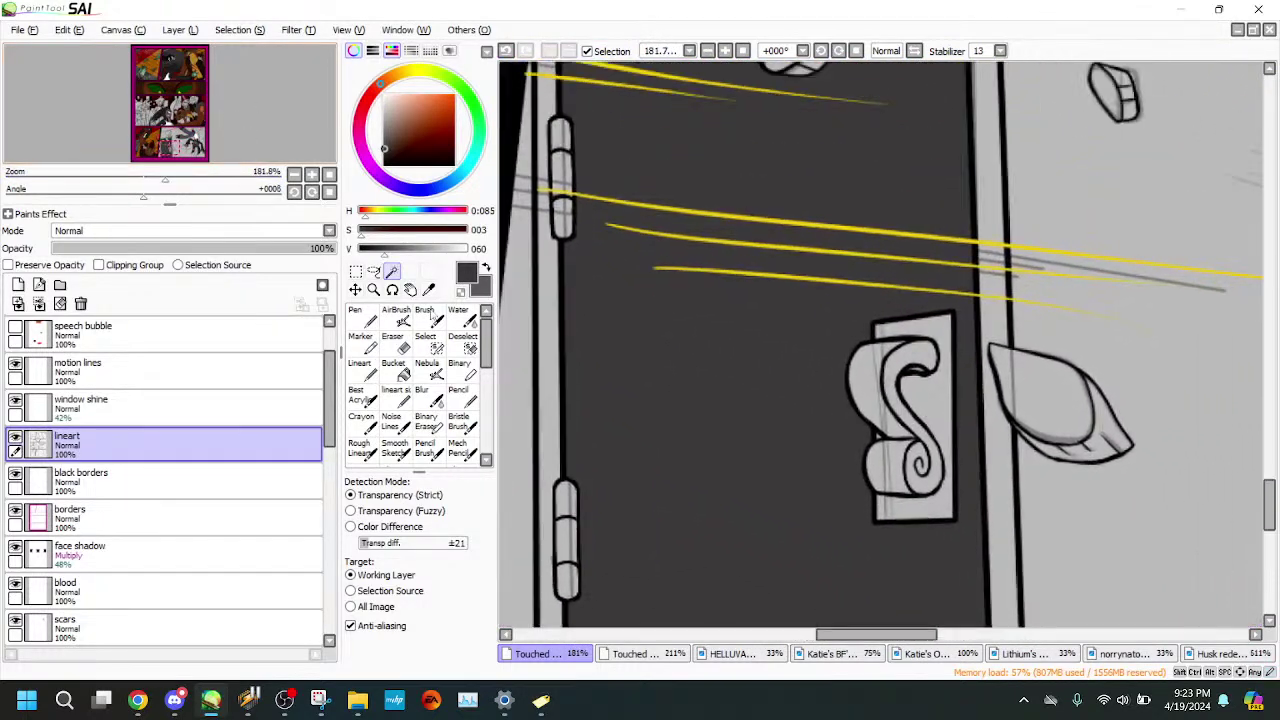
{"action": "left_click", "coordinate": [168, 141]}
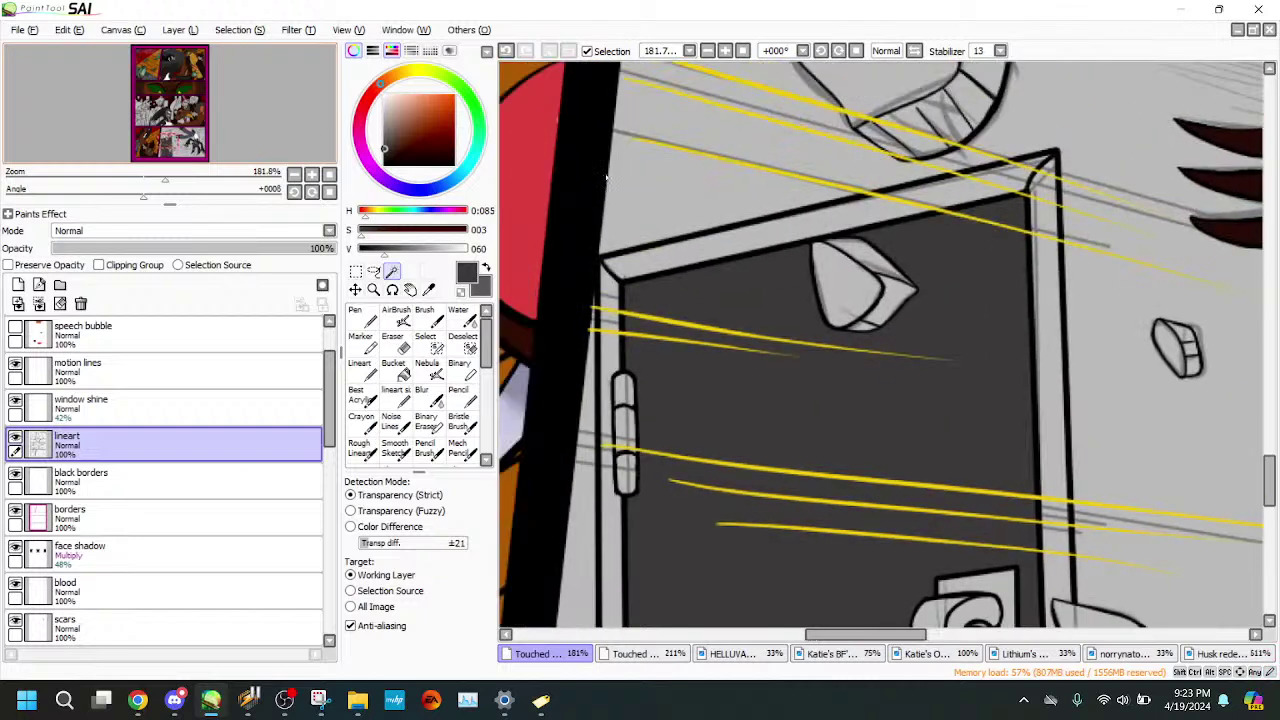
{"action": "left_click", "coordinate": [626, 391]}
{"action": "left_click", "coordinate": [625, 430]}
{"action": "left_click", "coordinate": [626, 472]}
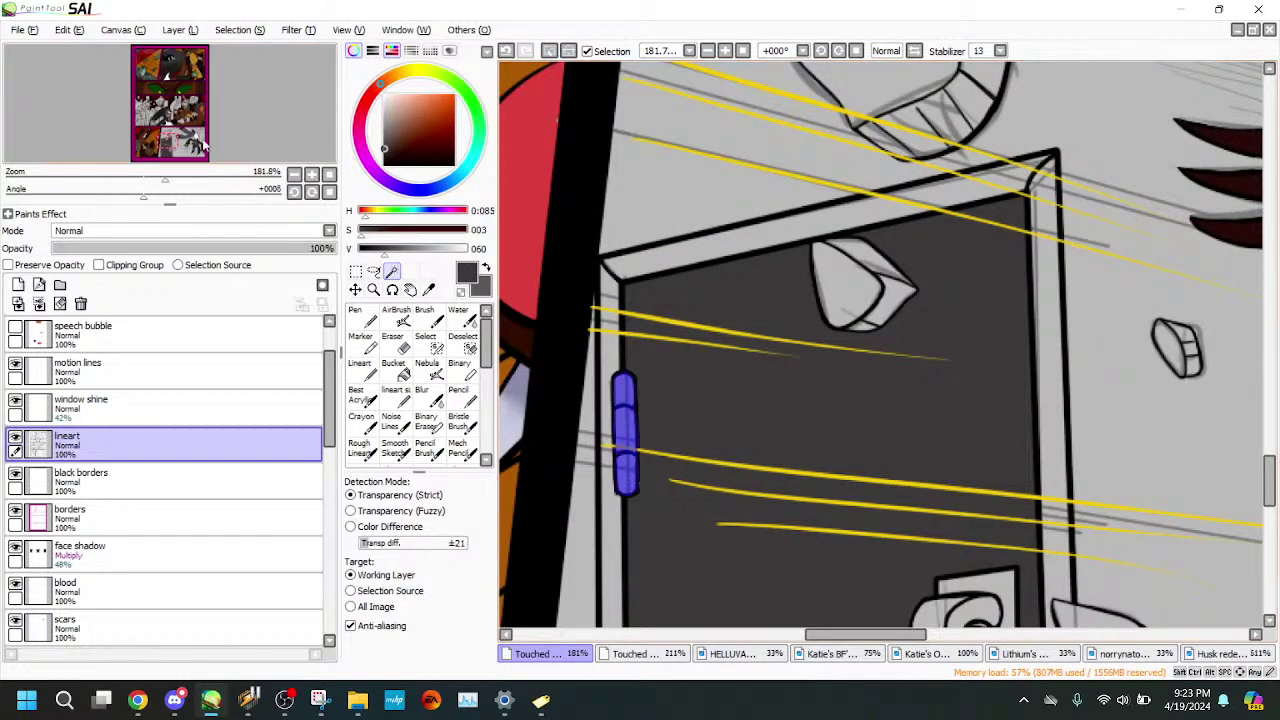
- Add the three segments of the door's lower hinge to the selection
{"action": "left_click", "coordinate": [203, 150]}
{"action": "left_click_drag", "start_coordinate": [200, 150], "coordinate": [204, 112]}
{"action": "left_click", "coordinate": [726, 180]}
{"action": "left_click", "coordinate": [727, 217]}
{"action": "left_click", "coordinate": [728, 259]}
{"action": "left_click_drag", "start_coordinate": [166, 177], "coordinate": [186, 177]}
{"action": "left_click_drag", "start_coordinate": [222, 152], "coordinate": [222, 153]}
- Sample the gold of the door hinge on the other page and return to the current page
{"action": "left_click", "coordinate": [636, 655]}
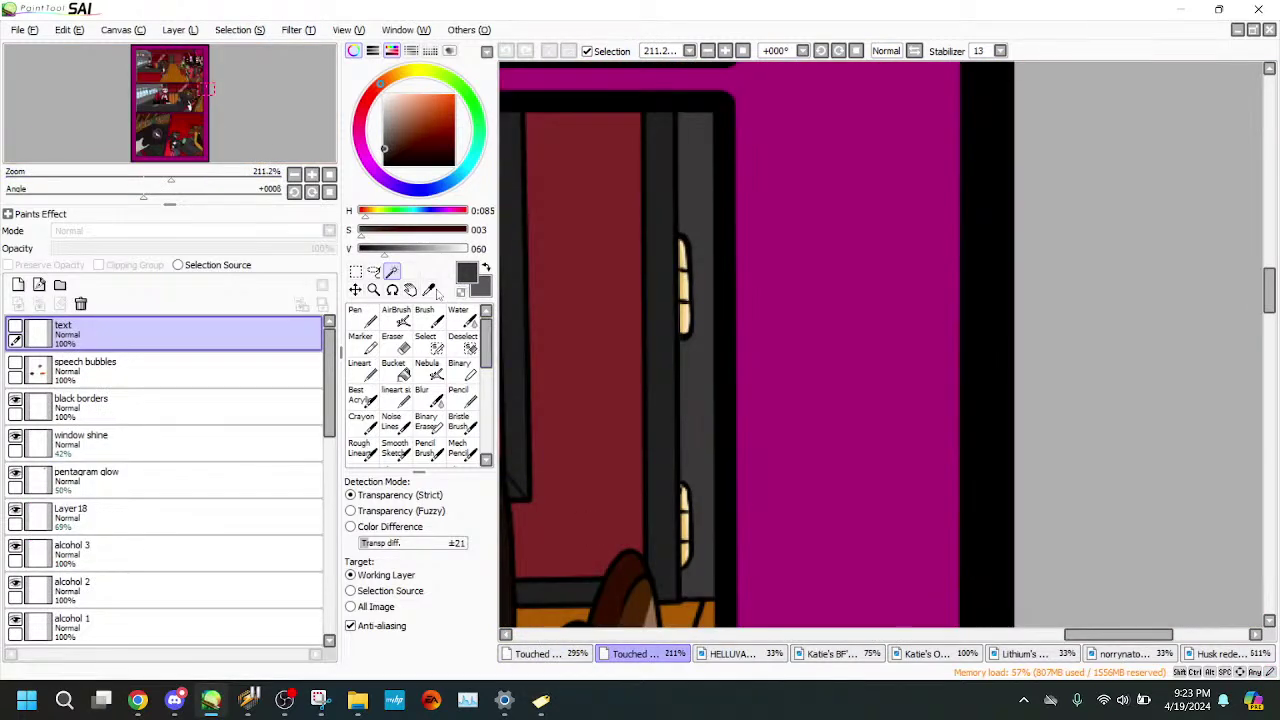
{"action": "left_click", "coordinate": [429, 290]}
{"action": "scroll", "coordinate": [722, 263], "scroll_direction": "up", "scroll_amount": 3}
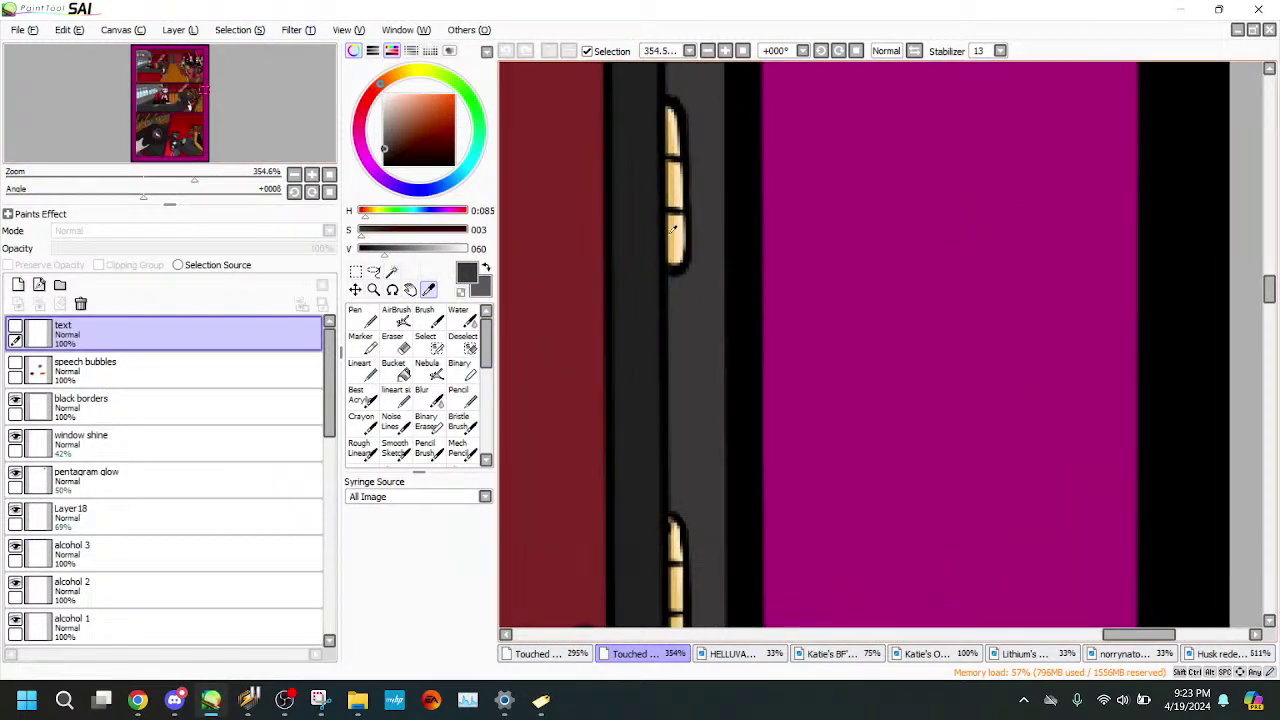
{"action": "left_click", "coordinate": [673, 232]}
{"action": "left_click", "coordinate": [560, 653]}
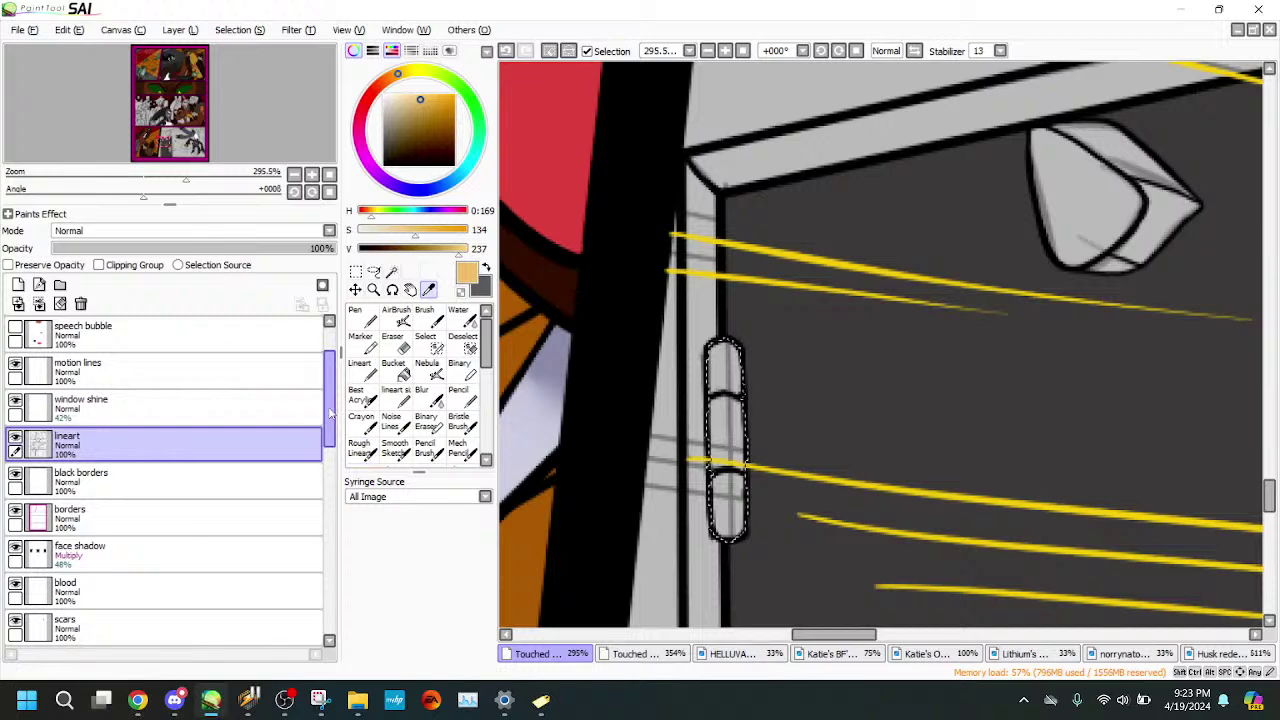
- Fill both selected door hinges with the sampled gold on the background 1 layer
{"action": "scroll", "coordinate": [300, 500], "scroll_direction": "down", "scroll_amount": 10}
{"action": "left_click", "coordinate": [303, 539]}
{"action": "left_click", "coordinate": [403, 370]}
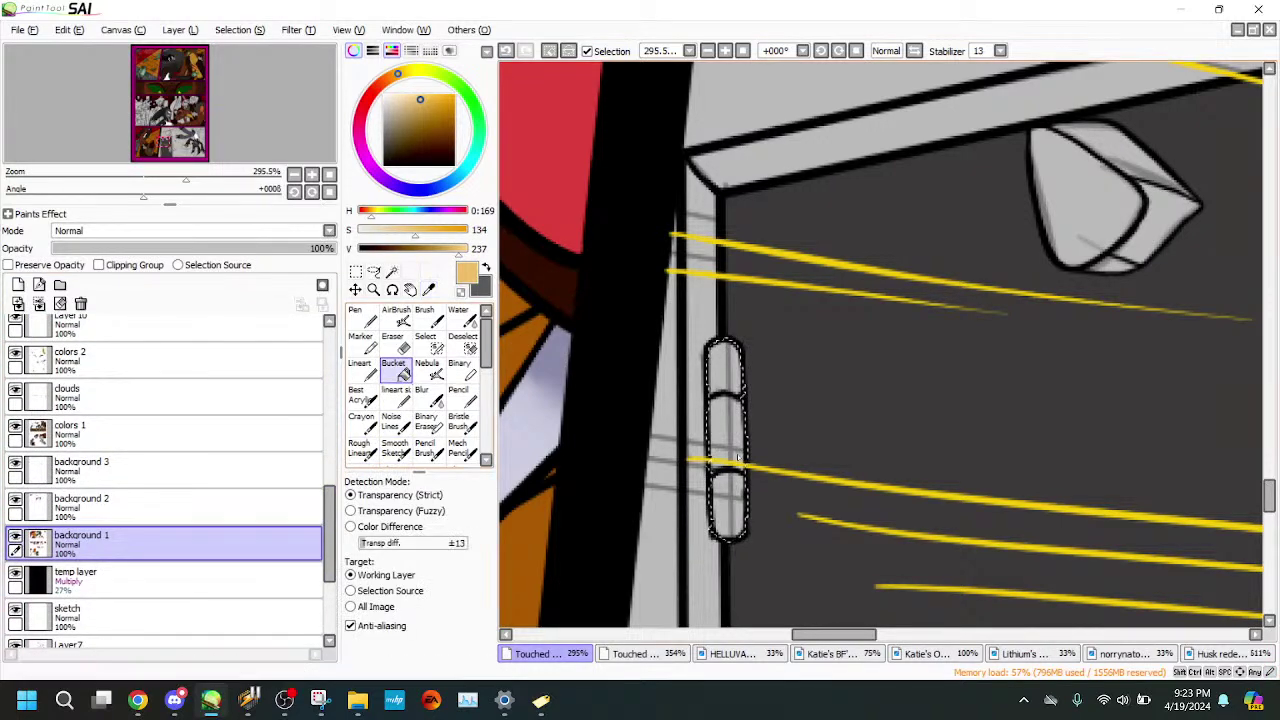
{"action": "left_click", "coordinate": [727, 420]}
{"action": "scroll", "coordinate": [223, 140], "scroll_direction": "down", "scroll_amount": 2}
{"action": "left_click_drag", "start_coordinate": [166, 148], "coordinate": [165, 155]}
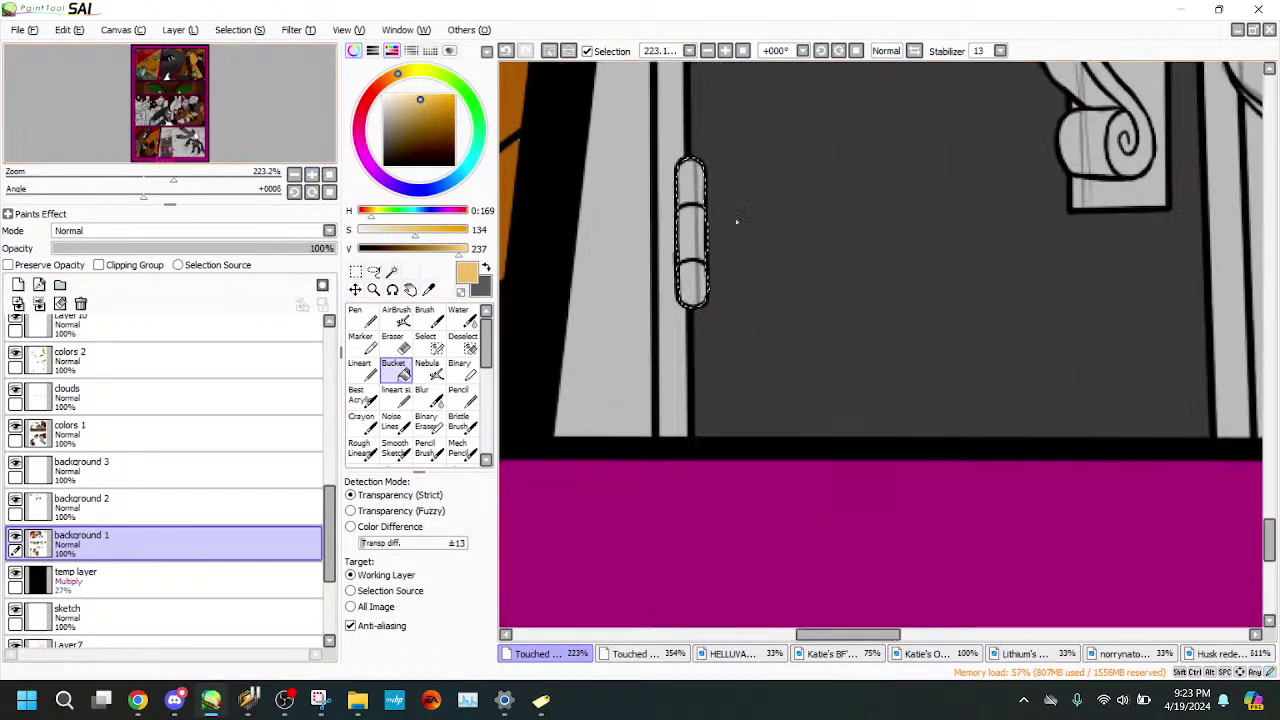
{"action": "left_click", "coordinate": [692, 214]}
{"action": "left_click", "coordinate": [168, 152]}
- Examine the colouring of the door's handle and hinges in the other page's upper panel
{"action": "left_click", "coordinate": [669, 654]}
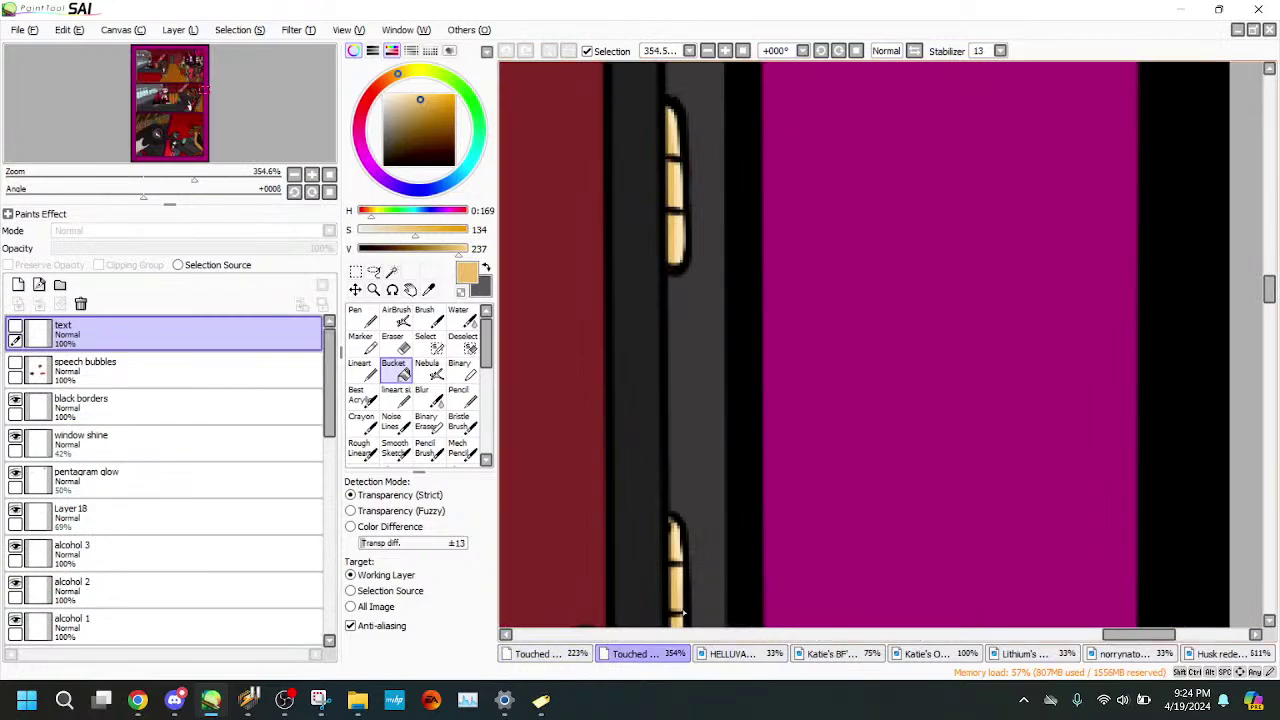
{"action": "left_click_drag", "start_coordinate": [190, 180], "coordinate": [115, 182]}
{"action": "left_click_drag", "start_coordinate": [174, 73], "coordinate": [174, 57]}
{"action": "left_click_drag", "start_coordinate": [113, 181], "coordinate": [184, 181]}
{"action": "left_click_drag", "start_coordinate": [171, 63], "coordinate": [174, 62]}
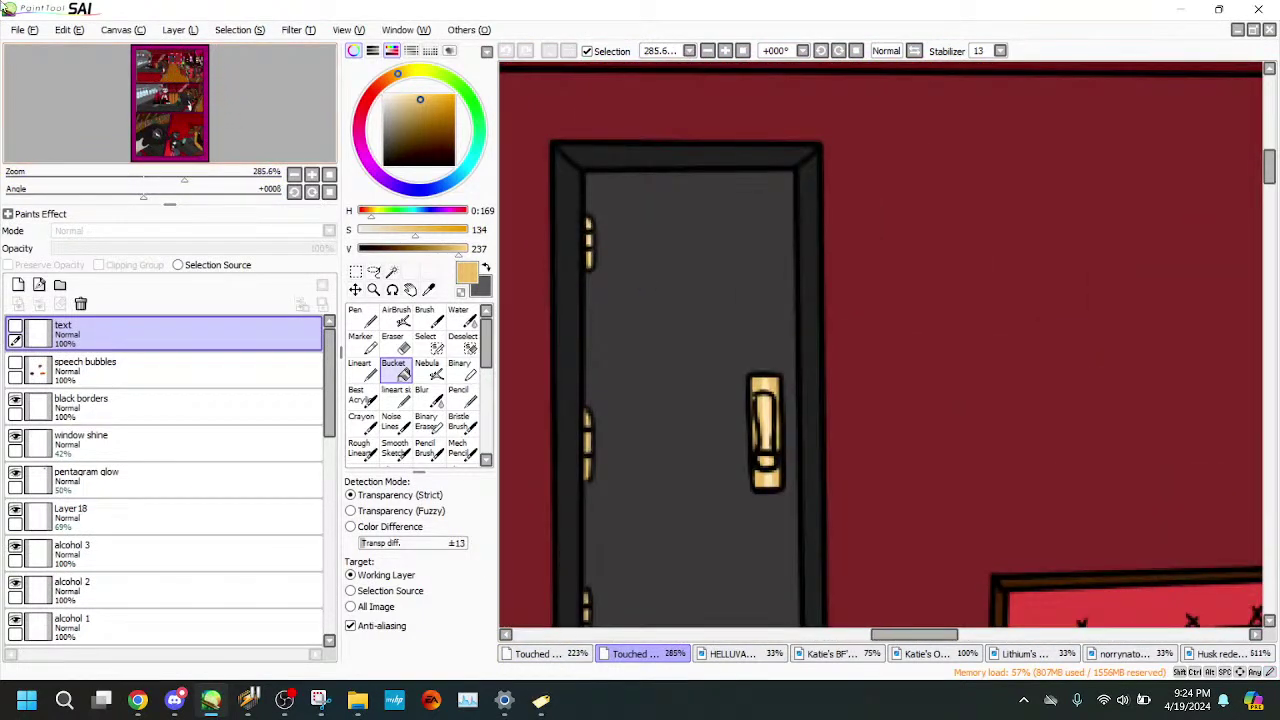
{"action": "left_click", "coordinate": [585, 653]}
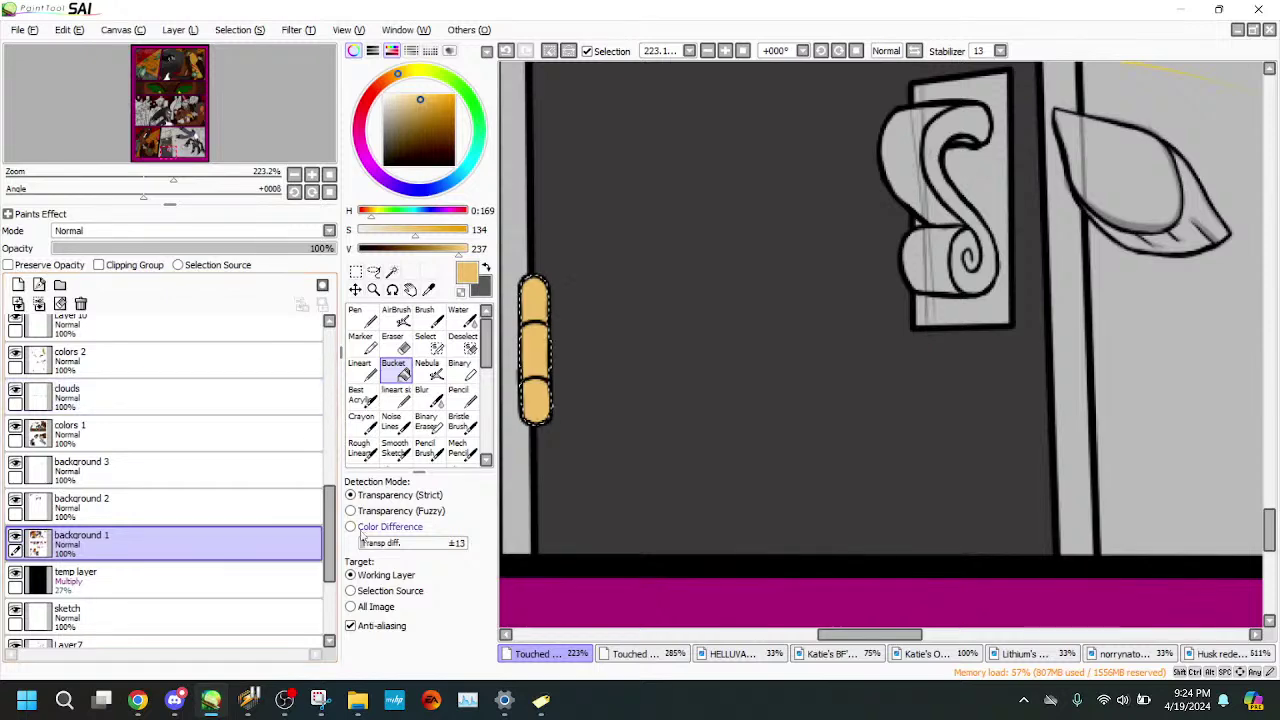
- Select the scroll-shaped door handle and its back plate with the Magic Wand on the lineart layer, covering missed gaps with the Select brush
{"action": "scroll", "coordinate": [336, 465], "scroll_direction": "up", "scroll_amount": 3}
{"action": "scroll", "coordinate": [336, 465], "scroll_direction": "up", "scroll_amount": 3}
{"action": "left_click", "coordinate": [200, 350]}
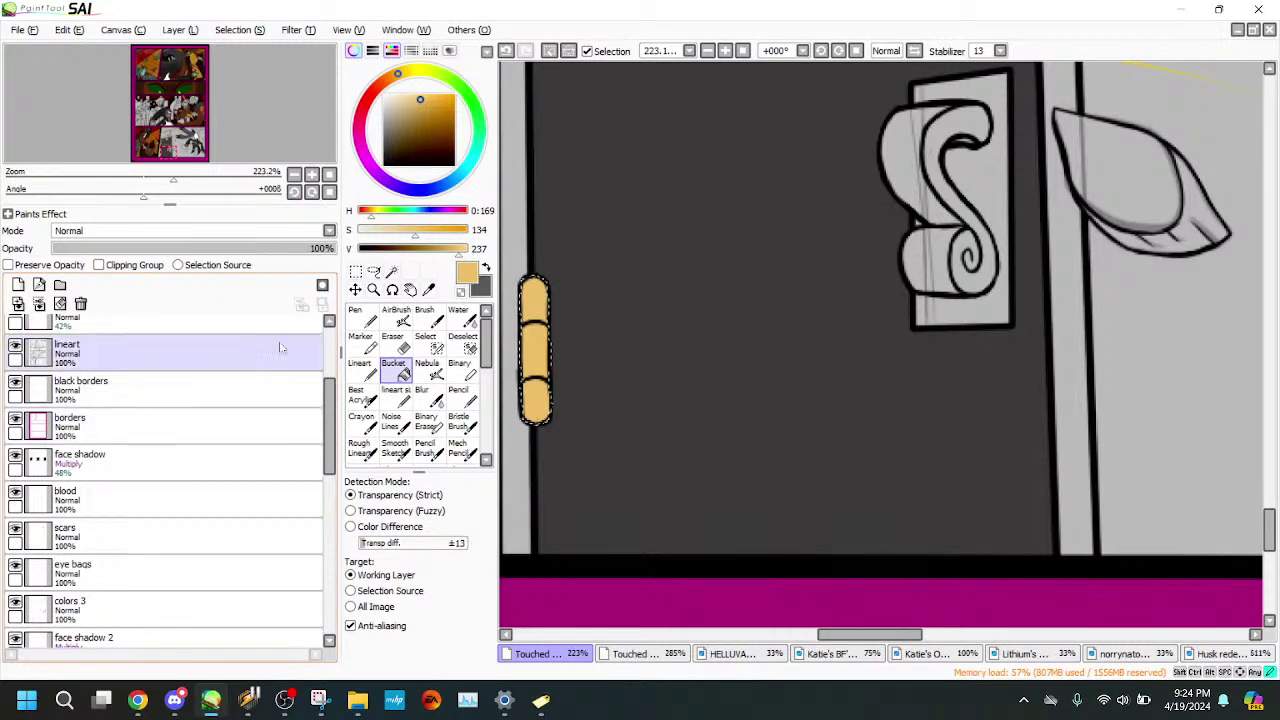
{"action": "left_click", "coordinate": [392, 273]}
{"action": "left_click", "coordinate": [204, 178]}
{"action": "left_click_drag", "start_coordinate": [242, 138], "coordinate": [245, 135]}
{"action": "left_click", "coordinate": [904, 274]}
{"action": "left_click", "coordinate": [507, 51]}
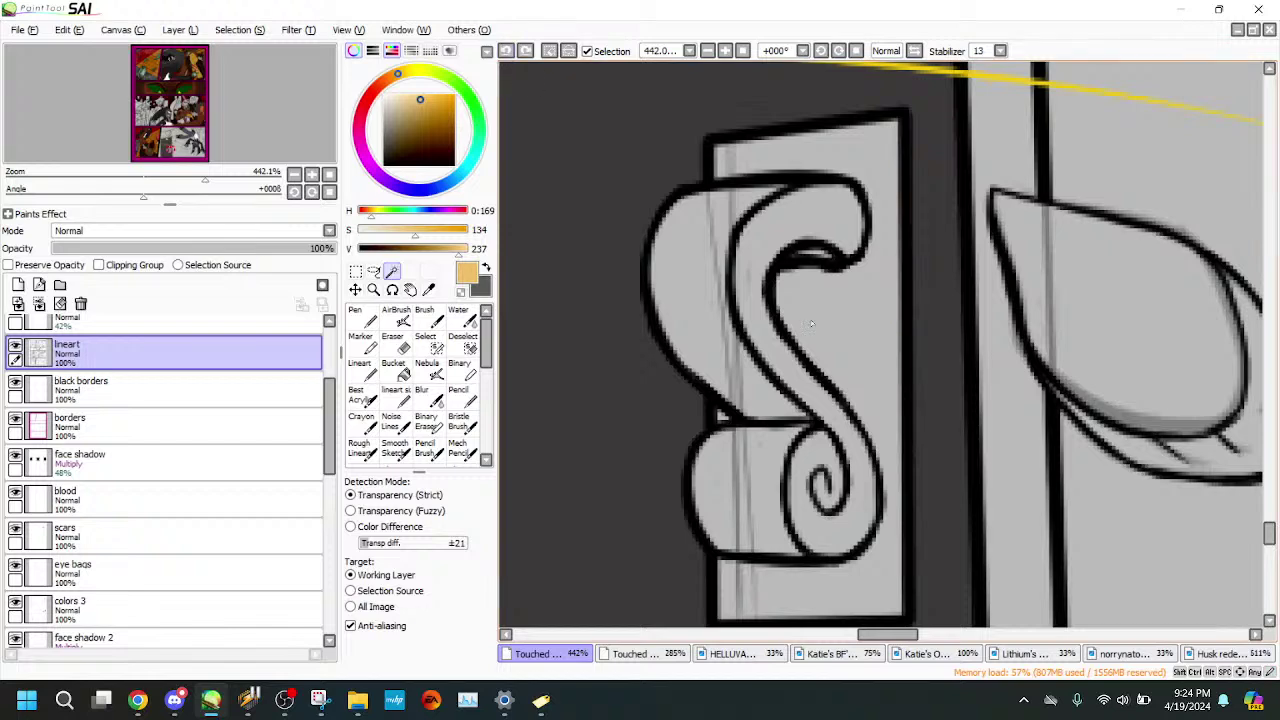
{"action": "left_click", "coordinate": [856, 320]}
{"action": "left_click", "coordinate": [785, 350]}
{"action": "left_click", "coordinate": [744, 333]}
{"action": "left_click", "coordinate": [735, 485]}
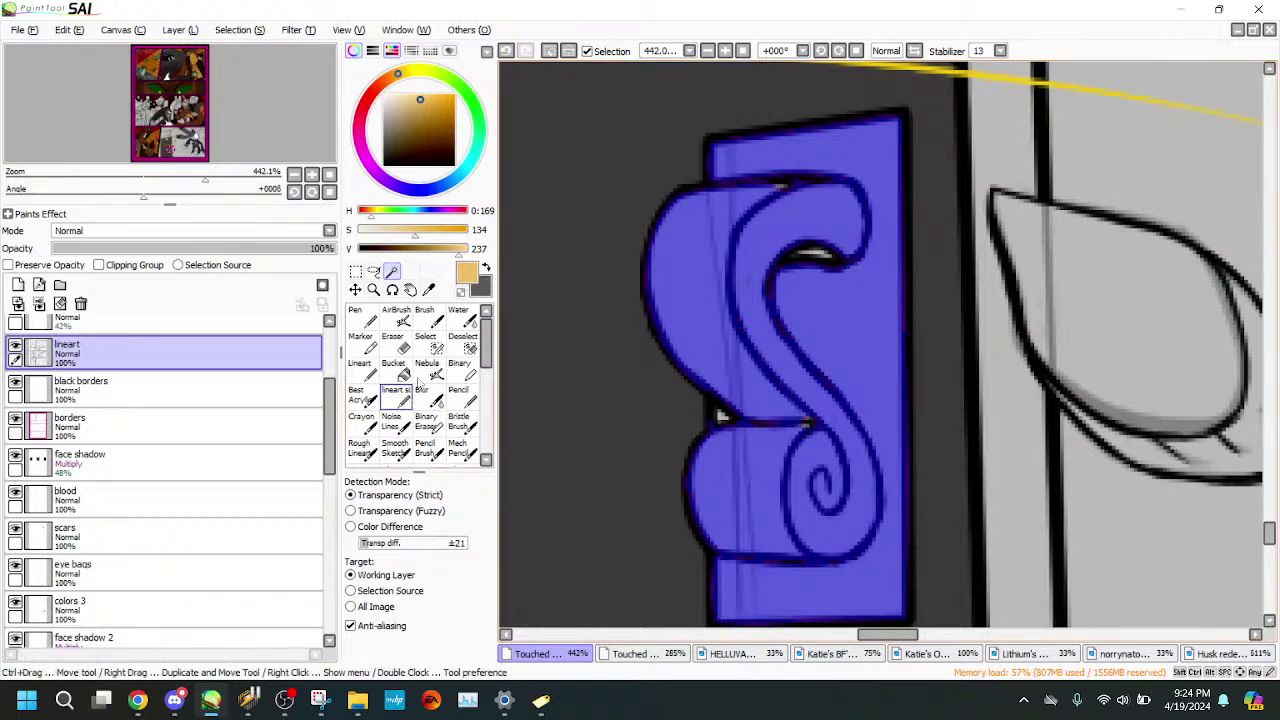
{"action": "left_click", "coordinate": [427, 368]}
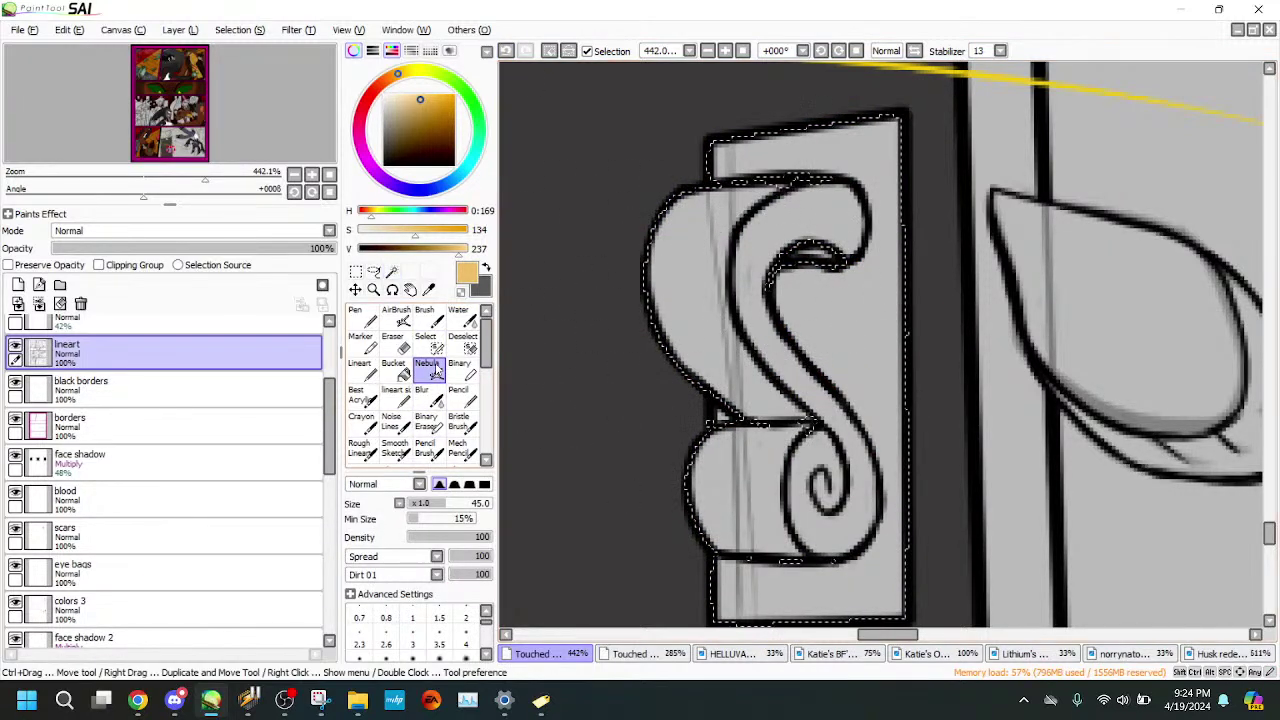
{"action": "left_click", "coordinate": [427, 340]}
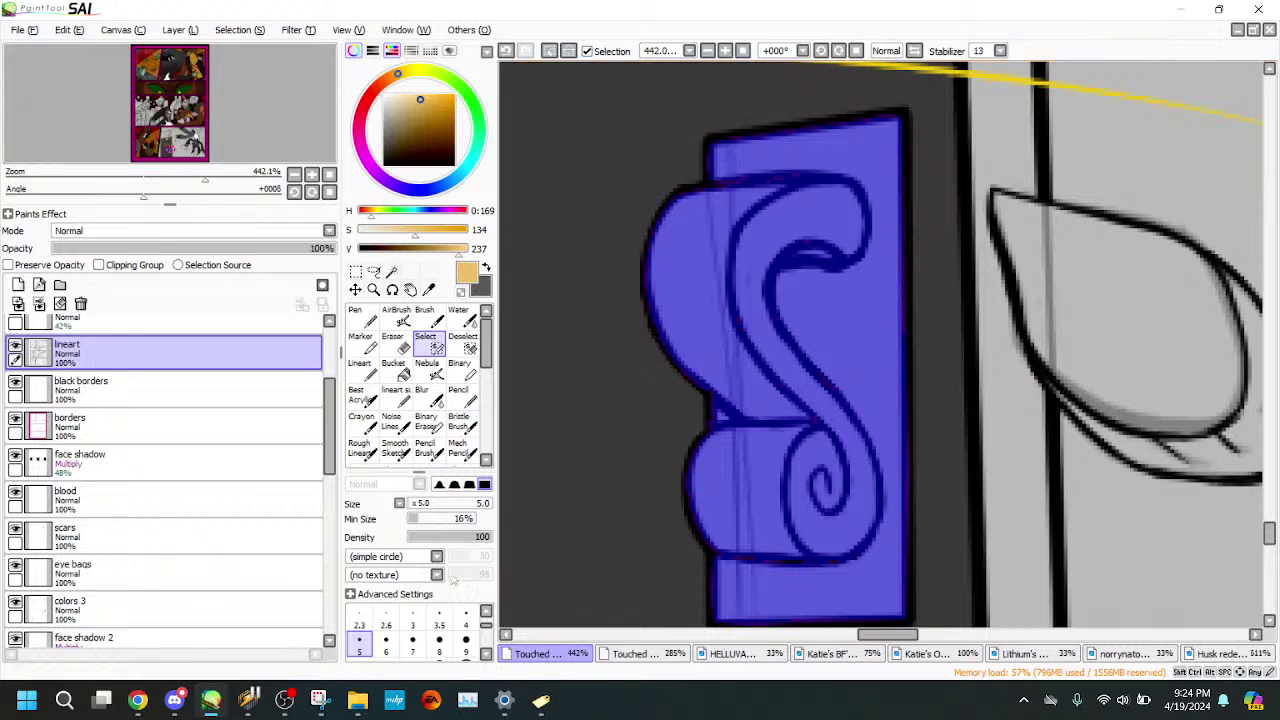
- Fill the selected door handle and back plate with the same gold on the background 1 layer
{"action": "scroll", "coordinate": [250, 520], "scroll_direction": "down", "scroll_amount": 3}
{"action": "left_click", "coordinate": [281, 610]}
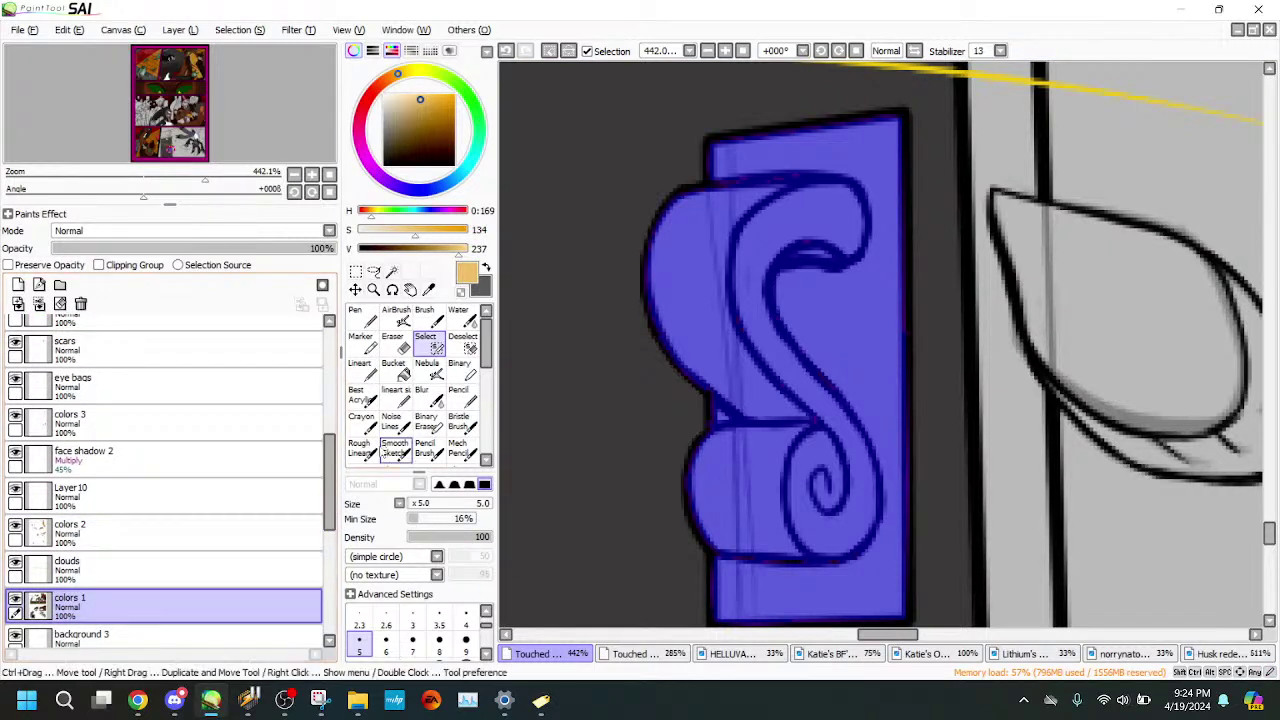
{"action": "scroll", "coordinate": [250, 520], "scroll_direction": "down", "scroll_amount": 3}
{"action": "left_click", "coordinate": [200, 470]}
{"action": "left_click", "coordinate": [394, 368]}
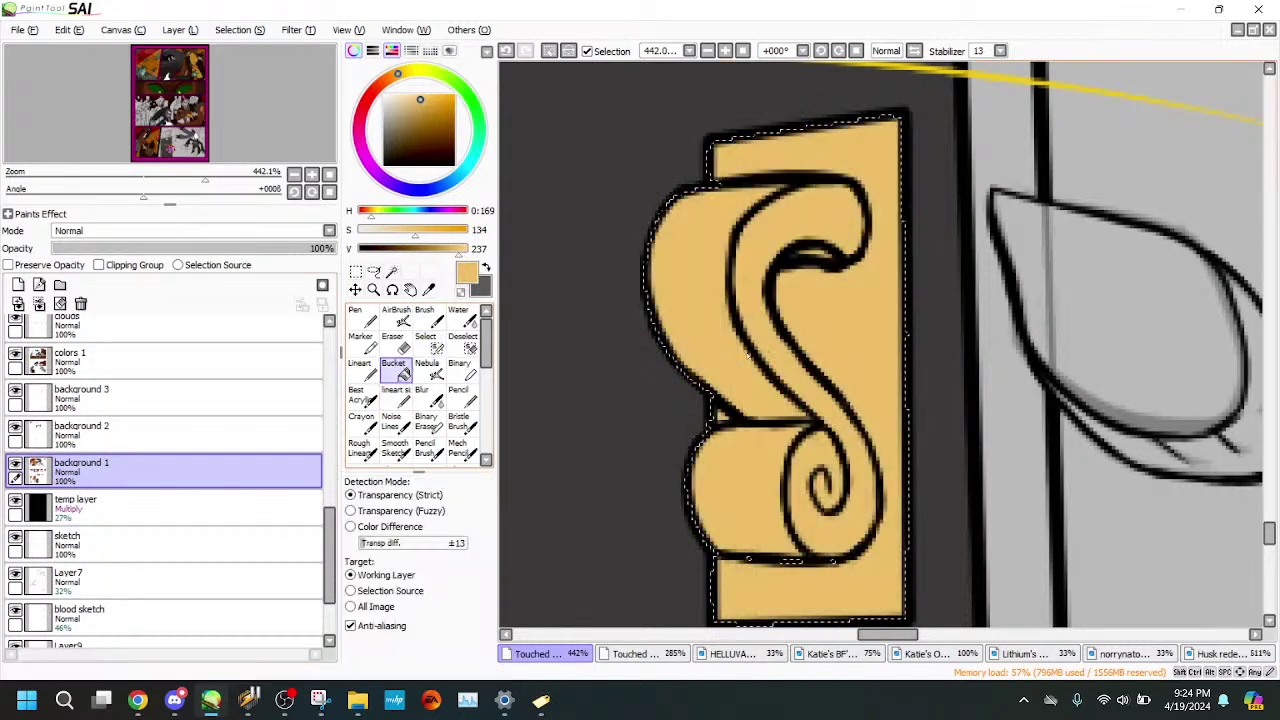
{"action": "left_click", "coordinate": [127, 178]}
{"action": "left_click_drag", "start_coordinate": [127, 178], "coordinate": [207, 178]}
- Sample the pale cream highlight of the other page's door handle and return to the current page
{"action": "left_click", "coordinate": [680, 655]}
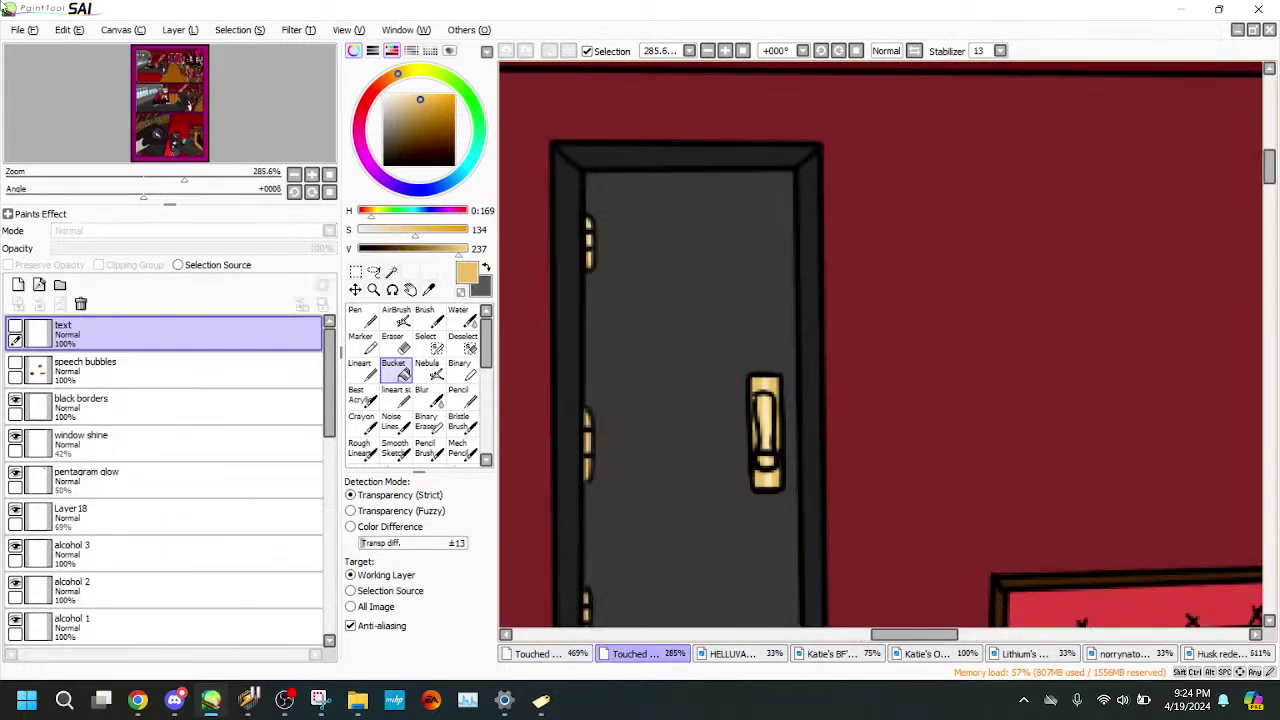
{"action": "left_click_drag", "start_coordinate": [194, 179], "coordinate": [226, 179]}
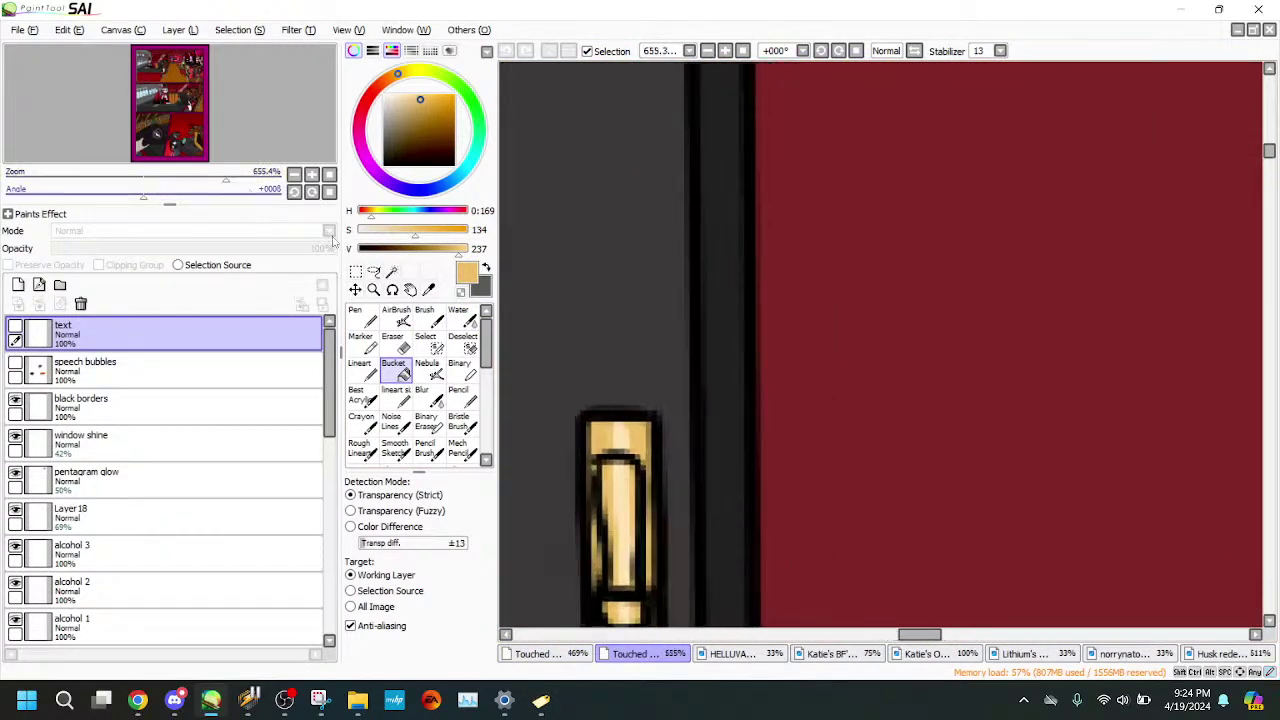
{"action": "left_click", "coordinate": [428, 290]}
{"action": "left_click", "coordinate": [623, 497]}
{"action": "left_click", "coordinate": [560, 653]}
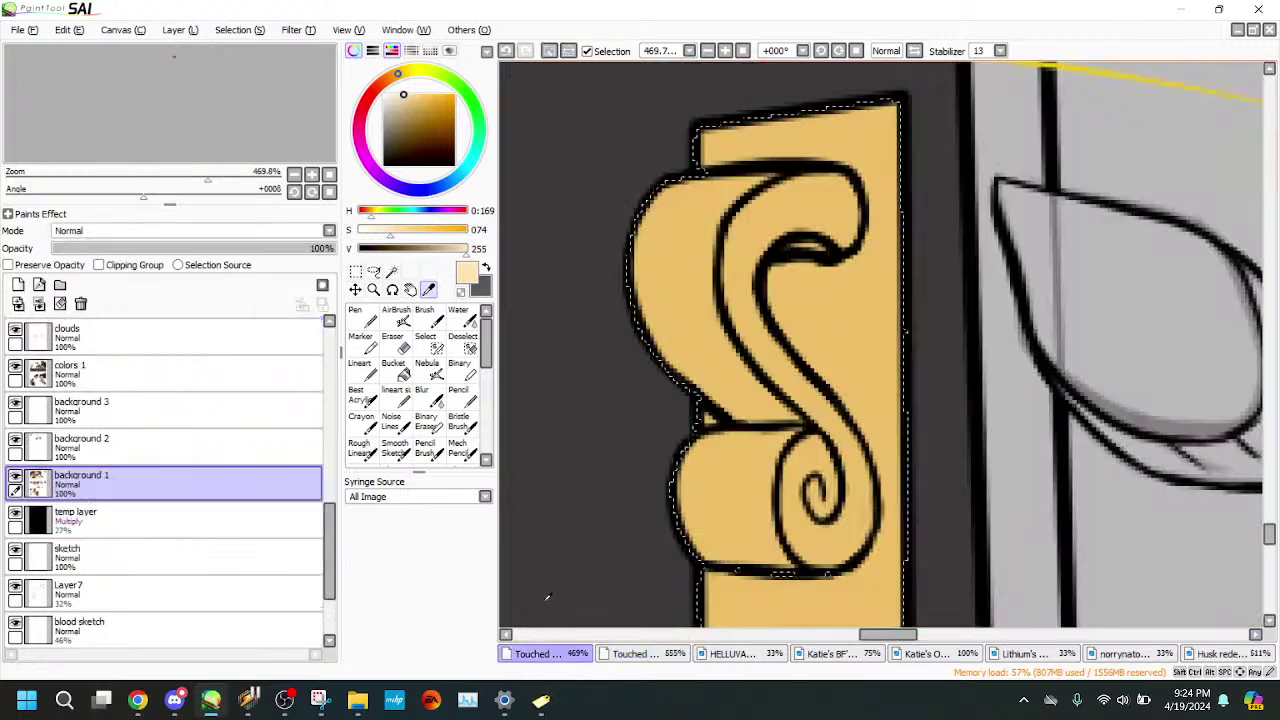
- Paint pale cream highlights on the lower and upper door hinges on background 3 with the Lineart brush at size 7
{"action": "left_click", "coordinate": [286, 443]}
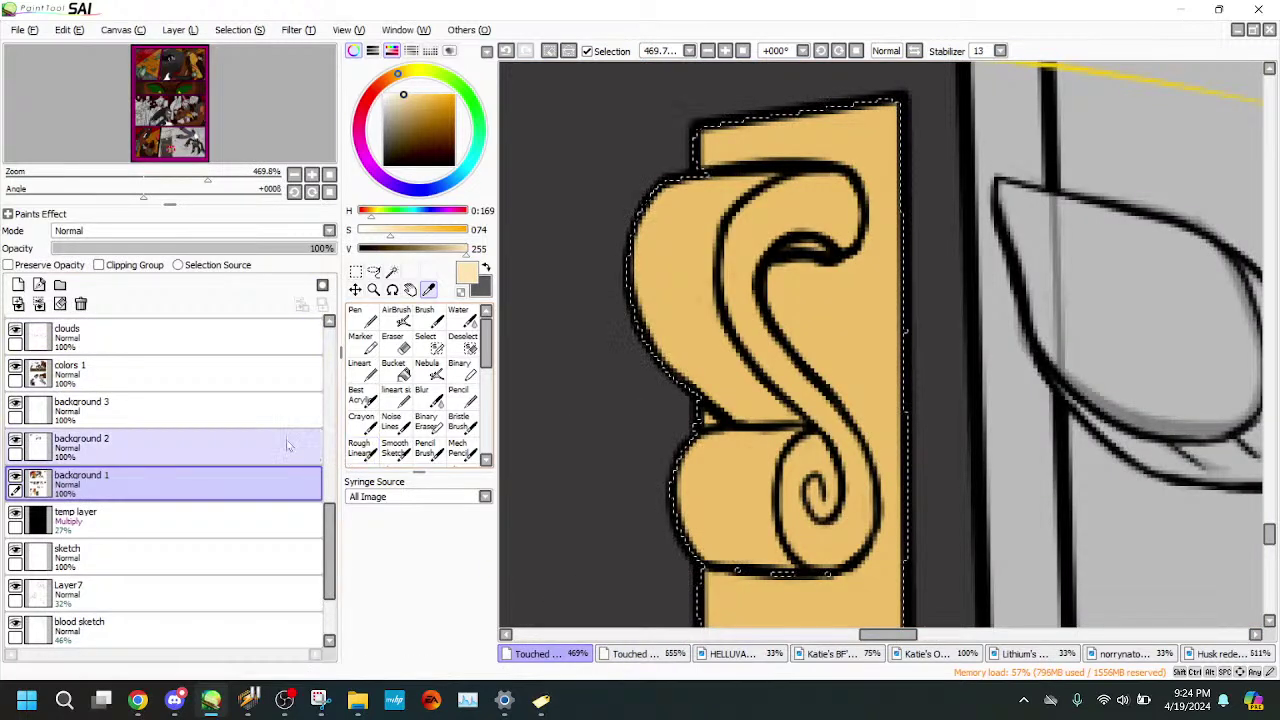
{"action": "left_click", "coordinate": [286, 480]}
{"action": "left_click", "coordinate": [286, 410]}
{"action": "left_click", "coordinate": [358, 366]}
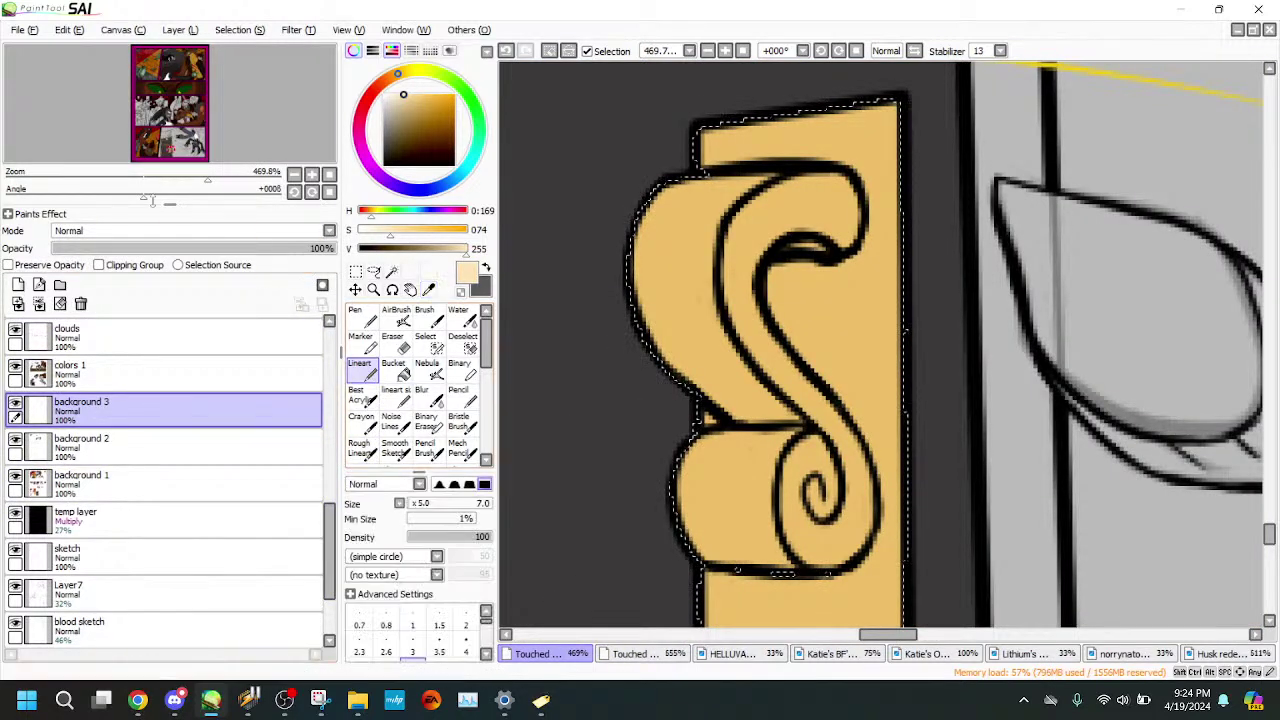
{"action": "mouse_move", "coordinate": [207, 181]}
{"action": "left_mouse_down"}
{"action": "mouse_move", "coordinate": [149, 182]}
{"action": "mouse_move", "coordinate": [204, 181]}
{"action": "left_mouse_up"}
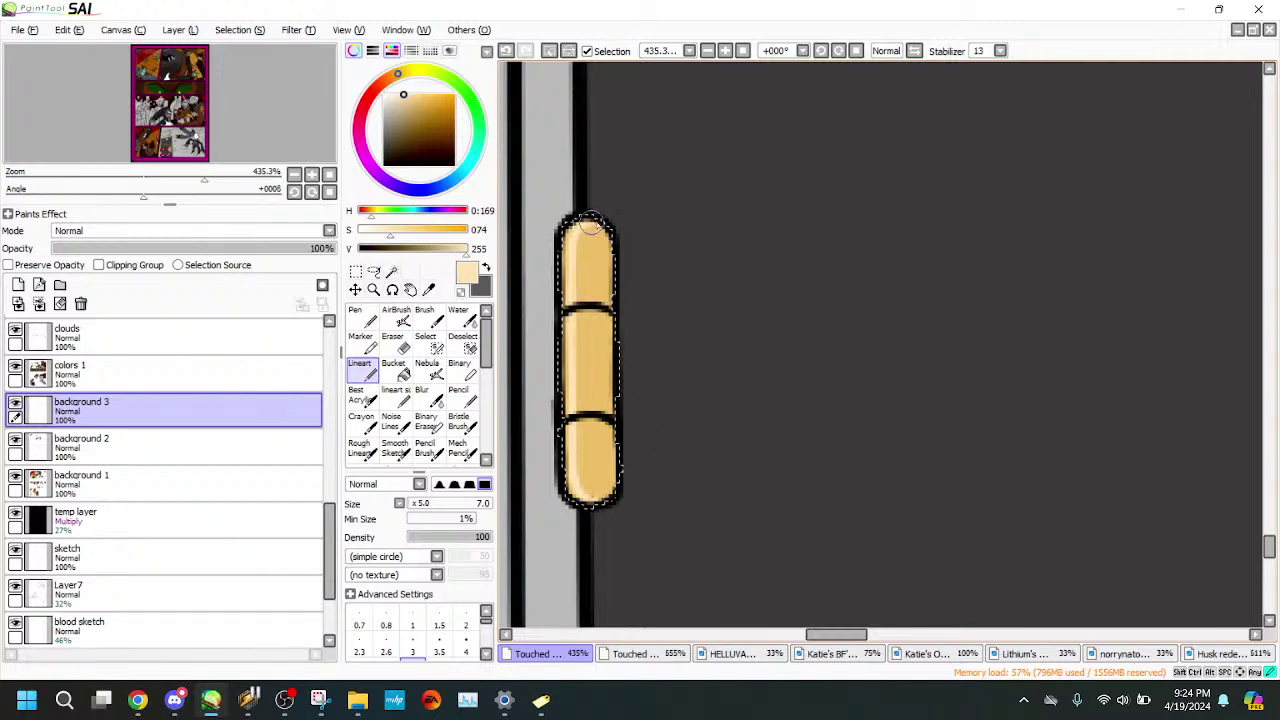
{"action": "left_click_drag", "start_coordinate": [120, 128], "coordinate": [120, 115]}
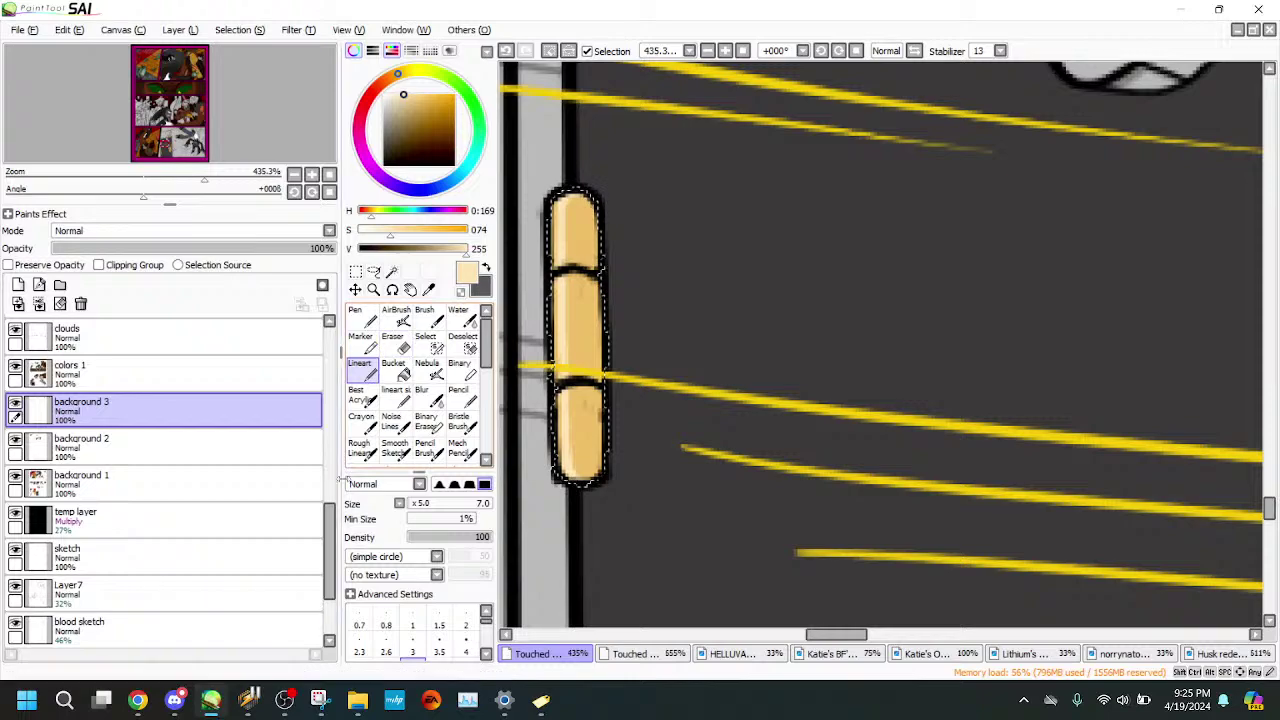
- Erase the stray marks over the upper hinge on the lineart layer with the size 5 Eraser
{"action": "left_click_drag", "start_coordinate": [330, 520], "coordinate": [336, 380]}
{"action": "left_click", "coordinate": [150, 395]}
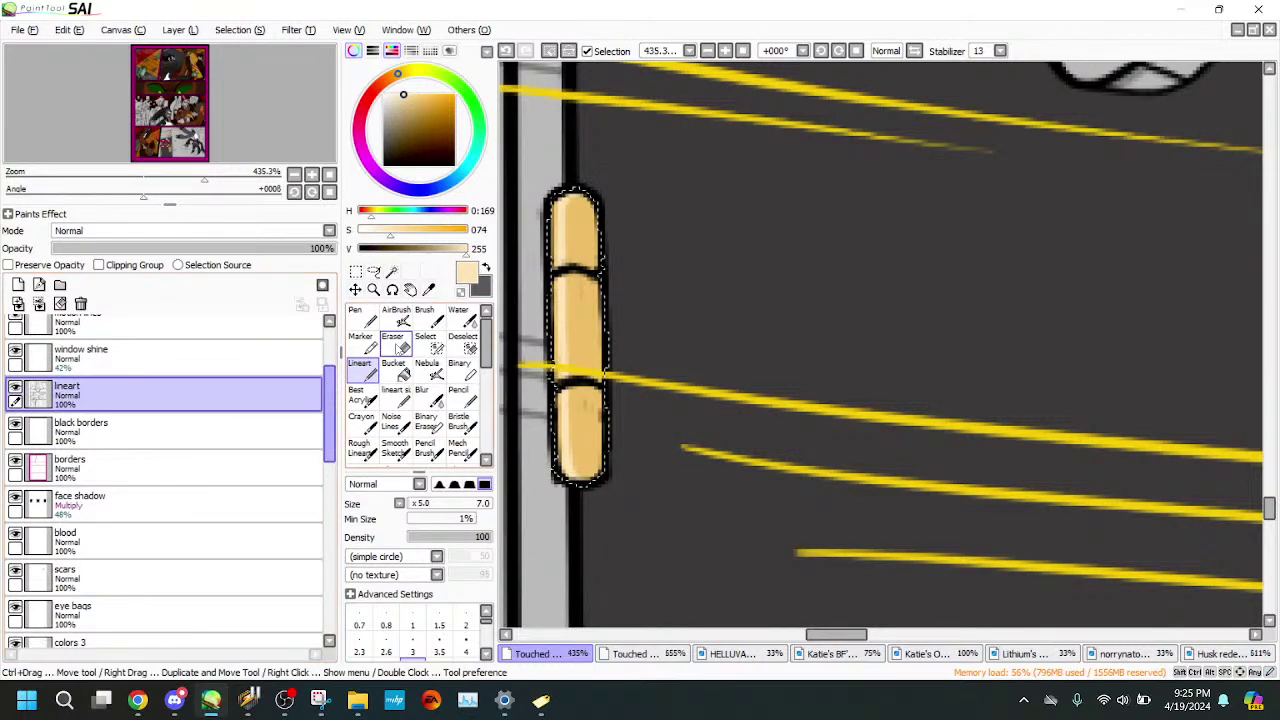
{"action": "left_click", "coordinate": [392, 340]}
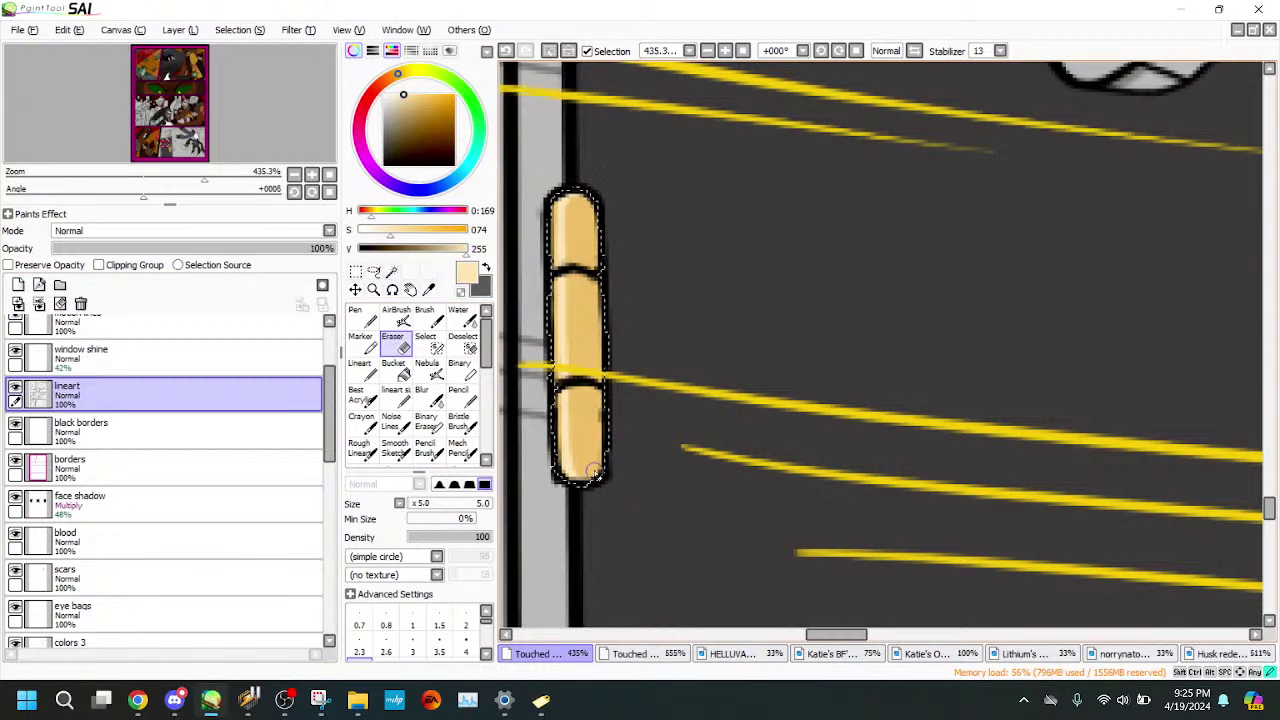
- Paint a pale cream curved highlight line down the door handle's upper scroll on the colors 3 layer with the size 7 Lineart brush
{"action": "left_click_drag", "start_coordinate": [204, 179], "coordinate": [258, 160]}
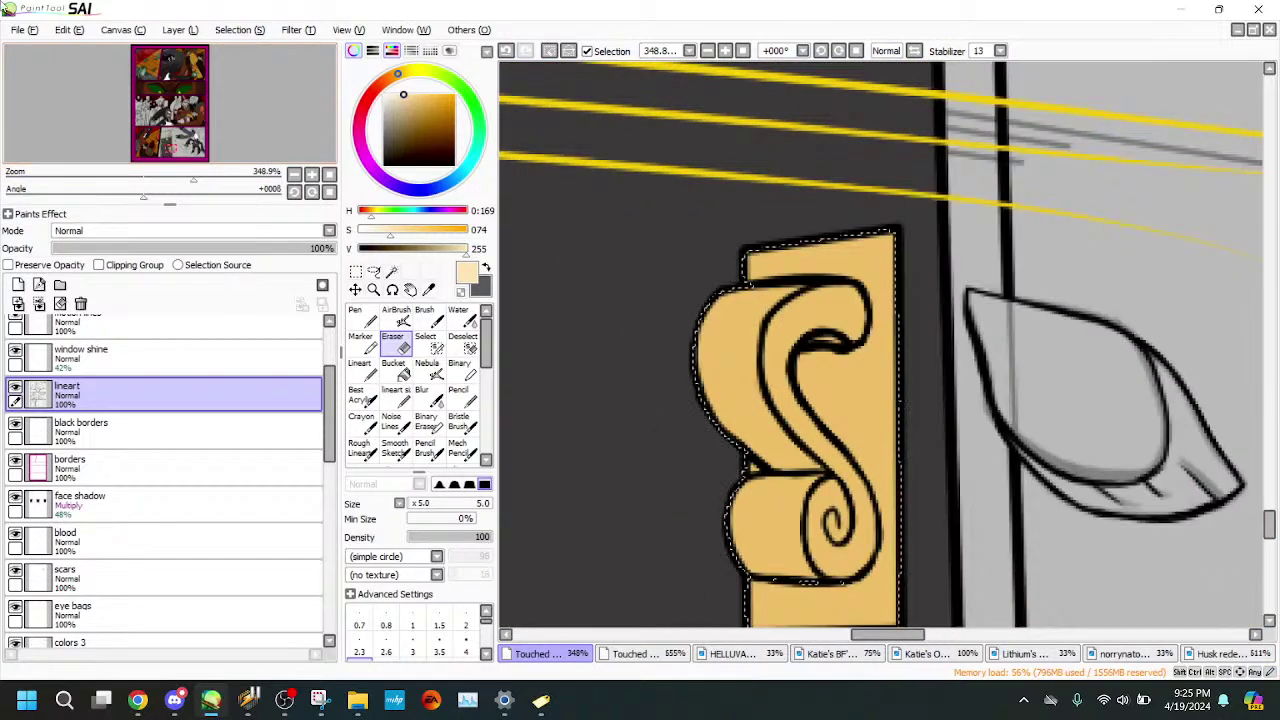
{"action": "scroll", "coordinate": [308, 508], "scroll_direction": "down", "scroll_amount": 3}
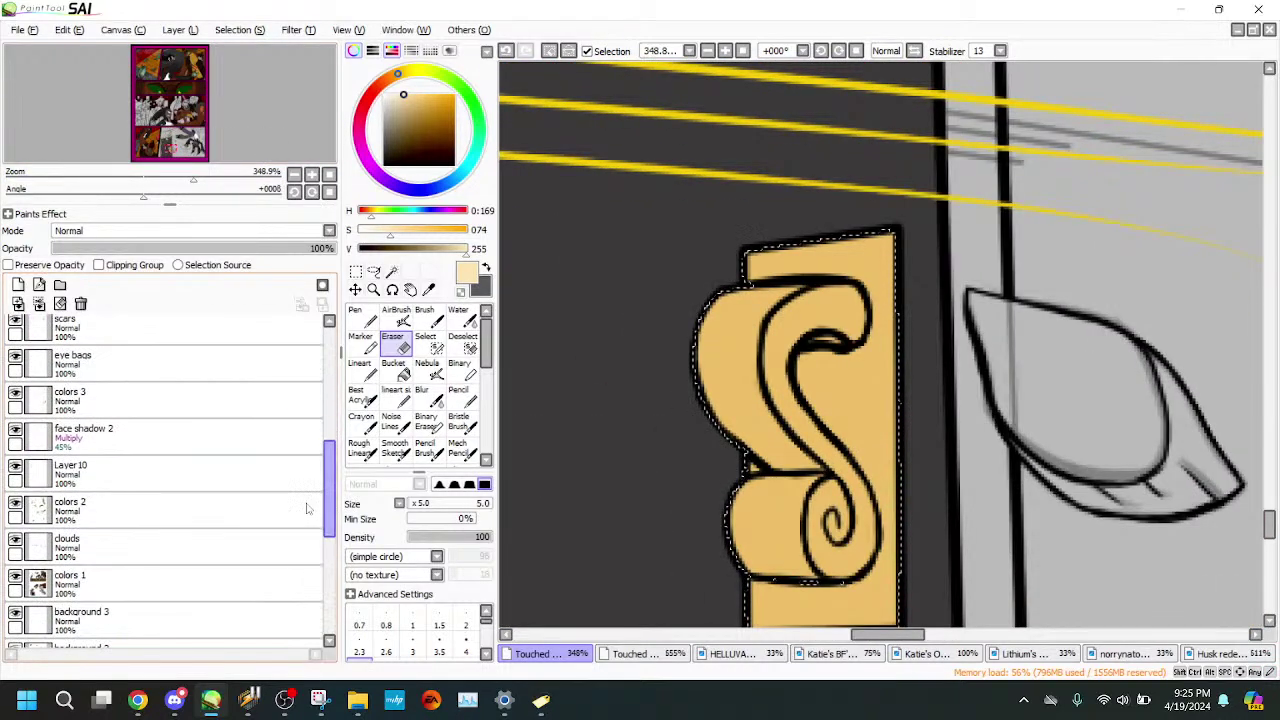
{"action": "left_click", "coordinate": [200, 398]}
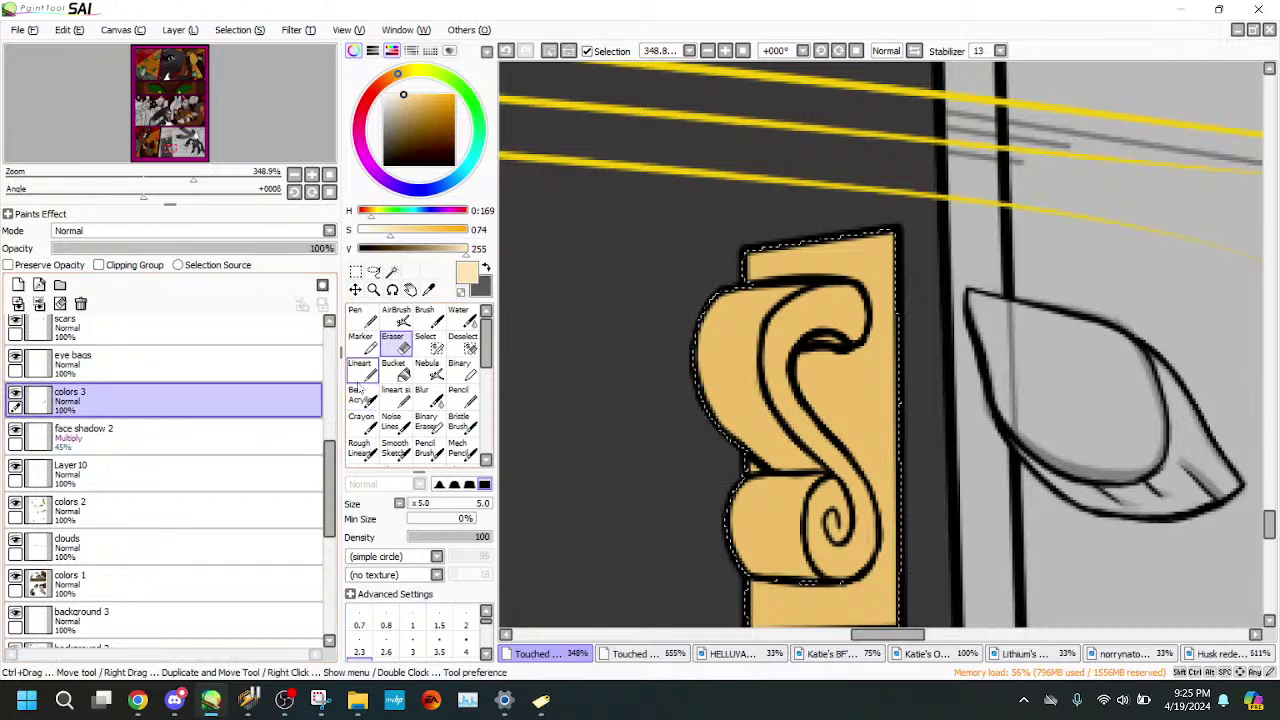
{"action": "left_click", "coordinate": [360, 376]}
{"action": "mouse_move", "coordinate": [195, 179]}
{"action": "left_mouse_down"}
{"action": "mouse_move", "coordinate": [221, 178]}
{"action": "mouse_move", "coordinate": [260, 137]}
{"action": "mouse_move", "coordinate": [267, 104]}
{"action": "left_mouse_up"}
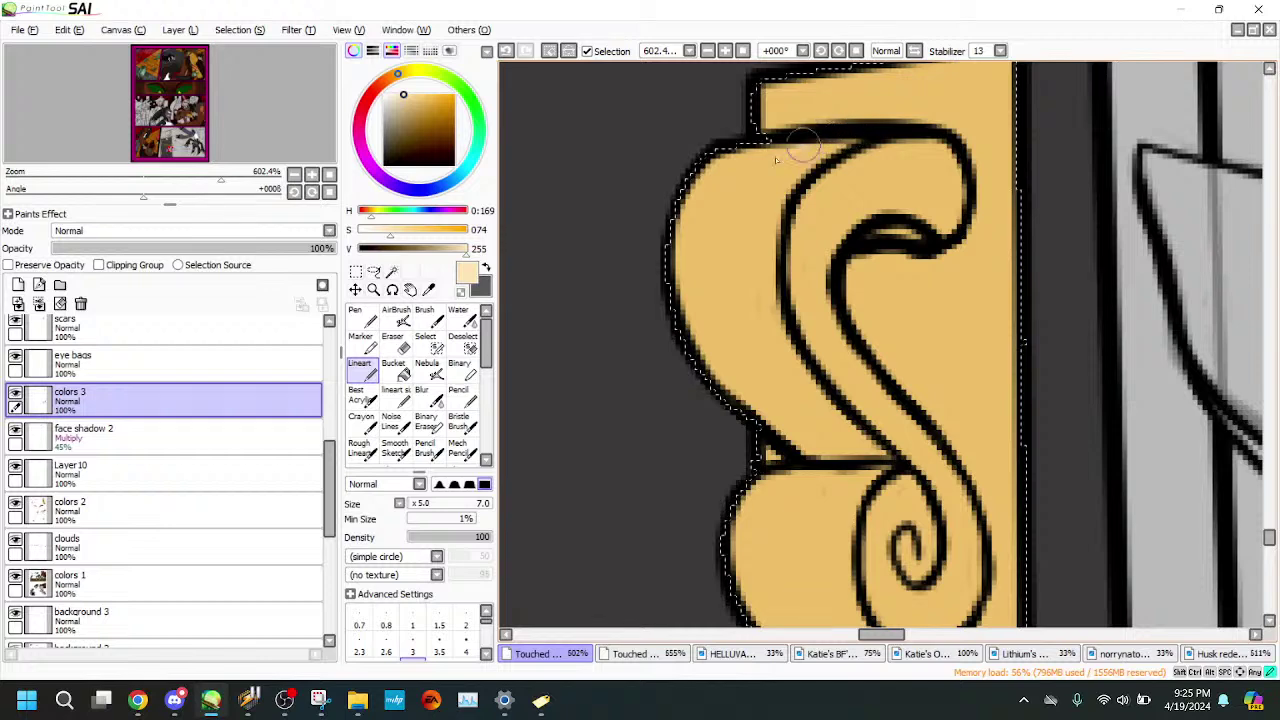
{"action": "left_click_drag", "start_coordinate": [776, 160], "coordinate": [862, 138]}
{"action": "mouse_move", "coordinate": [768, 181]}
{"action": "left_mouse_down"}
{"action": "mouse_move", "coordinate": [823, 140]}
{"action": "mouse_move", "coordinate": [766, 180]}
{"action": "mouse_move", "coordinate": [750, 306]}
{"action": "mouse_move", "coordinate": [738, 282]}
{"action": "mouse_move", "coordinate": [786, 371]}
{"action": "mouse_move", "coordinate": [858, 456]}
{"action": "left_mouse_up"}
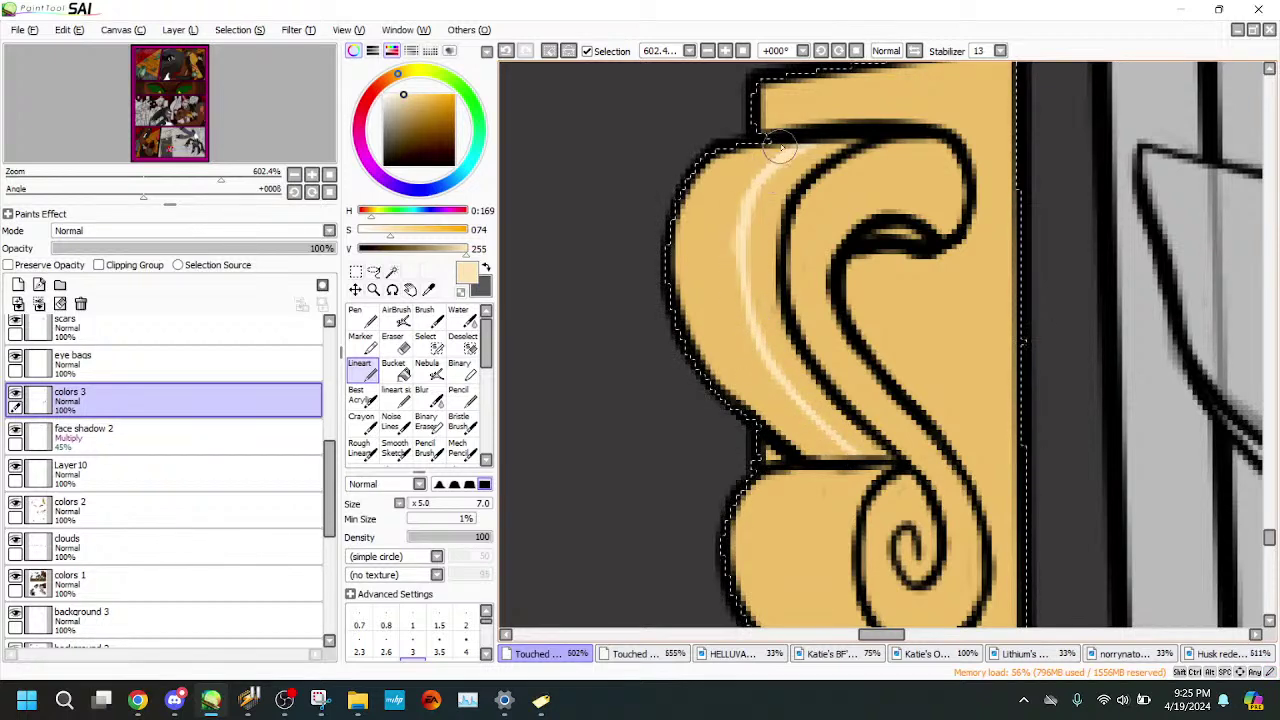
- Widen the upper scroll's curved highlight and fill its gaps with more pale cream strokes
{"action": "mouse_move", "coordinate": [781, 159]}
{"action": "left_mouse_down"}
{"action": "mouse_move", "coordinate": [745, 176]}
{"action": "mouse_move", "coordinate": [773, 142]}
{"action": "mouse_move", "coordinate": [765, 181]}
{"action": "mouse_move", "coordinate": [775, 151]}
{"action": "mouse_move", "coordinate": [724, 223]}
{"action": "left_mouse_up"}
{"action": "left_click_drag", "start_coordinate": [741, 178], "coordinate": [729, 310]}
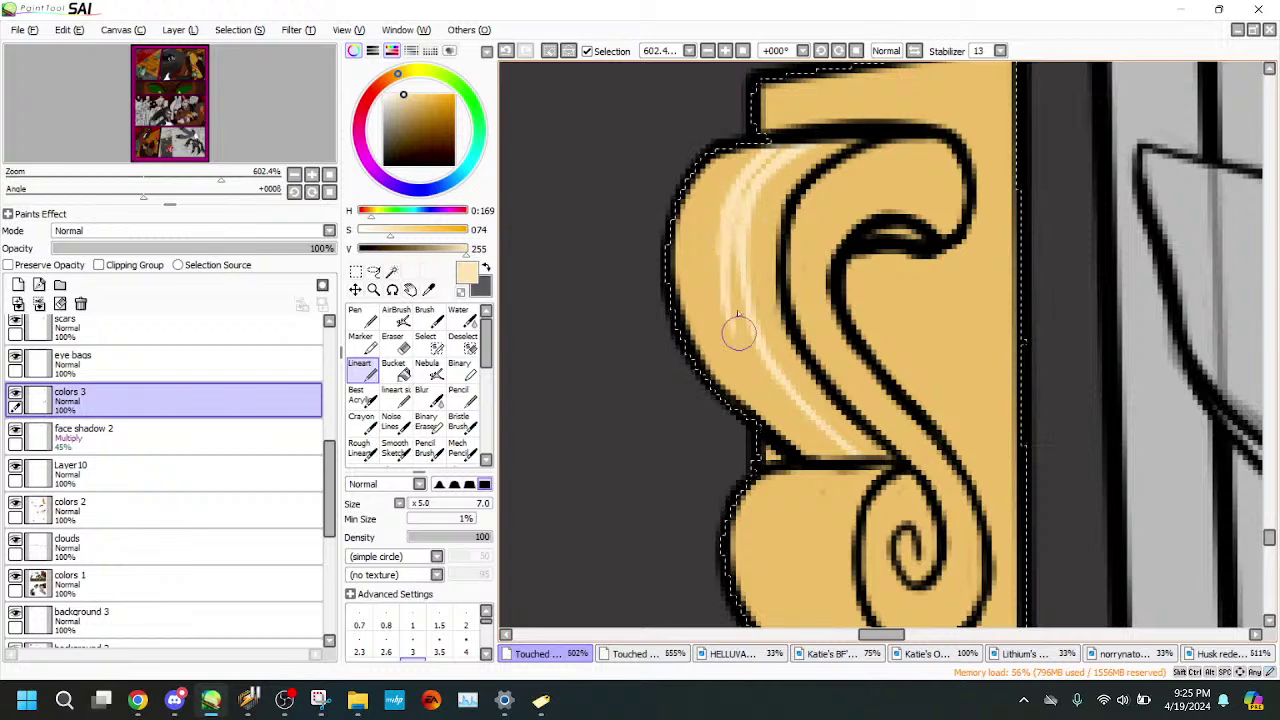
{"action": "mouse_move", "coordinate": [761, 385]}
{"action": "left_mouse_down"}
{"action": "mouse_move", "coordinate": [848, 456]}
{"action": "mouse_move", "coordinate": [739, 331]}
{"action": "left_mouse_up"}
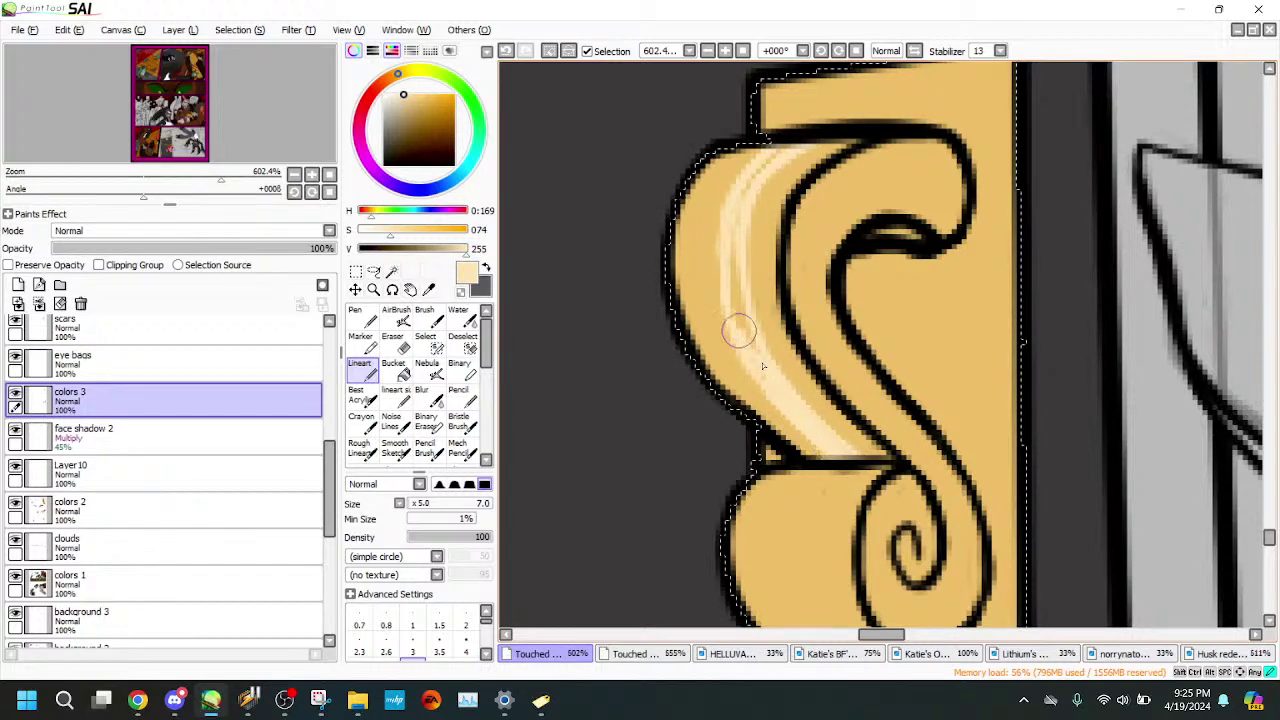
{"action": "left_click_drag", "start_coordinate": [735, 279], "coordinate": [741, 303]}
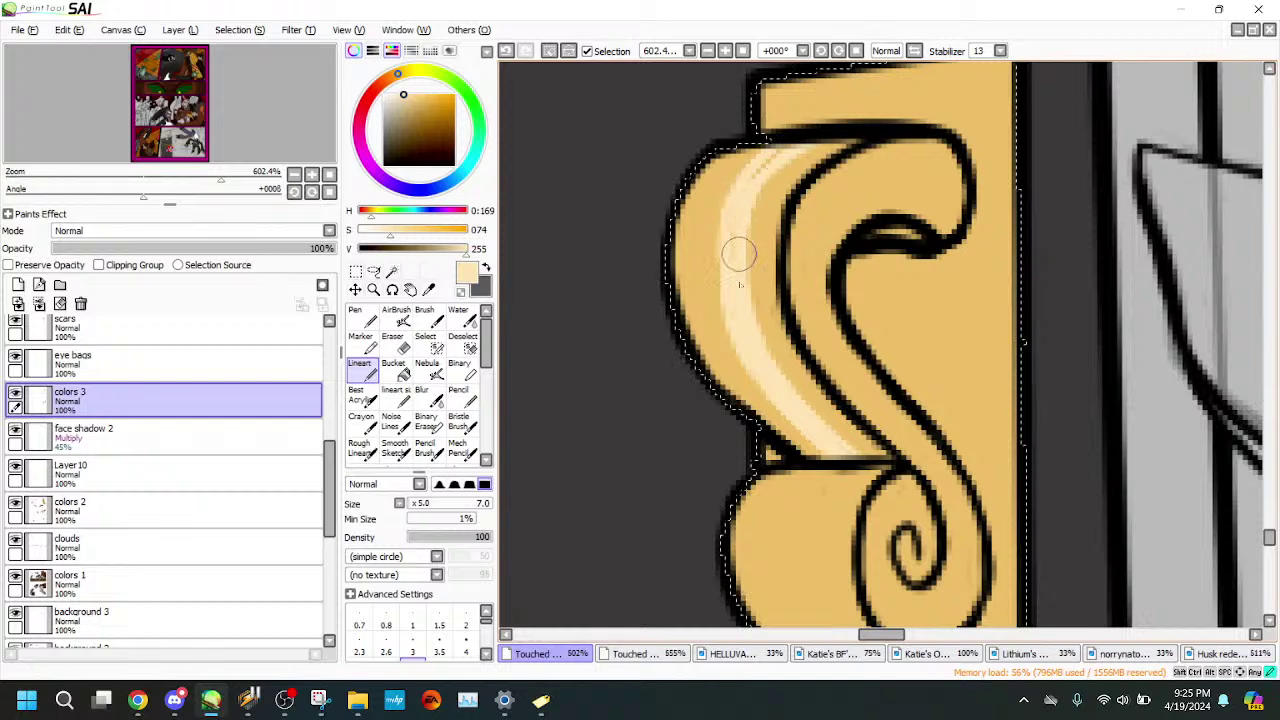
{"action": "mouse_move", "coordinate": [784, 146]}
{"action": "left_mouse_down"}
{"action": "mouse_move", "coordinate": [754, 163]}
{"action": "mouse_move", "coordinate": [777, 143]}
{"action": "left_mouse_up"}
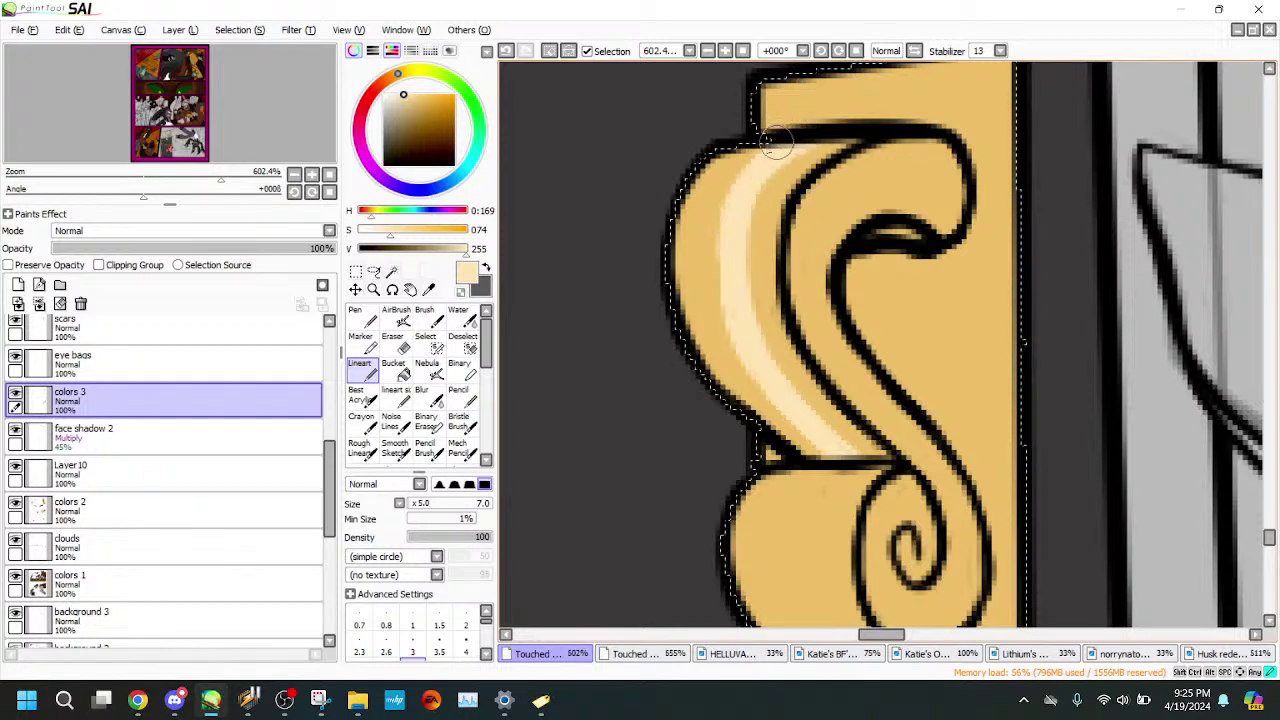
{"action": "left_click_drag", "start_coordinate": [747, 187], "coordinate": [717, 268]}
{"action": "left_click_drag", "start_coordinate": [737, 211], "coordinate": [722, 300]}
{"action": "left_click_drag", "start_coordinate": [729, 245], "coordinate": [743, 353]}
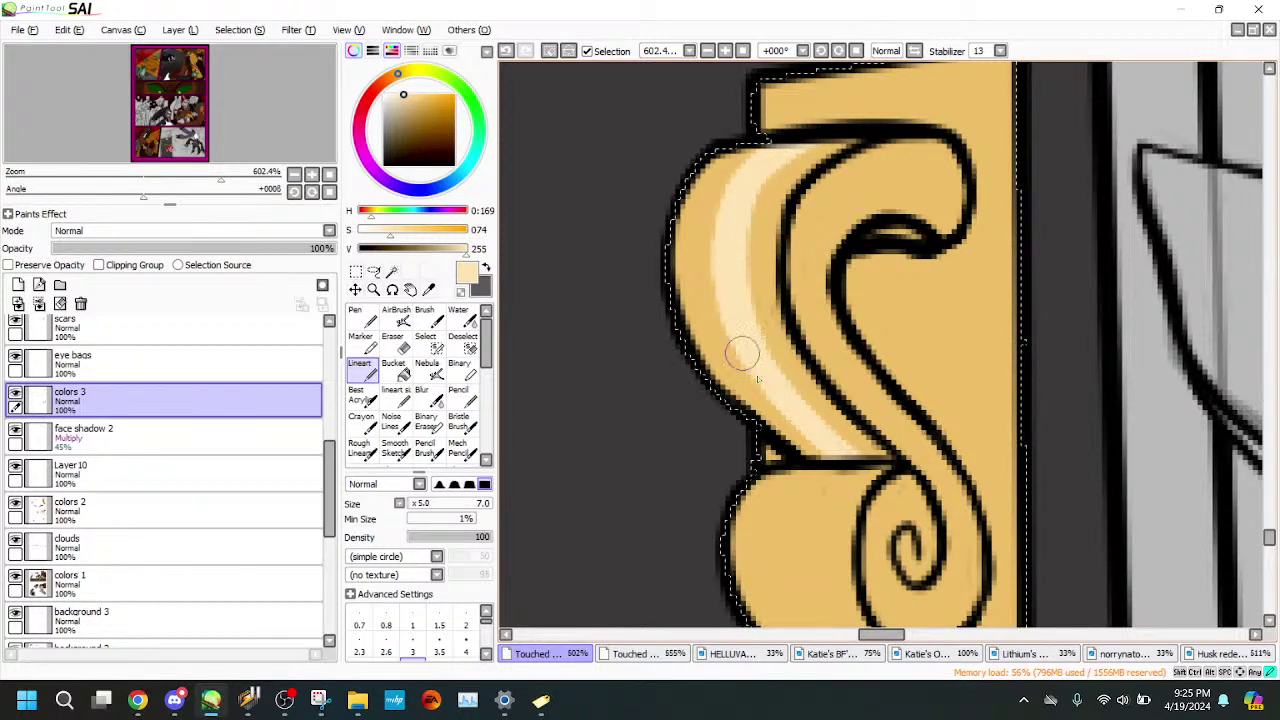
- Trim the upper scroll highlight's lower end and inner edge with the size 5 Eraser
{"action": "key", "text": "e"}
{"action": "mouse_move", "coordinate": [850, 428]}
{"action": "left_mouse_down"}
{"action": "mouse_move", "coordinate": [837, 456]}
{"action": "mouse_move", "coordinate": [807, 448]}
{"action": "mouse_move", "coordinate": [875, 455]}
{"action": "left_mouse_up"}
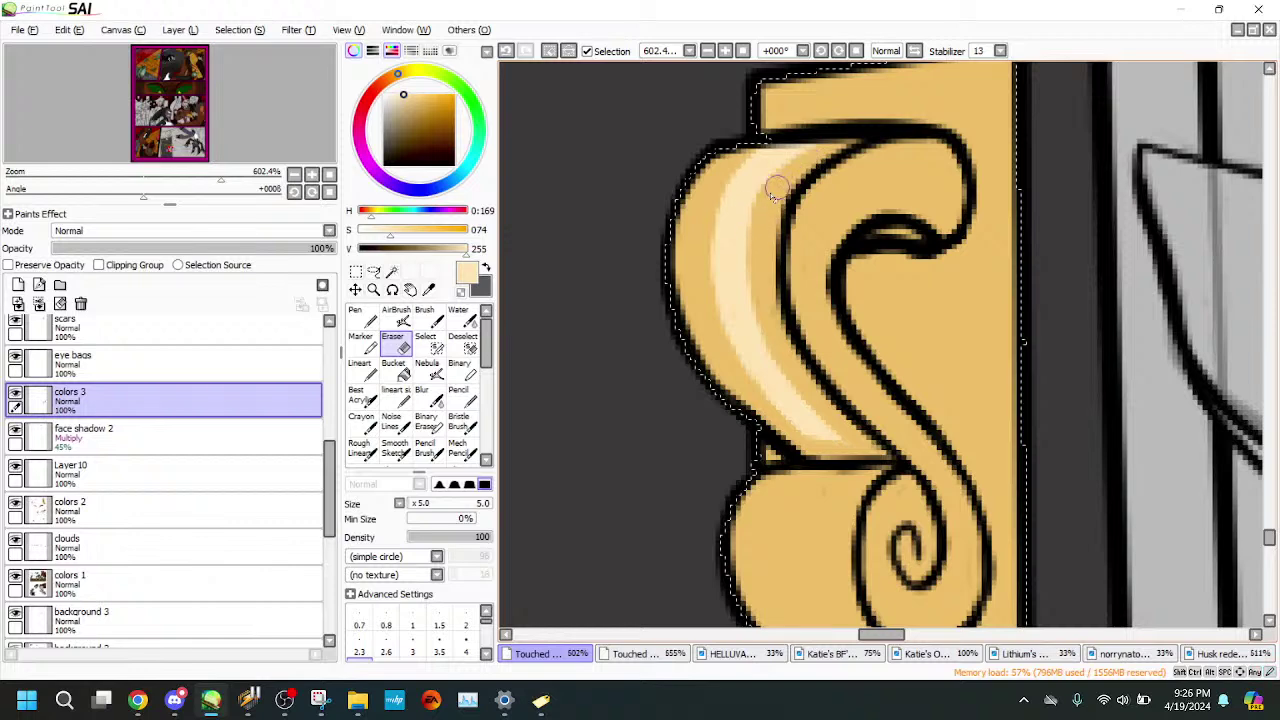
{"action": "mouse_move", "coordinate": [757, 297]}
{"action": "left_mouse_down"}
{"action": "mouse_move", "coordinate": [806, 404]}
{"action": "mouse_move", "coordinate": [793, 377]}
{"action": "mouse_move", "coordinate": [830, 428]}
{"action": "left_mouse_up"}
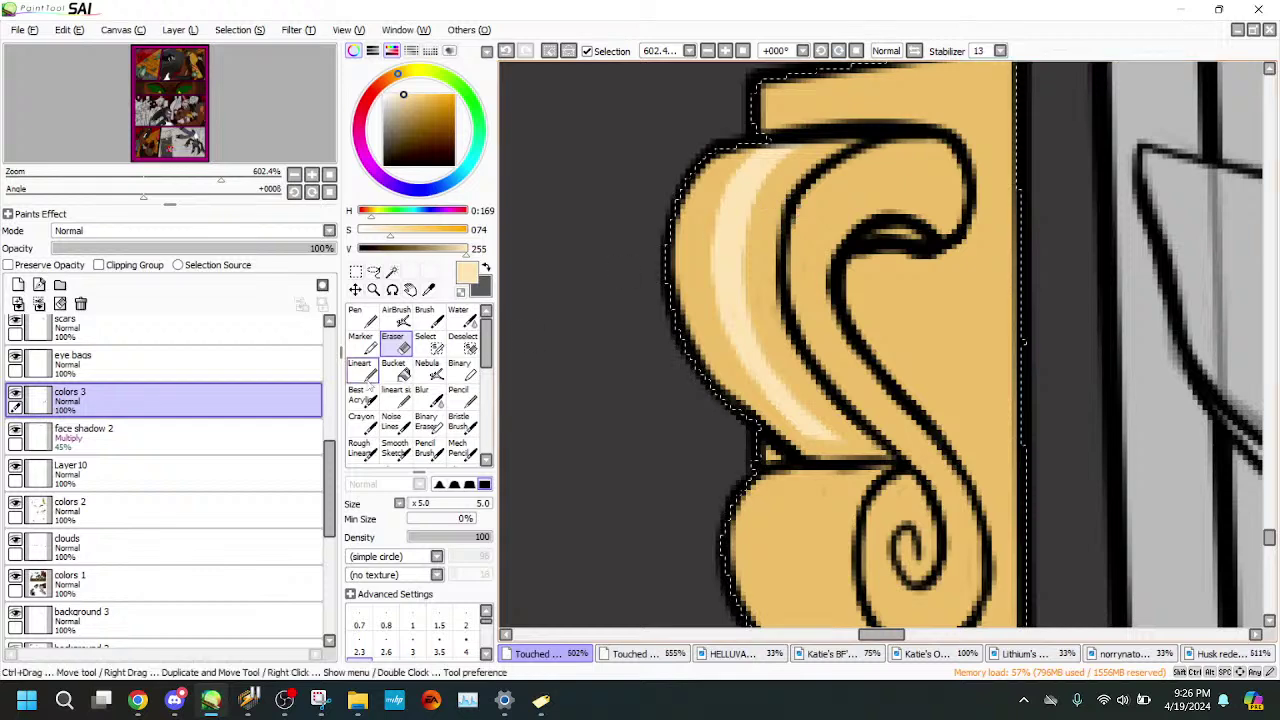
- Paint a curved pale cream highlight on the handle's lower scroll with the Lineart brush and trim its edges with the size 5 Eraser
{"action": "left_click", "coordinate": [363, 371]}
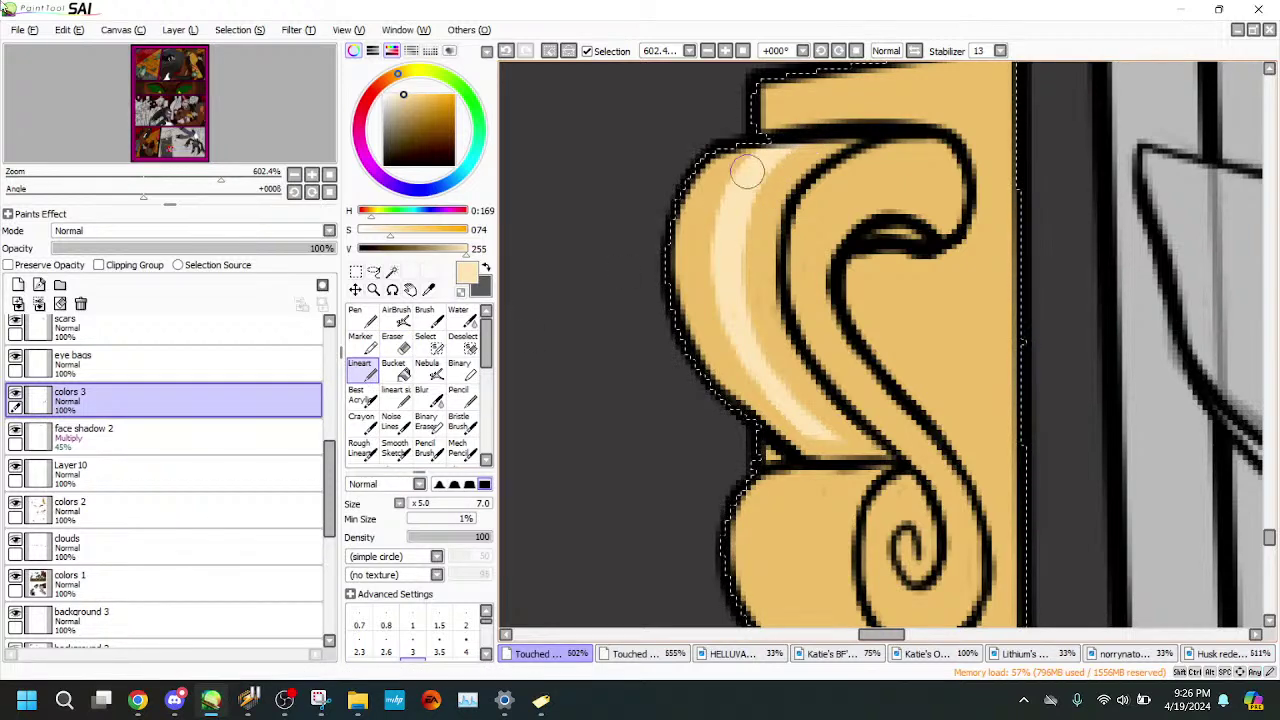
{"action": "left_click_drag", "start_coordinate": [748, 171], "coordinate": [855, 63]}
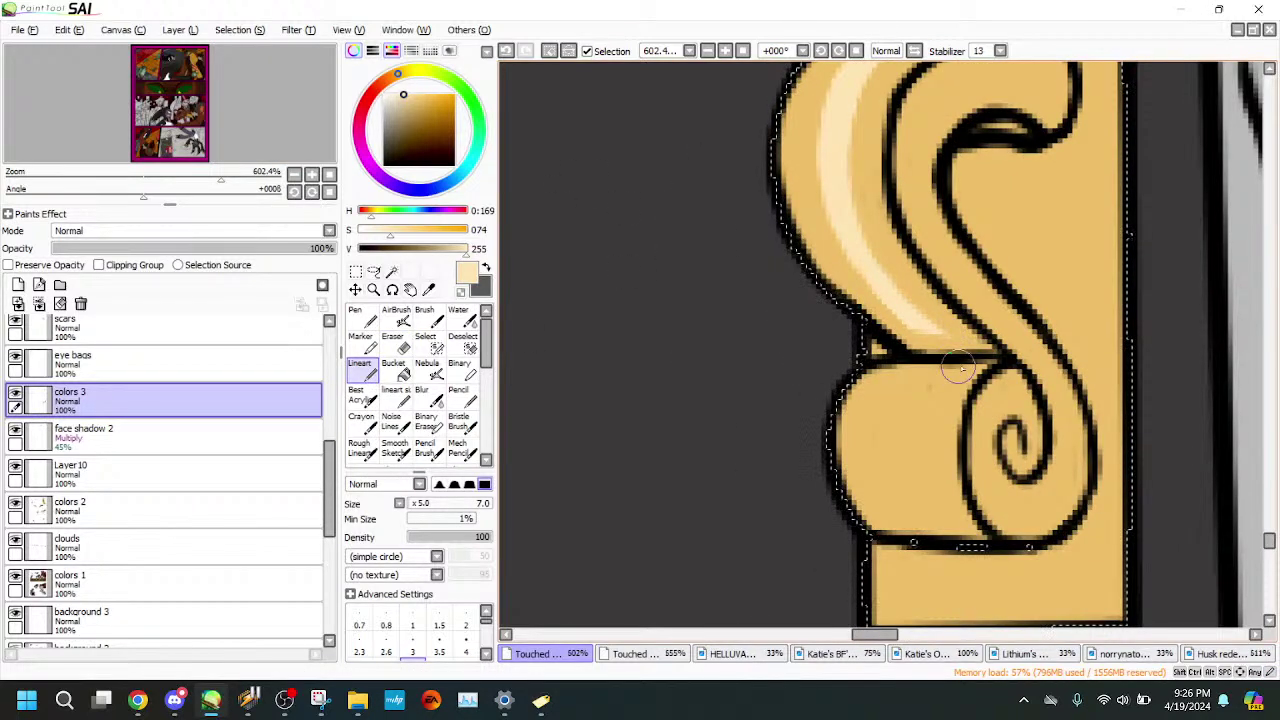
{"action": "mouse_move", "coordinate": [940, 366]}
{"action": "left_mouse_down"}
{"action": "mouse_move", "coordinate": [908, 408]}
{"action": "mouse_move", "coordinate": [907, 448]}
{"action": "left_mouse_up"}
{"action": "left_click_drag", "start_coordinate": [920, 394], "coordinate": [916, 502]}
{"action": "mouse_move", "coordinate": [913, 440]}
{"action": "left_mouse_down"}
{"action": "mouse_move", "coordinate": [937, 521]}
{"action": "mouse_move", "coordinate": [913, 485]}
{"action": "mouse_move", "coordinate": [955, 501]}
{"action": "mouse_move", "coordinate": [926, 379]}
{"action": "mouse_move", "coordinate": [938, 362]}
{"action": "mouse_move", "coordinate": [907, 395]}
{"action": "mouse_move", "coordinate": [928, 356]}
{"action": "mouse_move", "coordinate": [914, 390]}
{"action": "mouse_move", "coordinate": [904, 383]}
{"action": "mouse_move", "coordinate": [891, 454]}
{"action": "mouse_move", "coordinate": [912, 383]}
{"action": "mouse_move", "coordinate": [904, 490]}
{"action": "mouse_move", "coordinate": [911, 372]}
{"action": "mouse_move", "coordinate": [906, 505]}
{"action": "left_mouse_up"}
{"action": "mouse_move", "coordinate": [910, 374]}
{"action": "left_mouse_down"}
{"action": "mouse_move", "coordinate": [900, 503]}
{"action": "mouse_move", "coordinate": [898, 405]}
{"action": "mouse_move", "coordinate": [919, 539]}
{"action": "mouse_move", "coordinate": [889, 468]}
{"action": "mouse_move", "coordinate": [918, 490]}
{"action": "left_mouse_up"}
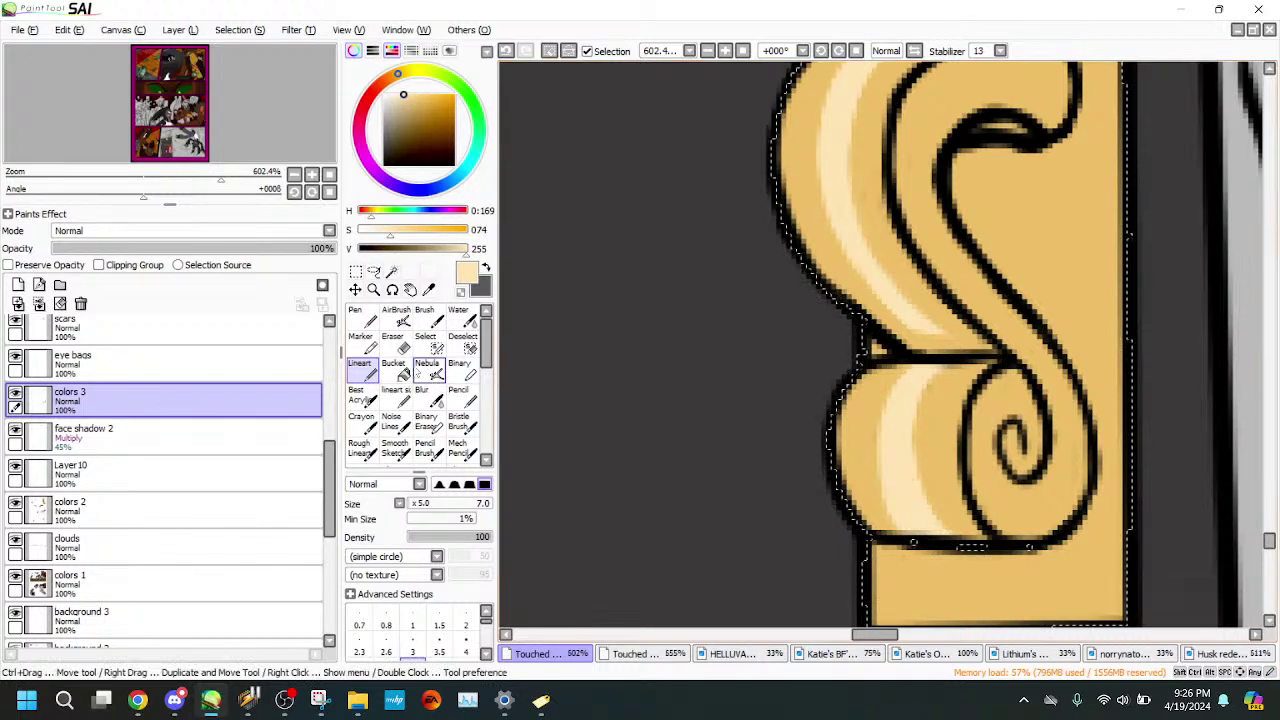
{"action": "key", "text": "e"}
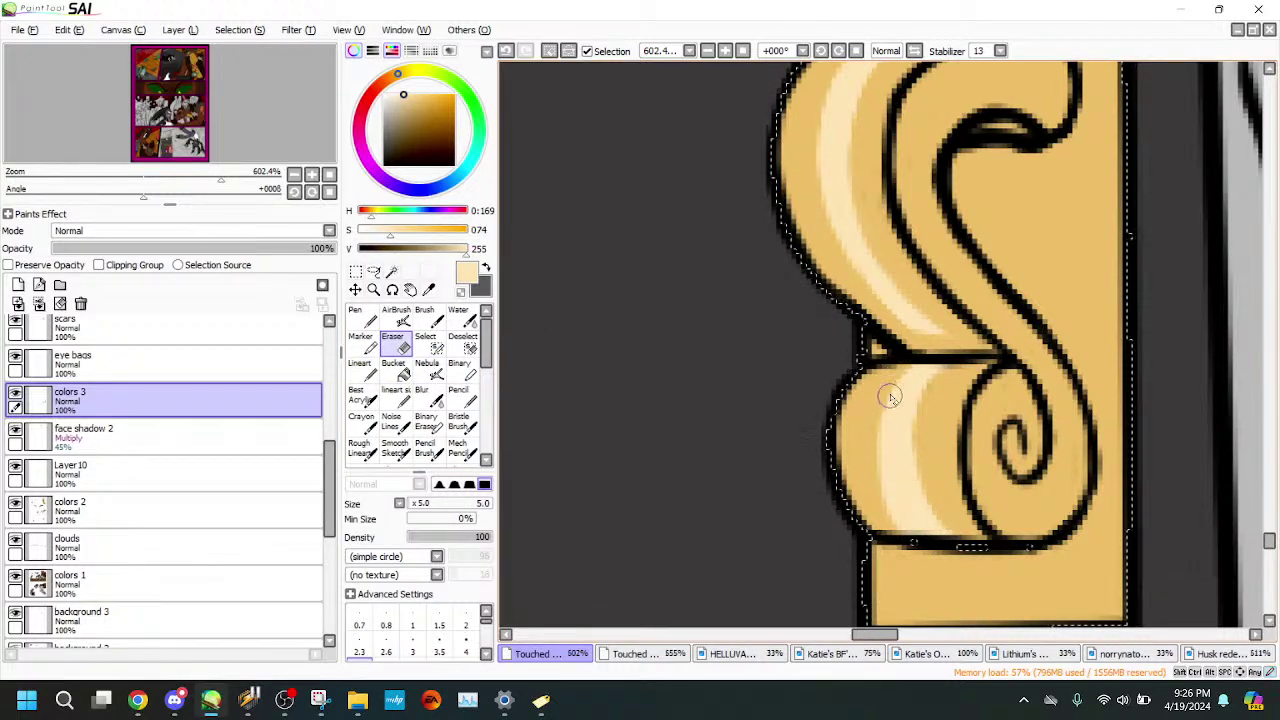
{"action": "left_click_drag", "start_coordinate": [892, 380], "coordinate": [884, 420]}
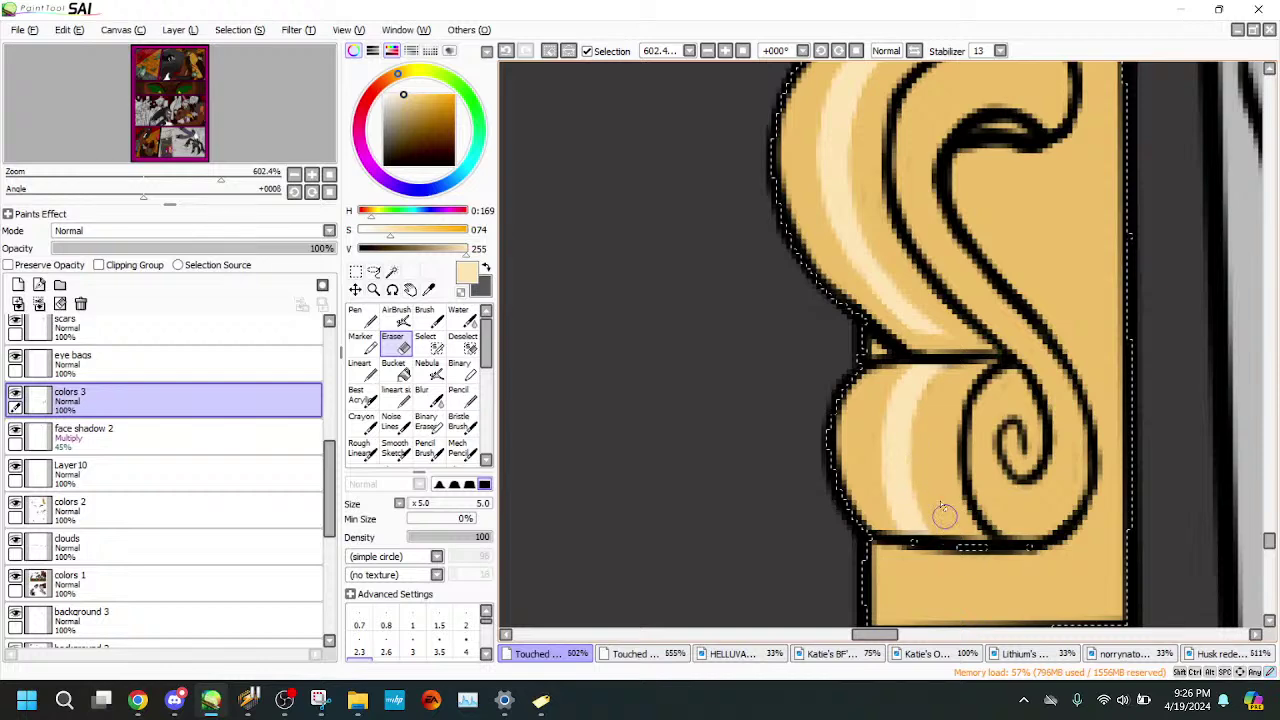
- Using the other page's handle as reference, paint pale cream highlights along the bottom and side edges of the back plate's lower end
{"action": "left_click", "coordinate": [624, 651]}
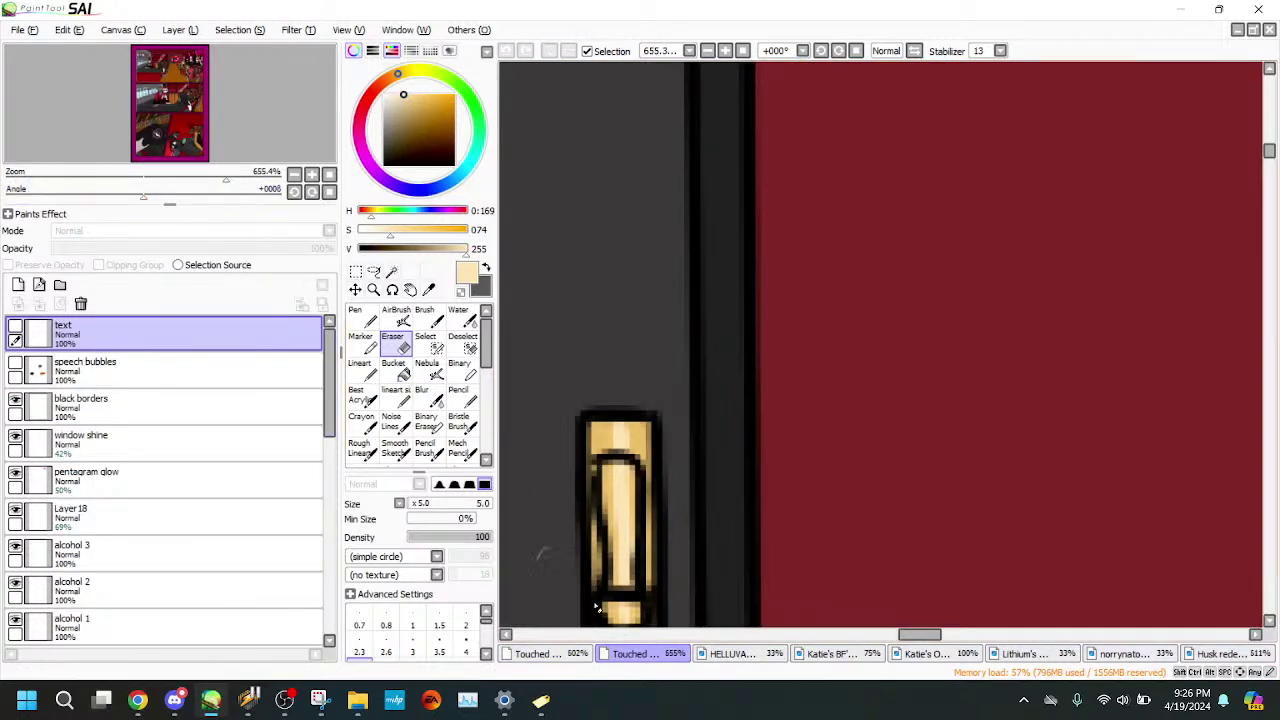
{"action": "left_click", "coordinate": [575, 652]}
{"action": "left_click", "coordinate": [172, 147]}
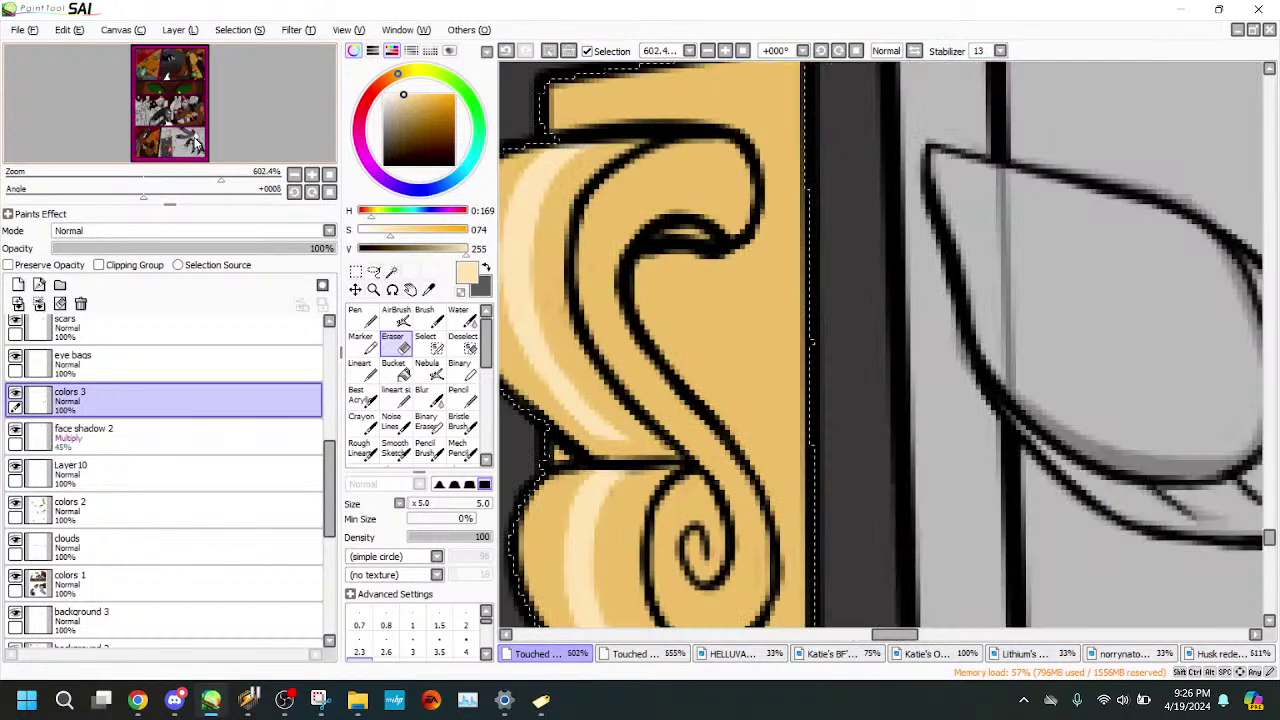
{"action": "left_click", "coordinate": [171, 149]}
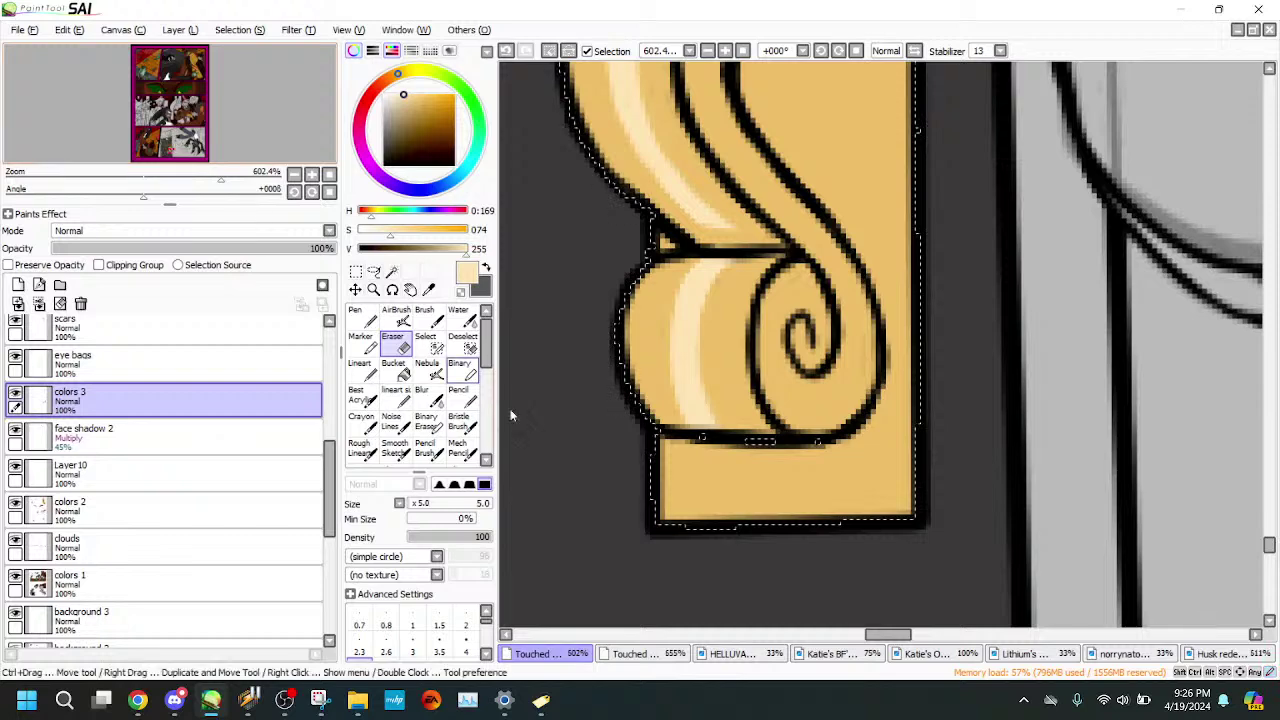
{"action": "left_click", "coordinate": [628, 652]}
{"action": "left_click", "coordinate": [566, 652]}
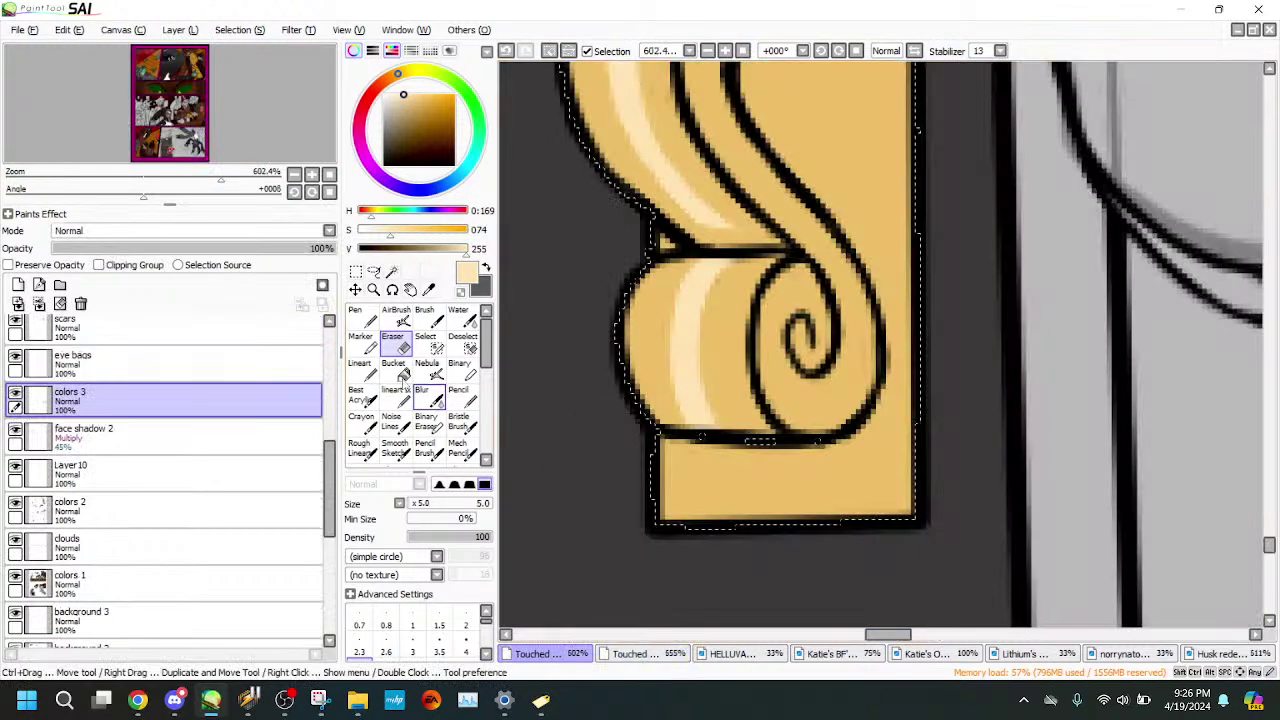
{"action": "left_click", "coordinate": [367, 371]}
{"action": "left_click_drag", "start_coordinate": [665, 505], "coordinate": [900, 512]}
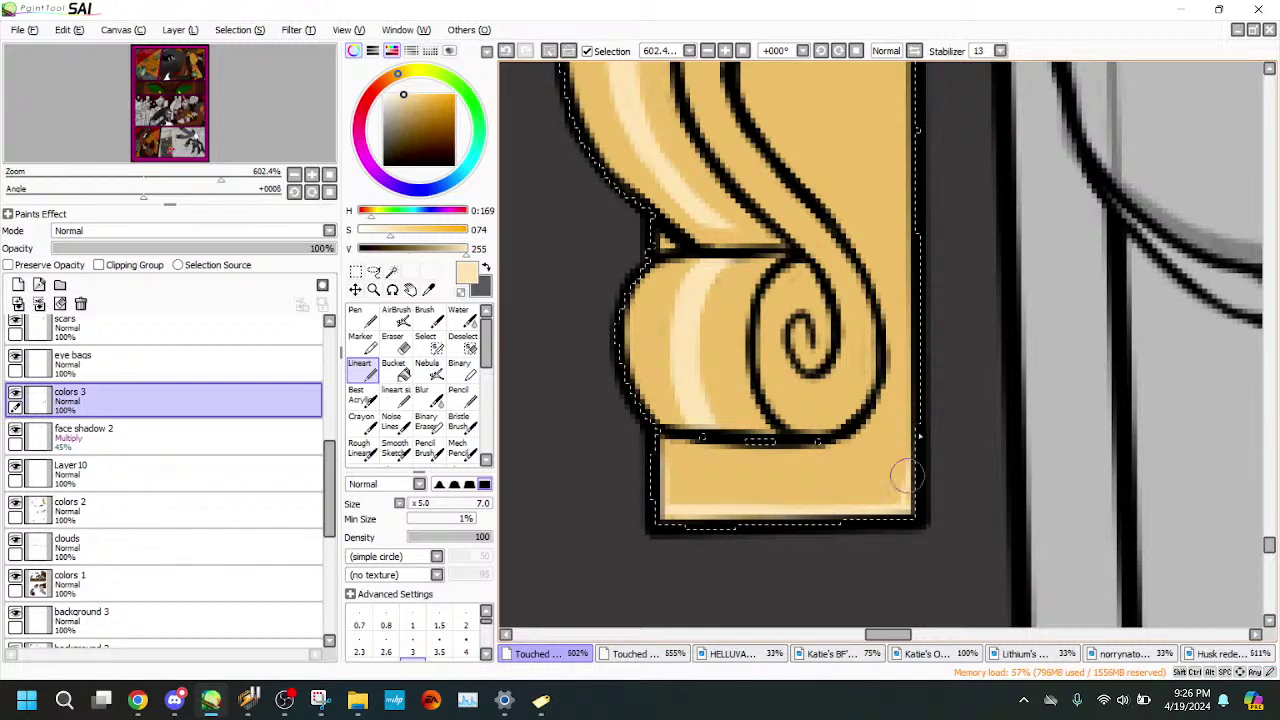
{"action": "left_click_drag", "start_coordinate": [907, 476], "coordinate": [911, 409]}
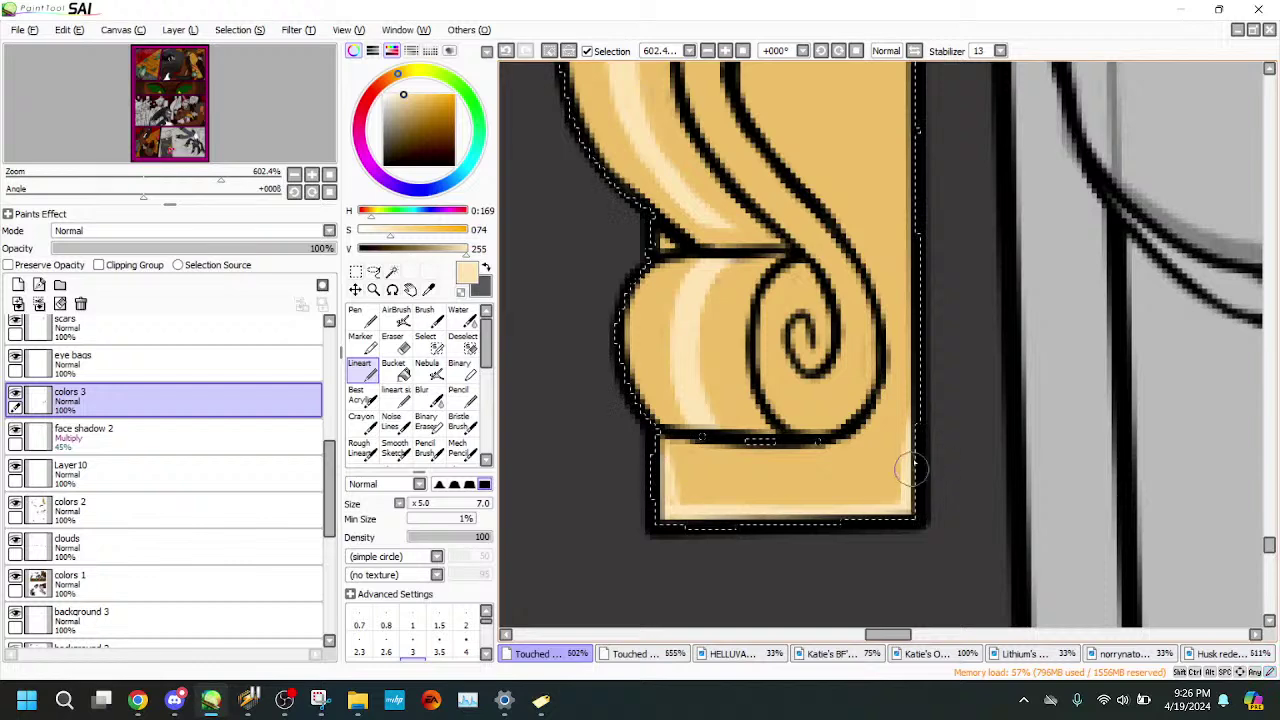
- Recheck the other page's whole handle and paint pale cream highlights along the back plate's top and upper side edges
{"action": "key", "text": "ctrl+Tab"}
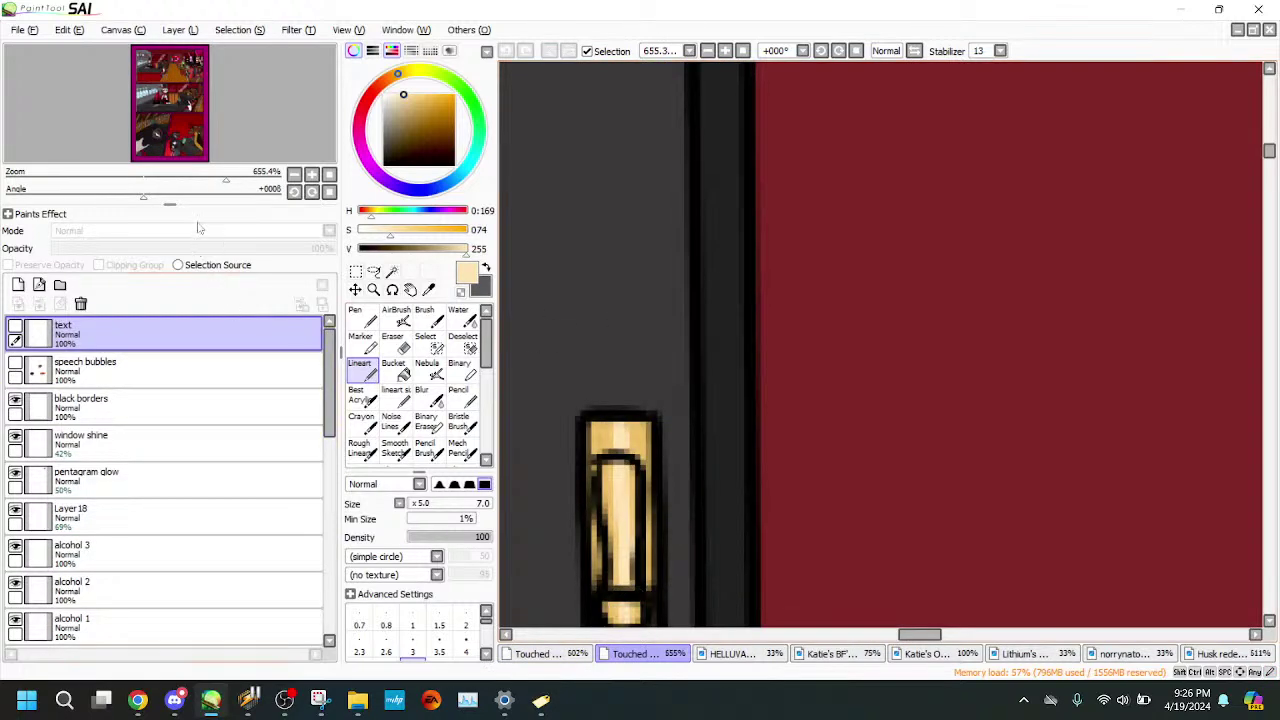
{"action": "left_click_drag", "start_coordinate": [197, 158], "coordinate": [203, 145]}
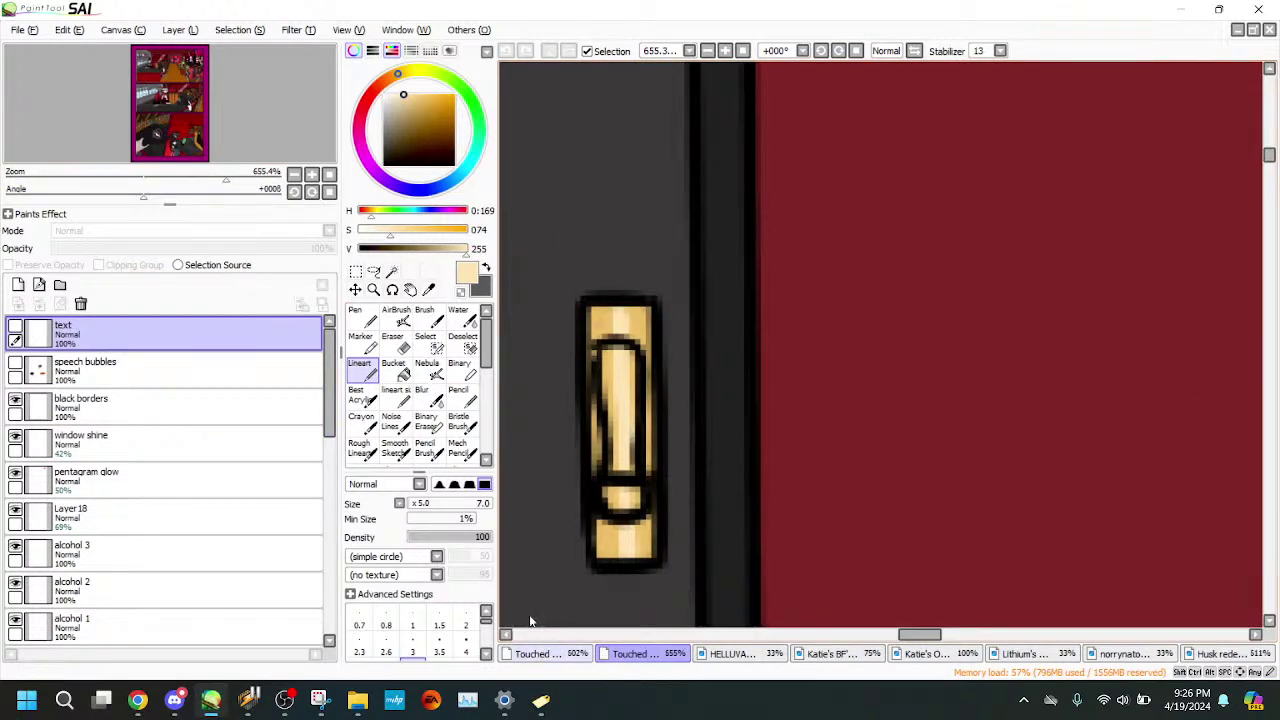
{"action": "left_click", "coordinate": [535, 653]}
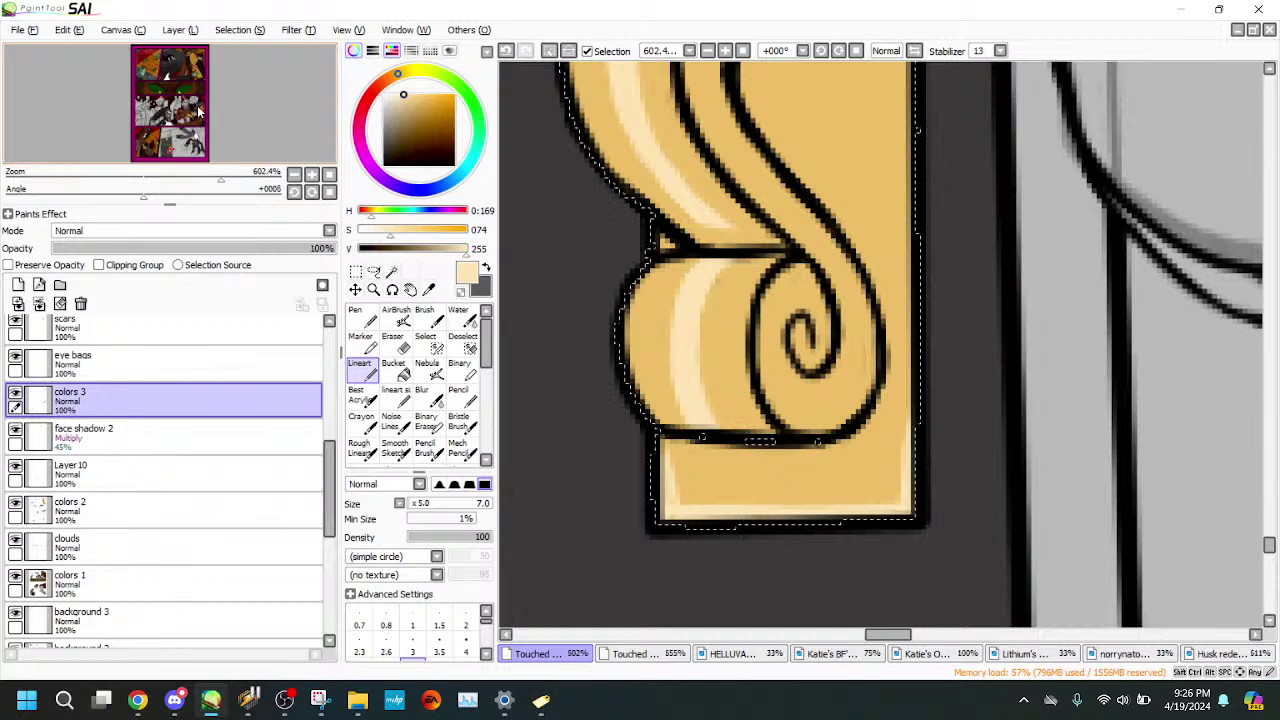
{"action": "left_click_drag", "start_coordinate": [206, 83], "coordinate": [207, 83]}
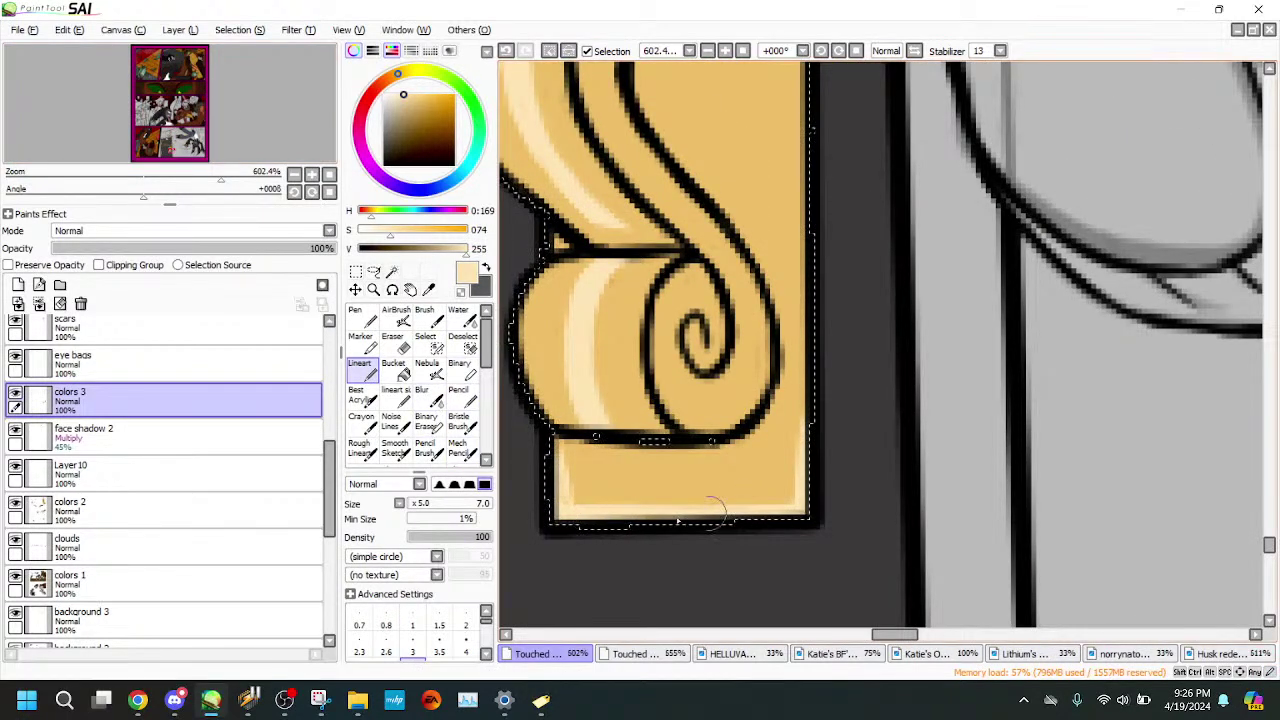
{"action": "left_click_drag", "start_coordinate": [287, 107], "coordinate": [286, 102]}
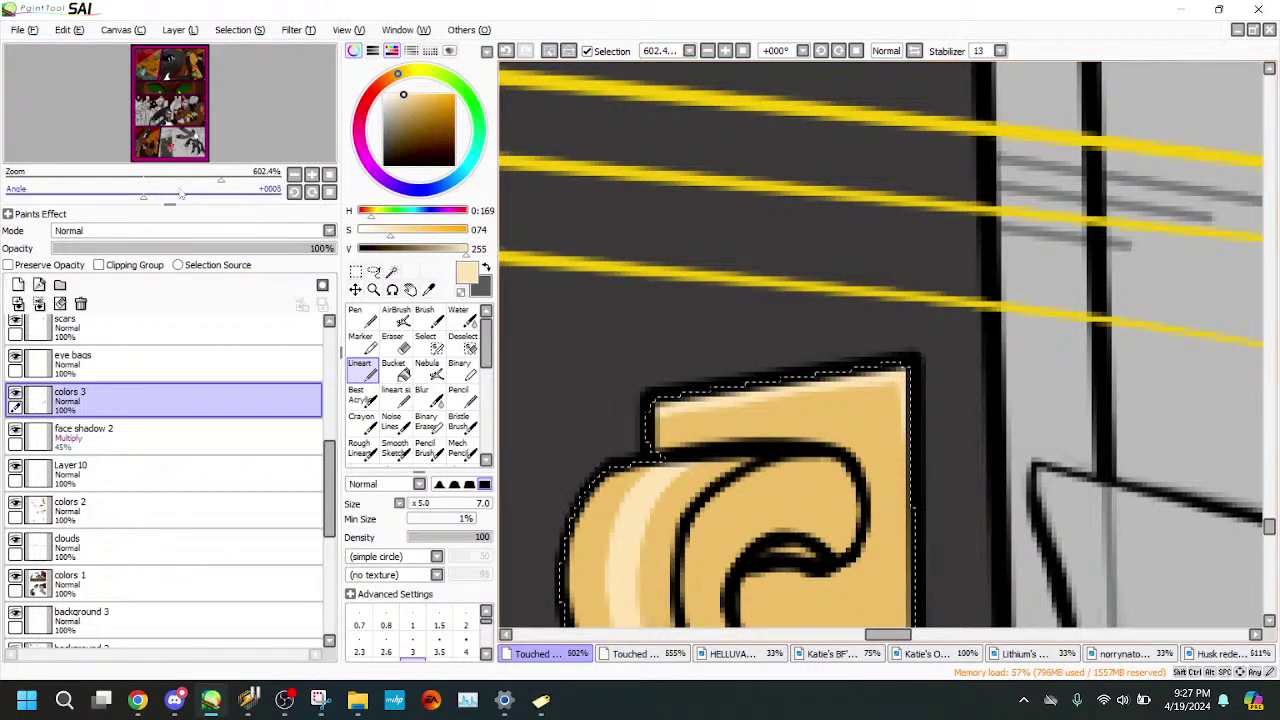
{"action": "left_click_drag", "start_coordinate": [173, 181], "coordinate": [239, 181]}
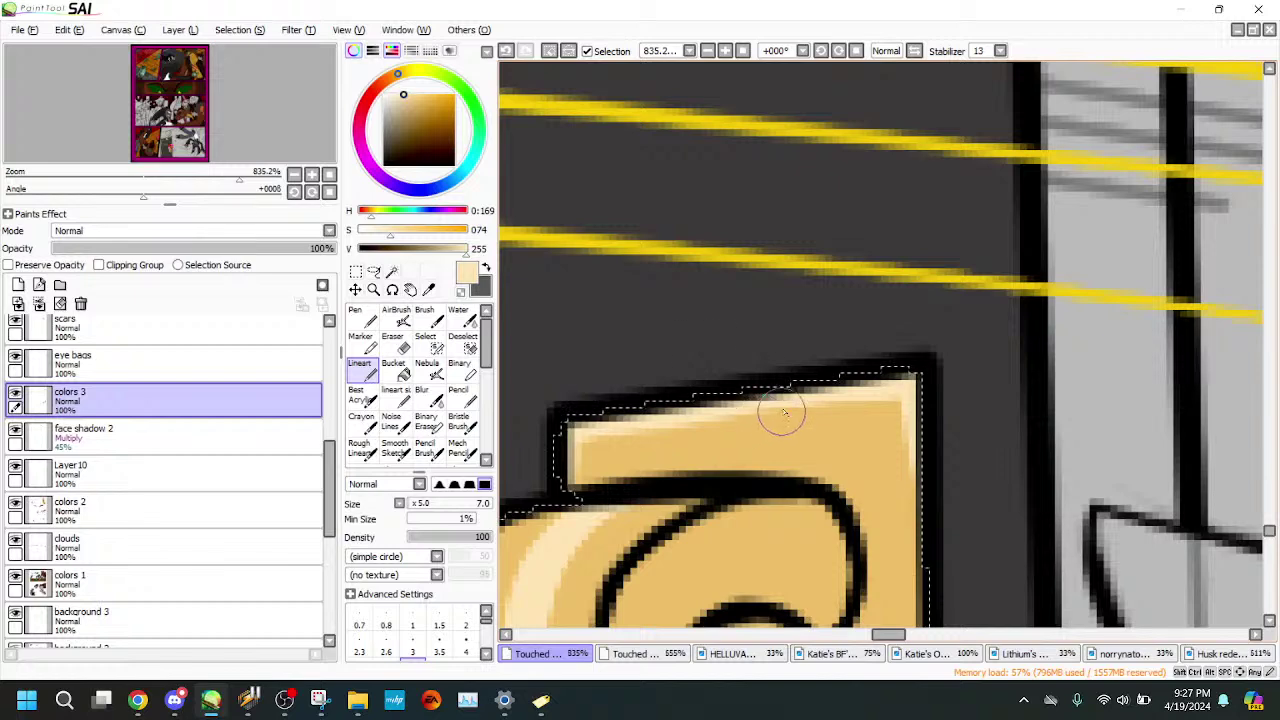
- Try a diagonal pale cream streak across the back plate's upper end and undo it
{"action": "mouse_move", "coordinate": [775, 408]}
{"action": "left_mouse_down"}
{"action": "mouse_move", "coordinate": [703, 472]}
{"action": "mouse_move", "coordinate": [760, 457]}
{"action": "mouse_move", "coordinate": [815, 402]}
{"action": "left_mouse_up"}
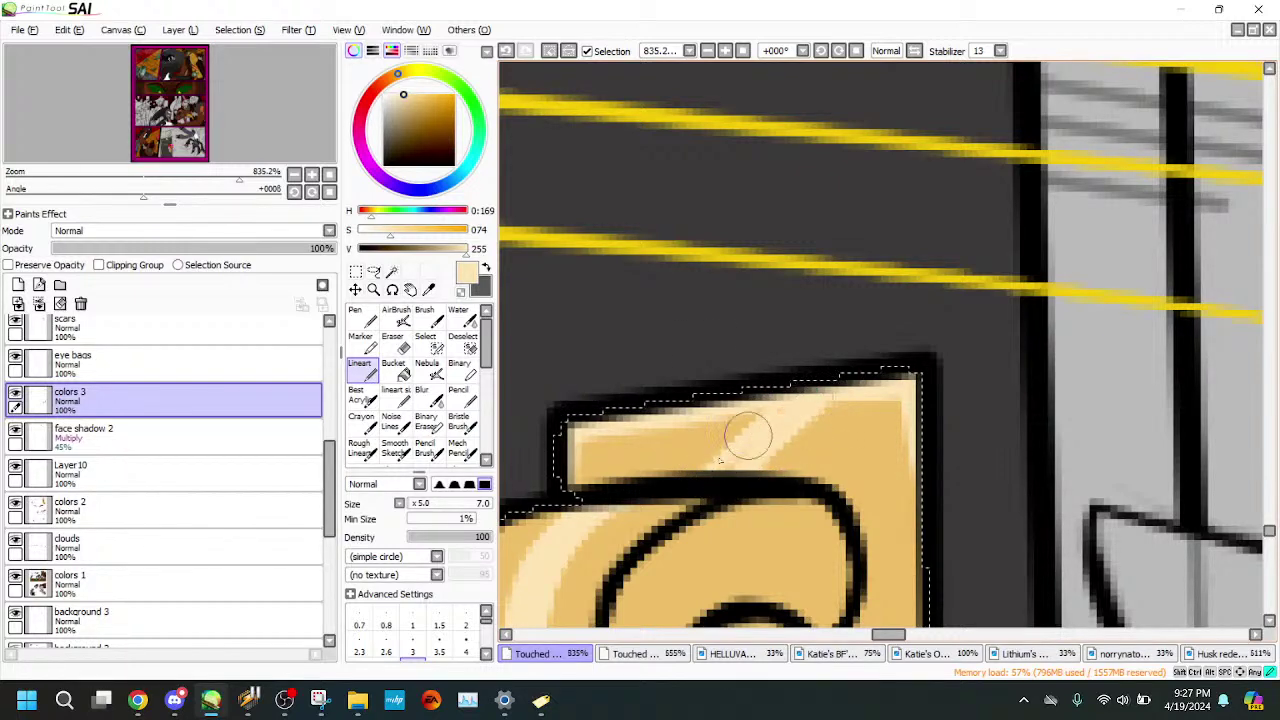
{"action": "left_click", "coordinate": [511, 56]}
{"action": "left_click", "coordinate": [514, 57]}
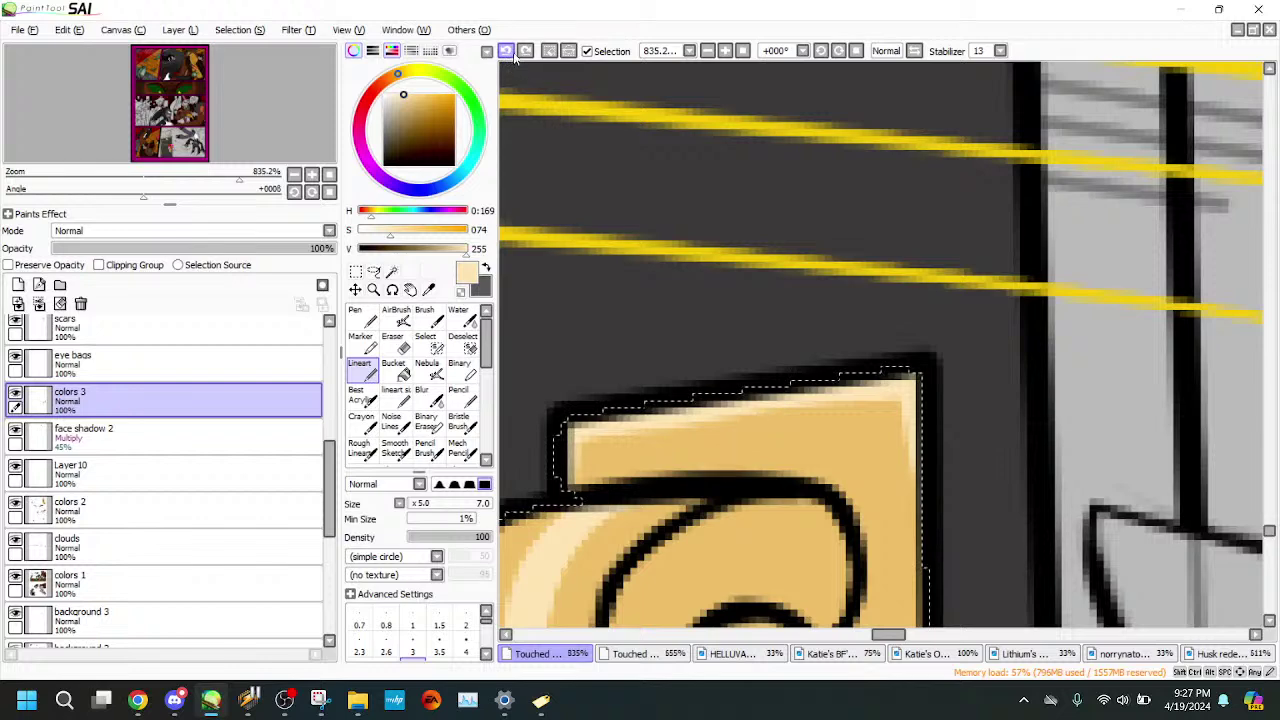
- Refine the pale cream highlight along the door handle's upper curl on the colors 3 layer with the Lineart brush and Eraser
{"action": "left_click_drag", "start_coordinate": [178, 177], "coordinate": [213, 178]}
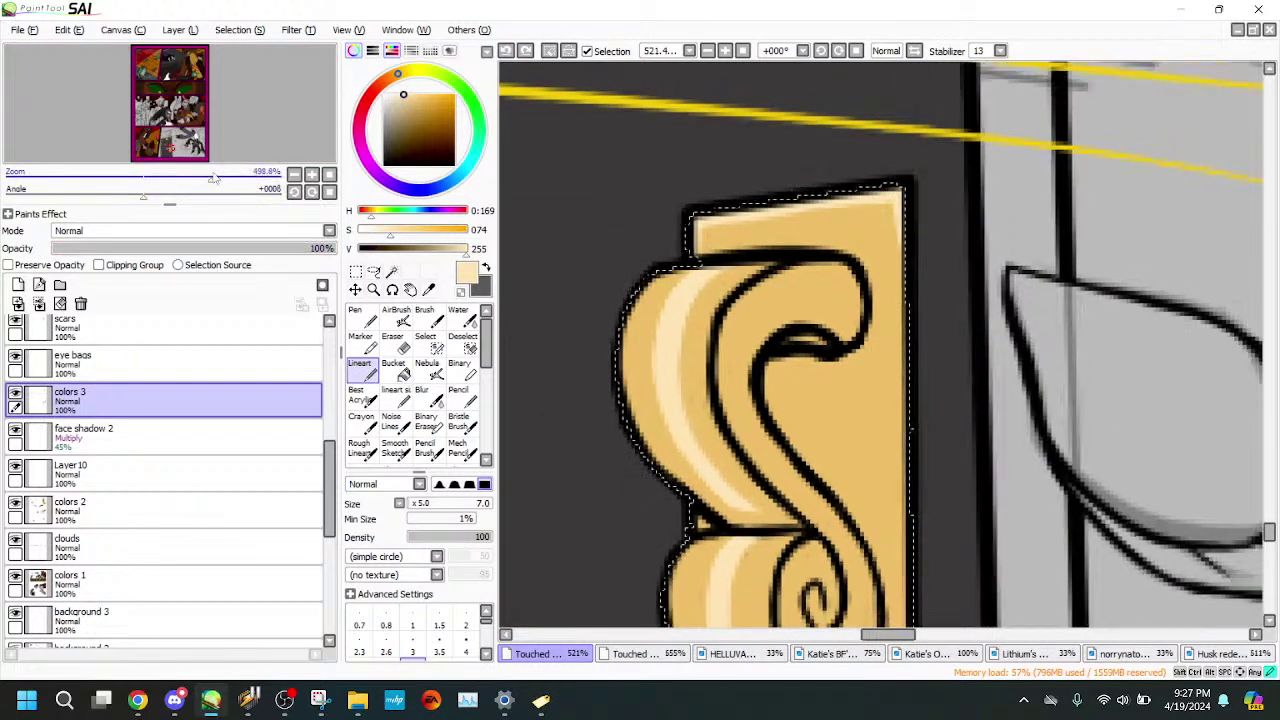
{"action": "left_click_drag", "start_coordinate": [688, 263], "coordinate": [657, 289]}
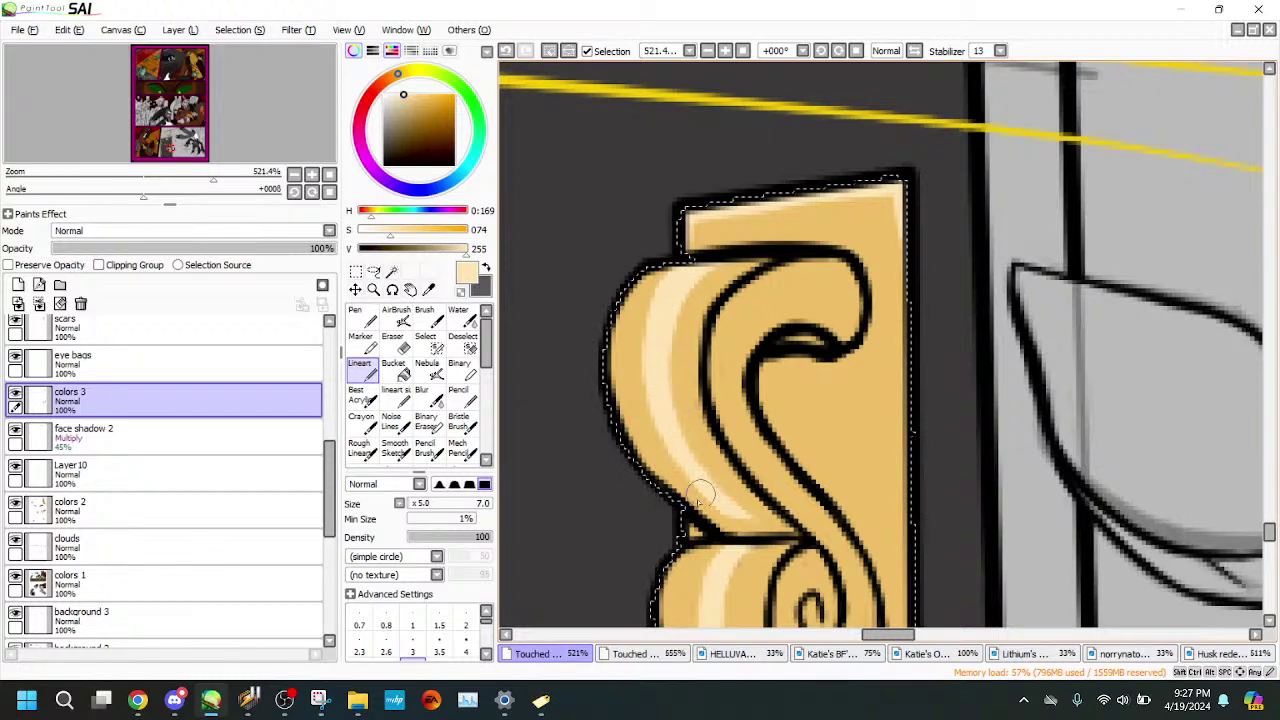
{"action": "key", "text": "e"}
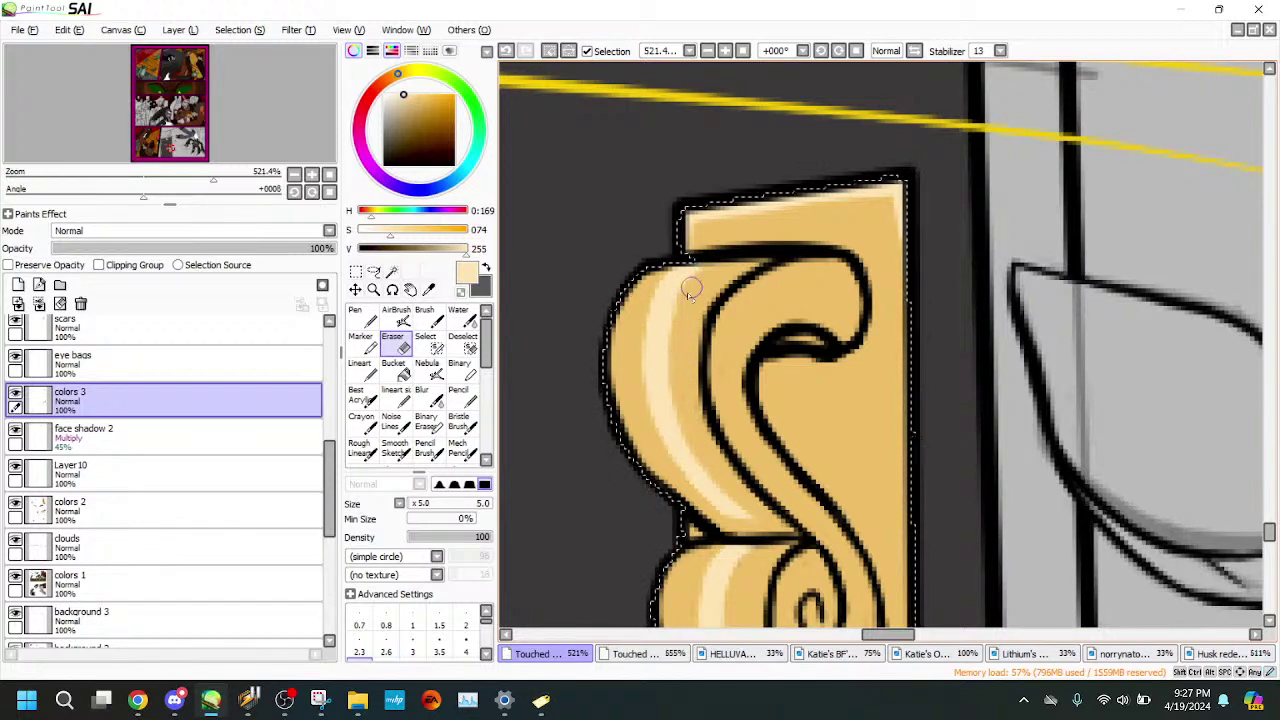
{"action": "left_click", "coordinate": [359, 368]}
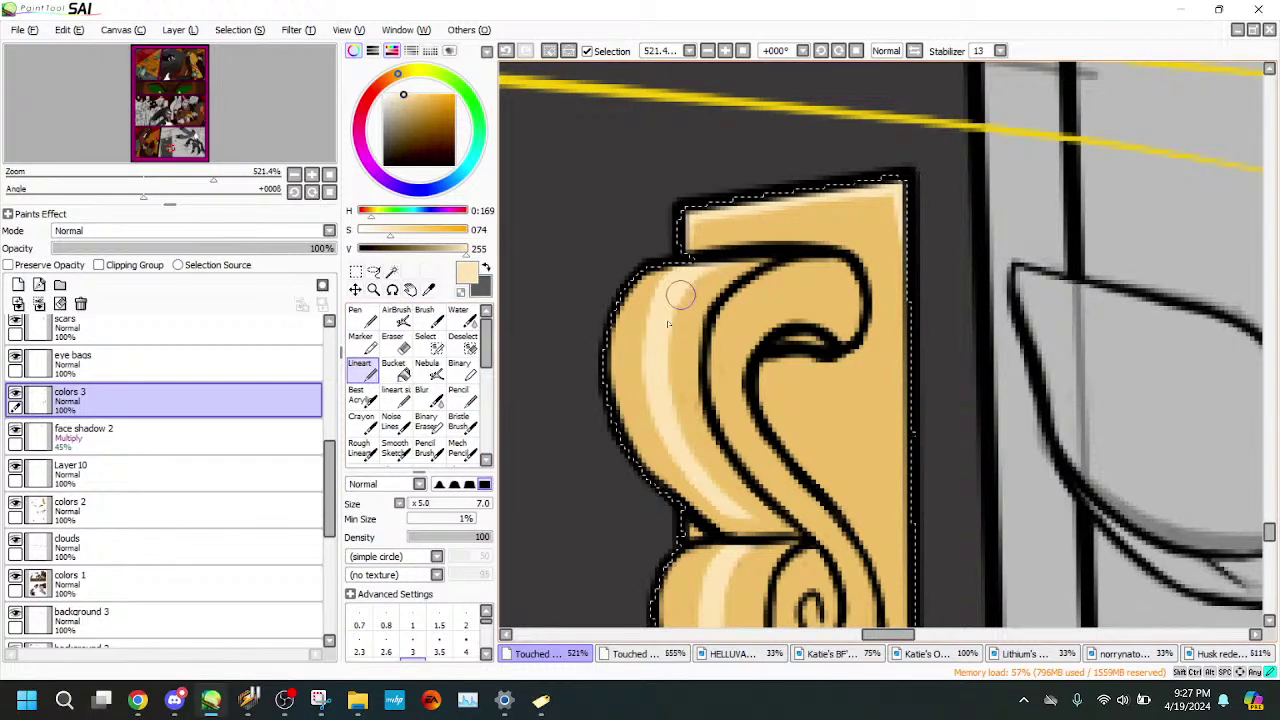
{"action": "key", "text": "e"}
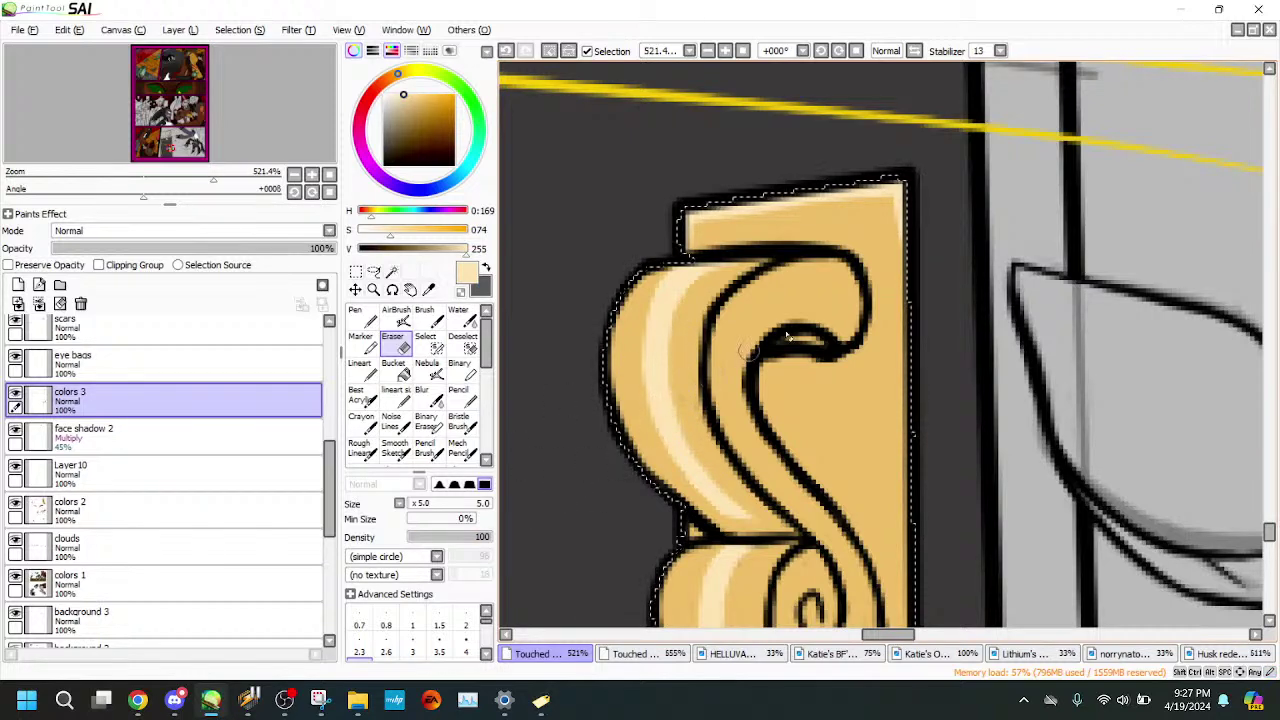
{"action": "left_click", "coordinate": [360, 368]}
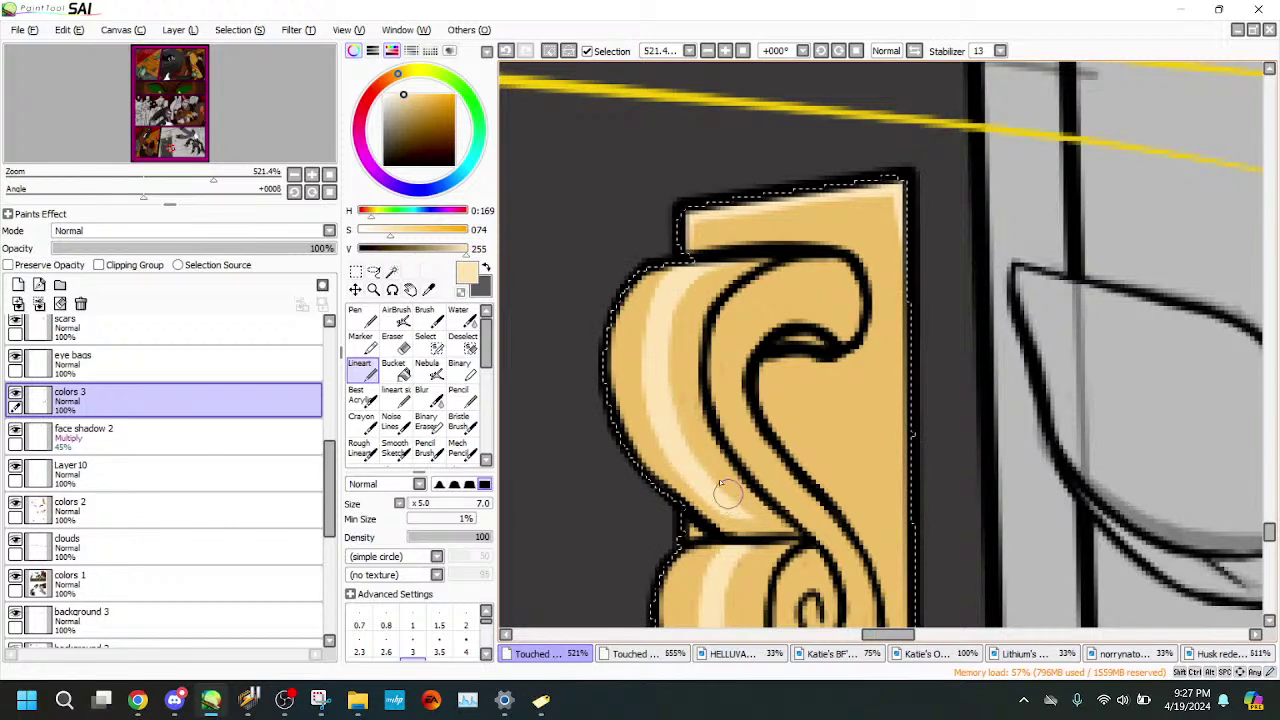
{"action": "left_click", "coordinate": [403, 342]}
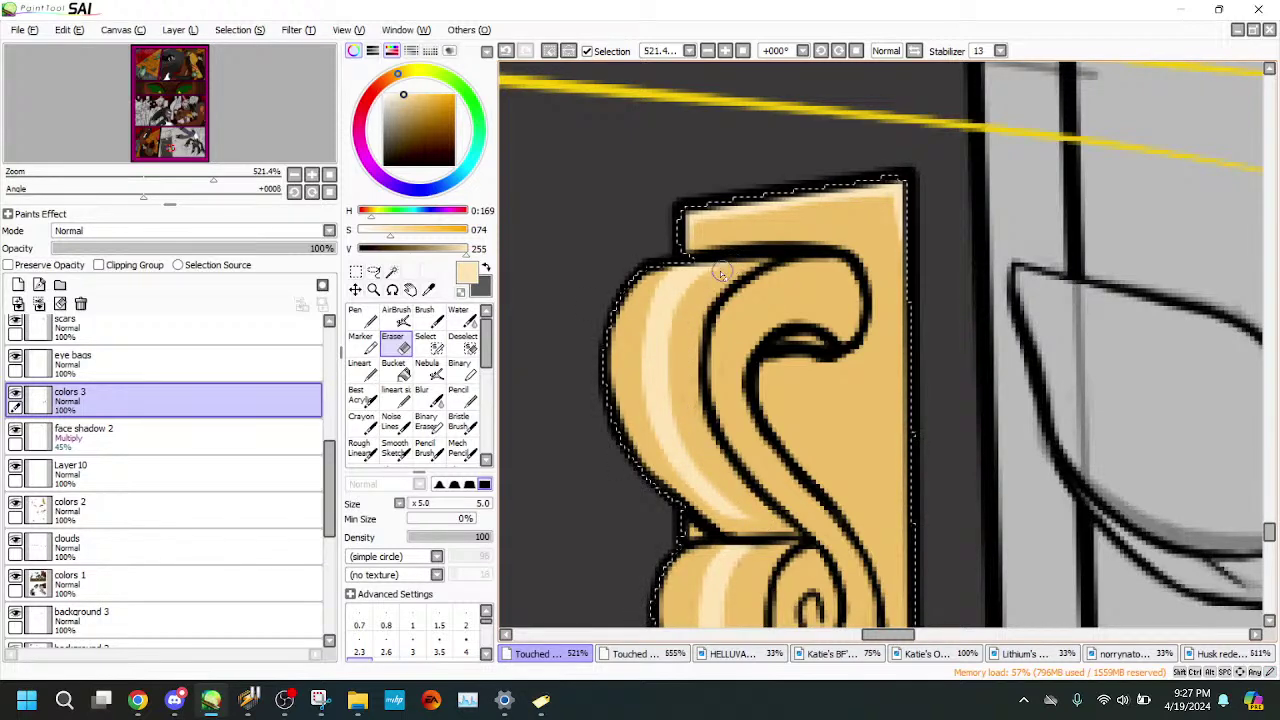
- Sample the handle's gold and darken it to saturation 138 and value 183 for the Lineart brush
{"action": "left_click_drag", "start_coordinate": [160, 155], "coordinate": [160, 157]}
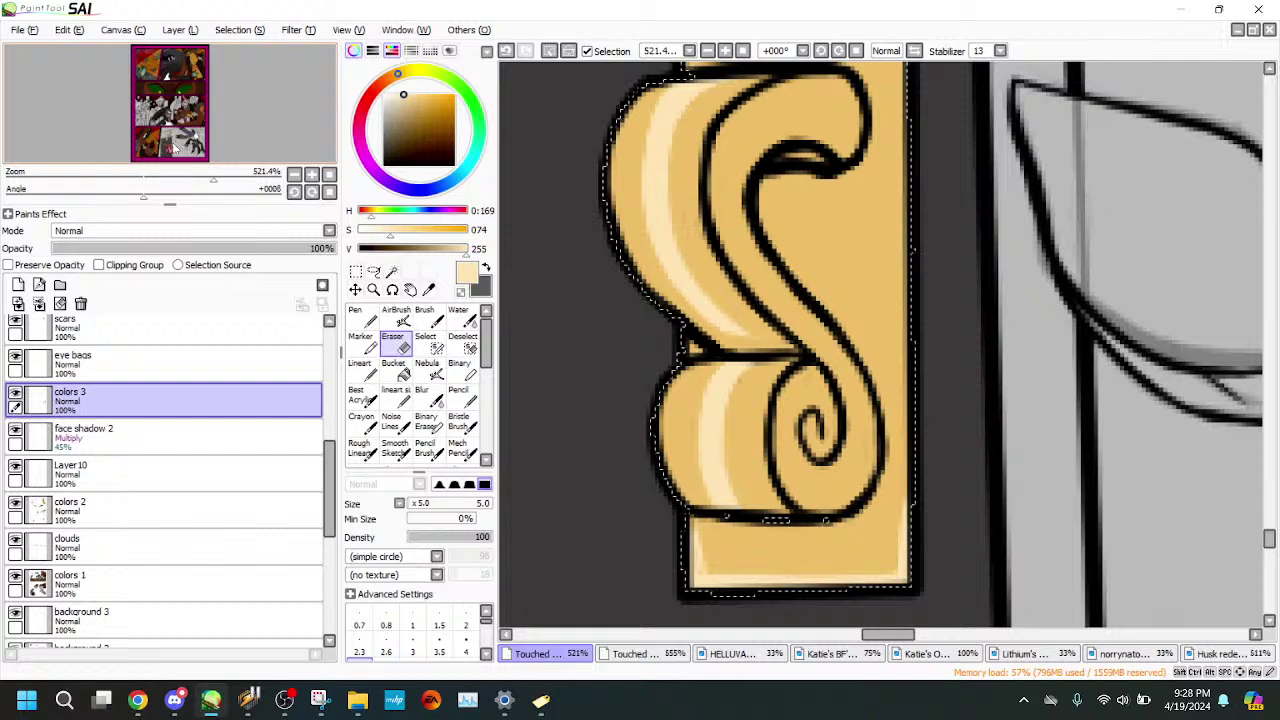
{"action": "left_click", "coordinate": [174, 147]}
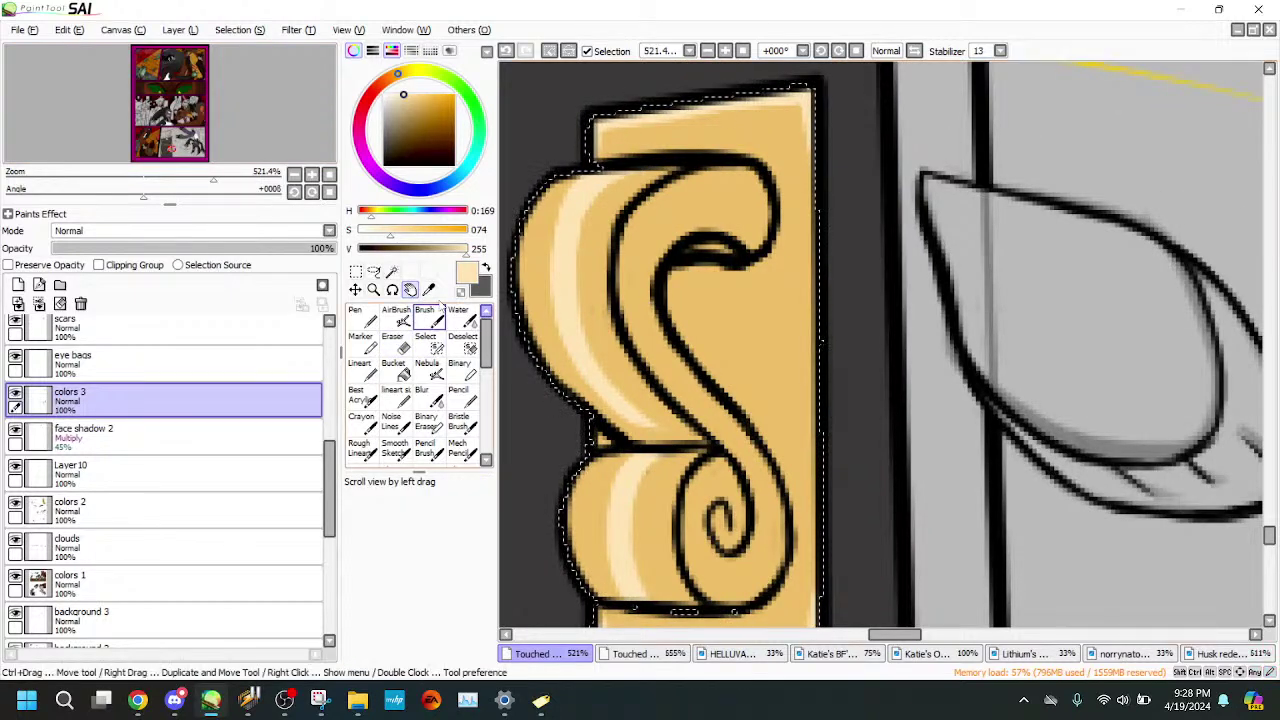
{"action": "left_click", "coordinate": [429, 290]}
{"action": "left_click", "coordinate": [771, 328]}
{"action": "left_click", "coordinate": [421, 114]}
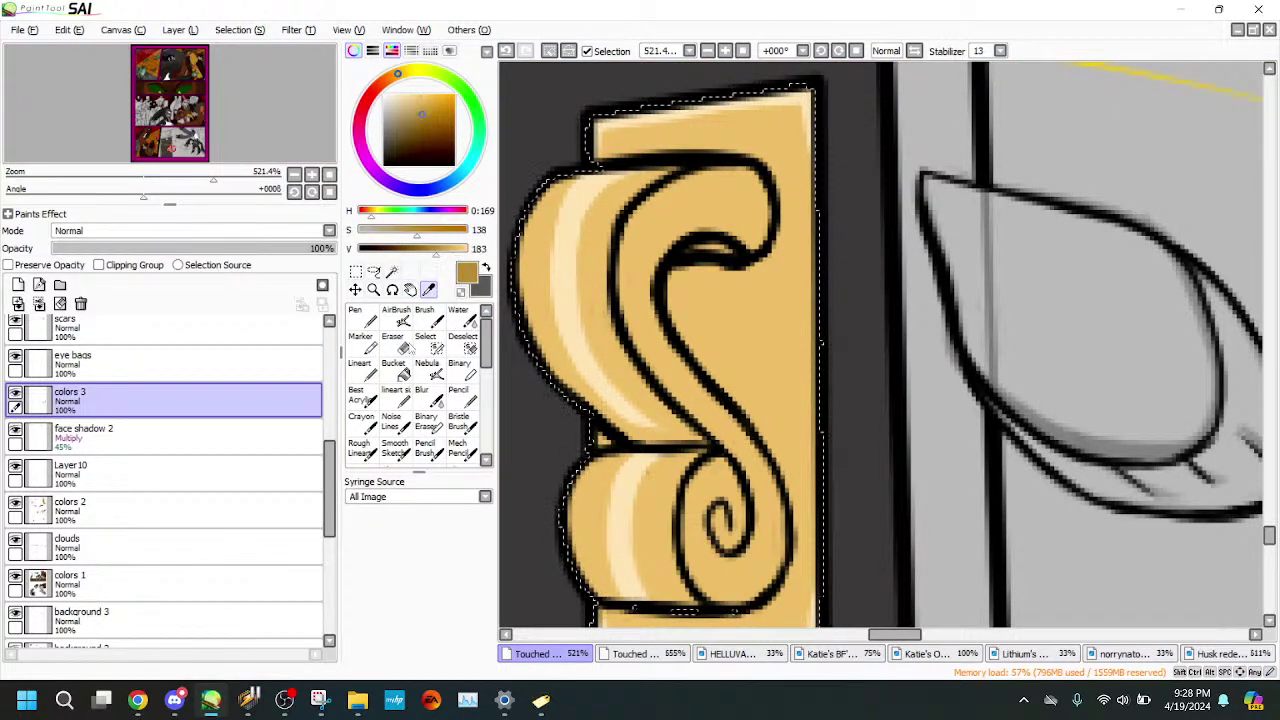
{"action": "left_click", "coordinate": [359, 368]}
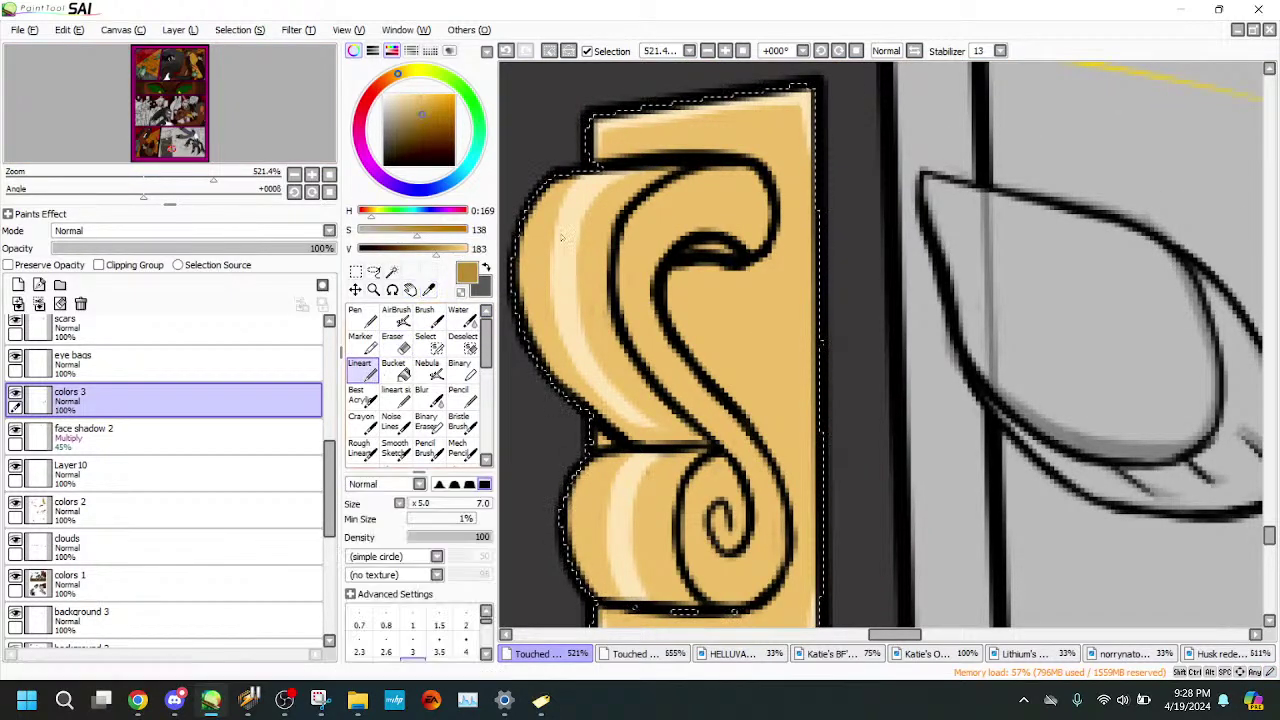
- Activate the colors 2 layer and mix a shadow gold from the handle's base colour with saturation 129 and value 213 for the Lineart brush
{"action": "left_click", "coordinate": [260, 512]}
{"action": "scroll", "coordinate": [329, 541], "scroll_direction": "down", "scroll_amount": 3}
{"action": "scroll", "coordinate": [329, 541], "scroll_direction": "up", "scroll_amount": 4}
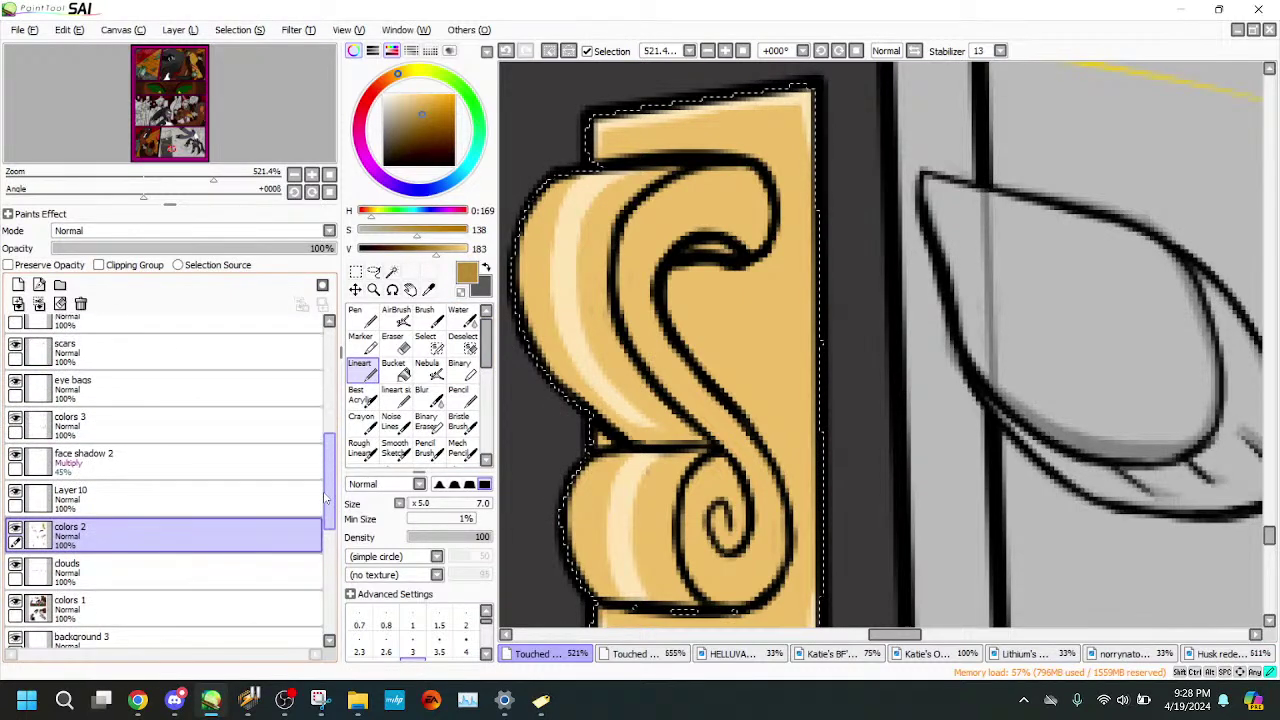
{"action": "scroll", "coordinate": [329, 541], "scroll_direction": "down", "scroll_amount": 3}
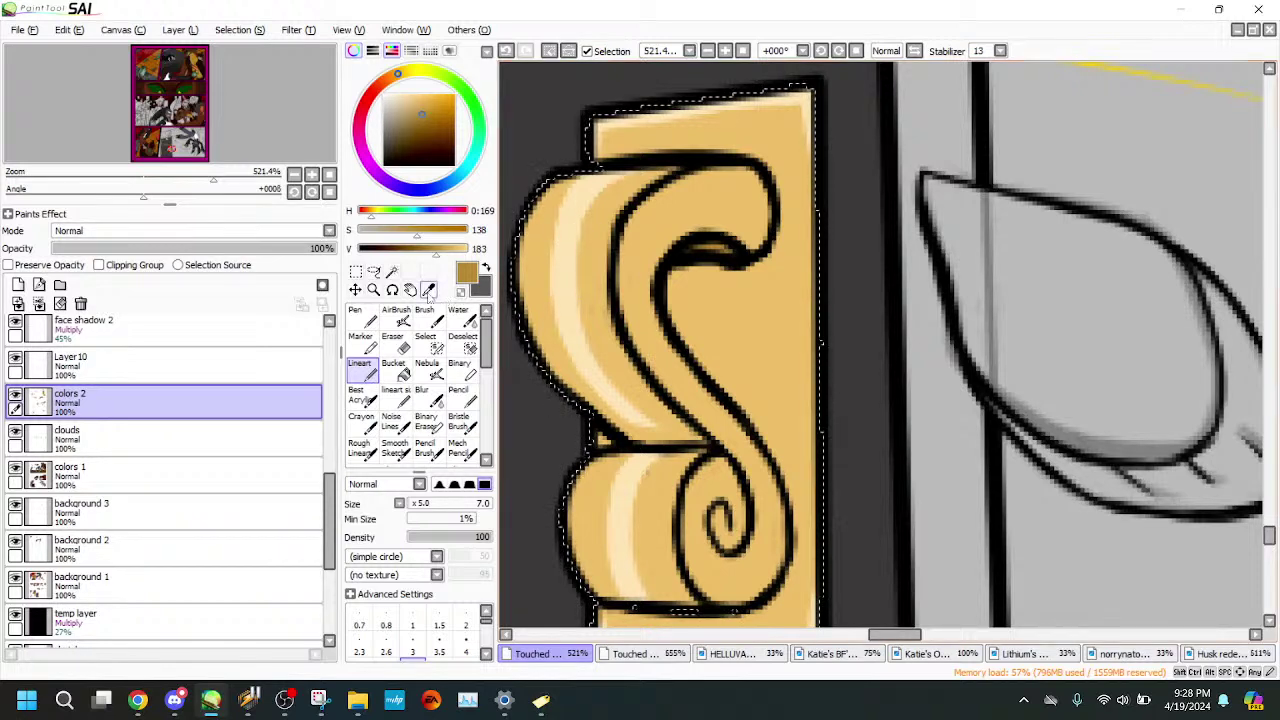
{"action": "left_click", "coordinate": [429, 290]}
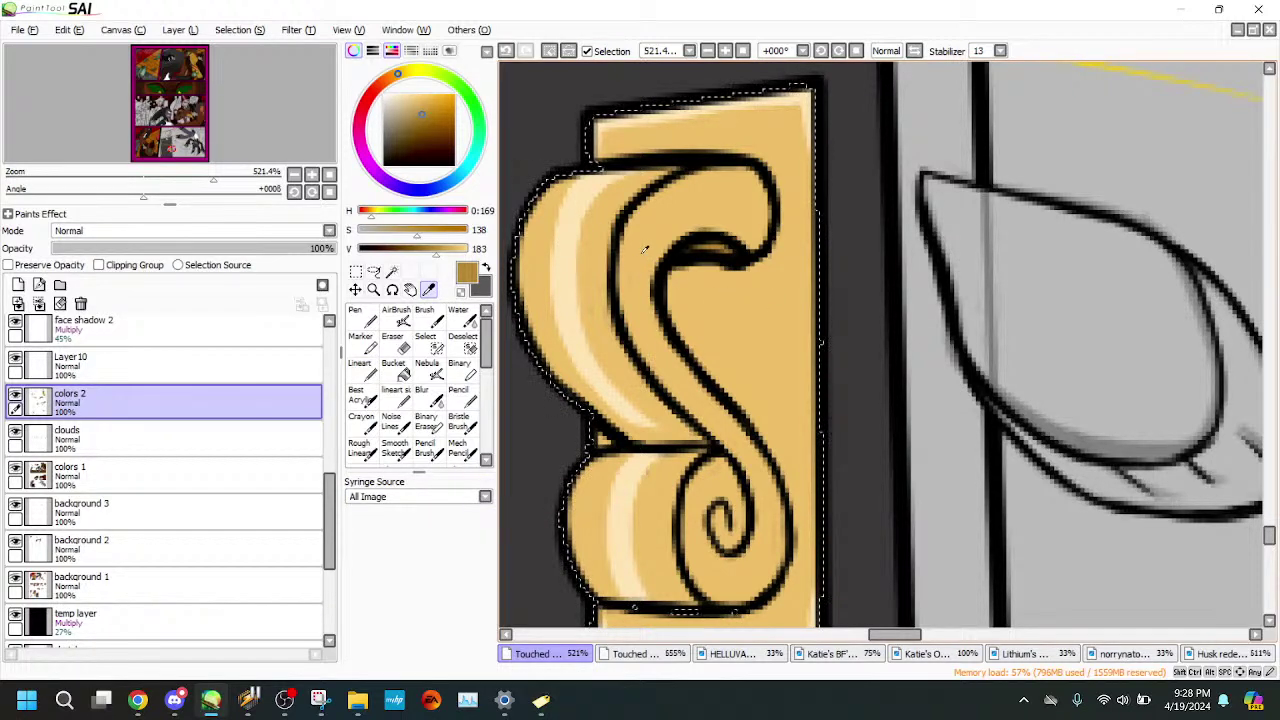
{"action": "left_click", "coordinate": [682, 656]}
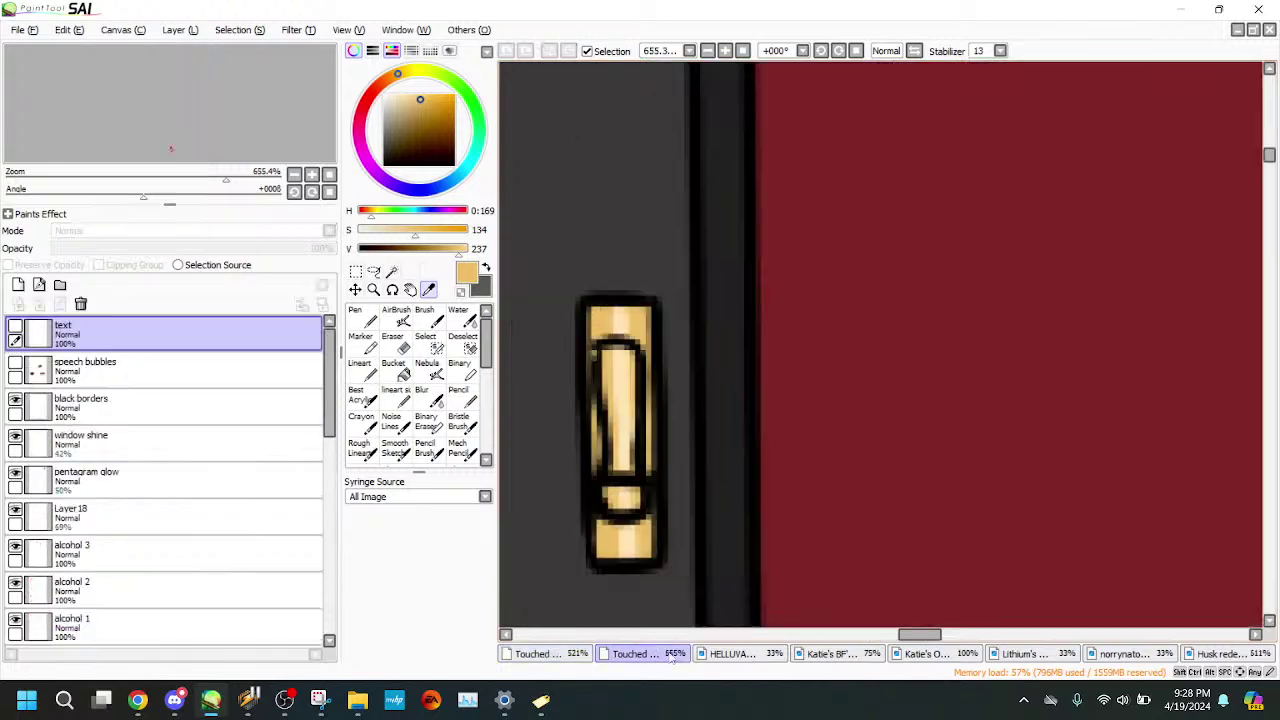
{"action": "left_click", "coordinate": [548, 656]}
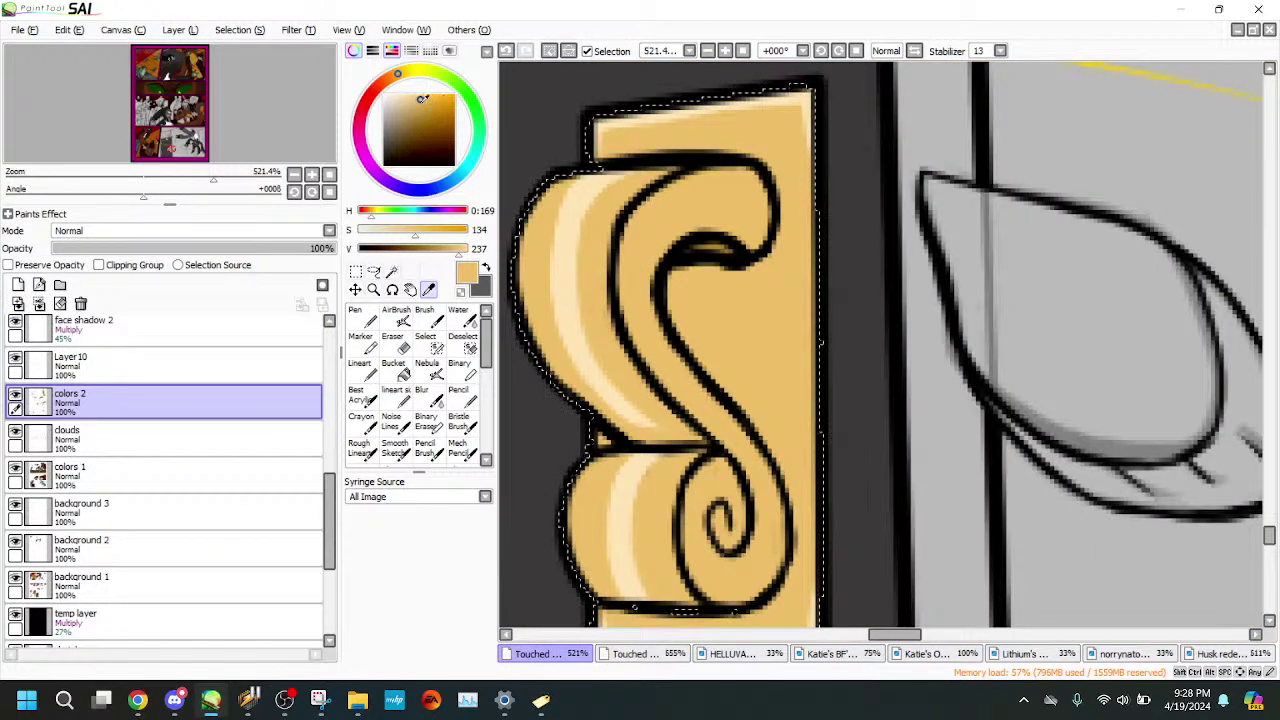
{"action": "left_click", "coordinate": [419, 106]}
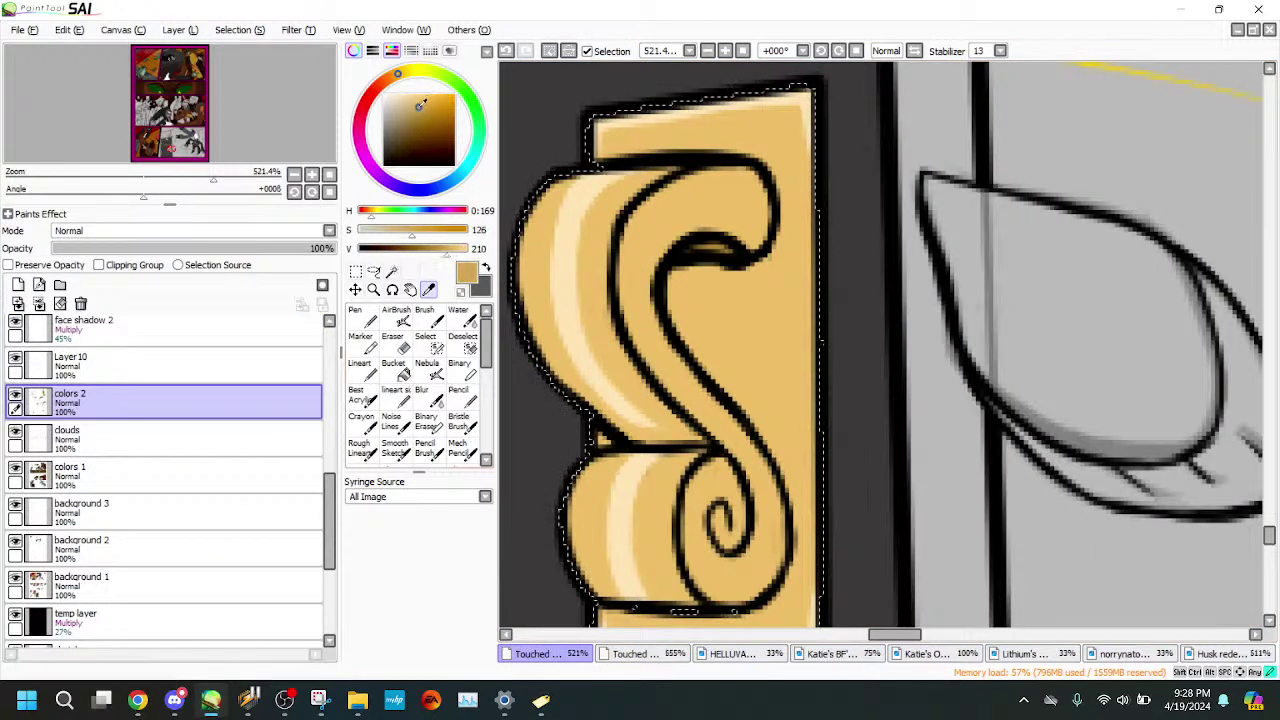
{"action": "left_click", "coordinate": [358, 376]}
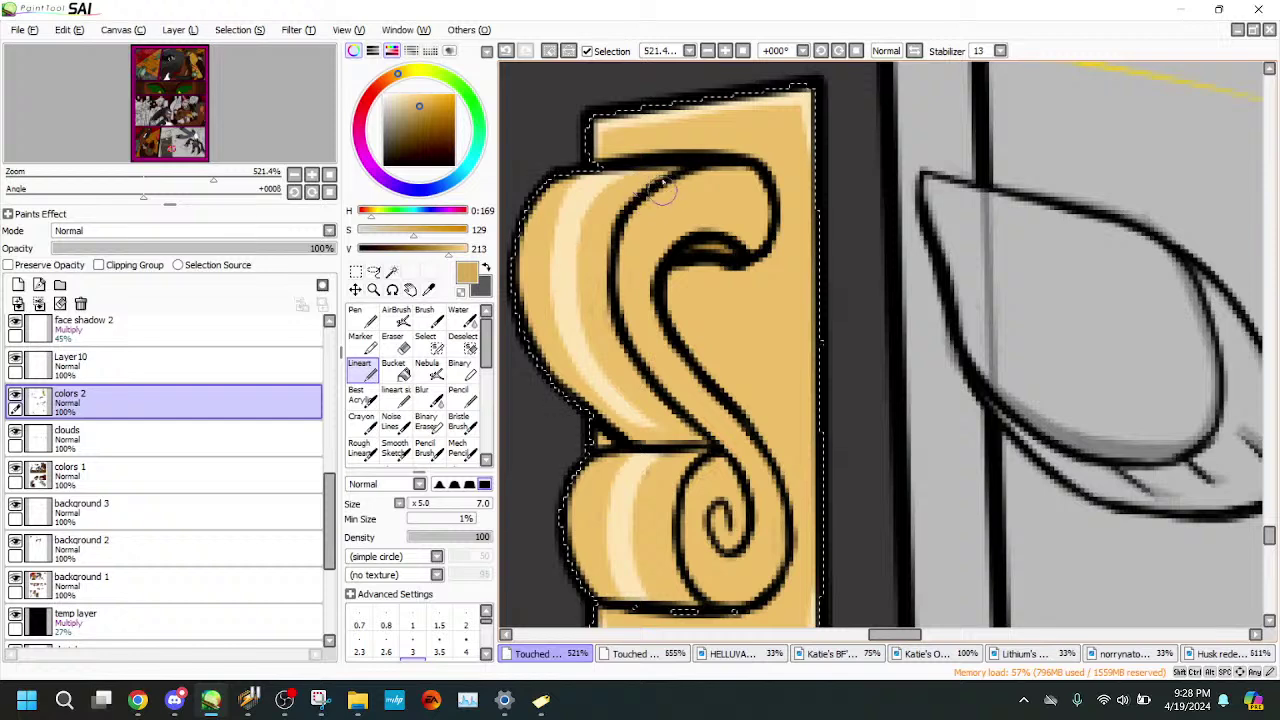
- Paint the front face of the handle's S-shaped scroll in shadow gold, from the upper hook down through the spiral
{"action": "mouse_move", "coordinate": [700, 180]}
{"action": "left_mouse_down"}
{"action": "mouse_move", "coordinate": [634, 243]}
{"action": "mouse_move", "coordinate": [634, 230]}
{"action": "mouse_move", "coordinate": [644, 210]}
{"action": "mouse_move", "coordinate": [648, 340]}
{"action": "left_mouse_up"}
{"action": "mouse_move", "coordinate": [651, 242]}
{"action": "left_mouse_down"}
{"action": "mouse_move", "coordinate": [638, 279]}
{"action": "mouse_move", "coordinate": [659, 227]}
{"action": "left_mouse_up"}
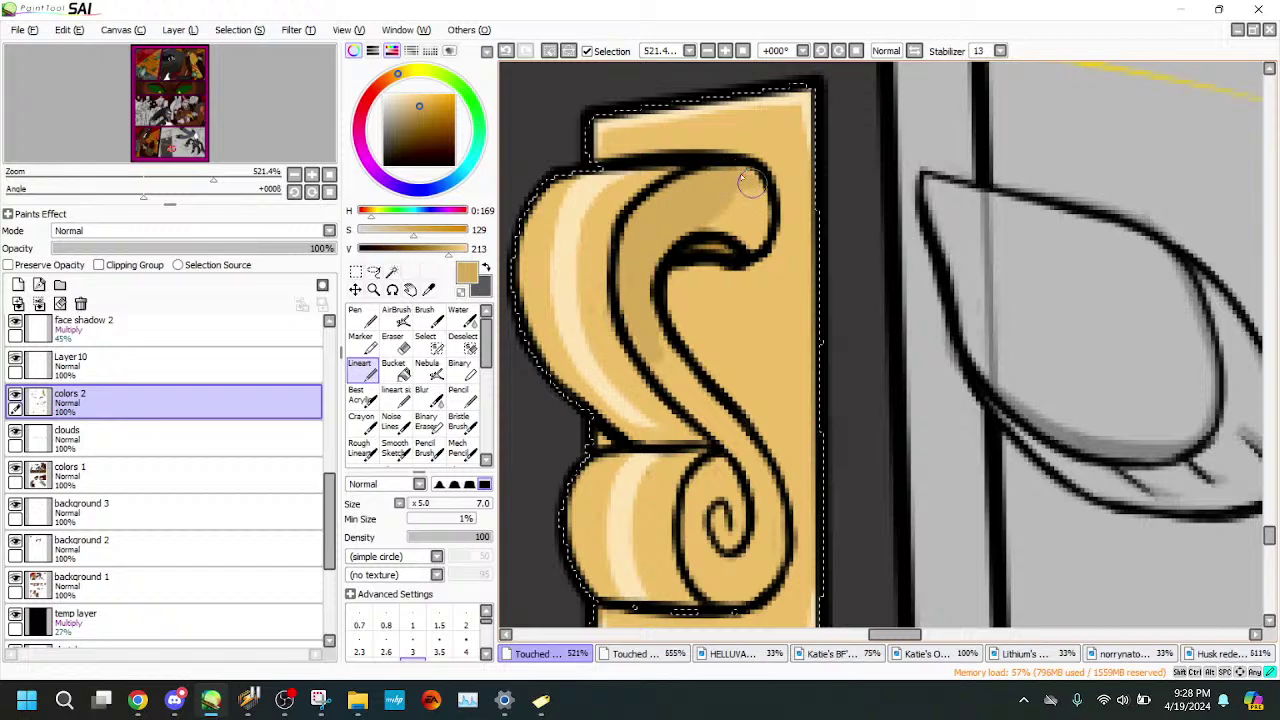
{"action": "left_click_drag", "start_coordinate": [743, 167], "coordinate": [763, 220]}
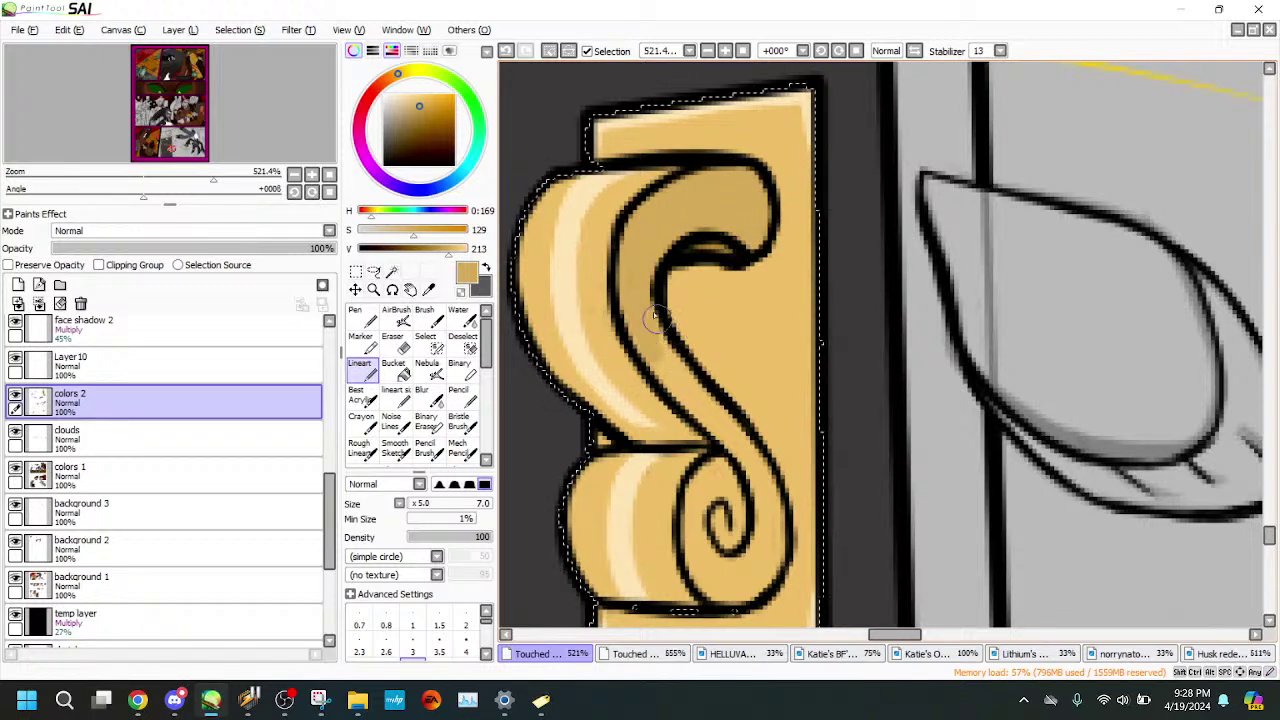
{"action": "mouse_move", "coordinate": [656, 320]}
{"action": "left_mouse_down"}
{"action": "mouse_move", "coordinate": [701, 403]}
{"action": "mouse_move", "coordinate": [649, 352]}
{"action": "mouse_move", "coordinate": [741, 438]}
{"action": "mouse_move", "coordinate": [647, 350]}
{"action": "mouse_move", "coordinate": [635, 310]}
{"action": "mouse_move", "coordinate": [761, 472]}
{"action": "mouse_move", "coordinate": [751, 446]}
{"action": "mouse_move", "coordinate": [727, 422]}
{"action": "mouse_move", "coordinate": [754, 472]}
{"action": "left_mouse_up"}
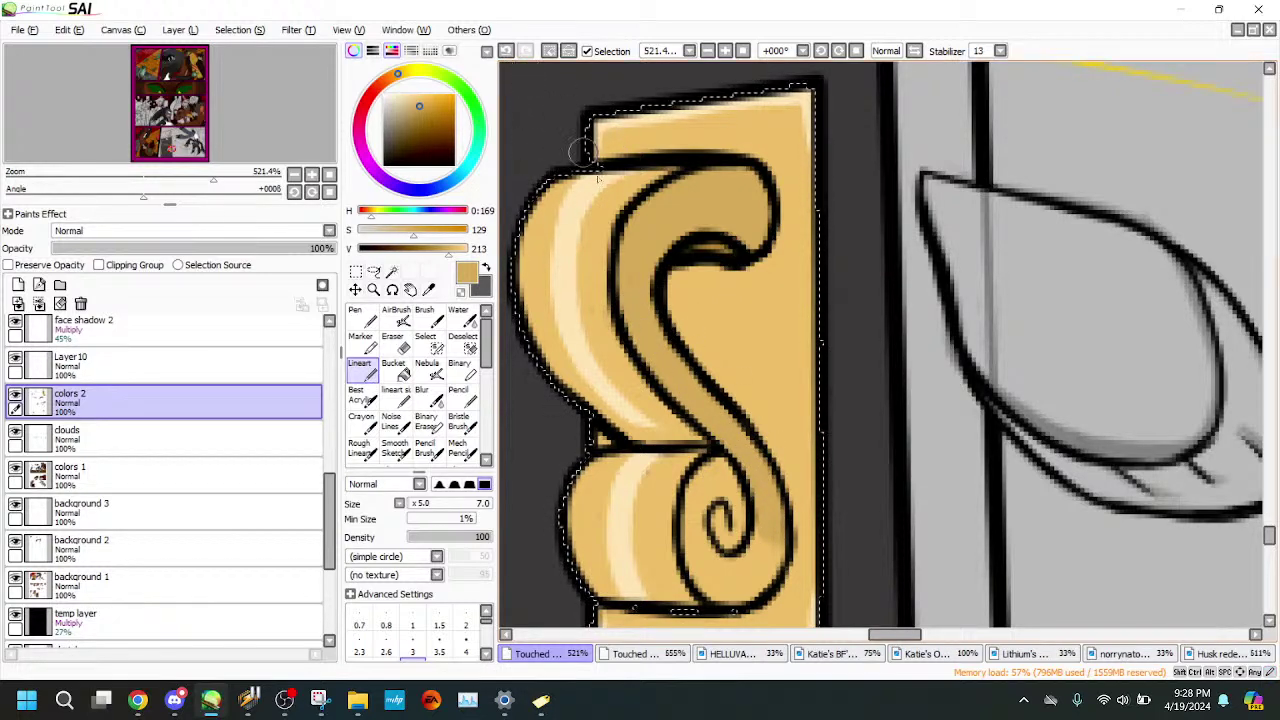
{"action": "left_click", "coordinate": [507, 51]}
{"action": "mouse_move", "coordinate": [728, 432]}
{"action": "left_mouse_down"}
{"action": "mouse_move", "coordinate": [768, 539]}
{"action": "mouse_move", "coordinate": [757, 465]}
{"action": "mouse_move", "coordinate": [772, 559]}
{"action": "mouse_move", "coordinate": [767, 502]}
{"action": "mouse_move", "coordinate": [750, 584]}
{"action": "mouse_move", "coordinate": [757, 535]}
{"action": "mouse_move", "coordinate": [736, 589]}
{"action": "mouse_move", "coordinate": [712, 580]}
{"action": "mouse_move", "coordinate": [692, 545]}
{"action": "mouse_move", "coordinate": [699, 575]}
{"action": "mouse_move", "coordinate": [702, 483]}
{"action": "mouse_move", "coordinate": [692, 487]}
{"action": "mouse_move", "coordinate": [714, 463]}
{"action": "mouse_move", "coordinate": [701, 476]}
{"action": "mouse_move", "coordinate": [728, 540]}
{"action": "mouse_move", "coordinate": [717, 536]}
{"action": "mouse_move", "coordinate": [716, 559]}
{"action": "mouse_move", "coordinate": [732, 559]}
{"action": "mouse_move", "coordinate": [742, 479]}
{"action": "mouse_move", "coordinate": [731, 520]}
{"action": "left_mouse_up"}
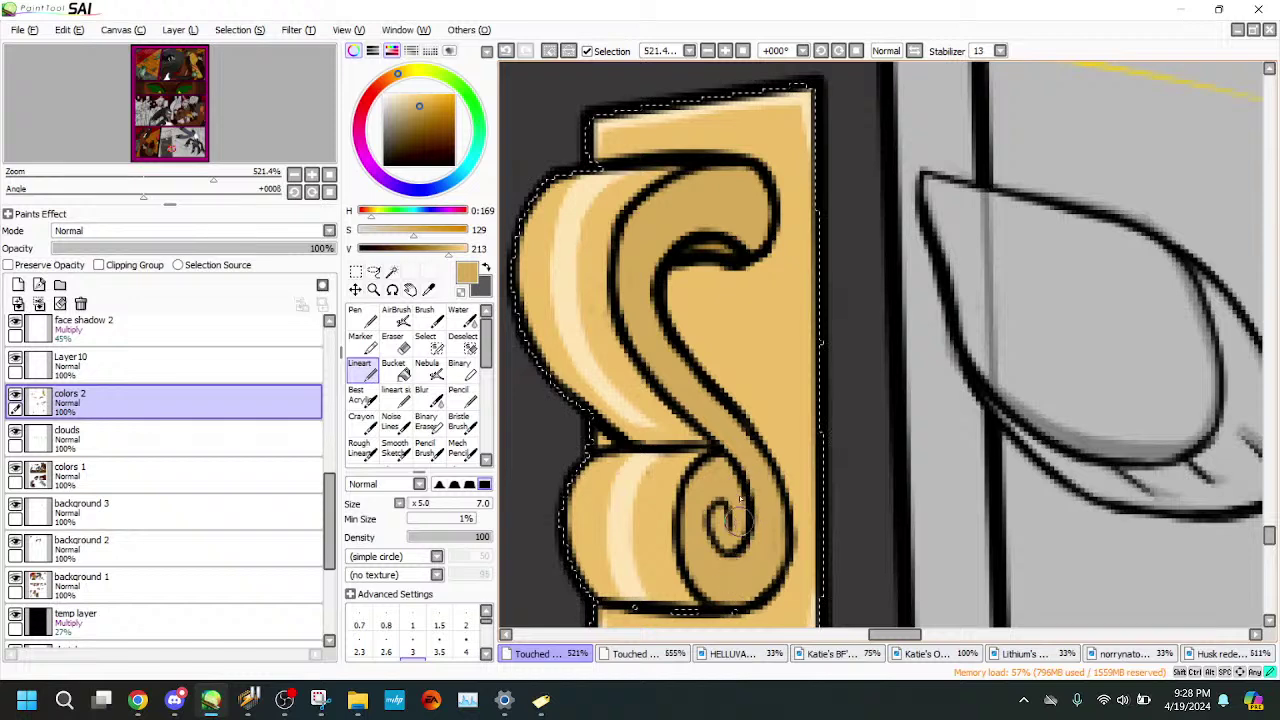
- Paint a curved cast shadow on the handle's back plate, beneath the hook and along the scroll's stem, and clean up its edge
{"action": "mouse_move", "coordinate": [717, 238]}
{"action": "left_mouse_down"}
{"action": "mouse_move", "coordinate": [733, 278]}
{"action": "mouse_move", "coordinate": [737, 265]}
{"action": "mouse_move", "coordinate": [722, 318]}
{"action": "mouse_move", "coordinate": [734, 280]}
{"action": "mouse_move", "coordinate": [753, 406]}
{"action": "left_mouse_up"}
{"action": "left_click_drag", "start_coordinate": [722, 330], "coordinate": [766, 444]}
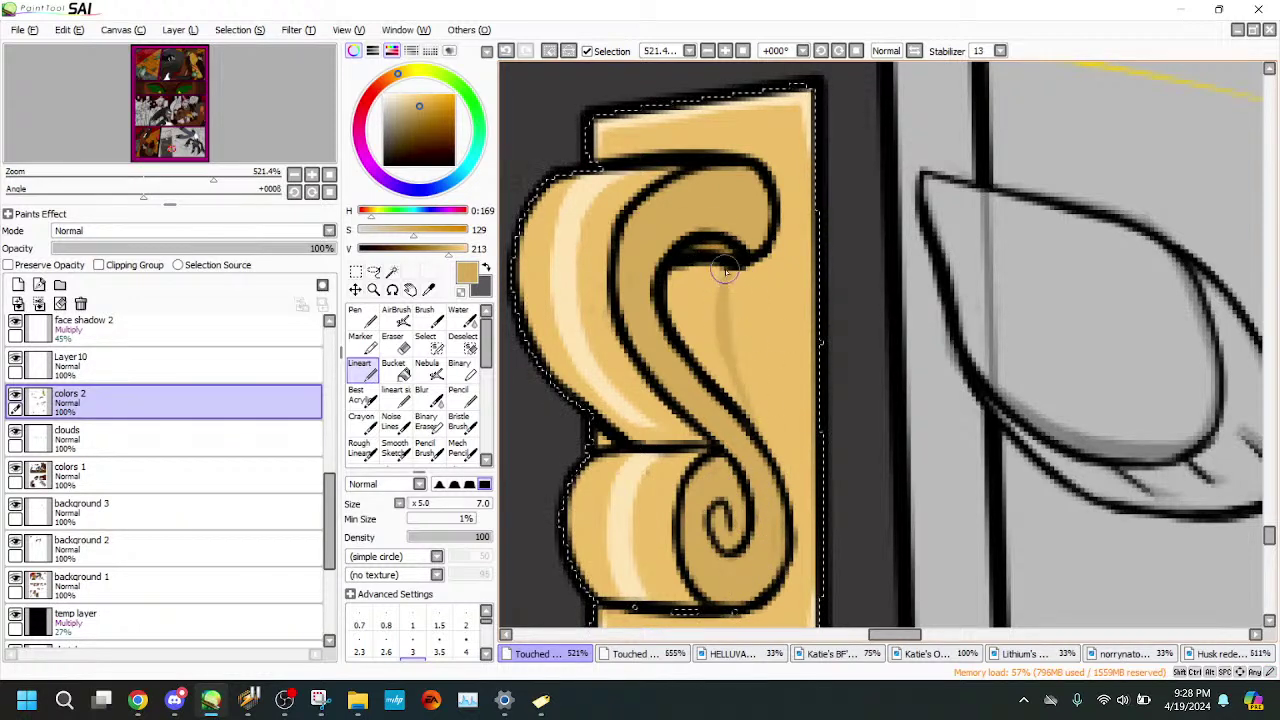
{"action": "mouse_move", "coordinate": [740, 268]}
{"action": "left_mouse_down"}
{"action": "mouse_move", "coordinate": [681, 283]}
{"action": "mouse_move", "coordinate": [675, 304]}
{"action": "mouse_move", "coordinate": [685, 283]}
{"action": "mouse_move", "coordinate": [707, 333]}
{"action": "left_mouse_up"}
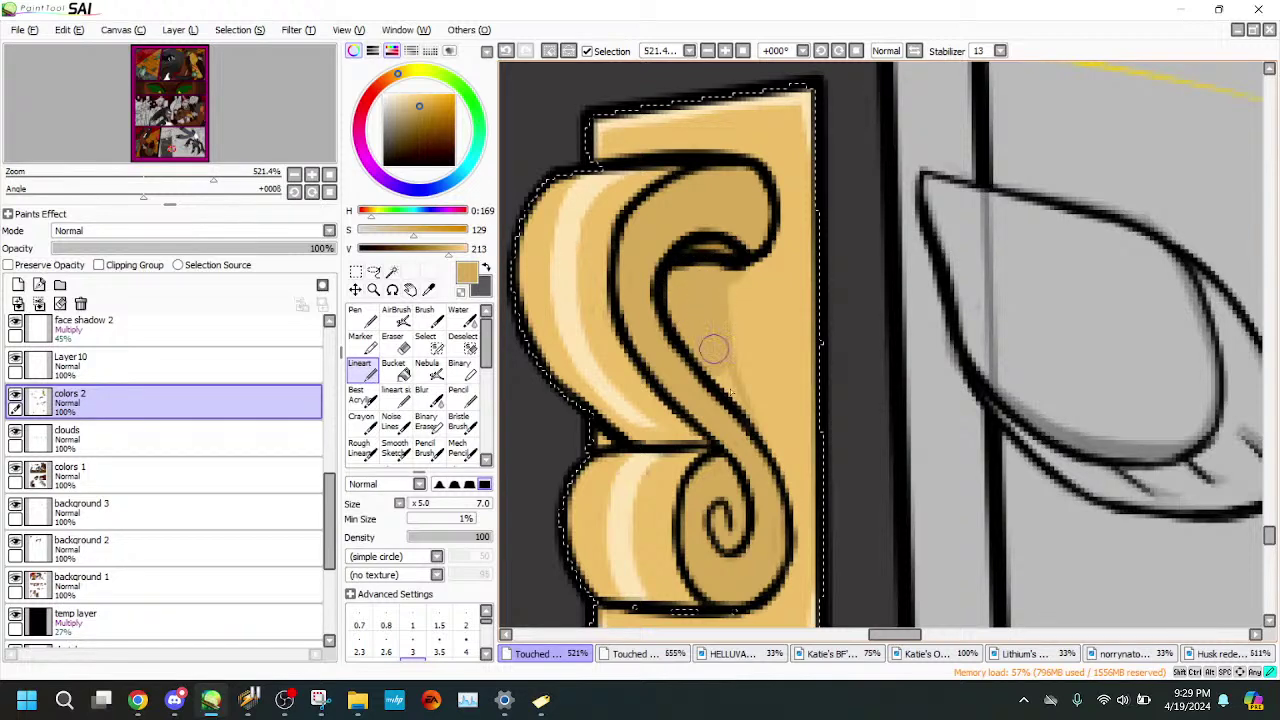
{"action": "left_click_drag", "start_coordinate": [723, 386], "coordinate": [752, 431]}
{"action": "left_click_drag", "start_coordinate": [704, 338], "coordinate": [755, 431]}
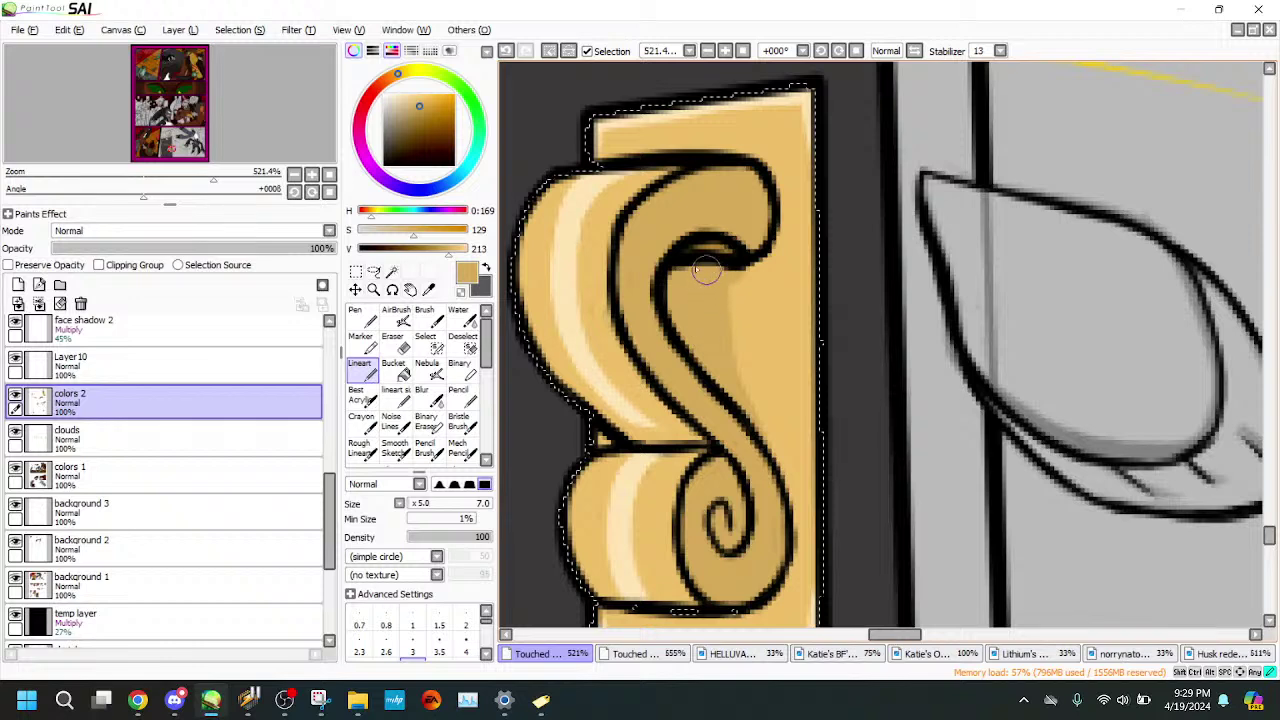
{"action": "left_click", "coordinate": [393, 342]}
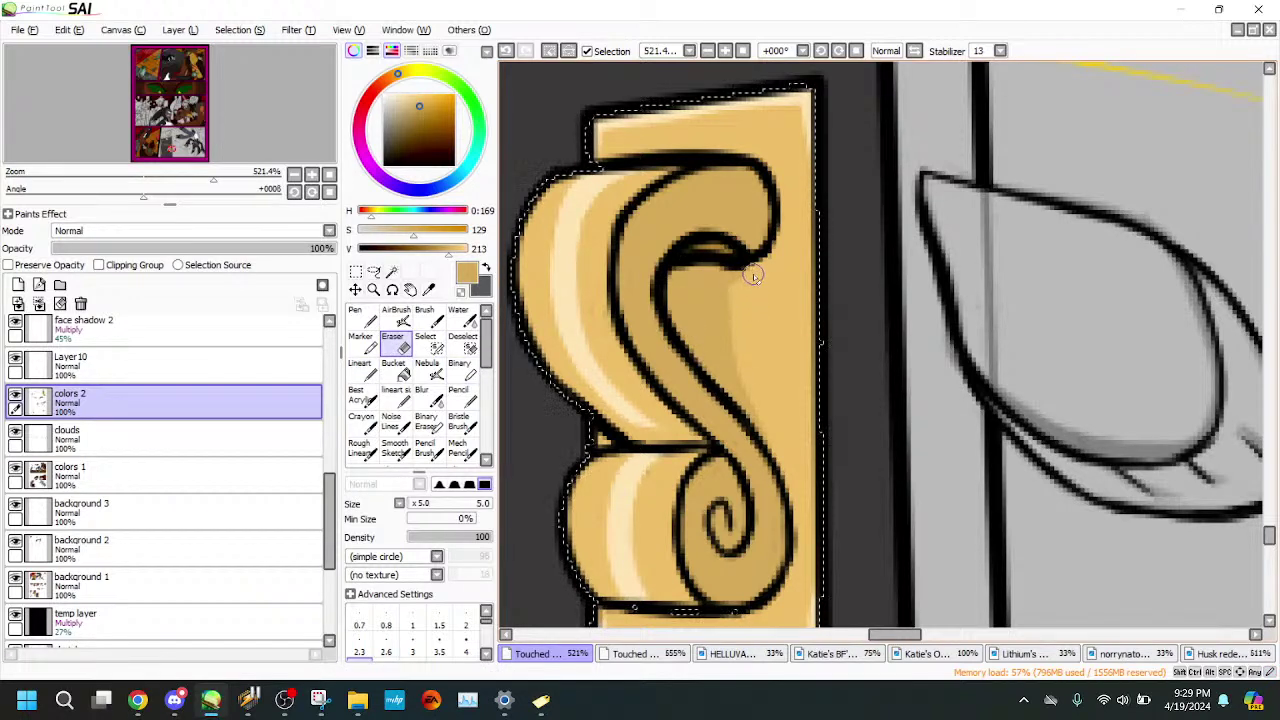
{"action": "left_click", "coordinate": [360, 368]}
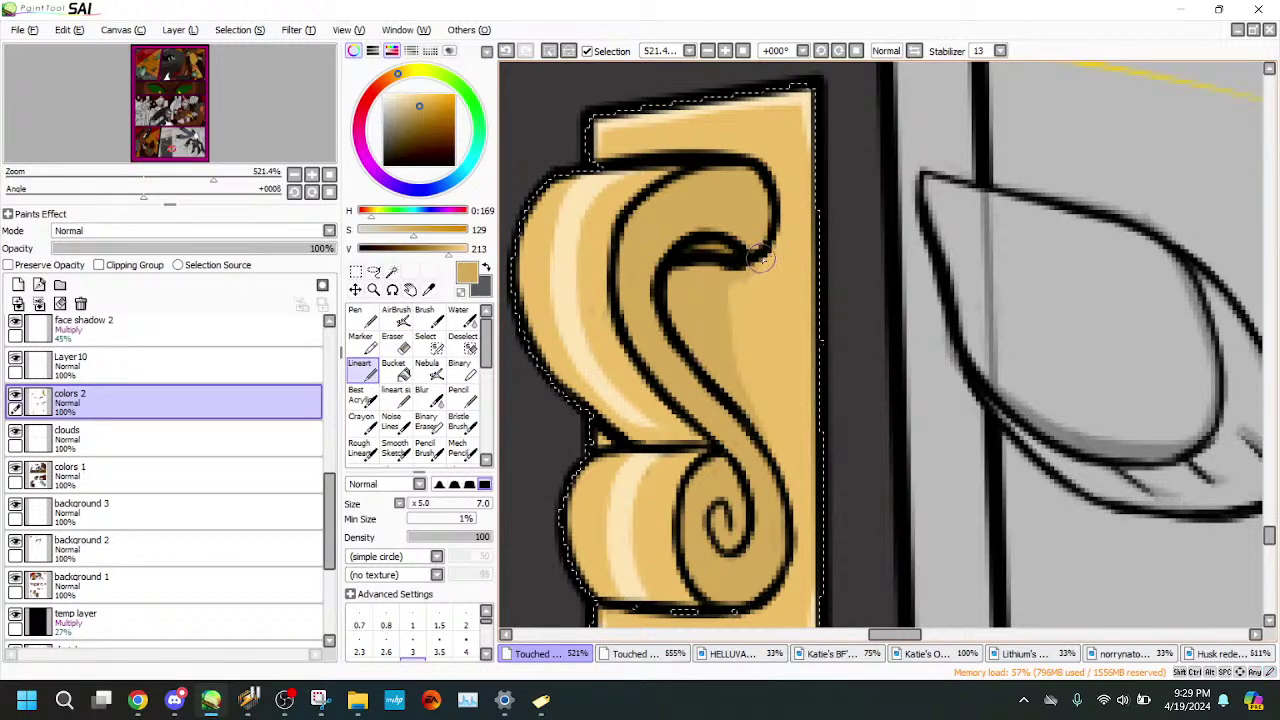
{"action": "mouse_move", "coordinate": [741, 268]}
{"action": "left_mouse_down"}
{"action": "mouse_move", "coordinate": [720, 333]}
{"action": "mouse_move", "coordinate": [745, 272]}
{"action": "mouse_move", "coordinate": [727, 380]}
{"action": "left_mouse_up"}
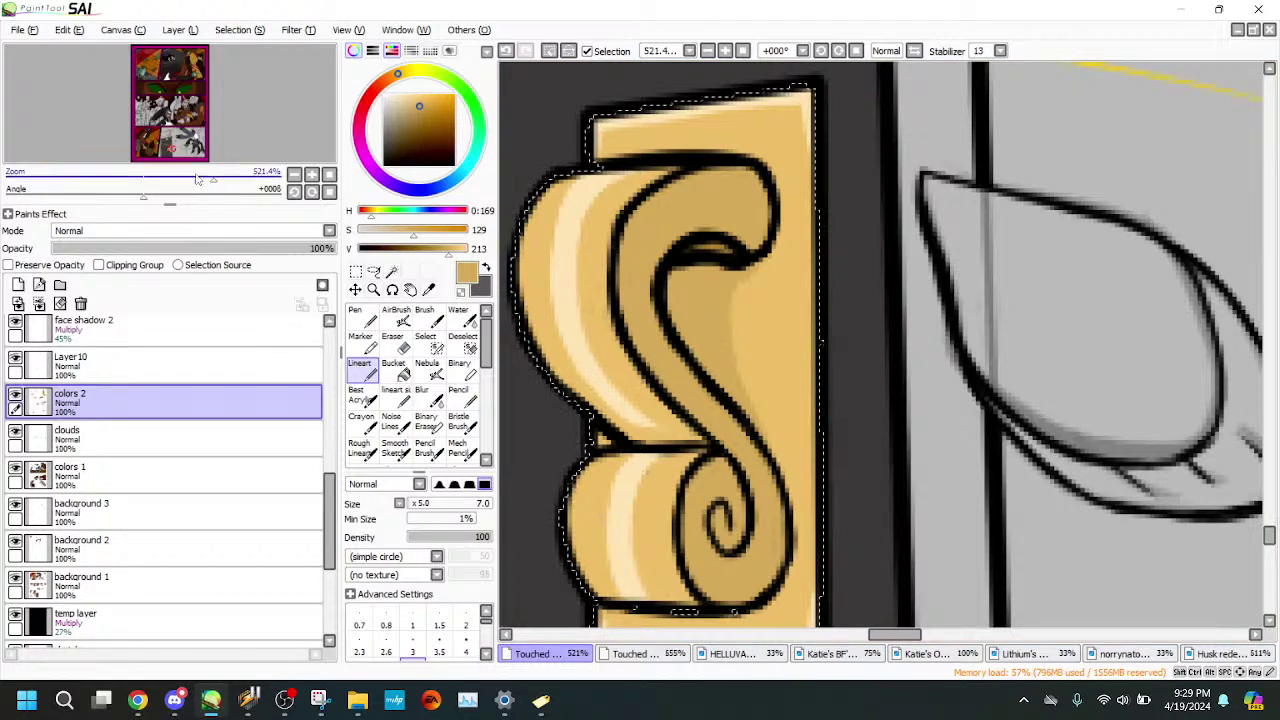
- Clear the selection around the door handle and check its shading against the whole door
{"action": "left_click_drag", "start_coordinate": [197, 178], "coordinate": [143, 178]}
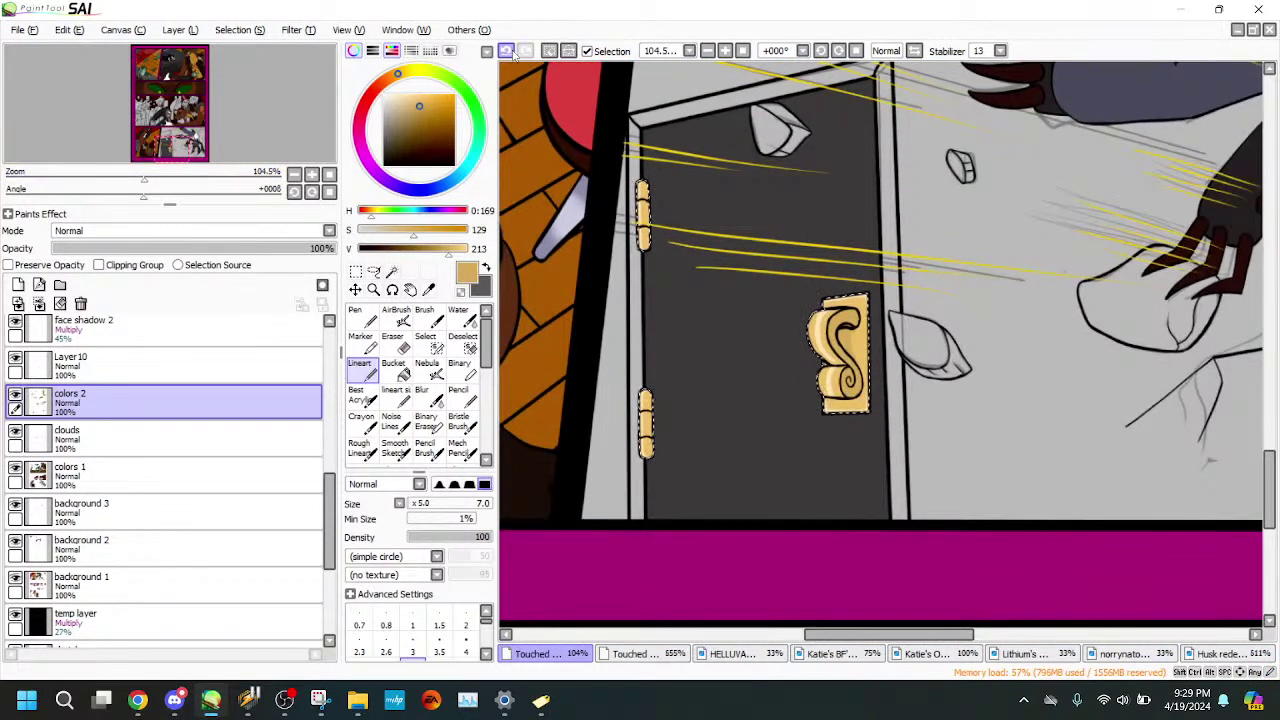
{"action": "left_click", "coordinate": [549, 51]}
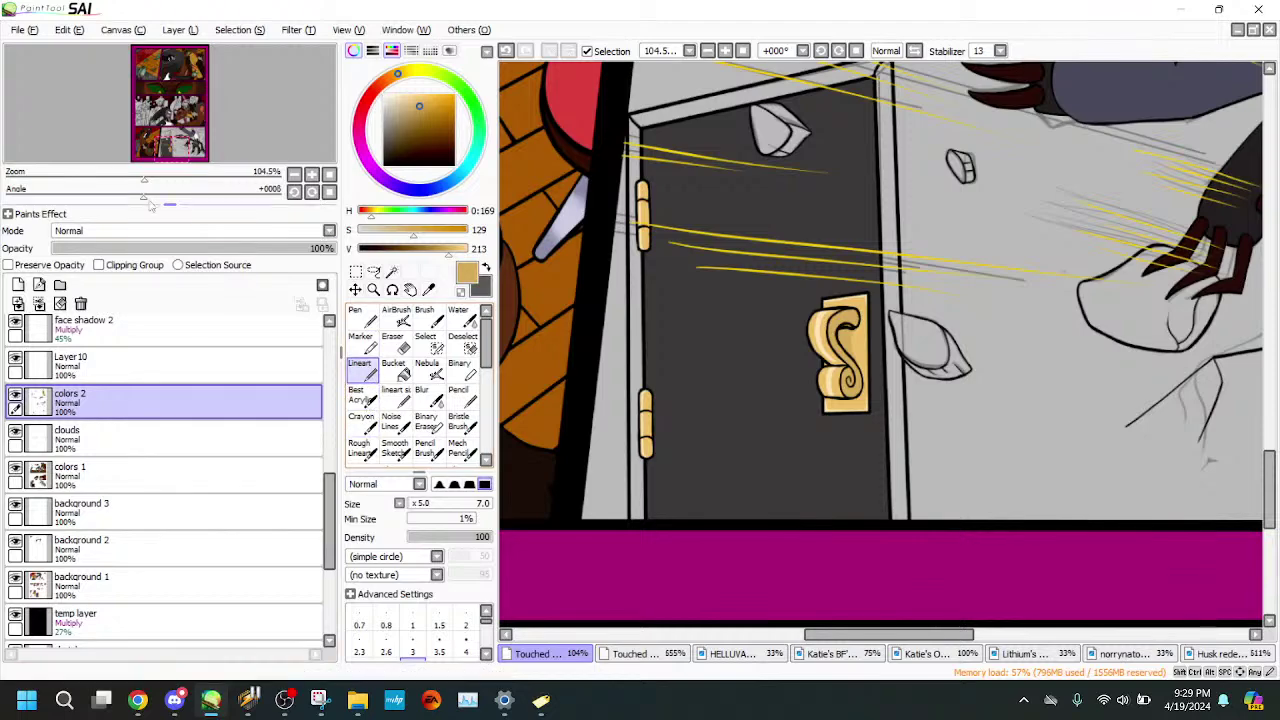
{"action": "left_click_drag", "start_coordinate": [150, 178], "coordinate": [217, 172]}
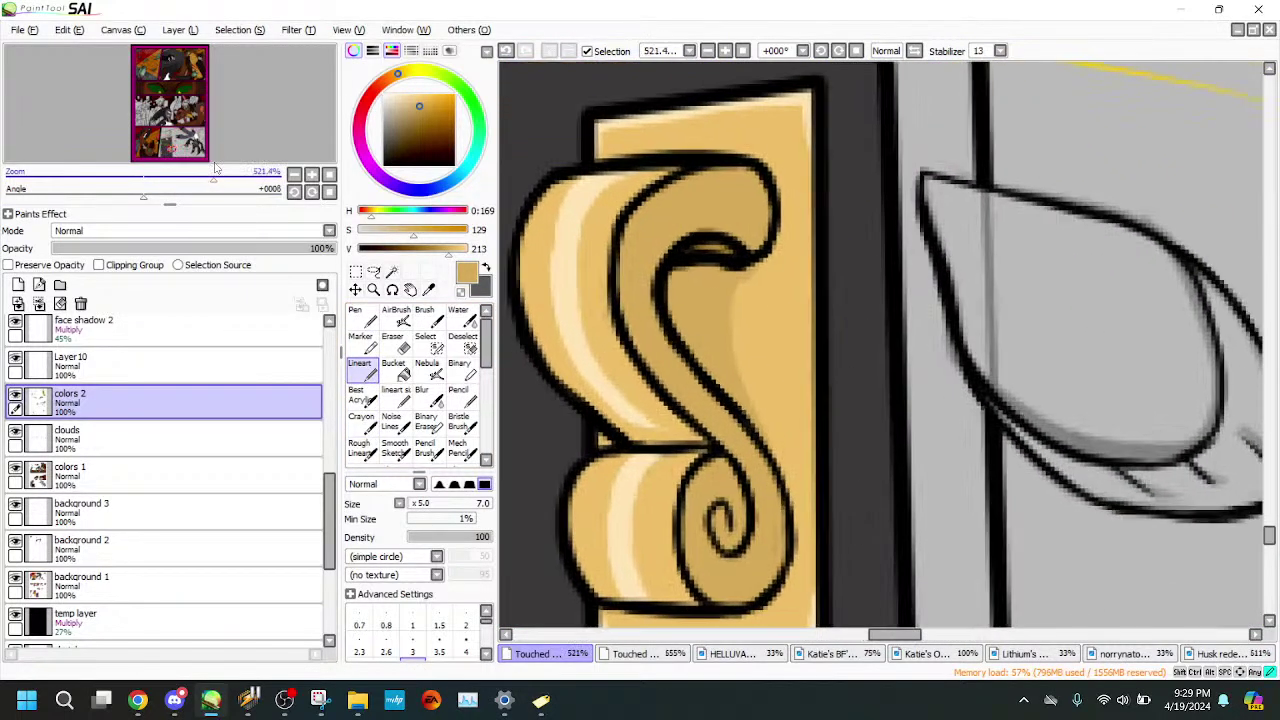
{"action": "key", "text": "Up"}
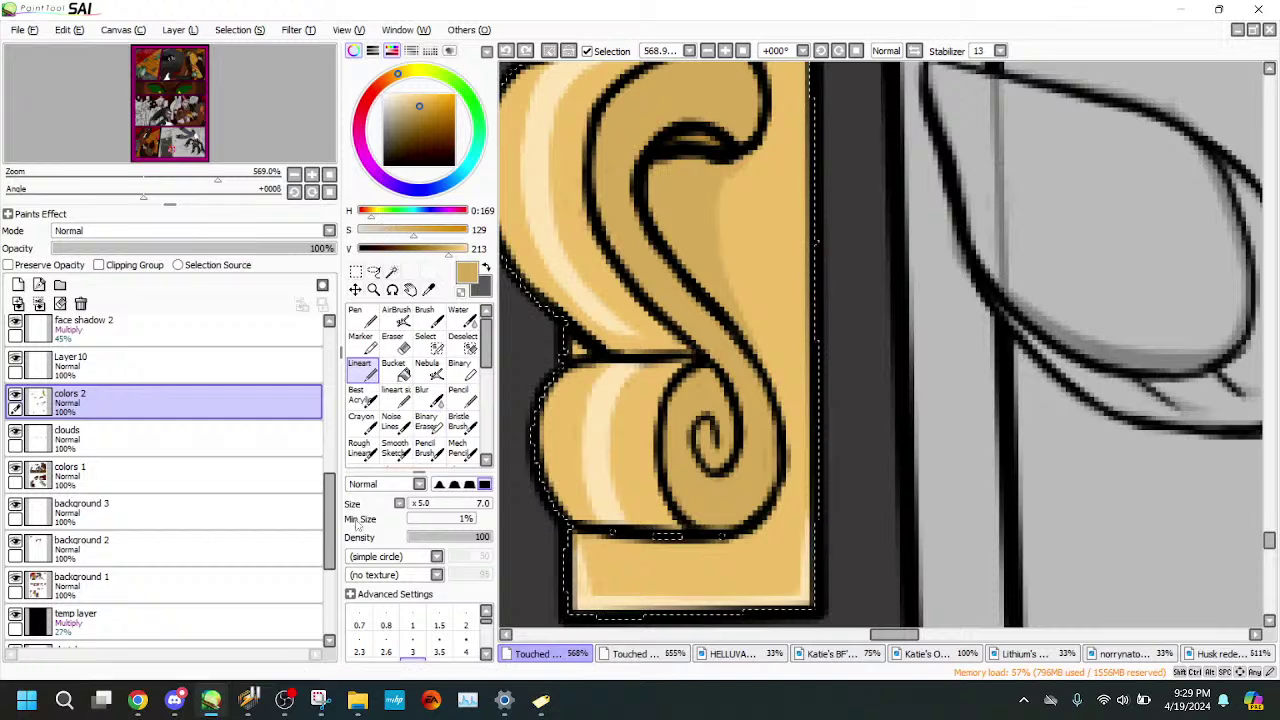
- Sample the handle's pale highlight colour and erase the existing highlight from the scroll's lower roll on the colors 3 layer
{"action": "left_click_drag", "start_coordinate": [334, 515], "coordinate": [319, 419]}
{"action": "left_click", "coordinate": [285, 394]}
{"action": "left_click", "coordinate": [398, 344]}
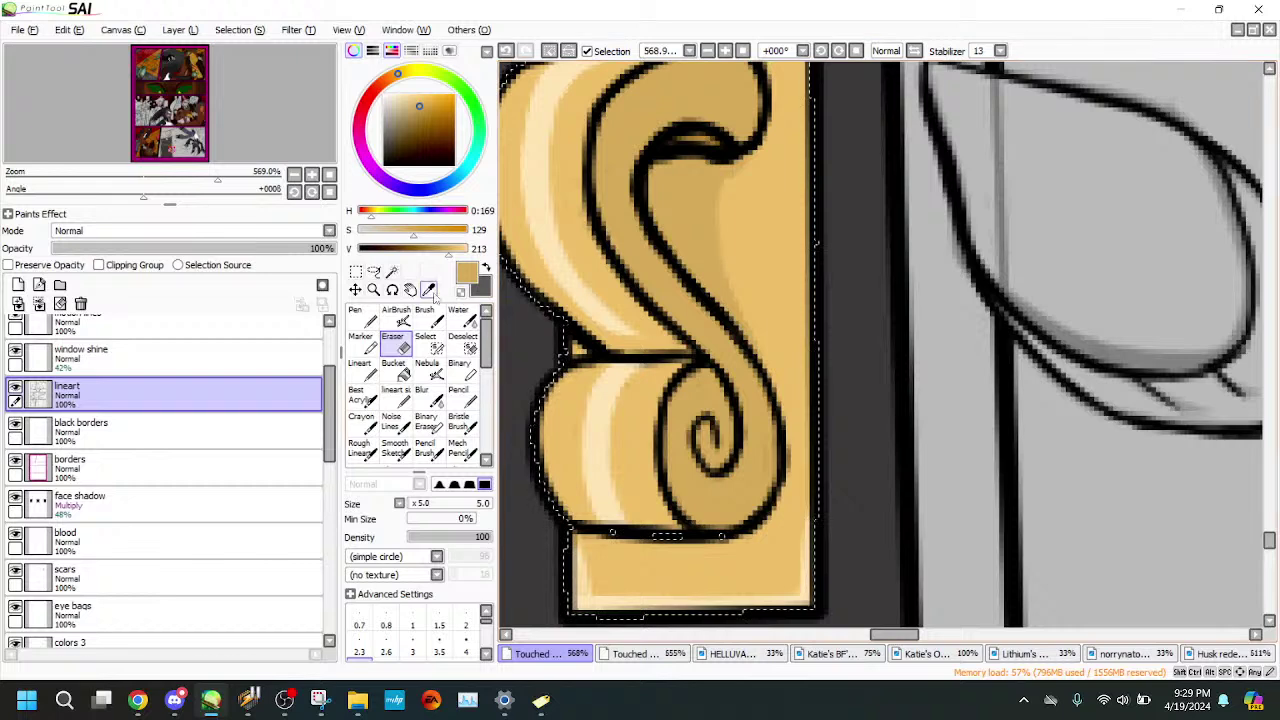
{"action": "key", "text": "alt"}
{"action": "left_click", "coordinate": [603, 398], "text": "alt"}
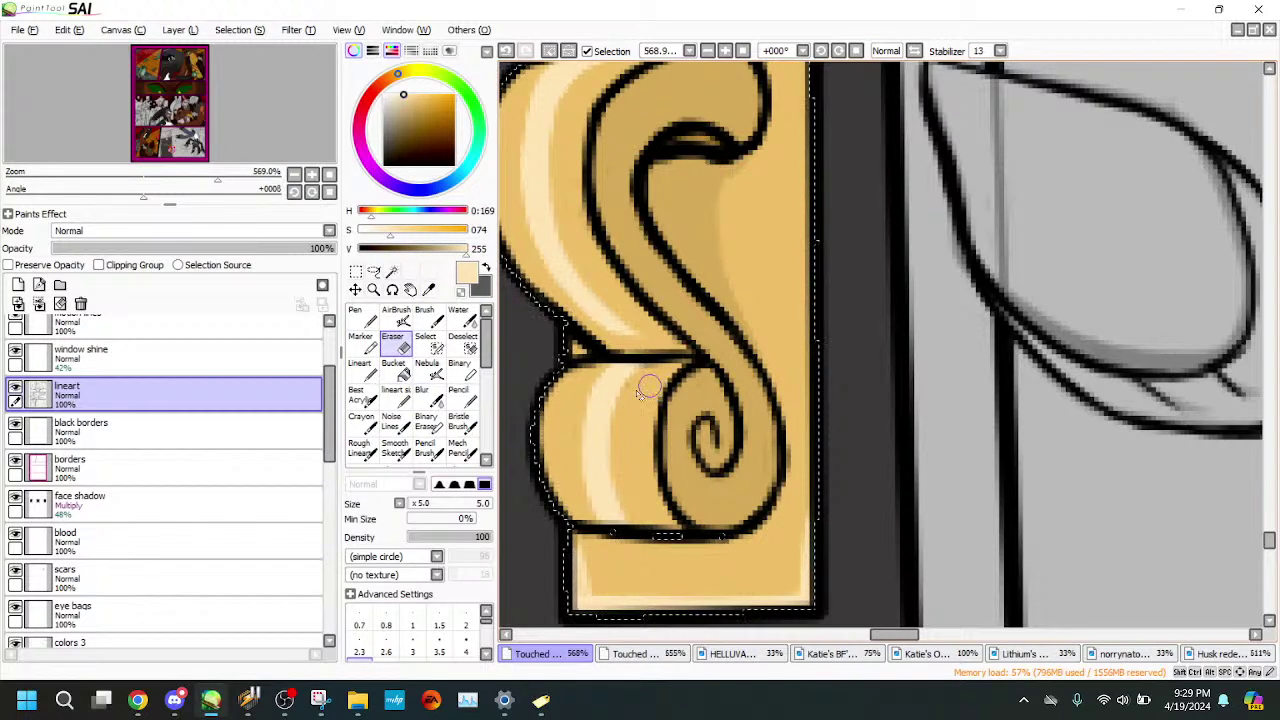
{"action": "scroll", "coordinate": [200, 480], "scroll_direction": "down", "scroll_amount": 4}
{"action": "left_click", "coordinate": [150, 460]}
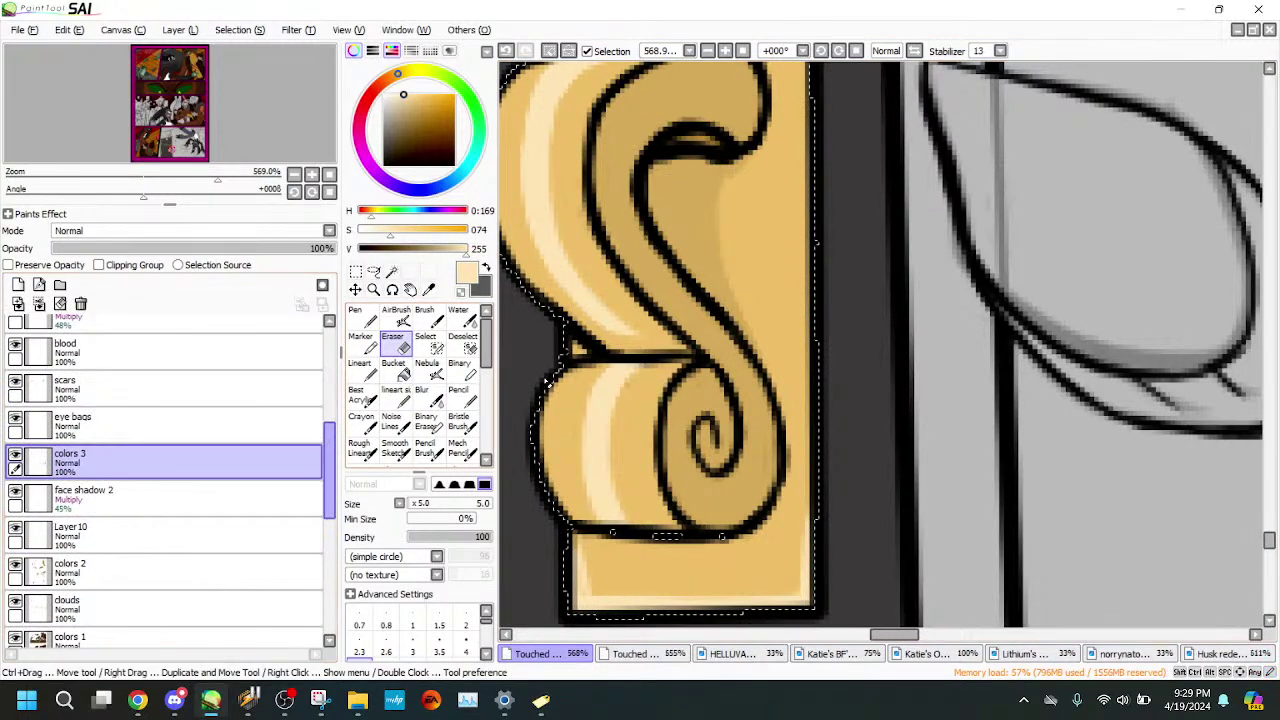
{"action": "mouse_move", "coordinate": [663, 367]}
{"action": "left_mouse_down"}
{"action": "mouse_move", "coordinate": [586, 386]}
{"action": "mouse_move", "coordinate": [589, 426]}
{"action": "mouse_move", "coordinate": [605, 440]}
{"action": "left_mouse_up"}
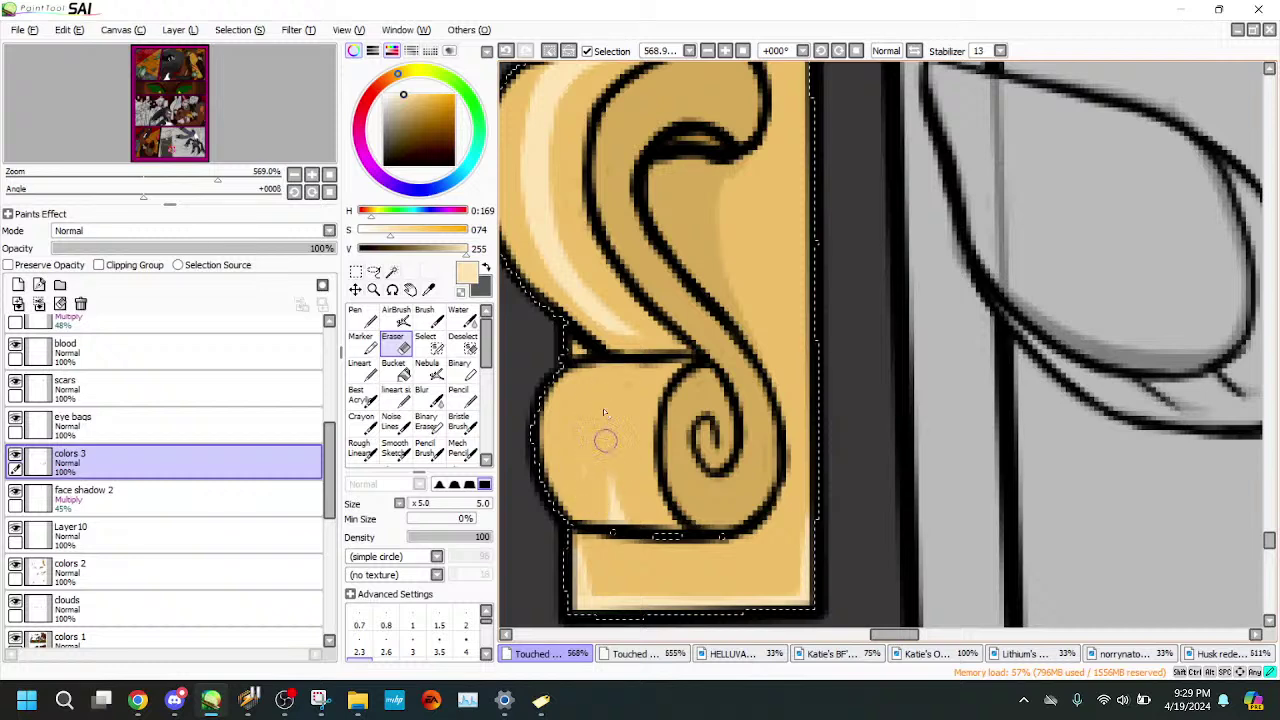
- Repaint the lower roll's highlight as a wider curved pale band with the Lineart brush, undoing misplaced strokes
{"action": "left_click", "coordinate": [364, 370]}
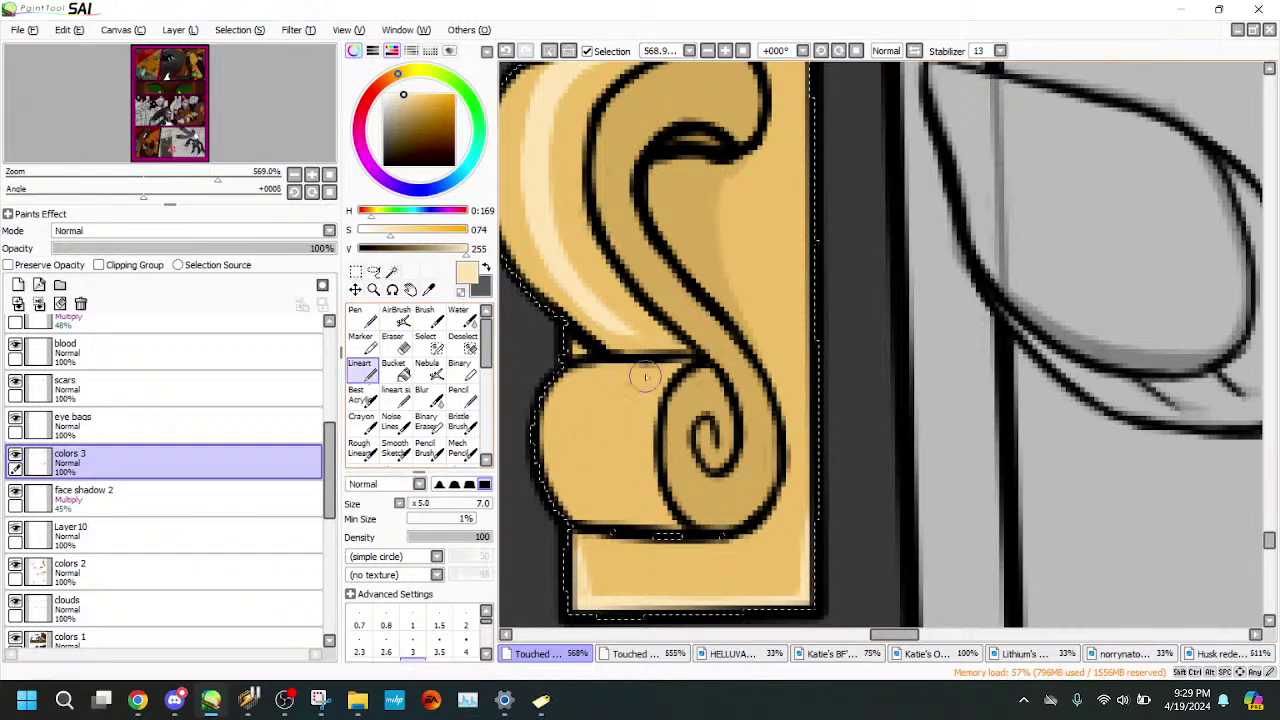
{"action": "mouse_move", "coordinate": [654, 355]}
{"action": "left_mouse_down"}
{"action": "mouse_move", "coordinate": [582, 432]}
{"action": "mouse_move", "coordinate": [600, 519]}
{"action": "left_mouse_up"}
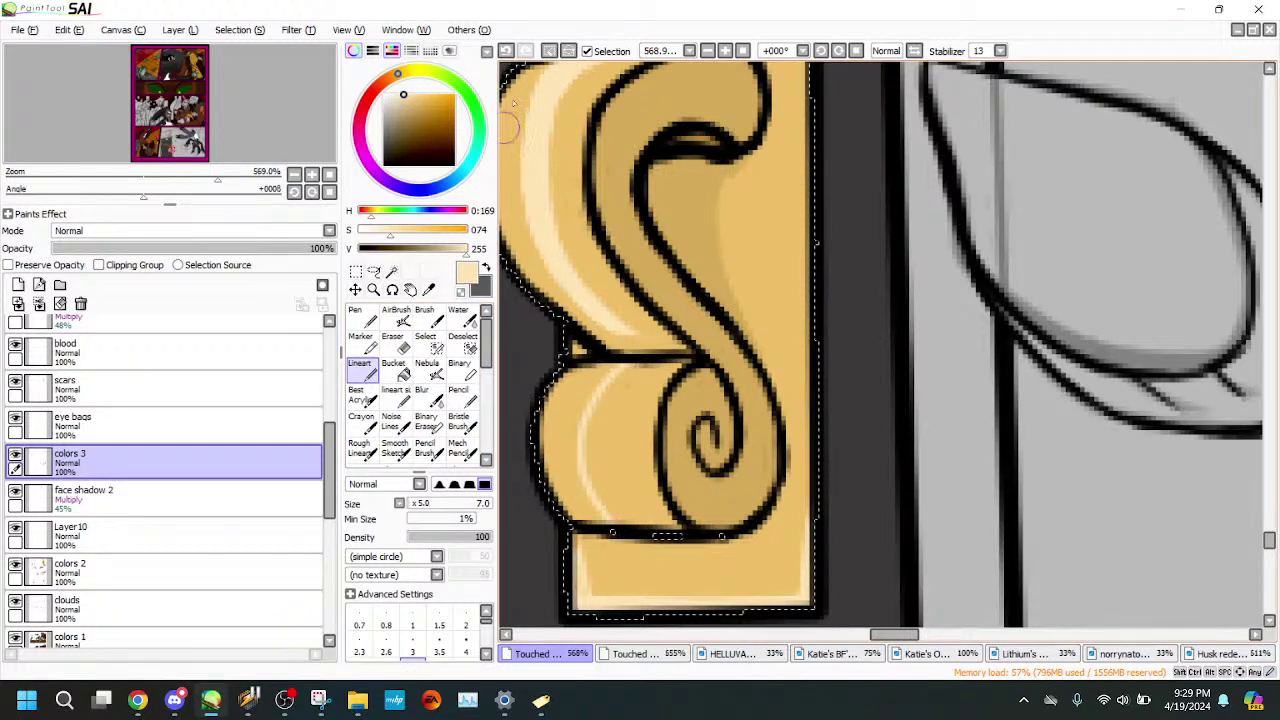
{"action": "left_click", "coordinate": [507, 51]}
{"action": "key", "text": "ctrl+z"}
{"action": "key", "text": "ctrl+z"}
{"action": "key", "text": "ctrl+z"}
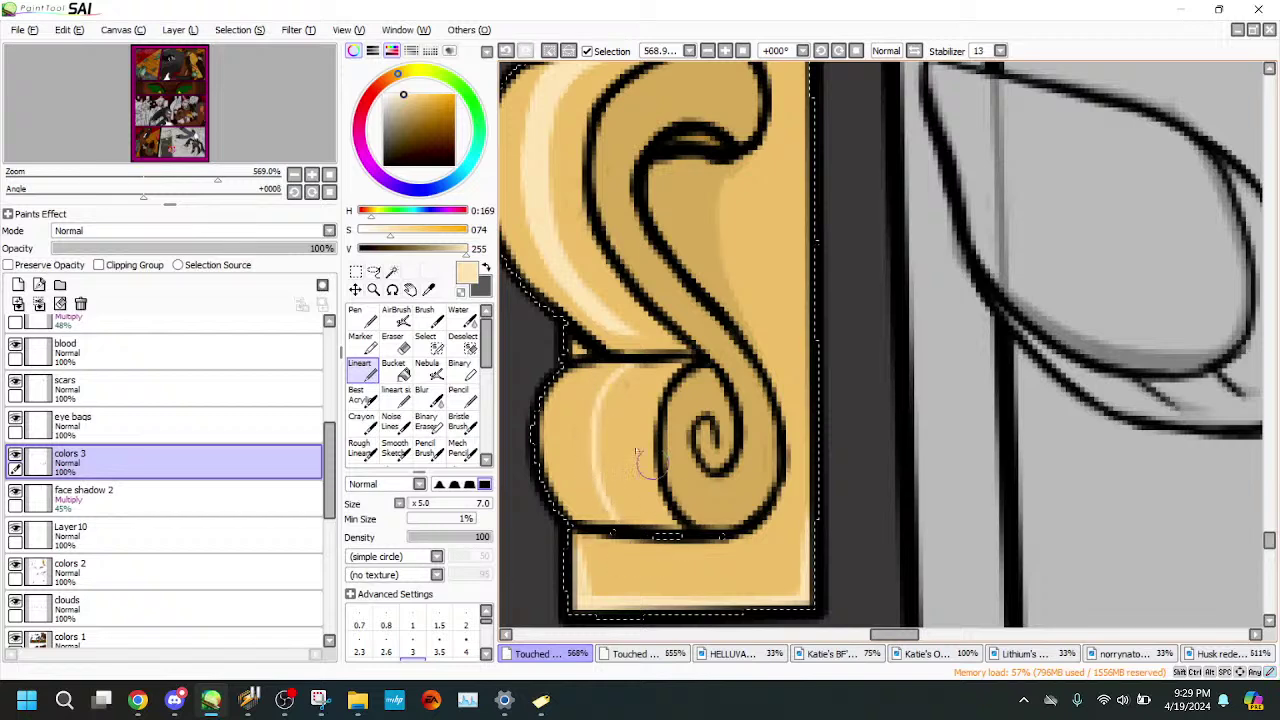
{"action": "left_click", "coordinate": [507, 51]}
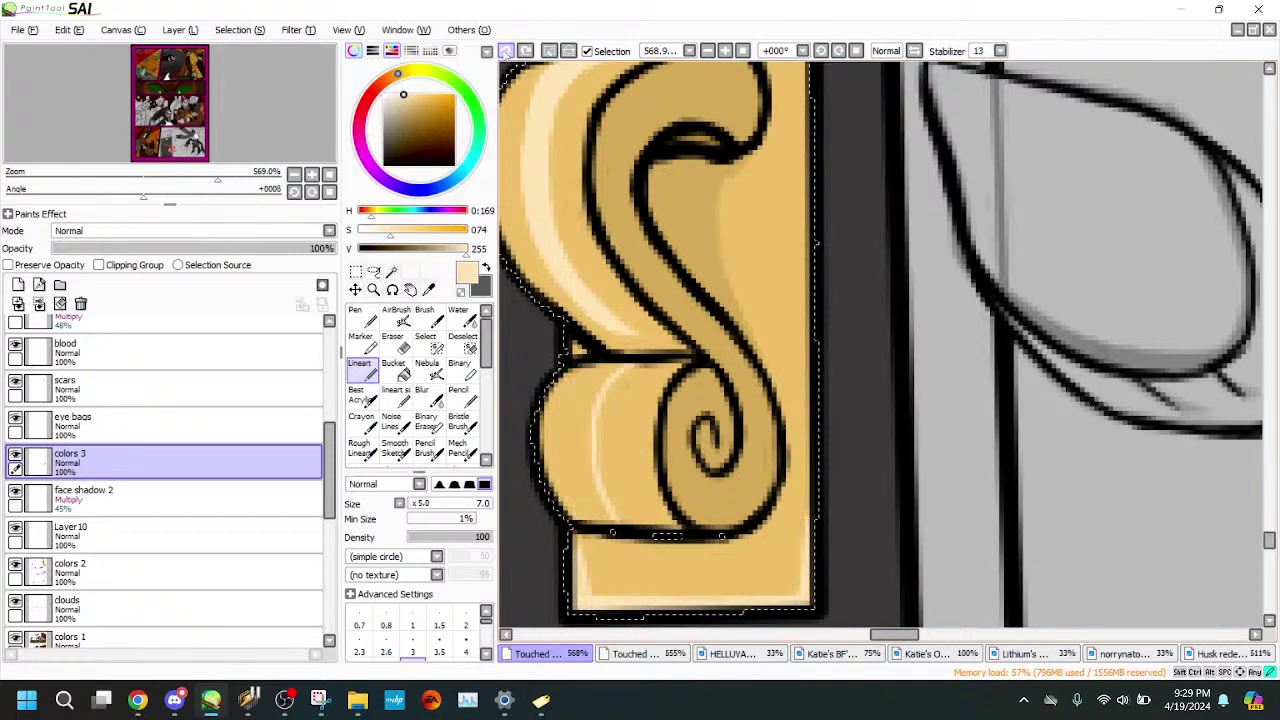
{"action": "key", "text": "ctrl+z"}
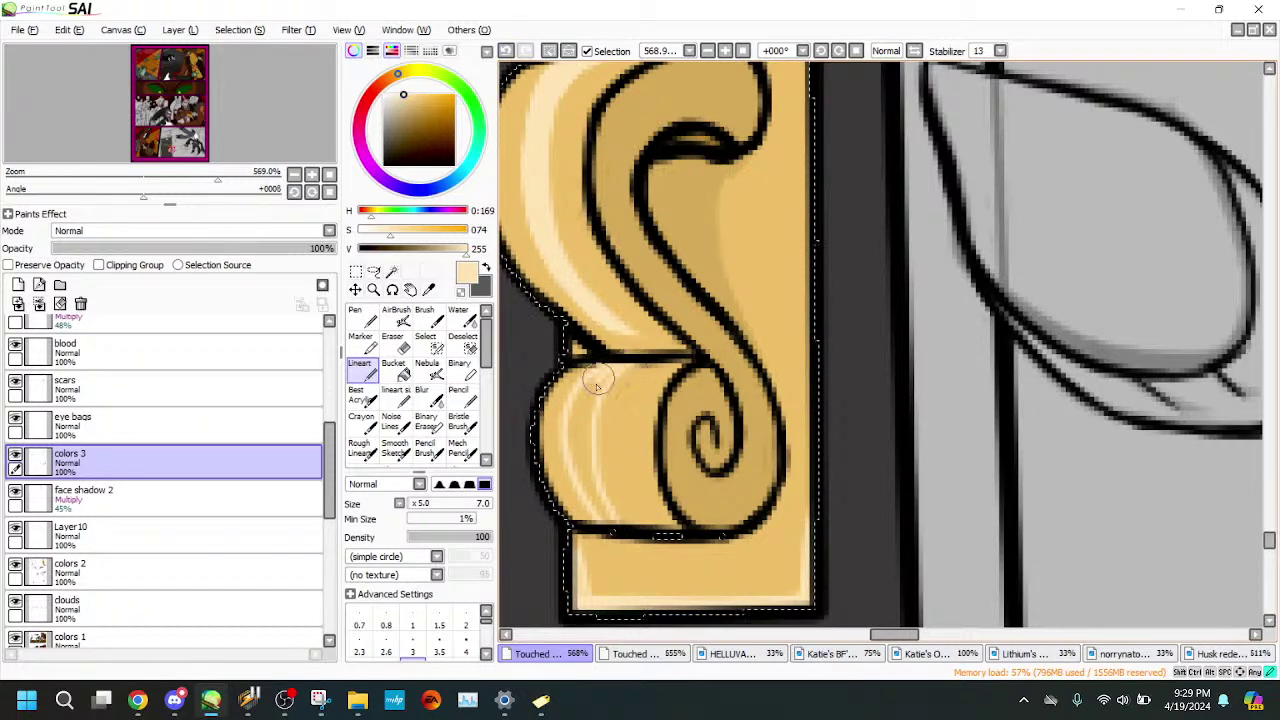
{"action": "mouse_move", "coordinate": [575, 432]}
{"action": "left_mouse_down"}
{"action": "mouse_move", "coordinate": [591, 406]}
{"action": "mouse_move", "coordinate": [590, 474]}
{"action": "left_mouse_up"}
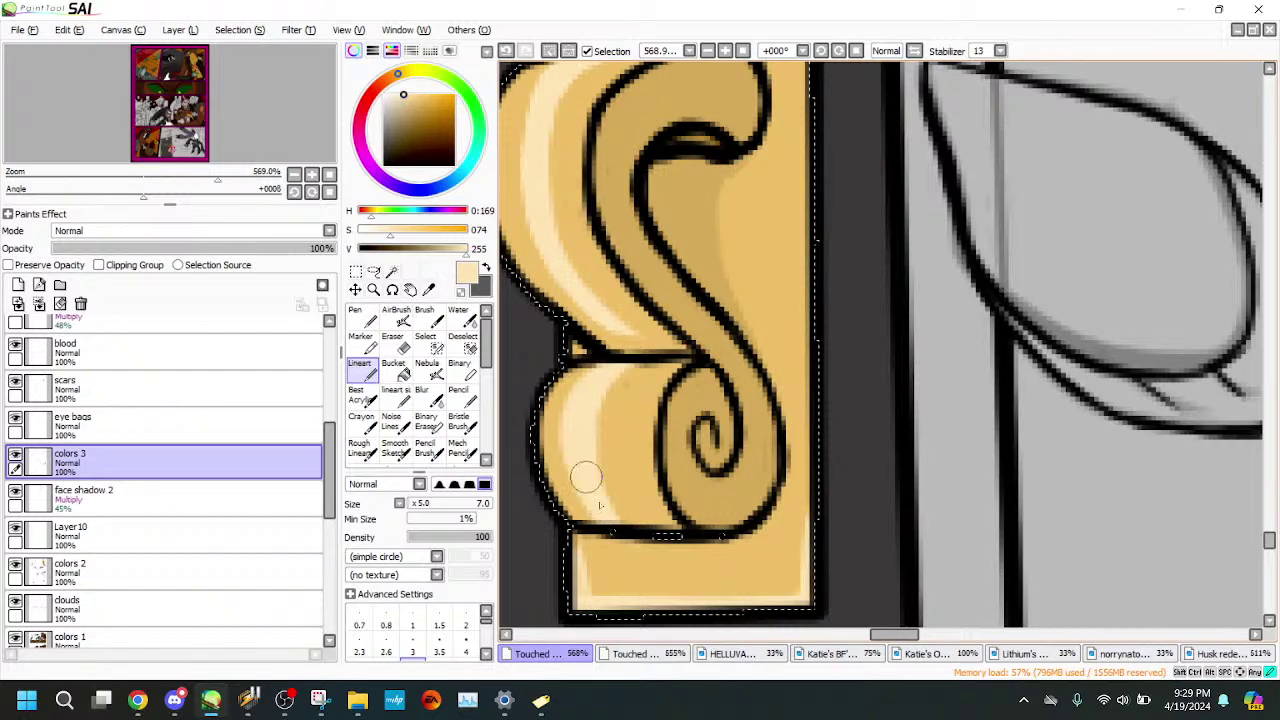
- Refine the edges of the lower roll's highlight by alternately erasing and repainting it with the Lineart brush
{"action": "key", "text": "e"}
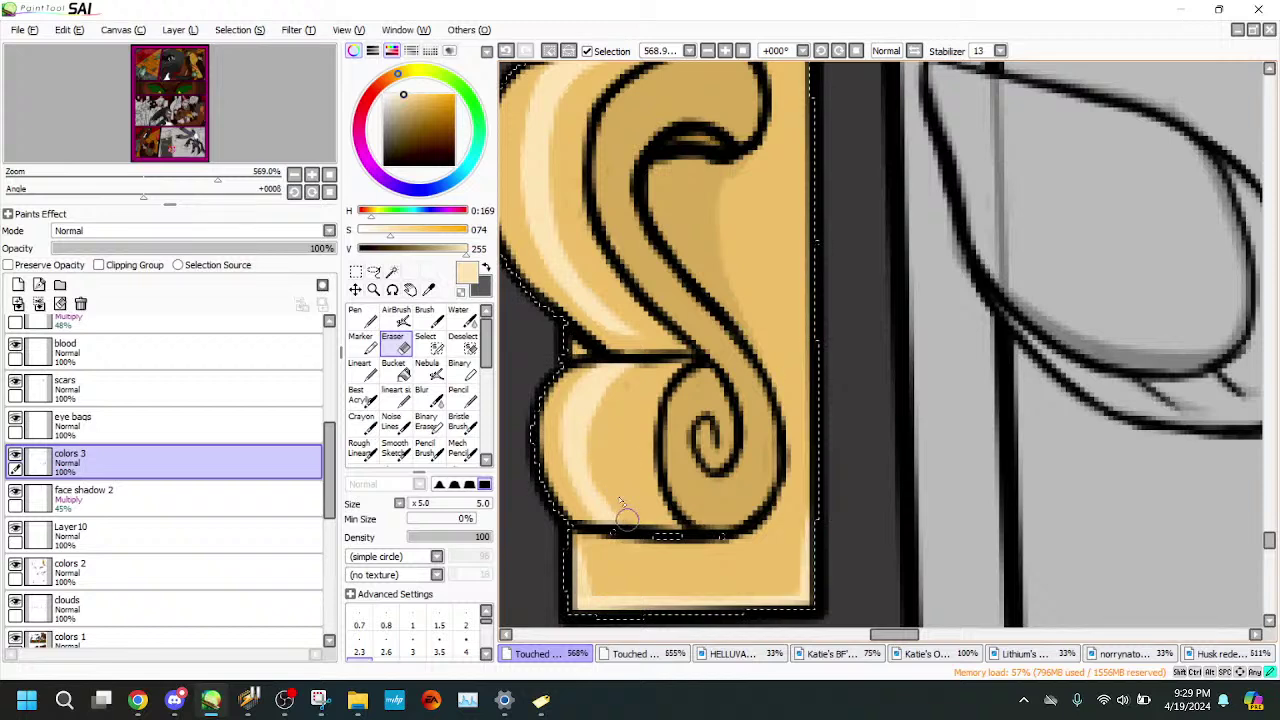
{"action": "key", "text": "e"}
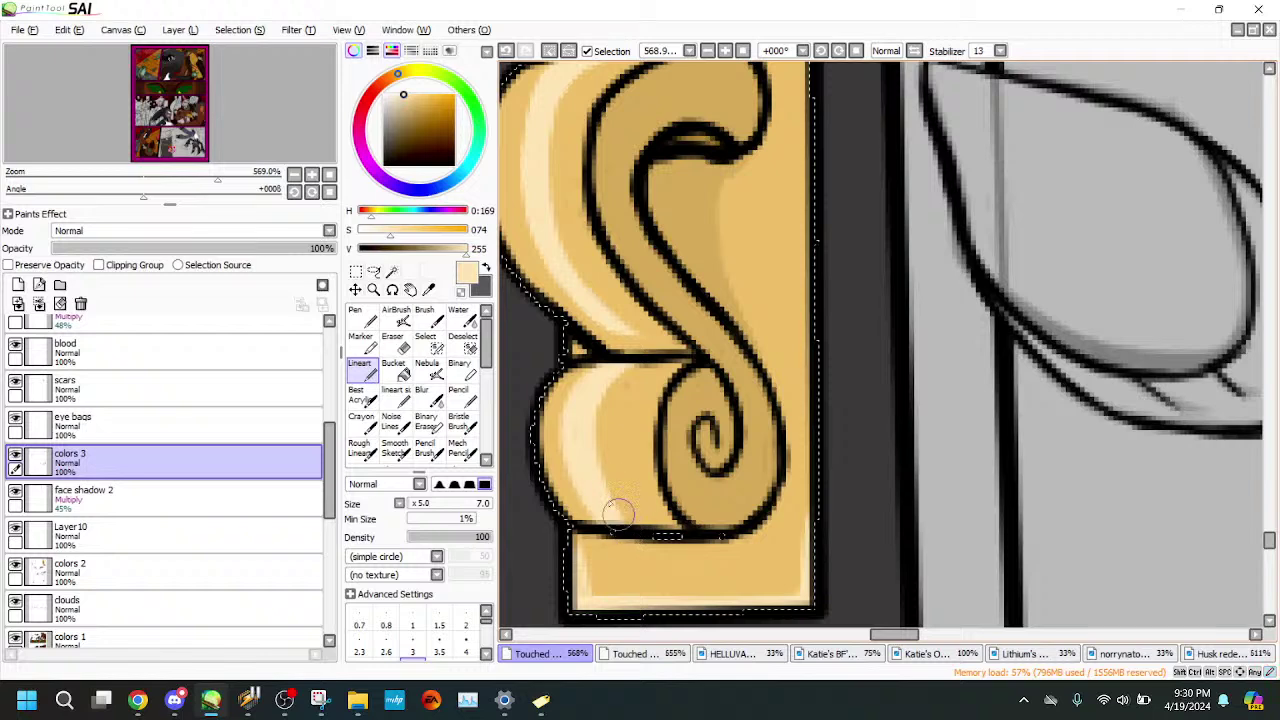
{"action": "key", "text": "e"}
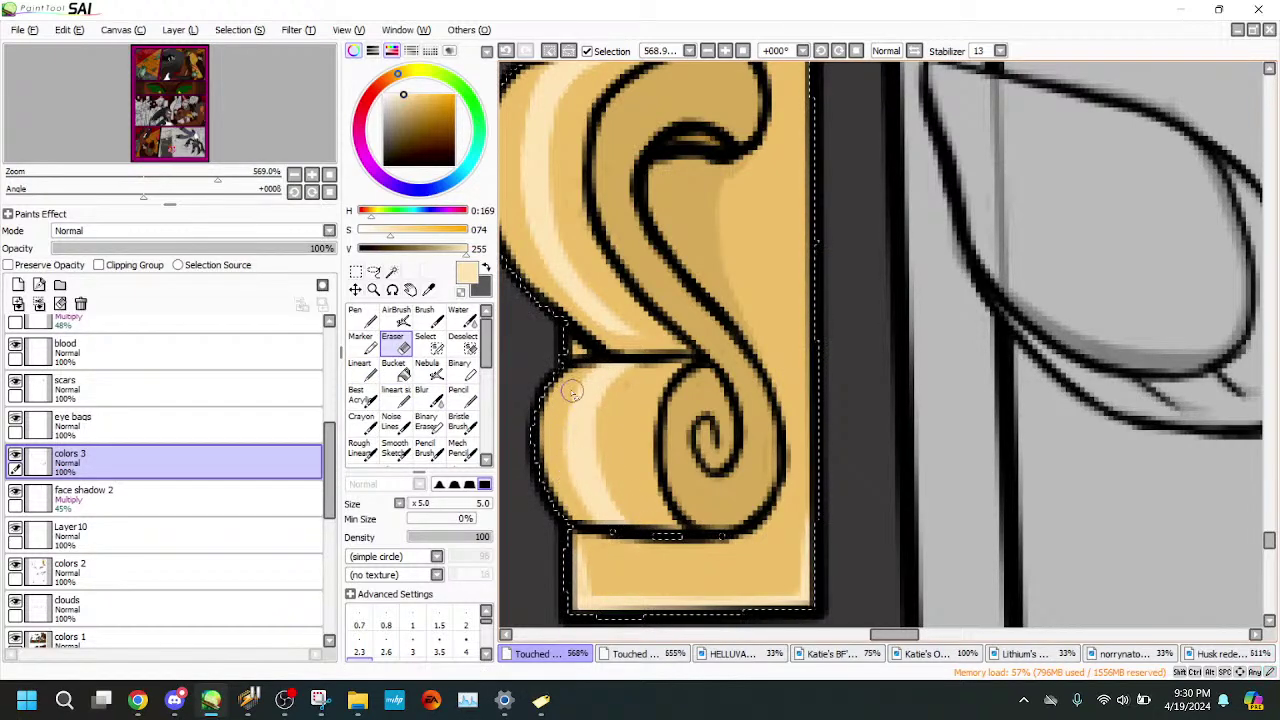
{"action": "left_click", "coordinate": [362, 370]}
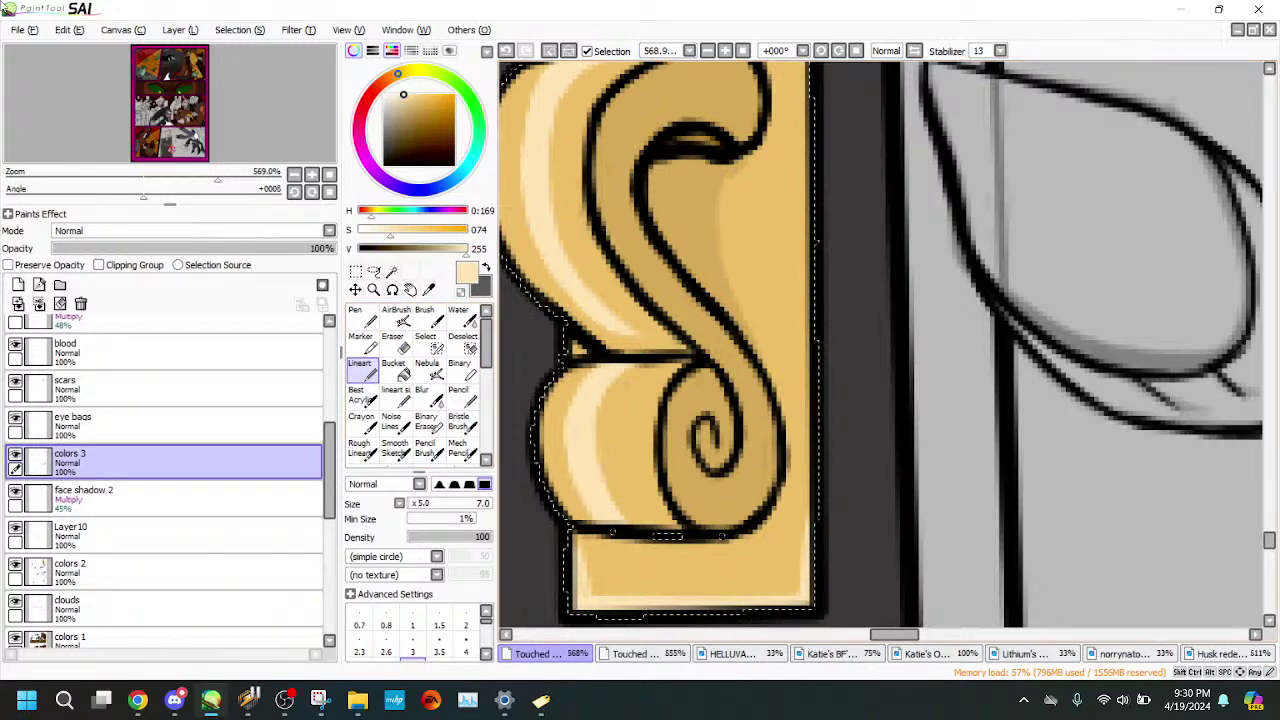
{"action": "key", "text": "e"}
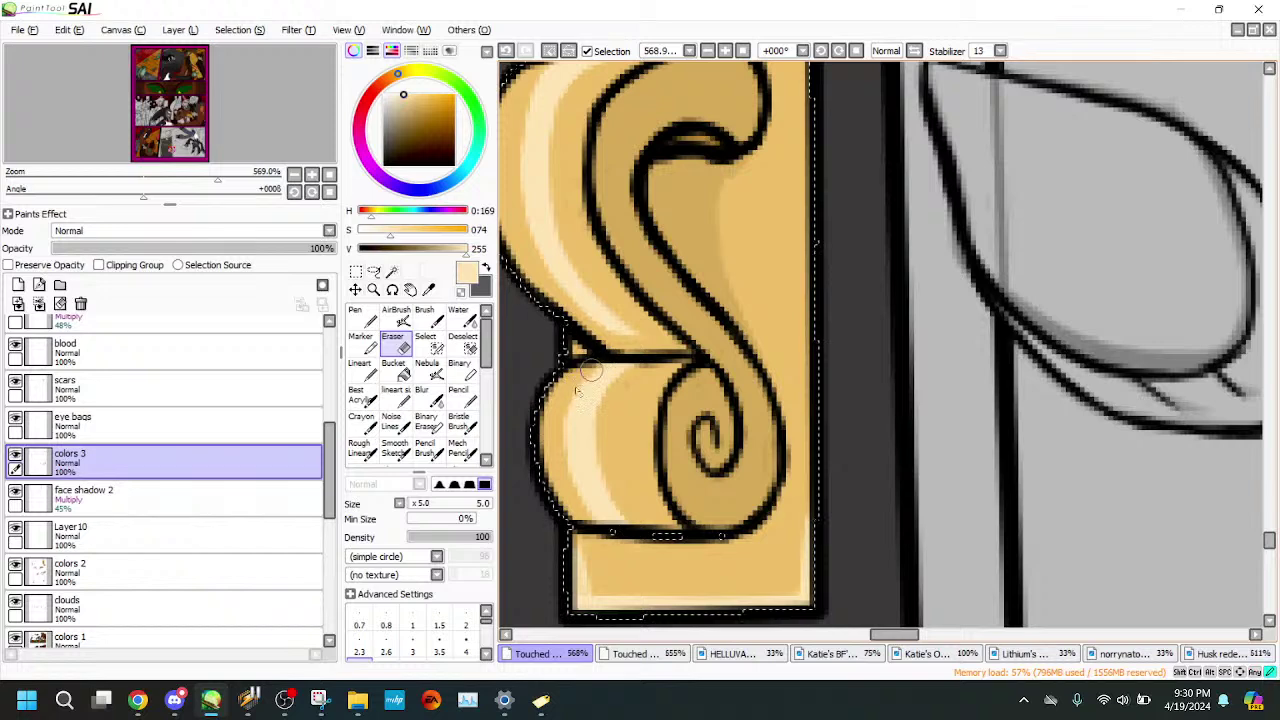
{"action": "key", "text": "n"}
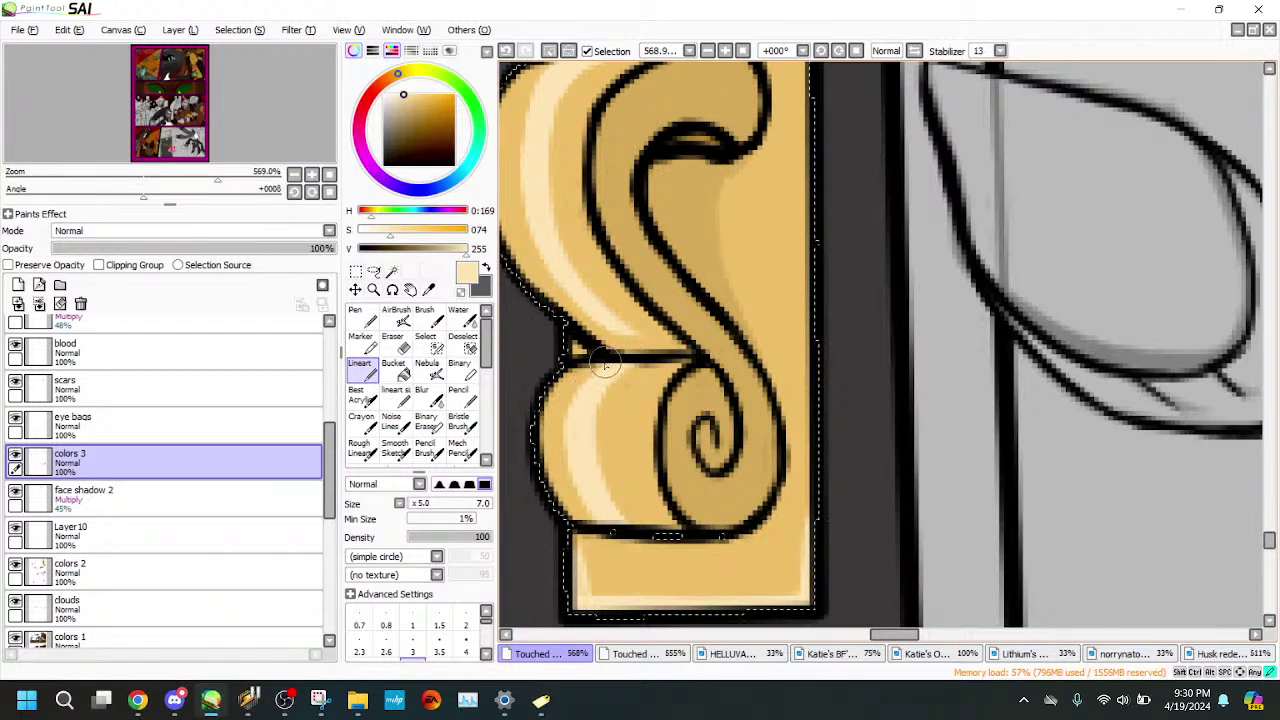
- Clear the selection to check the lower roll's highlight against the whole scroll, and restore the selection
{"action": "scroll", "coordinate": [330, 435], "scroll_direction": "up", "scroll_amount": 3}
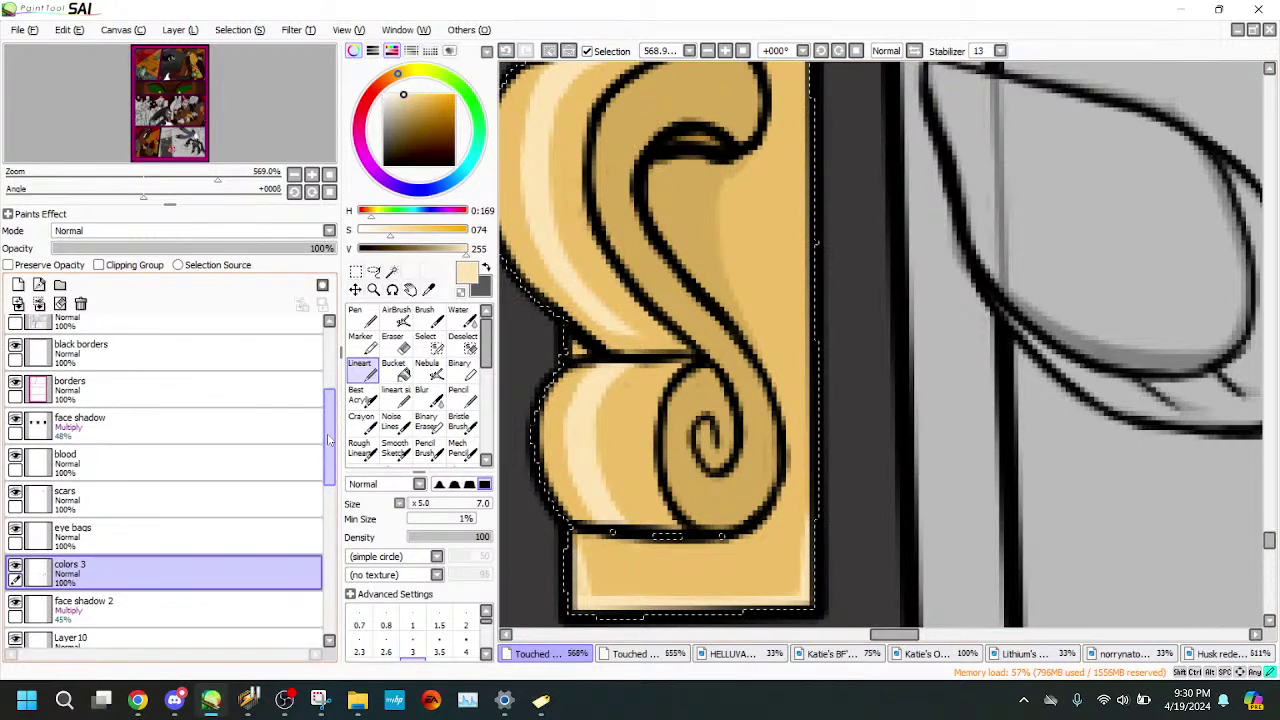
{"action": "left_click_drag", "start_coordinate": [330, 435], "coordinate": [318, 410]}
{"action": "left_click", "coordinate": [285, 411]}
{"action": "left_click", "coordinate": [394, 345]}
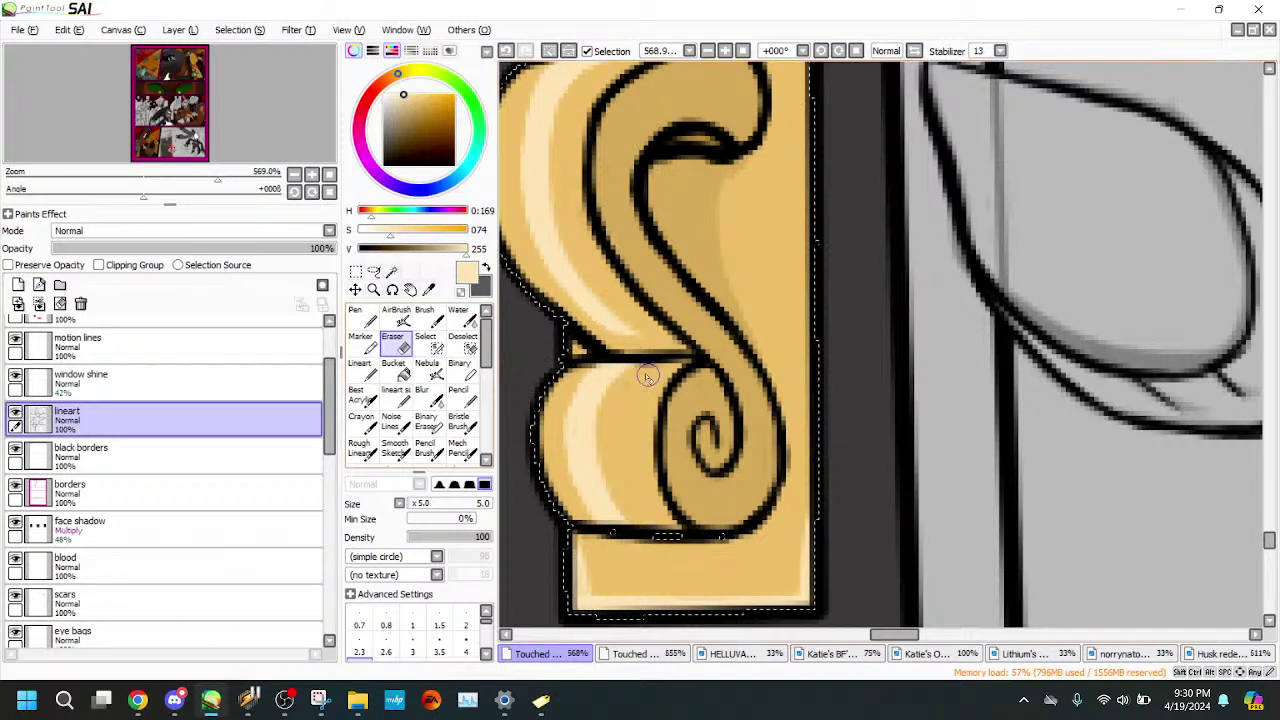
{"action": "key", "text": "ctrl+d"}
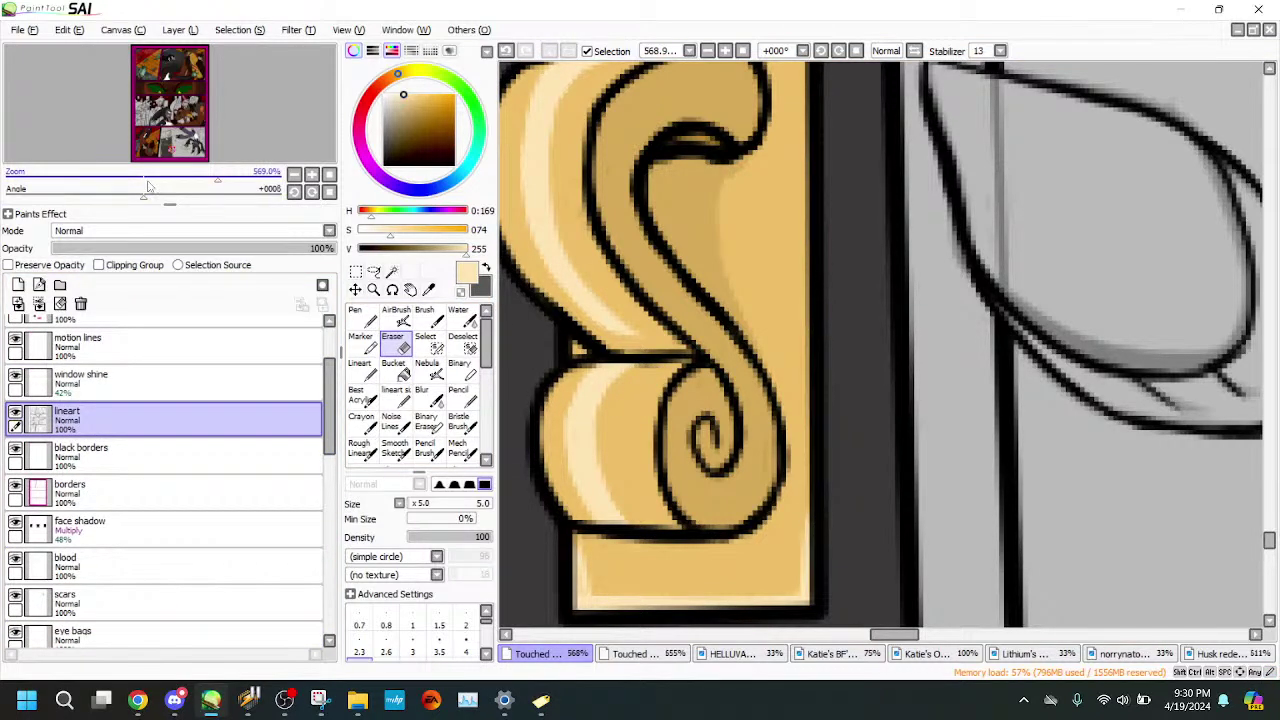
{"action": "left_click_drag", "start_coordinate": [147, 181], "coordinate": [209, 180]}
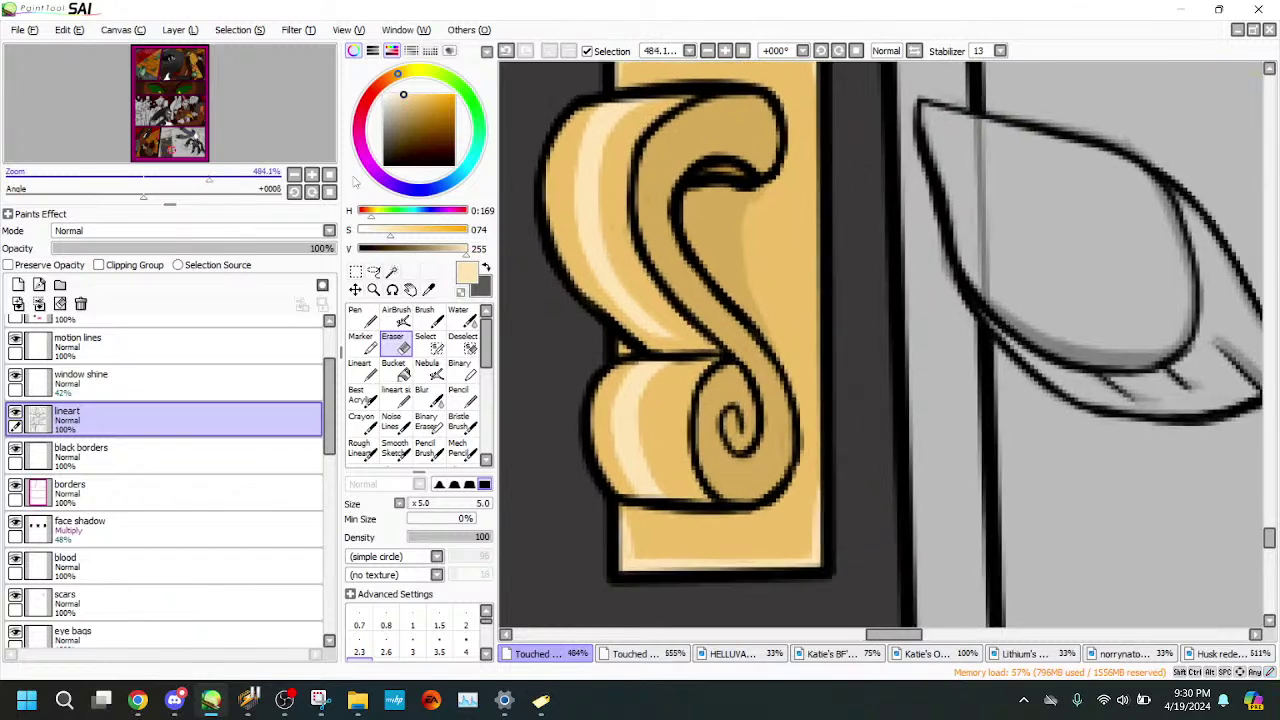
{"action": "left_click", "coordinate": [507, 52]}
- Extend the upper roll's pale highlight toward its outer edge with the Lineart brush on the colors 3 layer
{"action": "left_click", "coordinate": [370, 370]}
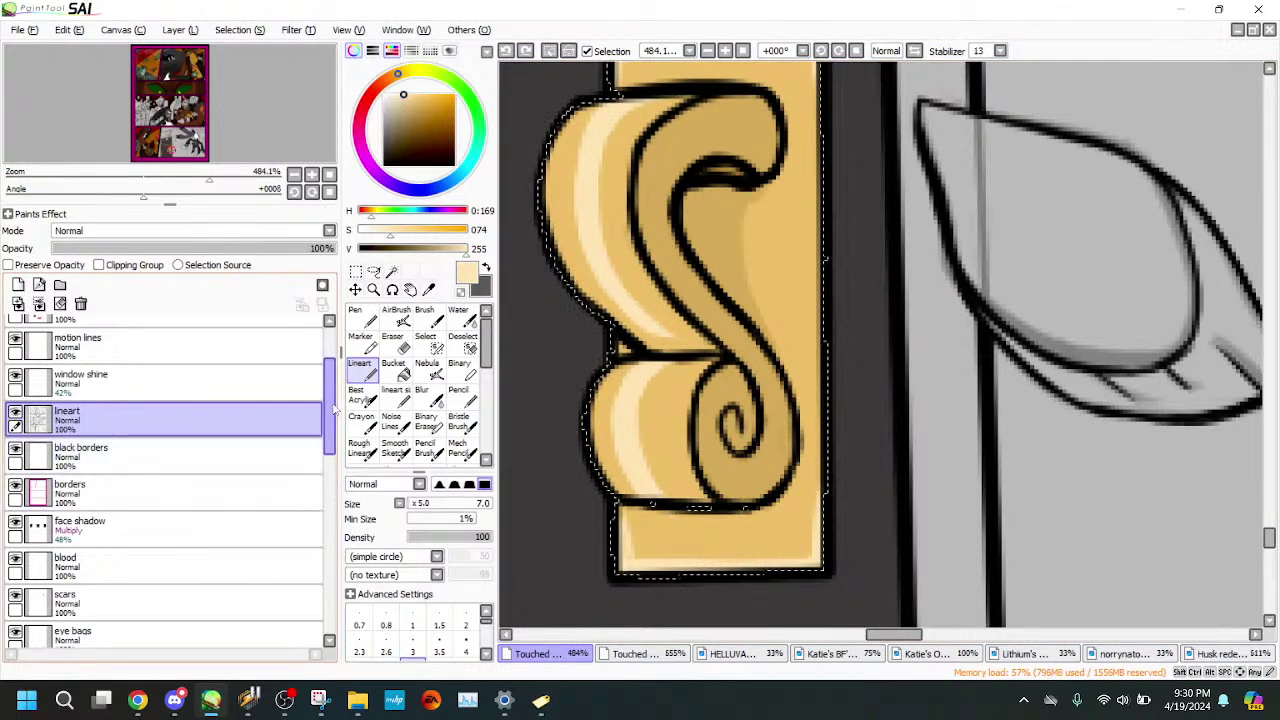
{"action": "left_click_drag", "start_coordinate": [334, 408], "coordinate": [331, 512]}
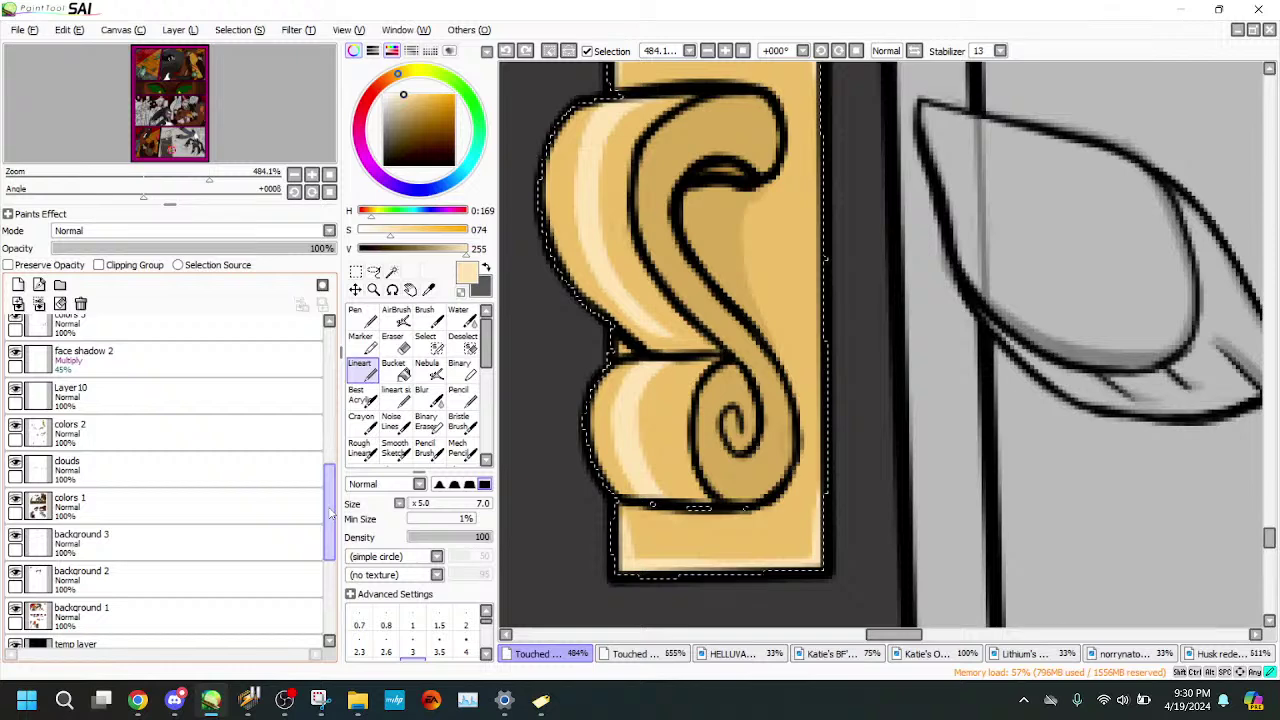
{"action": "mouse_move", "coordinate": [331, 513]}
{"action": "left_mouse_down"}
{"action": "mouse_move", "coordinate": [334, 462]}
{"action": "mouse_move", "coordinate": [333, 485]}
{"action": "left_mouse_up"}
{"action": "left_click", "coordinate": [250, 412]}
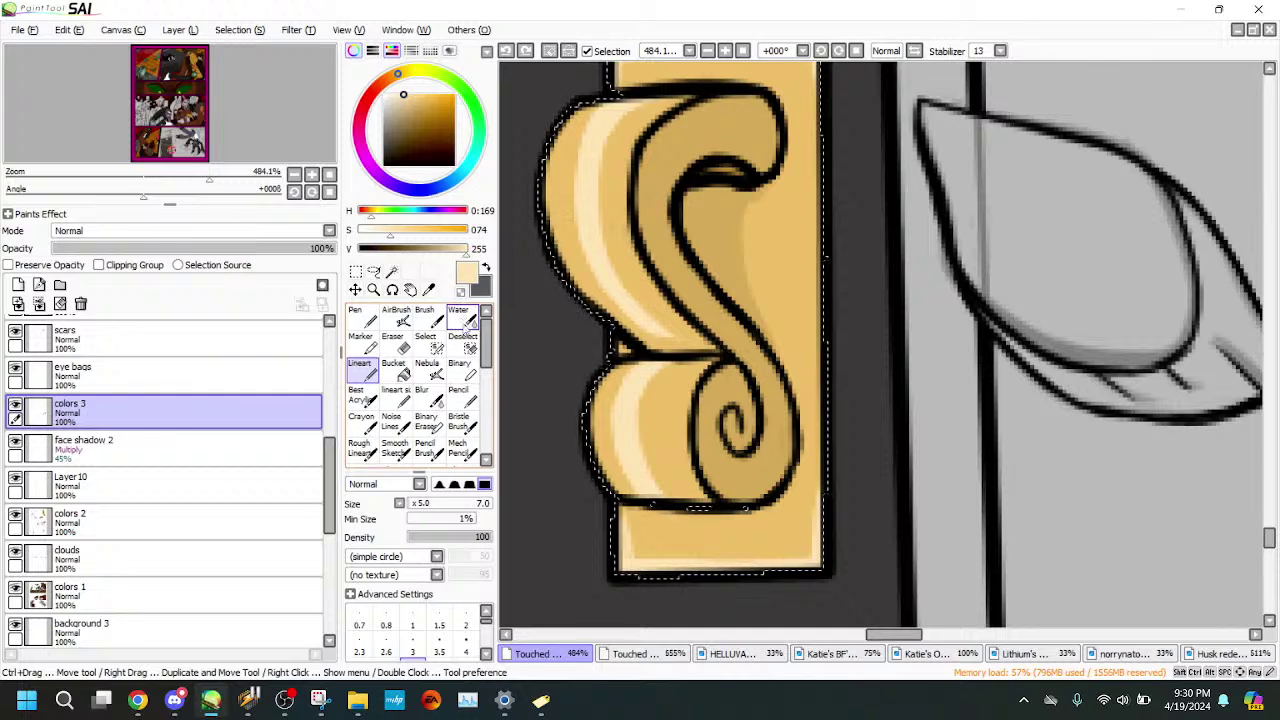
{"action": "left_click", "coordinate": [395, 342]}
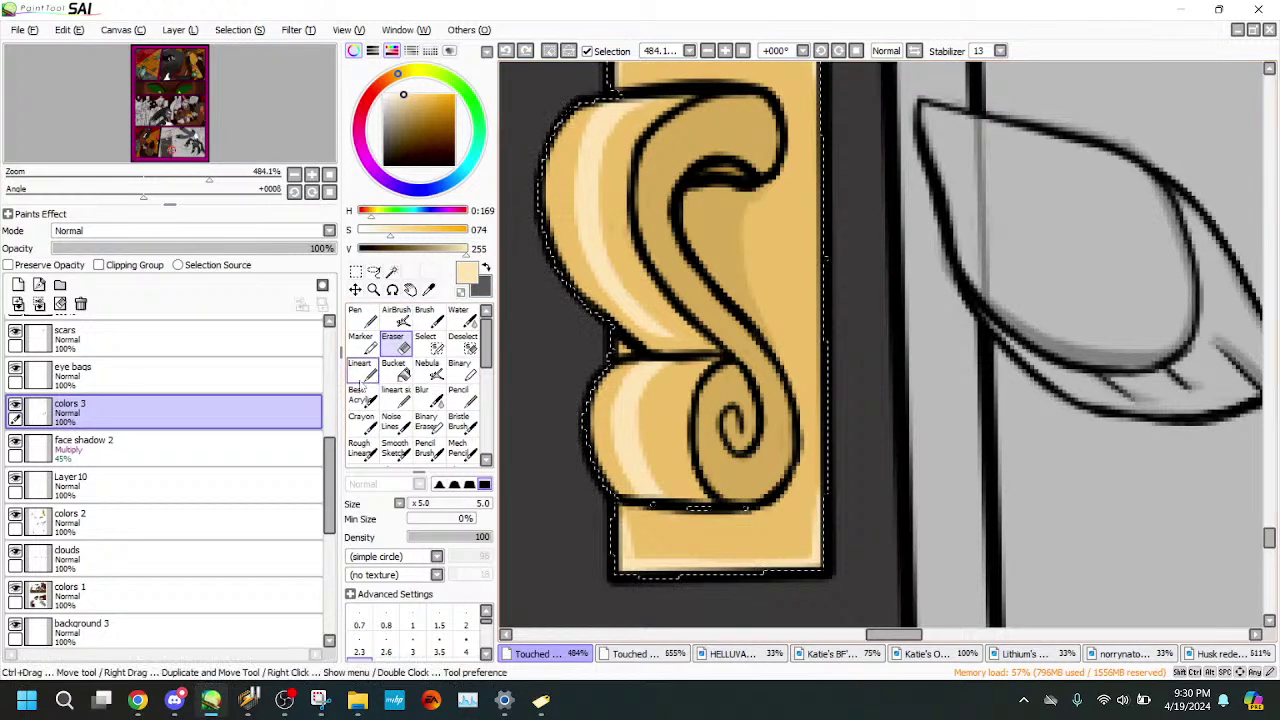
{"action": "left_click", "coordinate": [362, 370]}
{"action": "mouse_move", "coordinate": [617, 112]}
{"action": "left_mouse_down"}
{"action": "mouse_move", "coordinate": [580, 140]}
{"action": "mouse_move", "coordinate": [601, 101]}
{"action": "mouse_move", "coordinate": [566, 206]}
{"action": "mouse_move", "coordinate": [574, 157]}
{"action": "mouse_move", "coordinate": [591, 279]}
{"action": "left_mouse_up"}
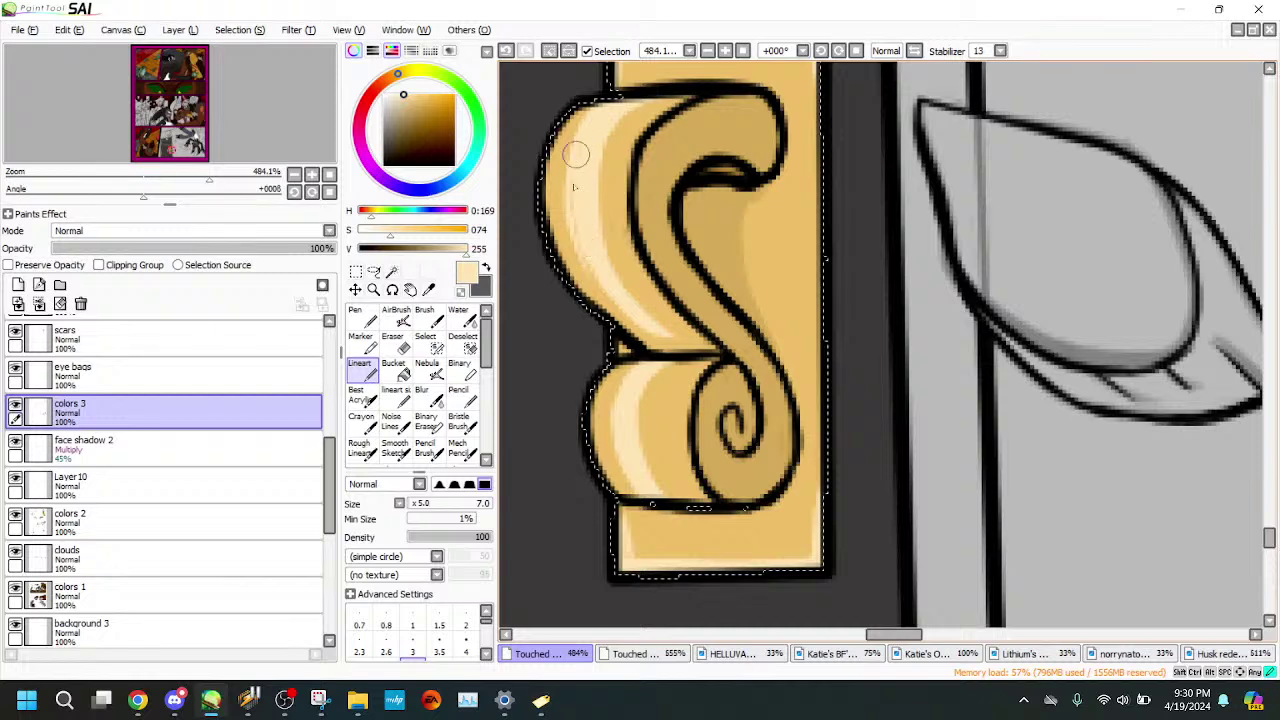
{"action": "left_click_drag", "start_coordinate": [577, 219], "coordinate": [650, 334]}
- Erase the inner side of the upper roll's highlight to leave a smooth curved band from its top to its lower end
{"action": "left_click", "coordinate": [393, 340]}
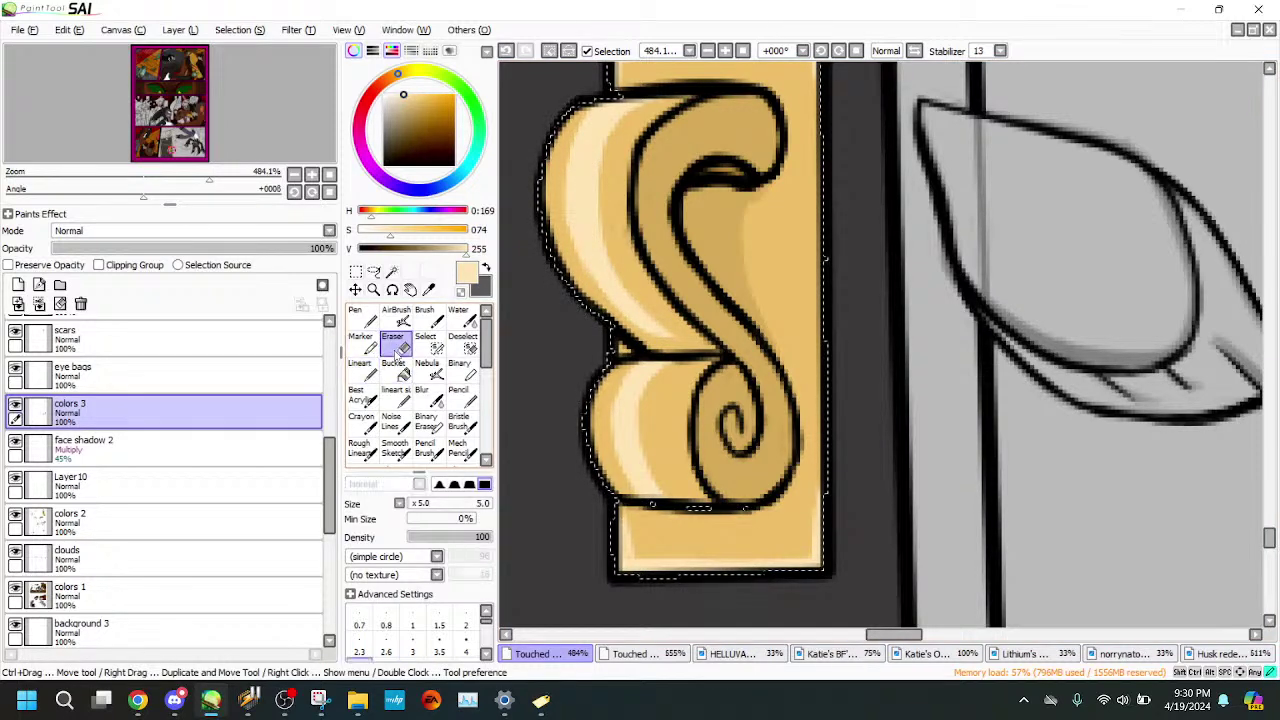
{"action": "mouse_move", "coordinate": [649, 107]}
{"action": "left_mouse_down"}
{"action": "mouse_move", "coordinate": [615, 144]}
{"action": "mouse_move", "coordinate": [628, 121]}
{"action": "mouse_move", "coordinate": [609, 167]}
{"action": "mouse_move", "coordinate": [624, 123]}
{"action": "mouse_move", "coordinate": [600, 200]}
{"action": "left_mouse_up"}
{"action": "left_click_drag", "start_coordinate": [609, 141], "coordinate": [607, 245]}
{"action": "left_click_drag", "start_coordinate": [600, 171], "coordinate": [629, 287]}
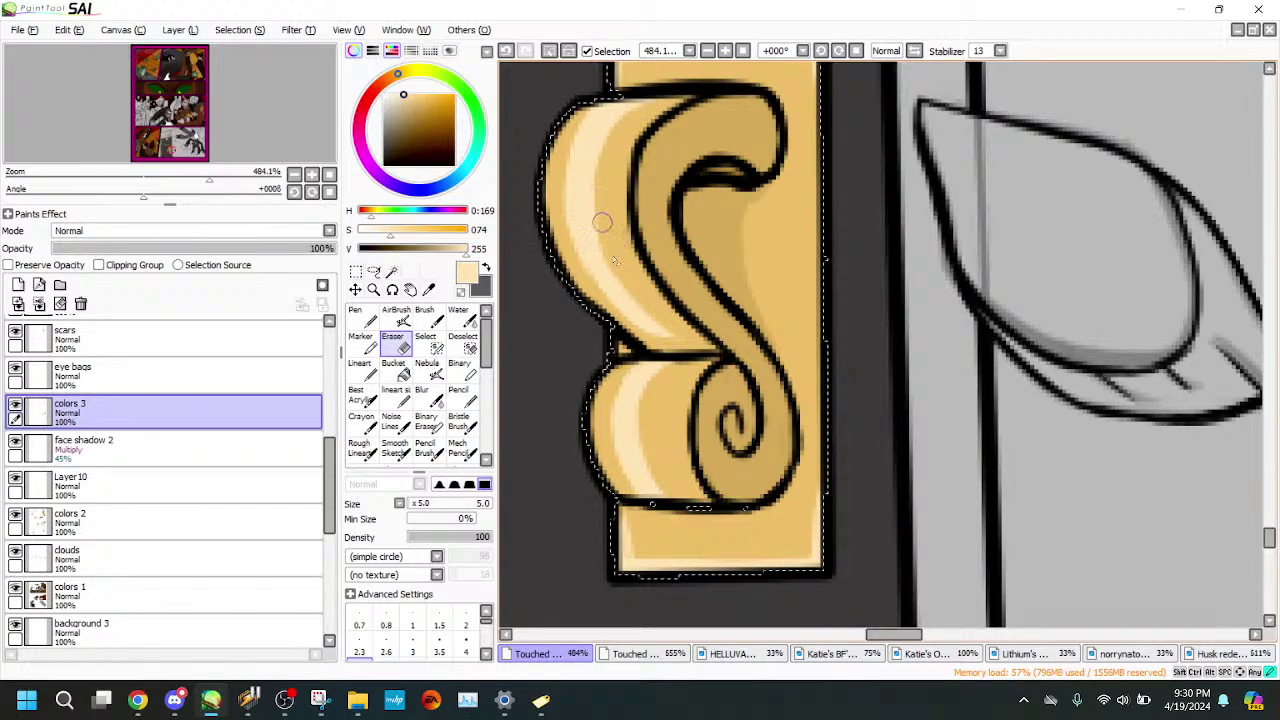
{"action": "left_click_drag", "start_coordinate": [603, 223], "coordinate": [655, 311]}
{"action": "left_click_drag", "start_coordinate": [623, 268], "coordinate": [687, 345]}
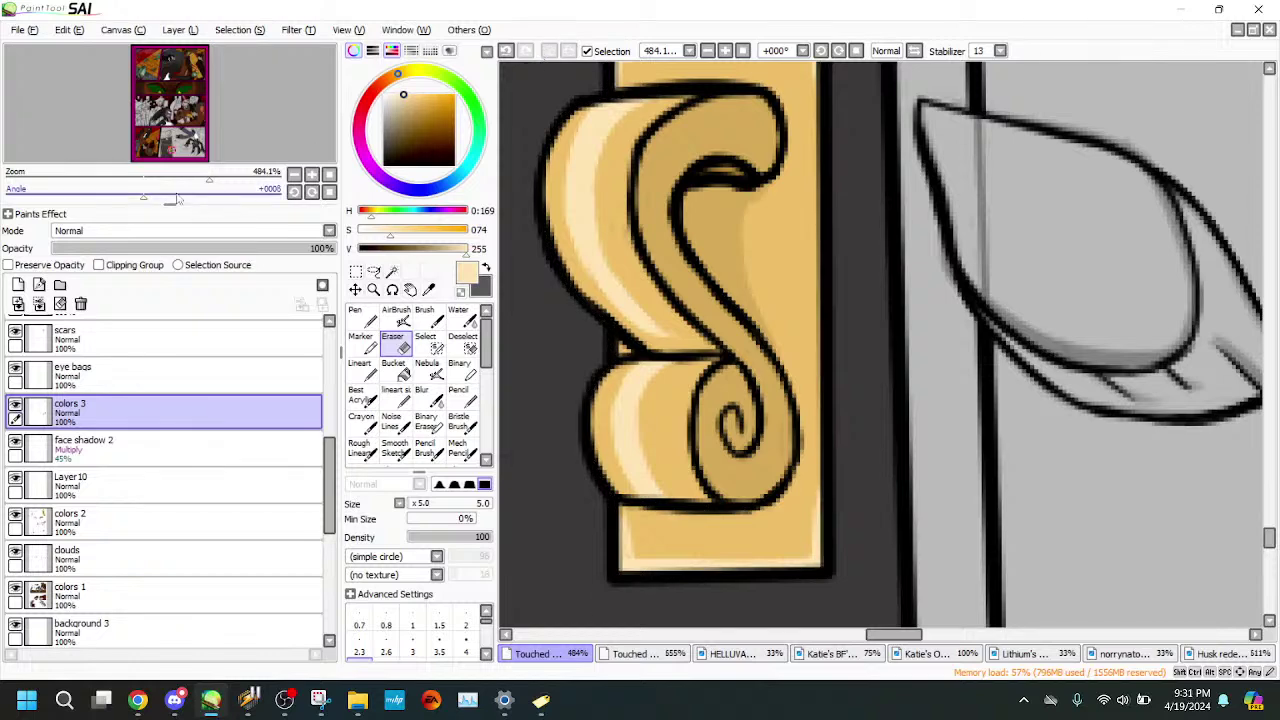
- Check the handle from farther away and compare its shading with the small gold handle on the other open comic page
{"action": "left_click_drag", "start_coordinate": [209, 180], "coordinate": [159, 180]}
{"action": "left_click_drag", "start_coordinate": [201, 131], "coordinate": [201, 128]}
{"action": "left_click_drag", "start_coordinate": [159, 180], "coordinate": [206, 180]}
{"action": "left_click", "coordinate": [643, 656]}
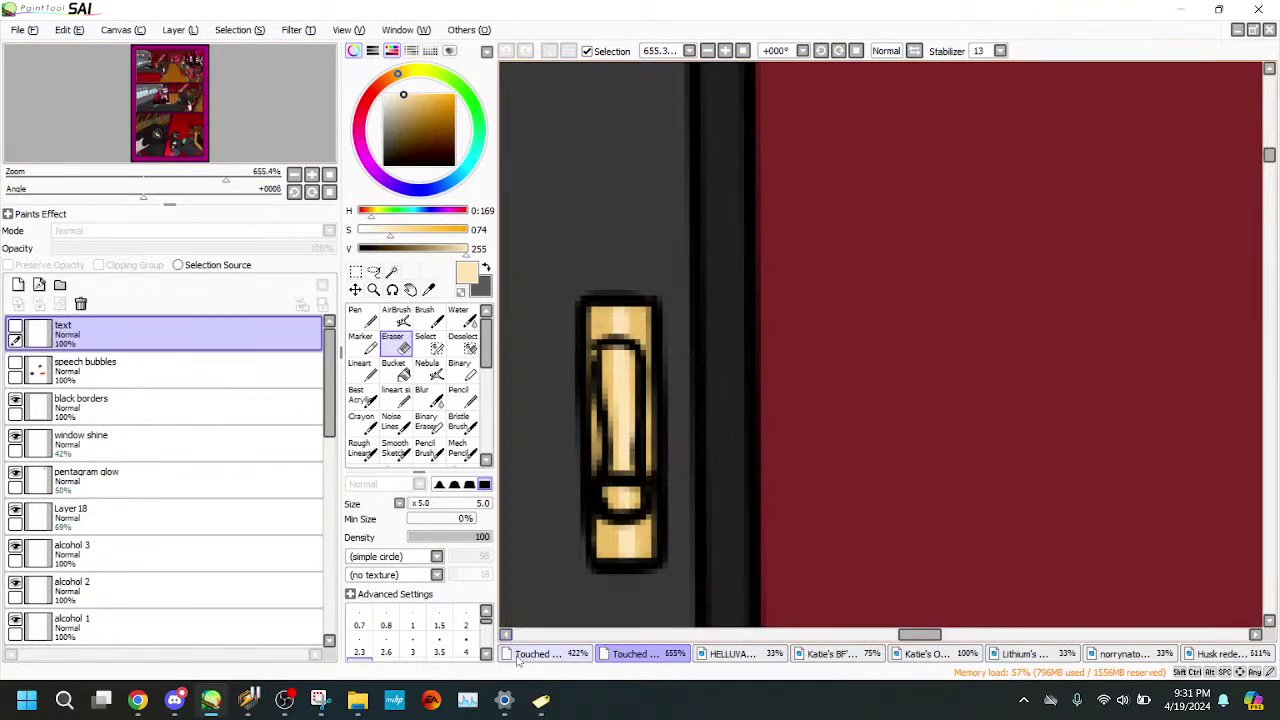
{"action": "left_click", "coordinate": [535, 654]}
- Restore the handle selection and paint a vertical pale highlight band on the back plate above the scroll with a size 10 lineart brush
{"action": "left_click", "coordinate": [396, 395]}
{"action": "left_click_drag", "start_coordinate": [206, 180], "coordinate": [215, 183]}
{"action": "left_click", "coordinate": [507, 51]}
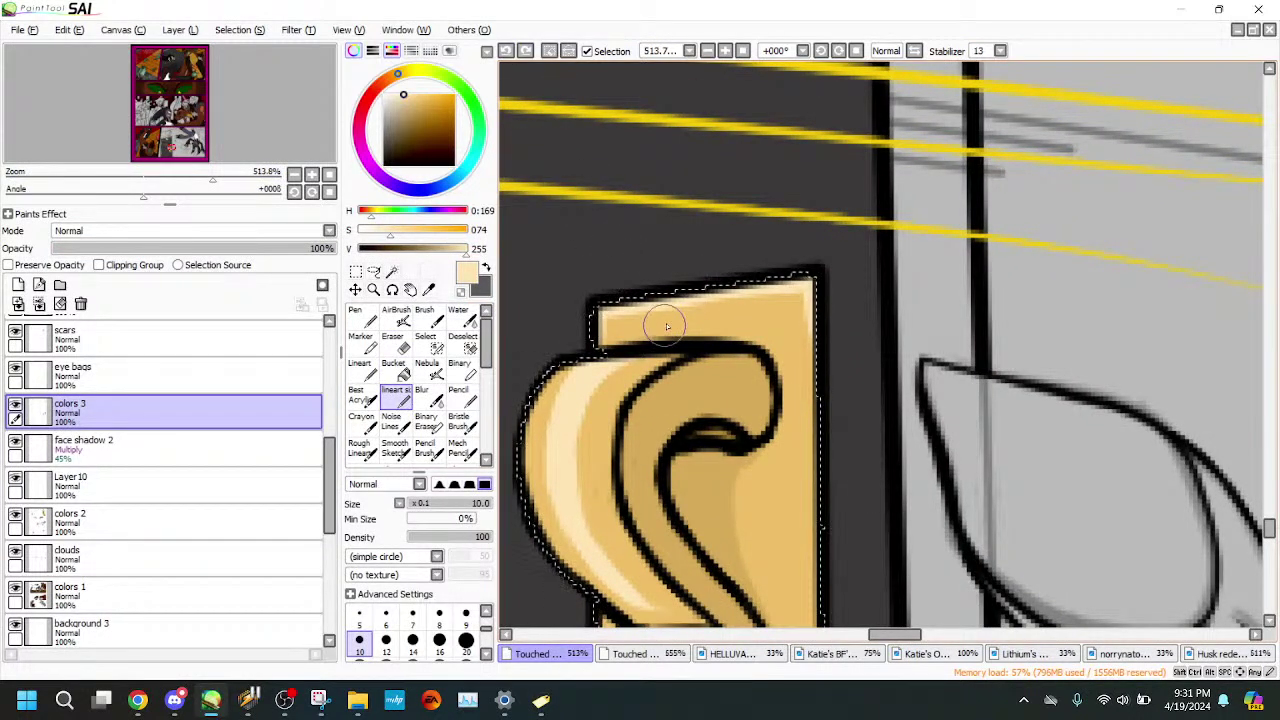
{"action": "left_click_drag", "start_coordinate": [663, 311], "coordinate": [660, 340]}
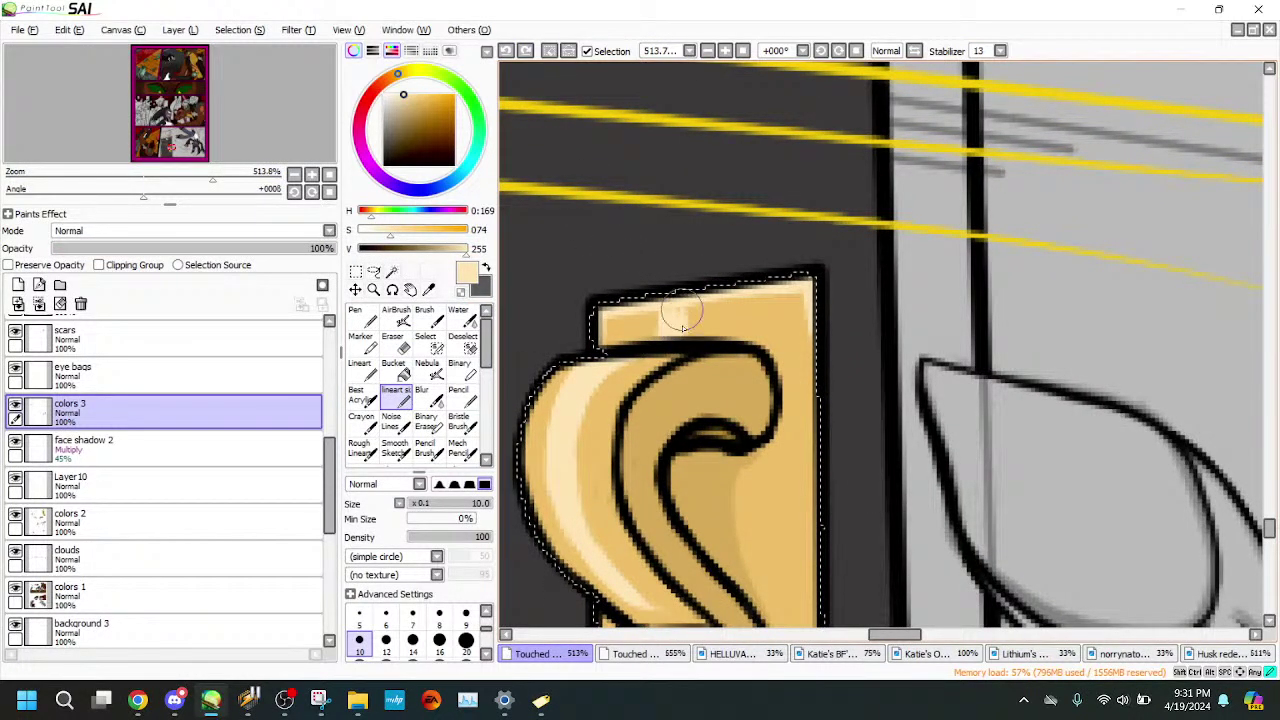
{"action": "left_click_drag", "start_coordinate": [687, 302], "coordinate": [685, 304]}
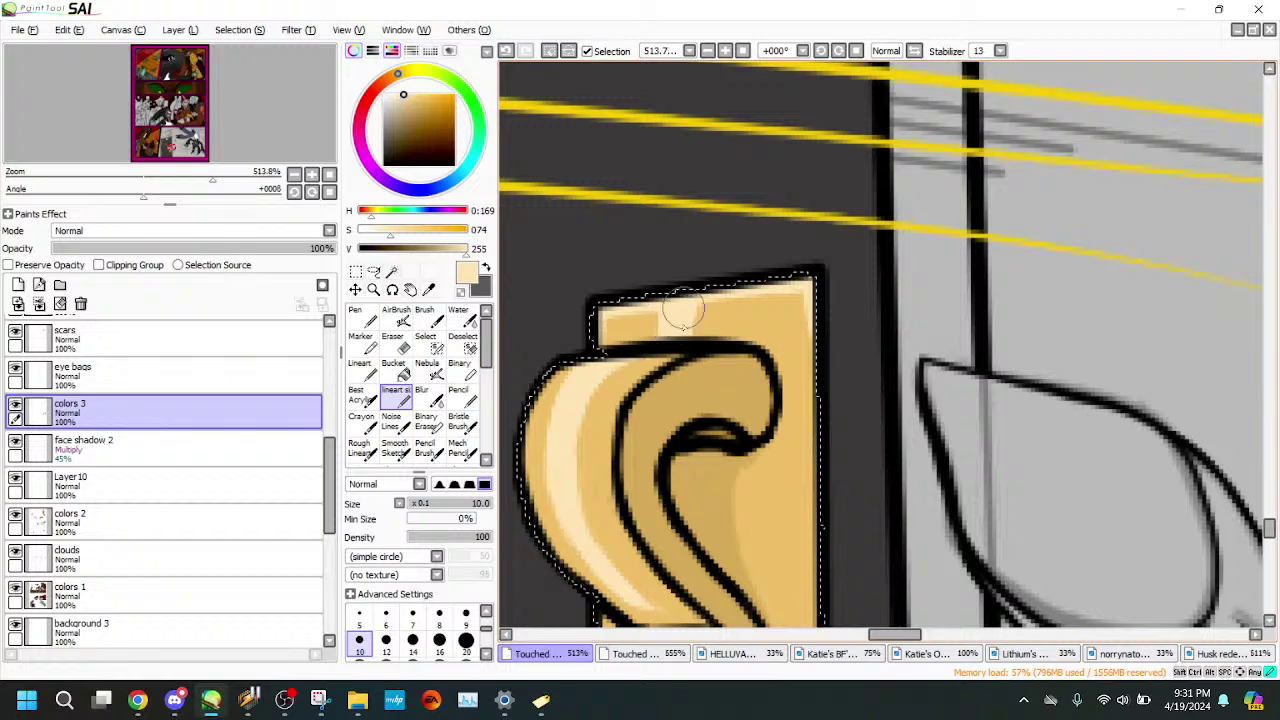
- Paint a vertical pale highlight on the back plate below the scroll and trim the edges of both plate highlights with a size 5 eraser
{"action": "scroll", "coordinate": [720, 260], "scroll_direction": "down", "scroll_amount": 4}
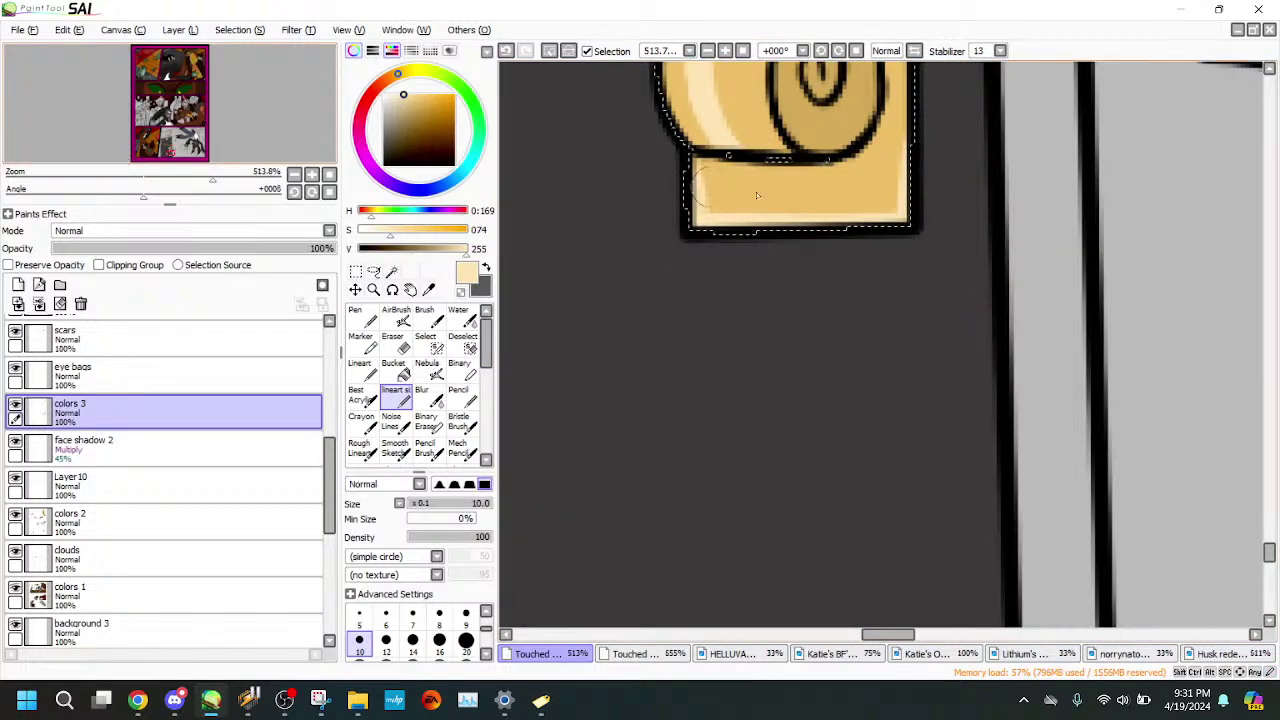
{"action": "mouse_move", "coordinate": [760, 163]}
{"action": "left_mouse_down"}
{"action": "mouse_move", "coordinate": [752, 171]}
{"action": "mouse_move", "coordinate": [770, 187]}
{"action": "left_mouse_up"}
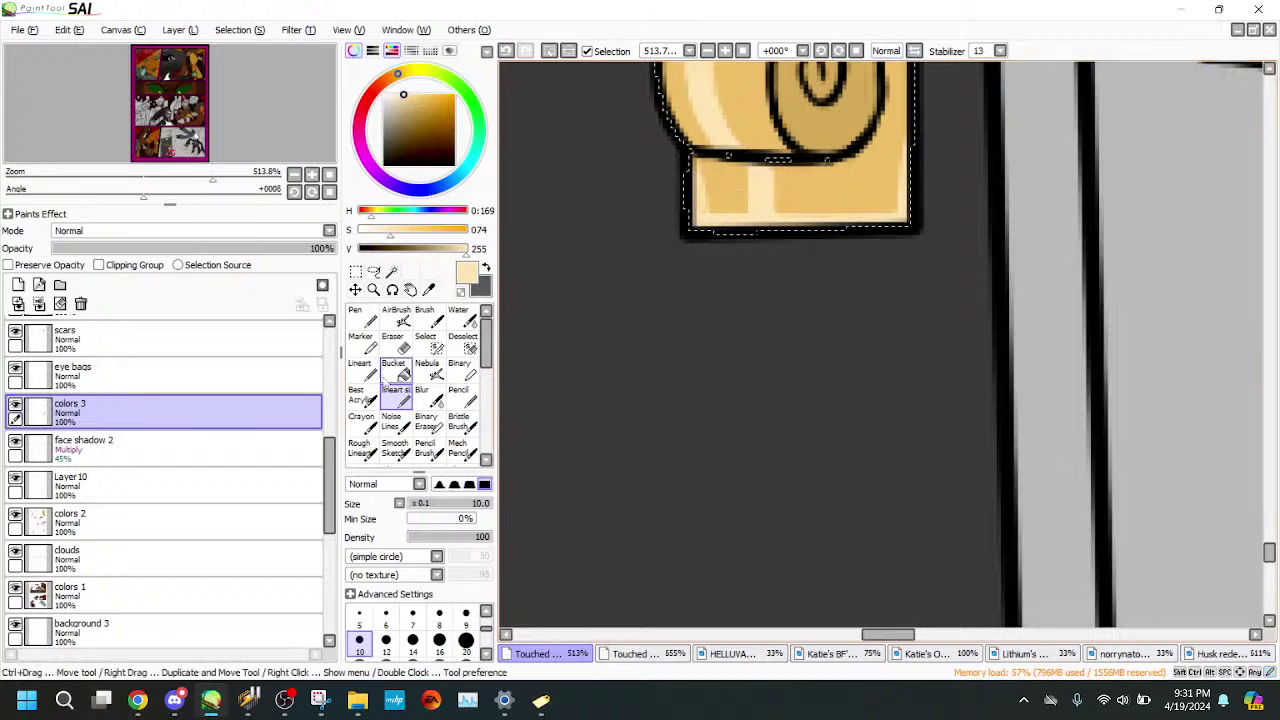
{"action": "left_click", "coordinate": [392, 341]}
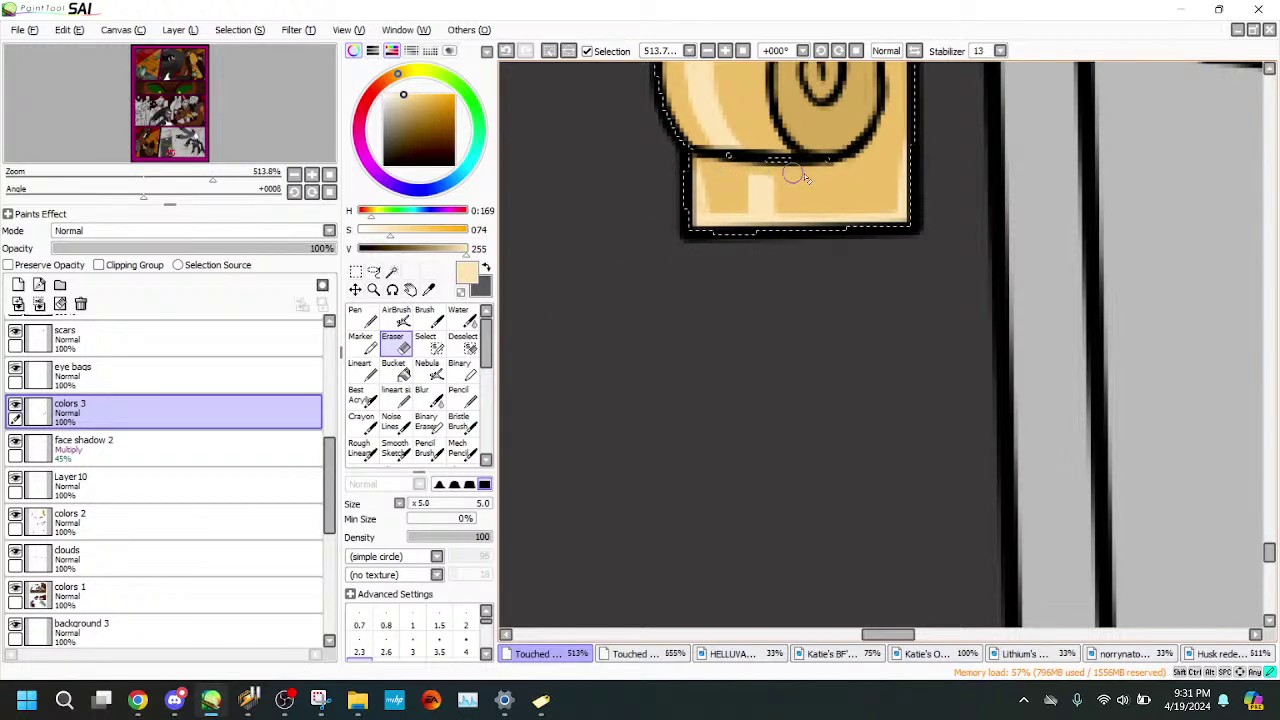
{"action": "scroll", "coordinate": [805, 178], "scroll_direction": "up", "scroll_amount": 4}
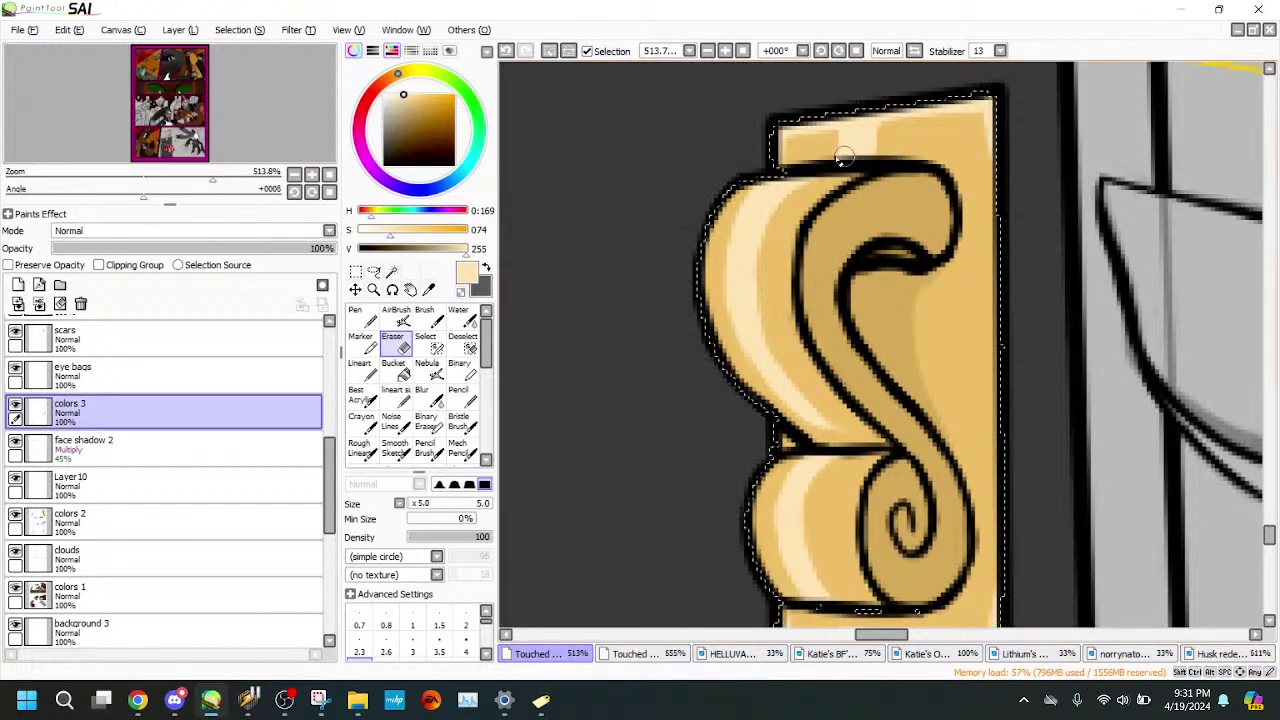
{"action": "mouse_move", "coordinate": [845, 157]}
{"action": "left_mouse_down"}
{"action": "mouse_move", "coordinate": [923, 168]}
{"action": "mouse_move", "coordinate": [824, 163]}
{"action": "mouse_move", "coordinate": [909, 170]}
{"action": "mouse_move", "coordinate": [828, 160]}
{"action": "mouse_move", "coordinate": [909, 155]}
{"action": "left_mouse_up"}
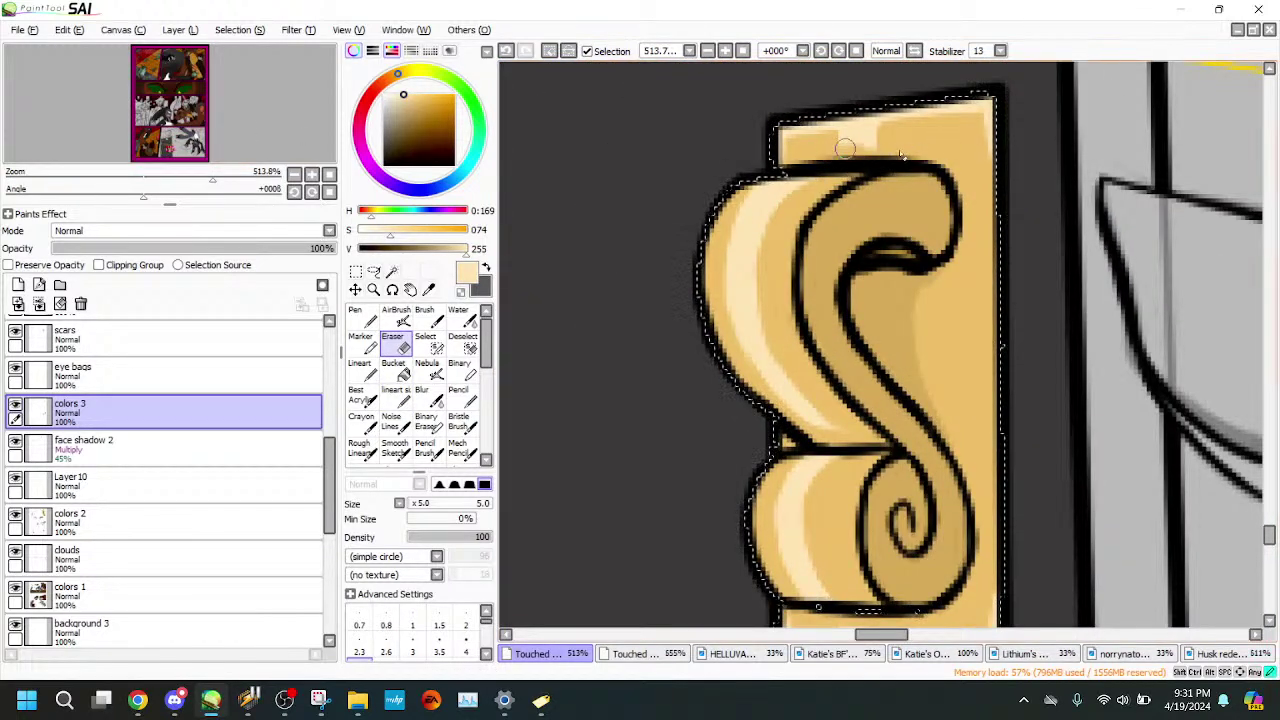
{"action": "left_click", "coordinate": [567, 54]}
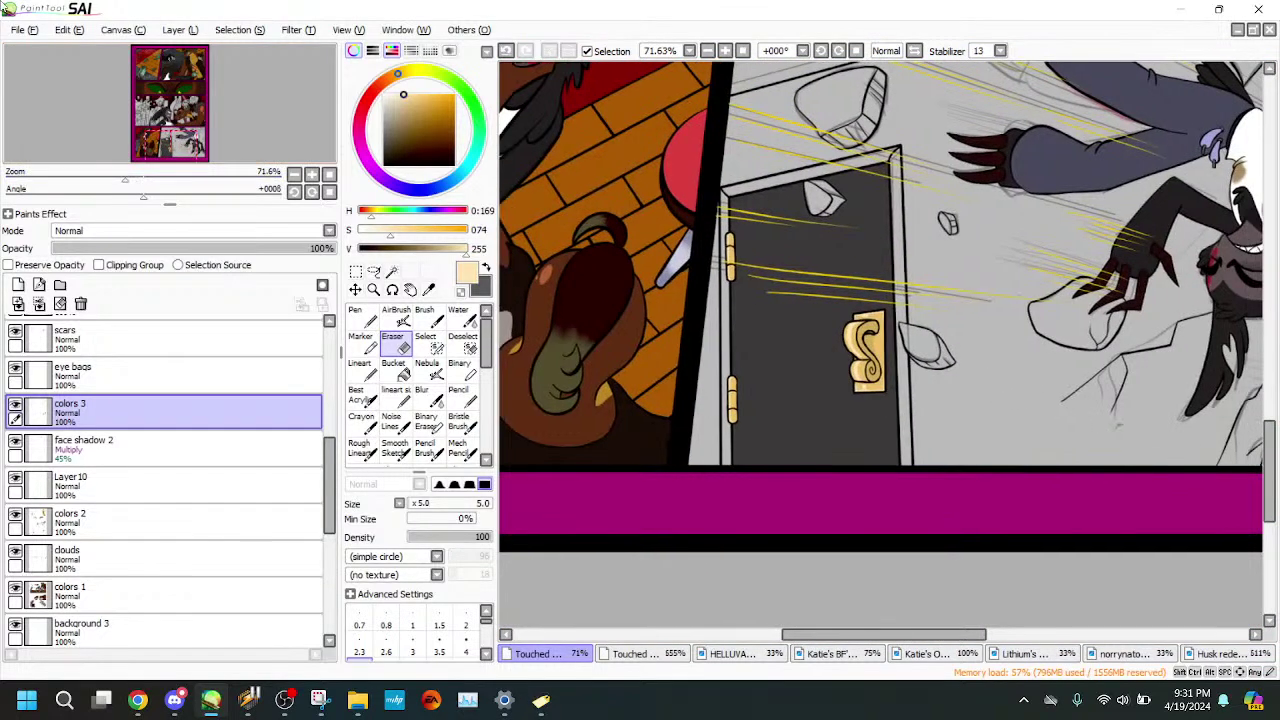
- Select the door frame's top and both side strips in the last panel with the Magic Wand on the lineart layer
{"action": "scroll", "coordinate": [265, 488], "scroll_direction": "up", "scroll_amount": 5}
{"action": "left_click", "coordinate": [266, 401]}
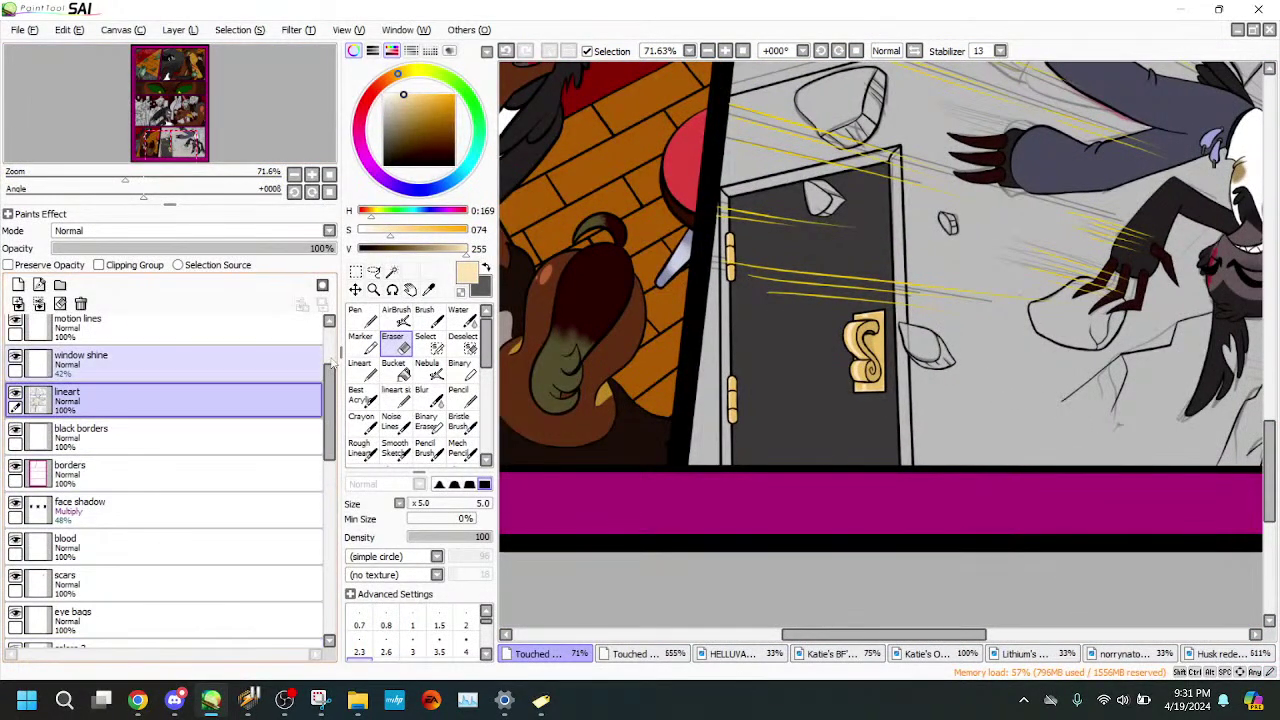
{"action": "left_click", "coordinate": [392, 272]}
{"action": "left_click", "coordinate": [737, 191]}
{"action": "left_click", "coordinate": [737, 193], "text": "shift"}
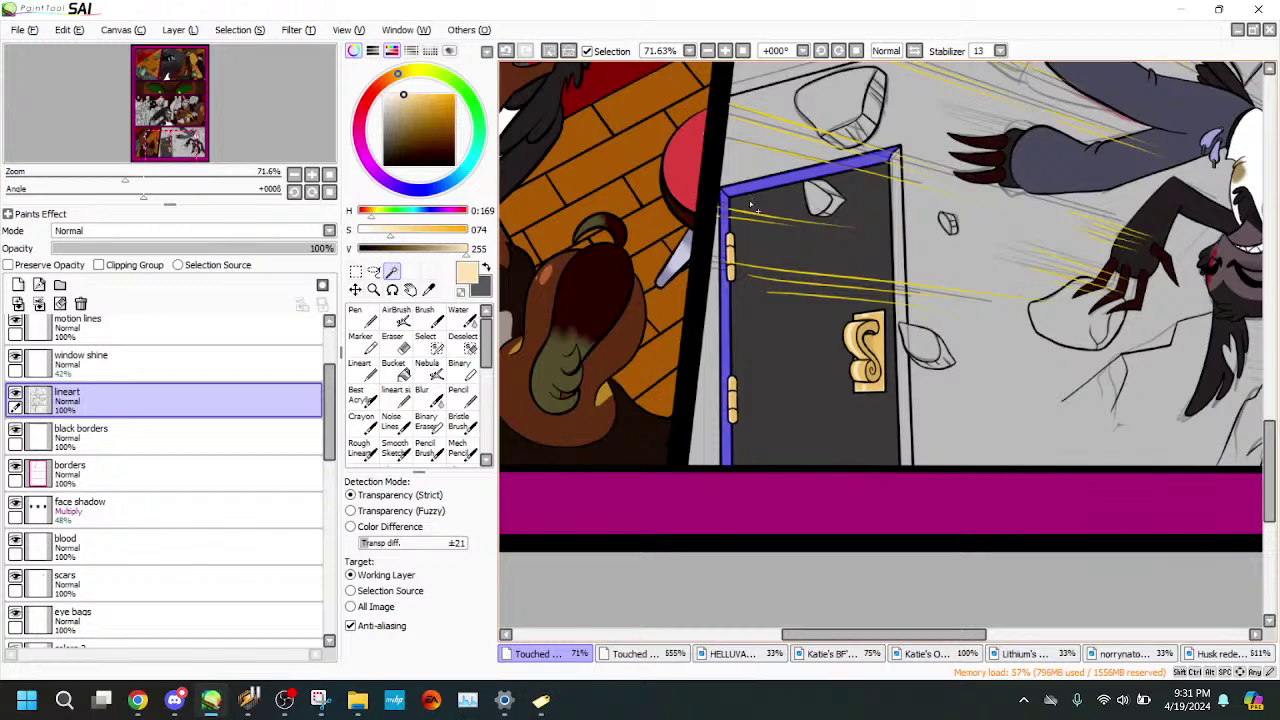
{"action": "left_click", "coordinate": [896, 178]}
- Fill the unselected gaps at the door frame's upper corners with the size 5 Select brush
{"action": "left_click_drag", "start_coordinate": [141, 176], "coordinate": [208, 177]}
{"action": "left_click_drag", "start_coordinate": [251, 123], "coordinate": [251, 111]}
{"action": "left_click", "coordinate": [432, 344]}
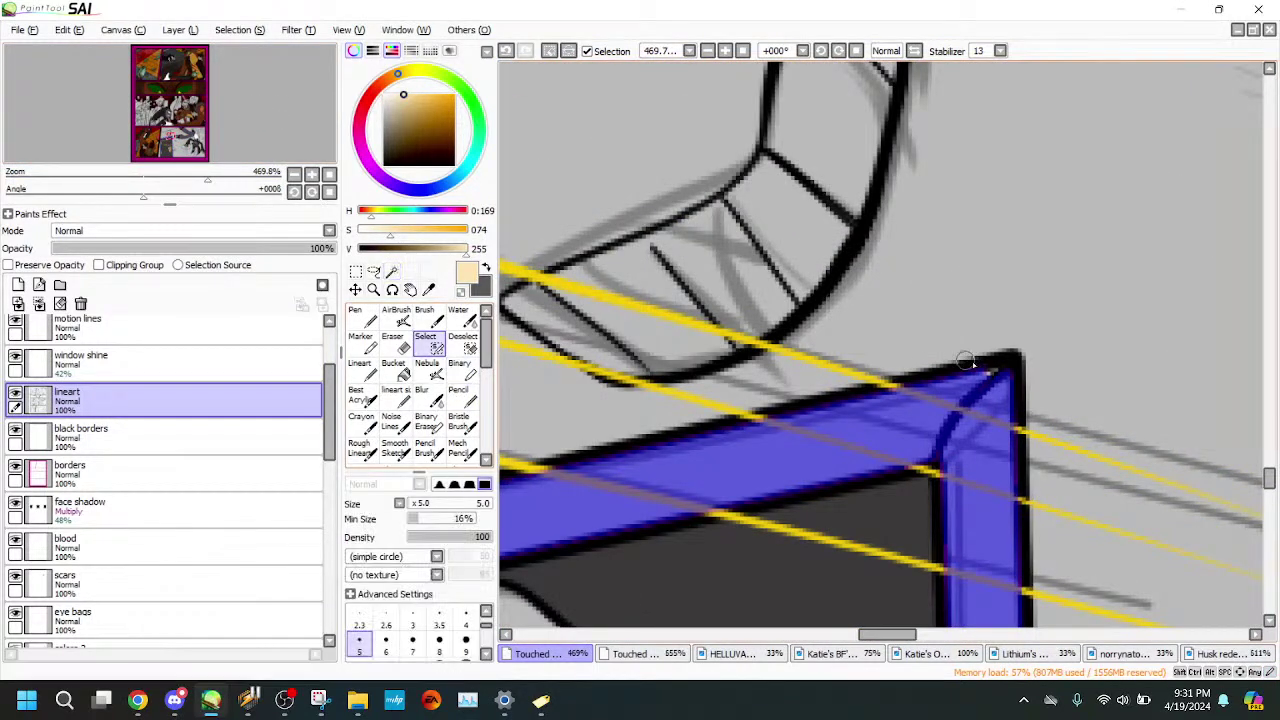
{"action": "mouse_move", "coordinate": [225, 139]}
{"action": "left_mouse_down"}
{"action": "mouse_move", "coordinate": [212, 140]}
{"action": "mouse_move", "coordinate": [218, 150]}
{"action": "left_mouse_up"}
{"action": "left_click_drag", "start_coordinate": [152, 177], "coordinate": [147, 176]}
{"action": "left_click_drag", "start_coordinate": [218, 117], "coordinate": [224, 107]}
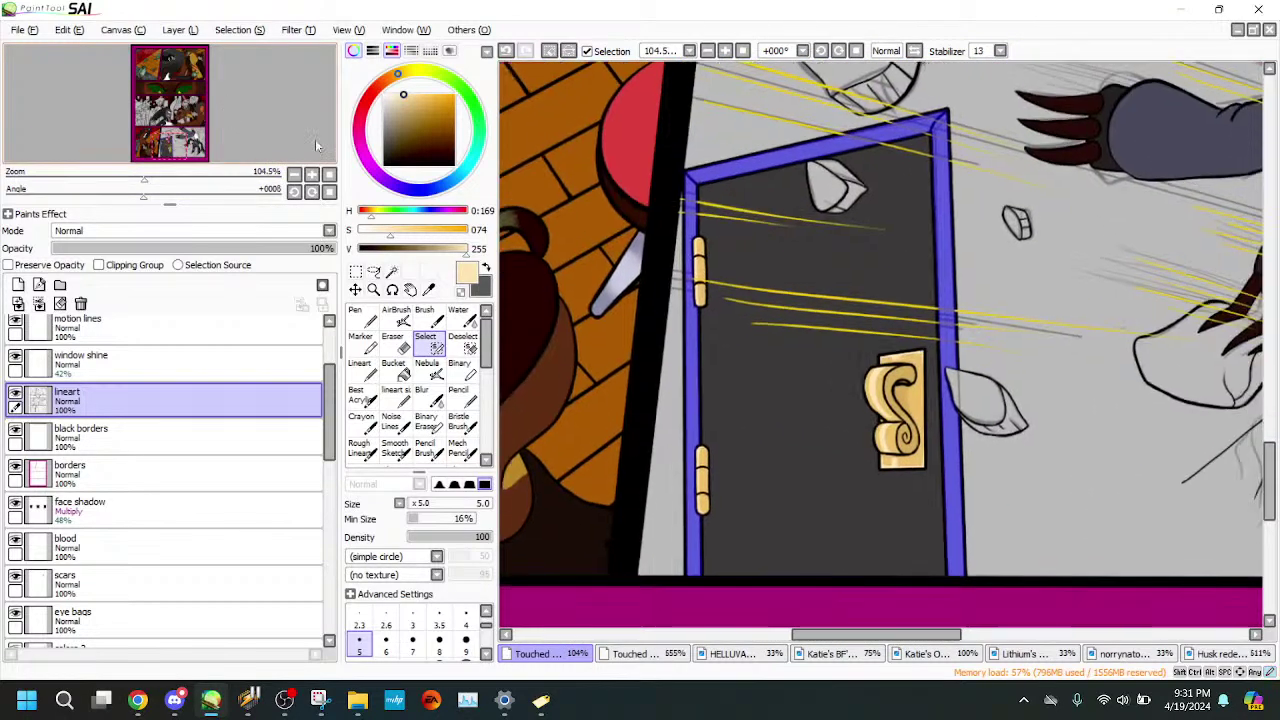
- Sample the dark grey door frame colour from the other open comic page and return to the page being coloured
{"action": "left_click", "coordinate": [644, 655]}
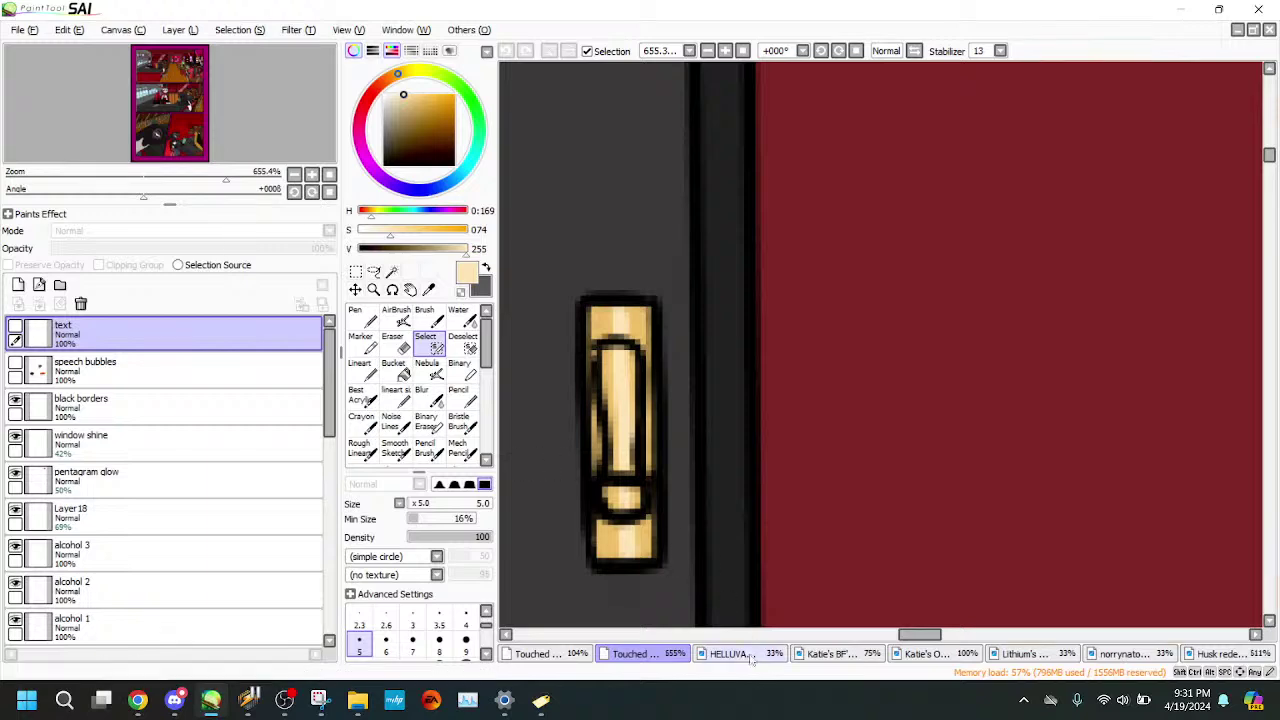
{"action": "left_click_drag", "start_coordinate": [268, 176], "coordinate": [253, 172]}
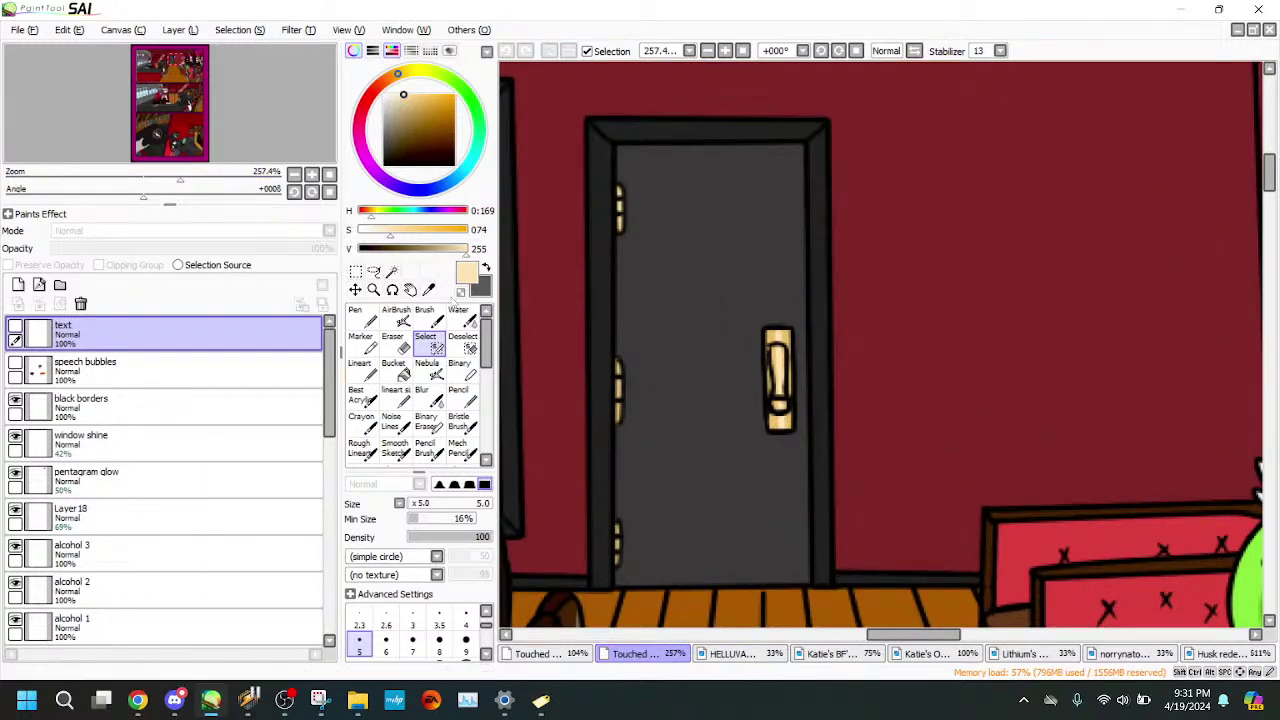
{"action": "left_click", "coordinate": [428, 289]}
{"action": "left_click", "coordinate": [625, 133]}
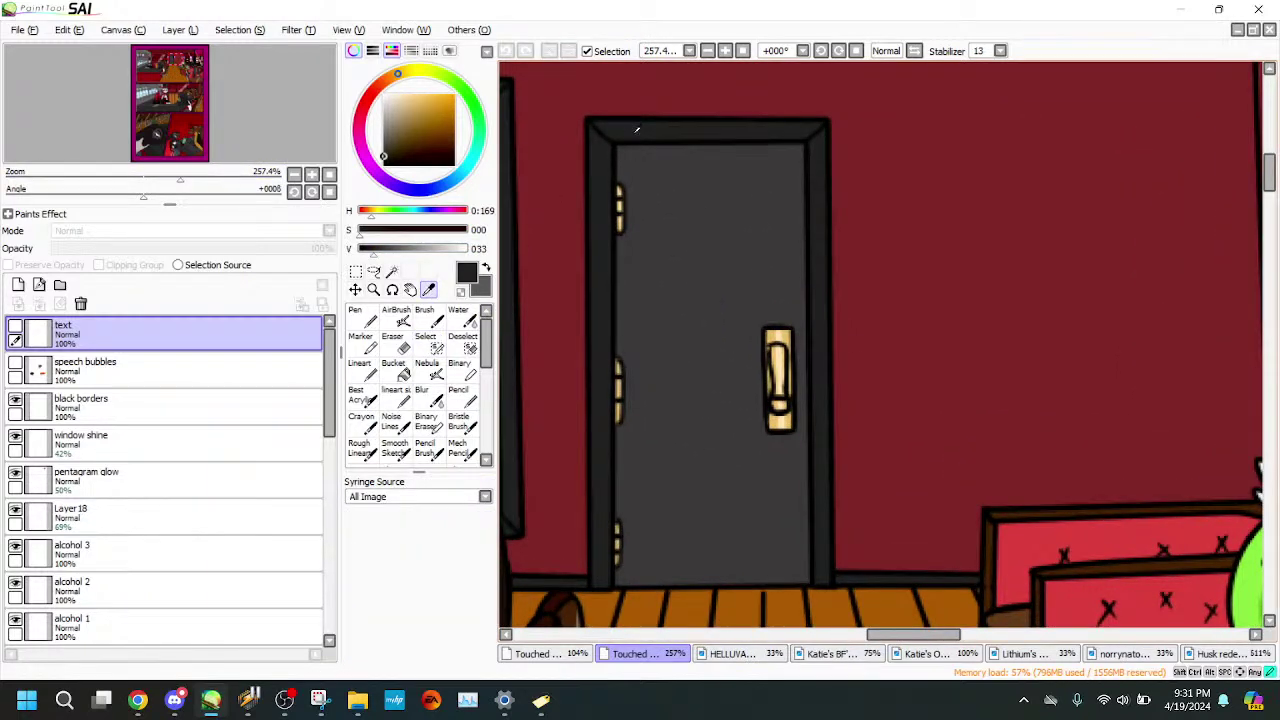
{"action": "left_click_drag", "start_coordinate": [138, 173], "coordinate": [183, 177]}
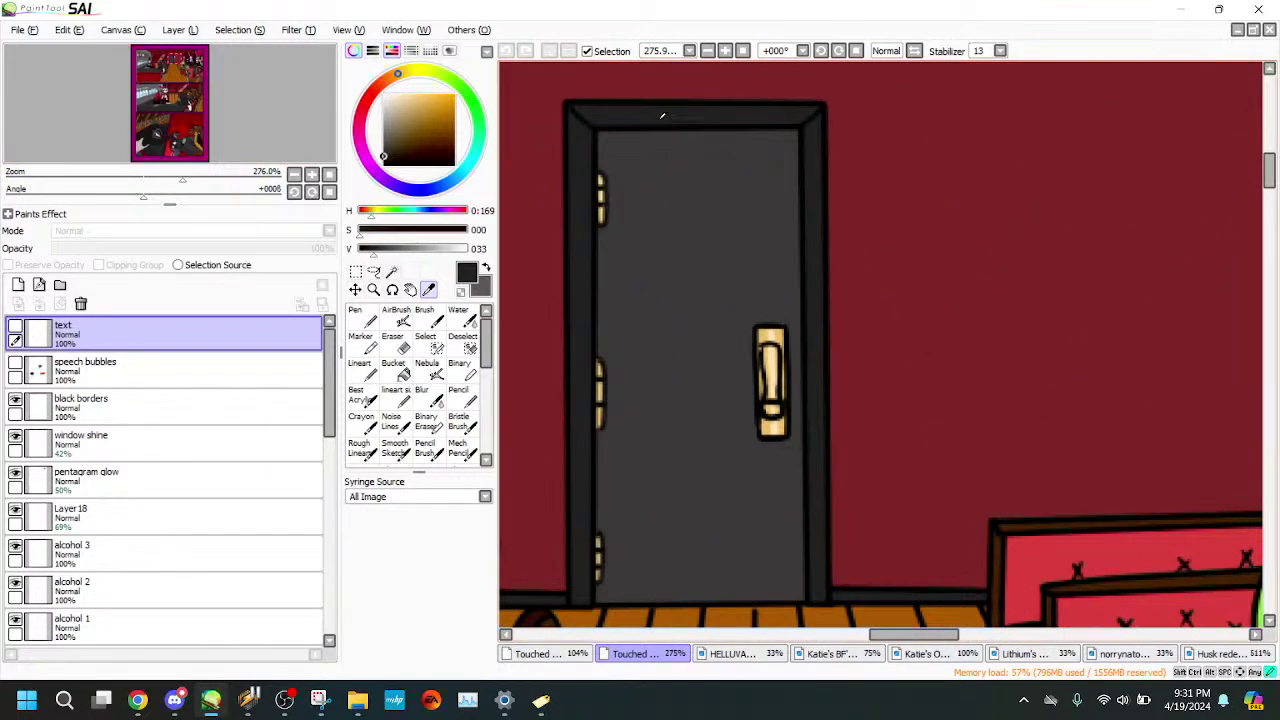
{"action": "left_click", "coordinate": [560, 655]}
- Fill the selected door frame with the sampled dark grey on the background 1 layer and clear the selection
{"action": "scroll", "coordinate": [337, 545], "scroll_direction": "down", "scroll_amount": 5}
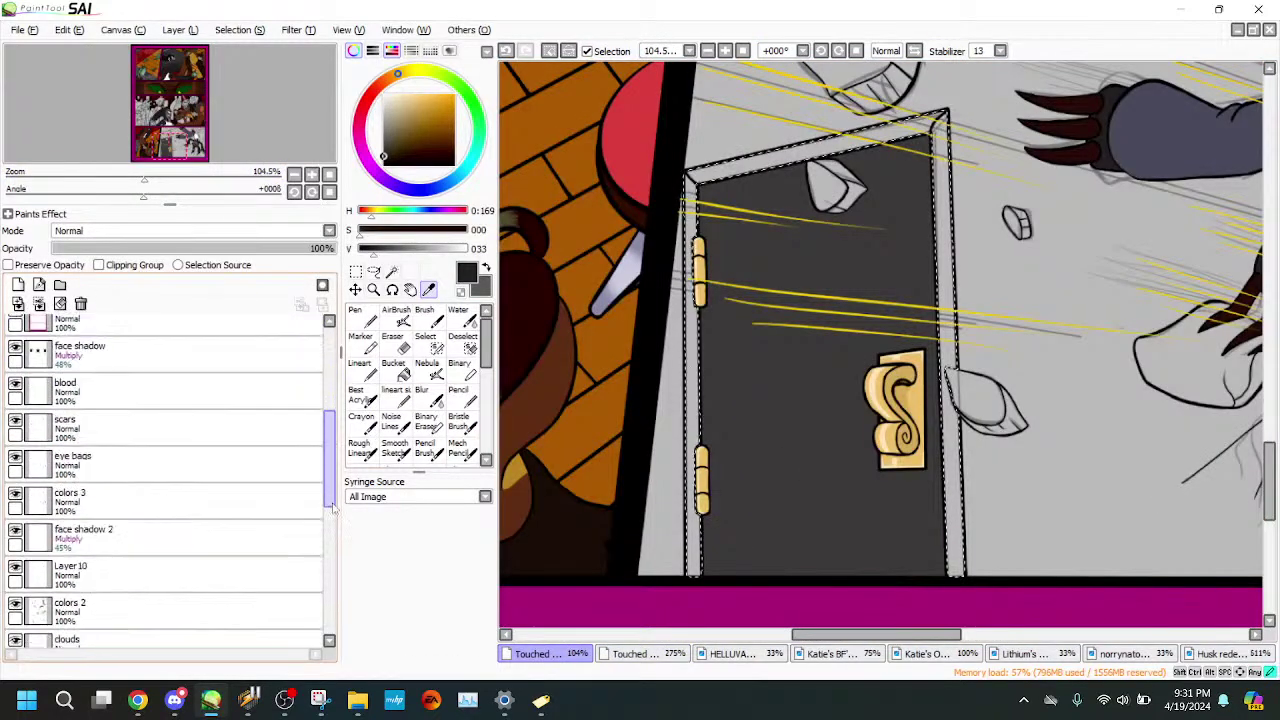
{"action": "scroll", "coordinate": [337, 545], "scroll_direction": "down", "scroll_amount": 2}
{"action": "left_click", "coordinate": [150, 540]}
{"action": "left_click", "coordinate": [394, 368]}
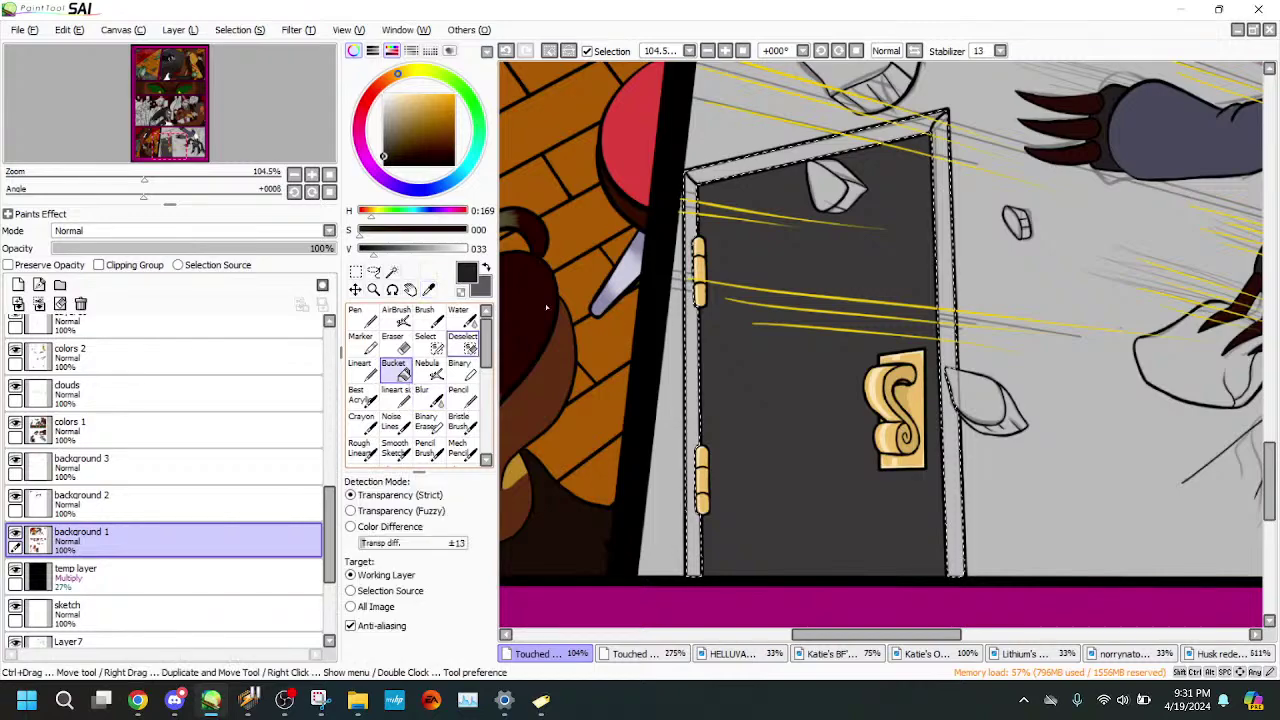
{"action": "left_click", "coordinate": [714, 181]}
{"action": "key", "text": "ctrl+d"}
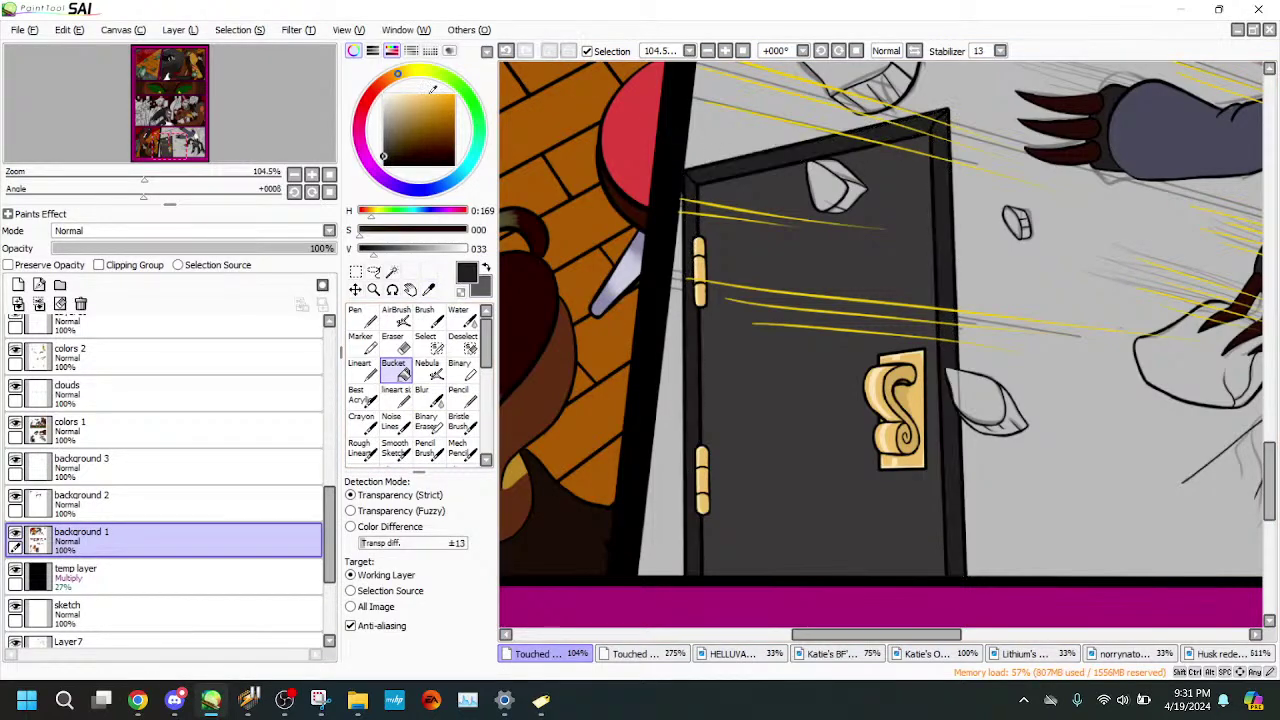
- Select the ceiling area above the door in the last panel with the Magic Wand on the lineart layer
{"action": "left_click_drag", "start_coordinate": [116, 176], "coordinate": [88, 177]}
{"action": "mouse_move", "coordinate": [160, 110]}
{"action": "left_mouse_down"}
{"action": "mouse_move", "coordinate": [170, 55]}
{"action": "mouse_move", "coordinate": [175, 111]}
{"action": "left_mouse_up"}
{"action": "left_click_drag", "start_coordinate": [88, 177], "coordinate": [112, 178]}
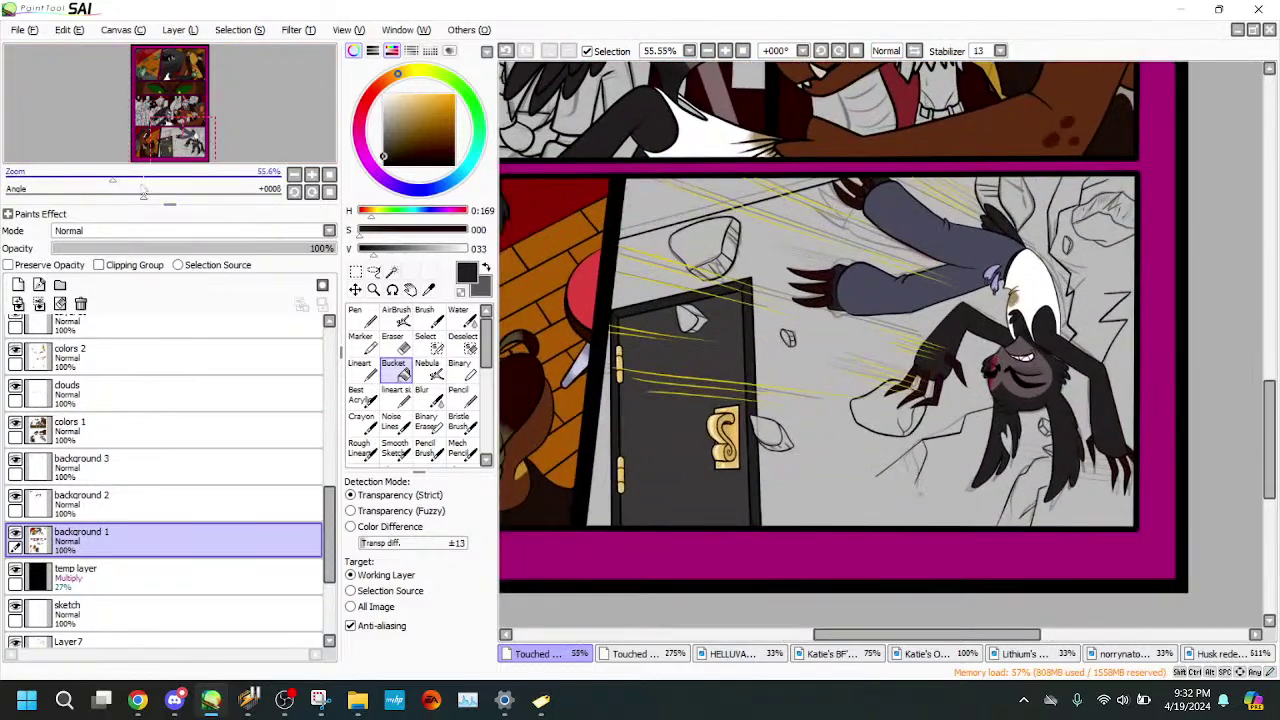
{"action": "left_click_drag", "start_coordinate": [331, 503], "coordinate": [327, 350]}
{"action": "left_click", "coordinate": [217, 493]}
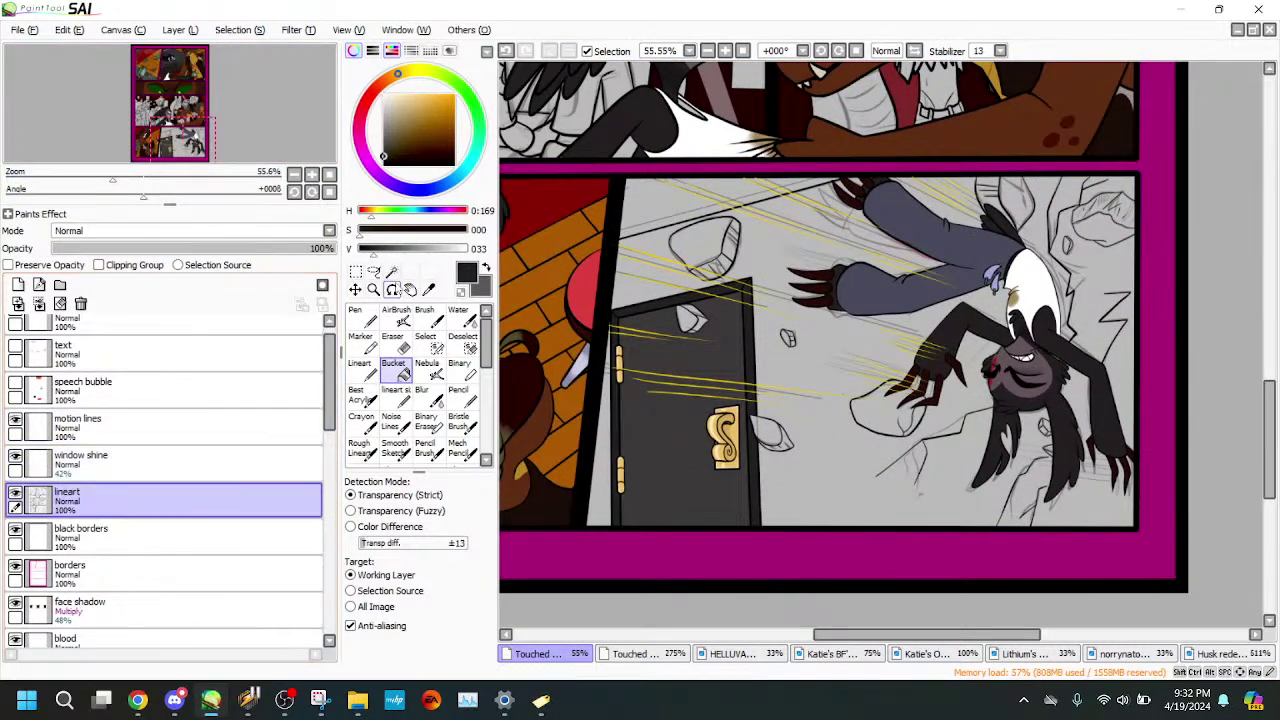
{"action": "left_click", "coordinate": [392, 272]}
{"action": "left_click", "coordinate": [756, 195]}
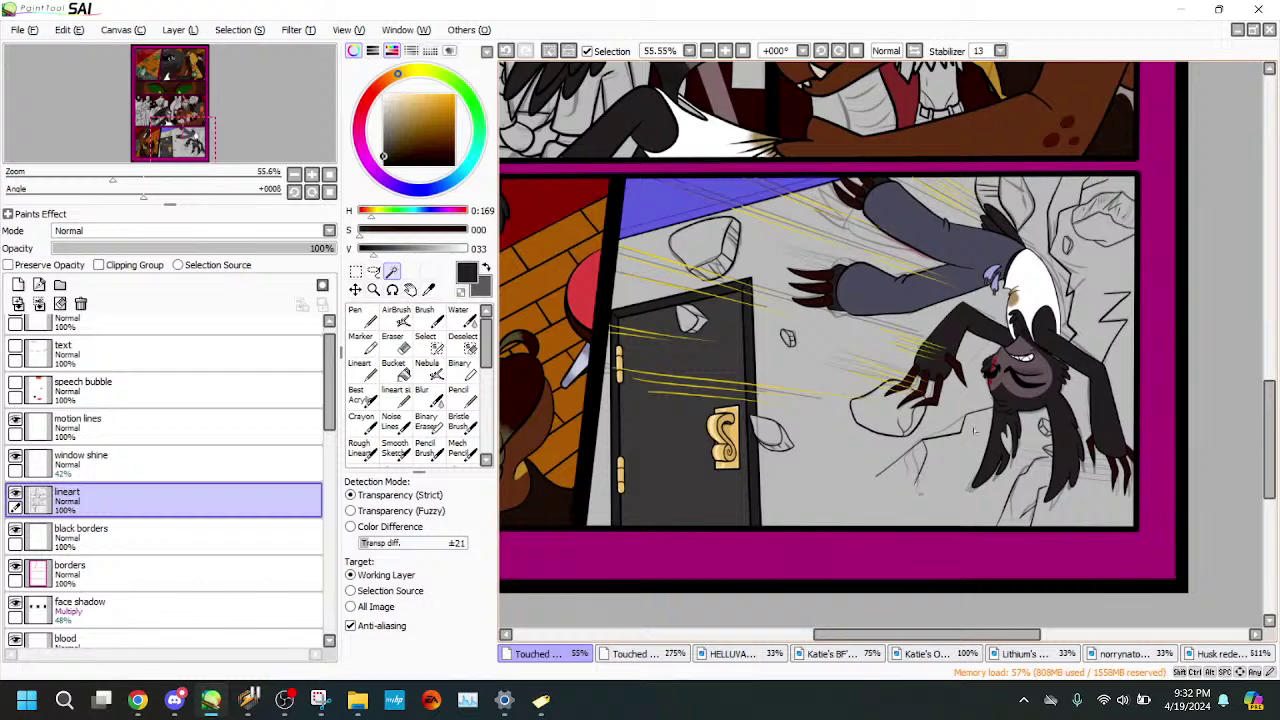
- Sample the dark red ceiling colour from the other comic page and return to the page being coloured
{"action": "left_click", "coordinate": [645, 653]}
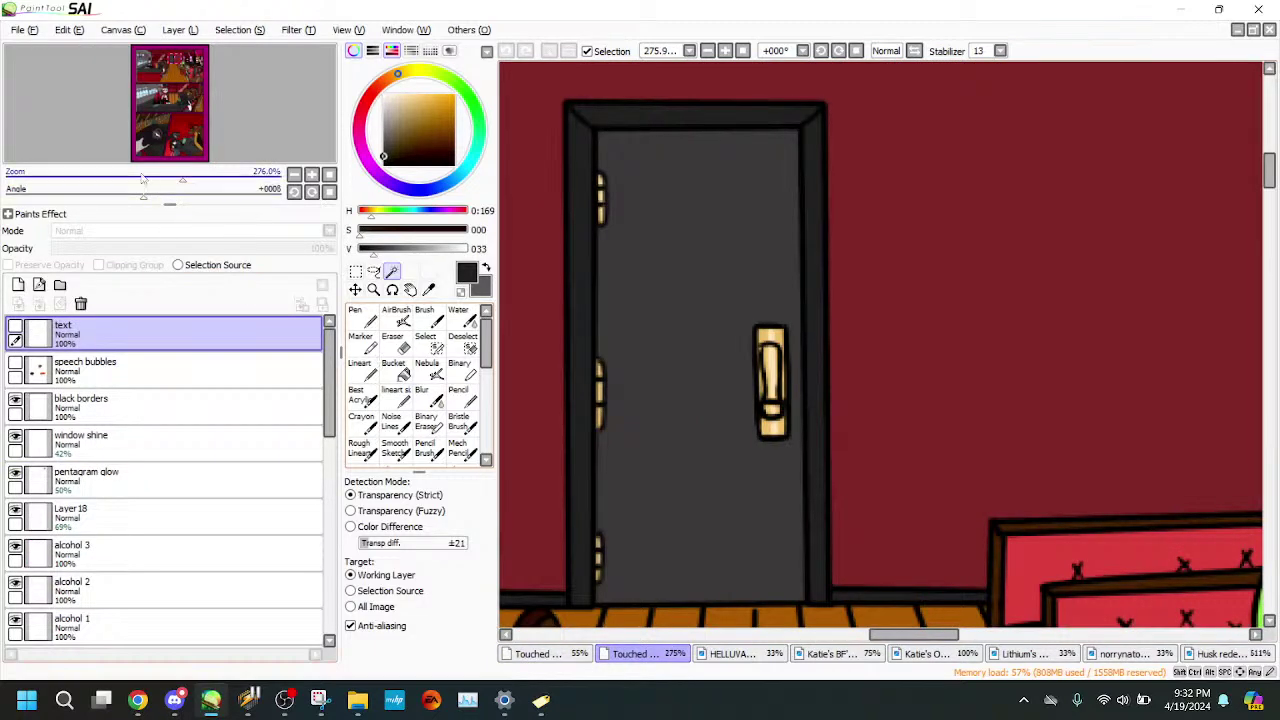
{"action": "mouse_move", "coordinate": [143, 178]}
{"action": "left_mouse_down"}
{"action": "mouse_move", "coordinate": [128, 180]}
{"action": "mouse_move", "coordinate": [160, 180]}
{"action": "left_mouse_up"}
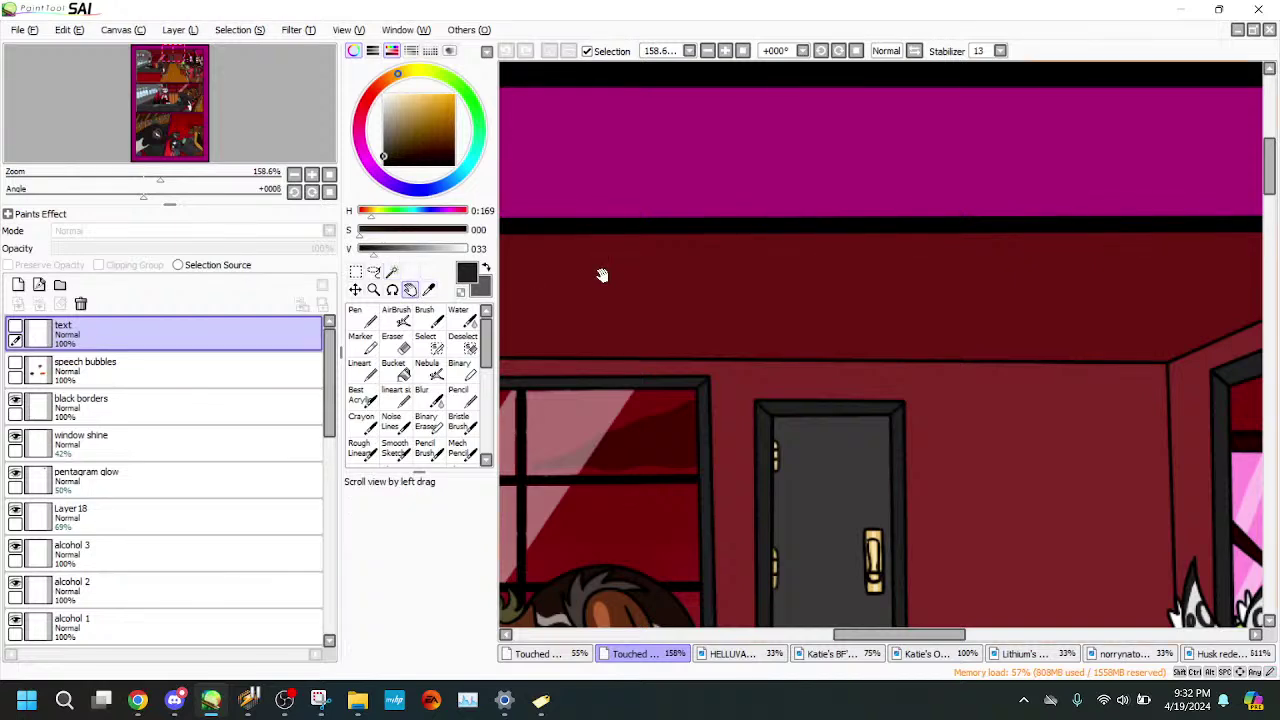
{"action": "left_click", "coordinate": [429, 289]}
{"action": "left_click", "coordinate": [637, 289]}
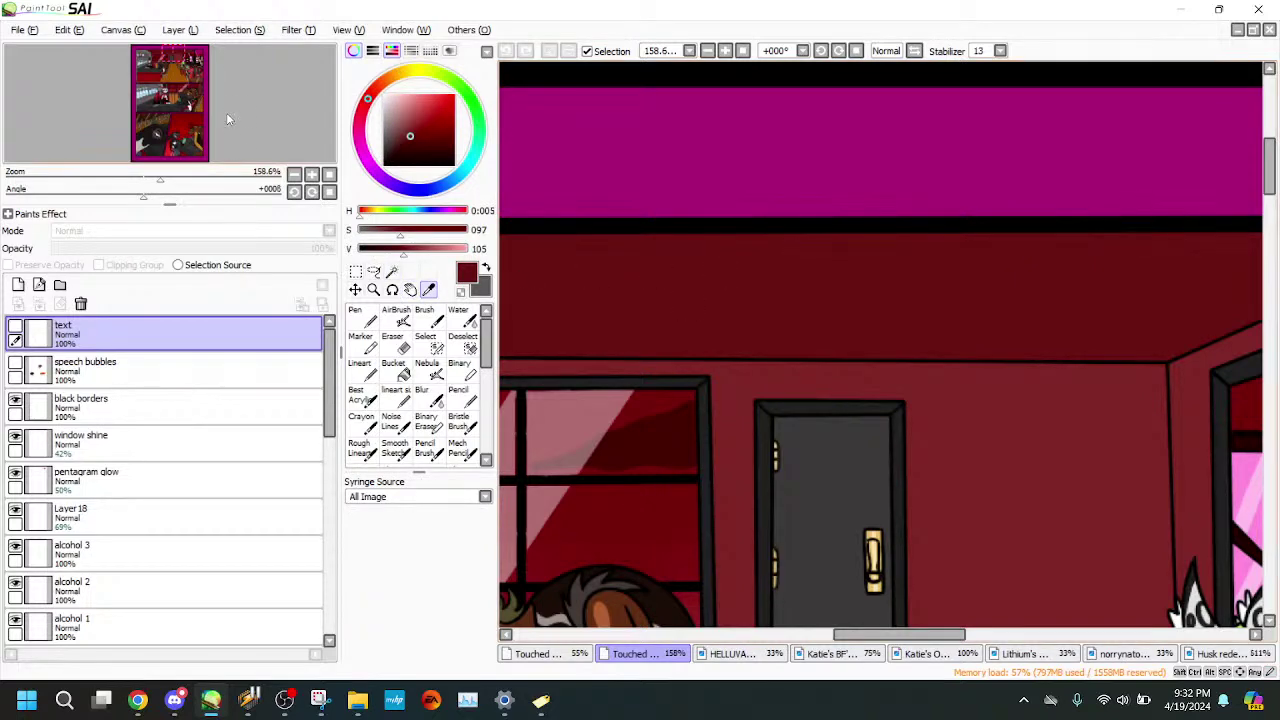
{"action": "scroll", "coordinate": [683, 247], "scroll_direction": "down", "scroll_amount": 2}
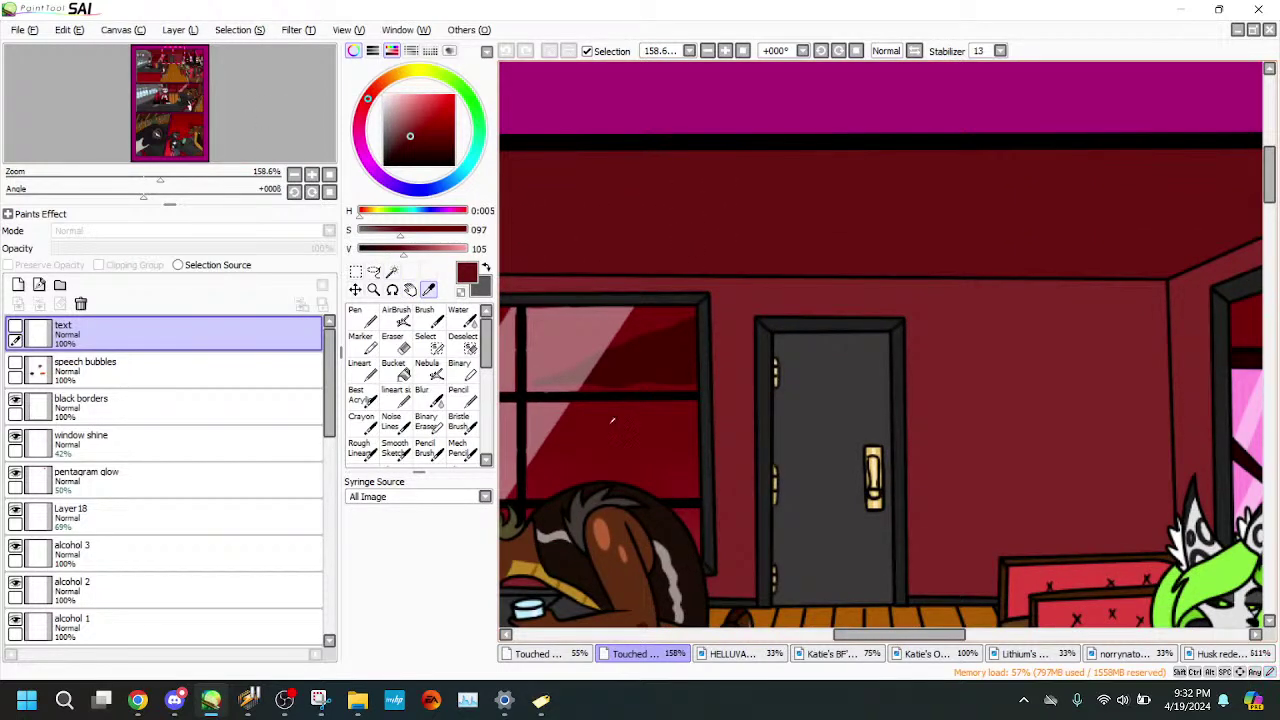
{"action": "left_click", "coordinate": [579, 655]}
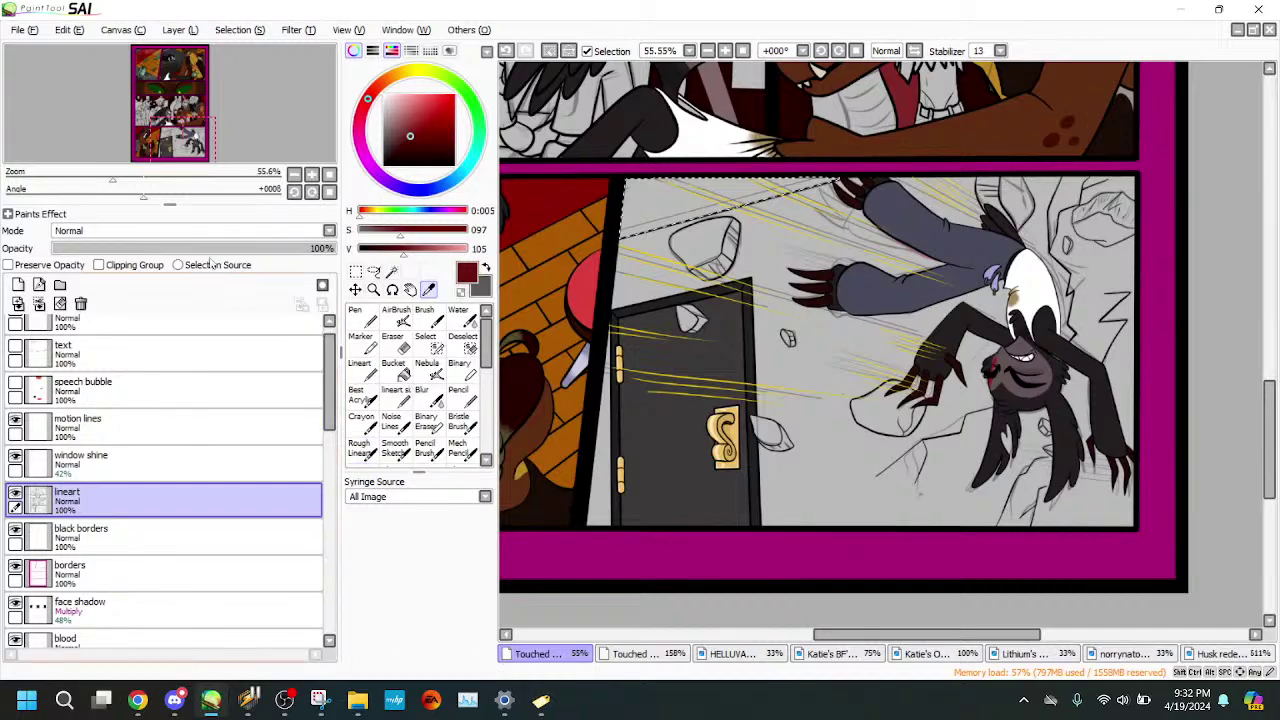
- Fill the selected ceiling area with the sampled dark red on the background 1 layer and clear the selection
{"action": "left_click_drag", "start_coordinate": [113, 178], "coordinate": [172, 178]}
{"action": "mouse_move", "coordinate": [208, 115]}
{"action": "left_mouse_down"}
{"action": "mouse_move", "coordinate": [213, 92]}
{"action": "mouse_move", "coordinate": [210, 104]}
{"action": "left_mouse_up"}
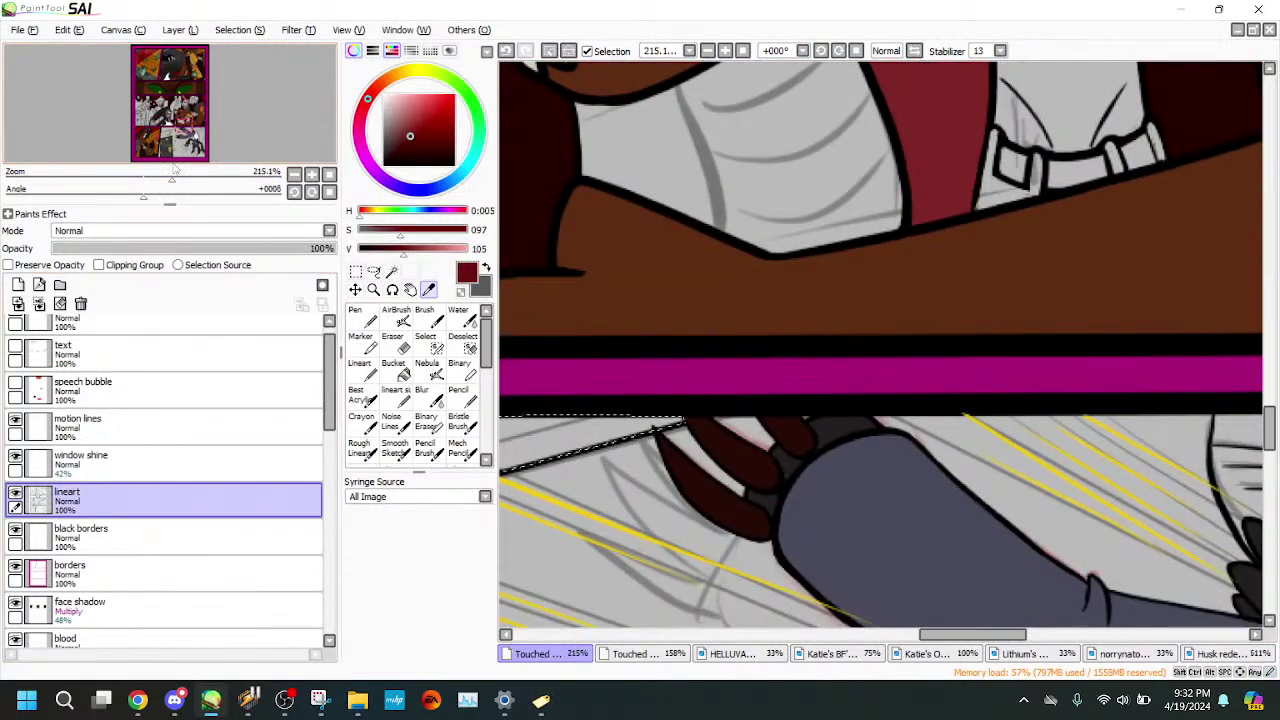
{"action": "left_click_drag", "start_coordinate": [173, 178], "coordinate": [199, 178]}
{"action": "left_click_drag", "start_coordinate": [212, 146], "coordinate": [250, 136]}
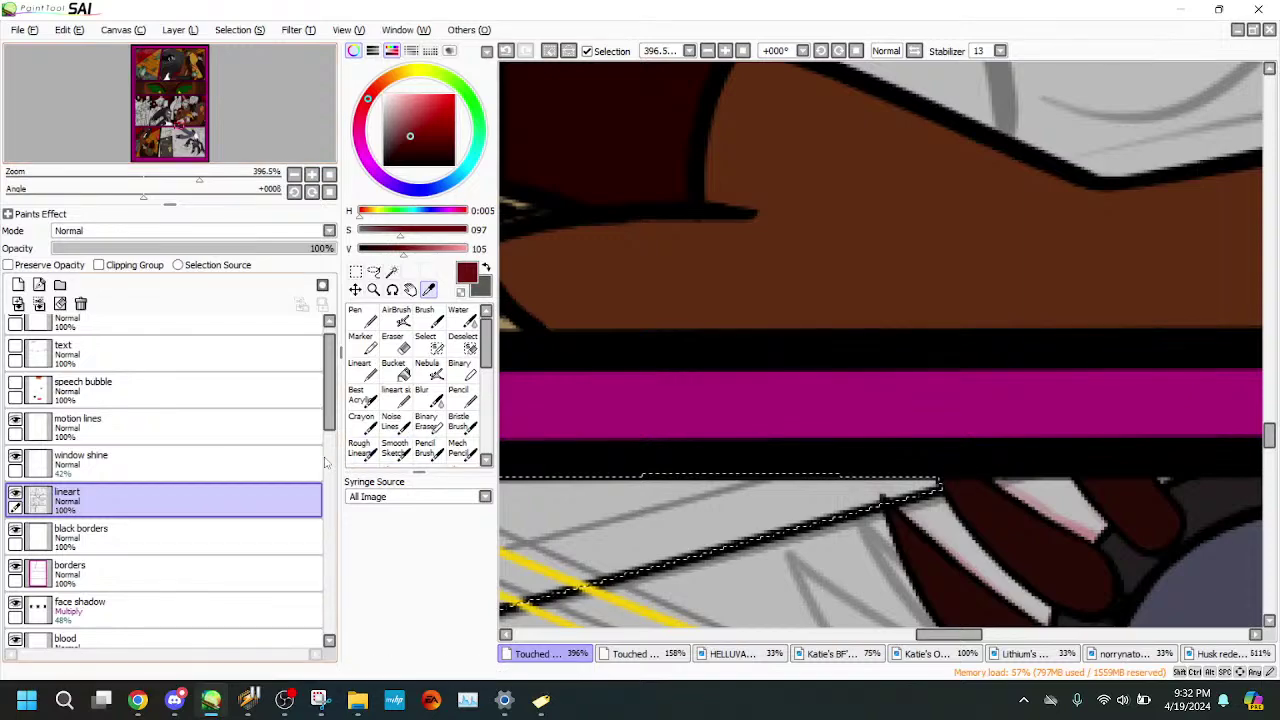
{"action": "scroll", "coordinate": [325, 462], "scroll_direction": "down", "scroll_amount": 6}
{"action": "left_click", "coordinate": [100, 474]}
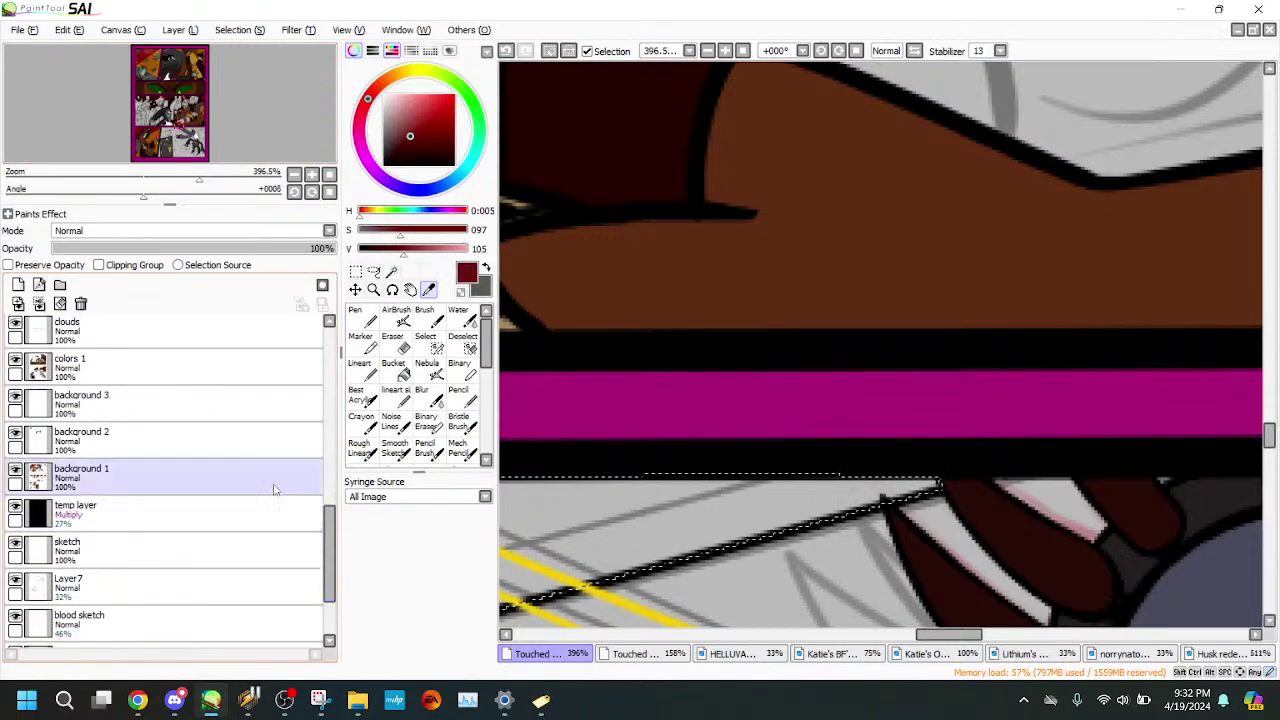
{"action": "left_click", "coordinate": [393, 370]}
{"action": "left_click", "coordinate": [700, 505]}
{"action": "key", "text": "ctrl+d"}
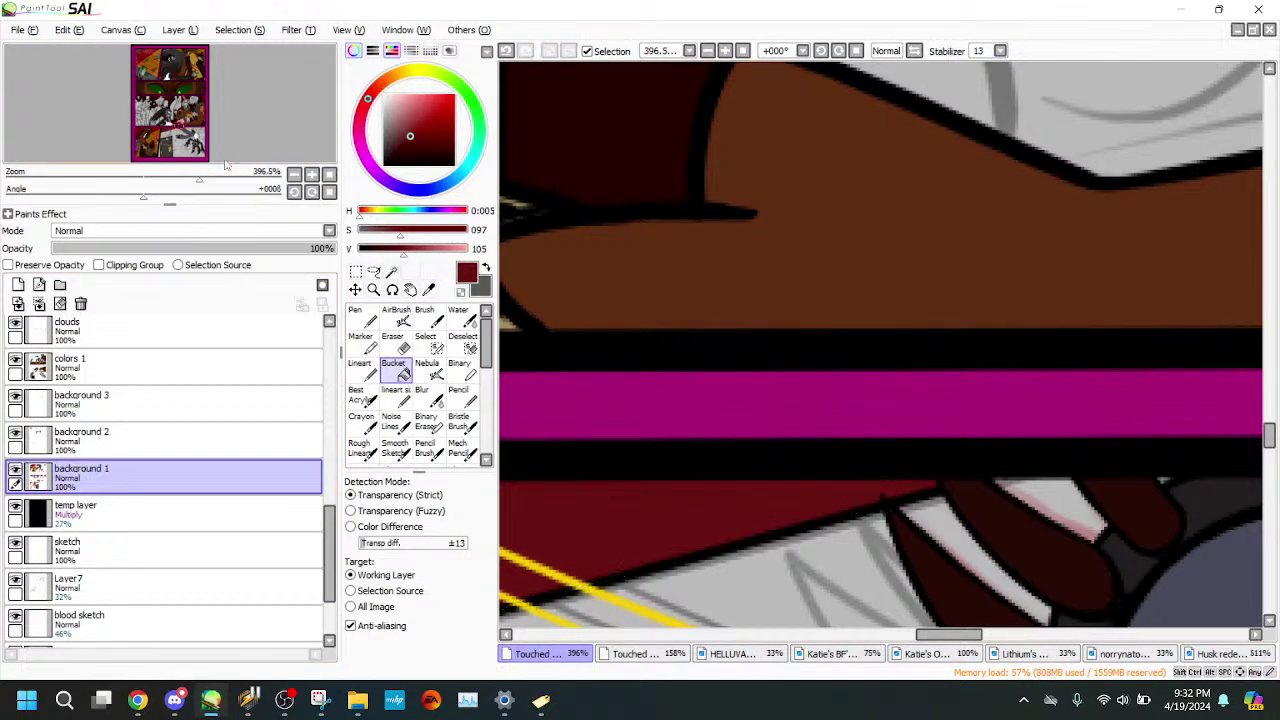
- Erase the yellow line ends that overlap the last panel's upper border on the motion lines layer with a size 5 eraser
{"action": "mouse_move", "coordinate": [200, 178]}
{"action": "left_mouse_down"}
{"action": "mouse_move", "coordinate": [127, 178]}
{"action": "mouse_move", "coordinate": [200, 178]}
{"action": "left_mouse_up"}
{"action": "left_click_drag", "start_coordinate": [251, 126], "coordinate": [260, 127]}
{"action": "scroll", "coordinate": [200, 509], "scroll_direction": "up", "scroll_amount": 5}
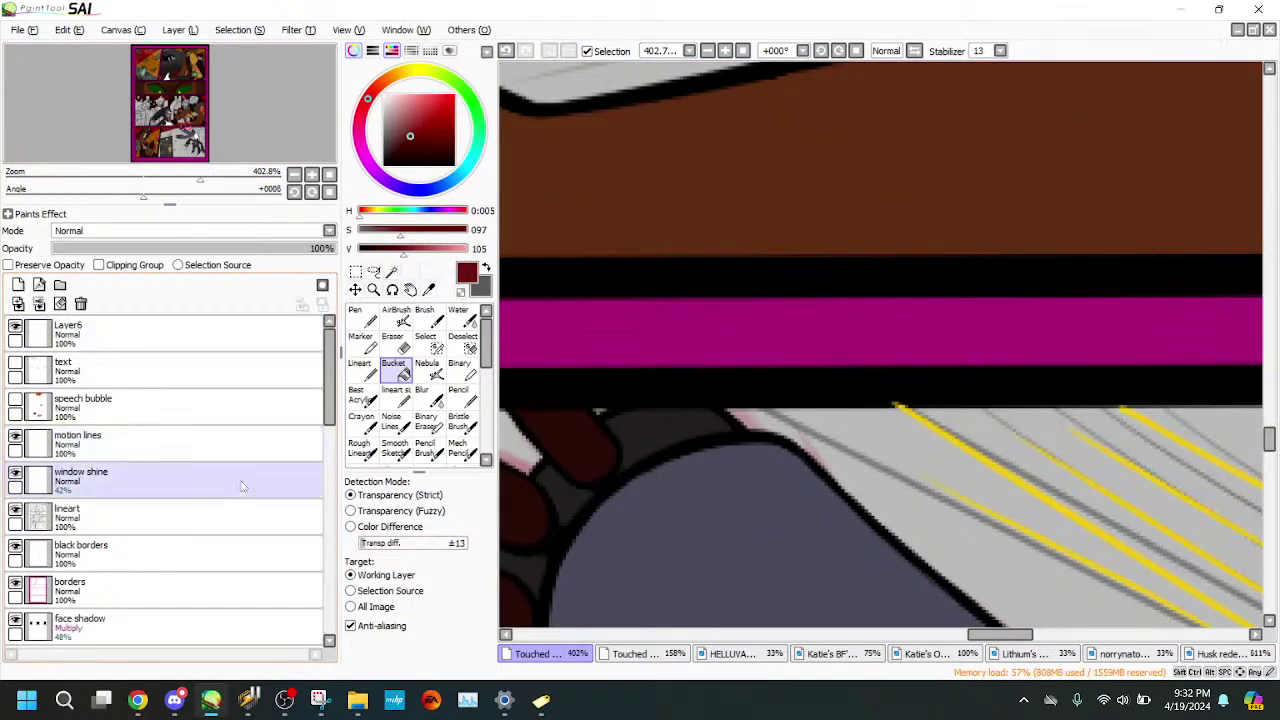
{"action": "left_click", "coordinate": [287, 456]}
{"action": "left_click", "coordinate": [391, 347]}
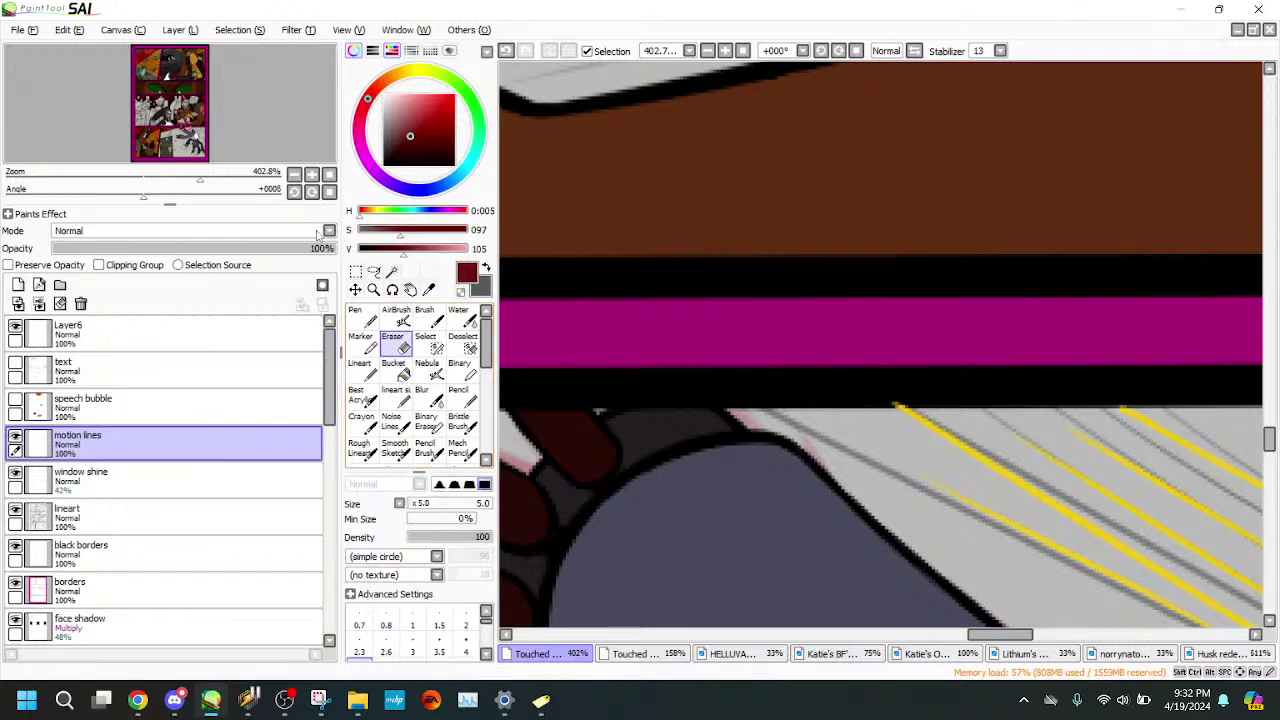
{"action": "scroll", "coordinate": [331, 139], "scroll_direction": "up", "scroll_amount": 9}
{"action": "left_click_drag", "start_coordinate": [333, 139], "coordinate": [337, 138]}
{"action": "scroll", "coordinate": [276, 150], "scroll_direction": "down", "scroll_amount": 1}
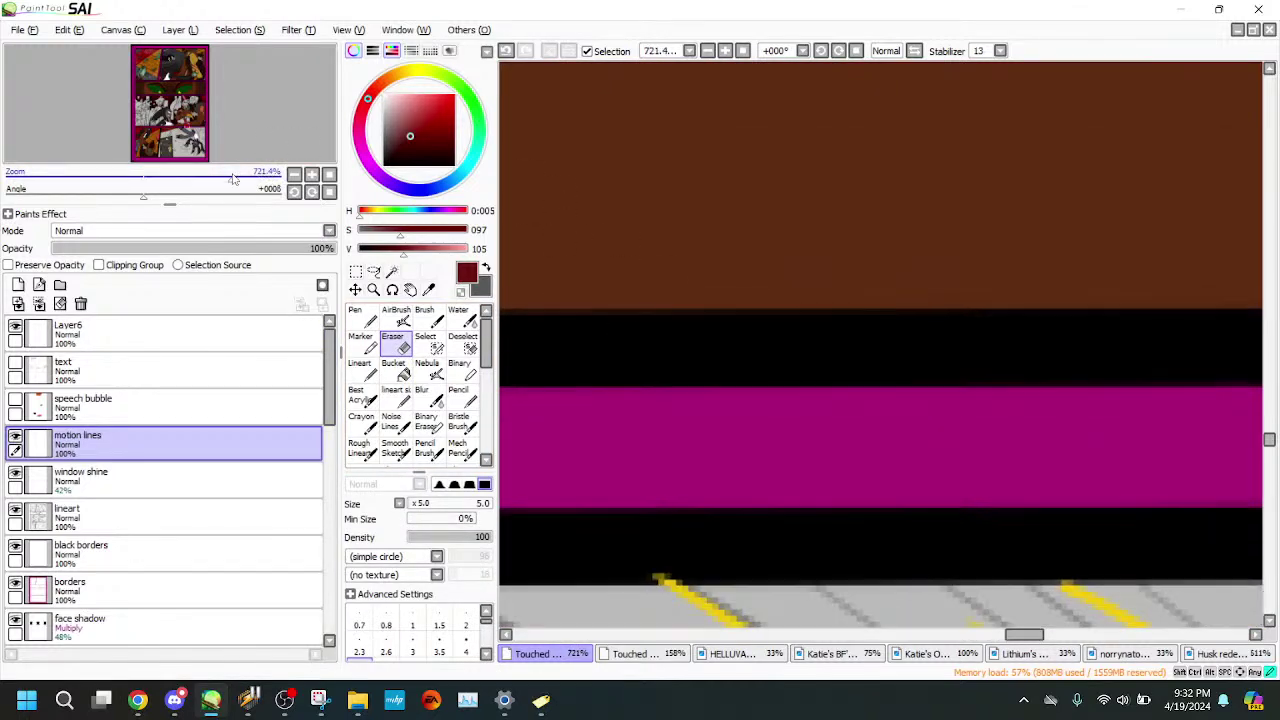
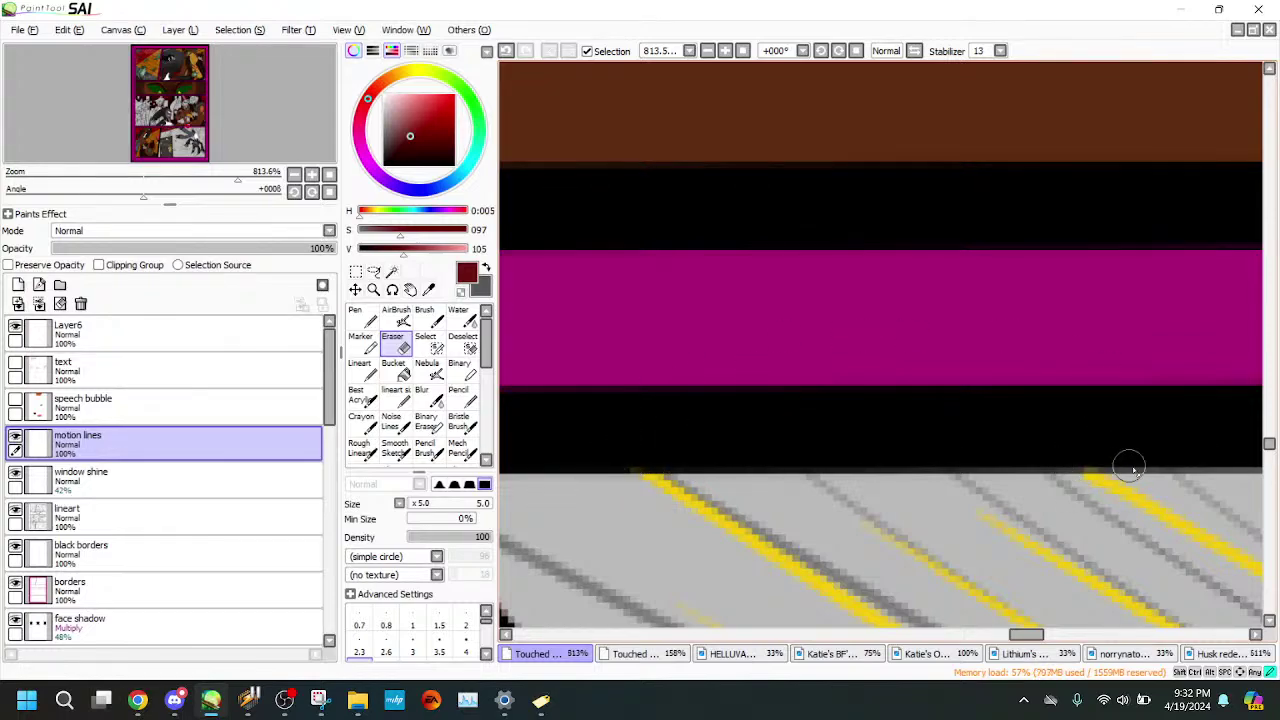
{"action": "scroll", "coordinate": [250, 140], "scroll_direction": "down", "scroll_amount": 4}
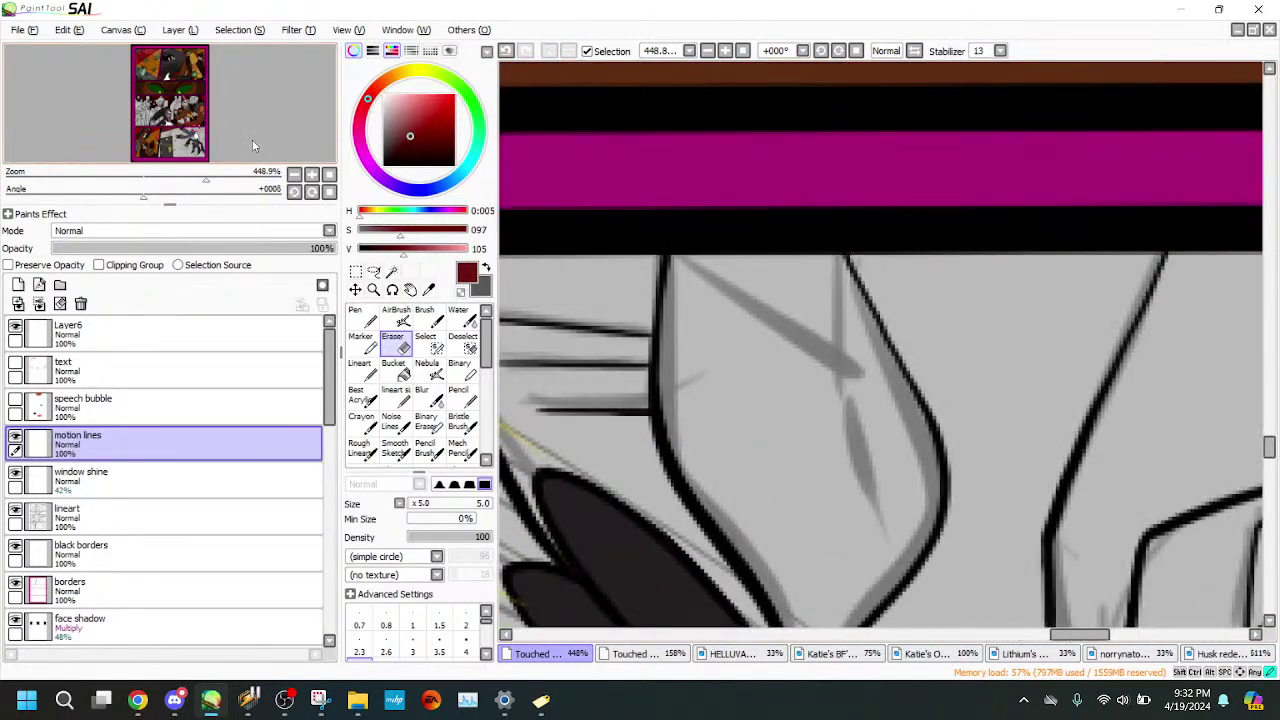
{"action": "scroll", "coordinate": [256, 145], "scroll_direction": "down", "scroll_amount": 3}
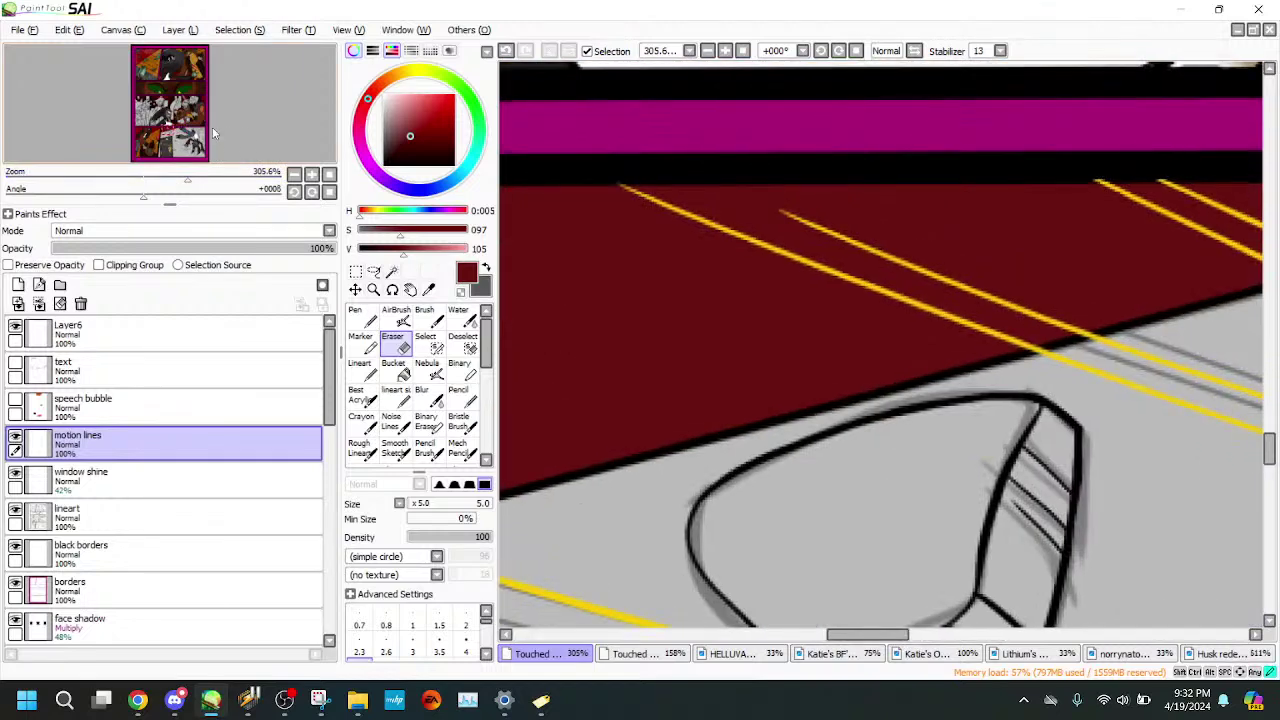
- Erase the remaining yellow line ends that overlap the last panel's upper black border on the motion lines layer
{"action": "scroll", "coordinate": [217, 129], "scroll_direction": "up", "scroll_amount": 4}
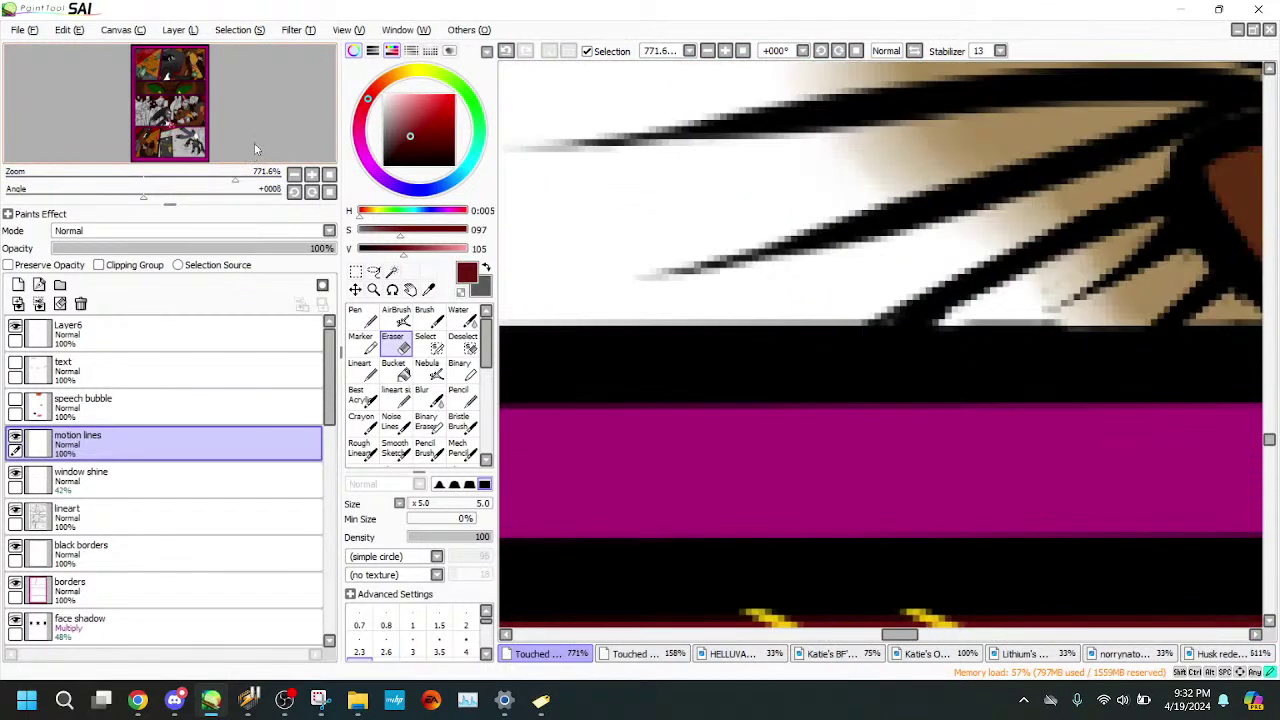
{"action": "key", "text": "Left"}
{"action": "key", "text": "Right"}
{"action": "key", "text": "Down"}
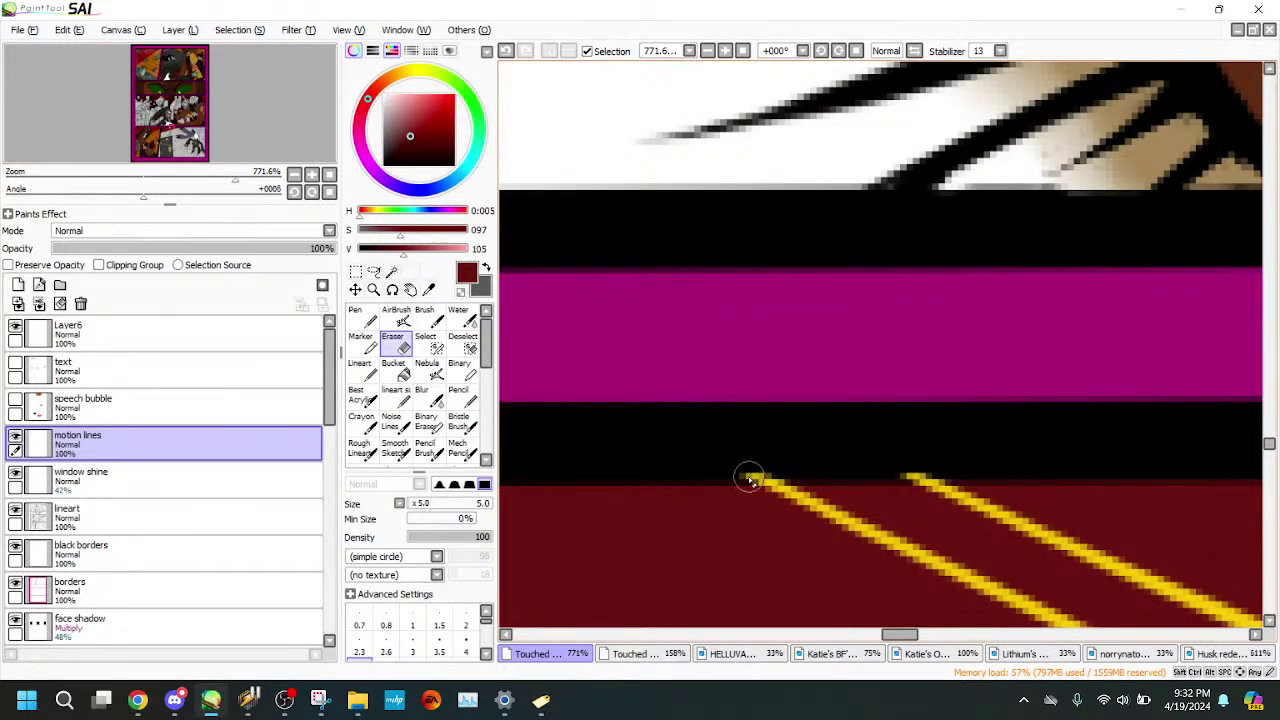
{"action": "left_click_drag", "start_coordinate": [790, 476], "coordinate": [753, 478]}
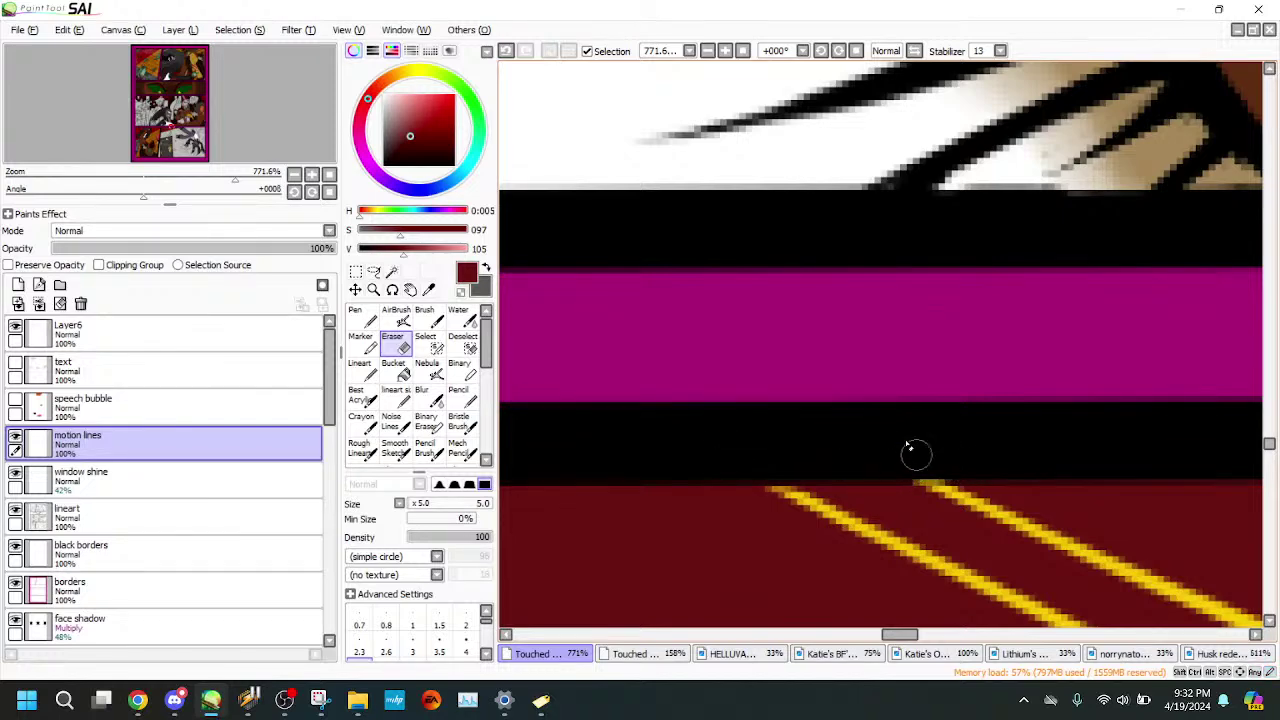
- Erase the yellow line ends that overlap the slanted black border beside the door on the motion lines layer
{"action": "left_click", "coordinate": [210, 178]}
{"action": "left_click_drag", "start_coordinate": [223, 138], "coordinate": [184, 178]}
{"action": "left_click_drag", "start_coordinate": [230, 155], "coordinate": [193, 181]}
{"action": "left_click_drag", "start_coordinate": [235, 134], "coordinate": [236, 180]}
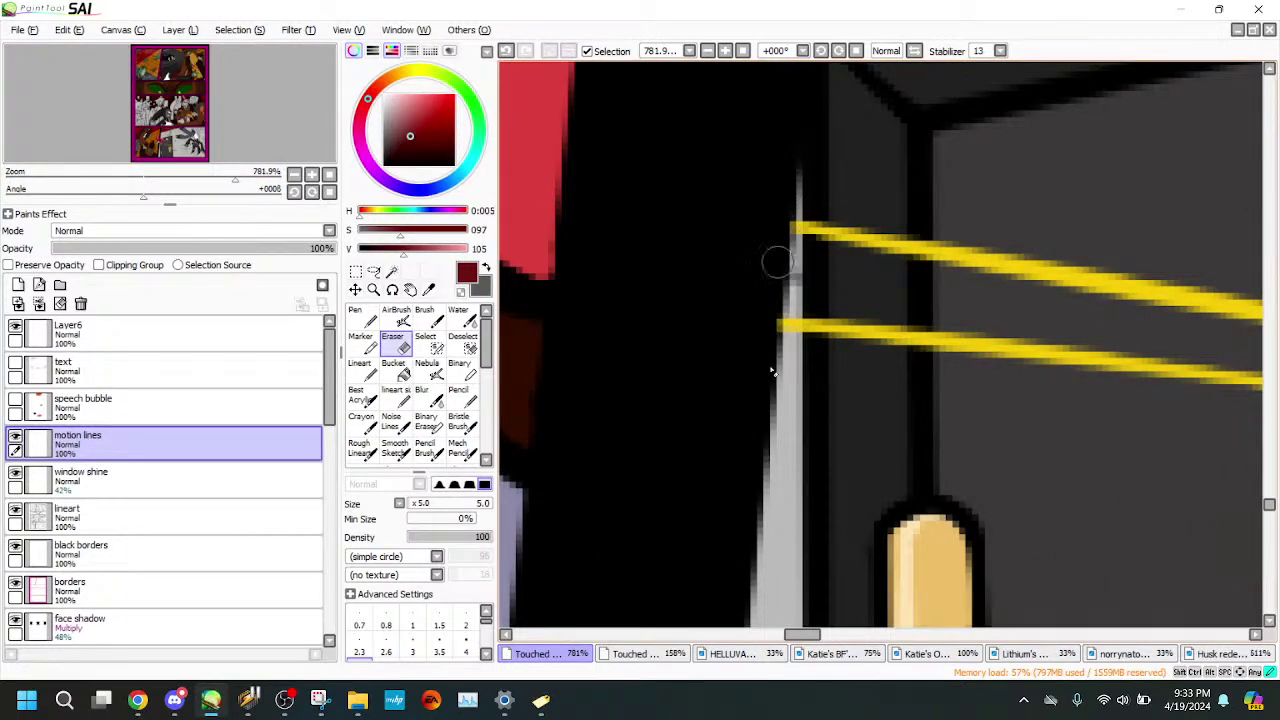
{"action": "left_click_drag", "start_coordinate": [208, 180], "coordinate": [213, 180]}
{"action": "left_click_drag", "start_coordinate": [240, 137], "coordinate": [266, 141]}
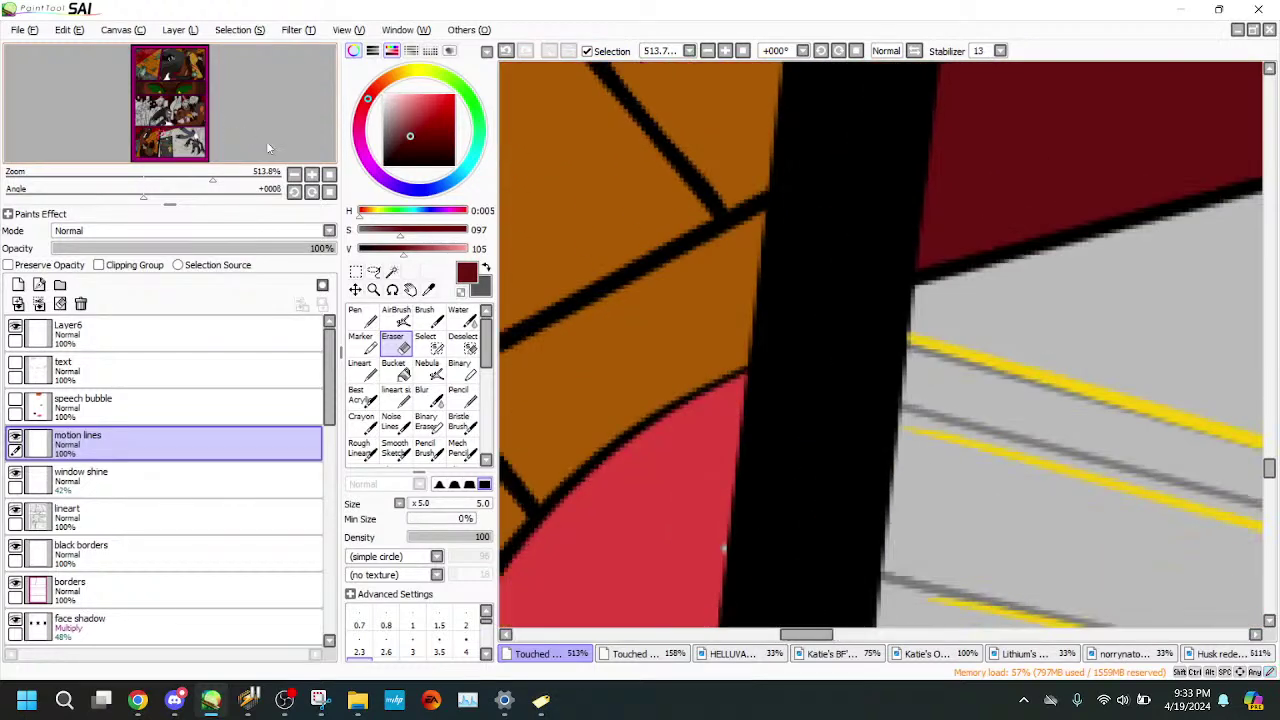
- Sample the bright red beside the slanted border and paint over its pale speck on the background 1 layer with the Lineart brush
{"action": "left_click", "coordinate": [429, 290]}
{"action": "left_click", "coordinate": [652, 548]}
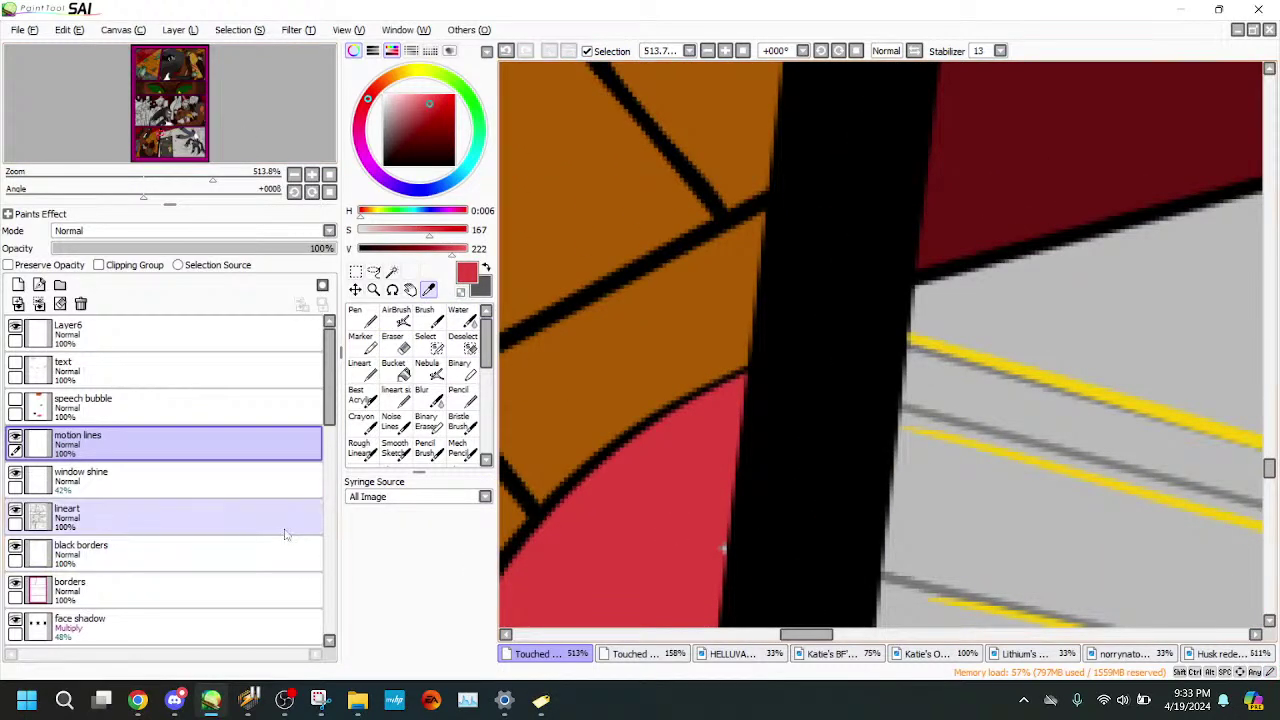
{"action": "left_click_drag", "start_coordinate": [331, 420], "coordinate": [338, 566]}
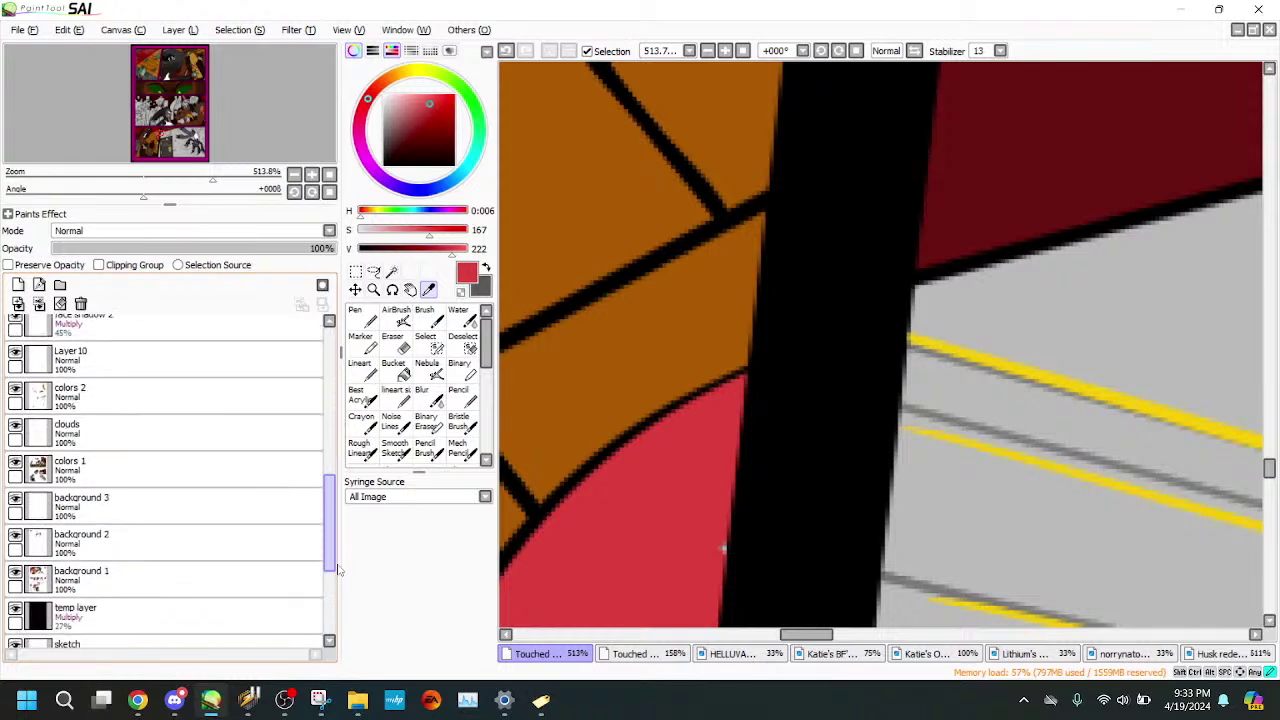
{"action": "scroll", "coordinate": [160, 510], "scroll_direction": "down", "scroll_amount": 2}
{"action": "left_click", "coordinate": [150, 508]}
{"action": "left_click", "coordinate": [360, 367]}
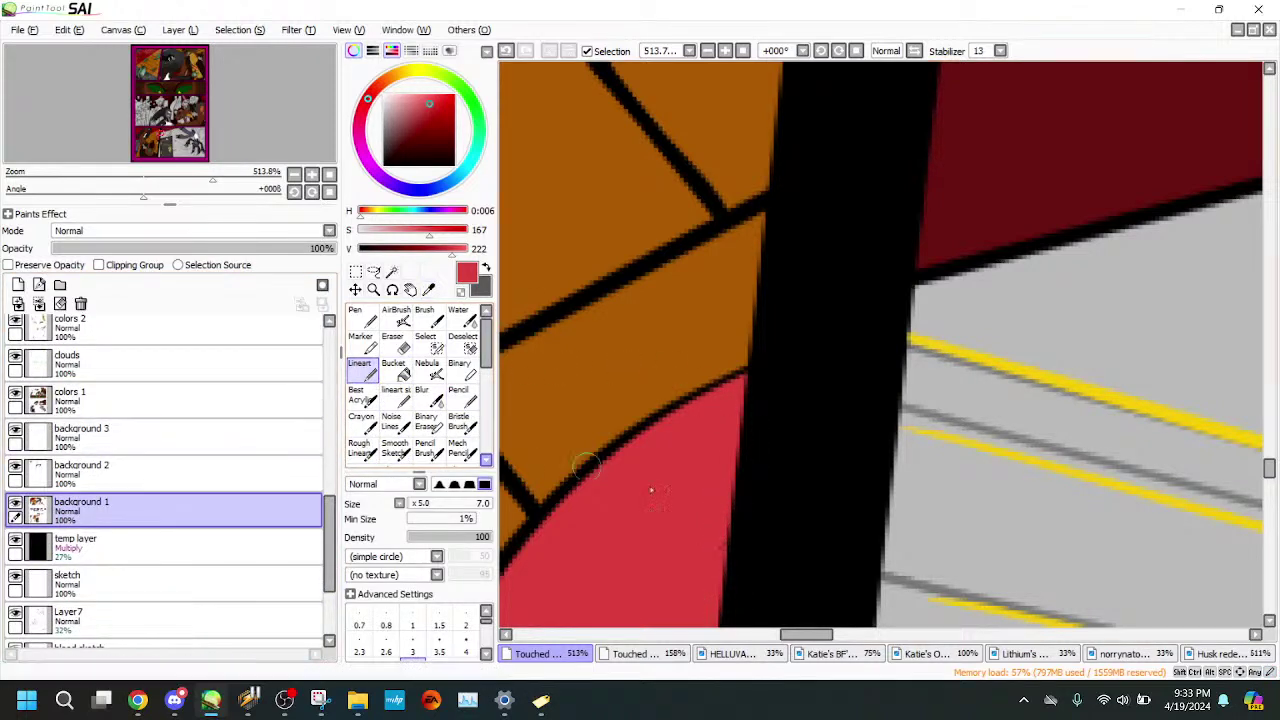
- Select the grey wall around the door and the narrow strip beside its frame with the Magic Wand on the lineart layer
{"action": "scroll", "coordinate": [290, 391], "scroll_direction": "up", "scroll_amount": 10}
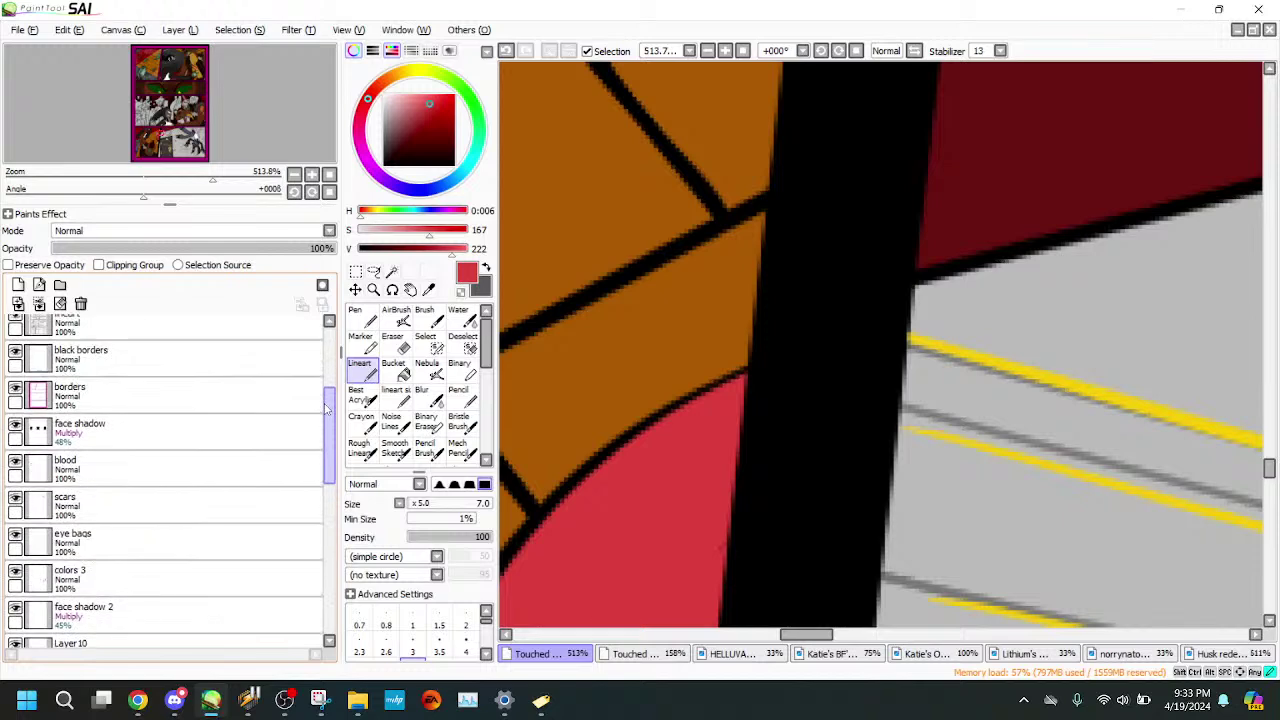
{"action": "left_click", "coordinate": [257, 423]}
{"action": "left_click", "coordinate": [392, 342]}
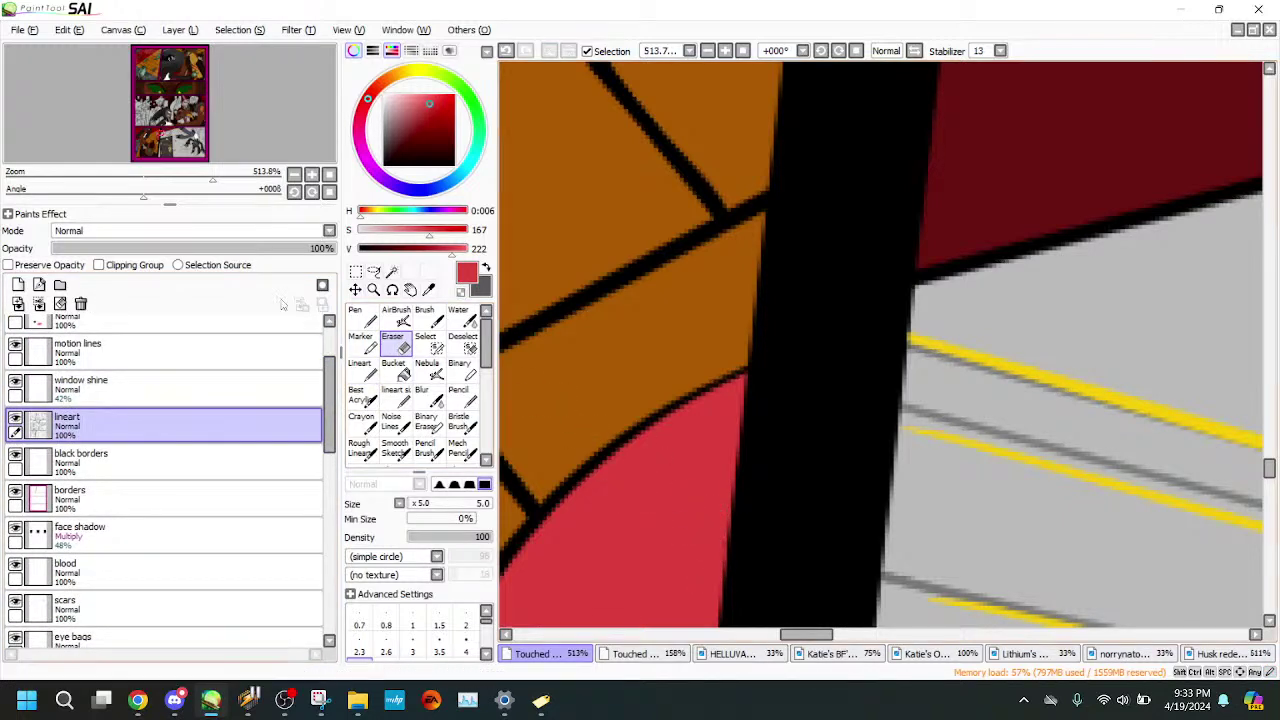
{"action": "left_click_drag", "start_coordinate": [208, 177], "coordinate": [128, 177]}
{"action": "left_click_drag", "start_coordinate": [163, 136], "coordinate": [177, 139]}
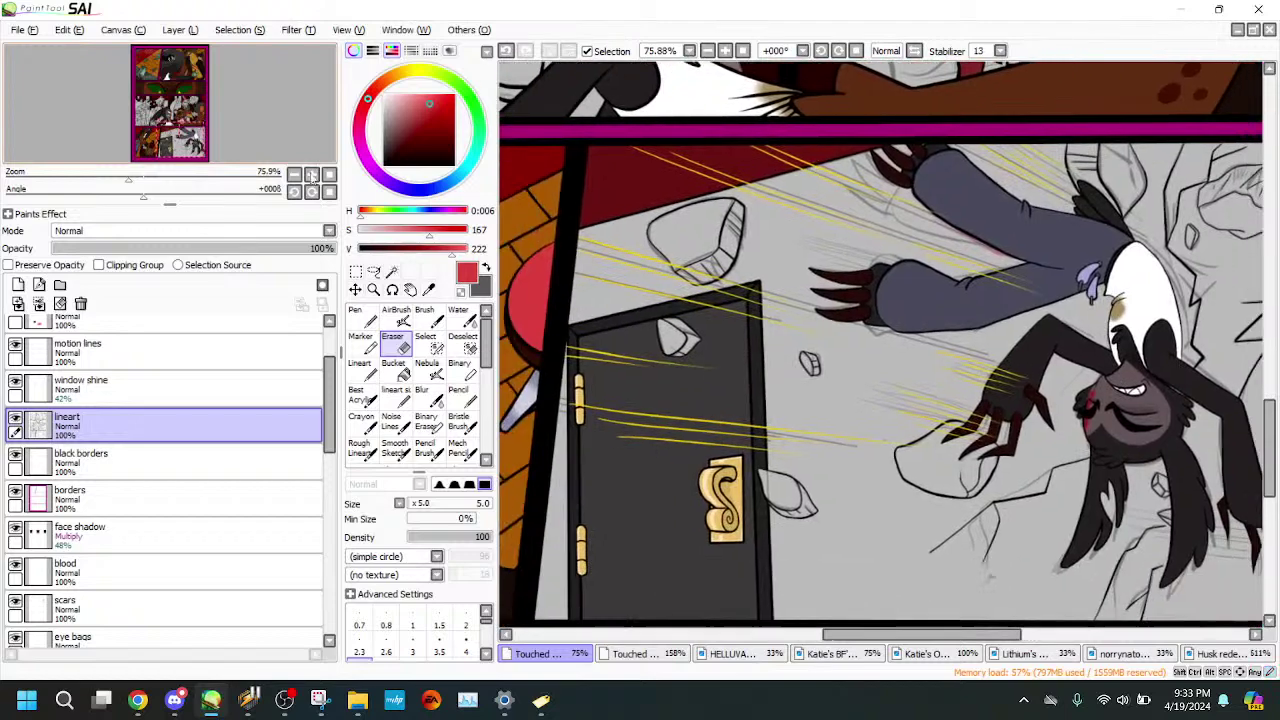
{"action": "left_click_drag", "start_coordinate": [331, 412], "coordinate": [331, 375]}
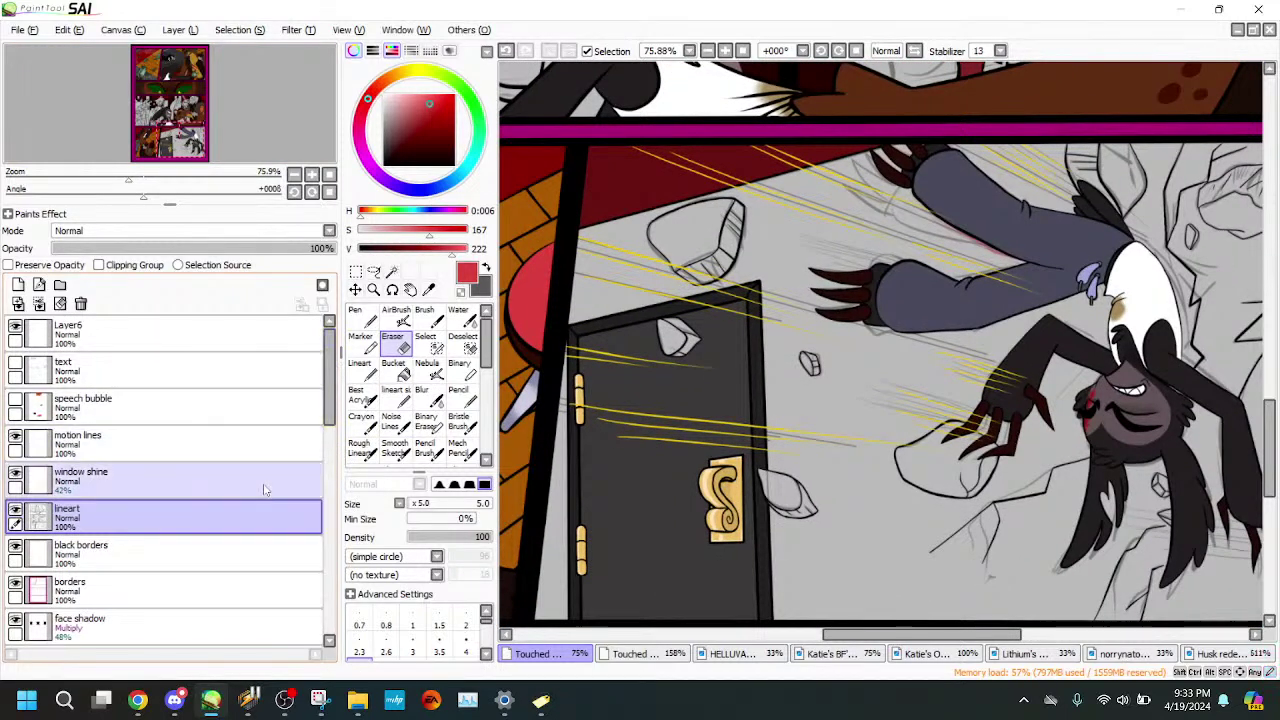
{"action": "left_click", "coordinate": [392, 273]}
{"action": "left_click", "coordinate": [828, 400]}
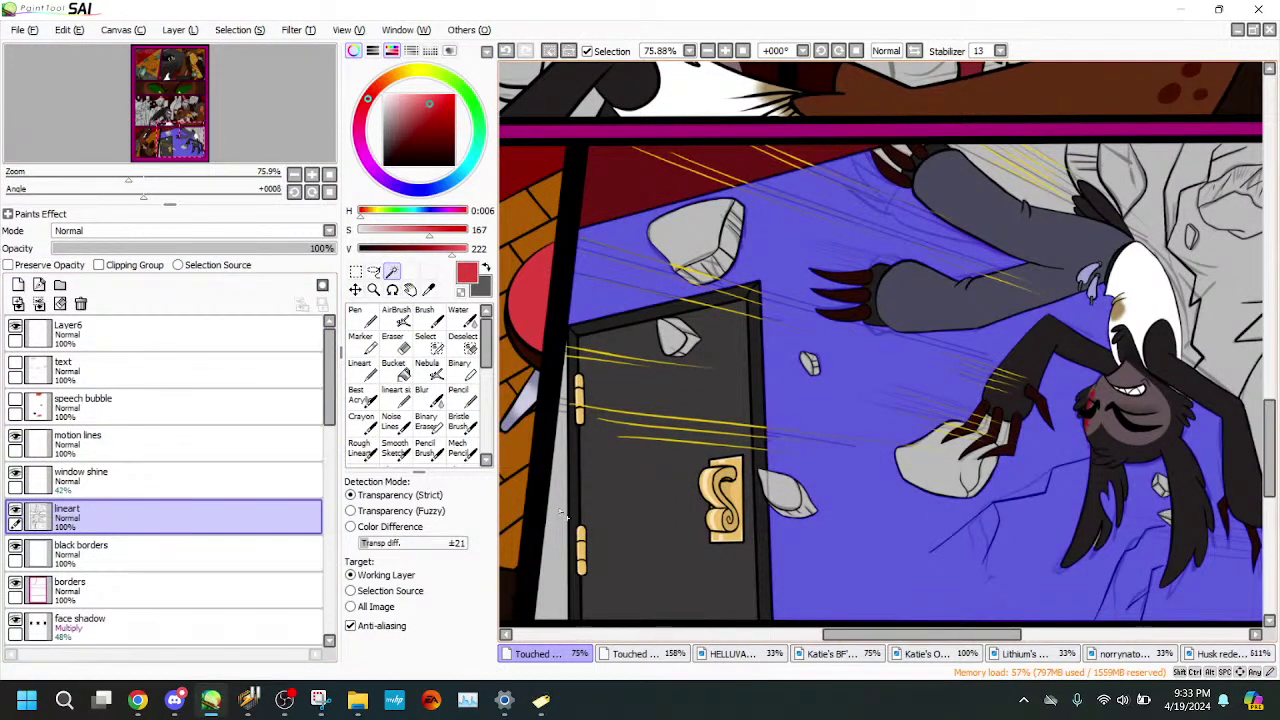
{"action": "left_click", "coordinate": [562, 512]}
- Fill in the missed tip of the narrow wall strip beside the door frame with the size 5 Select brush
{"action": "left_click", "coordinate": [187, 178]}
{"action": "mouse_move", "coordinate": [200, 141]}
{"action": "left_mouse_down"}
{"action": "mouse_move", "coordinate": [181, 150]}
{"action": "mouse_move", "coordinate": [242, 146]}
{"action": "left_mouse_up"}
{"action": "left_click", "coordinate": [219, 178]}
{"action": "left_click", "coordinate": [425, 343]}
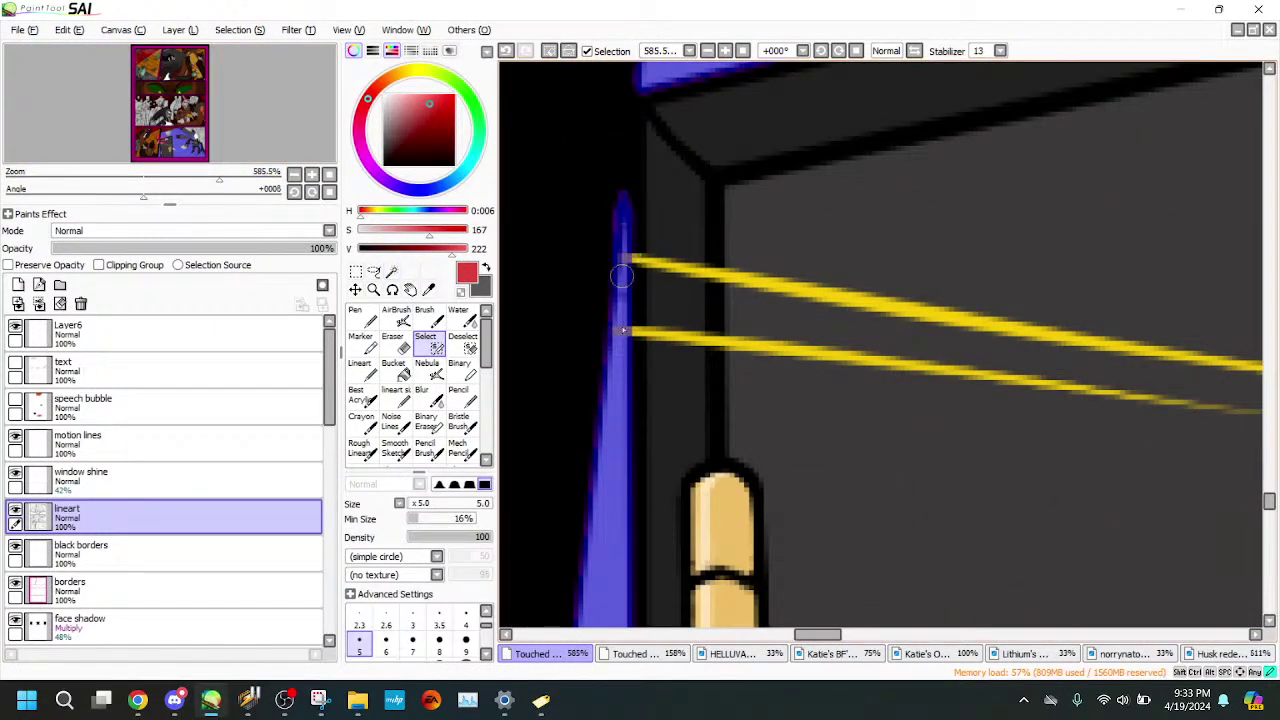
{"action": "left_click_drag", "start_coordinate": [215, 178], "coordinate": [240, 151]}
- Add the cracked wall areas behind the character and above the raised leg to the selection with the Magic Wand
{"action": "left_click", "coordinate": [392, 271]}
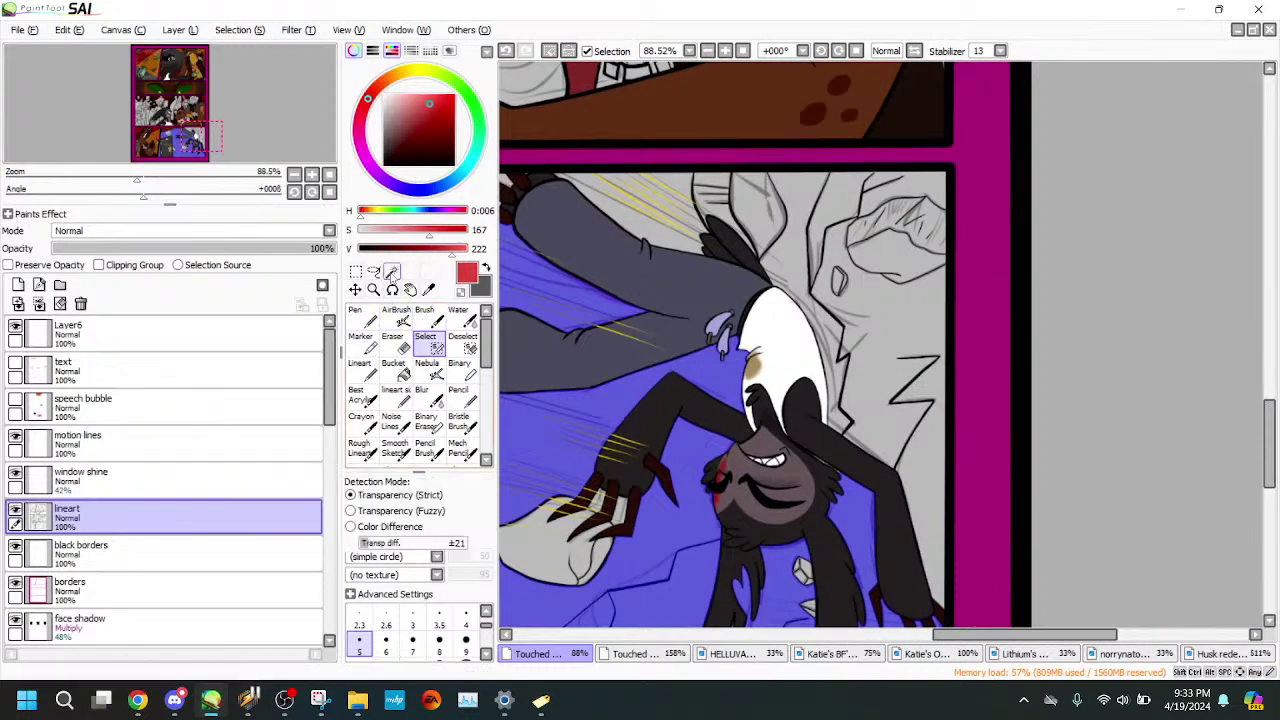
{"action": "left_click", "coordinate": [909, 466]}
{"action": "left_click", "coordinate": [845, 427]}
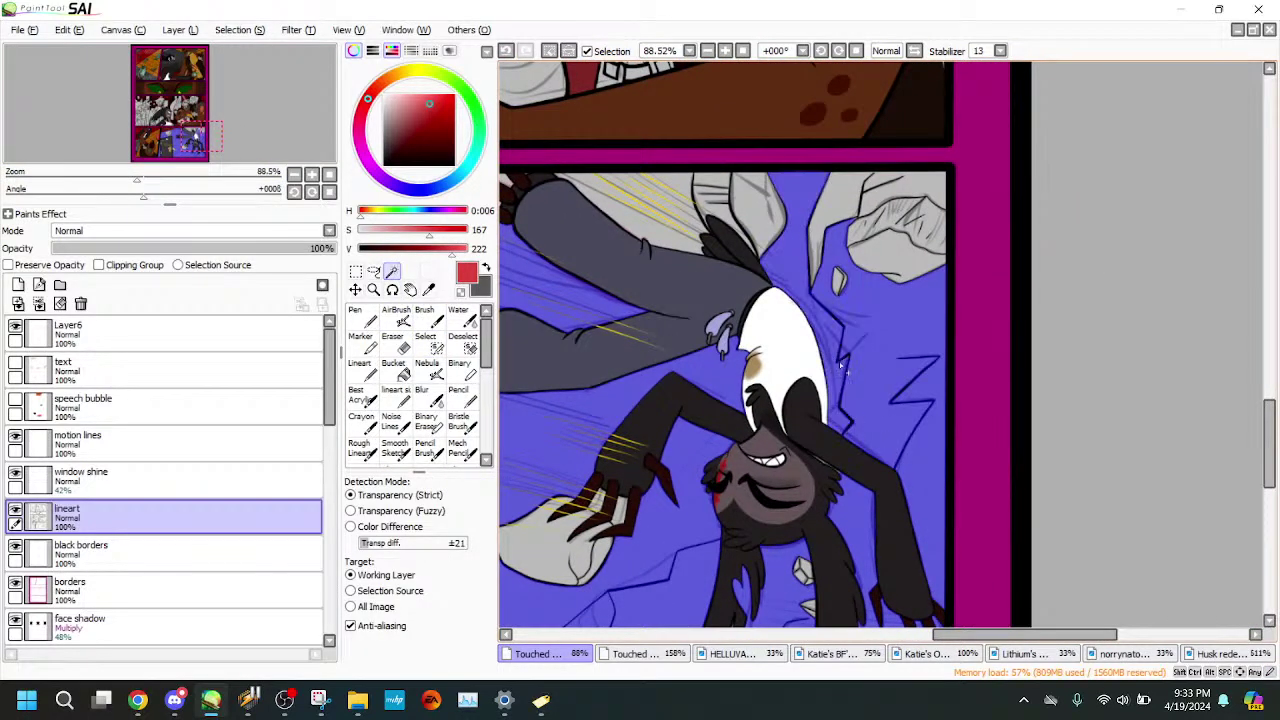
{"action": "left_click", "coordinate": [660, 193]}
- Add the gaps between the raised foot's claws to the selection, brushing in the tiny gap at the panel's upper border
{"action": "left_click_drag", "start_coordinate": [137, 178], "coordinate": [191, 178]}
{"action": "left_click_drag", "start_coordinate": [188, 132], "coordinate": [195, 125]}
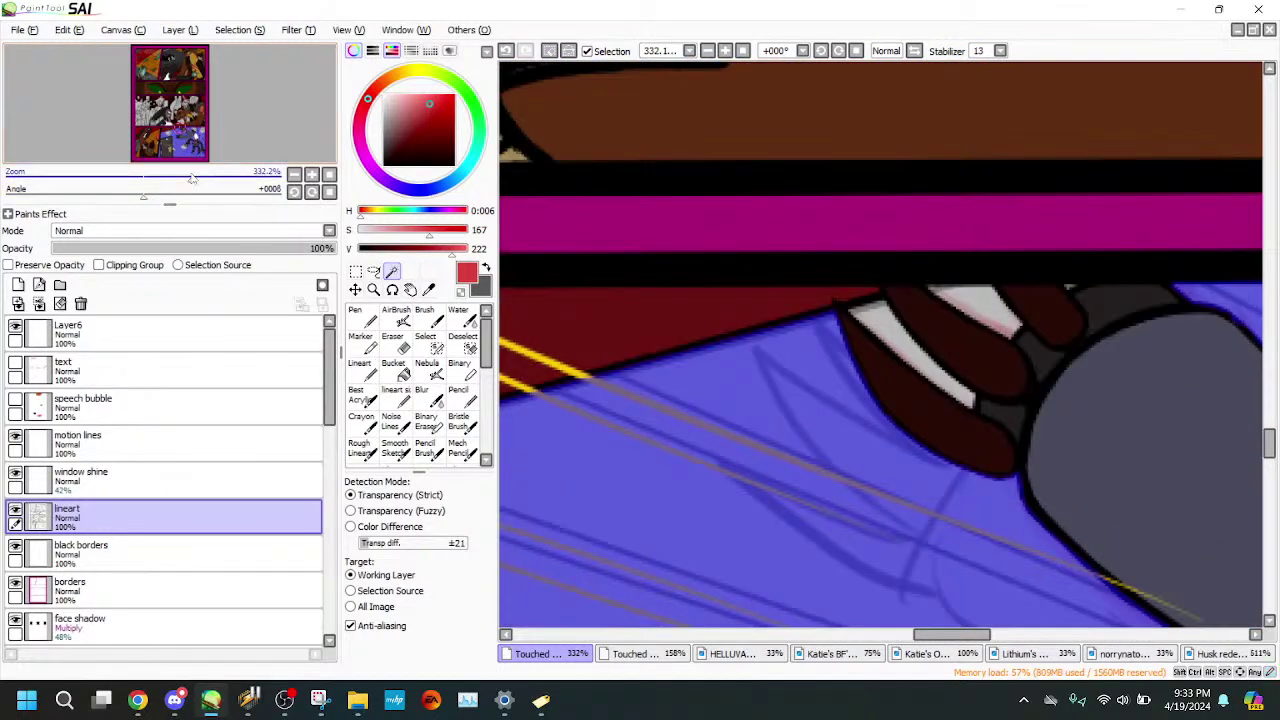
{"action": "left_click_drag", "start_coordinate": [192, 178], "coordinate": [212, 178]}
{"action": "left_click", "coordinate": [957, 281]}
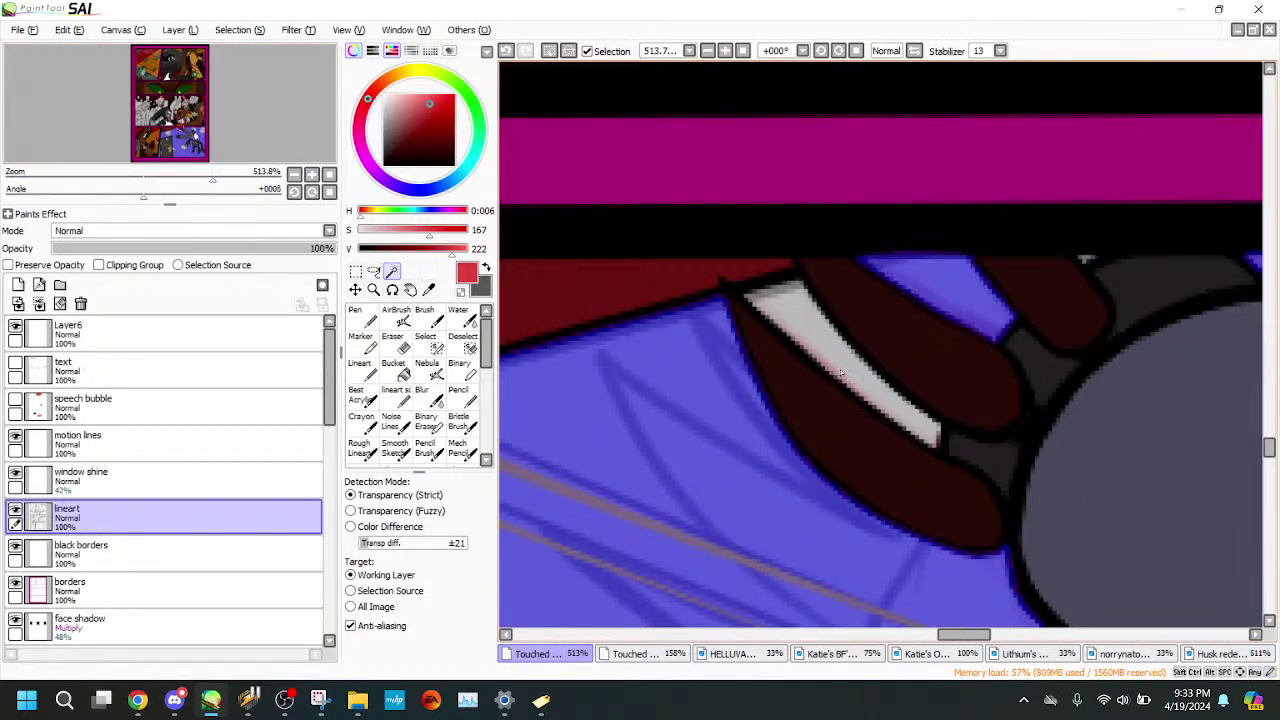
{"action": "left_click", "coordinate": [835, 367]}
{"action": "left_click", "coordinate": [230, 178]}
{"action": "mouse_move", "coordinate": [260, 148]}
{"action": "left_mouse_down"}
{"action": "mouse_move", "coordinate": [268, 132]}
{"action": "mouse_move", "coordinate": [229, 130]}
{"action": "left_mouse_up"}
{"action": "left_click", "coordinate": [430, 344]}
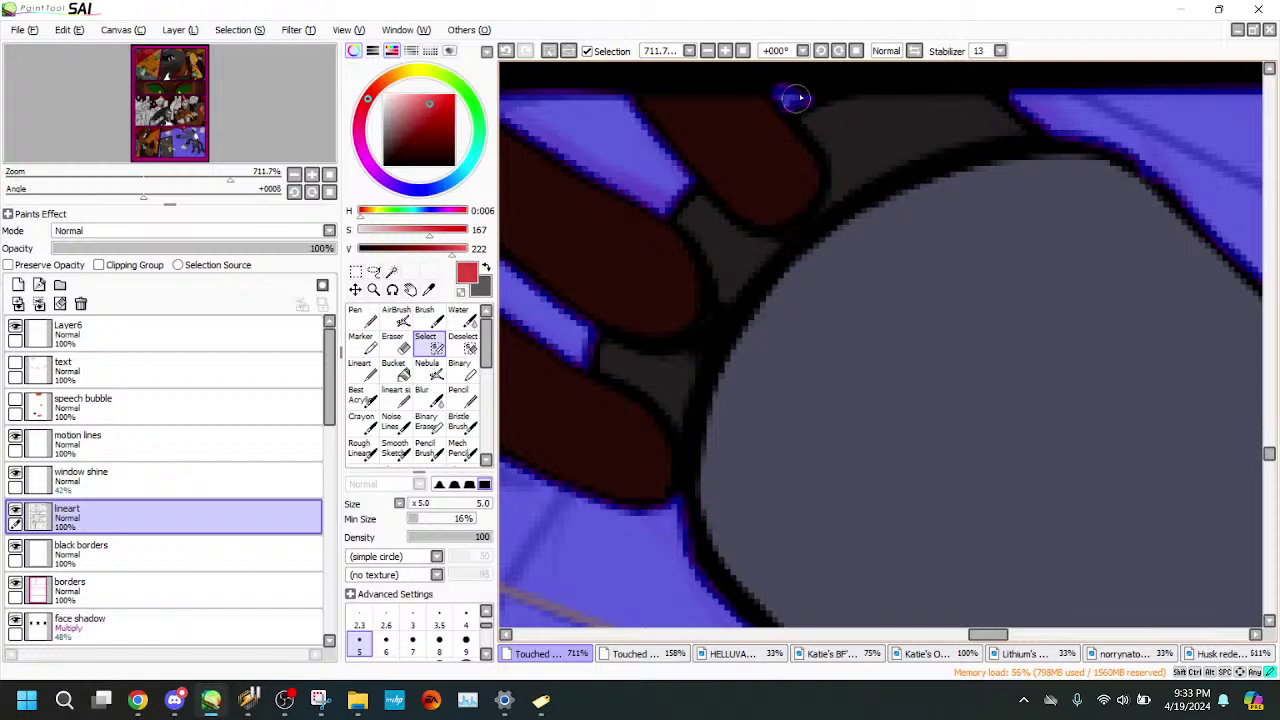
- Add the wall gaps between the character's clawed fingers to the selection with the Magic Wand
{"action": "left_click_drag", "start_coordinate": [174, 102], "coordinate": [173, 101]}
{"action": "mouse_move", "coordinate": [205, 177]}
{"action": "left_mouse_down"}
{"action": "mouse_move", "coordinate": [156, 178]}
{"action": "mouse_move", "coordinate": [203, 152]}
{"action": "mouse_move", "coordinate": [185, 178]}
{"action": "mouse_move", "coordinate": [217, 178]}
{"action": "left_mouse_up"}
{"action": "left_click", "coordinate": [392, 271]}
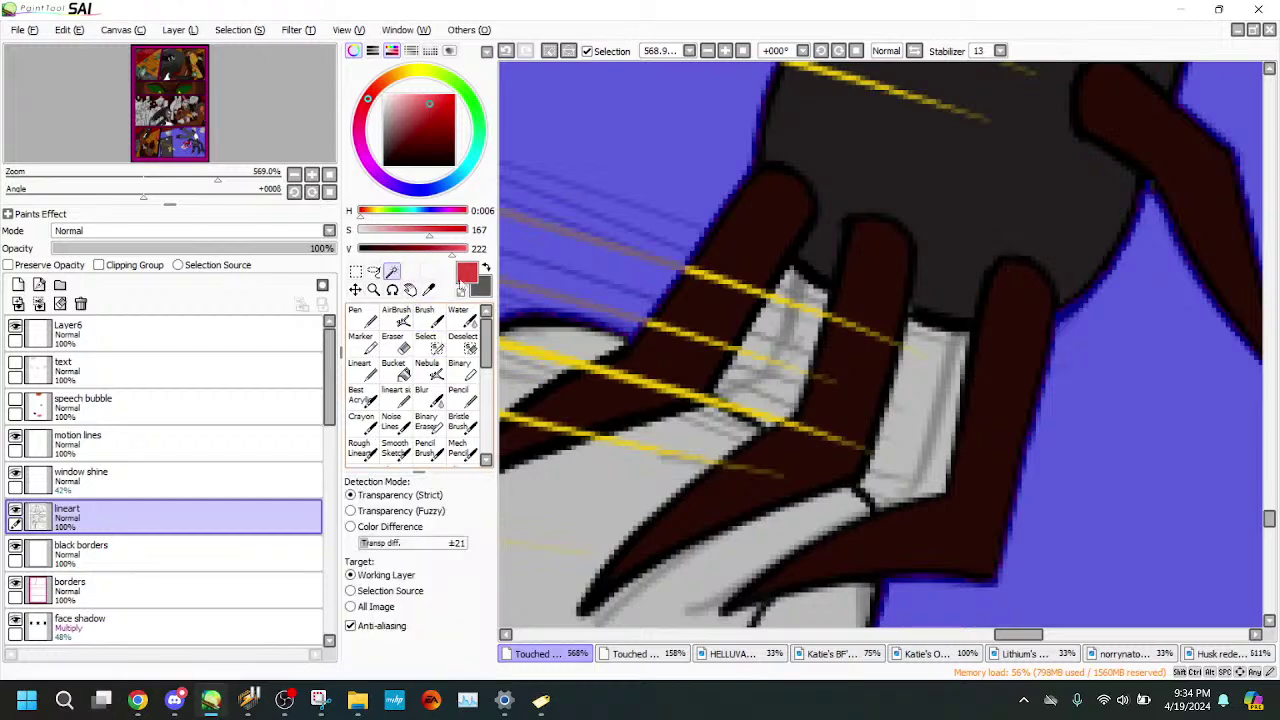
{"action": "left_click", "coordinate": [783, 352]}
{"action": "left_click", "coordinate": [885, 420]}
- Add the rock beneath the clawed hand to the selection and brush in the missed spots along its outline
{"action": "left_click_drag", "start_coordinate": [215, 178], "coordinate": [174, 179]}
{"action": "left_click_drag", "start_coordinate": [175, 145], "coordinate": [215, 179]}
{"action": "left_click", "coordinate": [764, 354]}
{"action": "left_click", "coordinate": [950, 356]}
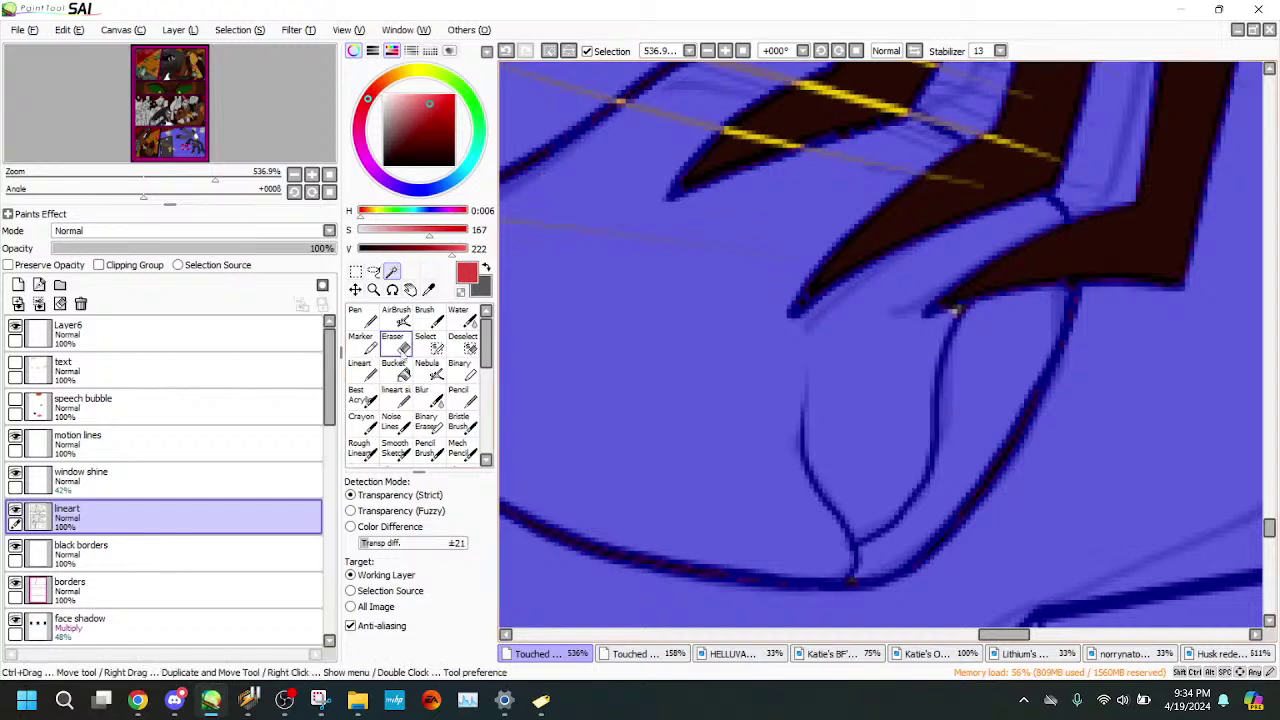
{"action": "left_click", "coordinate": [429, 345]}
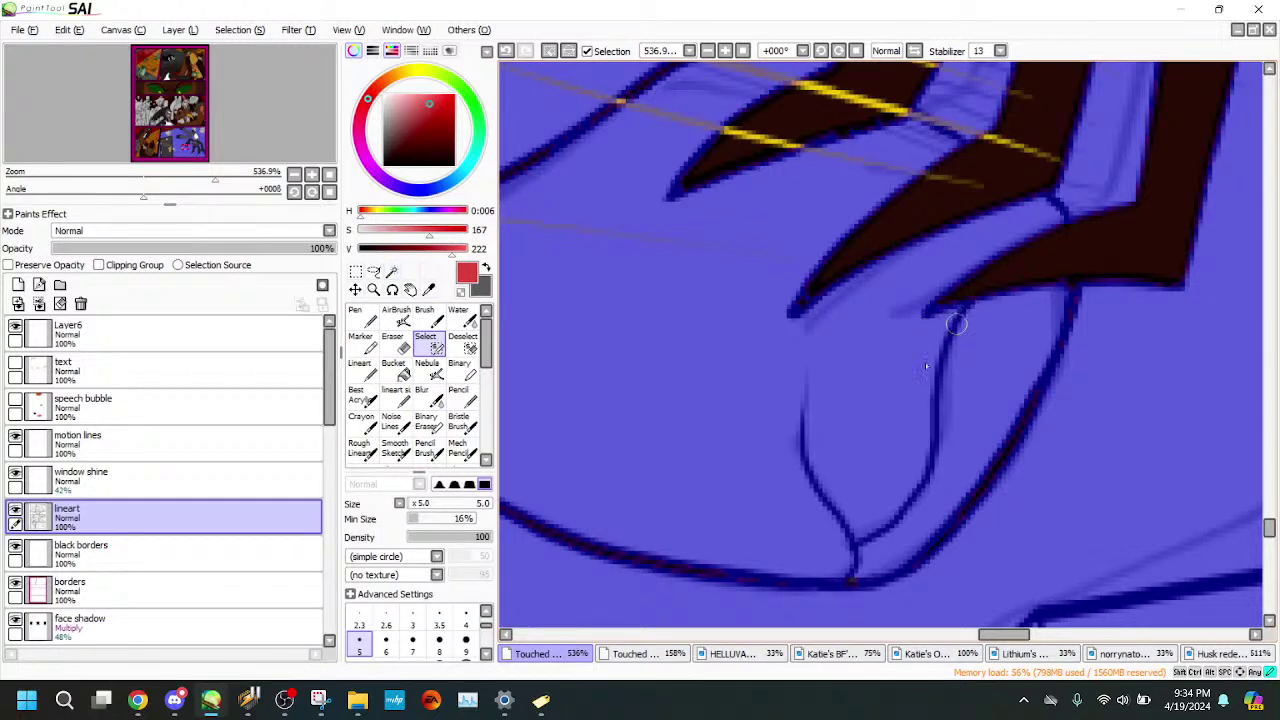
{"action": "mouse_move", "coordinate": [846, 582]}
{"action": "left_mouse_down"}
{"action": "mouse_move", "coordinate": [900, 587]}
{"action": "mouse_move", "coordinate": [928, 567]}
{"action": "left_mouse_up"}
{"action": "left_click", "coordinate": [392, 341]}
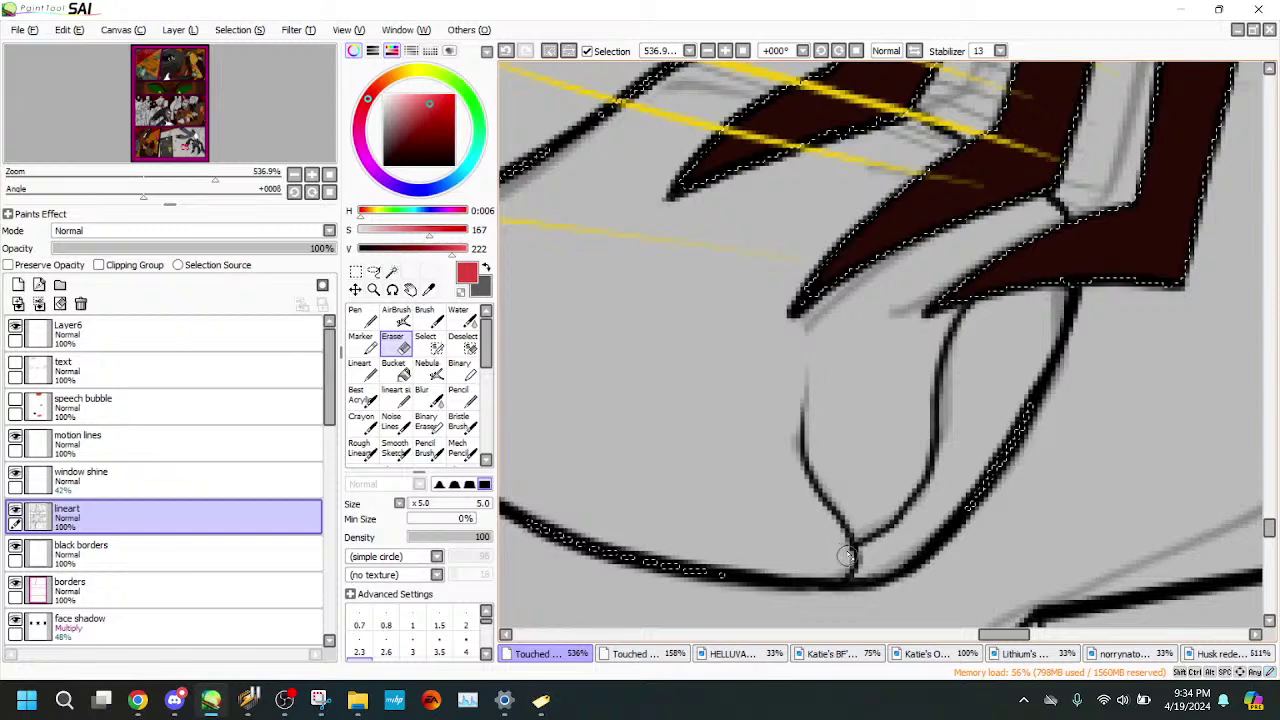
- Add the facets of the rock overlapping the door frame's edge to the selection and brush in the missed slivers
{"action": "left_click", "coordinate": [392, 272]}
{"action": "left_click_drag", "start_coordinate": [170, 177], "coordinate": [203, 176]}
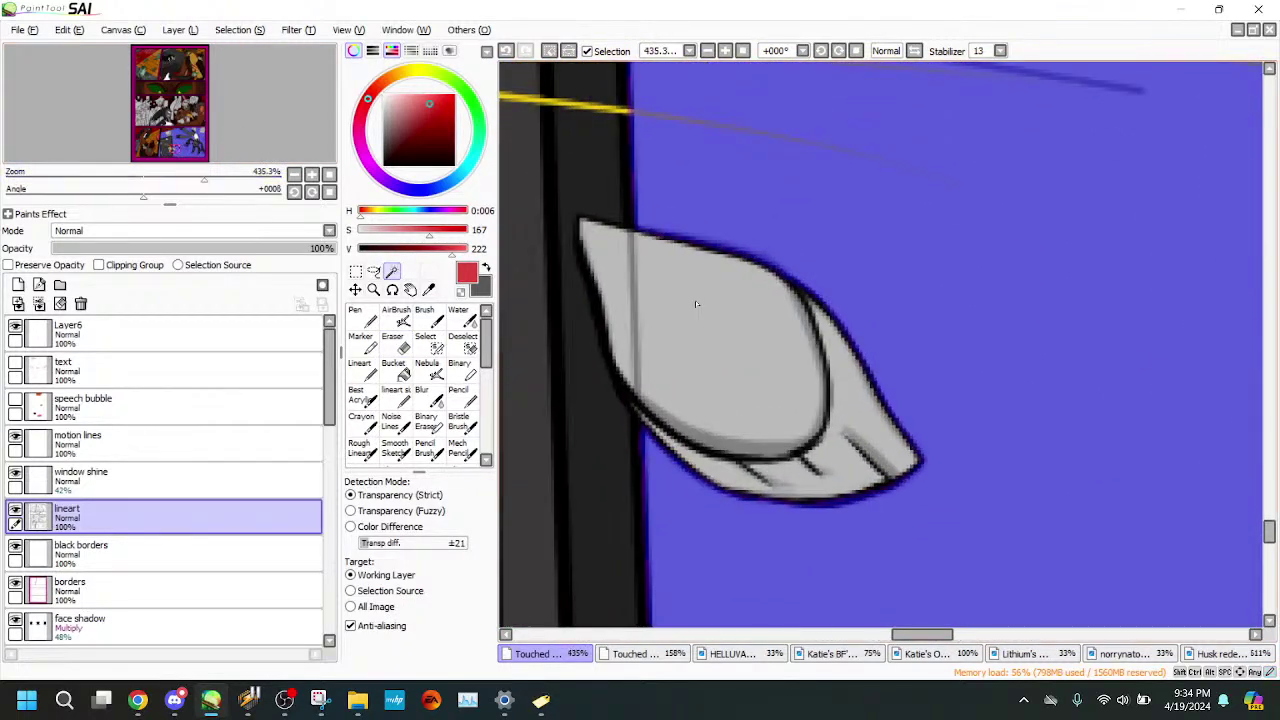
{"action": "left_click", "coordinate": [663, 443]}
{"action": "left_click", "coordinate": [835, 430]}
{"action": "left_click", "coordinate": [465, 345]}
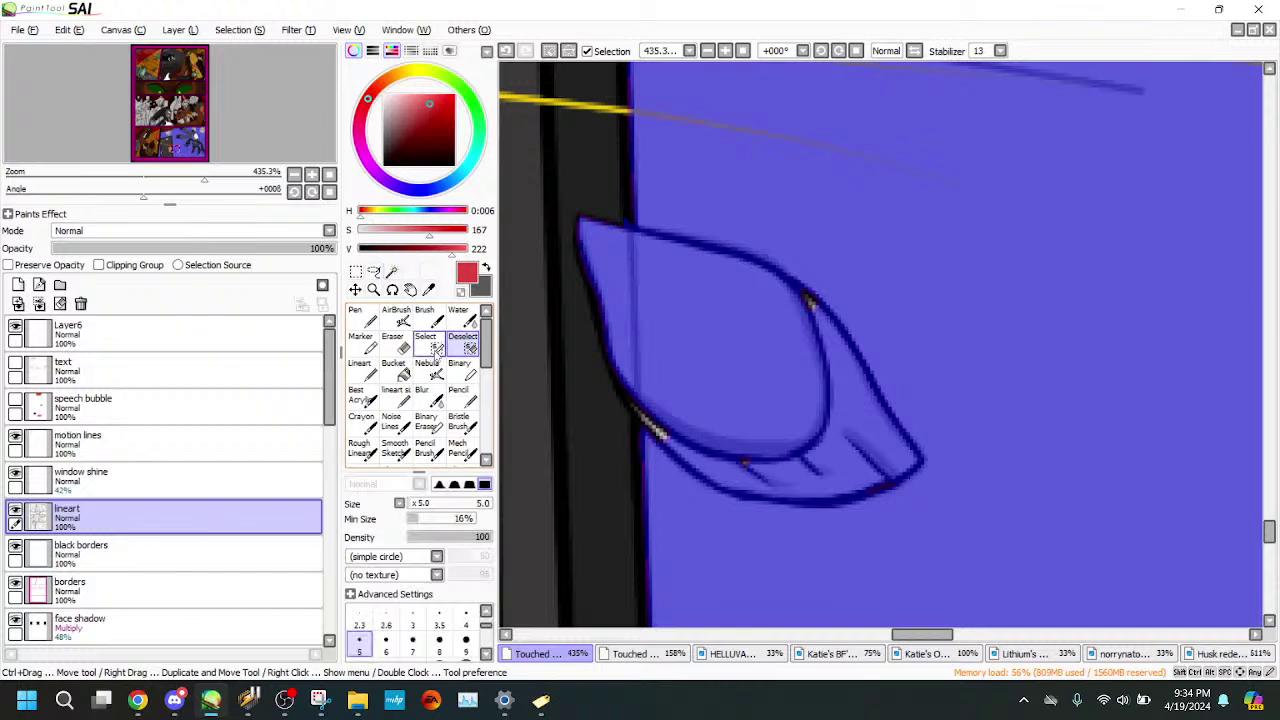
{"action": "left_click", "coordinate": [425, 340]}
{"action": "scroll", "coordinate": [594, 393], "scroll_direction": "up", "scroll_amount": 1}
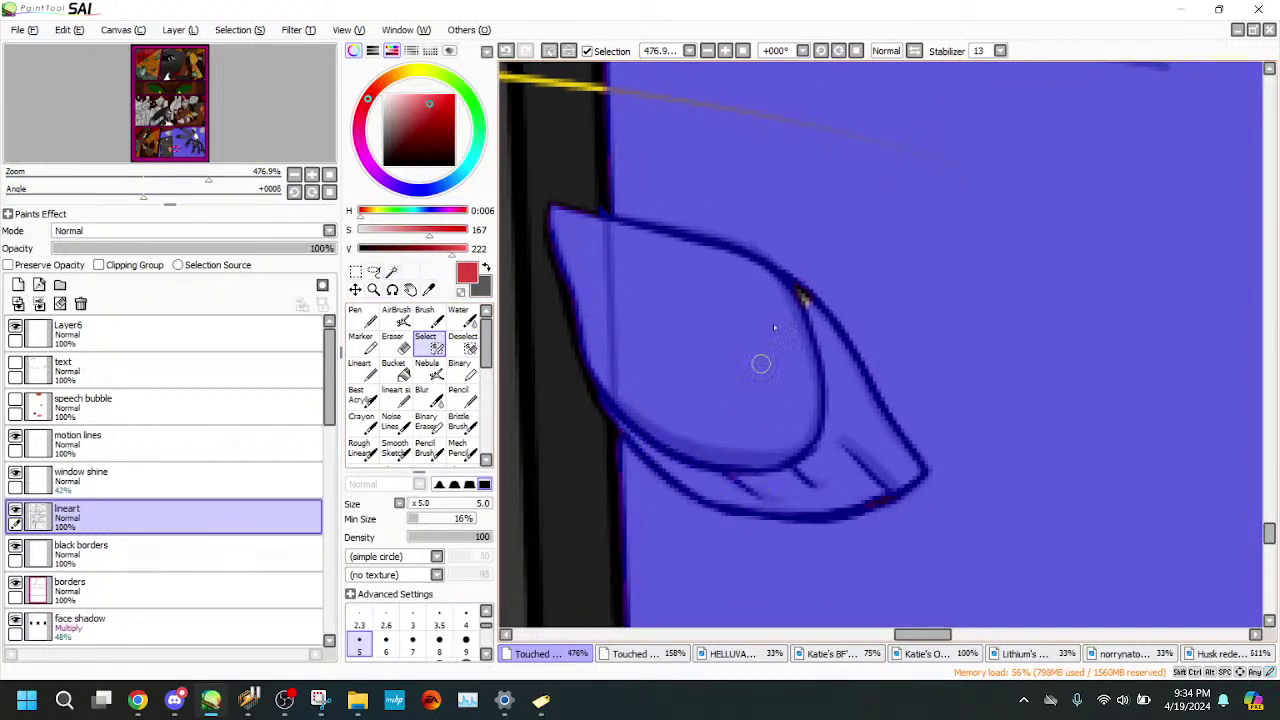
- Add all facets of the small rock in front of the door to the selection and brush in the missed corners
{"action": "left_click_drag", "start_coordinate": [172, 178], "coordinate": [154, 180]}
{"action": "left_click_drag", "start_coordinate": [170, 154], "coordinate": [203, 179]}
{"action": "left_click", "coordinate": [168, 152]}
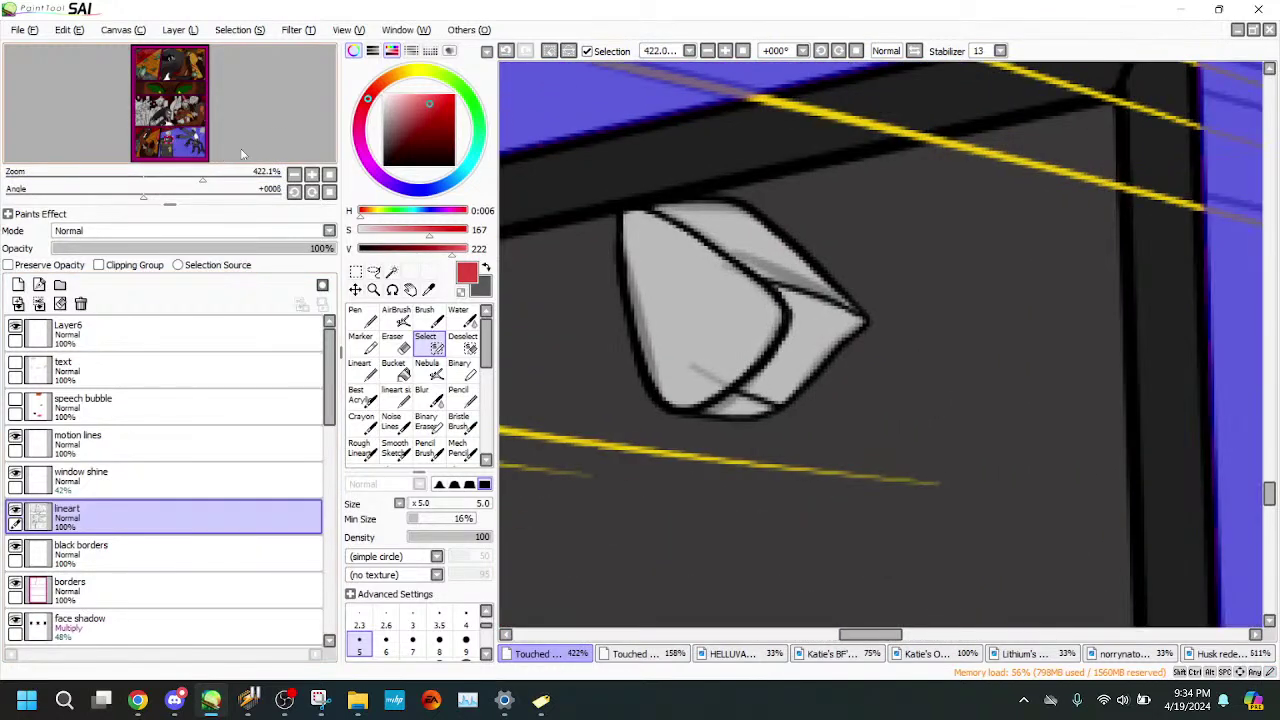
{"action": "left_click", "coordinate": [392, 272]}
{"action": "left_click", "coordinate": [815, 335]}
{"action": "left_click", "coordinate": [735, 245]}
{"action": "left_click", "coordinate": [745, 352]}
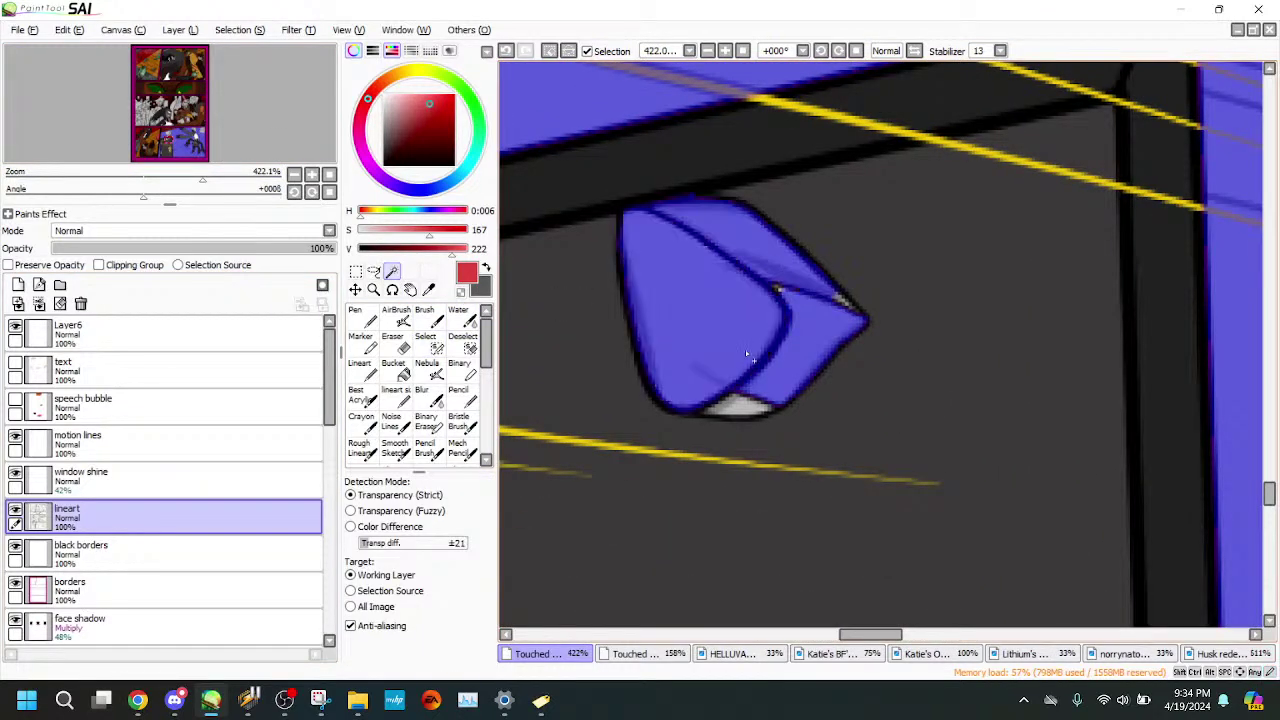
{"action": "left_click_drag", "start_coordinate": [202, 178], "coordinate": [212, 178]}
{"action": "left_click", "coordinate": [693, 424]}
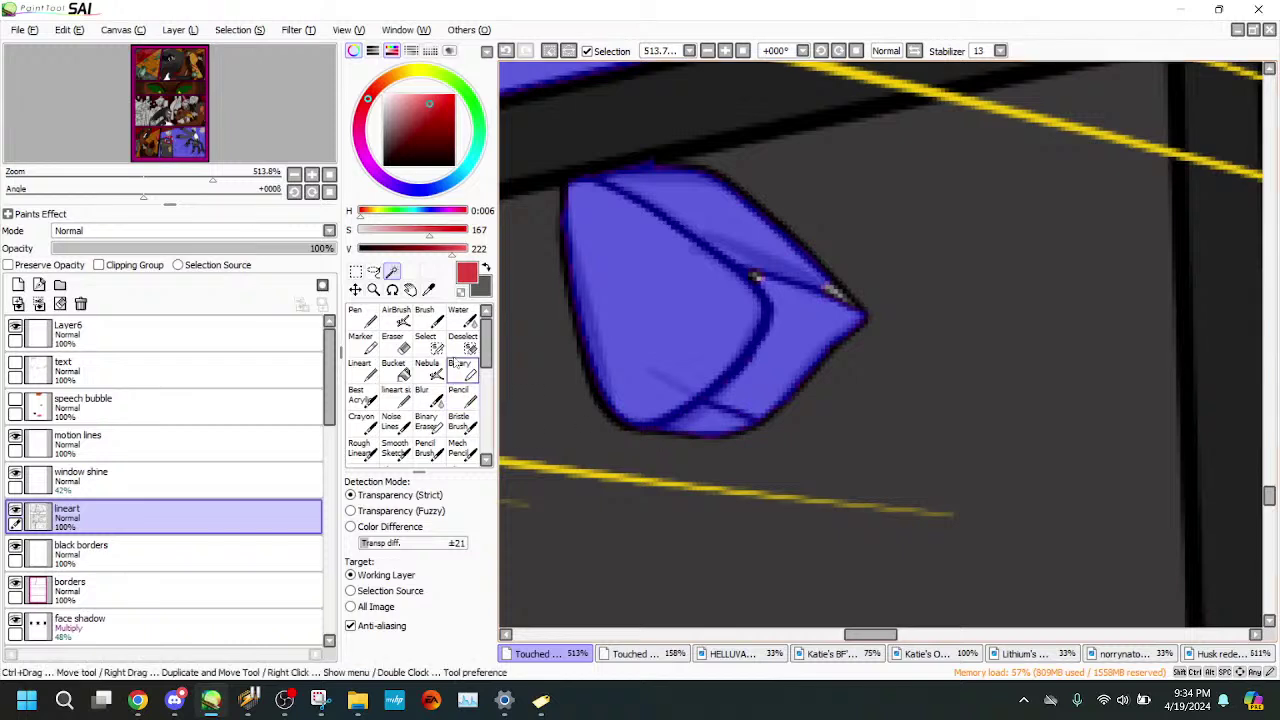
{"action": "key", "text": "s"}
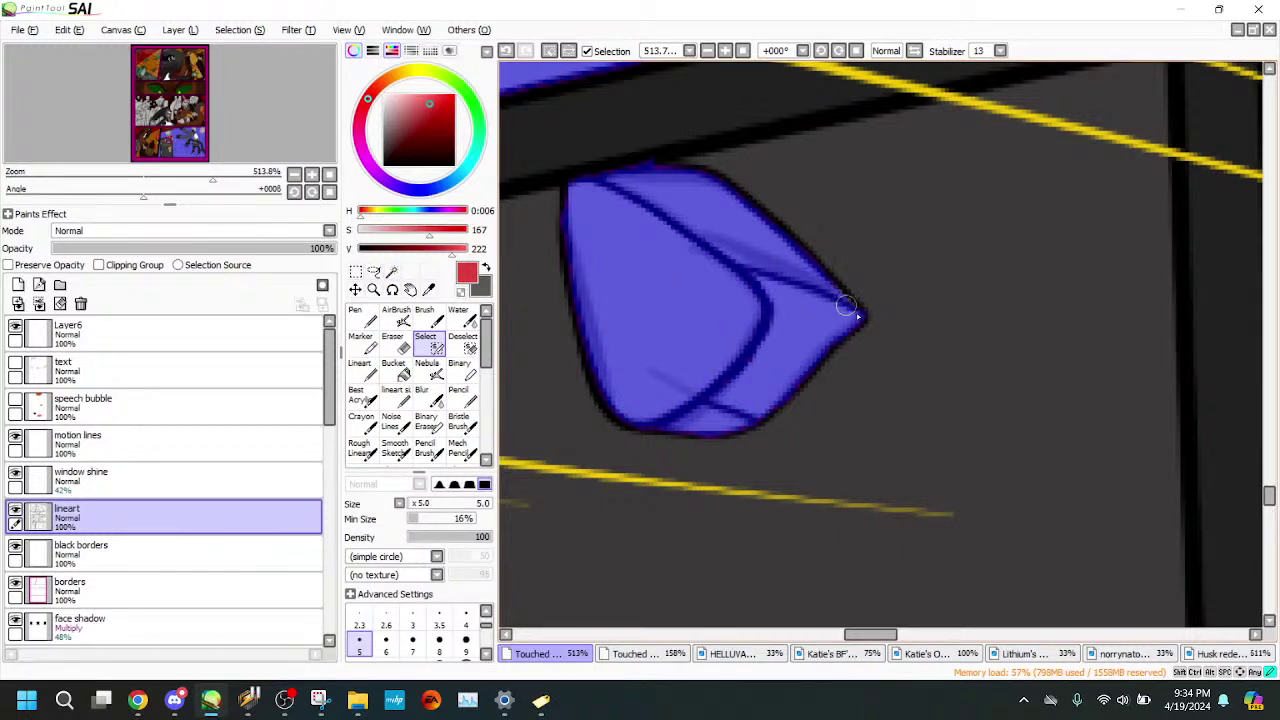
- Add all facets of the large rock above the door frame to the selection with the Magic Wand
{"action": "left_click_drag", "start_coordinate": [211, 174], "coordinate": [195, 175]}
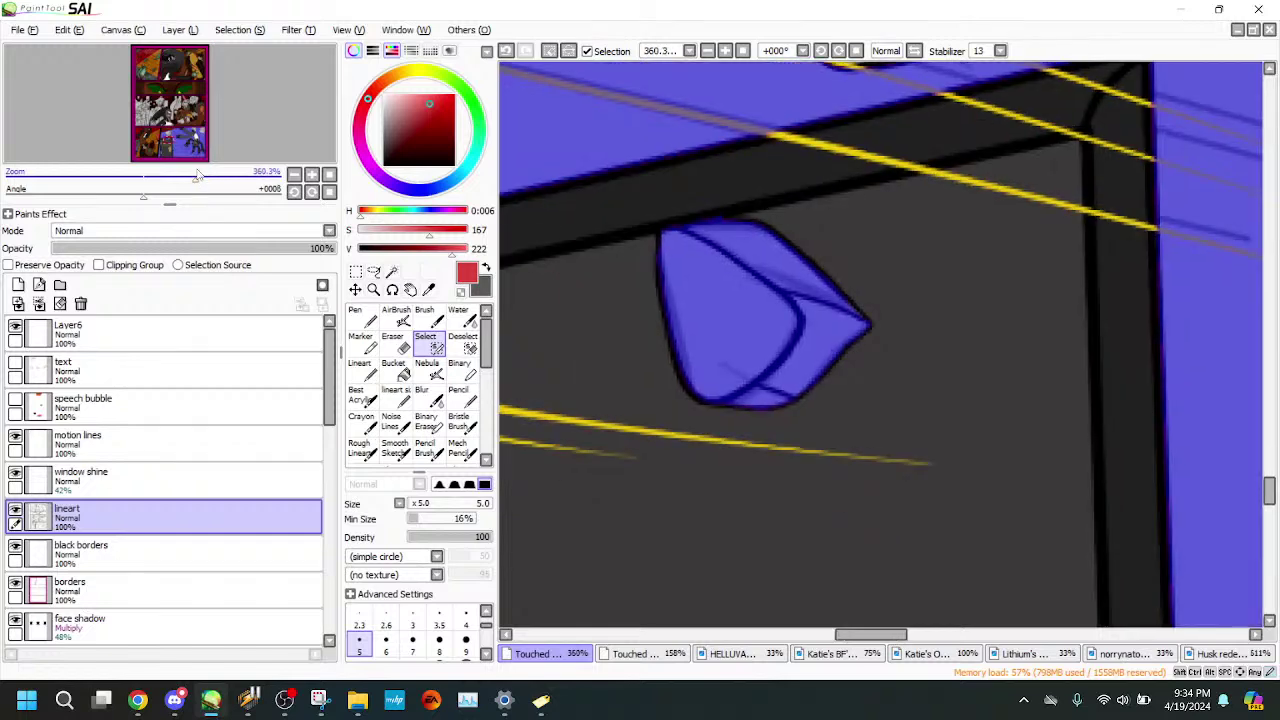
{"action": "left_click_drag", "start_coordinate": [234, 121], "coordinate": [238, 112]}
{"action": "key", "text": "w"}
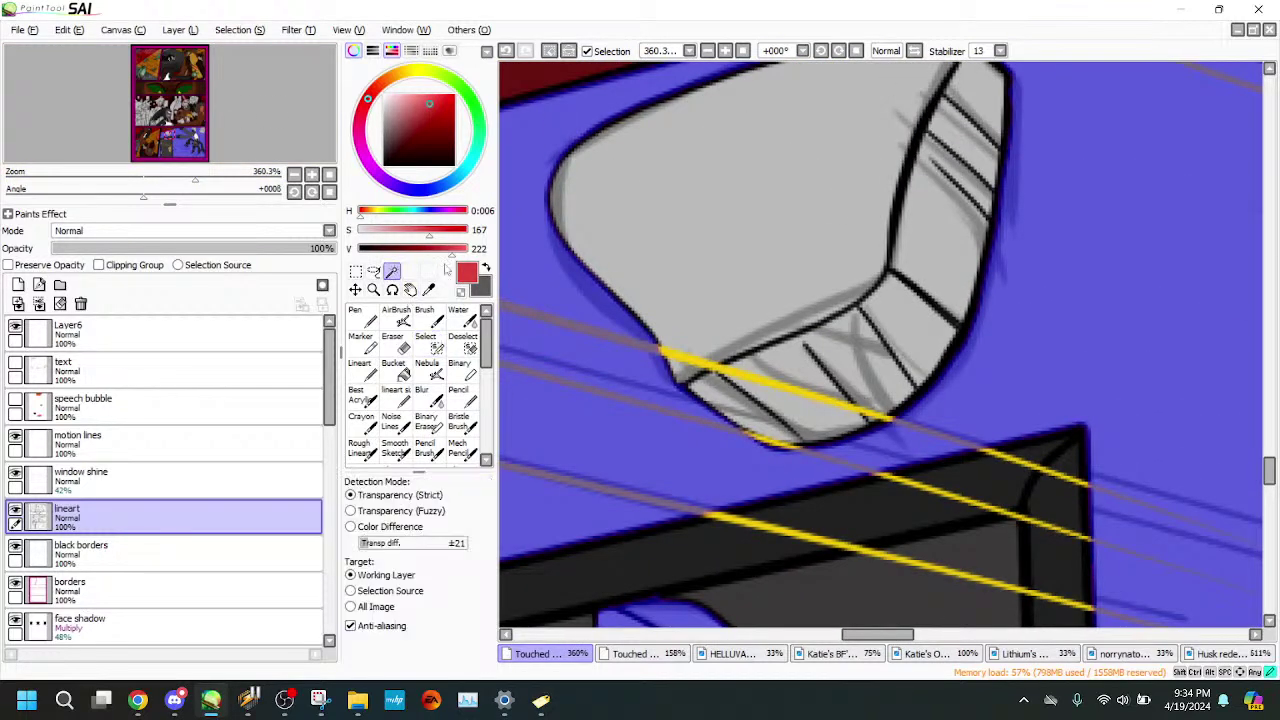
{"action": "left_click", "coordinate": [832, 178]}
{"action": "key", "text": "ctrl+z"}
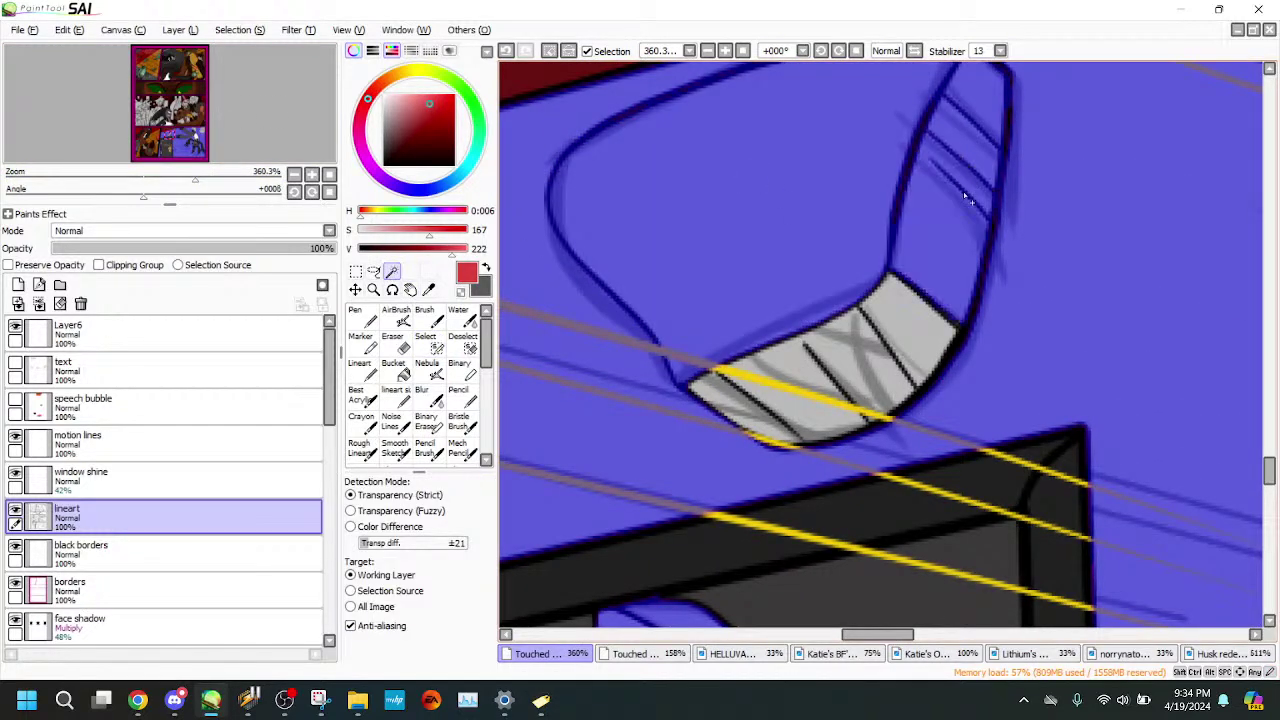
{"action": "key", "text": "ctrl+z"}
{"action": "key", "text": "ctrl+z"}
{"action": "key", "text": "ctrl+z"}
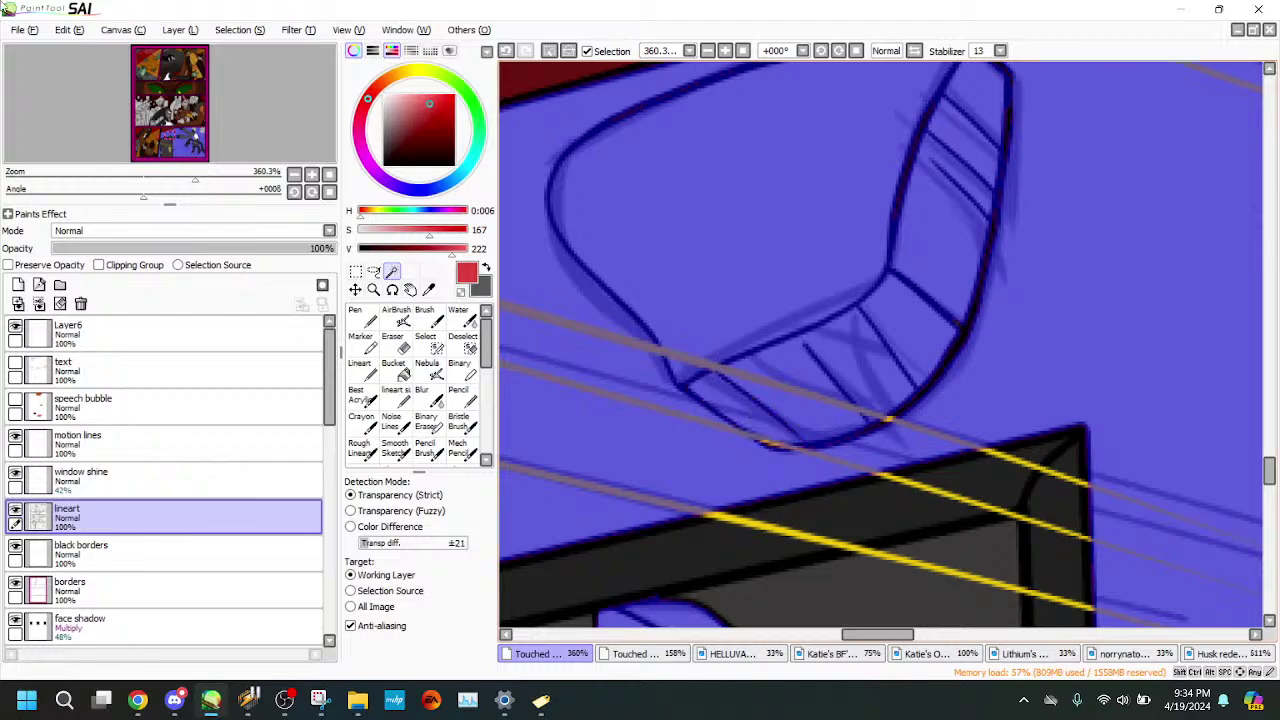
{"action": "left_click_drag", "start_coordinate": [195, 178], "coordinate": [213, 178]}
{"action": "left_click", "coordinate": [430, 342]}
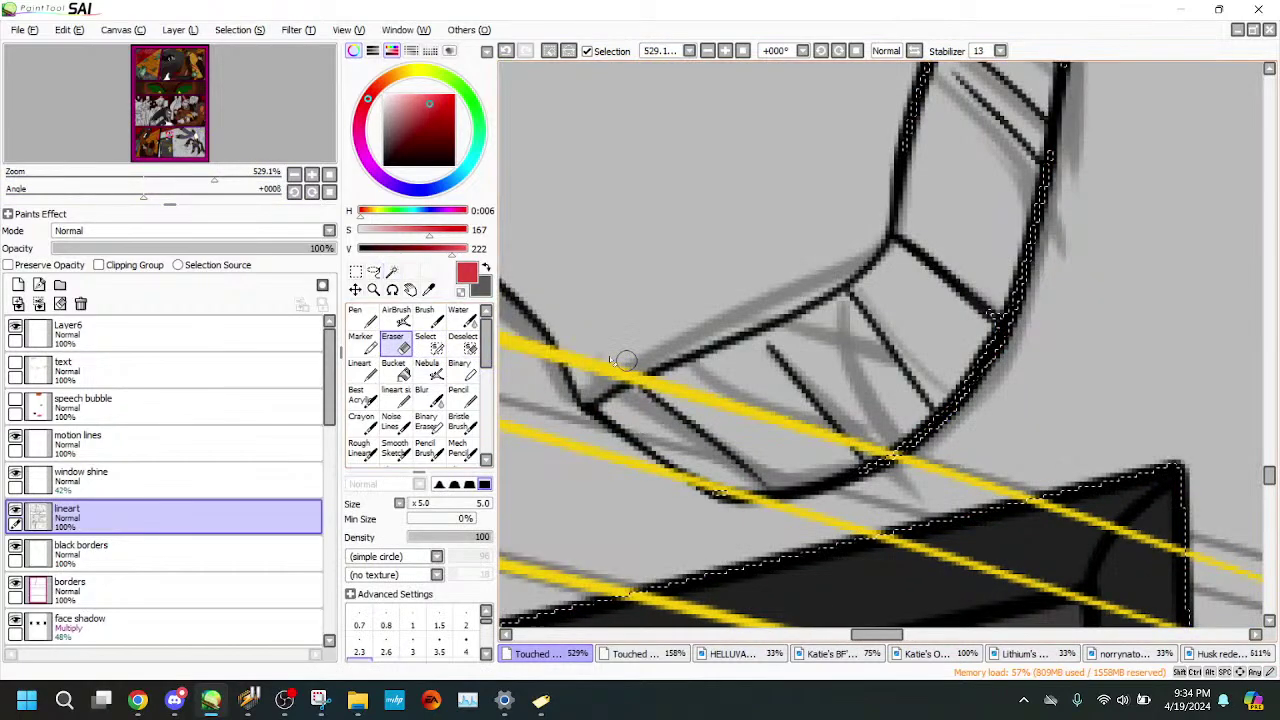
- Add all facets of the small floating rock on the wall to the selection and brush in the missed sliver along its upper edge
{"action": "mouse_move", "coordinate": [172, 175]}
{"action": "left_mouse_down"}
{"action": "mouse_move", "coordinate": [157, 175]}
{"action": "mouse_move", "coordinate": [190, 175]}
{"action": "mouse_move", "coordinate": [175, 175]}
{"action": "left_mouse_up"}
{"action": "left_click", "coordinate": [185, 133]}
{"action": "left_click_drag", "start_coordinate": [244, 126], "coordinate": [235, 133]}
{"action": "left_click_drag", "start_coordinate": [176, 179], "coordinate": [210, 179]}
{"action": "left_click", "coordinate": [391, 271]}
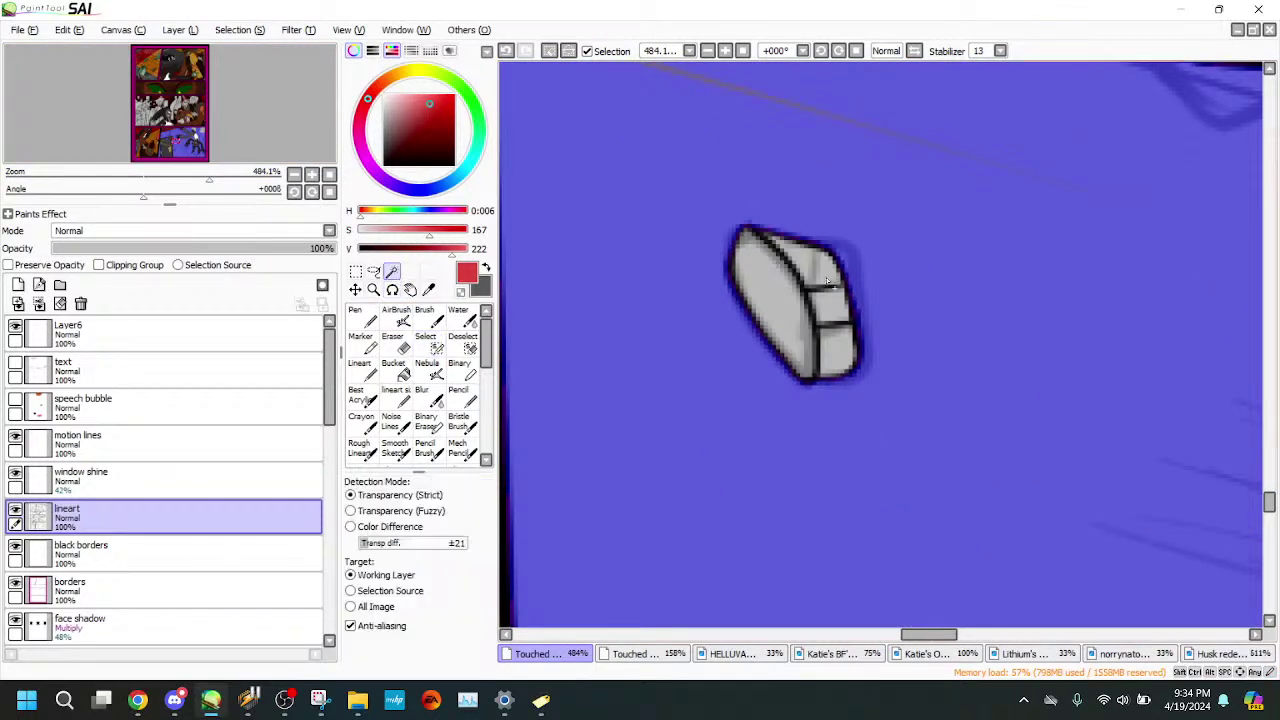
{"action": "left_click", "coordinate": [831, 316]}
{"action": "left_click", "coordinate": [766, 340]}
{"action": "left_click", "coordinate": [442, 349]}
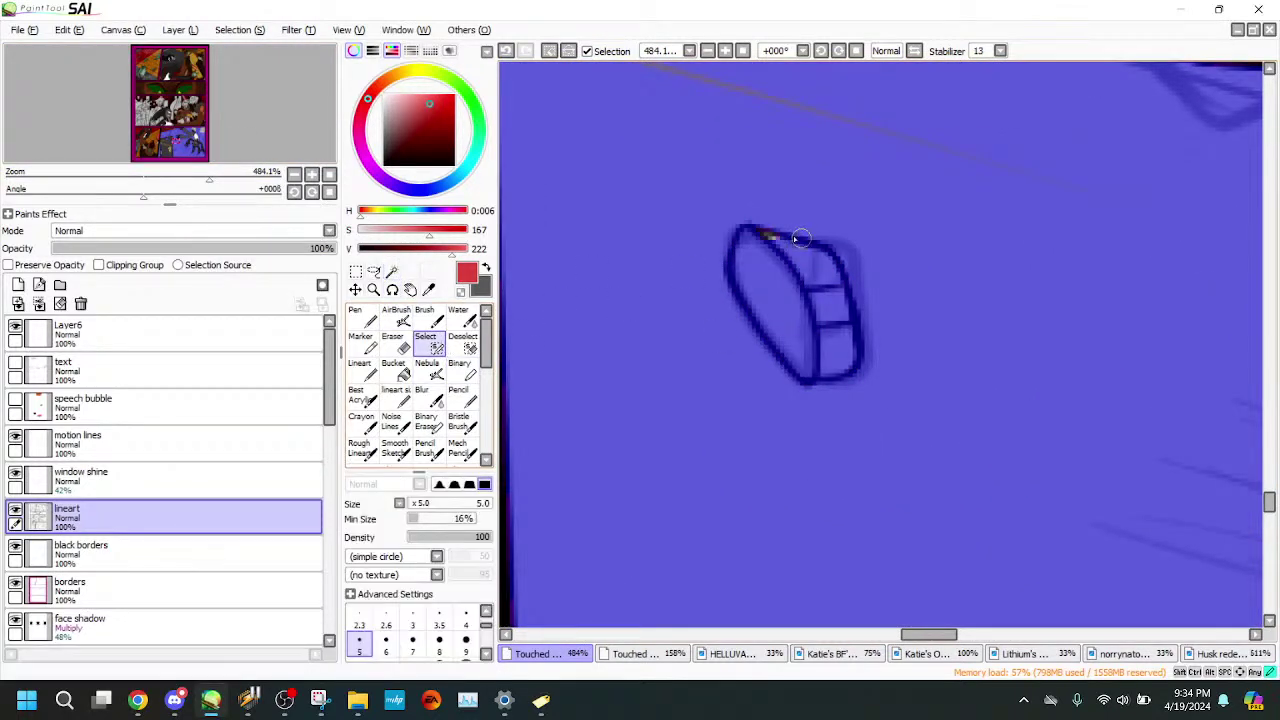
{"action": "left_click_drag", "start_coordinate": [778, 239], "coordinate": [757, 231]}
- Add the facets of the broken wall pieces between the panel's upper border and the character's tail to the selection
{"action": "left_click_drag", "start_coordinate": [209, 177], "coordinate": [122, 177]}
{"action": "left_click_drag", "start_coordinate": [197, 138], "coordinate": [193, 129]}
{"action": "left_click_drag", "start_coordinate": [122, 178], "coordinate": [230, 101]}
{"action": "left_click", "coordinate": [392, 272]}
{"action": "left_click", "coordinate": [710, 315]}
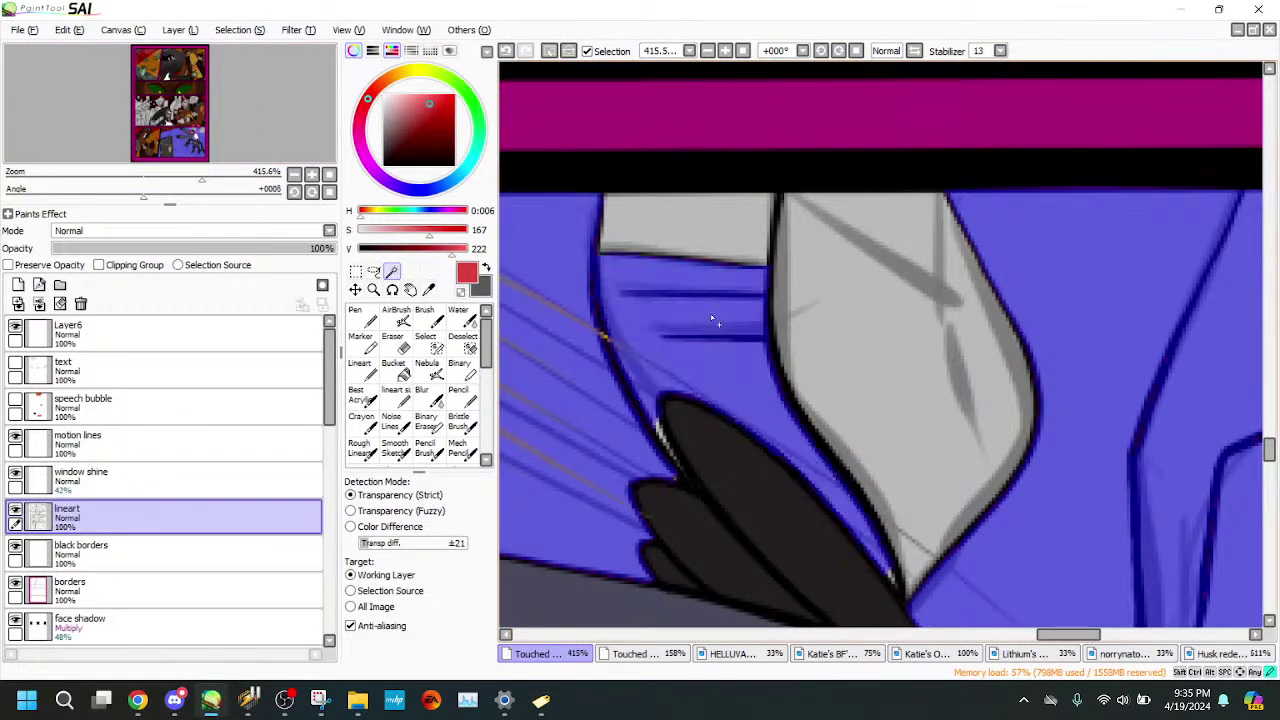
{"action": "left_click", "coordinate": [702, 226]}
{"action": "left_click", "coordinate": [883, 341]}
- Brush the missed wall sliver beside the character's tail feathers into the selection
{"action": "left_click", "coordinate": [228, 179]}
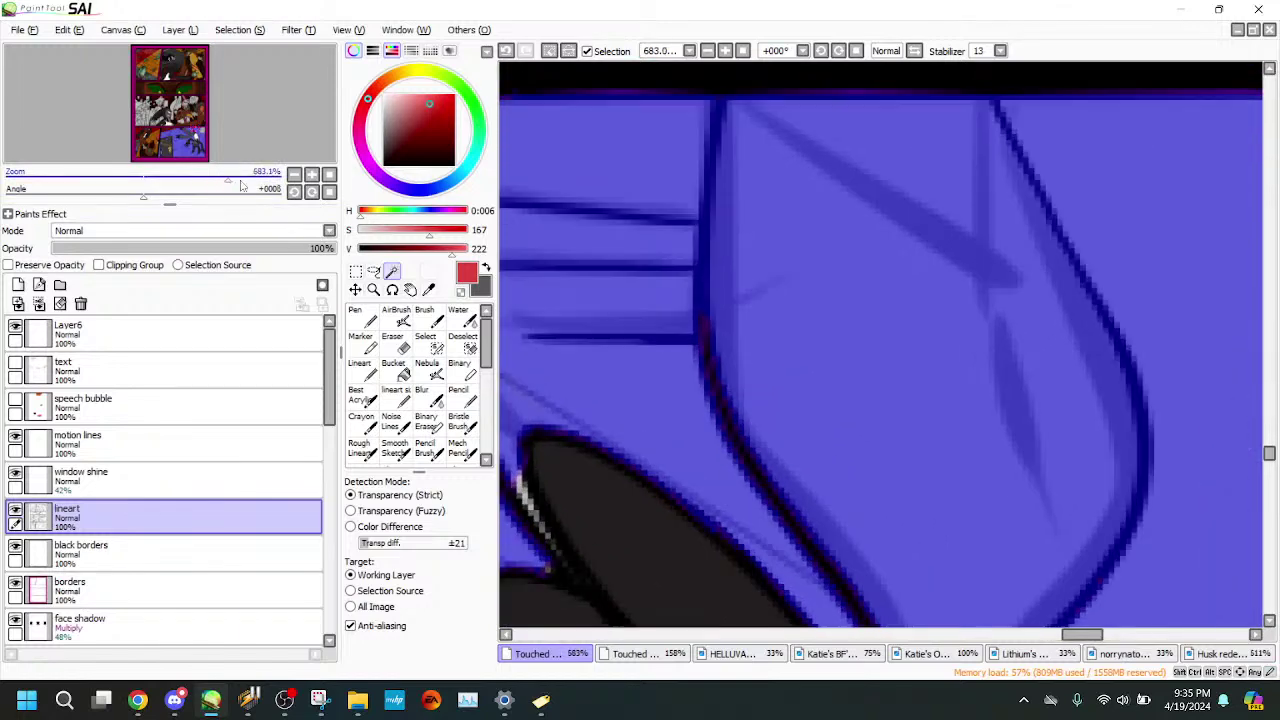
{"action": "left_click", "coordinate": [425, 342]}
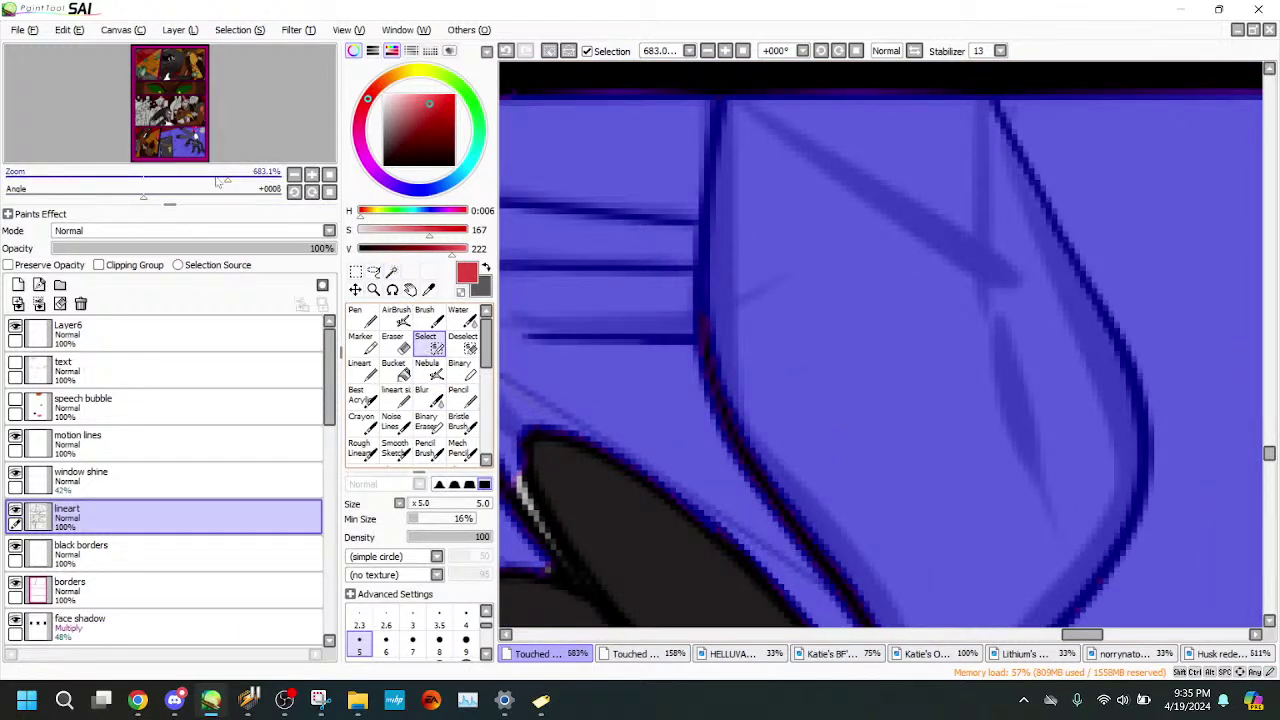
{"action": "scroll", "coordinate": [512, 450], "scroll_direction": "down", "scroll_amount": 2}
{"action": "mouse_move", "coordinate": [548, 468]}
{"action": "left_mouse_down"}
{"action": "mouse_move", "coordinate": [569, 519]}
{"action": "mouse_move", "coordinate": [540, 421]}
{"action": "mouse_move", "coordinate": [580, 530]}
{"action": "left_mouse_up"}
{"action": "left_click_drag", "start_coordinate": [547, 472], "coordinate": [602, 554]}
{"action": "mouse_move", "coordinate": [560, 501]}
{"action": "left_mouse_down"}
{"action": "mouse_move", "coordinate": [568, 530]}
{"action": "mouse_move", "coordinate": [603, 554]}
{"action": "mouse_move", "coordinate": [578, 550]}
{"action": "mouse_move", "coordinate": [591, 557]}
{"action": "left_mouse_up"}
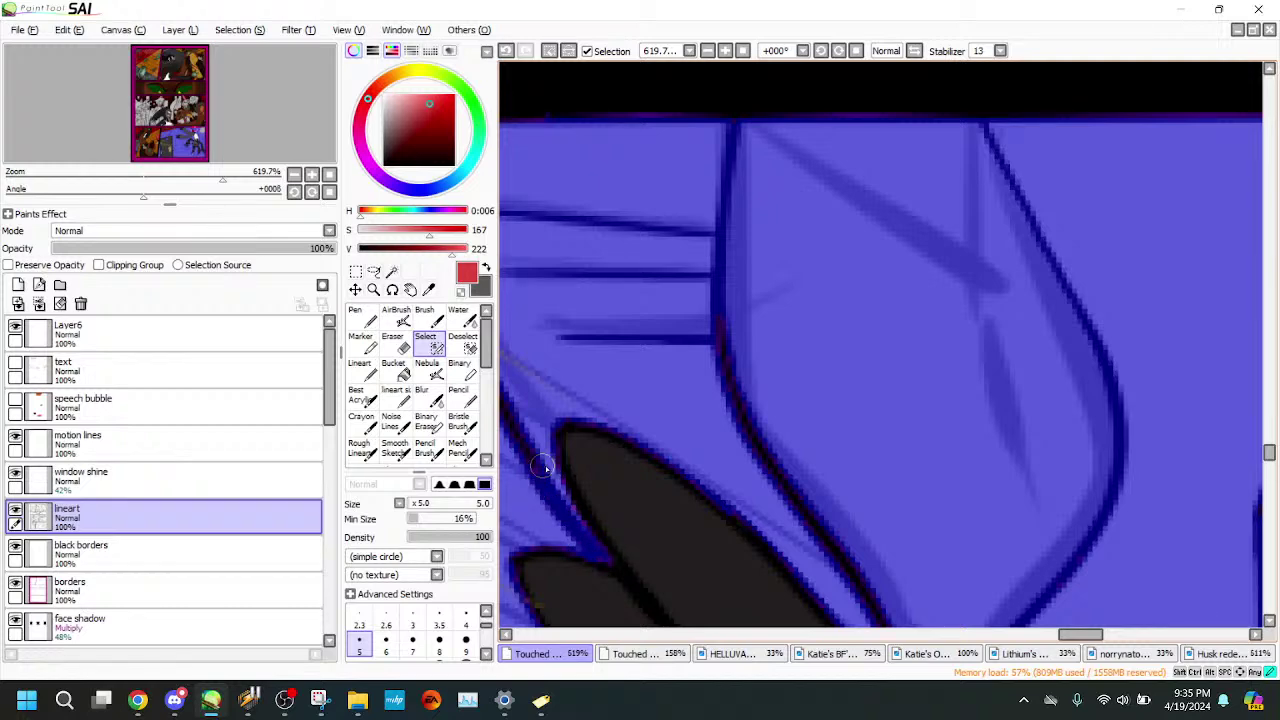
- Add the small rock beside the character's white torso to the selection and brush in the missed corners
{"action": "left_click", "coordinate": [157, 181]}
{"action": "left_click_drag", "start_coordinate": [157, 181], "coordinate": [211, 181]}
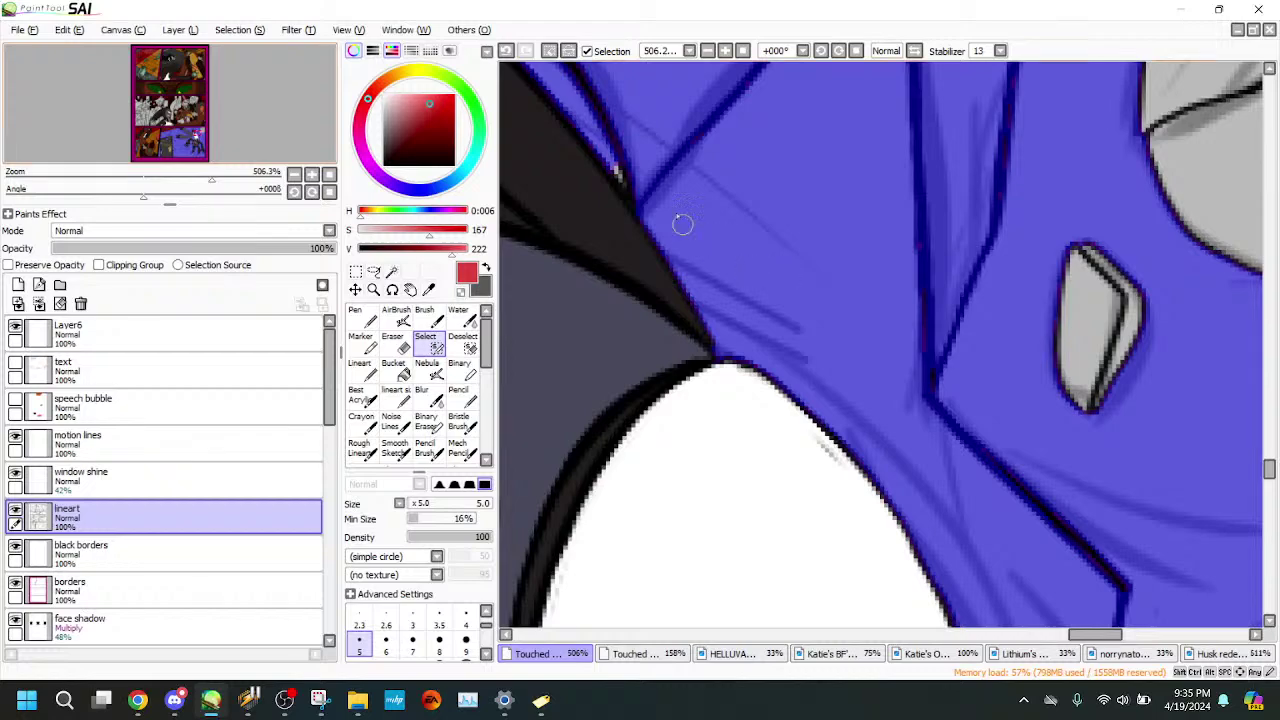
{"action": "left_click", "coordinate": [138, 176]}
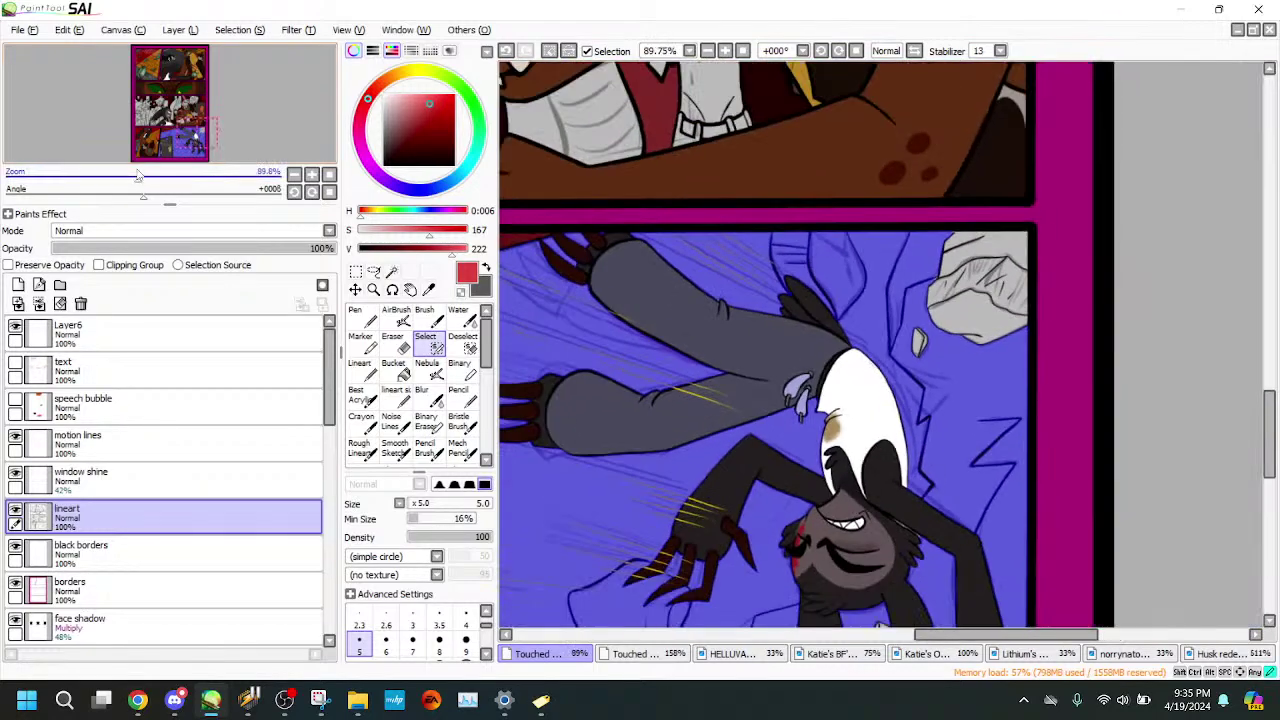
{"action": "left_click_drag", "start_coordinate": [138, 176], "coordinate": [204, 176]}
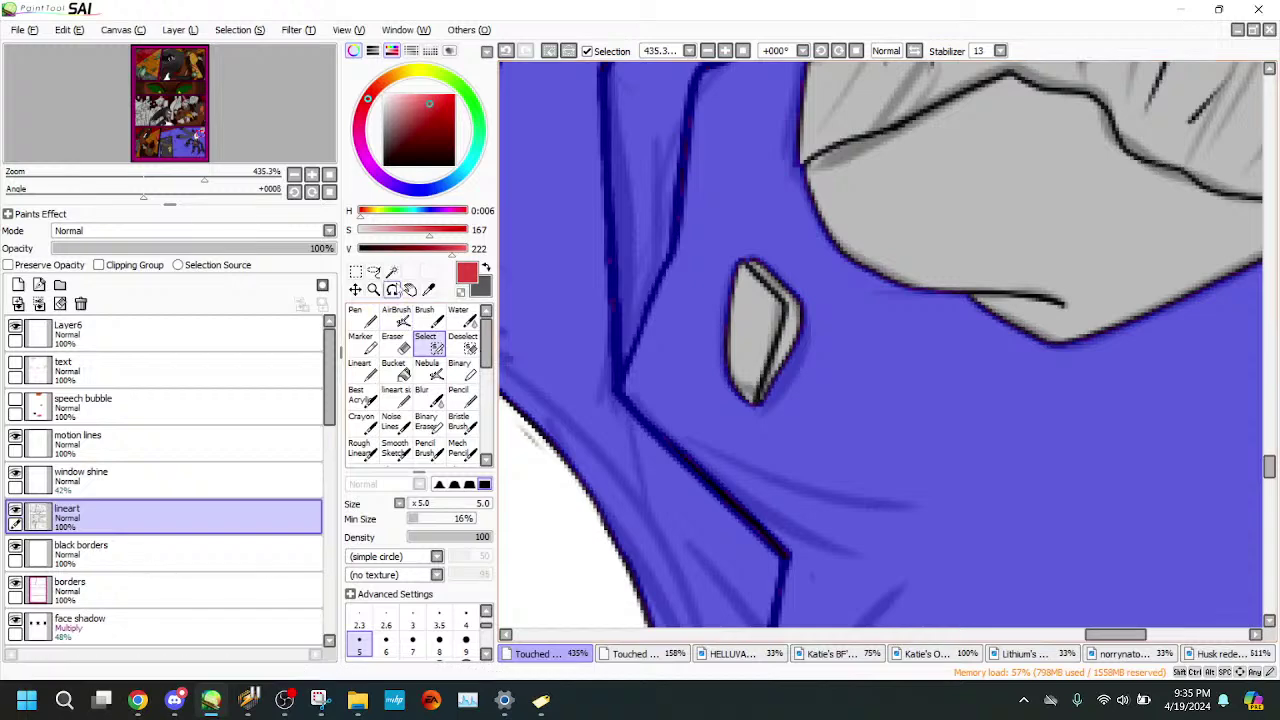
{"action": "key", "text": "w"}
{"action": "left_click", "coordinate": [760, 333]}
{"action": "left_click", "coordinate": [426, 341]}
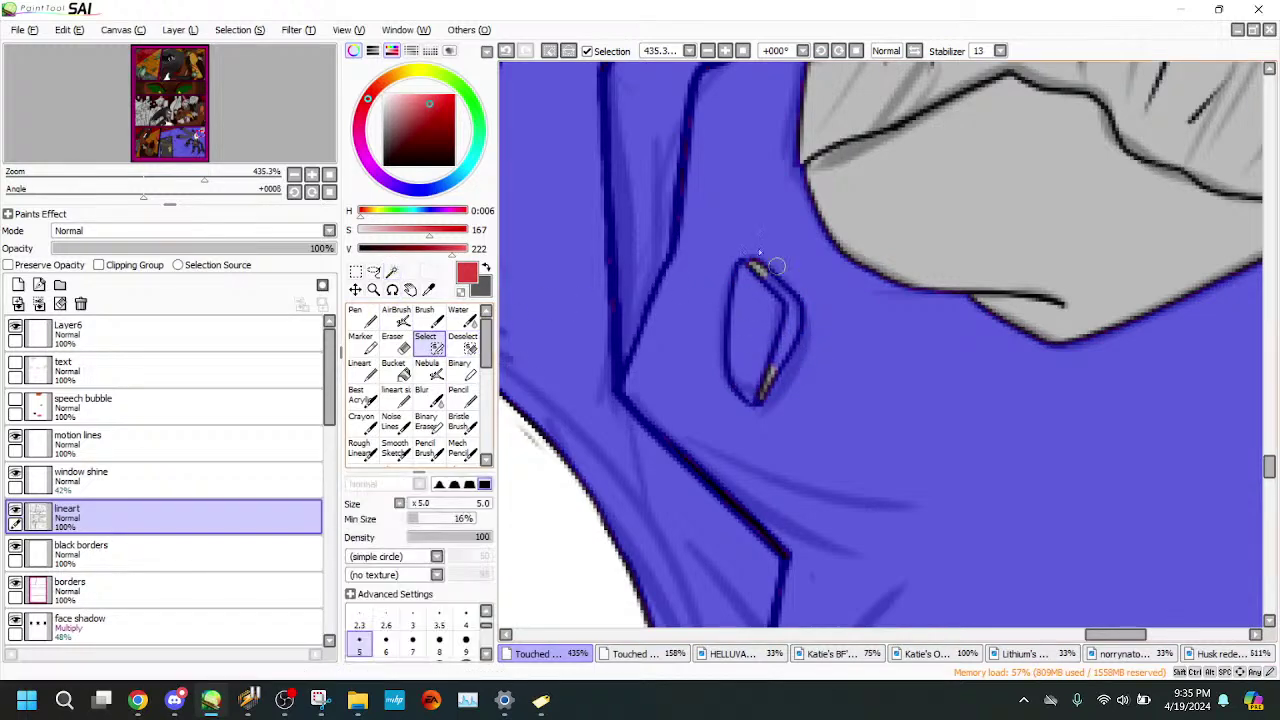
{"action": "left_click_drag", "start_coordinate": [771, 298], "coordinate": [772, 365]}
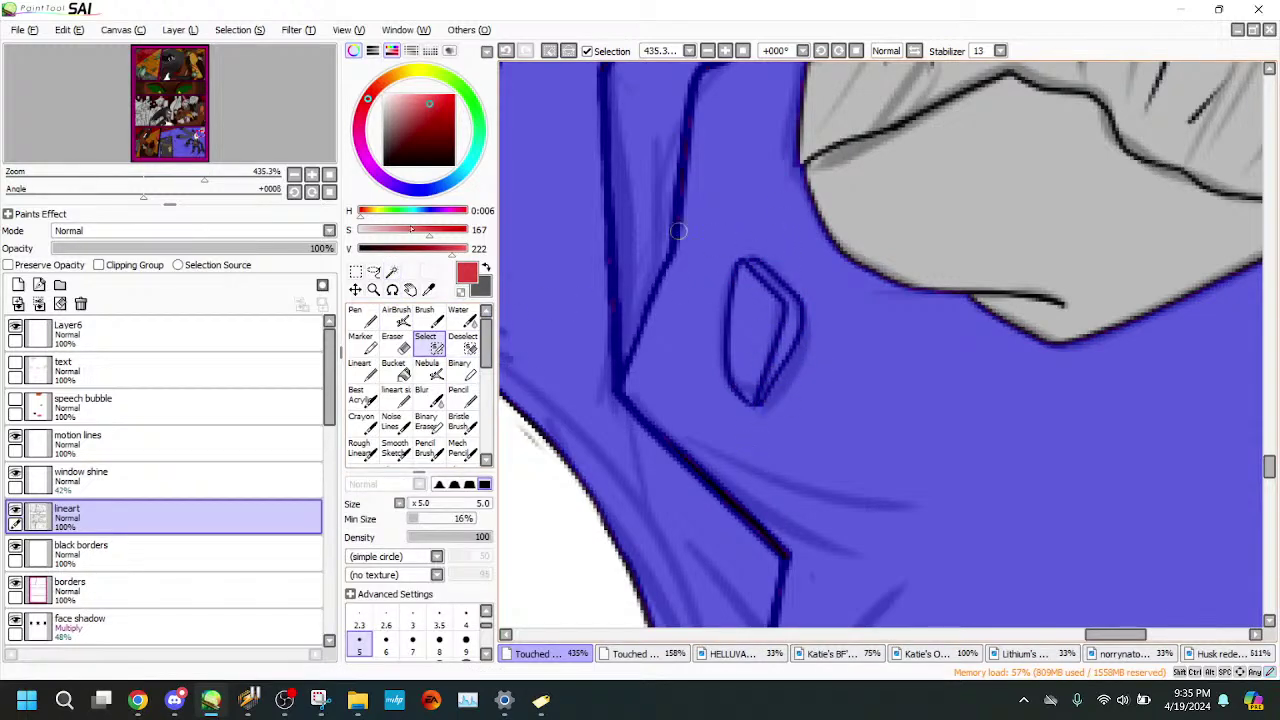
- Add all sections of the large rock at the panel's right border to the selection and brush in the missed corner on its outline
{"action": "left_click_drag", "start_coordinate": [161, 132], "coordinate": [164, 129]}
{"action": "left_click", "coordinate": [391, 271]}
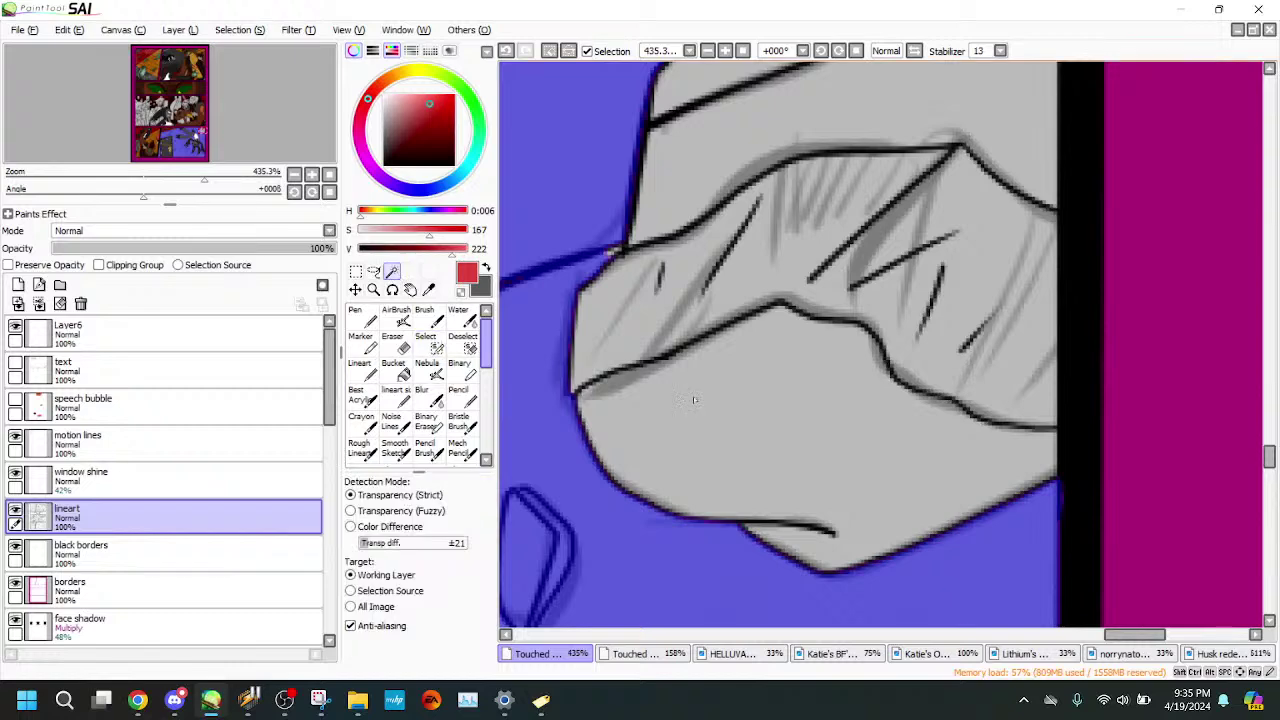
{"action": "left_click", "coordinate": [693, 396]}
{"action": "left_click", "coordinate": [700, 285]}
{"action": "left_click", "coordinate": [740, 180]}
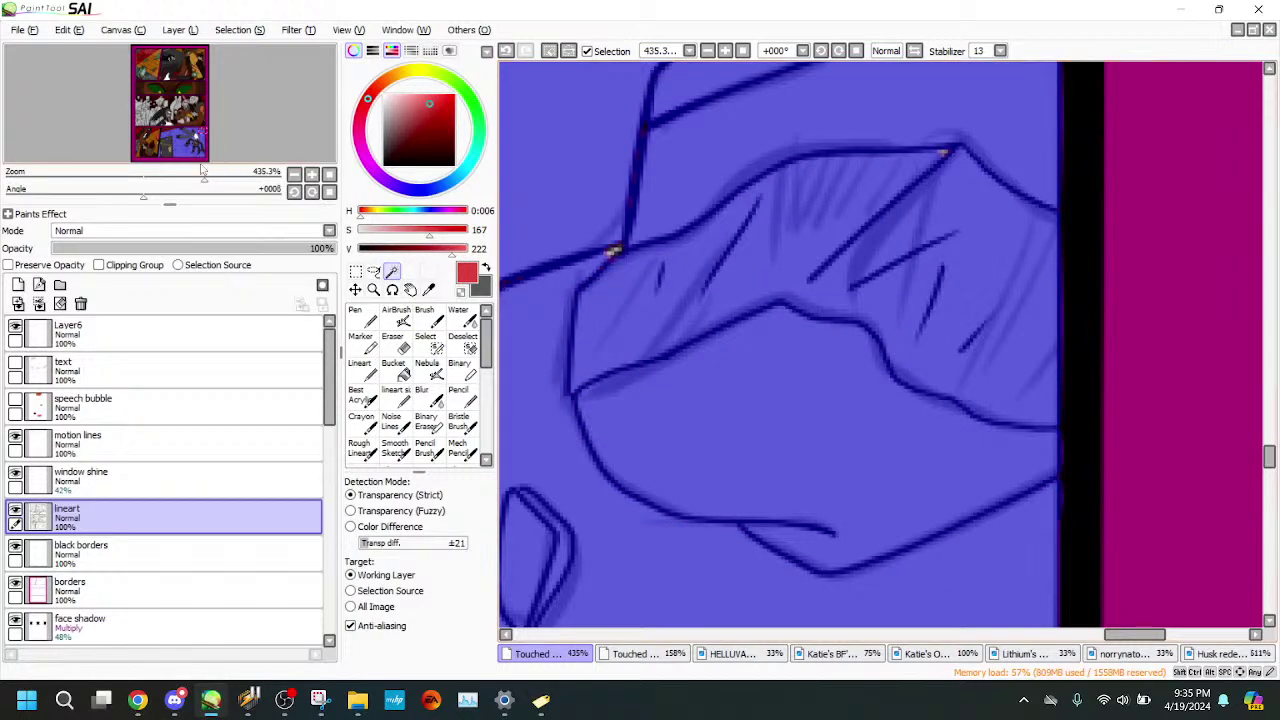
{"action": "mouse_move", "coordinate": [204, 178]}
{"action": "left_mouse_down"}
{"action": "mouse_move", "coordinate": [167, 178]}
{"action": "mouse_move", "coordinate": [212, 178]}
{"action": "left_mouse_up"}
{"action": "left_click", "coordinate": [430, 344]}
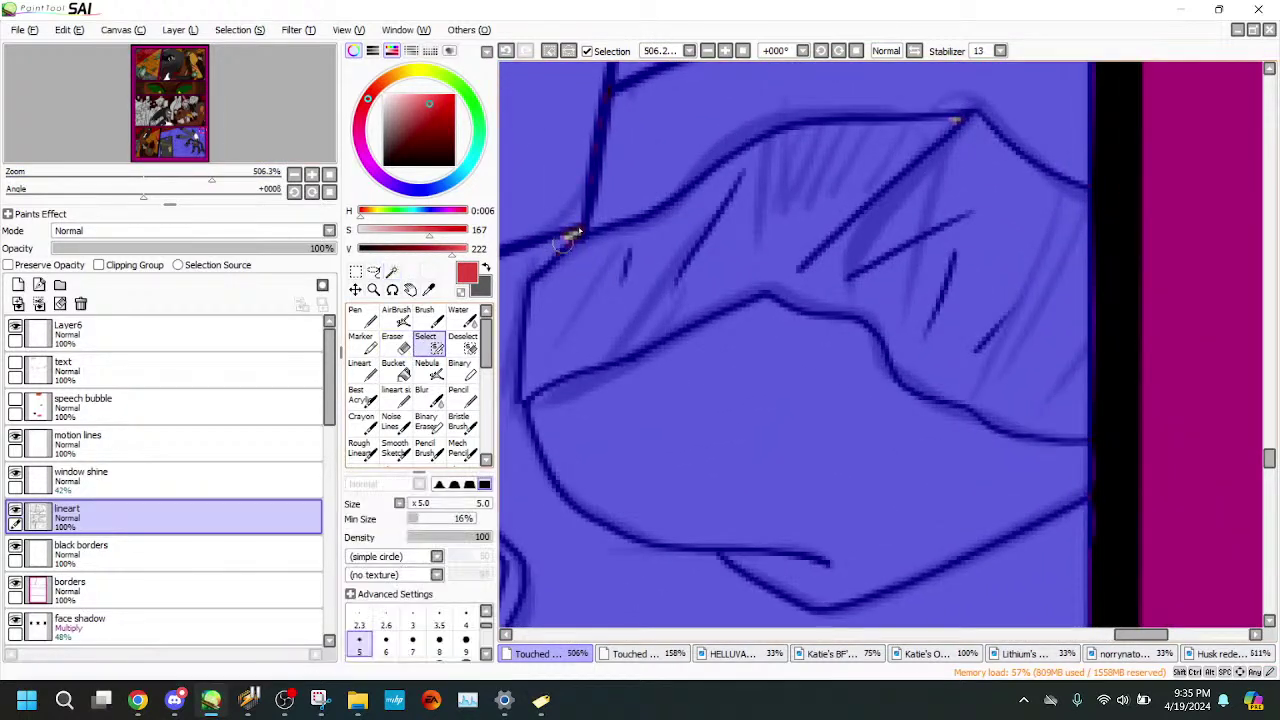
{"action": "left_click_drag", "start_coordinate": [211, 181], "coordinate": [229, 131]}
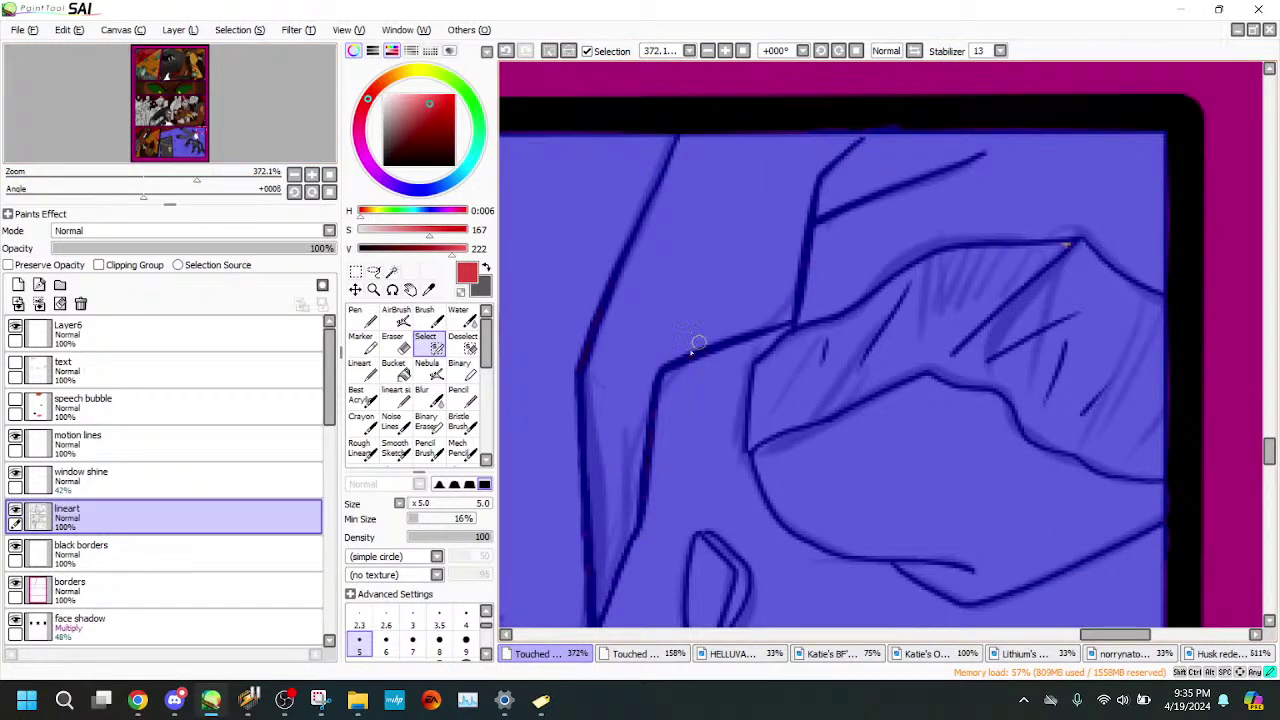
{"action": "left_click_drag", "start_coordinate": [199, 179], "coordinate": [181, 179]}
- Brush the thin wall gap between the character's bent arm and cheek fur, and the spots between the fur tufts, into the selection
{"action": "left_click_drag", "start_coordinate": [214, 131], "coordinate": [215, 180]}
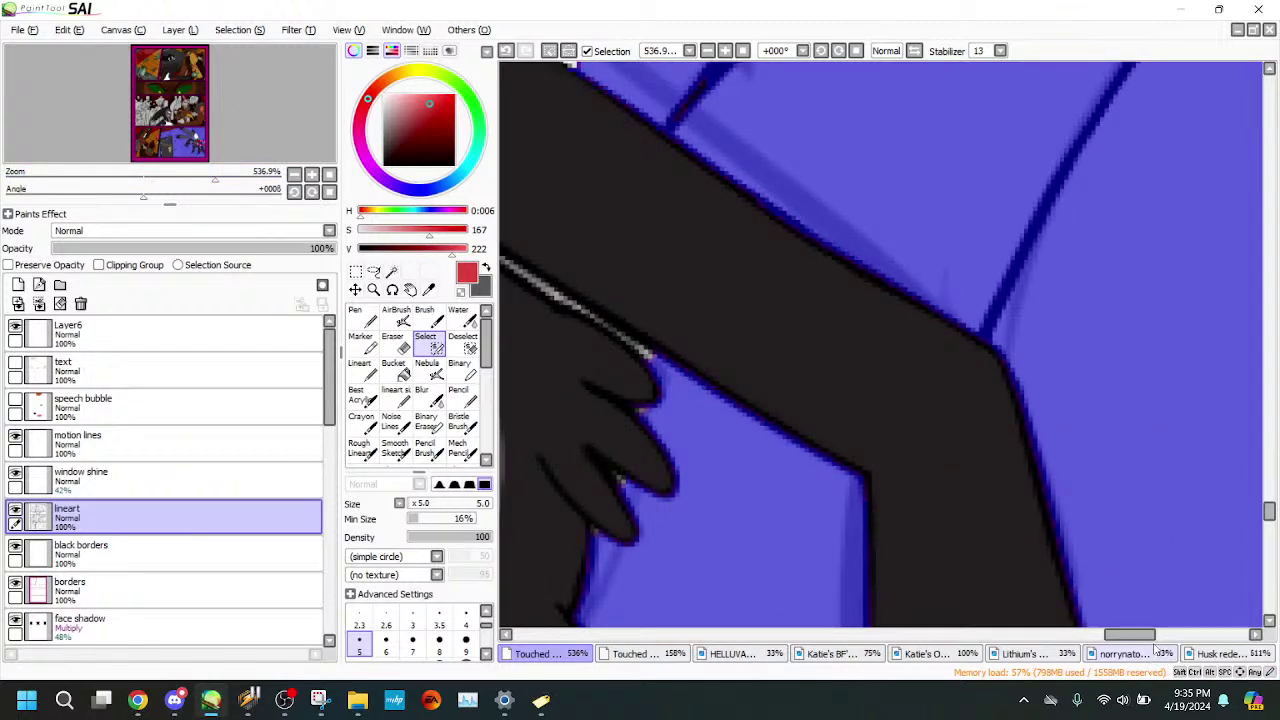
{"action": "left_click_drag", "start_coordinate": [1129, 635], "coordinate": [1115, 634]}
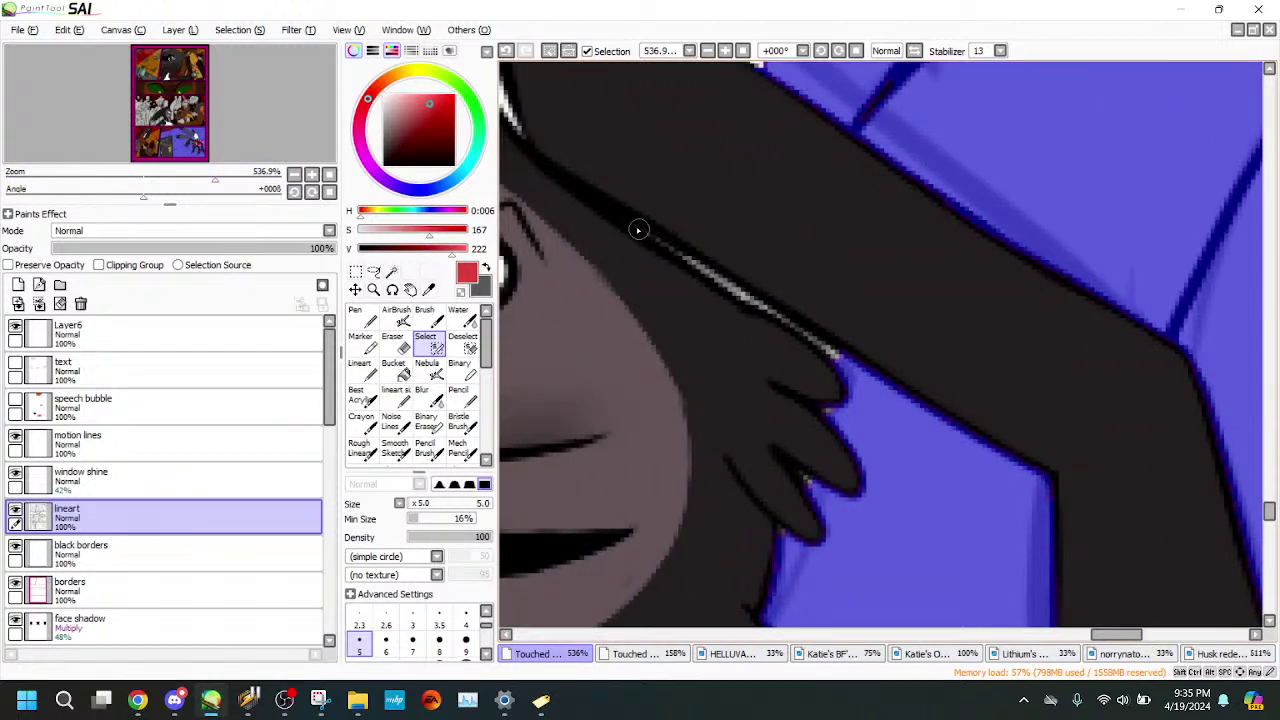
{"action": "mouse_move", "coordinate": [624, 221]}
{"action": "left_mouse_down"}
{"action": "mouse_move", "coordinate": [756, 307]}
{"action": "mouse_move", "coordinate": [794, 315]}
{"action": "mouse_move", "coordinate": [753, 301]}
{"action": "mouse_move", "coordinate": [866, 384]}
{"action": "left_mouse_up"}
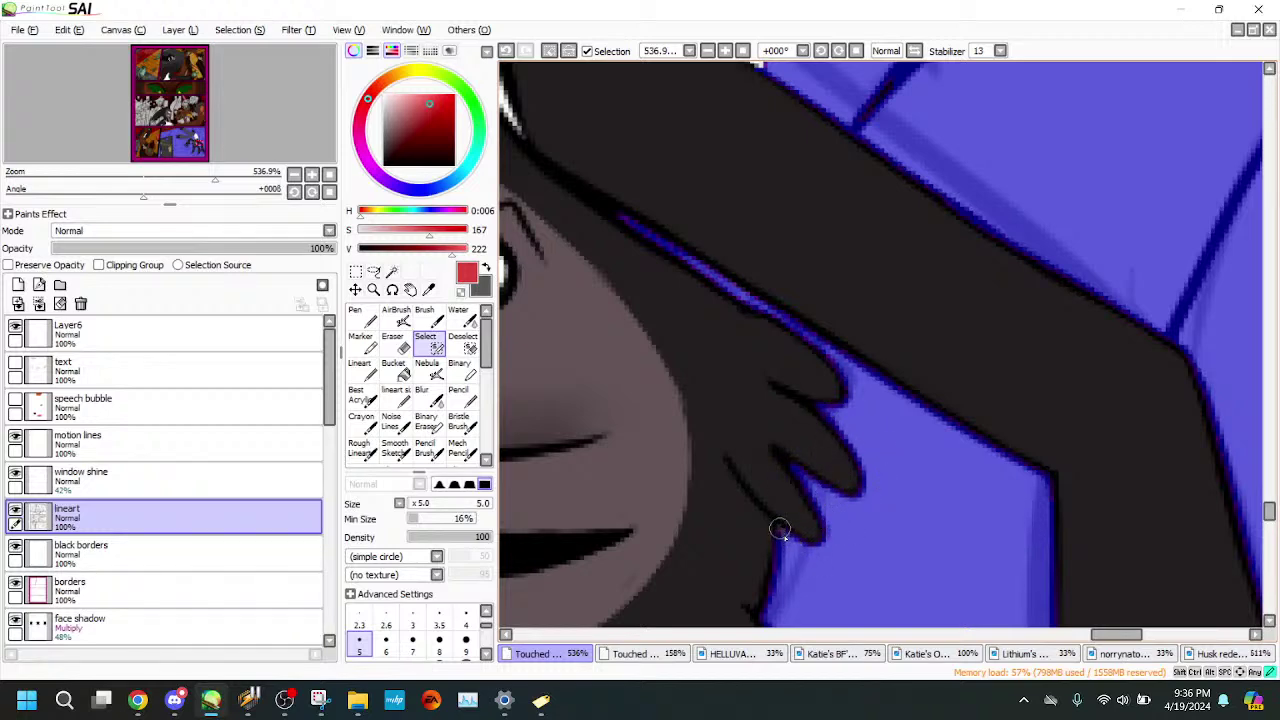
{"action": "mouse_move", "coordinate": [202, 179]}
{"action": "left_mouse_down"}
{"action": "mouse_move", "coordinate": [105, 178]}
{"action": "mouse_move", "coordinate": [203, 180]}
{"action": "left_mouse_up"}
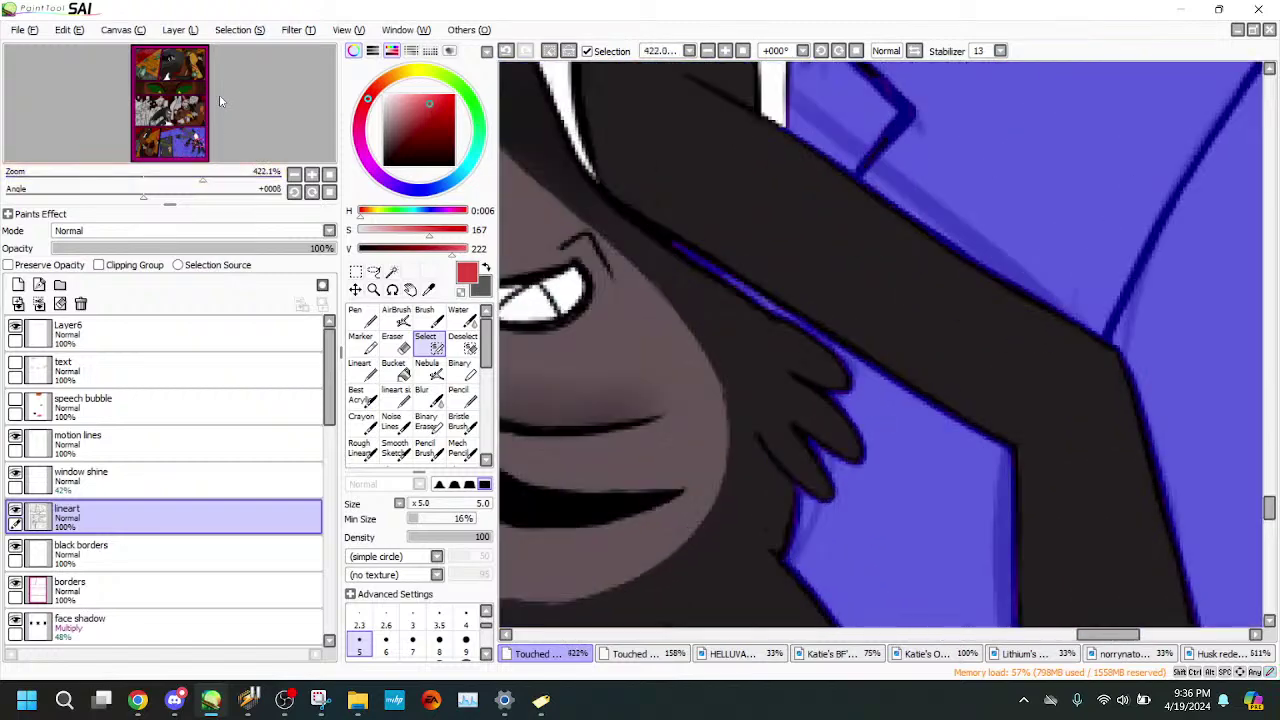
- Add all facets of the two rocks partly hidden behind the character's hanging ear to the selection and brush in the missed corner
{"action": "mouse_move", "coordinate": [219, 94]}
{"action": "left_mouse_down"}
{"action": "mouse_move", "coordinate": [218, 81]}
{"action": "mouse_move", "coordinate": [222, 98]}
{"action": "left_mouse_up"}
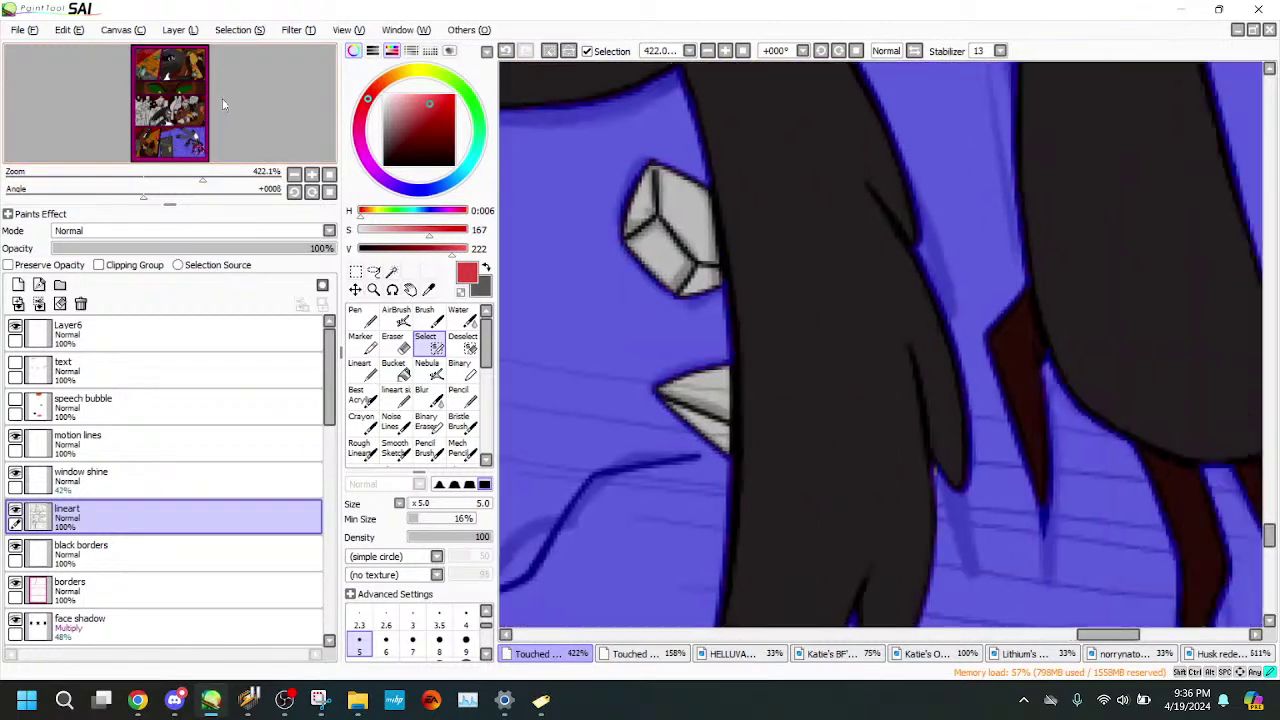
{"action": "left_click", "coordinate": [392, 272]}
{"action": "left_click", "coordinate": [709, 429]}
{"action": "left_click", "coordinate": [703, 388]}
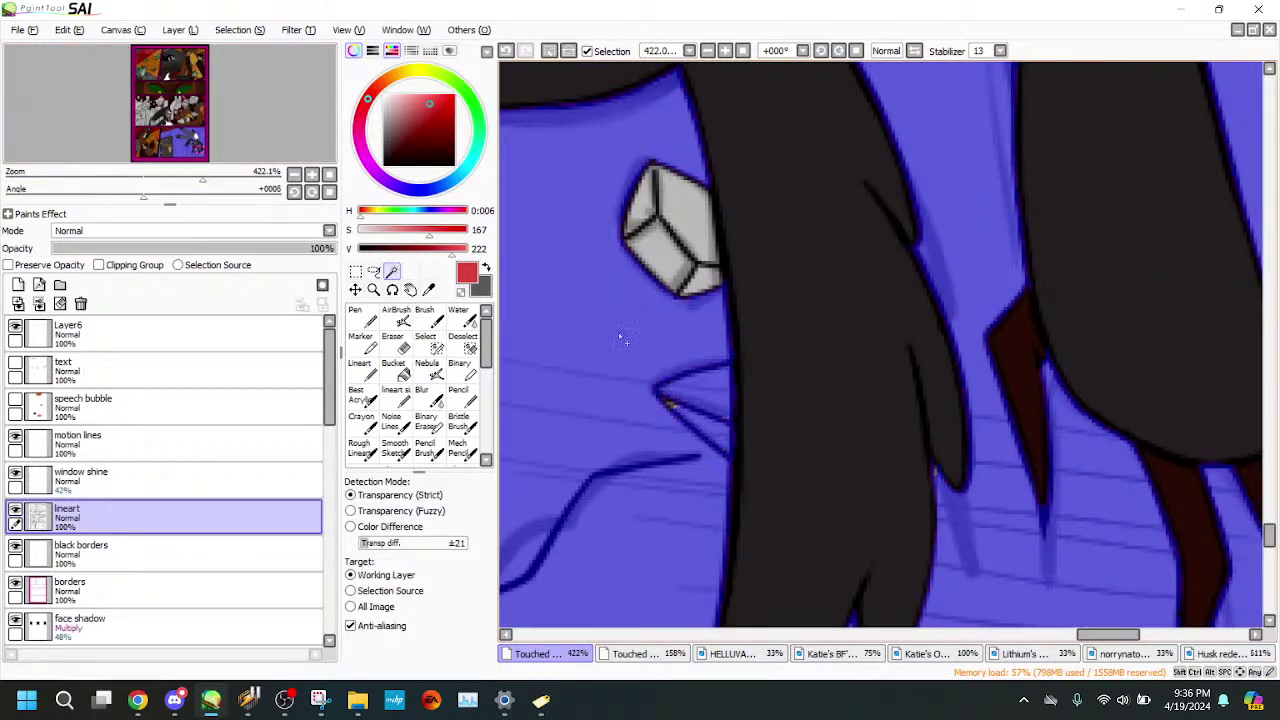
{"action": "scroll", "coordinate": [630, 310], "scroll_direction": "up", "scroll_amount": 1}
{"action": "left_click", "coordinate": [662, 256]}
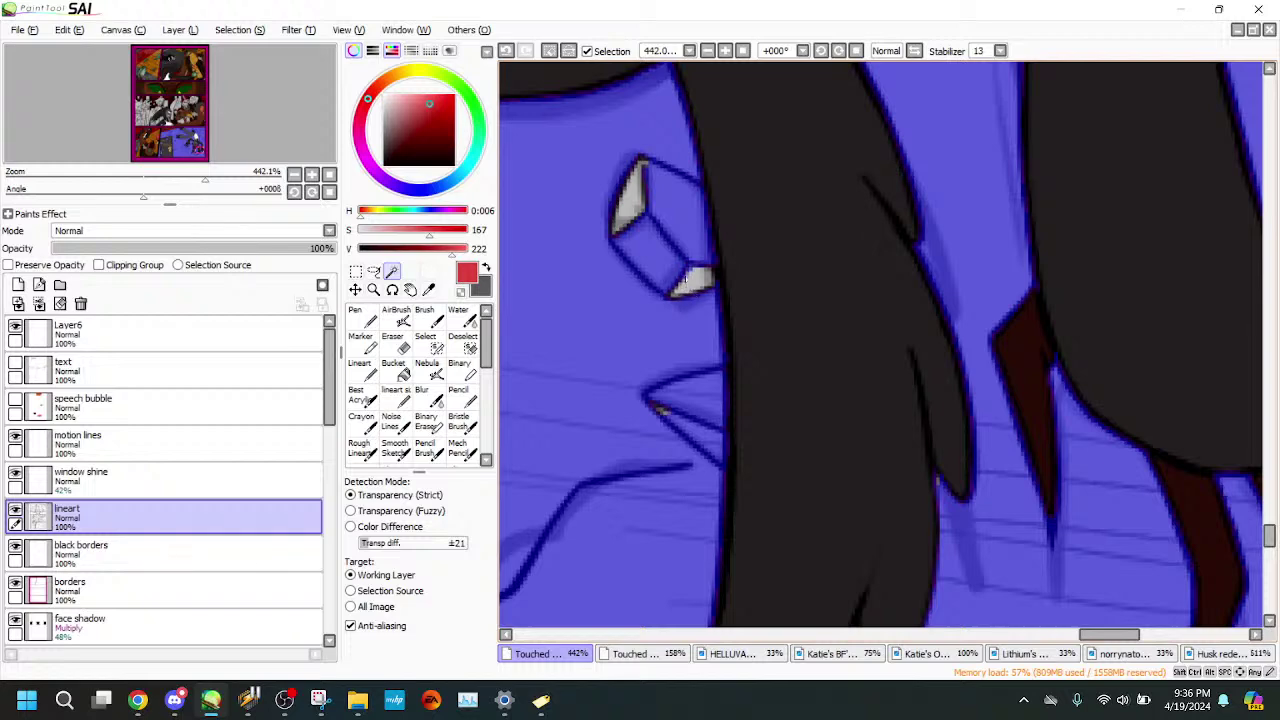
{"action": "left_click", "coordinate": [687, 281]}
{"action": "left_click", "coordinate": [631, 203]}
{"action": "left_click", "coordinate": [434, 345]}
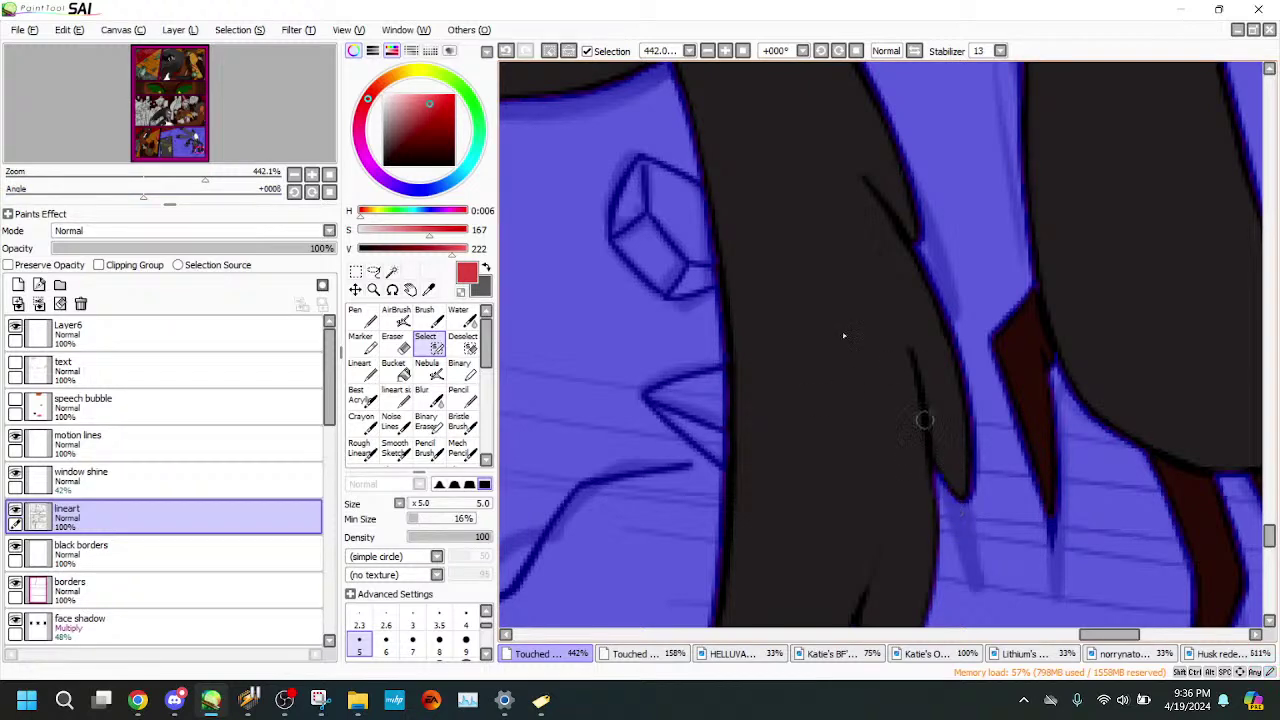
- Brush the narrow wall gap between the pointed tufts of the character's ear into the selection
{"action": "mouse_move", "coordinate": [197, 185]}
{"action": "left_mouse_down"}
{"action": "mouse_move", "coordinate": [178, 182]}
{"action": "mouse_move", "coordinate": [231, 183]}
{"action": "left_mouse_up"}
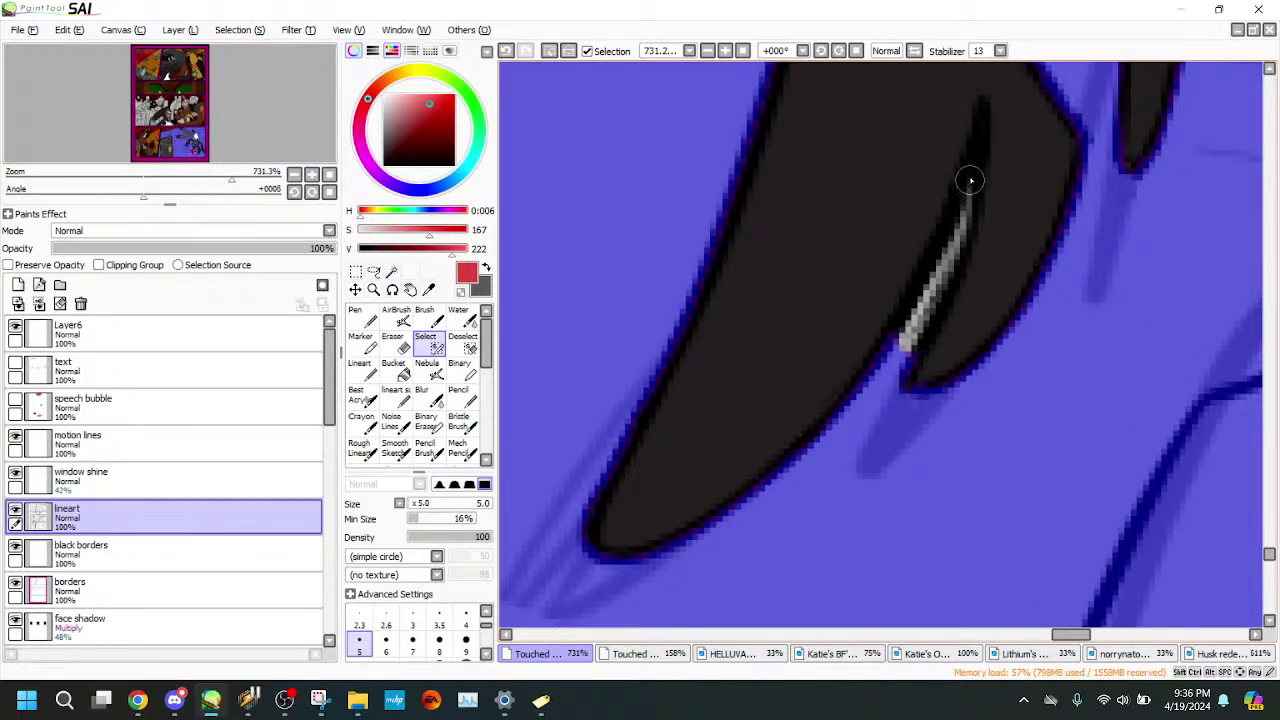
{"action": "mouse_move", "coordinate": [969, 180]}
{"action": "left_mouse_down"}
{"action": "mouse_move", "coordinate": [935, 287]}
{"action": "mouse_move", "coordinate": [956, 230]}
{"action": "mouse_move", "coordinate": [883, 380]}
{"action": "mouse_move", "coordinate": [971, 179]}
{"action": "mouse_move", "coordinate": [904, 367]}
{"action": "mouse_move", "coordinate": [938, 272]}
{"action": "mouse_move", "coordinate": [890, 368]}
{"action": "mouse_move", "coordinate": [951, 272]}
{"action": "mouse_move", "coordinate": [944, 257]}
{"action": "mouse_move", "coordinate": [877, 394]}
{"action": "mouse_move", "coordinate": [968, 185]}
{"action": "mouse_move", "coordinate": [912, 325]}
{"action": "left_mouse_up"}
- Check the whole last panel for wall and rock areas missing from the selection
{"action": "left_click_drag", "start_coordinate": [231, 178], "coordinate": [125, 172]}
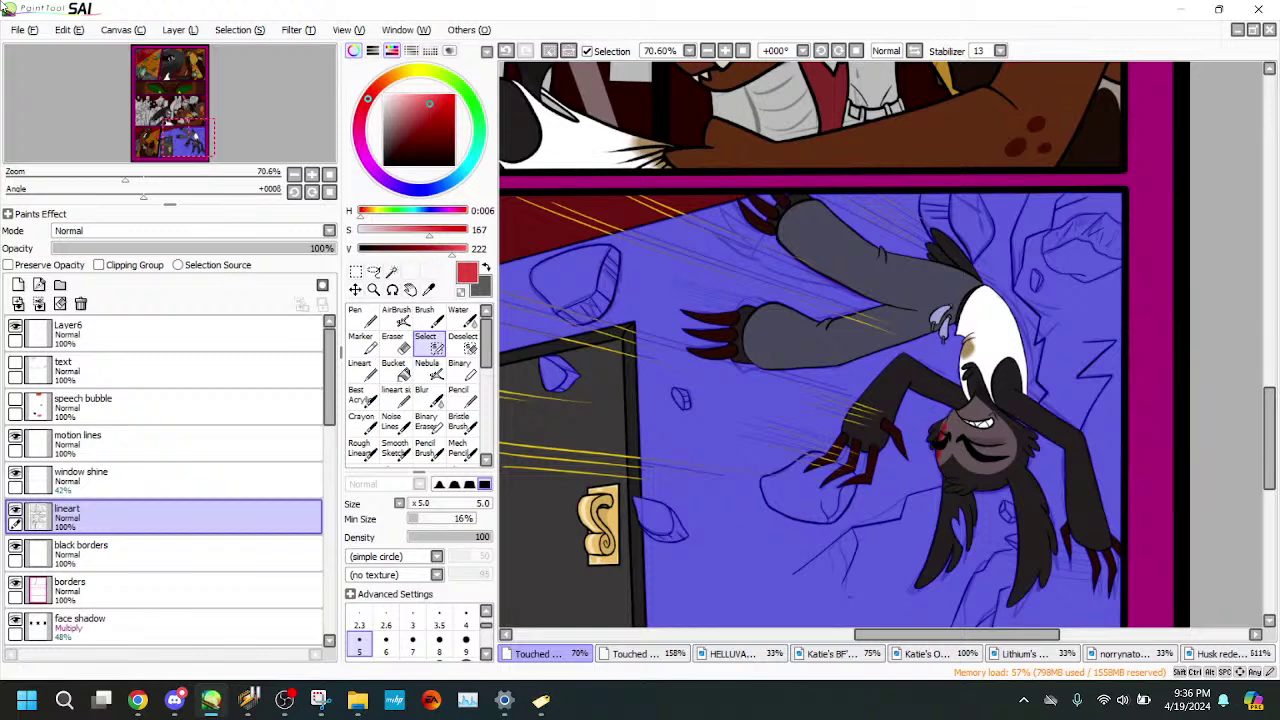
{"action": "left_click_drag", "start_coordinate": [125, 175], "coordinate": [112, 177]}
{"action": "left_click_drag", "start_coordinate": [155, 134], "coordinate": [177, 120]}
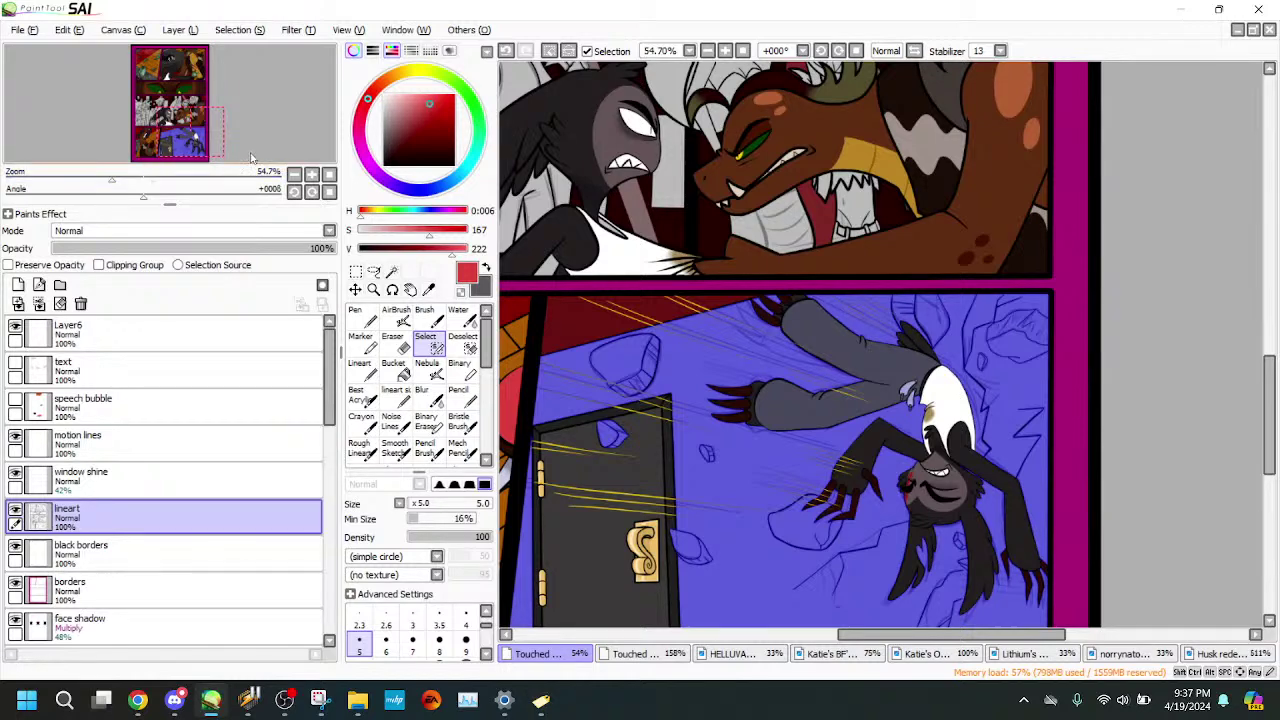
{"action": "left_click_drag", "start_coordinate": [256, 146], "coordinate": [256, 145]}
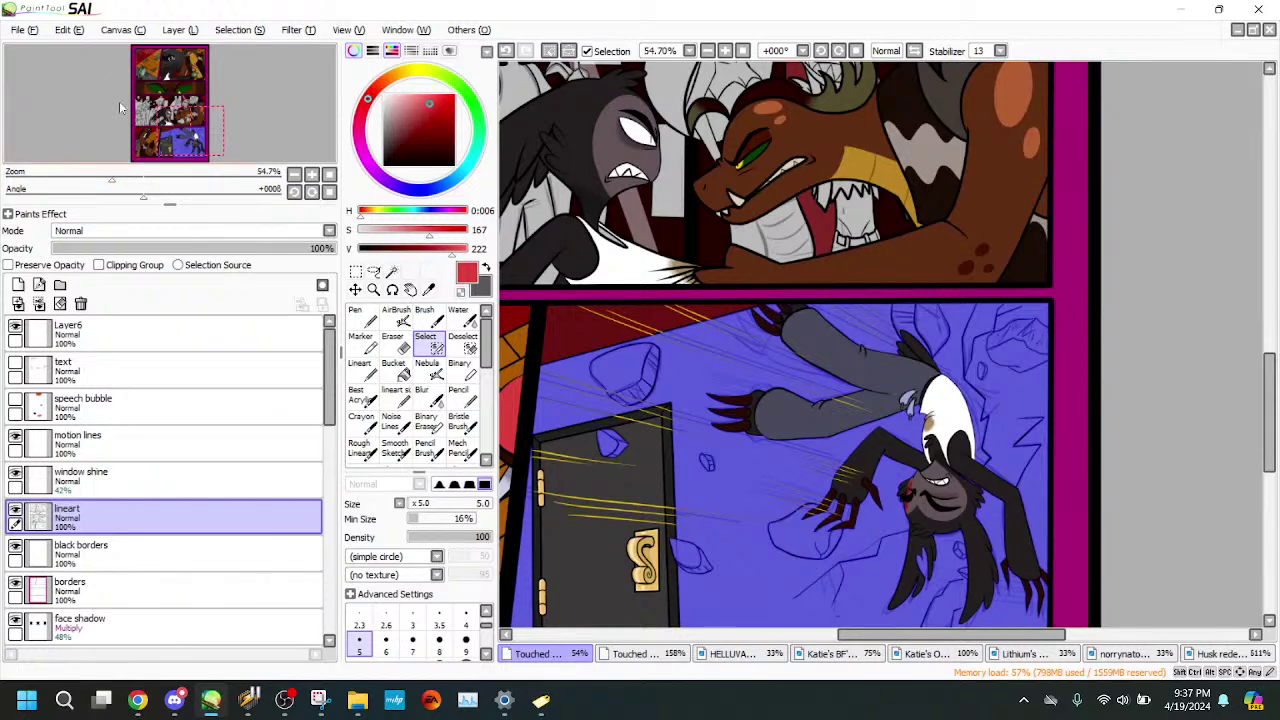
{"action": "mouse_move", "coordinate": [186, 138]}
{"action": "left_mouse_down"}
{"action": "mouse_move", "coordinate": [185, 158]}
{"action": "mouse_move", "coordinate": [133, 179]}
{"action": "mouse_move", "coordinate": [179, 176]}
{"action": "mouse_move", "coordinate": [178, 130]}
{"action": "left_mouse_up"}
{"action": "left_click", "coordinate": [135, 180]}
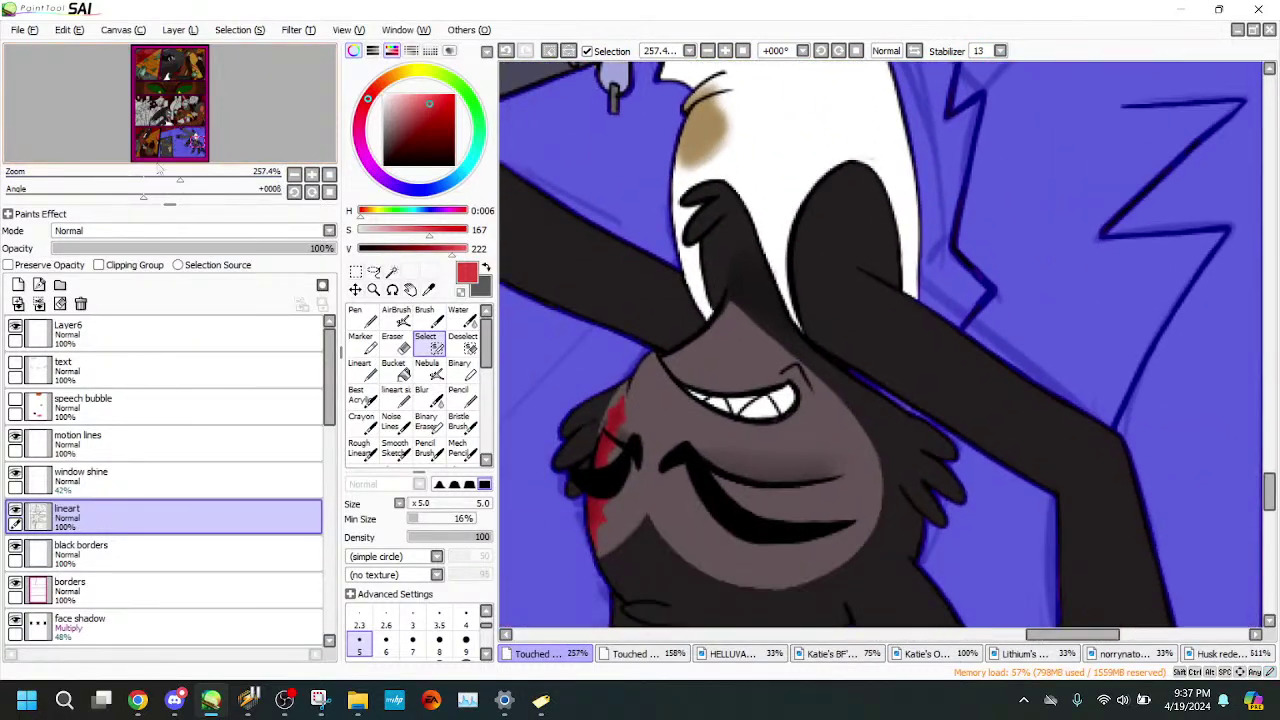
{"action": "left_click", "coordinate": [133, 172]}
{"action": "left_click_drag", "start_coordinate": [133, 174], "coordinate": [128, 176]}
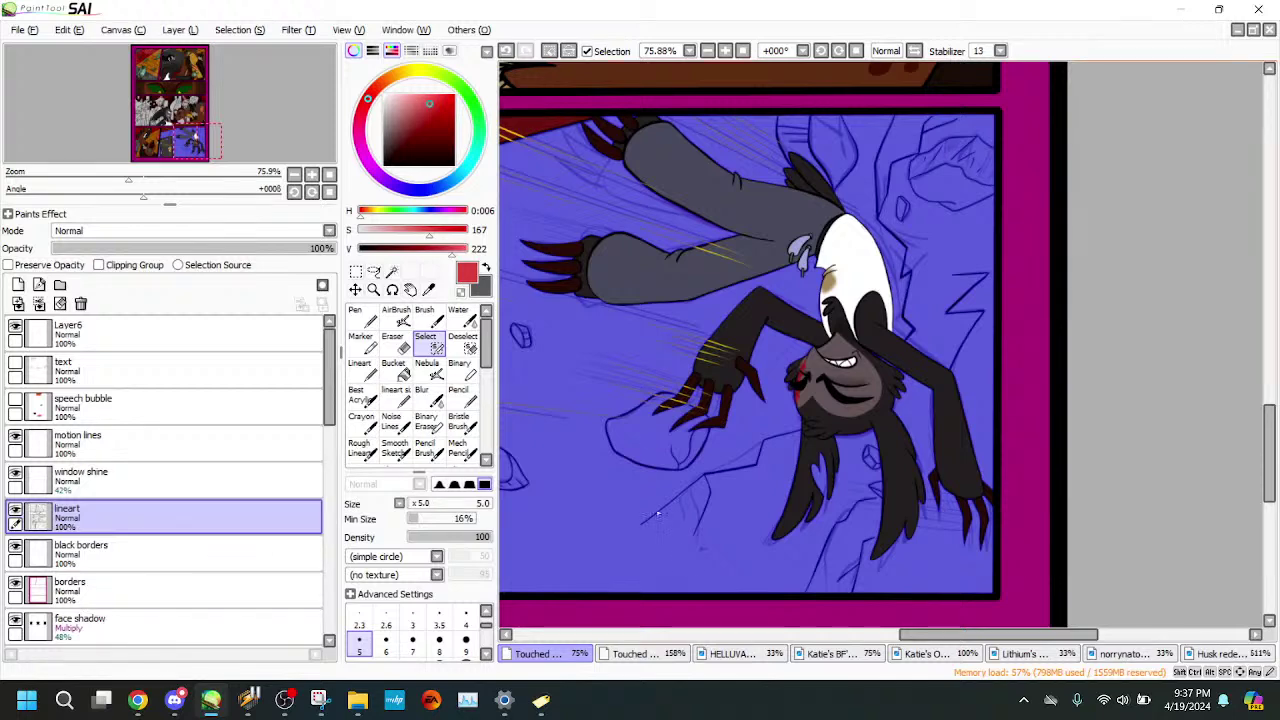
- Sample the wall's muted red from beside the door on the previous page and return to the current comic page
{"action": "left_click", "coordinate": [666, 654]}
{"action": "left_click", "coordinate": [429, 289]}
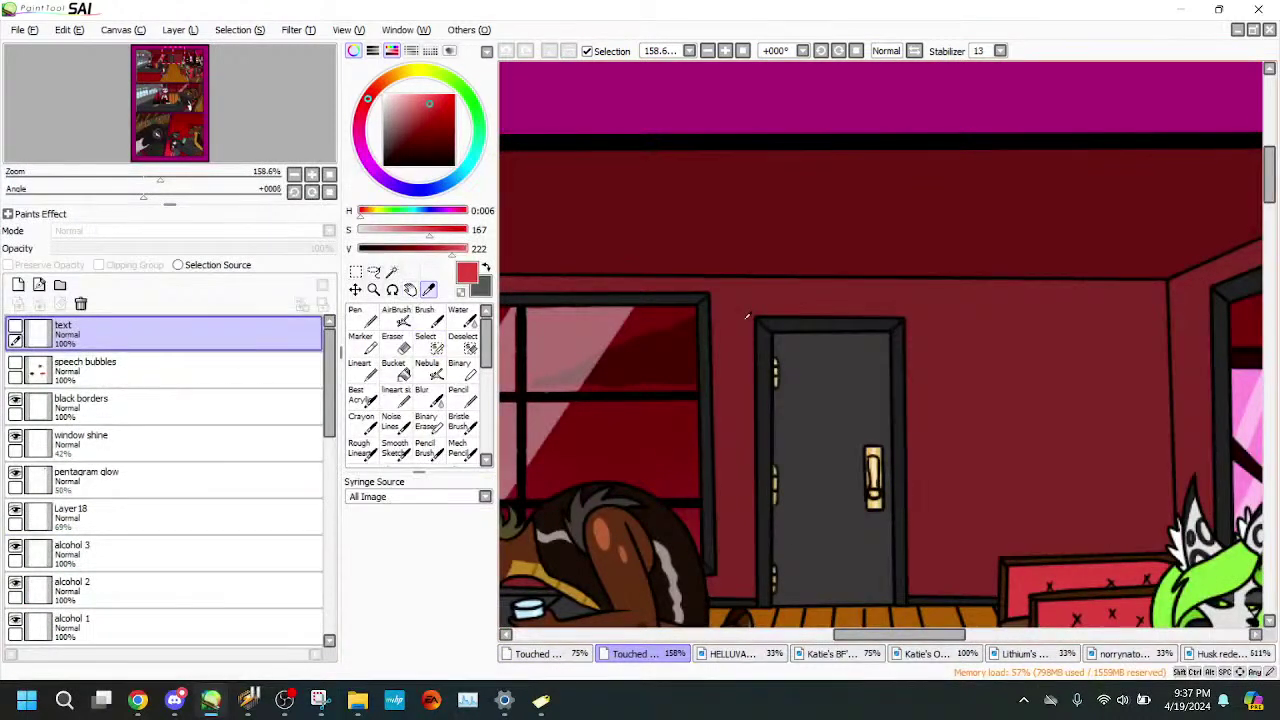
{"action": "left_click", "coordinate": [966, 390]}
{"action": "left_click_drag", "start_coordinate": [229, 117], "coordinate": [230, 118]}
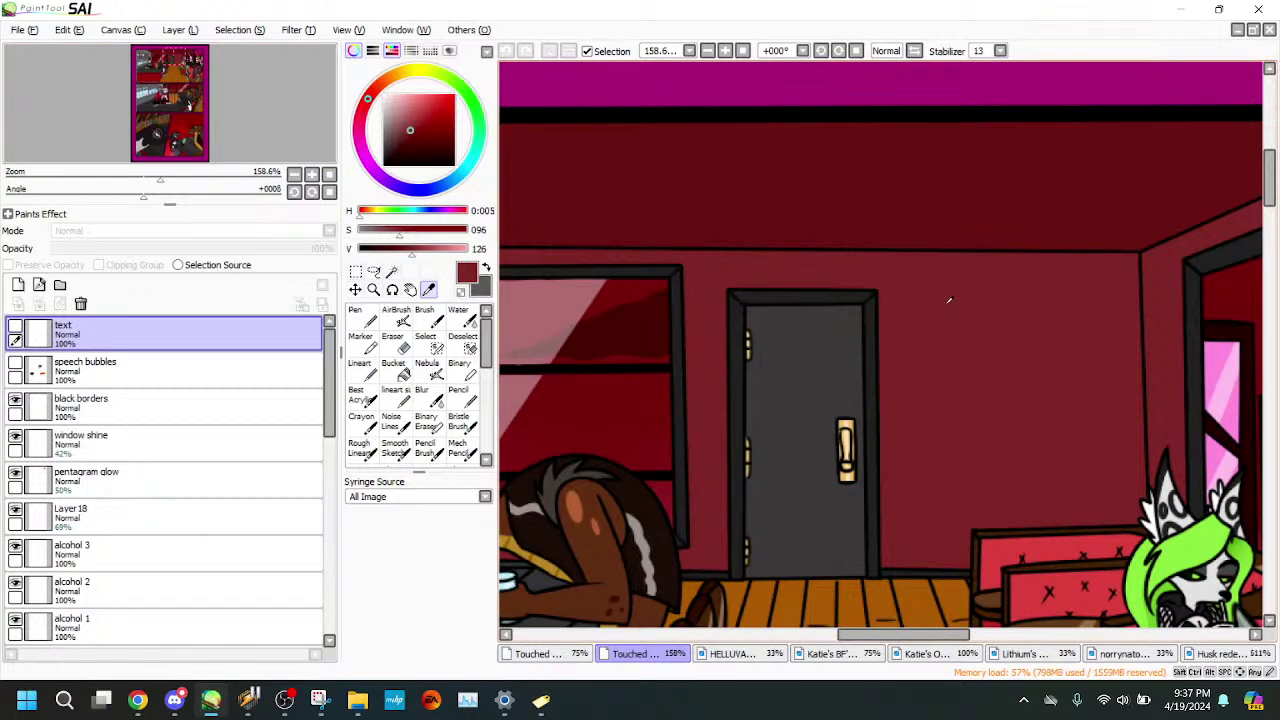
{"action": "left_click", "coordinate": [540, 654]}
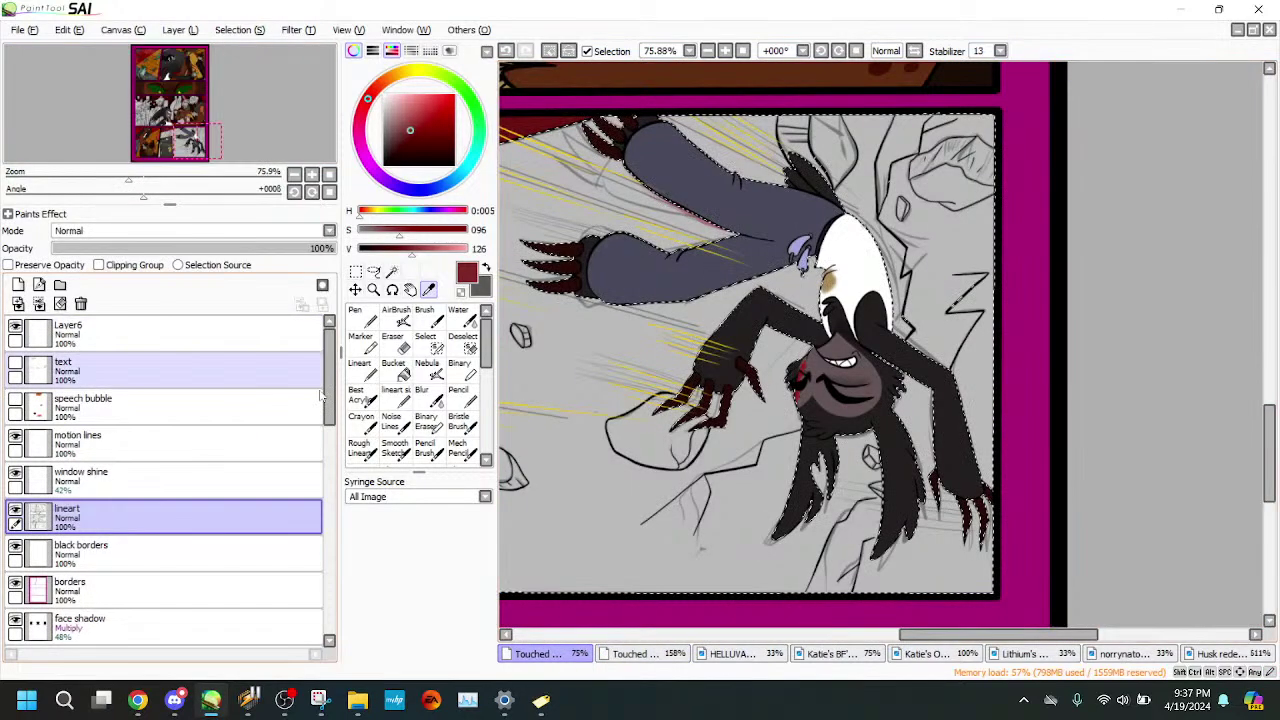
- Fill the large wall area around the flying character on the background 1 layer with the sampled red
{"action": "left_click_drag", "start_coordinate": [330, 415], "coordinate": [330, 500]}
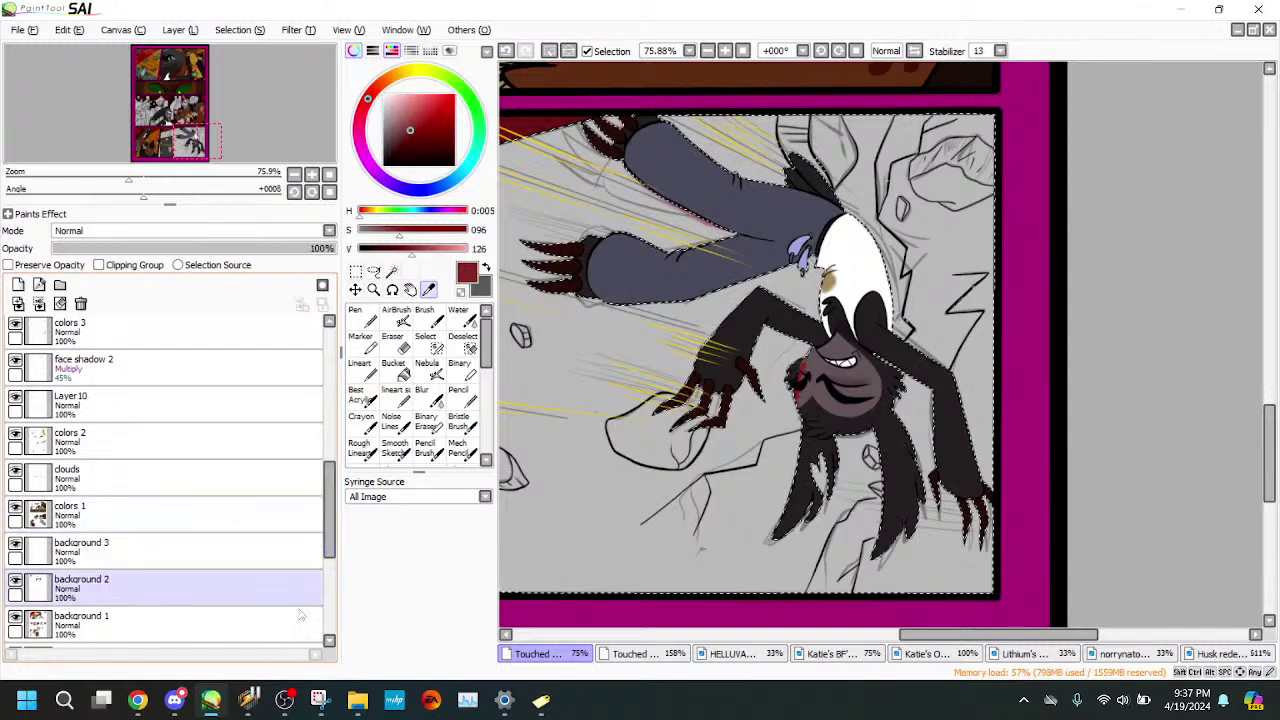
{"action": "left_click", "coordinate": [160, 622]}
{"action": "left_click", "coordinate": [398, 372]}
{"action": "left_click", "coordinate": [535, 385]}
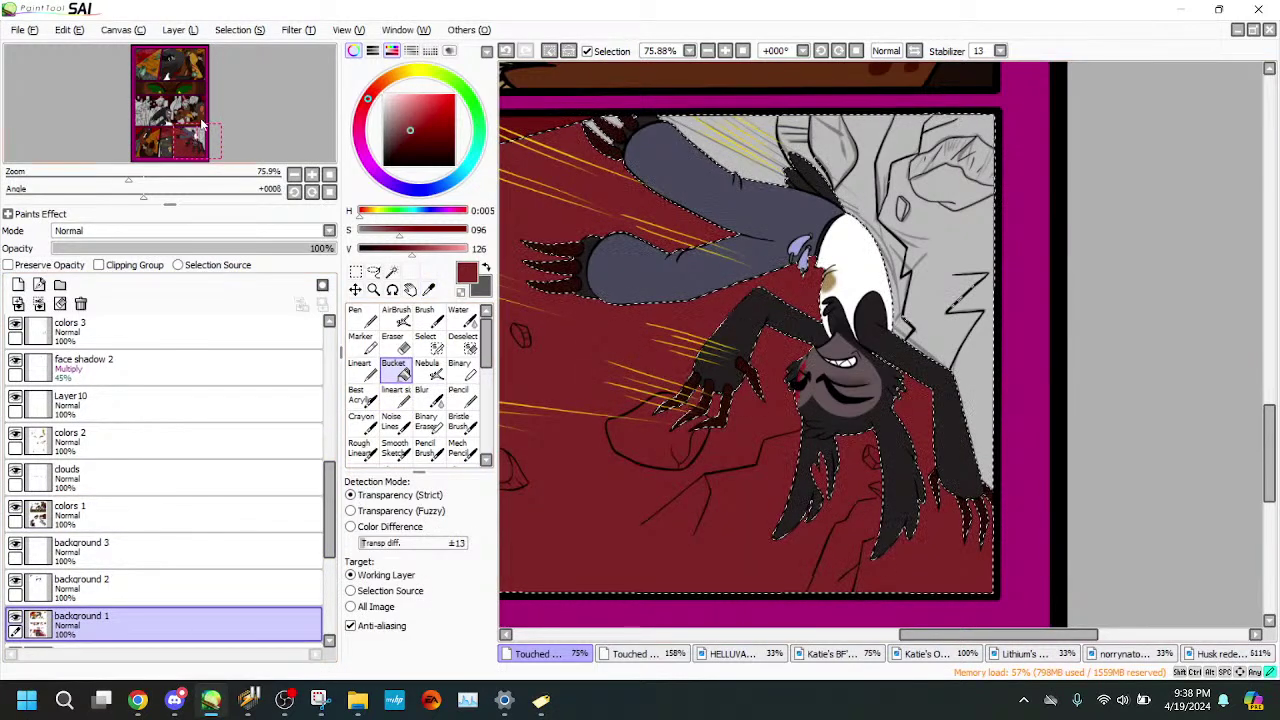
- Fill the wall gaps between the upper foot's claws and the cracked wall area behind the character's back with the same red
{"action": "left_click_drag", "start_coordinate": [207, 132], "coordinate": [208, 130]}
{"action": "left_click", "coordinate": [586, 158]}
{"action": "left_click", "coordinate": [598, 153]}
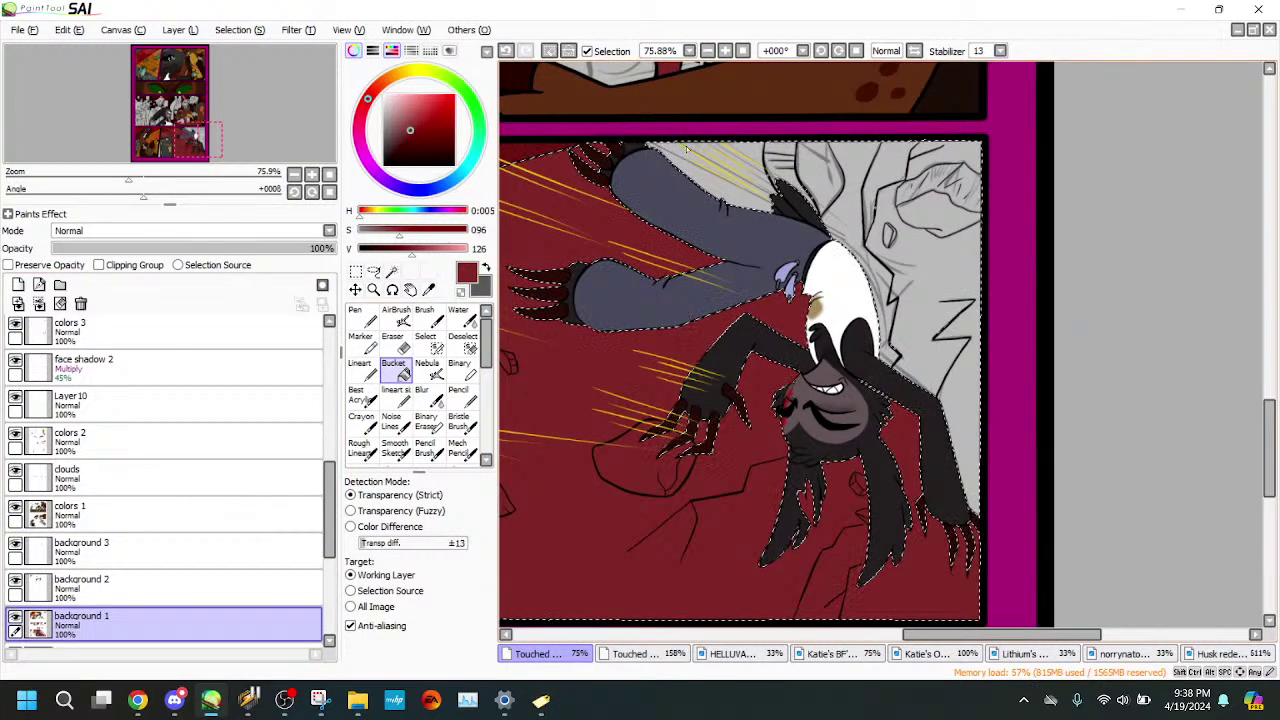
{"action": "left_click", "coordinate": [860, 185]}
- Fill the narrow wall strip beside the door hinges, the rock over the door and the tiny remaining gaps around the claws
{"action": "scroll", "coordinate": [658, 343], "scroll_direction": "down", "scroll_amount": 1}
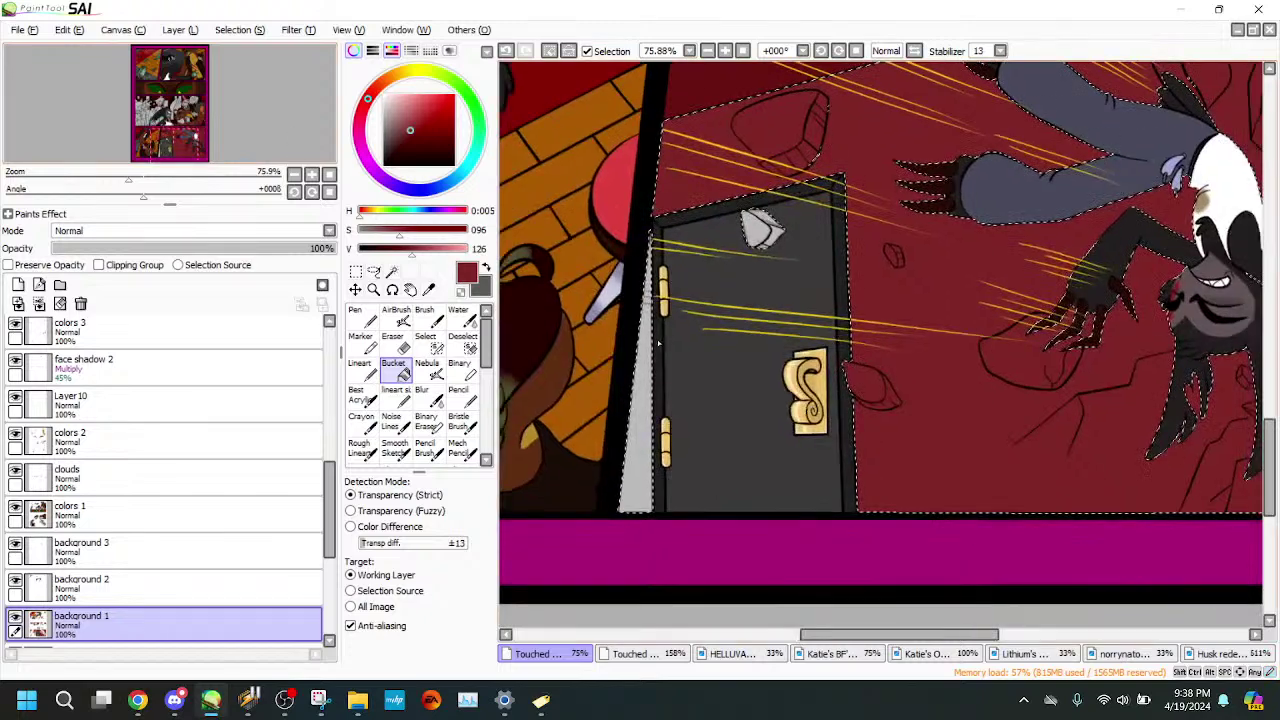
{"action": "left_click_drag", "start_coordinate": [128, 179], "coordinate": [205, 119]}
{"action": "mouse_move", "coordinate": [181, 179]}
{"action": "left_mouse_down"}
{"action": "mouse_move", "coordinate": [145, 179]}
{"action": "mouse_move", "coordinate": [164, 178]}
{"action": "left_mouse_up"}
{"action": "left_click_drag", "start_coordinate": [255, 110], "coordinate": [265, 102]}
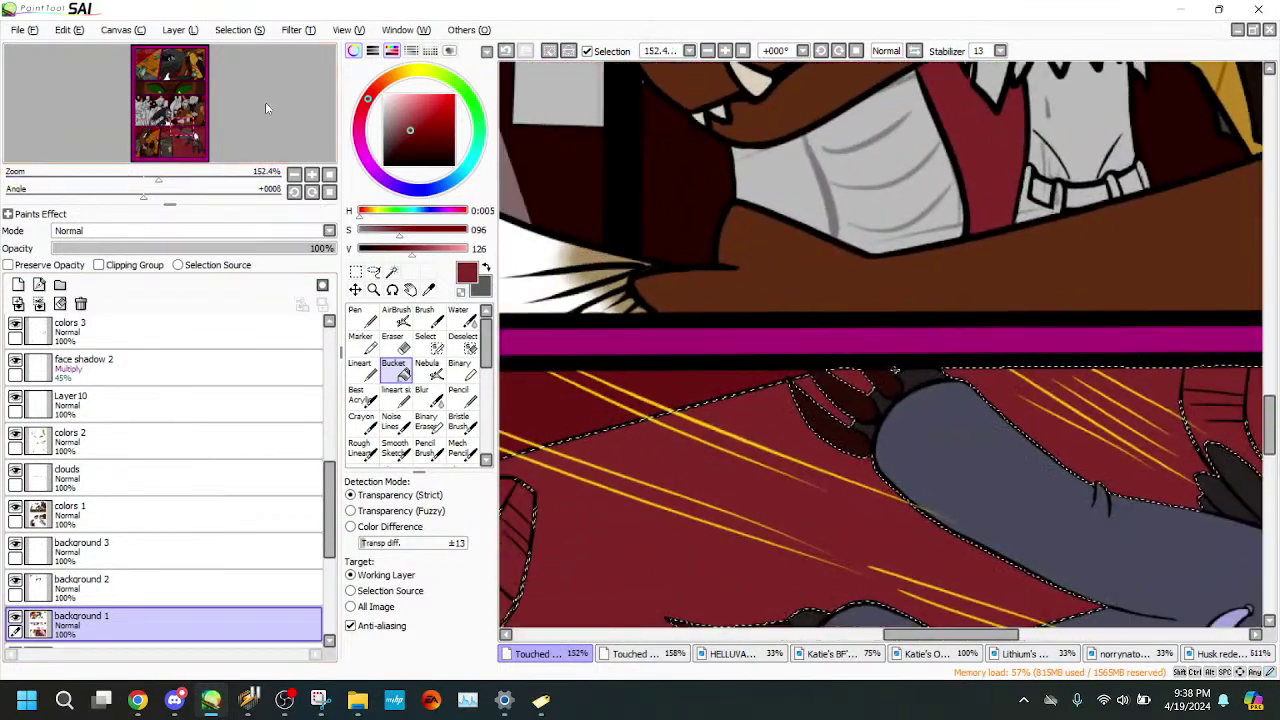
{"action": "left_click_drag", "start_coordinate": [164, 179], "coordinate": [227, 178]}
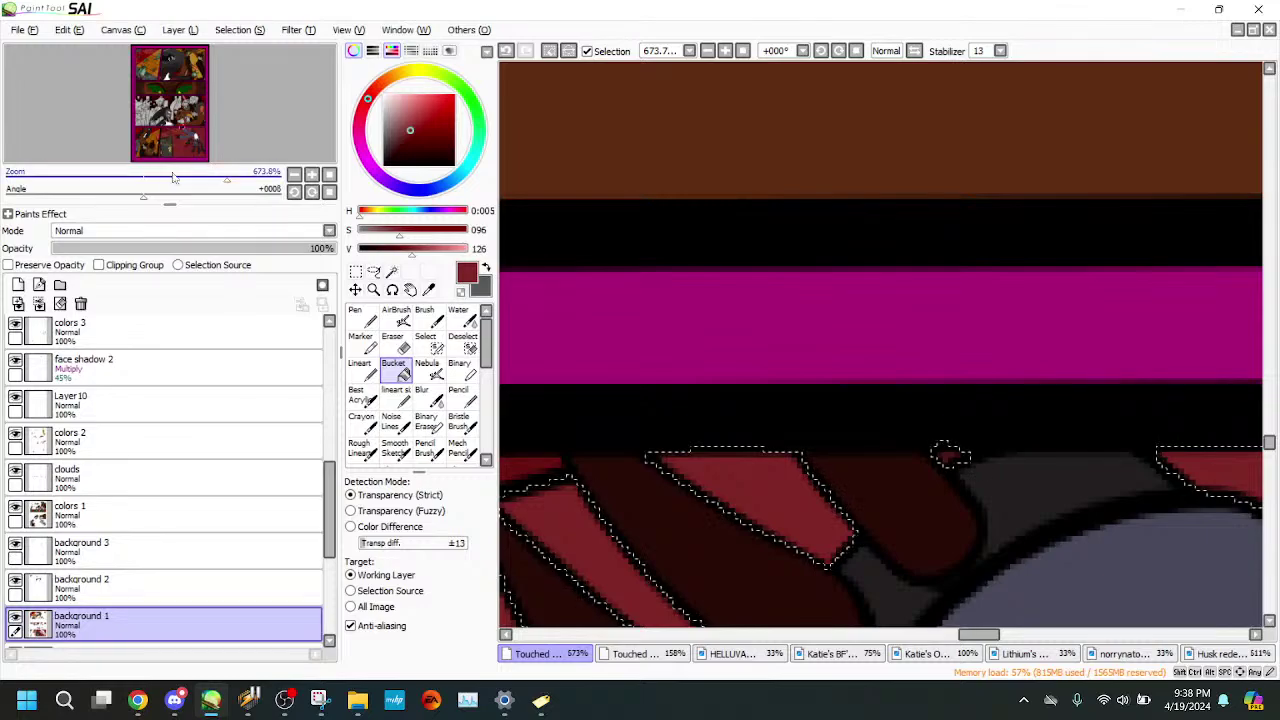
{"action": "left_click_drag", "start_coordinate": [226, 179], "coordinate": [134, 179]}
{"action": "left_click_drag", "start_coordinate": [195, 145], "coordinate": [180, 179]}
{"action": "left_click_drag", "start_coordinate": [411, 131], "coordinate": [413, 153]}
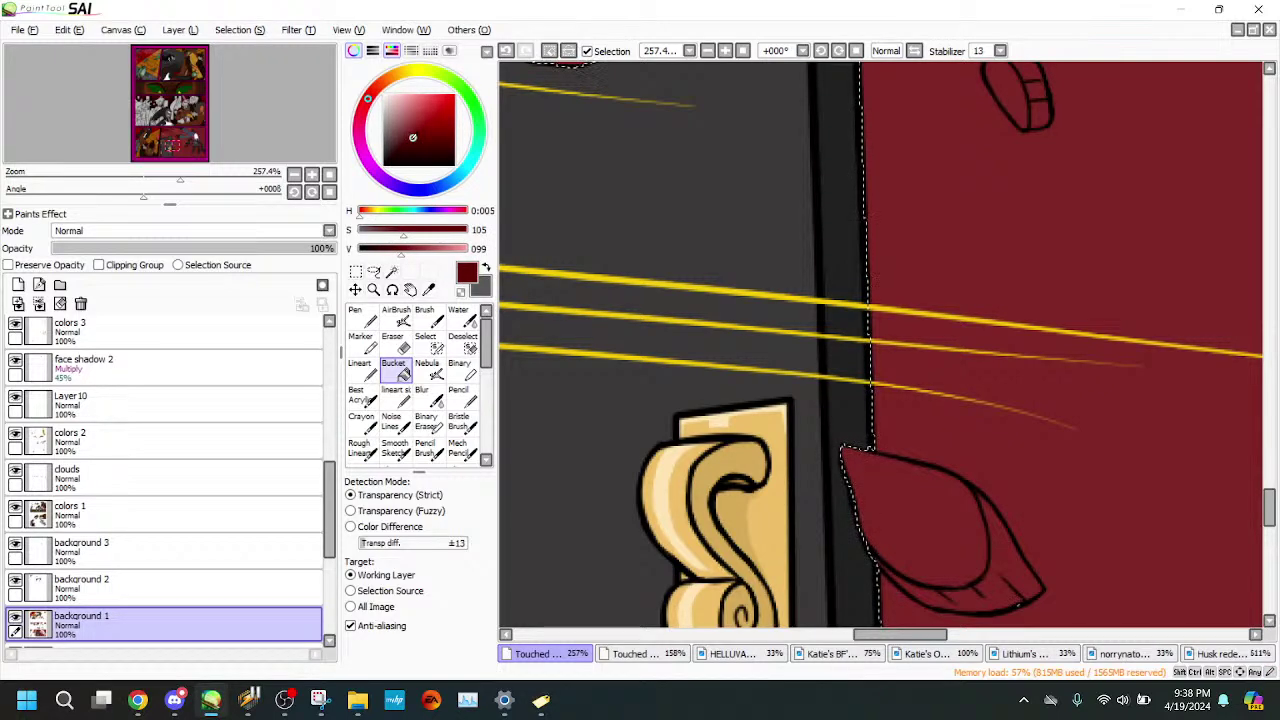
{"action": "left_click", "coordinate": [430, 291]}
{"action": "left_click", "coordinate": [925, 238]}
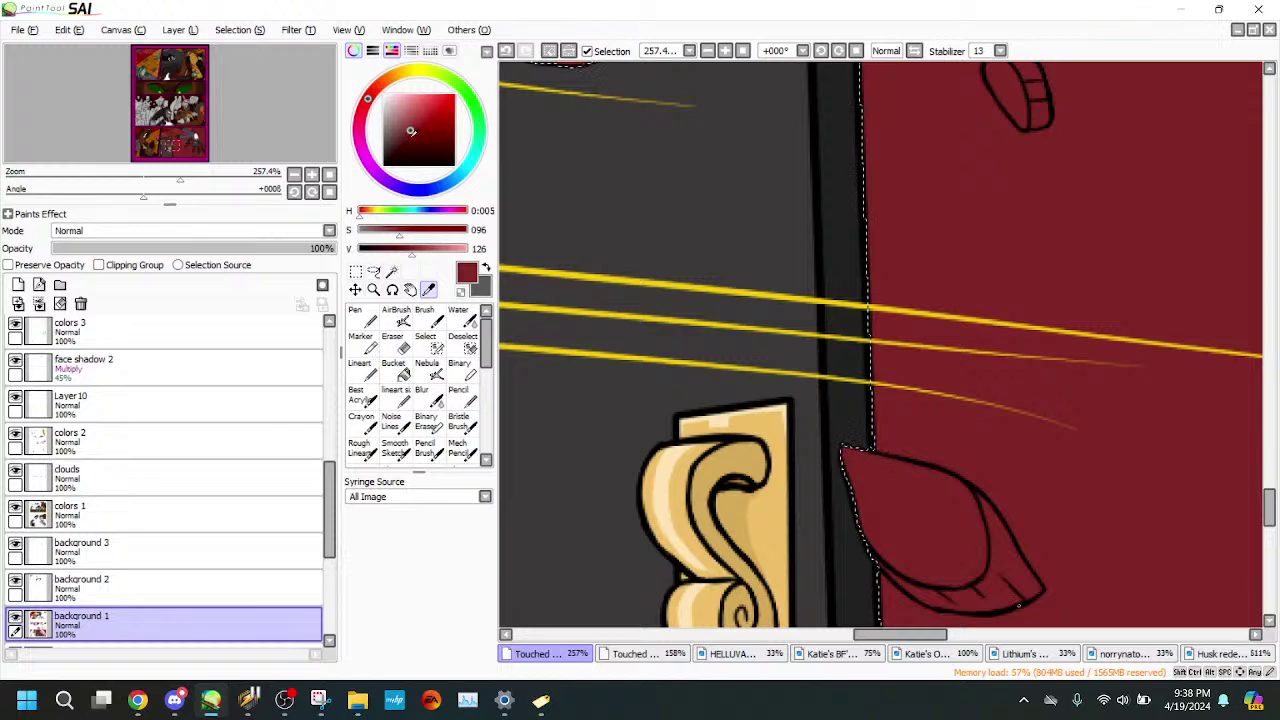
{"action": "left_click", "coordinate": [1018, 605]}
{"action": "left_click", "coordinate": [82, 585]}
{"action": "left_click", "coordinate": [360, 368]}
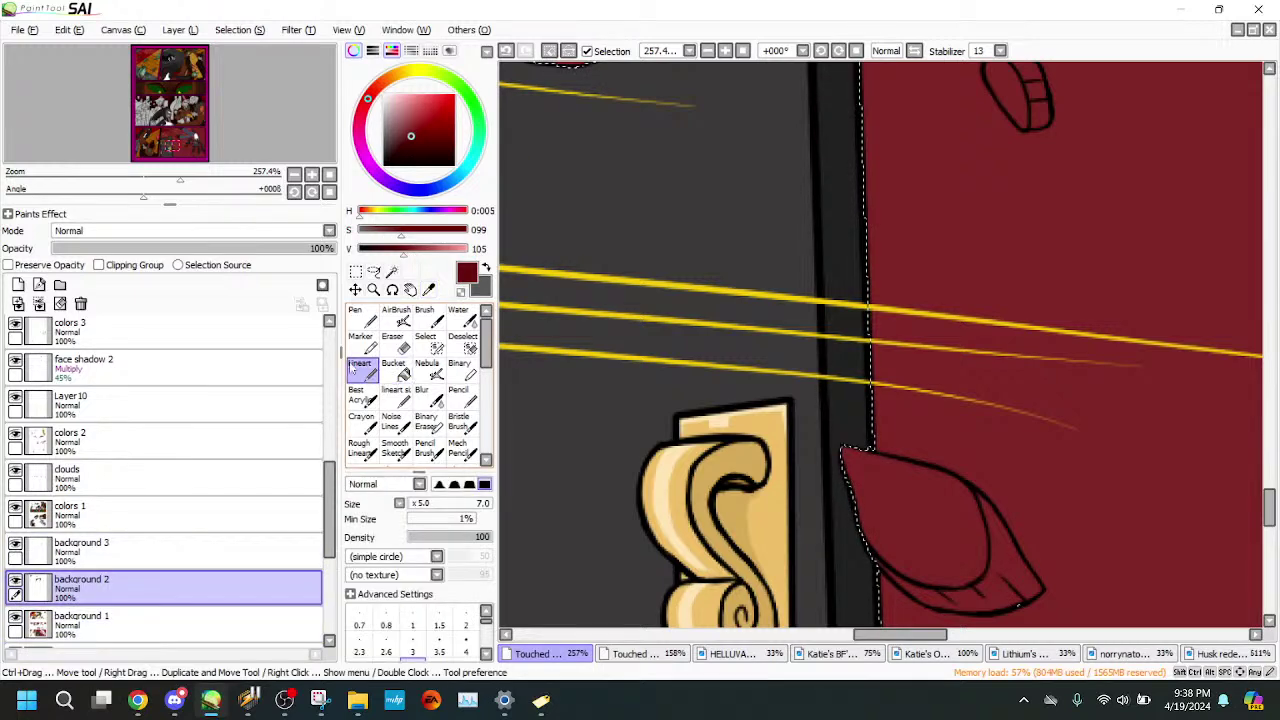
{"action": "left_click_drag", "start_coordinate": [180, 176], "coordinate": [242, 175]}
{"action": "left_click_drag", "start_coordinate": [268, 130], "coordinate": [269, 137]}
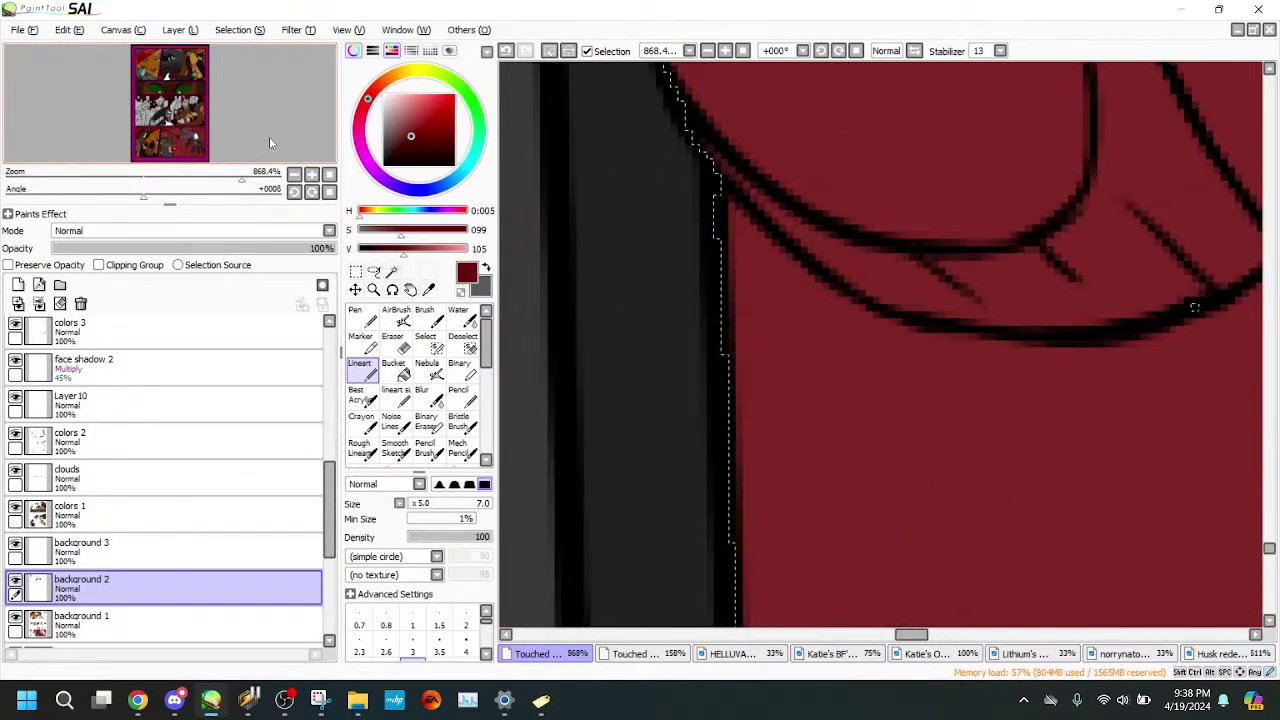
{"action": "scroll", "coordinate": [269, 143], "scroll_direction": "down", "scroll_amount": 2}
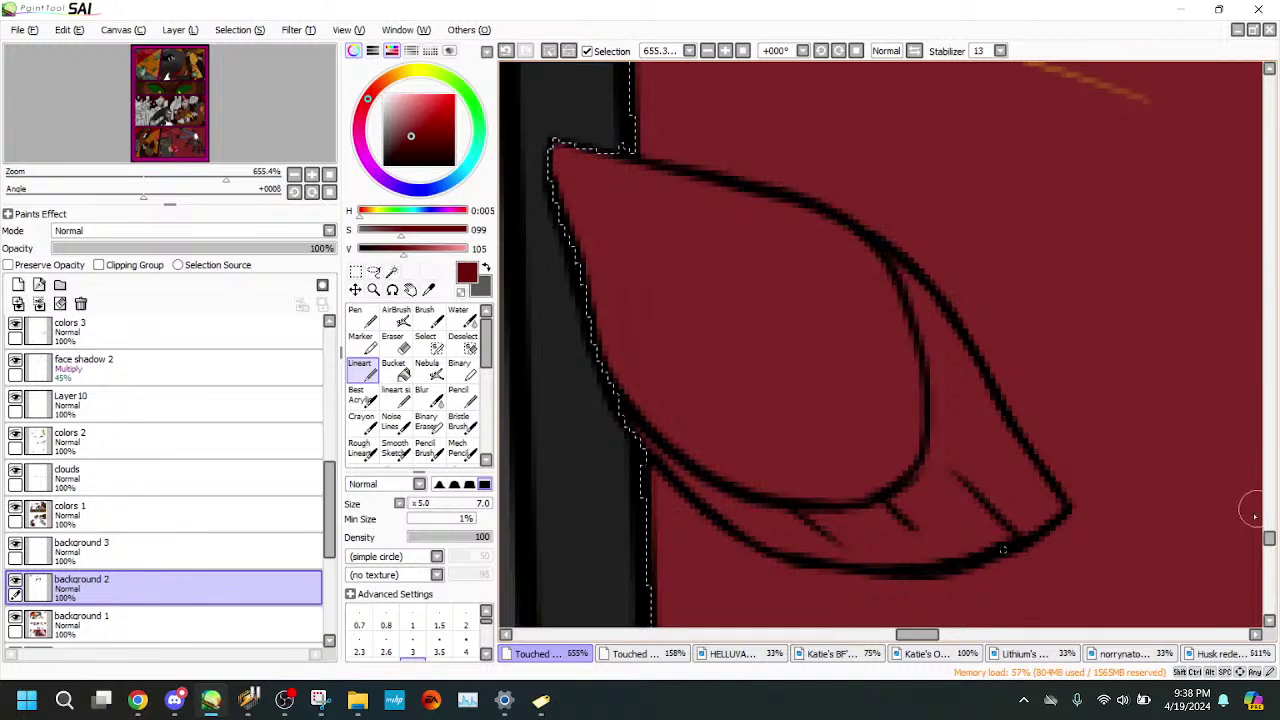
{"action": "scroll", "coordinate": [1268, 540], "scroll_direction": "down", "scroll_amount": 1}
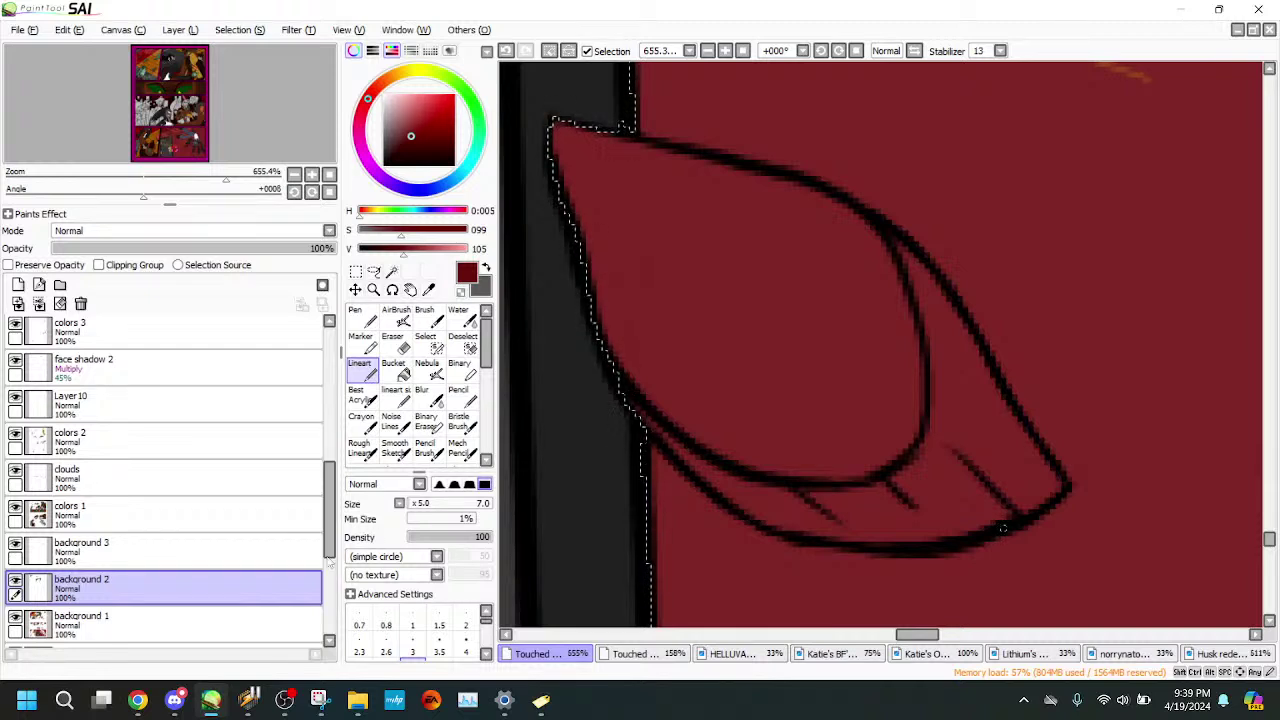
{"action": "left_click_drag", "start_coordinate": [330, 562], "coordinate": [340, 460]}
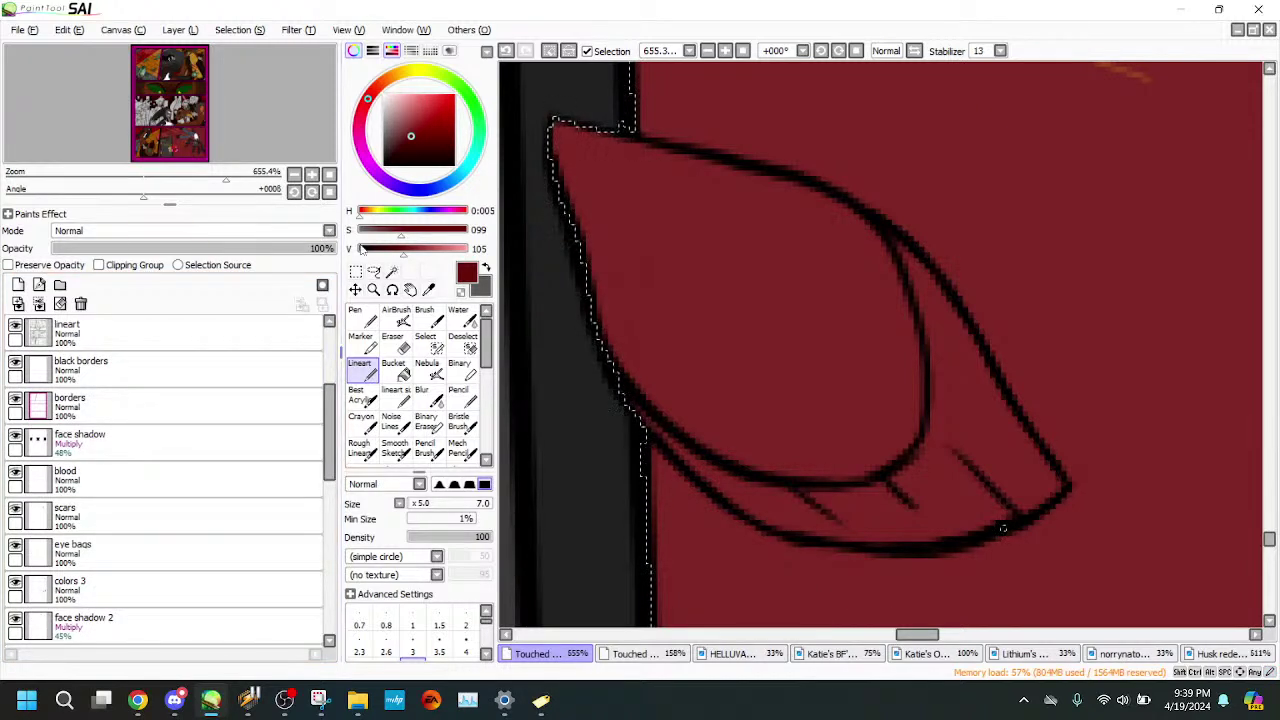
{"action": "left_click", "coordinate": [290, 333]}
{"action": "left_click", "coordinate": [403, 343]}
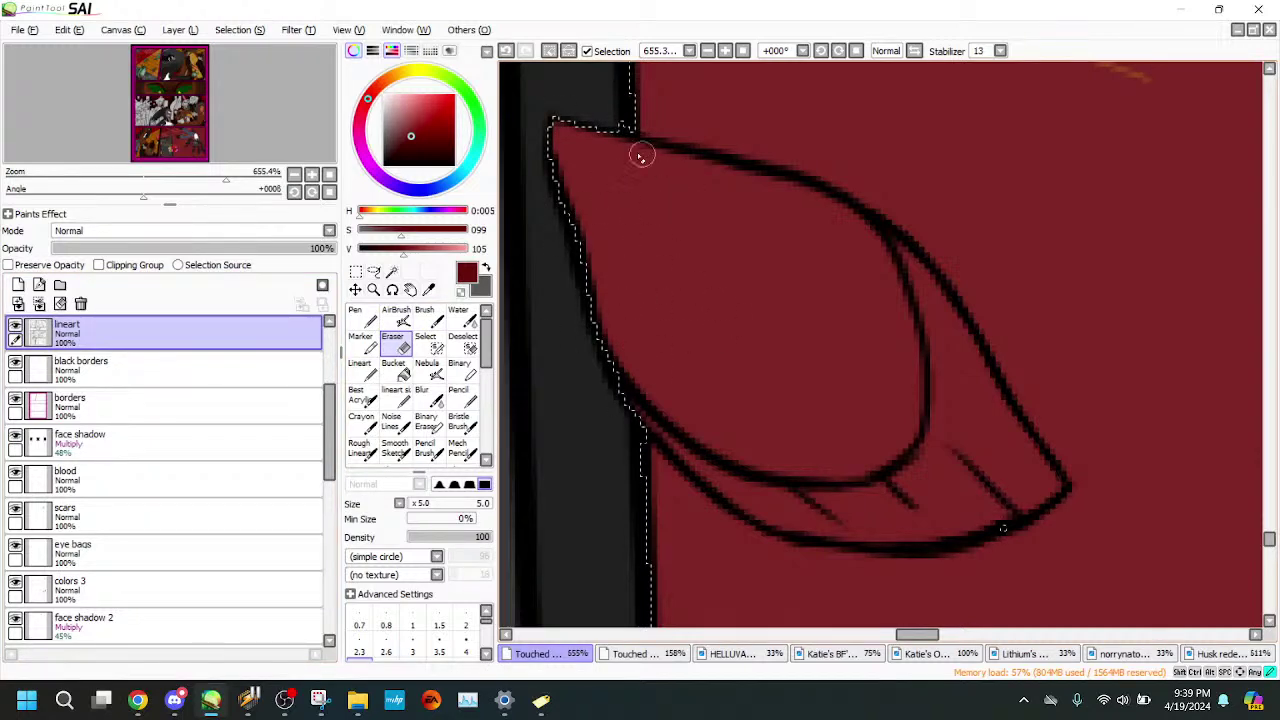
- Ready the Lineart brush on the background 2 layer with a pale pink of saturation 21 and brightness 228
{"action": "scroll", "coordinate": [200, 480], "scroll_direction": "down", "scroll_amount": 5}
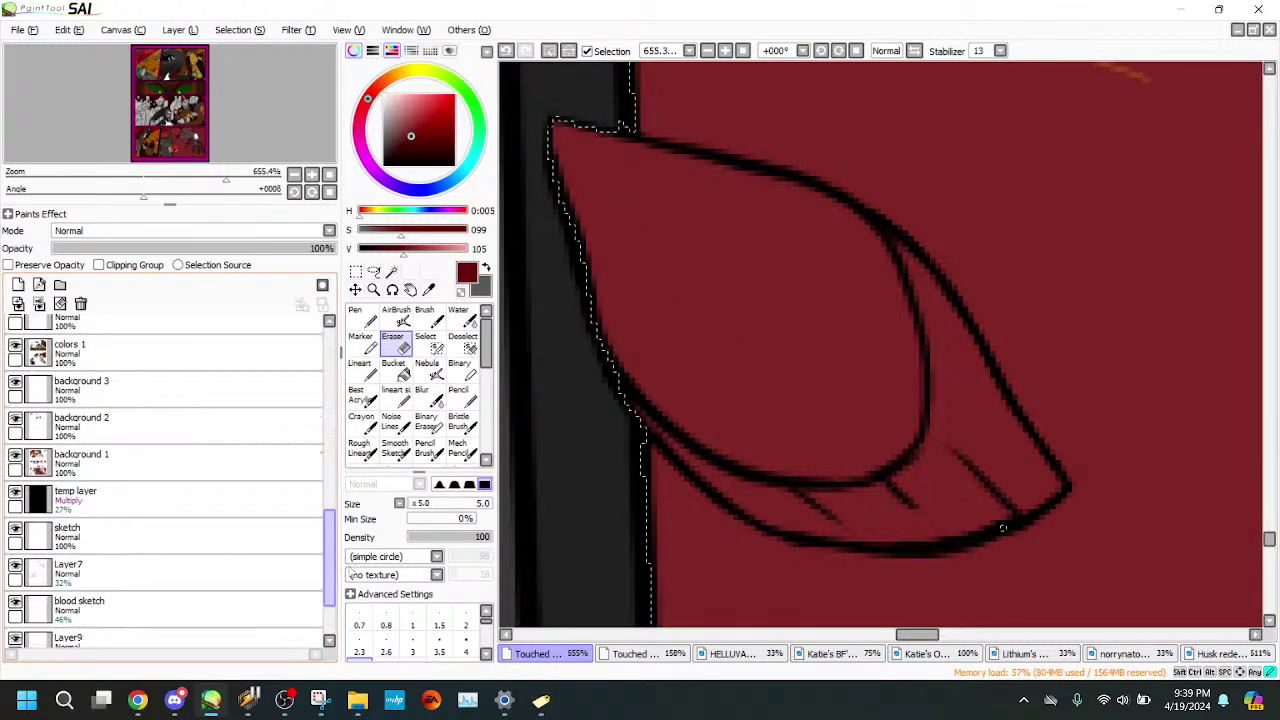
{"action": "left_click", "coordinate": [281, 453]}
{"action": "left_click", "coordinate": [281, 425]}
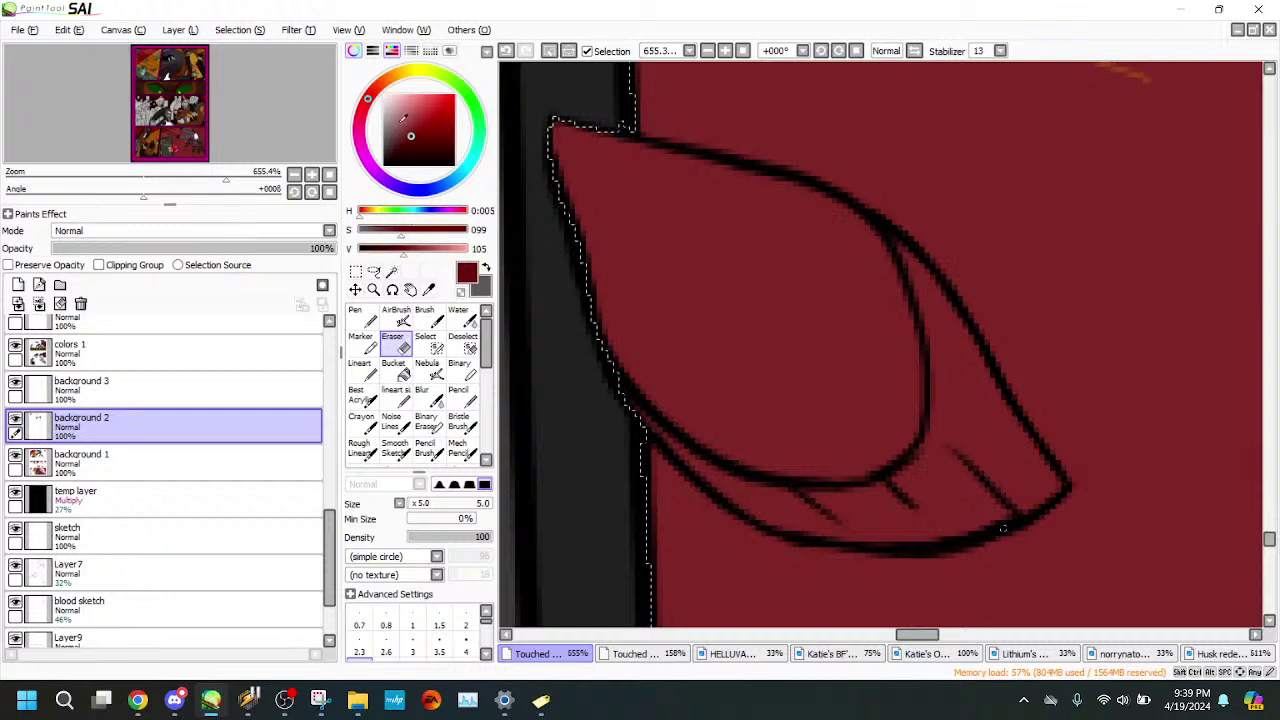
{"action": "left_click", "coordinate": [403, 115]}
{"action": "left_click", "coordinate": [360, 368]}
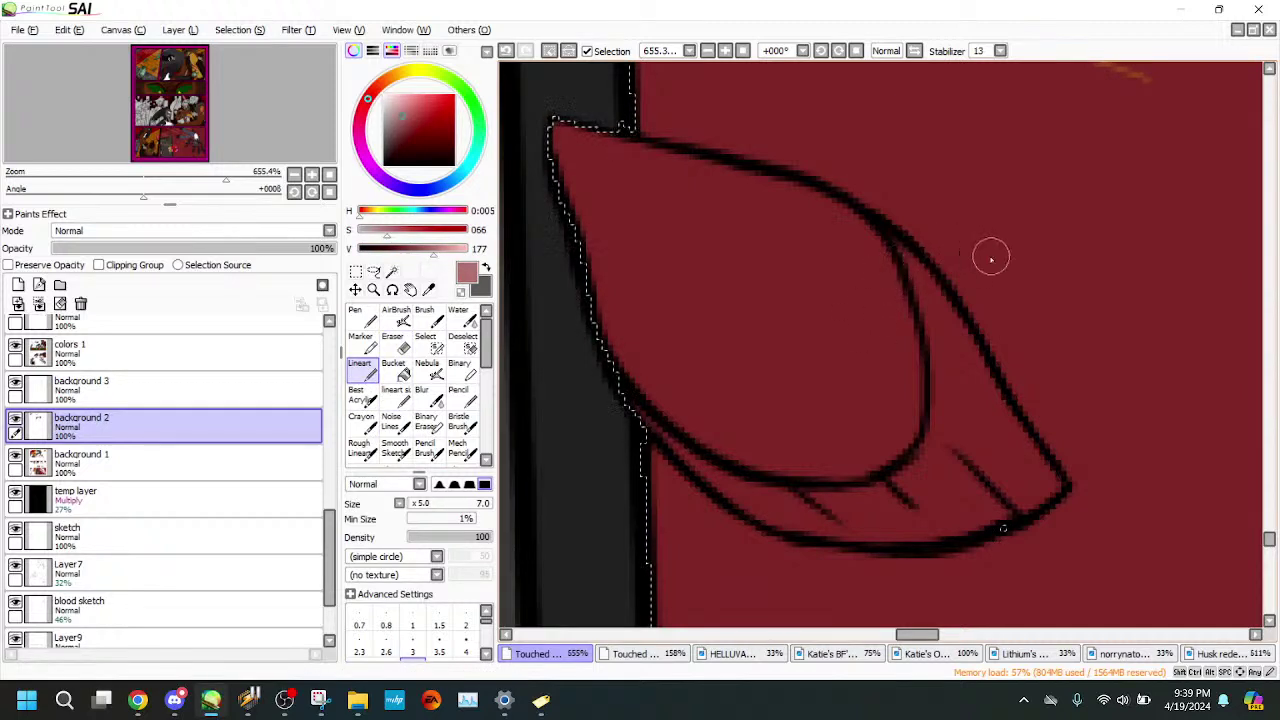
{"action": "left_click", "coordinate": [389, 102]}
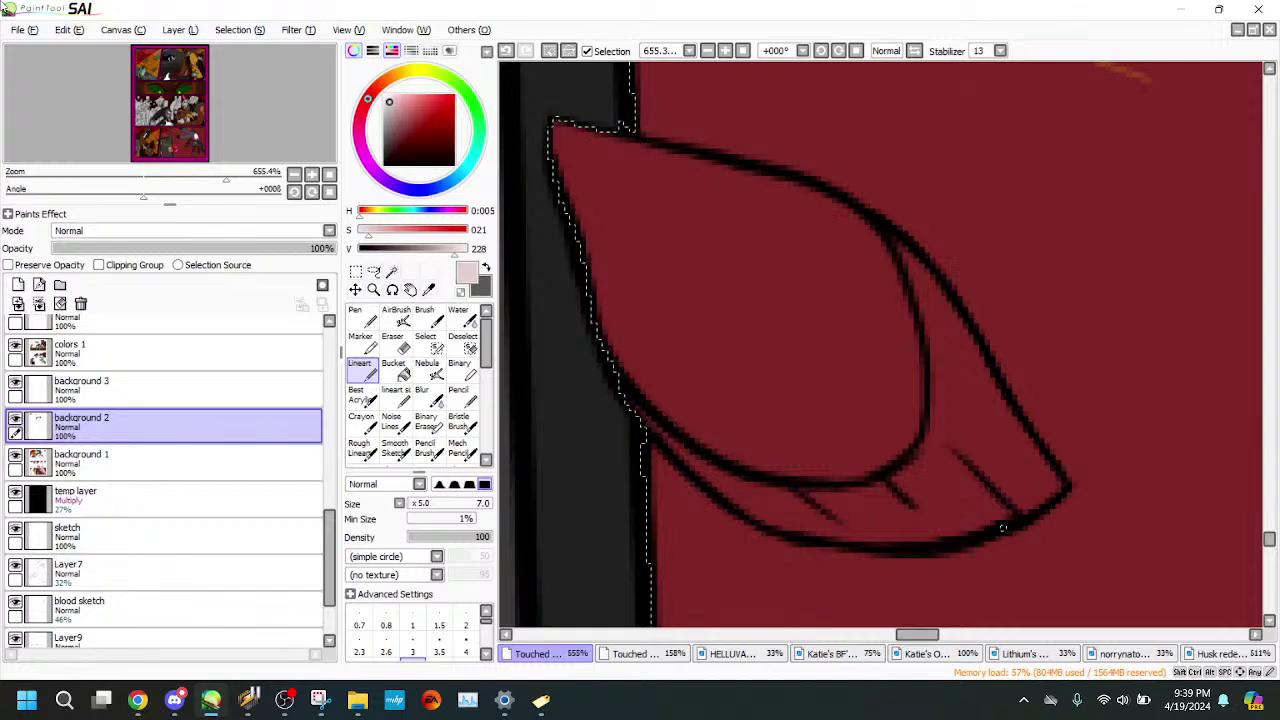
- Check the live stream's chat window for new messages and return to the drawing
{"action": "mouse_move", "coordinate": [138, 700]}
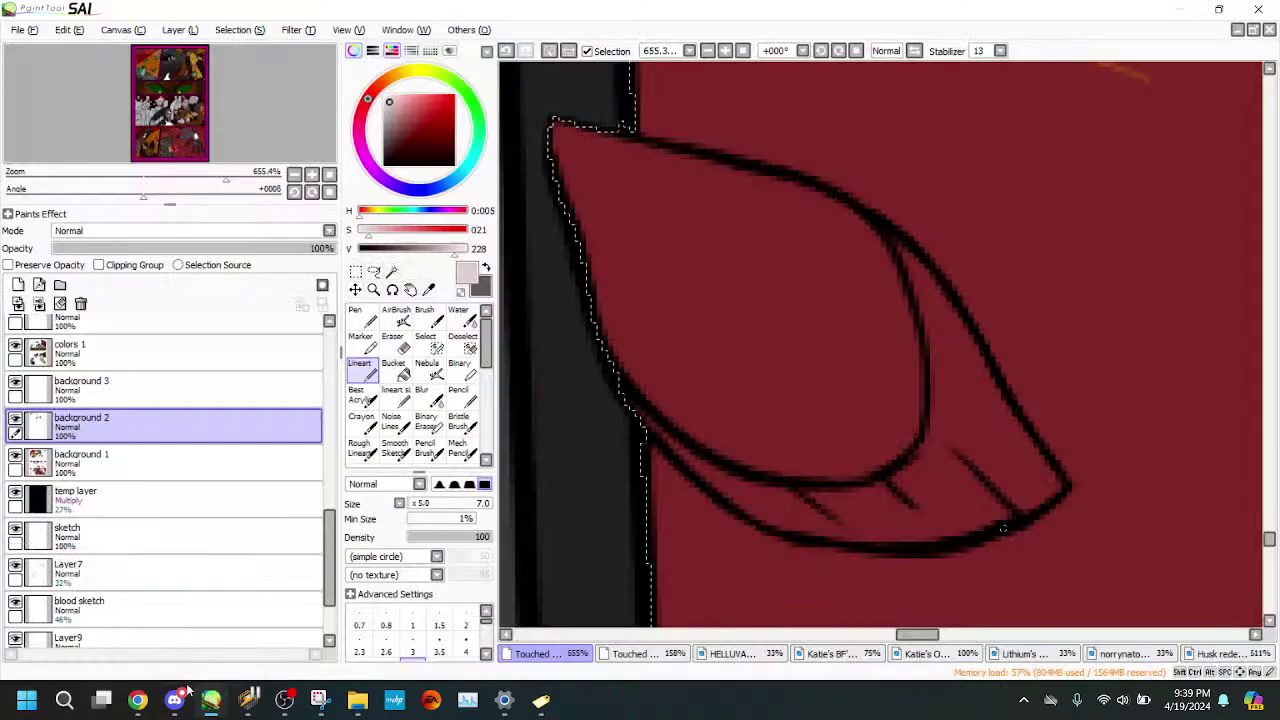
{"action": "left_click", "coordinate": [240, 590]}
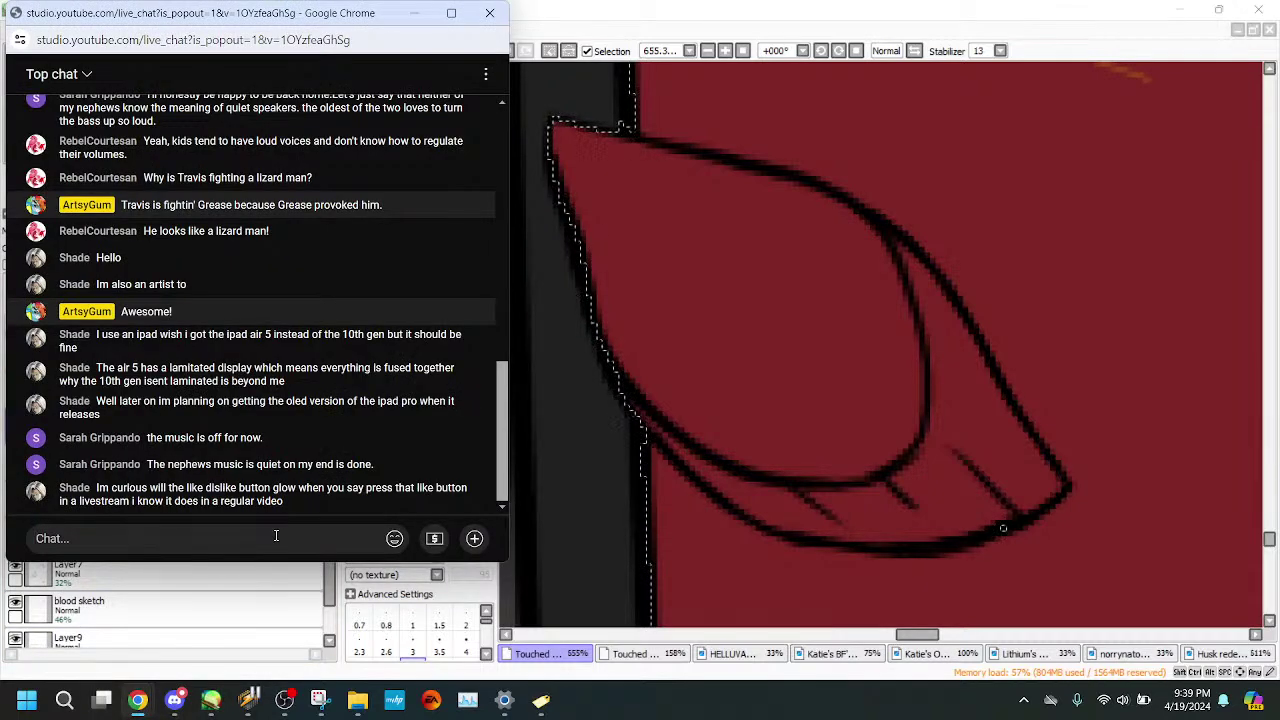
{"action": "left_click", "coordinate": [745, 677]}
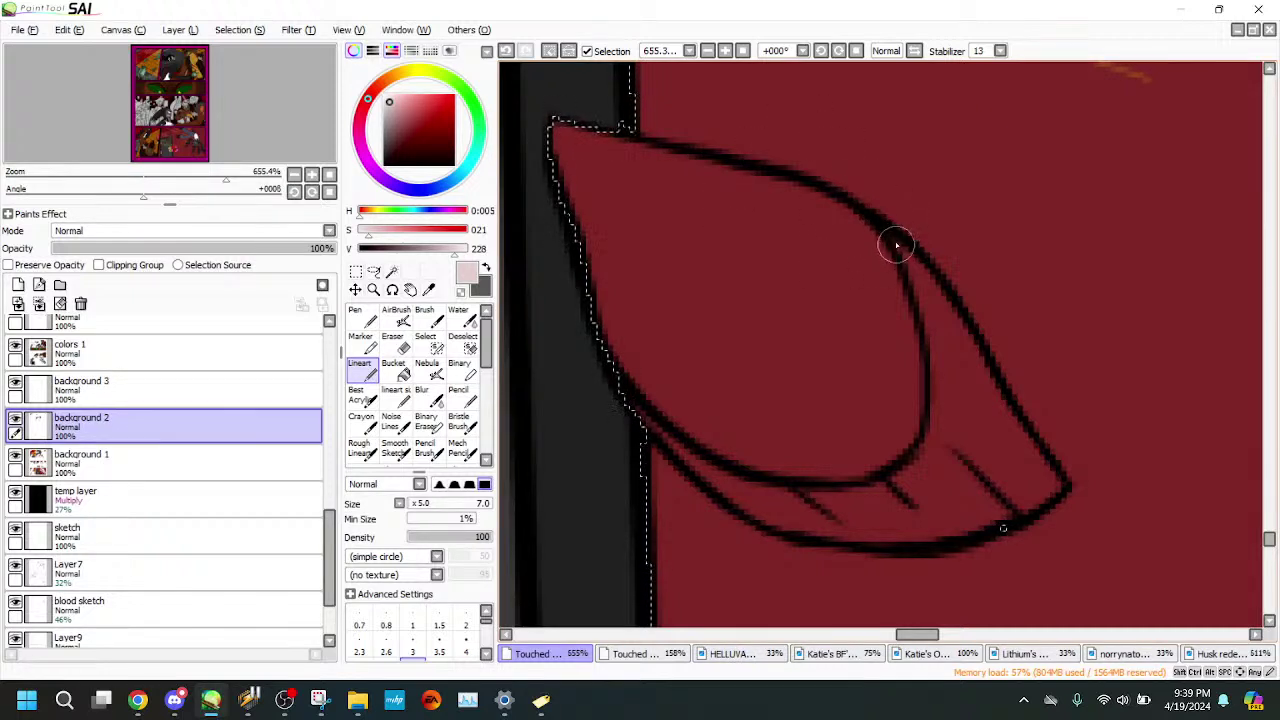
- Trace the inner curved edge of the side facet on the rock beside the door handle in pale pink, undoing stray strokes
{"action": "left_click_drag", "start_coordinate": [896, 246], "coordinate": [929, 325]}
{"action": "left_click_drag", "start_coordinate": [903, 252], "coordinate": [930, 390]}
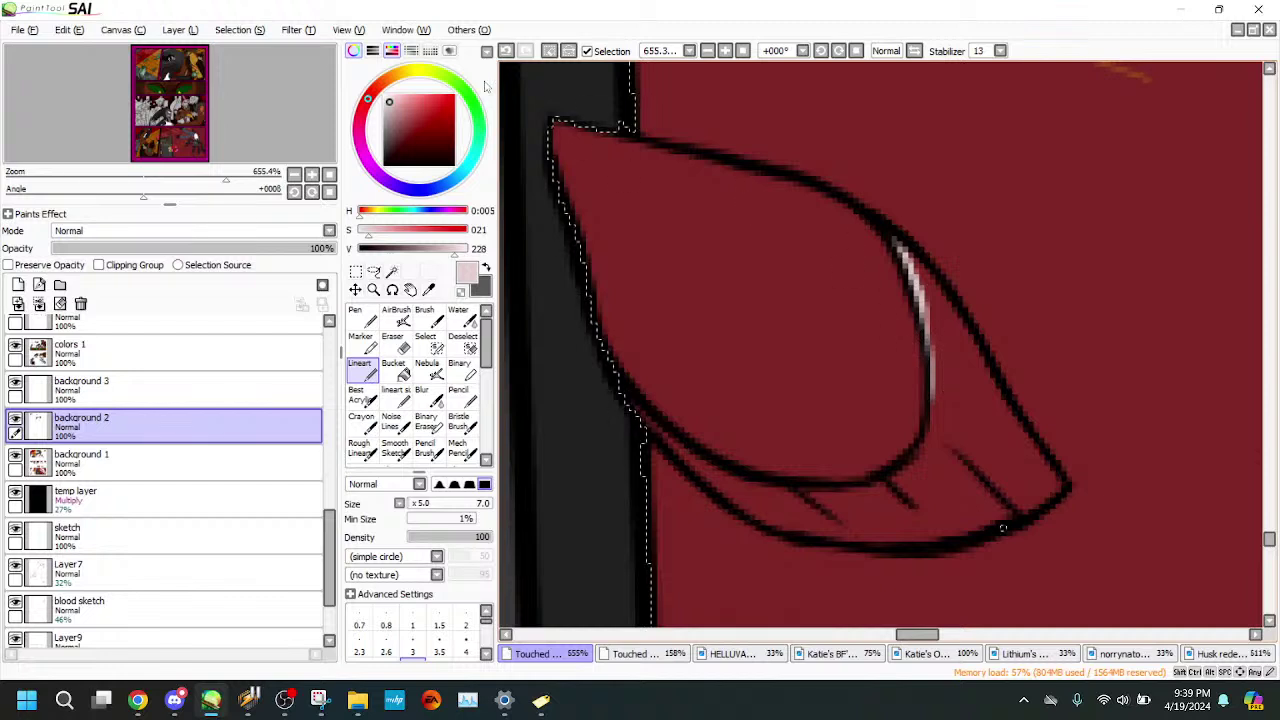
{"action": "key", "text": "ctrl+z"}
{"action": "left_click_drag", "start_coordinate": [907, 261], "coordinate": [937, 411]}
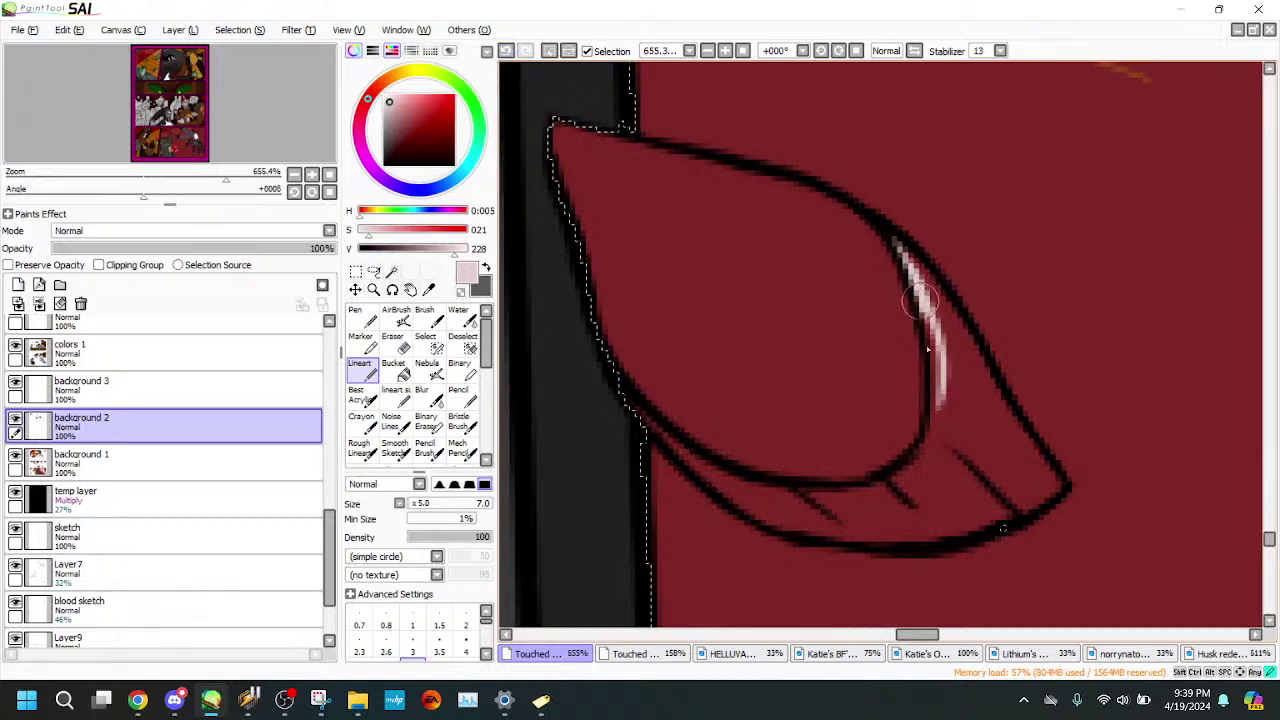
{"action": "left_click_drag", "start_coordinate": [921, 299], "coordinate": [928, 430]}
{"action": "key", "text": "ctrl+z"}
{"action": "key", "text": "ctrl+z"}
{"action": "key", "text": "ctrl+z"}
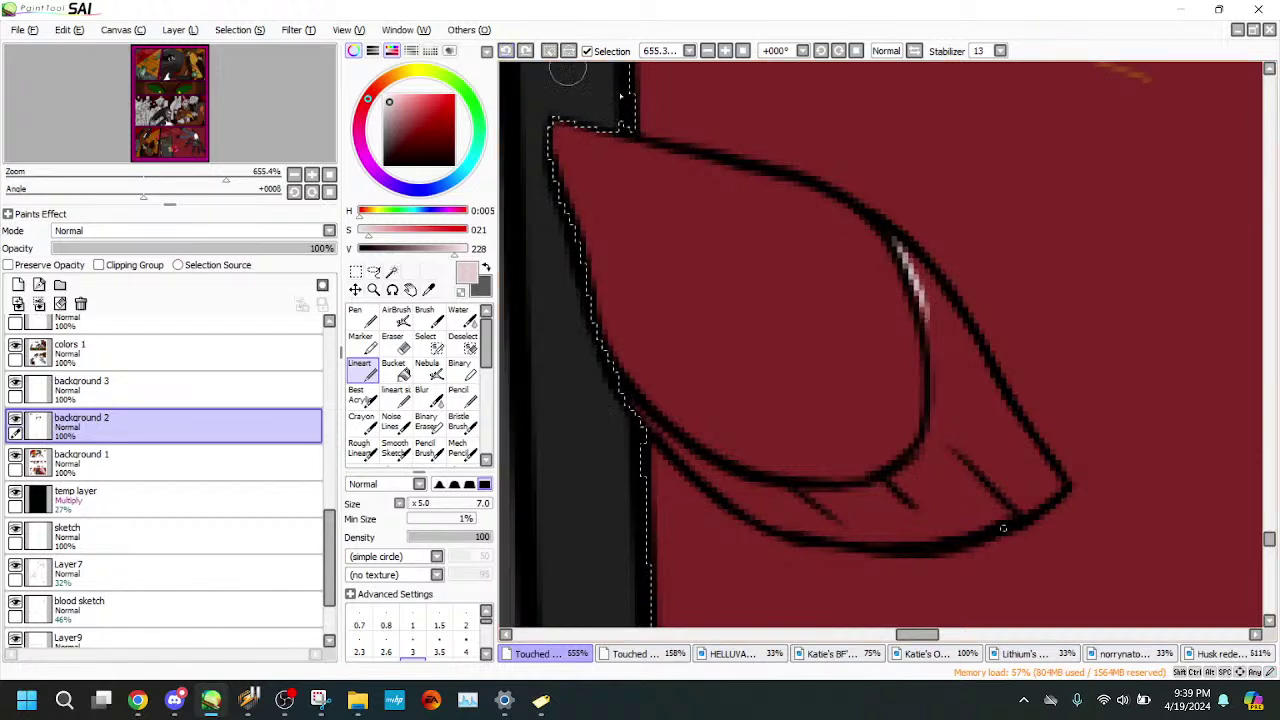
{"action": "mouse_move", "coordinate": [927, 290]}
{"action": "left_mouse_down"}
{"action": "mouse_move", "coordinate": [935, 395]}
{"action": "mouse_move", "coordinate": [920, 309]}
{"action": "mouse_move", "coordinate": [920, 462]}
{"action": "left_mouse_up"}
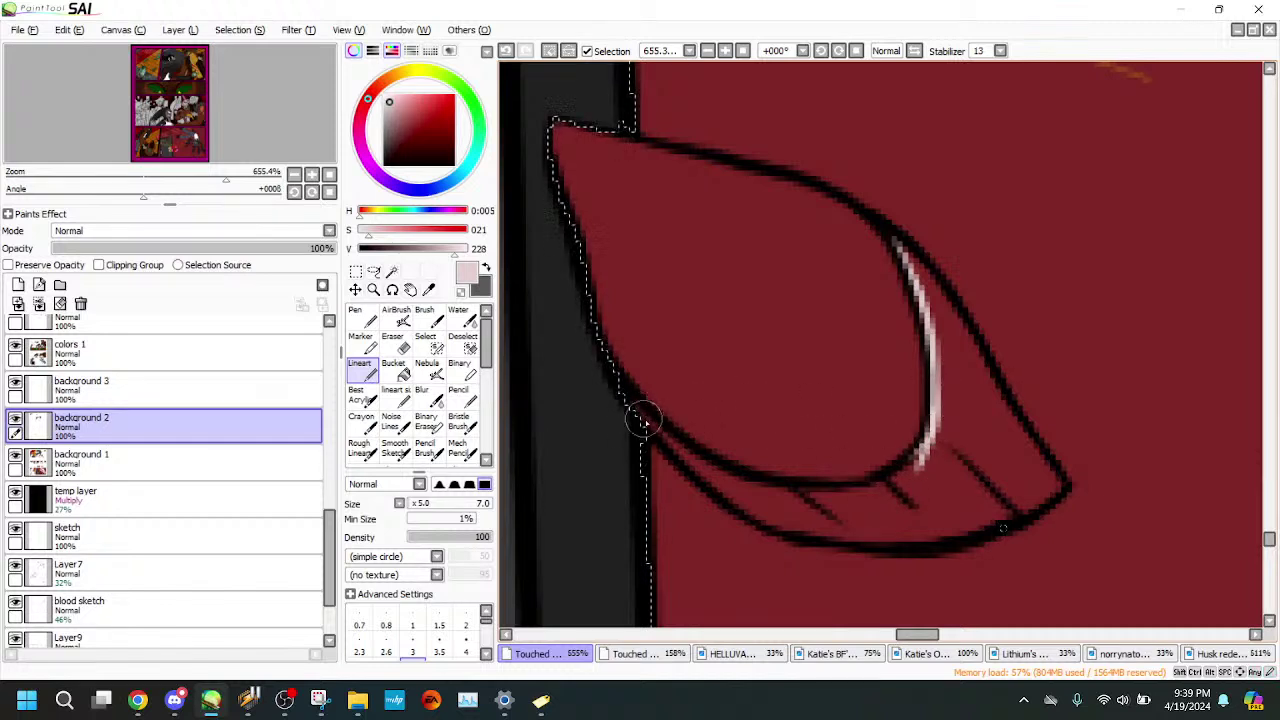
{"action": "mouse_move", "coordinate": [686, 447]}
{"action": "left_mouse_down"}
{"action": "mouse_move", "coordinate": [819, 495]}
{"action": "mouse_move", "coordinate": [879, 486]}
{"action": "mouse_move", "coordinate": [940, 440]}
{"action": "left_mouse_up"}
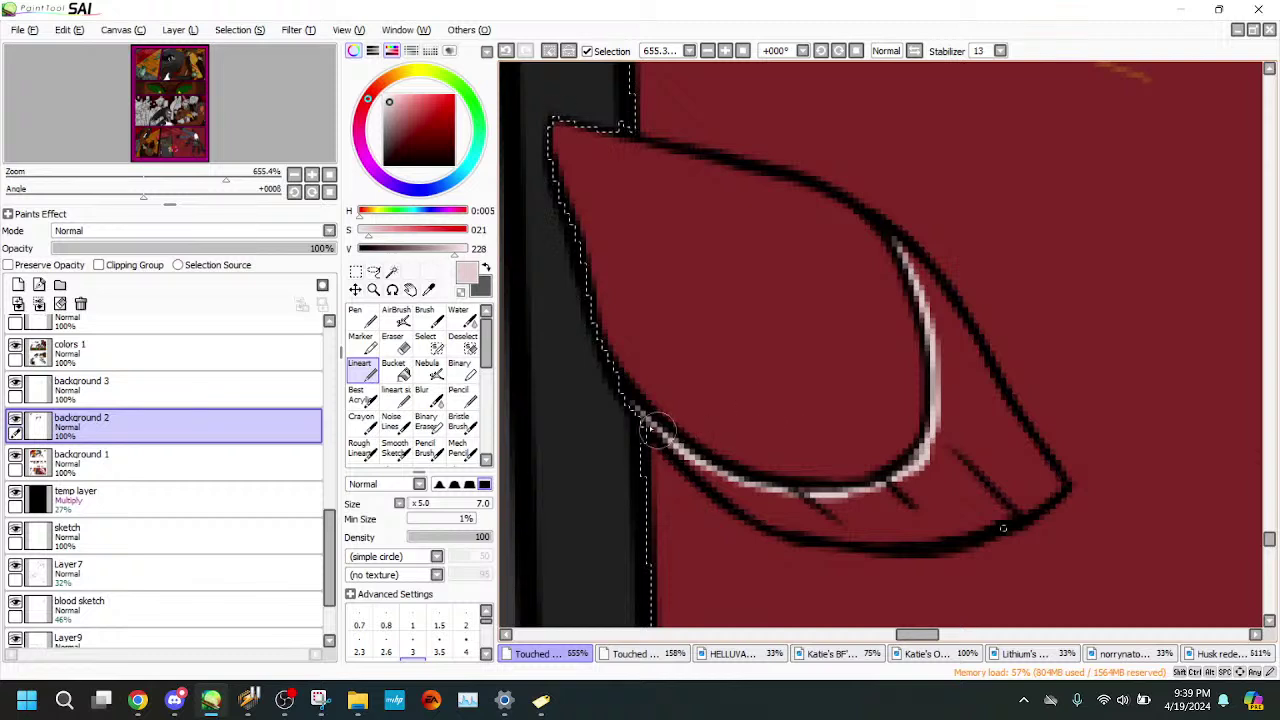
- Trace the outer edge of the same rock facet in pale pink, along its underside and up from the pointed corner
{"action": "mouse_move", "coordinate": [710, 487]}
{"action": "left_mouse_down"}
{"action": "mouse_move", "coordinate": [783, 537]}
{"action": "mouse_move", "coordinate": [925, 533]}
{"action": "left_mouse_up"}
{"action": "mouse_move", "coordinate": [830, 537]}
{"action": "left_mouse_down"}
{"action": "mouse_move", "coordinate": [930, 542]}
{"action": "mouse_move", "coordinate": [809, 526]}
{"action": "mouse_move", "coordinate": [925, 537]}
{"action": "mouse_move", "coordinate": [1058, 484]}
{"action": "left_mouse_up"}
{"action": "mouse_move", "coordinate": [897, 250]}
{"action": "left_mouse_down"}
{"action": "mouse_move", "coordinate": [981, 353]}
{"action": "mouse_move", "coordinate": [1012, 432]}
{"action": "left_mouse_up"}
{"action": "left_click_drag", "start_coordinate": [978, 364], "coordinate": [1046, 470]}
{"action": "left_click_drag", "start_coordinate": [1014, 423], "coordinate": [1055, 477]}
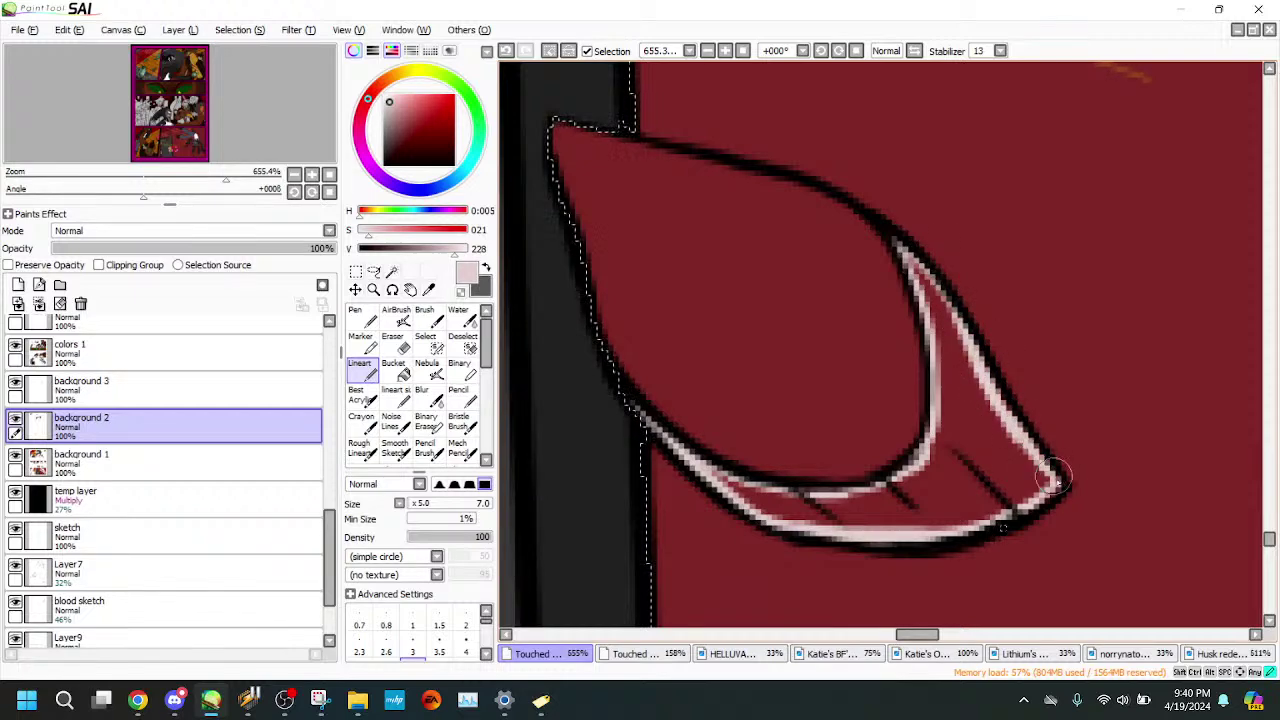
{"action": "mouse_move", "coordinate": [1021, 431]}
{"action": "left_mouse_down"}
{"action": "mouse_move", "coordinate": [906, 256]}
{"action": "mouse_move", "coordinate": [953, 300]}
{"action": "left_mouse_up"}
- Fill the outlined rock facet with pale pink and paint over the red specks left in its narrow ends
{"action": "left_click", "coordinate": [403, 374]}
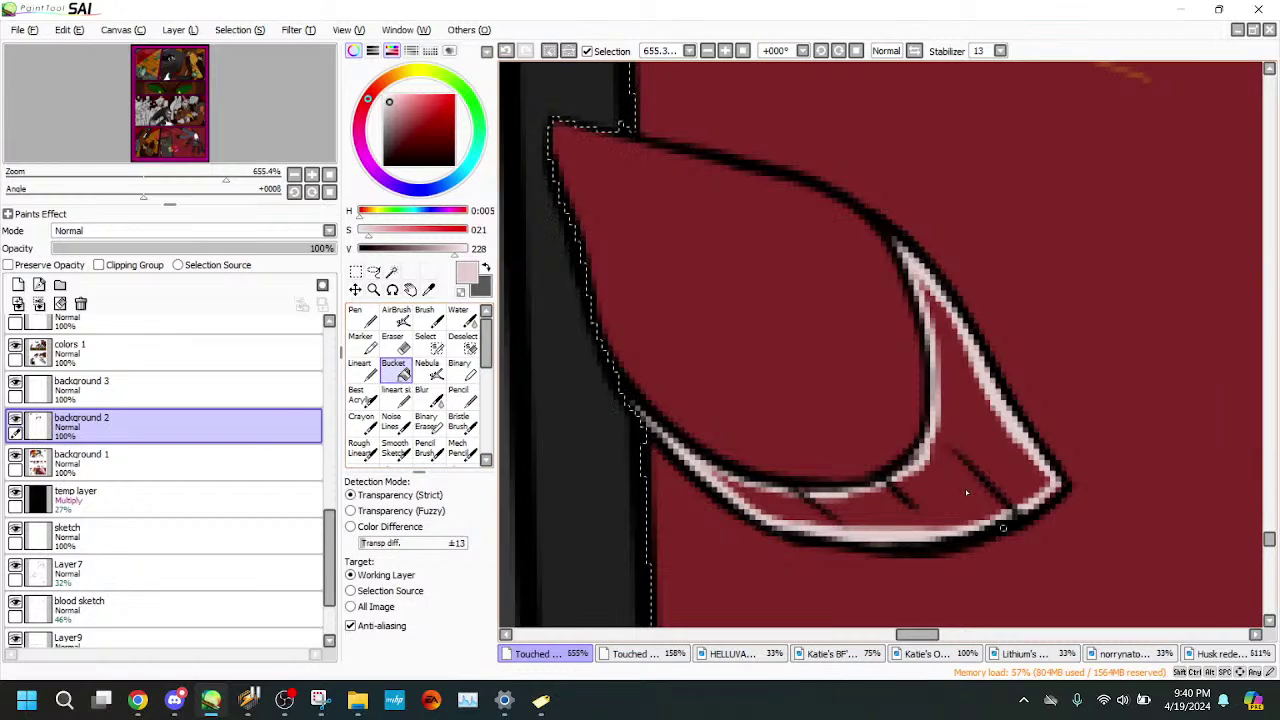
{"action": "left_click", "coordinate": [968, 488]}
{"action": "left_click", "coordinate": [360, 367]}
{"action": "left_click_drag", "start_coordinate": [695, 462], "coordinate": [765, 496]}
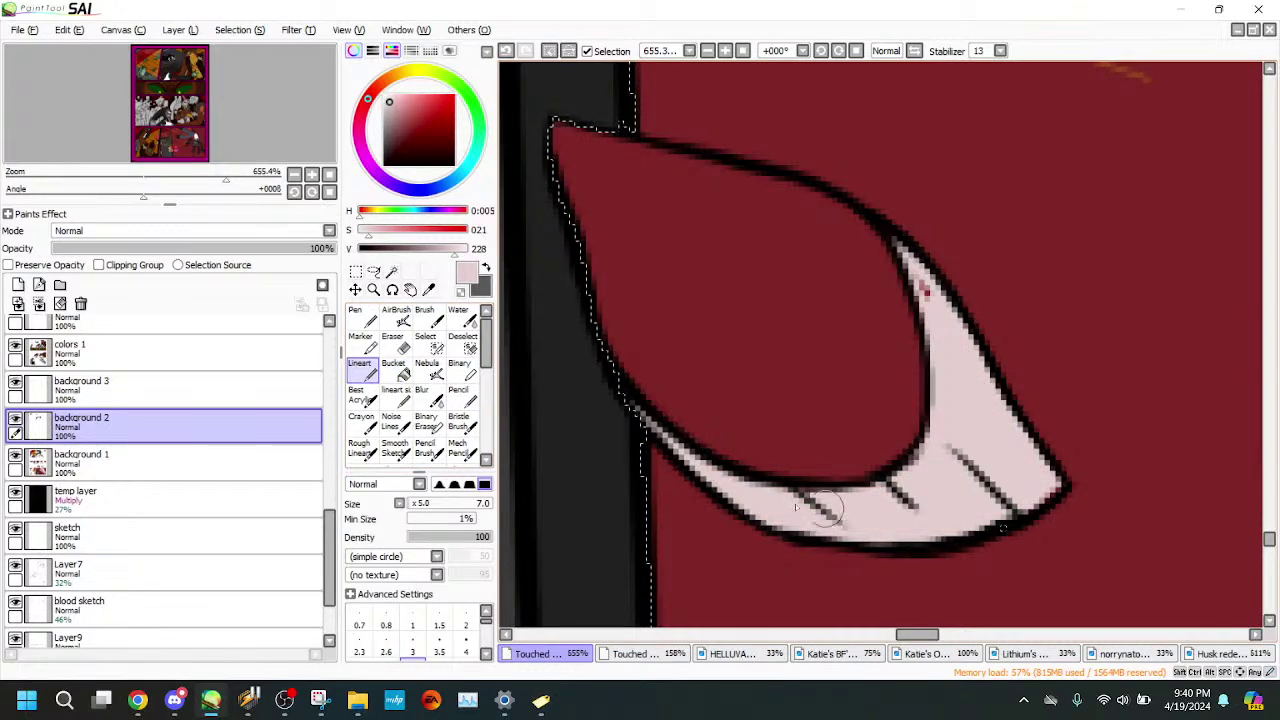
{"action": "left_click_drag", "start_coordinate": [914, 251], "coordinate": [932, 300]}
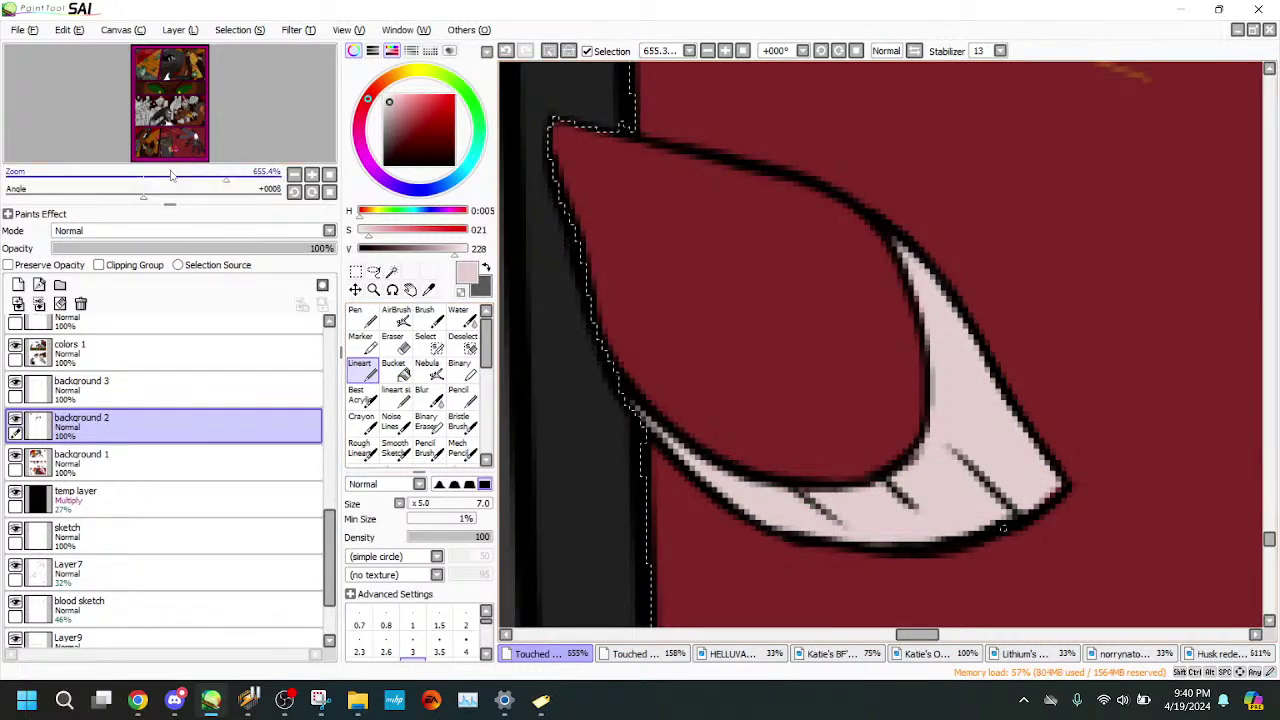
{"action": "left_click_drag", "start_coordinate": [171, 175], "coordinate": [222, 98]}
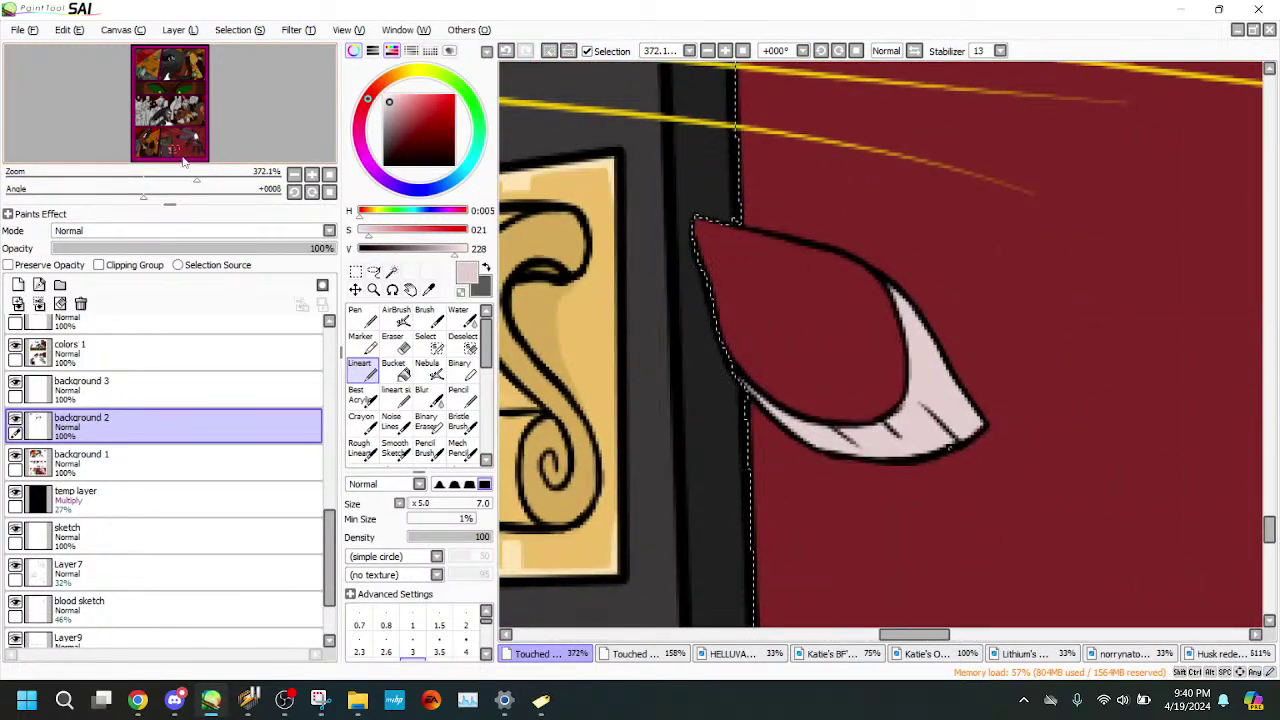
{"action": "left_click_drag", "start_coordinate": [183, 172], "coordinate": [114, 172]}
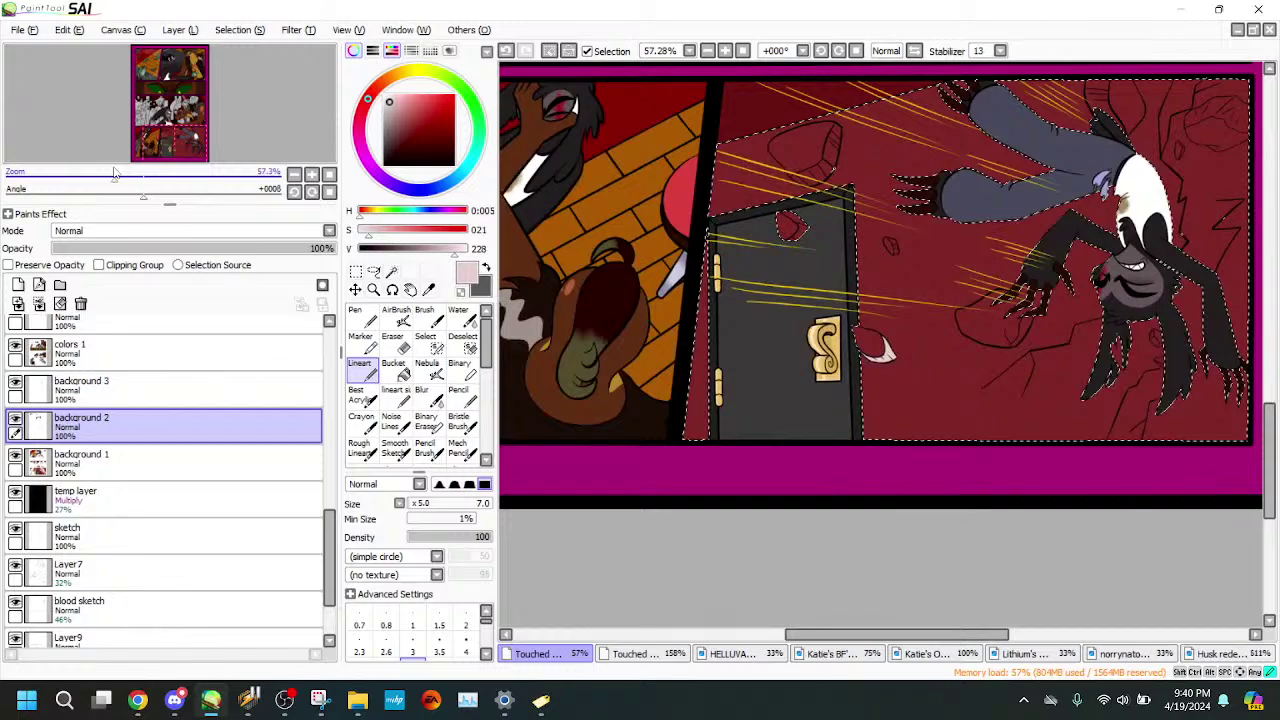
- Set the paint colour to a neutral light grey (saturation 0, value 216) and recolour the upper arm of the pale pink facet beside the door handle
{"action": "left_click_drag", "start_coordinate": [114, 172], "coordinate": [247, 156]}
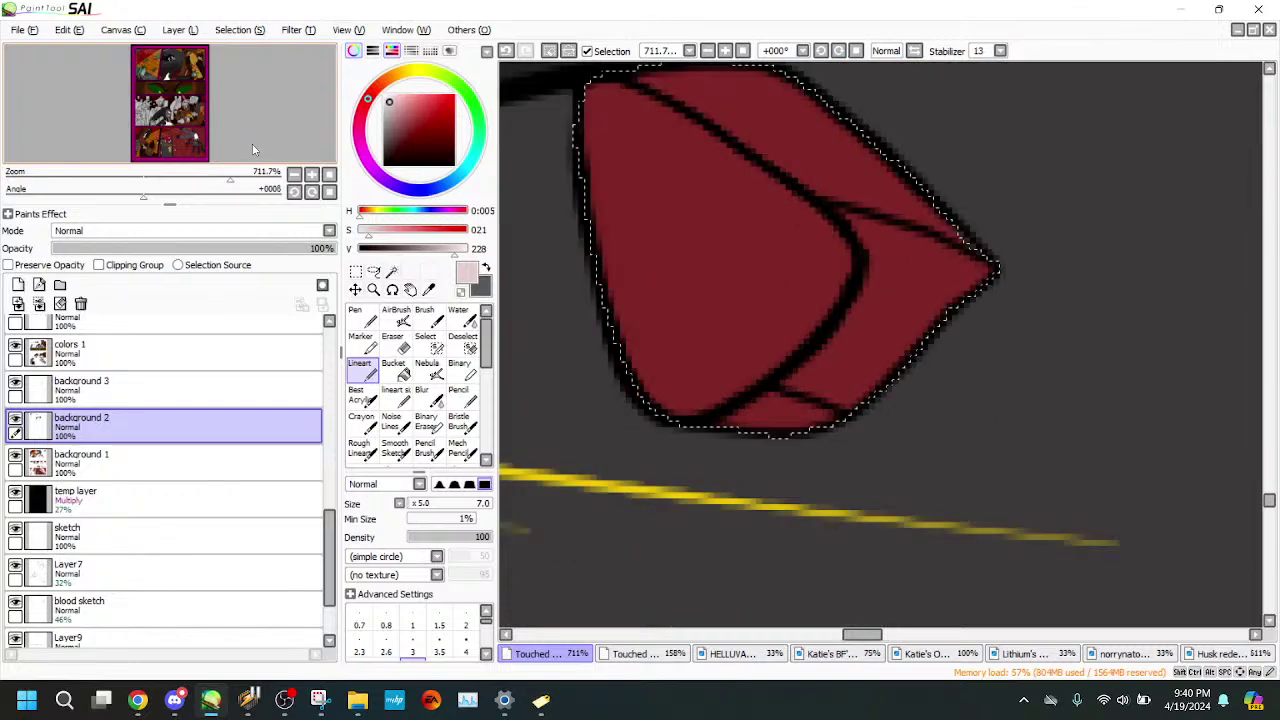
{"action": "left_click", "coordinate": [385, 104]}
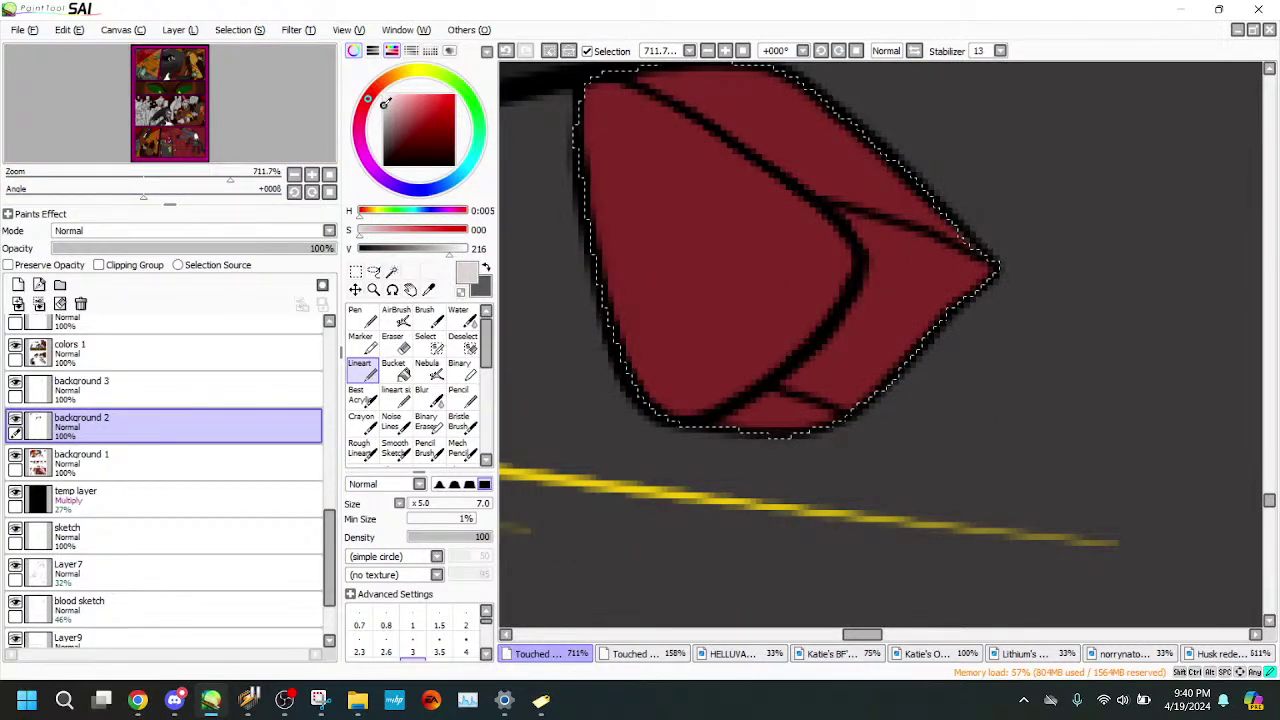
{"action": "left_click_drag", "start_coordinate": [214, 126], "coordinate": [199, 176]}
{"action": "left_click_drag", "start_coordinate": [239, 145], "coordinate": [216, 132]}
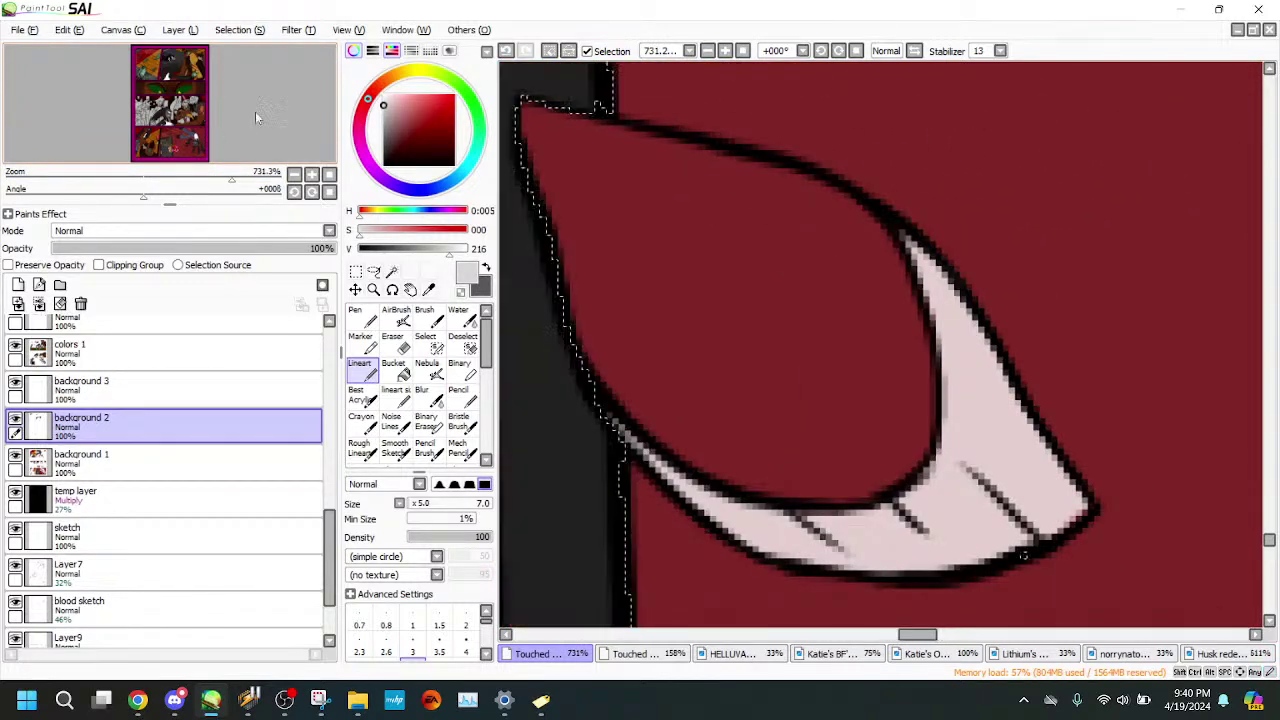
{"action": "mouse_move", "coordinate": [891, 207]}
{"action": "left_mouse_down"}
{"action": "mouse_move", "coordinate": [942, 318]}
{"action": "mouse_move", "coordinate": [941, 252]}
{"action": "mouse_move", "coordinate": [903, 230]}
{"action": "mouse_move", "coordinate": [934, 318]}
{"action": "mouse_move", "coordinate": [915, 244]}
{"action": "mouse_move", "coordinate": [953, 331]}
{"action": "mouse_move", "coordinate": [962, 394]}
{"action": "mouse_move", "coordinate": [947, 318]}
{"action": "mouse_move", "coordinate": [955, 440]}
{"action": "left_mouse_up"}
{"action": "left_click", "coordinate": [506, 50]}
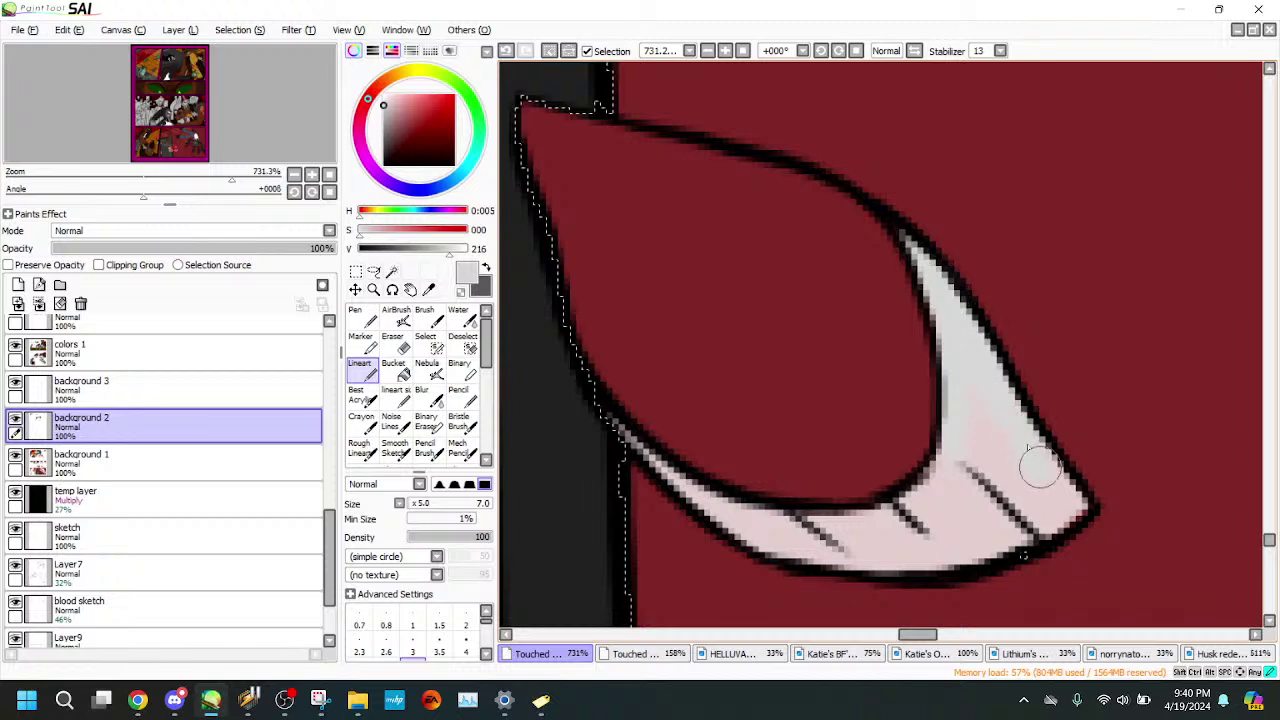
- Paint the rest of that pink rock facet light grey, from its lower curve and pointed corner to both narrow ends
{"action": "mouse_move", "coordinate": [1040, 467]}
{"action": "left_mouse_down"}
{"action": "mouse_move", "coordinate": [954, 328]}
{"action": "mouse_move", "coordinate": [999, 506]}
{"action": "left_mouse_up"}
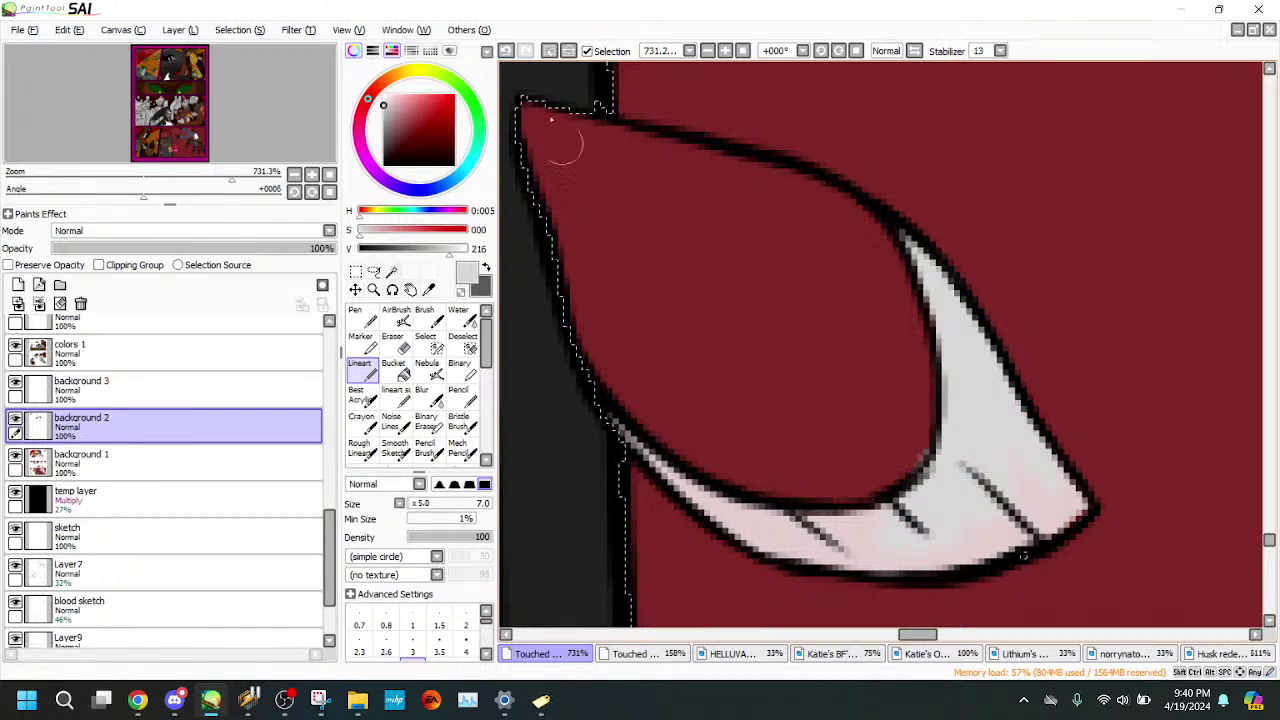
{"action": "left_click", "coordinate": [507, 51]}
{"action": "left_click_drag", "start_coordinate": [967, 391], "coordinate": [927, 495]}
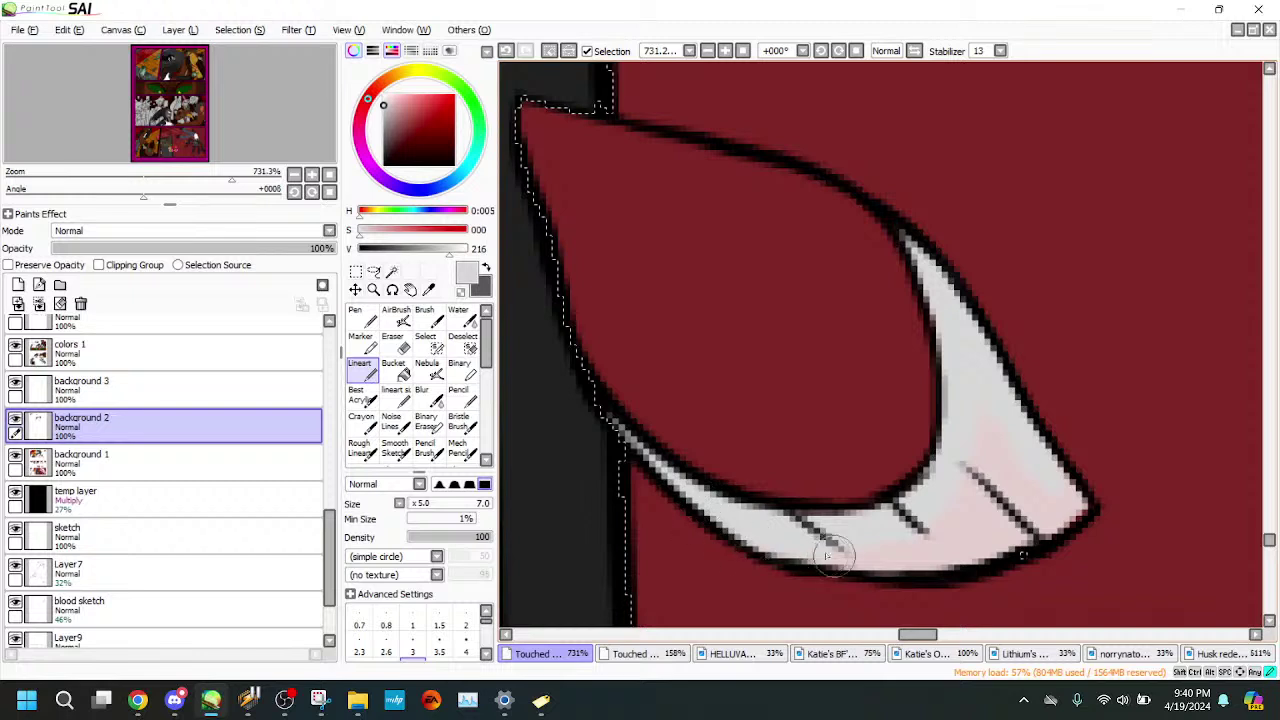
{"action": "mouse_move", "coordinate": [834, 555]}
{"action": "left_mouse_down"}
{"action": "mouse_move", "coordinate": [901, 561]}
{"action": "mouse_move", "coordinate": [816, 541]}
{"action": "mouse_move", "coordinate": [957, 551]}
{"action": "mouse_move", "coordinate": [1060, 512]}
{"action": "left_mouse_up"}
{"action": "mouse_move", "coordinate": [1000, 476]}
{"action": "left_mouse_down"}
{"action": "mouse_move", "coordinate": [939, 525]}
{"action": "mouse_move", "coordinate": [947, 505]}
{"action": "mouse_move", "coordinate": [902, 519]}
{"action": "mouse_move", "coordinate": [945, 378]}
{"action": "mouse_move", "coordinate": [1005, 435]}
{"action": "mouse_move", "coordinate": [982, 408]}
{"action": "left_mouse_up"}
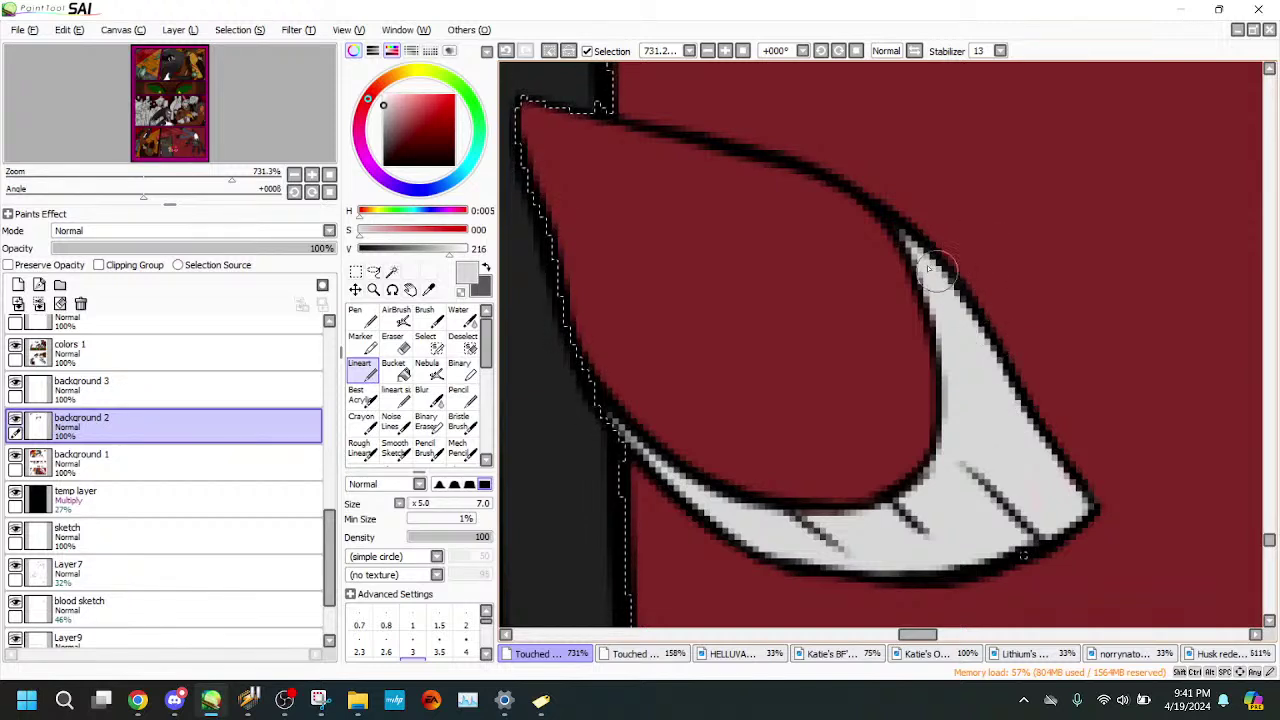
{"action": "left_click_drag", "start_coordinate": [899, 231], "coordinate": [926, 287]}
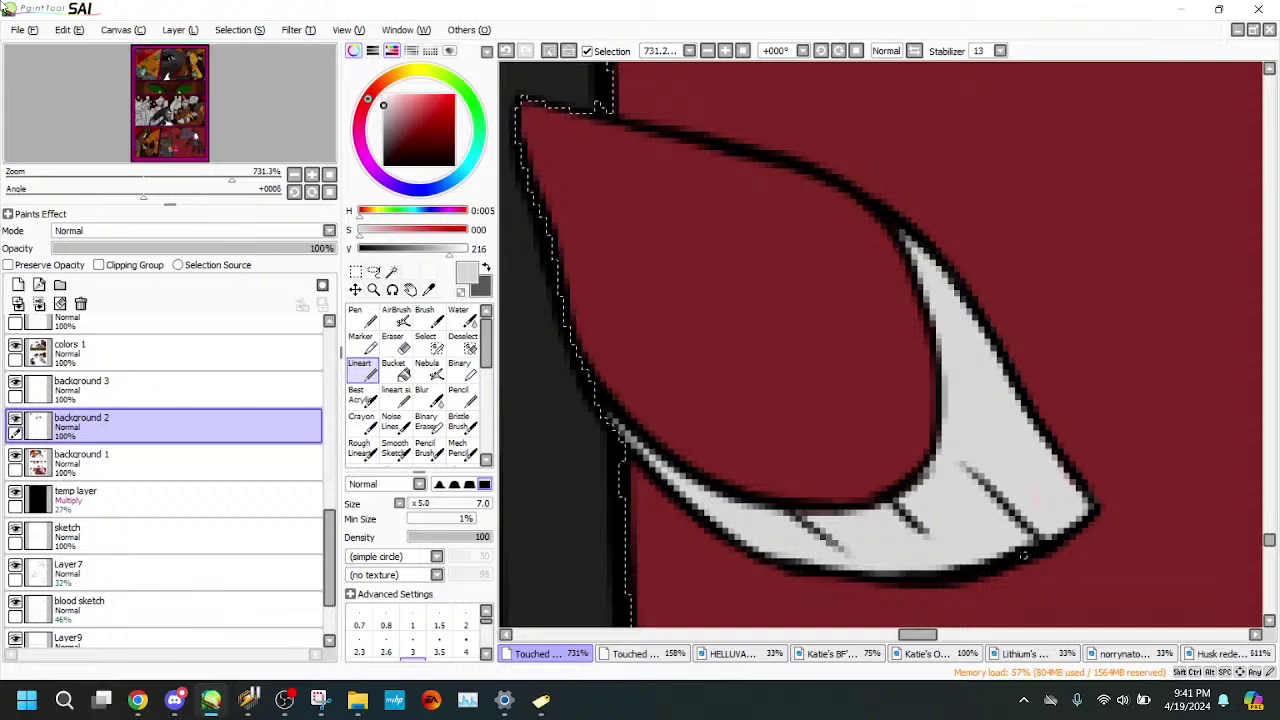
- Paint the long upper facet of the small red rock in front of the door light grey
{"action": "left_click_drag", "start_coordinate": [241, 120], "coordinate": [235, 114]}
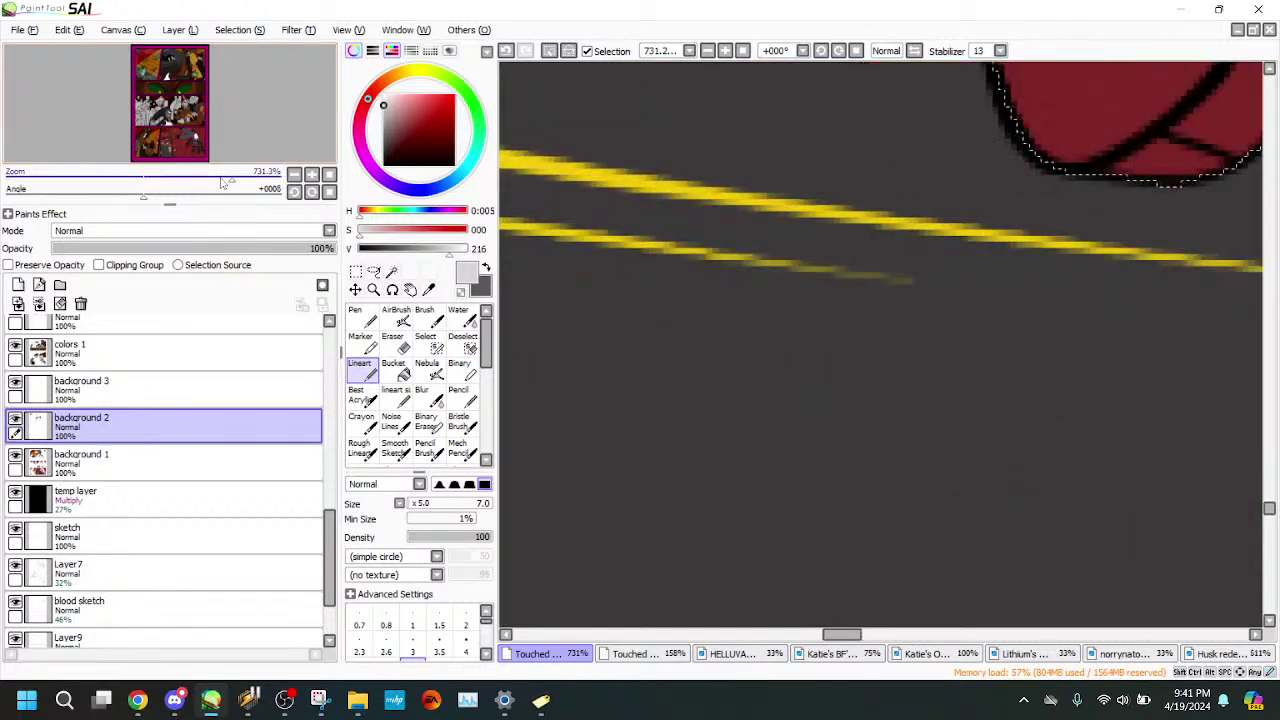
{"action": "left_click_drag", "start_coordinate": [178, 173], "coordinate": [245, 174]}
{"action": "left_click_drag", "start_coordinate": [280, 121], "coordinate": [285, 118]}
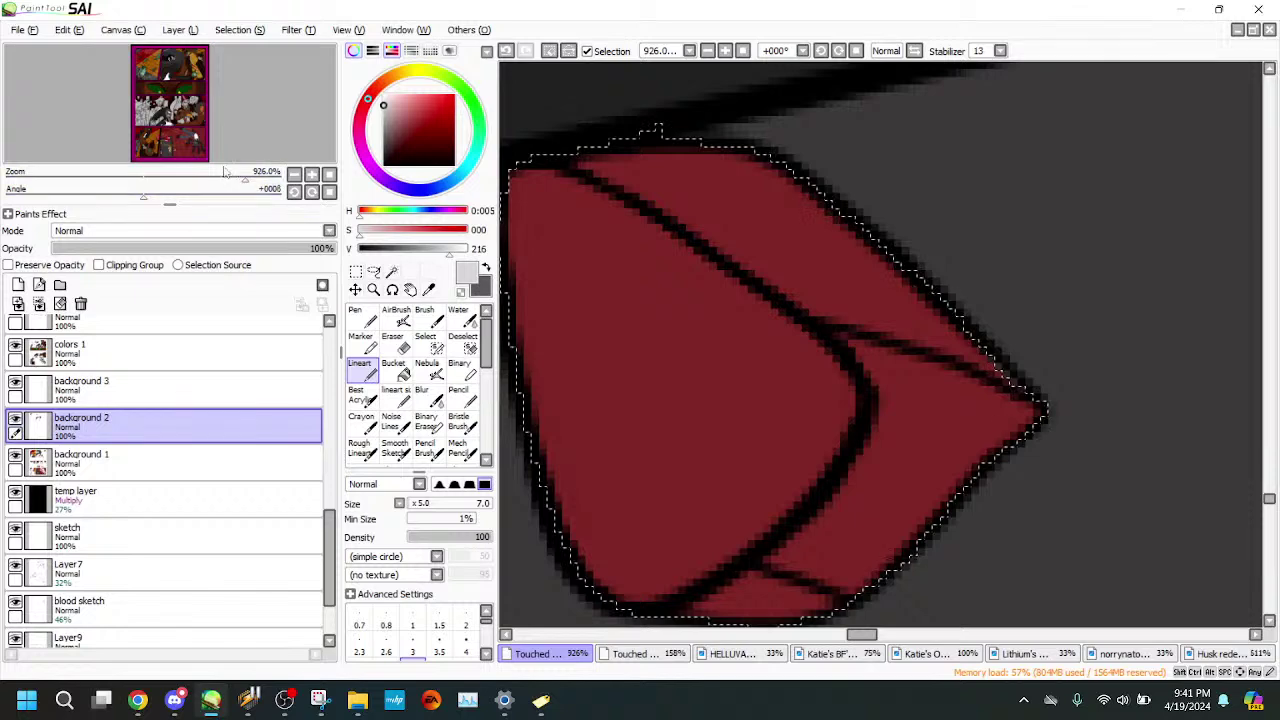
{"action": "left_click", "coordinate": [295, 175]}
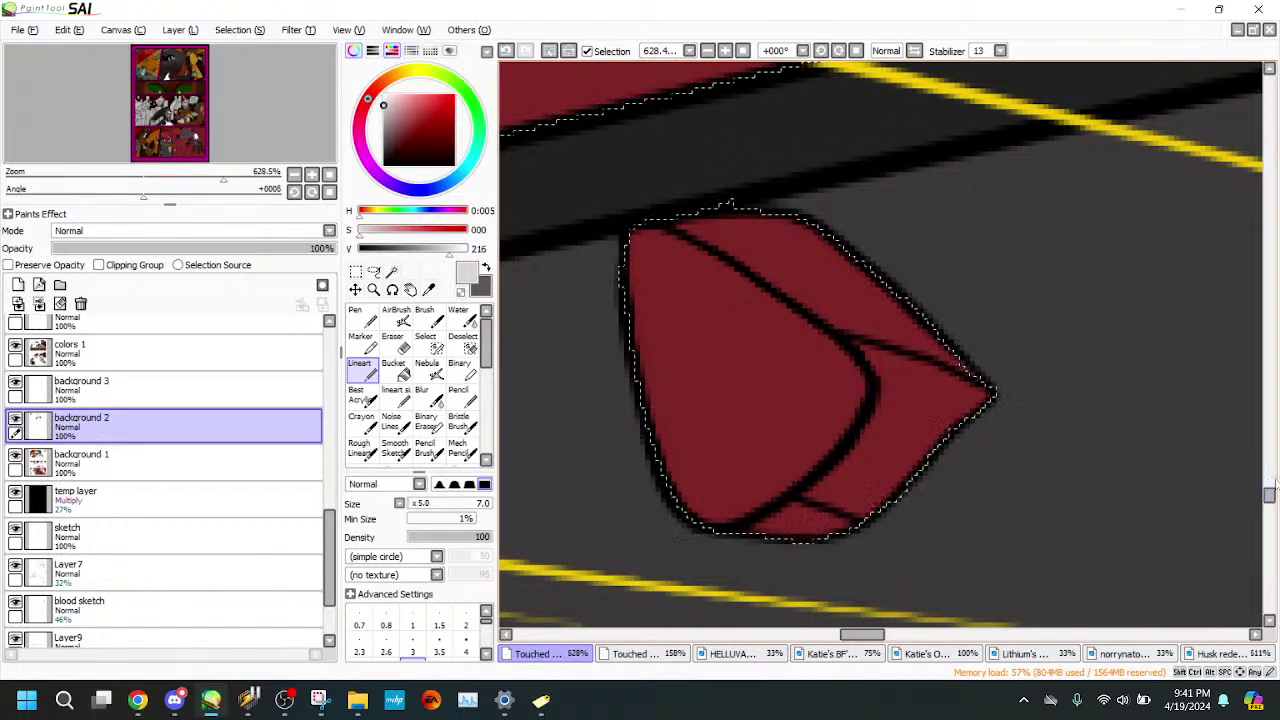
{"action": "left_click", "coordinate": [233, 174]}
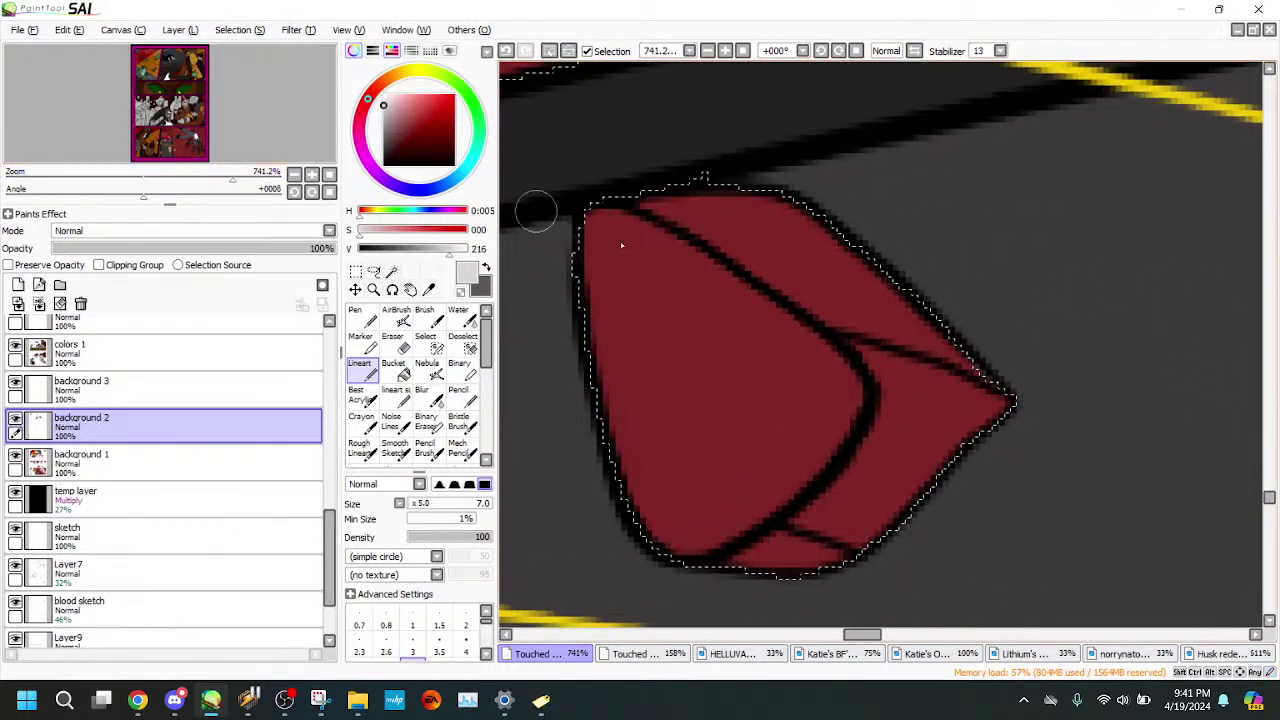
{"action": "left_click_drag", "start_coordinate": [642, 205], "coordinate": [742, 250]}
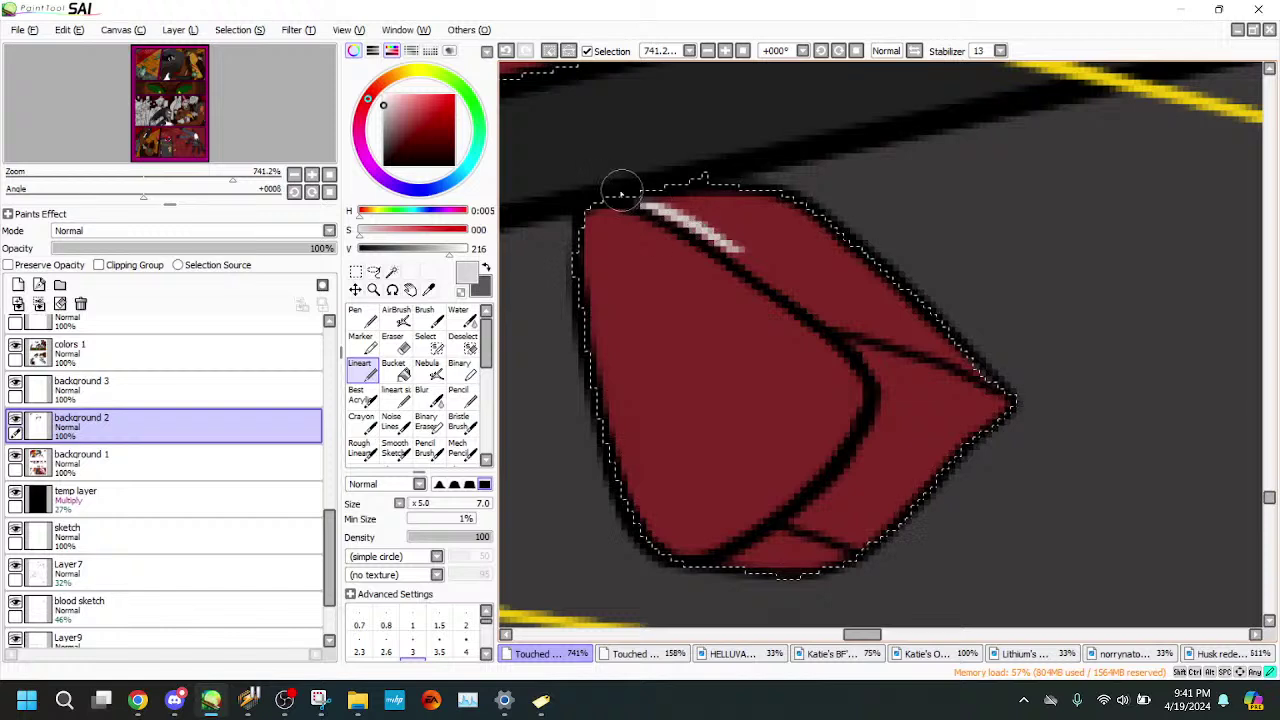
{"action": "left_click_drag", "start_coordinate": [667, 218], "coordinate": [805, 298]}
{"action": "mouse_move", "coordinate": [790, 292]}
{"action": "left_mouse_down"}
{"action": "mouse_move", "coordinate": [862, 315]}
{"action": "mouse_move", "coordinate": [805, 308]}
{"action": "mouse_move", "coordinate": [943, 346]}
{"action": "mouse_move", "coordinate": [983, 378]}
{"action": "mouse_move", "coordinate": [860, 310]}
{"action": "mouse_move", "coordinate": [840, 324]}
{"action": "mouse_move", "coordinate": [807, 305]}
{"action": "mouse_move", "coordinate": [918, 355]}
{"action": "left_mouse_up"}
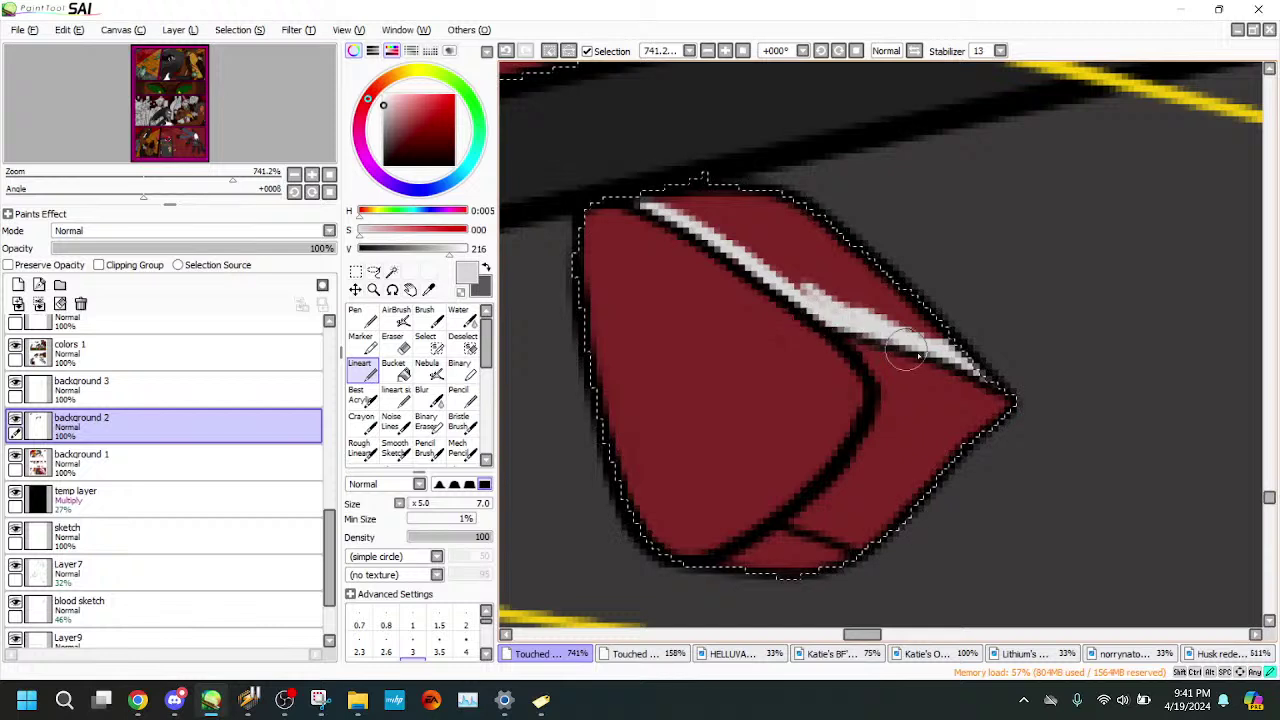
{"action": "mouse_move", "coordinate": [845, 250]}
{"action": "left_mouse_down"}
{"action": "mouse_move", "coordinate": [908, 310]}
{"action": "mouse_move", "coordinate": [810, 220]}
{"action": "mouse_move", "coordinate": [760, 202]}
{"action": "mouse_move", "coordinate": [645, 205]}
{"action": "mouse_move", "coordinate": [765, 245]}
{"action": "mouse_move", "coordinate": [690, 190]}
{"action": "mouse_move", "coordinate": [650, 195]}
{"action": "mouse_move", "coordinate": [793, 236]}
{"action": "mouse_move", "coordinate": [850, 285]}
{"action": "mouse_move", "coordinate": [749, 240]}
{"action": "mouse_move", "coordinate": [906, 334]}
{"action": "left_mouse_up"}
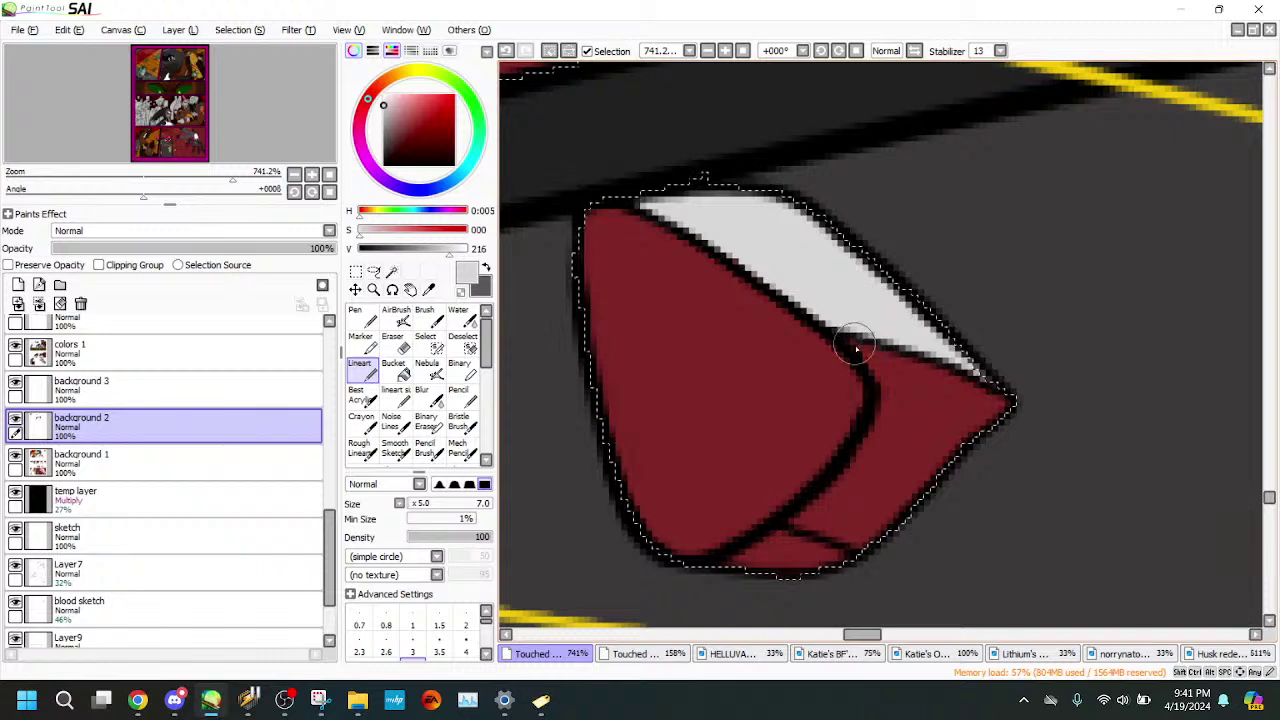
- Paint the pointed side facet and the small bottom facet of the same rock light grey, covering the remaining red
{"action": "mouse_move", "coordinate": [850, 300]}
{"action": "left_mouse_down"}
{"action": "mouse_move", "coordinate": [889, 391]}
{"action": "mouse_move", "coordinate": [837, 306]}
{"action": "mouse_move", "coordinate": [890, 425]}
{"action": "mouse_move", "coordinate": [866, 468]}
{"action": "mouse_move", "coordinate": [762, 543]}
{"action": "mouse_move", "coordinate": [808, 530]}
{"action": "mouse_move", "coordinate": [766, 548]}
{"action": "left_mouse_up"}
{"action": "mouse_move", "coordinate": [972, 366]}
{"action": "left_mouse_down"}
{"action": "mouse_move", "coordinate": [1004, 392]}
{"action": "mouse_move", "coordinate": [980, 371]}
{"action": "mouse_move", "coordinate": [921, 477]}
{"action": "mouse_move", "coordinate": [973, 418]}
{"action": "mouse_move", "coordinate": [919, 489]}
{"action": "mouse_move", "coordinate": [847, 543]}
{"action": "mouse_move", "coordinate": [866, 540]}
{"action": "mouse_move", "coordinate": [740, 566]}
{"action": "mouse_move", "coordinate": [767, 541]}
{"action": "left_mouse_up"}
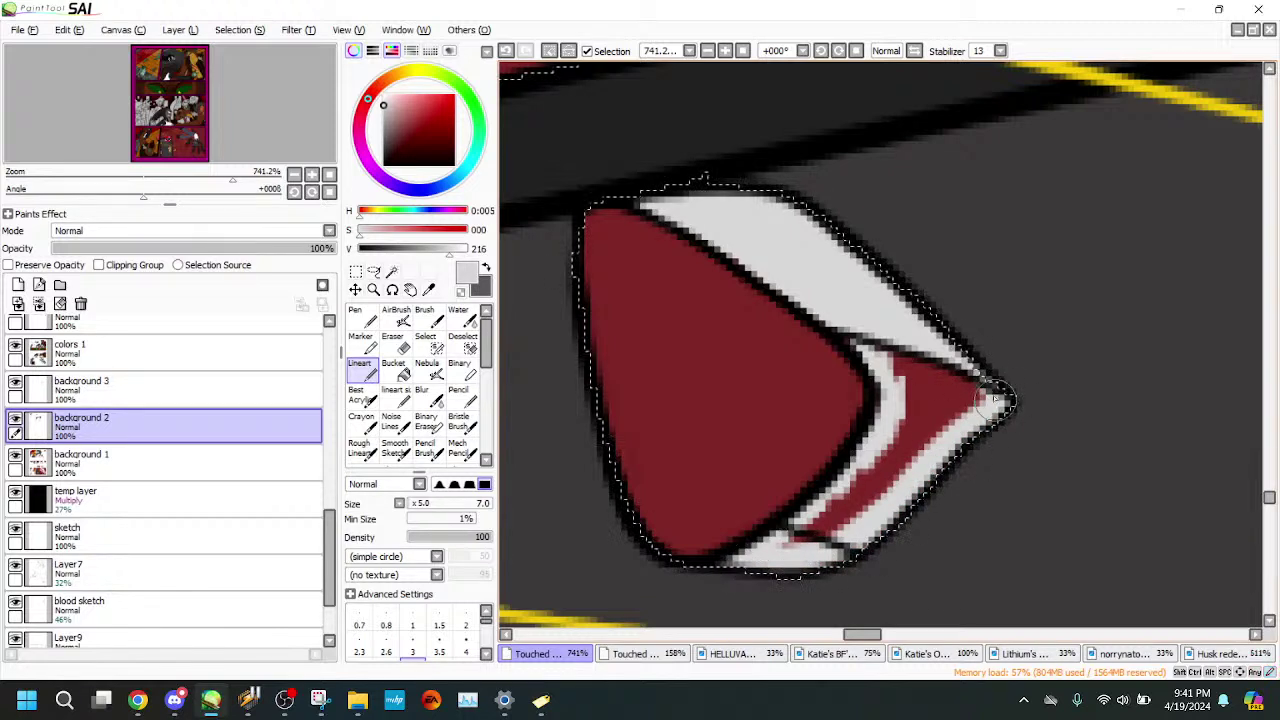
{"action": "mouse_move", "coordinate": [955, 342]}
{"action": "left_mouse_down"}
{"action": "mouse_move", "coordinate": [980, 376]}
{"action": "mouse_move", "coordinate": [940, 372]}
{"action": "mouse_move", "coordinate": [914, 398]}
{"action": "mouse_move", "coordinate": [902, 454]}
{"action": "left_mouse_up"}
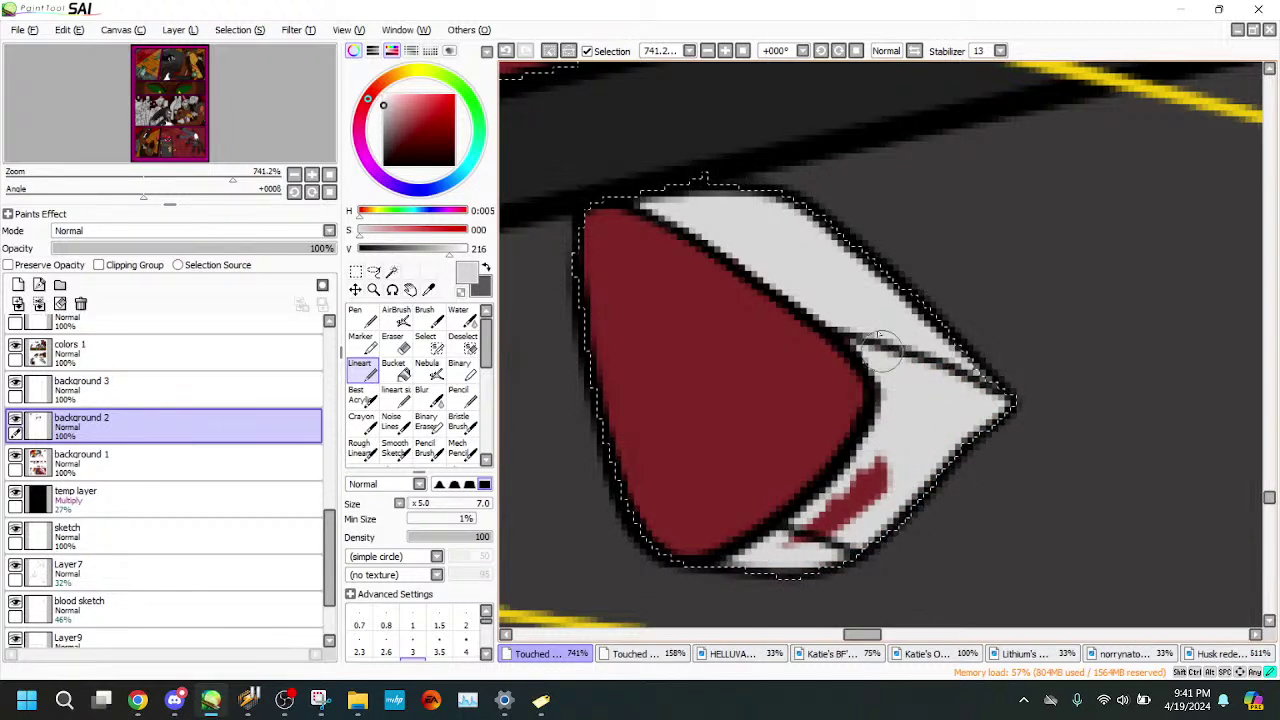
{"action": "left_click_drag", "start_coordinate": [882, 349], "coordinate": [890, 460]}
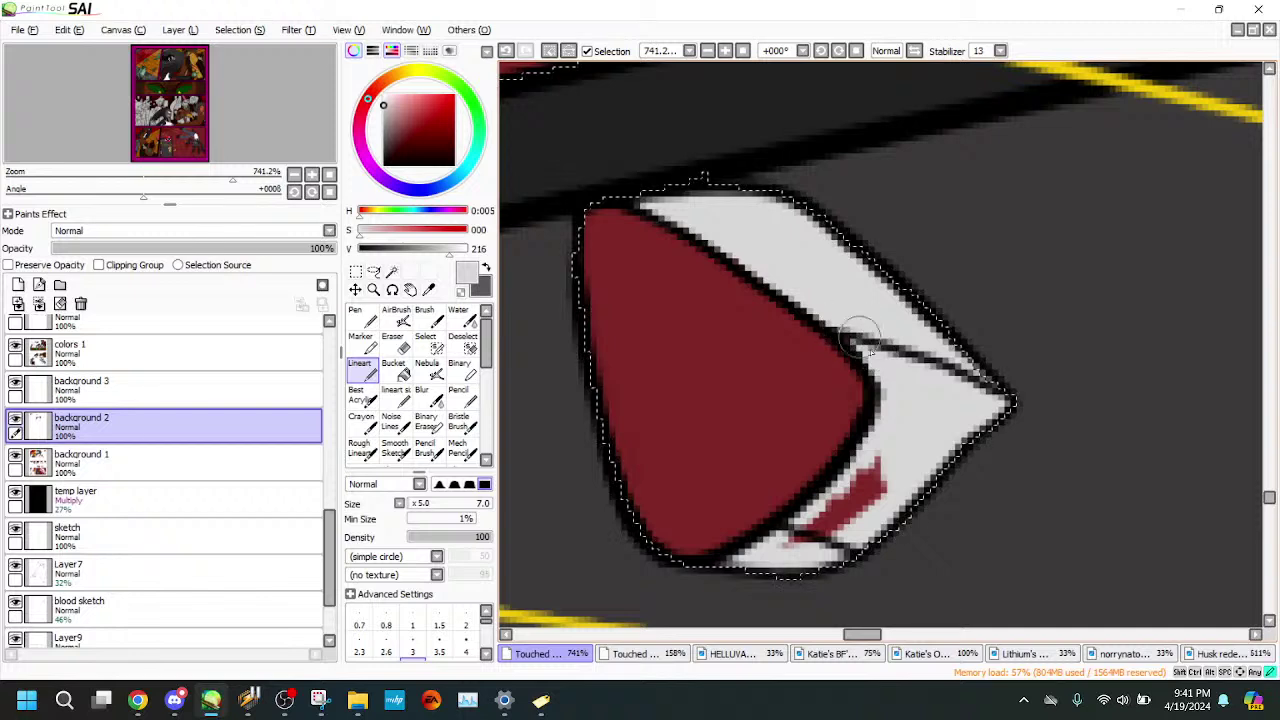
{"action": "left_click_drag", "start_coordinate": [858, 345], "coordinate": [890, 388]}
{"action": "mouse_move", "coordinate": [865, 465]}
{"action": "left_mouse_down"}
{"action": "mouse_move", "coordinate": [894, 443]}
{"action": "mouse_move", "coordinate": [800, 545]}
{"action": "mouse_move", "coordinate": [903, 481]}
{"action": "left_mouse_up"}
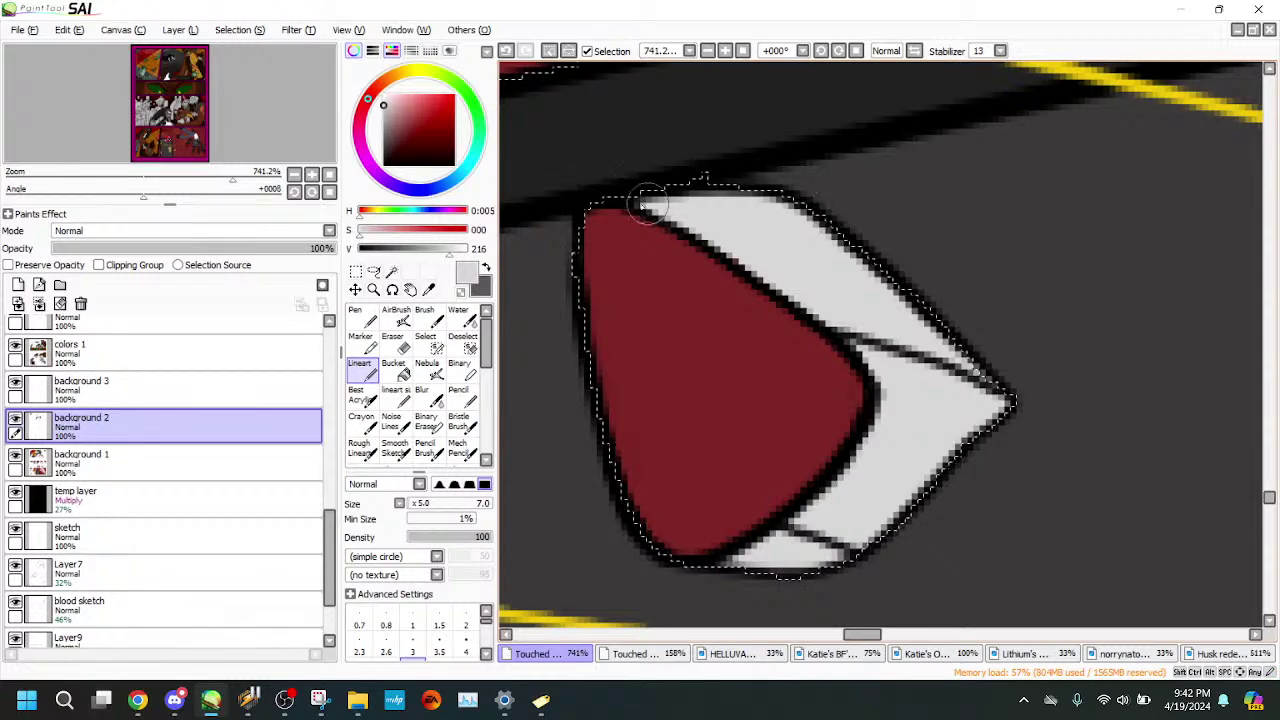
- Paint the three side facets of the small oblong rock on the wall beside the door light grey
{"action": "mouse_move", "coordinate": [232, 180]}
{"action": "left_mouse_down"}
{"action": "mouse_move", "coordinate": [148, 176]}
{"action": "mouse_move", "coordinate": [232, 180]}
{"action": "left_mouse_up"}
{"action": "left_click_drag", "start_coordinate": [267, 120], "coordinate": [277, 121]}
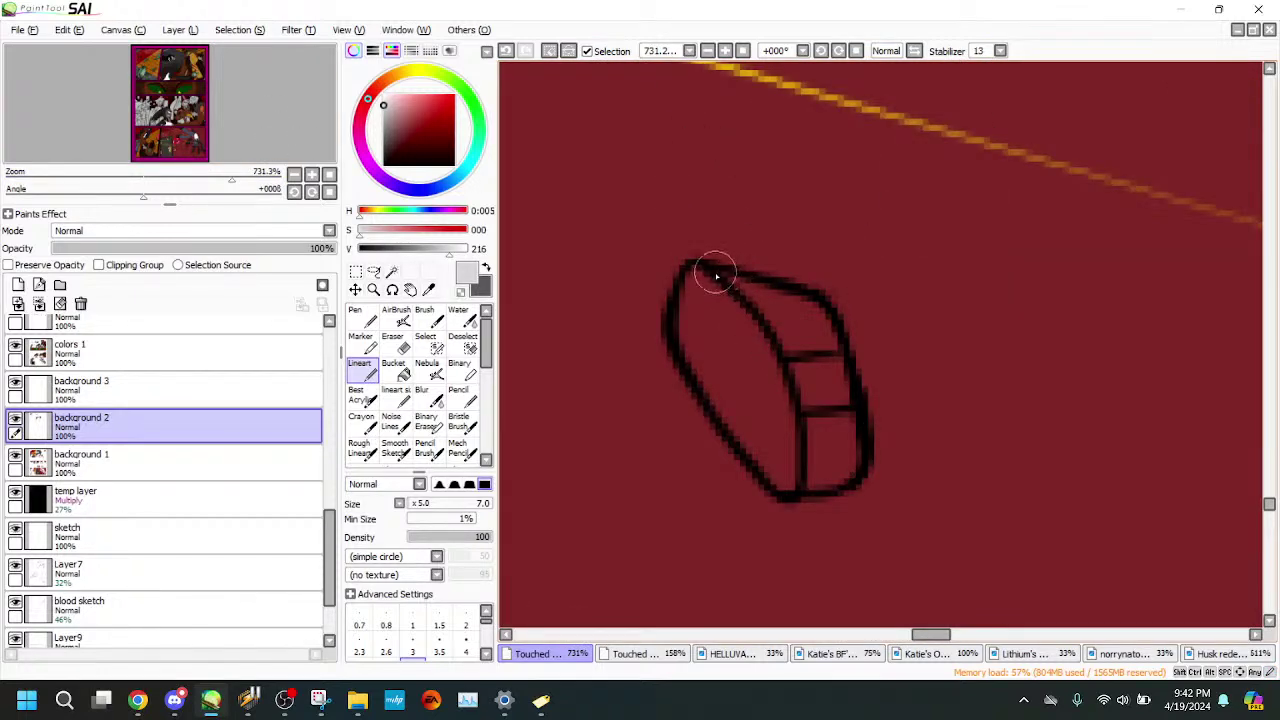
{"action": "mouse_move", "coordinate": [716, 277]}
{"action": "left_mouse_down"}
{"action": "mouse_move", "coordinate": [832, 319]}
{"action": "mouse_move", "coordinate": [779, 294]}
{"action": "mouse_move", "coordinate": [851, 389]}
{"action": "left_mouse_up"}
{"action": "mouse_move", "coordinate": [744, 297]}
{"action": "left_mouse_down"}
{"action": "mouse_move", "coordinate": [799, 353]}
{"action": "mouse_move", "coordinate": [751, 297]}
{"action": "mouse_move", "coordinate": [814, 410]}
{"action": "mouse_move", "coordinate": [783, 322]}
{"action": "mouse_move", "coordinate": [816, 436]}
{"action": "mouse_move", "coordinate": [808, 406]}
{"action": "mouse_move", "coordinate": [808, 481]}
{"action": "mouse_move", "coordinate": [835, 482]}
{"action": "mouse_move", "coordinate": [810, 487]}
{"action": "mouse_move", "coordinate": [855, 481]}
{"action": "mouse_move", "coordinate": [825, 490]}
{"action": "mouse_move", "coordinate": [851, 476]}
{"action": "mouse_move", "coordinate": [854, 446]}
{"action": "mouse_move", "coordinate": [836, 360]}
{"action": "mouse_move", "coordinate": [817, 322]}
{"action": "mouse_move", "coordinate": [835, 465]}
{"action": "mouse_move", "coordinate": [841, 432]}
{"action": "mouse_move", "coordinate": [834, 441]}
{"action": "mouse_move", "coordinate": [820, 383]}
{"action": "mouse_move", "coordinate": [848, 449]}
{"action": "mouse_move", "coordinate": [838, 389]}
{"action": "mouse_move", "coordinate": [826, 392]}
{"action": "mouse_move", "coordinate": [760, 302]}
{"action": "left_mouse_up"}
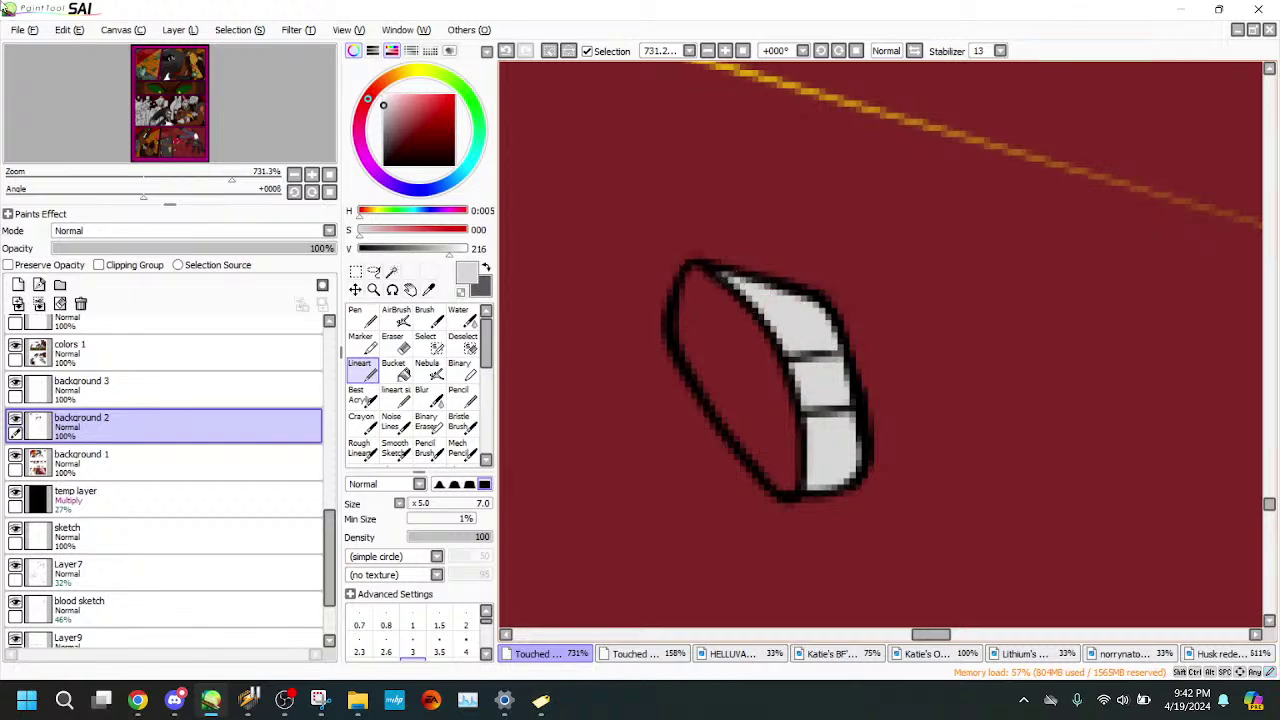
- Trace the inner edge of the side facet on the large rock above the door in light grey, from its upper tip to the lower corner
{"action": "mouse_move", "coordinate": [221, 184]}
{"action": "left_mouse_down"}
{"action": "mouse_move", "coordinate": [207, 182]}
{"action": "mouse_move", "coordinate": [218, 179]}
{"action": "left_mouse_up"}
{"action": "left_click_drag", "start_coordinate": [231, 113], "coordinate": [226, 110]}
{"action": "mouse_move", "coordinate": [218, 179]}
{"action": "left_mouse_down"}
{"action": "mouse_move", "coordinate": [194, 179]}
{"action": "mouse_move", "coordinate": [208, 179]}
{"action": "left_mouse_up"}
{"action": "left_click_drag", "start_coordinate": [226, 147], "coordinate": [240, 137]}
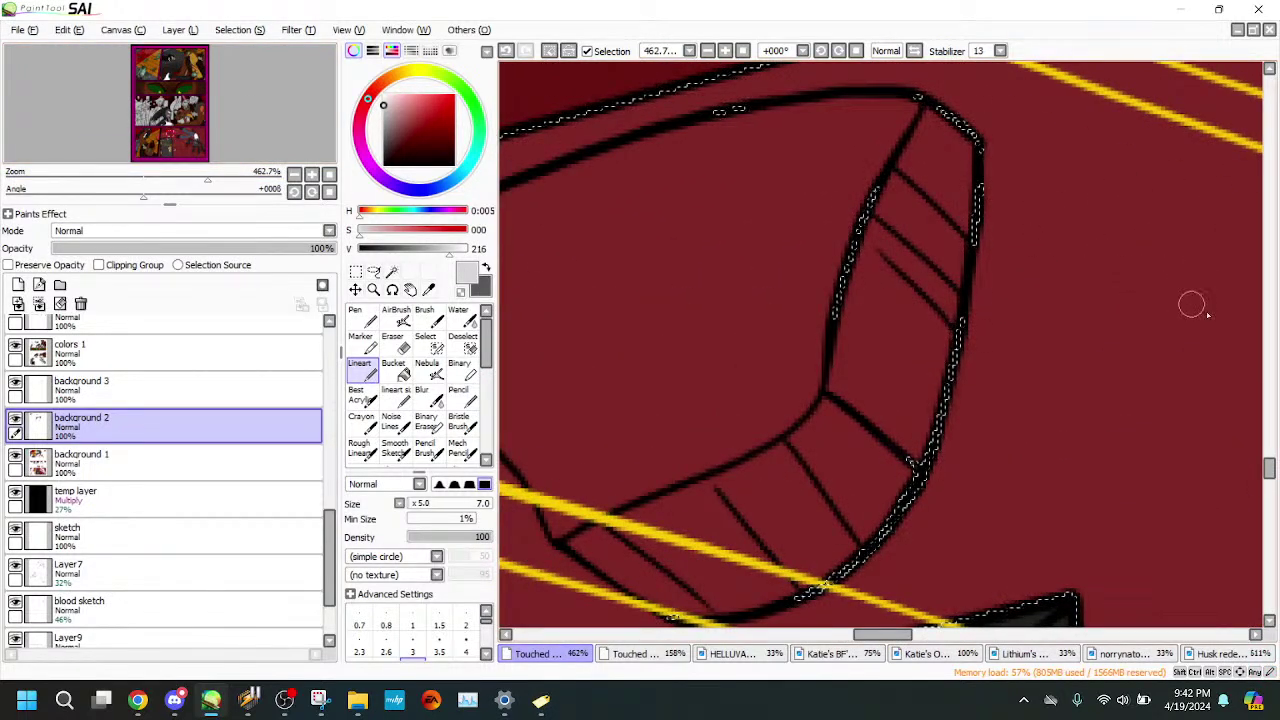
{"action": "scroll", "coordinate": [950, 130], "scroll_direction": "down", "scroll_amount": 1}
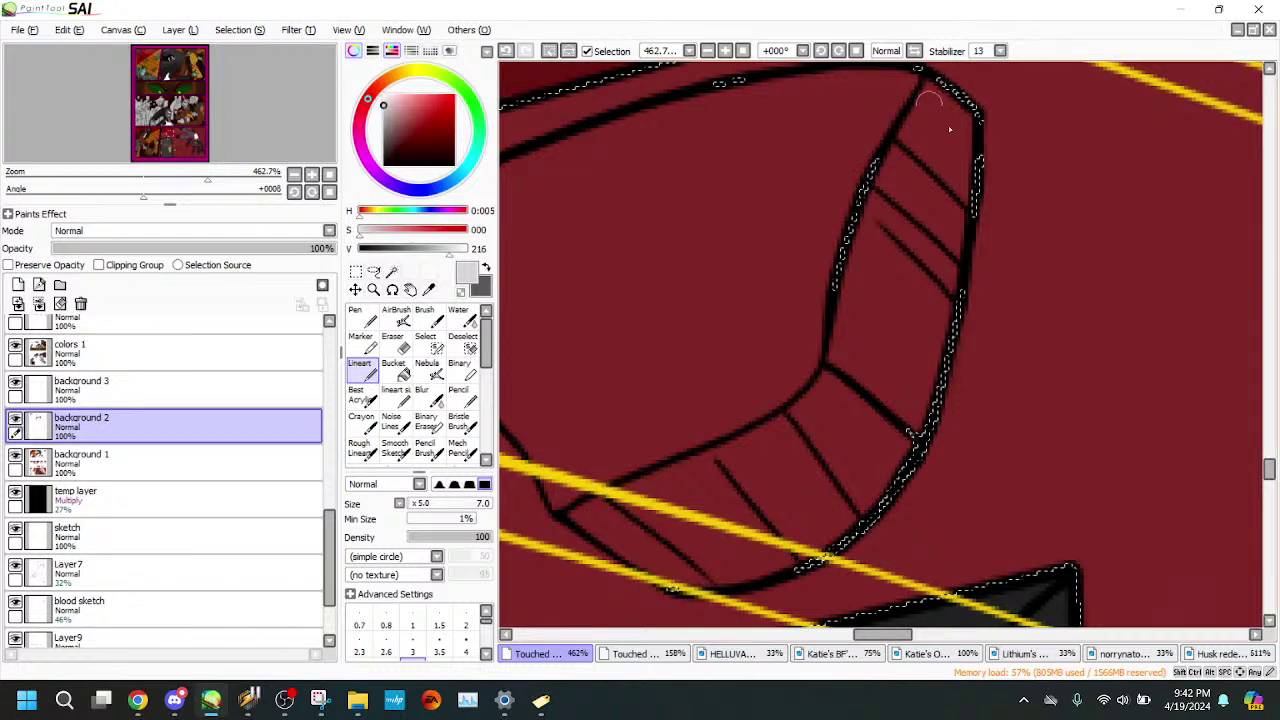
{"action": "left_click_drag", "start_coordinate": [920, 84], "coordinate": [874, 238]}
{"action": "left_click_drag", "start_coordinate": [895, 142], "coordinate": [838, 332]}
{"action": "left_click_drag", "start_coordinate": [864, 190], "coordinate": [830, 366]}
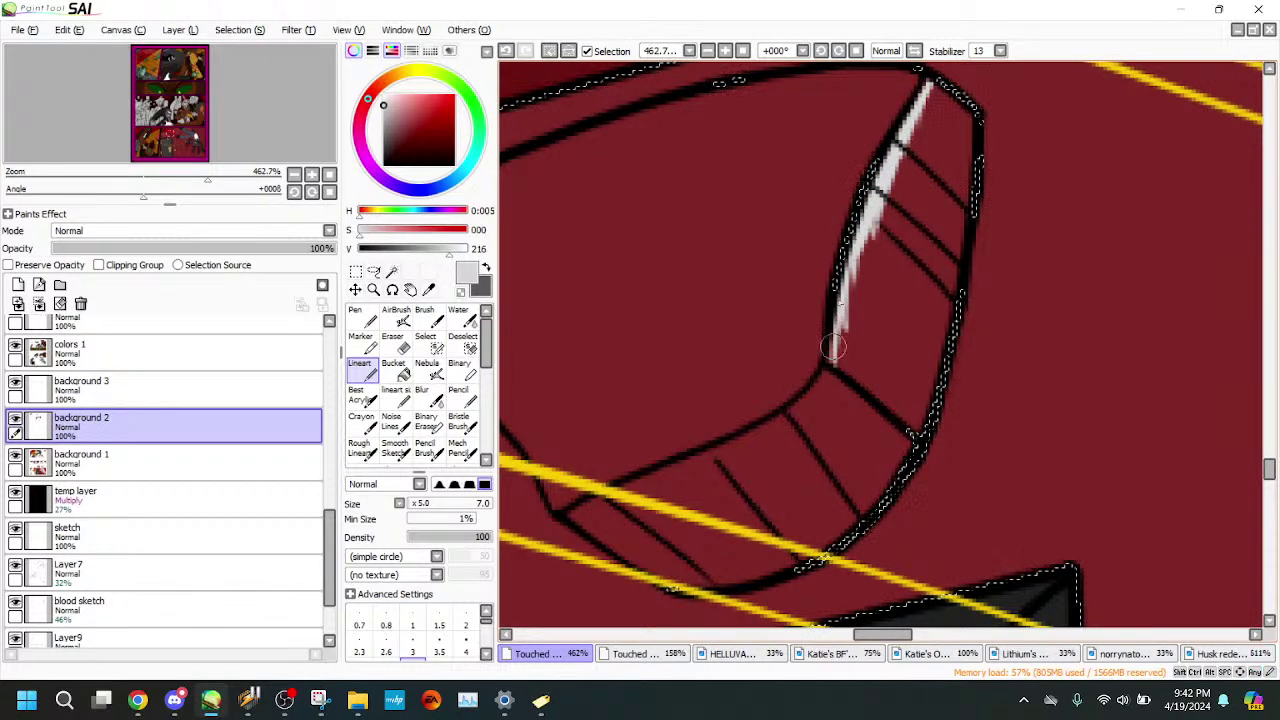
{"action": "mouse_move", "coordinate": [844, 305]}
{"action": "left_mouse_down"}
{"action": "mouse_move", "coordinate": [823, 404]}
{"action": "mouse_move", "coordinate": [692, 460]}
{"action": "left_mouse_up"}
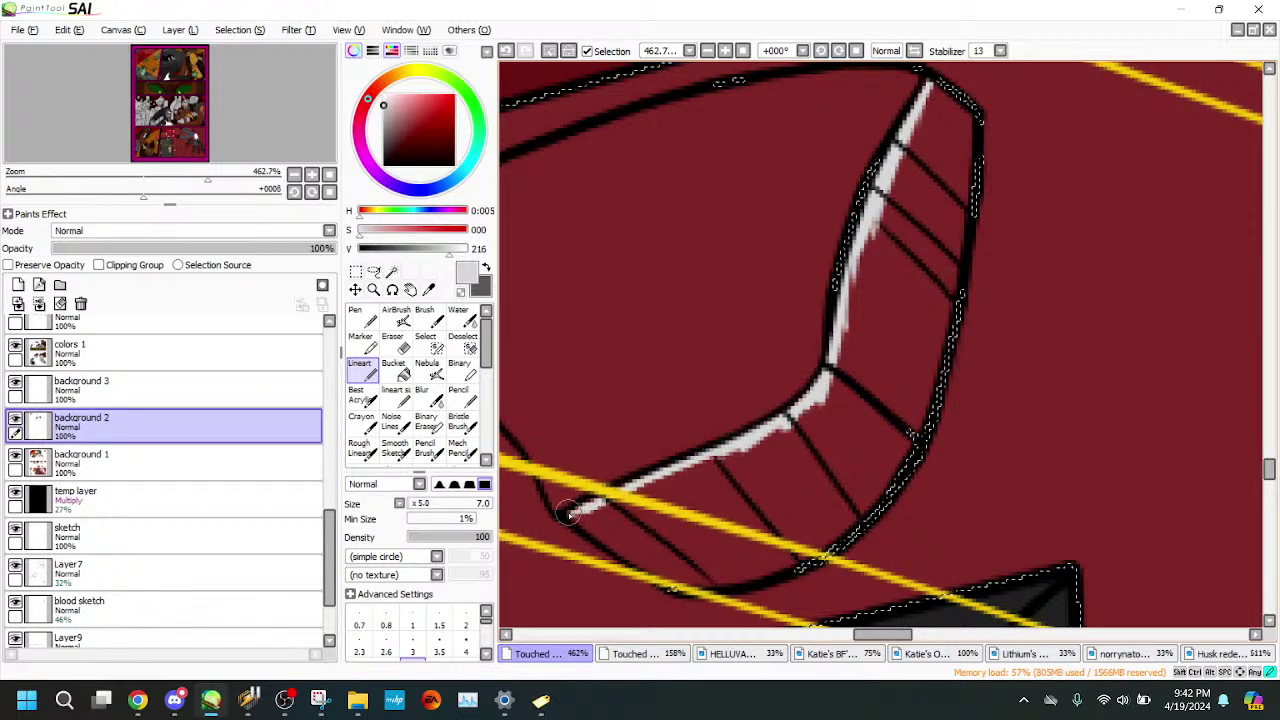
- Trace the outer edge of the large rock's side facet in light grey and fill the outlined area with the Bucket
{"action": "left_click_drag", "start_coordinate": [568, 514], "coordinate": [668, 578]}
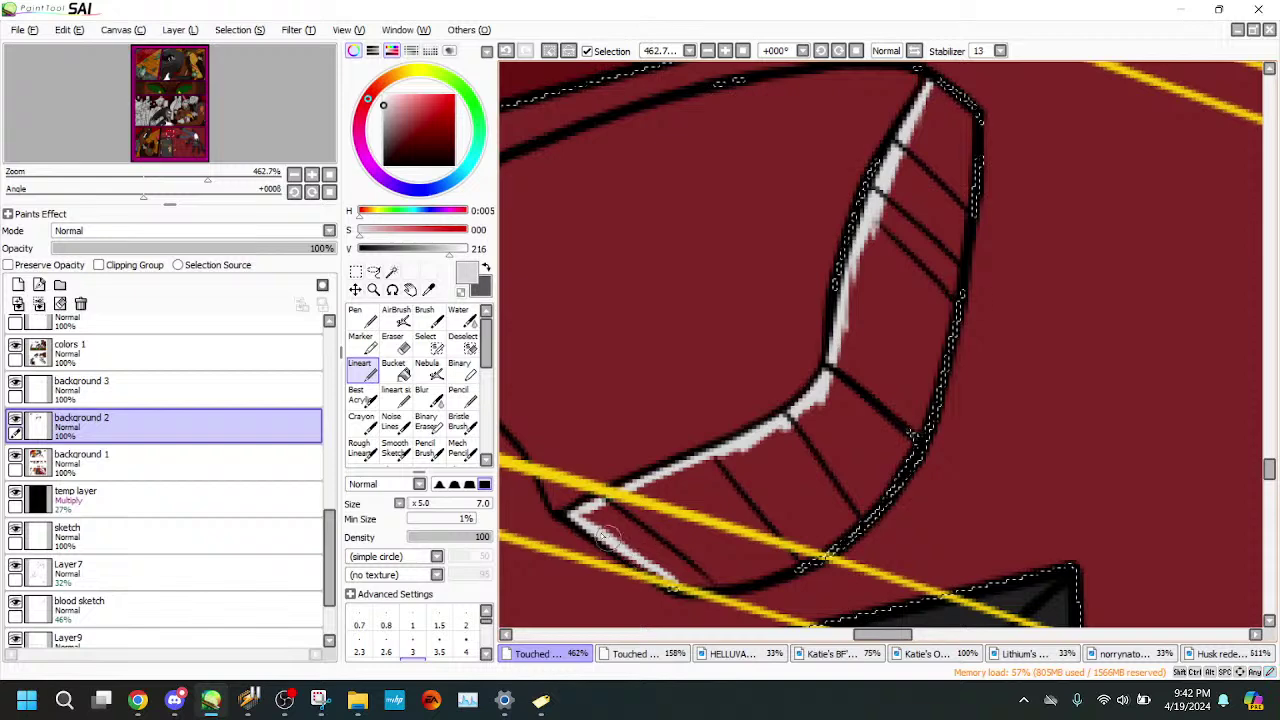
{"action": "mouse_move", "coordinate": [578, 517]}
{"action": "left_mouse_down"}
{"action": "mouse_move", "coordinate": [671, 588]}
{"action": "mouse_move", "coordinate": [665, 562]}
{"action": "mouse_move", "coordinate": [682, 588]}
{"action": "left_mouse_up"}
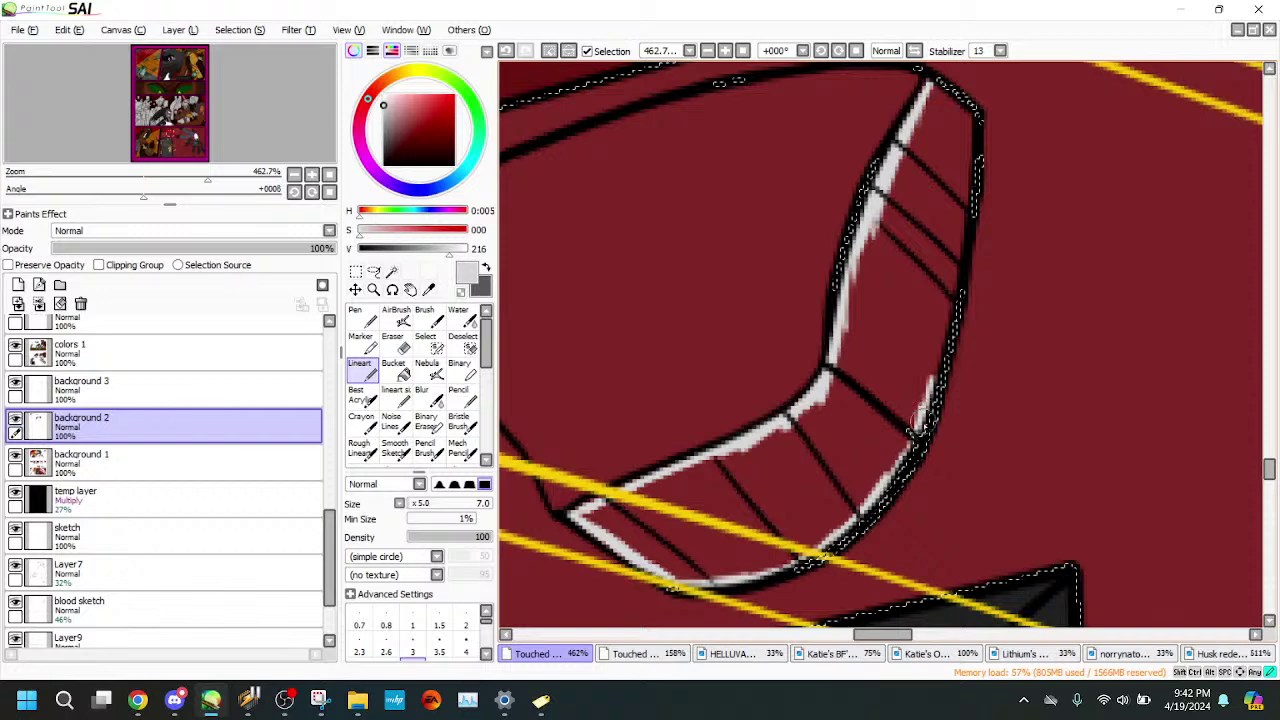
{"action": "mouse_move", "coordinate": [924, 422]}
{"action": "left_mouse_down"}
{"action": "mouse_move", "coordinate": [962, 213]}
{"action": "mouse_move", "coordinate": [958, 262]}
{"action": "mouse_move", "coordinate": [966, 160]}
{"action": "left_mouse_up"}
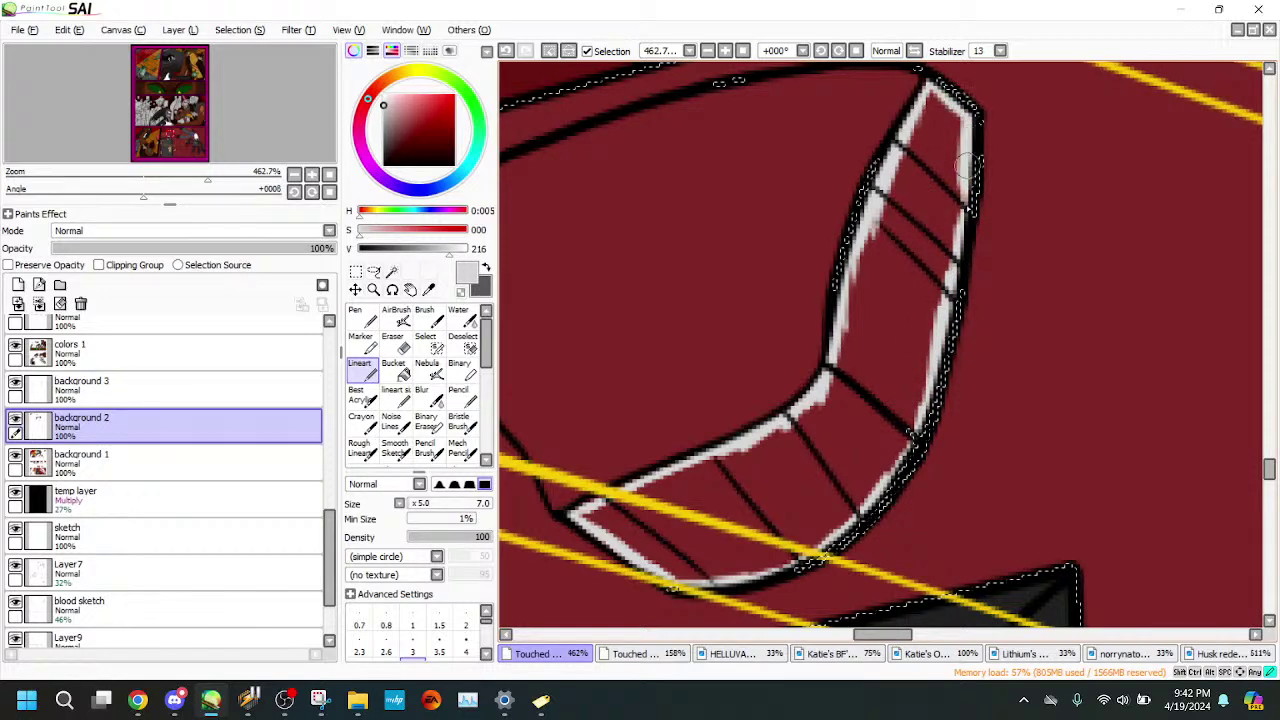
{"action": "left_click", "coordinate": [394, 368]}
{"action": "left_click", "coordinate": [771, 392]}
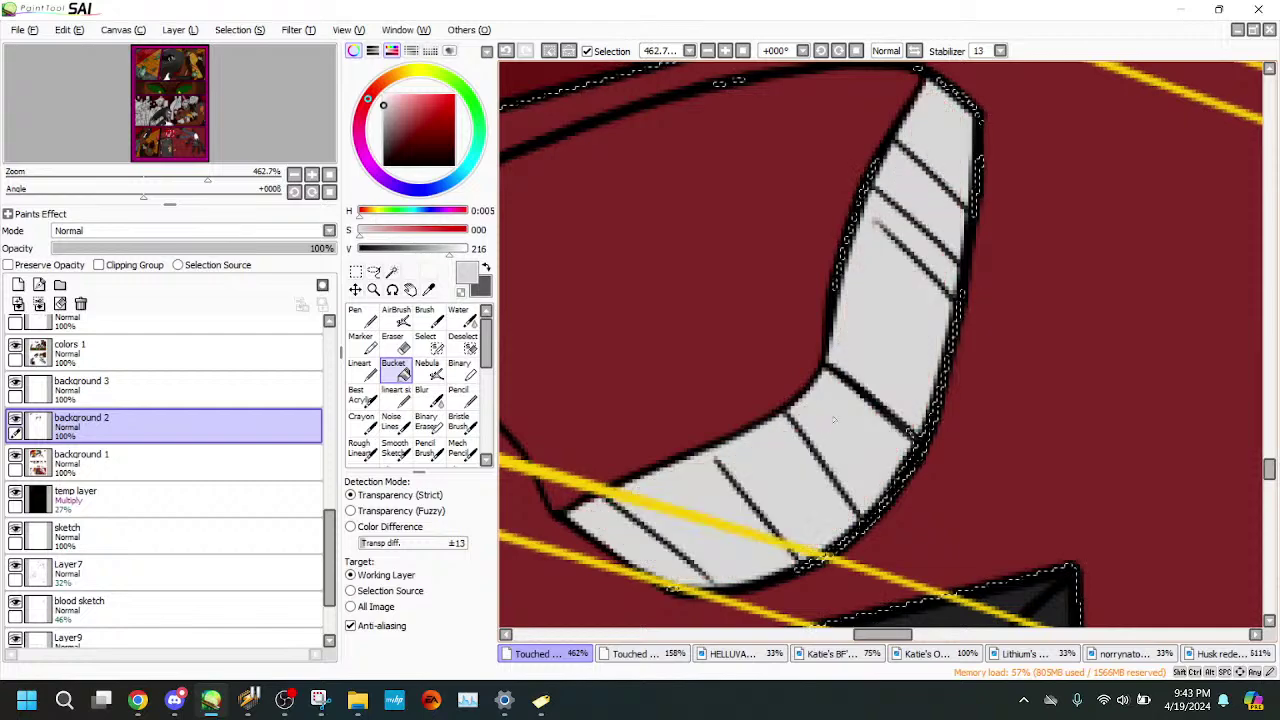
{"action": "left_click", "coordinate": [362, 368]}
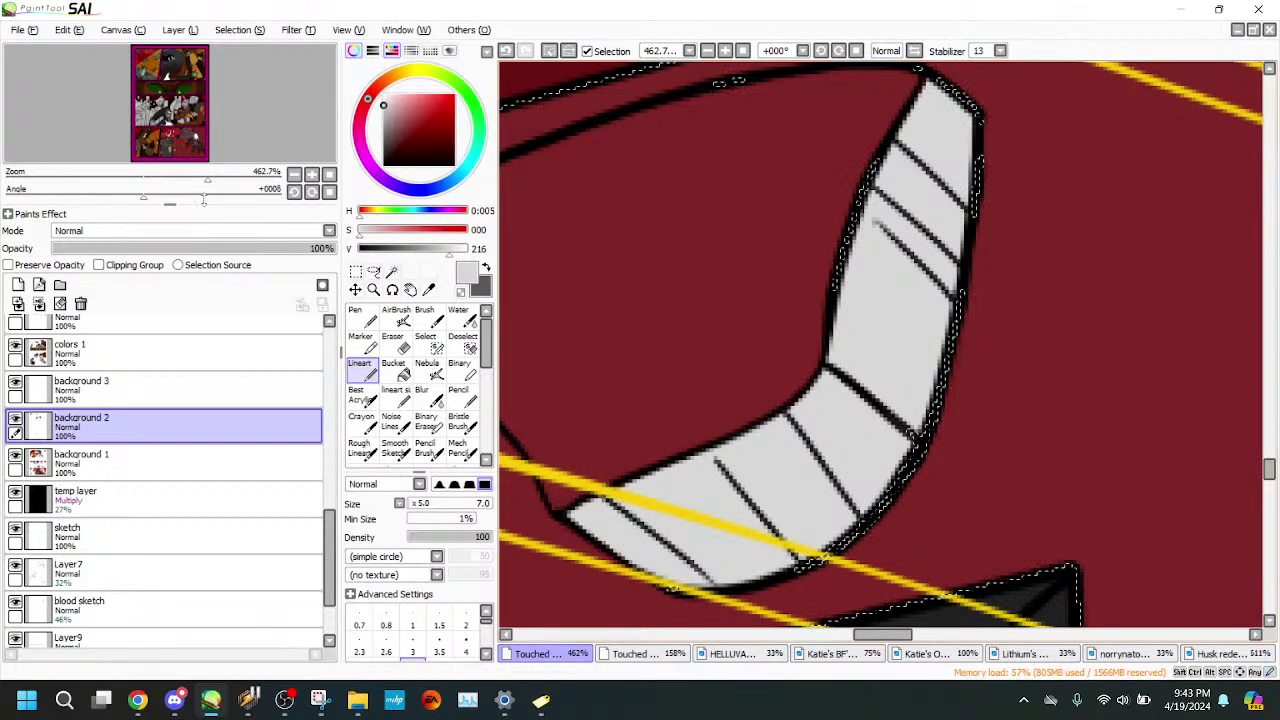
- Trace the curved inner edge of the side facet on the large rock beneath the falling character's clawed hand in light grey
{"action": "left_click_drag", "start_coordinate": [207, 178], "coordinate": [249, 131]}
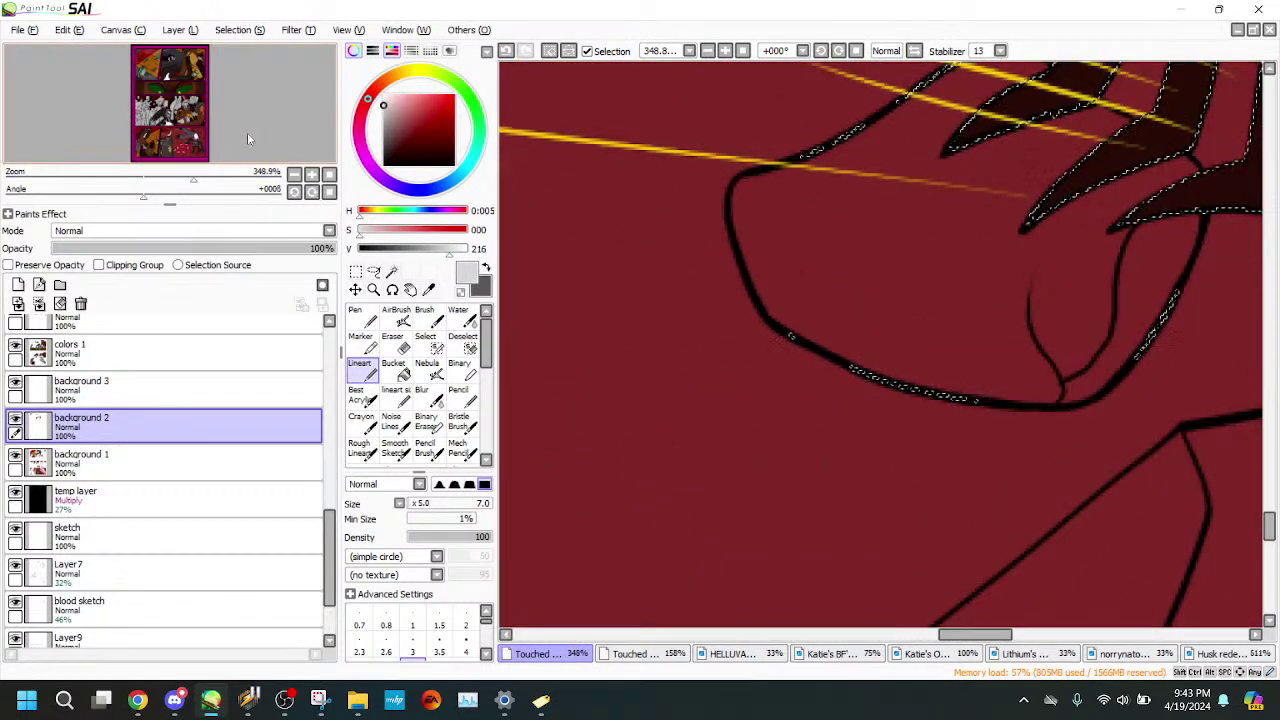
{"action": "left_click_drag", "start_coordinate": [193, 178], "coordinate": [205, 177]}
{"action": "left_click_drag", "start_coordinate": [221, 150], "coordinate": [204, 173]}
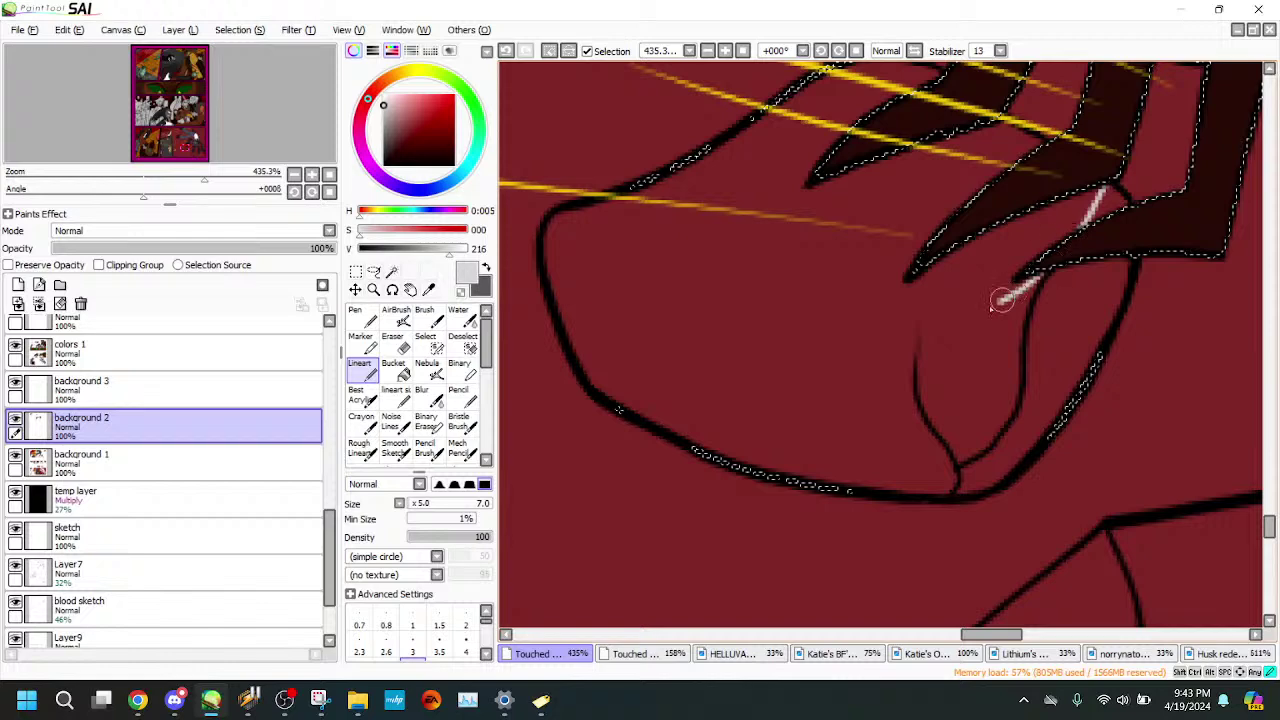
{"action": "mouse_move", "coordinate": [1001, 300]}
{"action": "left_mouse_down"}
{"action": "mouse_move", "coordinate": [856, 328]}
{"action": "mouse_move", "coordinate": [739, 316]}
{"action": "mouse_move", "coordinate": [622, 270]}
{"action": "left_mouse_up"}
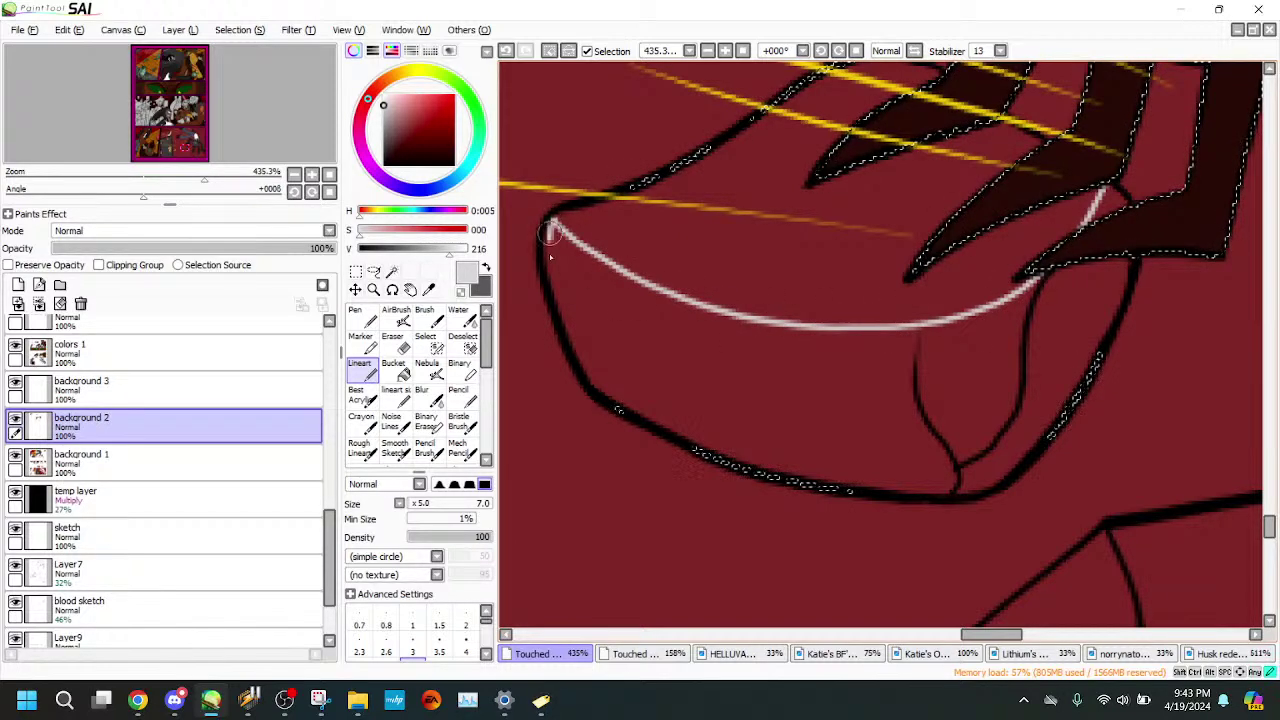
- Outline the remaining edges of that rock's side facet in light grey and fill the enclosed area with the Bucket
{"action": "mouse_move", "coordinate": [547, 218]}
{"action": "left_mouse_down"}
{"action": "mouse_move", "coordinate": [556, 288]}
{"action": "mouse_move", "coordinate": [554, 262]}
{"action": "mouse_move", "coordinate": [597, 377]}
{"action": "mouse_move", "coordinate": [563, 318]}
{"action": "mouse_move", "coordinate": [608, 386]}
{"action": "mouse_move", "coordinate": [652, 414]}
{"action": "mouse_move", "coordinate": [619, 410]}
{"action": "mouse_move", "coordinate": [792, 468]}
{"action": "left_mouse_up"}
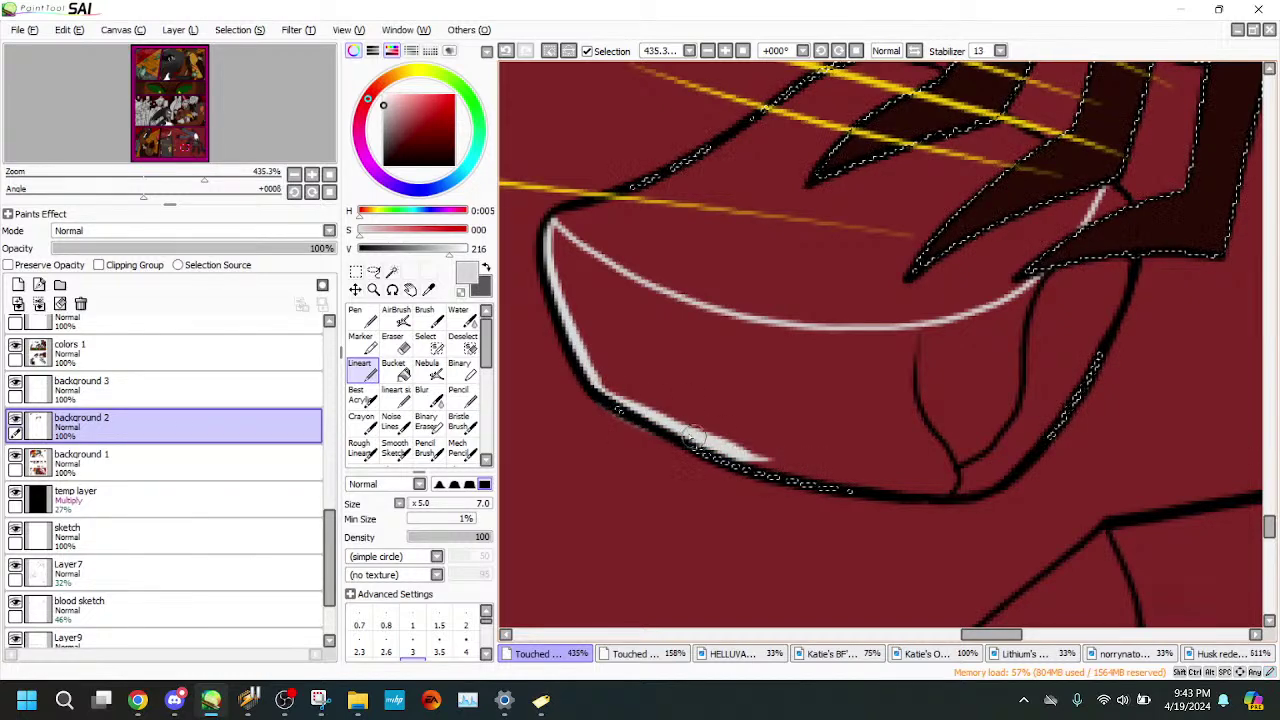
{"action": "mouse_move", "coordinate": [693, 437]}
{"action": "left_mouse_down"}
{"action": "mouse_move", "coordinate": [885, 492]}
{"action": "mouse_move", "coordinate": [776, 466]}
{"action": "mouse_move", "coordinate": [950, 486]}
{"action": "mouse_move", "coordinate": [857, 487]}
{"action": "mouse_move", "coordinate": [1004, 472]}
{"action": "left_mouse_up"}
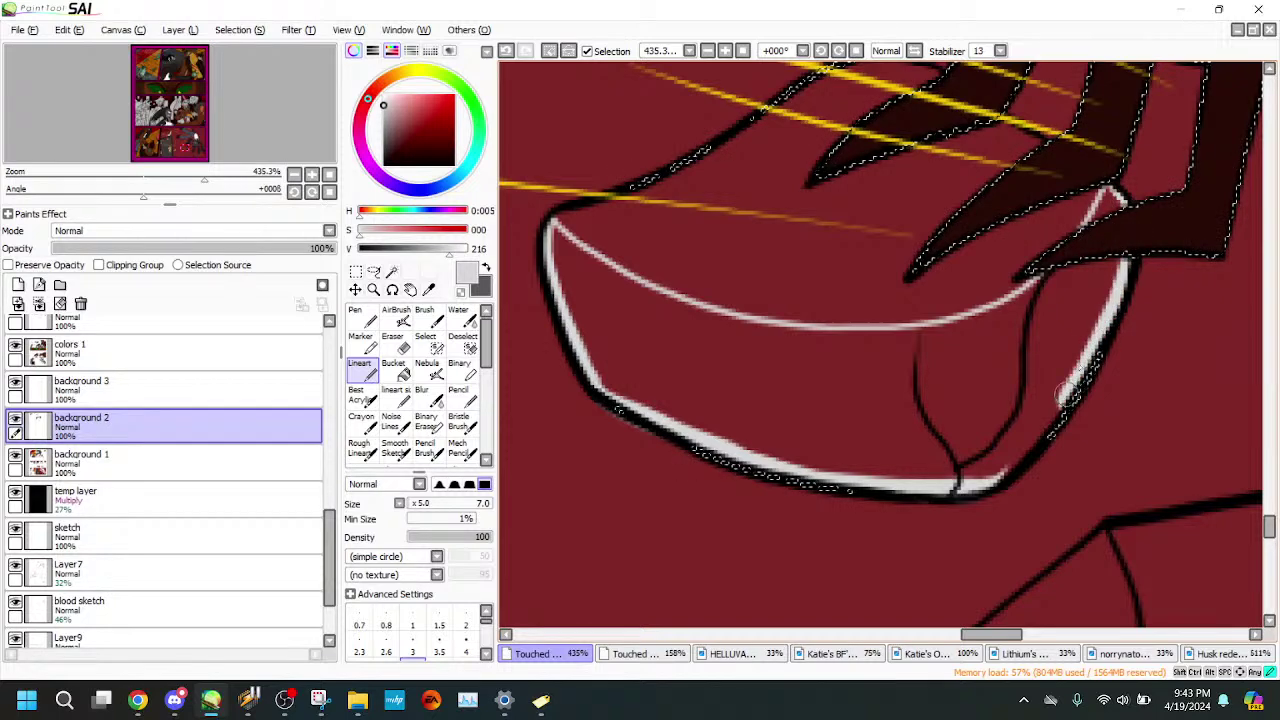
{"action": "left_click_drag", "start_coordinate": [1062, 418], "coordinate": [958, 492]}
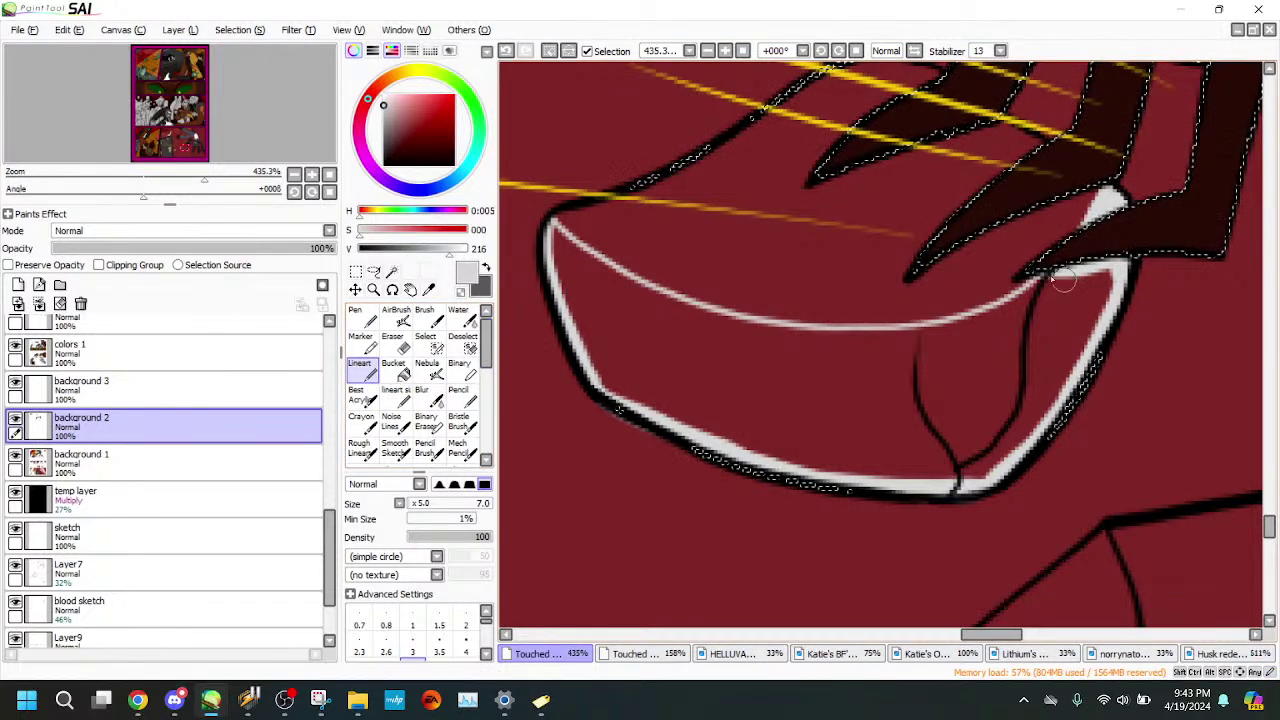
{"action": "left_click_drag", "start_coordinate": [1047, 275], "coordinate": [1097, 272]}
{"action": "left_click", "coordinate": [393, 368]}
{"action": "left_click", "coordinate": [774, 386]}
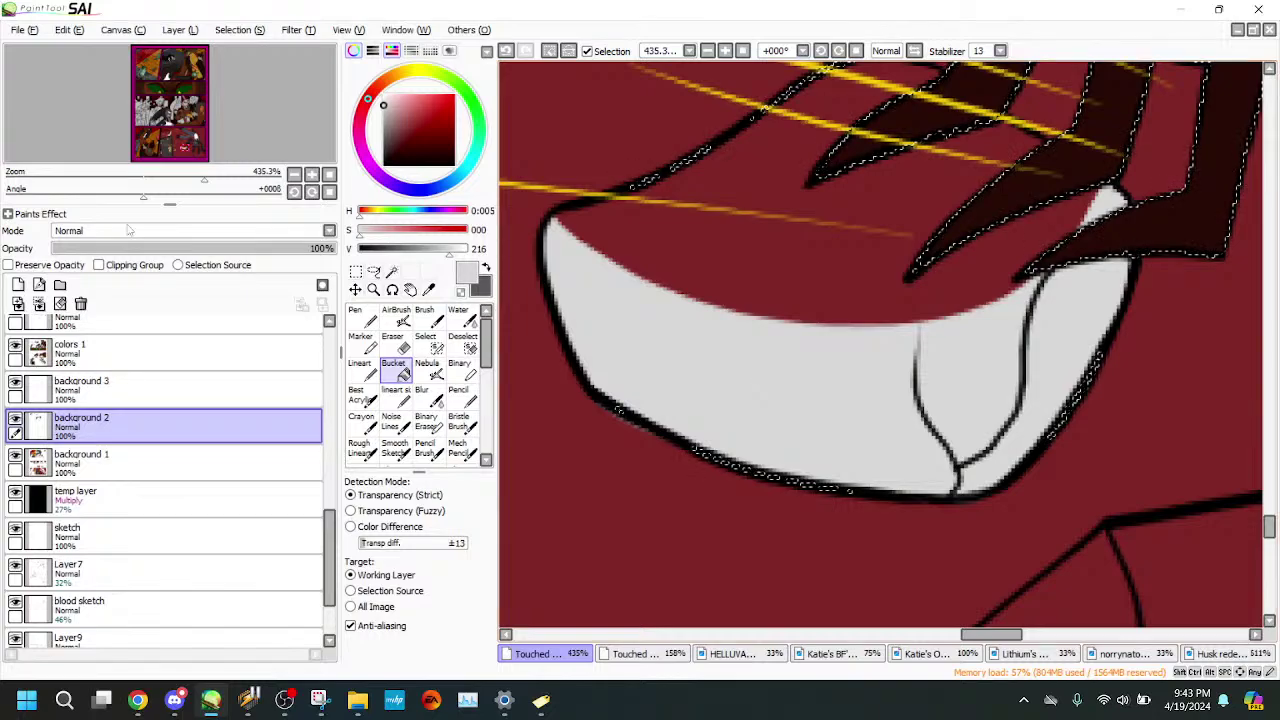
- Outline the ridged rock facet between the panel's upper border and the dark tail feathers in light grey and fill it with the Bucket
{"action": "mouse_move", "coordinate": [172, 176]}
{"action": "left_mouse_down"}
{"action": "mouse_move", "coordinate": [108, 176]}
{"action": "mouse_move", "coordinate": [171, 176]}
{"action": "left_mouse_up"}
{"action": "left_click", "coordinate": [187, 132]}
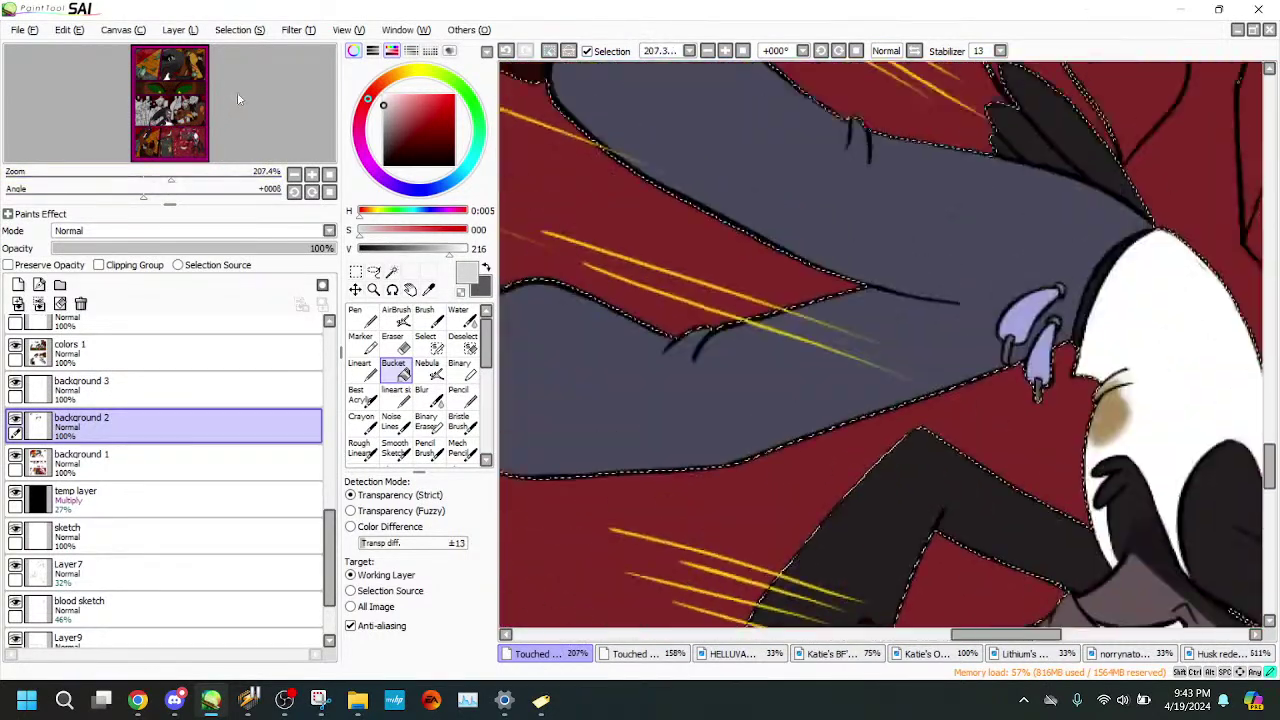
{"action": "left_click_drag", "start_coordinate": [238, 99], "coordinate": [244, 91]}
{"action": "left_click_drag", "start_coordinate": [171, 178], "coordinate": [201, 178]}
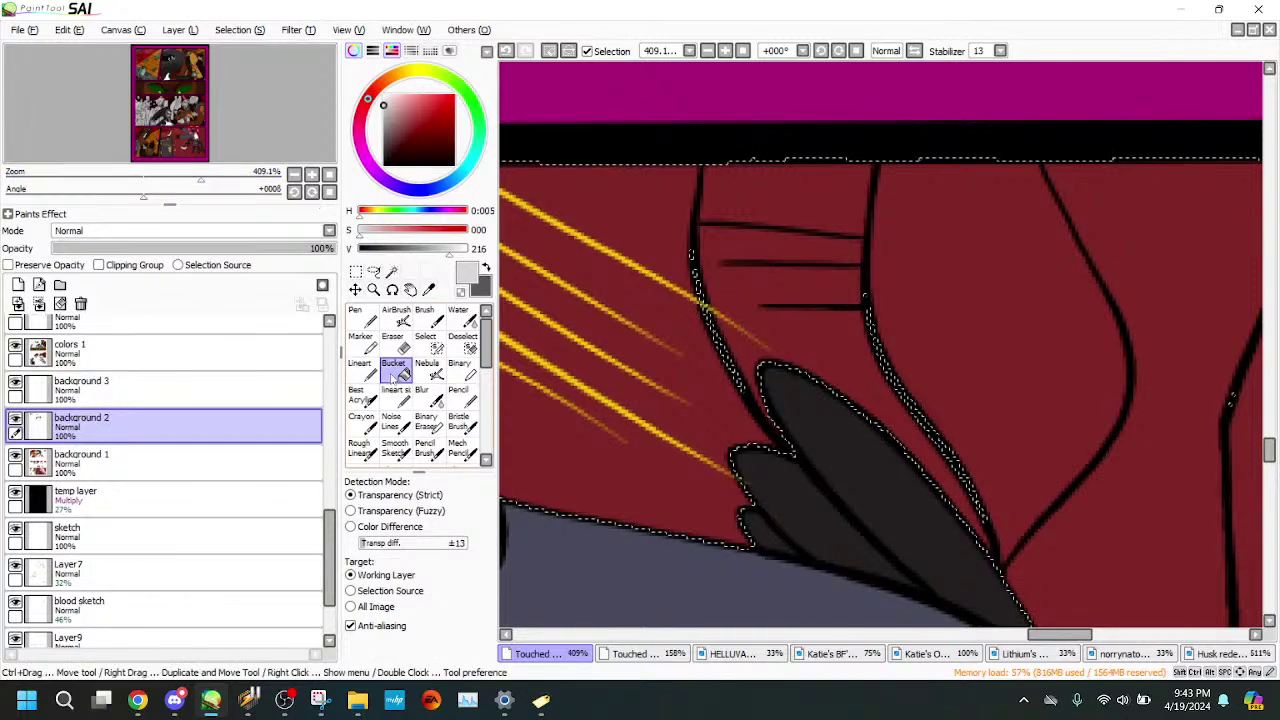
{"action": "left_click", "coordinate": [364, 368]}
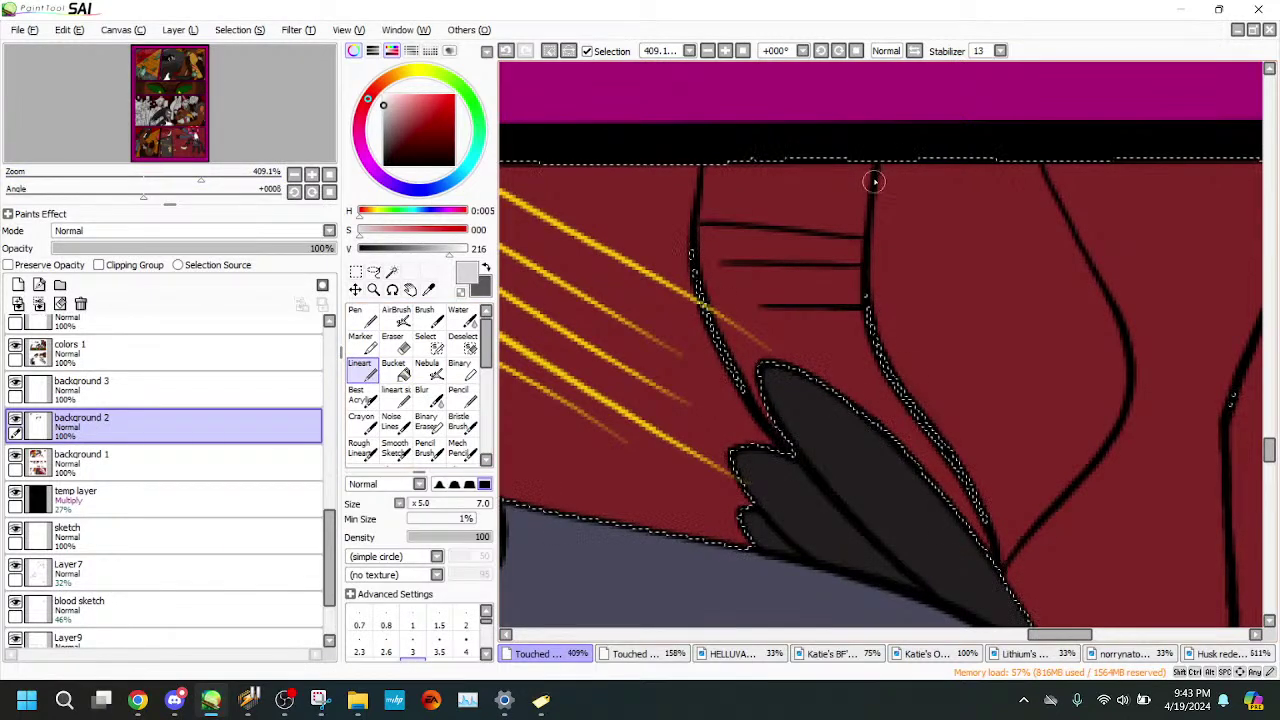
{"action": "mouse_move", "coordinate": [868, 172]}
{"action": "left_mouse_down"}
{"action": "mouse_move", "coordinate": [854, 279]}
{"action": "mouse_move", "coordinate": [884, 337]}
{"action": "mouse_move", "coordinate": [868, 219]}
{"action": "mouse_move", "coordinate": [868, 366]}
{"action": "mouse_move", "coordinate": [955, 493]}
{"action": "left_mouse_up"}
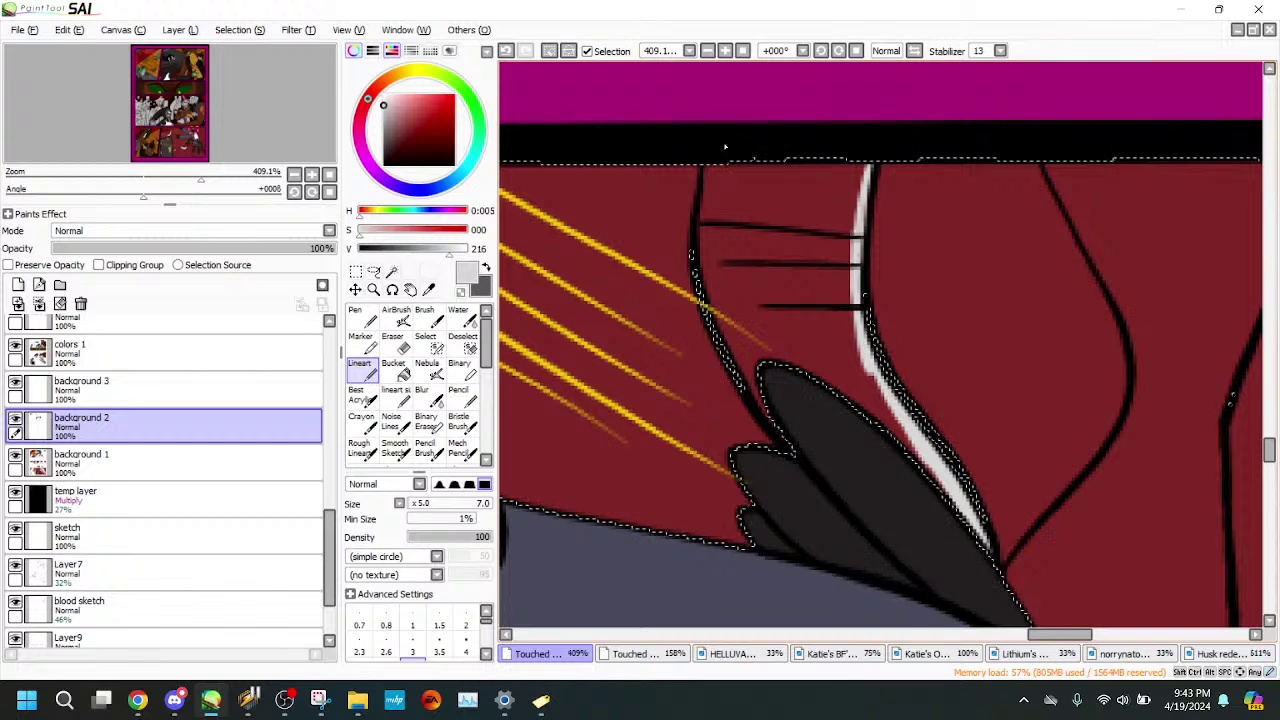
{"action": "mouse_move", "coordinate": [708, 166]}
{"action": "left_mouse_down"}
{"action": "mouse_move", "coordinate": [706, 253]}
{"action": "mouse_move", "coordinate": [748, 378]}
{"action": "left_mouse_up"}
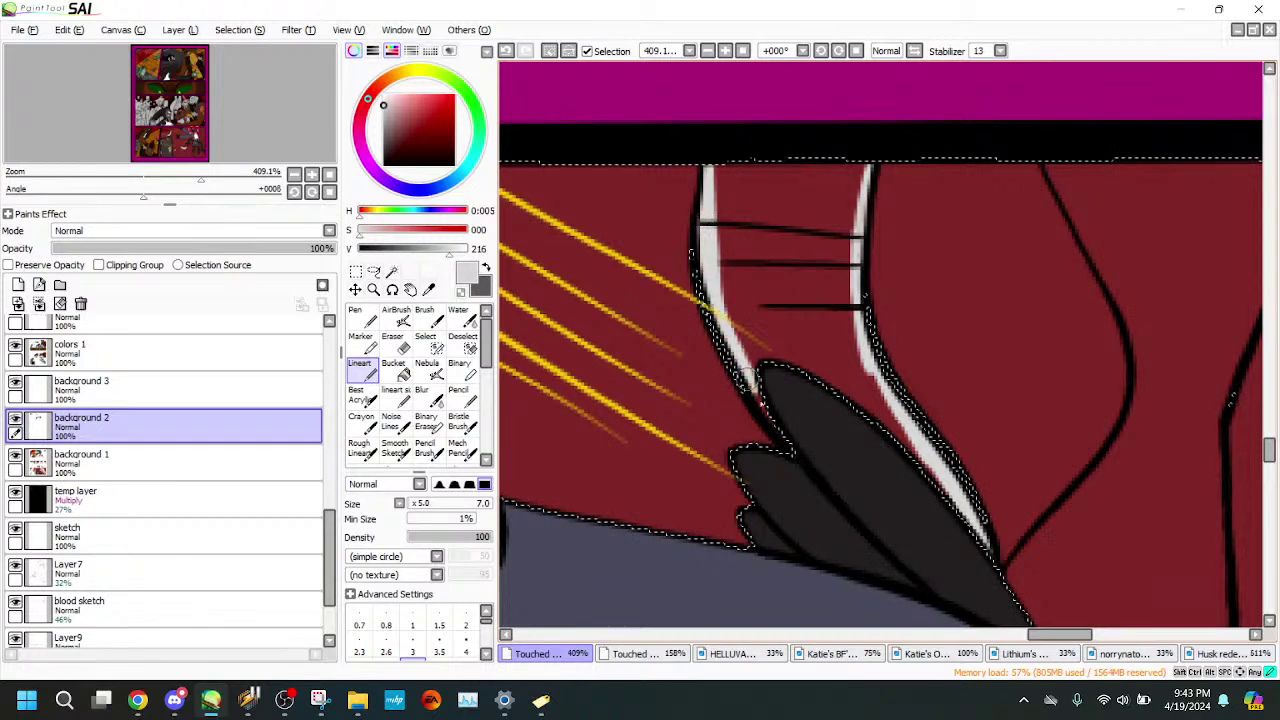
{"action": "left_click_drag", "start_coordinate": [706, 170], "coordinate": [862, 165]}
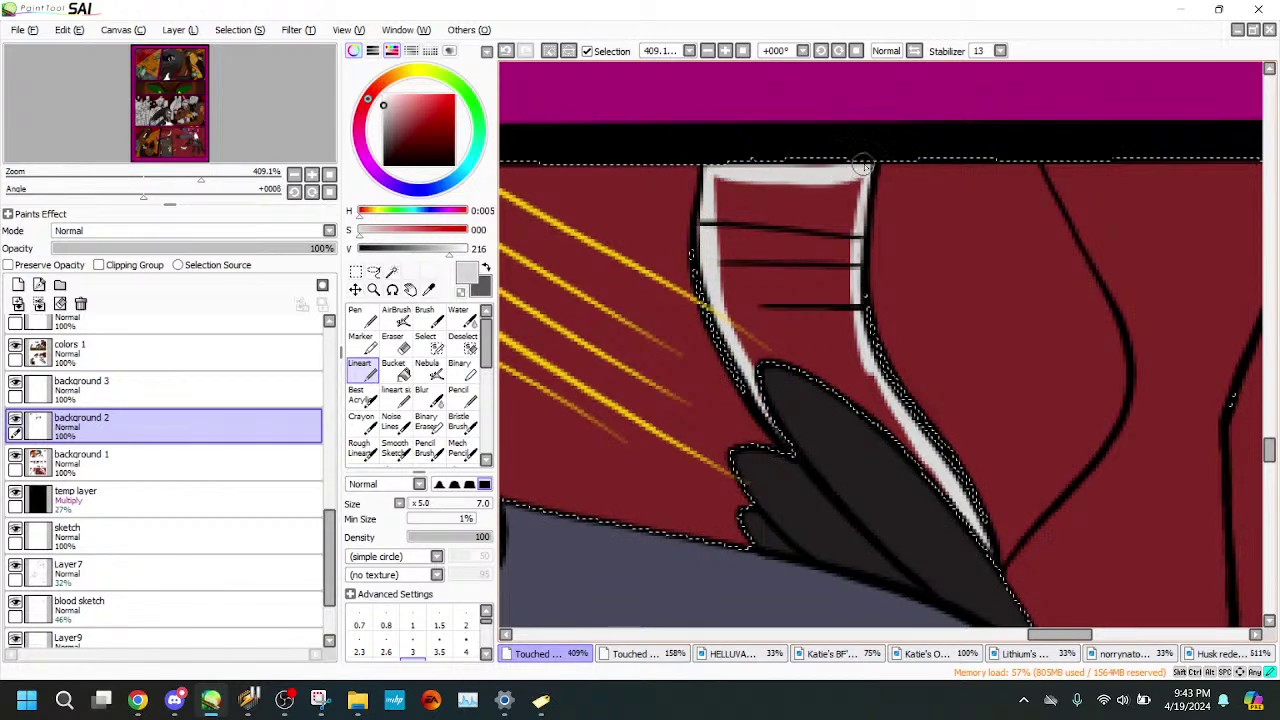
{"action": "left_click", "coordinate": [397, 373]}
{"action": "left_click", "coordinate": [782, 282]}
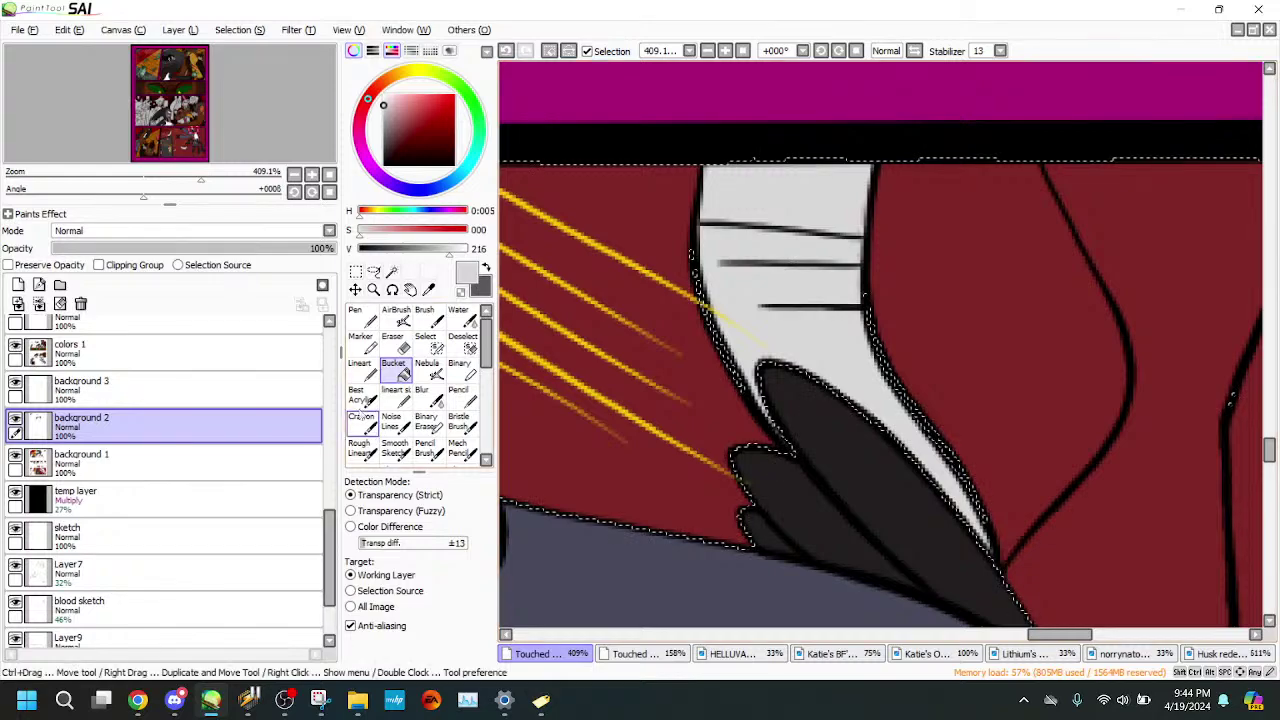
- Trace the upper contour and short outer side of the large rock in the panel's upper right corner in light grey
{"action": "left_click", "coordinate": [355, 376]}
{"action": "mouse_move", "coordinate": [201, 178]}
{"action": "left_mouse_down"}
{"action": "mouse_move", "coordinate": [173, 178]}
{"action": "mouse_move", "coordinate": [202, 178]}
{"action": "left_mouse_up"}
{"action": "left_click_drag", "start_coordinate": [256, 122], "coordinate": [272, 124]}
{"action": "left_click", "coordinate": [430, 345]}
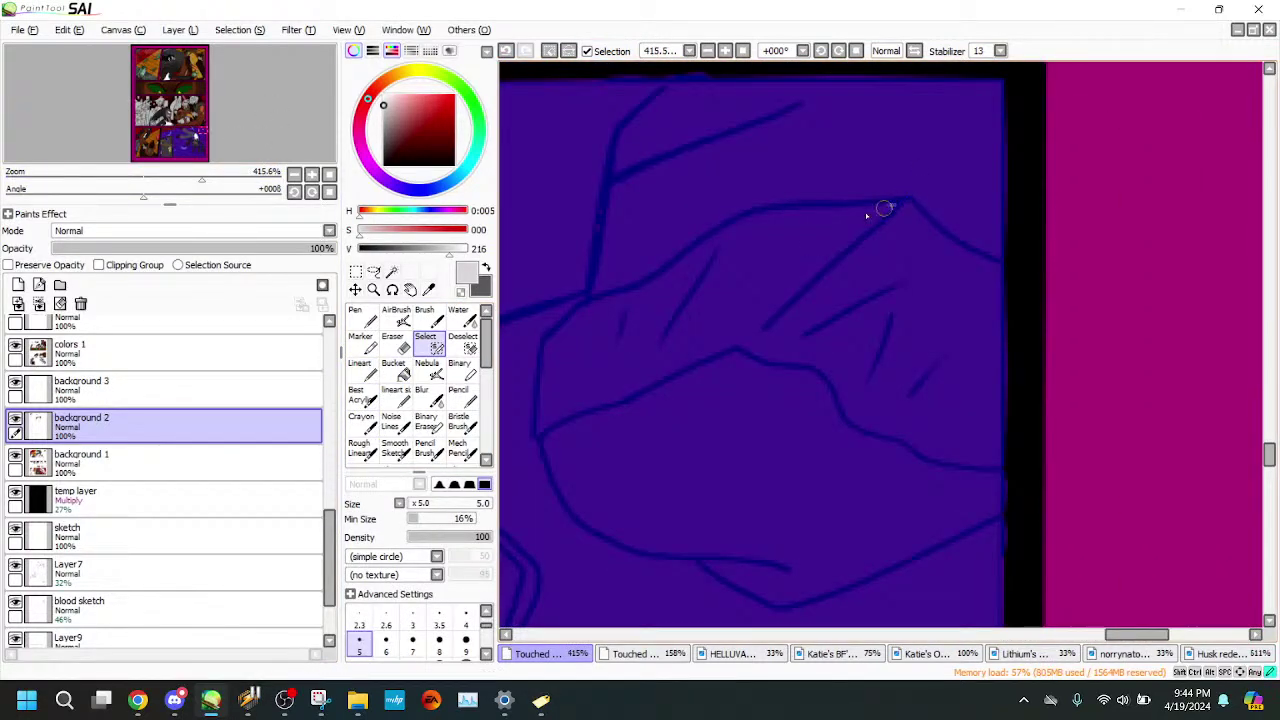
{"action": "left_click", "coordinate": [362, 371]}
{"action": "mouse_move", "coordinate": [899, 205]}
{"action": "left_mouse_down"}
{"action": "mouse_move", "coordinate": [826, 221]}
{"action": "mouse_move", "coordinate": [607, 314]}
{"action": "left_mouse_up"}
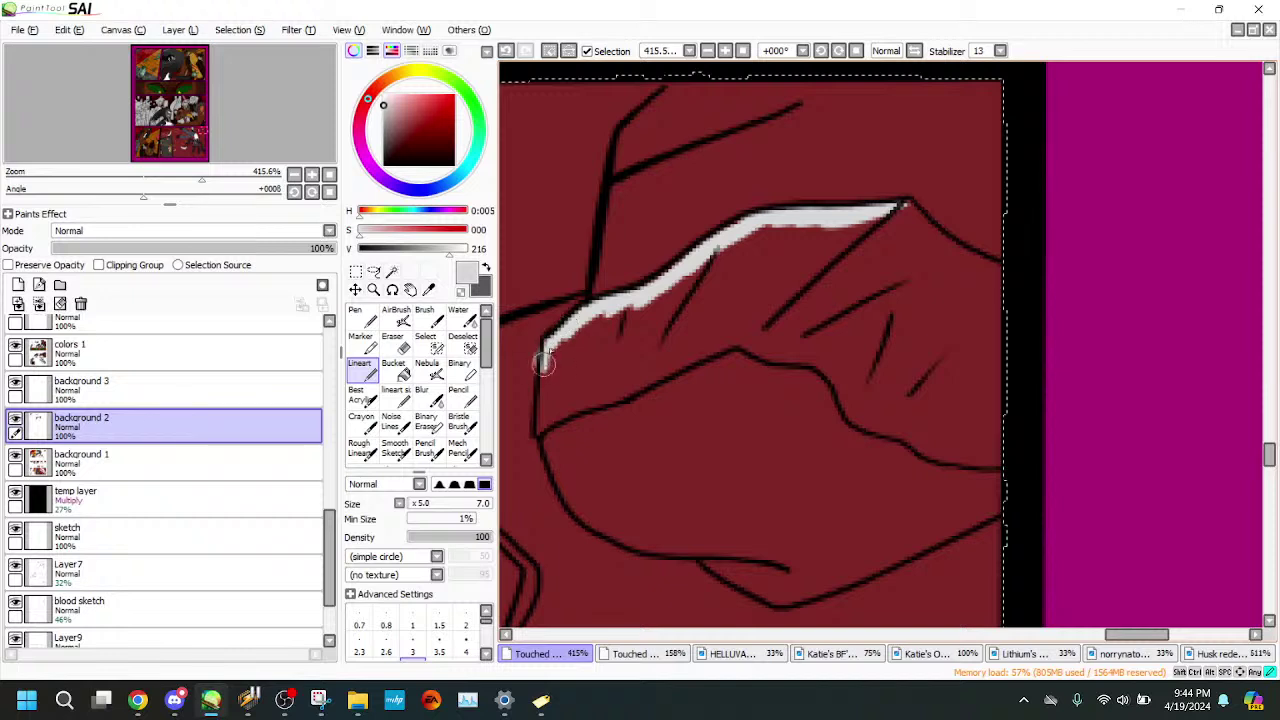
{"action": "left_click_drag", "start_coordinate": [544, 364], "coordinate": [541, 400]}
{"action": "key", "text": "e"}
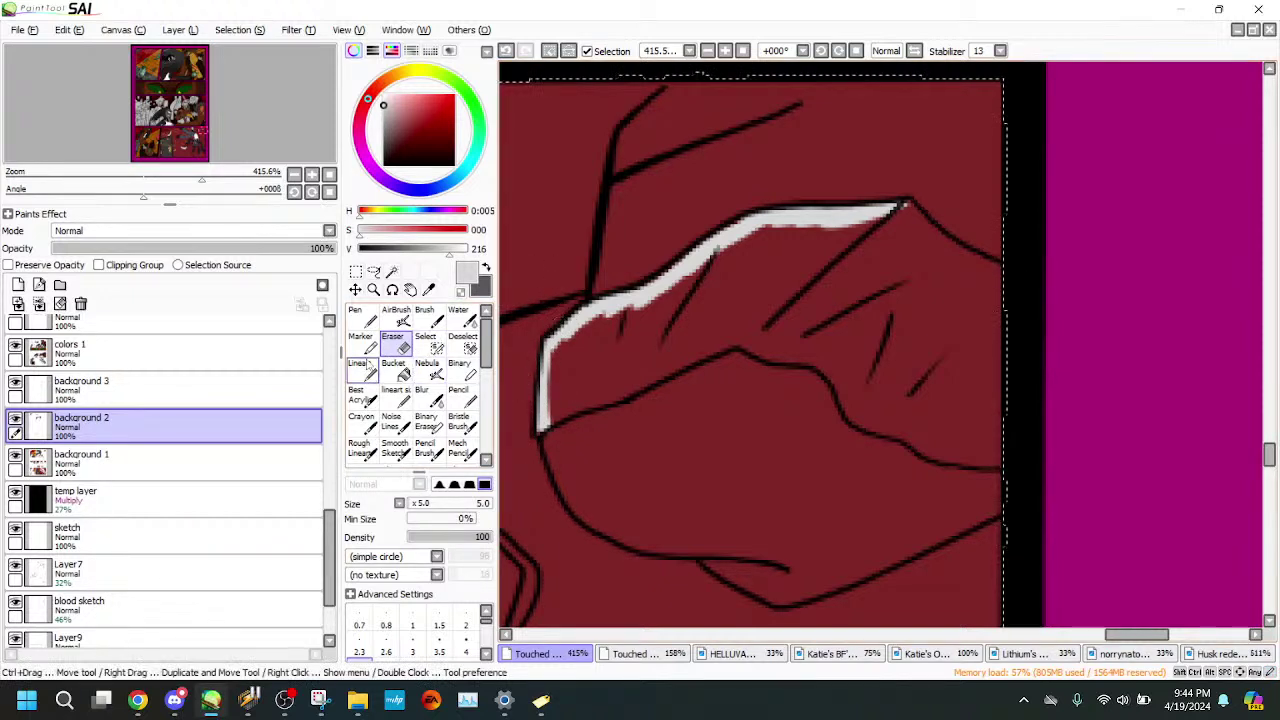
- Trace the jagged lower edge and the sloping edge beyond the peak of the corner rock's facet in light grey, and fill it with the Bucket
{"action": "left_click", "coordinate": [363, 371]}
{"action": "mouse_move", "coordinate": [543, 432]}
{"action": "left_mouse_down"}
{"action": "mouse_move", "coordinate": [575, 409]}
{"action": "mouse_move", "coordinate": [538, 428]}
{"action": "left_mouse_up"}
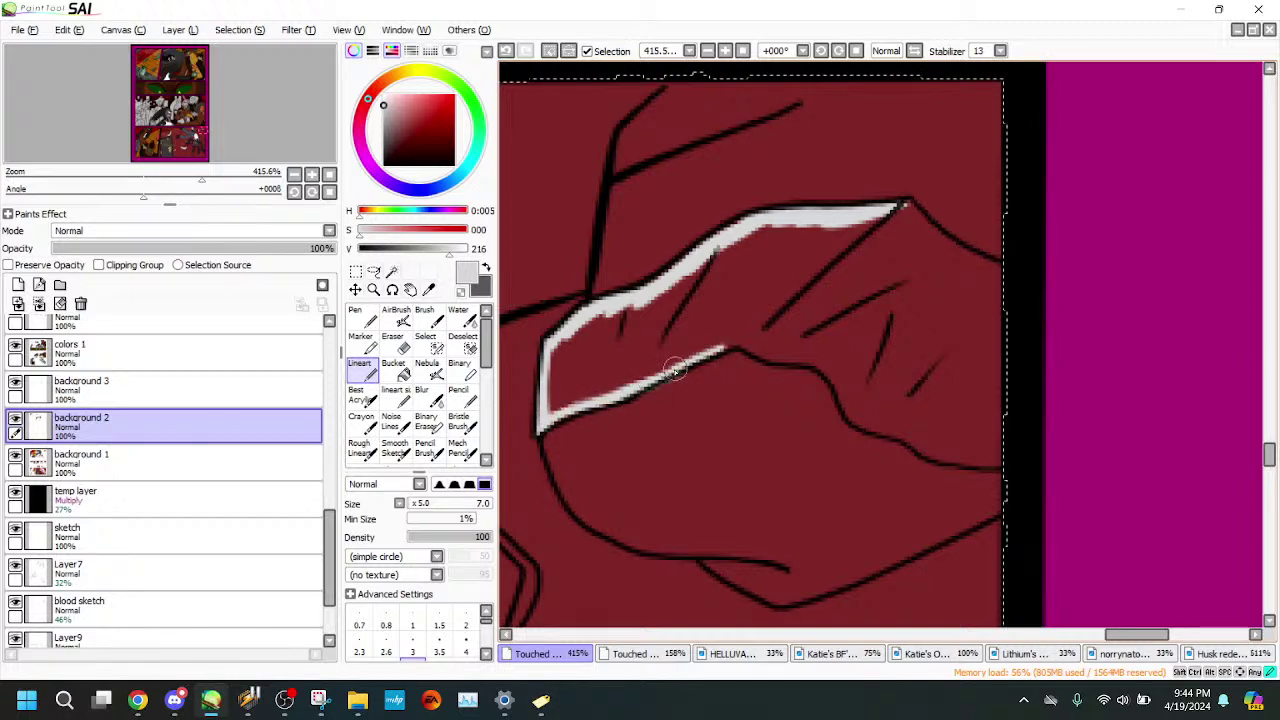
{"action": "mouse_move", "coordinate": [676, 370]}
{"action": "left_mouse_down"}
{"action": "mouse_move", "coordinate": [751, 349]}
{"action": "mouse_move", "coordinate": [829, 372]}
{"action": "mouse_move", "coordinate": [850, 404]}
{"action": "left_mouse_up"}
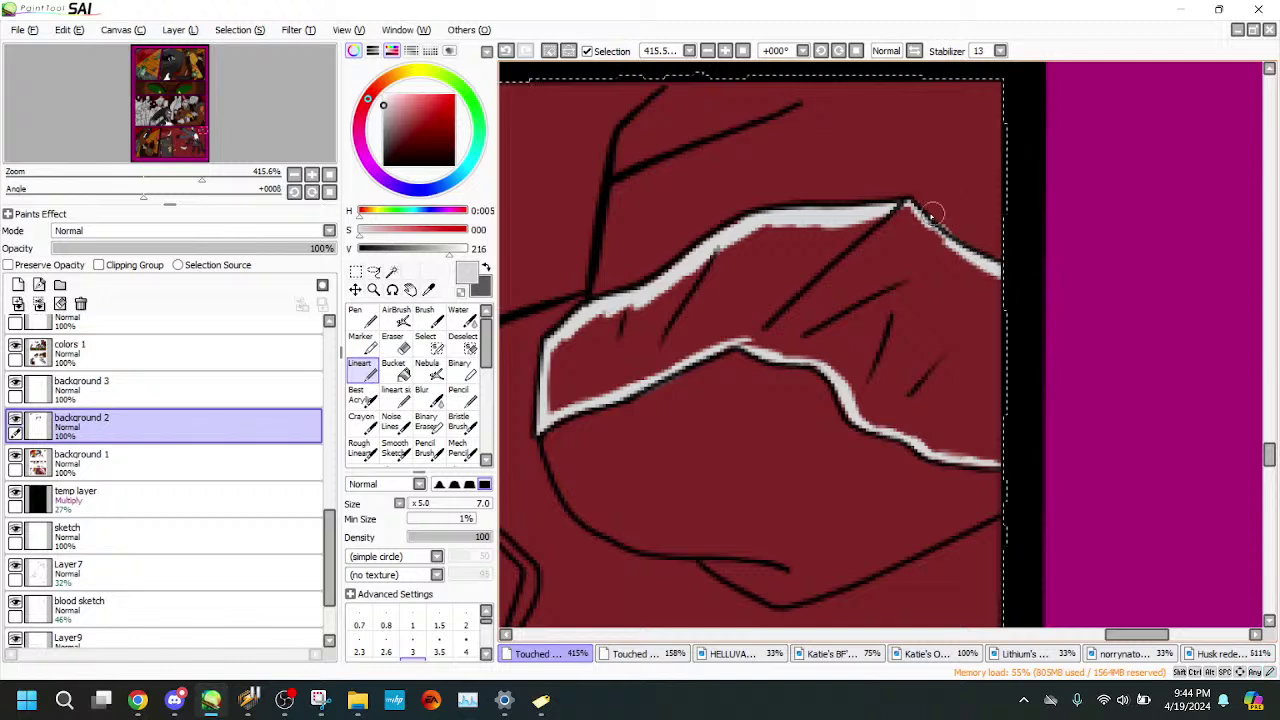
{"action": "left_click_drag", "start_coordinate": [906, 205], "coordinate": [990, 270]}
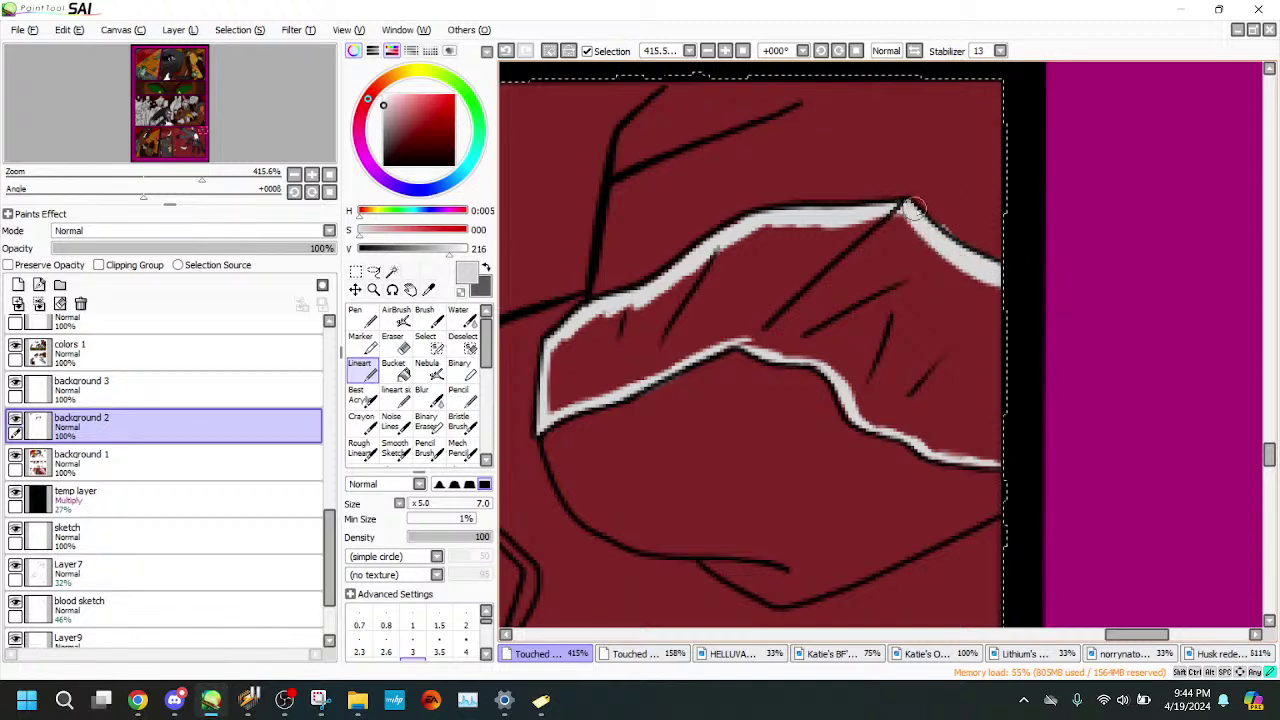
{"action": "key", "text": "e"}
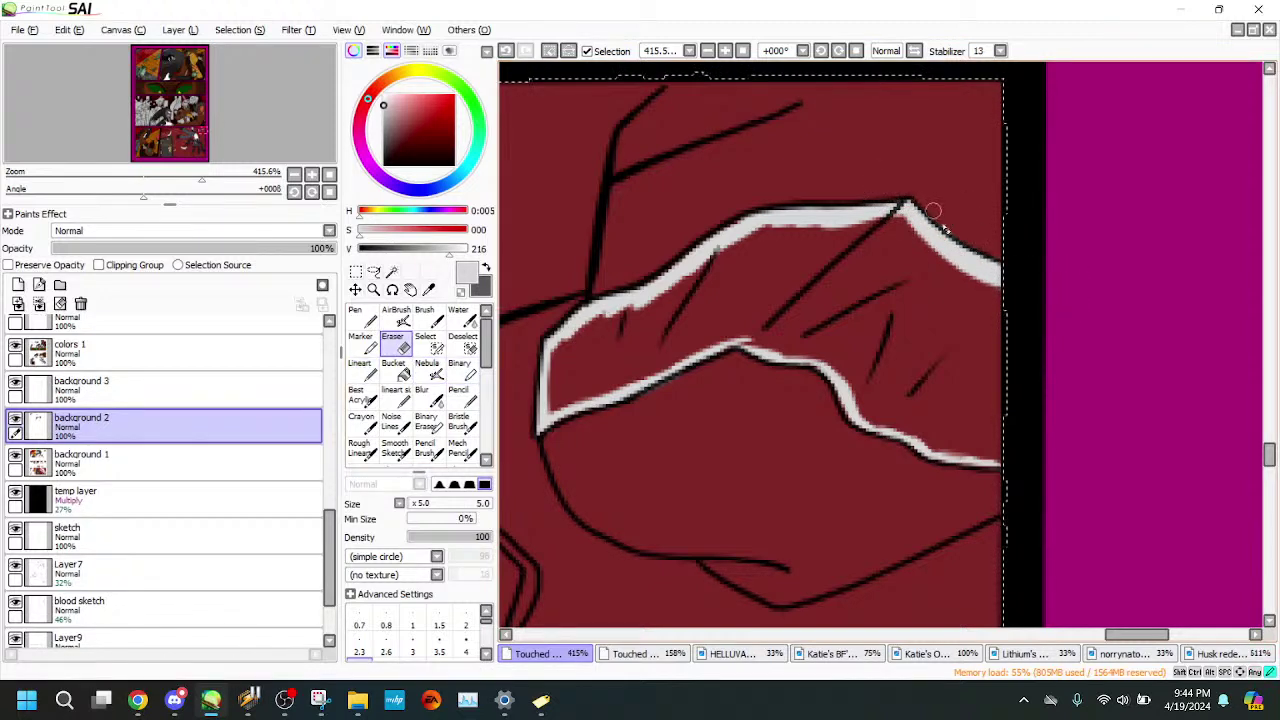
{"action": "key", "text": "g"}
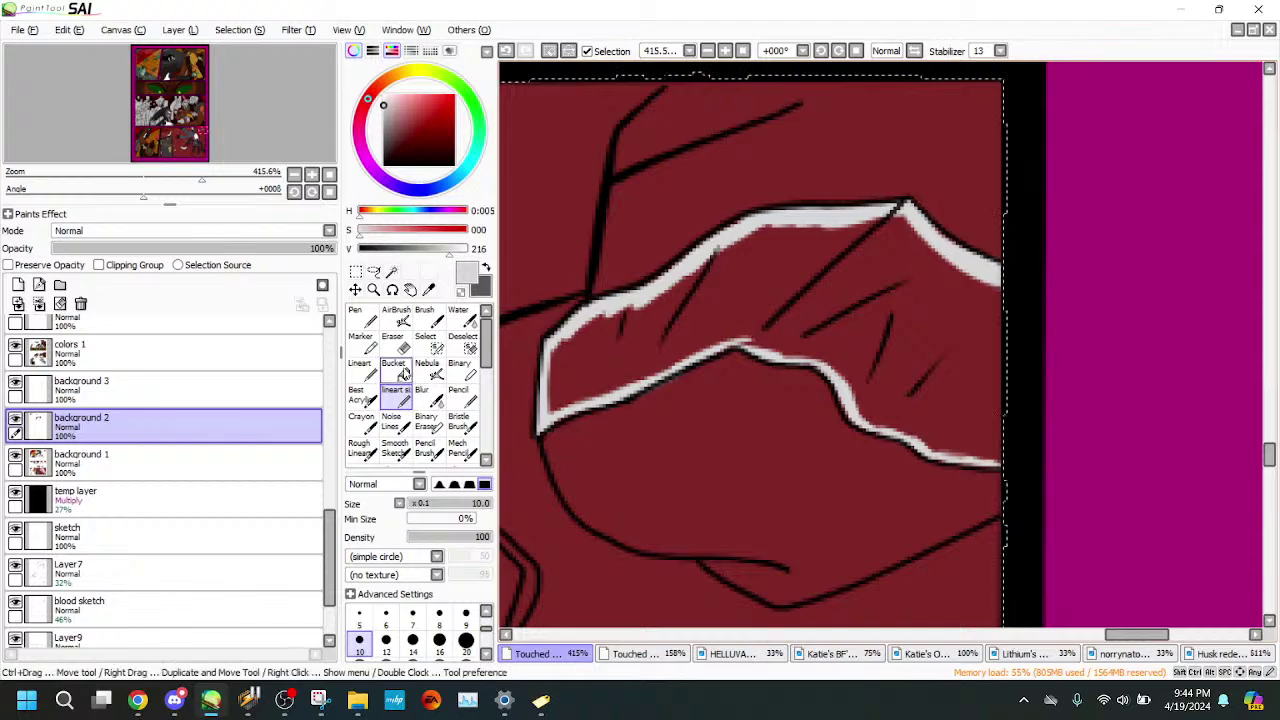
{"action": "left_click", "coordinate": [715, 277]}
- Paint the narrow side facet of the small oval rock below the large corner rock light grey and clear the selection
{"action": "mouse_move", "coordinate": [150, 184]}
{"action": "left_mouse_down"}
{"action": "mouse_move", "coordinate": [104, 186]}
{"action": "mouse_move", "coordinate": [149, 170]}
{"action": "mouse_move", "coordinate": [118, 177]}
{"action": "mouse_move", "coordinate": [135, 173]}
{"action": "left_mouse_up"}
{"action": "left_click_drag", "start_coordinate": [137, 174], "coordinate": [110, 183]}
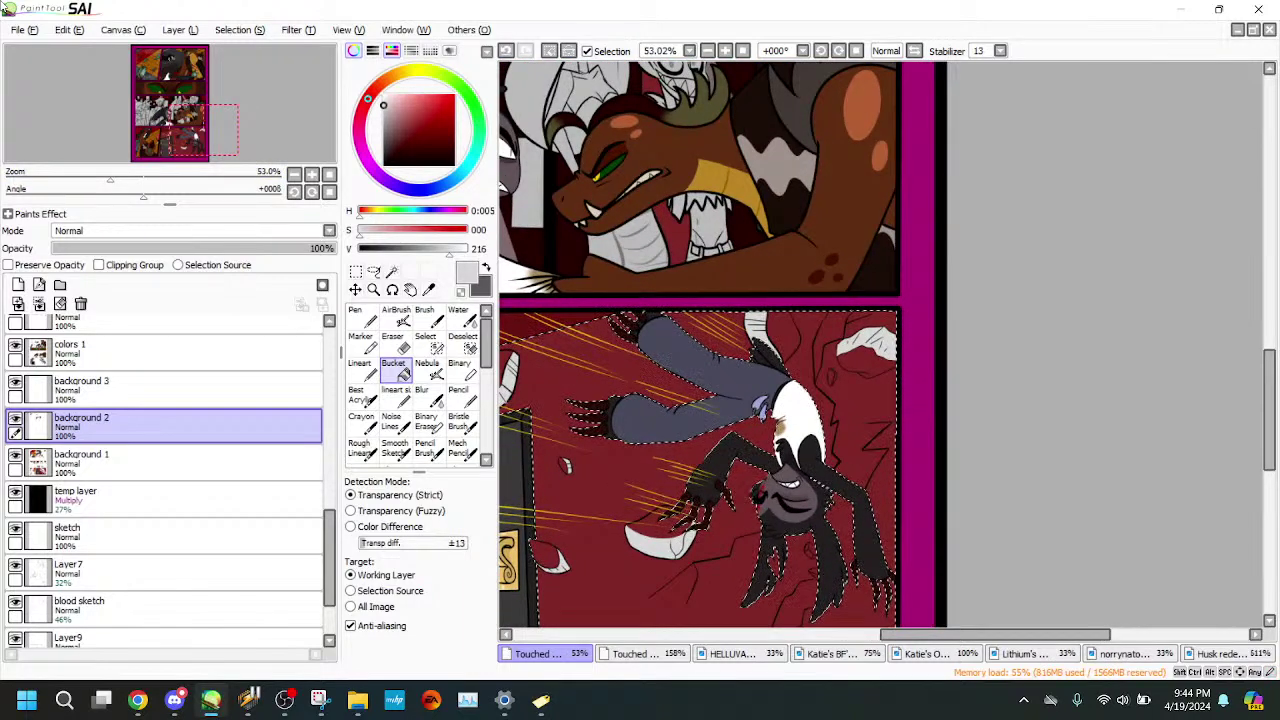
{"action": "left_click_drag", "start_coordinate": [110, 183], "coordinate": [90, 188]}
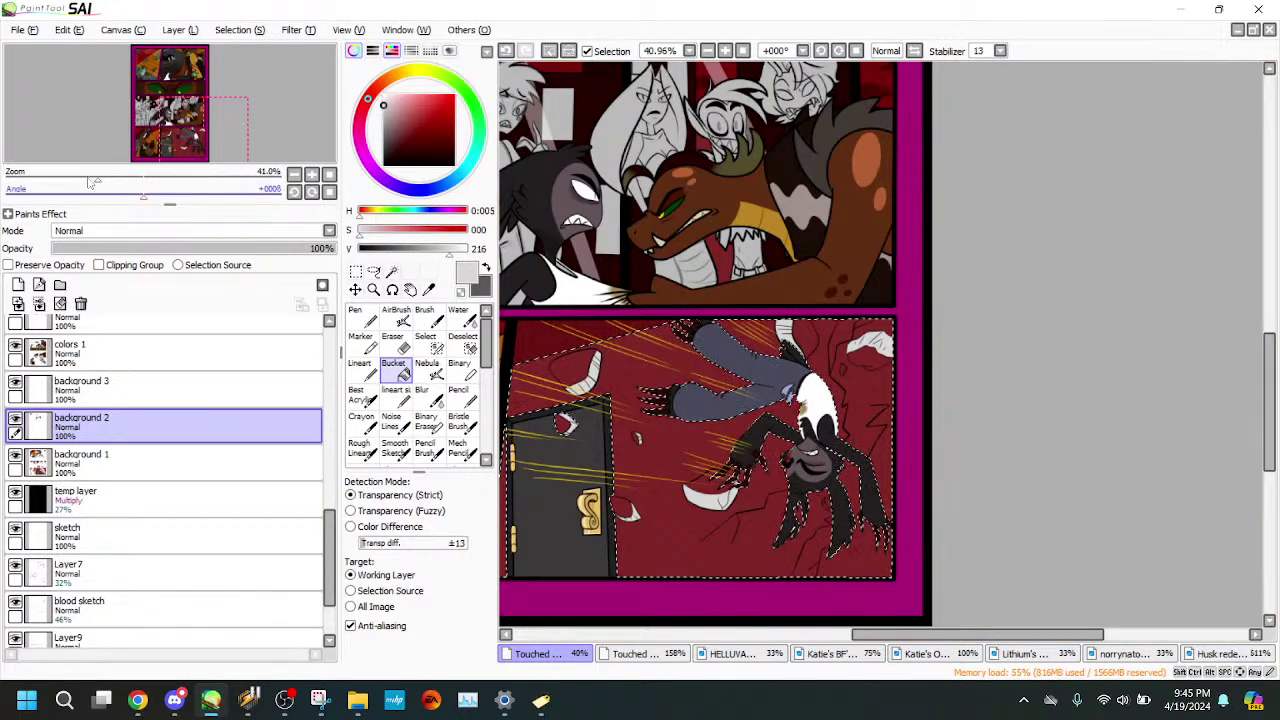
{"action": "left_click_drag", "start_coordinate": [90, 177], "coordinate": [203, 177]}
{"action": "left_click_drag", "start_coordinate": [218, 134], "coordinate": [213, 130]}
{"action": "left_click_drag", "start_coordinate": [203, 177], "coordinate": [212, 177]}
{"action": "left_click_drag", "start_coordinate": [236, 139], "coordinate": [238, 136]}
{"action": "left_click", "coordinate": [376, 373]}
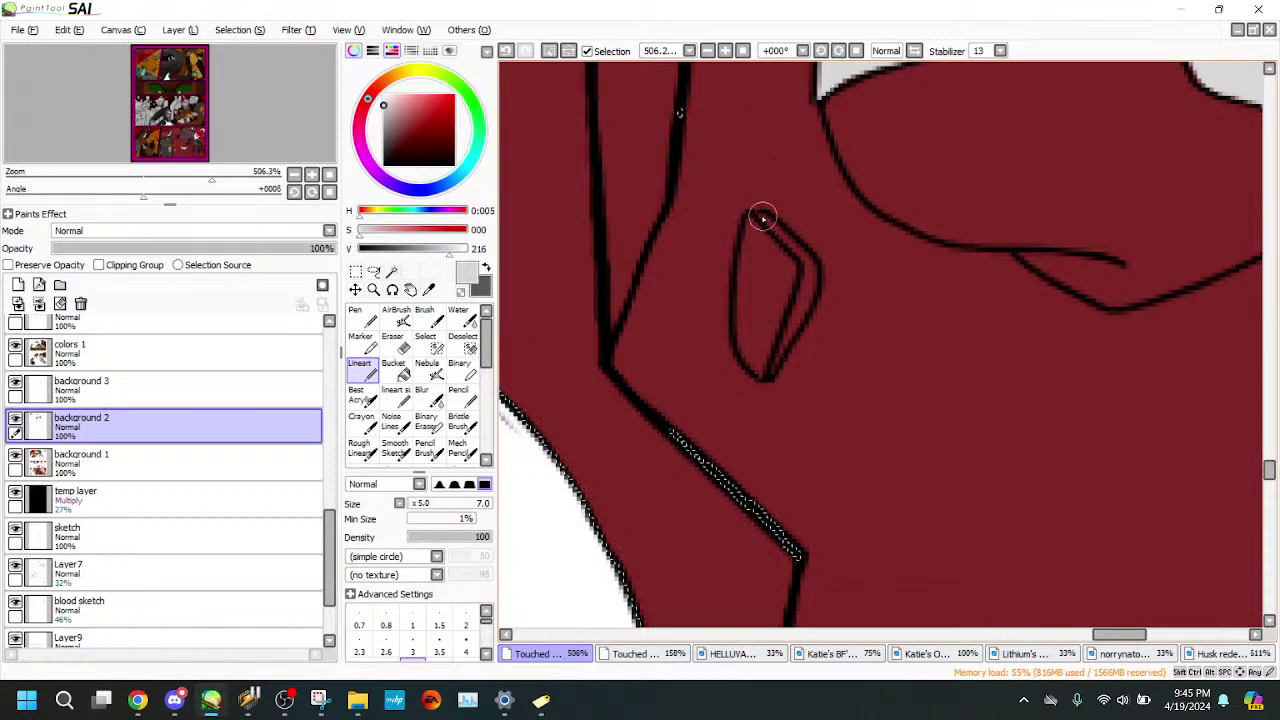
{"action": "left_click_drag", "start_coordinate": [762, 218], "coordinate": [800, 252]}
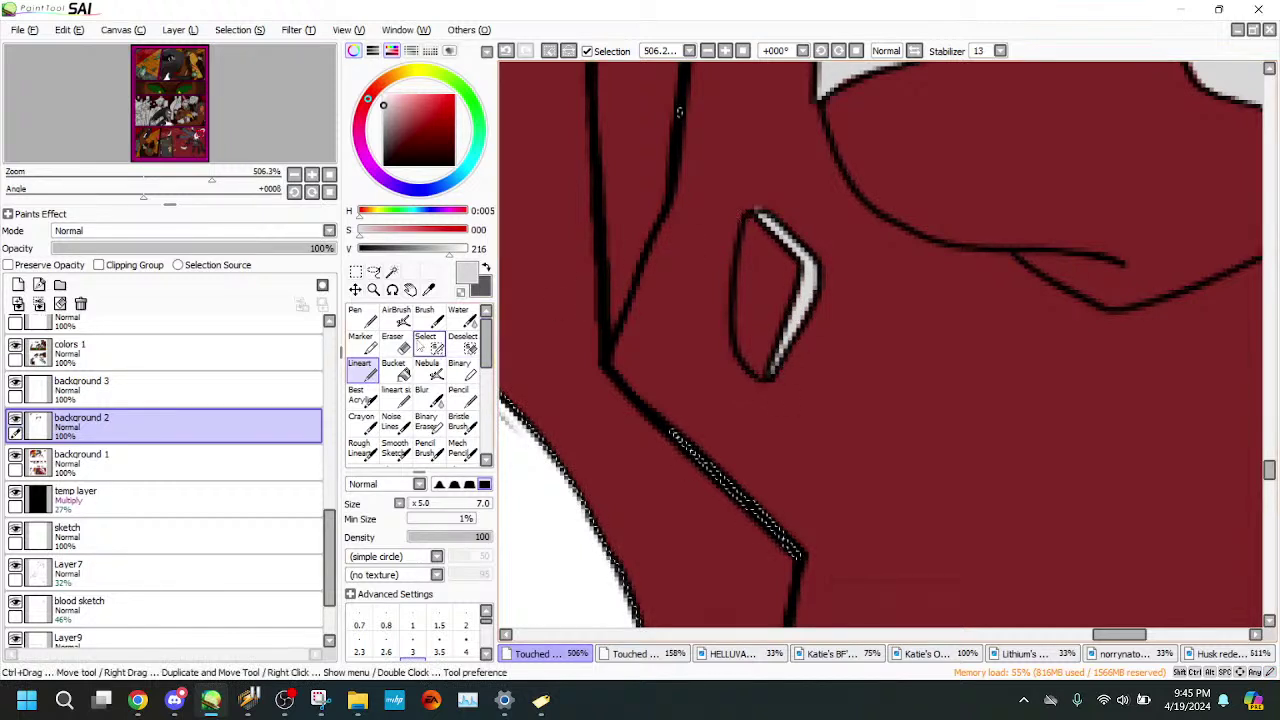
{"action": "left_click", "coordinate": [430, 345]}
{"action": "left_click", "coordinate": [397, 345]}
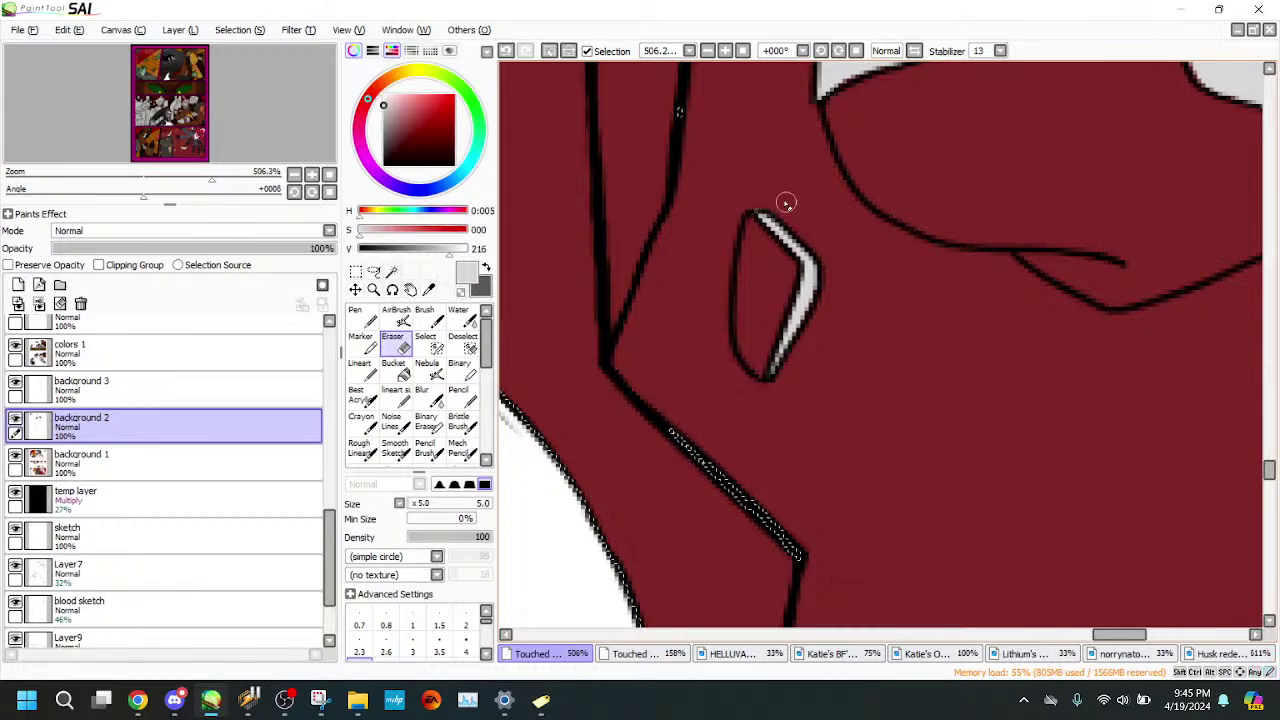
{"action": "left_click_drag", "start_coordinate": [177, 180], "coordinate": [102, 181]}
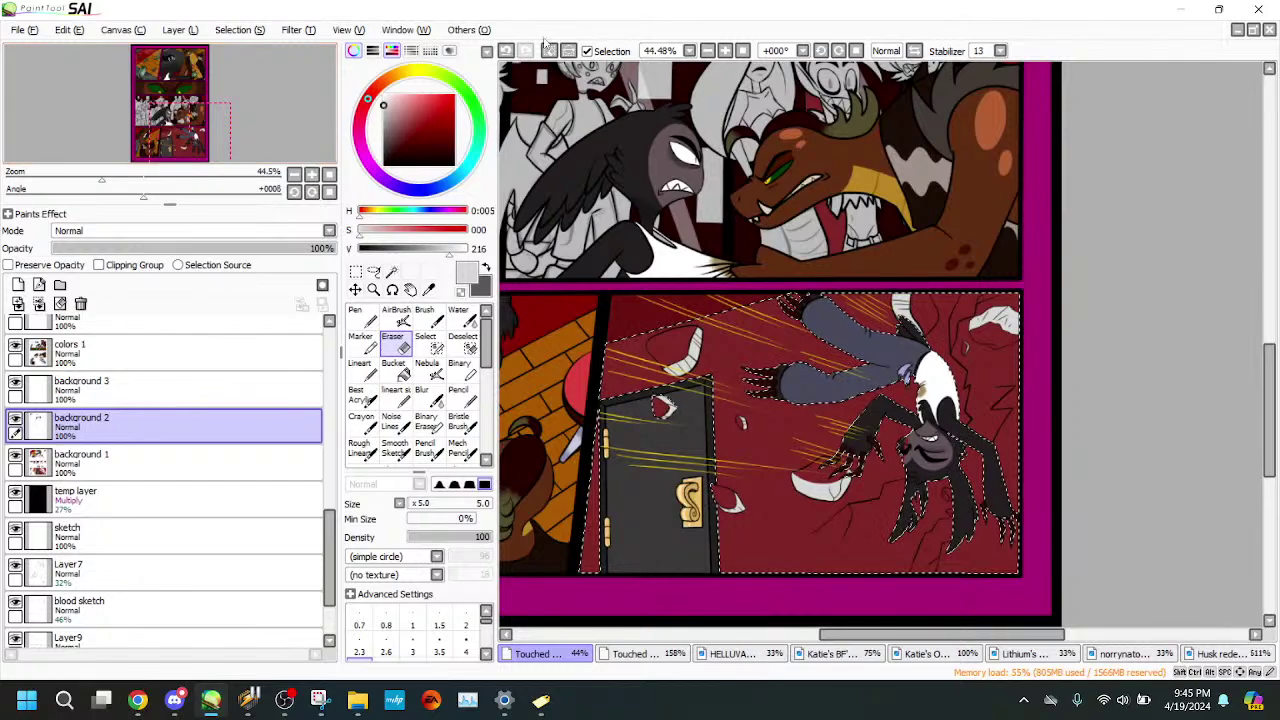
{"action": "left_click", "coordinate": [549, 51]}
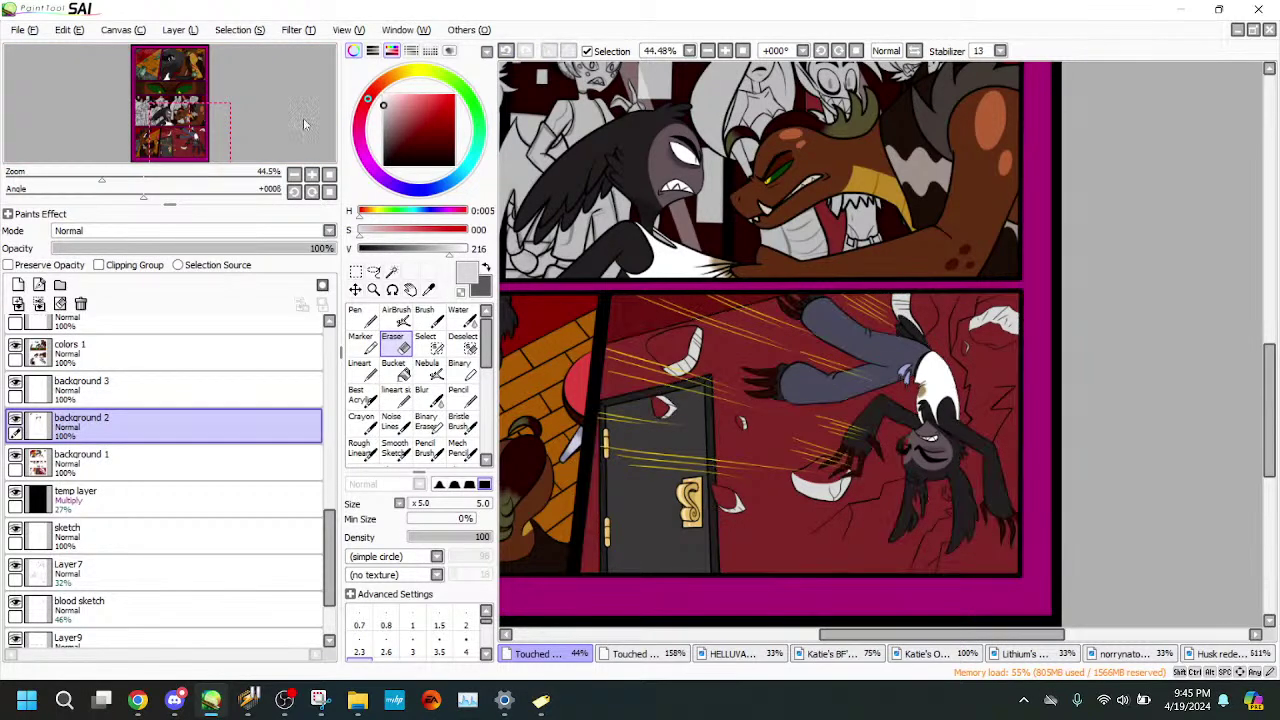
- Paint the lower facet of the small pointed rock beside the falling character's dark limb light grey
{"action": "left_click_drag", "start_coordinate": [190, 133], "coordinate": [200, 142]}
{"action": "mouse_move", "coordinate": [122, 185]}
{"action": "left_mouse_down"}
{"action": "mouse_move", "coordinate": [158, 184]}
{"action": "mouse_move", "coordinate": [170, 201]}
{"action": "mouse_move", "coordinate": [207, 180]}
{"action": "left_mouse_up"}
{"action": "left_click_drag", "start_coordinate": [252, 127], "coordinate": [254, 129]}
{"action": "left_click", "coordinate": [362, 368]}
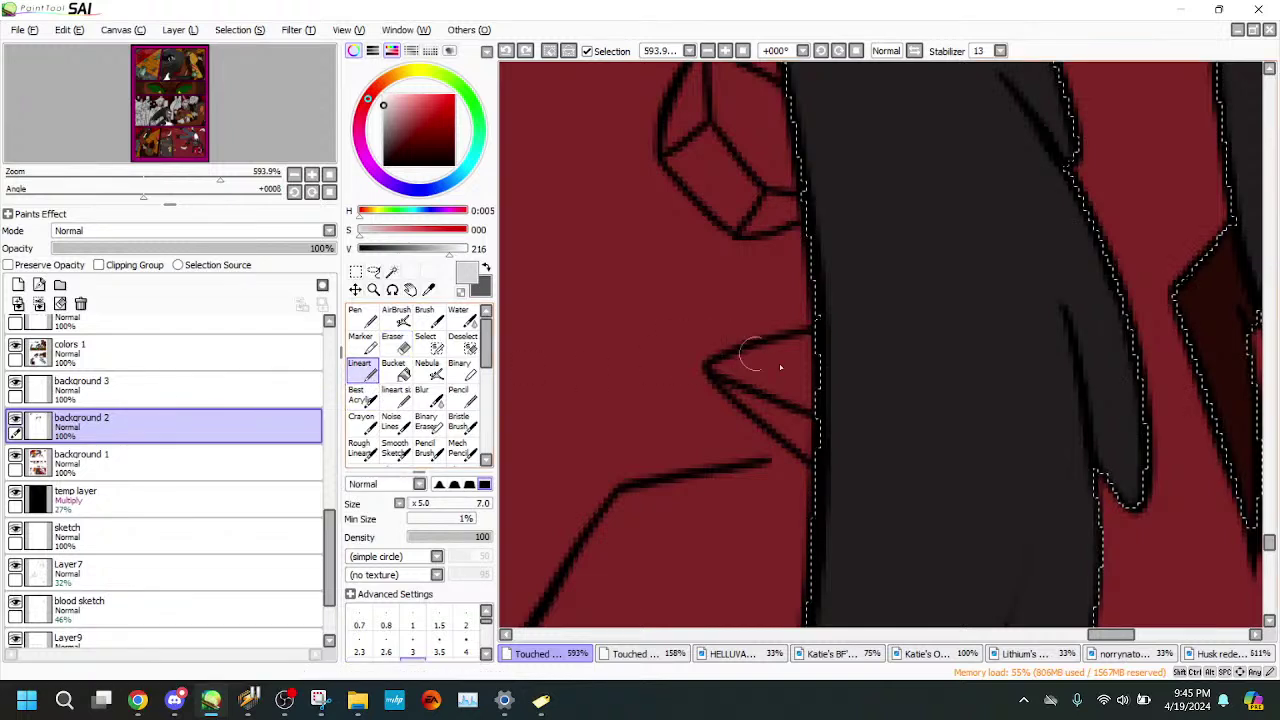
{"action": "mouse_move", "coordinate": [718, 378]}
{"action": "left_mouse_down"}
{"action": "mouse_move", "coordinate": [808, 423]}
{"action": "mouse_move", "coordinate": [724, 386]}
{"action": "mouse_move", "coordinate": [818, 446]}
{"action": "left_mouse_up"}
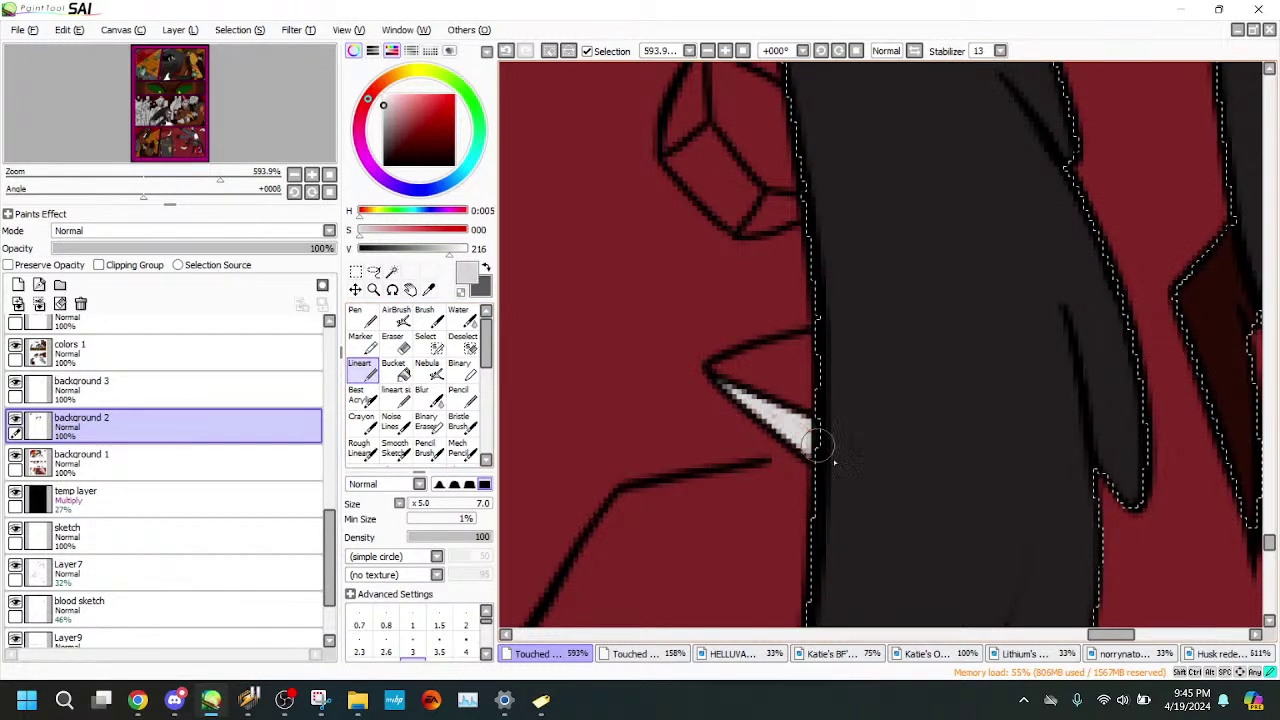
- Paint the three side facets of the small angular rock above the pointed one light grey and clear the selection
{"action": "left_click_drag", "start_coordinate": [188, 129], "coordinate": [188, 128]}
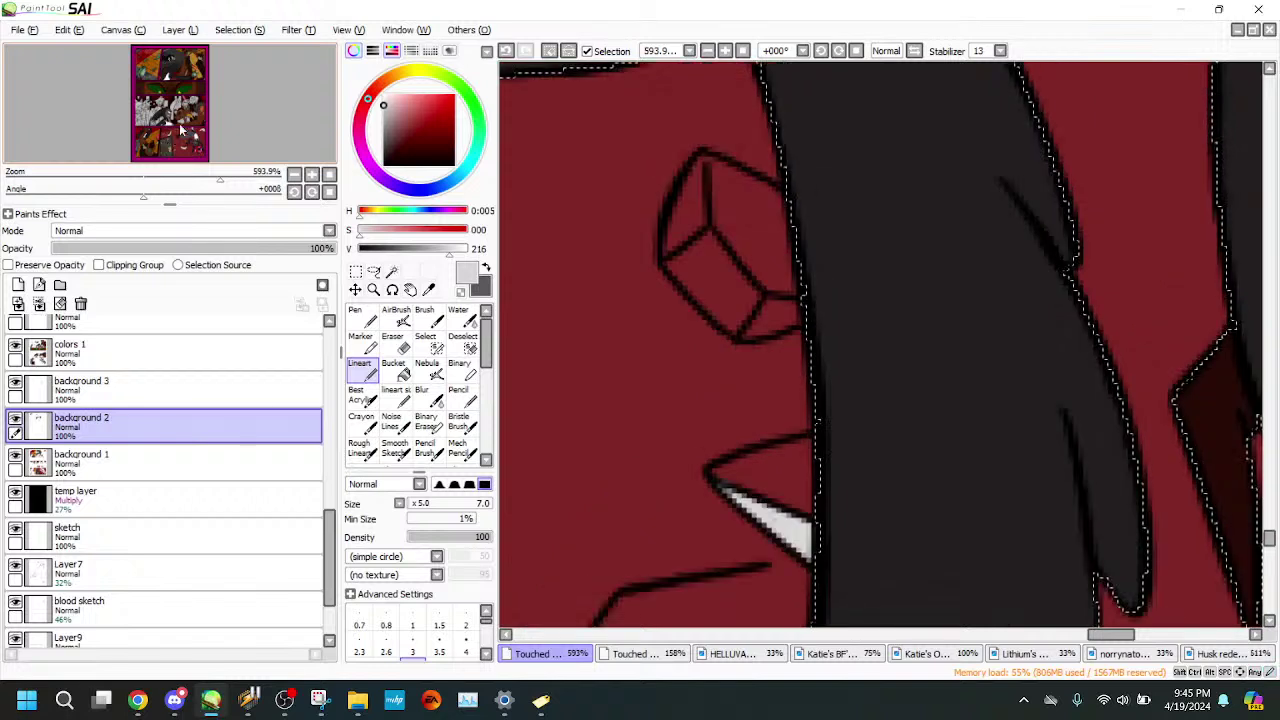
{"action": "mouse_move", "coordinate": [688, 172]}
{"action": "left_mouse_down"}
{"action": "mouse_move", "coordinate": [700, 212]}
{"action": "mouse_move", "coordinate": [670, 243]}
{"action": "mouse_move", "coordinate": [701, 165]}
{"action": "mouse_move", "coordinate": [668, 261]}
{"action": "mouse_move", "coordinate": [734, 333]}
{"action": "mouse_move", "coordinate": [752, 290]}
{"action": "mouse_move", "coordinate": [754, 302]}
{"action": "mouse_move", "coordinate": [706, 238]}
{"action": "mouse_move", "coordinate": [714, 268]}
{"action": "mouse_move", "coordinate": [702, 242]}
{"action": "mouse_move", "coordinate": [710, 268]}
{"action": "mouse_move", "coordinate": [692, 256]}
{"action": "mouse_move", "coordinate": [702, 292]}
{"action": "mouse_move", "coordinate": [689, 268]}
{"action": "mouse_move", "coordinate": [672, 268]}
{"action": "mouse_move", "coordinate": [707, 292]}
{"action": "mouse_move", "coordinate": [689, 256]}
{"action": "mouse_move", "coordinate": [708, 256]}
{"action": "mouse_move", "coordinate": [679, 280]}
{"action": "mouse_move", "coordinate": [772, 328]}
{"action": "left_mouse_up"}
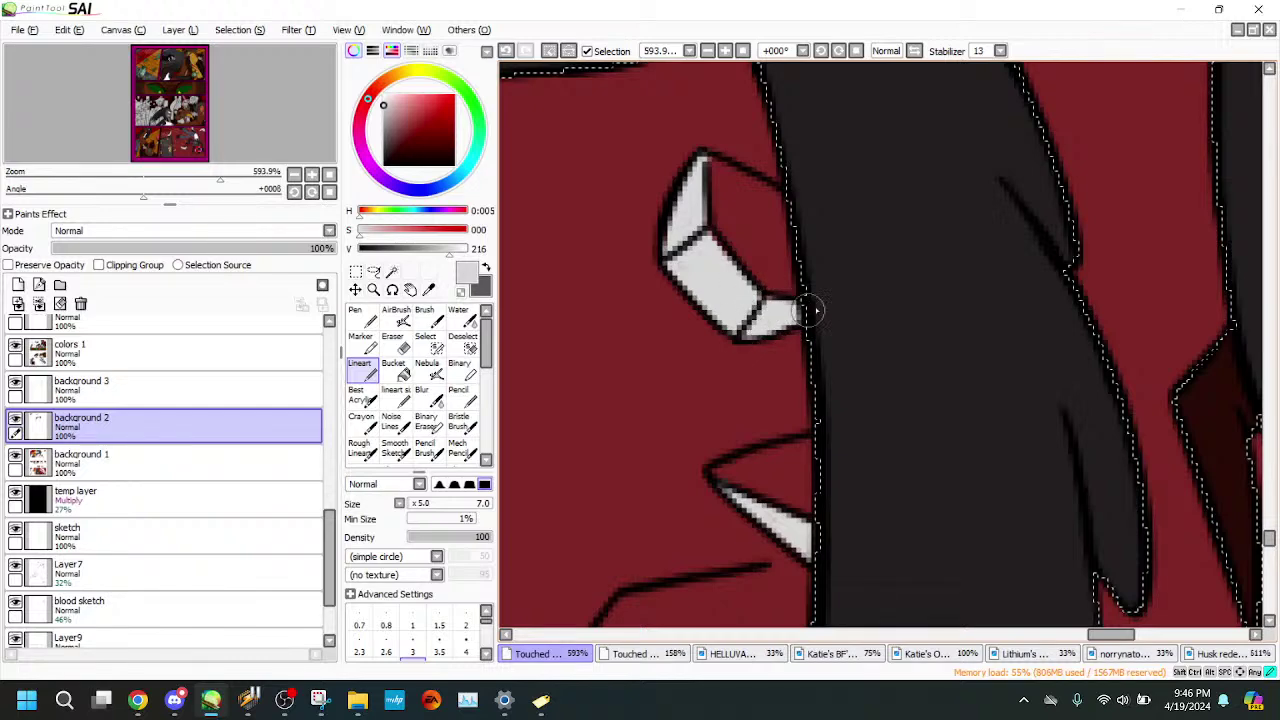
{"action": "key", "text": "ctrl+d"}
- Check the coloured last panel and examine the uncoloured background crowd in the panel above it
{"action": "left_click_drag", "start_coordinate": [220, 180], "coordinate": [94, 177]}
{"action": "mouse_move", "coordinate": [140, 118]}
{"action": "left_mouse_down"}
{"action": "mouse_move", "coordinate": [145, 56]}
{"action": "mouse_move", "coordinate": [145, 107]}
{"action": "left_mouse_up"}
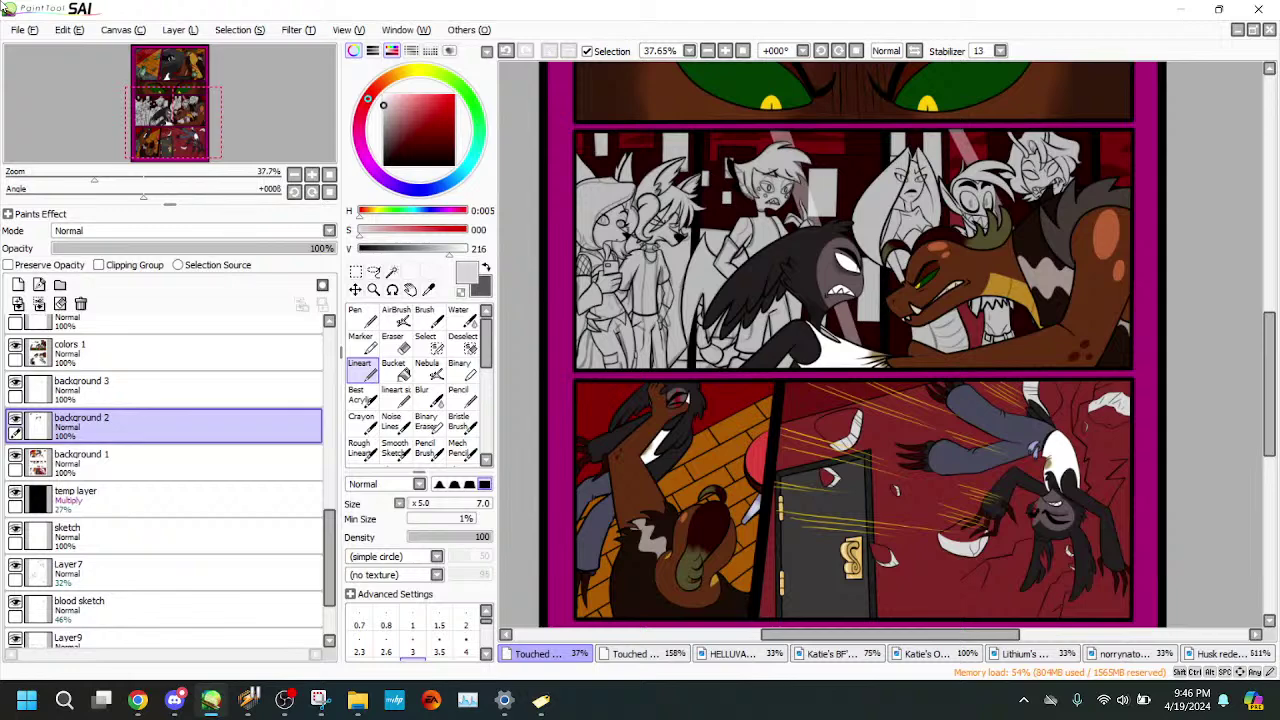
{"action": "left_click_drag", "start_coordinate": [94, 176], "coordinate": [120, 176]}
{"action": "left_click_drag", "start_coordinate": [162, 112], "coordinate": [156, 115]}
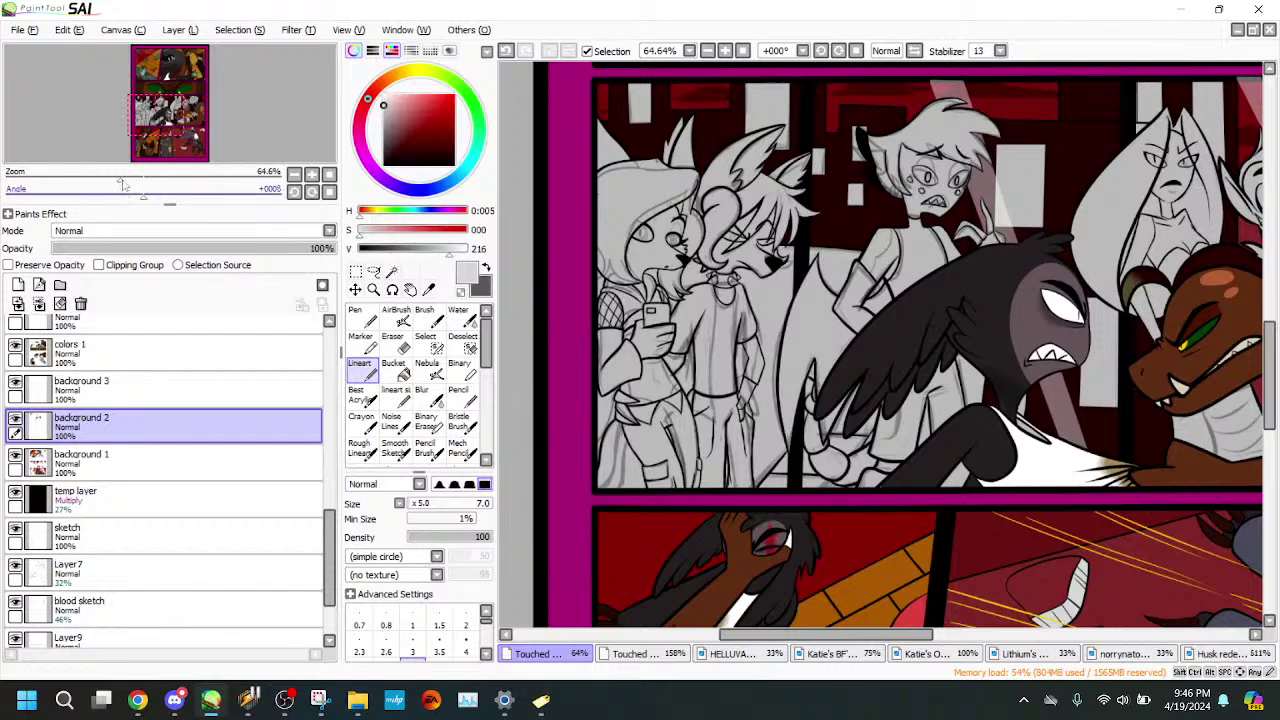
{"action": "left_click_drag", "start_coordinate": [121, 177], "coordinate": [189, 148]}
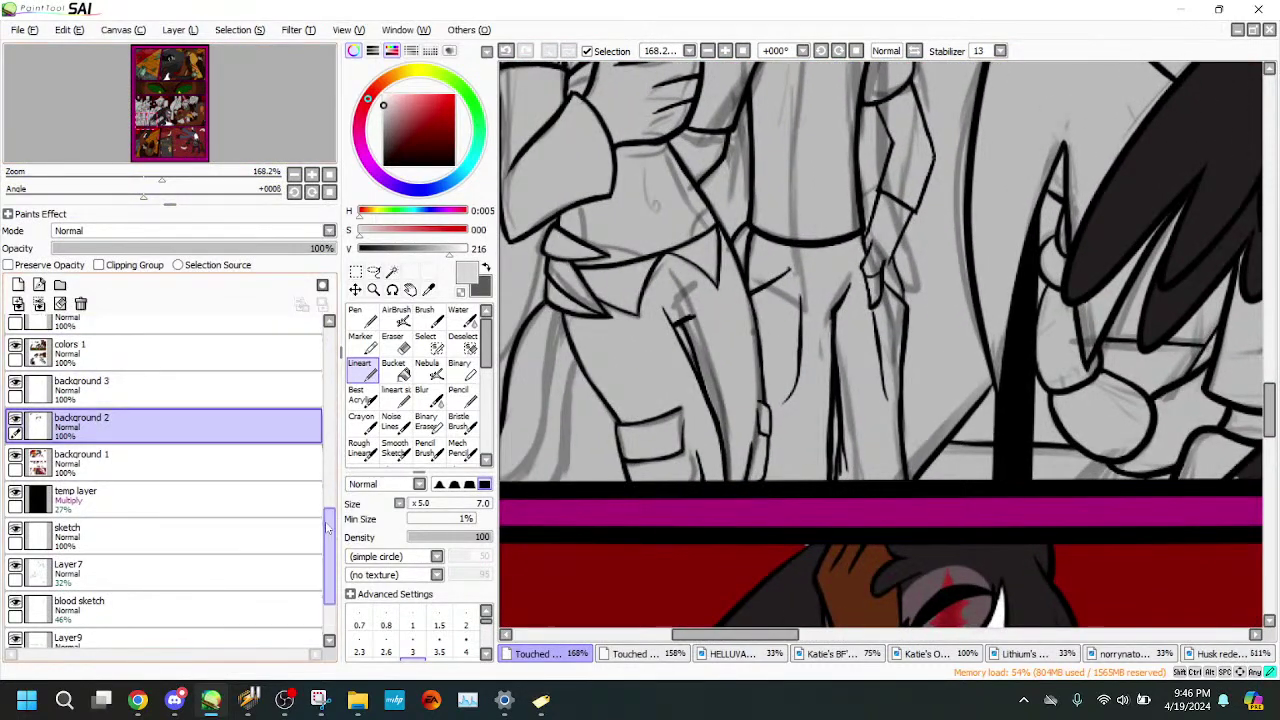
{"action": "left_click_drag", "start_coordinate": [330, 560], "coordinate": [335, 372]}
{"action": "left_click", "coordinate": [150, 408]}
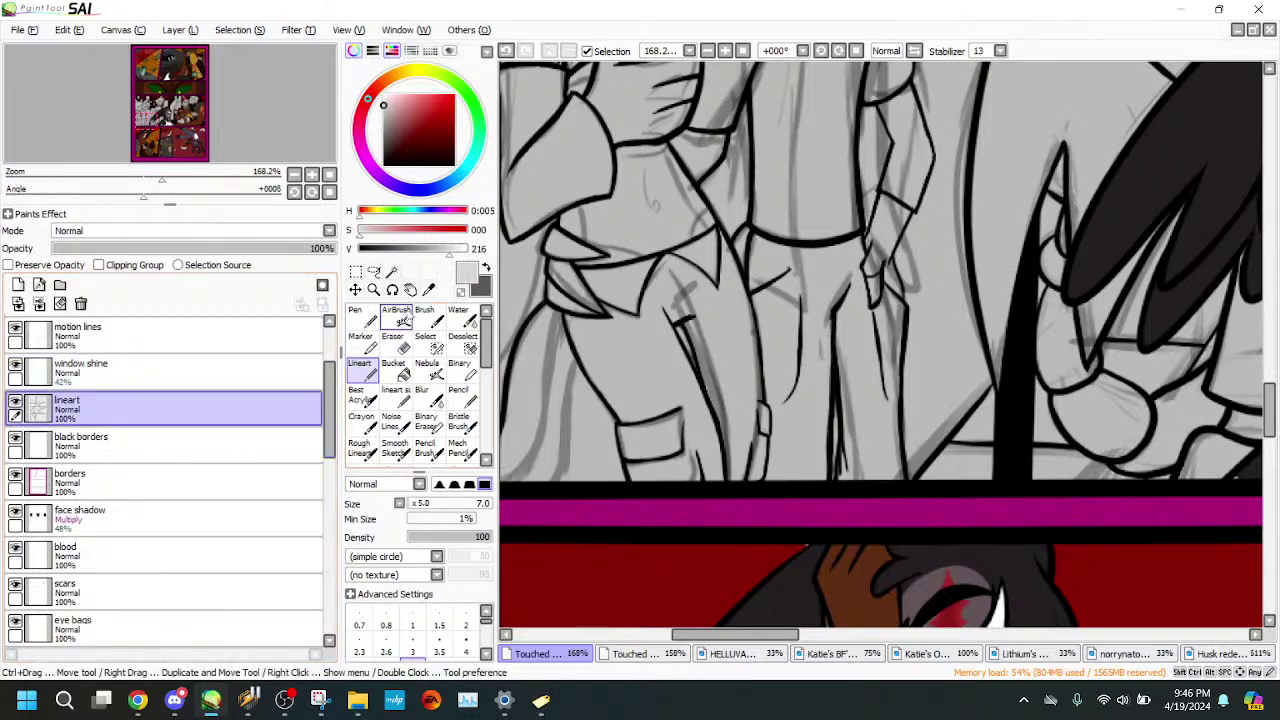
{"action": "left_click", "coordinate": [392, 271]}
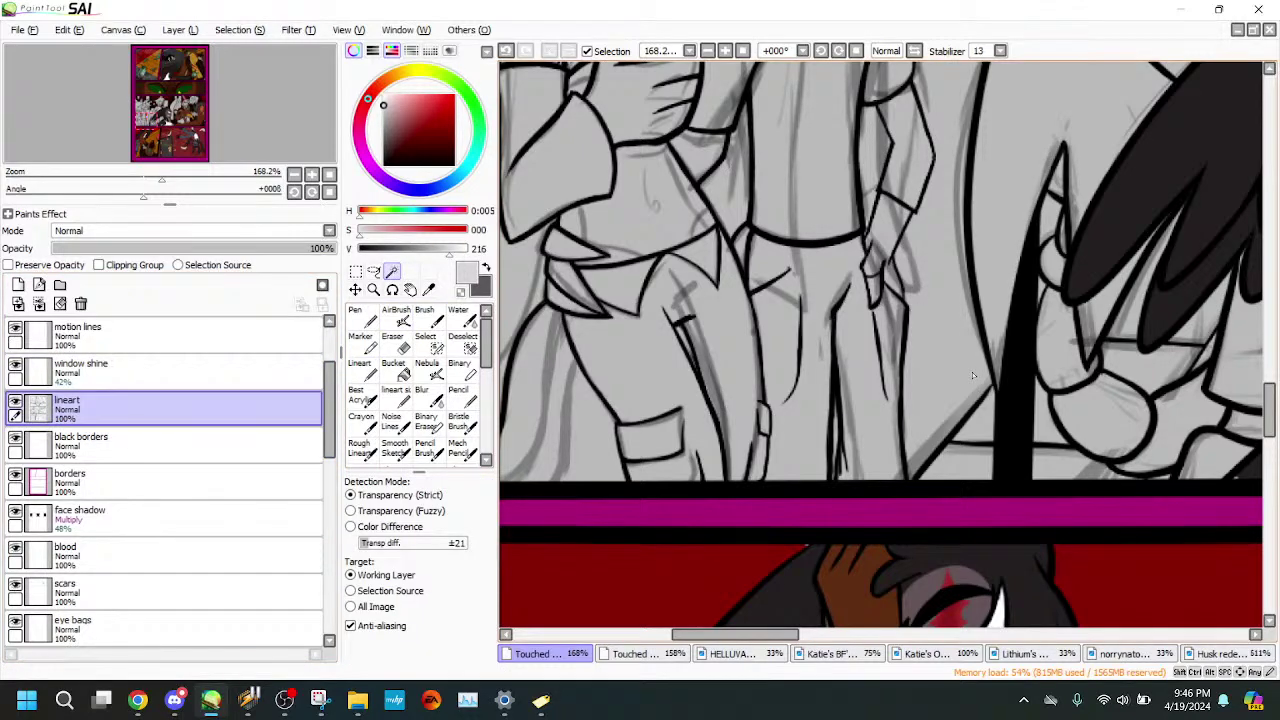
{"action": "left_click_drag", "start_coordinate": [247, 146], "coordinate": [253, 148]}
{"action": "left_click", "coordinate": [194, 192]}
{"action": "left_click", "coordinate": [329, 192]}
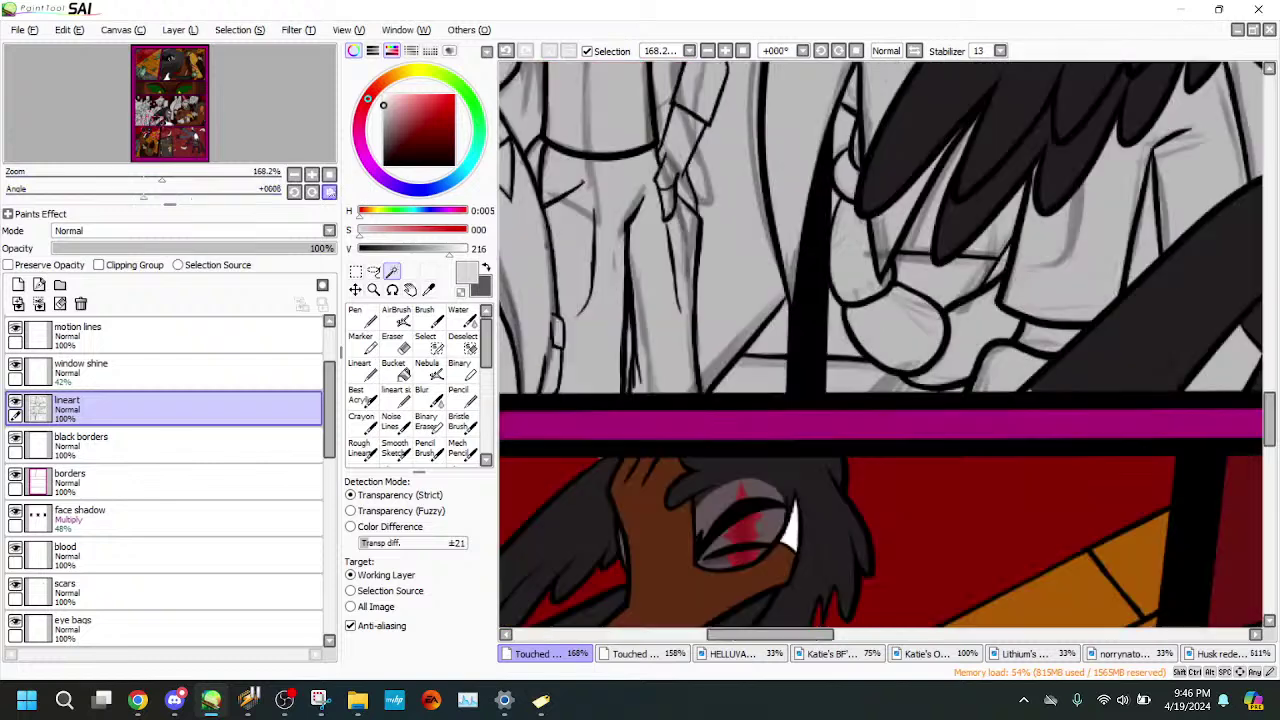
{"action": "left_click_drag", "start_coordinate": [167, 175], "coordinate": [183, 174]}
{"action": "left_click", "coordinate": [705, 395]}
{"action": "left_click", "coordinate": [712, 320]}
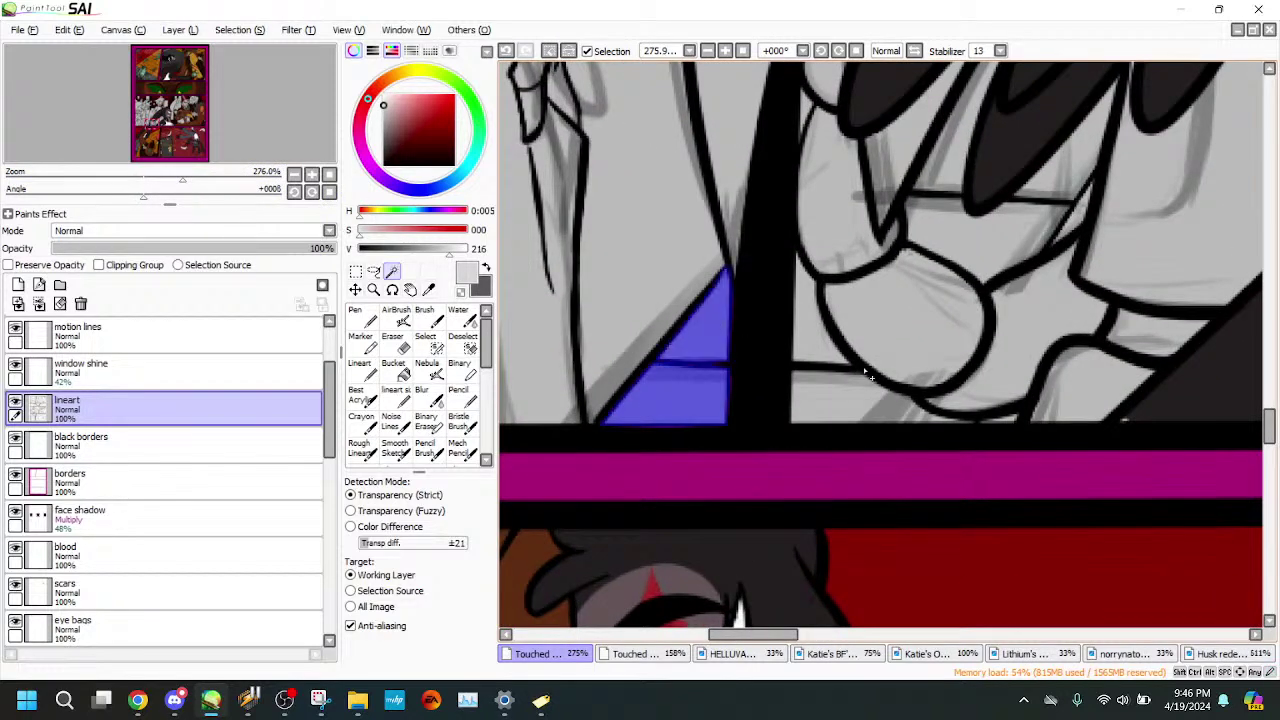
{"action": "left_click", "coordinate": [857, 403]}
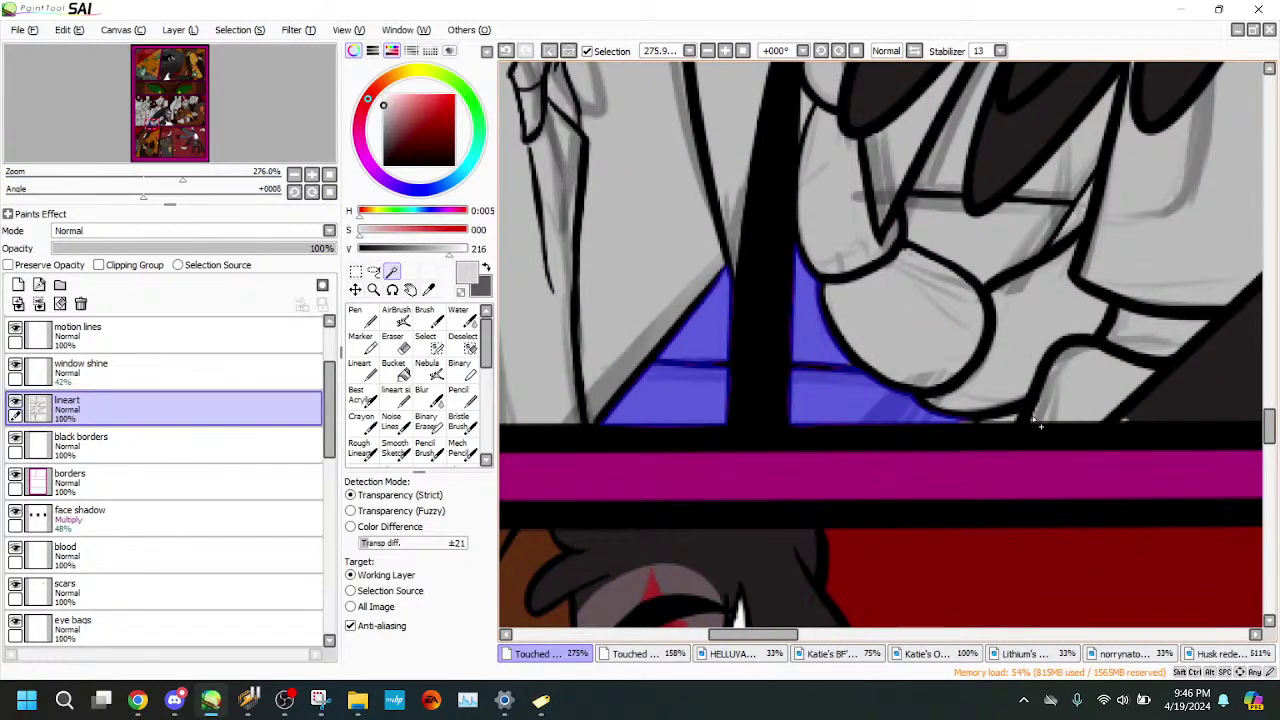
{"action": "left_click", "coordinate": [549, 50]}
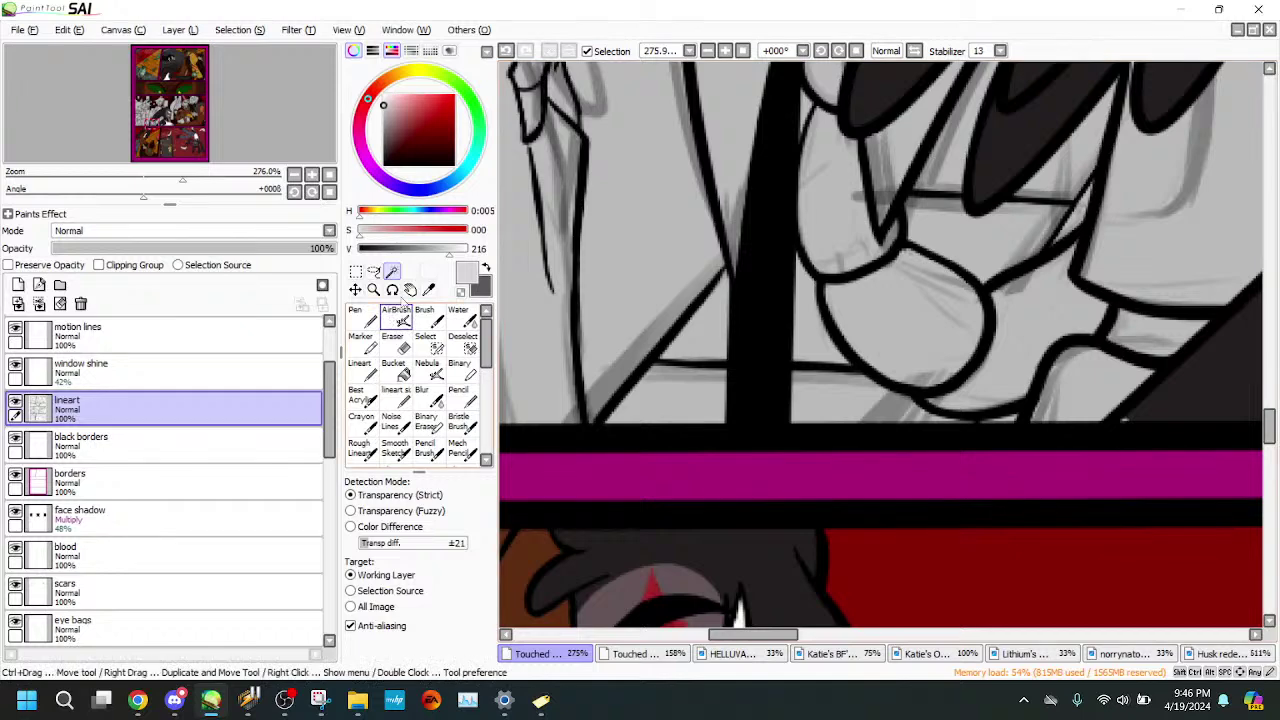
- Sample the dark limb's colour and ready the Lineart brush on the colors 1 layer
{"action": "left_click", "coordinate": [410, 289]}
{"action": "left_click", "coordinate": [428, 290]}
{"action": "left_click", "coordinate": [1192, 402]}
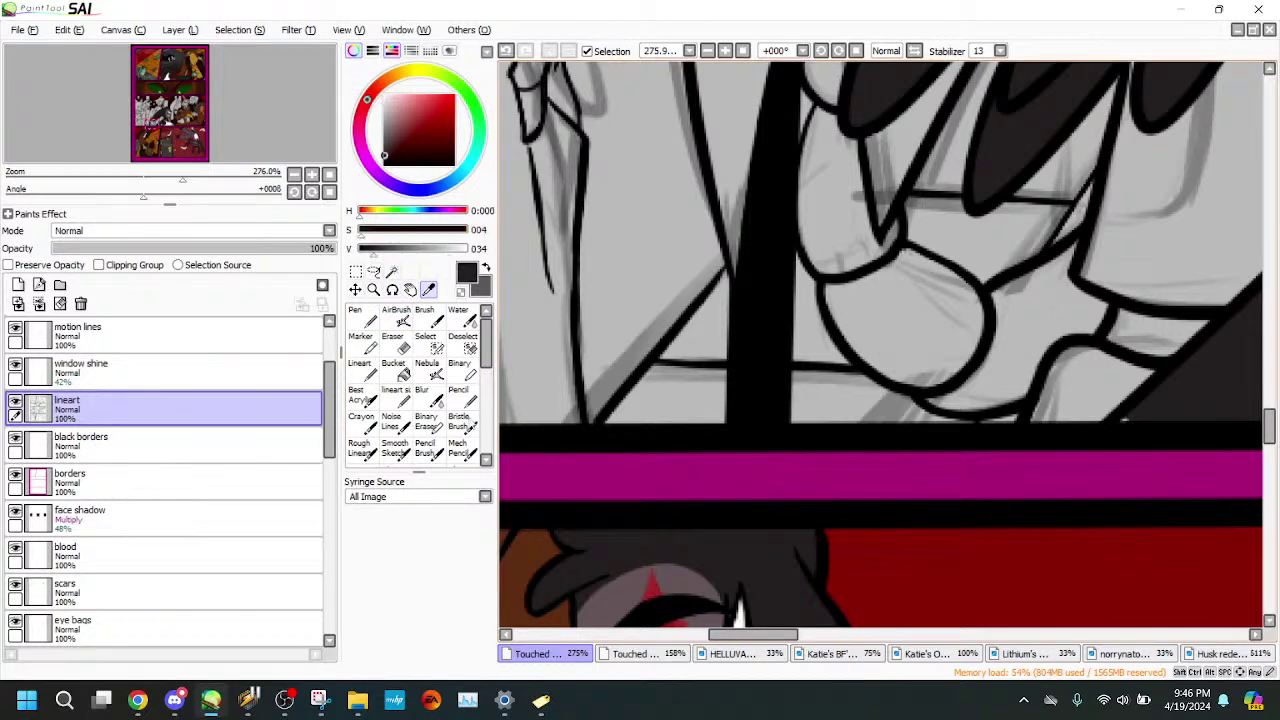
{"action": "left_click_drag", "start_coordinate": [332, 434], "coordinate": [343, 559]}
{"action": "left_click", "coordinate": [120, 430]}
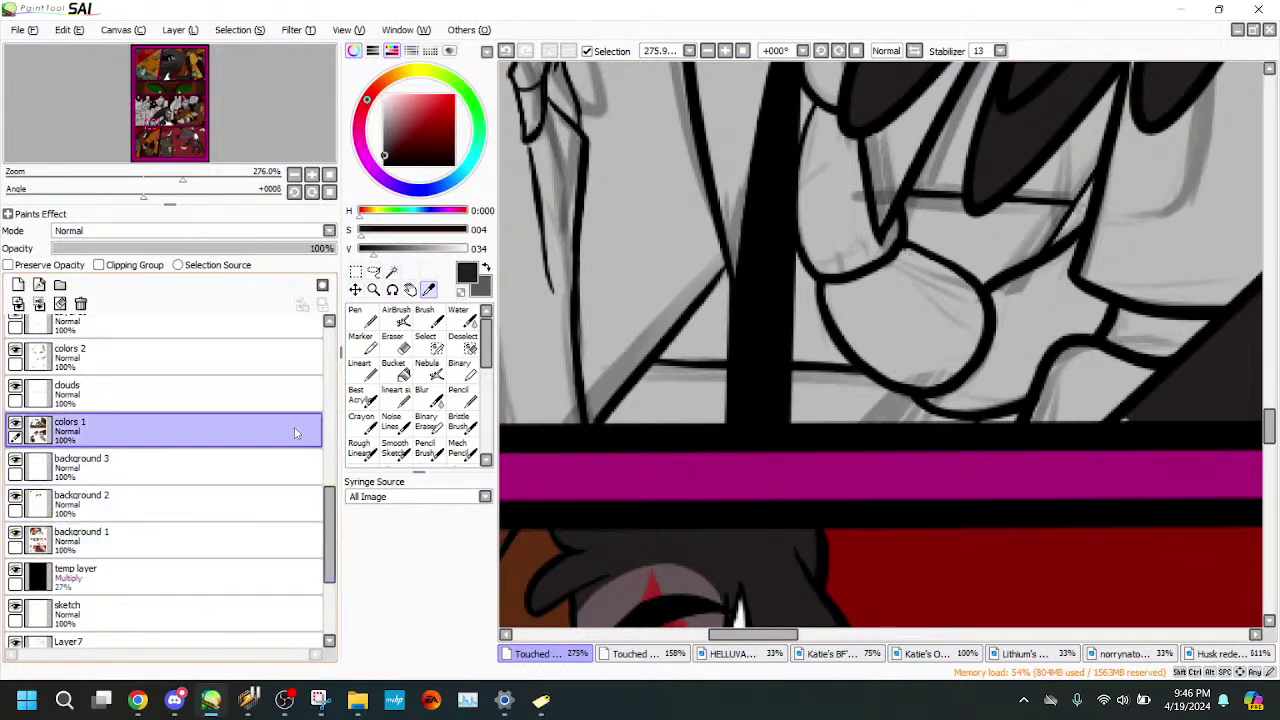
{"action": "left_click", "coordinate": [360, 368]}
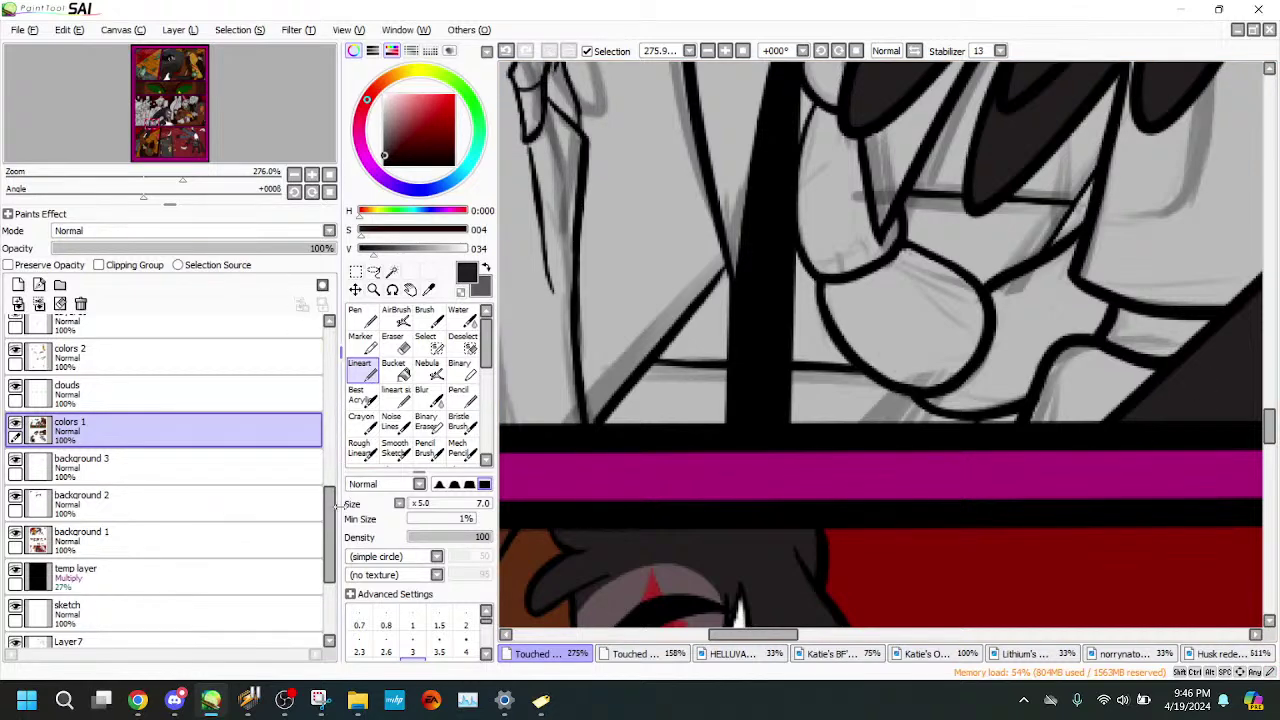
- Select the floor areas on both sides of the crowd panel's black pillar from the lineart layer, including the thin tip at the panel's lower border
{"action": "left_click_drag", "start_coordinate": [331, 540], "coordinate": [337, 365]}
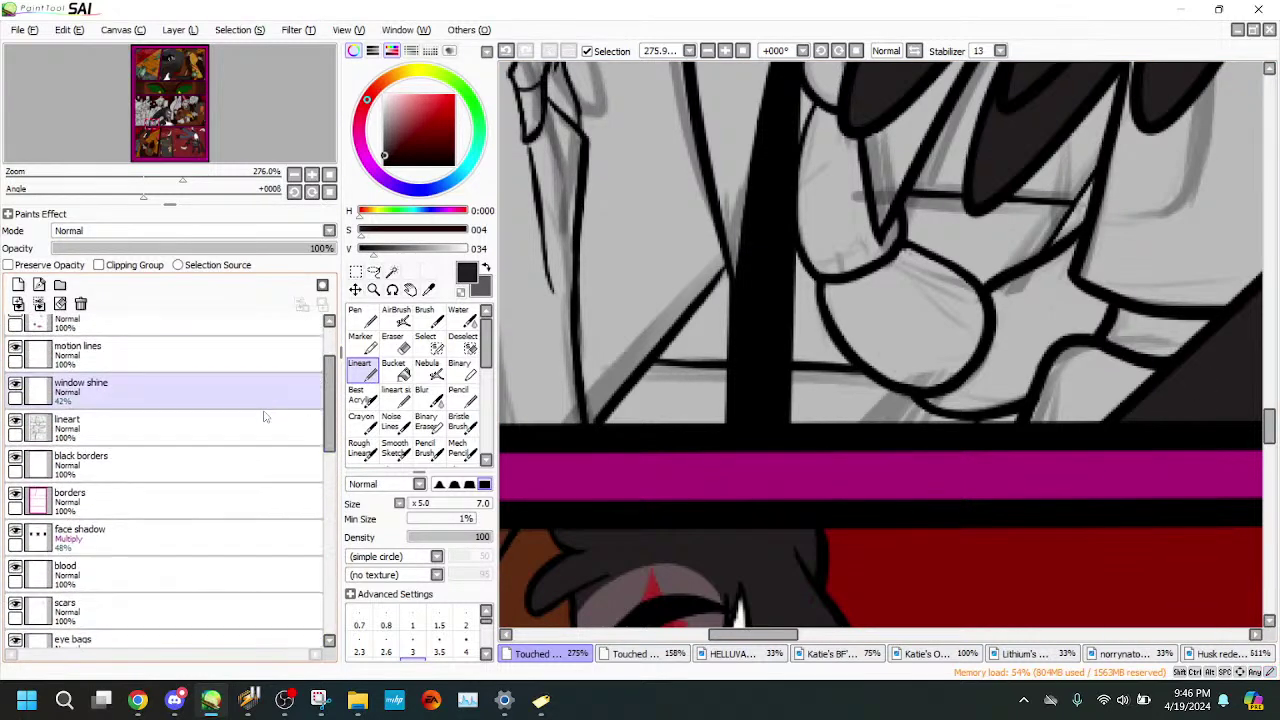
{"action": "left_click", "coordinate": [200, 428]}
{"action": "left_click", "coordinate": [391, 271]}
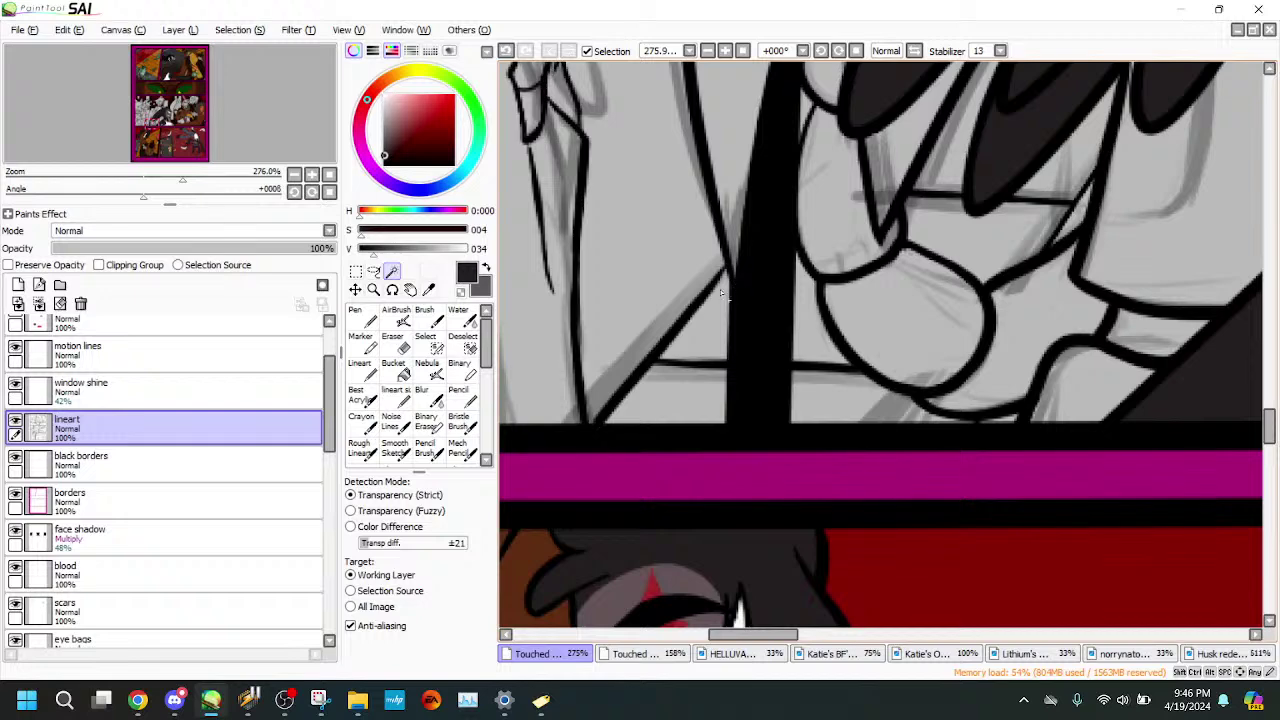
{"action": "left_click", "coordinate": [662, 396]}
{"action": "left_click", "coordinate": [839, 394]}
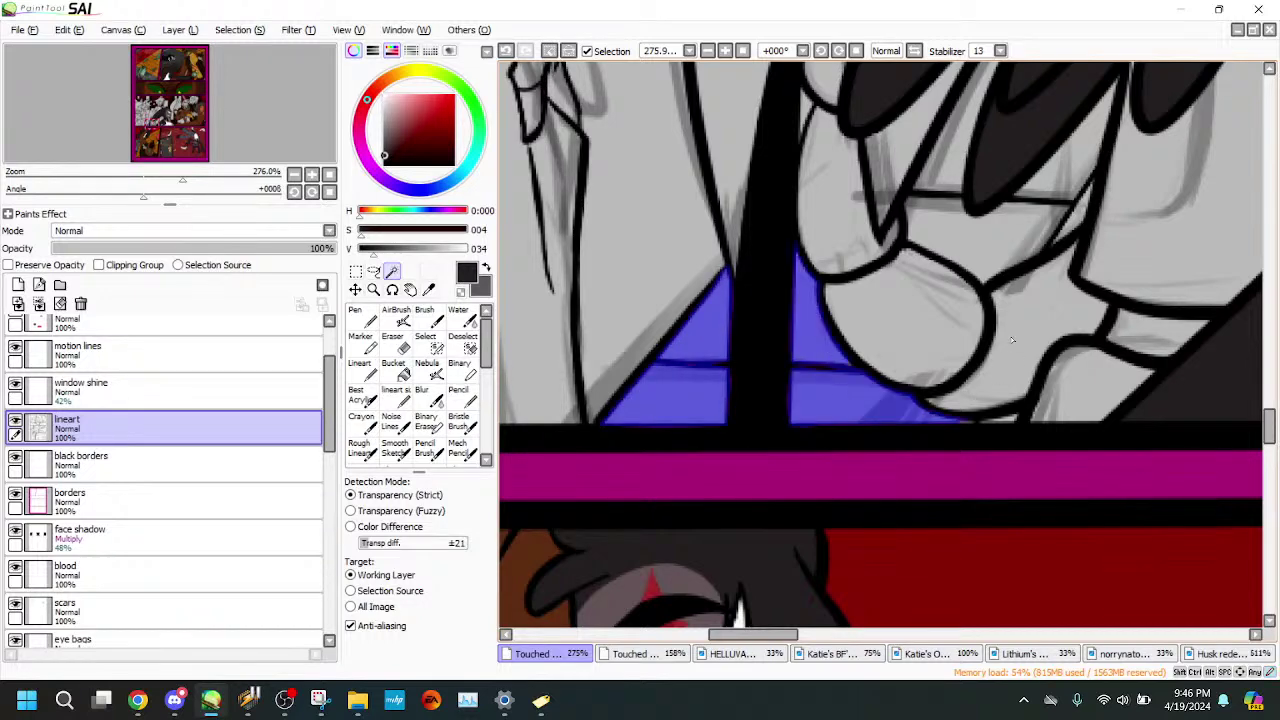
{"action": "left_click", "coordinate": [433, 345]}
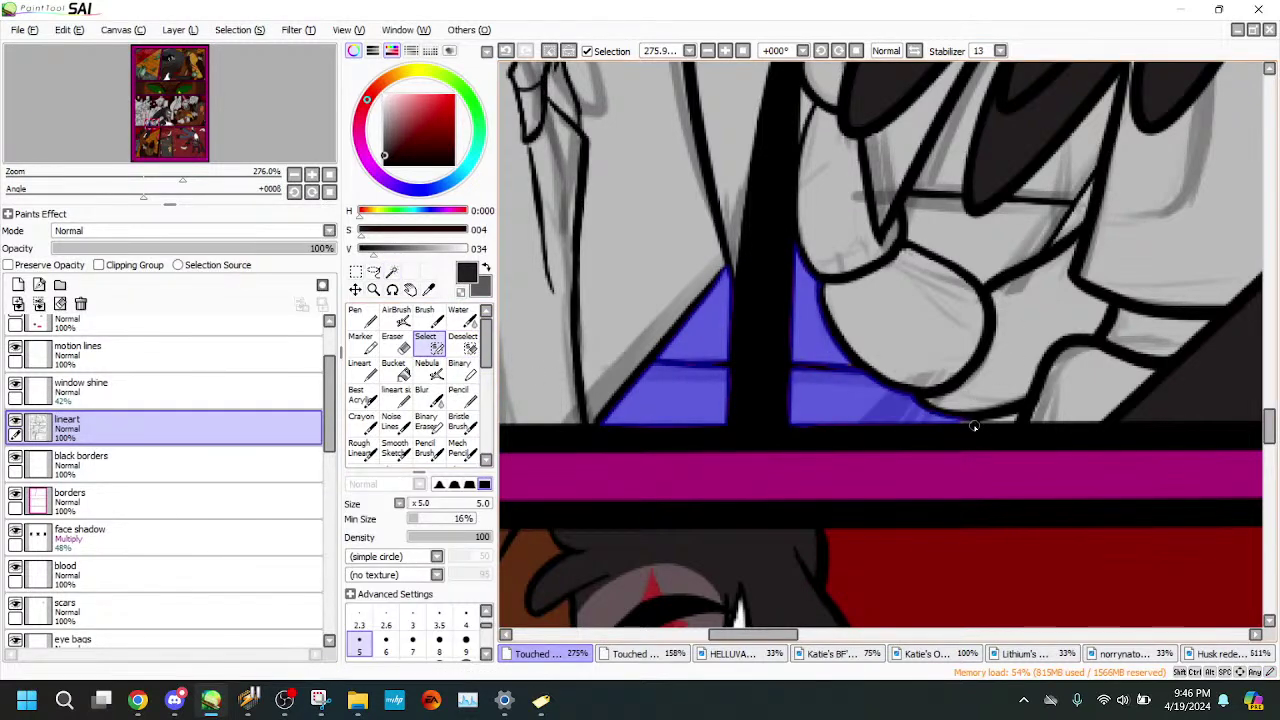
{"action": "key", "text": "w"}
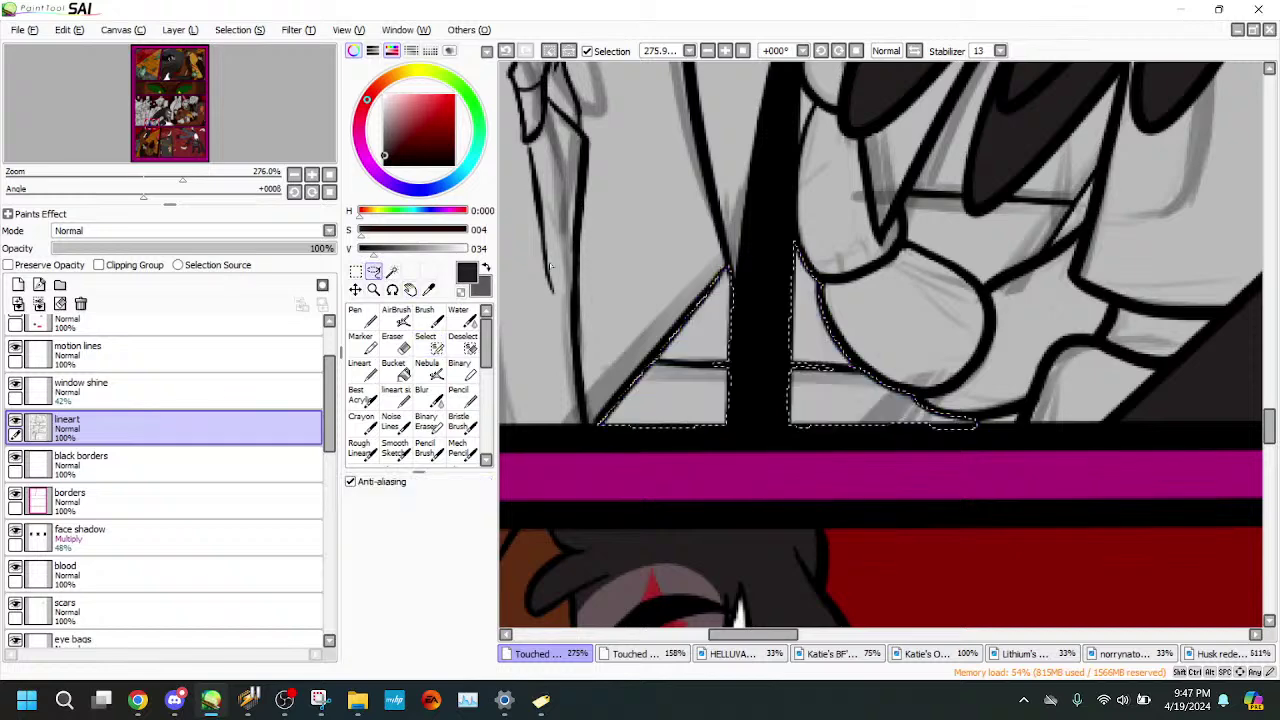
- Add the floor gap beneath the dark feathers to the selection and extend it into the narrow points between them
{"action": "left_click", "coordinate": [958, 240]}
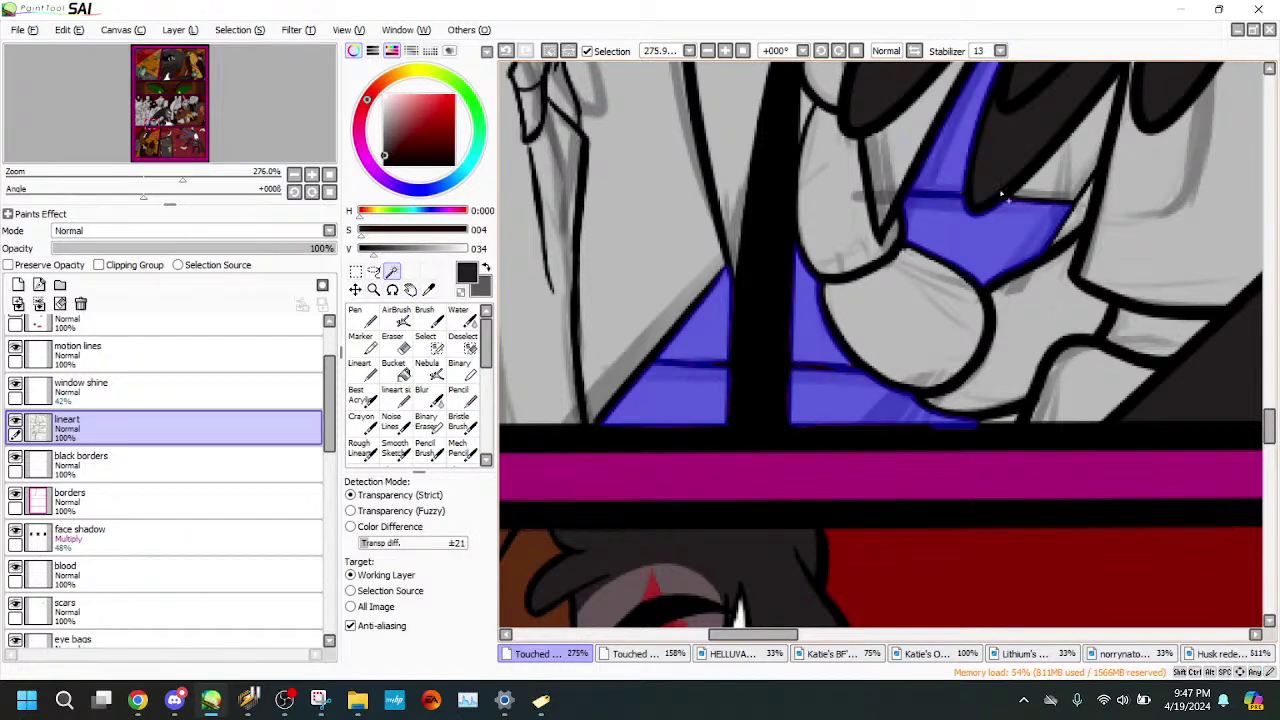
{"action": "left_click_drag", "start_coordinate": [209, 101], "coordinate": [212, 95]}
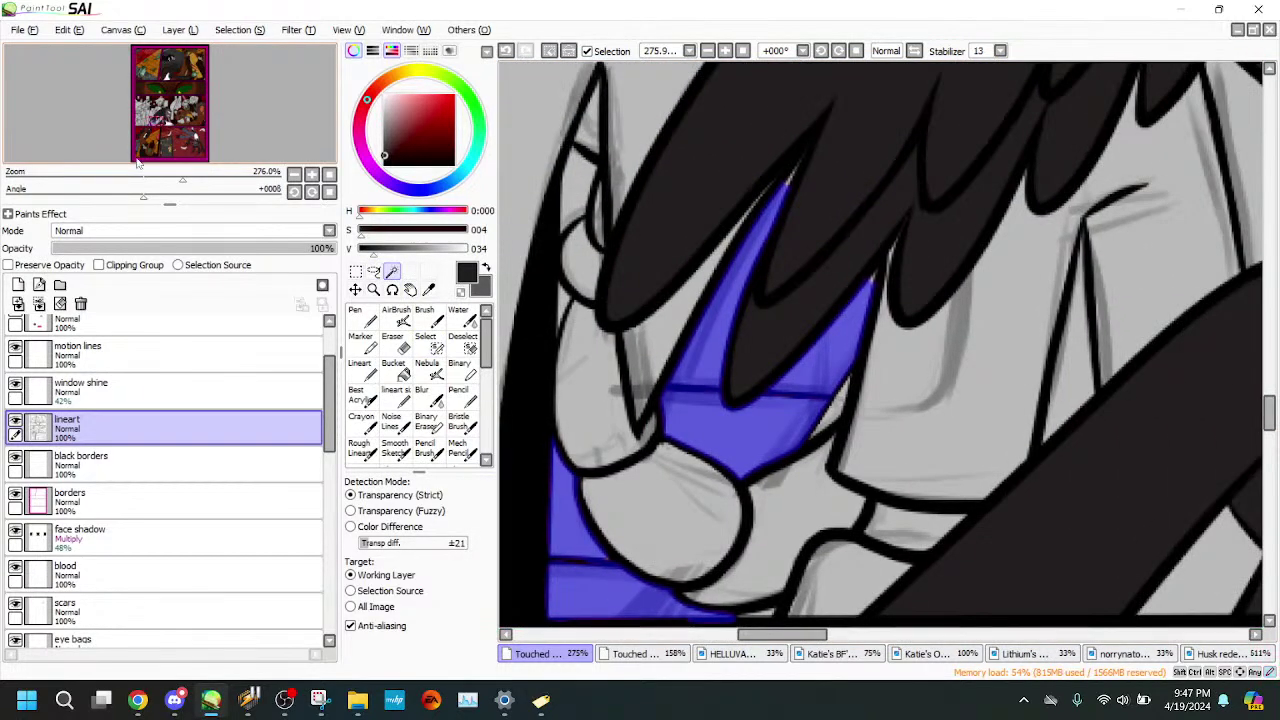
{"action": "left_click_drag", "start_coordinate": [183, 180], "coordinate": [195, 181]}
{"action": "left_click", "coordinate": [427, 342]}
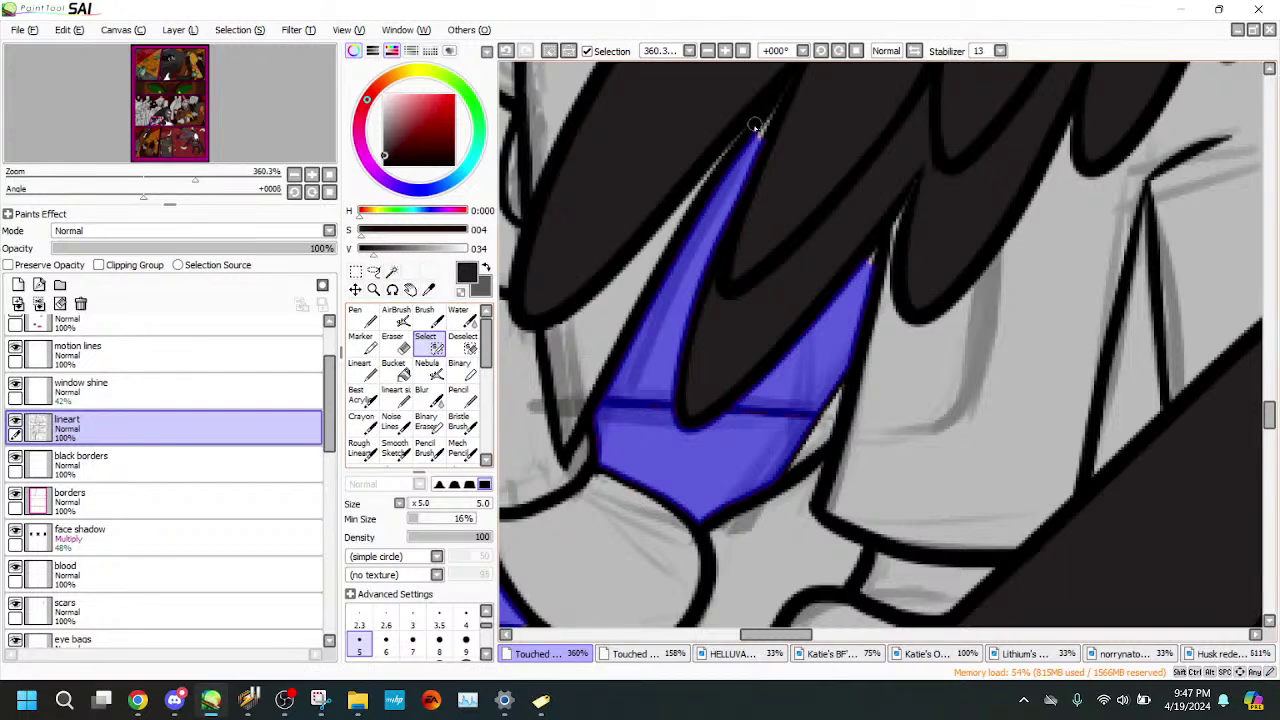
{"action": "left_click_drag", "start_coordinate": [126, 117], "coordinate": [127, 113]}
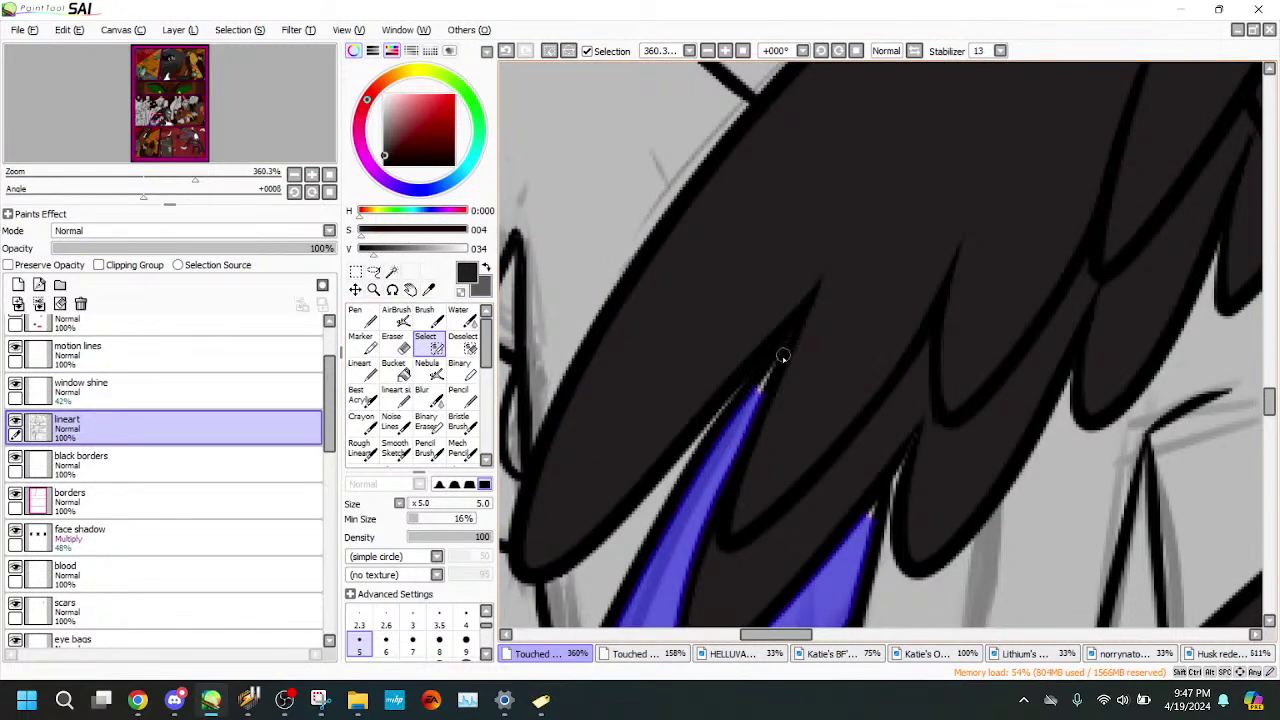
{"action": "left_click_drag", "start_coordinate": [770, 384], "coordinate": [798, 321]}
{"action": "left_click", "coordinate": [205, 133]}
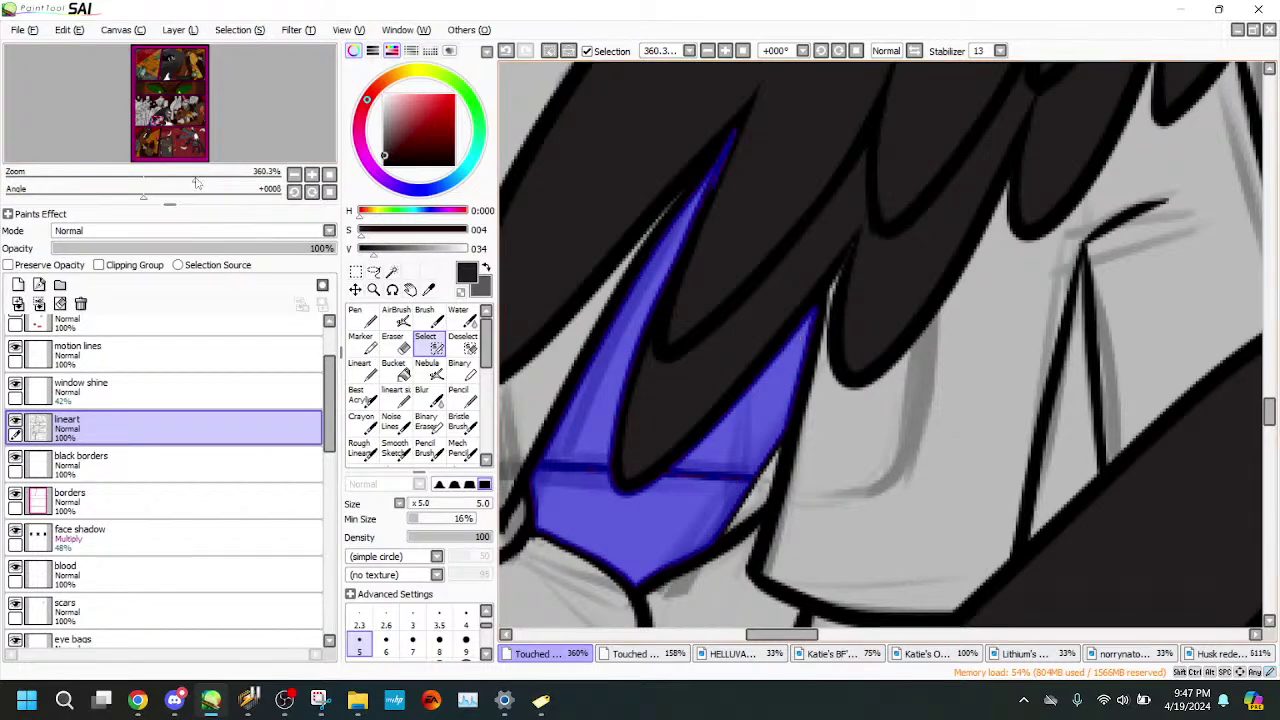
- Add the grey gap behind the feathered character's neck and the sliver above the bent arm to the selection, undoing the gap selected beneath the arm
{"action": "left_click_drag", "start_coordinate": [196, 183], "coordinate": [134, 181]}
{"action": "left_click_drag", "start_coordinate": [186, 132], "coordinate": [234, 117]}
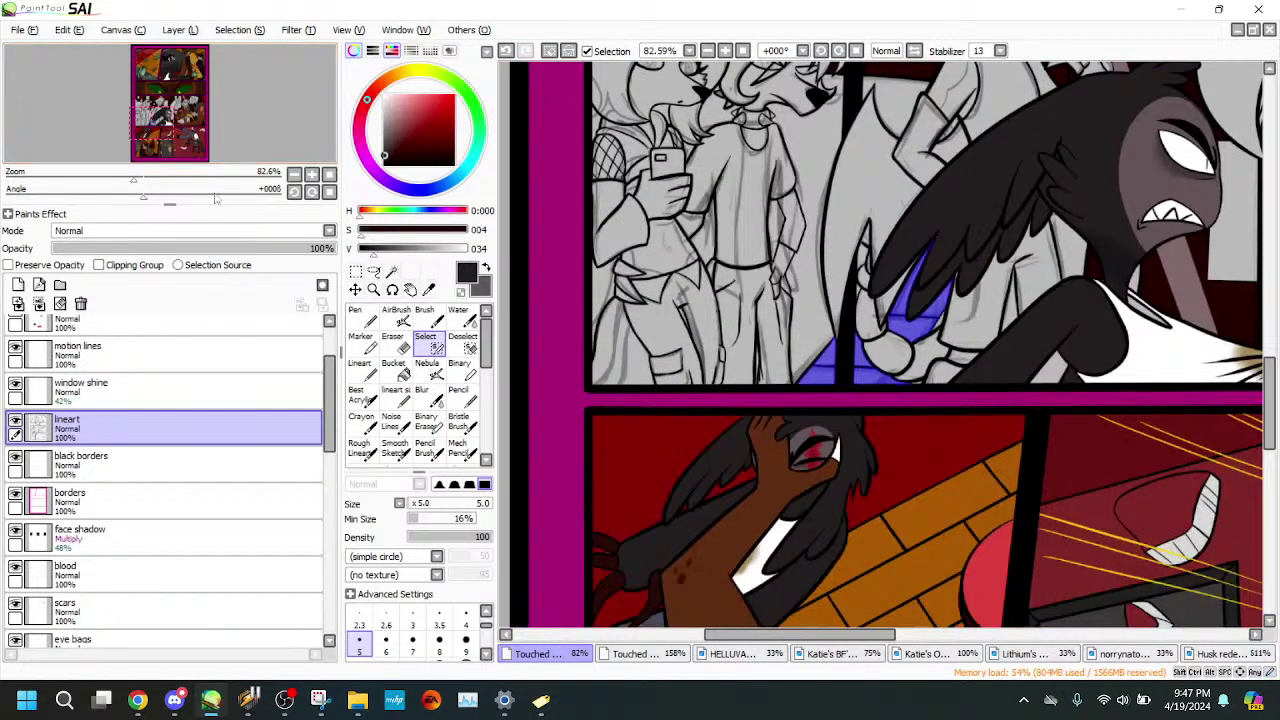
{"action": "mouse_move", "coordinate": [137, 178]}
{"action": "left_mouse_down"}
{"action": "mouse_move", "coordinate": [179, 178]}
{"action": "mouse_move", "coordinate": [115, 178]}
{"action": "mouse_move", "coordinate": [152, 178]}
{"action": "left_mouse_up"}
{"action": "left_click_drag", "start_coordinate": [196, 143], "coordinate": [198, 150]}
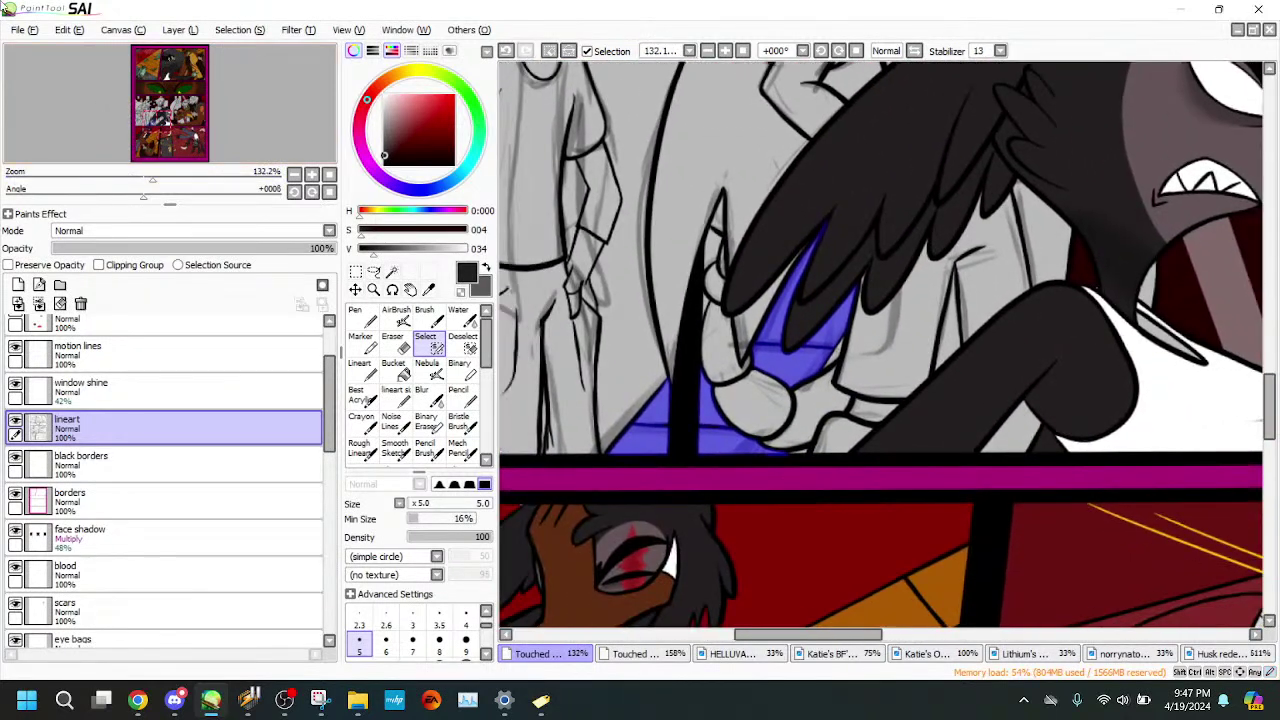
{"action": "left_click", "coordinate": [393, 272]}
{"action": "left_click", "coordinate": [1037, 236]}
{"action": "left_click", "coordinate": [1008, 430]}
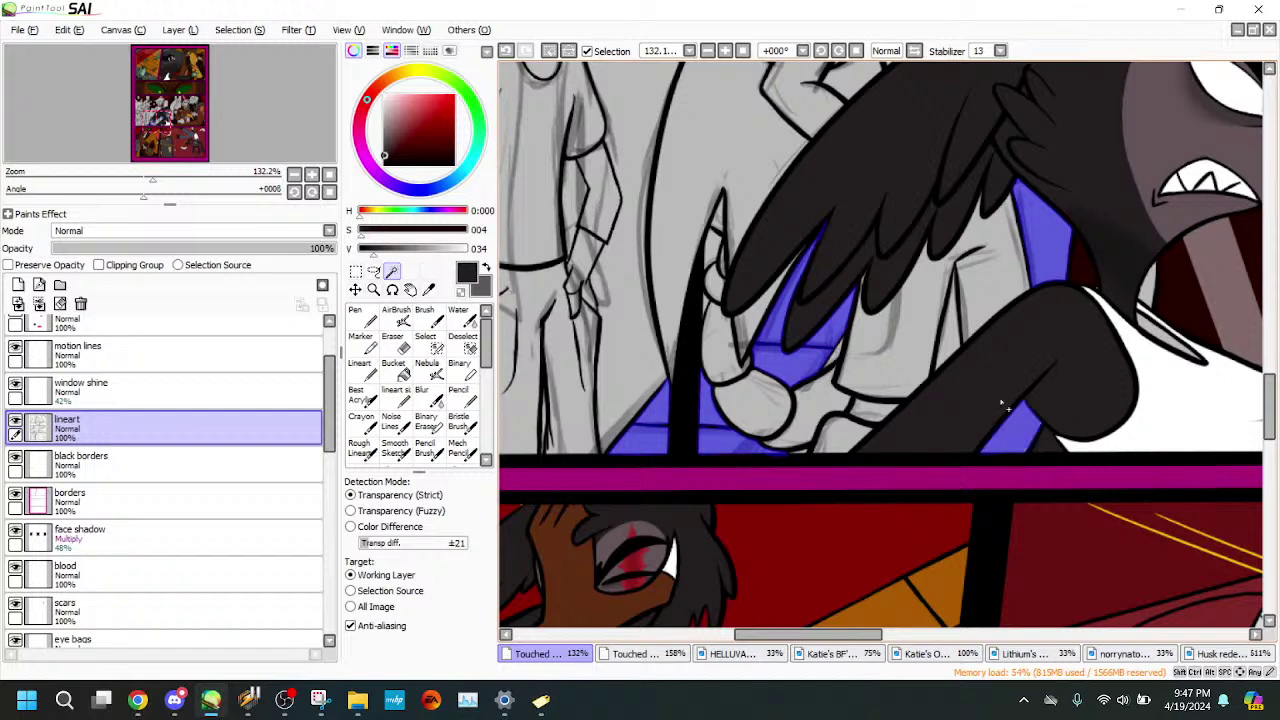
{"action": "left_click", "coordinate": [945, 320]}
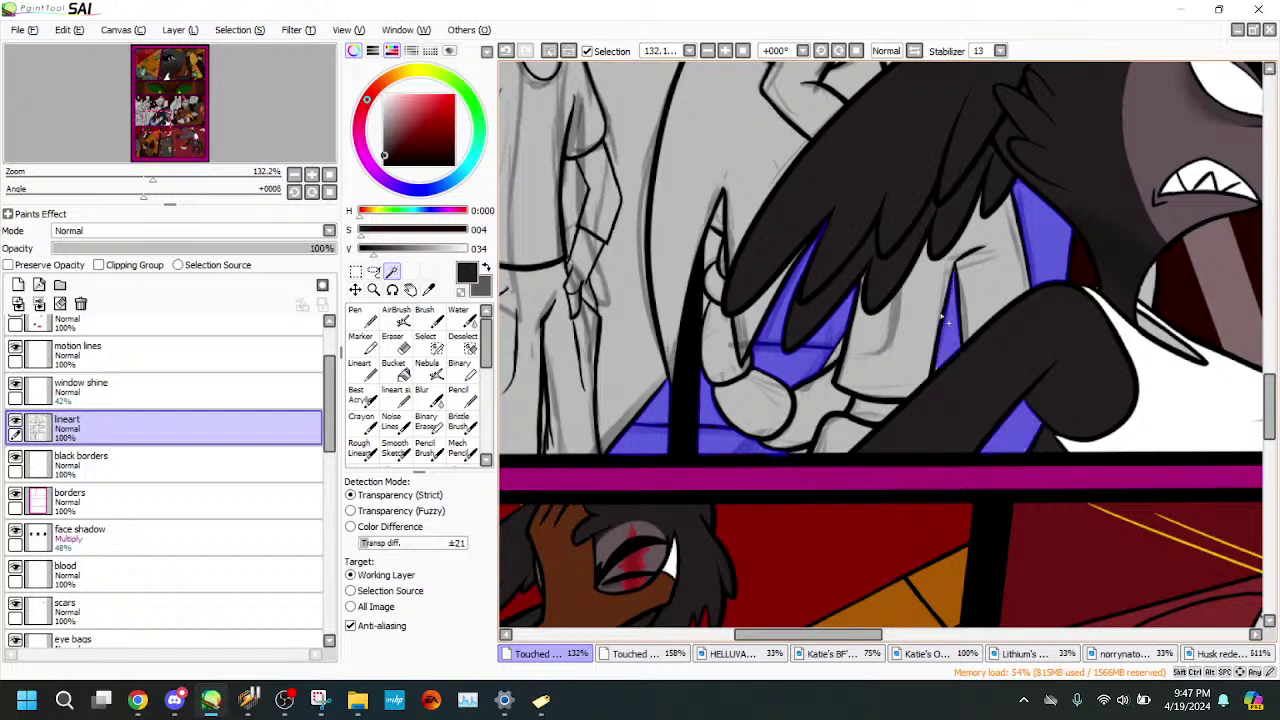
{"action": "left_click", "coordinate": [507, 51]}
{"action": "left_click", "coordinate": [507, 51]}
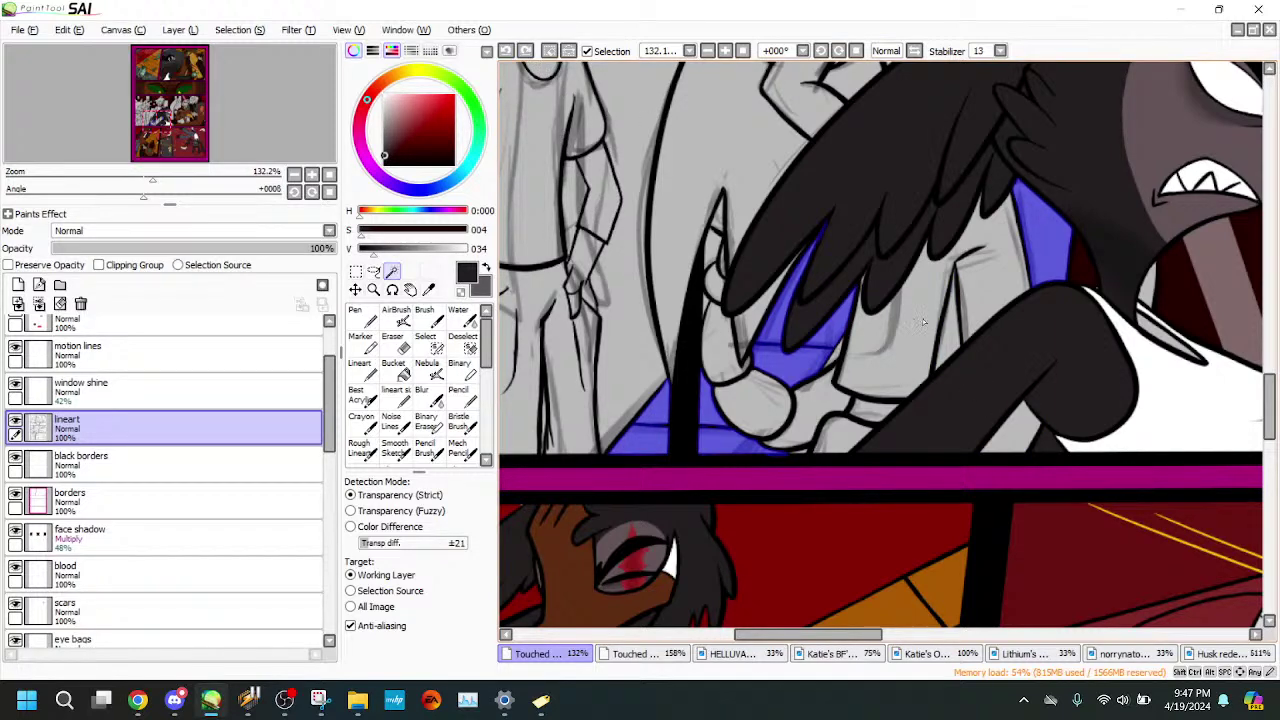
{"action": "left_click", "coordinate": [948, 320]}
{"action": "left_click_drag", "start_coordinate": [222, 148], "coordinate": [232, 145]}
{"action": "left_click", "coordinate": [507, 51]}
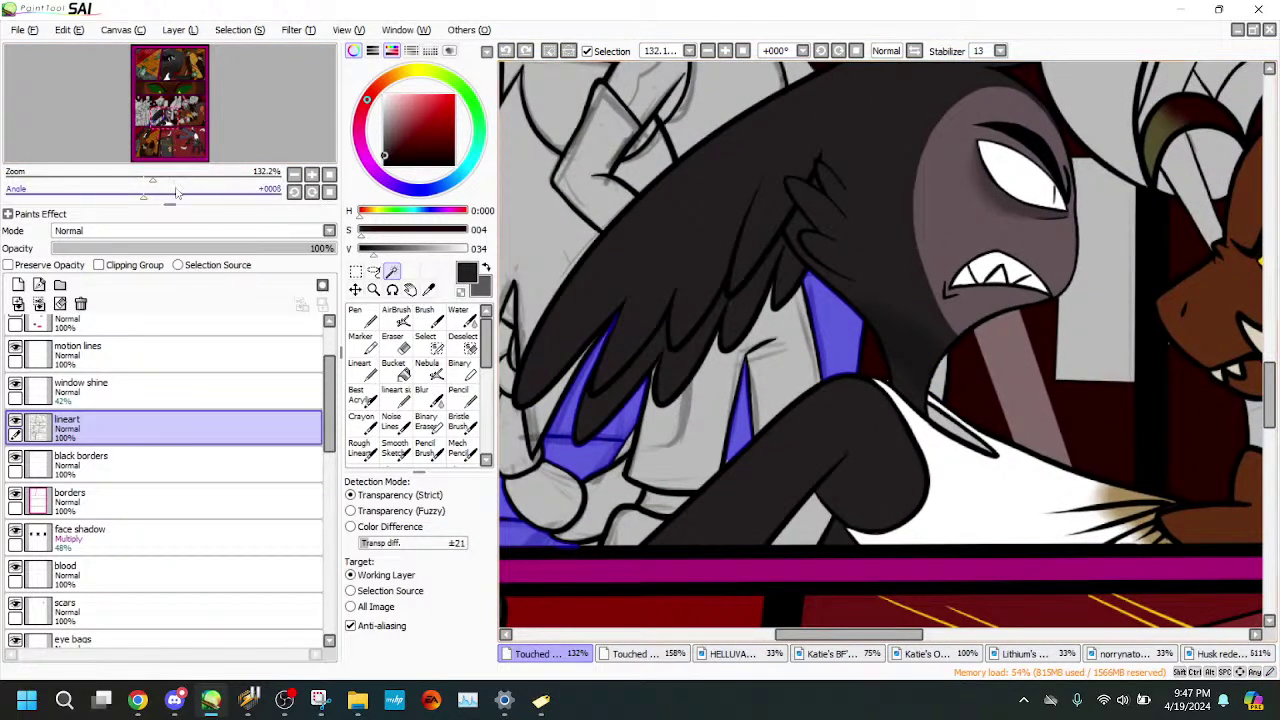
- Add the small dark red gap beside the feathered character's neck to the selection and touch up its lower corner
{"action": "left_click_drag", "start_coordinate": [137, 190], "coordinate": [193, 182]}
{"action": "left_click", "coordinate": [330, 193]}
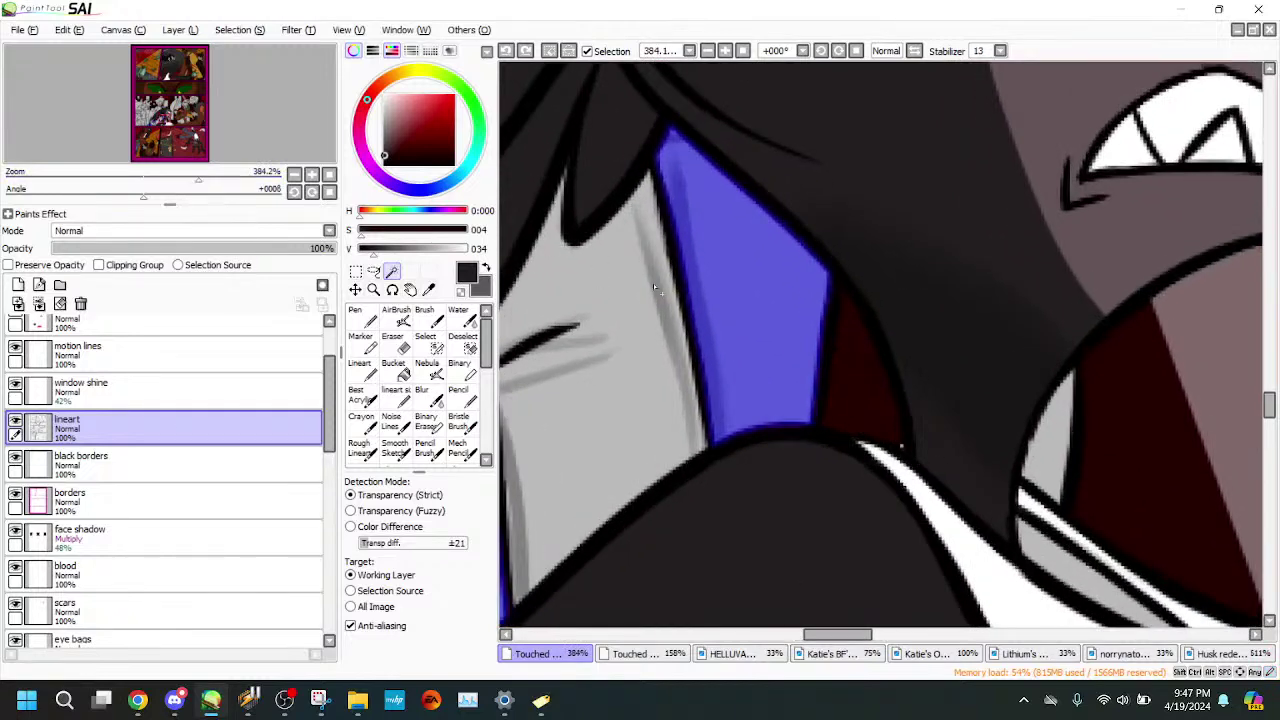
{"action": "left_click", "coordinate": [860, 372]}
{"action": "key", "text": "s"}
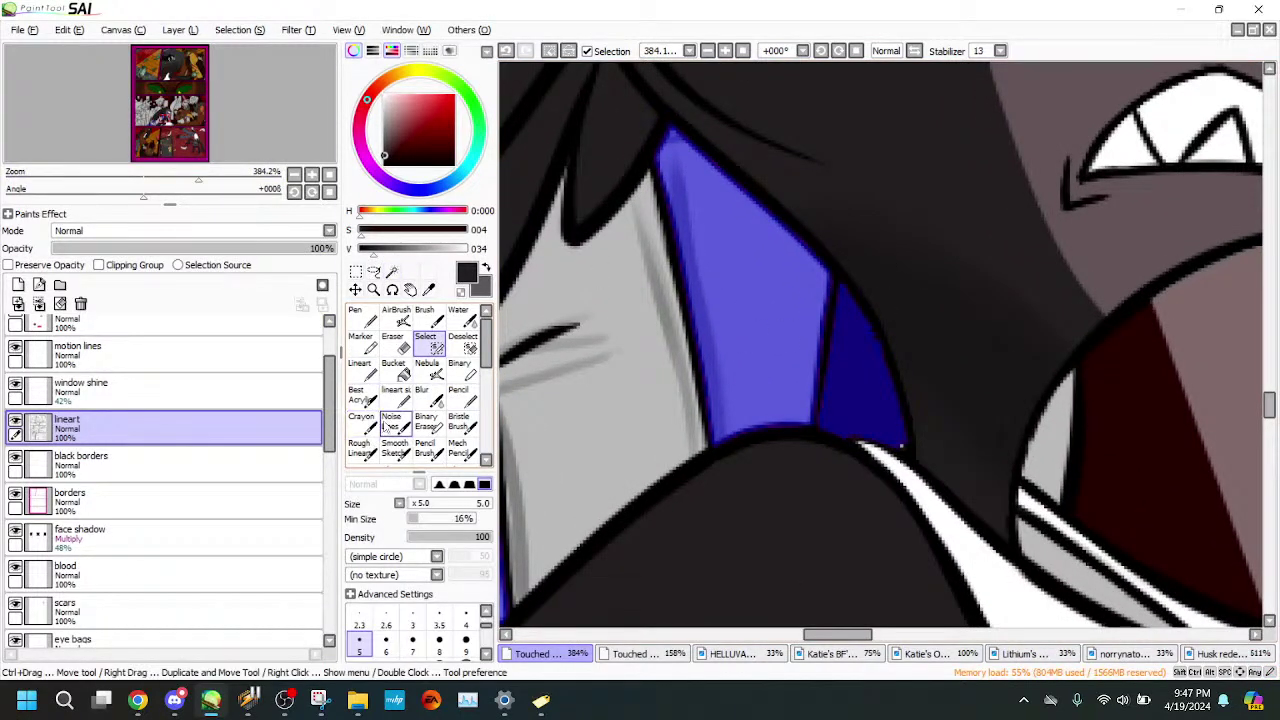
{"action": "mouse_move", "coordinate": [198, 182]}
{"action": "left_mouse_down"}
{"action": "mouse_move", "coordinate": [135, 182]}
{"action": "mouse_move", "coordinate": [194, 182]}
{"action": "left_mouse_up"}
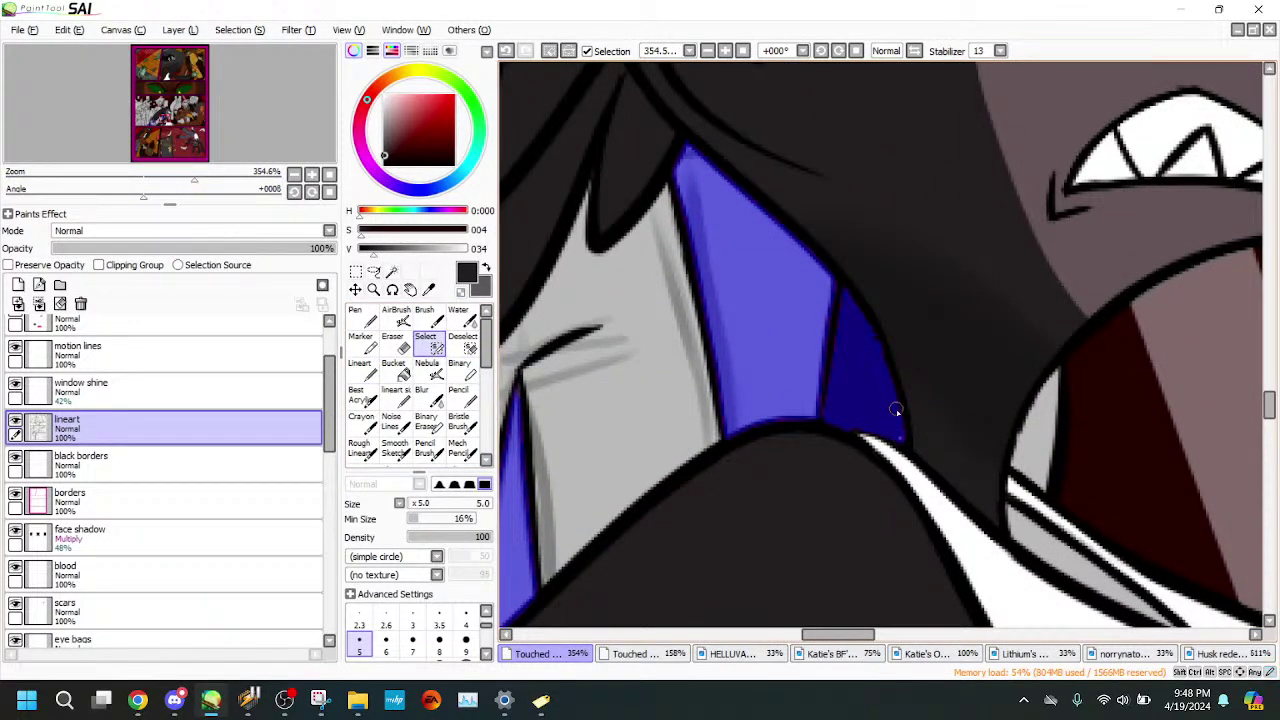
- Erase the dark red fill inside the selected gap beside the neck on the background 1 layer
{"action": "scroll", "coordinate": [340, 477], "scroll_direction": "down", "scroll_amount": 10}
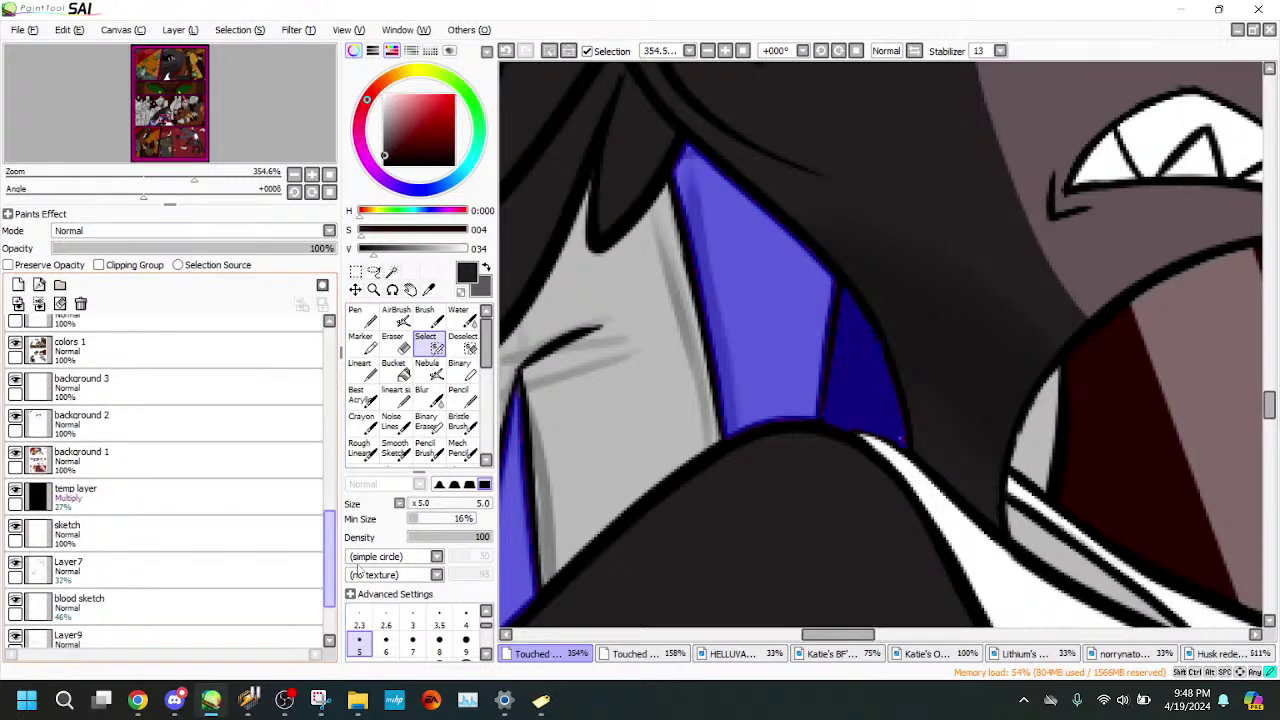
{"action": "left_click", "coordinate": [281, 458]}
{"action": "key", "text": "e"}
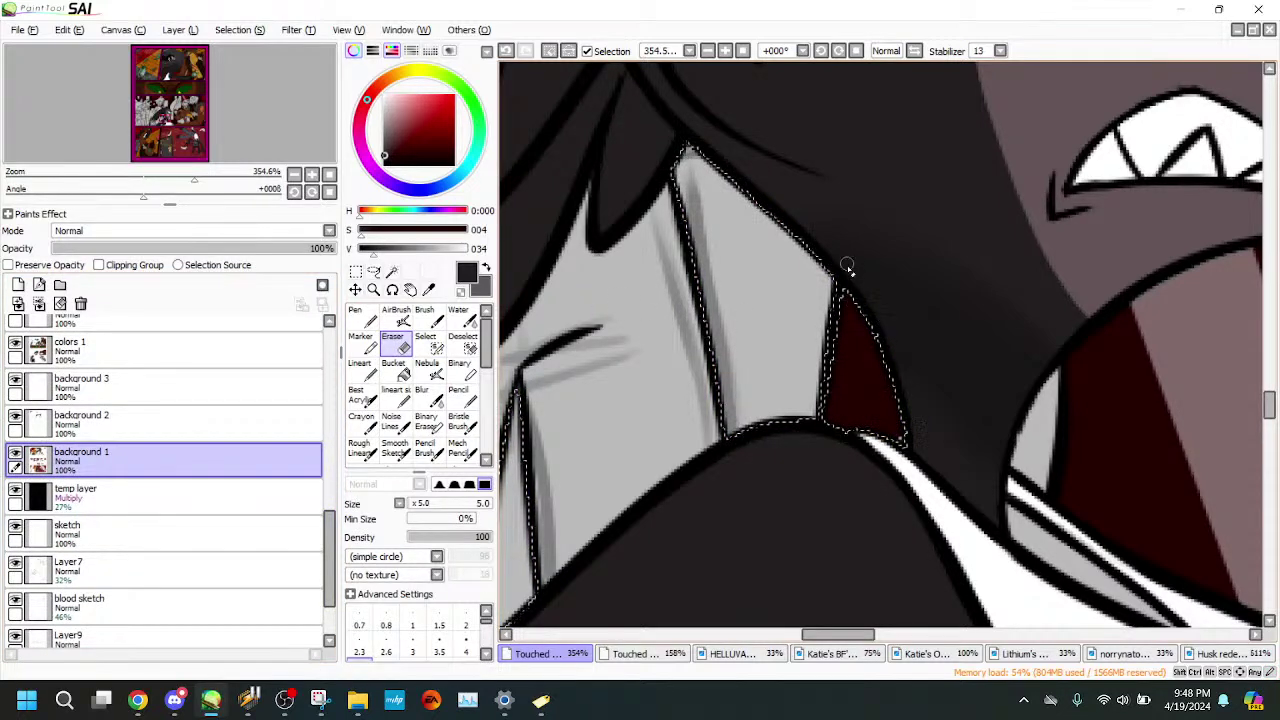
{"action": "left_click_drag", "start_coordinate": [848, 292], "coordinate": [837, 414]}
{"action": "left_click_drag", "start_coordinate": [858, 318], "coordinate": [851, 450]}
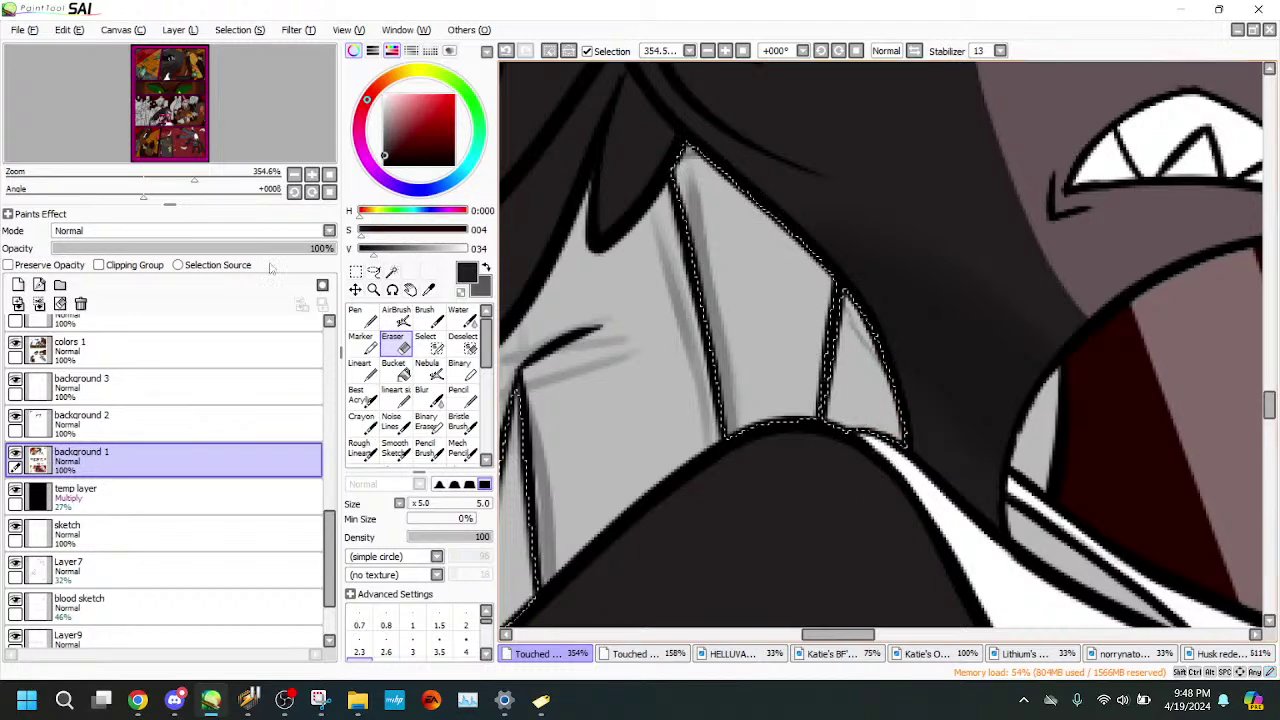
{"action": "left_click_drag", "start_coordinate": [194, 178], "coordinate": [140, 158]}
{"action": "left_click_drag", "start_coordinate": [190, 137], "coordinate": [195, 121]}
{"action": "left_click_drag", "start_coordinate": [141, 181], "coordinate": [170, 179]}
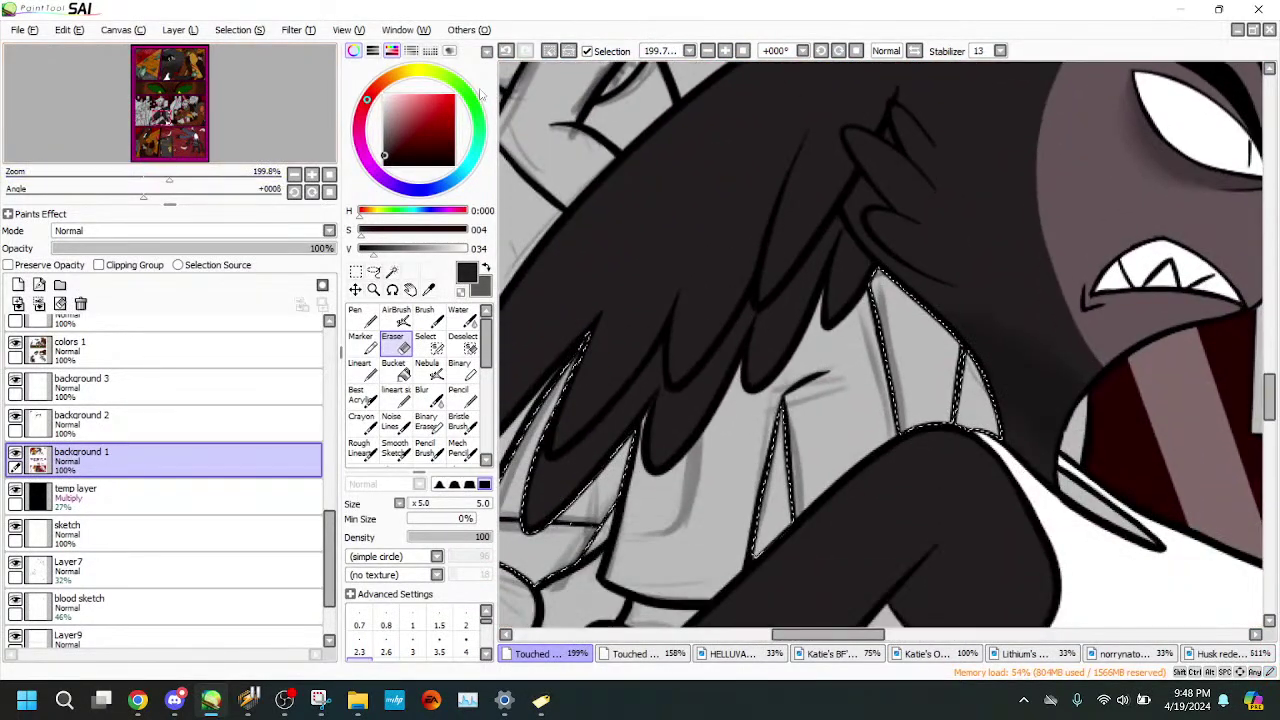
- Undo the erasing of the dark red gap beside the neck, keeping the background 1 layer active
{"action": "left_click", "coordinate": [508, 51]}
{"action": "left_click", "coordinate": [508, 51]}
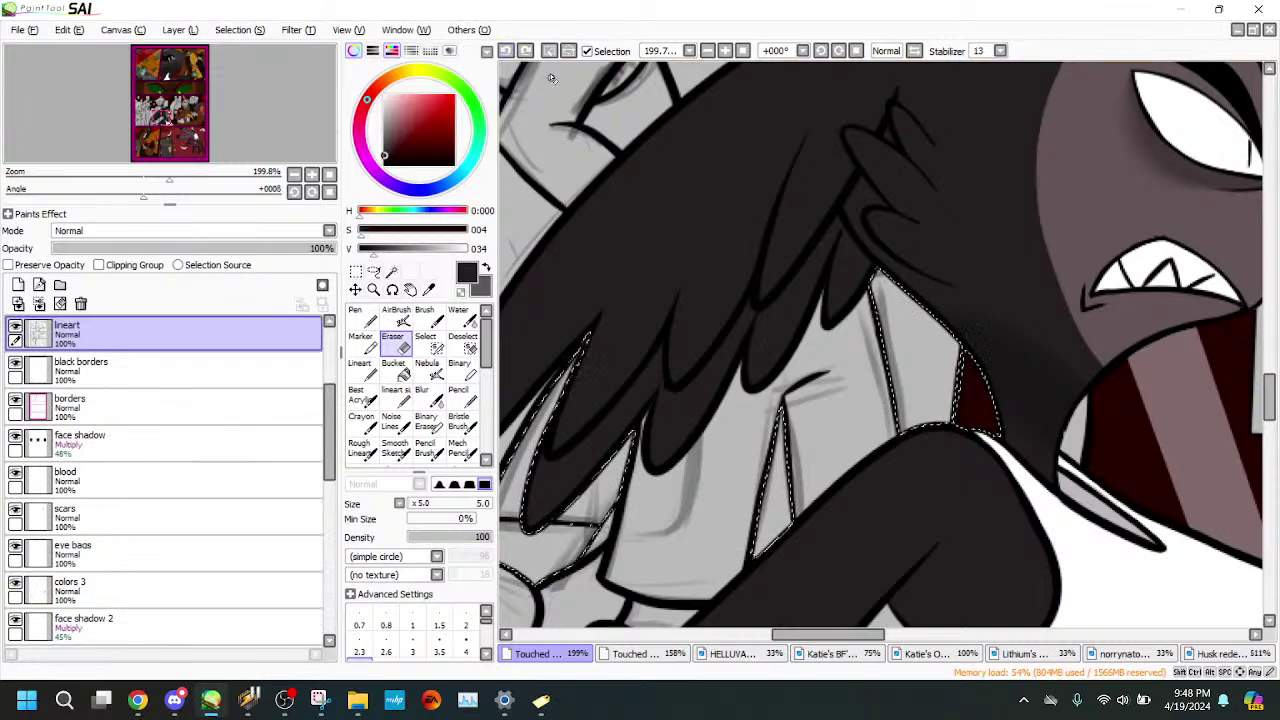
{"action": "left_click", "coordinate": [525, 52]}
{"action": "left_click", "coordinate": [525, 52]}
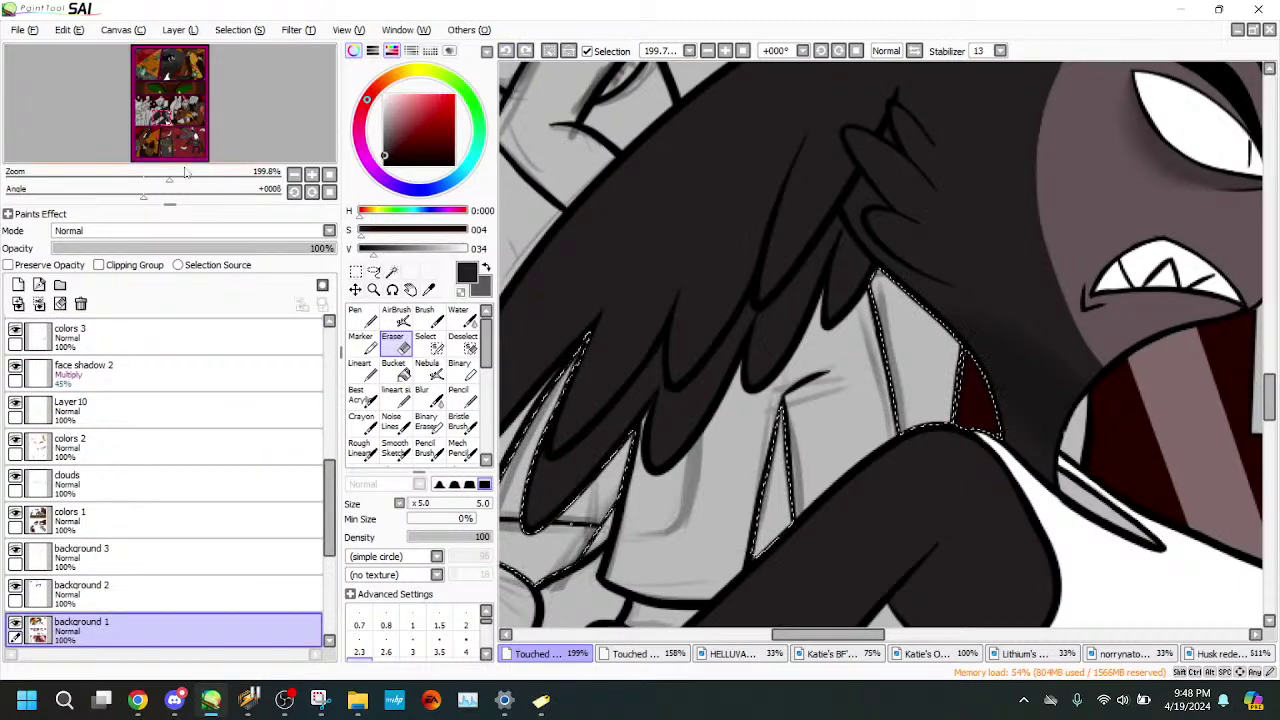
- Remove the dark red gap beside the feathered character's neck from the selection with the Deselect brush
{"action": "left_click_drag", "start_coordinate": [169, 180], "coordinate": [121, 181]}
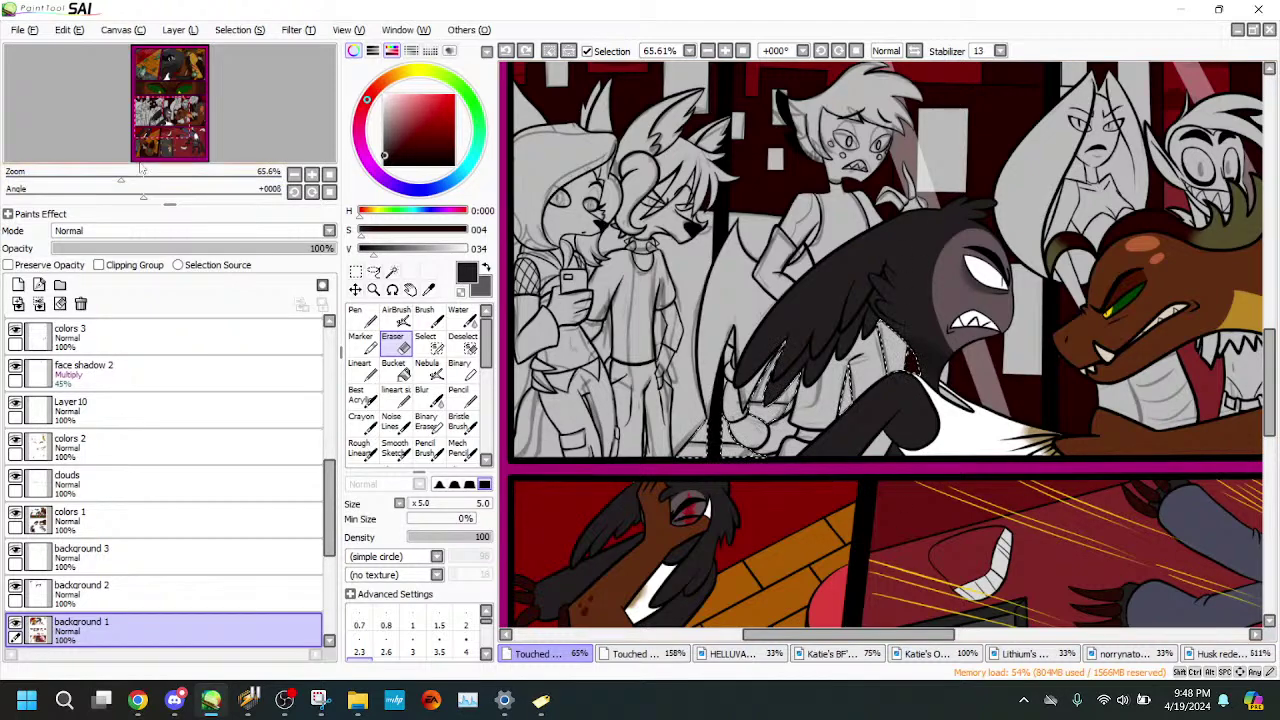
{"action": "left_click_drag", "start_coordinate": [130, 175], "coordinate": [199, 176]}
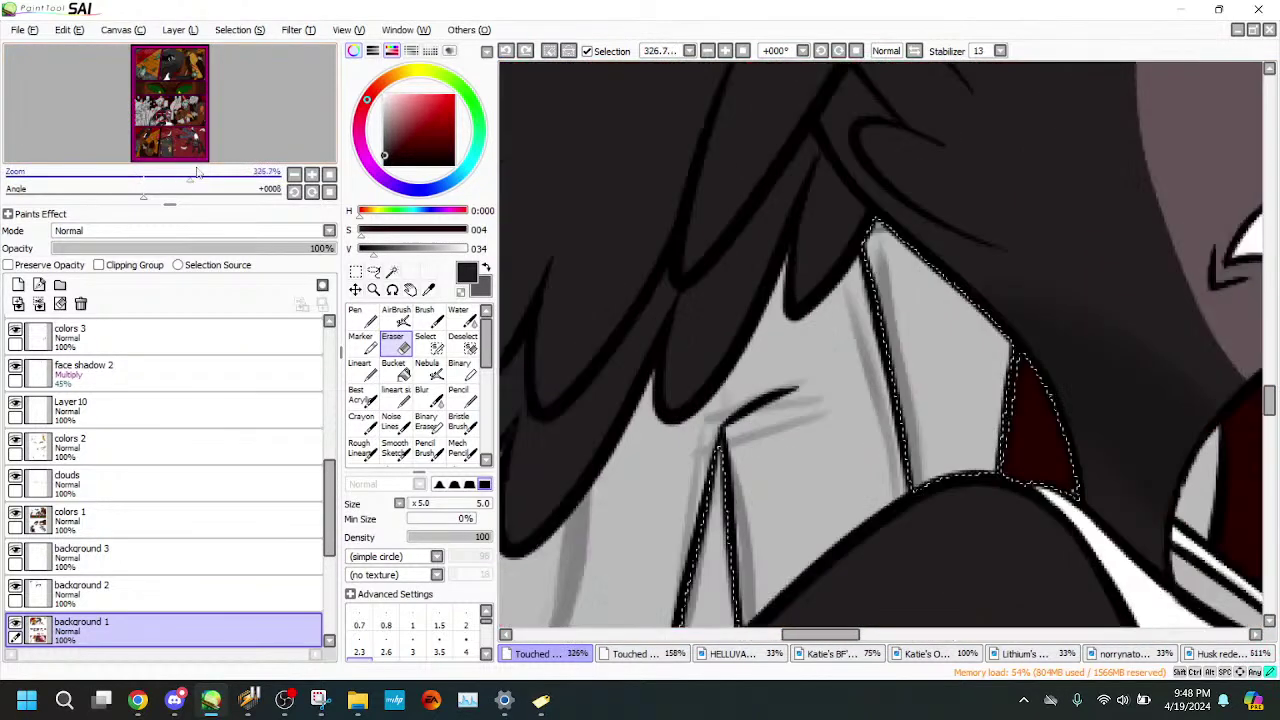
{"action": "left_click", "coordinate": [463, 344]}
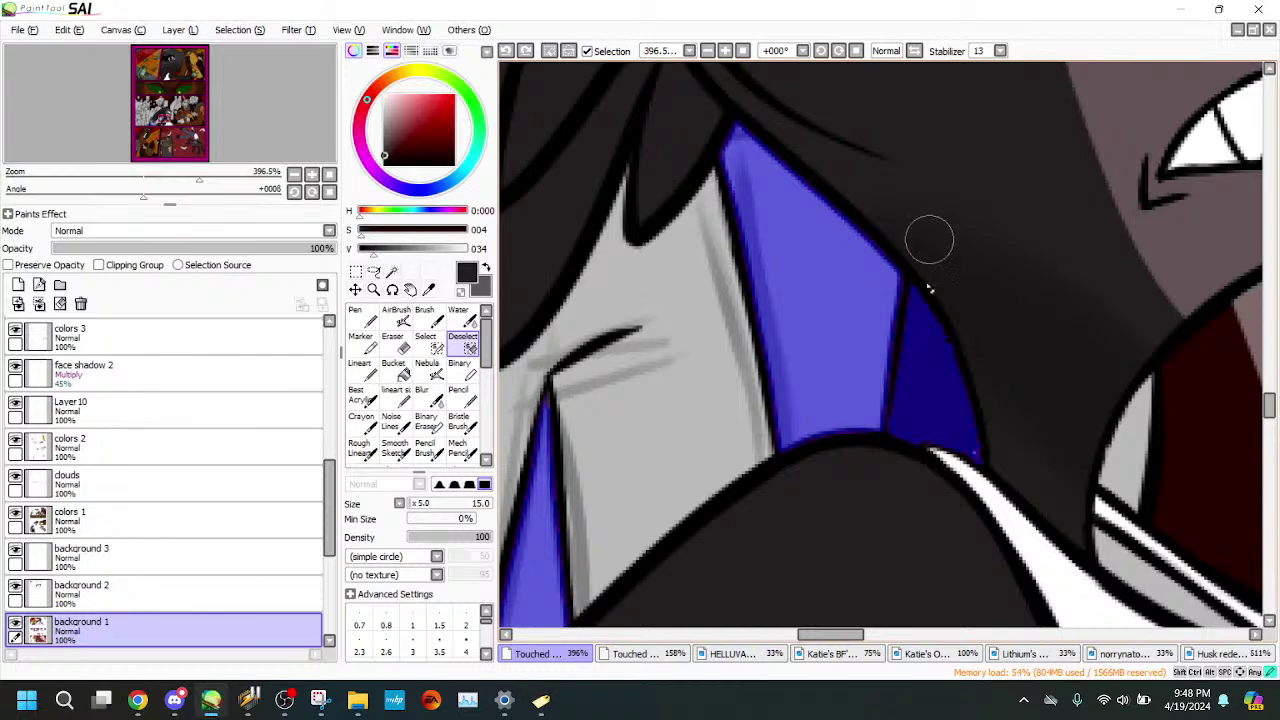
{"action": "mouse_move", "coordinate": [930, 240]}
{"action": "left_mouse_down"}
{"action": "mouse_move", "coordinate": [923, 413]}
{"action": "mouse_move", "coordinate": [905, 460]}
{"action": "mouse_move", "coordinate": [915, 349]}
{"action": "mouse_move", "coordinate": [954, 427]}
{"action": "left_mouse_up"}
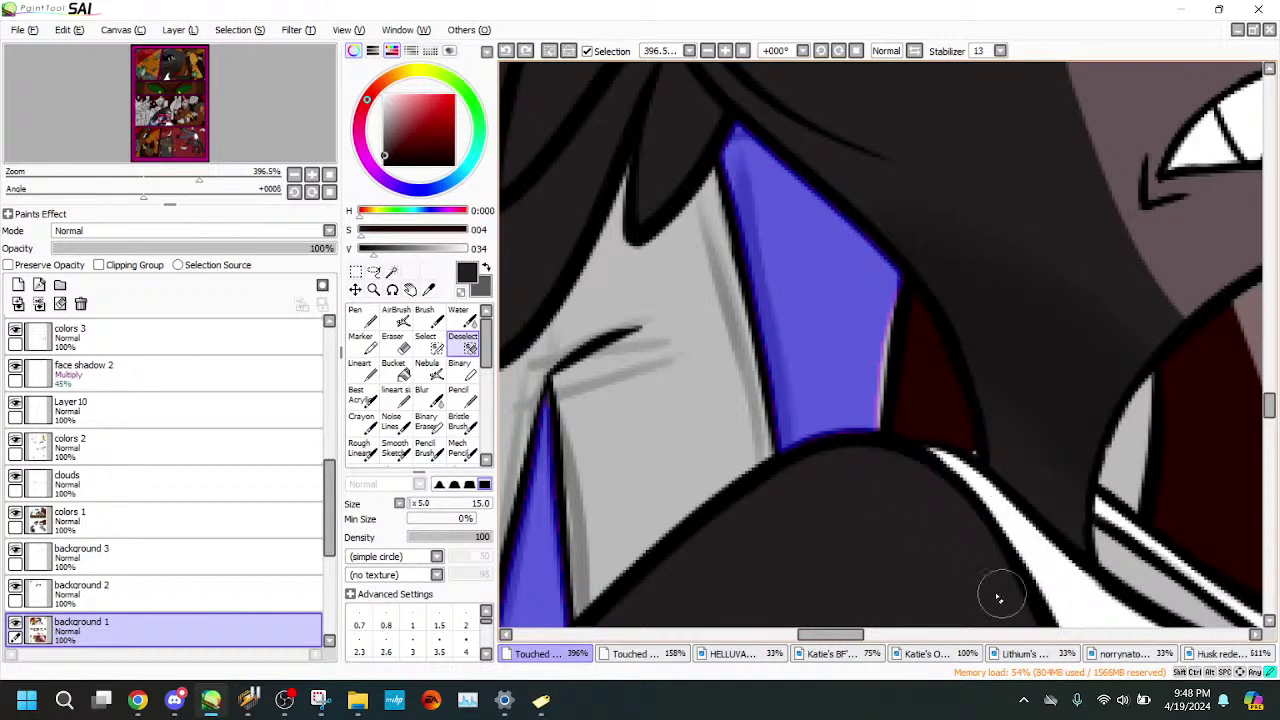
- Sample the dark red beside the feathered character's neck and paint over the unfilled spot in that gap's lower corner
{"action": "left_click_drag", "start_coordinate": [199, 176], "coordinate": [217, 176]}
{"action": "left_click", "coordinate": [430, 344]}
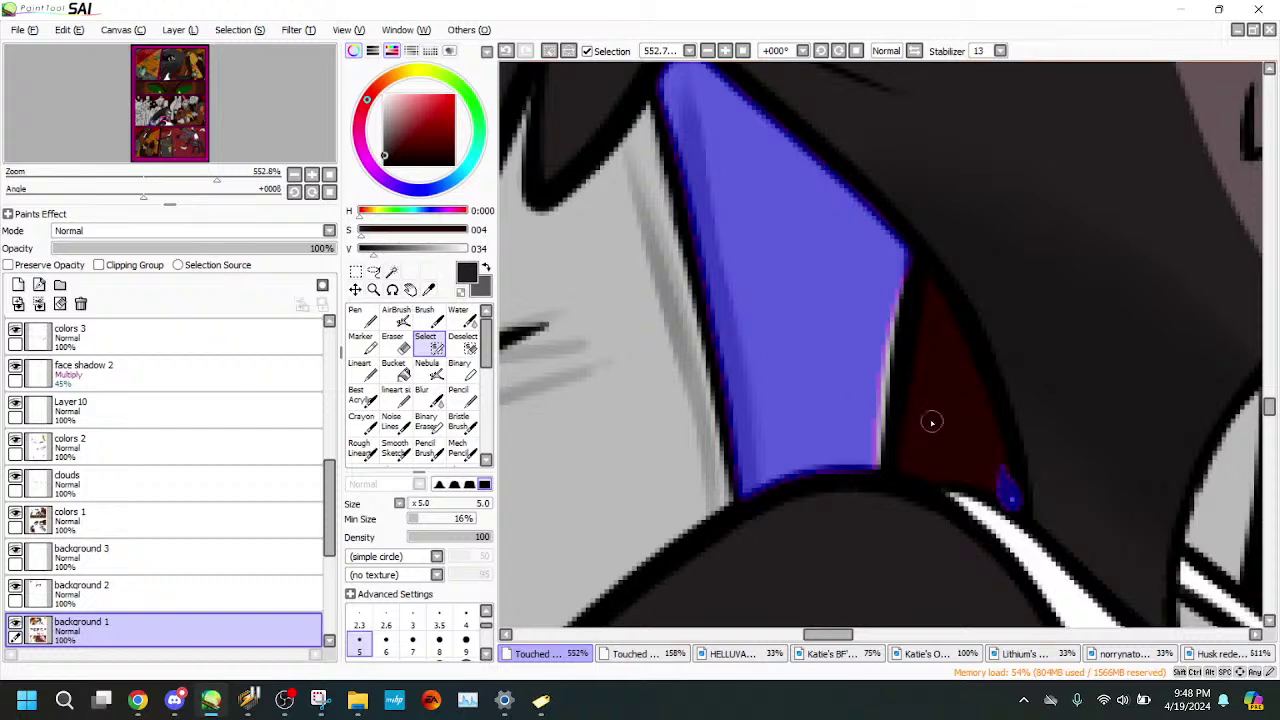
{"action": "left_click", "coordinate": [428, 290]}
{"action": "left_click", "coordinate": [780, 560]}
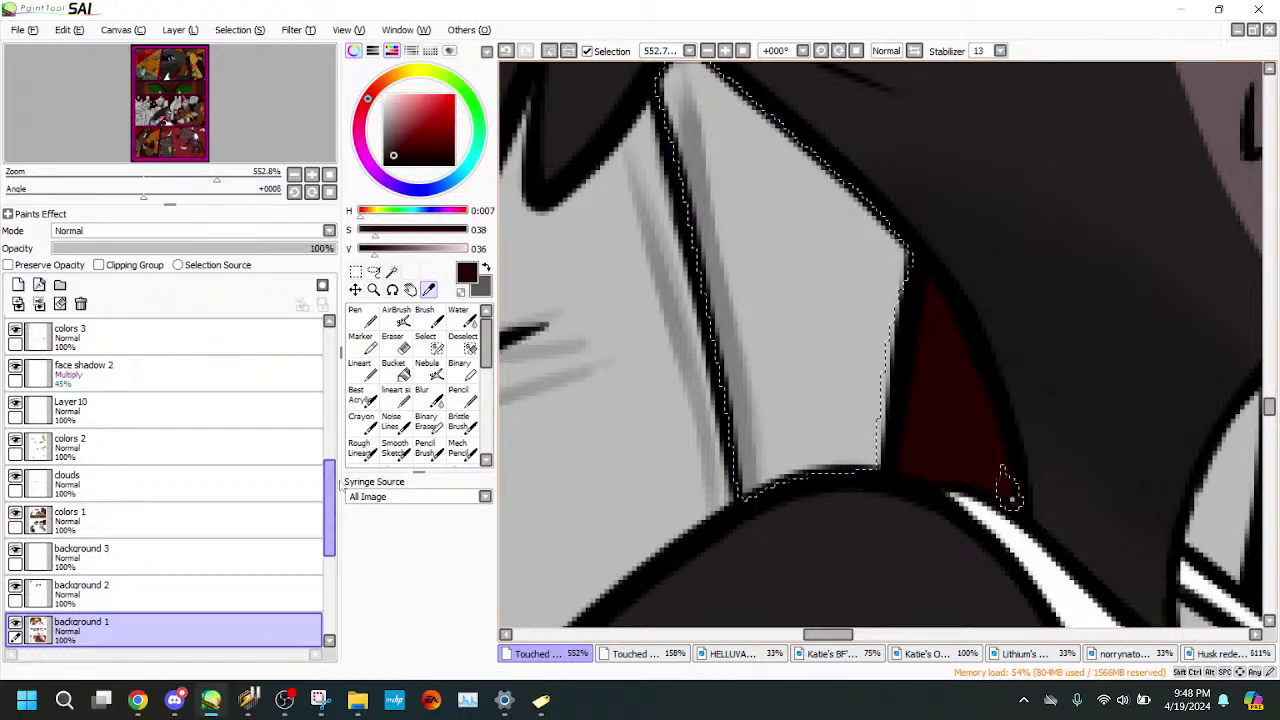
{"action": "left_click", "coordinate": [362, 371]}
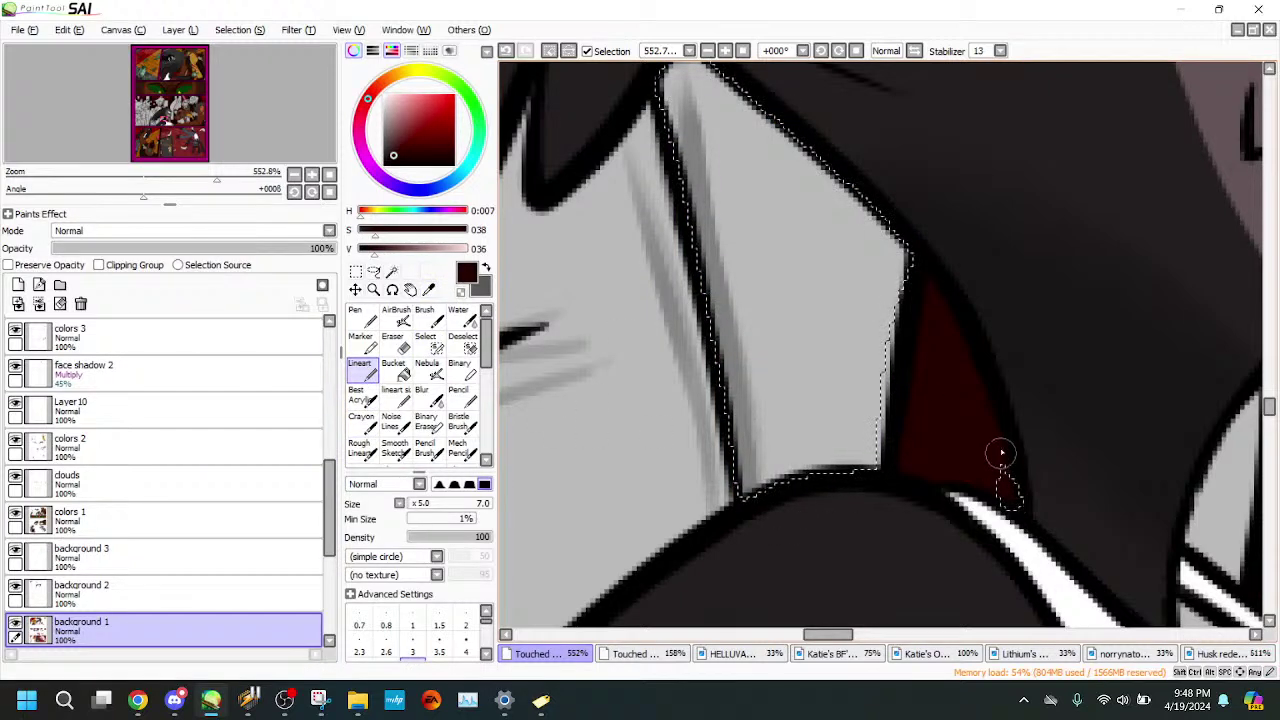
{"action": "key", "text": "s"}
{"action": "left_click", "coordinate": [1008, 490]}
{"action": "left_click", "coordinate": [427, 342]}
{"action": "left_click_drag", "start_coordinate": [1000, 402], "coordinate": [1006, 541]}
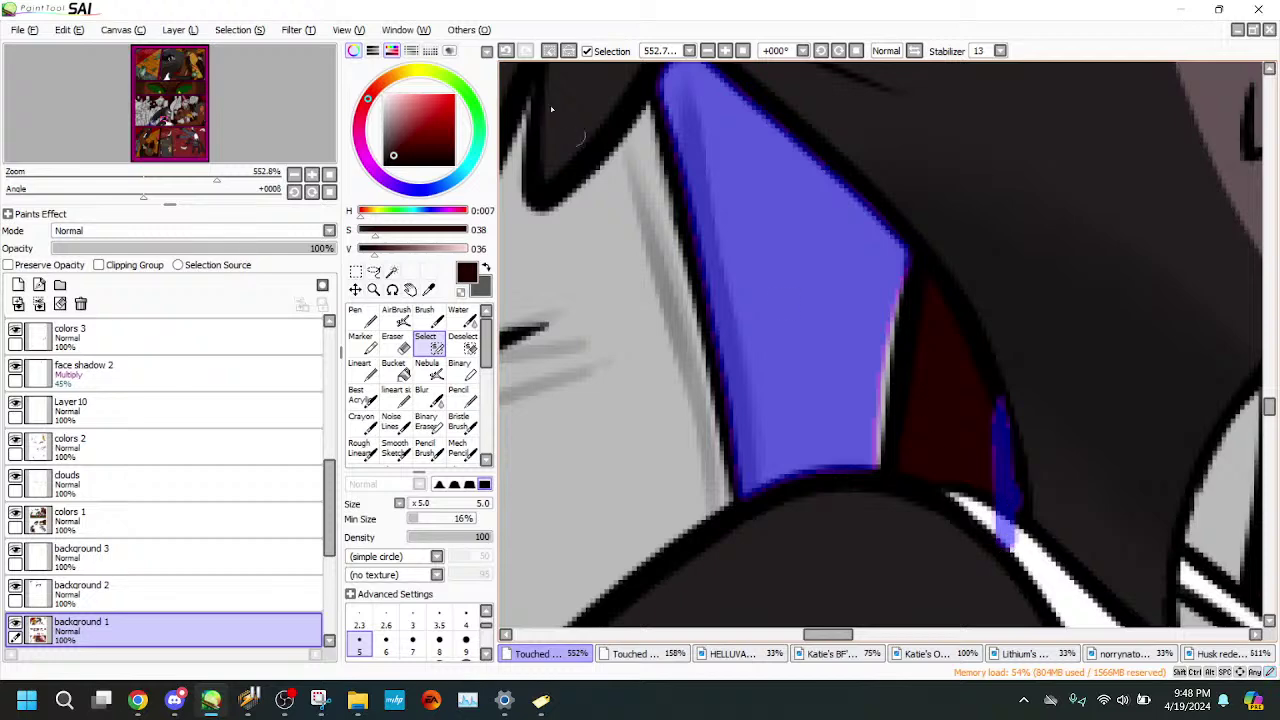
{"action": "key", "text": "ctrl+z"}
- Deselect the dark red gap's lower corner and extend the neighbouring grey gap's selection to the line between them
{"action": "left_click", "coordinate": [463, 342]}
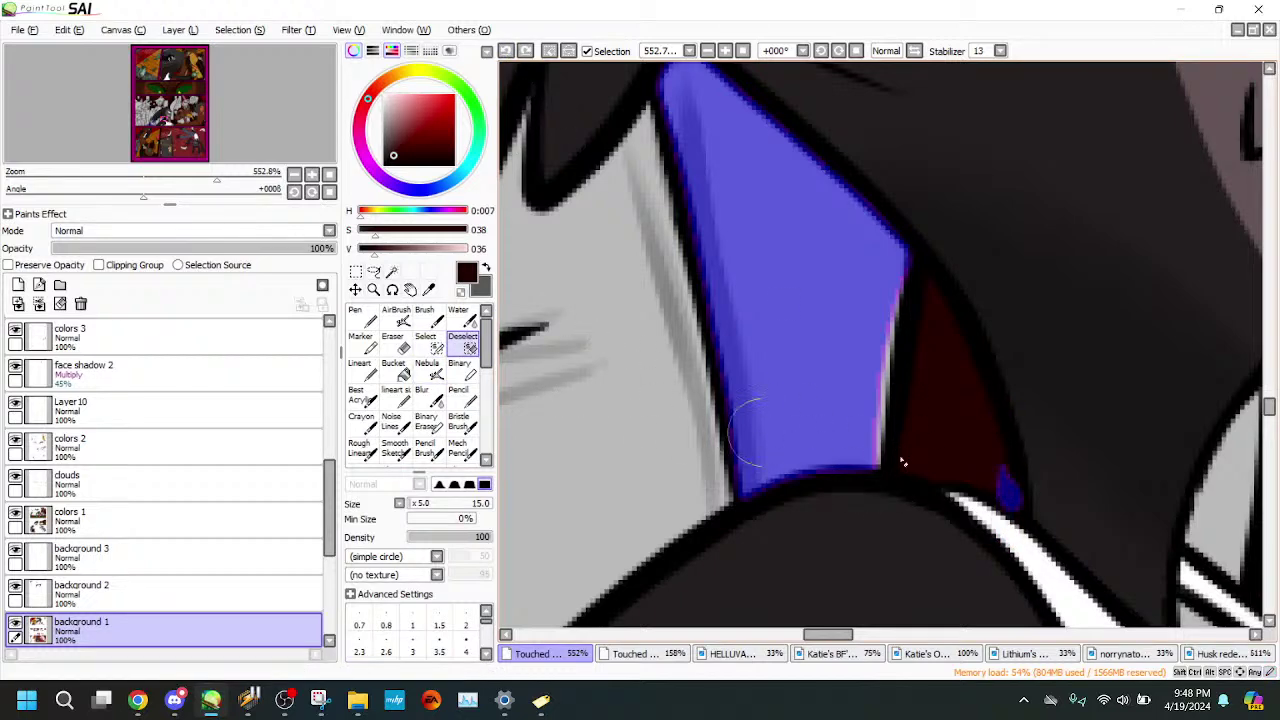
{"action": "left_click", "coordinate": [1010, 490]}
{"action": "left_click", "coordinate": [427, 342]}
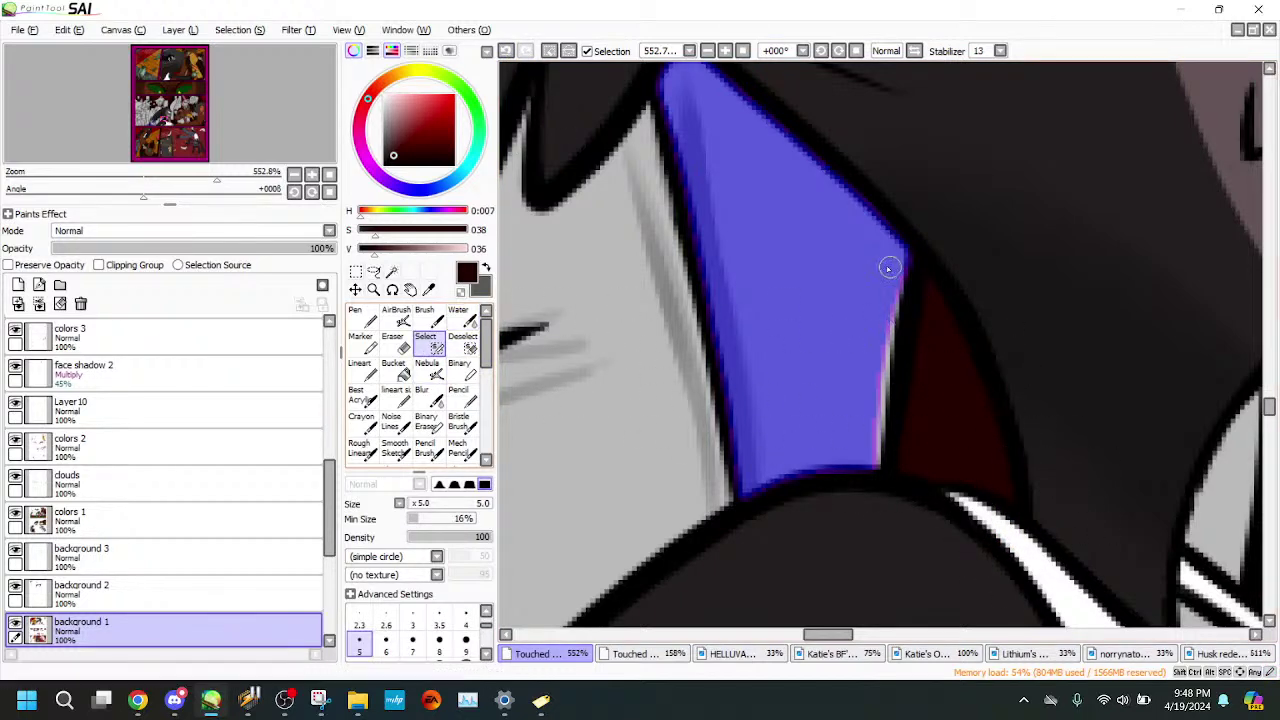
{"action": "mouse_move", "coordinate": [889, 268]}
{"action": "left_mouse_down"}
{"action": "mouse_move", "coordinate": [879, 370]}
{"action": "mouse_move", "coordinate": [904, 273]}
{"action": "mouse_move", "coordinate": [878, 412]}
{"action": "left_mouse_up"}
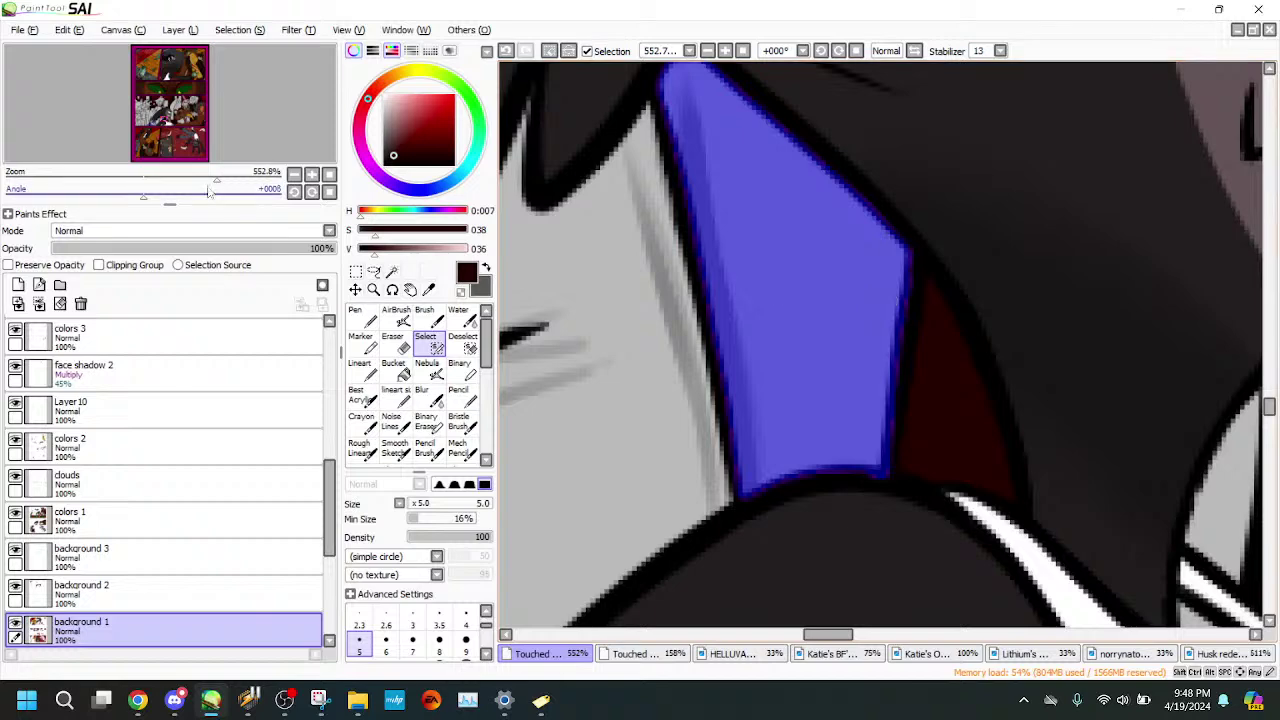
- On the lineart layer, add the slivers beside the stray diagonal line and under the foot along the panel border to the selection
{"action": "mouse_move", "coordinate": [216, 178]}
{"action": "left_mouse_down"}
{"action": "mouse_move", "coordinate": [158, 176]}
{"action": "mouse_move", "coordinate": [222, 178]}
{"action": "left_mouse_up"}
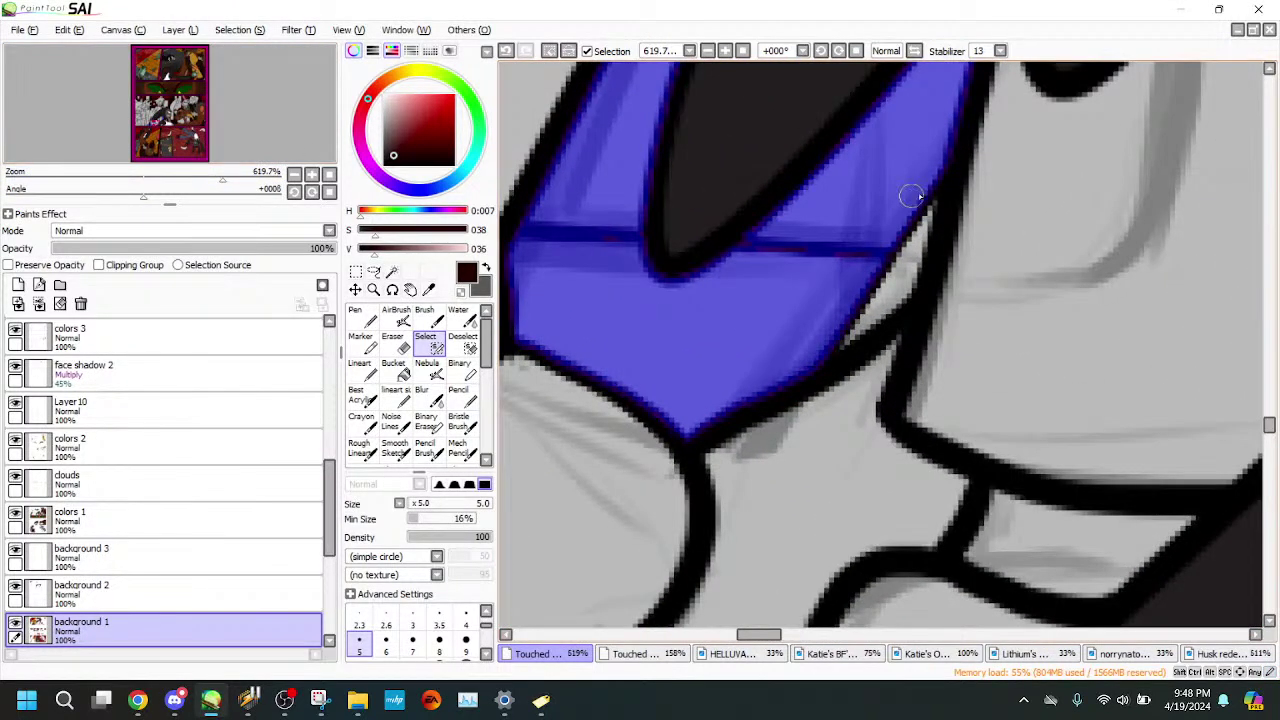
{"action": "left_click_drag", "start_coordinate": [335, 515], "coordinate": [331, 401]}
{"action": "left_click", "coordinate": [270, 455]}
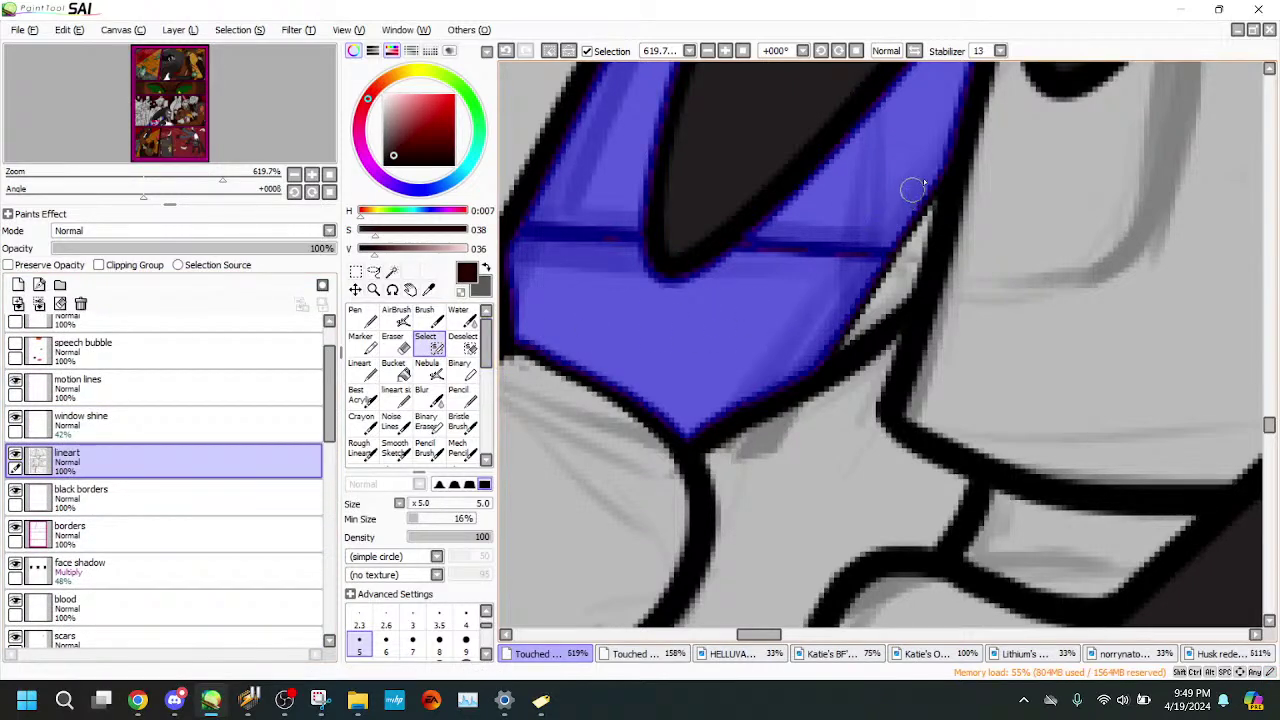
{"action": "mouse_move", "coordinate": [912, 188]}
{"action": "left_mouse_down"}
{"action": "mouse_move", "coordinate": [902, 248]}
{"action": "mouse_move", "coordinate": [853, 316]}
{"action": "mouse_move", "coordinate": [908, 310]}
{"action": "left_mouse_up"}
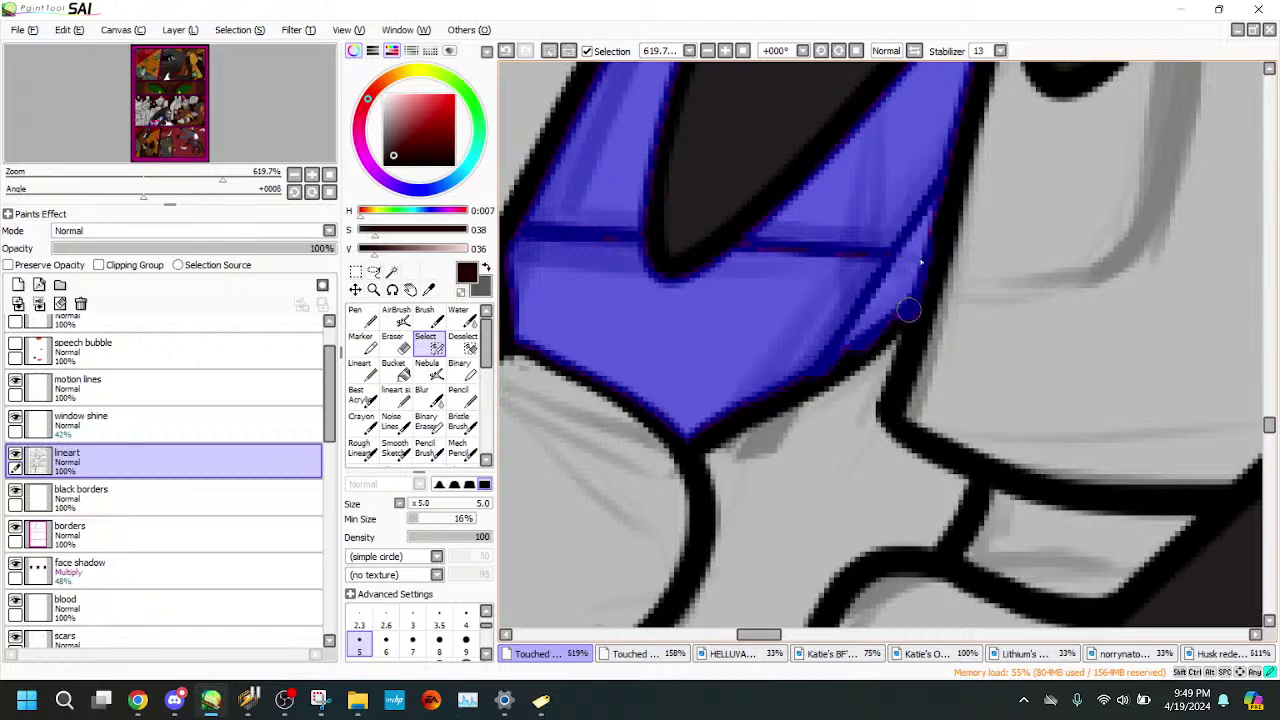
{"action": "left_click", "coordinate": [136, 117]}
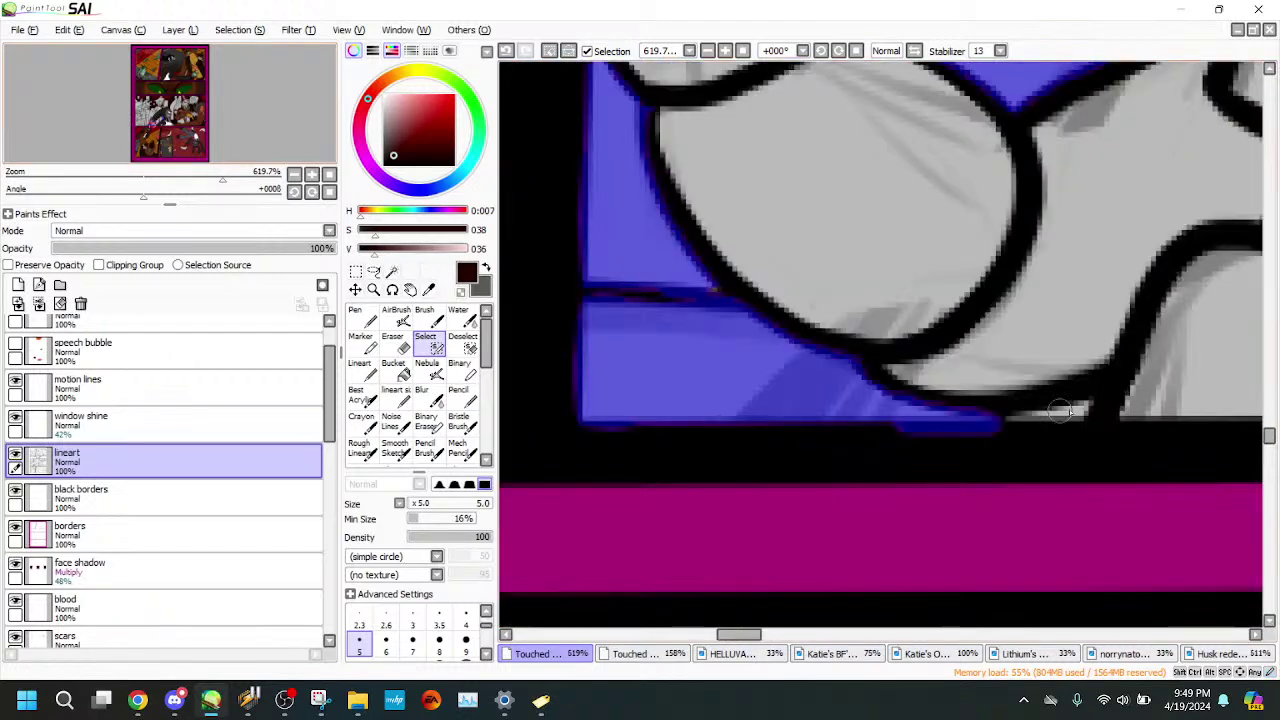
{"action": "left_click_drag", "start_coordinate": [1093, 402], "coordinate": [1074, 414]}
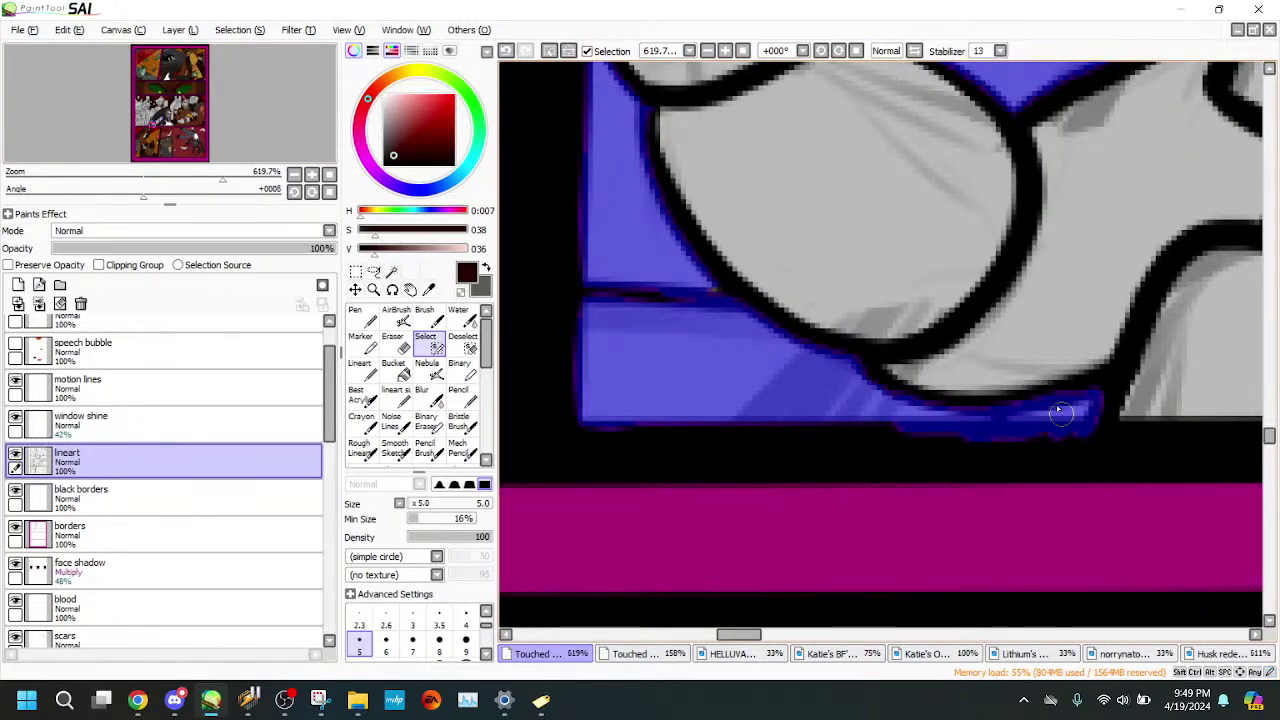
- Erase the short diagonal line inside the selected gap below the wing feathers on the lineart layer
{"action": "left_click", "coordinate": [392, 342]}
{"action": "mouse_move", "coordinate": [143, 196]}
{"action": "left_mouse_down"}
{"action": "mouse_move", "coordinate": [262, 190]}
{"action": "mouse_move", "coordinate": [264, 179]}
{"action": "left_mouse_up"}
{"action": "left_click", "coordinate": [329, 191]}
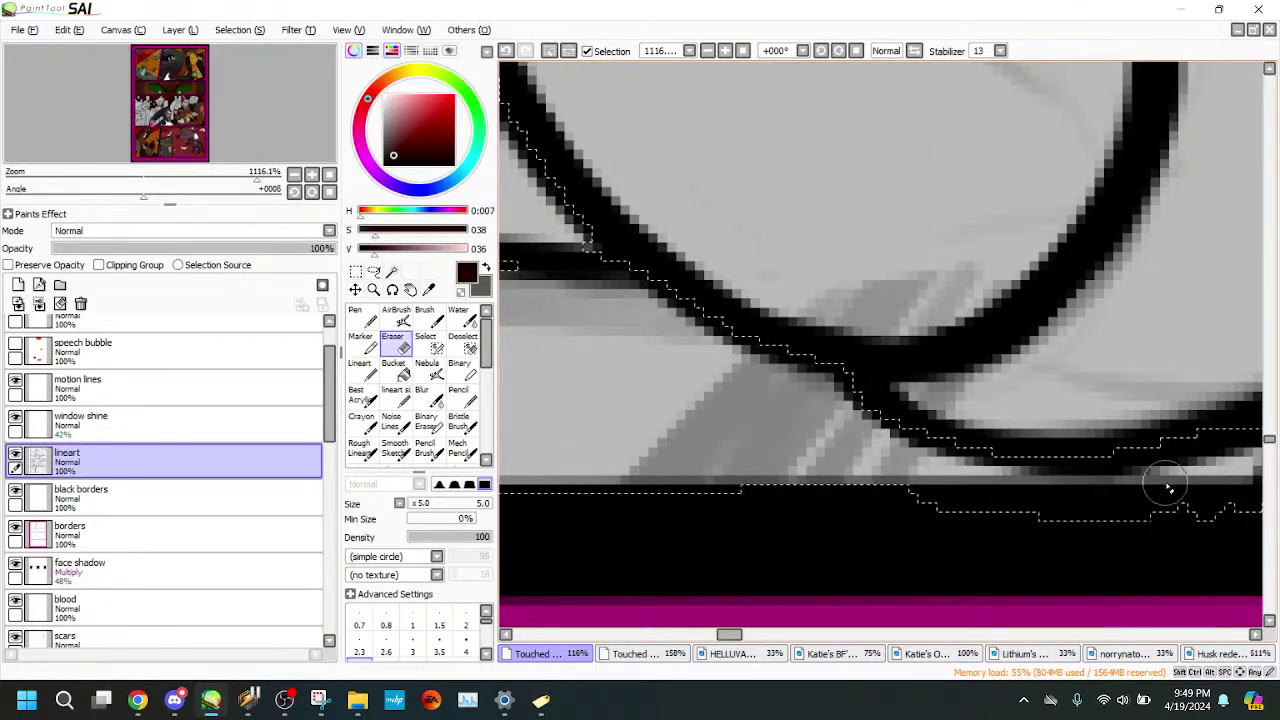
{"action": "left_click_drag", "start_coordinate": [208, 178], "coordinate": [194, 178]}
{"action": "left_click_drag", "start_coordinate": [238, 122], "coordinate": [248, 131]}
{"action": "left_click_drag", "start_coordinate": [195, 177], "coordinate": [244, 178]}
{"action": "left_click_drag", "start_coordinate": [267, 141], "coordinate": [272, 139]}
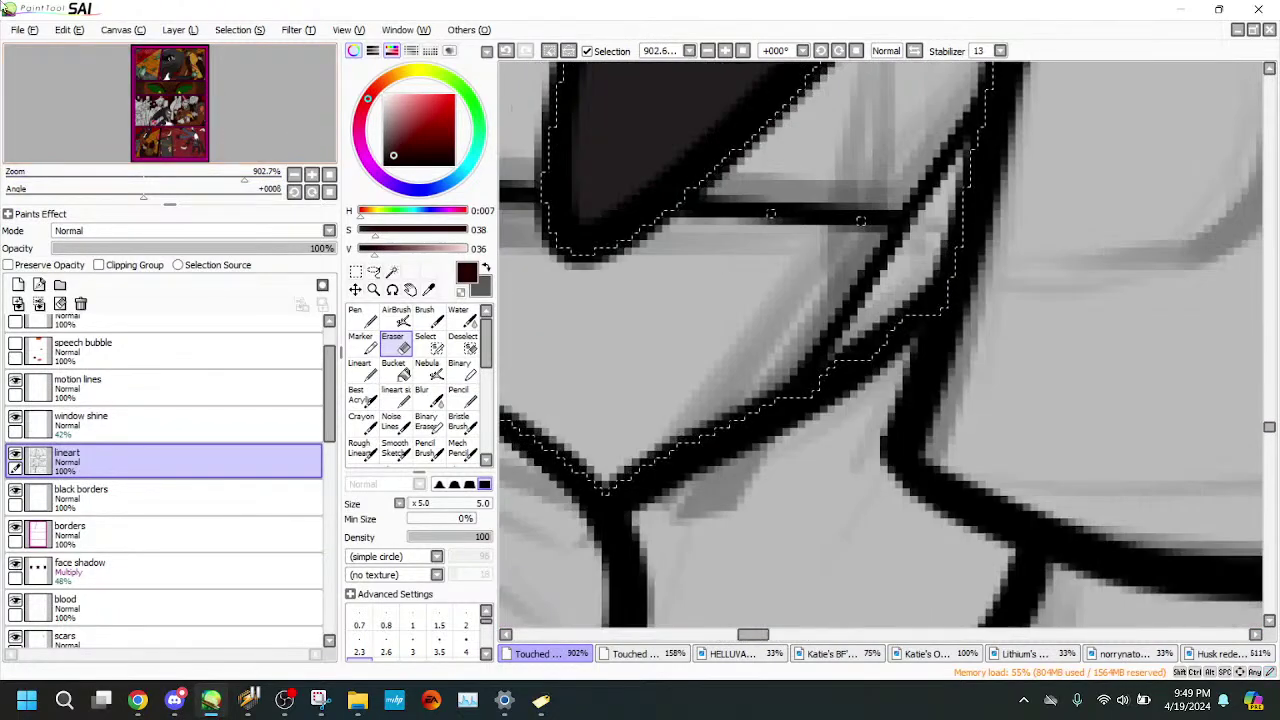
{"action": "mouse_move", "coordinate": [968, 94]}
{"action": "left_mouse_down"}
{"action": "mouse_move", "coordinate": [959, 147]}
{"action": "mouse_move", "coordinate": [973, 90]}
{"action": "mouse_move", "coordinate": [710, 172]}
{"action": "mouse_move", "coordinate": [956, 183]}
{"action": "mouse_move", "coordinate": [944, 146]}
{"action": "mouse_move", "coordinate": [920, 183]}
{"action": "left_mouse_up"}
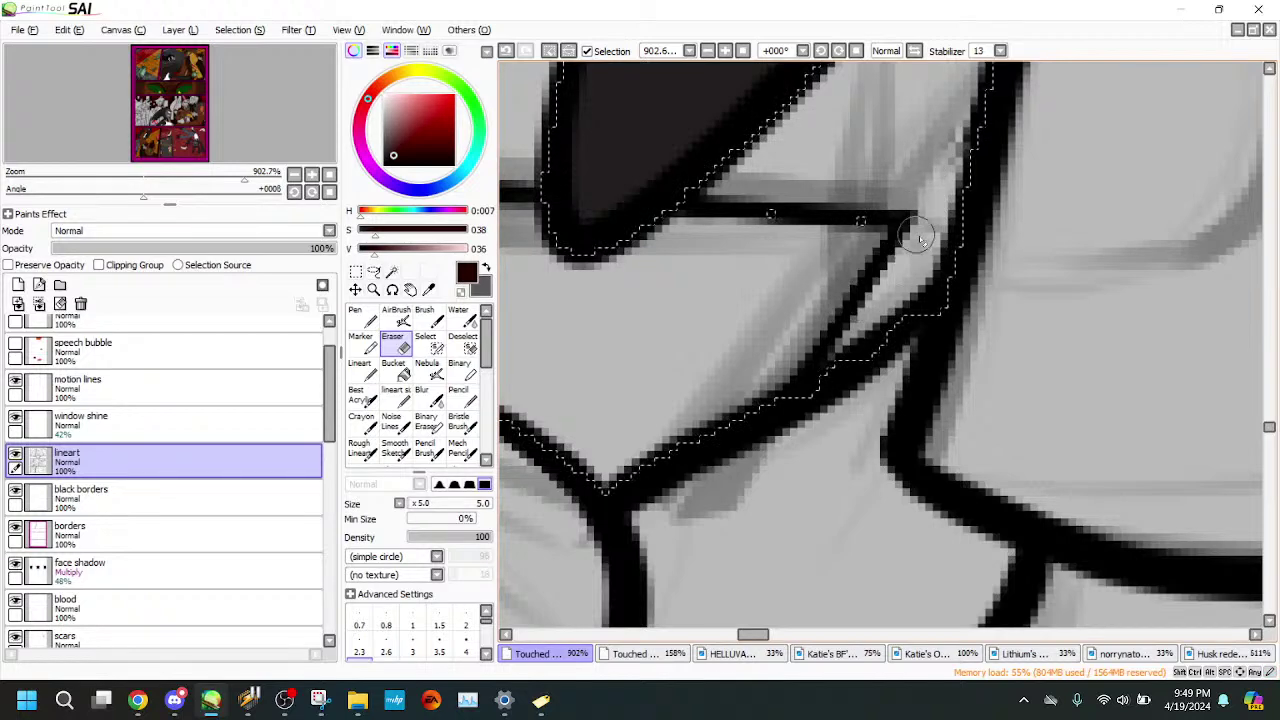
{"action": "mouse_move", "coordinate": [877, 240]}
{"action": "left_mouse_down"}
{"action": "mouse_move", "coordinate": [849, 290]}
{"action": "mouse_move", "coordinate": [892, 250]}
{"action": "left_mouse_up"}
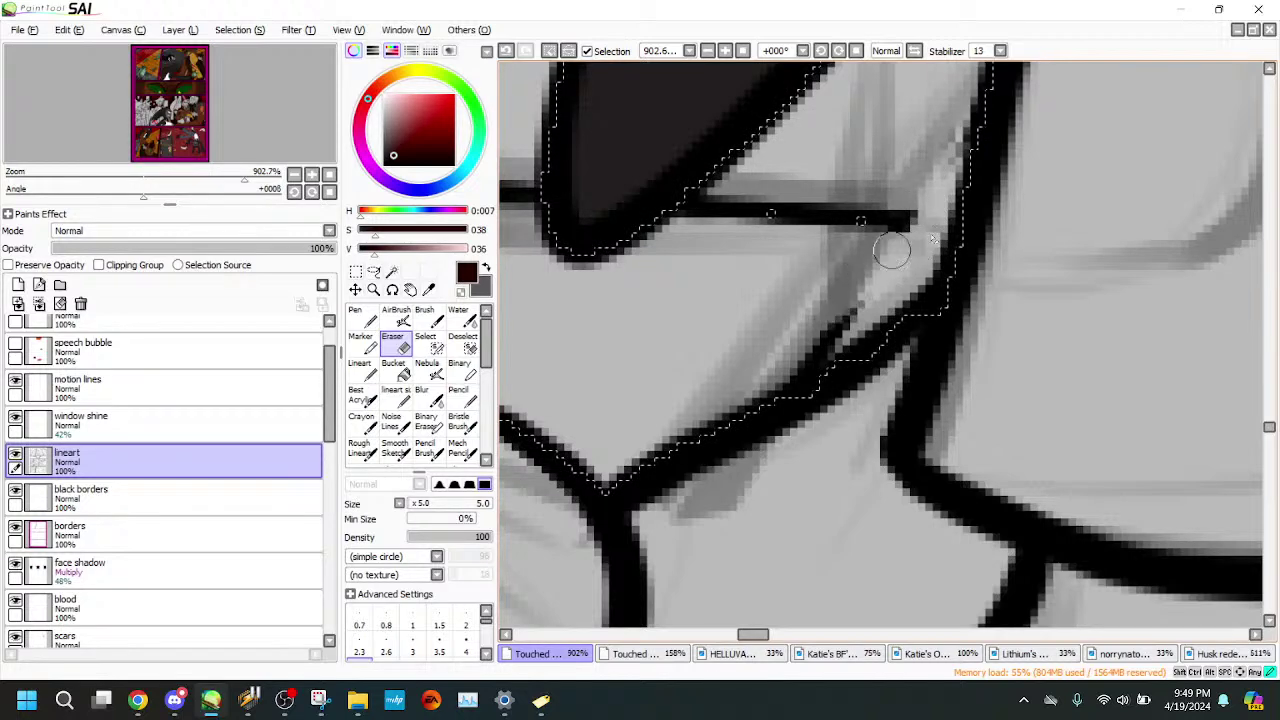
{"action": "left_click_drag", "start_coordinate": [855, 294], "coordinate": [795, 354]}
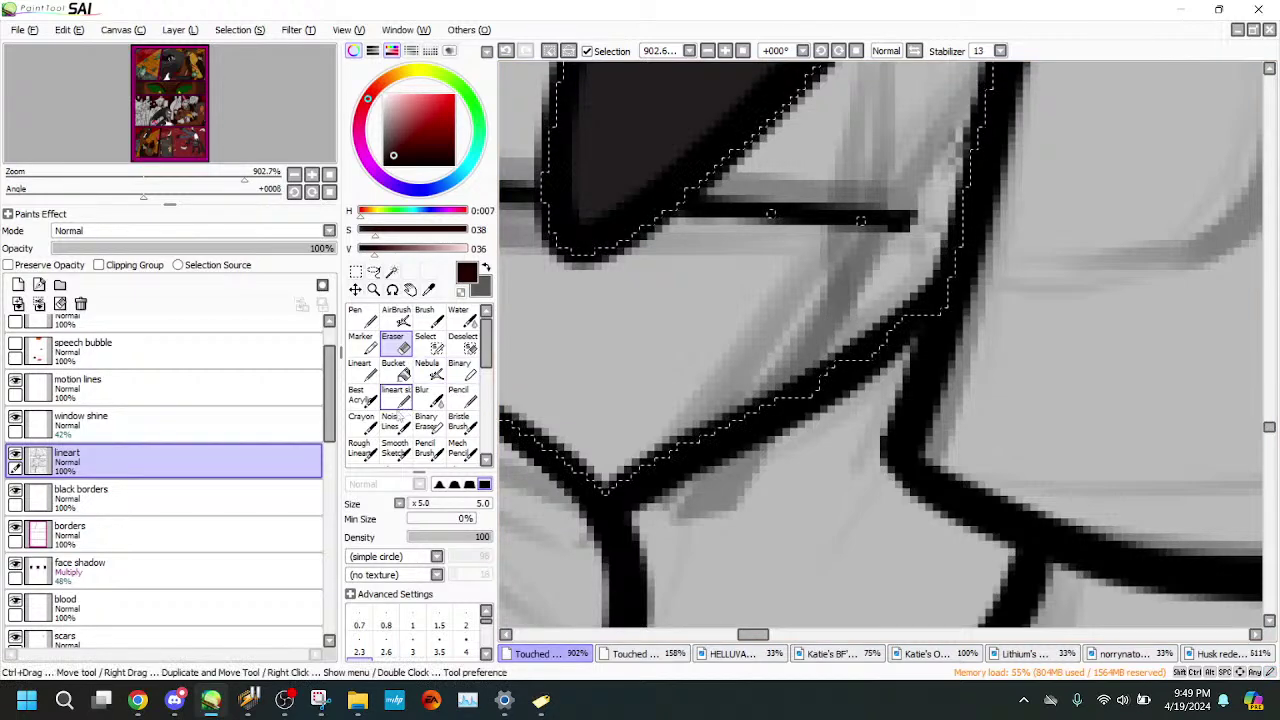
- Extend the horizontal floor line in black to the adjoining character outline with the Lineart pen
{"action": "left_click", "coordinate": [363, 371]}
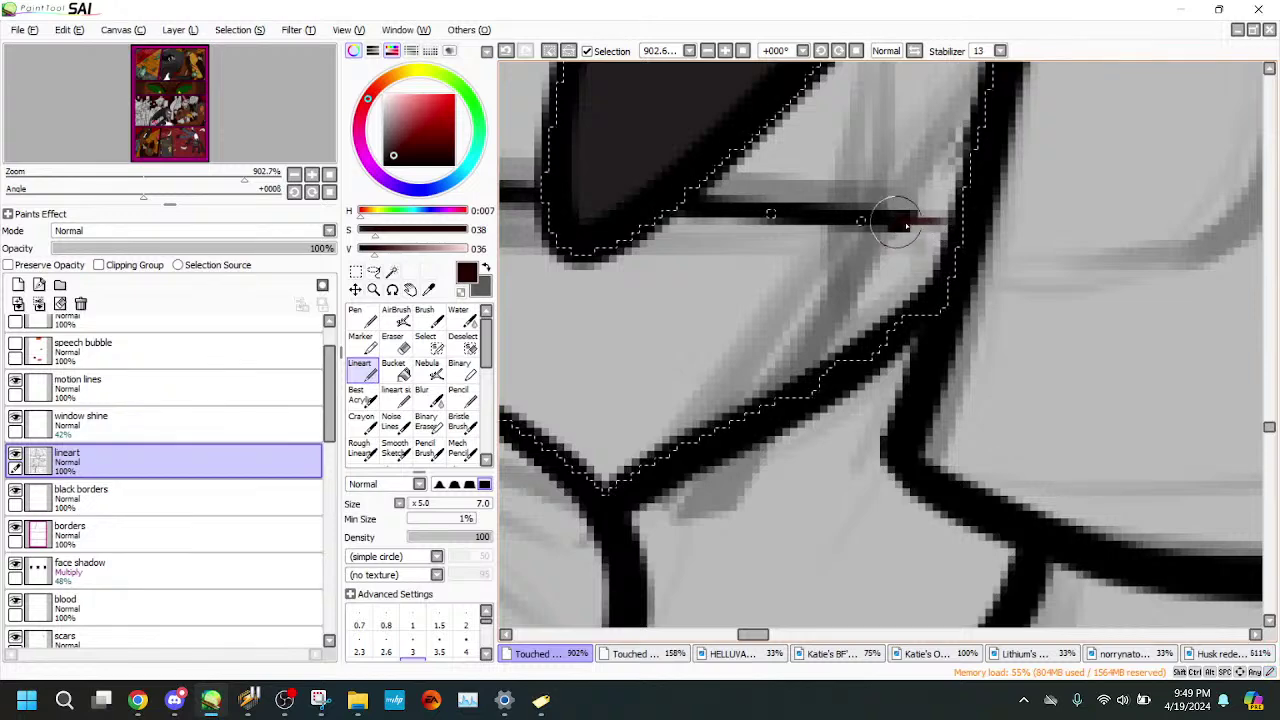
{"action": "left_click_drag", "start_coordinate": [423, 132], "coordinate": [383, 166]}
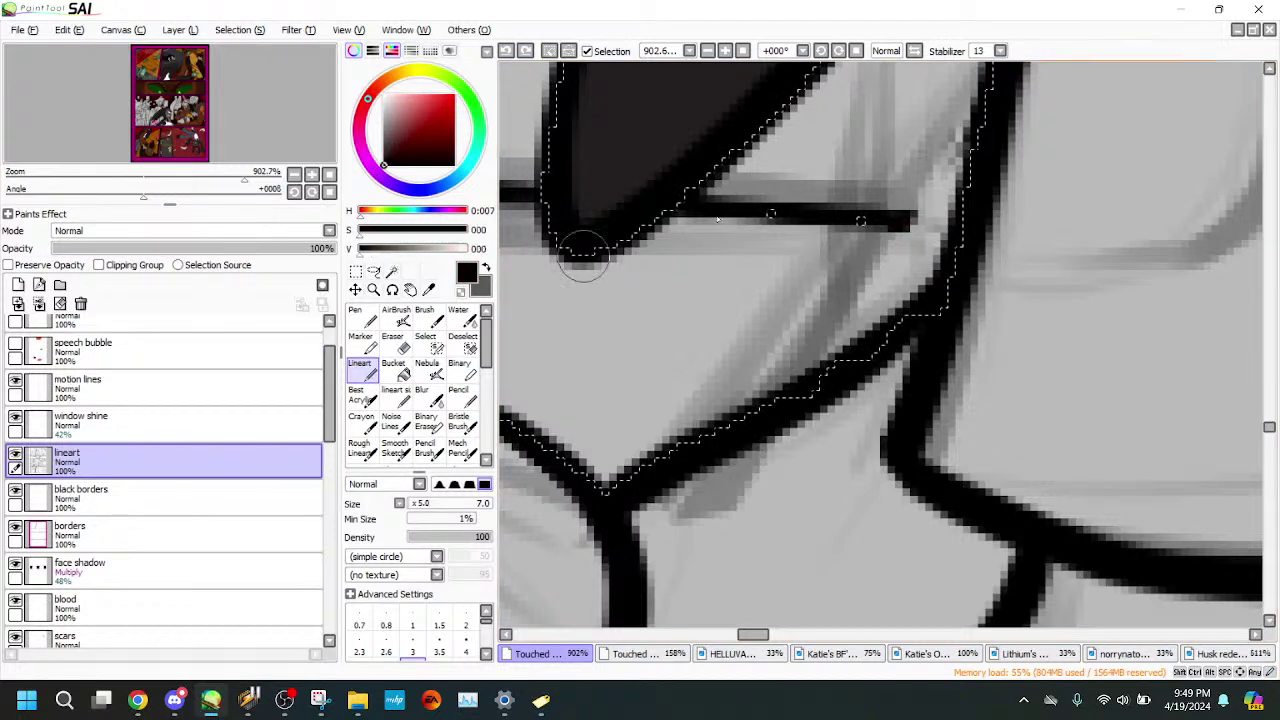
{"action": "left_click_drag", "start_coordinate": [950, 220], "coordinate": [928, 222]}
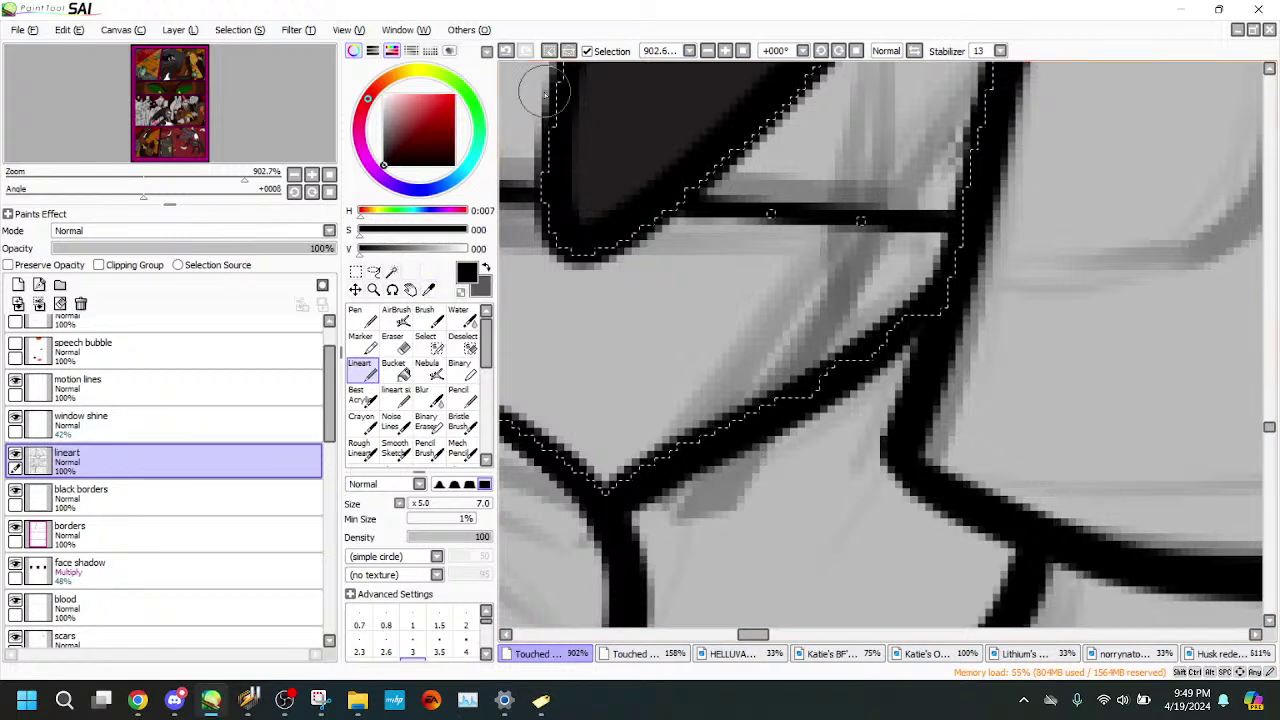
{"action": "left_click_drag", "start_coordinate": [945, 218], "coordinate": [884, 224]}
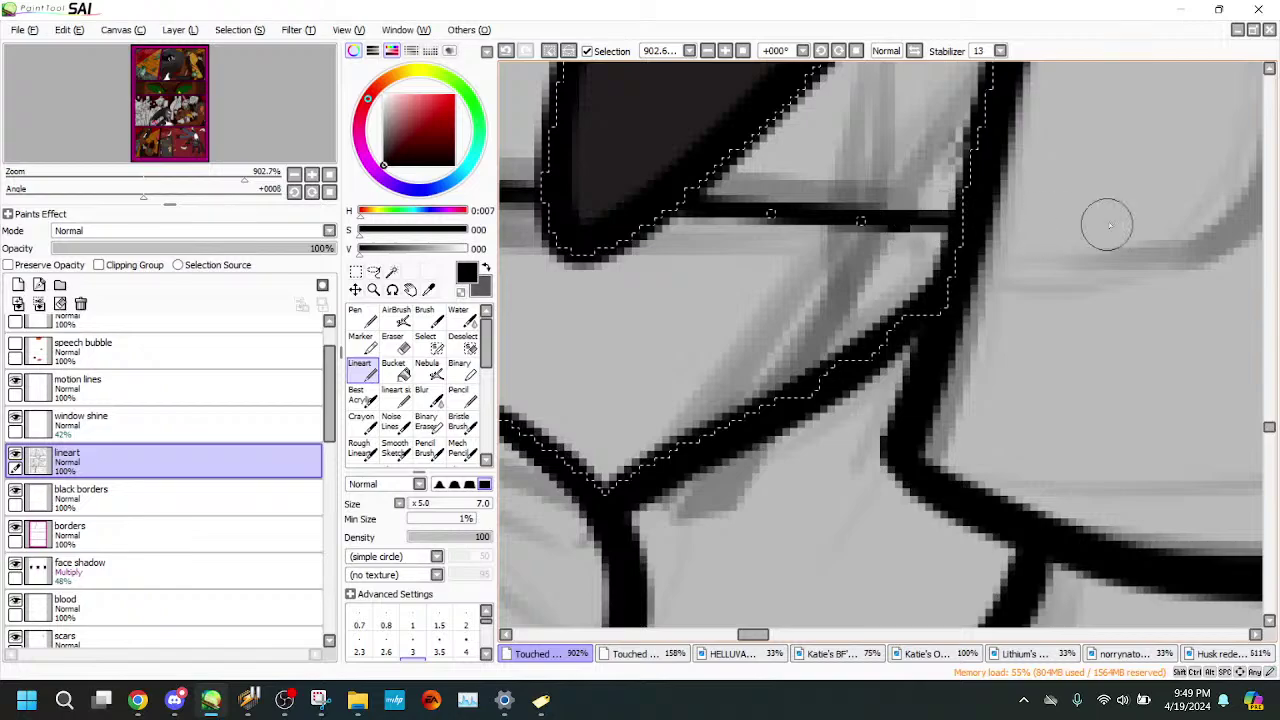
- Switch to the second open comic page and sample the cream colour of the pale tiled strip beneath the cocktail glass
{"action": "left_click_drag", "start_coordinate": [244, 178], "coordinate": [170, 203]}
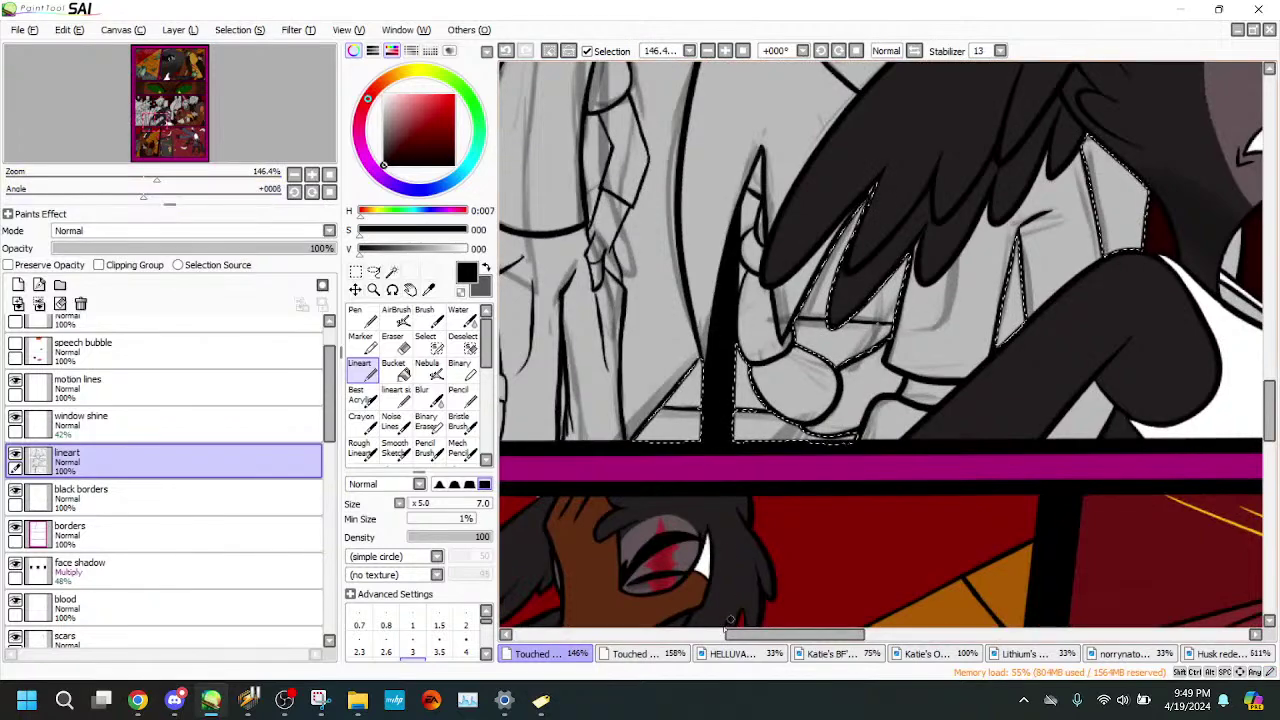
{"action": "left_click", "coordinate": [640, 653]}
{"action": "left_click_drag", "start_coordinate": [167, 108], "coordinate": [195, 122]}
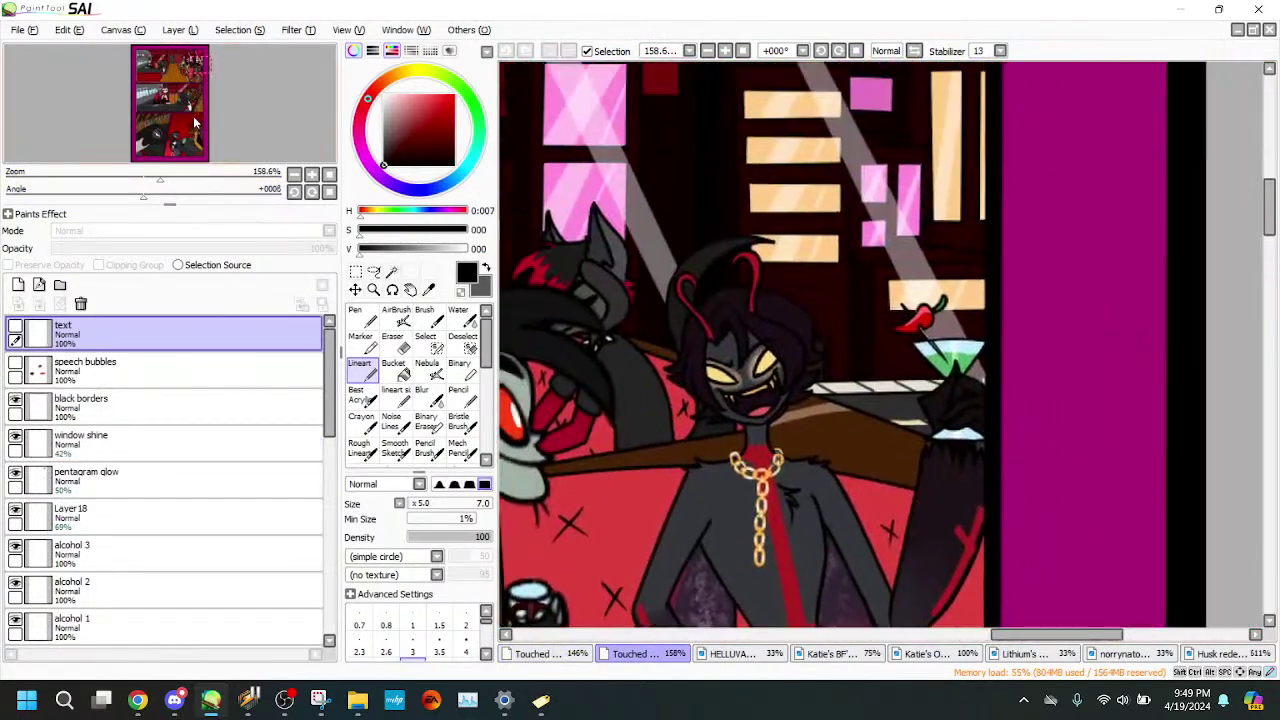
{"action": "left_click_drag", "start_coordinate": [150, 178], "coordinate": [236, 178]}
{"action": "left_click", "coordinate": [428, 289]}
{"action": "left_click", "coordinate": [679, 515]}
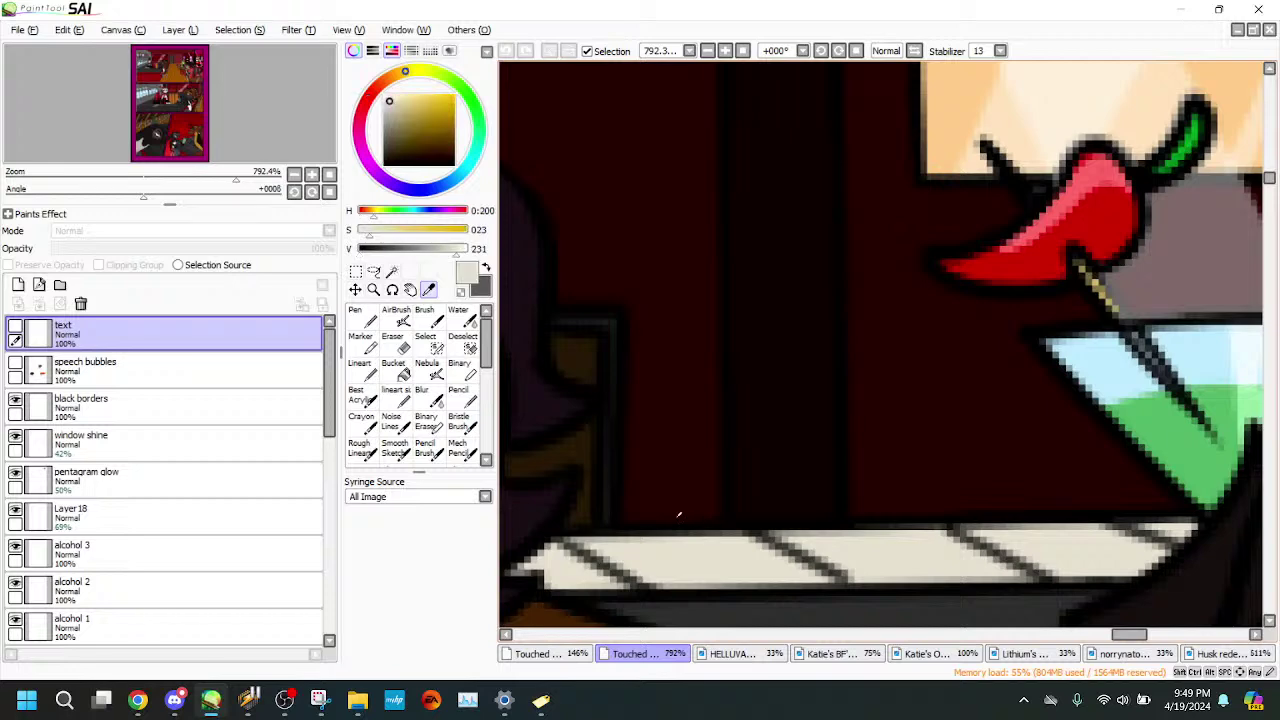
- Return to the crowd panel page and bucket-fill the selected gaps around the characters with cream on the background 1 layer
{"action": "left_click", "coordinate": [545, 655]}
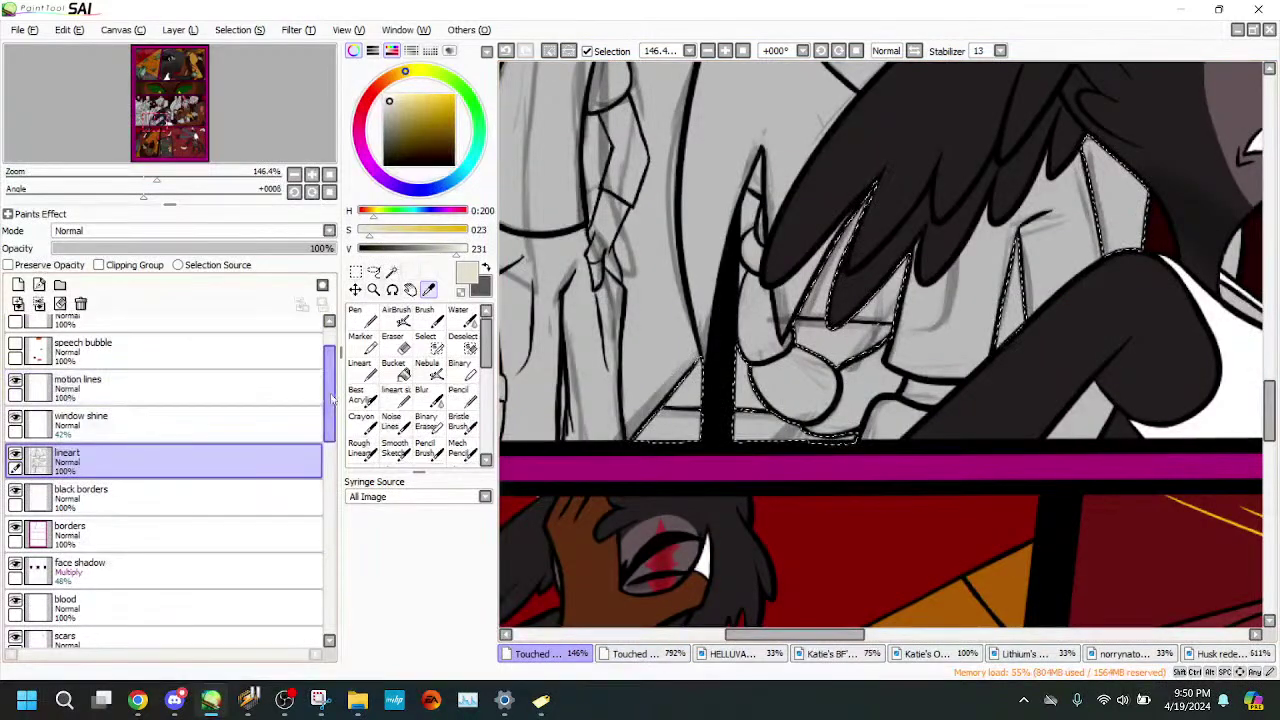
{"action": "scroll", "coordinate": [310, 560], "scroll_direction": "down", "scroll_amount": 5}
{"action": "left_click", "coordinate": [240, 576]}
{"action": "left_click", "coordinate": [395, 370]}
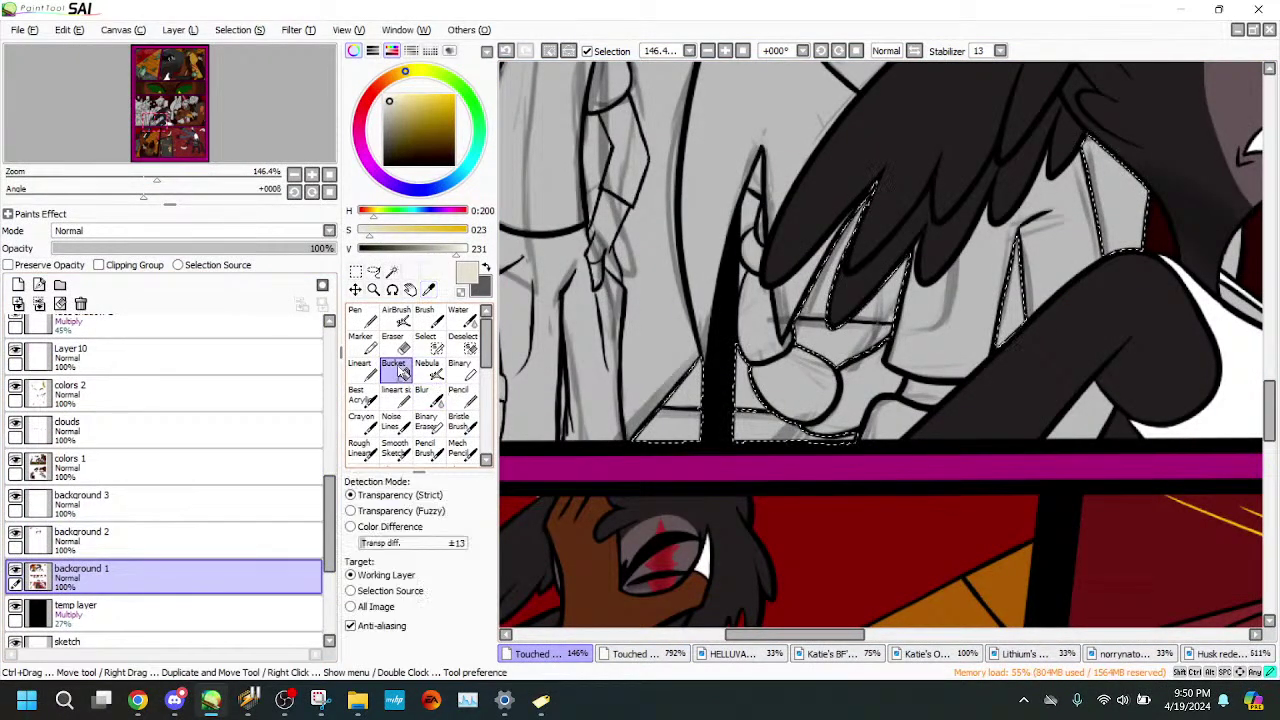
{"action": "left_click", "coordinate": [684, 418]}
{"action": "left_click", "coordinate": [856, 335]}
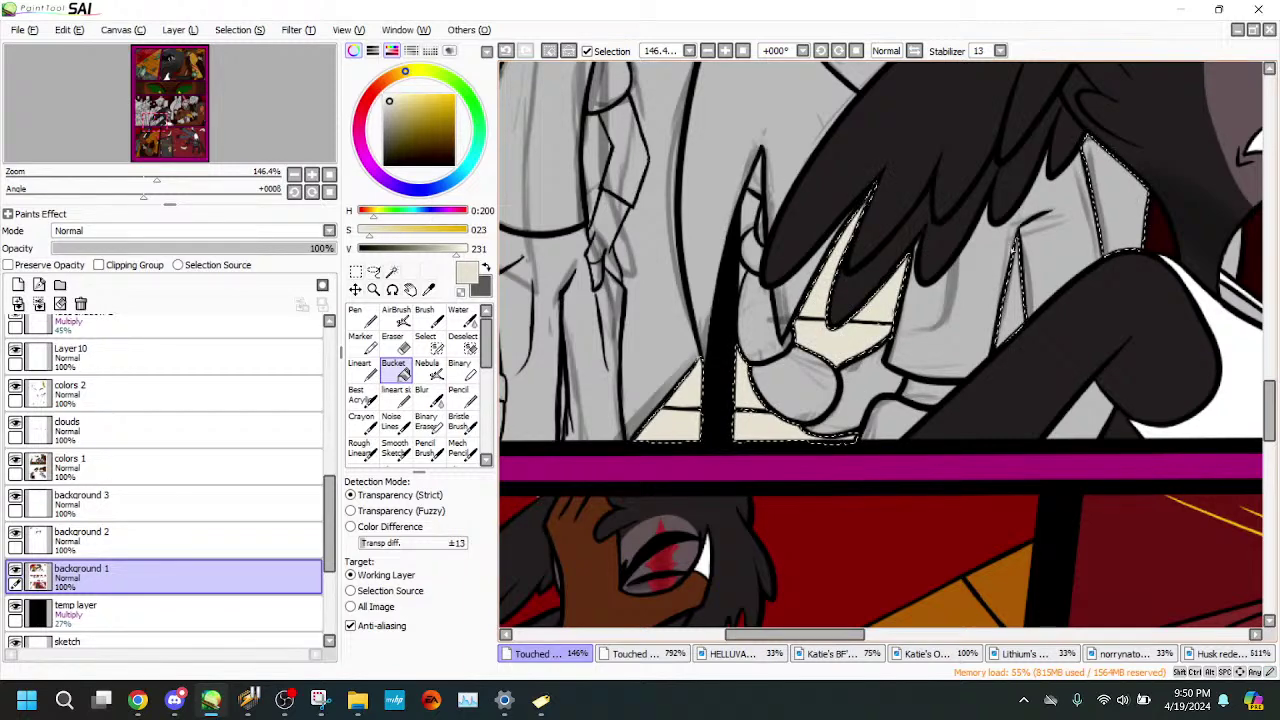
{"action": "left_click", "coordinate": [1011, 307]}
{"action": "left_click", "coordinate": [1118, 206]}
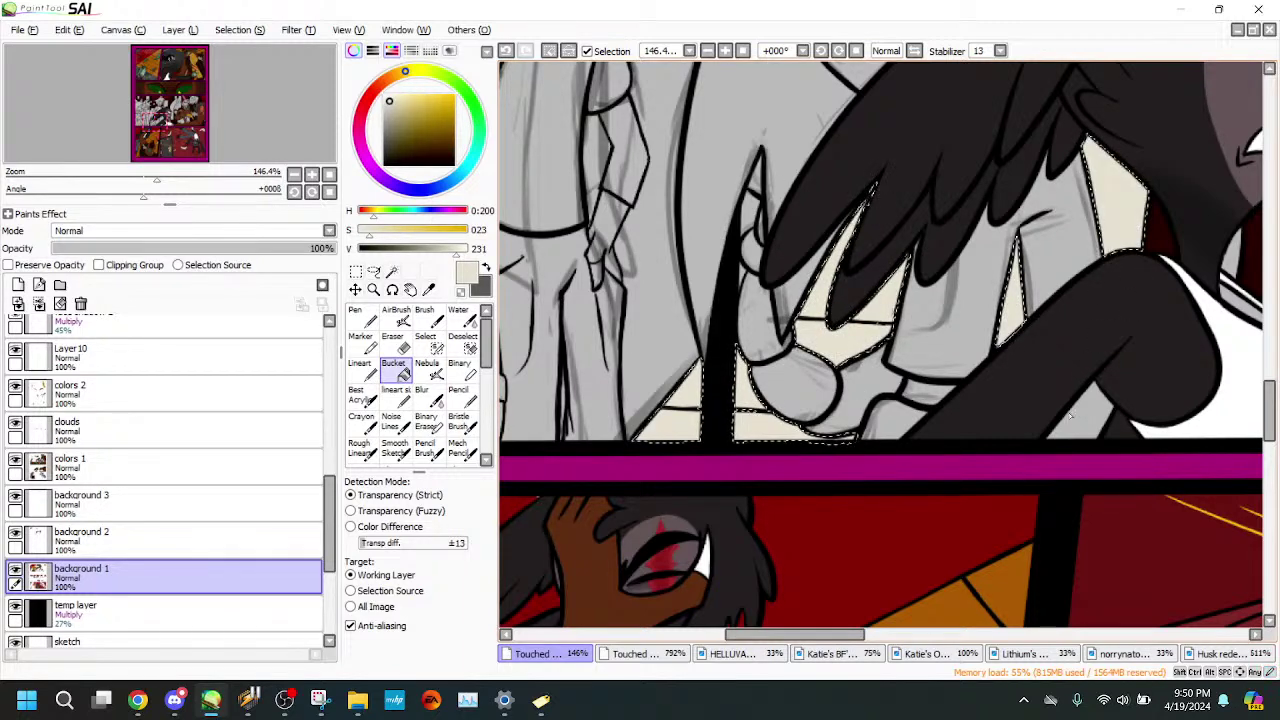
- Return to the lineart layer and set the black Lineart pen to size 3
{"action": "left_click_drag", "start_coordinate": [151, 141], "coordinate": [153, 178]}
{"action": "scroll", "coordinate": [336, 460], "scroll_direction": "up", "scroll_amount": 5}
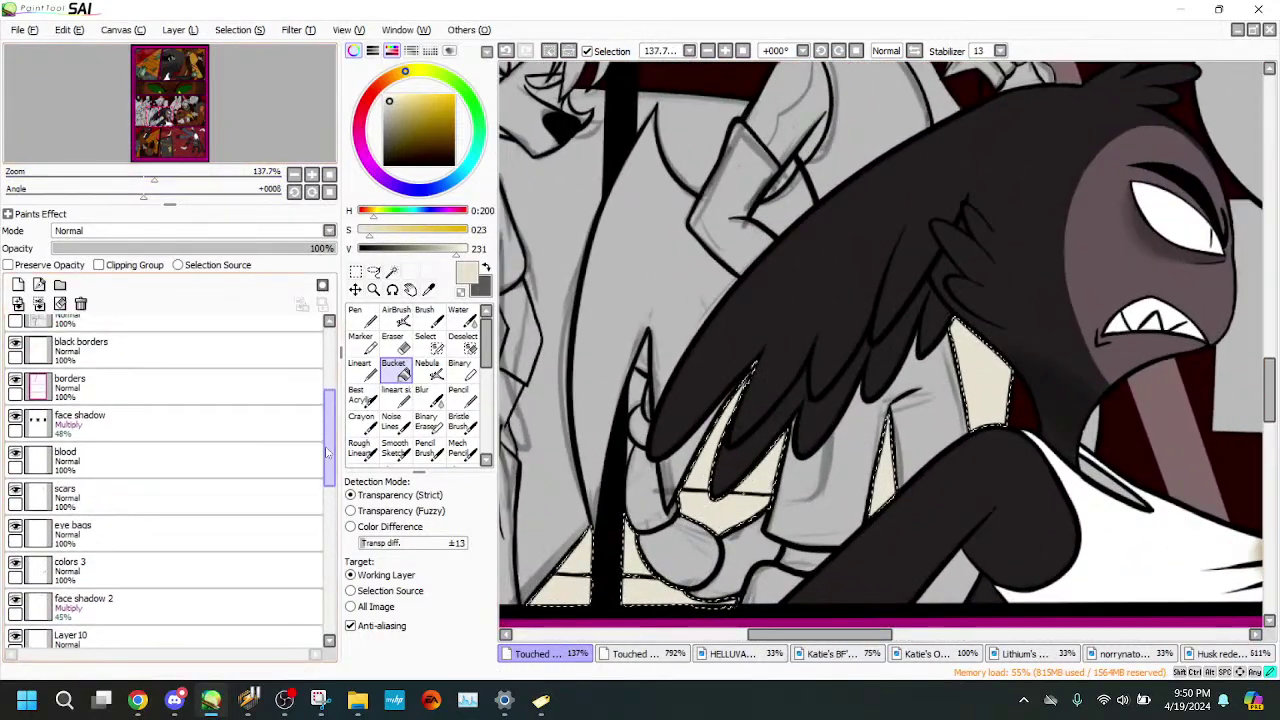
{"action": "left_click_drag", "start_coordinate": [331, 450], "coordinate": [331, 410]}
{"action": "left_click", "coordinate": [300, 445]}
{"action": "left_click", "coordinate": [378, 376]}
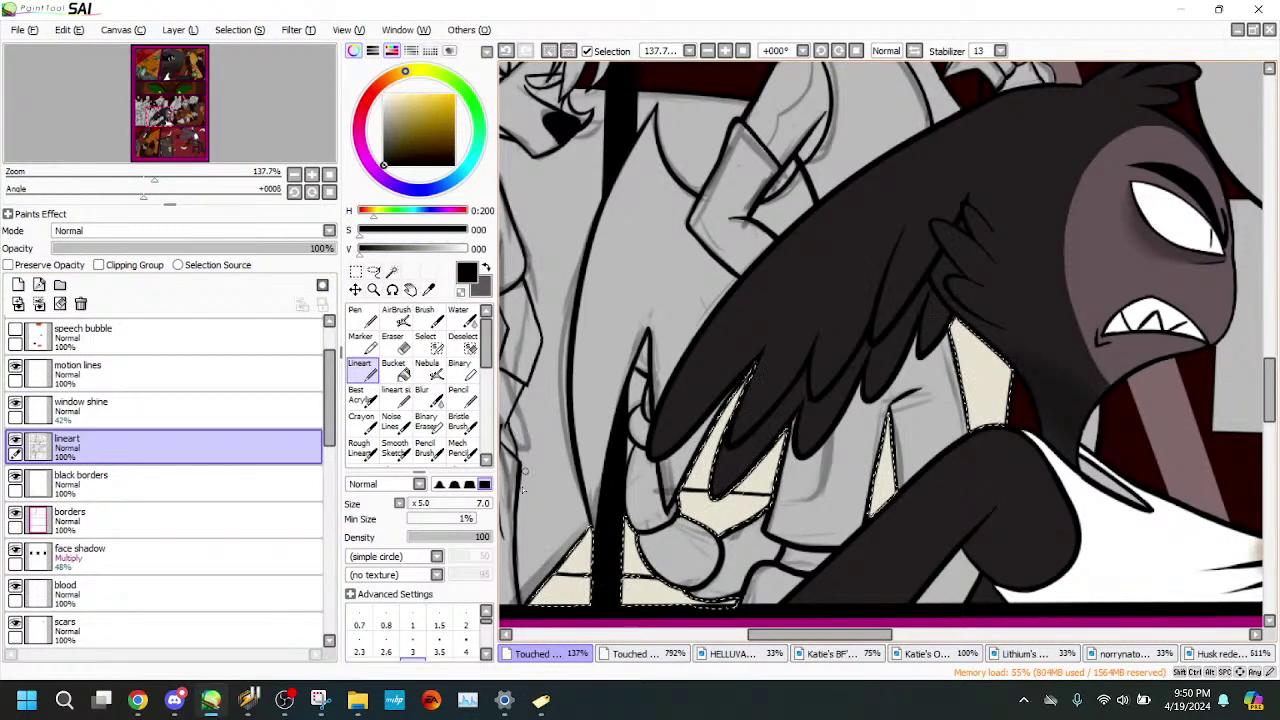
{"action": "left_click_drag", "start_coordinate": [436, 472], "coordinate": [440, 332]}
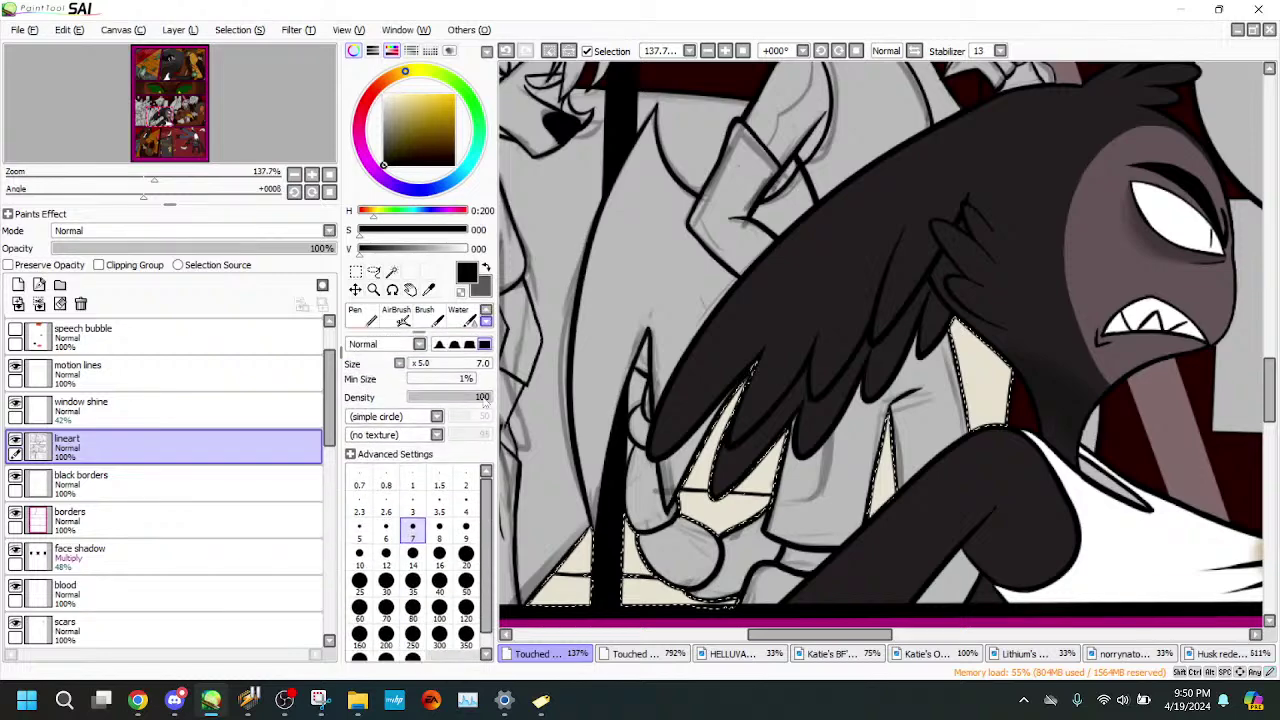
{"action": "left_click", "coordinate": [412, 511]}
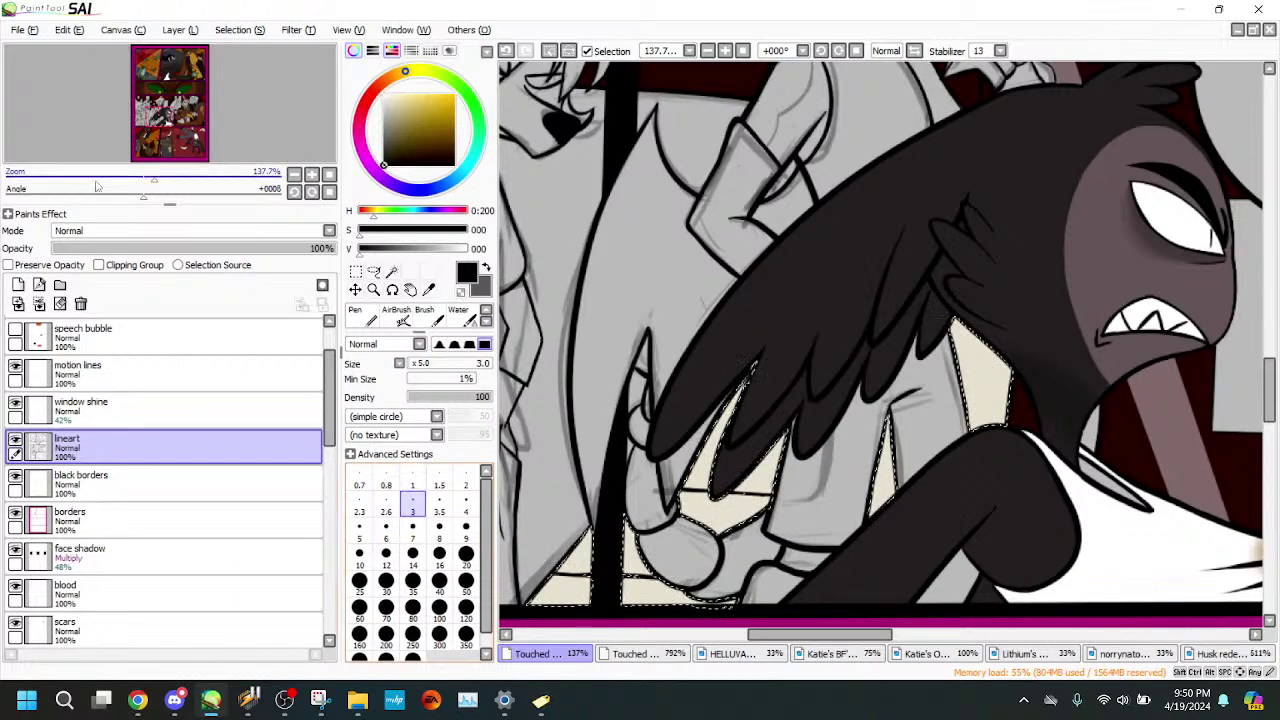
- Try to draw a short floor line across the narrow triangular gap between the standing character's legs and the foreground arm
{"action": "left_click_drag", "start_coordinate": [155, 180], "coordinate": [165, 180]}
{"action": "left_click_drag", "start_coordinate": [824, 360], "coordinate": [912, 272]}
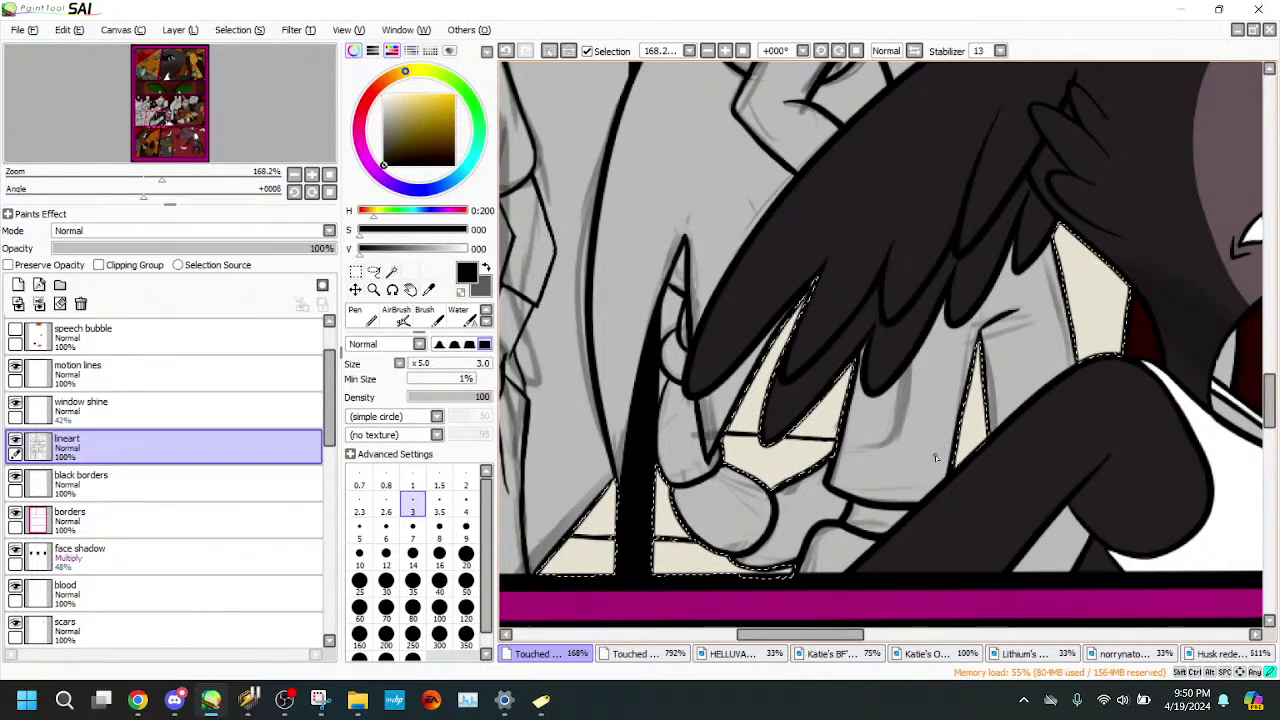
{"action": "left_click_drag", "start_coordinate": [163, 180], "coordinate": [208, 180]}
{"action": "left_click_drag", "start_coordinate": [756, 569], "coordinate": [676, 322]}
{"action": "left_click", "coordinate": [508, 50]}
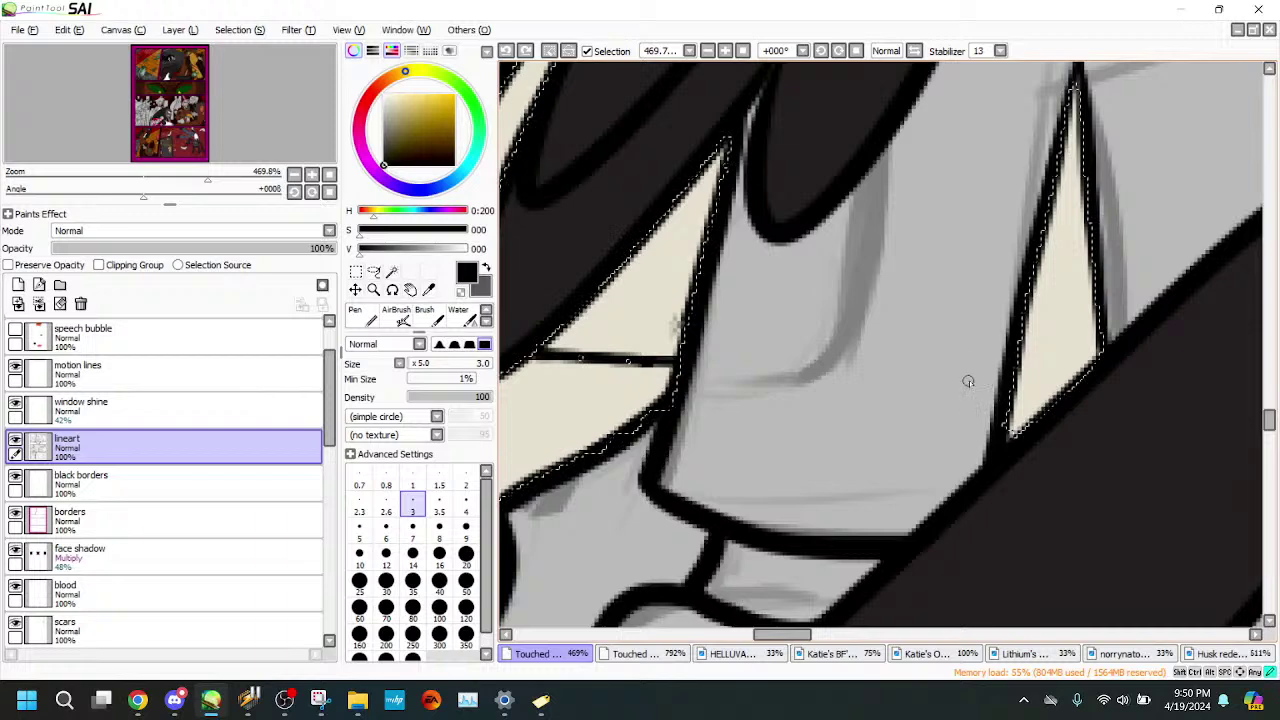
{"action": "left_click_drag", "start_coordinate": [1007, 398], "coordinate": [1012, 400]}
{"action": "left_click", "coordinate": [455, 345]}
{"action": "left_click_drag", "start_coordinate": [455, 332], "coordinate": [455, 409]}
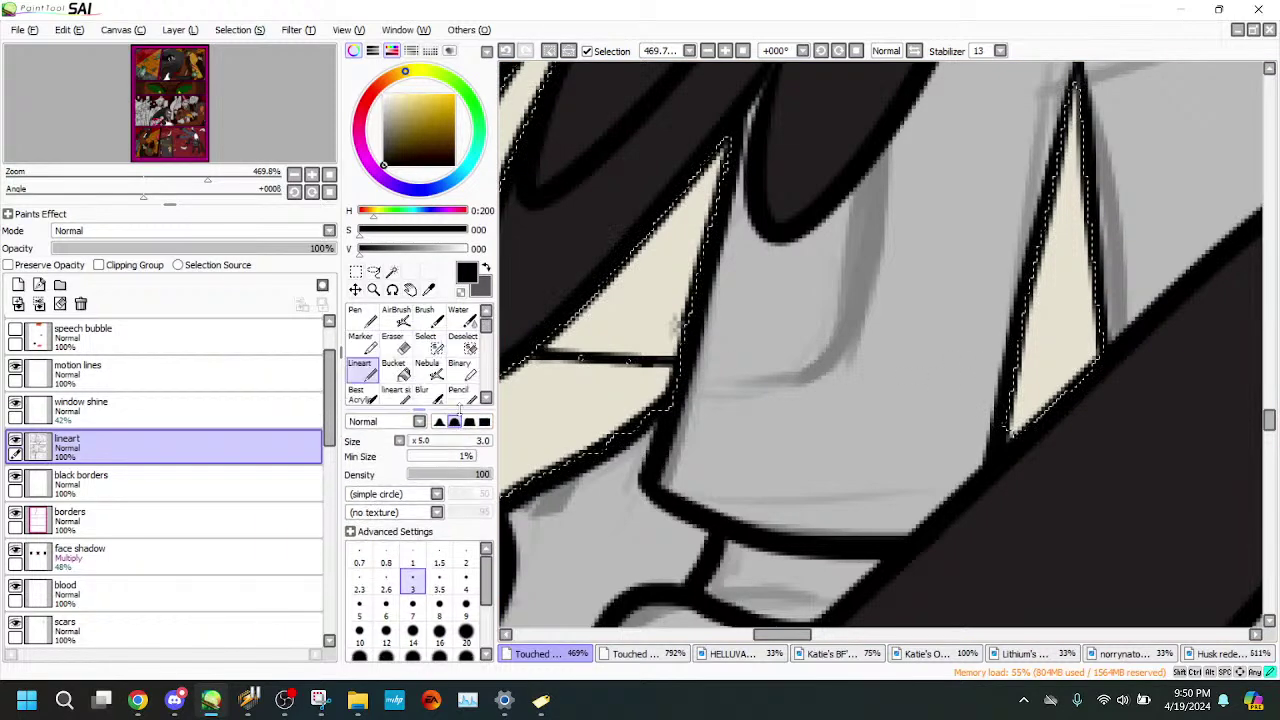
{"action": "left_click", "coordinate": [485, 423]}
- Extend the selection into the lower tip of the narrow triangular gap and colour it with the sampled cream on the background 1 layer
{"action": "left_click", "coordinate": [425, 338]}
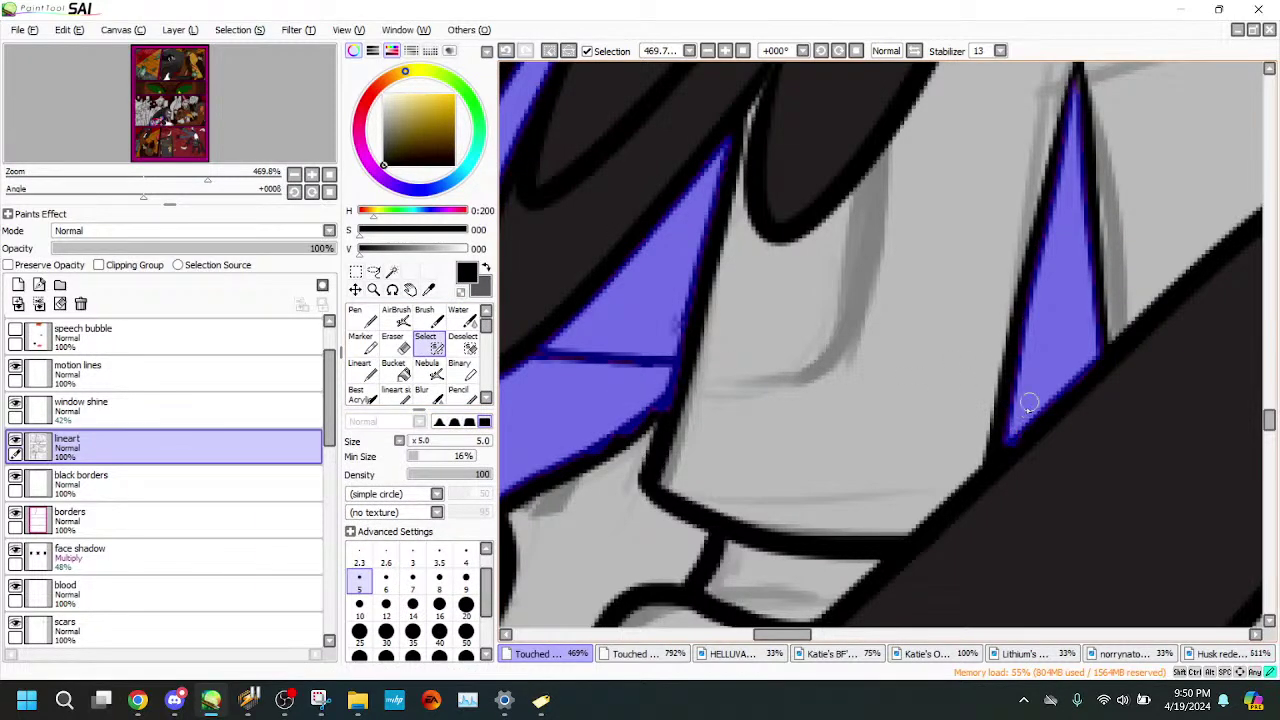
{"action": "left_click", "coordinate": [430, 293]}
{"action": "left_click", "coordinate": [590, 325]}
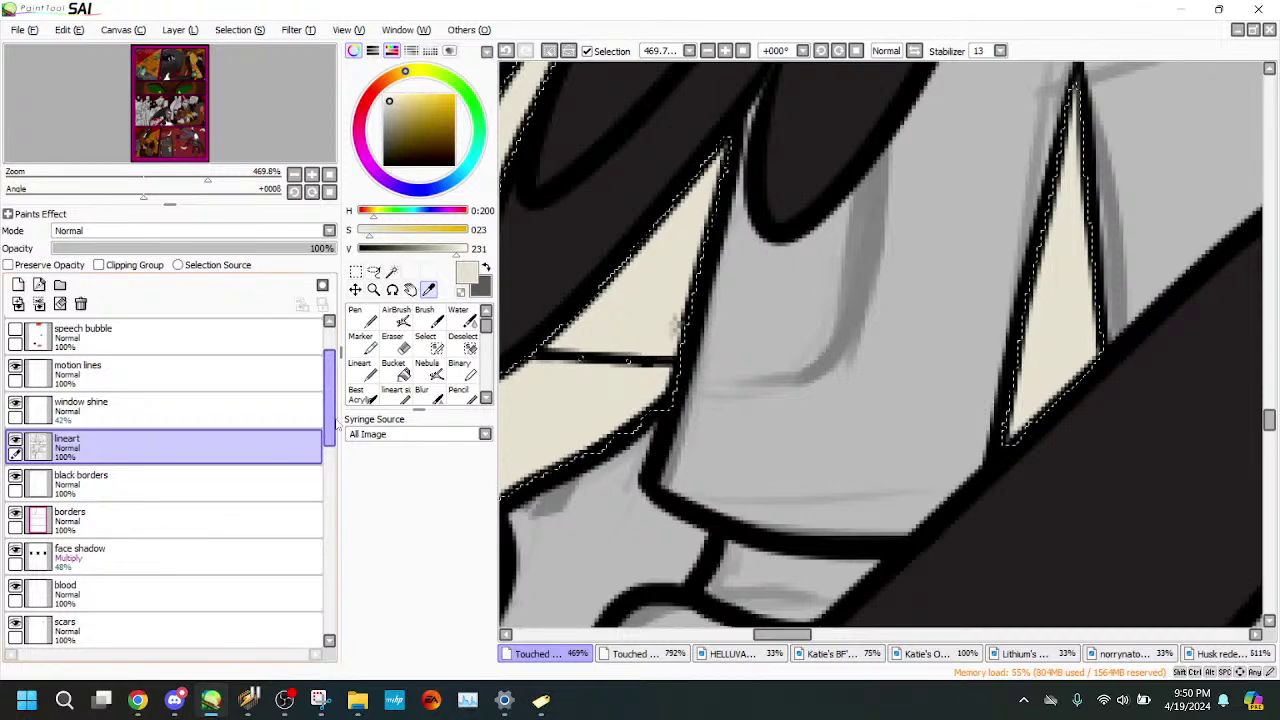
{"action": "left_click_drag", "start_coordinate": [330, 422], "coordinate": [350, 581]}
{"action": "left_click", "coordinate": [290, 452]}
{"action": "left_click", "coordinate": [362, 370]}
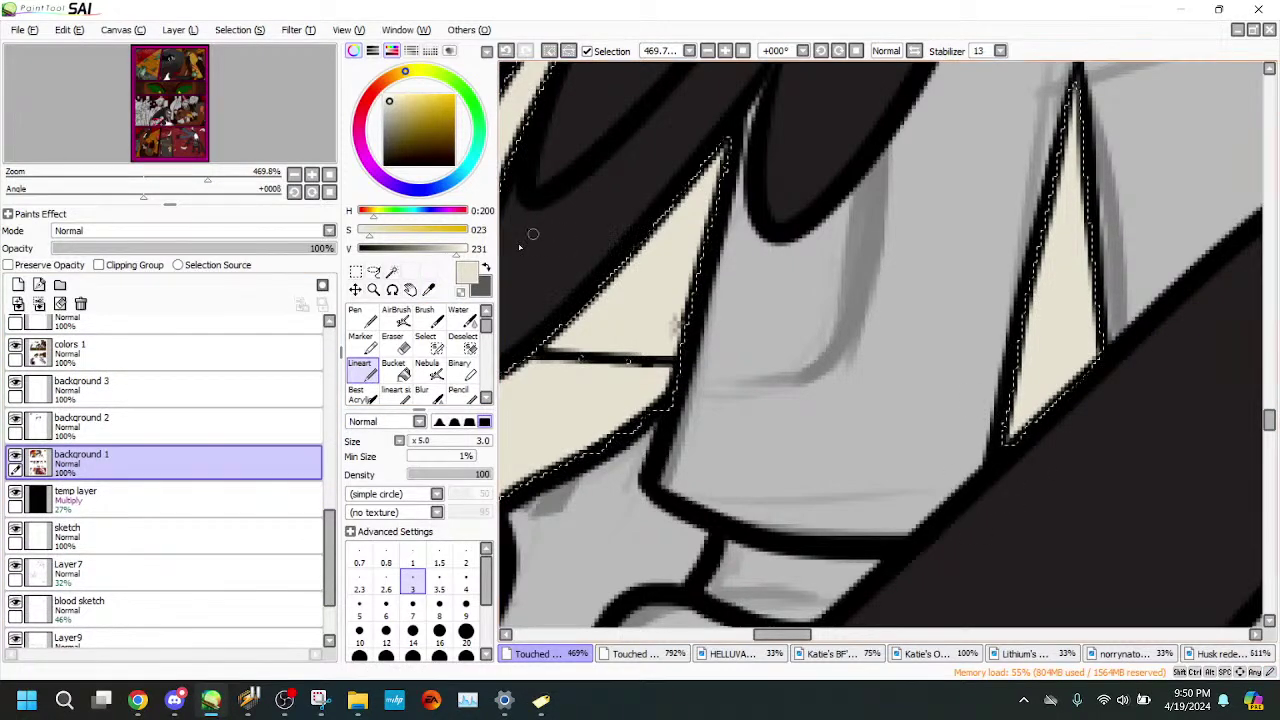
{"action": "left_click", "coordinate": [426, 340]}
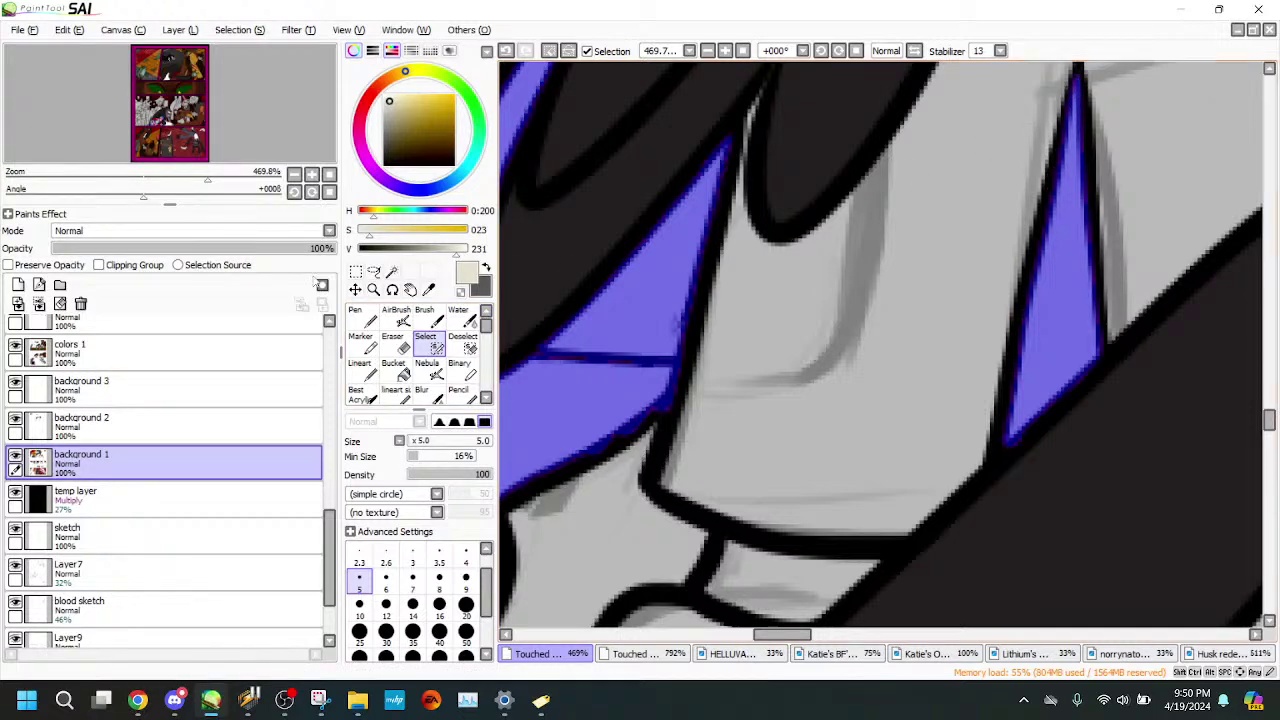
- Draw black floor lines across the narrow triangular gap and the gap beside the neck on the lineart layer, setting the pen to size 4, and clear the selection
{"action": "left_click", "coordinate": [362, 370]}
{"action": "left_click_drag", "start_coordinate": [330, 560], "coordinate": [332, 392]}
{"action": "left_click", "coordinate": [290, 404]}
{"action": "right_click", "coordinate": [690, 330]}
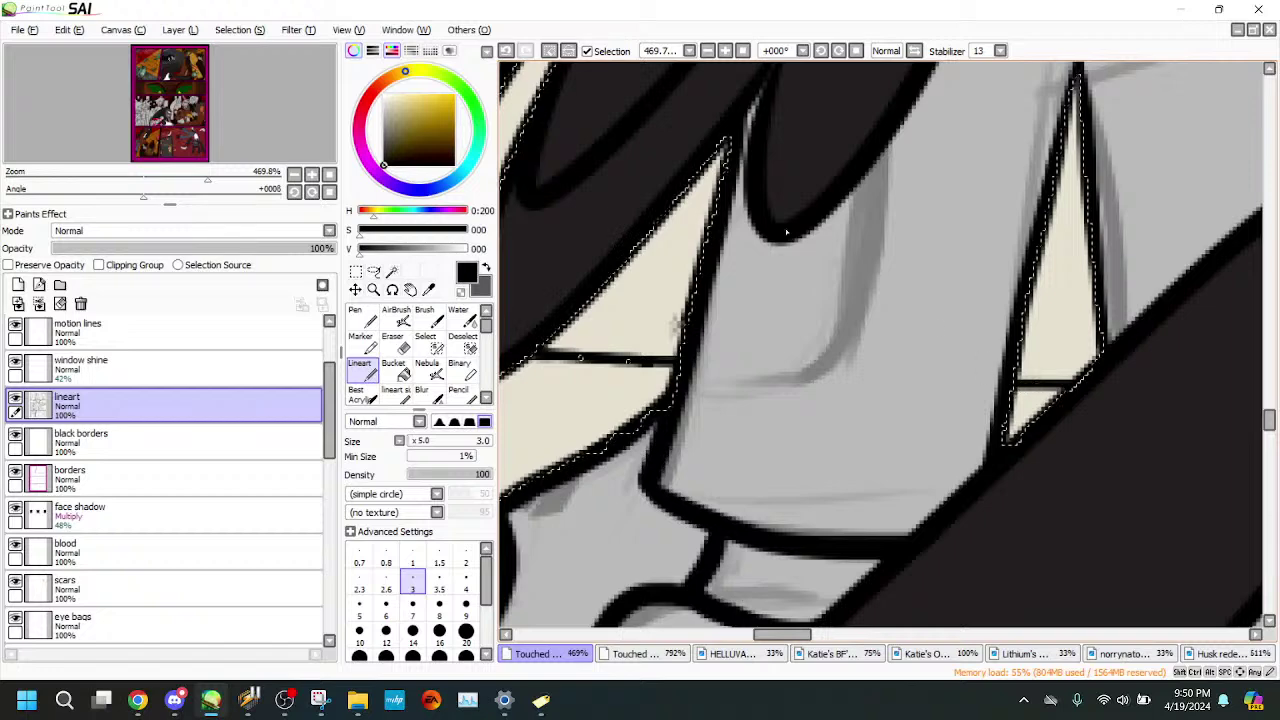
{"action": "left_click", "coordinate": [465, 580]}
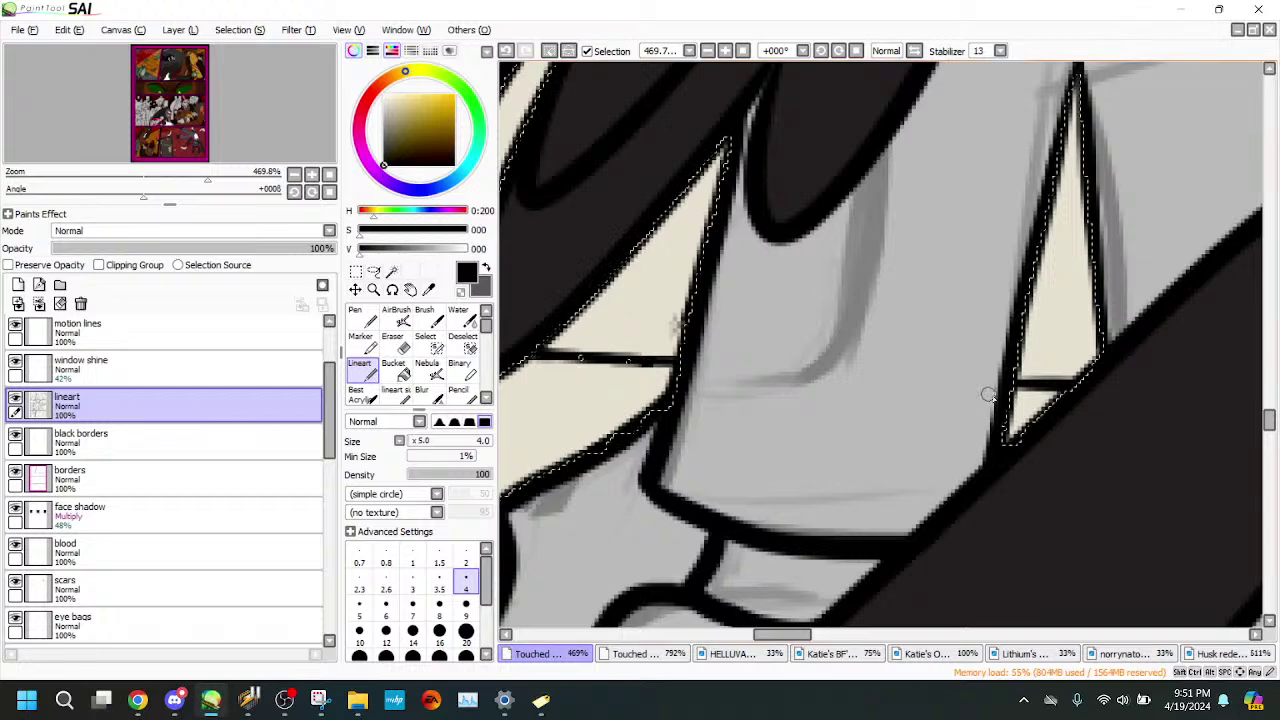
{"action": "left_click_drag", "start_coordinate": [207, 178], "coordinate": [175, 180]}
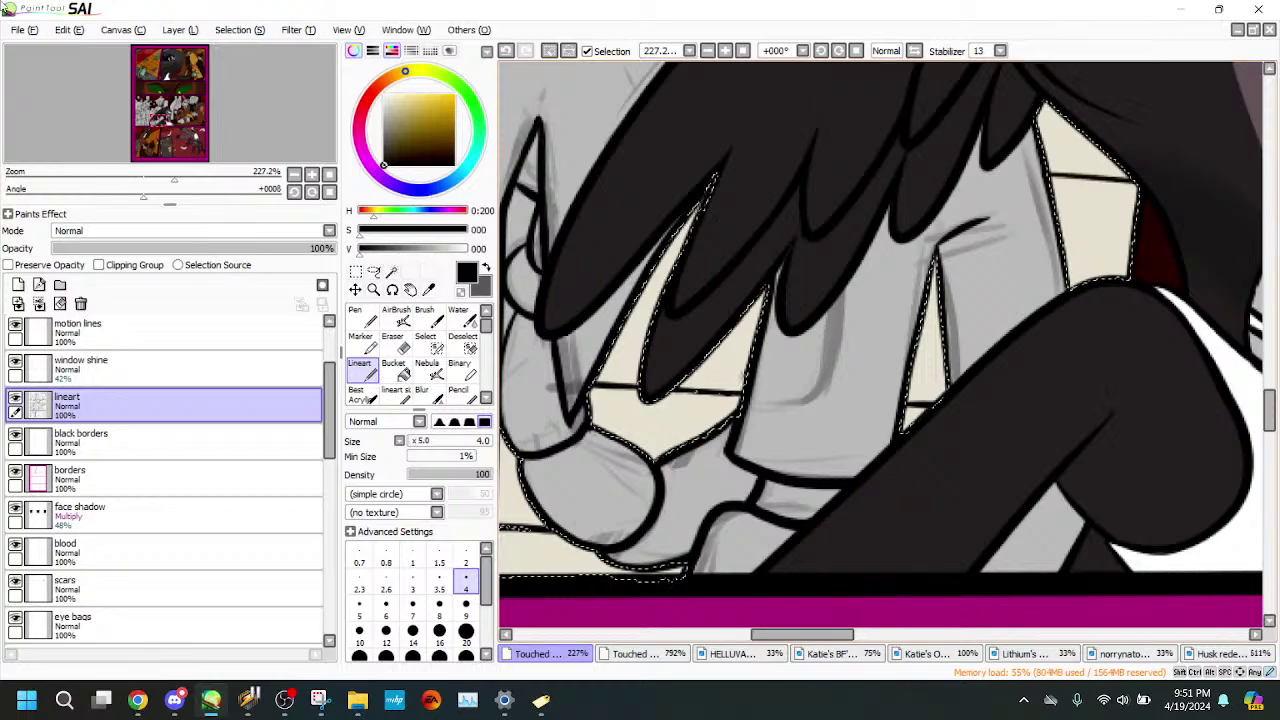
{"action": "left_click_drag", "start_coordinate": [174, 182], "coordinate": [147, 190]}
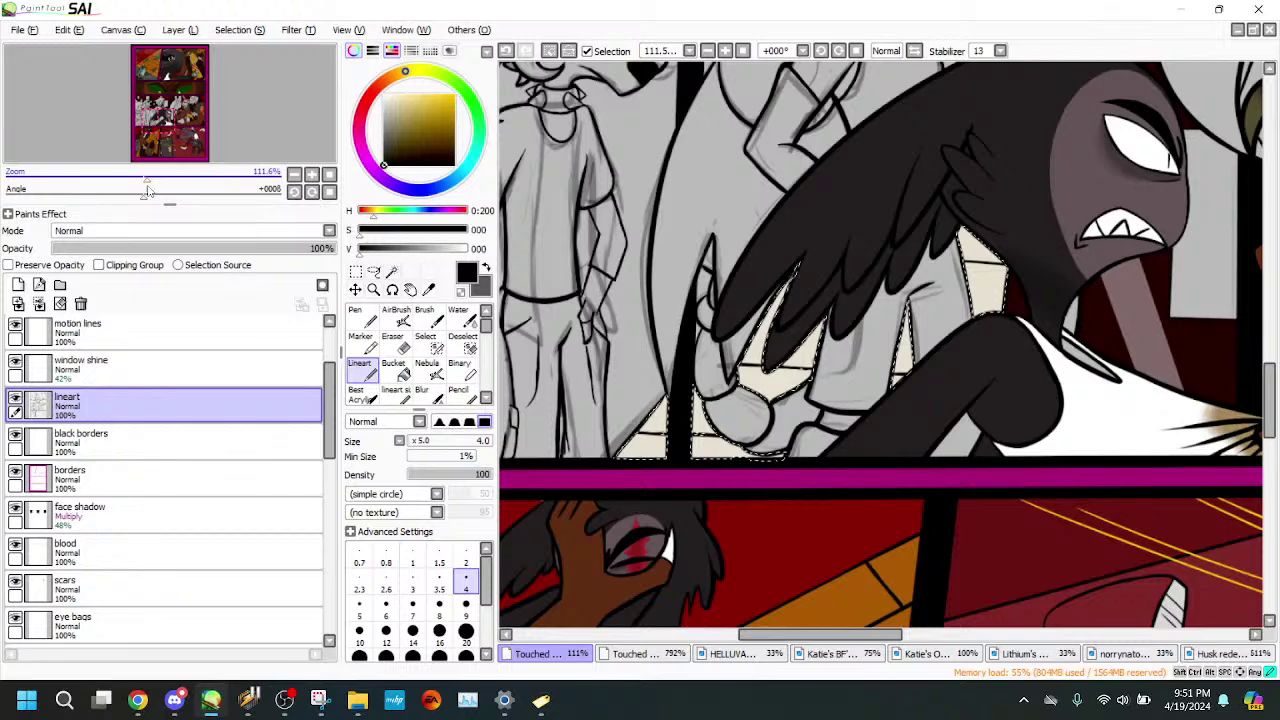
{"action": "left_click_drag", "start_coordinate": [180, 142], "coordinate": [186, 138]}
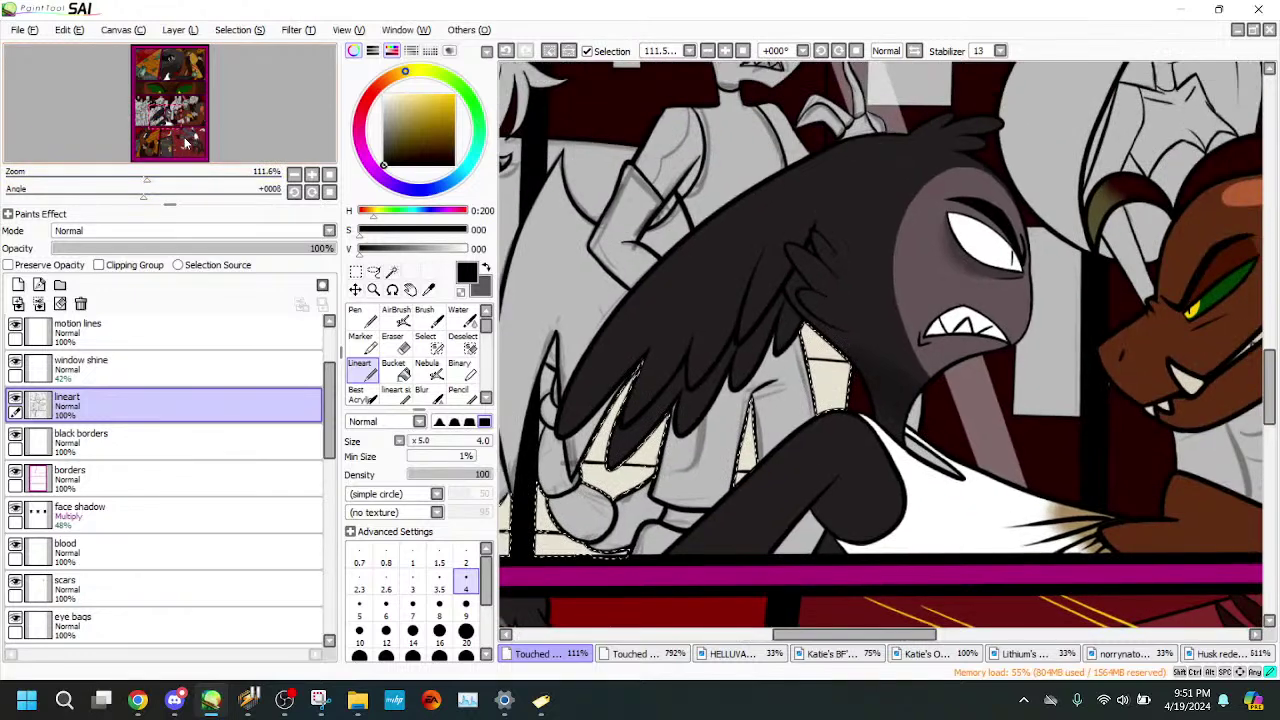
{"action": "left_click", "coordinate": [567, 50]}
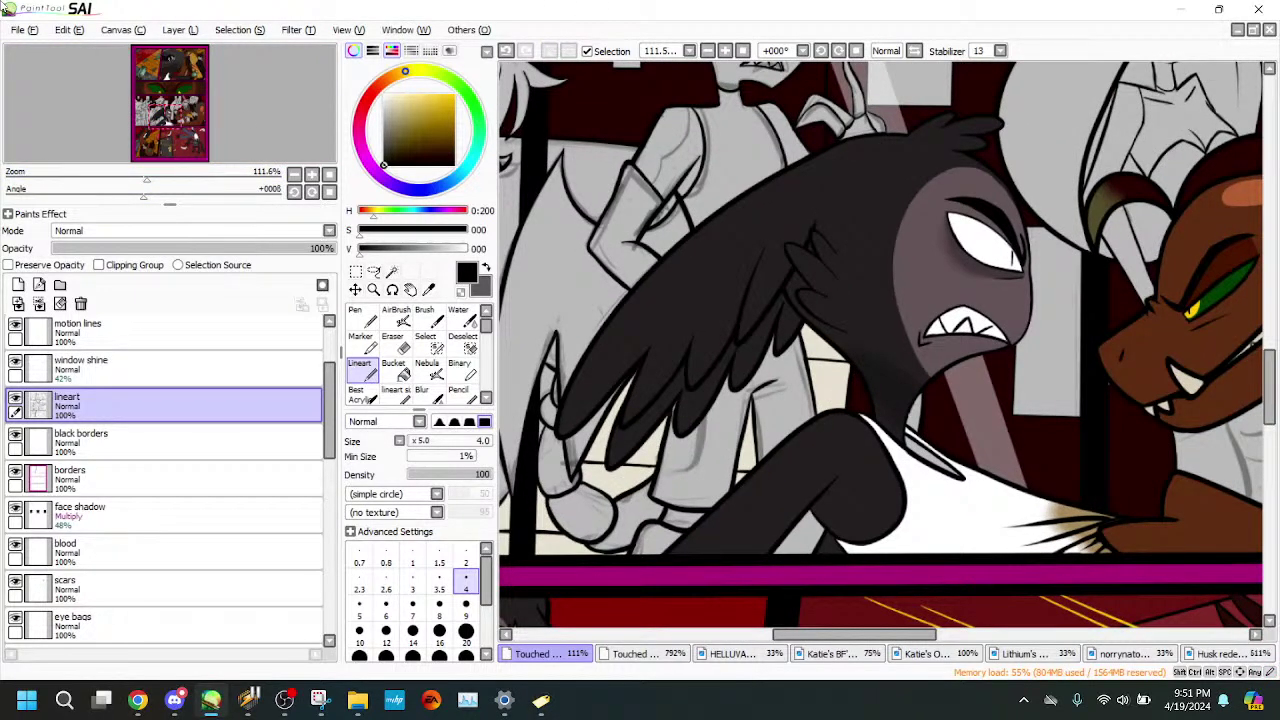
- Erase the horizontal floor line inside the cream gap beside the dark bird character's neck
{"action": "left_click_drag", "start_coordinate": [153, 179], "coordinate": [209, 179]}
{"action": "left_click_drag", "start_coordinate": [237, 139], "coordinate": [238, 142]}
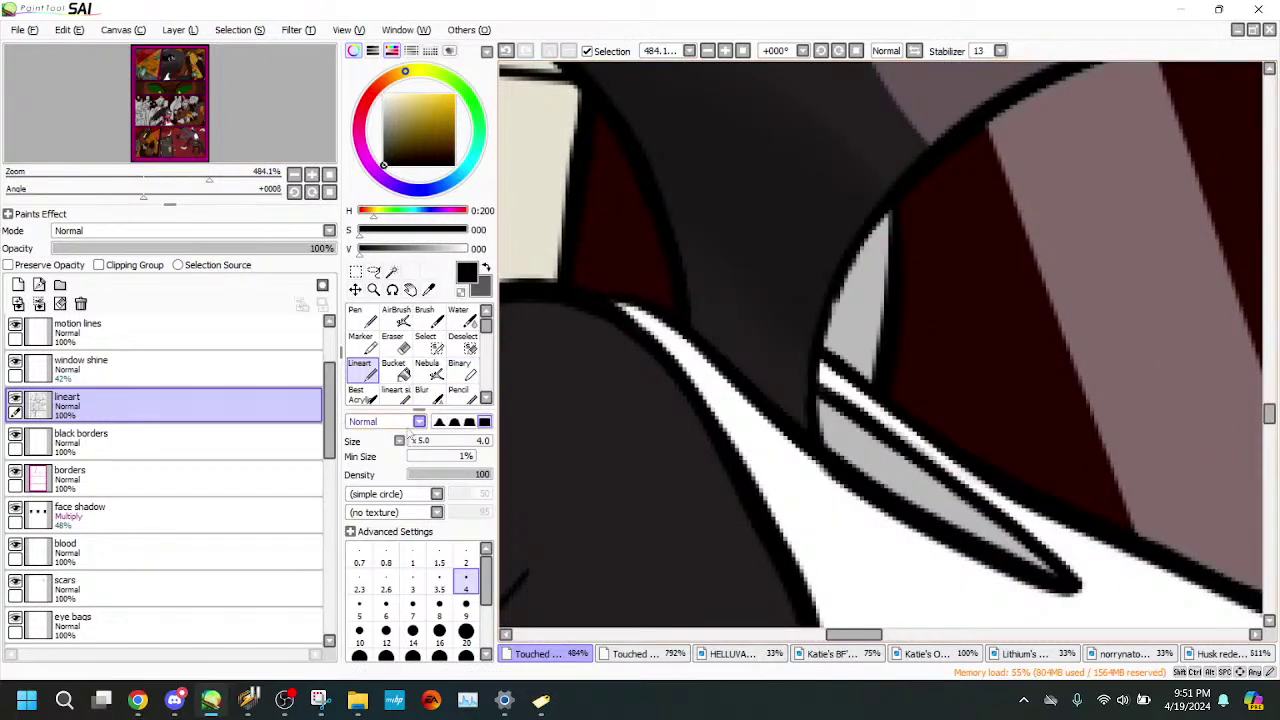
{"action": "left_click", "coordinate": [392, 343]}
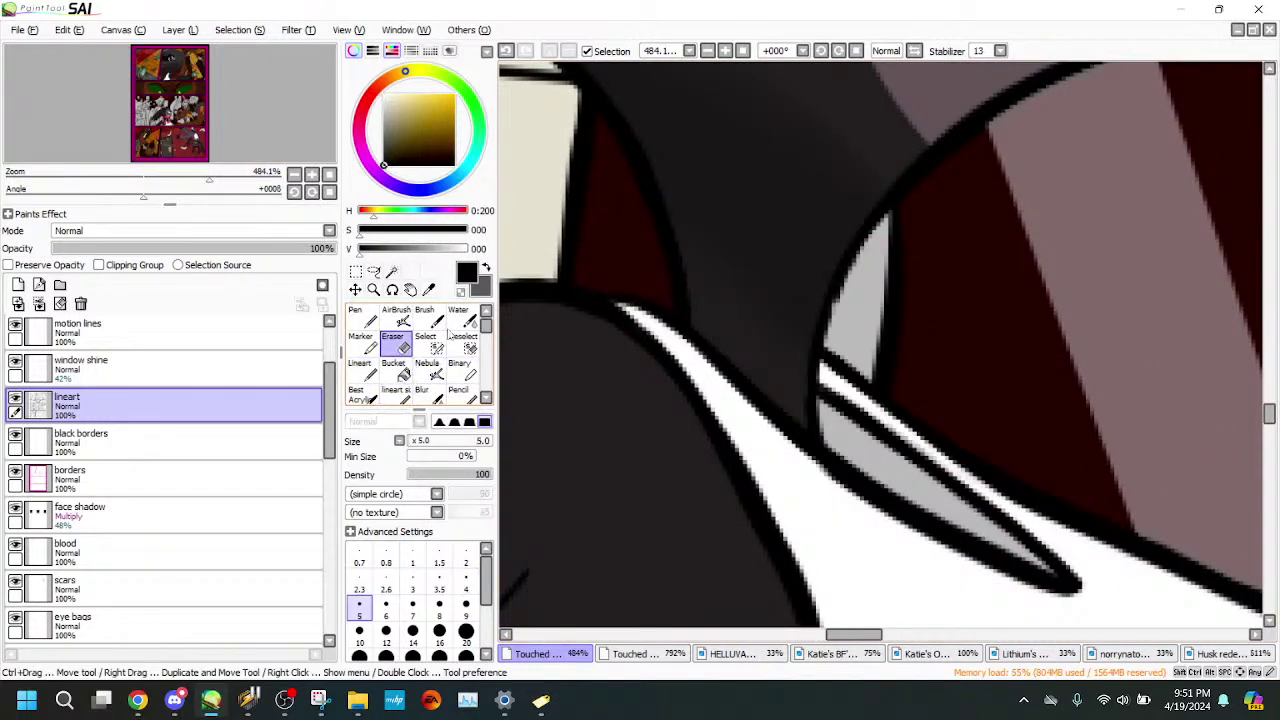
{"action": "left_click_drag", "start_coordinate": [176, 180], "coordinate": [187, 120]}
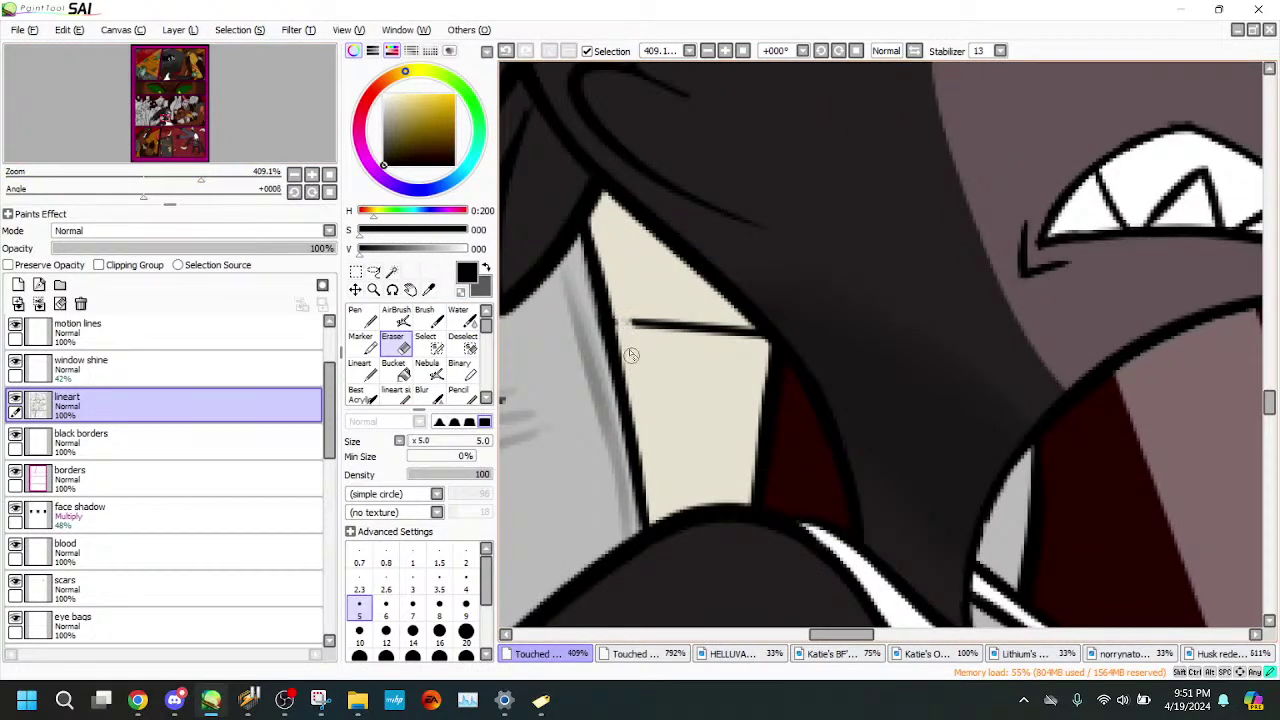
{"action": "left_click_drag", "start_coordinate": [656, 325], "coordinate": [736, 330]}
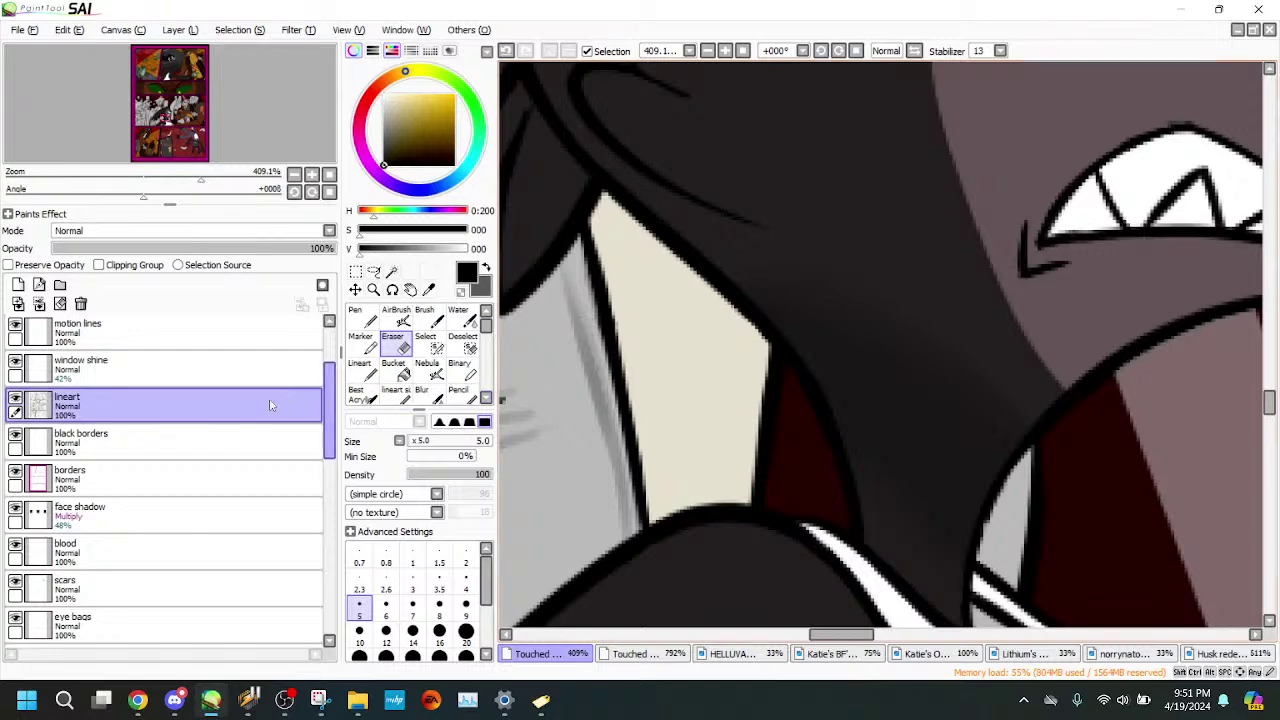
- Select the cream gap behind the bird character's neck and the small sliver in front of it with the Magic Wand
{"action": "left_click", "coordinate": [391, 271]}
{"action": "left_click", "coordinate": [680, 350]}
{"action": "left_click", "coordinate": [991, 494]}
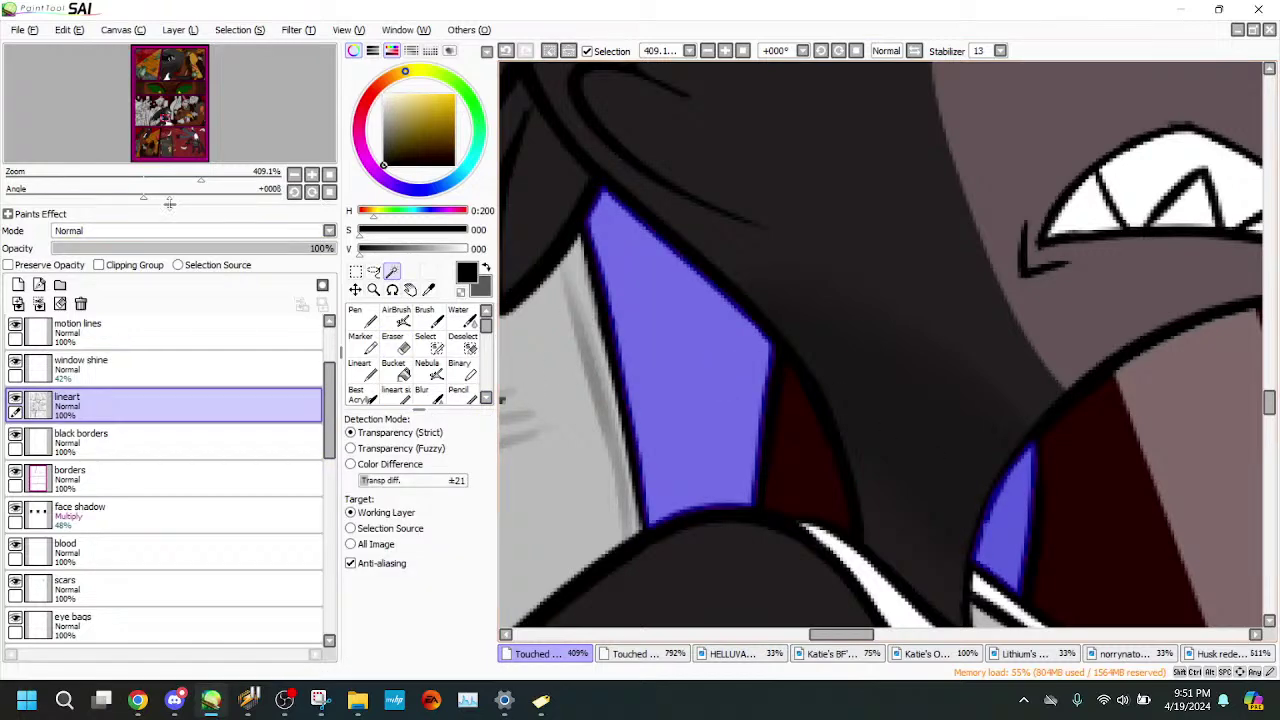
- Add the large pointed shape behind the bird's feathers, its lower piece and the section beside the elbow to the selection
{"action": "mouse_move", "coordinate": [174, 179]}
{"action": "left_mouse_down"}
{"action": "mouse_move", "coordinate": [149, 173]}
{"action": "mouse_move", "coordinate": [167, 166]}
{"action": "left_mouse_up"}
{"action": "left_click_drag", "start_coordinate": [156, 117], "coordinate": [180, 138]}
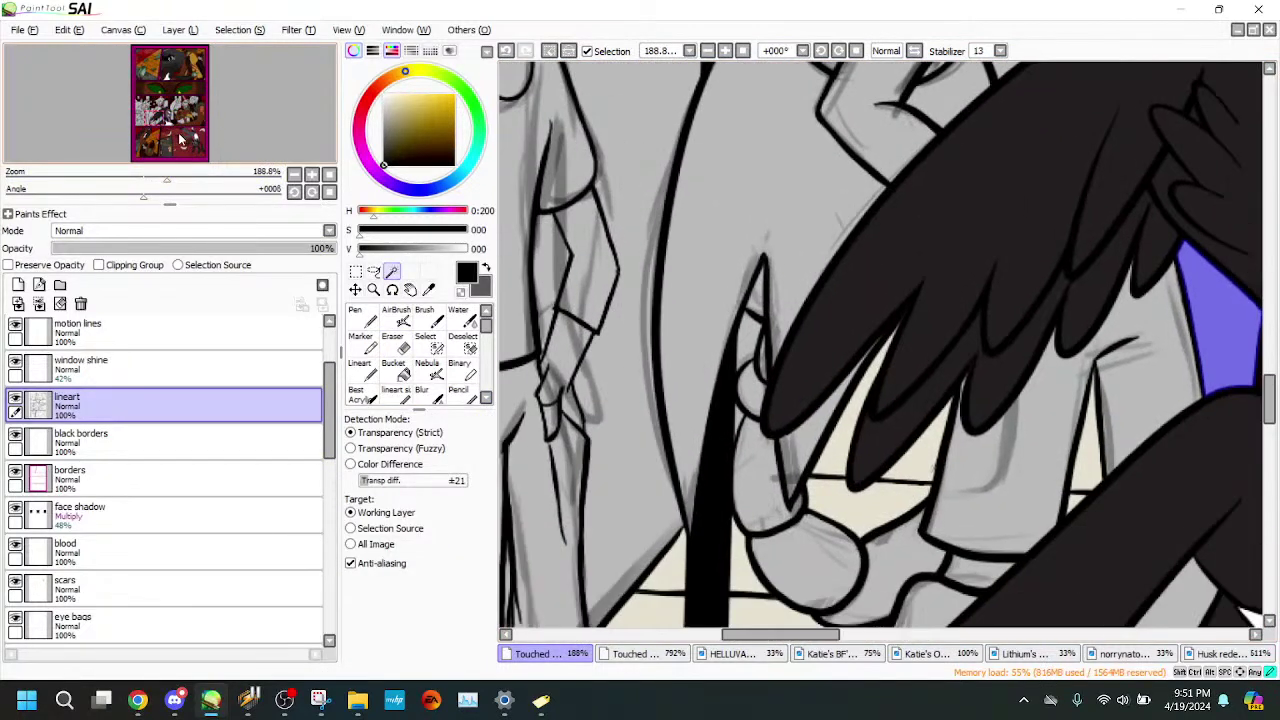
{"action": "left_click", "coordinate": [826, 231]}
{"action": "left_click", "coordinate": [806, 430]}
{"action": "left_click_drag", "start_coordinate": [235, 174], "coordinate": [162, 172]}
{"action": "left_click_drag", "start_coordinate": [154, 118], "coordinate": [160, 115]}
{"action": "left_click", "coordinate": [880, 157]}
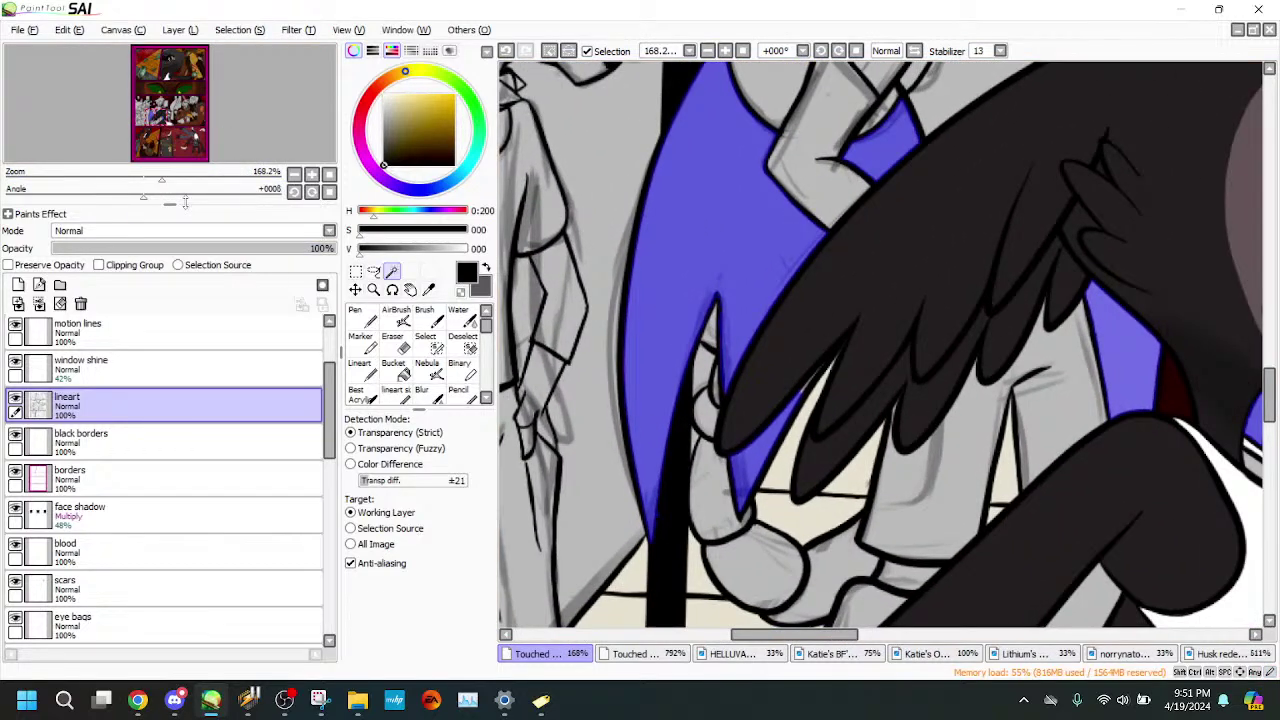
- Extend the selection into the thin tip between the wing feathers using the Select brush
{"action": "left_click_drag", "start_coordinate": [165, 183], "coordinate": [204, 183]}
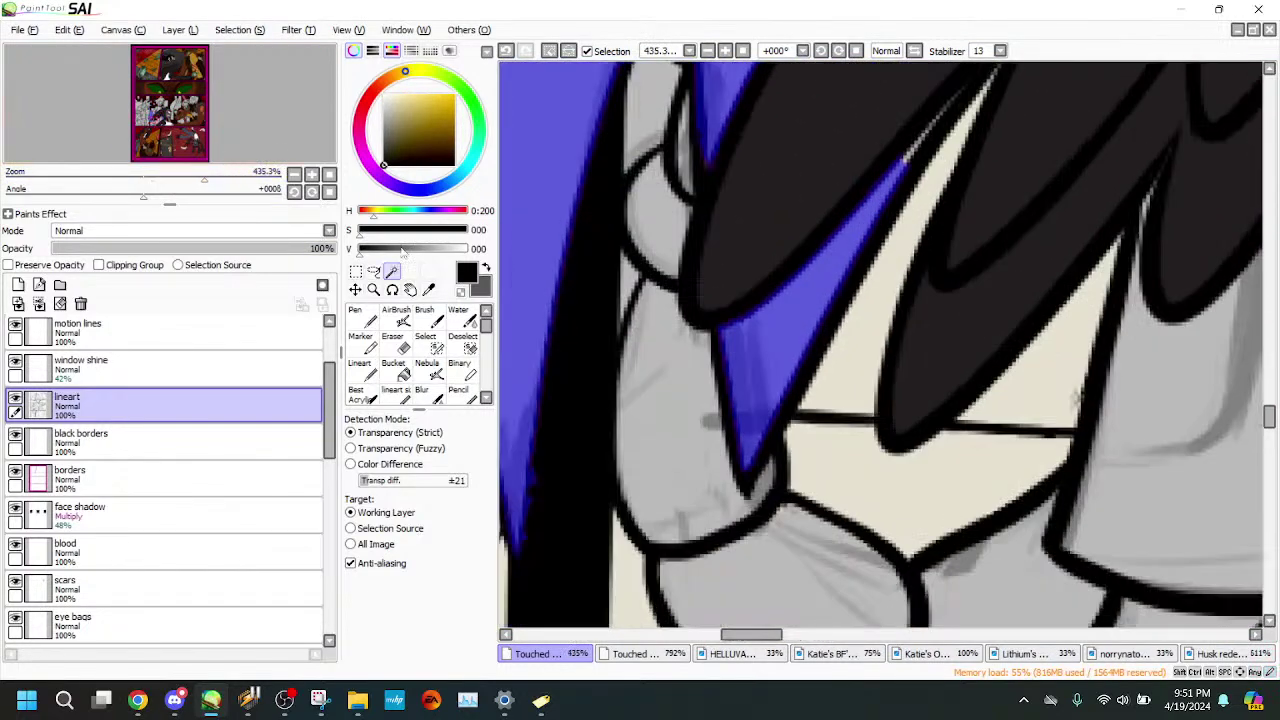
{"action": "left_click", "coordinate": [425, 340]}
{"action": "left_click_drag", "start_coordinate": [968, 83], "coordinate": [915, 138]}
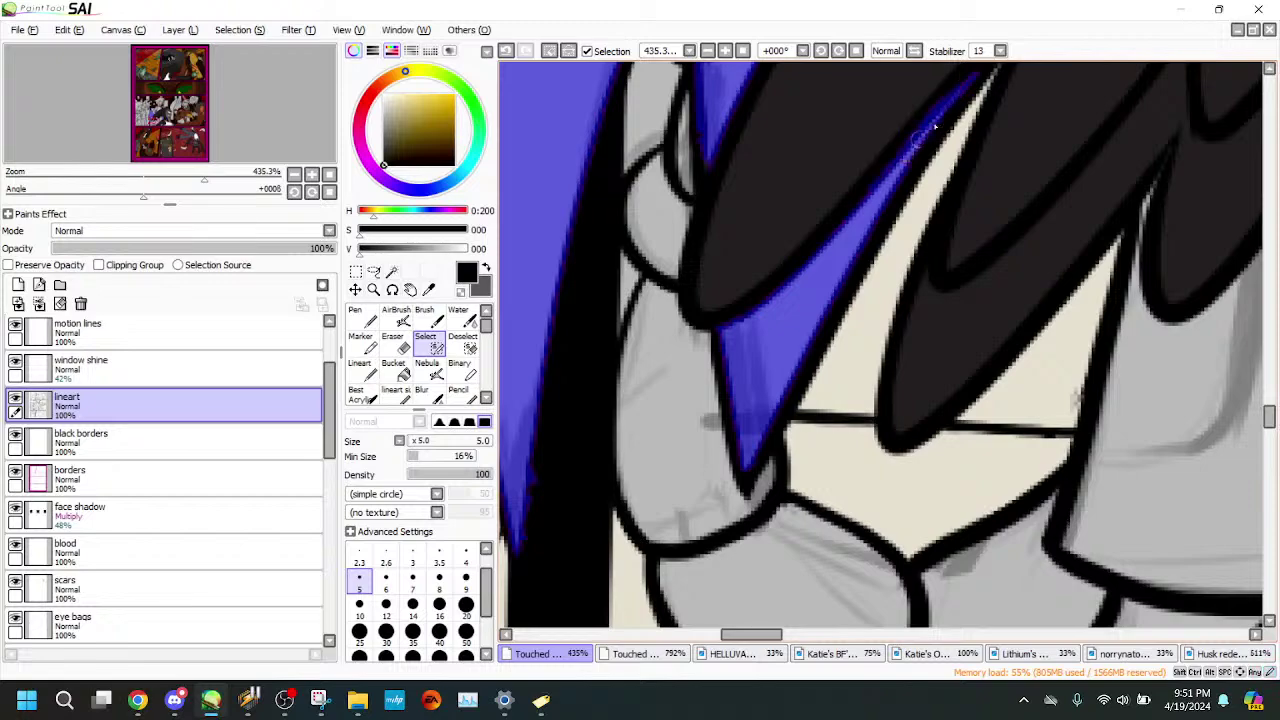
{"action": "left_click_drag", "start_coordinate": [223, 118], "coordinate": [218, 109]}
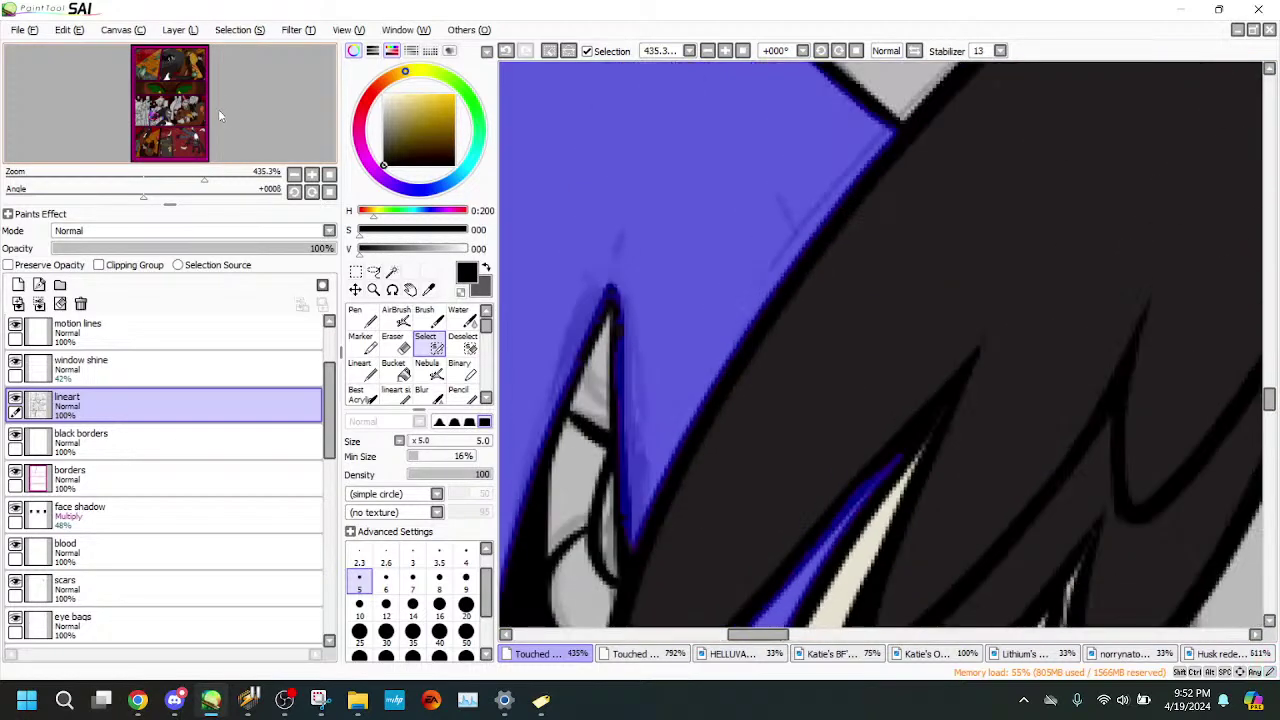
{"action": "left_click_drag", "start_coordinate": [204, 179], "coordinate": [177, 154]}
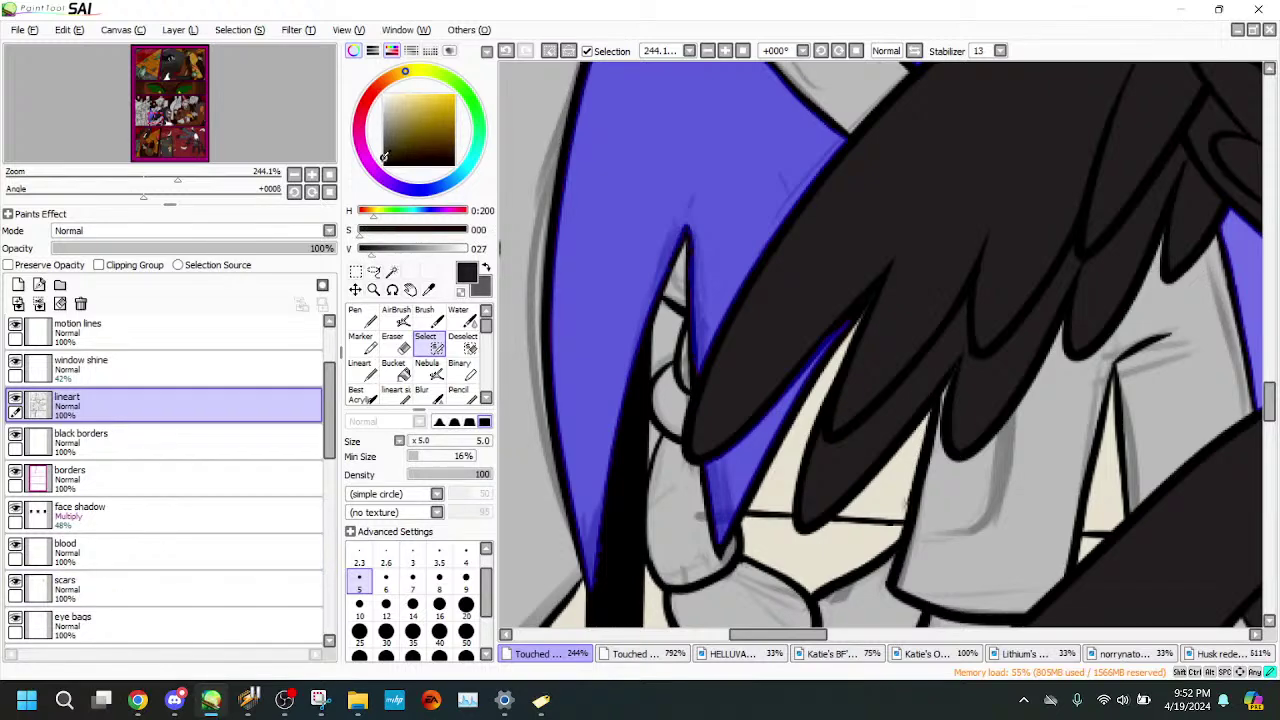
- Bucket-fill the selected pointed shape and its lower piece below the feathers with very dark grey (value 27) on the colors 1 layer
{"action": "scroll", "coordinate": [165, 480], "scroll_direction": "down", "scroll_amount": 5}
{"action": "left_click", "coordinate": [150, 578]}
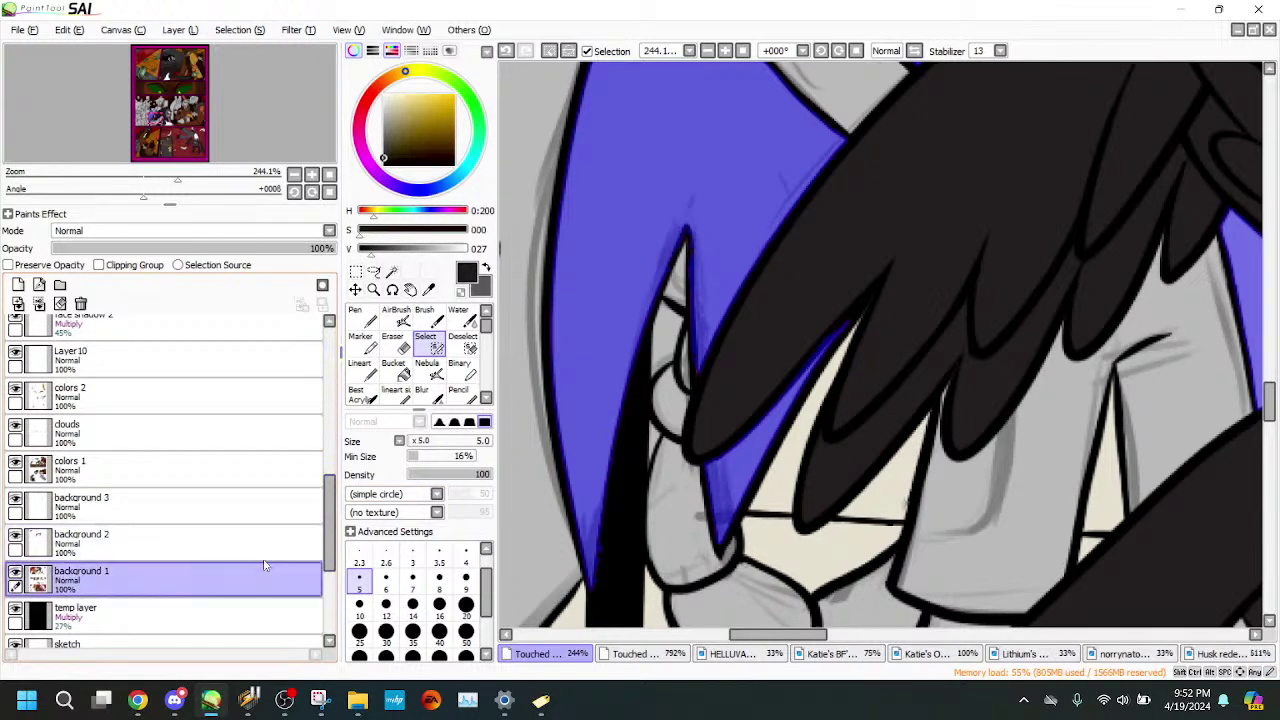
{"action": "left_click", "coordinate": [150, 470]}
{"action": "left_click", "coordinate": [395, 368]}
{"action": "left_click", "coordinate": [620, 400]}
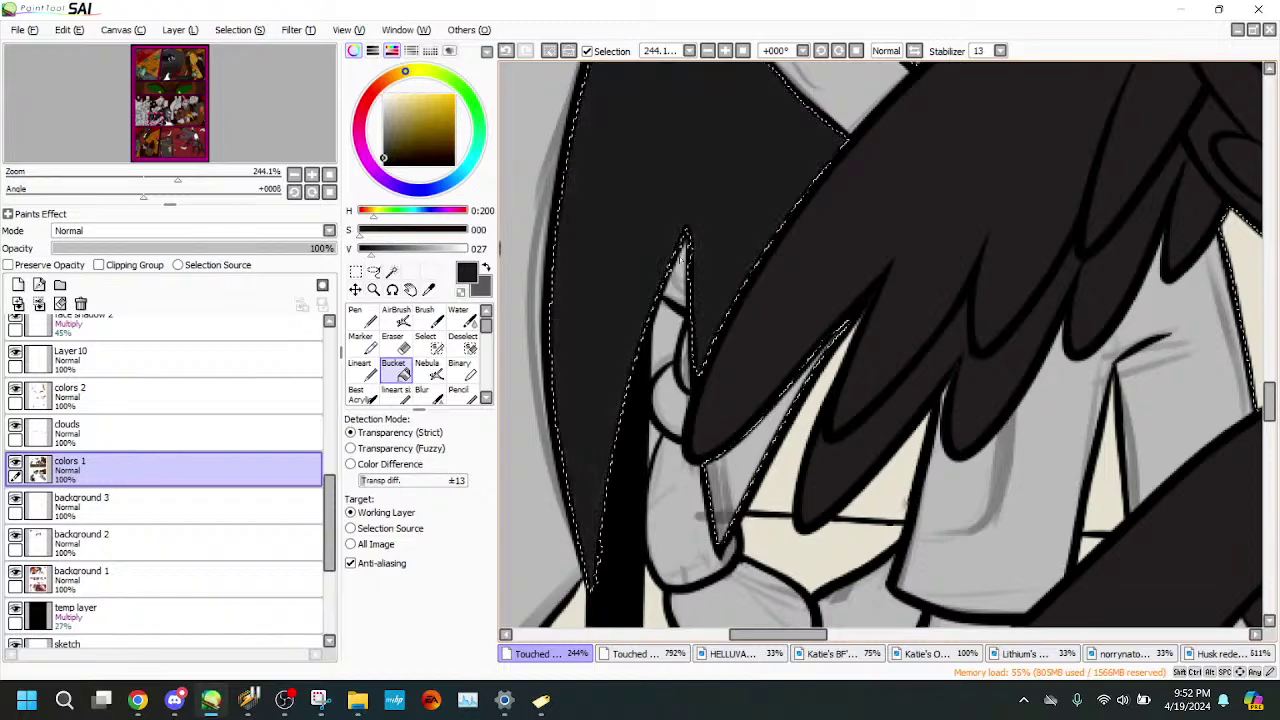
{"action": "left_click", "coordinate": [742, 497]}
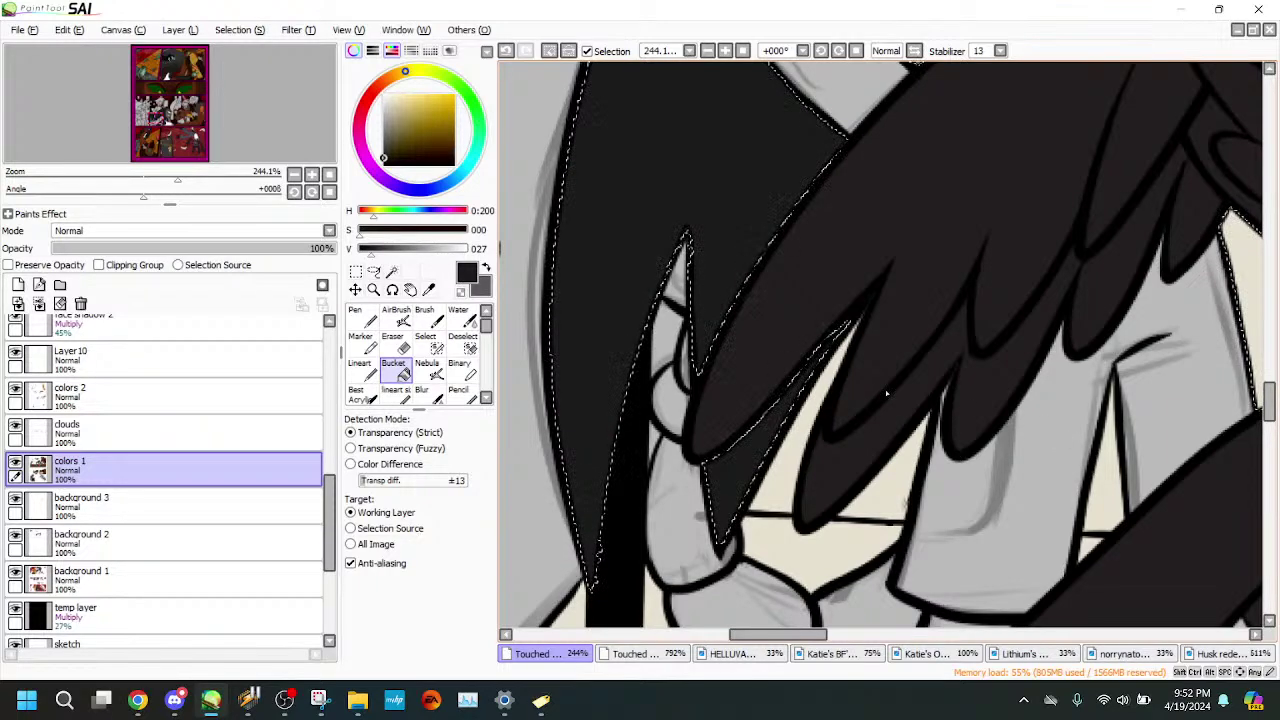
- Fill the selected gap behind the bird character's neck and the sliver in front of it with the same very dark grey
{"action": "left_click", "coordinate": [217, 178]}
{"action": "left_click_drag", "start_coordinate": [228, 133], "coordinate": [247, 123]}
{"action": "left_click", "coordinate": [176, 178]}
{"action": "left_click", "coordinate": [763, 429]}
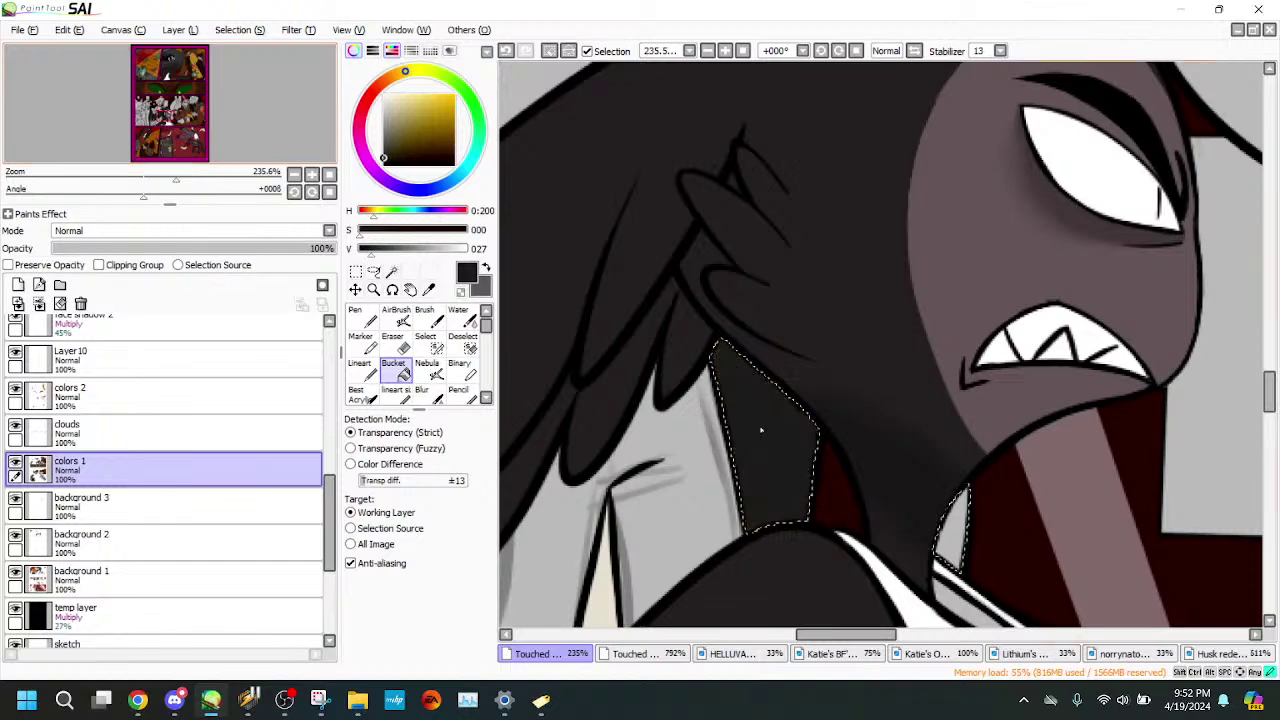
{"action": "left_click", "coordinate": [961, 546]}
{"action": "left_click_drag", "start_coordinate": [137, 178], "coordinate": [143, 178]}
{"action": "left_click_drag", "start_coordinate": [188, 104], "coordinate": [184, 101]}
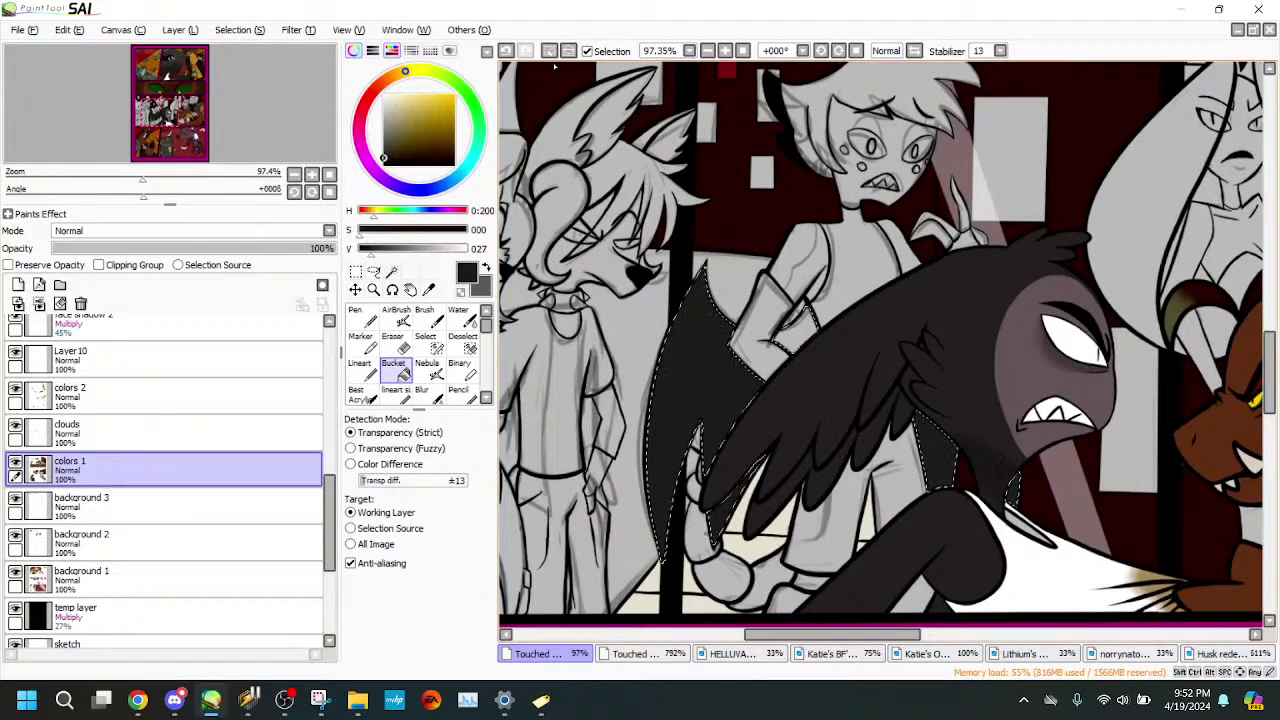
- Fill the small gap beneath the grey figure's bent arm with the wing's dark colour on the colors 1 layer and deselect
{"action": "key", "text": "ctrl+d"}
{"action": "left_click_drag", "start_coordinate": [143, 175], "coordinate": [187, 178]}
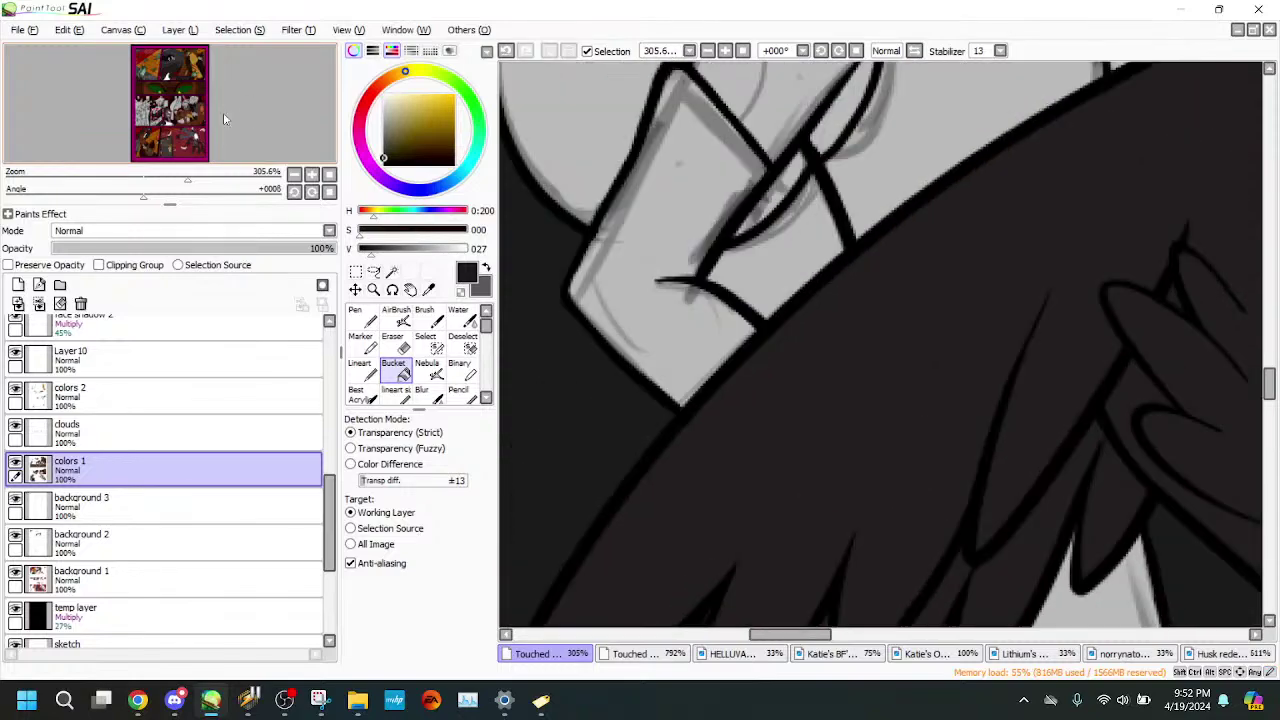
{"action": "left_click", "coordinate": [505, 51]}
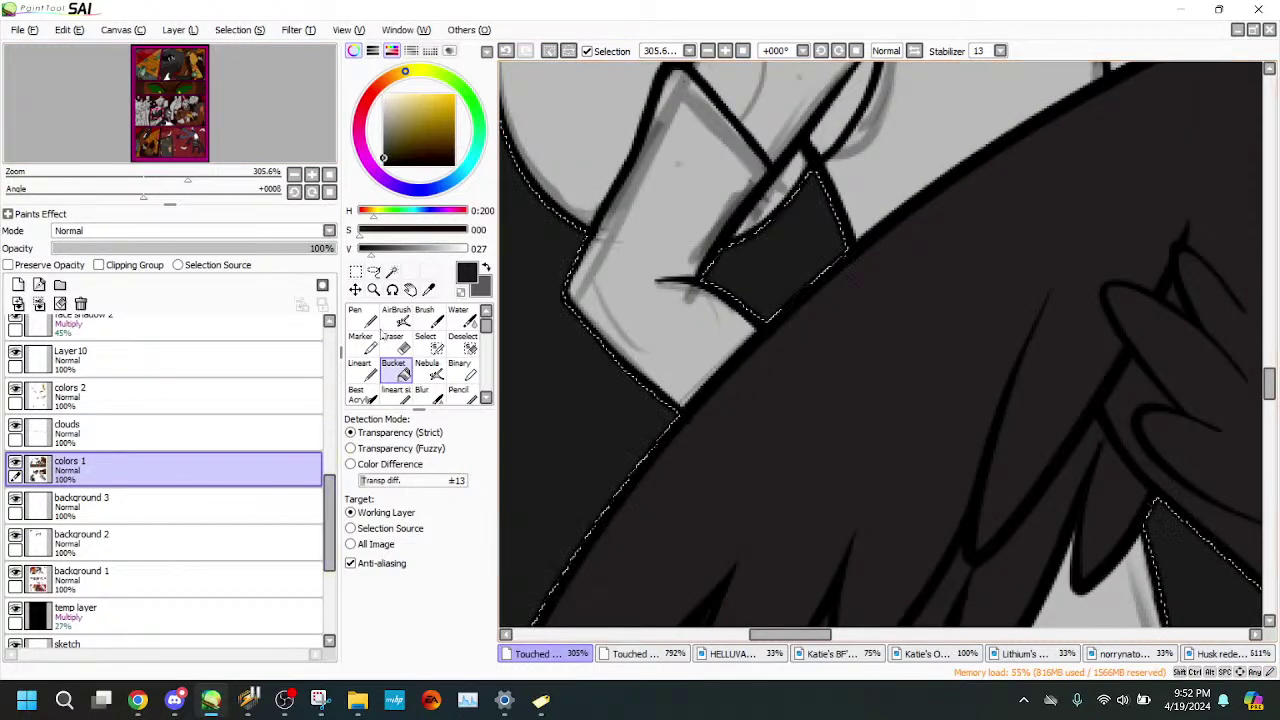
{"action": "left_click", "coordinate": [548, 51]}
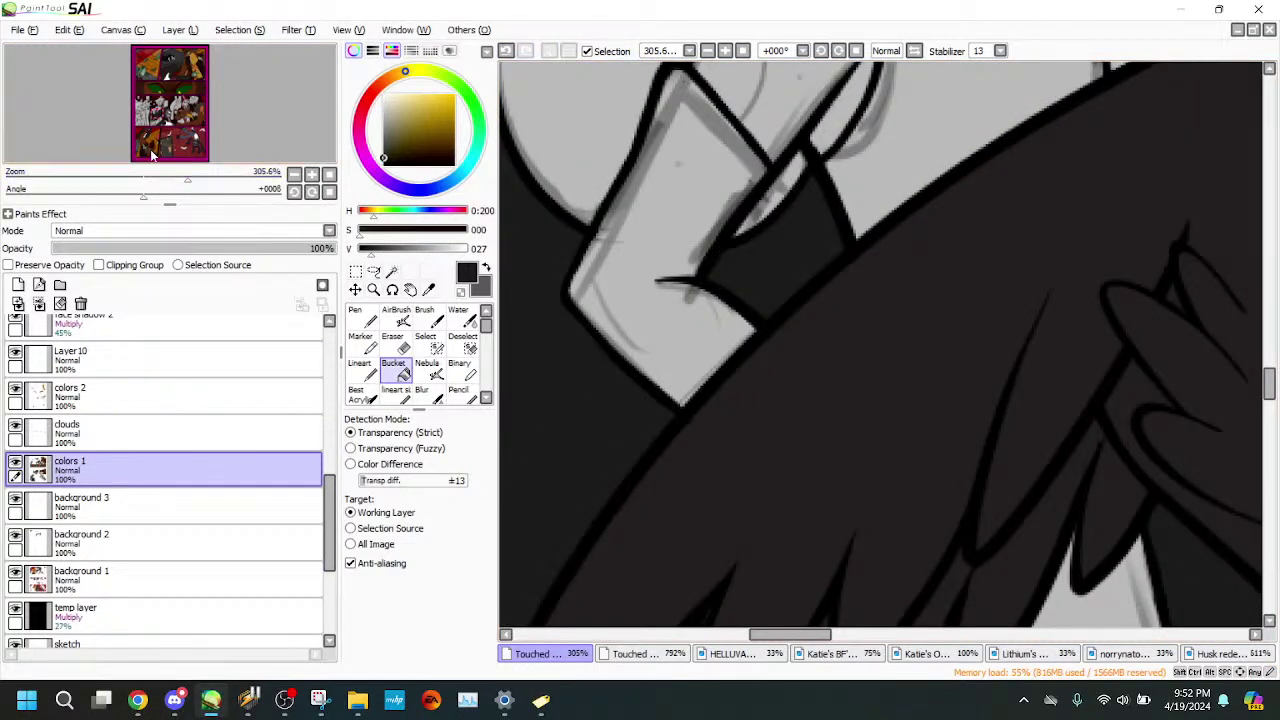
- Sample the pale yellow strip below the white striped ledge in the second comic page and return to the first page
{"action": "mouse_move", "coordinate": [157, 181]}
{"action": "left_mouse_down"}
{"action": "mouse_move", "coordinate": [147, 177]}
{"action": "mouse_move", "coordinate": [172, 177]}
{"action": "mouse_move", "coordinate": [133, 178]}
{"action": "mouse_move", "coordinate": [231, 180]}
{"action": "left_mouse_up"}
{"action": "left_click", "coordinate": [645, 654]}
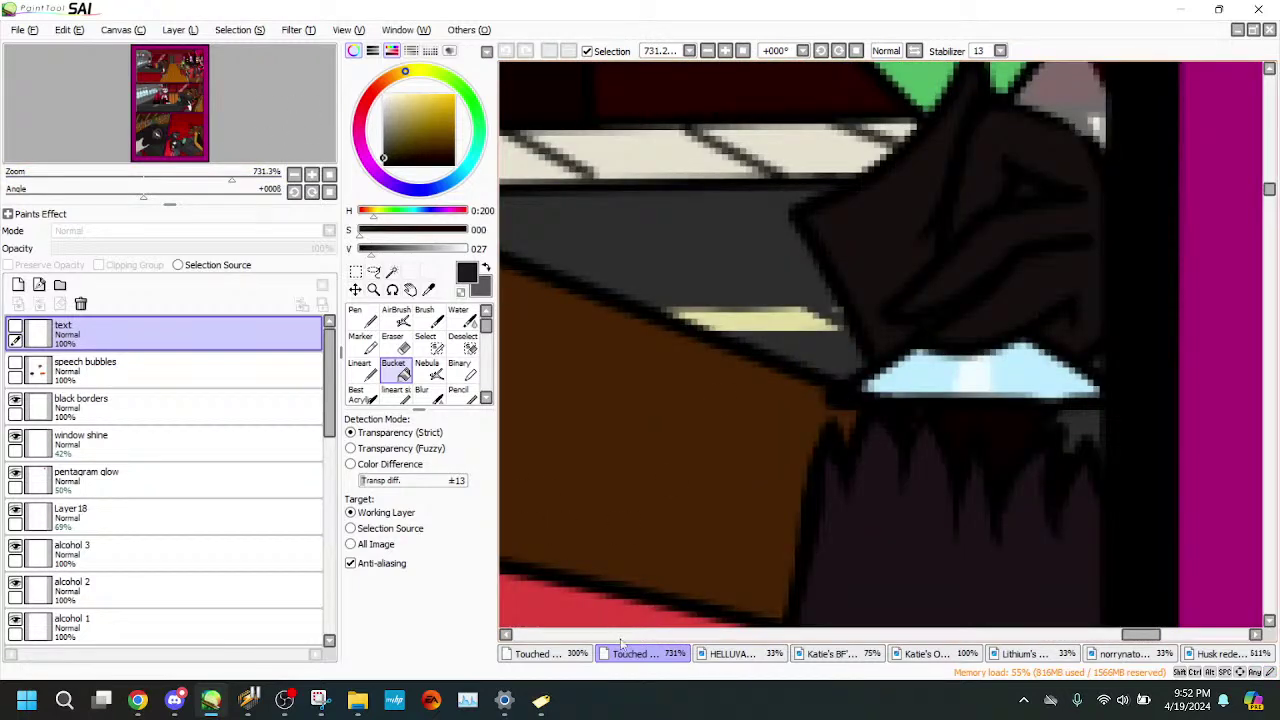
{"action": "key", "text": "alt"}
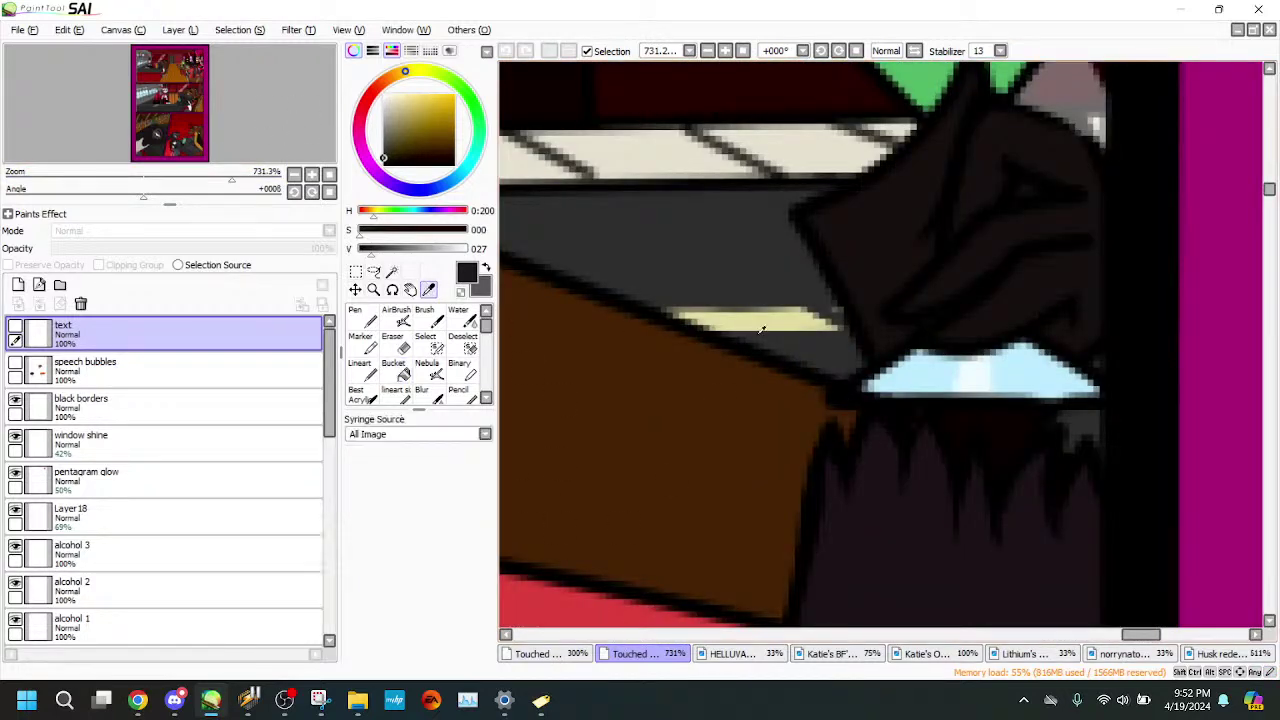
{"action": "left_click", "coordinate": [754, 317]}
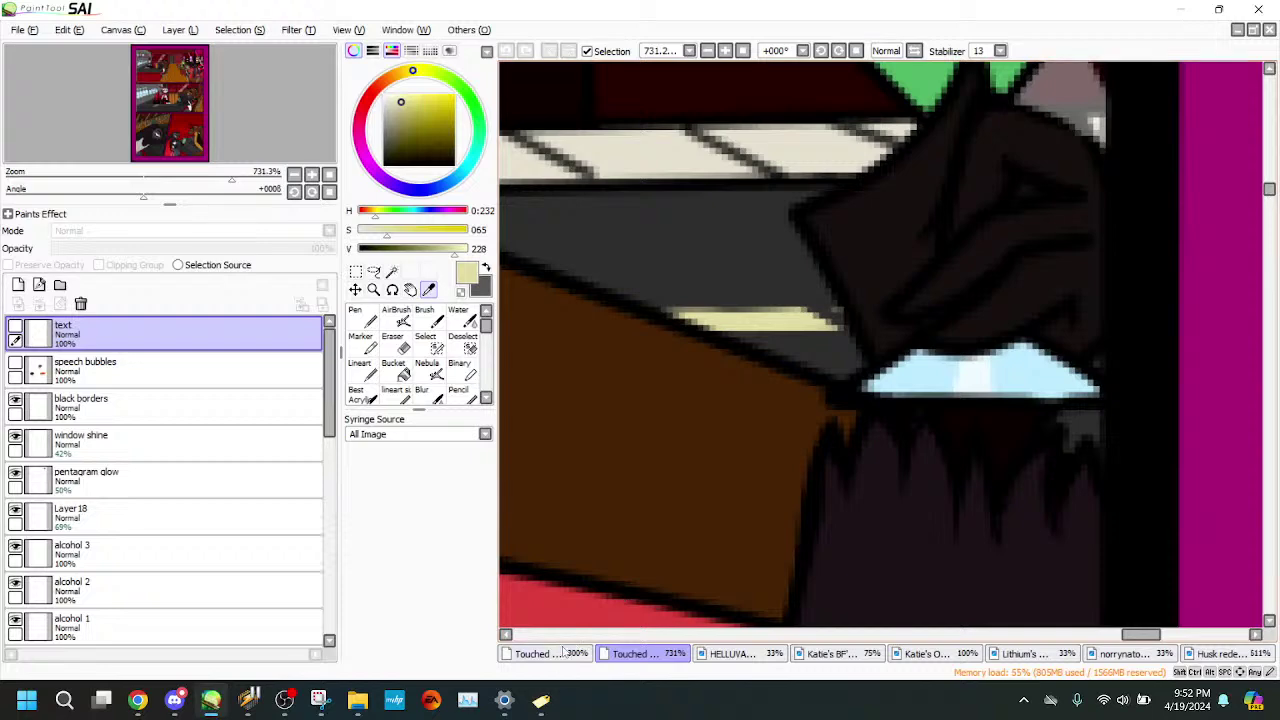
{"action": "left_click", "coordinate": [560, 653]}
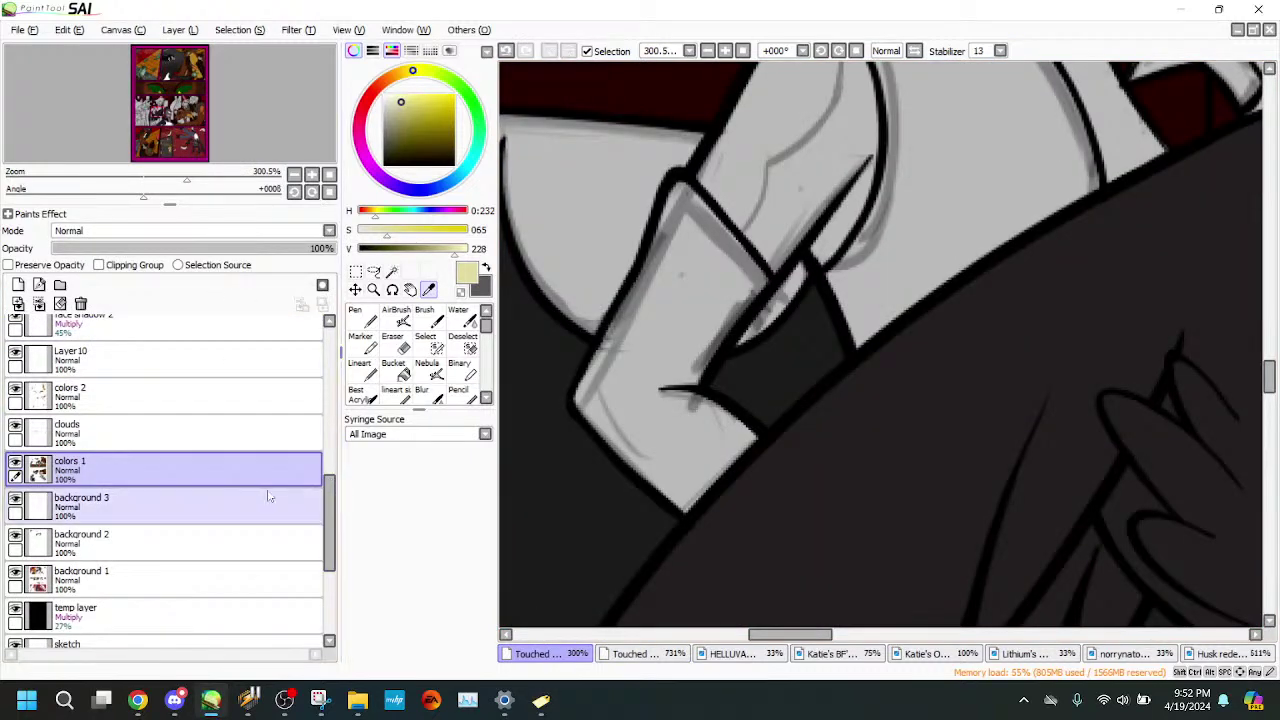
- On the lineart layer, select the background area above the dark wing and the sliver under the bent arm with the Magic Wand
{"action": "left_click_drag", "start_coordinate": [329, 491], "coordinate": [329, 390]}
{"action": "left_click", "coordinate": [250, 430]}
{"action": "left_click", "coordinate": [391, 271]}
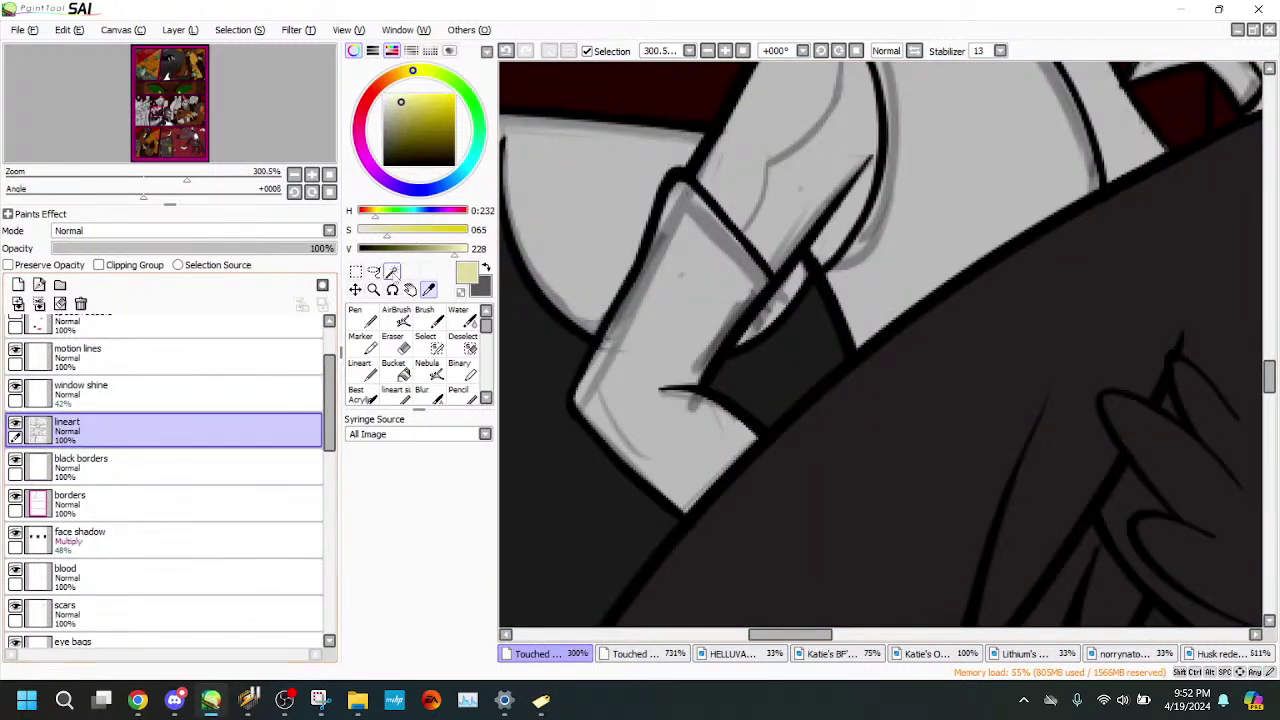
{"action": "left_click", "coordinate": [762, 312]}
{"action": "left_click", "coordinate": [581, 197]}
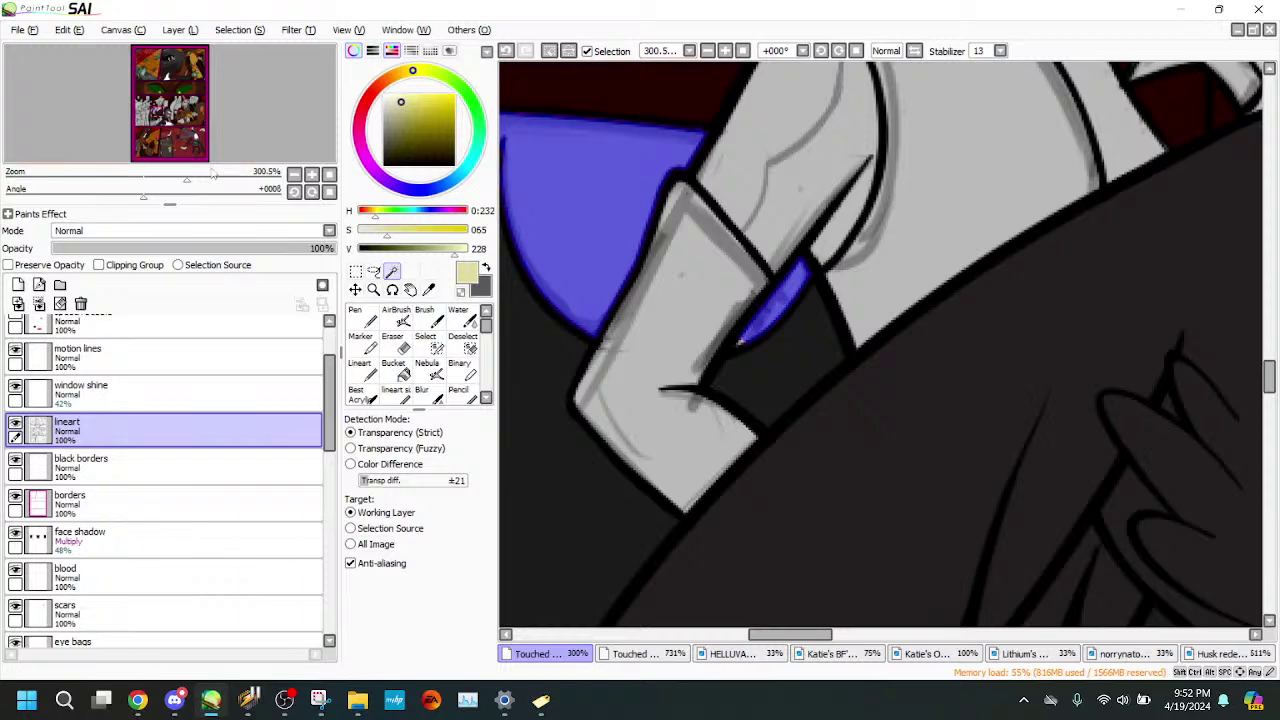
- Extend the selection into the narrow tip of the under-arm sliver and the corner beside the wing's point using the size 5 selection brush
{"action": "left_click_drag", "start_coordinate": [187, 179], "coordinate": [217, 179]}
{"action": "left_click", "coordinate": [434, 346]}
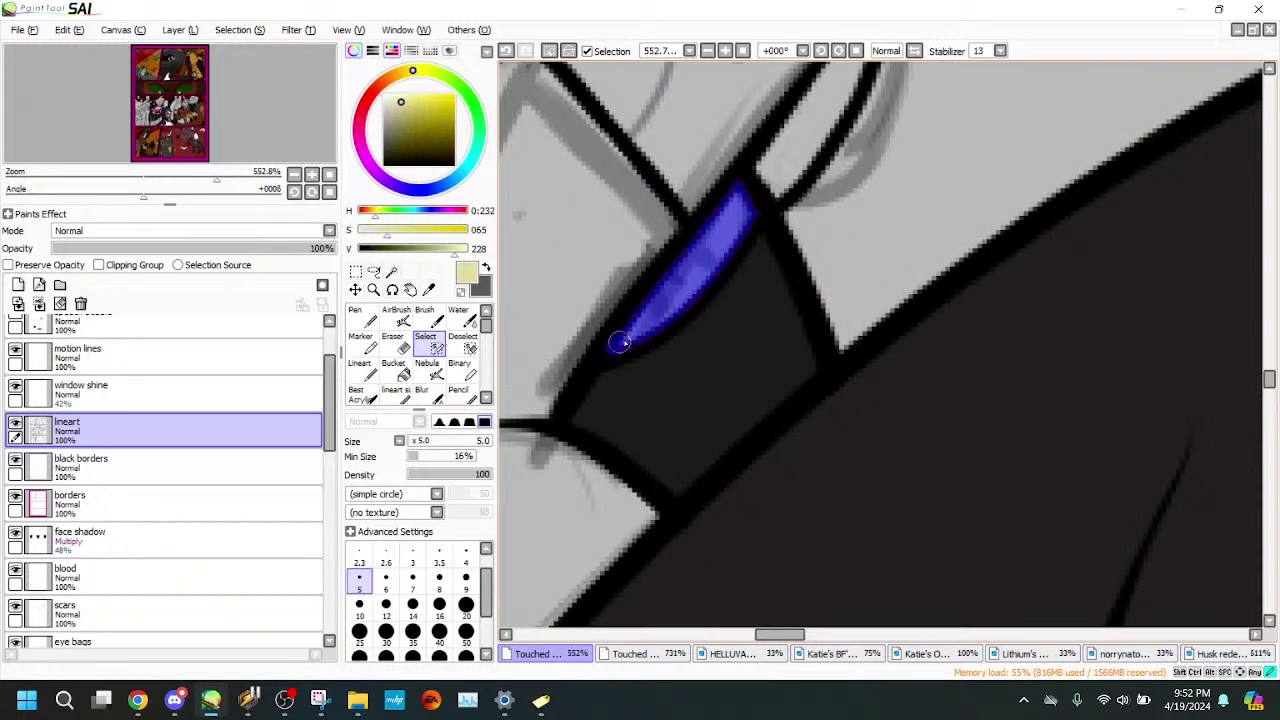
{"action": "left_click_drag", "start_coordinate": [620, 342], "coordinate": [608, 350]}
{"action": "left_click_drag", "start_coordinate": [180, 175], "coordinate": [169, 179]}
{"action": "left_click_drag", "start_coordinate": [160, 113], "coordinate": [156, 108]}
{"action": "left_click_drag", "start_coordinate": [205, 188], "coordinate": [213, 180]}
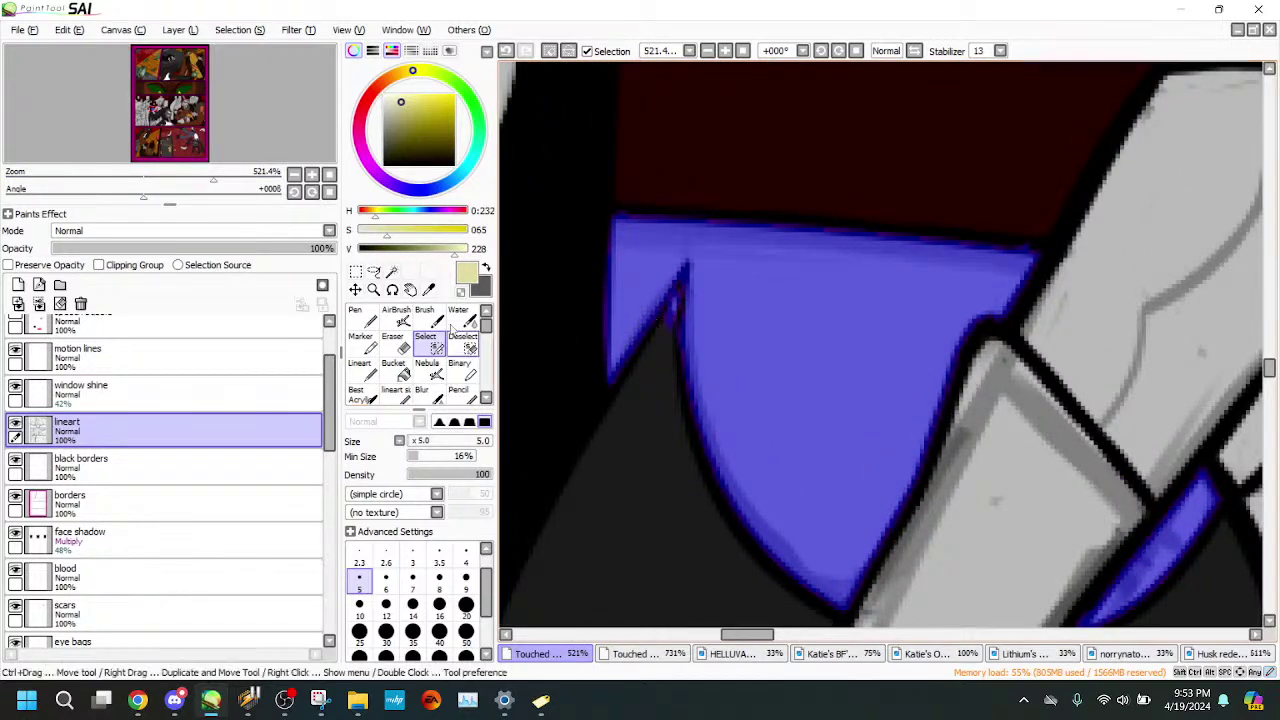
- Sample the wing's dark grey as the drawing colour and make the background 1 layer active
{"action": "left_click", "coordinate": [428, 290]}
{"action": "left_click", "coordinate": [615, 448]}
{"action": "left_click_drag", "start_coordinate": [327, 427], "coordinate": [335, 569]}
{"action": "left_click", "coordinate": [304, 541]}
{"action": "left_click", "coordinate": [150, 500]}
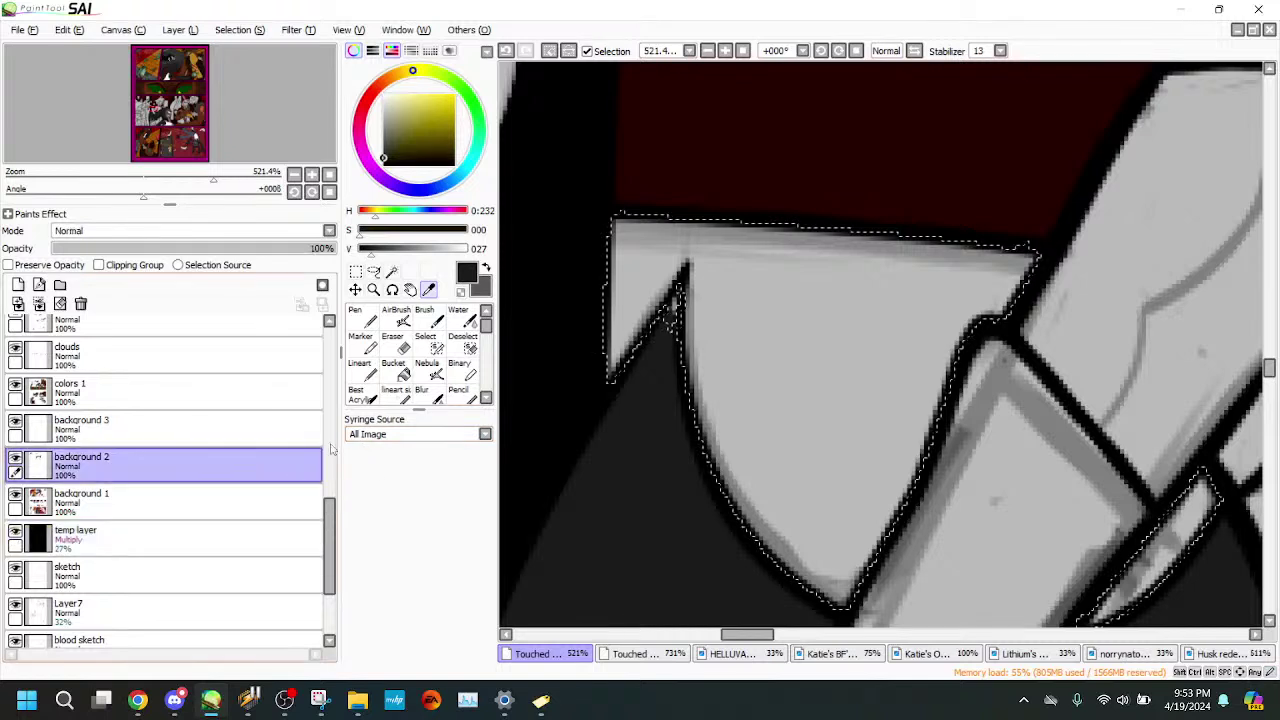
- Remove the stray selected bit on the wing's pointed tip from the selection with the size 15 Deselect brush
{"action": "left_click", "coordinate": [360, 368]}
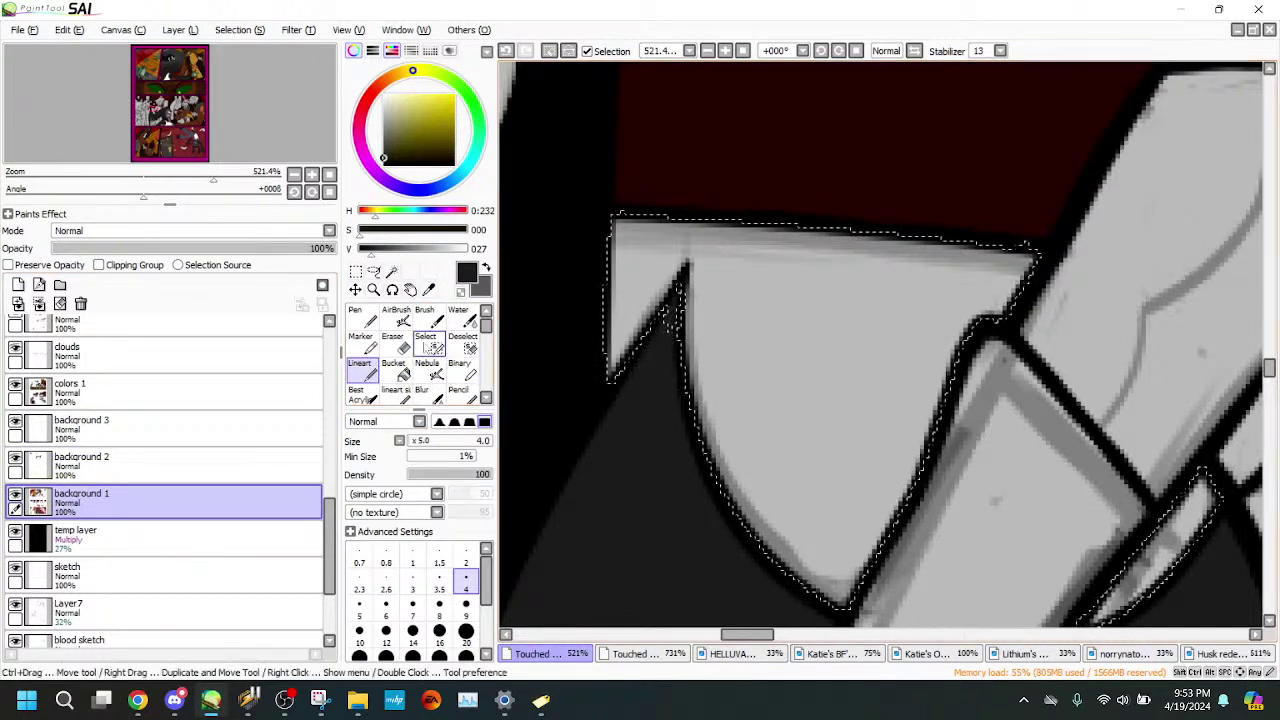
{"action": "left_click", "coordinate": [430, 344]}
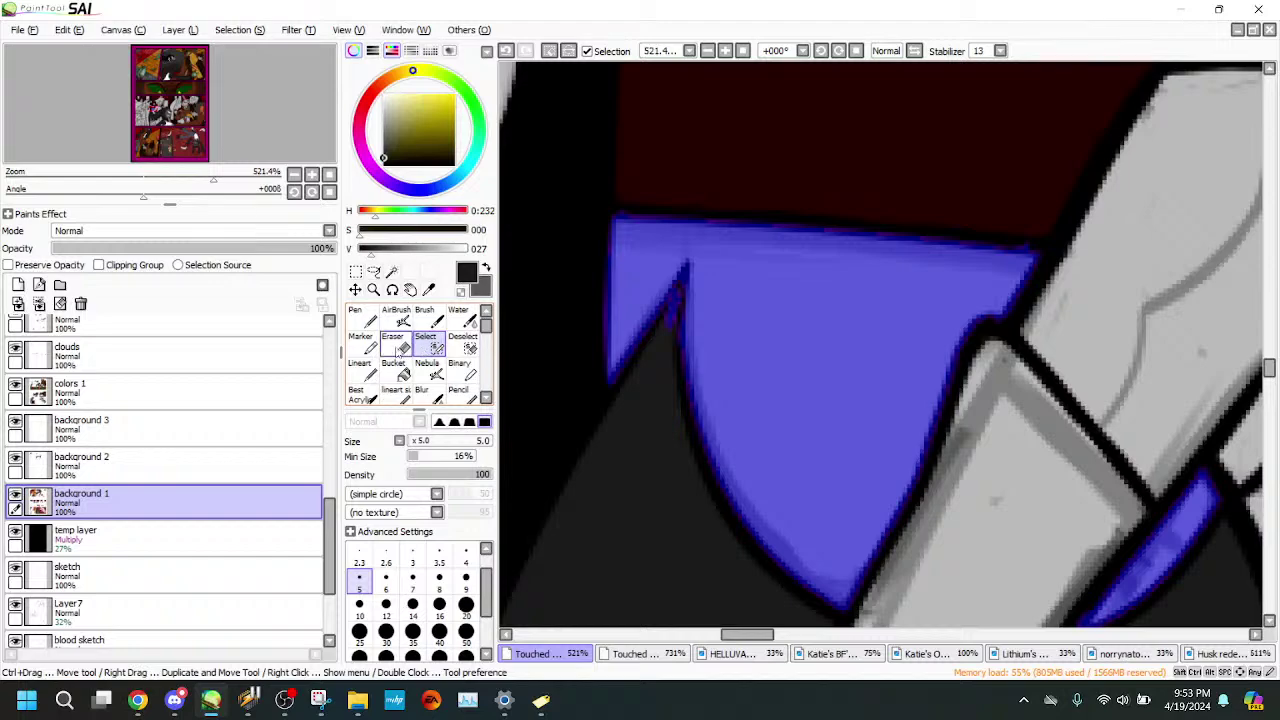
{"action": "key", "text": "d"}
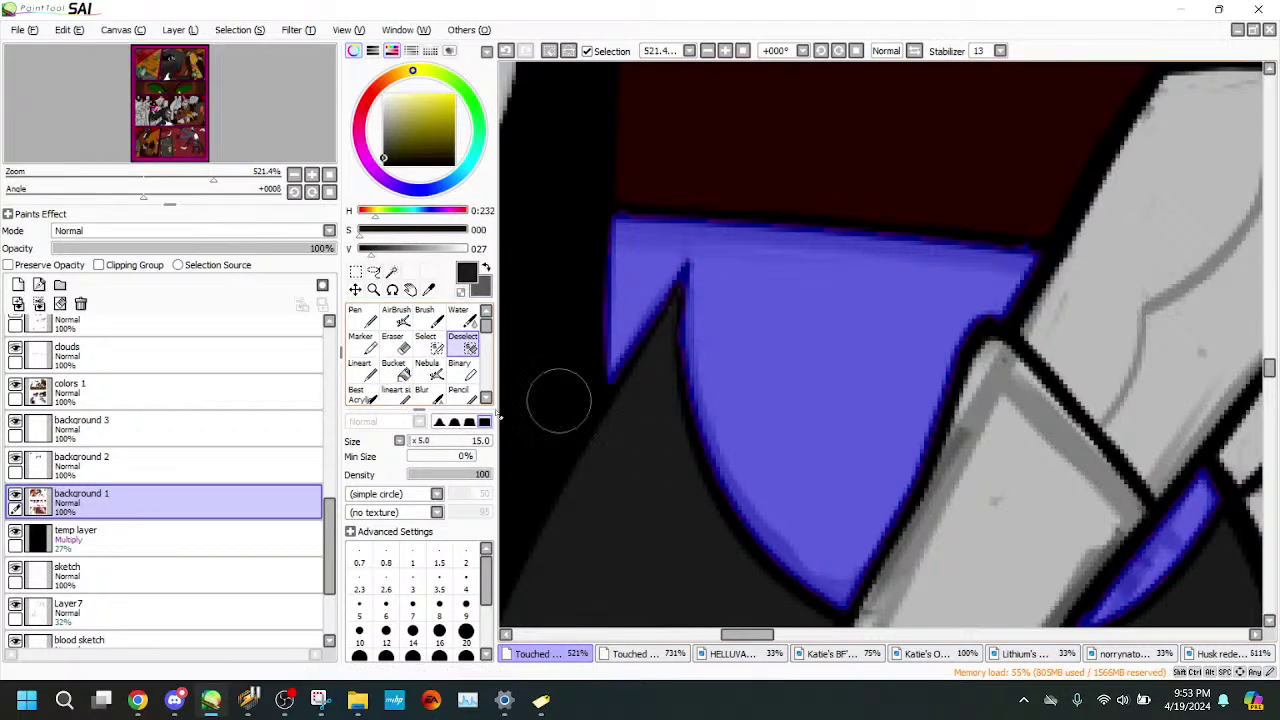
- On the lineart layer, add the background area between the T-shirt figure and the dark wing to the selection with the Magic Wand
{"action": "left_click_drag", "start_coordinate": [185, 182], "coordinate": [108, 180]}
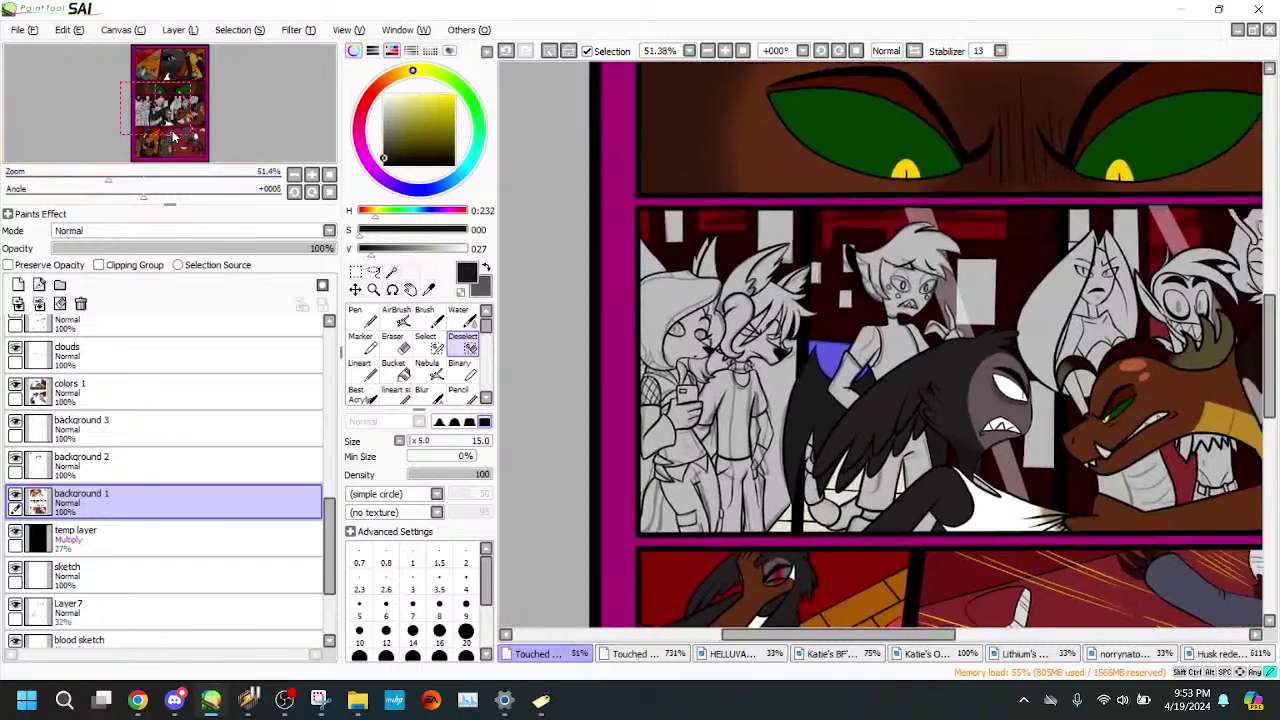
{"action": "left_click", "coordinate": [170, 108]}
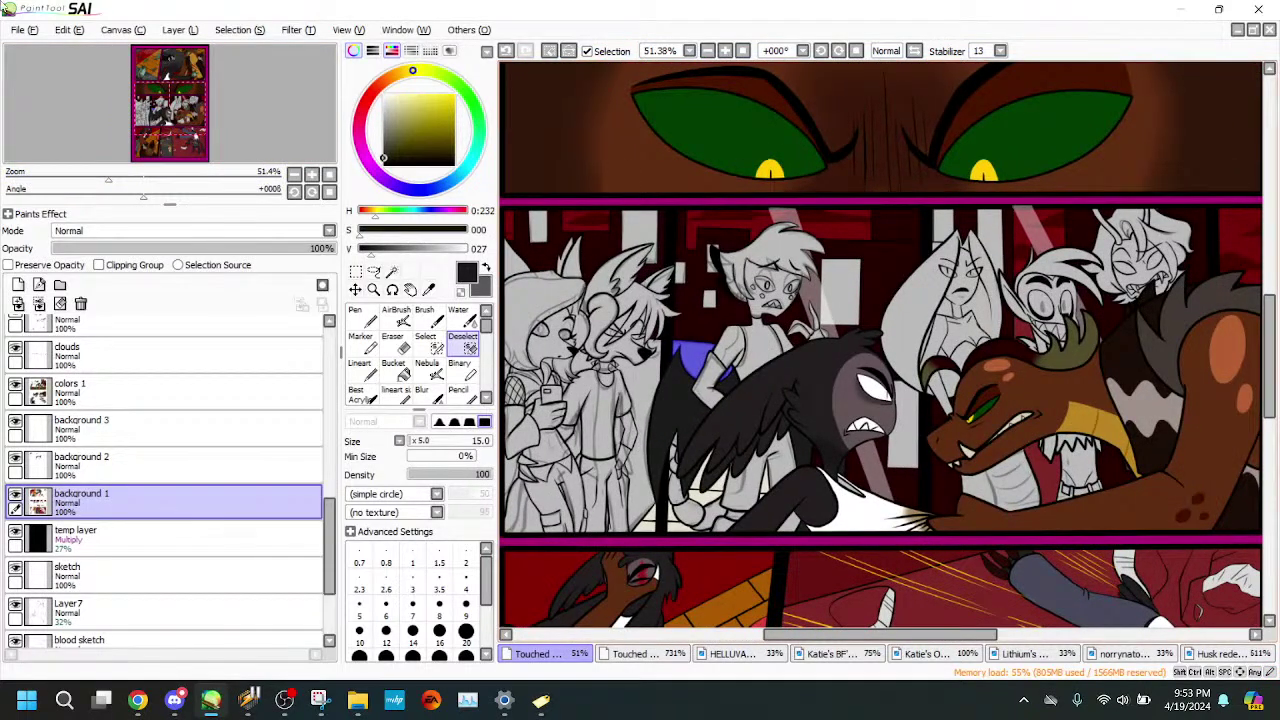
{"action": "mouse_move", "coordinate": [138, 174]}
{"action": "left_mouse_down"}
{"action": "mouse_move", "coordinate": [72, 176]}
{"action": "mouse_move", "coordinate": [112, 188]}
{"action": "mouse_move", "coordinate": [118, 172]}
{"action": "left_mouse_up"}
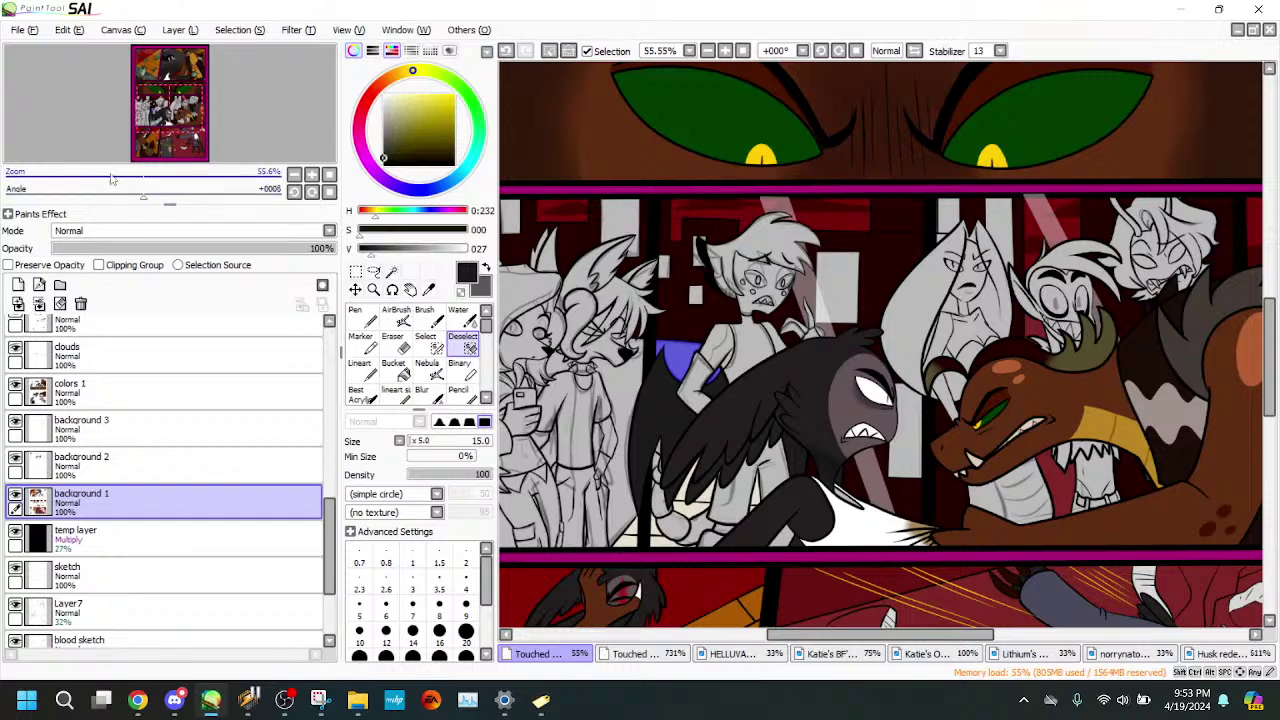
{"action": "left_click_drag", "start_coordinate": [118, 177], "coordinate": [172, 177]}
{"action": "mouse_move", "coordinate": [192, 125]}
{"action": "left_mouse_down"}
{"action": "mouse_move", "coordinate": [166, 126]}
{"action": "mouse_move", "coordinate": [179, 123]}
{"action": "left_mouse_up"}
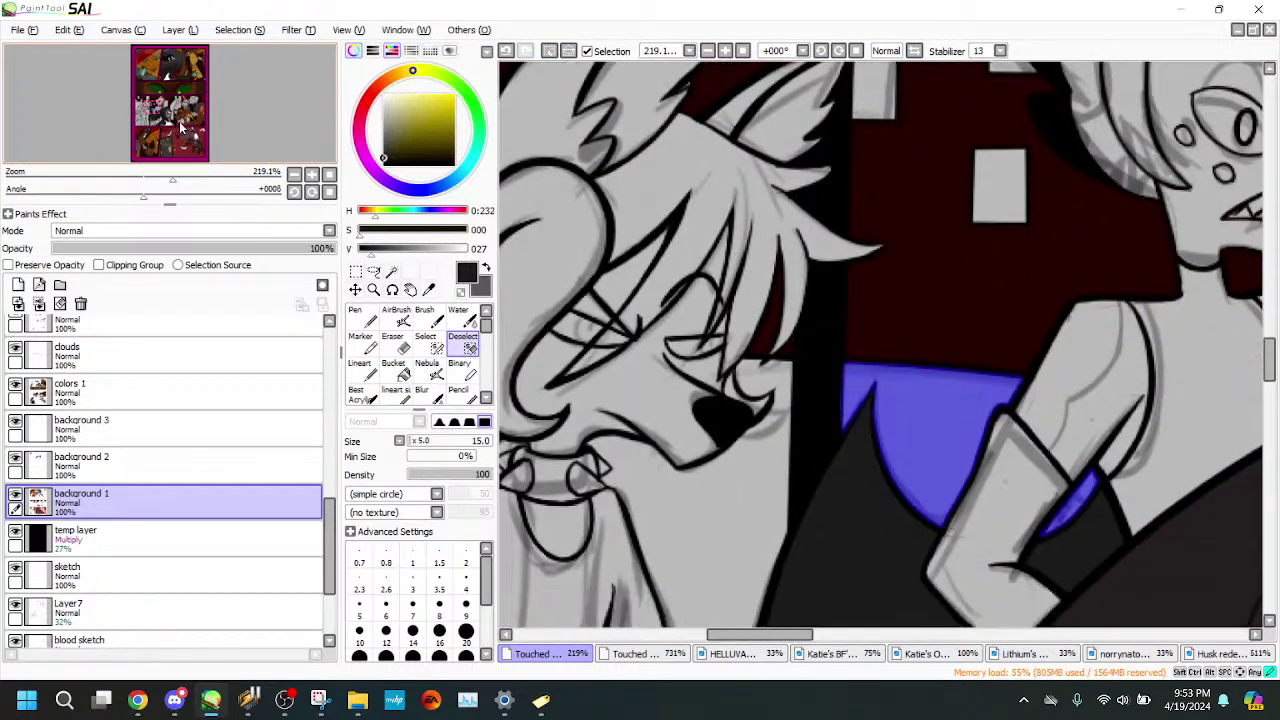
{"action": "left_click_drag", "start_coordinate": [333, 537], "coordinate": [333, 375]}
{"action": "left_click", "coordinate": [272, 484]}
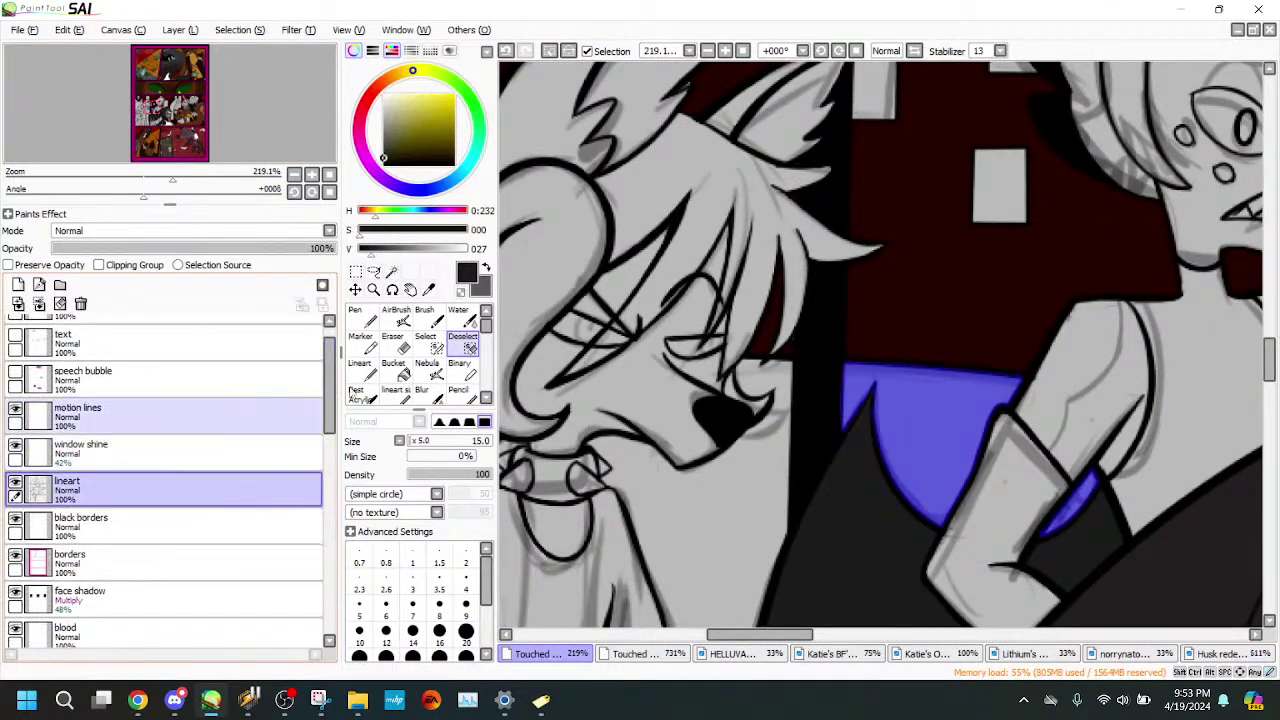
{"action": "left_click", "coordinate": [393, 272]}
{"action": "left_click", "coordinate": [722, 492]}
{"action": "mouse_move", "coordinate": [172, 175]}
{"action": "left_mouse_down"}
{"action": "mouse_move", "coordinate": [207, 174]}
{"action": "mouse_move", "coordinate": [170, 174]}
{"action": "left_mouse_up"}
{"action": "left_click_drag", "start_coordinate": [212, 129], "coordinate": [154, 116]}
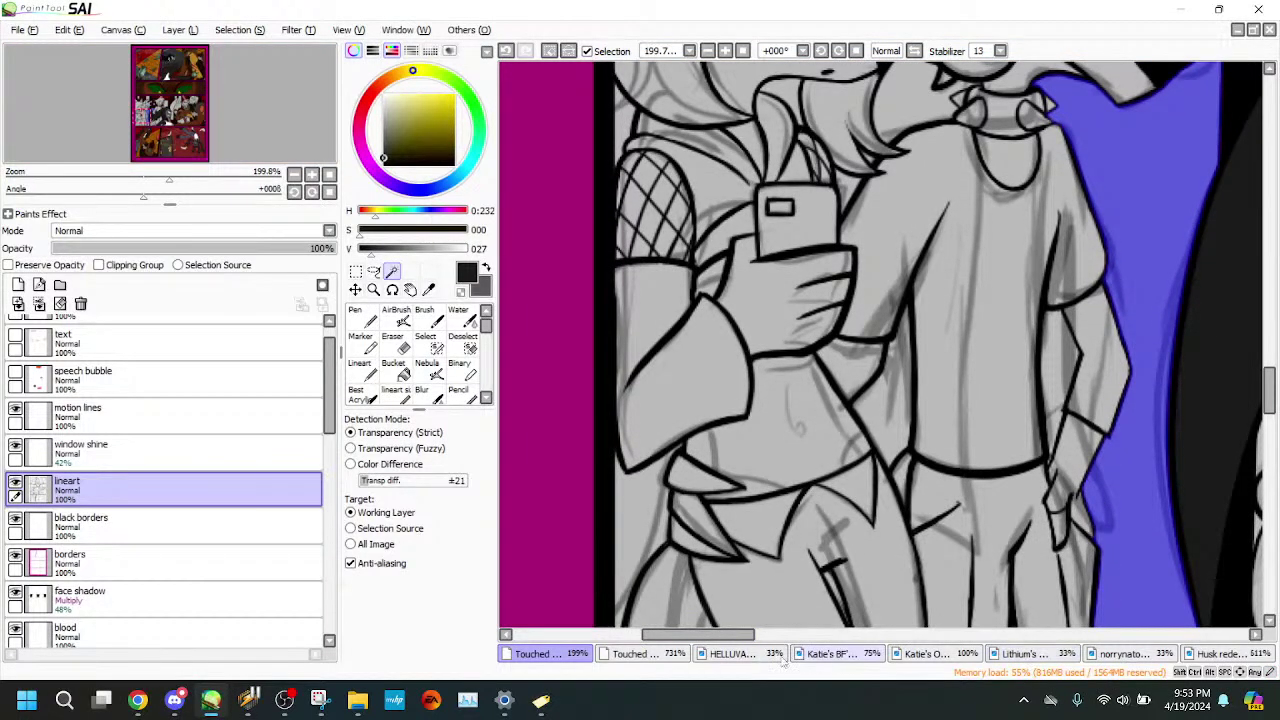
- Consult the second comic page and add the gap beside the phone-holding figure's hip to the selection, extending it up beneath the sleeve
{"action": "left_click", "coordinate": [676, 656]}
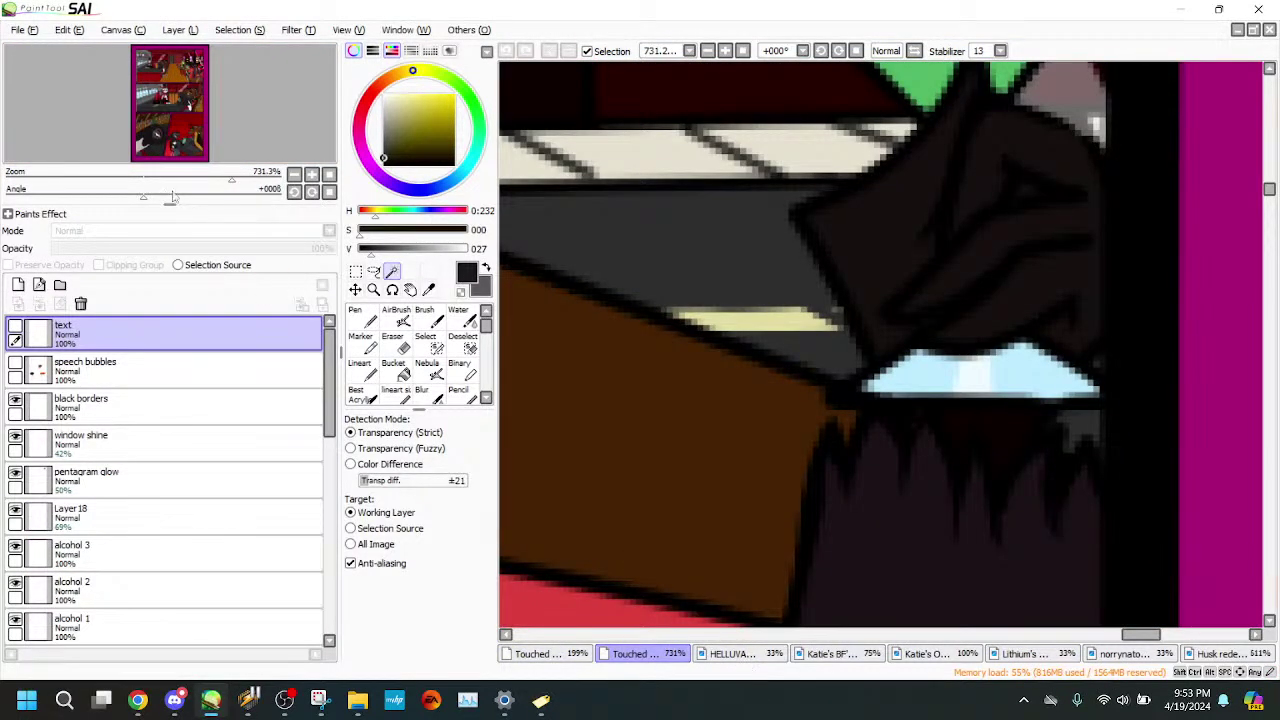
{"action": "left_click_drag", "start_coordinate": [148, 178], "coordinate": [131, 180]}
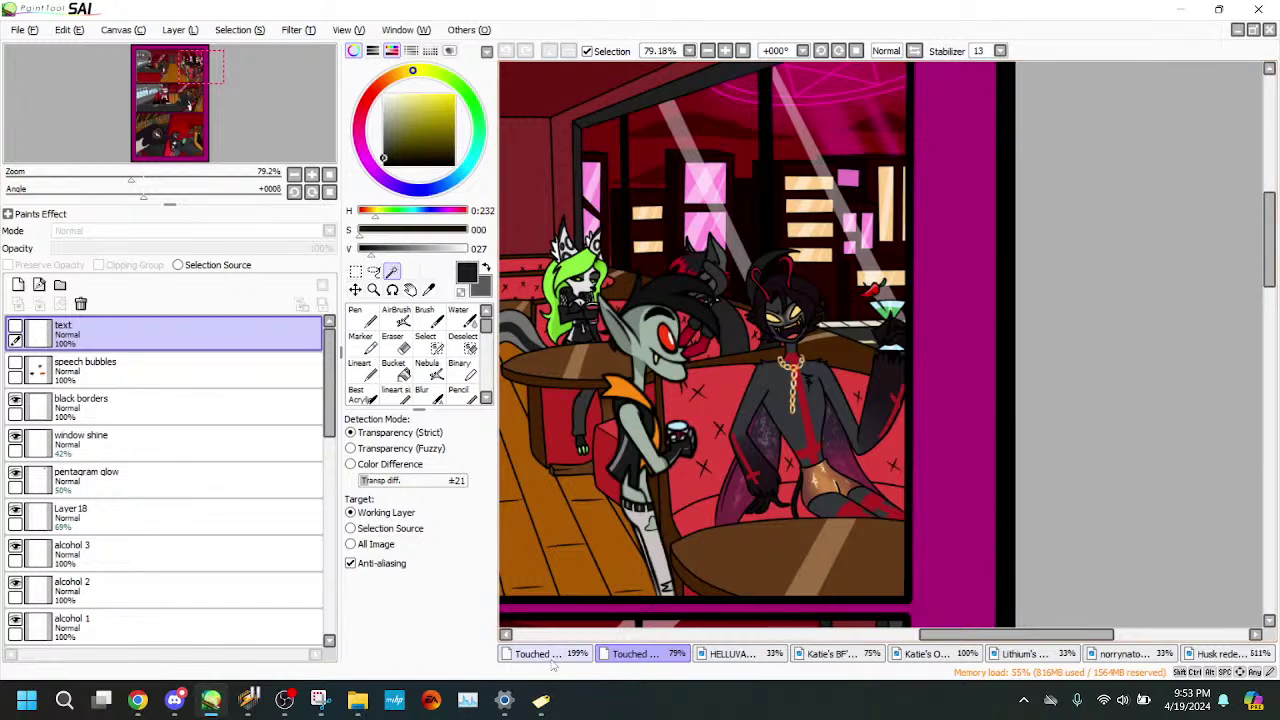
{"action": "left_click", "coordinate": [549, 656]}
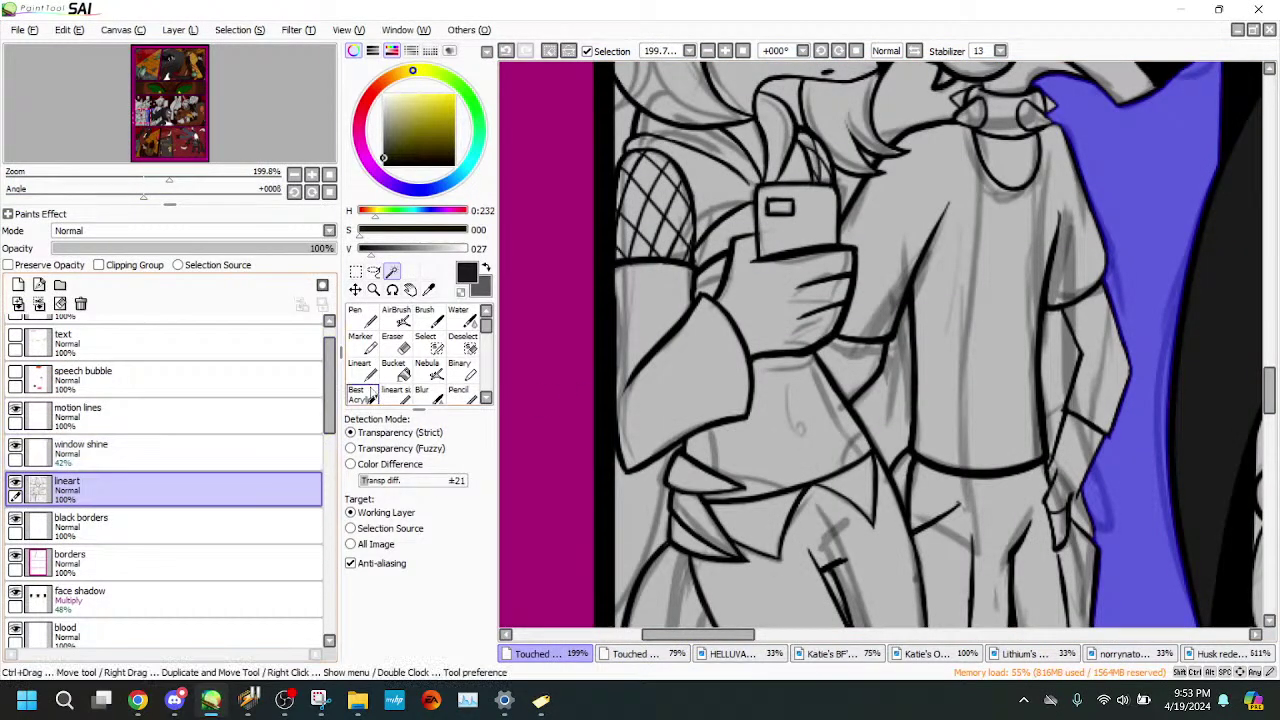
{"action": "left_click", "coordinate": [637, 500]}
{"action": "left_click", "coordinate": [211, 179]}
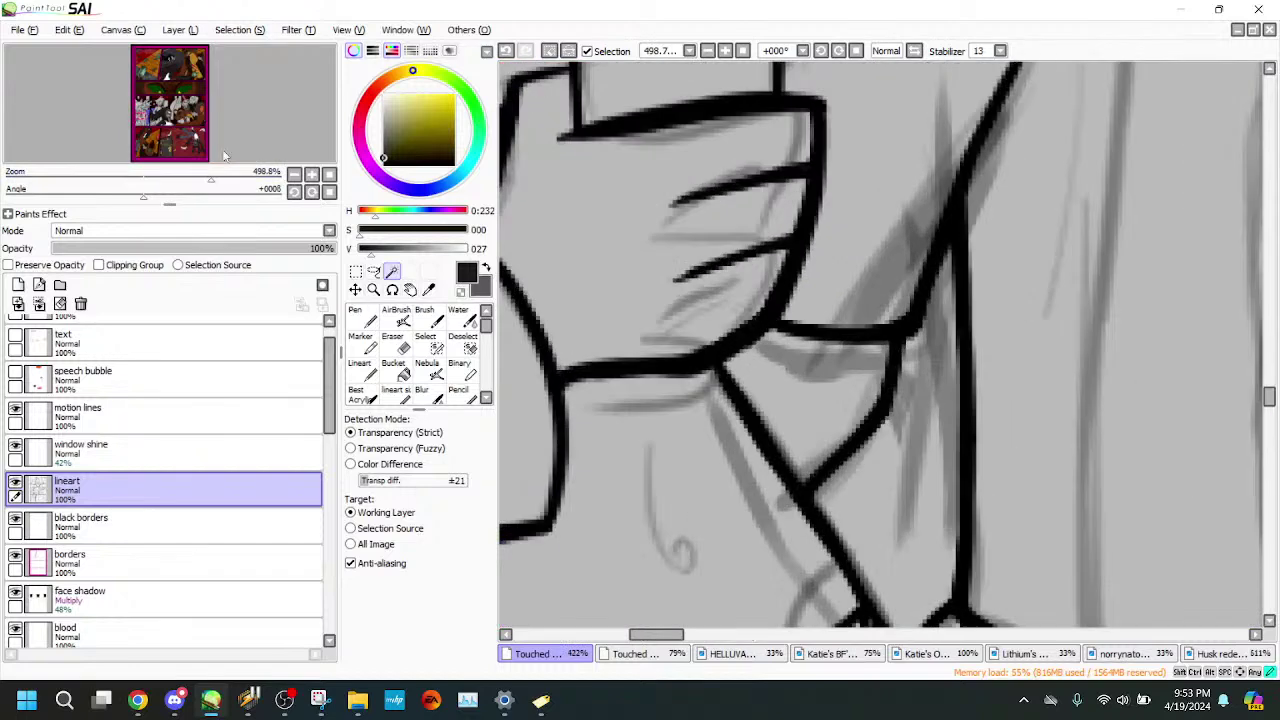
{"action": "left_click_drag", "start_coordinate": [141, 116], "coordinate": [137, 118]}
{"action": "left_click", "coordinate": [430, 346]}
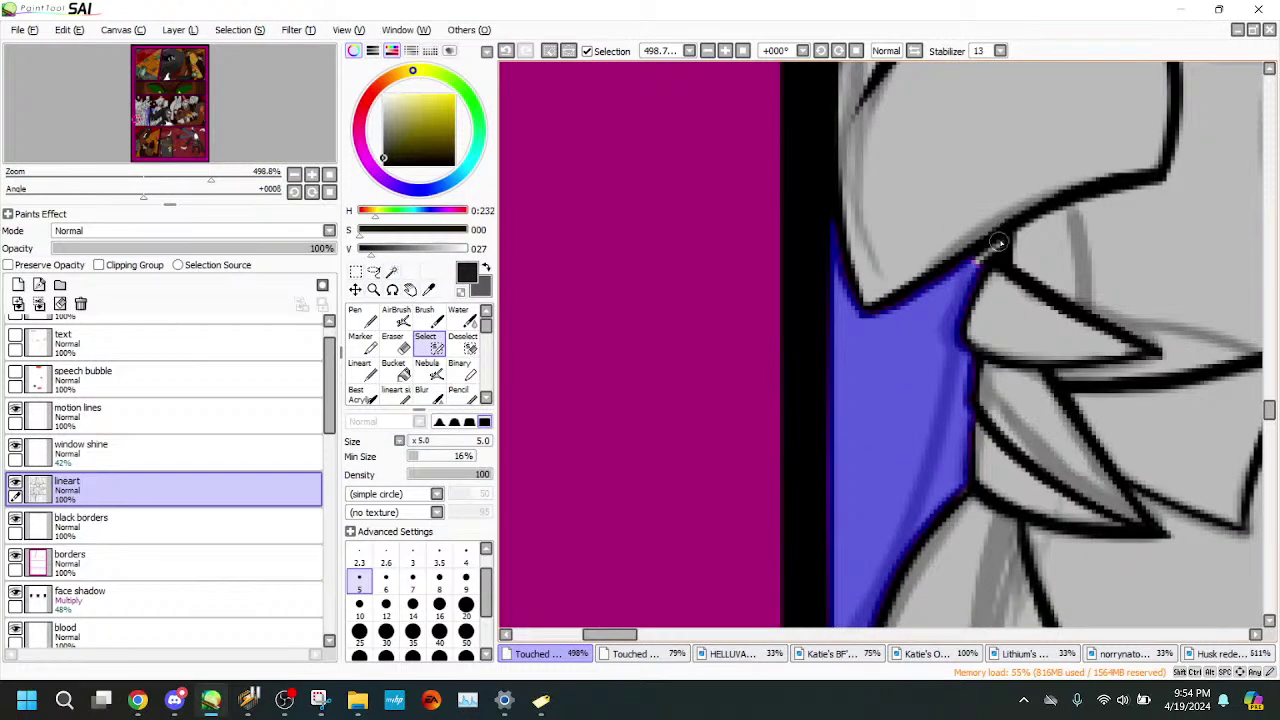
- Draw a curved line from beneath the sleeve to the panel border inside the hip gap with the Lineart brush at size 7, redoing the first stroke
{"action": "left_click", "coordinate": [359, 367]}
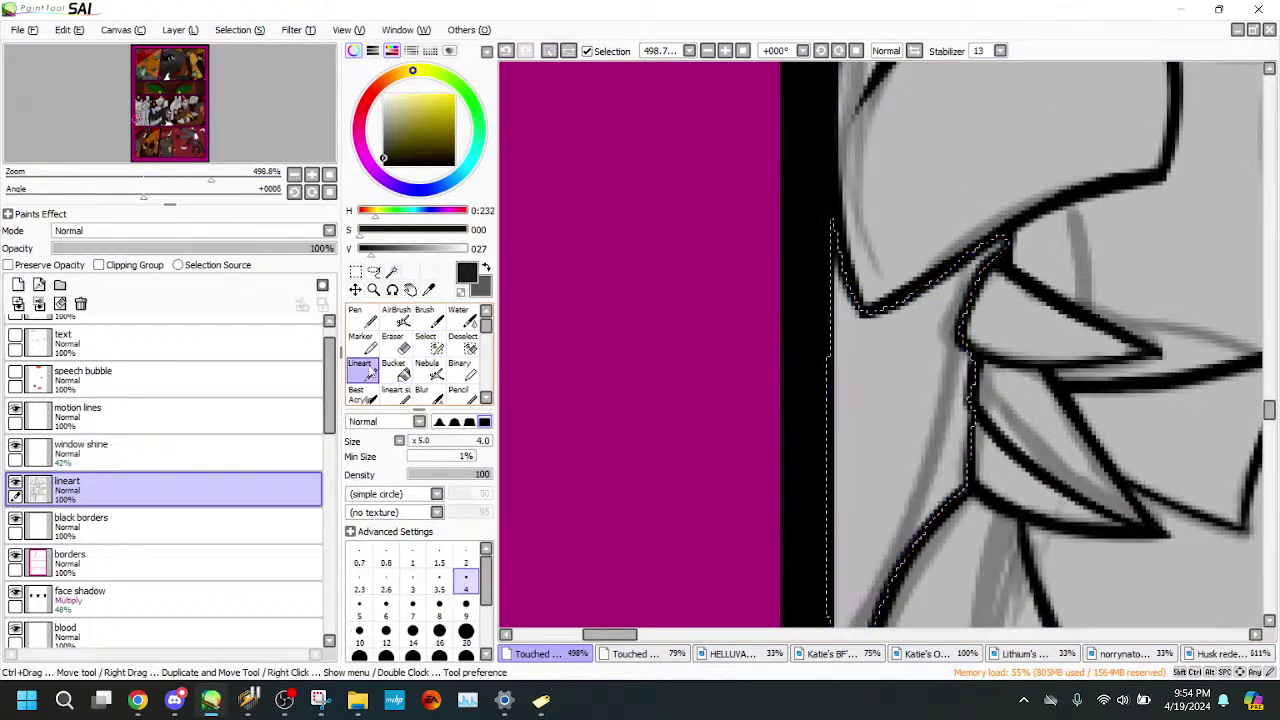
{"action": "left_click", "coordinate": [412, 604]}
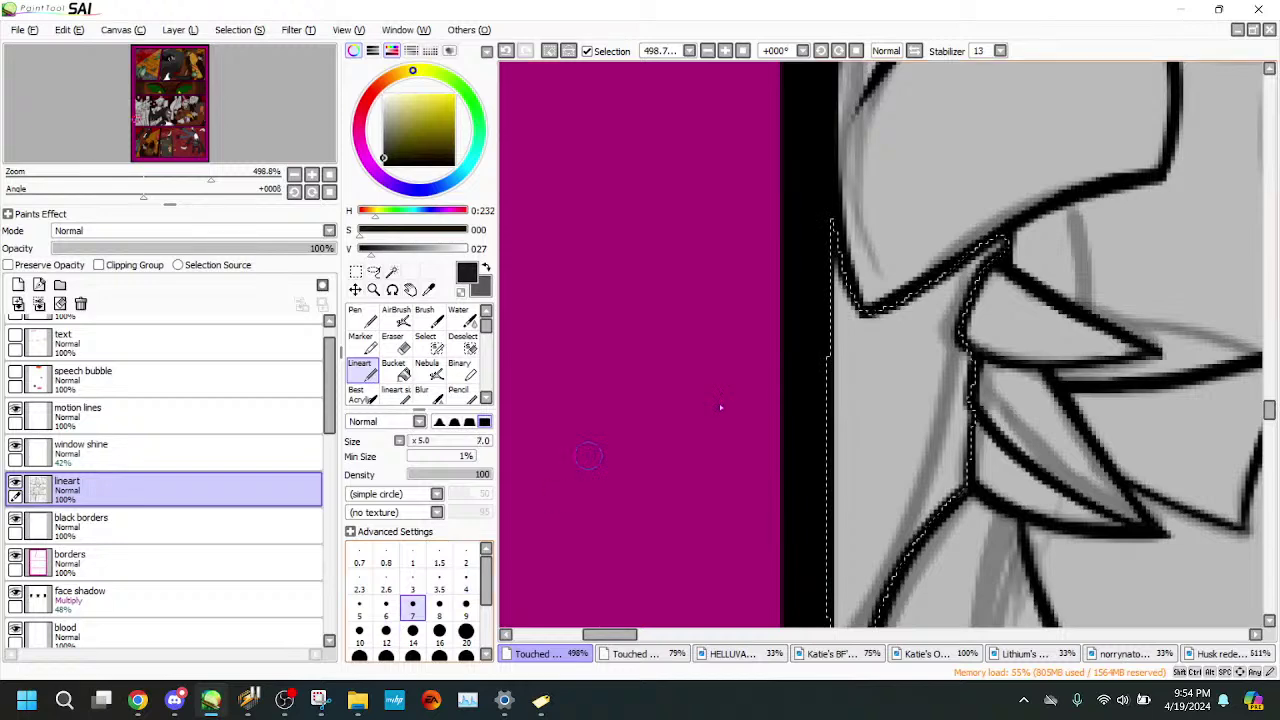
{"action": "mouse_move", "coordinate": [1024, 232]}
{"action": "left_mouse_down"}
{"action": "mouse_move", "coordinate": [929, 377]}
{"action": "mouse_move", "coordinate": [836, 333]}
{"action": "left_mouse_up"}
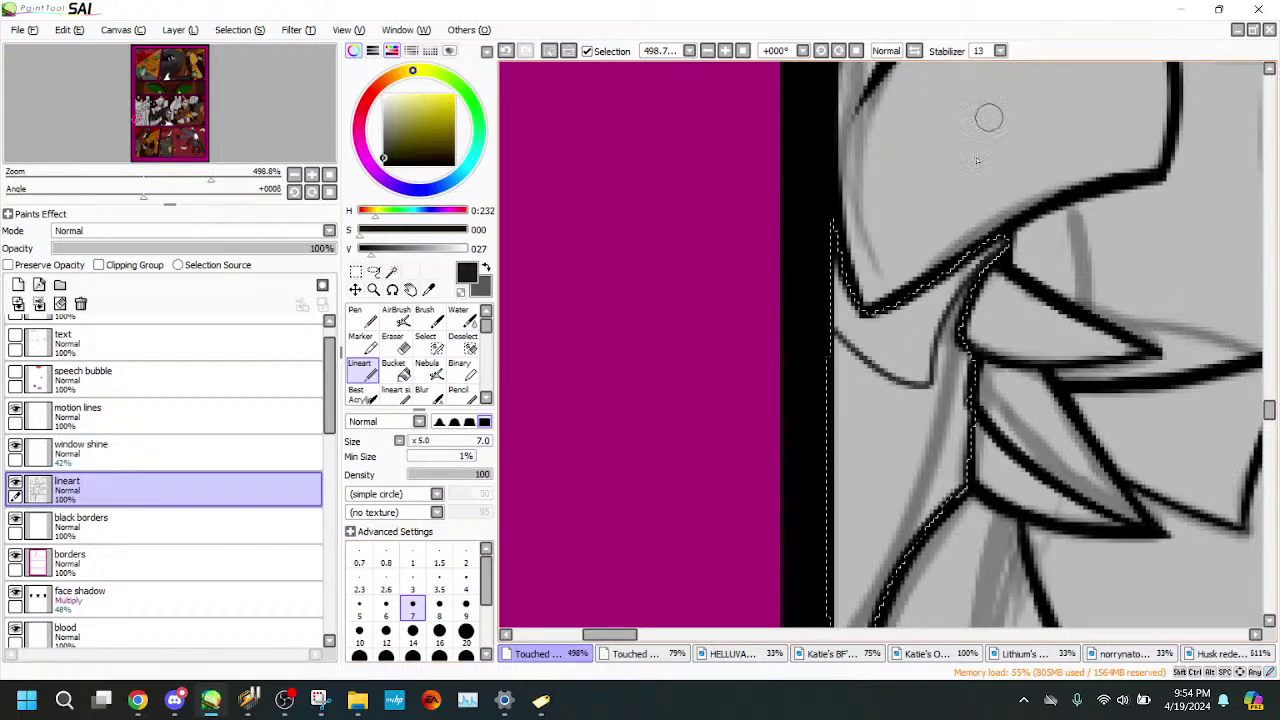
{"action": "left_click", "coordinate": [505, 50]}
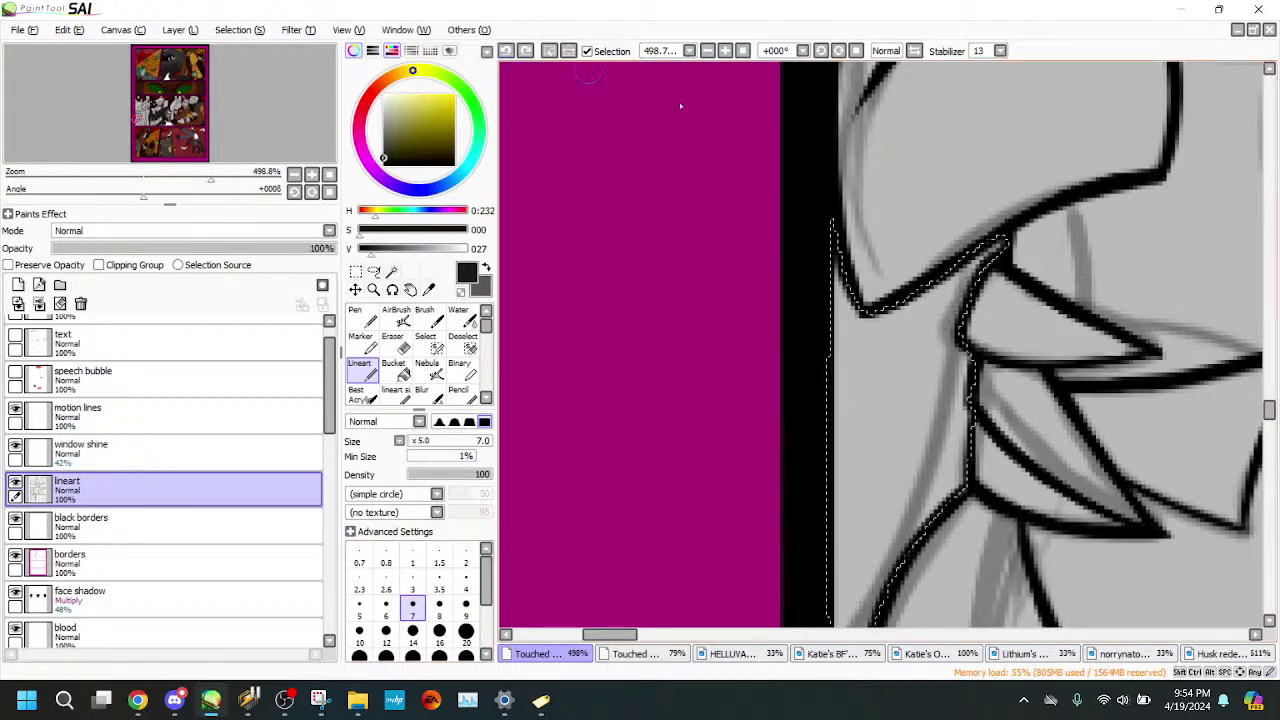
{"action": "mouse_move", "coordinate": [1001, 243]}
{"action": "left_mouse_down"}
{"action": "mouse_move", "coordinate": [924, 379]}
{"action": "mouse_move", "coordinate": [836, 333]}
{"action": "left_mouse_up"}
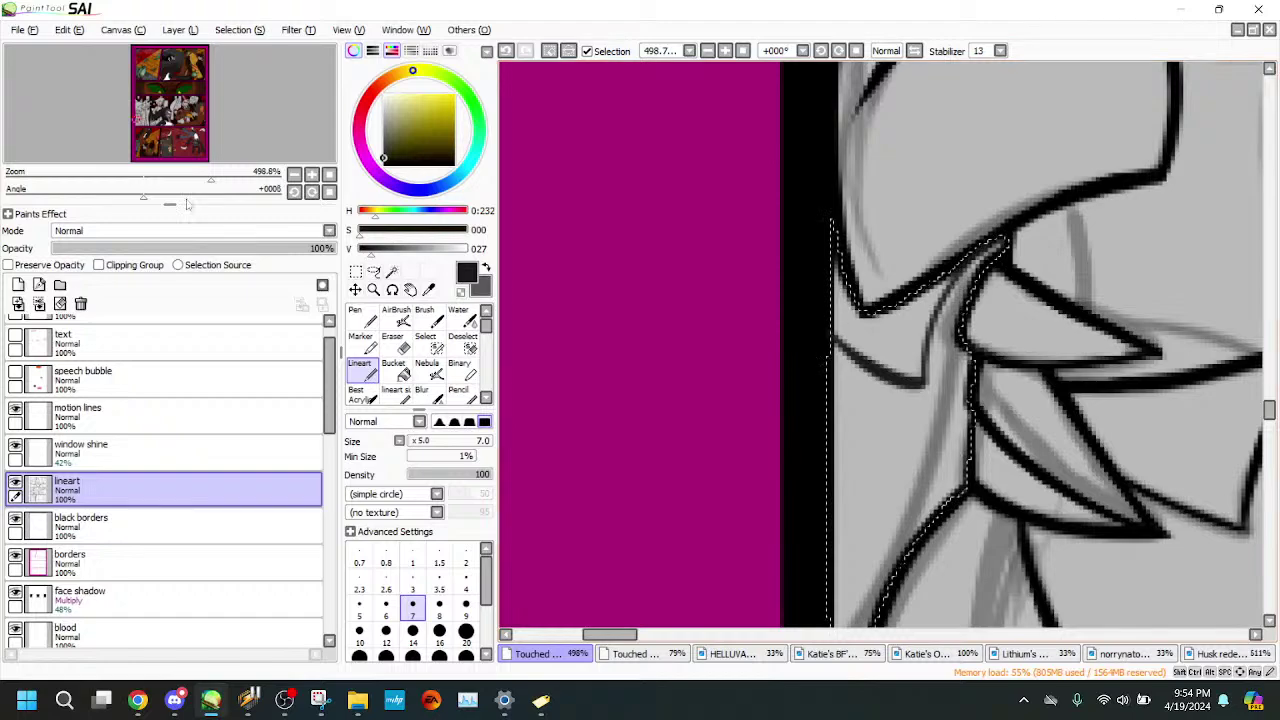
- Examine the new line beneath the sleeve up close and compare it with the second comic page
{"action": "left_click", "coordinate": [147, 170]}
{"action": "left_click_drag", "start_coordinate": [147, 166], "coordinate": [230, 178]}
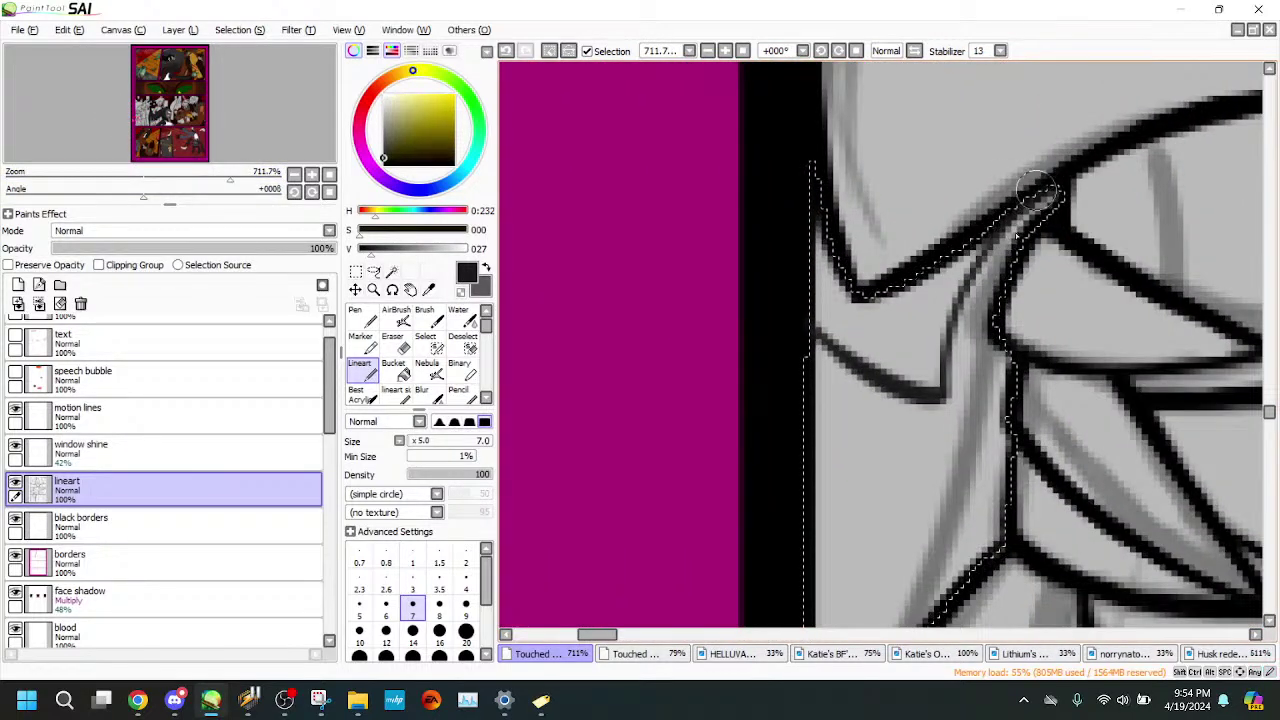
{"action": "left_click", "coordinate": [627, 657]}
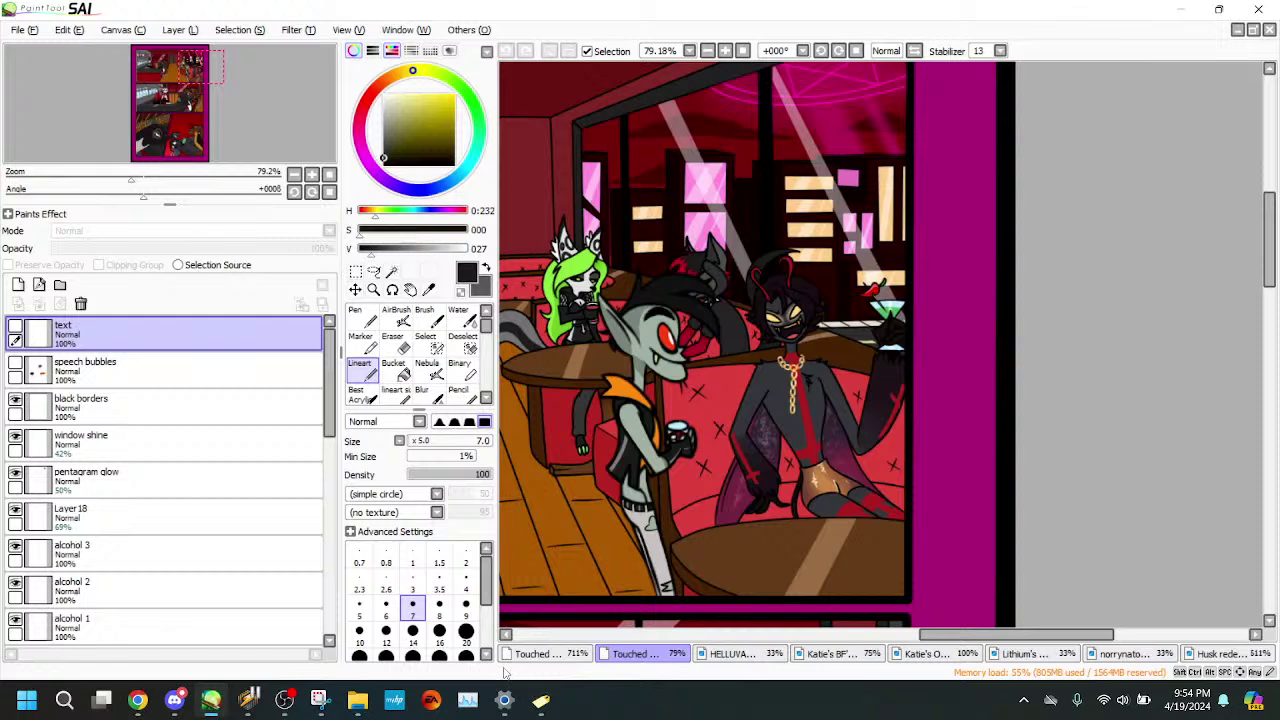
{"action": "left_click", "coordinate": [545, 655]}
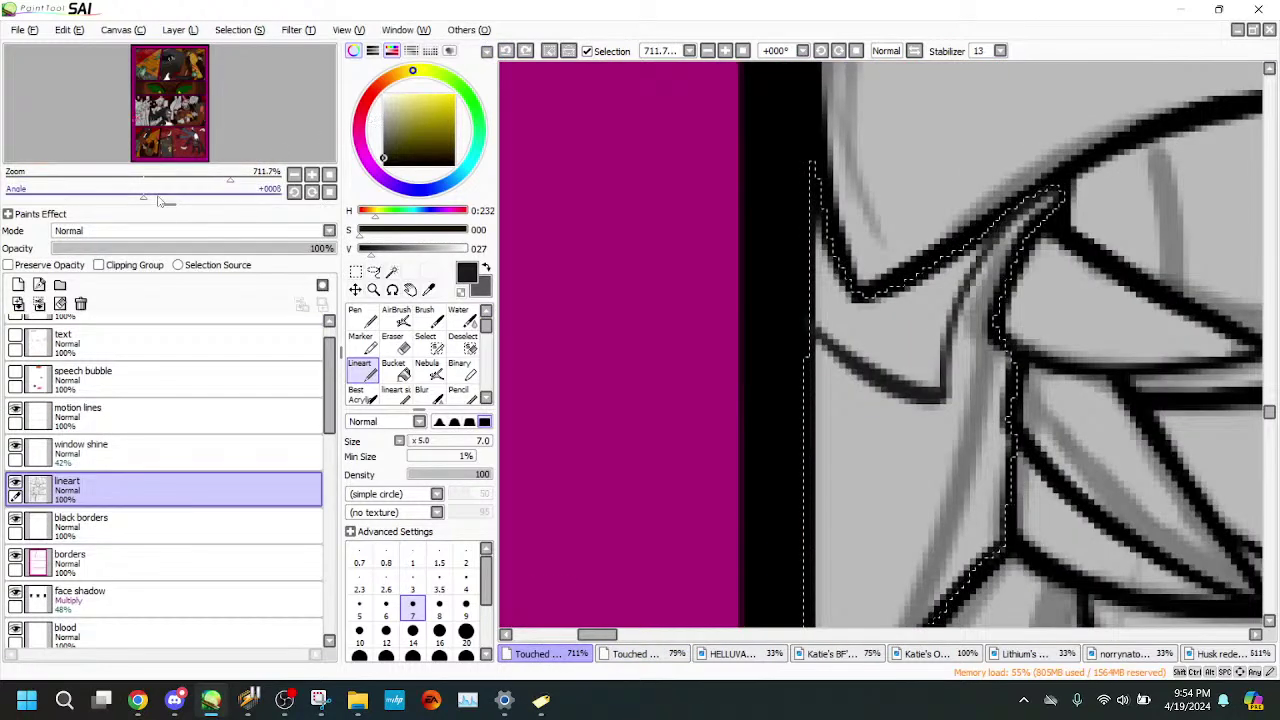
{"action": "left_click_drag", "start_coordinate": [230, 178], "coordinate": [169, 178]}
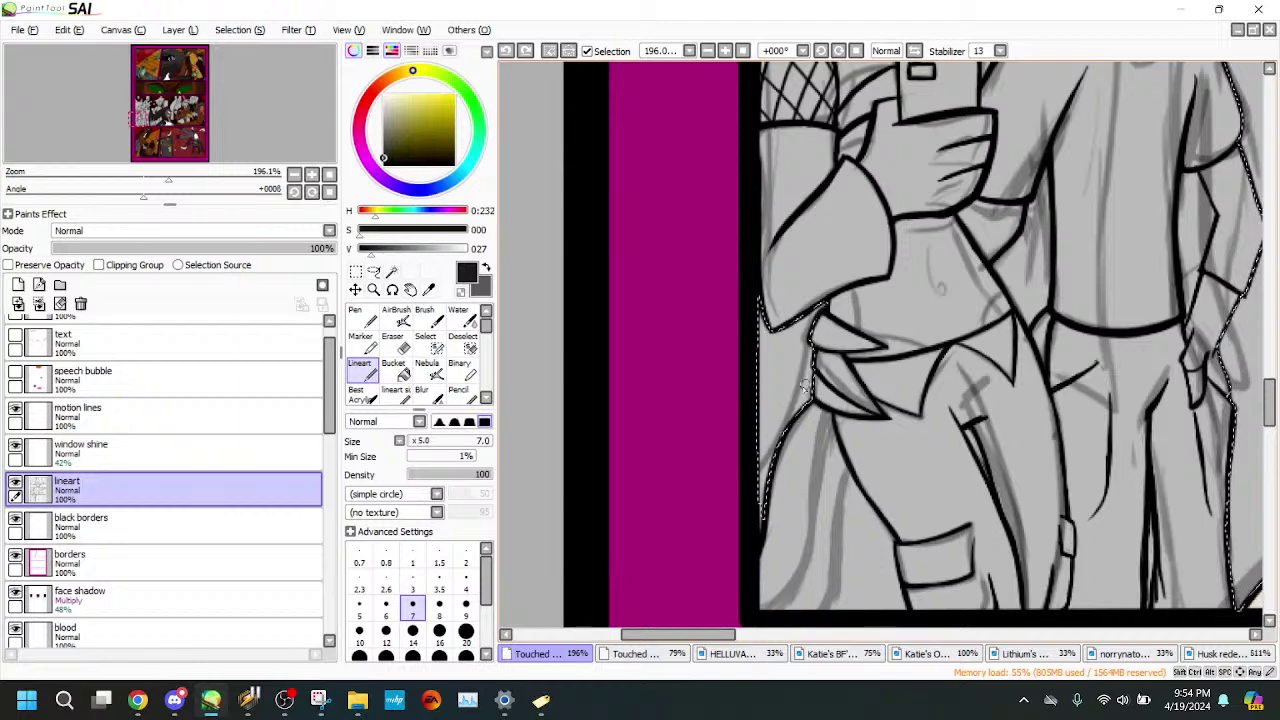
- Redraw the curved line across the hip gap in black with the Lineart brush at size 7, replacing the earlier stroke
{"action": "mouse_move", "coordinate": [169, 178]}
{"action": "left_mouse_down"}
{"action": "mouse_move", "coordinate": [115, 178]}
{"action": "mouse_move", "coordinate": [223, 178]}
{"action": "mouse_move", "coordinate": [232, 141]}
{"action": "left_mouse_up"}
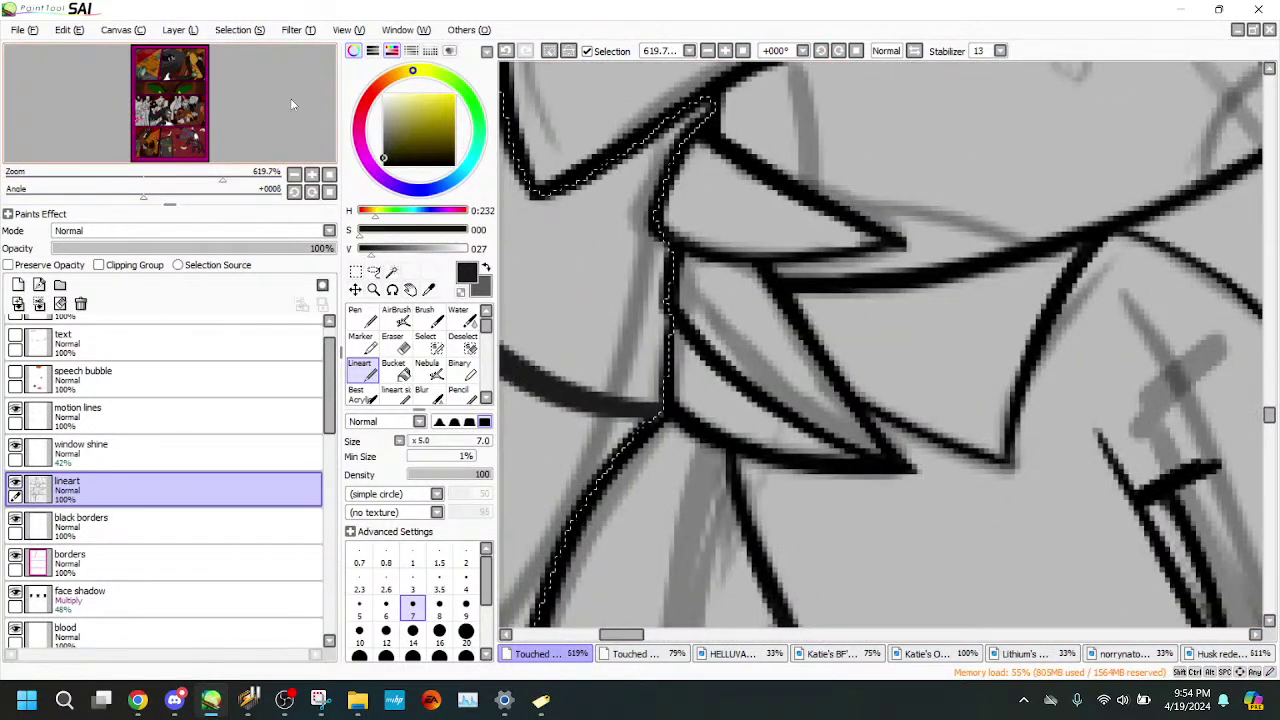
{"action": "left_click_drag", "start_coordinate": [228, 92], "coordinate": [226, 94]}
{"action": "left_click", "coordinate": [509, 52]}
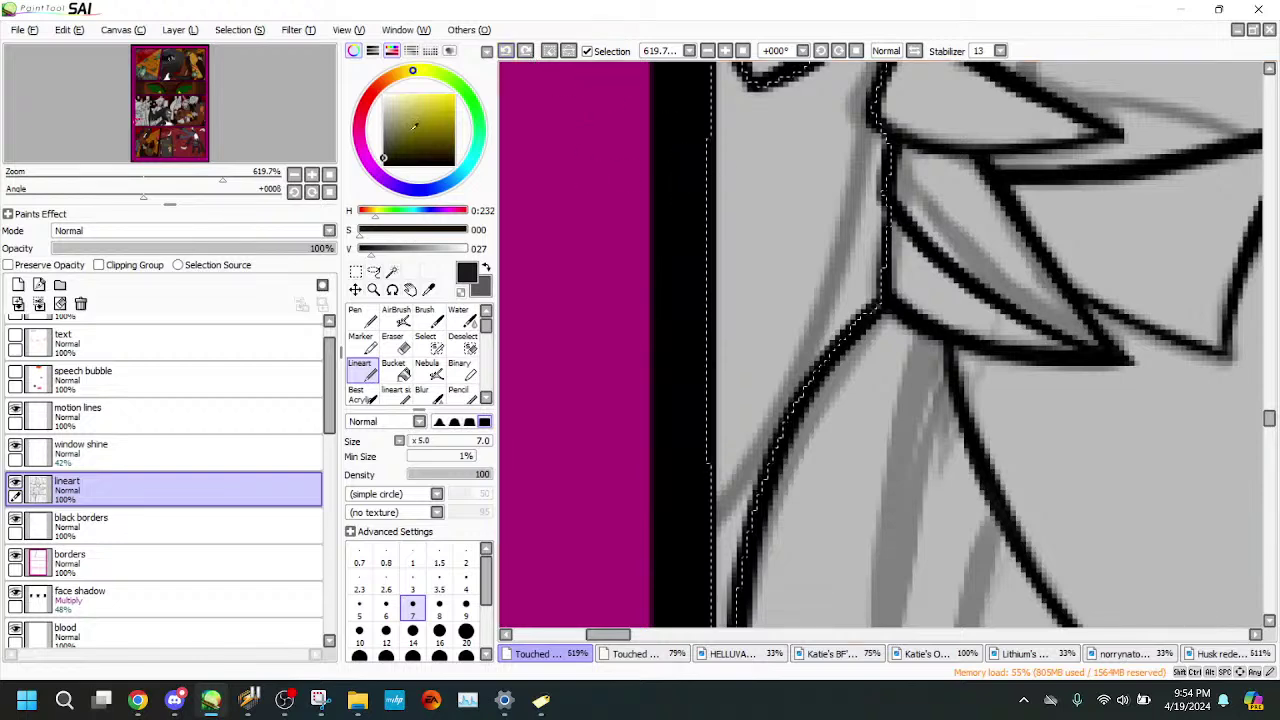
{"action": "left_click", "coordinate": [383, 165]}
{"action": "left_click_drag", "start_coordinate": [886, 298], "coordinate": [704, 257]}
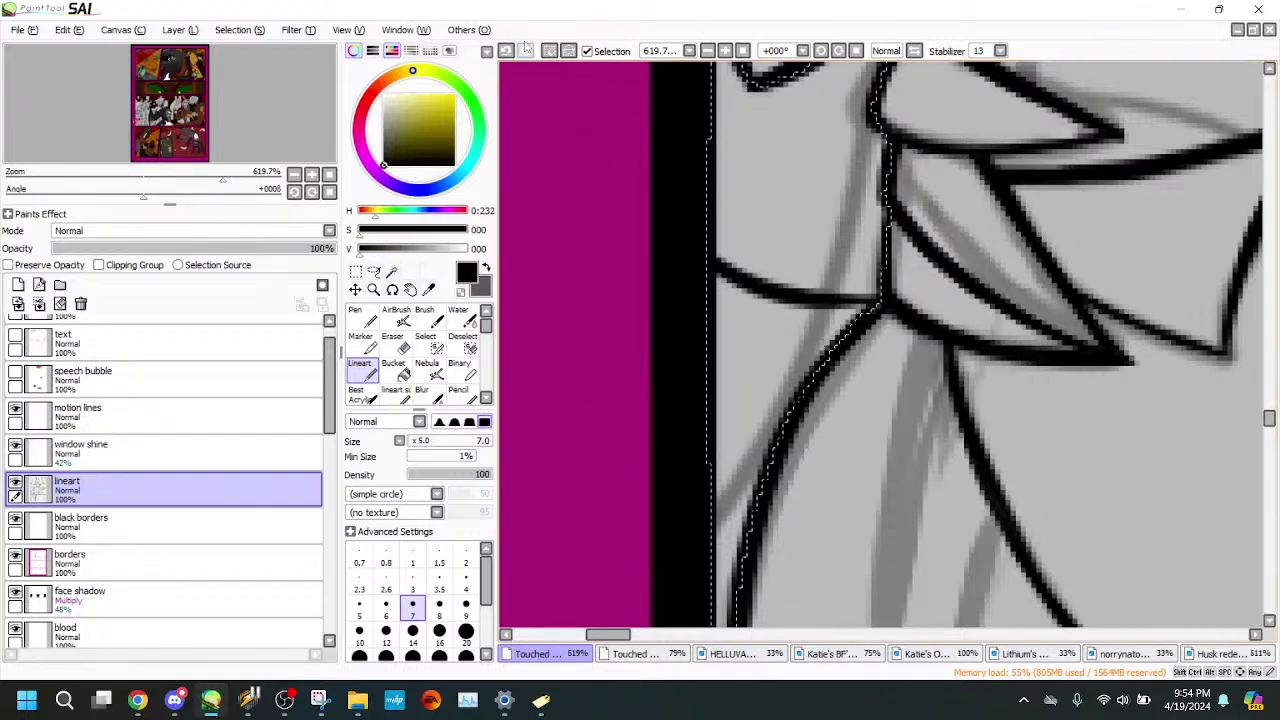
{"action": "left_click", "coordinate": [506, 50]}
{"action": "mouse_move", "coordinate": [860, 322]}
{"action": "left_mouse_down"}
{"action": "mouse_move", "coordinate": [716, 262]}
{"action": "mouse_move", "coordinate": [755, 294]}
{"action": "left_mouse_up"}
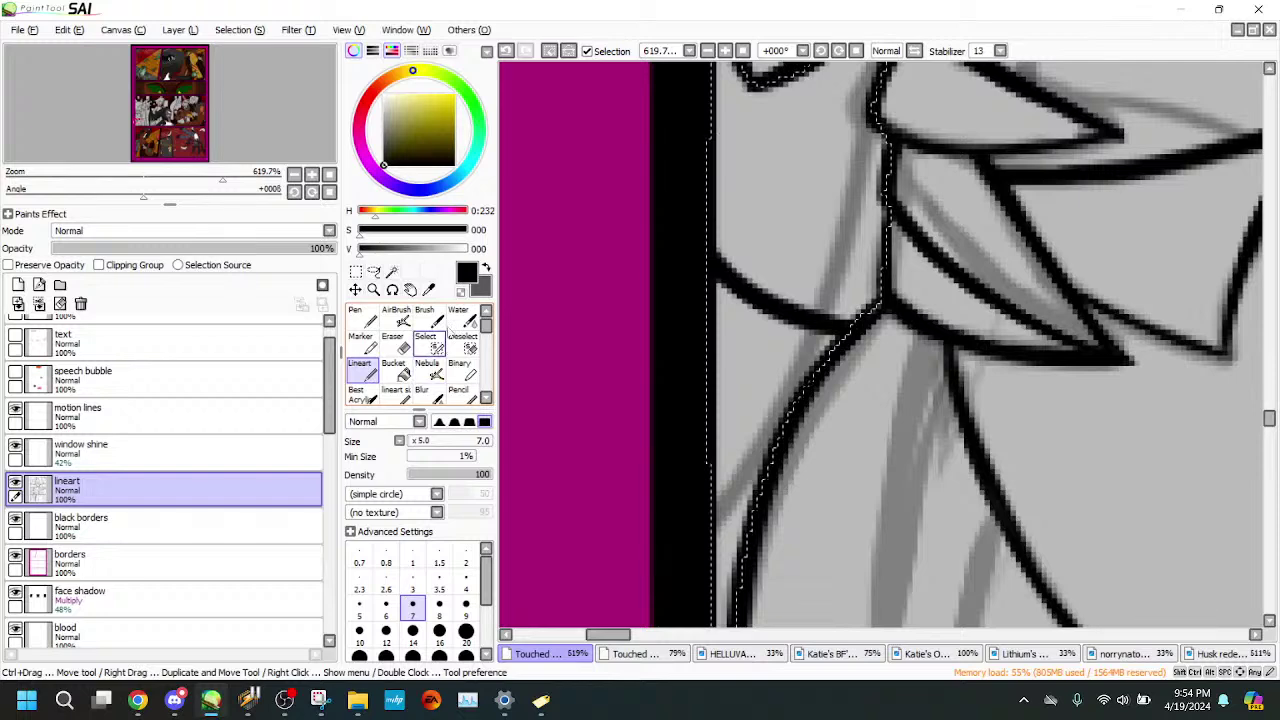
- Remove the part of the hip gap above the new curved line from the selection with the Deselect brush at size 15
{"action": "mouse_move", "coordinate": [224, 177]}
{"action": "left_mouse_down"}
{"action": "mouse_move", "coordinate": [200, 182]}
{"action": "mouse_move", "coordinate": [206, 133]}
{"action": "left_mouse_up"}
{"action": "left_click", "coordinate": [463, 344]}
{"action": "mouse_move", "coordinate": [656, 230]}
{"action": "left_mouse_down"}
{"action": "mouse_move", "coordinate": [697, 408]}
{"action": "mouse_move", "coordinate": [688, 368]}
{"action": "mouse_move", "coordinate": [691, 412]}
{"action": "mouse_move", "coordinate": [659, 404]}
{"action": "mouse_move", "coordinate": [705, 457]}
{"action": "left_mouse_up"}
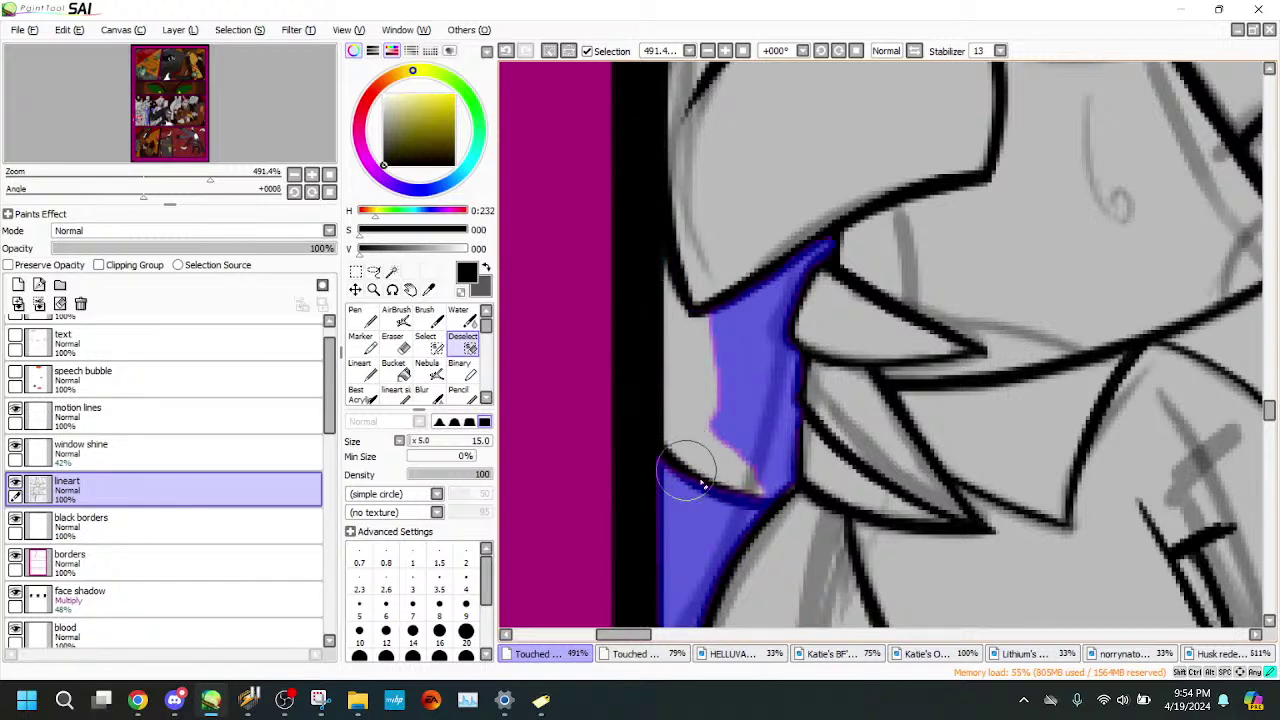
{"action": "mouse_move", "coordinate": [690, 475]}
{"action": "left_mouse_down"}
{"action": "mouse_move", "coordinate": [766, 490]}
{"action": "mouse_move", "coordinate": [760, 460]}
{"action": "mouse_move", "coordinate": [776, 455]}
{"action": "mouse_move", "coordinate": [711, 434]}
{"action": "mouse_move", "coordinate": [680, 394]}
{"action": "mouse_move", "coordinate": [790, 290]}
{"action": "mouse_move", "coordinate": [760, 275]}
{"action": "left_mouse_up"}
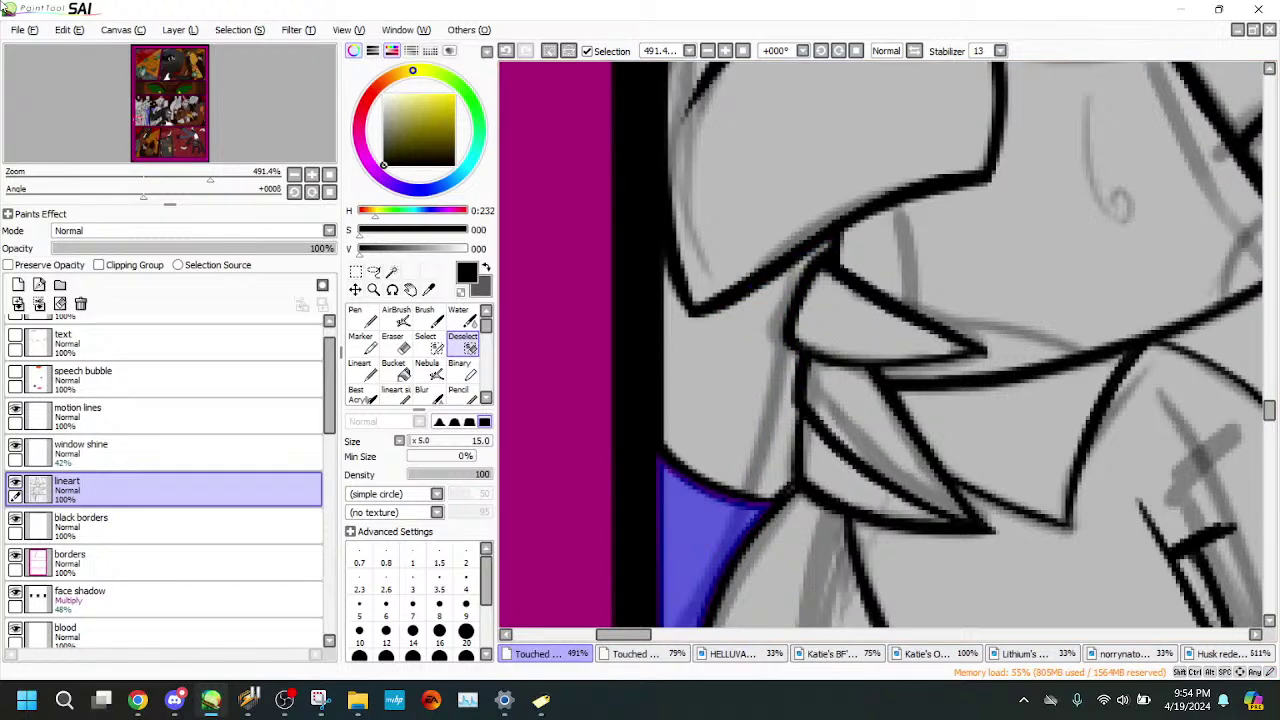
- Extend the selection down the narrow sliver between the panel border and the phone-holding figure's leg with the Select brush at size 5
{"action": "mouse_move", "coordinate": [210, 177]}
{"action": "left_mouse_down"}
{"action": "mouse_move", "coordinate": [185, 177]}
{"action": "mouse_move", "coordinate": [199, 177]}
{"action": "left_mouse_up"}
{"action": "left_click", "coordinate": [143, 121]}
{"action": "left_click", "coordinate": [425, 341]}
{"action": "left_click_drag", "start_coordinate": [568, 382], "coordinate": [564, 427]}
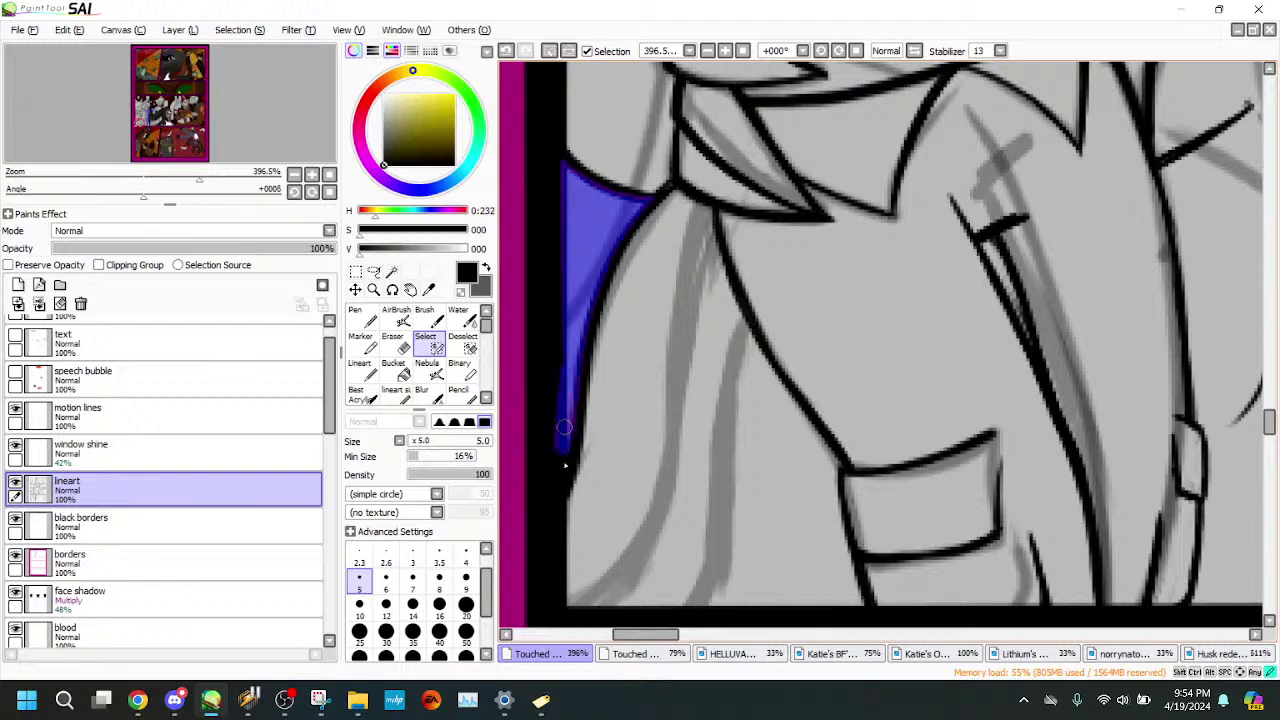
- Add the gap between the phone-holding figure's waist and the T-shirt figure's torso to the selection with the Magic Wand
{"action": "left_click", "coordinate": [163, 177]}
{"action": "left_click_drag", "start_coordinate": [226, 132], "coordinate": [261, 113]}
{"action": "left_click", "coordinate": [392, 272]}
{"action": "left_click", "coordinate": [746, 318]}
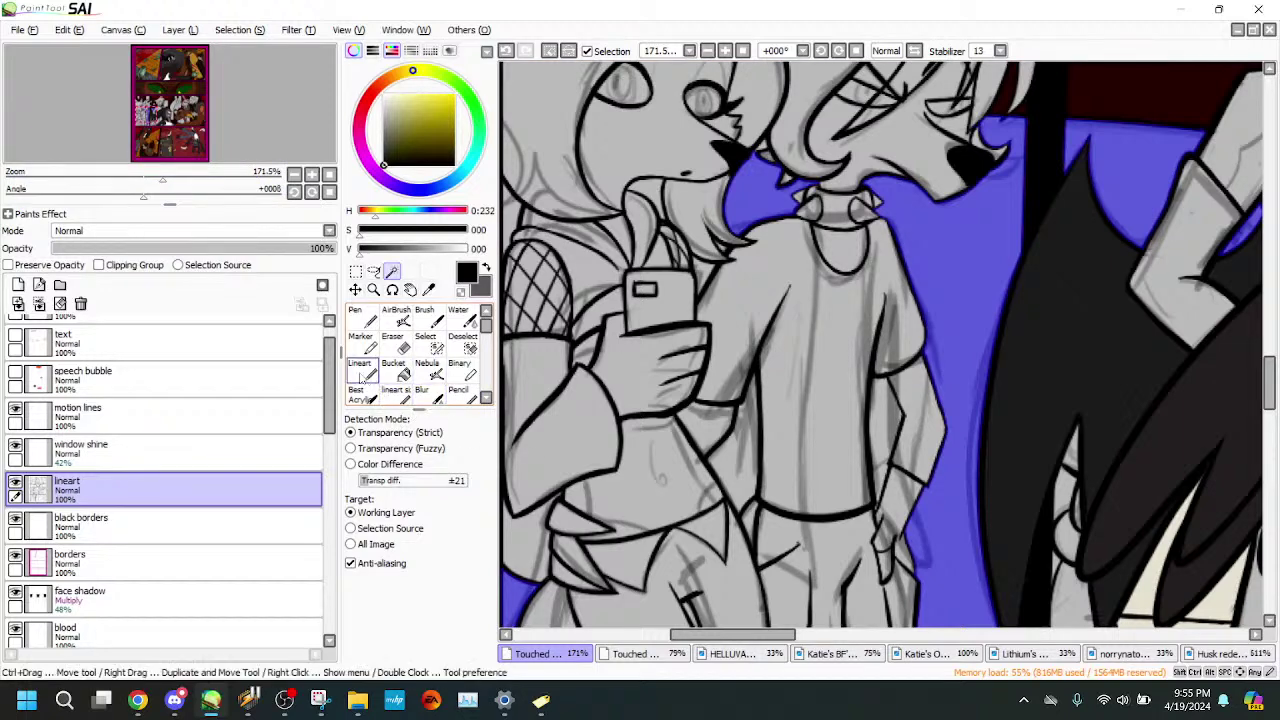
{"action": "left_click", "coordinate": [362, 371]}
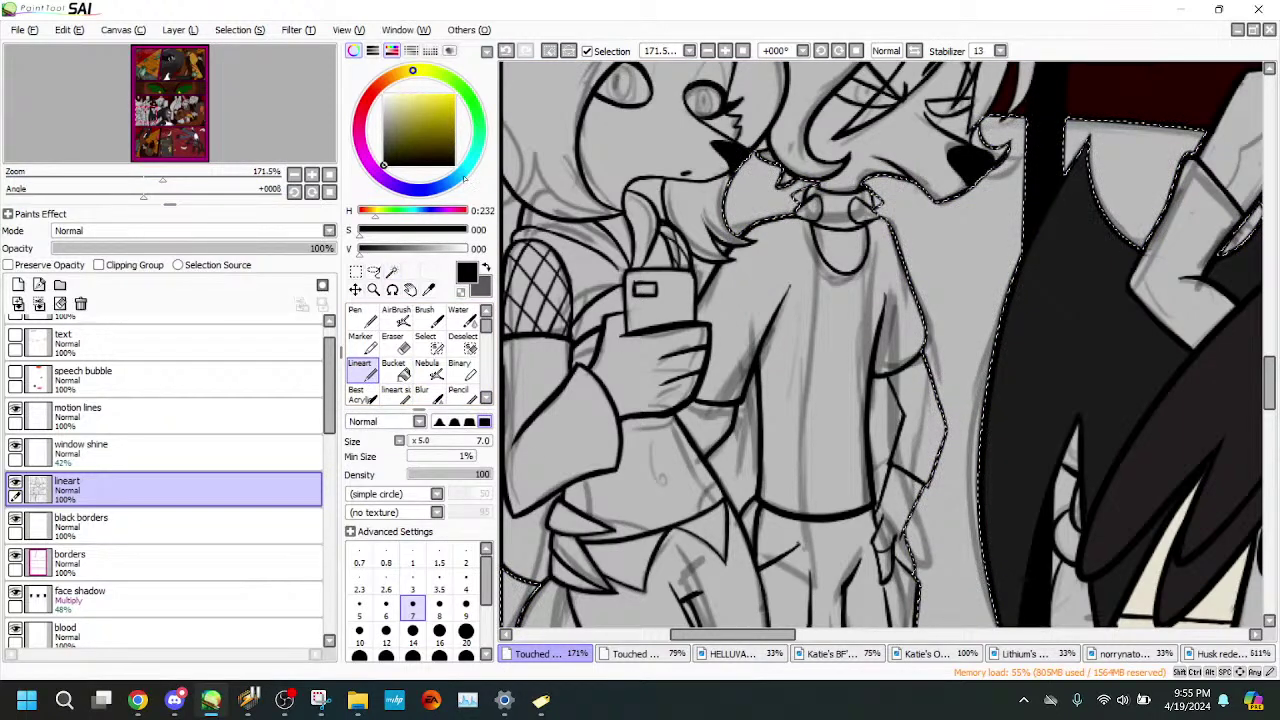
{"action": "left_click", "coordinate": [392, 271]}
{"action": "left_click", "coordinate": [744, 468]}
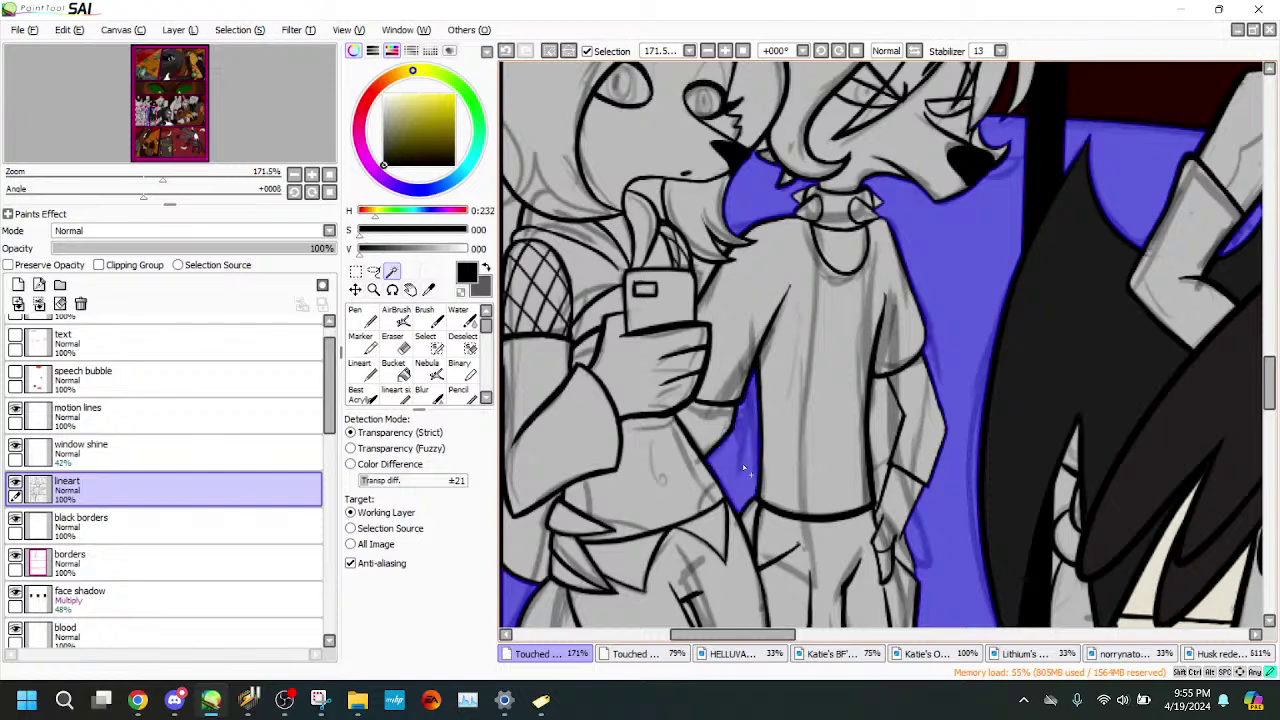
- Add the gap beside the phone and the small spot between the hair tips to the selection with the Magic Wand and Select brush
{"action": "left_click_drag", "start_coordinate": [178, 180], "coordinate": [187, 179]}
{"action": "left_click_drag", "start_coordinate": [275, 127], "coordinate": [244, 92]}
{"action": "left_click", "coordinate": [663, 122]}
{"action": "left_click", "coordinate": [526, 51]}
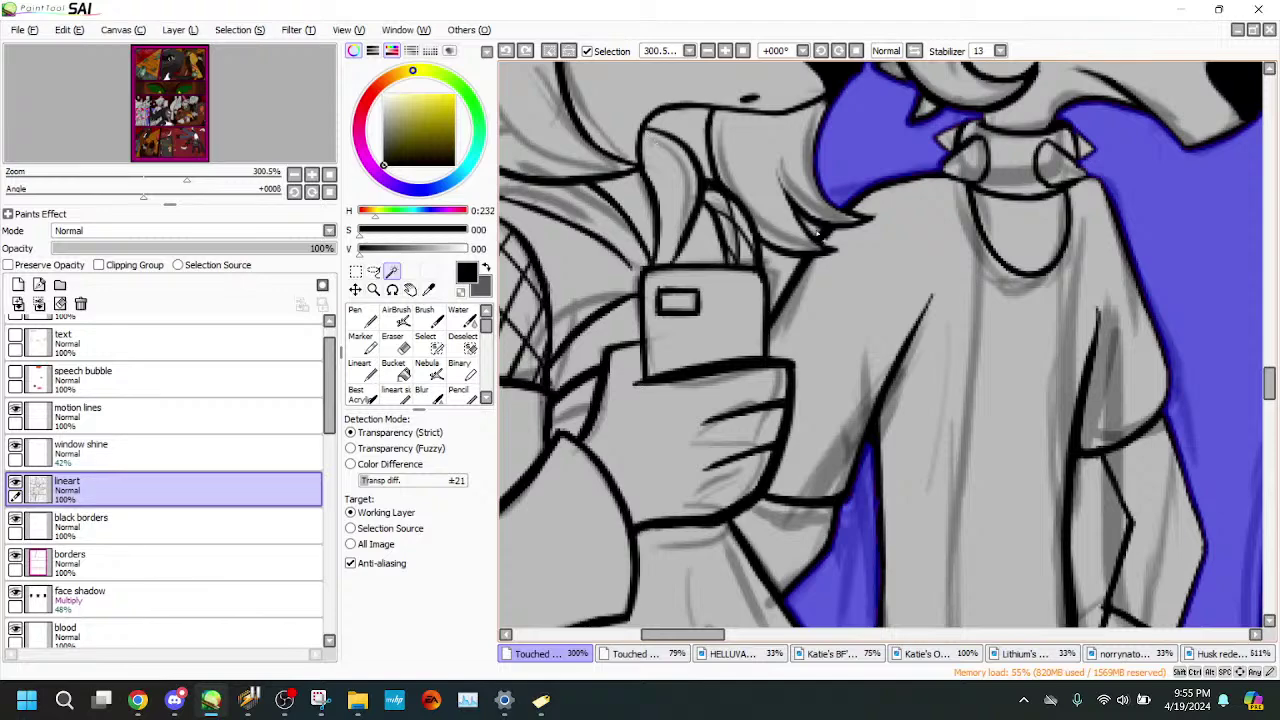
{"action": "left_click", "coordinate": [790, 281]}
{"action": "left_click", "coordinate": [429, 344]}
{"action": "left_click_drag", "start_coordinate": [796, 212], "coordinate": [822, 222]}
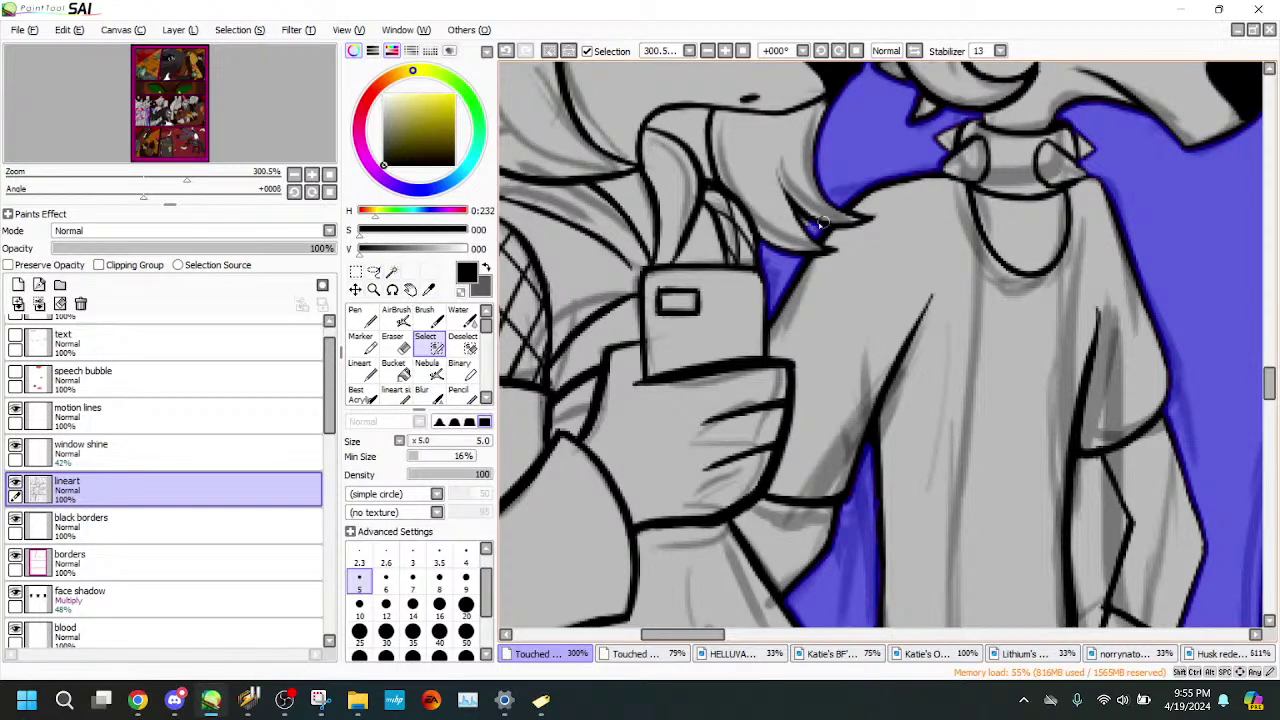
- Add the gap between the T-shirt figure's torso and bent arm to the selection, including its narrow lower tip
{"action": "mouse_move", "coordinate": [186, 180]}
{"action": "left_mouse_down"}
{"action": "mouse_move", "coordinate": [147, 183]}
{"action": "mouse_move", "coordinate": [186, 180]}
{"action": "left_mouse_up"}
{"action": "left_click_drag", "start_coordinate": [242, 128], "coordinate": [257, 122]}
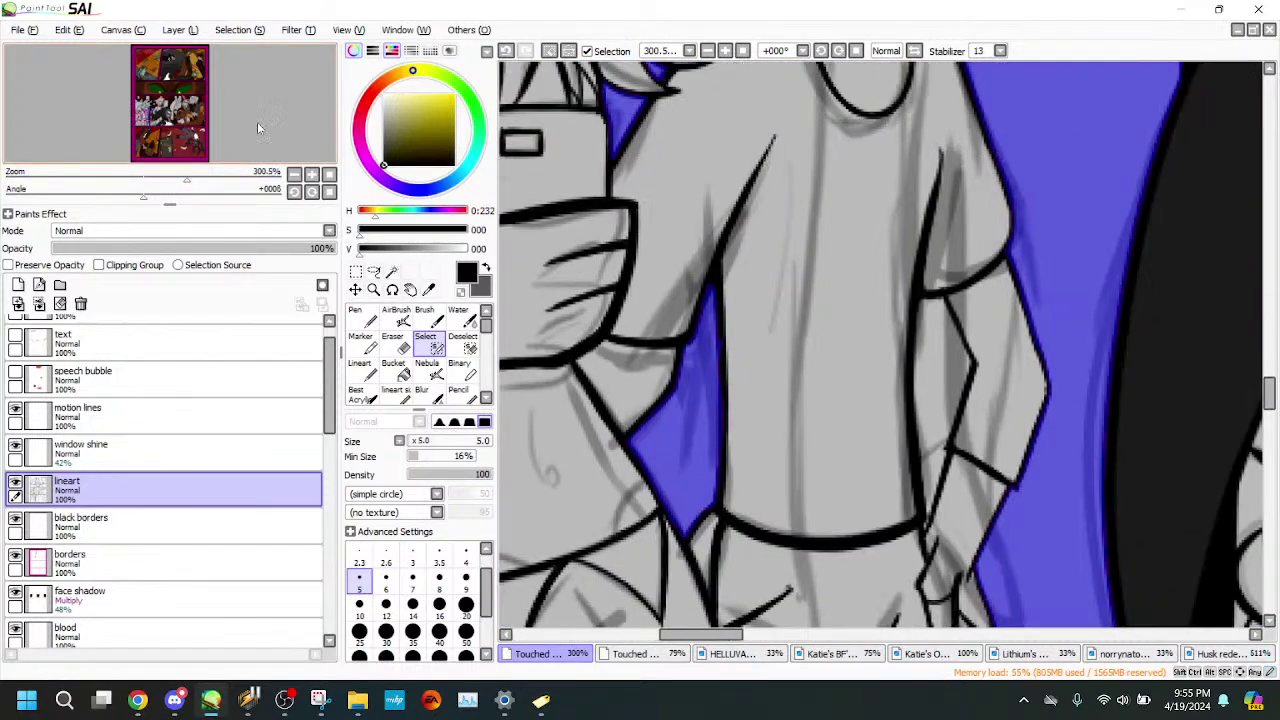
{"action": "left_click", "coordinate": [392, 271]}
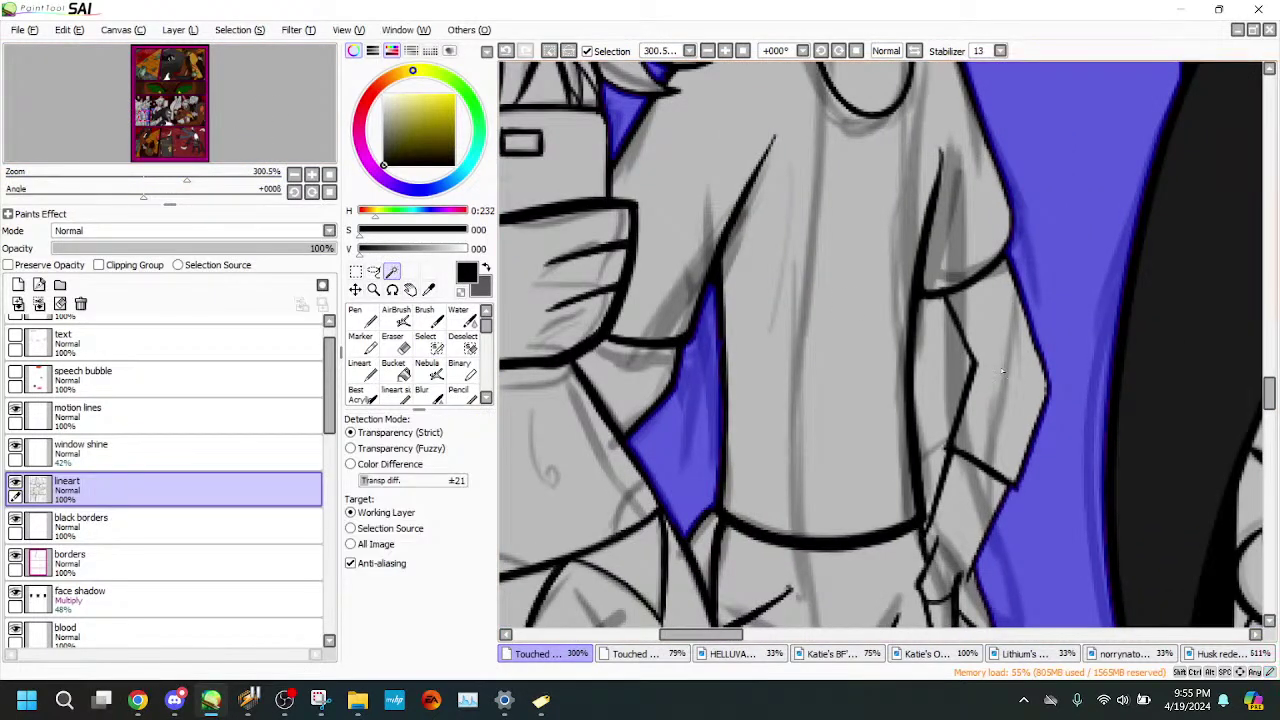
{"action": "left_click", "coordinate": [920, 350]}
{"action": "left_click_drag", "start_coordinate": [186, 181], "coordinate": [211, 180]}
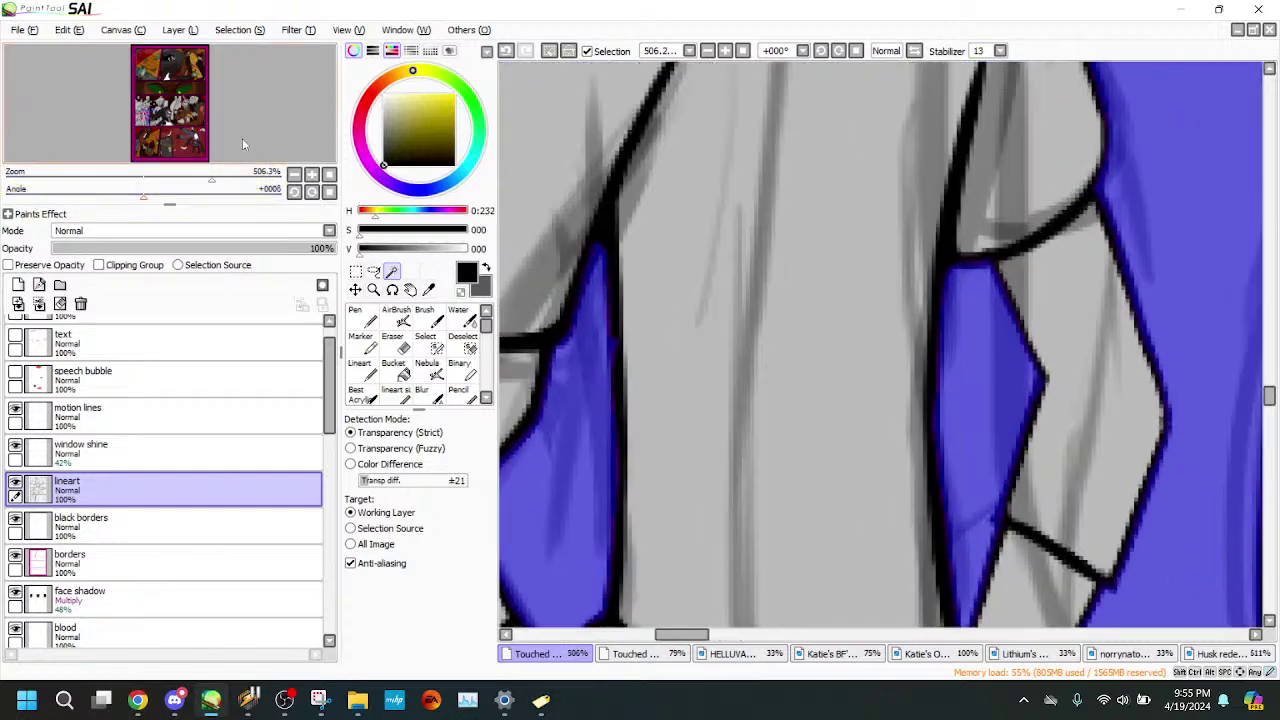
{"action": "left_click_drag", "start_coordinate": [242, 138], "coordinate": [239, 115]}
{"action": "left_click", "coordinate": [425, 340]}
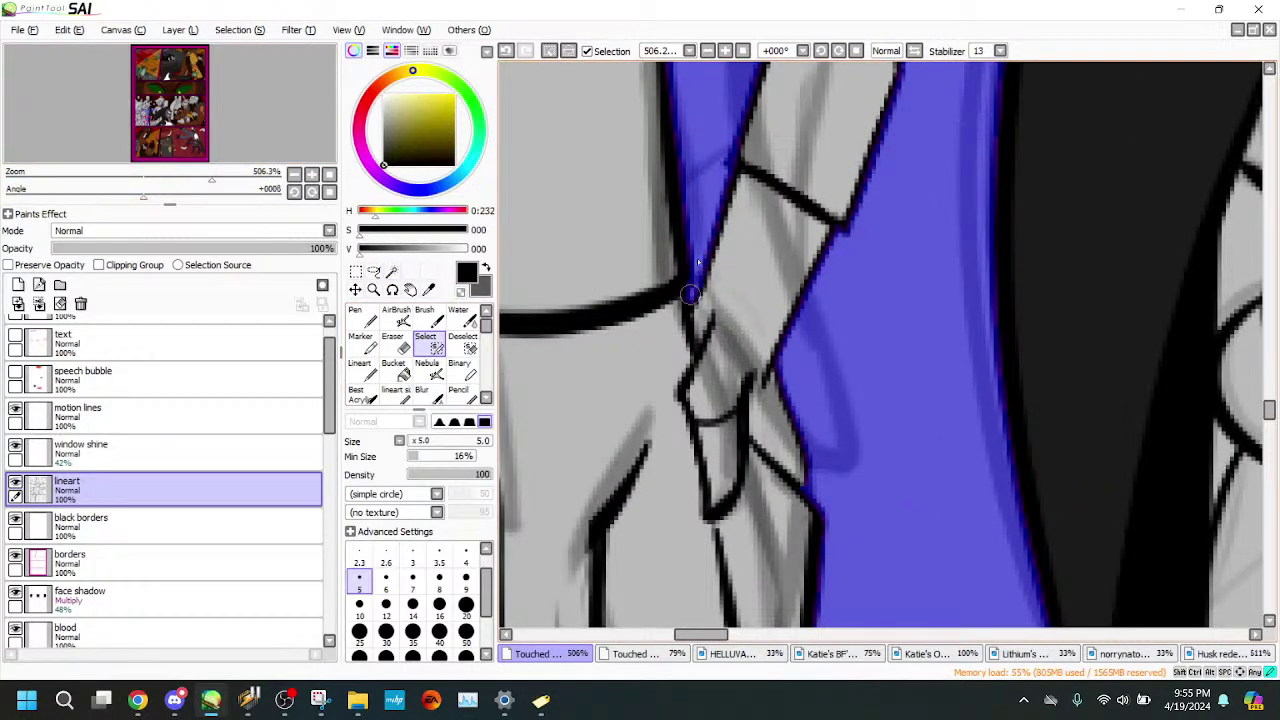
{"action": "left_click_drag", "start_coordinate": [206, 135], "coordinate": [199, 131]}
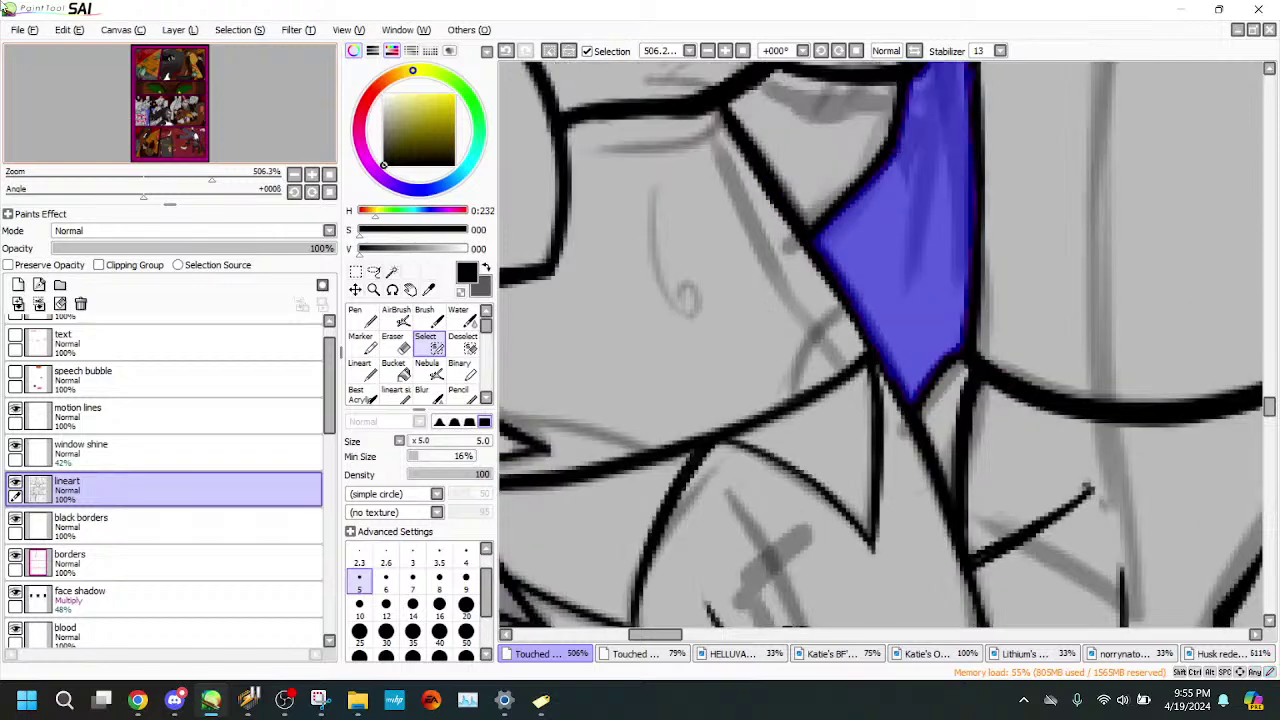
- Add the two small gaps around the rounded grey shape at the dark wing's inner edge to the selection, covering their pointed tips
{"action": "left_click", "coordinate": [358, 378]}
{"action": "left_click_drag", "start_coordinate": [211, 180], "coordinate": [191, 180]}
{"action": "left_click_drag", "start_coordinate": [211, 141], "coordinate": [212, 135]}
{"action": "left_click_drag", "start_coordinate": [191, 180], "coordinate": [158, 180]}
{"action": "left_click_drag", "start_coordinate": [273, 146], "coordinate": [283, 150]}
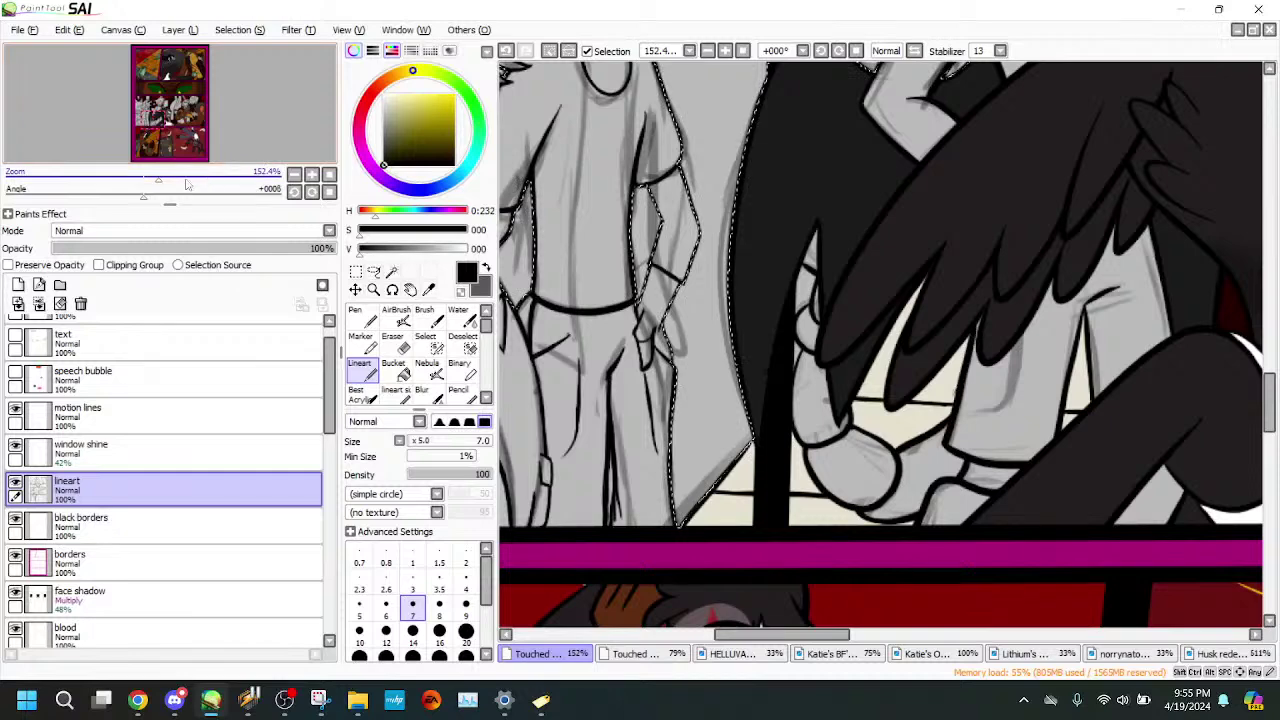
{"action": "left_click_drag", "start_coordinate": [188, 180], "coordinate": [228, 151]}
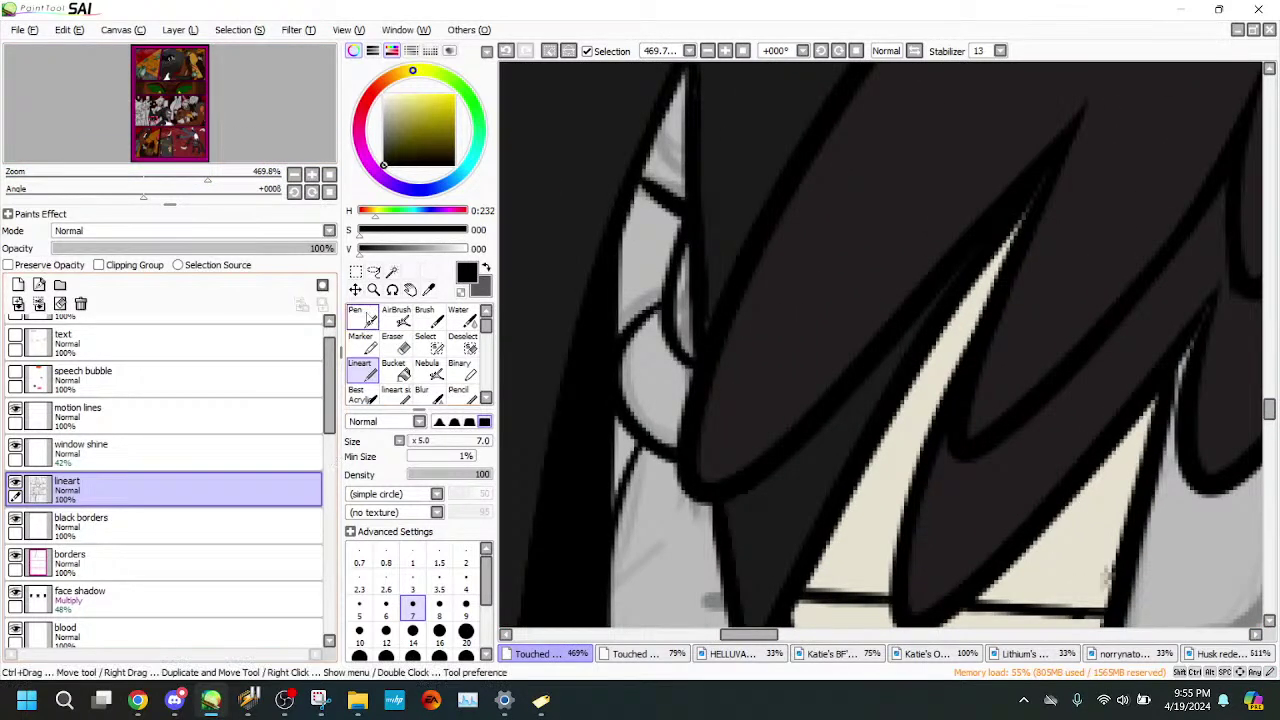
{"action": "left_click", "coordinate": [391, 272]}
{"action": "left_click", "coordinate": [648, 255]}
{"action": "left_click", "coordinate": [630, 452]}
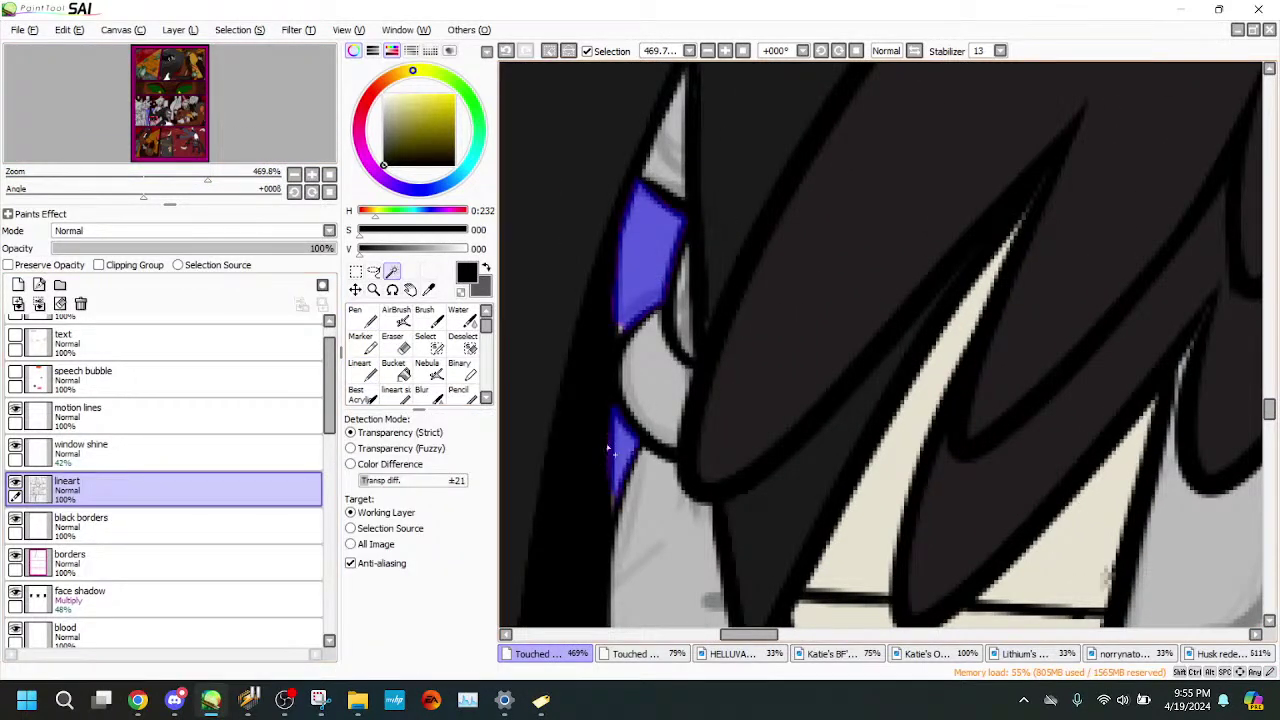
{"action": "left_click", "coordinate": [425, 342]}
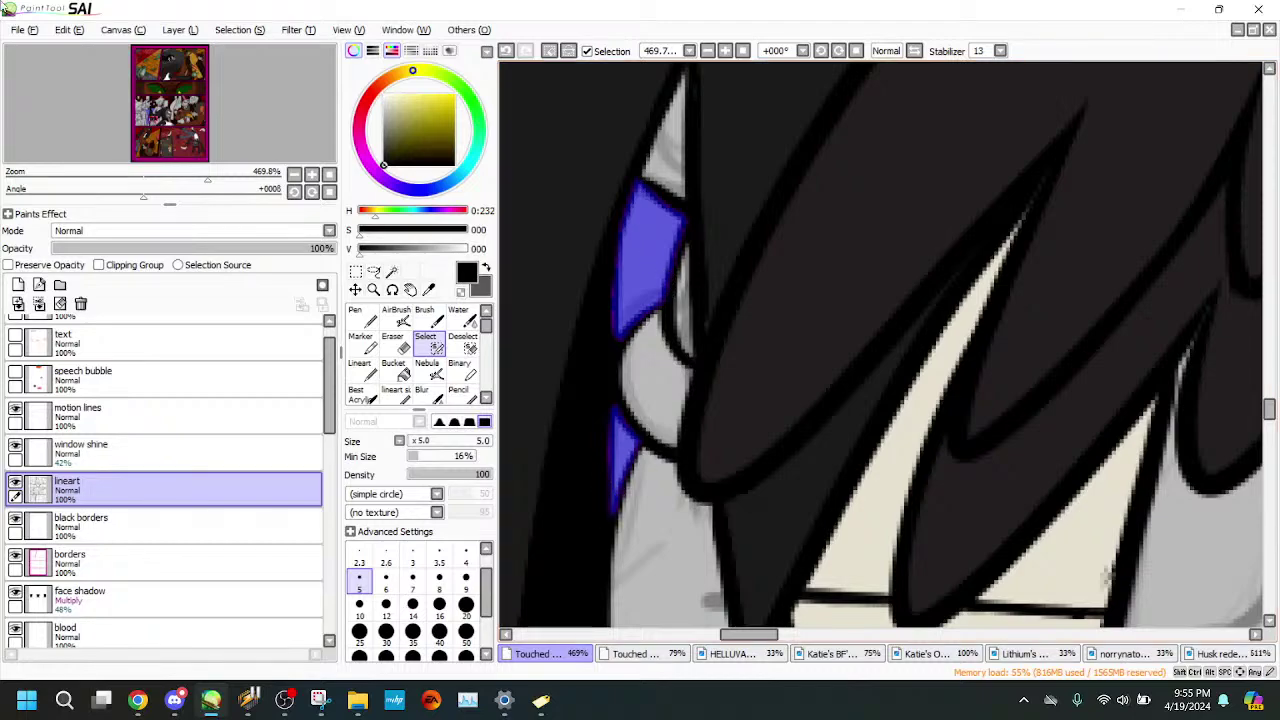
- Pick the pale yellow of the strip beside the glass on the second comic page and return to the first page
{"action": "mouse_move", "coordinate": [188, 177]}
{"action": "left_mouse_down"}
{"action": "mouse_move", "coordinate": [156, 176]}
{"action": "mouse_move", "coordinate": [208, 177]}
{"action": "left_mouse_up"}
{"action": "left_click", "coordinate": [662, 656]}
{"action": "left_click_drag", "start_coordinate": [598, 226], "coordinate": [520, 311]}
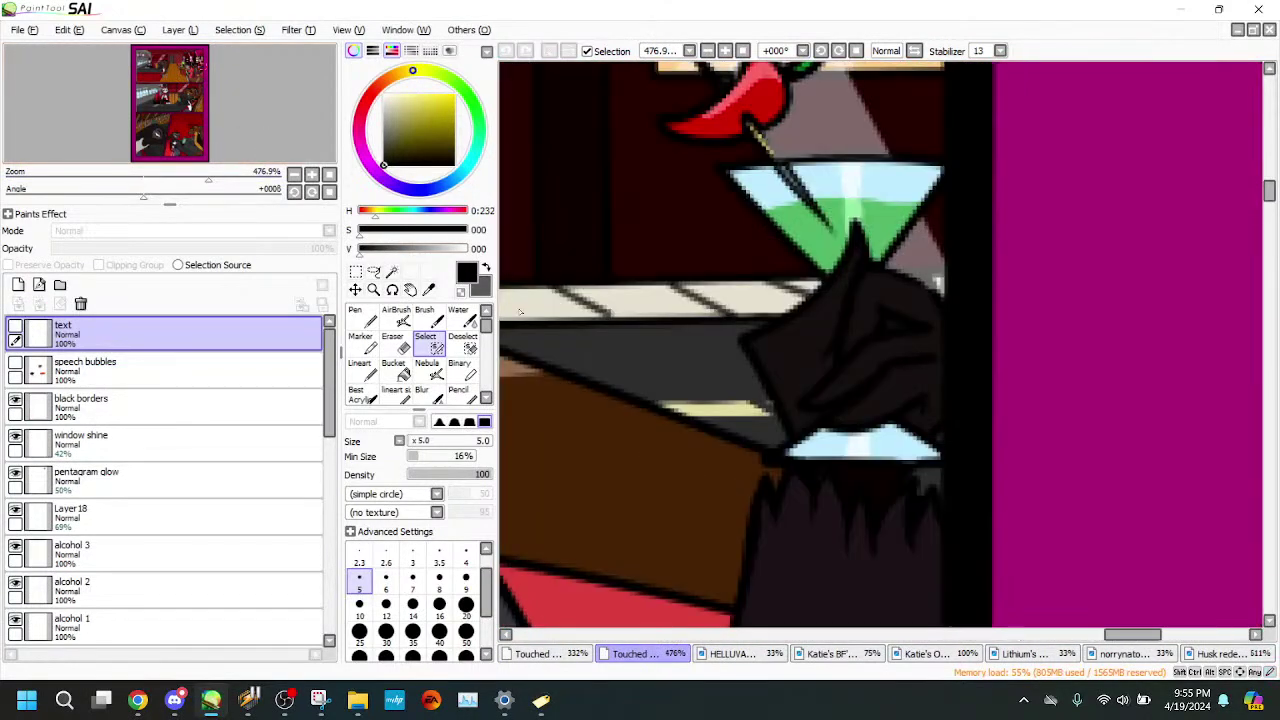
{"action": "left_click", "coordinate": [718, 406], "text": "alt"}
{"action": "left_click", "coordinate": [553, 658]}
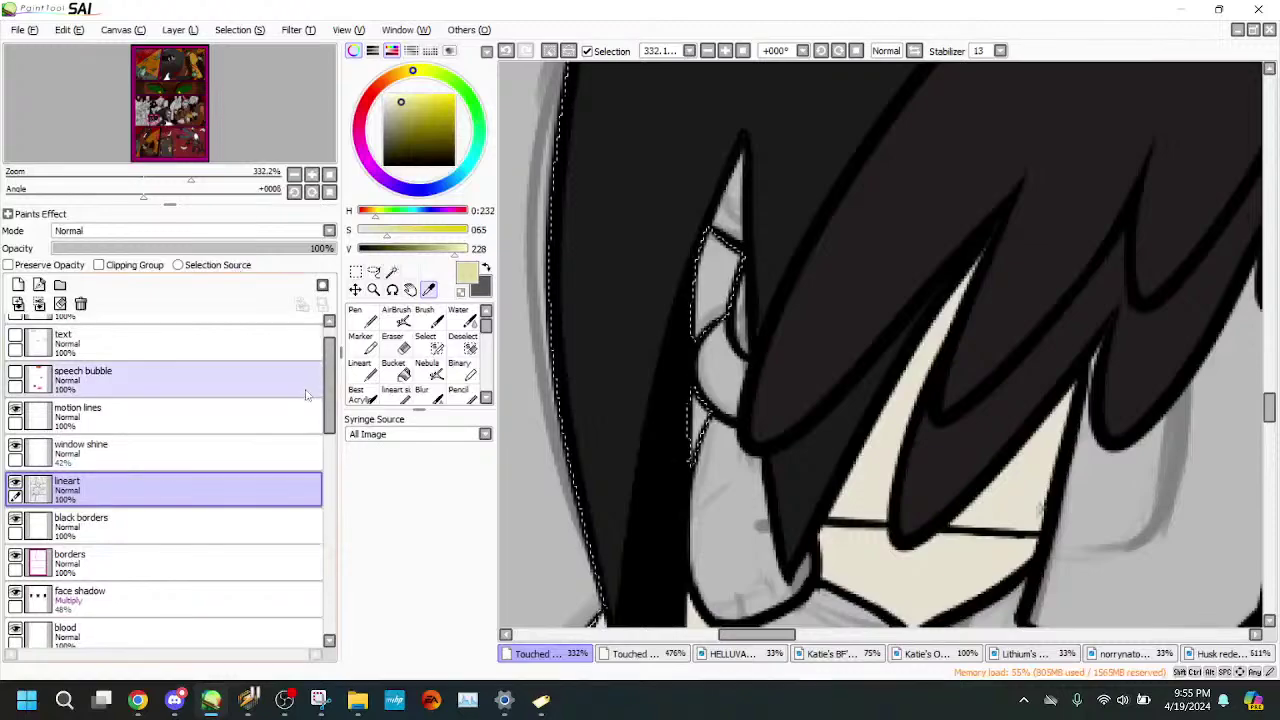
- On the background 3 layer, draw pale yellow shapes beside the T-shirt figure's snout and collar with the Lineart brush and fill them with the Bucket
{"action": "left_click_drag", "start_coordinate": [332, 386], "coordinate": [334, 510]}
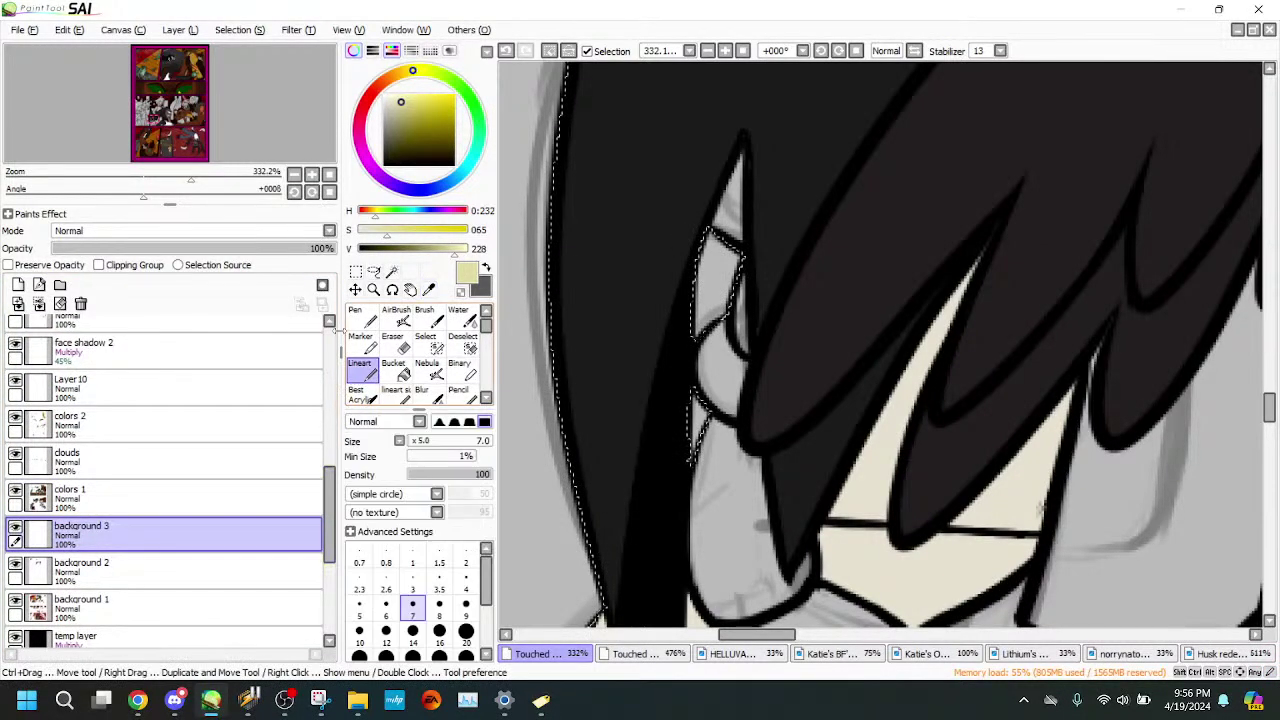
{"action": "mouse_move", "coordinate": [190, 180]}
{"action": "left_mouse_down"}
{"action": "mouse_move", "coordinate": [135, 176]}
{"action": "mouse_move", "coordinate": [167, 178]}
{"action": "left_mouse_up"}
{"action": "left_click_drag", "start_coordinate": [194, 131], "coordinate": [184, 117]}
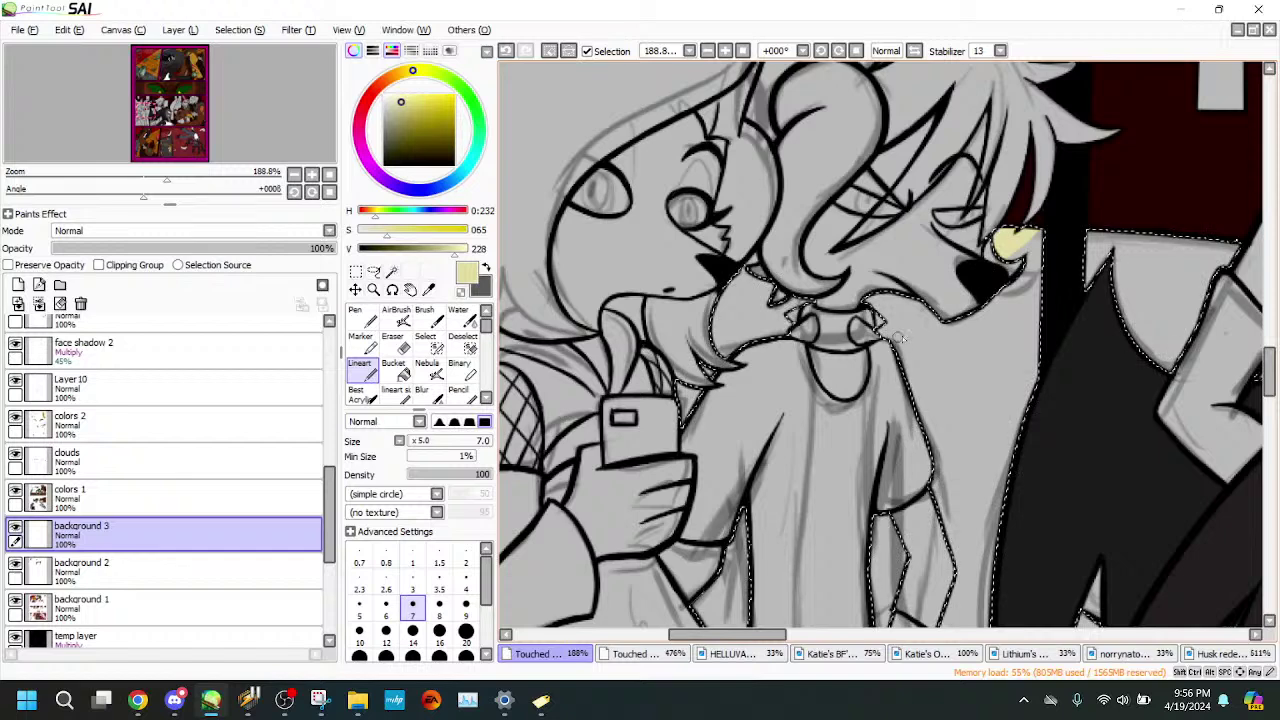
{"action": "left_click_drag", "start_coordinate": [915, 327], "coordinate": [895, 343]}
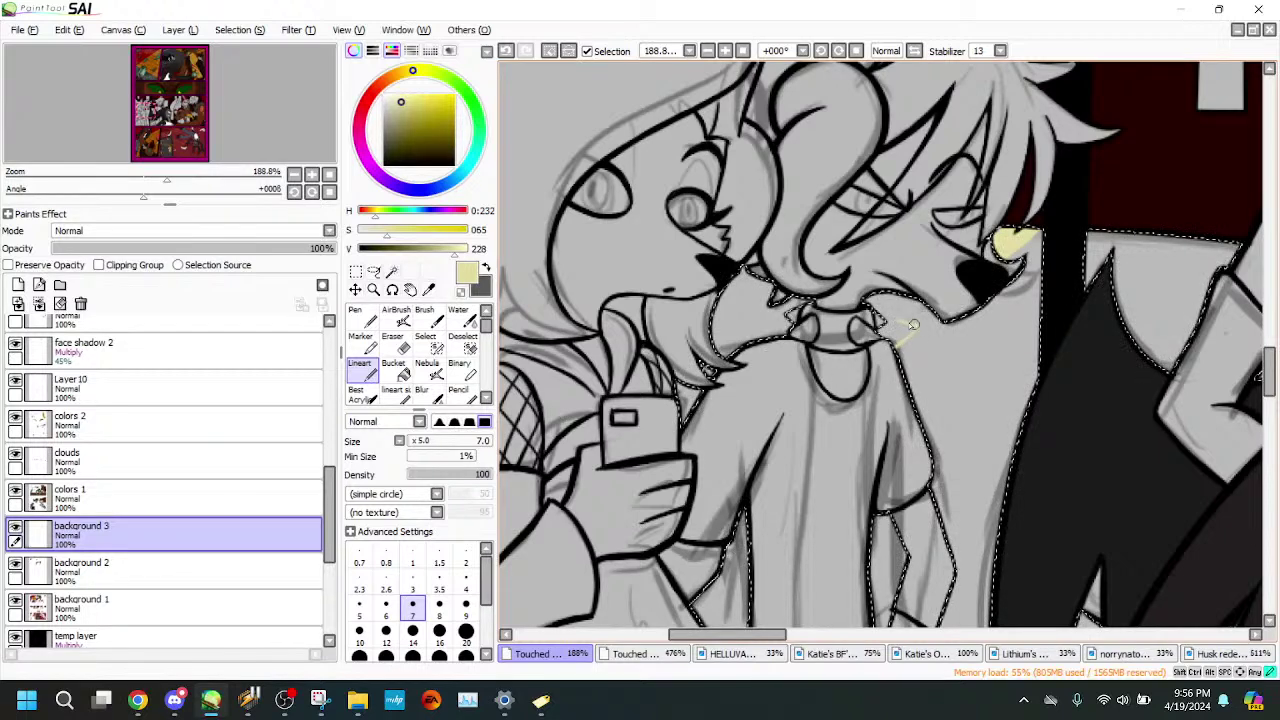
{"action": "left_click", "coordinate": [398, 368]}
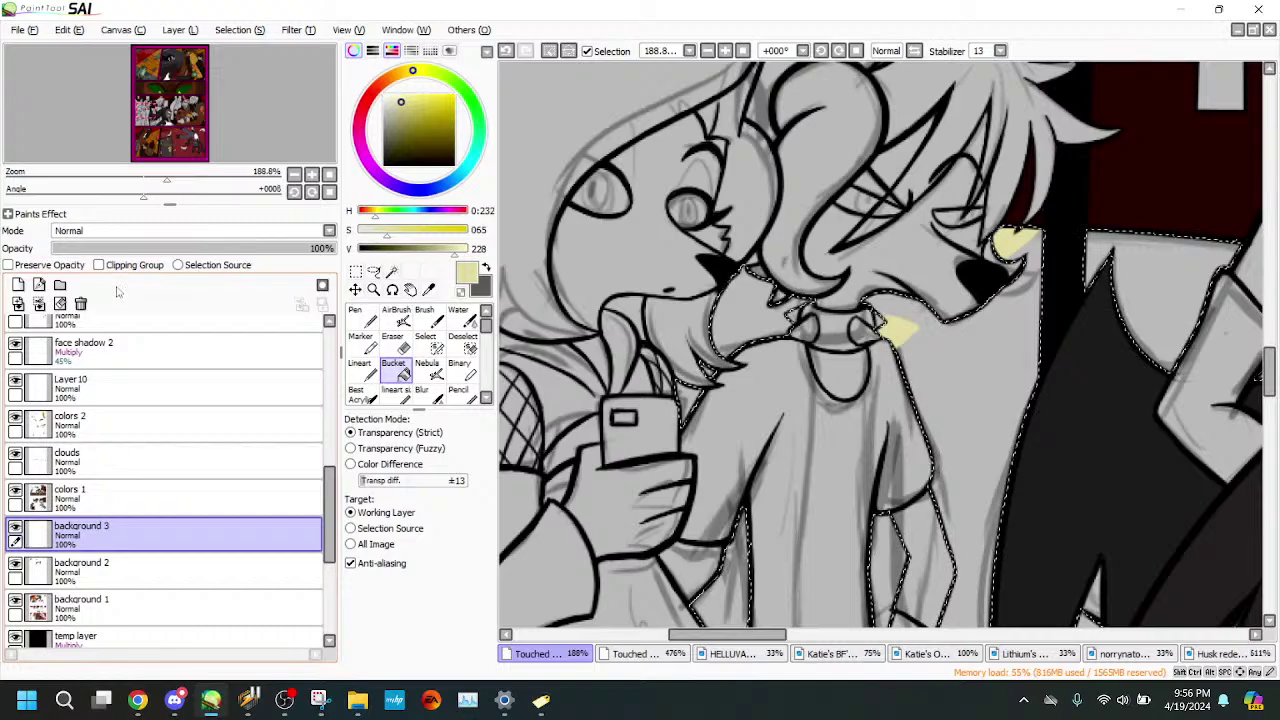
{"action": "mouse_move", "coordinate": [142, 175]}
{"action": "left_mouse_down"}
{"action": "mouse_move", "coordinate": [113, 174]}
{"action": "mouse_move", "coordinate": [190, 175]}
{"action": "mouse_move", "coordinate": [128, 172]}
{"action": "mouse_move", "coordinate": [145, 172]}
{"action": "left_mouse_up"}
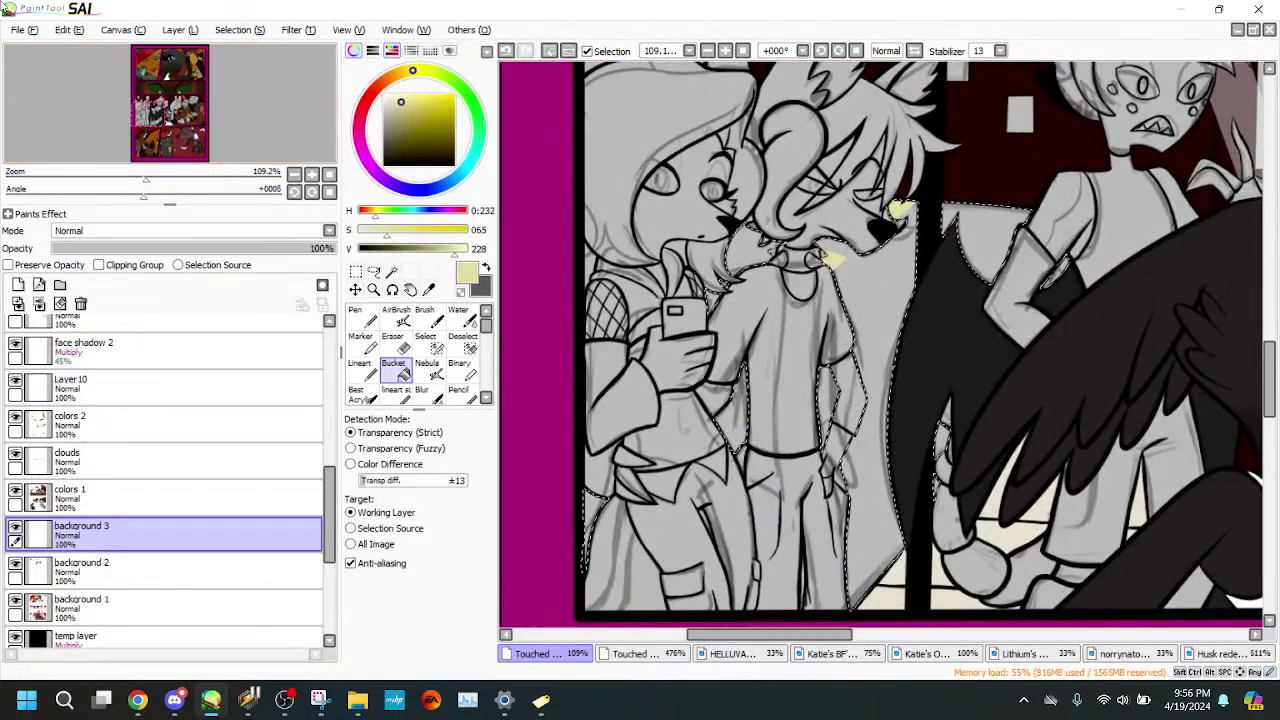
- Pick the dark grey beneath the tiled counter edge on the second comic page and return to the first page
{"action": "left_click", "coordinate": [669, 654]}
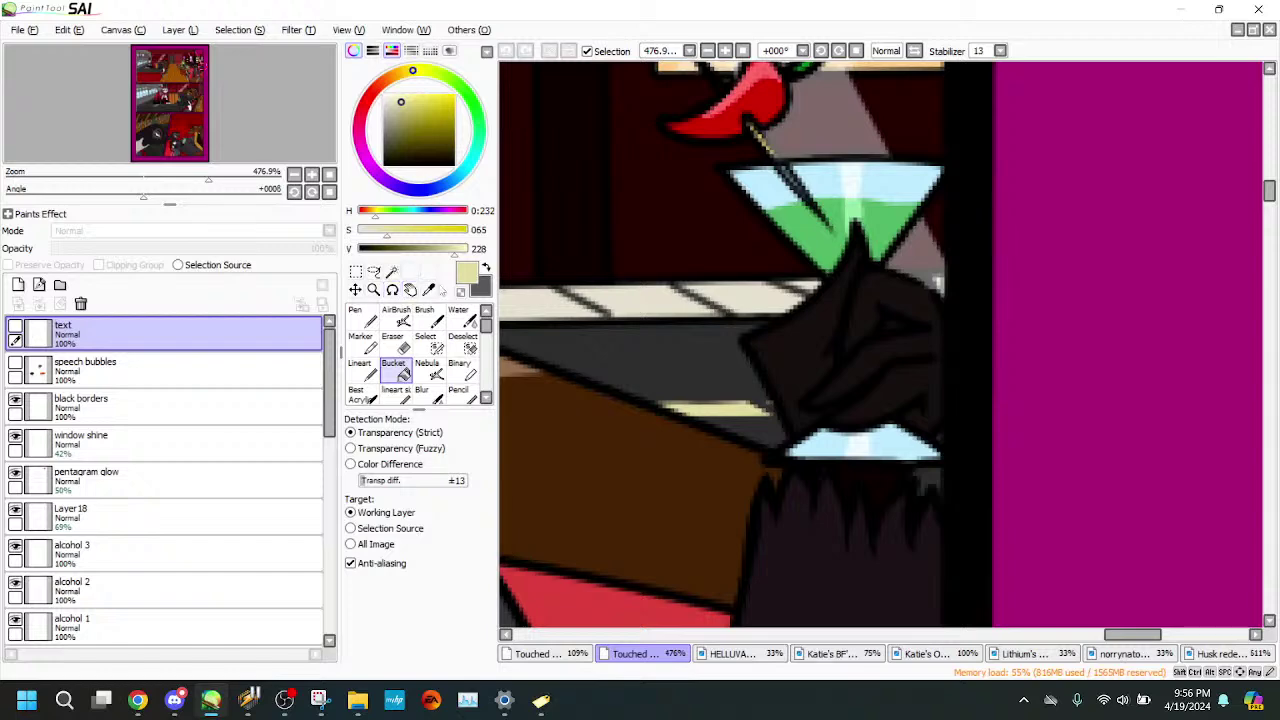
{"action": "left_click", "coordinate": [430, 292]}
{"action": "left_click", "coordinate": [624, 354]}
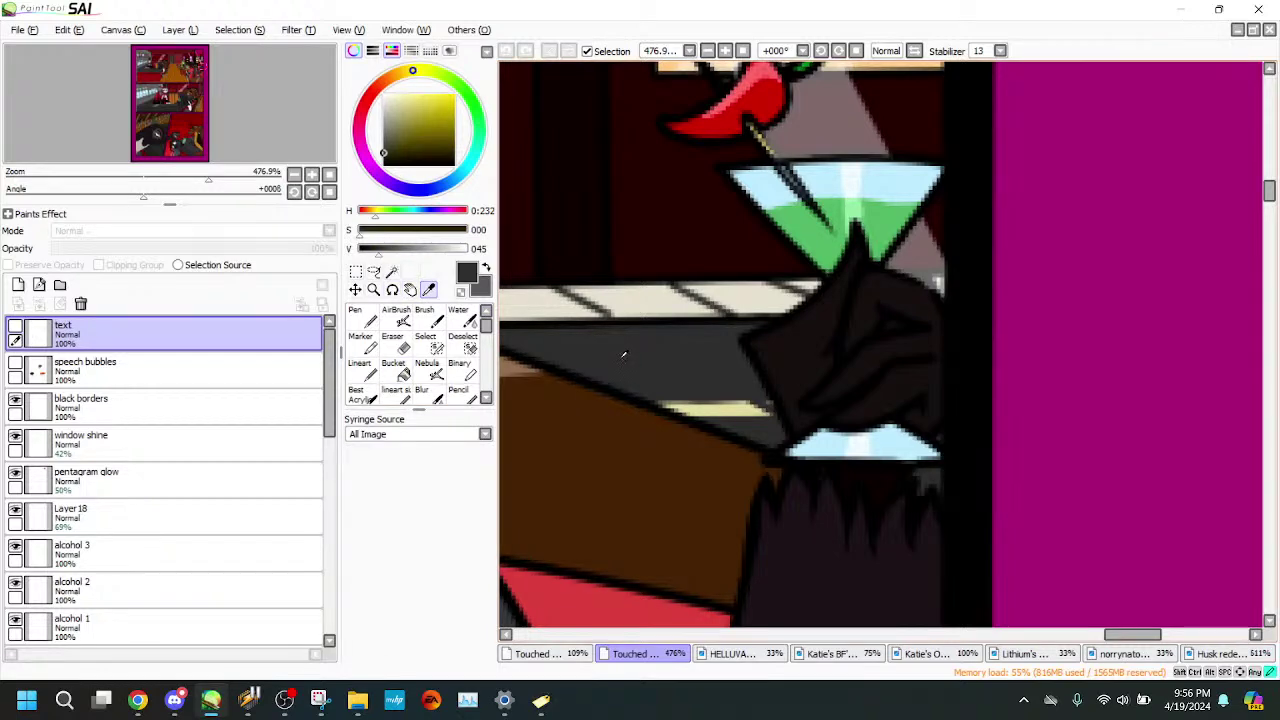
{"action": "left_click", "coordinate": [562, 656]}
- Fill the selected areas behind the grey figures with the dark grey on the background 1 layer, and clear the selection
{"action": "left_click", "coordinate": [100, 607]}
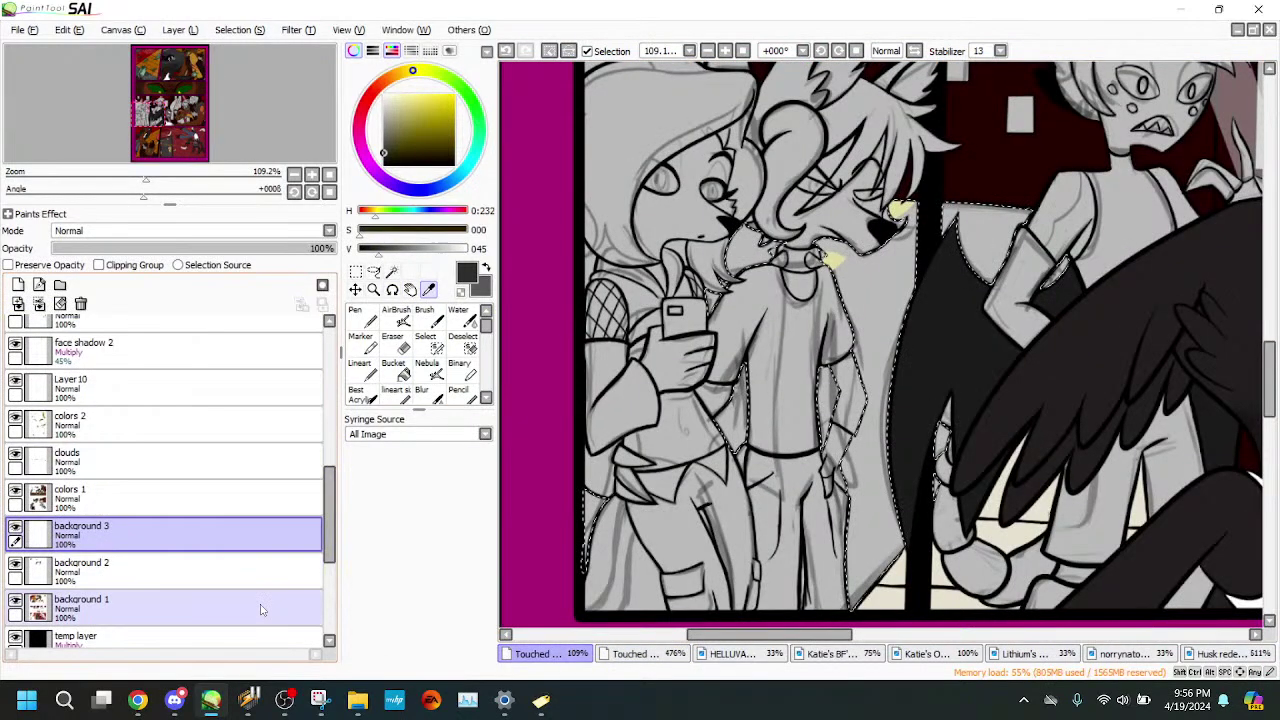
{"action": "left_click", "coordinate": [395, 369]}
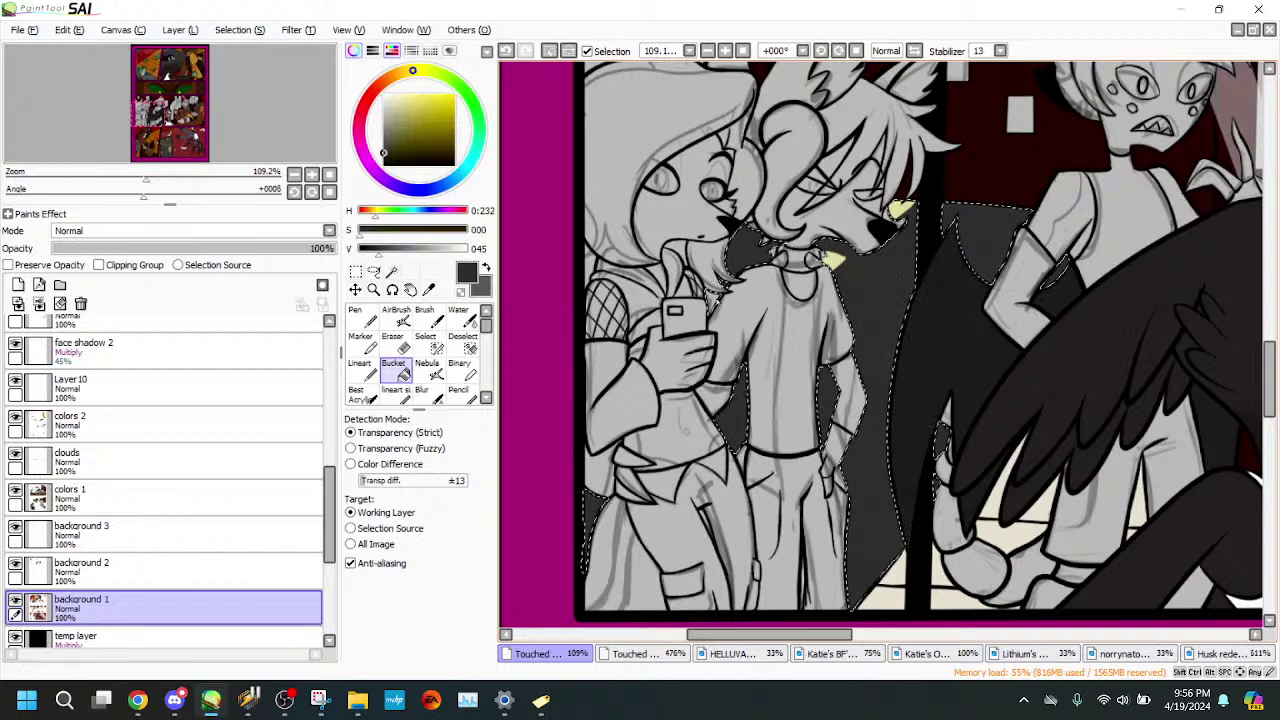
{"action": "left_click", "coordinate": [362, 316]}
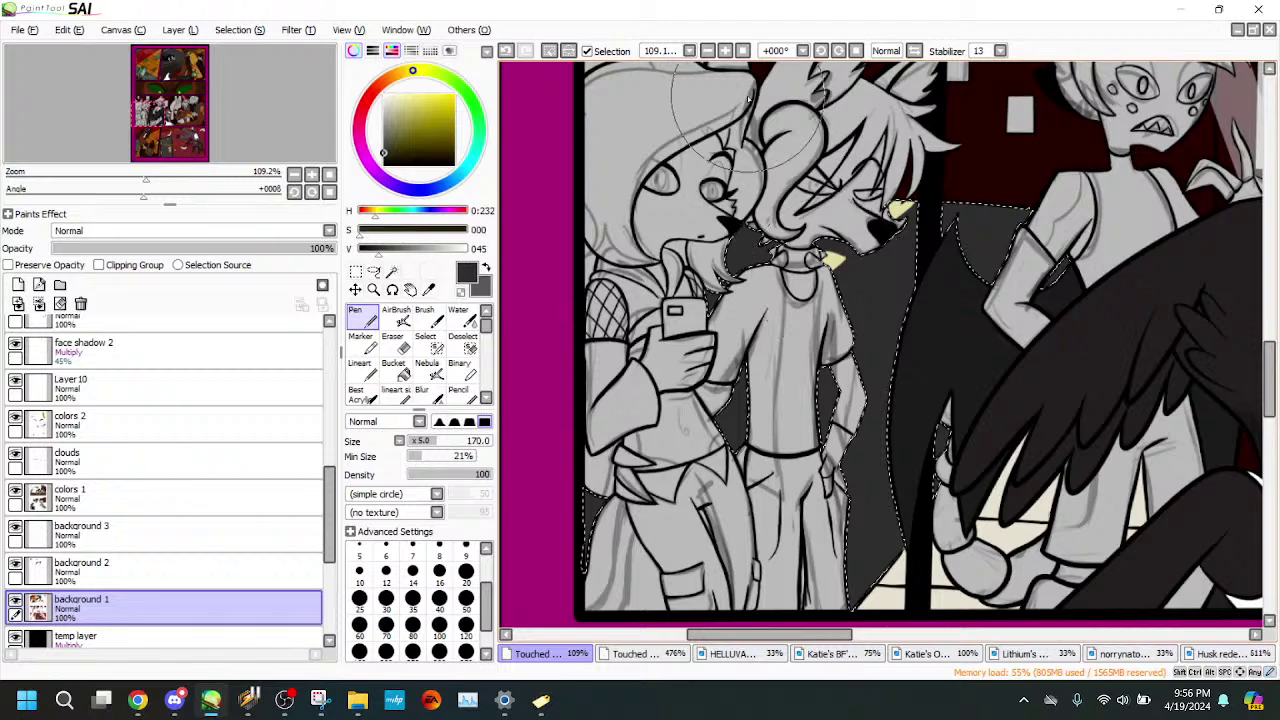
{"action": "left_click", "coordinate": [549, 51]}
- Examine the dark grey fill around the figures' legs and the panel's lower border up close, and check the whole group
{"action": "left_click_drag", "start_coordinate": [156, 177], "coordinate": [206, 176]}
{"action": "left_click_drag", "start_coordinate": [232, 142], "coordinate": [229, 152]}
{"action": "left_click", "coordinate": [371, 372]}
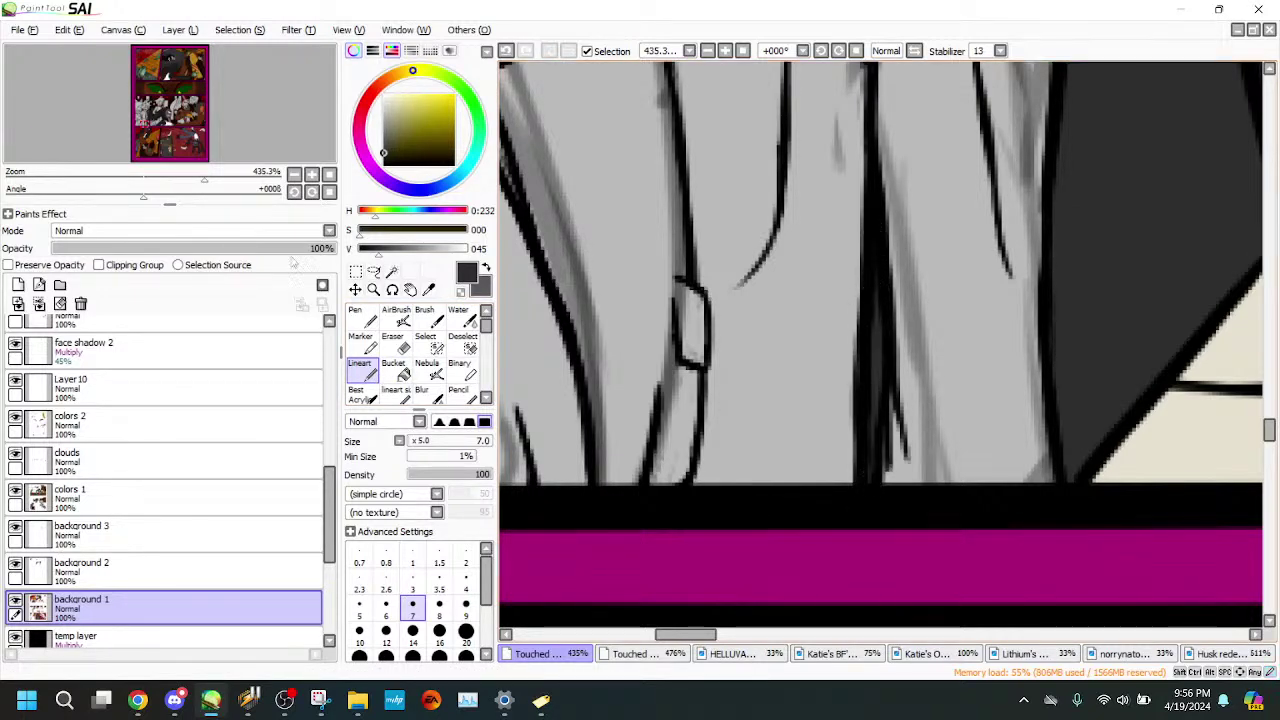
{"action": "left_click", "coordinate": [155, 176]}
{"action": "left_click_drag", "start_coordinate": [194, 137], "coordinate": [191, 128]}
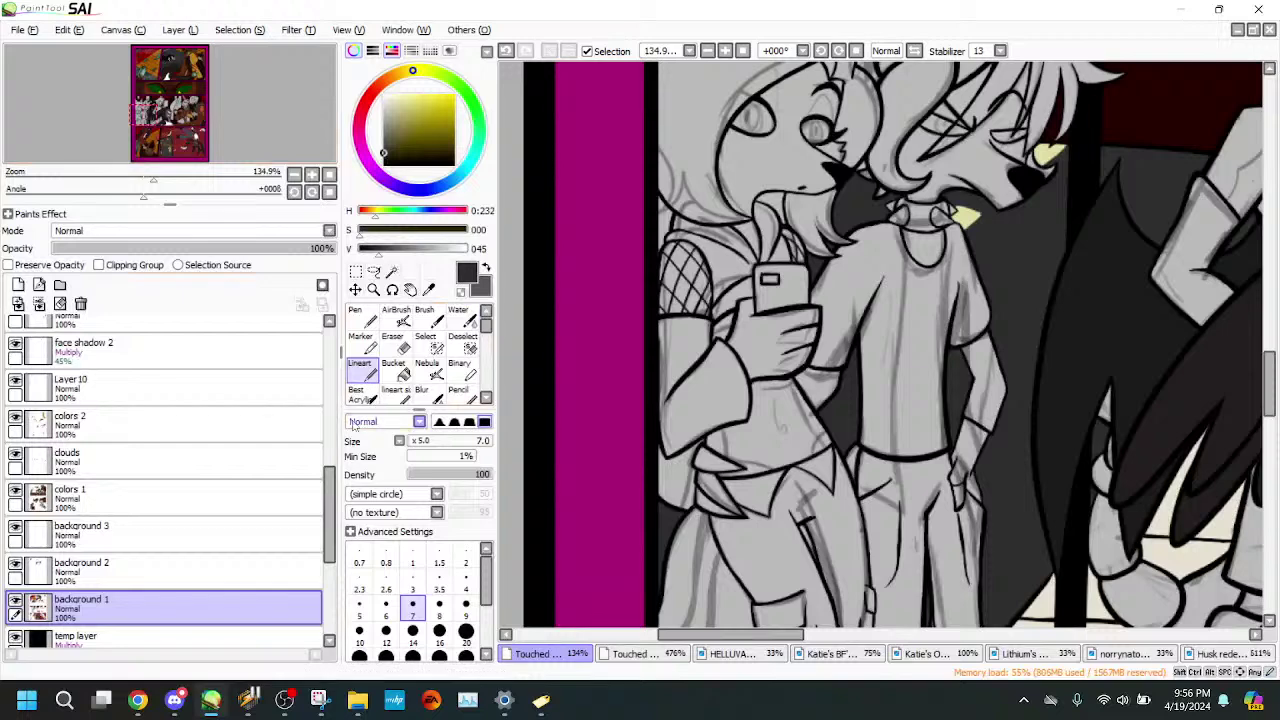
- On the lineart layer, draw a black Lineart brush stroke from the hooded figure's phone hand down to her hip
{"action": "left_click_drag", "start_coordinate": [378, 250], "coordinate": [358, 250]}
{"action": "left_click_drag", "start_coordinate": [341, 485], "coordinate": [328, 456]}
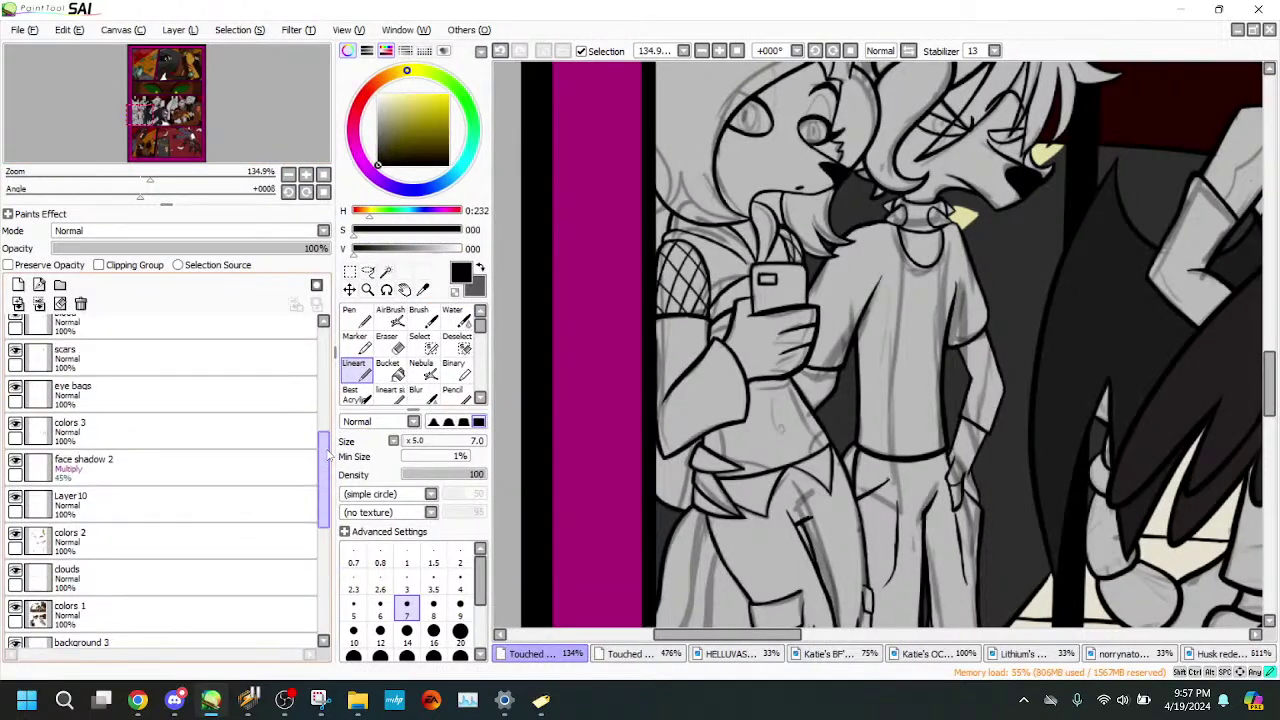
{"action": "scroll", "coordinate": [326, 455], "scroll_direction": "up", "scroll_amount": 3}
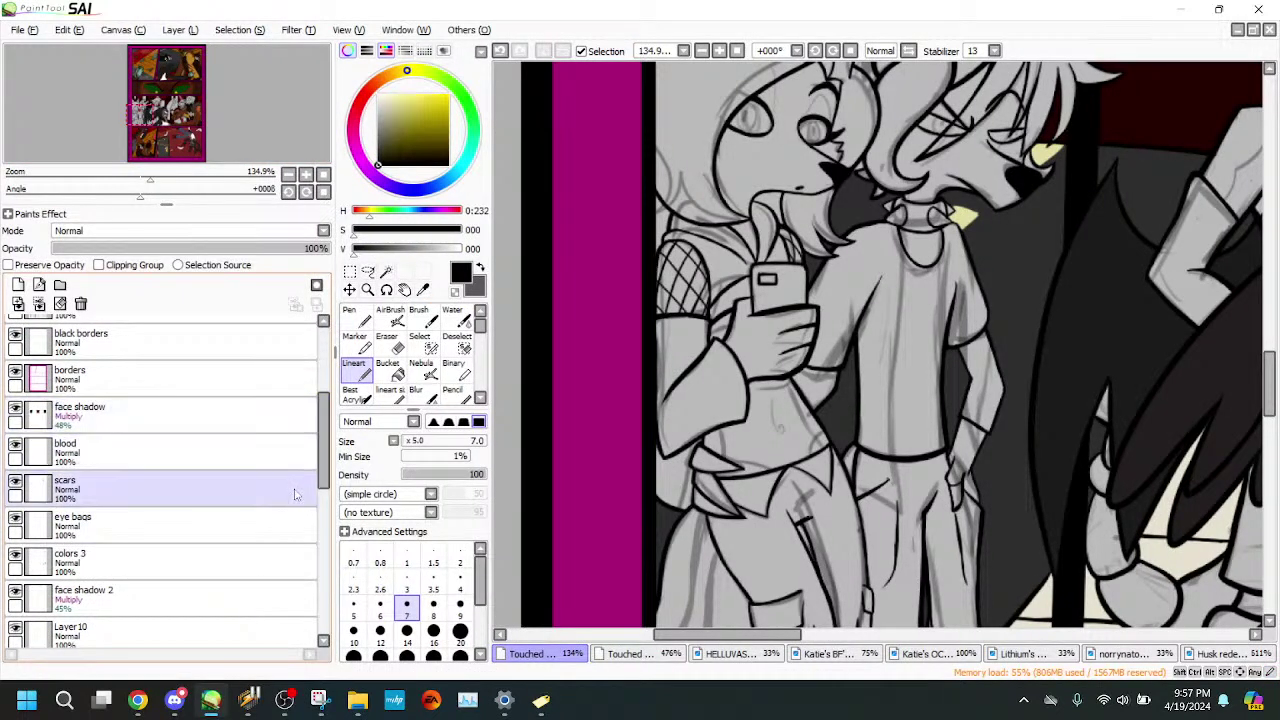
{"action": "scroll", "coordinate": [295, 470], "scroll_direction": "up", "scroll_amount": 3}
{"action": "left_click", "coordinate": [250, 466]}
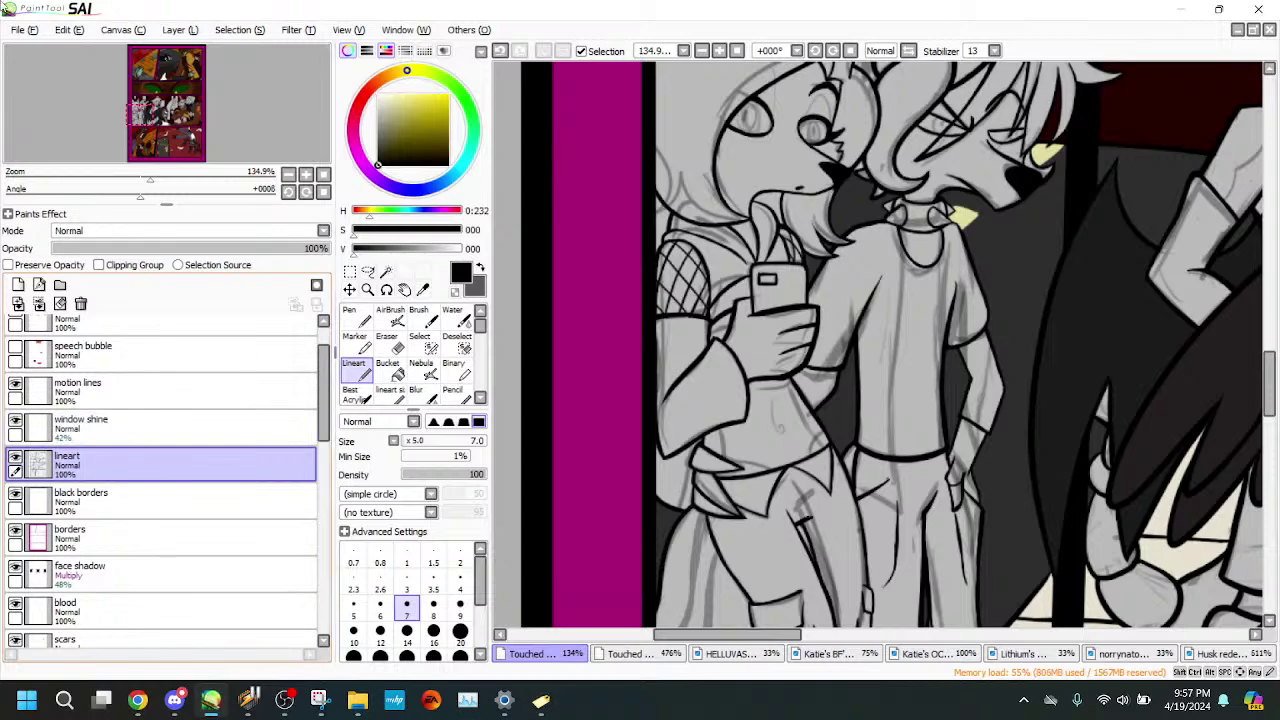
{"action": "left_click_drag", "start_coordinate": [150, 181], "coordinate": [219, 125]}
{"action": "left_click_drag", "start_coordinate": [688, 450], "coordinate": [740, 242]}
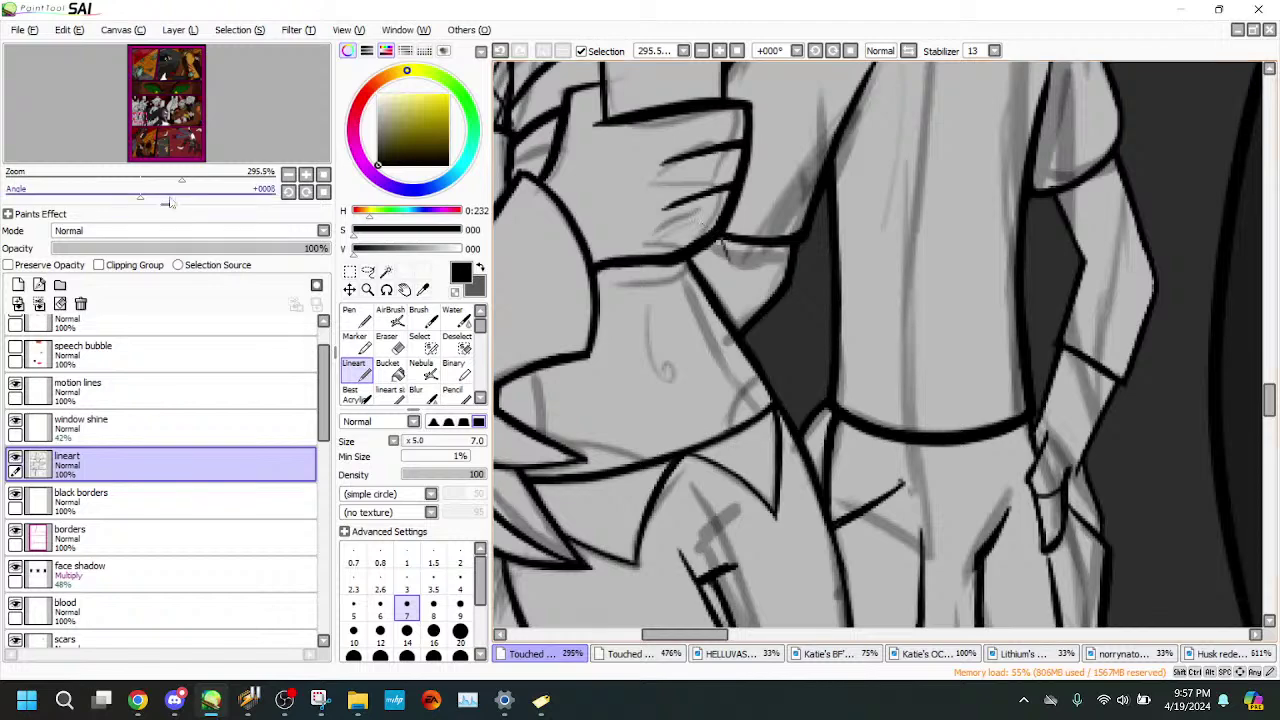
{"action": "mouse_move", "coordinate": [181, 178]}
{"action": "left_mouse_down"}
{"action": "mouse_move", "coordinate": [145, 176]}
{"action": "mouse_move", "coordinate": [196, 177]}
{"action": "left_mouse_up"}
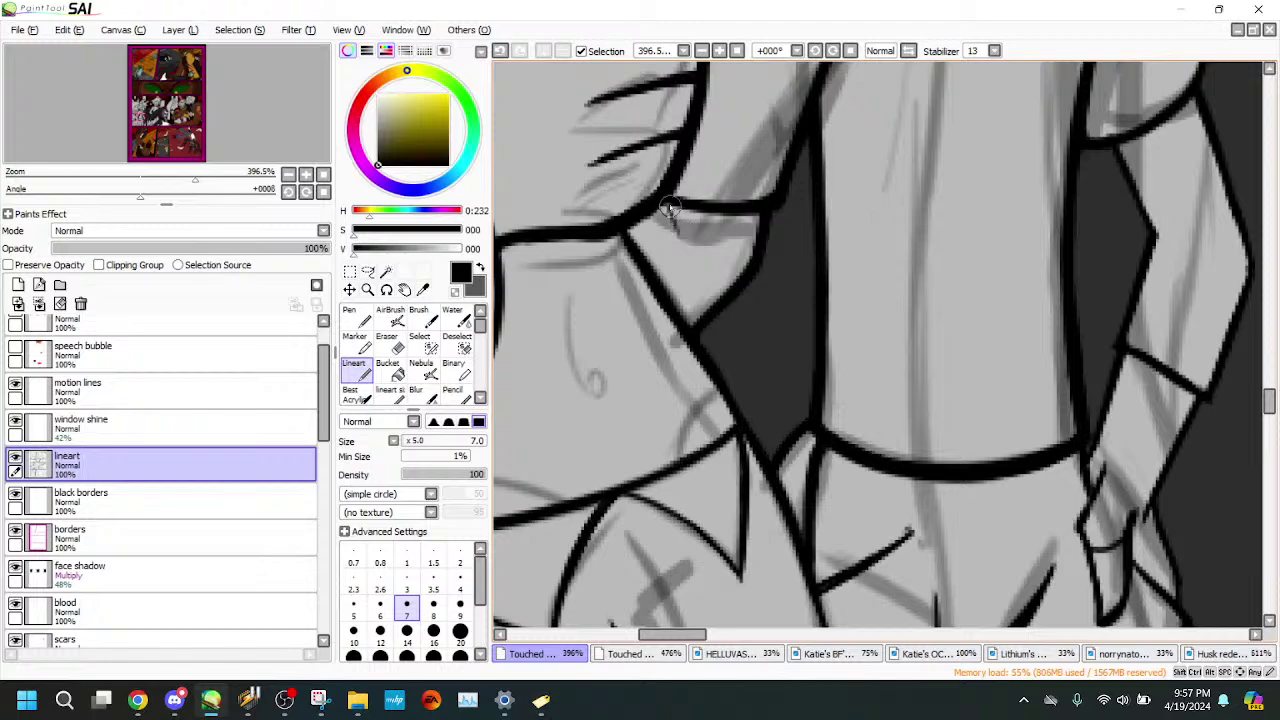
{"action": "left_click_drag", "start_coordinate": [668, 208], "coordinate": [758, 470]}
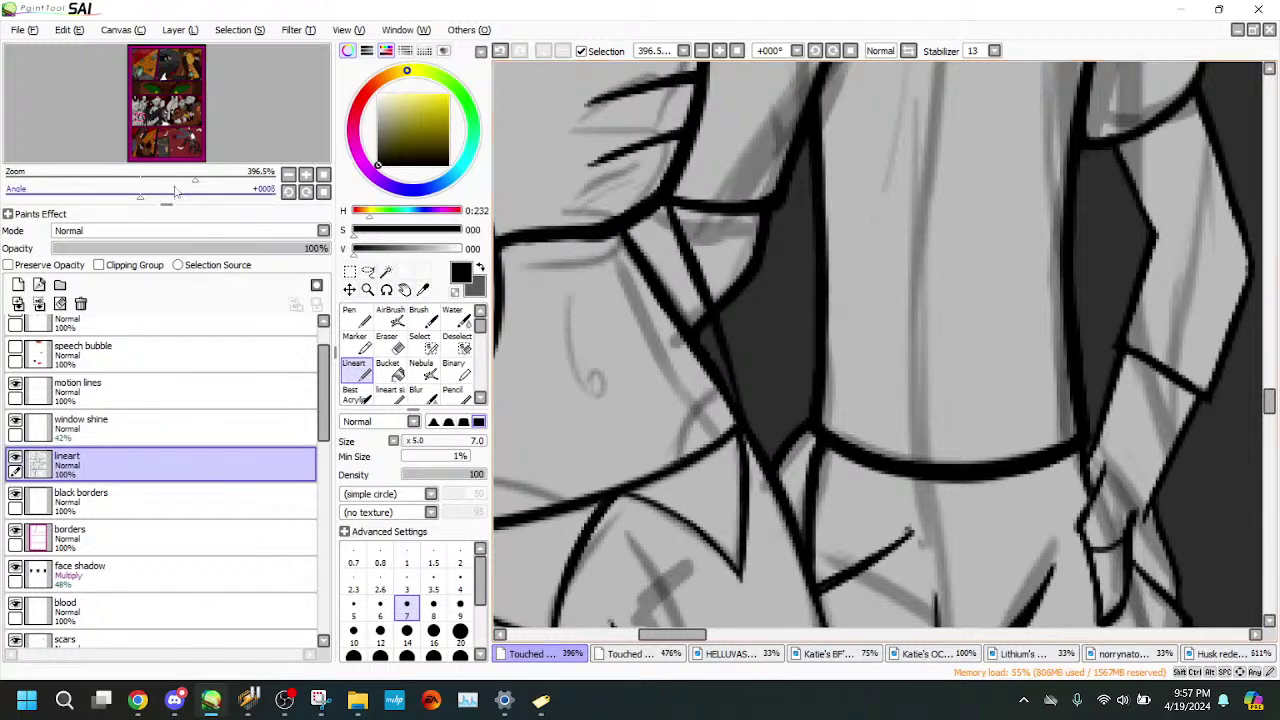
{"action": "left_click_drag", "start_coordinate": [174, 187], "coordinate": [229, 178]}
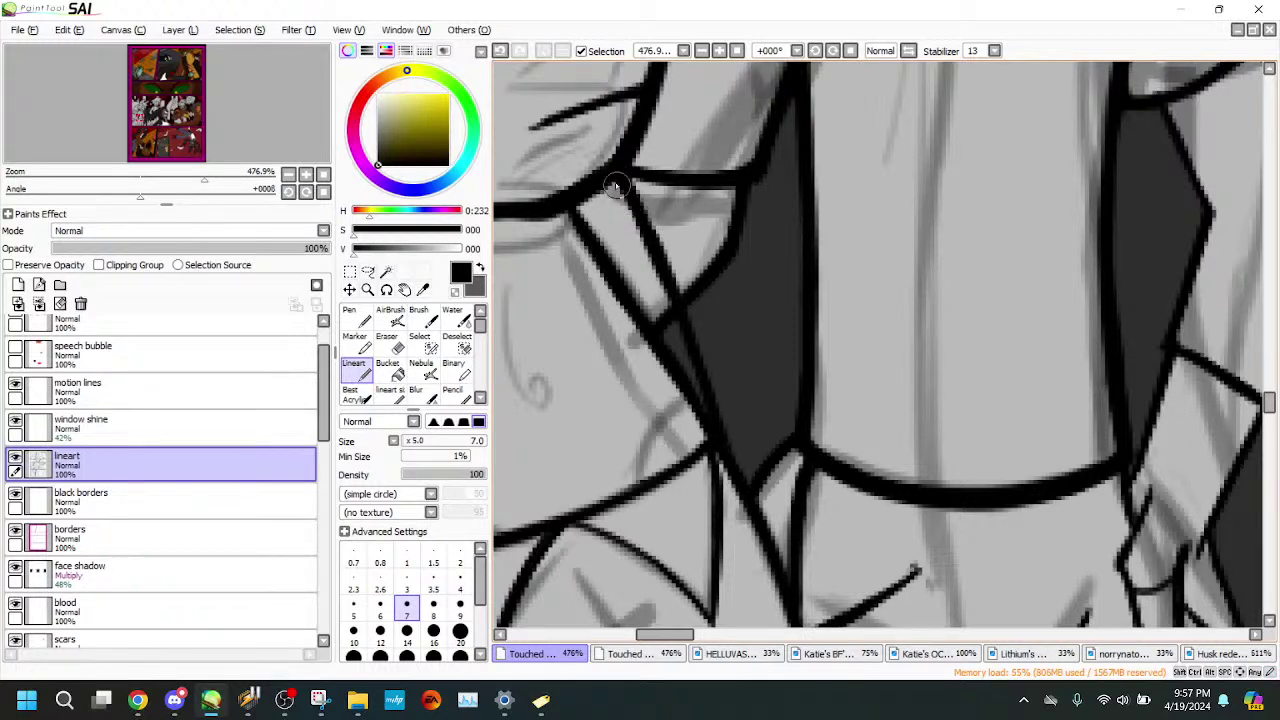
{"action": "key", "text": "e"}
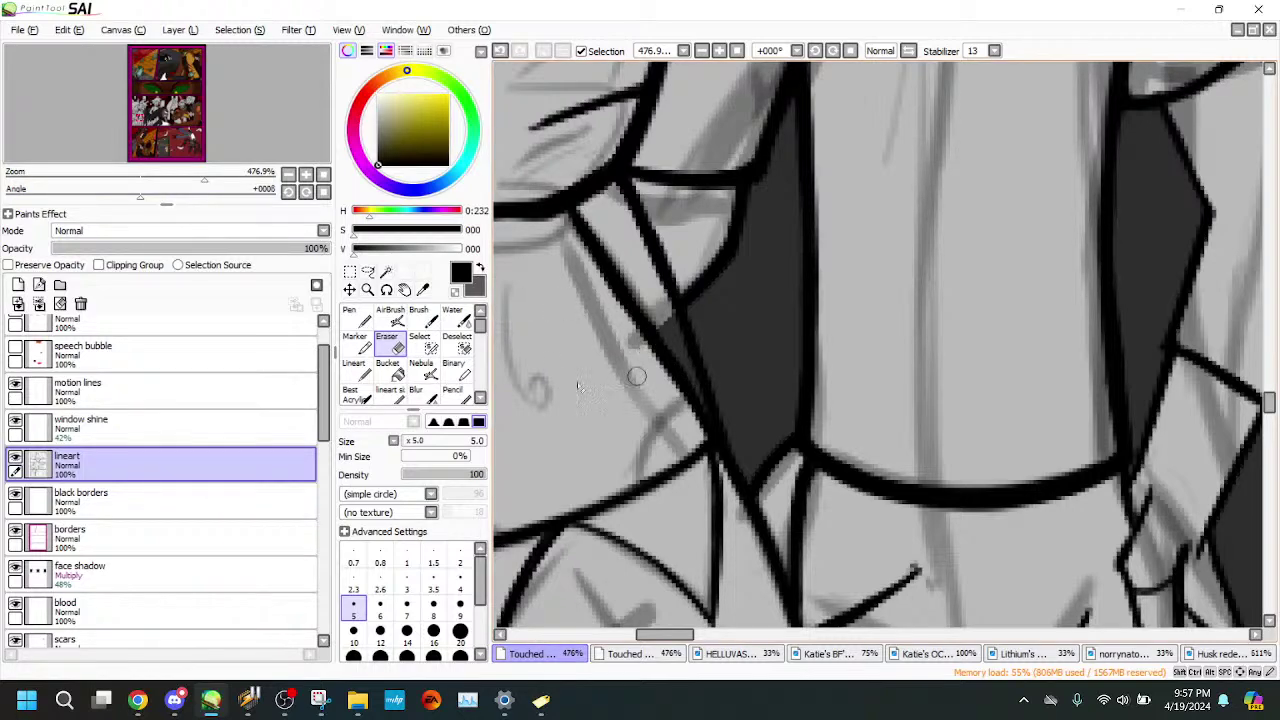
{"action": "key", "text": "e"}
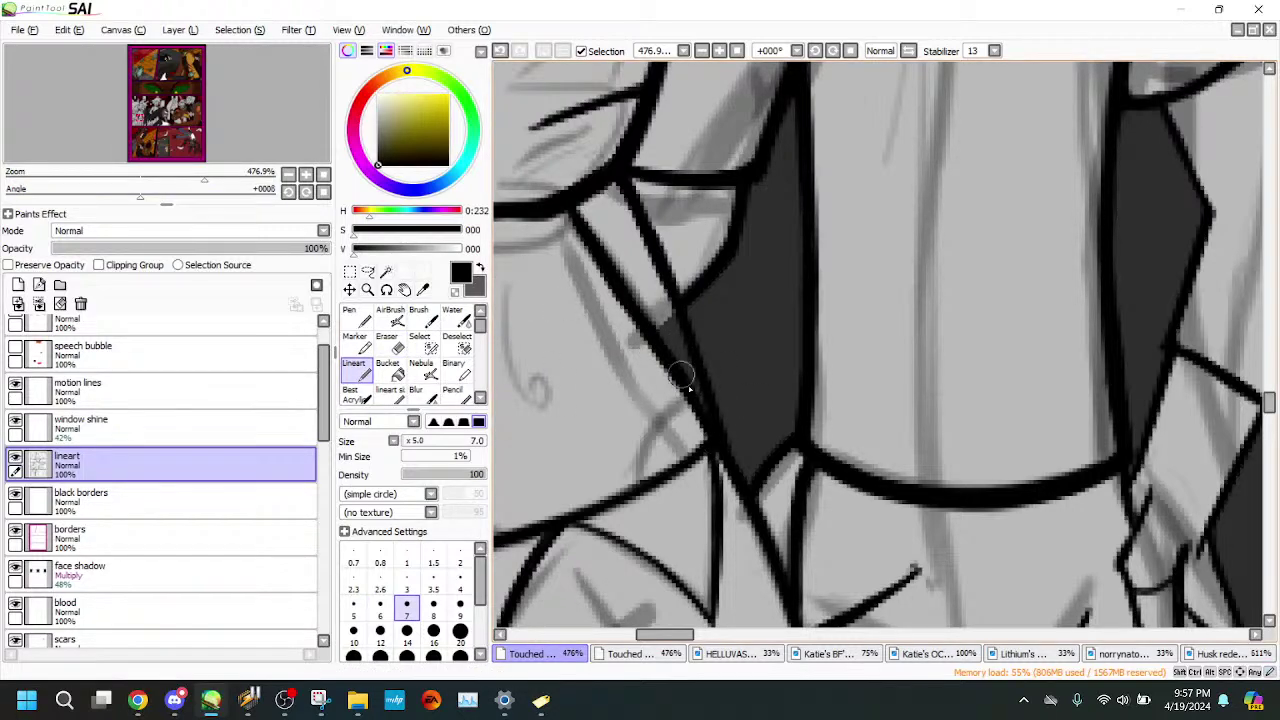
- Erase the dark grey sliver between the new line and the hooded figure's torso on the background 1 layer
{"action": "left_click_drag", "start_coordinate": [178, 177], "coordinate": [215, 182]}
{"action": "left_click_drag", "start_coordinate": [326, 422], "coordinate": [326, 574]}
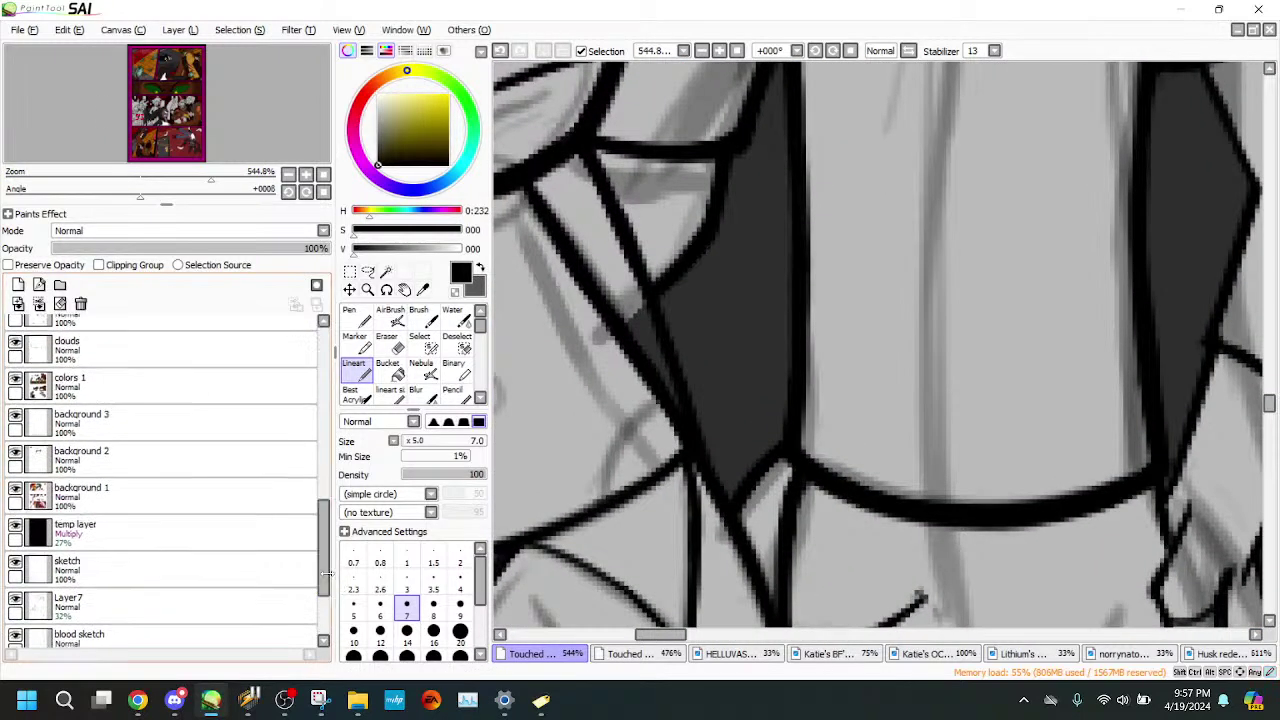
{"action": "left_click", "coordinate": [270, 497]}
{"action": "key", "text": "e"}
{"action": "left_click_drag", "start_coordinate": [617, 264], "coordinate": [623, 298]}
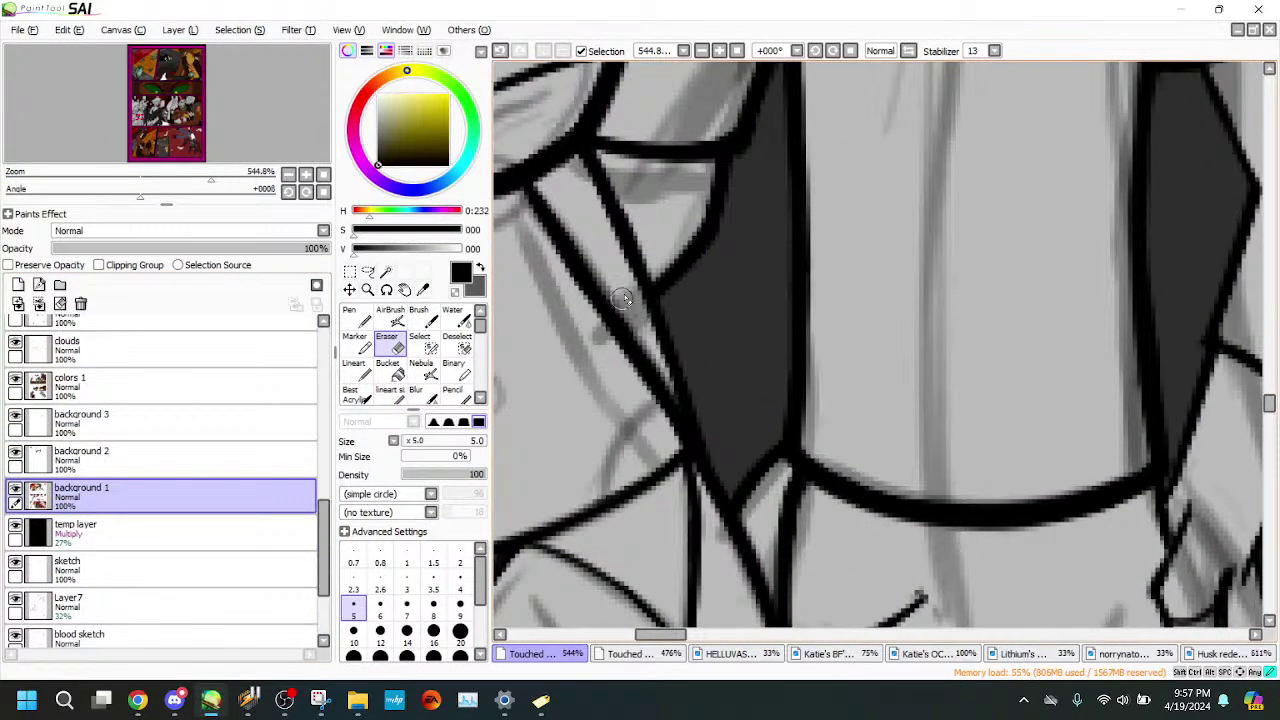
- Examine the coloured background around the grey figures and compare the middle panel with the rest of the page
{"action": "left_click_drag", "start_coordinate": [211, 179], "coordinate": [135, 179]}
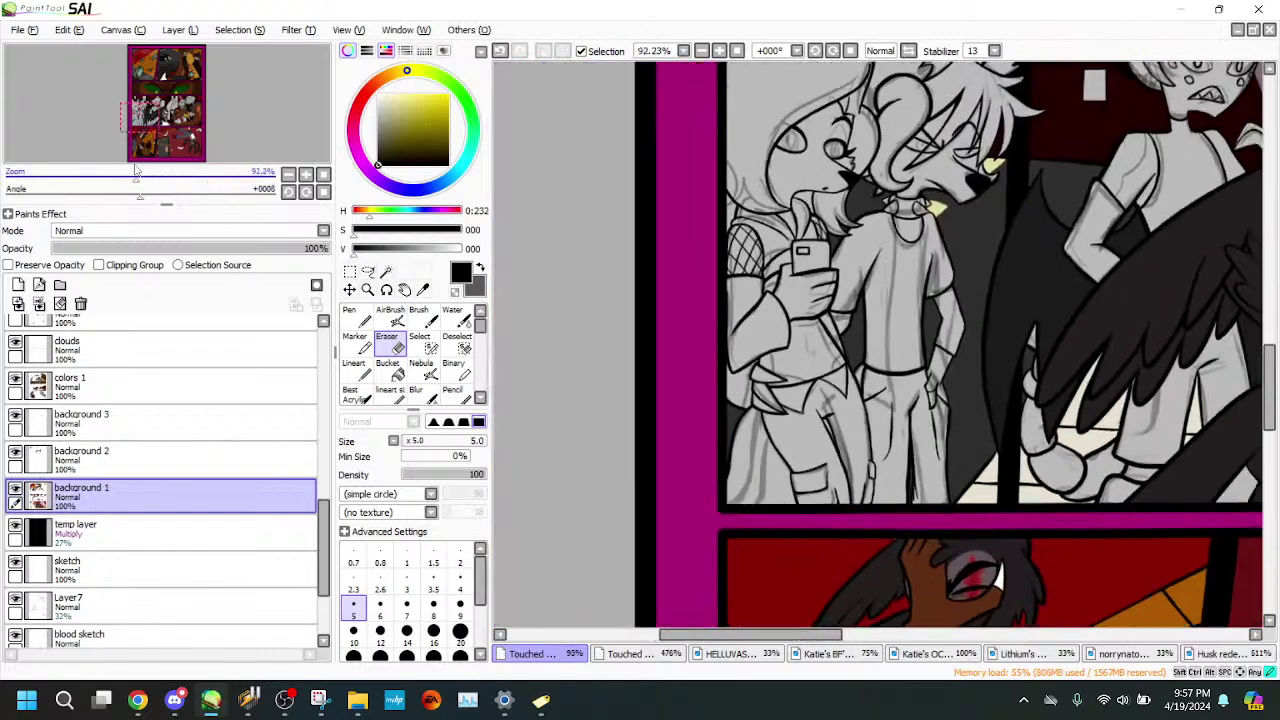
{"action": "left_click_drag", "start_coordinate": [137, 111], "coordinate": [143, 104]}
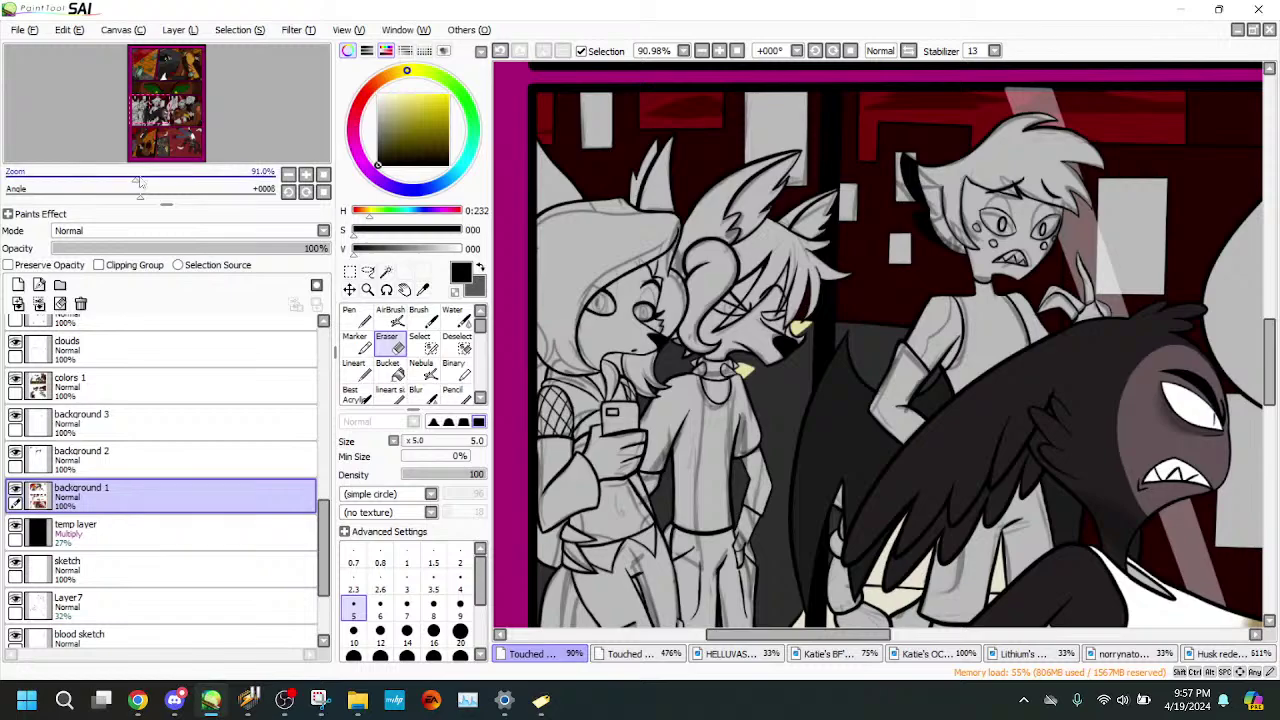
{"action": "left_click_drag", "start_coordinate": [137, 179], "coordinate": [95, 178]}
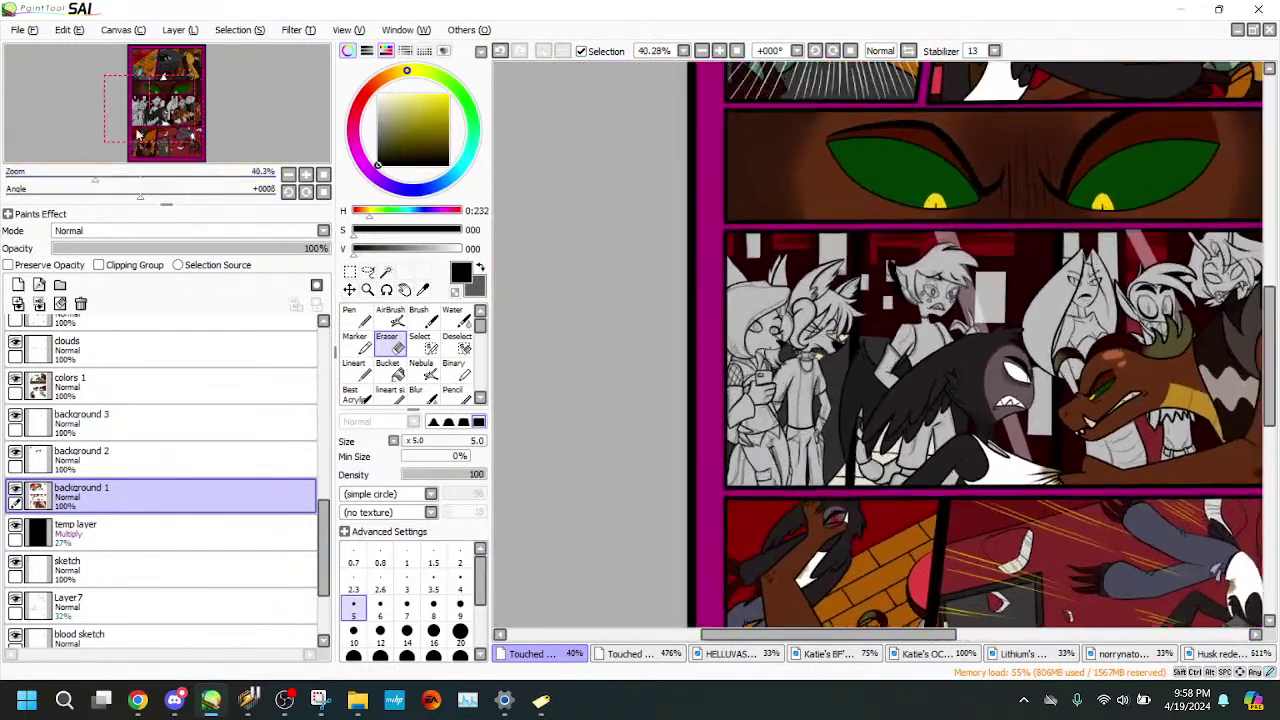
{"action": "mouse_move", "coordinate": [139, 134]}
{"action": "left_mouse_down"}
{"action": "mouse_move", "coordinate": [161, 145]}
{"action": "mouse_move", "coordinate": [157, 158]}
{"action": "mouse_move", "coordinate": [75, 179]}
{"action": "mouse_move", "coordinate": [104, 179]}
{"action": "mouse_move", "coordinate": [157, 122]}
{"action": "left_mouse_up"}
{"action": "left_click_drag", "start_coordinate": [162, 101], "coordinate": [166, 85]}
{"action": "left_click_drag", "start_coordinate": [104, 180], "coordinate": [87, 180]}
{"action": "left_click_drag", "start_coordinate": [134, 131], "coordinate": [167, 146]}
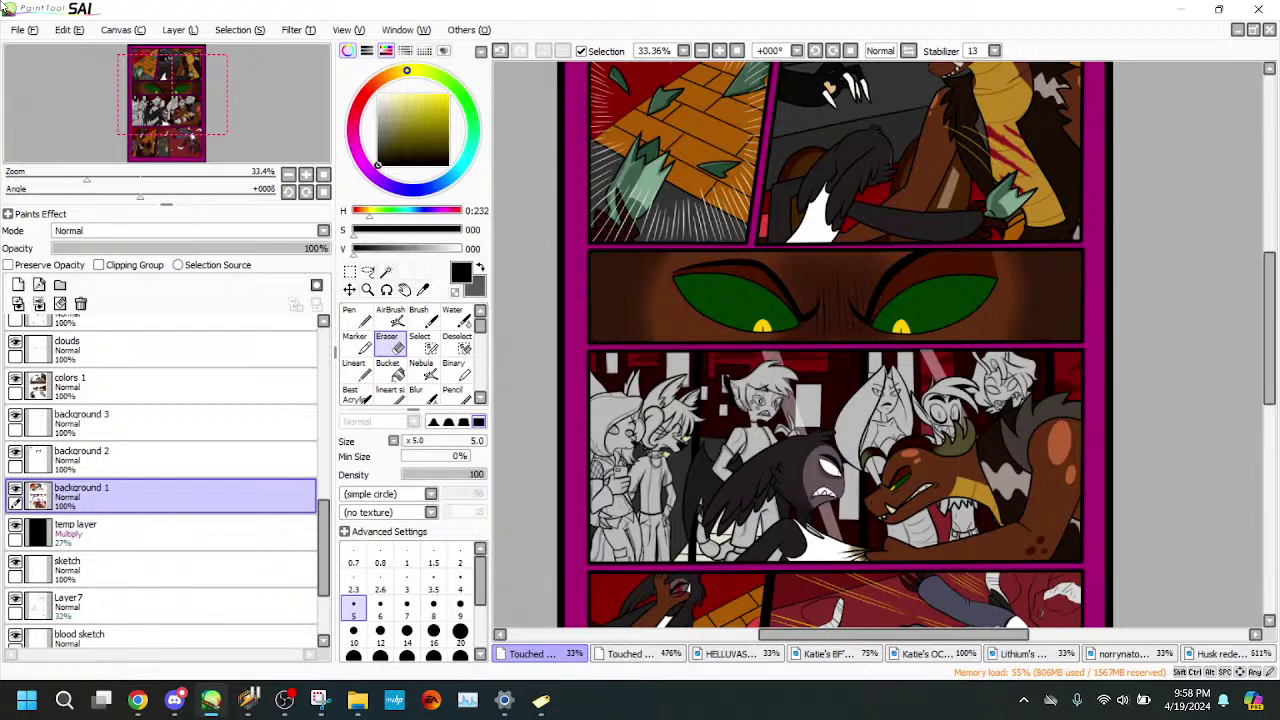
{"action": "left_click_drag", "start_coordinate": [88, 178], "coordinate": [145, 155]}
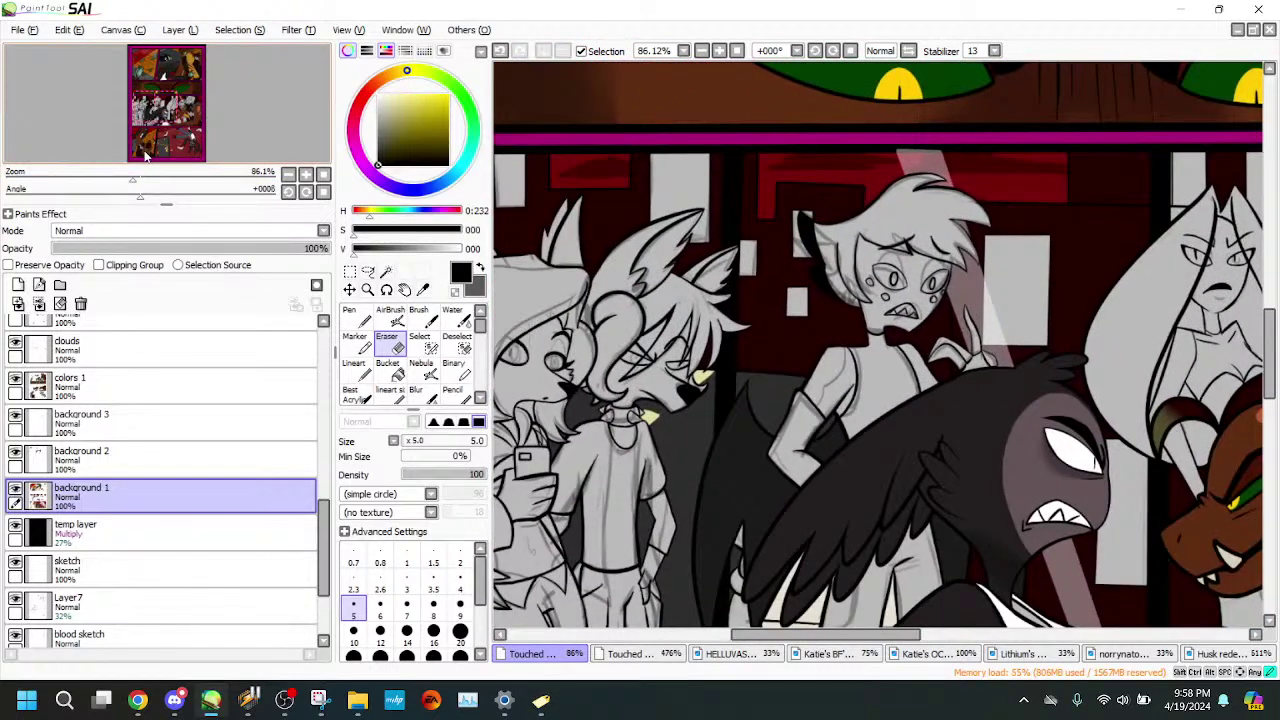
{"action": "left_click_drag", "start_coordinate": [154, 108], "coordinate": [147, 102]}
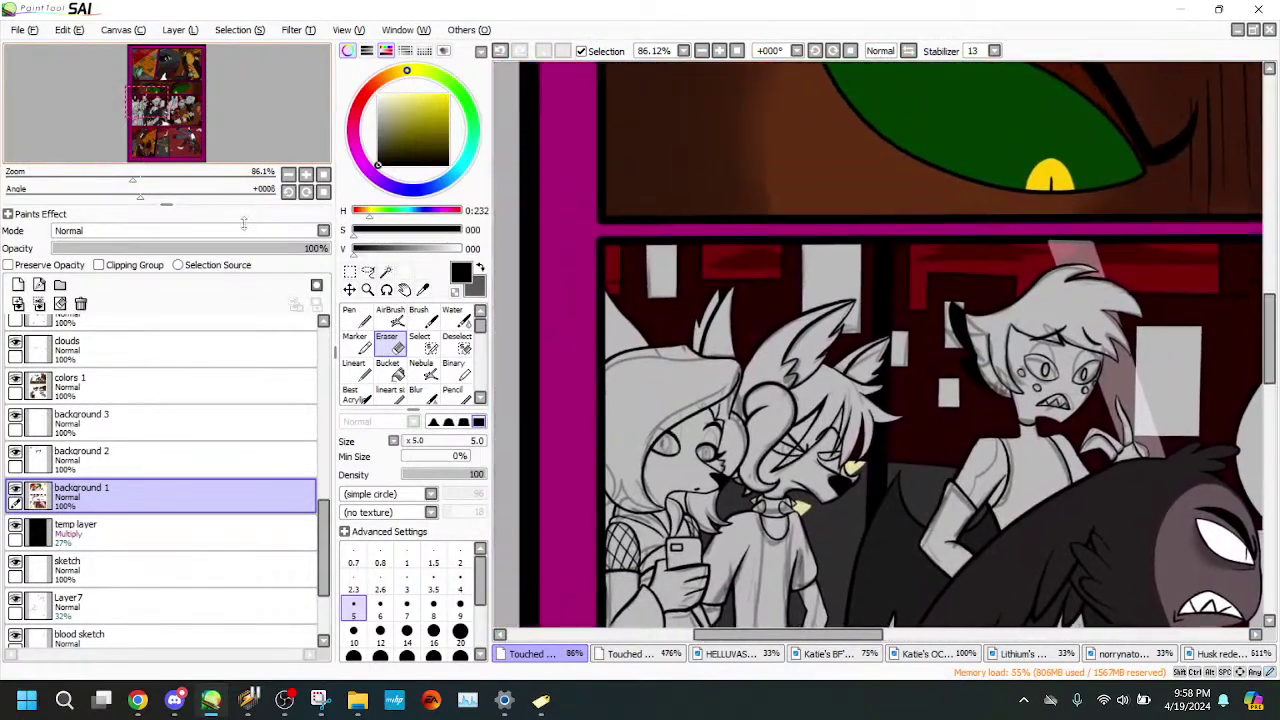
{"action": "left_click_drag", "start_coordinate": [323, 531], "coordinate": [323, 356]}
{"action": "left_click", "coordinate": [271, 514]}
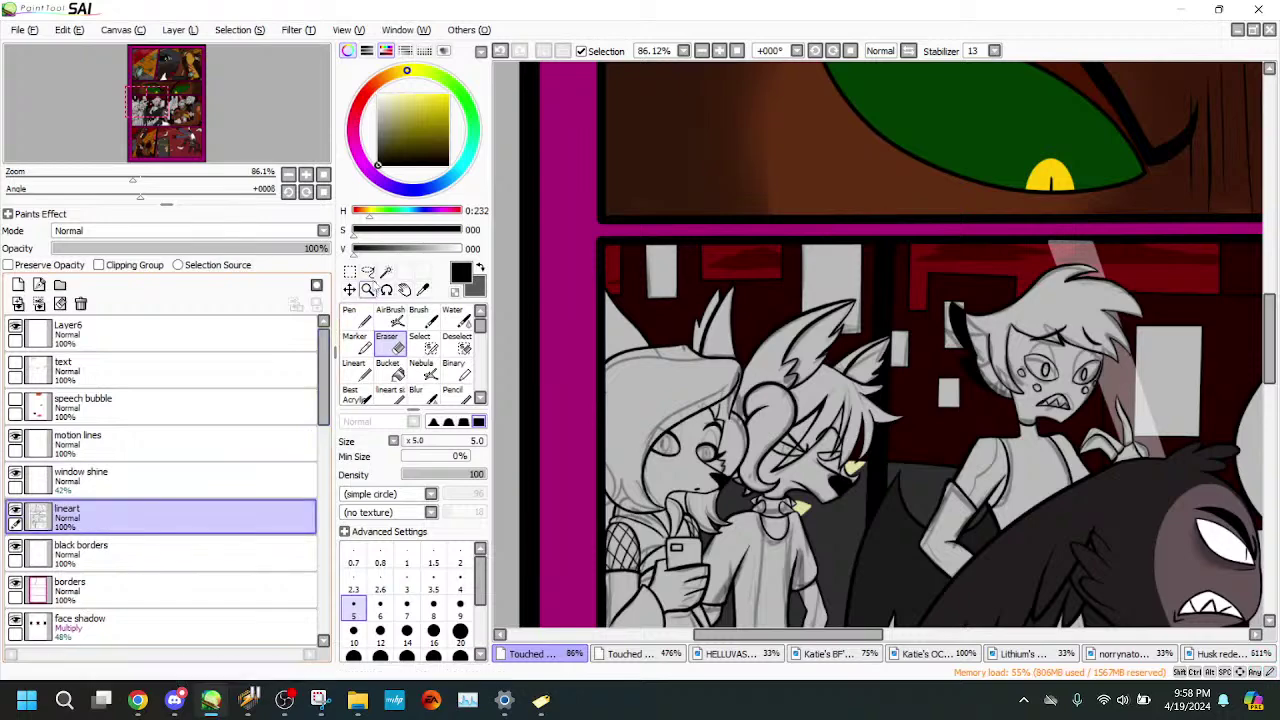
{"action": "left_click", "coordinate": [386, 272]}
{"action": "left_click", "coordinate": [665, 278]}
{"action": "left_click", "coordinate": [845, 295], "text": "shift"}
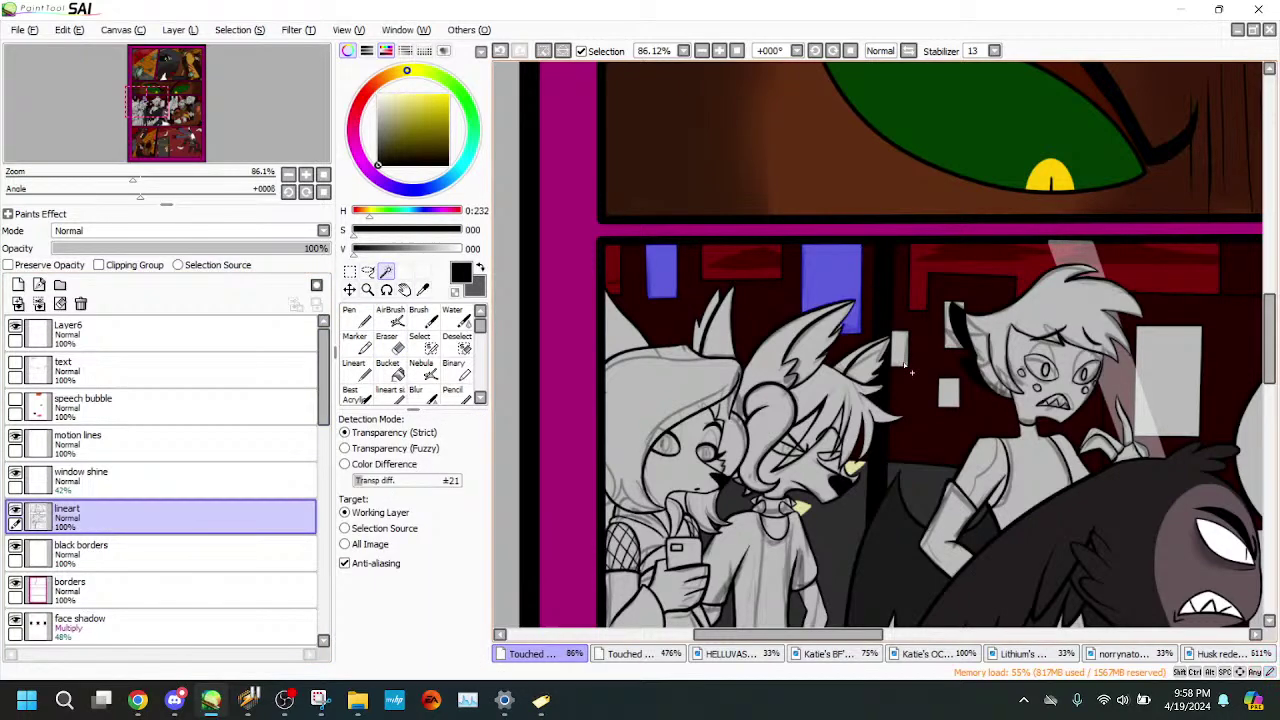
{"action": "left_click_drag", "start_coordinate": [120, 179], "coordinate": [224, 178]}
{"action": "left_click_drag", "start_coordinate": [233, 132], "coordinate": [287, 117]}
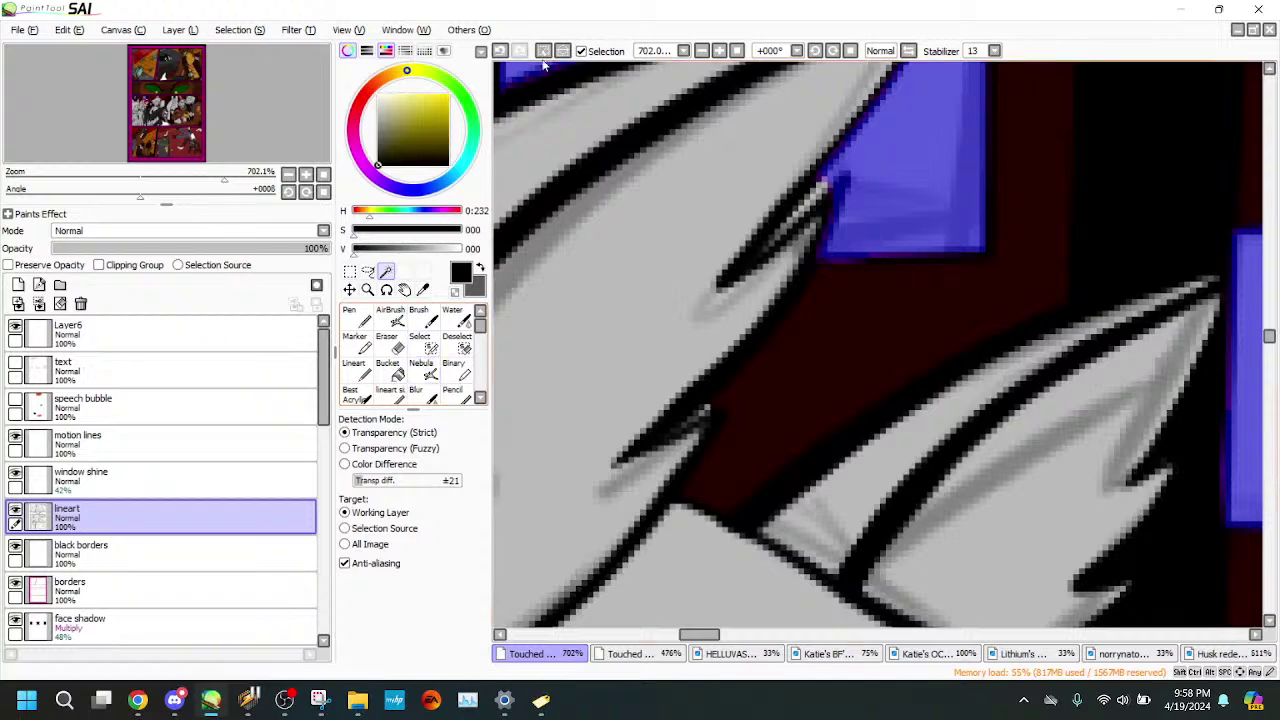
{"action": "key", "text": "ctrl+d"}
- Pick the wall's dark red and paint the small gap beside the ear tuft on the background 1 layer with the Lineart brush
{"action": "left_click", "coordinate": [423, 290]}
{"action": "left_click", "coordinate": [835, 404]}
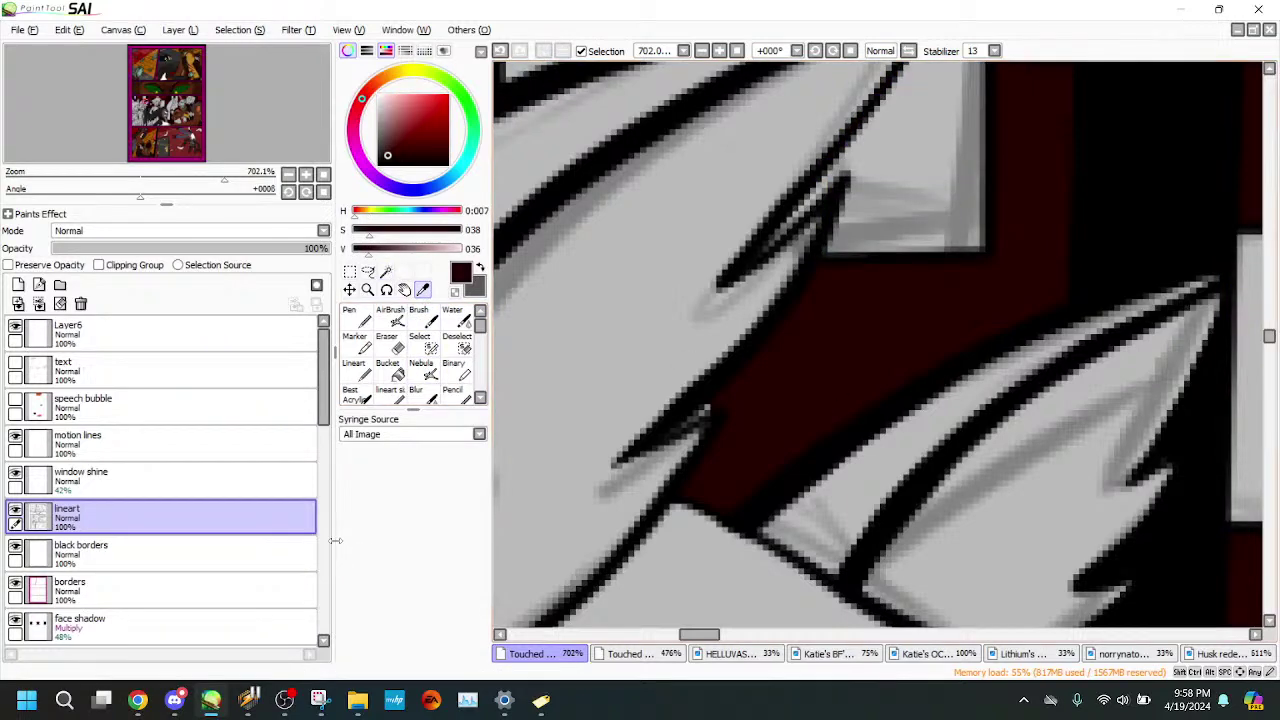
{"action": "scroll", "coordinate": [200, 480], "scroll_direction": "down", "scroll_amount": 10}
{"action": "left_click", "coordinate": [150, 478]}
{"action": "left_click", "coordinate": [356, 366]}
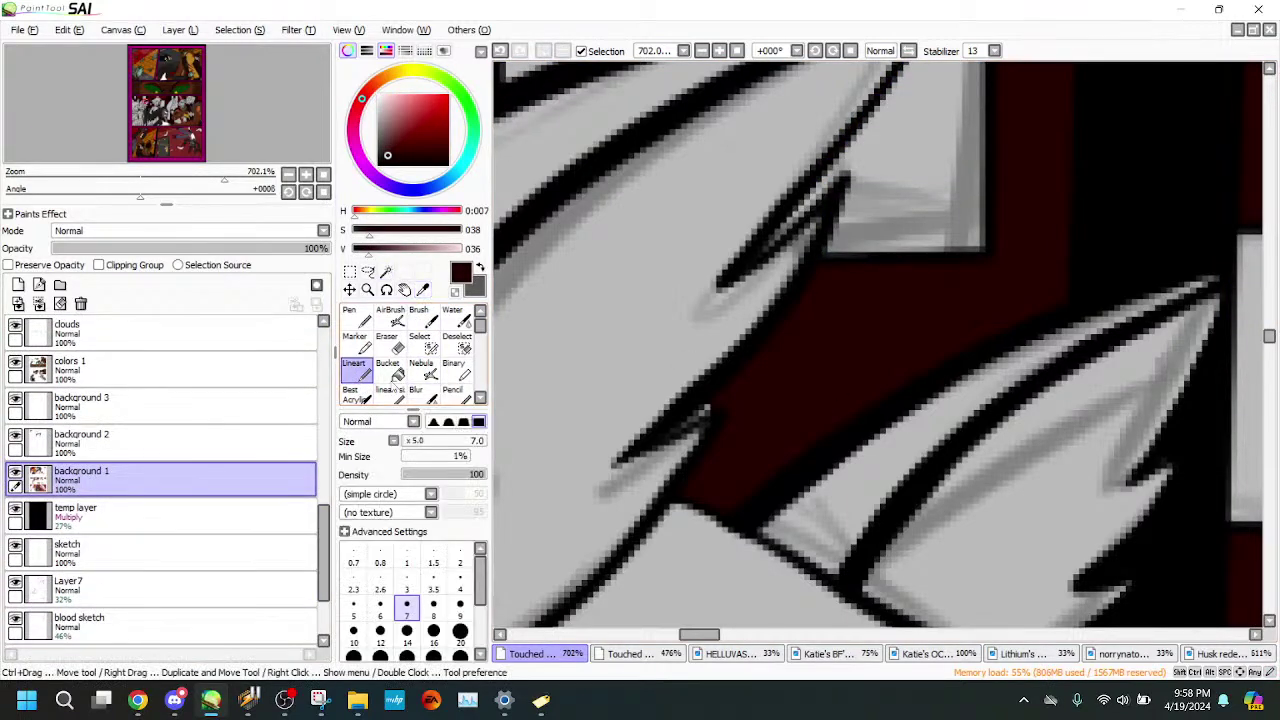
{"action": "left_click_drag", "start_coordinate": [687, 420], "coordinate": [706, 414]}
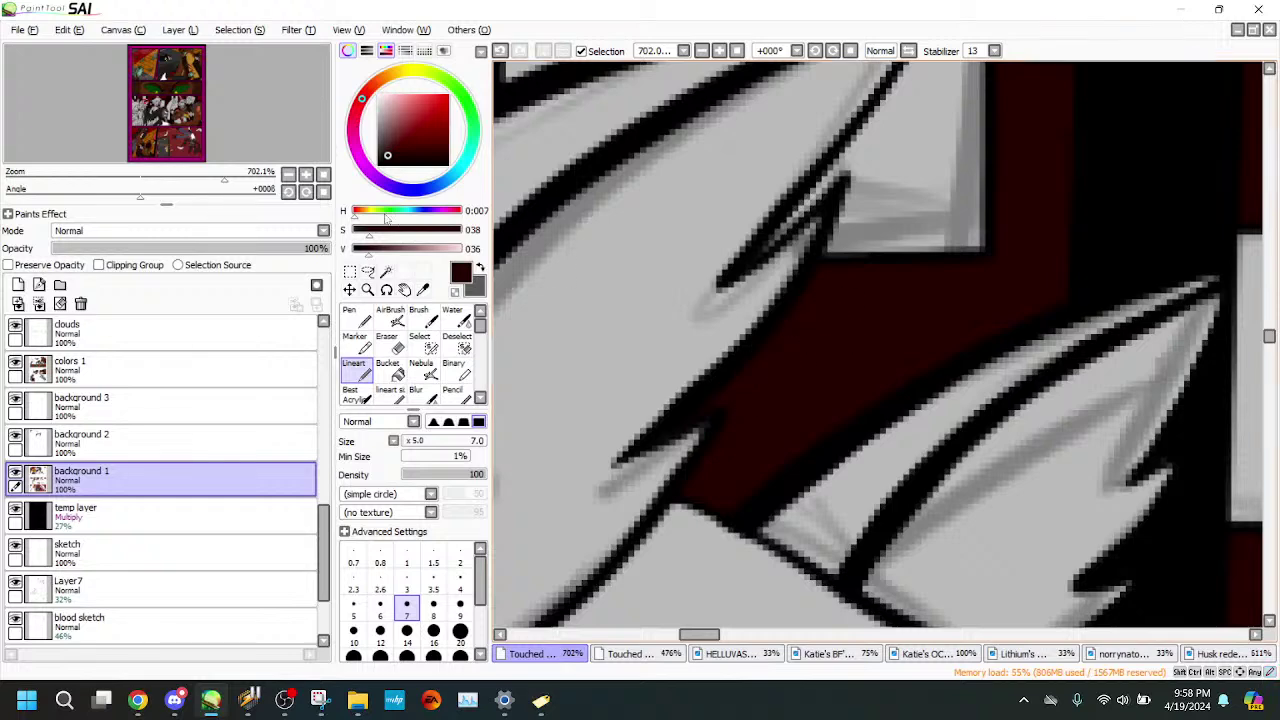
- Select the grey window area behind the ear with the Magic Wand on the lineart layer, and brush the missed strip along the ear tuft into the selection
{"action": "scroll", "coordinate": [200, 480], "scroll_direction": "up", "scroll_amount": 10}
{"action": "left_click", "coordinate": [150, 537]}
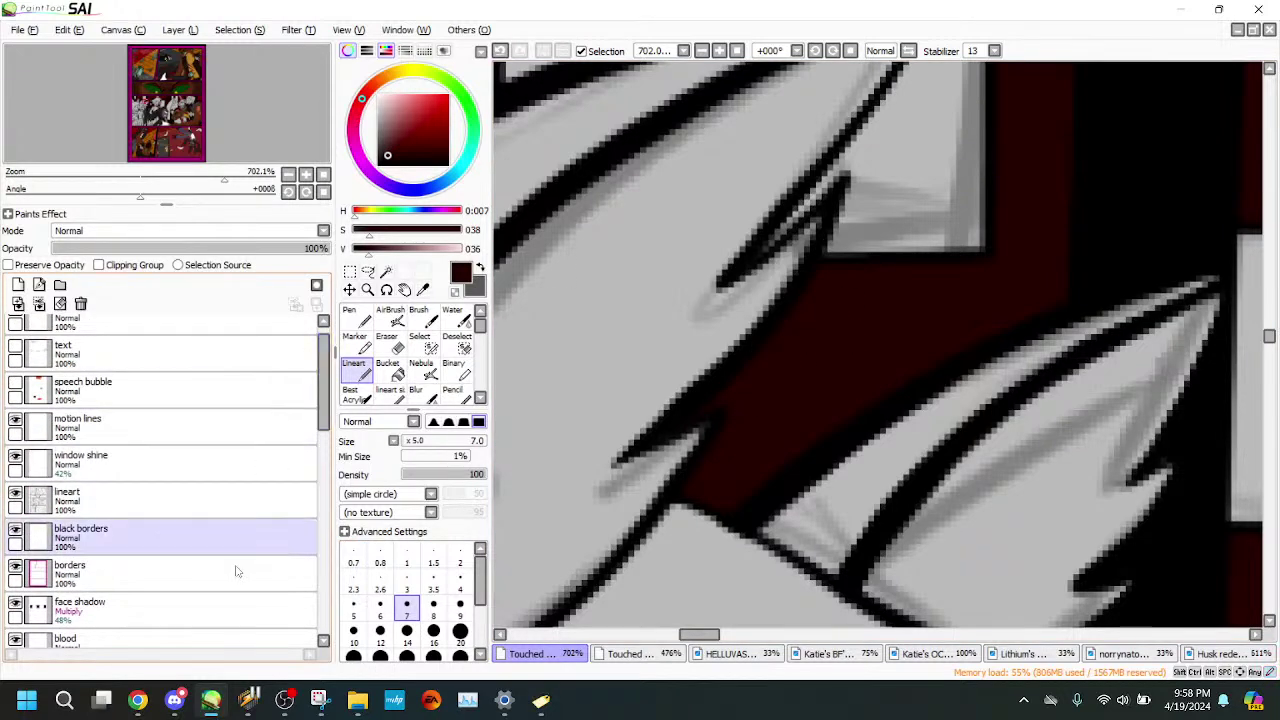
{"action": "left_click", "coordinate": [150, 500]}
{"action": "left_click", "coordinate": [386, 271]}
{"action": "left_click", "coordinate": [908, 171]}
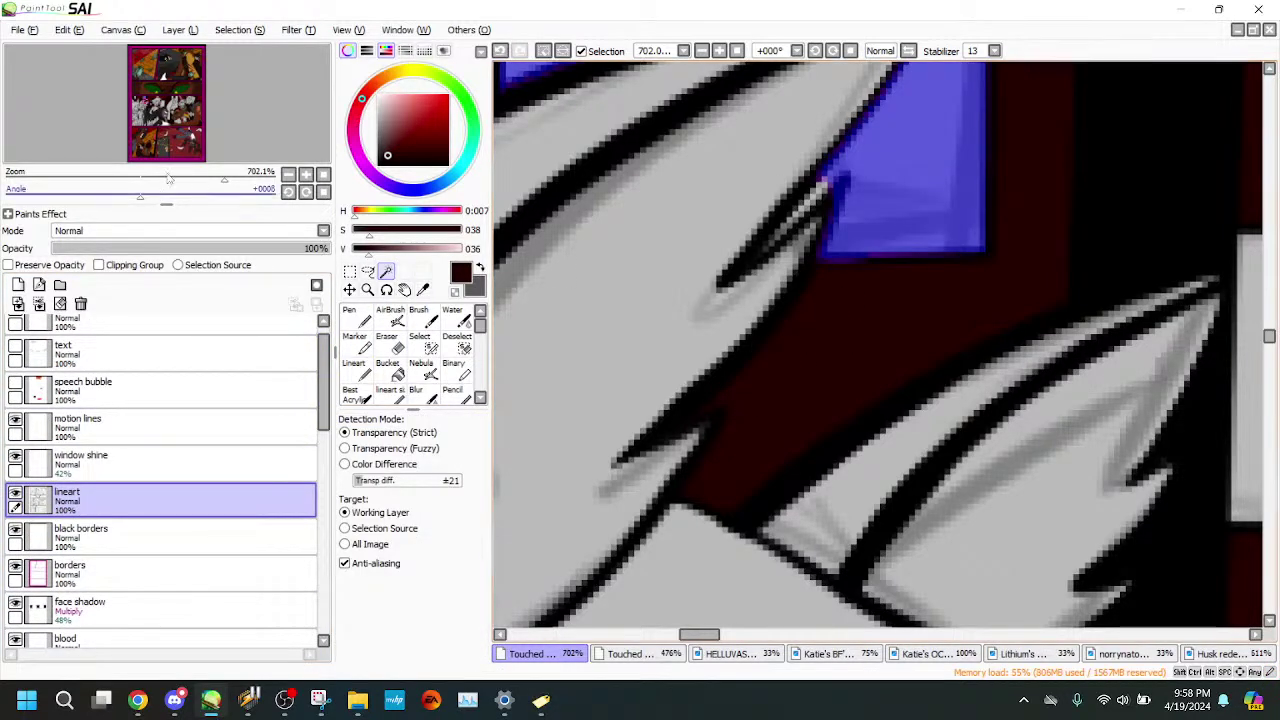
{"action": "left_click", "coordinate": [423, 344]}
{"action": "scroll", "coordinate": [202, 125], "scroll_direction": "up", "scroll_amount": 3}
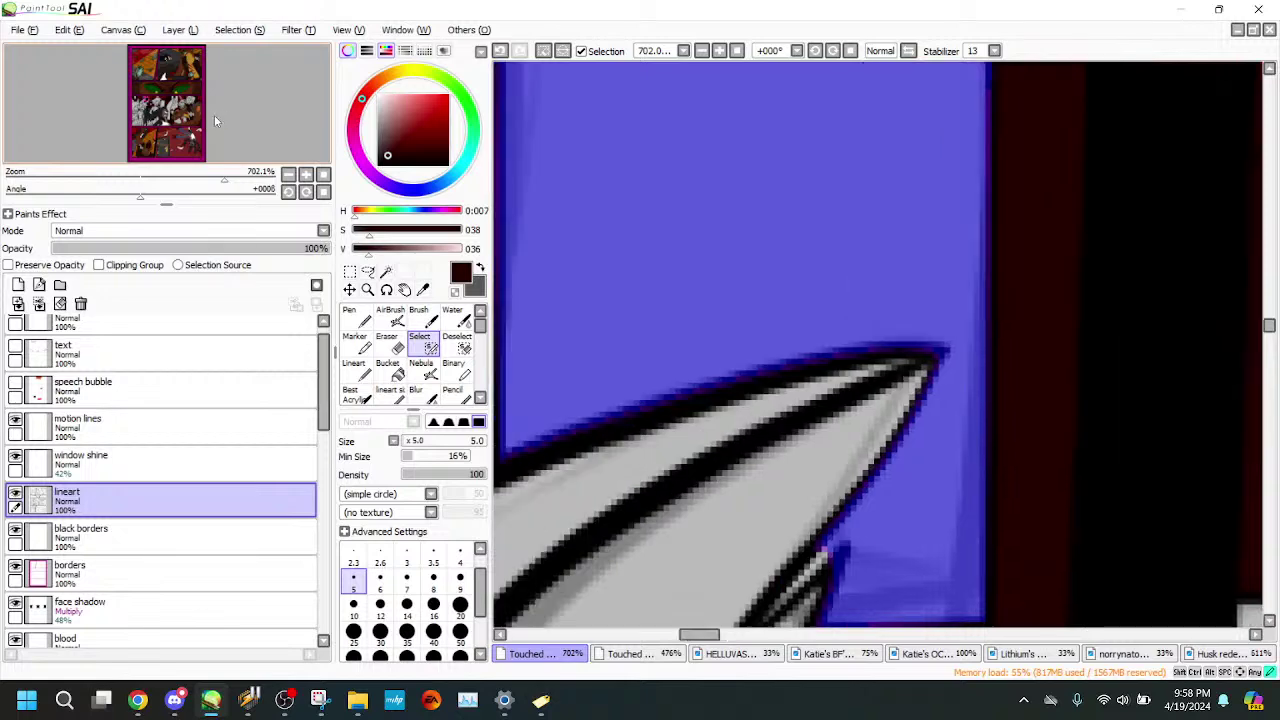
{"action": "scroll", "coordinate": [228, 108], "scroll_direction": "down", "scroll_amount": 1}
{"action": "left_click_drag", "start_coordinate": [836, 428], "coordinate": [839, 413]}
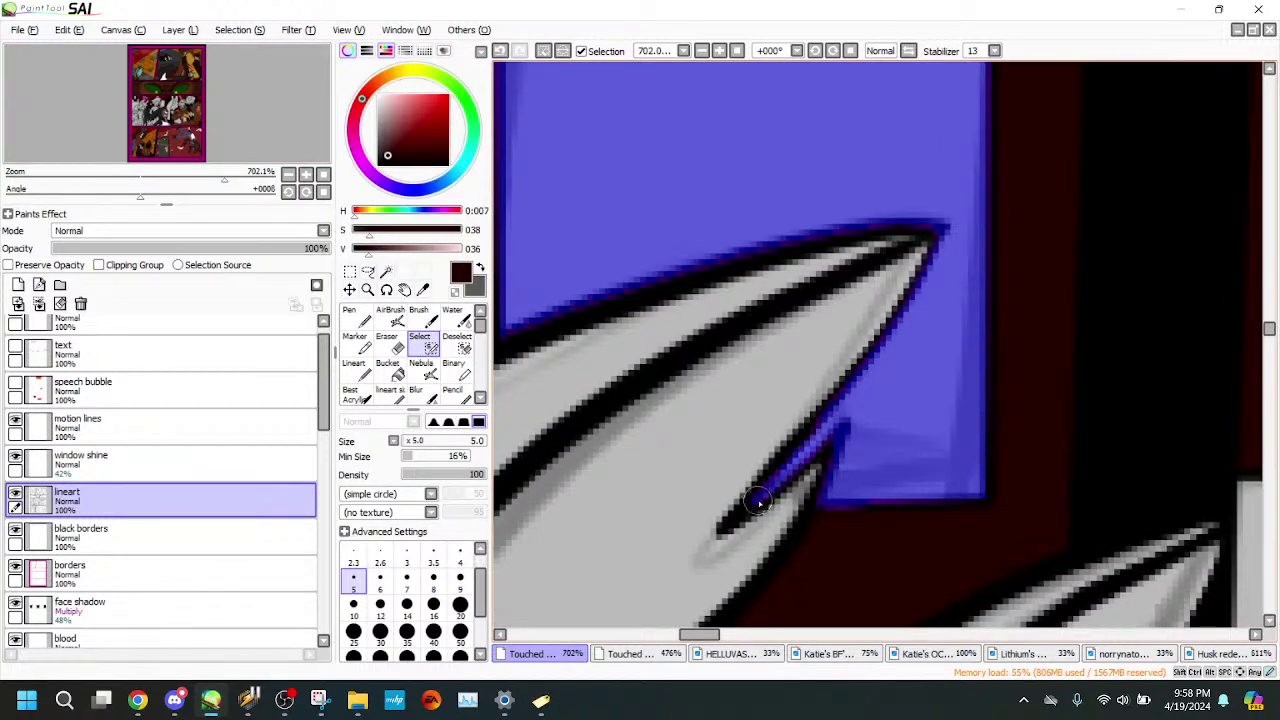
- Add the narrow grey window above the hooded figure to the selection with the Magic Wand
{"action": "mouse_move", "coordinate": [196, 174]}
{"action": "left_mouse_down"}
{"action": "mouse_move", "coordinate": [156, 175]}
{"action": "mouse_move", "coordinate": [191, 174]}
{"action": "left_mouse_up"}
{"action": "left_click_drag", "start_coordinate": [203, 130], "coordinate": [206, 123]}
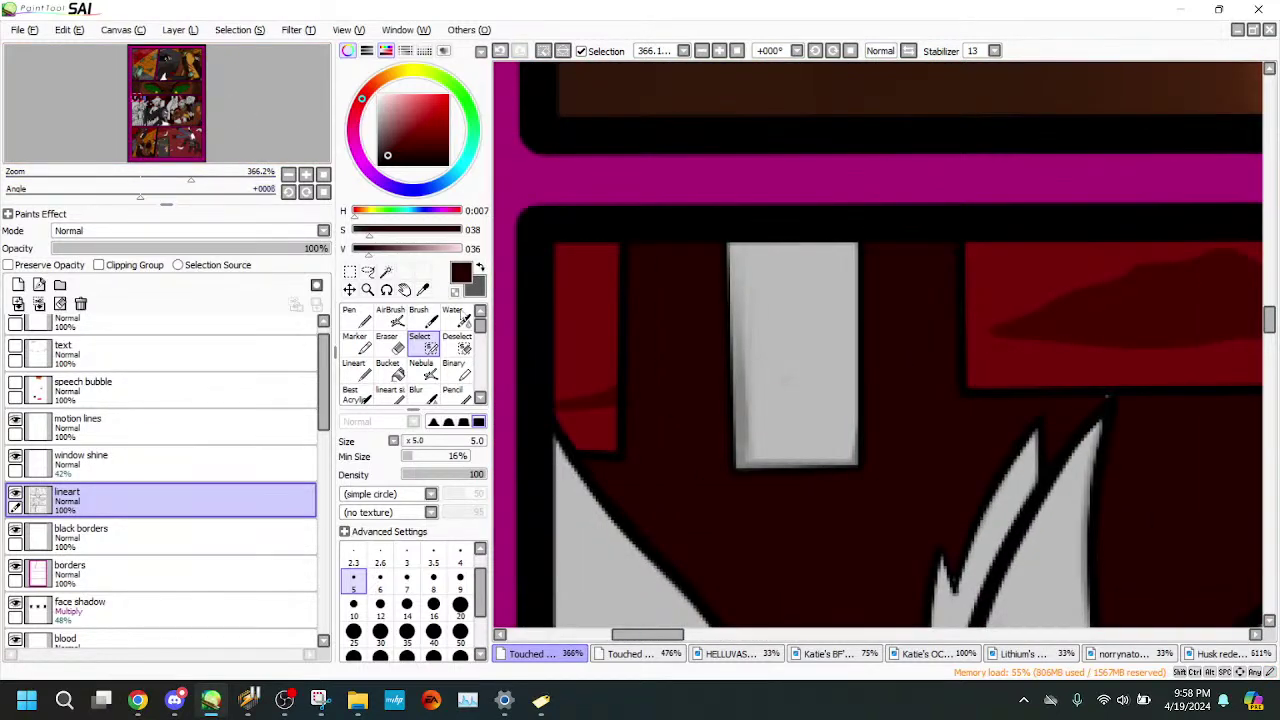
{"action": "left_click", "coordinate": [386, 271]}
{"action": "left_click", "coordinate": [813, 326]}
- Brush a selection over the tiny gap between the ear tip and the red window's lower edge, and paint it dark red on the background 1 layer
{"action": "left_click_drag", "start_coordinate": [193, 173], "coordinate": [267, 151]}
{"action": "left_click", "coordinate": [420, 343]}
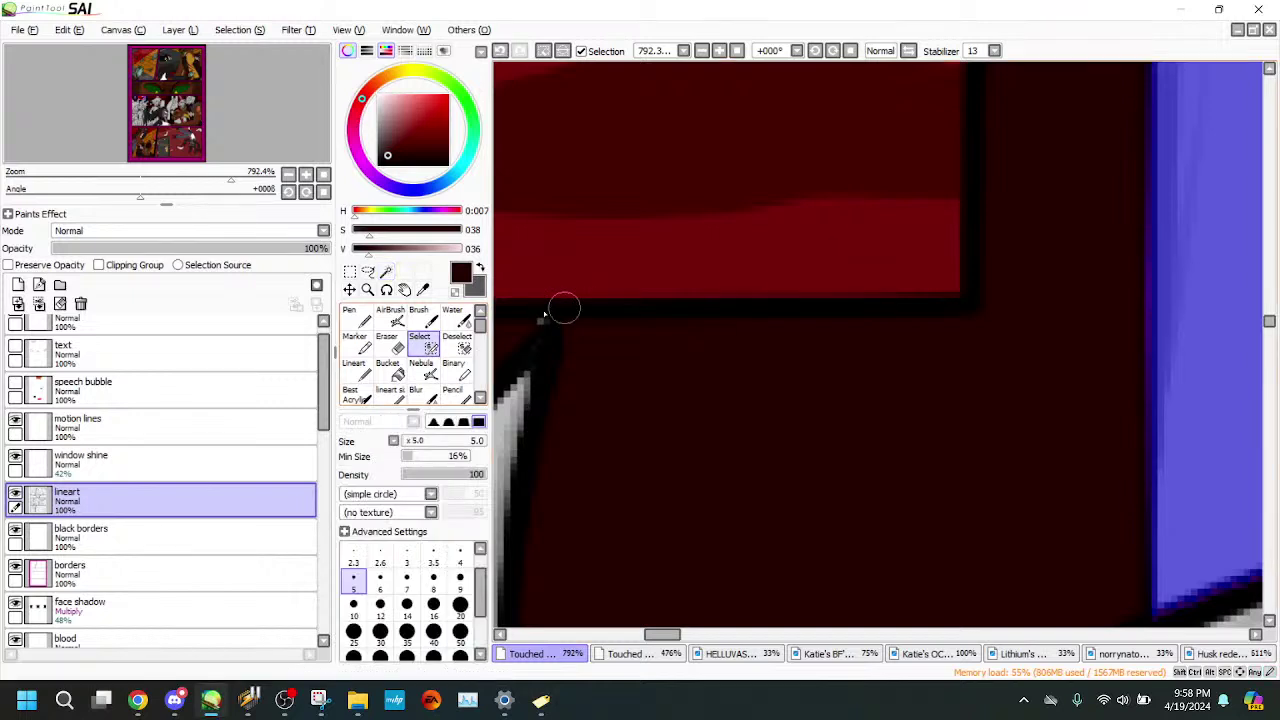
{"action": "left_click_drag", "start_coordinate": [524, 318], "coordinate": [612, 313]}
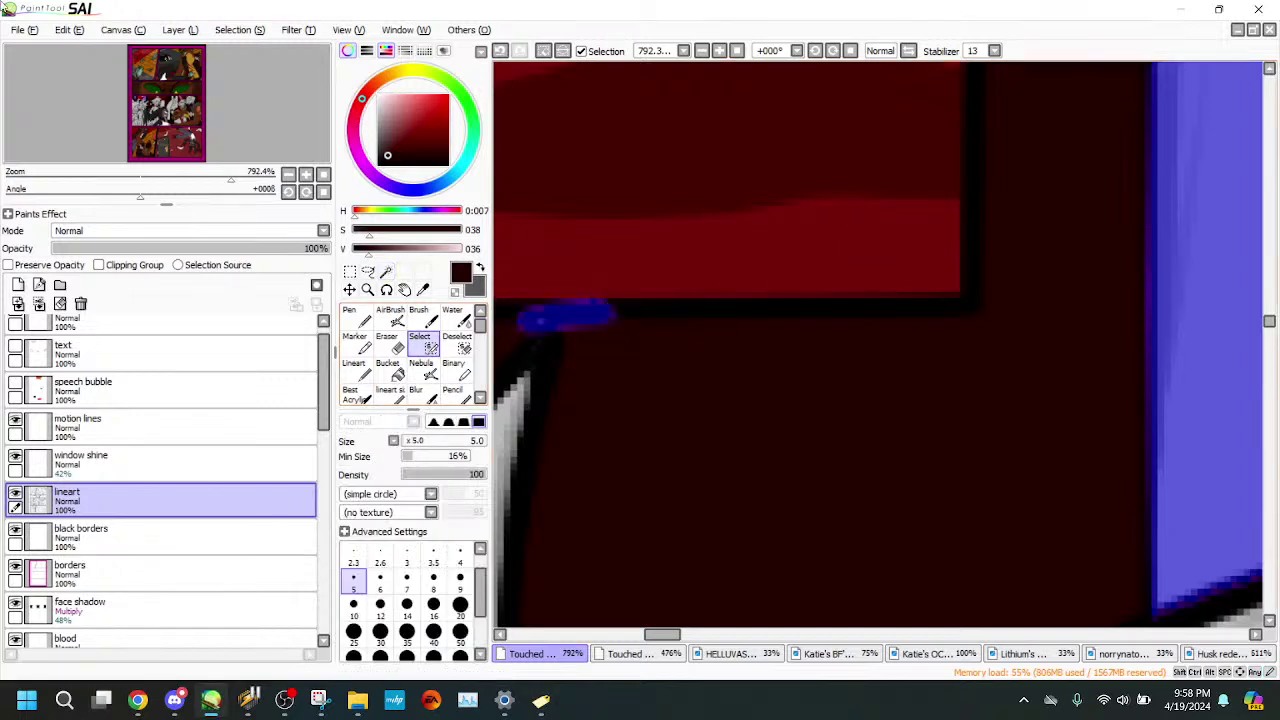
{"action": "left_click", "coordinate": [500, 50]}
{"action": "left_click_drag", "start_coordinate": [522, 319], "coordinate": [583, 317]}
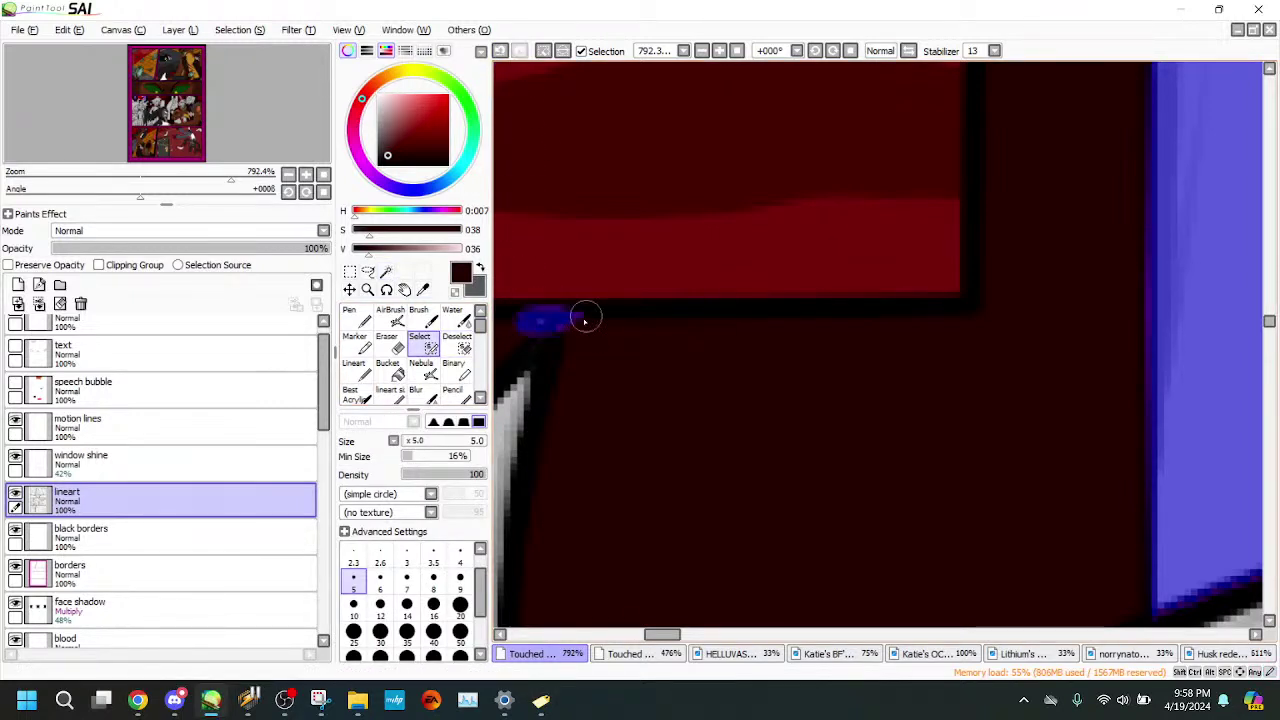
{"action": "left_click", "coordinate": [422, 289]}
{"action": "scroll", "coordinate": [308, 556], "scroll_direction": "down", "scroll_amount": 5}
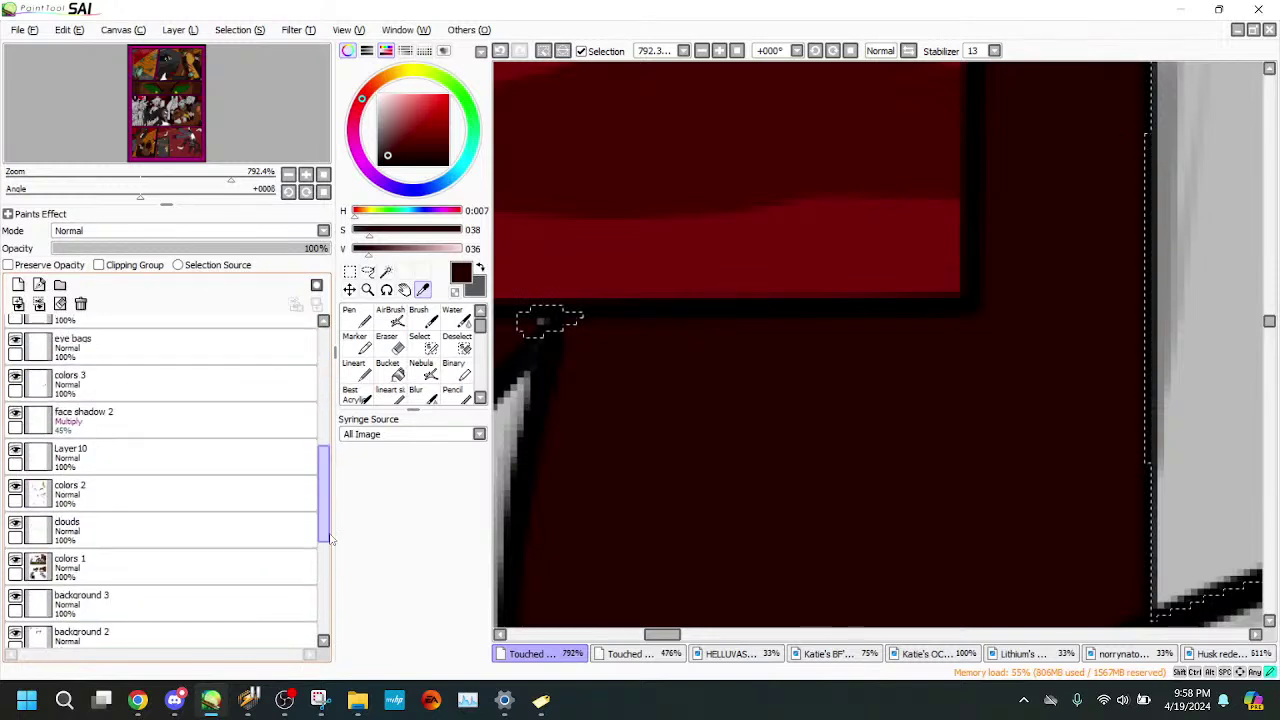
{"action": "left_click", "coordinate": [230, 506]}
{"action": "left_click", "coordinate": [355, 366]}
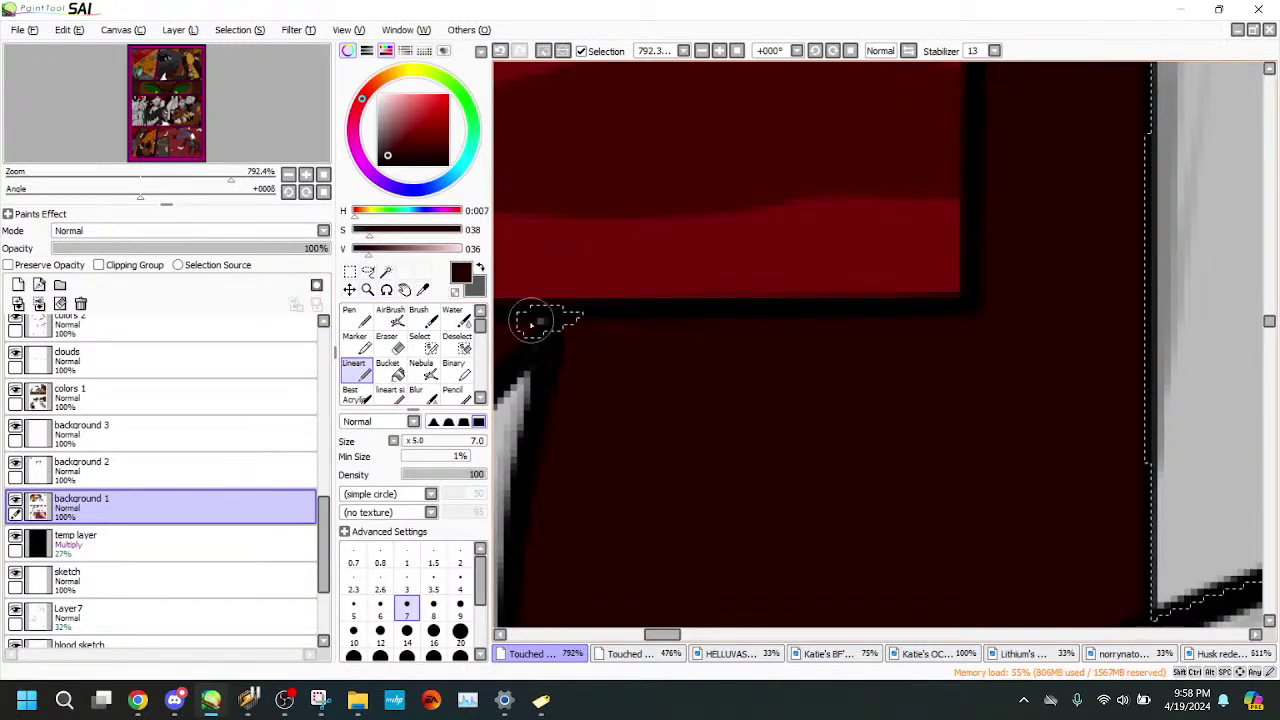
- Remove the small patch at the ear tip from the selection with the Deselect brush and return to the lineart layer
{"action": "left_click", "coordinate": [424, 345]}
{"action": "left_click", "coordinate": [457, 344]}
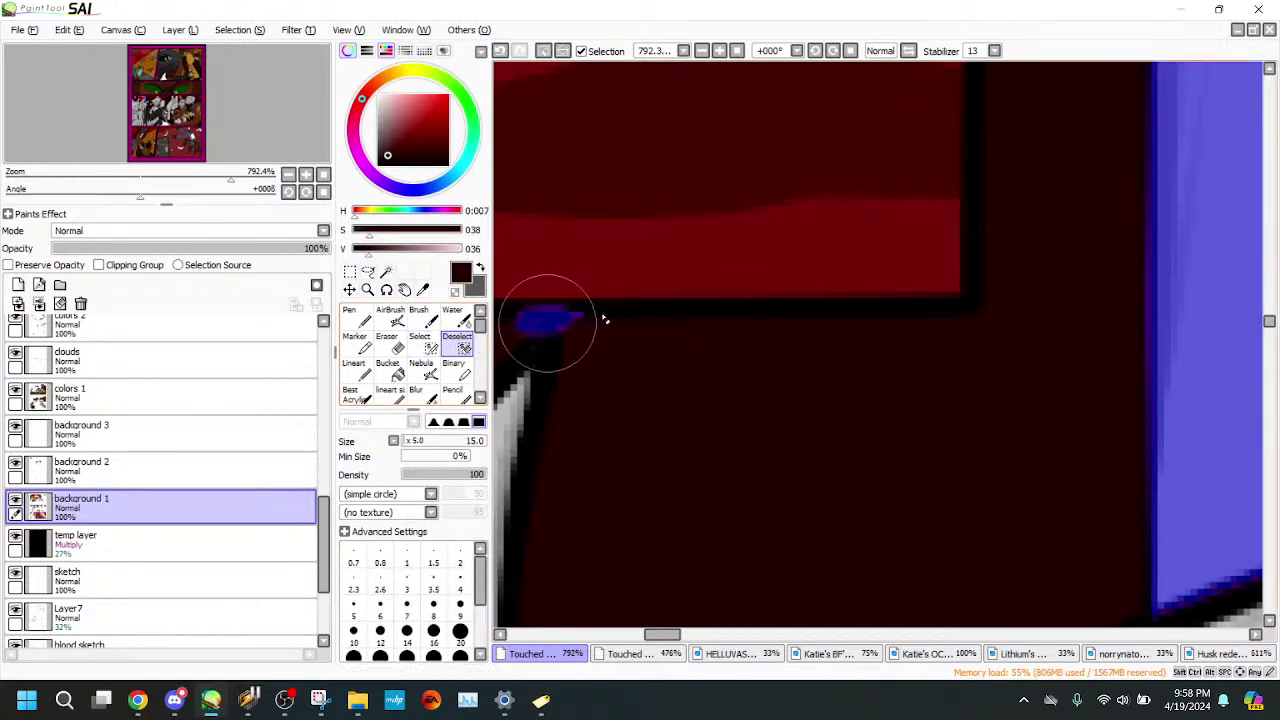
{"action": "left_click_drag", "start_coordinate": [592, 319], "coordinate": [560, 305]}
{"action": "left_click_drag", "start_coordinate": [323, 553], "coordinate": [328, 379]}
{"action": "left_click", "coordinate": [296, 397]}
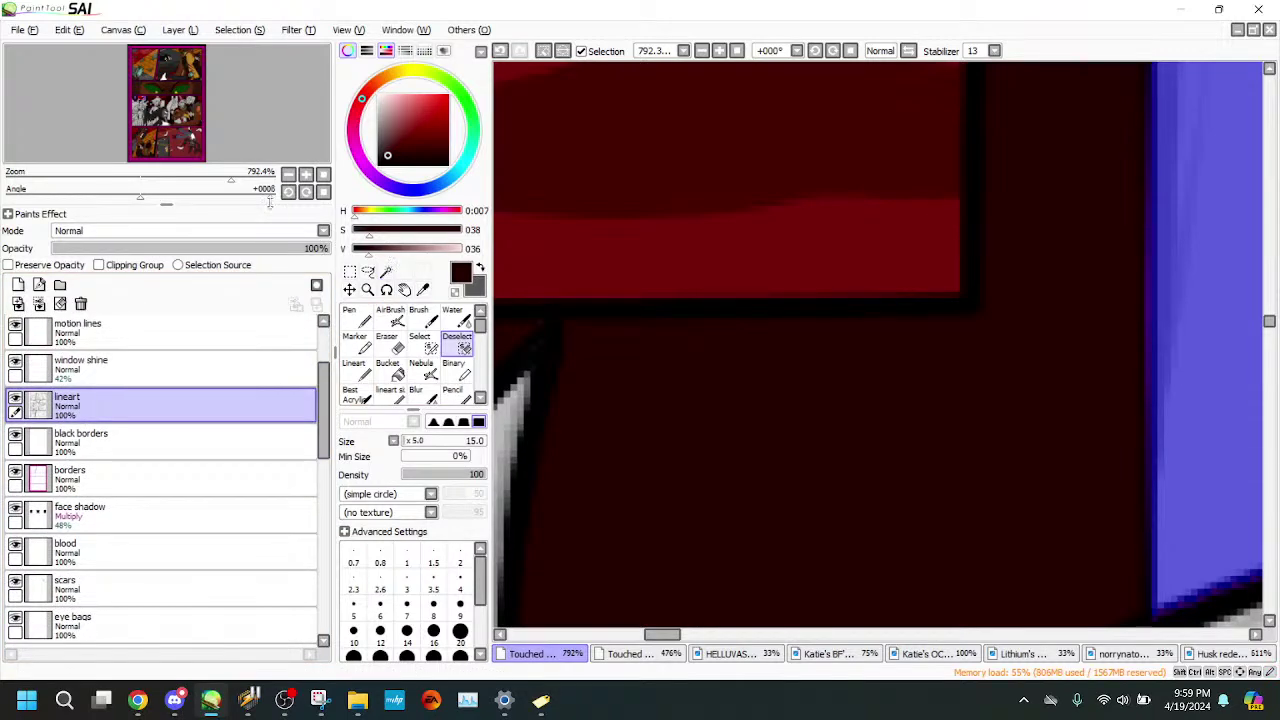
- Add the small grey windows beside the tufted-haired figure to the selection with the Magic Wand, brushing in the missed edge at the tuft's tip
{"action": "left_click", "coordinate": [386, 271]}
{"action": "left_click_drag", "start_coordinate": [193, 178], "coordinate": [160, 177]}
{"action": "left_click", "coordinate": [151, 104]}
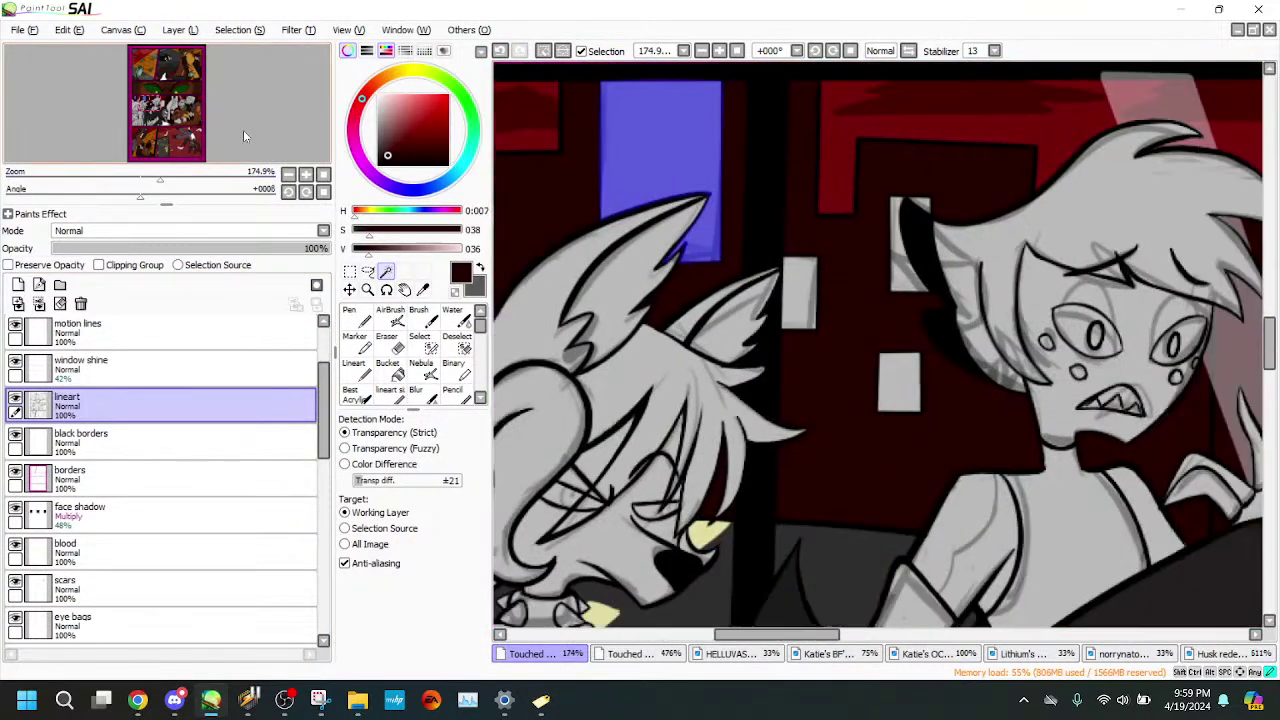
{"action": "left_click_drag", "start_coordinate": [803, 290], "coordinate": [711, 320]}
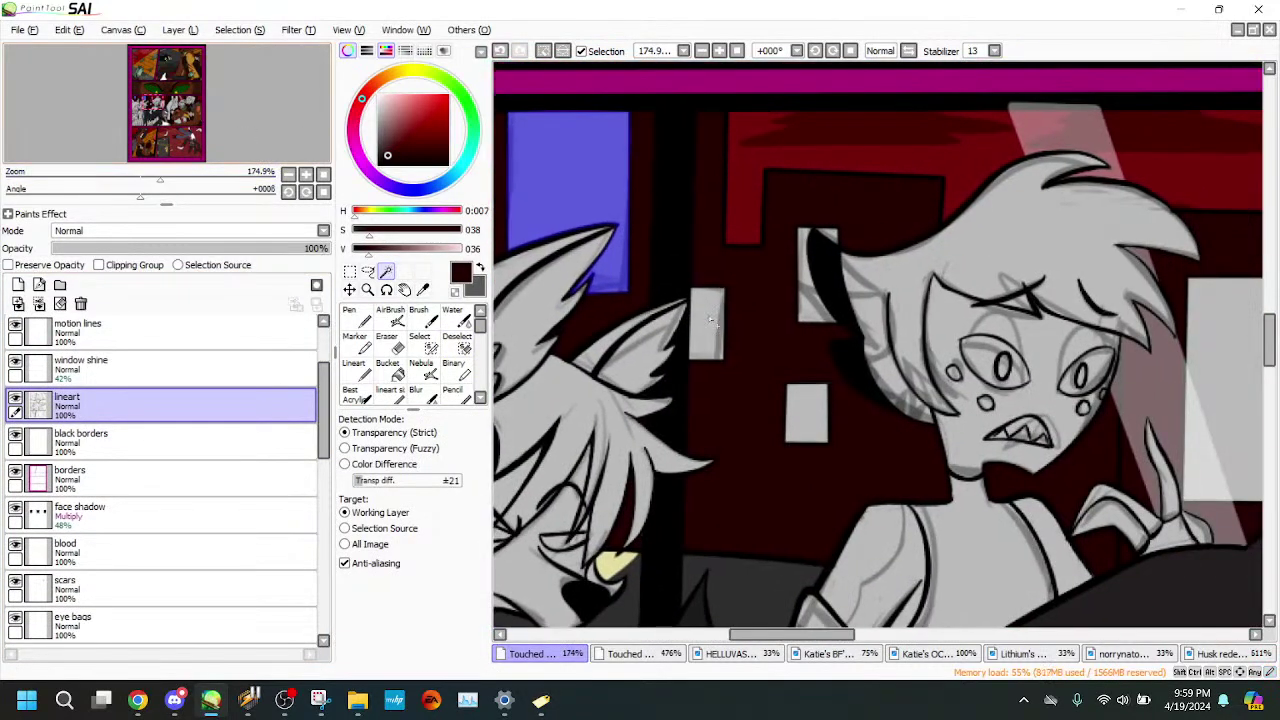
{"action": "left_click", "coordinate": [808, 290]}
{"action": "left_click_drag", "start_coordinate": [215, 180], "coordinate": [192, 180]}
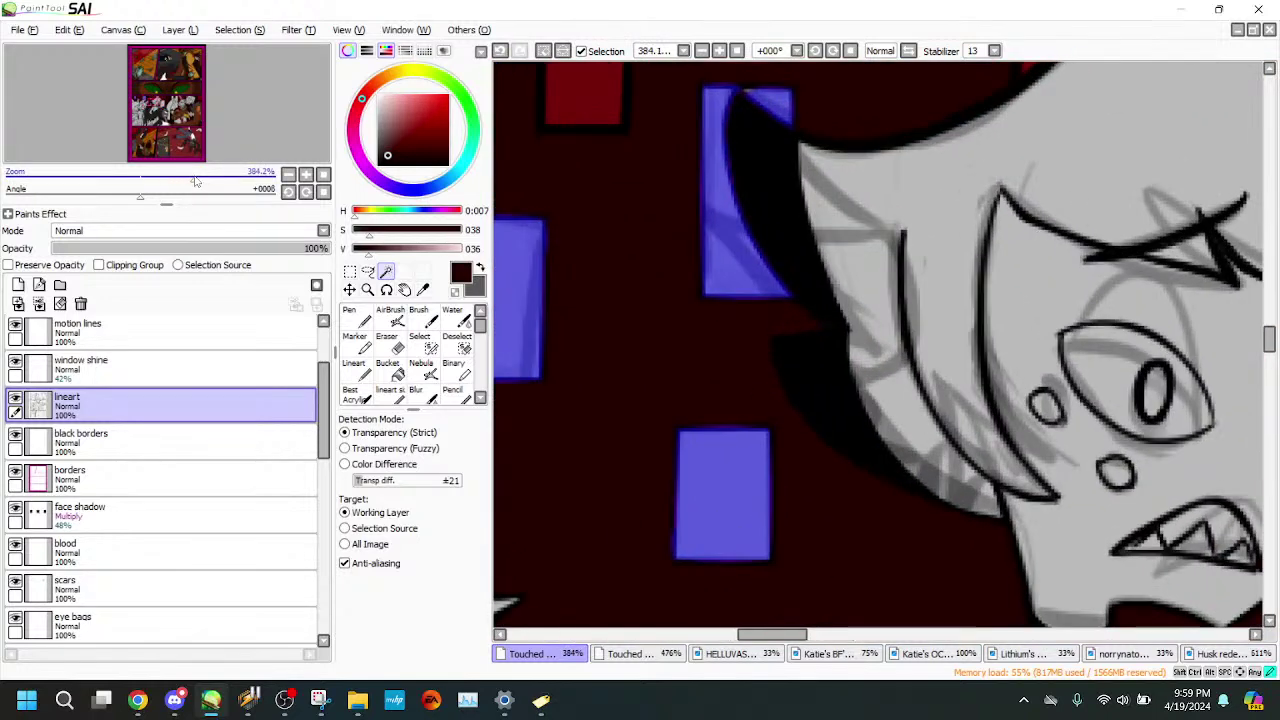
{"action": "left_click", "coordinate": [430, 346]}
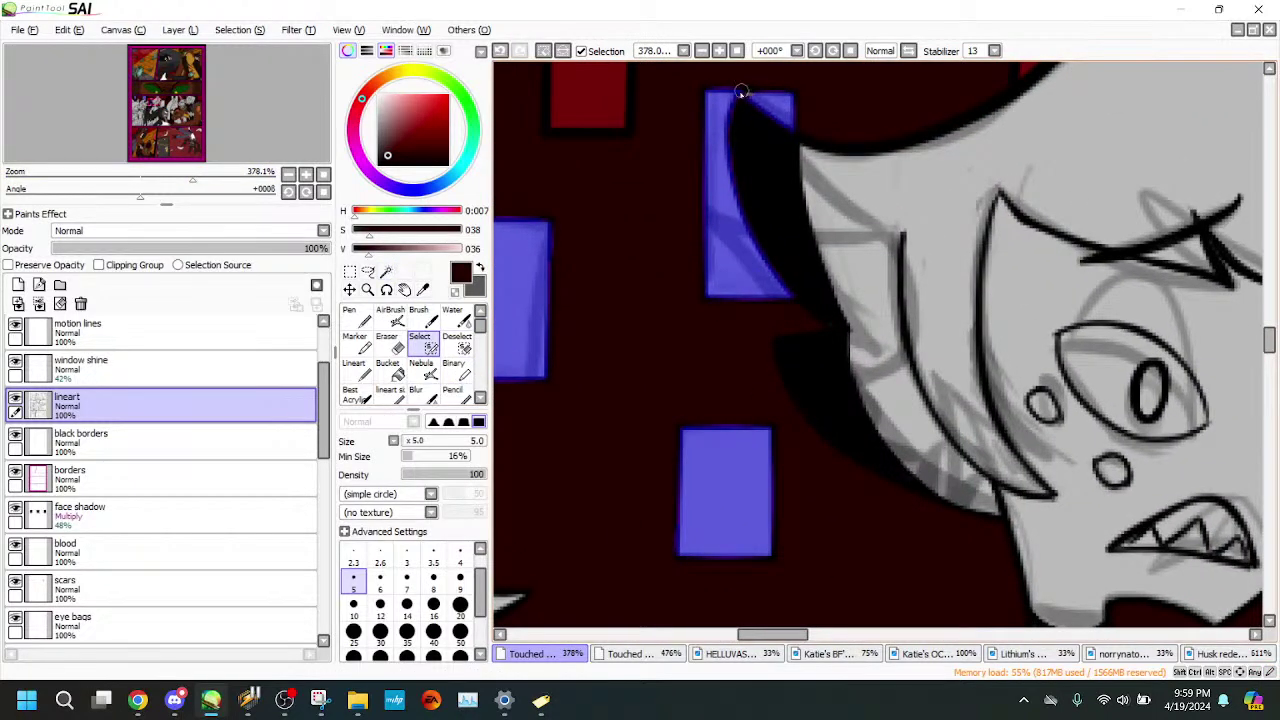
{"action": "left_click_drag", "start_coordinate": [212, 126], "coordinate": [174, 106]}
- Add the large windows beside the raised hand, near the black bird's head and behind the long-haired figure to the selection with the Magic Wand
{"action": "left_click", "coordinate": [386, 272]}
{"action": "left_click_drag", "start_coordinate": [192, 180], "coordinate": [125, 180]}
{"action": "left_click", "coordinate": [808, 472]}
{"action": "left_click", "coordinate": [881, 243]}
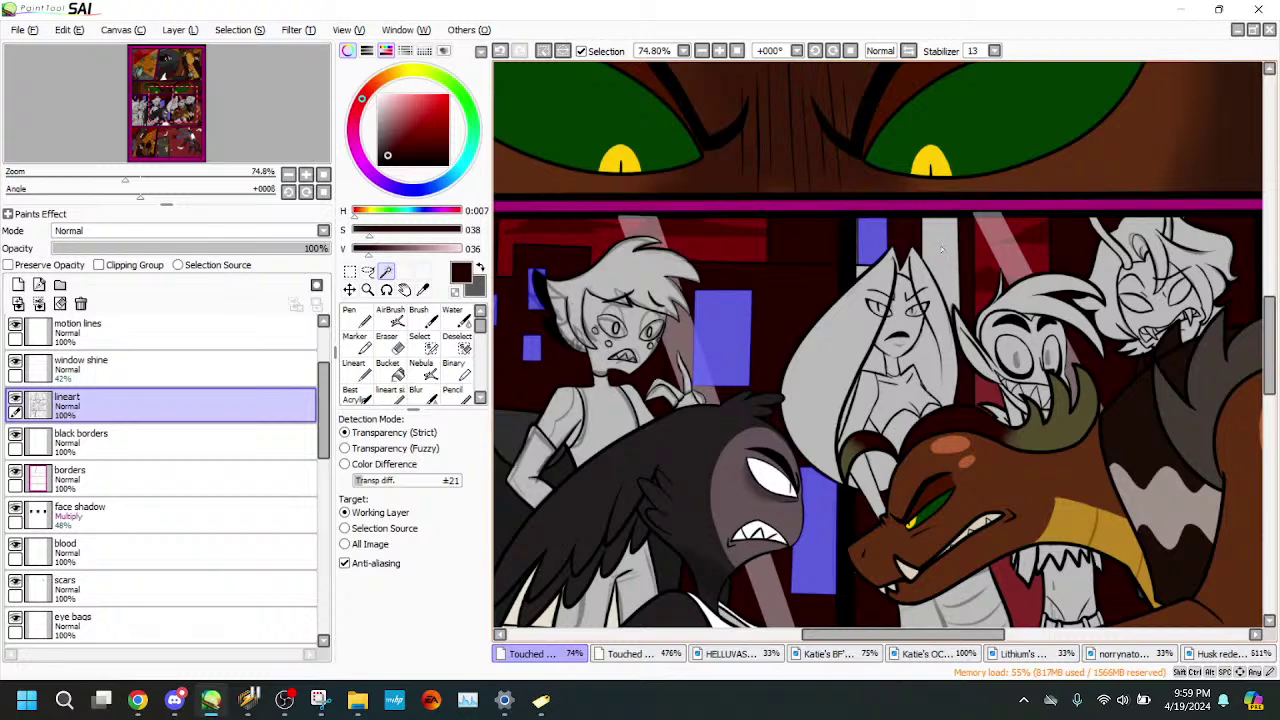
{"action": "left_click", "coordinate": [955, 248]}
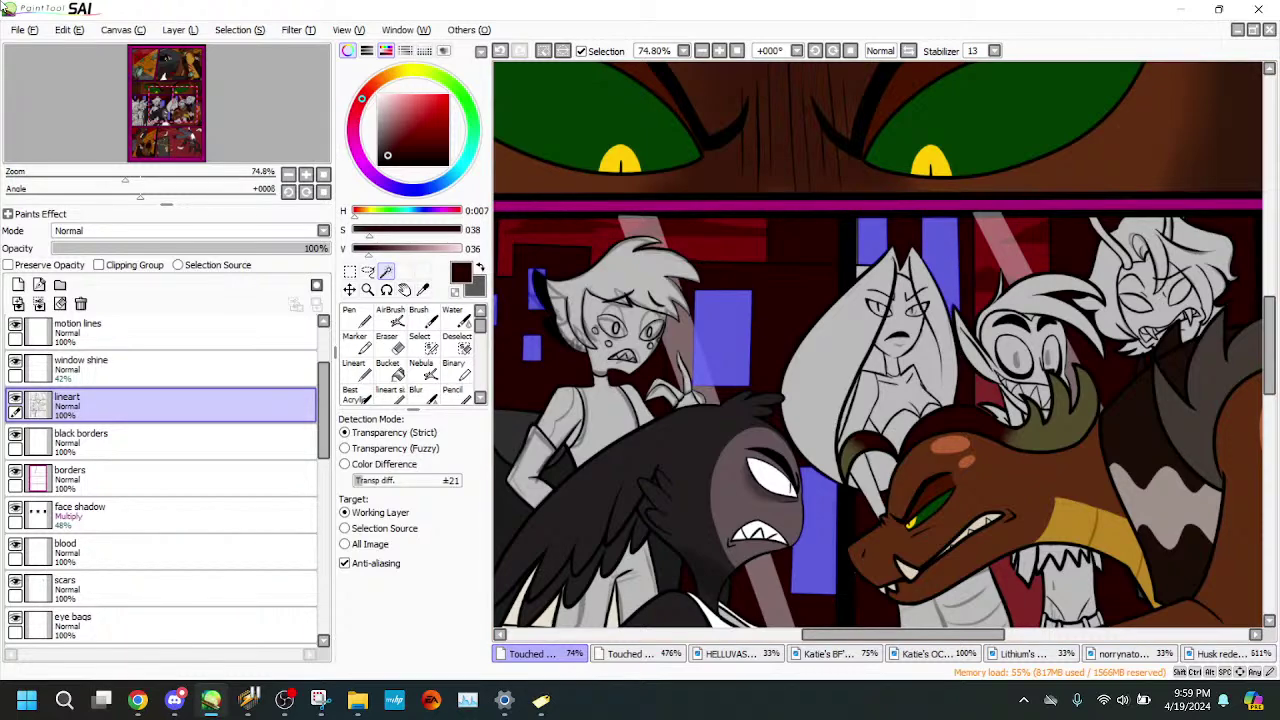
- Add the thin strip beside the long-haired figure's window and the small triangle beneath it to the selection, brushing over the missed part
{"action": "left_click_drag", "start_coordinate": [214, 119], "coordinate": [233, 117]}
{"action": "left_click_drag", "start_coordinate": [158, 179], "coordinate": [171, 119]}
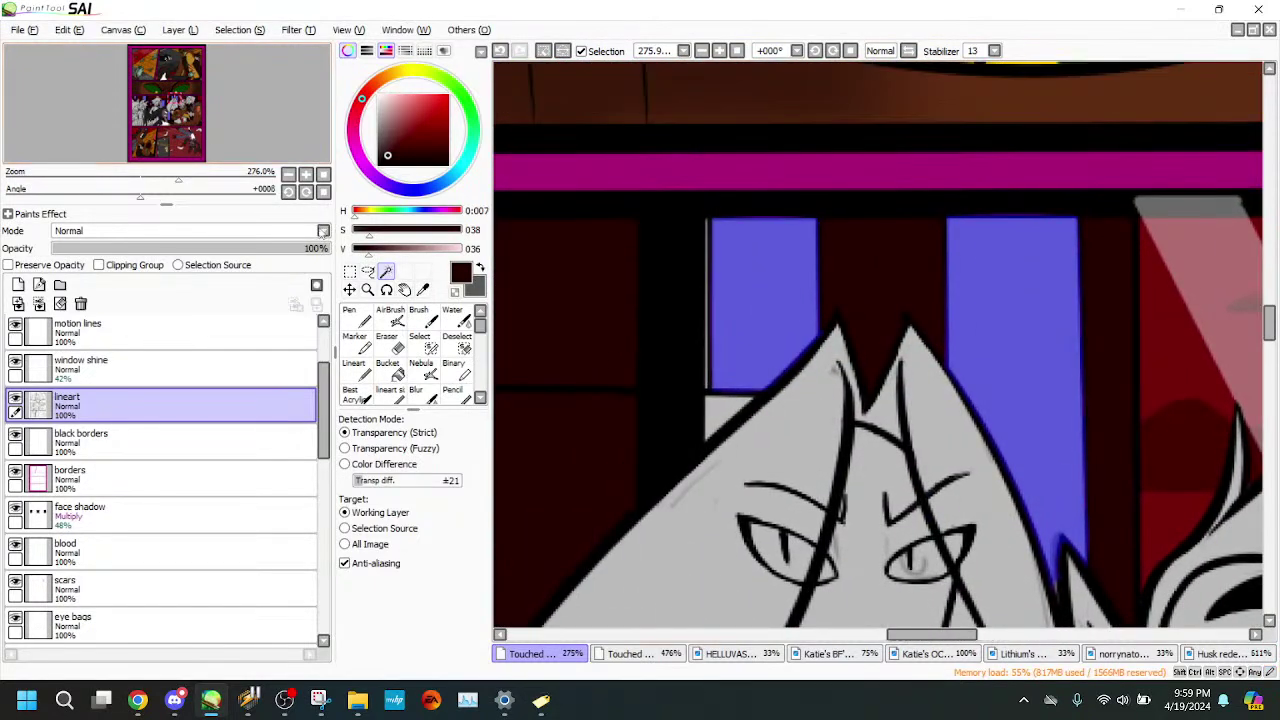
{"action": "left_click", "coordinate": [710, 413]}
{"action": "left_click_drag", "start_coordinate": [180, 179], "coordinate": [206, 179]}
{"action": "left_click", "coordinate": [637, 273]}
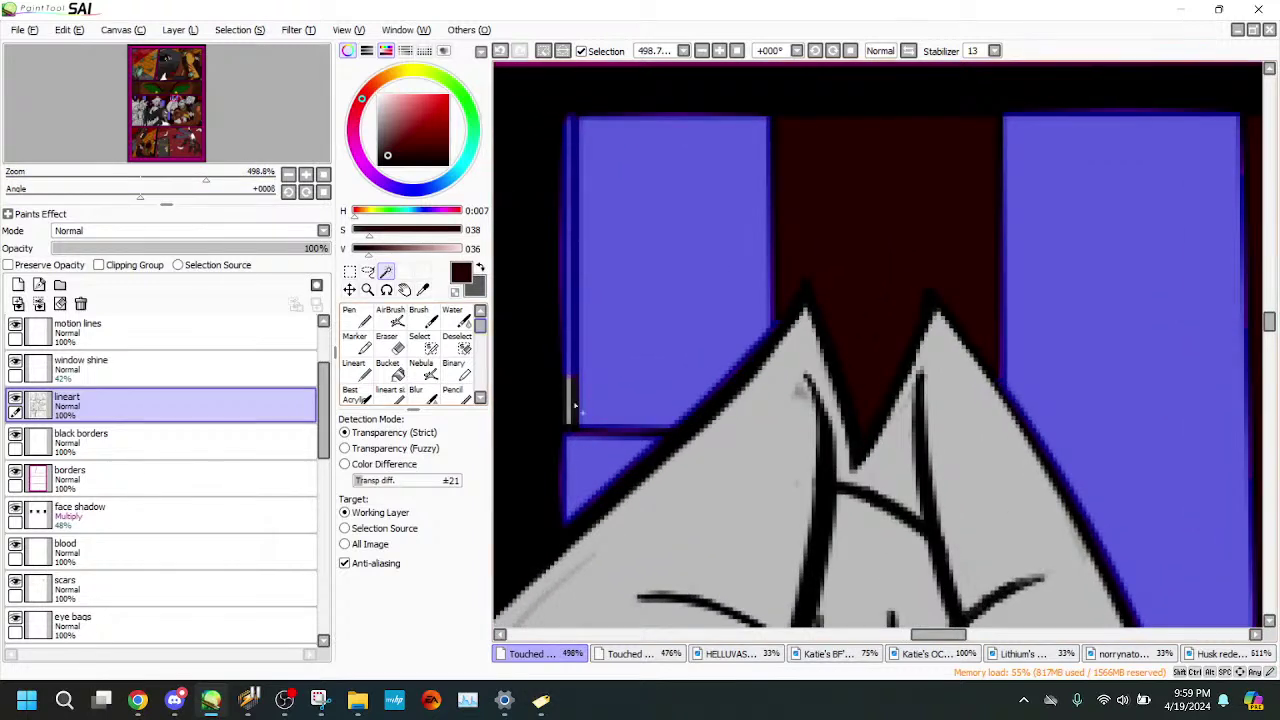
{"action": "left_click", "coordinate": [425, 345]}
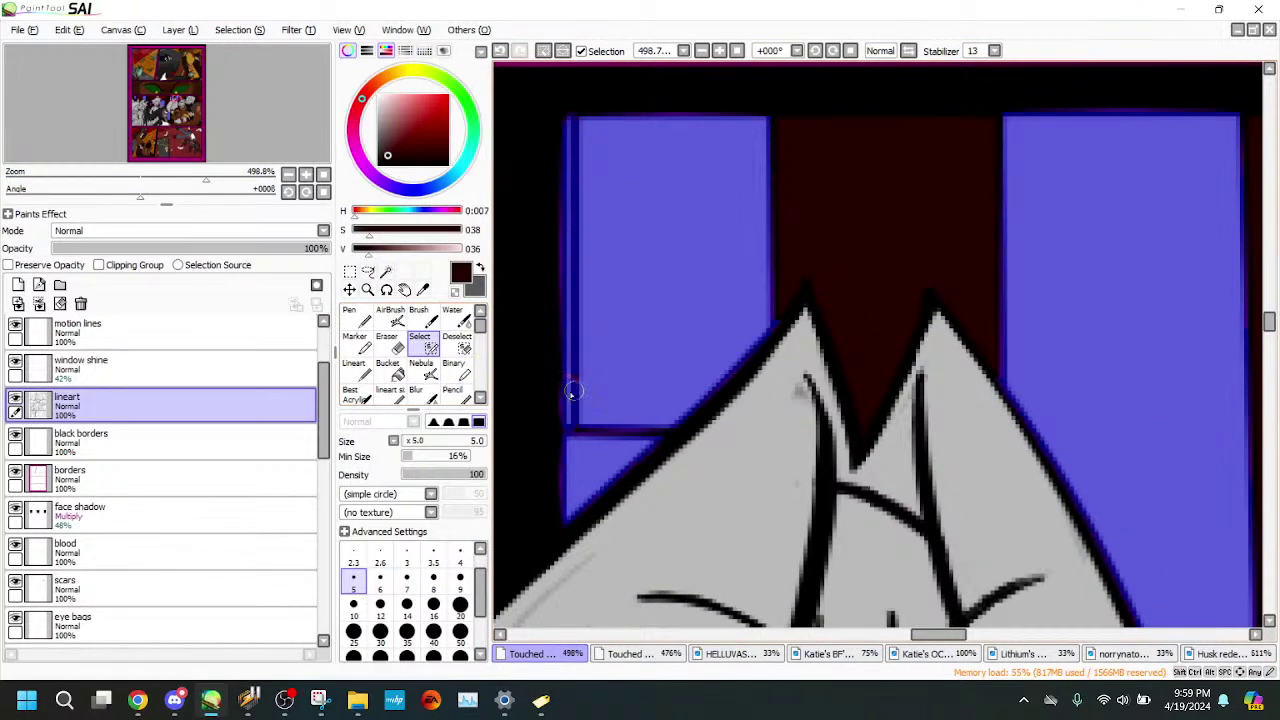
- Paint the thin strip beside the window and the triangle beneath it dark red with the Lineart brush on the background 1 layer
{"action": "left_click", "coordinate": [424, 291]}
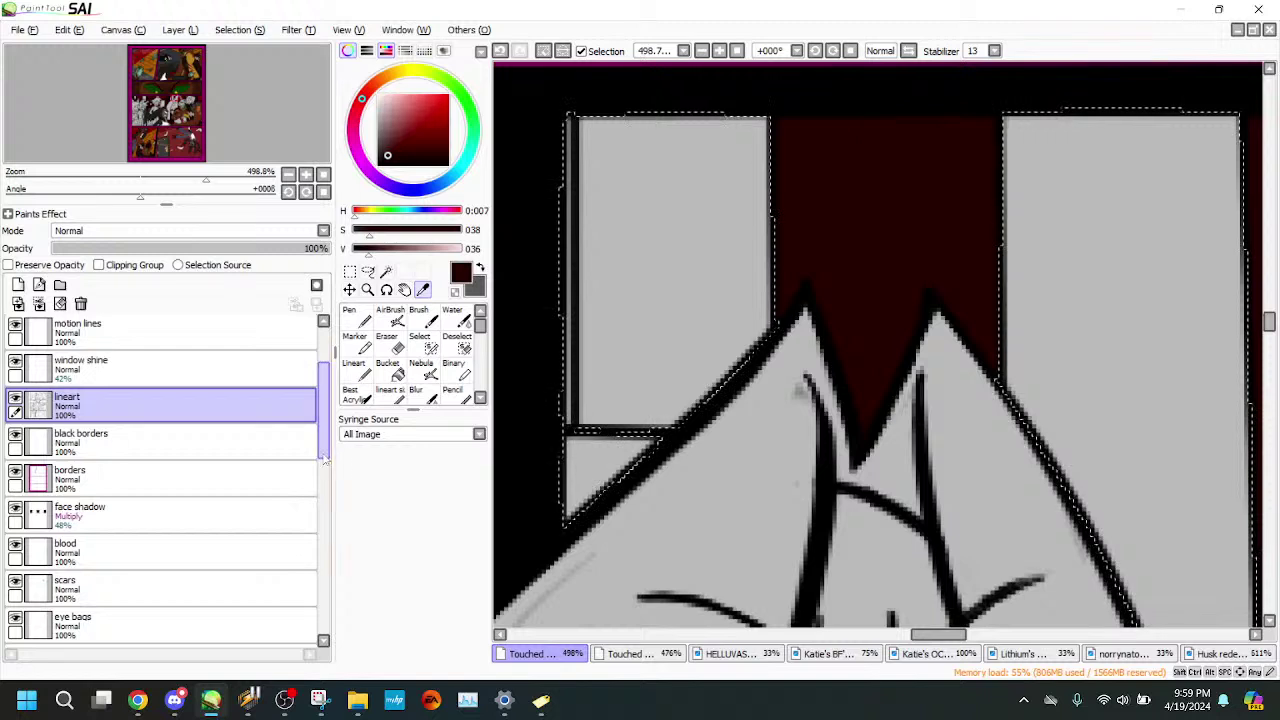
{"action": "left_click_drag", "start_coordinate": [323, 425], "coordinate": [323, 562]}
{"action": "left_click", "coordinate": [285, 499]}
{"action": "left_click", "coordinate": [358, 372]}
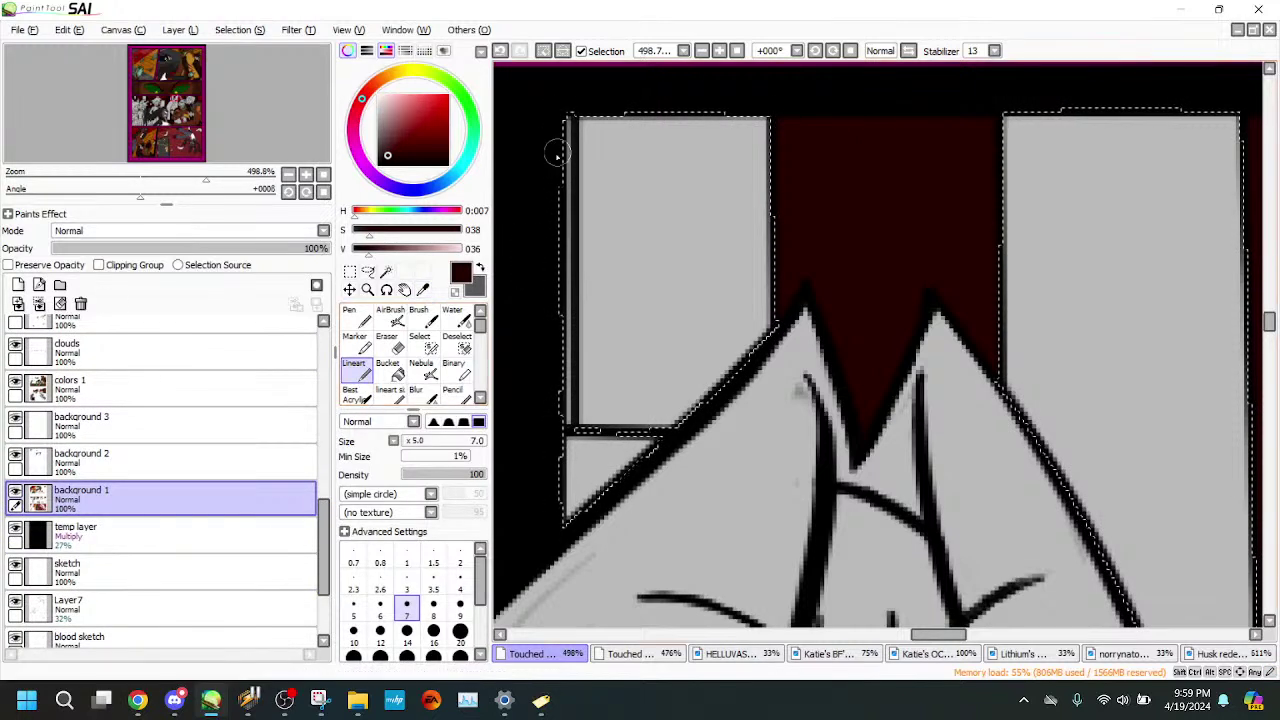
{"action": "mouse_move", "coordinate": [566, 218]}
{"action": "left_mouse_down"}
{"action": "mouse_move", "coordinate": [564, 289]}
{"action": "mouse_move", "coordinate": [563, 184]}
{"action": "mouse_move", "coordinate": [567, 331]}
{"action": "left_mouse_up"}
{"action": "mouse_move", "coordinate": [565, 424]}
{"action": "left_mouse_down"}
{"action": "mouse_move", "coordinate": [656, 441]}
{"action": "mouse_move", "coordinate": [600, 440]}
{"action": "mouse_move", "coordinate": [530, 464]}
{"action": "mouse_move", "coordinate": [583, 471]}
{"action": "mouse_move", "coordinate": [652, 464]}
{"action": "left_mouse_up"}
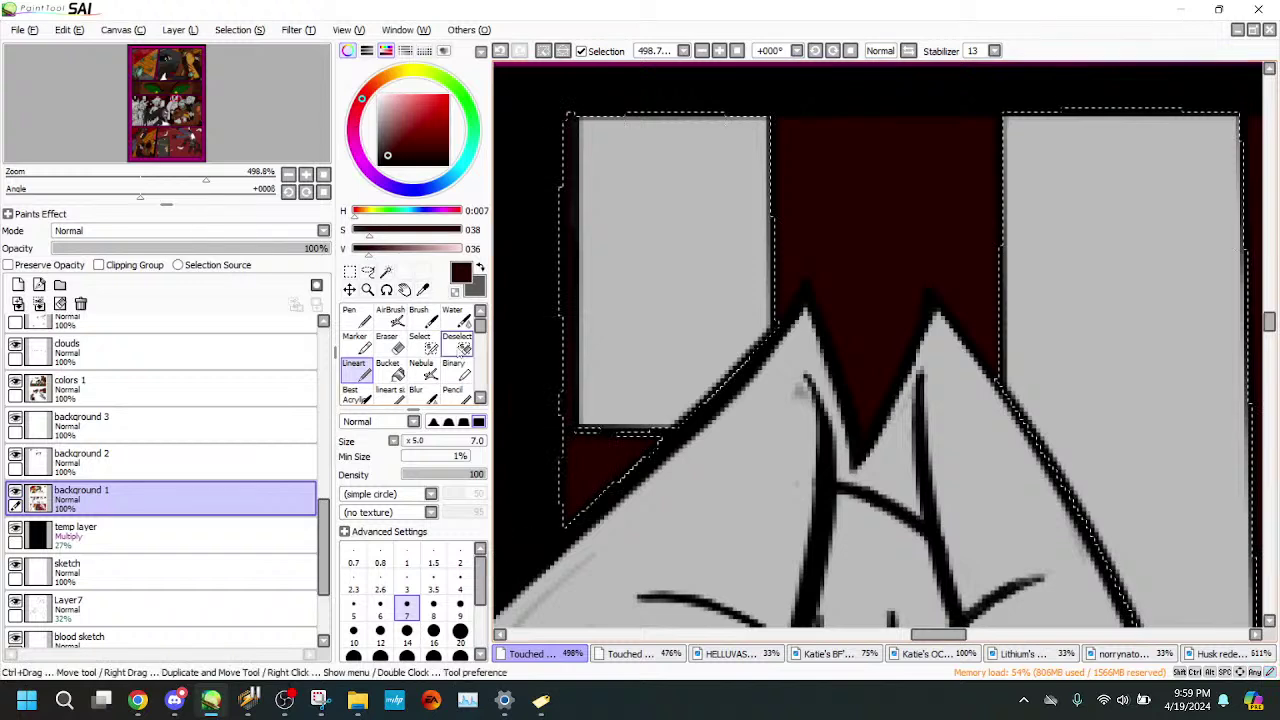
- Remove the dark red strip, the triangle and the adjoining grey window from the selection with the Deselect brush
{"action": "left_click", "coordinate": [420, 344]}
{"action": "left_click", "coordinate": [457, 344]}
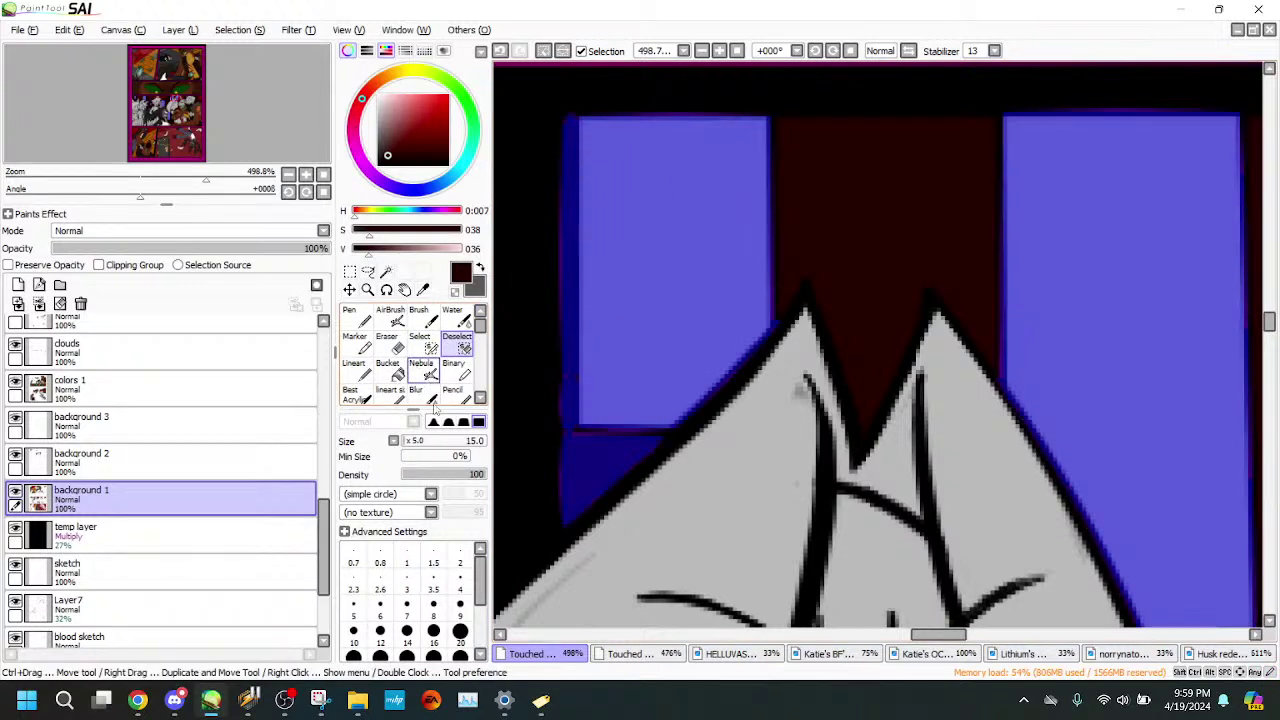
{"action": "mouse_move", "coordinate": [589, 135]}
{"action": "left_mouse_down"}
{"action": "mouse_move", "coordinate": [587, 424]}
{"action": "mouse_move", "coordinate": [620, 428]}
{"action": "mouse_move", "coordinate": [773, 318]}
{"action": "left_mouse_up"}
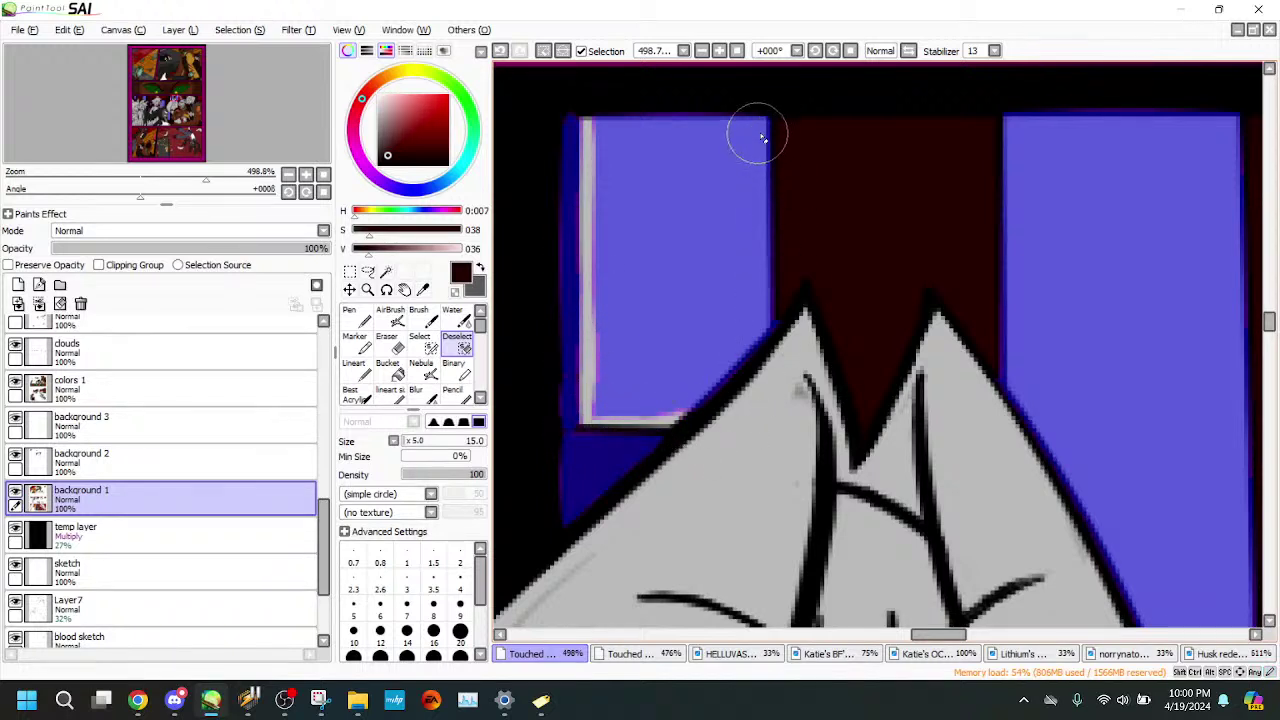
{"action": "left_click_drag", "start_coordinate": [762, 137], "coordinate": [764, 298]}
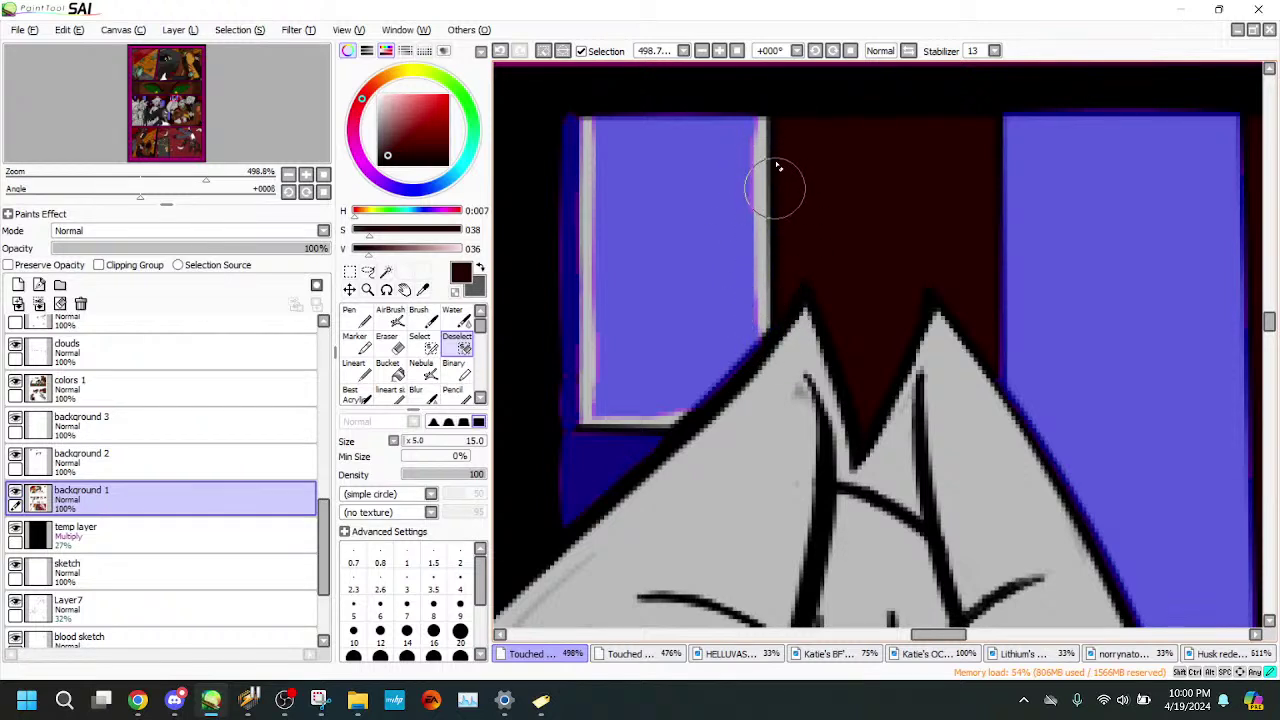
{"action": "mouse_move", "coordinate": [778, 167]}
{"action": "left_mouse_down"}
{"action": "mouse_move", "coordinate": [735, 120]}
{"action": "mouse_move", "coordinate": [679, 120]}
{"action": "mouse_move", "coordinate": [711, 110]}
{"action": "mouse_move", "coordinate": [626, 122]}
{"action": "mouse_move", "coordinate": [833, 101]}
{"action": "left_mouse_up"}
{"action": "mouse_move", "coordinate": [613, 132]}
{"action": "left_mouse_down"}
{"action": "mouse_move", "coordinate": [701, 120]}
{"action": "mouse_move", "coordinate": [591, 127]}
{"action": "mouse_move", "coordinate": [825, 125]}
{"action": "left_mouse_up"}
{"action": "mouse_move", "coordinate": [770, 290]}
{"action": "left_mouse_down"}
{"action": "mouse_move", "coordinate": [760, 100]}
{"action": "mouse_move", "coordinate": [712, 335]}
{"action": "mouse_move", "coordinate": [663, 100]}
{"action": "mouse_move", "coordinate": [623, 109]}
{"action": "mouse_move", "coordinate": [606, 134]}
{"action": "mouse_move", "coordinate": [596, 409]}
{"action": "mouse_move", "coordinate": [664, 414]}
{"action": "mouse_move", "coordinate": [632, 410]}
{"action": "mouse_move", "coordinate": [700, 392]}
{"action": "mouse_move", "coordinate": [624, 404]}
{"action": "mouse_move", "coordinate": [623, 323]}
{"action": "mouse_move", "coordinate": [680, 403]}
{"action": "mouse_move", "coordinate": [695, 272]}
{"action": "left_mouse_up"}
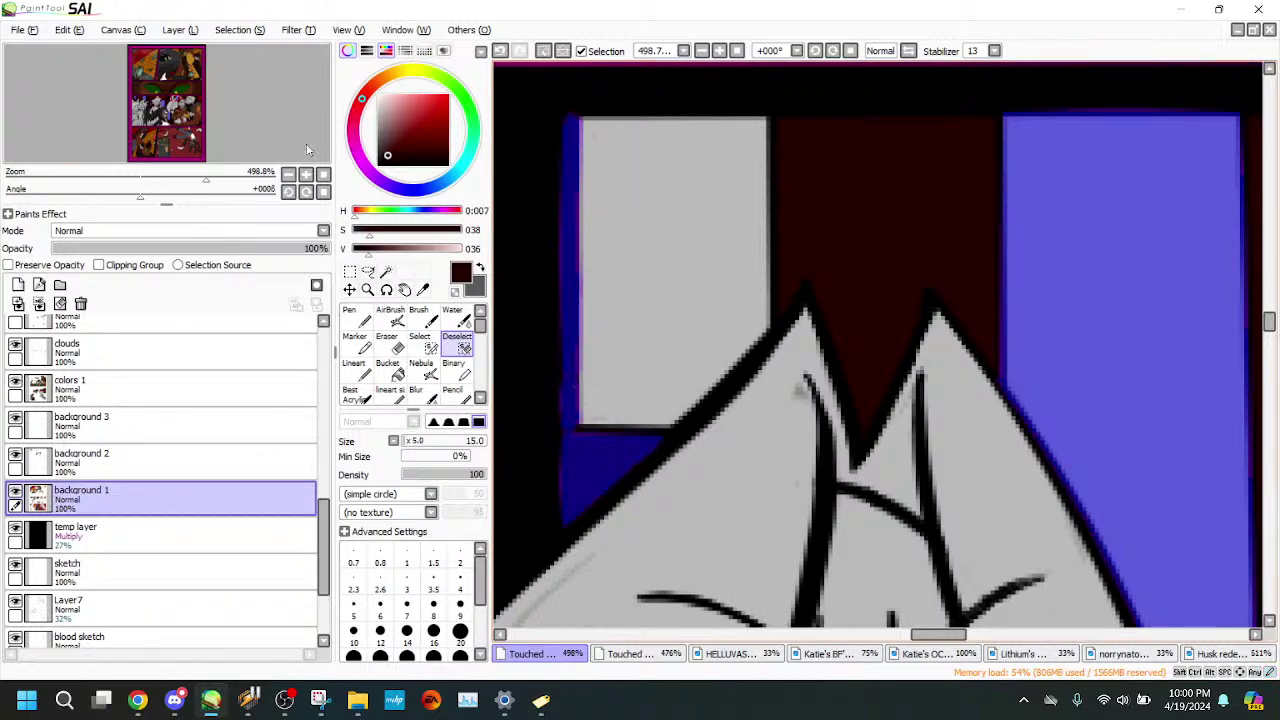
{"action": "mouse_move", "coordinate": [196, 180]}
{"action": "left_mouse_down"}
{"action": "mouse_move", "coordinate": [126, 175]}
{"action": "mouse_move", "coordinate": [198, 177]}
{"action": "left_mouse_up"}
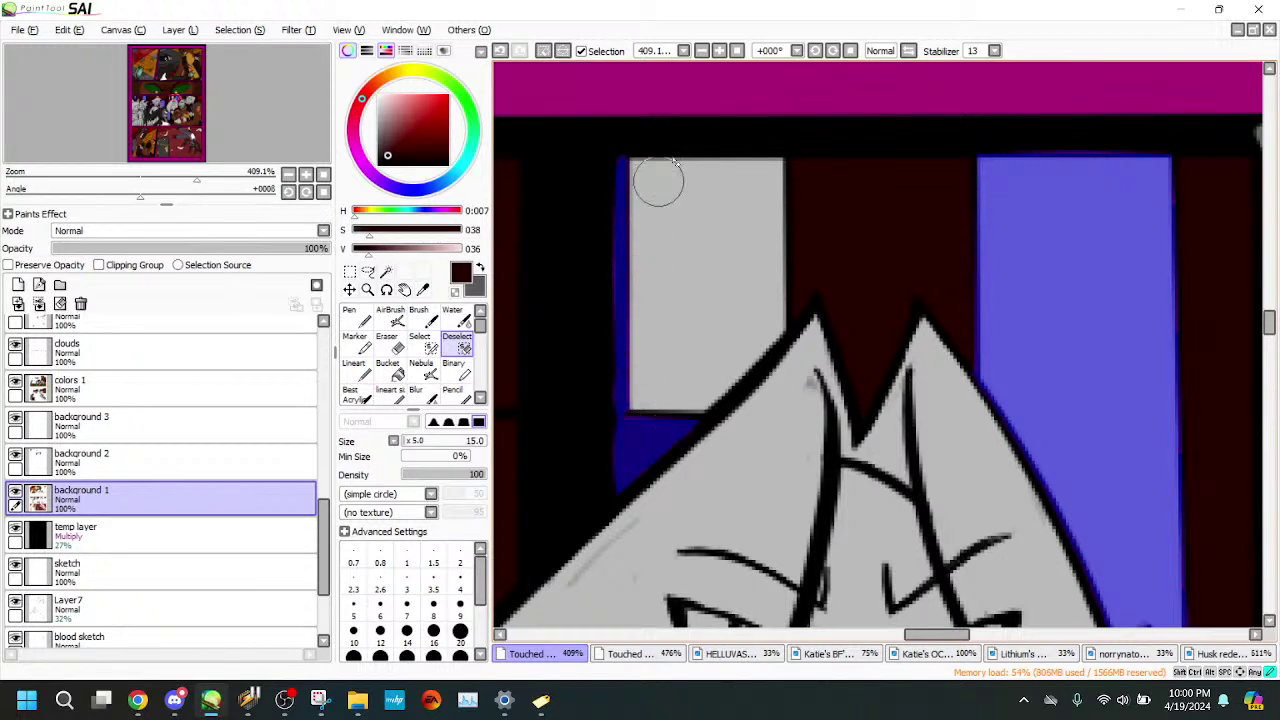
{"action": "mouse_move", "coordinate": [629, 152]}
{"action": "left_mouse_down"}
{"action": "mouse_move", "coordinate": [597, 357]}
{"action": "mouse_move", "coordinate": [640, 300]}
{"action": "mouse_move", "coordinate": [742, 393]}
{"action": "left_mouse_up"}
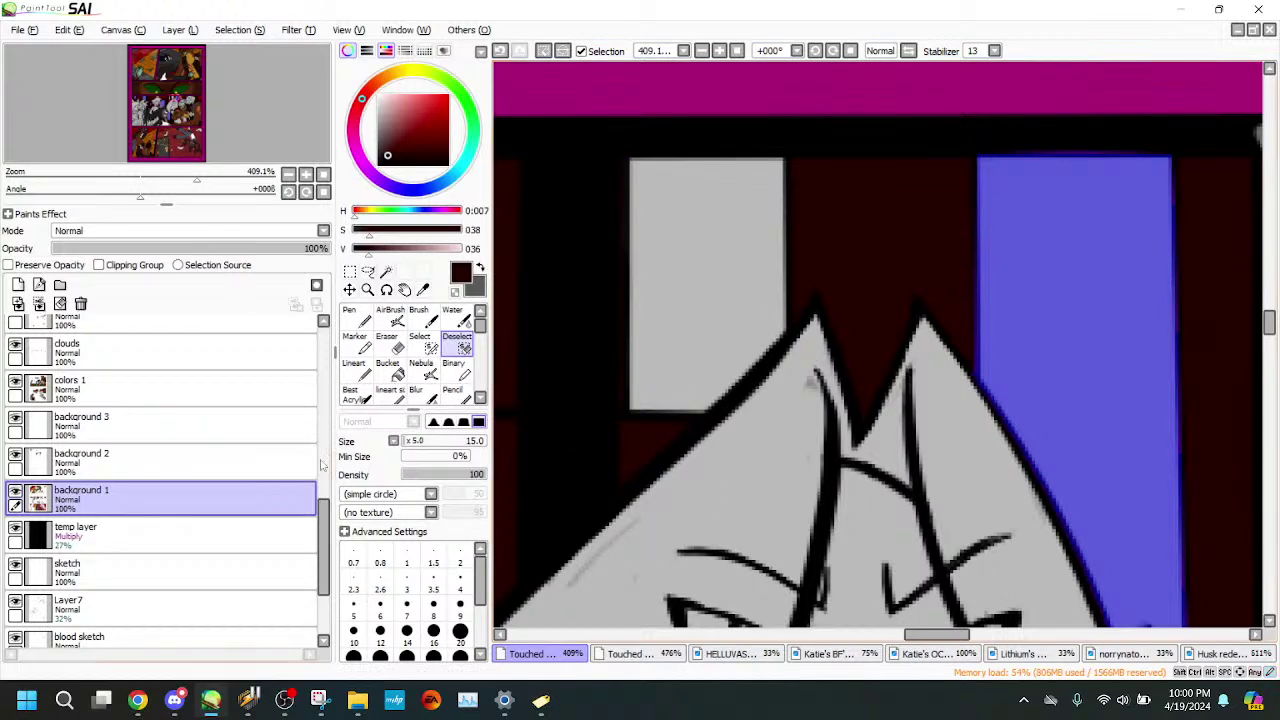
- Reselect the grey window beside the long-haired figure's pointed hair with the Magic Wand on the lineart layer
{"action": "left_click_drag", "start_coordinate": [340, 546], "coordinate": [343, 343]}
{"action": "left_click", "coordinate": [268, 512]}
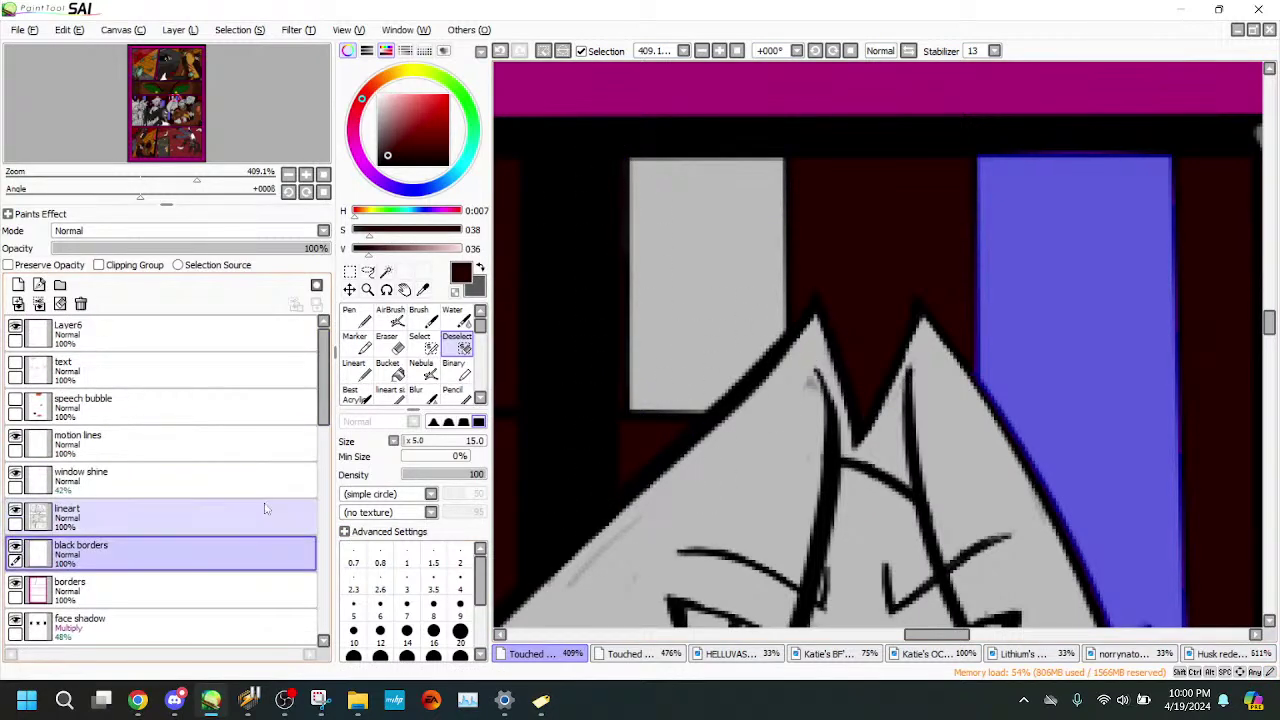
{"action": "left_click", "coordinate": [387, 272]}
{"action": "left_click", "coordinate": [709, 309]}
- Switch to the other comic page and sample the light orange of its building windows with the colour picker
{"action": "left_click_drag", "start_coordinate": [200, 176], "coordinate": [85, 178]}
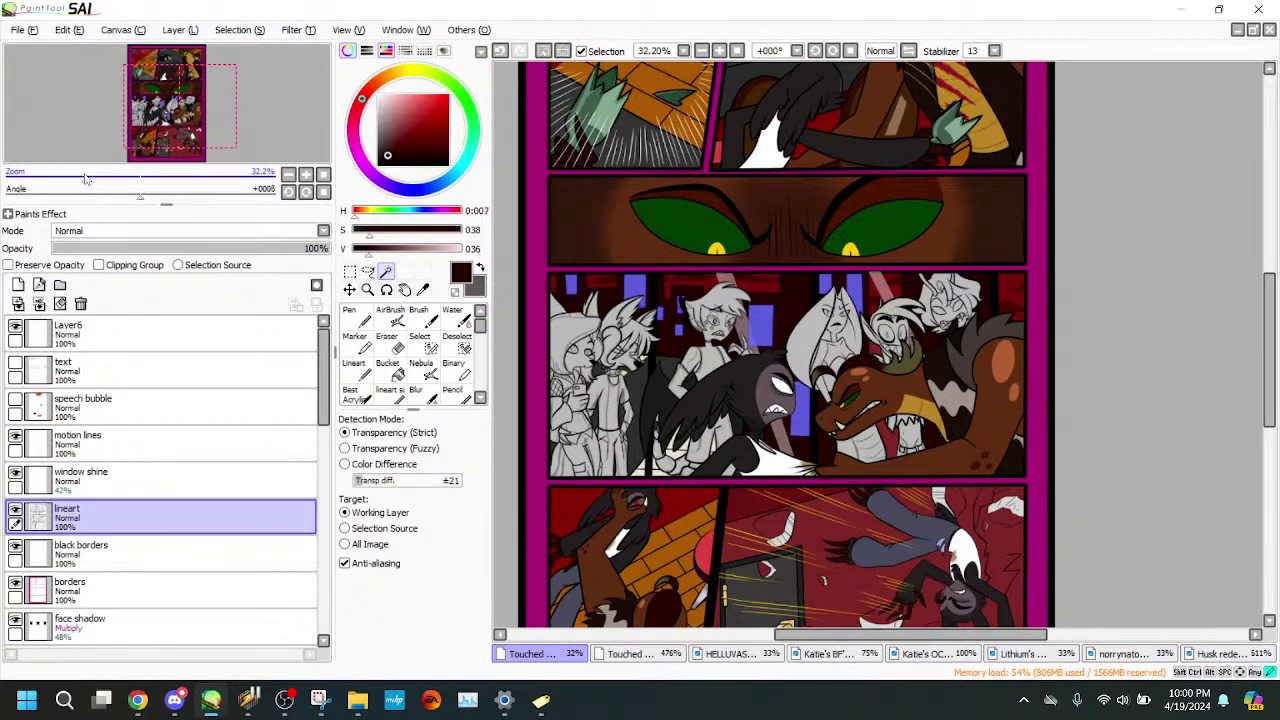
{"action": "left_click_drag", "start_coordinate": [85, 178], "coordinate": [100, 182]}
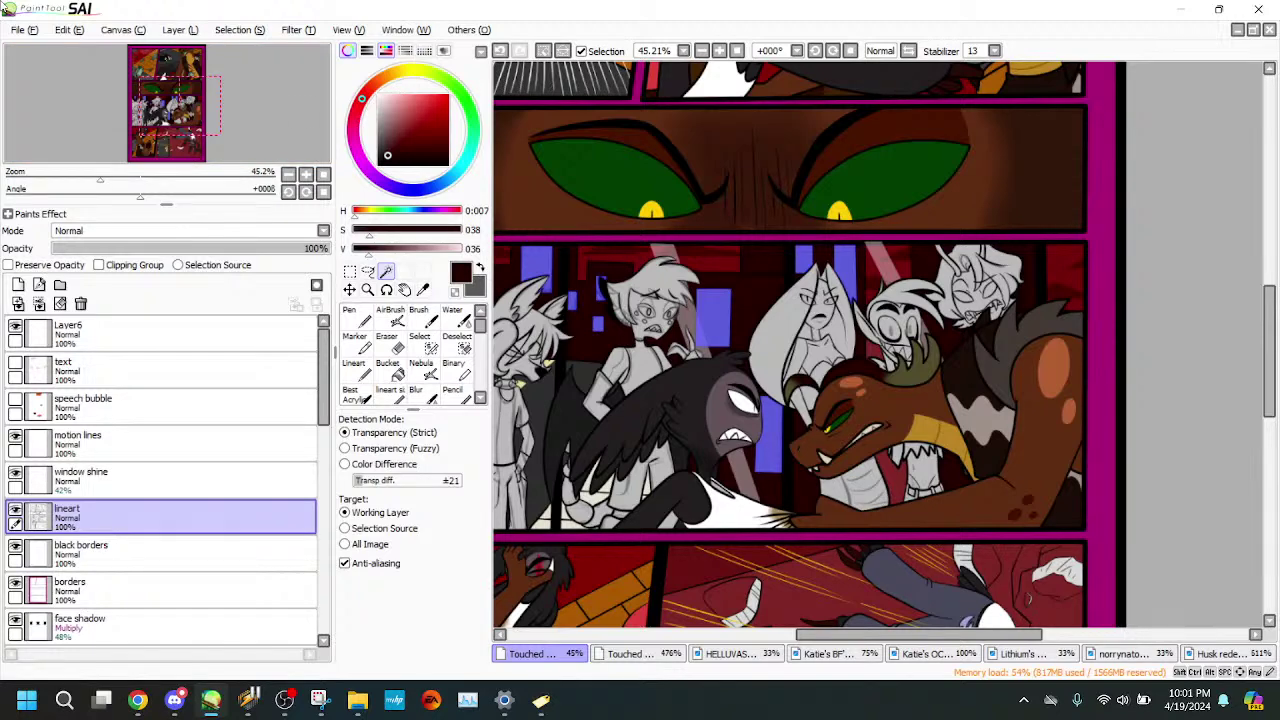
{"action": "left_click_drag", "start_coordinate": [278, 118], "coordinate": [287, 111]}
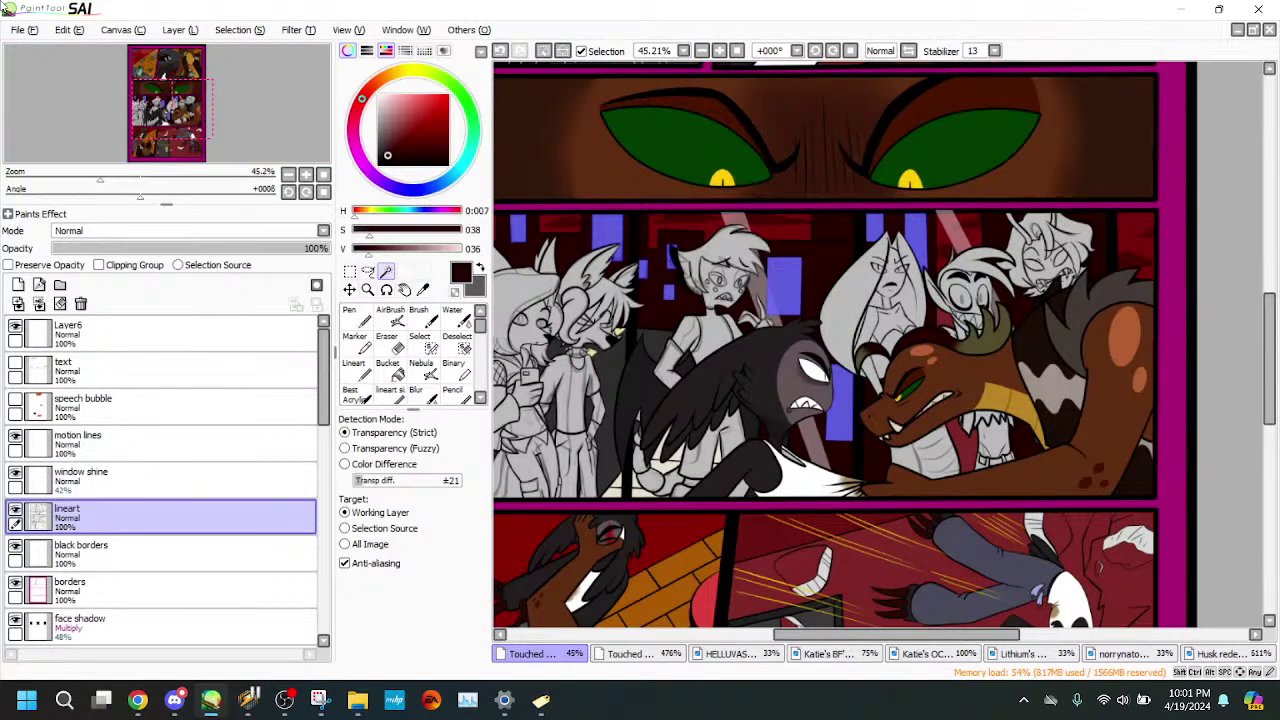
{"action": "left_click_drag", "start_coordinate": [168, 147], "coordinate": [162, 144]}
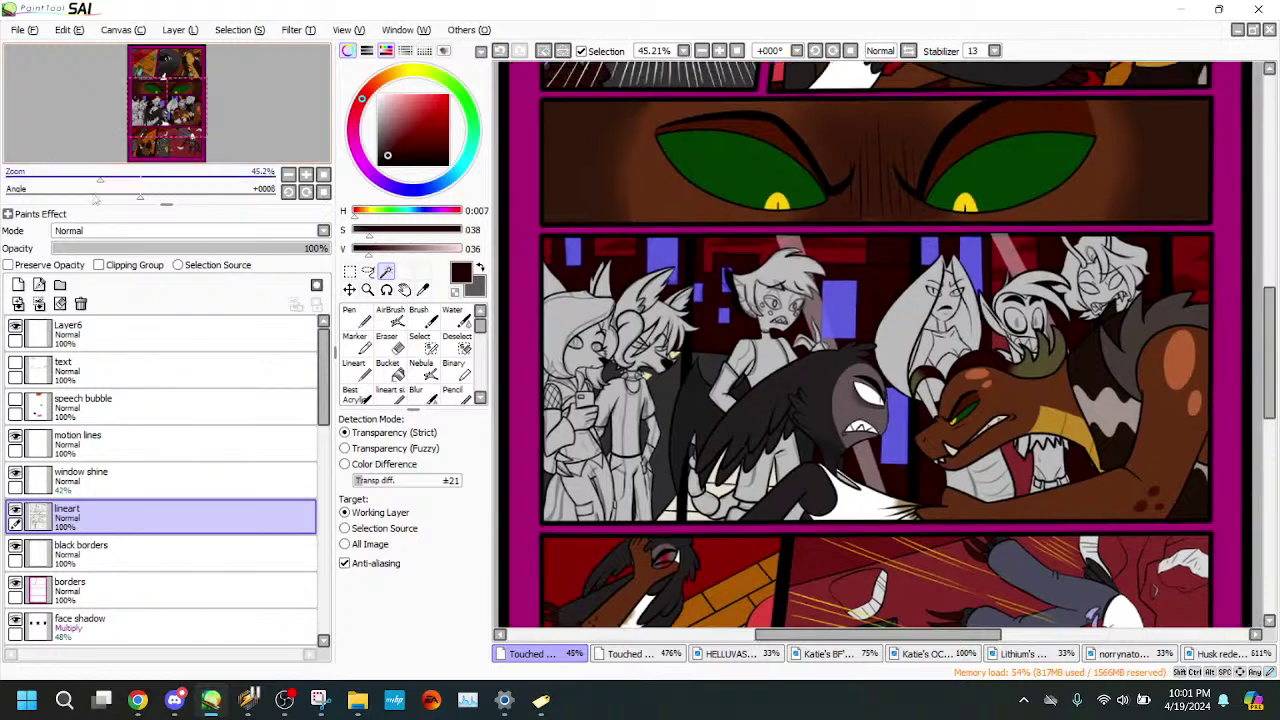
{"action": "left_click_drag", "start_coordinate": [101, 176], "coordinate": [105, 179]}
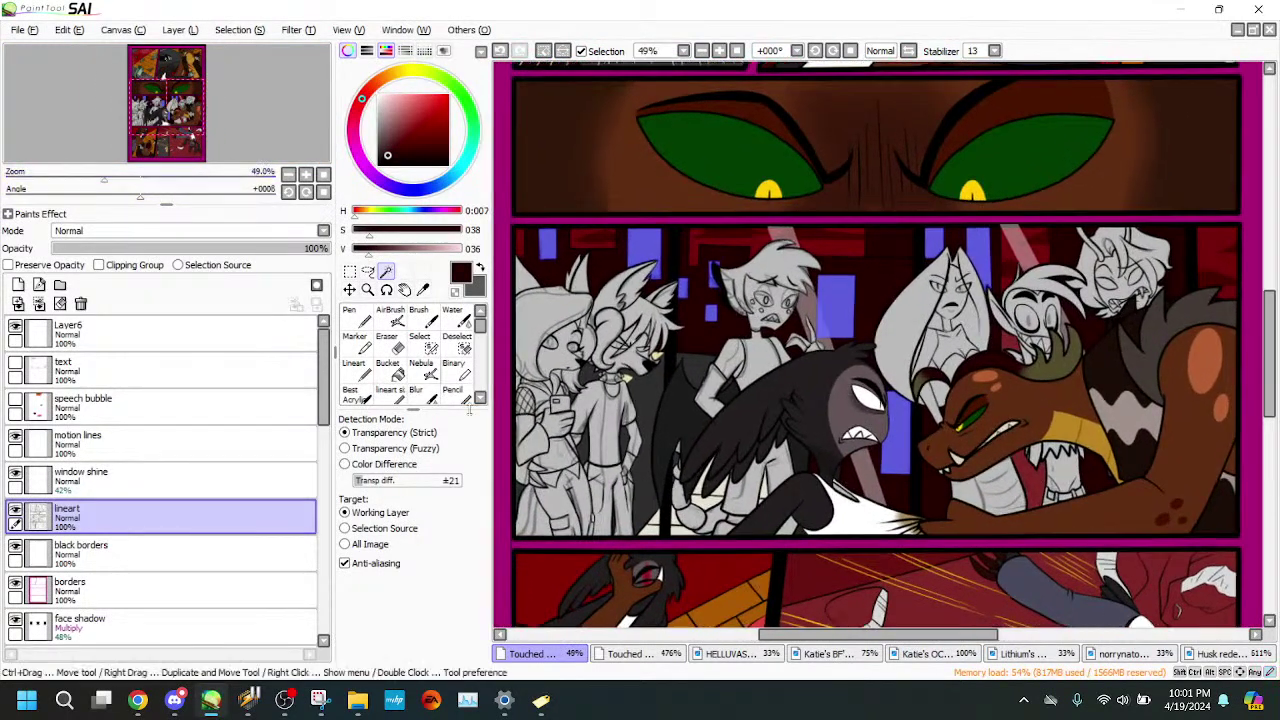
{"action": "left_click", "coordinate": [630, 654]}
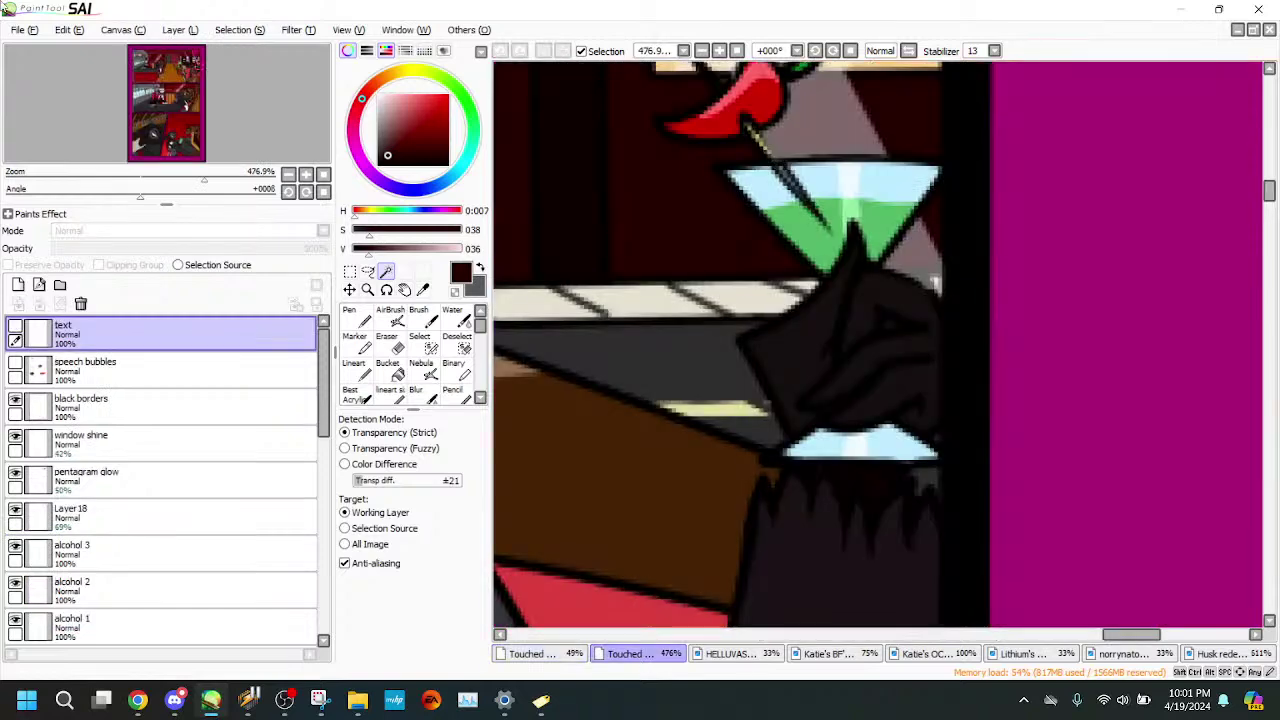
{"action": "mouse_move", "coordinate": [174, 178]}
{"action": "left_mouse_down"}
{"action": "mouse_move", "coordinate": [153, 178]}
{"action": "mouse_move", "coordinate": [169, 178]}
{"action": "left_mouse_up"}
{"action": "left_click_drag", "start_coordinate": [223, 109], "coordinate": [223, 102]}
{"action": "left_click_drag", "start_coordinate": [169, 178], "coordinate": [200, 150]}
{"action": "left_click", "coordinate": [423, 290]}
{"action": "left_click_drag", "start_coordinate": [223, 106], "coordinate": [224, 107]}
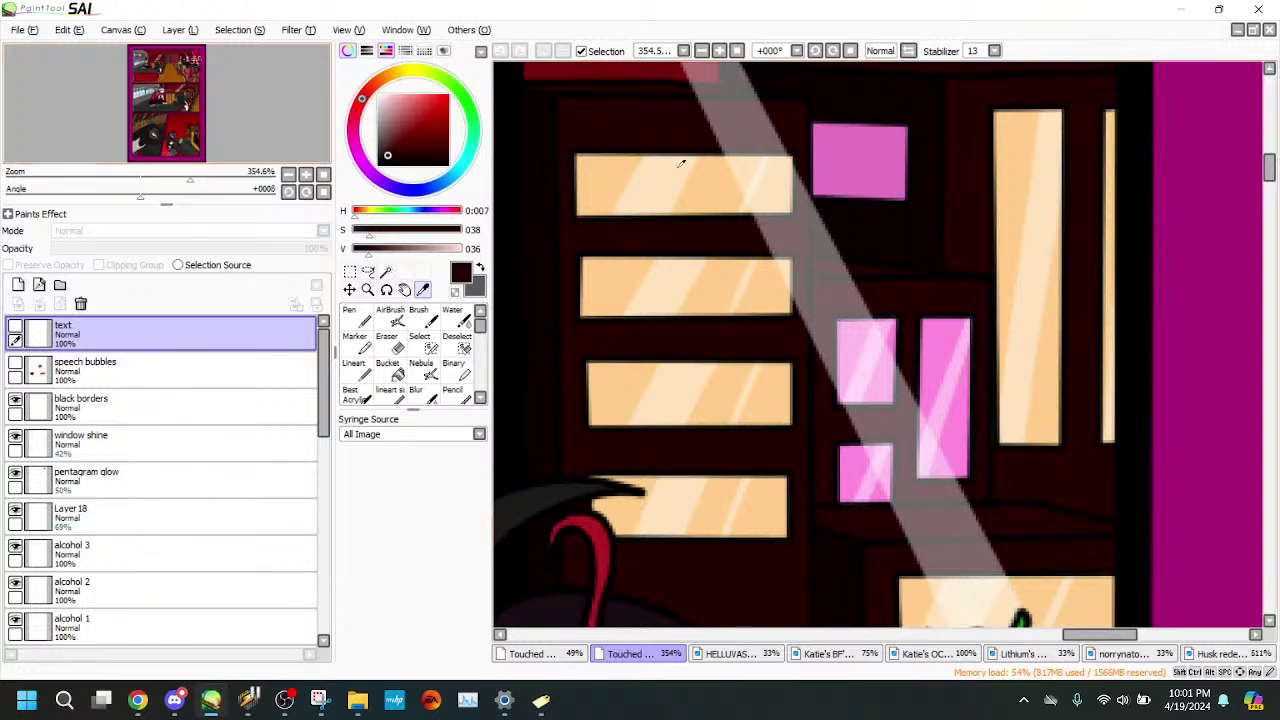
{"action": "left_click", "coordinate": [709, 191]}
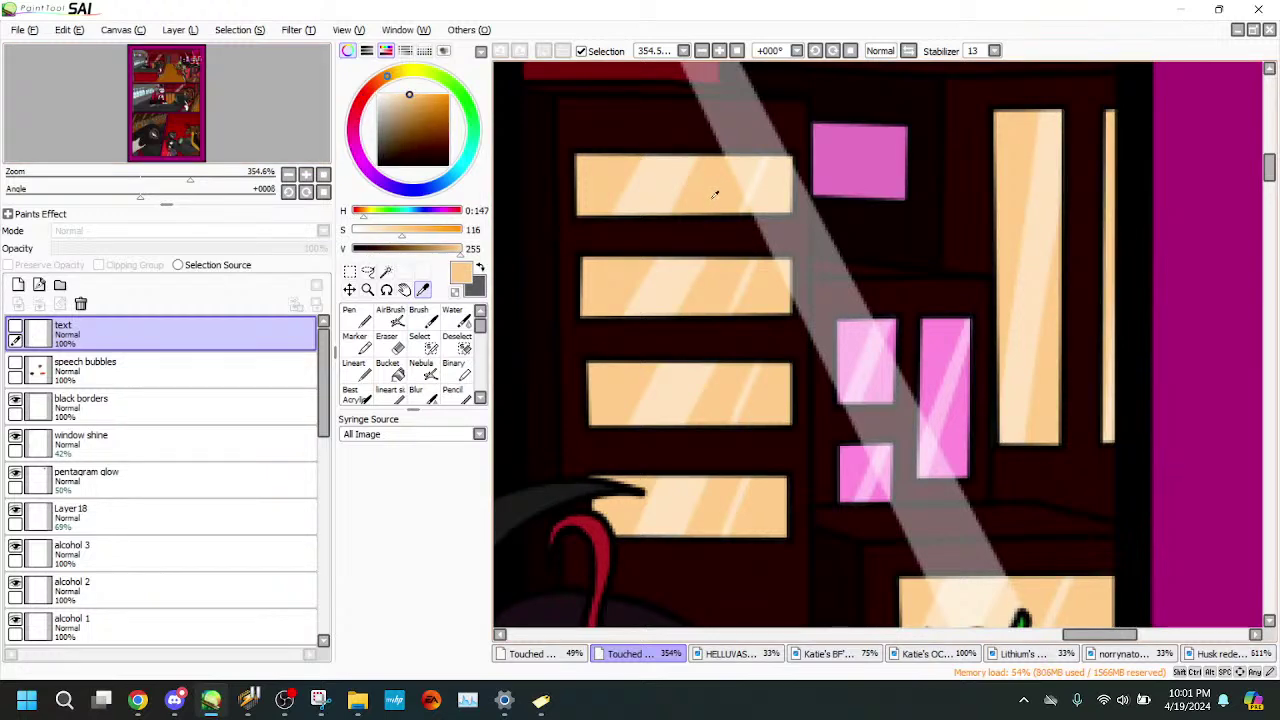
- Return to the comic page being coloured and fill the small windows beside the tufted-haired figure light orange with the Bucket on background 1
{"action": "left_click", "coordinate": [532, 653]}
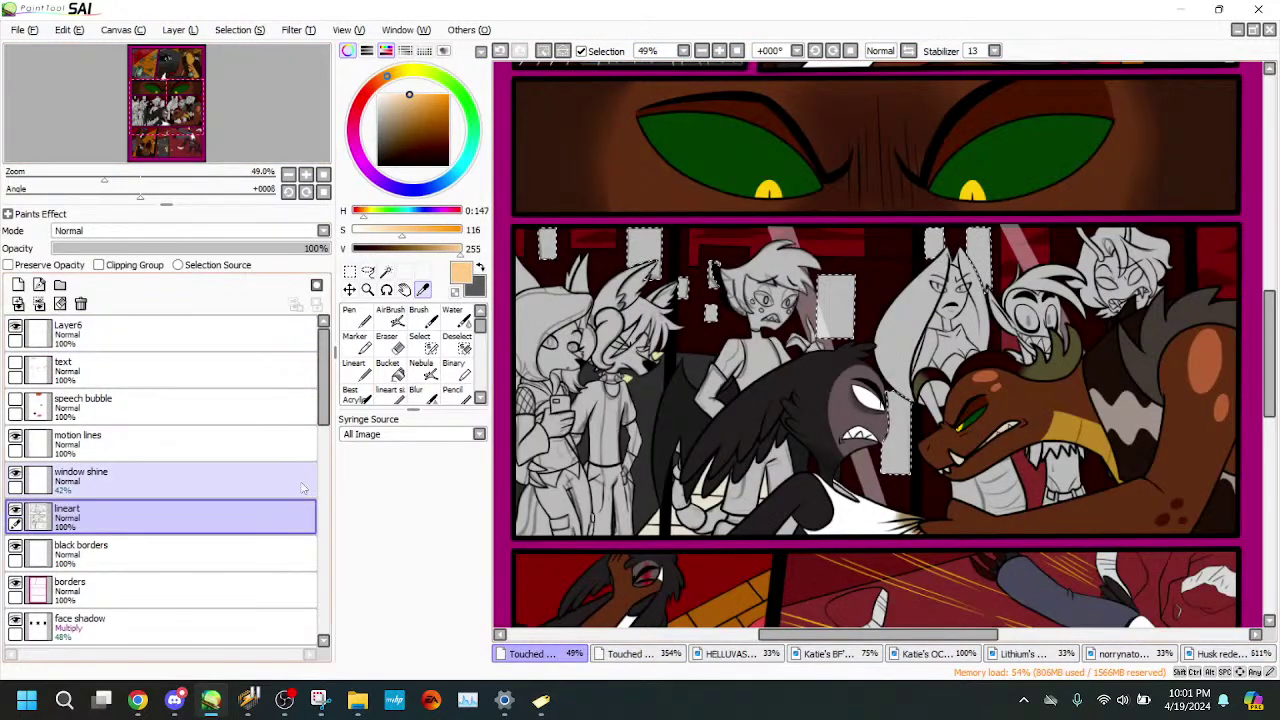
{"action": "left_click_drag", "start_coordinate": [324, 398], "coordinate": [330, 546]}
{"action": "left_click", "coordinate": [284, 586]}
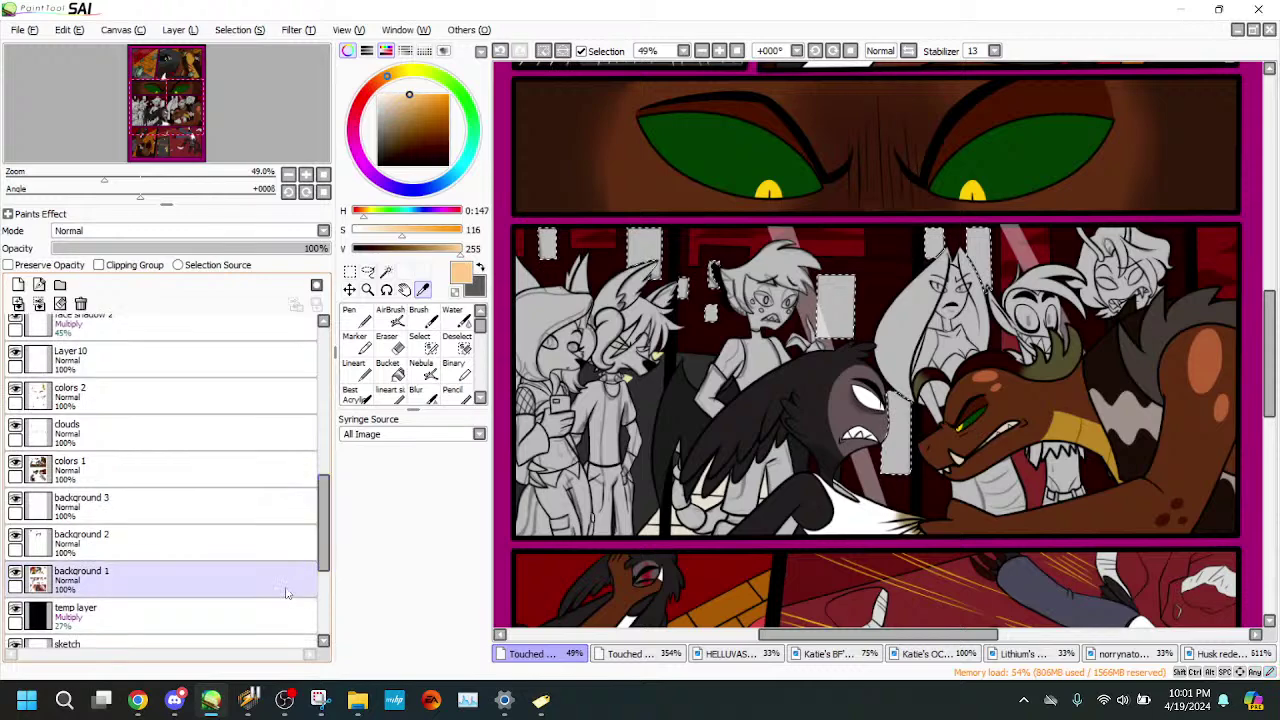
{"action": "left_click", "coordinate": [388, 368]}
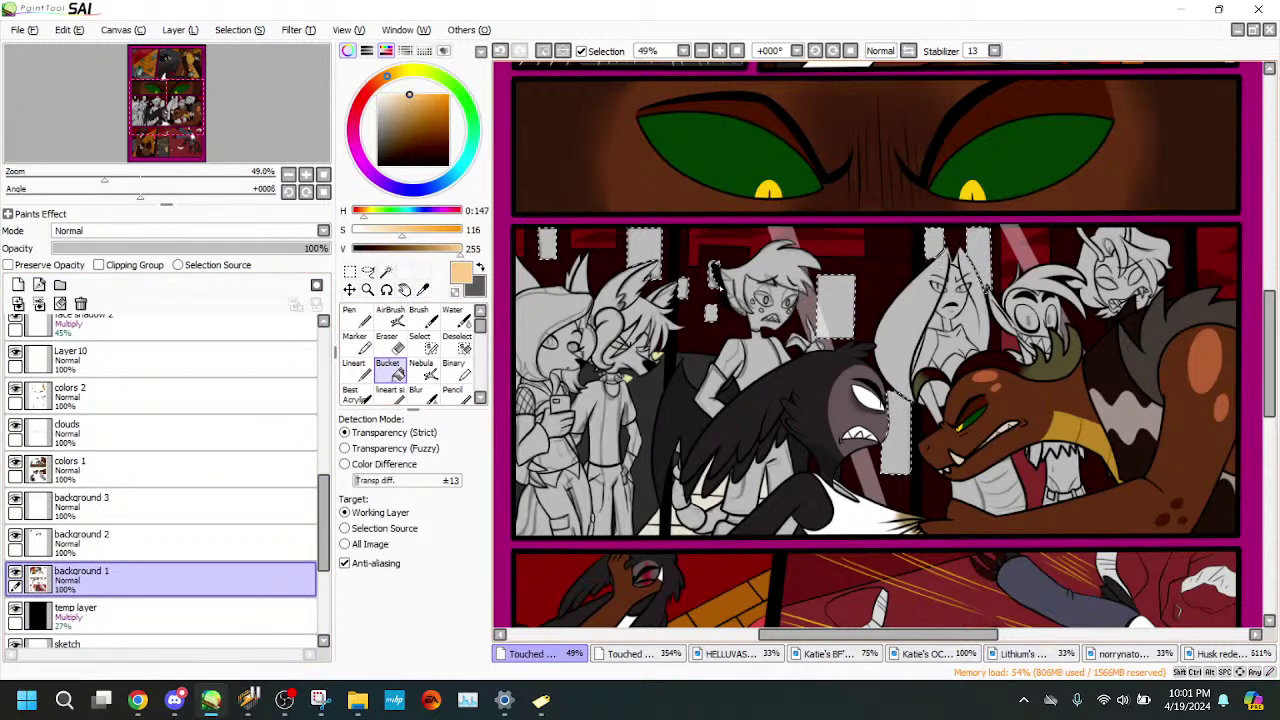
{"action": "left_click", "coordinate": [711, 313]}
{"action": "left_click", "coordinate": [713, 273]}
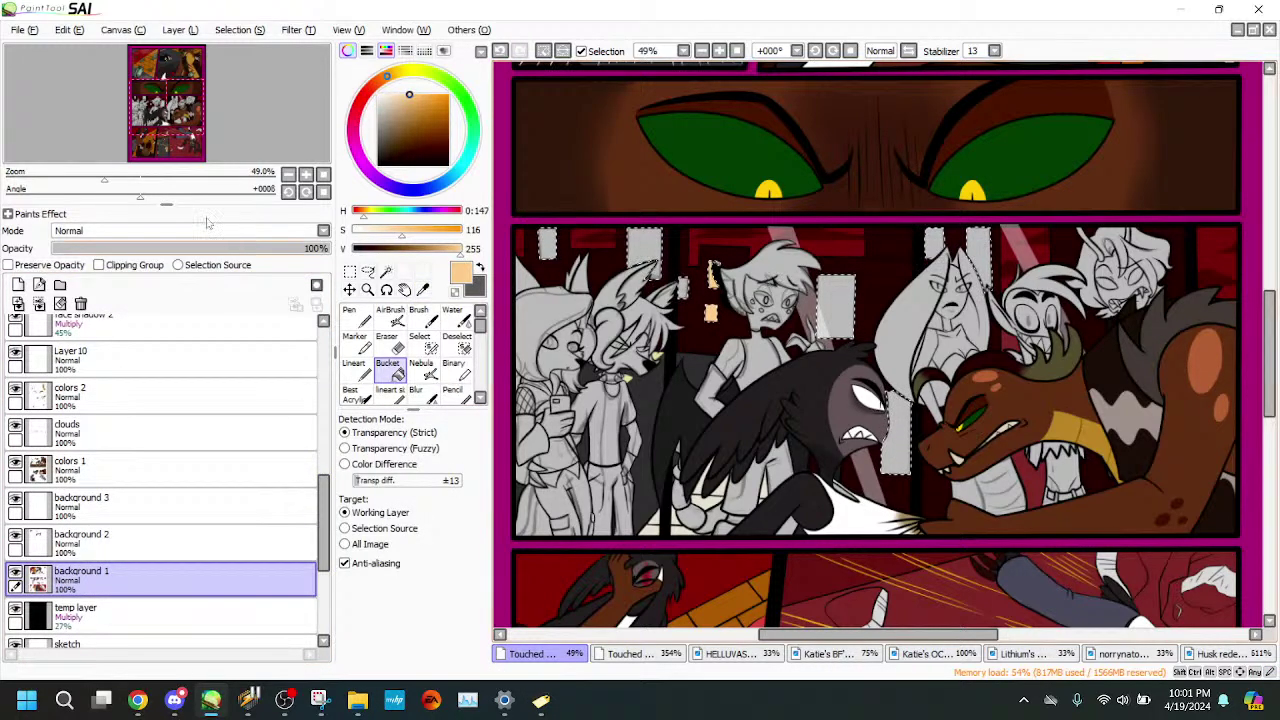
- Fill the selected window behind the long-haired figure light orange with the Bucket
{"action": "left_click", "coordinate": [193, 179]}
{"action": "left_click_drag", "start_coordinate": [226, 147], "coordinate": [210, 176]}
{"action": "scroll", "coordinate": [204, 140], "scroll_direction": "down", "scroll_amount": 4}
{"action": "left_click", "coordinate": [907, 290]}
- Brush the missed tip at the window's lower end into the selection and paint it light orange with the Lineart brush
{"action": "left_click", "coordinate": [187, 104]}
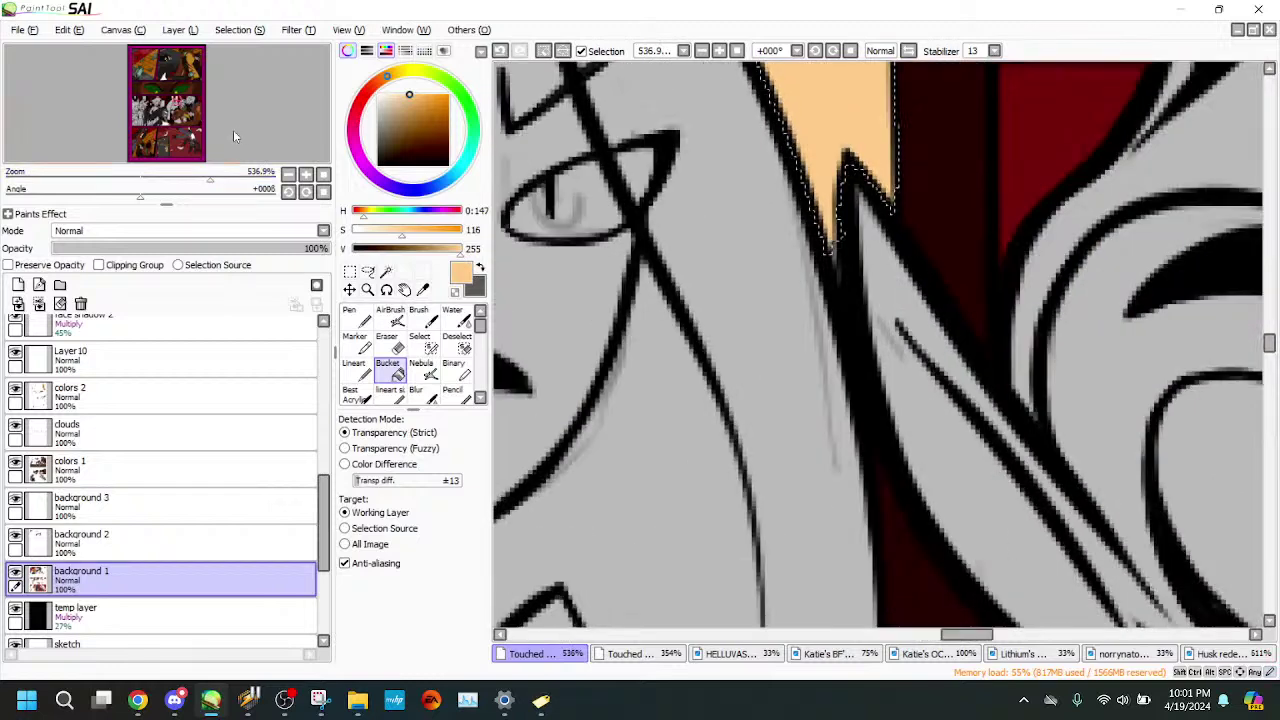
{"action": "left_click", "coordinate": [424, 343]}
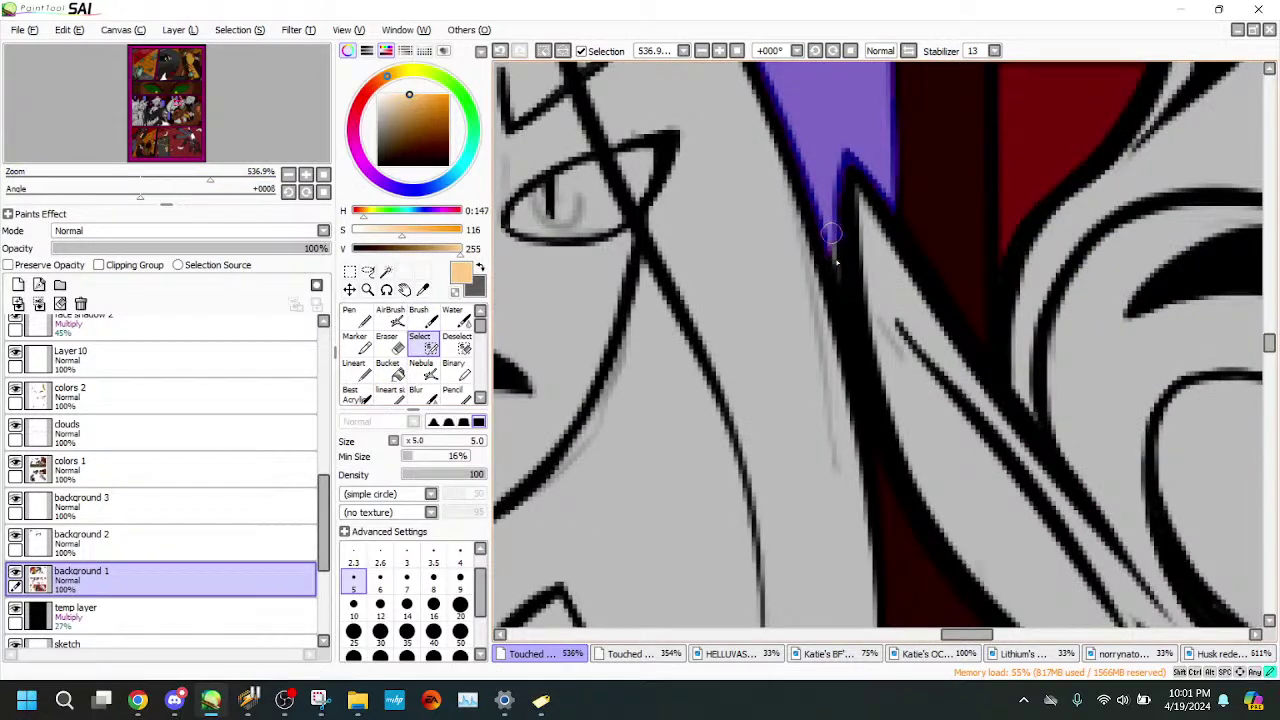
{"action": "left_click", "coordinate": [358, 370]}
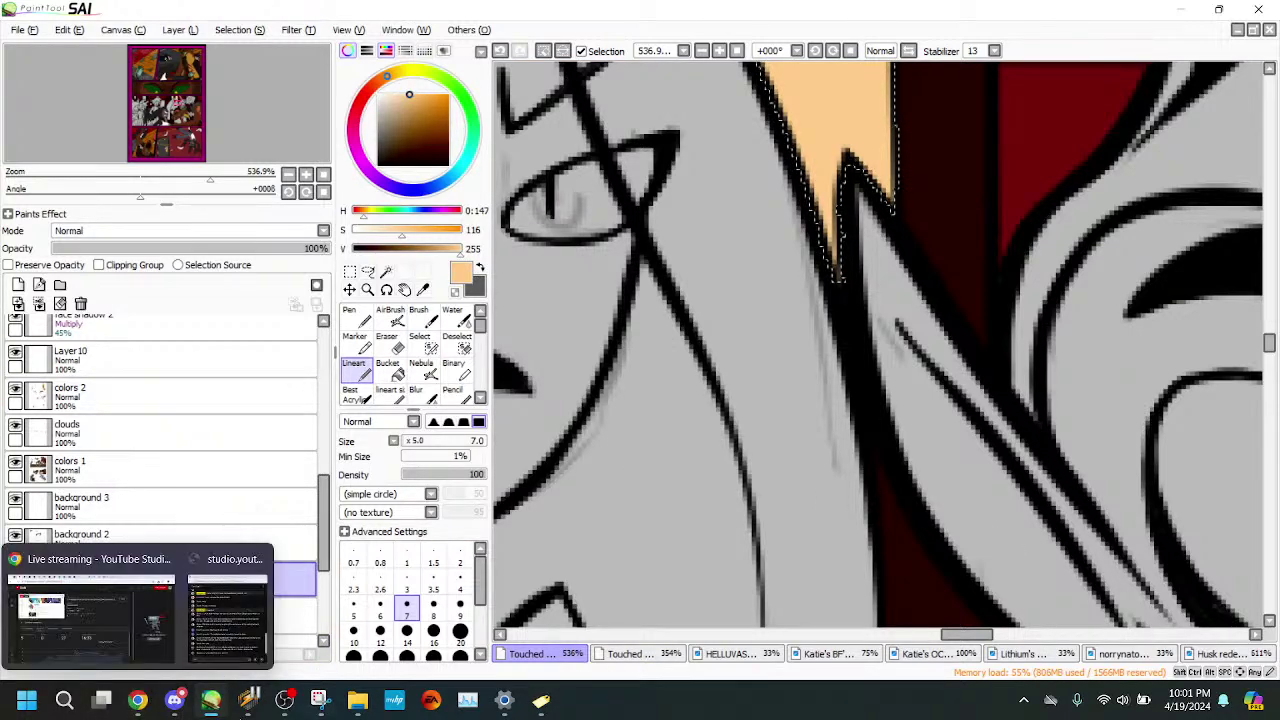
{"action": "mouse_move", "coordinate": [174, 700]}
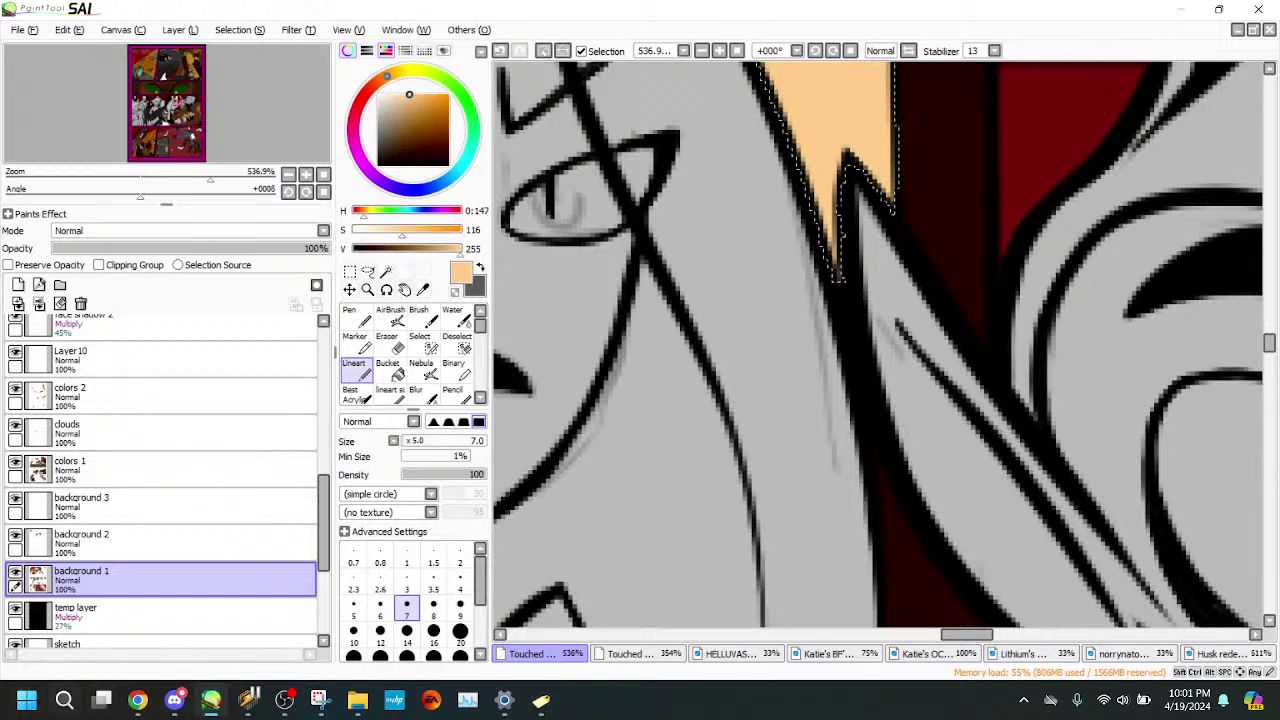
- Switch to the live chat window, post "Oh thanks for the support and awesome. Catch up with the show!" and return to the painting
{"action": "left_click", "coordinate": [222, 605]}
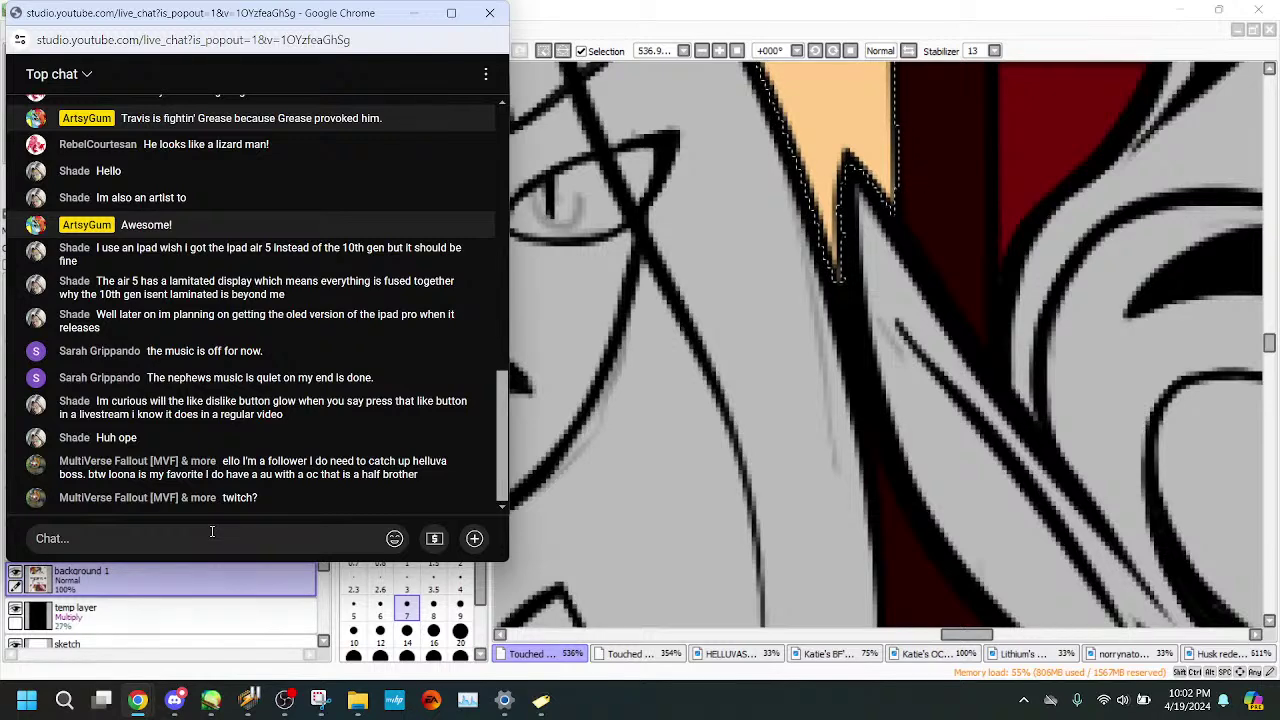
{"action": "left_click", "coordinate": [212, 532]}
{"action": "type", "text": "d awesome. Catch up with the sh"}
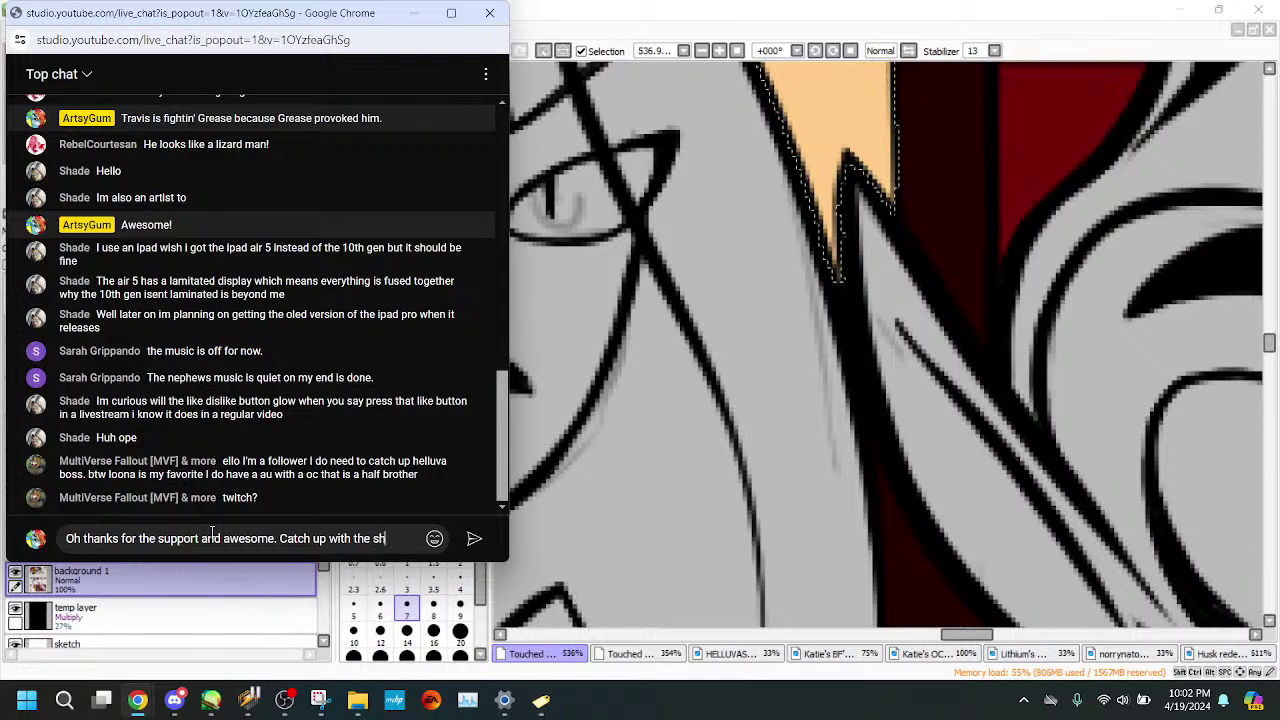
{"action": "key", "text": "Return"}
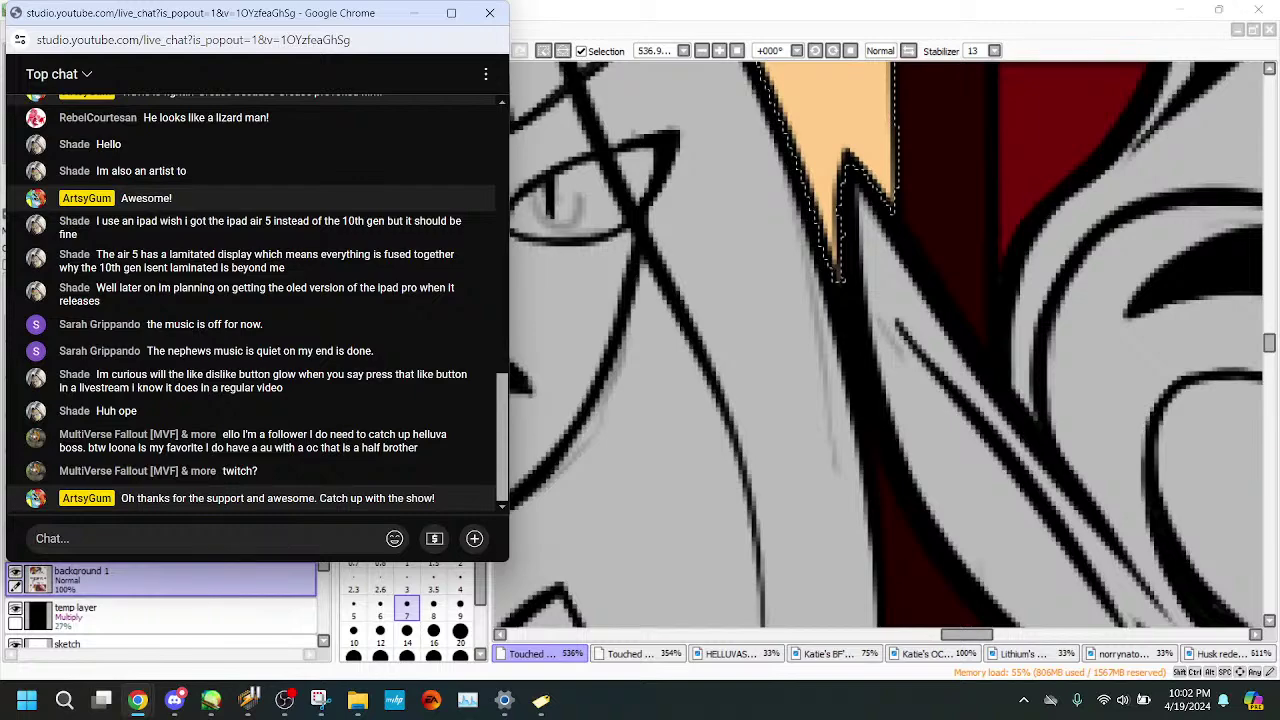
{"action": "left_click", "coordinate": [733, 673]}
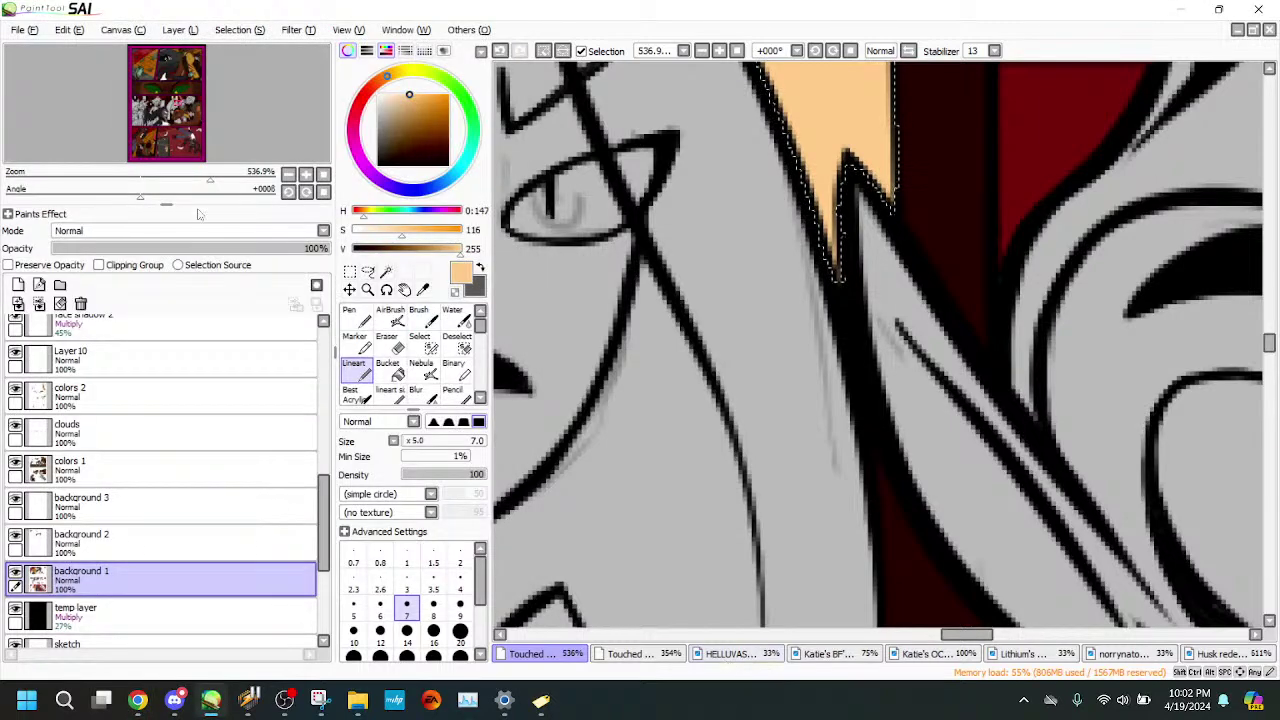
- Sample the pale pink shine of the tall pink window on the other comic page and return to the page being coloured
{"action": "left_click_drag", "start_coordinate": [200, 177], "coordinate": [146, 177]}
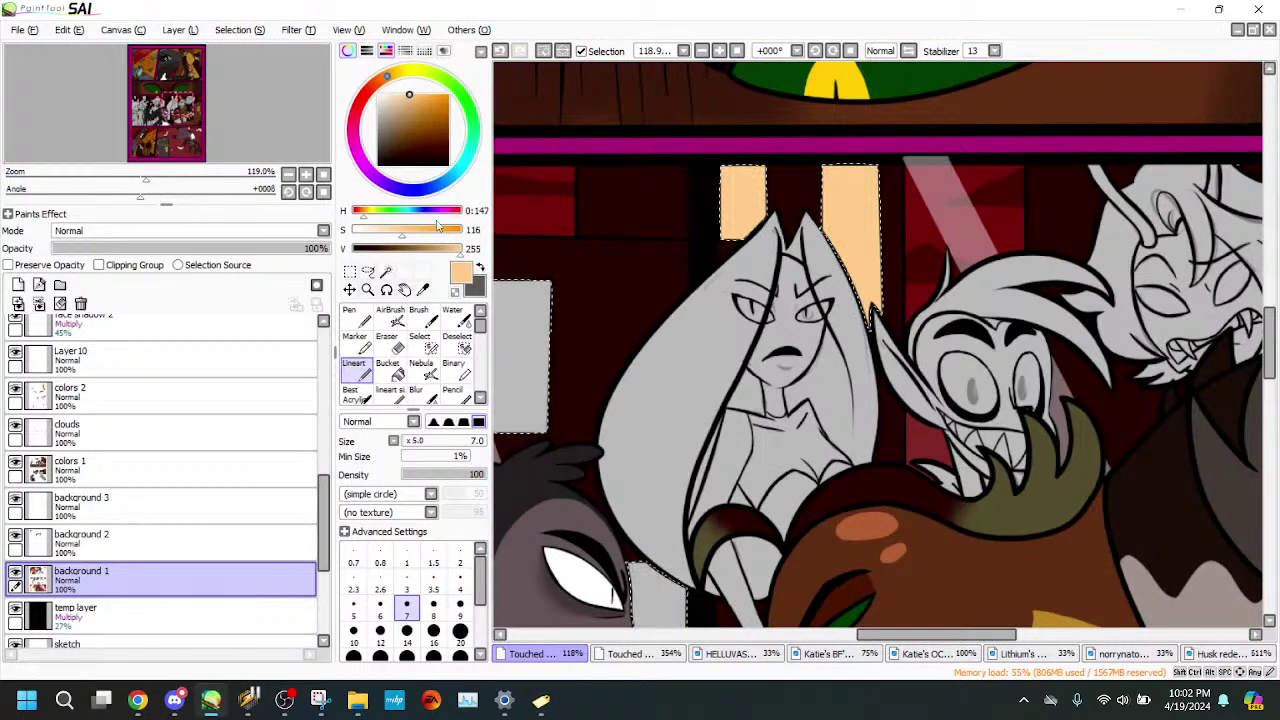
{"action": "mouse_move", "coordinate": [255, 138]}
{"action": "left_mouse_down"}
{"action": "mouse_move", "coordinate": [194, 139]}
{"action": "mouse_move", "coordinate": [279, 138]}
{"action": "mouse_move", "coordinate": [244, 140]}
{"action": "left_mouse_up"}
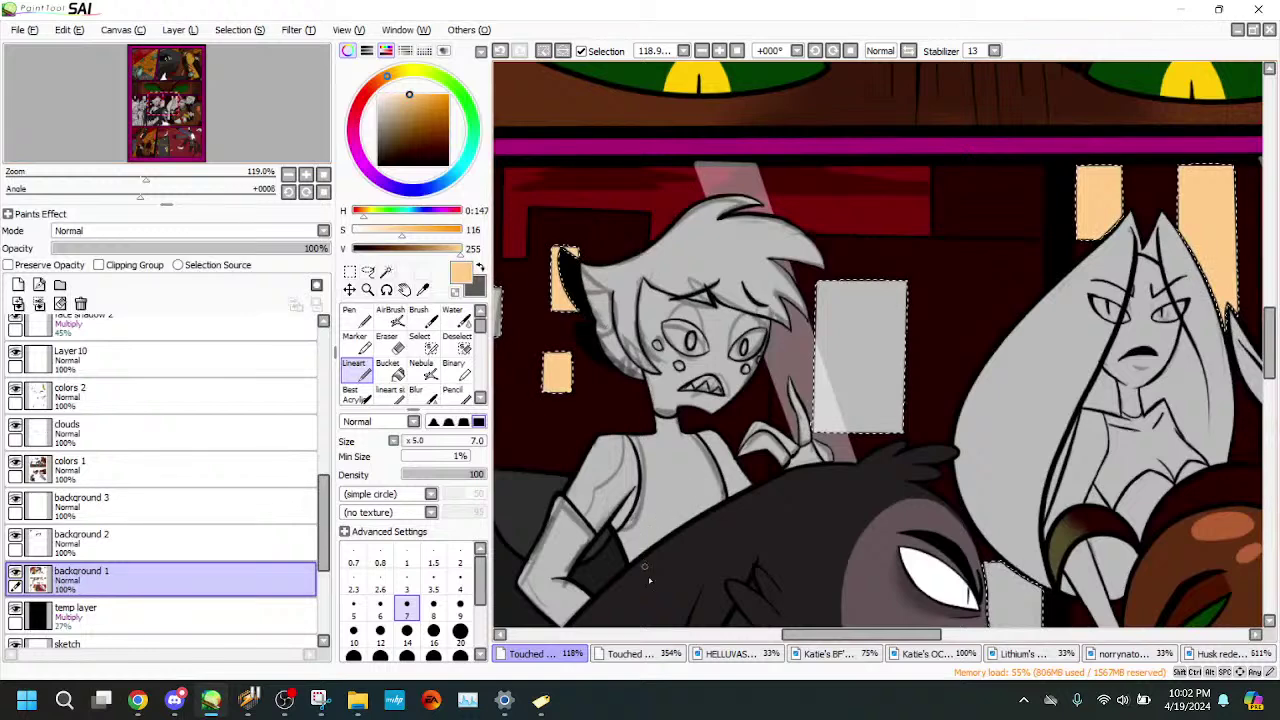
{"action": "left_click", "coordinate": [640, 653]}
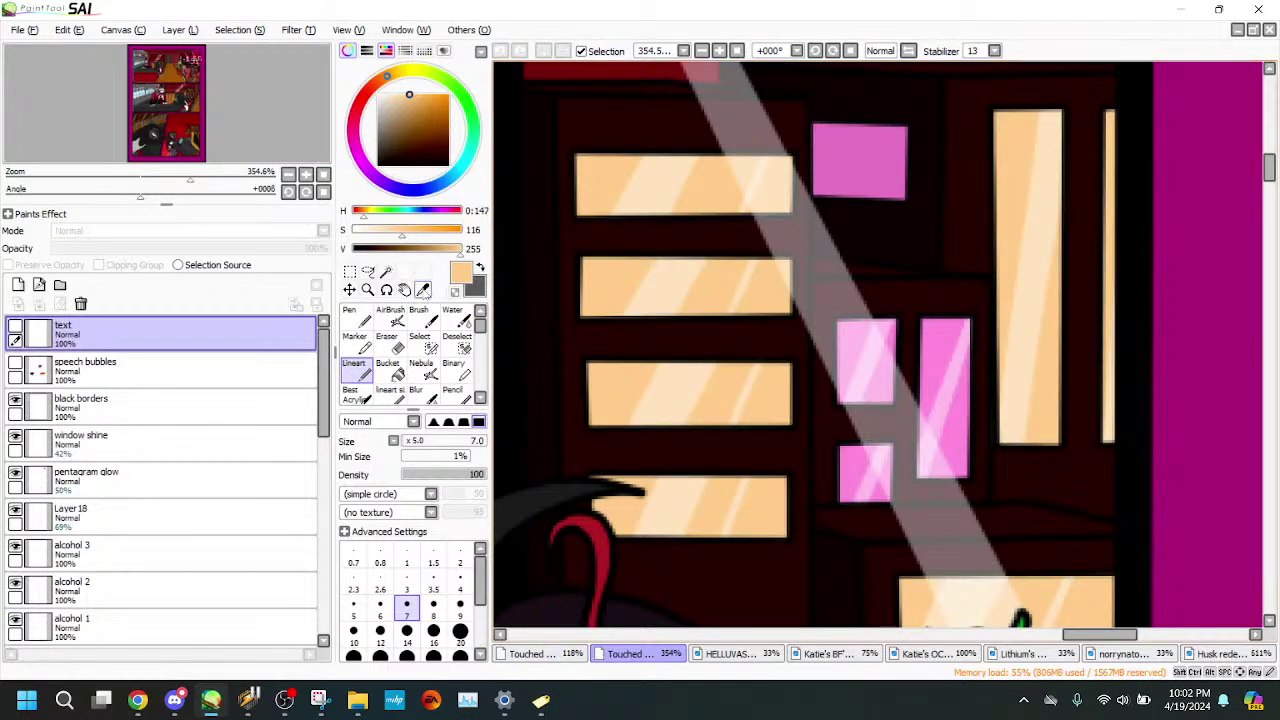
{"action": "left_click", "coordinate": [422, 289]}
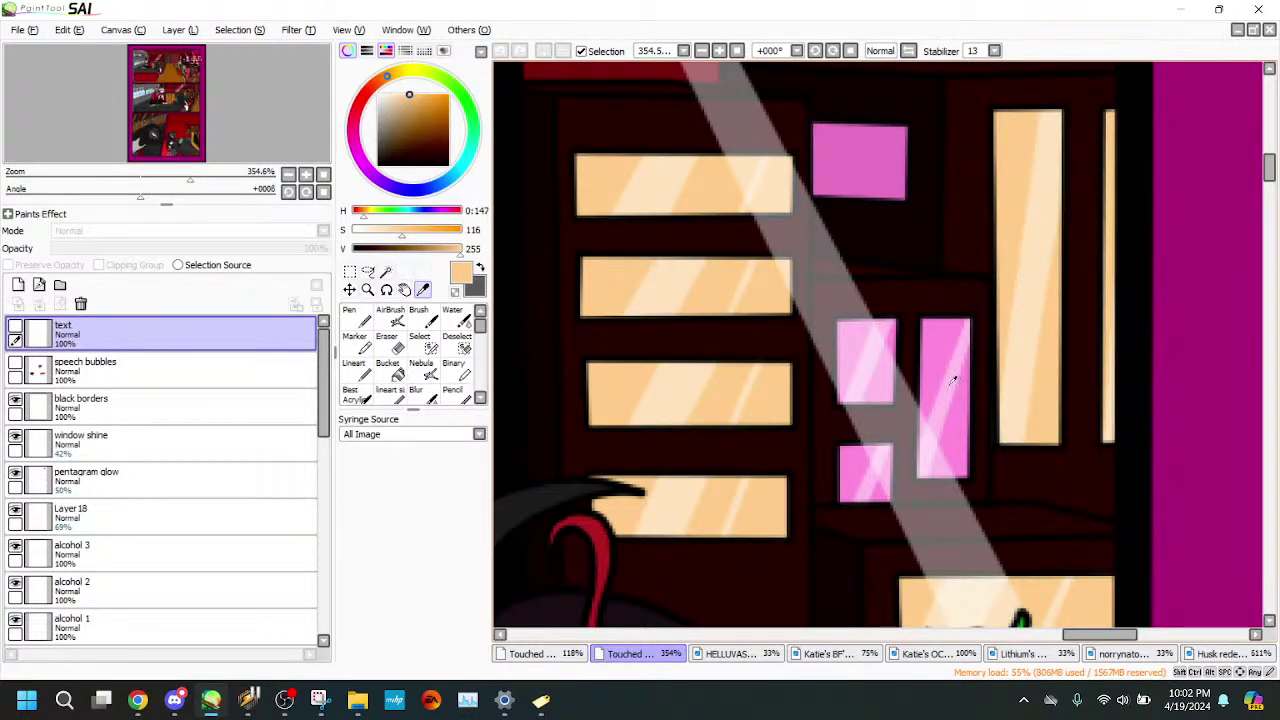
{"action": "left_click", "coordinate": [955, 378]}
{"action": "left_click", "coordinate": [545, 655]}
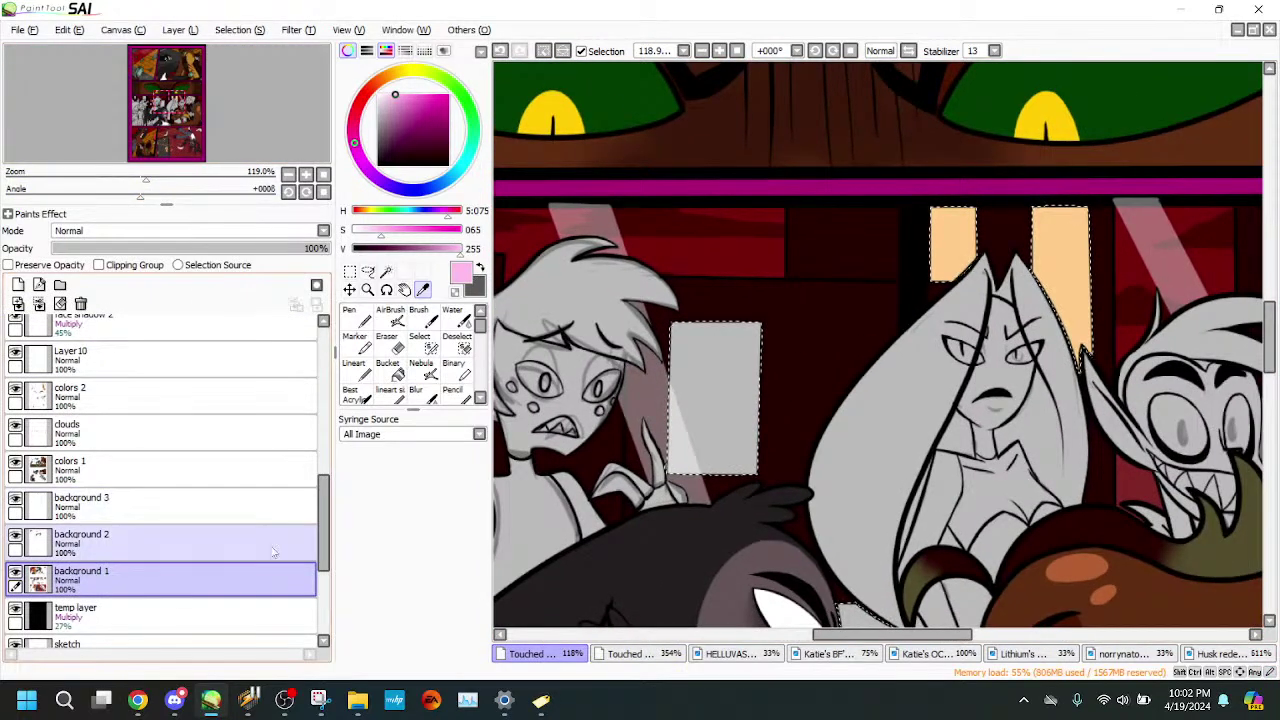
- Make background 3 the active layer and sample the pale orange window shine from the other comic page
{"action": "left_click", "coordinate": [120, 505]}
{"action": "left_click", "coordinate": [354, 364]}
{"action": "left_click_drag", "start_coordinate": [211, 123], "coordinate": [223, 120]}
{"action": "left_click_drag", "start_coordinate": [146, 178], "coordinate": [157, 178]}
{"action": "left_click_drag", "start_coordinate": [190, 136], "coordinate": [187, 134]}
{"action": "scroll", "coordinate": [187, 133], "scroll_direction": "up", "scroll_amount": 1}
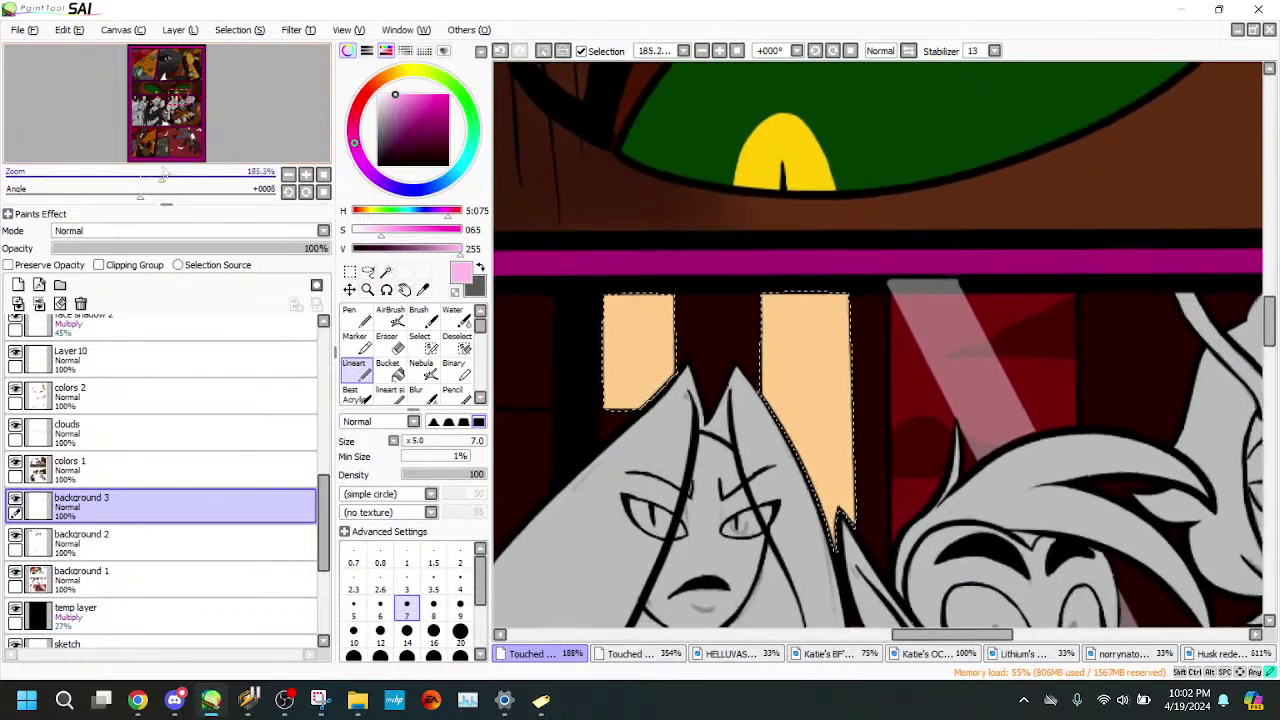
{"action": "left_click", "coordinate": [640, 654]}
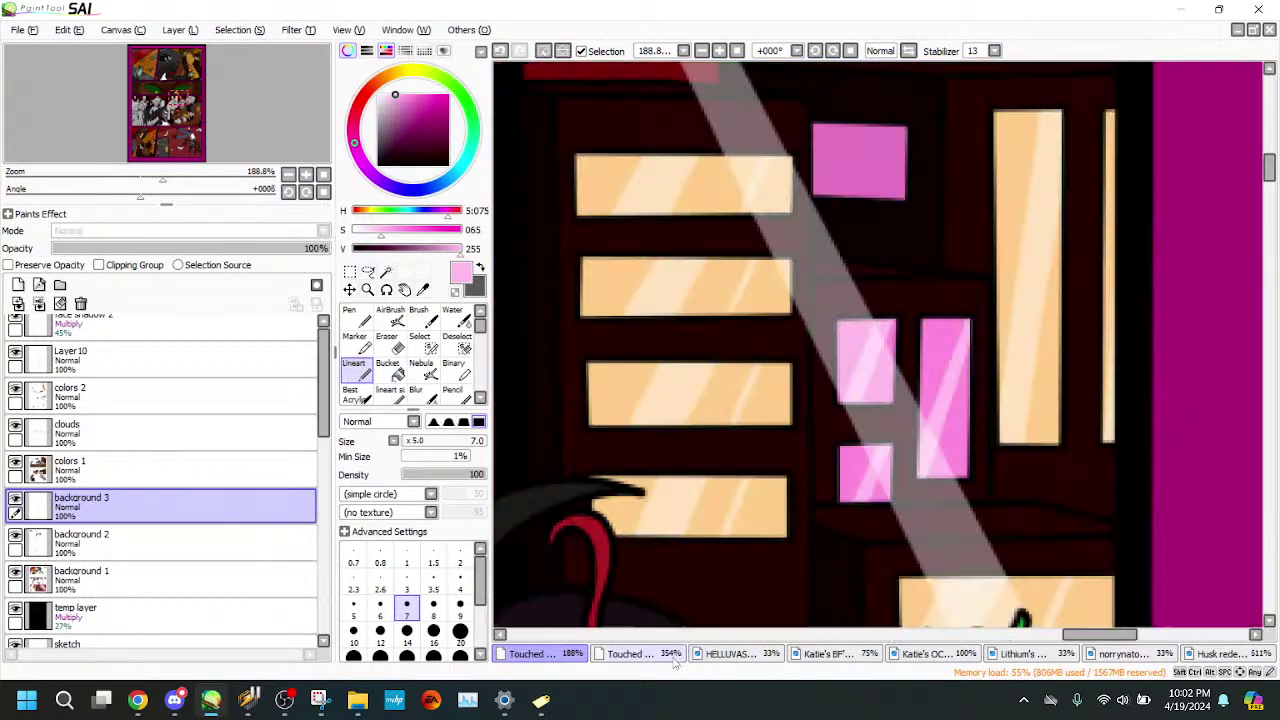
{"action": "key", "text": "alt"}
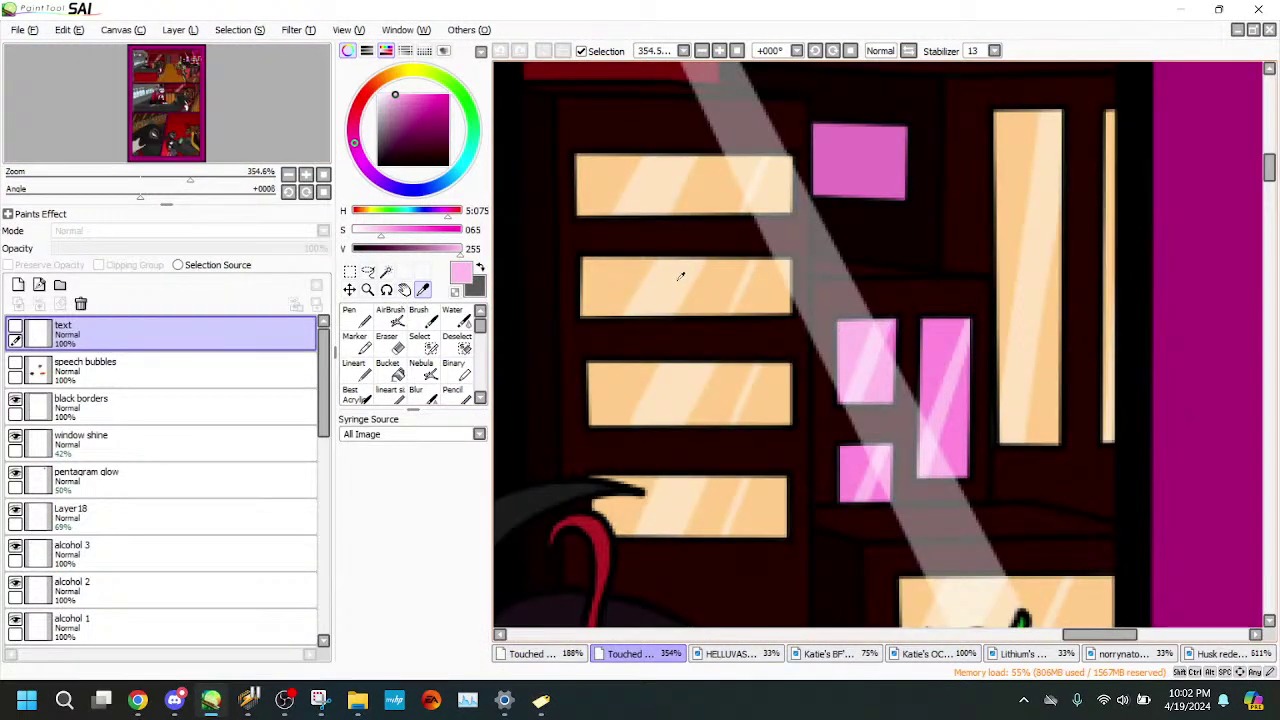
{"action": "left_click", "coordinate": [680, 276]}
{"action": "left_click", "coordinate": [545, 654]}
- Paint diagonal pale orange shine stripes across the smaller window above the long-haired figure with the Lineart brush
{"action": "left_click", "coordinate": [360, 376]}
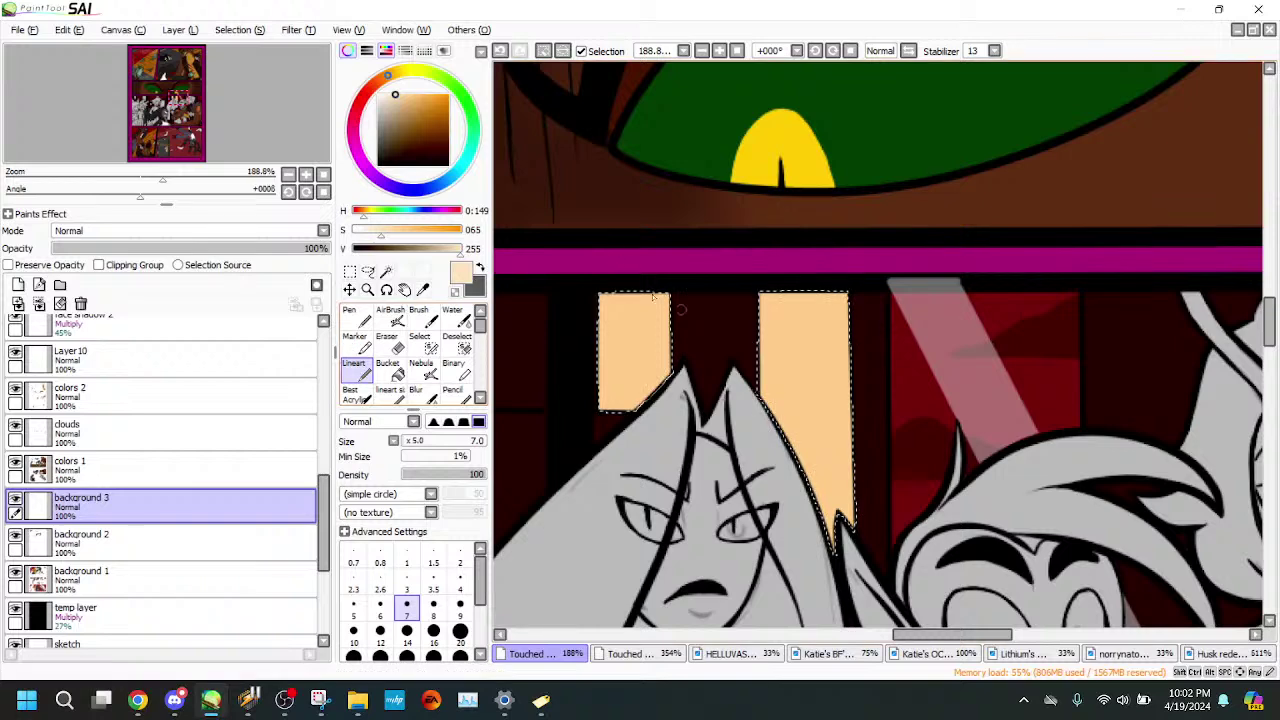
{"action": "left_click_drag", "start_coordinate": [606, 300], "coordinate": [650, 394]}
{"action": "left_click_drag", "start_coordinate": [606, 308], "coordinate": [644, 382]}
{"action": "key", "text": "Right"}
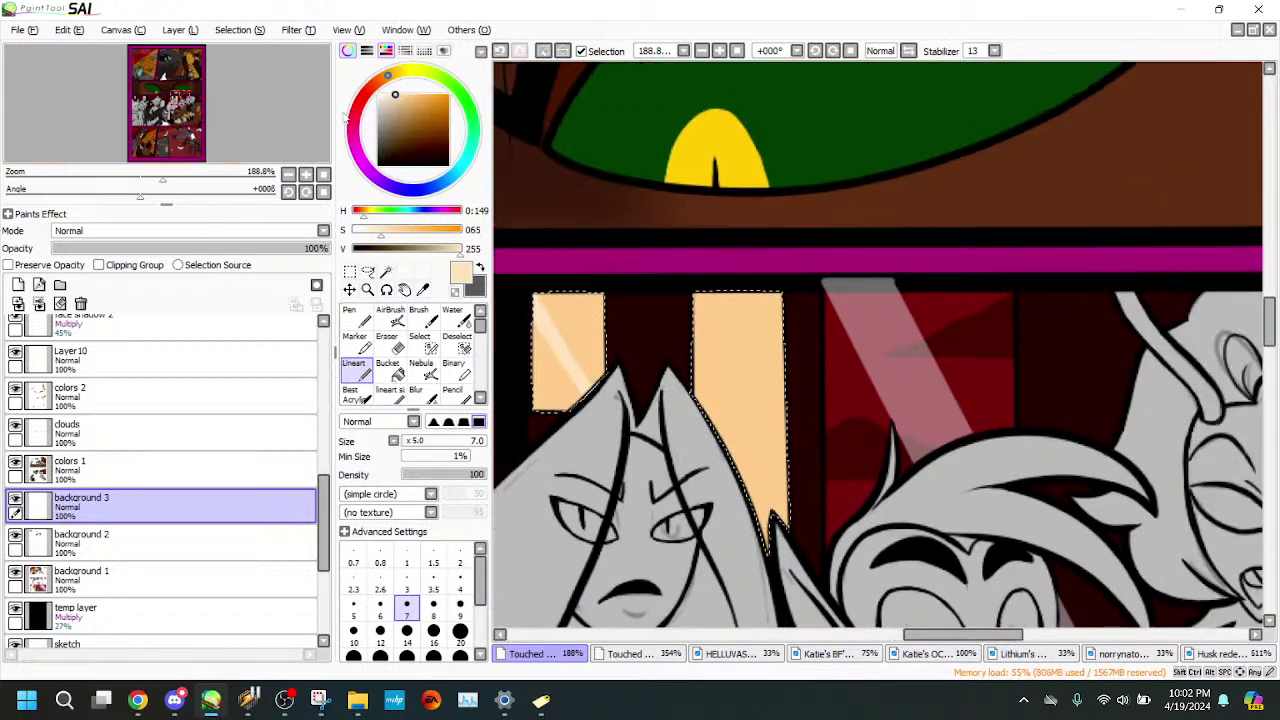
- Try diagonal shine strokes on the taller window above the long-haired figure, checking the other page's windows, and undo them
{"action": "left_click_drag", "start_coordinate": [708, 285], "coordinate": [784, 366]}
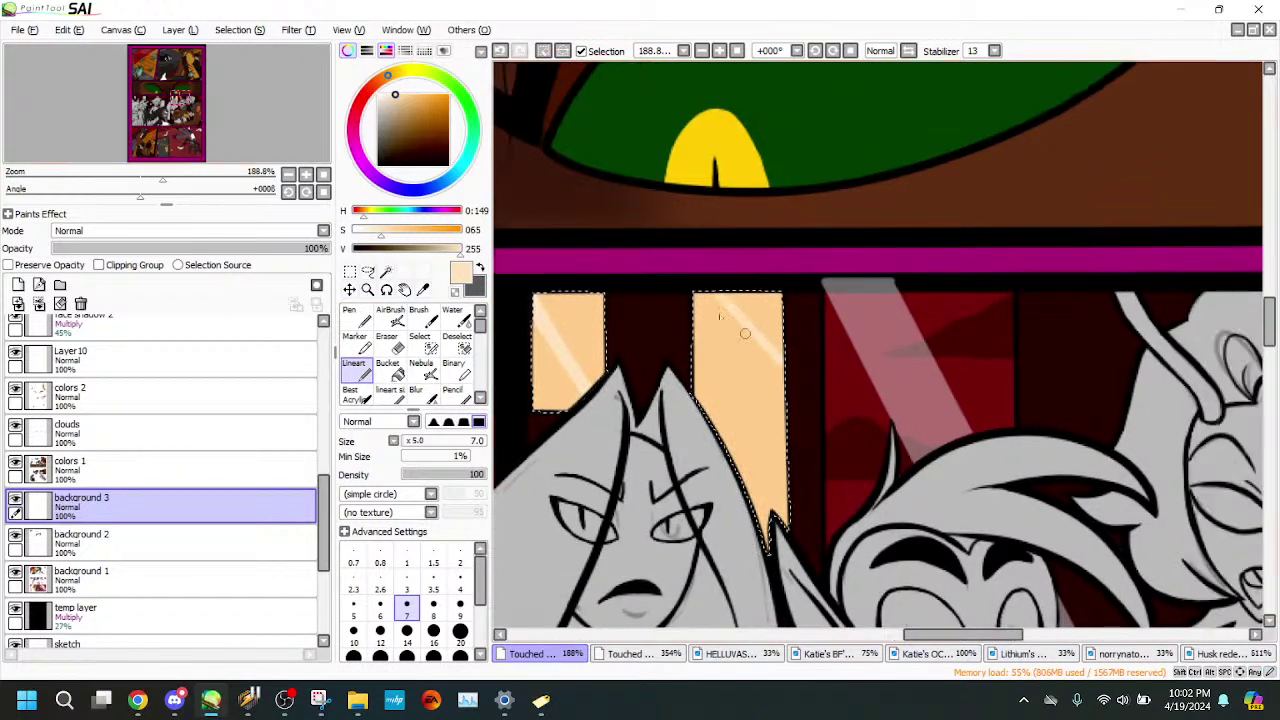
{"action": "left_click", "coordinate": [502, 51]}
{"action": "left_click_drag", "start_coordinate": [707, 288], "coordinate": [787, 373]}
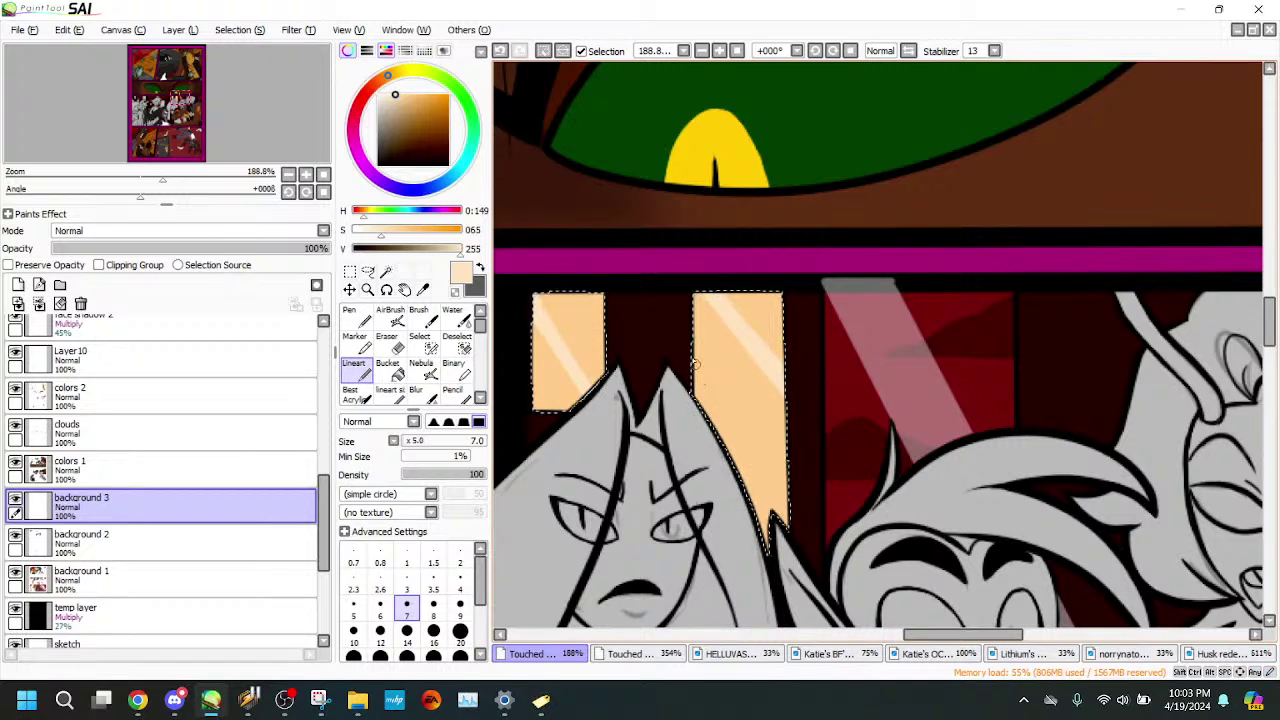
{"action": "left_click", "coordinate": [660, 655]}
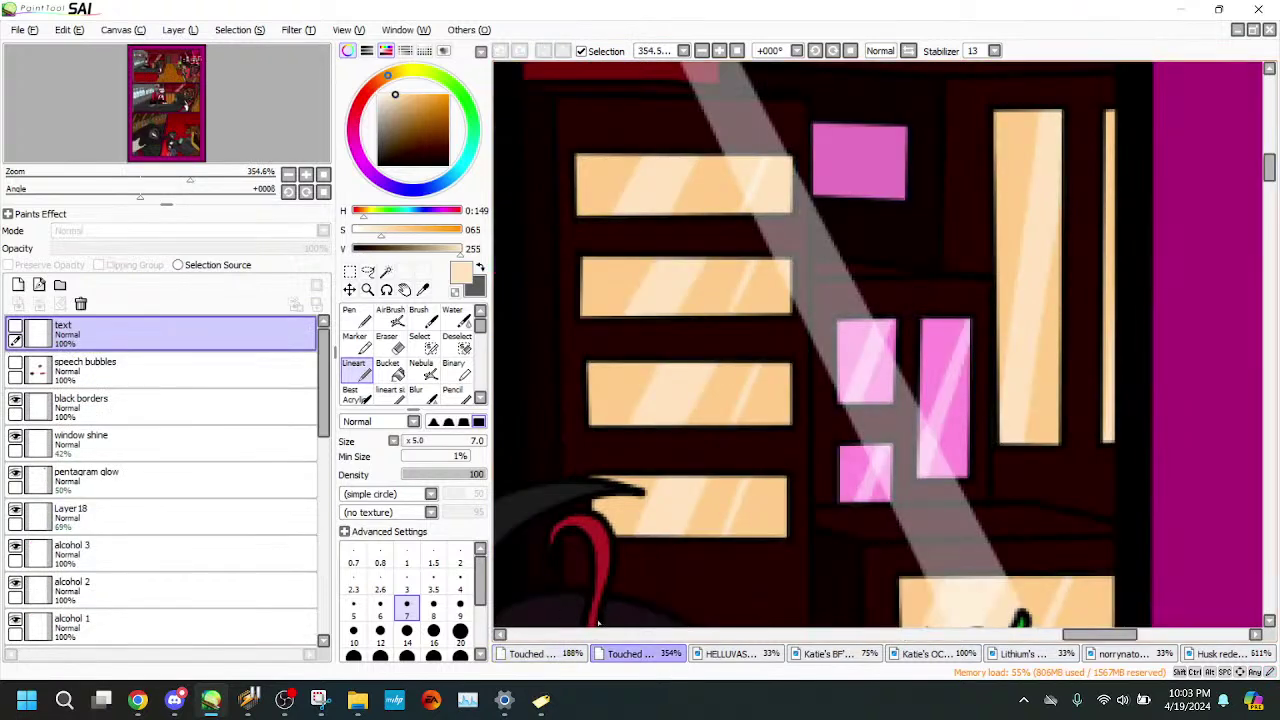
{"action": "left_click", "coordinate": [548, 655]}
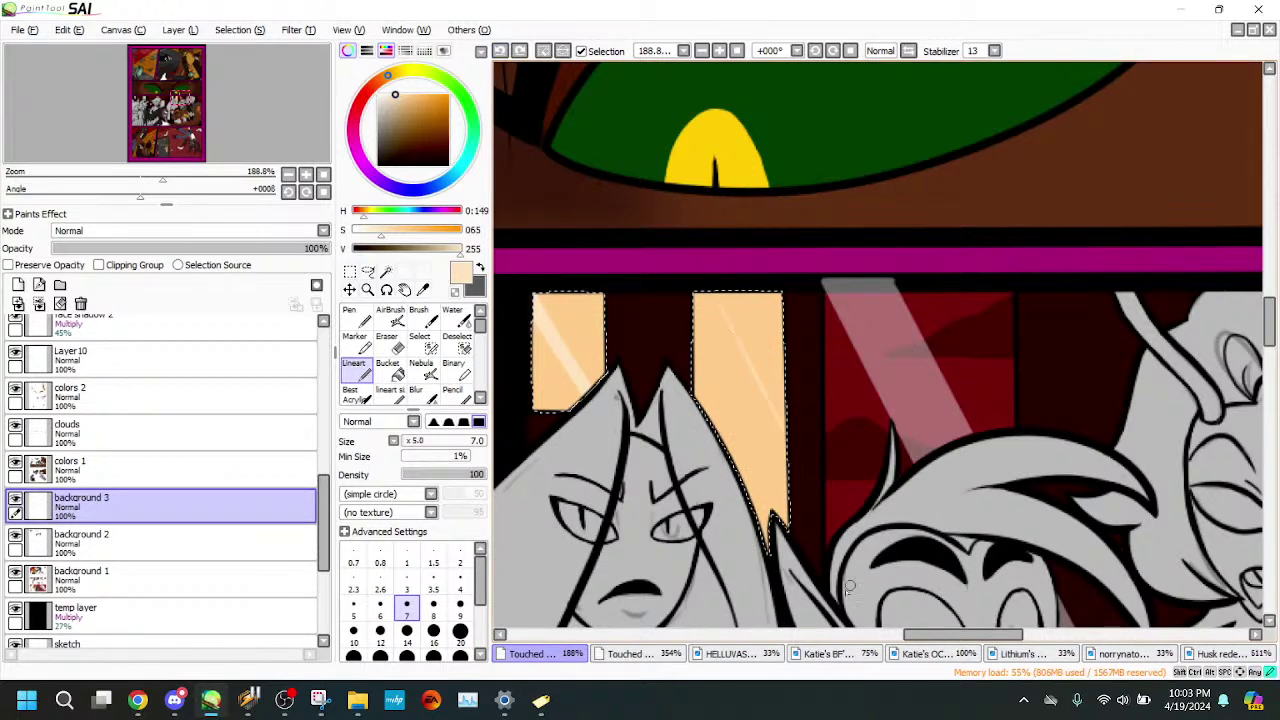
{"action": "left_click_drag", "start_coordinate": [702, 277], "coordinate": [789, 471]}
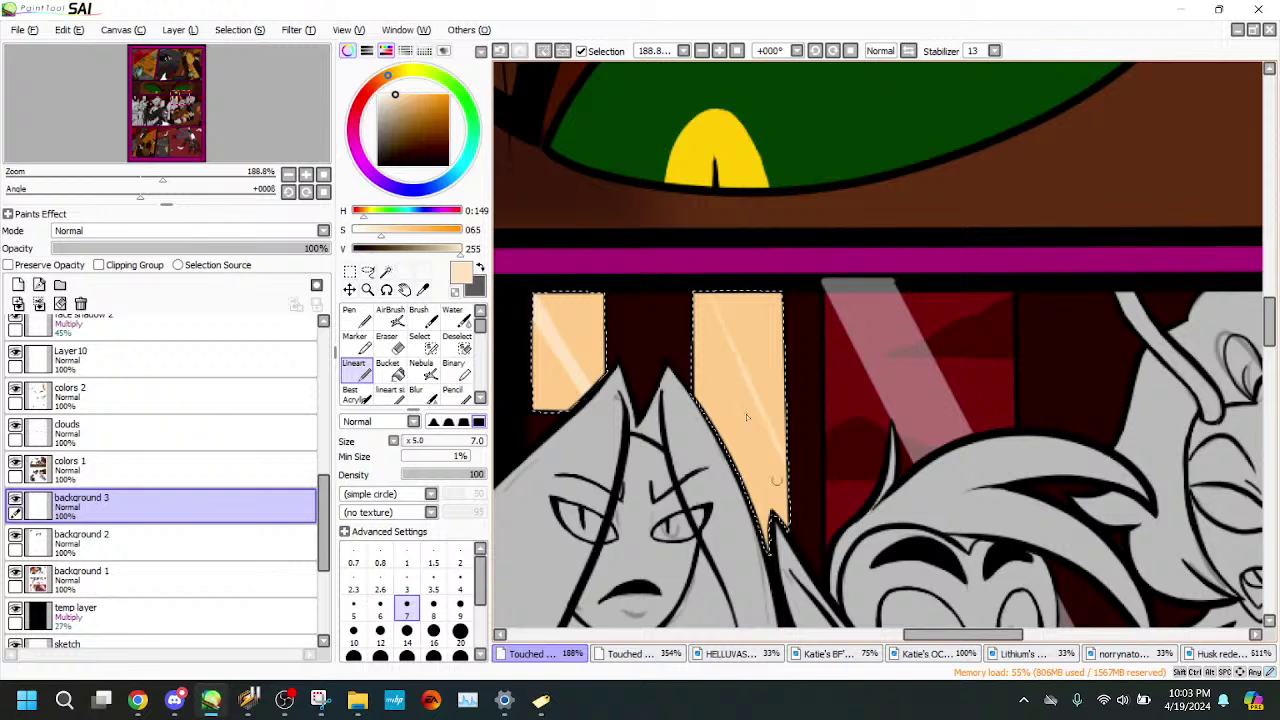
{"action": "left_click", "coordinate": [388, 370]}
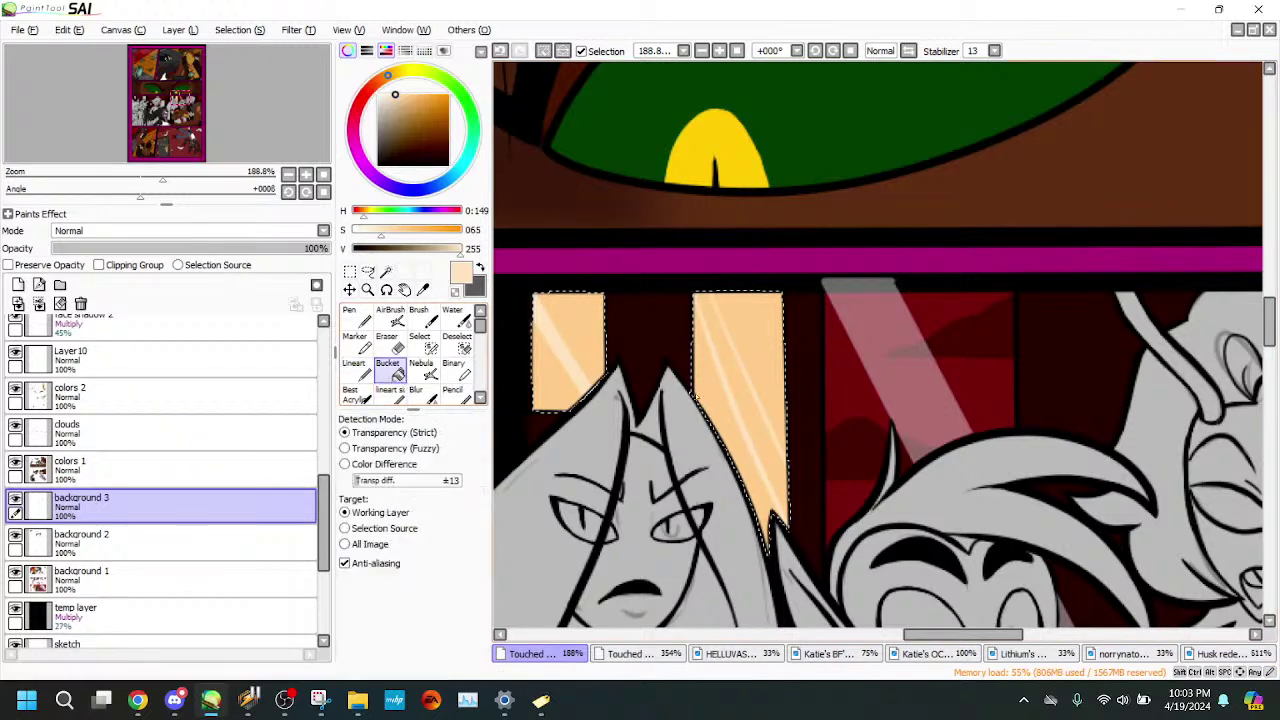
{"action": "left_click", "coordinate": [500, 52]}
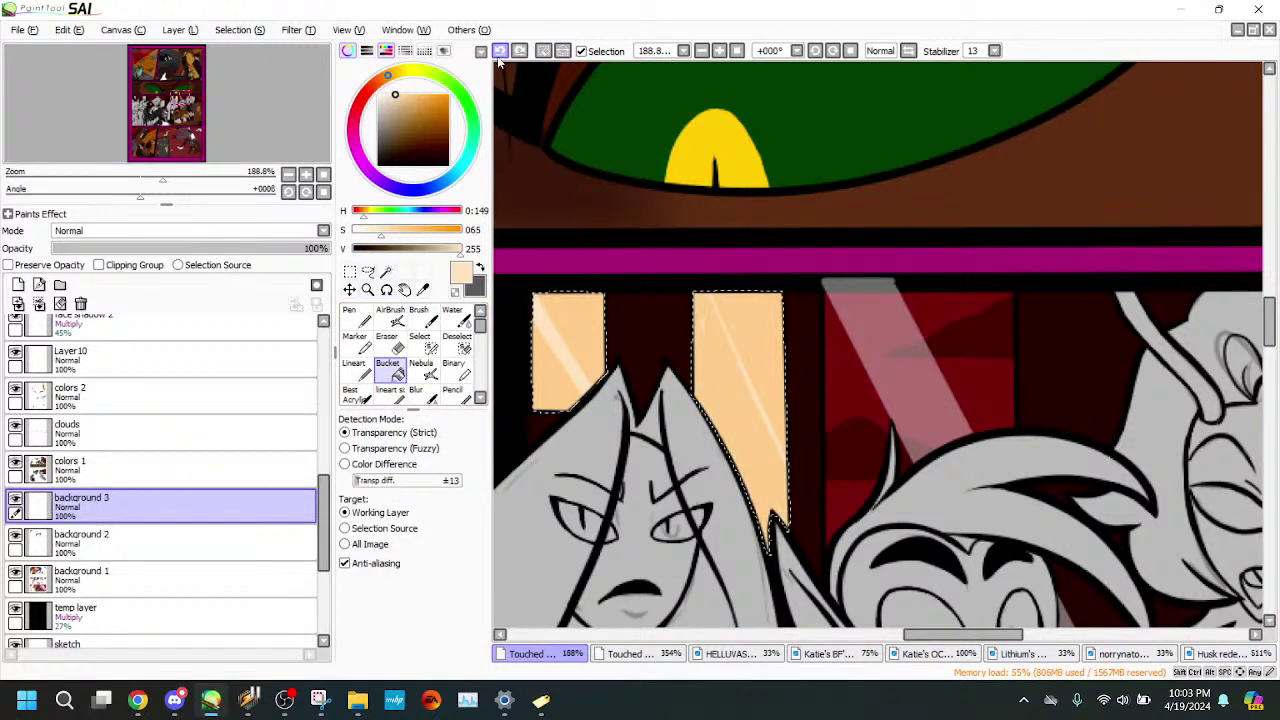
- Draw a long diagonal pale orange shine line down the taller window with the Lineart brush
{"action": "left_click", "coordinate": [358, 370]}
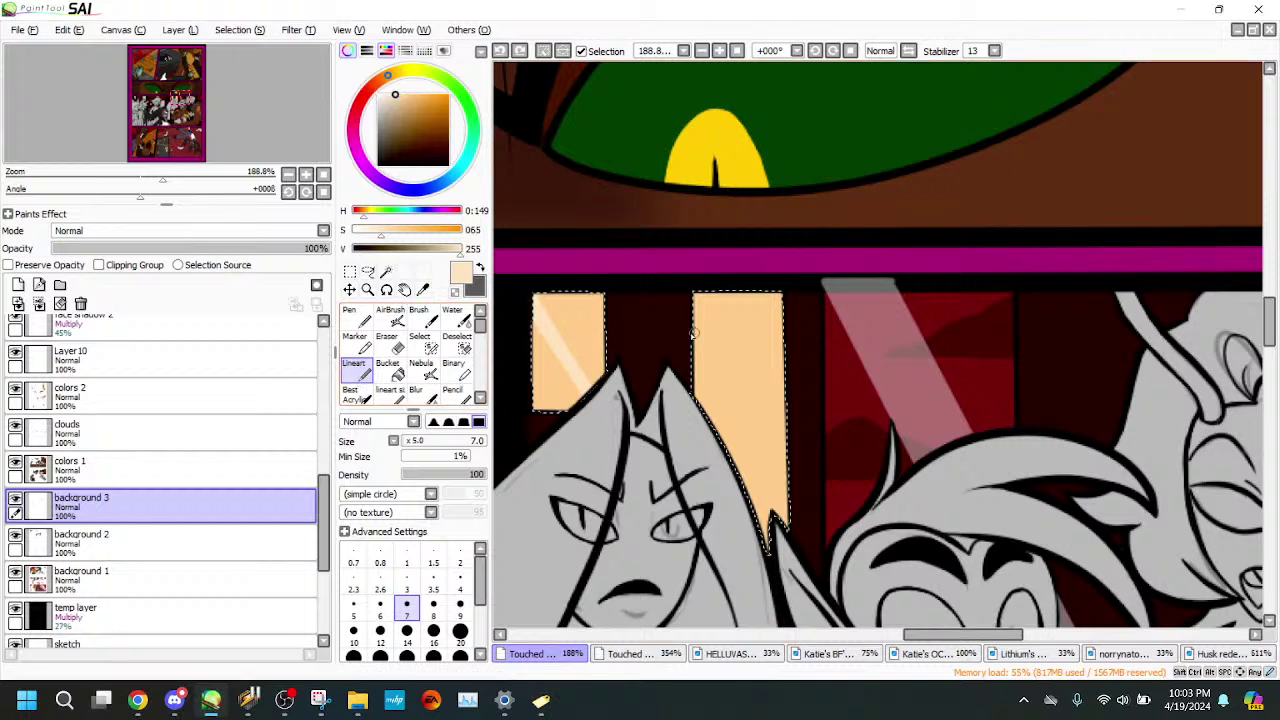
{"action": "left_click_drag", "start_coordinate": [701, 283], "coordinate": [789, 506]}
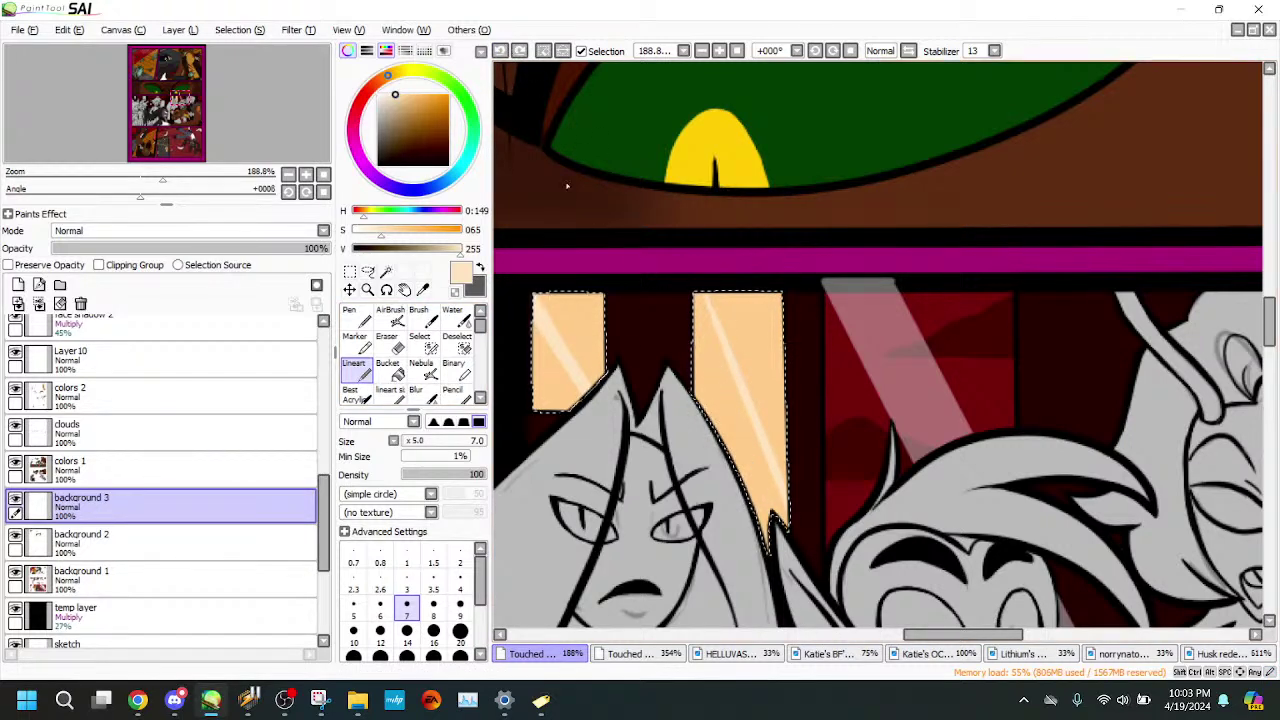
- Try different placements for a second diagonal shine line near the taller window's inner edge and undo them
{"action": "key", "text": "ctrl+y"}
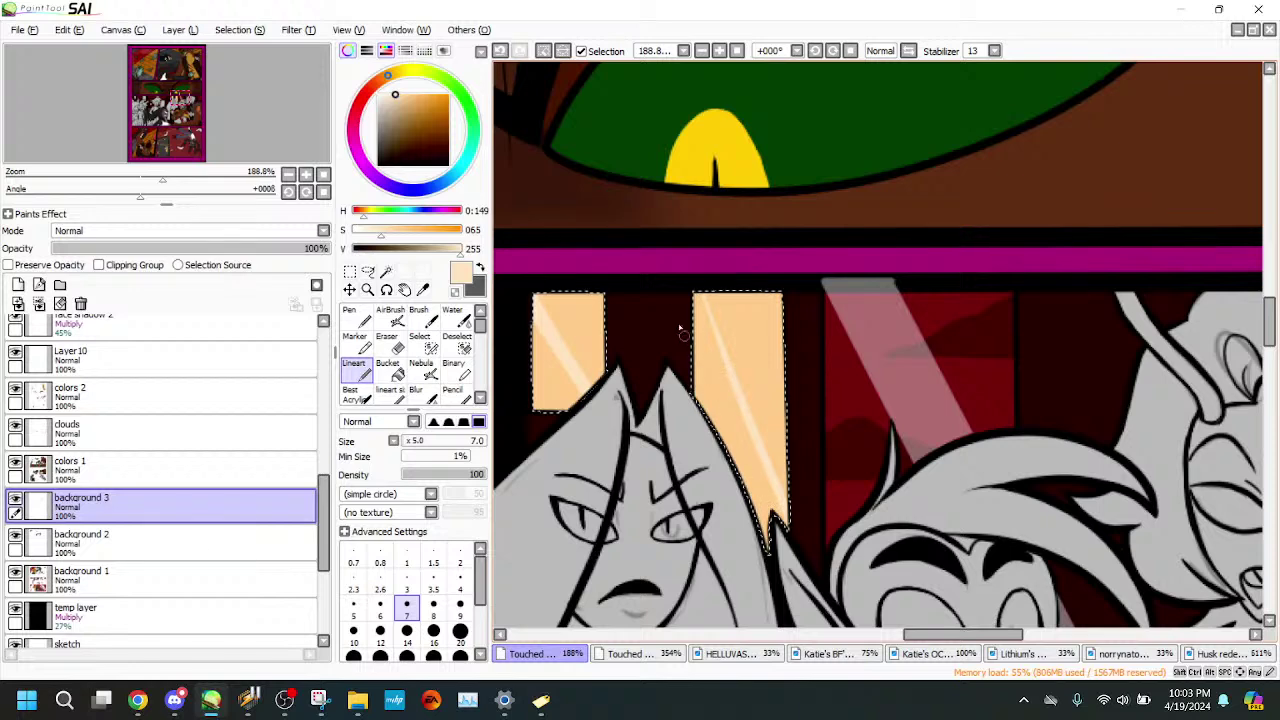
{"action": "left_click", "coordinate": [502, 52]}
{"action": "key", "text": "ctrl+y"}
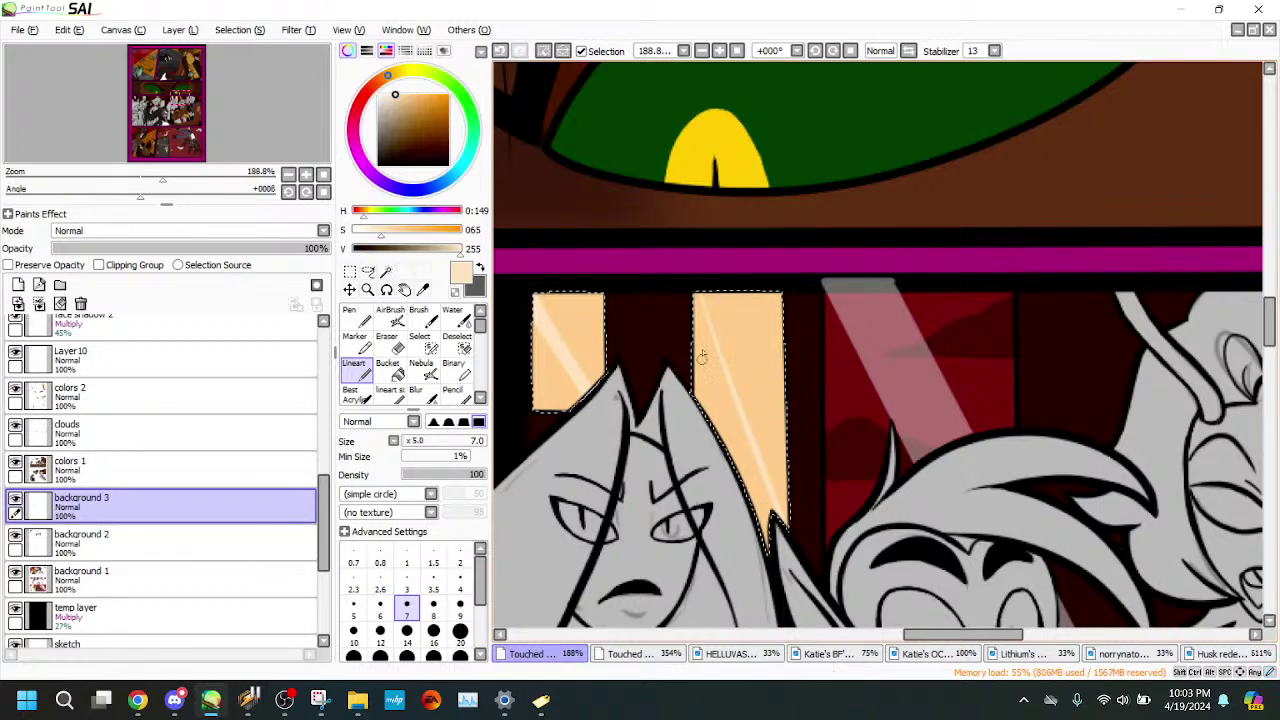
{"action": "left_click", "coordinate": [501, 53]}
{"action": "key", "text": "ctrl+y"}
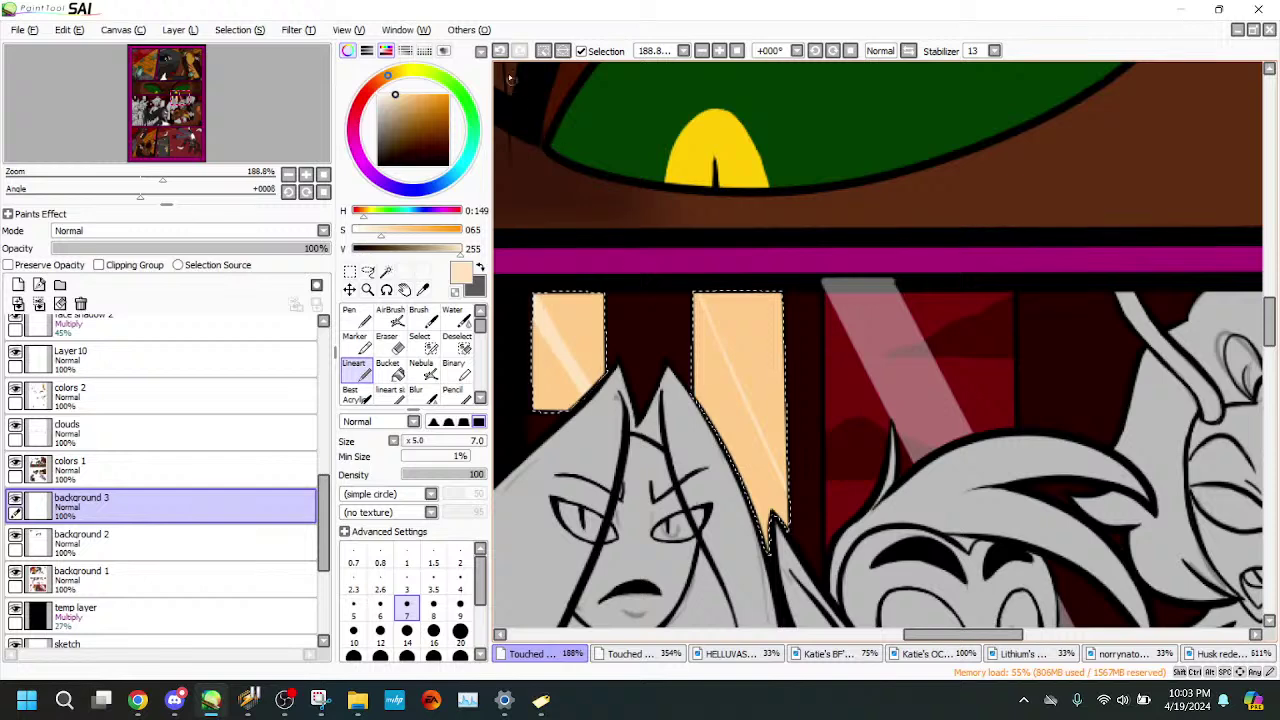
{"action": "left_click", "coordinate": [501, 51]}
{"action": "left_click_drag", "start_coordinate": [696, 287], "coordinate": [760, 477]}
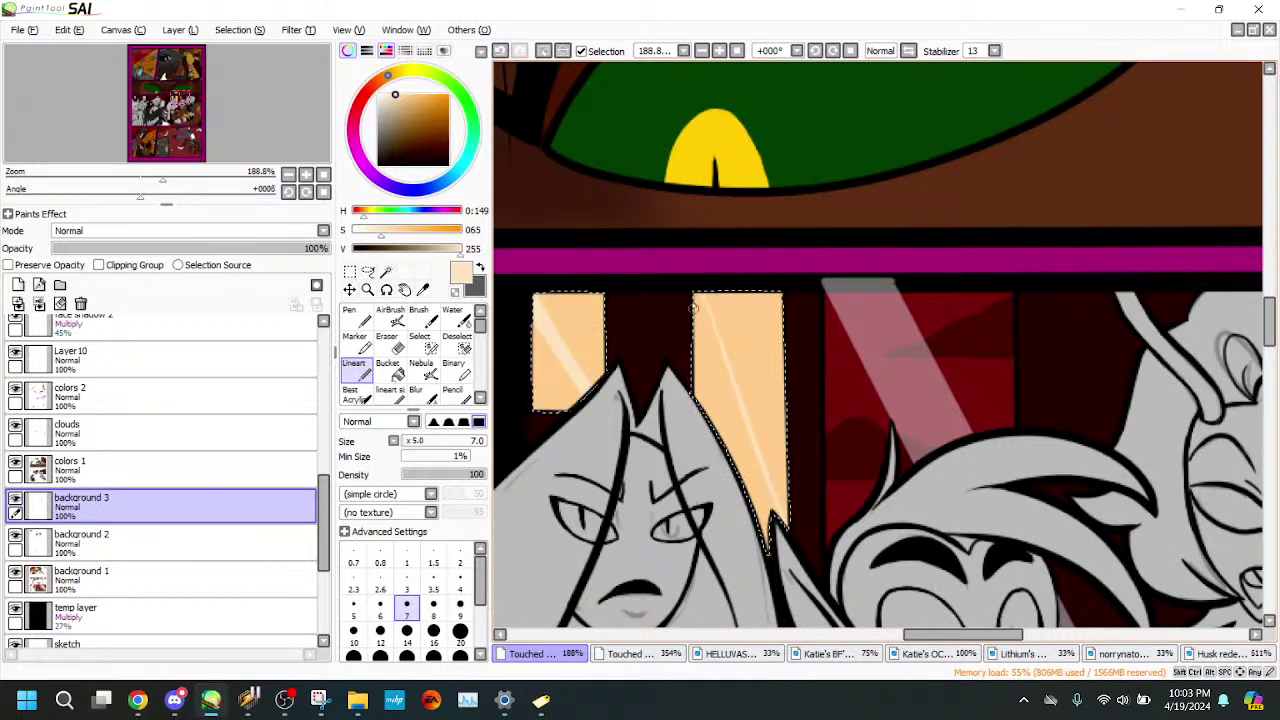
{"action": "key", "text": "ctrl+z"}
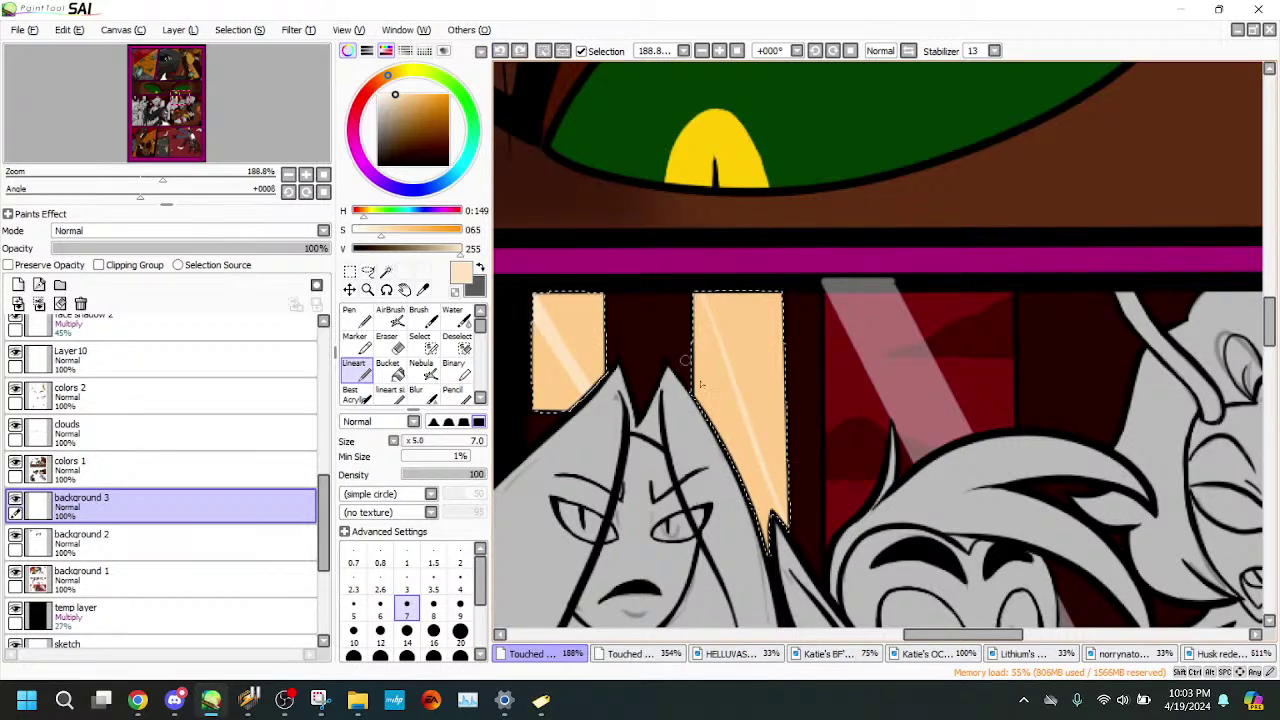
{"action": "left_click_drag", "start_coordinate": [695, 300], "coordinate": [765, 480]}
{"action": "left_click", "coordinate": [504, 54]}
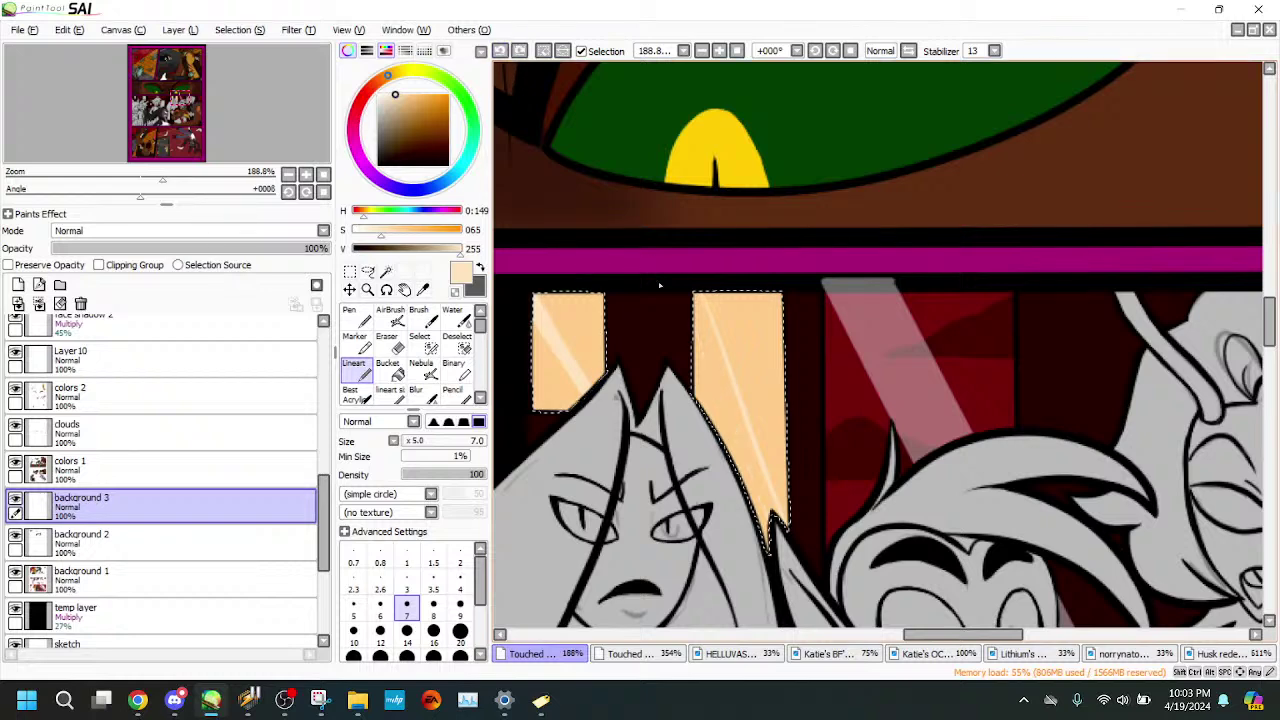
- Draw the second diagonal edge of the taller window's shine and fill the band between the lines with the Bucket
{"action": "mouse_move", "coordinate": [697, 300]}
{"action": "left_mouse_down"}
{"action": "mouse_move", "coordinate": [725, 437]}
{"action": "mouse_move", "coordinate": [784, 562]}
{"action": "left_mouse_up"}
{"action": "left_click", "coordinate": [501, 54]}
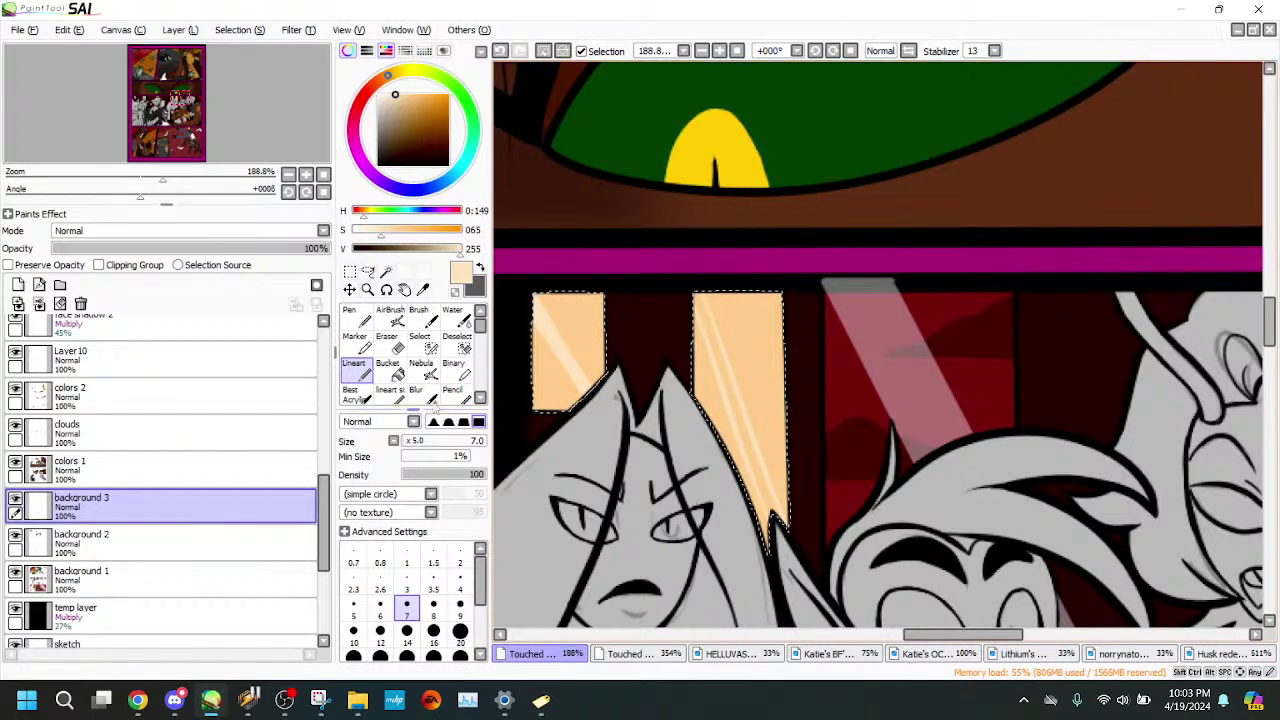
{"action": "left_click", "coordinate": [390, 370]}
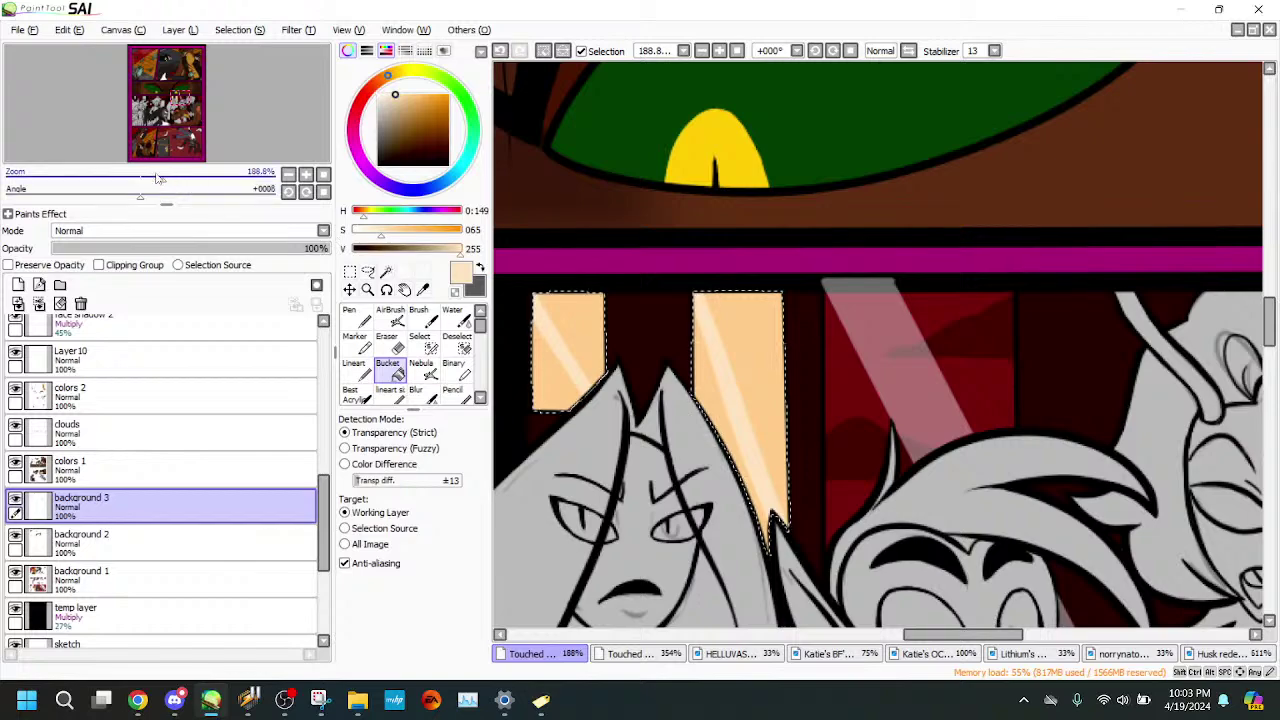
- Paint a pale orange shine on the upper small orange window behind the short-haired figure's head with the Lineart brush at size 7
{"action": "left_click_drag", "start_coordinate": [162, 180], "coordinate": [128, 174]}
{"action": "mouse_move", "coordinate": [175, 98]}
{"action": "left_mouse_down"}
{"action": "mouse_move", "coordinate": [153, 105]}
{"action": "mouse_move", "coordinate": [180, 97]}
{"action": "left_mouse_up"}
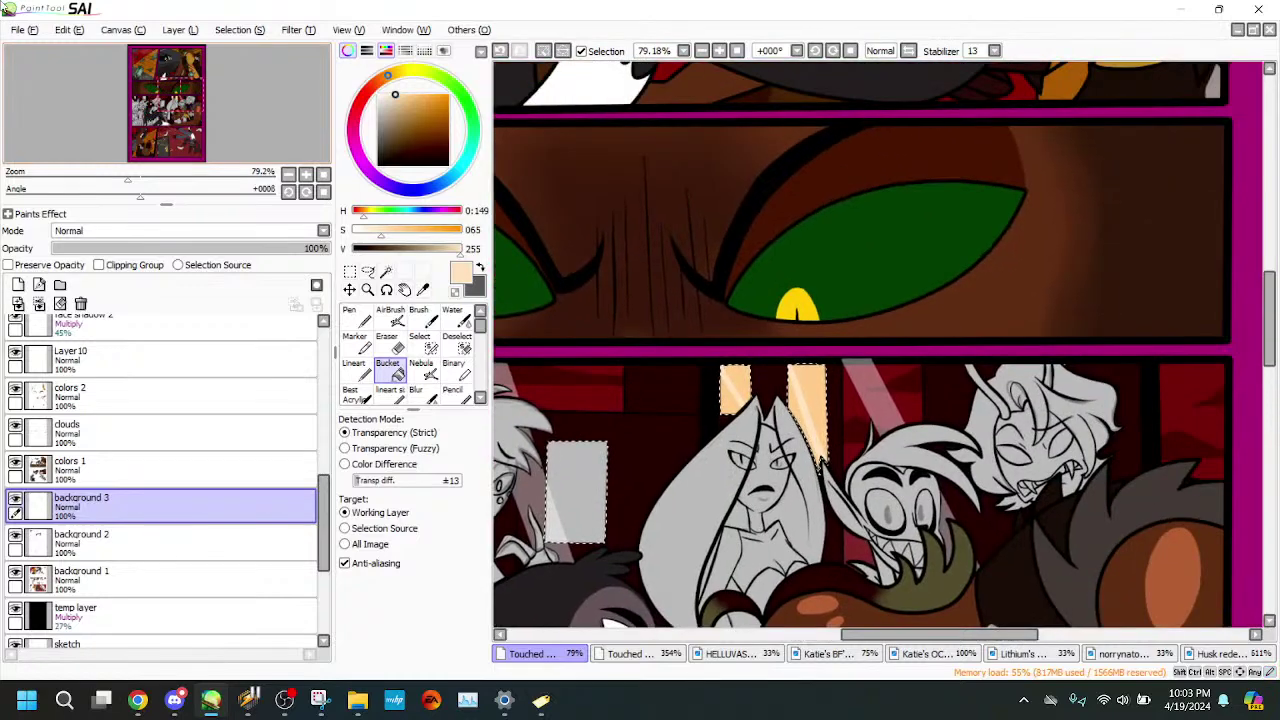
{"action": "left_click", "coordinate": [676, 658]}
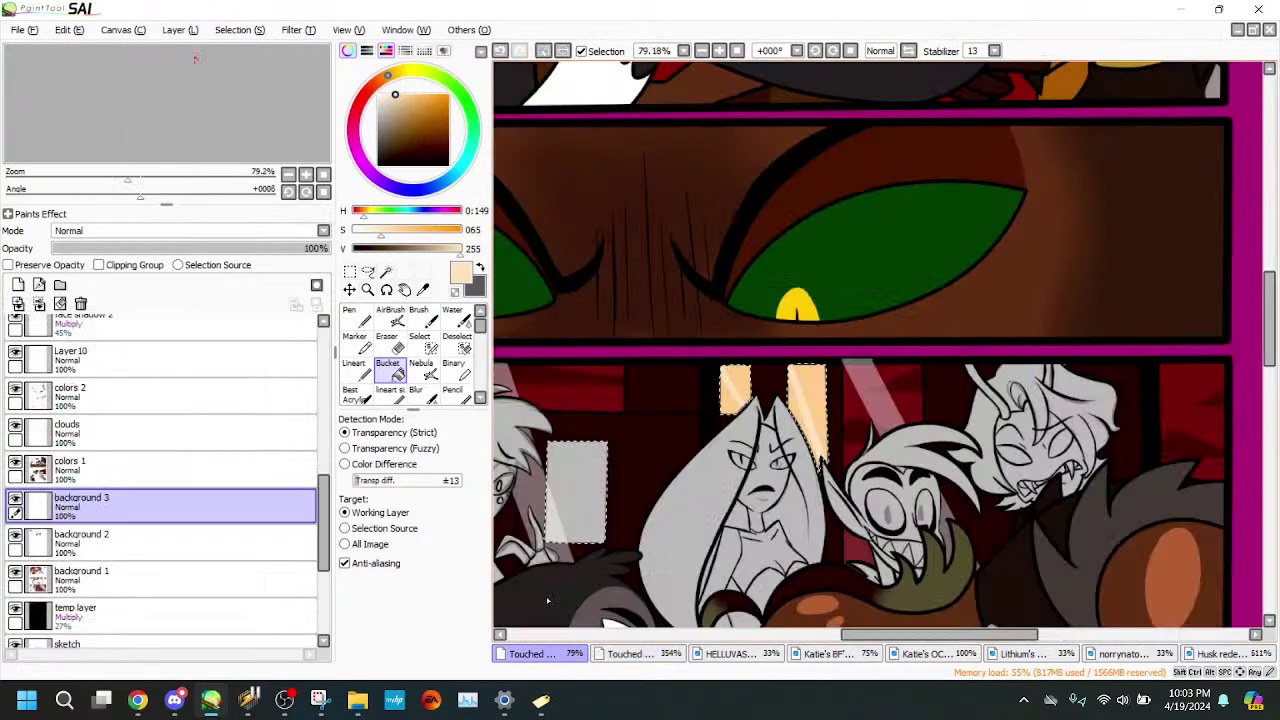
{"action": "left_click", "coordinate": [540, 654]}
{"action": "left_click_drag", "start_coordinate": [161, 99], "coordinate": [147, 98]}
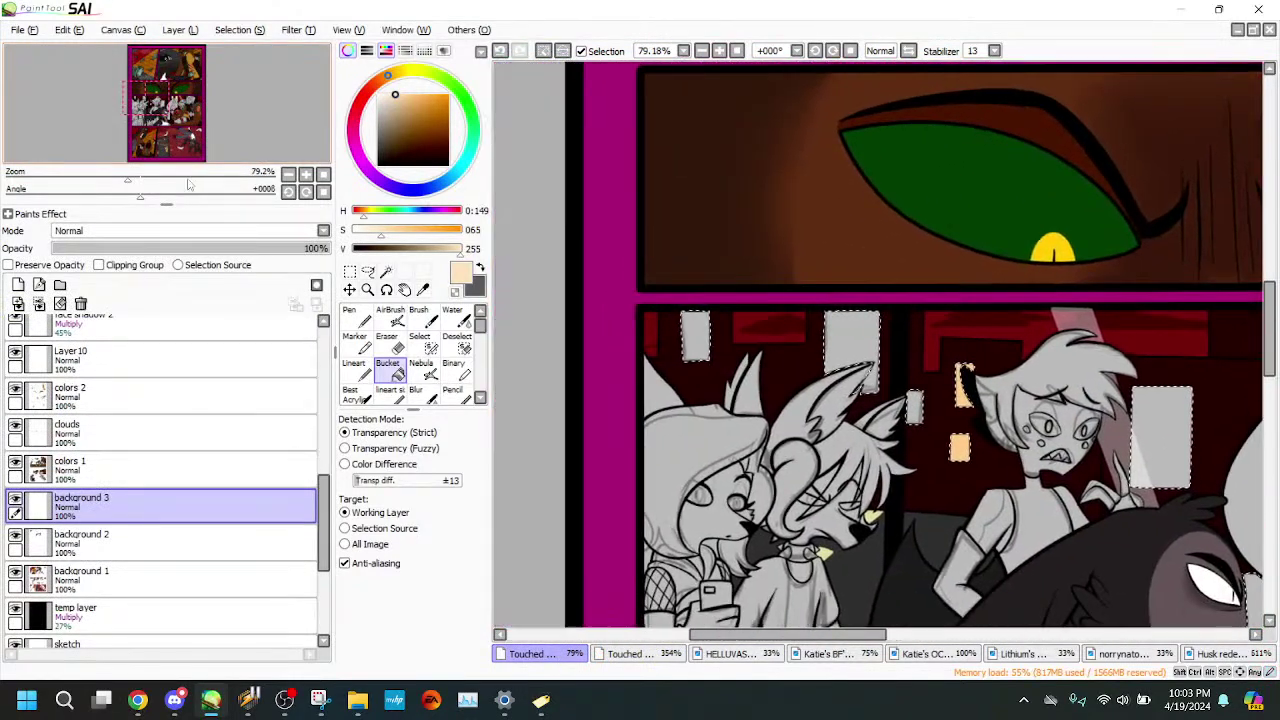
{"action": "left_click_drag", "start_coordinate": [128, 177], "coordinate": [193, 177]}
{"action": "left_click_drag", "start_coordinate": [149, 98], "coordinate": [153, 102]}
{"action": "left_click", "coordinate": [355, 368]}
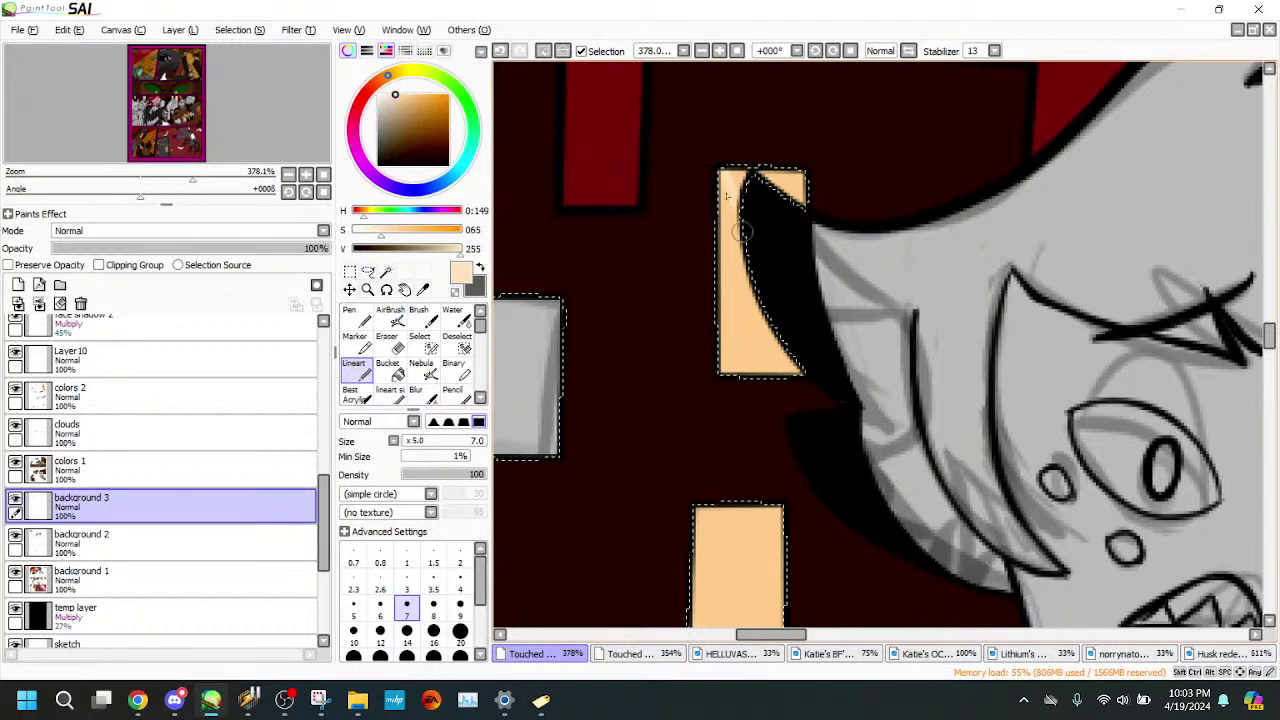
{"action": "scroll", "coordinate": [680, 260], "scroll_direction": "down", "scroll_amount": 3}
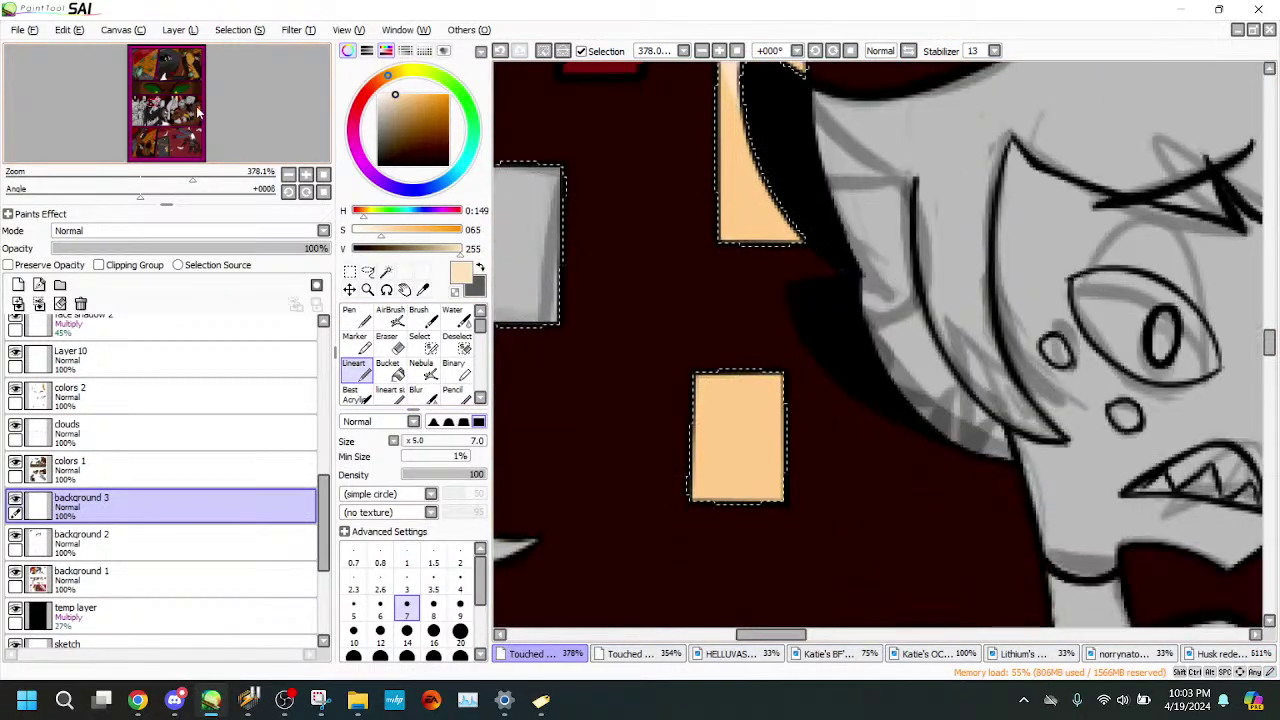
- Paint a solid diagonal pale orange shine band across the lower small orange window and undo the surplus stroke
{"action": "mouse_move", "coordinate": [705, 375]}
{"action": "left_mouse_down"}
{"action": "mouse_move", "coordinate": [808, 550]}
{"action": "mouse_move", "coordinate": [776, 518]}
{"action": "left_mouse_up"}
{"action": "left_click_drag", "start_coordinate": [194, 181], "coordinate": [208, 183]}
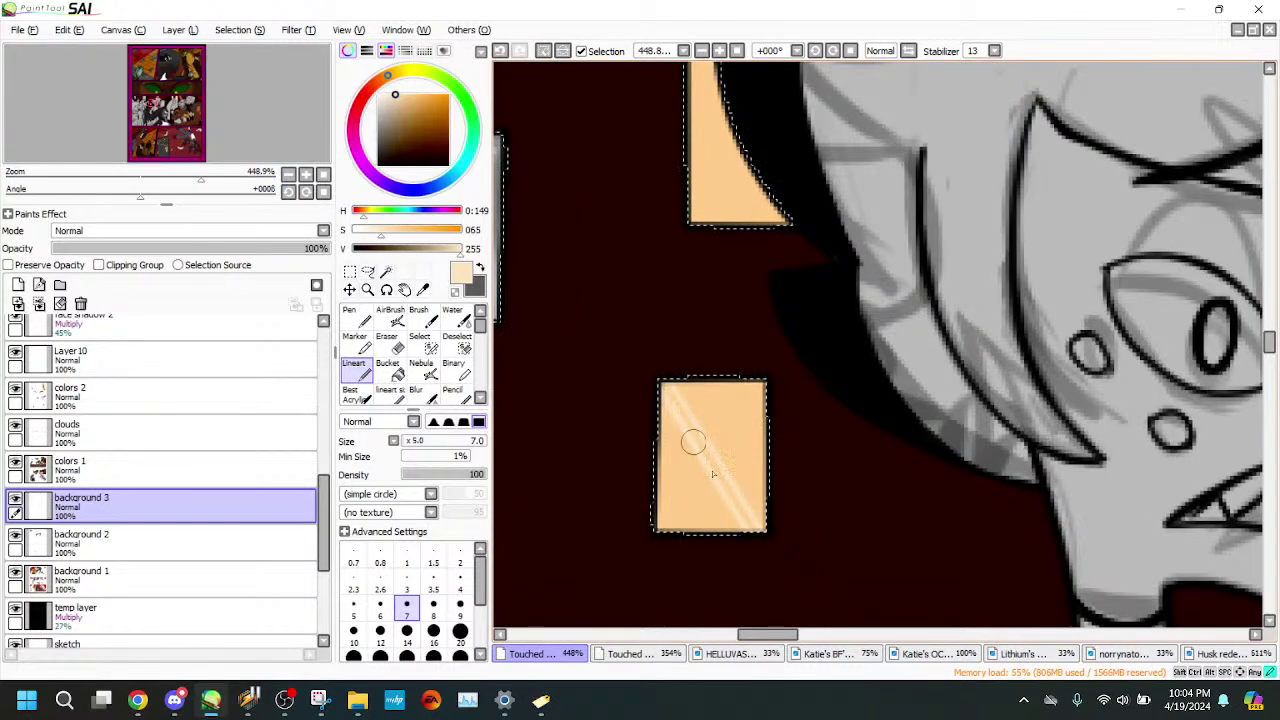
{"action": "left_click_drag", "start_coordinate": [663, 383], "coordinate": [755, 537]}
{"action": "key", "text": "ctrl+z"}
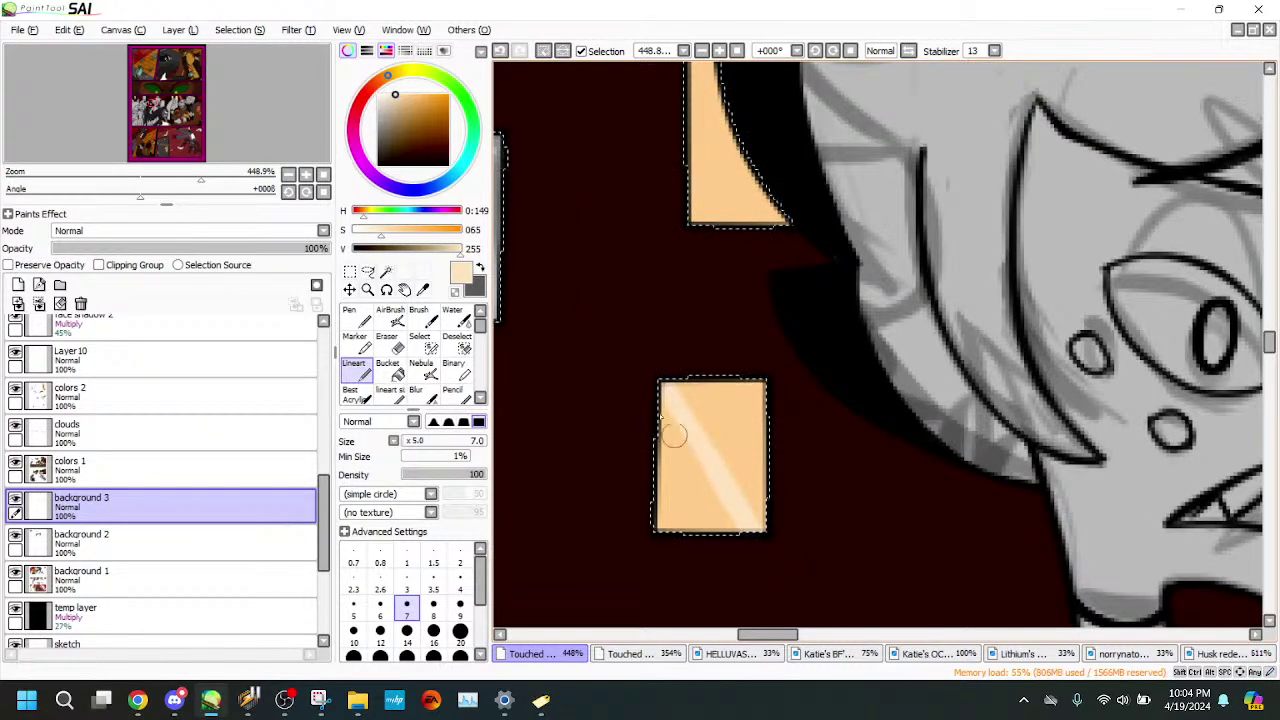
- Sample the plain pink window colour from the other comic page and return to the page being coloured
{"action": "left_click_drag", "start_coordinate": [200, 181], "coordinate": [143, 184]}
{"action": "left_click_drag", "start_coordinate": [198, 135], "coordinate": [232, 132]}
{"action": "left_click", "coordinate": [640, 655]}
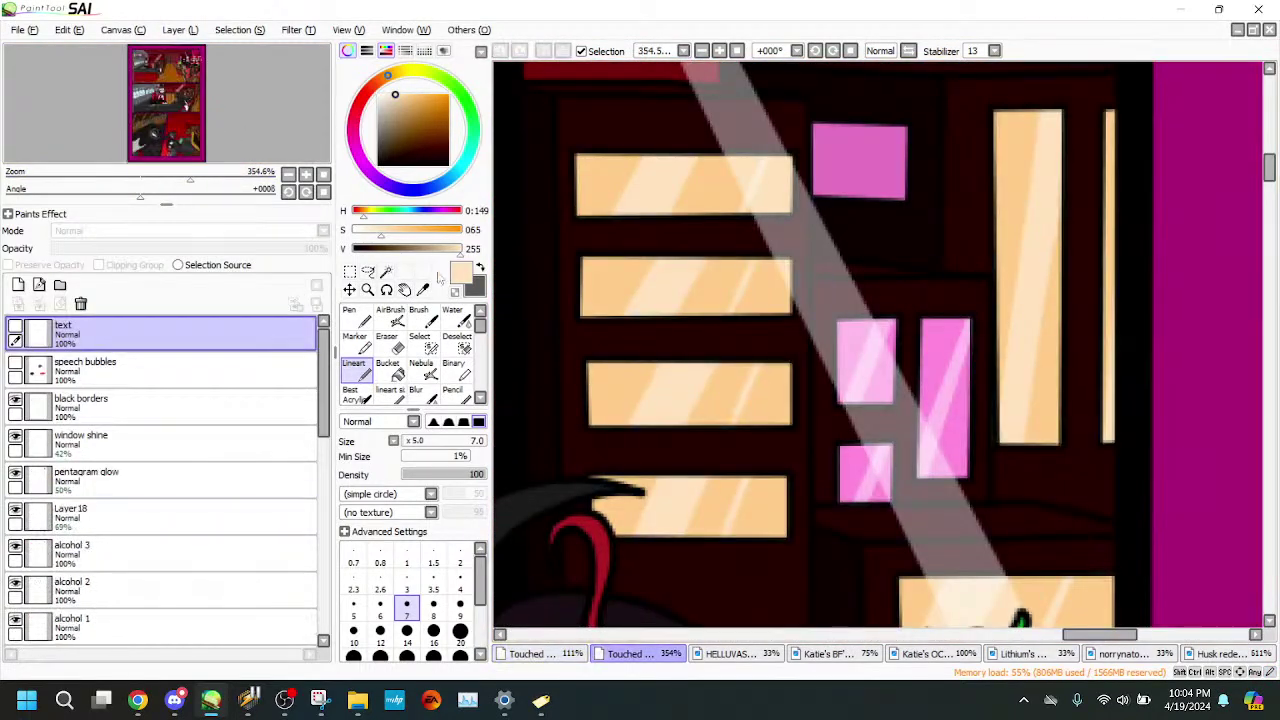
{"action": "left_click", "coordinate": [422, 289]}
{"action": "left_click", "coordinate": [860, 174]}
{"action": "left_click", "coordinate": [560, 655]}
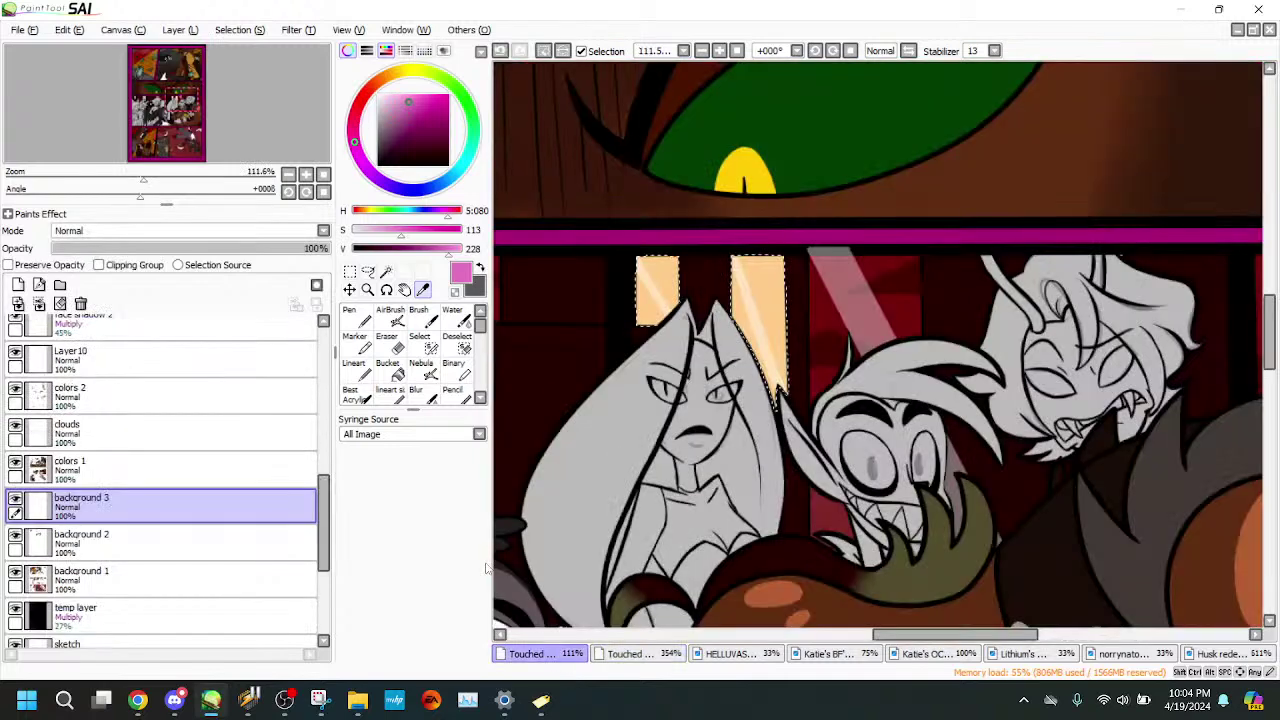
- Fill the three grey windows around the wolf-eared and short-haired figures with pink on the background 1 layer using the Bucket
{"action": "left_click", "coordinate": [170, 580]}
{"action": "left_click", "coordinate": [390, 368]}
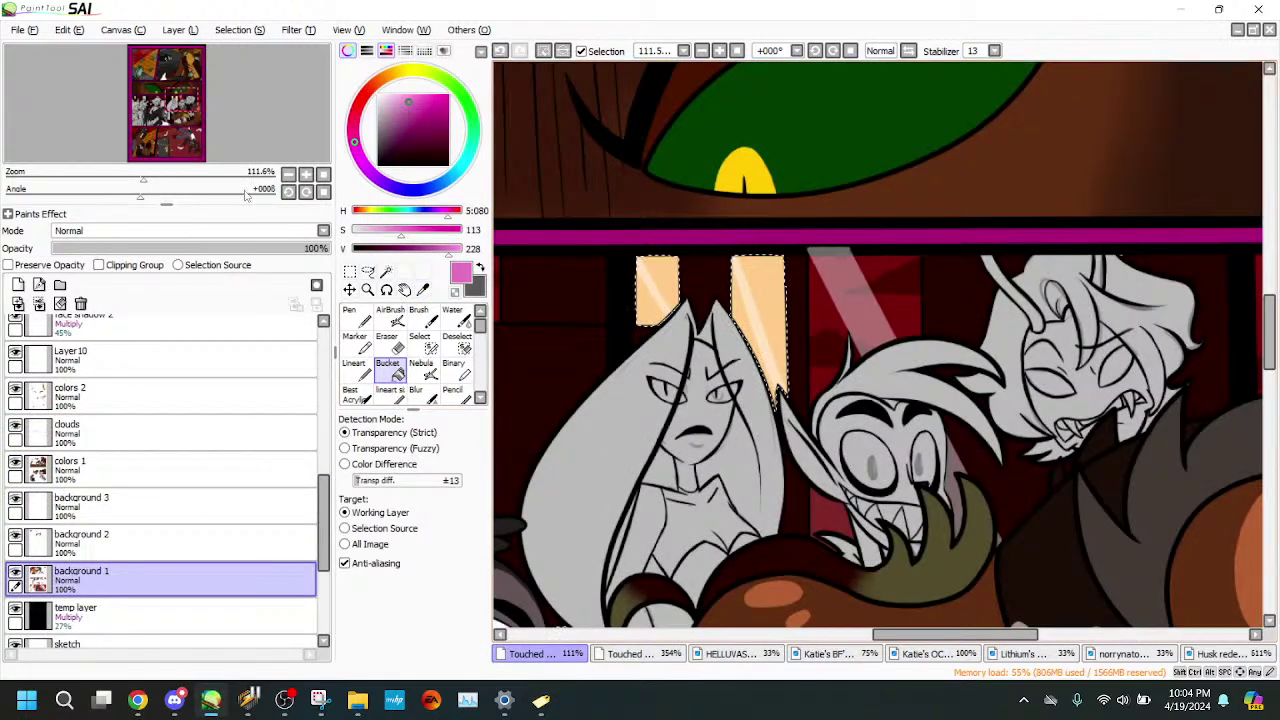
{"action": "left_click_drag", "start_coordinate": [212, 160], "coordinate": [158, 135]}
{"action": "left_click", "coordinate": [922, 450]}
{"action": "left_click", "coordinate": [812, 318]}
{"action": "left_click", "coordinate": [722, 235]}
{"action": "mouse_move", "coordinate": [143, 179]}
{"action": "left_mouse_down"}
{"action": "mouse_move", "coordinate": [108, 179]}
{"action": "mouse_move", "coordinate": [130, 181]}
{"action": "left_mouse_up"}
{"action": "left_click", "coordinate": [212, 130]}
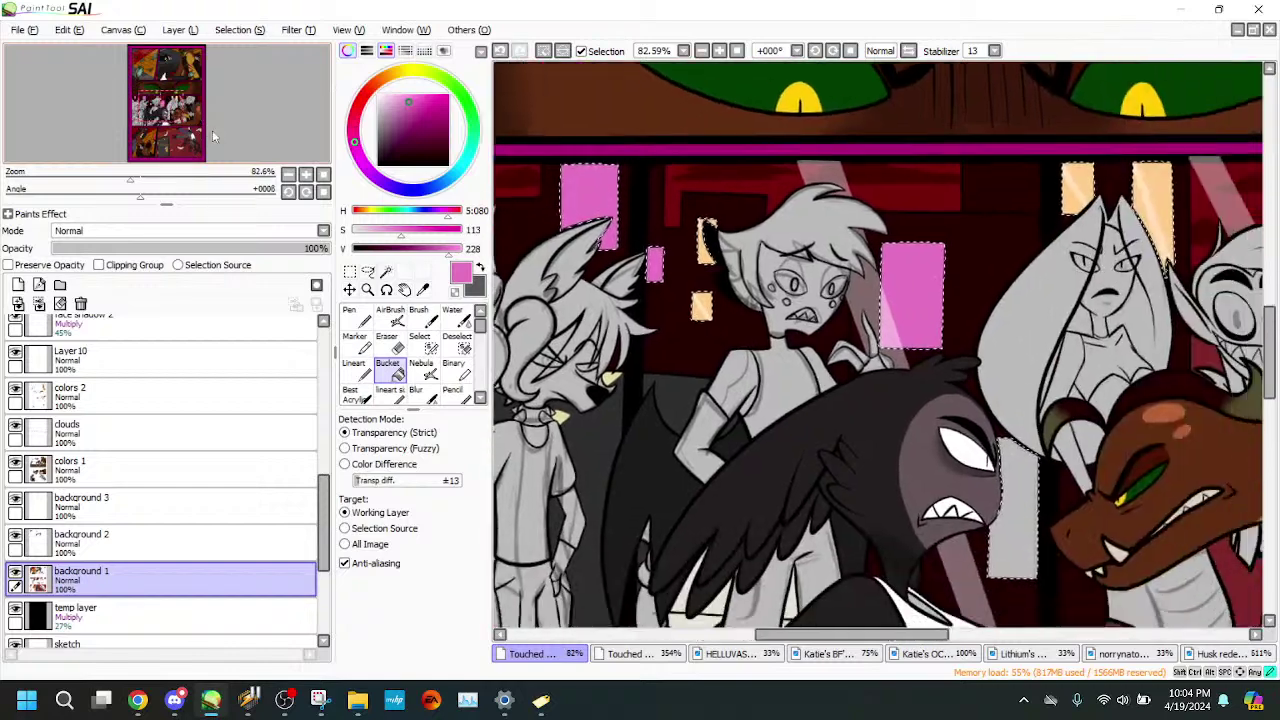
- Fill the remaining grey window between the black bird's face and the brown dragon with the same pink
{"action": "left_click_drag", "start_coordinate": [212, 130], "coordinate": [223, 133]}
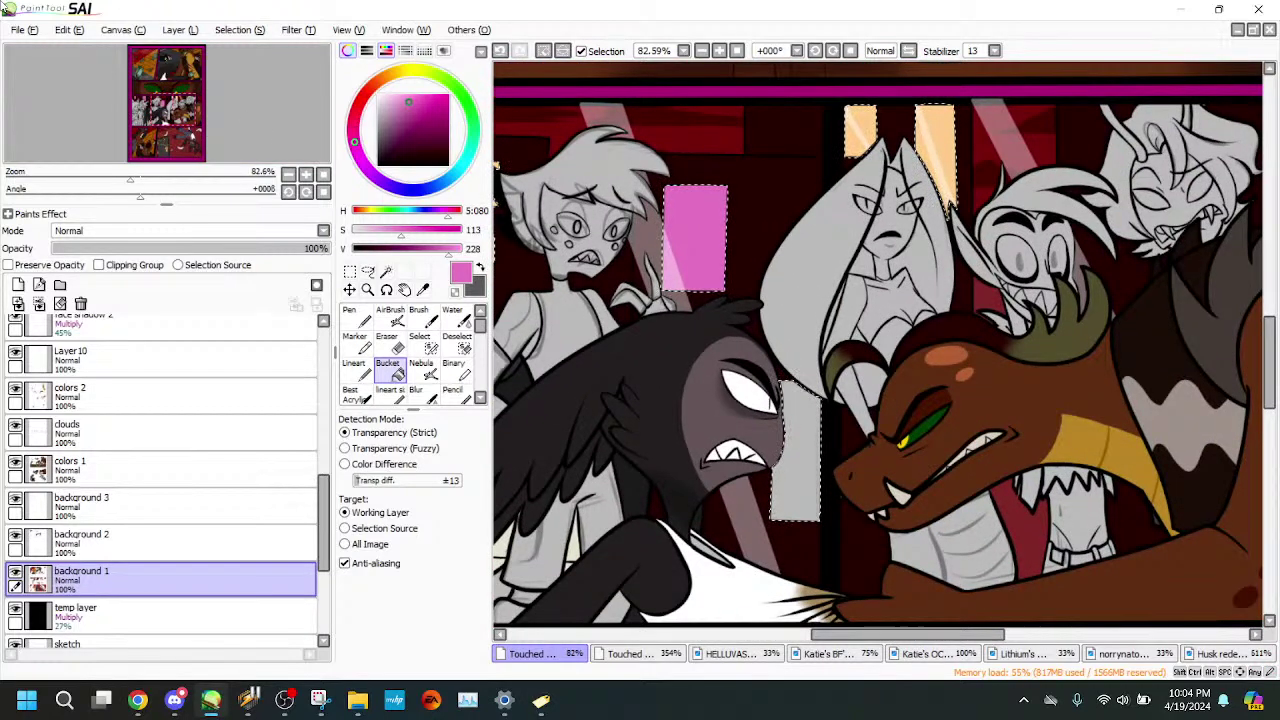
{"action": "left_click_drag", "start_coordinate": [130, 178], "coordinate": [162, 140]}
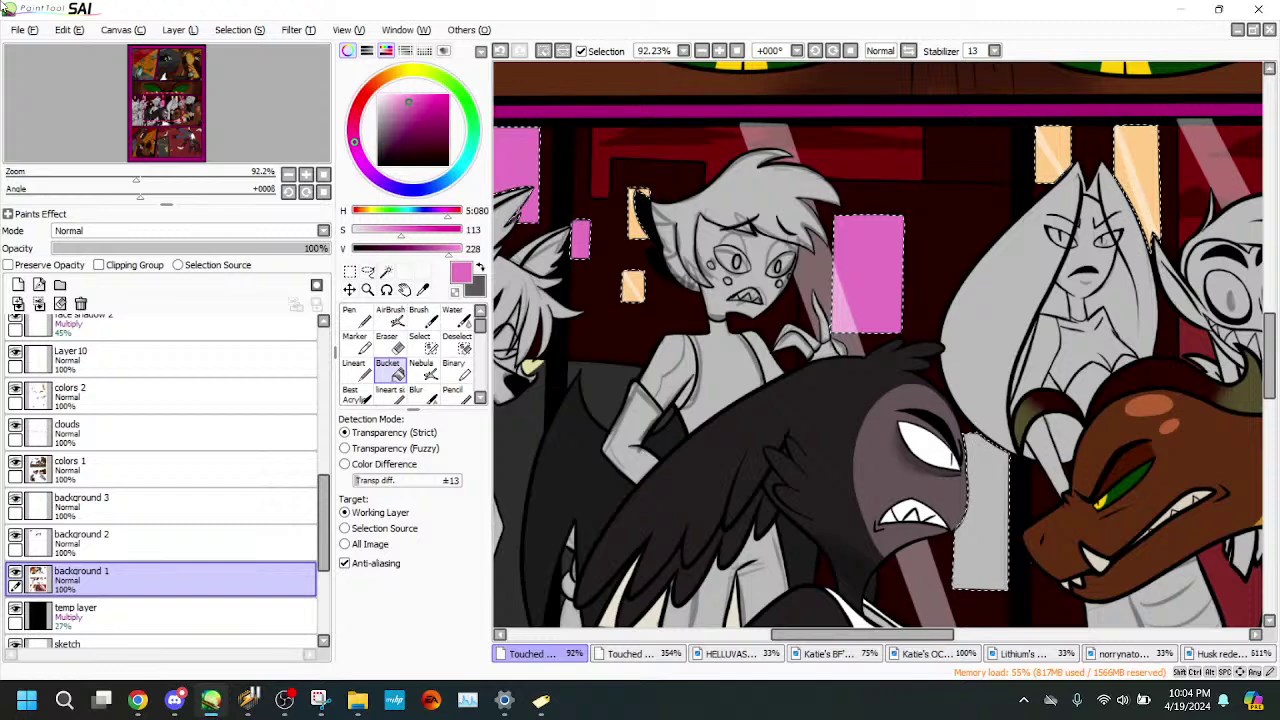
{"action": "left_click_drag", "start_coordinate": [156, 141], "coordinate": [170, 146]}
{"action": "key", "text": "alt"}
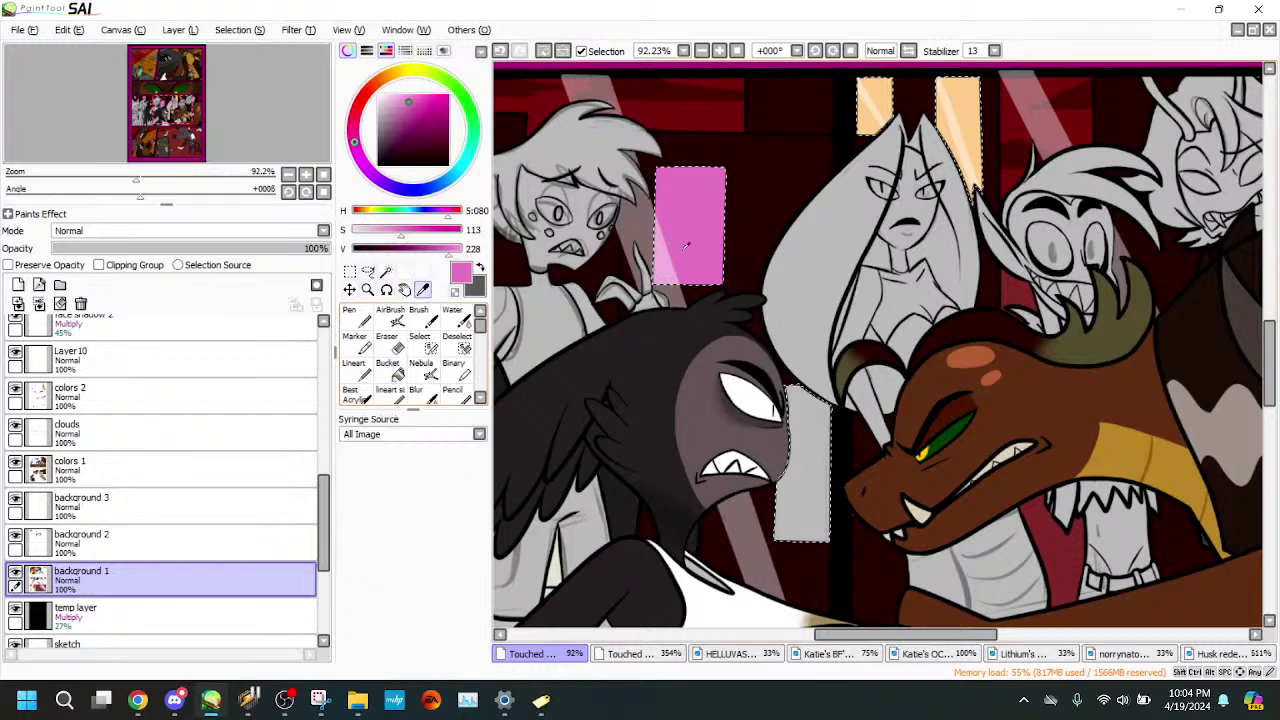
{"action": "left_click", "coordinate": [391, 371]}
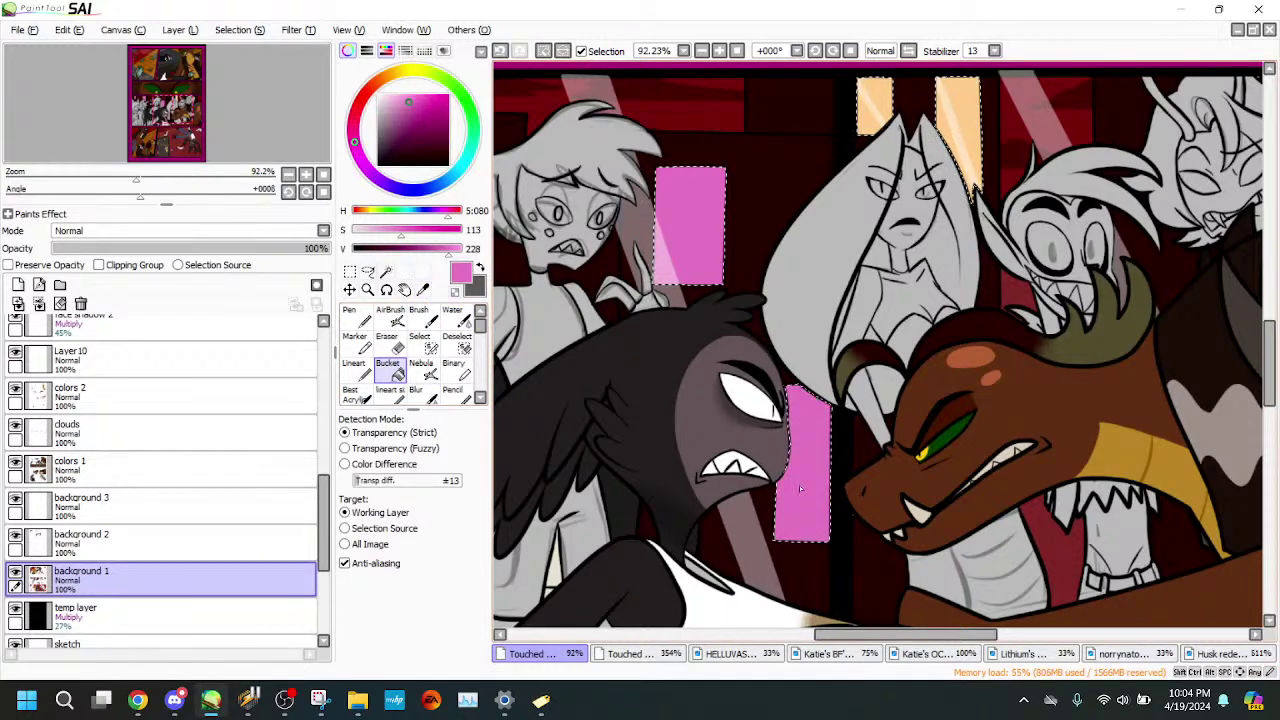
- Sample the pale pink shine colour from a pink window on the other comic page and return to the page being coloured
{"action": "left_click_drag", "start_coordinate": [184, 172], "coordinate": [152, 184]}
{"action": "left_click_drag", "start_coordinate": [155, 171], "coordinate": [131, 171]}
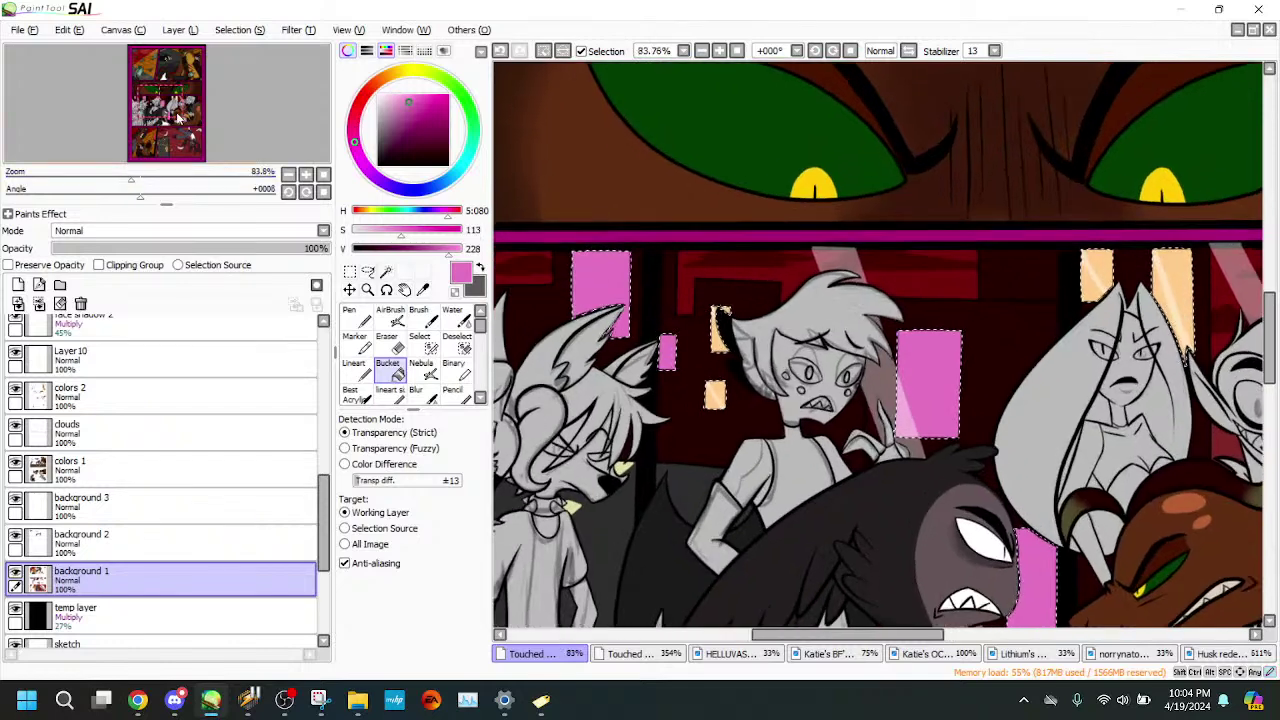
{"action": "left_click", "coordinate": [171, 111]}
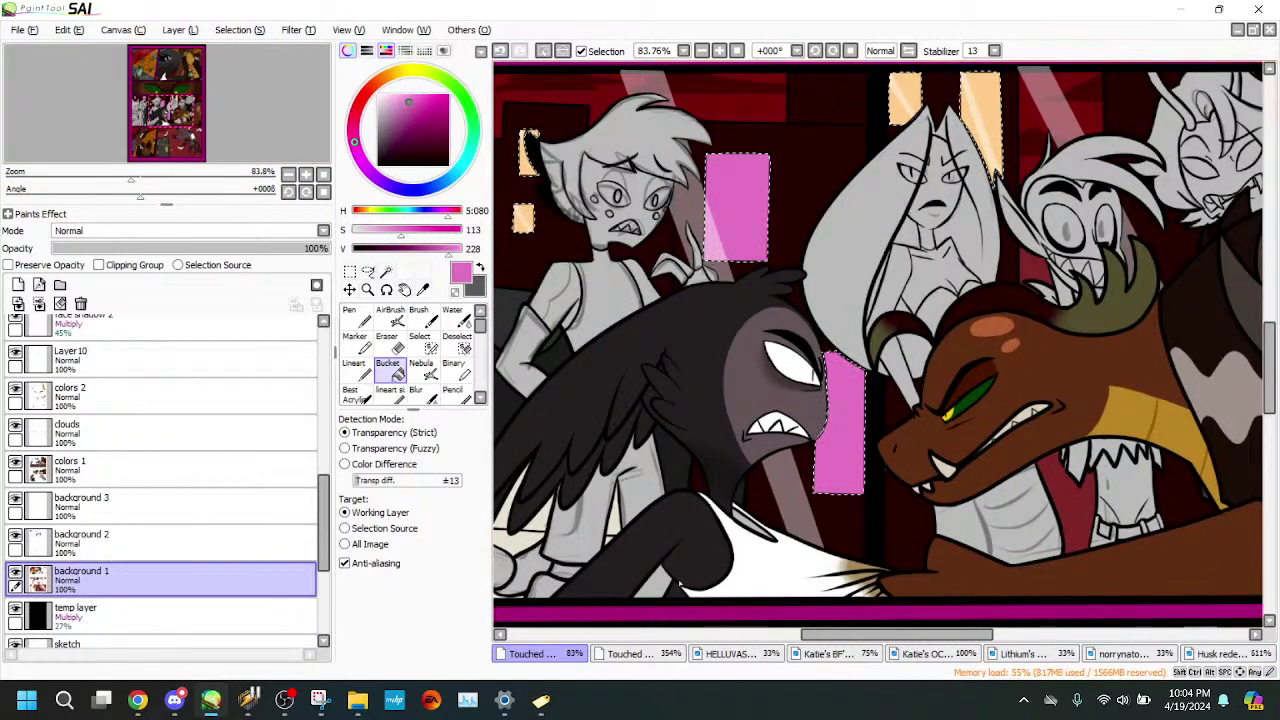
{"action": "left_click", "coordinate": [630, 653]}
{"action": "key", "text": "alt"}
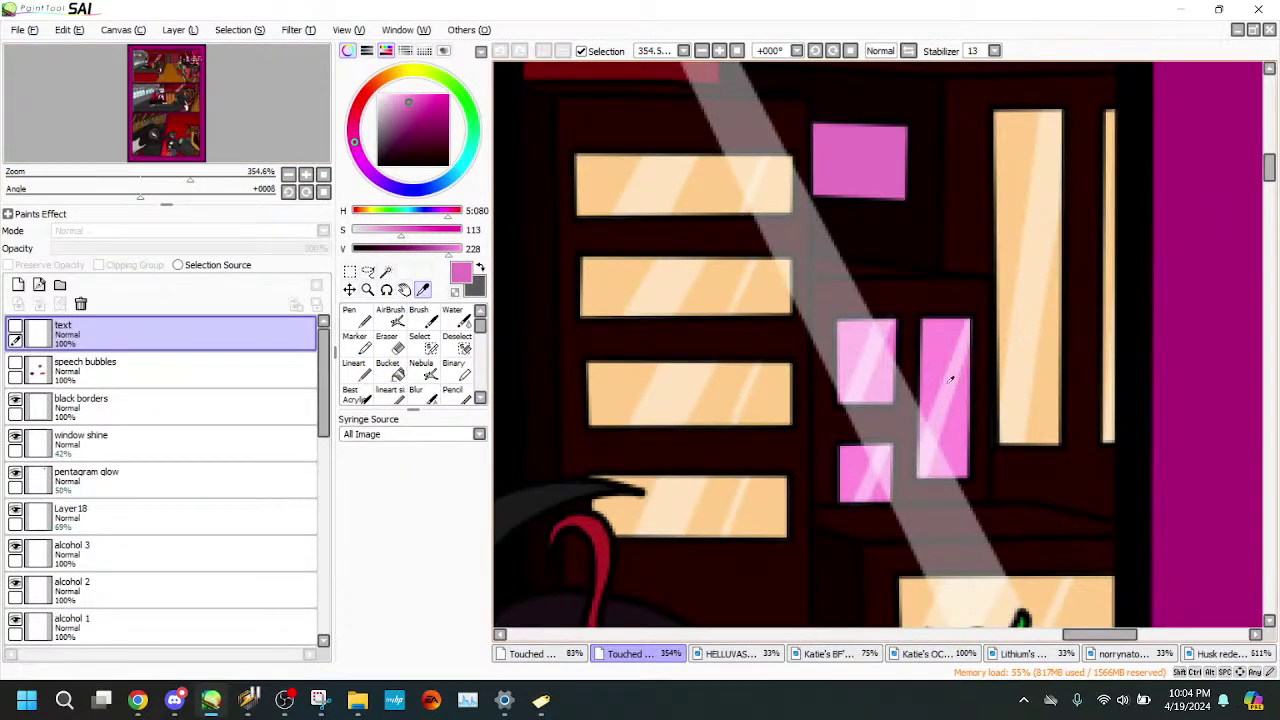
{"action": "left_click", "coordinate": [952, 378], "text": "alt"}
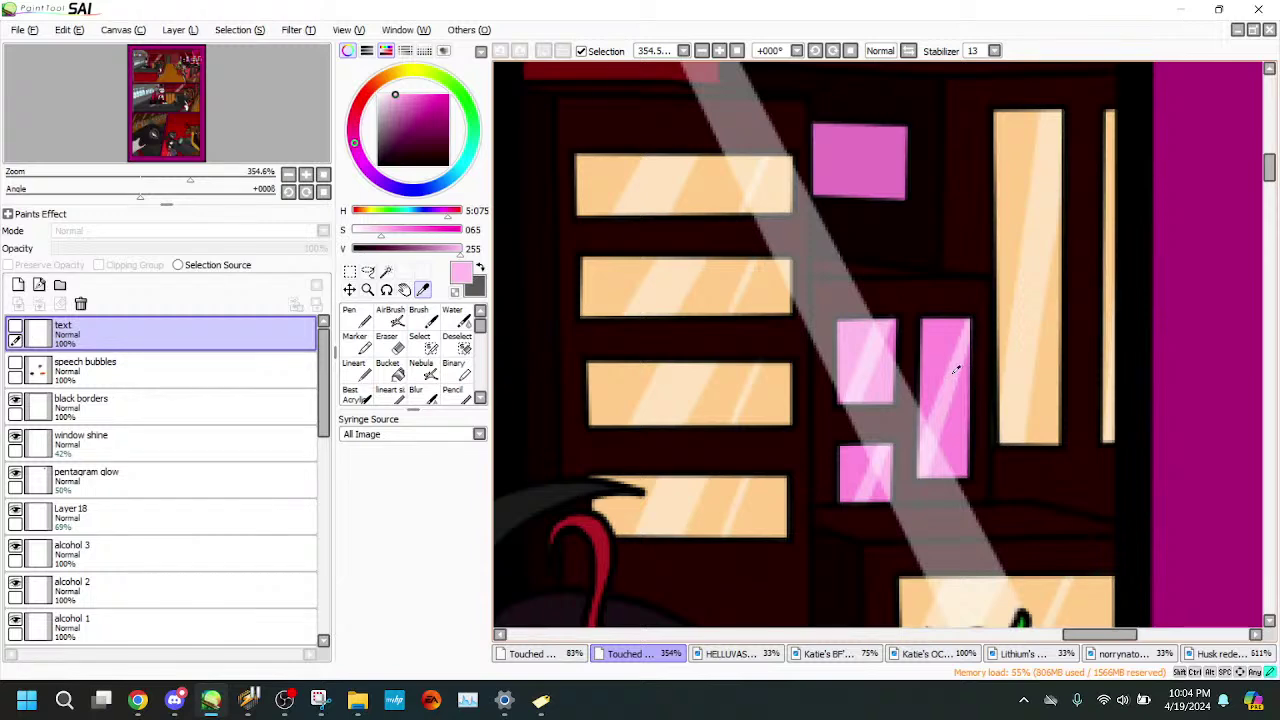
{"action": "left_click", "coordinate": [553, 653]}
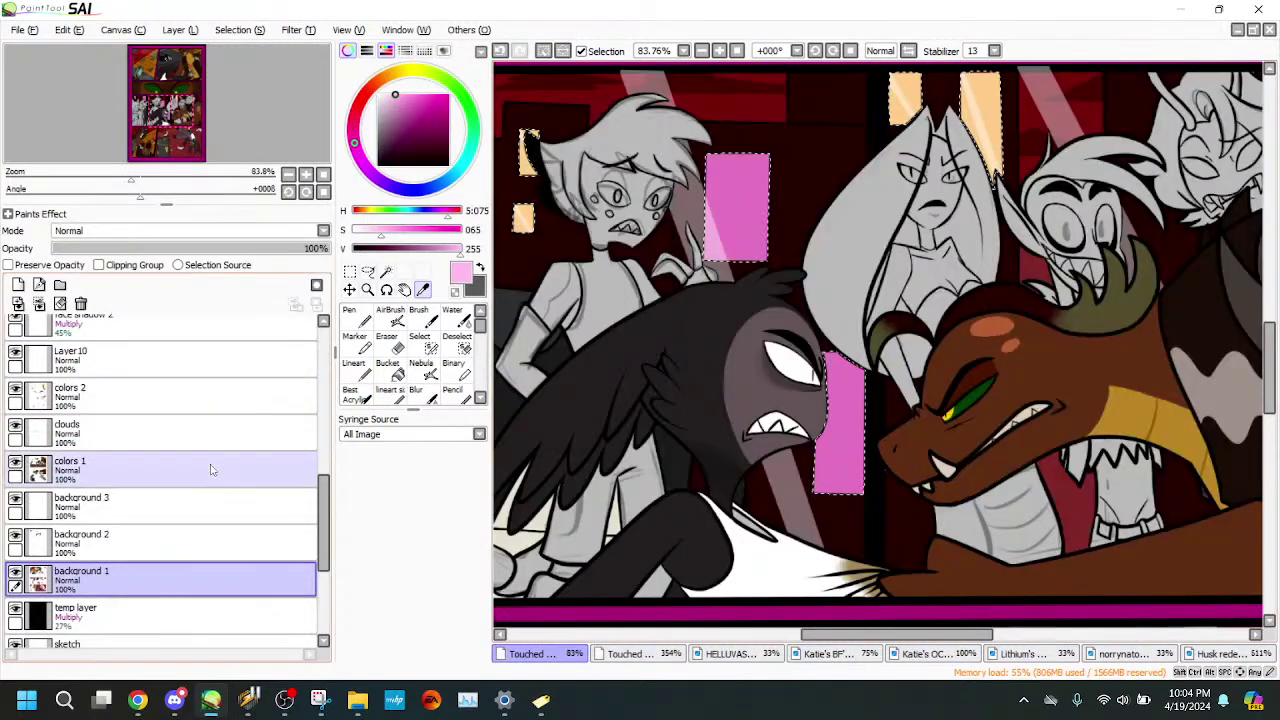
- Draw two diagonal pale pink shine lines down the window beside the bird's face on the background 3 layer with the Lineart brush
{"action": "left_click", "coordinate": [205, 503]}
{"action": "left_click", "coordinate": [357, 370]}
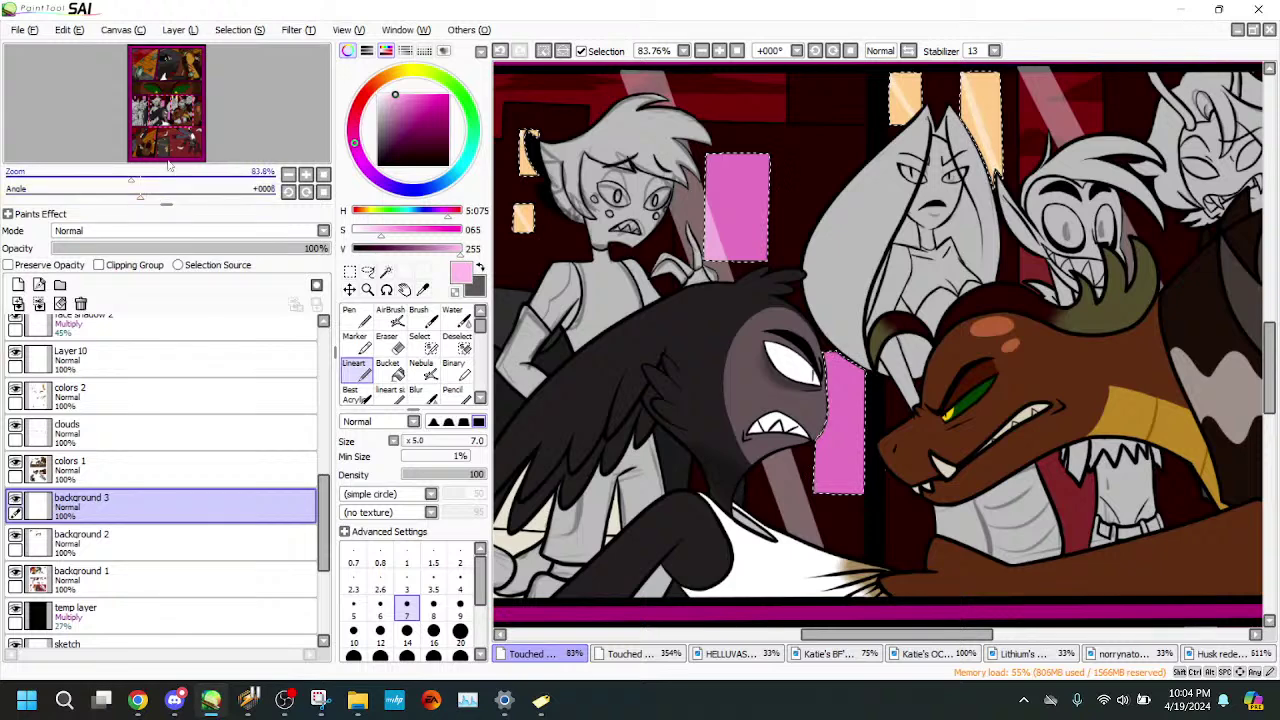
{"action": "left_click", "coordinate": [168, 114]}
{"action": "left_click_drag", "start_coordinate": [131, 180], "coordinate": [152, 180]}
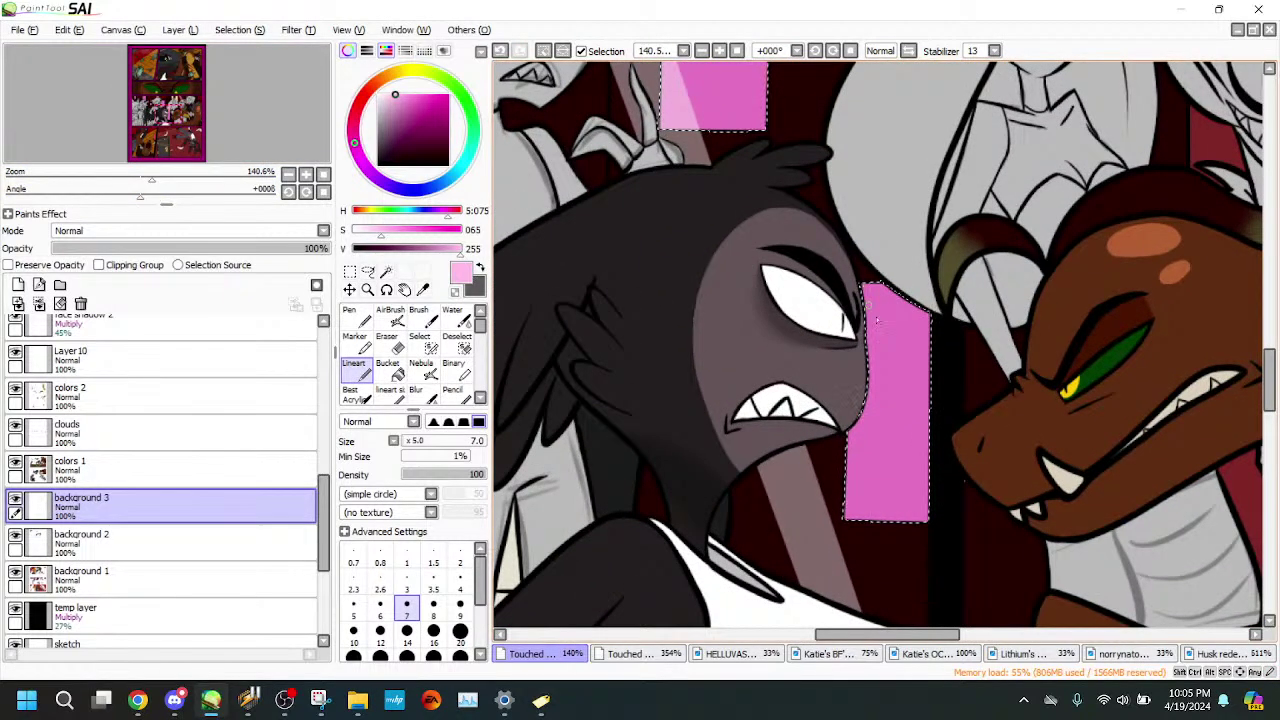
{"action": "left_click_drag", "start_coordinate": [863, 281], "coordinate": [948, 598]}
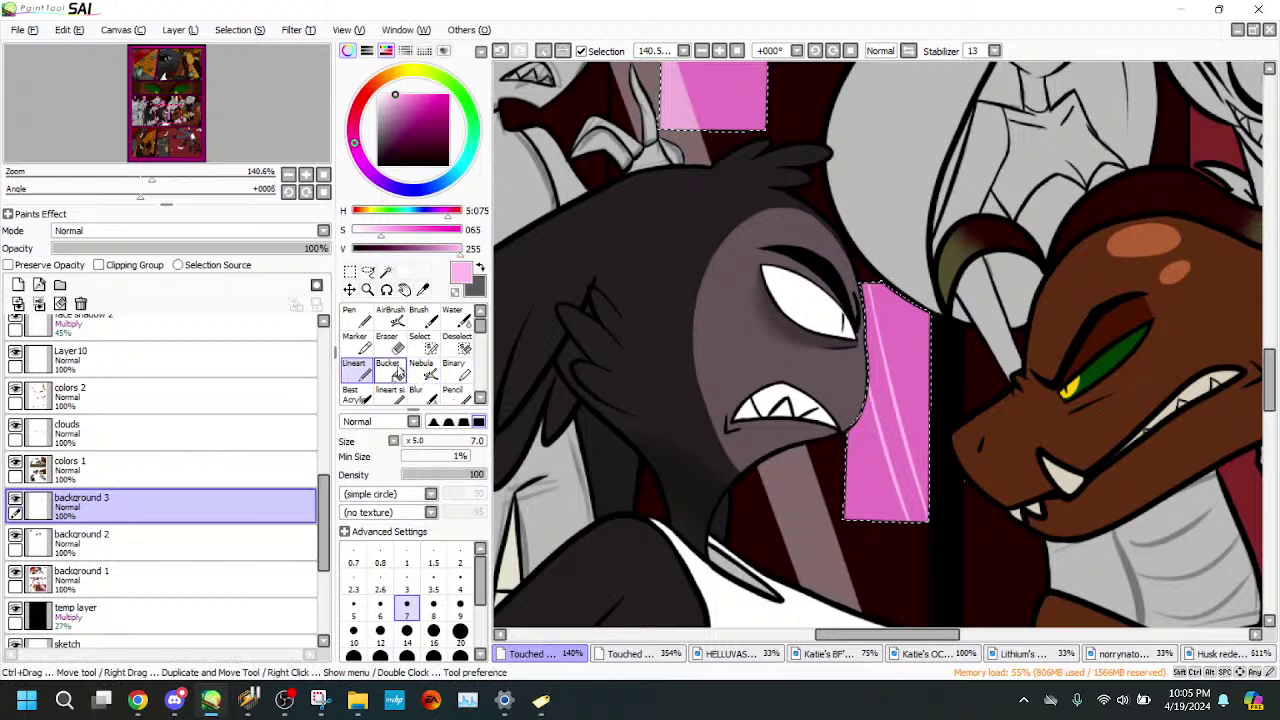
{"action": "key", "text": "ctrl+z"}
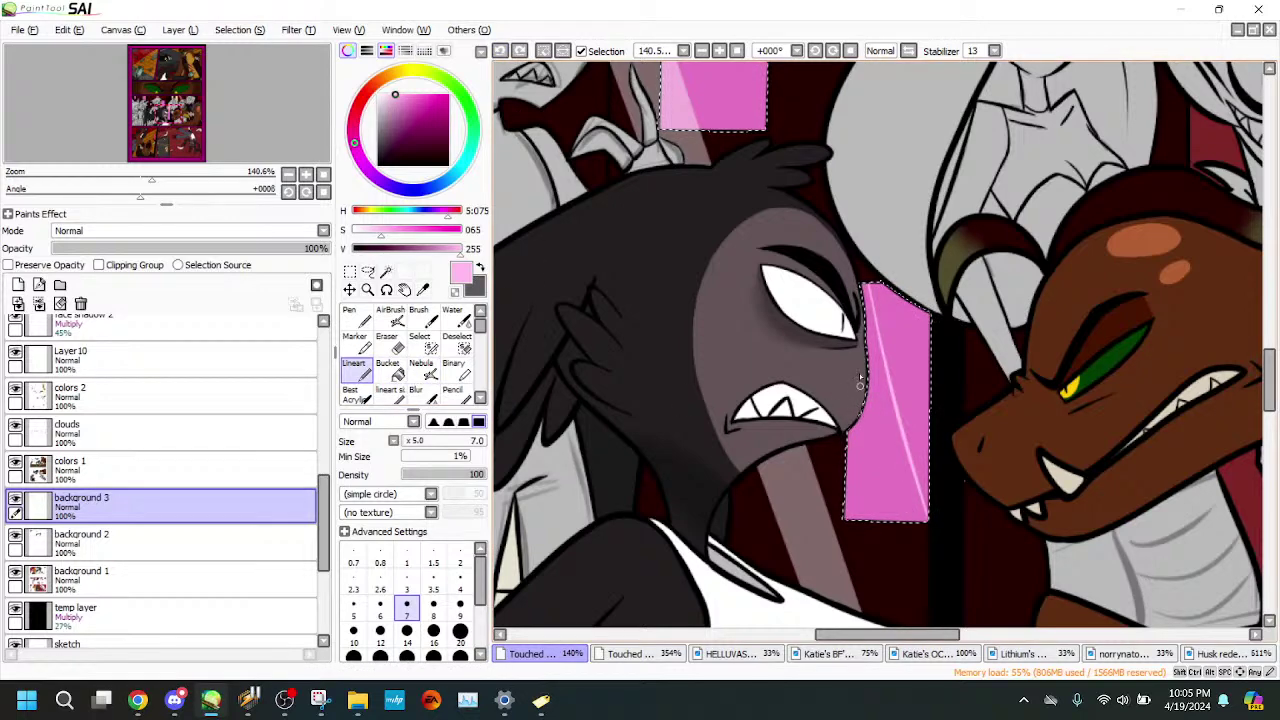
{"action": "left_click_drag", "start_coordinate": [860, 383], "coordinate": [912, 520]}
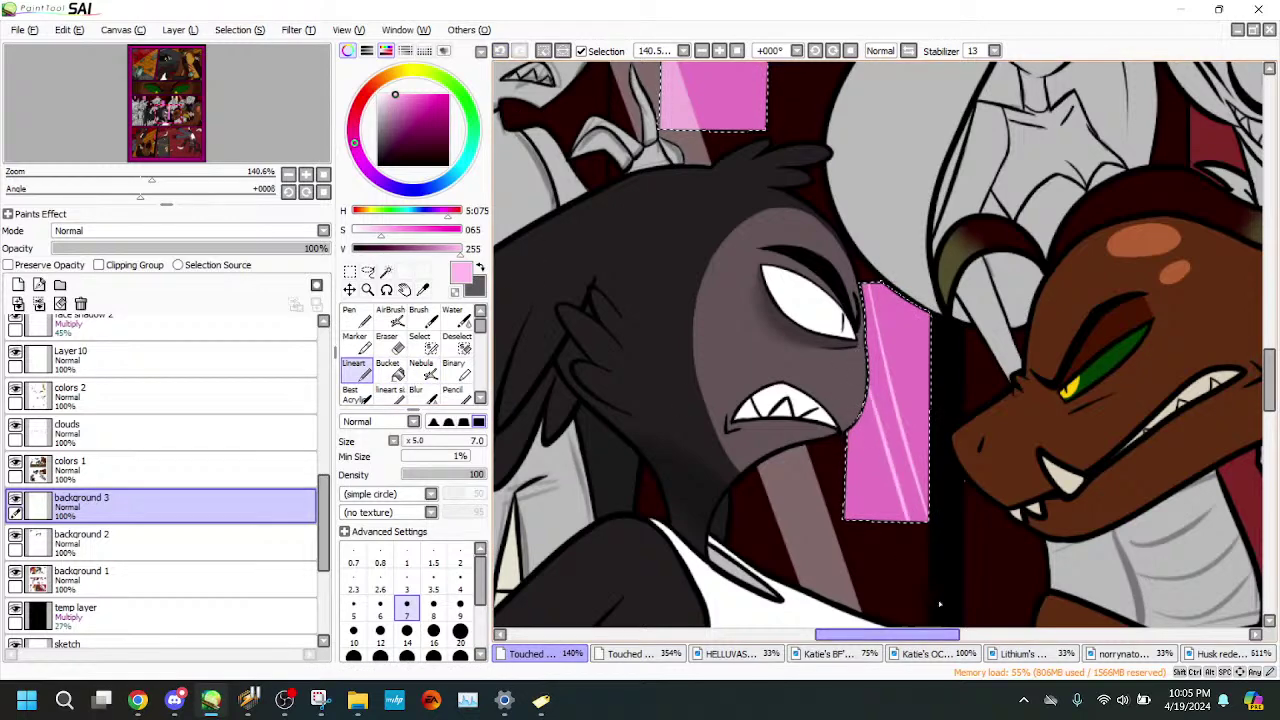
- Adjust the second shine line's placement and fill the band between the two lines with pale pink using the Bucket
{"action": "left_click", "coordinate": [501, 51]}
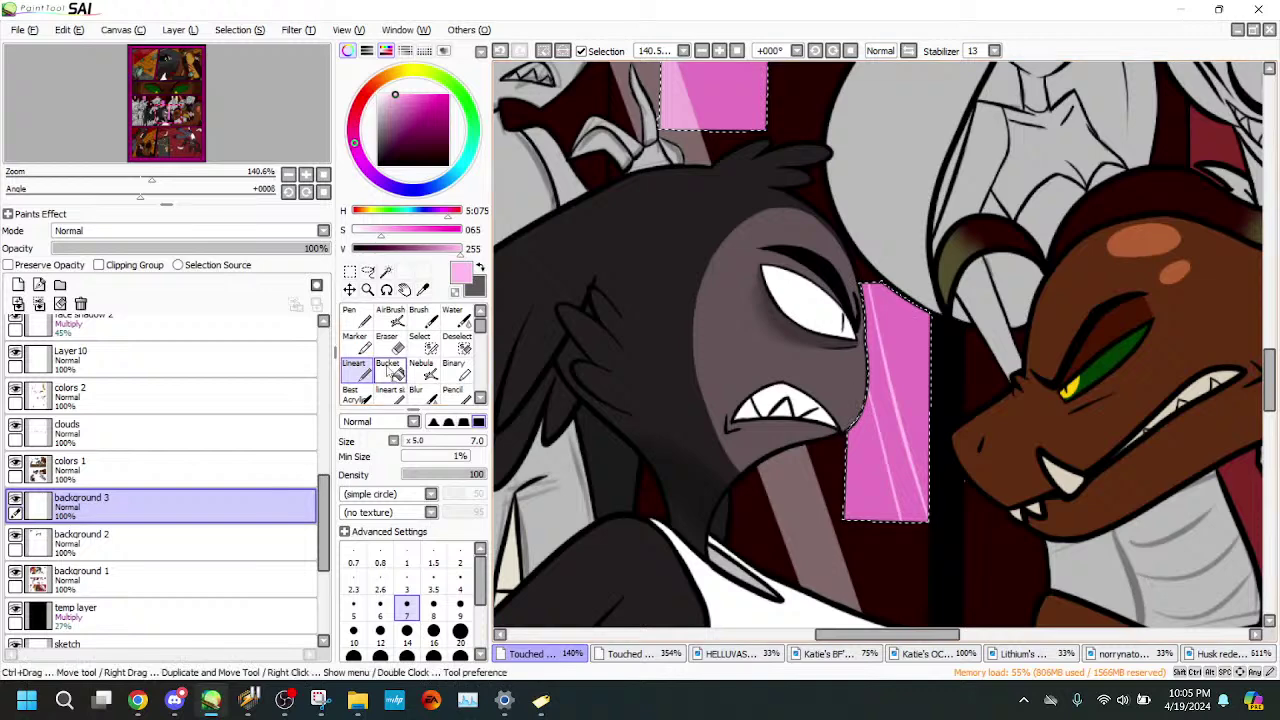
{"action": "left_click", "coordinate": [388, 368]}
{"action": "left_click", "coordinate": [877, 397]}
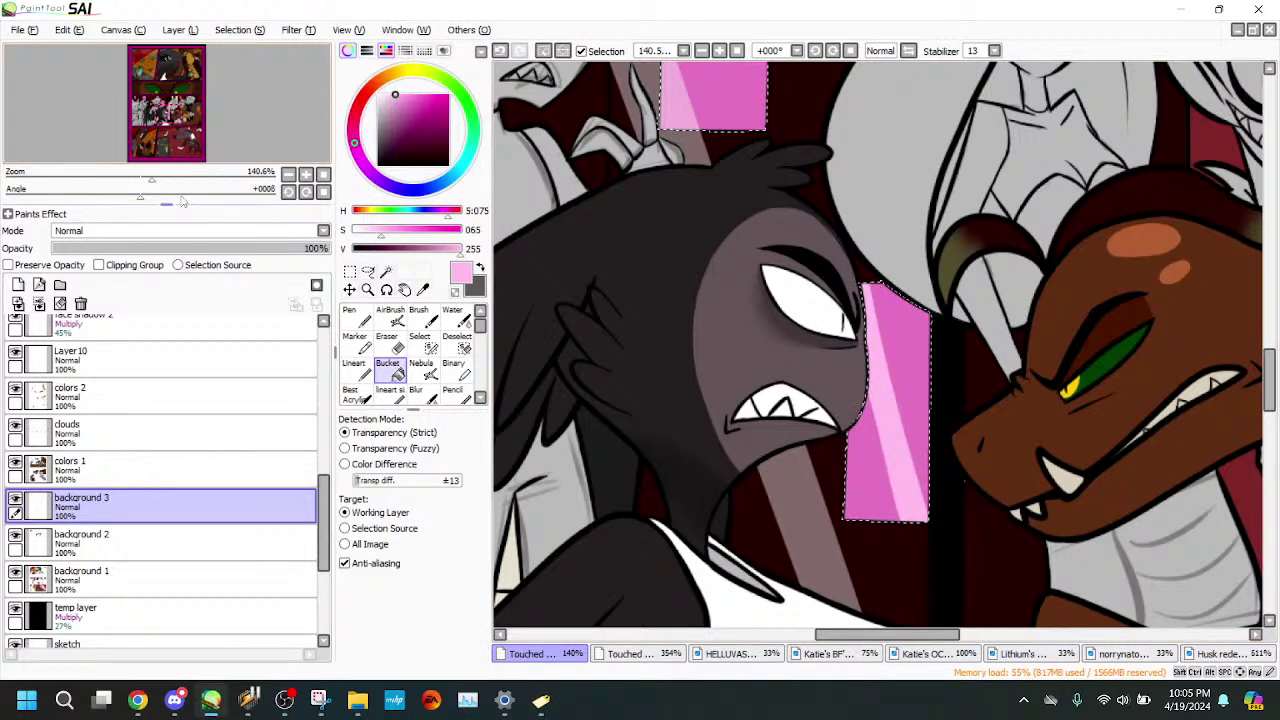
- Touch up the shine band's edge along the bird's cheek with the Eraser and Lineart brush, undoing unwanted strokes
{"action": "left_click_drag", "start_coordinate": [218, 177], "coordinate": [201, 178]}
{"action": "left_click", "coordinate": [391, 345]}
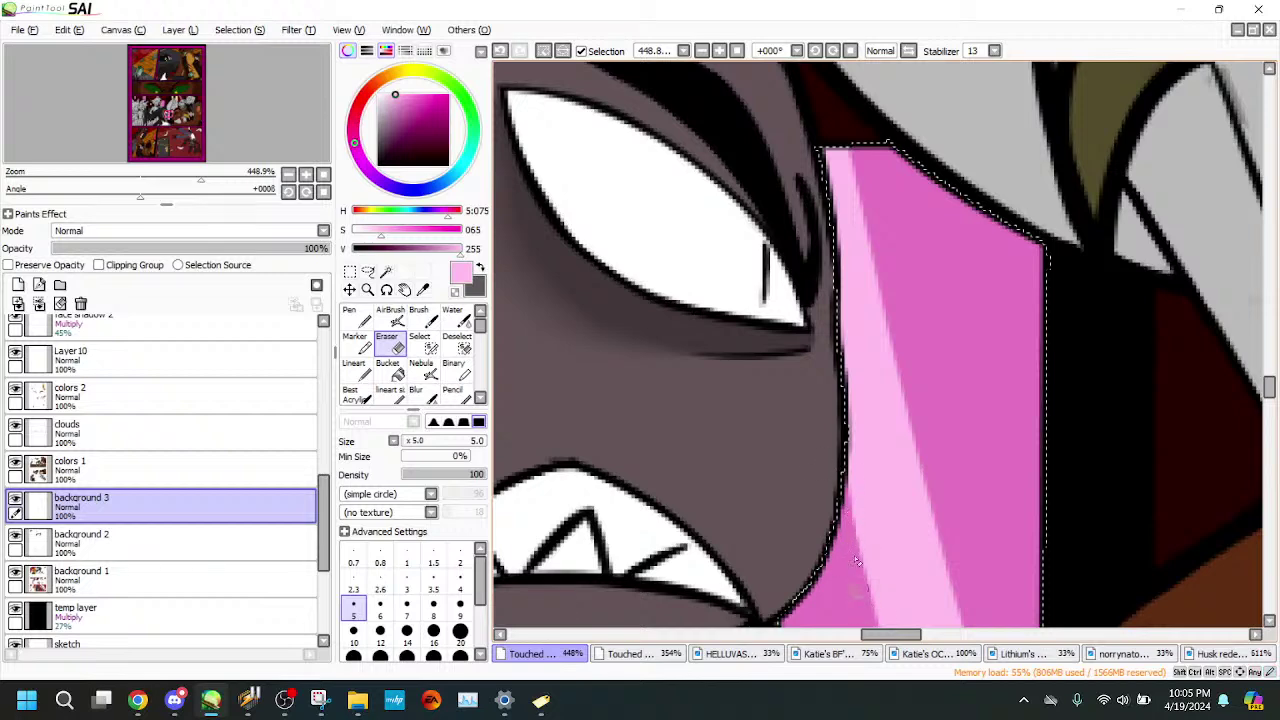
{"action": "left_click", "coordinate": [357, 371]}
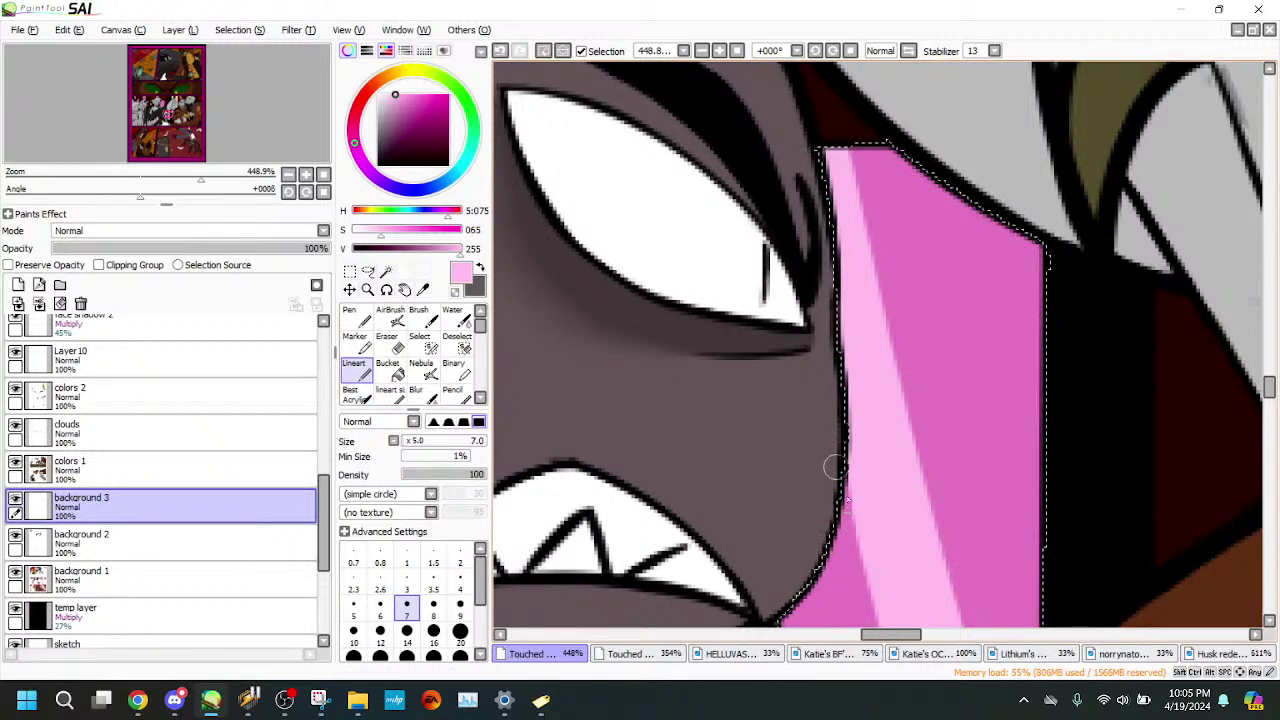
{"action": "left_click", "coordinate": [501, 53]}
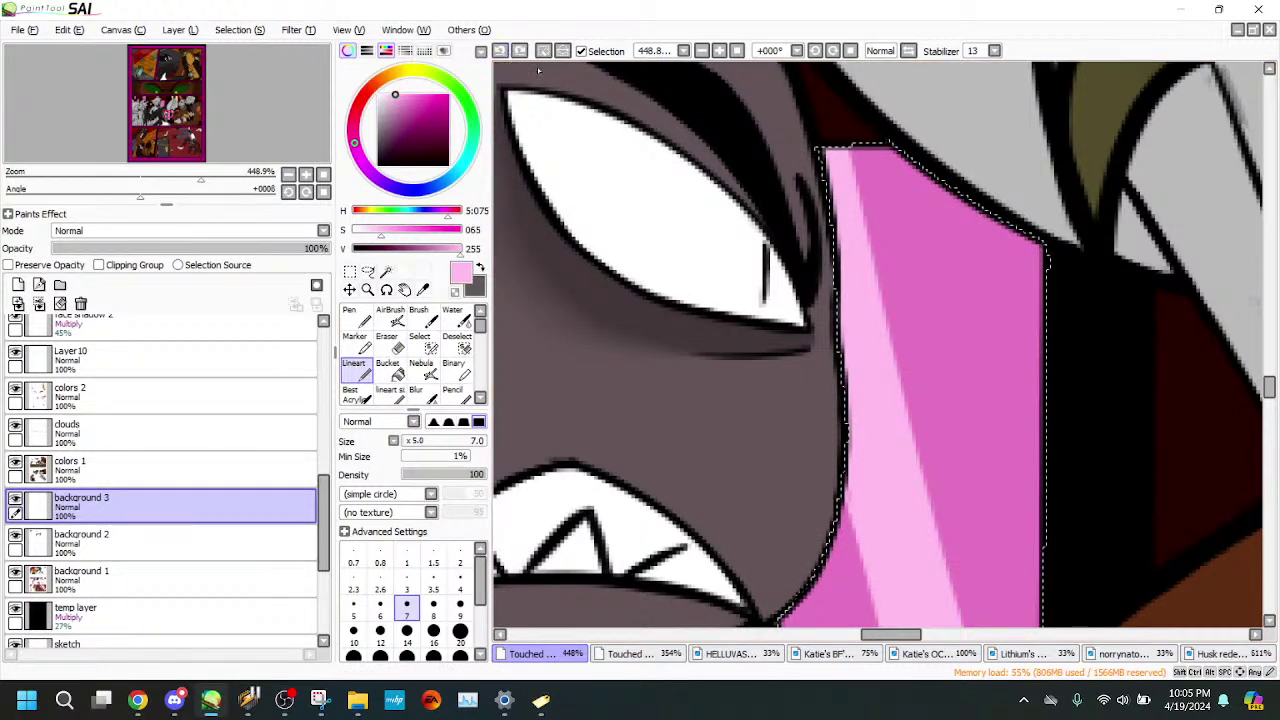
{"action": "left_click", "coordinate": [506, 53]}
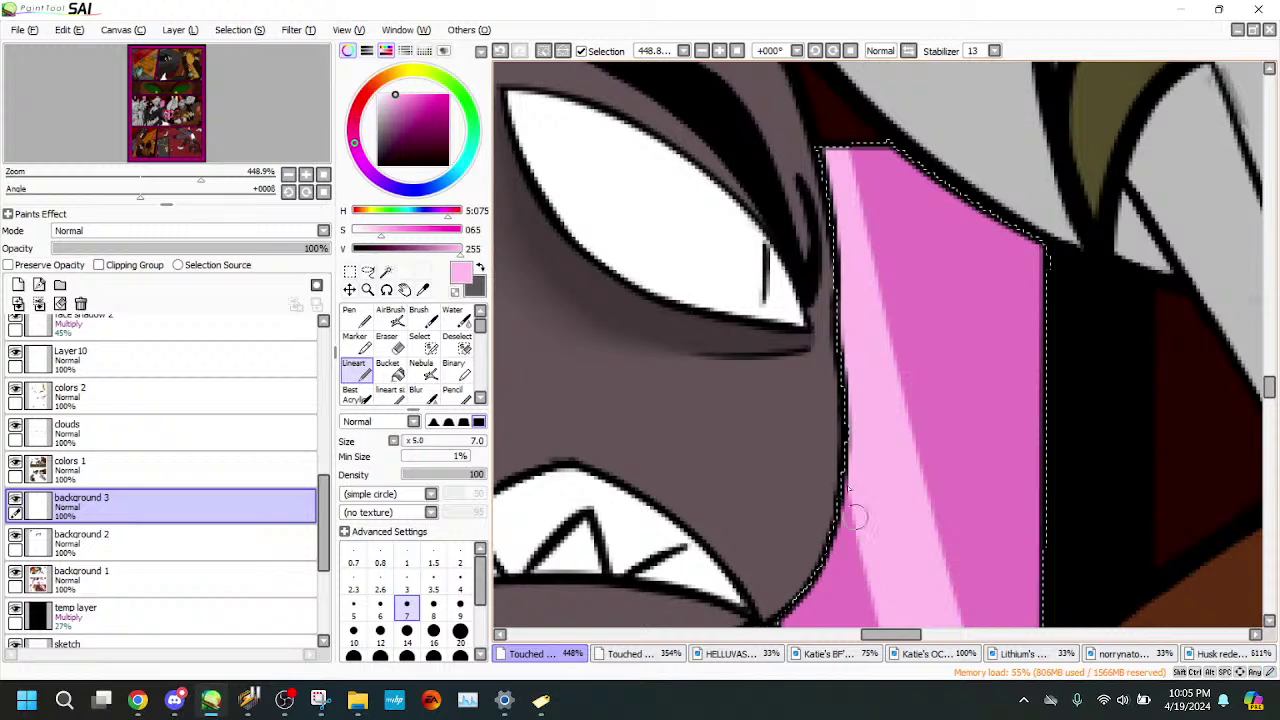
- Draw two parallel diagonal pale pink shine lines across the pink window beside the short-haired figure, redoing the first one
{"action": "left_click_drag", "start_coordinate": [200, 179], "coordinate": [160, 178]}
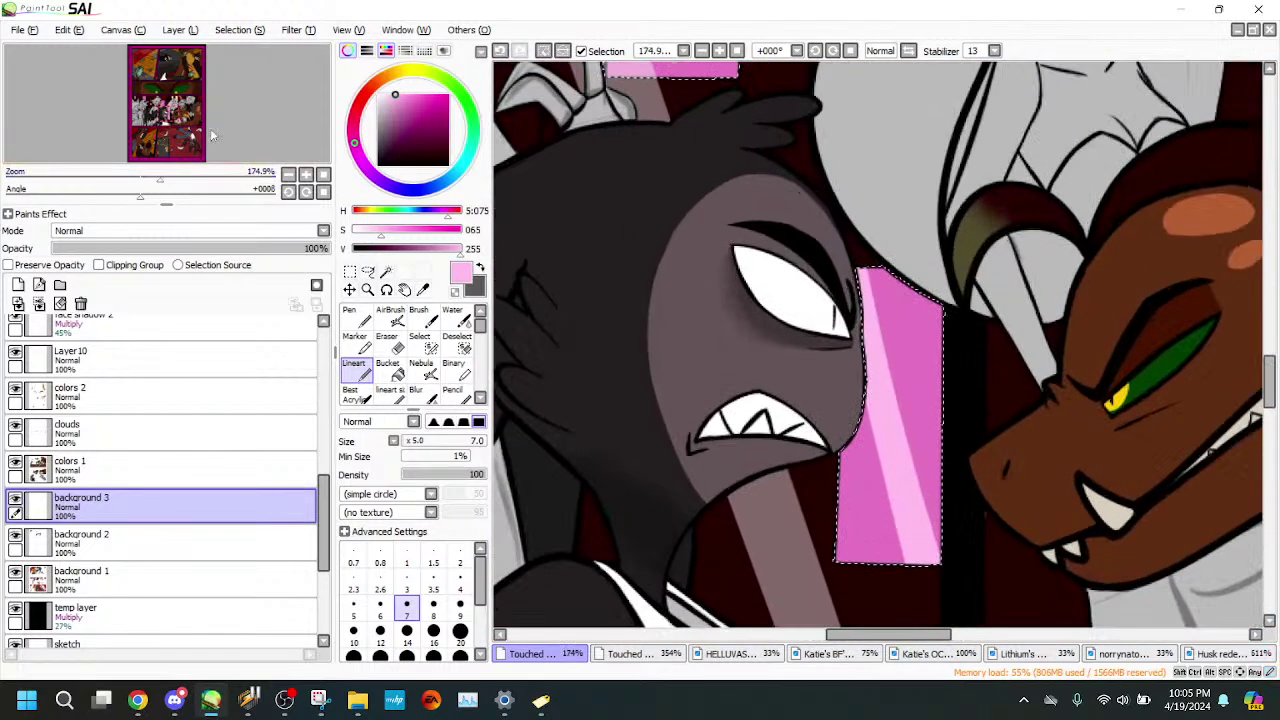
{"action": "left_click_drag", "start_coordinate": [169, 113], "coordinate": [168, 105]}
{"action": "left_click_drag", "start_coordinate": [659, 287], "coordinate": [786, 565]}
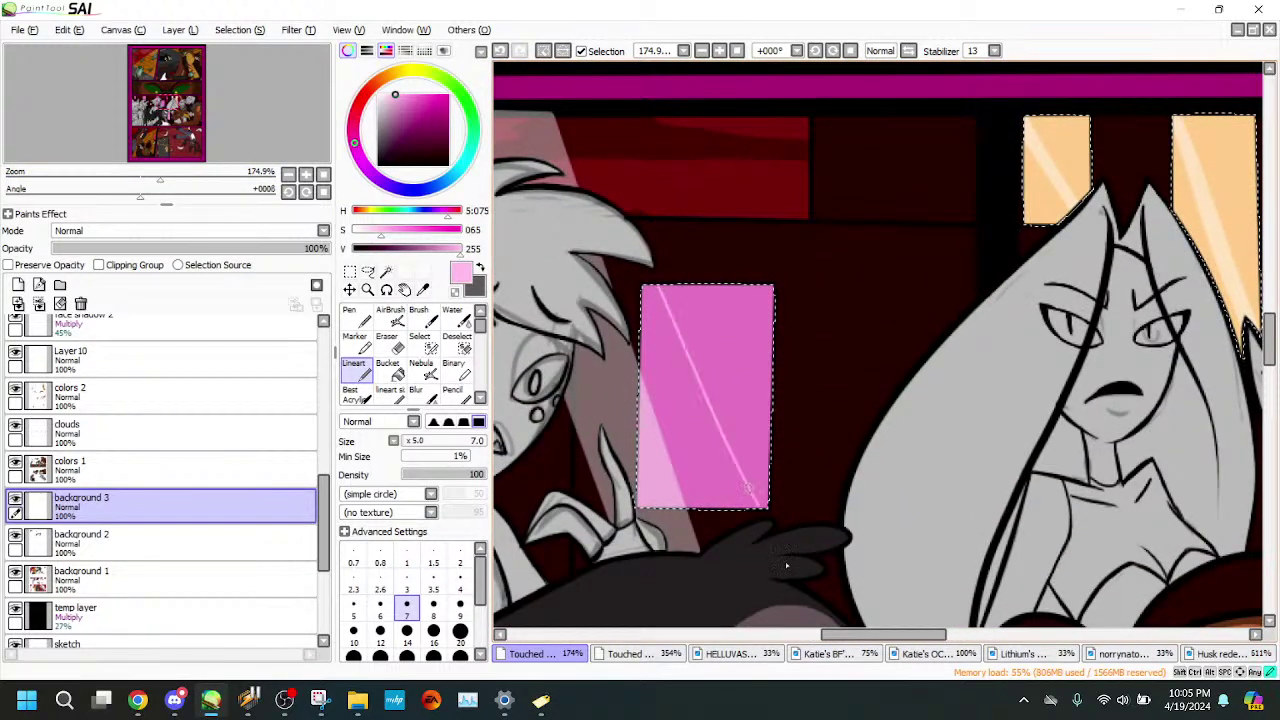
{"action": "key", "text": "ctrl+z"}
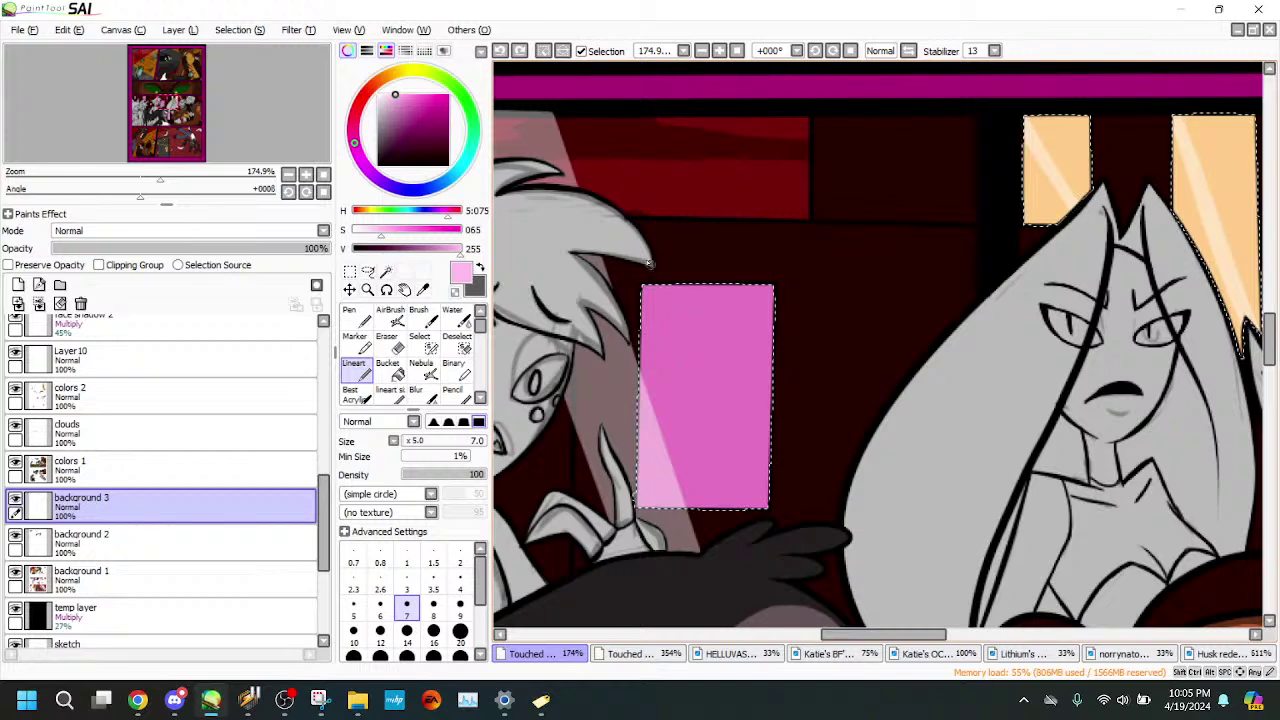
{"action": "left_click_drag", "start_coordinate": [660, 287], "coordinate": [768, 488]}
{"action": "left_click_drag", "start_coordinate": [645, 298], "coordinate": [740, 507]}
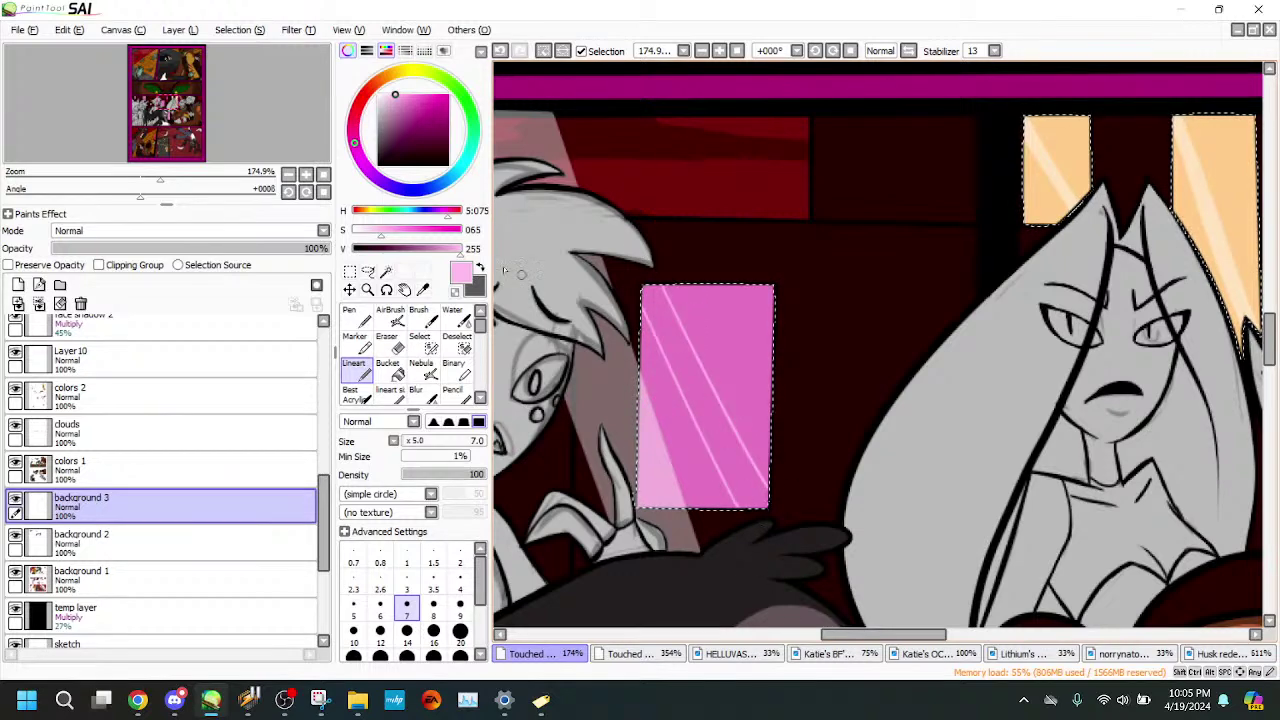
- Fill the band between the shine lines in the short-haired figure's window with pale pink and touch up its lower end
{"action": "left_click", "coordinate": [394, 371]}
{"action": "left_click", "coordinate": [703, 396]}
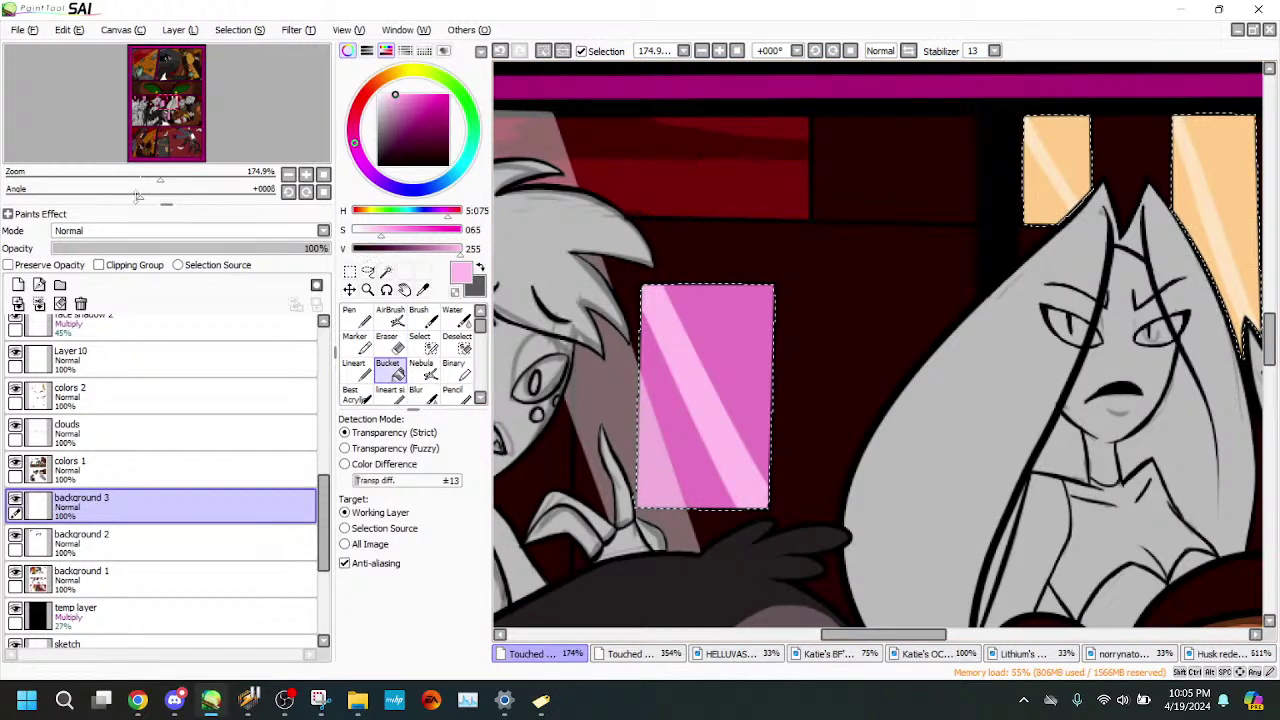
{"action": "left_click_drag", "start_coordinate": [160, 178], "coordinate": [208, 150]}
{"action": "left_click_drag", "start_coordinate": [700, 480], "coordinate": [880, 204]}
{"action": "left_click", "coordinate": [390, 344]}
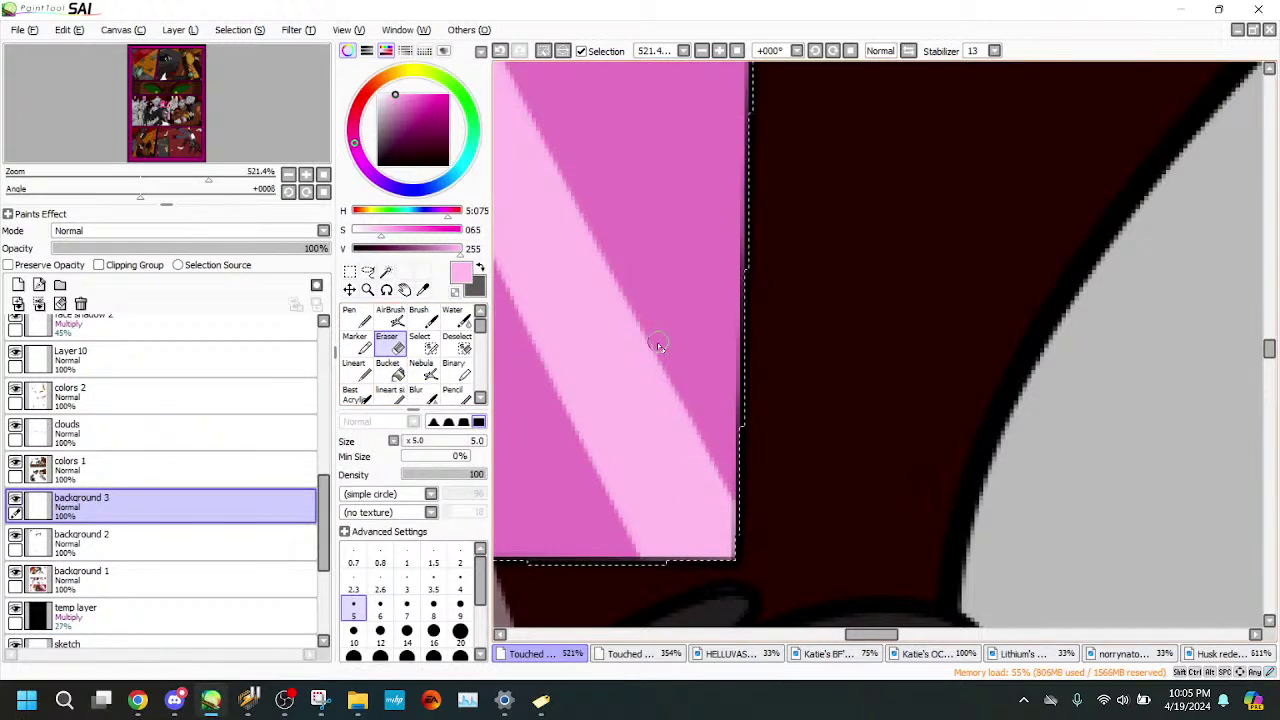
{"action": "left_click", "coordinate": [358, 371]}
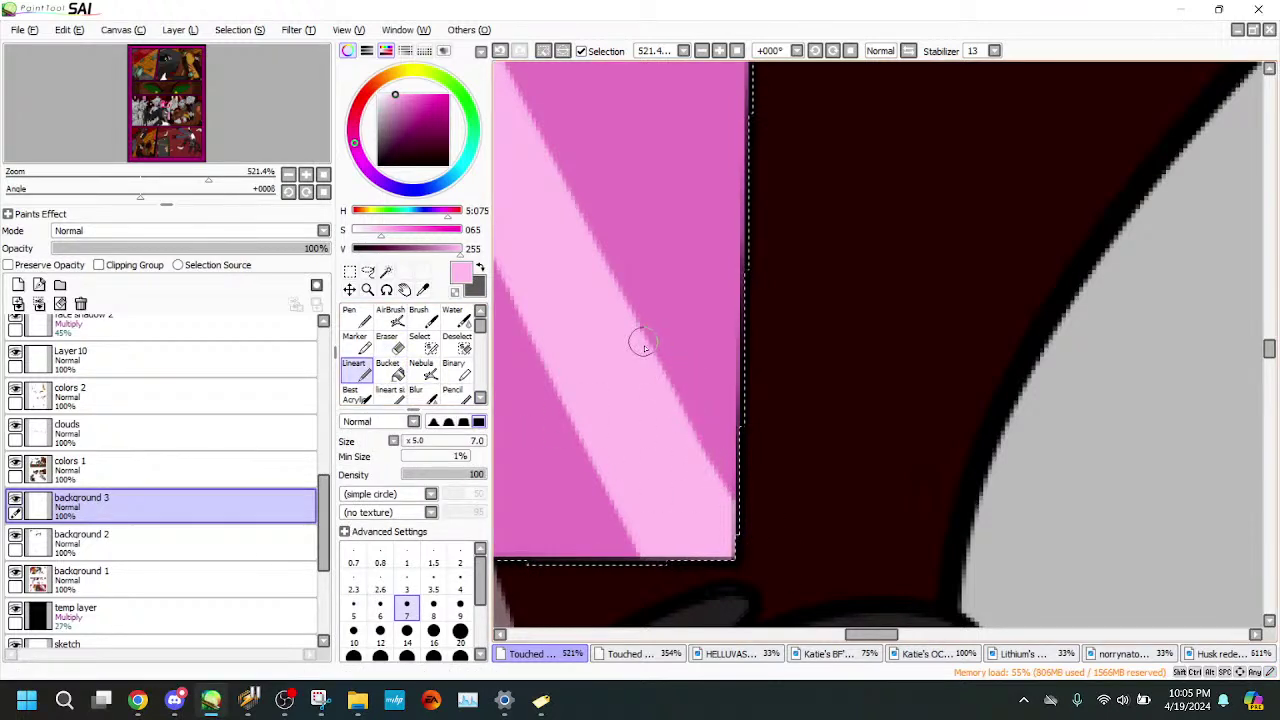
{"action": "left_click_drag", "start_coordinate": [696, 436], "coordinate": [762, 560]}
- Draw two parallel diagonal shine lines across the plain pink window between the dark red panels and fill the band with pale pink
{"action": "mouse_move", "coordinate": [208, 179]}
{"action": "left_mouse_down"}
{"action": "mouse_move", "coordinate": [153, 165]}
{"action": "mouse_move", "coordinate": [204, 180]}
{"action": "left_mouse_up"}
{"action": "left_click_drag", "start_coordinate": [640, 340], "coordinate": [975, 431]}
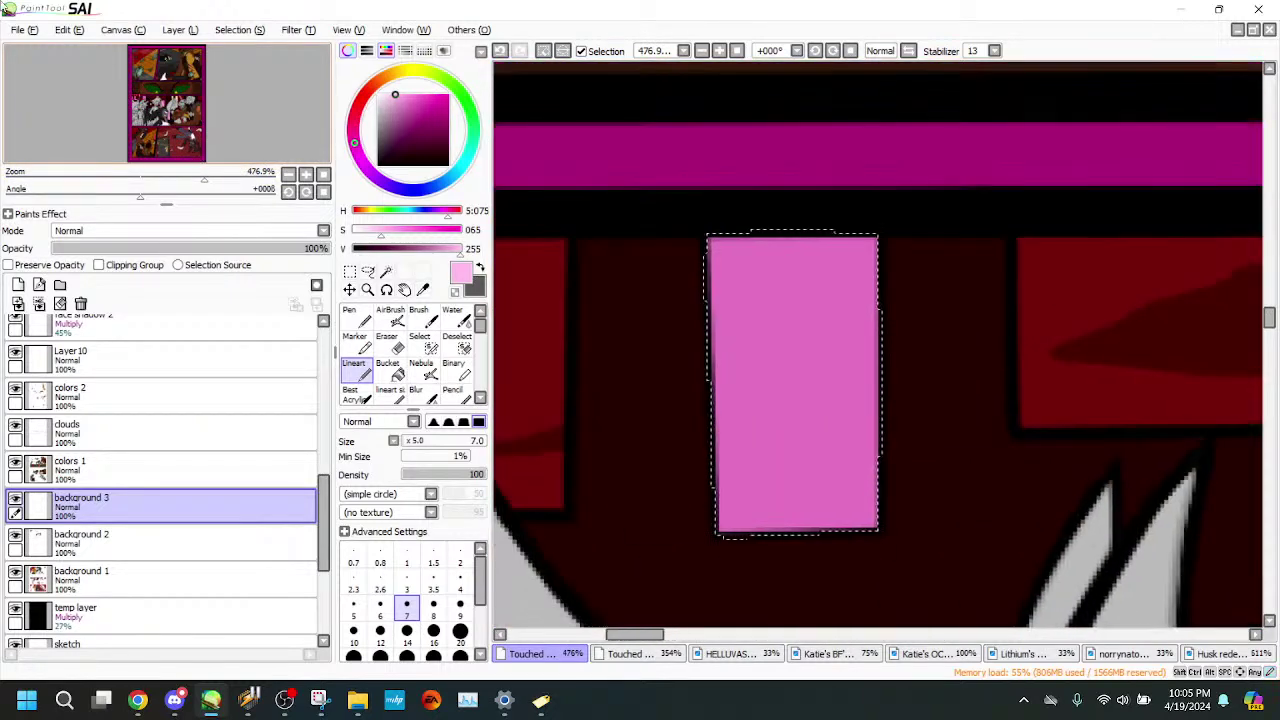
{"action": "mouse_move", "coordinate": [711, 206]}
{"action": "left_mouse_down"}
{"action": "mouse_move", "coordinate": [811, 364]}
{"action": "mouse_move", "coordinate": [910, 582]}
{"action": "left_mouse_up"}
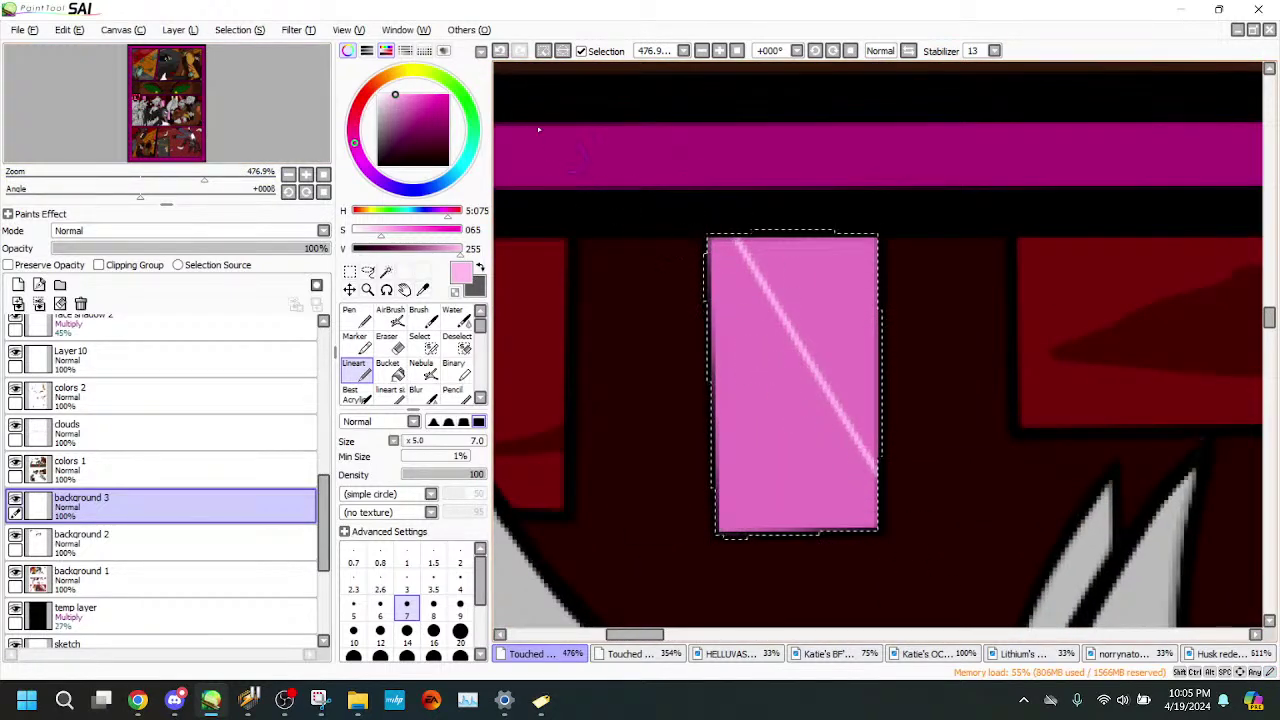
{"action": "left_click", "coordinate": [501, 53]}
{"action": "left_click_drag", "start_coordinate": [730, 240], "coordinate": [870, 520]}
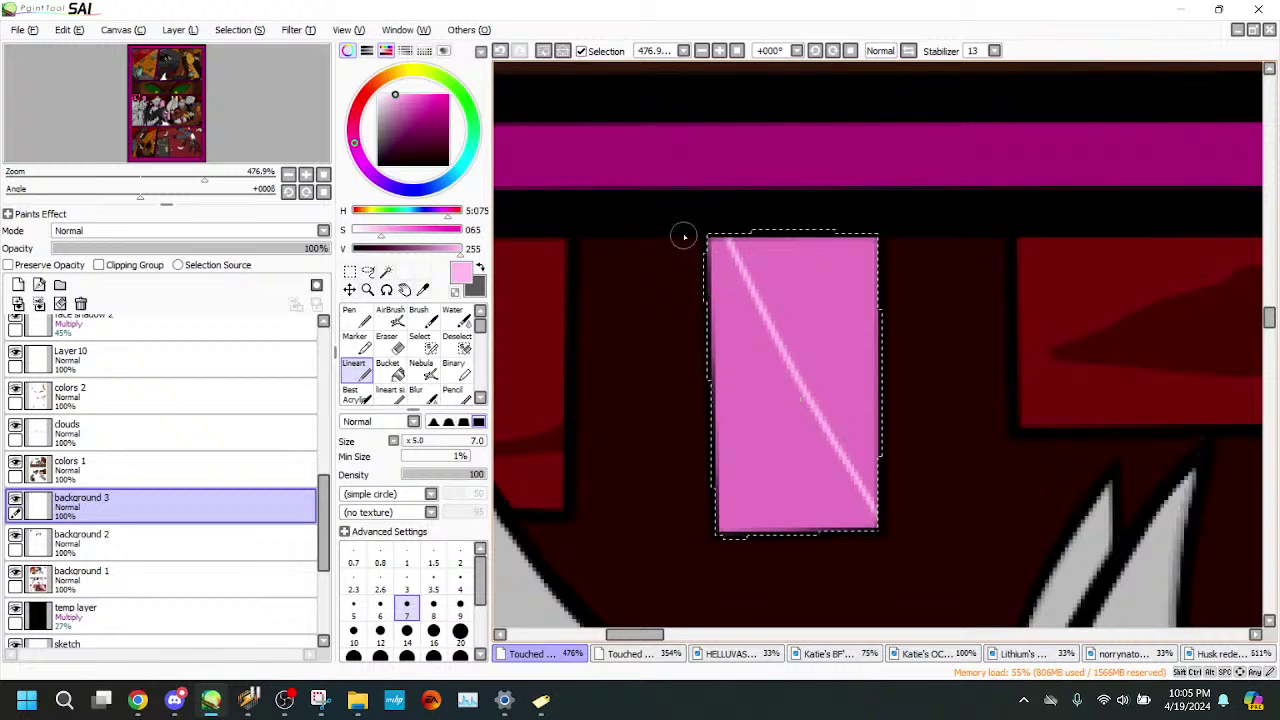
{"action": "left_click_drag", "start_coordinate": [710, 296], "coordinate": [838, 522]}
{"action": "left_click", "coordinate": [389, 370]}
{"action": "left_click", "coordinate": [763, 369]}
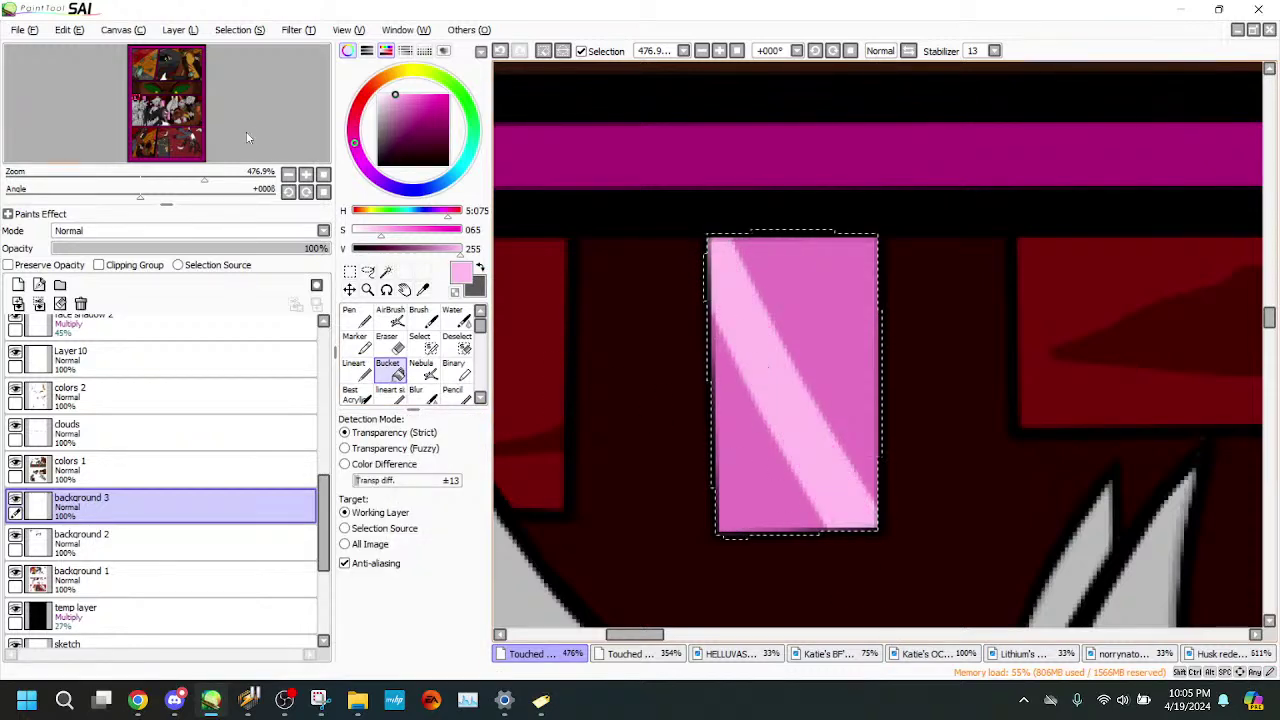
- Draw two parallel diagonal pale pink shine lines across the pink window behind the wolf figure's ear, redoing misplaced strokes
{"action": "left_click_drag", "start_coordinate": [252, 137], "coordinate": [256, 139]}
{"action": "left_click_drag", "start_coordinate": [164, 178], "coordinate": [180, 178]}
{"action": "left_click", "coordinate": [357, 370]}
{"action": "left_click_drag", "start_coordinate": [740, 145], "coordinate": [950, 480]}
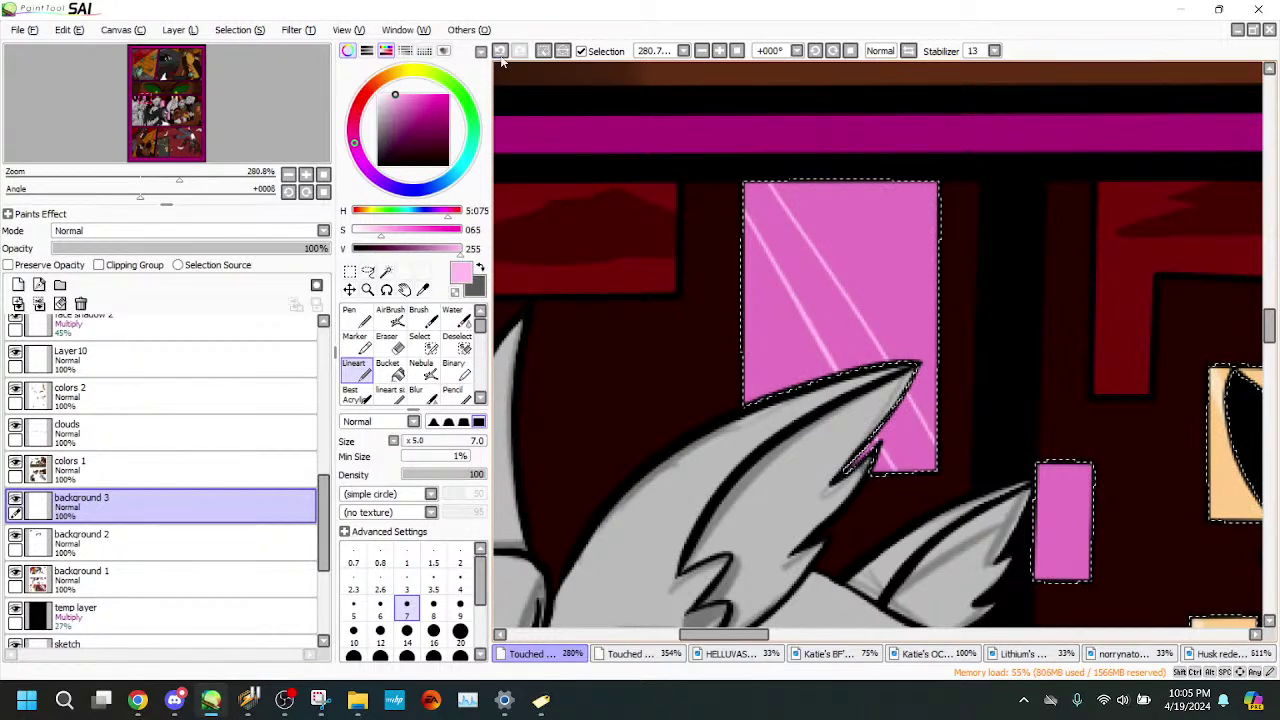
{"action": "key", "text": "ctrl+z"}
{"action": "left_click_drag", "start_coordinate": [731, 165], "coordinate": [908, 482]}
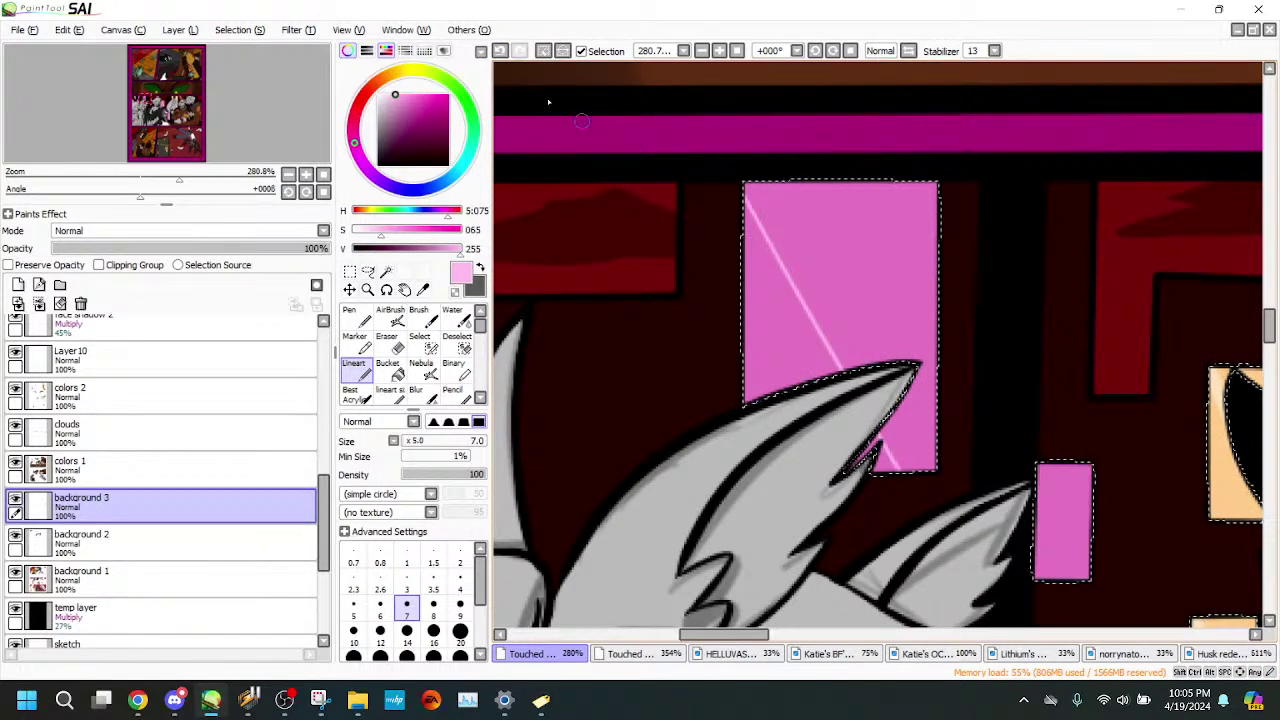
{"action": "key", "text": "ctrl+z"}
{"action": "left_click_drag", "start_coordinate": [723, 157], "coordinate": [943, 480]}
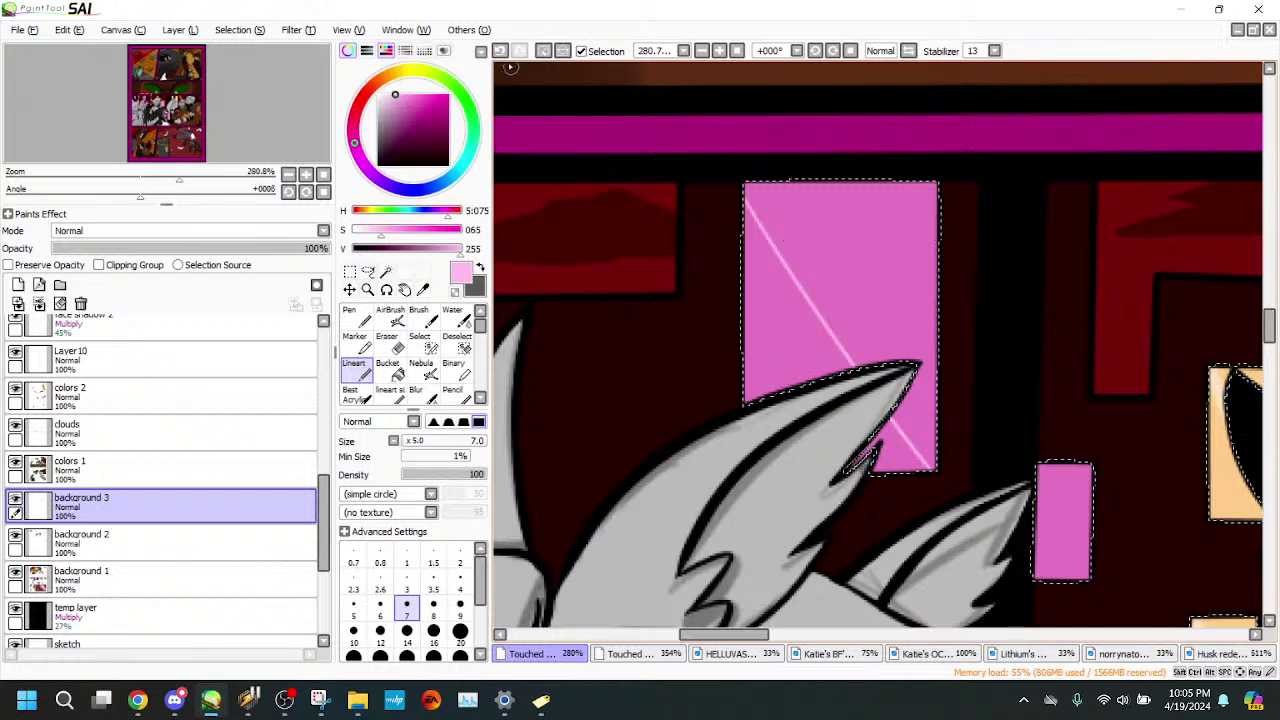
{"action": "key", "text": "ctrl+z"}
{"action": "left_click_drag", "start_coordinate": [725, 165], "coordinate": [953, 527]}
{"action": "left_click_drag", "start_coordinate": [770, 172], "coordinate": [955, 525]}
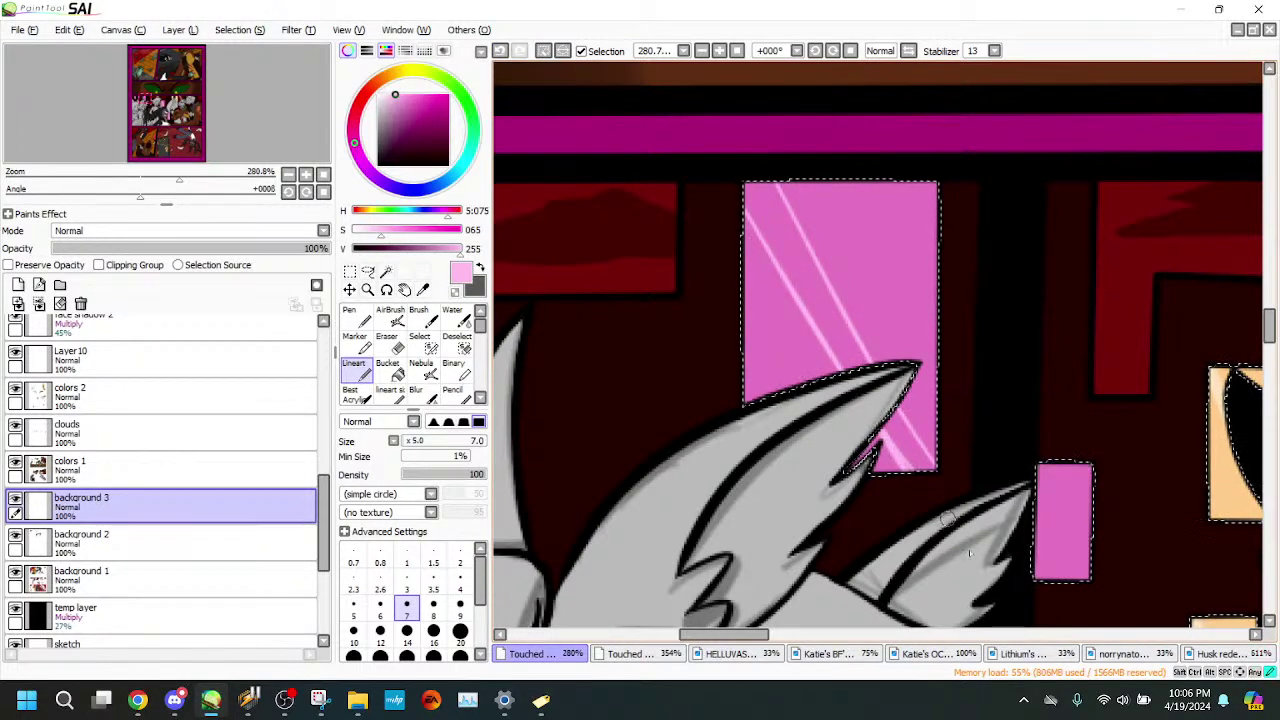
- Fill the shine band above the wolf figure's ear with pale pink using the Bucket, undoing fills that spill outside the band
{"action": "left_click", "coordinate": [391, 370]}
{"action": "left_click", "coordinate": [834, 344]}
{"action": "left_click", "coordinate": [913, 424]}
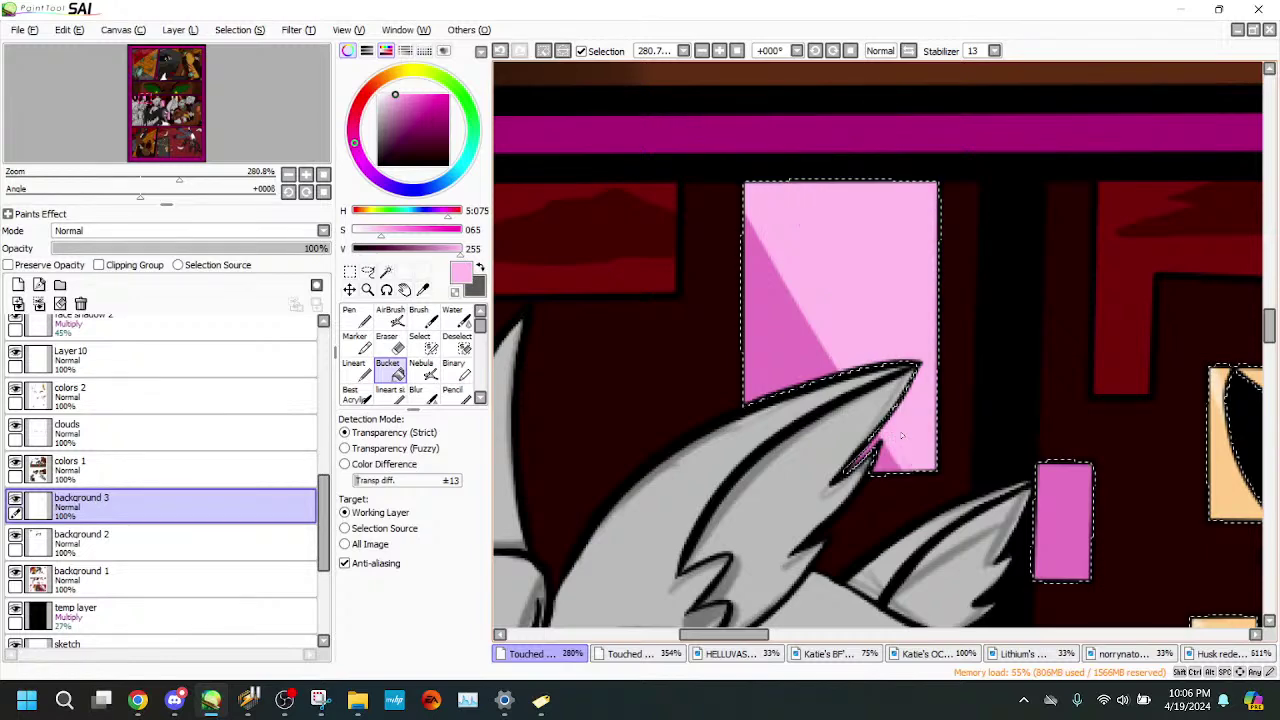
{"action": "left_click", "coordinate": [501, 52]}
{"action": "left_click_drag", "start_coordinate": [179, 177], "coordinate": [217, 150]}
{"action": "left_click", "coordinate": [358, 371]}
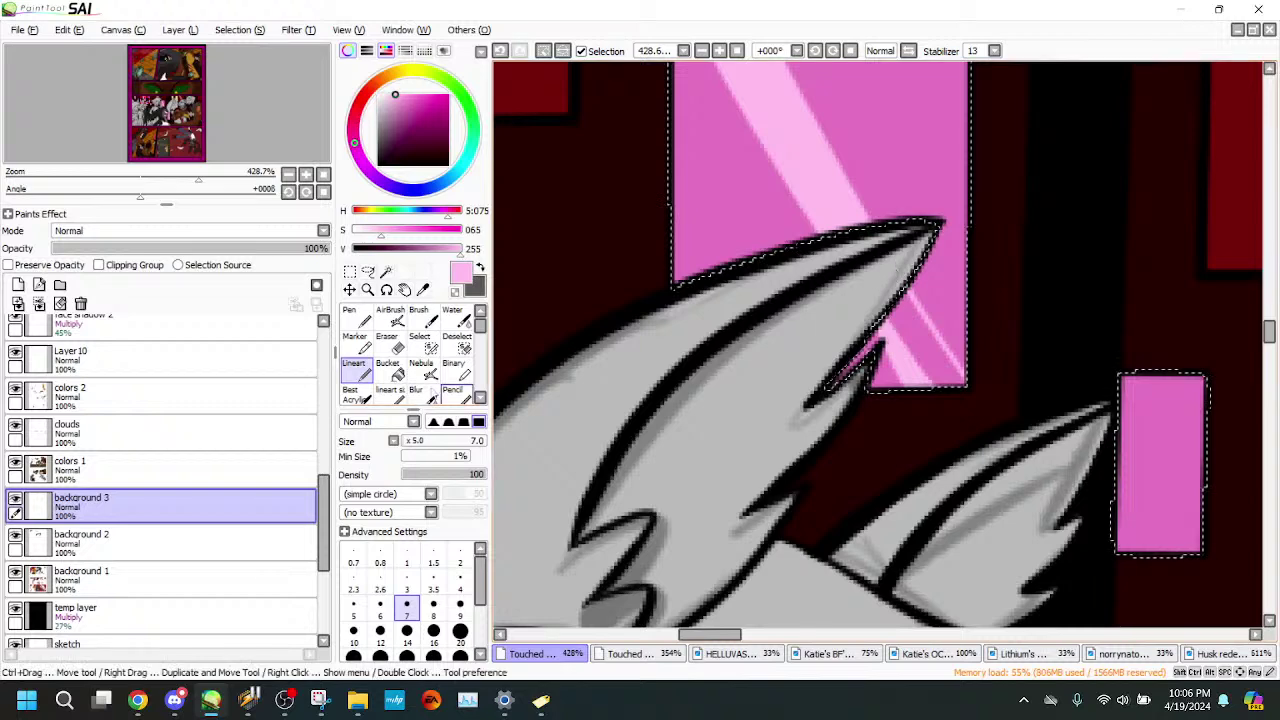
{"action": "key", "text": "g"}
{"action": "left_click", "coordinate": [907, 325]}
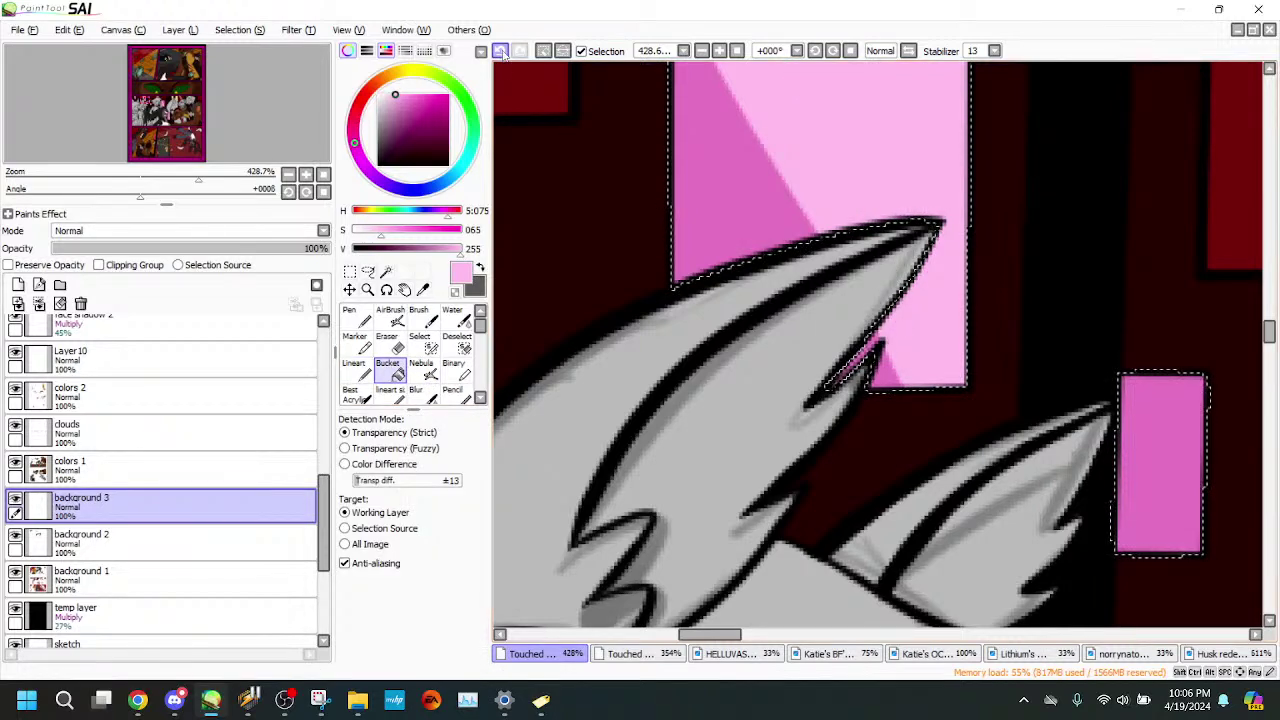
{"action": "key", "text": "ctrl+z"}
- Paint in the lower shine band beside the ear tip with the Lineart brush and trim its outer edge with the Eraser
{"action": "key", "text": "v"}
{"action": "left_click_drag", "start_coordinate": [915, 290], "coordinate": [943, 370]}
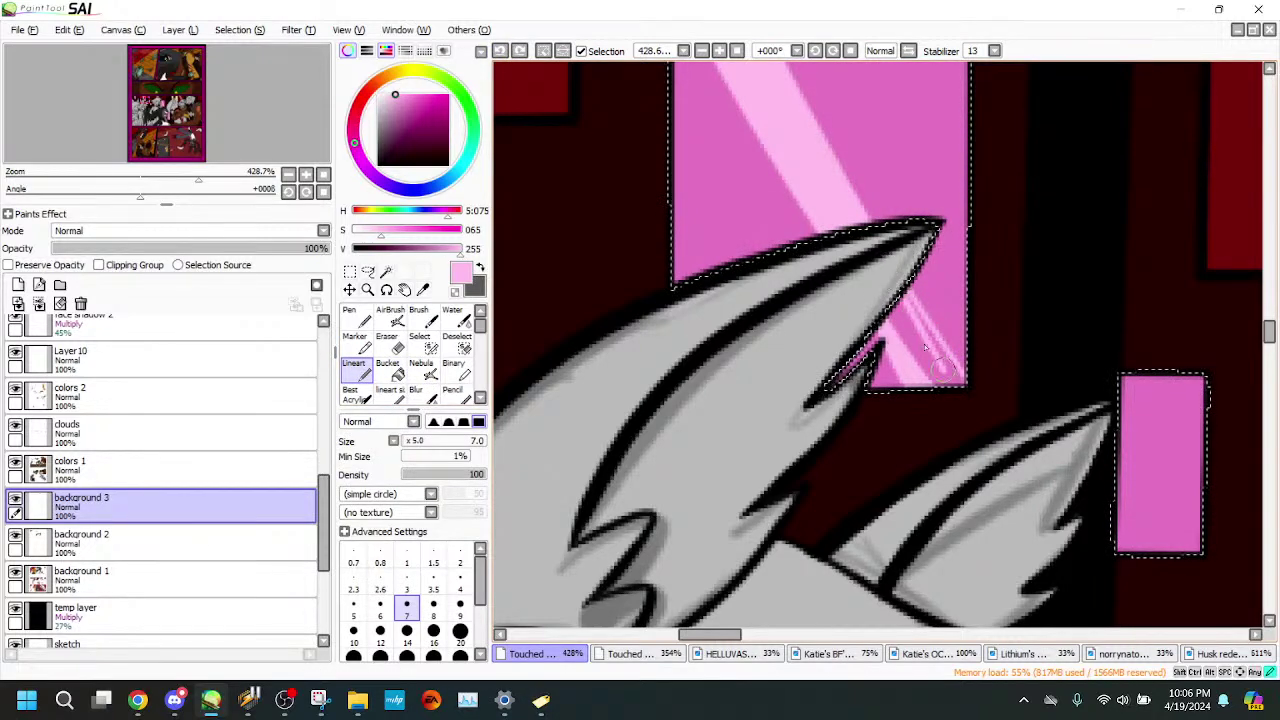
{"action": "left_click_drag", "start_coordinate": [925, 328], "coordinate": [884, 294]}
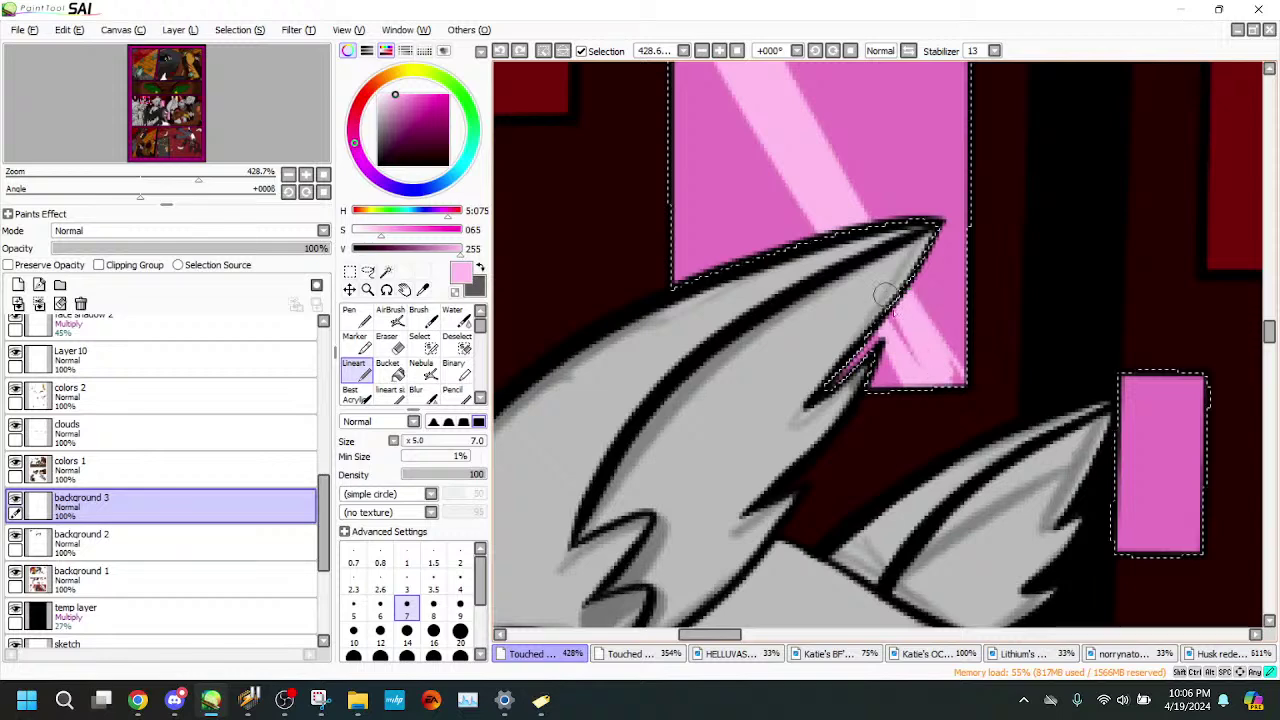
{"action": "left_click_drag", "start_coordinate": [882, 242], "coordinate": [980, 397]}
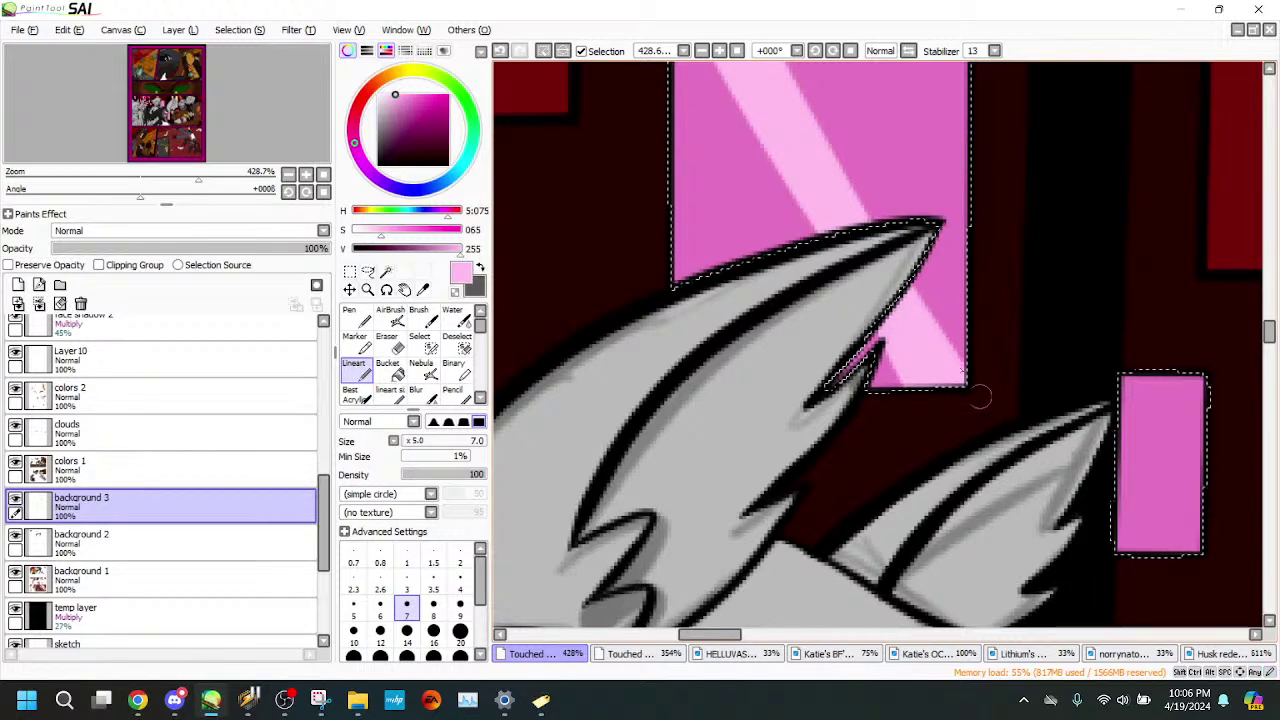
{"action": "key", "text": "e"}
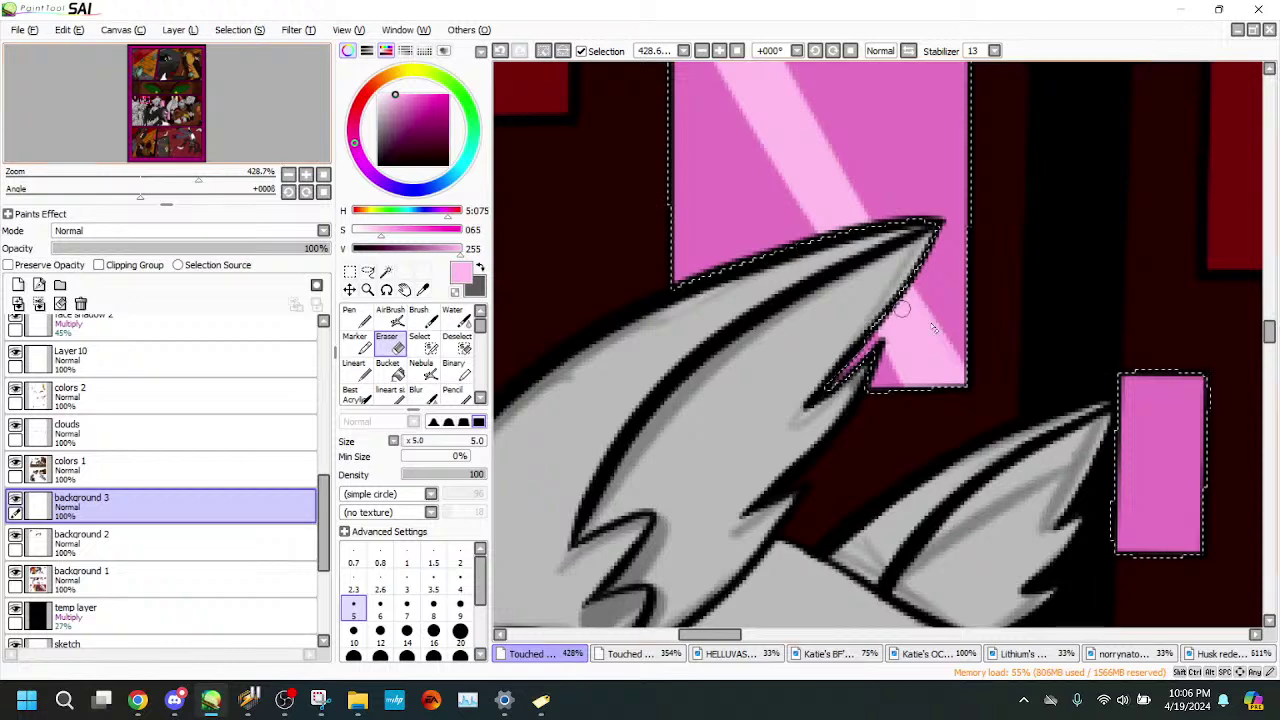
{"action": "left_click_drag", "start_coordinate": [926, 305], "coordinate": [973, 374]}
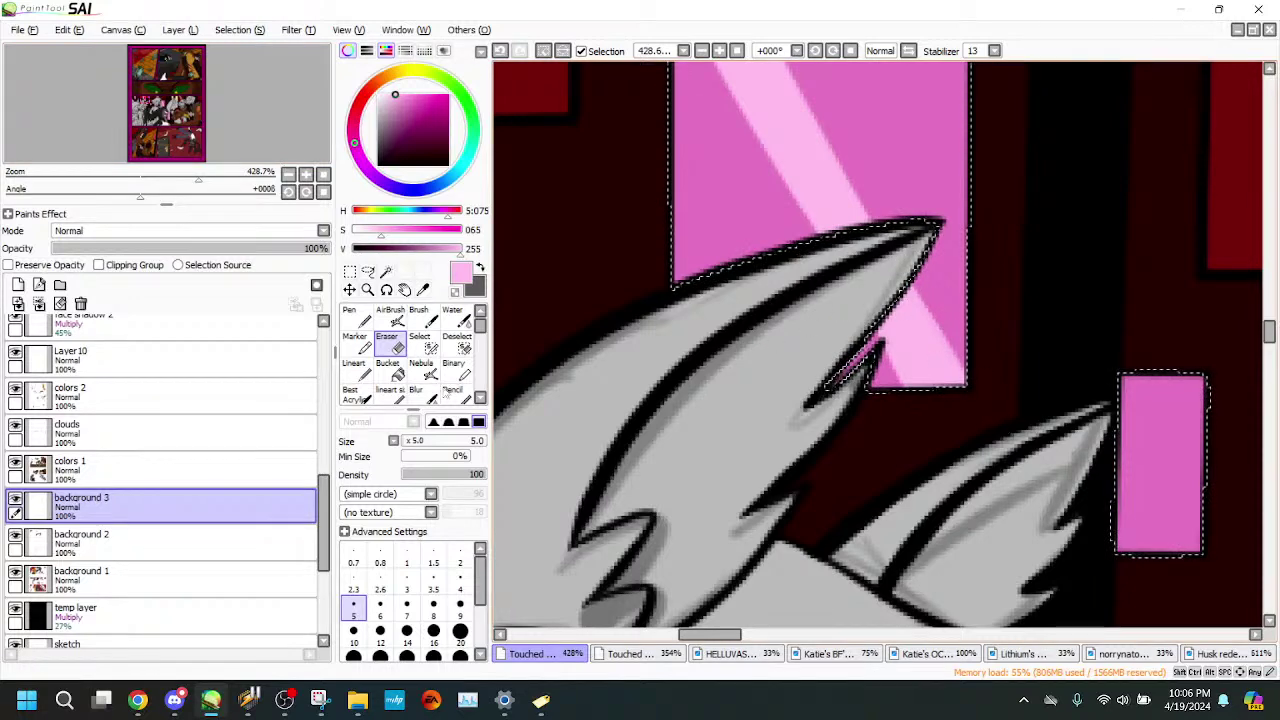
- Clear the selection and cover the light speck beside the brown creature's snout with sampled dark maroon on the background 1 layer
{"action": "left_click", "coordinate": [357, 370]}
{"action": "left_click_drag", "start_coordinate": [148, 101], "coordinate": [149, 98]}
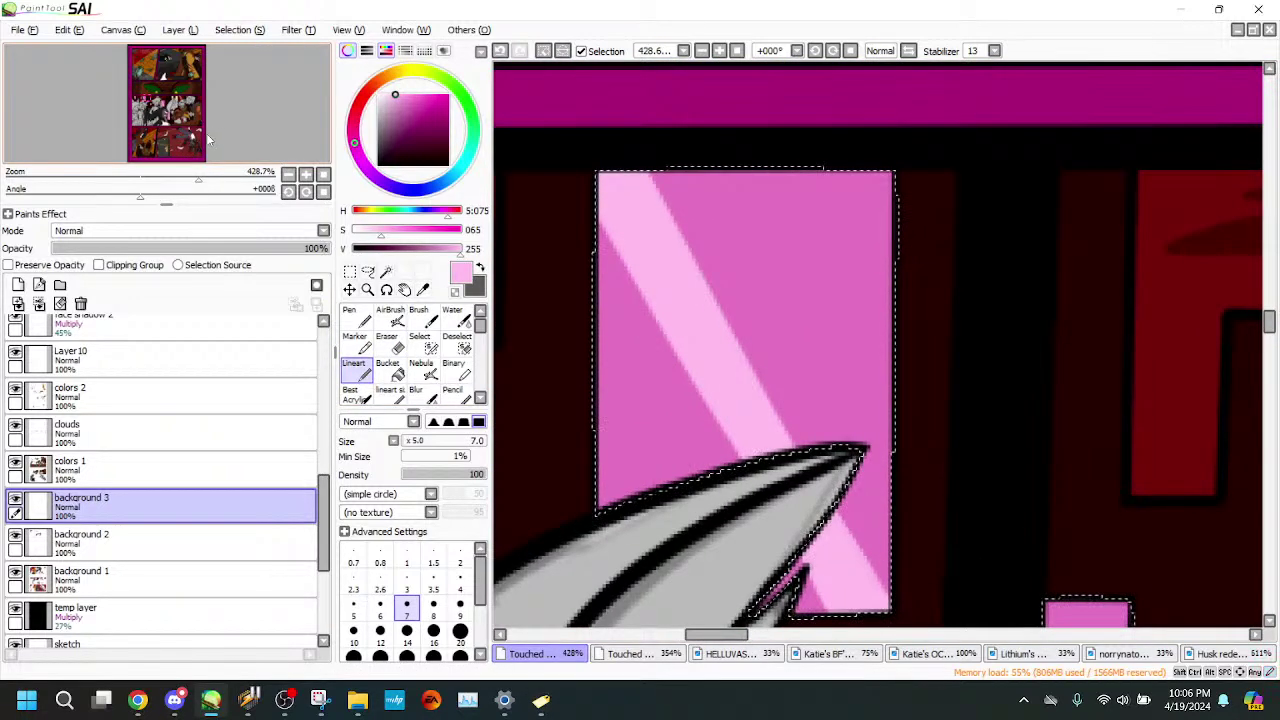
{"action": "scroll", "coordinate": [205, 145], "scroll_direction": "down", "scroll_amount": 6}
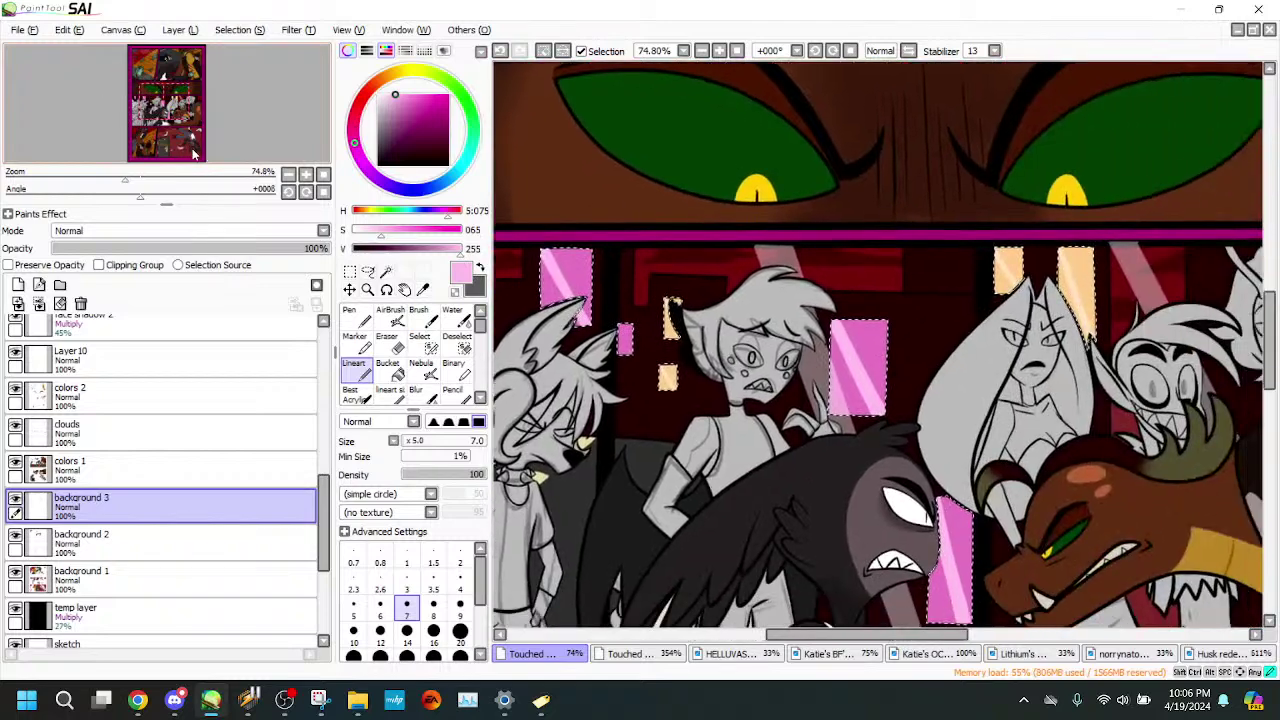
{"action": "left_click_drag", "start_coordinate": [194, 153], "coordinate": [213, 179]}
{"action": "left_click", "coordinate": [540, 53]}
{"action": "left_click", "coordinate": [423, 290]}
{"action": "left_click", "coordinate": [672, 558]}
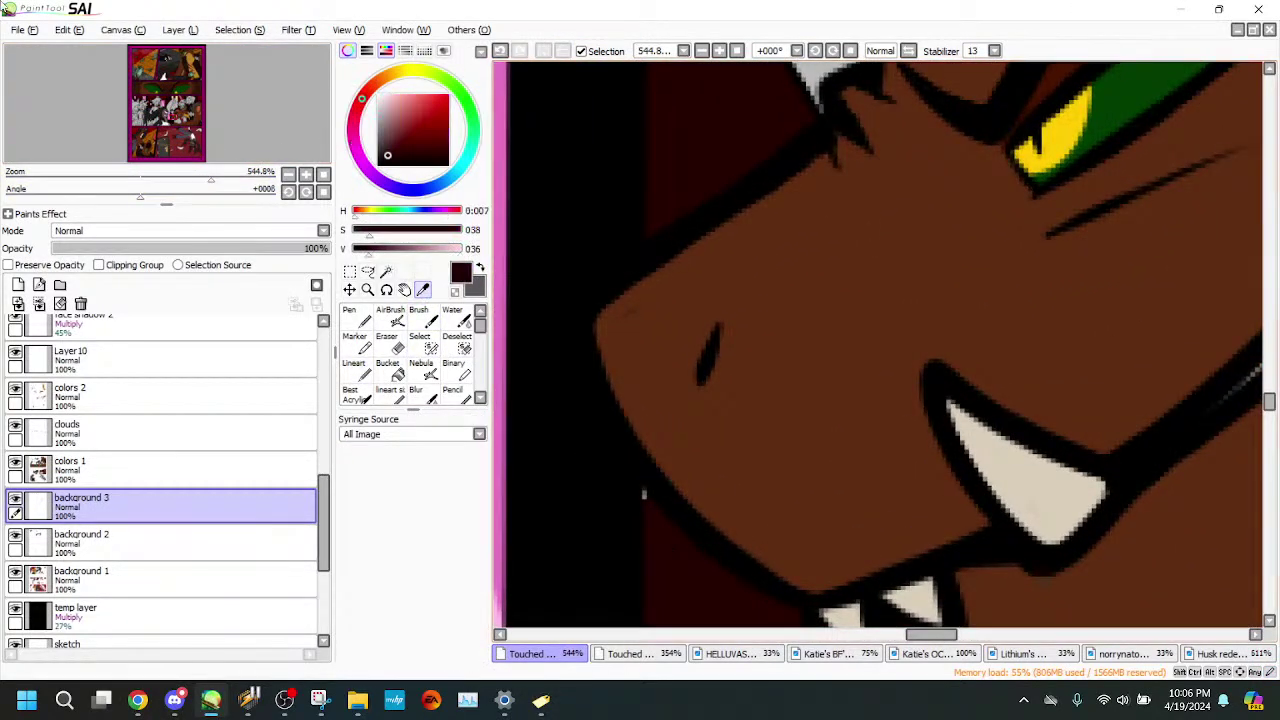
{"action": "left_click", "coordinate": [219, 572]}
{"action": "left_click", "coordinate": [356, 370]}
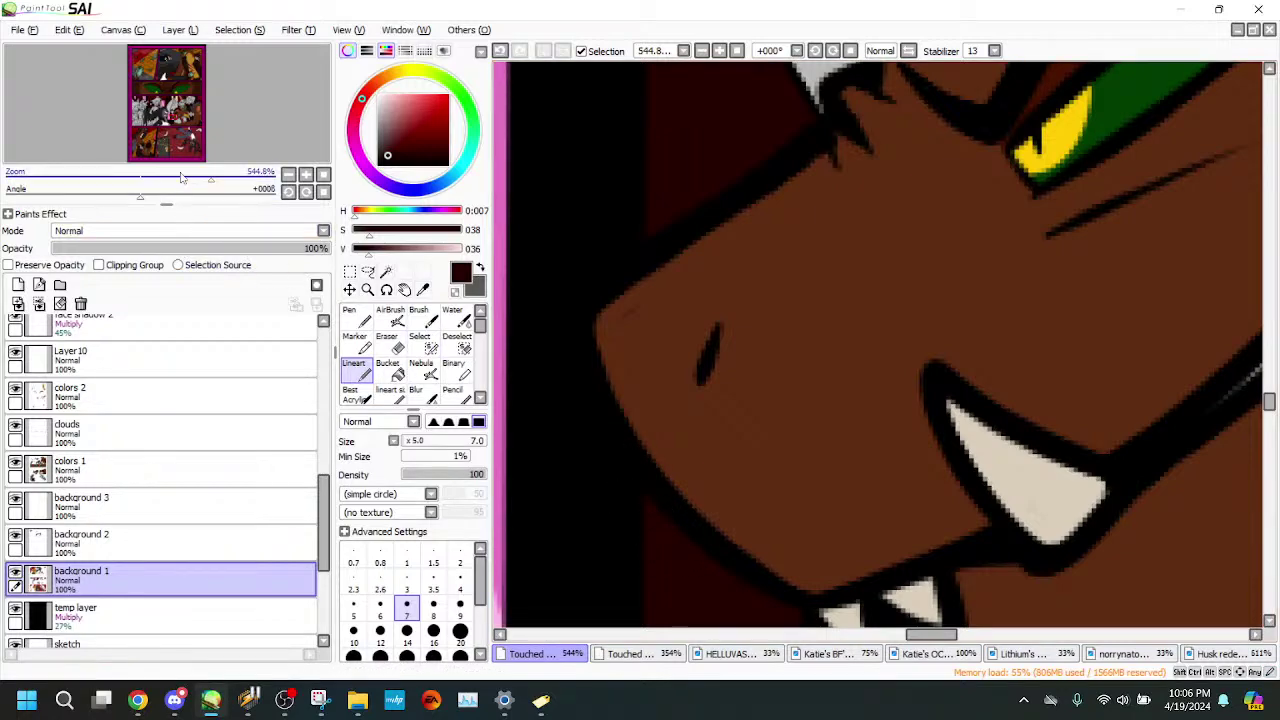
- Paint the grey and white gaps between the claws in the top panel with the sampled orange-brown floor colour
{"action": "left_click_drag", "start_coordinate": [211, 177], "coordinate": [108, 177]}
{"action": "left_click_drag", "start_coordinate": [188, 104], "coordinate": [190, 92]}
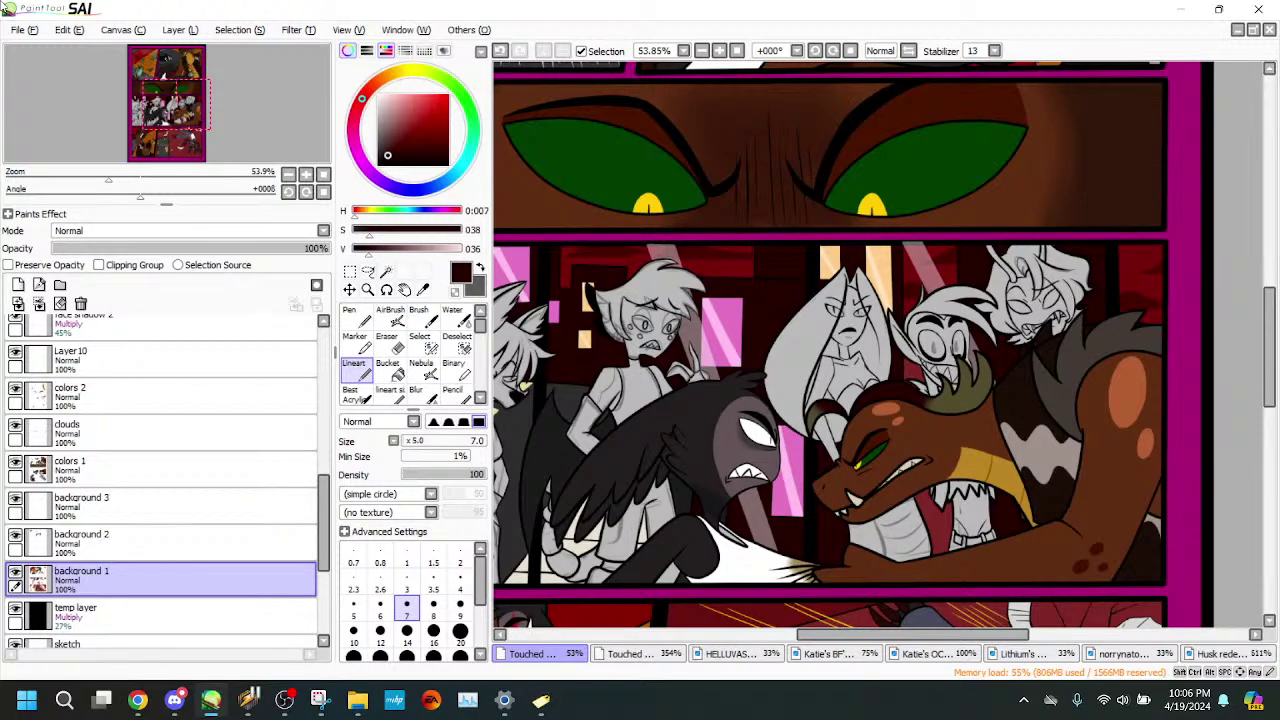
{"action": "left_click_drag", "start_coordinate": [108, 182], "coordinate": [160, 140]}
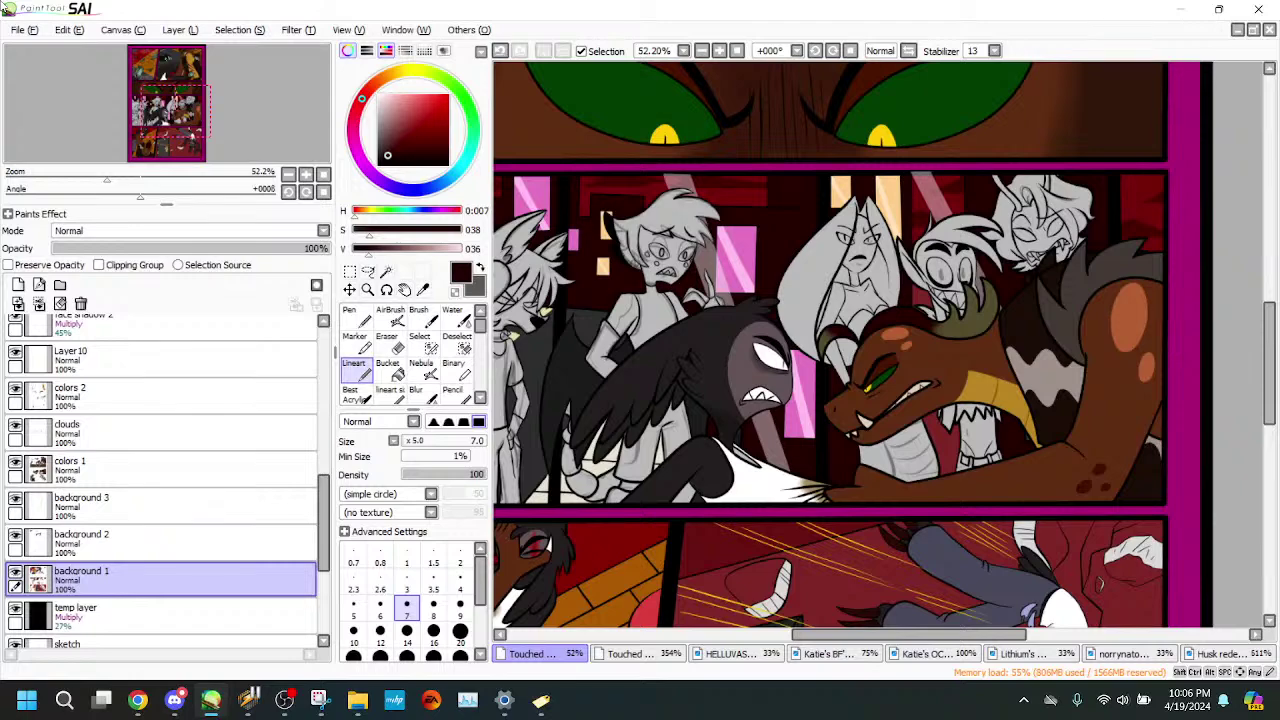
{"action": "left_click_drag", "start_coordinate": [102, 178], "coordinate": [79, 179]}
{"action": "left_click_drag", "start_coordinate": [155, 123], "coordinate": [174, 76]}
{"action": "left_click_drag", "start_coordinate": [106, 178], "coordinate": [205, 142]}
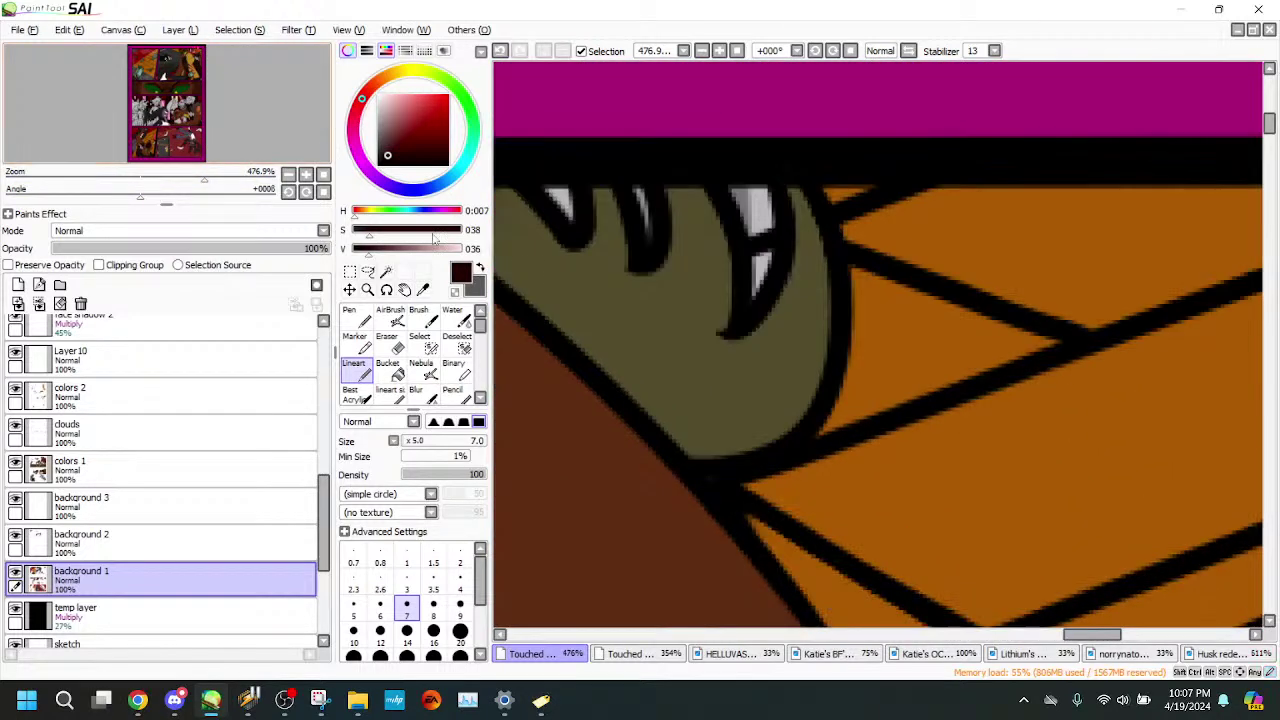
{"action": "left_click", "coordinate": [424, 290]}
{"action": "left_click", "coordinate": [918, 250]}
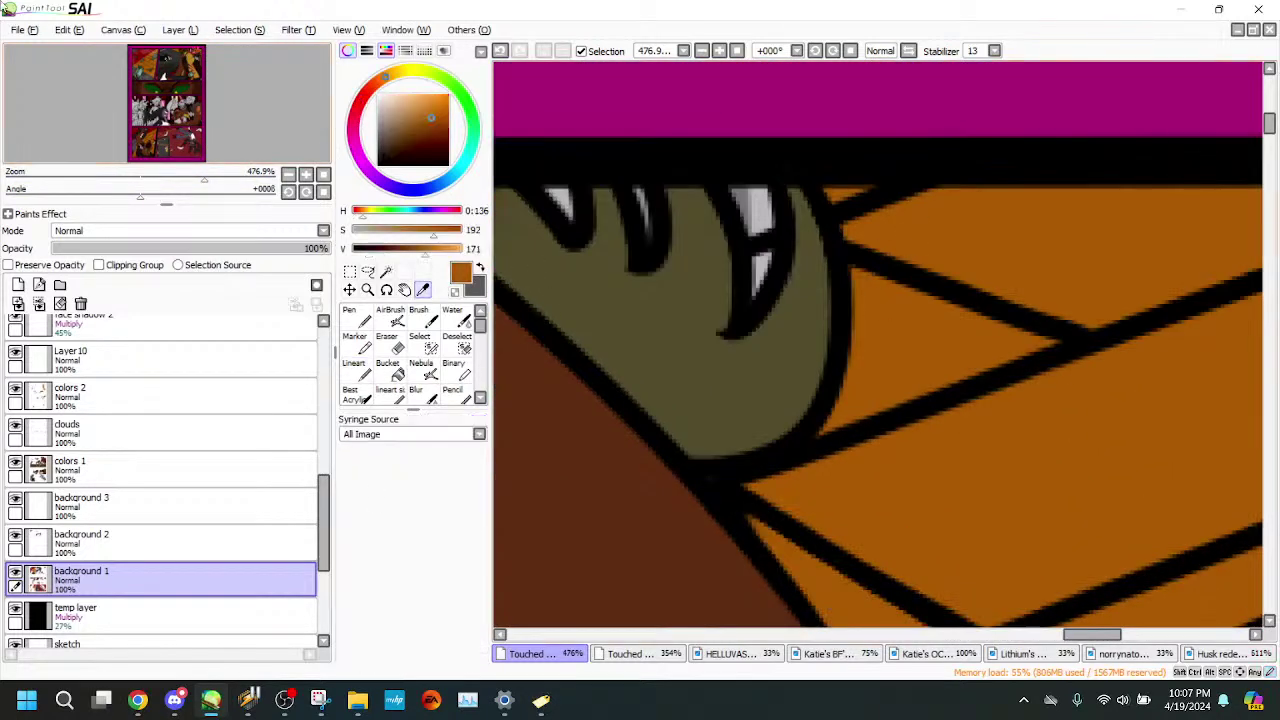
{"action": "left_click", "coordinate": [357, 372]}
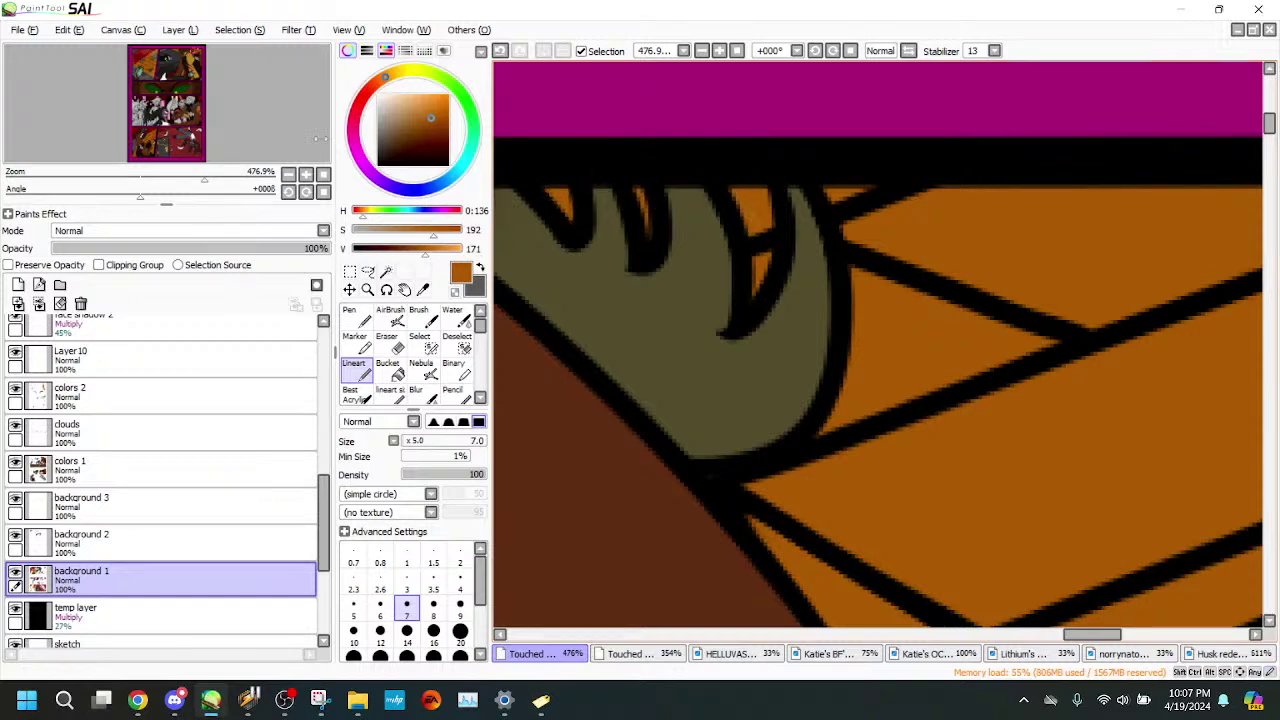
{"action": "left_click_drag", "start_coordinate": [193, 181], "coordinate": [102, 170]}
{"action": "left_click_drag", "start_coordinate": [138, 109], "coordinate": [154, 142]}
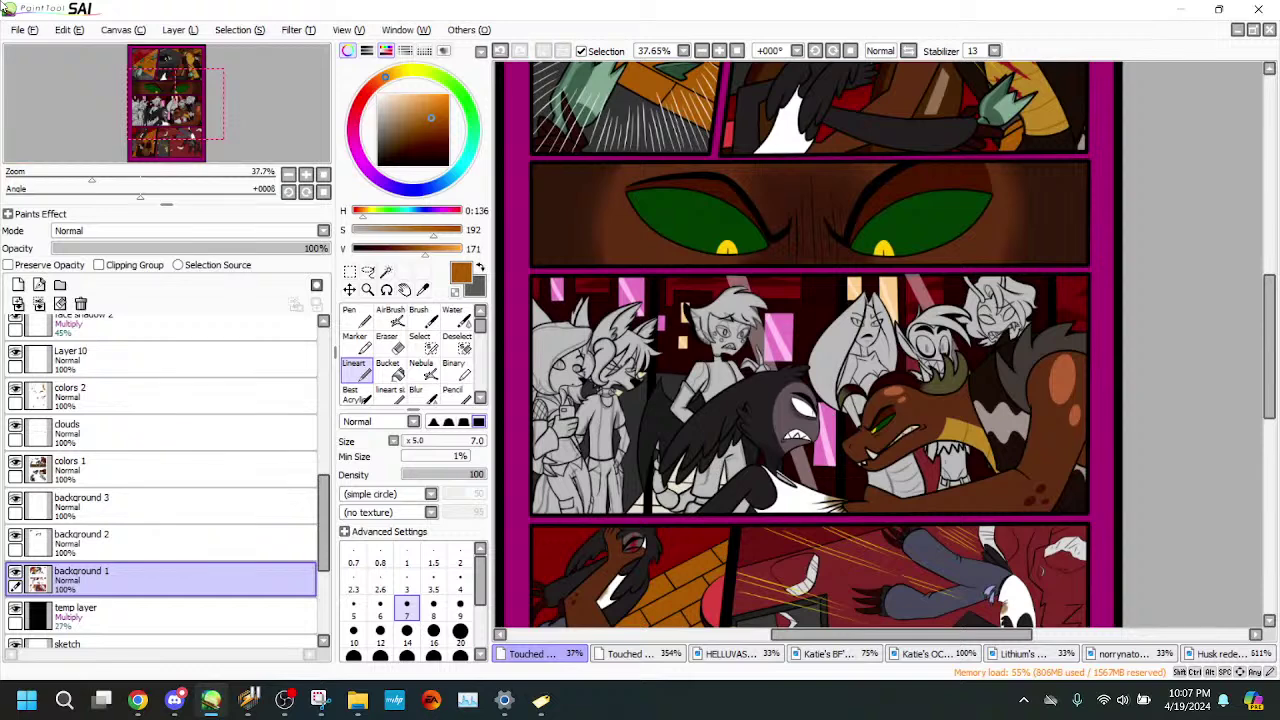
{"action": "left_click_drag", "start_coordinate": [92, 177], "coordinate": [69, 175]}
{"action": "left_click_drag", "start_coordinate": [117, 119], "coordinate": [127, 116]}
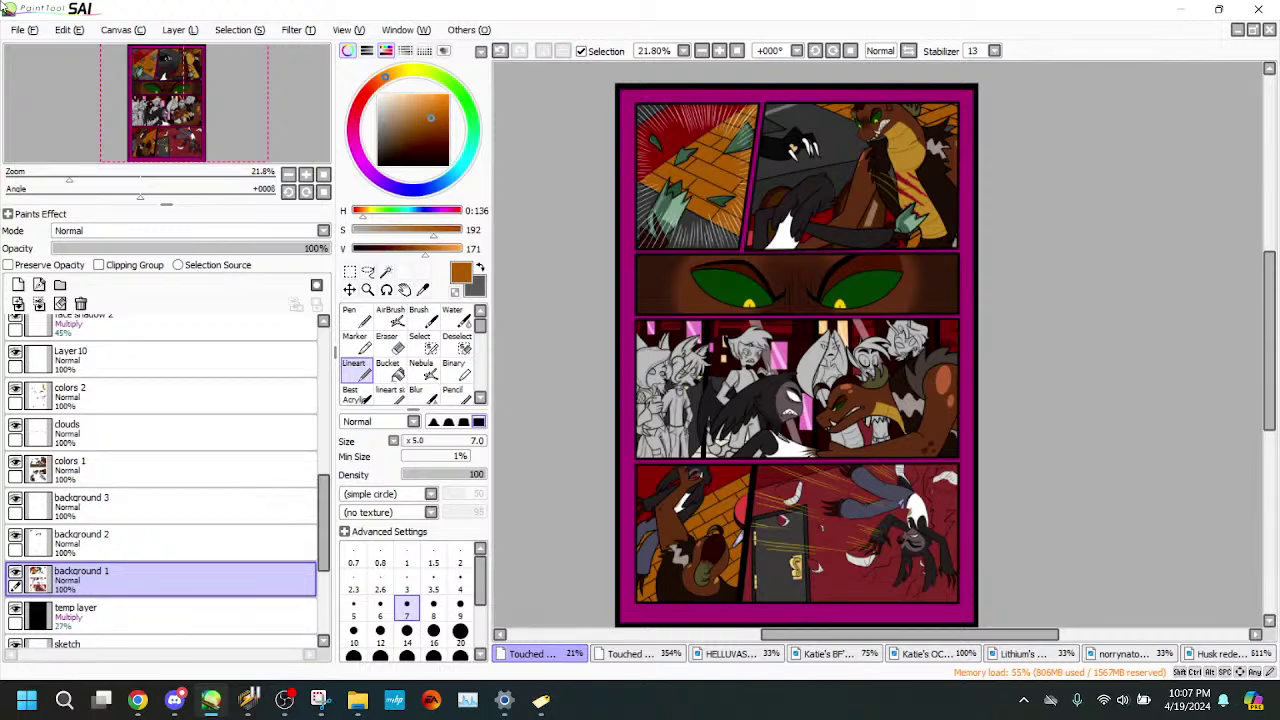
- Switch to the YouTube live chat window and post the message "Hey! Where?"
{"action": "mouse_move", "coordinate": [172, 705]}
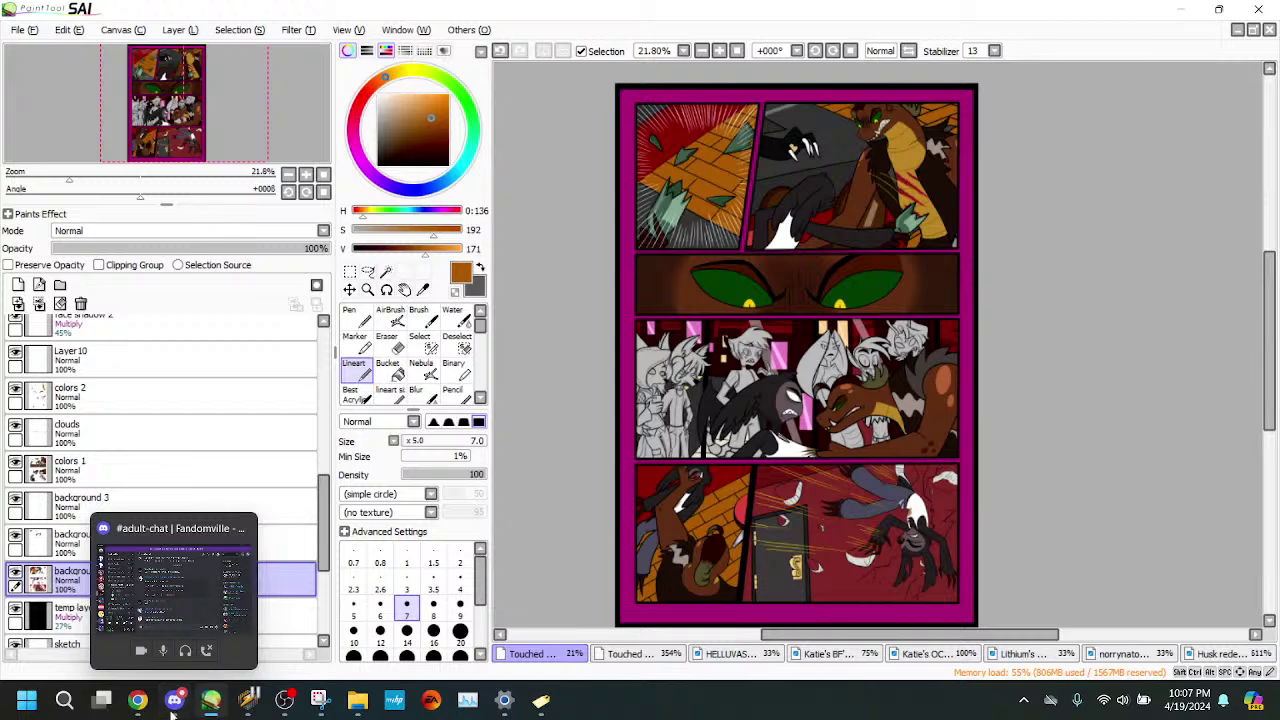
{"action": "left_click", "coordinate": [218, 632]}
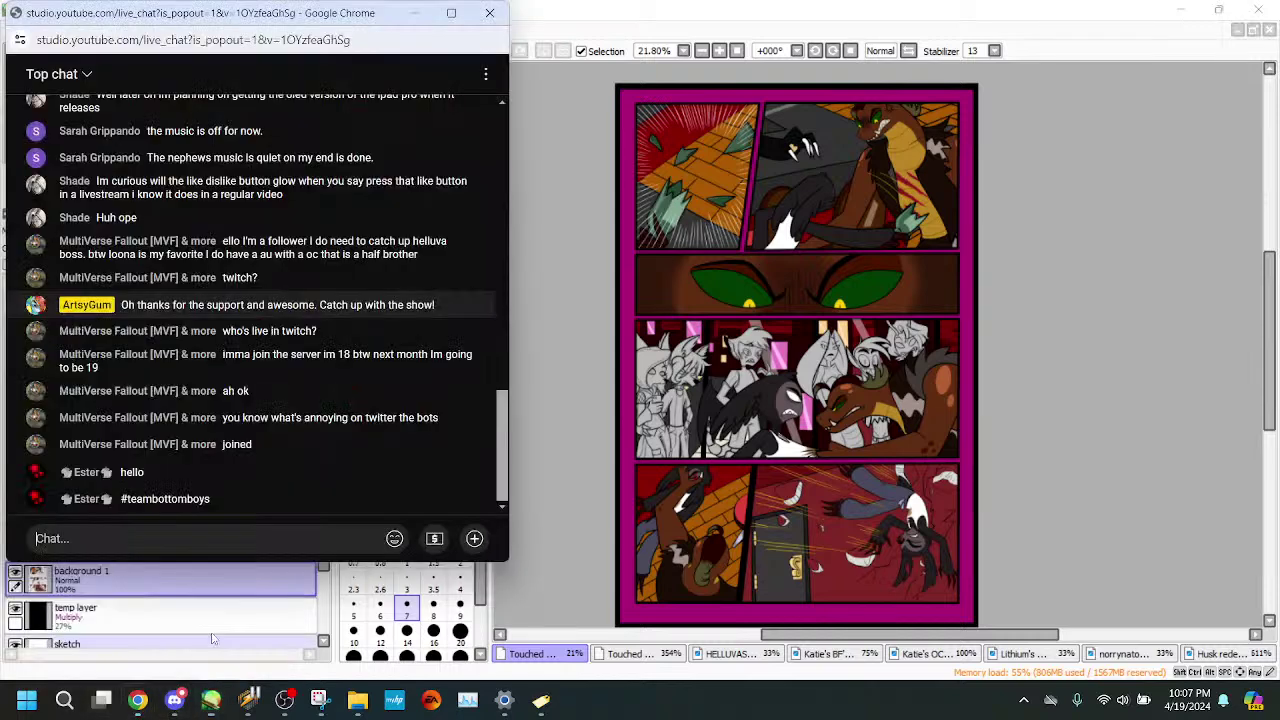
{"action": "left_click", "coordinate": [130, 538]}
{"action": "type", "text": "Hey"}
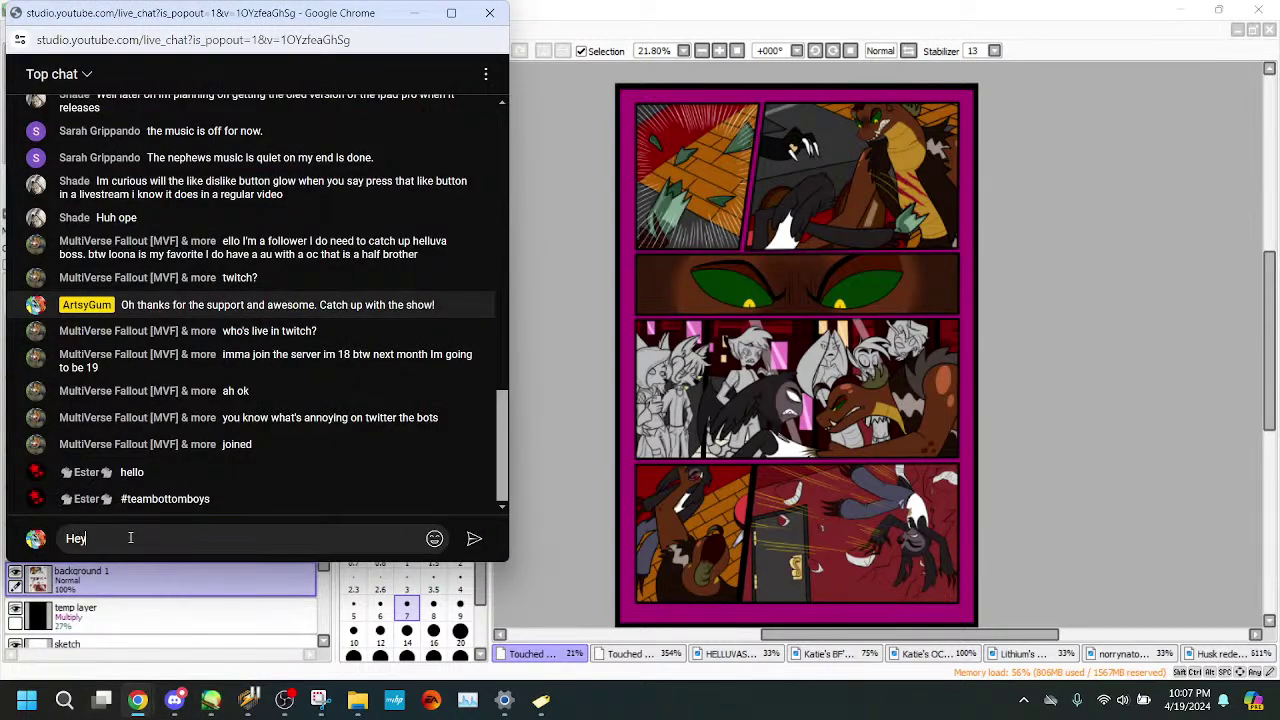
{"action": "type", "text": "!"}
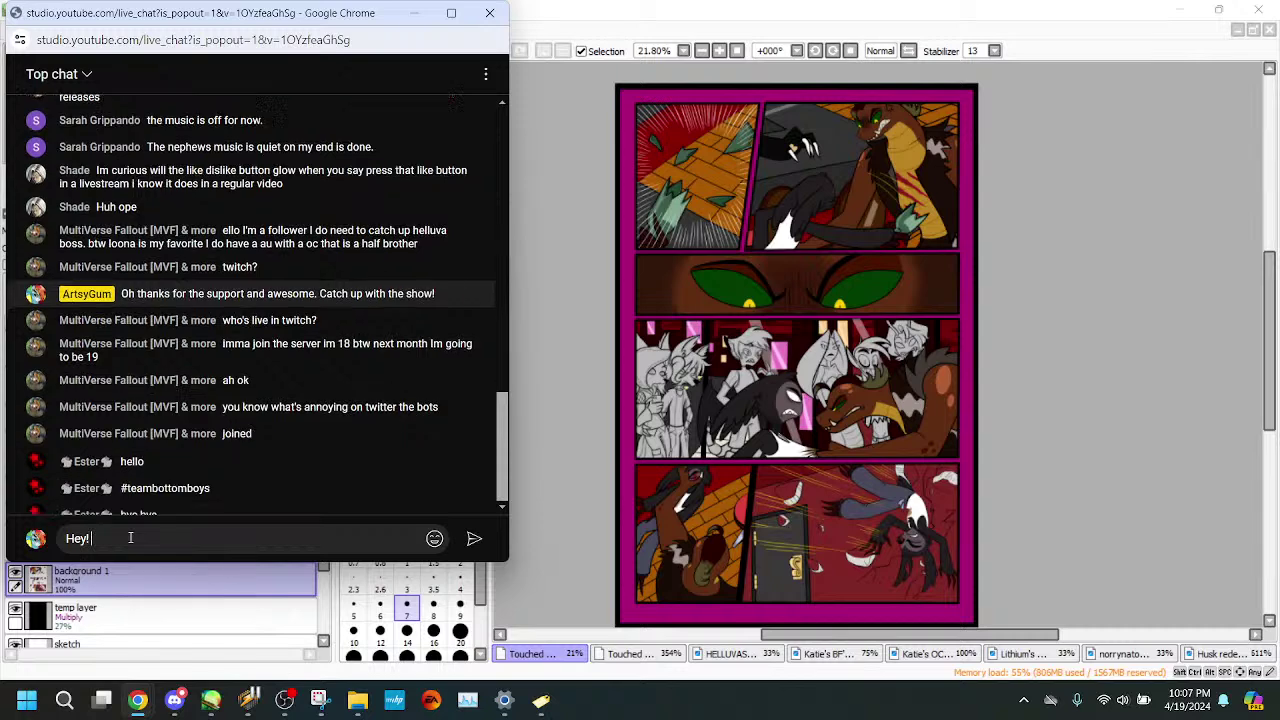
{"action": "type", "text": " W"}
{"action": "key", "text": "Return"}
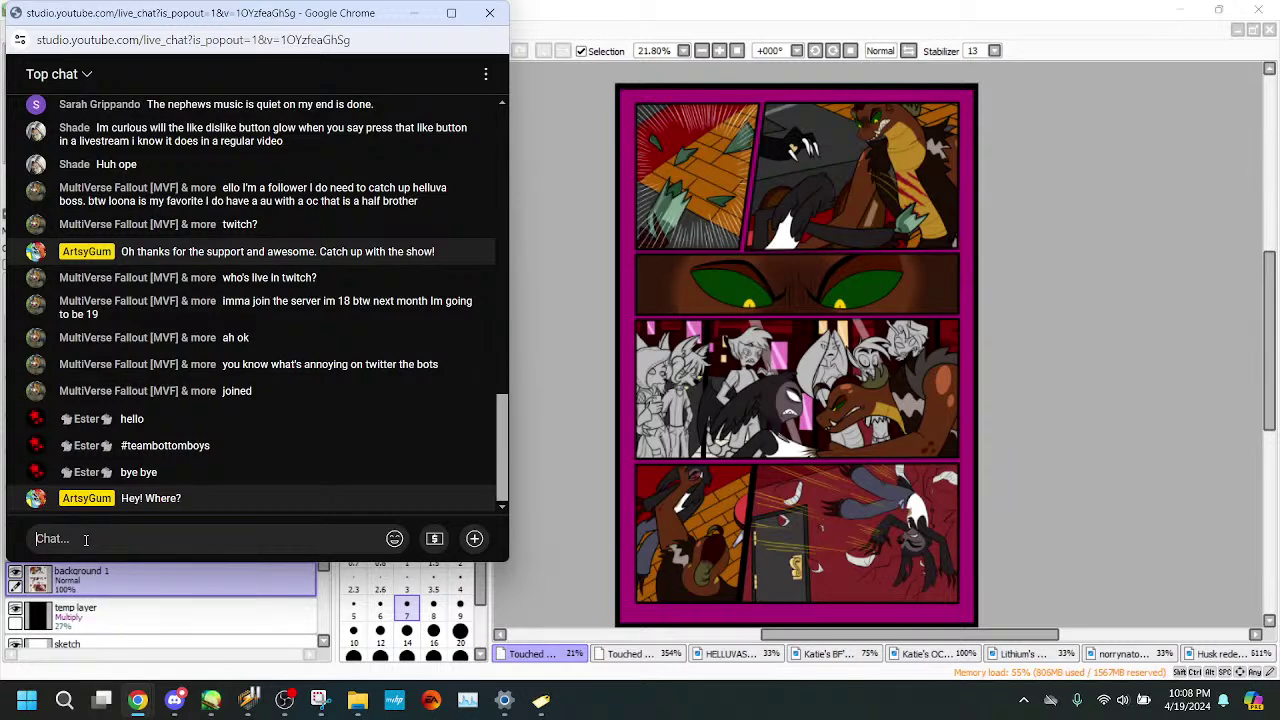
- Switch back to PaintTool SAI and draw a short black line across the grey sliver on the lineart layer in the middle panel
{"action": "left_click", "coordinate": [1119, 516]}
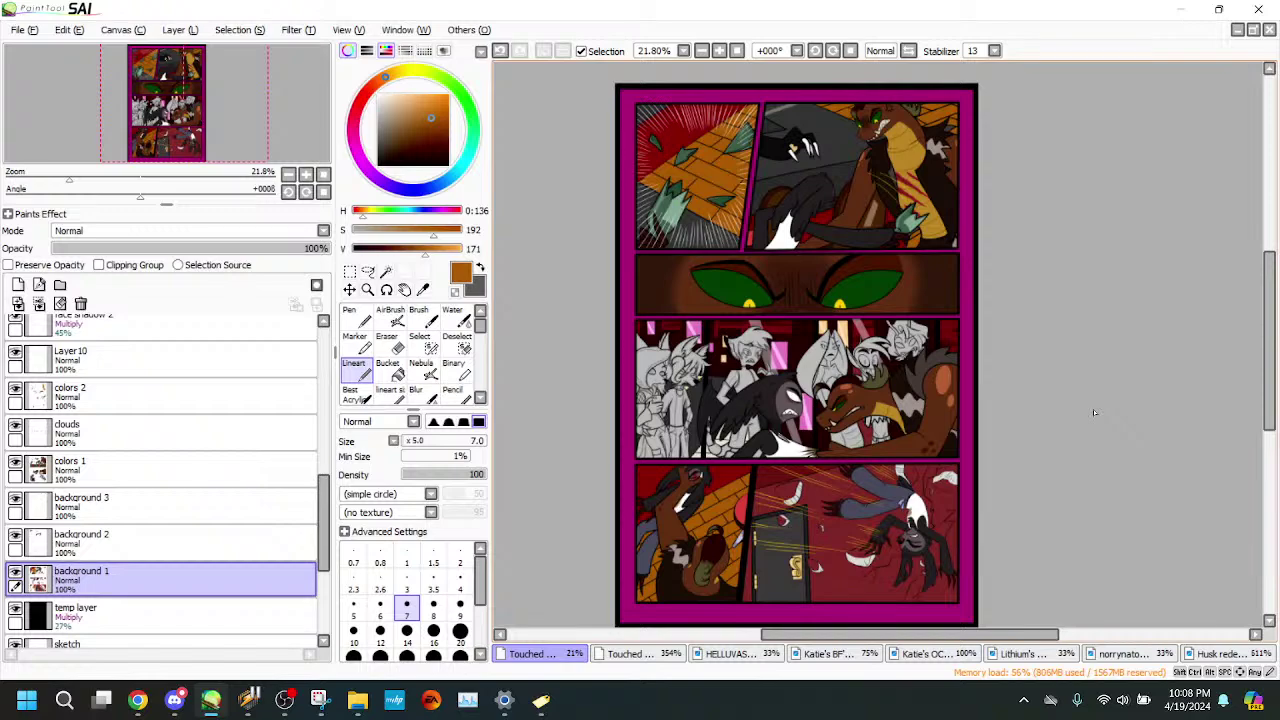
{"action": "left_click", "coordinate": [143, 176]}
{"action": "left_click_drag", "start_coordinate": [171, 134], "coordinate": [152, 154]}
{"action": "scroll", "coordinate": [783, 283], "scroll_direction": "up", "scroll_amount": 6}
{"action": "key", "text": "alt"}
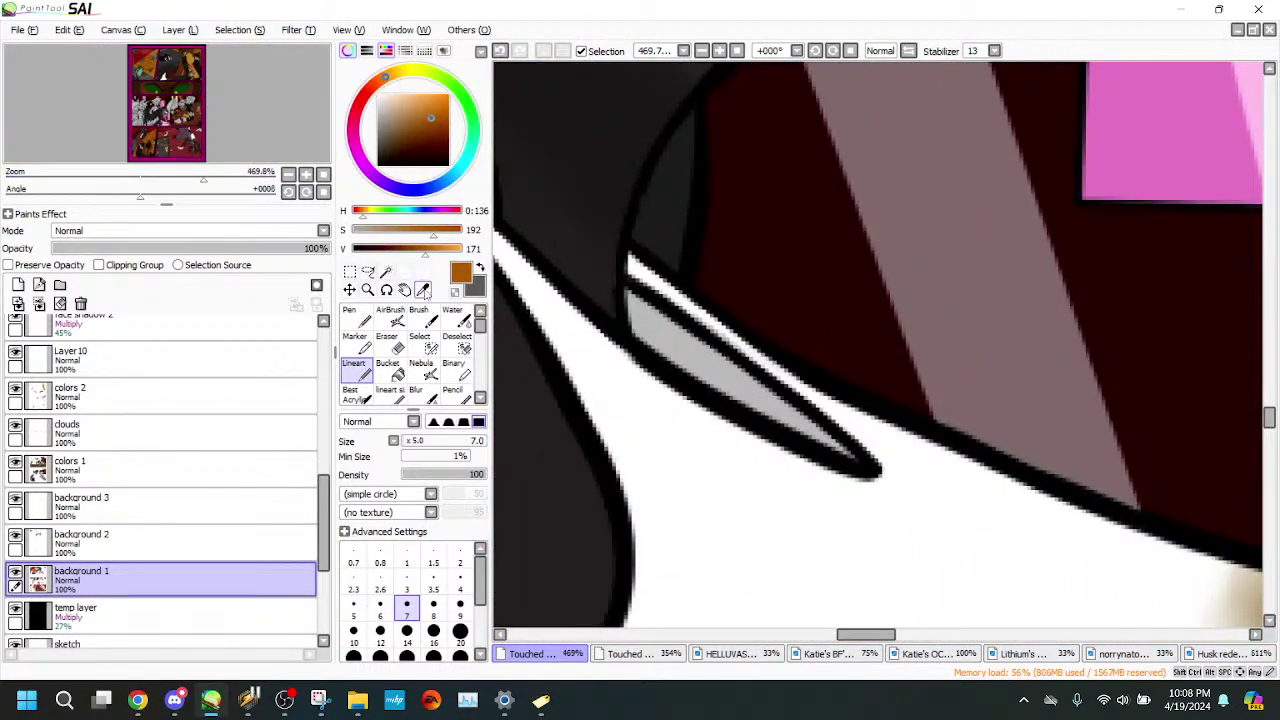
{"action": "left_click", "coordinate": [783, 283]}
{"action": "mouse_move", "coordinate": [204, 177]}
{"action": "left_mouse_down"}
{"action": "mouse_move", "coordinate": [143, 175]}
{"action": "mouse_move", "coordinate": [200, 172]}
{"action": "left_mouse_up"}
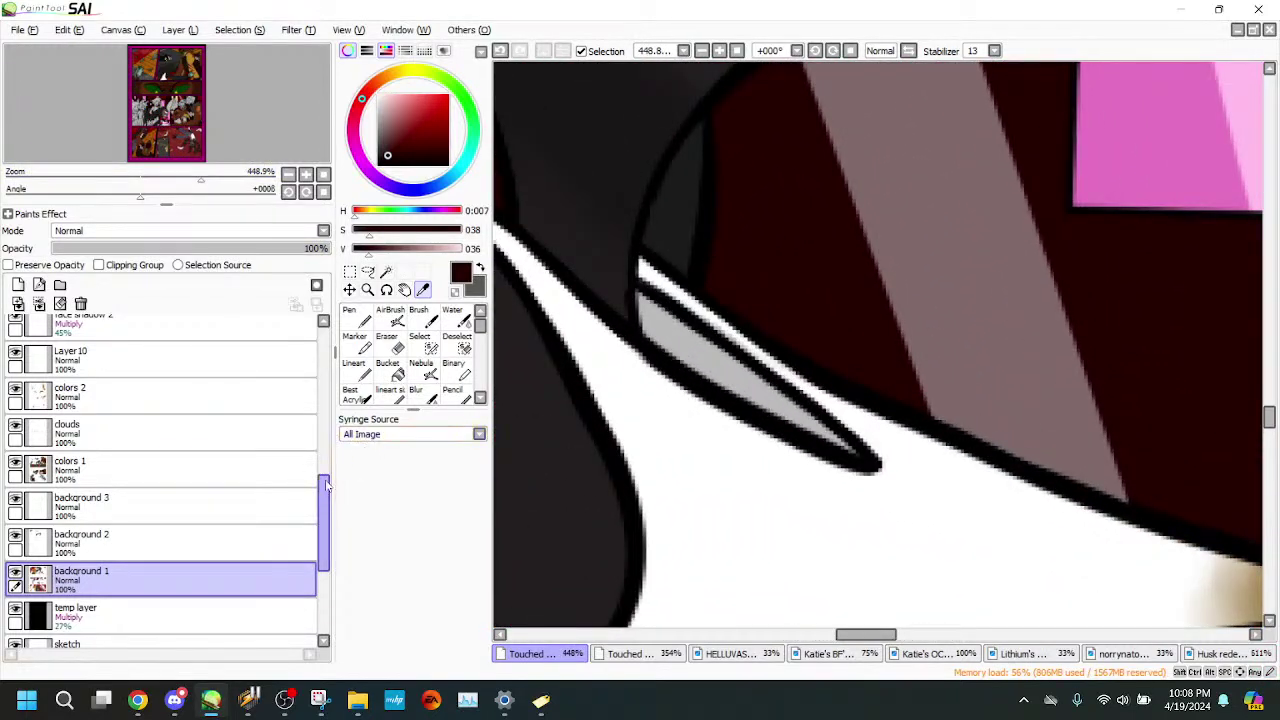
{"action": "scroll", "coordinate": [252, 455], "scroll_direction": "up", "scroll_amount": 5}
{"action": "left_click", "coordinate": [180, 391]}
{"action": "left_click", "coordinate": [354, 367]}
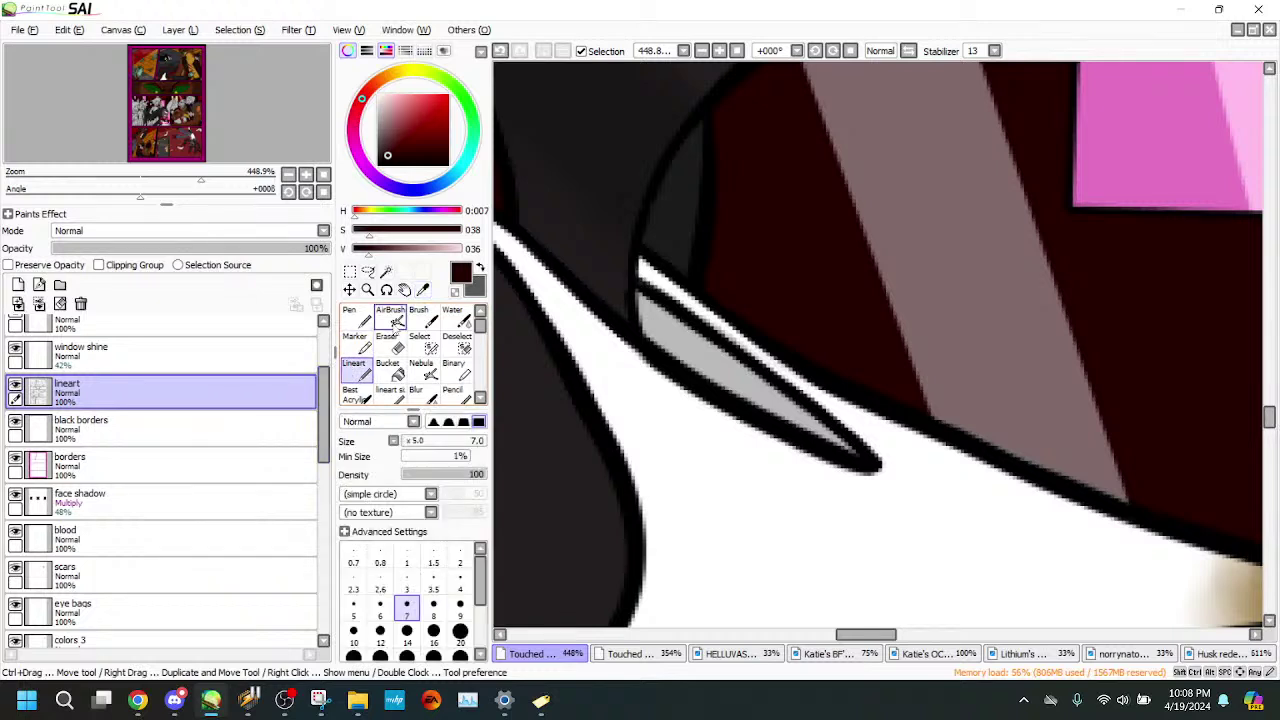
{"action": "left_click_drag", "start_coordinate": [413, 133], "coordinate": [378, 165]}
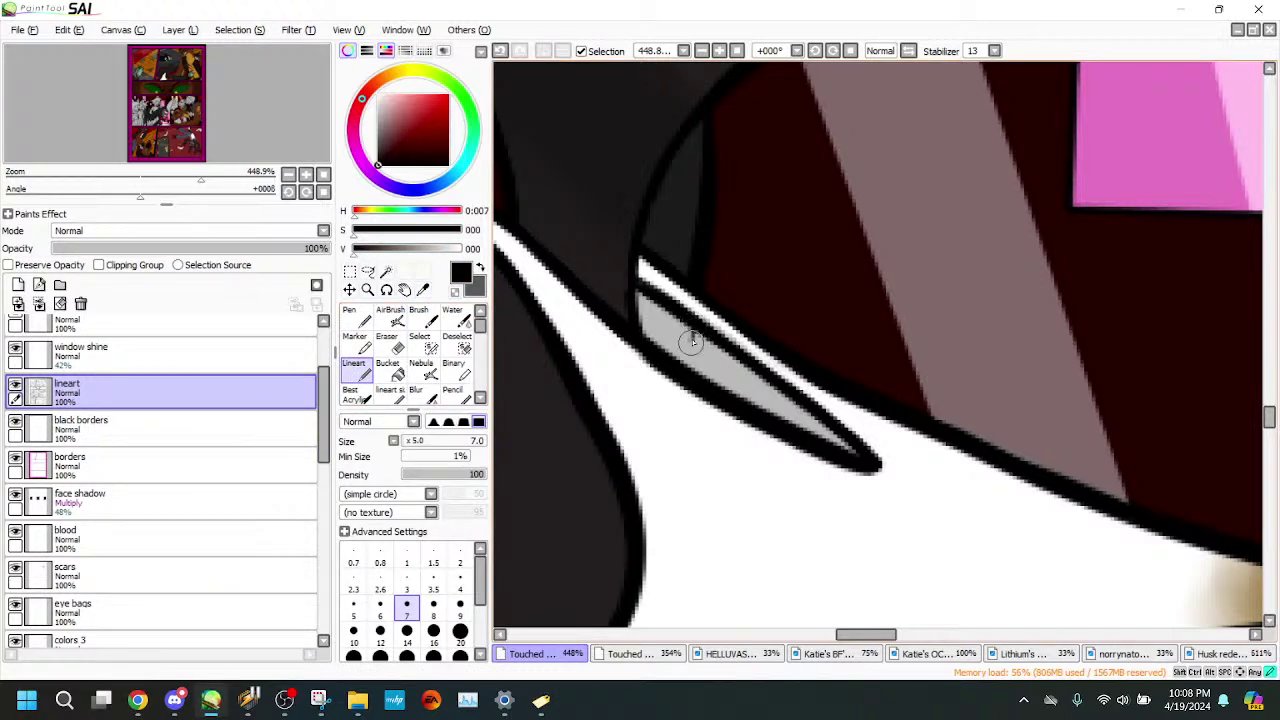
{"action": "mouse_move", "coordinate": [688, 351]}
{"action": "left_mouse_down"}
{"action": "mouse_move", "coordinate": [676, 362]}
{"action": "mouse_move", "coordinate": [681, 319]}
{"action": "mouse_move", "coordinate": [680, 369]}
{"action": "left_mouse_up"}
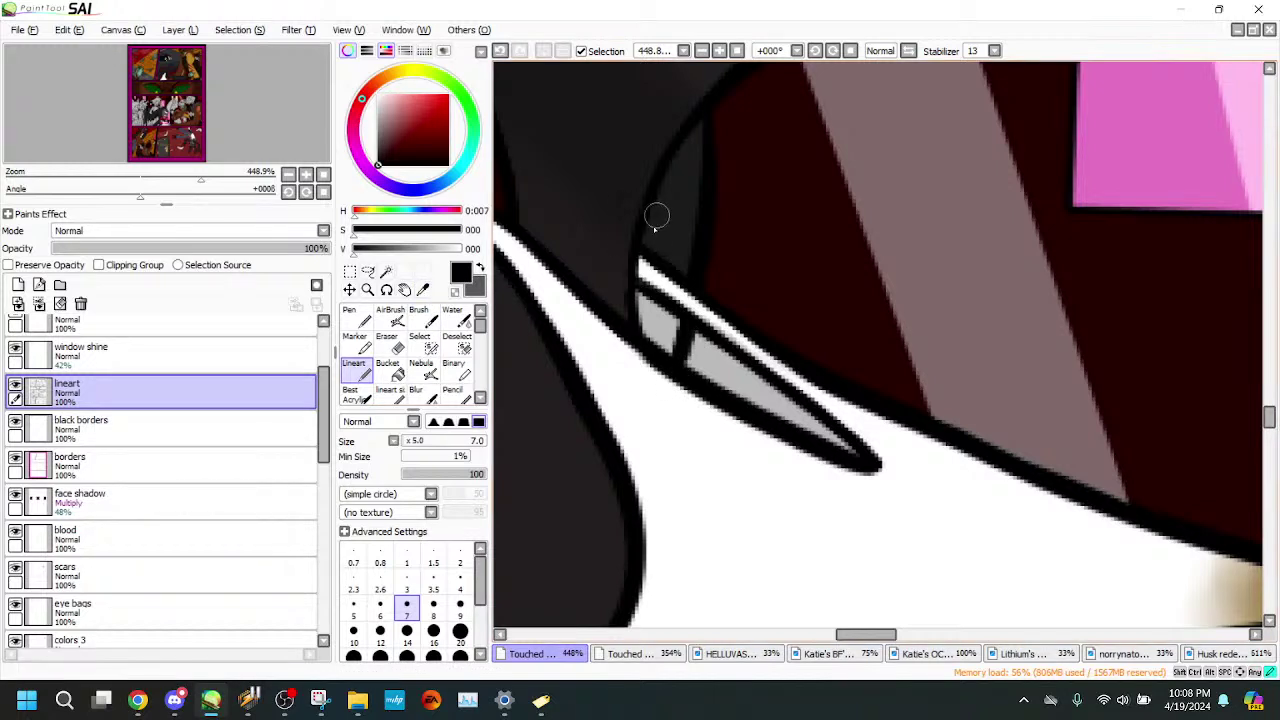
- Fill the small upper part of the divided grey sliver with the sampled dark grey on the colors 1 layer
{"action": "left_click", "coordinate": [422, 289]}
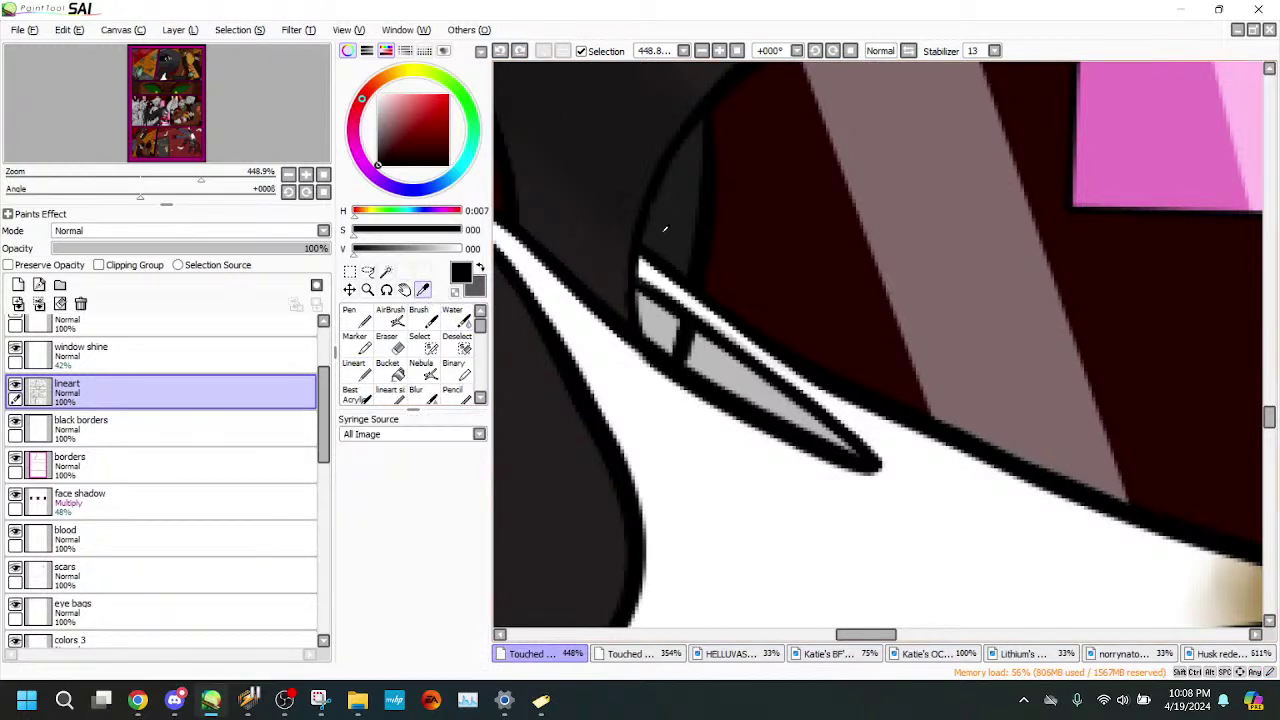
{"action": "left_click", "coordinate": [663, 223]}
{"action": "scroll", "coordinate": [325, 519], "scroll_direction": "down", "scroll_amount": 10}
{"action": "left_click", "coordinate": [277, 420]}
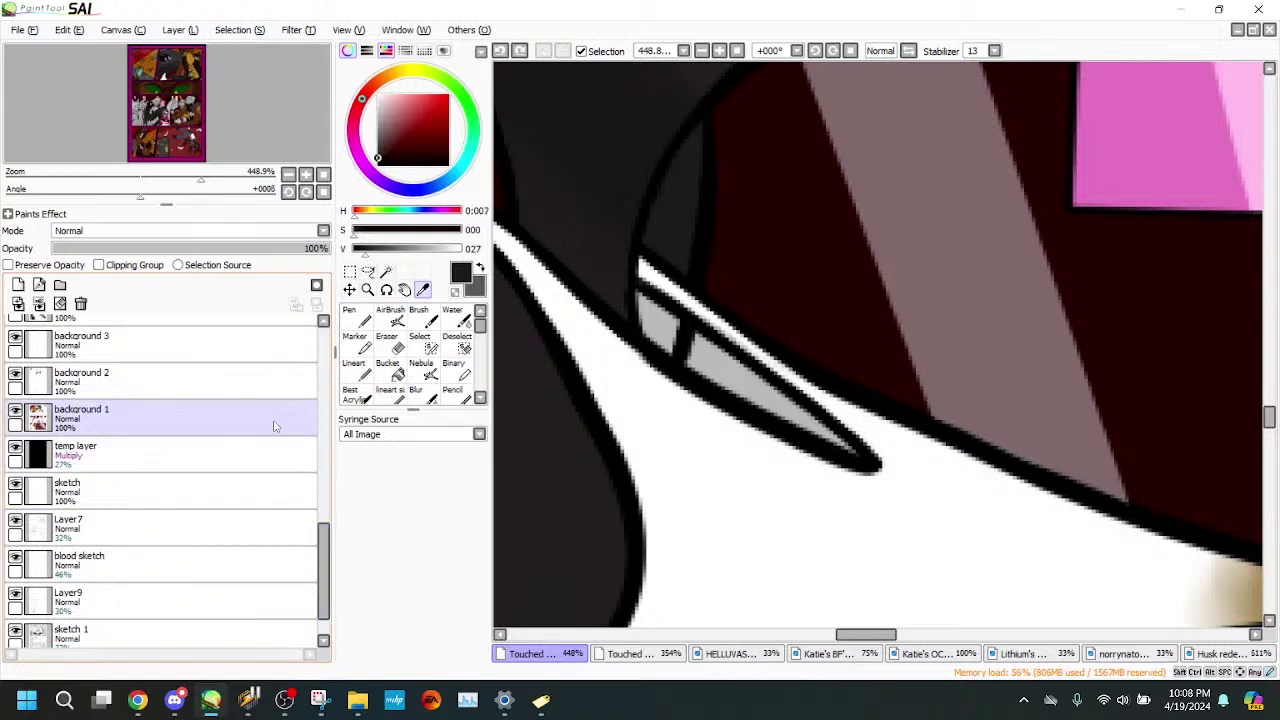
{"action": "left_click", "coordinate": [356, 368]}
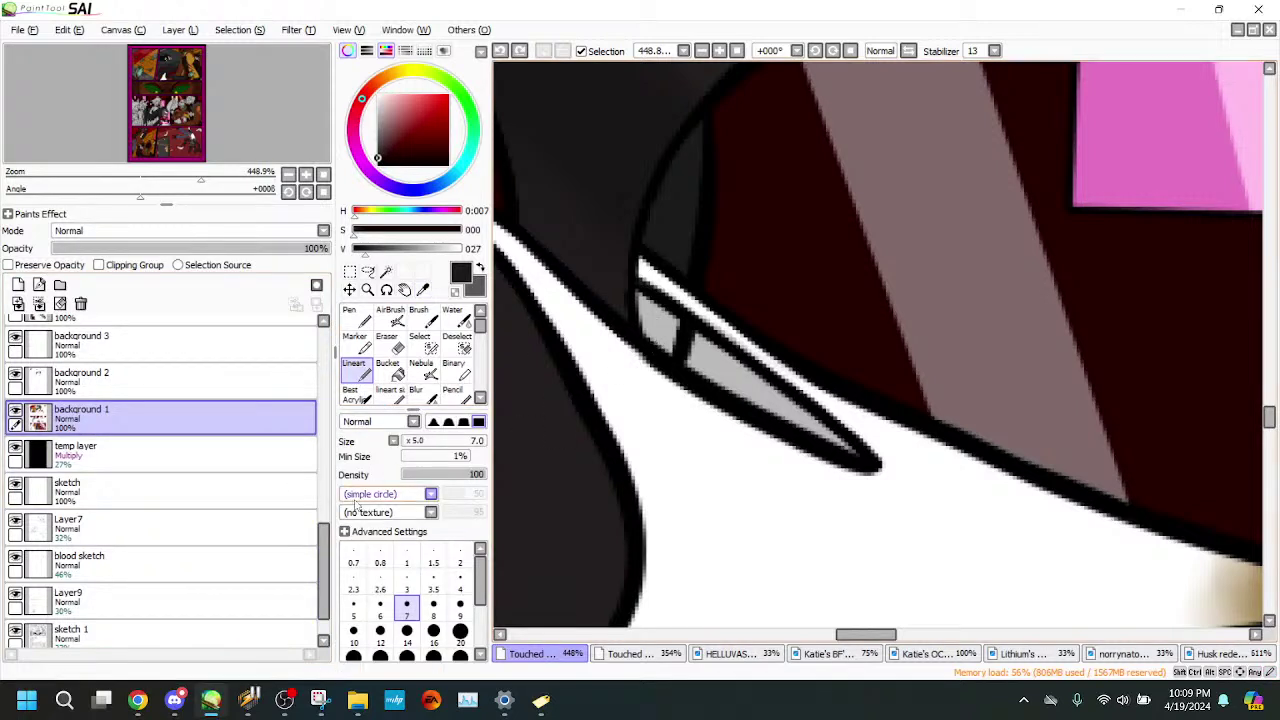
{"action": "scroll", "coordinate": [337, 484], "scroll_direction": "up", "scroll_amount": 5}
{"action": "left_click", "coordinate": [180, 492]}
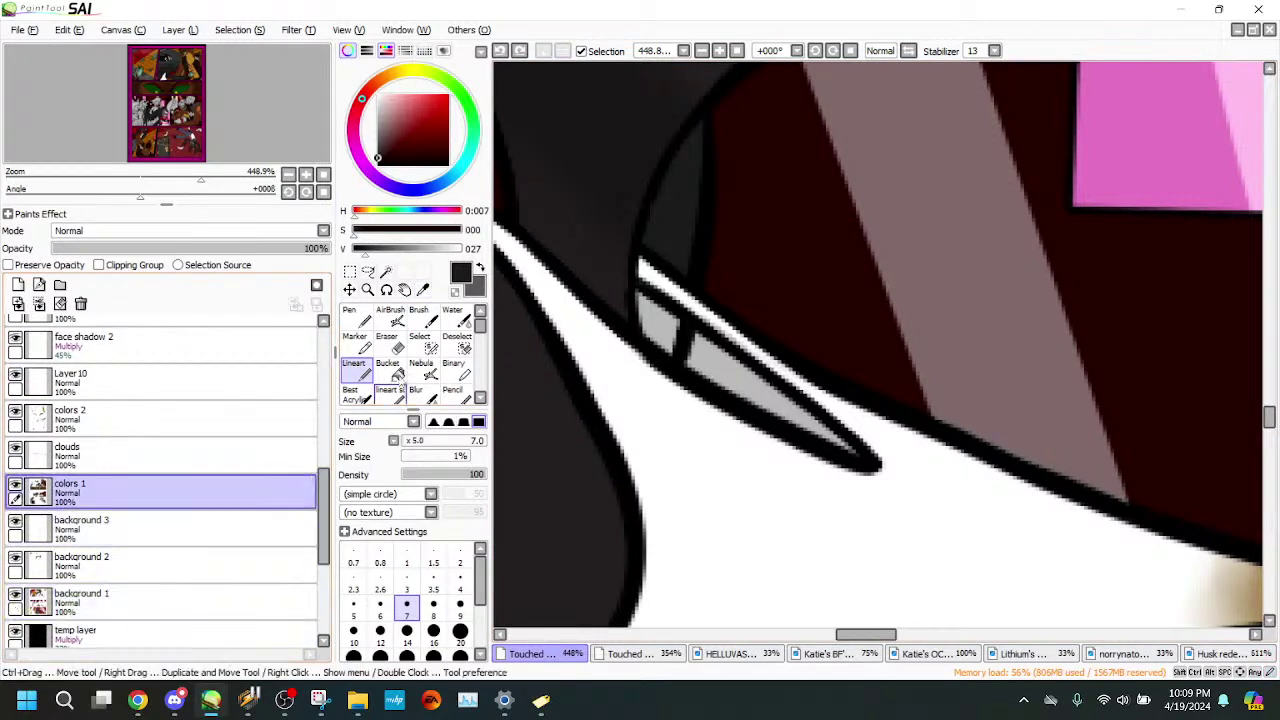
{"action": "left_click", "coordinate": [422, 289]}
{"action": "left_click", "coordinate": [356, 368]}
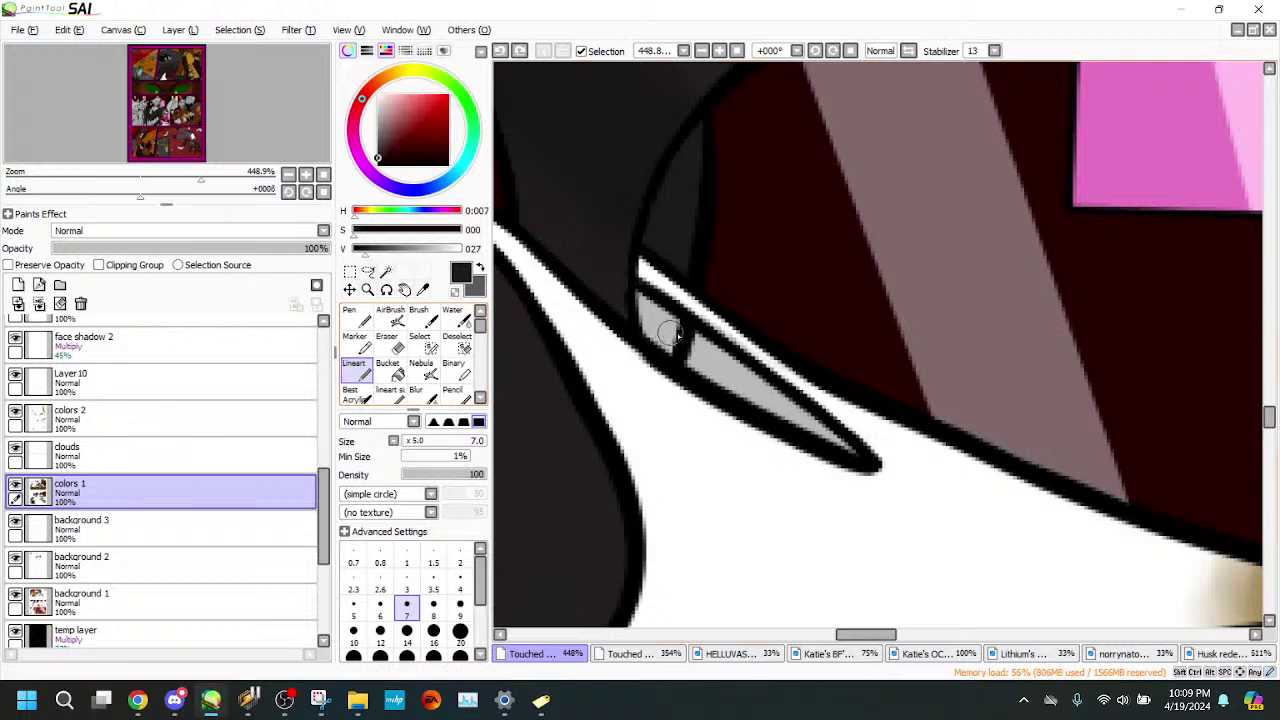
{"action": "mouse_move", "coordinate": [667, 351]}
{"action": "left_mouse_down"}
{"action": "mouse_move", "coordinate": [646, 316]}
{"action": "mouse_move", "coordinate": [659, 309]}
{"action": "left_mouse_up"}
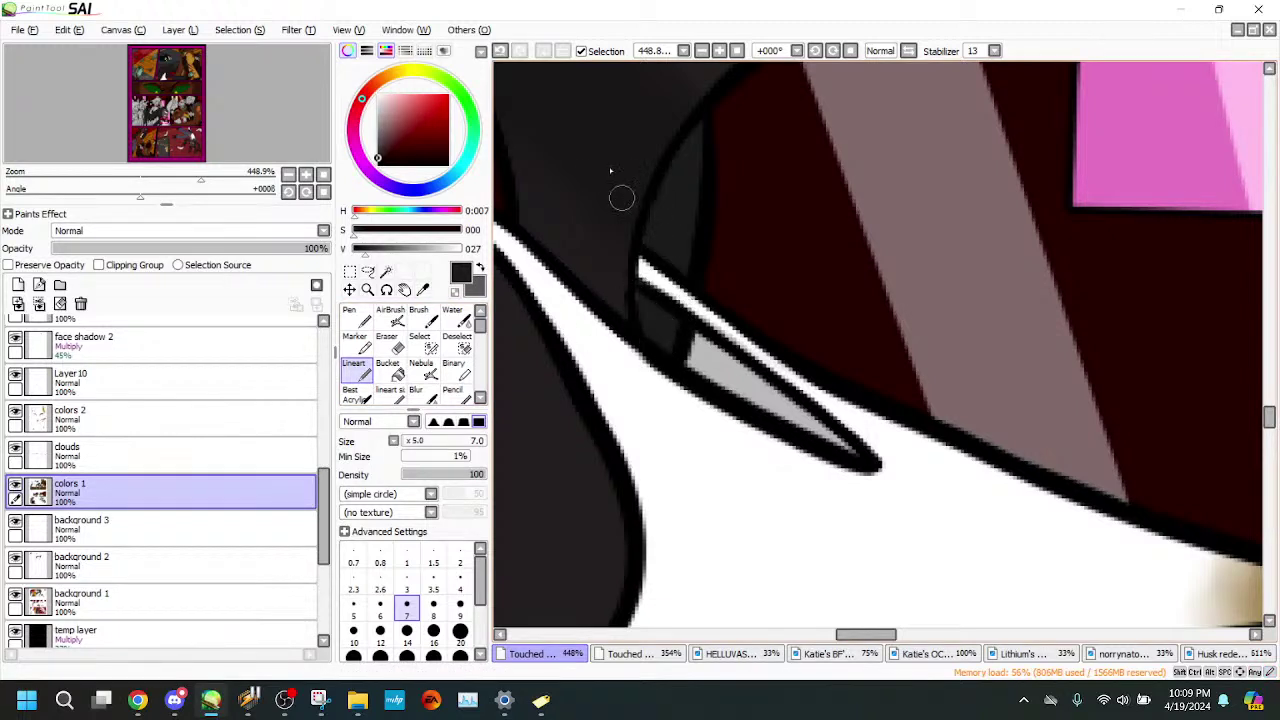
{"action": "left_click", "coordinate": [502, 51]}
{"action": "mouse_move", "coordinate": [641, 290]}
{"action": "left_mouse_down"}
{"action": "mouse_move", "coordinate": [654, 346]}
{"action": "mouse_move", "coordinate": [642, 300]}
{"action": "mouse_move", "coordinate": [677, 330]}
{"action": "left_mouse_up"}
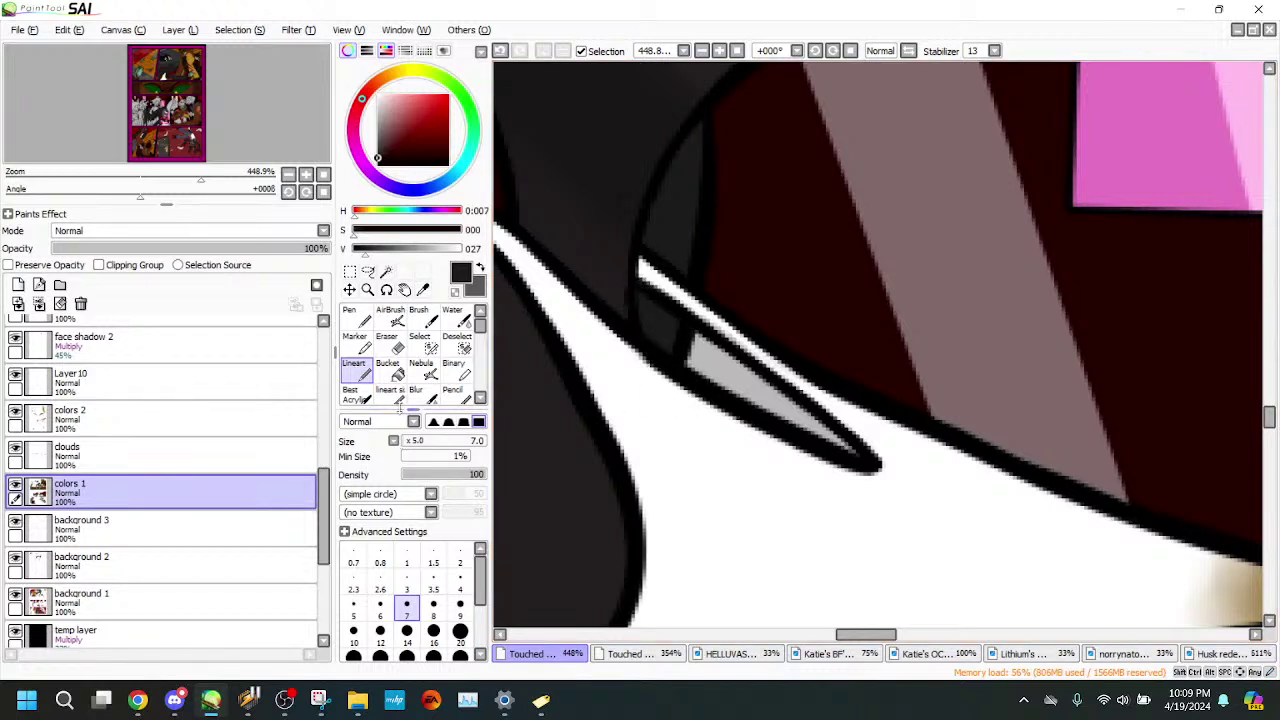
{"action": "left_click_drag", "start_coordinate": [398, 120], "coordinate": [376, 167]}
{"action": "left_click", "coordinate": [423, 290]}
{"action": "left_click", "coordinate": [653, 404]}
{"action": "left_click", "coordinate": [357, 370]}
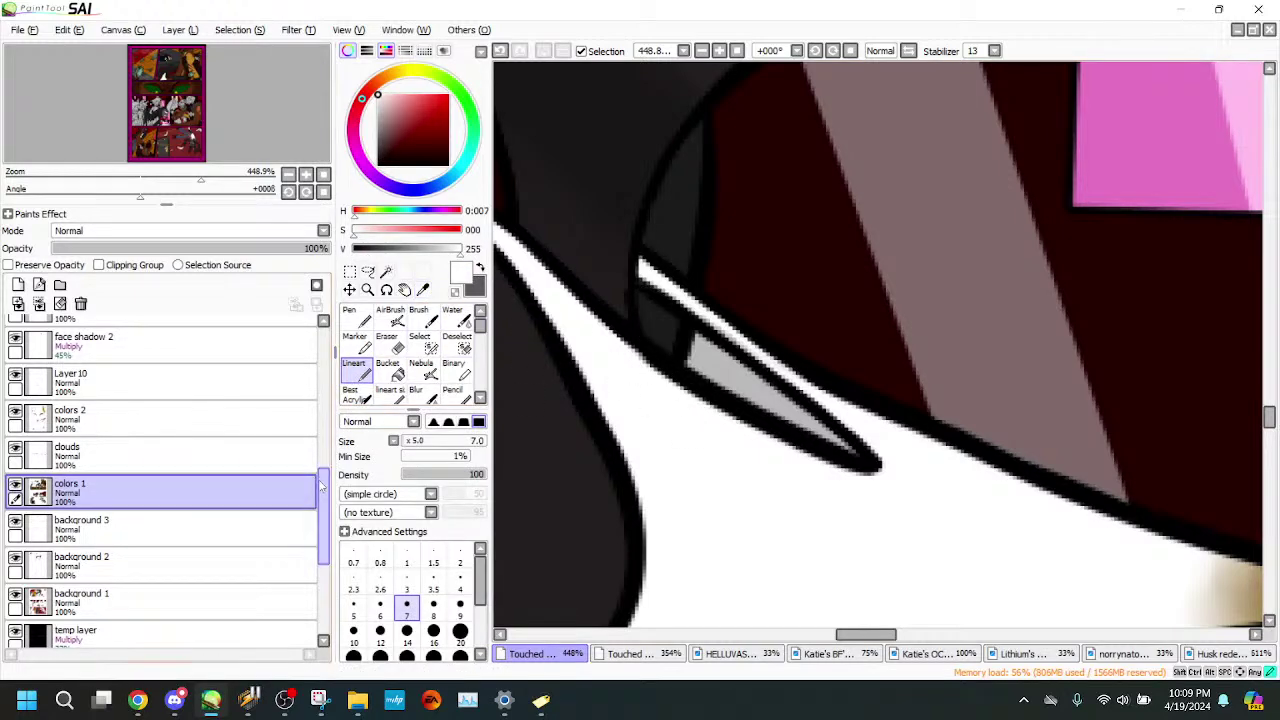
{"action": "scroll", "coordinate": [255, 470], "scroll_direction": "up", "scroll_amount": 4}
{"action": "left_click", "coordinate": [255, 472]}
{"action": "key", "text": "e"}
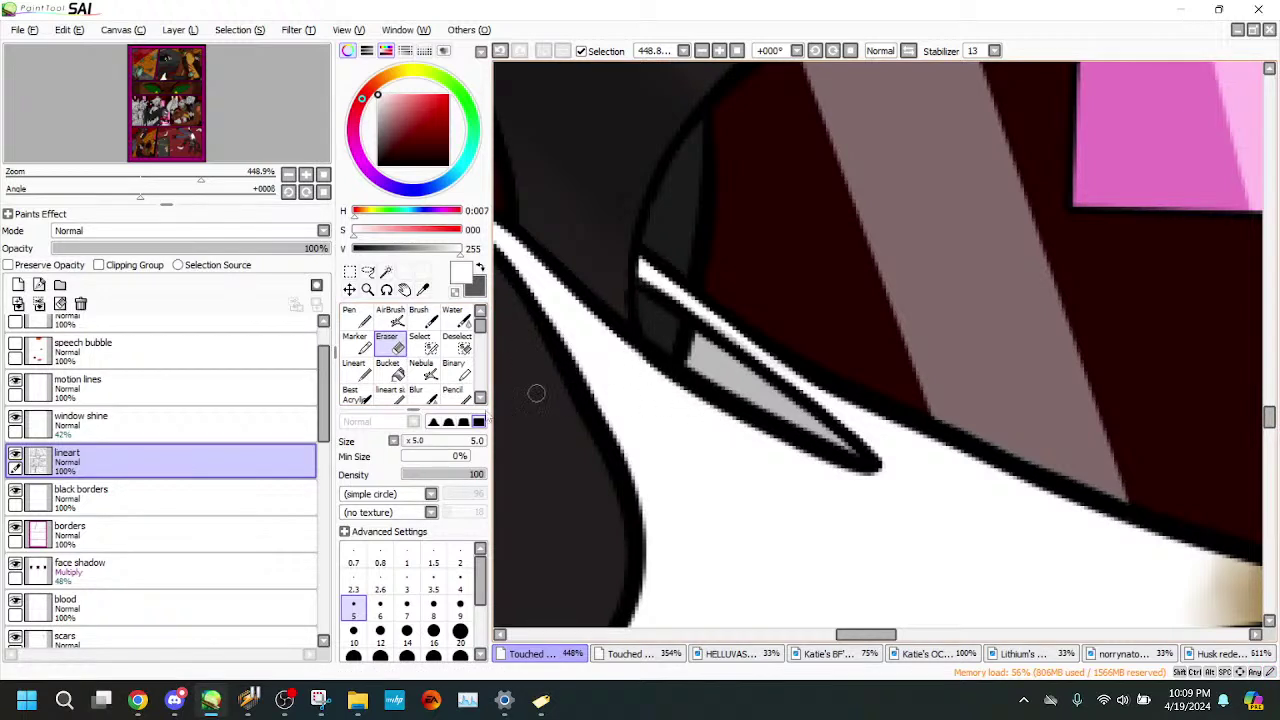
{"action": "left_click", "coordinate": [355, 370]}
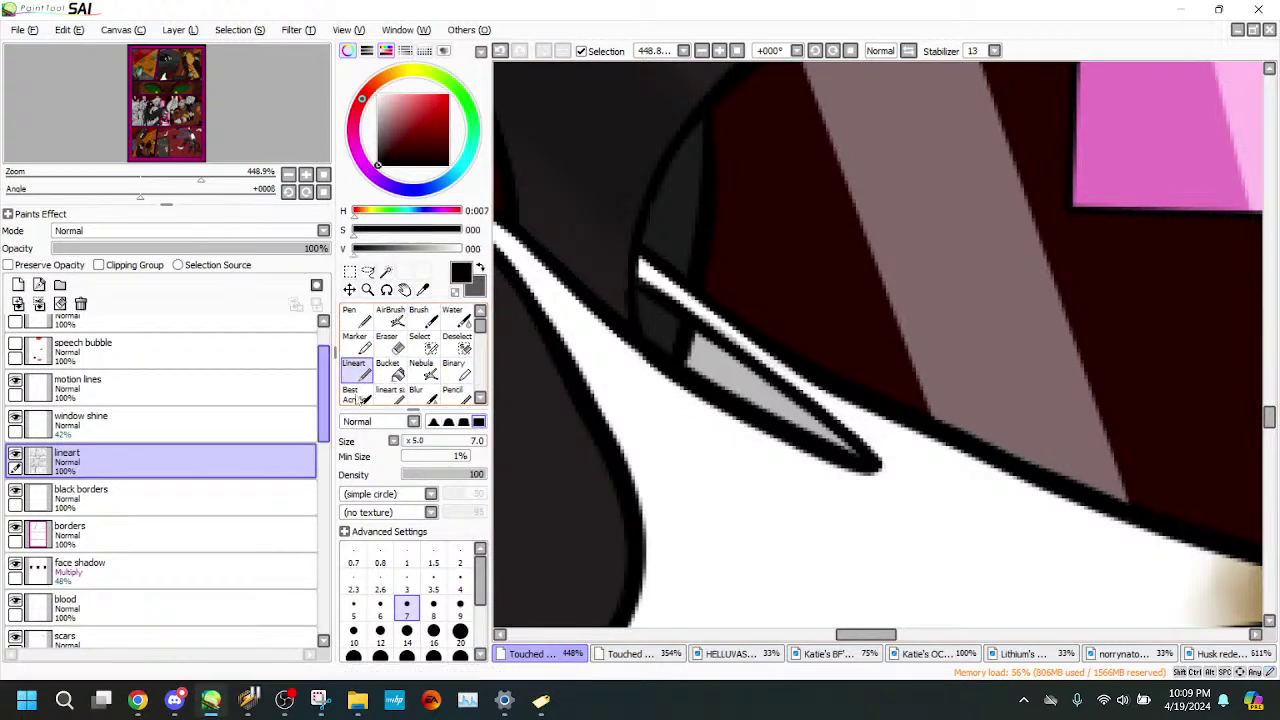
- Paint the remaining grey part of the sliver with the sampled dark maroon background colour on the colors 1 layer
{"action": "left_click", "coordinate": [422, 289]}
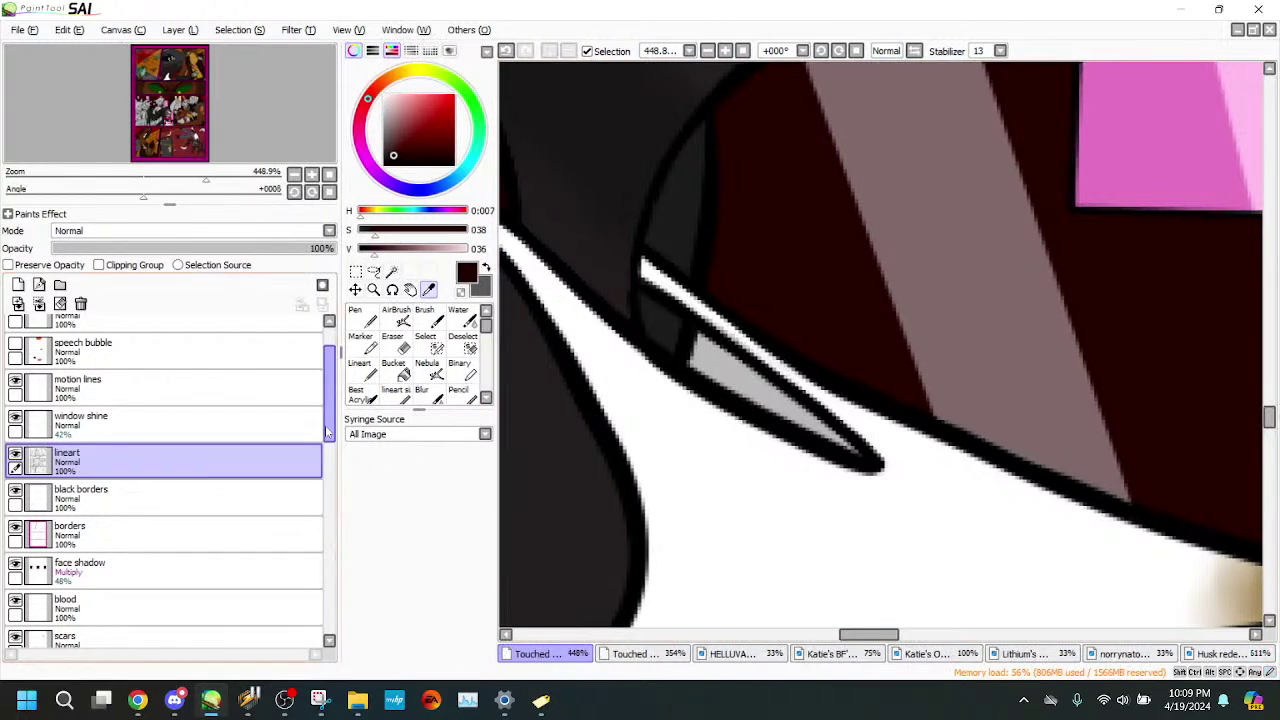
{"action": "scroll", "coordinate": [300, 540], "scroll_direction": "down", "scroll_amount": 5}
{"action": "left_click", "coordinate": [300, 560]}
{"action": "left_click", "coordinate": [358, 368]}
{"action": "left_click", "coordinate": [266, 460]}
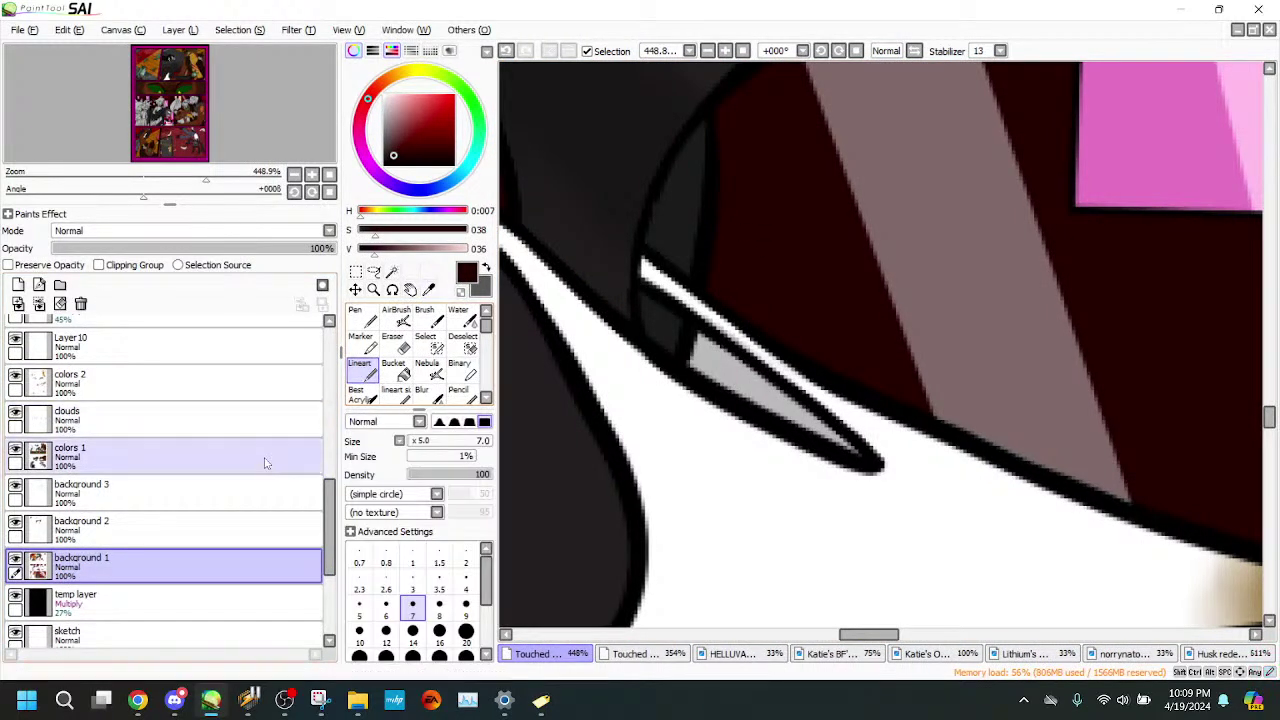
{"action": "mouse_move", "coordinate": [718, 346]}
{"action": "left_mouse_down"}
{"action": "mouse_move", "coordinate": [698, 372]}
{"action": "mouse_move", "coordinate": [753, 408]}
{"action": "mouse_move", "coordinate": [757, 396]}
{"action": "mouse_move", "coordinate": [700, 338]}
{"action": "mouse_move", "coordinate": [715, 349]}
{"action": "mouse_move", "coordinate": [703, 362]}
{"action": "mouse_move", "coordinate": [749, 397]}
{"action": "mouse_move", "coordinate": [805, 430]}
{"action": "mouse_move", "coordinate": [755, 370]}
{"action": "mouse_move", "coordinate": [838, 451]}
{"action": "mouse_move", "coordinate": [815, 436]}
{"action": "mouse_move", "coordinate": [779, 398]}
{"action": "mouse_move", "coordinate": [866, 461]}
{"action": "left_mouse_up"}
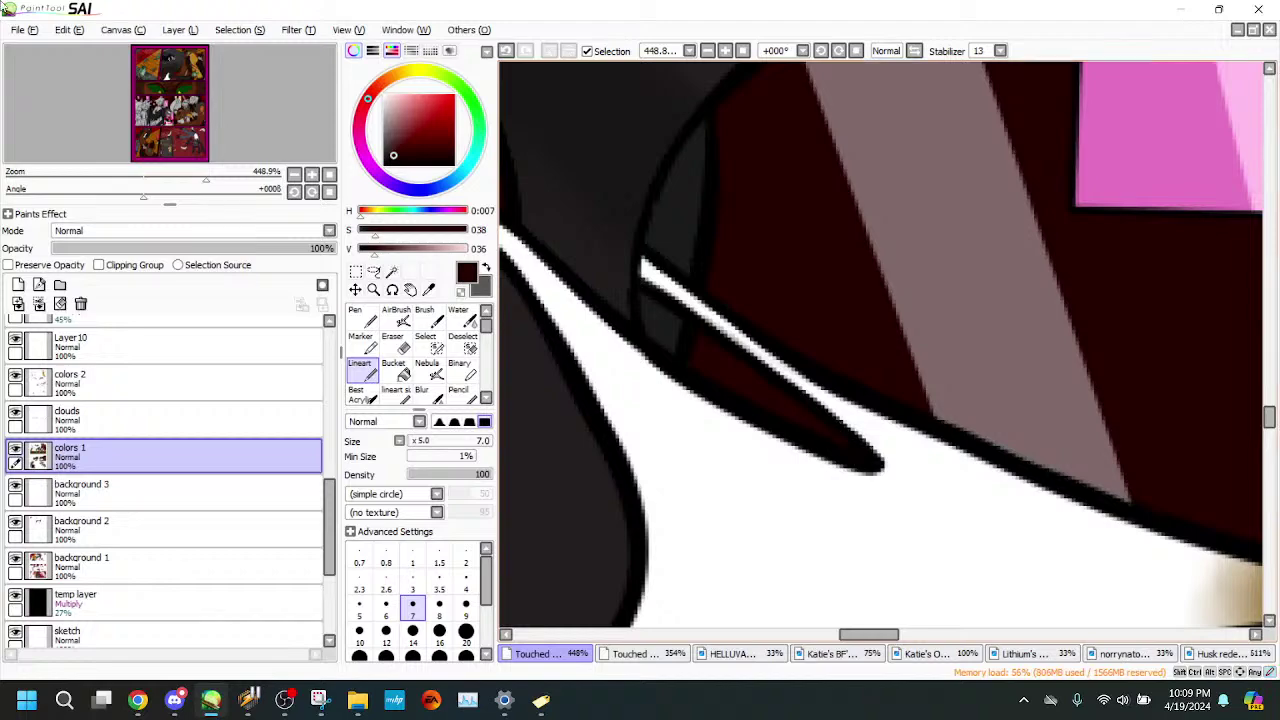
- Save the comic page file
{"action": "left_click_drag", "start_coordinate": [184, 174], "coordinate": [90, 154]}
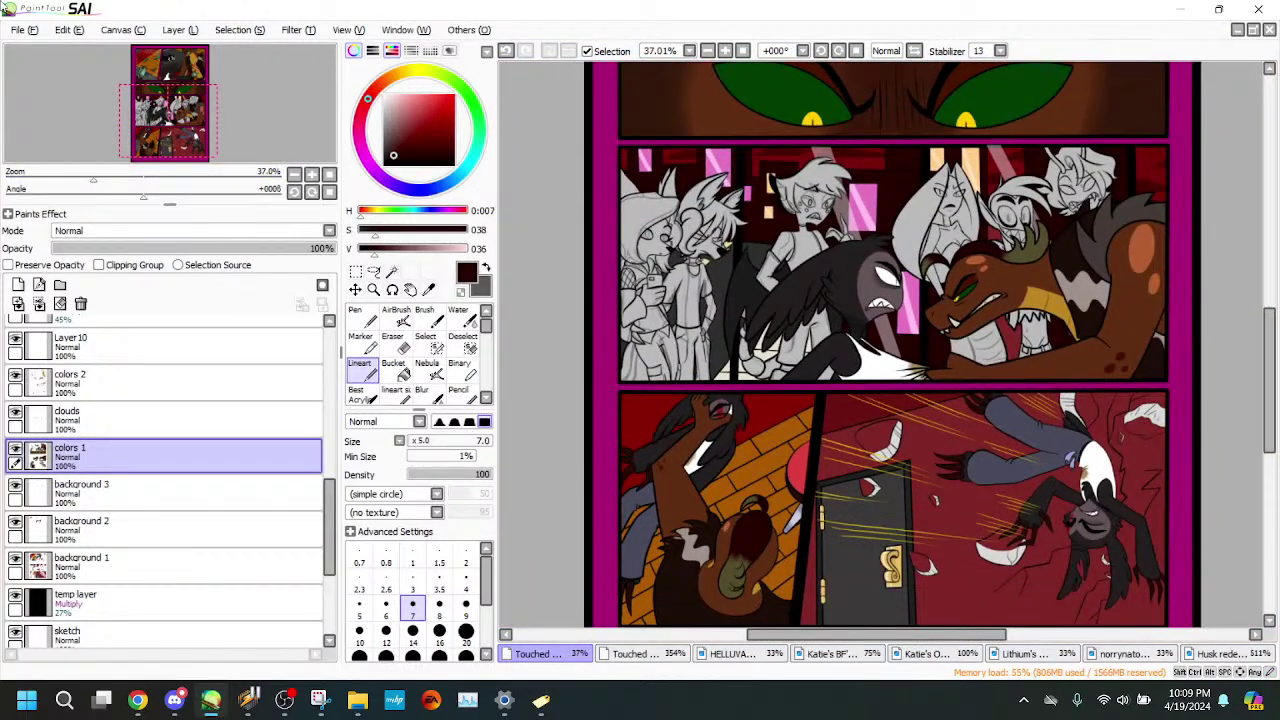
{"action": "left_click", "coordinate": [22, 30]}
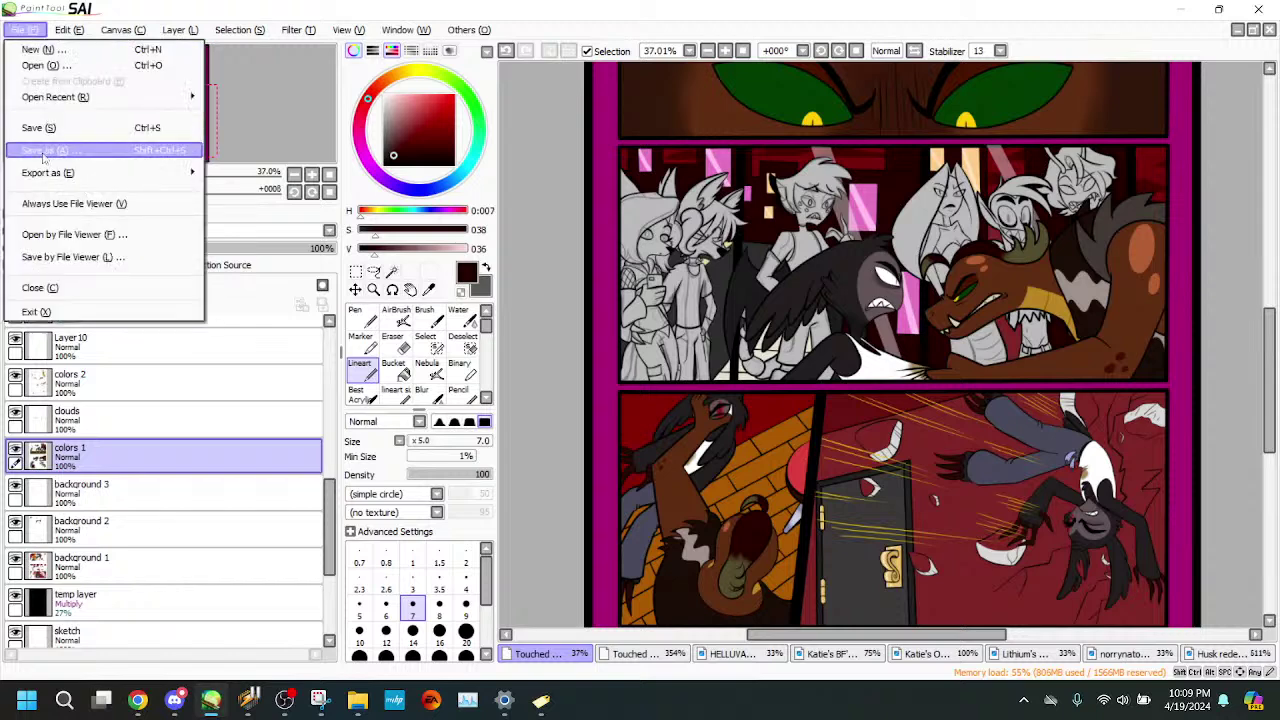
{"action": "left_click", "coordinate": [40, 126]}
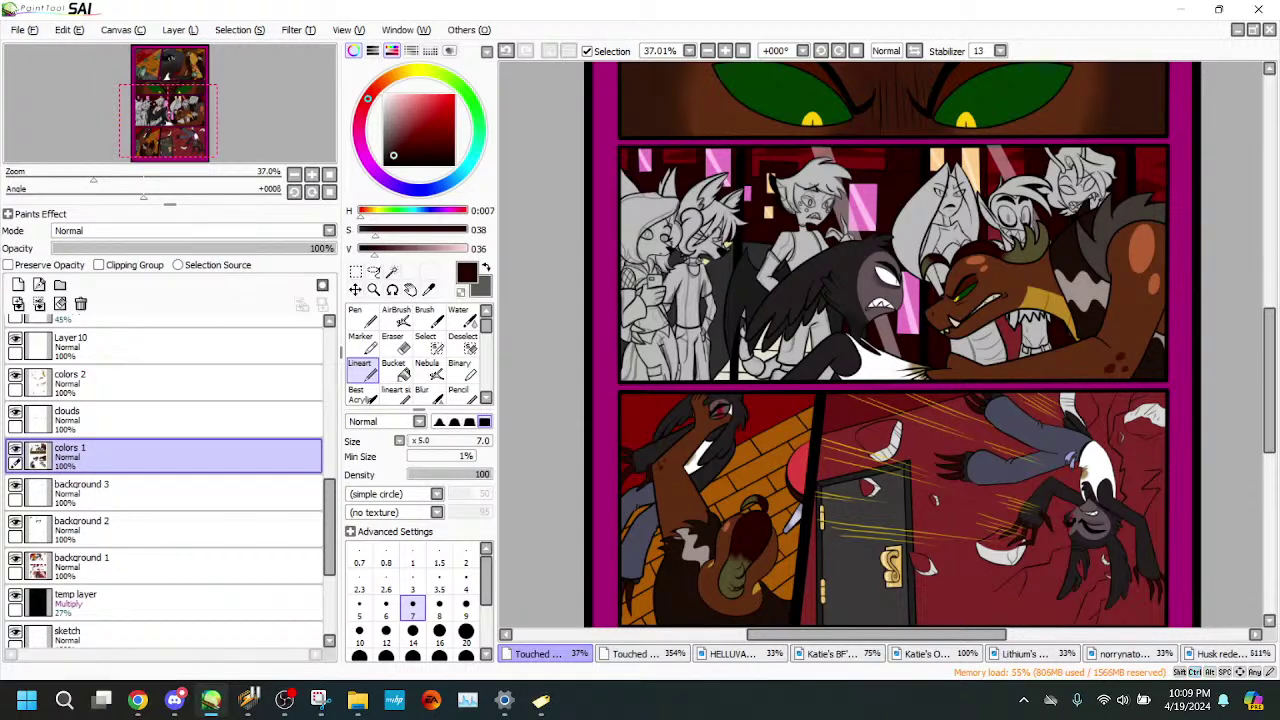
- Close the comic page and all other open documents and reference images
{"action": "left_click", "coordinate": [1271, 31]}
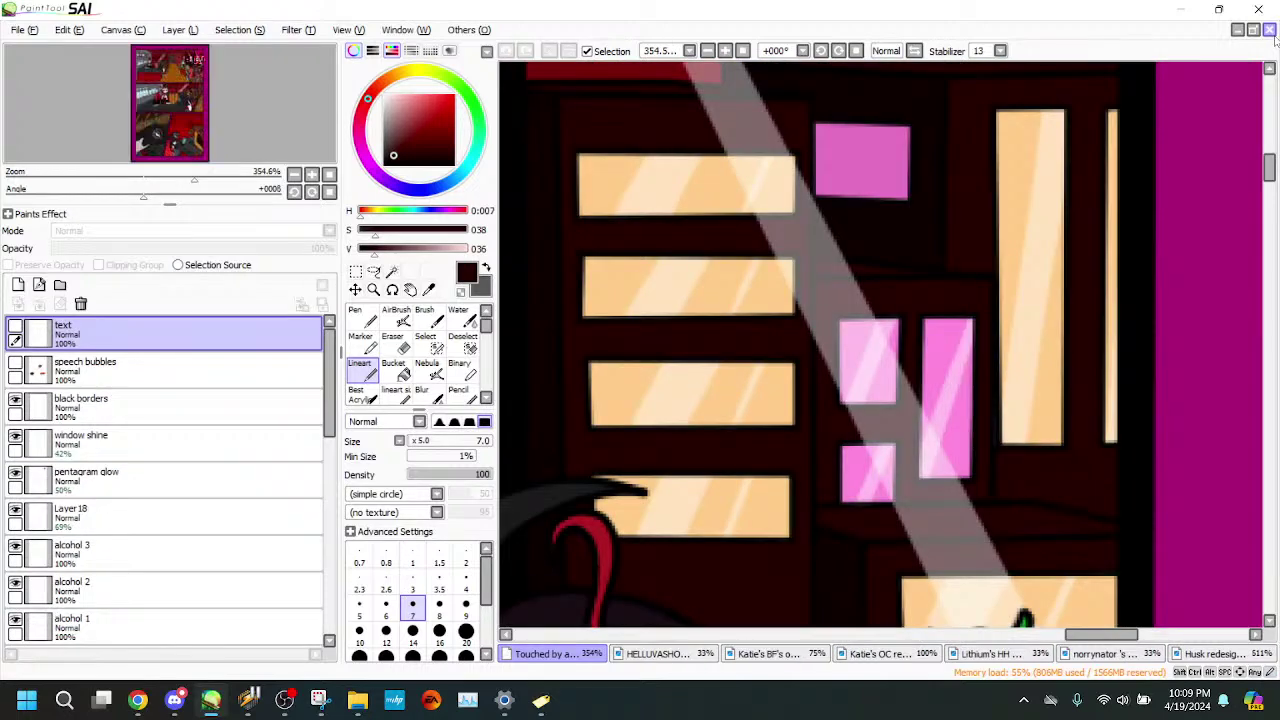
{"action": "left_click", "coordinate": [1271, 31]}
{"action": "left_click", "coordinate": [1271, 31]}
{"action": "left_click", "coordinate": [1271, 31]}
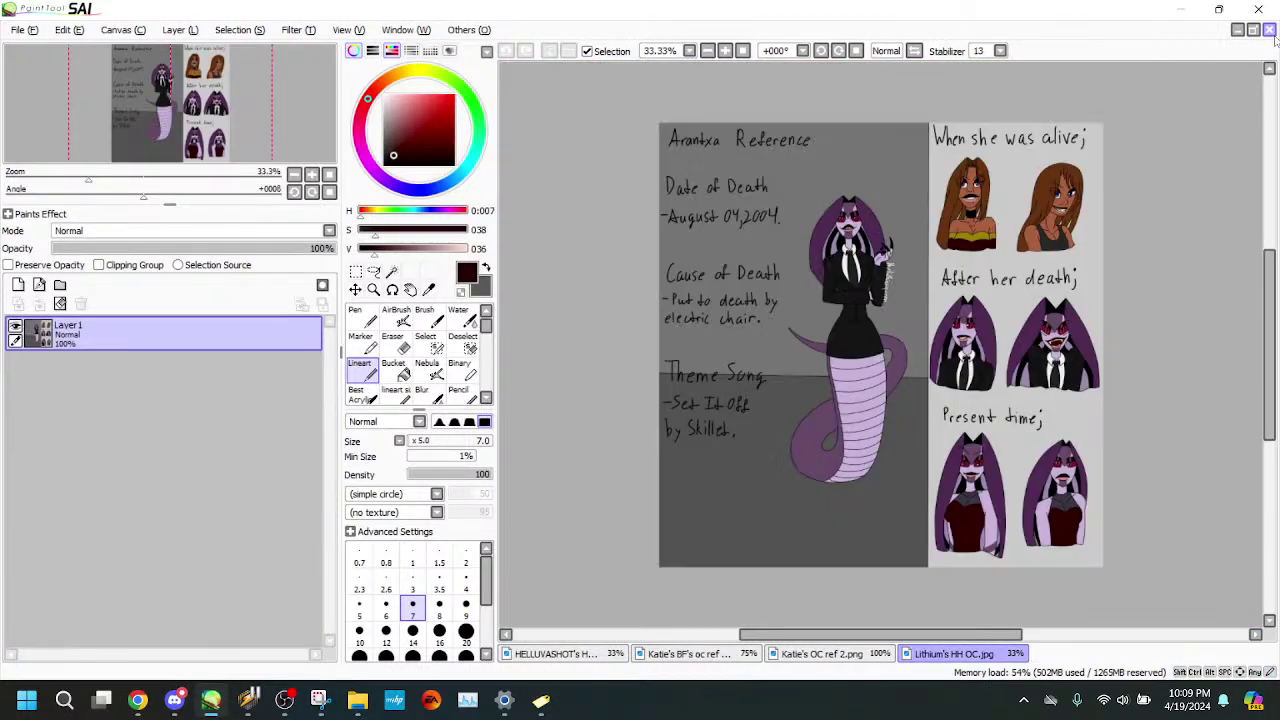
{"action": "left_click", "coordinate": [1271, 31]}
{"action": "left_click", "coordinate": [1271, 31]}
{"action": "left_click", "coordinate": [1271, 31]}
{"action": "left_click", "coordinate": [1271, 31]}
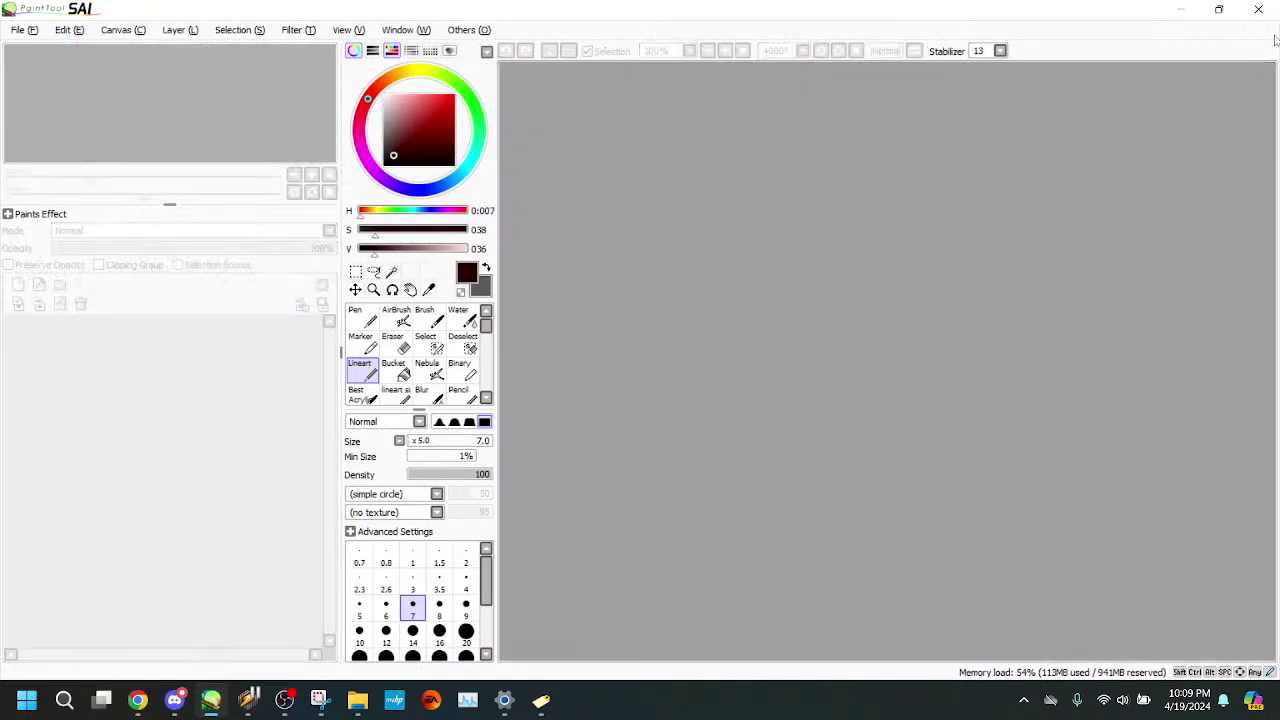
- Create a new 3100 x 2500 pixel canvas at 72 pixel/inch and add four layers to it
{"action": "left_click", "coordinate": [22, 30]}
{"action": "left_click", "coordinate": [45, 46]}
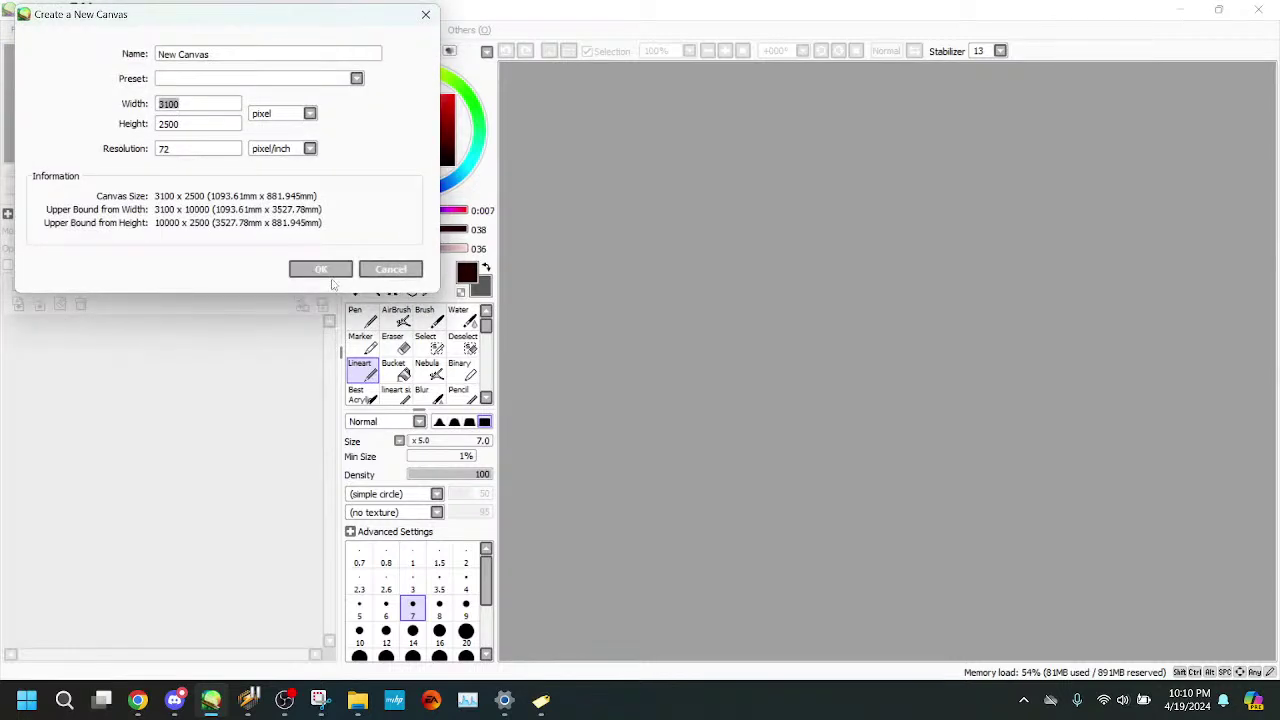
{"action": "left_click", "coordinate": [322, 271]}
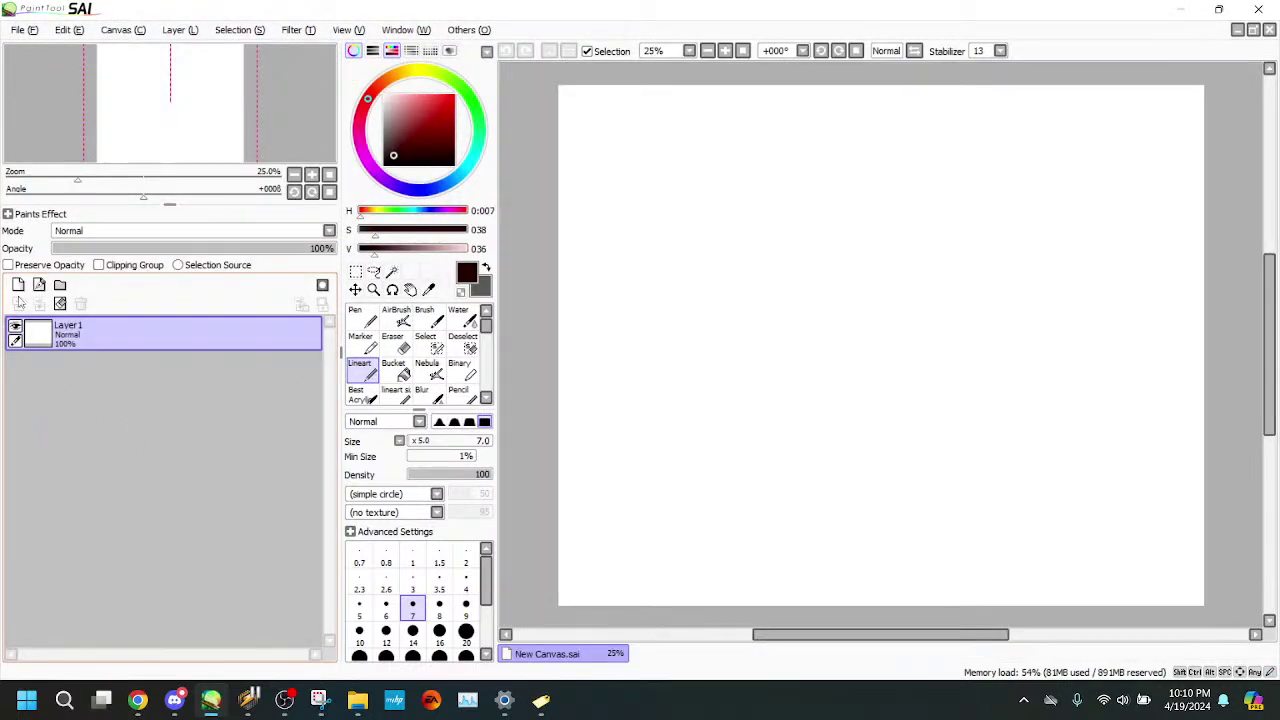
{"action": "left_click", "coordinate": [18, 285]}
{"action": "left_click", "coordinate": [18, 285]}
{"action": "left_click", "coordinate": [18, 285]}
{"action": "left_click", "coordinate": [18, 285]}
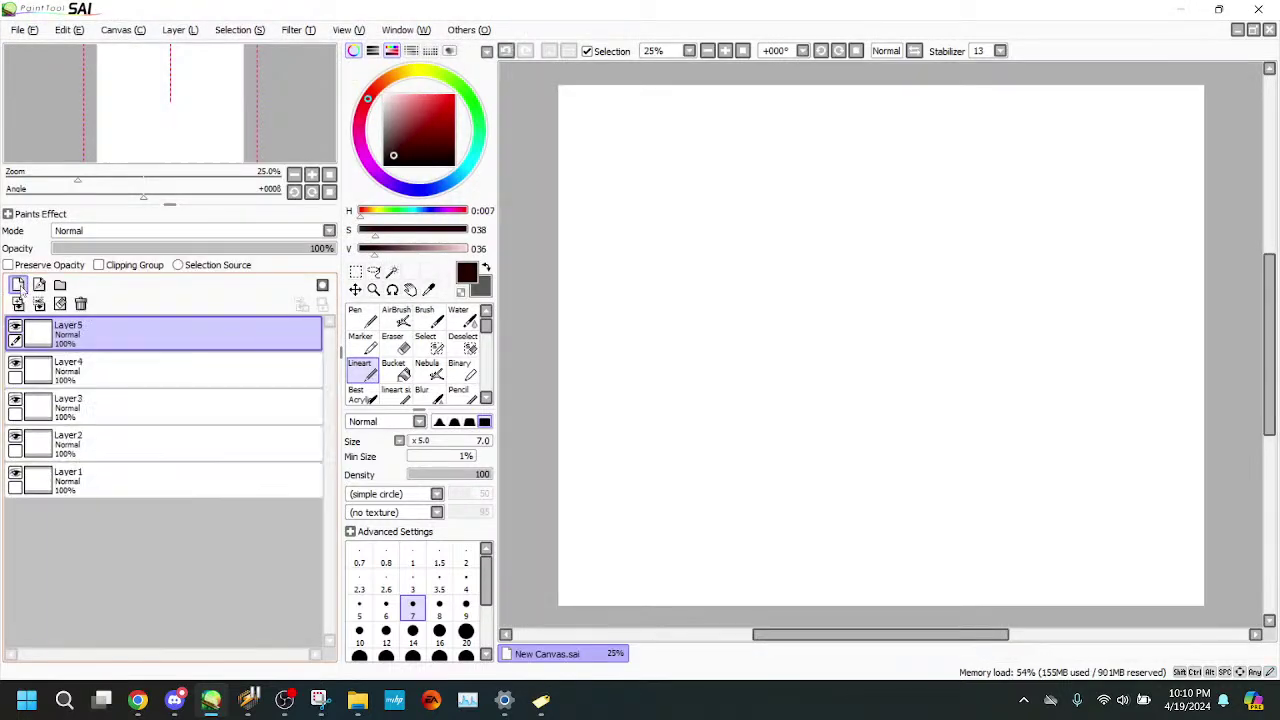
- Rename the topmost layer as "color dot" and the bottommost layer as "paper"
{"action": "double_click", "coordinate": [75, 340]}
{"action": "type", "text": "co"}
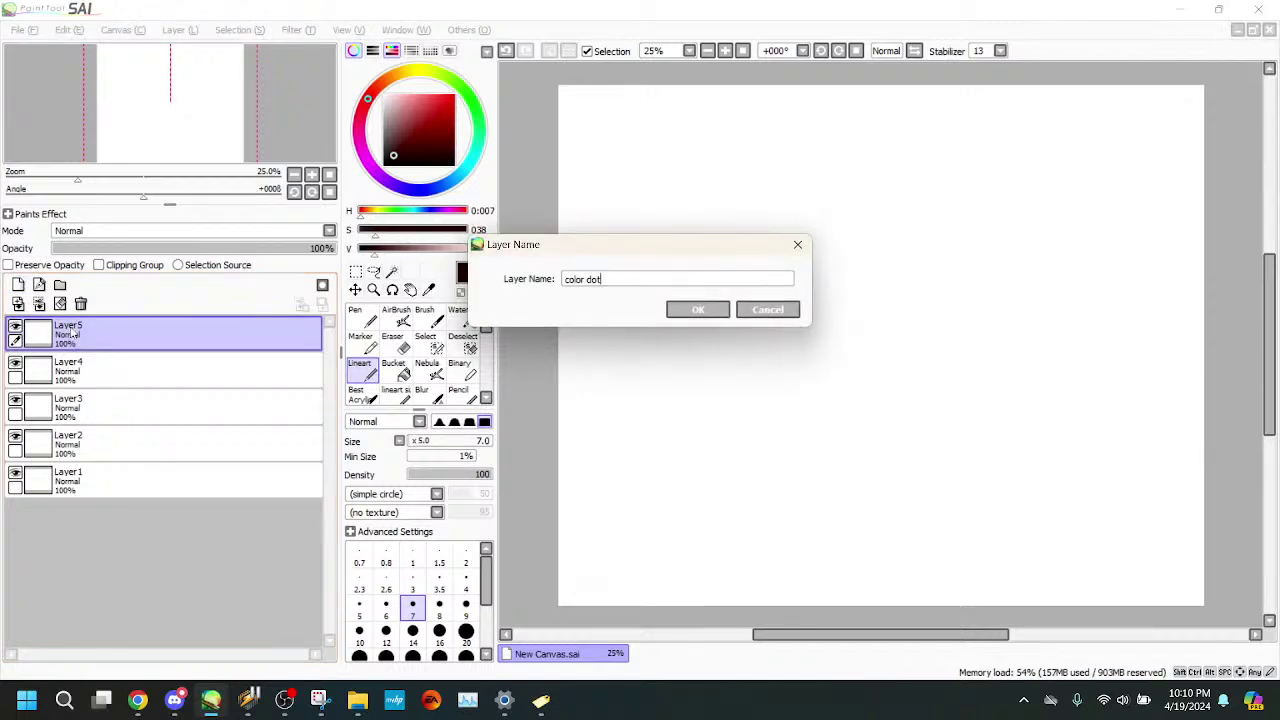
{"action": "type", "text": "lor dot"}
{"action": "key", "text": "Return"}
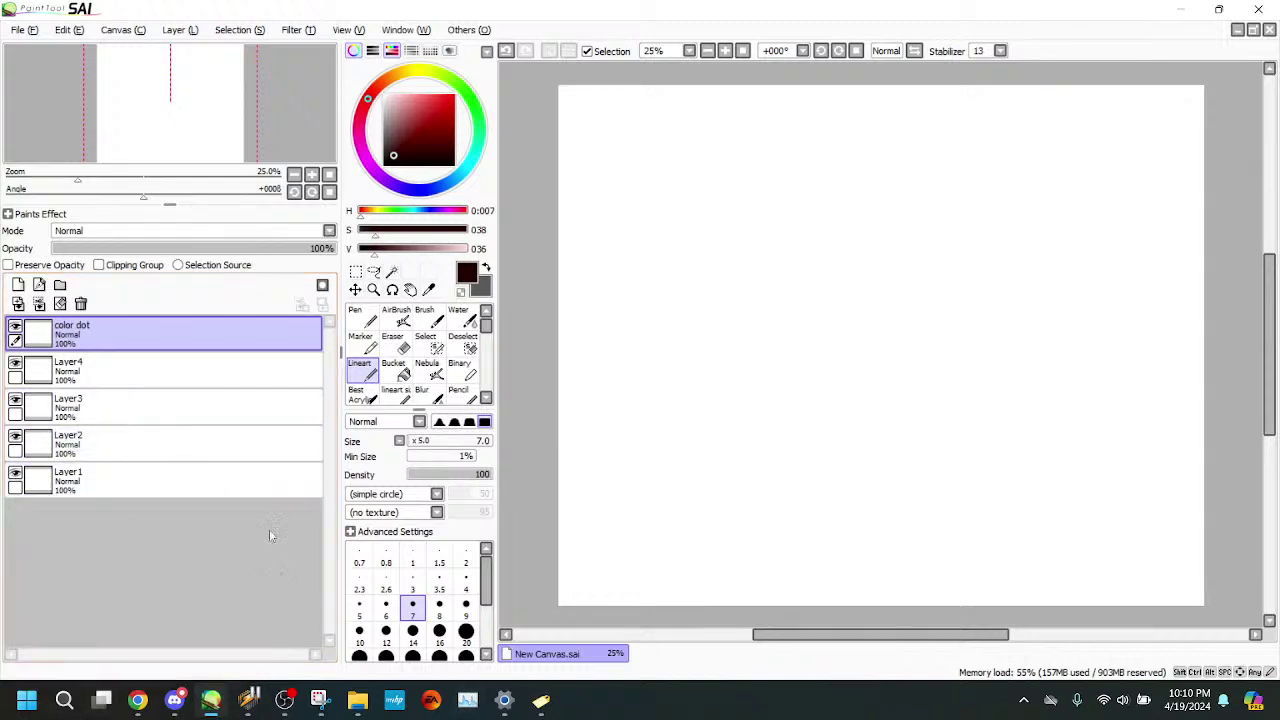
{"action": "double_click", "coordinate": [193, 477]}
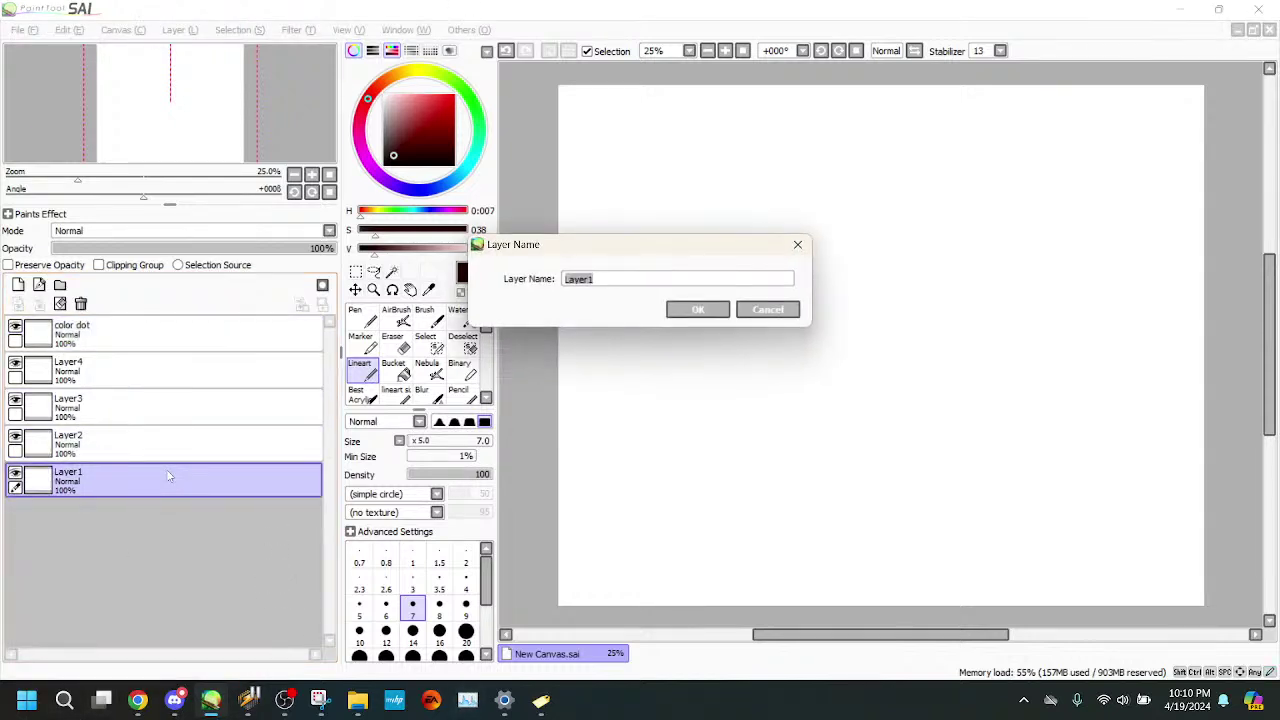
{"action": "key", "text": "BackSpace"}
{"action": "type", "text": "paper"}
{"action": "key", "text": "Return"}
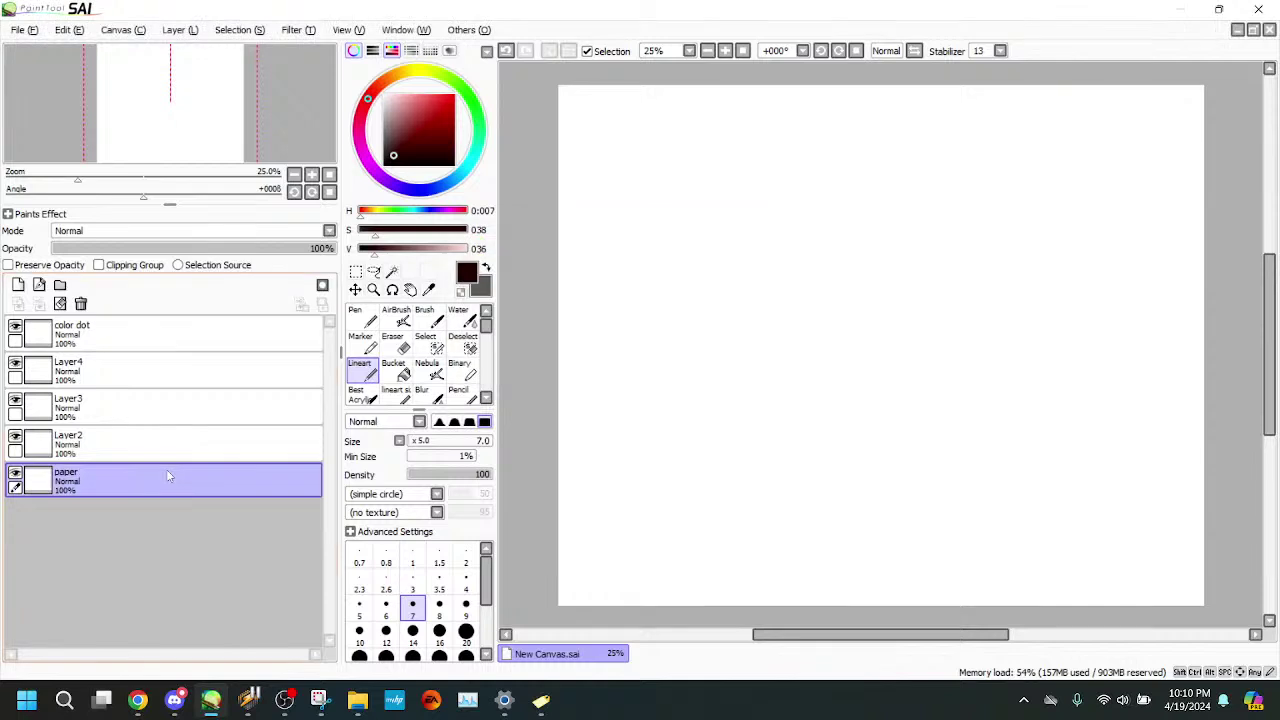
- Rename Layer2, directly above the paper layer, as "sketch 3"
{"action": "double_click", "coordinate": [171, 453]}
{"action": "type", "text": "s"}
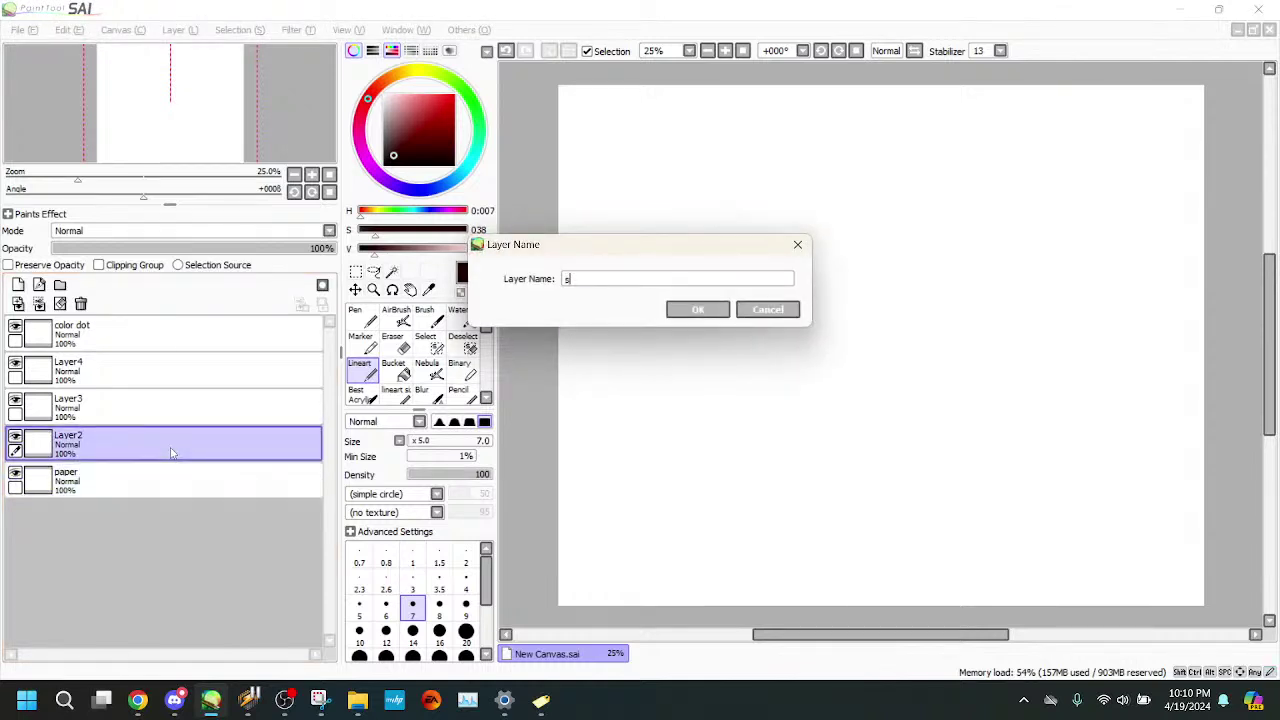
{"action": "type", "text": "ketch 3"}
{"action": "key", "text": "Return"}
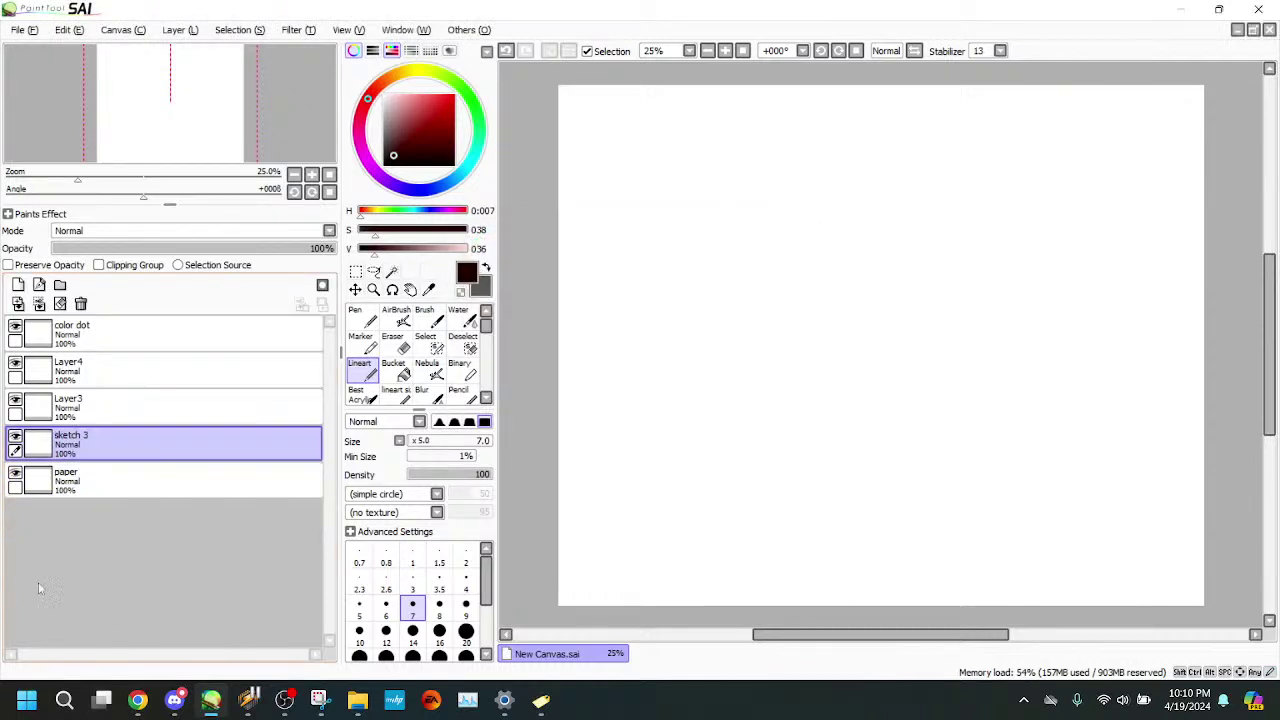
- Rename Layer3 as "sketch 2" and Layer4 as "sketch 1"
{"action": "double_click", "coordinate": [155, 413]}
{"action": "key", "text": "BackSpace"}
{"action": "type", "text": "sket"}
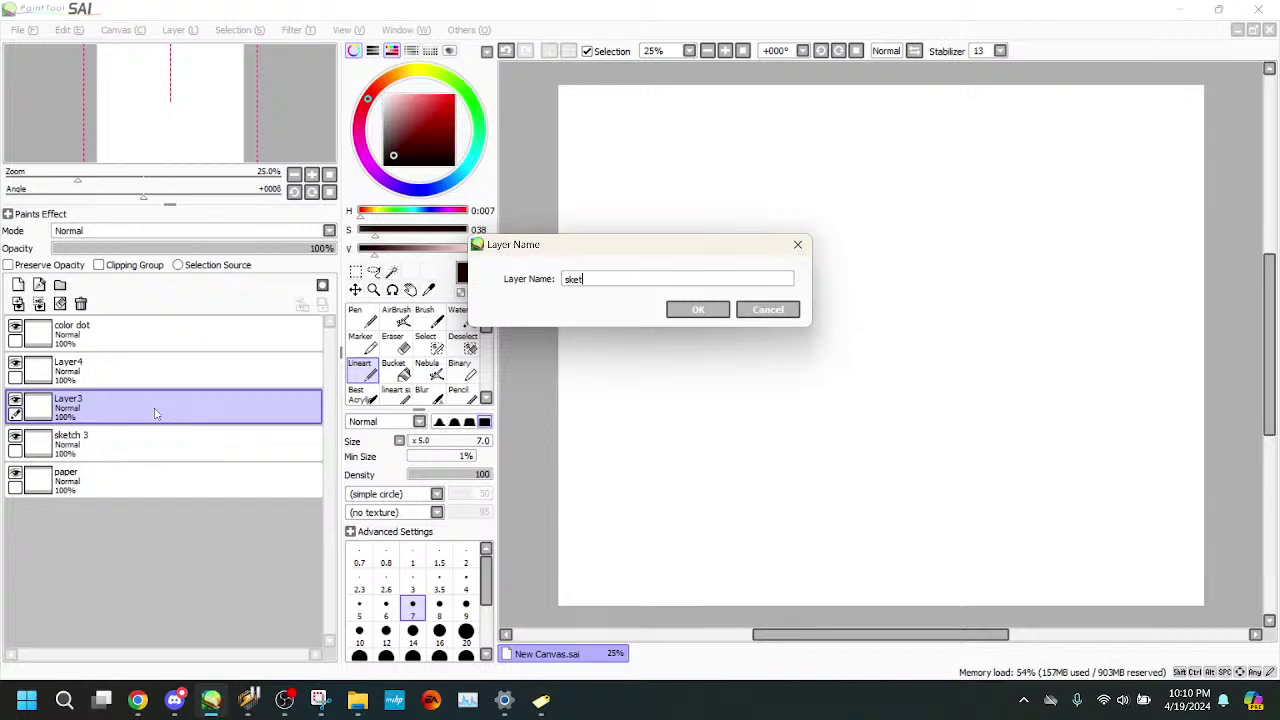
{"action": "type", "text": "ch 2"}
{"action": "key", "text": "Return"}
{"action": "double_click", "coordinate": [138, 372]}
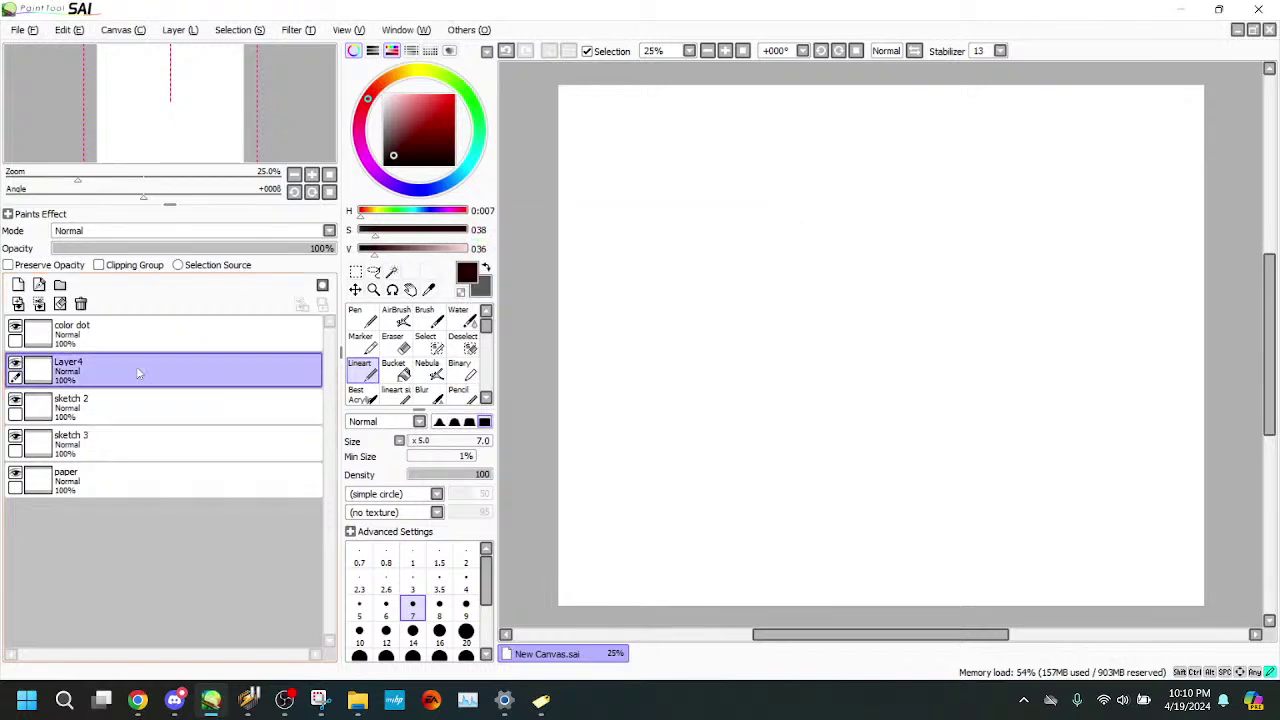
{"action": "type", "text": "sketch 1"}
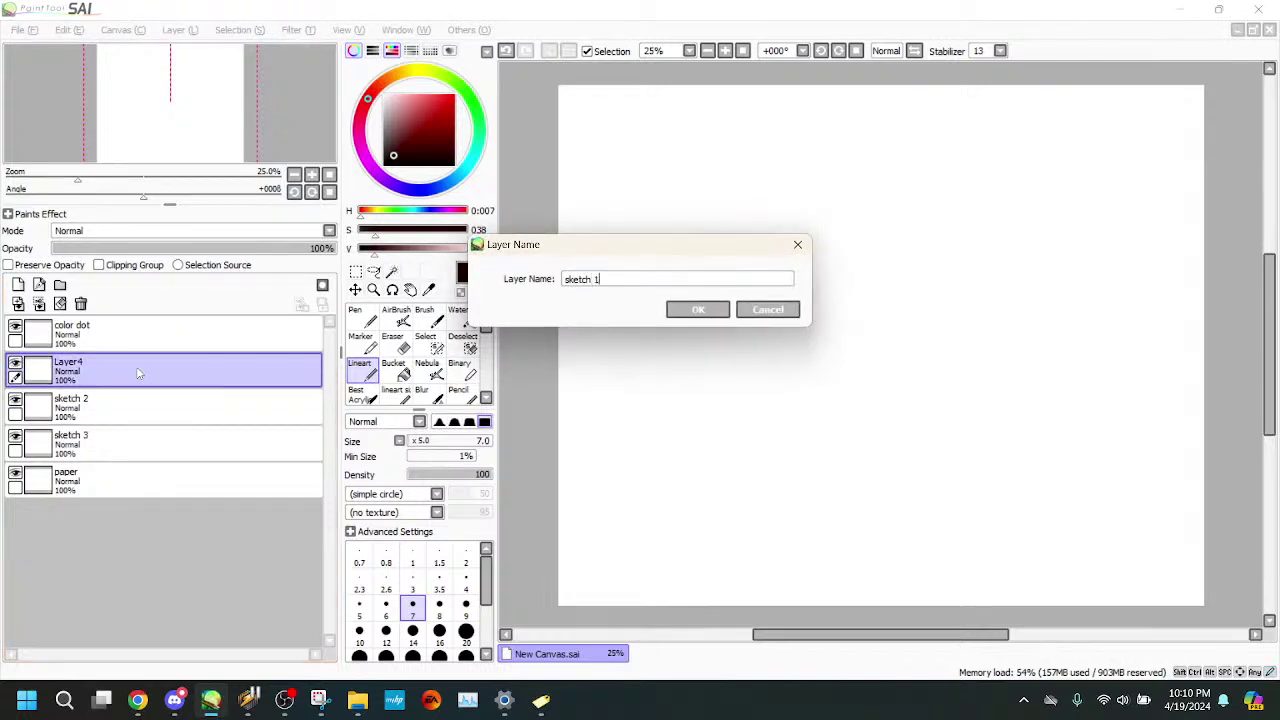
{"action": "key", "text": "Return"}
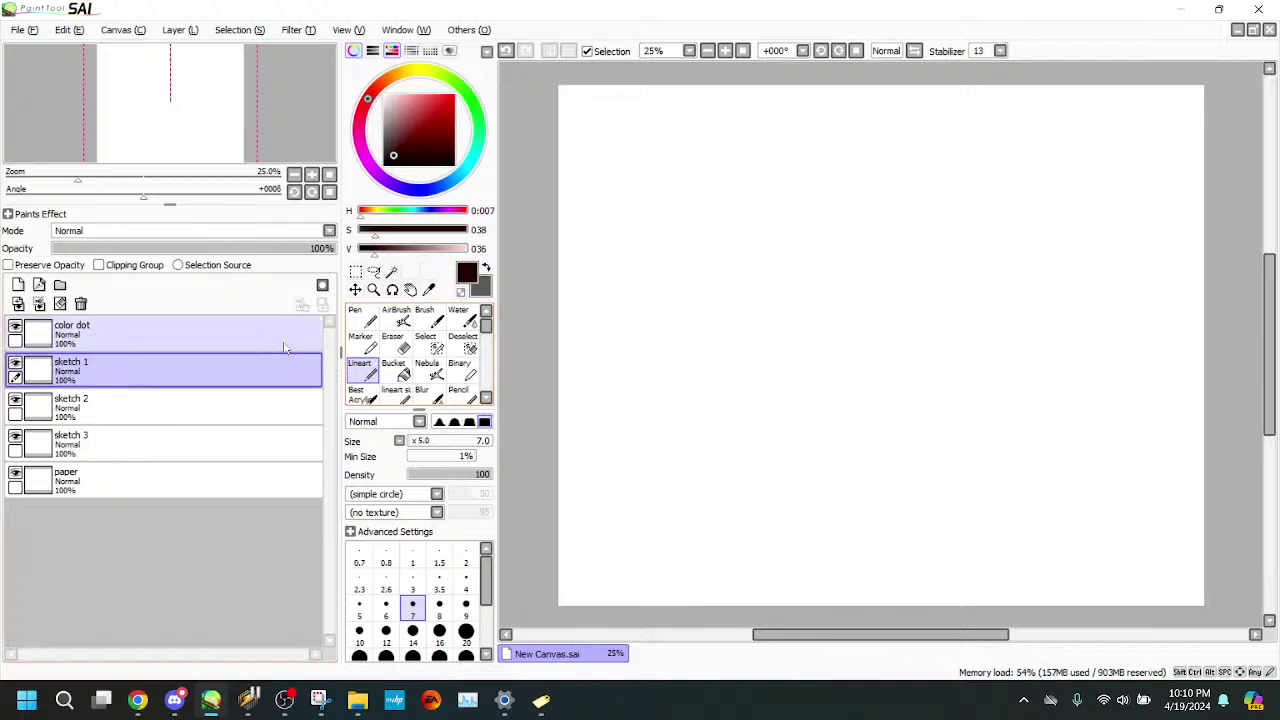
- Paint a black dot in the canvas's upper-left corner on the color dot layer with the Pen at size 70
{"action": "left_click", "coordinate": [120, 334]}
{"action": "left_click", "coordinate": [360, 318]}
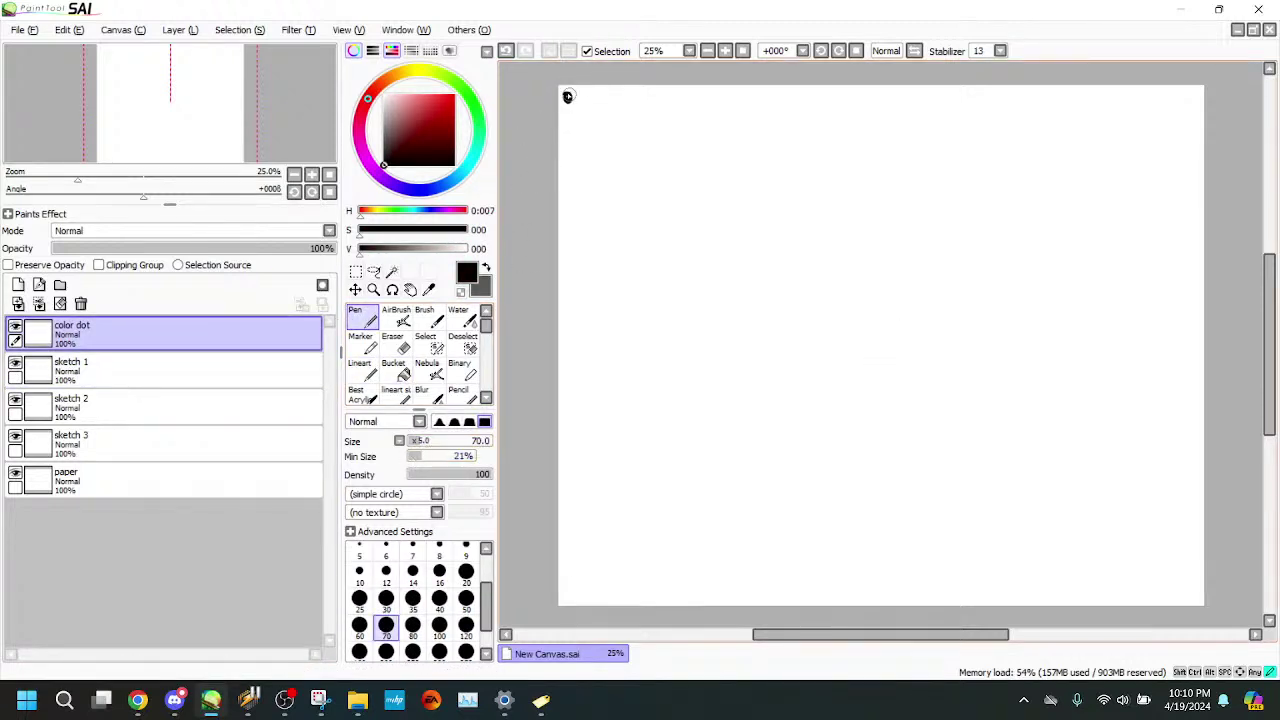
{"action": "left_click_drag", "start_coordinate": [567, 96], "coordinate": [568, 97]}
- Change the canvas width to 3700 pixels
{"action": "left_click", "coordinate": [25, 29]}
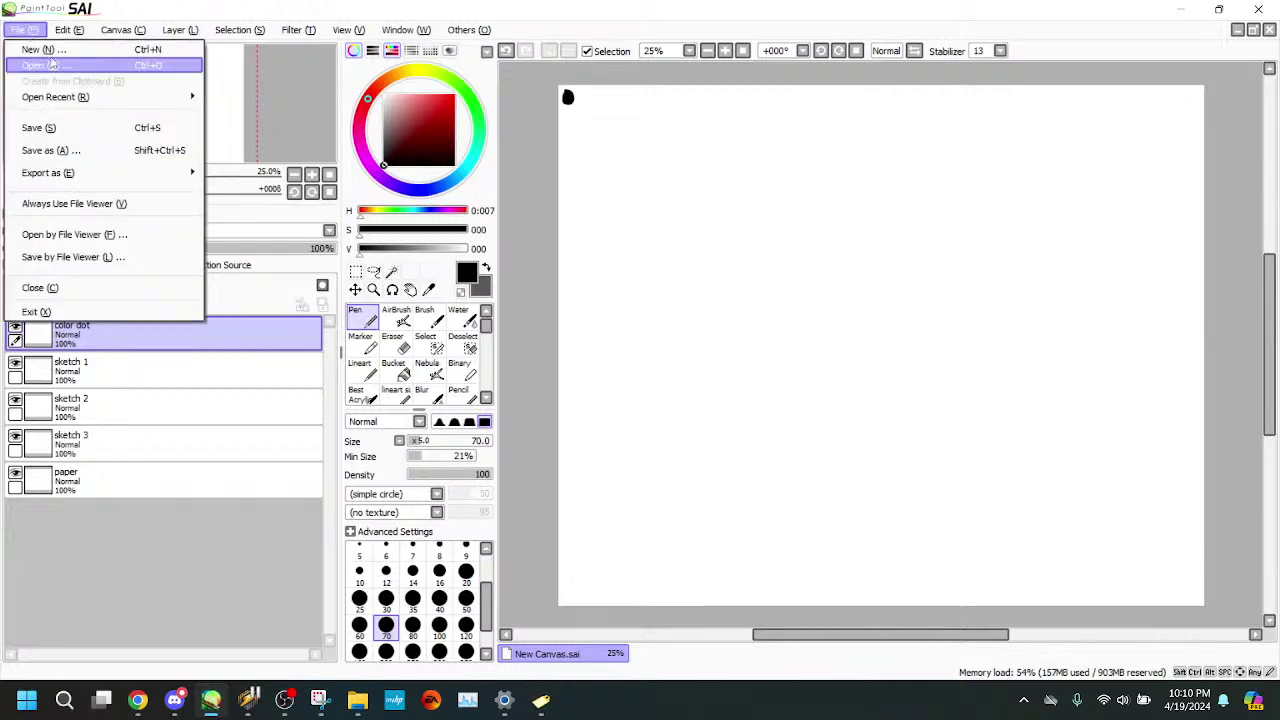
{"action": "left_click", "coordinate": [130, 64]}
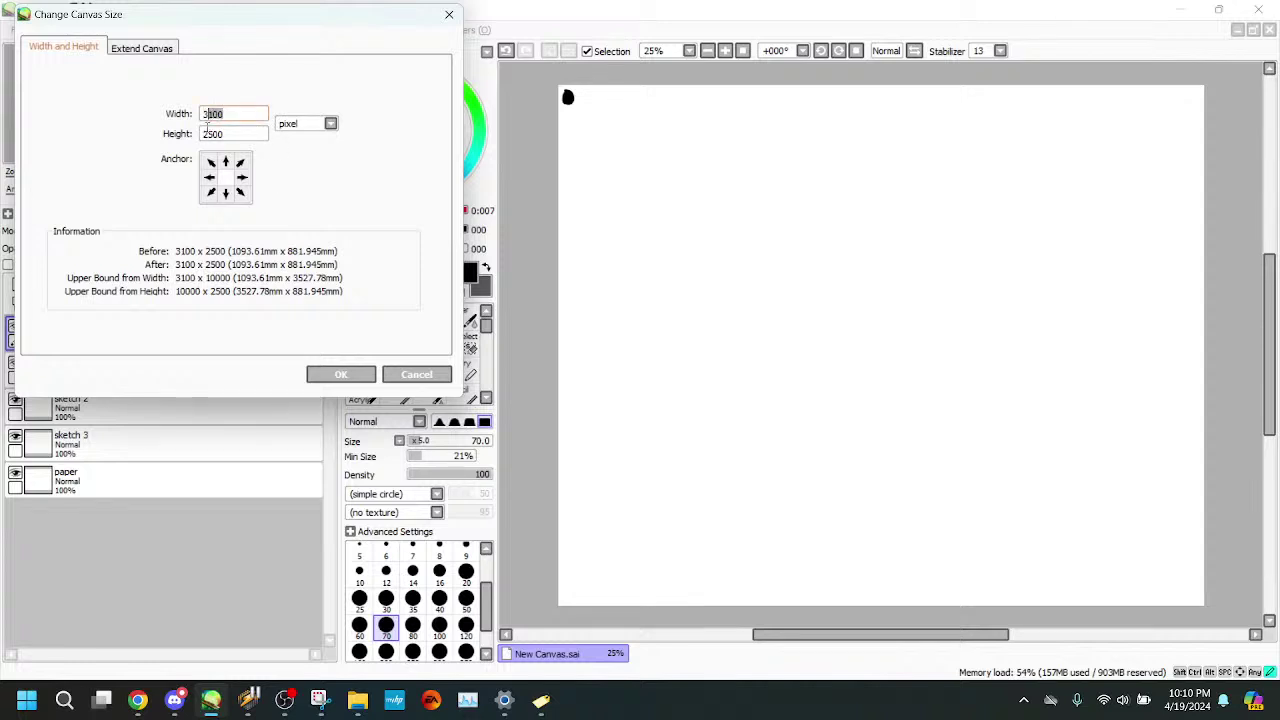
{"action": "type", "text": "3700"}
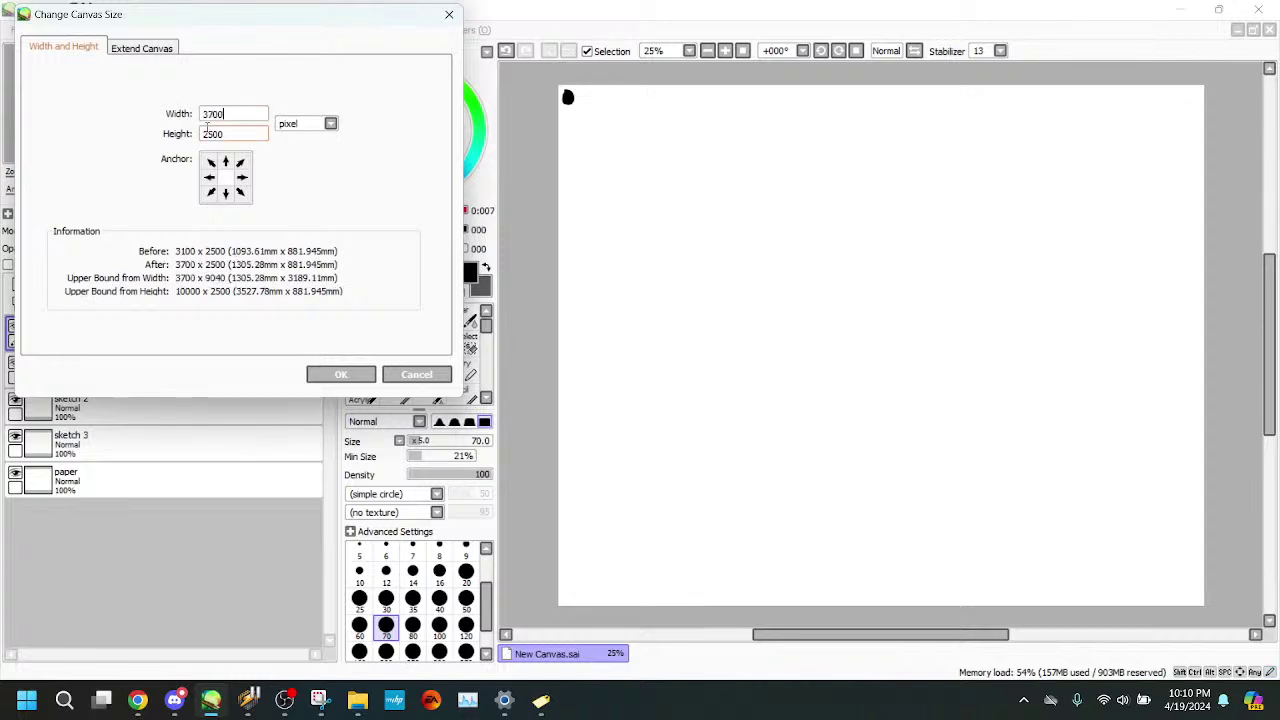
{"action": "key", "text": "Return"}
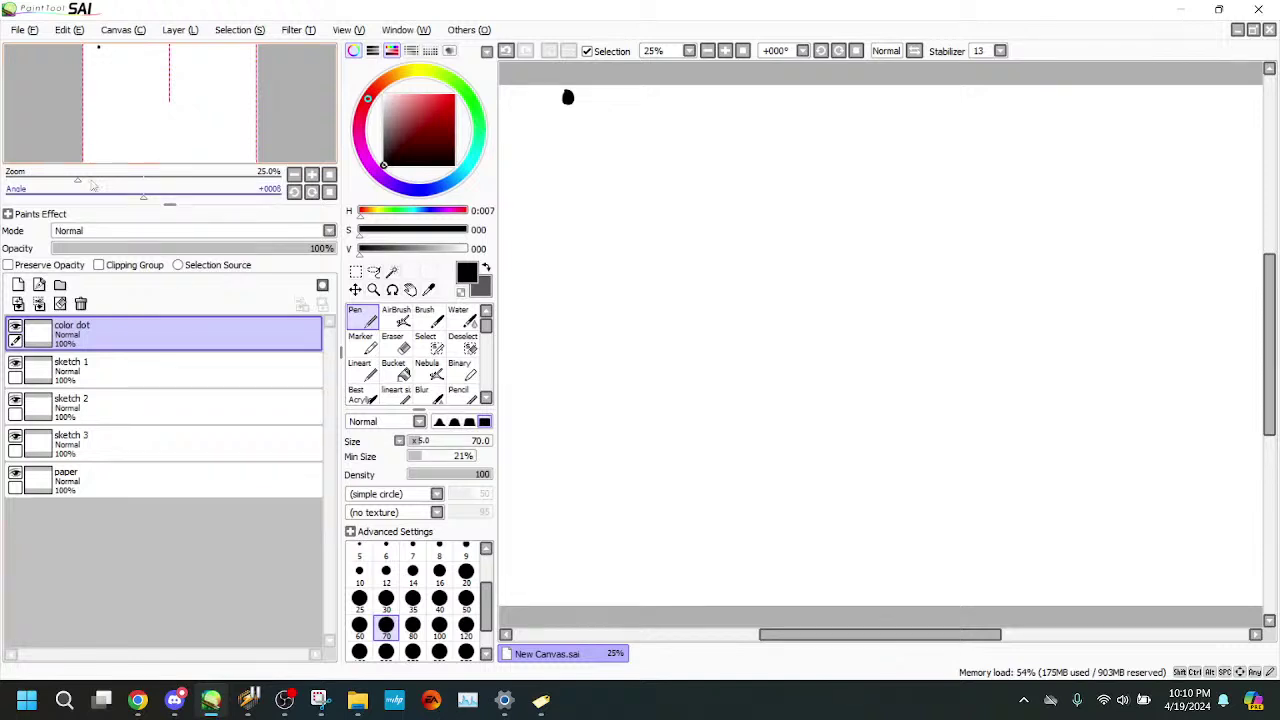
{"action": "left_click_drag", "start_coordinate": [78, 178], "coordinate": [73, 176]}
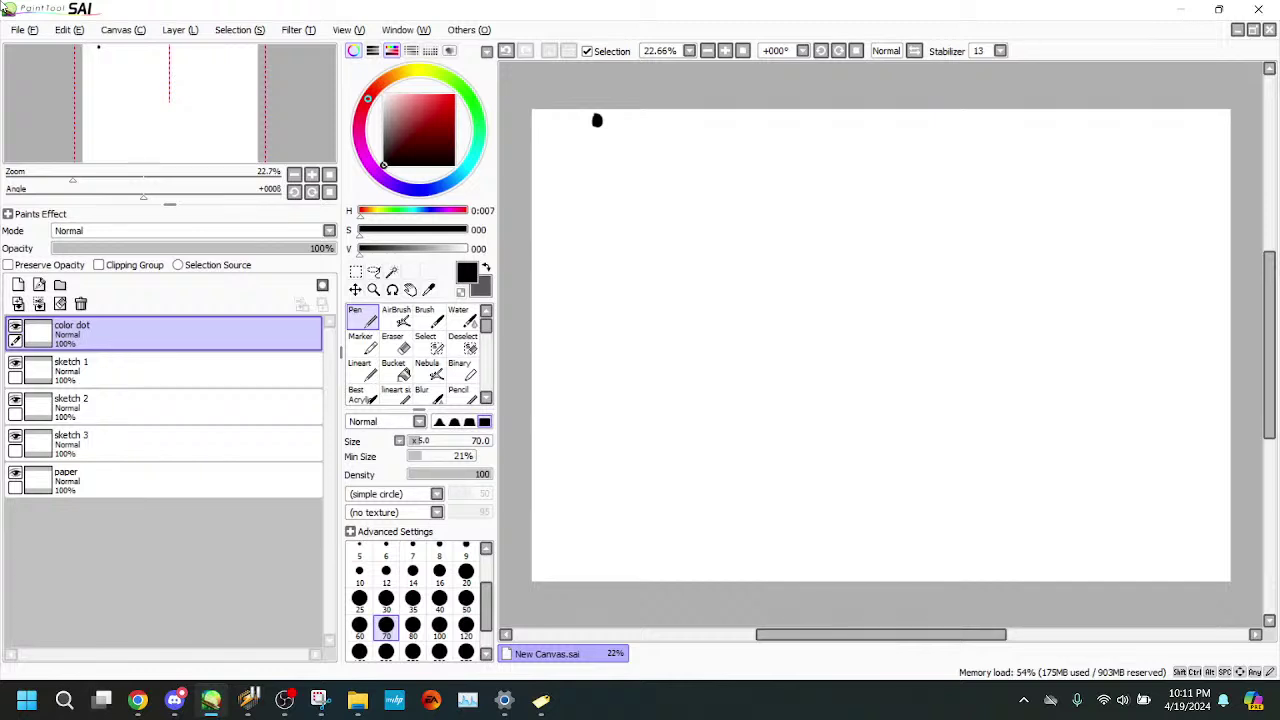
- On the sketch 3 layer, rough in a standing figure's head, neck, torso and one leg with the Marker at size 10
{"action": "left_click", "coordinate": [290, 445]}
{"action": "left_click", "coordinate": [361, 342]}
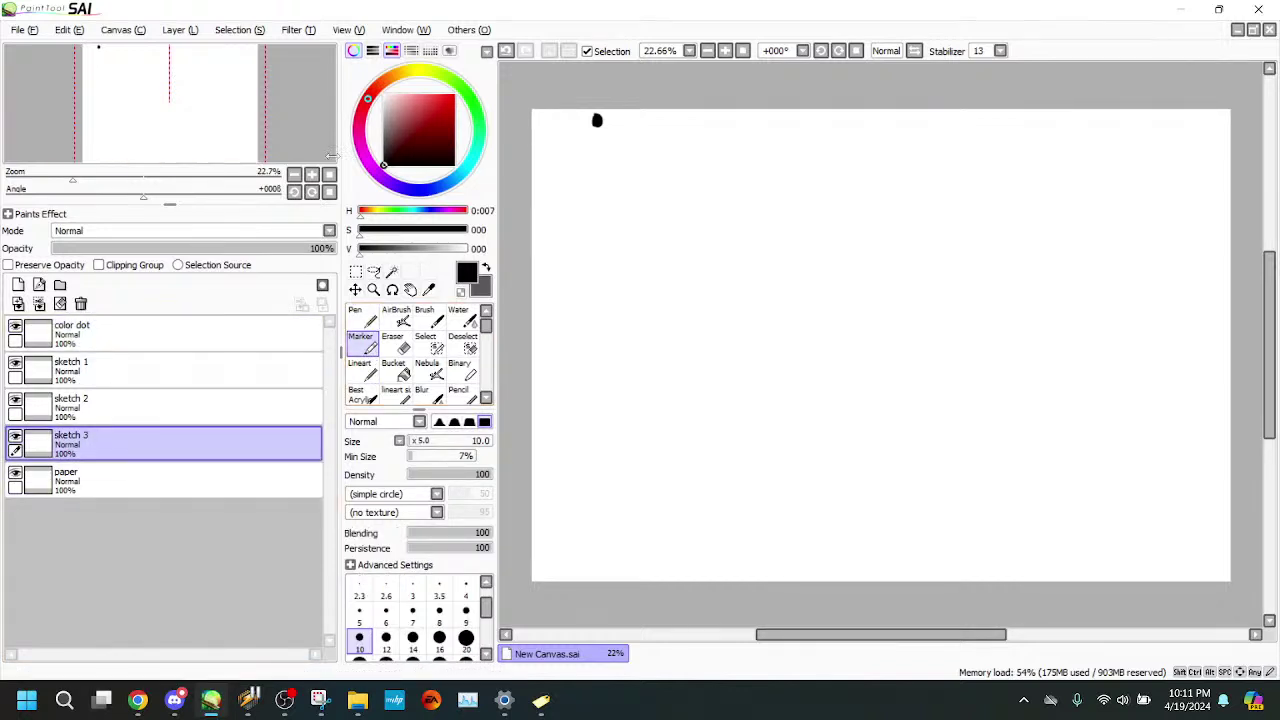
{"action": "left_click_drag", "start_coordinate": [72, 177], "coordinate": [66, 177]}
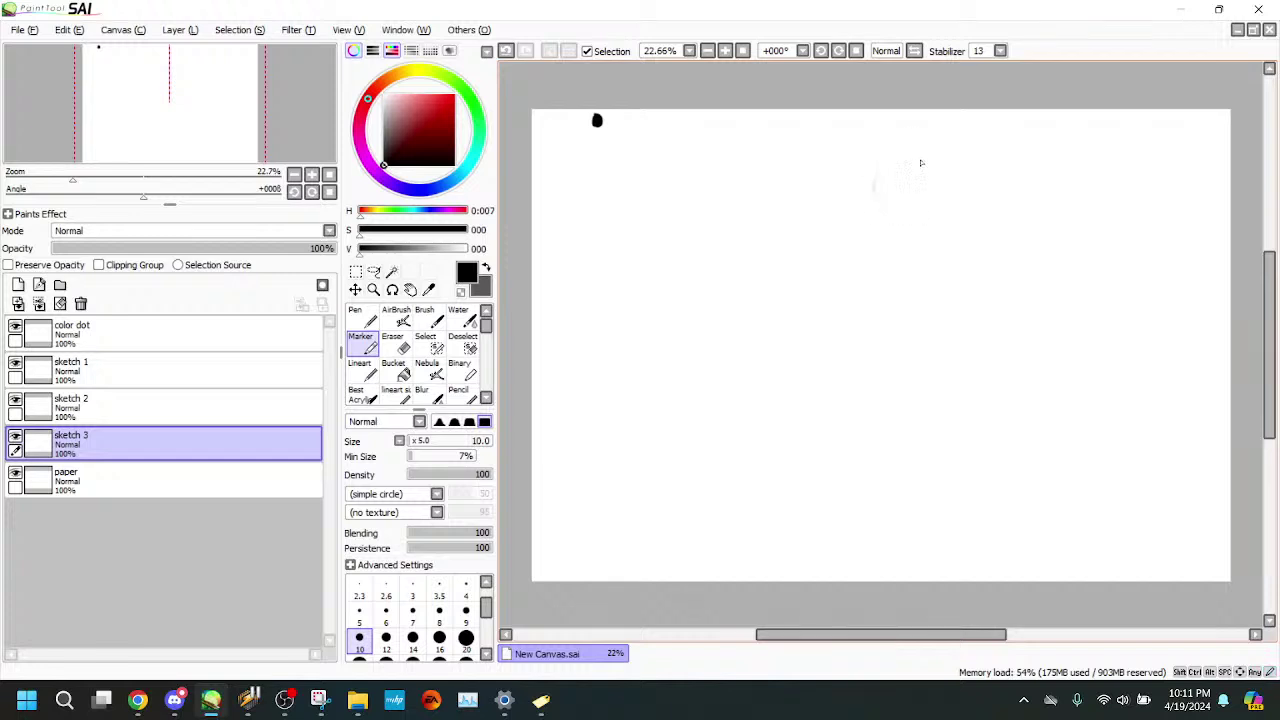
{"action": "mouse_move", "coordinate": [883, 163]}
{"action": "left_mouse_down"}
{"action": "mouse_move", "coordinate": [922, 148]}
{"action": "mouse_move", "coordinate": [943, 162]}
{"action": "mouse_move", "coordinate": [938, 152]}
{"action": "mouse_move", "coordinate": [918, 233]}
{"action": "mouse_move", "coordinate": [923, 191]}
{"action": "mouse_move", "coordinate": [920, 230]}
{"action": "left_mouse_up"}
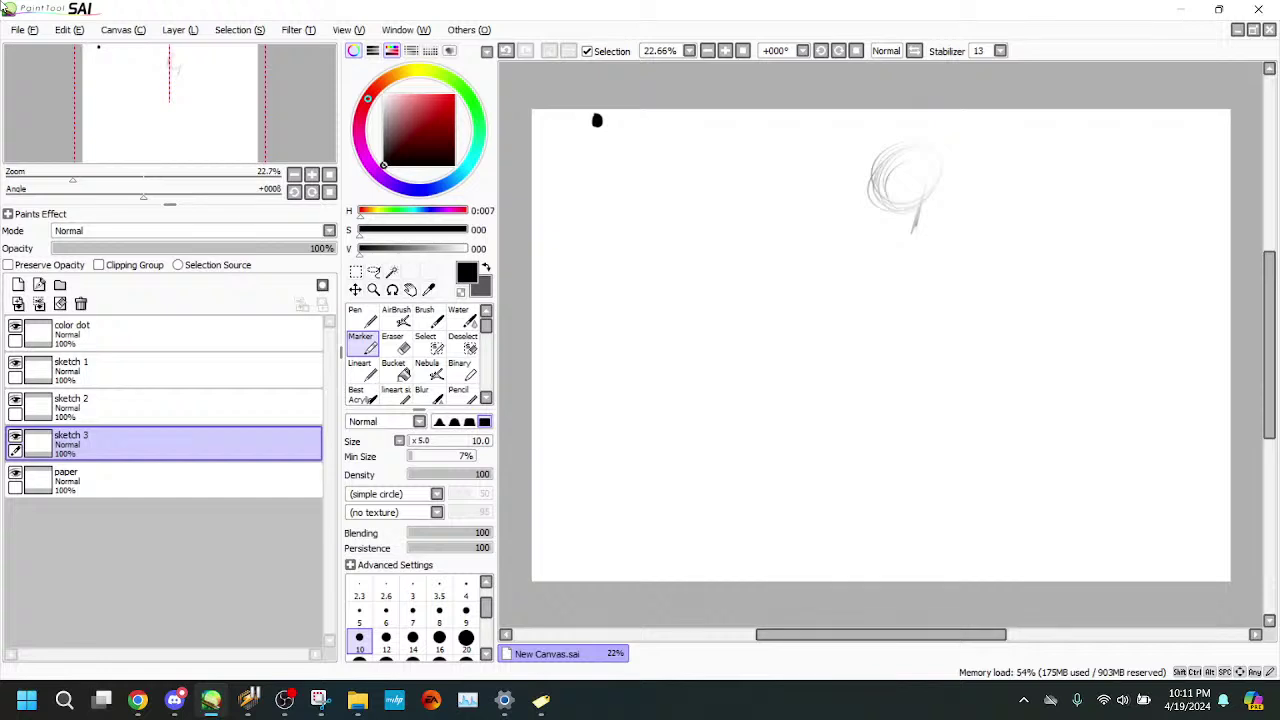
{"action": "left_click_drag", "start_coordinate": [927, 224], "coordinate": [890, 266]}
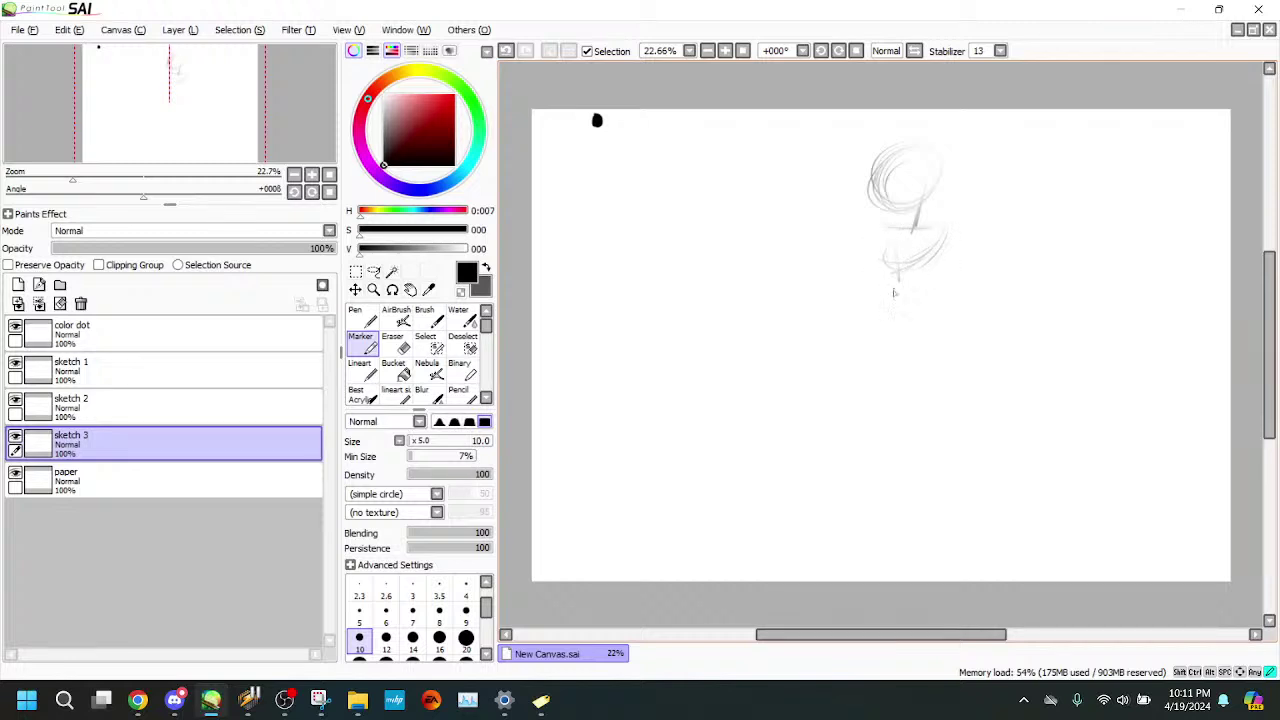
{"action": "mouse_move", "coordinate": [898, 276]}
{"action": "left_mouse_down"}
{"action": "mouse_move", "coordinate": [910, 339]}
{"action": "mouse_move", "coordinate": [892, 284]}
{"action": "mouse_move", "coordinate": [936, 342]}
{"action": "mouse_move", "coordinate": [908, 297]}
{"action": "mouse_move", "coordinate": [894, 308]}
{"action": "mouse_move", "coordinate": [911, 347]}
{"action": "mouse_move", "coordinate": [914, 306]}
{"action": "mouse_move", "coordinate": [892, 341]}
{"action": "mouse_move", "coordinate": [924, 314]}
{"action": "mouse_move", "coordinate": [891, 366]}
{"action": "mouse_move", "coordinate": [906, 304]}
{"action": "mouse_move", "coordinate": [891, 332]}
{"action": "mouse_move", "coordinate": [893, 303]}
{"action": "mouse_move", "coordinate": [884, 335]}
{"action": "mouse_move", "coordinate": [908, 335]}
{"action": "mouse_move", "coordinate": [899, 308]}
{"action": "mouse_move", "coordinate": [912, 396]}
{"action": "mouse_move", "coordinate": [975, 544]}
{"action": "left_mouse_up"}
{"action": "key", "text": "ctrl+z"}
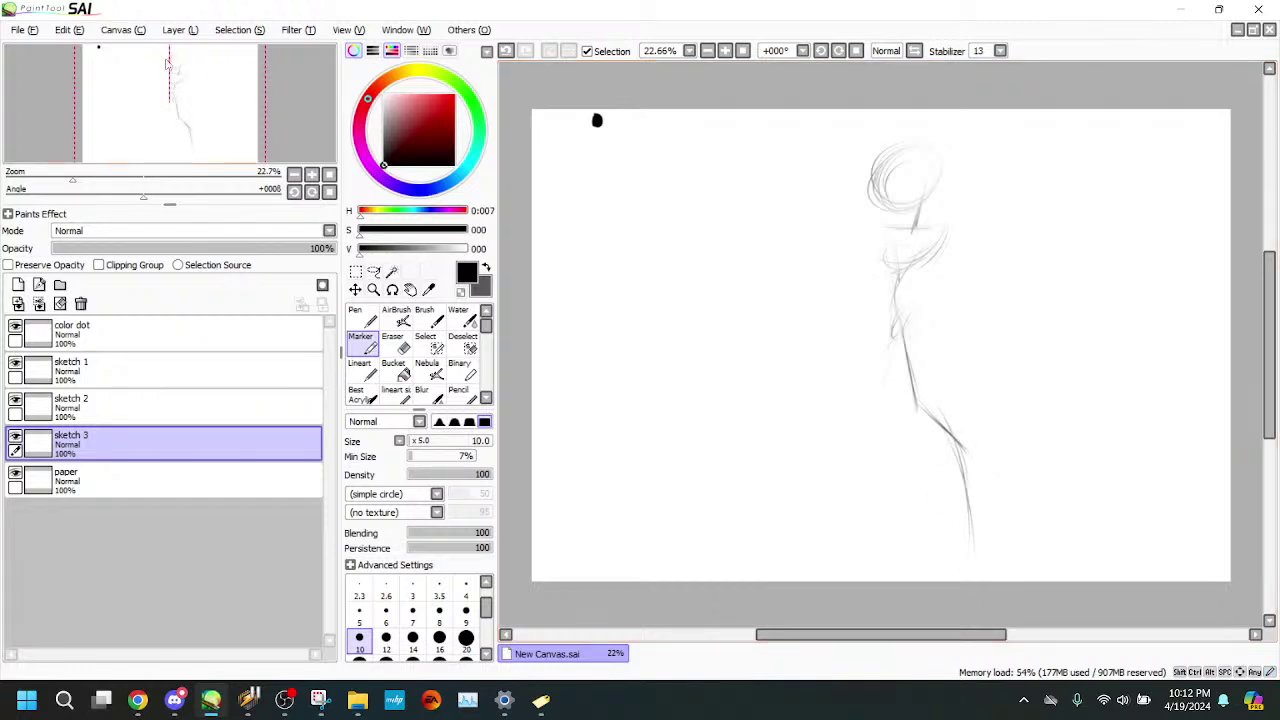
- Change the canvas height to 3500 pixels
{"action": "left_click", "coordinate": [123, 29]}
{"action": "left_click", "coordinate": [131, 66]}
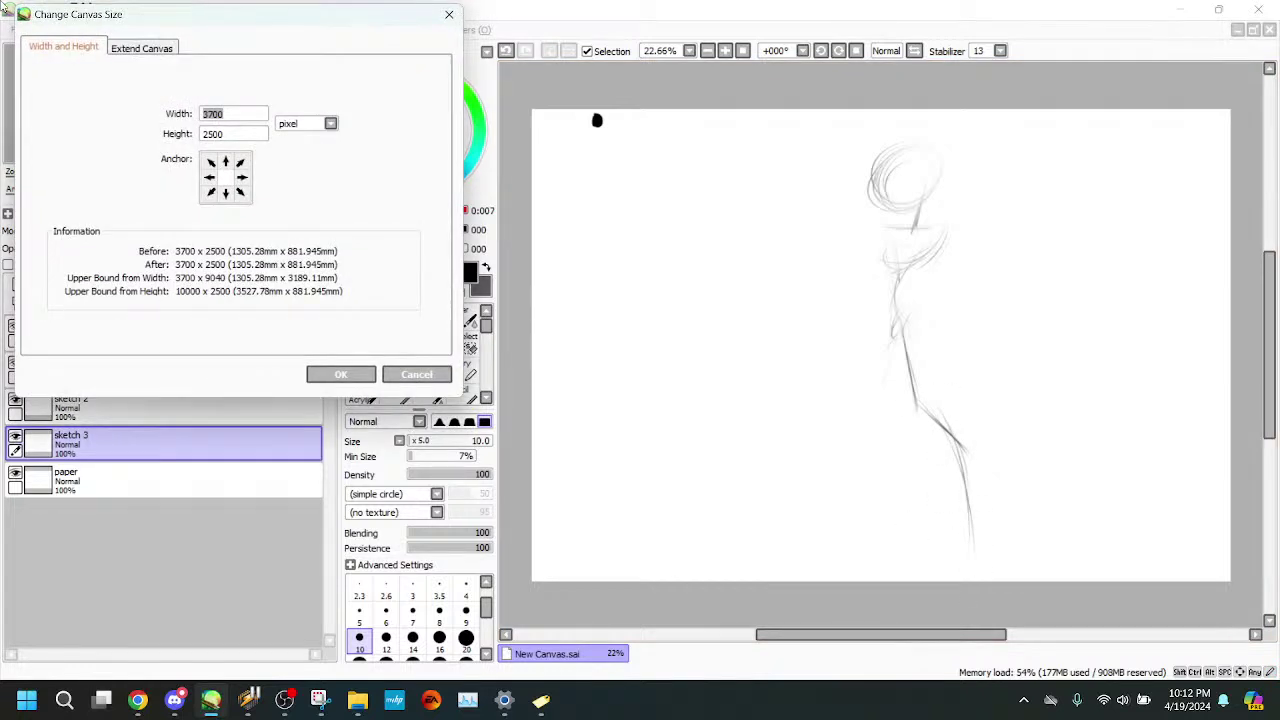
{"action": "left_click", "coordinate": [250, 134]}
{"action": "key", "text": "BackSpace"}
{"action": "type", "text": "3500"}
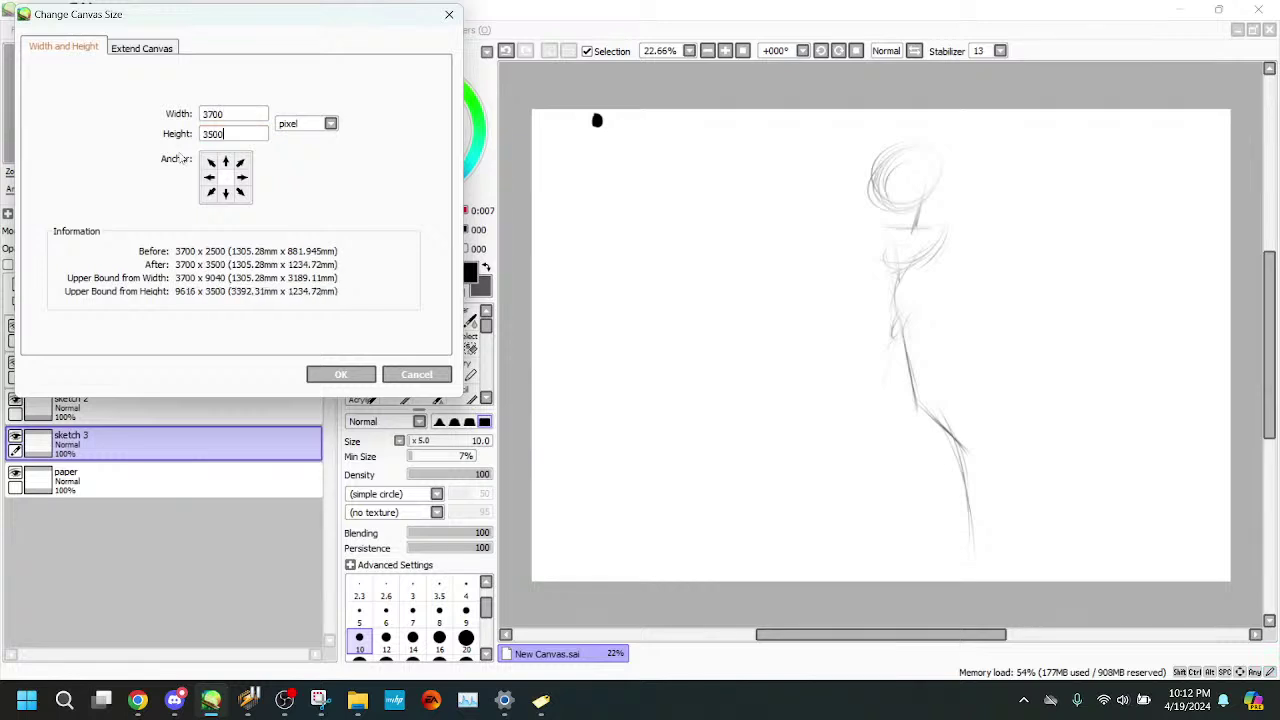
{"action": "key", "text": "Return"}
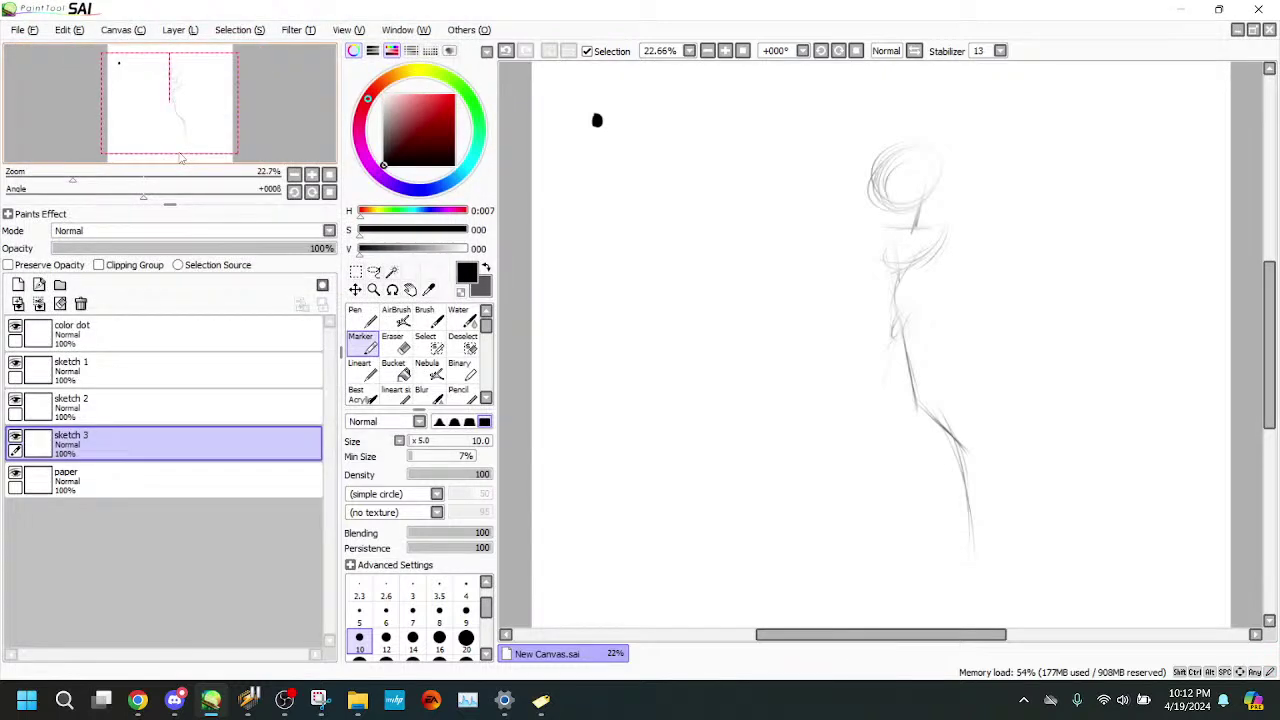
- Lengthen the figure's right-hand leg and sketch the left-hand leg down to a flat hem line
{"action": "left_click_drag", "start_coordinate": [75, 182], "coordinate": [72, 185]}
{"action": "left_click_drag", "start_coordinate": [163, 151], "coordinate": [167, 152]}
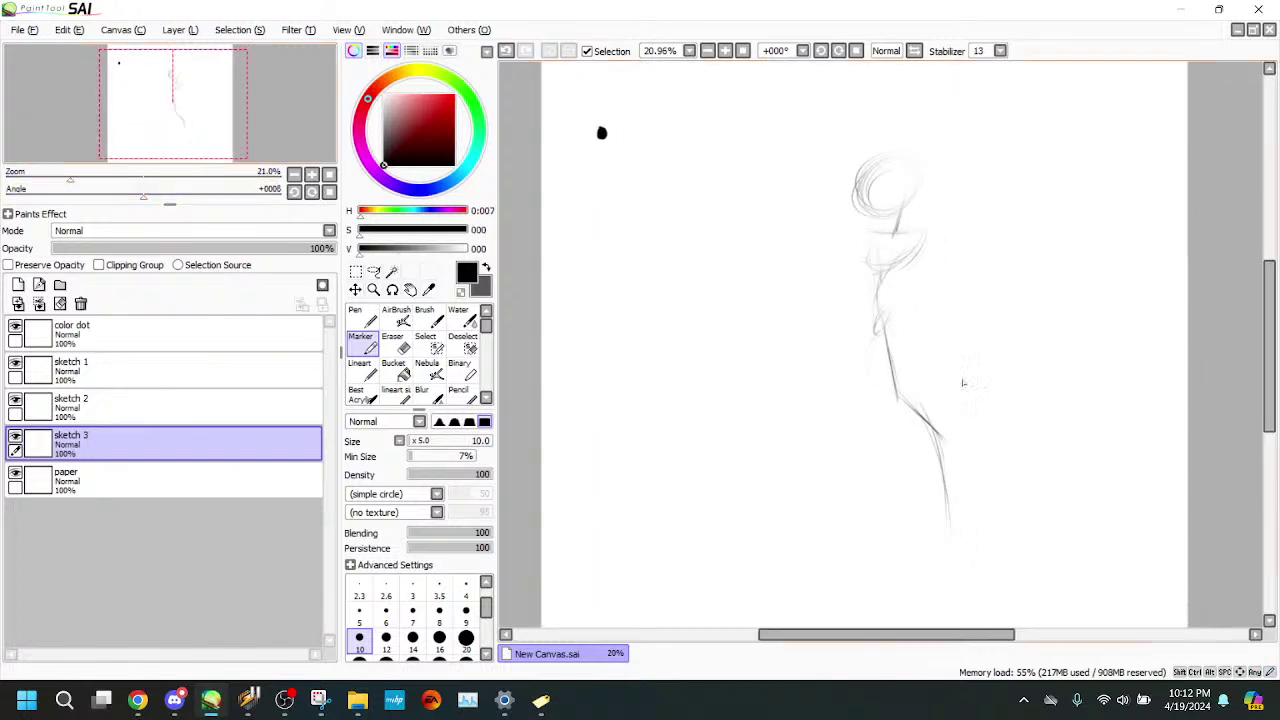
{"action": "left_click_drag", "start_coordinate": [944, 460], "coordinate": [960, 622]}
{"action": "left_click_drag", "start_coordinate": [183, 115], "coordinate": [187, 122]}
{"action": "mouse_move", "coordinate": [856, 298]}
{"action": "left_mouse_down"}
{"action": "mouse_move", "coordinate": [854, 471]}
{"action": "mouse_move", "coordinate": [861, 426]}
{"action": "mouse_move", "coordinate": [867, 458]}
{"action": "mouse_move", "coordinate": [863, 420]}
{"action": "mouse_move", "coordinate": [800, 596]}
{"action": "left_mouse_up"}
{"action": "mouse_move", "coordinate": [866, 424]}
{"action": "left_mouse_down"}
{"action": "mouse_move", "coordinate": [808, 582]}
{"action": "mouse_move", "coordinate": [864, 573]}
{"action": "left_mouse_up"}
{"action": "left_click_drag", "start_coordinate": [779, 576], "coordinate": [862, 573]}
{"action": "mouse_move", "coordinate": [788, 580]}
{"action": "left_mouse_down"}
{"action": "mouse_move", "coordinate": [862, 578]}
{"action": "mouse_move", "coordinate": [792, 583]}
{"action": "left_mouse_up"}
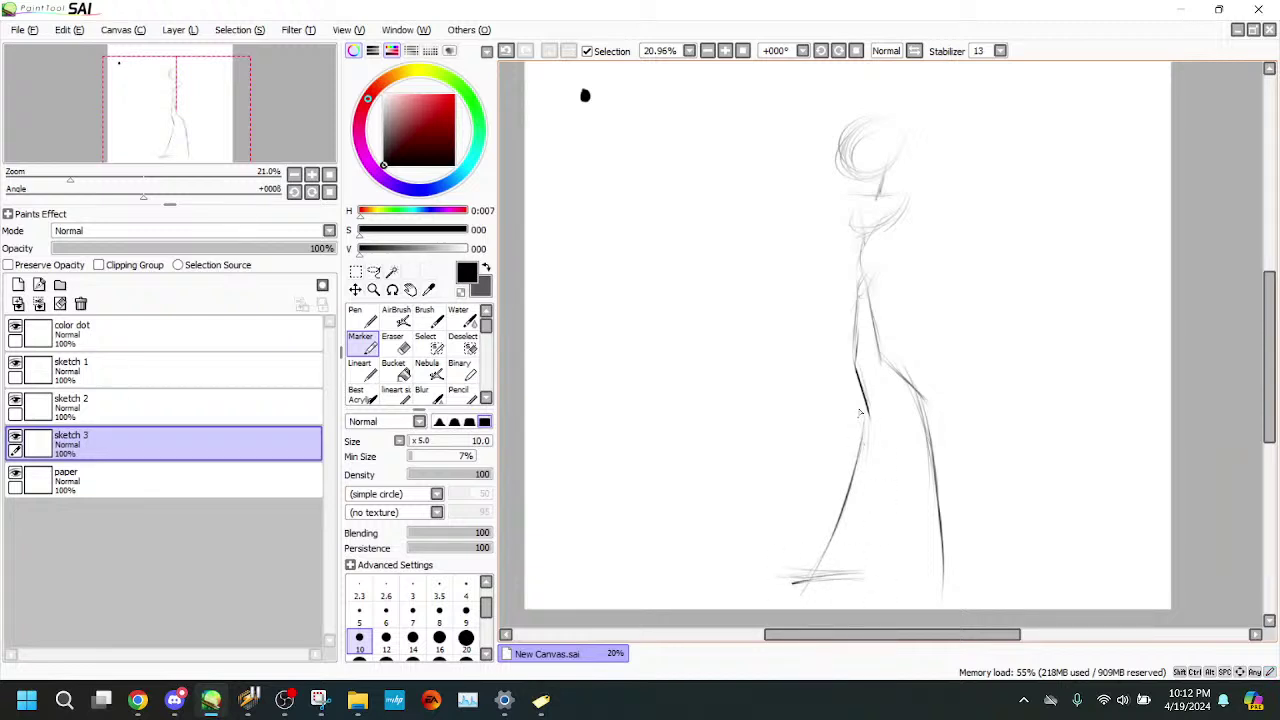
- Build up the left-hand lower leg as a flared trouser leg with darker side edges and hem folds
{"action": "left_click_drag", "start_coordinate": [860, 412], "coordinate": [840, 505]}
{"action": "mouse_move", "coordinate": [852, 455]}
{"action": "left_mouse_down"}
{"action": "mouse_move", "coordinate": [794, 579]}
{"action": "mouse_move", "coordinate": [846, 463]}
{"action": "mouse_move", "coordinate": [821, 515]}
{"action": "mouse_move", "coordinate": [842, 484]}
{"action": "mouse_move", "coordinate": [835, 583]}
{"action": "mouse_move", "coordinate": [868, 578]}
{"action": "left_mouse_up"}
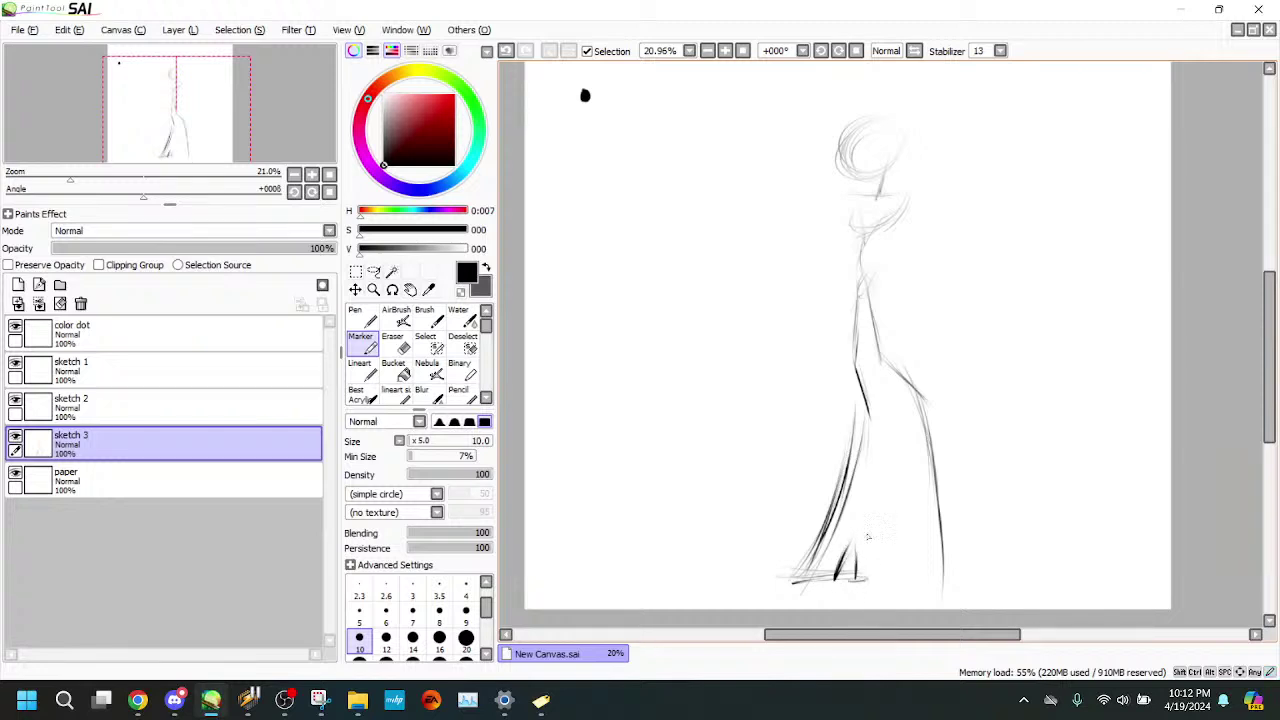
{"action": "left_click_drag", "start_coordinate": [872, 430], "coordinate": [875, 576]}
{"action": "mouse_move", "coordinate": [872, 490]}
{"action": "left_mouse_down"}
{"action": "mouse_move", "coordinate": [874, 582]}
{"action": "mouse_move", "coordinate": [873, 441]}
{"action": "mouse_move", "coordinate": [866, 580]}
{"action": "left_mouse_up"}
{"action": "mouse_move", "coordinate": [862, 418]}
{"action": "left_mouse_down"}
{"action": "mouse_move", "coordinate": [847, 480]}
{"action": "mouse_move", "coordinate": [800, 565]}
{"action": "left_mouse_up"}
{"action": "mouse_move", "coordinate": [826, 512]}
{"action": "left_mouse_down"}
{"action": "mouse_move", "coordinate": [778, 580]}
{"action": "mouse_move", "coordinate": [832, 578]}
{"action": "mouse_move", "coordinate": [820, 578]}
{"action": "left_mouse_up"}
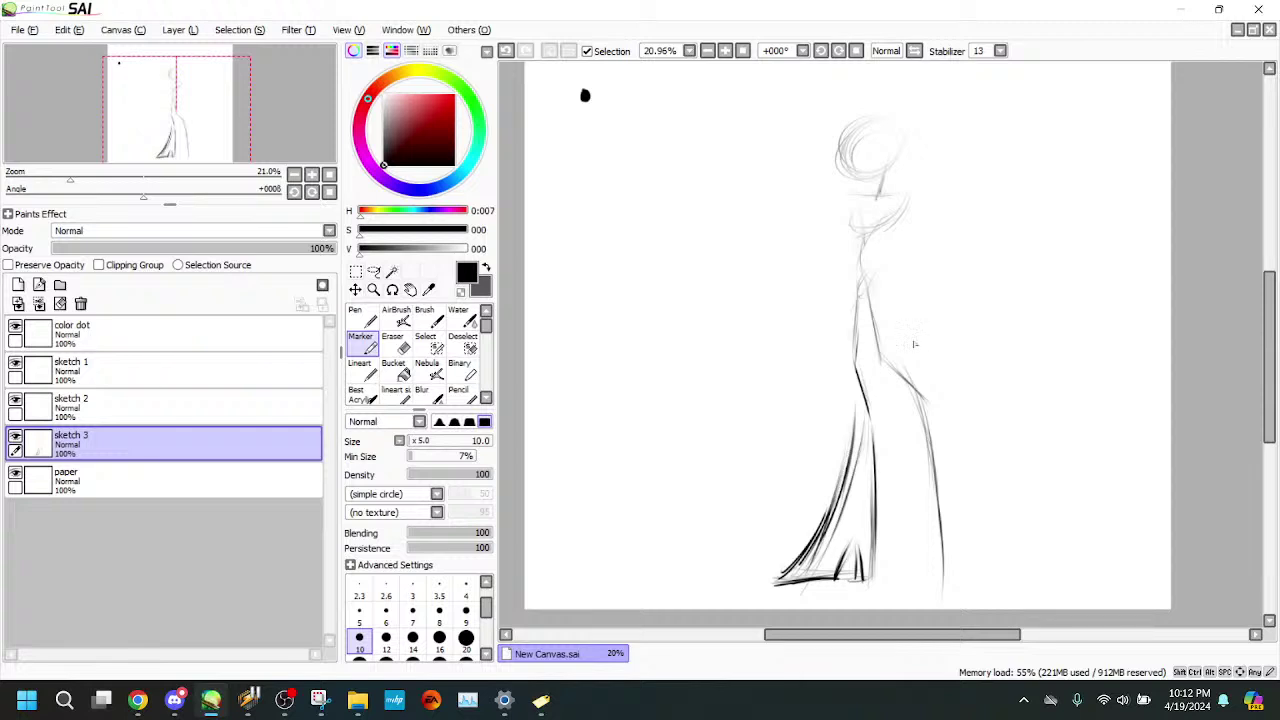
- Draw the inner edge of the right-hand trouser leg from the knee down with dark curved strokes
{"action": "left_click_drag", "start_coordinate": [907, 416], "coordinate": [904, 508]}
{"action": "left_click_drag", "start_coordinate": [906, 452], "coordinate": [898, 572]}
{"action": "left_click_drag", "start_coordinate": [906, 504], "coordinate": [902, 534]}
{"action": "left_click_drag", "start_coordinate": [903, 532], "coordinate": [890, 588]}
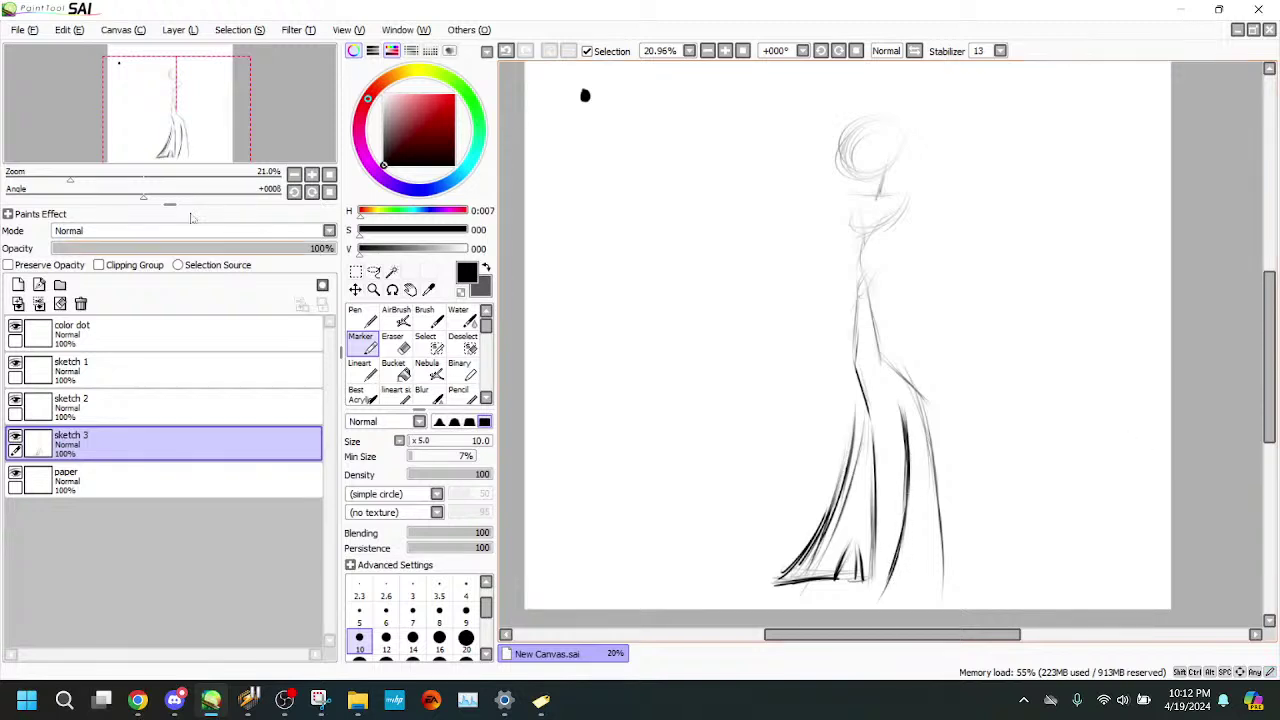
- Transform the figure sketch by moving it up and slightly to the right on the canvas
{"action": "left_click_drag", "start_coordinate": [70, 180], "coordinate": [60, 180]}
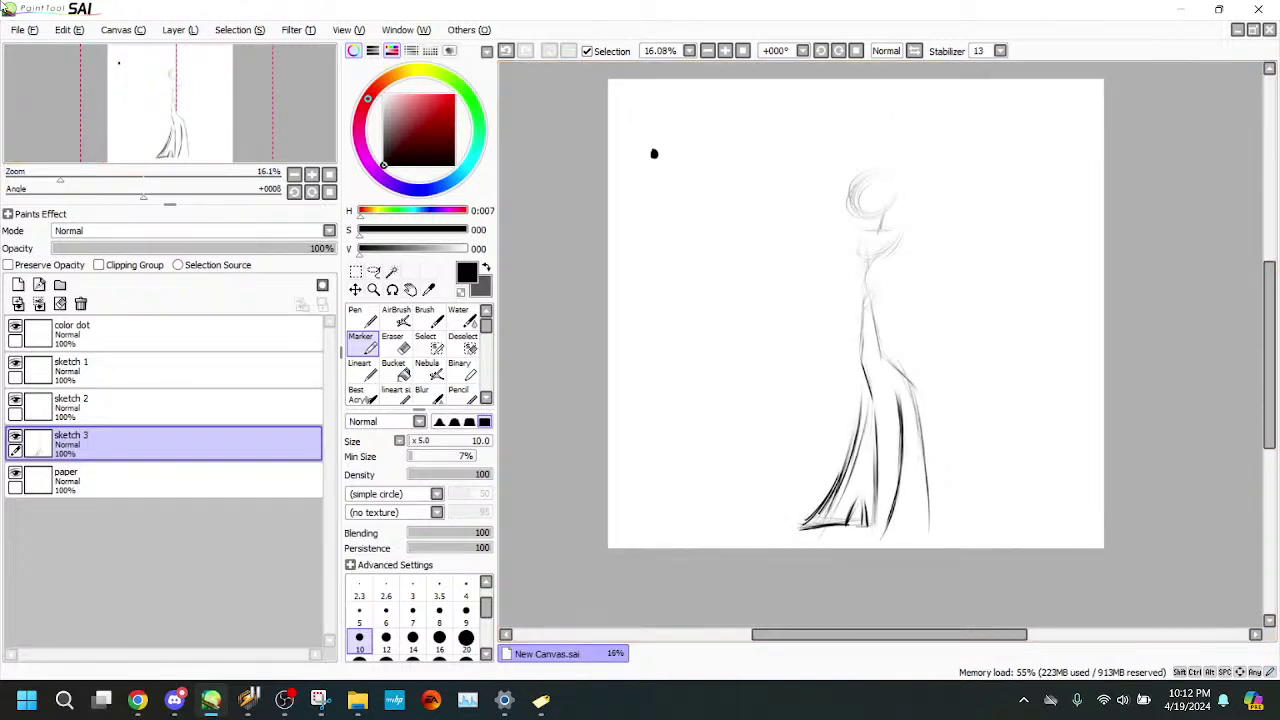
{"action": "key", "text": "ctrl+t"}
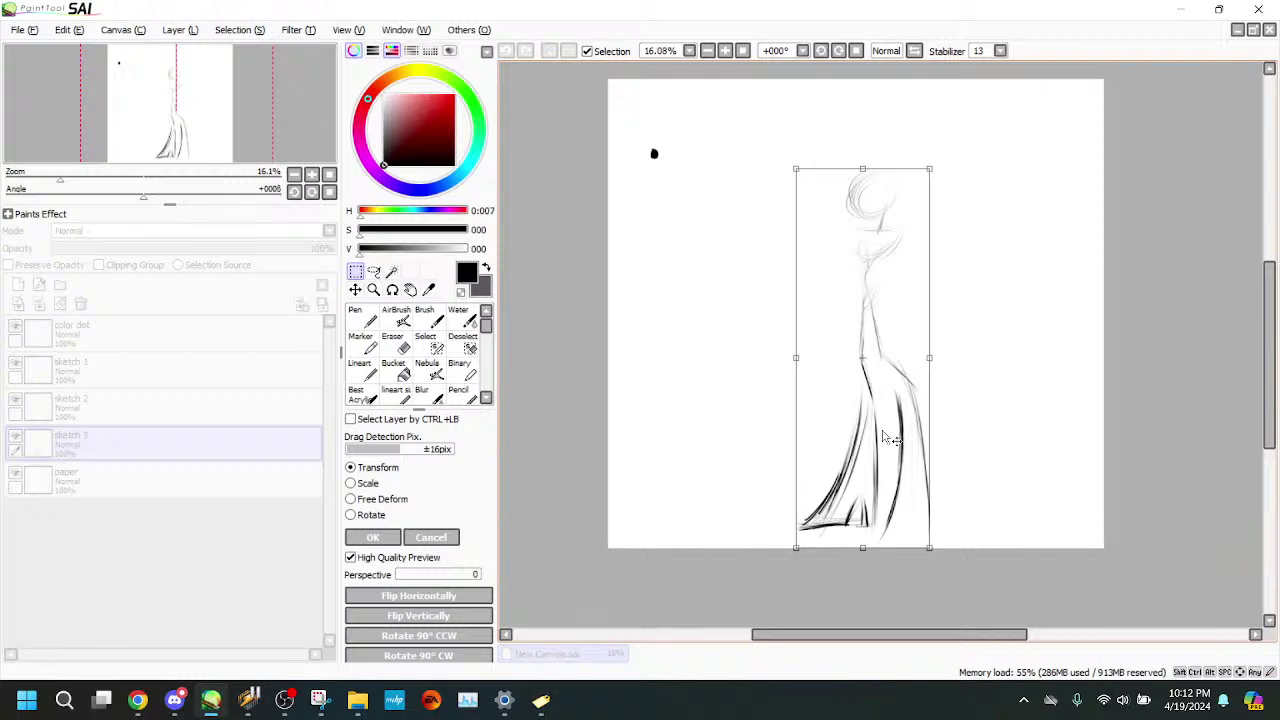
{"action": "left_click_drag", "start_coordinate": [897, 427], "coordinate": [905, 373]}
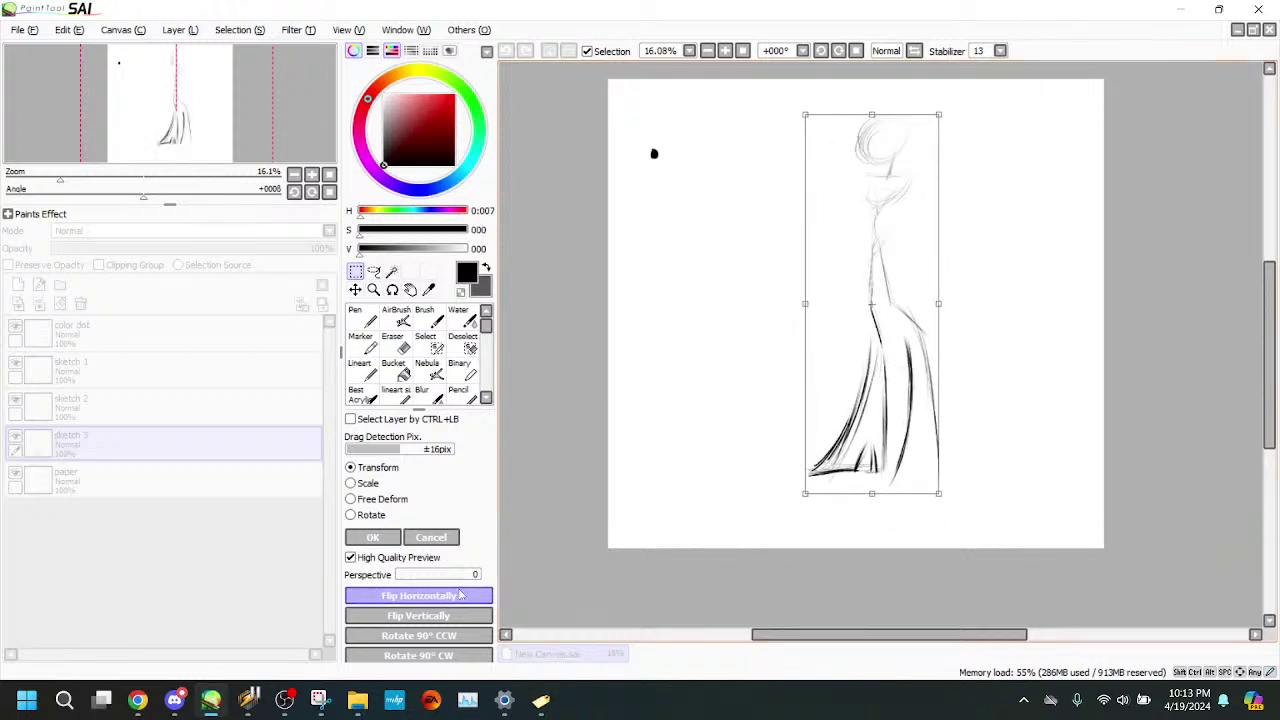
{"action": "left_click", "coordinate": [386, 540]}
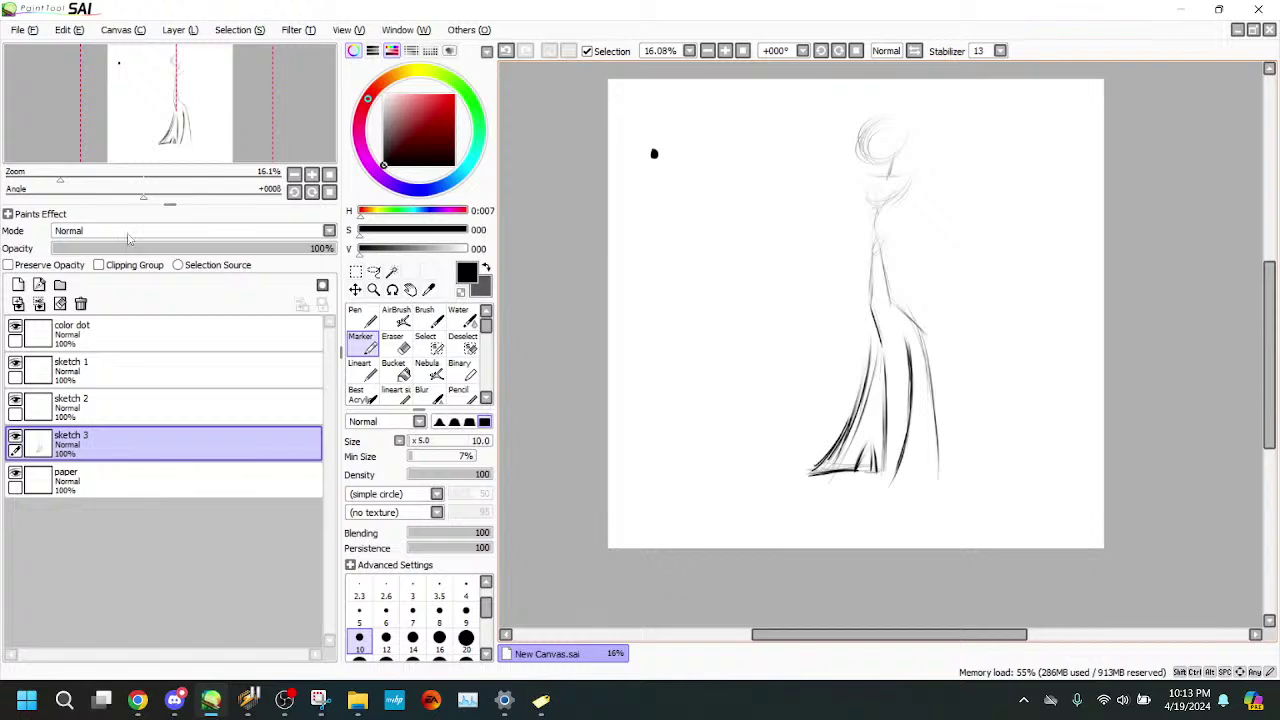
- Darken the outer edge of the right-hand trouser leg and close its flared bottom with a slanted hem
{"action": "left_click", "coordinate": [67, 176]}
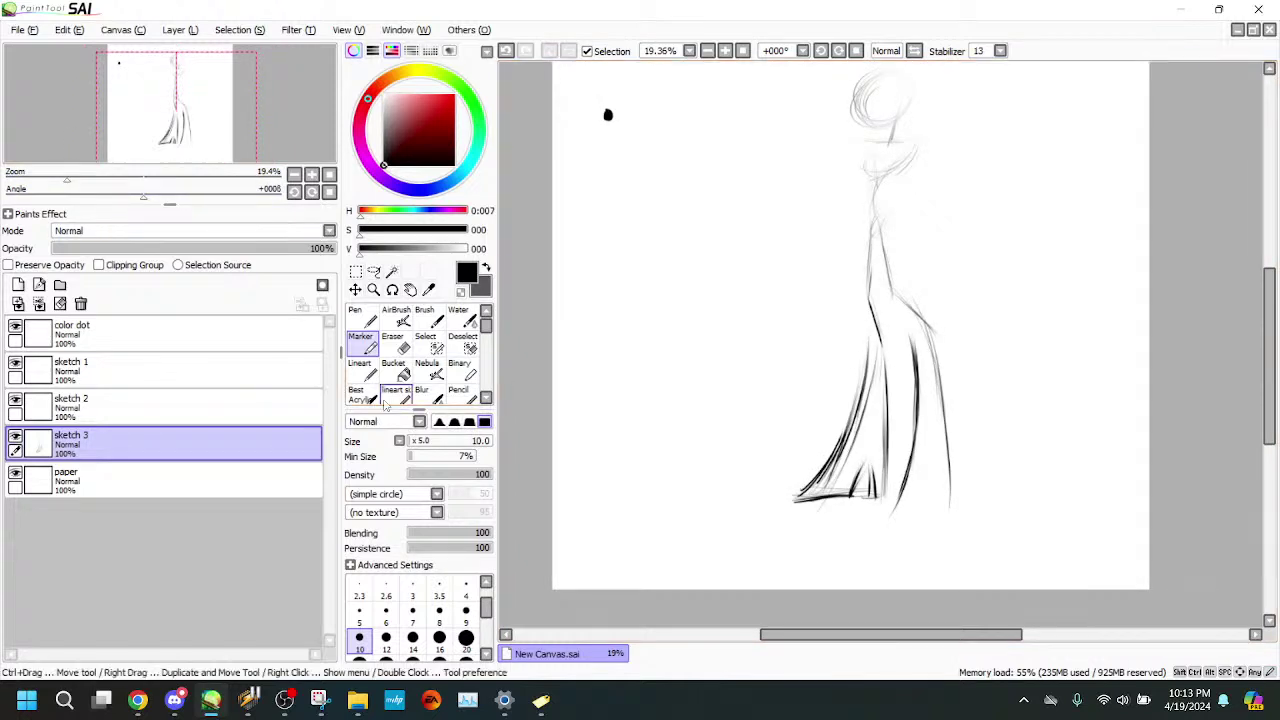
{"action": "left_click_drag", "start_coordinate": [934, 340], "coordinate": [962, 462]}
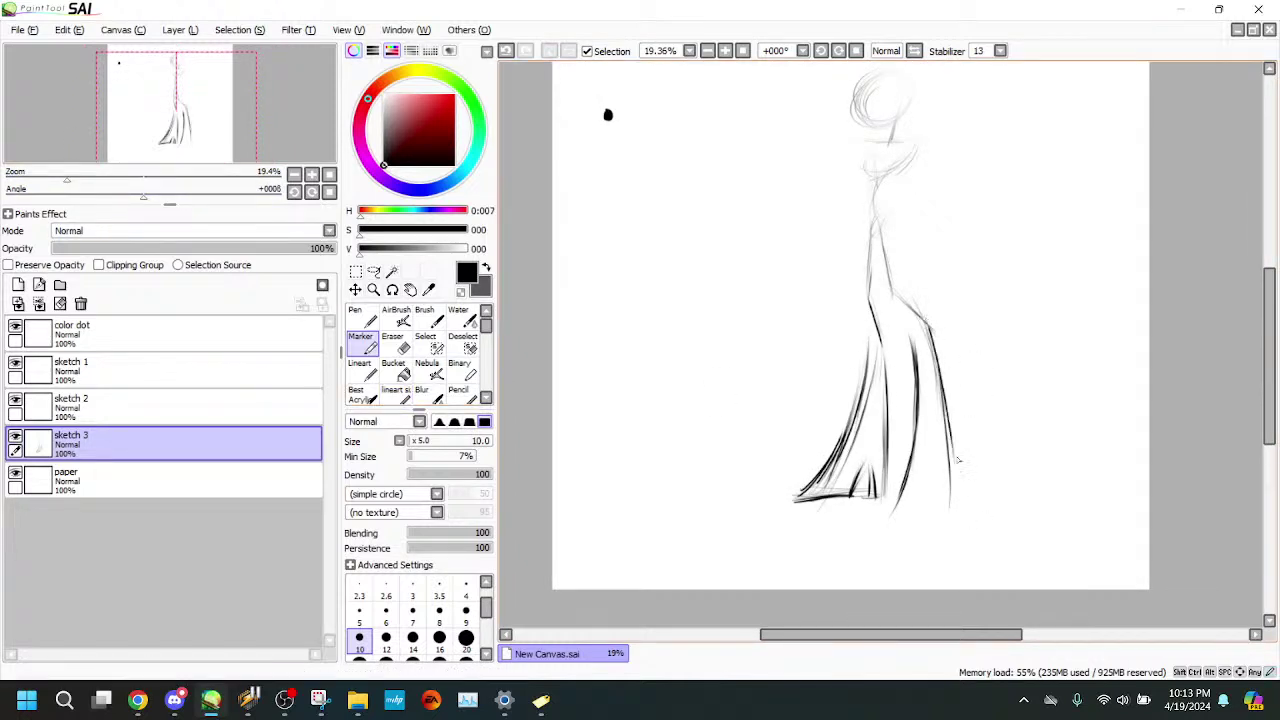
{"action": "left_click_drag", "start_coordinate": [946, 418], "coordinate": [954, 499]}
{"action": "mouse_move", "coordinate": [946, 440]}
{"action": "left_mouse_down"}
{"action": "mouse_move", "coordinate": [957, 514]}
{"action": "mouse_move", "coordinate": [890, 540]}
{"action": "left_mouse_up"}
{"action": "mouse_move", "coordinate": [905, 497]}
{"action": "left_mouse_down"}
{"action": "mouse_move", "coordinate": [891, 538]}
{"action": "mouse_move", "coordinate": [954, 508]}
{"action": "mouse_move", "coordinate": [920, 530]}
{"action": "left_mouse_up"}
{"action": "left_click_drag", "start_coordinate": [912, 454], "coordinate": [893, 537]}
{"action": "left_click_drag", "start_coordinate": [911, 474], "coordinate": [903, 504]}
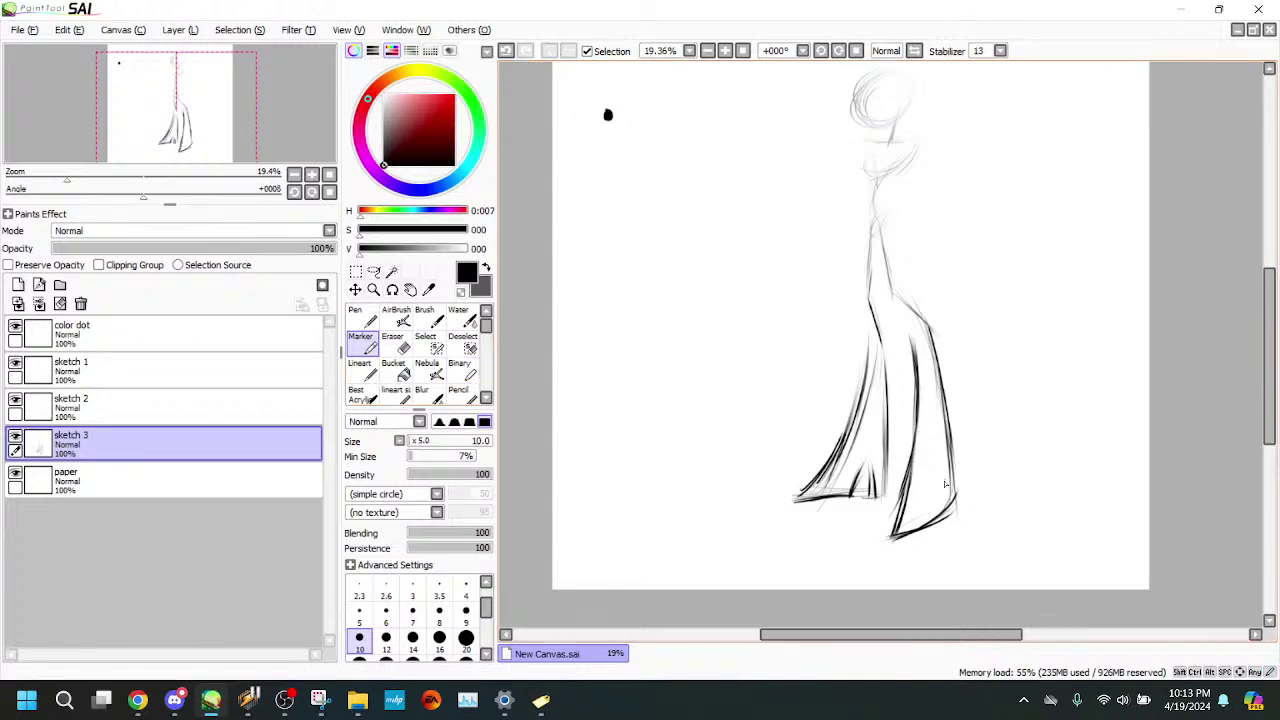
- Add fold strokes near the right-hand trouser hem and darken the left-hand hem
{"action": "left_click_drag", "start_coordinate": [946, 486], "coordinate": [938, 524]}
{"action": "left_click_drag", "start_coordinate": [944, 479], "coordinate": [946, 511]}
{"action": "left_click_drag", "start_coordinate": [952, 464], "coordinate": [942, 514]}
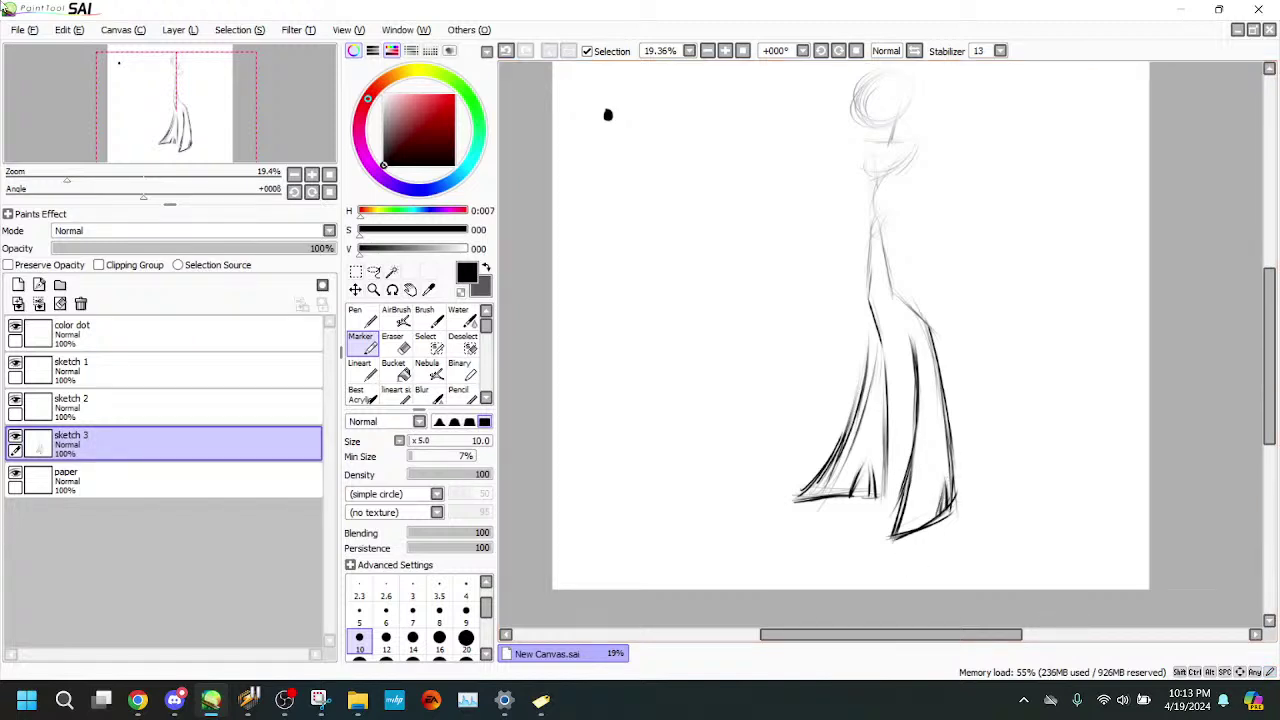
{"action": "mouse_move", "coordinate": [809, 491]}
{"action": "left_mouse_down"}
{"action": "mouse_move", "coordinate": [852, 498]}
{"action": "mouse_move", "coordinate": [808, 500]}
{"action": "left_mouse_up"}
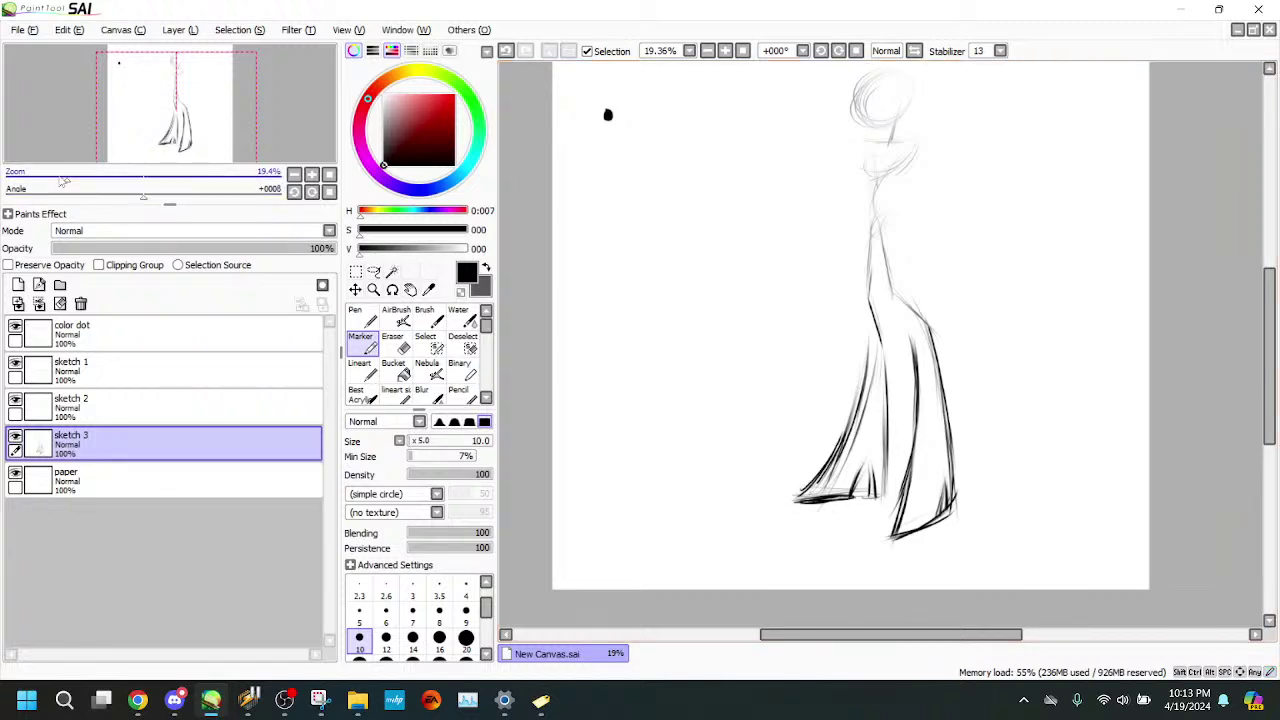
- Draw dark strokes over the thigh and knee lines of both legs, linking them to the flared trousers below
{"action": "left_click_drag", "start_coordinate": [65, 180], "coordinate": [88, 180]}
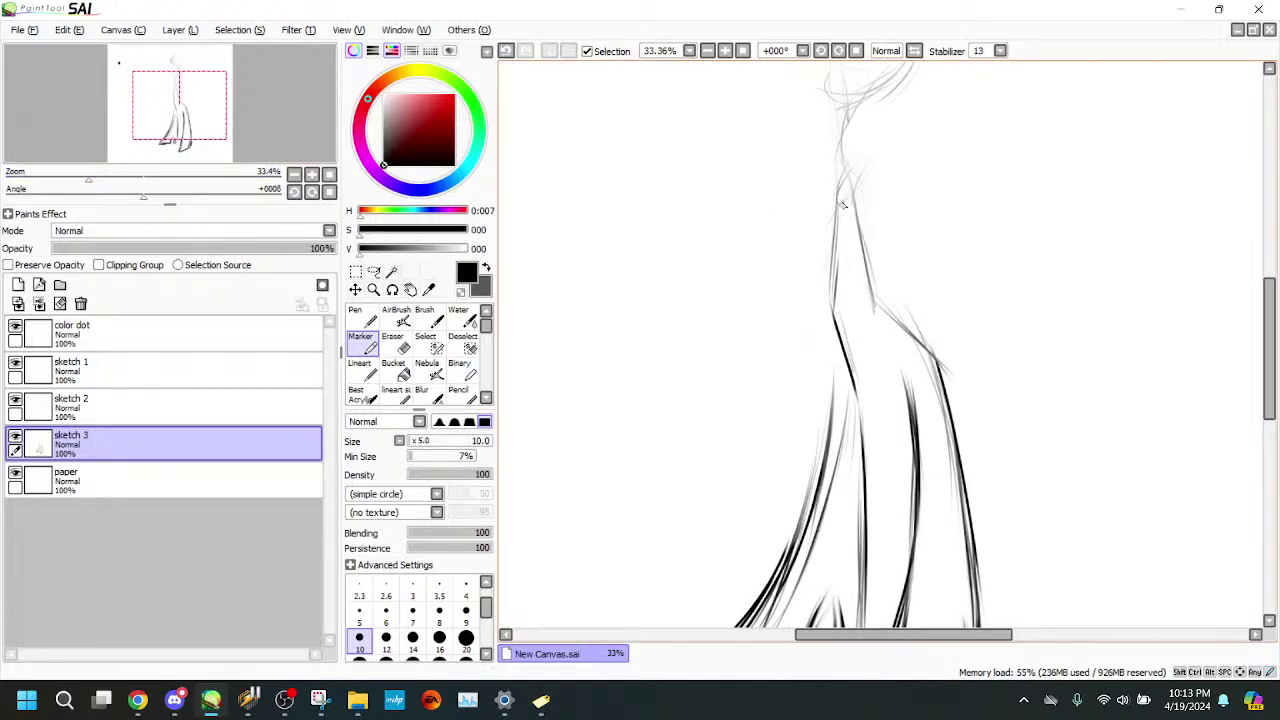
{"action": "mouse_move", "coordinate": [843, 205]}
{"action": "left_mouse_down"}
{"action": "mouse_move", "coordinate": [854, 303]}
{"action": "mouse_move", "coordinate": [850, 263]}
{"action": "mouse_move", "coordinate": [877, 346]}
{"action": "mouse_move", "coordinate": [861, 323]}
{"action": "mouse_move", "coordinate": [903, 381]}
{"action": "mouse_move", "coordinate": [863, 322]}
{"action": "mouse_move", "coordinate": [912, 392]}
{"action": "left_mouse_up"}
{"action": "left_click_drag", "start_coordinate": [833, 282], "coordinate": [787, 320]}
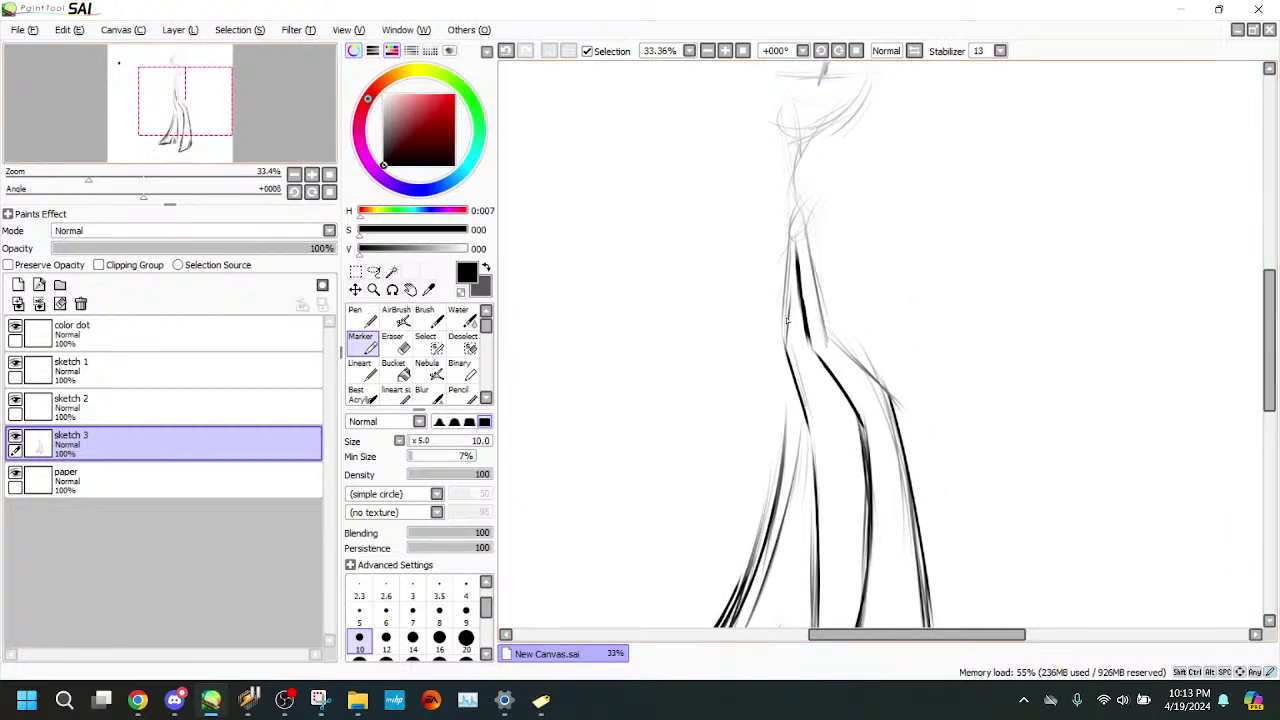
{"action": "left_click_drag", "start_coordinate": [787, 224], "coordinate": [762, 332]}
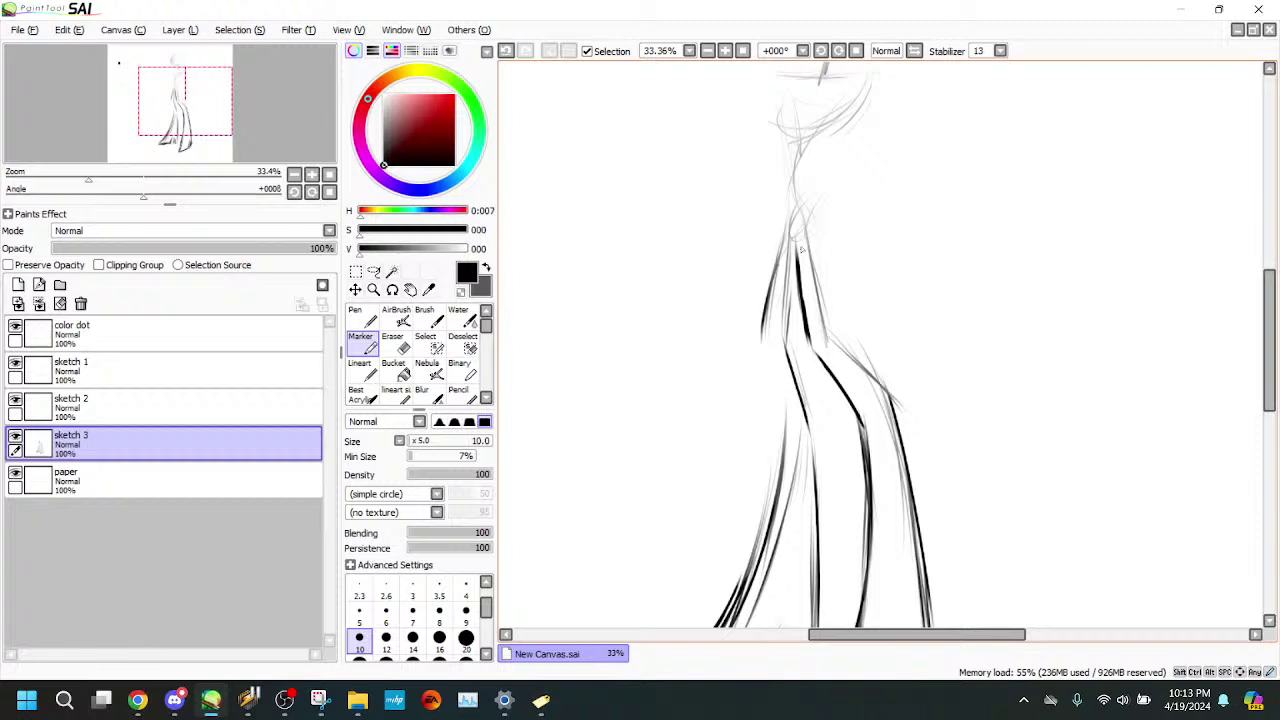
{"action": "left_click_drag", "start_coordinate": [801, 250], "coordinate": [820, 446]}
{"action": "left_click_drag", "start_coordinate": [764, 346], "coordinate": [785, 444]}
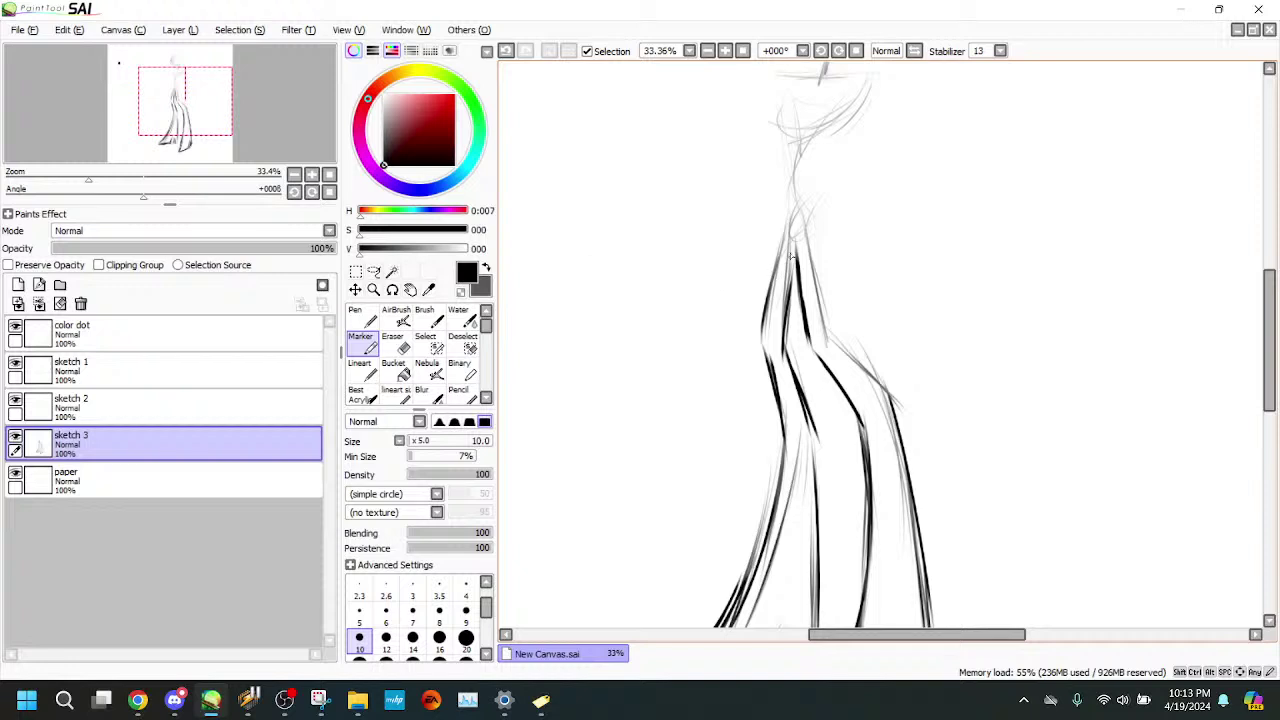
- Draw the figure's left-hand contour in dark strokes from the shoulder through the waist and down the outer hip
{"action": "left_click_drag", "start_coordinate": [101, 182], "coordinate": [119, 181]}
{"action": "left_click_drag", "start_coordinate": [185, 93], "coordinate": [181, 76]}
{"action": "left_click_drag", "start_coordinate": [97, 181], "coordinate": [101, 178]}
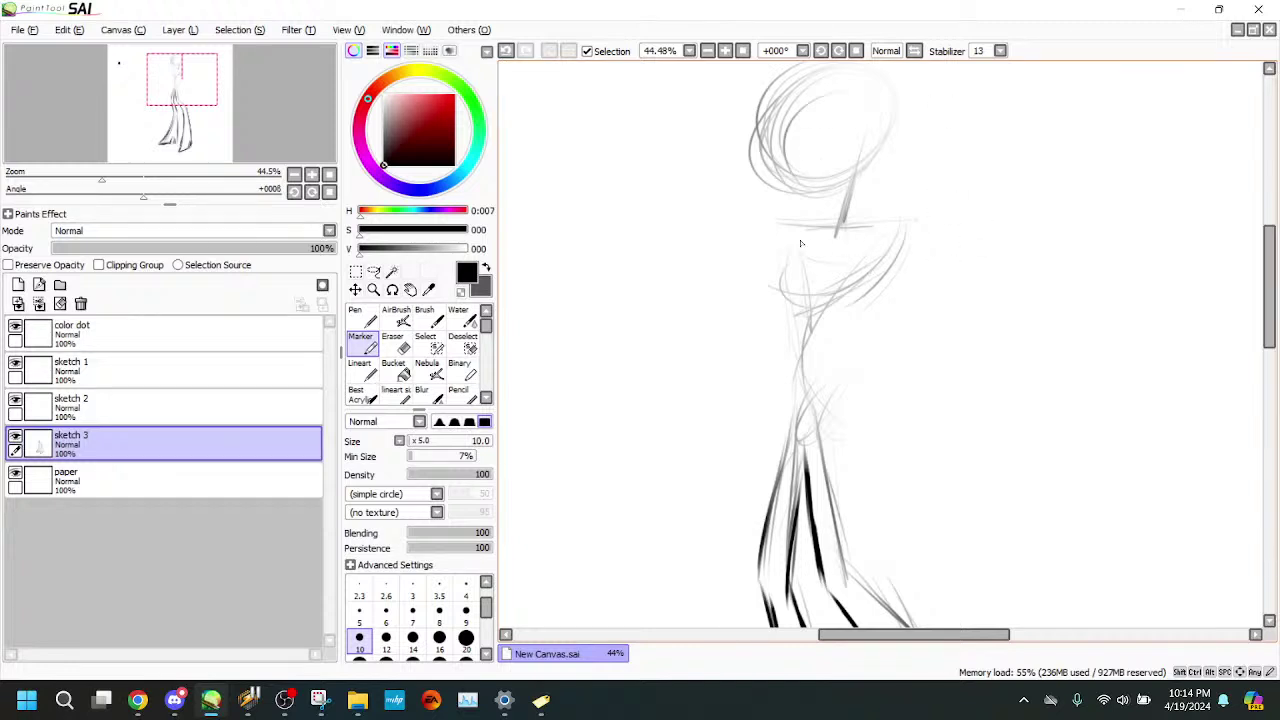
{"action": "mouse_move", "coordinate": [818, 225]}
{"action": "left_mouse_down"}
{"action": "mouse_move", "coordinate": [766, 247]}
{"action": "mouse_move", "coordinate": [783, 338]}
{"action": "left_mouse_up"}
{"action": "left_click_drag", "start_coordinate": [769, 243], "coordinate": [788, 363]}
{"action": "left_click_drag", "start_coordinate": [767, 254], "coordinate": [791, 428]}
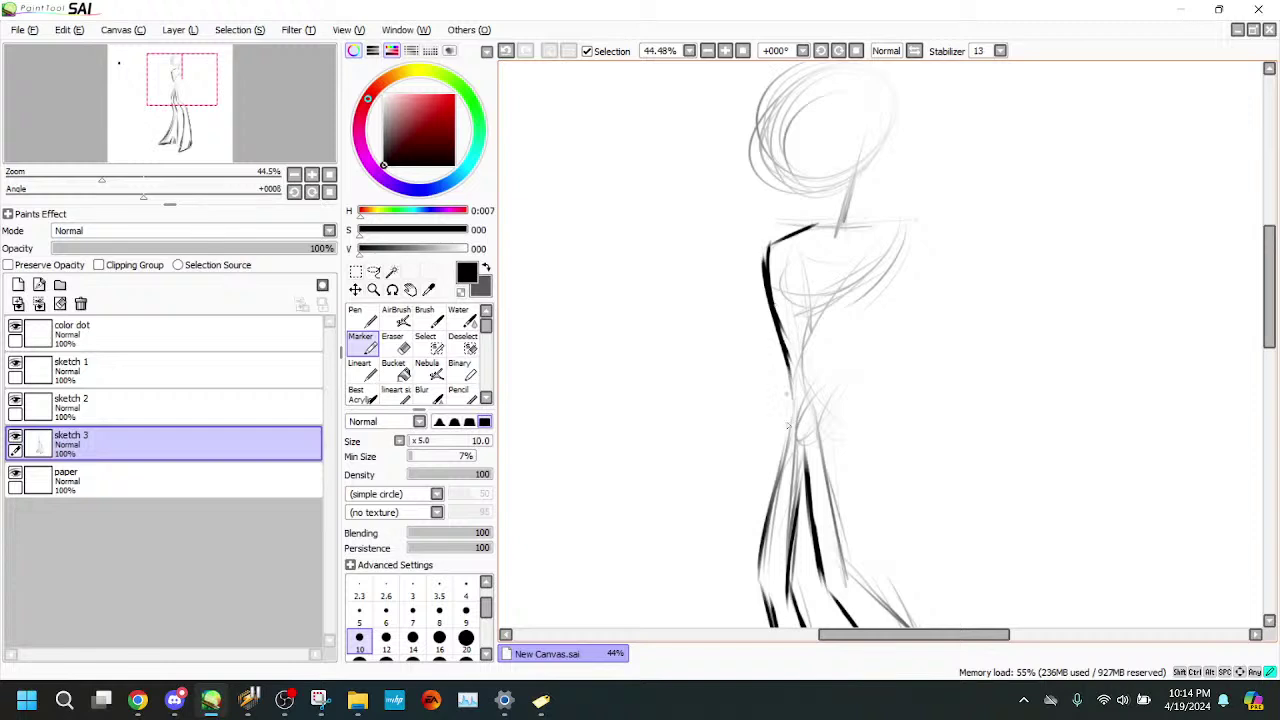
{"action": "left_click_drag", "start_coordinate": [787, 355], "coordinate": [783, 471]}
{"action": "left_click_drag", "start_coordinate": [787, 404], "coordinate": [763, 531]}
{"action": "left_click_drag", "start_coordinate": [780, 462], "coordinate": [767, 515]}
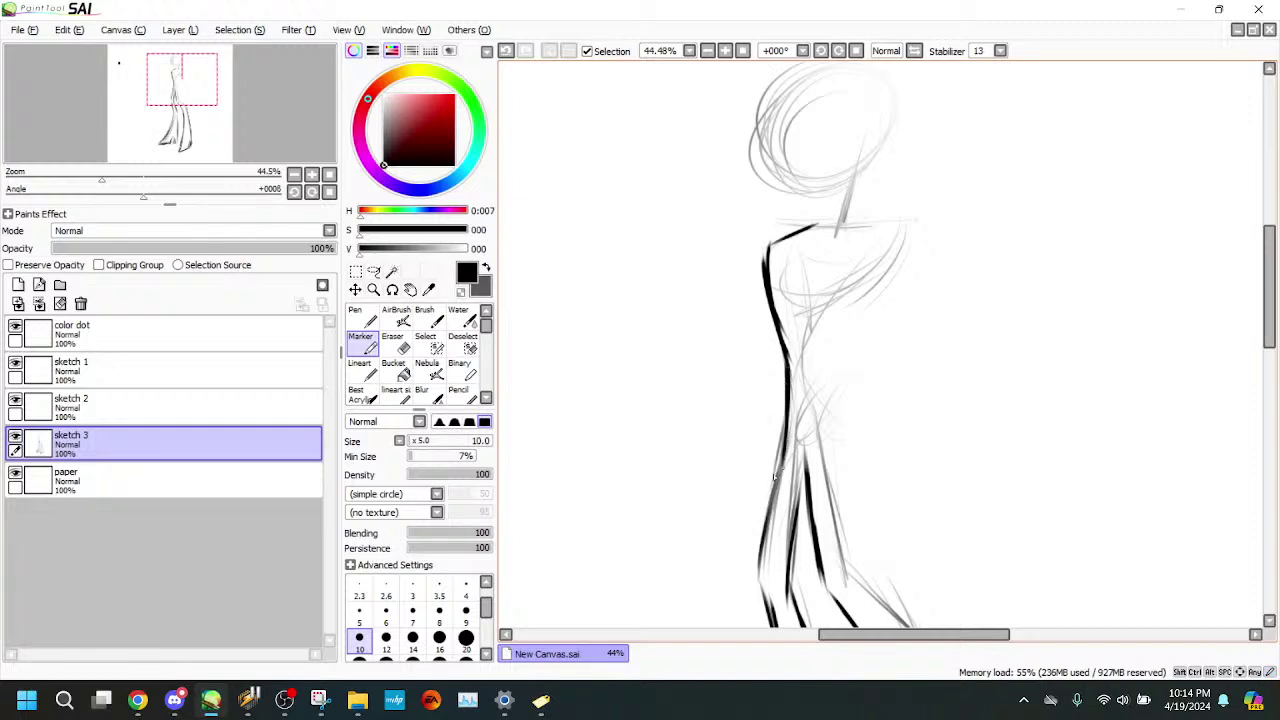
{"action": "left_click_drag", "start_coordinate": [779, 452], "coordinate": [772, 512]}
- Darken the crotch and inner thigh lines, replacing an undone stroke, and reinforce the left-hand leg's outer thigh
{"action": "left_click_drag", "start_coordinate": [806, 458], "coordinate": [786, 526]}
{"action": "left_click", "coordinate": [505, 50]}
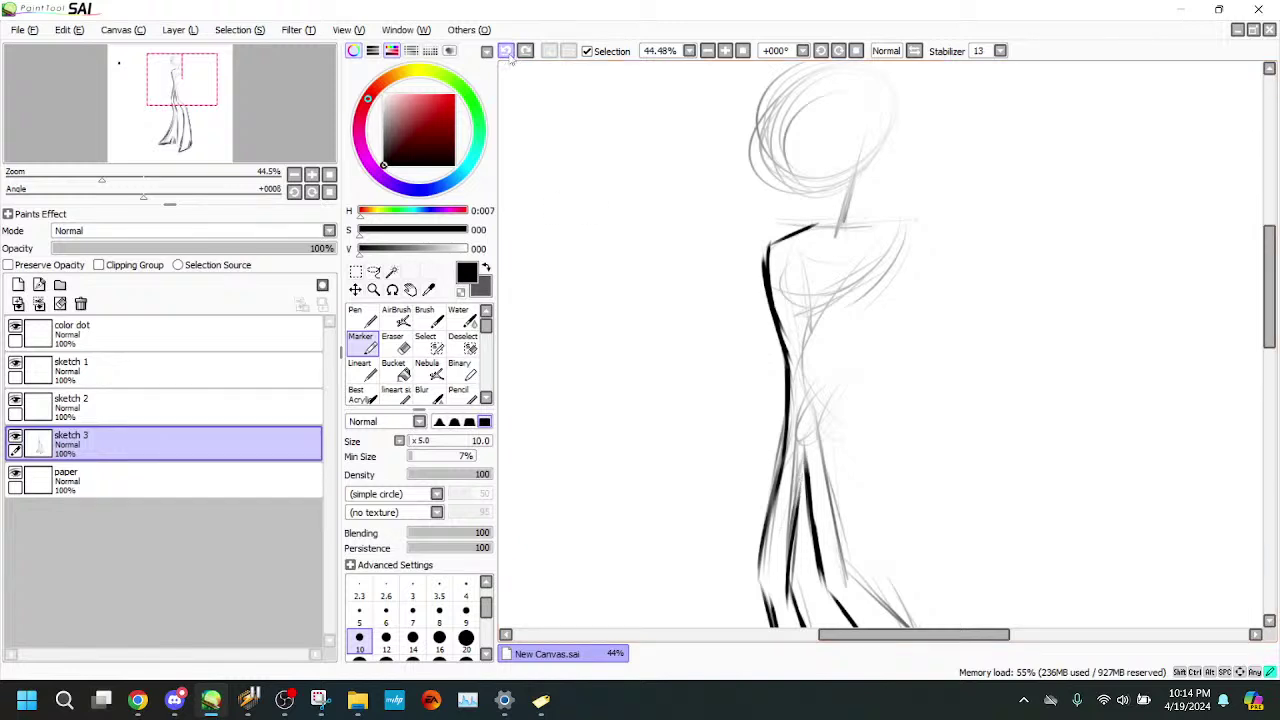
{"action": "left_click_drag", "start_coordinate": [797, 442], "coordinate": [800, 487]}
{"action": "left_click_drag", "start_coordinate": [804, 468], "coordinate": [788, 558]}
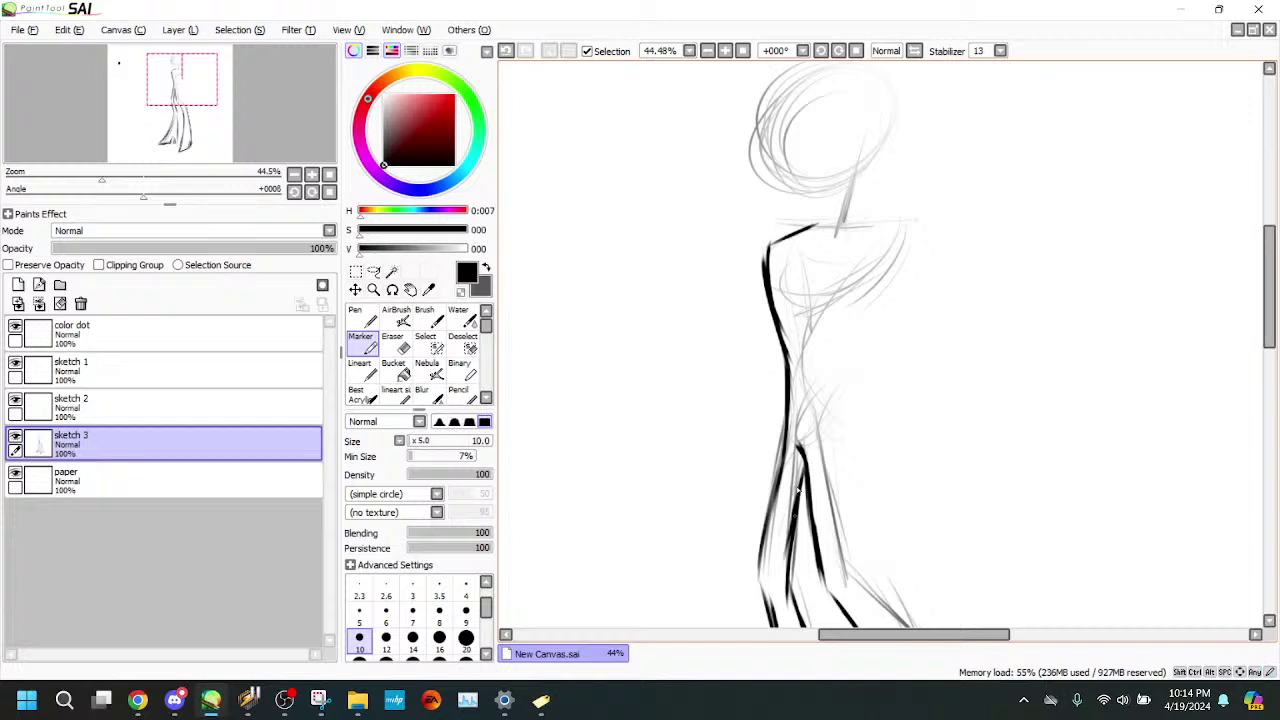
{"action": "left_click_drag", "start_coordinate": [788, 430], "coordinate": [761, 582]}
{"action": "left_click_drag", "start_coordinate": [768, 532], "coordinate": [762, 592]}
- Draw the neck and the right-hand contour from chest to waist, and rough in the right-hand shoulder joint as a circle
{"action": "mouse_move", "coordinate": [884, 262]}
{"action": "left_mouse_down"}
{"action": "mouse_move", "coordinate": [810, 345]}
{"action": "mouse_move", "coordinate": [803, 412]}
{"action": "left_mouse_up"}
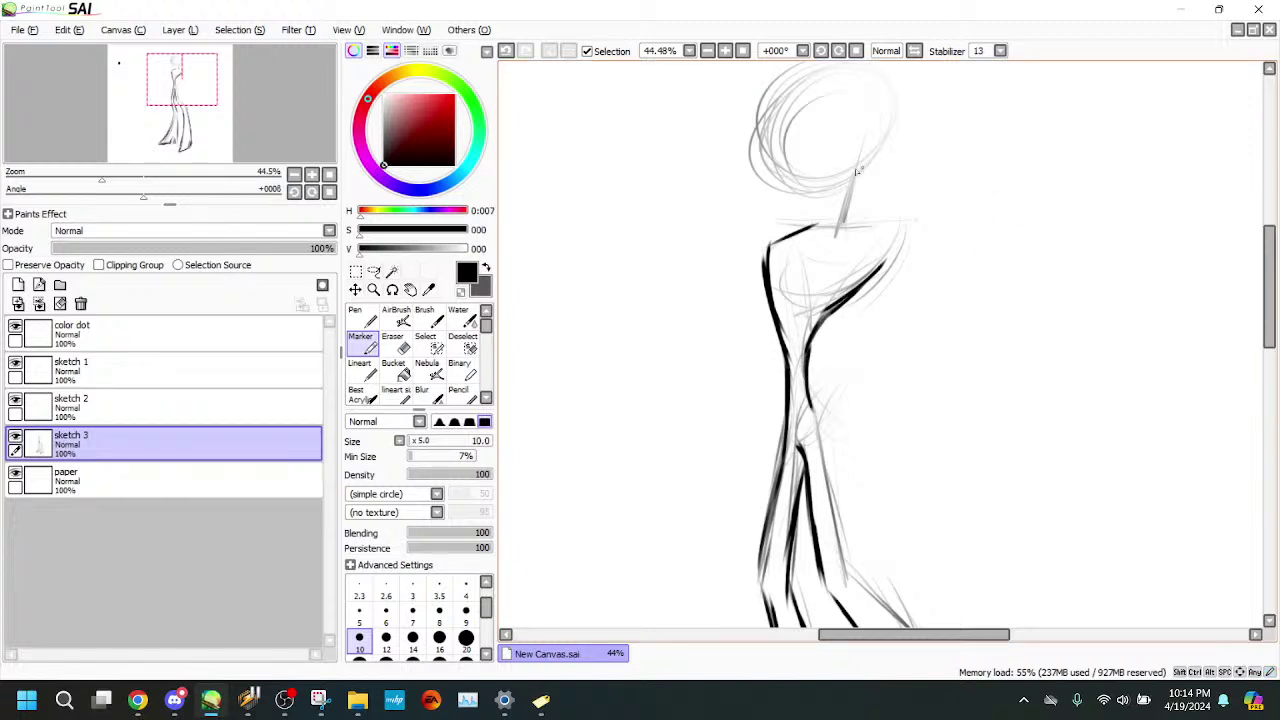
{"action": "mouse_move", "coordinate": [883, 150]}
{"action": "left_mouse_down"}
{"action": "mouse_move", "coordinate": [855, 222]}
{"action": "mouse_move", "coordinate": [842, 202]}
{"action": "mouse_move", "coordinate": [834, 222]}
{"action": "mouse_move", "coordinate": [840, 206]}
{"action": "left_mouse_up"}
{"action": "mouse_move", "coordinate": [866, 236]}
{"action": "left_mouse_down"}
{"action": "mouse_move", "coordinate": [849, 246]}
{"action": "mouse_move", "coordinate": [852, 266]}
{"action": "mouse_move", "coordinate": [859, 239]}
{"action": "mouse_move", "coordinate": [893, 243]}
{"action": "left_mouse_up"}
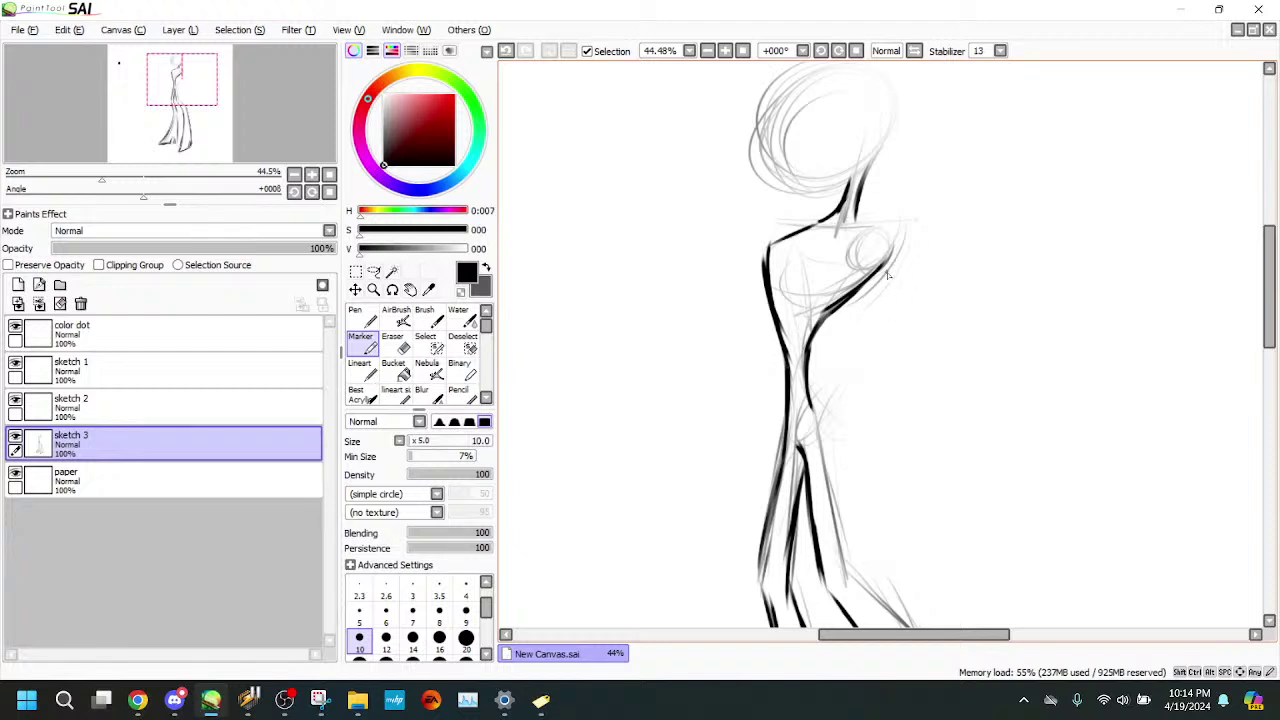
- Draw the right-hand arm bent at the elbow toward the waist, and erase the doubled upper-arm line with a size 20 eraser
{"action": "left_click_drag", "start_coordinate": [872, 243], "coordinate": [916, 293]}
{"action": "left_click_drag", "start_coordinate": [982, 361], "coordinate": [812, 403]}
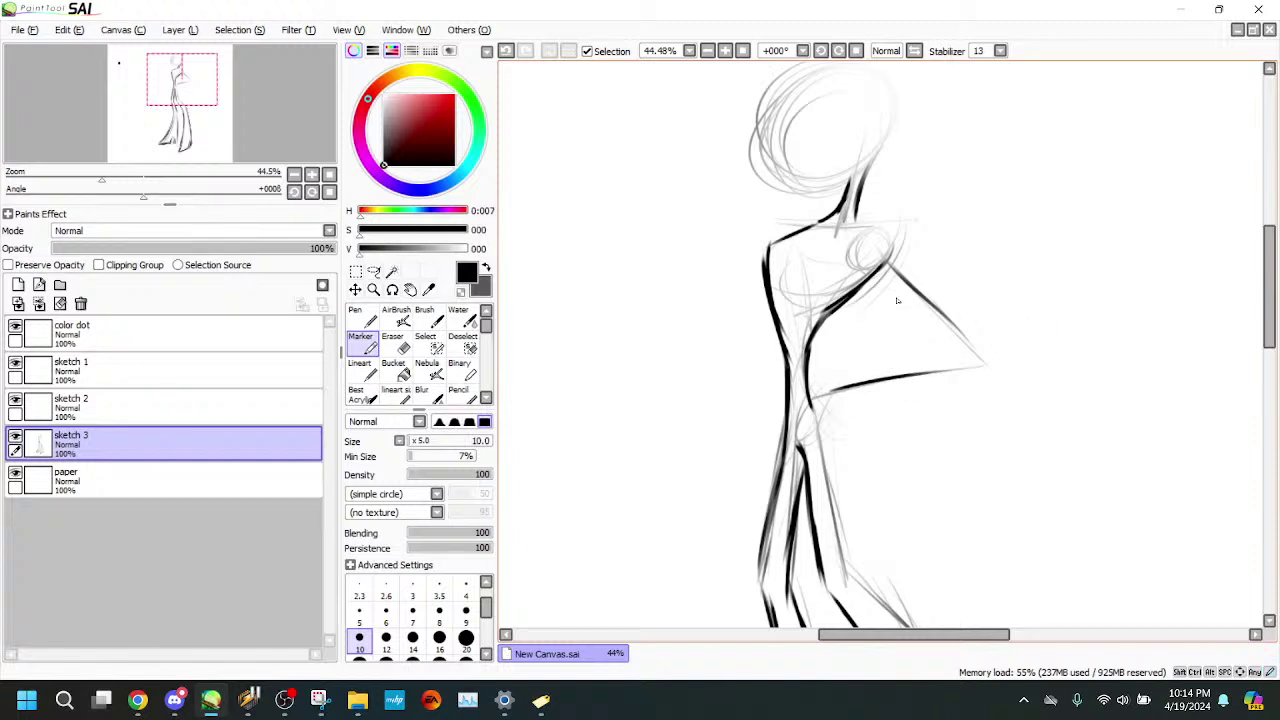
{"action": "left_click_drag", "start_coordinate": [888, 266], "coordinate": [982, 366]}
{"action": "key", "text": "e"}
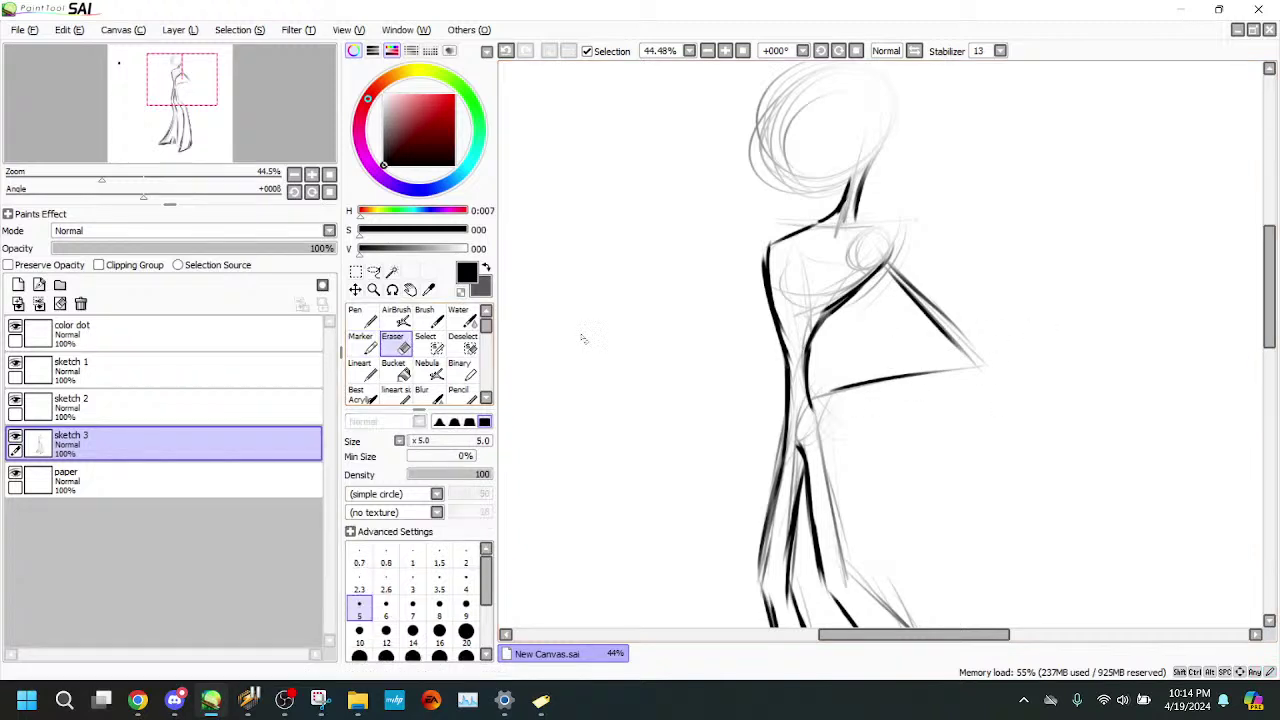
{"action": "left_click", "coordinate": [410, 441]}
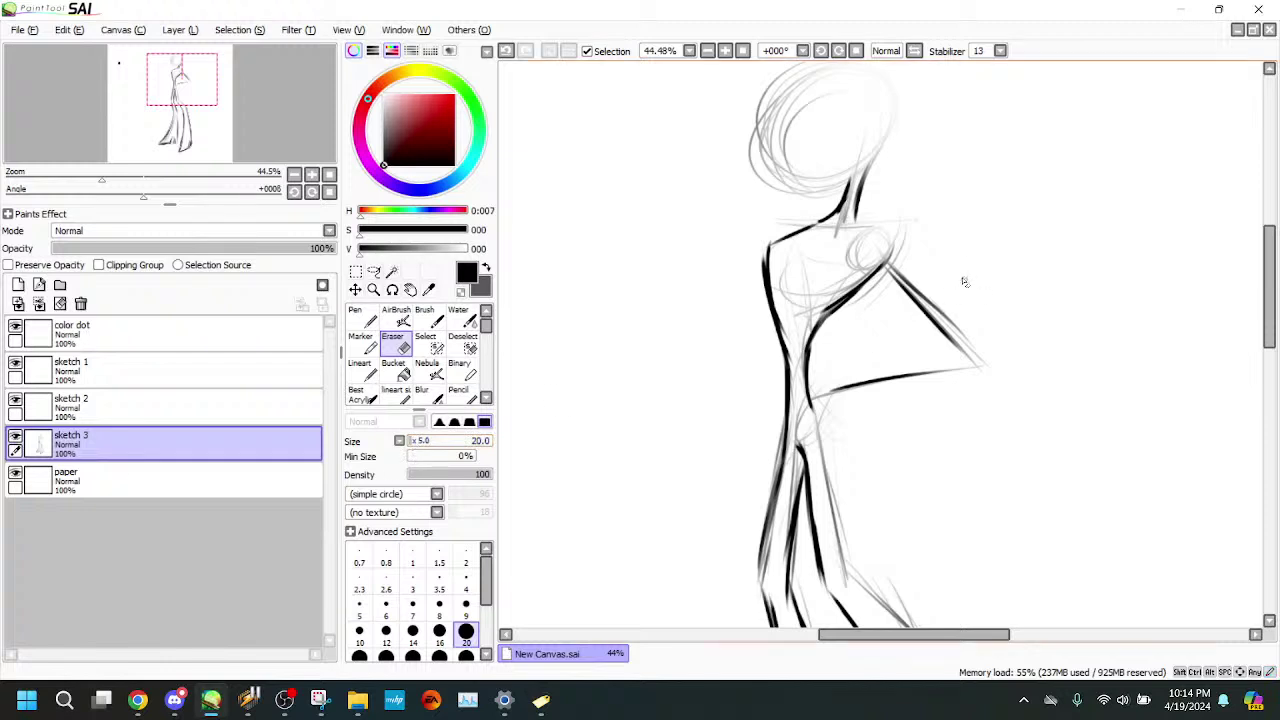
{"action": "left_click_drag", "start_coordinate": [898, 280], "coordinate": [988, 362]}
{"action": "left_click", "coordinate": [360, 340]}
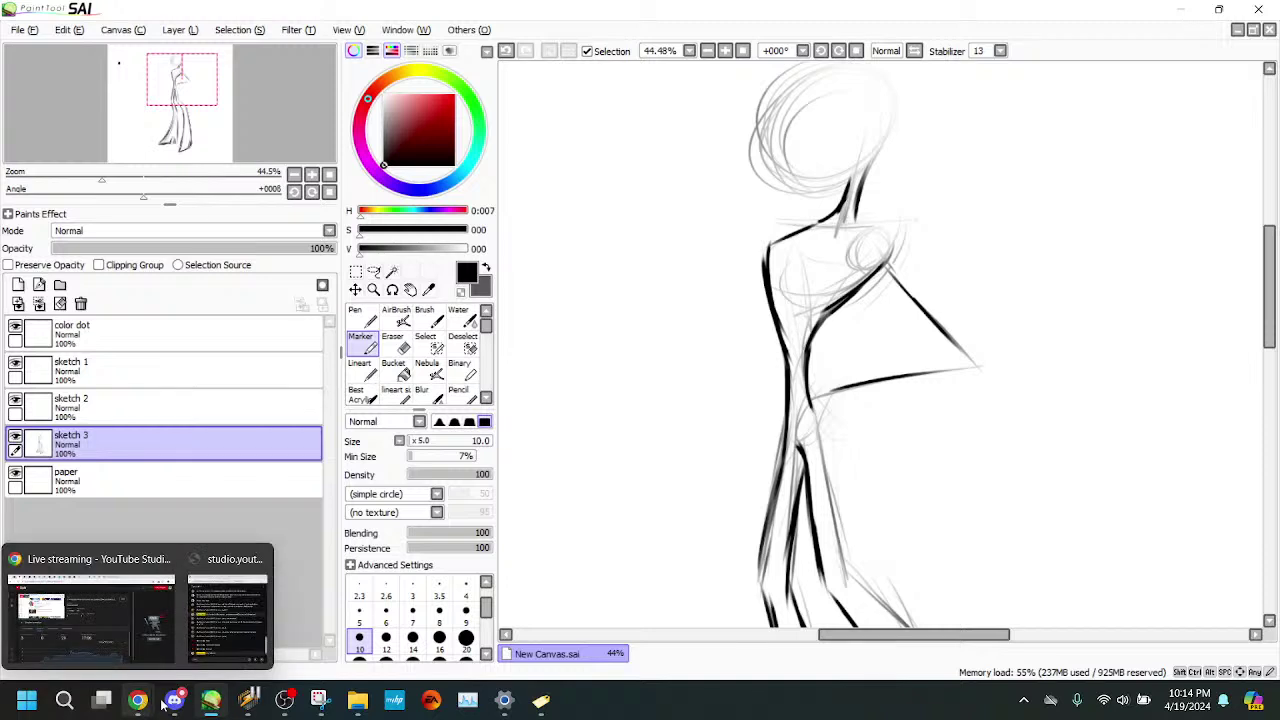
- Switch to the YouTube live chat window, send the reply "Paint Tool Sai", and return to the canvas
{"action": "mouse_move", "coordinate": [135, 706]}
{"action": "left_click", "coordinate": [200, 585]}
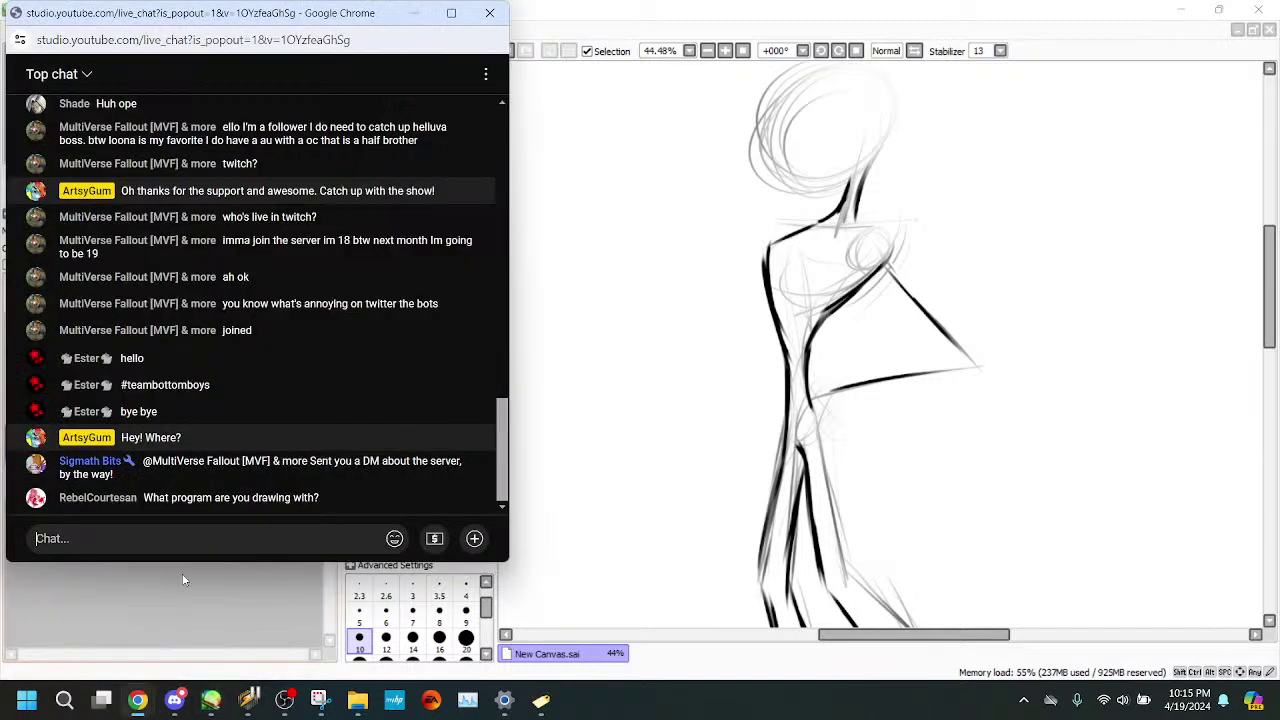
{"action": "left_click", "coordinate": [174, 540]}
{"action": "type", "text": "Pai"}
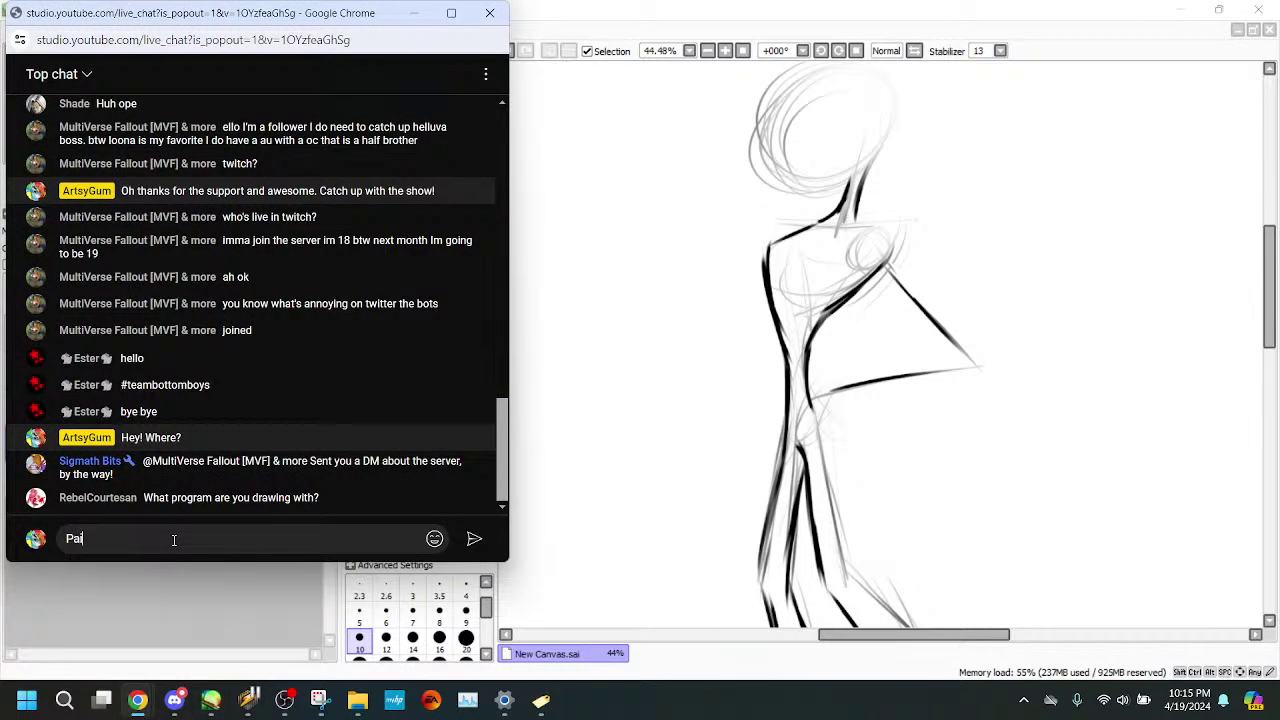
{"action": "type", "text": "nt Tool Sai"}
{"action": "key", "text": "Return"}
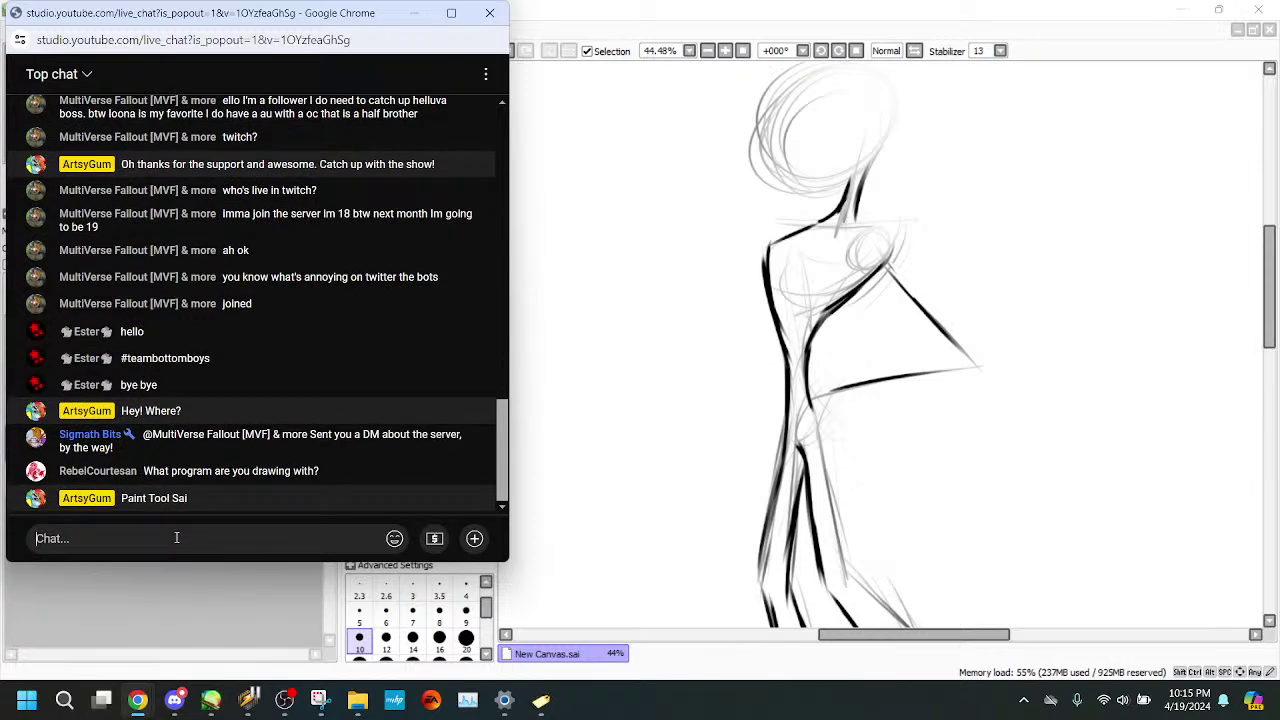
{"action": "left_click", "coordinate": [862, 662]}
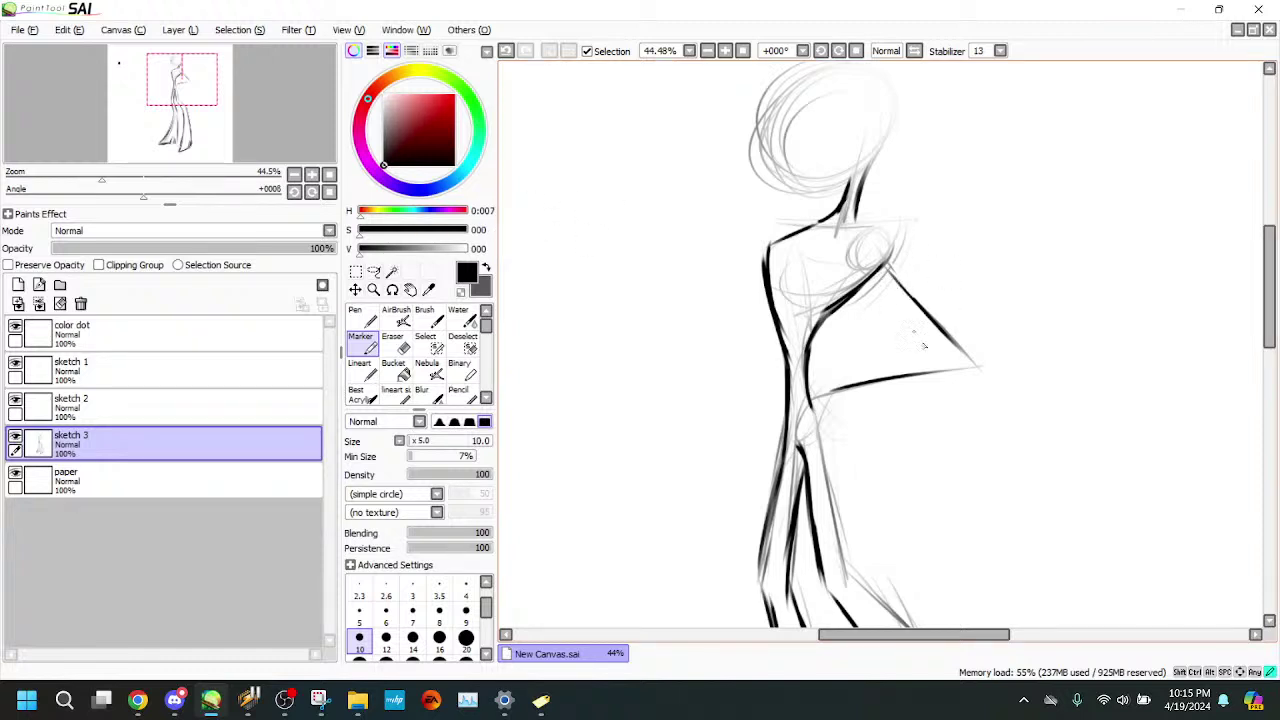
- Add the inner edges of the upper arm and forearm to give the bent right-hand arm thickness
{"action": "mouse_move", "coordinate": [930, 327]}
{"action": "left_mouse_down"}
{"action": "mouse_move", "coordinate": [882, 288]}
{"action": "mouse_move", "coordinate": [931, 333]}
{"action": "left_mouse_up"}
{"action": "left_click_drag", "start_coordinate": [883, 290], "coordinate": [965, 367]}
{"action": "left_click_drag", "start_coordinate": [827, 394], "coordinate": [962, 351]}
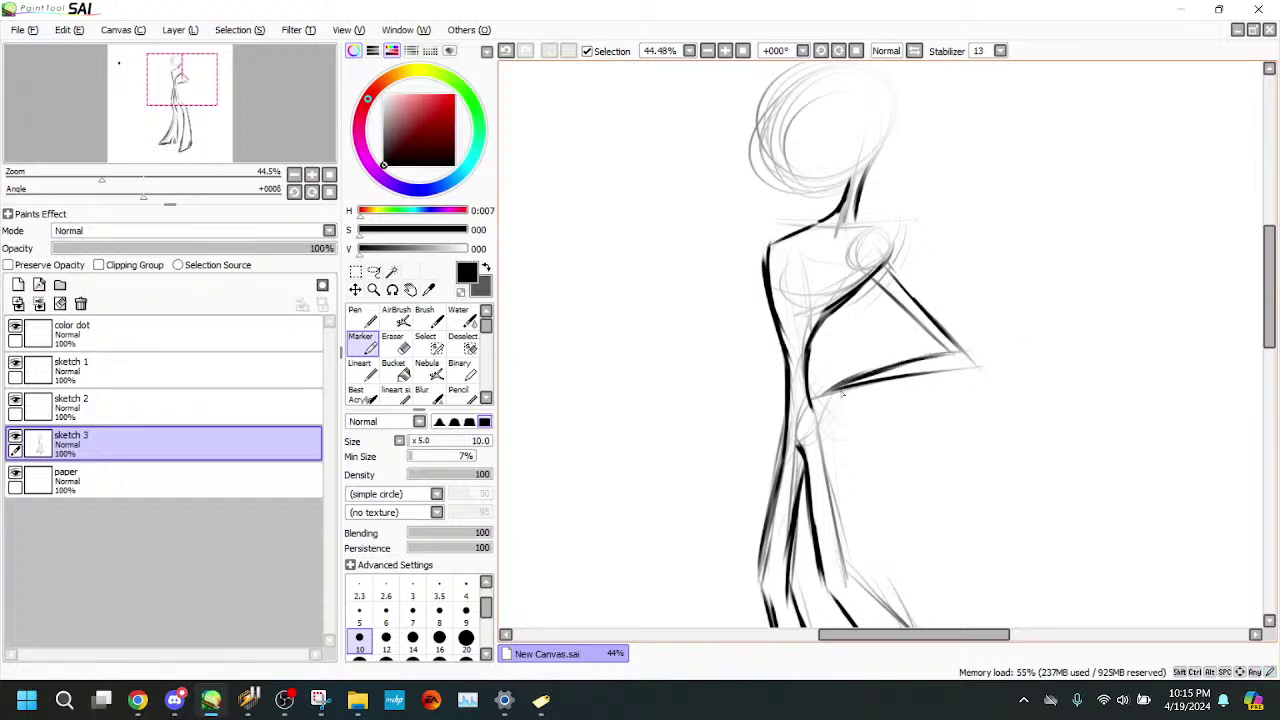
- Sketch the curved hand shape at the hip below the forearm and darken the forearm's lower edge out to the elbow
{"action": "mouse_move", "coordinate": [847, 384]}
{"action": "left_mouse_down"}
{"action": "mouse_move", "coordinate": [814, 397]}
{"action": "mouse_move", "coordinate": [828, 464]}
{"action": "left_mouse_up"}
{"action": "mouse_move", "coordinate": [835, 404]}
{"action": "left_mouse_down"}
{"action": "mouse_move", "coordinate": [842, 434]}
{"action": "mouse_move", "coordinate": [826, 451]}
{"action": "mouse_move", "coordinate": [863, 436]}
{"action": "left_mouse_up"}
{"action": "left_click_drag", "start_coordinate": [842, 438], "coordinate": [870, 422]}
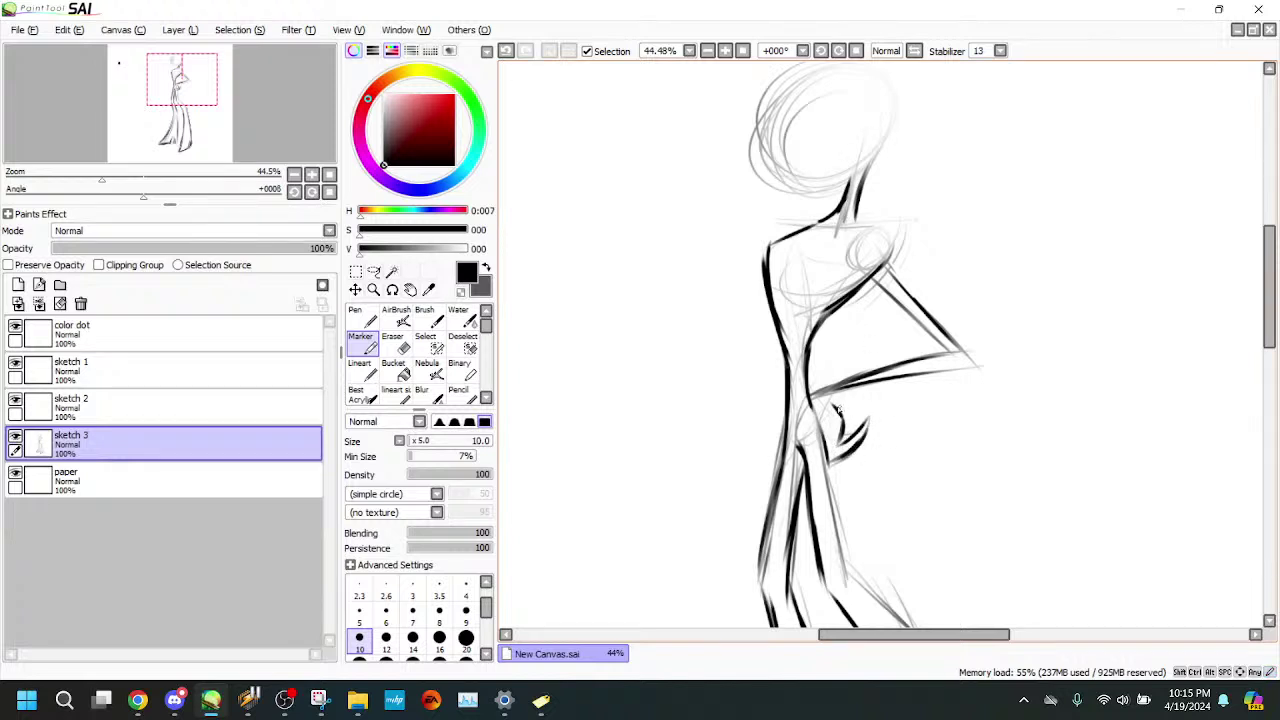
{"action": "mouse_move", "coordinate": [832, 404]}
{"action": "left_mouse_down"}
{"action": "mouse_move", "coordinate": [944, 378]}
{"action": "mouse_move", "coordinate": [832, 410]}
{"action": "mouse_move", "coordinate": [980, 376]}
{"action": "left_mouse_up"}
{"action": "left_click_drag", "start_coordinate": [898, 391], "coordinate": [982, 378]}
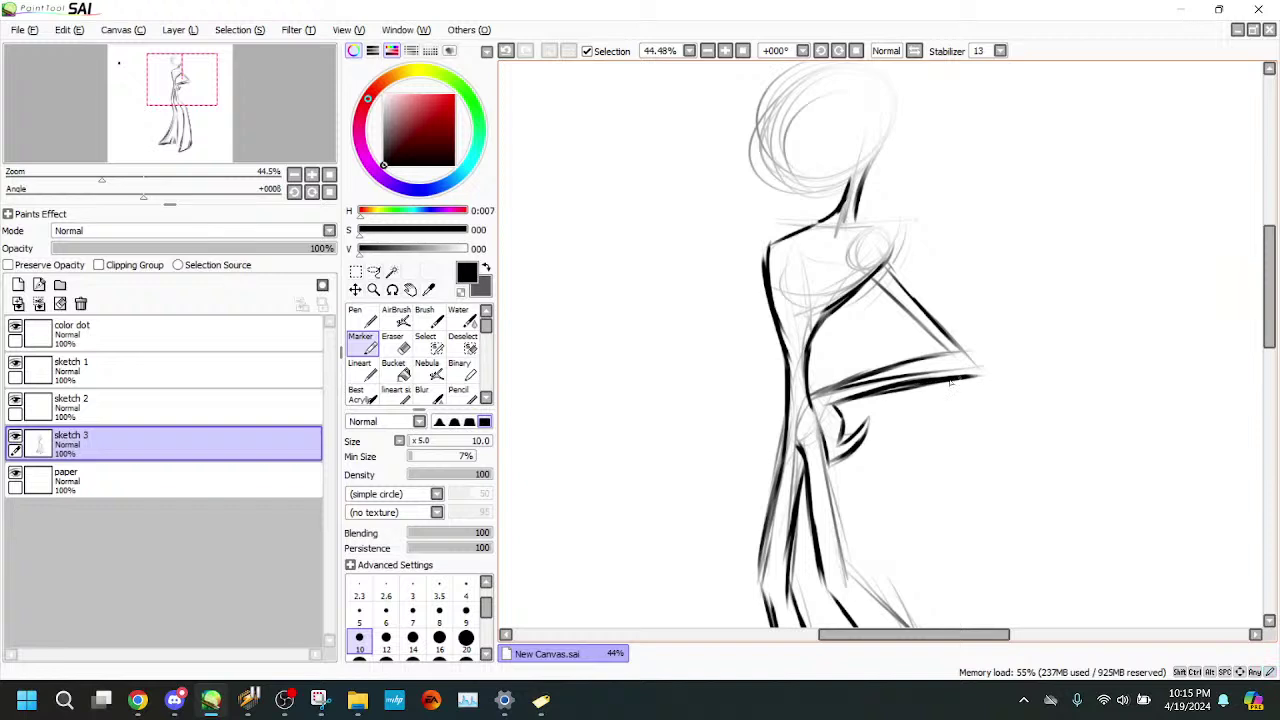
- Thicken both edges of the right-hand upper arm, and draw the shoulder line from the neck to the arm
{"action": "left_click_drag", "start_coordinate": [870, 277], "coordinate": [938, 336]}
{"action": "left_click_drag", "start_coordinate": [892, 250], "coordinate": [970, 346]}
{"action": "left_click_drag", "start_coordinate": [896, 256], "coordinate": [988, 376]}
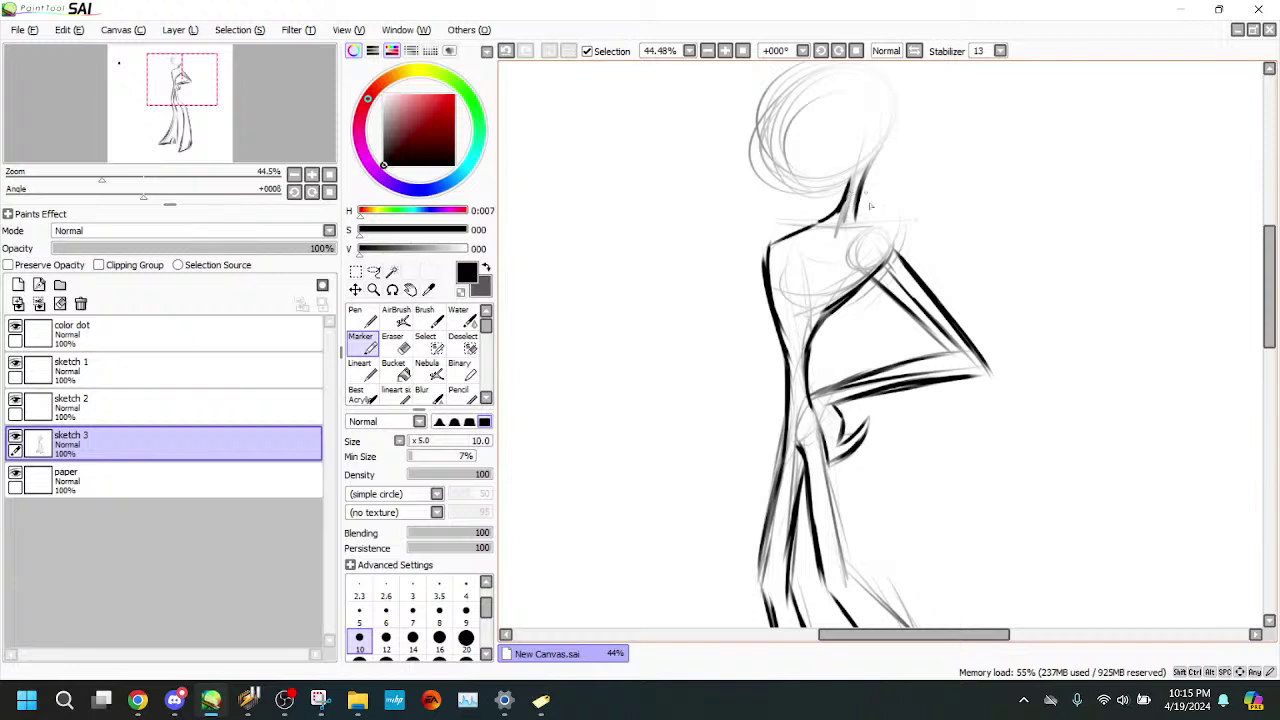
{"action": "mouse_move", "coordinate": [854, 219]}
{"action": "left_mouse_down"}
{"action": "mouse_move", "coordinate": [894, 225]}
{"action": "mouse_move", "coordinate": [894, 256]}
{"action": "left_mouse_up"}
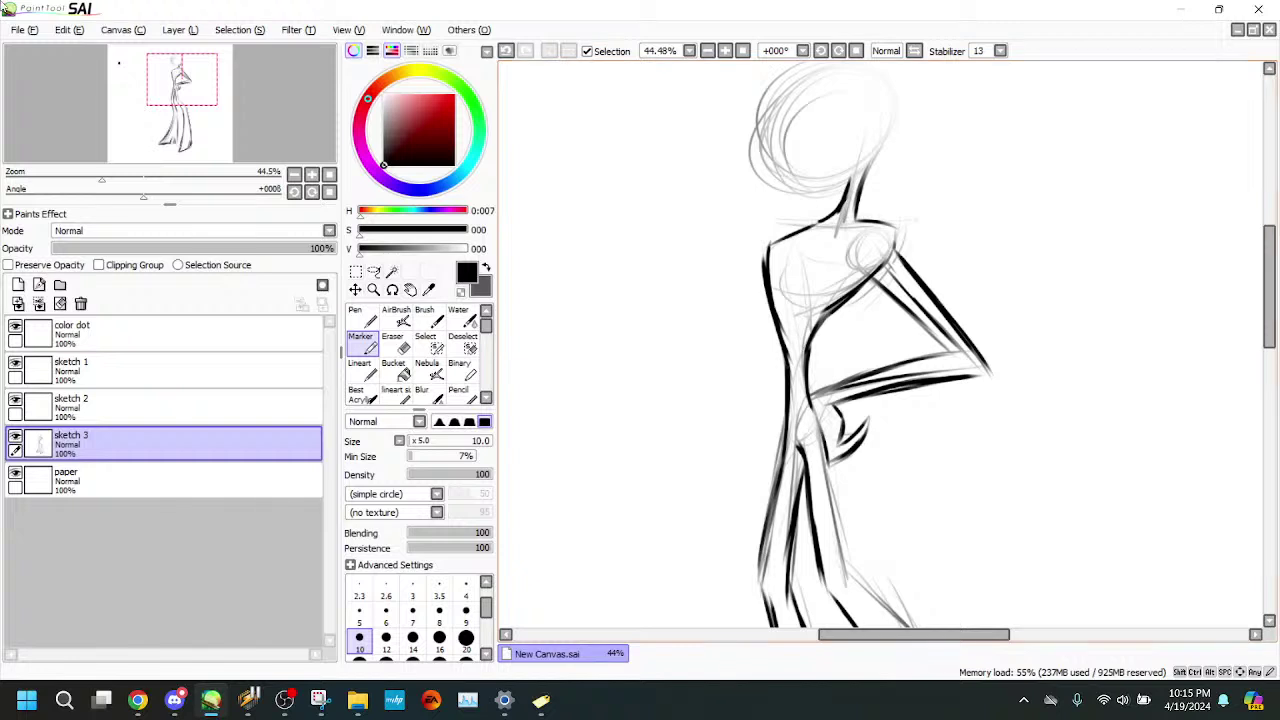
{"action": "left_click_drag", "start_coordinate": [988, 368], "coordinate": [980, 378]}
- Sketch the other arm with dark diagonal strokes from the waist, passing behind the bent forearm and down to the right
{"action": "left_click_drag", "start_coordinate": [187, 143], "coordinate": [168, 153]}
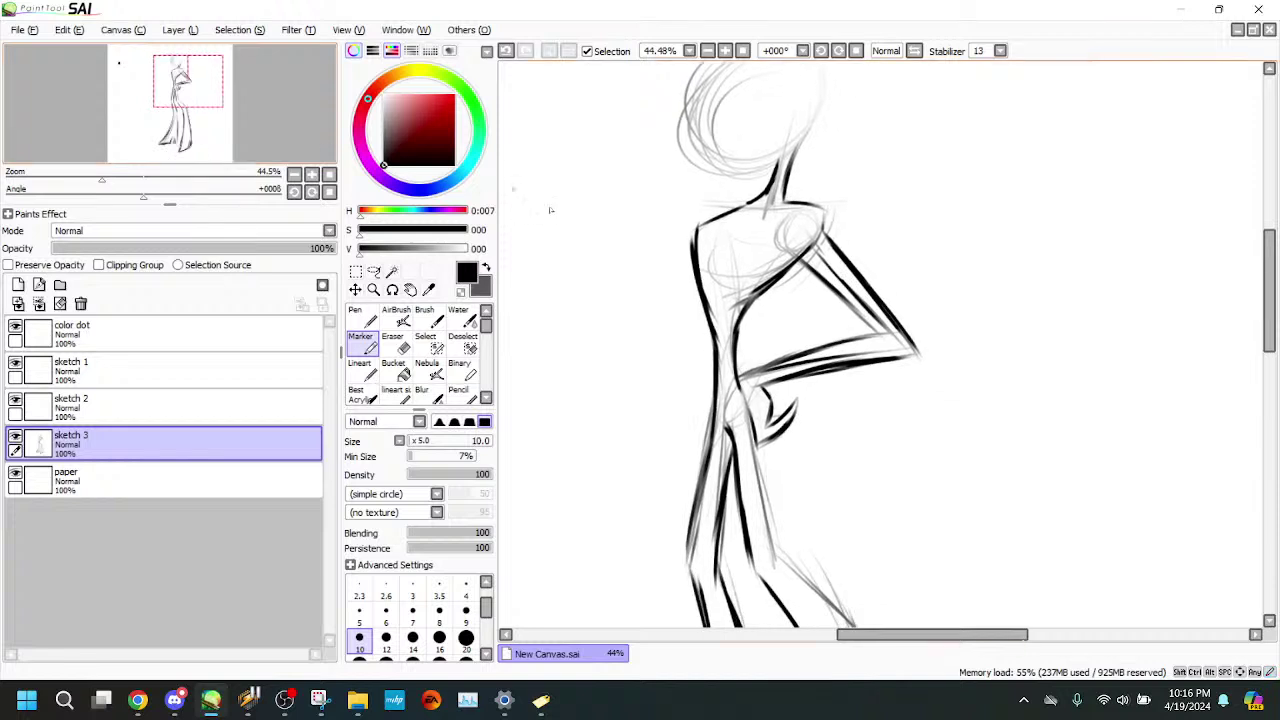
{"action": "mouse_move", "coordinate": [205, 102]}
{"action": "left_mouse_down"}
{"action": "mouse_move", "coordinate": [207, 113]}
{"action": "mouse_move", "coordinate": [203, 97]}
{"action": "left_mouse_up"}
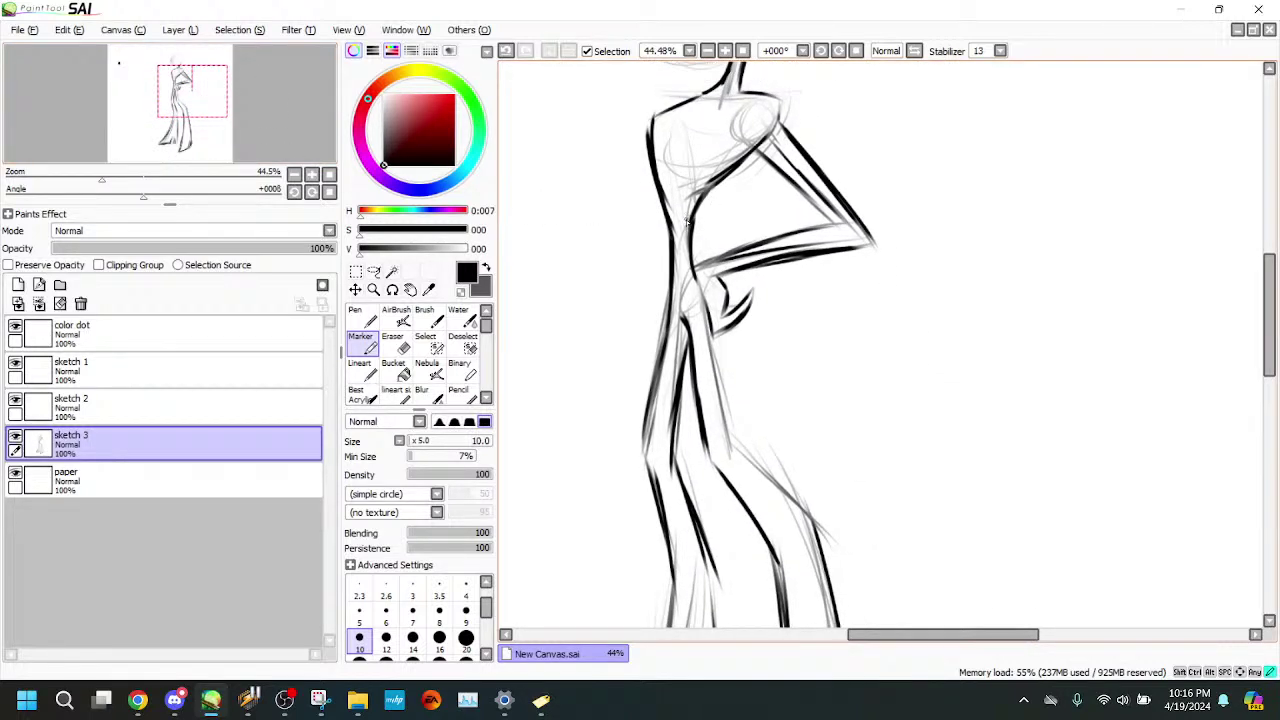
{"action": "mouse_move", "coordinate": [685, 226]}
{"action": "left_mouse_down"}
{"action": "mouse_move", "coordinate": [709, 216]}
{"action": "mouse_move", "coordinate": [728, 253]}
{"action": "left_mouse_up"}
{"action": "mouse_move", "coordinate": [690, 246]}
{"action": "left_mouse_down"}
{"action": "mouse_move", "coordinate": [731, 269]}
{"action": "mouse_move", "coordinate": [773, 335]}
{"action": "left_mouse_up"}
{"action": "left_click_drag", "start_coordinate": [750, 289], "coordinate": [792, 364]}
{"action": "mouse_move", "coordinate": [742, 324]}
{"action": "left_mouse_down"}
{"action": "mouse_move", "coordinate": [772, 369]}
{"action": "mouse_move", "coordinate": [734, 319]}
{"action": "mouse_move", "coordinate": [798, 403]}
{"action": "left_mouse_up"}
{"action": "scroll", "coordinate": [695, 250], "scroll_direction": "up", "scroll_amount": 2}
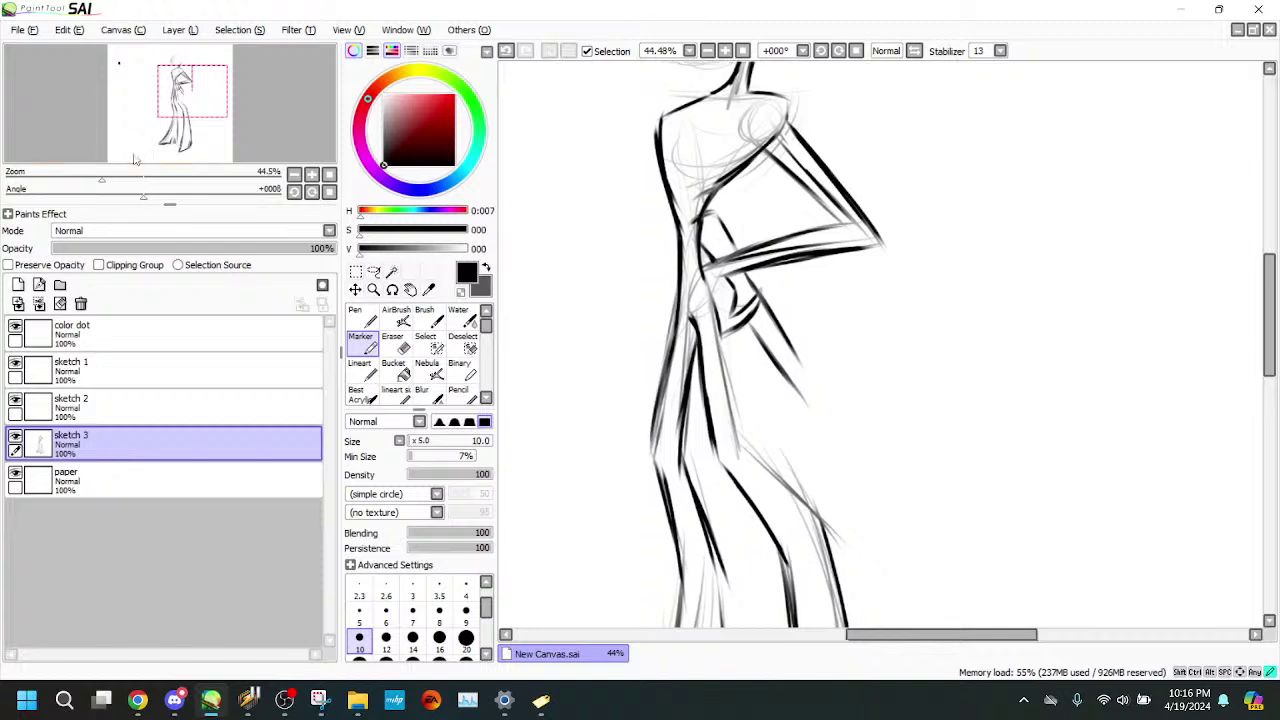
{"action": "key", "text": "e"}
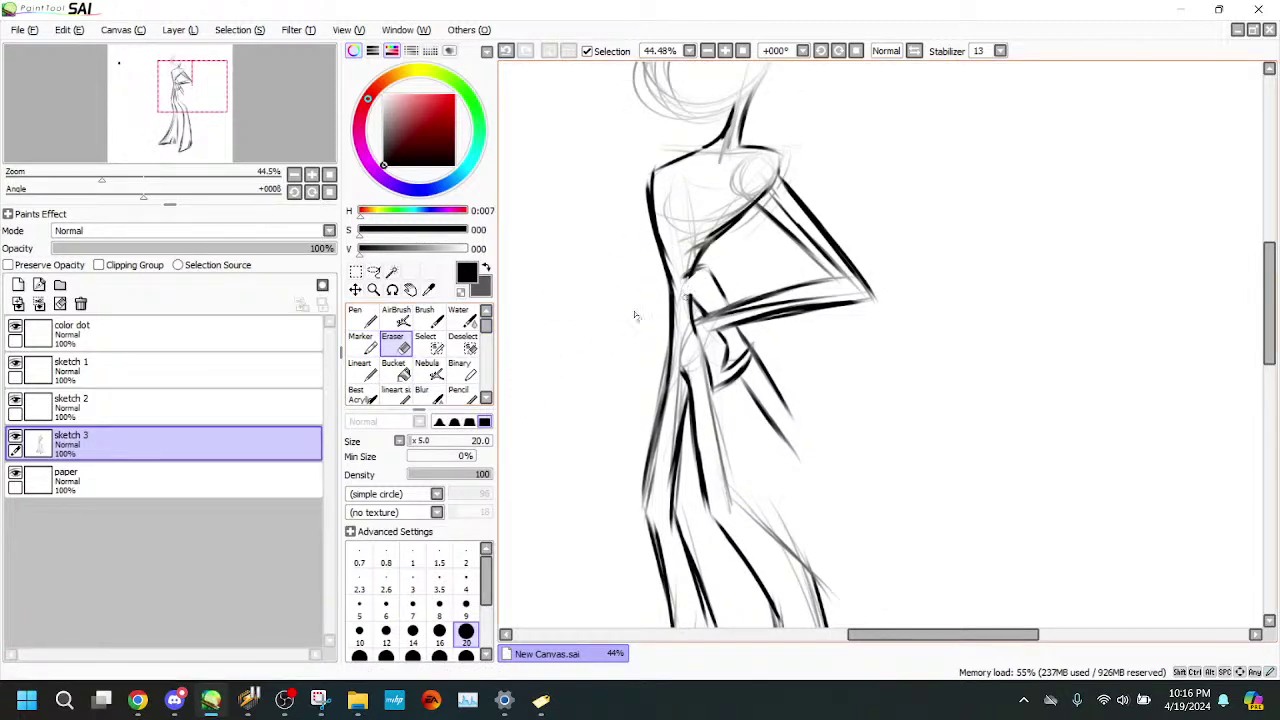
{"action": "key", "text": "e"}
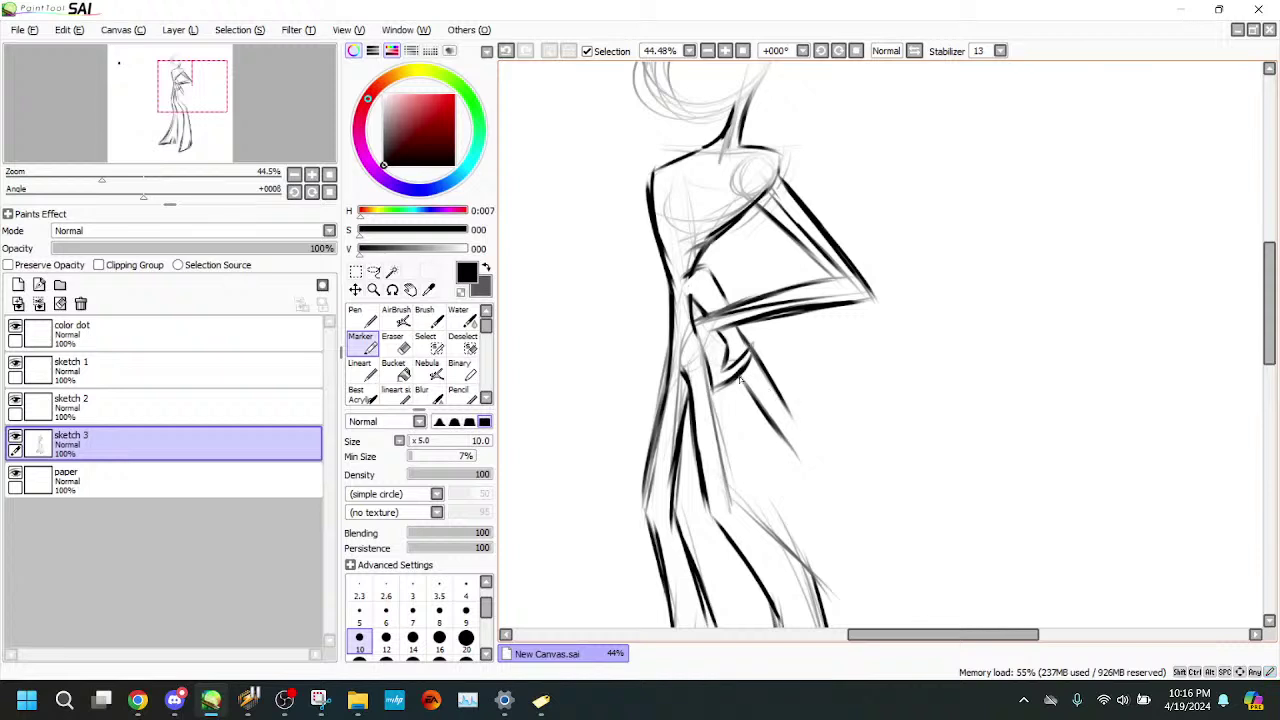
{"action": "left_click", "coordinate": [393, 343]}
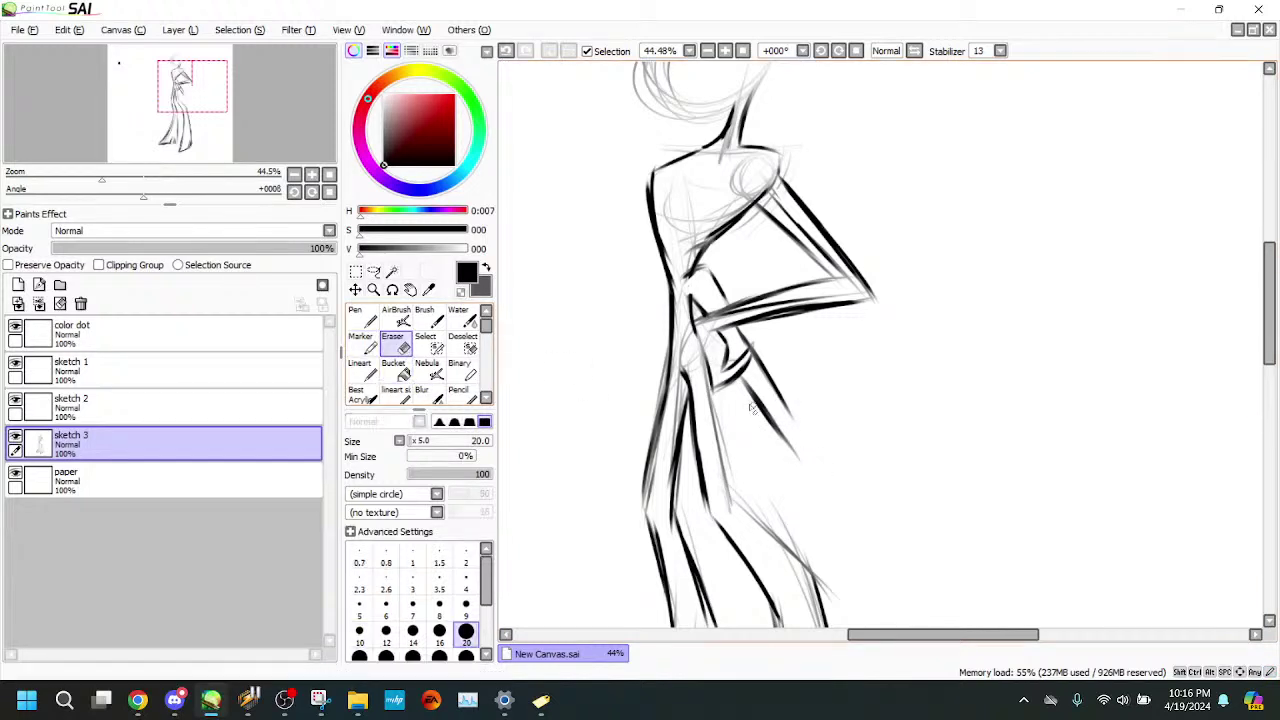
{"action": "left_click", "coordinate": [364, 346]}
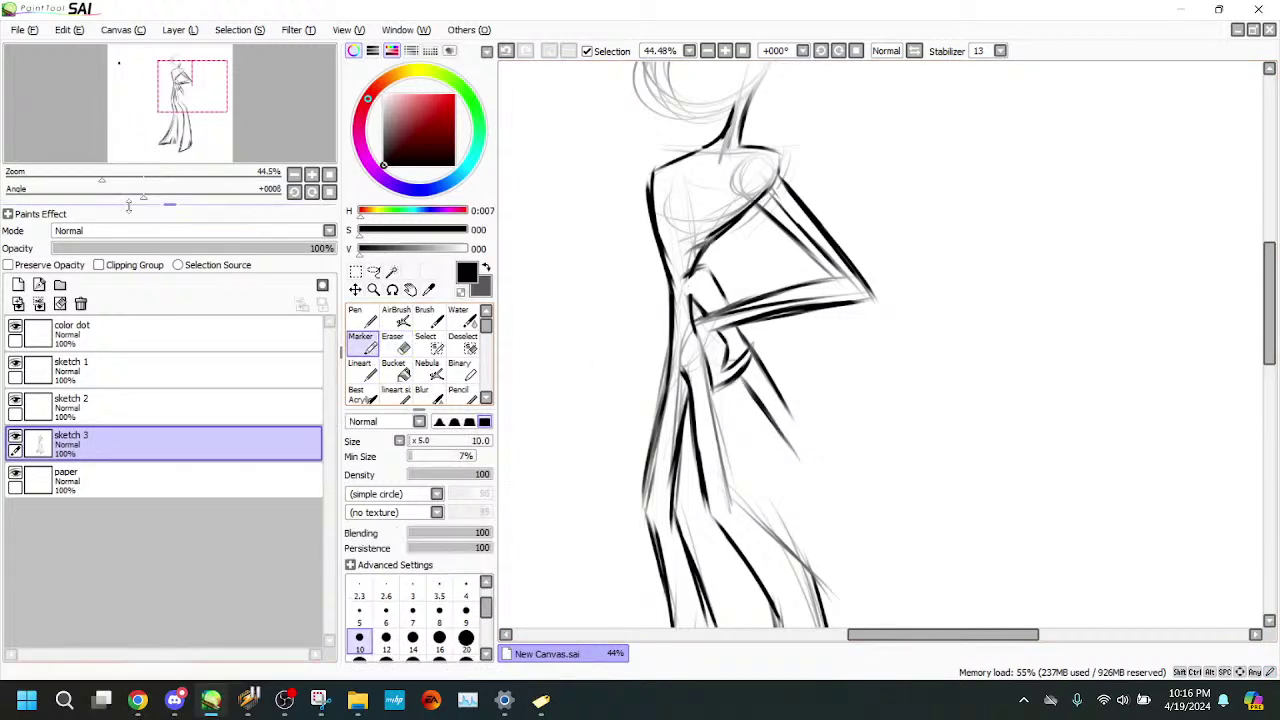
- Darken the lower diagonal arm's edges, and draw two parallel forearm lines from its lower end up to the bent arm's elbow
{"action": "mouse_move", "coordinate": [104, 181]}
{"action": "left_mouse_down"}
{"action": "mouse_move", "coordinate": [69, 182]}
{"action": "mouse_move", "coordinate": [107, 181]}
{"action": "left_mouse_up"}
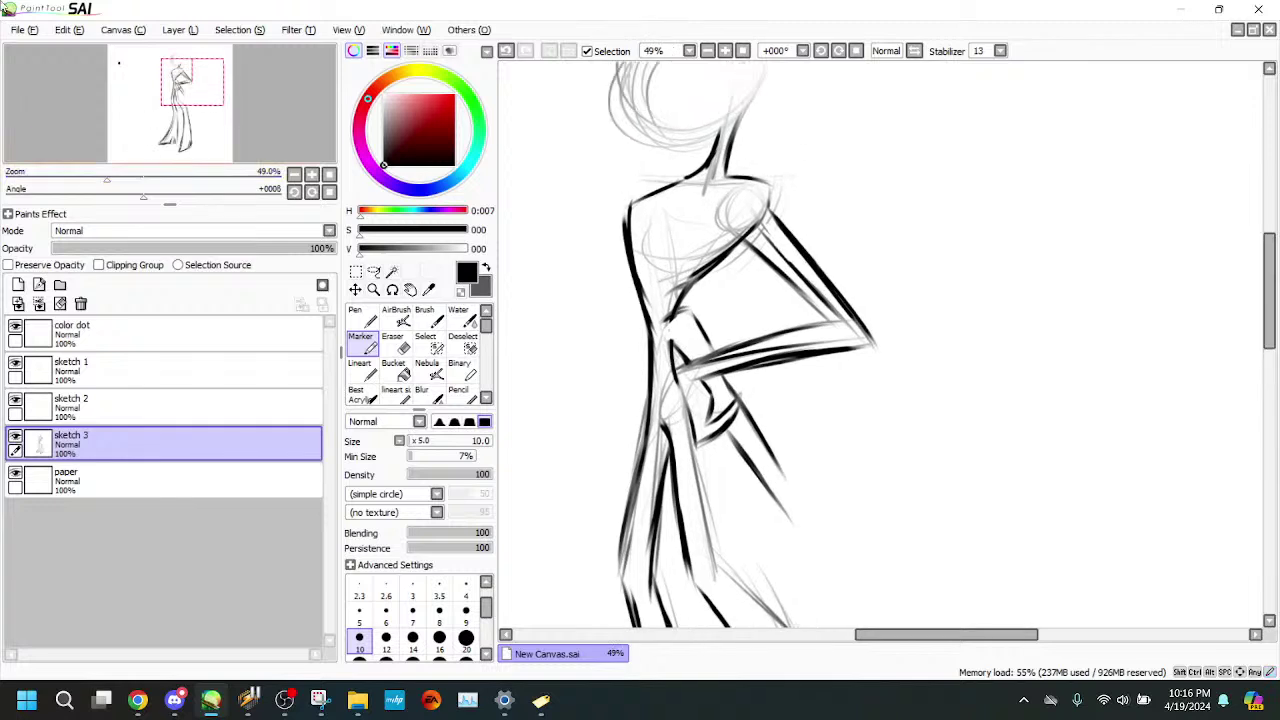
{"action": "left_click_drag", "start_coordinate": [192, 121], "coordinate": [218, 98]}
{"action": "mouse_move", "coordinate": [724, 378]}
{"action": "left_mouse_down"}
{"action": "mouse_move", "coordinate": [746, 417]}
{"action": "mouse_move", "coordinate": [717, 370]}
{"action": "mouse_move", "coordinate": [766, 452]}
{"action": "left_mouse_up"}
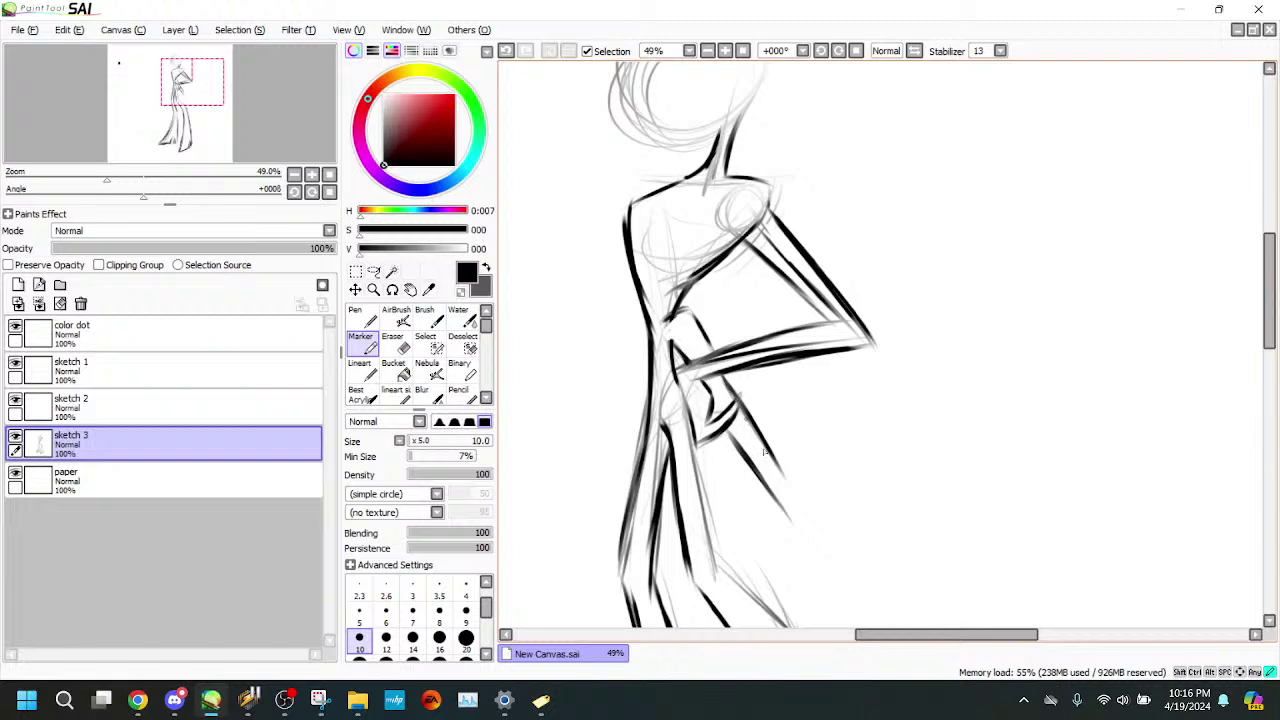
{"action": "left_click_drag", "start_coordinate": [725, 400], "coordinate": [785, 512]}
{"action": "left_click_drag", "start_coordinate": [767, 447], "coordinate": [862, 352]}
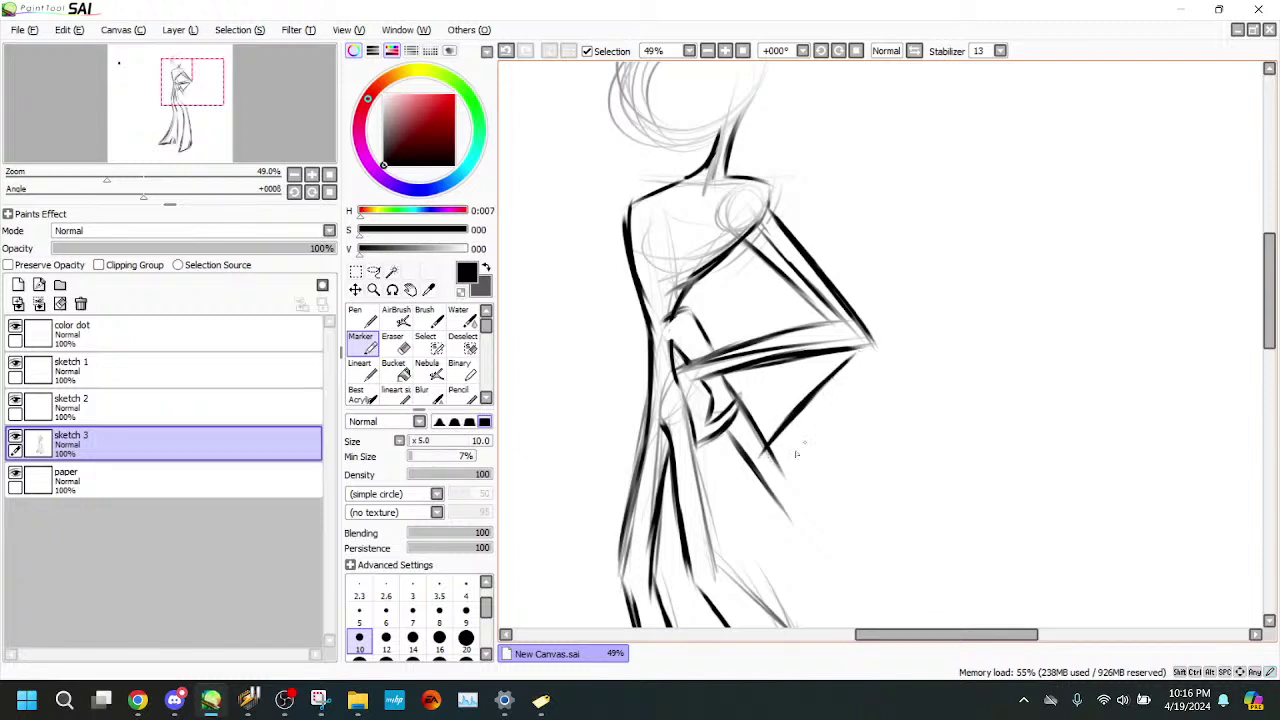
{"action": "left_click_drag", "start_coordinate": [777, 489], "coordinate": [825, 414]}
{"action": "left_click_drag", "start_coordinate": [796, 460], "coordinate": [869, 372]}
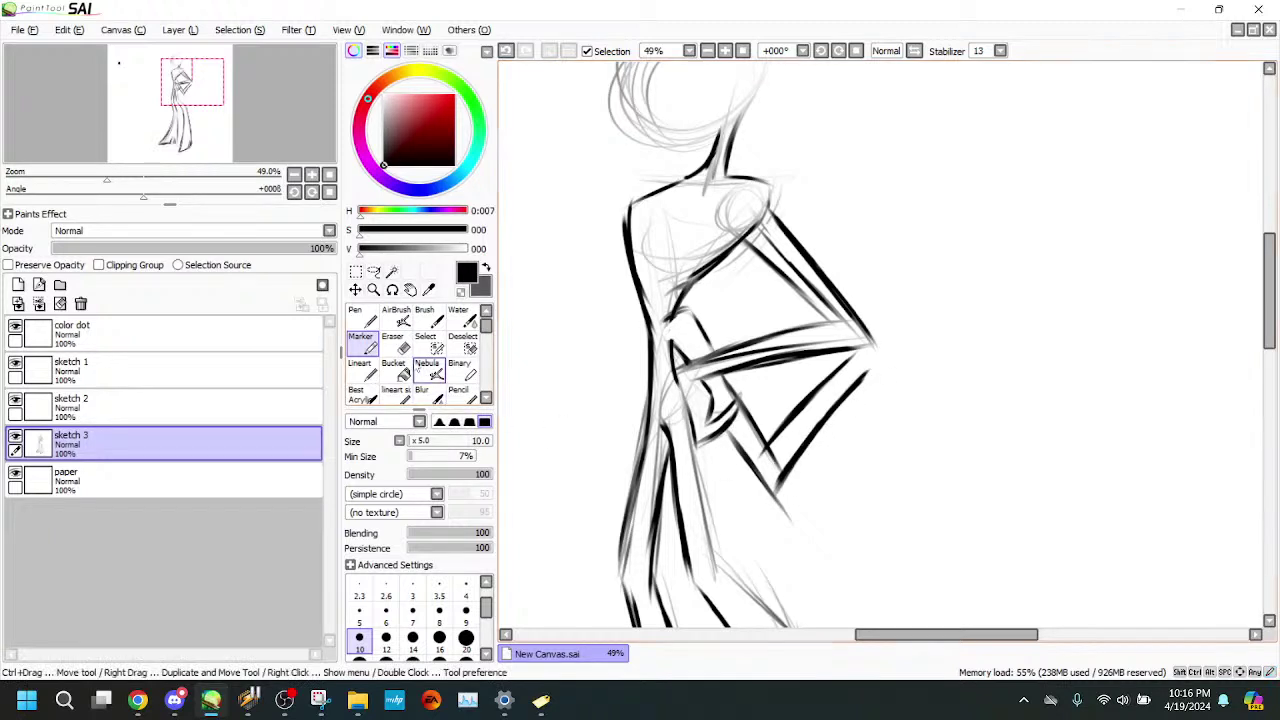
- Erase the stray line ends extending past the lower corner of the diagonal arm
{"action": "left_click", "coordinate": [392, 343]}
{"action": "left_click_drag", "start_coordinate": [791, 486], "coordinate": [778, 534]}
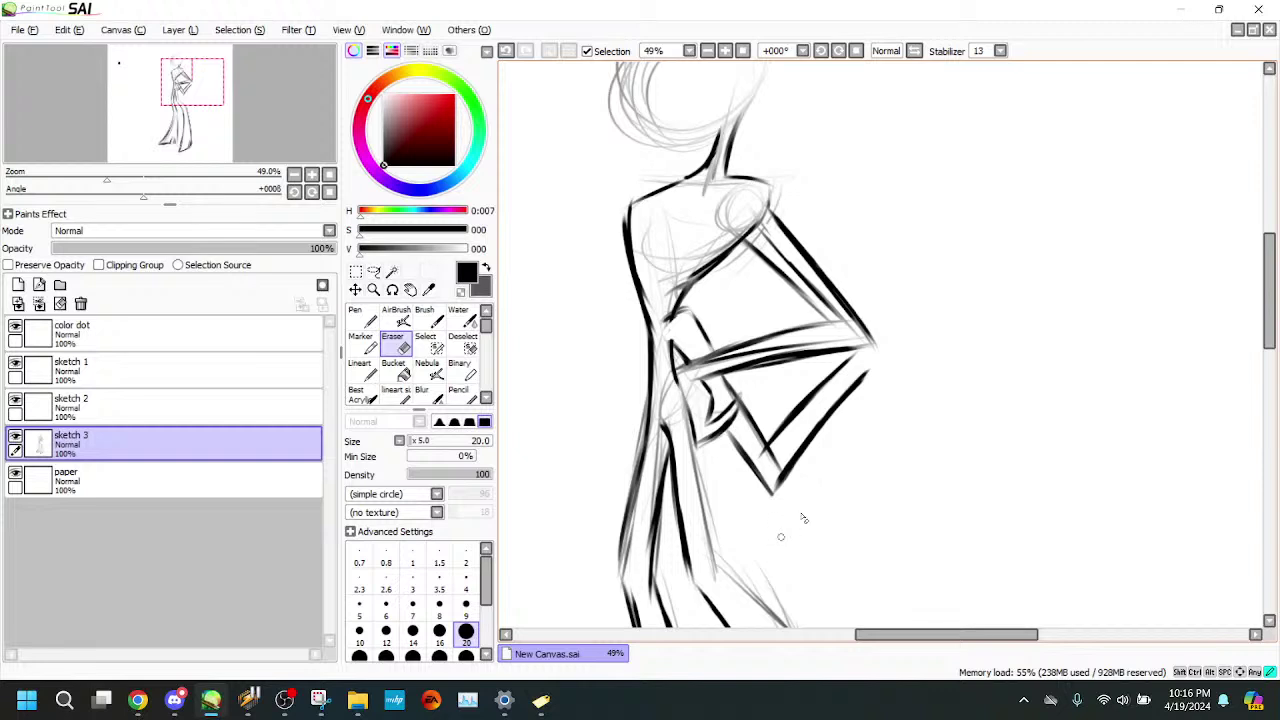
{"action": "left_click_drag", "start_coordinate": [791, 456], "coordinate": [781, 473]}
{"action": "left_click_drag", "start_coordinate": [143, 110], "coordinate": [144, 109]}
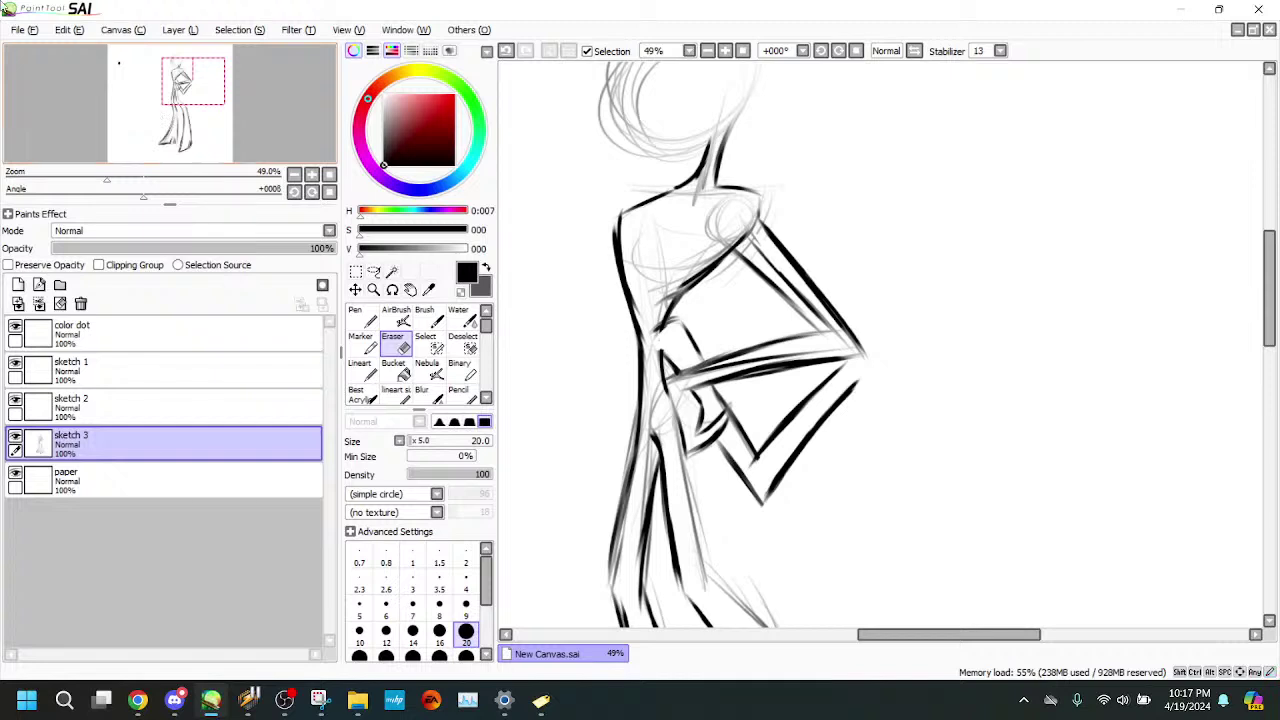
- Draw a wrist edge extending down from the bent arm's outer corner, with an upright thumb stroke and the first finger lines
{"action": "left_click", "coordinate": [359, 346]}
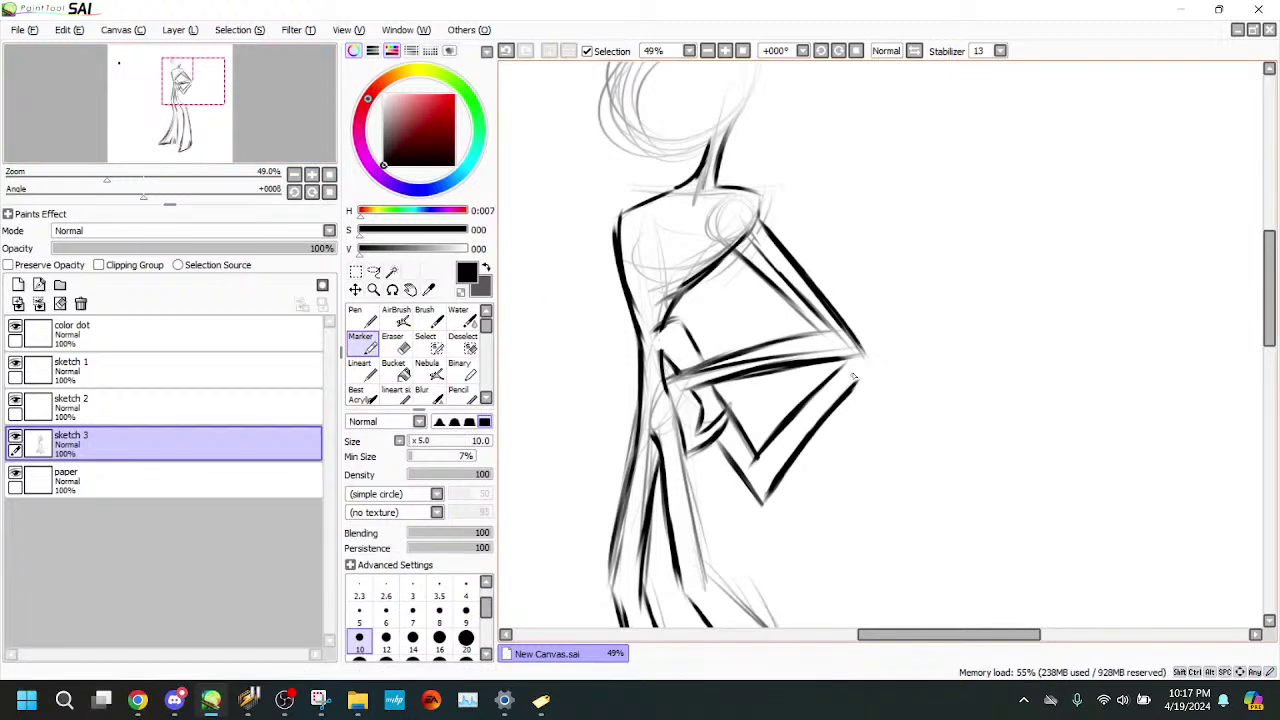
{"action": "mouse_move", "coordinate": [864, 350]}
{"action": "left_mouse_down"}
{"action": "mouse_move", "coordinate": [908, 395]}
{"action": "mouse_move", "coordinate": [886, 414]}
{"action": "mouse_move", "coordinate": [896, 346]}
{"action": "mouse_move", "coordinate": [903, 410]}
{"action": "mouse_move", "coordinate": [882, 408]}
{"action": "mouse_move", "coordinate": [893, 426]}
{"action": "left_mouse_up"}
{"action": "left_click_drag", "start_coordinate": [890, 421], "coordinate": [906, 442]}
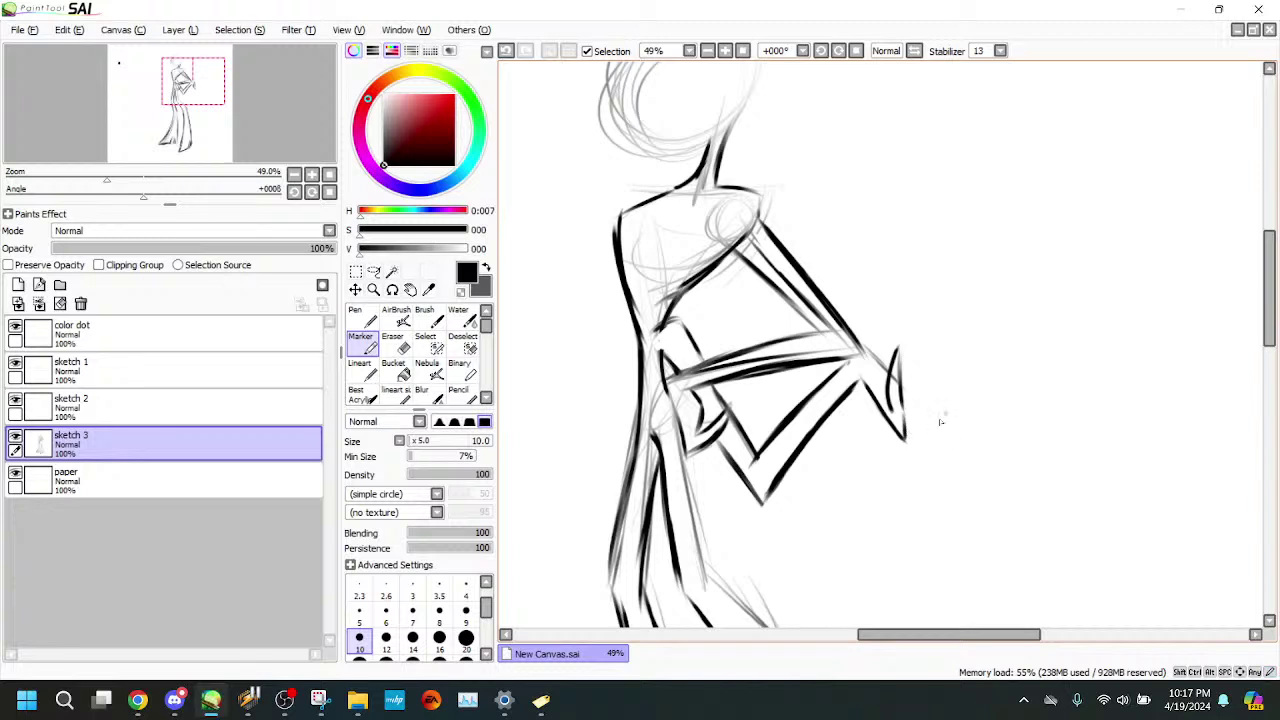
{"action": "mouse_move", "coordinate": [906, 438]}
{"action": "left_mouse_down"}
{"action": "mouse_move", "coordinate": [977, 408]}
{"action": "mouse_move", "coordinate": [931, 407]}
{"action": "mouse_move", "coordinate": [943, 402]}
{"action": "mouse_move", "coordinate": [979, 409]}
{"action": "mouse_move", "coordinate": [926, 408]}
{"action": "left_mouse_up"}
{"action": "left_click", "coordinate": [508, 52]}
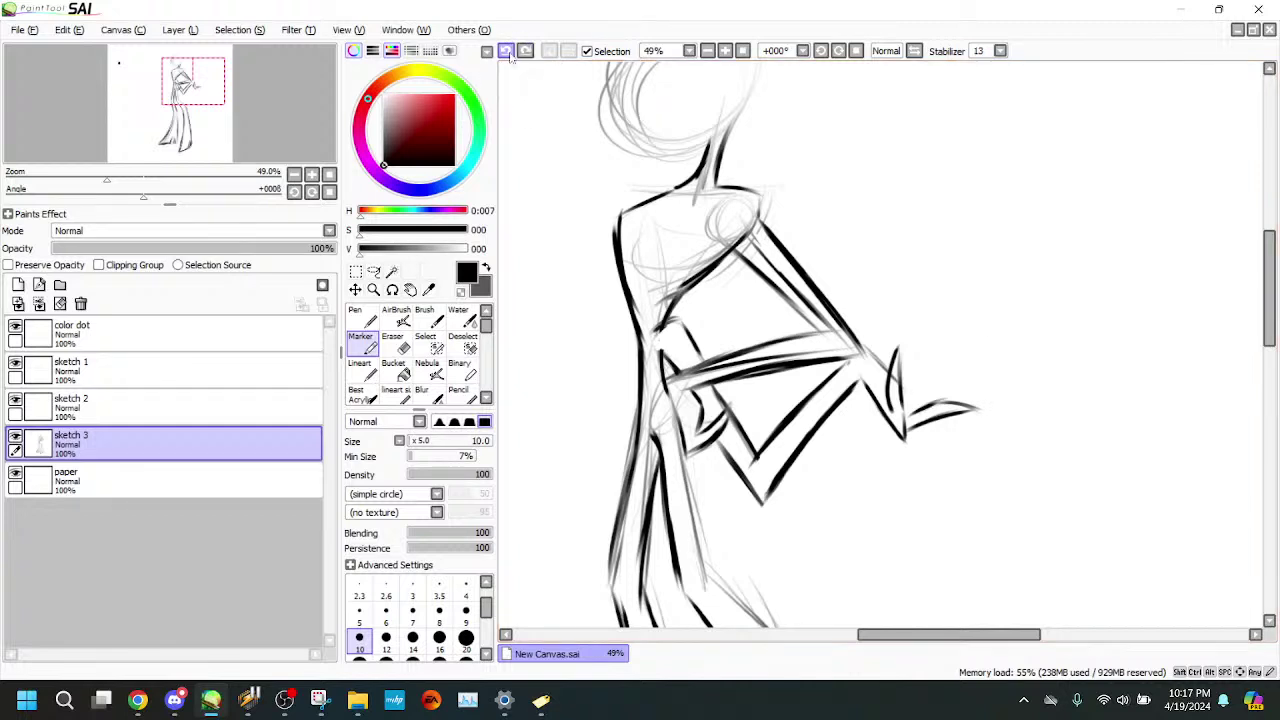
- Erase the upright thumb stroke, and draw the wrist's upper edge and layered finger strokes for the outstretched hand
{"action": "key", "text": "e"}
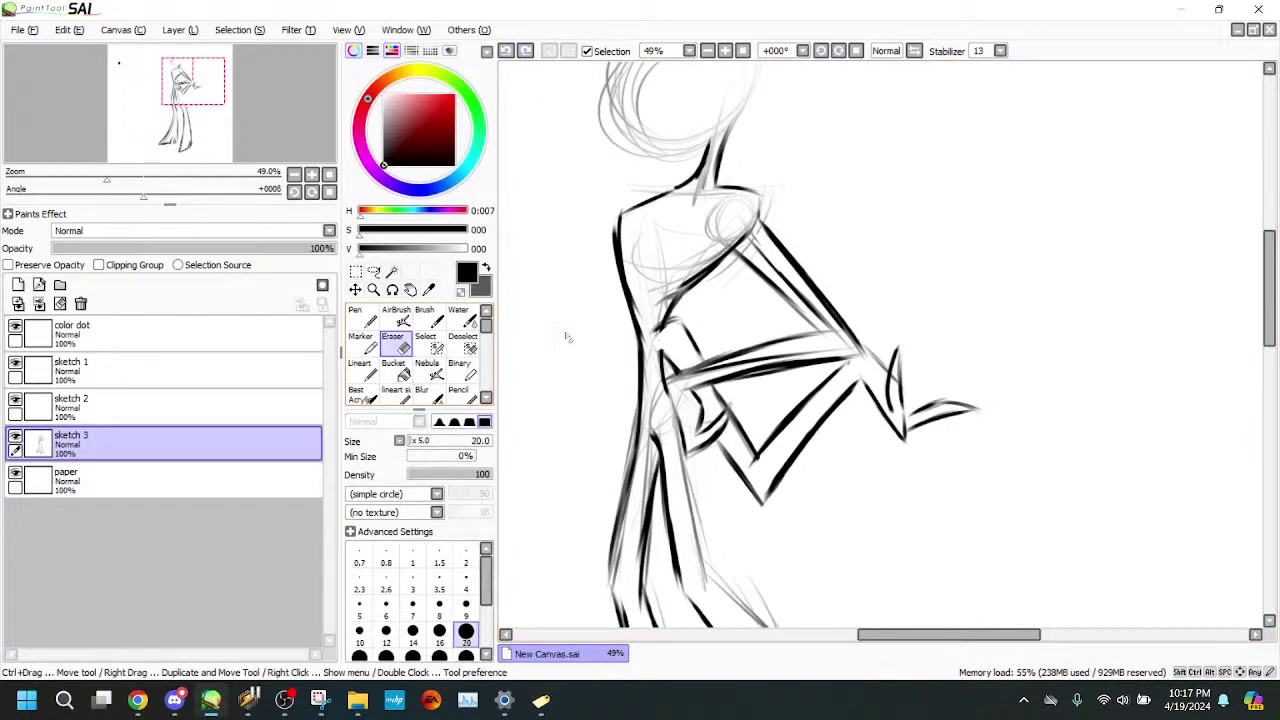
{"action": "mouse_move", "coordinate": [890, 354]}
{"action": "left_mouse_down"}
{"action": "mouse_move", "coordinate": [907, 373]}
{"action": "mouse_move", "coordinate": [893, 388]}
{"action": "mouse_move", "coordinate": [906, 405]}
{"action": "mouse_move", "coordinate": [887, 385]}
{"action": "mouse_move", "coordinate": [884, 398]}
{"action": "mouse_move", "coordinate": [904, 430]}
{"action": "mouse_move", "coordinate": [900, 416]}
{"action": "mouse_move", "coordinate": [916, 420]}
{"action": "mouse_move", "coordinate": [904, 428]}
{"action": "mouse_move", "coordinate": [962, 420]}
{"action": "mouse_move", "coordinate": [946, 438]}
{"action": "mouse_move", "coordinate": [908, 442]}
{"action": "mouse_move", "coordinate": [972, 426]}
{"action": "mouse_move", "coordinate": [925, 438]}
{"action": "mouse_move", "coordinate": [905, 428]}
{"action": "mouse_move", "coordinate": [948, 430]}
{"action": "mouse_move", "coordinate": [928, 424]}
{"action": "left_mouse_up"}
{"action": "left_click", "coordinate": [362, 345]}
{"action": "key", "text": "e"}
{"action": "key", "text": "e"}
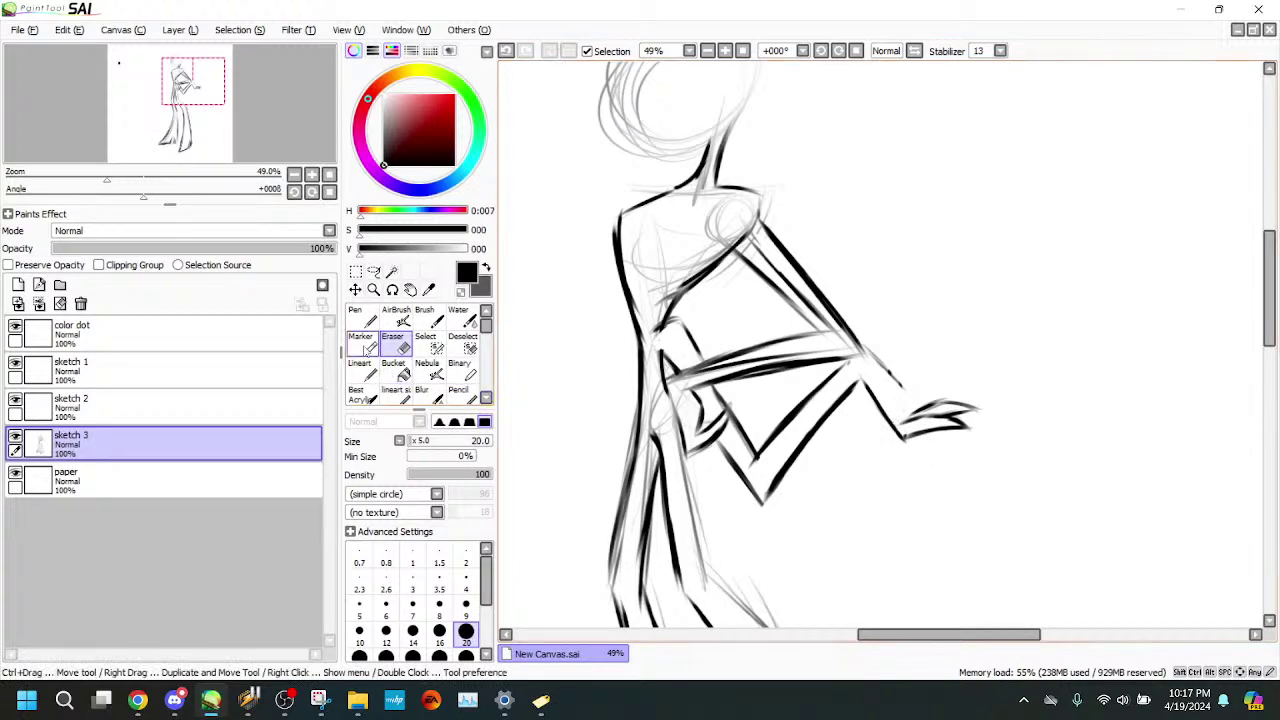
{"action": "left_click_drag", "start_coordinate": [886, 369], "coordinate": [912, 400]}
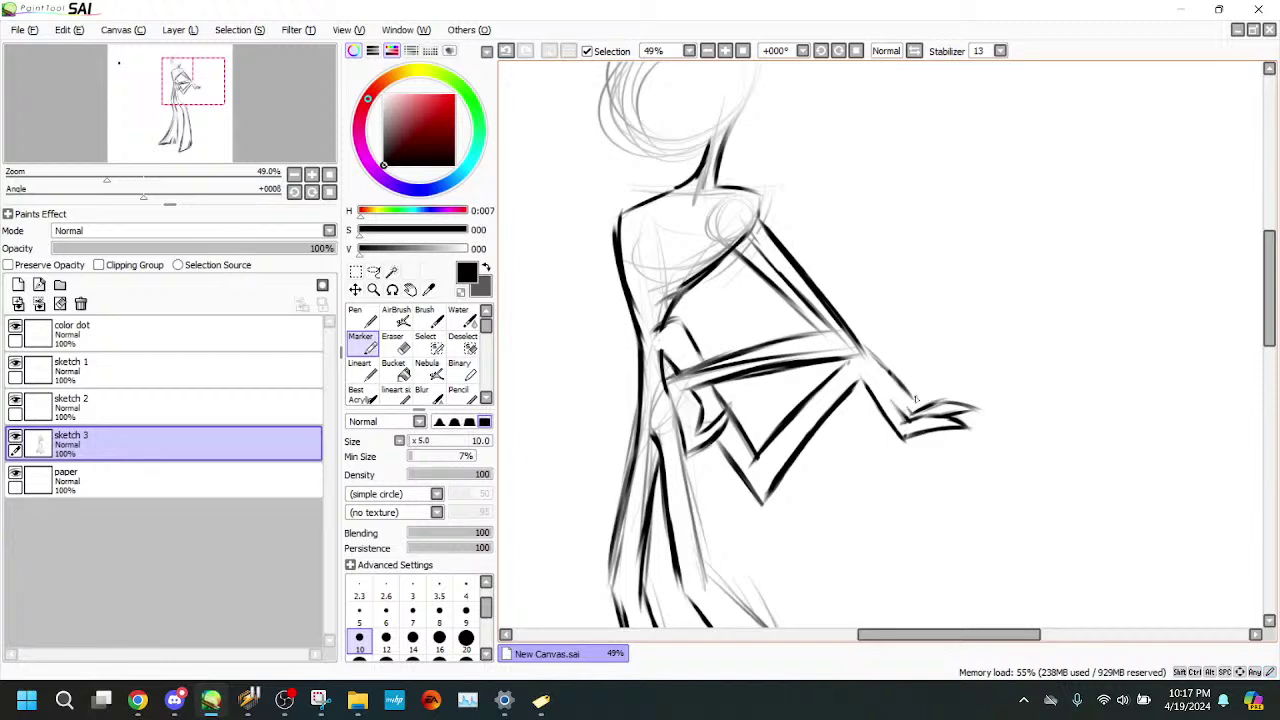
{"action": "left_click_drag", "start_coordinate": [919, 409], "coordinate": [930, 401]}
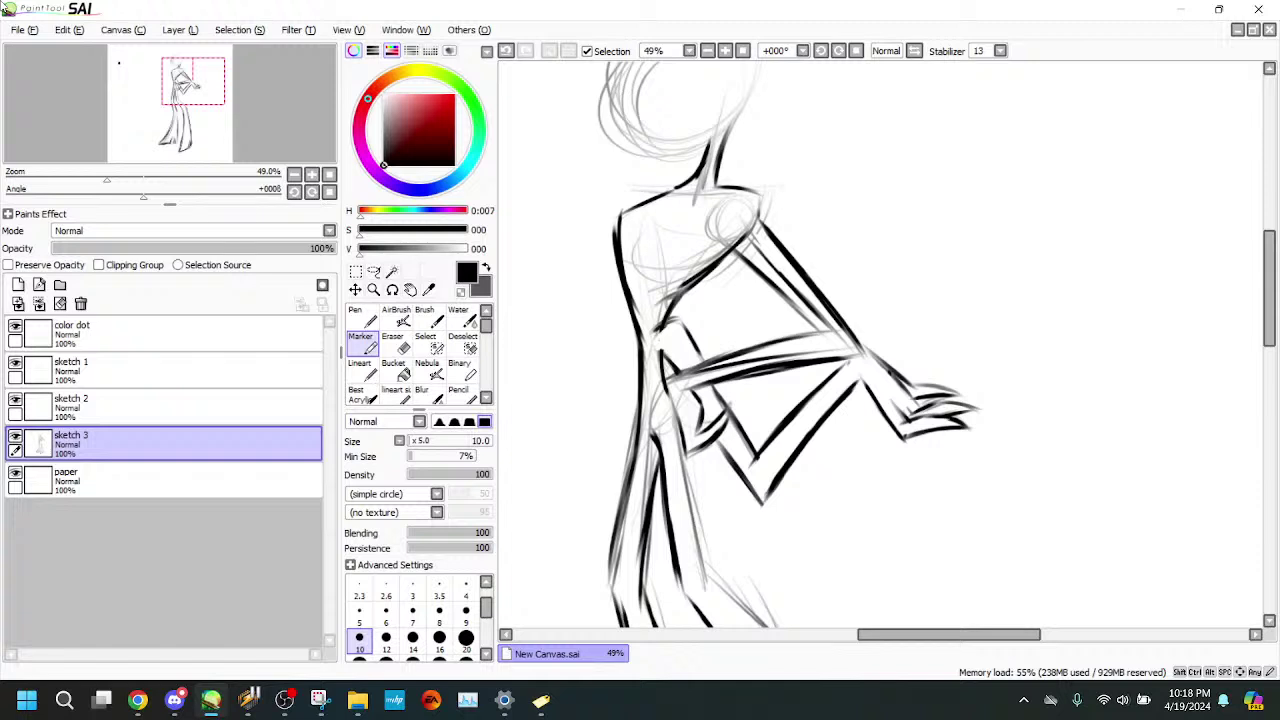
- Erase the layered fingers with a size 40 Eraser and redraw the hand as a shorter, pointed shape
{"action": "key", "text": "e"}
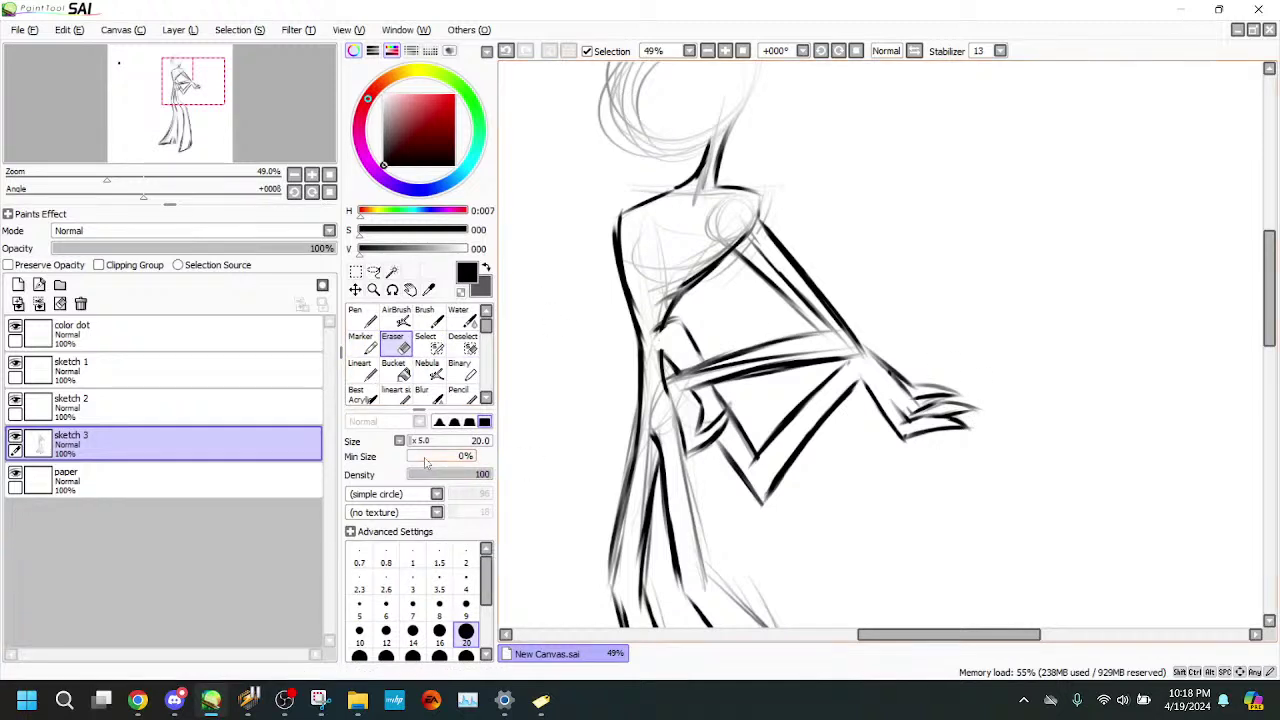
{"action": "left_click", "coordinate": [413, 440]}
{"action": "mouse_move", "coordinate": [990, 418]}
{"action": "left_mouse_down"}
{"action": "mouse_move", "coordinate": [903, 432]}
{"action": "mouse_move", "coordinate": [925, 410]}
{"action": "left_mouse_up"}
{"action": "key", "text": "b"}
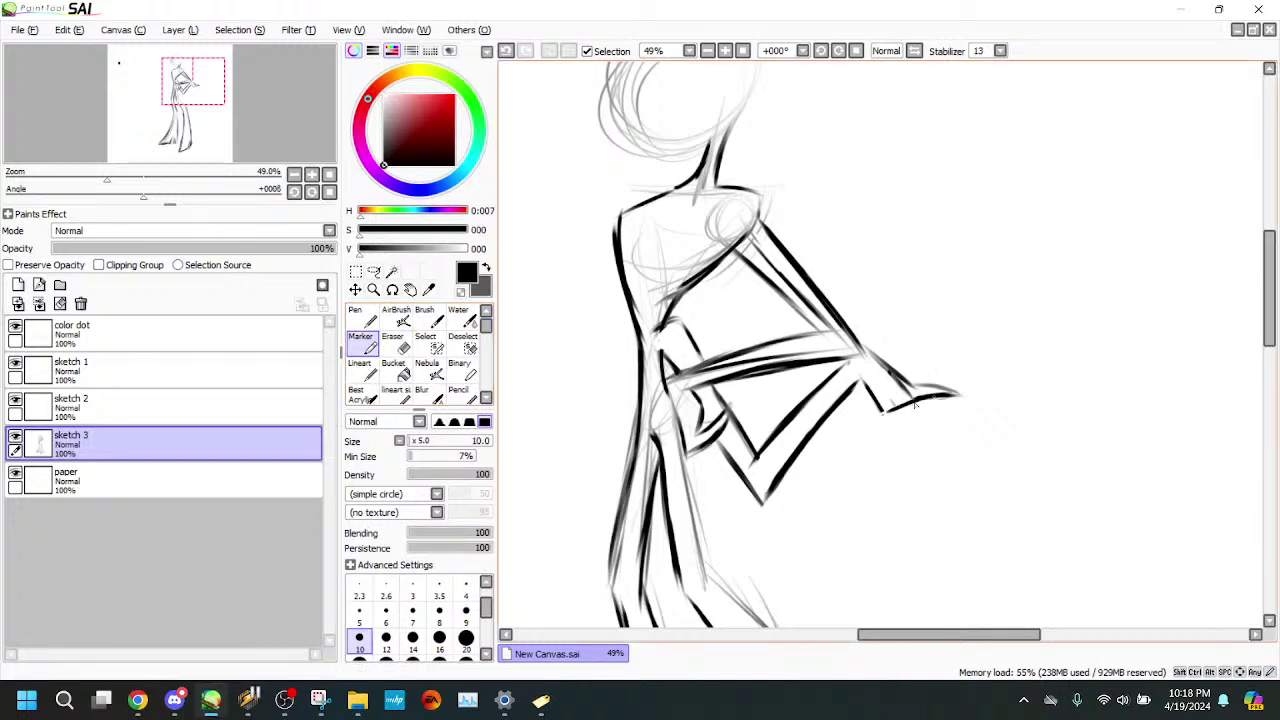
{"action": "left_click_drag", "start_coordinate": [893, 392], "coordinate": [934, 387]}
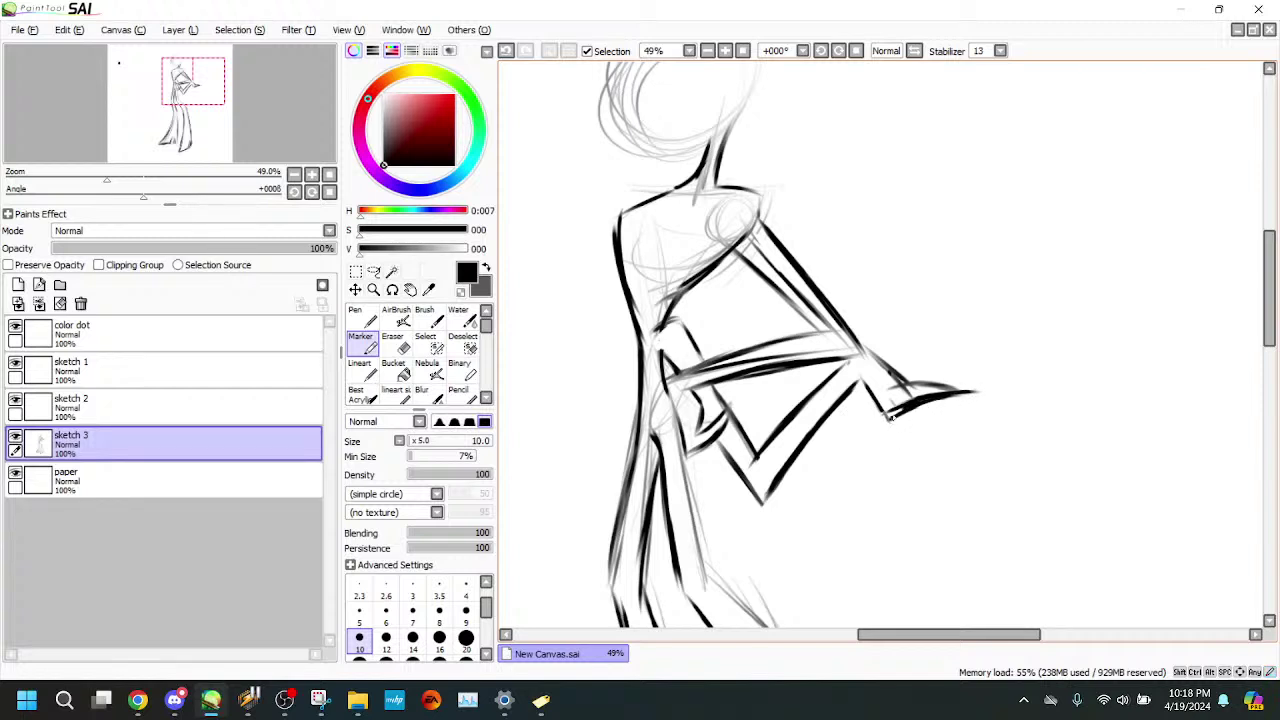
- Trim the pointed hand's tip and the overlap at its wrist, and add a stroke inside the hand
{"action": "key", "text": "e"}
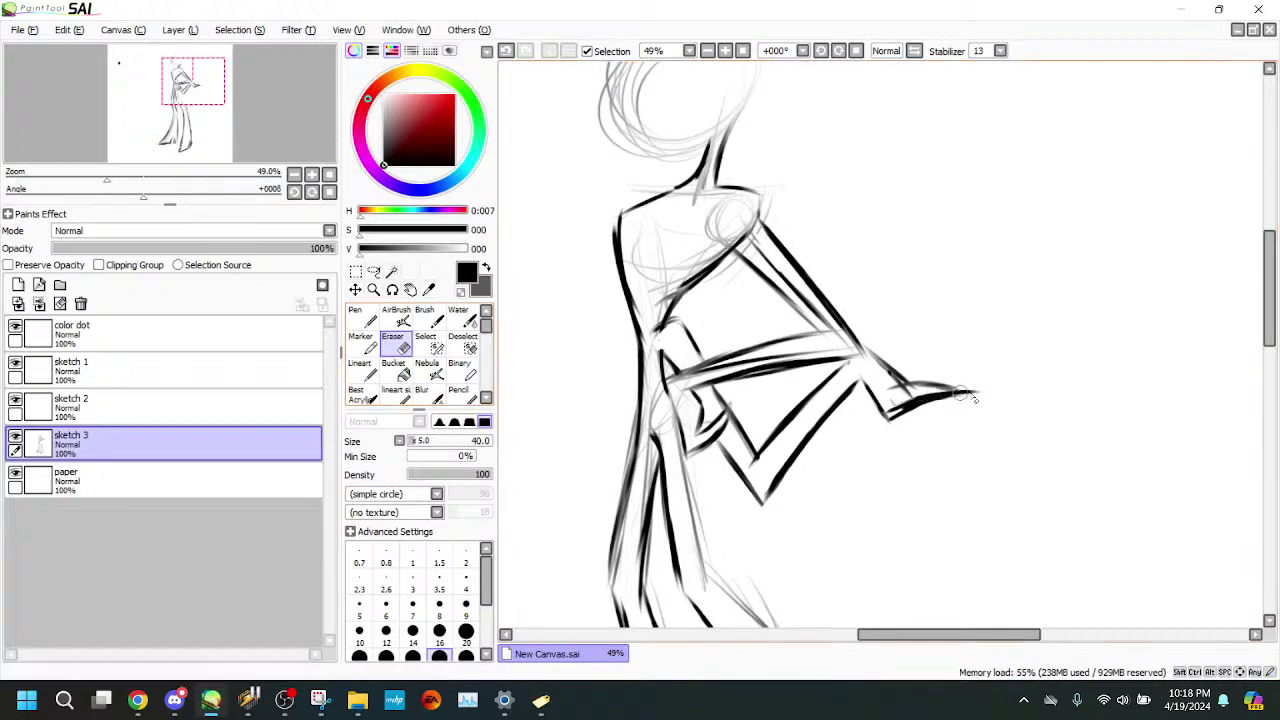
{"action": "left_click_drag", "start_coordinate": [980, 391], "coordinate": [970, 395]}
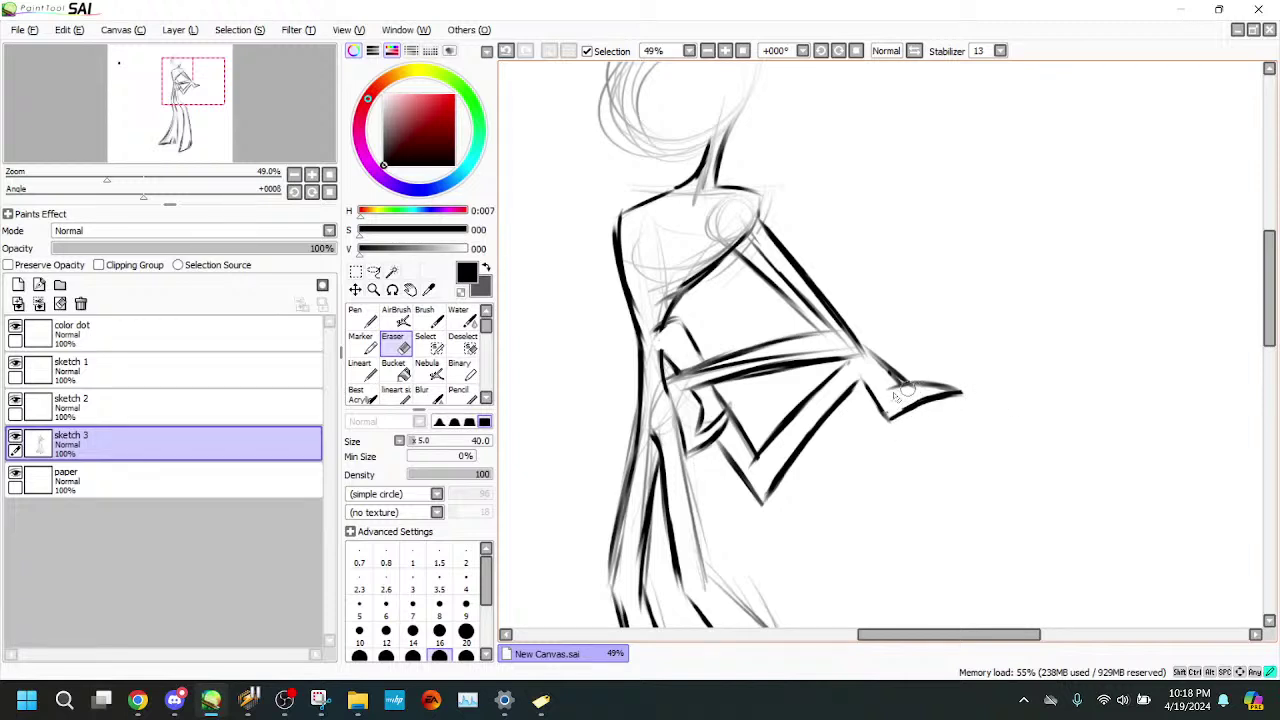
{"action": "left_click", "coordinate": [363, 345]}
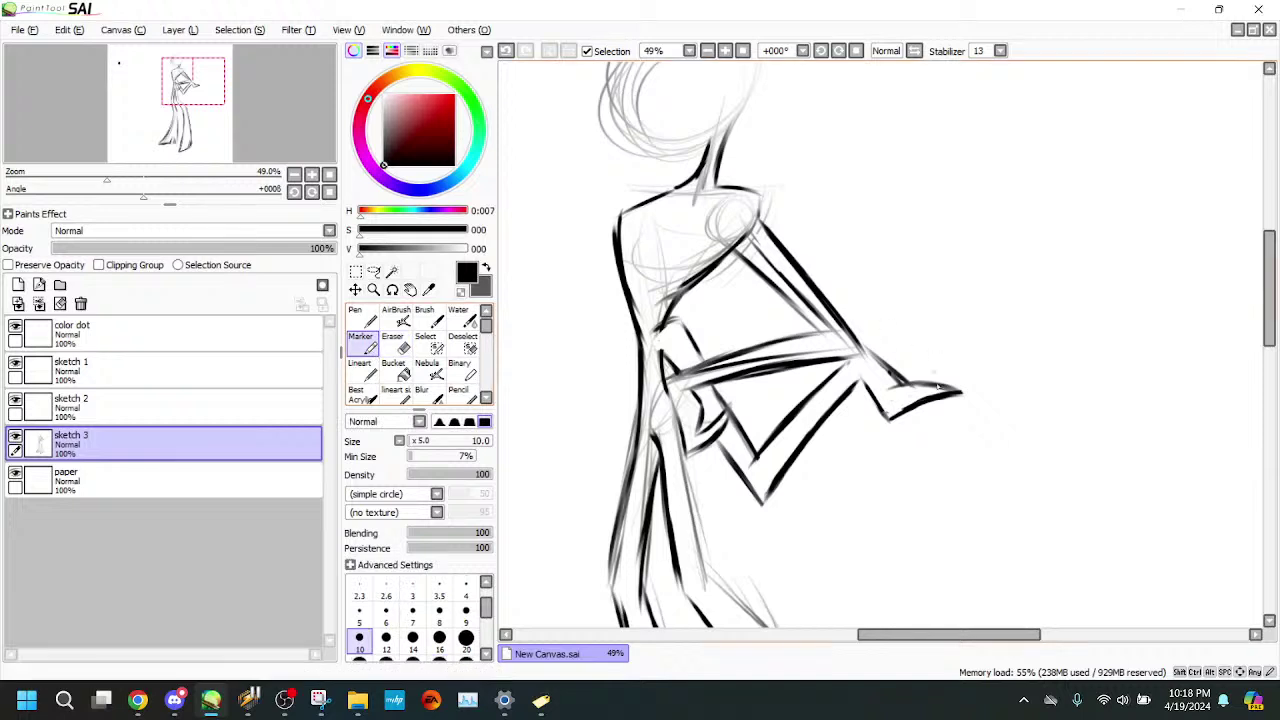
{"action": "mouse_move", "coordinate": [958, 393]}
{"action": "left_mouse_down"}
{"action": "mouse_move", "coordinate": [920, 397]}
{"action": "mouse_move", "coordinate": [934, 396]}
{"action": "left_mouse_up"}
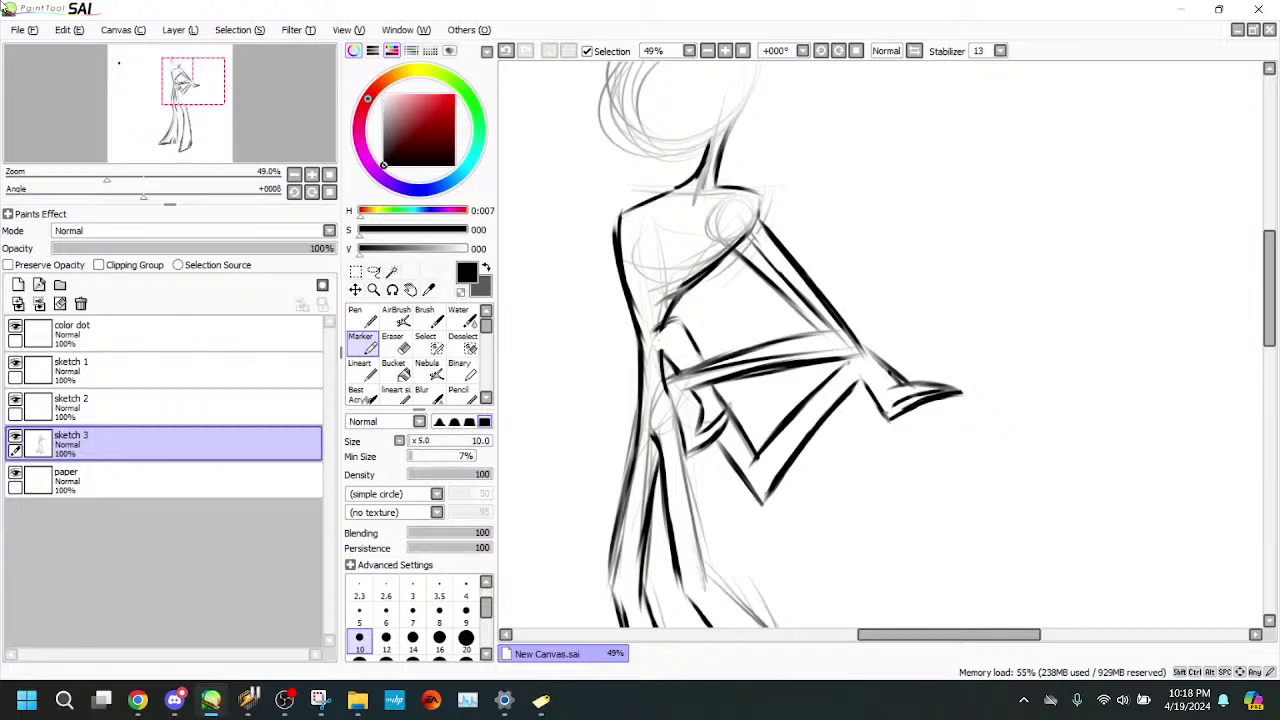
- Rework the diagonal arm's upper edge near the waist, erasing the excess strokes and darkening the line down to its lower corner
{"action": "left_click_drag", "start_coordinate": [680, 335], "coordinate": [696, 360]}
{"action": "left_click_drag", "start_coordinate": [718, 405], "coordinate": [708, 386]}
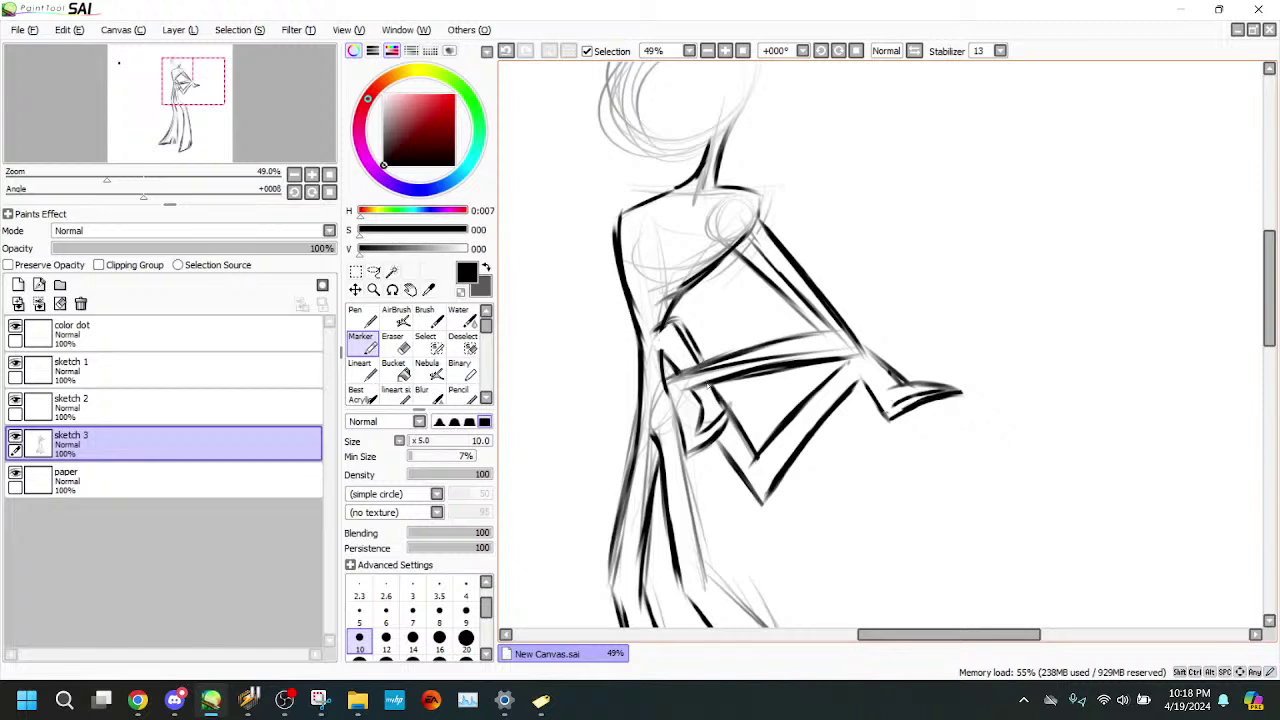
{"action": "left_click", "coordinate": [394, 344]}
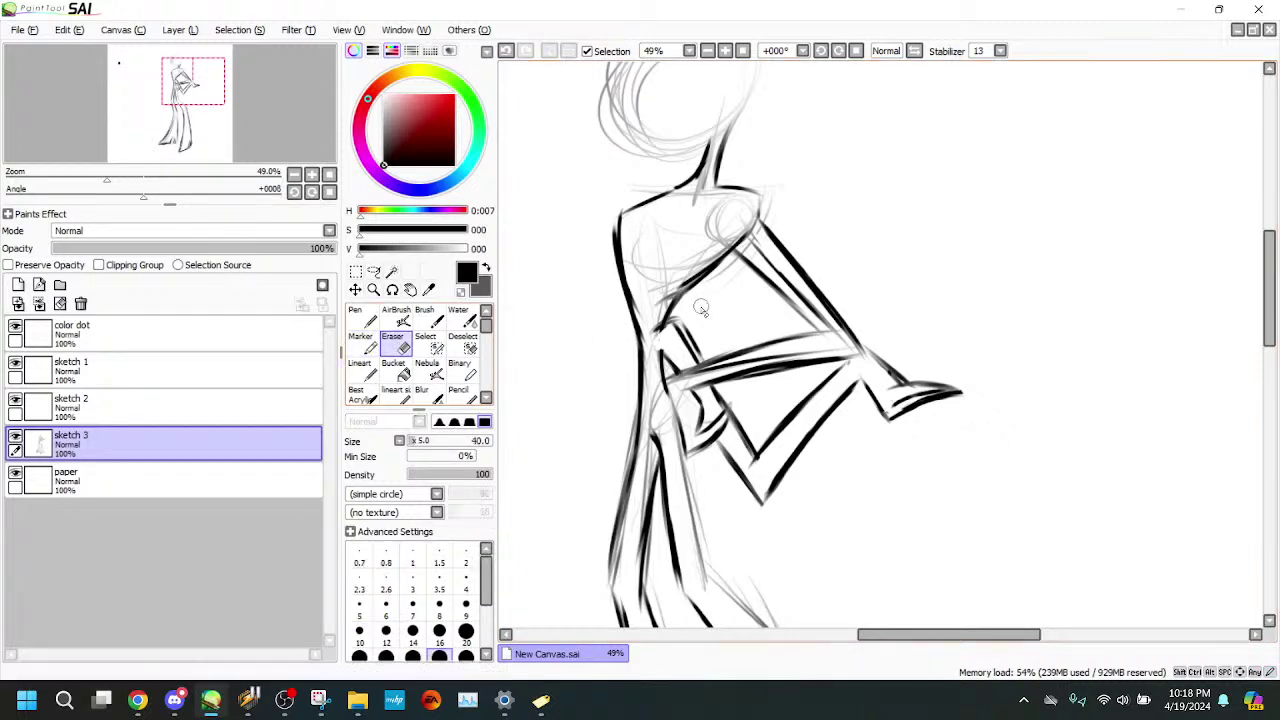
{"action": "mouse_move", "coordinate": [682, 318]}
{"action": "left_mouse_down"}
{"action": "mouse_move", "coordinate": [702, 356]}
{"action": "mouse_move", "coordinate": [679, 312]}
{"action": "mouse_move", "coordinate": [751, 430]}
{"action": "left_mouse_up"}
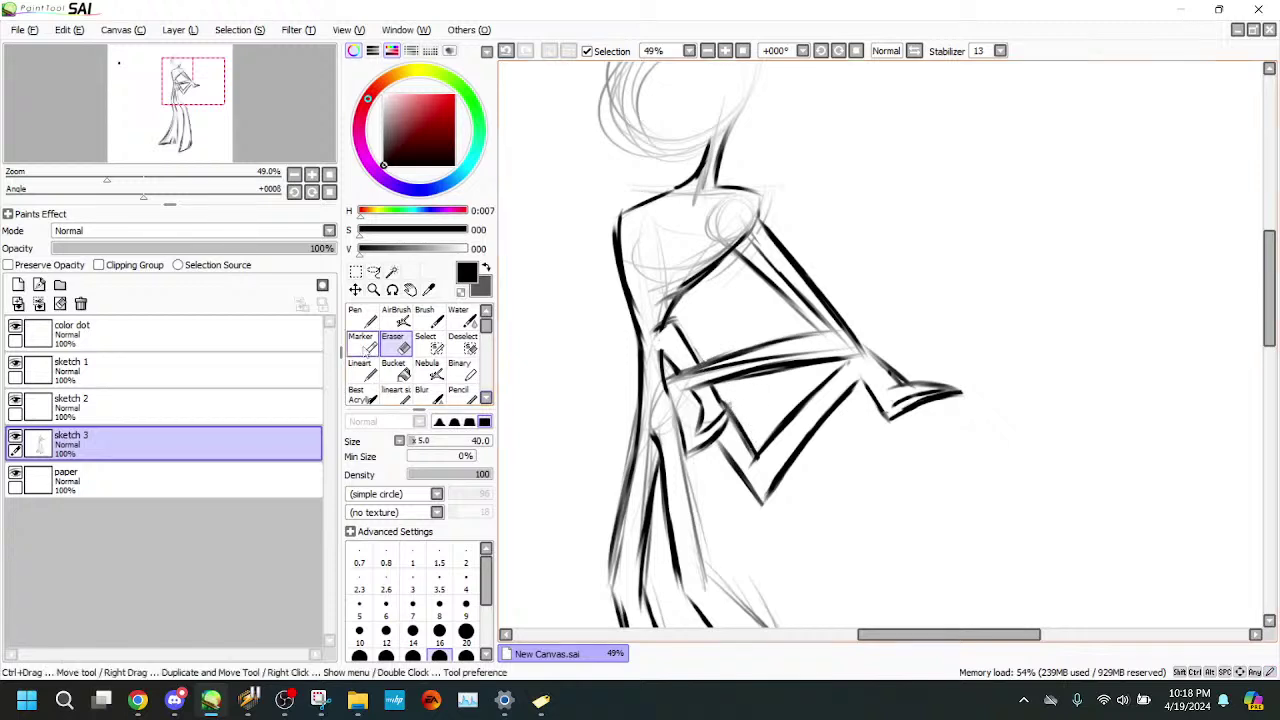
{"action": "left_click", "coordinate": [362, 344]}
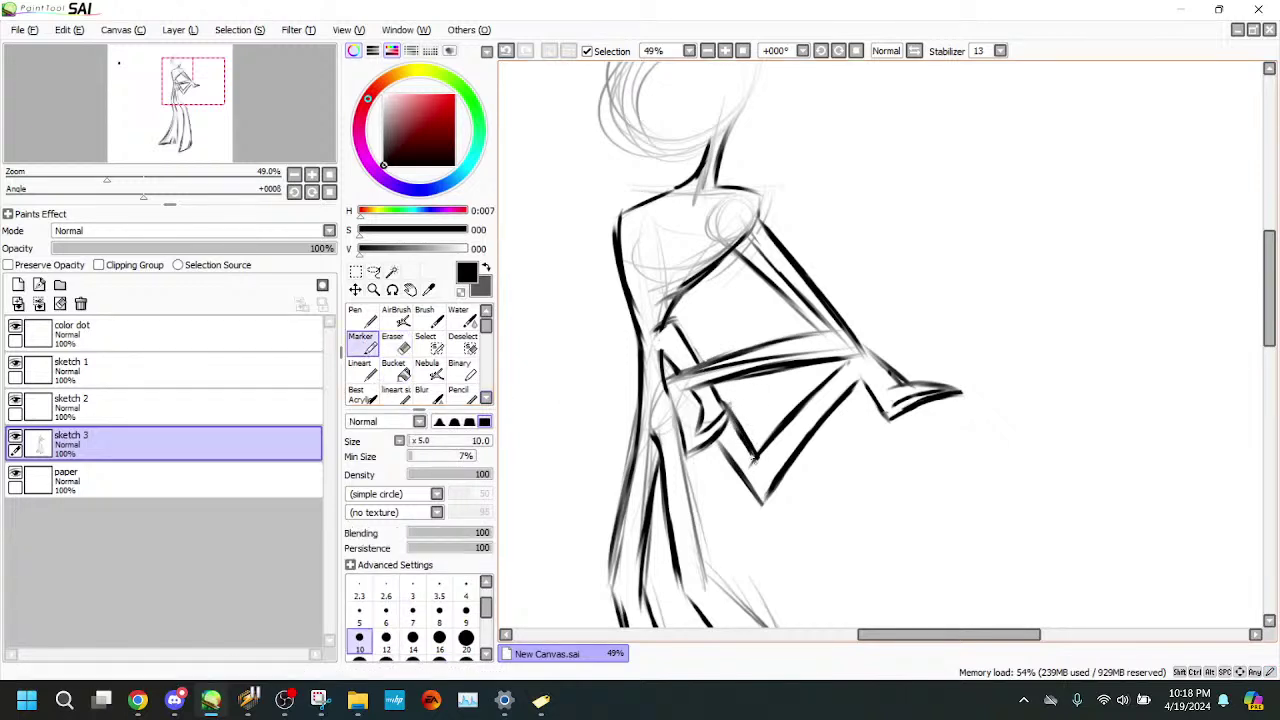
- Erase the extra middle line running along the upper arm from the shoulder to the elbow of the outstretched arm
{"action": "key", "text": "e"}
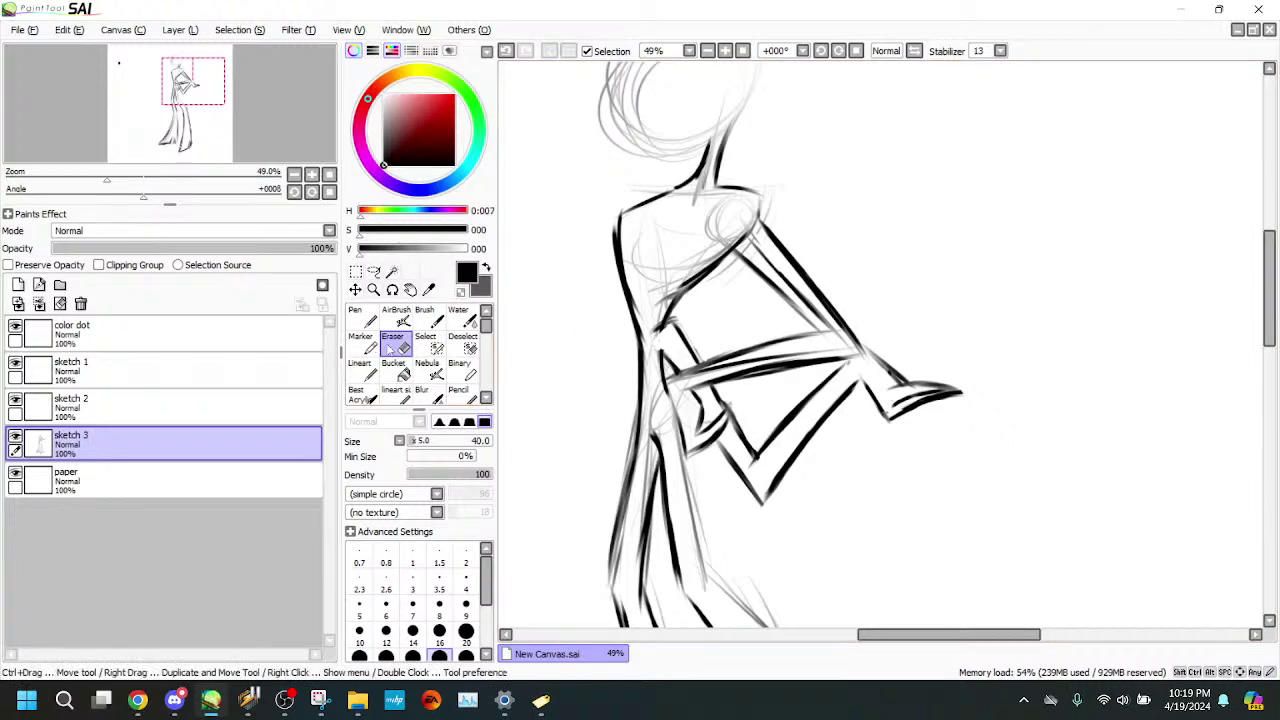
{"action": "key", "text": "b"}
{"action": "left_click_drag", "start_coordinate": [162, 124], "coordinate": [157, 118]}
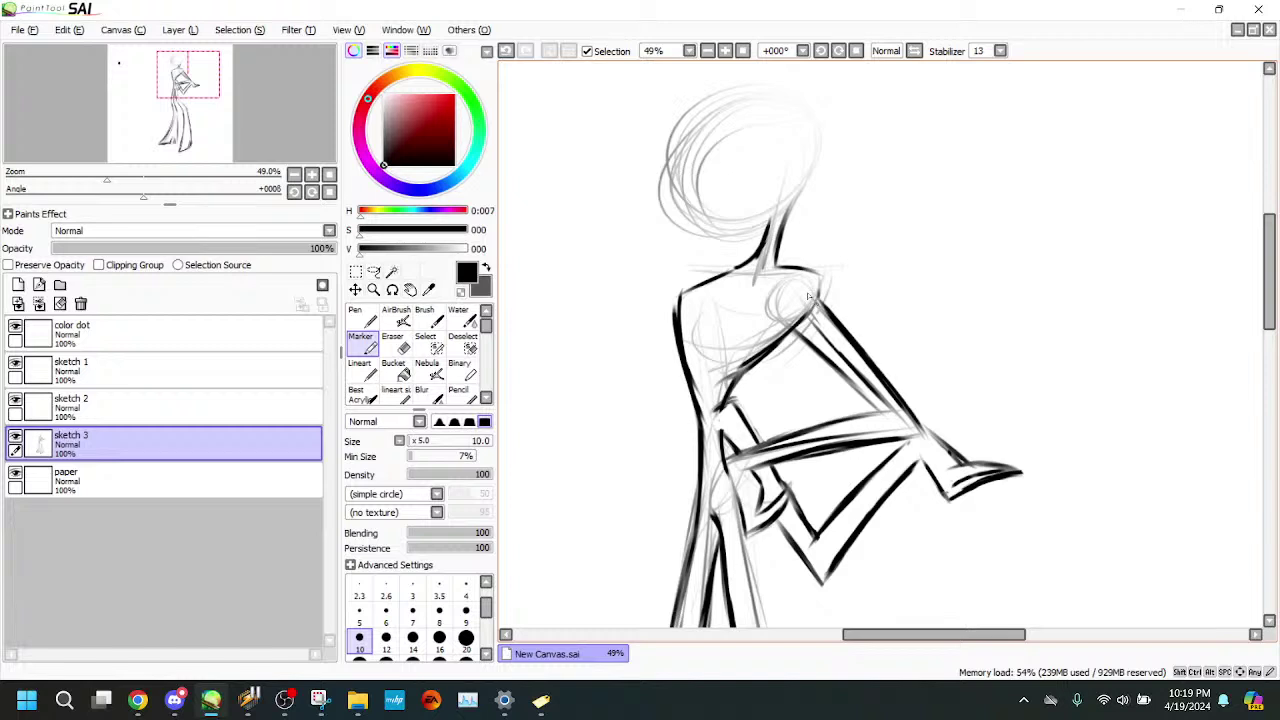
{"action": "key", "text": "e"}
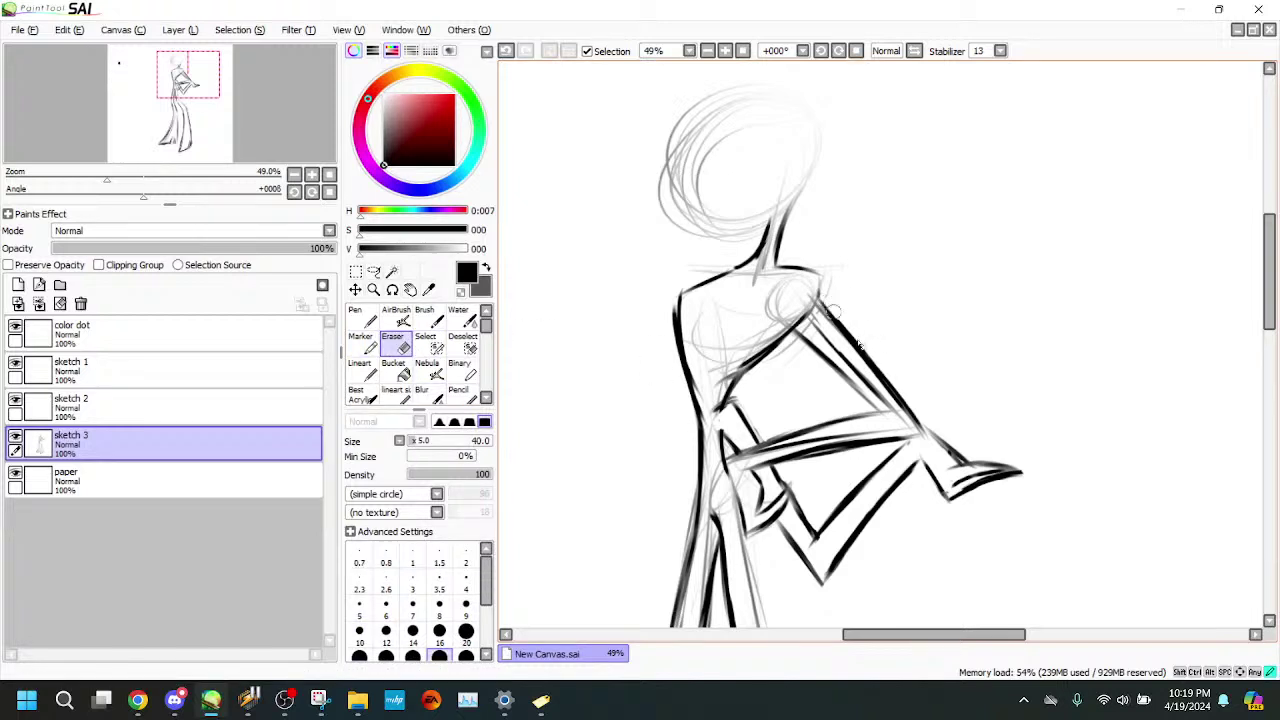
{"action": "left_click_drag", "start_coordinate": [809, 302], "coordinate": [902, 426]}
- Ink the front leg's outer thigh down to the knee with the size 10 marker, and add short diagonal lines across both upper thighs
{"action": "left_click", "coordinate": [362, 342]}
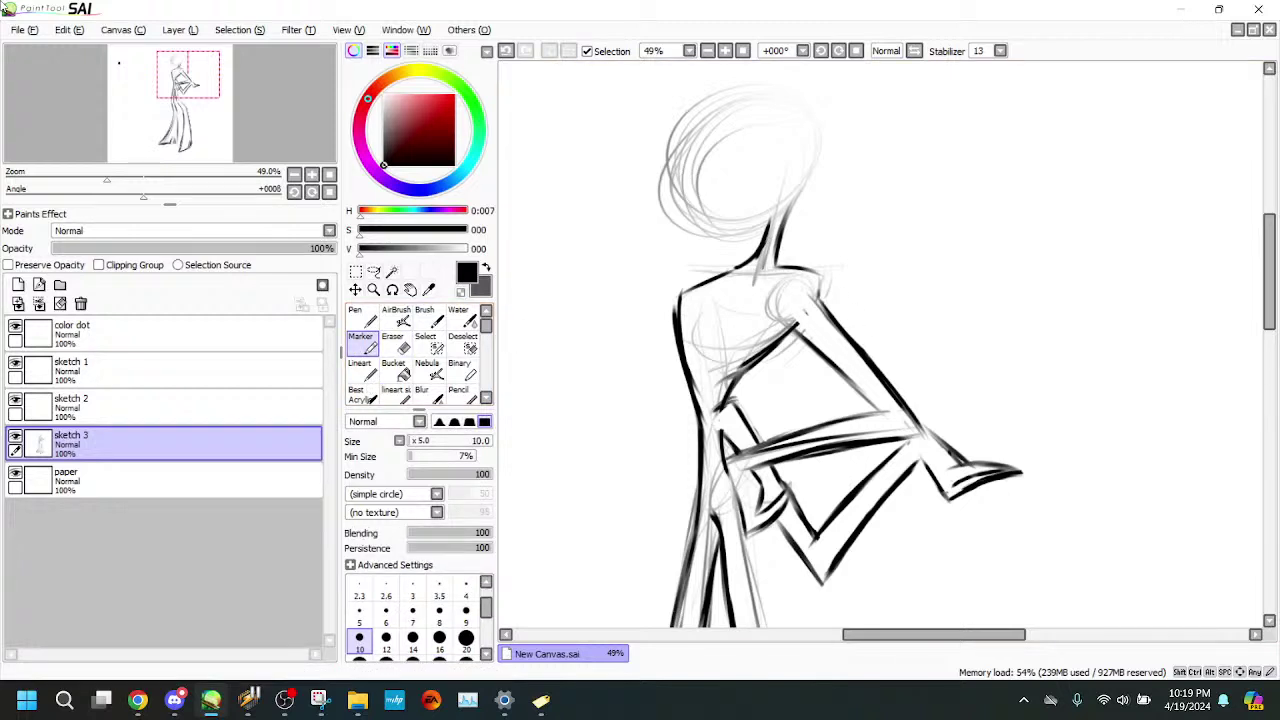
{"action": "scroll", "coordinate": [600, 228], "scroll_direction": "down", "scroll_amount": 5}
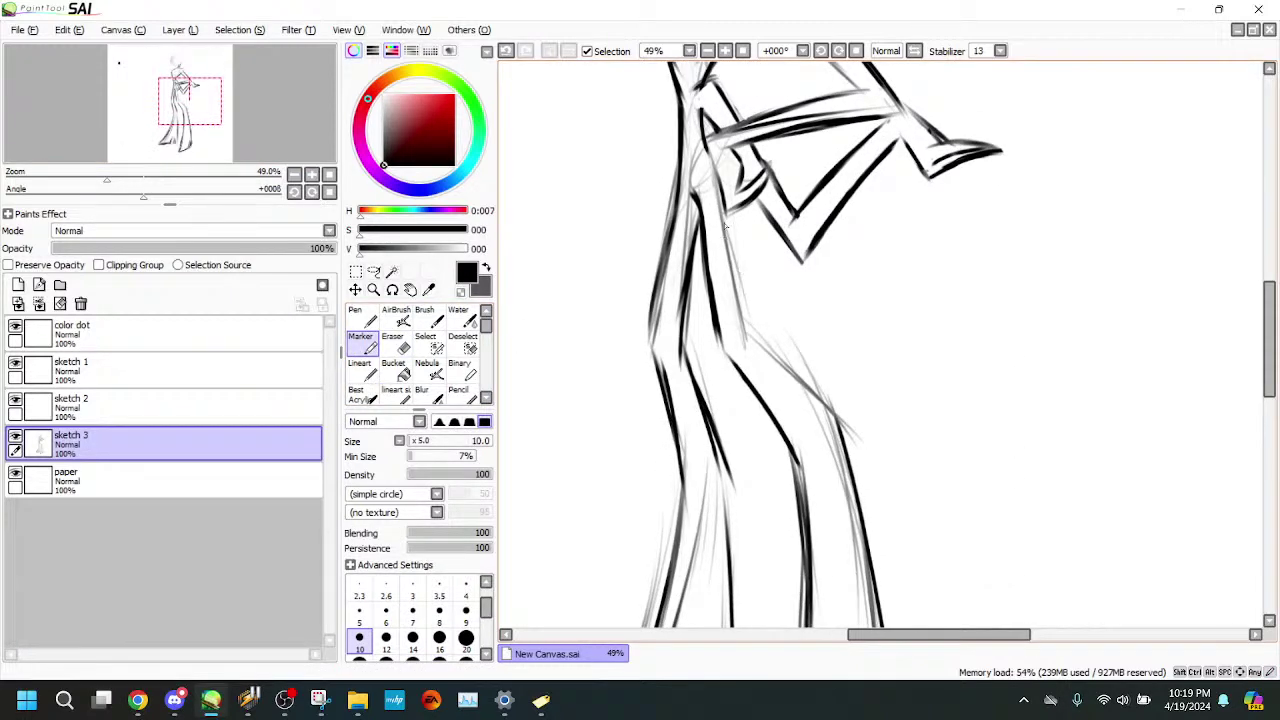
{"action": "left_click_drag", "start_coordinate": [714, 160], "coordinate": [748, 337]}
{"action": "left_click_drag", "start_coordinate": [703, 247], "coordinate": [742, 298]}
{"action": "mouse_move", "coordinate": [668, 244]}
{"action": "left_mouse_down"}
{"action": "mouse_move", "coordinate": [690, 280]}
{"action": "mouse_move", "coordinate": [650, 342]}
{"action": "left_mouse_up"}
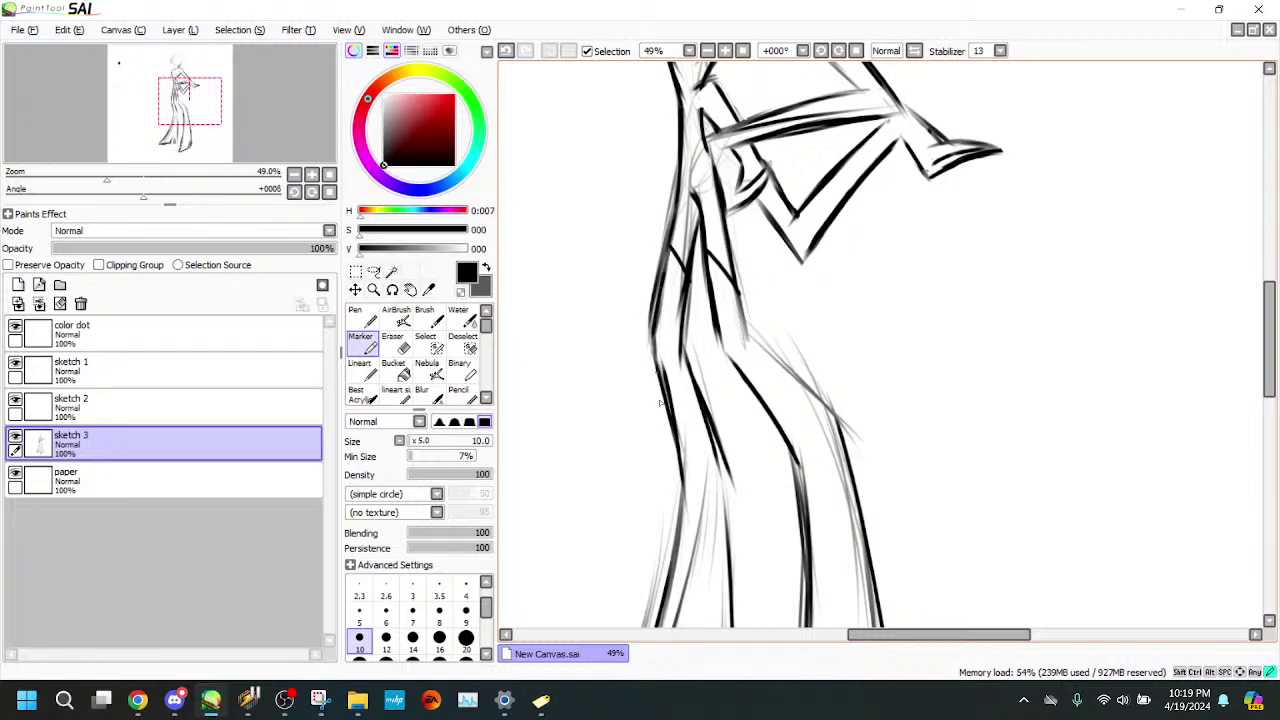
- Erase the rough doubled strokes along the back leg's outer thigh and redraw the outline at its knee in black
{"action": "key", "text": "e"}
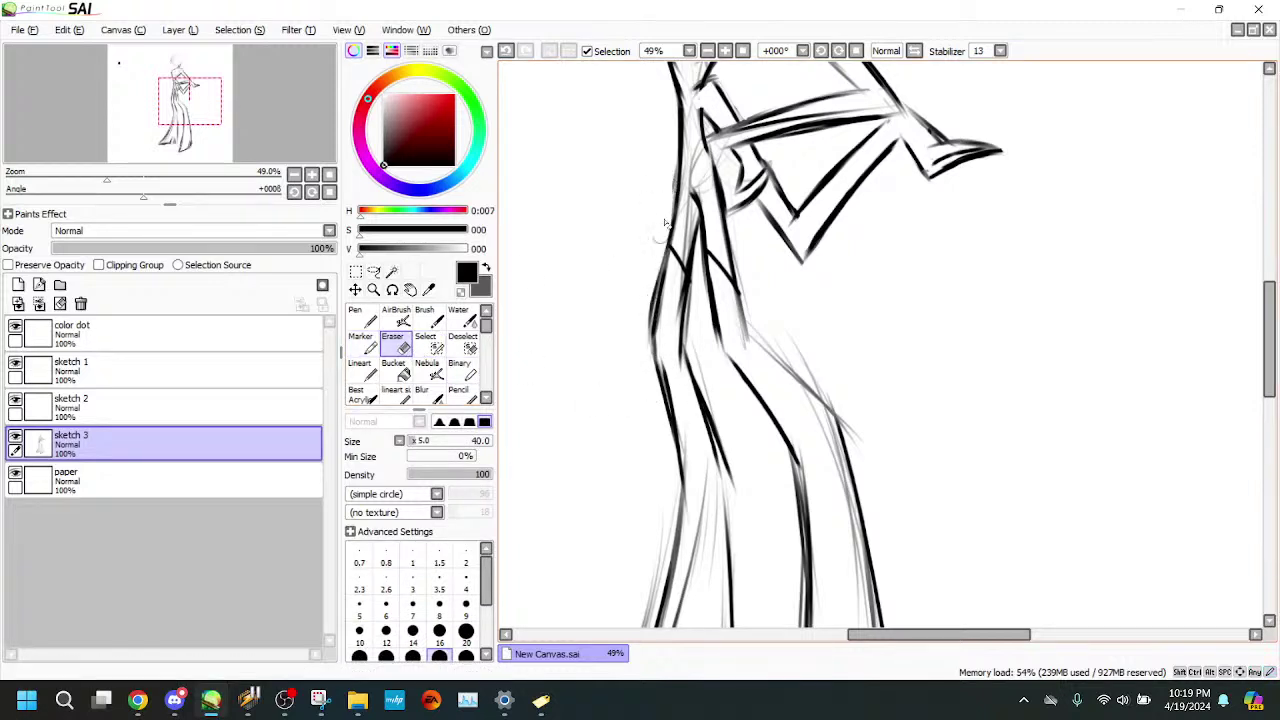
{"action": "left_click_drag", "start_coordinate": [662, 258], "coordinate": [648, 348]}
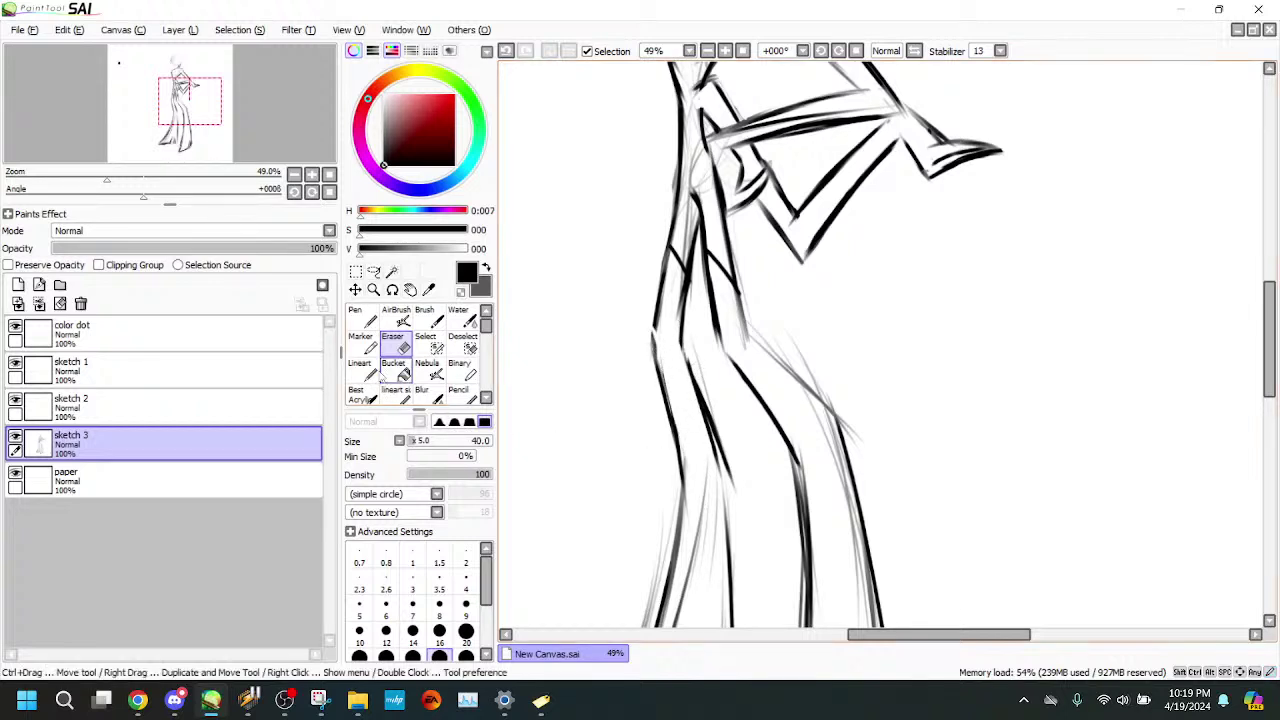
{"action": "left_click", "coordinate": [362, 341]}
{"action": "left_click_drag", "start_coordinate": [651, 331], "coordinate": [657, 368]}
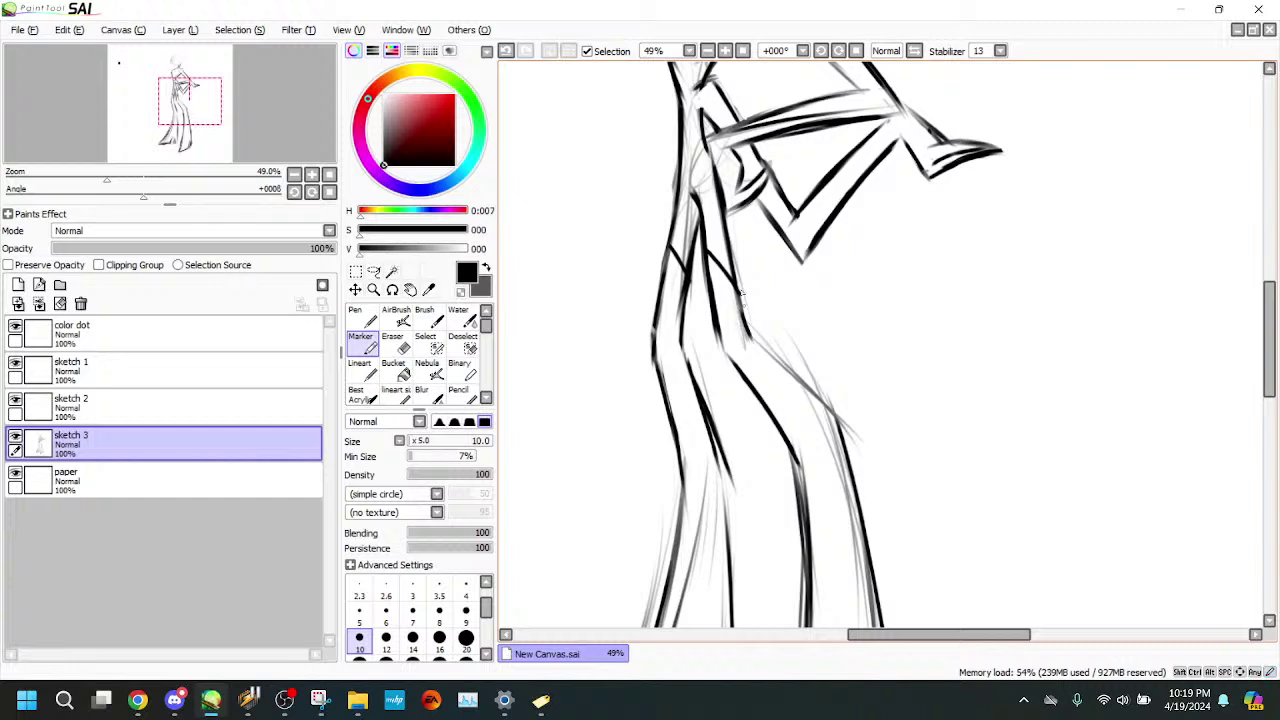
- Ink the front leg's outer line from the knee to the shin, and tidy the inner thigh and knee lines of both legs
{"action": "left_click_drag", "start_coordinate": [771, 360], "coordinate": [830, 415]}
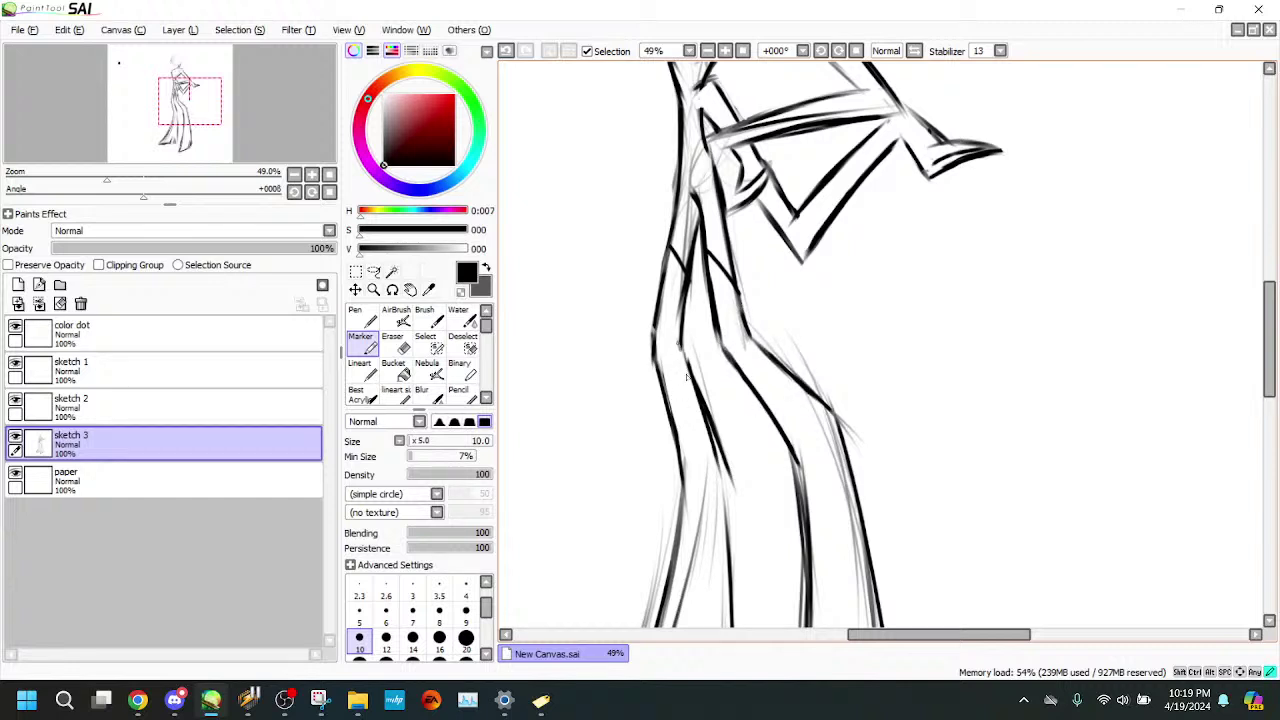
{"action": "left_click", "coordinate": [397, 343]}
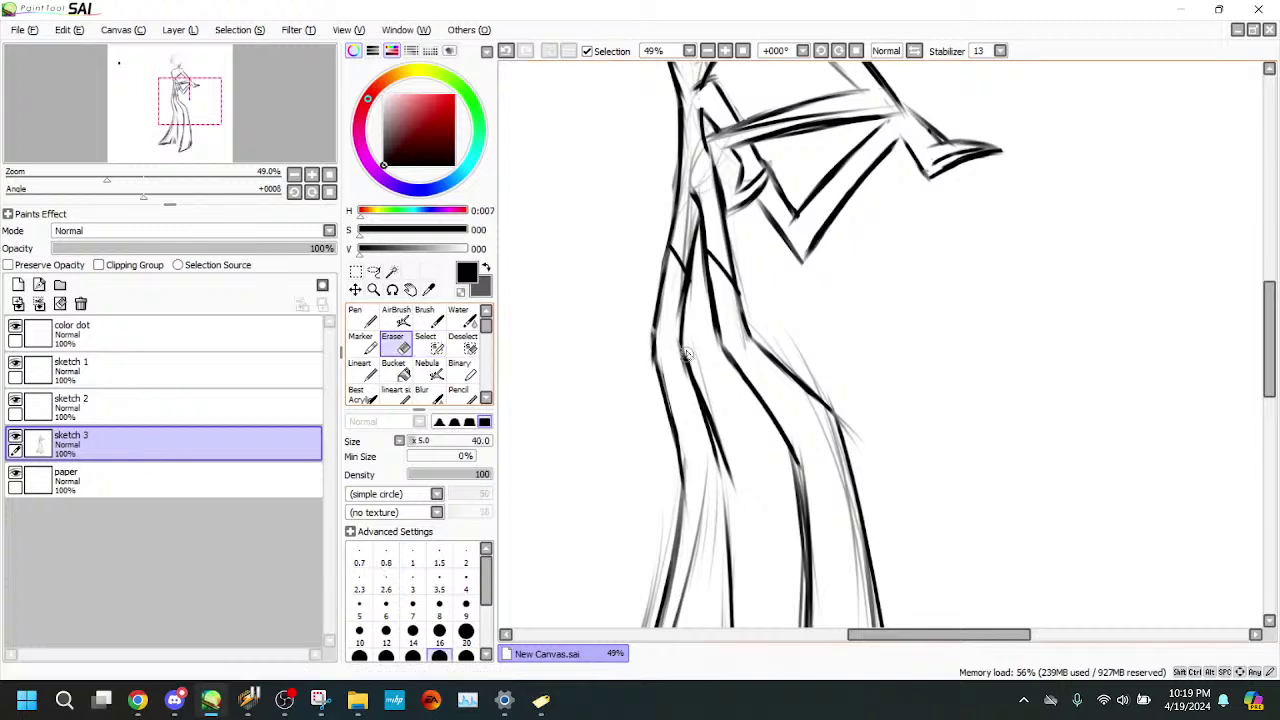
{"action": "left_click", "coordinate": [366, 345]}
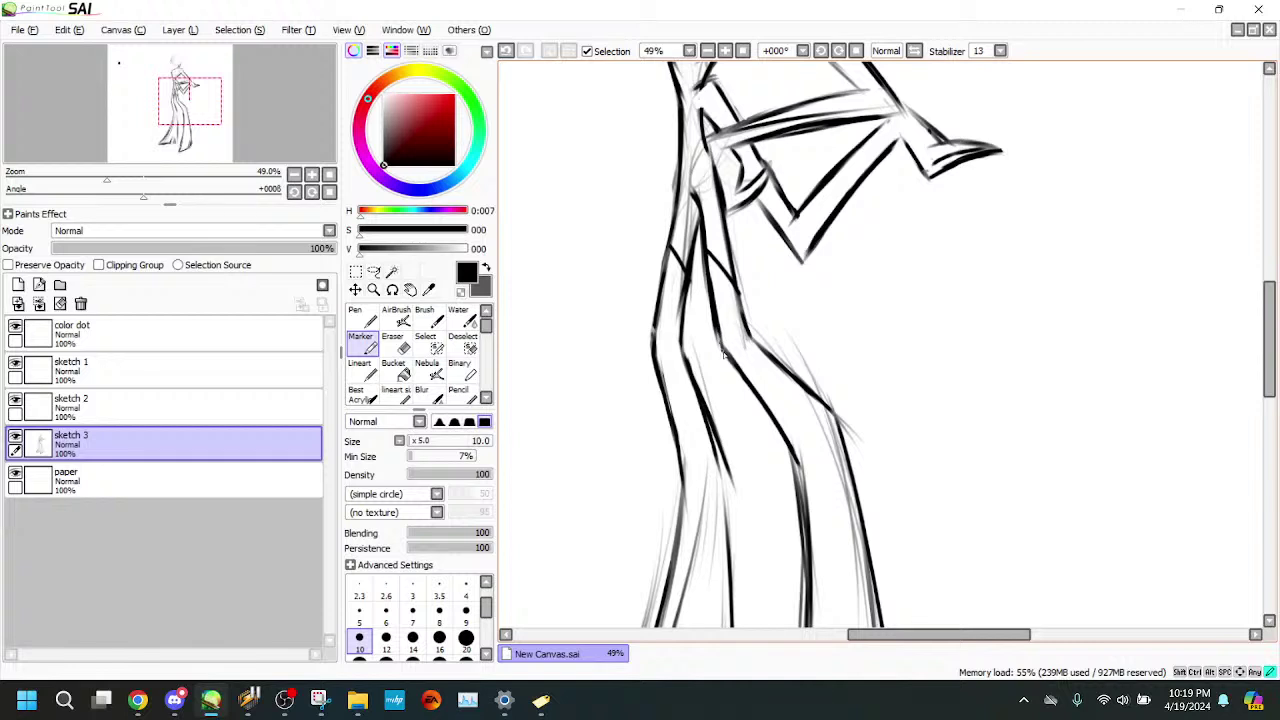
{"action": "key", "text": "e"}
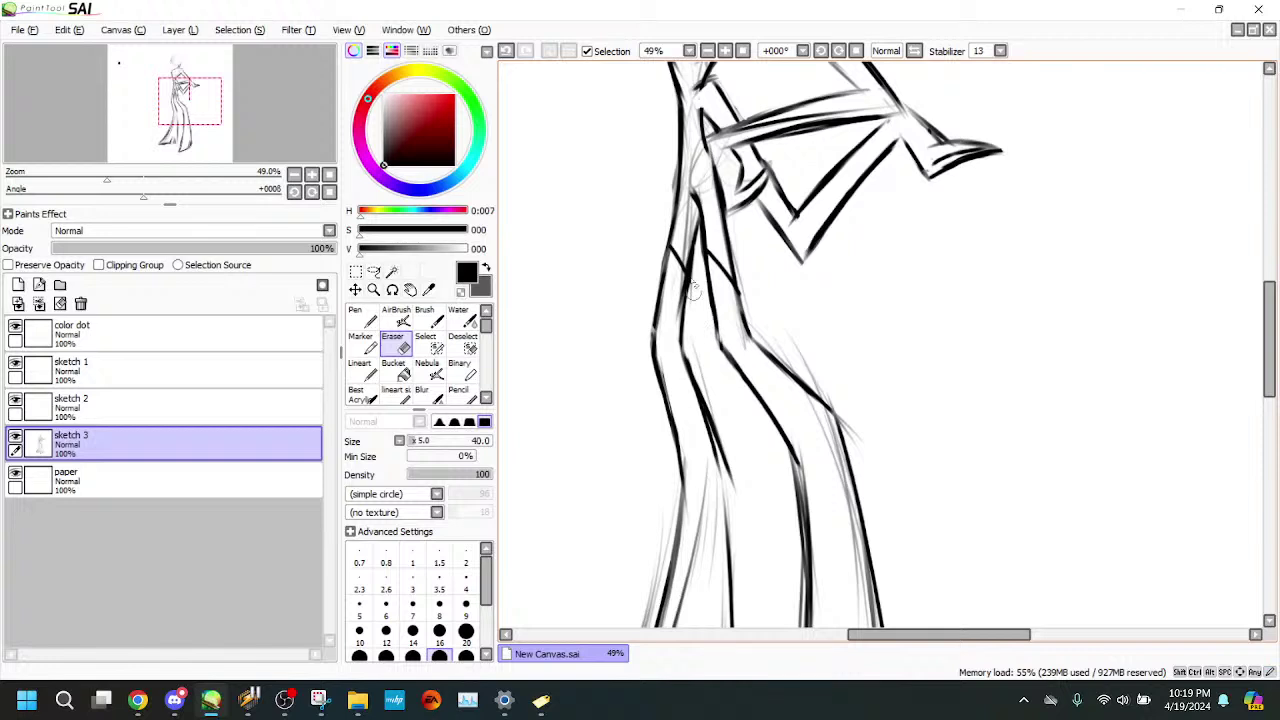
{"action": "left_click", "coordinate": [367, 345]}
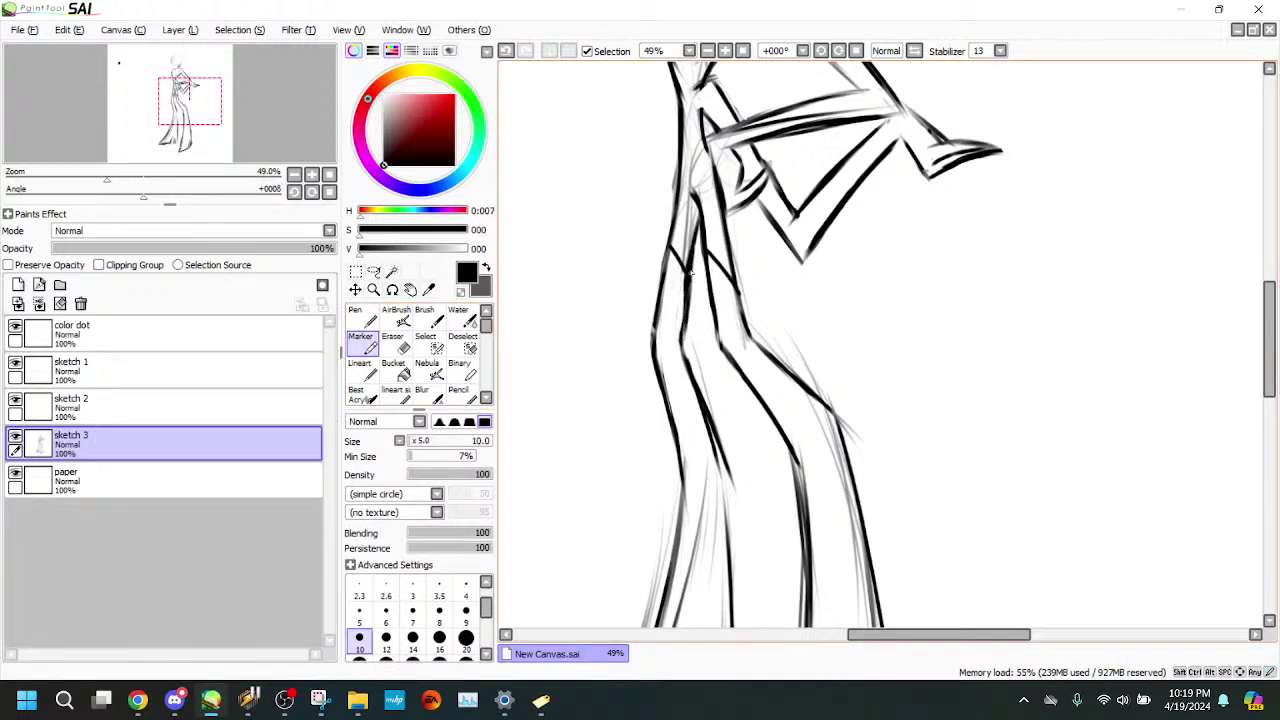
{"action": "key", "text": "e"}
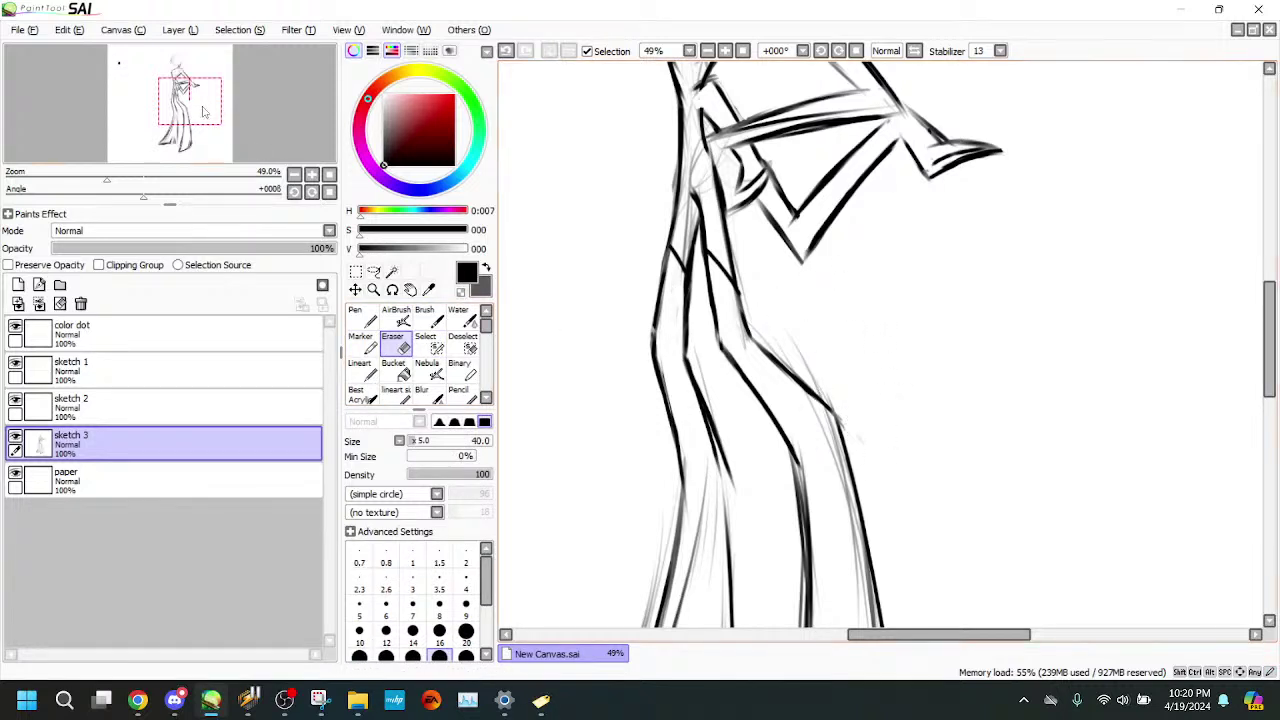
- Draw the back leg's inner calf line in solid black and erase the overshoot where it meets the line above
{"action": "scroll", "coordinate": [829, 371], "scroll_direction": "down", "scroll_amount": 3}
{"action": "left_click", "coordinate": [361, 342]}
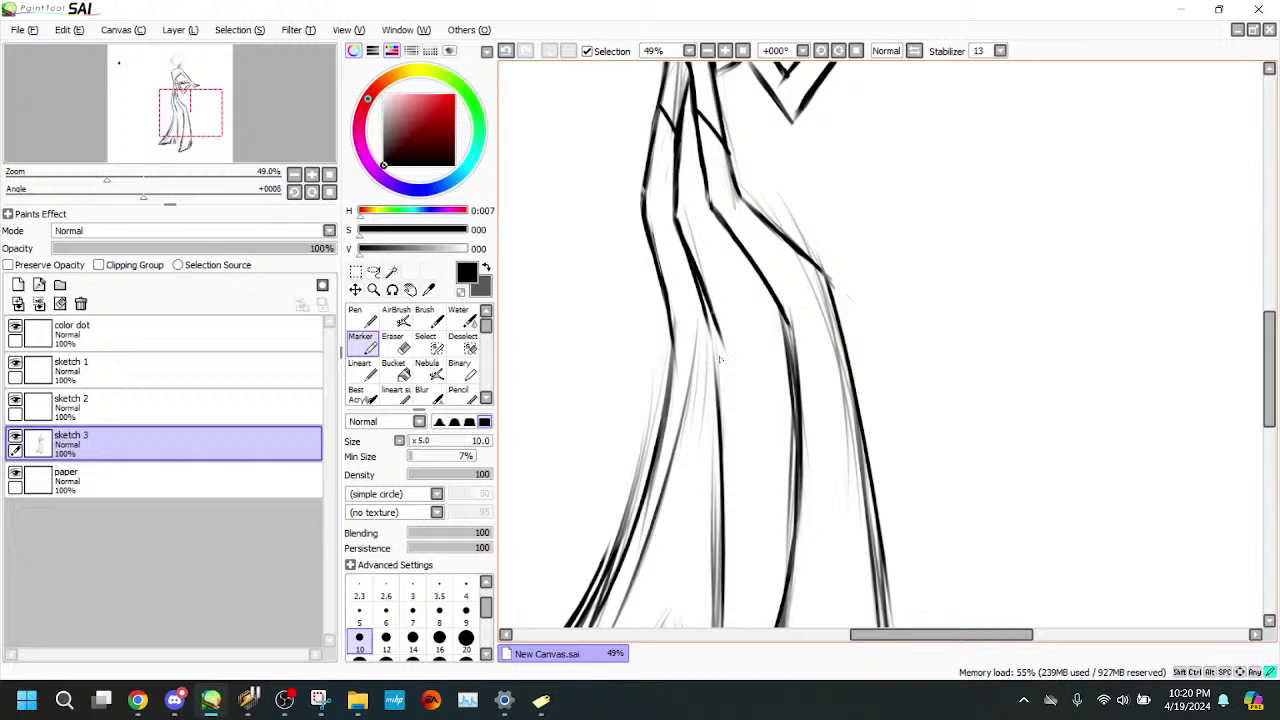
{"action": "left_click_drag", "start_coordinate": [720, 360], "coordinate": [721, 370]}
{"action": "left_click_drag", "start_coordinate": [715, 322], "coordinate": [721, 422]}
{"action": "left_click_drag", "start_coordinate": [719, 370], "coordinate": [722, 485]}
{"action": "left_click", "coordinate": [396, 344]}
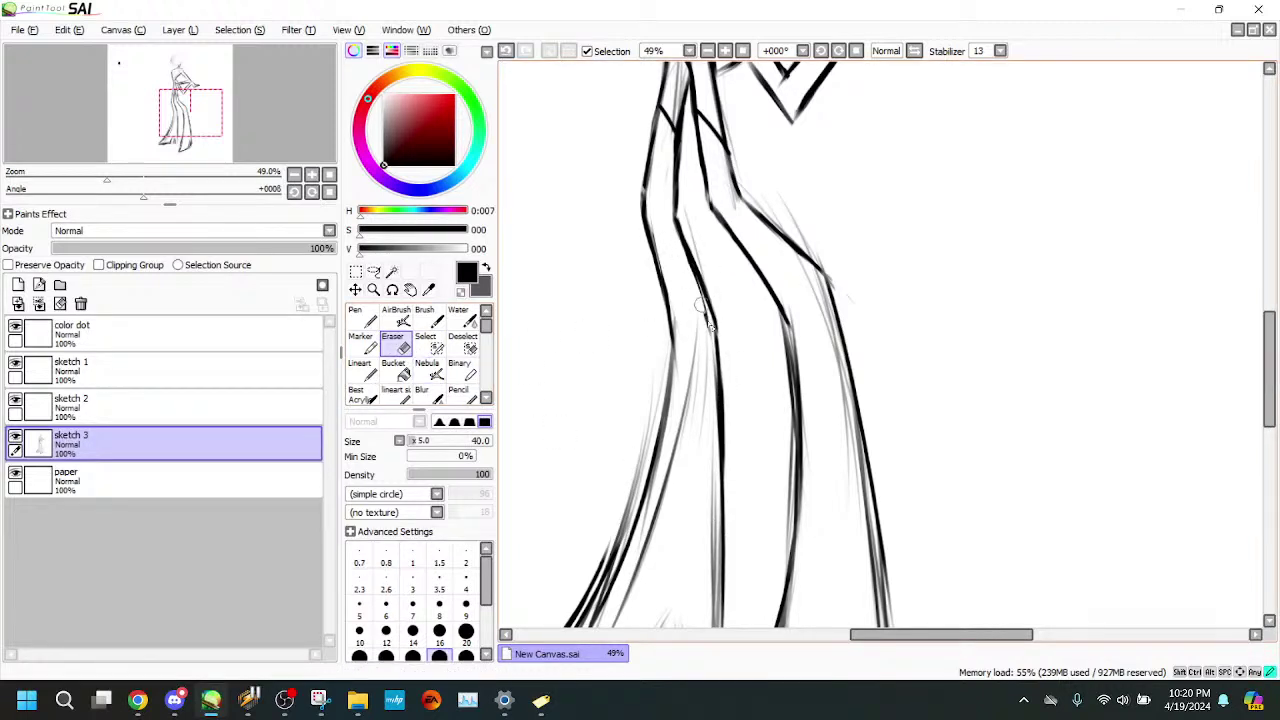
- Reinforce the front leg's inner calf line with the marker and erase the stray sketch strokes around it
{"action": "scroll", "coordinate": [640, 325], "scroll_direction": "down", "scroll_amount": 2}
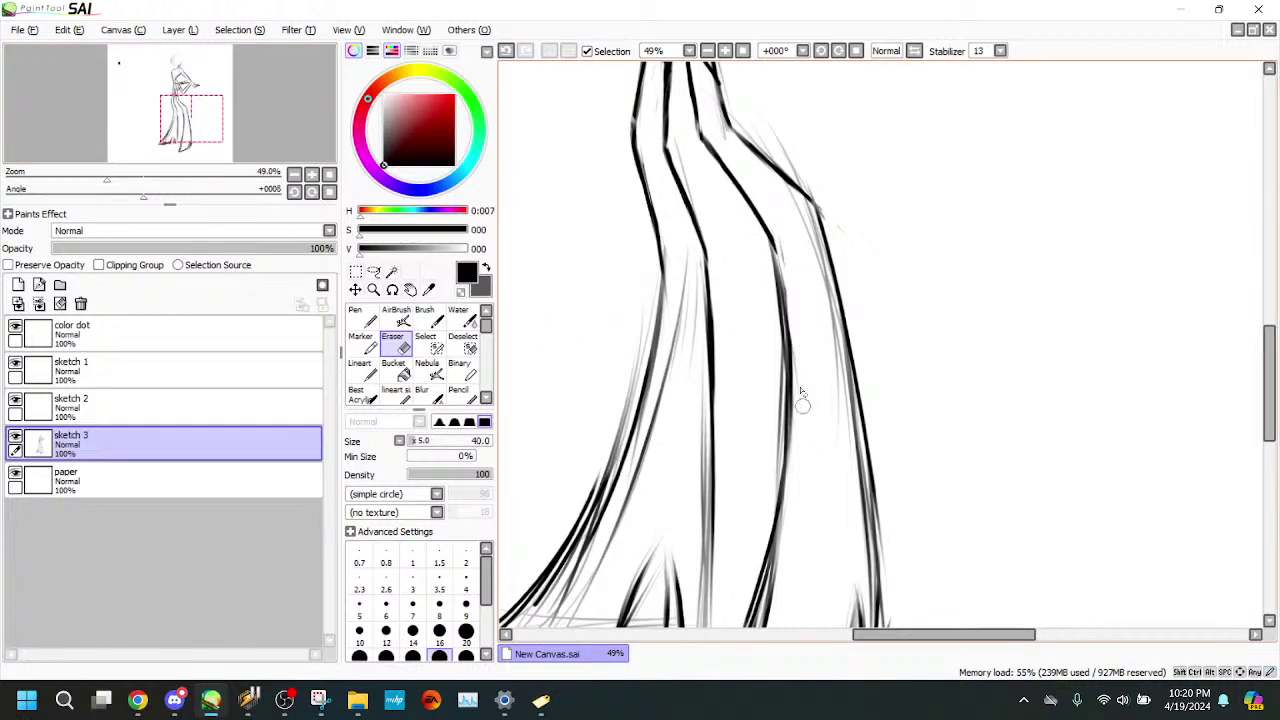
{"action": "left_click", "coordinate": [361, 343]}
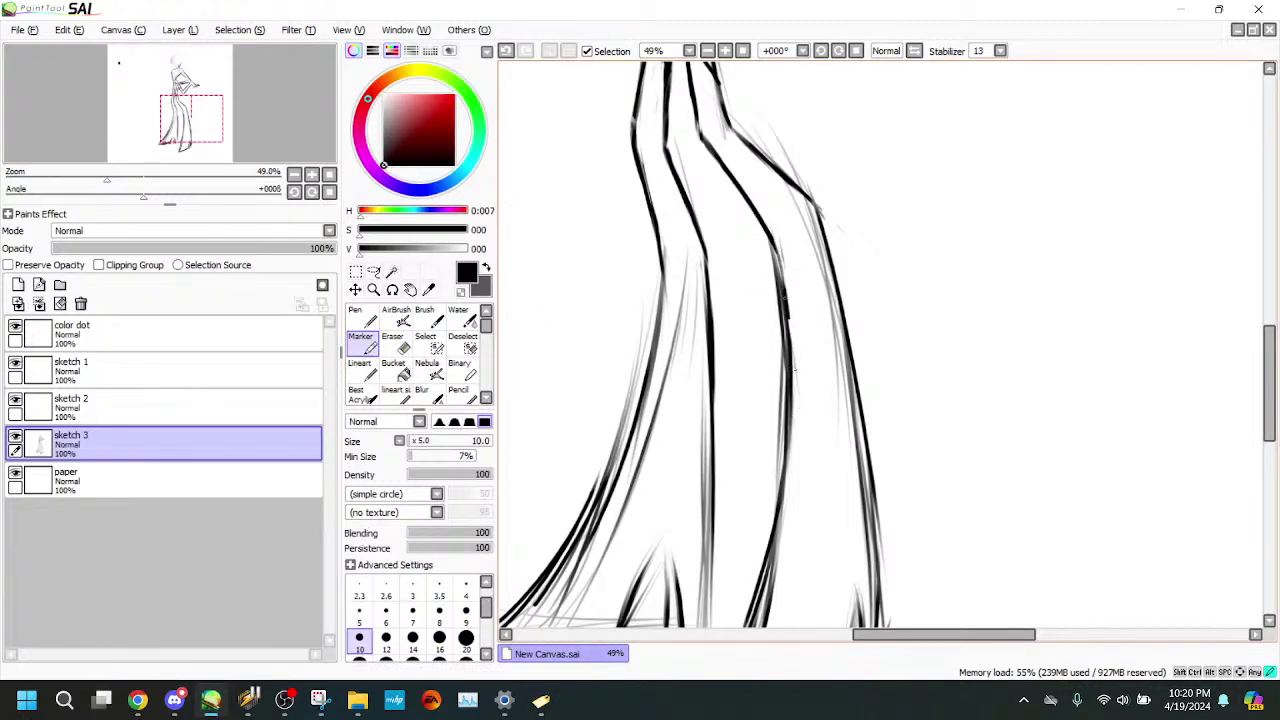
{"action": "left_click", "coordinate": [395, 343]}
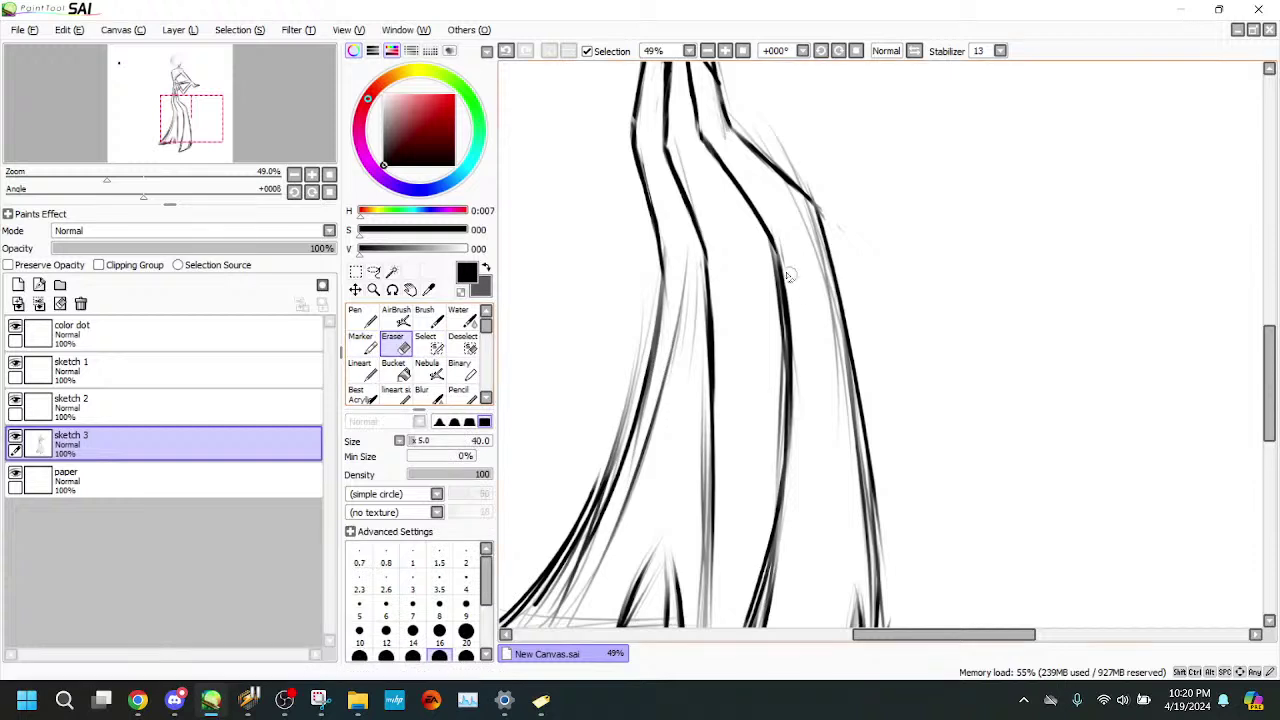
{"action": "left_click_drag", "start_coordinate": [778, 250], "coordinate": [776, 485]}
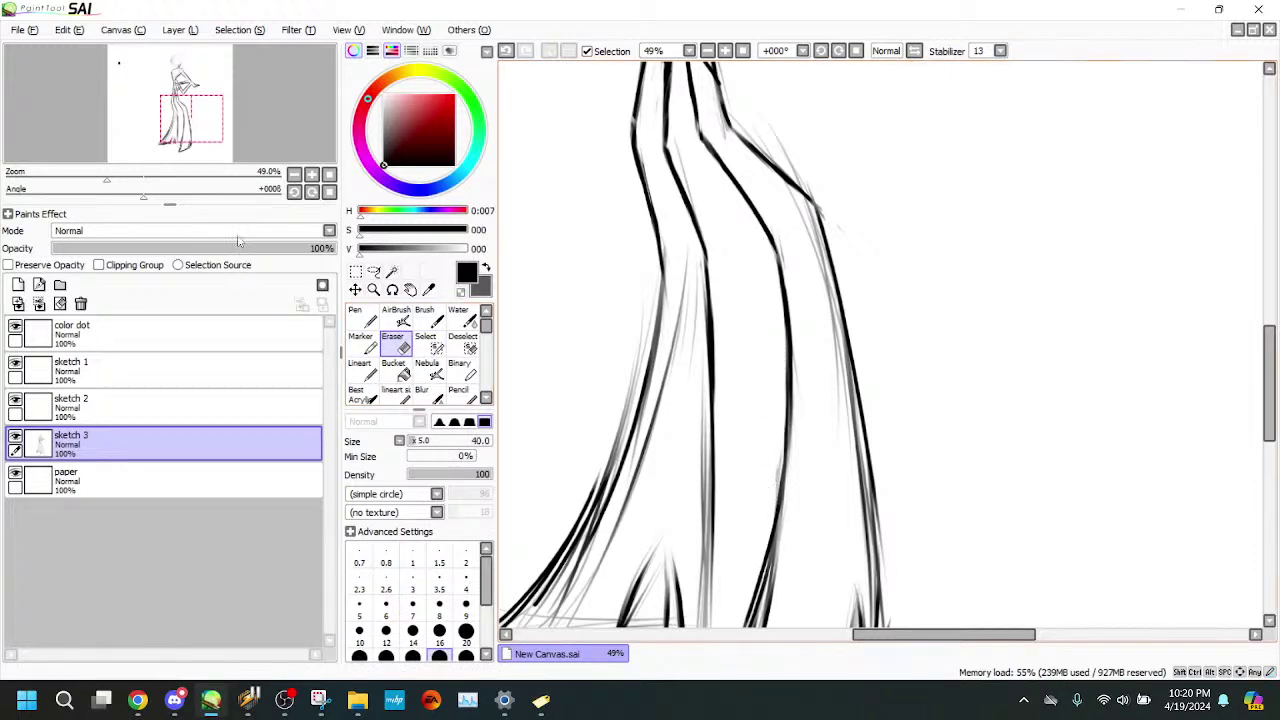
- Clean up the lower inner edge of the front trouser leg and darken it down to the pointed hem corner
{"action": "left_click_drag", "start_coordinate": [107, 178], "coordinate": [95, 177]}
{"action": "left_click_drag", "start_coordinate": [140, 138], "coordinate": [188, 153]}
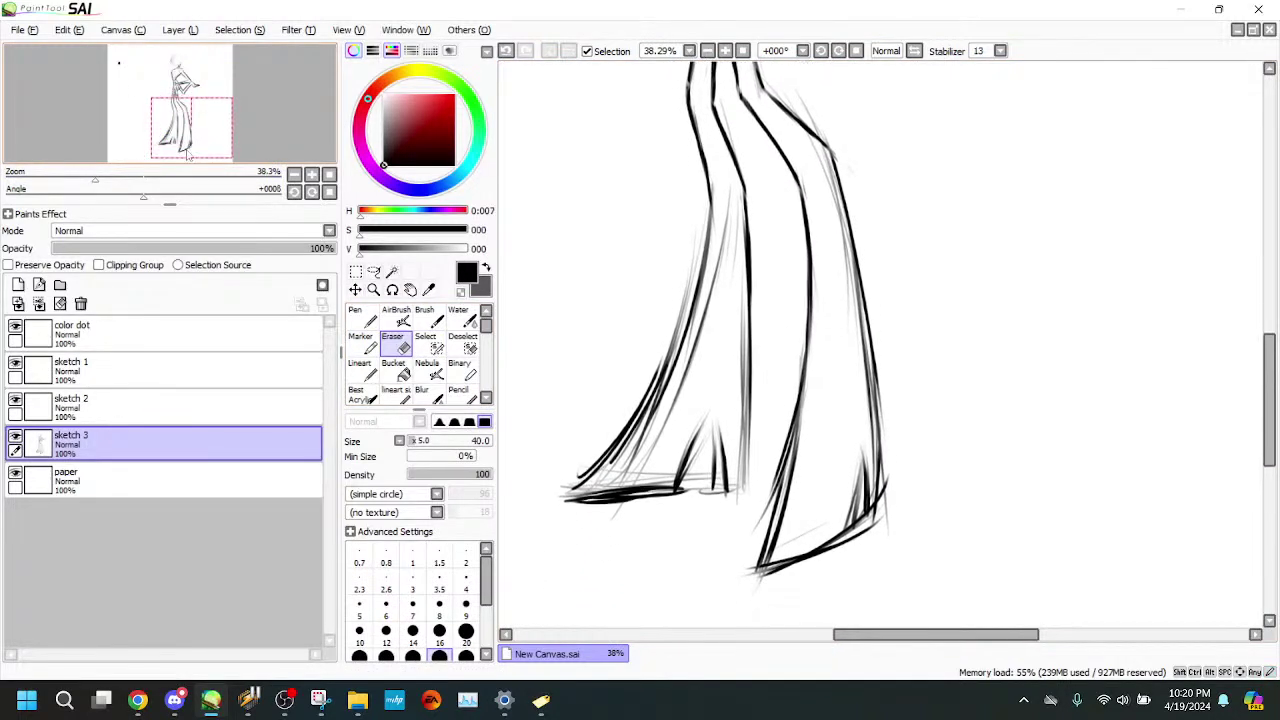
{"action": "left_click_drag", "start_coordinate": [790, 408], "coordinate": [740, 590]}
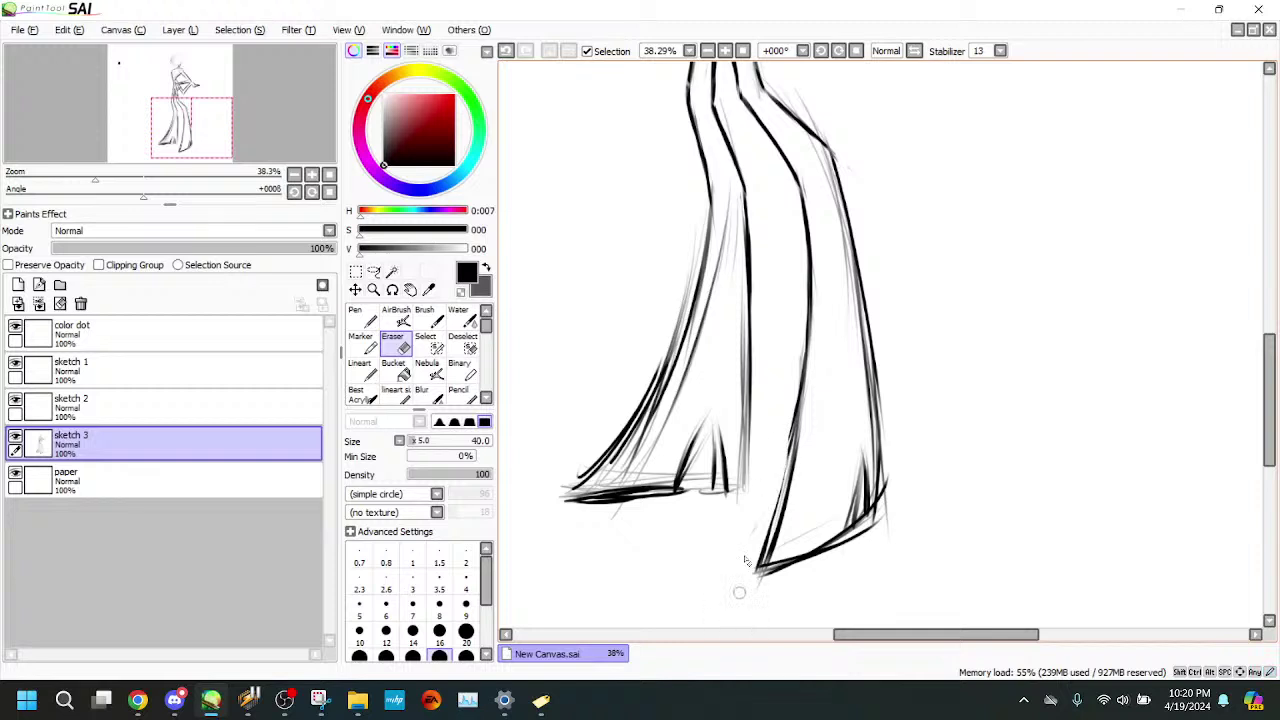
{"action": "left_click", "coordinate": [363, 344]}
{"action": "left_click_drag", "start_coordinate": [803, 408], "coordinate": [777, 527]}
{"action": "left_click_drag", "start_coordinate": [786, 480], "coordinate": [768, 553]}
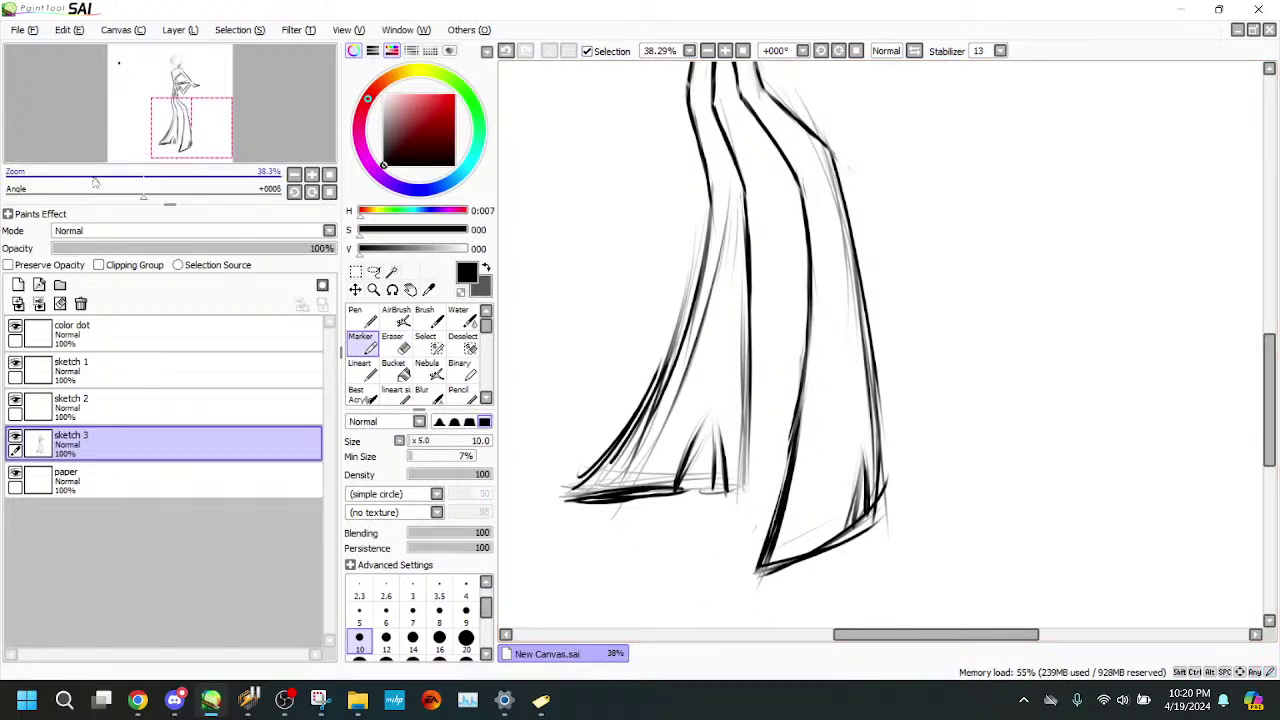
- Darken the back trouser leg's inner line down to the hem, and strengthen its outer flared edge
{"action": "mouse_move", "coordinate": [95, 179]}
{"action": "left_mouse_down"}
{"action": "mouse_move", "coordinate": [81, 179]}
{"action": "mouse_move", "coordinate": [100, 179]}
{"action": "left_mouse_up"}
{"action": "left_click_drag", "start_coordinate": [160, 112], "coordinate": [151, 112]}
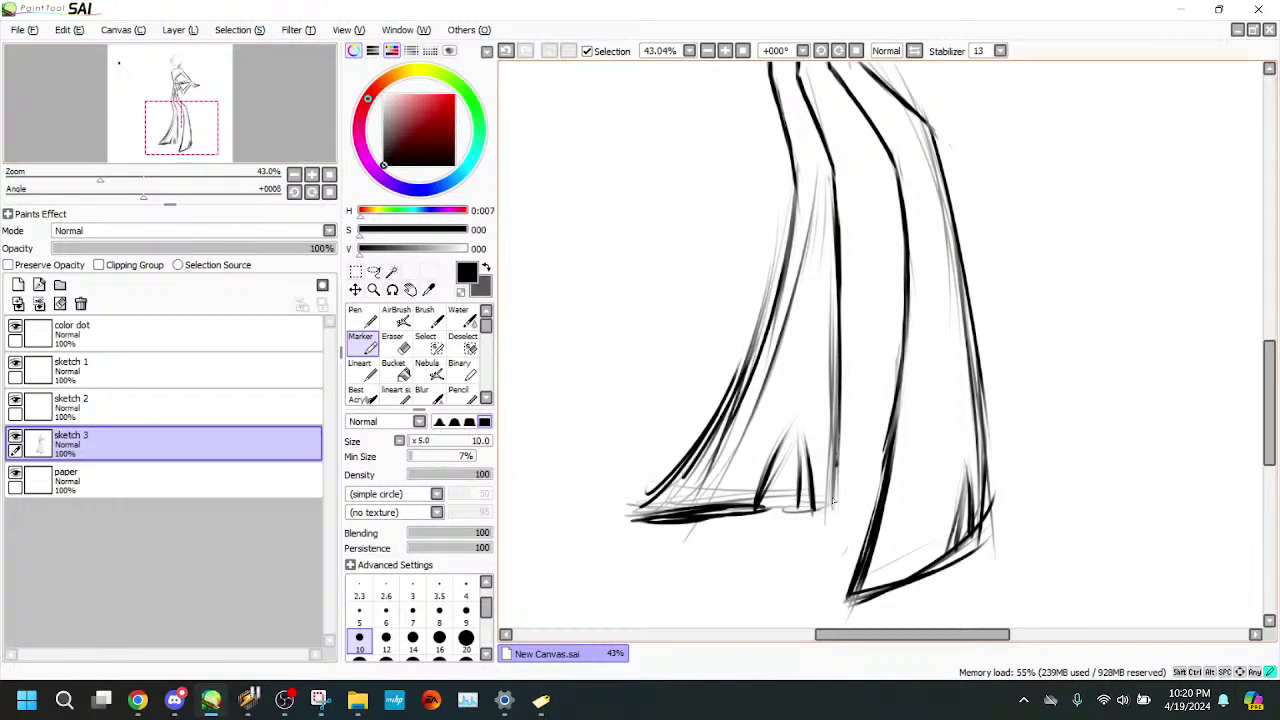
{"action": "mouse_move", "coordinate": [190, 126]}
{"action": "left_mouse_down"}
{"action": "mouse_move", "coordinate": [192, 115]}
{"action": "mouse_move", "coordinate": [189, 125]}
{"action": "left_mouse_up"}
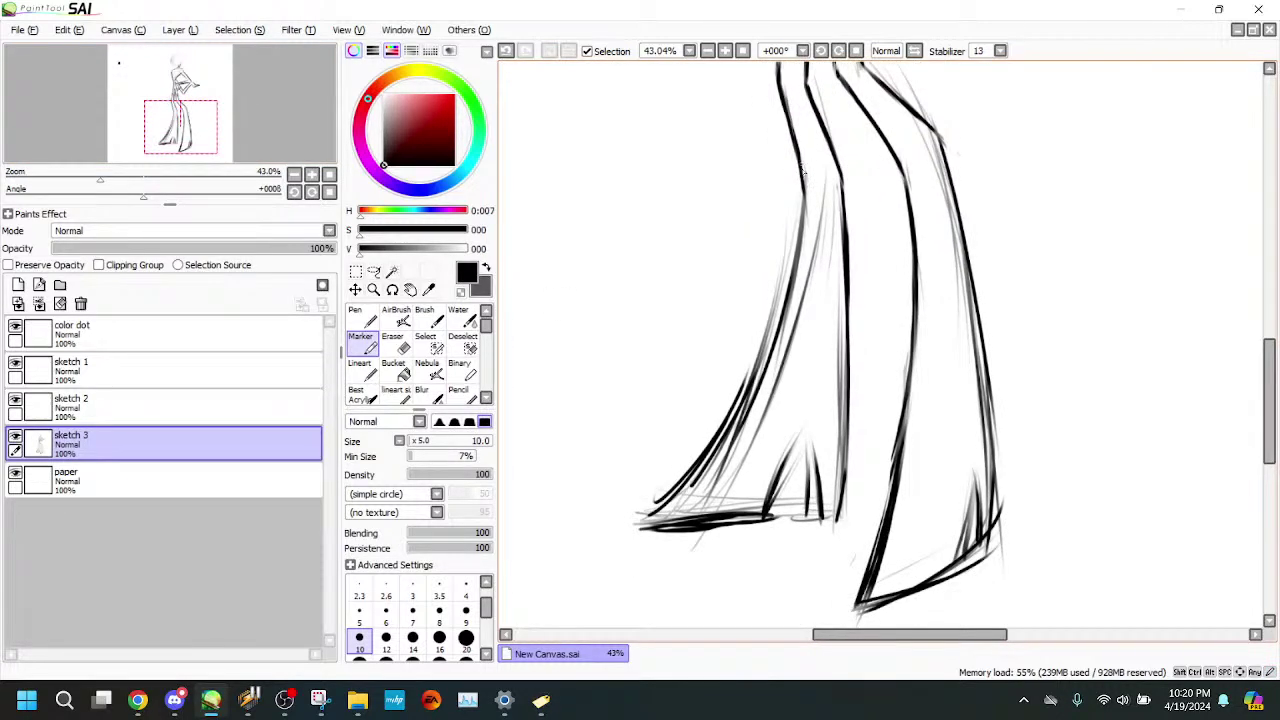
{"action": "mouse_move", "coordinate": [788, 294]}
{"action": "left_mouse_down"}
{"action": "mouse_move", "coordinate": [776, 336]}
{"action": "mouse_move", "coordinate": [793, 278]}
{"action": "mouse_move", "coordinate": [736, 422]}
{"action": "left_mouse_up"}
{"action": "left_click_drag", "start_coordinate": [694, 474], "coordinate": [729, 430]}
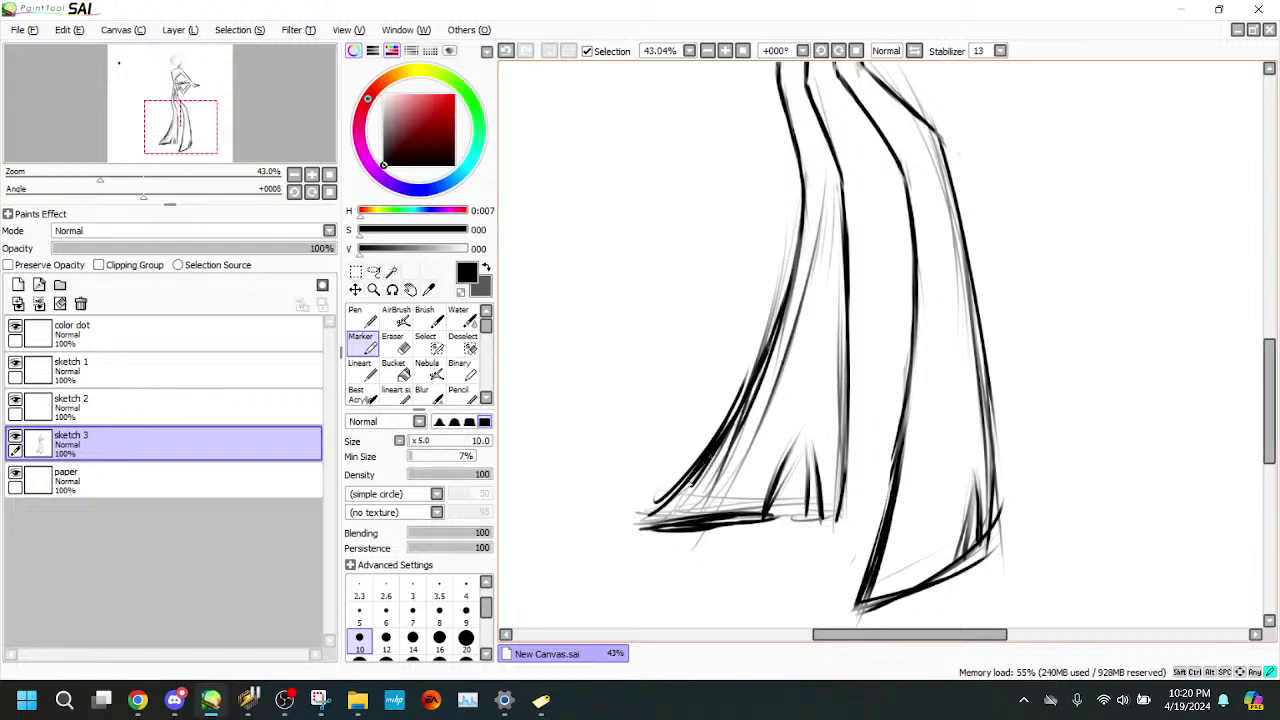
- Reduce the back trouser leg's hem to a single line, and redraw and clean up the pointed notch in it
{"action": "key", "text": "e"}
{"action": "mouse_move", "coordinate": [652, 522]}
{"action": "left_mouse_down"}
{"action": "mouse_move", "coordinate": [784, 513]}
{"action": "mouse_move", "coordinate": [645, 529]}
{"action": "mouse_move", "coordinate": [730, 530]}
{"action": "left_mouse_up"}
{"action": "left_click", "coordinate": [364, 346]}
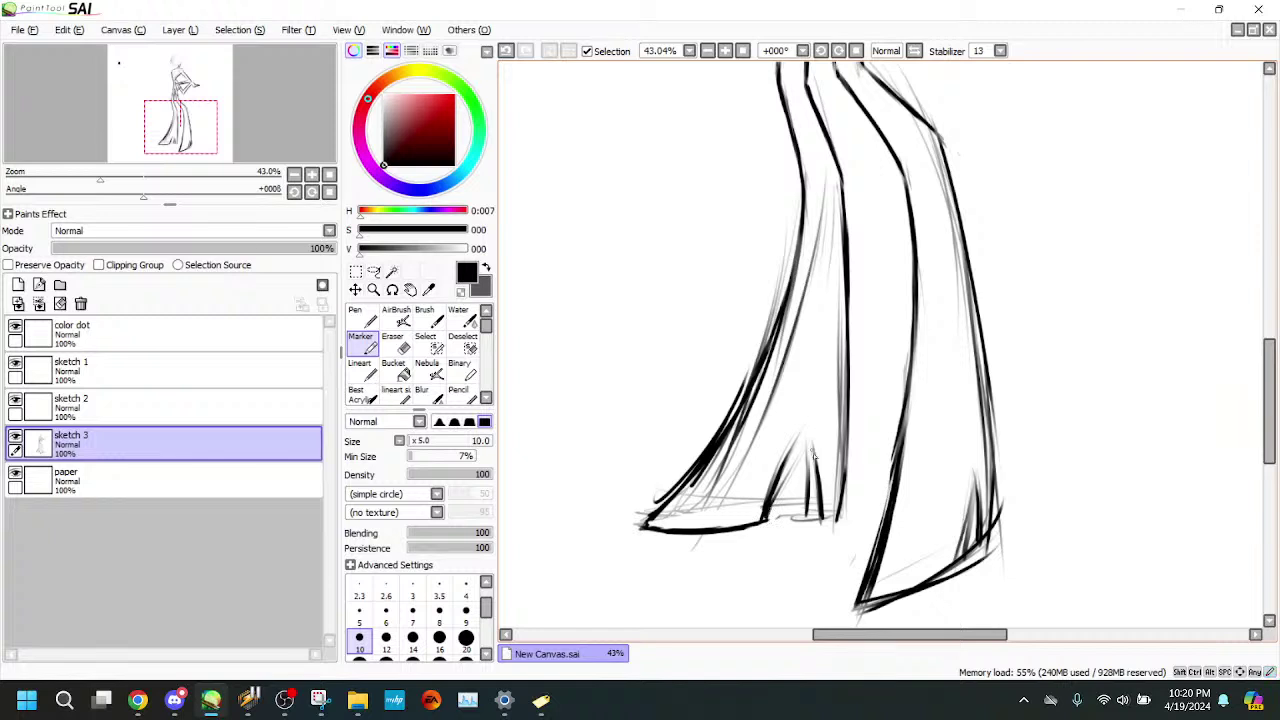
{"action": "mouse_move", "coordinate": [808, 443]}
{"action": "left_mouse_down"}
{"action": "mouse_move", "coordinate": [775, 488]}
{"action": "mouse_move", "coordinate": [808, 440]}
{"action": "mouse_move", "coordinate": [818, 528]}
{"action": "mouse_move", "coordinate": [775, 518]}
{"action": "mouse_move", "coordinate": [778, 508]}
{"action": "left_mouse_up"}
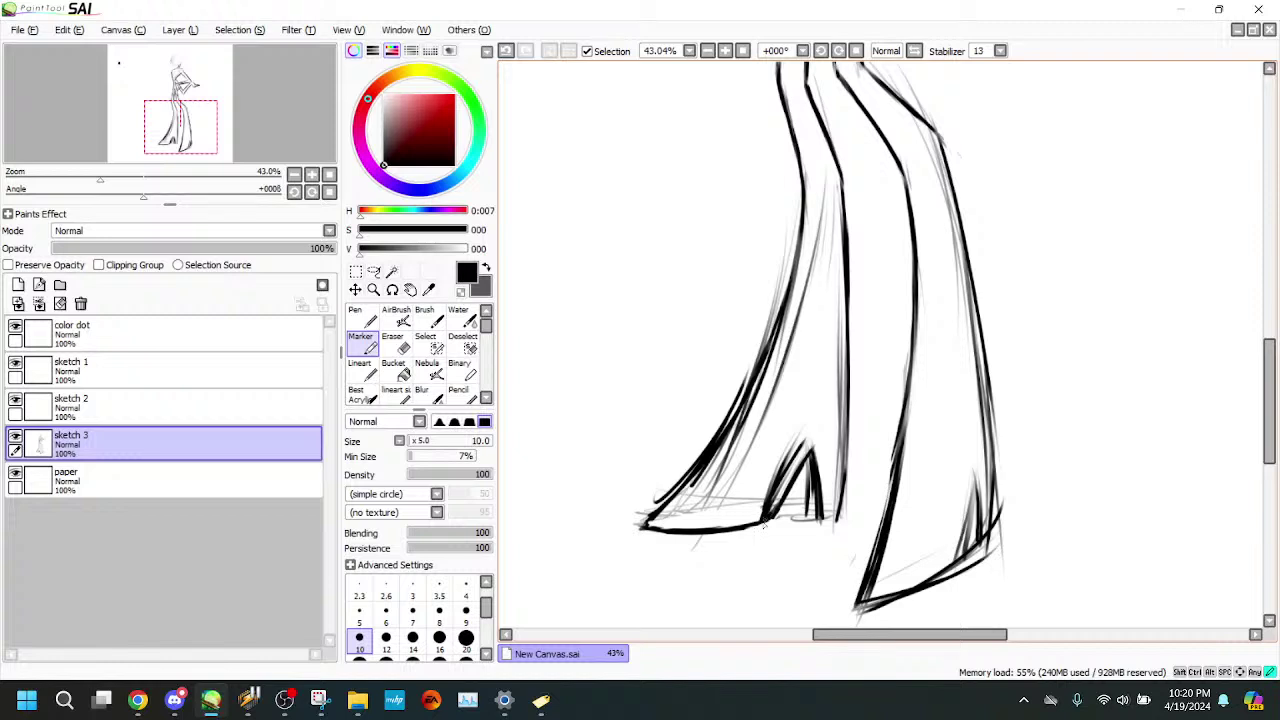
{"action": "left_click", "coordinate": [397, 345]}
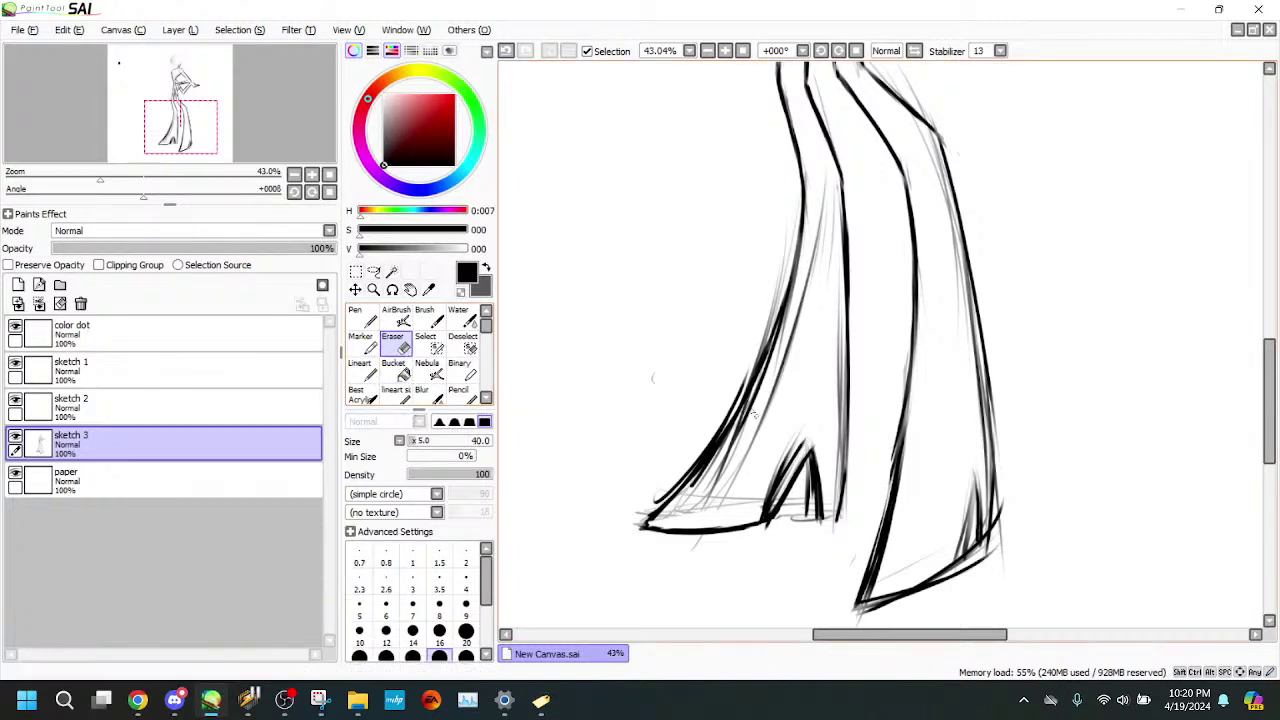
{"action": "left_click_drag", "start_coordinate": [802, 441], "coordinate": [763, 512]}
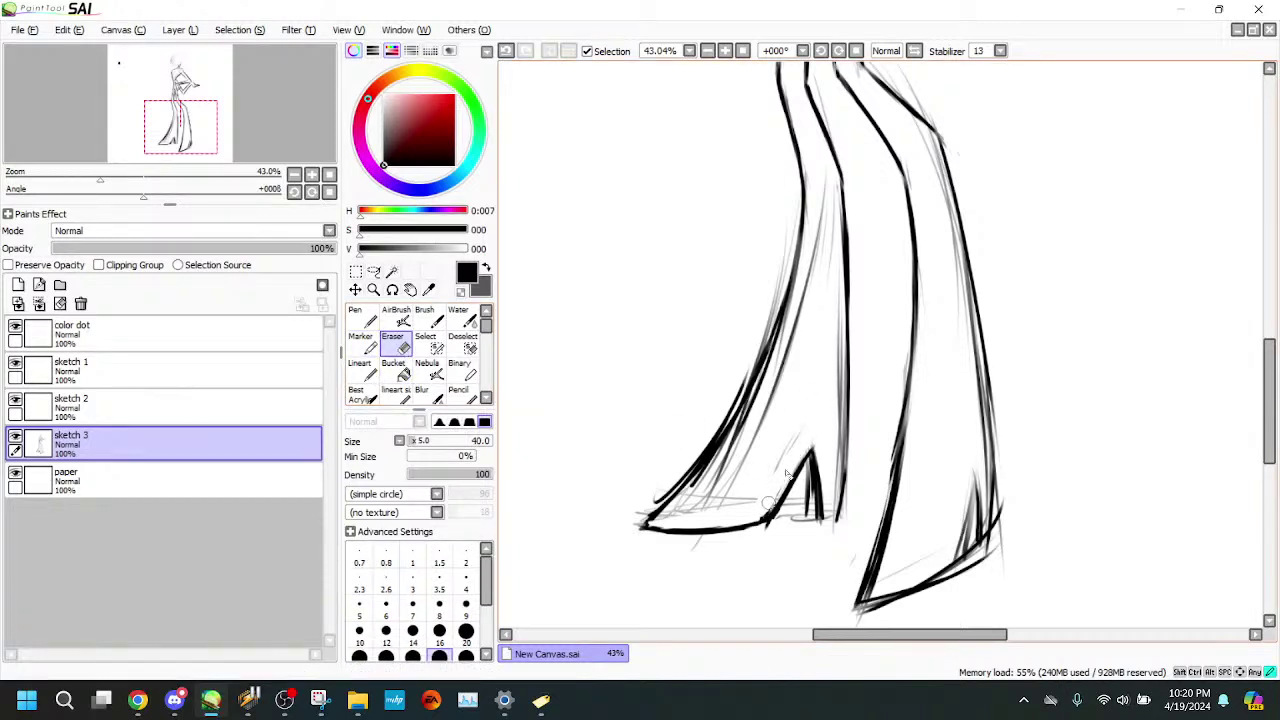
{"action": "mouse_move", "coordinate": [808, 463]}
{"action": "left_mouse_down"}
{"action": "mouse_move", "coordinate": [810, 532]}
{"action": "mouse_move", "coordinate": [808, 514]}
{"action": "mouse_move", "coordinate": [795, 517]}
{"action": "left_mouse_up"}
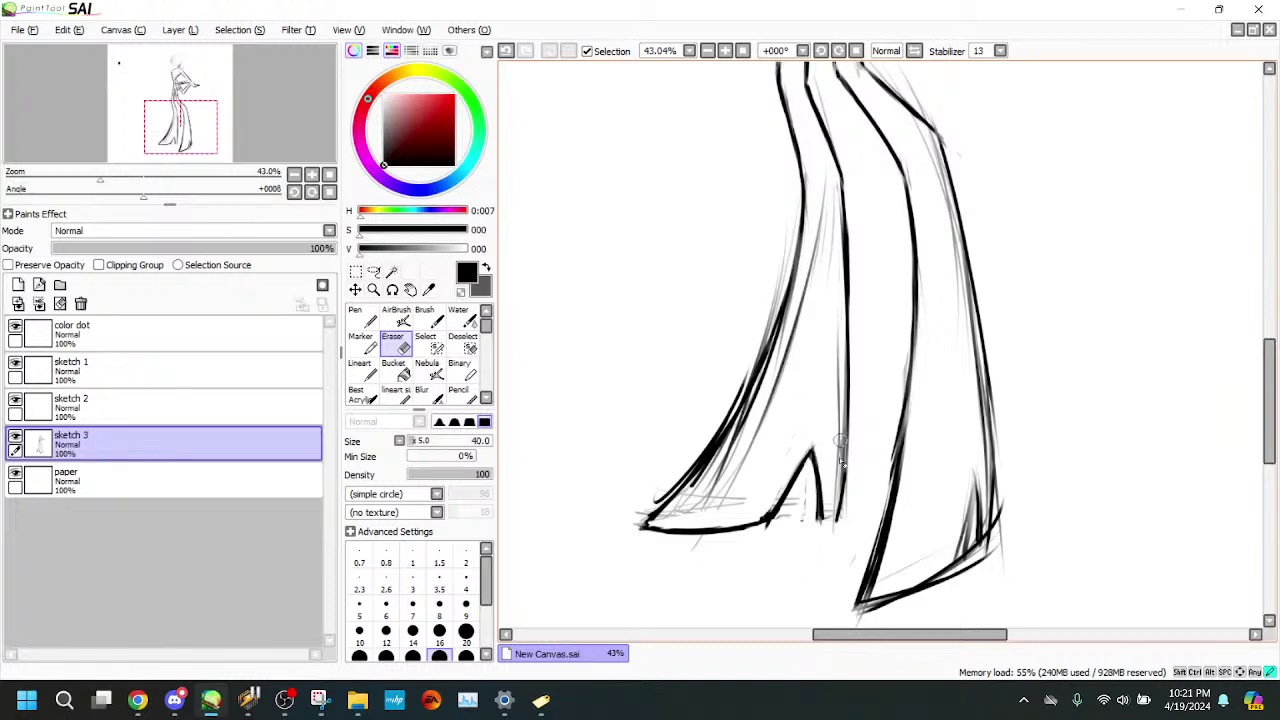
- Erase the leftover sketch lines inside the back trouser leg and the doubled strokes along its flared edge
{"action": "left_click_drag", "start_coordinate": [829, 182], "coordinate": [796, 332]}
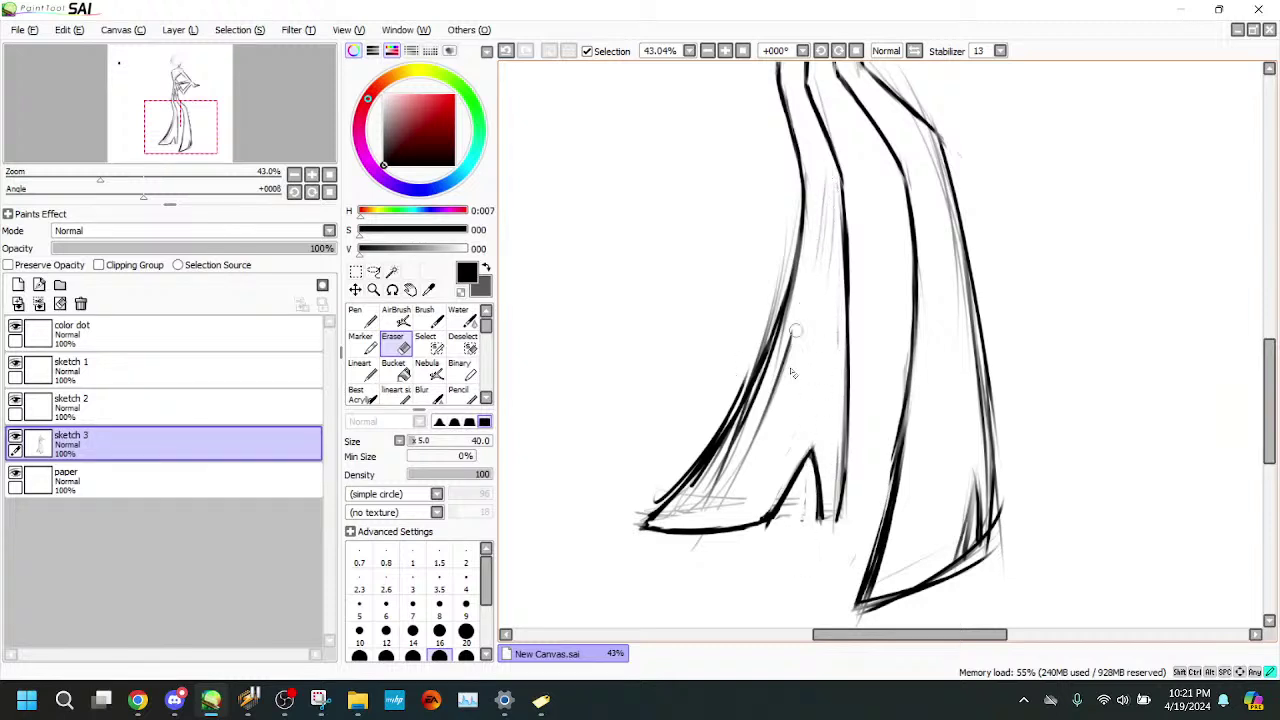
{"action": "left_click_drag", "start_coordinate": [817, 211], "coordinate": [736, 474]}
{"action": "mouse_move", "coordinate": [815, 283]}
{"action": "left_mouse_down"}
{"action": "mouse_move", "coordinate": [754, 442]}
{"action": "mouse_move", "coordinate": [723, 477]}
{"action": "left_mouse_up"}
{"action": "left_click_drag", "start_coordinate": [800, 311], "coordinate": [712, 500]}
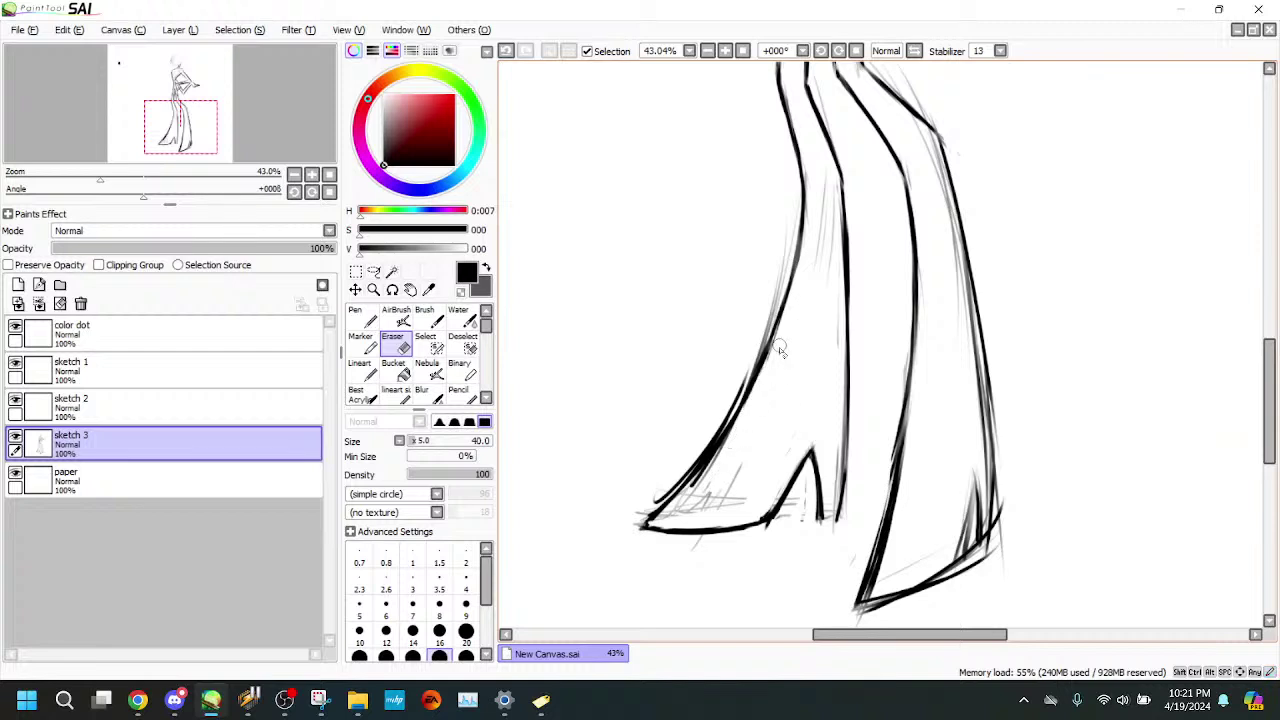
{"action": "left_click_drag", "start_coordinate": [778, 352], "coordinate": [684, 510]}
{"action": "left_click_drag", "start_coordinate": [770, 385], "coordinate": [692, 488]}
{"action": "mouse_move", "coordinate": [748, 422]}
{"action": "left_mouse_down"}
{"action": "mouse_move", "coordinate": [679, 503]}
{"action": "mouse_move", "coordinate": [734, 474]}
{"action": "mouse_move", "coordinate": [721, 499]}
{"action": "mouse_move", "coordinate": [666, 520]}
{"action": "left_mouse_up"}
{"action": "left_click_drag", "start_coordinate": [828, 246], "coordinate": [837, 357]}
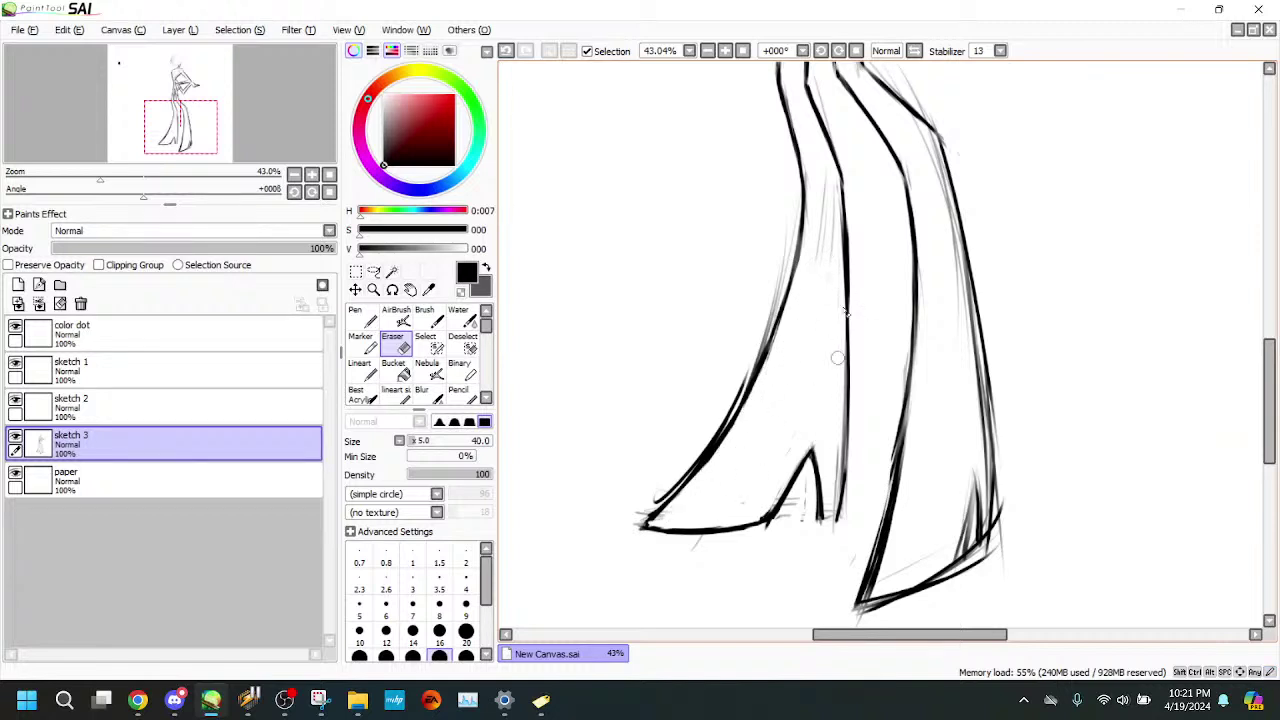
- Erase the leftover strokes inside the front trouser leg, along its outer edge and around the hem notch, and strengthen the outer line
{"action": "left_click_drag", "start_coordinate": [831, 199], "coordinate": [834, 349]}
{"action": "mouse_move", "coordinate": [848, 193]}
{"action": "left_mouse_down"}
{"action": "mouse_move", "coordinate": [850, 279]}
{"action": "mouse_move", "coordinate": [831, 185]}
{"action": "mouse_move", "coordinate": [840, 305]}
{"action": "mouse_move", "coordinate": [850, 201]}
{"action": "mouse_move", "coordinate": [827, 198]}
{"action": "mouse_move", "coordinate": [820, 298]}
{"action": "left_mouse_up"}
{"action": "mouse_move", "coordinate": [757, 333]}
{"action": "left_mouse_down"}
{"action": "mouse_move", "coordinate": [695, 455]}
{"action": "mouse_move", "coordinate": [640, 522]}
{"action": "left_mouse_up"}
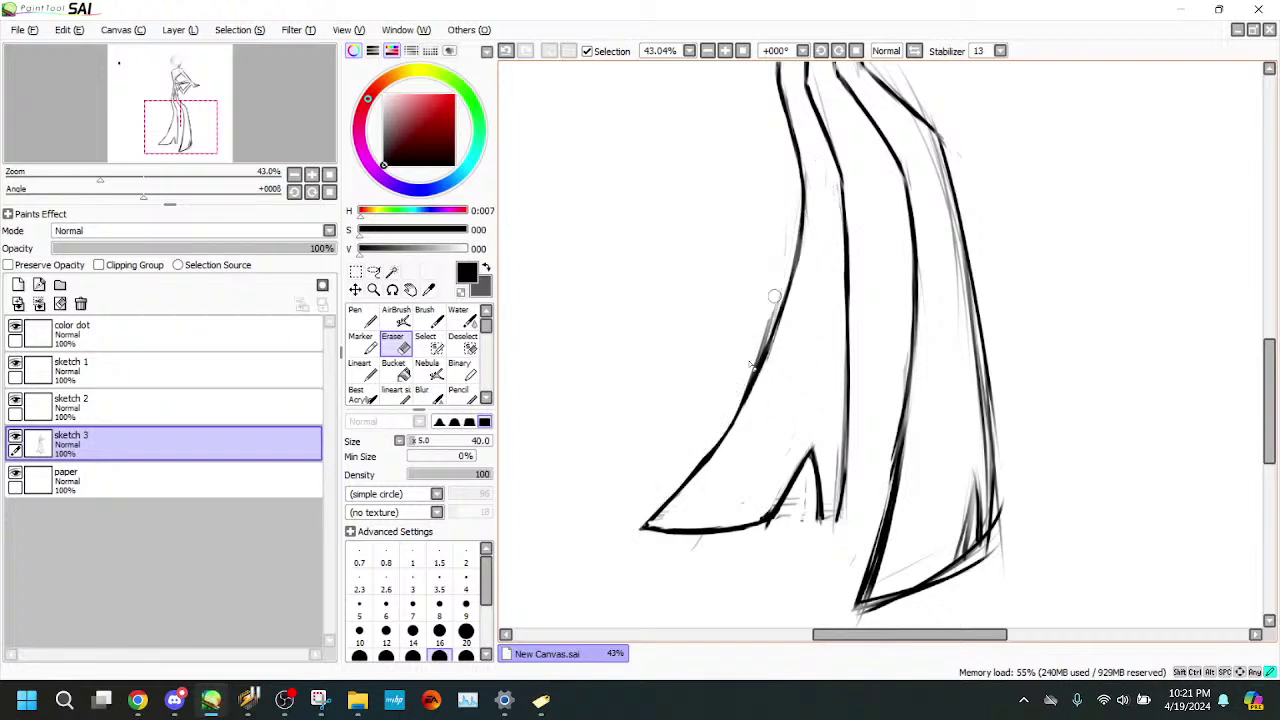
{"action": "left_click", "coordinate": [363, 344]}
{"action": "left_click_drag", "start_coordinate": [753, 386], "coordinate": [720, 455]}
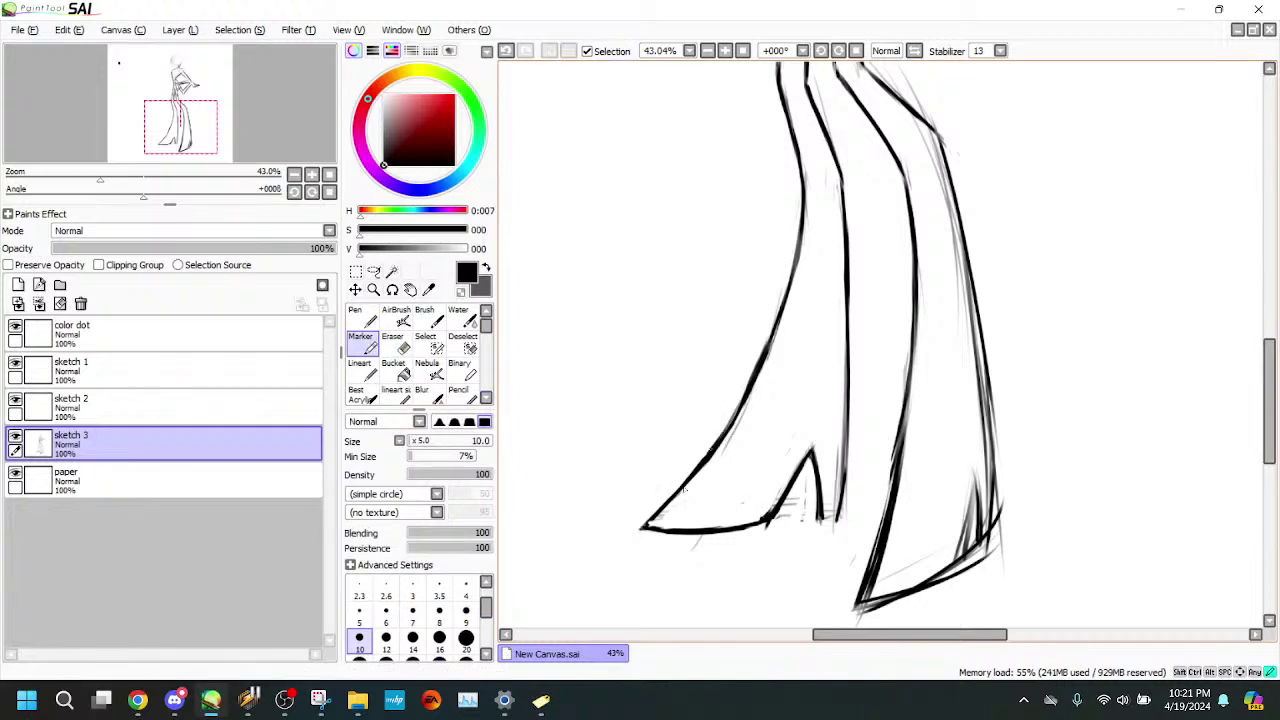
{"action": "key", "text": "e"}
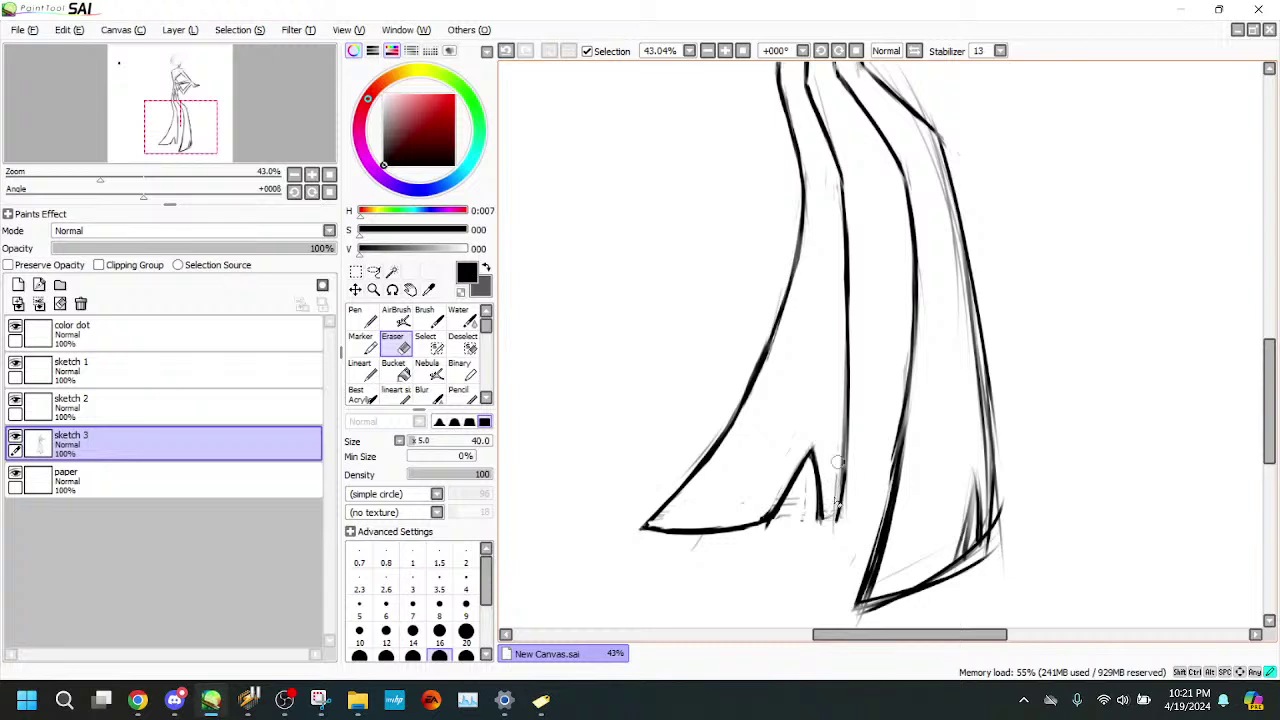
{"action": "mouse_move", "coordinate": [778, 523]}
{"action": "left_mouse_down"}
{"action": "mouse_move", "coordinate": [768, 531]}
{"action": "mouse_move", "coordinate": [793, 508]}
{"action": "left_mouse_up"}
- Darken the lower line of the forearm that crosses in front of the torso
{"action": "left_click_drag", "start_coordinate": [155, 146], "coordinate": [157, 93]}
{"action": "mouse_move", "coordinate": [100, 177]}
{"action": "left_mouse_down"}
{"action": "mouse_move", "coordinate": [83, 175]}
{"action": "mouse_move", "coordinate": [122, 175]}
{"action": "left_mouse_up"}
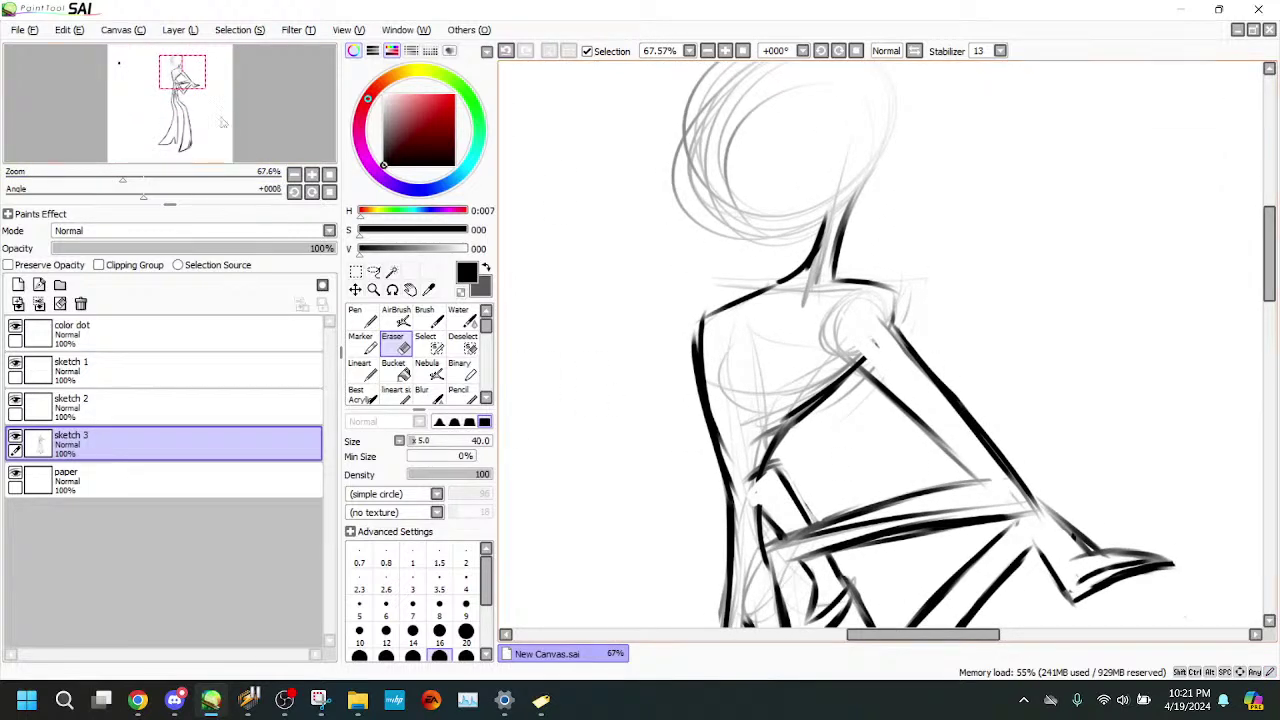
{"action": "left_click", "coordinate": [180, 75]}
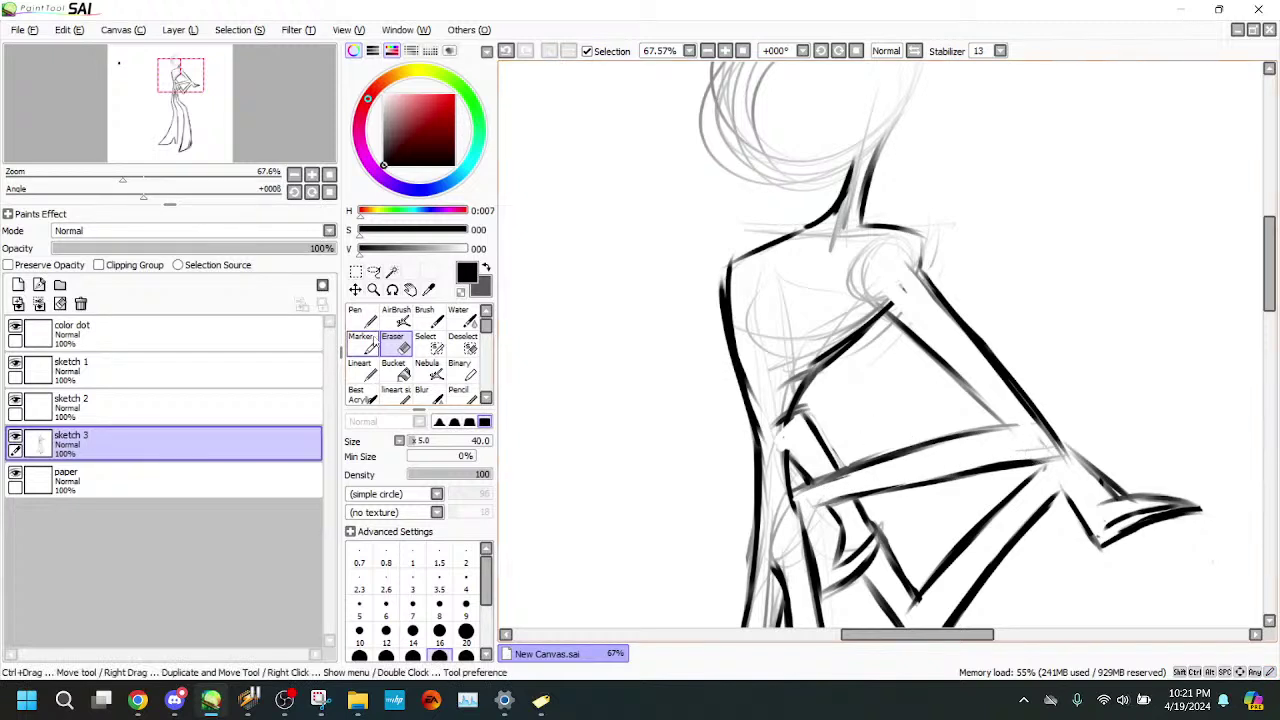
{"action": "left_click", "coordinate": [363, 345]}
{"action": "mouse_move", "coordinate": [843, 501]}
{"action": "left_mouse_down"}
{"action": "mouse_move", "coordinate": [997, 468]}
{"action": "mouse_move", "coordinate": [893, 489]}
{"action": "mouse_move", "coordinate": [947, 479]}
{"action": "left_mouse_up"}
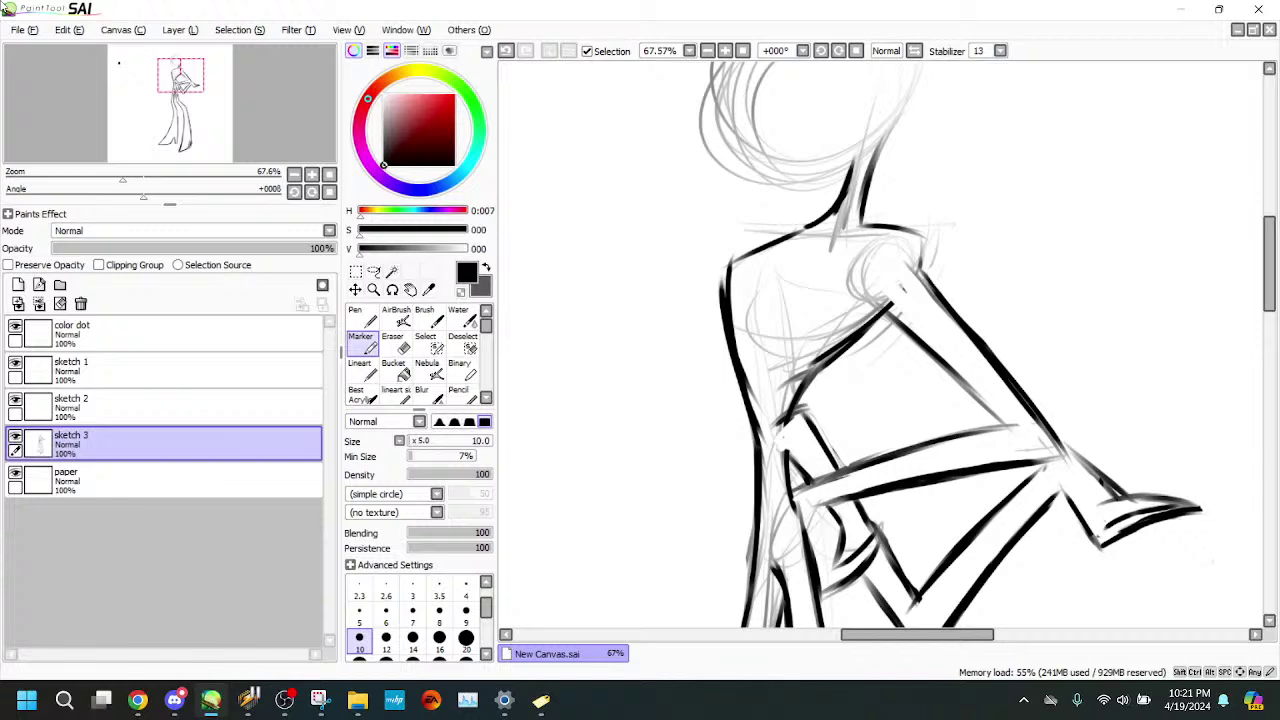
- Draw two short parallel bands across the neck to form a collar
{"action": "left_click_drag", "start_coordinate": [122, 179], "coordinate": [69, 180]}
{"action": "left_click_drag", "start_coordinate": [195, 97], "coordinate": [196, 101]}
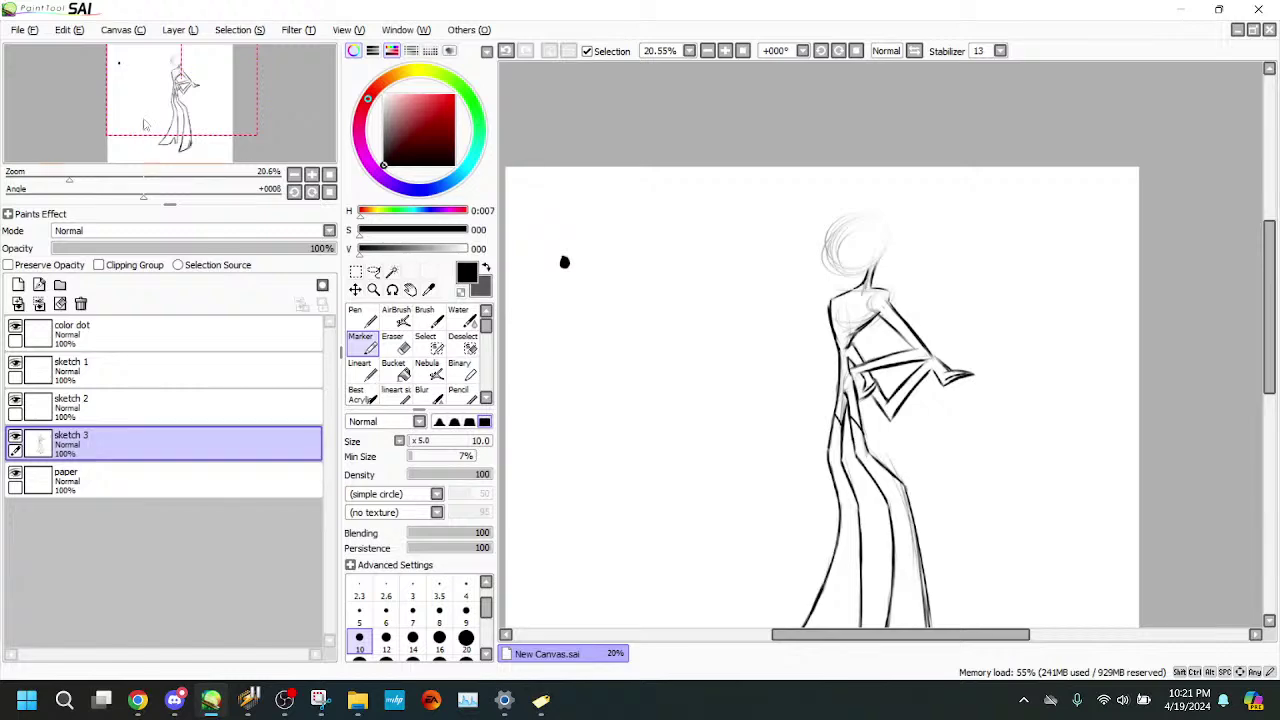
{"action": "left_click_drag", "start_coordinate": [69, 180], "coordinate": [134, 180]}
{"action": "left_click_drag", "start_coordinate": [188, 95], "coordinate": [185, 80]}
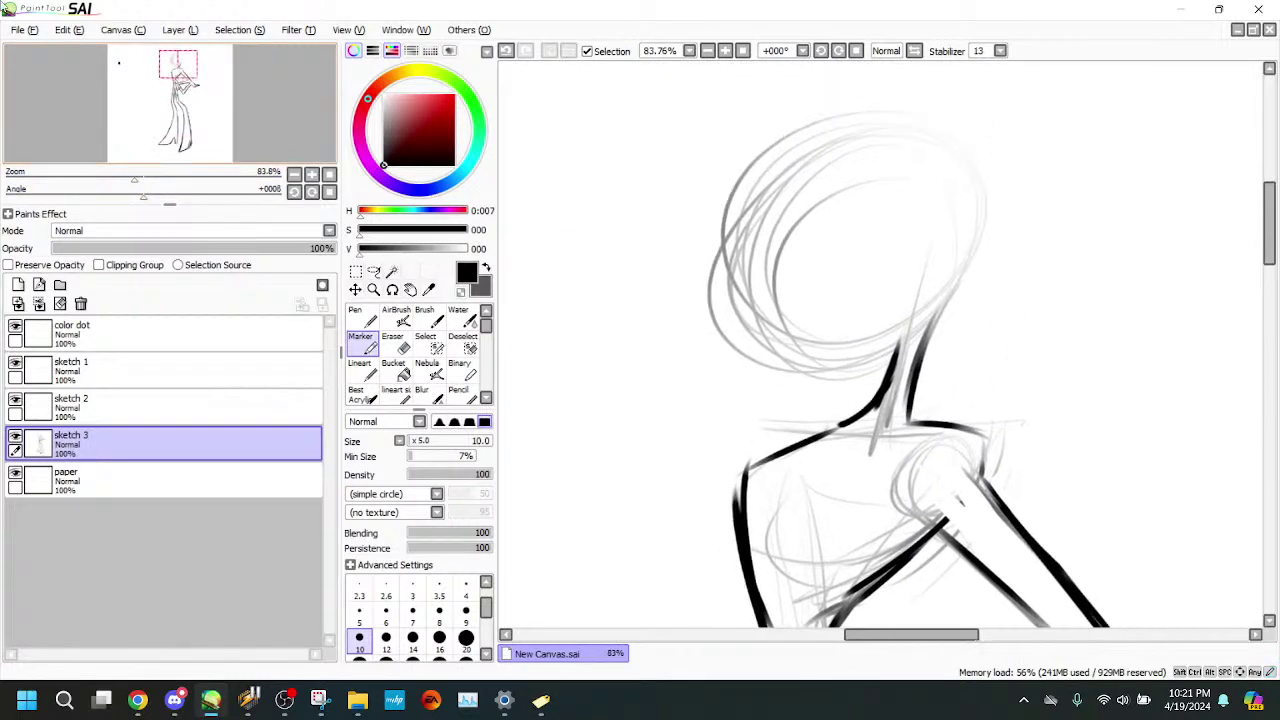
{"action": "left_click_drag", "start_coordinate": [96, 111], "coordinate": [98, 110]}
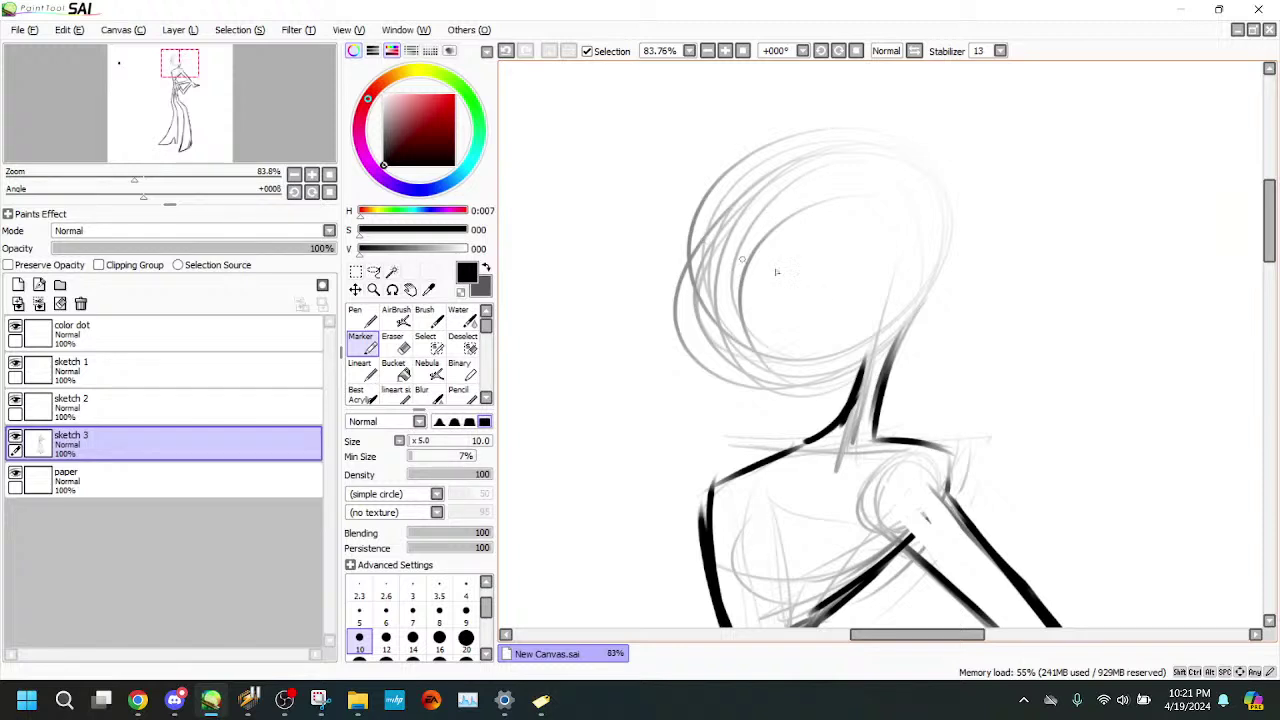
{"action": "mouse_move", "coordinate": [856, 384]}
{"action": "left_mouse_down"}
{"action": "mouse_move", "coordinate": [872, 380]}
{"action": "mouse_move", "coordinate": [875, 410]}
{"action": "left_mouse_up"}
- Draw a curved garment edge from the neck base across the chest, and replace the angular shoulder corner with a rounded line
{"action": "left_click_drag", "start_coordinate": [200, 80], "coordinate": [202, 84]}
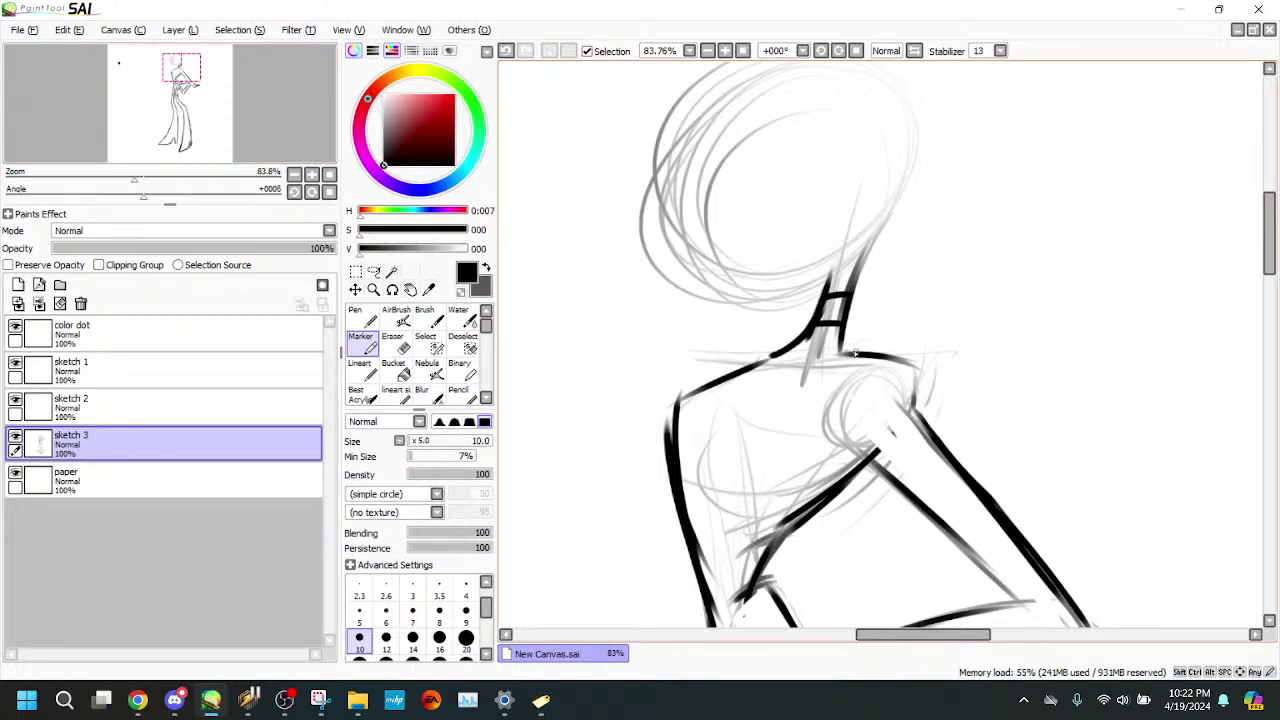
{"action": "mouse_move", "coordinate": [846, 352]}
{"action": "left_mouse_down"}
{"action": "mouse_move", "coordinate": [806, 444]}
{"action": "mouse_move", "coordinate": [826, 417]}
{"action": "mouse_move", "coordinate": [680, 492]}
{"action": "left_mouse_up"}
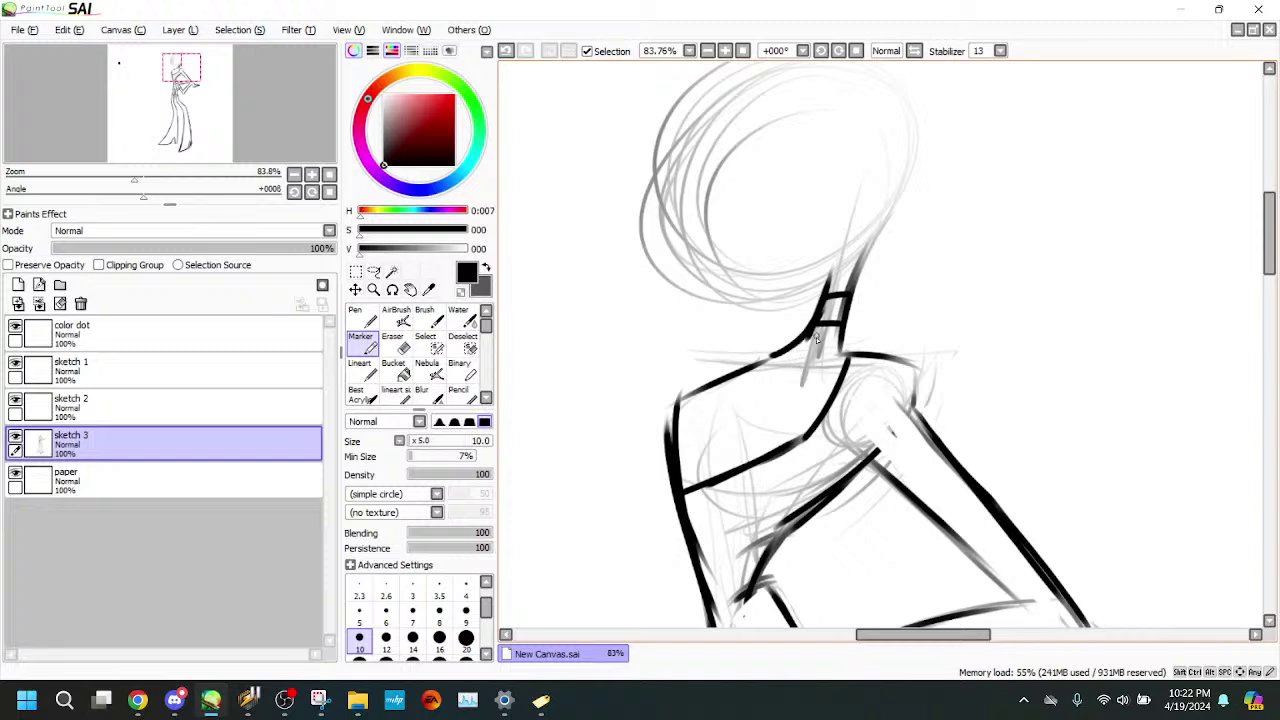
{"action": "mouse_move", "coordinate": [794, 352]}
{"action": "left_mouse_down"}
{"action": "mouse_move", "coordinate": [687, 440]}
{"action": "mouse_move", "coordinate": [735, 383]}
{"action": "mouse_move", "coordinate": [684, 478]}
{"action": "left_mouse_up"}
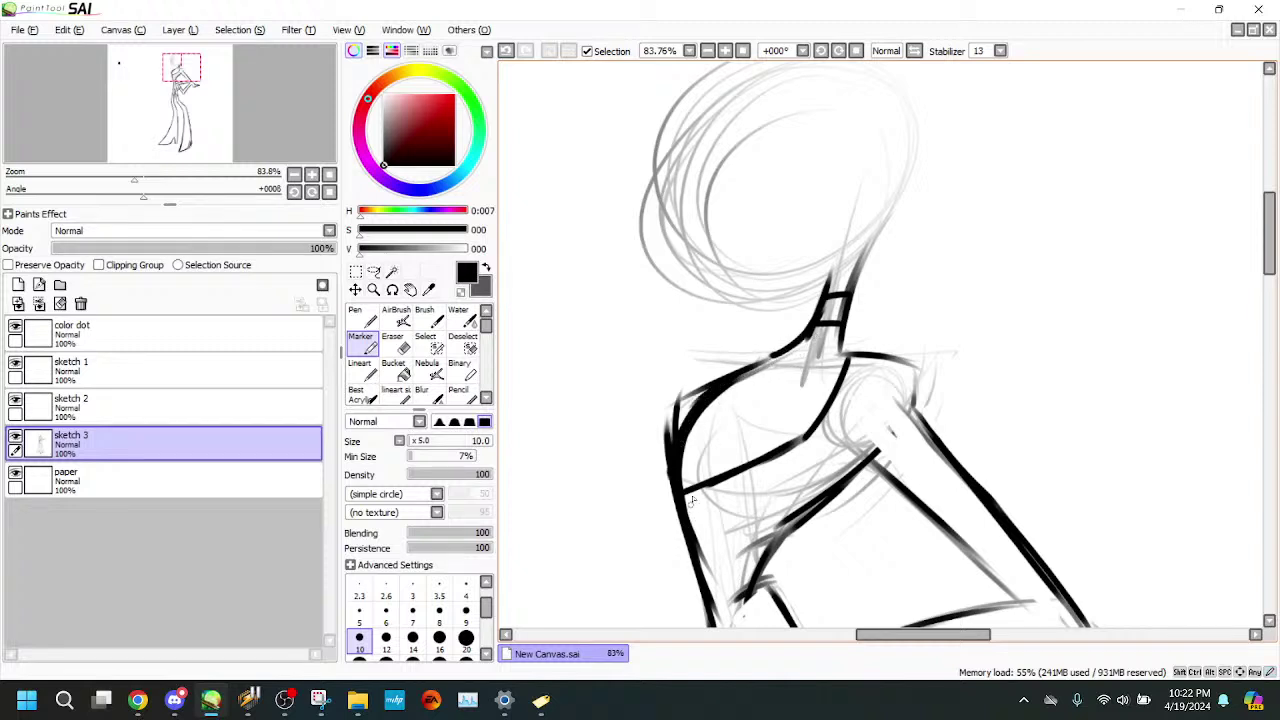
{"action": "key", "text": "e"}
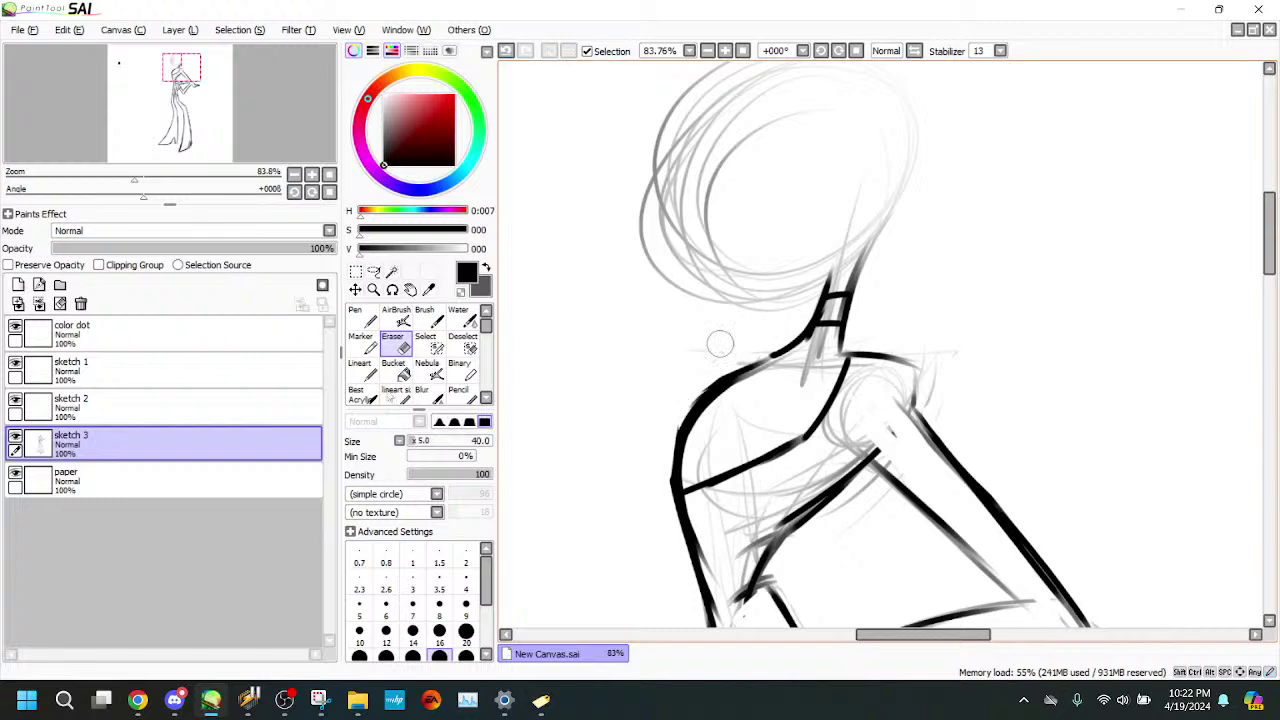
- Add a second line following the garment edge across the chest, and draw a jagged, feathered outline over the shoulder
{"action": "left_click", "coordinate": [362, 347]}
{"action": "mouse_move", "coordinate": [842, 354]}
{"action": "left_mouse_down"}
{"action": "mouse_move", "coordinate": [822, 388]}
{"action": "mouse_move", "coordinate": [849, 345]}
{"action": "mouse_move", "coordinate": [799, 410]}
{"action": "mouse_move", "coordinate": [670, 488]}
{"action": "left_mouse_up"}
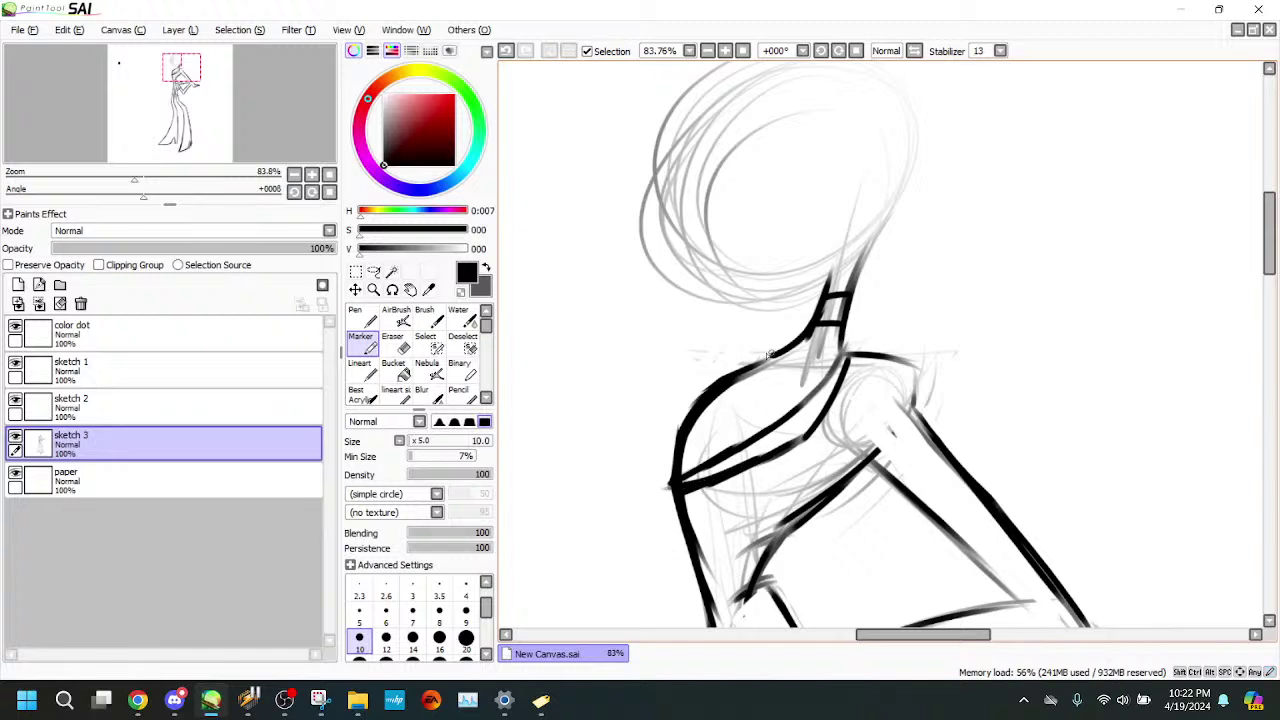
{"action": "mouse_move", "coordinate": [788, 348]}
{"action": "left_mouse_down"}
{"action": "mouse_move", "coordinate": [690, 385]}
{"action": "mouse_move", "coordinate": [731, 380]}
{"action": "mouse_move", "coordinate": [650, 441]}
{"action": "mouse_move", "coordinate": [686, 410]}
{"action": "mouse_move", "coordinate": [681, 462]}
{"action": "left_mouse_up"}
- Erase the rounded shoulder line inside the feathered outline, and tidy the garment edge where it meets the neck
{"action": "left_click", "coordinate": [393, 342]}
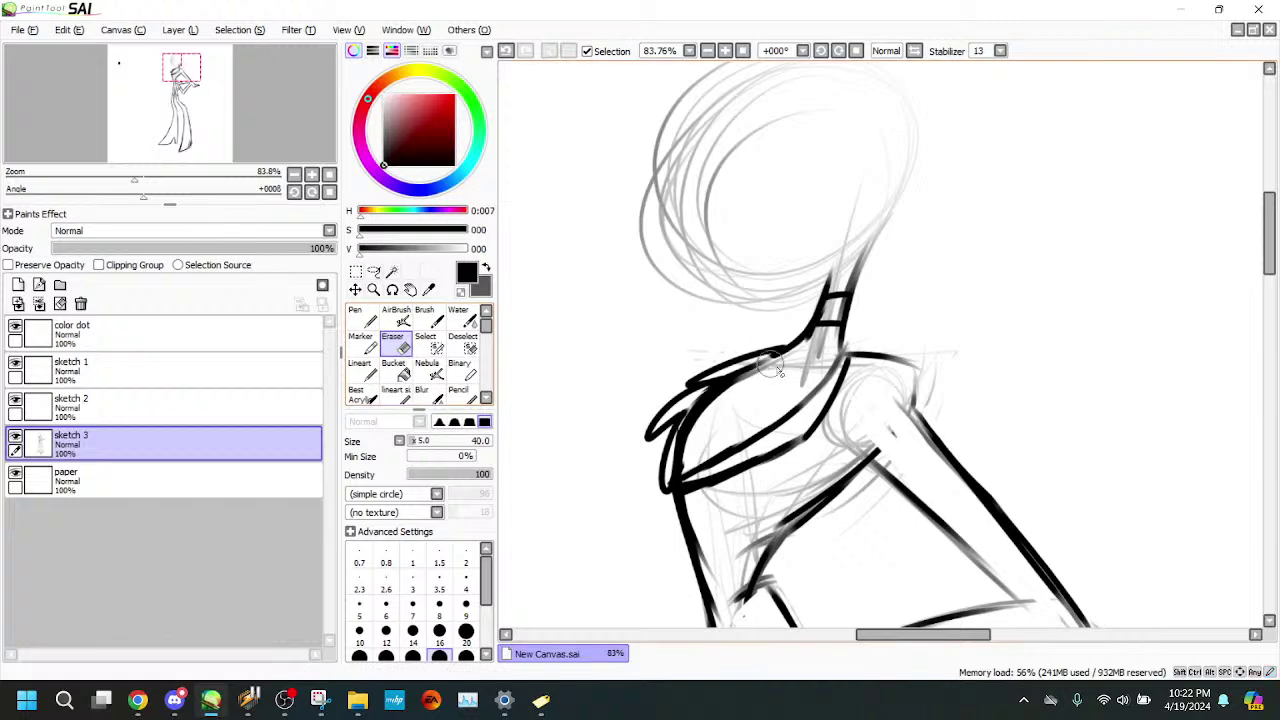
{"action": "mouse_move", "coordinate": [810, 344]}
{"action": "left_mouse_down"}
{"action": "mouse_move", "coordinate": [704, 397]}
{"action": "mouse_move", "coordinate": [717, 388]}
{"action": "mouse_move", "coordinate": [676, 469]}
{"action": "mouse_move", "coordinate": [687, 448]}
{"action": "mouse_move", "coordinate": [674, 468]}
{"action": "mouse_move", "coordinate": [695, 457]}
{"action": "mouse_move", "coordinate": [666, 459]}
{"action": "mouse_move", "coordinate": [679, 417]}
{"action": "mouse_move", "coordinate": [662, 478]}
{"action": "left_mouse_up"}
{"action": "left_click", "coordinate": [363, 352]}
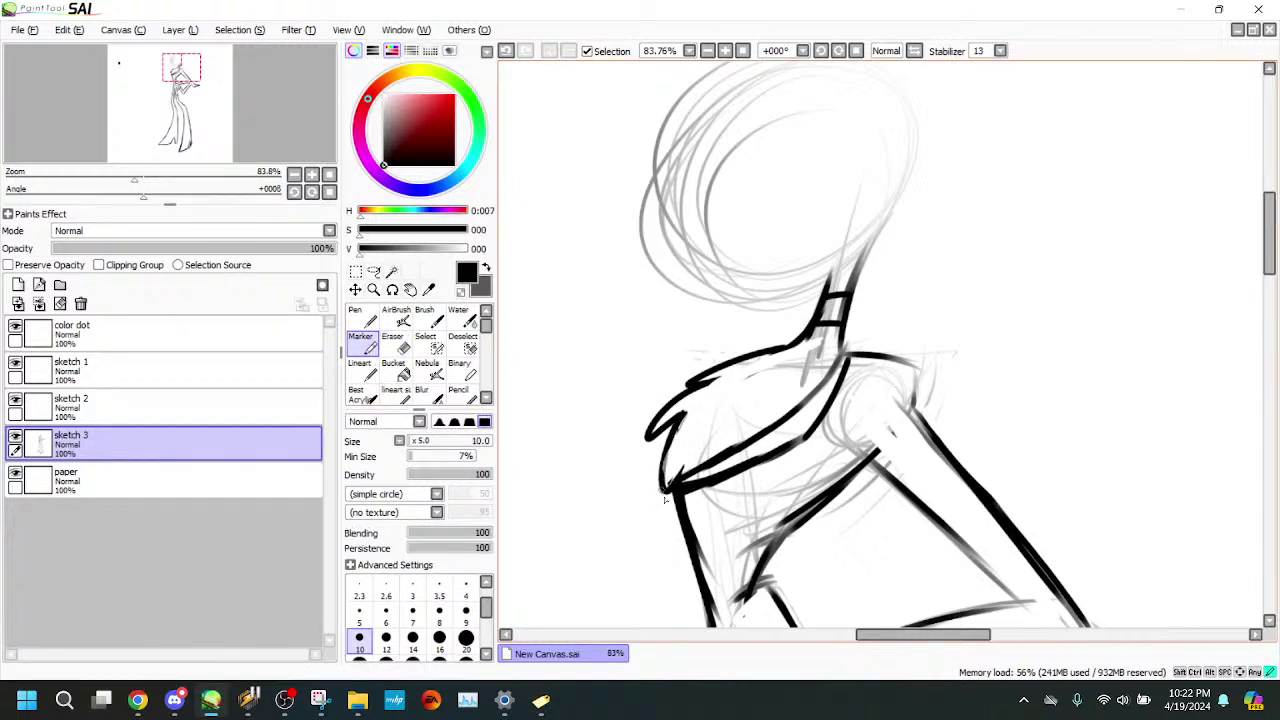
{"action": "left_click", "coordinate": [401, 345]}
{"action": "left_click_drag", "start_coordinate": [852, 378], "coordinate": [858, 350]}
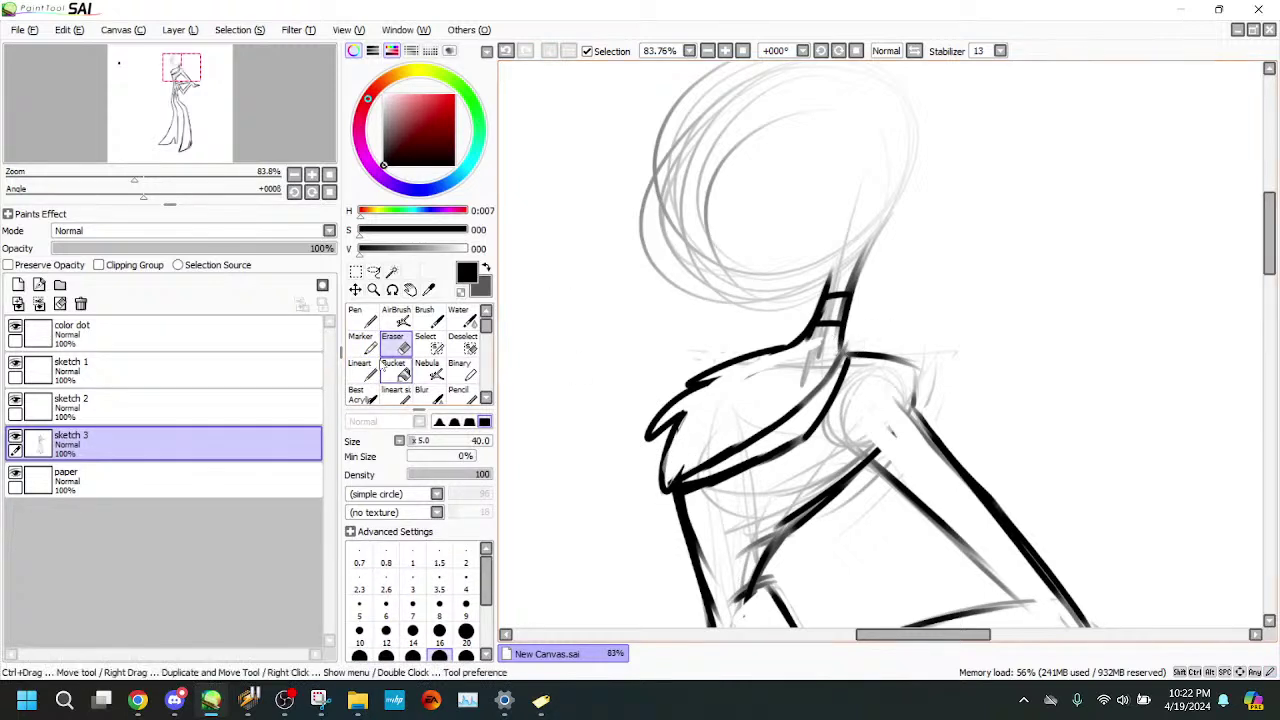
{"action": "left_click", "coordinate": [370, 347]}
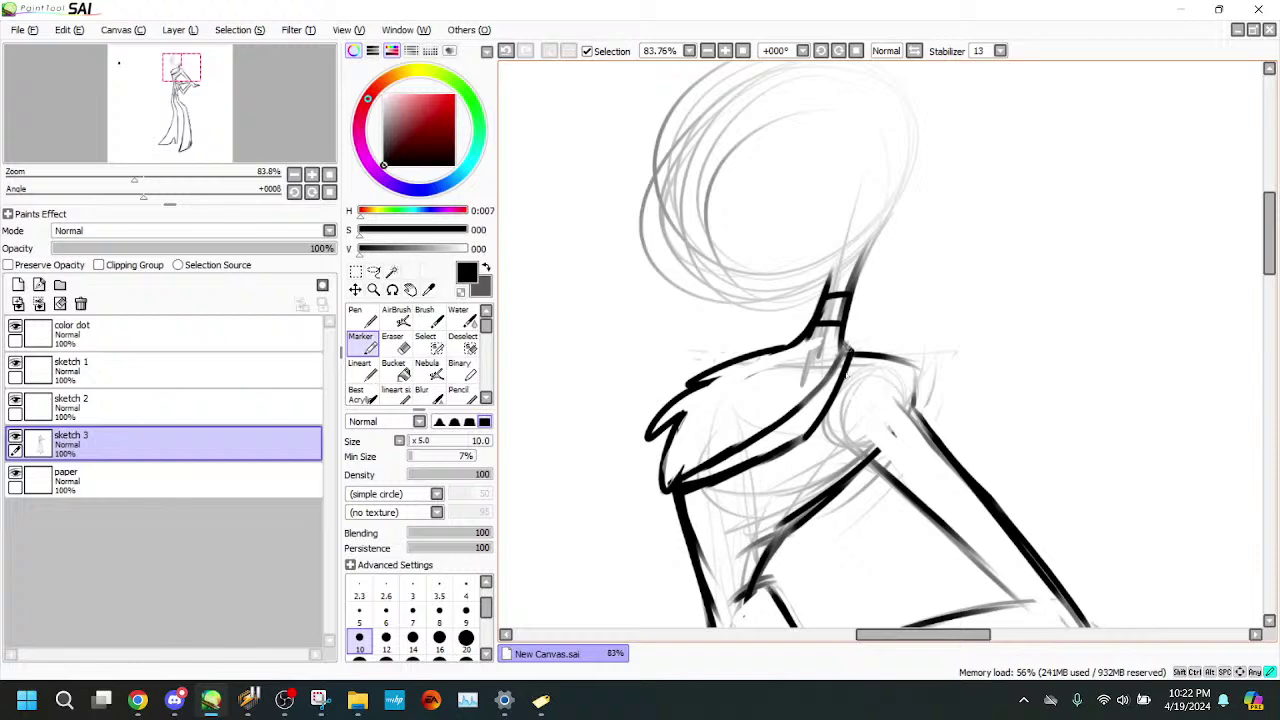
- Draw a bold curved line from the back of the neck upward, sweeping out past the head circle
{"action": "left_click", "coordinate": [116, 178]}
{"action": "left_click", "coordinate": [148, 178]}
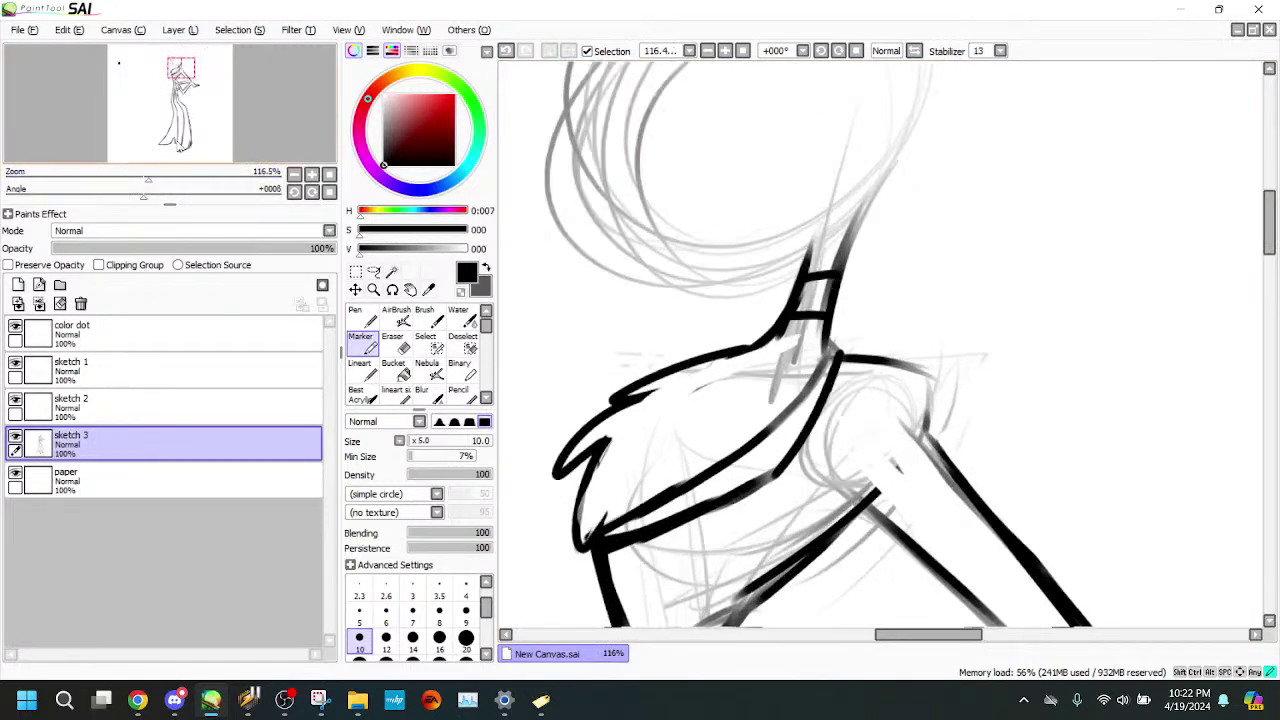
{"action": "left_click", "coordinate": [180, 60]}
{"action": "left_click_drag", "start_coordinate": [900, 466], "coordinate": [953, 380]}
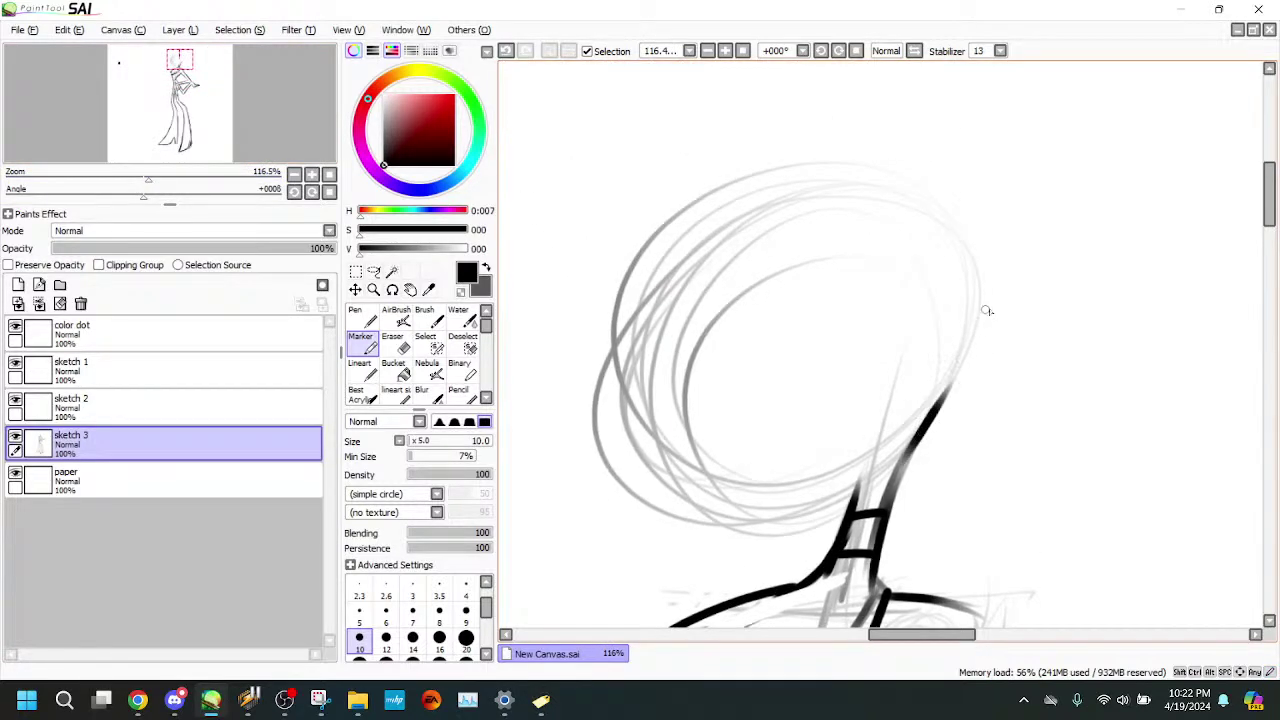
{"action": "key", "text": "ctrl+z"}
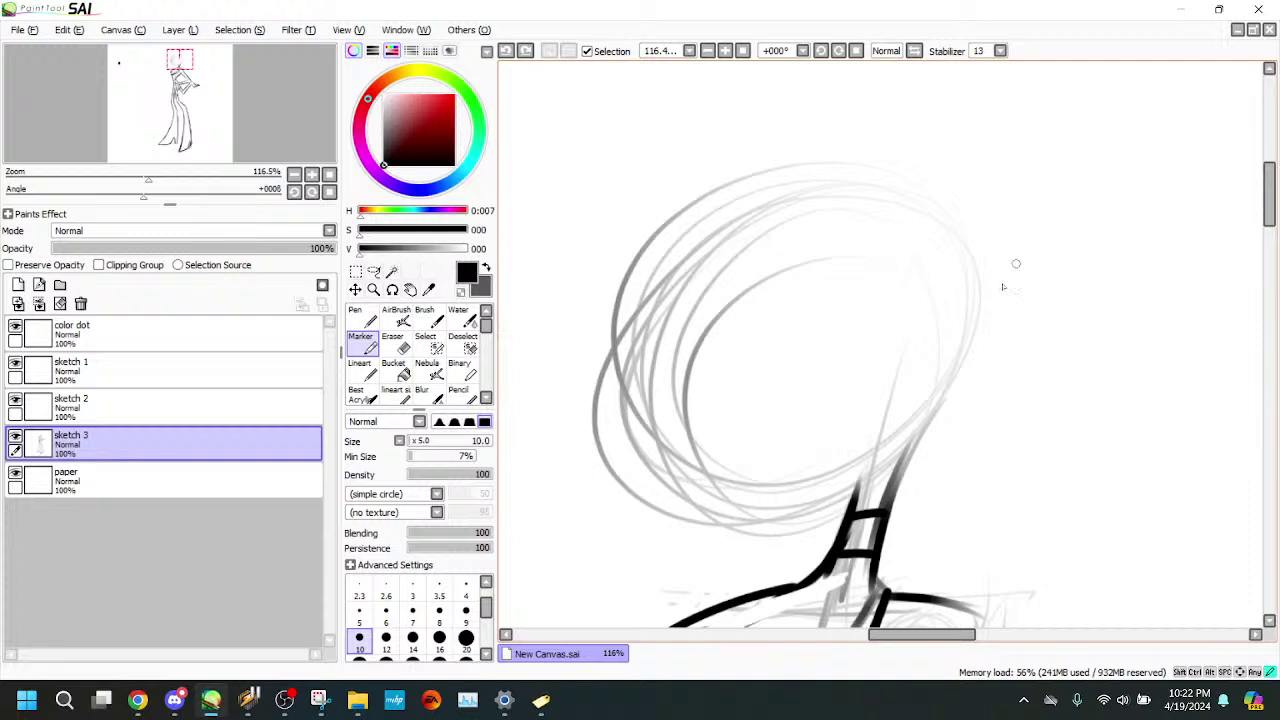
{"action": "left_click_drag", "start_coordinate": [1018, 274], "coordinate": [922, 443]}
{"action": "left_click_drag", "start_coordinate": [1005, 296], "coordinate": [900, 468]}
{"action": "left_click_drag", "start_coordinate": [970, 348], "coordinate": [888, 500]}
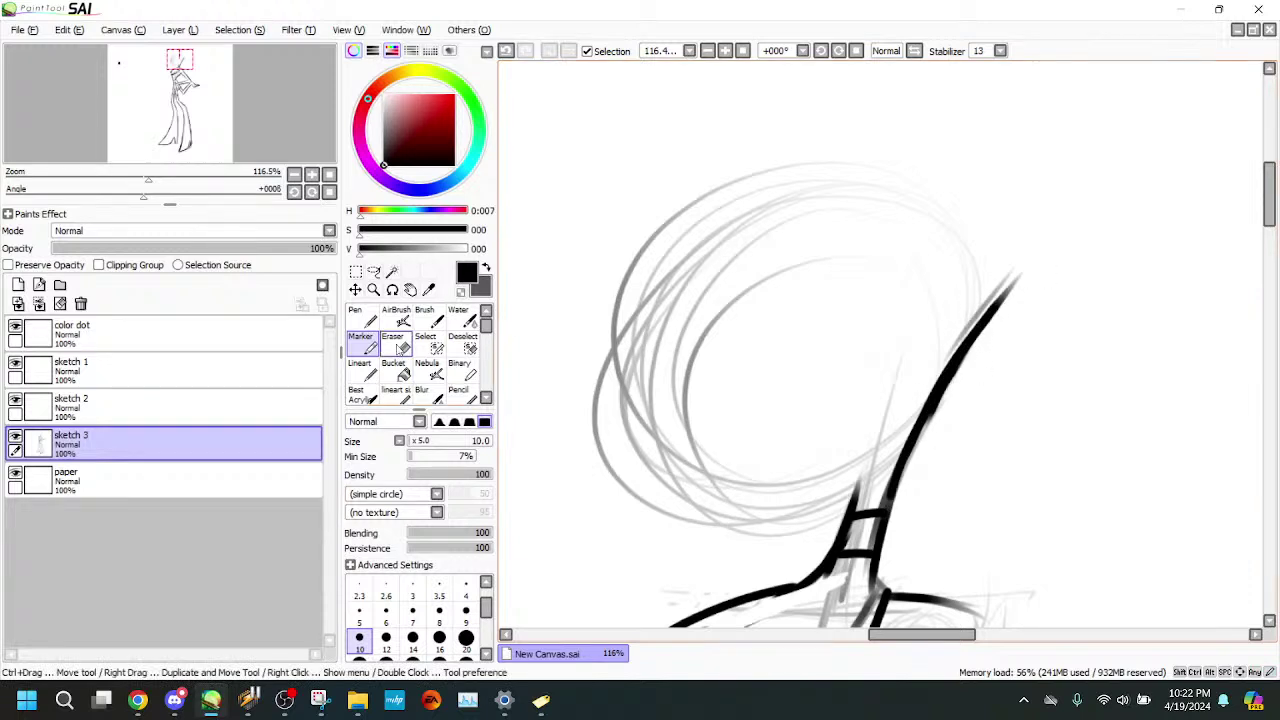
- Erase the faint head-circle strokes beside the back-of-head line, and extend the line farther up to a tapered tip
{"action": "left_click", "coordinate": [397, 344]}
{"action": "left_click_drag", "start_coordinate": [1010, 264], "coordinate": [892, 422]}
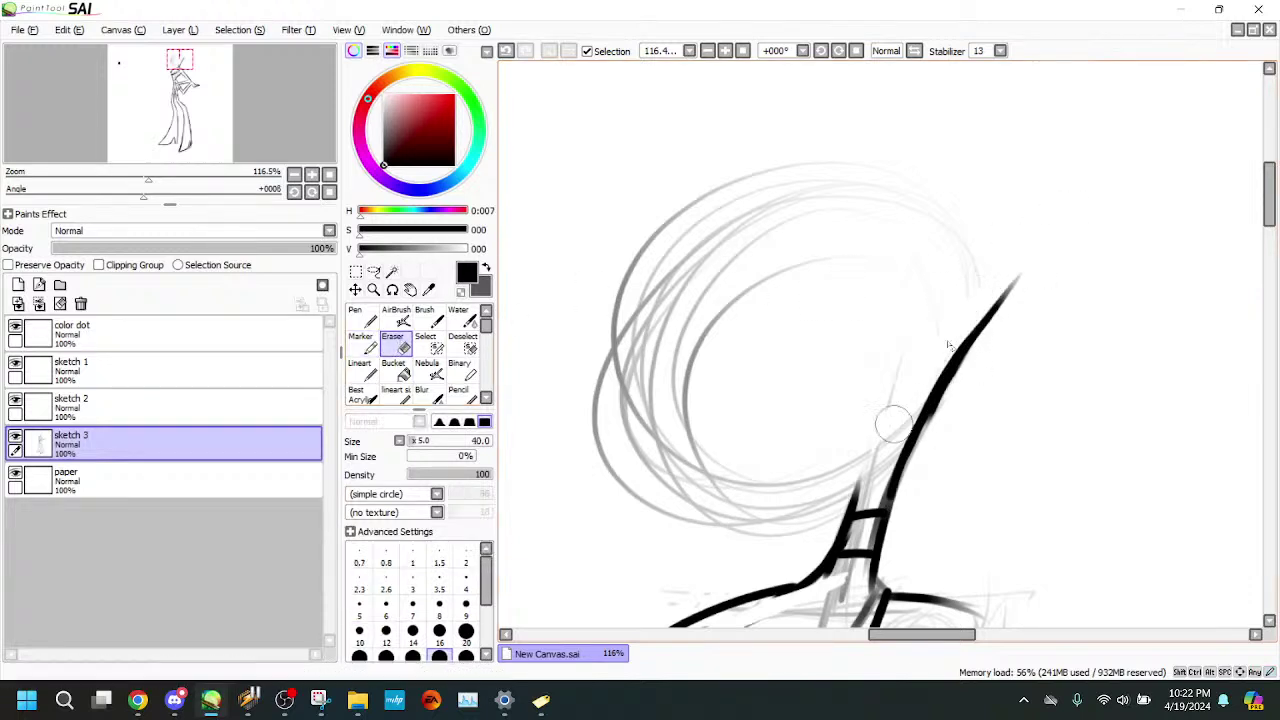
{"action": "left_click", "coordinate": [363, 344]}
{"action": "left_click_drag", "start_coordinate": [1059, 234], "coordinate": [988, 311]}
{"action": "left_click_drag", "start_coordinate": [1080, 208], "coordinate": [969, 336]}
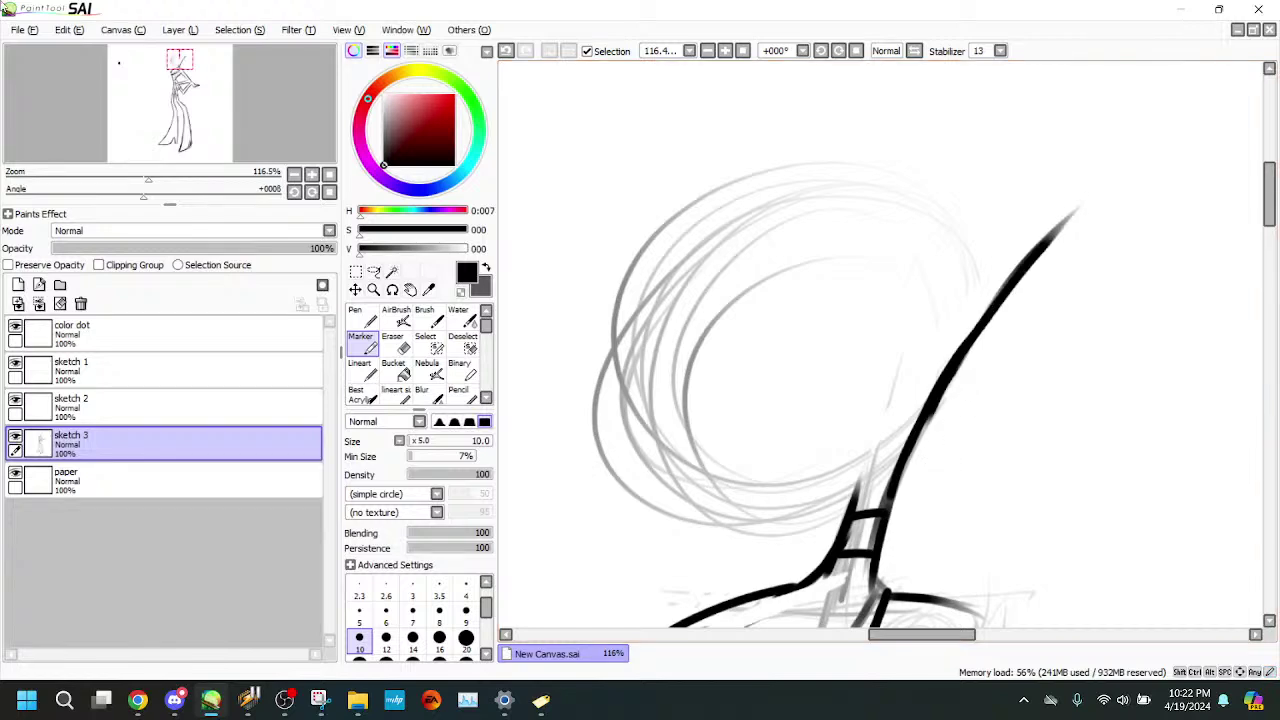
- Extend the front neck line upward from the collar into the lower part of the head circle
{"action": "left_click_drag", "start_coordinate": [147, 178], "coordinate": [145, 150]}
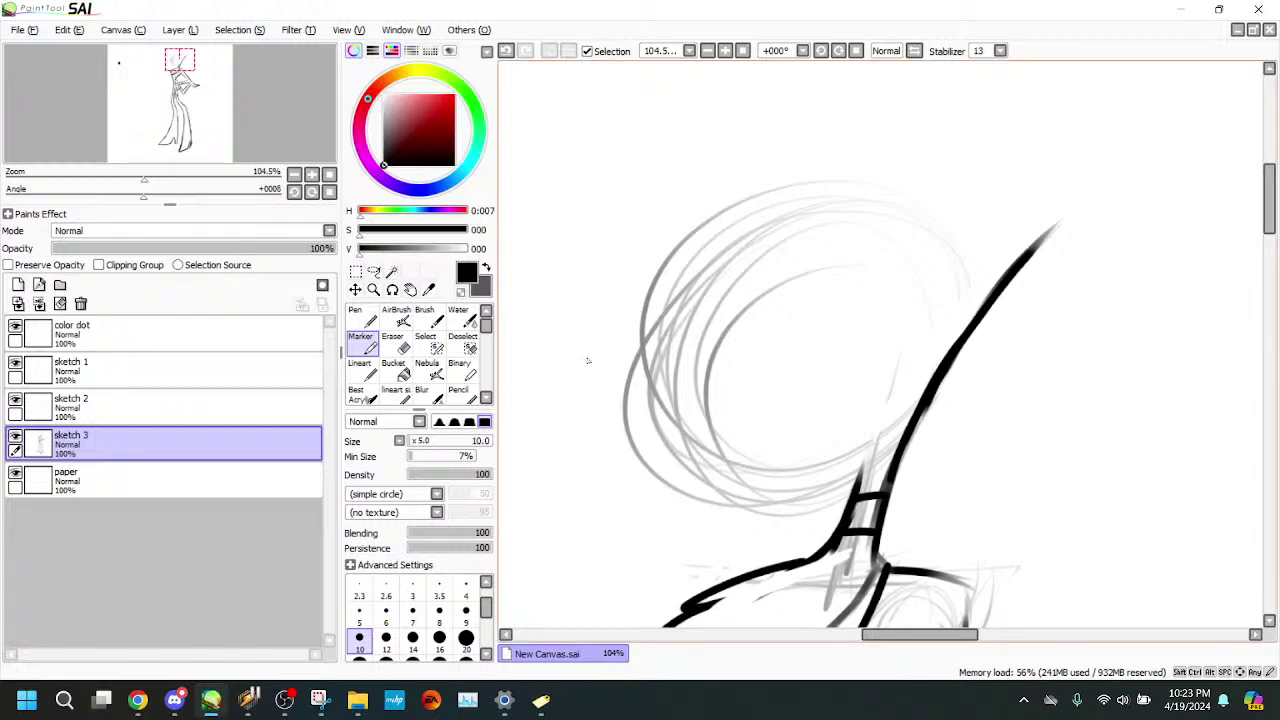
{"action": "left_click", "coordinate": [395, 342]}
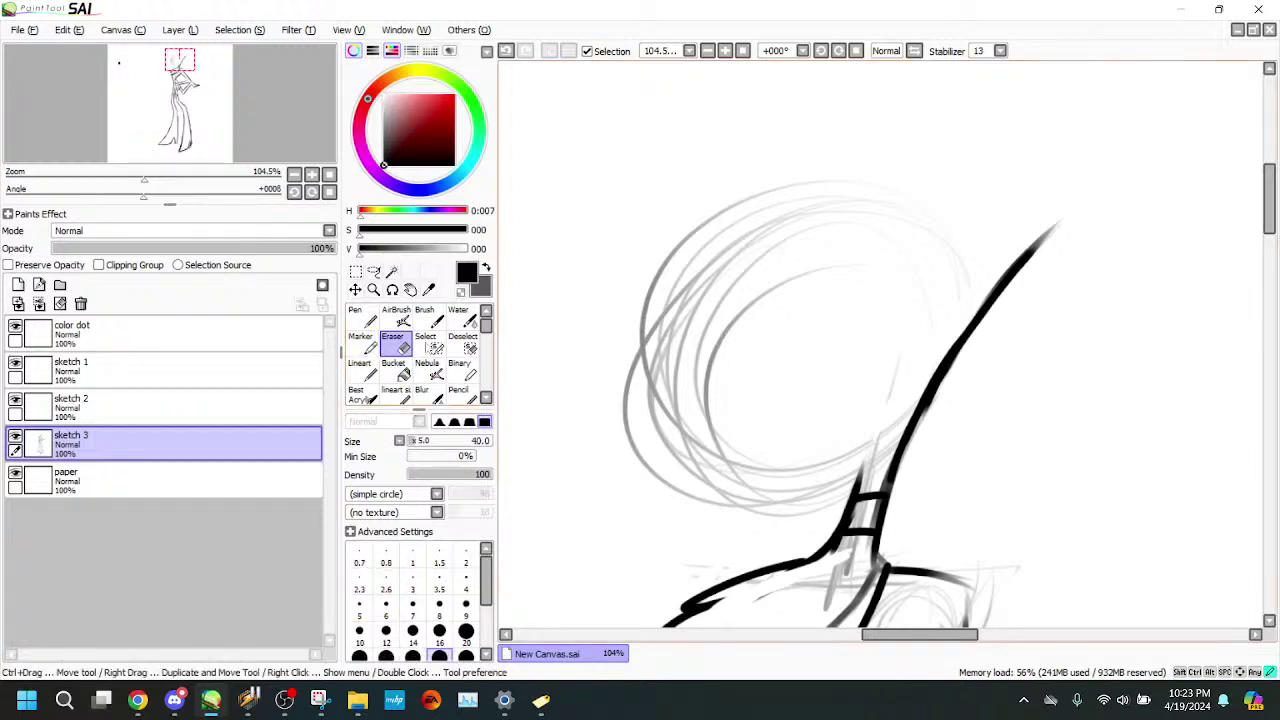
{"action": "left_click", "coordinate": [366, 342]}
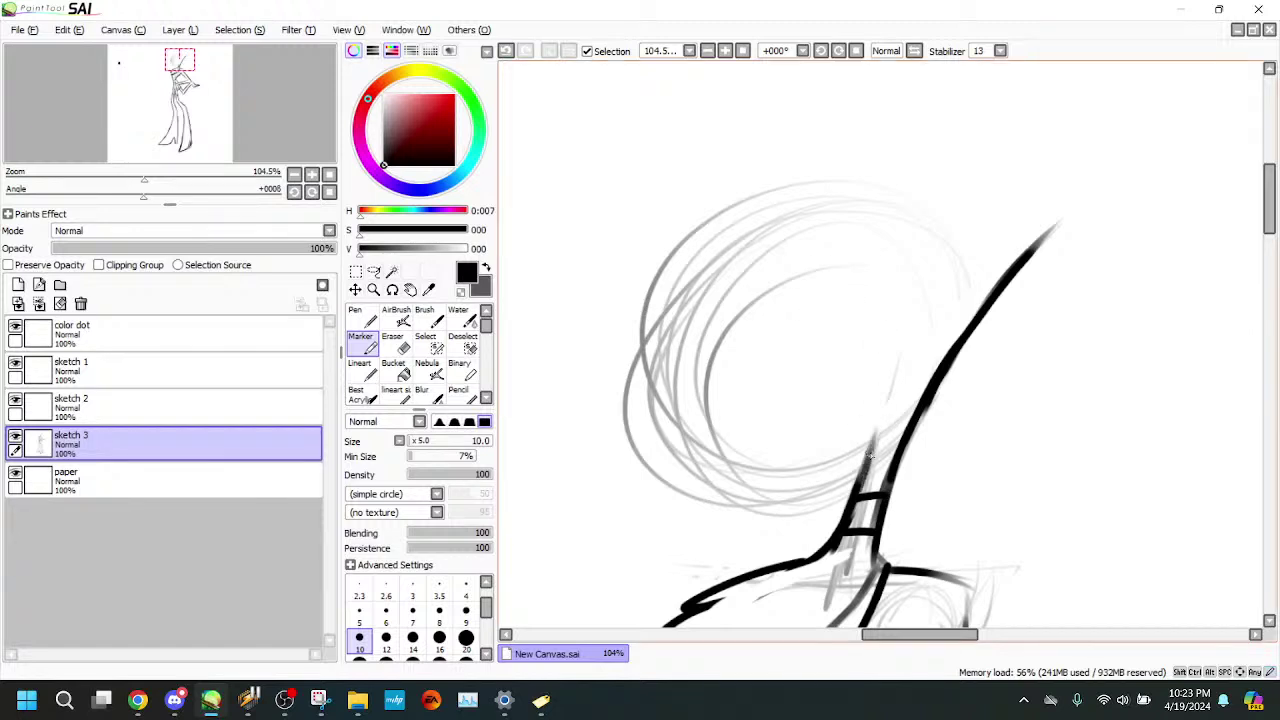
{"action": "left_click", "coordinate": [506, 51]}
{"action": "left_click", "coordinate": [506, 51]}
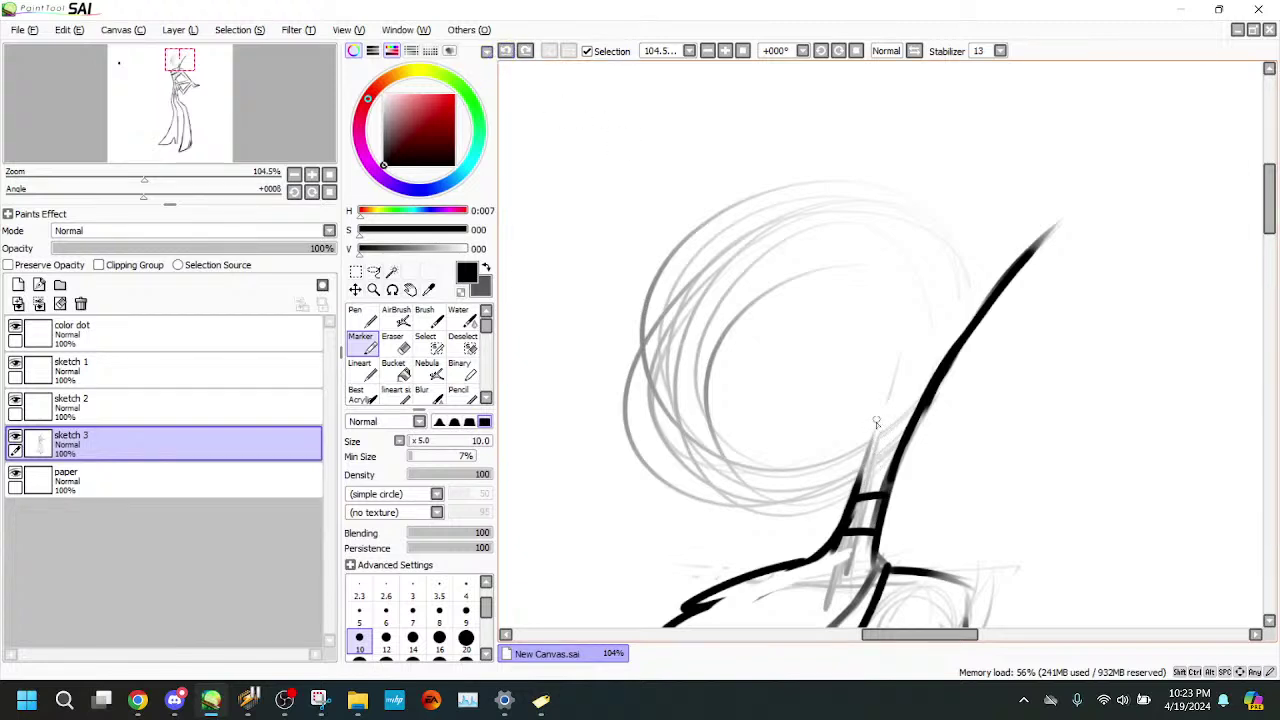
{"action": "left_click_drag", "start_coordinate": [876, 424], "coordinate": [856, 484]}
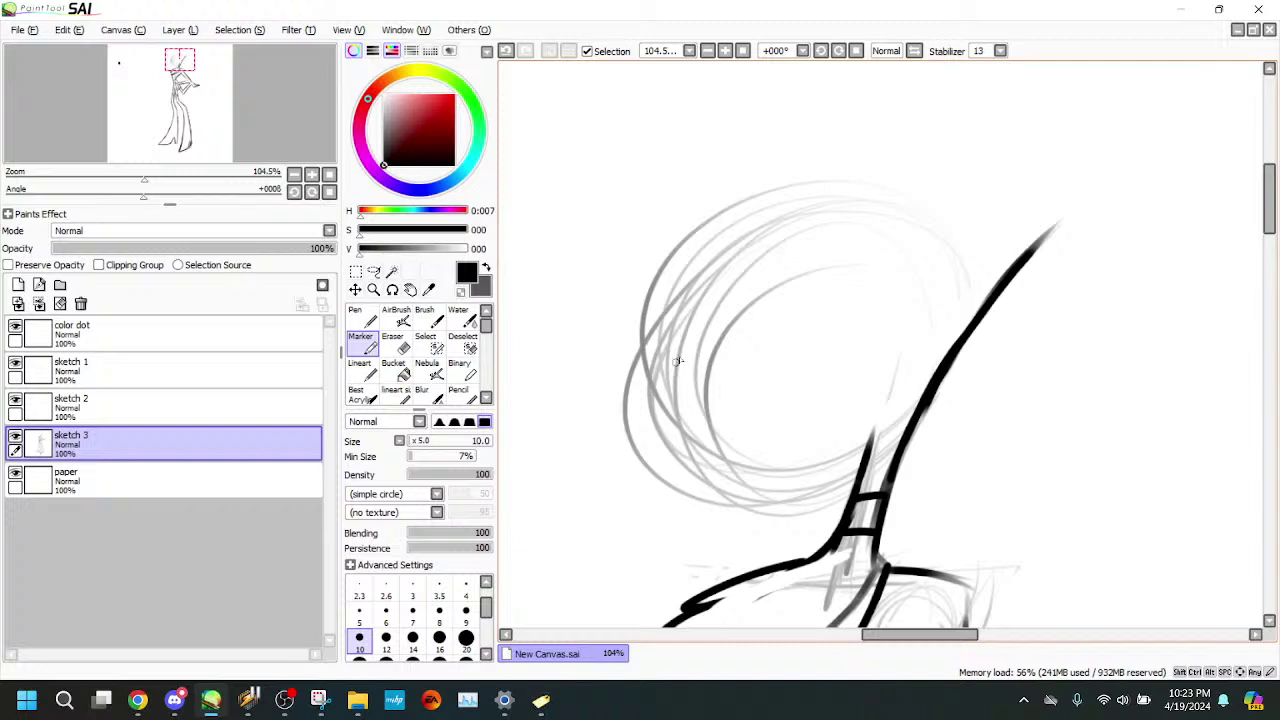
- Draw the rounded chin and a bold jawline curving back to meet the top of the front neck line
{"action": "mouse_move", "coordinate": [672, 366]}
{"action": "left_mouse_down"}
{"action": "mouse_move", "coordinate": [692, 442]}
{"action": "mouse_move", "coordinate": [660, 409]}
{"action": "mouse_move", "coordinate": [724, 446]}
{"action": "mouse_move", "coordinate": [667, 442]}
{"action": "mouse_move", "coordinate": [745, 458]}
{"action": "mouse_move", "coordinate": [702, 460]}
{"action": "mouse_move", "coordinate": [752, 451]}
{"action": "mouse_move", "coordinate": [678, 442]}
{"action": "mouse_move", "coordinate": [790, 461]}
{"action": "left_mouse_up"}
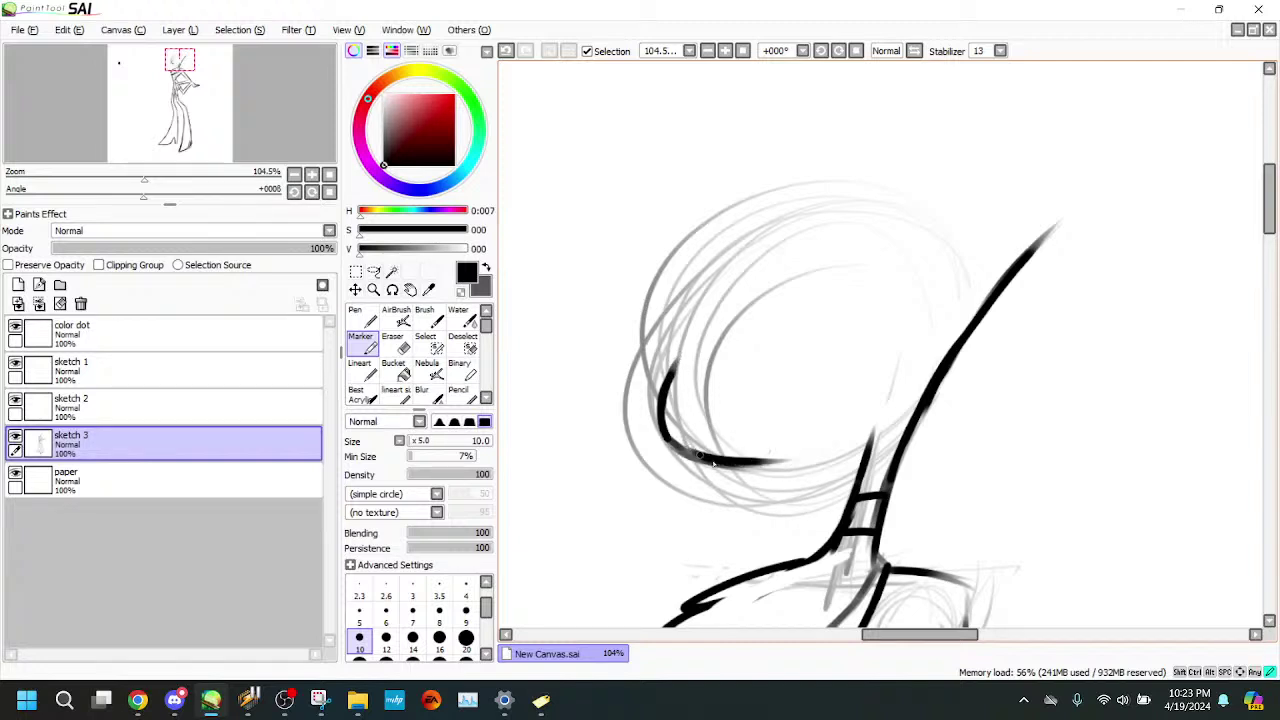
{"action": "left_click_drag", "start_coordinate": [713, 462], "coordinate": [834, 446]}
{"action": "mouse_move", "coordinate": [754, 461]}
{"action": "left_mouse_down"}
{"action": "mouse_move", "coordinate": [832, 448]}
{"action": "mouse_move", "coordinate": [795, 452]}
{"action": "mouse_move", "coordinate": [877, 425]}
{"action": "left_mouse_up"}
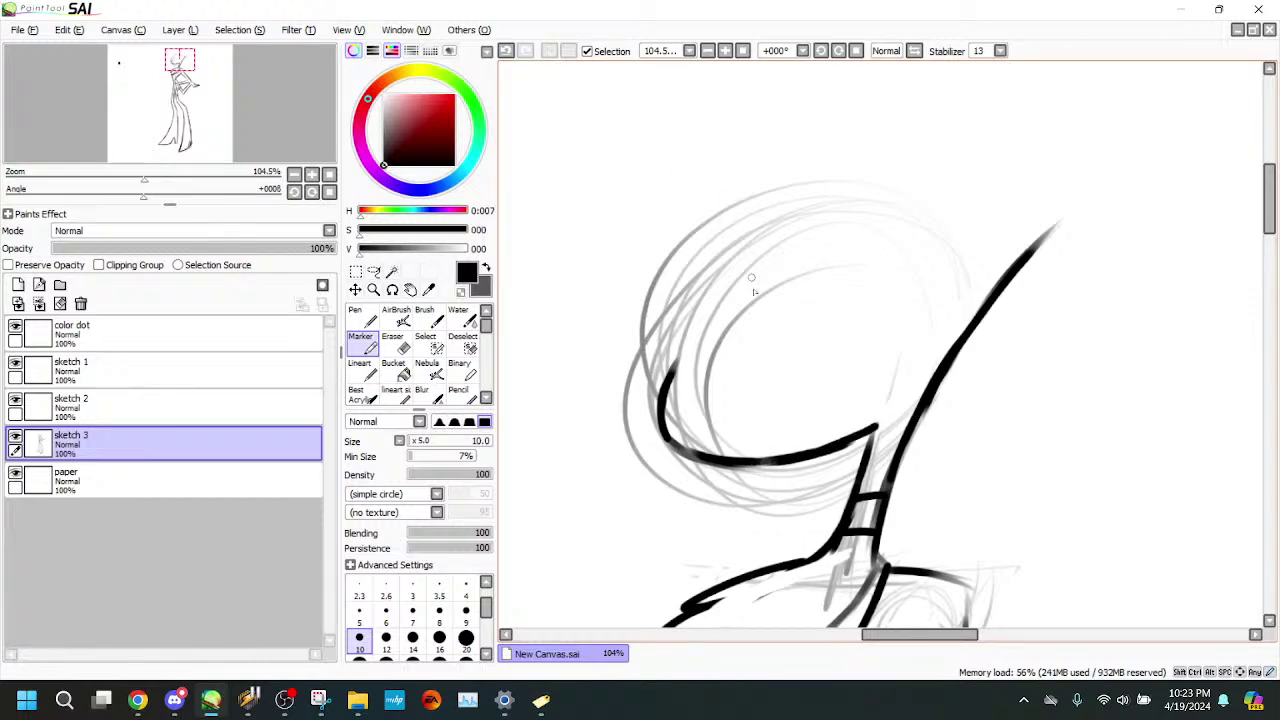
- Sketch a large, light almond-shaped eye inside the head circle
{"action": "mouse_move", "coordinate": [144, 177]}
{"action": "left_mouse_down"}
{"action": "mouse_move", "coordinate": [75, 177]}
{"action": "mouse_move", "coordinate": [165, 177]}
{"action": "left_mouse_up"}
{"action": "scroll", "coordinate": [760, 247], "scroll_direction": "down", "scroll_amount": 3}
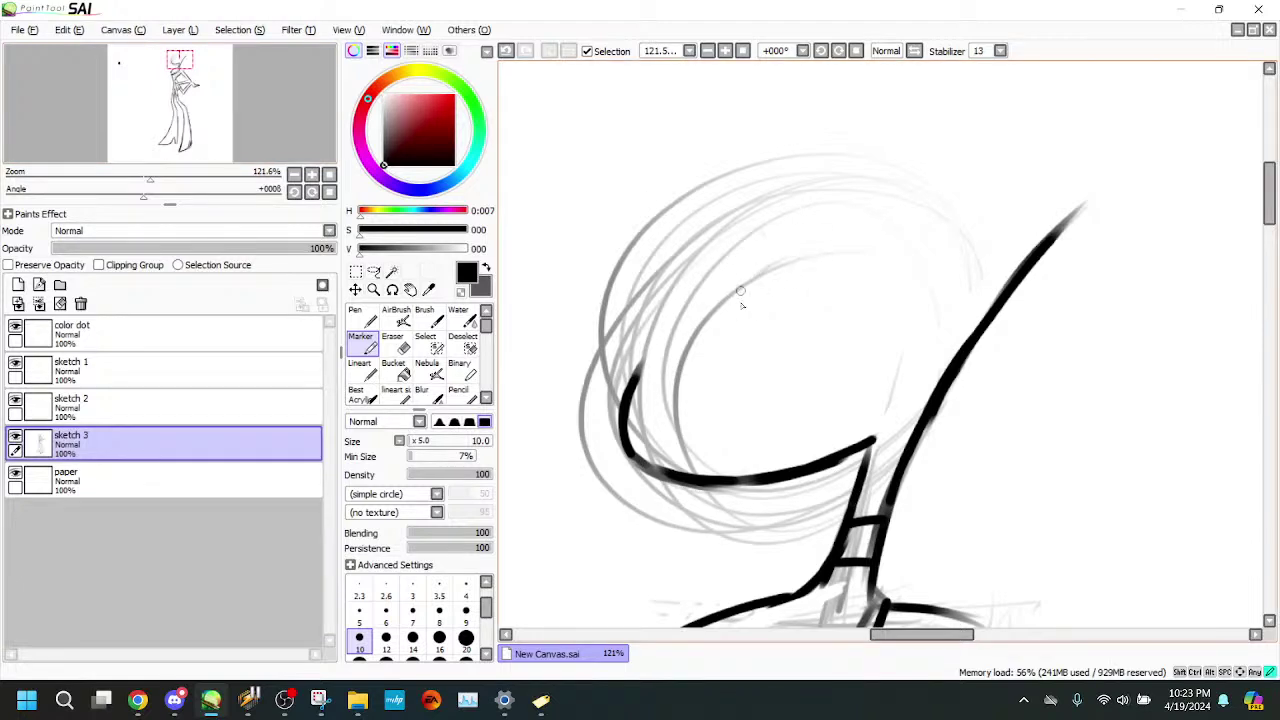
{"action": "mouse_move", "coordinate": [740, 284]}
{"action": "left_mouse_down"}
{"action": "mouse_move", "coordinate": [800, 256]}
{"action": "mouse_move", "coordinate": [730, 338]}
{"action": "mouse_move", "coordinate": [746, 287]}
{"action": "mouse_move", "coordinate": [717, 396]}
{"action": "mouse_move", "coordinate": [806, 384]}
{"action": "mouse_move", "coordinate": [740, 393]}
{"action": "mouse_move", "coordinate": [866, 302]}
{"action": "mouse_move", "coordinate": [798, 377]}
{"action": "mouse_move", "coordinate": [852, 322]}
{"action": "mouse_move", "coordinate": [851, 243]}
{"action": "mouse_move", "coordinate": [830, 358]}
{"action": "mouse_move", "coordinate": [859, 315]}
{"action": "mouse_move", "coordinate": [855, 330]}
{"action": "mouse_move", "coordinate": [795, 379]}
{"action": "mouse_move", "coordinate": [858, 280]}
{"action": "mouse_move", "coordinate": [854, 243]}
{"action": "mouse_move", "coordinate": [857, 253]}
{"action": "mouse_move", "coordinate": [823, 254]}
{"action": "mouse_move", "coordinate": [851, 242]}
{"action": "mouse_move", "coordinate": [836, 258]}
{"action": "mouse_move", "coordinate": [744, 266]}
{"action": "mouse_move", "coordinate": [810, 243]}
{"action": "mouse_move", "coordinate": [721, 335]}
{"action": "left_mouse_up"}
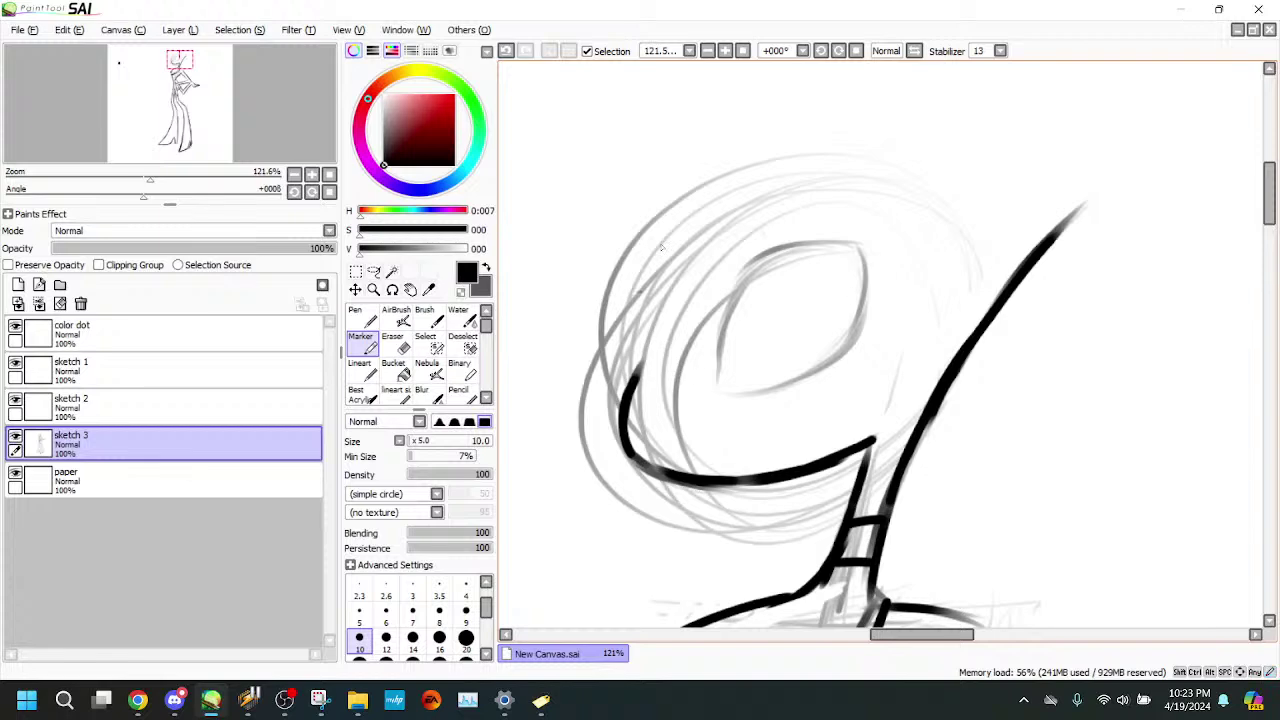
{"action": "left_click_drag", "start_coordinate": [780, 253], "coordinate": [824, 247]}
- Draw the narrow far eye at the front edge of the face and trim its lower end with the eraser
{"action": "mouse_move", "coordinate": [150, 175]}
{"action": "left_mouse_down"}
{"action": "mouse_move", "coordinate": [107, 175]}
{"action": "mouse_move", "coordinate": [143, 175]}
{"action": "left_mouse_up"}
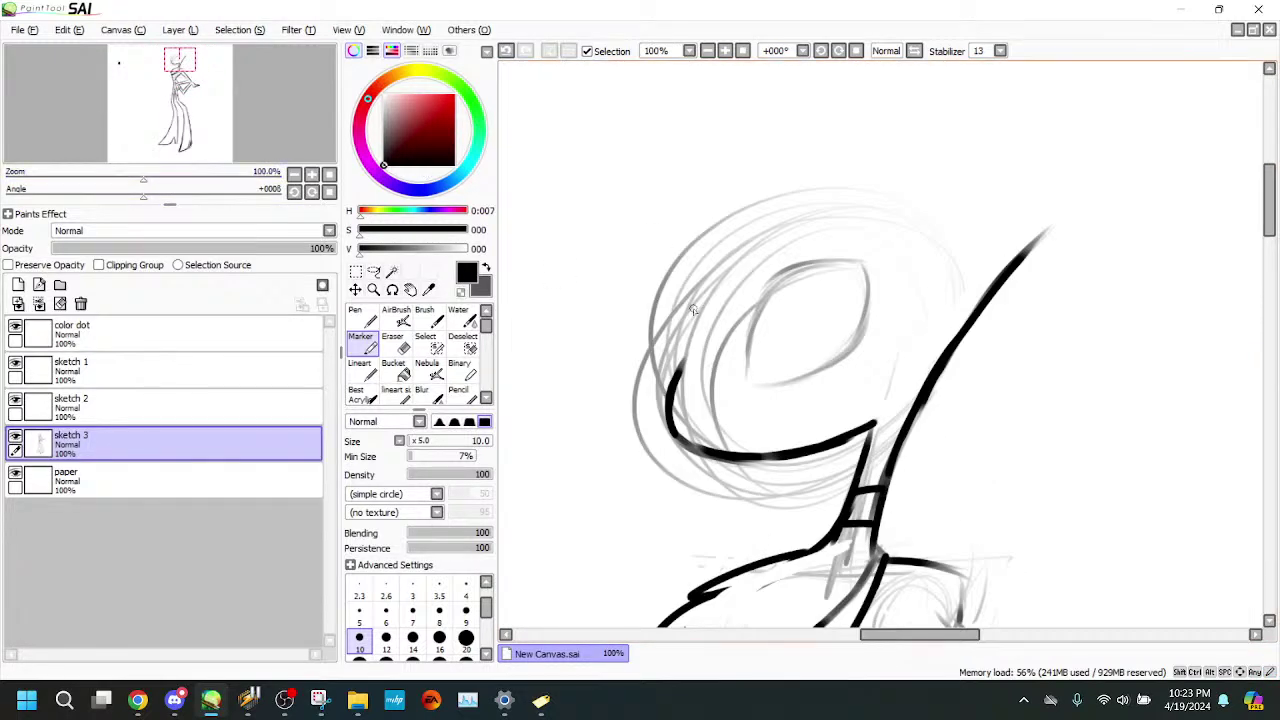
{"action": "left_click_drag", "start_coordinate": [701, 300], "coordinate": [691, 397]}
{"action": "left_click_drag", "start_coordinate": [693, 305], "coordinate": [686, 377]}
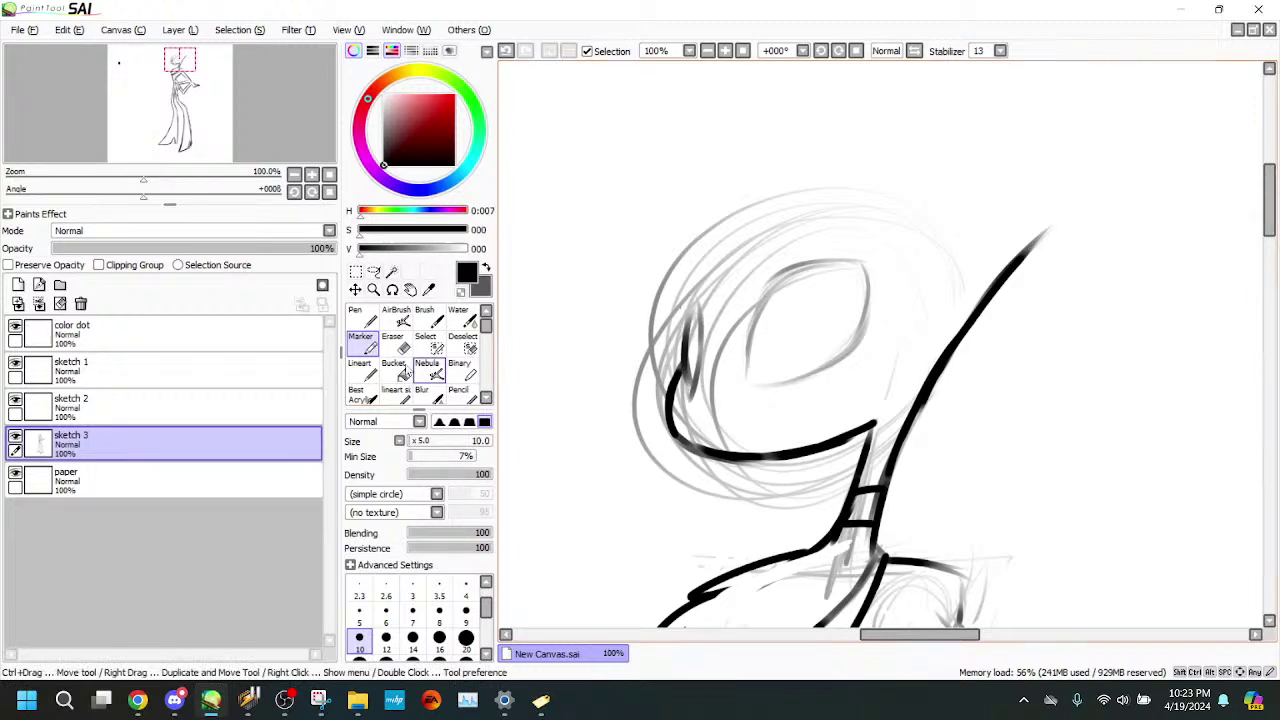
{"action": "left_click", "coordinate": [392, 340]}
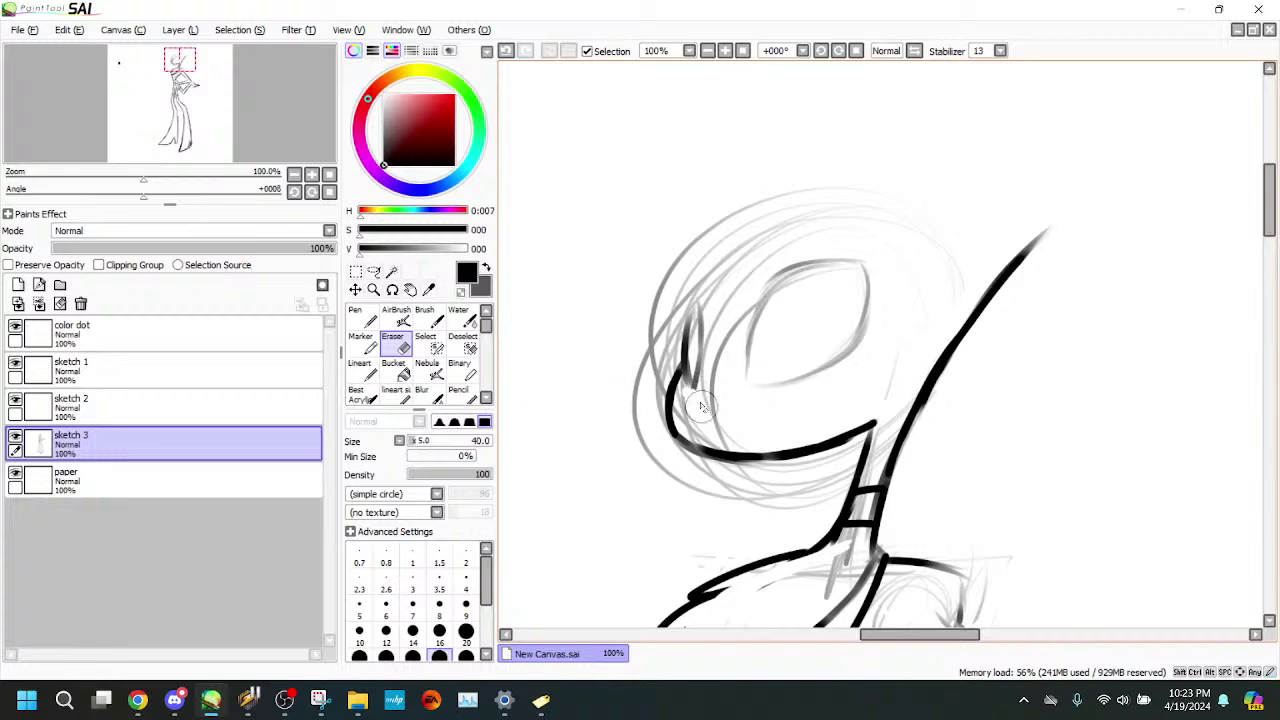
{"action": "left_click", "coordinate": [361, 341]}
{"action": "left_click", "coordinate": [200, 176]}
{"action": "left_click_drag", "start_coordinate": [200, 176], "coordinate": [162, 177]}
{"action": "left_click", "coordinate": [177, 59]}
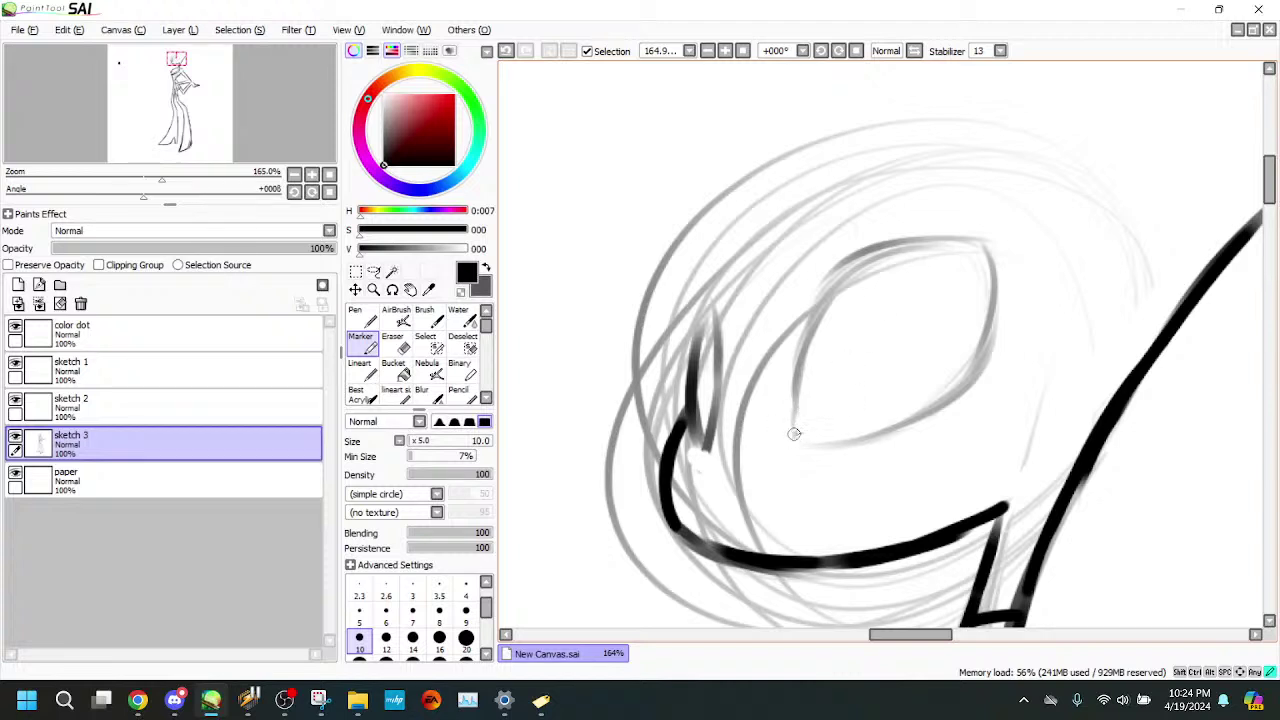
- Ink a bold slanted lid line across the near eye with a short outer-corner stroke, and darken the far eye's inner edge
{"action": "mouse_move", "coordinate": [795, 432]}
{"action": "left_mouse_down"}
{"action": "mouse_move", "coordinate": [827, 376]}
{"action": "mouse_move", "coordinate": [908, 300]}
{"action": "mouse_move", "coordinate": [1012, 258]}
{"action": "left_mouse_up"}
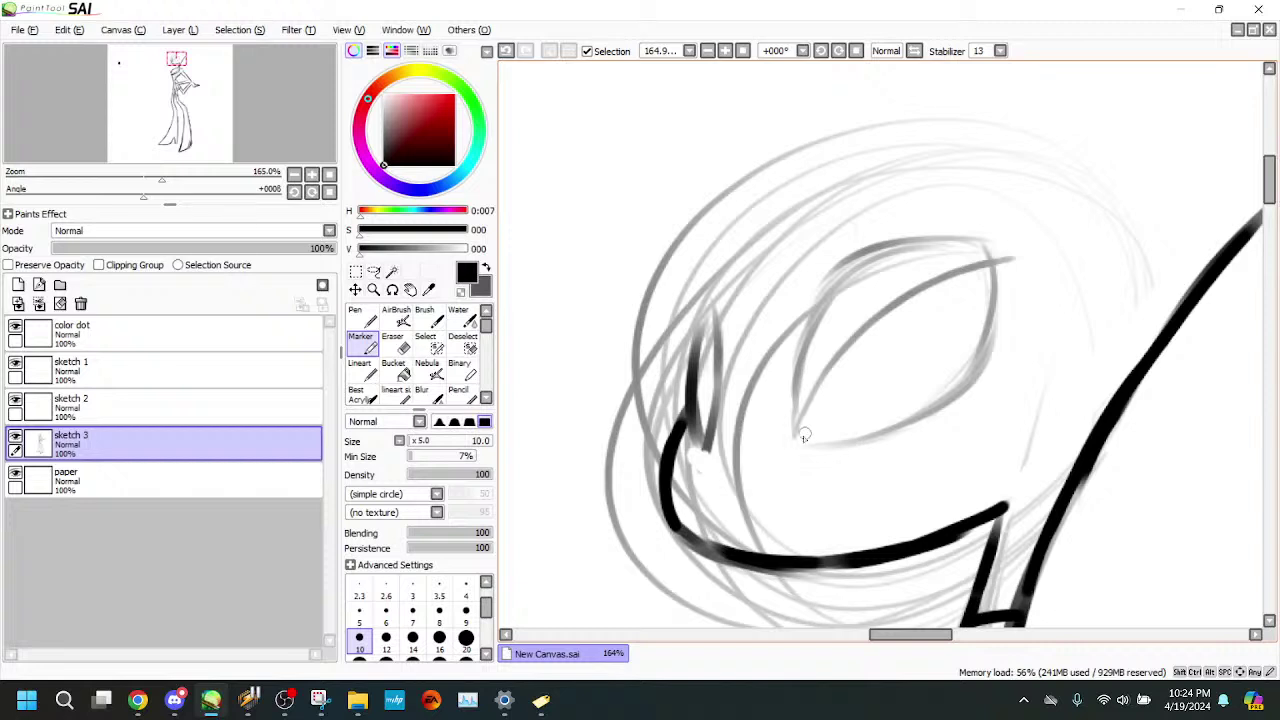
{"action": "mouse_move", "coordinate": [803, 430]}
{"action": "left_mouse_down"}
{"action": "mouse_move", "coordinate": [894, 315]}
{"action": "mouse_move", "coordinate": [992, 262]}
{"action": "left_mouse_up"}
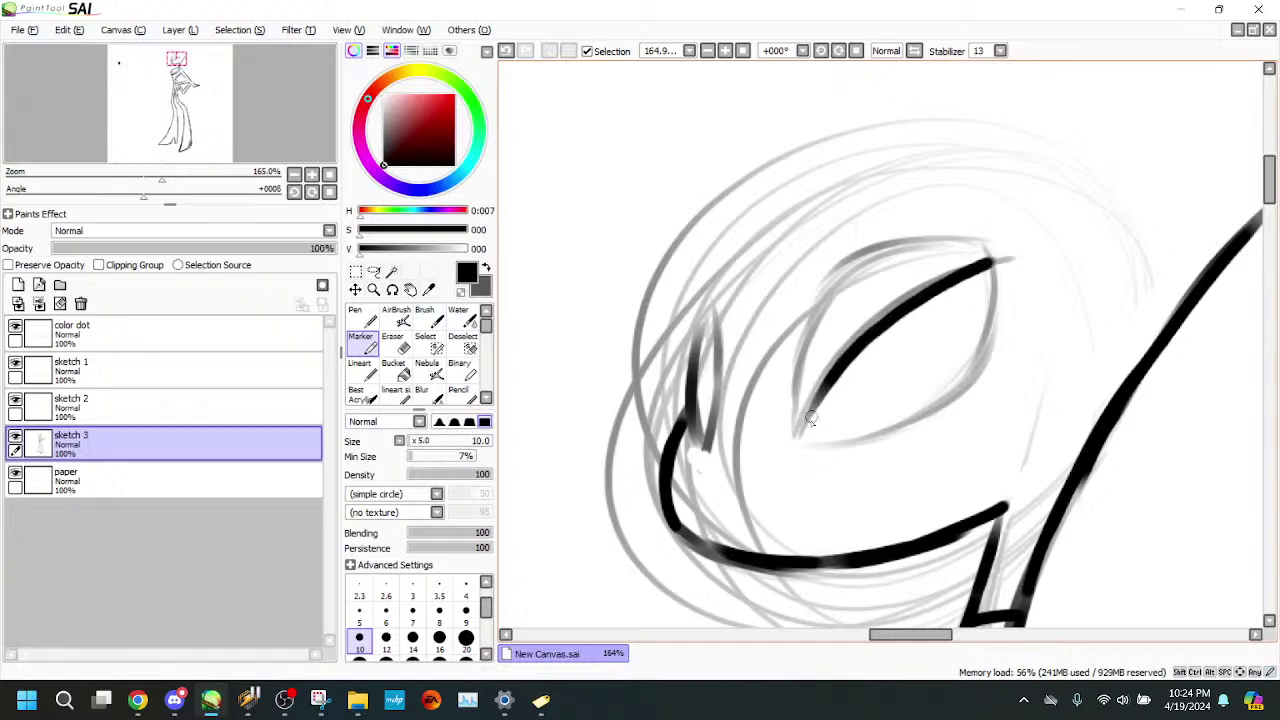
{"action": "mouse_move", "coordinate": [798, 432]}
{"action": "left_mouse_down"}
{"action": "mouse_move", "coordinate": [837, 358]}
{"action": "mouse_move", "coordinate": [918, 288]}
{"action": "mouse_move", "coordinate": [996, 258]}
{"action": "left_mouse_up"}
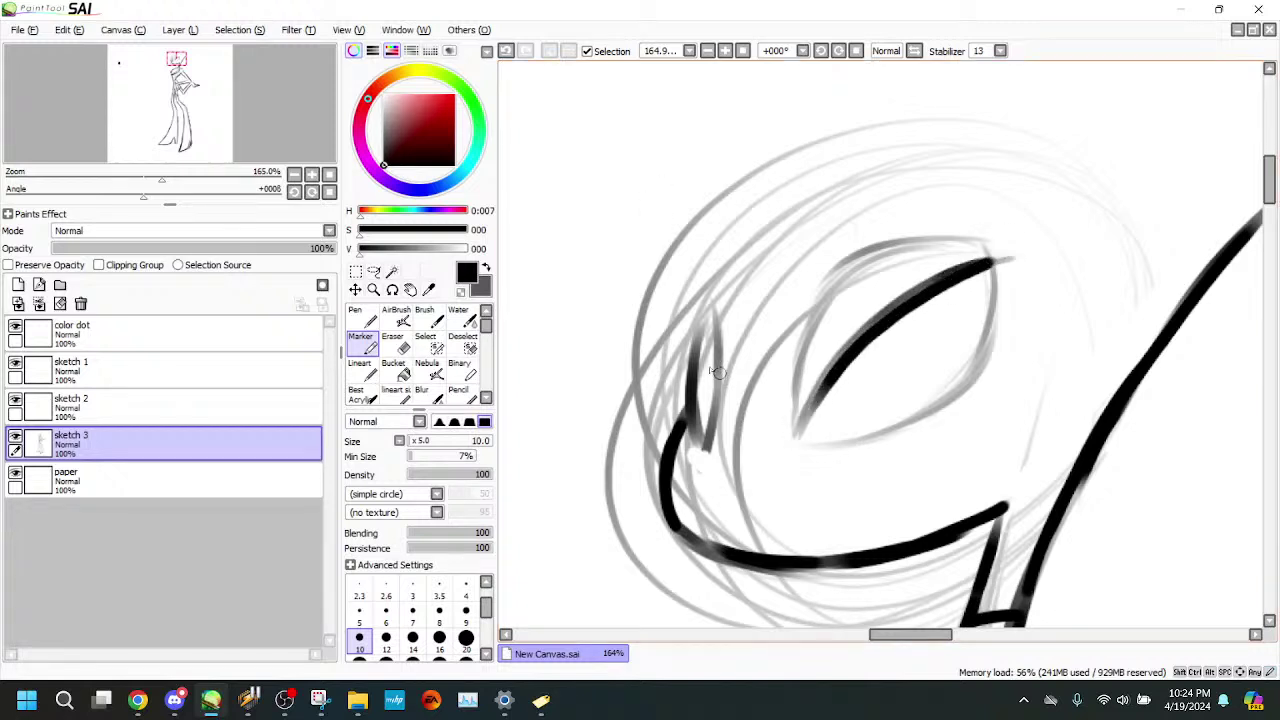
{"action": "mouse_move", "coordinate": [697, 348]}
{"action": "left_mouse_down"}
{"action": "mouse_move", "coordinate": [709, 393]}
{"action": "mouse_move", "coordinate": [694, 337]}
{"action": "mouse_move", "coordinate": [706, 446]}
{"action": "left_mouse_up"}
{"action": "mouse_move", "coordinate": [990, 264]}
{"action": "left_mouse_down"}
{"action": "mouse_move", "coordinate": [1025, 240]}
{"action": "mouse_move", "coordinate": [996, 286]}
{"action": "mouse_move", "coordinate": [999, 261]}
{"action": "mouse_move", "coordinate": [1014, 254]}
{"action": "mouse_move", "coordinate": [999, 289]}
{"action": "mouse_move", "coordinate": [1017, 254]}
{"action": "mouse_move", "coordinate": [997, 302]}
{"action": "left_mouse_up"}
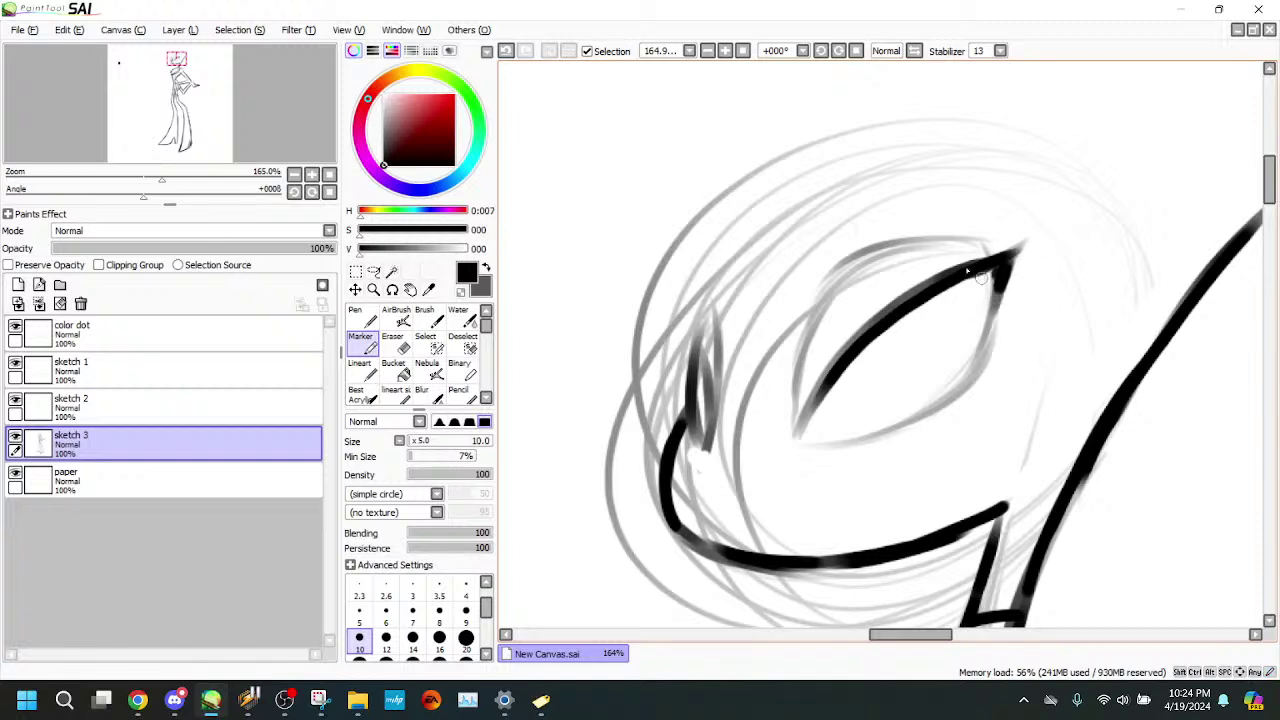
- Add a heavy slanted lid to the far eye and a short bold stroke at the near eye's inner corner
{"action": "left_click_drag", "start_coordinate": [703, 375], "coordinate": [685, 316]}
{"action": "mouse_move", "coordinate": [708, 386]}
{"action": "left_mouse_down"}
{"action": "mouse_move", "coordinate": [692, 320]}
{"action": "mouse_move", "coordinate": [705, 411]}
{"action": "mouse_move", "coordinate": [690, 320]}
{"action": "left_mouse_up"}
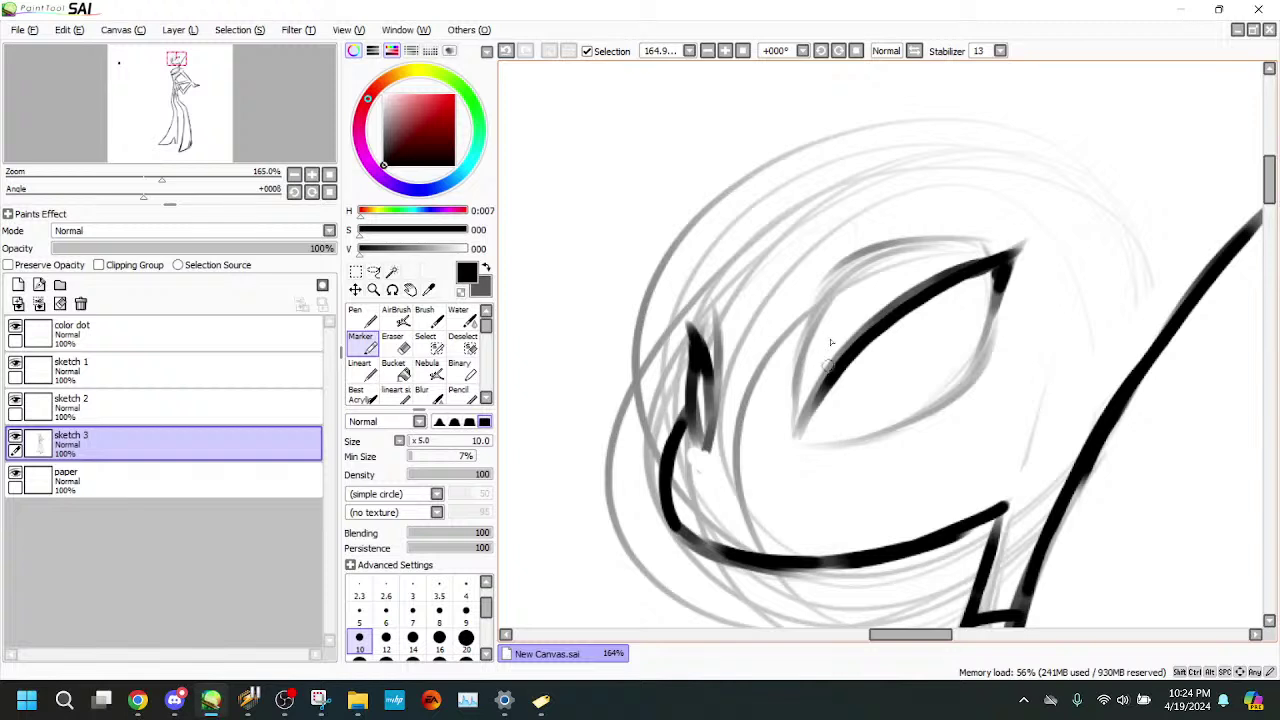
{"action": "mouse_move", "coordinate": [815, 368]}
{"action": "left_mouse_down"}
{"action": "mouse_move", "coordinate": [787, 442]}
{"action": "mouse_move", "coordinate": [818, 361]}
{"action": "left_mouse_up"}
{"action": "left_click_drag", "start_coordinate": [725, 378], "coordinate": [712, 436]}
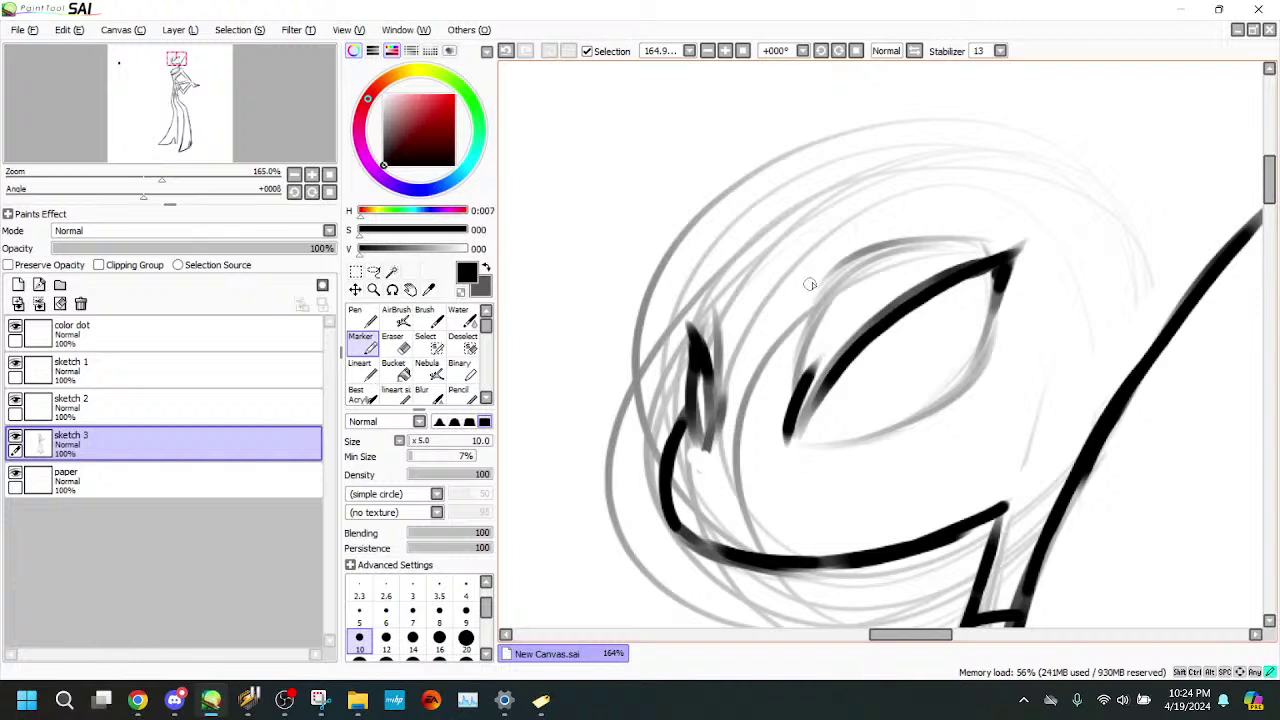
- Draw a bold, high-arched eyebrow above the near eye, tapering toward the eye's outer corner
{"action": "mouse_move", "coordinate": [806, 285]}
{"action": "left_mouse_down"}
{"action": "mouse_move", "coordinate": [958, 214]}
{"action": "mouse_move", "coordinate": [978, 248]}
{"action": "left_mouse_up"}
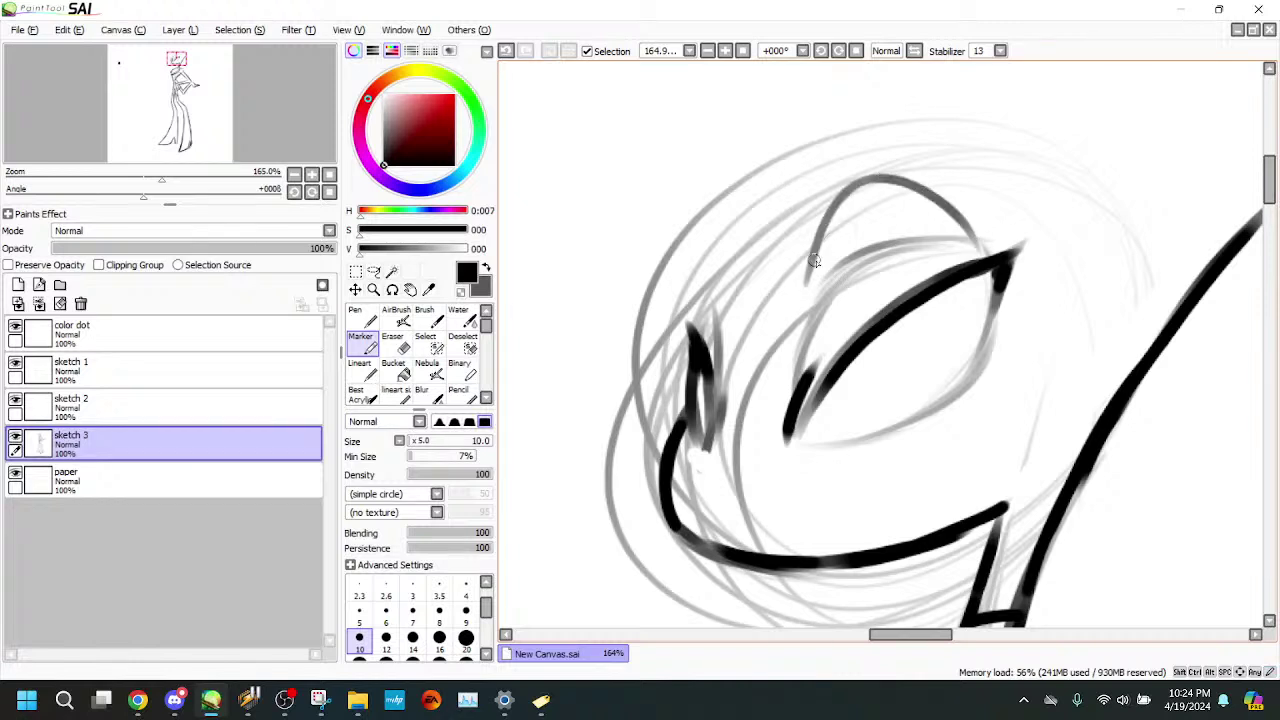
{"action": "left_click_drag", "start_coordinate": [810, 279], "coordinate": [837, 221]}
{"action": "left_click_drag", "start_coordinate": [809, 280], "coordinate": [868, 184]}
{"action": "mouse_move", "coordinate": [811, 260]}
{"action": "left_mouse_down"}
{"action": "mouse_move", "coordinate": [880, 178]}
{"action": "mouse_move", "coordinate": [826, 231]}
{"action": "mouse_move", "coordinate": [896, 193]}
{"action": "mouse_move", "coordinate": [830, 208]}
{"action": "mouse_move", "coordinate": [901, 195]}
{"action": "mouse_move", "coordinate": [871, 181]}
{"action": "mouse_move", "coordinate": [911, 187]}
{"action": "mouse_move", "coordinate": [894, 188]}
{"action": "mouse_move", "coordinate": [976, 243]}
{"action": "left_mouse_up"}
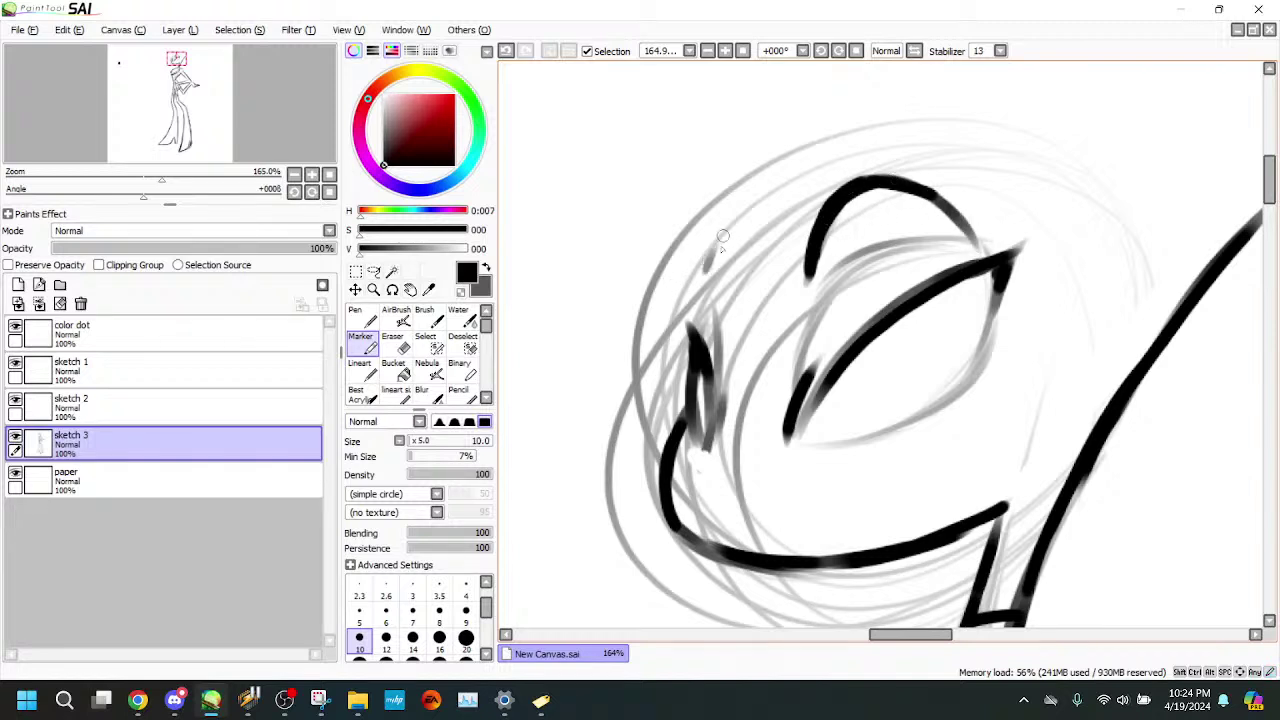
- Draw a short vertical eyebrow above the far eye and thin it with a size 10 eraser
{"action": "mouse_move", "coordinate": [734, 256]}
{"action": "left_mouse_down"}
{"action": "mouse_move", "coordinate": [737, 302]}
{"action": "mouse_move", "coordinate": [736, 245]}
{"action": "left_mouse_up"}
{"action": "left_click", "coordinate": [507, 51]}
{"action": "left_click", "coordinate": [507, 51]}
{"action": "left_click_drag", "start_coordinate": [734, 233], "coordinate": [739, 286]}
{"action": "left_click_drag", "start_coordinate": [735, 237], "coordinate": [711, 277]}
{"action": "left_click_drag", "start_coordinate": [738, 231], "coordinate": [739, 286]}
{"action": "key", "text": "e"}
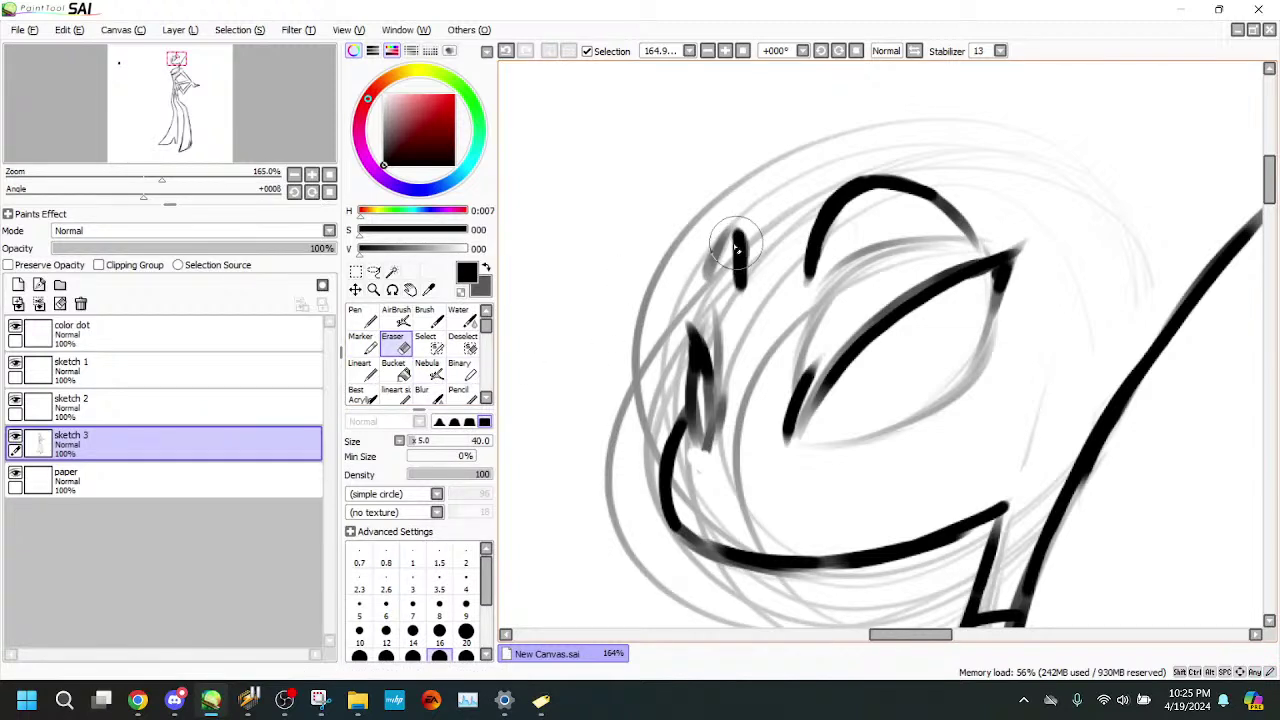
{"action": "left_click", "coordinate": [359, 630]}
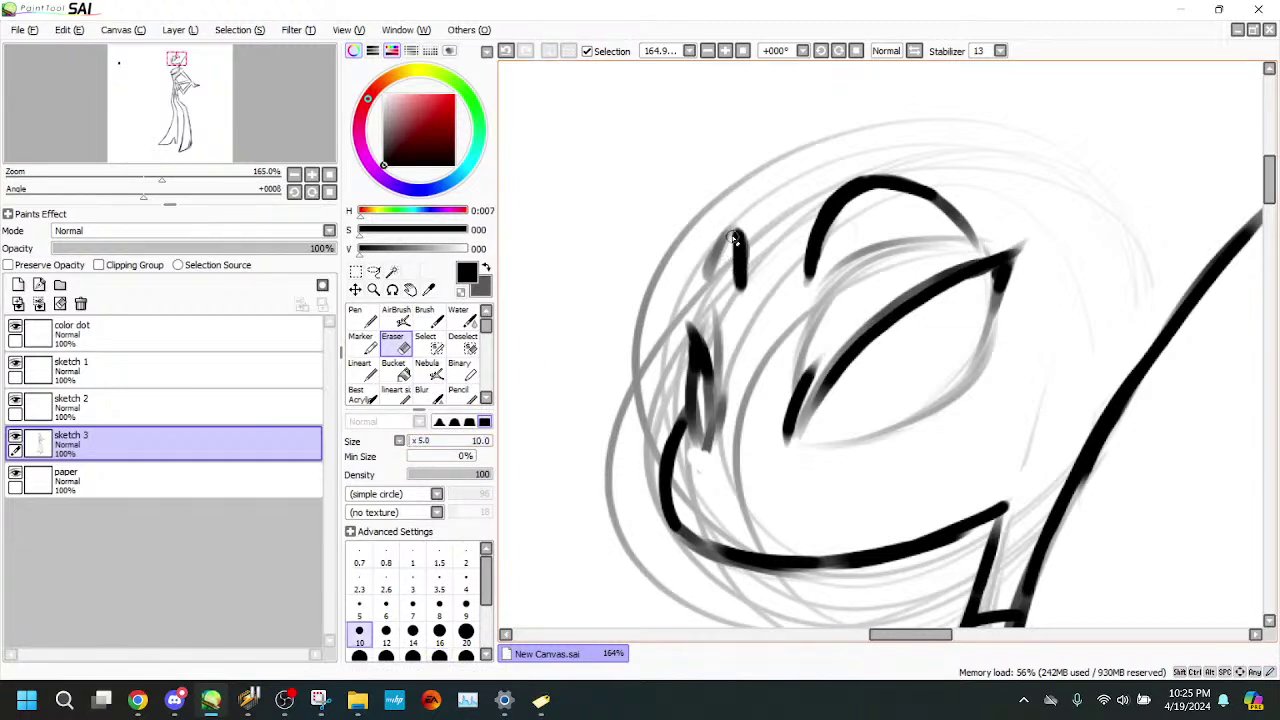
{"action": "mouse_move", "coordinate": [733, 237]}
{"action": "left_mouse_down"}
{"action": "mouse_move", "coordinate": [741, 322]}
{"action": "mouse_move", "coordinate": [741, 296]}
{"action": "left_mouse_up"}
{"action": "left_click", "coordinate": [361, 340]}
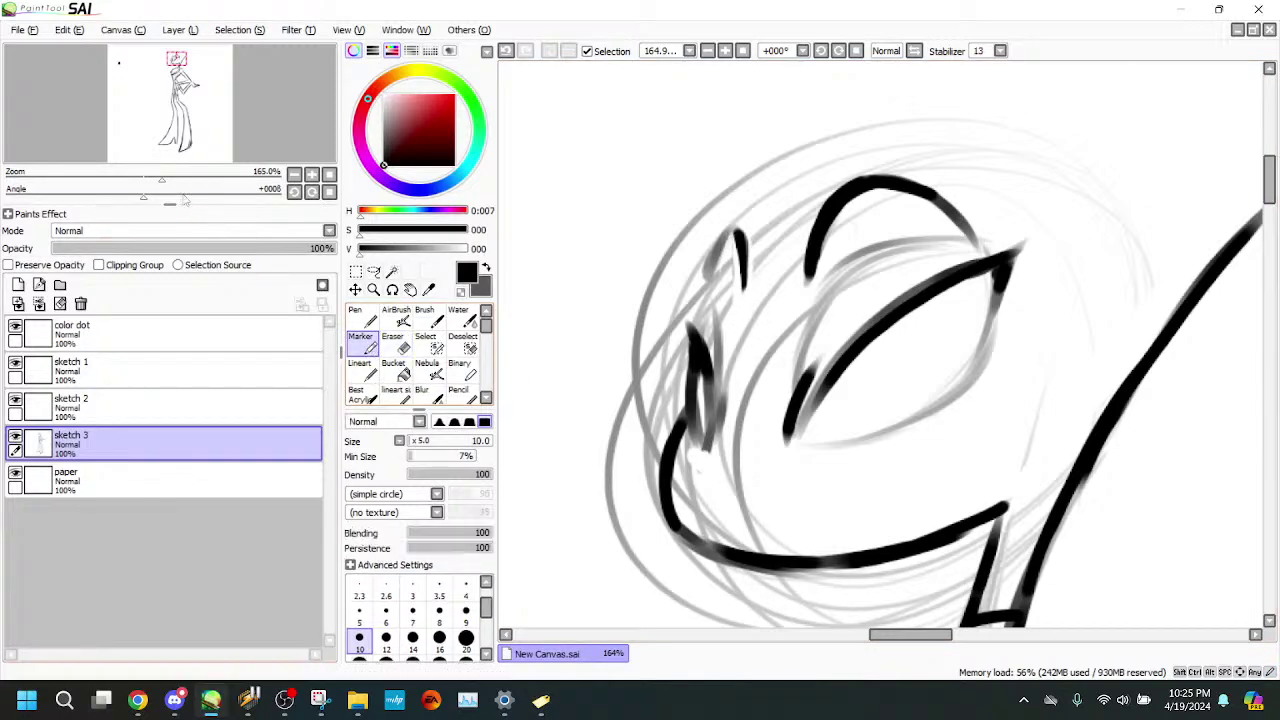
{"action": "mouse_move", "coordinate": [162, 177]}
{"action": "left_mouse_down"}
{"action": "mouse_move", "coordinate": [109, 175]}
{"action": "mouse_move", "coordinate": [139, 168]}
{"action": "left_mouse_up"}
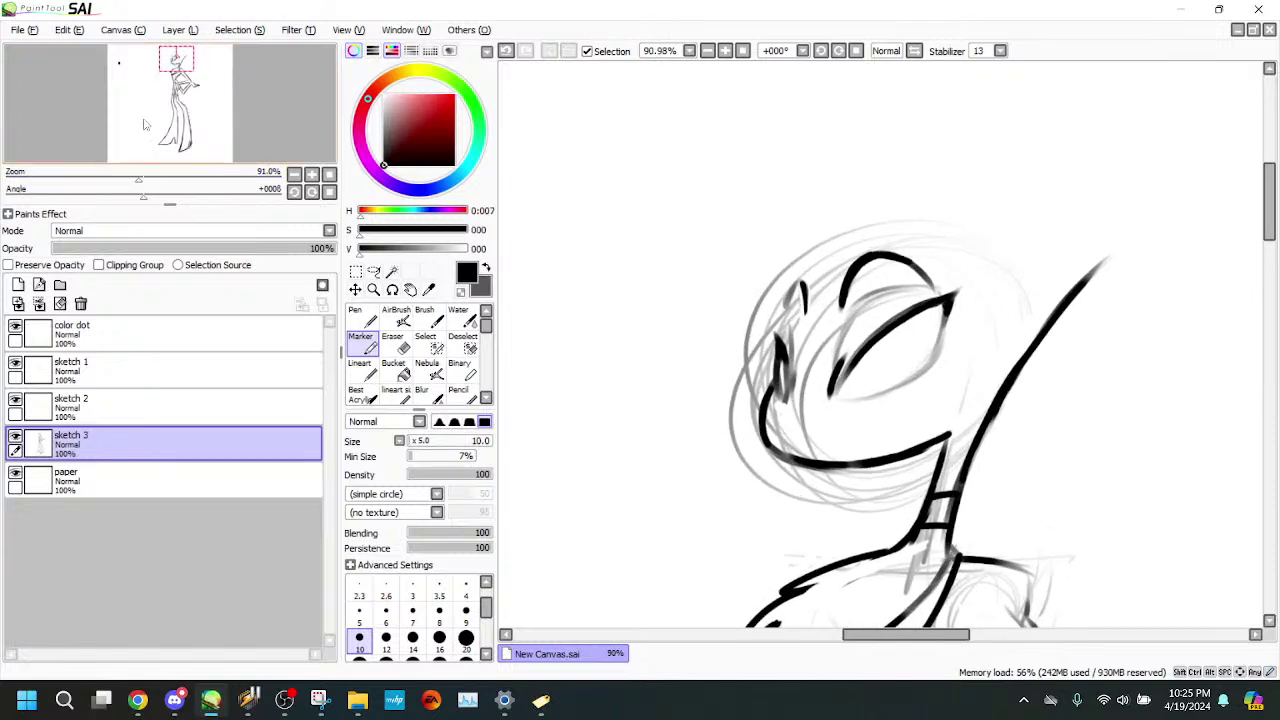
{"action": "left_click_drag", "start_coordinate": [176, 59], "coordinate": [173, 56]}
{"action": "left_click_drag", "start_coordinate": [217, 129], "coordinate": [225, 133]}
{"action": "left_click_drag", "start_coordinate": [142, 177], "coordinate": [153, 177]}
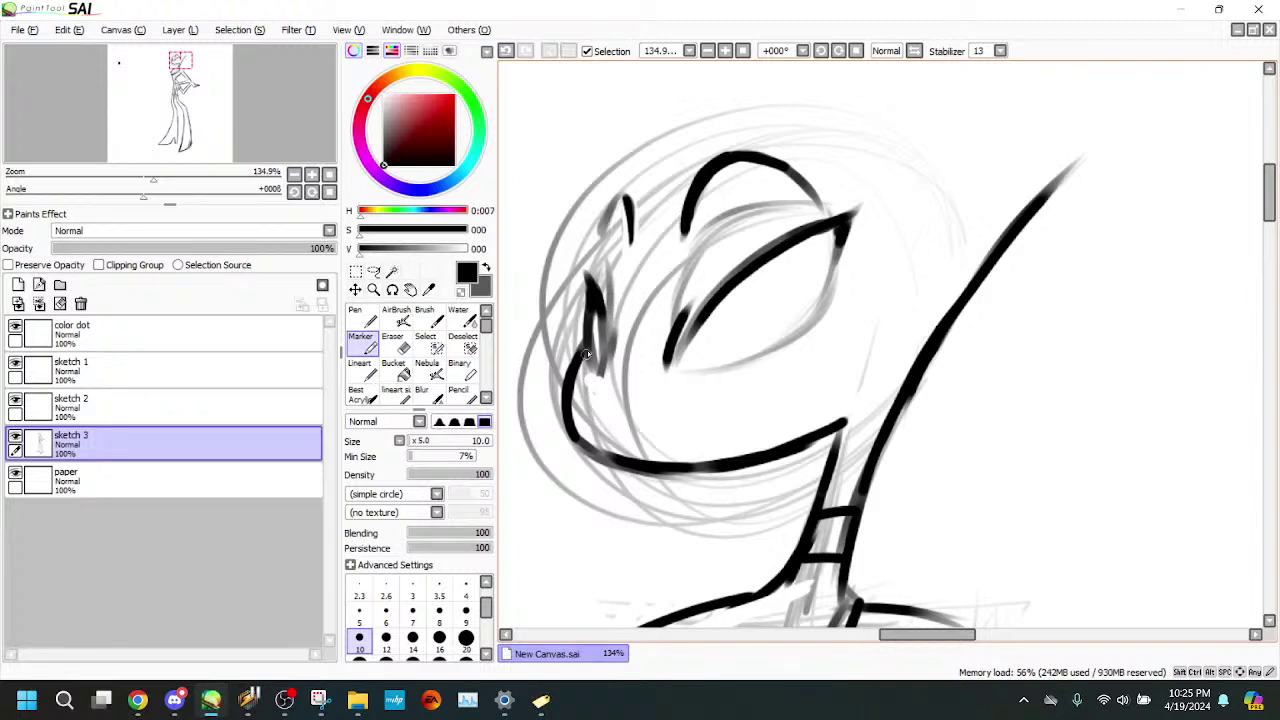
{"action": "mouse_move", "coordinate": [587, 354]}
{"action": "left_mouse_down"}
{"action": "mouse_move", "coordinate": [580, 412]}
{"action": "mouse_move", "coordinate": [604, 428]}
{"action": "left_mouse_up"}
{"action": "key", "text": "ctrl+z"}
{"action": "left_click_drag", "start_coordinate": [594, 410], "coordinate": [832, 377]}
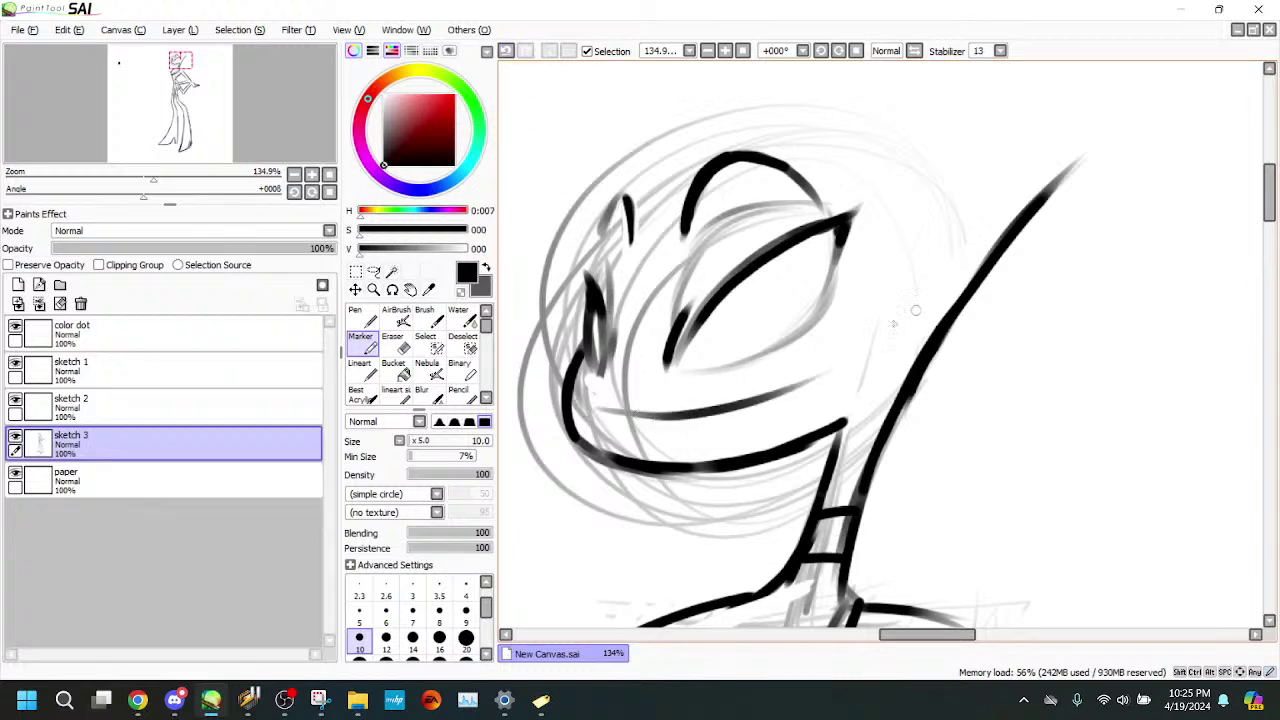
{"action": "left_click", "coordinate": [506, 50]}
{"action": "left_click_drag", "start_coordinate": [620, 412], "coordinate": [934, 291]}
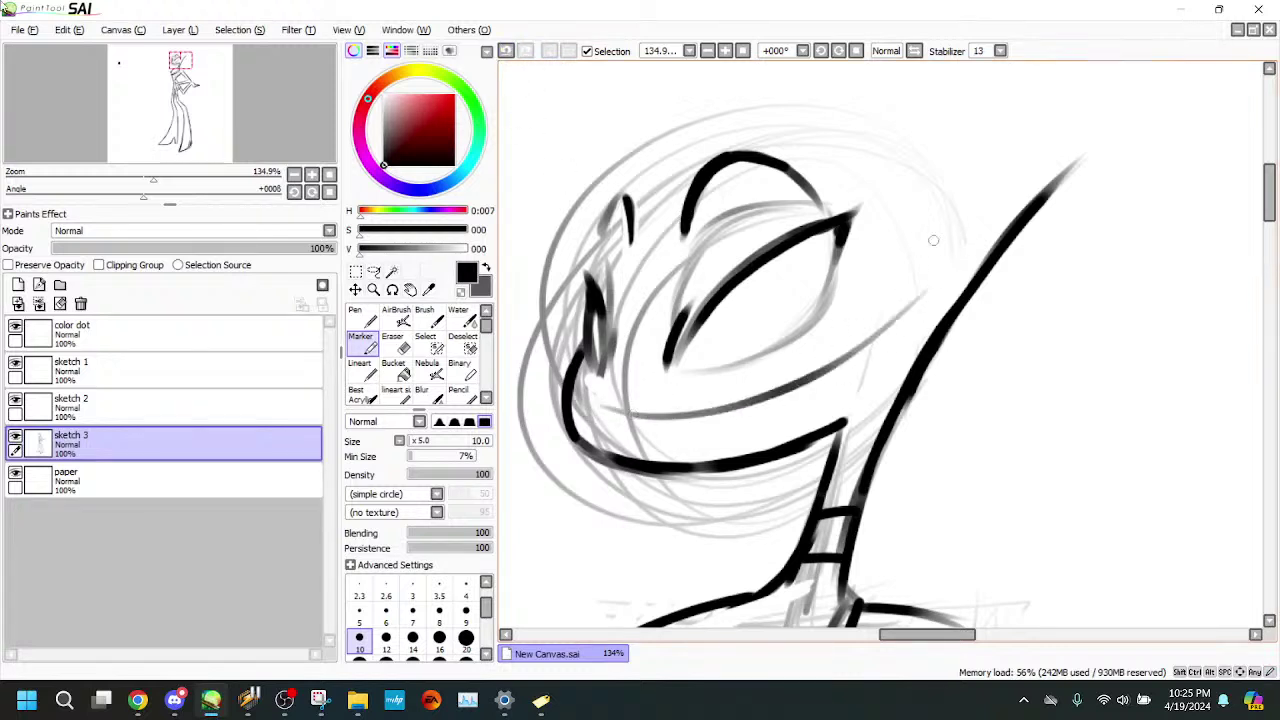
{"action": "left_click", "coordinate": [506, 51]}
{"action": "left_click_drag", "start_coordinate": [588, 408], "coordinate": [918, 313]}
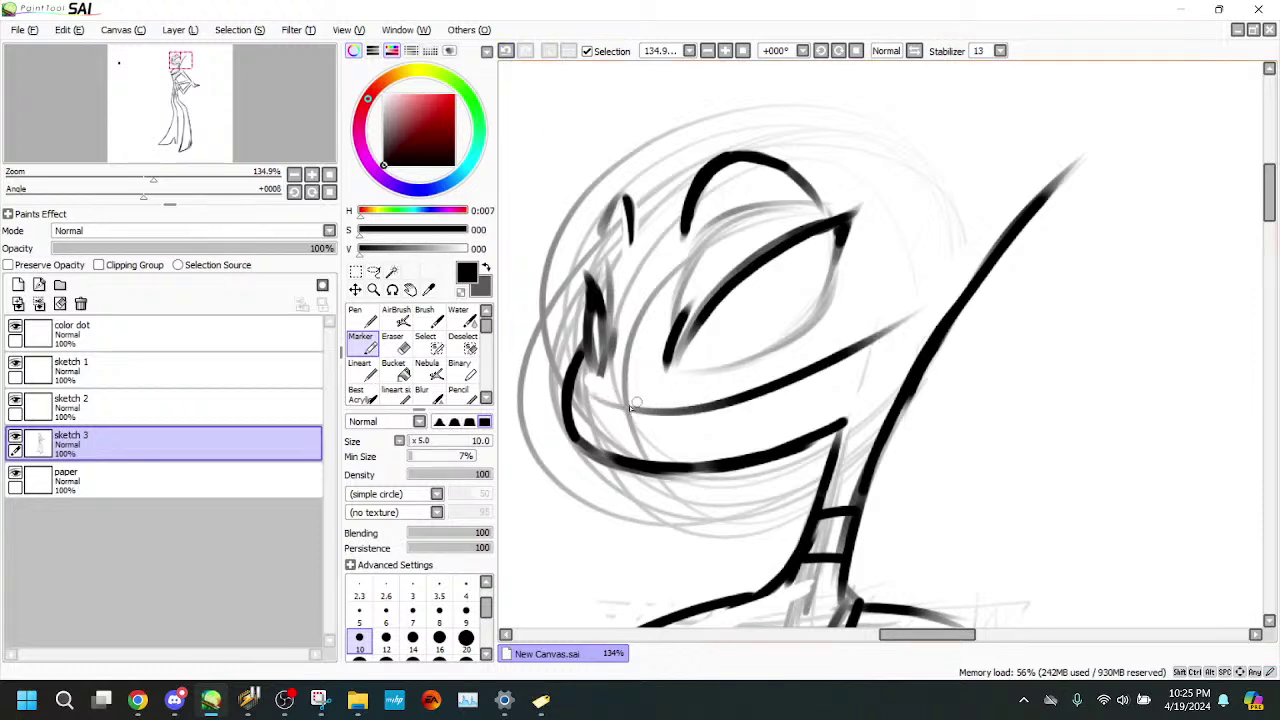
{"action": "left_click", "coordinate": [506, 51]}
{"action": "mouse_move", "coordinate": [600, 392]}
{"action": "left_mouse_down"}
{"action": "mouse_move", "coordinate": [788, 384]}
{"action": "mouse_move", "coordinate": [854, 340]}
{"action": "left_mouse_up"}
{"action": "left_click", "coordinate": [506, 51]}
- Sketch a light upper mouth line curving from the front of the face up across the cheek
{"action": "left_click_drag", "start_coordinate": [588, 390], "coordinate": [880, 296]}
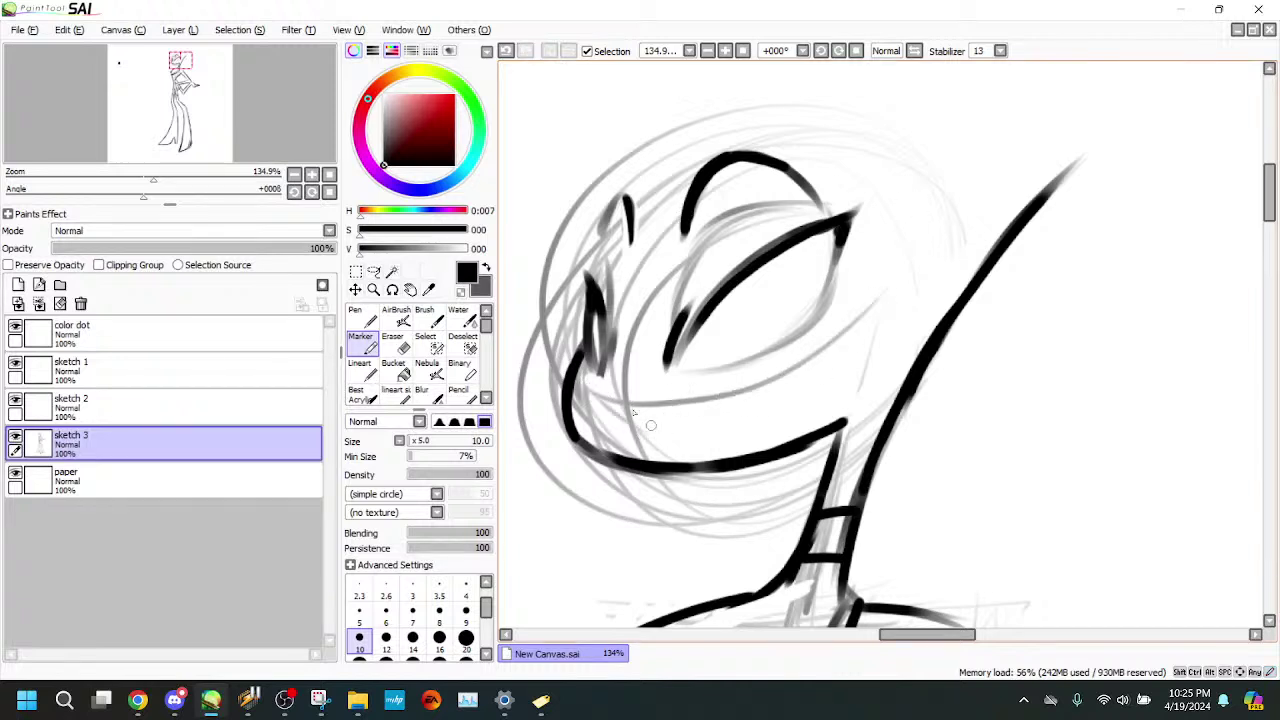
{"action": "left_click", "coordinate": [506, 51]}
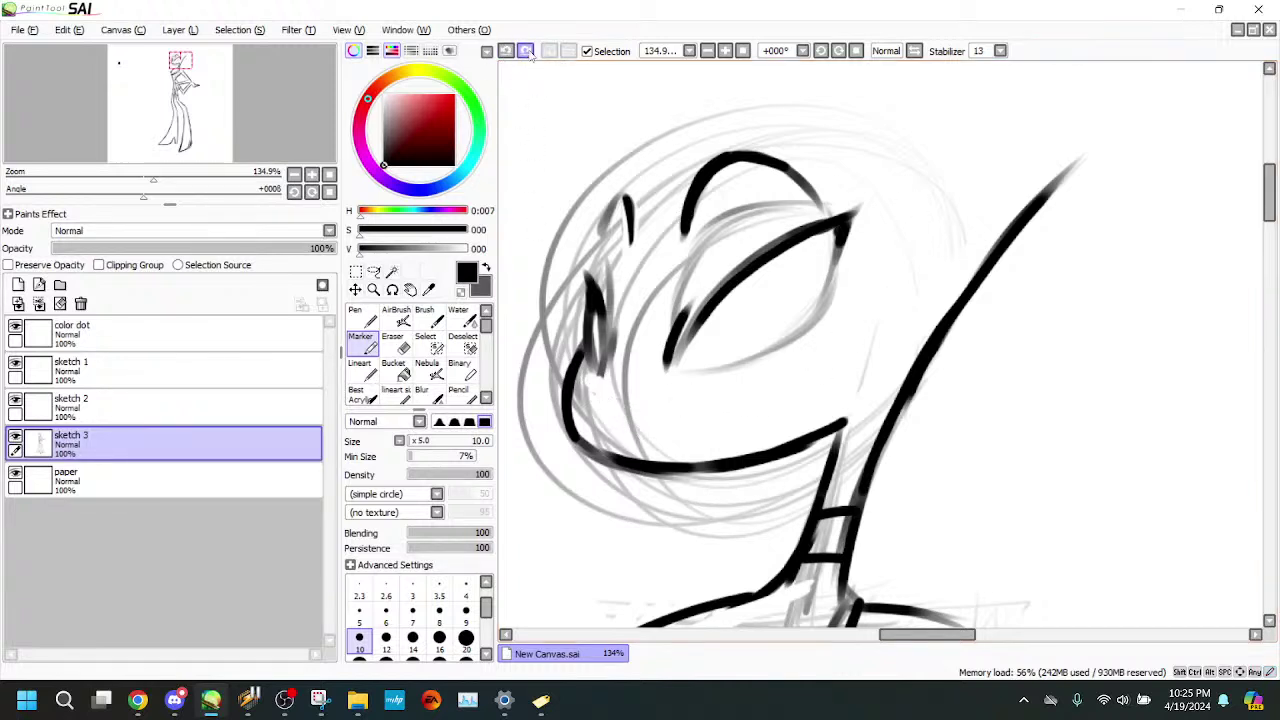
{"action": "left_click", "coordinate": [527, 52]}
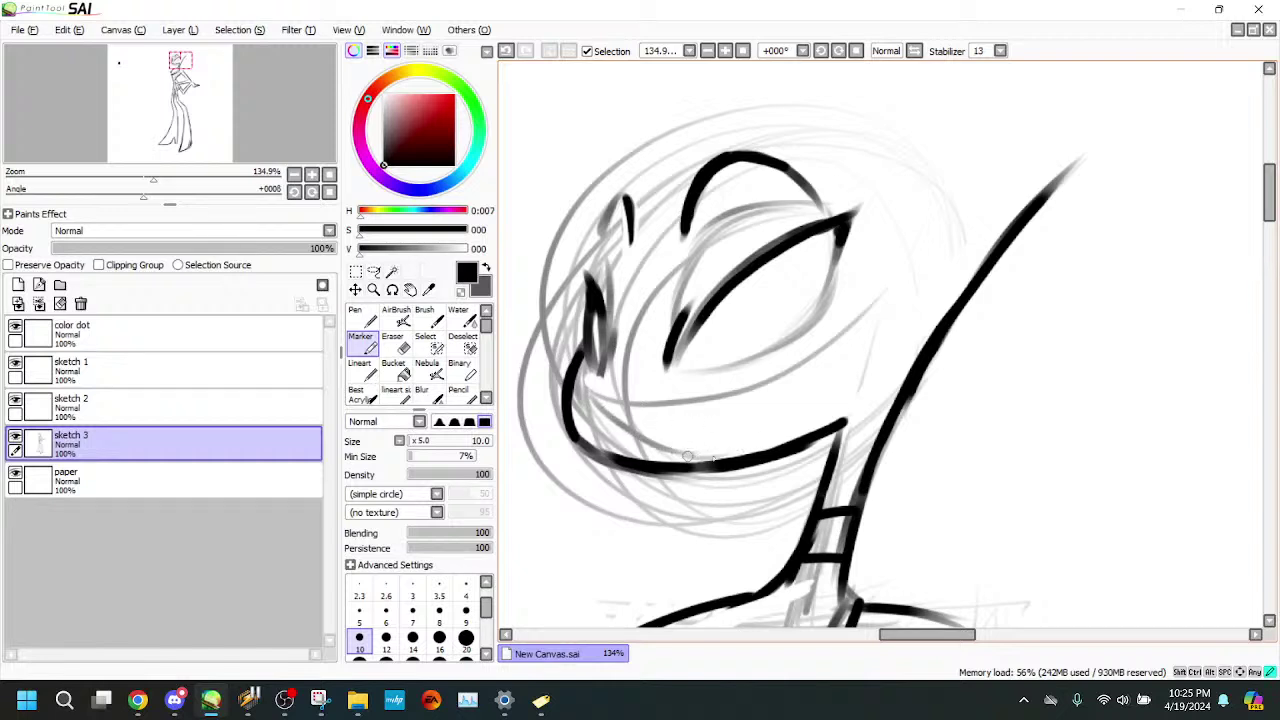
- Ink the rear part of the lower mouth line in bold up to the mouth corner, thinning it with the eraser
{"action": "left_click_drag", "start_coordinate": [722, 450], "coordinate": [836, 376]}
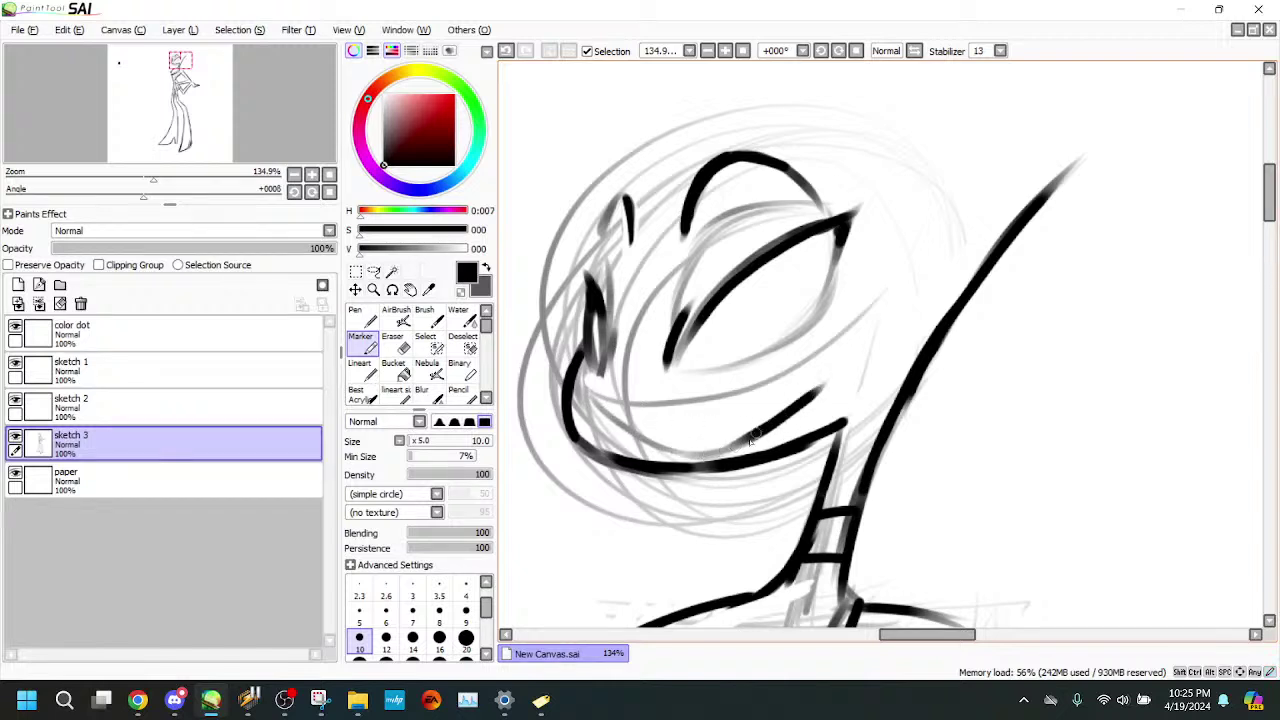
{"action": "mouse_move", "coordinate": [756, 436]}
{"action": "left_mouse_down"}
{"action": "mouse_move", "coordinate": [874, 334]}
{"action": "mouse_move", "coordinate": [848, 356]}
{"action": "left_mouse_up"}
{"action": "left_click_drag", "start_coordinate": [892, 284], "coordinate": [813, 399]}
{"action": "left_click_drag", "start_coordinate": [866, 341], "coordinate": [729, 448]}
{"action": "key", "text": "e"}
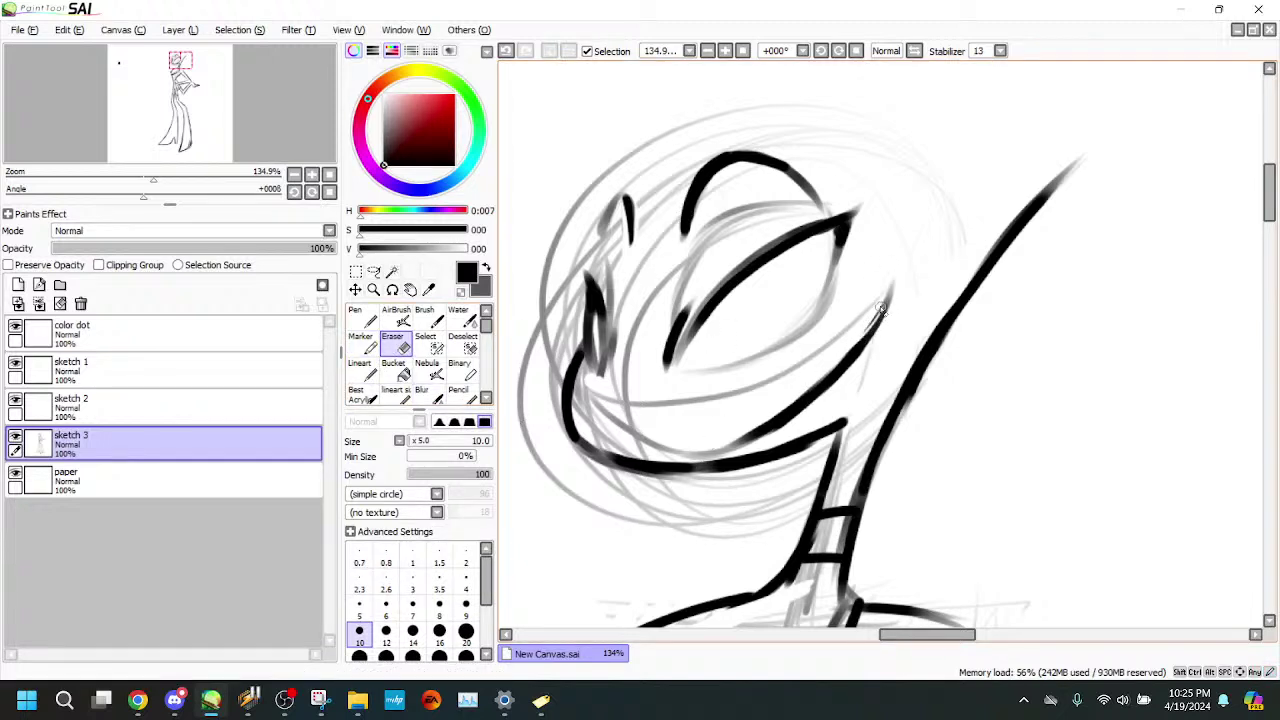
{"action": "left_click_drag", "start_coordinate": [857, 345], "coordinate": [767, 427]}
{"action": "left_click", "coordinate": [362, 342]}
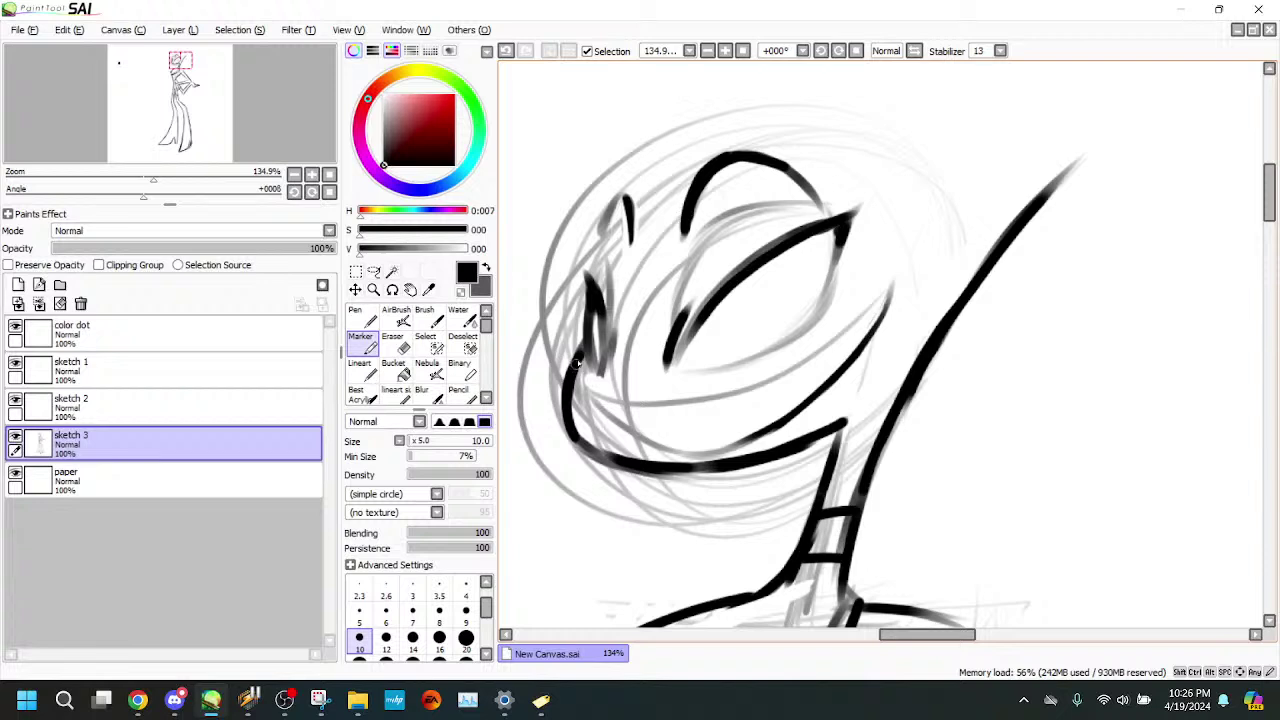
{"action": "mouse_move", "coordinate": [585, 358]}
{"action": "left_mouse_down"}
{"action": "mouse_move", "coordinate": [598, 396]}
{"action": "mouse_move", "coordinate": [630, 402]}
{"action": "left_mouse_up"}
{"action": "left_click", "coordinate": [507, 51]}
{"action": "left_click", "coordinate": [507, 51]}
- Darken the rear half of the upper mouth line so it tapers into the mouth corner on the cheek
{"action": "mouse_move", "coordinate": [889, 285]}
{"action": "left_mouse_down"}
{"action": "mouse_move", "coordinate": [802, 366]}
{"action": "mouse_move", "coordinate": [862, 312]}
{"action": "mouse_move", "coordinate": [794, 366]}
{"action": "mouse_move", "coordinate": [852, 324]}
{"action": "mouse_move", "coordinate": [750, 380]}
{"action": "mouse_move", "coordinate": [824, 351]}
{"action": "mouse_move", "coordinate": [766, 379]}
{"action": "mouse_move", "coordinate": [754, 400]}
{"action": "mouse_move", "coordinate": [698, 412]}
{"action": "mouse_move", "coordinate": [753, 398]}
{"action": "mouse_move", "coordinate": [832, 348]}
{"action": "mouse_move", "coordinate": [802, 371]}
{"action": "mouse_move", "coordinate": [837, 344]}
{"action": "mouse_move", "coordinate": [720, 408]}
{"action": "left_mouse_up"}
{"action": "left_click", "coordinate": [398, 344]}
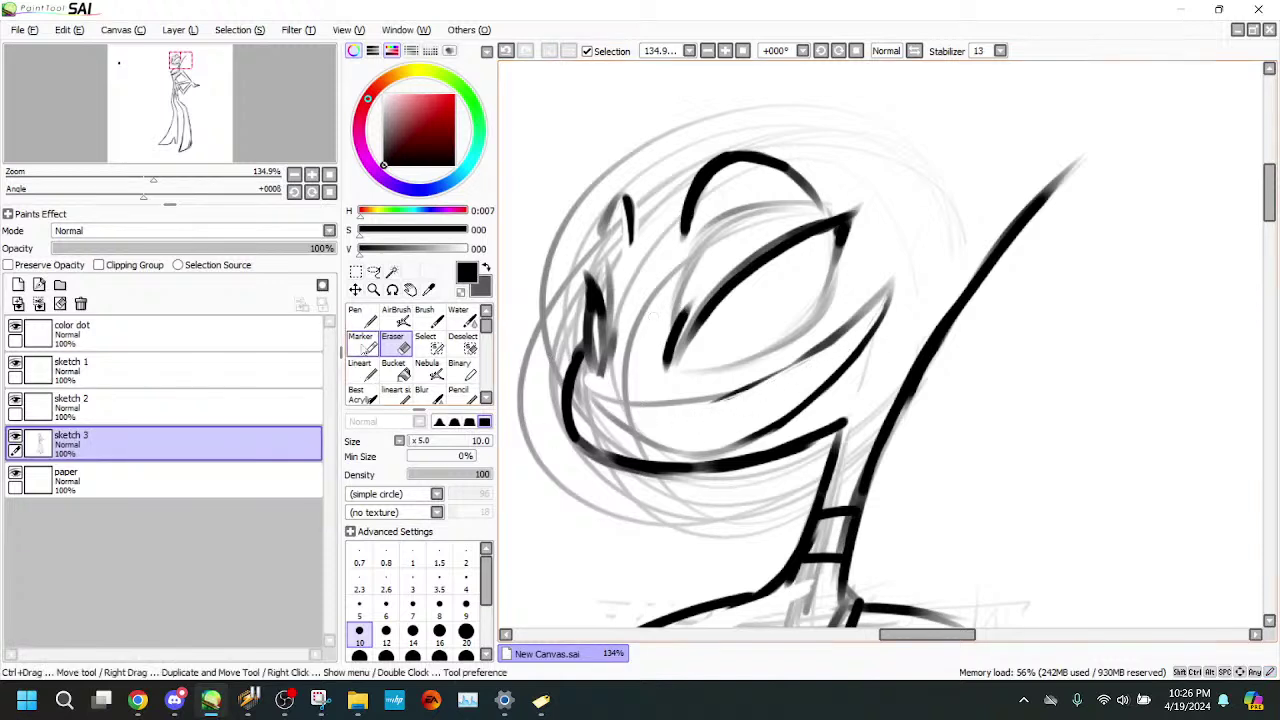
{"action": "left_click", "coordinate": [361, 343]}
{"action": "left_click_drag", "start_coordinate": [866, 318], "coordinate": [896, 284]}
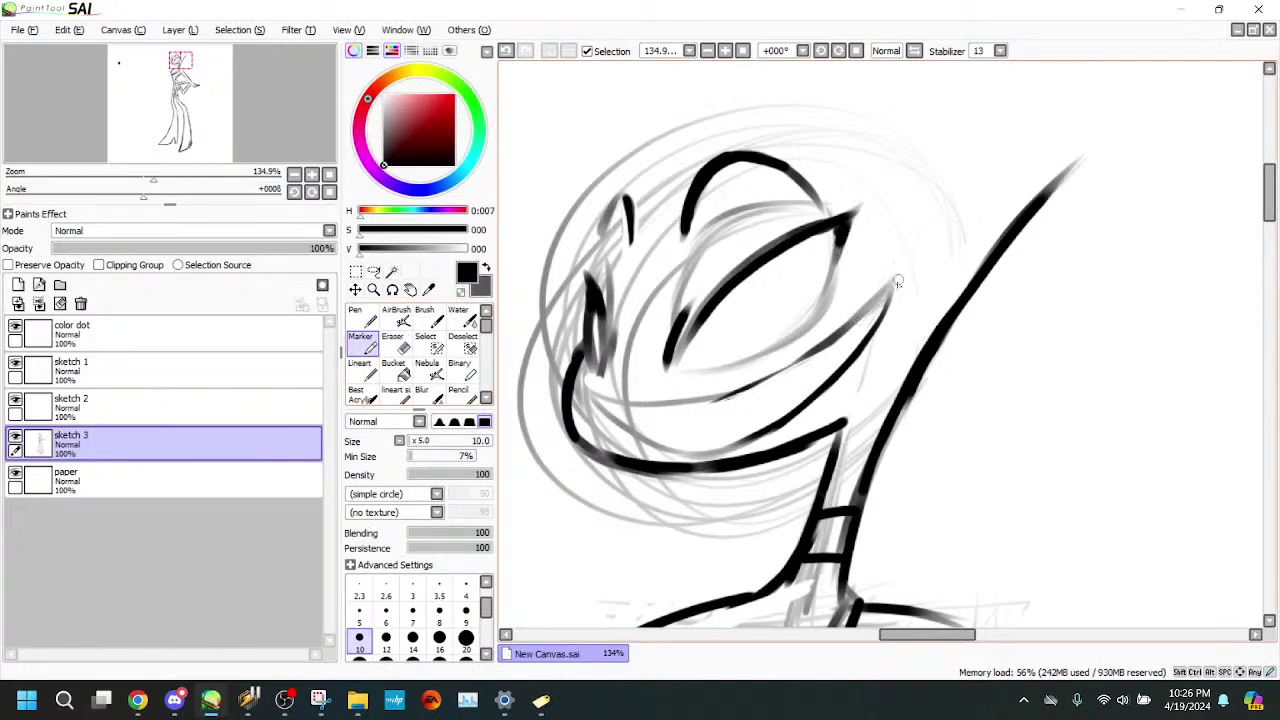
{"action": "left_click_drag", "start_coordinate": [837, 340], "coordinate": [890, 288]}
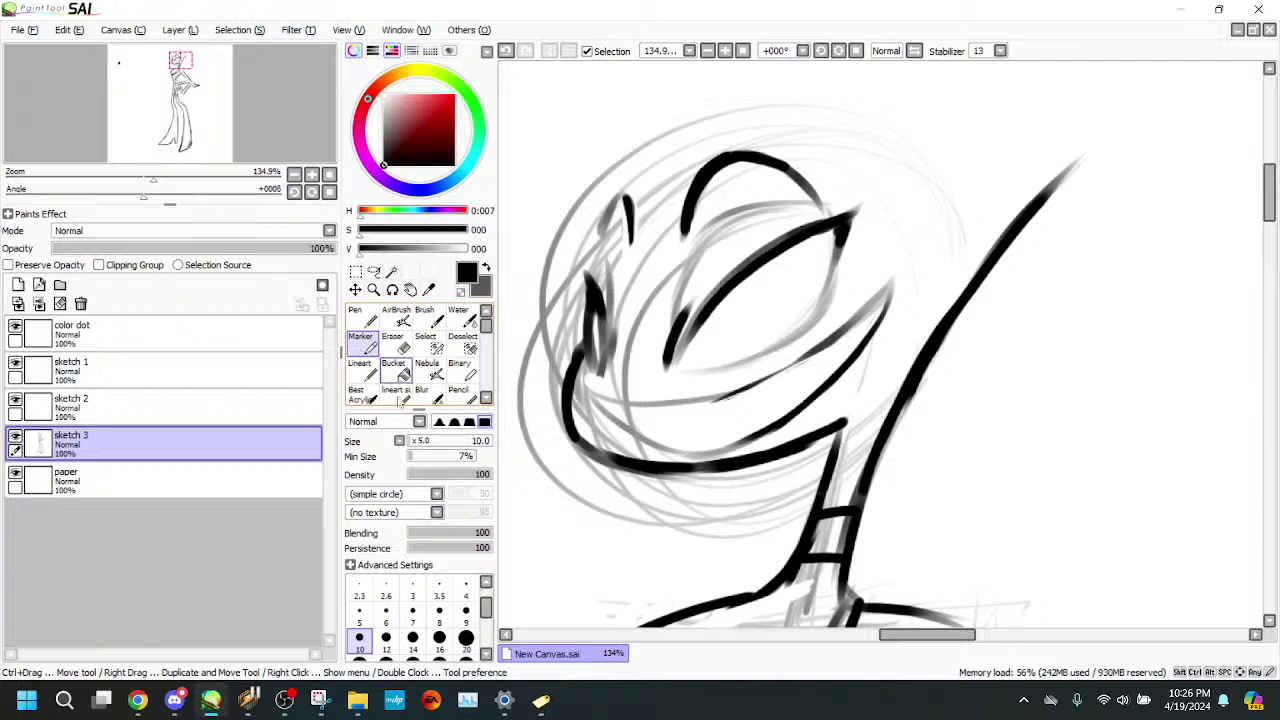
- Ink the full upper mouth line from the front of the face to the cheek corner with the Marker at size 8
{"action": "left_click", "coordinate": [438, 613]}
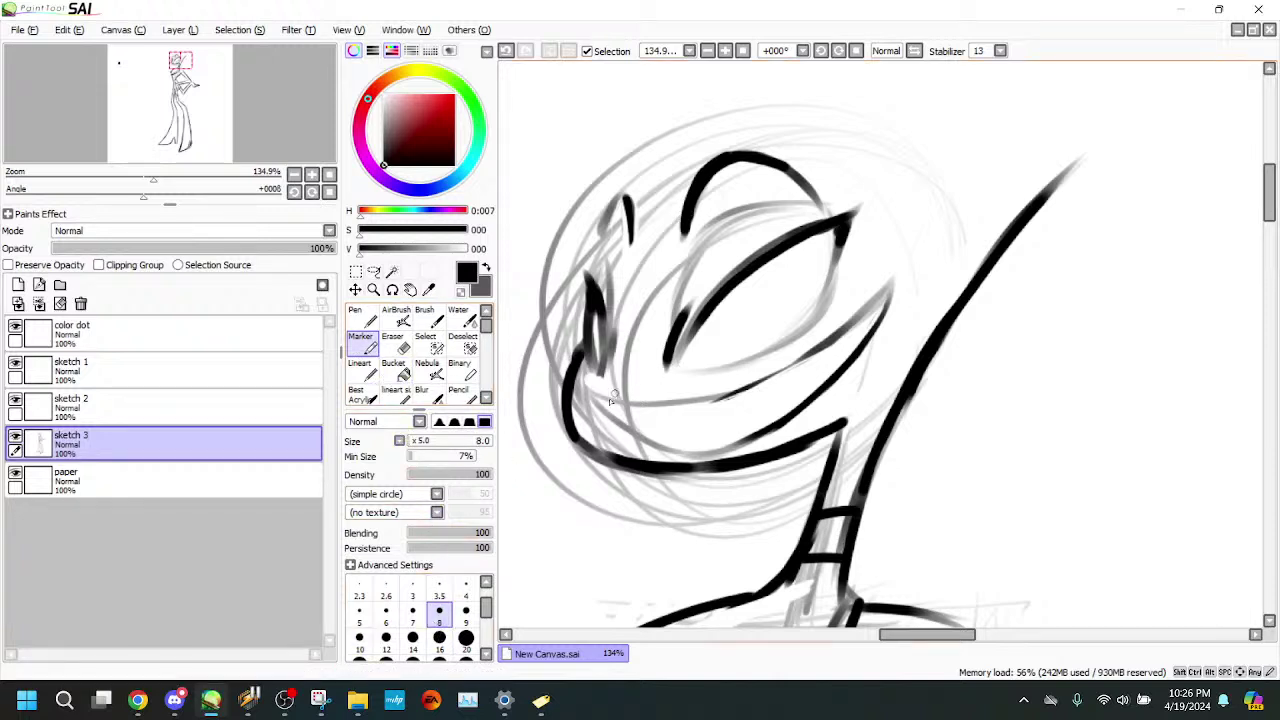
{"action": "mouse_move", "coordinate": [582, 386]}
{"action": "left_mouse_down"}
{"action": "mouse_move", "coordinate": [687, 402]}
{"action": "mouse_move", "coordinate": [620, 400]}
{"action": "mouse_move", "coordinate": [655, 405]}
{"action": "mouse_move", "coordinate": [692, 398]}
{"action": "mouse_move", "coordinate": [642, 403]}
{"action": "mouse_move", "coordinate": [755, 392]}
{"action": "left_mouse_up"}
{"action": "key", "text": "ctrl+z"}
{"action": "mouse_move", "coordinate": [668, 400]}
{"action": "left_mouse_down"}
{"action": "mouse_move", "coordinate": [719, 392]}
{"action": "mouse_move", "coordinate": [681, 403]}
{"action": "mouse_move", "coordinate": [788, 368]}
{"action": "left_mouse_up"}
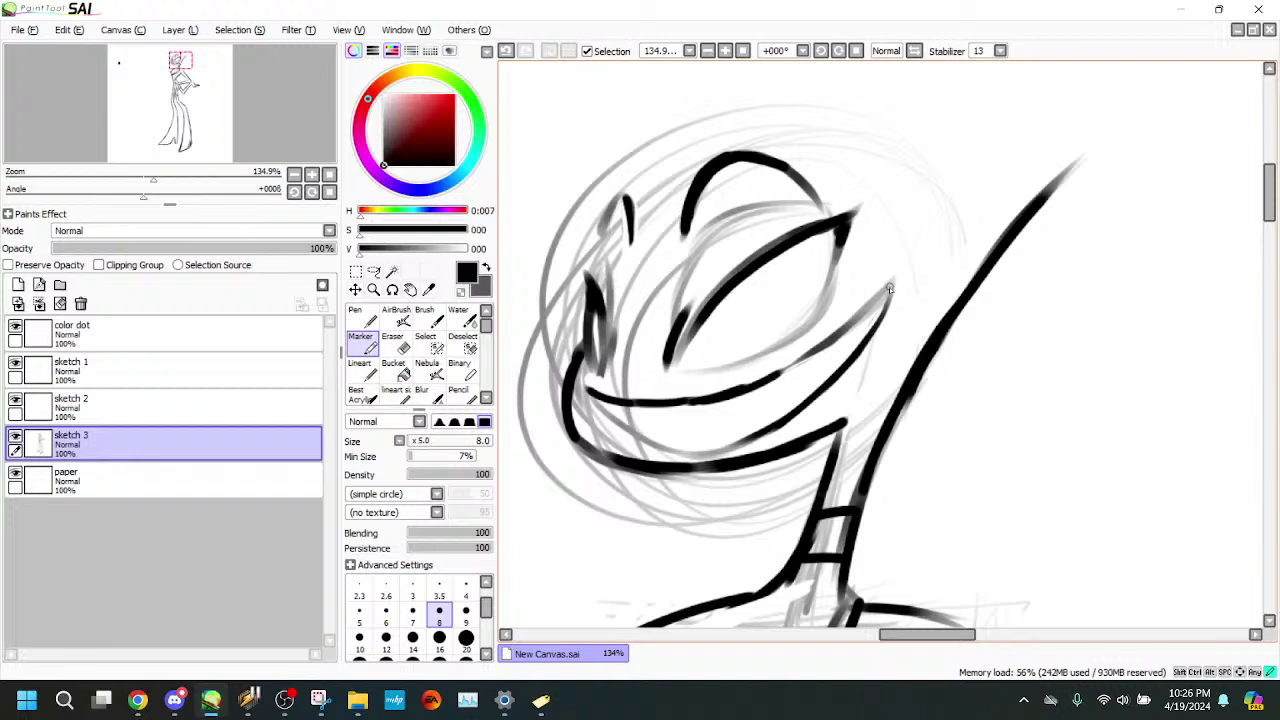
{"action": "left_click_drag", "start_coordinate": [882, 294], "coordinate": [766, 382]}
{"action": "key", "text": "e"}
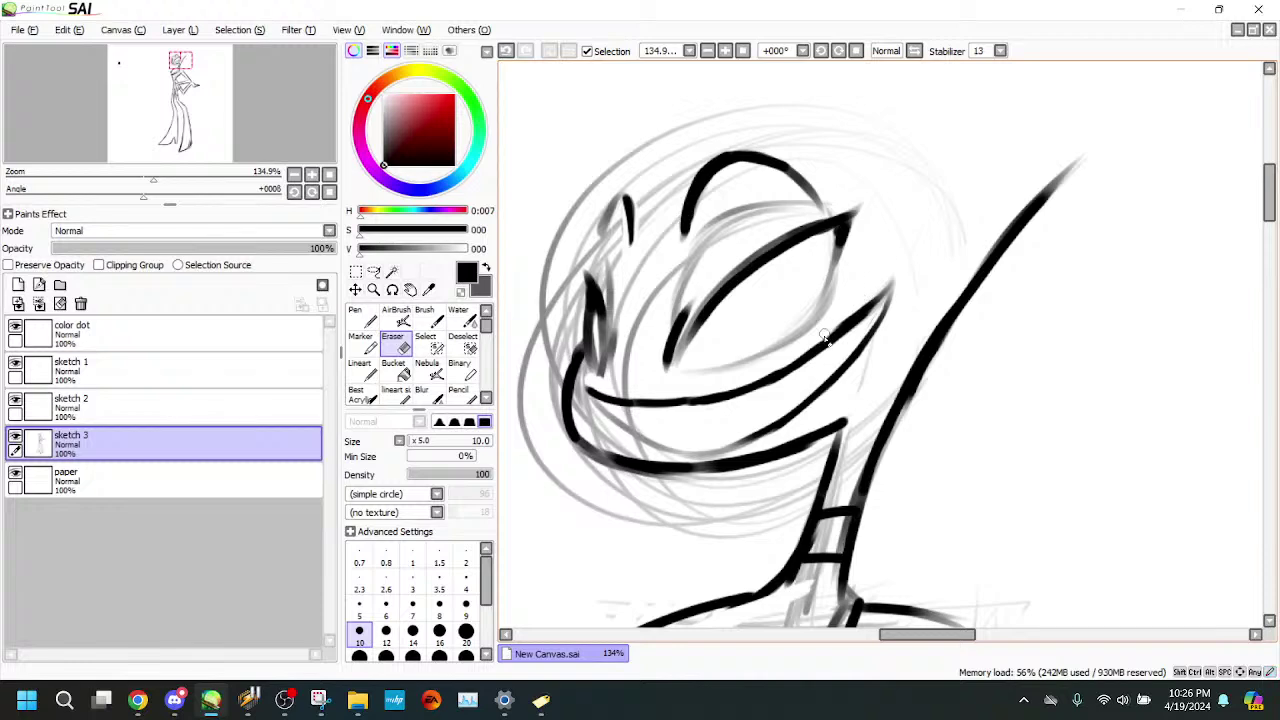
{"action": "key", "text": "b"}
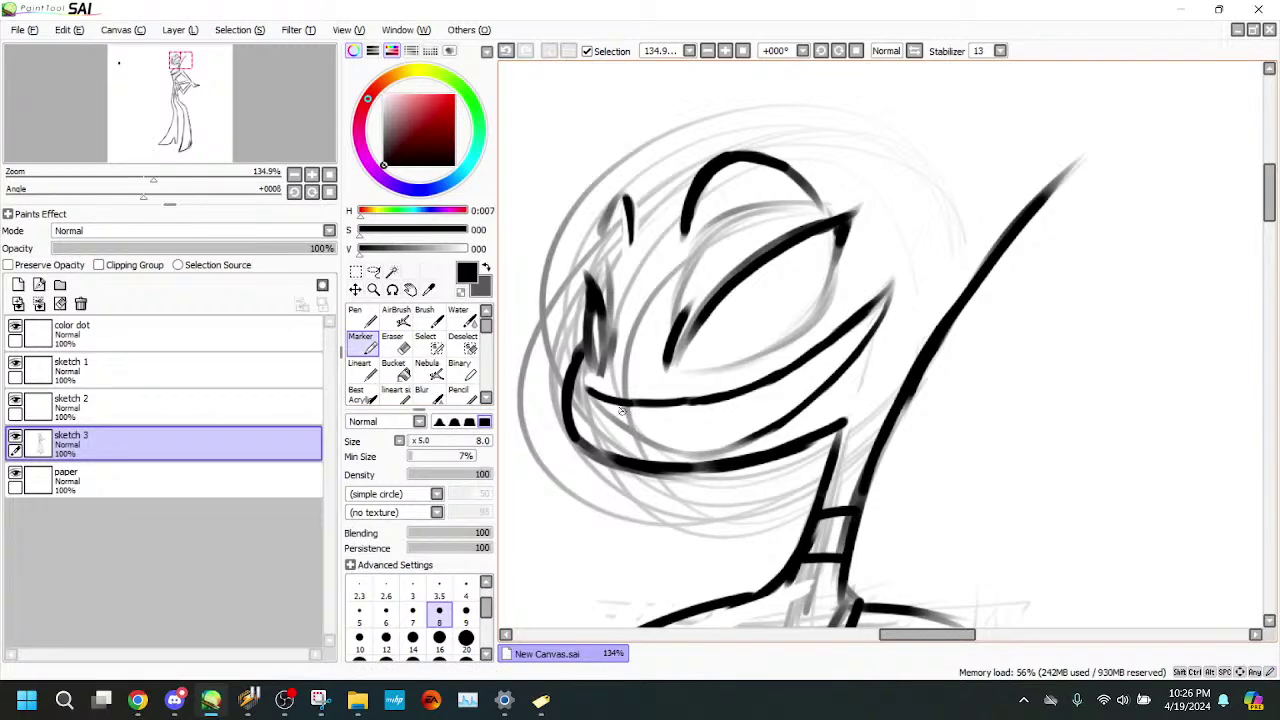
- Ink the front of the lower mouth line and join it to the rear stroke, closing the wide grin
{"action": "mouse_move", "coordinate": [594, 400]}
{"action": "left_mouse_down"}
{"action": "mouse_move", "coordinate": [650, 448]}
{"action": "mouse_move", "coordinate": [696, 462]}
{"action": "mouse_move", "coordinate": [846, 420]}
{"action": "left_mouse_up"}
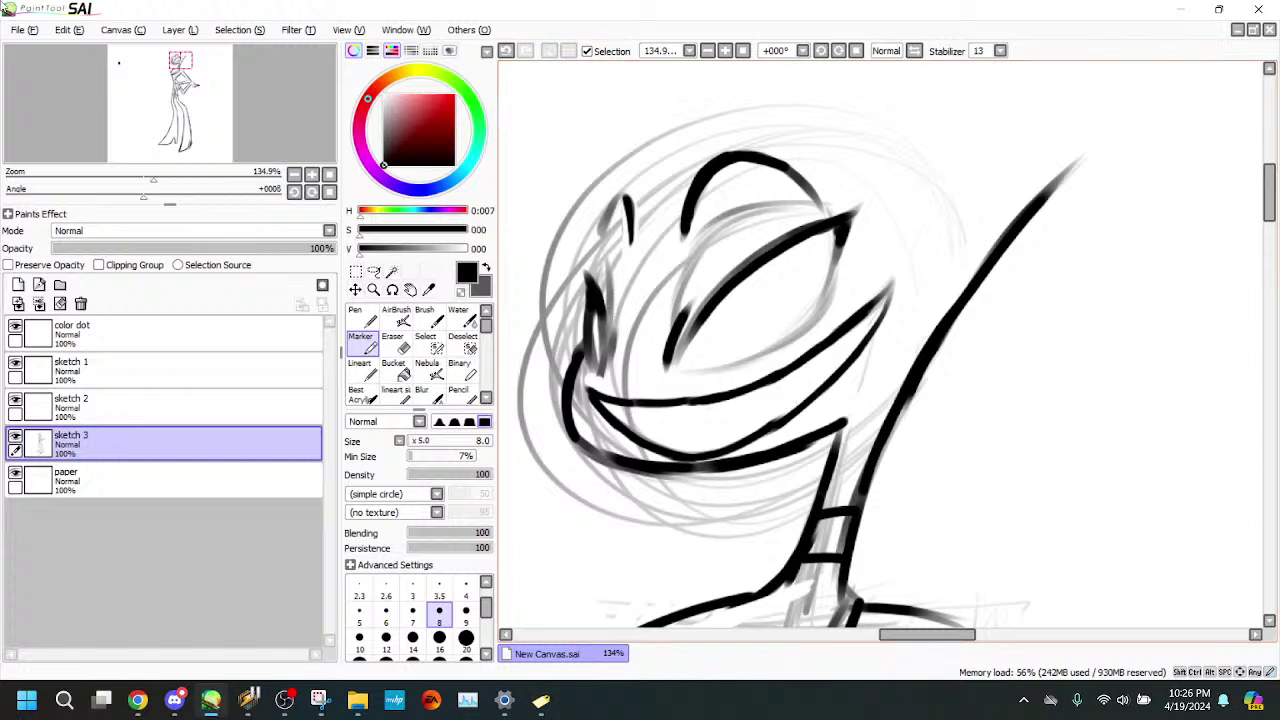
{"action": "left_click", "coordinate": [511, 53]}
{"action": "left_click_drag", "start_coordinate": [688, 460], "coordinate": [812, 406]}
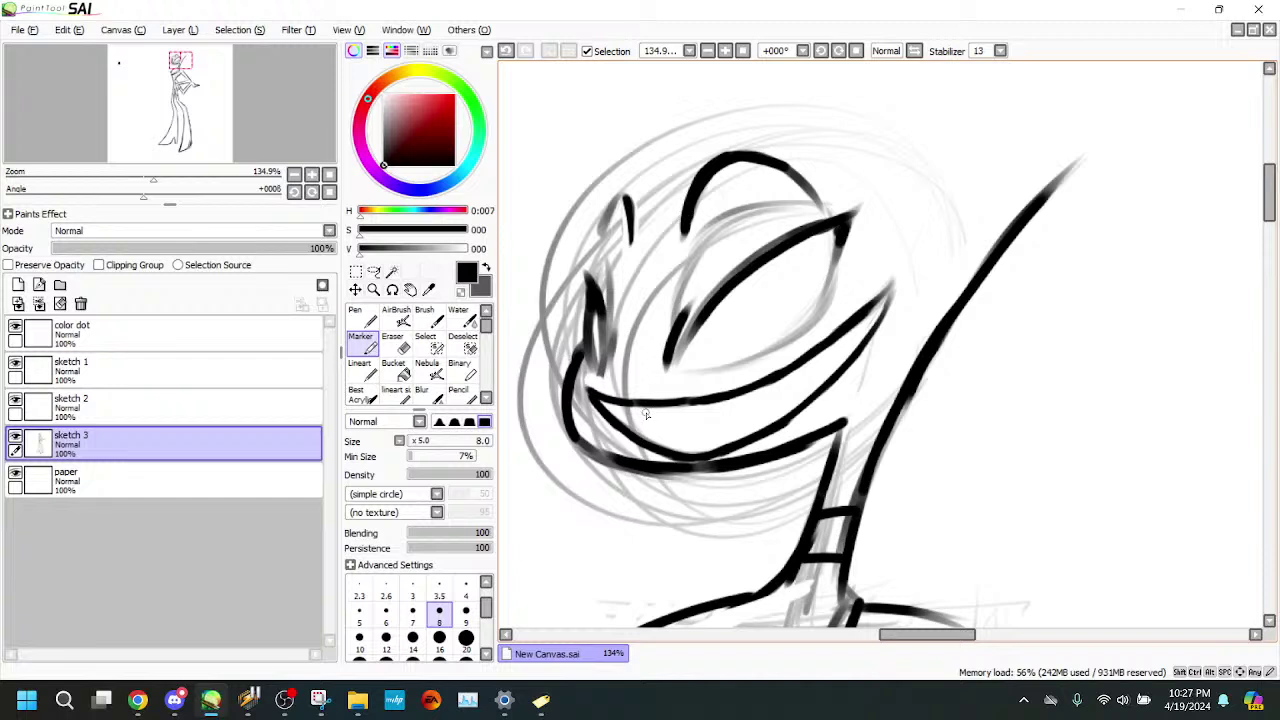
- Ink a zigzag row of pointed, slightly curved teeth inside the grin from the front of the mouth to the cheek corner
{"action": "left_click_drag", "start_coordinate": [634, 404], "coordinate": [698, 460]}
{"action": "left_click_drag", "start_coordinate": [700, 402], "coordinate": [745, 442]}
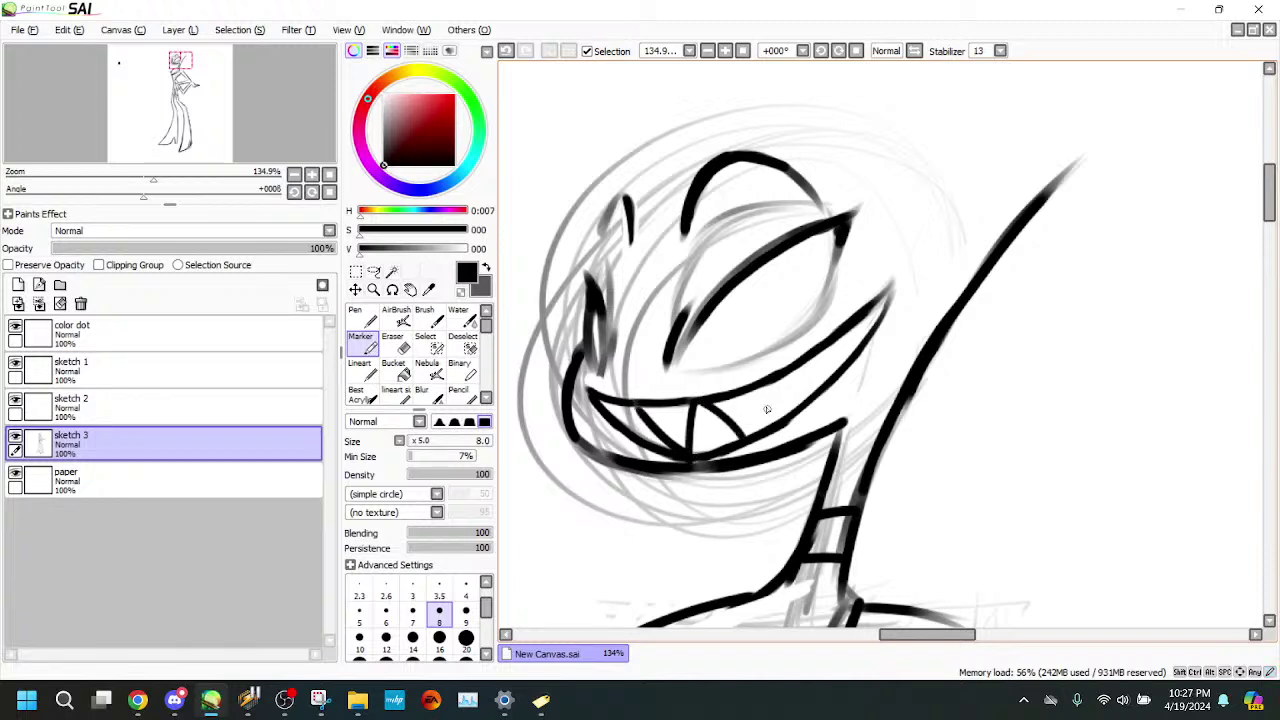
{"action": "left_click_drag", "start_coordinate": [766, 383], "coordinate": [742, 452]}
{"action": "left_click_drag", "start_coordinate": [770, 378], "coordinate": [806, 410]}
{"action": "left_click_drag", "start_coordinate": [830, 340], "coordinate": [808, 405]}
{"action": "left_click", "coordinate": [506, 51]}
{"action": "left_click_drag", "start_coordinate": [822, 350], "coordinate": [812, 408]}
{"action": "mouse_move", "coordinate": [846, 346]}
{"action": "left_mouse_down"}
{"action": "mouse_move", "coordinate": [870, 327]}
{"action": "mouse_move", "coordinate": [873, 304]}
{"action": "mouse_move", "coordinate": [862, 346]}
{"action": "left_mouse_up"}
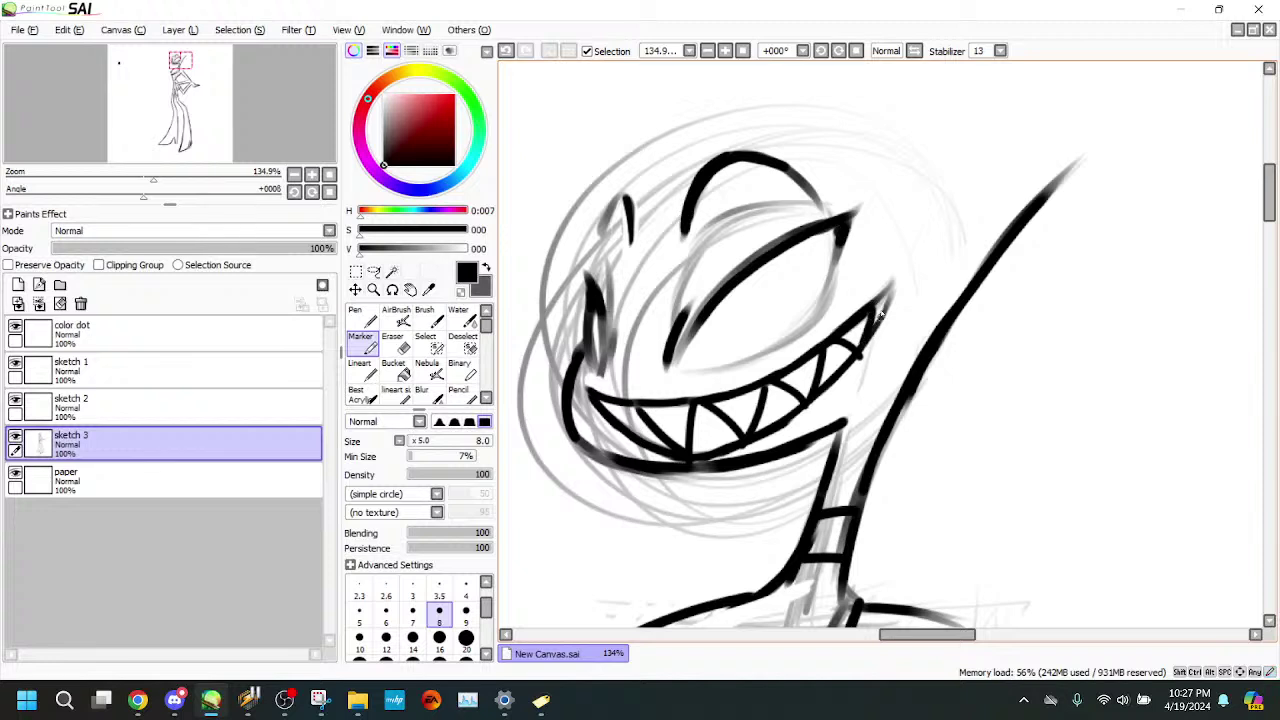
{"action": "key", "text": "e"}
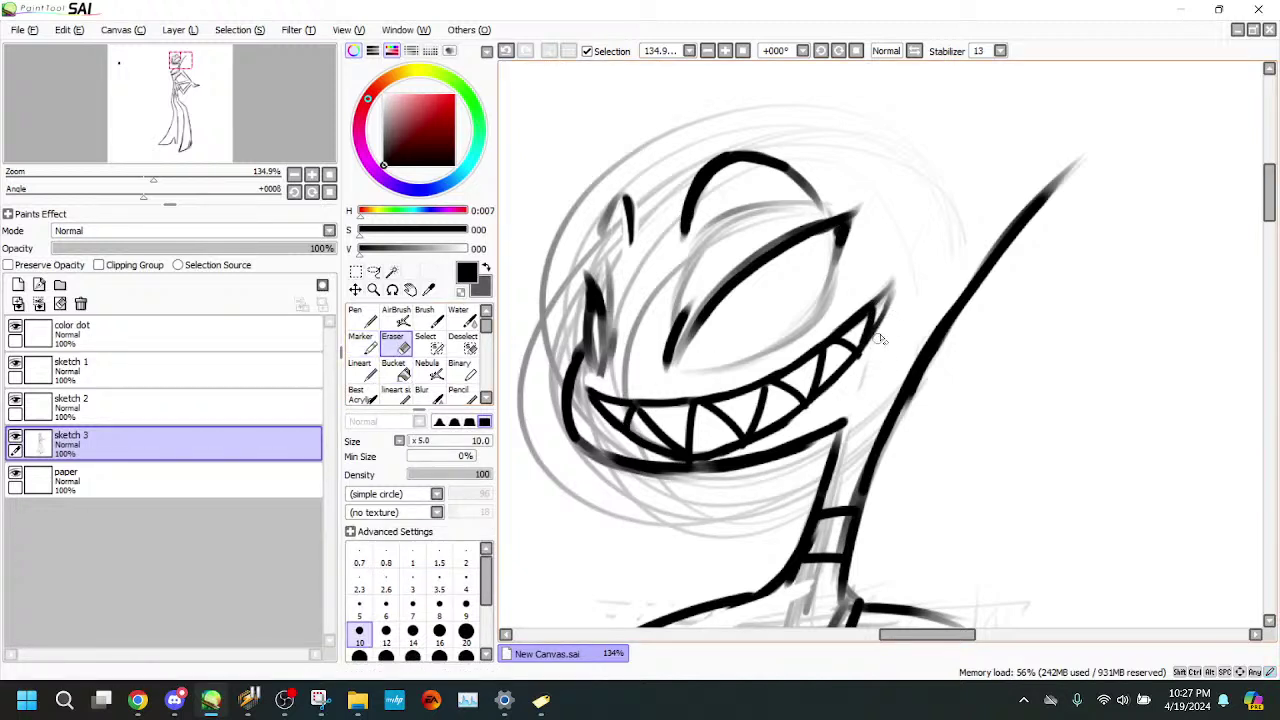
{"action": "left_click", "coordinate": [360, 342]}
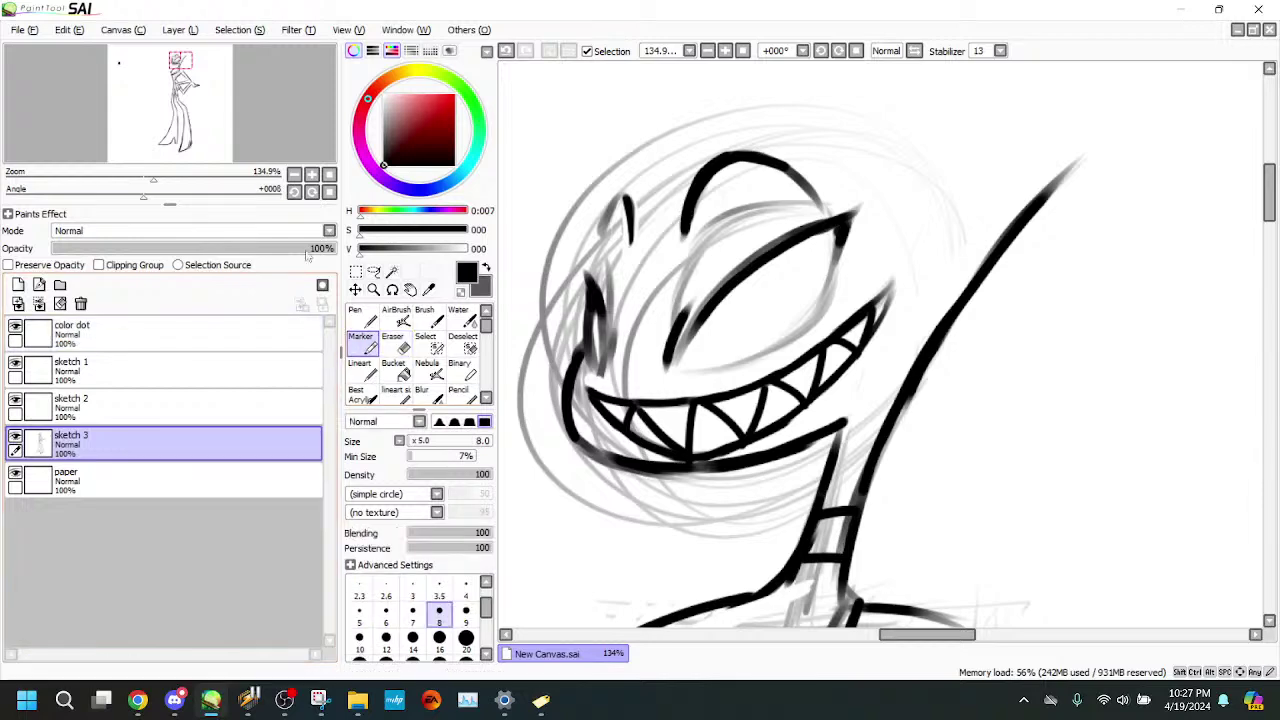
{"action": "mouse_move", "coordinate": [165, 179]}
{"action": "left_mouse_down"}
{"action": "mouse_move", "coordinate": [118, 181]}
{"action": "mouse_move", "coordinate": [175, 181]}
{"action": "left_mouse_up"}
{"action": "left_click", "coordinate": [177, 62]}
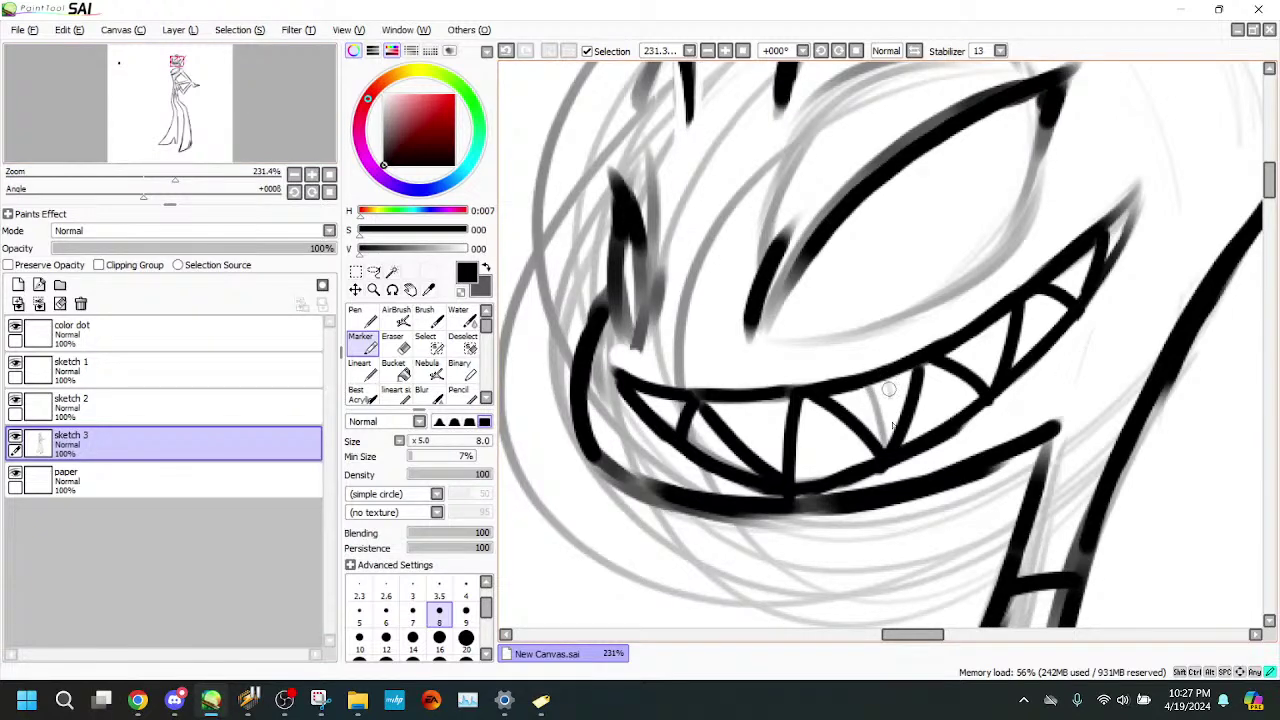
{"action": "mouse_move", "coordinate": [175, 181]}
{"action": "left_mouse_down"}
{"action": "mouse_move", "coordinate": [138, 181]}
{"action": "mouse_move", "coordinate": [166, 181]}
{"action": "left_mouse_up"}
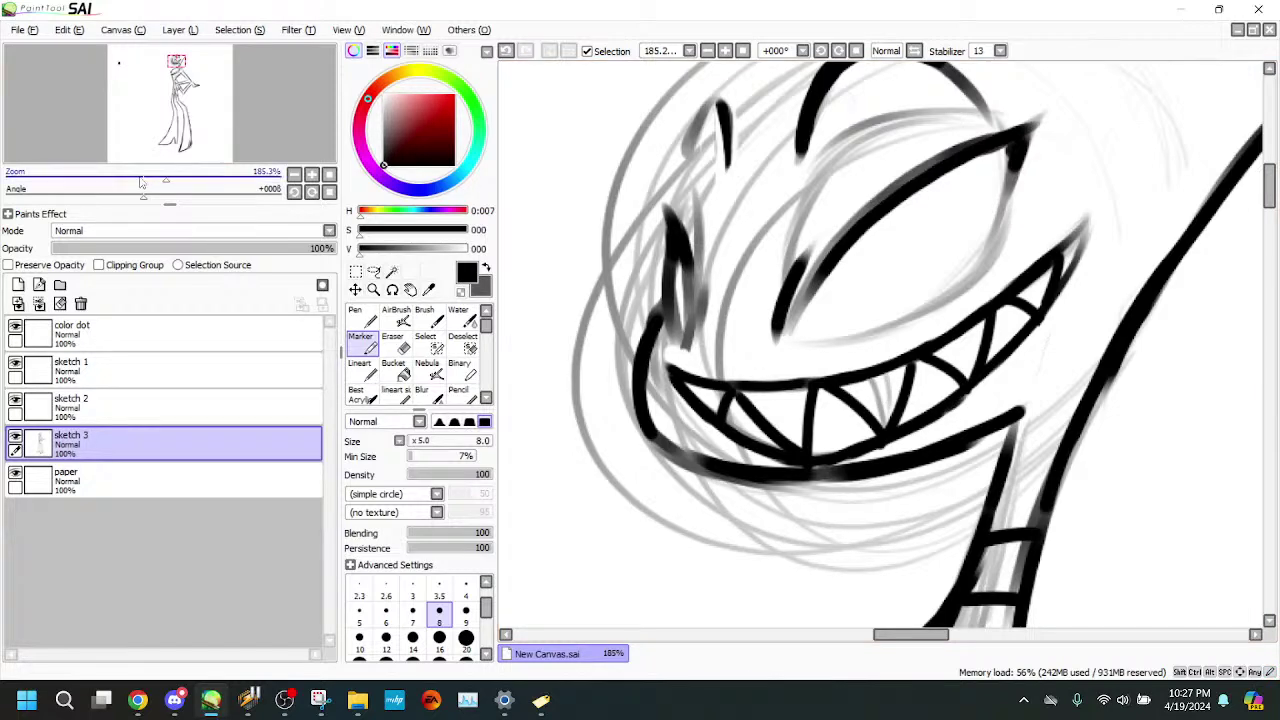
{"action": "mouse_move", "coordinate": [165, 175]}
{"action": "left_mouse_down"}
{"action": "mouse_move", "coordinate": [95, 175]}
{"action": "mouse_move", "coordinate": [144, 177]}
{"action": "left_mouse_up"}
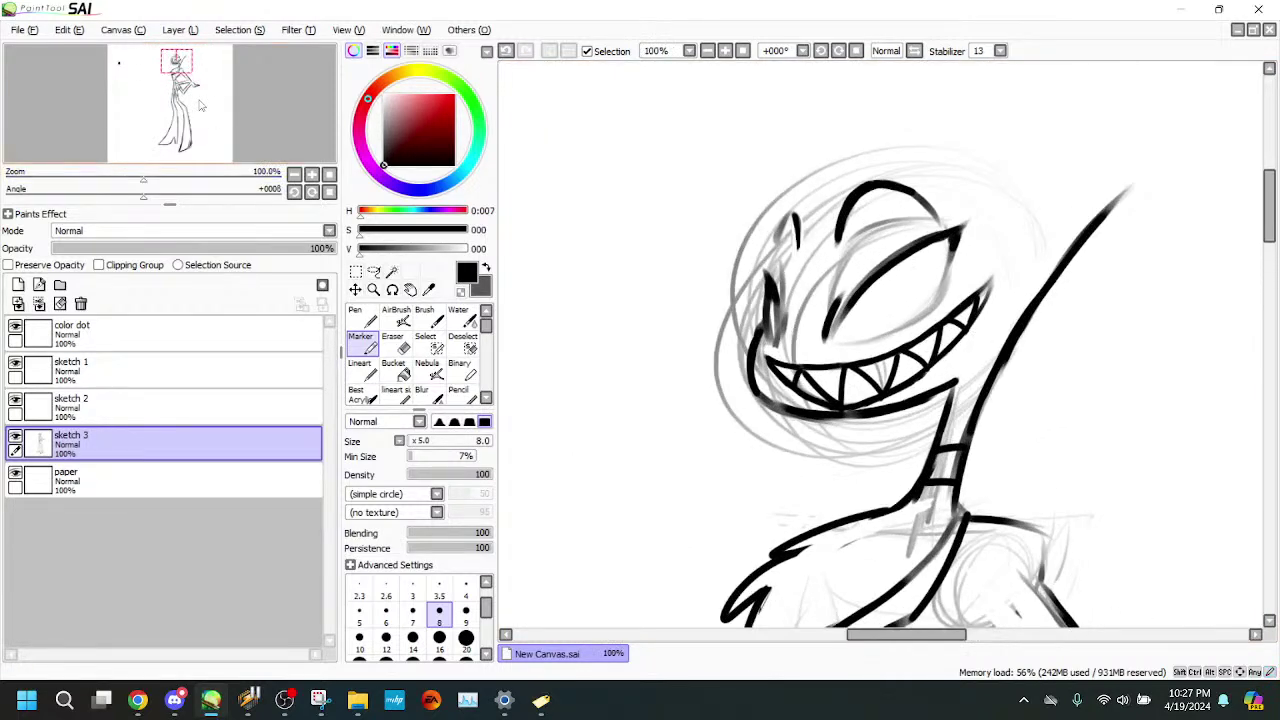
{"action": "left_click", "coordinate": [178, 62]}
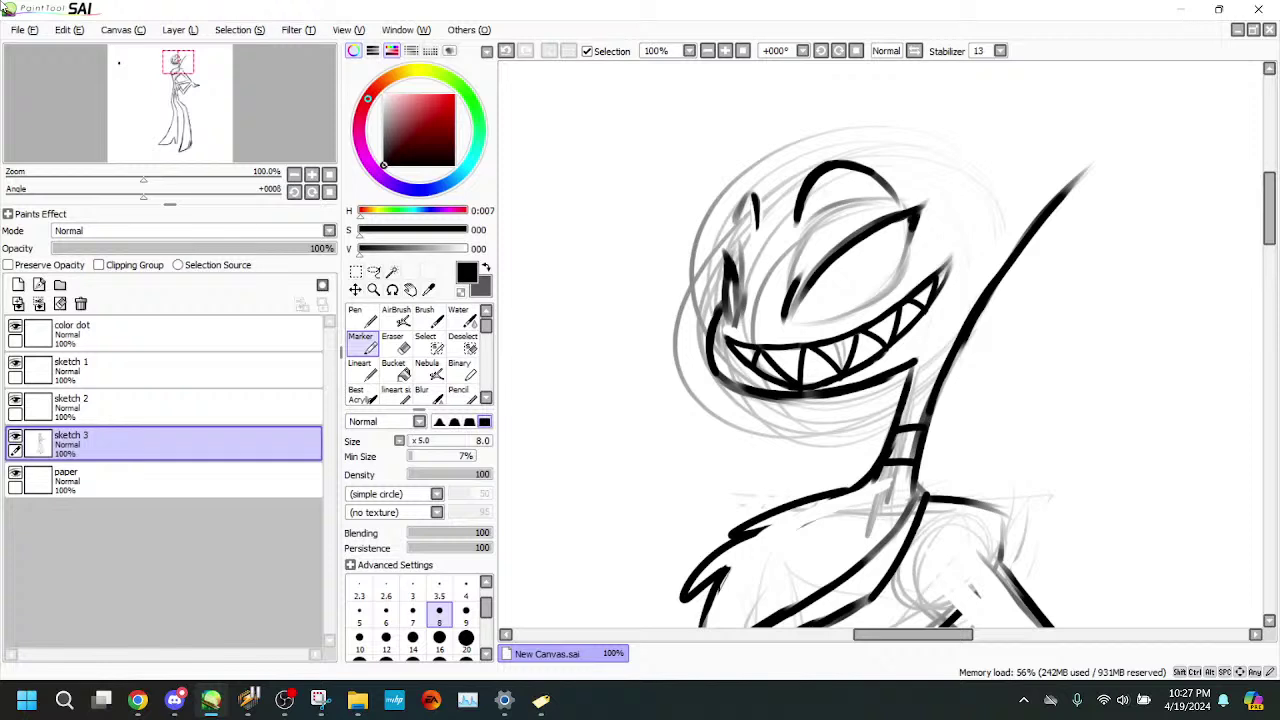
- Set the Marker size to 10 and ink a pointed hair tuft rising forward from the forehead
{"action": "left_click", "coordinate": [359, 637]}
{"action": "left_click_drag", "start_coordinate": [143, 178], "coordinate": [122, 178]}
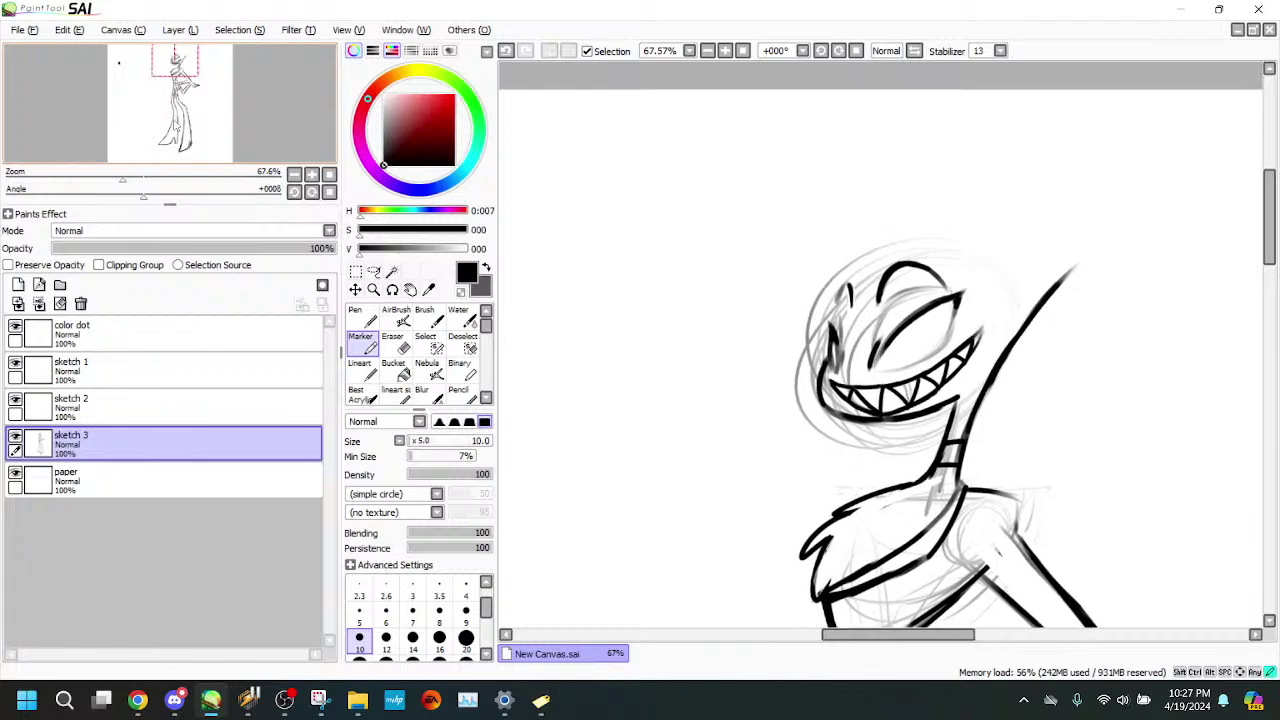
{"action": "left_click_drag", "start_coordinate": [175, 60], "coordinate": [175, 58]}
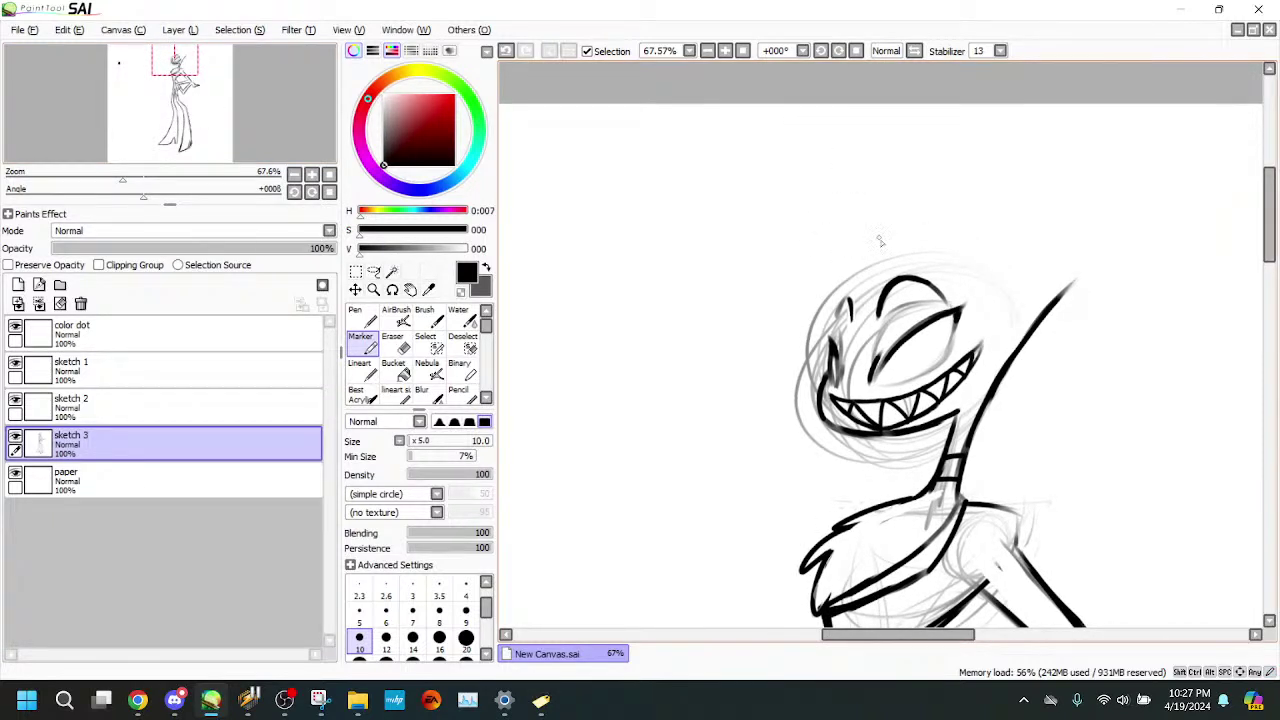
{"action": "left_click_drag", "start_coordinate": [872, 259], "coordinate": [773, 190]}
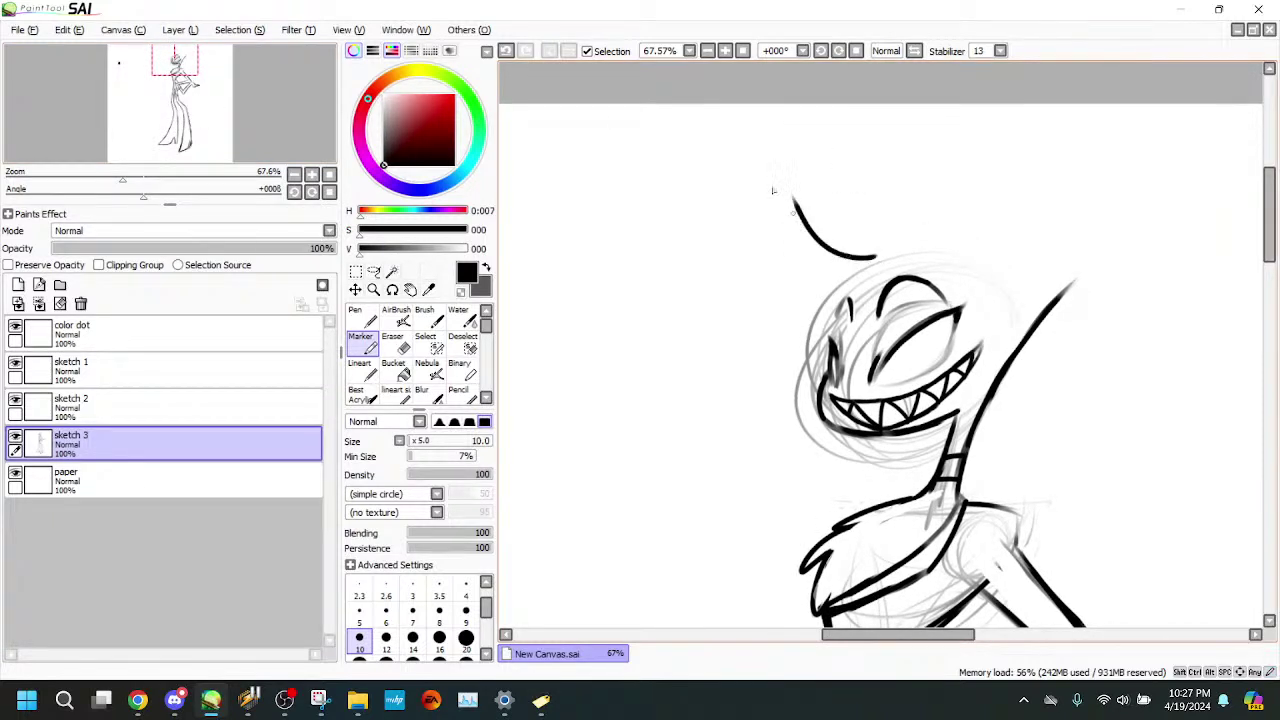
{"action": "left_click", "coordinate": [506, 52]}
{"action": "mouse_move", "coordinate": [875, 265]}
{"action": "left_mouse_down"}
{"action": "mouse_move", "coordinate": [776, 214]}
{"action": "mouse_move", "coordinate": [805, 272]}
{"action": "mouse_move", "coordinate": [788, 268]}
{"action": "mouse_move", "coordinate": [631, 349]}
{"action": "left_mouse_up"}
{"action": "key", "text": "ctrl+z"}
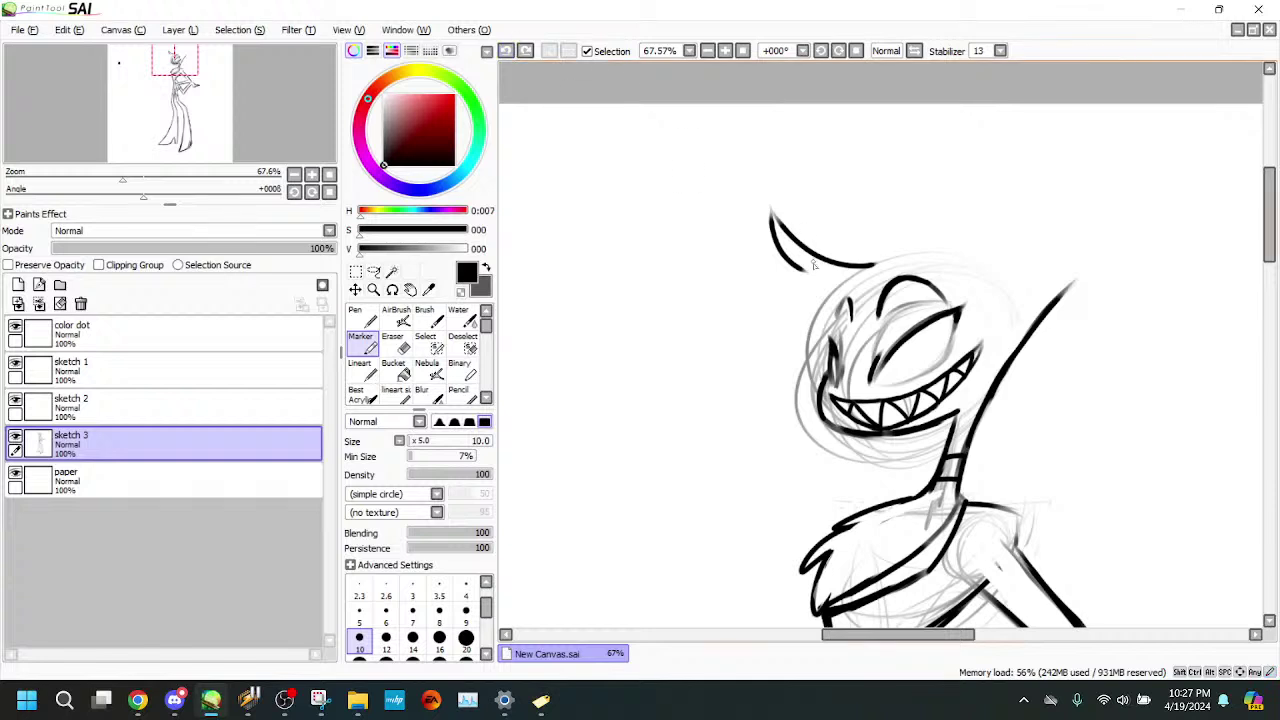
- Ink the hair lock sweeping forward from the tuft, ending in two curved downward spikes in front of the face
{"action": "mouse_move", "coordinate": [802, 272]}
{"action": "left_mouse_down"}
{"action": "mouse_move", "coordinate": [655, 350]}
{"action": "mouse_move", "coordinate": [728, 312]}
{"action": "mouse_move", "coordinate": [713, 428]}
{"action": "left_mouse_up"}
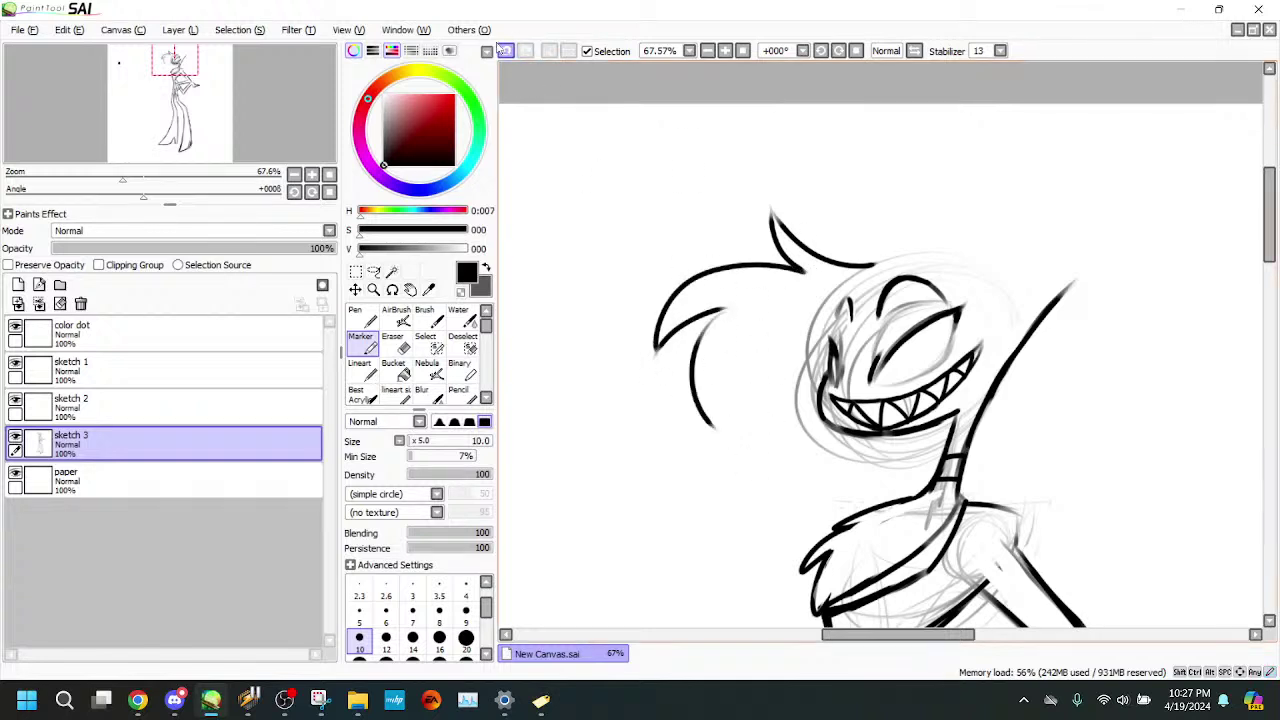
{"action": "key", "text": "ctrl+z"}
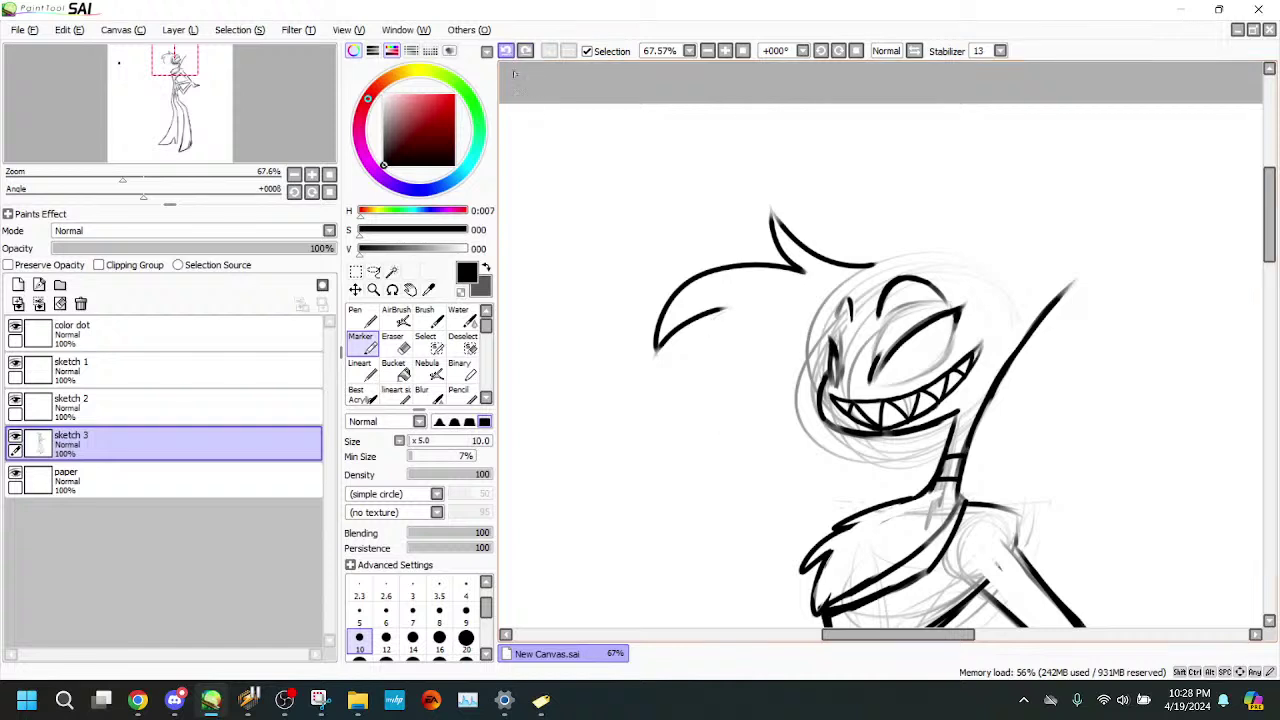
{"action": "left_click_drag", "start_coordinate": [724, 313], "coordinate": [710, 408]}
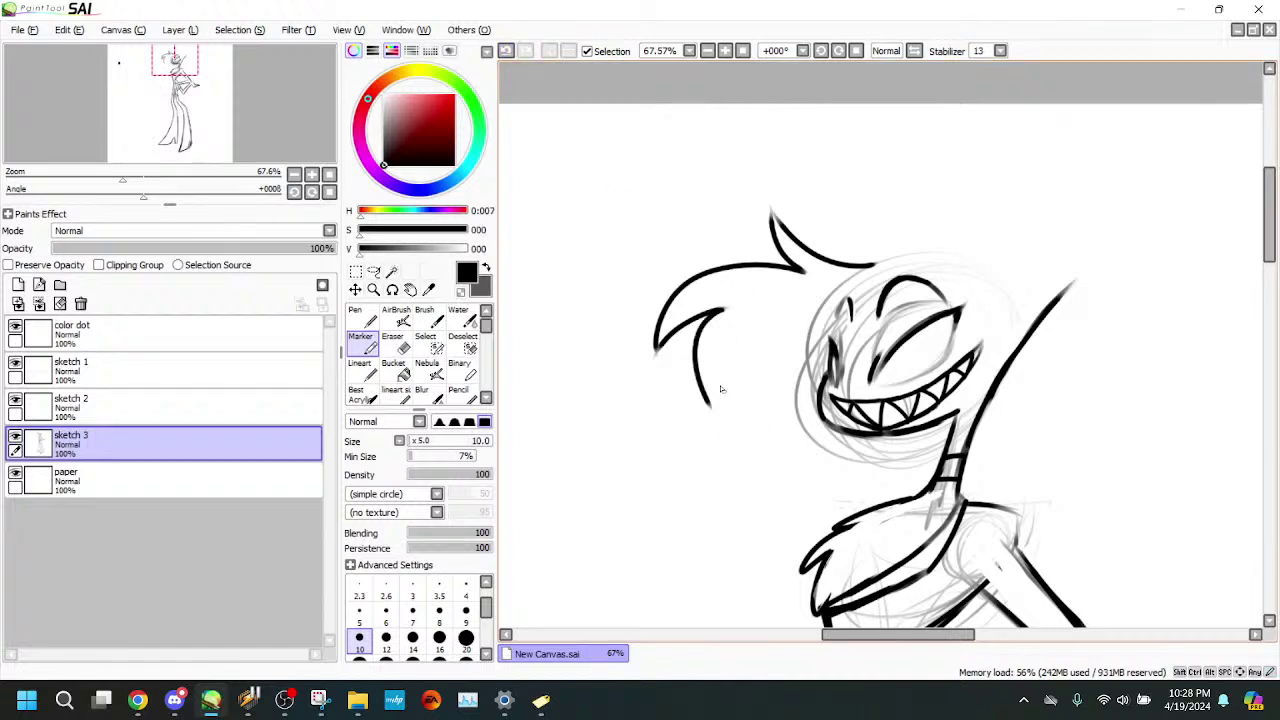
{"action": "left_click", "coordinate": [504, 51]}
{"action": "mouse_move", "coordinate": [727, 313]}
{"action": "left_mouse_down"}
{"action": "mouse_move", "coordinate": [710, 419]}
{"action": "mouse_move", "coordinate": [836, 358]}
{"action": "left_mouse_up"}
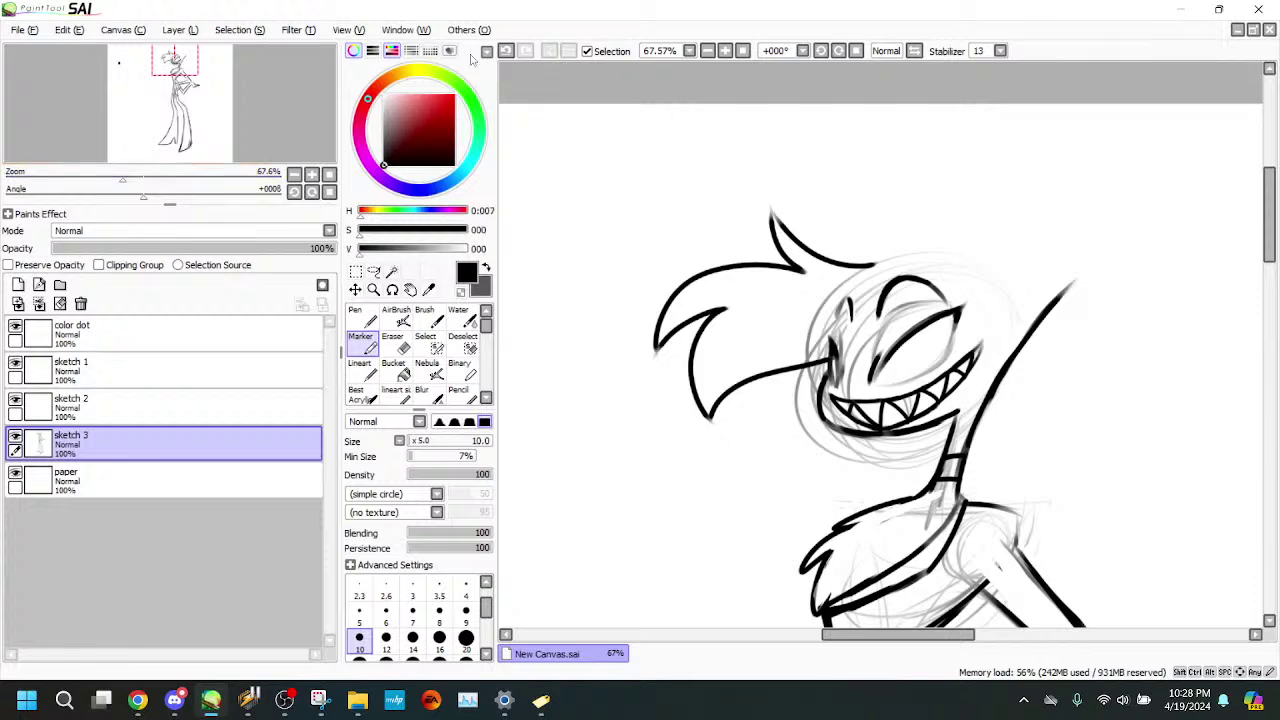
- Redraw the underside of the front hair lock with a small jagged notch, running it back to the face
{"action": "left_click", "coordinate": [506, 52]}
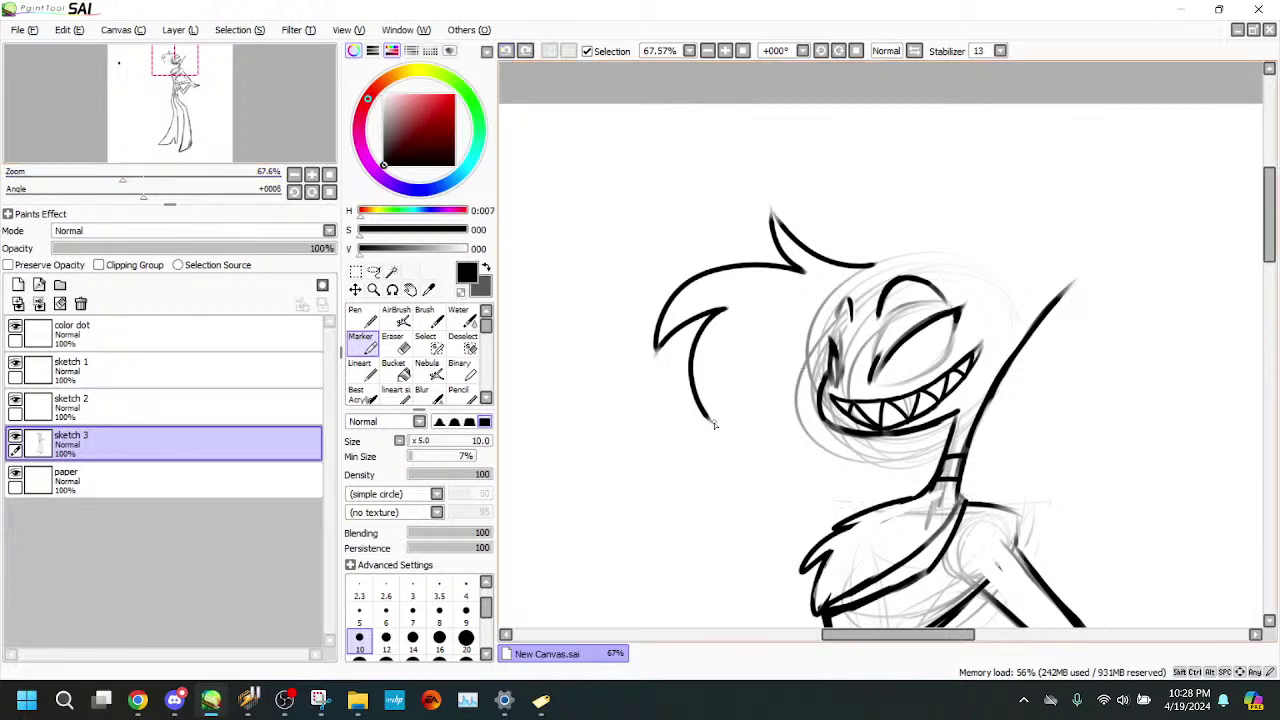
{"action": "left_click_drag", "start_coordinate": [714, 424], "coordinate": [784, 362]}
{"action": "left_click", "coordinate": [506, 52]}
{"action": "mouse_move", "coordinate": [714, 424]}
{"action": "left_mouse_down"}
{"action": "mouse_move", "coordinate": [730, 388]}
{"action": "mouse_move", "coordinate": [760, 374]}
{"action": "mouse_move", "coordinate": [752, 398]}
{"action": "mouse_move", "coordinate": [870, 356]}
{"action": "left_mouse_up"}
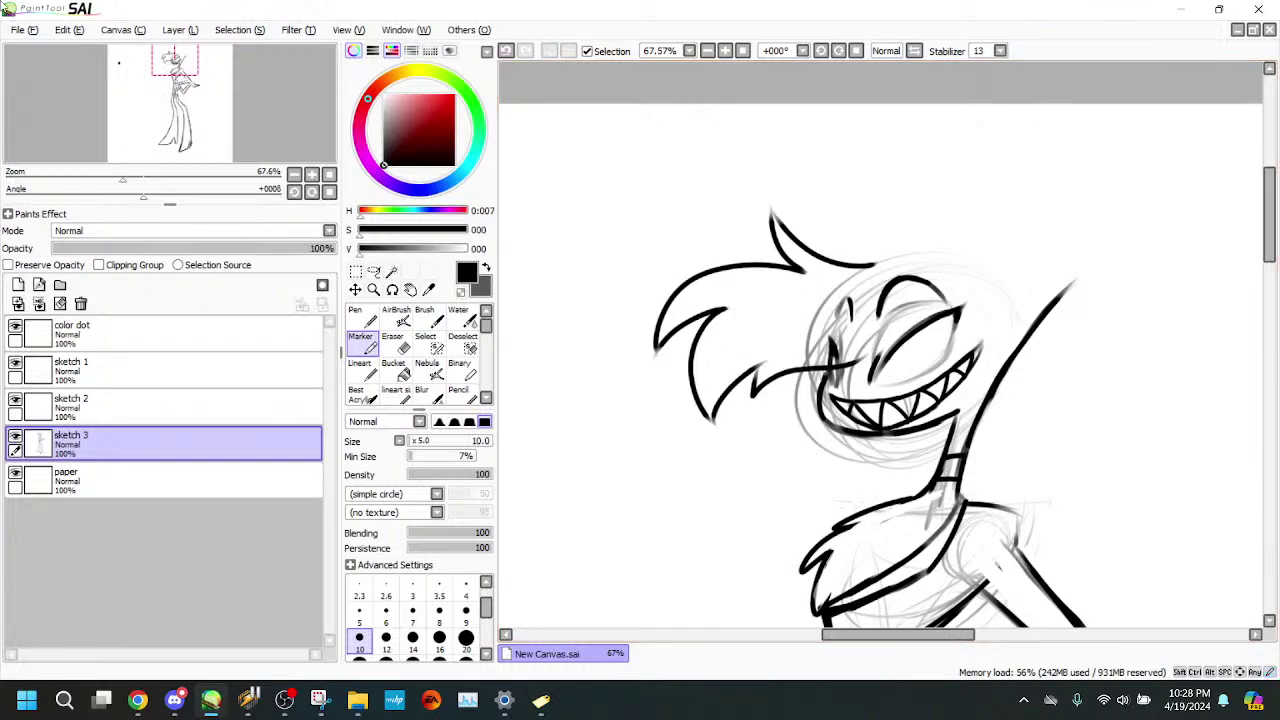
- Ink the top of the head back to a rear spike, adding a notch and the upper arcs of the rear hair curl
{"action": "mouse_move", "coordinate": [124, 178]}
{"action": "left_mouse_down"}
{"action": "mouse_move", "coordinate": [153, 178]}
{"action": "mouse_move", "coordinate": [139, 178]}
{"action": "left_mouse_up"}
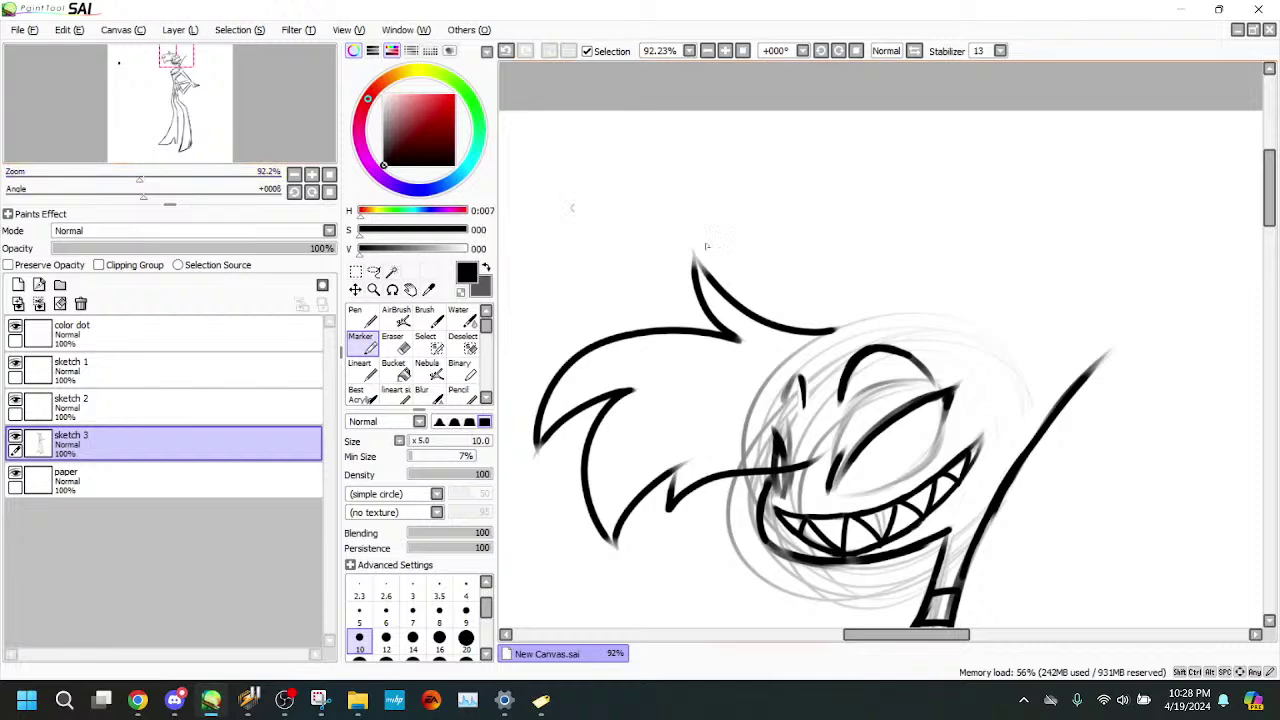
{"action": "left_click_drag", "start_coordinate": [217, 150], "coordinate": [220, 148]}
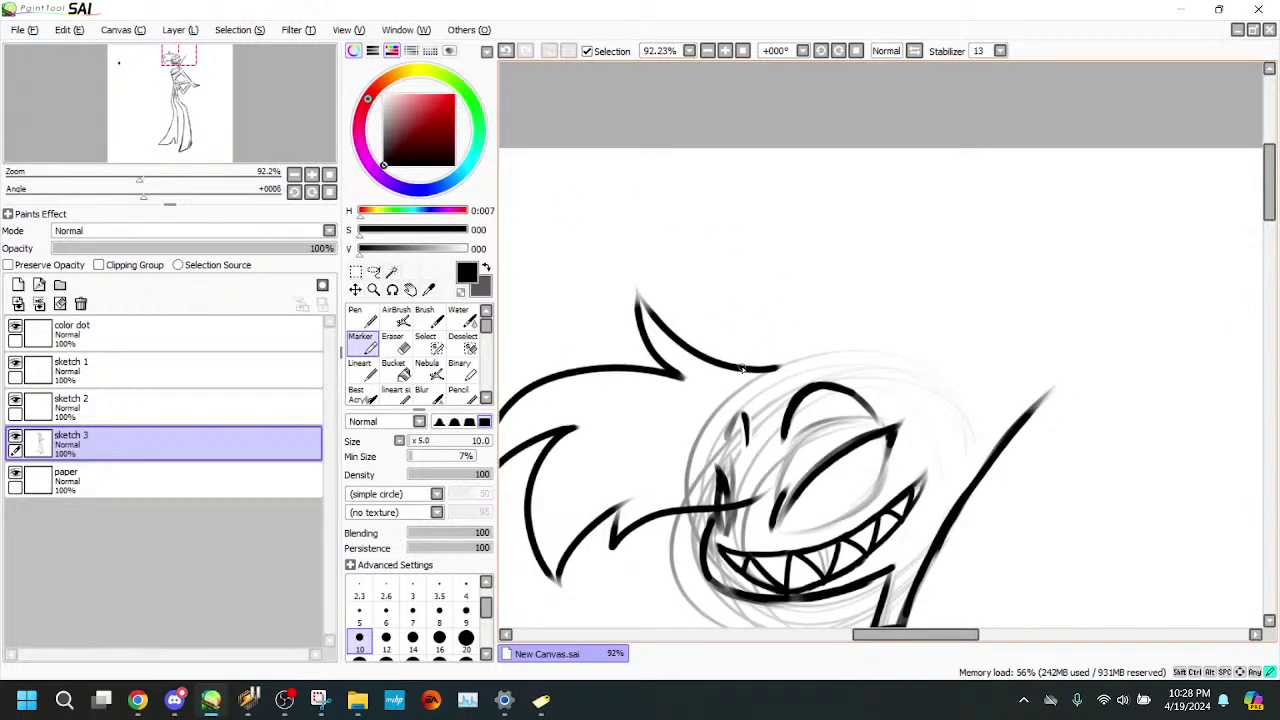
{"action": "left_click_drag", "start_coordinate": [741, 370], "coordinate": [990, 262]}
{"action": "mouse_move", "coordinate": [139, 178]}
{"action": "left_mouse_down"}
{"action": "mouse_move", "coordinate": [170, 172]}
{"action": "mouse_move", "coordinate": [137, 176]}
{"action": "left_mouse_up"}
{"action": "mouse_move", "coordinate": [936, 285]}
{"action": "left_mouse_down"}
{"action": "mouse_move", "coordinate": [904, 335]}
{"action": "mouse_move", "coordinate": [1042, 347]}
{"action": "mouse_move", "coordinate": [944, 378]}
{"action": "left_mouse_up"}
{"action": "left_click", "coordinate": [506, 51]}
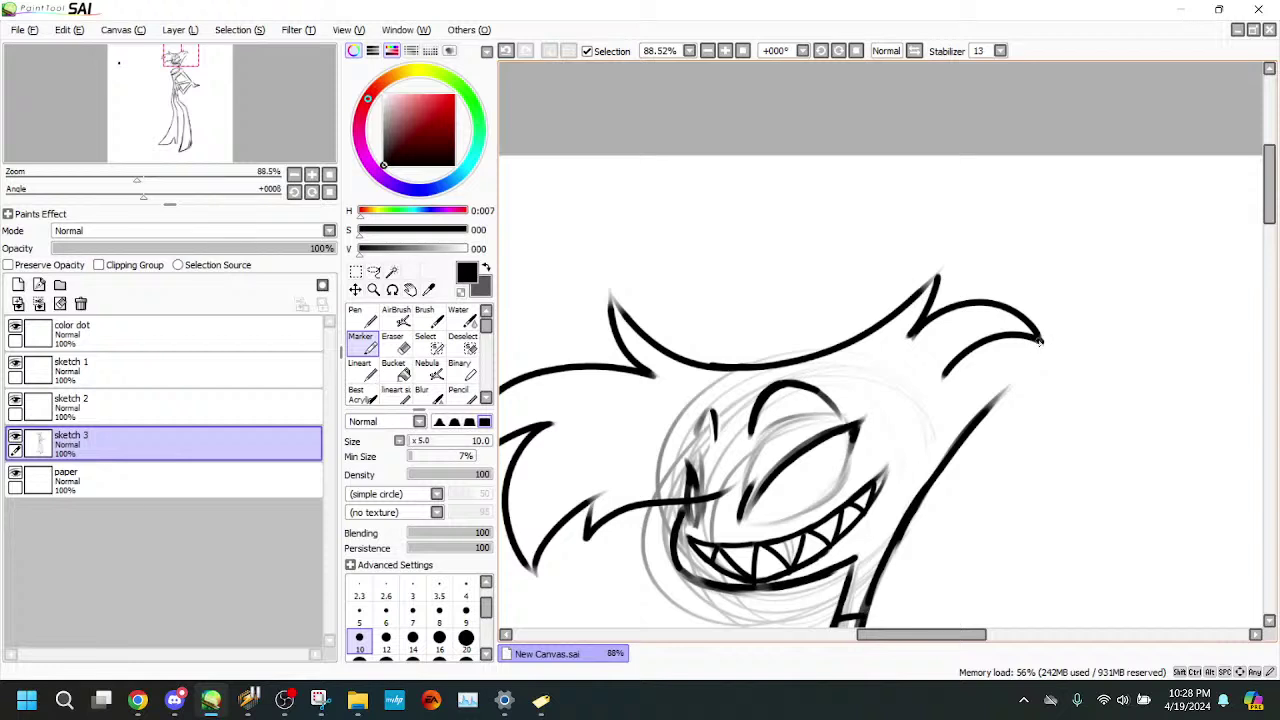
- Ink the outer edge of the rear hair curl down to a point and connect it to the long back line
{"action": "mouse_move", "coordinate": [1040, 343]}
{"action": "left_mouse_down"}
{"action": "mouse_move", "coordinate": [1060, 372]}
{"action": "mouse_move", "coordinate": [1057, 410]}
{"action": "left_mouse_up"}
{"action": "left_click", "coordinate": [506, 51]}
{"action": "left_click_drag", "start_coordinate": [1036, 341], "coordinate": [1067, 410]}
{"action": "left_click_drag", "start_coordinate": [1060, 400], "coordinate": [975, 425]}
- Erase the fuzzy overlap where the rear hair curl meets the long back line
{"action": "left_click", "coordinate": [165, 174]}
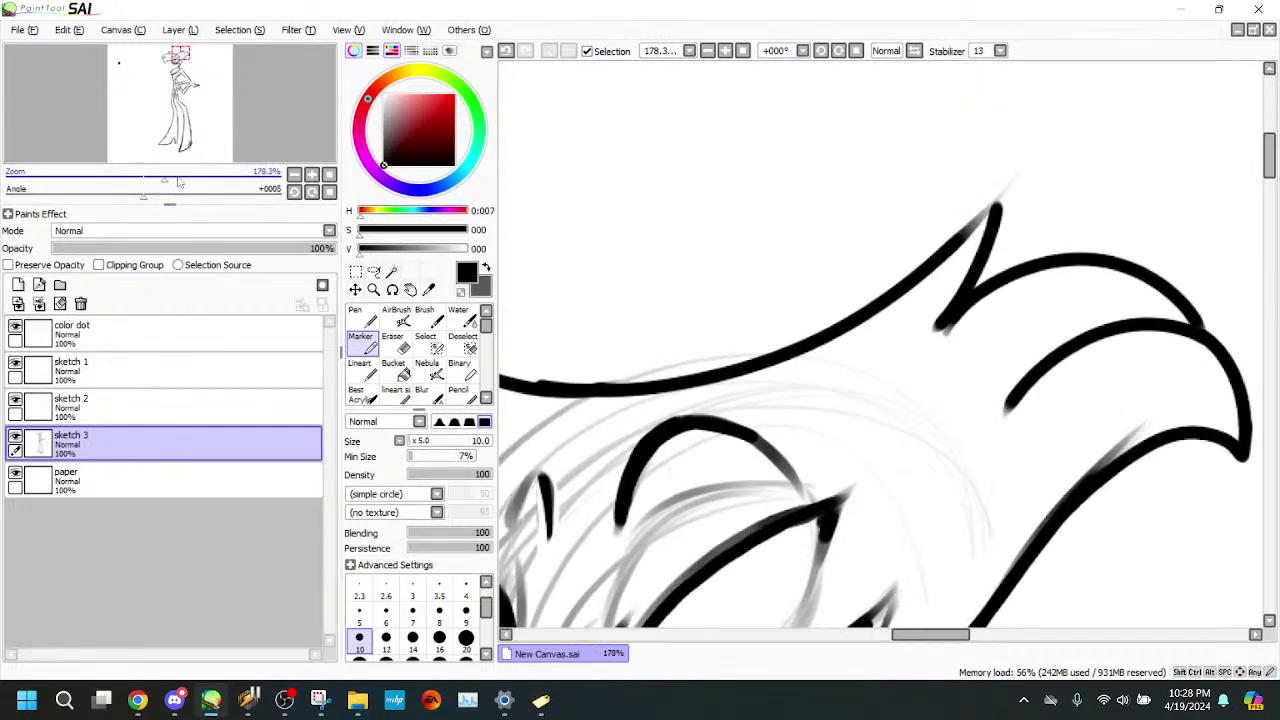
{"action": "left_click_drag", "start_coordinate": [182, 62], "coordinate": [183, 56]}
{"action": "left_click", "coordinate": [394, 342]}
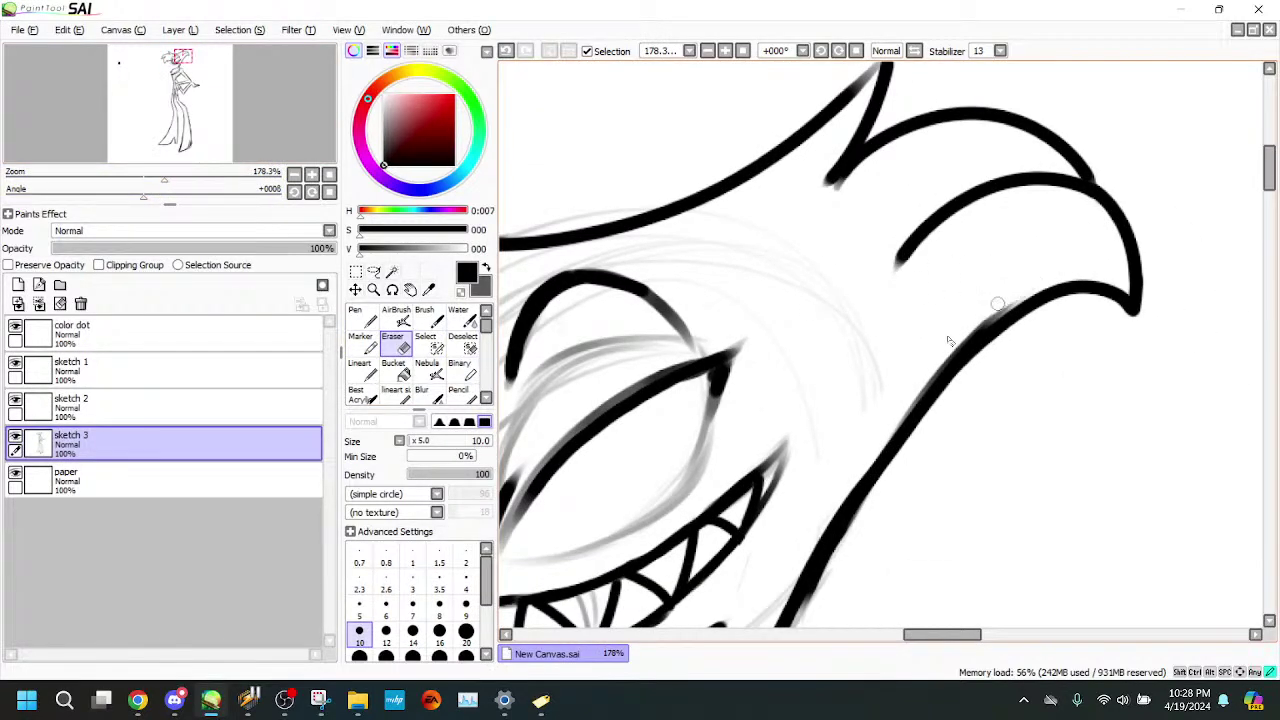
{"action": "mouse_move", "coordinate": [984, 319]}
{"action": "left_mouse_down"}
{"action": "mouse_move", "coordinate": [1006, 299]}
{"action": "mouse_move", "coordinate": [918, 385]}
{"action": "left_mouse_up"}
- Extend the rear hair curl with a lower hooked lobe and ink its underside back into the long back line
{"action": "left_click", "coordinate": [361, 343]}
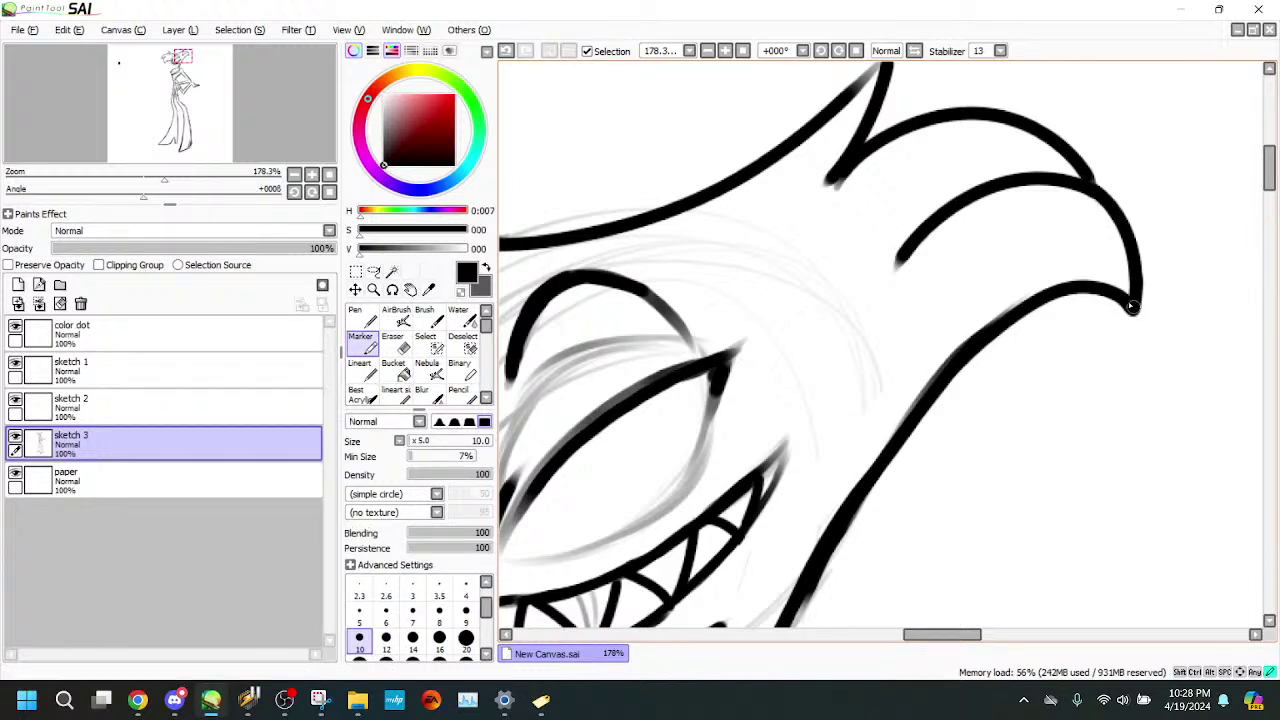
{"action": "left_click_drag", "start_coordinate": [1132, 306], "coordinate": [928, 350]}
{"action": "left_click", "coordinate": [508, 52]}
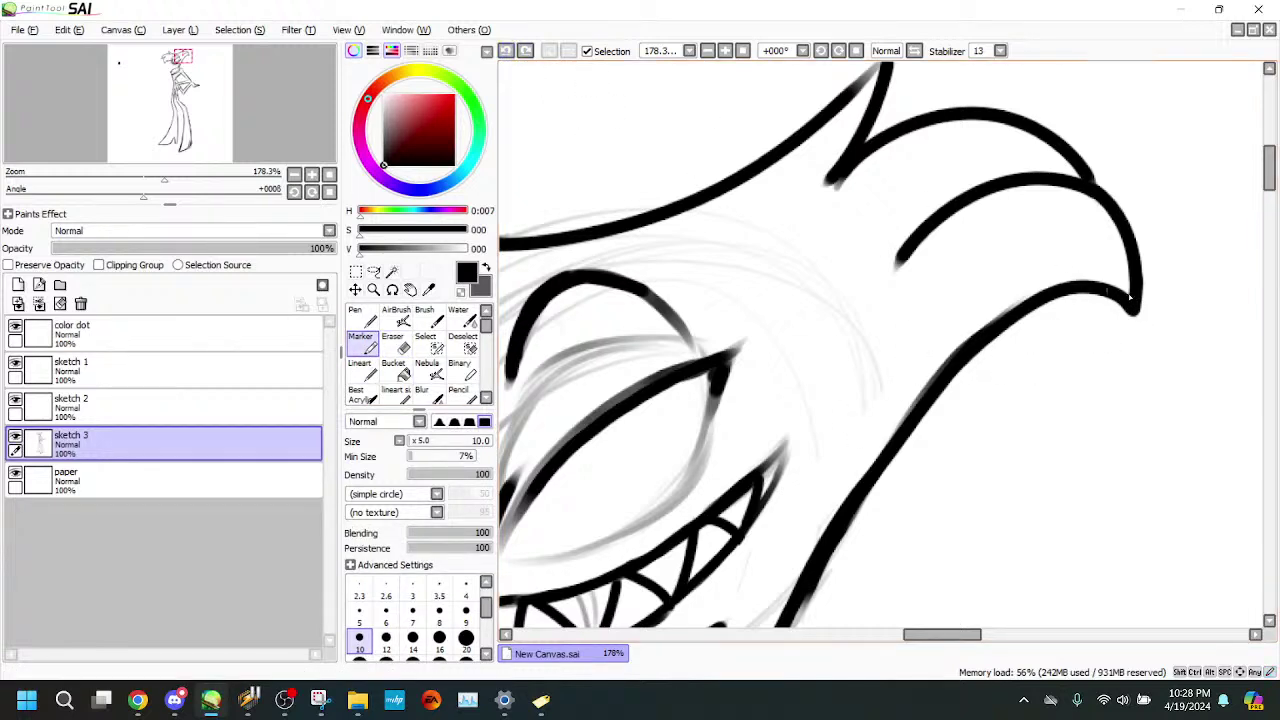
{"action": "mouse_move", "coordinate": [1140, 290]}
{"action": "left_mouse_down"}
{"action": "mouse_move", "coordinate": [1114, 366]}
{"action": "mouse_move", "coordinate": [1029, 371]}
{"action": "mouse_move", "coordinate": [937, 421]}
{"action": "left_mouse_up"}
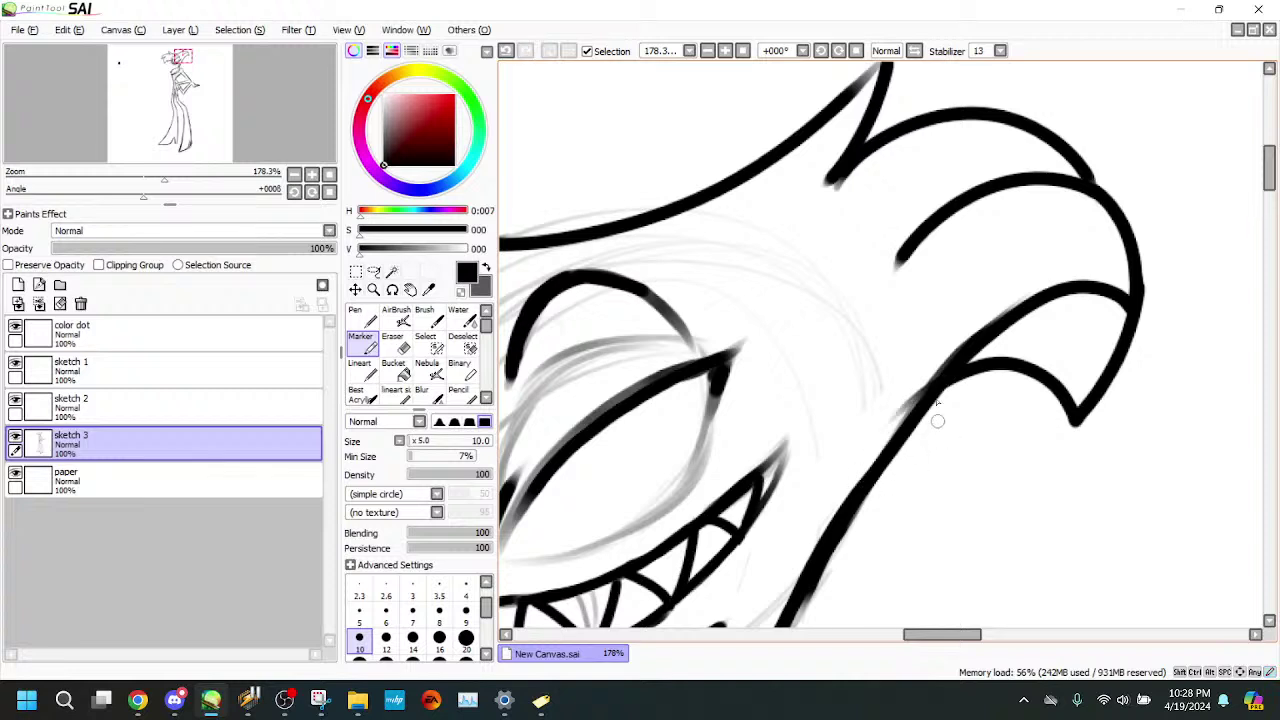
{"action": "left_click", "coordinate": [507, 52]}
{"action": "mouse_move", "coordinate": [1139, 289]}
{"action": "left_mouse_down"}
{"action": "mouse_move", "coordinate": [1101, 397]}
{"action": "mouse_move", "coordinate": [1073, 431]}
{"action": "mouse_move", "coordinate": [1079, 422]}
{"action": "mouse_move", "coordinate": [953, 401]}
{"action": "mouse_move", "coordinate": [886, 486]}
{"action": "left_mouse_up"}
{"action": "left_click", "coordinate": [507, 52]}
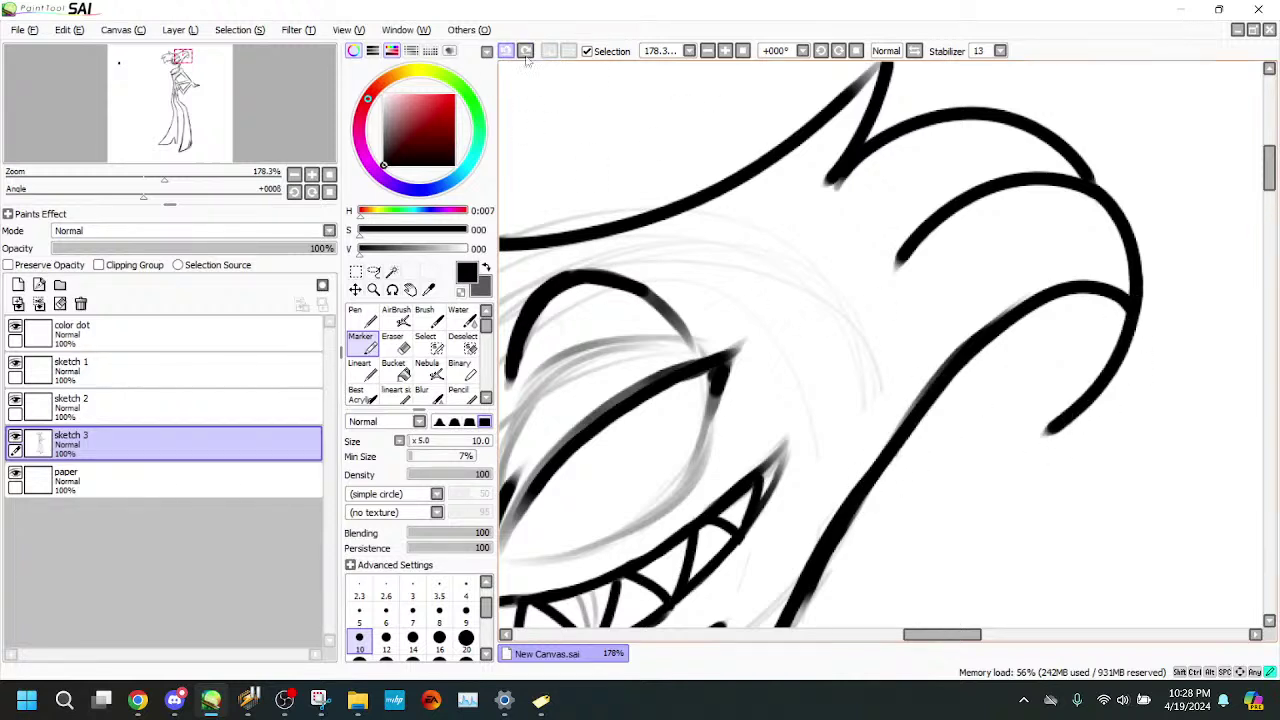
{"action": "left_click_drag", "start_coordinate": [1082, 410], "coordinate": [845, 515]}
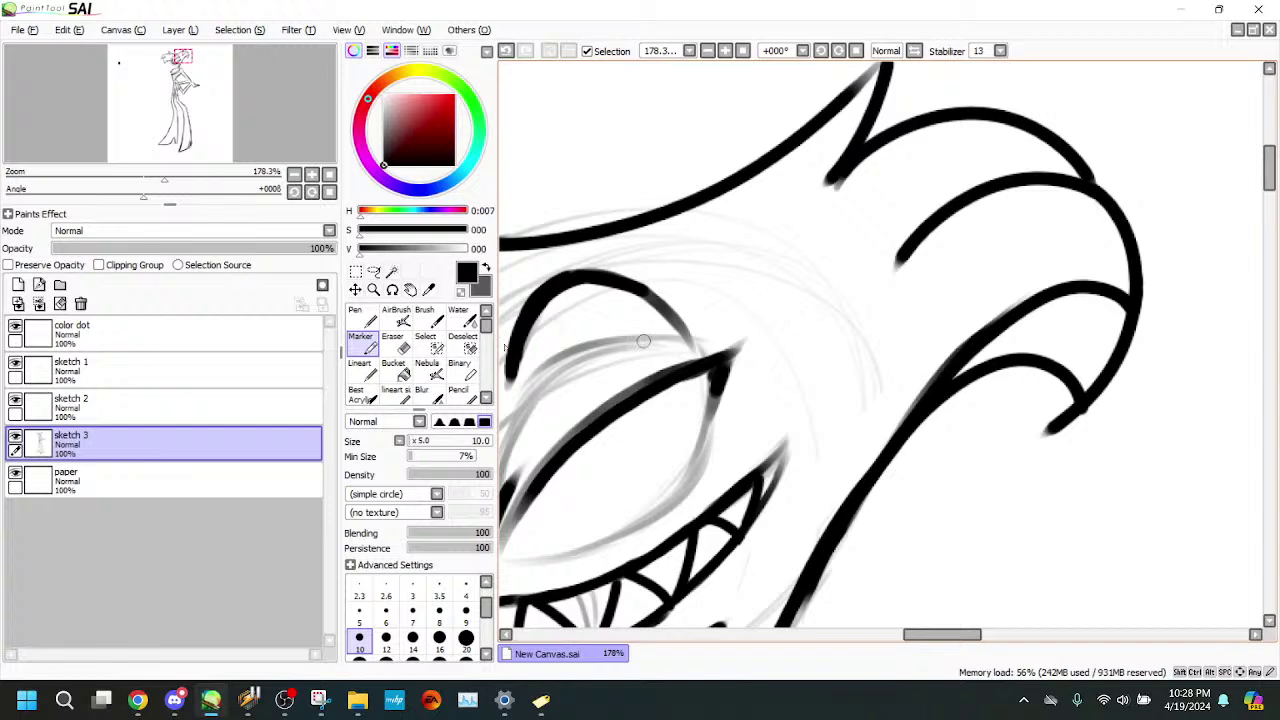
- Erase the overshoot at the lower lobe's tip and the old line inside the rear hair curl
{"action": "left_click_drag", "start_coordinate": [166, 180], "coordinate": [181, 180]}
{"action": "left_click", "coordinate": [396, 344]}
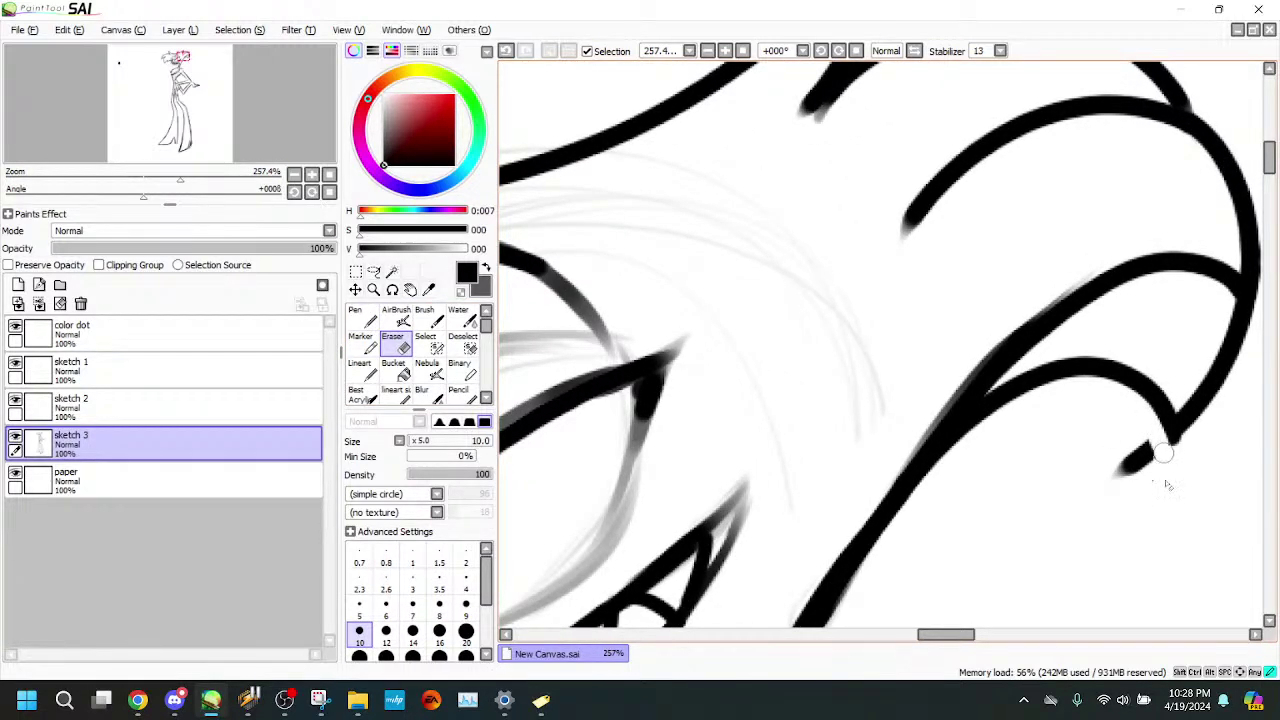
{"action": "left_click_drag", "start_coordinate": [1163, 453], "coordinate": [1135, 458]}
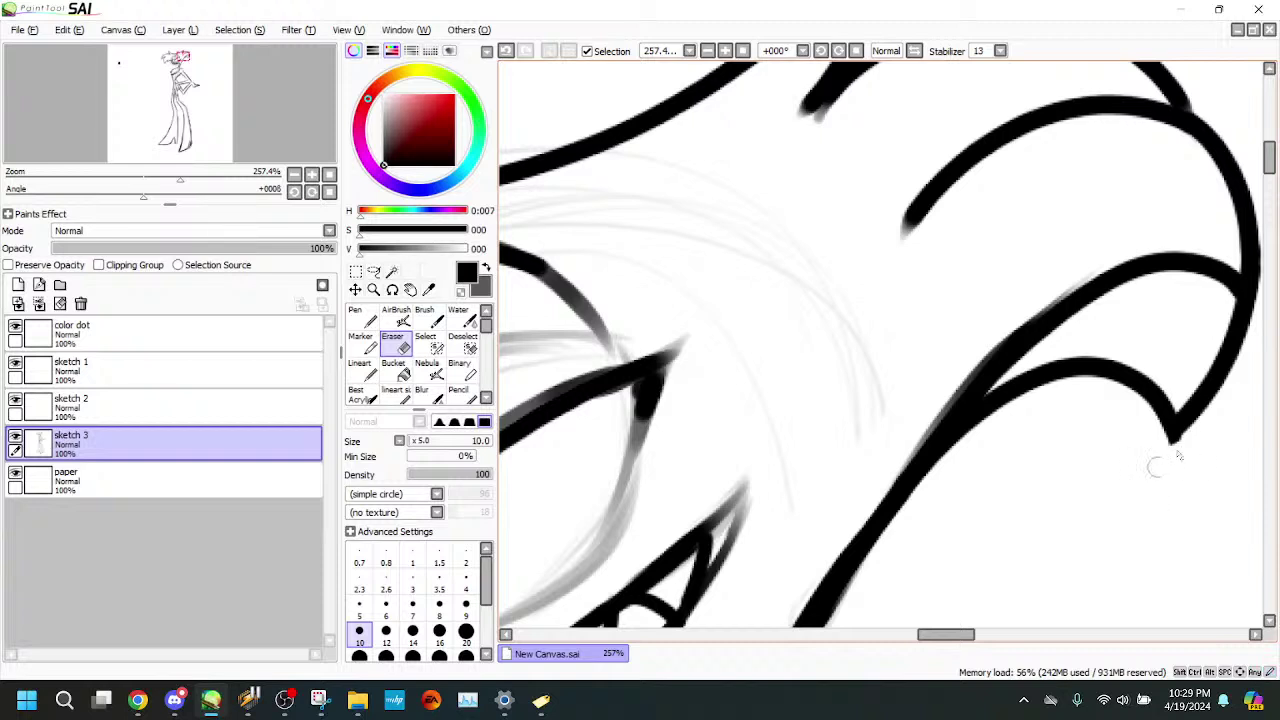
{"action": "mouse_move", "coordinate": [1222, 299]}
{"action": "left_mouse_down"}
{"action": "mouse_move", "coordinate": [1231, 263]}
{"action": "mouse_move", "coordinate": [1220, 286]}
{"action": "mouse_move", "coordinate": [1206, 250]}
{"action": "mouse_move", "coordinate": [1110, 285]}
{"action": "mouse_move", "coordinate": [945, 400]}
{"action": "mouse_move", "coordinate": [1045, 355]}
{"action": "mouse_move", "coordinate": [968, 403]}
{"action": "left_mouse_up"}
- Ink a short inner strand rising from the rear curl's tip and taper the upper inner strand with the eraser
{"action": "left_click", "coordinate": [362, 344]}
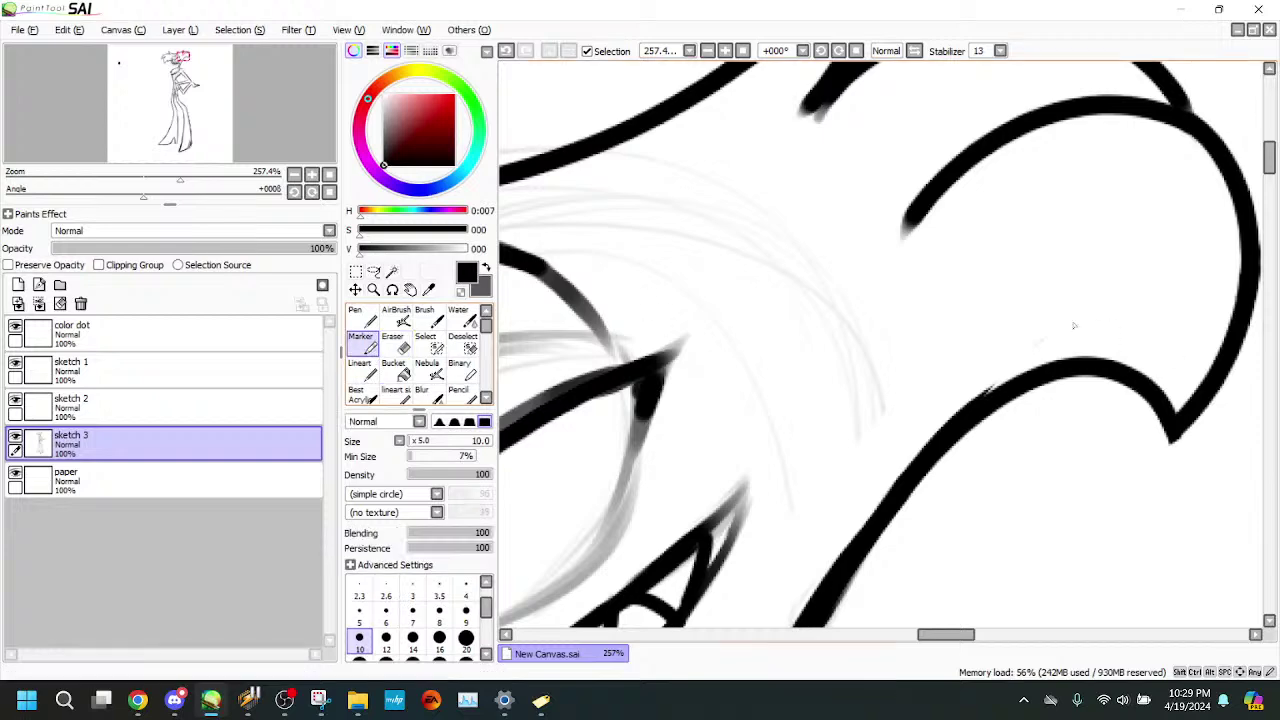
{"action": "left_click_drag", "start_coordinate": [1194, 410], "coordinate": [1035, 257]}
{"action": "mouse_move", "coordinate": [180, 178]}
{"action": "left_mouse_down"}
{"action": "mouse_move", "coordinate": [121, 176]}
{"action": "mouse_move", "coordinate": [176, 175]}
{"action": "left_mouse_up"}
{"action": "key", "text": "e"}
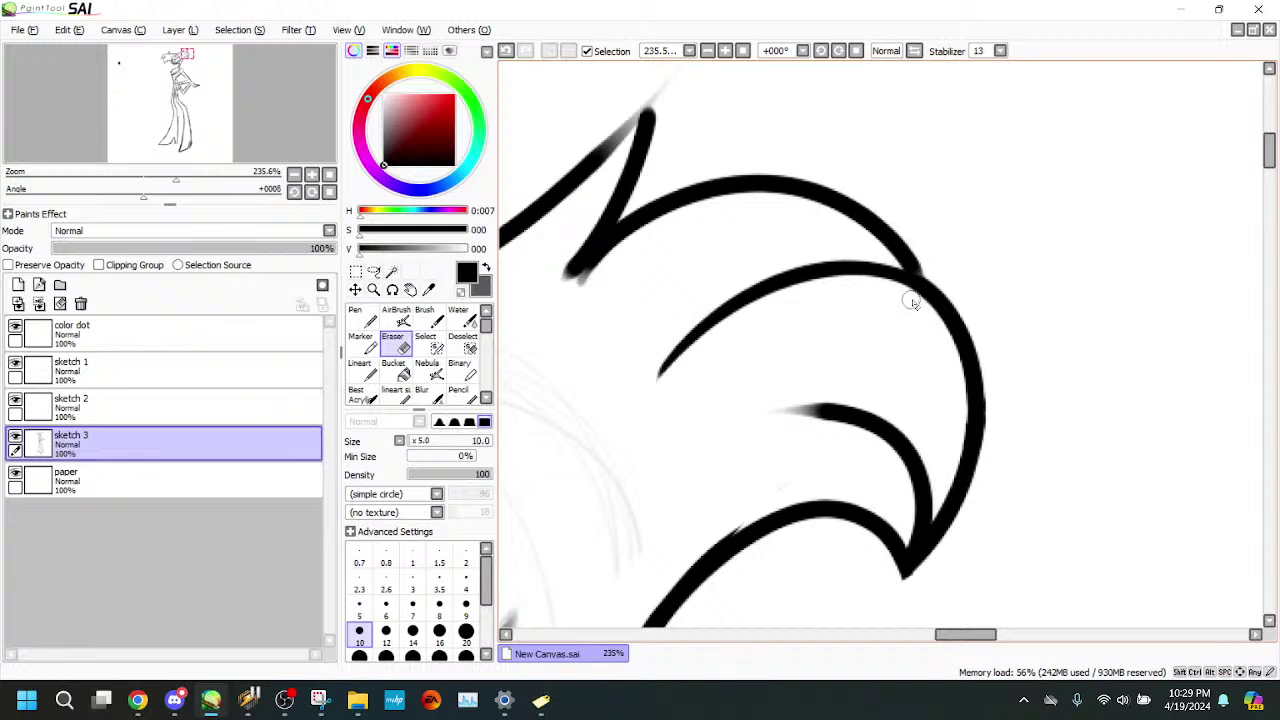
{"action": "mouse_move", "coordinate": [914, 304]}
{"action": "left_mouse_down"}
{"action": "mouse_move", "coordinate": [862, 285]}
{"action": "mouse_move", "coordinate": [600, 451]}
{"action": "left_mouse_up"}
{"action": "left_click_drag", "start_coordinate": [877, 286], "coordinate": [637, 434]}
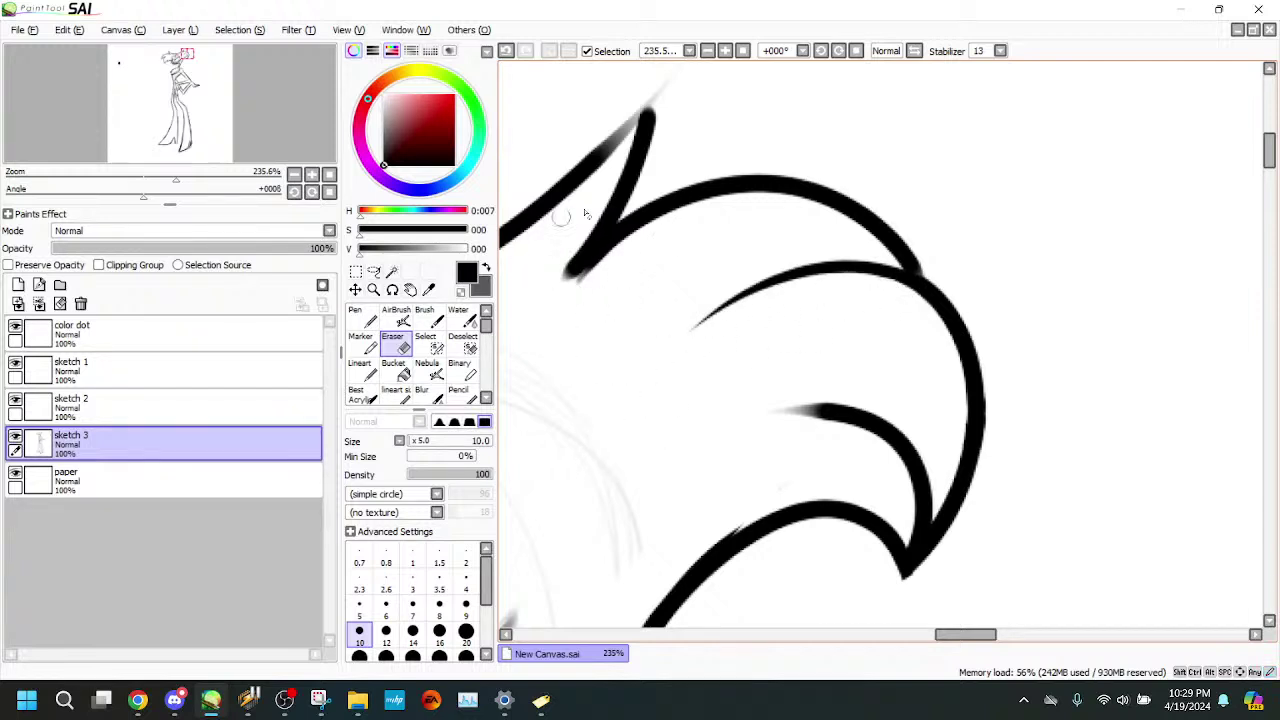
{"action": "left_click_drag", "start_coordinate": [141, 177], "coordinate": [125, 177]}
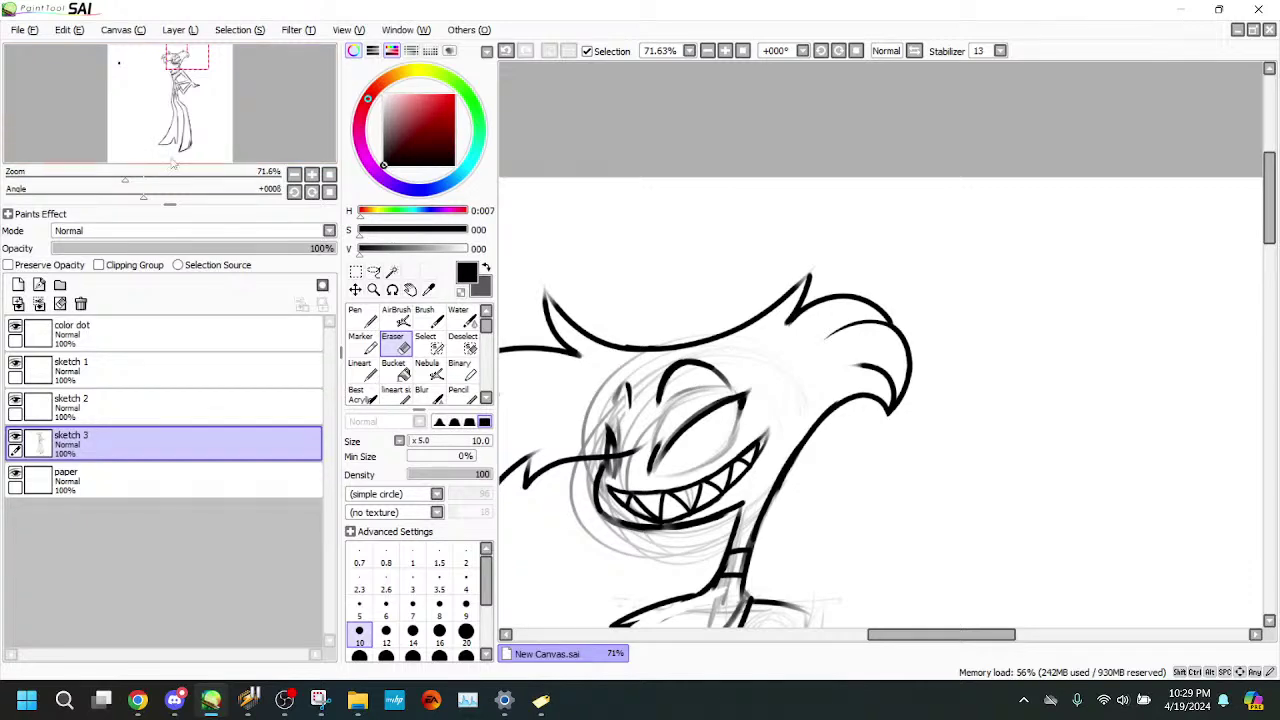
{"action": "left_click_drag", "start_coordinate": [136, 178], "coordinate": [171, 178]}
{"action": "left_click_drag", "start_coordinate": [211, 126], "coordinate": [199, 134]}
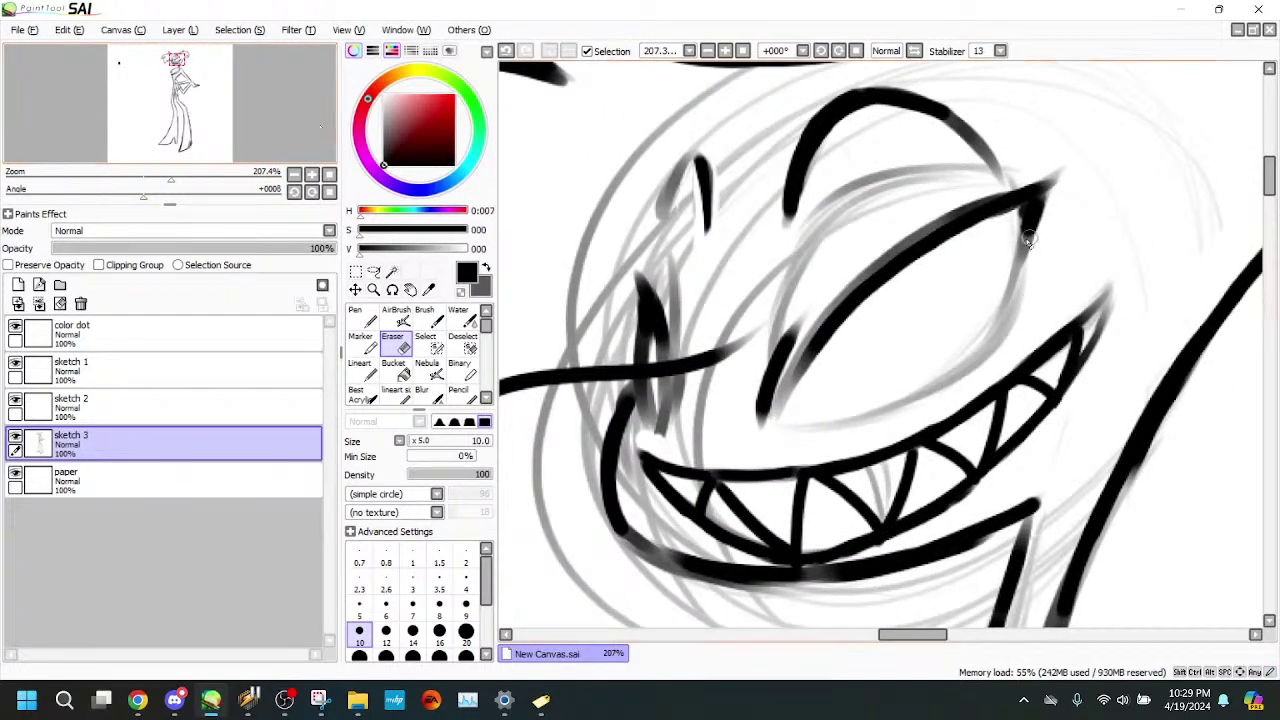
- Erase the leftover sketch lines around both eyes and ink three small freckle circles along the cheek above the grin
{"action": "mouse_move", "coordinate": [1020, 218]}
{"action": "left_mouse_down"}
{"action": "mouse_move", "coordinate": [1040, 264]}
{"action": "mouse_move", "coordinate": [1021, 213]}
{"action": "mouse_move", "coordinate": [974, 237]}
{"action": "mouse_move", "coordinate": [1022, 235]}
{"action": "mouse_move", "coordinate": [1027, 209]}
{"action": "mouse_move", "coordinate": [931, 218]}
{"action": "mouse_move", "coordinate": [933, 301]}
{"action": "mouse_move", "coordinate": [1018, 265]}
{"action": "mouse_move", "coordinate": [1027, 243]}
{"action": "mouse_move", "coordinate": [1019, 233]}
{"action": "mouse_move", "coordinate": [1024, 266]}
{"action": "mouse_move", "coordinate": [997, 233]}
{"action": "mouse_move", "coordinate": [1028, 262]}
{"action": "mouse_move", "coordinate": [1020, 252]}
{"action": "mouse_move", "coordinate": [992, 342]}
{"action": "mouse_move", "coordinate": [948, 370]}
{"action": "mouse_move", "coordinate": [970, 379]}
{"action": "mouse_move", "coordinate": [800, 415]}
{"action": "left_mouse_up"}
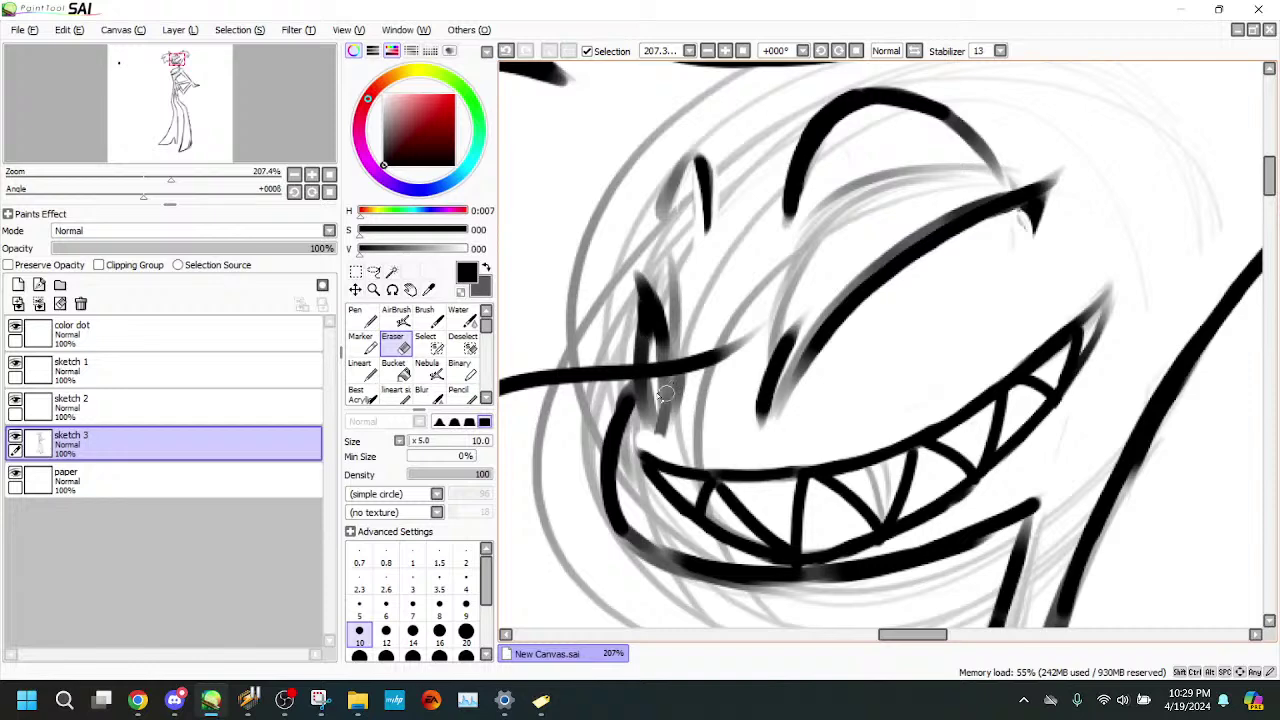
{"action": "mouse_move", "coordinate": [664, 394]}
{"action": "left_mouse_down"}
{"action": "mouse_move", "coordinate": [650, 420]}
{"action": "mouse_move", "coordinate": [655, 383]}
{"action": "mouse_move", "coordinate": [653, 442]}
{"action": "mouse_move", "coordinate": [656, 384]}
{"action": "left_mouse_up"}
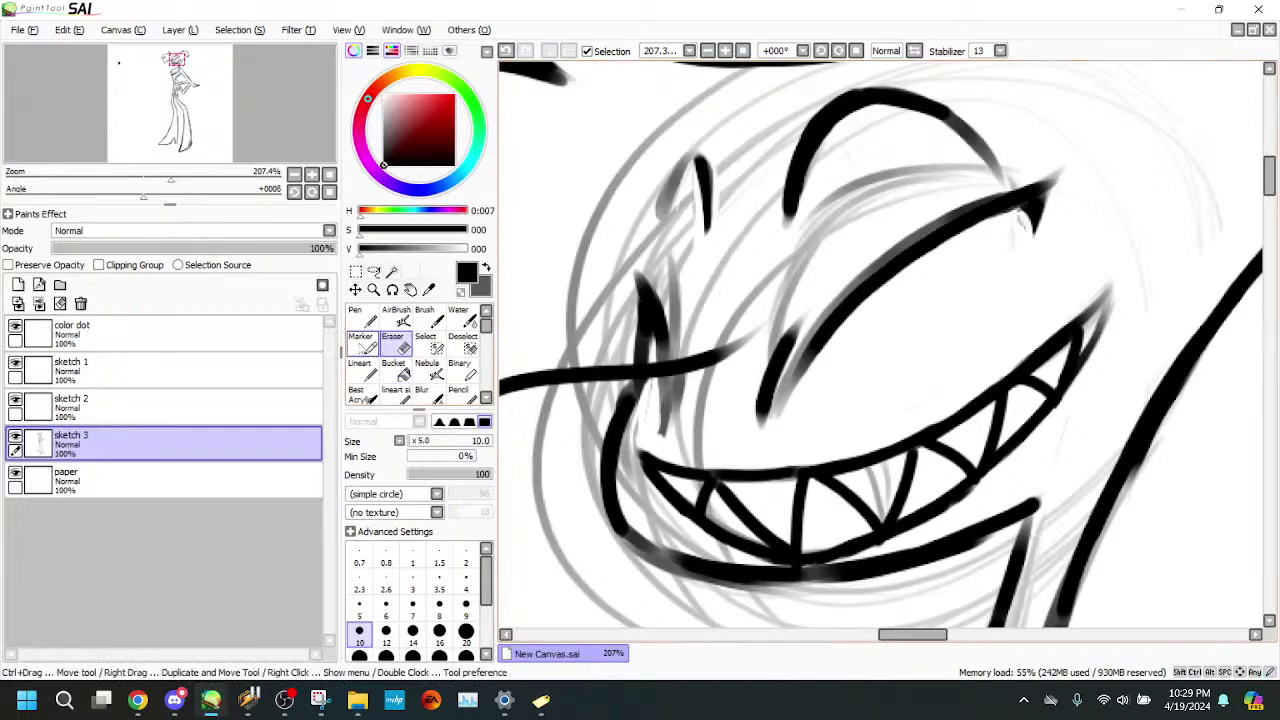
{"action": "left_click", "coordinate": [365, 345]}
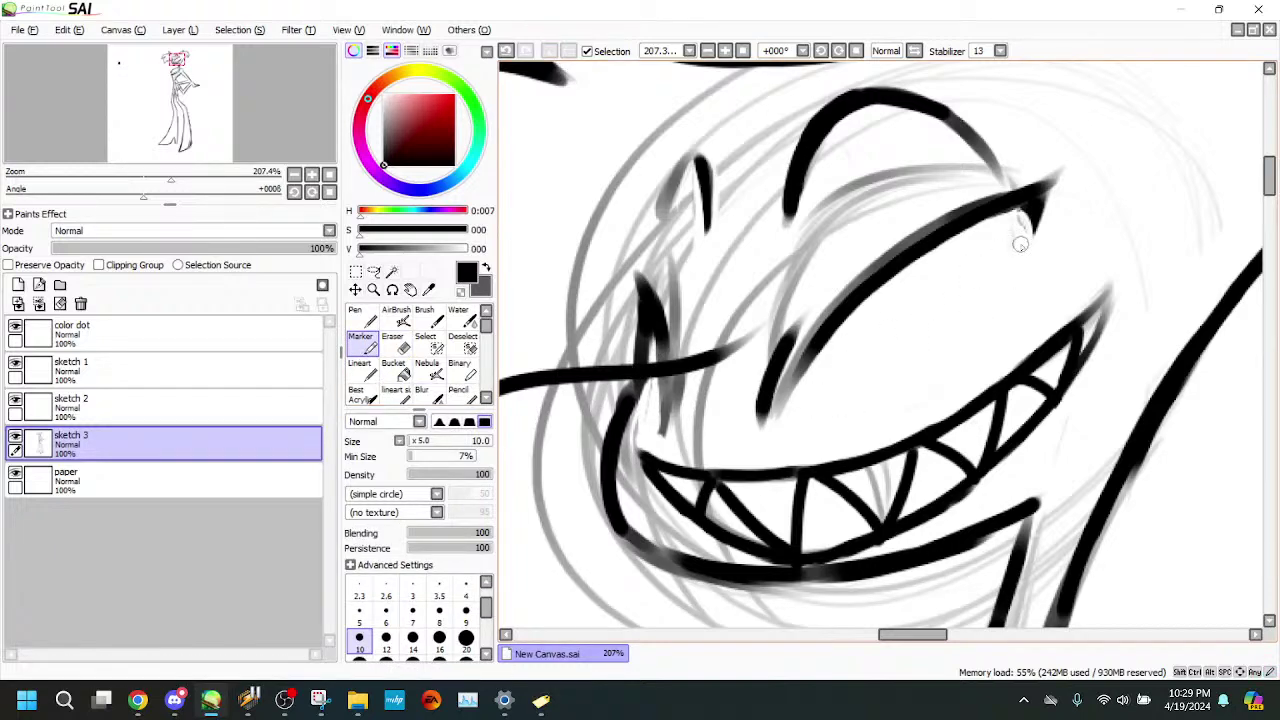
{"action": "mouse_move", "coordinate": [1020, 240]}
{"action": "left_mouse_down"}
{"action": "mouse_move", "coordinate": [1038, 256]}
{"action": "mouse_move", "coordinate": [1022, 240]}
{"action": "left_mouse_up"}
{"action": "mouse_move", "coordinate": [926, 312]}
{"action": "left_mouse_down"}
{"action": "mouse_move", "coordinate": [896, 344]}
{"action": "mouse_move", "coordinate": [924, 314]}
{"action": "left_mouse_up"}
{"action": "left_click", "coordinate": [507, 51]}
{"action": "left_click", "coordinate": [507, 51]}
{"action": "mouse_move", "coordinate": [1021, 245]}
{"action": "left_mouse_down"}
{"action": "mouse_move", "coordinate": [1036, 250]}
{"action": "mouse_move", "coordinate": [1022, 240]}
{"action": "left_mouse_up"}
{"action": "left_click_drag", "start_coordinate": [927, 299], "coordinate": [923, 301]}
{"action": "mouse_move", "coordinate": [850, 366]}
{"action": "left_mouse_down"}
{"action": "mouse_move", "coordinate": [830, 397]}
{"action": "mouse_move", "coordinate": [841, 366]}
{"action": "left_mouse_up"}
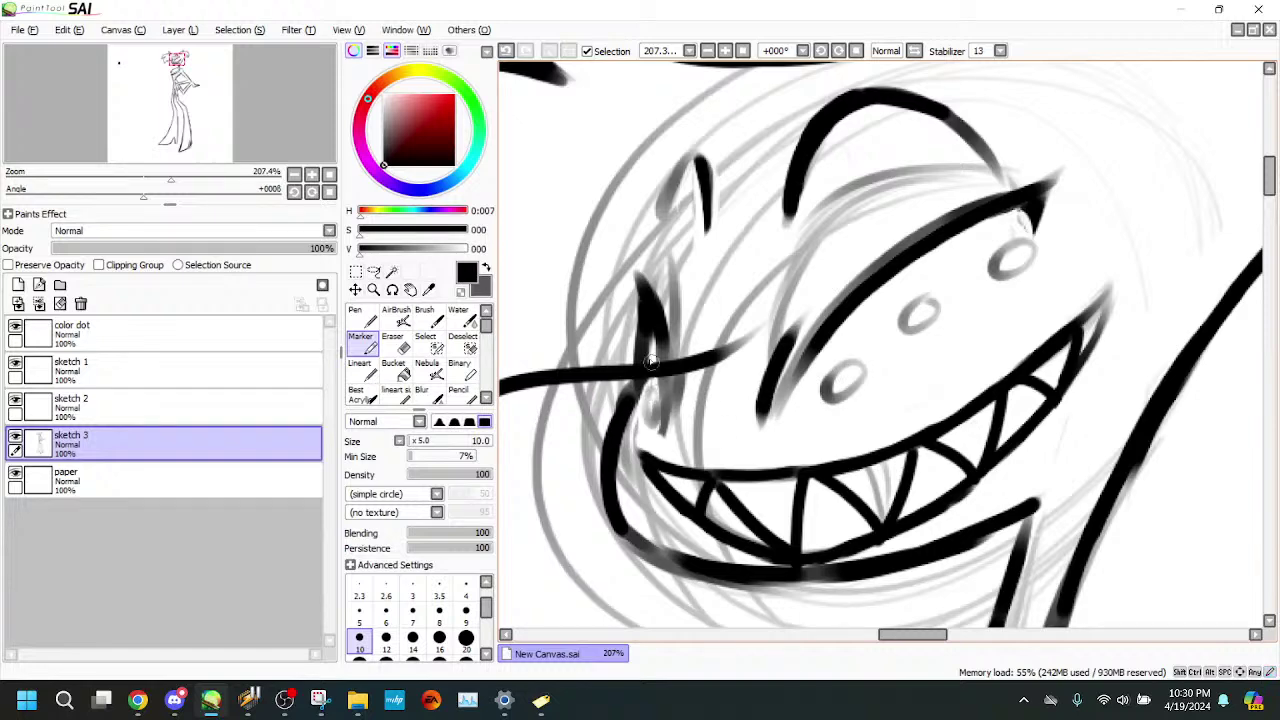
- Ink the far side of the small eyebrow arch and solidify the faded end of the larger eyebrow
{"action": "mouse_move", "coordinate": [129, 176]}
{"action": "left_mouse_down"}
{"action": "mouse_move", "coordinate": [115, 176]}
{"action": "mouse_move", "coordinate": [150, 174]}
{"action": "left_mouse_up"}
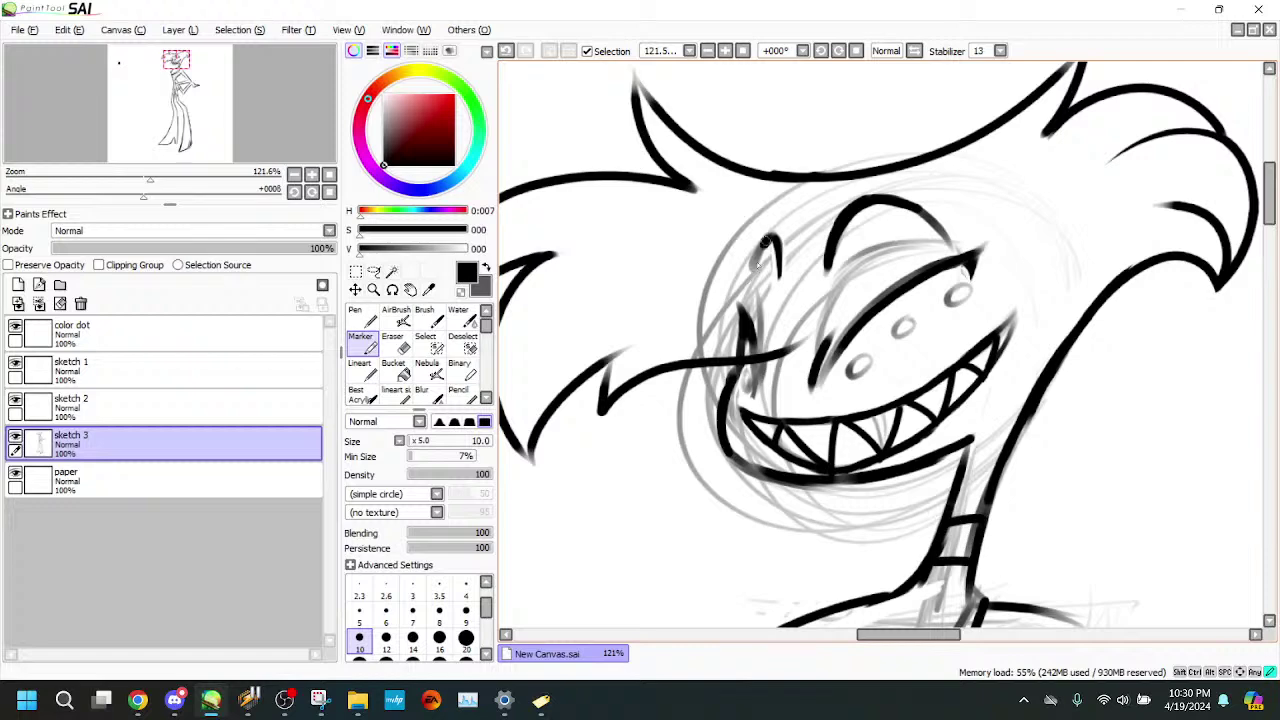
{"action": "key", "text": "e"}
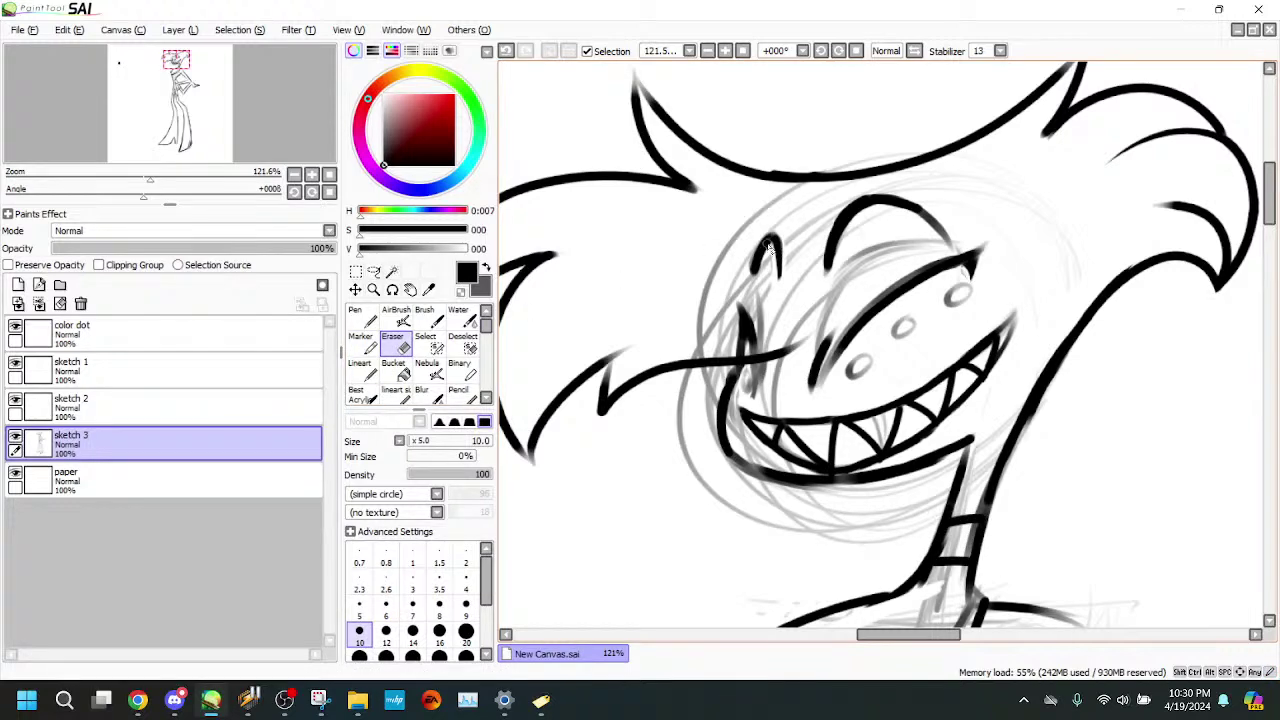
{"action": "mouse_move", "coordinate": [768, 262]}
{"action": "left_mouse_down"}
{"action": "mouse_move", "coordinate": [771, 245]}
{"action": "mouse_move", "coordinate": [770, 279]}
{"action": "left_mouse_up"}
{"action": "left_click", "coordinate": [507, 51]}
{"action": "key", "text": "ctrl+z"}
{"action": "mouse_move", "coordinate": [905, 213]}
{"action": "left_mouse_down"}
{"action": "mouse_move", "coordinate": [883, 208]}
{"action": "mouse_move", "coordinate": [914, 214]}
{"action": "mouse_move", "coordinate": [896, 209]}
{"action": "left_mouse_up"}
{"action": "mouse_move", "coordinate": [912, 216]}
{"action": "left_mouse_down"}
{"action": "mouse_move", "coordinate": [873, 210]}
{"action": "mouse_move", "coordinate": [906, 214]}
{"action": "left_mouse_up"}
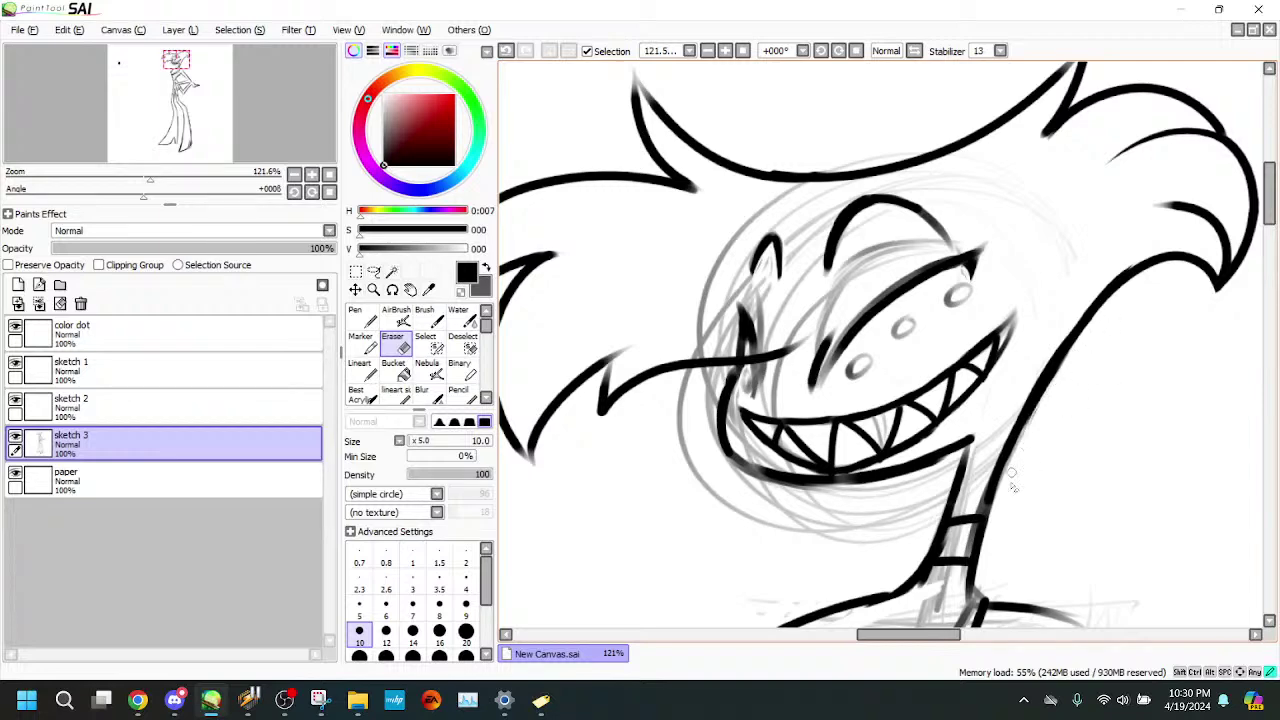
- Ink the front neck line down from the jaw corner and thicken the jawline into that corner
{"action": "mouse_move", "coordinate": [150, 176]}
{"action": "left_mouse_down"}
{"action": "mouse_move", "coordinate": [128, 174]}
{"action": "mouse_move", "coordinate": [158, 174]}
{"action": "left_mouse_up"}
{"action": "left_click", "coordinate": [361, 341]}
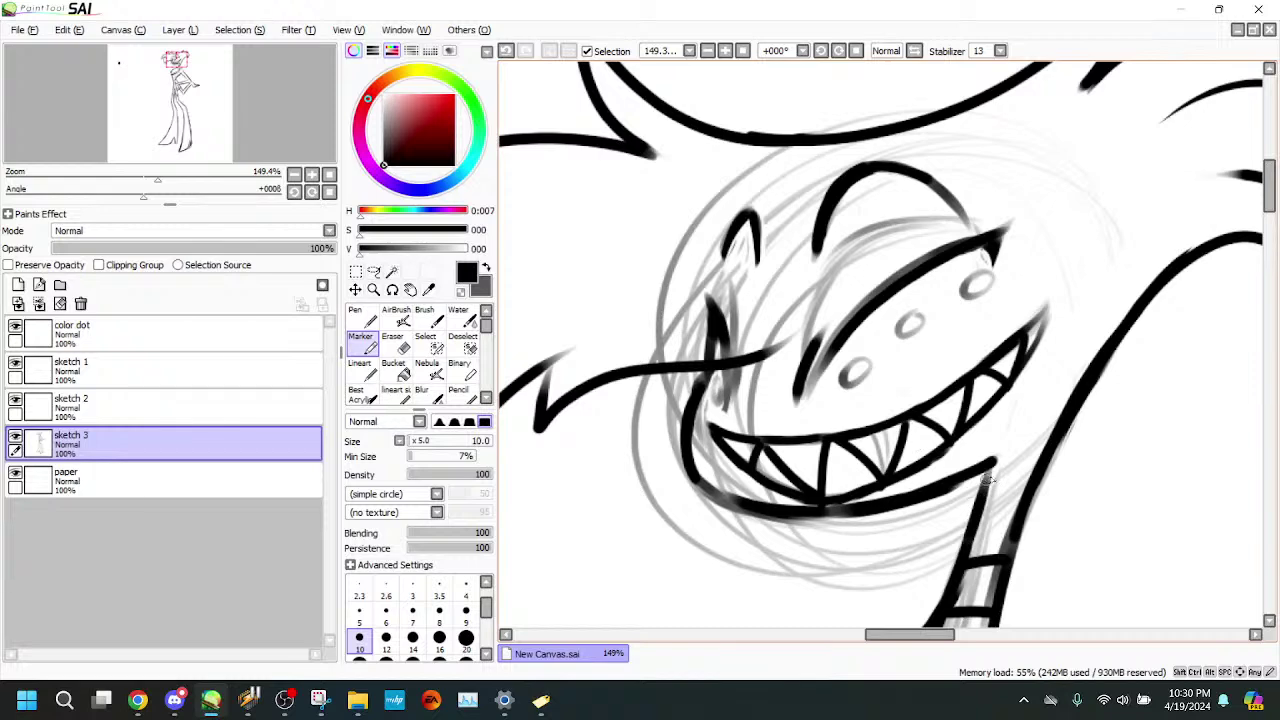
{"action": "left_click_drag", "start_coordinate": [993, 463], "coordinate": [982, 525]}
{"action": "left_click", "coordinate": [505, 50]}
{"action": "left_click_drag", "start_coordinate": [991, 462], "coordinate": [973, 533]}
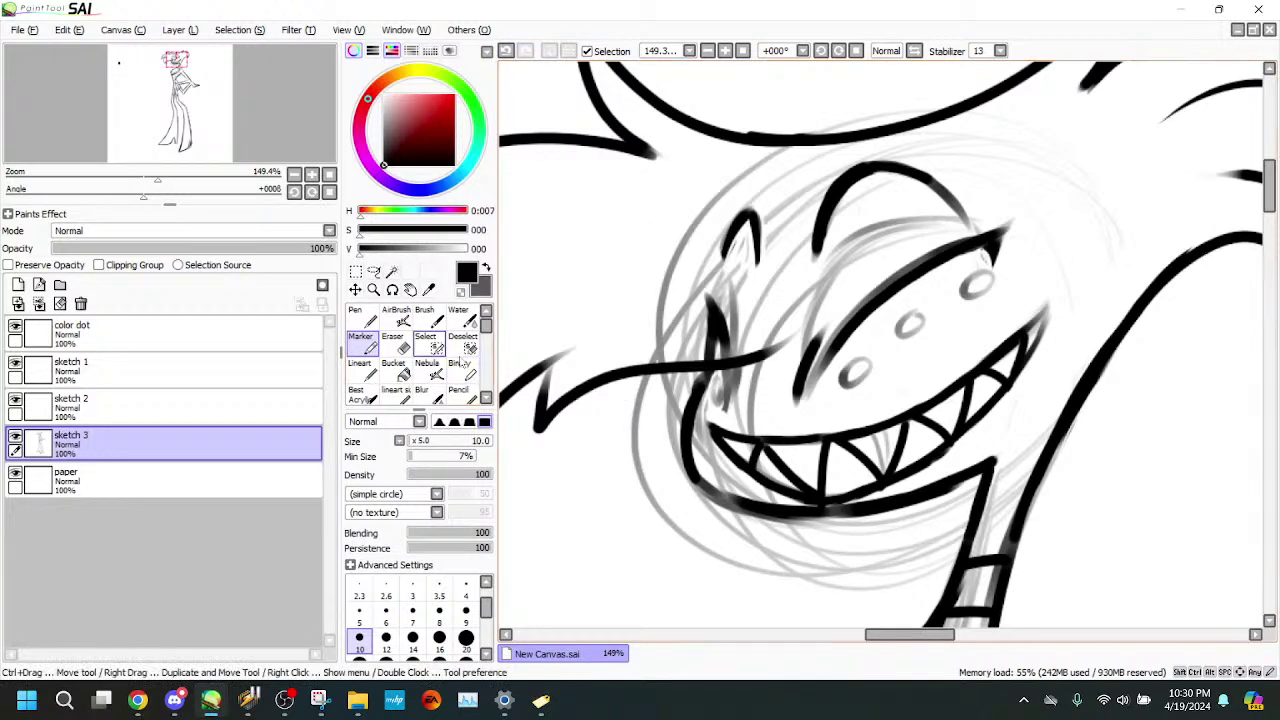
{"action": "left_click_drag", "start_coordinate": [988, 463], "coordinate": [894, 496]}
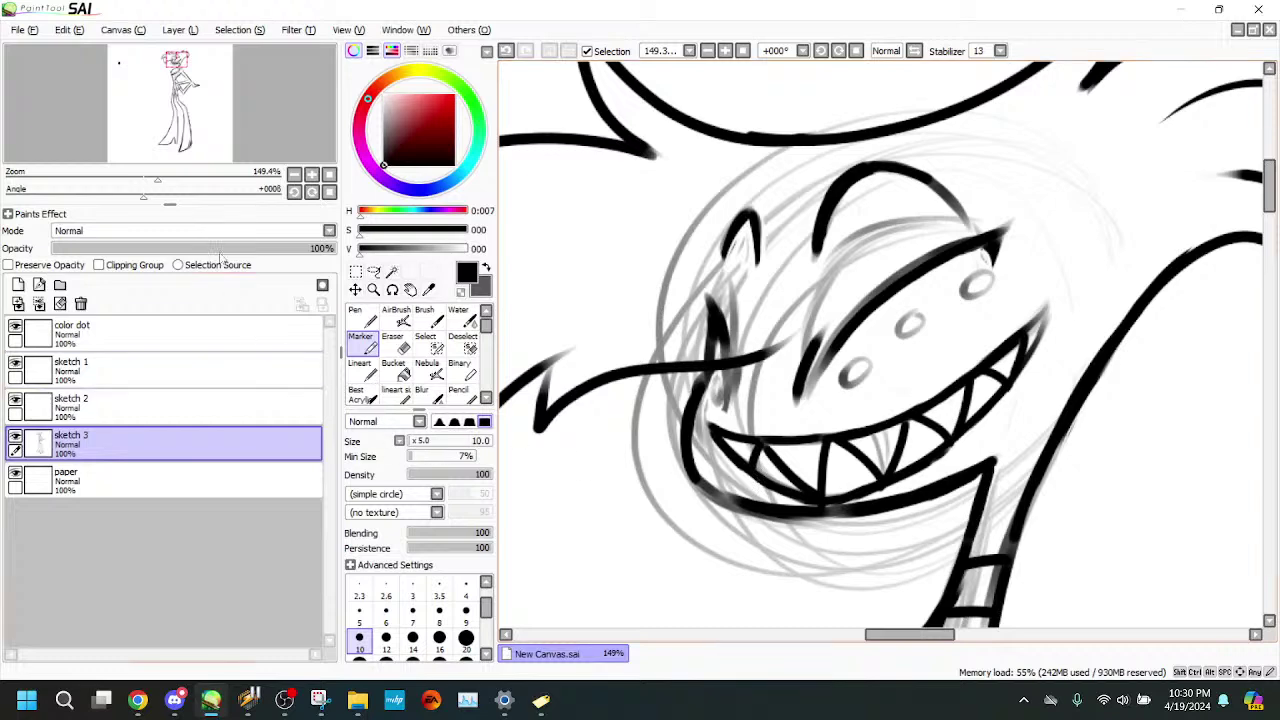
- Erase the uneven edge along the middle of the upper hairline
{"action": "mouse_move", "coordinate": [157, 178]}
{"action": "left_mouse_down"}
{"action": "mouse_move", "coordinate": [95, 178]}
{"action": "mouse_move", "coordinate": [148, 178]}
{"action": "left_mouse_up"}
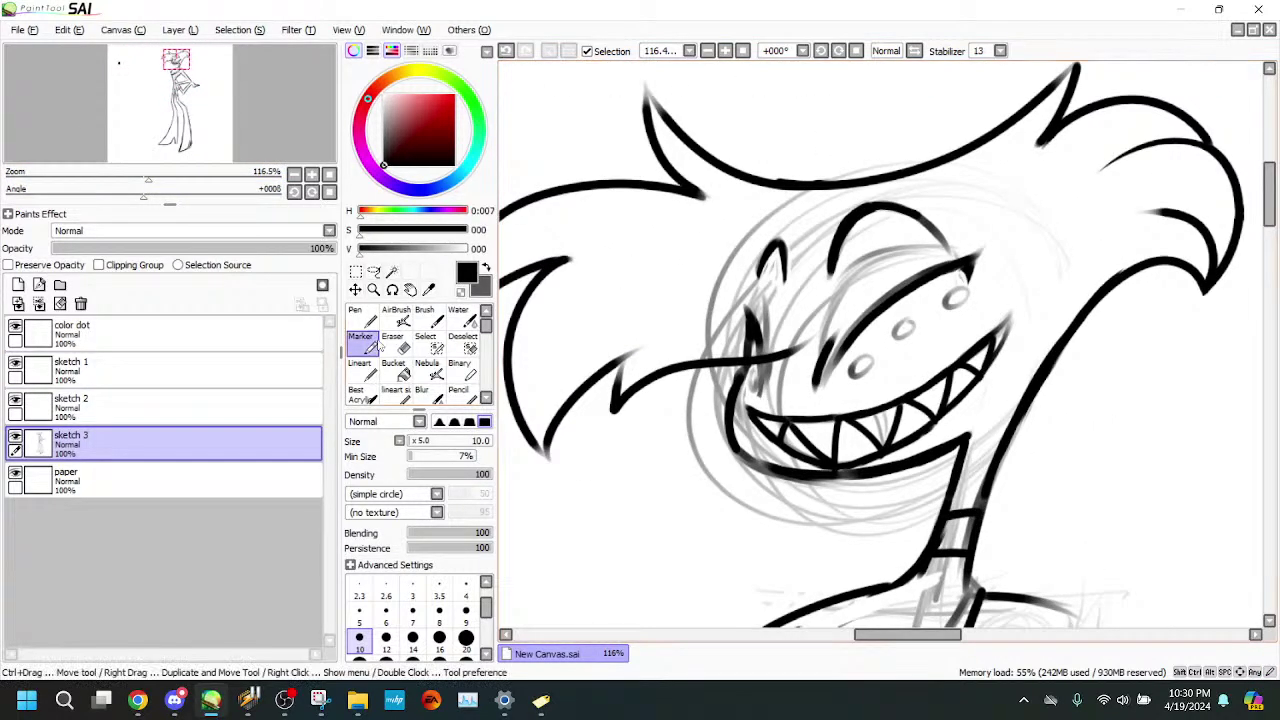
{"action": "key", "text": "e"}
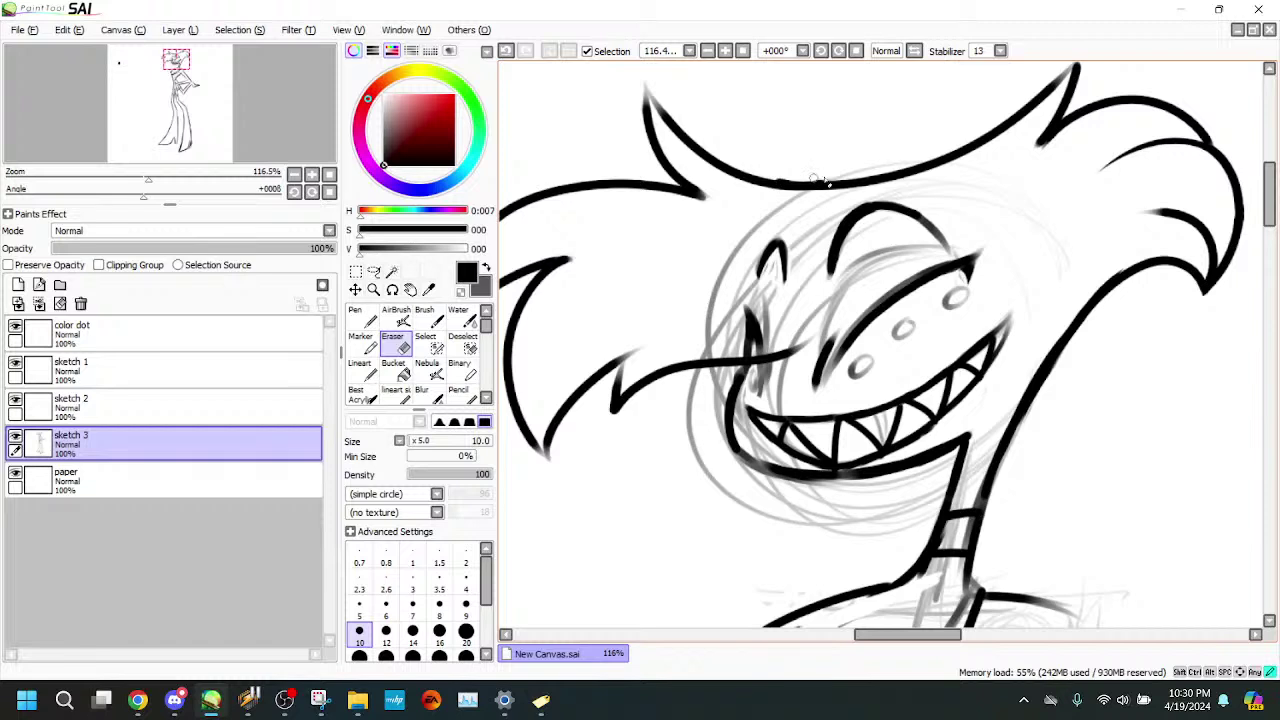
{"action": "left_click_drag", "start_coordinate": [820, 180], "coordinate": [838, 179]}
- Ink a narrow oval marking below the far hair spike and a larger oval below the rear hair spike
{"action": "left_click", "coordinate": [363, 344]}
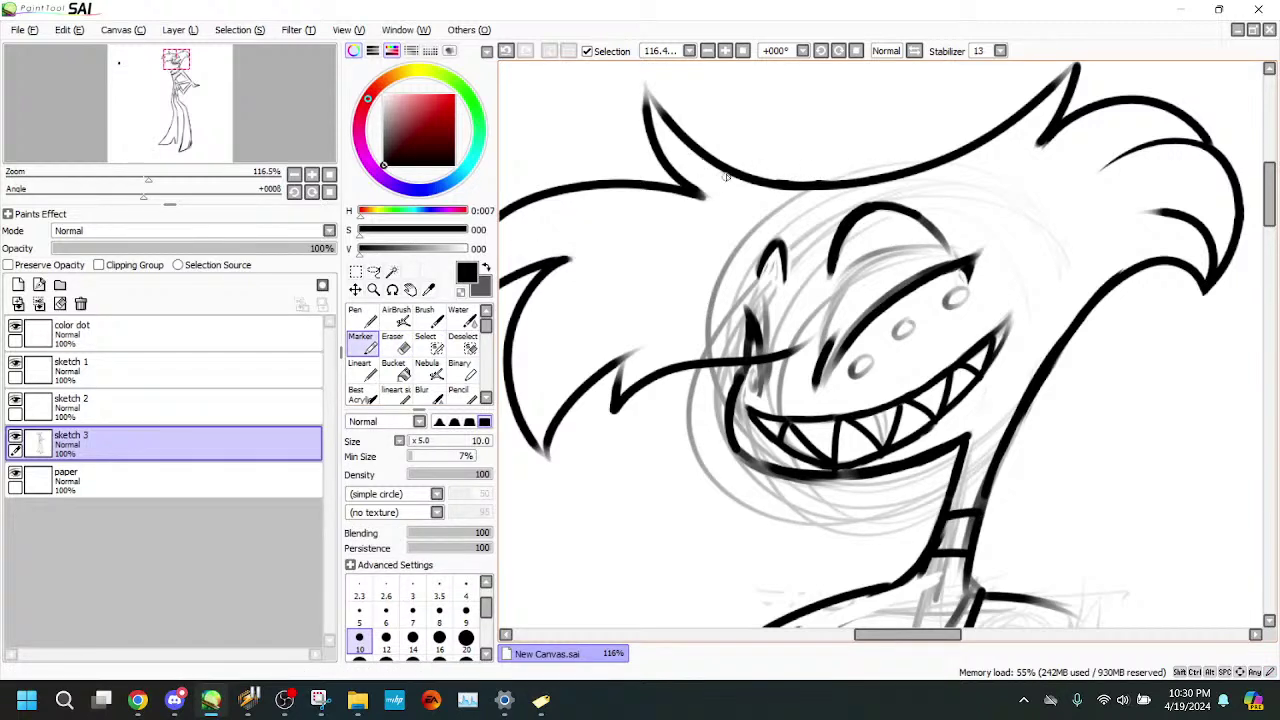
{"action": "mouse_move", "coordinate": [710, 168]}
{"action": "left_mouse_down"}
{"action": "mouse_move", "coordinate": [703, 188]}
{"action": "mouse_move", "coordinate": [771, 208]}
{"action": "left_mouse_up"}
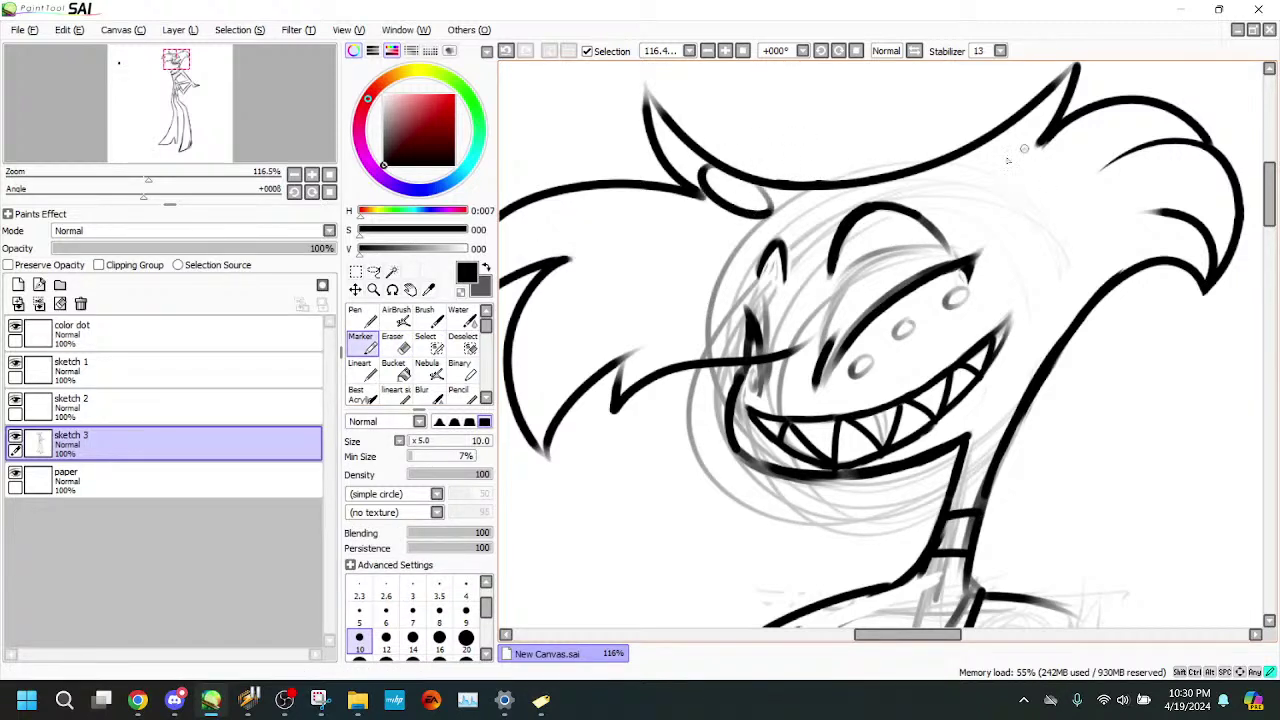
{"action": "left_click_drag", "start_coordinate": [1008, 160], "coordinate": [1008, 238]}
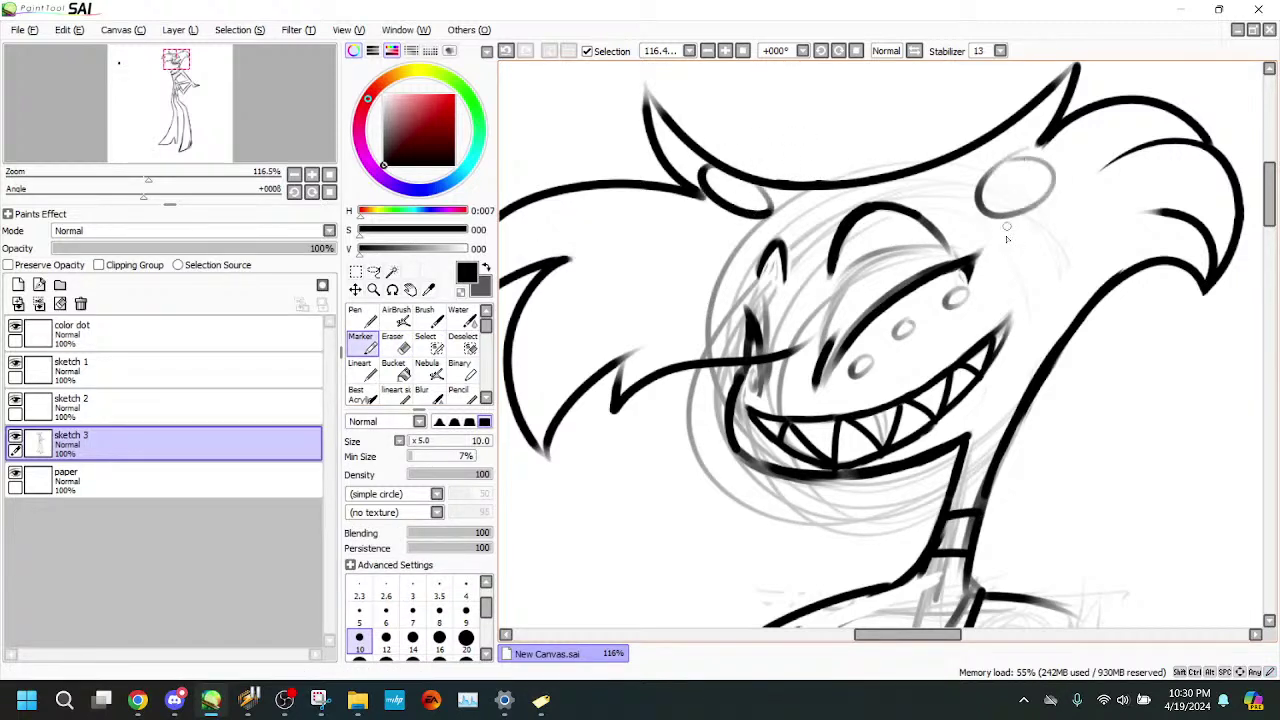
{"action": "left_click", "coordinate": [505, 51]}
{"action": "left_click_drag", "start_coordinate": [1020, 145], "coordinate": [1062, 160]}
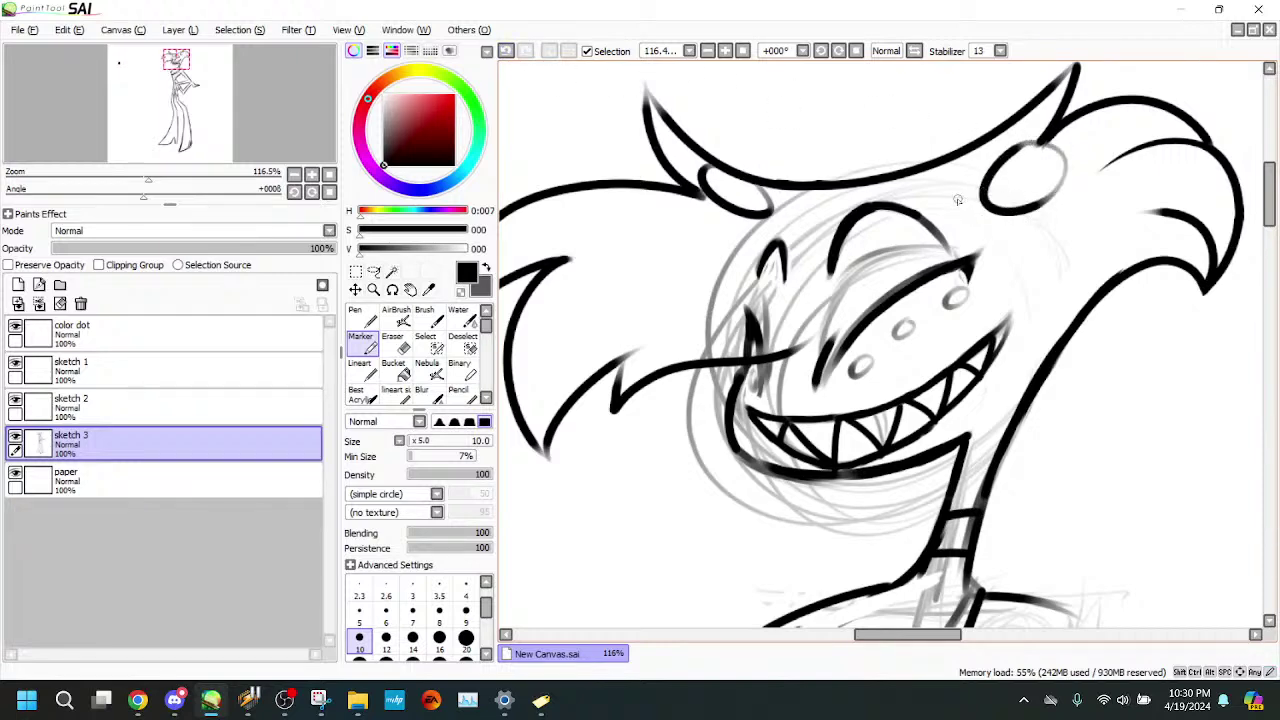
- Ink two small circles on the forehead beside the large oval and darken that oval's outer edge
{"action": "mouse_move", "coordinate": [957, 200]}
{"action": "left_mouse_down"}
{"action": "mouse_move", "coordinate": [945, 220]}
{"action": "mouse_move", "coordinate": [975, 208]}
{"action": "mouse_move", "coordinate": [922, 191]}
{"action": "mouse_move", "coordinate": [947, 186]}
{"action": "left_mouse_up"}
{"action": "left_click", "coordinate": [509, 53]}
{"action": "left_click", "coordinate": [505, 51]}
{"action": "left_click", "coordinate": [508, 52]}
{"action": "mouse_move", "coordinate": [1056, 150]}
{"action": "left_mouse_down"}
{"action": "mouse_move", "coordinate": [1062, 188]}
{"action": "mouse_move", "coordinate": [1021, 215]}
{"action": "mouse_move", "coordinate": [1036, 210]}
{"action": "left_mouse_up"}
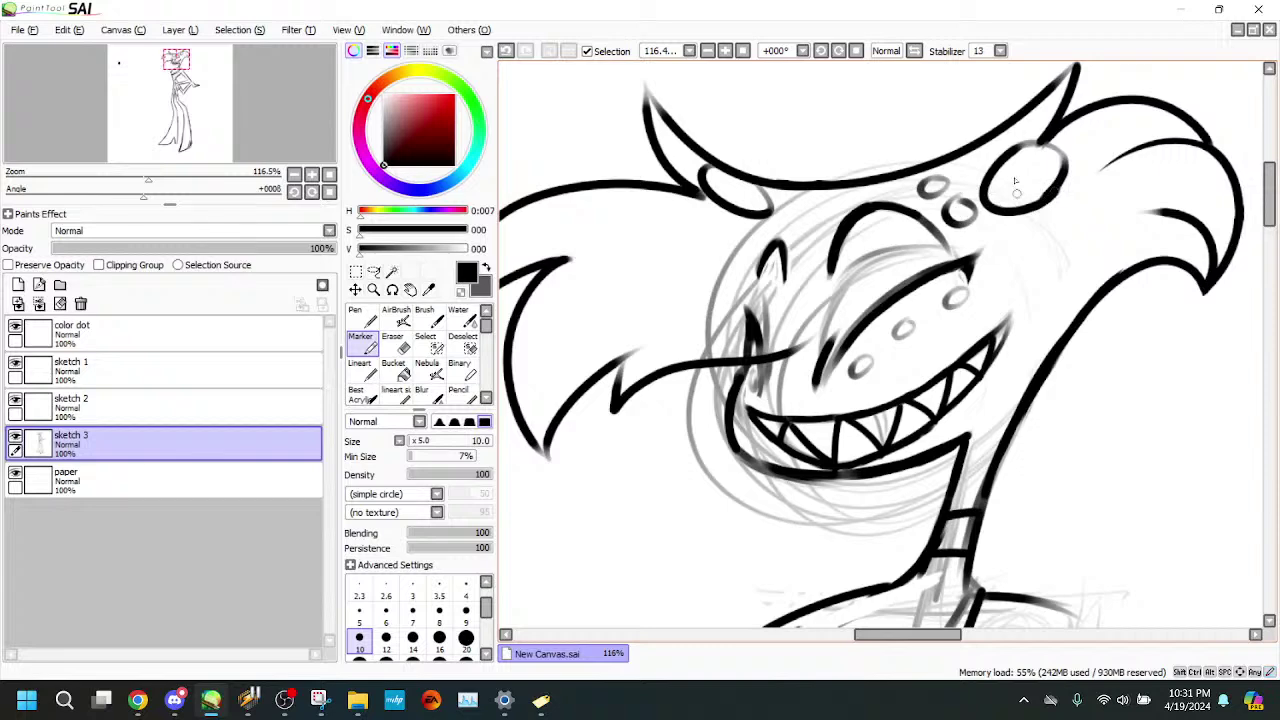
{"action": "left_click", "coordinate": [507, 52]}
{"action": "left_click", "coordinate": [507, 52]}
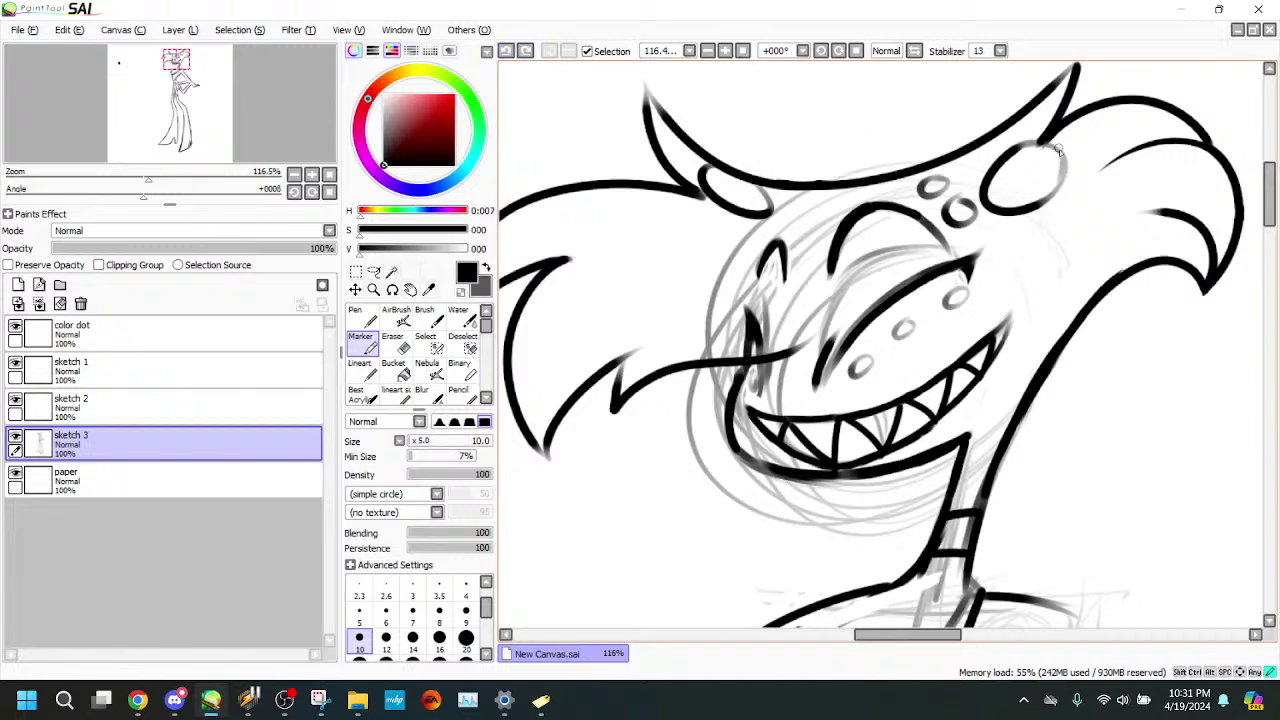
{"action": "mouse_move", "coordinate": [1059, 149]}
{"action": "left_mouse_down"}
{"action": "mouse_move", "coordinate": [1063, 178]}
{"action": "mouse_move", "coordinate": [1040, 207]}
{"action": "left_mouse_up"}
- Ink two diagonal stripes across the torso below the chest fur and a pointed sleeve hem on the upper arm
{"action": "left_click_drag", "start_coordinate": [176, 60], "coordinate": [181, 74]}
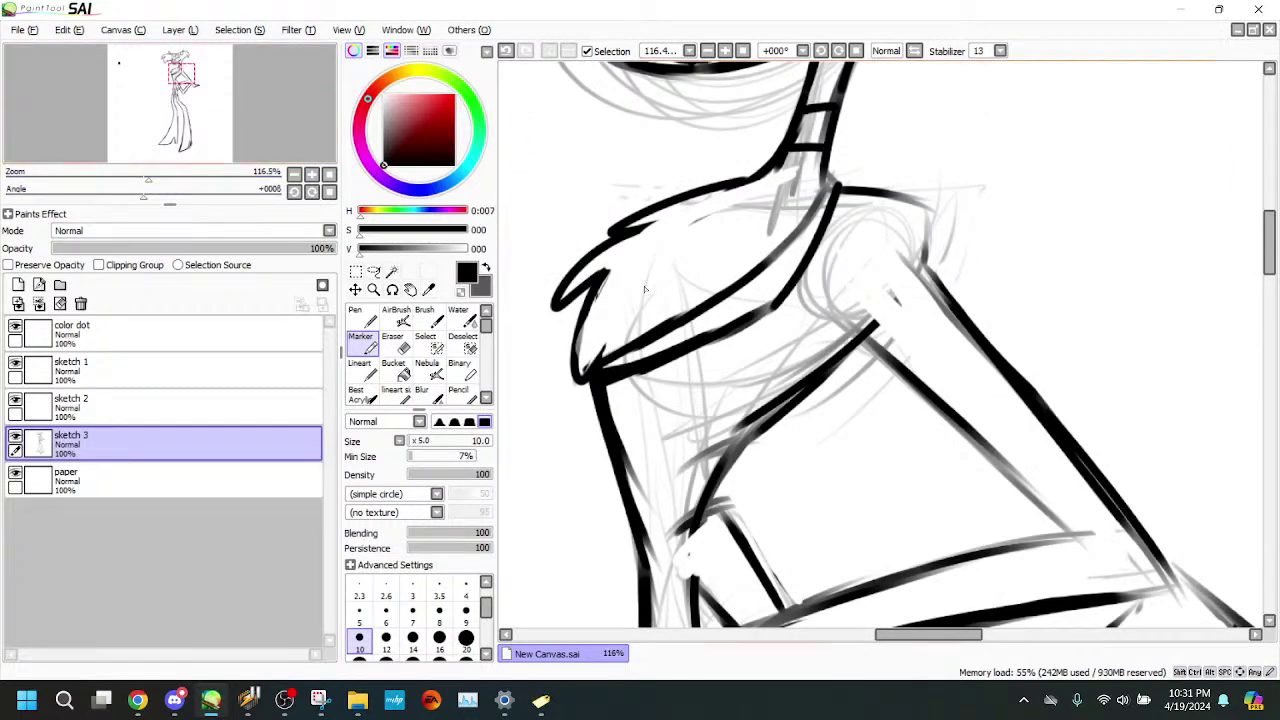
{"action": "left_click_drag", "start_coordinate": [697, 345], "coordinate": [790, 396]}
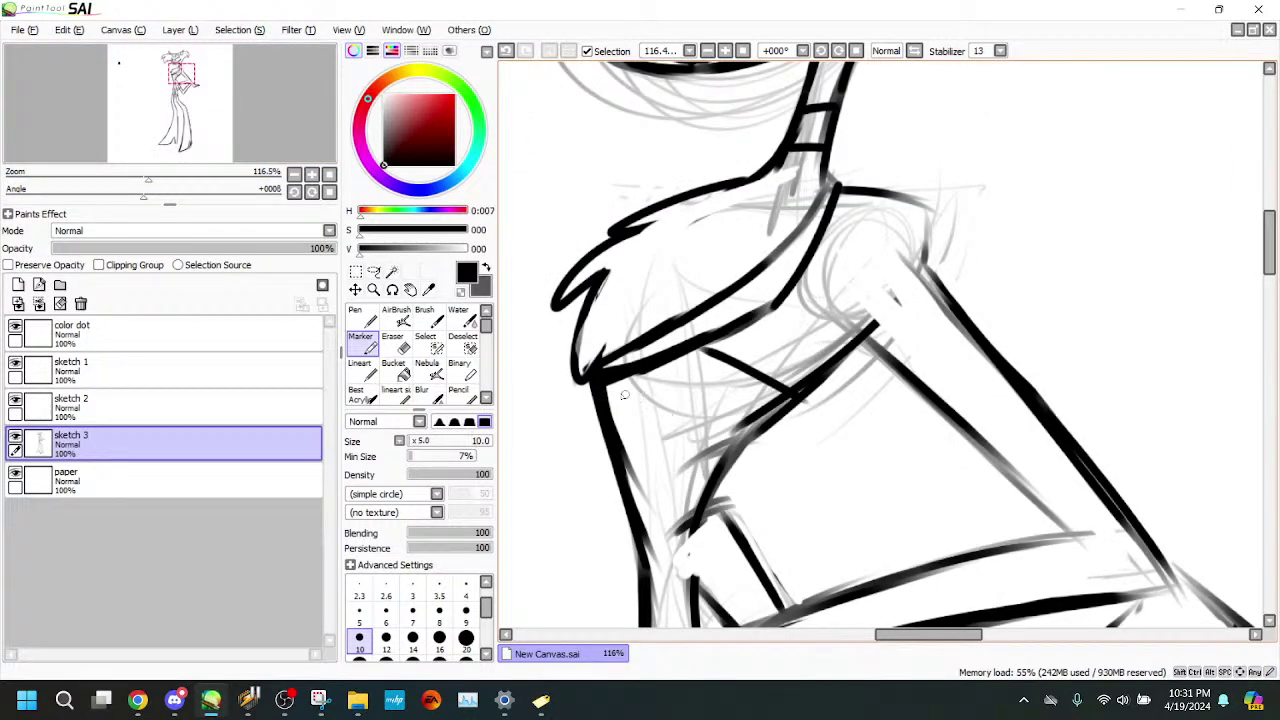
{"action": "left_click_drag", "start_coordinate": [610, 392], "coordinate": [730, 440]}
{"action": "scroll", "coordinate": [267, 147], "scroll_direction": "down", "scroll_amount": 3}
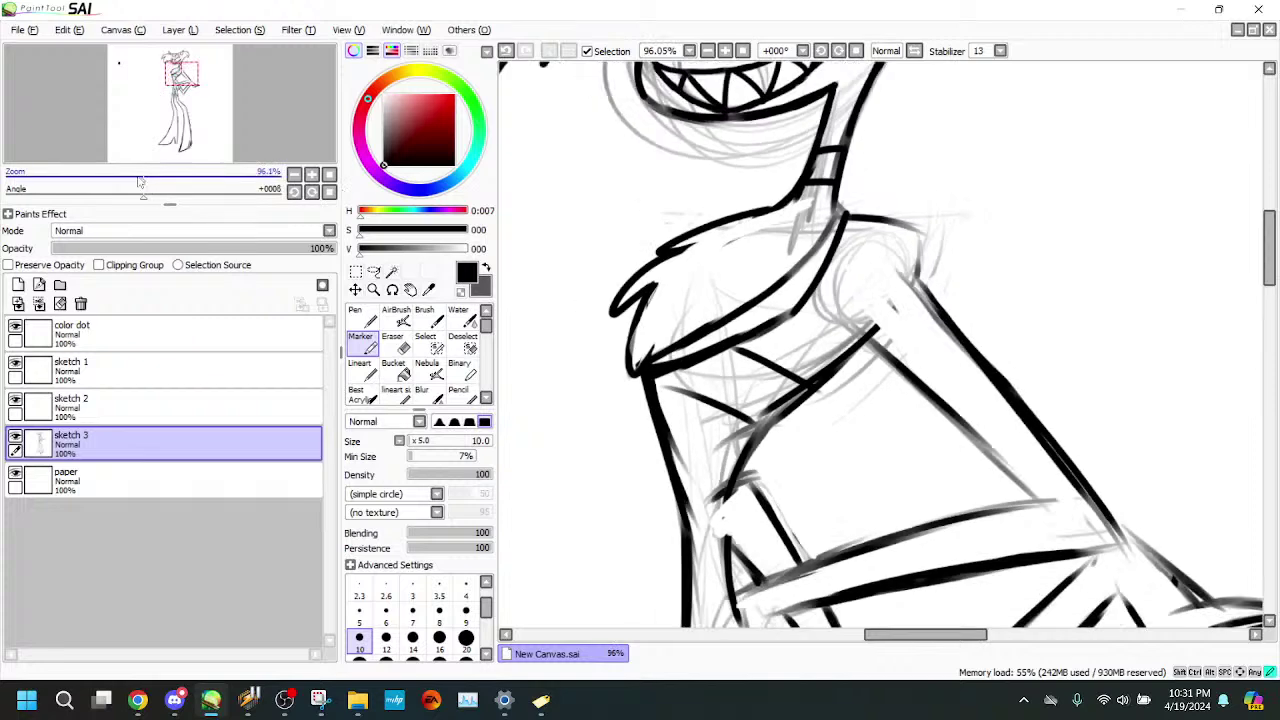
{"action": "left_click", "coordinate": [184, 80]}
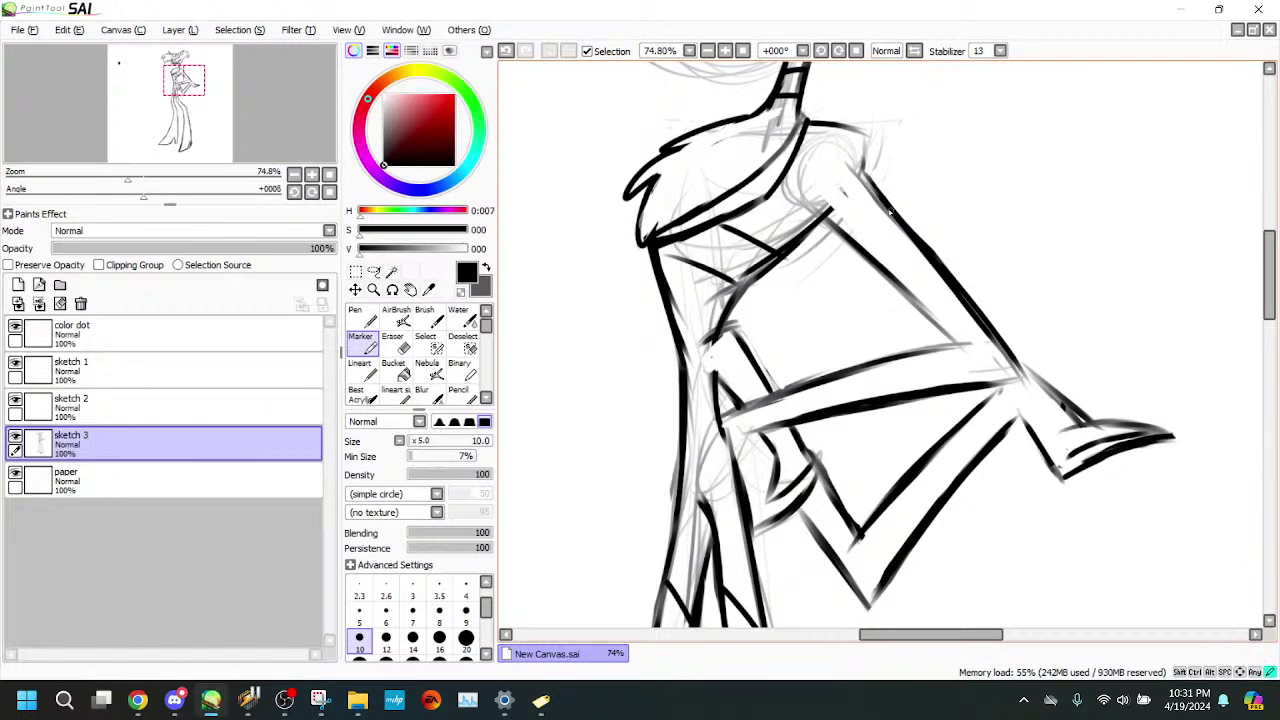
{"action": "left_click_drag", "start_coordinate": [890, 213], "coordinate": [891, 262]}
- Ink the flared front hip line, a pointed notch at the thigh and a curved edge toward the rear hip
{"action": "left_click_drag", "start_coordinate": [684, 394], "coordinate": [659, 553]}
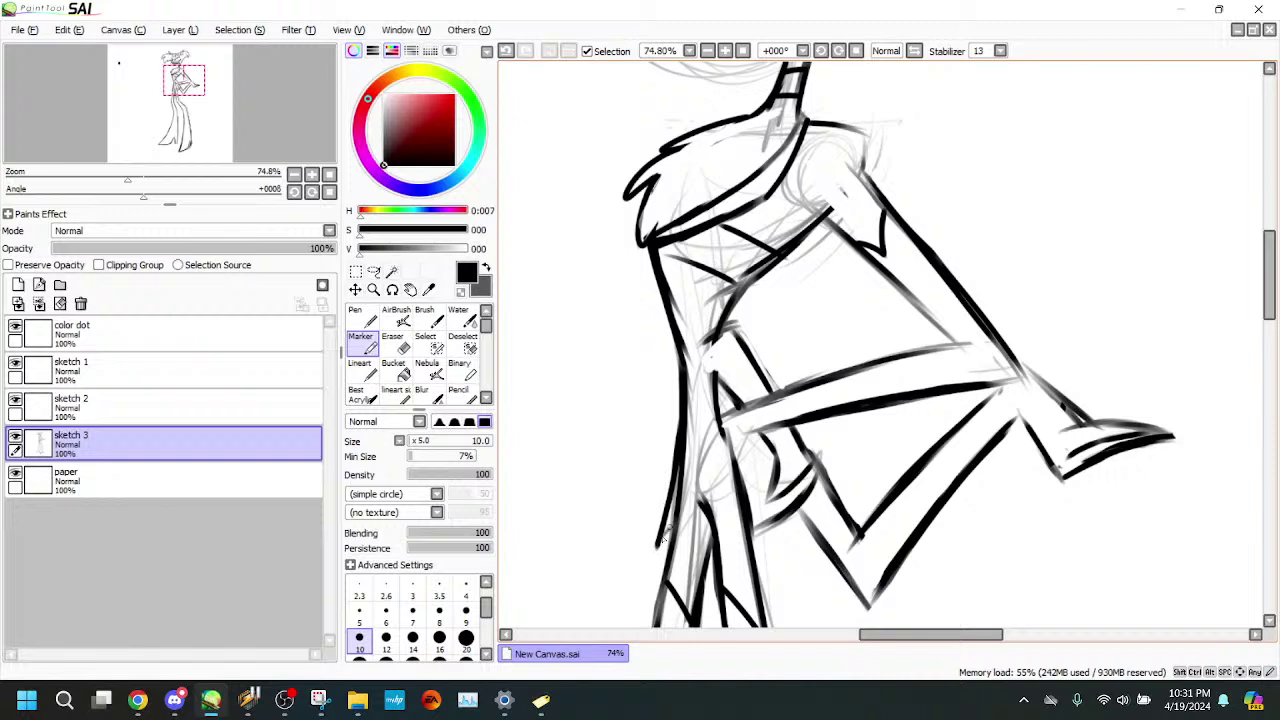
{"action": "mouse_move", "coordinate": [697, 472]}
{"action": "left_mouse_down"}
{"action": "mouse_move", "coordinate": [677, 510]}
{"action": "mouse_move", "coordinate": [713, 553]}
{"action": "left_mouse_up"}
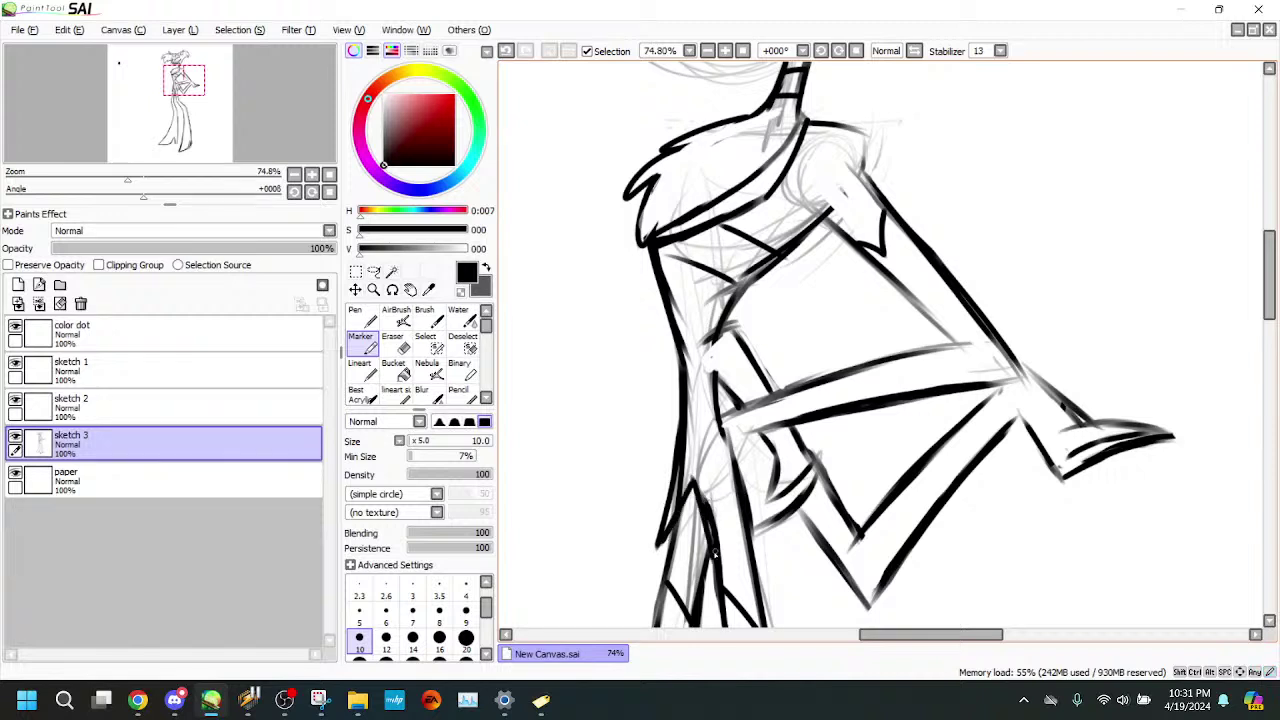
{"action": "mouse_move", "coordinate": [736, 464]}
{"action": "left_mouse_down"}
{"action": "mouse_move", "coordinate": [726, 433]}
{"action": "mouse_move", "coordinate": [720, 530]}
{"action": "left_mouse_up"}
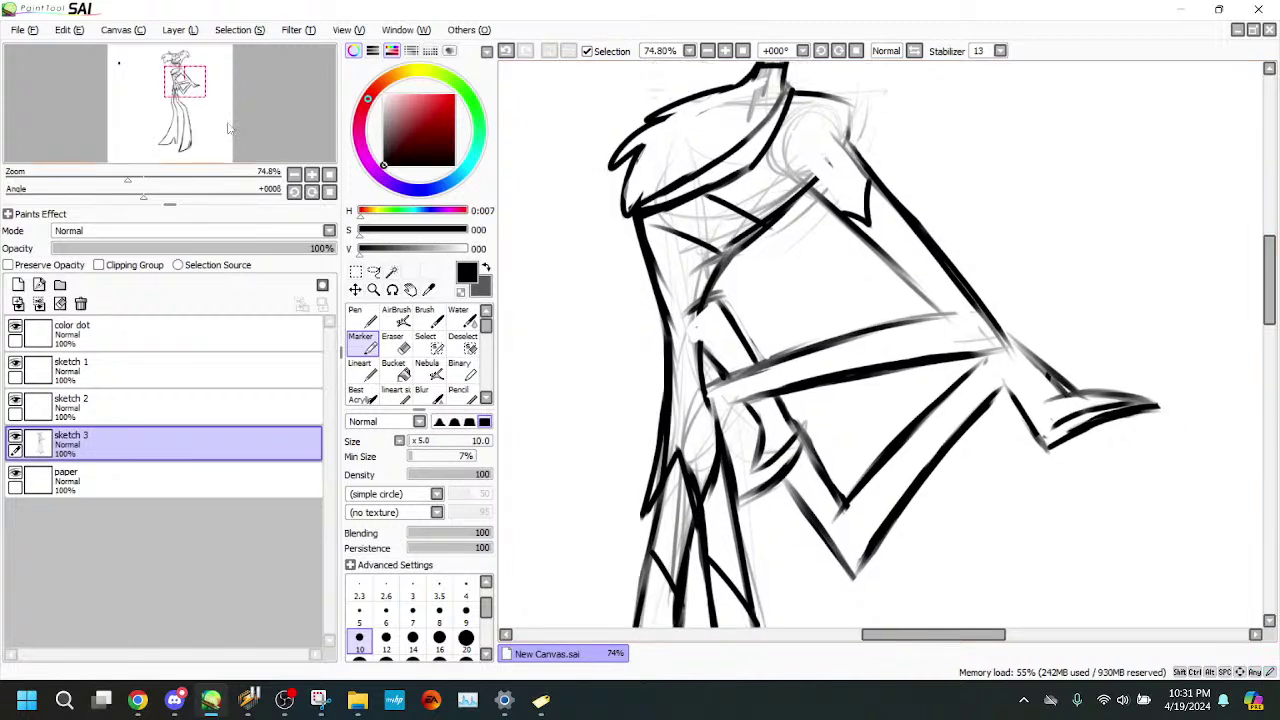
- Erase the rough lines around the front hip and between the thighs
{"action": "key", "text": "e"}
{"action": "mouse_move", "coordinate": [697, 480]}
{"action": "left_mouse_down"}
{"action": "mouse_move", "coordinate": [688, 455]}
{"action": "mouse_move", "coordinate": [698, 505]}
{"action": "left_mouse_up"}
{"action": "left_click_drag", "start_coordinate": [672, 381], "coordinate": [675, 366]}
{"action": "mouse_move", "coordinate": [669, 424]}
{"action": "left_mouse_down"}
{"action": "mouse_move", "coordinate": [664, 467]}
{"action": "mouse_move", "coordinate": [664, 455]}
{"action": "left_mouse_up"}
{"action": "left_click_drag", "start_coordinate": [674, 396], "coordinate": [663, 472]}
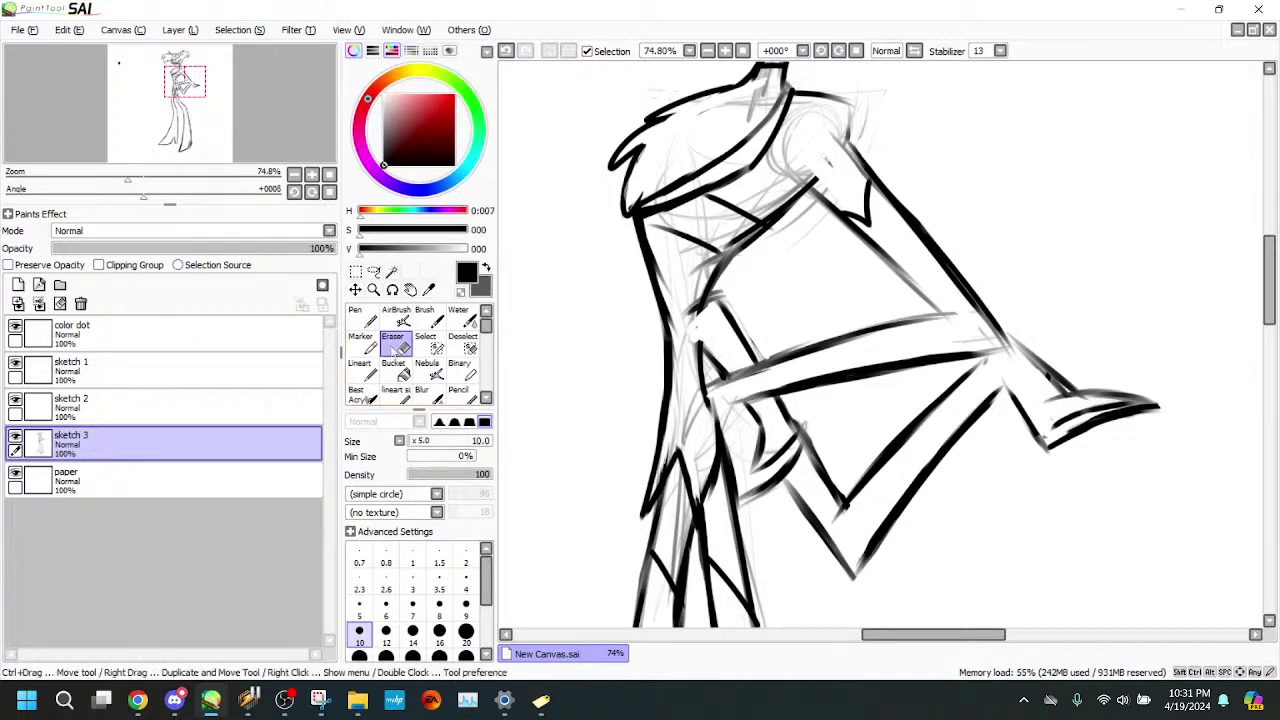
- Ink a curved hem across both thighs and a rear hip curve running down from the waist
{"action": "key", "text": "b"}
{"action": "left_click_drag", "start_coordinate": [657, 517], "coordinate": [736, 512]}
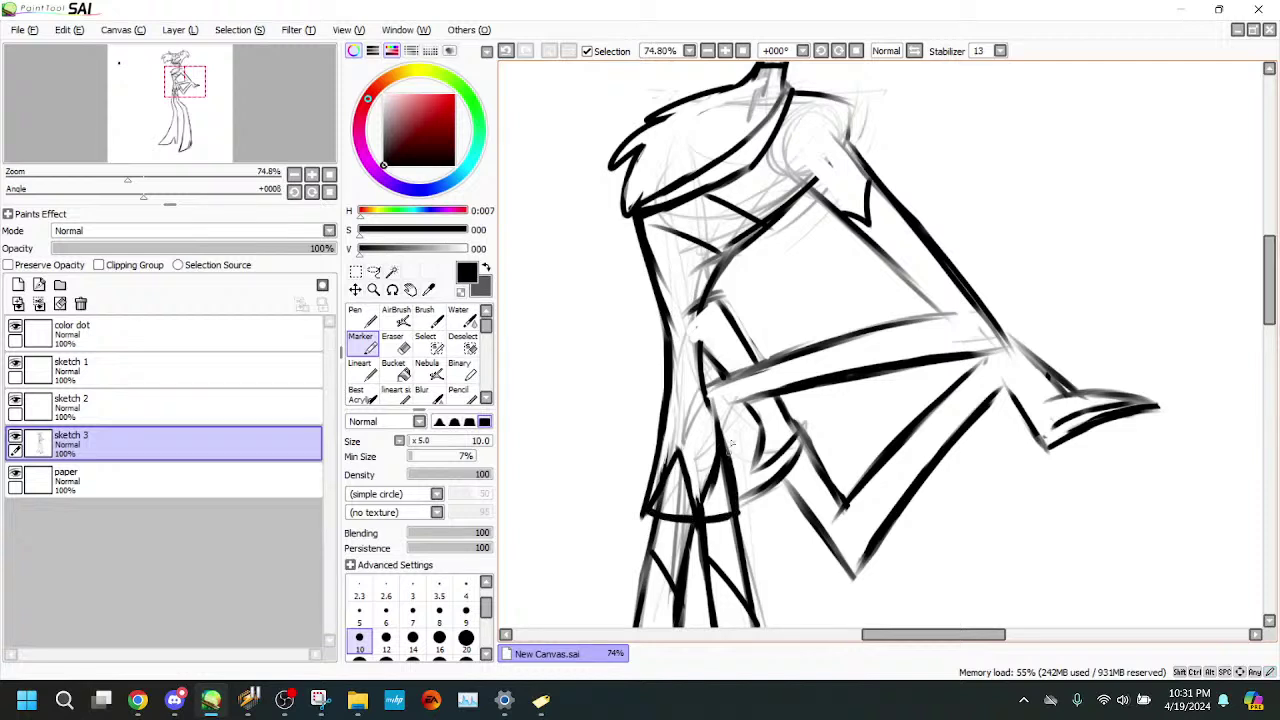
{"action": "mouse_move", "coordinate": [704, 388]}
{"action": "left_mouse_down"}
{"action": "mouse_move", "coordinate": [732, 463]}
{"action": "mouse_move", "coordinate": [719, 424]}
{"action": "mouse_move", "coordinate": [728, 456]}
{"action": "mouse_move", "coordinate": [700, 508]}
{"action": "left_mouse_up"}
- Erase the old lines inside the rear hip curve and clear the front thigh panel with a size 20 eraser
{"action": "key", "text": "e"}
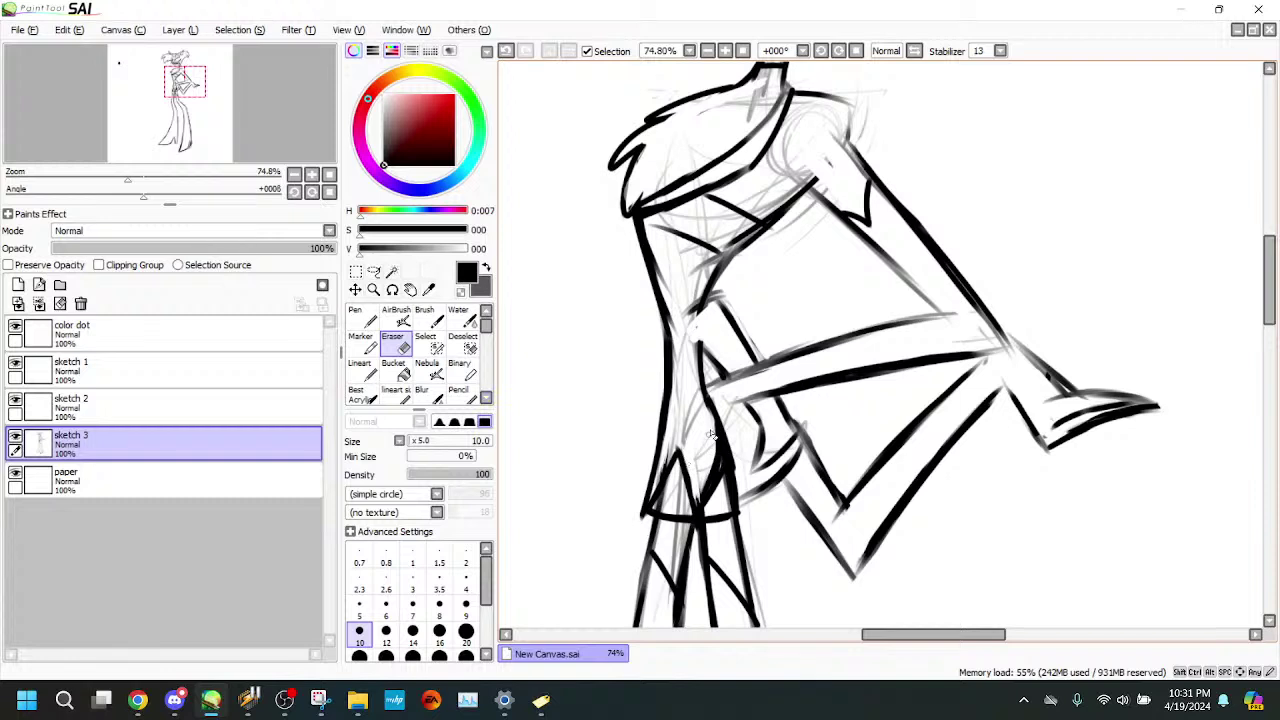
{"action": "mouse_move", "coordinate": [706, 418]}
{"action": "left_mouse_down"}
{"action": "mouse_move", "coordinate": [722, 458]}
{"action": "mouse_move", "coordinate": [709, 478]}
{"action": "left_mouse_up"}
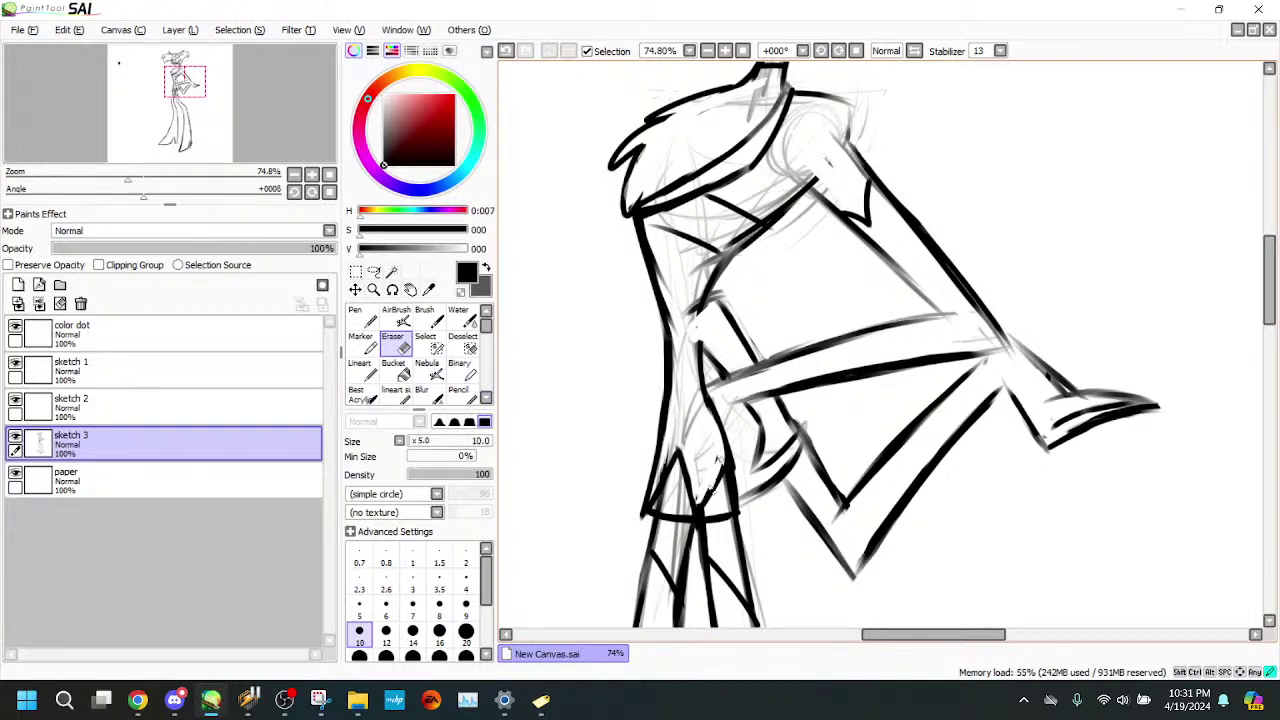
{"action": "left_click", "coordinate": [411, 443]}
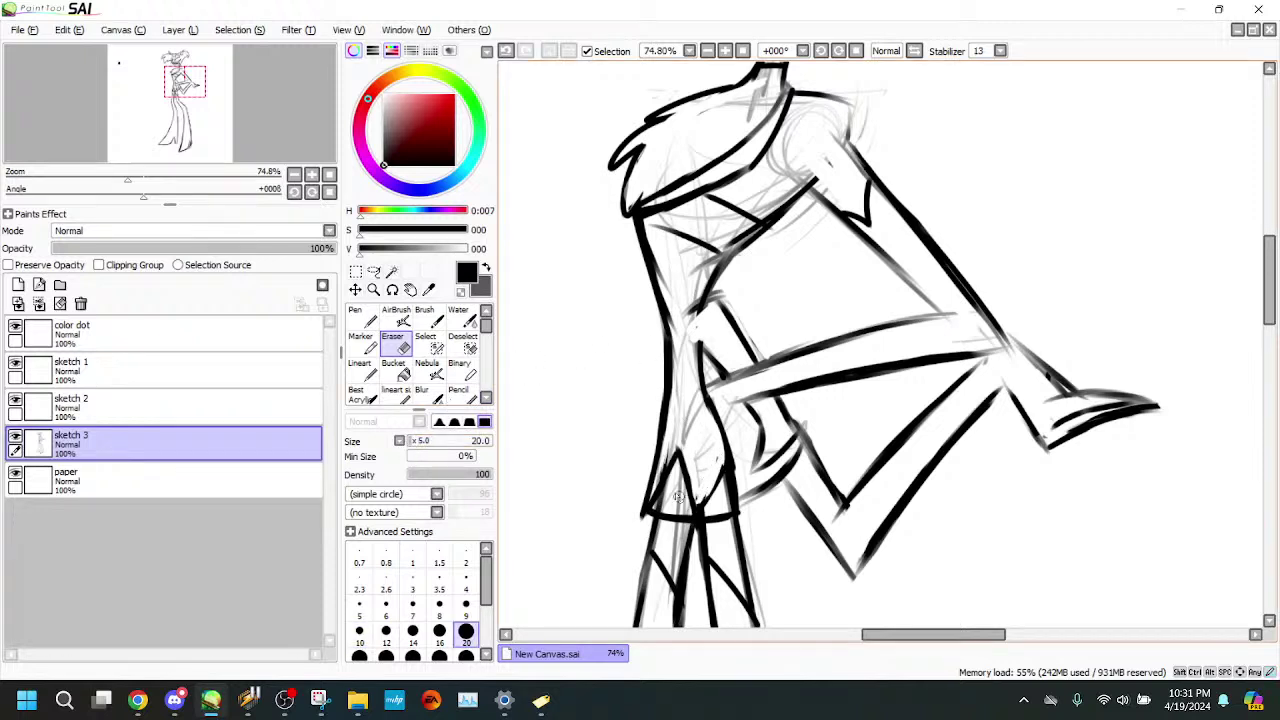
{"action": "left_click_drag", "start_coordinate": [672, 466], "coordinate": [662, 508]}
- Fill the two thigh panels above the hem solid black and trim their pointed upper edges with the eraser
{"action": "left_click", "coordinate": [363, 344]}
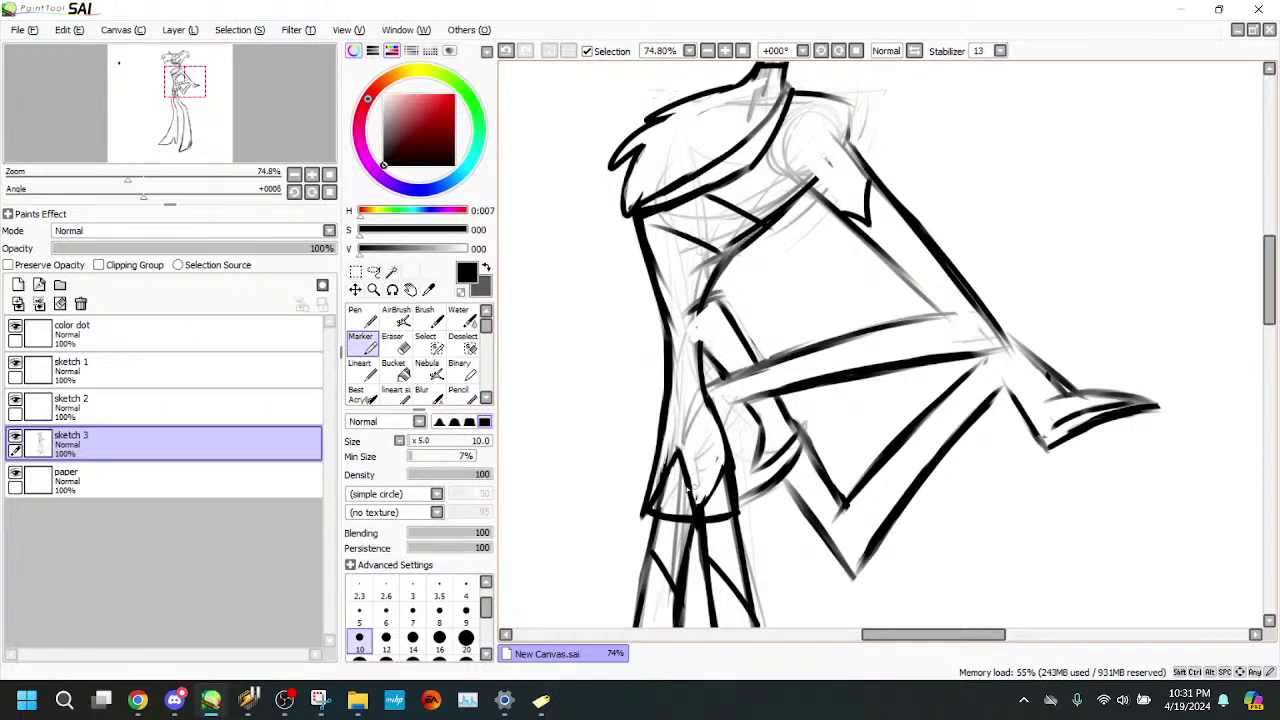
{"action": "mouse_move", "coordinate": [680, 460]}
{"action": "left_mouse_down"}
{"action": "mouse_move", "coordinate": [692, 515]}
{"action": "mouse_move", "coordinate": [670, 485]}
{"action": "mouse_move", "coordinate": [675, 466]}
{"action": "mouse_move", "coordinate": [664, 487]}
{"action": "left_mouse_up"}
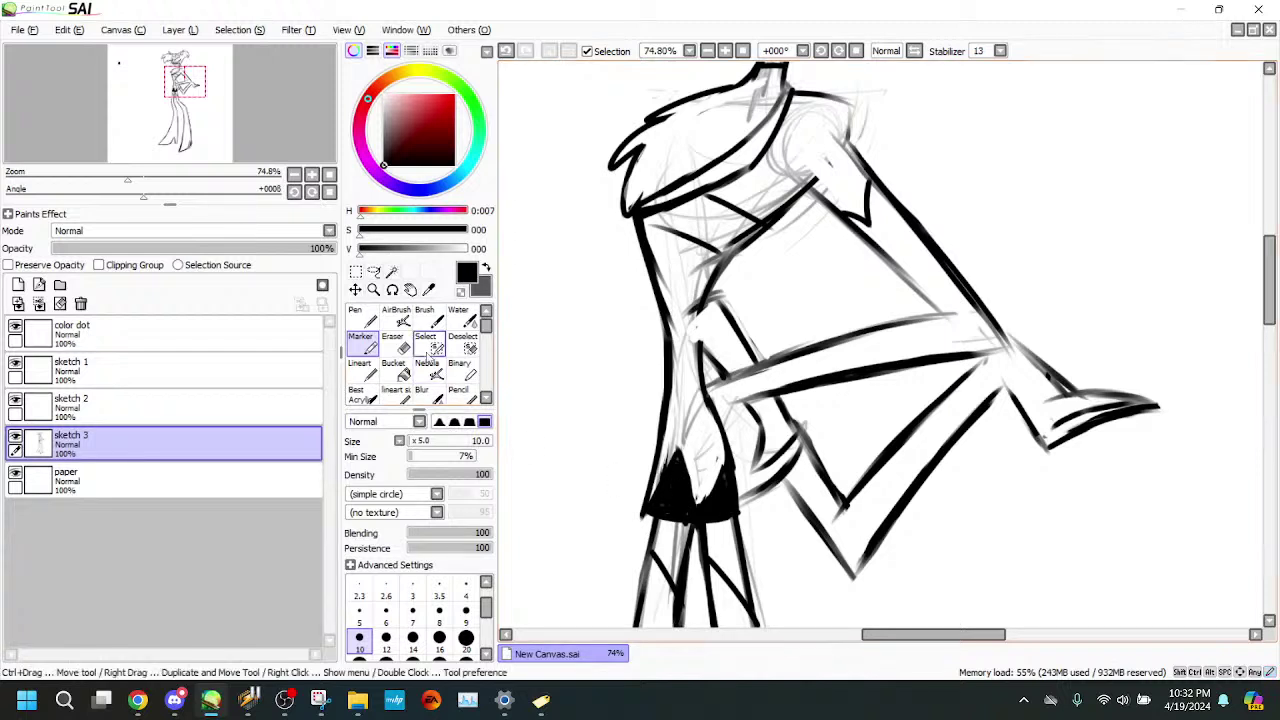
{"action": "key", "text": "e"}
{"action": "mouse_move", "coordinate": [678, 432]}
{"action": "left_mouse_down"}
{"action": "mouse_move", "coordinate": [666, 468]}
{"action": "mouse_move", "coordinate": [680, 480]}
{"action": "left_mouse_up"}
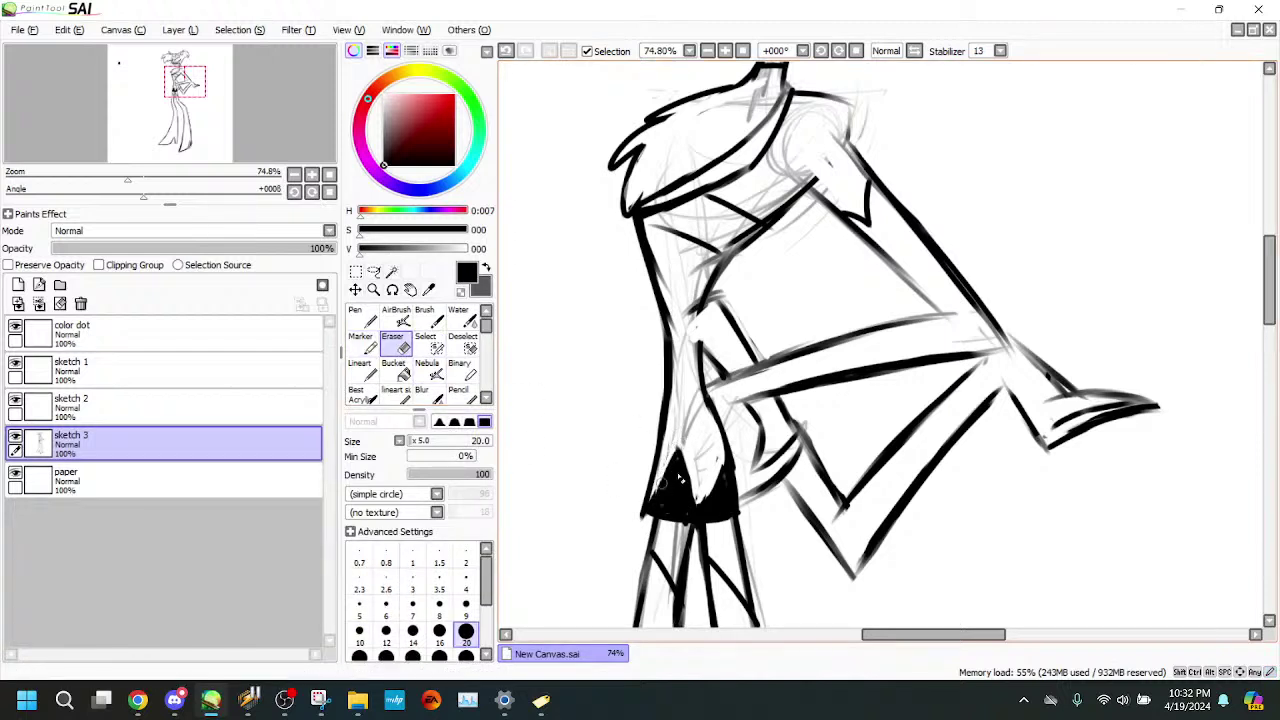
{"action": "left_click_drag", "start_coordinate": [720, 438], "coordinate": [697, 508]}
{"action": "left_click", "coordinate": [362, 341]}
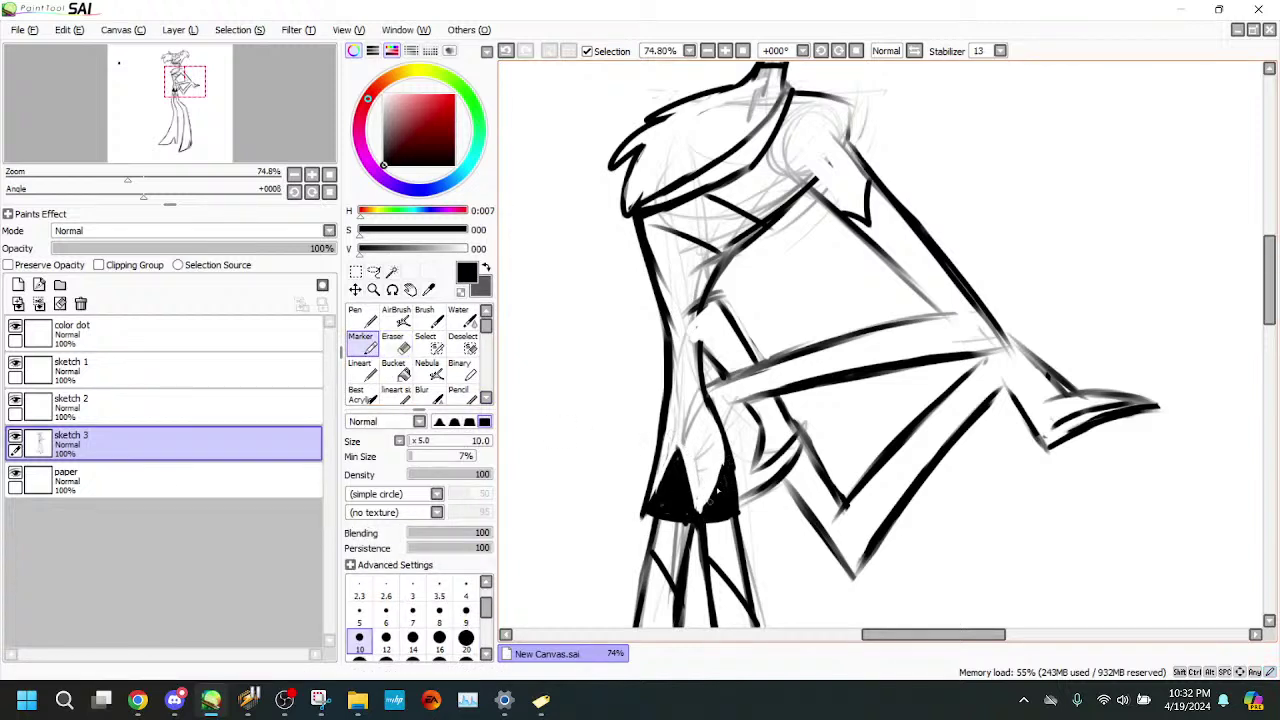
{"action": "key", "text": "e"}
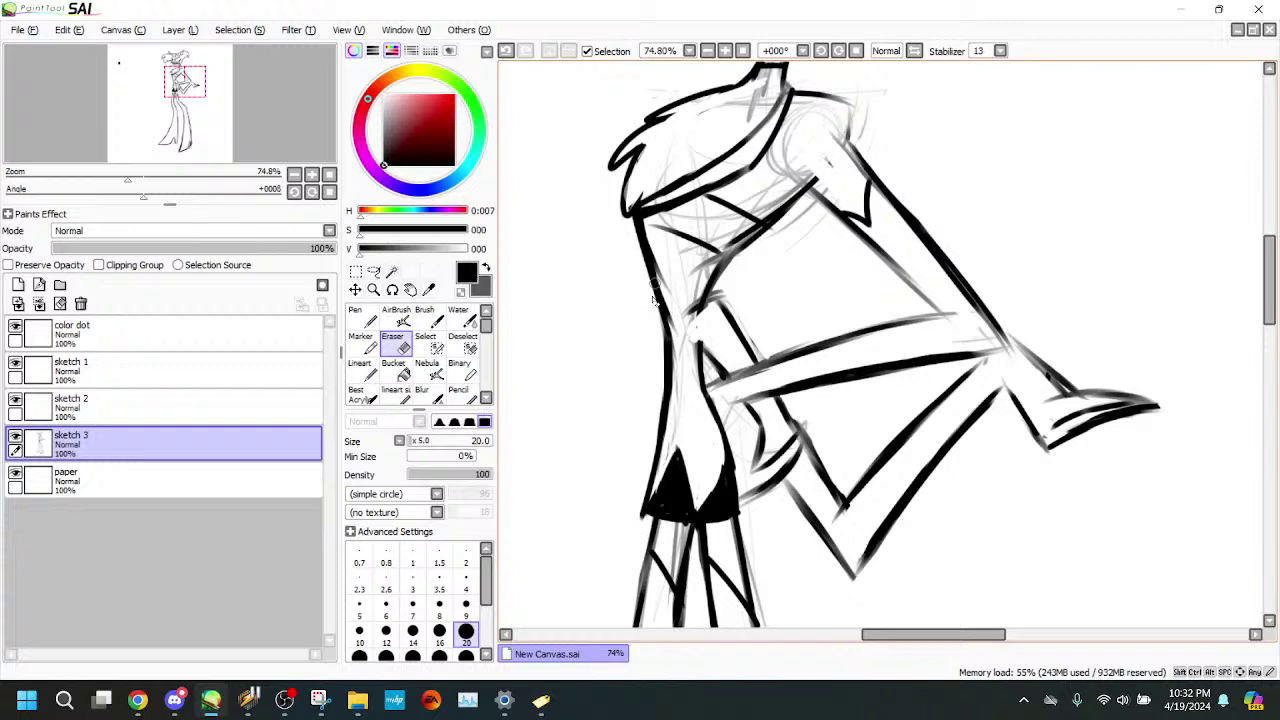
- Ink two short horizontal bands across the narrow waist with the size 10 Marker
{"action": "left_click", "coordinate": [362, 343]}
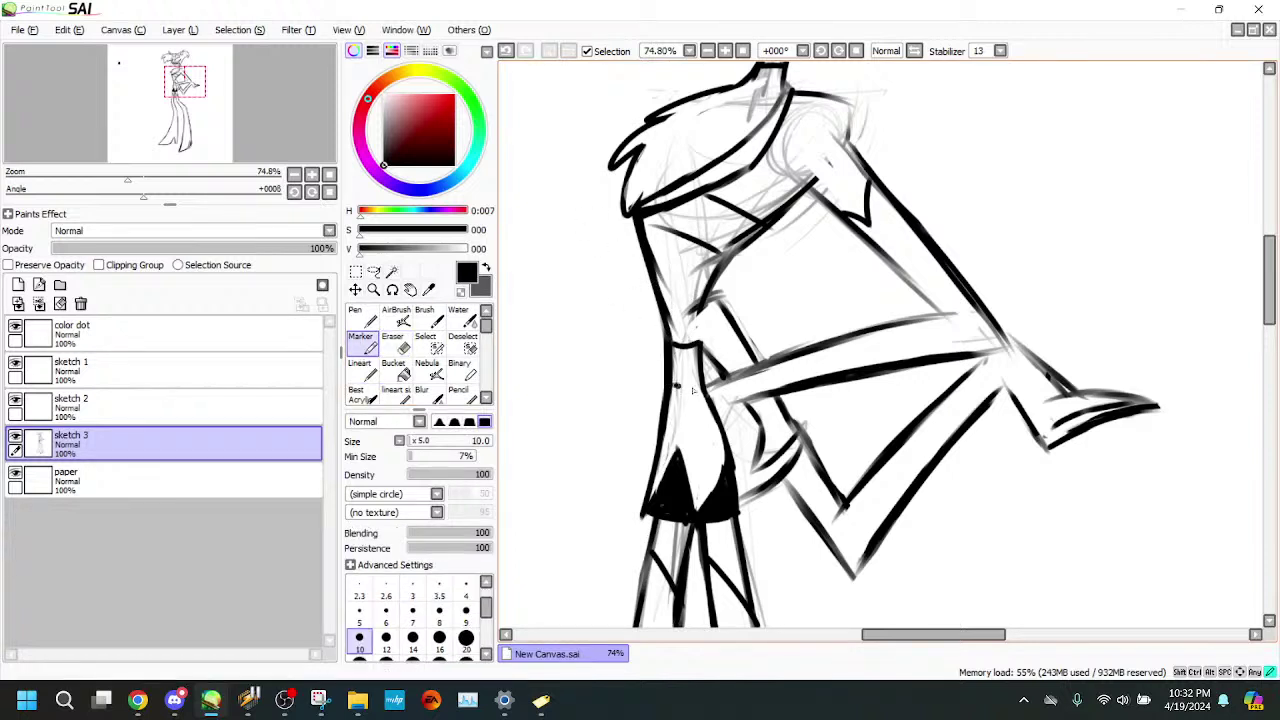
{"action": "left_click_drag", "start_coordinate": [693, 391], "coordinate": [712, 383]}
{"action": "left_click", "coordinate": [507, 51]}
{"action": "left_click_drag", "start_coordinate": [185, 82], "coordinate": [184, 78]}
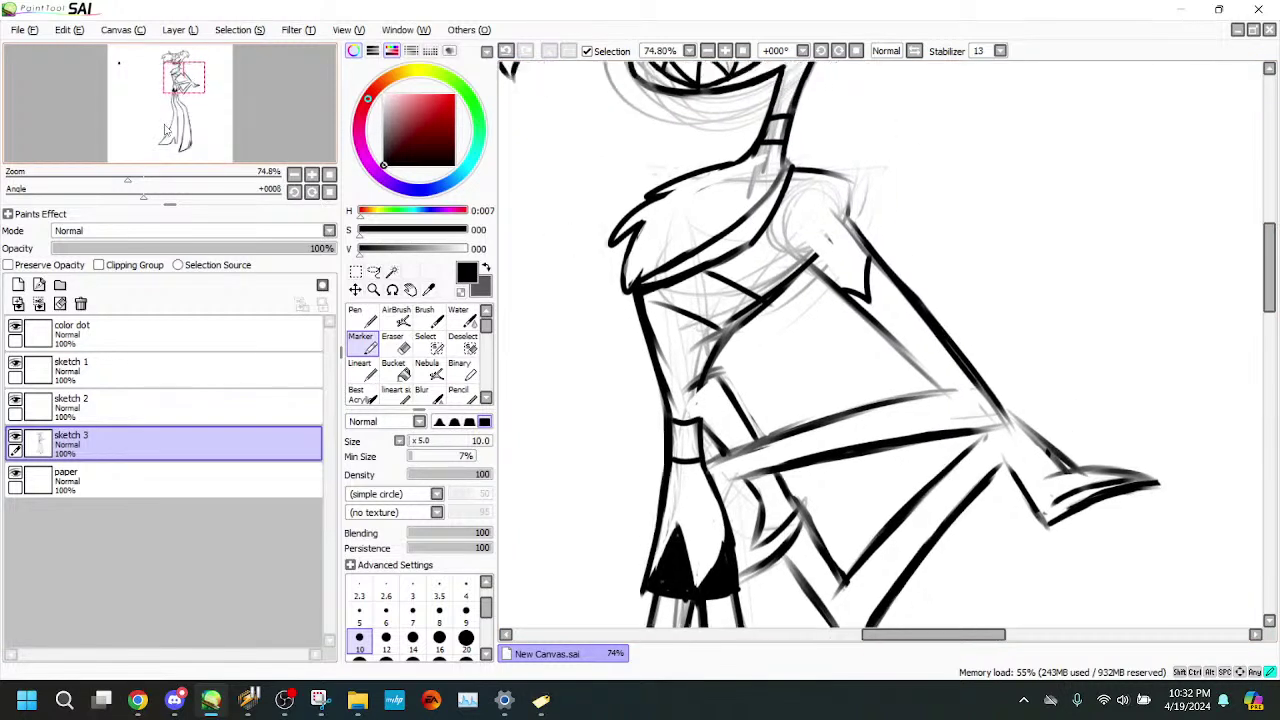
{"action": "left_click_drag", "start_coordinate": [167, 133], "coordinate": [171, 141]}
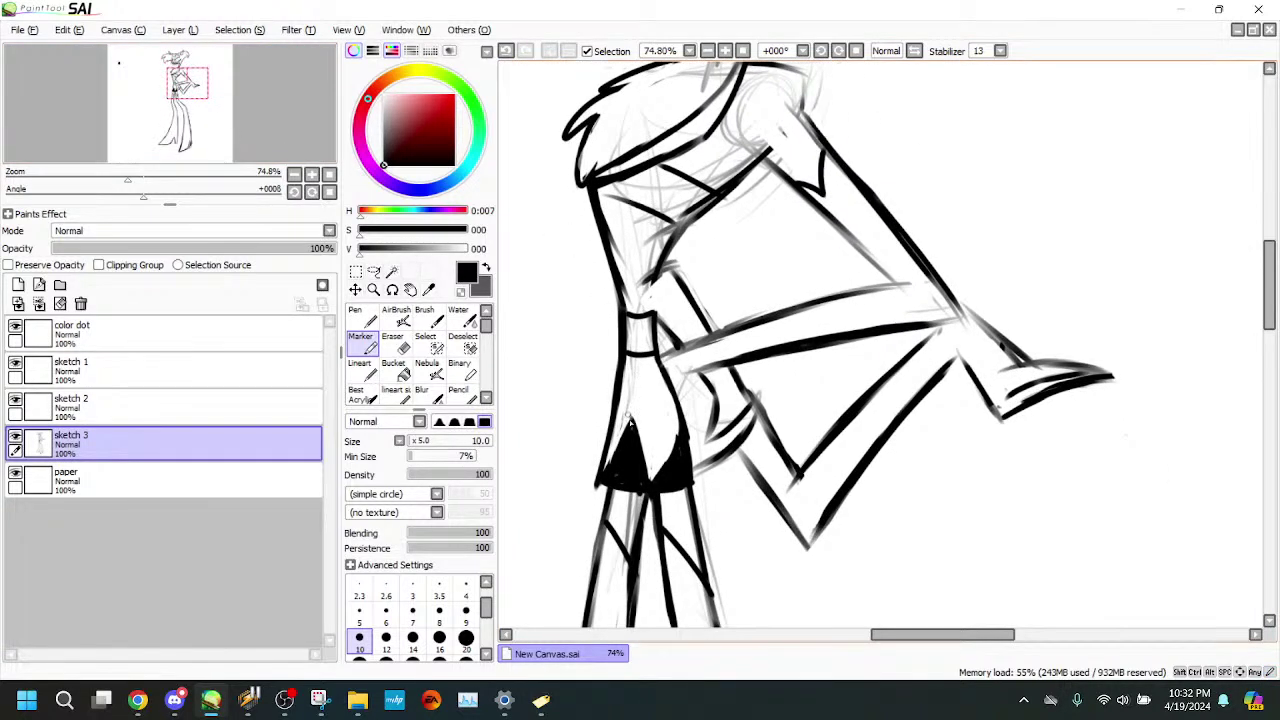
- Ink two downward-bowing curves across the hips between the waistband and the black thigh panels
{"action": "mouse_move", "coordinate": [617, 415]}
{"action": "left_mouse_down"}
{"action": "mouse_move", "coordinate": [679, 397]}
{"action": "mouse_move", "coordinate": [641, 412]}
{"action": "mouse_move", "coordinate": [676, 386]}
{"action": "left_mouse_up"}
{"action": "left_click", "coordinate": [506, 51]}
{"action": "left_click", "coordinate": [506, 51]}
{"action": "left_click_drag", "start_coordinate": [611, 433], "coordinate": [691, 423]}
{"action": "left_click", "coordinate": [506, 51]}
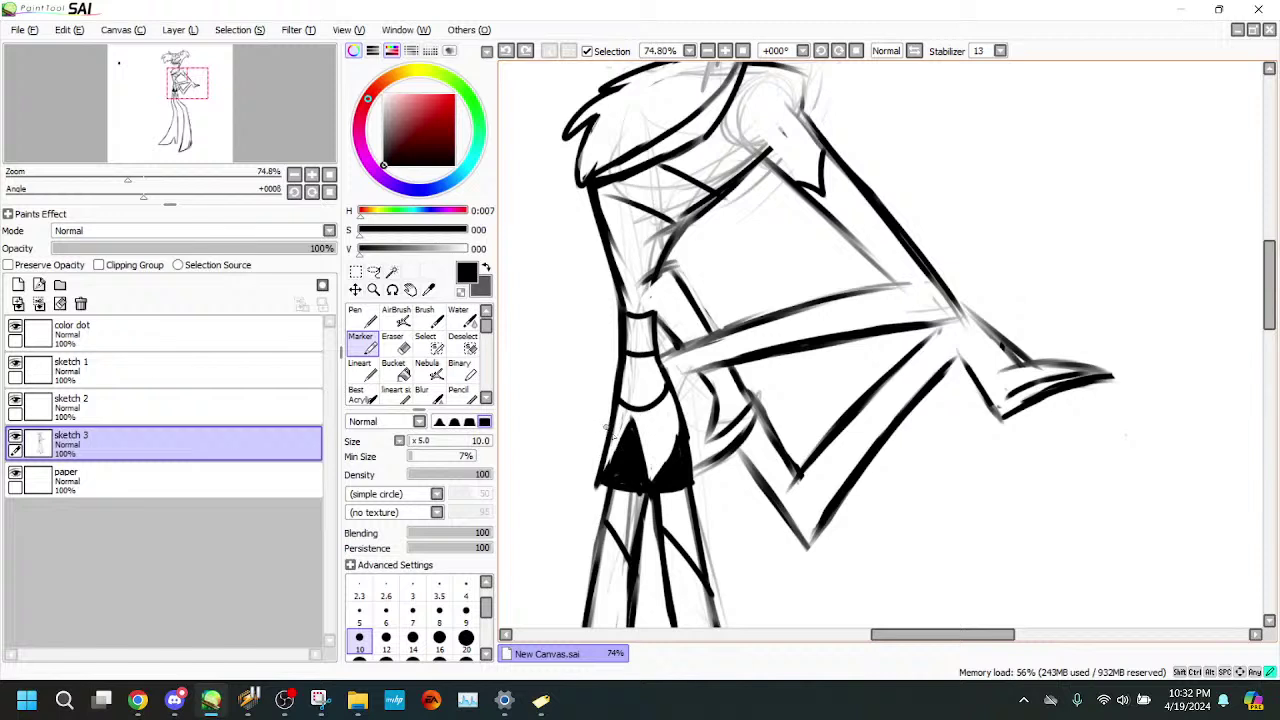
{"action": "left_click_drag", "start_coordinate": [609, 431], "coordinate": [680, 407]}
{"action": "left_click_drag", "start_coordinate": [135, 96], "coordinate": [136, 95]}
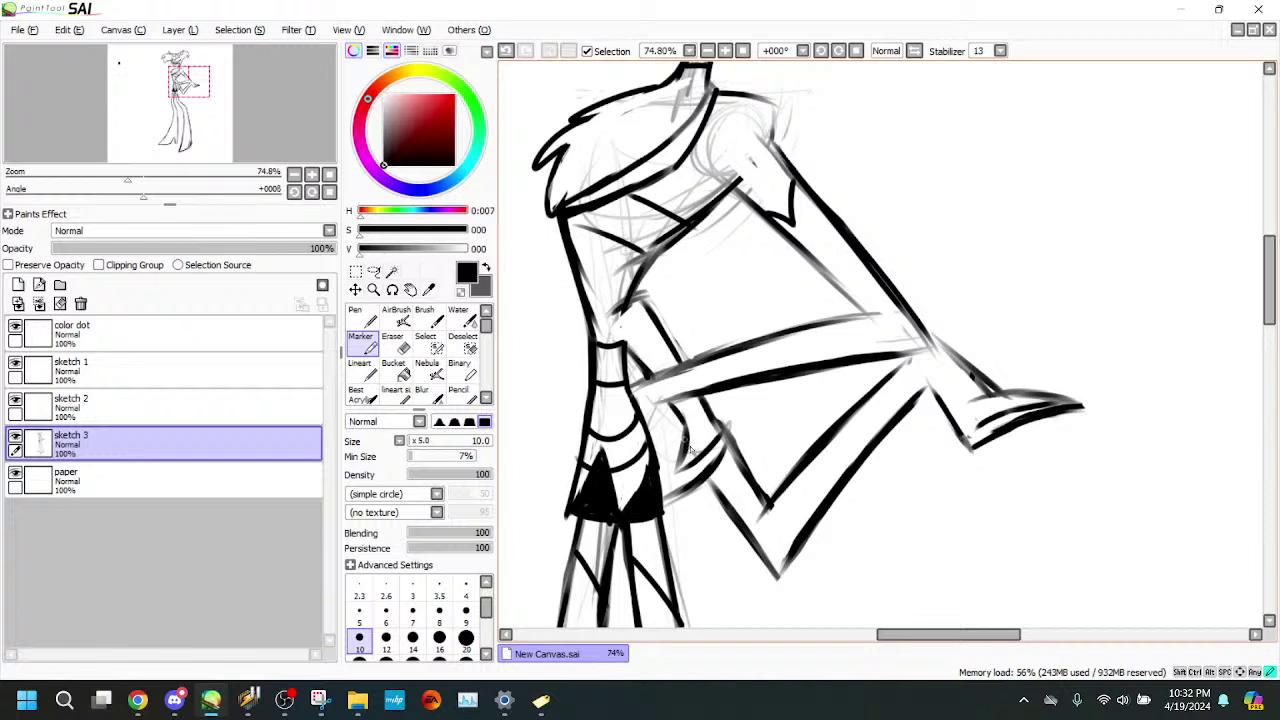
- Redo the last stroke on the hand behind the hip and ink its finger lines in black
{"action": "left_click", "coordinate": [507, 51]}
{"action": "left_click_drag", "start_coordinate": [718, 434], "coordinate": [698, 452]}
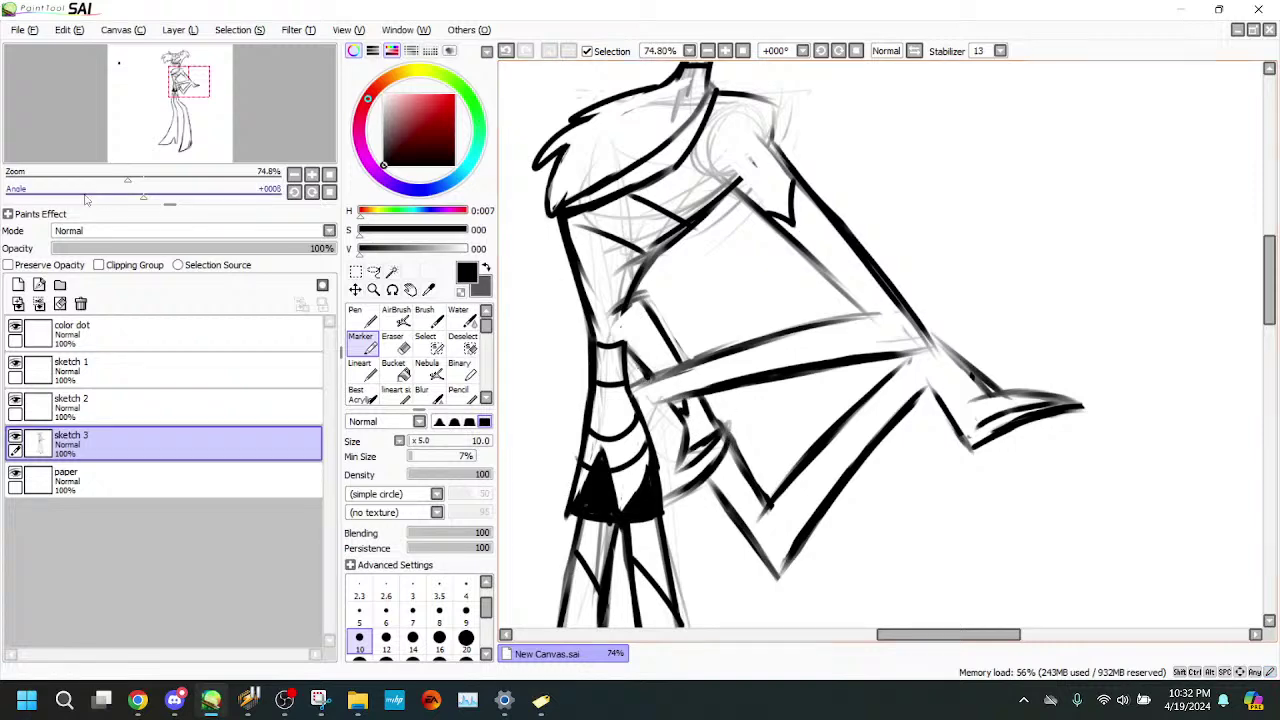
- Fill the neck band solid black and outline a bow around it with loops, a knot and a hanging tail
{"action": "left_click_drag", "start_coordinate": [97, 181], "coordinate": [133, 180]}
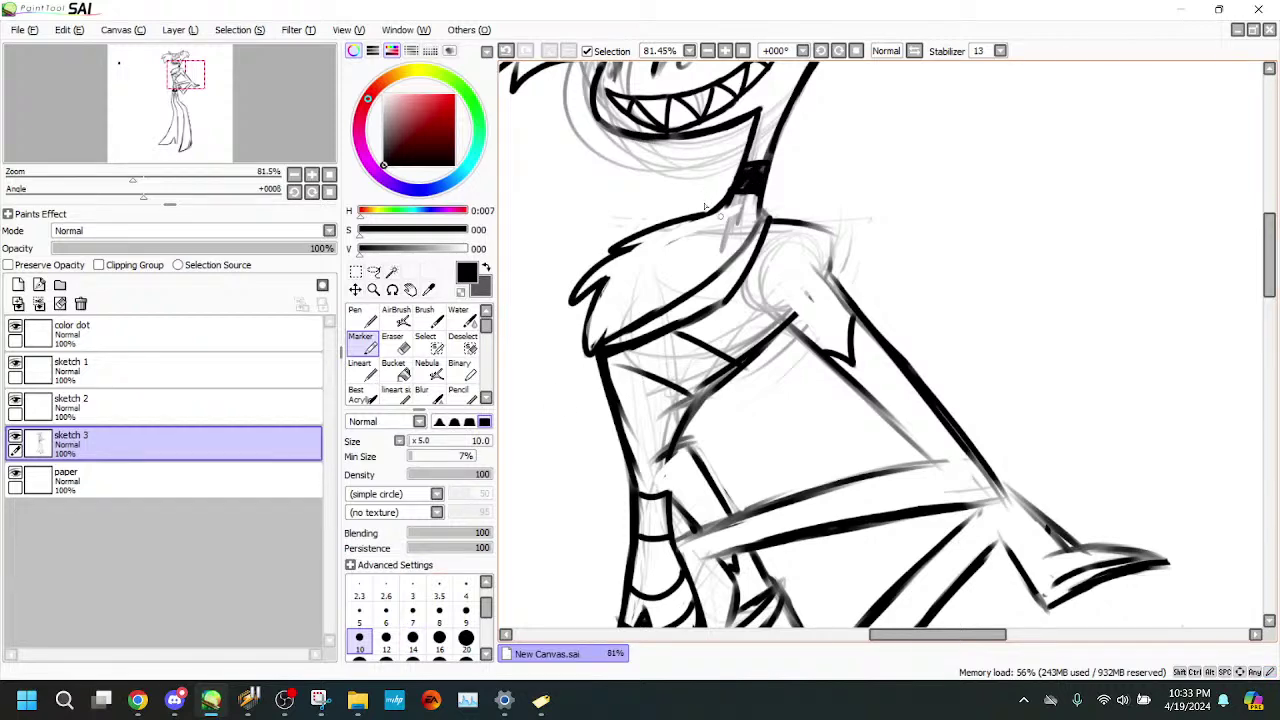
{"action": "scroll", "coordinate": [335, 110], "scroll_direction": "up", "scroll_amount": 4}
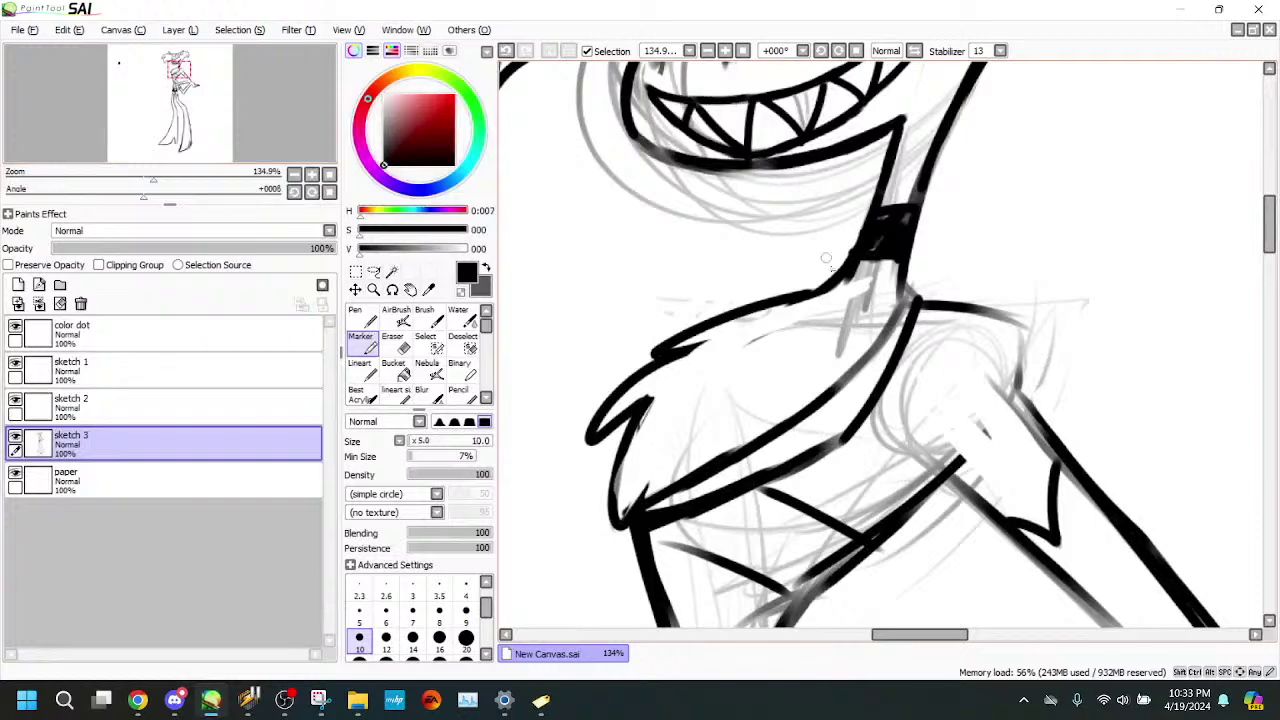
{"action": "mouse_move", "coordinate": [826, 258]}
{"action": "left_mouse_down"}
{"action": "mouse_move", "coordinate": [842, 262]}
{"action": "mouse_move", "coordinate": [828, 288]}
{"action": "mouse_move", "coordinate": [850, 254]}
{"action": "mouse_move", "coordinate": [844, 296]}
{"action": "mouse_move", "coordinate": [832, 294]}
{"action": "left_mouse_up"}
{"action": "mouse_move", "coordinate": [834, 290]}
{"action": "left_mouse_down"}
{"action": "mouse_move", "coordinate": [863, 274]}
{"action": "mouse_move", "coordinate": [848, 190]}
{"action": "mouse_move", "coordinate": [849, 203]}
{"action": "mouse_move", "coordinate": [806, 225]}
{"action": "mouse_move", "coordinate": [818, 278]}
{"action": "mouse_move", "coordinate": [742, 298]}
{"action": "mouse_move", "coordinate": [773, 283]}
{"action": "mouse_move", "coordinate": [746, 314]}
{"action": "mouse_move", "coordinate": [795, 315]}
{"action": "mouse_move", "coordinate": [845, 285]}
{"action": "left_mouse_up"}
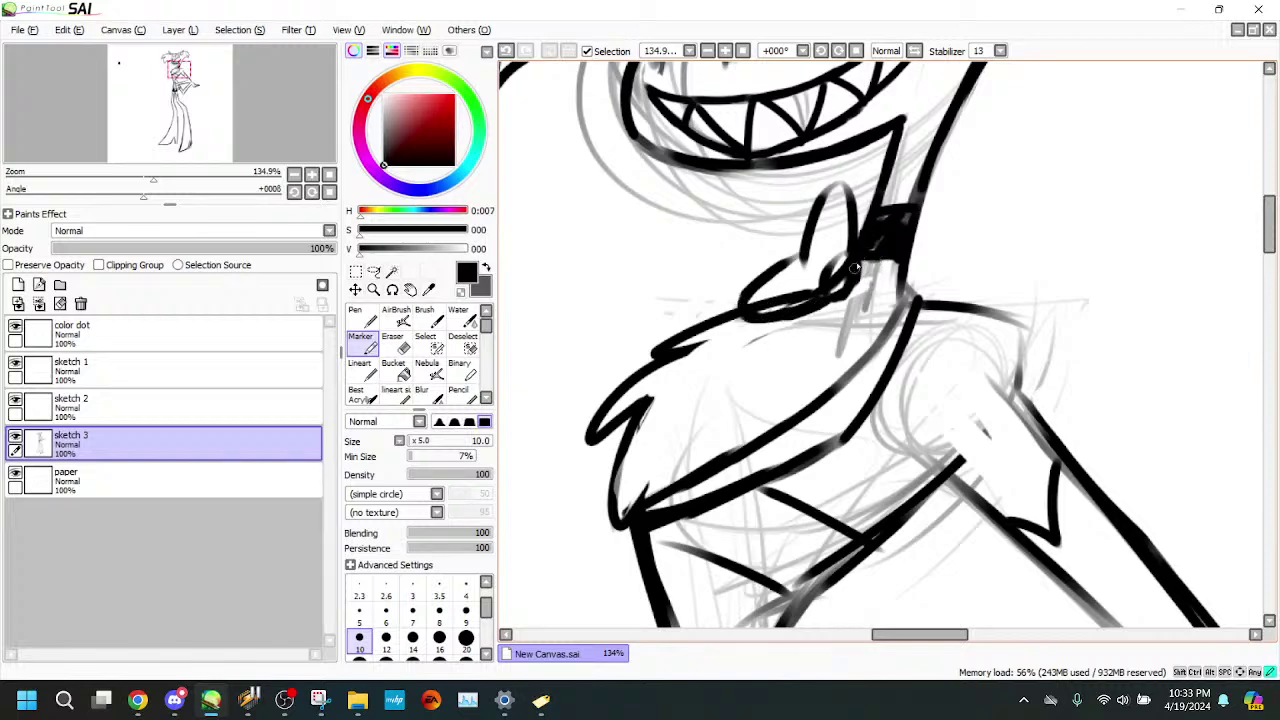
{"action": "mouse_move", "coordinate": [905, 216]}
{"action": "left_mouse_down"}
{"action": "mouse_move", "coordinate": [927, 246]}
{"action": "mouse_move", "coordinate": [840, 335]}
{"action": "mouse_move", "coordinate": [843, 370]}
{"action": "mouse_move", "coordinate": [840, 347]}
{"action": "mouse_move", "coordinate": [863, 373]}
{"action": "mouse_move", "coordinate": [872, 364]}
{"action": "mouse_move", "coordinate": [858, 376]}
{"action": "mouse_move", "coordinate": [887, 296]}
{"action": "mouse_move", "coordinate": [877, 374]}
{"action": "left_mouse_up"}
{"action": "left_click", "coordinate": [505, 50]}
- Erase the neck band and stray lines inside the bow, re-inking the small oval knot and clearing its centre
{"action": "mouse_move", "coordinate": [153, 178]}
{"action": "left_mouse_down"}
{"action": "mouse_move", "coordinate": [102, 176]}
{"action": "mouse_move", "coordinate": [150, 162]}
{"action": "mouse_move", "coordinate": [167, 174]}
{"action": "left_mouse_up"}
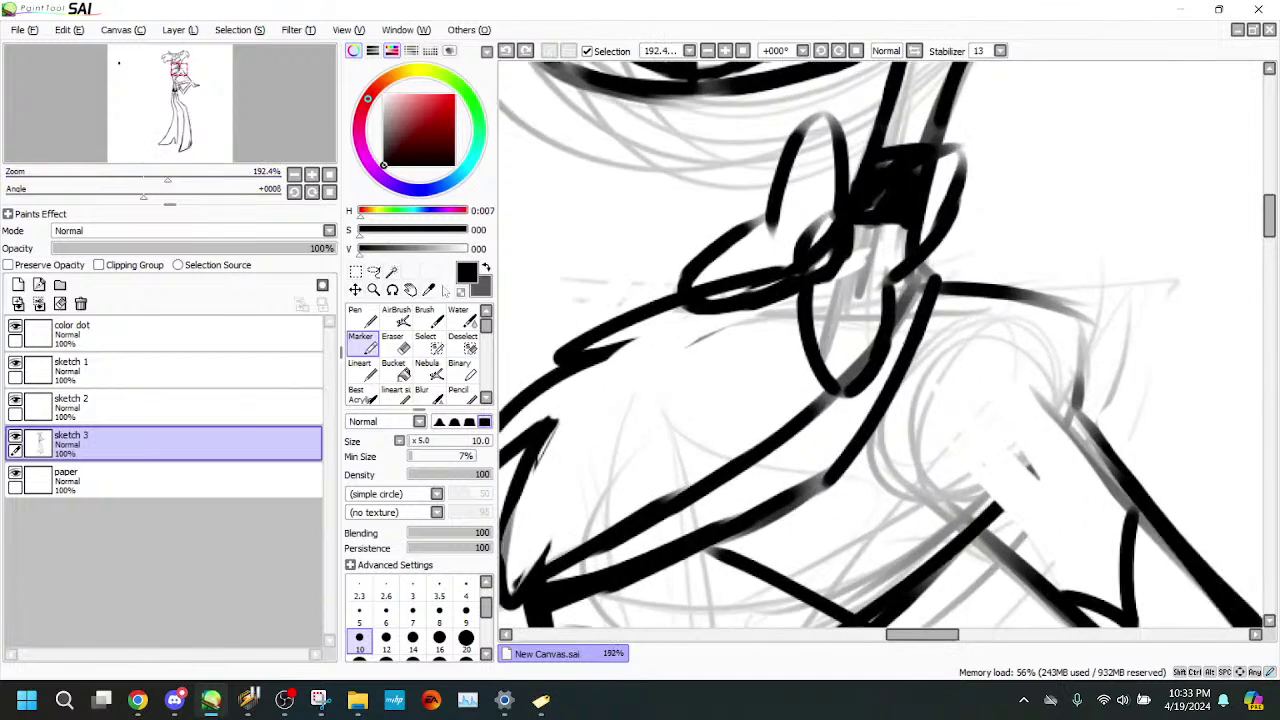
{"action": "left_click", "coordinate": [392, 341]}
{"action": "mouse_move", "coordinate": [888, 214]}
{"action": "left_mouse_down"}
{"action": "mouse_move", "coordinate": [826, 284]}
{"action": "mouse_move", "coordinate": [869, 229]}
{"action": "mouse_move", "coordinate": [923, 195]}
{"action": "mouse_move", "coordinate": [910, 195]}
{"action": "mouse_move", "coordinate": [930, 183]}
{"action": "mouse_move", "coordinate": [900, 245]}
{"action": "mouse_move", "coordinate": [945, 195]}
{"action": "mouse_move", "coordinate": [840, 340]}
{"action": "mouse_move", "coordinate": [855, 262]}
{"action": "mouse_move", "coordinate": [835, 360]}
{"action": "mouse_move", "coordinate": [845, 370]}
{"action": "mouse_move", "coordinate": [868, 275]}
{"action": "mouse_move", "coordinate": [853, 310]}
{"action": "mouse_move", "coordinate": [830, 280]}
{"action": "mouse_move", "coordinate": [826, 301]}
{"action": "left_mouse_up"}
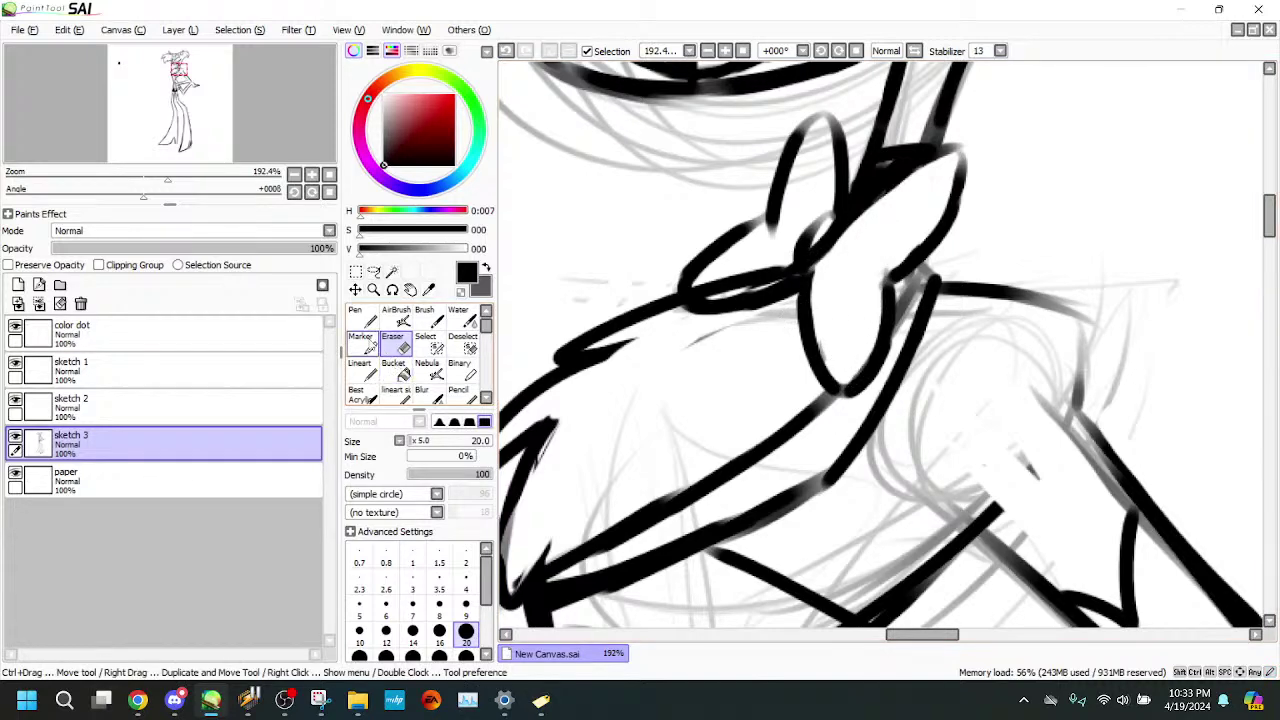
{"action": "left_click", "coordinate": [364, 345]}
{"action": "mouse_move", "coordinate": [841, 215]}
{"action": "left_mouse_down"}
{"action": "mouse_move", "coordinate": [816, 225]}
{"action": "mouse_move", "coordinate": [800, 267]}
{"action": "left_mouse_up"}
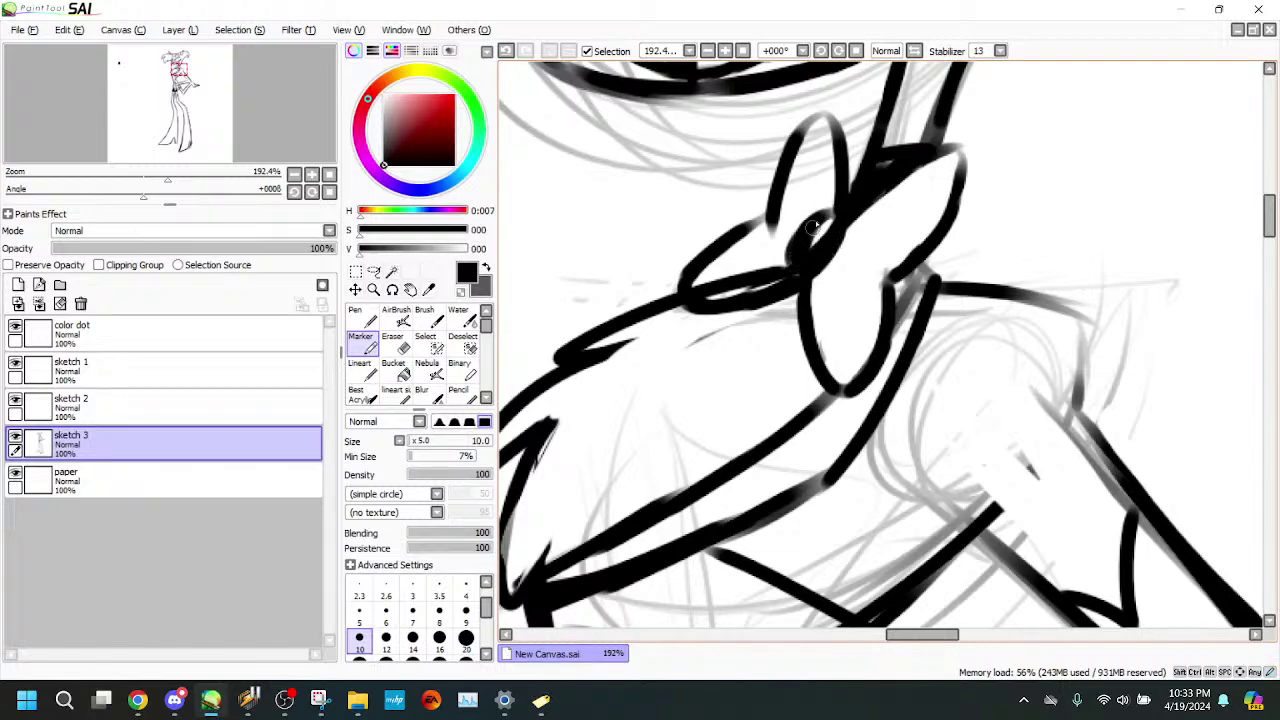
{"action": "left_click", "coordinate": [393, 342]}
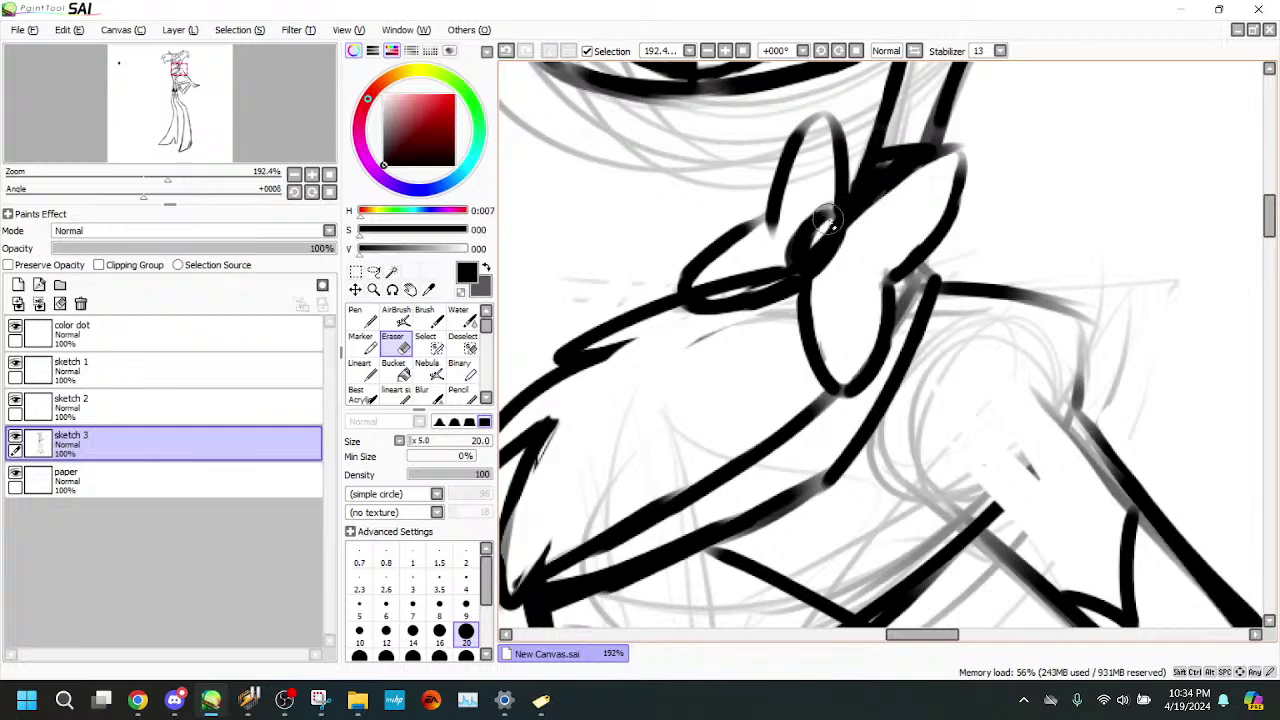
{"action": "mouse_move", "coordinate": [828, 222]}
{"action": "left_mouse_down"}
{"action": "mouse_move", "coordinate": [808, 255]}
{"action": "mouse_move", "coordinate": [828, 228]}
{"action": "mouse_move", "coordinate": [803, 258]}
{"action": "mouse_move", "coordinate": [765, 268]}
{"action": "mouse_move", "coordinate": [773, 252]}
{"action": "mouse_move", "coordinate": [786, 272]}
{"action": "mouse_move", "coordinate": [783, 253]}
{"action": "mouse_move", "coordinate": [786, 272]}
{"action": "mouse_move", "coordinate": [766, 284]}
{"action": "mouse_move", "coordinate": [699, 292]}
{"action": "mouse_move", "coordinate": [766, 285]}
{"action": "left_mouse_up"}
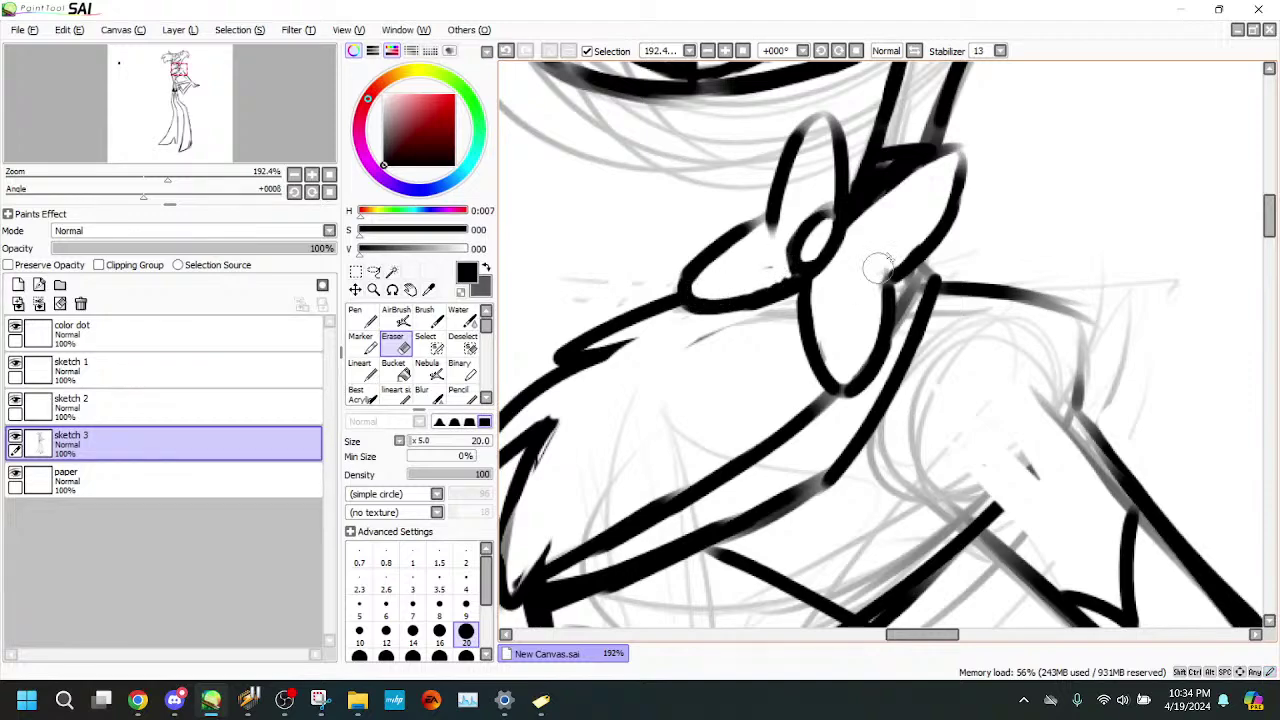
- Ink short black strokes with the Marker between the bow's tail and the rear edge of the fur collar
{"action": "left_click", "coordinate": [368, 346]}
{"action": "mouse_move", "coordinate": [175, 76]}
{"action": "left_mouse_down"}
{"action": "mouse_move", "coordinate": [163, 67]}
{"action": "mouse_move", "coordinate": [179, 69]}
{"action": "left_mouse_up"}
{"action": "mouse_move", "coordinate": [166, 178]}
{"action": "left_mouse_down"}
{"action": "mouse_move", "coordinate": [94, 178]}
{"action": "mouse_move", "coordinate": [155, 176]}
{"action": "left_mouse_up"}
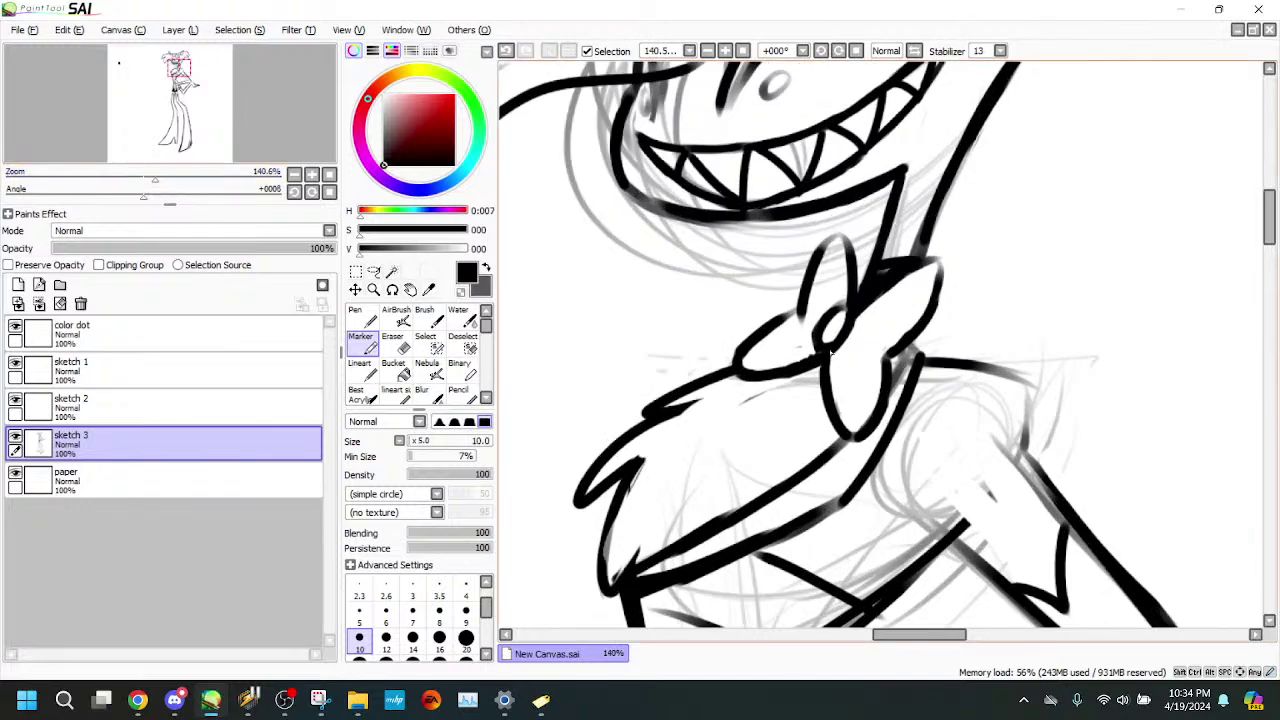
{"action": "left_click_drag", "start_coordinate": [907, 350], "coordinate": [890, 388]}
{"action": "left_click_drag", "start_coordinate": [894, 381], "coordinate": [882, 409]}
{"action": "left_click_drag", "start_coordinate": [909, 342], "coordinate": [921, 362]}
- Ink a rounded inner lock curving down from the rear hair tuft to the back of the jaw
{"action": "left_click_drag", "start_coordinate": [155, 176], "coordinate": [103, 177]}
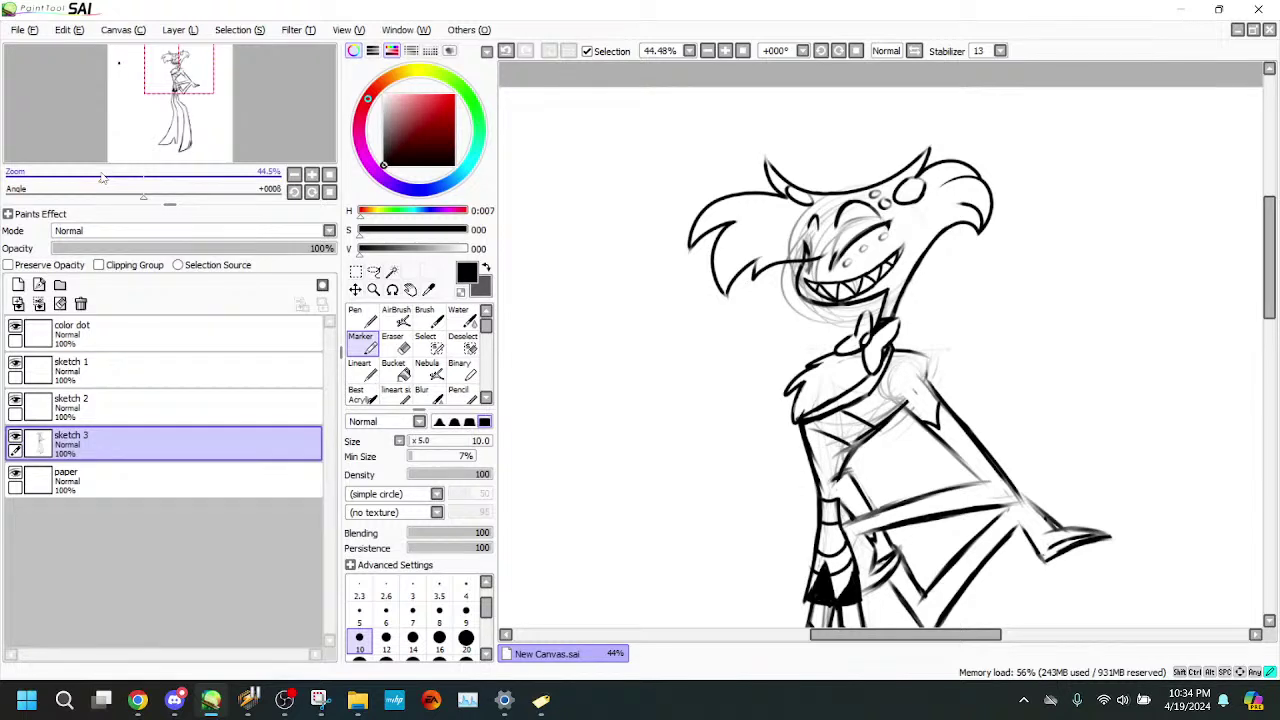
{"action": "left_click_drag", "start_coordinate": [103, 177], "coordinate": [120, 177]}
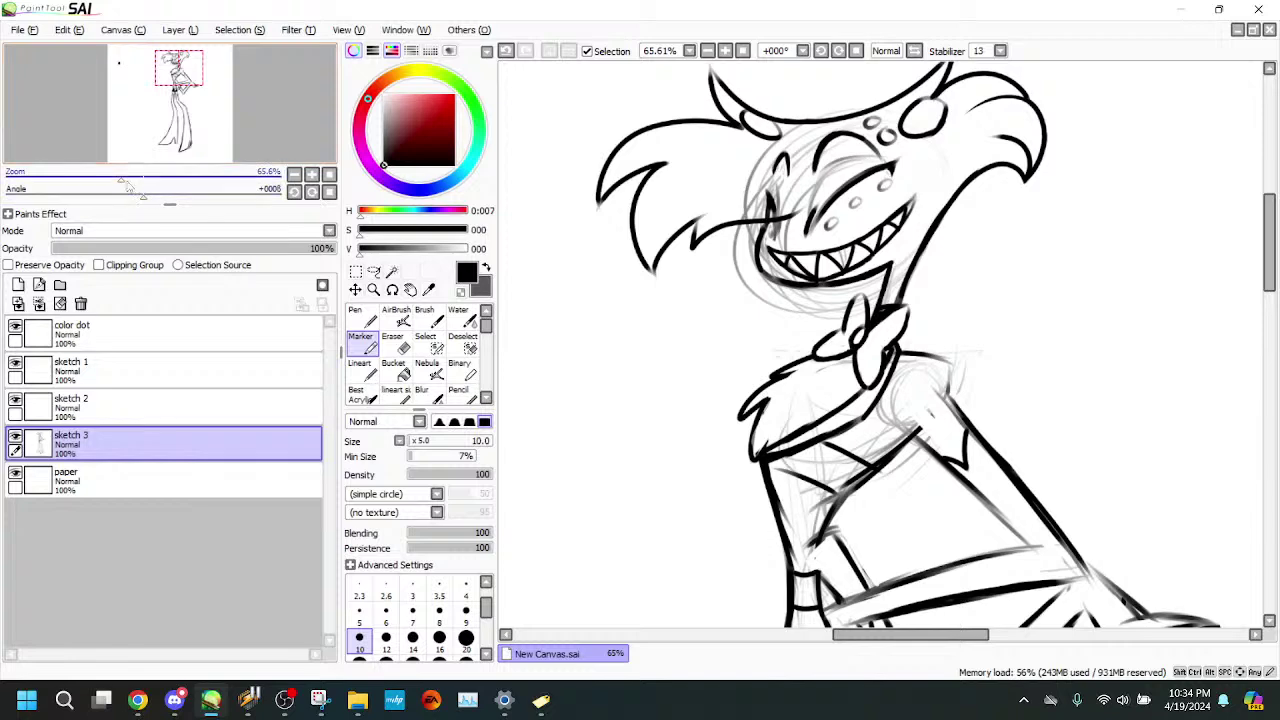
{"action": "left_click_drag", "start_coordinate": [124, 178], "coordinate": [150, 177]}
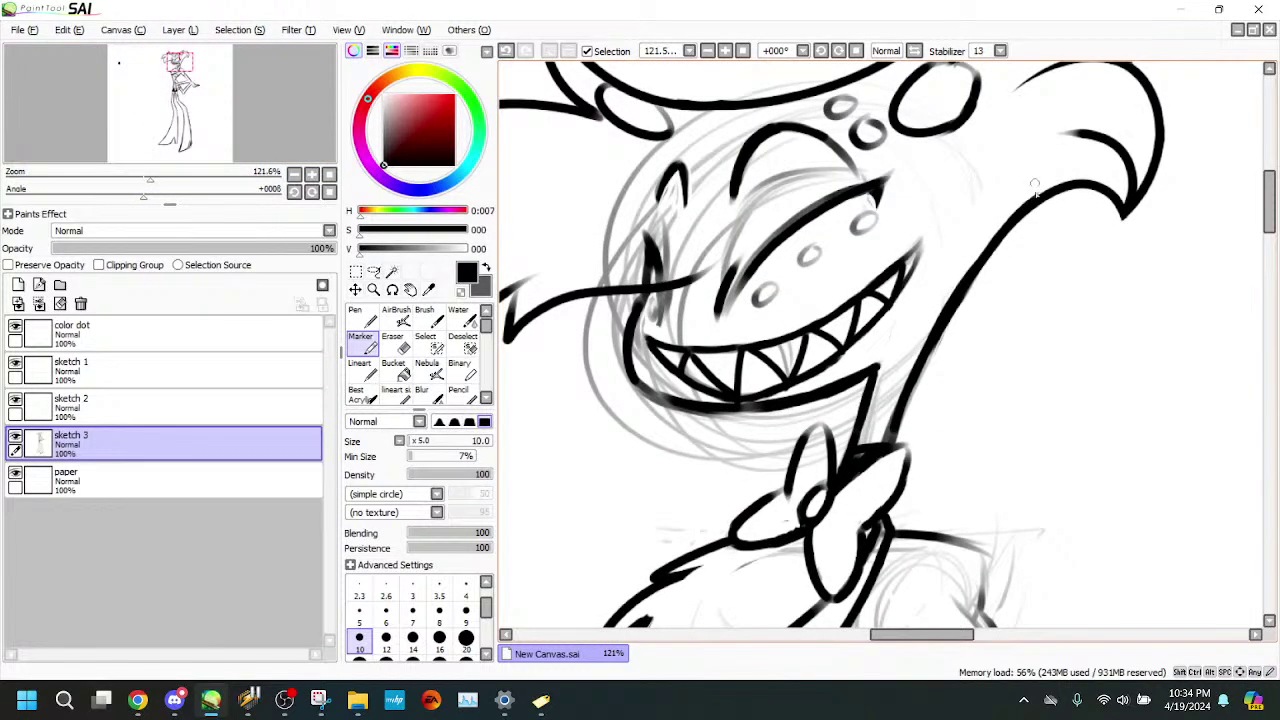
{"action": "mouse_move", "coordinate": [1035, 190]}
{"action": "left_mouse_down"}
{"action": "mouse_move", "coordinate": [1042, 174]}
{"action": "mouse_move", "coordinate": [958, 245]}
{"action": "mouse_move", "coordinate": [952, 292]}
{"action": "left_mouse_up"}
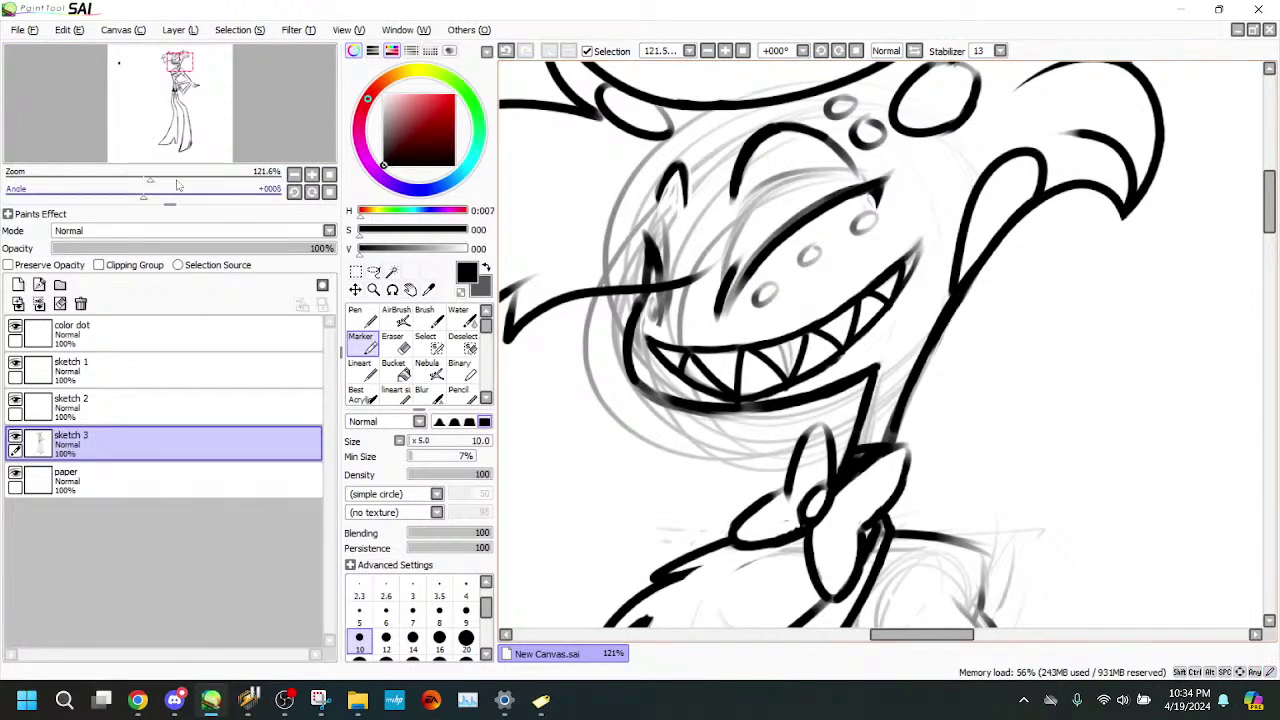
{"action": "mouse_move", "coordinate": [177, 185]}
{"action": "left_mouse_down"}
{"action": "mouse_move", "coordinate": [103, 175]}
{"action": "mouse_move", "coordinate": [155, 175]}
{"action": "left_mouse_up"}
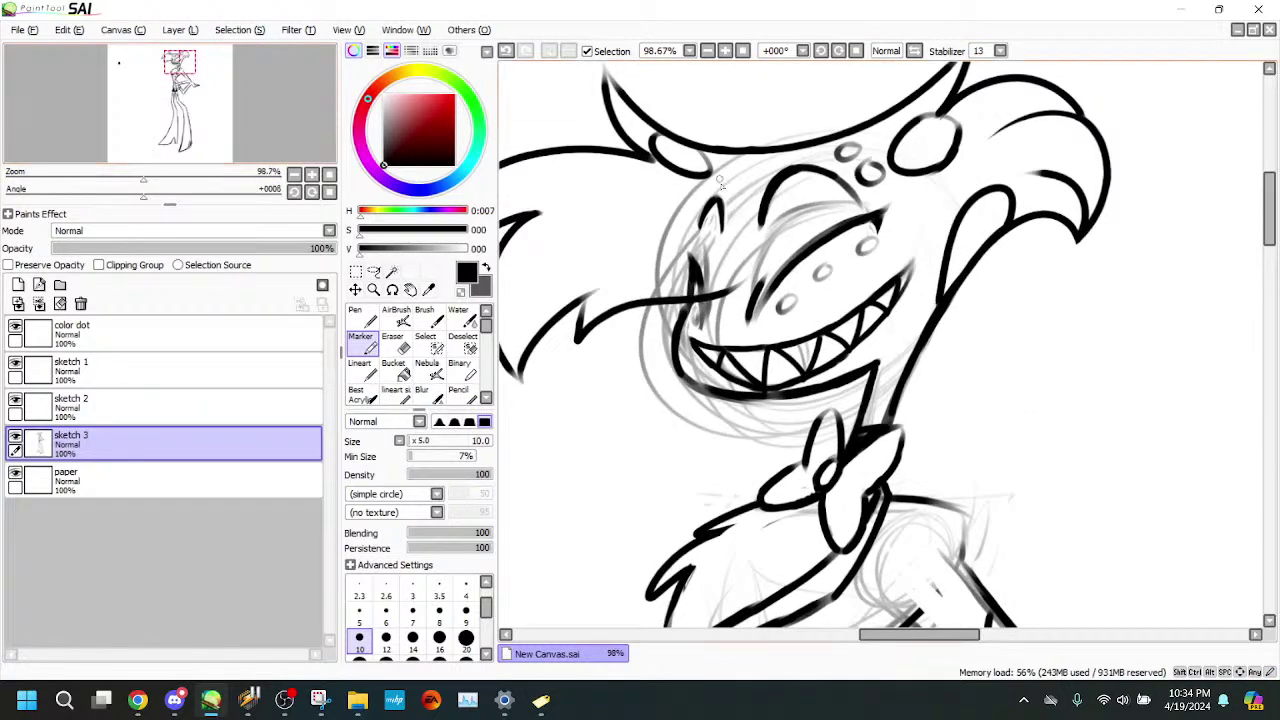
{"action": "mouse_move", "coordinate": [663, 183]}
{"action": "left_mouse_down"}
{"action": "mouse_move", "coordinate": [685, 197]}
{"action": "mouse_move", "coordinate": [664, 183]}
{"action": "left_mouse_up"}
{"action": "left_click_drag", "start_coordinate": [685, 214], "coordinate": [685, 215]}
{"action": "left_click", "coordinate": [505, 52]}
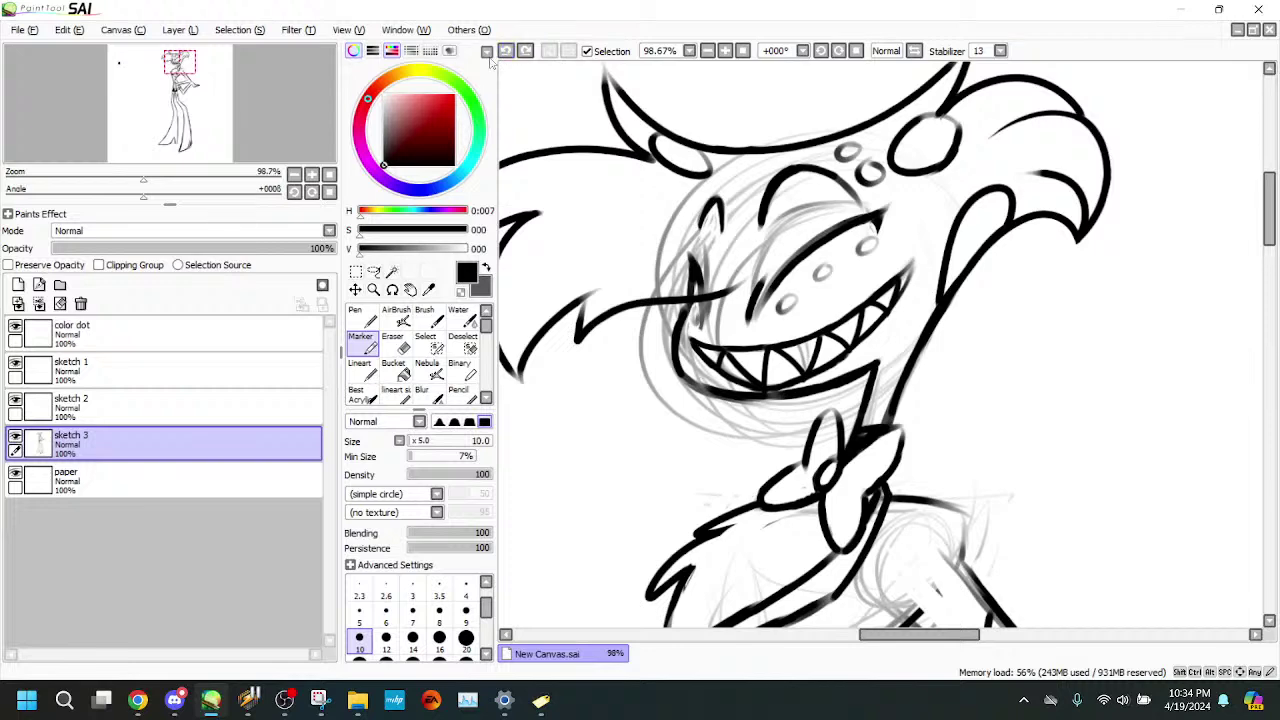
- Extend the brow curves of both eyes downward with thin strokes to meet the lower eye lines
{"action": "left_click_drag", "start_coordinate": [121, 176], "coordinate": [147, 176]}
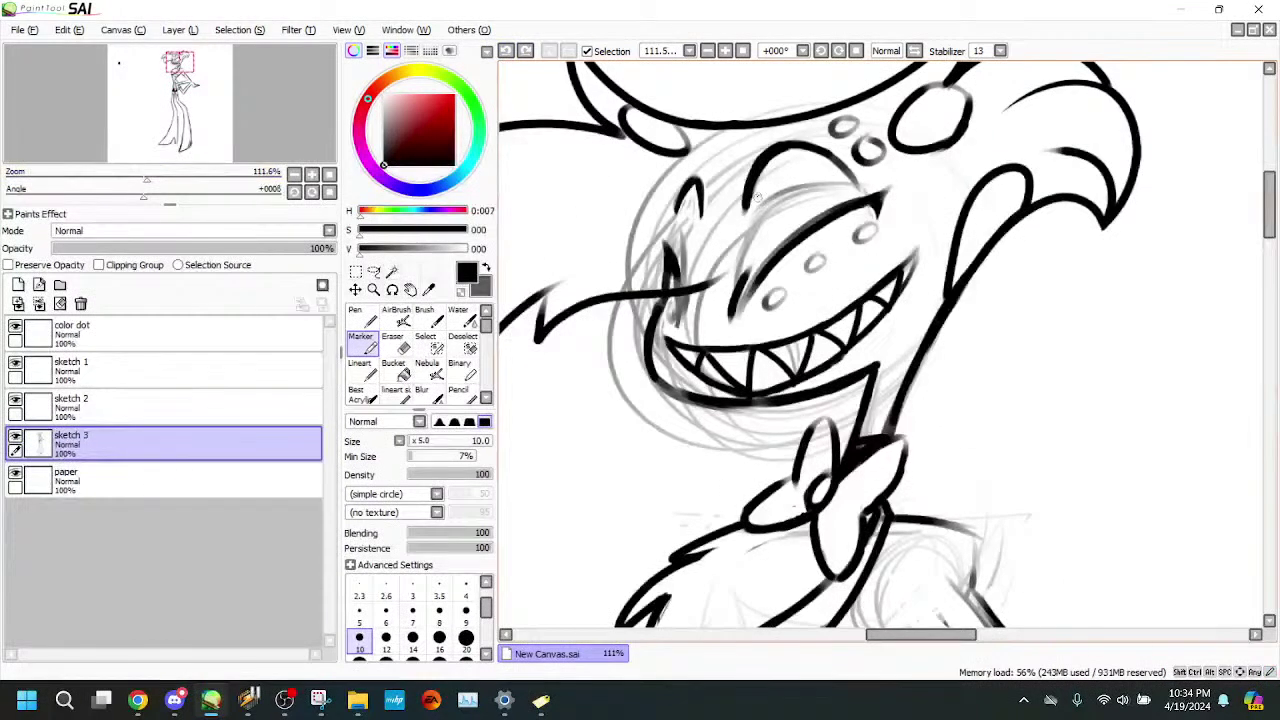
{"action": "left_click_drag", "start_coordinate": [757, 194], "coordinate": [742, 278]}
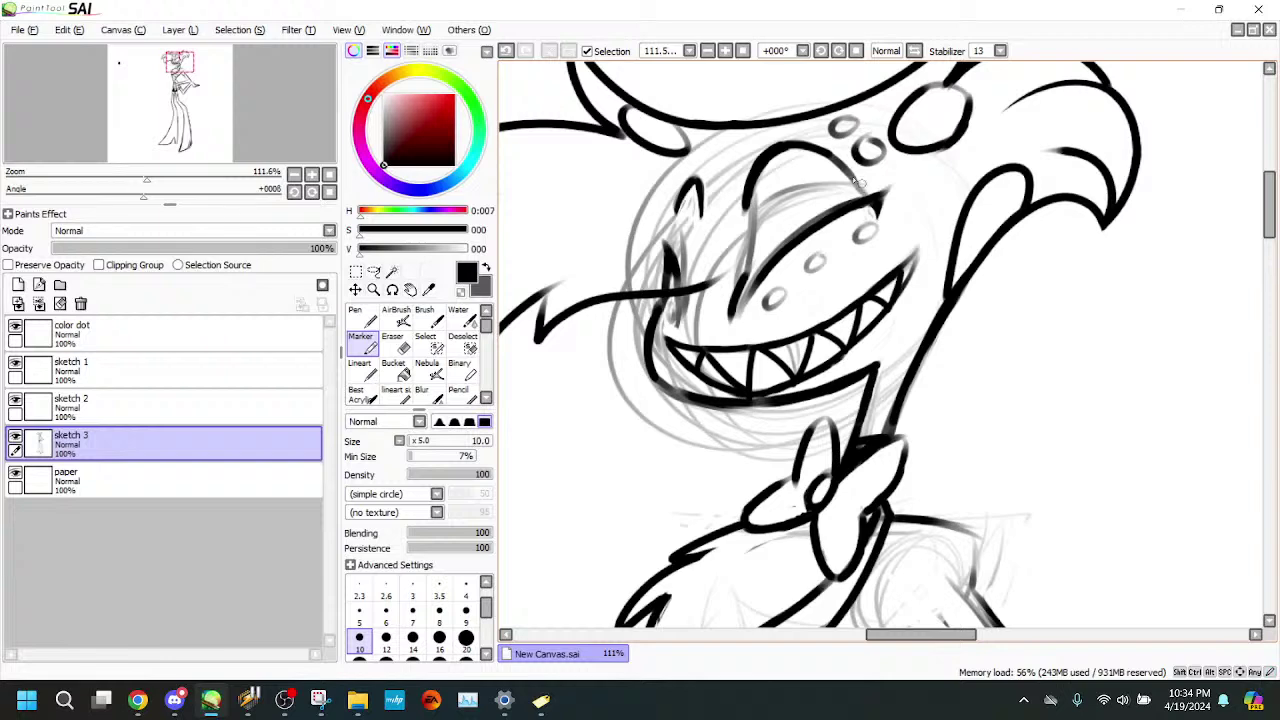
{"action": "left_click_drag", "start_coordinate": [678, 209], "coordinate": [677, 291]}
{"action": "left_click_drag", "start_coordinate": [698, 188], "coordinate": [692, 272]}
{"action": "left_click_drag", "start_coordinate": [700, 210], "coordinate": [688, 286]}
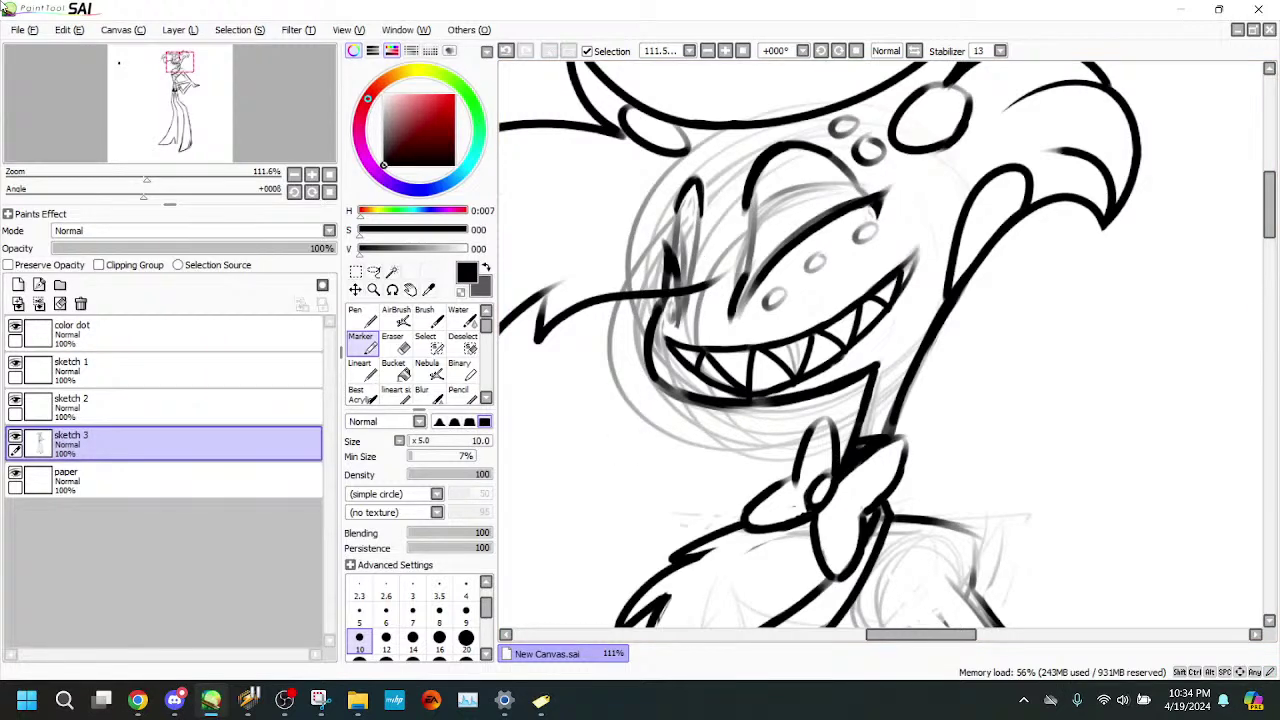
- Ink the rear shoulder's pointed top edge with a curve running back toward the collar
{"action": "left_click_drag", "start_coordinate": [147, 177], "coordinate": [123, 177]}
{"action": "left_click_drag", "start_coordinate": [178, 66], "coordinate": [183, 85]}
{"action": "left_click_drag", "start_coordinate": [123, 177], "coordinate": [158, 133]}
{"action": "mouse_move", "coordinate": [125, 178]}
{"action": "left_mouse_down"}
{"action": "mouse_move", "coordinate": [92, 181]}
{"action": "mouse_move", "coordinate": [103, 179]}
{"action": "left_mouse_up"}
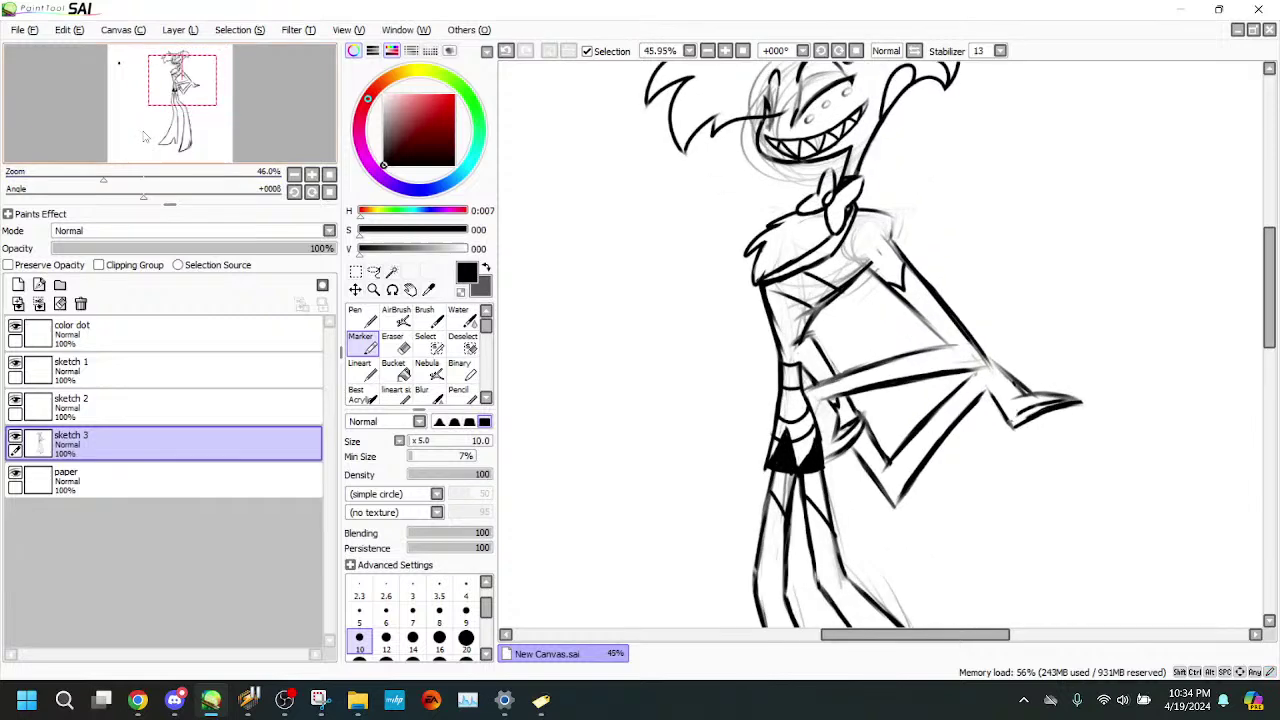
{"action": "left_click_drag", "start_coordinate": [170, 134], "coordinate": [159, 131]}
{"action": "left_click_drag", "start_coordinate": [103, 178], "coordinate": [115, 178]}
{"action": "left_click_drag", "start_coordinate": [166, 132], "coordinate": [219, 129]}
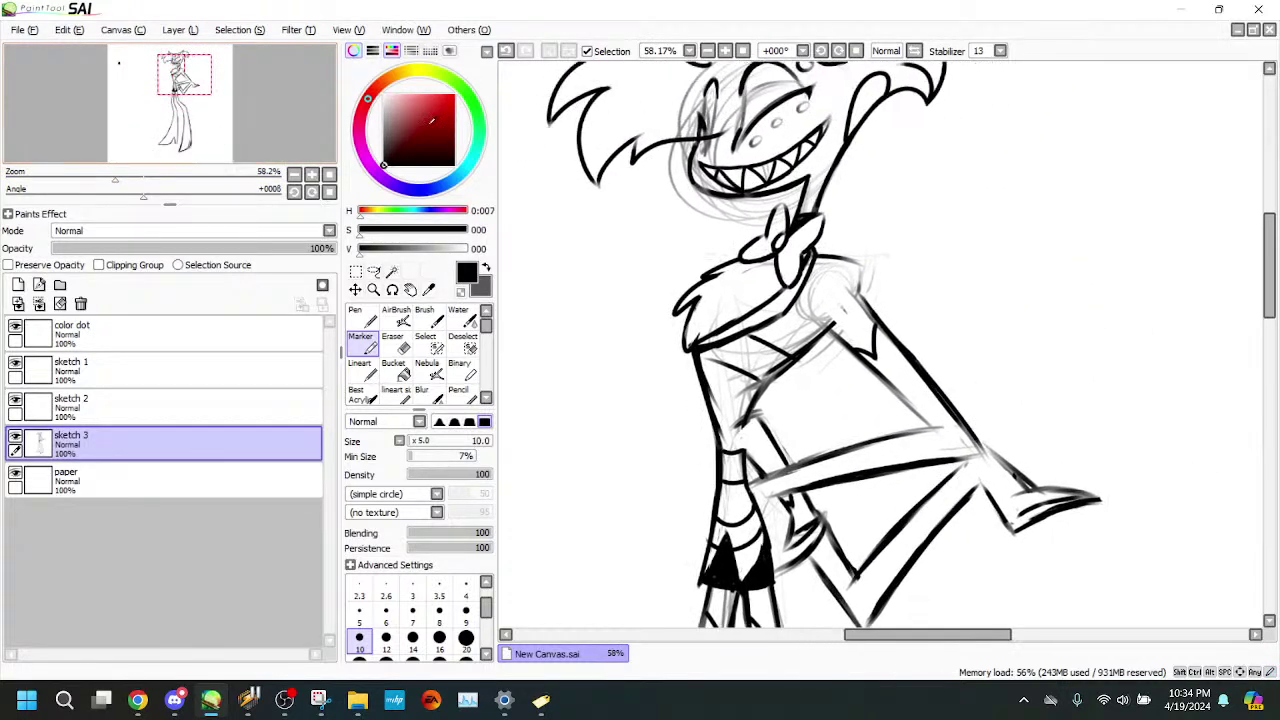
{"action": "left_click_drag", "start_coordinate": [860, 266], "coordinate": [806, 291]}
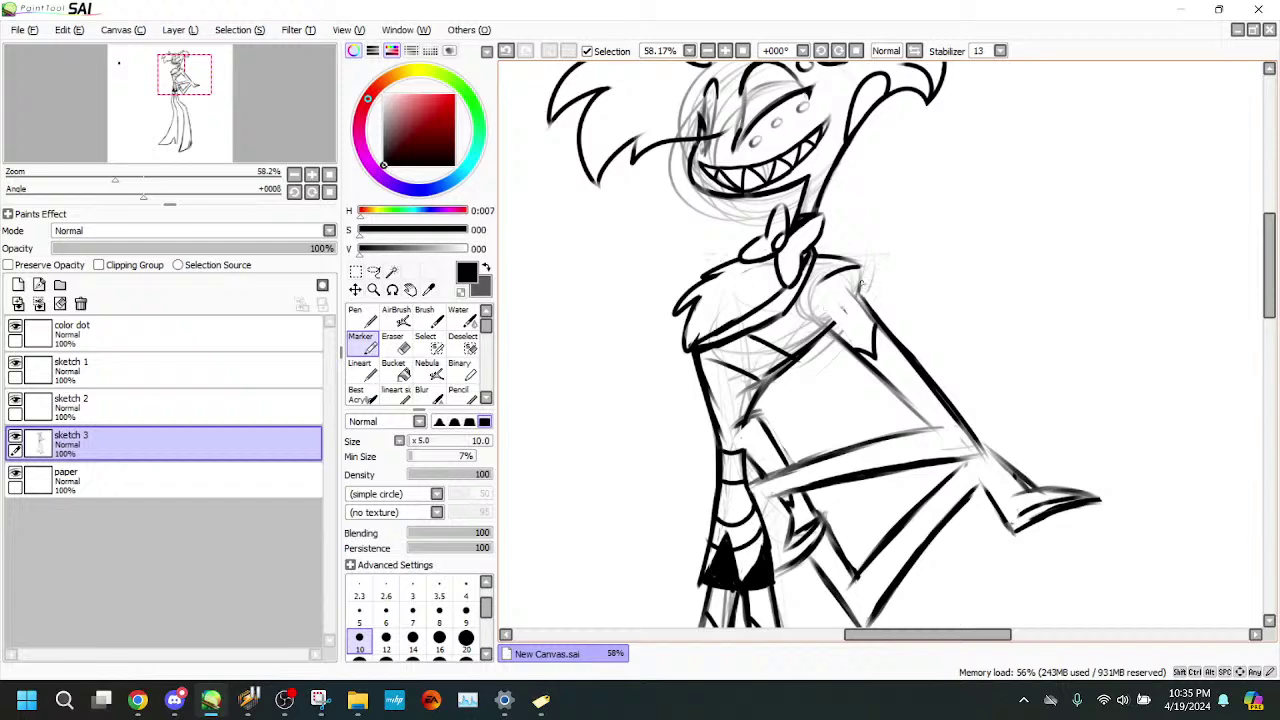
- Draw the front arm's upper edge out from the fur collar and sketch a long faint guide arc beyond it
{"action": "left_click_drag", "start_coordinate": [145, 172], "coordinate": [106, 181]}
{"action": "left_click_drag", "start_coordinate": [241, 120], "coordinate": [246, 114]}
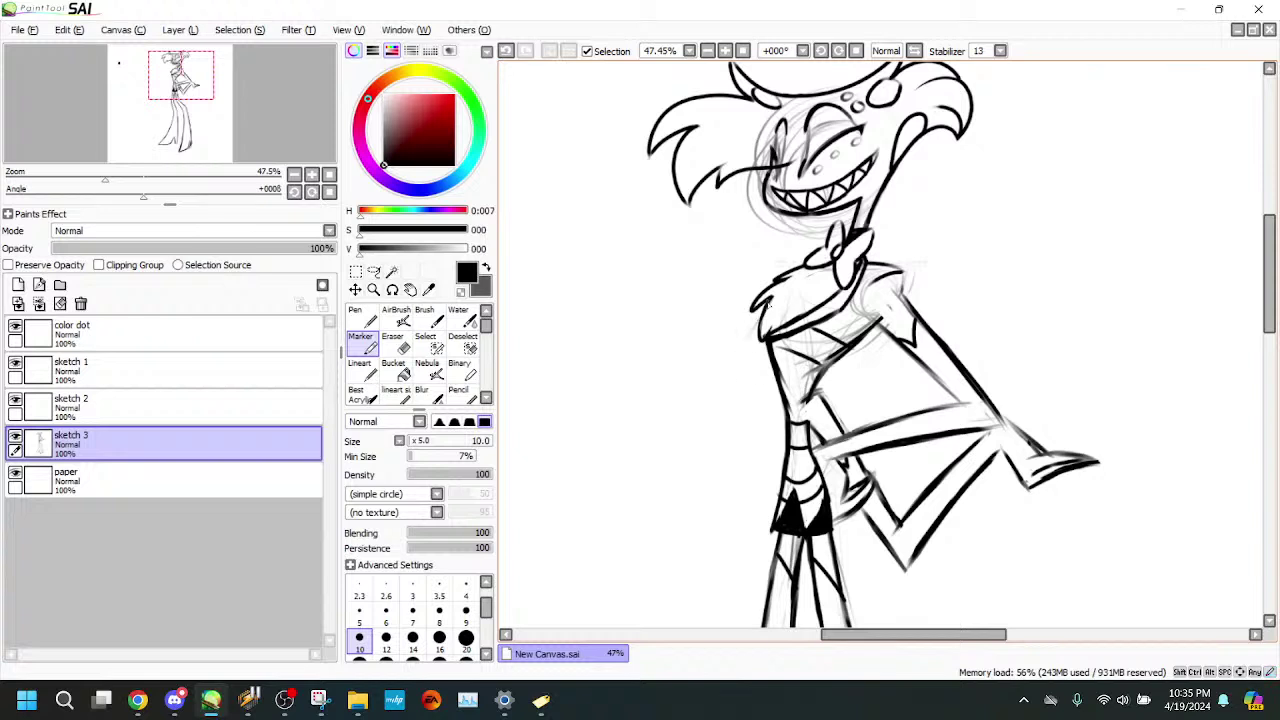
{"action": "left_click_drag", "start_coordinate": [764, 308], "coordinate": [704, 391]}
{"action": "mouse_move", "coordinate": [682, 449]}
{"action": "left_mouse_down"}
{"action": "mouse_move", "coordinate": [688, 320]}
{"action": "mouse_move", "coordinate": [740, 236]}
{"action": "left_mouse_up"}
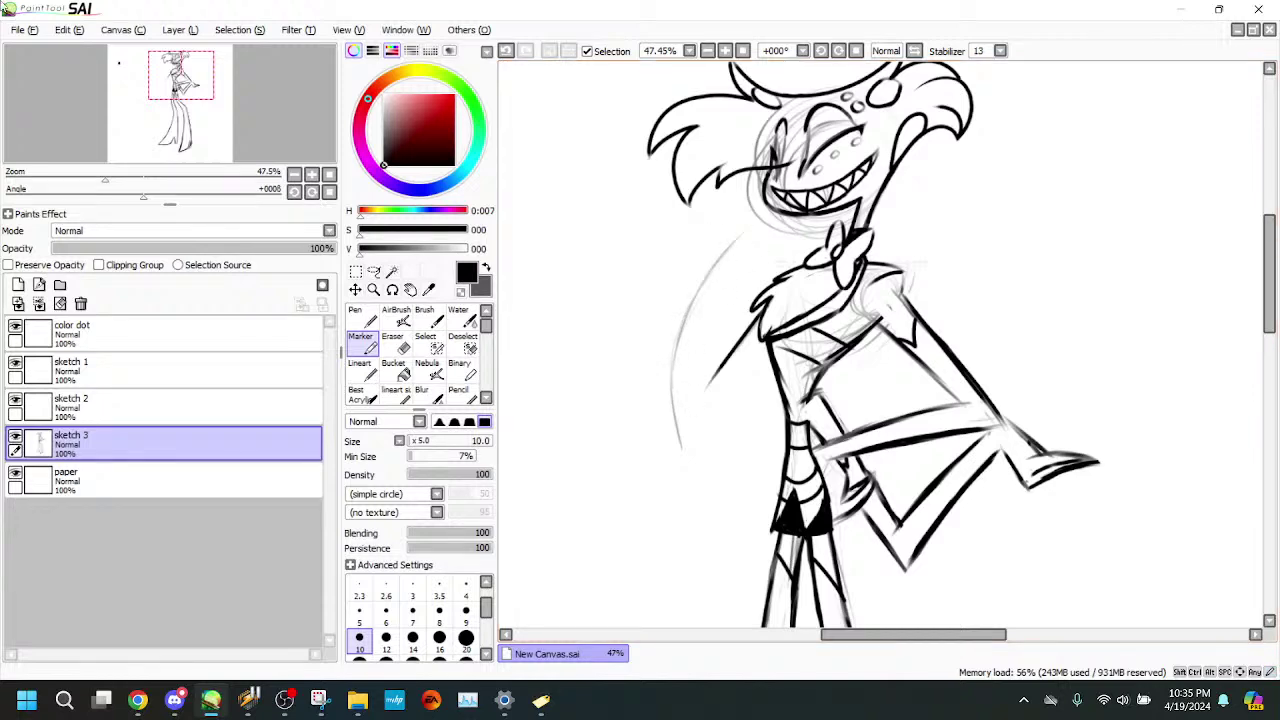
- Ink the front arm's lower edge from the collar's tip diagonally down to the end of the guide arc
{"action": "left_click_drag", "start_coordinate": [105, 178], "coordinate": [141, 178]}
{"action": "left_click_drag", "start_coordinate": [168, 75], "coordinate": [171, 79]}
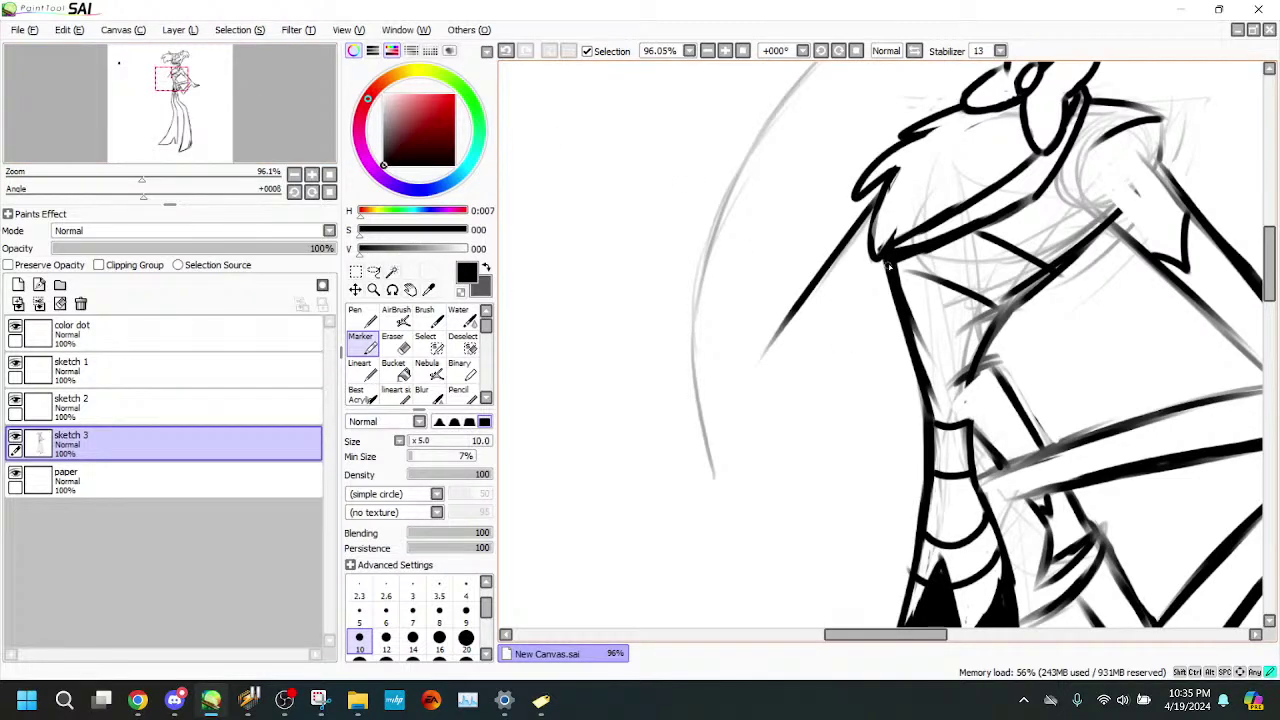
{"action": "left_click_drag", "start_coordinate": [886, 266], "coordinate": [818, 358]}
{"action": "left_click_drag", "start_coordinate": [859, 307], "coordinate": [716, 487]}
- Check the front arm at a rotated view, reset the rotation and undo the last strokes on its lower edge
{"action": "left_click_drag", "start_coordinate": [172, 78], "coordinate": [174, 75]}
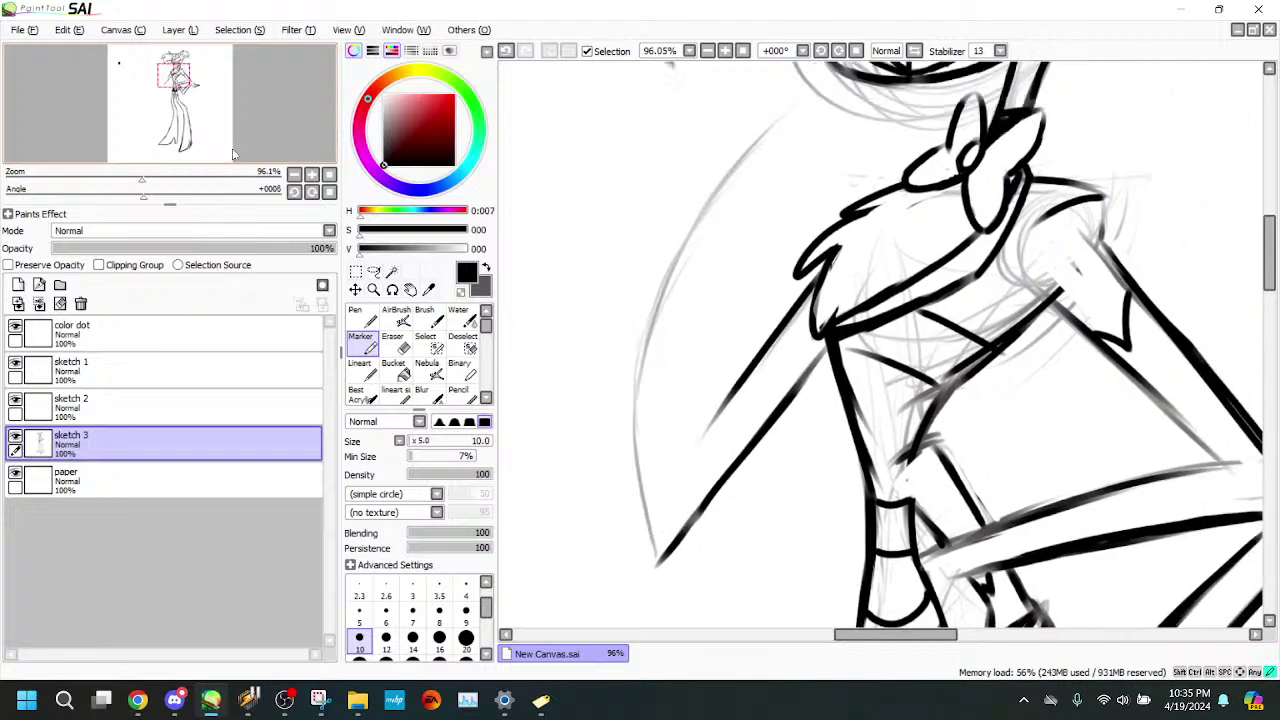
{"action": "left_click_drag", "start_coordinate": [160, 190], "coordinate": [128, 177]}
{"action": "left_click", "coordinate": [329, 192]}
{"action": "left_click", "coordinate": [312, 192]}
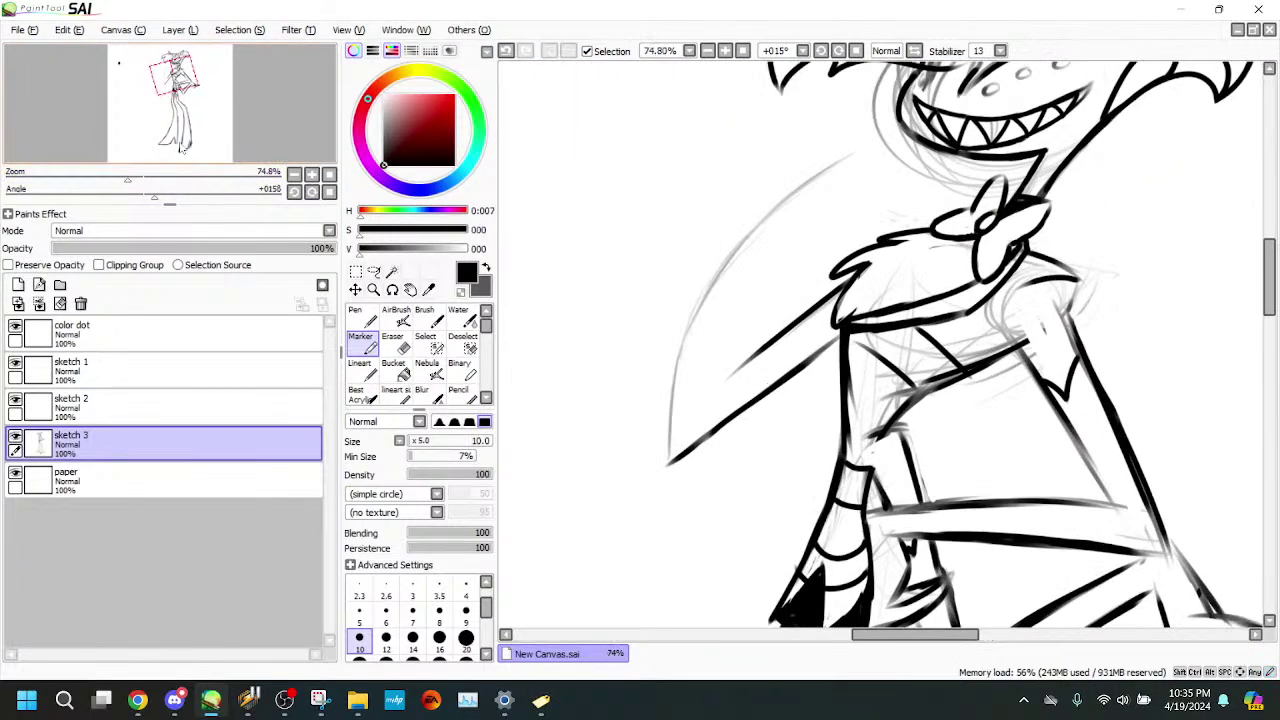
{"action": "left_click", "coordinate": [328, 191]}
{"action": "left_click_drag", "start_coordinate": [177, 76], "coordinate": [176, 75]}
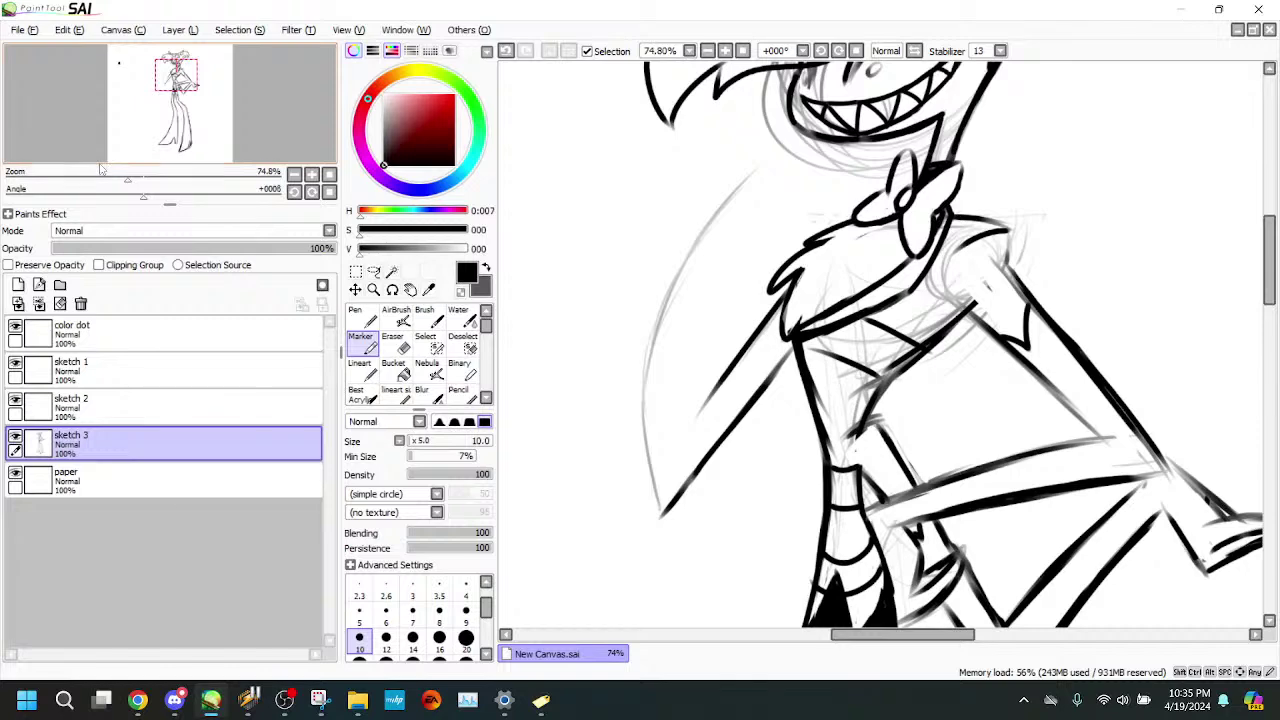
{"action": "mouse_move", "coordinate": [127, 178]}
{"action": "left_mouse_down"}
{"action": "mouse_move", "coordinate": [97, 176]}
{"action": "mouse_move", "coordinate": [125, 177]}
{"action": "left_mouse_up"}
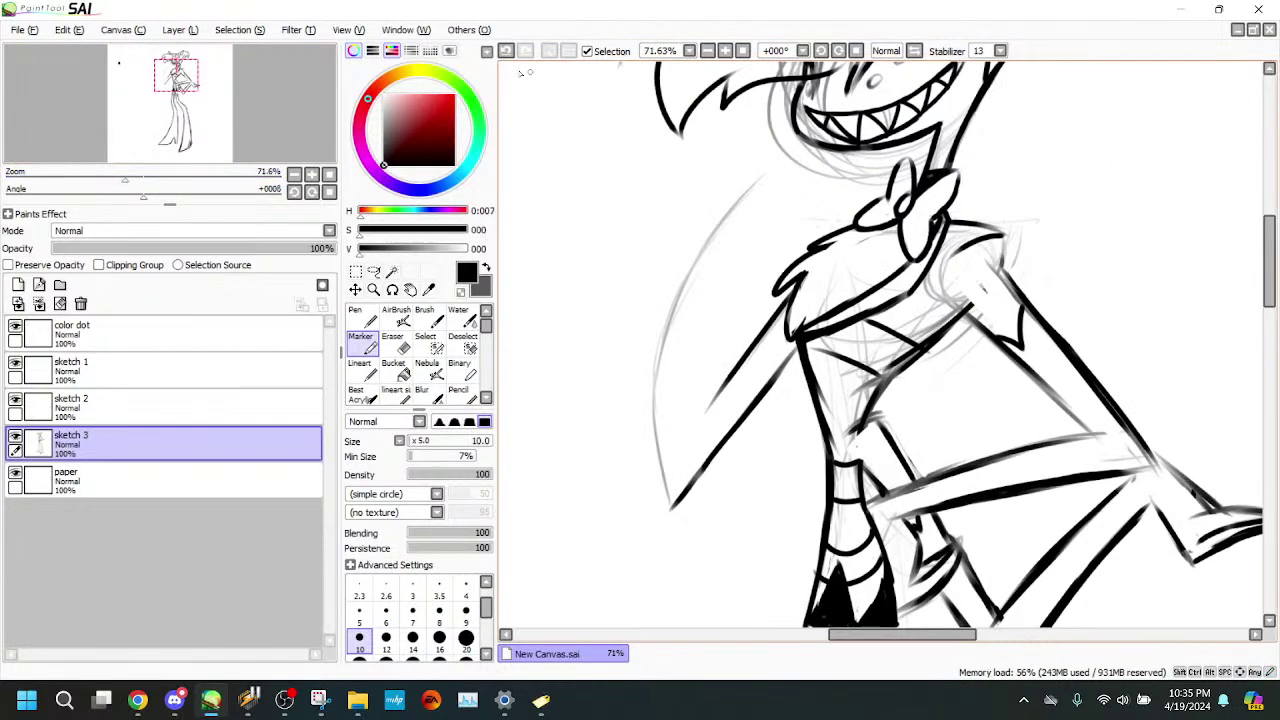
{"action": "left_click", "coordinate": [507, 51]}
{"action": "left_click", "coordinate": [507, 51]}
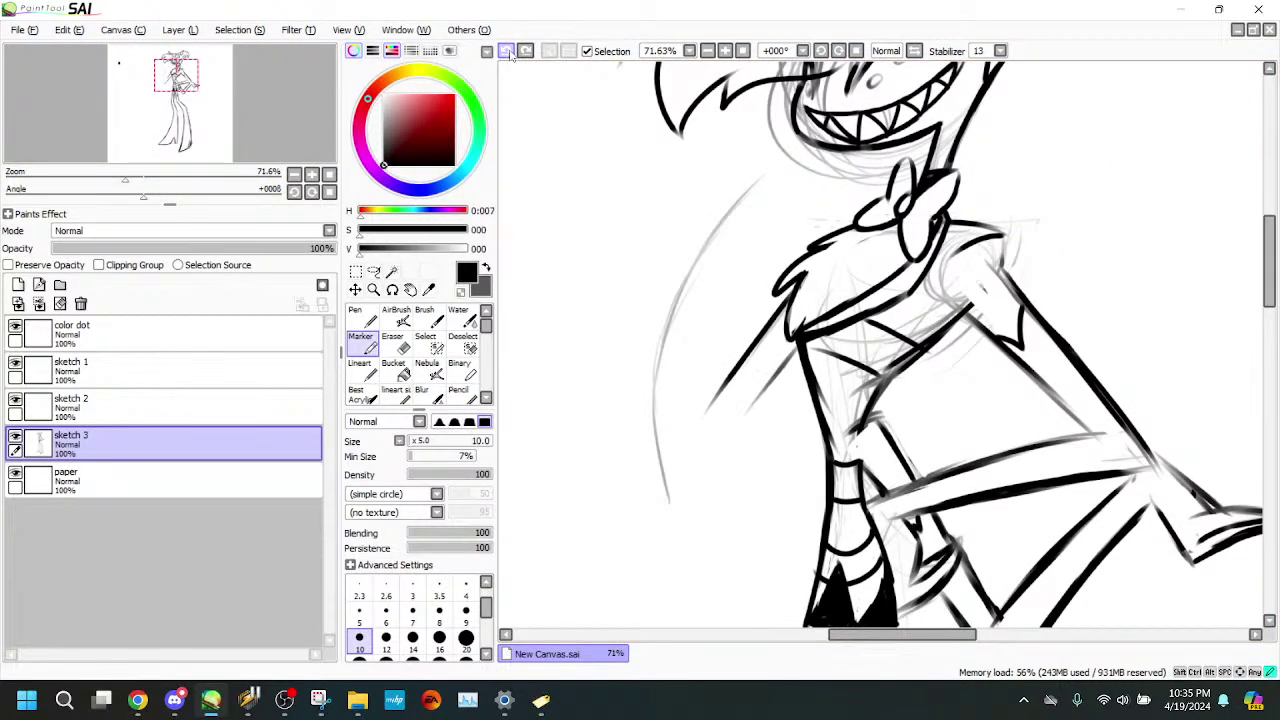
- Undo the front arm's strokes and the guide arc beyond it, and redraw the upper arm edge steeply down from the fur collar
{"action": "left_click", "coordinate": [507, 51]}
{"action": "left_click", "coordinate": [507, 51]}
{"action": "left_click", "coordinate": [507, 51]}
{"action": "left_click", "coordinate": [507, 51]}
{"action": "left_click", "coordinate": [507, 51]}
{"action": "left_click", "coordinate": [507, 51]}
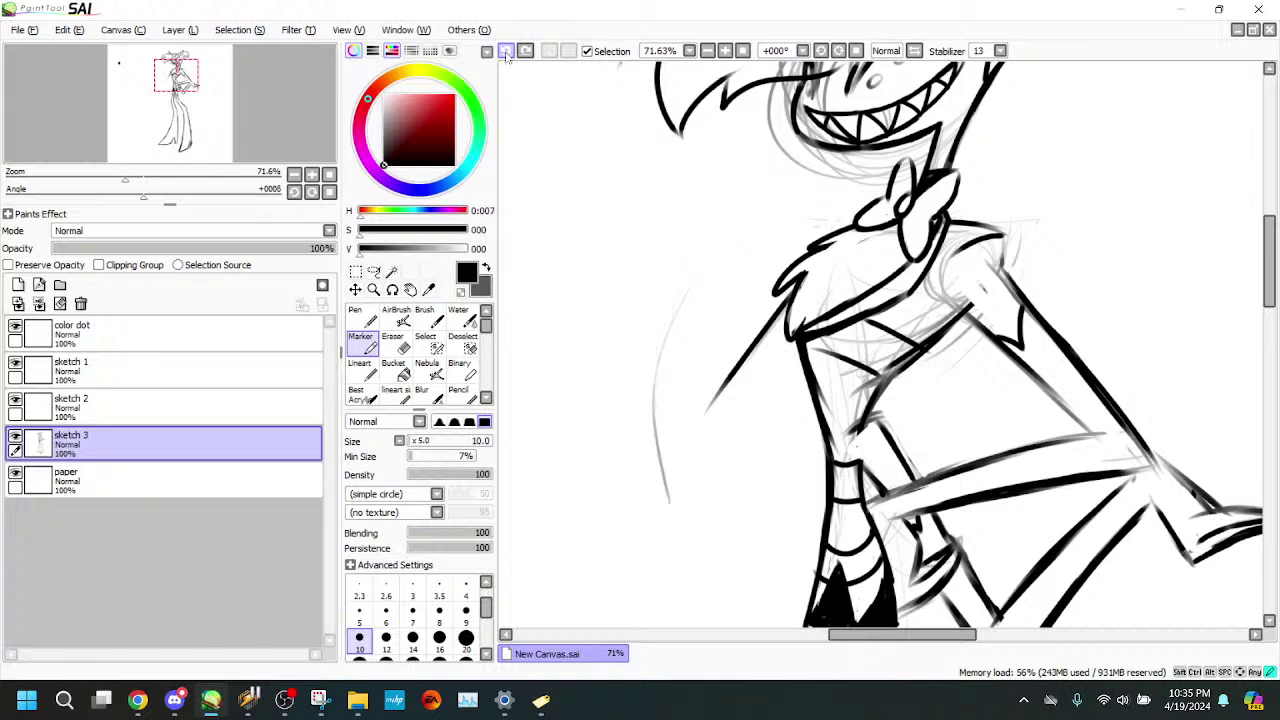
{"action": "left_click", "coordinate": [507, 51]}
{"action": "left_click", "coordinate": [507, 51]}
{"action": "left_click", "coordinate": [507, 51]}
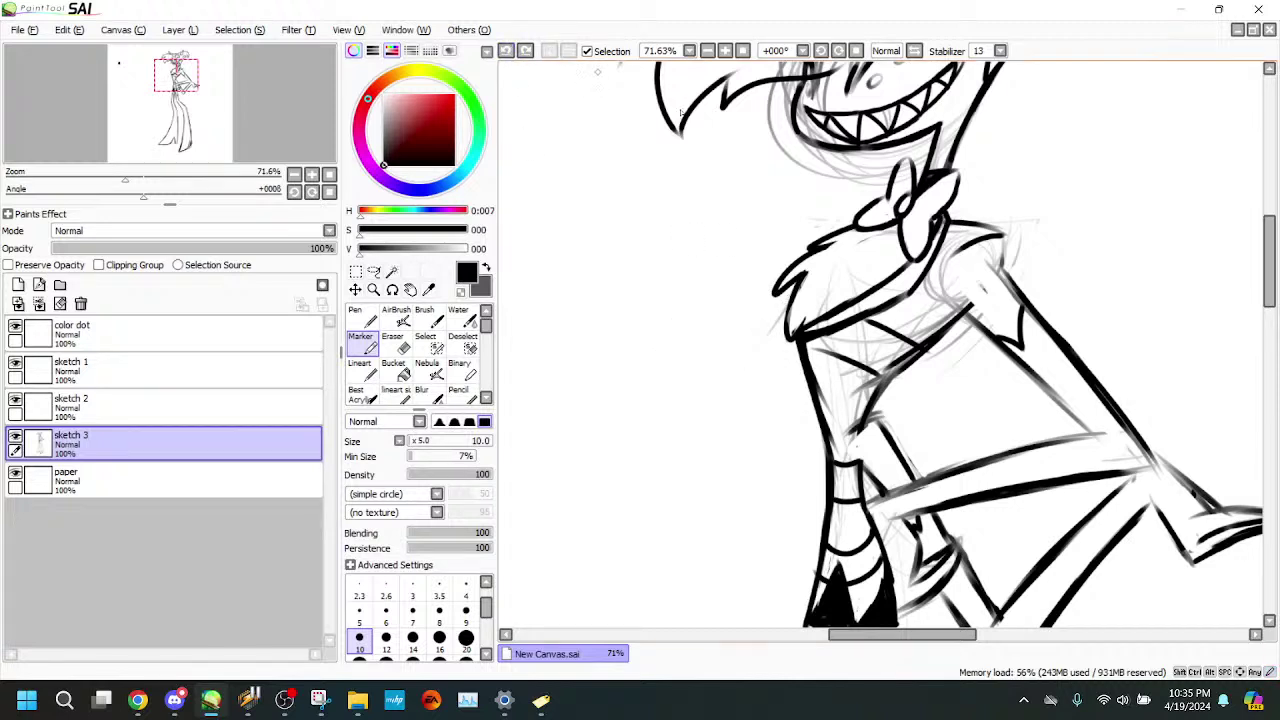
{"action": "left_click", "coordinate": [507, 54]}
{"action": "left_click_drag", "start_coordinate": [790, 296], "coordinate": [727, 430]}
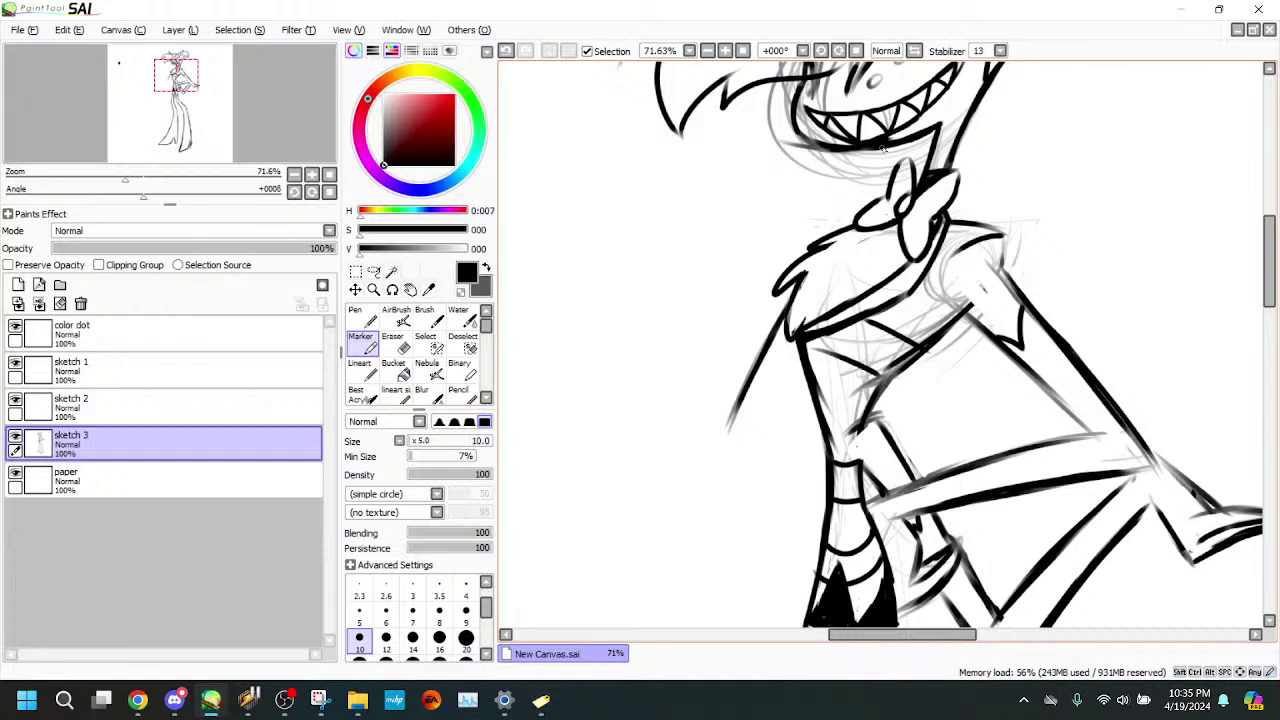
- Ink the chin curve below the grin and outline a clenched hand raised against it, with short finger lines
{"action": "mouse_move", "coordinate": [886, 147]}
{"action": "left_mouse_down"}
{"action": "mouse_move", "coordinate": [830, 172]}
{"action": "mouse_move", "coordinate": [870, 155]}
{"action": "mouse_move", "coordinate": [813, 172]}
{"action": "mouse_move", "coordinate": [842, 170]}
{"action": "mouse_move", "coordinate": [807, 170]}
{"action": "mouse_move", "coordinate": [780, 150]}
{"action": "mouse_move", "coordinate": [822, 170]}
{"action": "left_mouse_up"}
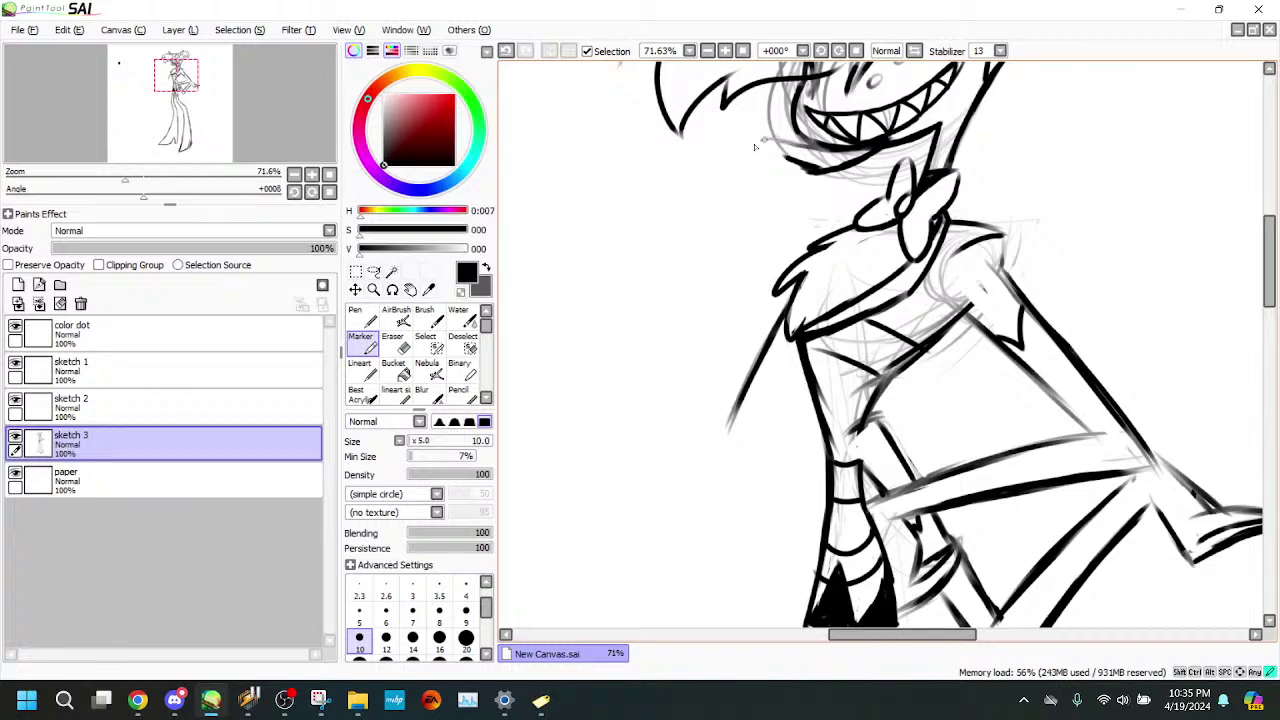
{"action": "left_click_drag", "start_coordinate": [755, 147], "coordinate": [741, 158]}
{"action": "mouse_move", "coordinate": [778, 149]}
{"action": "left_mouse_down"}
{"action": "mouse_move", "coordinate": [781, 207]}
{"action": "mouse_move", "coordinate": [807, 185]}
{"action": "mouse_move", "coordinate": [772, 210]}
{"action": "left_mouse_up"}
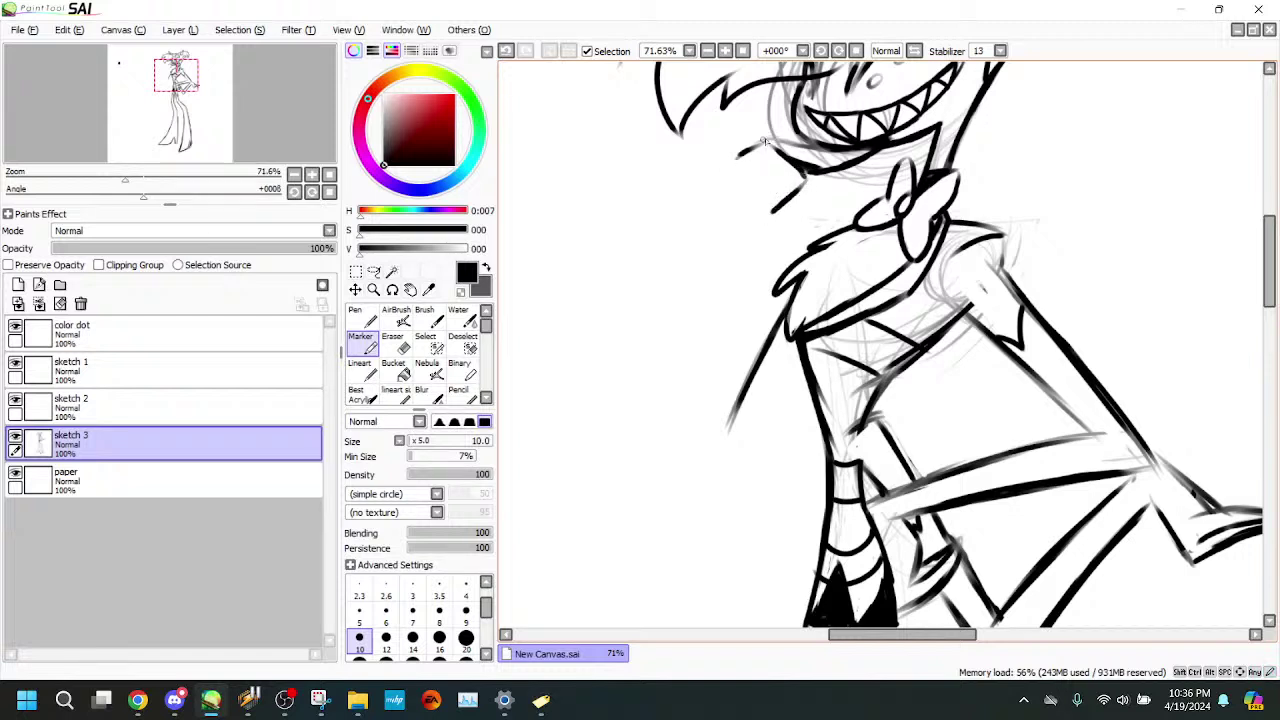
{"action": "mouse_move", "coordinate": [756, 146]}
{"action": "left_mouse_down"}
{"action": "mouse_move", "coordinate": [721, 163]}
{"action": "mouse_move", "coordinate": [737, 207]}
{"action": "left_mouse_up"}
{"action": "left_click_drag", "start_coordinate": [766, 162], "coordinate": [792, 197]}
{"action": "mouse_move", "coordinate": [780, 147]}
{"action": "left_mouse_down"}
{"action": "mouse_move", "coordinate": [804, 184]}
{"action": "mouse_move", "coordinate": [784, 155]}
{"action": "mouse_move", "coordinate": [801, 184]}
{"action": "mouse_move", "coordinate": [779, 167]}
{"action": "mouse_move", "coordinate": [745, 179]}
{"action": "mouse_move", "coordinate": [777, 200]}
{"action": "mouse_move", "coordinate": [740, 175]}
{"action": "mouse_move", "coordinate": [794, 201]}
{"action": "mouse_move", "coordinate": [784, 172]}
{"action": "mouse_move", "coordinate": [834, 210]}
{"action": "mouse_move", "coordinate": [809, 183]}
{"action": "mouse_move", "coordinate": [817, 210]}
{"action": "mouse_move", "coordinate": [774, 240]}
{"action": "mouse_move", "coordinate": [792, 196]}
{"action": "mouse_move", "coordinate": [771, 241]}
{"action": "left_mouse_up"}
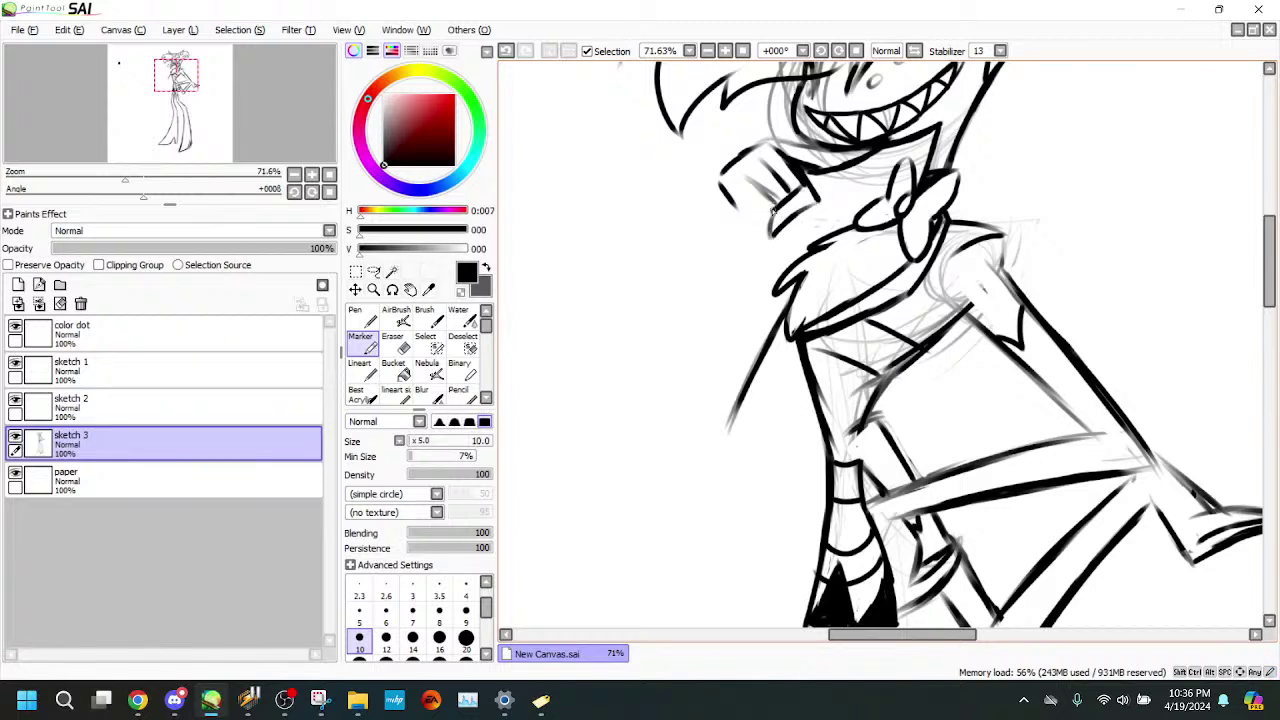
- Draw the bent forearm's outer and inner edges from the raised hand down to a pointed elbow
{"action": "mouse_move", "coordinate": [764, 220]}
{"action": "left_mouse_down"}
{"action": "mouse_move", "coordinate": [723, 188]}
{"action": "mouse_move", "coordinate": [745, 205]}
{"action": "mouse_move", "coordinate": [747, 250]}
{"action": "mouse_move", "coordinate": [743, 218]}
{"action": "mouse_move", "coordinate": [755, 228]}
{"action": "mouse_move", "coordinate": [733, 270]}
{"action": "mouse_move", "coordinate": [739, 214]}
{"action": "mouse_move", "coordinate": [702, 352]}
{"action": "left_mouse_up"}
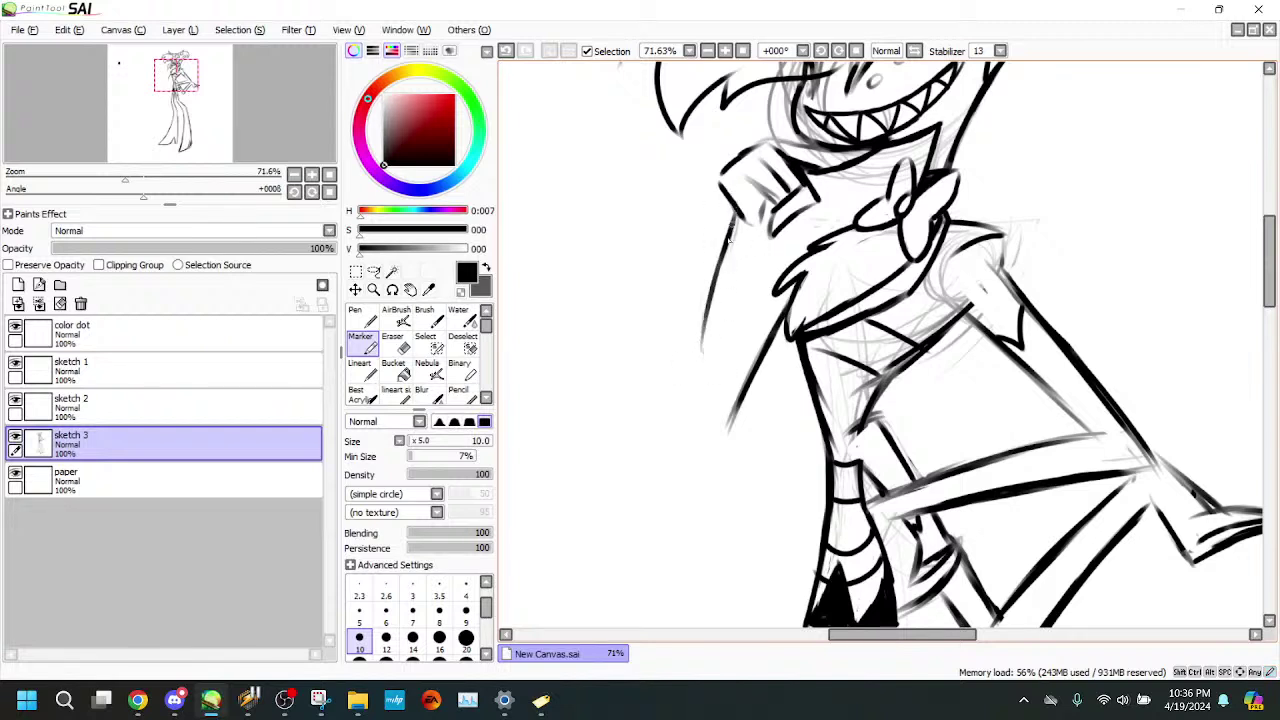
{"action": "left_click_drag", "start_coordinate": [719, 262], "coordinate": [702, 413]}
{"action": "left_click_drag", "start_coordinate": [709, 288], "coordinate": [707, 442]}
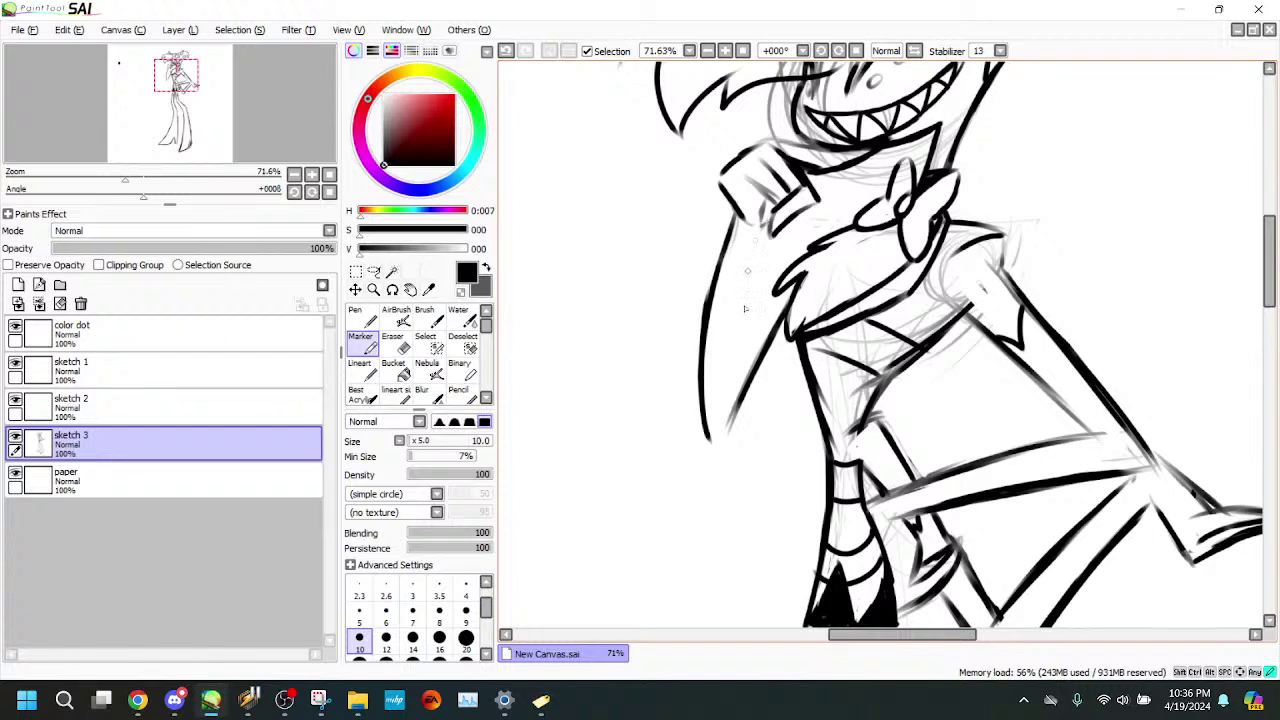
{"action": "mouse_move", "coordinate": [758, 234]}
{"action": "left_mouse_down"}
{"action": "mouse_move", "coordinate": [746, 322]}
{"action": "mouse_move", "coordinate": [762, 222]}
{"action": "mouse_move", "coordinate": [738, 397]}
{"action": "left_mouse_up"}
{"action": "left_click_drag", "start_coordinate": [746, 336], "coordinate": [717, 446]}
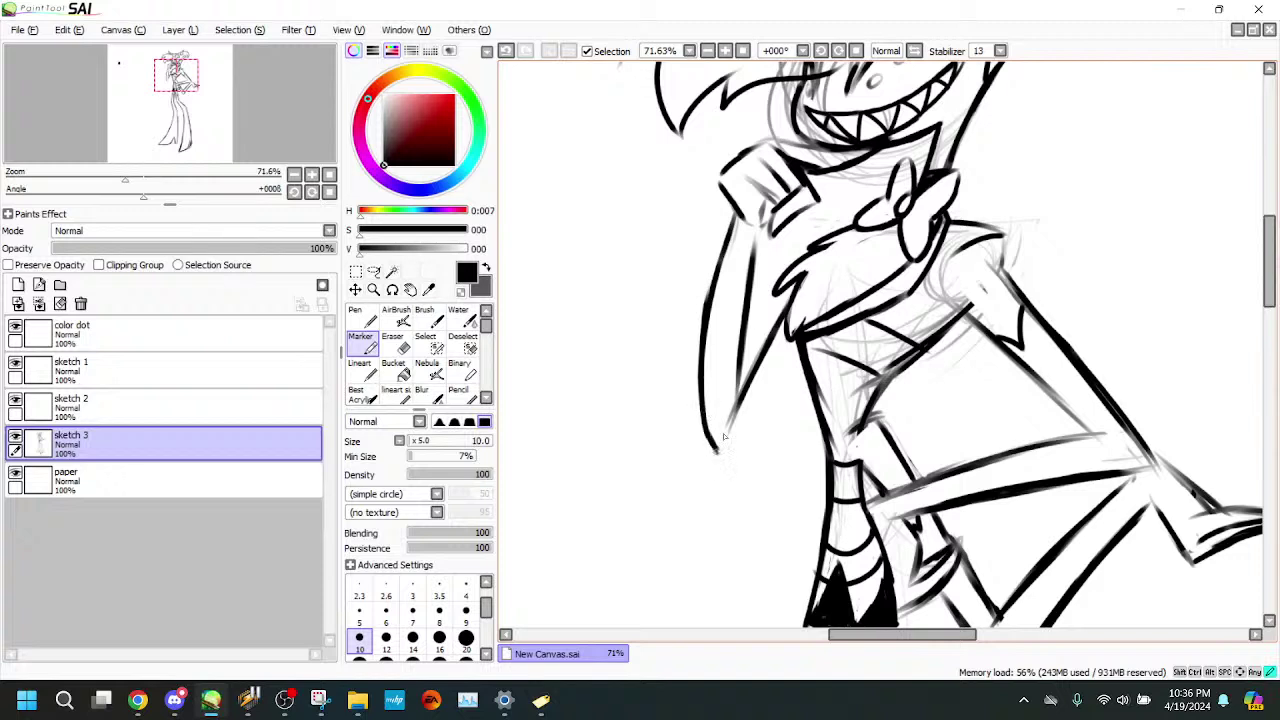
- Ink the upper arm's edges between the elbow and the fur collar's tip, and erase the surplus lines inside the bend
{"action": "mouse_move", "coordinate": [736, 400]}
{"action": "left_mouse_down"}
{"action": "mouse_move", "coordinate": [718, 451]}
{"action": "mouse_move", "coordinate": [767, 358]}
{"action": "left_mouse_up"}
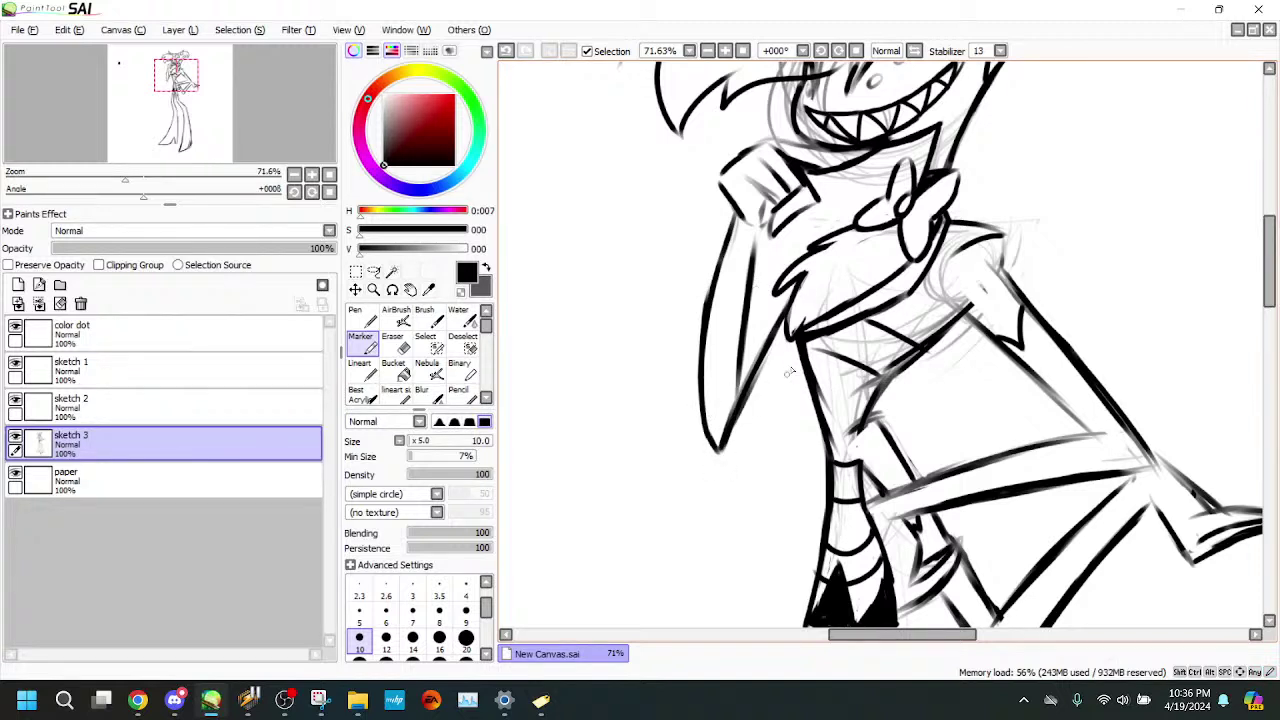
{"action": "mouse_move", "coordinate": [799, 339]}
{"action": "left_mouse_down"}
{"action": "mouse_move", "coordinate": [732, 442]}
{"action": "mouse_move", "coordinate": [770, 384]}
{"action": "left_mouse_up"}
{"action": "mouse_move", "coordinate": [755, 398]}
{"action": "left_mouse_down"}
{"action": "mouse_move", "coordinate": [720, 452]}
{"action": "mouse_move", "coordinate": [764, 393]}
{"action": "left_mouse_up"}
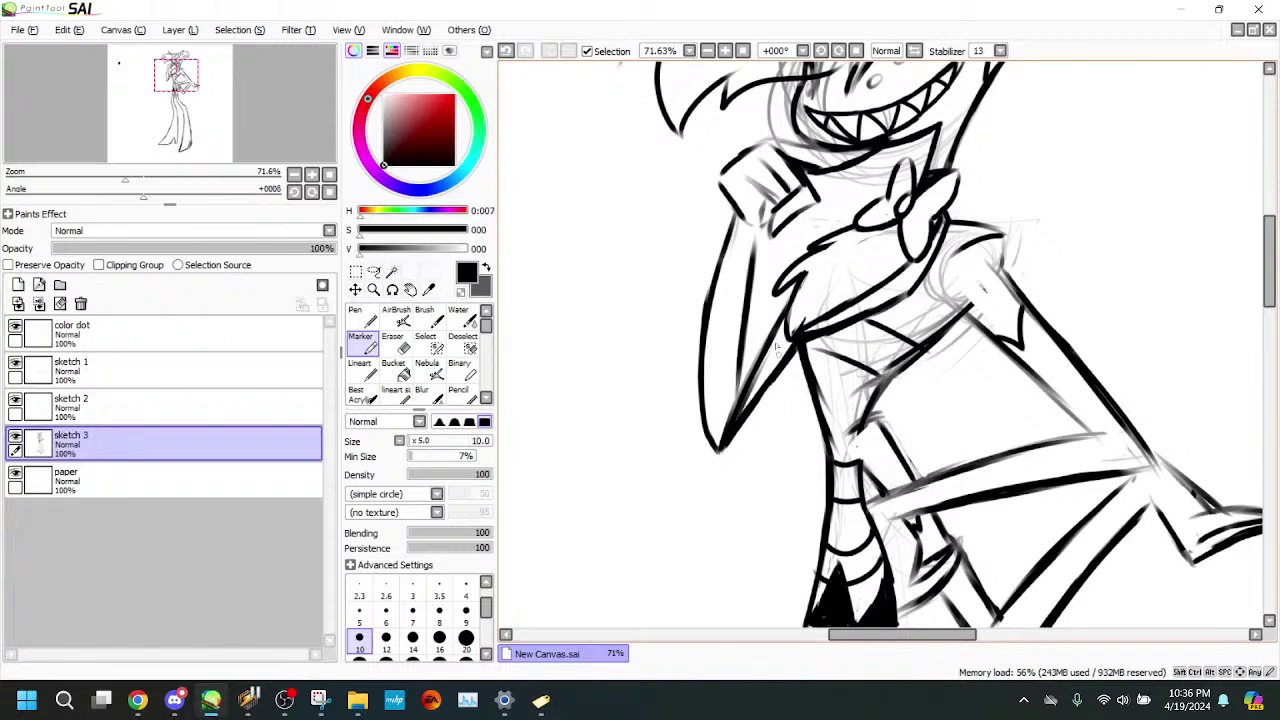
{"action": "left_click_drag", "start_coordinate": [792, 293], "coordinate": [742, 366]}
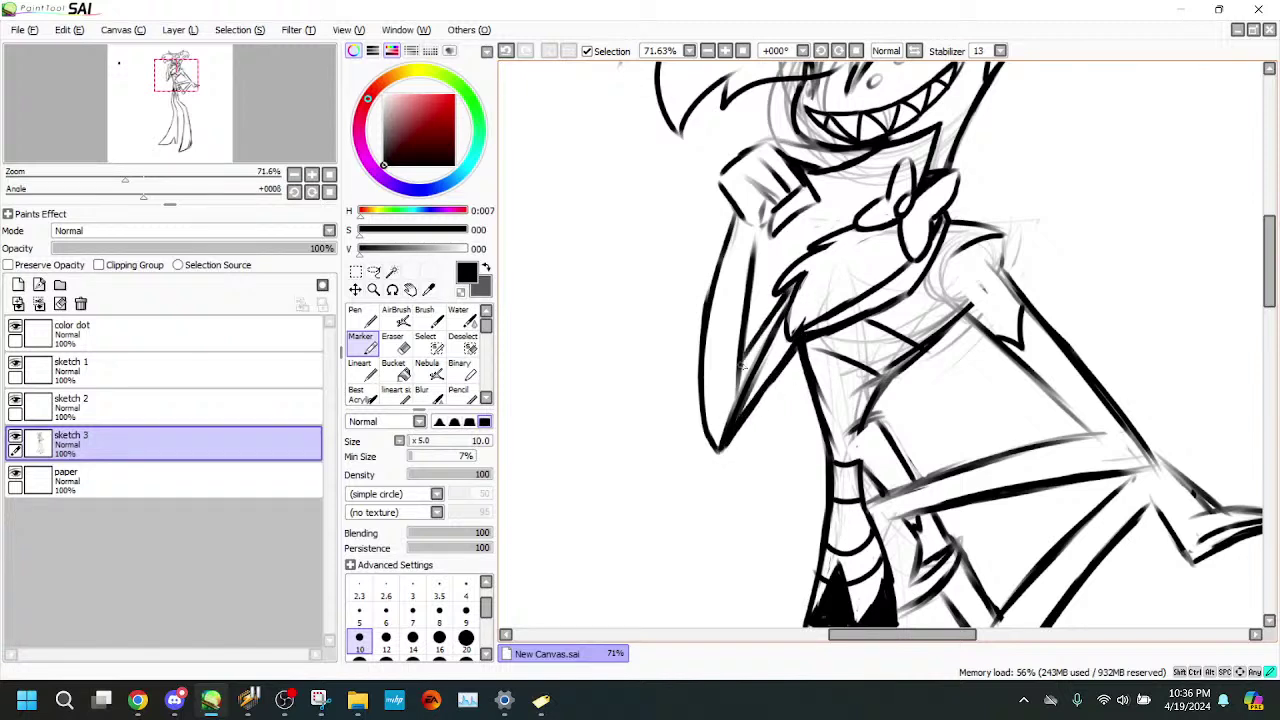
{"action": "key", "text": "e"}
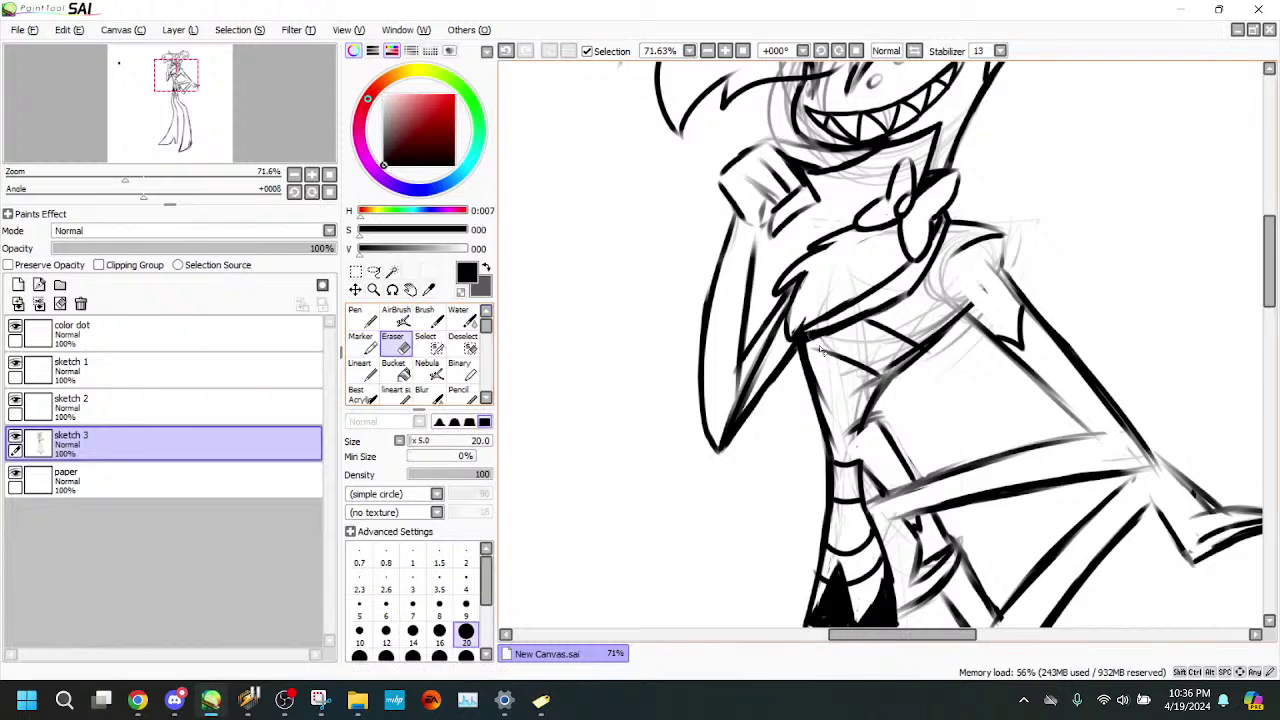
{"action": "mouse_move", "coordinate": [780, 323]}
{"action": "left_mouse_down"}
{"action": "mouse_move", "coordinate": [790, 305]}
{"action": "mouse_move", "coordinate": [725, 424]}
{"action": "mouse_move", "coordinate": [734, 396]}
{"action": "mouse_move", "coordinate": [724, 440]}
{"action": "mouse_move", "coordinate": [731, 350]}
{"action": "mouse_move", "coordinate": [736, 374]}
{"action": "left_mouse_up"}
{"action": "left_click", "coordinate": [365, 345]}
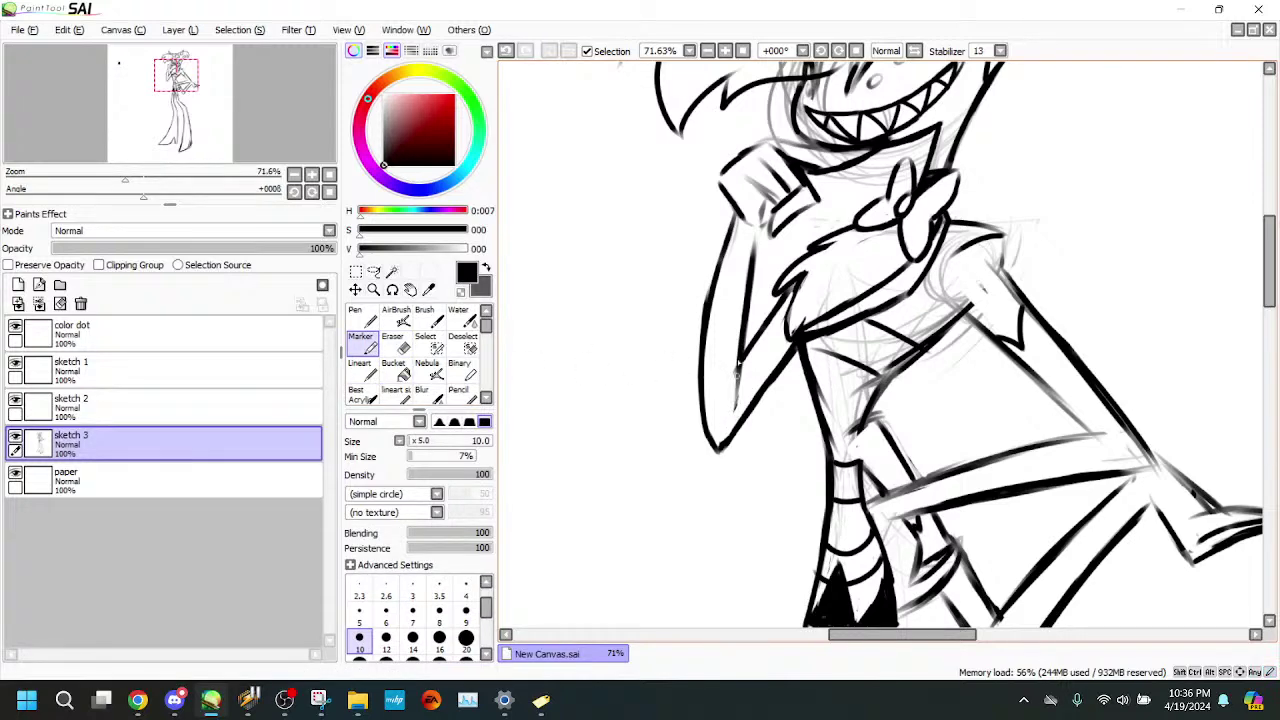
- Touch up the wrist of the raised hand and erase its protruding lower finger outline
{"action": "left_click", "coordinate": [138, 177]}
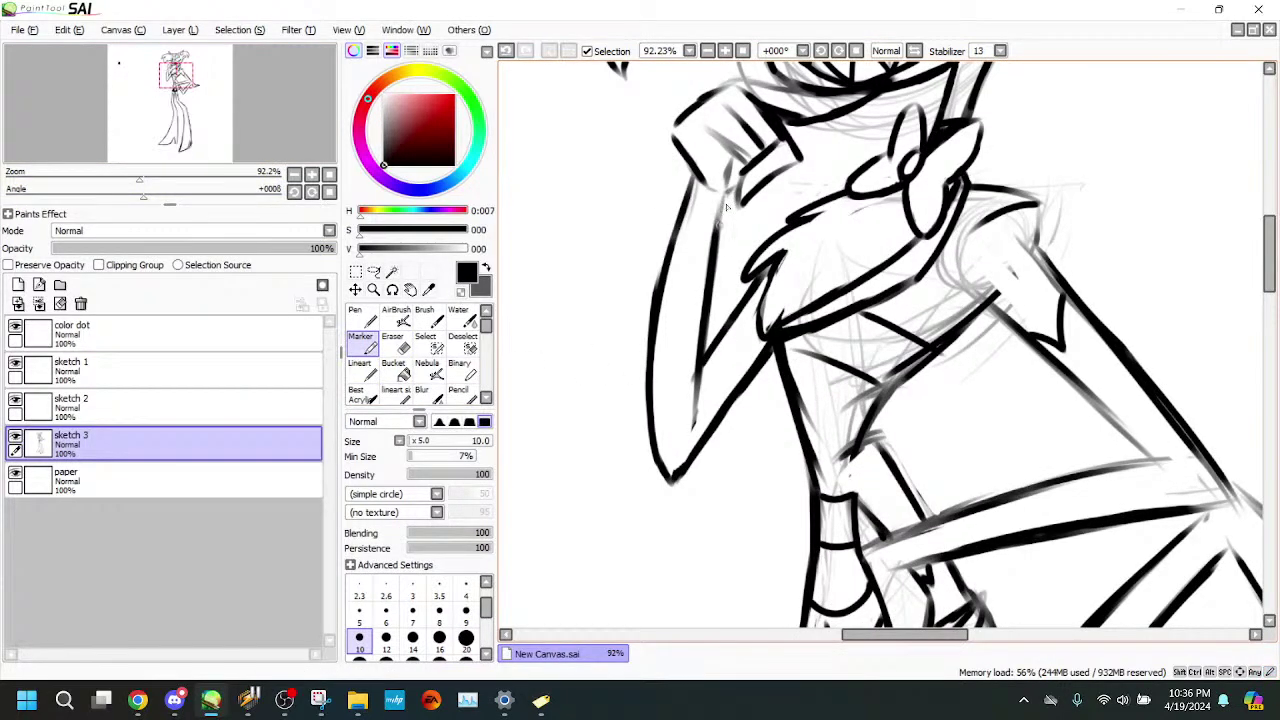
{"action": "mouse_move", "coordinate": [725, 186]}
{"action": "left_mouse_down"}
{"action": "mouse_move", "coordinate": [702, 288]}
{"action": "mouse_move", "coordinate": [684, 208]}
{"action": "left_mouse_up"}
{"action": "left_click_drag", "start_coordinate": [176, 76], "coordinate": [180, 72]}
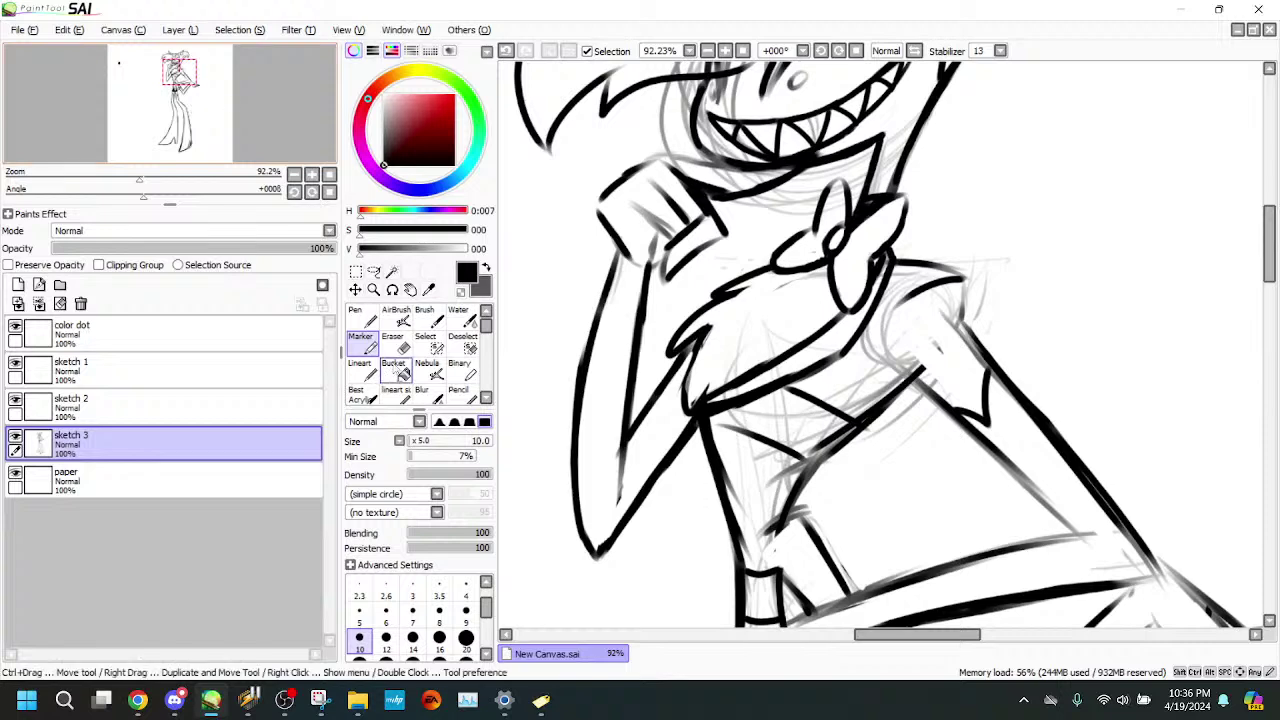
{"action": "left_click", "coordinate": [399, 346]}
{"action": "mouse_move", "coordinate": [737, 220]}
{"action": "left_mouse_down"}
{"action": "mouse_move", "coordinate": [705, 255]}
{"action": "mouse_move", "coordinate": [676, 271]}
{"action": "mouse_move", "coordinate": [692, 243]}
{"action": "mouse_move", "coordinate": [667, 273]}
{"action": "left_mouse_up"}
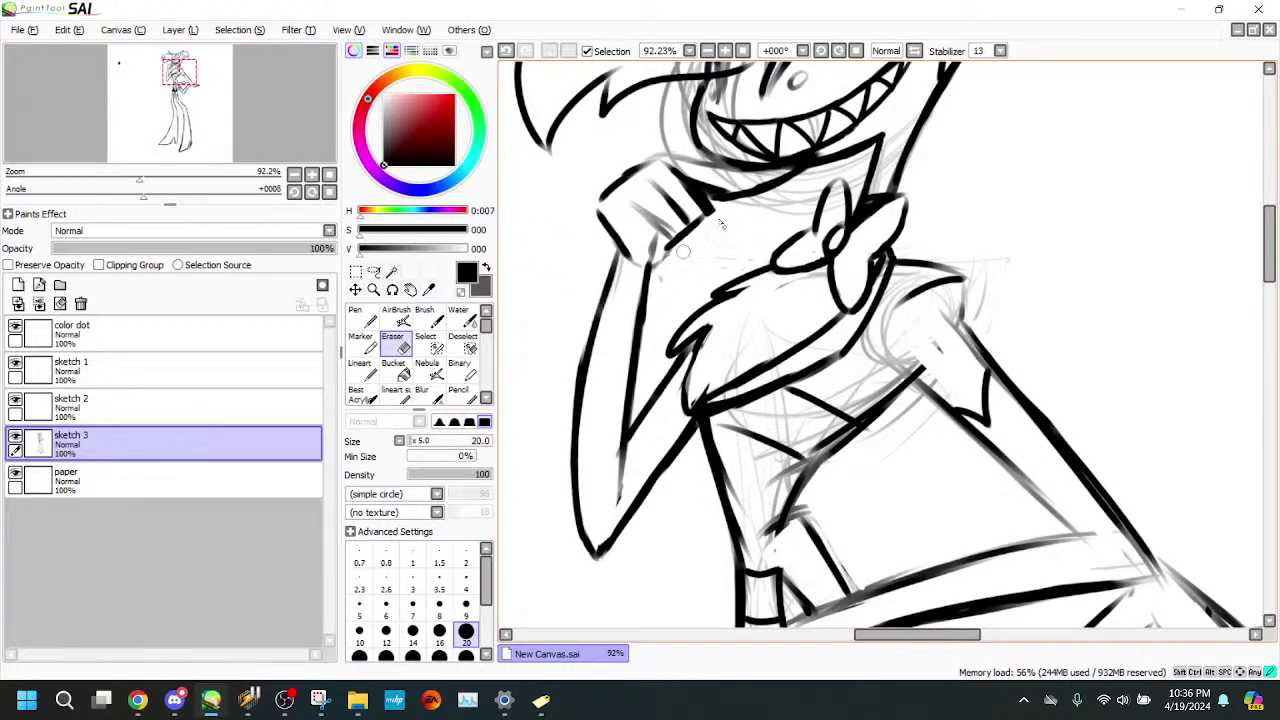
- Draw a short thumb curve at the base of the raised hand and erase the excess line beside the wrist
{"action": "left_click", "coordinate": [362, 344]}
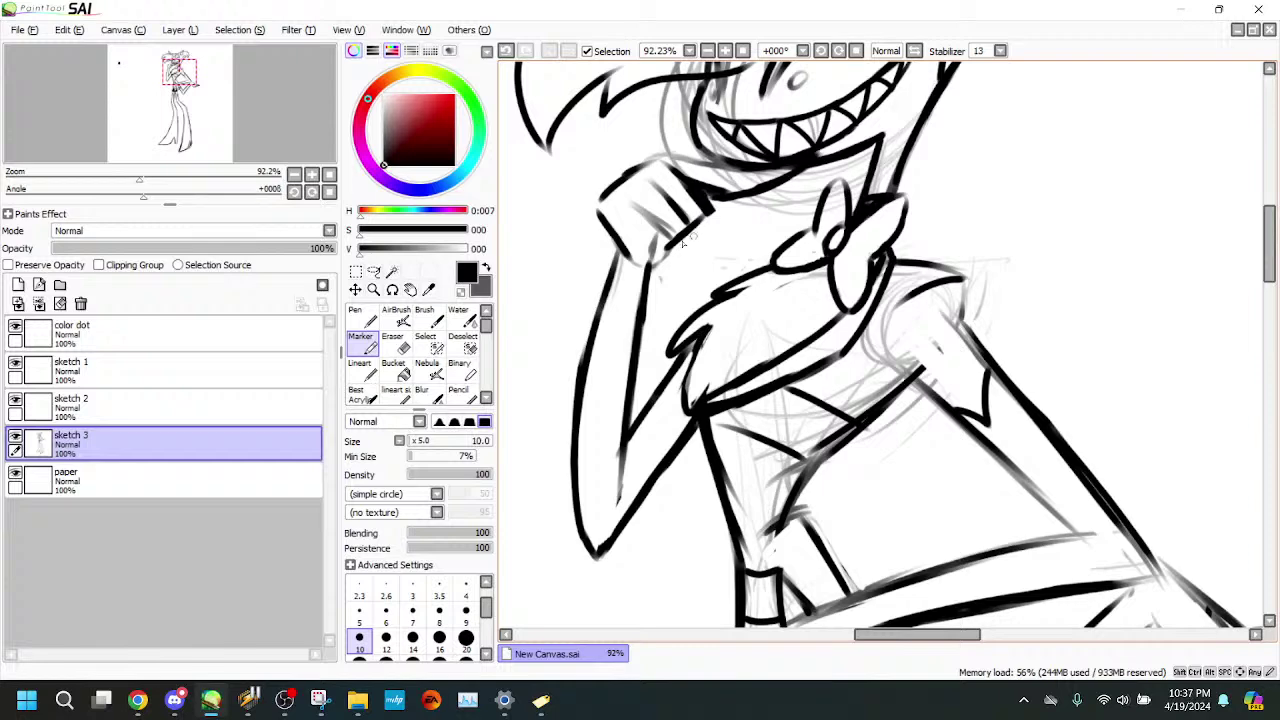
{"action": "mouse_move", "coordinate": [650, 232]}
{"action": "left_mouse_down"}
{"action": "mouse_move", "coordinate": [642, 265]}
{"action": "mouse_move", "coordinate": [648, 238]}
{"action": "mouse_move", "coordinate": [660, 258]}
{"action": "mouse_move", "coordinate": [680, 238]}
{"action": "mouse_move", "coordinate": [670, 250]}
{"action": "left_mouse_up"}
{"action": "key", "text": "e"}
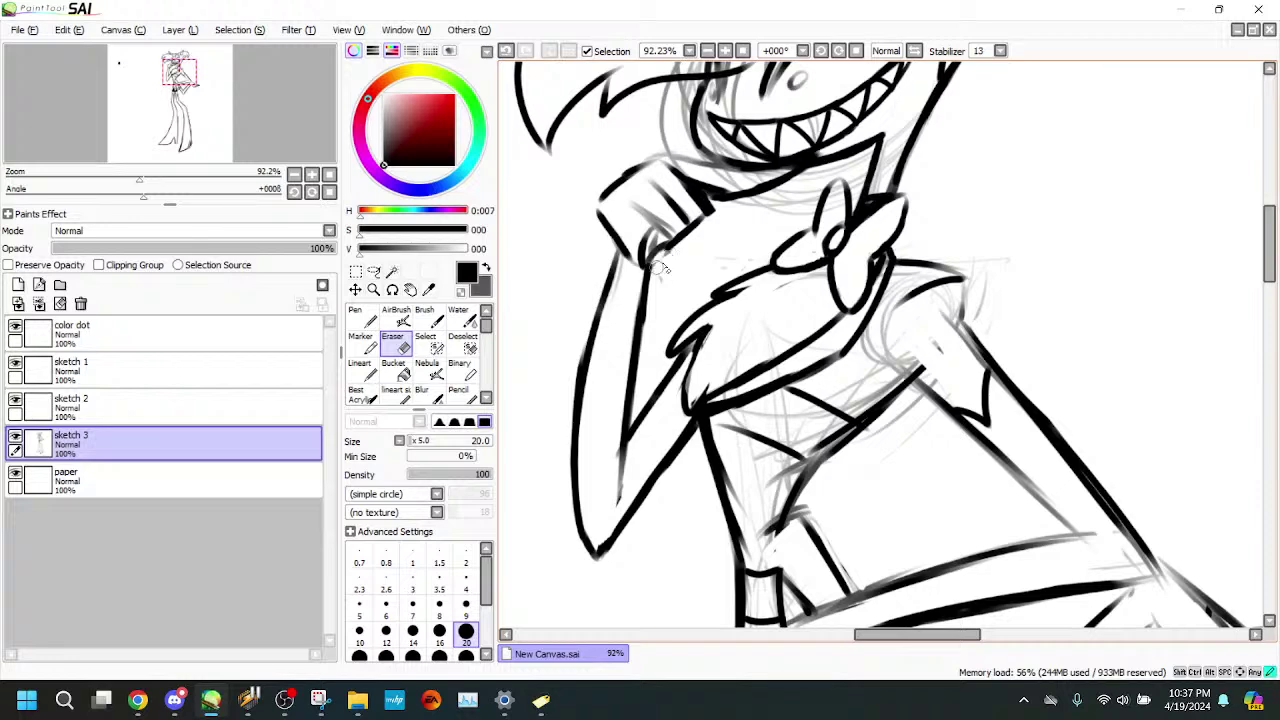
{"action": "mouse_move", "coordinate": [672, 255]}
{"action": "left_mouse_down"}
{"action": "mouse_move", "coordinate": [660, 275]}
{"action": "mouse_move", "coordinate": [650, 248]}
{"action": "left_mouse_up"}
{"action": "left_click", "coordinate": [367, 345]}
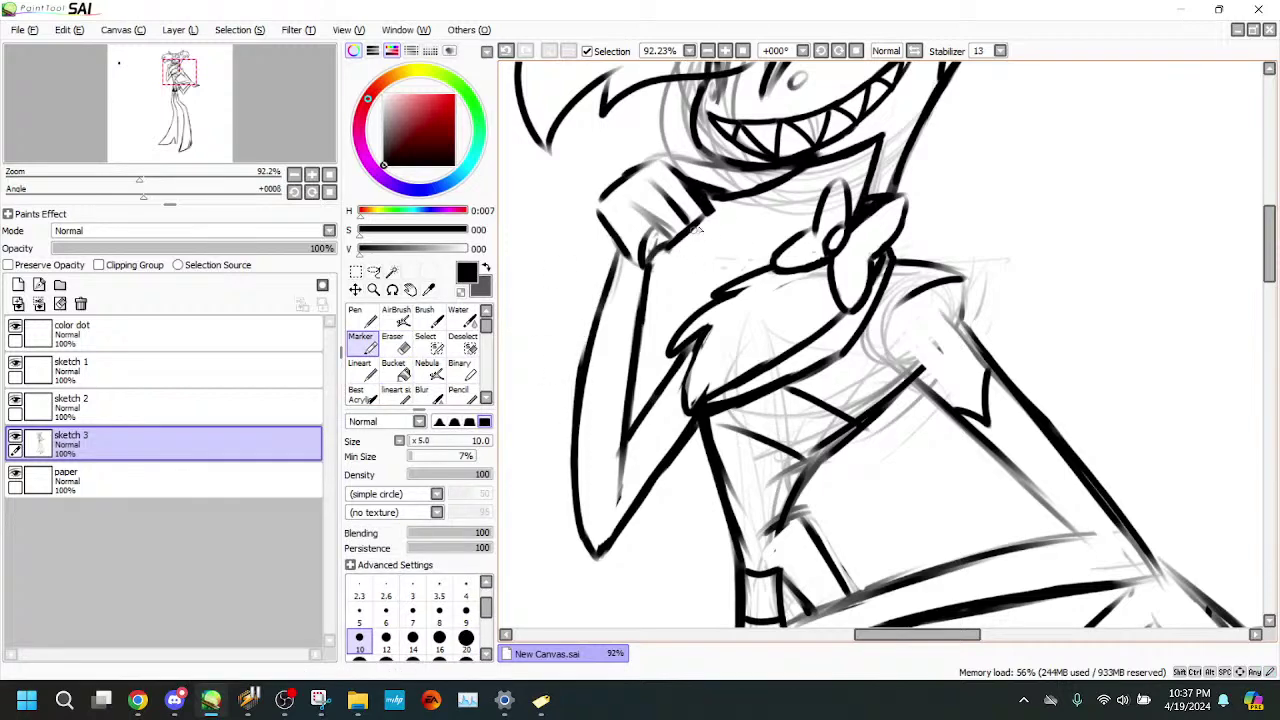
- Ink the raised hand's lower finger edge from the front knuckle back to the wrist, replacing the first attempt
{"action": "left_click_drag", "start_coordinate": [700, 220], "coordinate": [675, 267]}
{"action": "key", "text": "ctrl+z"}
{"action": "key", "text": "ctrl+z"}
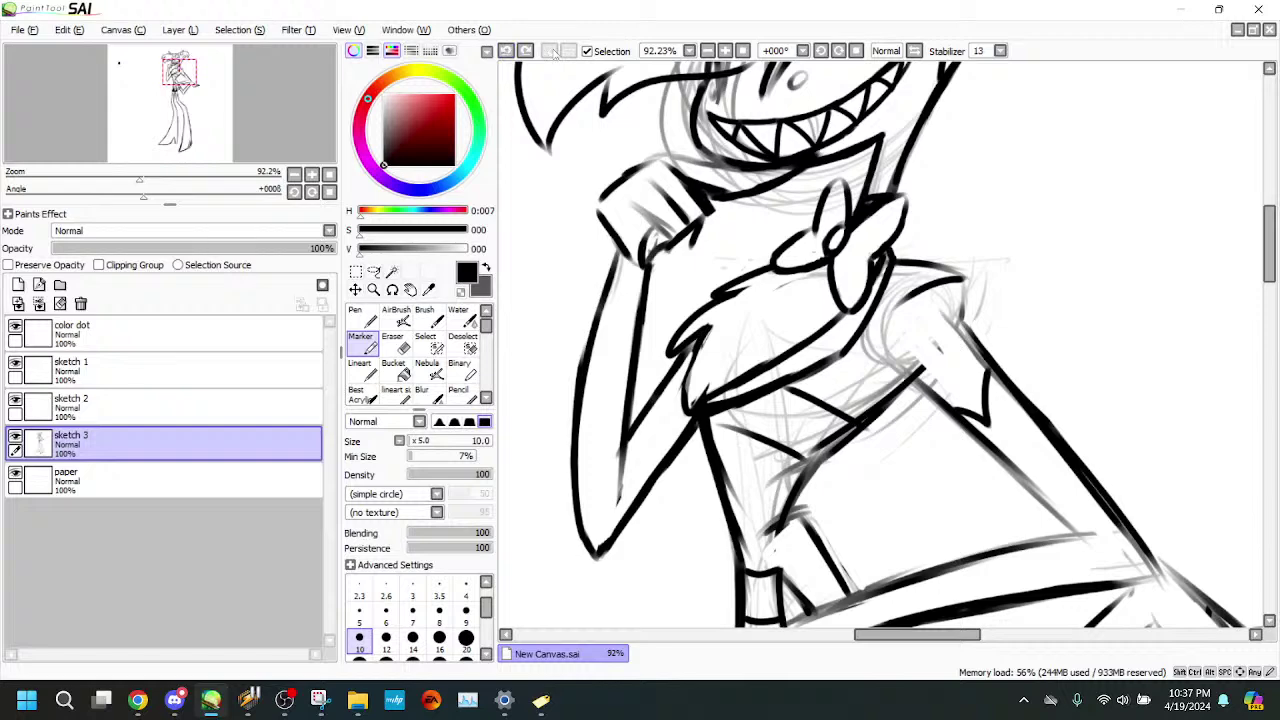
{"action": "left_click", "coordinate": [507, 51]}
{"action": "mouse_move", "coordinate": [705, 217]}
{"action": "left_mouse_down"}
{"action": "mouse_move", "coordinate": [692, 258]}
{"action": "mouse_move", "coordinate": [650, 270]}
{"action": "left_mouse_up"}
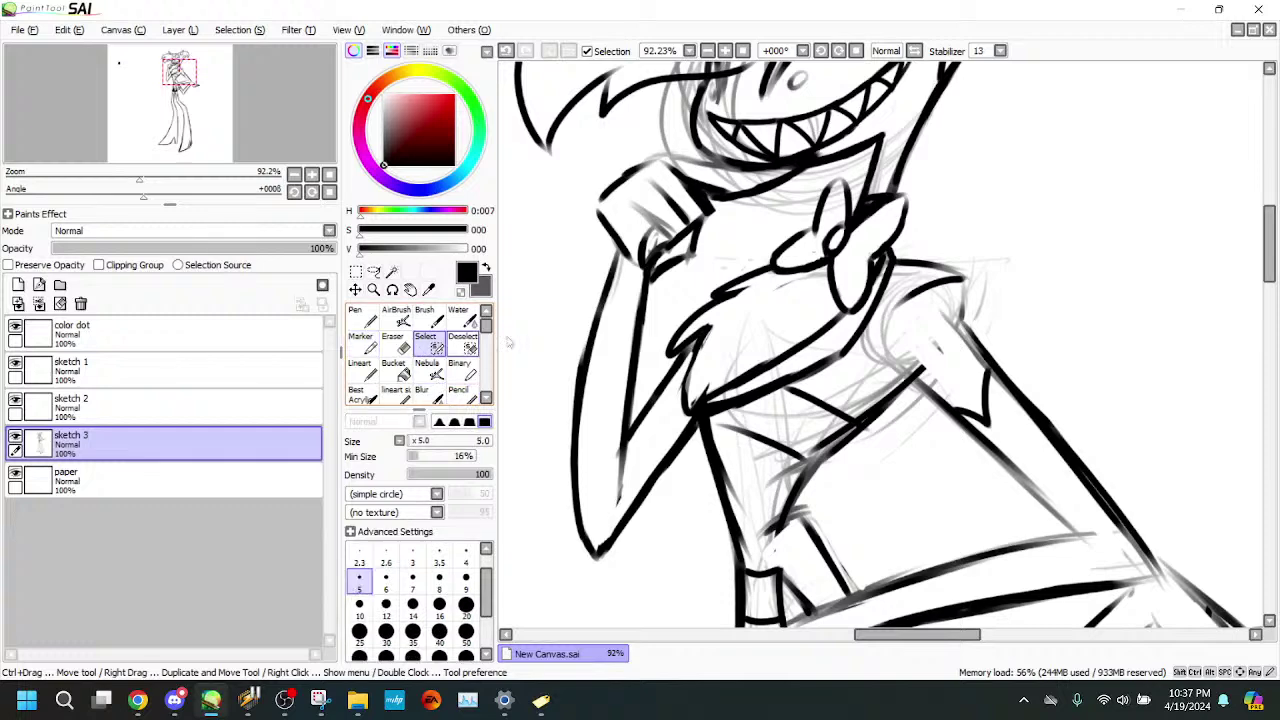
- Extend the raised arm's elbow to a sharper point and erase the rough excess along the elbow and upper arm outline
{"action": "left_click", "coordinate": [392, 340]}
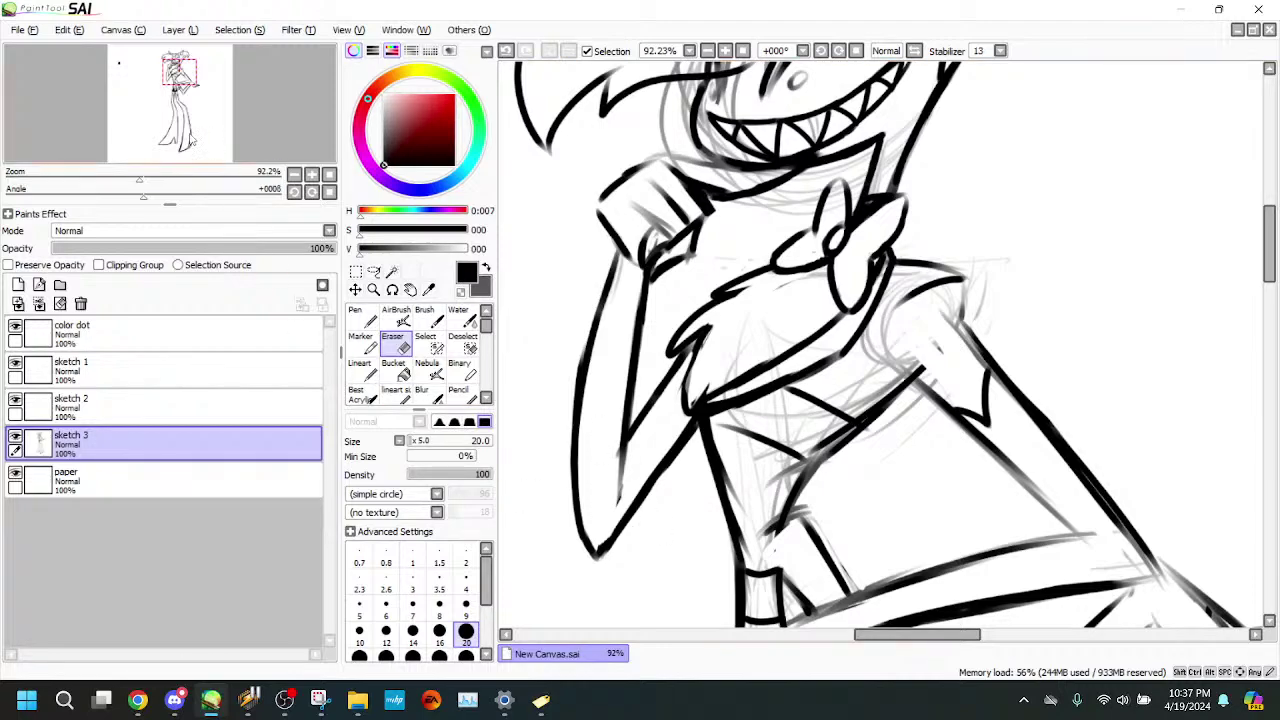
{"action": "left_click", "coordinate": [179, 75]}
{"action": "left_click_drag", "start_coordinate": [143, 155], "coordinate": [178, 81]}
{"action": "left_click_drag", "start_coordinate": [143, 193], "coordinate": [114, 193]}
{"action": "left_click", "coordinate": [329, 193]}
{"action": "left_click", "coordinate": [363, 344]}
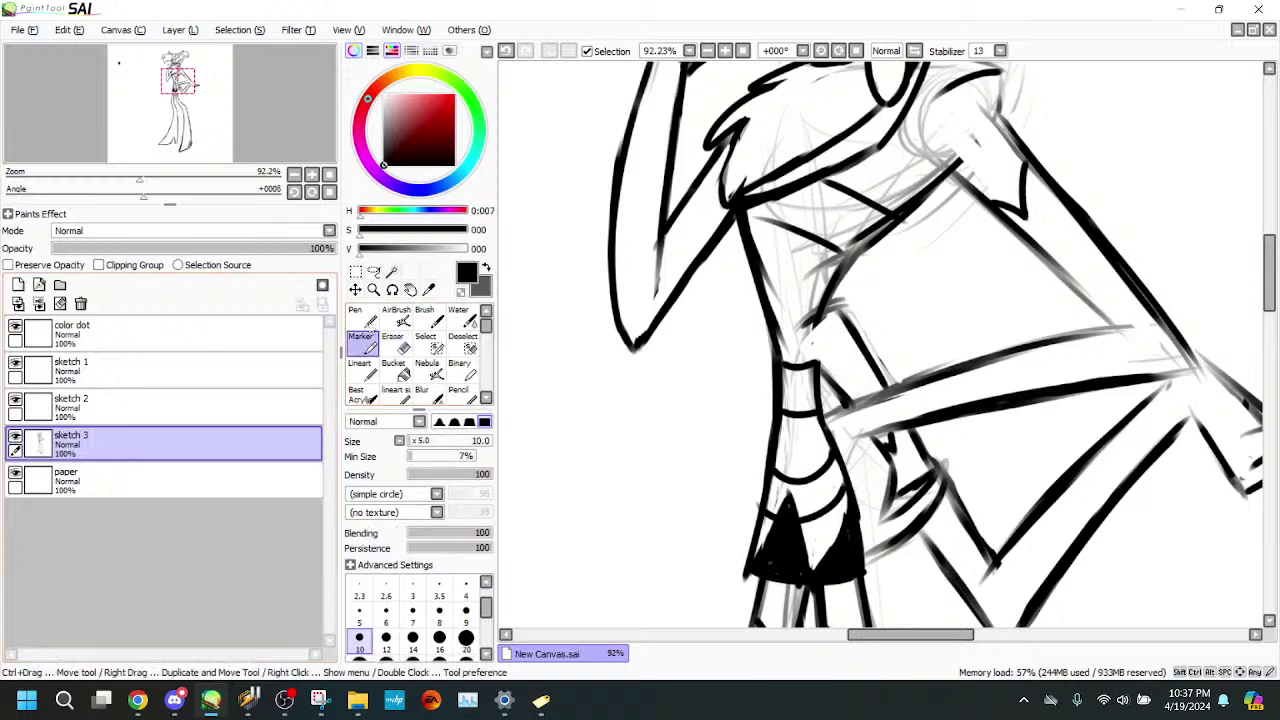
{"action": "left_click_drag", "start_coordinate": [618, 338], "coordinate": [633, 353]}
{"action": "key", "text": "e"}
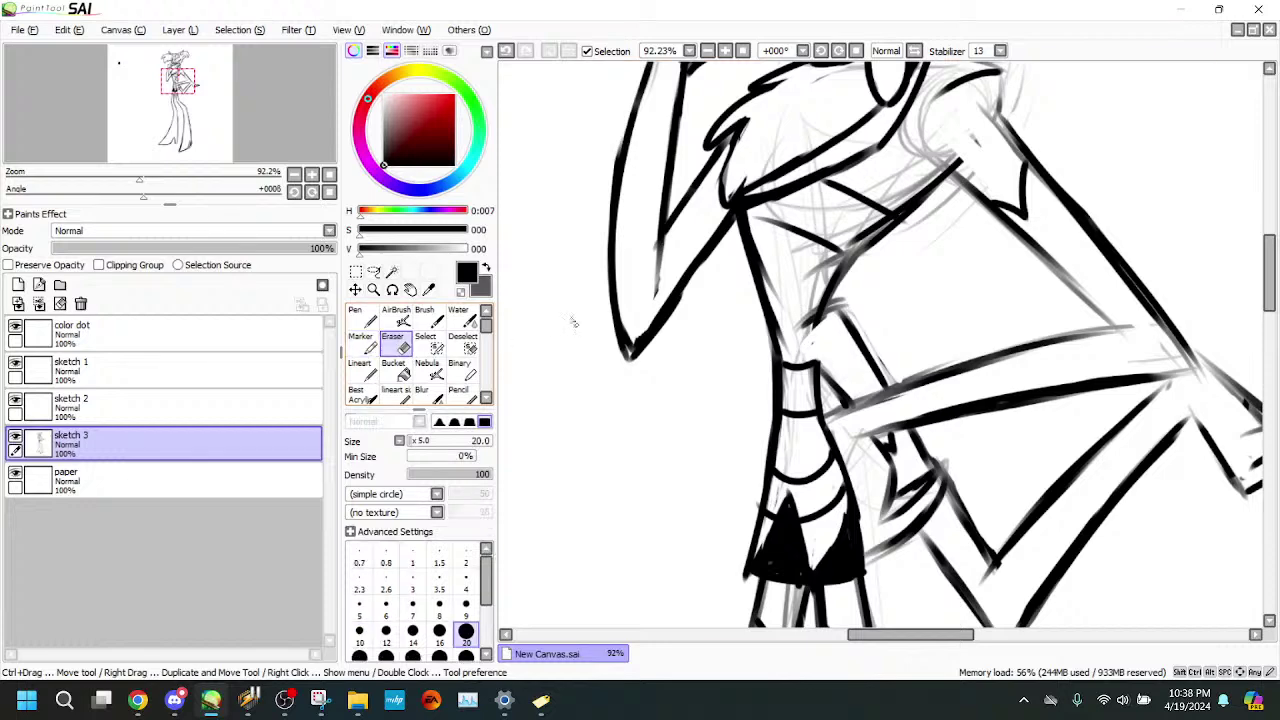
{"action": "left_click_drag", "start_coordinate": [690, 292], "coordinate": [673, 317]}
{"action": "left_click_drag", "start_coordinate": [711, 250], "coordinate": [703, 264]}
{"action": "mouse_move", "coordinate": [632, 312]}
{"action": "left_mouse_down"}
{"action": "mouse_move", "coordinate": [625, 343]}
{"action": "mouse_move", "coordinate": [636, 346]}
{"action": "left_mouse_up"}
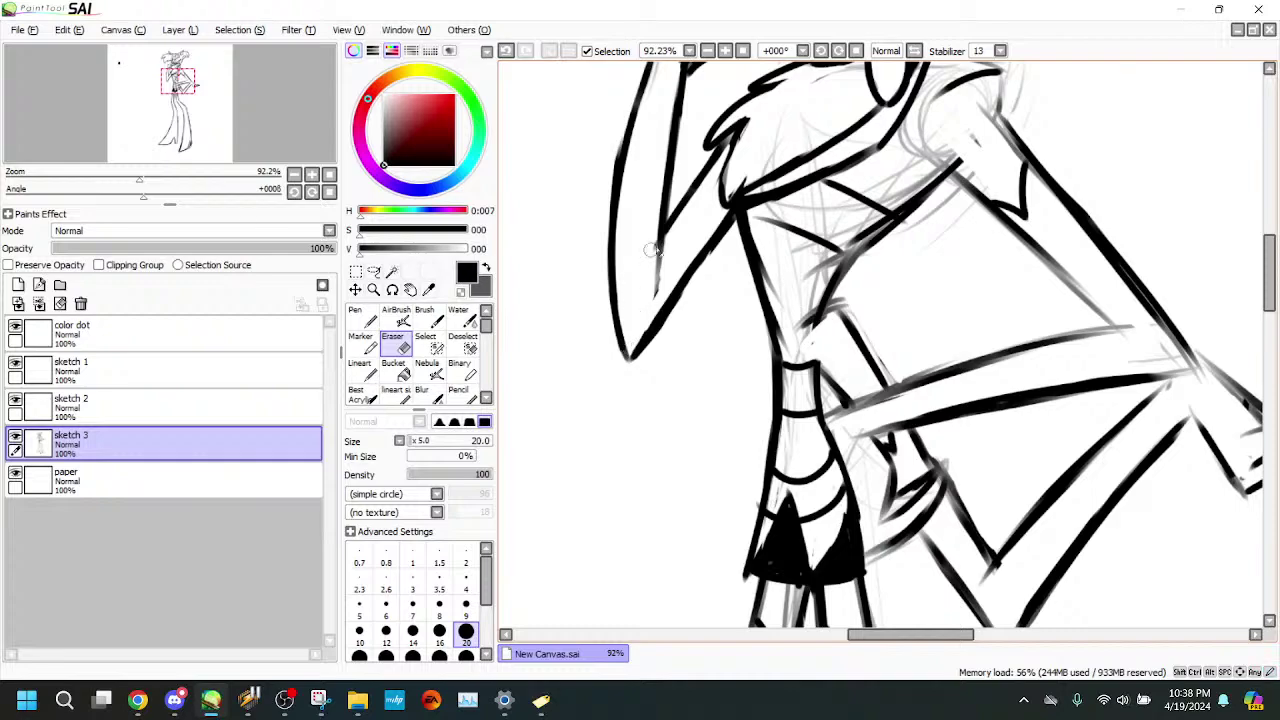
- Examine the figure's arms, waist and legs at a wider view with the Marker ready
{"action": "left_click", "coordinate": [362, 342]}
{"action": "left_click_drag", "start_coordinate": [140, 179], "coordinate": [116, 176]}
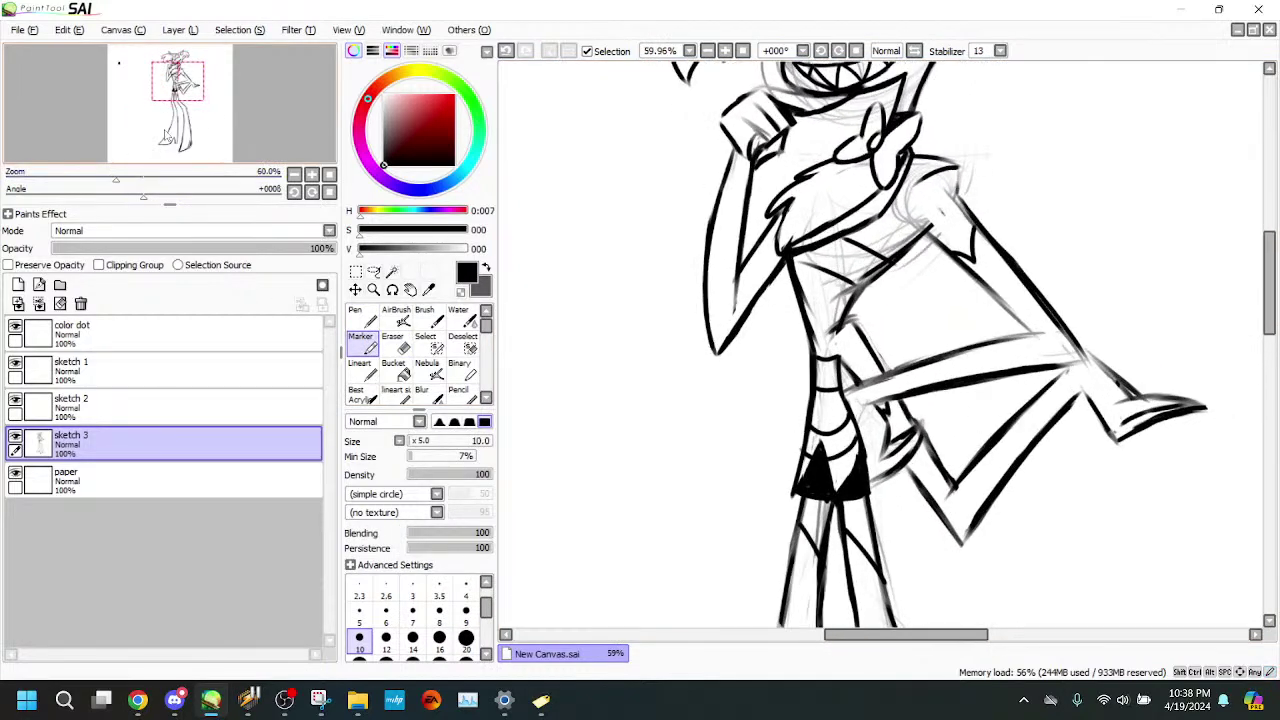
{"action": "mouse_move", "coordinate": [186, 84]}
{"action": "left_mouse_down"}
{"action": "mouse_move", "coordinate": [186, 69]}
{"action": "mouse_move", "coordinate": [180, 93]}
{"action": "left_mouse_up"}
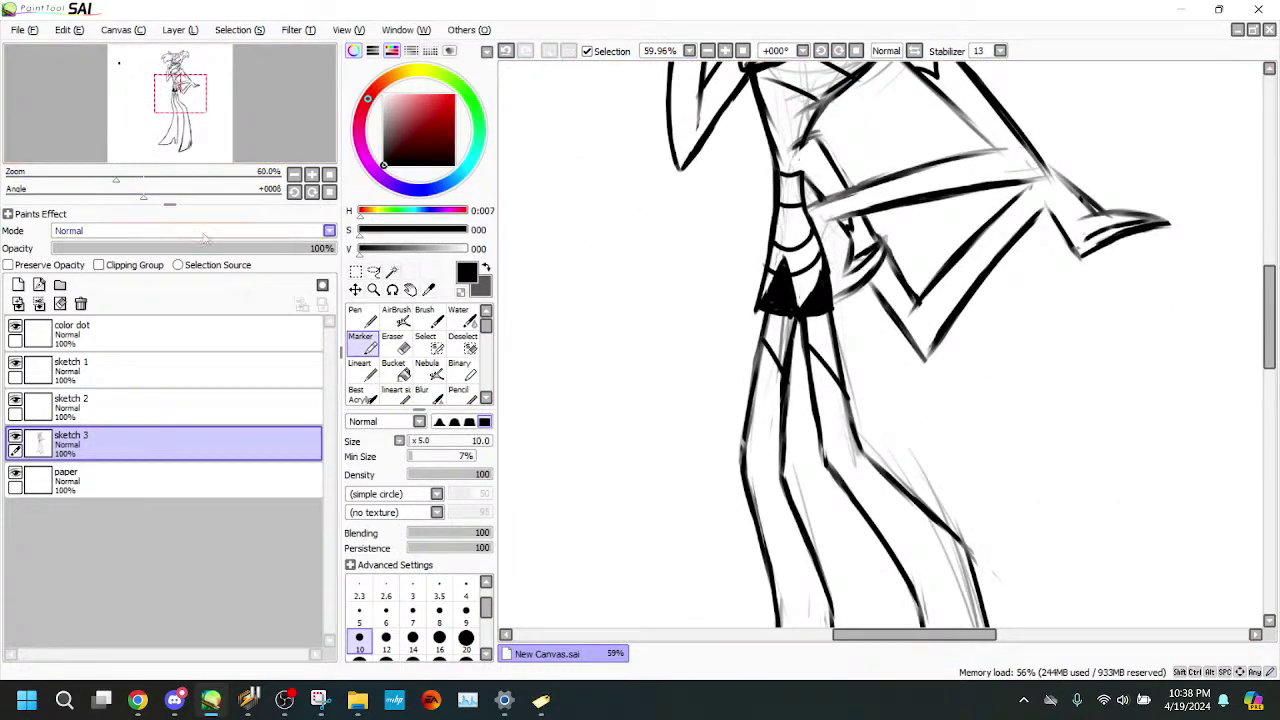
{"action": "mouse_move", "coordinate": [115, 178]}
{"action": "left_mouse_down"}
{"action": "mouse_move", "coordinate": [140, 178]}
{"action": "mouse_move", "coordinate": [67, 181]}
{"action": "mouse_move", "coordinate": [115, 179]}
{"action": "left_mouse_up"}
{"action": "left_click_drag", "start_coordinate": [197, 100], "coordinate": [224, 134]}
{"action": "mouse_move", "coordinate": [115, 178]}
{"action": "left_mouse_down"}
{"action": "mouse_move", "coordinate": [98, 178]}
{"action": "mouse_move", "coordinate": [111, 178]}
{"action": "left_mouse_up"}
{"action": "left_click_drag", "start_coordinate": [167, 141], "coordinate": [169, 141]}
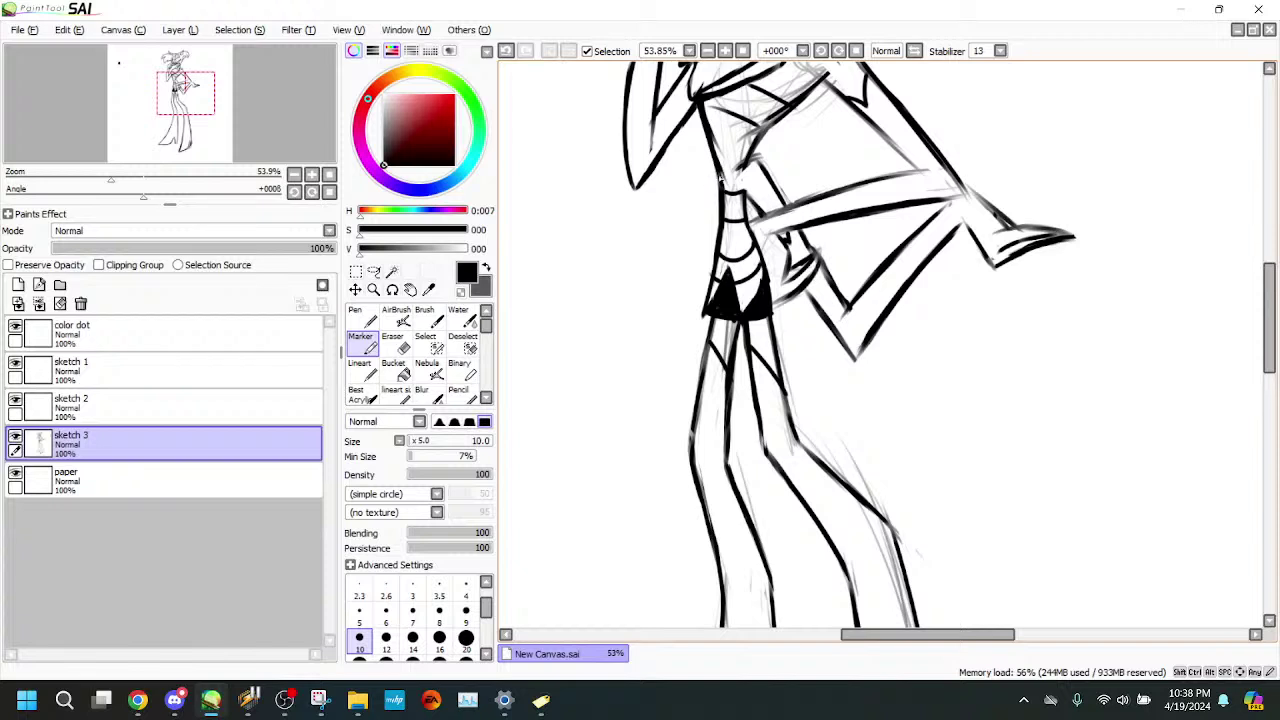
{"action": "mouse_move", "coordinate": [224, 96]}
{"action": "left_mouse_down"}
{"action": "mouse_move", "coordinate": [226, 77]}
{"action": "mouse_move", "coordinate": [226, 97]}
{"action": "left_mouse_up"}
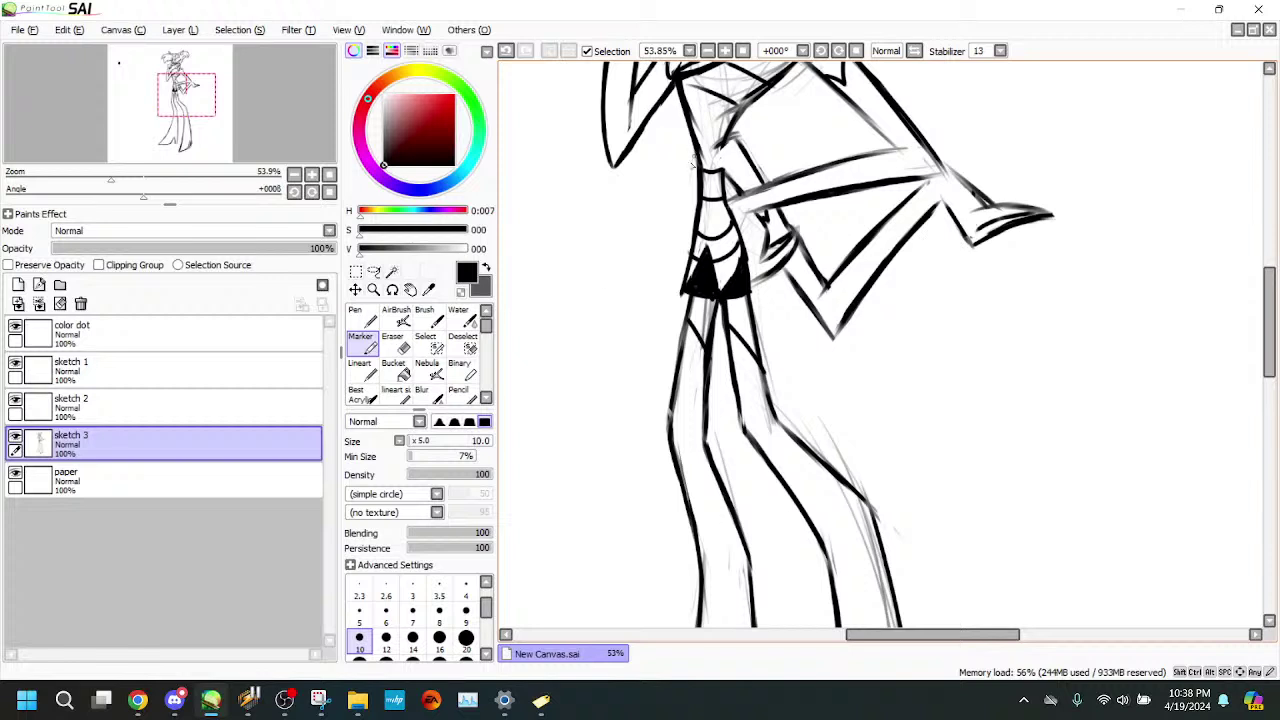
{"action": "left_click_drag", "start_coordinate": [174, 133], "coordinate": [172, 122]}
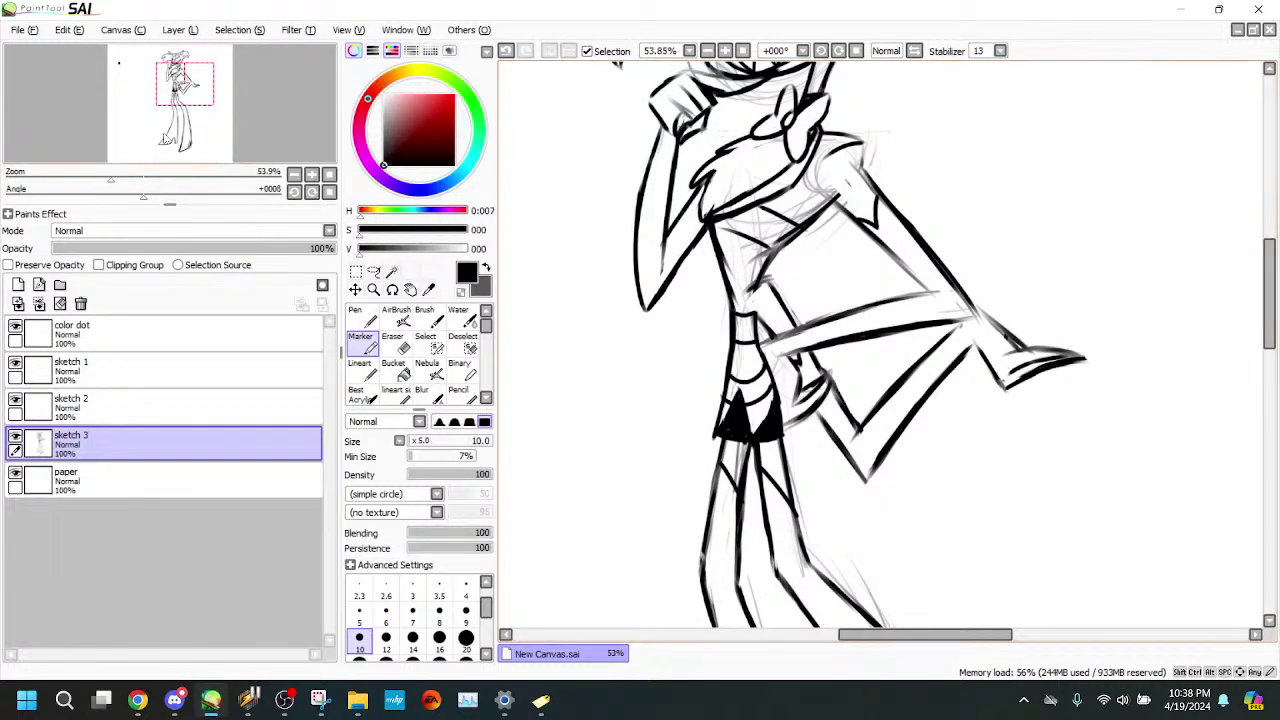
{"action": "scroll", "coordinate": [728, 240], "scroll_direction": "down", "scroll_amount": 1}
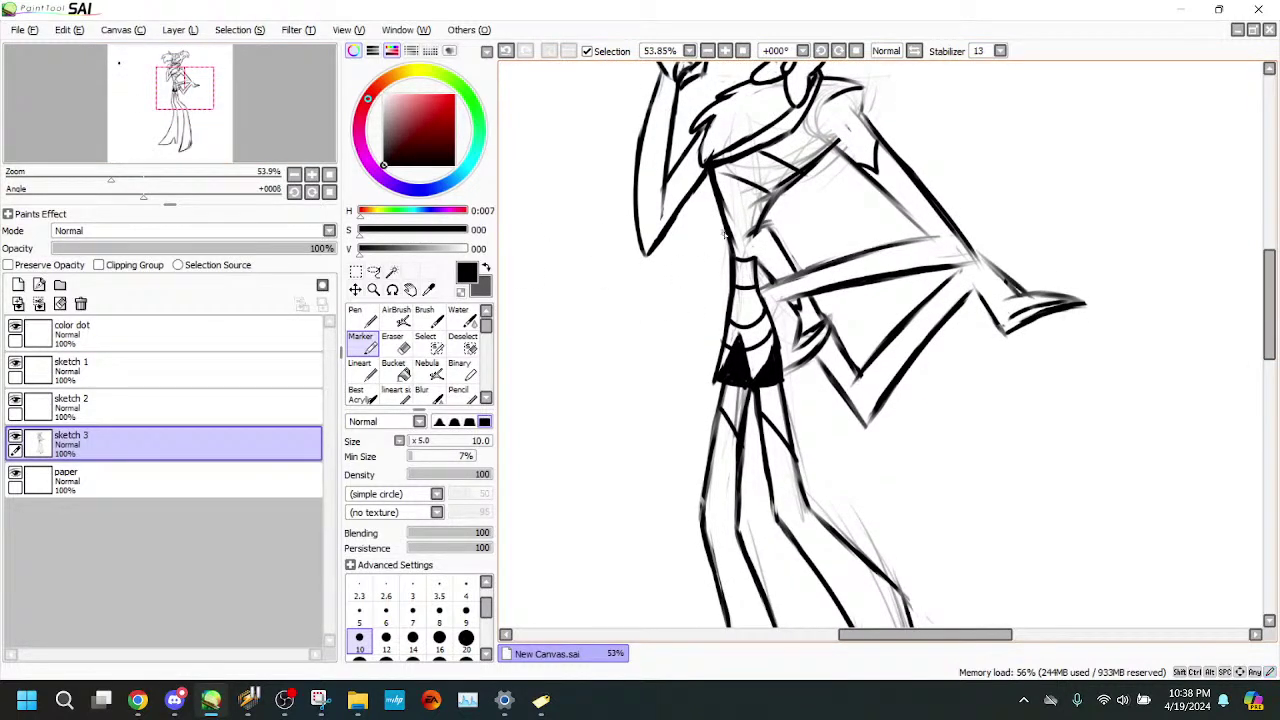
{"action": "scroll", "coordinate": [622, 304], "scroll_direction": "down", "scroll_amount": 3}
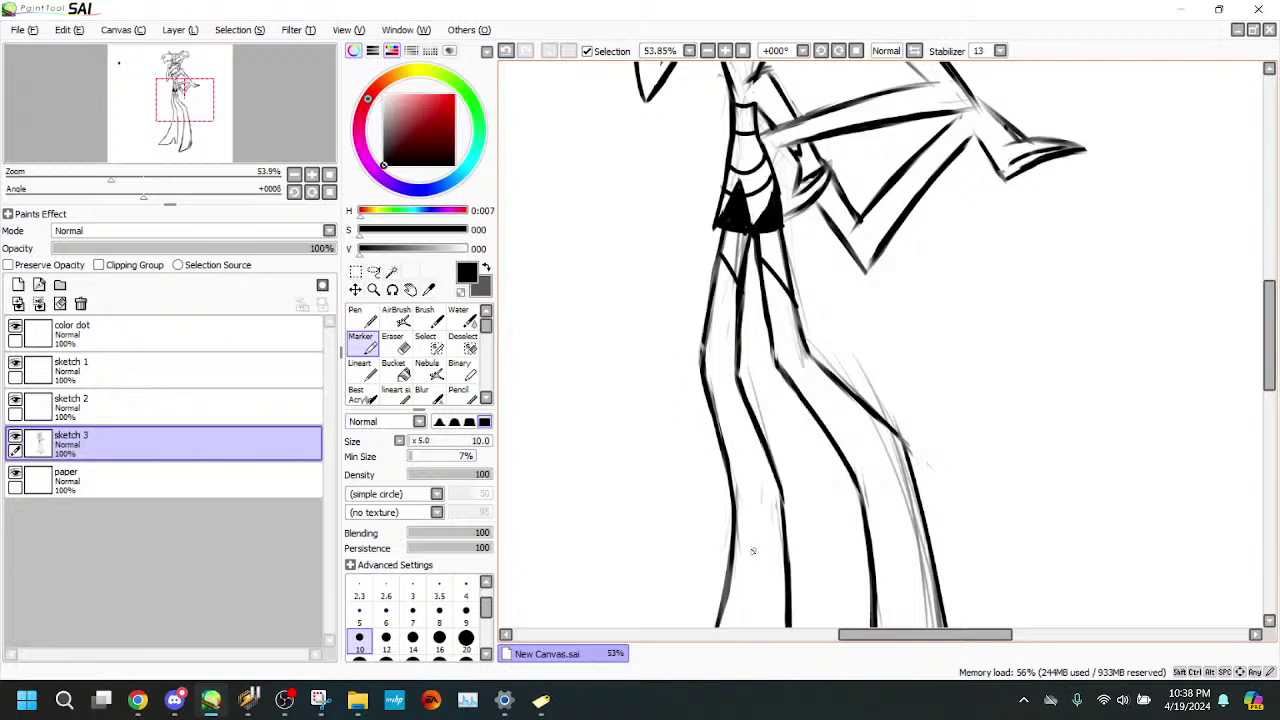
{"action": "left_click_drag", "start_coordinate": [87, 142], "coordinate": [83, 128]}
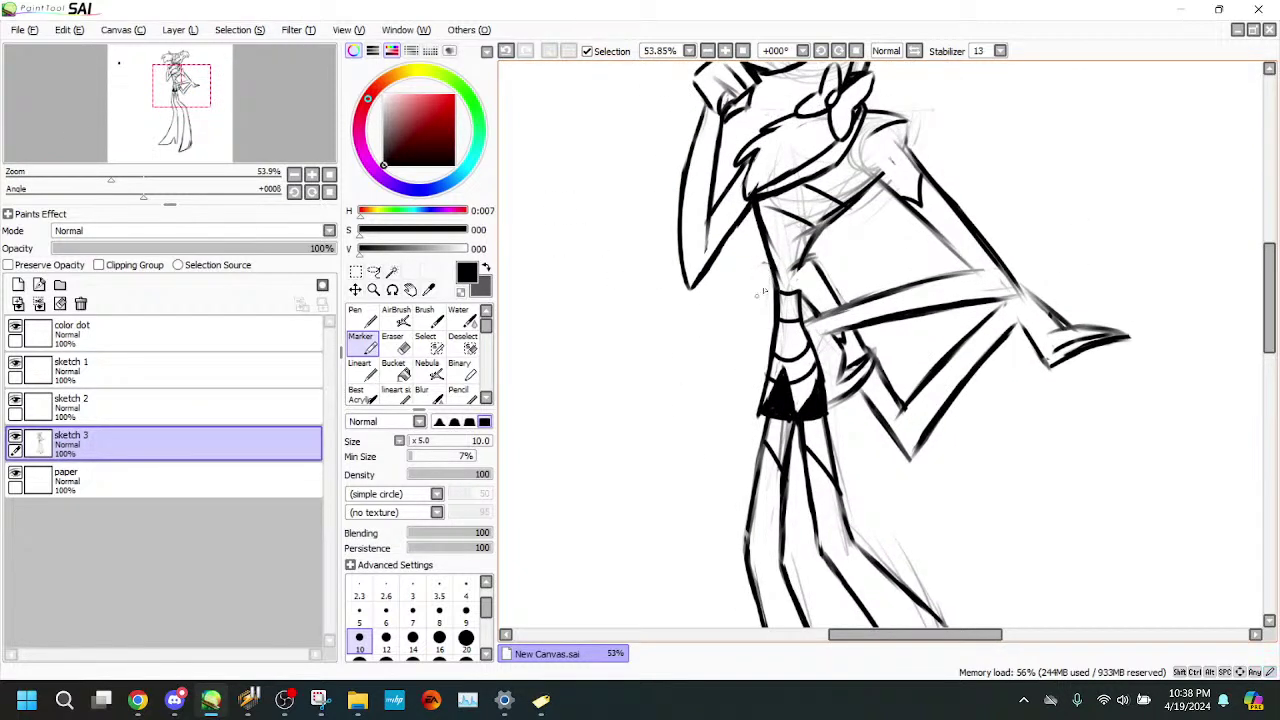
- Sketch the two slanting edges of a lower arm's upper section, running outward and down from beside the waist
{"action": "mouse_move", "coordinate": [759, 265]}
{"action": "left_mouse_down"}
{"action": "mouse_move", "coordinate": [743, 312]}
{"action": "mouse_move", "coordinate": [765, 259]}
{"action": "mouse_move", "coordinate": [724, 390]}
{"action": "left_mouse_up"}
{"action": "left_click_drag", "start_coordinate": [742, 320], "coordinate": [710, 410]}
{"action": "left_click_drag", "start_coordinate": [778, 290], "coordinate": [722, 448]}
{"action": "left_click_drag", "start_coordinate": [736, 400], "coordinate": [720, 448]}
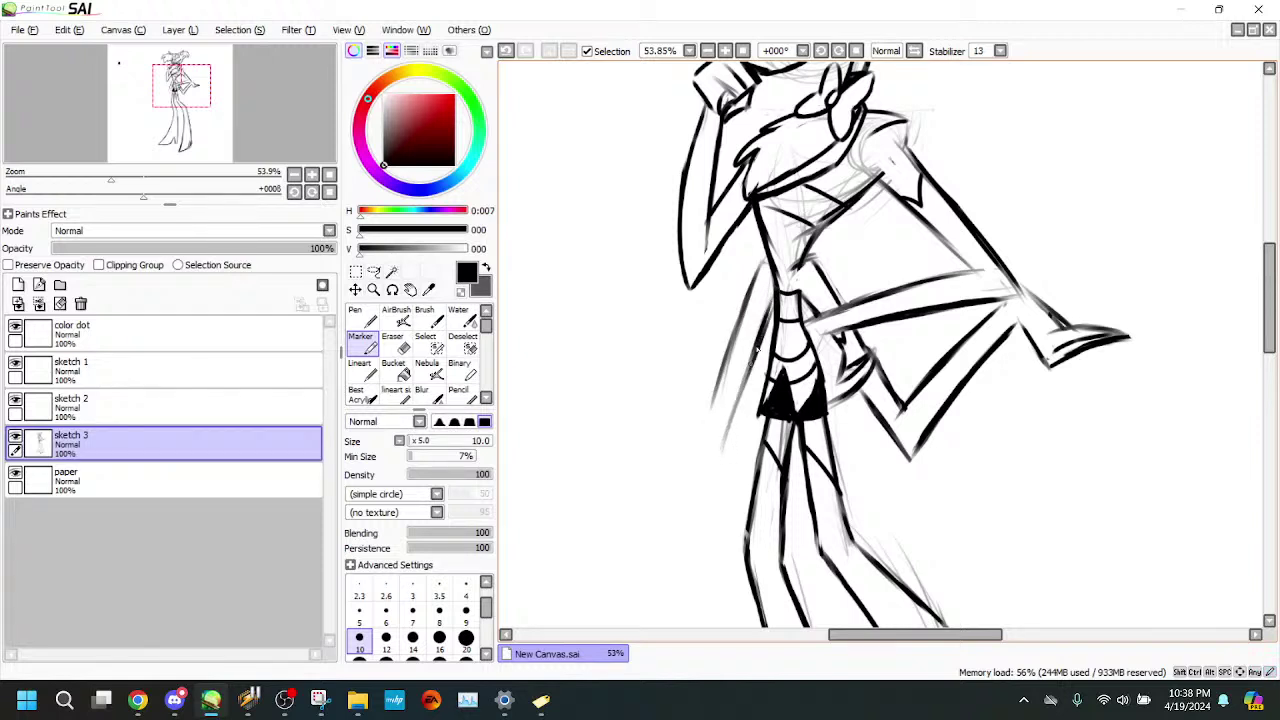
{"action": "left_click_drag", "start_coordinate": [752, 364], "coordinate": [722, 432]}
{"action": "left_click_drag", "start_coordinate": [178, 100], "coordinate": [181, 94]}
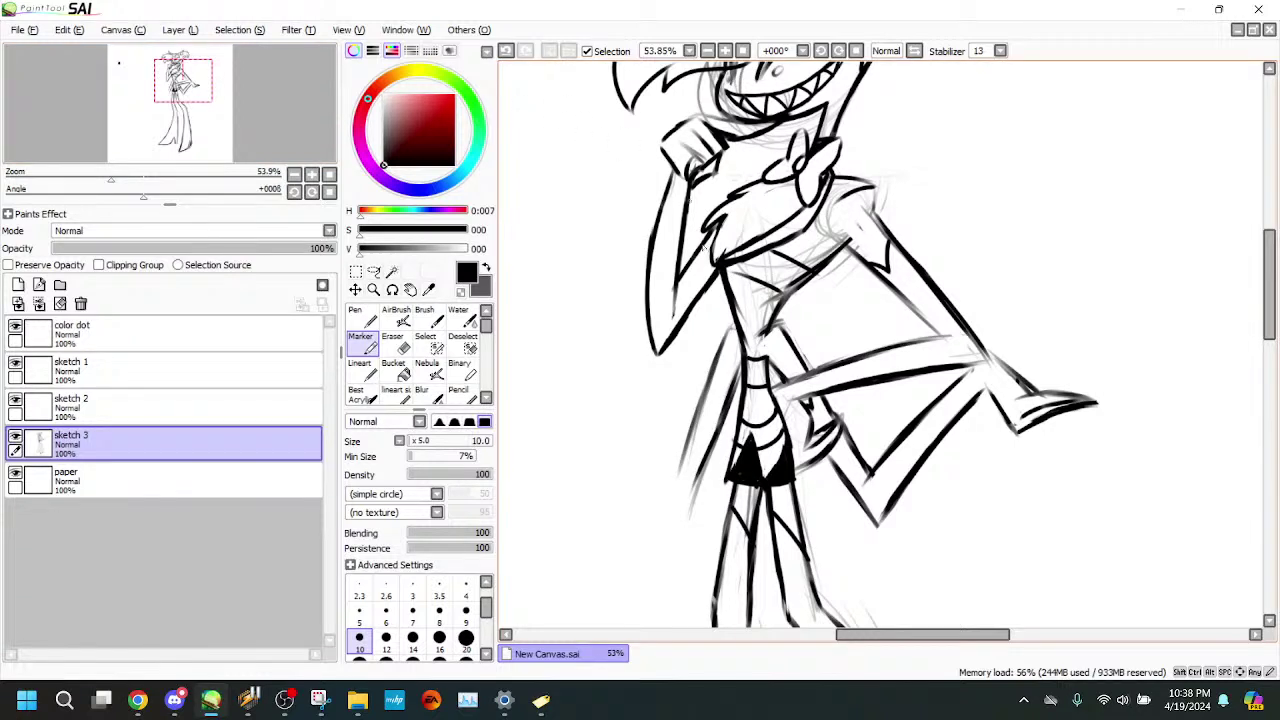
{"action": "left_click_drag", "start_coordinate": [744, 362], "coordinate": [706, 459]}
- Draw both edges of that lower arm's forearm rising from the elbow, and erase the excess line along them near the wrist
{"action": "mouse_move", "coordinate": [628, 344]}
{"action": "left_mouse_down"}
{"action": "mouse_move", "coordinate": [675, 495]}
{"action": "mouse_move", "coordinate": [648, 414]}
{"action": "mouse_move", "coordinate": [689, 510]}
{"action": "left_mouse_up"}
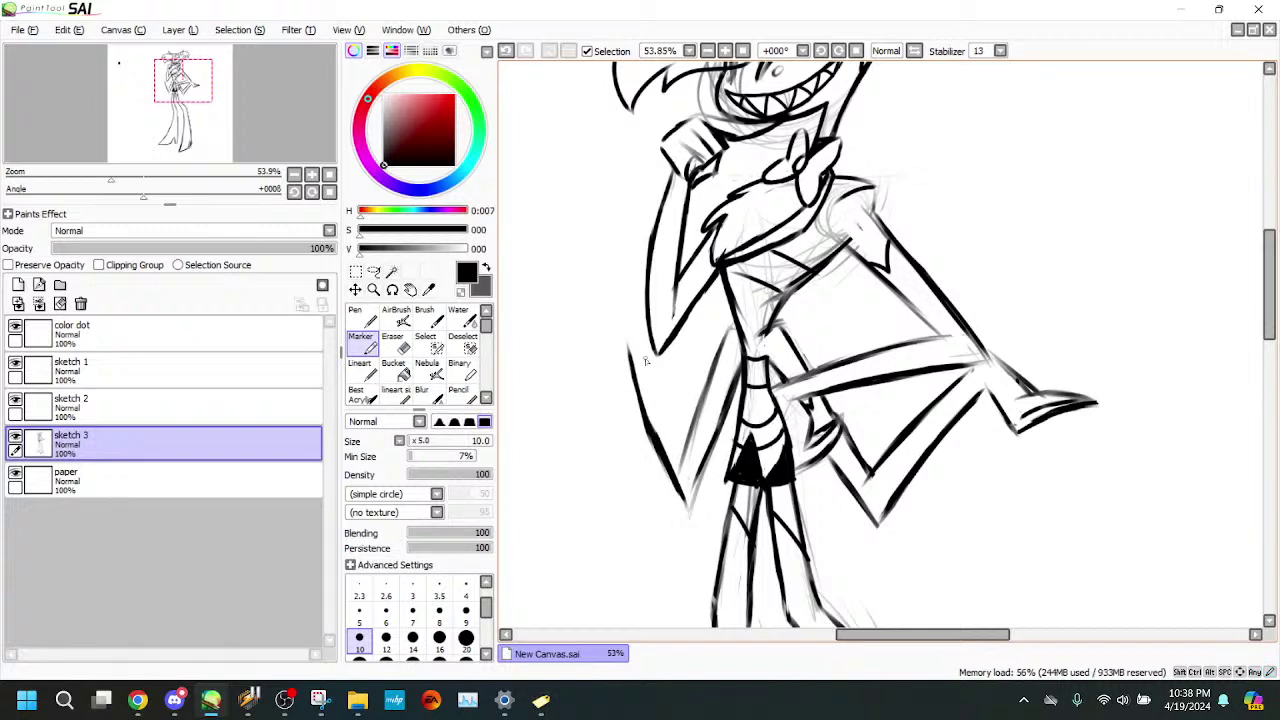
{"action": "left_click_drag", "start_coordinate": [636, 350], "coordinate": [695, 468]}
{"action": "key", "text": "e"}
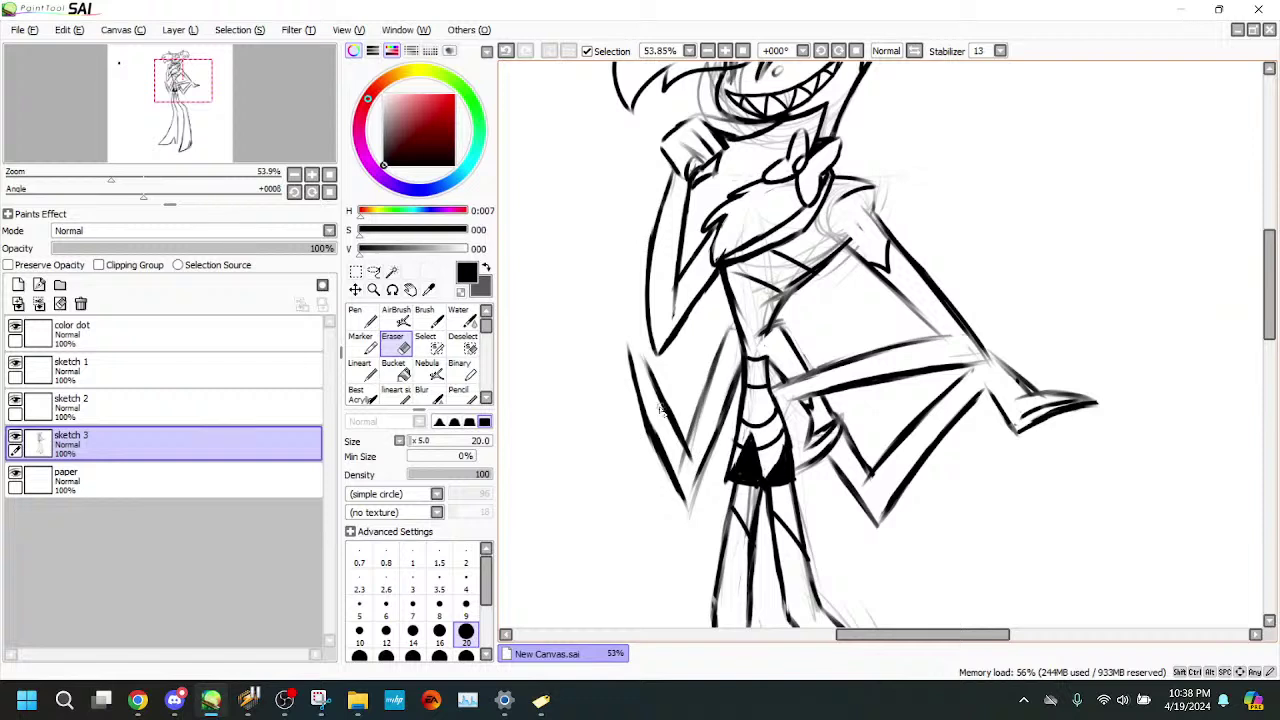
{"action": "mouse_move", "coordinate": [656, 428]}
{"action": "left_mouse_down"}
{"action": "mouse_move", "coordinate": [683, 486]}
{"action": "mouse_move", "coordinate": [688, 452]}
{"action": "left_mouse_up"}
{"action": "left_click_drag", "start_coordinate": [626, 379], "coordinate": [665, 484]}
{"action": "left_click_drag", "start_coordinate": [642, 384], "coordinate": [622, 319]}
{"action": "left_click_drag", "start_coordinate": [652, 408], "coordinate": [645, 406]}
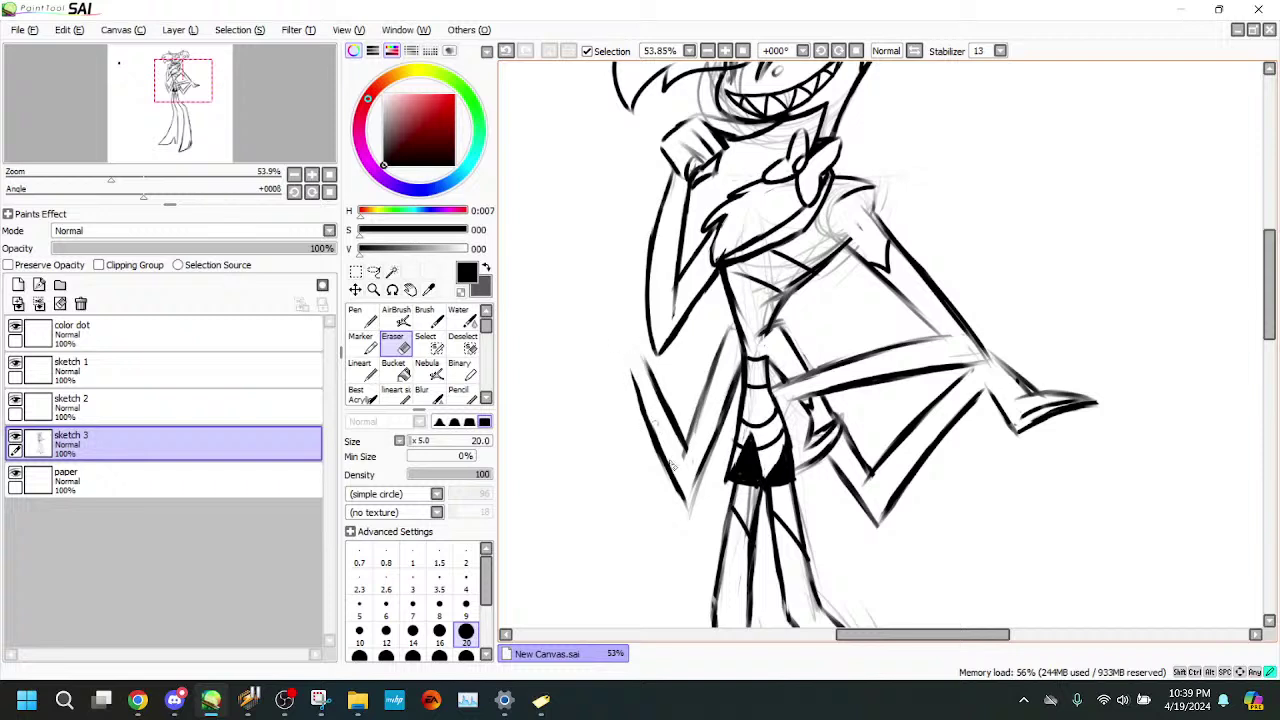
- Draw the lower arm's hand with spread fingers using the Marker, and add a short line across the opposite upper arm's sleeve notch
{"action": "left_click", "coordinate": [360, 341]}
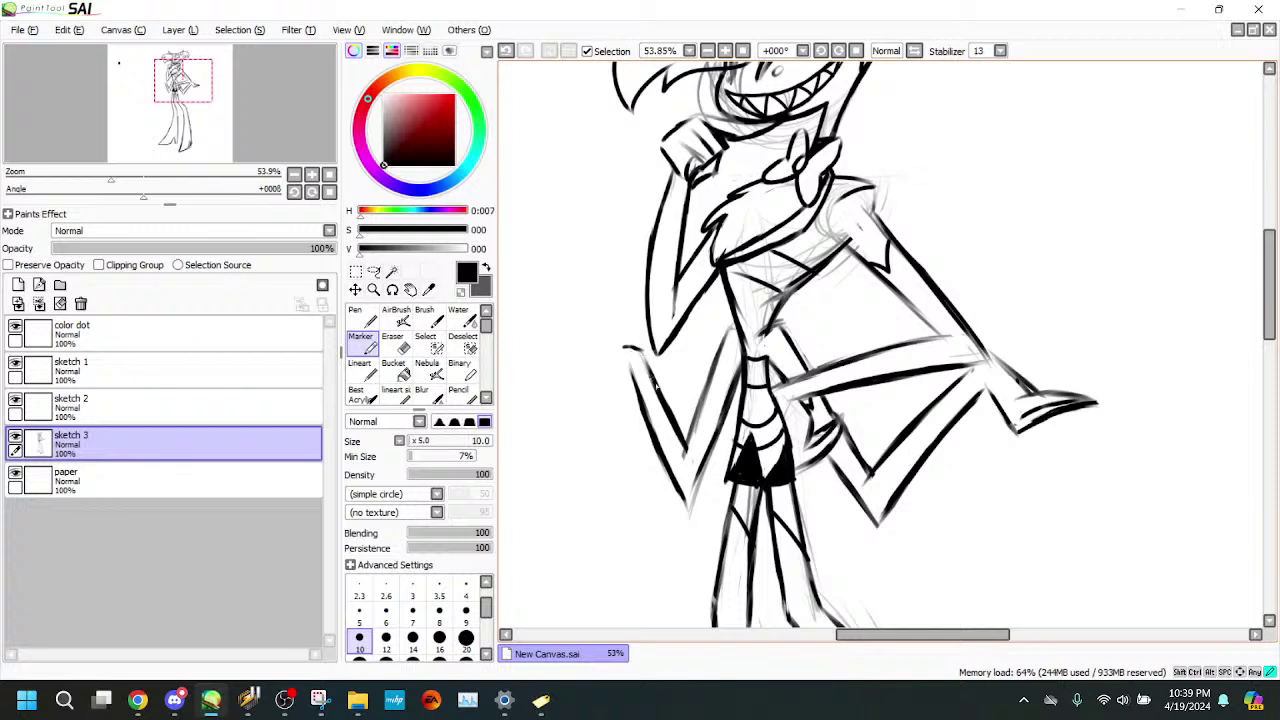
{"action": "mouse_move", "coordinate": [622, 352]}
{"action": "left_mouse_down"}
{"action": "mouse_move", "coordinate": [603, 379]}
{"action": "mouse_move", "coordinate": [621, 402]}
{"action": "mouse_move", "coordinate": [632, 397]}
{"action": "mouse_move", "coordinate": [593, 385]}
{"action": "mouse_move", "coordinate": [615, 379]}
{"action": "mouse_move", "coordinate": [570, 329]}
{"action": "mouse_move", "coordinate": [603, 370]}
{"action": "mouse_move", "coordinate": [582, 328]}
{"action": "mouse_move", "coordinate": [605, 348]}
{"action": "mouse_move", "coordinate": [588, 334]}
{"action": "mouse_move", "coordinate": [609, 360]}
{"action": "mouse_move", "coordinate": [586, 330]}
{"action": "mouse_move", "coordinate": [613, 379]}
{"action": "mouse_move", "coordinate": [607, 397]}
{"action": "mouse_move", "coordinate": [640, 397]}
{"action": "left_mouse_up"}
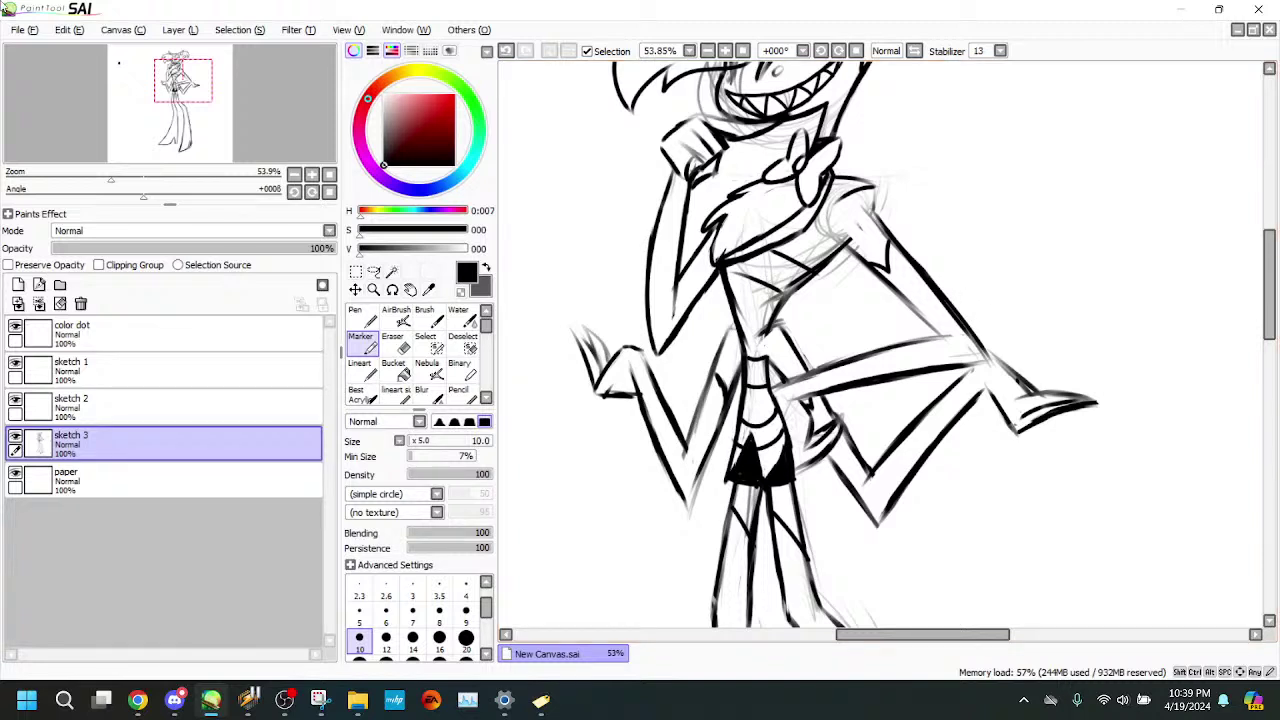
{"action": "left_click_drag", "start_coordinate": [904, 252], "coordinate": [888, 279]}
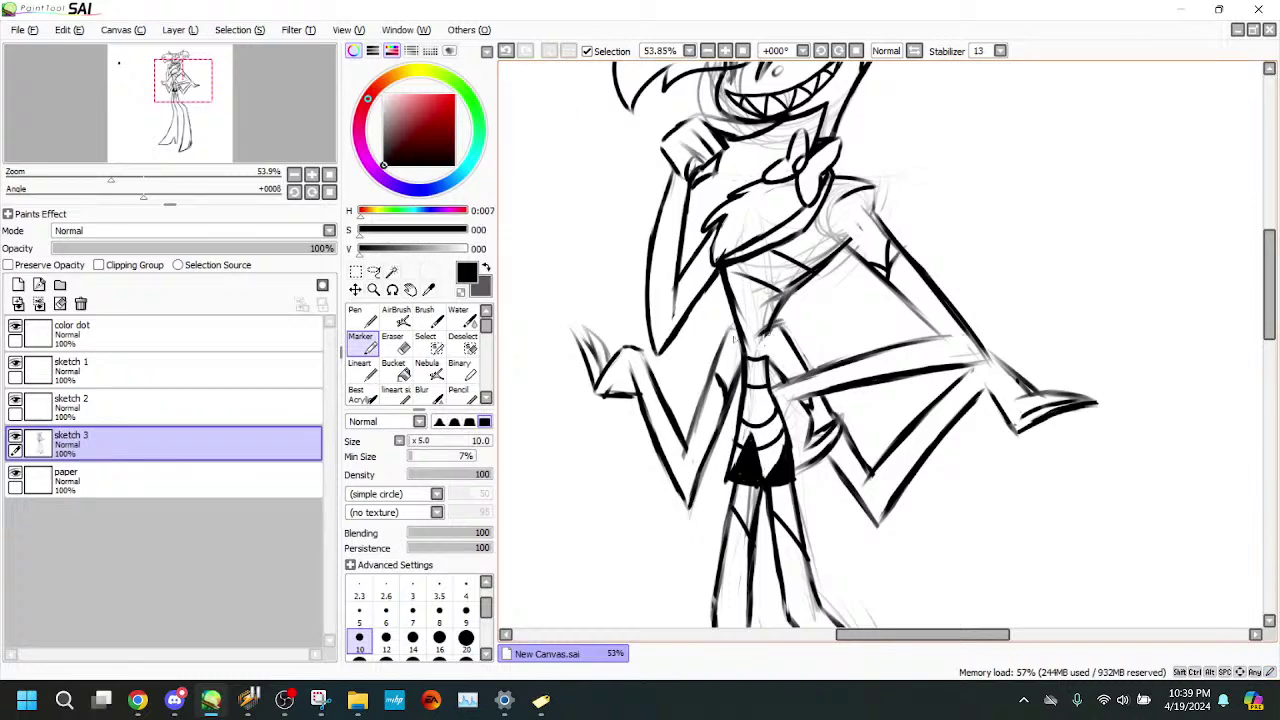
- Add a new layer directly above the paper layer and set its opacity to 65%
{"action": "mouse_move", "coordinate": [111, 178]}
{"action": "left_mouse_down"}
{"action": "mouse_move", "coordinate": [60, 176]}
{"action": "mouse_move", "coordinate": [88, 177]}
{"action": "left_mouse_up"}
{"action": "left_click_drag", "start_coordinate": [184, 83], "coordinate": [187, 113]}
{"action": "left_click_drag", "start_coordinate": [88, 177], "coordinate": [72, 178]}
{"action": "left_click_drag", "start_coordinate": [187, 113], "coordinate": [130, 80]}
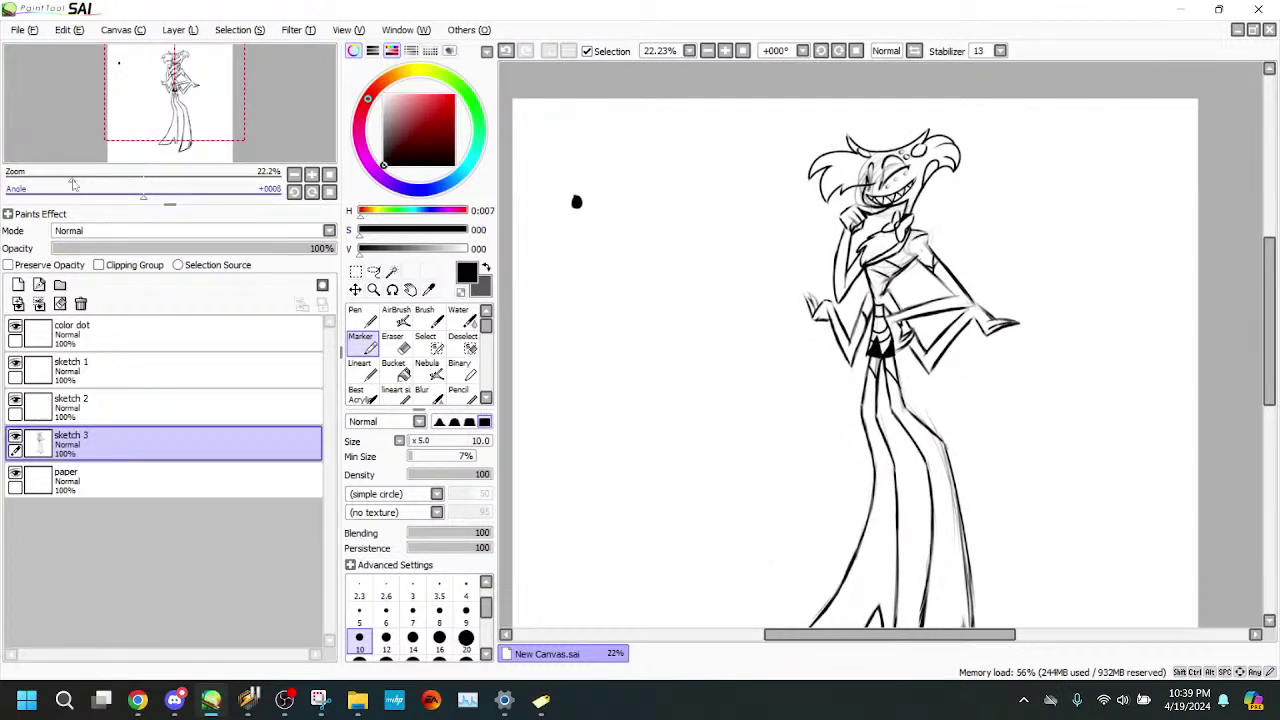
{"action": "left_click_drag", "start_coordinate": [72, 184], "coordinate": [91, 178]}
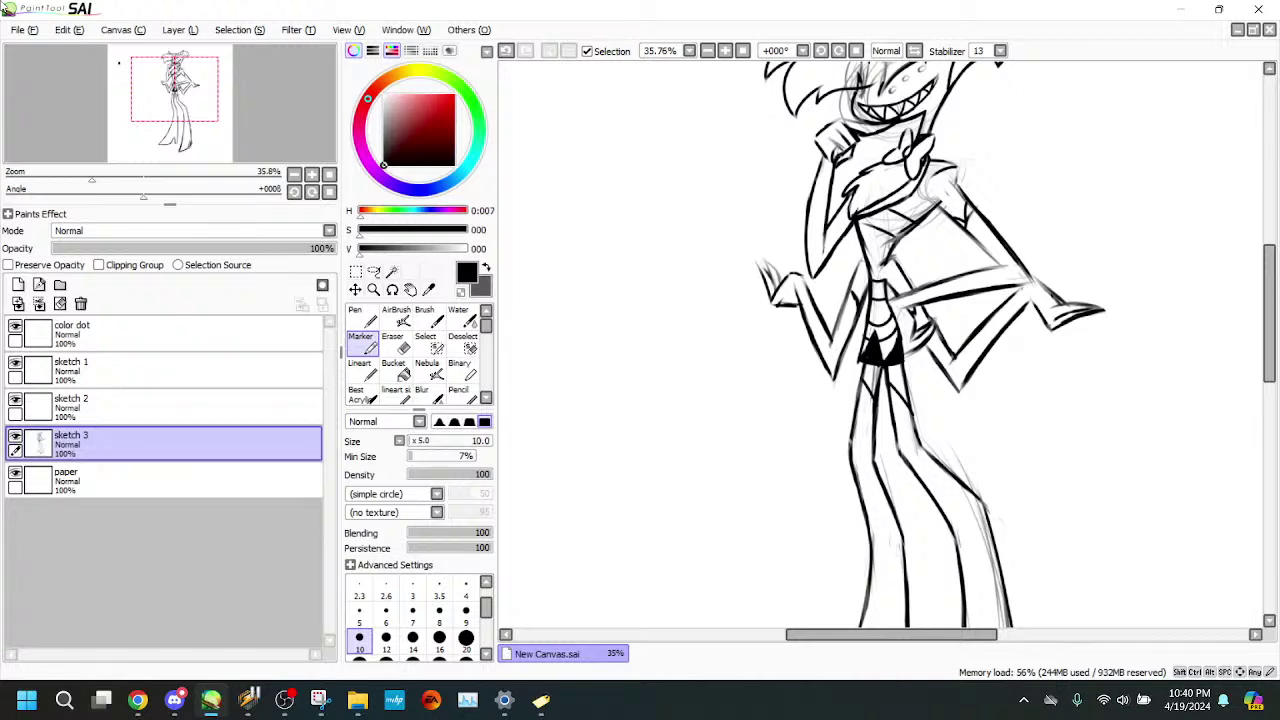
{"action": "left_click_drag", "start_coordinate": [91, 173], "coordinate": [83, 178]}
{"action": "left_click_drag", "start_coordinate": [134, 102], "coordinate": [133, 97]}
{"action": "left_click", "coordinate": [45, 480]}
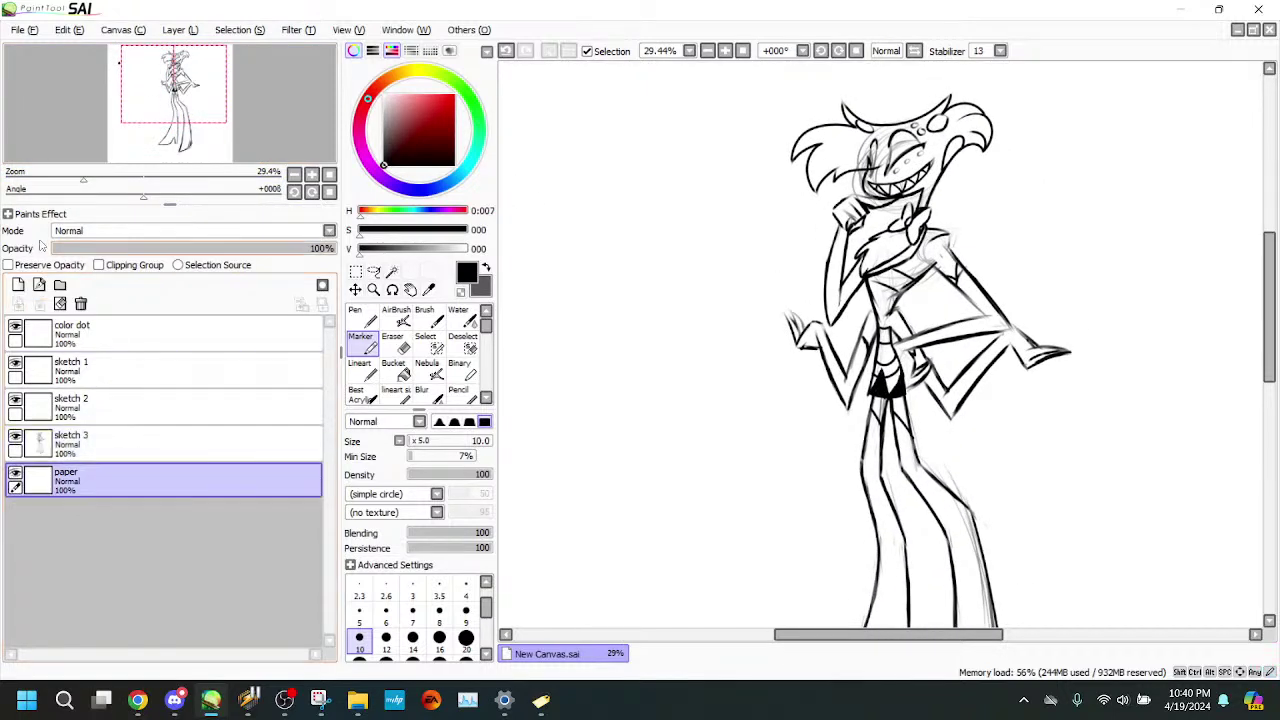
{"action": "left_click", "coordinate": [18, 284]}
{"action": "left_click", "coordinate": [237, 248]}
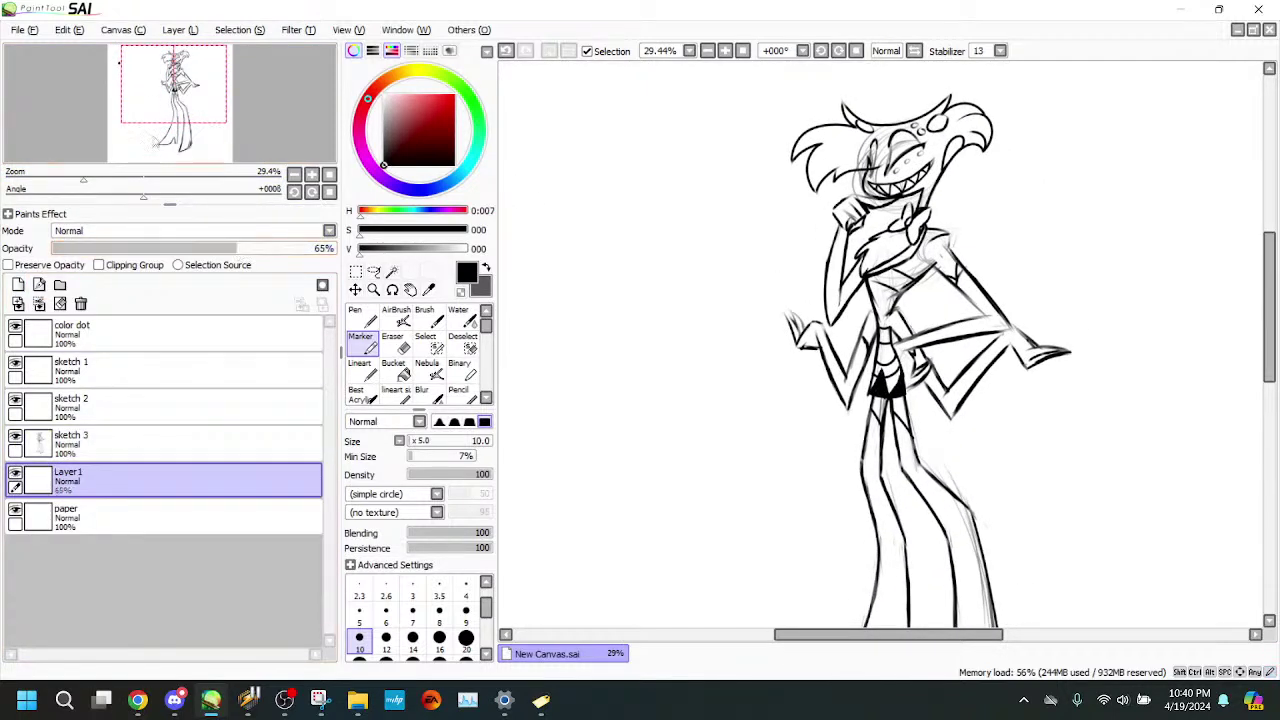
- Sketch a second figure's oval head, neck and sloping shoulders in the empty space beside the finished figure
{"action": "left_click_drag", "start_coordinate": [88, 181], "coordinate": [82, 181]}
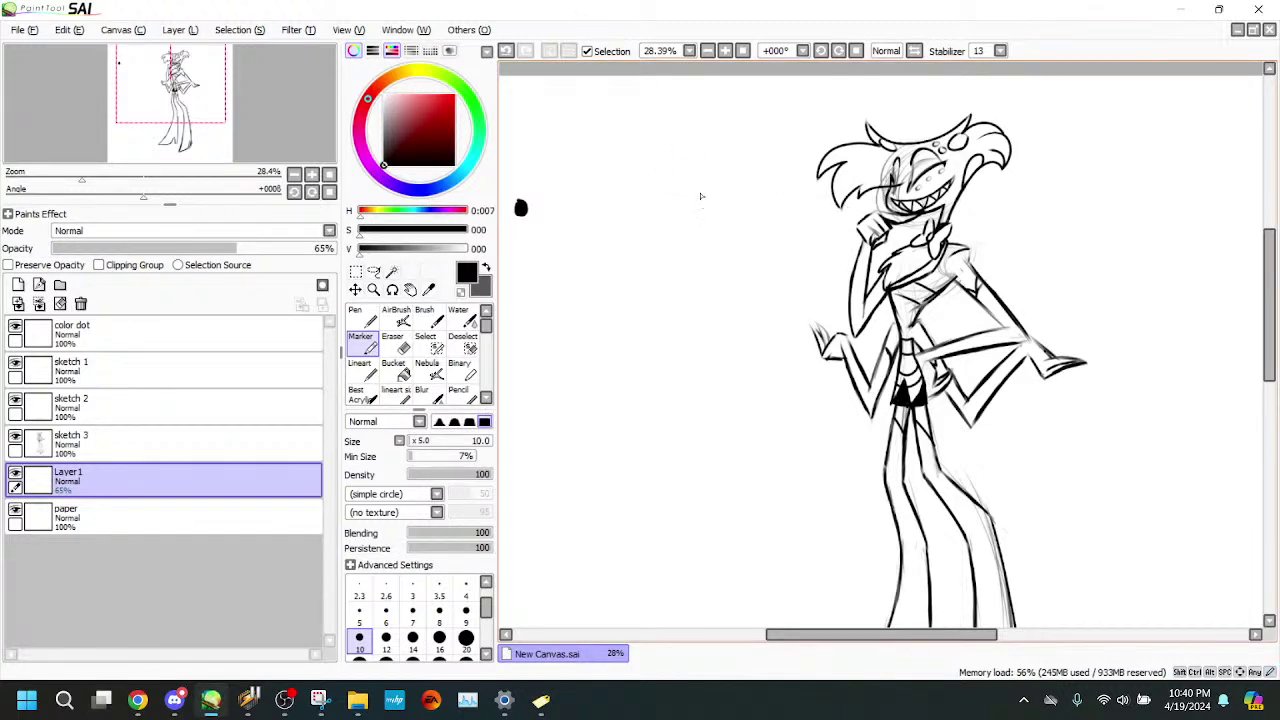
{"action": "left_click_drag", "start_coordinate": [660, 193], "coordinate": [688, 250]}
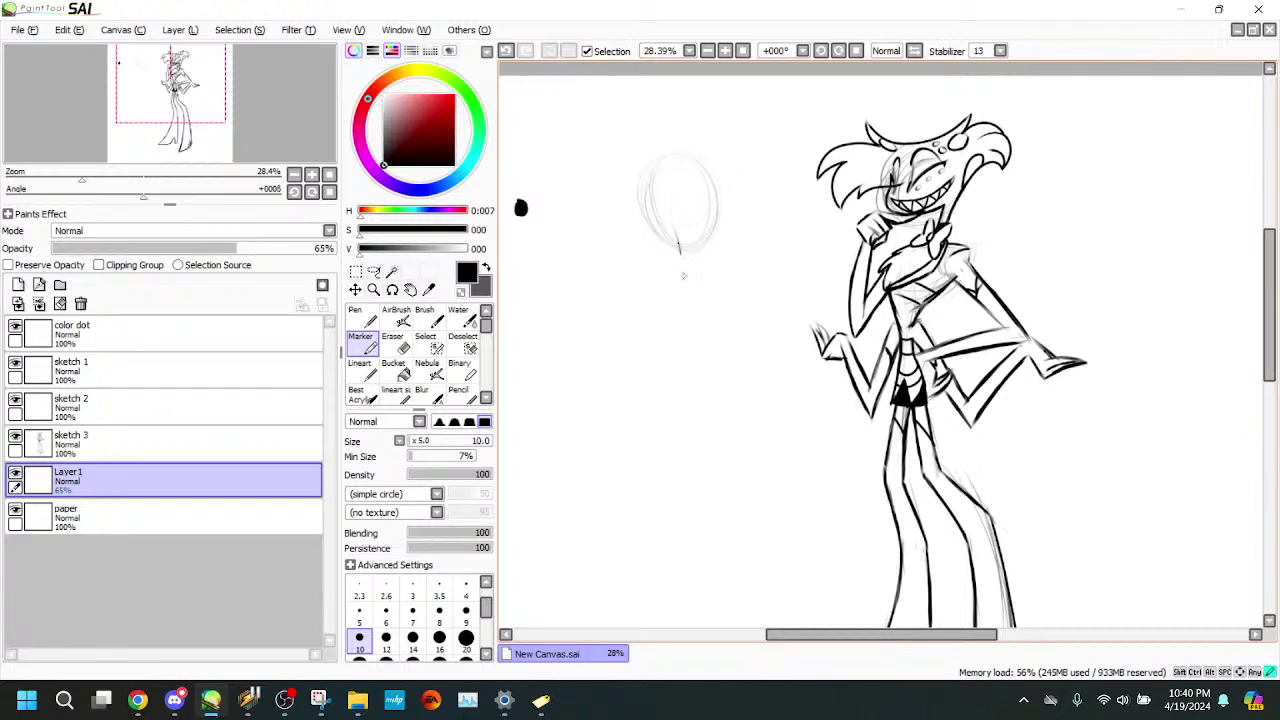
{"action": "mouse_move", "coordinate": [681, 245]}
{"action": "left_mouse_down"}
{"action": "mouse_move", "coordinate": [696, 280]}
{"action": "mouse_move", "coordinate": [663, 286]}
{"action": "mouse_move", "coordinate": [738, 295]}
{"action": "left_mouse_up"}
- Sketch the second figure's torso with sides tapering to a narrow waist and a curved hip line below
{"action": "left_click_drag", "start_coordinate": [153, 98], "coordinate": [107, 117]}
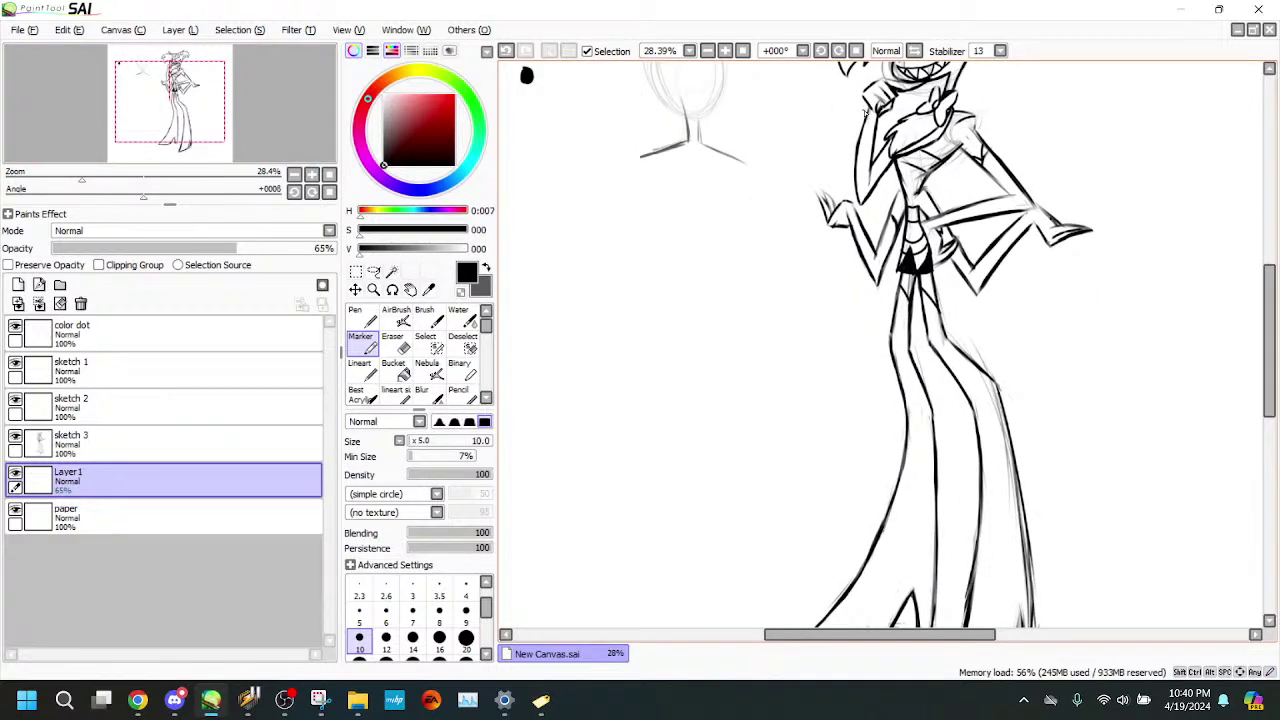
{"action": "mouse_move", "coordinate": [737, 184]}
{"action": "left_mouse_down"}
{"action": "mouse_move", "coordinate": [734, 230]}
{"action": "mouse_move", "coordinate": [703, 258]}
{"action": "mouse_move", "coordinate": [718, 262]}
{"action": "left_mouse_up"}
{"action": "mouse_move", "coordinate": [650, 195]}
{"action": "left_mouse_down"}
{"action": "mouse_move", "coordinate": [743, 343]}
{"action": "mouse_move", "coordinate": [686, 205]}
{"action": "mouse_move", "coordinate": [677, 230]}
{"action": "mouse_move", "coordinate": [652, 203]}
{"action": "mouse_move", "coordinate": [689, 263]}
{"action": "mouse_move", "coordinate": [685, 237]}
{"action": "mouse_move", "coordinate": [683, 295]}
{"action": "mouse_move", "coordinate": [716, 292]}
{"action": "left_mouse_up"}
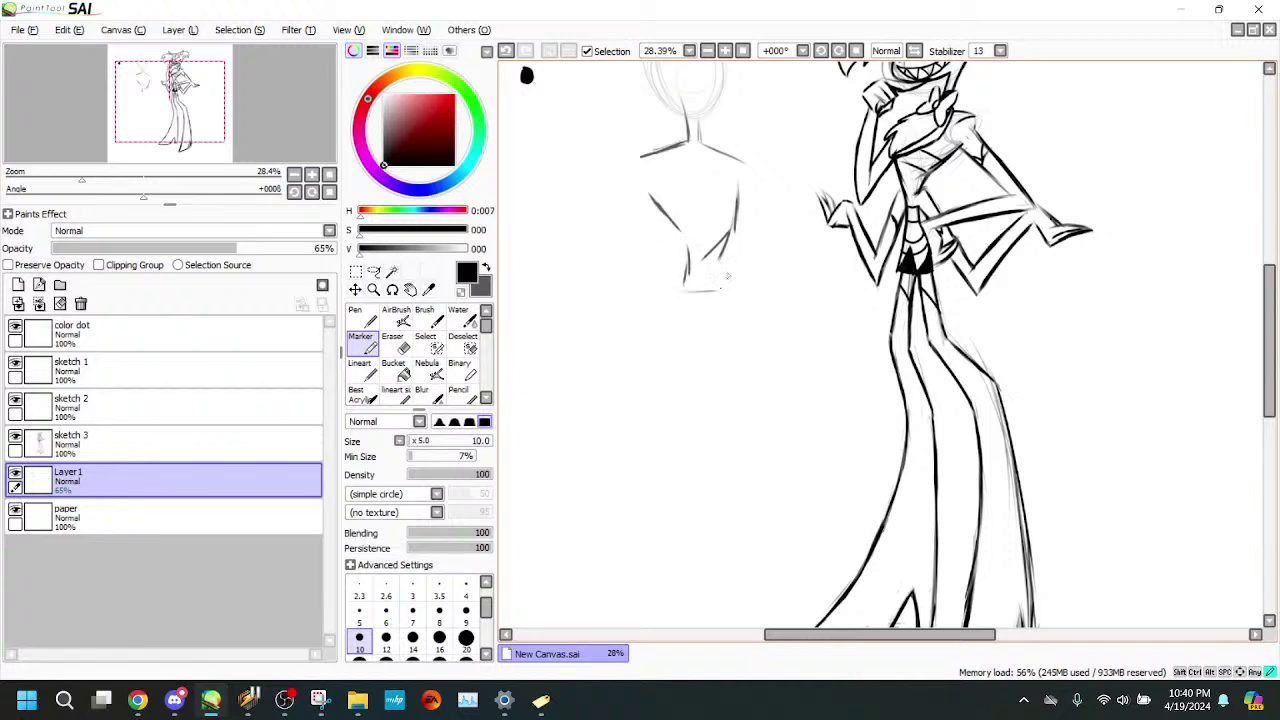
{"action": "left_click_drag", "start_coordinate": [738, 238], "coordinate": [716, 292]}
{"action": "scroll", "coordinate": [770, 240], "scroll_direction": "down", "scroll_amount": 2}
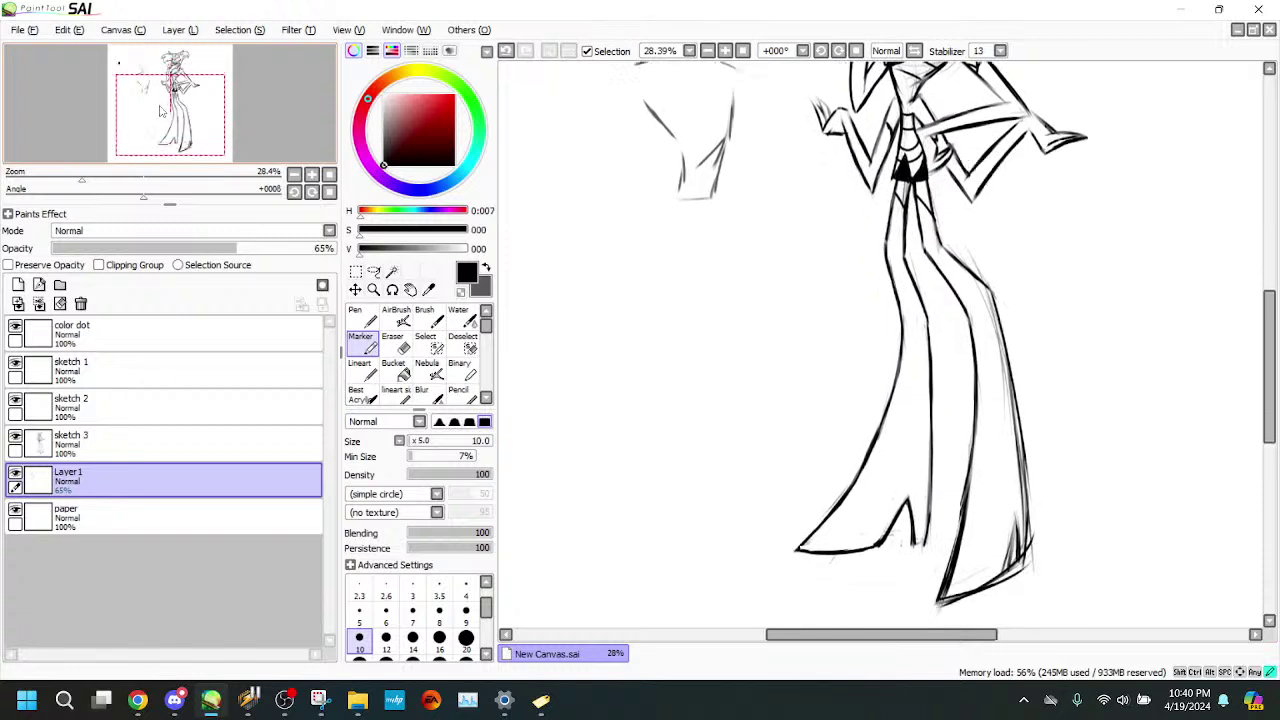
{"action": "left_click_drag", "start_coordinate": [690, 236], "coordinate": [702, 252]}
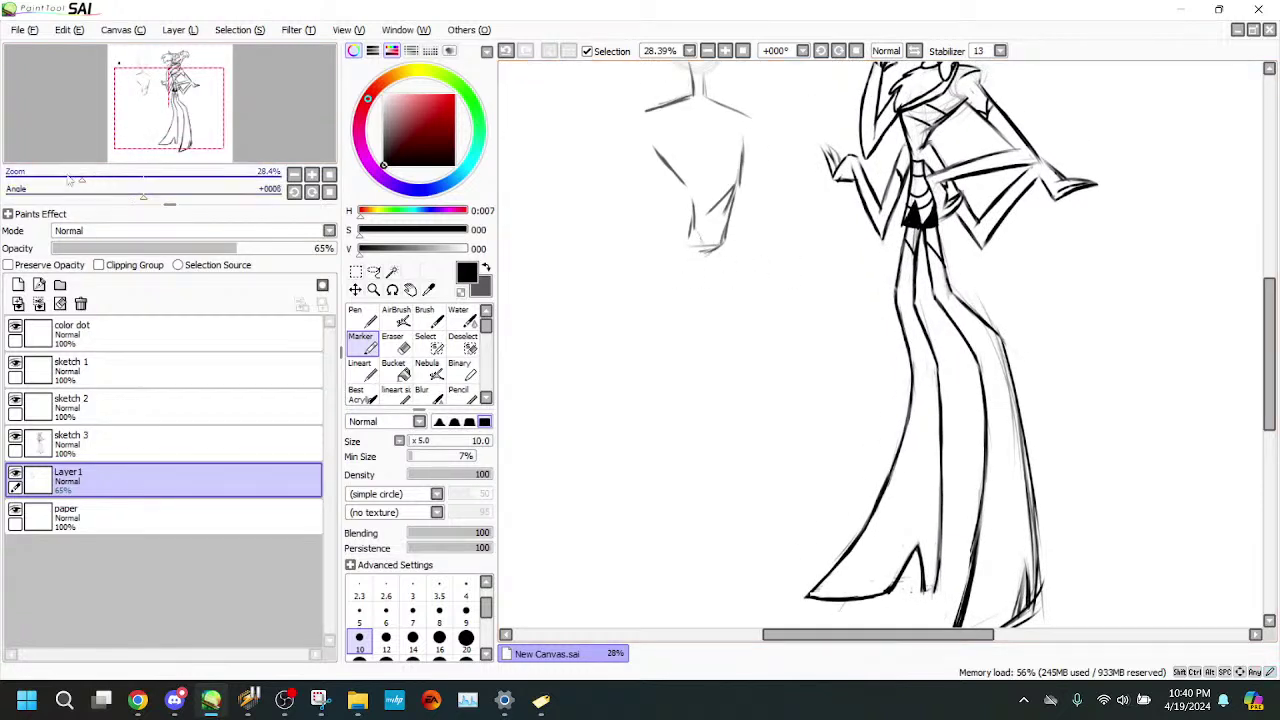
- Sketch the second figure's straight thigh with two long edges and close it with a wide line at the knee
{"action": "left_click_drag", "start_coordinate": [82, 178], "coordinate": [73, 178]}
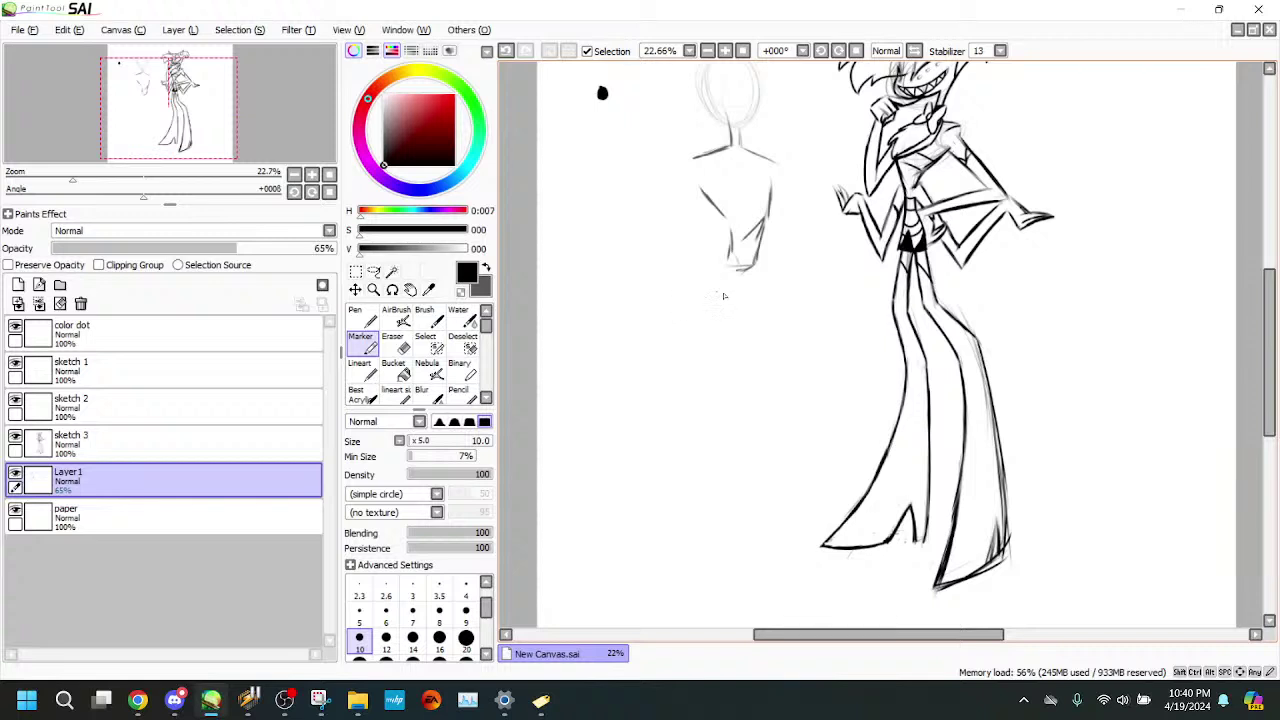
{"action": "left_click_drag", "start_coordinate": [730, 266], "coordinate": [715, 404]}
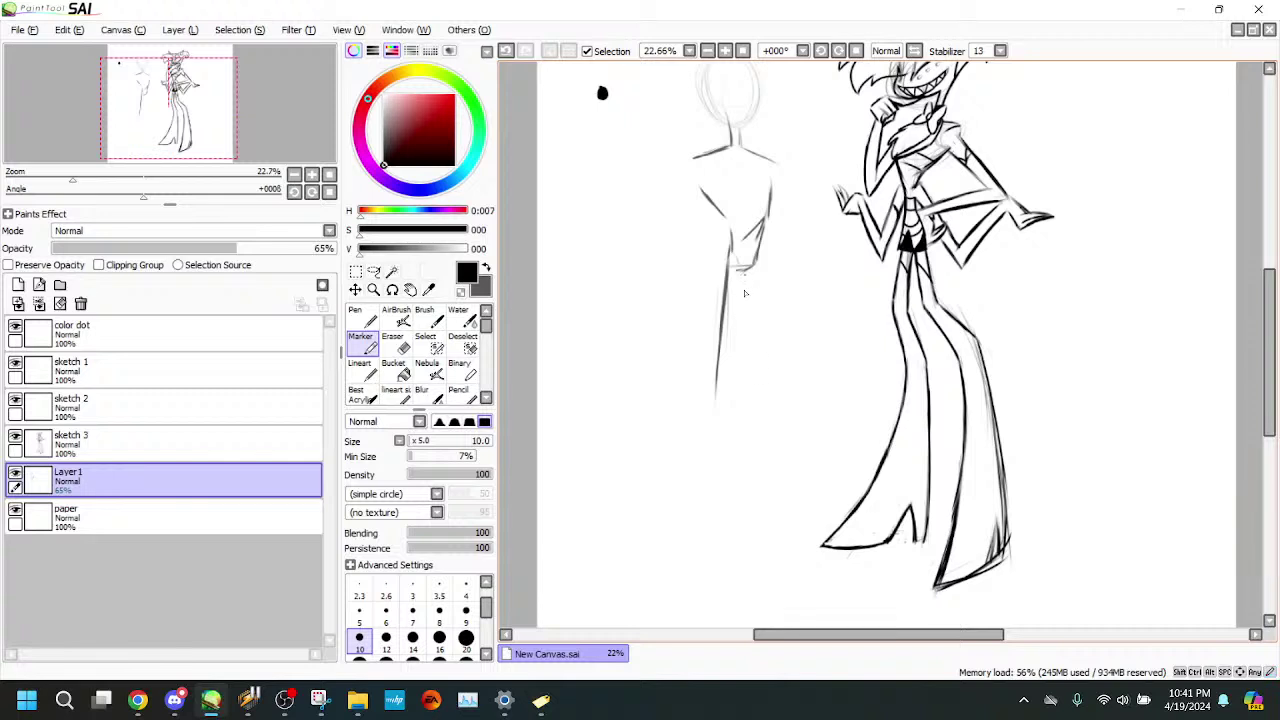
{"action": "left_click_drag", "start_coordinate": [745, 293], "coordinate": [736, 398]}
{"action": "left_click_drag", "start_coordinate": [711, 384], "coordinate": [744, 383]}
- Sketch the lower leg below the knee line as a long boot shape tapering to a point, darkening both edges
{"action": "left_click_drag", "start_coordinate": [740, 476], "coordinate": [740, 534]}
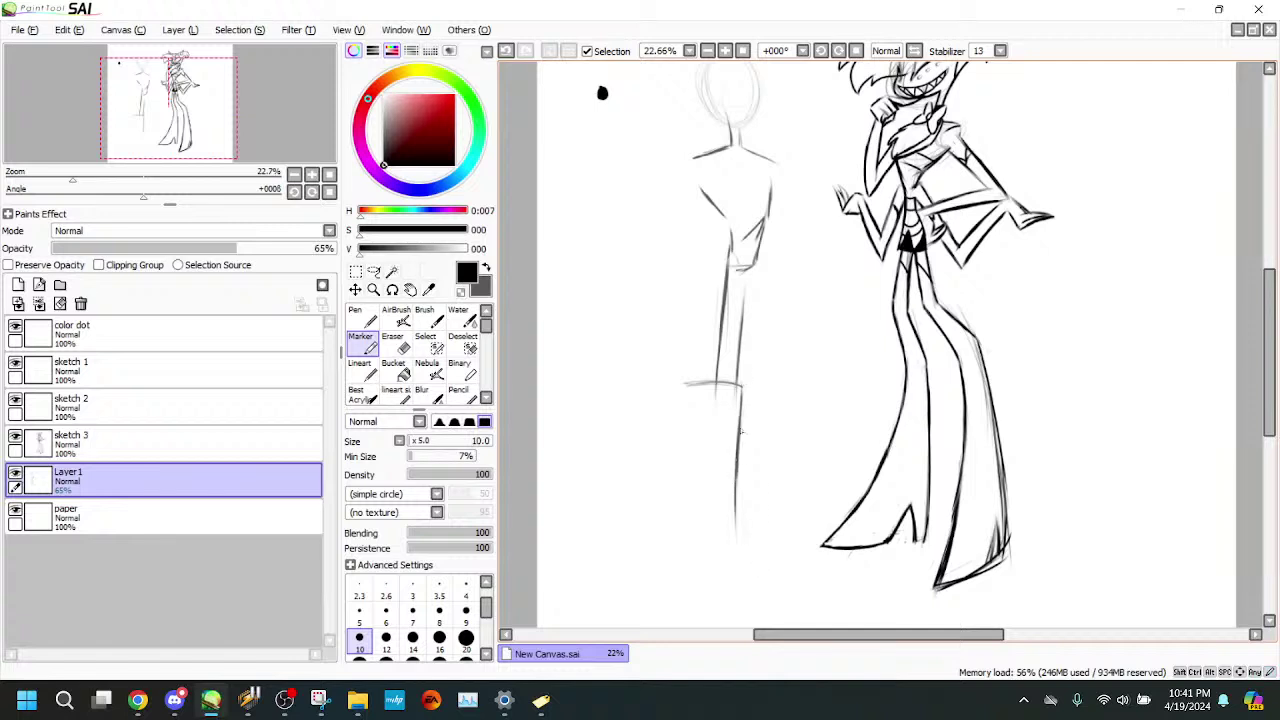
{"action": "left_click_drag", "start_coordinate": [740, 420], "coordinate": [740, 573]}
{"action": "left_click_drag", "start_coordinate": [698, 392], "coordinate": [720, 544]}
{"action": "left_click_drag", "start_coordinate": [703, 440], "coordinate": [720, 580]}
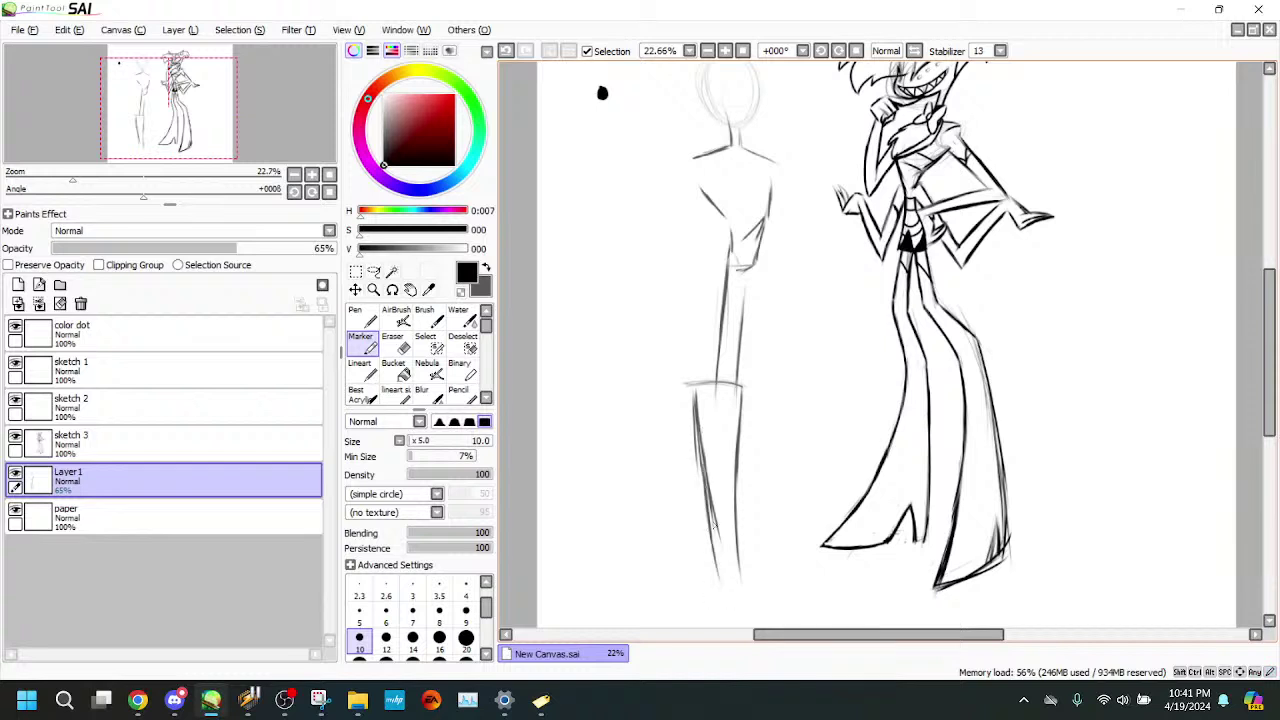
{"action": "left_click_drag", "start_coordinate": [699, 472], "coordinate": [720, 588]}
{"action": "left_click_drag", "start_coordinate": [742, 392], "coordinate": [730, 484]}
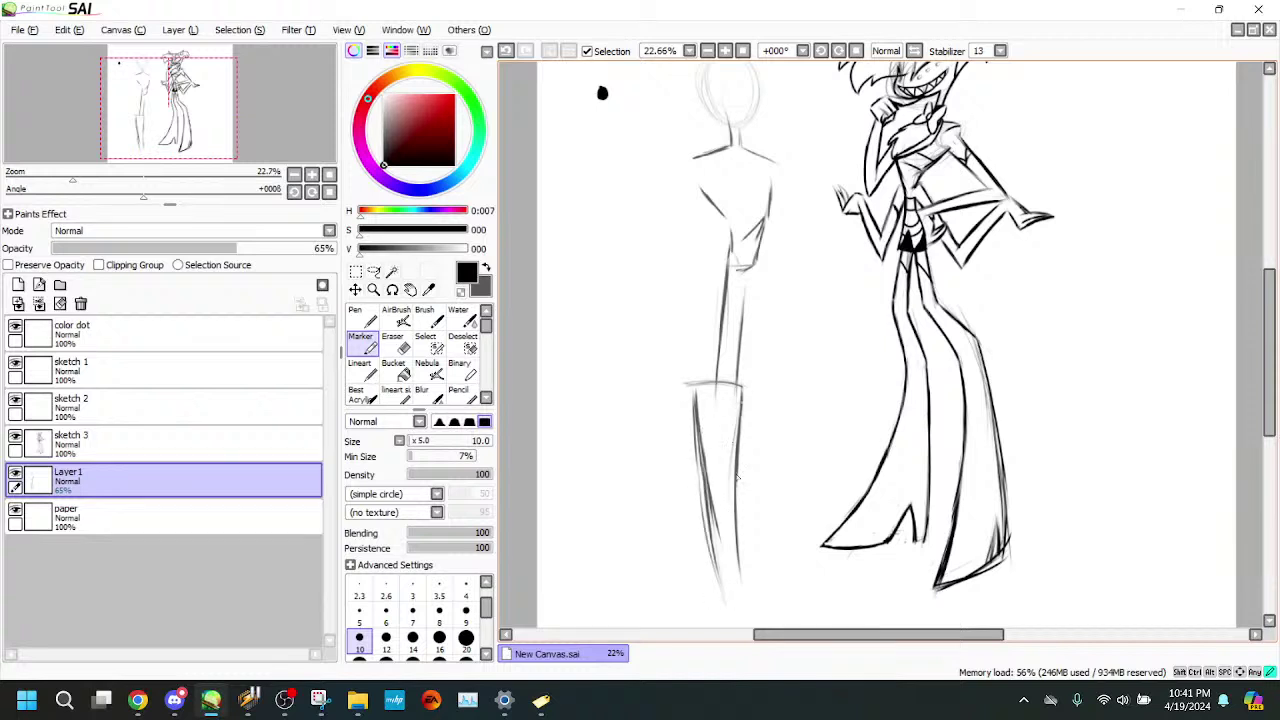
{"action": "left_click_drag", "start_coordinate": [736, 416], "coordinate": [728, 576]}
{"action": "mouse_move", "coordinate": [734, 520]}
{"action": "left_mouse_down"}
{"action": "mouse_move", "coordinate": [724, 598]}
{"action": "mouse_move", "coordinate": [726, 582]}
{"action": "left_mouse_up"}
{"action": "left_click_drag", "start_coordinate": [707, 474], "coordinate": [730, 594]}
{"action": "left_click_drag", "start_coordinate": [742, 385], "coordinate": [730, 531]}
{"action": "left_click_drag", "start_coordinate": [732, 456], "coordinate": [730, 498]}
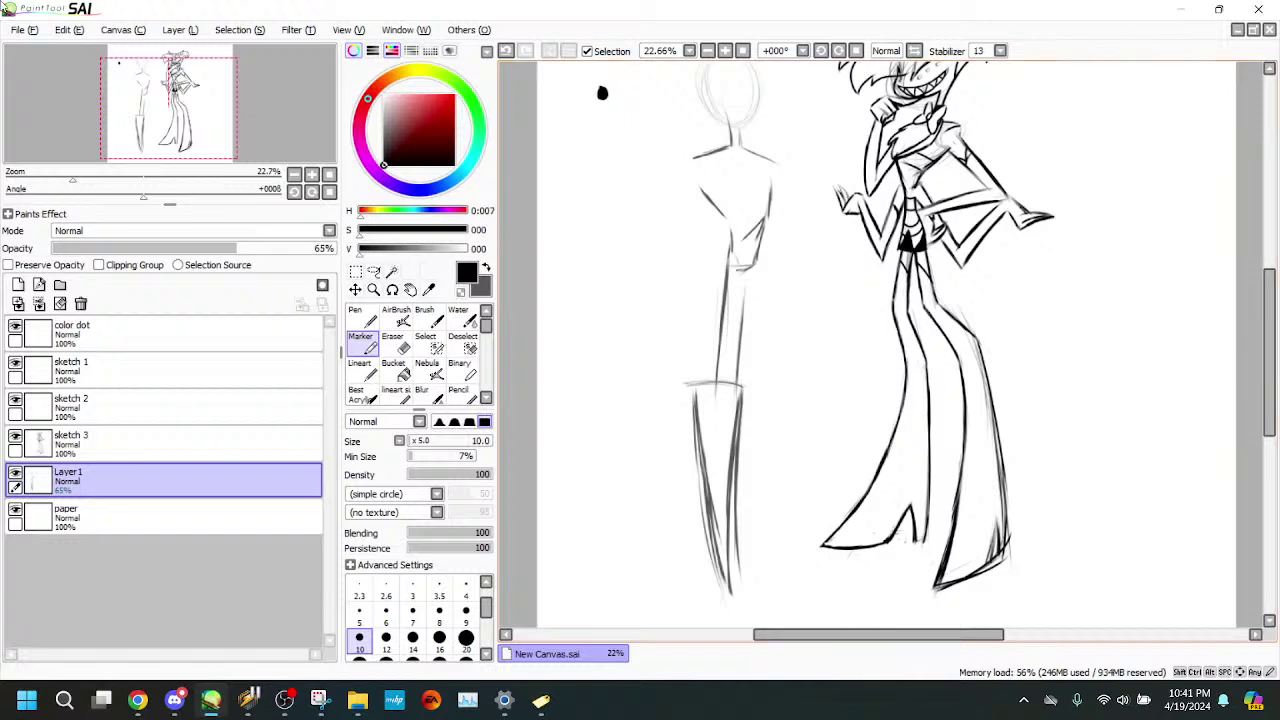
{"action": "left_click_drag", "start_coordinate": [692, 386], "coordinate": [698, 430]}
- Sketch the second figure's other leg bent outward at the knee, with outer and inner edges, and erase the knee's overshoot
{"action": "left_click_drag", "start_coordinate": [746, 272], "coordinate": [744, 304]}
{"action": "left_click_drag", "start_coordinate": [756, 252], "coordinate": [783, 346]}
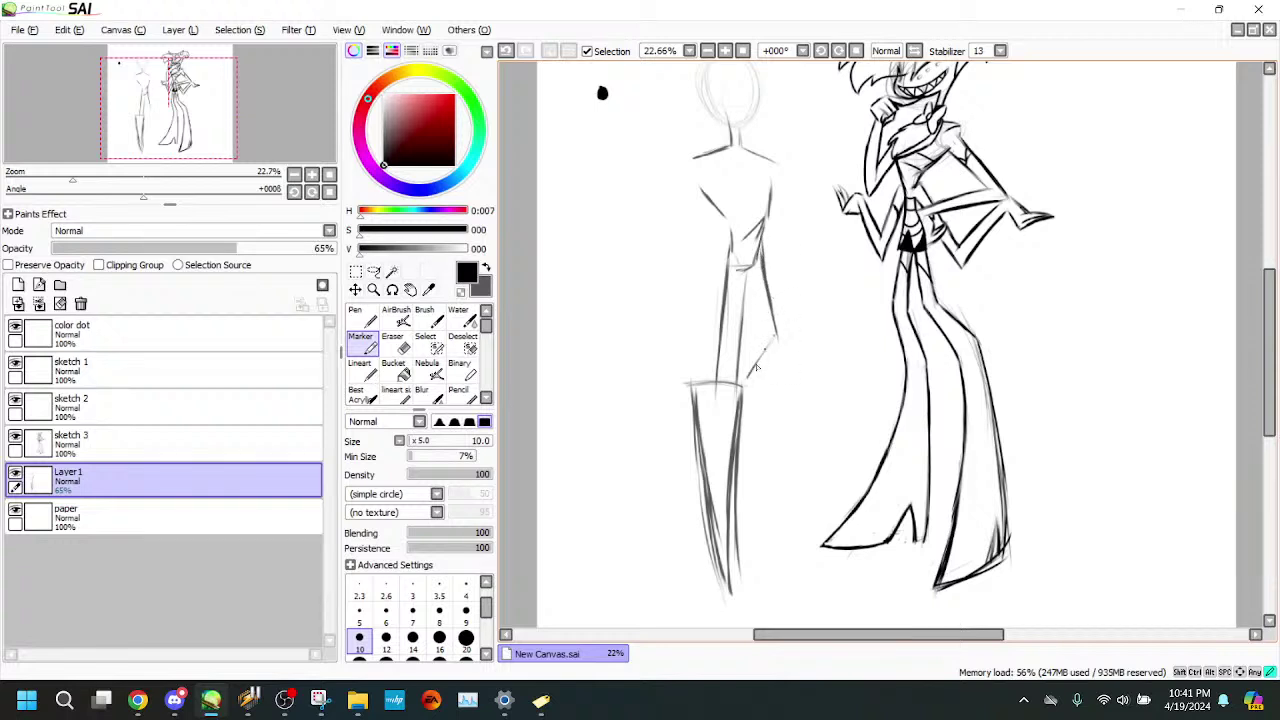
{"action": "left_click_drag", "start_coordinate": [742, 386], "coordinate": [795, 318]}
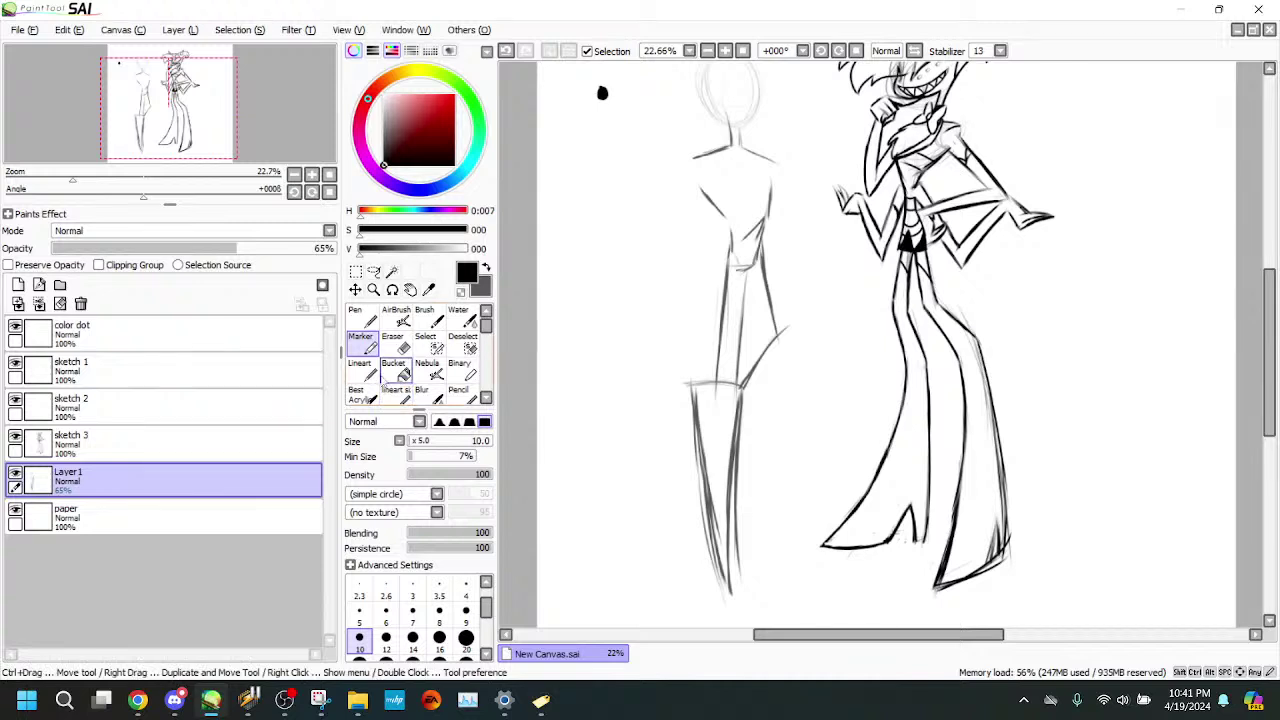
{"action": "key", "text": "e"}
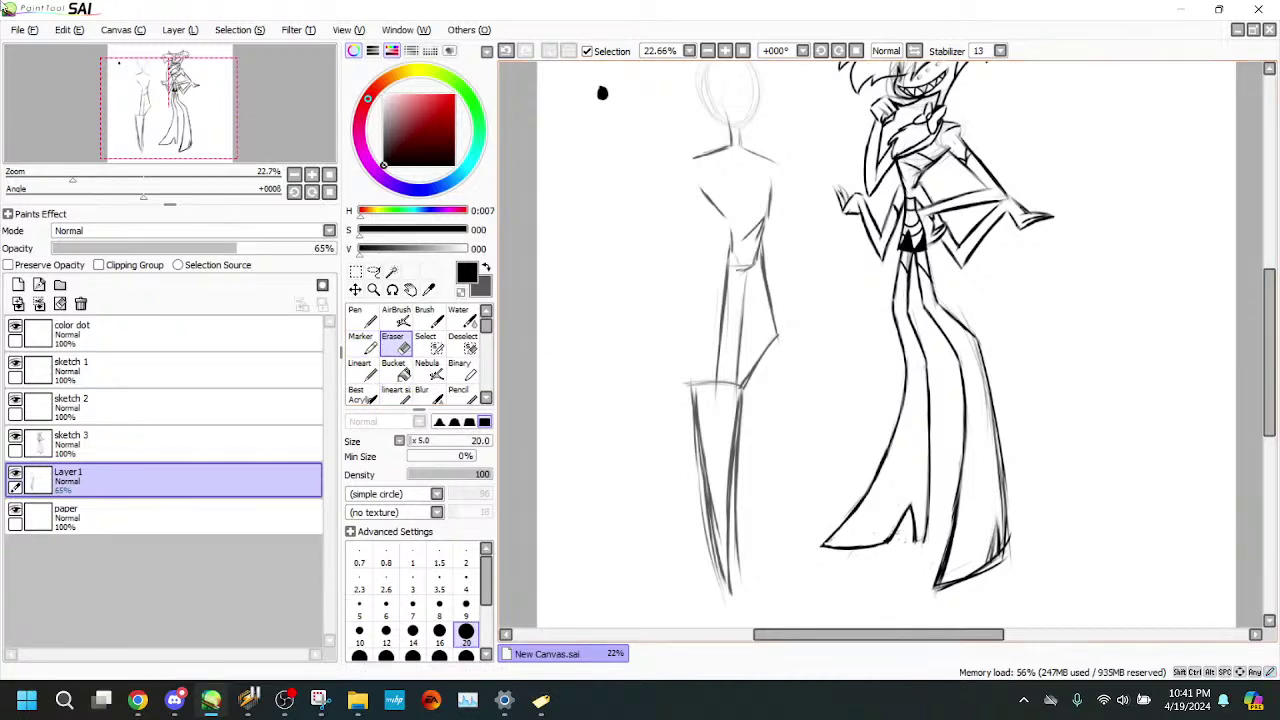
{"action": "left_click", "coordinate": [376, 346]}
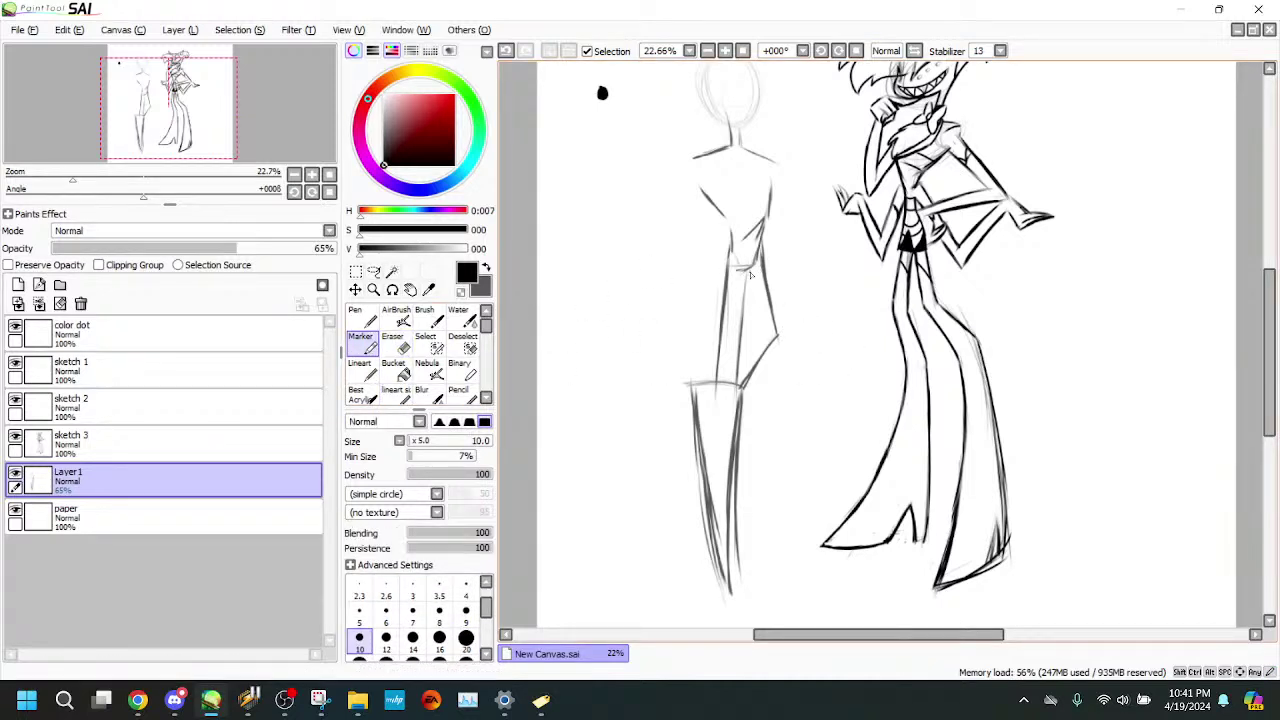
{"action": "left_click_drag", "start_coordinate": [745, 271], "coordinate": [758, 329]}
{"action": "left_click_drag", "start_coordinate": [757, 329], "coordinate": [738, 356]}
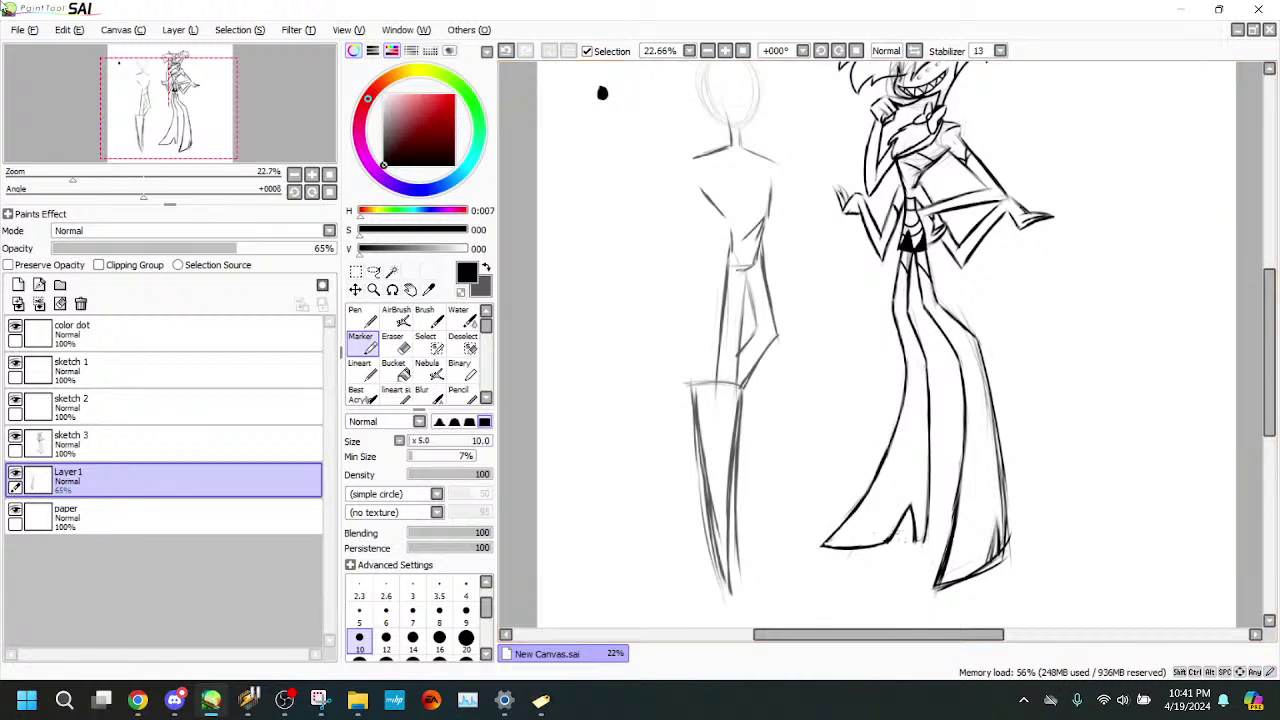
- Erase the thigh line's overshoot below the boot top and redraw the boot's upper rim as a darker curve
{"action": "left_click", "coordinate": [85, 178]}
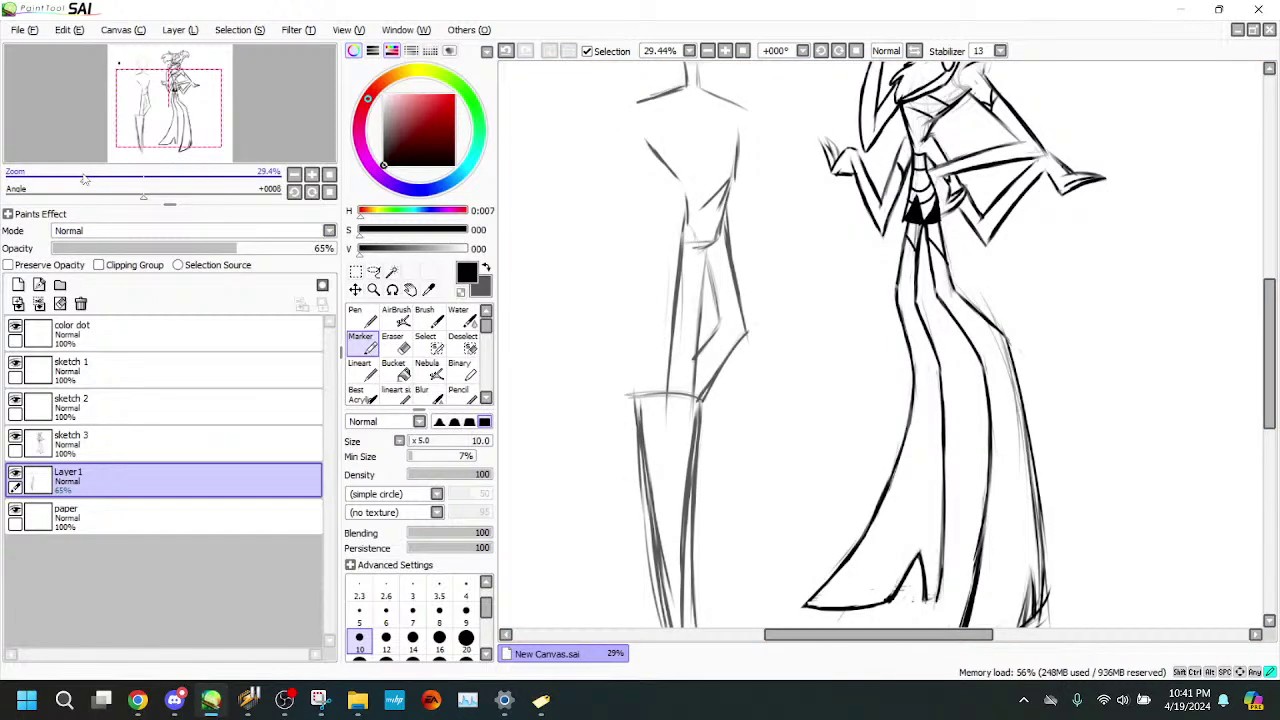
{"action": "left_click_drag", "start_coordinate": [85, 179], "coordinate": [94, 180]}
{"action": "left_click_drag", "start_coordinate": [169, 114], "coordinate": [166, 102]}
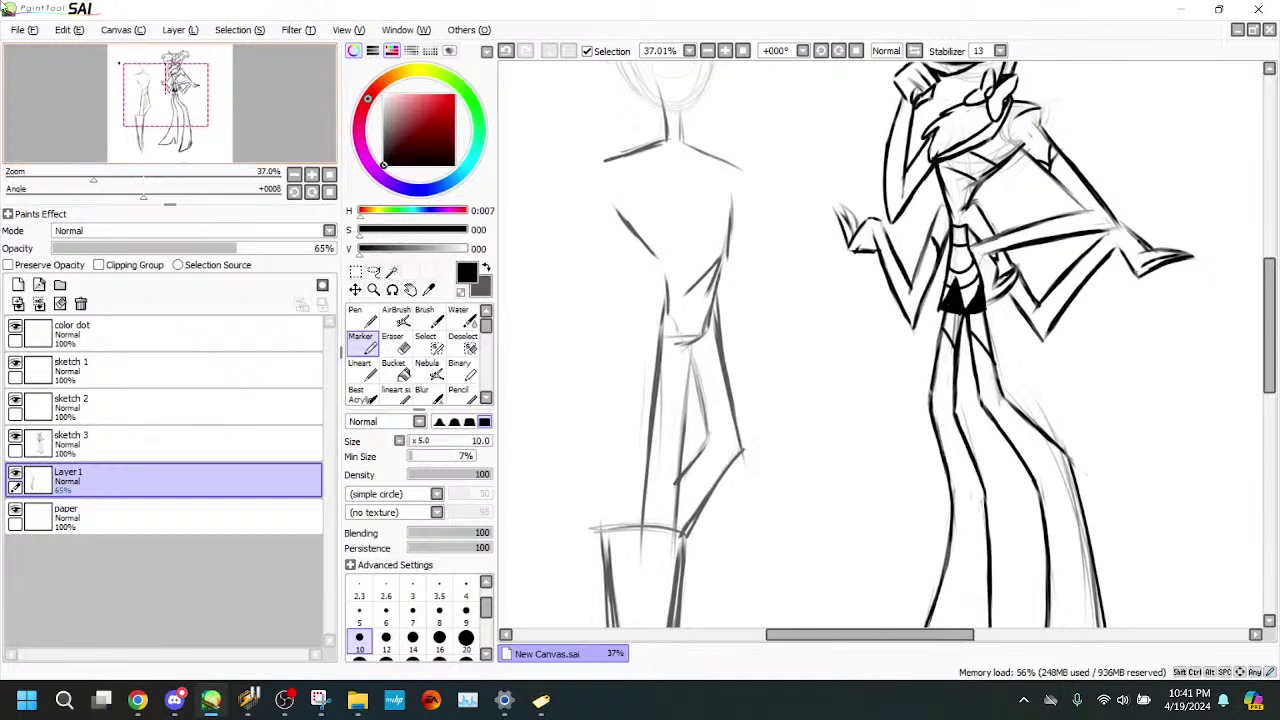
{"action": "left_click_drag", "start_coordinate": [93, 178], "coordinate": [108, 178]}
{"action": "left_click", "coordinate": [393, 340]}
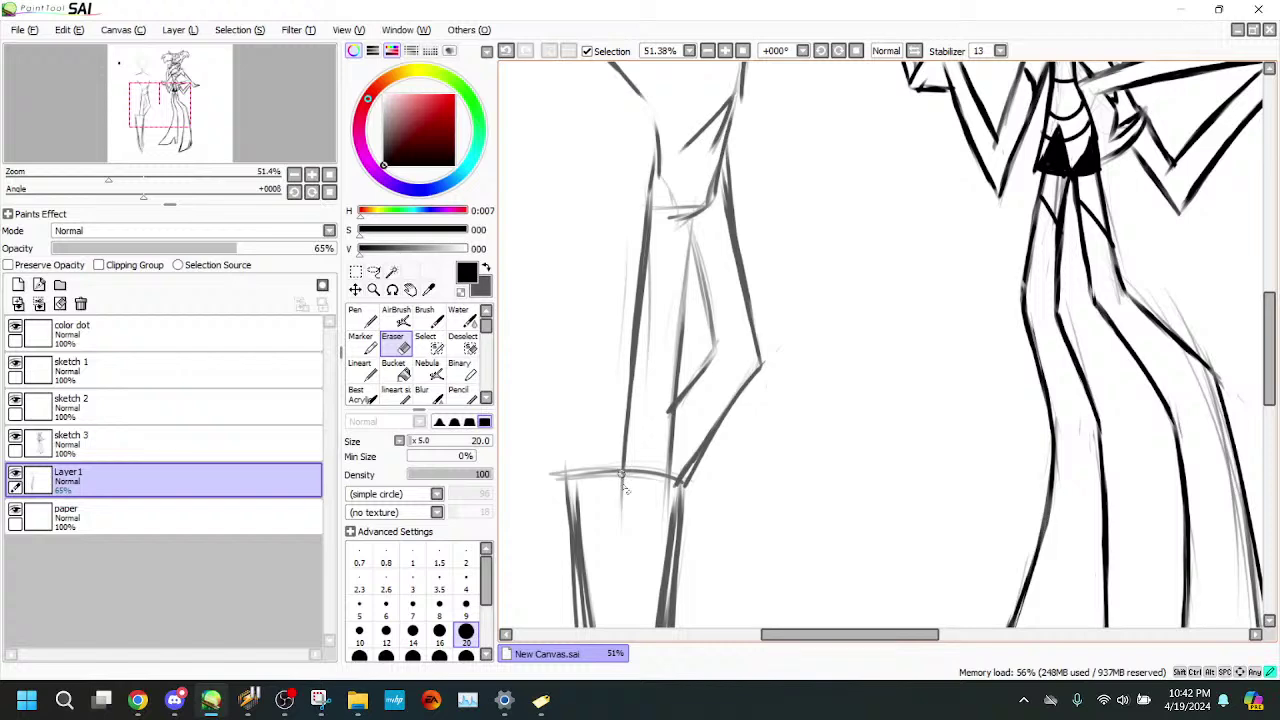
{"action": "scroll", "coordinate": [628, 485], "scroll_direction": "down", "scroll_amount": 5}
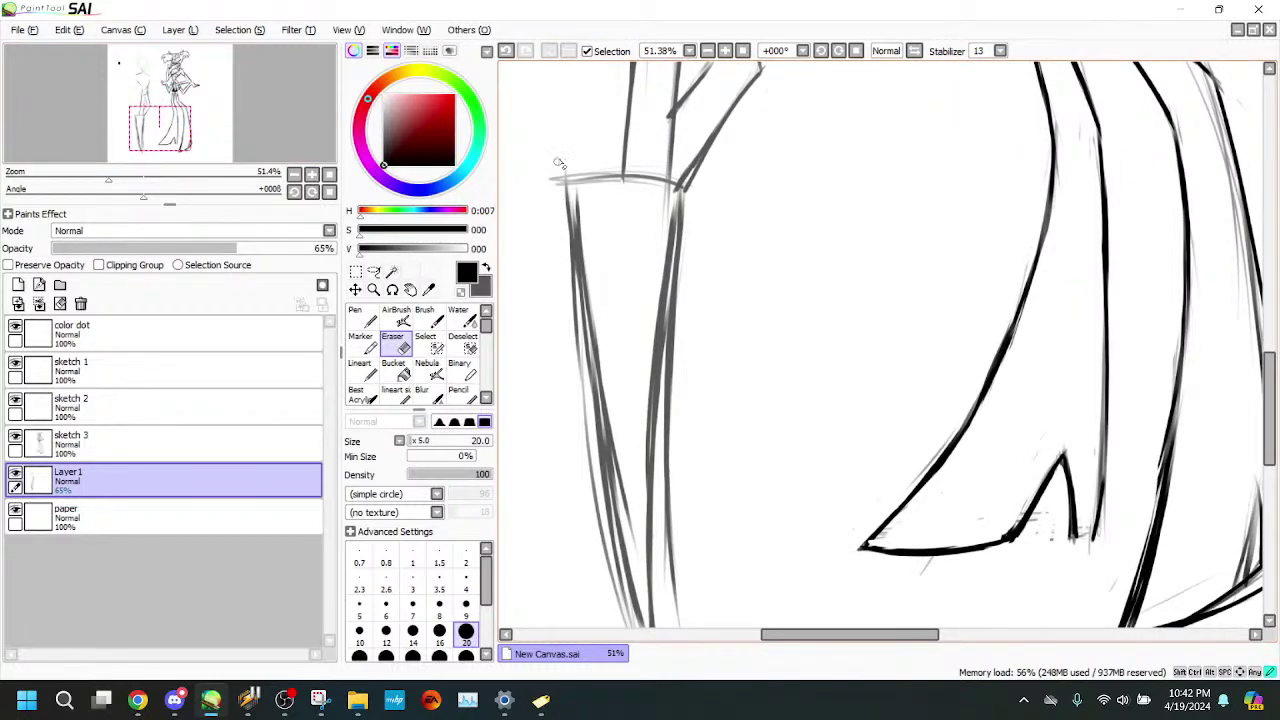
{"action": "left_click", "coordinate": [362, 340]}
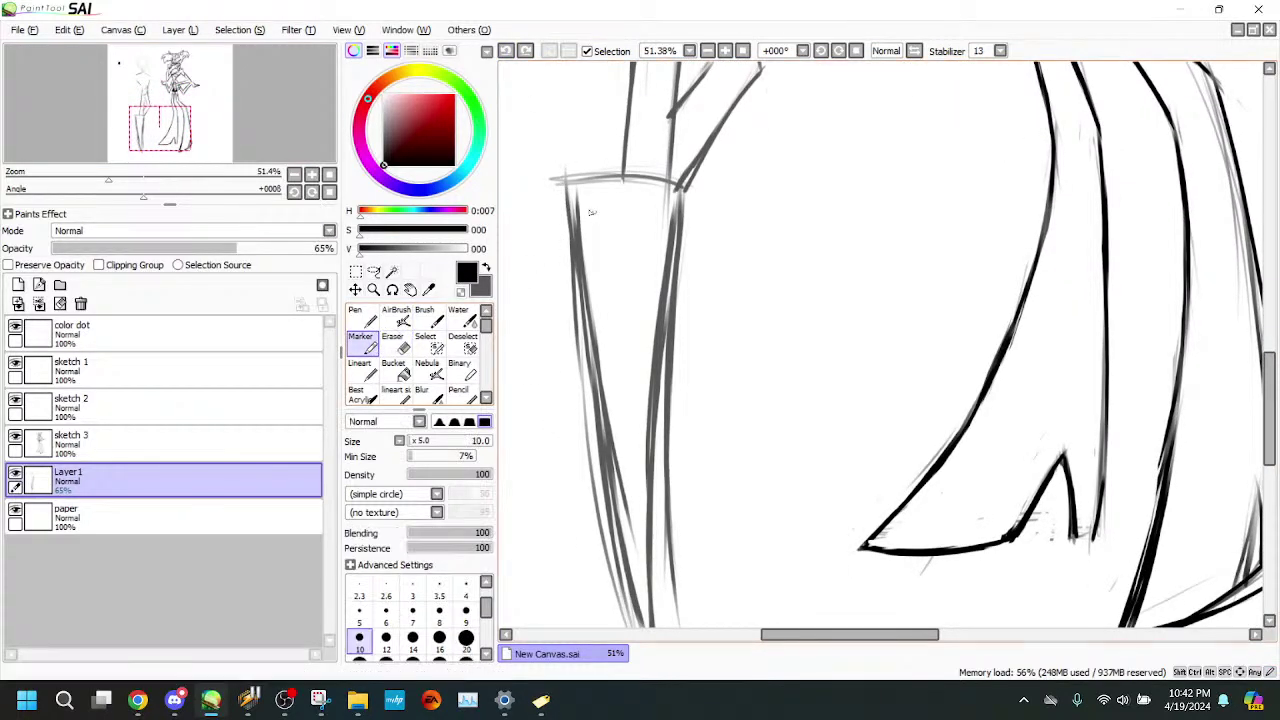
{"action": "mouse_move", "coordinate": [574, 184]}
{"action": "left_mouse_down"}
{"action": "mouse_move", "coordinate": [681, 187]}
{"action": "mouse_move", "coordinate": [622, 174]}
{"action": "mouse_move", "coordinate": [681, 188]}
{"action": "left_mouse_up"}
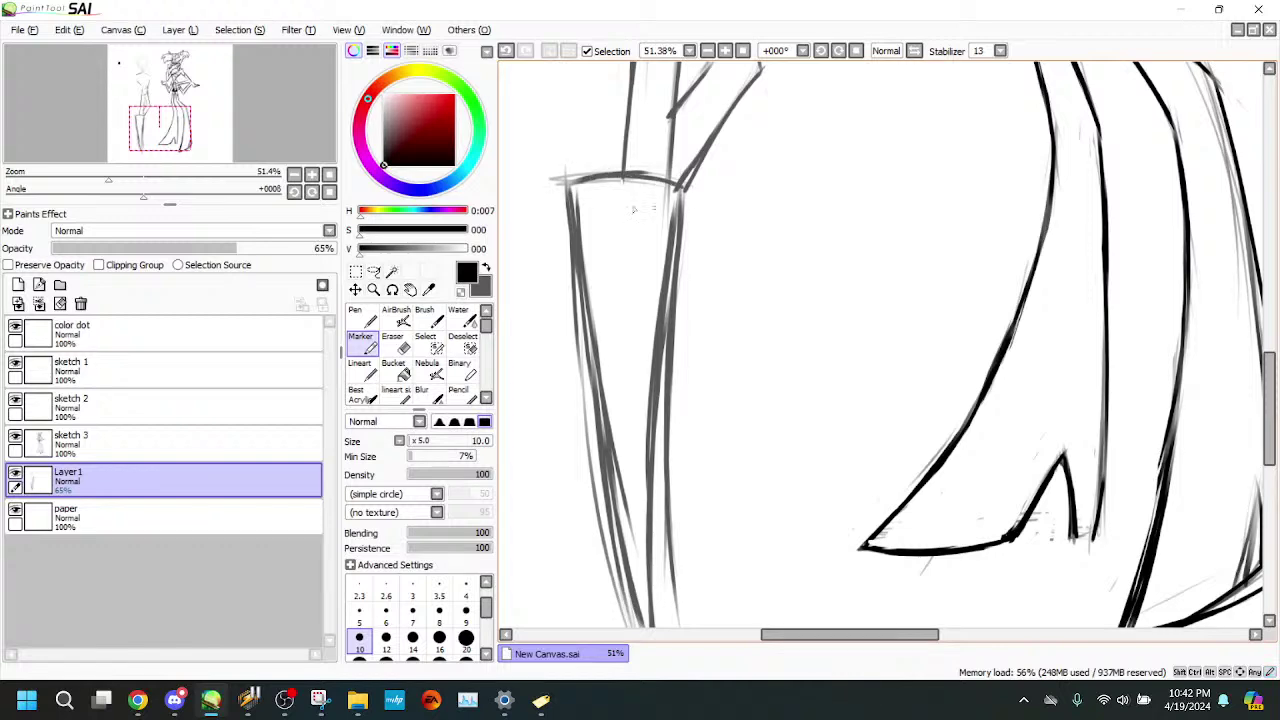
- Darken both edges of the second figure's straight thigh from the hip down to the boot rim
{"action": "left_click_drag", "start_coordinate": [173, 144], "coordinate": [178, 115]}
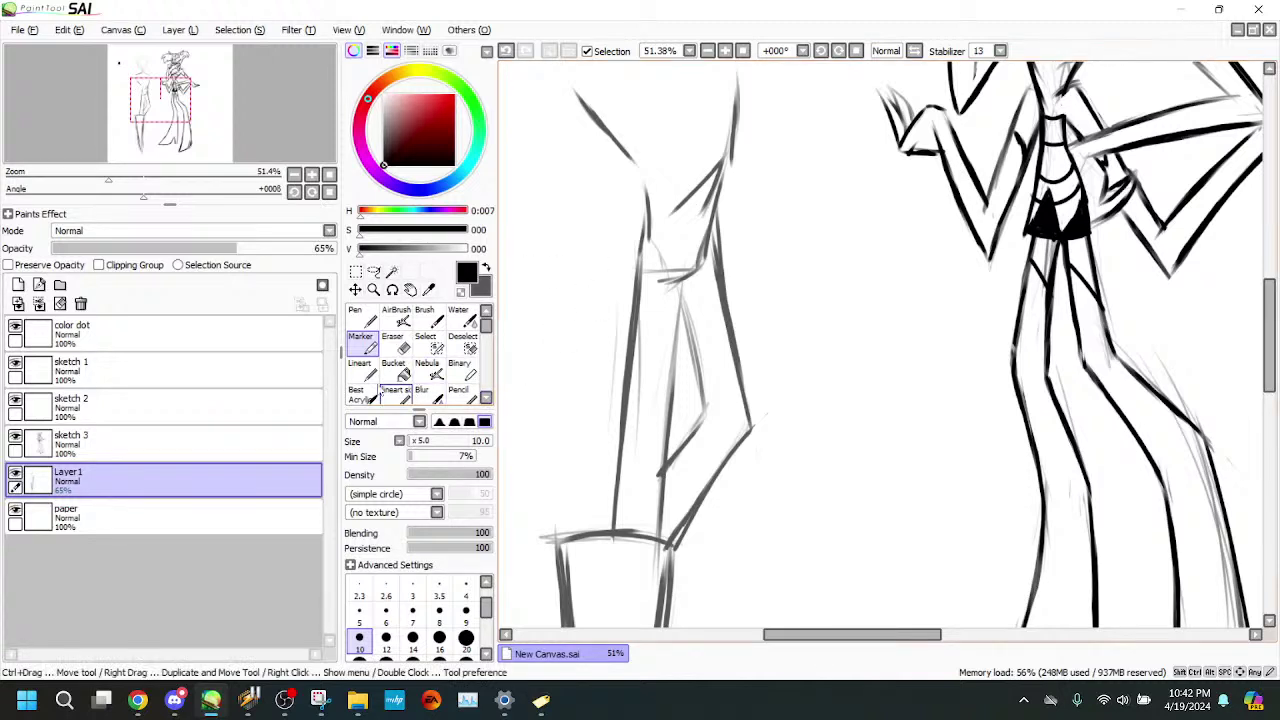
{"action": "mouse_move", "coordinate": [684, 280]}
{"action": "left_mouse_down"}
{"action": "mouse_move", "coordinate": [667, 380]}
{"action": "mouse_move", "coordinate": [684, 269]}
{"action": "mouse_move", "coordinate": [661, 432]}
{"action": "left_mouse_up"}
{"action": "left_click_drag", "start_coordinate": [681, 288], "coordinate": [656, 492]}
{"action": "left_click_drag", "start_coordinate": [668, 396], "coordinate": [655, 504]}
{"action": "left_click_drag", "start_coordinate": [664, 414], "coordinate": [651, 532]}
{"action": "left_click_drag", "start_coordinate": [662, 380], "coordinate": [654, 460]}
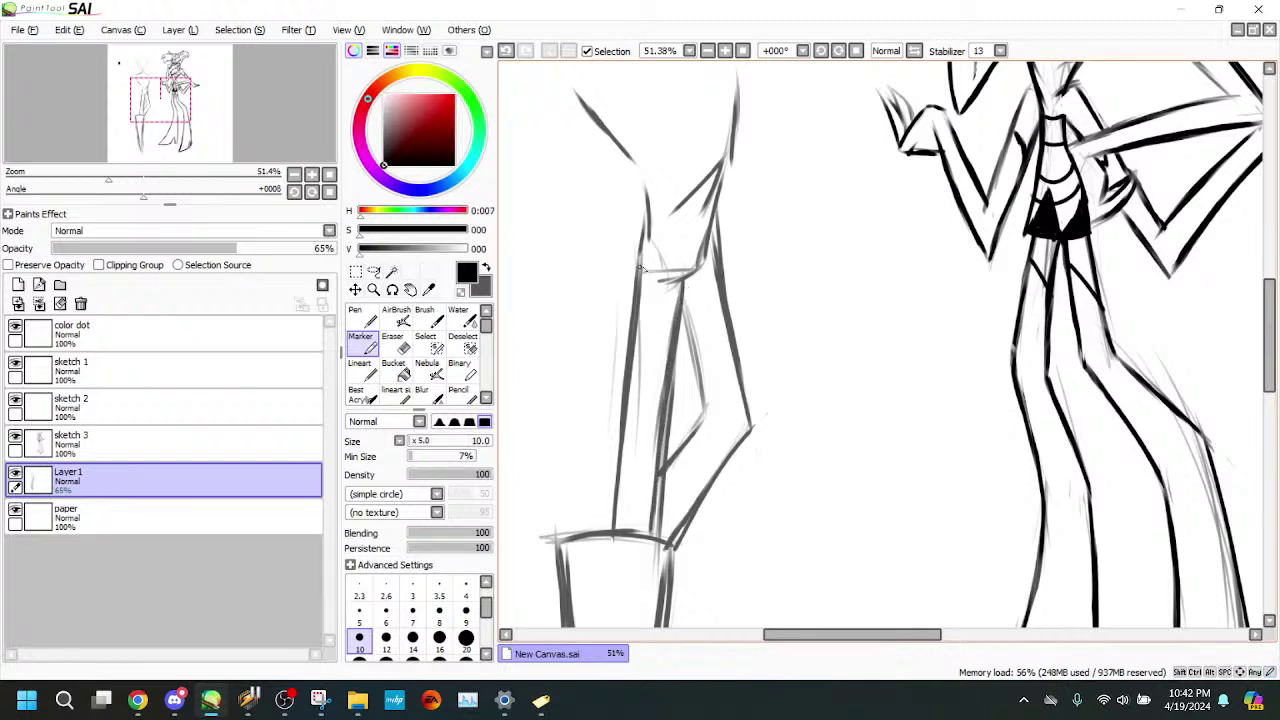
{"action": "left_click_drag", "start_coordinate": [646, 264], "coordinate": [622, 498]}
{"action": "left_click_drag", "start_coordinate": [626, 452], "coordinate": [614, 528]}
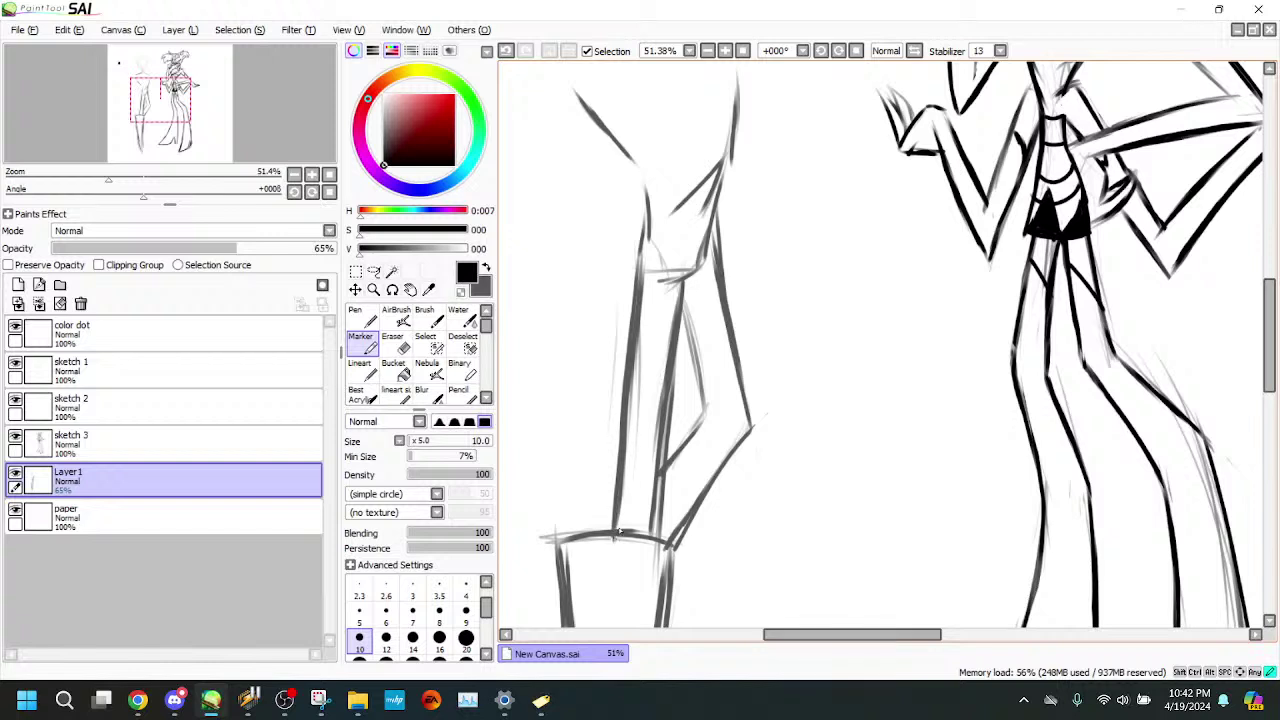
- Darken the second figure's bent leg, thickening its inner thigh edge and both lower edges below the knee
{"action": "left_click_drag", "start_coordinate": [752, 430], "coordinate": [680, 546]}
{"action": "left_click_drag", "start_coordinate": [716, 482], "coordinate": [668, 552]}
{"action": "left_click_drag", "start_coordinate": [686, 292], "coordinate": [706, 430]}
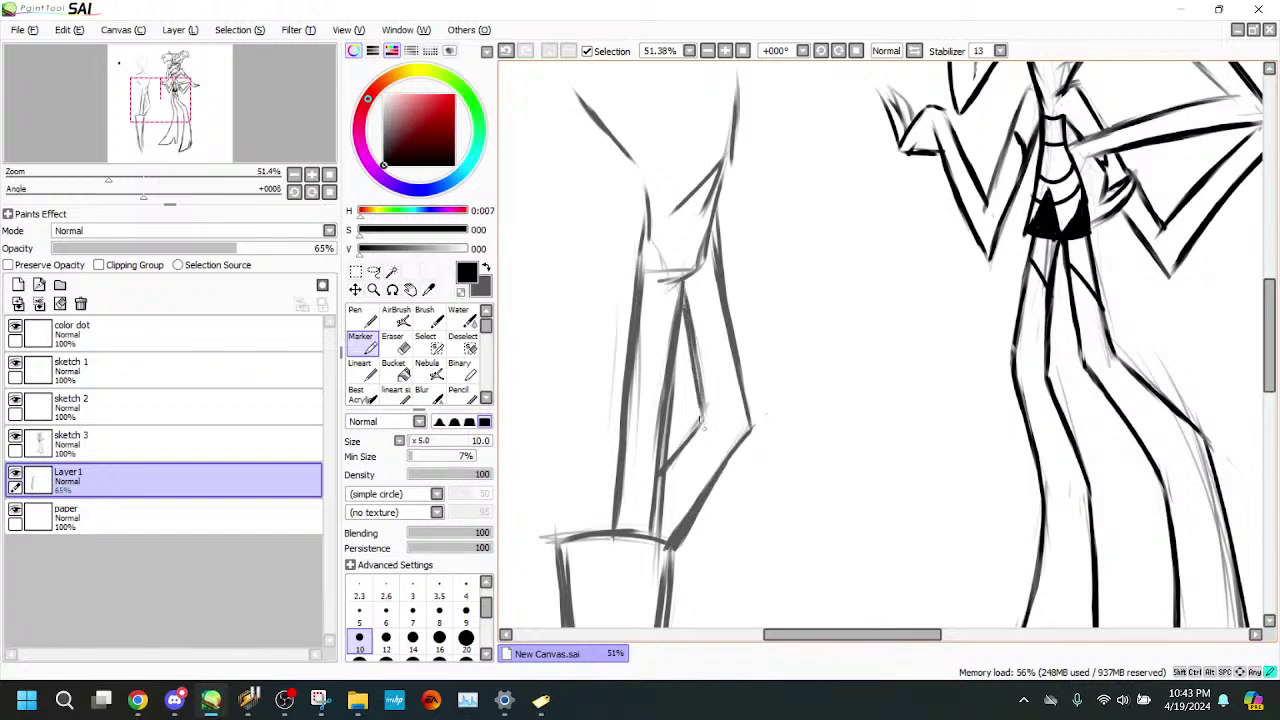
{"action": "mouse_move", "coordinate": [690, 302]}
{"action": "left_mouse_down"}
{"action": "mouse_move", "coordinate": [710, 436]}
{"action": "mouse_move", "coordinate": [660, 488]}
{"action": "left_mouse_up"}
{"action": "left_click_drag", "start_coordinate": [748, 427], "coordinate": [702, 510]}
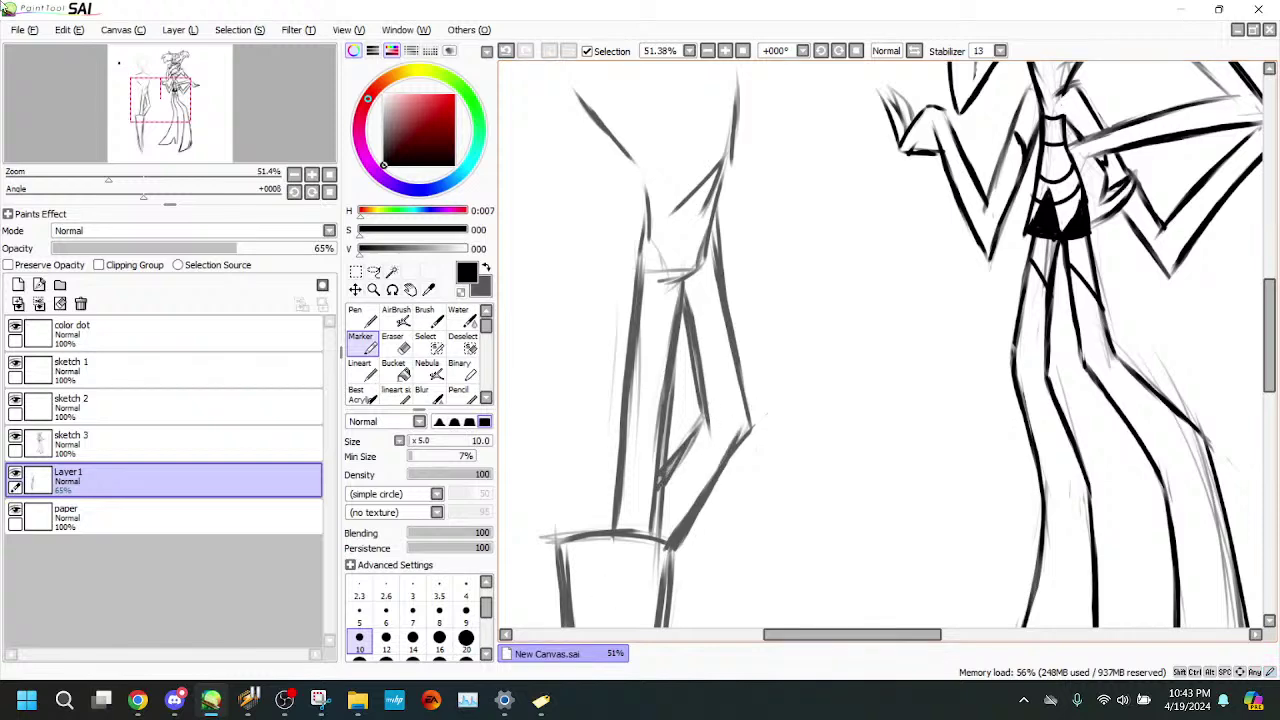
- Sketch the second figure's arm farther from the first figure, elbow bent outward and forearm returning to the waist
{"action": "left_click_drag", "start_coordinate": [175, 112], "coordinate": [169, 92]}
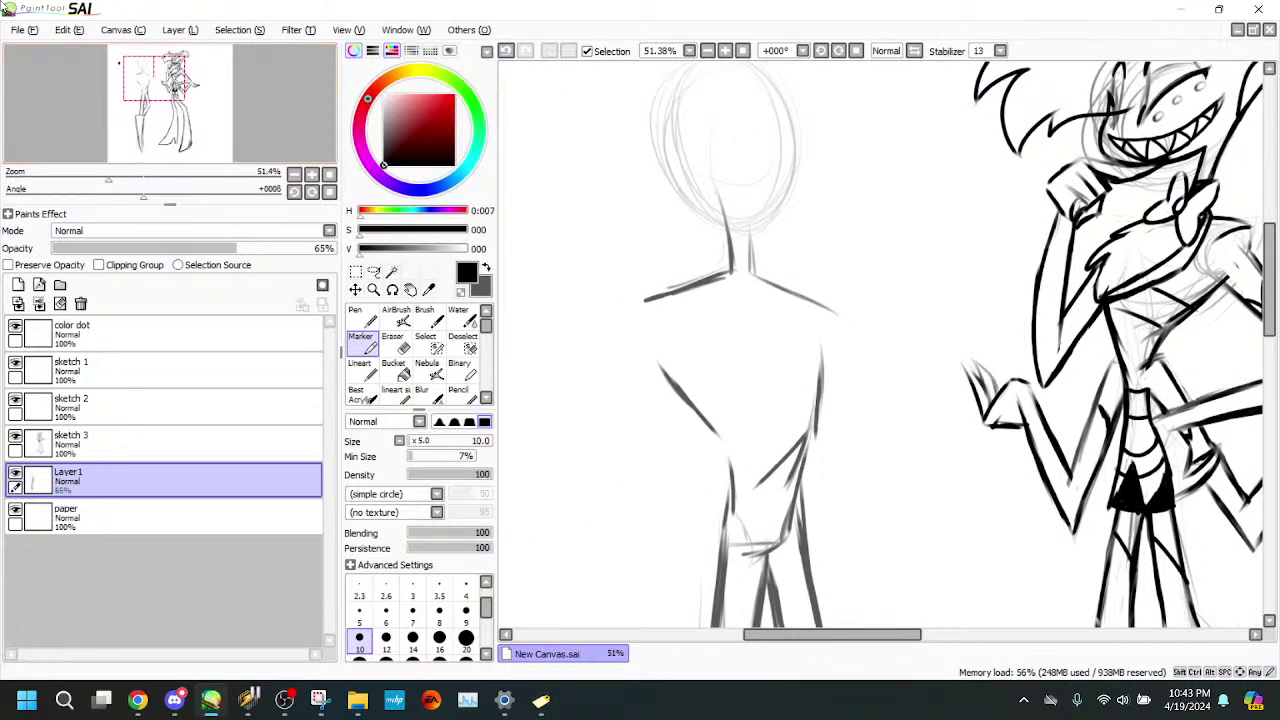
{"action": "left_click_drag", "start_coordinate": [109, 178], "coordinate": [94, 172]}
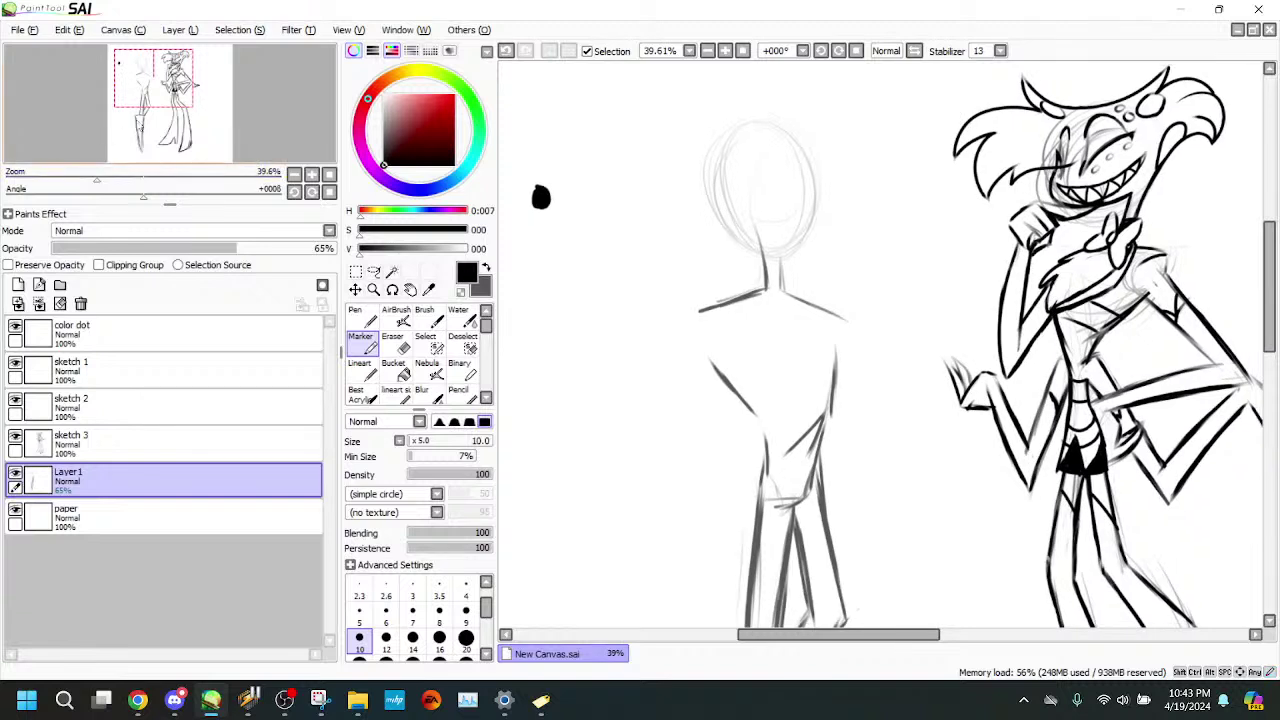
{"action": "left_click_drag", "start_coordinate": [136, 113], "coordinate": [137, 121]}
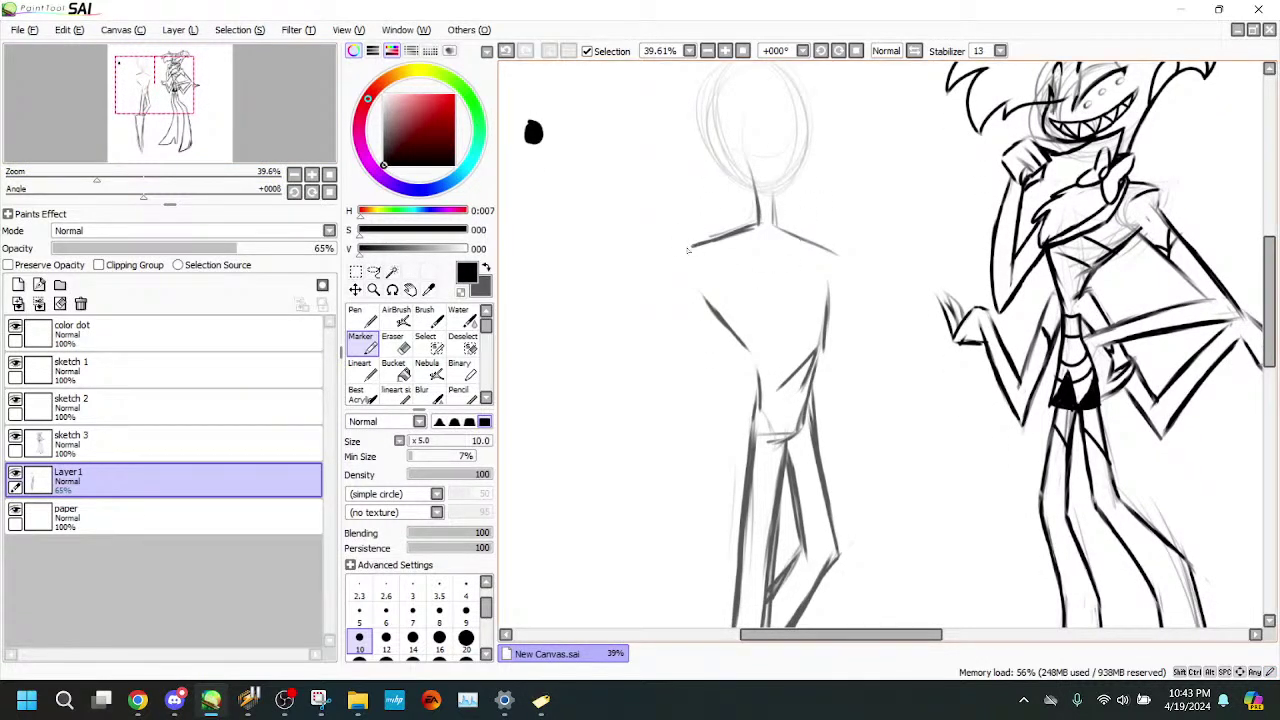
{"action": "mouse_move", "coordinate": [688, 250]}
{"action": "left_mouse_down"}
{"action": "mouse_move", "coordinate": [628, 388]}
{"action": "mouse_move", "coordinate": [678, 378]}
{"action": "mouse_move", "coordinate": [671, 365]}
{"action": "mouse_move", "coordinate": [675, 379]}
{"action": "mouse_move", "coordinate": [621, 423]}
{"action": "mouse_move", "coordinate": [752, 440]}
{"action": "left_mouse_up"}
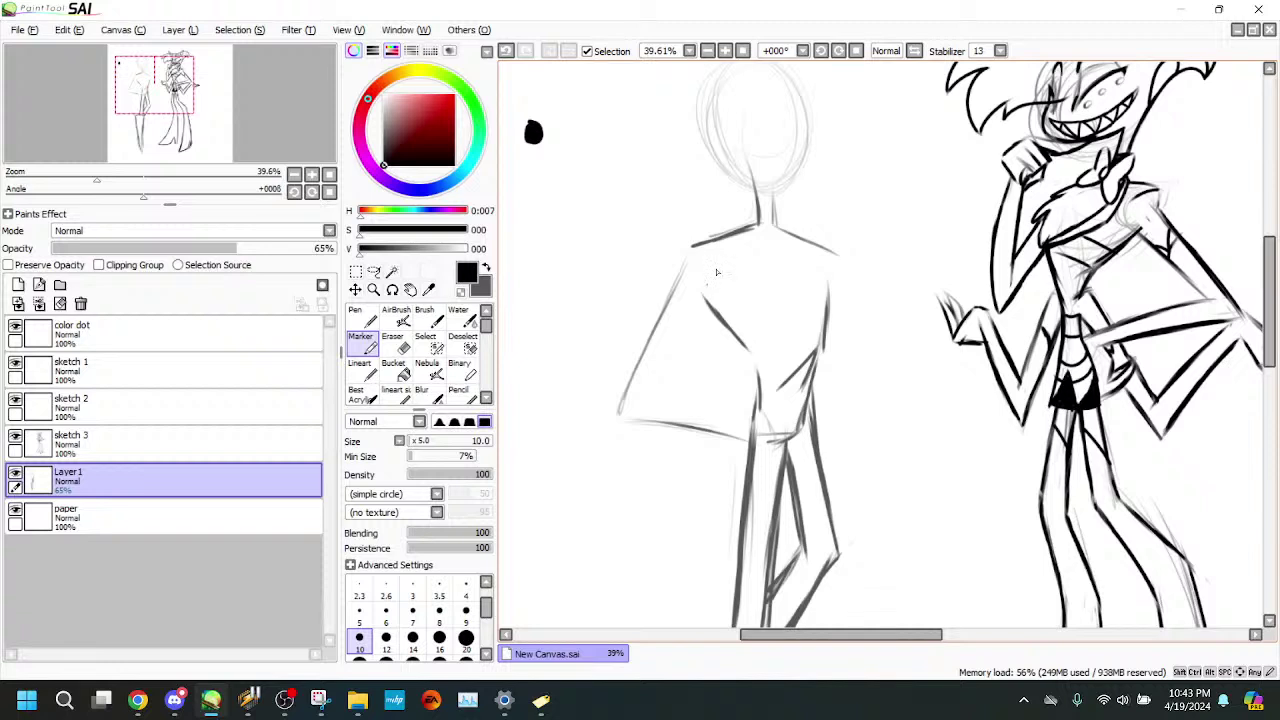
{"action": "left_click_drag", "start_coordinate": [705, 287], "coordinate": [662, 374]}
{"action": "mouse_move", "coordinate": [694, 314]}
{"action": "left_mouse_down"}
{"action": "mouse_move", "coordinate": [659, 387]}
{"action": "mouse_move", "coordinate": [704, 305]}
{"action": "mouse_move", "coordinate": [665, 397]}
{"action": "mouse_move", "coordinate": [770, 389]}
{"action": "mouse_move", "coordinate": [648, 392]}
{"action": "mouse_move", "coordinate": [785, 392]}
{"action": "left_mouse_up"}
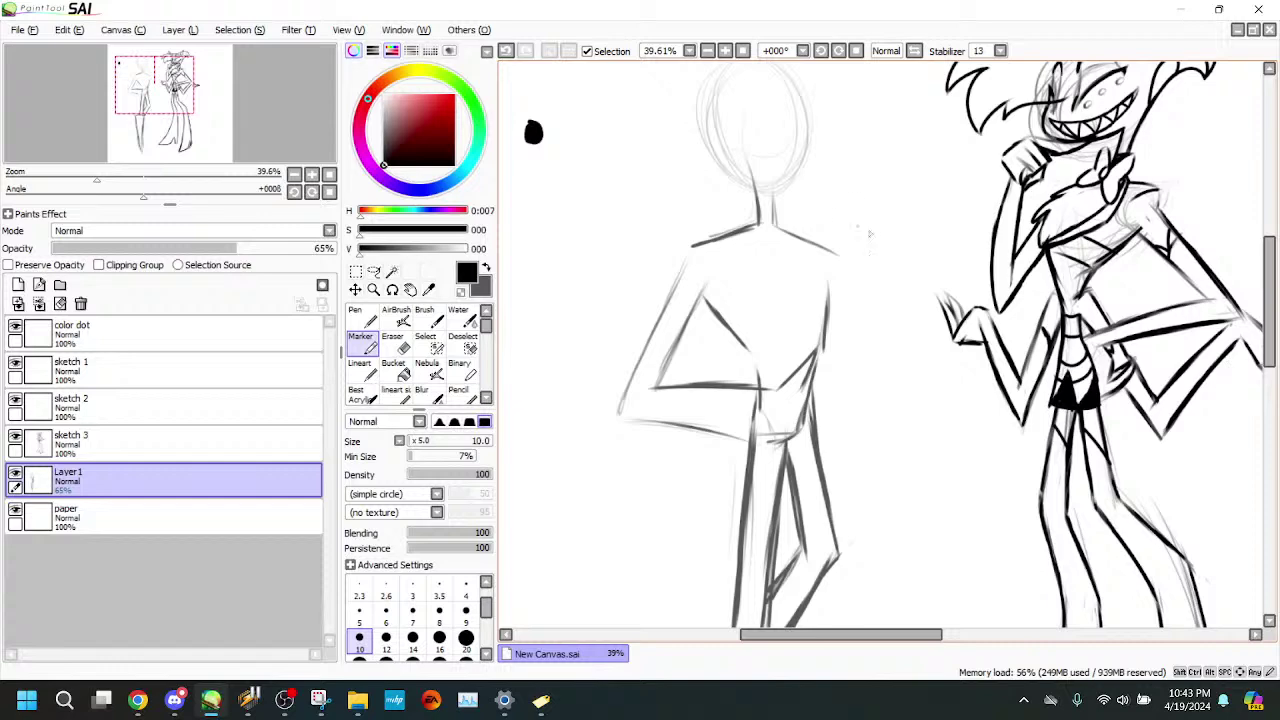
- Lasso the whole second figure, move it slightly up and away from the first figure, and clear the selection
{"action": "left_click_drag", "start_coordinate": [97, 180], "coordinate": [62, 180]}
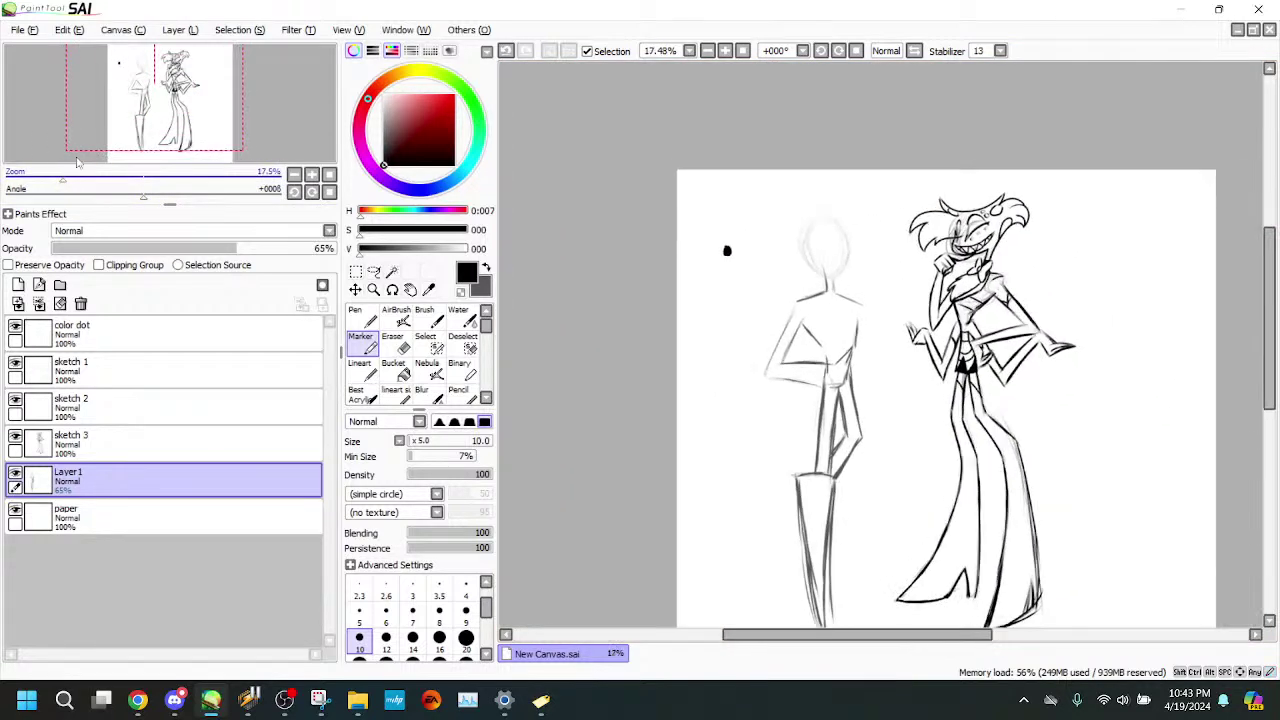
{"action": "left_click_drag", "start_coordinate": [154, 85], "coordinate": [174, 93]}
{"action": "left_click", "coordinate": [373, 271]}
{"action": "mouse_move", "coordinate": [797, 200]}
{"action": "left_mouse_down"}
{"action": "mouse_move", "coordinate": [800, 294]}
{"action": "mouse_move", "coordinate": [762, 626]}
{"action": "mouse_move", "coordinate": [655, 290]}
{"action": "mouse_move", "coordinate": [765, 135]}
{"action": "left_mouse_up"}
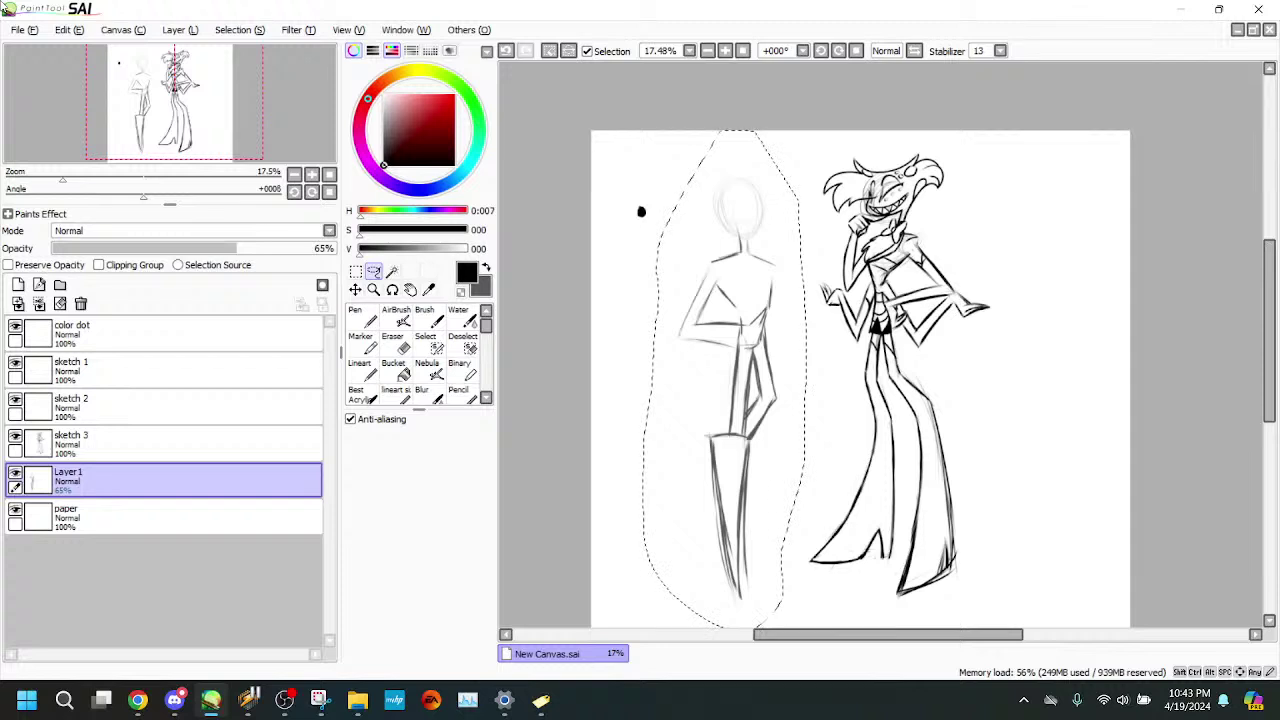
{"action": "key", "text": "ctrl+t"}
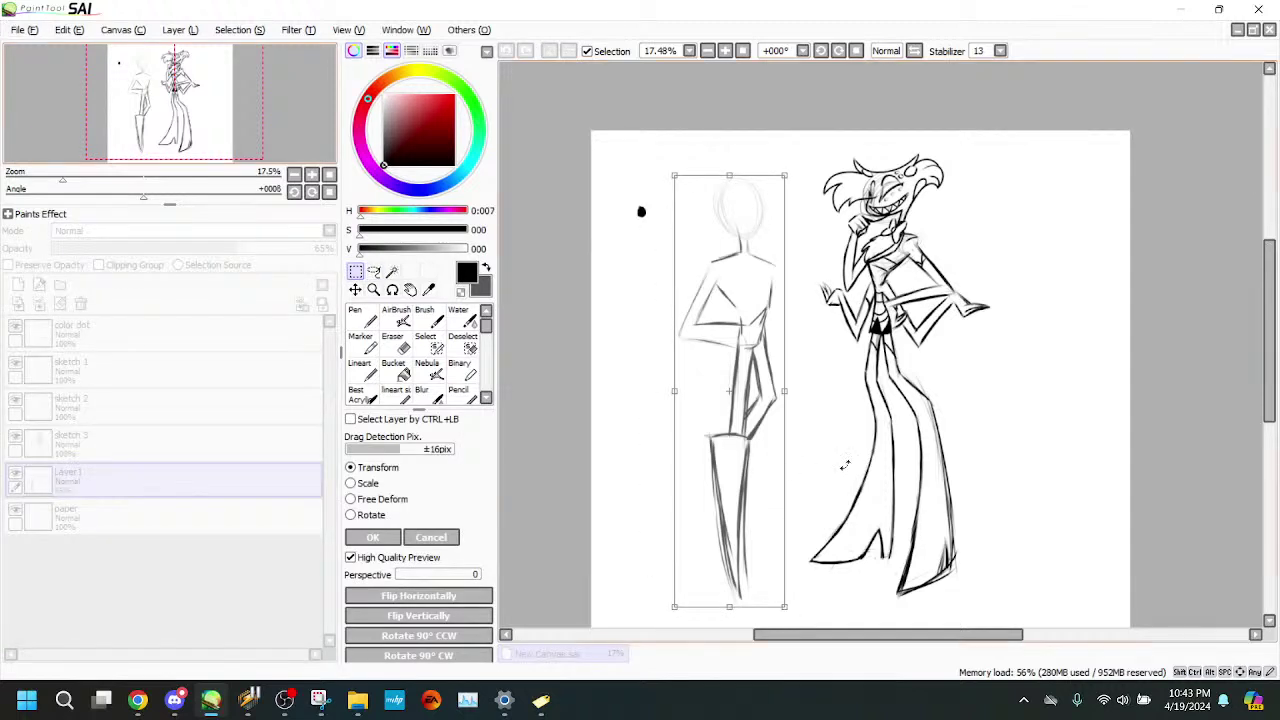
{"action": "left_click_drag", "start_coordinate": [749, 467], "coordinate": [714, 448]}
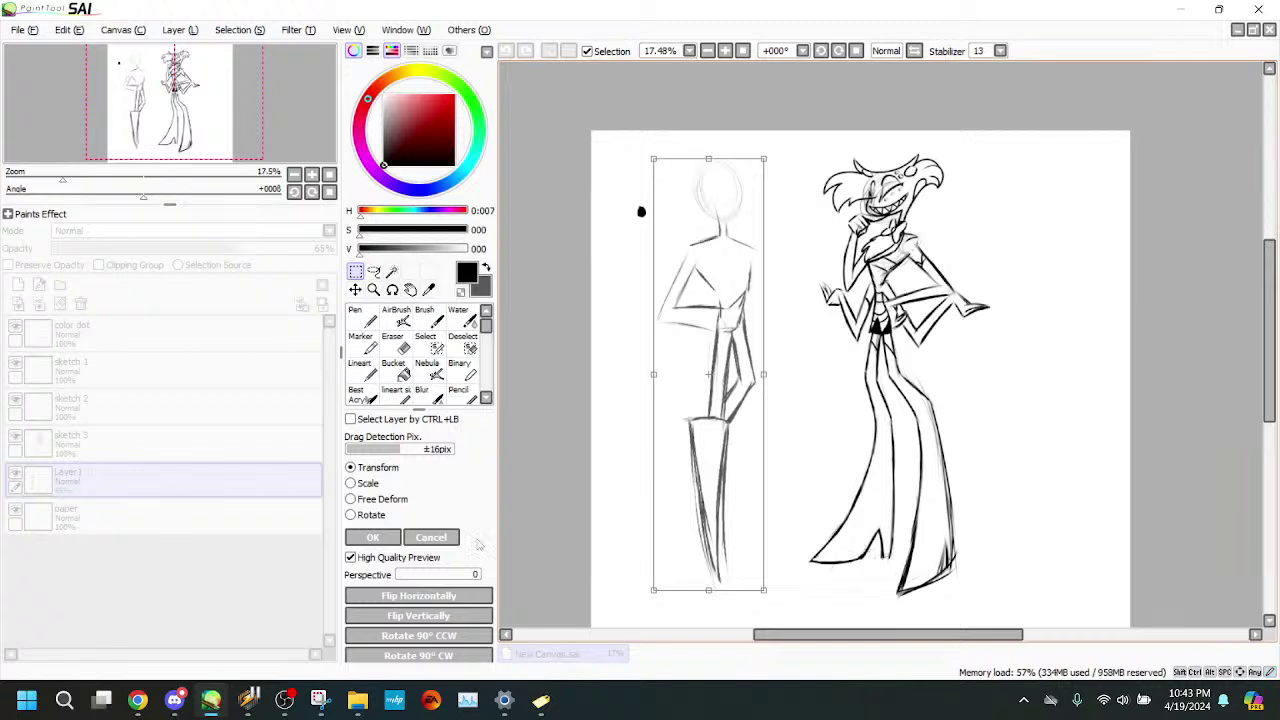
{"action": "left_click", "coordinate": [378, 537]}
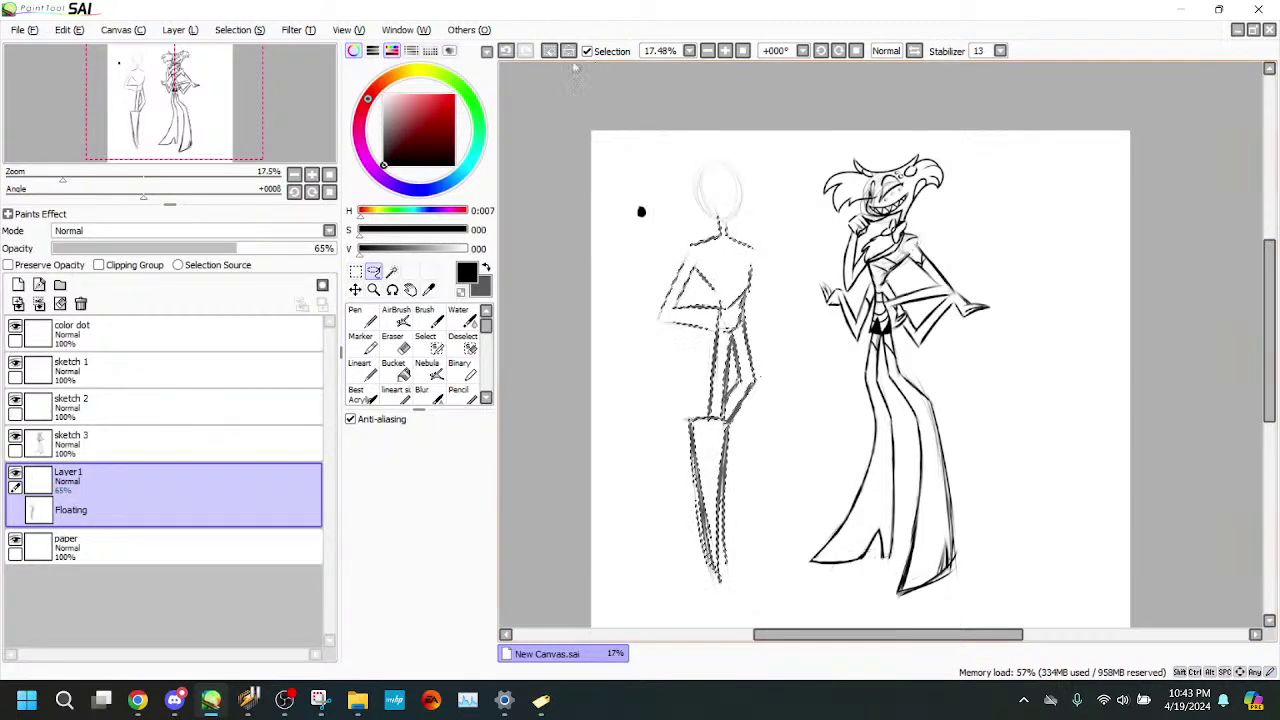
{"action": "left_click", "coordinate": [550, 53]}
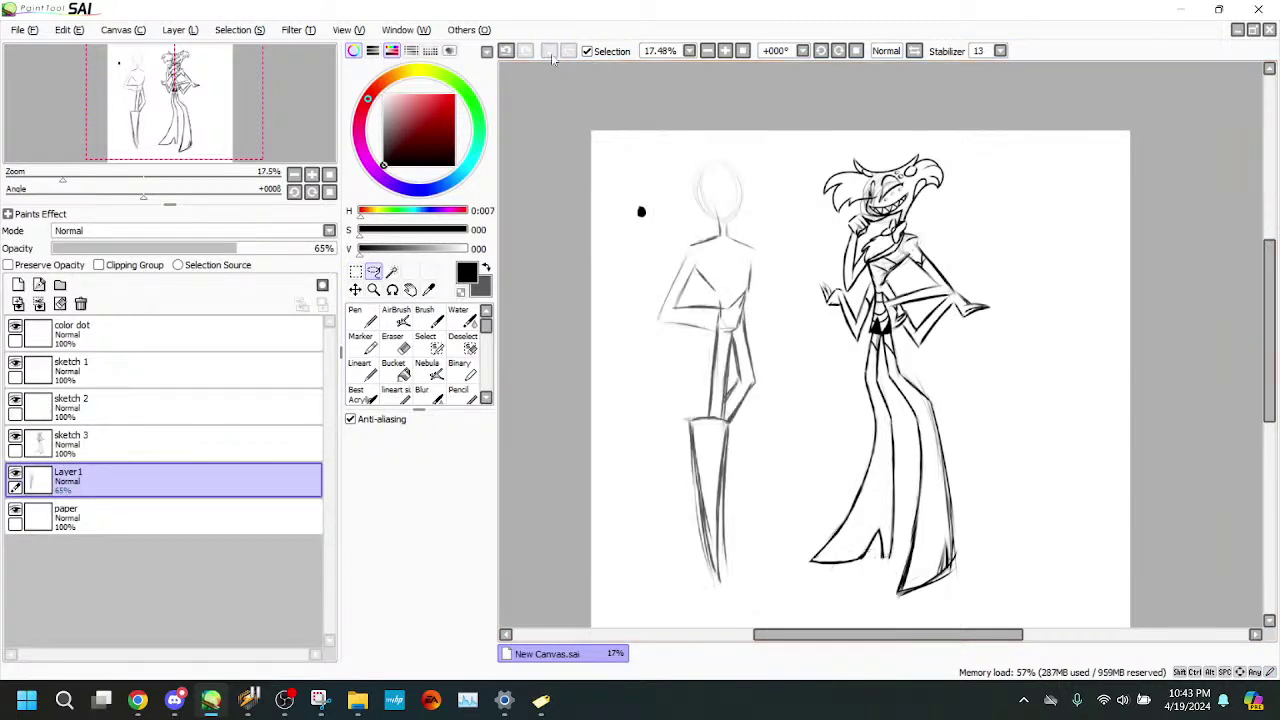
- Sketch the second figure's other upper arm with light marker lines slanting outward from the shoulder to the elbow
{"action": "left_click", "coordinate": [362, 344]}
{"action": "left_click", "coordinate": [110, 176]}
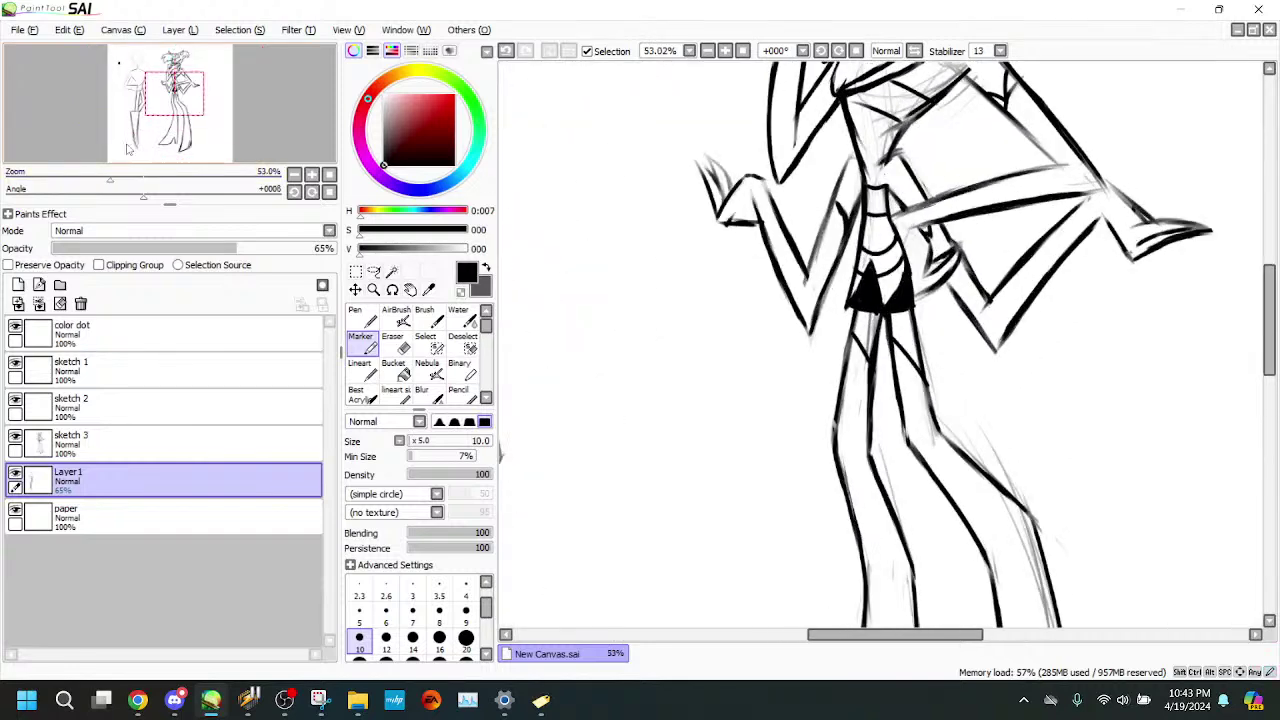
{"action": "left_click_drag", "start_coordinate": [121, 131], "coordinate": [94, 118]}
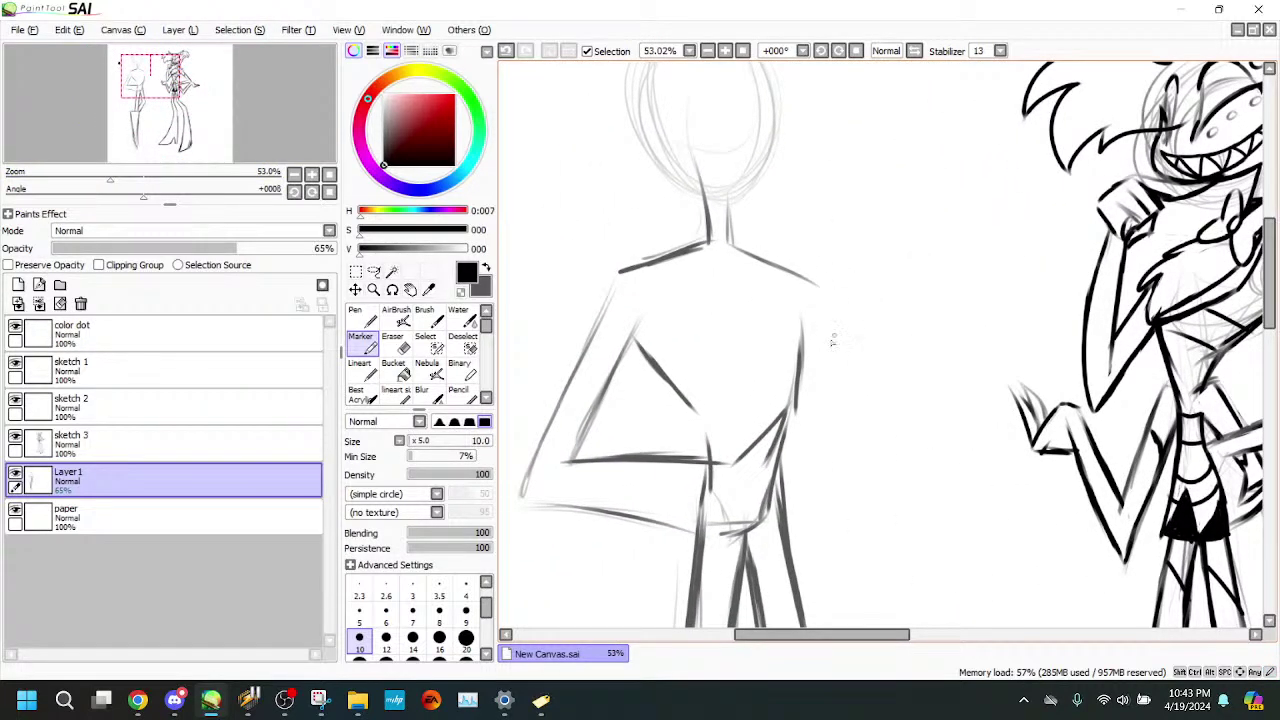
{"action": "left_click_drag", "start_coordinate": [806, 316], "coordinate": [892, 534]}
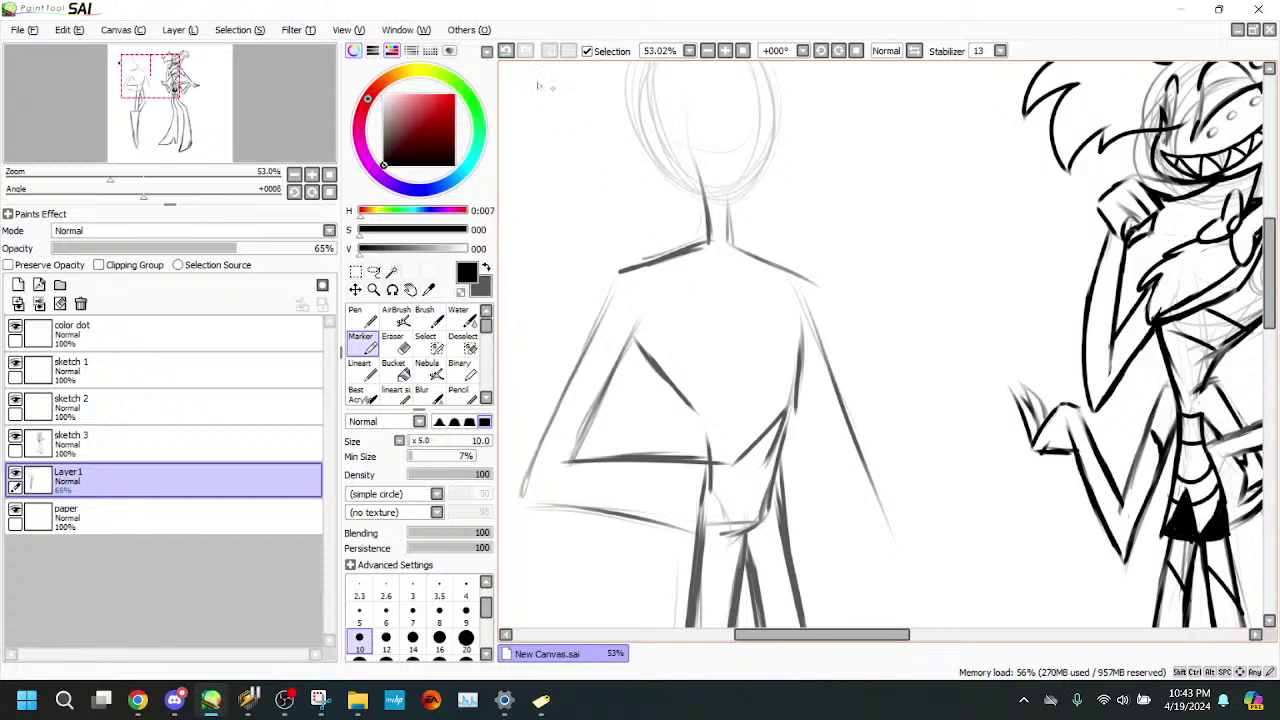
{"action": "key", "text": "ctrl+z"}
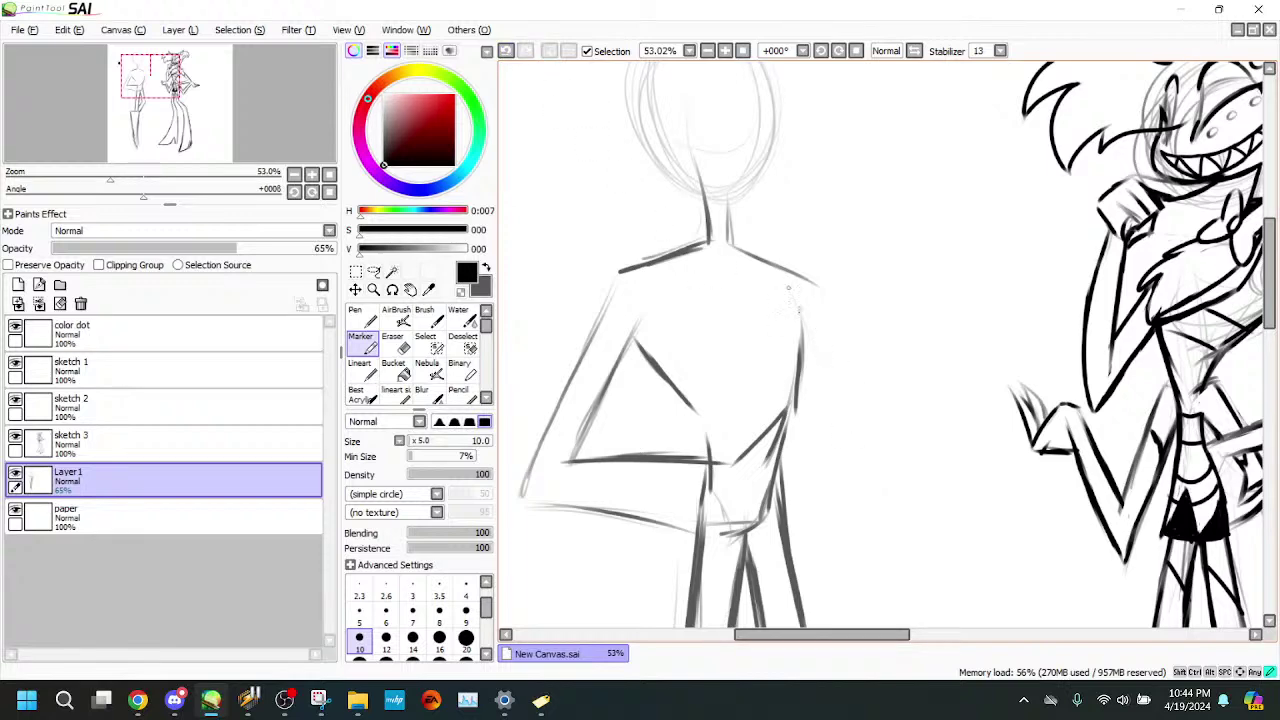
{"action": "left_click_drag", "start_coordinate": [818, 345], "coordinate": [860, 476]}
{"action": "left_click_drag", "start_coordinate": [830, 400], "coordinate": [870, 512]}
- Sketch a raised open hand with pointed fingers beside the shoulder and join it to the elbow with two forearm edges
{"action": "mouse_move", "coordinate": [905, 291]}
{"action": "left_mouse_down"}
{"action": "mouse_move", "coordinate": [965, 335]}
{"action": "mouse_move", "coordinate": [930, 301]}
{"action": "mouse_move", "coordinate": [1000, 296]}
{"action": "mouse_move", "coordinate": [948, 332]}
{"action": "left_mouse_up"}
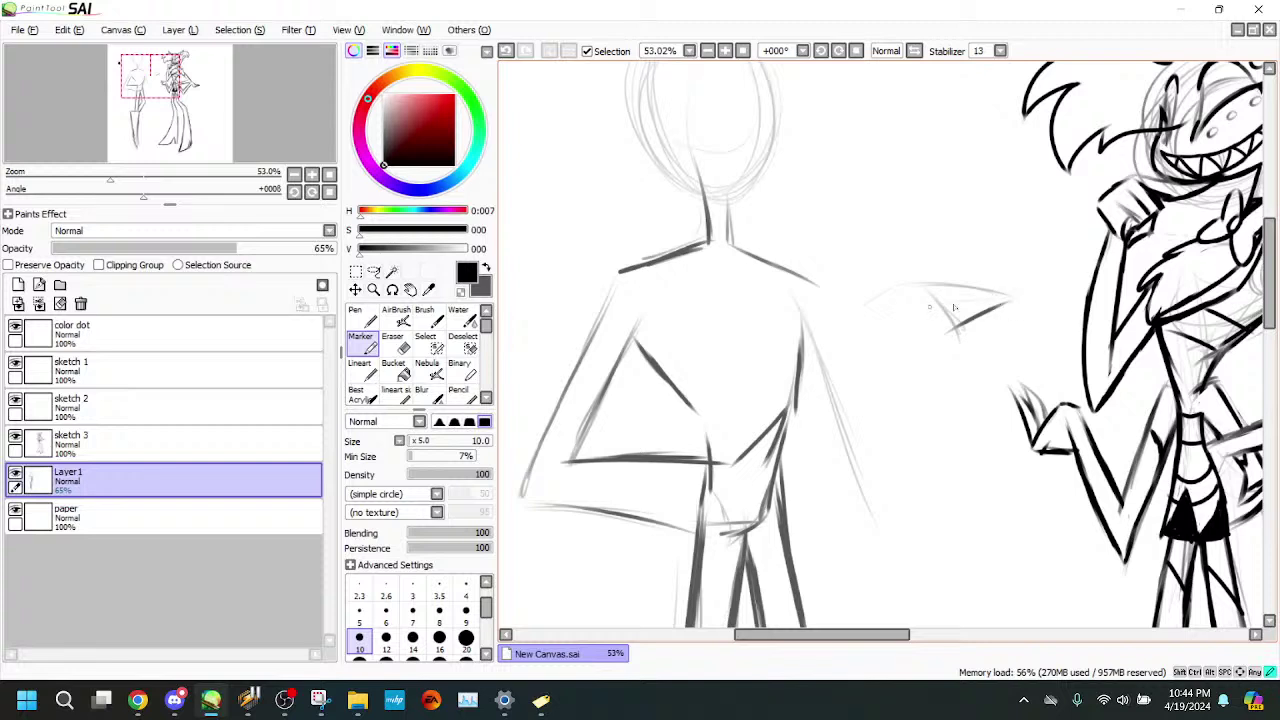
{"action": "mouse_move", "coordinate": [1013, 296]}
{"action": "left_mouse_down"}
{"action": "mouse_move", "coordinate": [900, 313]}
{"action": "mouse_move", "coordinate": [919, 285]}
{"action": "mouse_move", "coordinate": [852, 304]}
{"action": "mouse_move", "coordinate": [955, 288]}
{"action": "mouse_move", "coordinate": [866, 289]}
{"action": "left_mouse_up"}
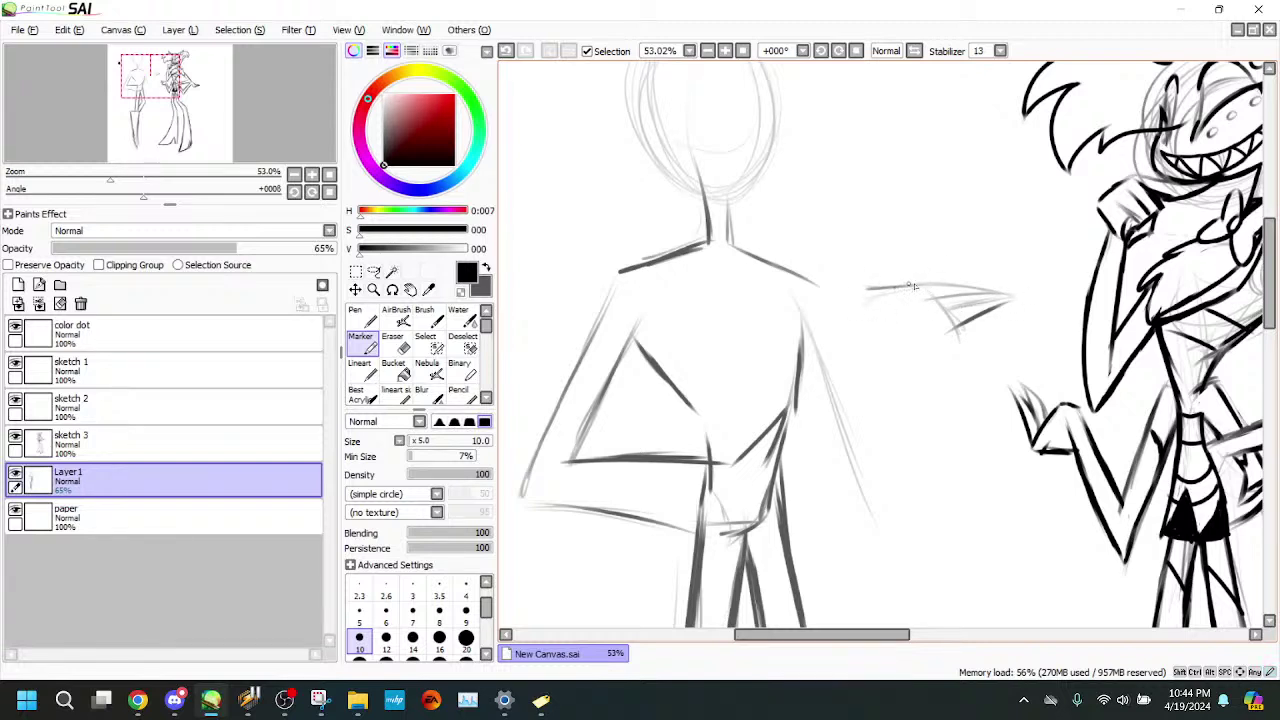
{"action": "mouse_move", "coordinate": [858, 289]}
{"action": "left_mouse_down"}
{"action": "mouse_move", "coordinate": [955, 258]}
{"action": "mouse_move", "coordinate": [866, 284]}
{"action": "mouse_move", "coordinate": [882, 448]}
{"action": "left_mouse_up"}
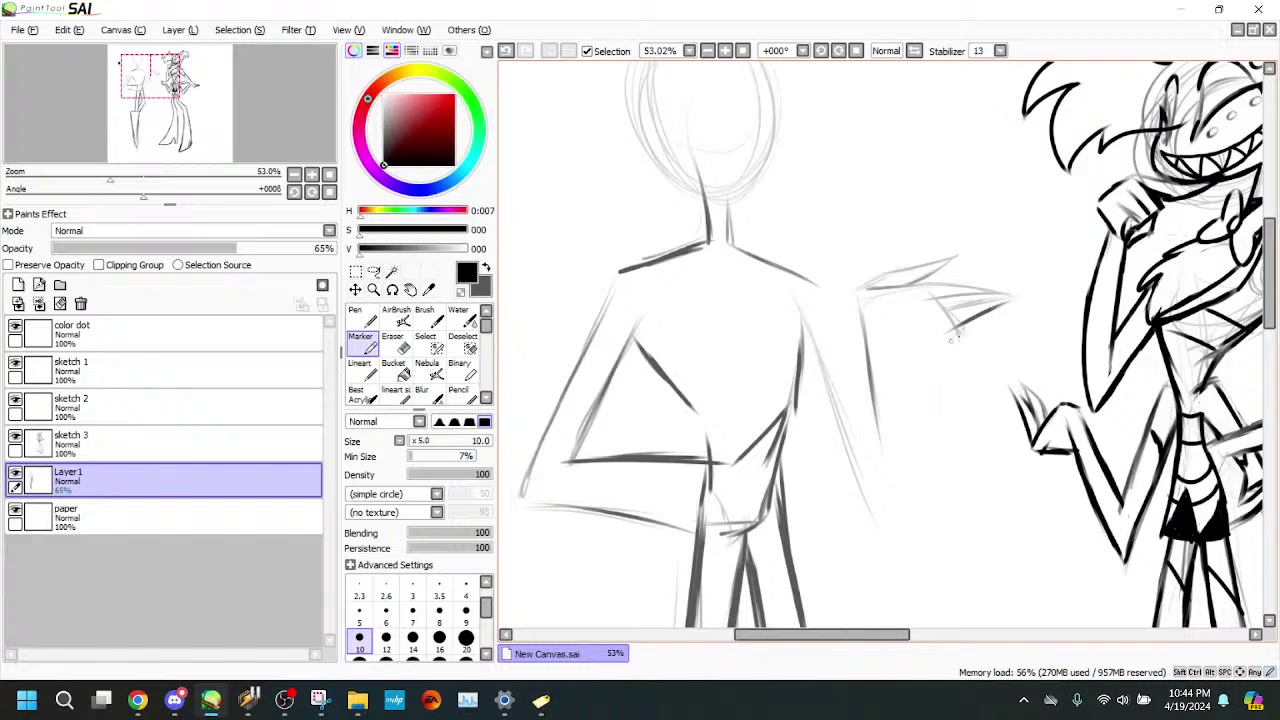
{"action": "left_click_drag", "start_coordinate": [954, 332], "coordinate": [910, 514]}
{"action": "left_click_drag", "start_coordinate": [938, 382], "coordinate": [895, 548]}
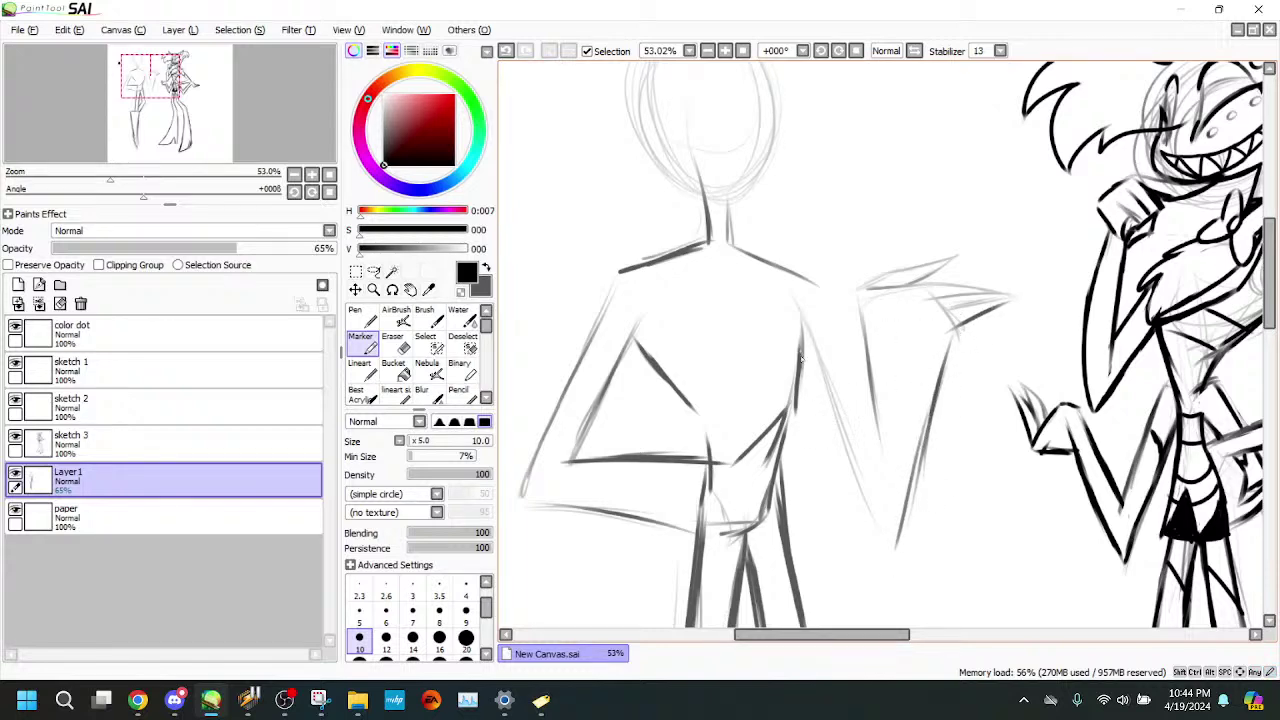
- Darken the lower edge of the raised arm's upper part and draw its upper edge from the shoulder to the inner elbow
{"action": "left_click_drag", "start_coordinate": [803, 350], "coordinate": [845, 446]}
{"action": "left_click_drag", "start_coordinate": [810, 372], "coordinate": [885, 541]}
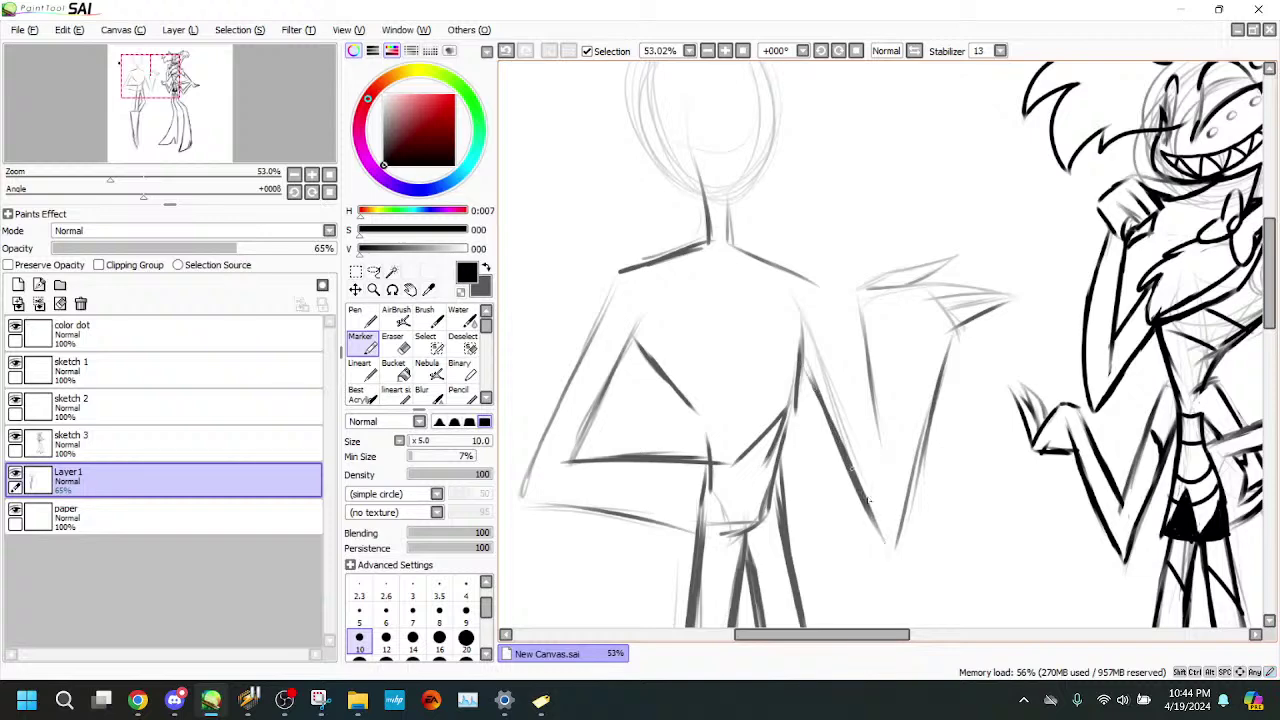
{"action": "left_click_drag", "start_coordinate": [806, 284], "coordinate": [868, 438]}
{"action": "left_click_drag", "start_coordinate": [823, 327], "coordinate": [876, 426]}
{"action": "left_click_drag", "start_coordinate": [838, 354], "coordinate": [882, 452]}
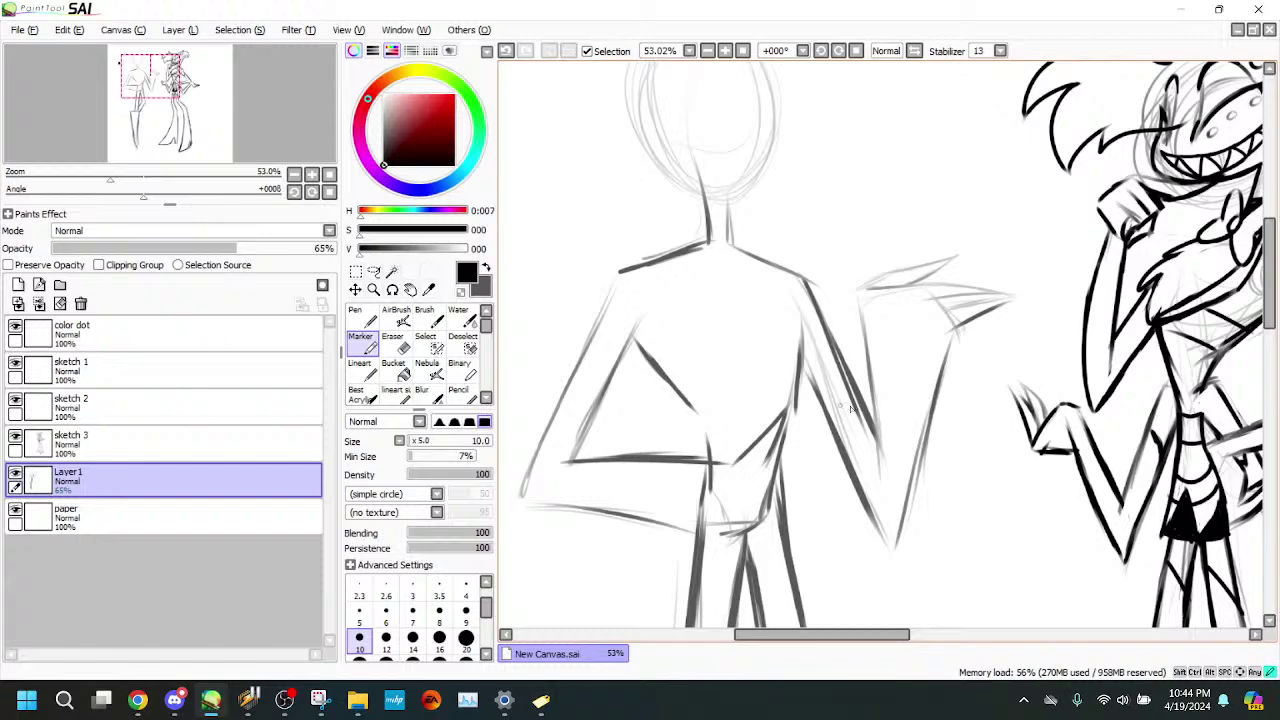
{"action": "left_click_drag", "start_coordinate": [858, 405], "coordinate": [831, 418]}
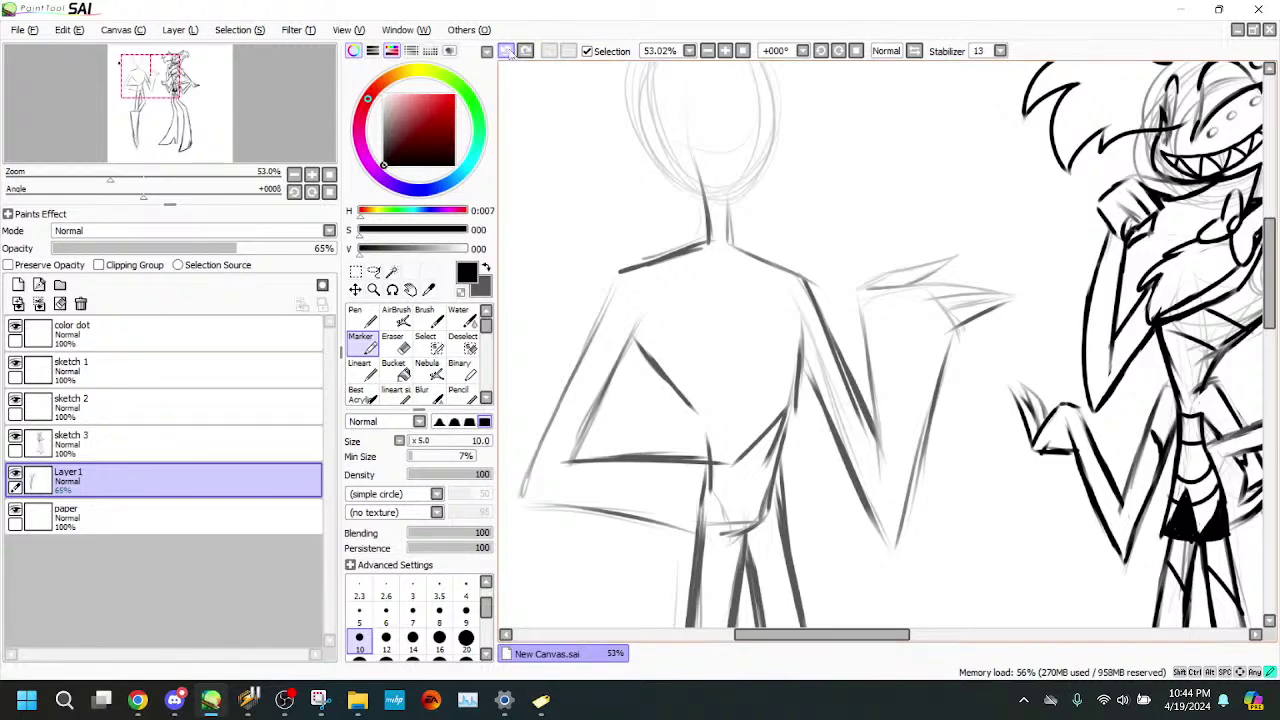
- Change the canvas height to 3900 pixels, keeping the width at 3700 pixels
{"action": "left_click_drag", "start_coordinate": [163, 151], "coordinate": [155, 140]}
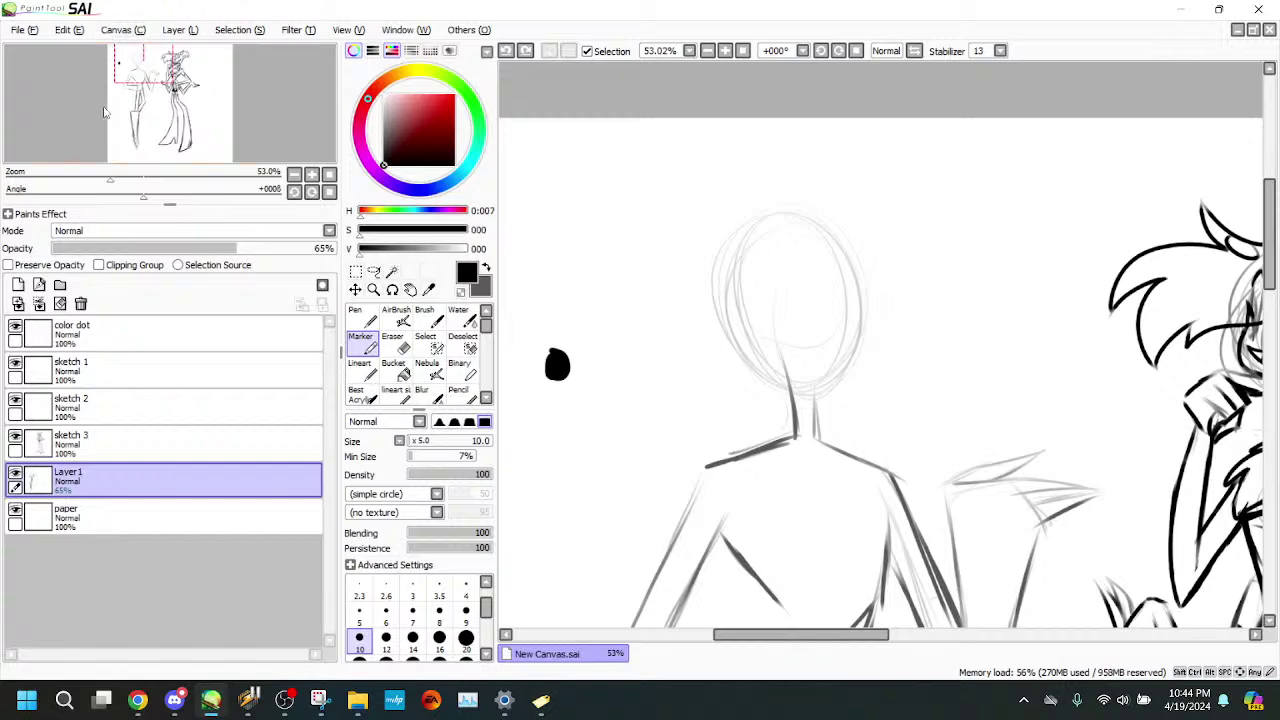
{"action": "left_click_drag", "start_coordinate": [105, 187], "coordinate": [46, 183]}
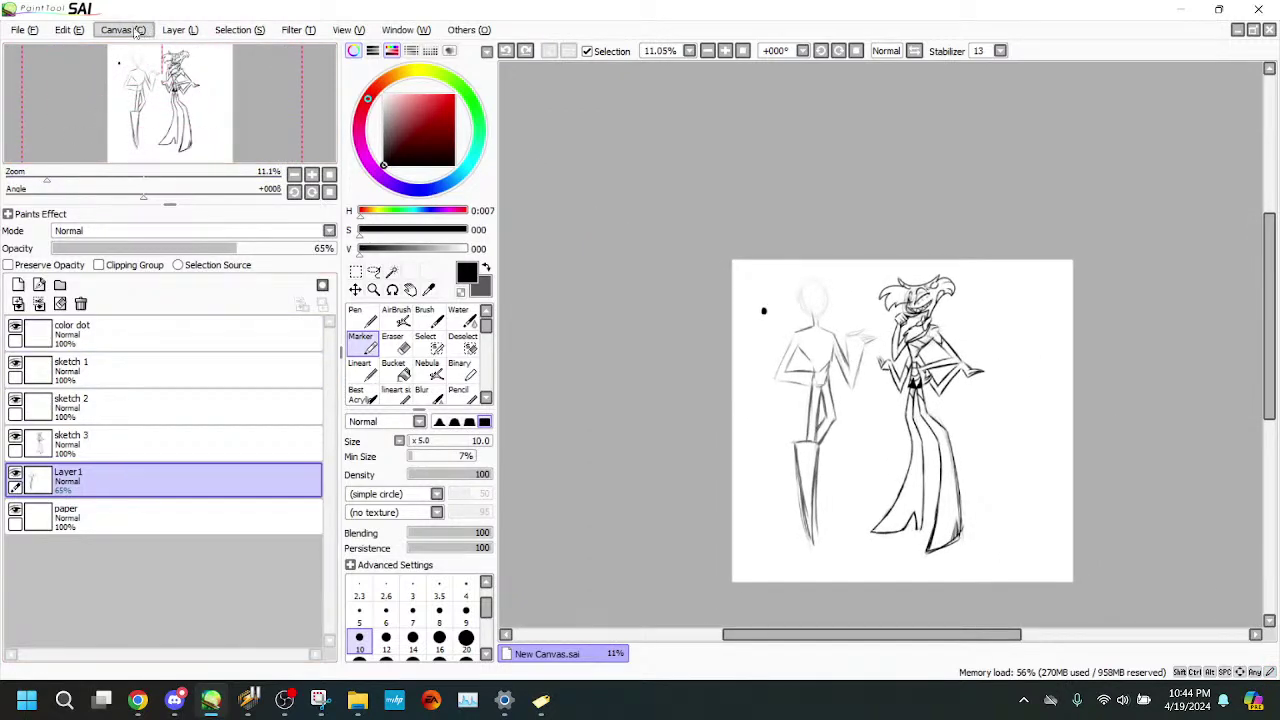
{"action": "left_click", "coordinate": [162, 32]}
{"action": "left_click", "coordinate": [110, 31]}
{"action": "left_click", "coordinate": [150, 62]}
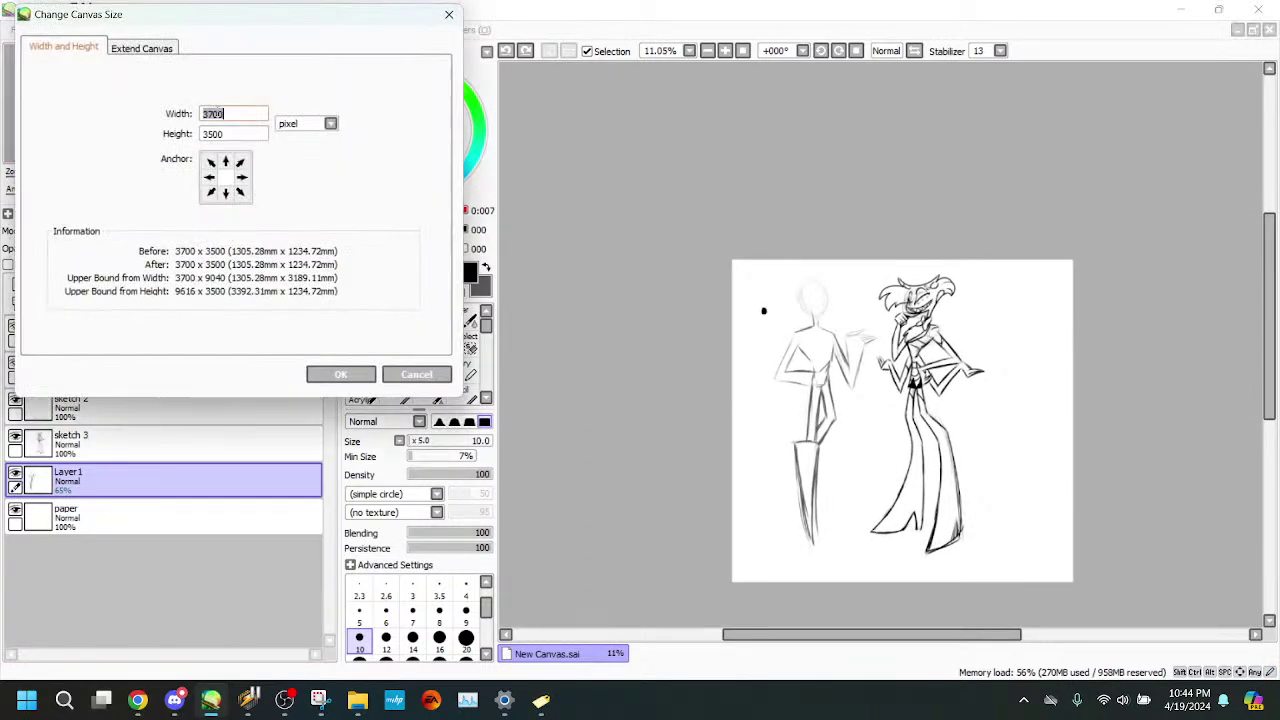
{"action": "left_click", "coordinate": [237, 134]}
{"action": "type", "text": "3"}
{"action": "type", "text": "700"}
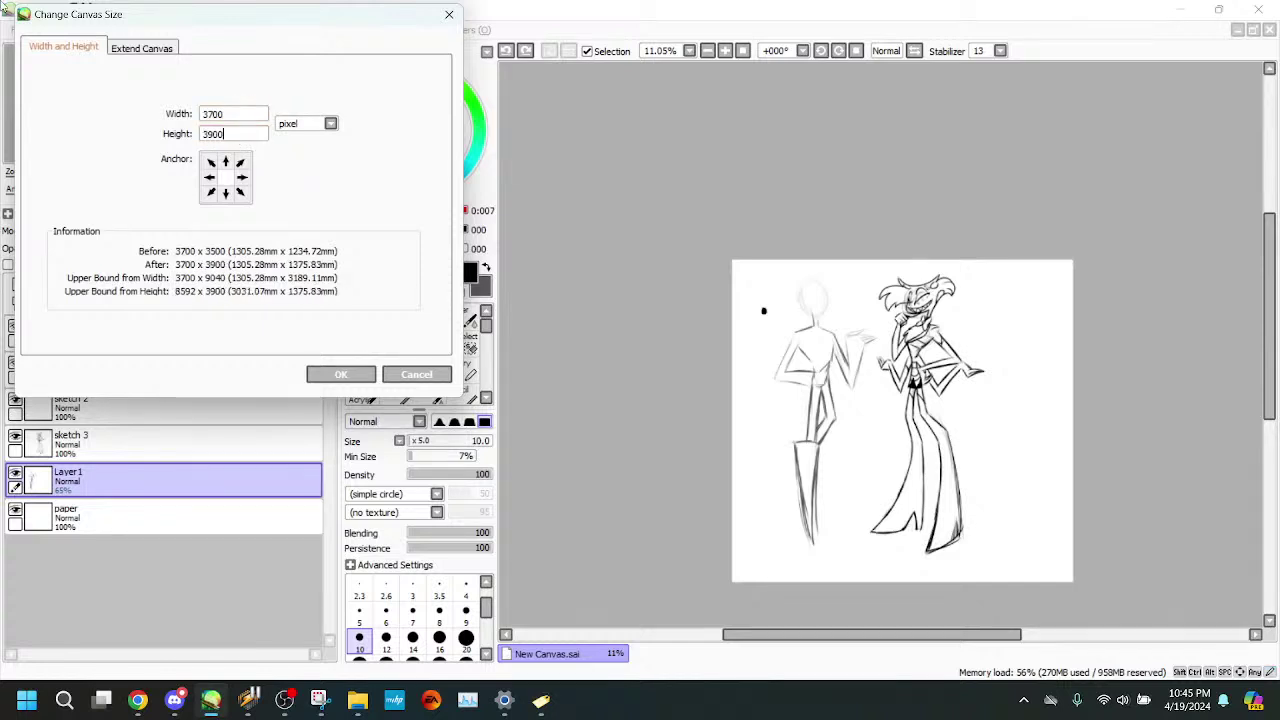
{"action": "key", "text": "Return"}
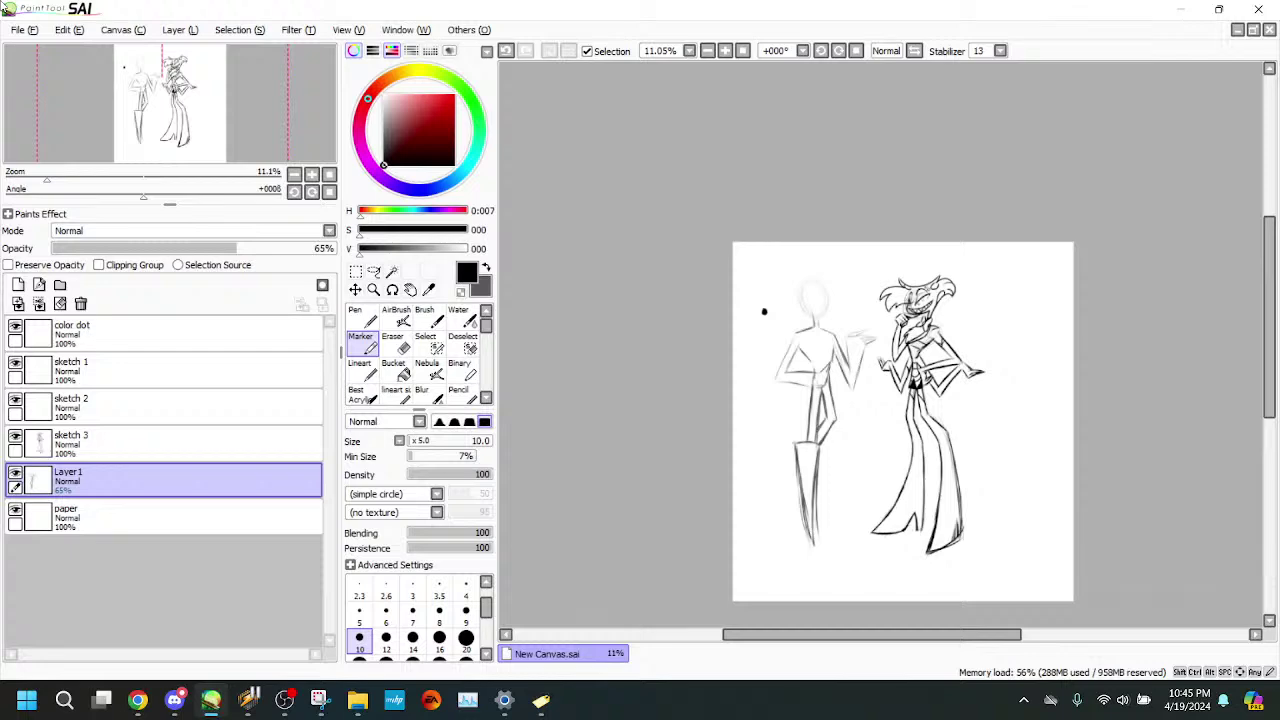
- Sketch the inner curve of the first tall horn on the second figure's head and erase the stray lines at its base
{"action": "left_click", "coordinate": [122, 180]}
{"action": "left_click_drag", "start_coordinate": [160, 74], "coordinate": [148, 61]}
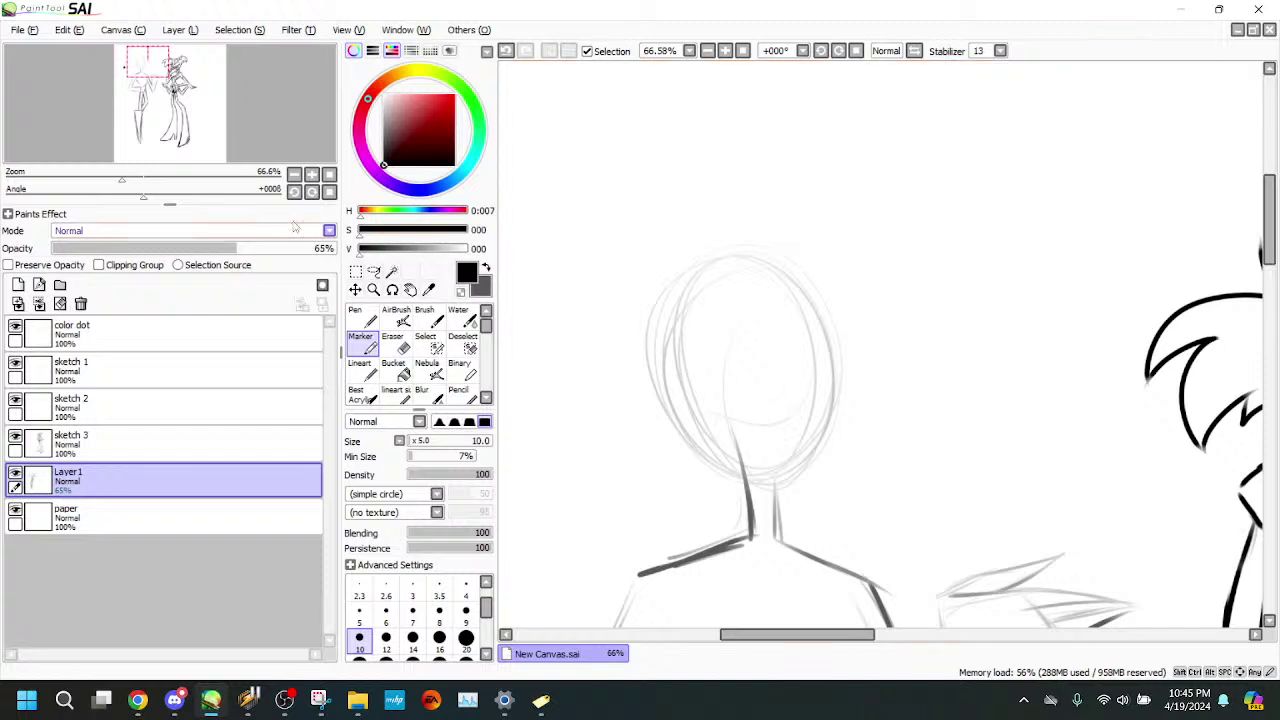
{"action": "scroll", "coordinate": [640, 175], "scroll_direction": "down", "scroll_amount": 2}
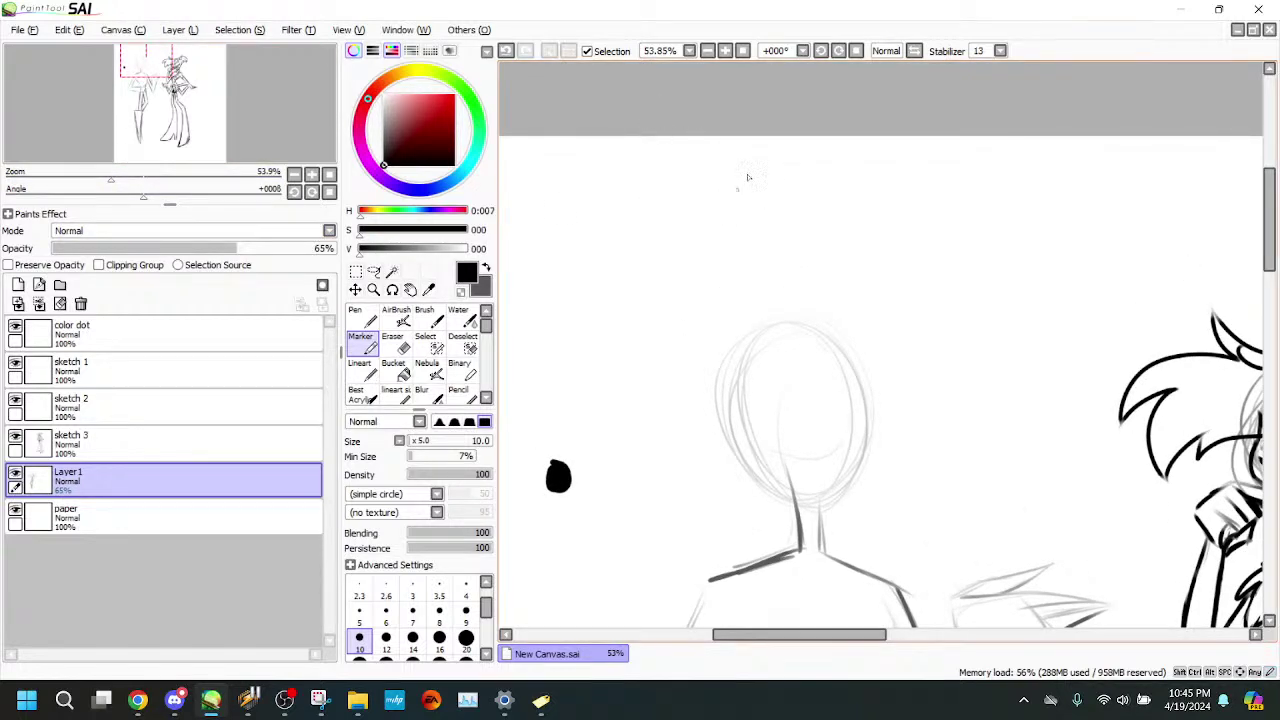
{"action": "mouse_move", "coordinate": [745, 162]}
{"action": "left_mouse_down"}
{"action": "mouse_move", "coordinate": [688, 270]}
{"action": "mouse_move", "coordinate": [708, 200]}
{"action": "mouse_move", "coordinate": [718, 356]}
{"action": "mouse_move", "coordinate": [742, 346]}
{"action": "mouse_move", "coordinate": [750, 359]}
{"action": "mouse_move", "coordinate": [684, 293]}
{"action": "mouse_move", "coordinate": [792, 349]}
{"action": "left_mouse_up"}
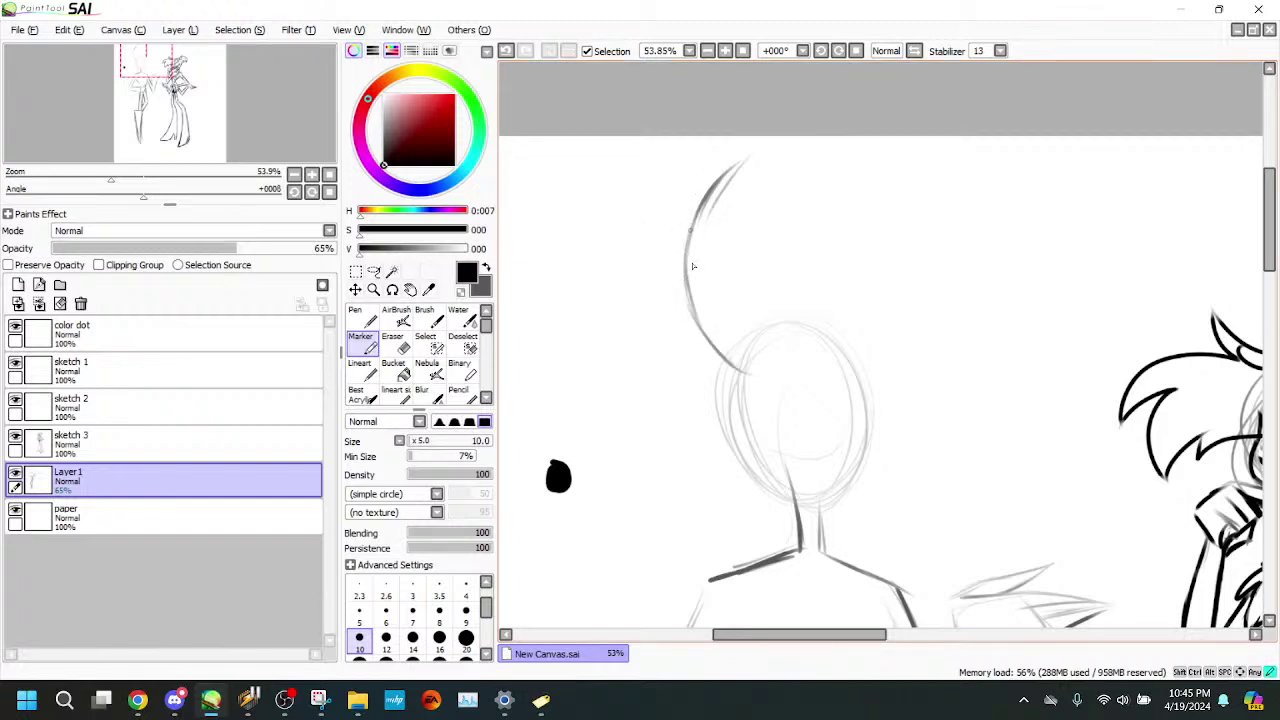
{"action": "mouse_move", "coordinate": [691, 272]}
{"action": "left_mouse_down"}
{"action": "mouse_move", "coordinate": [733, 349]}
{"action": "mouse_move", "coordinate": [706, 304]}
{"action": "mouse_move", "coordinate": [768, 358]}
{"action": "left_mouse_up"}
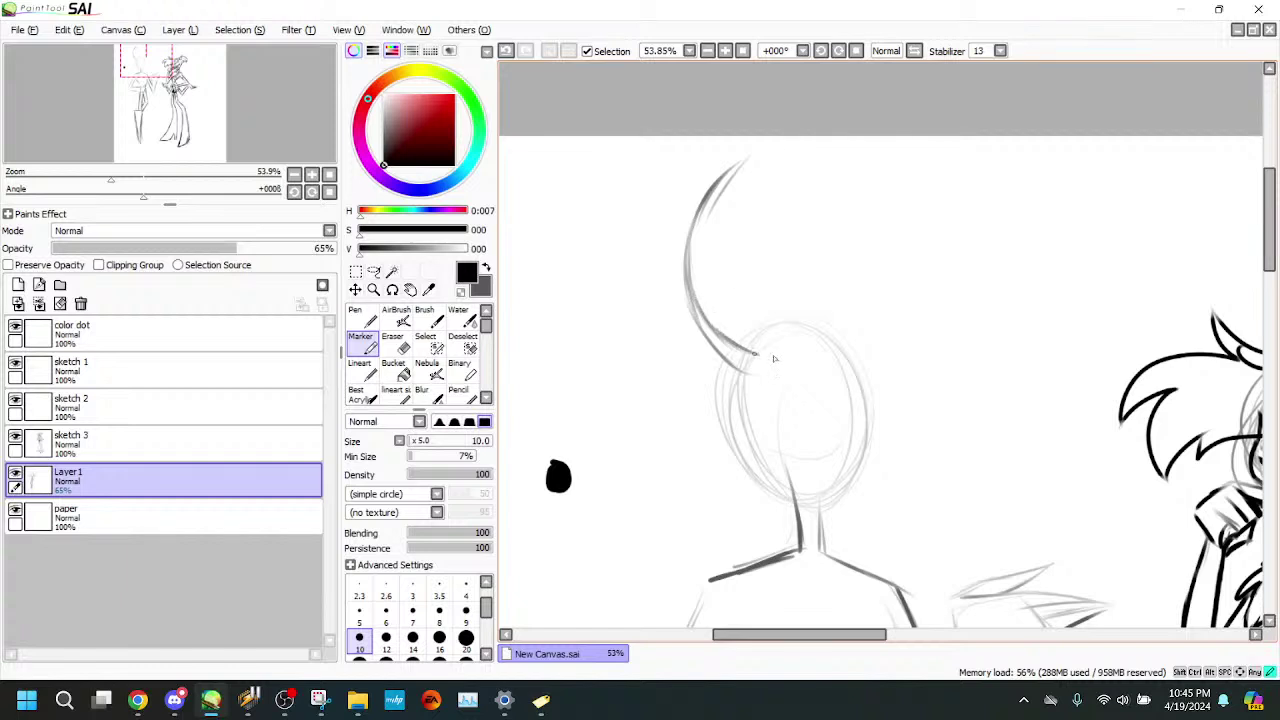
{"action": "left_click", "coordinate": [402, 345]}
{"action": "mouse_move", "coordinate": [687, 291]}
{"action": "left_mouse_down"}
{"action": "mouse_move", "coordinate": [710, 344]}
{"action": "mouse_move", "coordinate": [745, 376]}
{"action": "left_mouse_up"}
{"action": "left_click_drag", "start_coordinate": [701, 335], "coordinate": [726, 362]}
- Draw the first horn's outer curve down to the head with the Marker and darken the jawline to a pointed chin
{"action": "left_click", "coordinate": [366, 345]}
{"action": "mouse_move", "coordinate": [753, 156]}
{"action": "left_mouse_down"}
{"action": "mouse_move", "coordinate": [690, 182]}
{"action": "mouse_move", "coordinate": [733, 172]}
{"action": "mouse_move", "coordinate": [674, 206]}
{"action": "mouse_move", "coordinate": [660, 256]}
{"action": "left_mouse_up"}
{"action": "left_click_drag", "start_coordinate": [672, 210], "coordinate": [657, 284]}
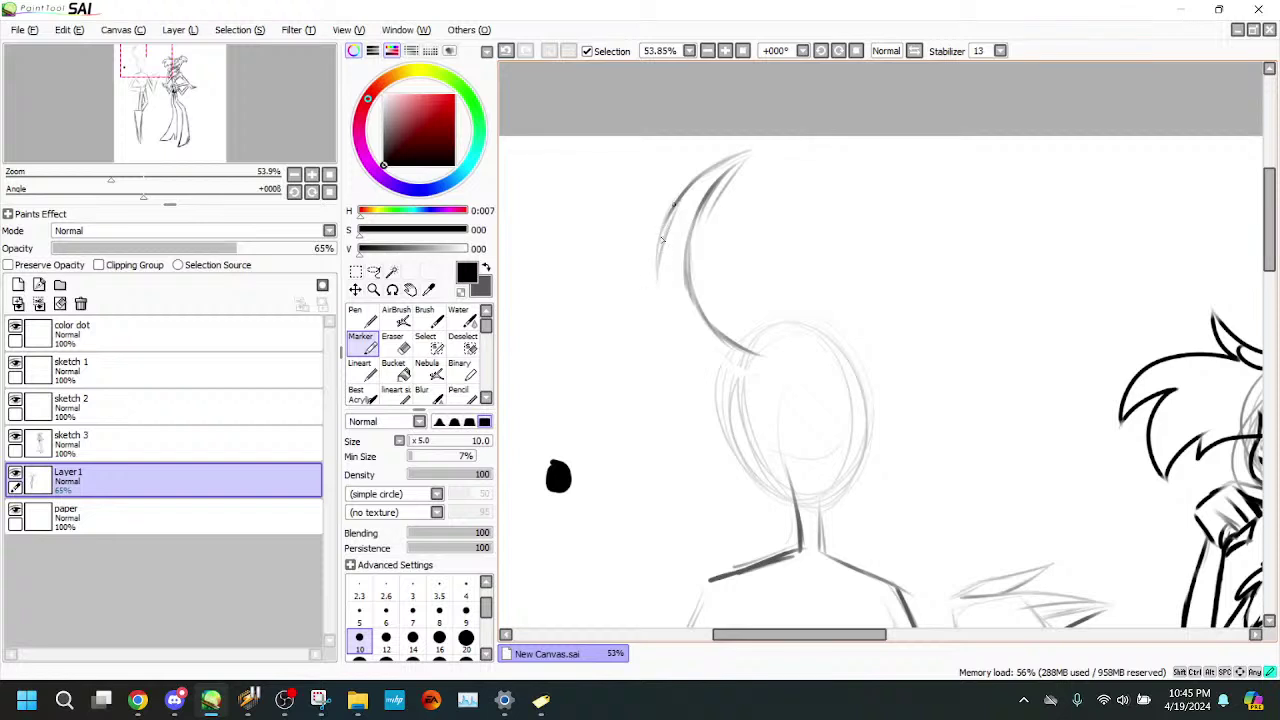
{"action": "mouse_move", "coordinate": [664, 232]}
{"action": "left_mouse_down"}
{"action": "mouse_move", "coordinate": [659, 306]}
{"action": "mouse_move", "coordinate": [678, 340]}
{"action": "left_mouse_up"}
{"action": "left_click_drag", "start_coordinate": [660, 292], "coordinate": [705, 372]}
{"action": "left_click_drag", "start_coordinate": [665, 316], "coordinate": [735, 400]}
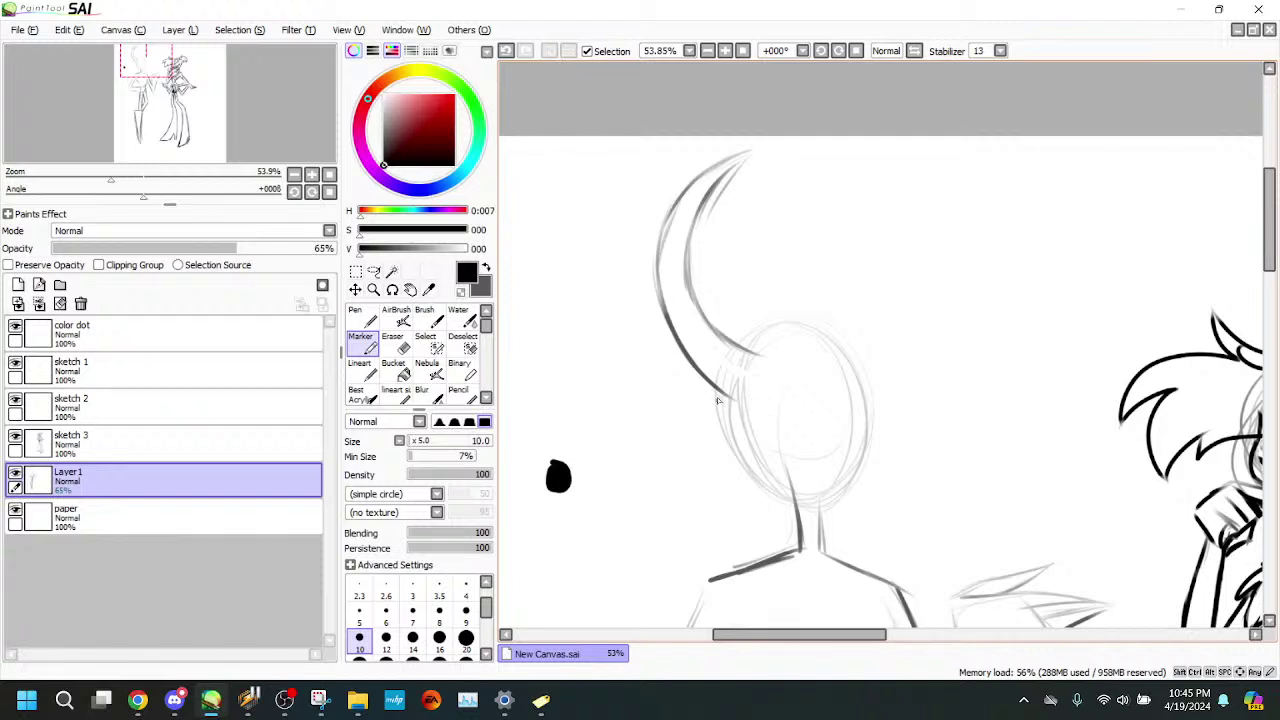
{"action": "mouse_move", "coordinate": [717, 389]}
{"action": "left_mouse_down"}
{"action": "mouse_move", "coordinate": [752, 471]}
{"action": "mouse_move", "coordinate": [722, 394]}
{"action": "mouse_move", "coordinate": [796, 504]}
{"action": "left_mouse_up"}
{"action": "mouse_move", "coordinate": [750, 456]}
{"action": "left_mouse_down"}
{"action": "mouse_move", "coordinate": [822, 516]}
{"action": "mouse_move", "coordinate": [847, 496]}
{"action": "mouse_move", "coordinate": [868, 441]}
{"action": "left_mouse_up"}
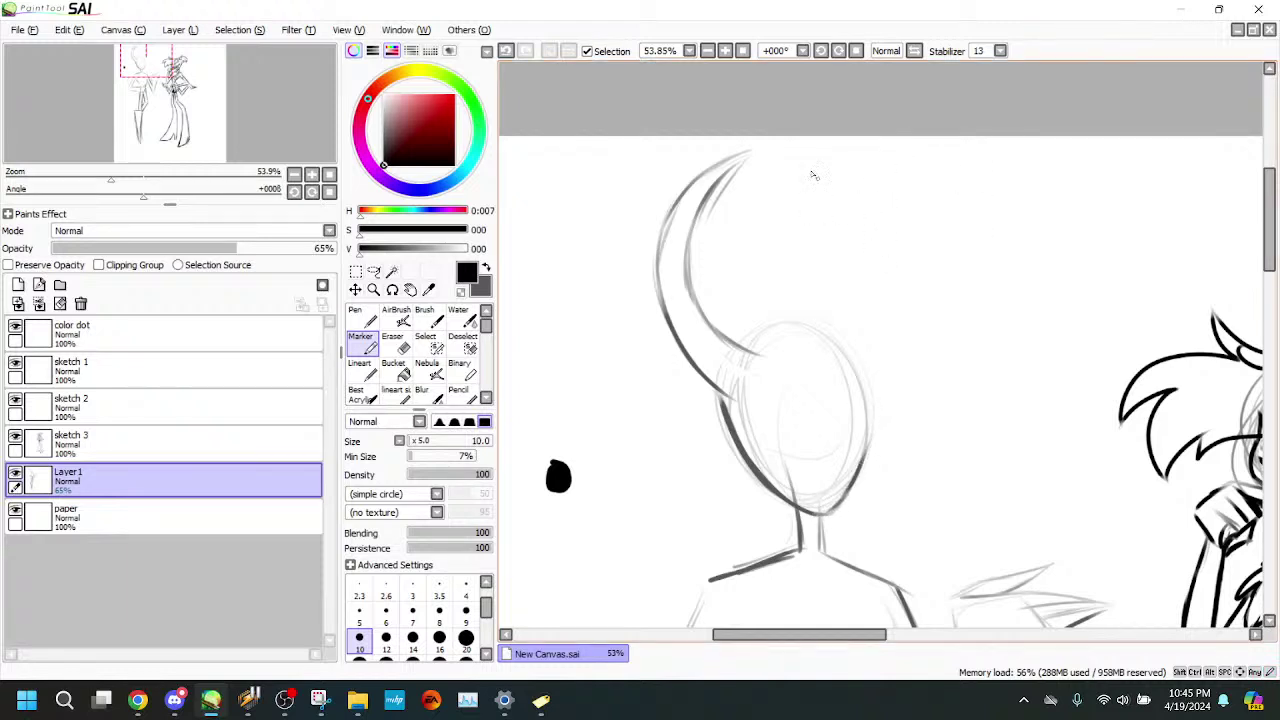
- Draw the opposite horn with inner and outer curves arching from near the first horn's tip down to the head's other side
{"action": "mouse_move", "coordinate": [772, 150]}
{"action": "left_mouse_down"}
{"action": "mouse_move", "coordinate": [814, 178]}
{"action": "mouse_move", "coordinate": [853, 266]}
{"action": "mouse_move", "coordinate": [830, 196]}
{"action": "mouse_move", "coordinate": [854, 272]}
{"action": "mouse_move", "coordinate": [846, 219]}
{"action": "mouse_move", "coordinate": [856, 312]}
{"action": "left_mouse_up"}
{"action": "mouse_move", "coordinate": [855, 252]}
{"action": "left_mouse_down"}
{"action": "mouse_move", "coordinate": [850, 311]}
{"action": "mouse_move", "coordinate": [854, 296]}
{"action": "mouse_move", "coordinate": [826, 338]}
{"action": "left_mouse_up"}
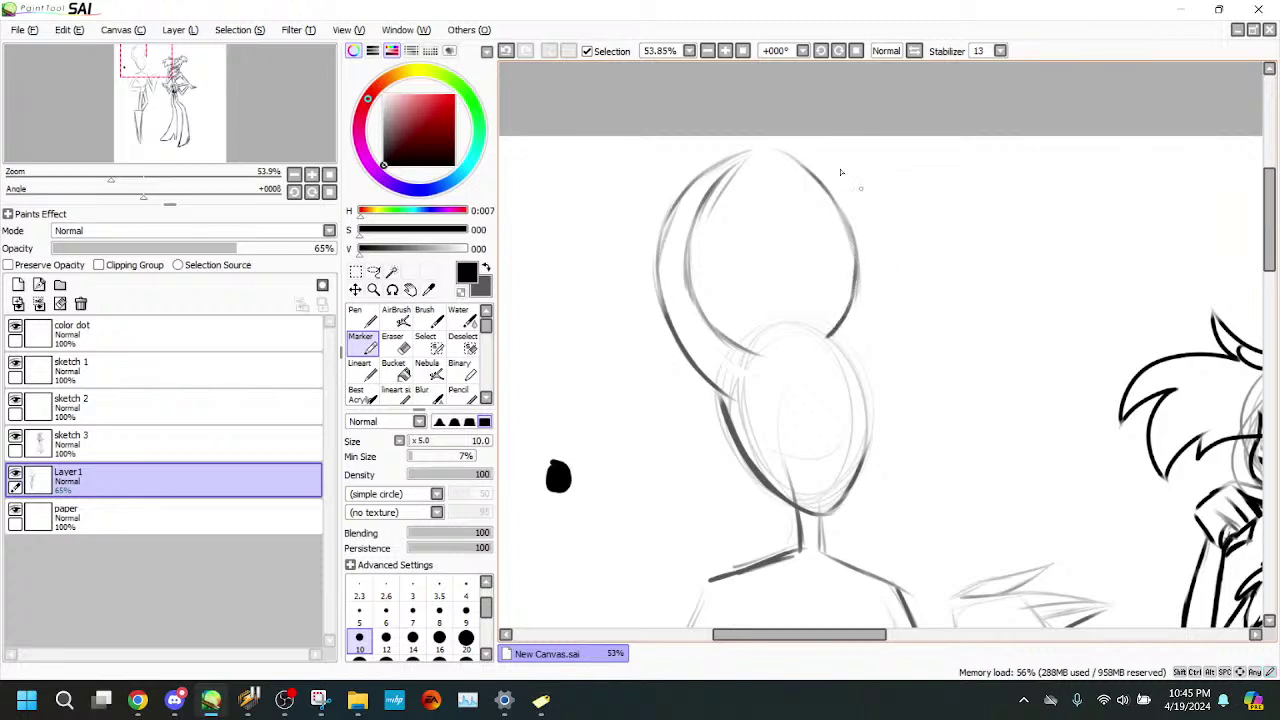
{"action": "mouse_move", "coordinate": [776, 150]}
{"action": "left_mouse_down"}
{"action": "mouse_move", "coordinate": [861, 199]}
{"action": "mouse_move", "coordinate": [808, 159]}
{"action": "mouse_move", "coordinate": [900, 272]}
{"action": "mouse_move", "coordinate": [846, 184]}
{"action": "mouse_move", "coordinate": [896, 319]}
{"action": "mouse_move", "coordinate": [877, 219]}
{"action": "mouse_move", "coordinate": [895, 290]}
{"action": "left_mouse_up"}
{"action": "mouse_move", "coordinate": [888, 244]}
{"action": "left_mouse_down"}
{"action": "mouse_move", "coordinate": [889, 330]}
{"action": "mouse_move", "coordinate": [893, 279]}
{"action": "mouse_move", "coordinate": [868, 370]}
{"action": "left_mouse_up"}
{"action": "left_click_drag", "start_coordinate": [894, 306], "coordinate": [858, 364]}
{"action": "mouse_move", "coordinate": [893, 320]}
{"action": "left_mouse_down"}
{"action": "mouse_move", "coordinate": [859, 382]}
{"action": "mouse_move", "coordinate": [894, 283]}
{"action": "mouse_move", "coordinate": [886, 349]}
{"action": "mouse_move", "coordinate": [860, 380]}
{"action": "left_mouse_up"}
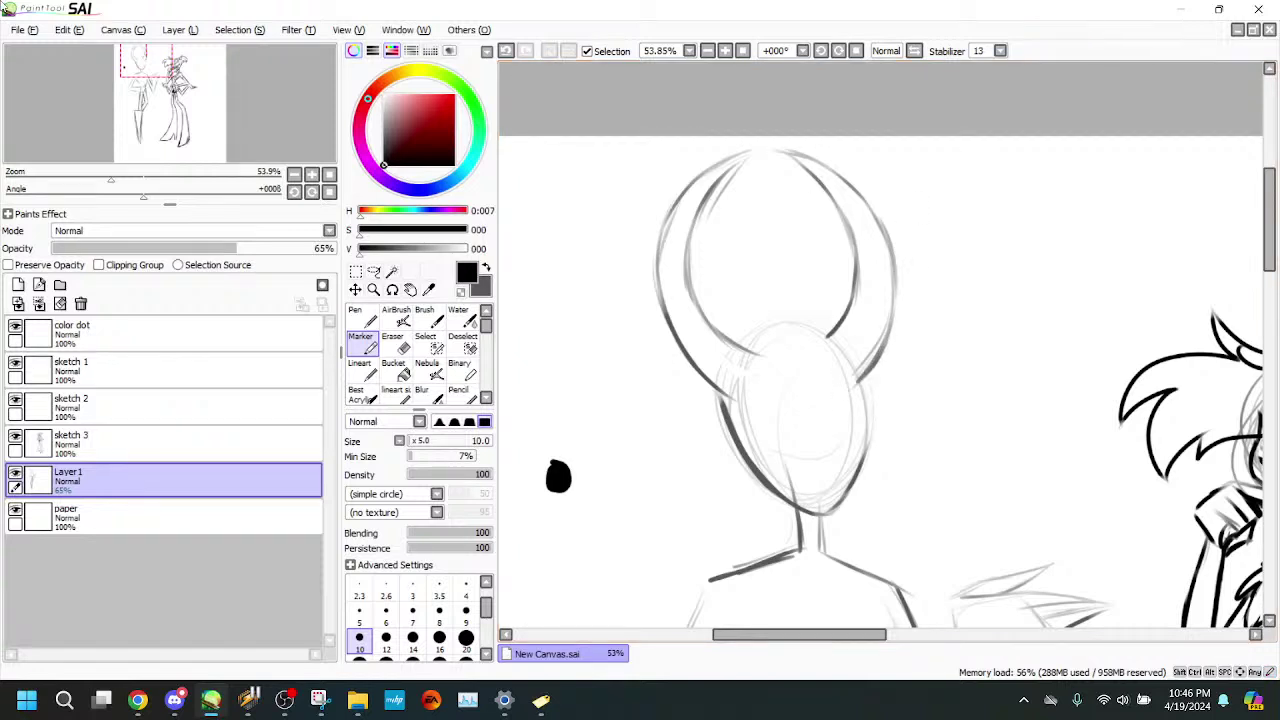
{"action": "scroll", "coordinate": [558, 476], "scroll_direction": "up", "scroll_amount": 3}
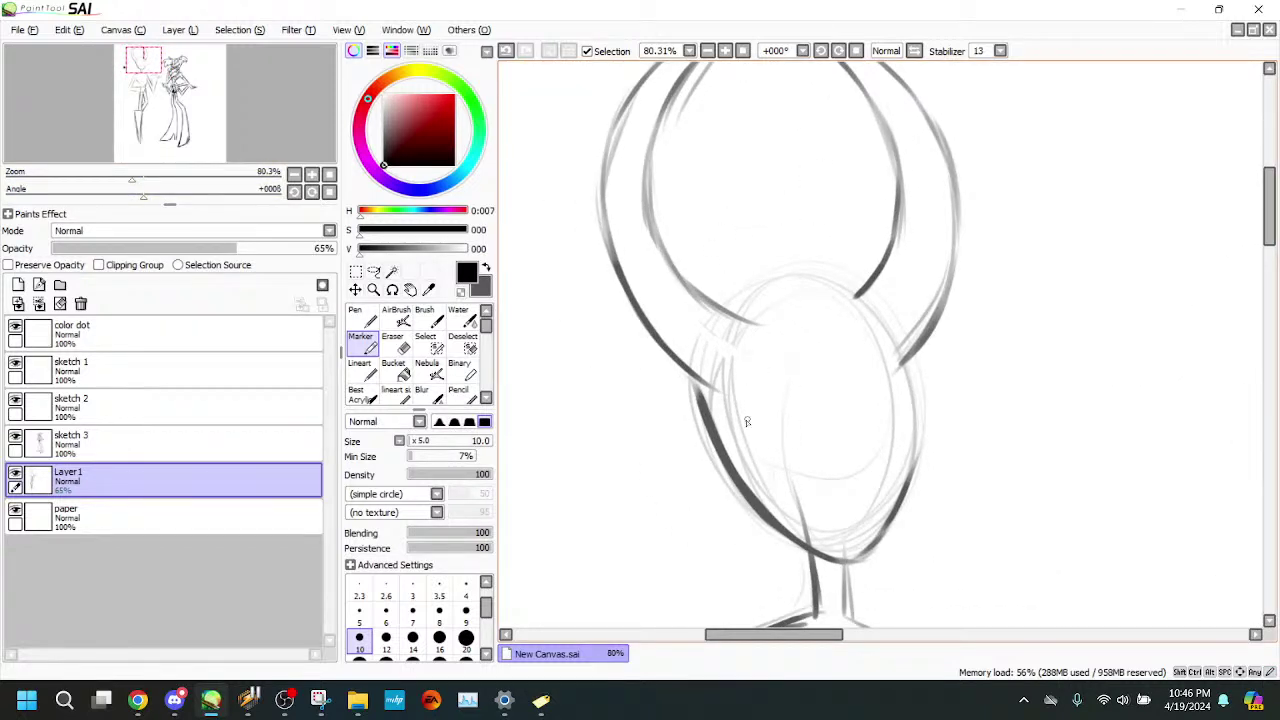
{"action": "left_click_drag", "start_coordinate": [747, 422], "coordinate": [866, 378]}
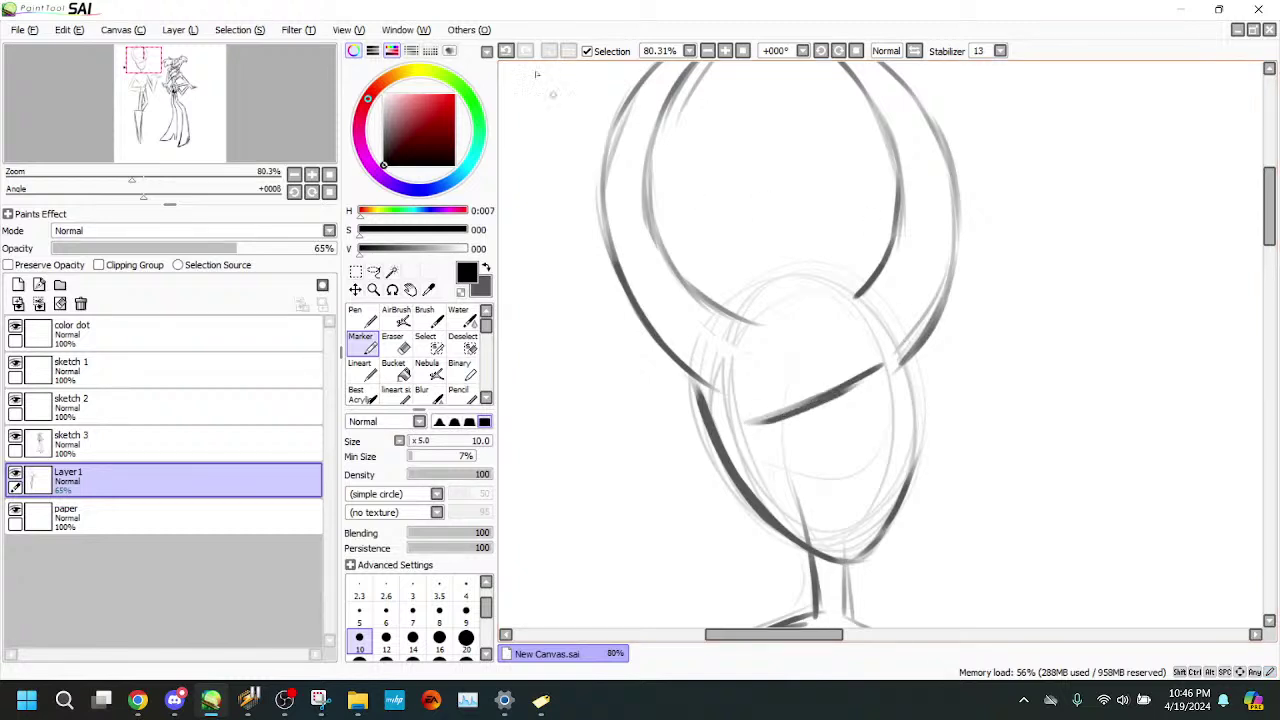
{"action": "key", "text": "ctrl+z"}
{"action": "left_click_drag", "start_coordinate": [752, 421], "coordinate": [840, 393]}
{"action": "key", "text": "ctrl+z"}
{"action": "left_click_drag", "start_coordinate": [750, 421], "coordinate": [840, 393]}
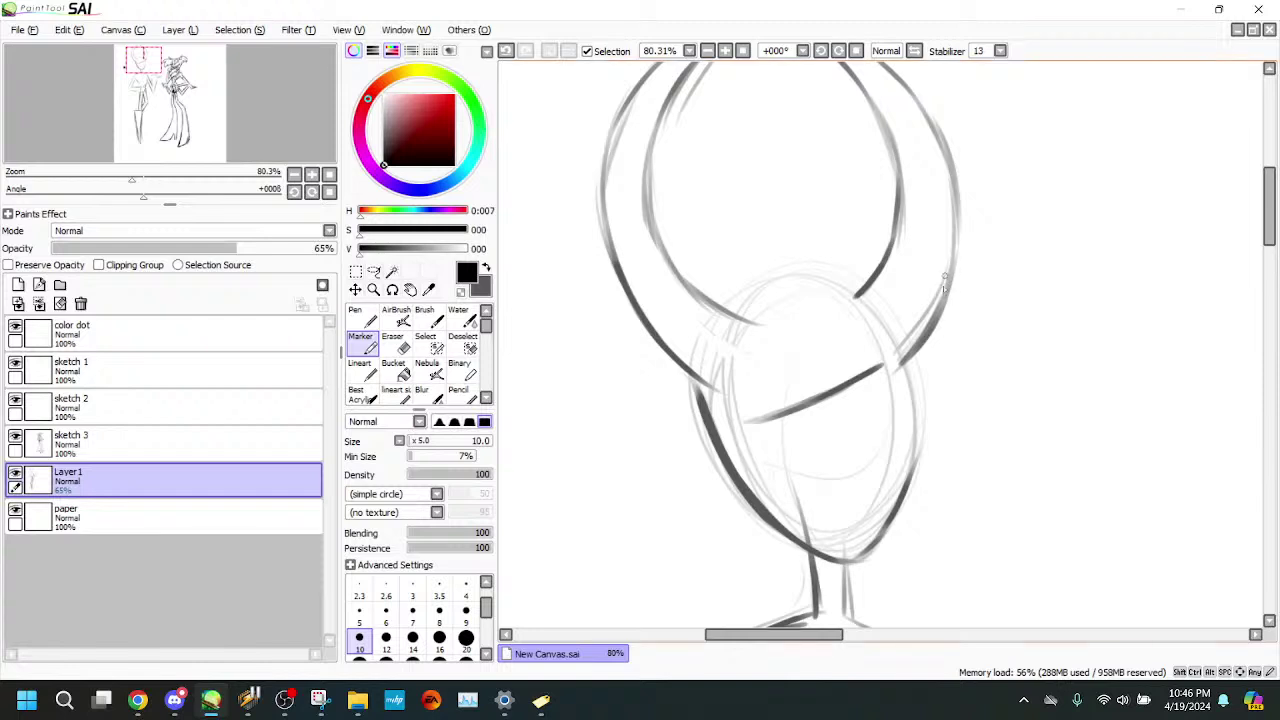
{"action": "left_click", "coordinate": [507, 50]}
{"action": "left_click", "coordinate": [507, 50]}
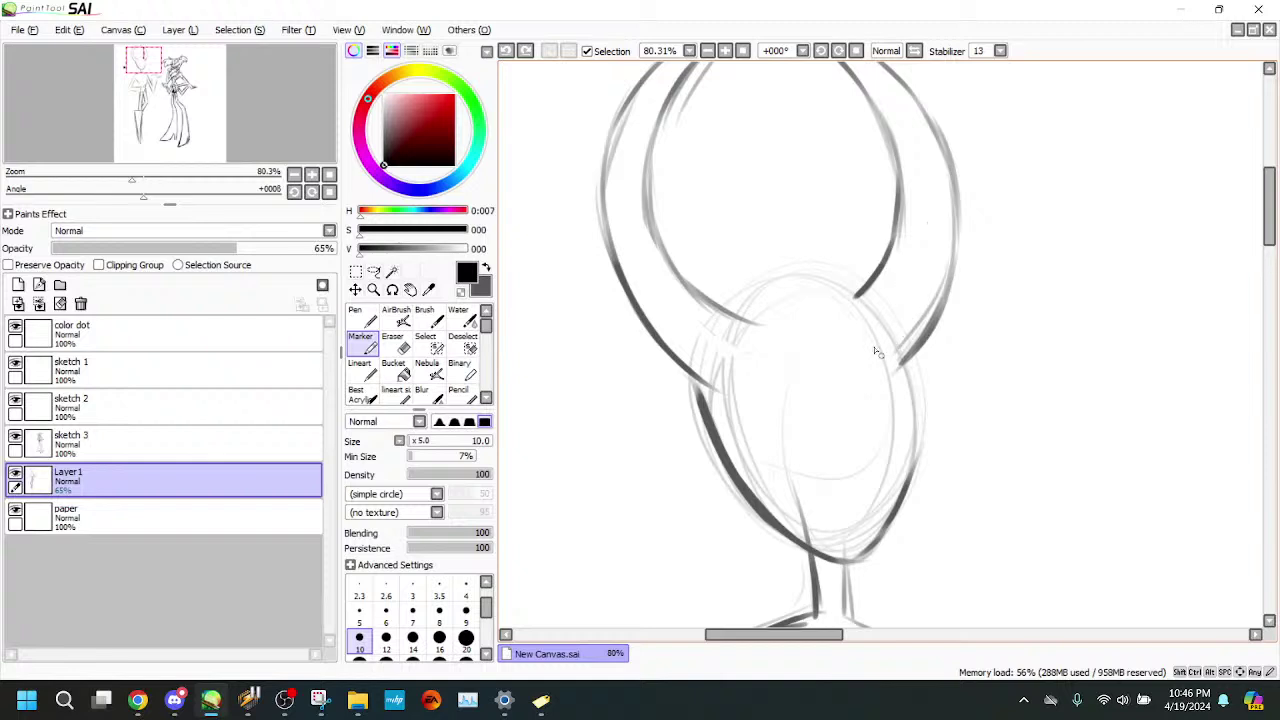
- Draw a thick arched brow line peaking across the upper part of the face
{"action": "mouse_move", "coordinate": [884, 362]}
{"action": "left_mouse_down"}
{"action": "mouse_move", "coordinate": [757, 420]}
{"action": "mouse_move", "coordinate": [807, 361]}
{"action": "left_mouse_up"}
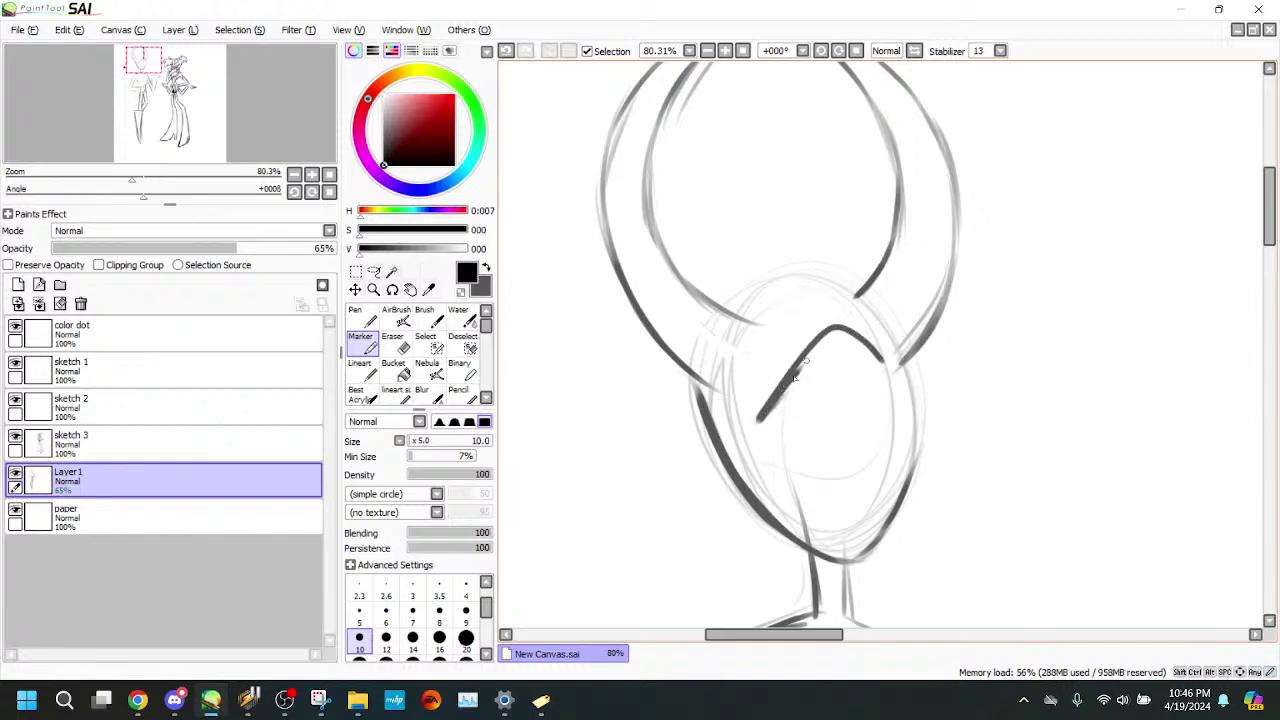
{"action": "mouse_move", "coordinate": [760, 420]}
{"action": "left_mouse_down"}
{"action": "mouse_move", "coordinate": [811, 357]}
{"action": "mouse_move", "coordinate": [846, 339]}
{"action": "mouse_move", "coordinate": [902, 379]}
{"action": "mouse_move", "coordinate": [864, 348]}
{"action": "left_mouse_up"}
{"action": "mouse_move", "coordinate": [852, 340]}
{"action": "left_mouse_down"}
{"action": "mouse_move", "coordinate": [810, 354]}
{"action": "mouse_move", "coordinate": [828, 339]}
{"action": "mouse_move", "coordinate": [863, 345]}
{"action": "left_mouse_up"}
{"action": "left_click", "coordinate": [506, 50]}
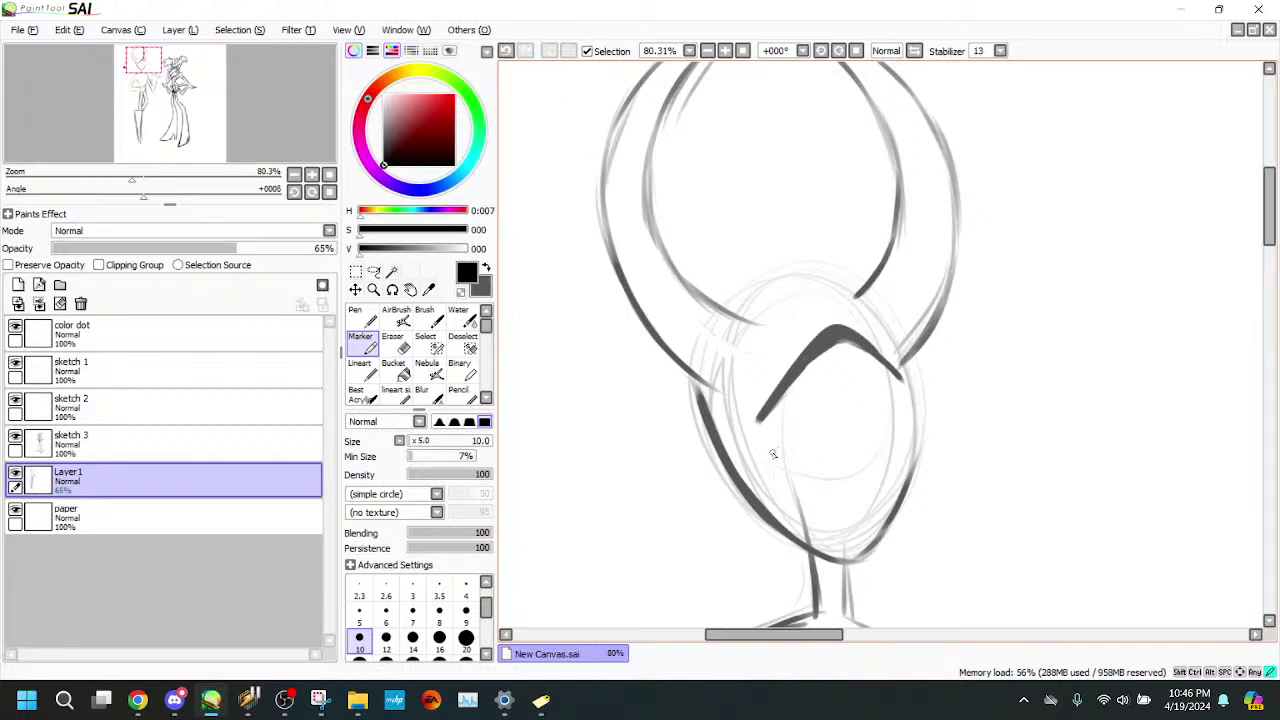
- Sketch a wide lopsided grin on the lower face, with a curved upper lip, lower lip line and several teeth
{"action": "left_click_drag", "start_coordinate": [776, 456], "coordinate": [892, 438]}
{"action": "left_click_drag", "start_coordinate": [847, 489], "coordinate": [868, 523]}
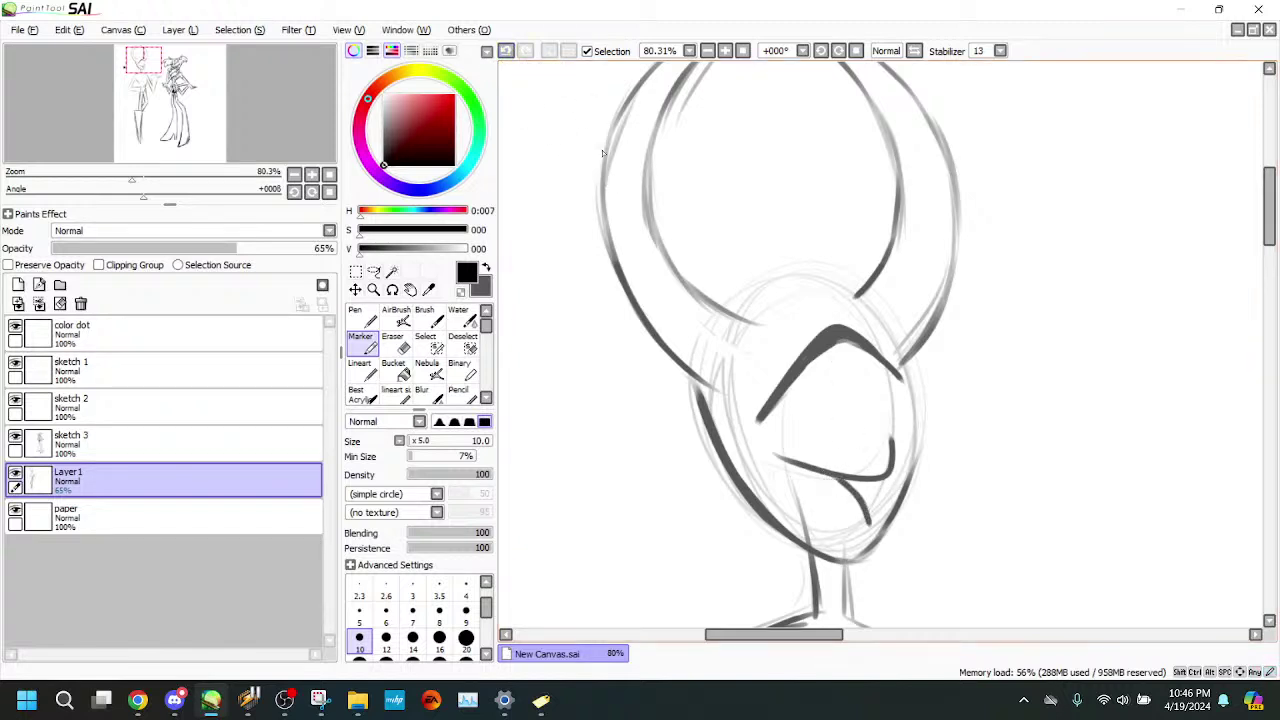
{"action": "left_click", "coordinate": [505, 51]}
{"action": "mouse_move", "coordinate": [836, 476]}
{"action": "left_mouse_down"}
{"action": "mouse_move", "coordinate": [865, 518]}
{"action": "mouse_move", "coordinate": [877, 493]}
{"action": "mouse_move", "coordinate": [866, 477]}
{"action": "mouse_move", "coordinate": [892, 518]}
{"action": "left_mouse_up"}
{"action": "left_click_drag", "start_coordinate": [899, 485], "coordinate": [913, 504]}
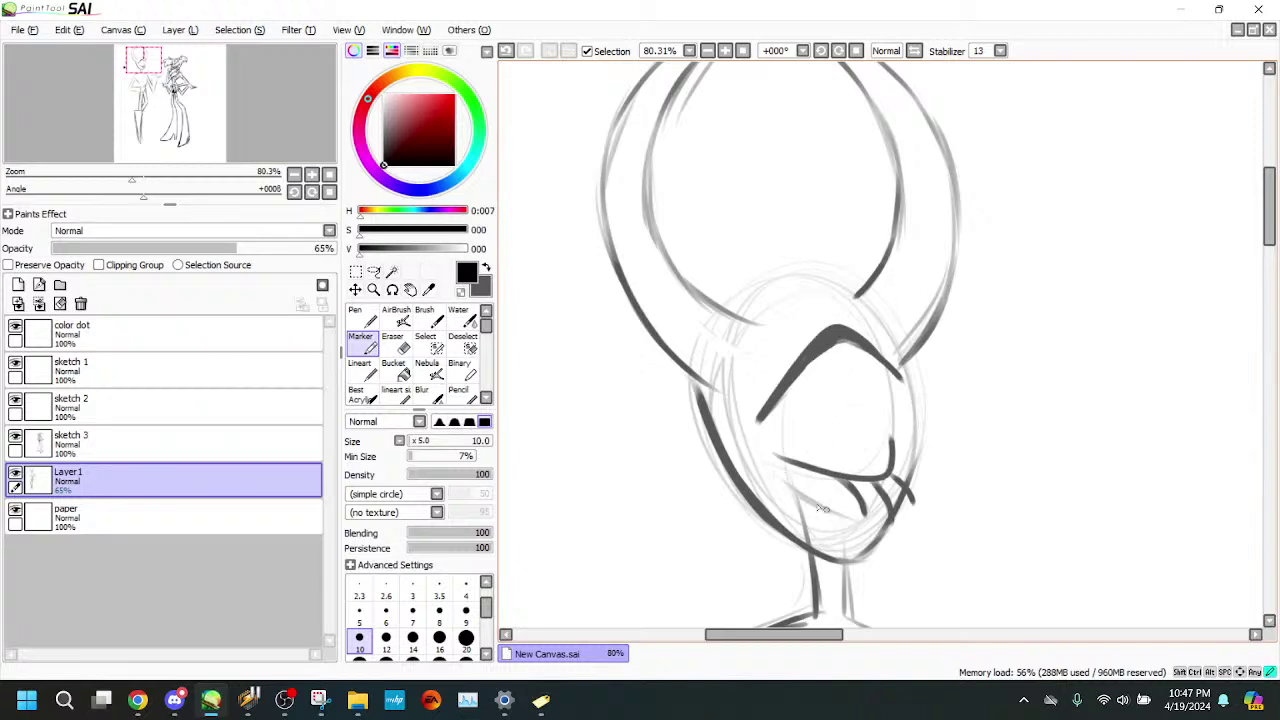
{"action": "mouse_move", "coordinate": [773, 472]}
{"action": "left_mouse_down"}
{"action": "mouse_move", "coordinate": [800, 518]}
{"action": "mouse_move", "coordinate": [872, 519]}
{"action": "left_mouse_up"}
{"action": "mouse_move", "coordinate": [799, 497]}
{"action": "left_mouse_down"}
{"action": "mouse_move", "coordinate": [801, 521]}
{"action": "mouse_move", "coordinate": [831, 526]}
{"action": "left_mouse_up"}
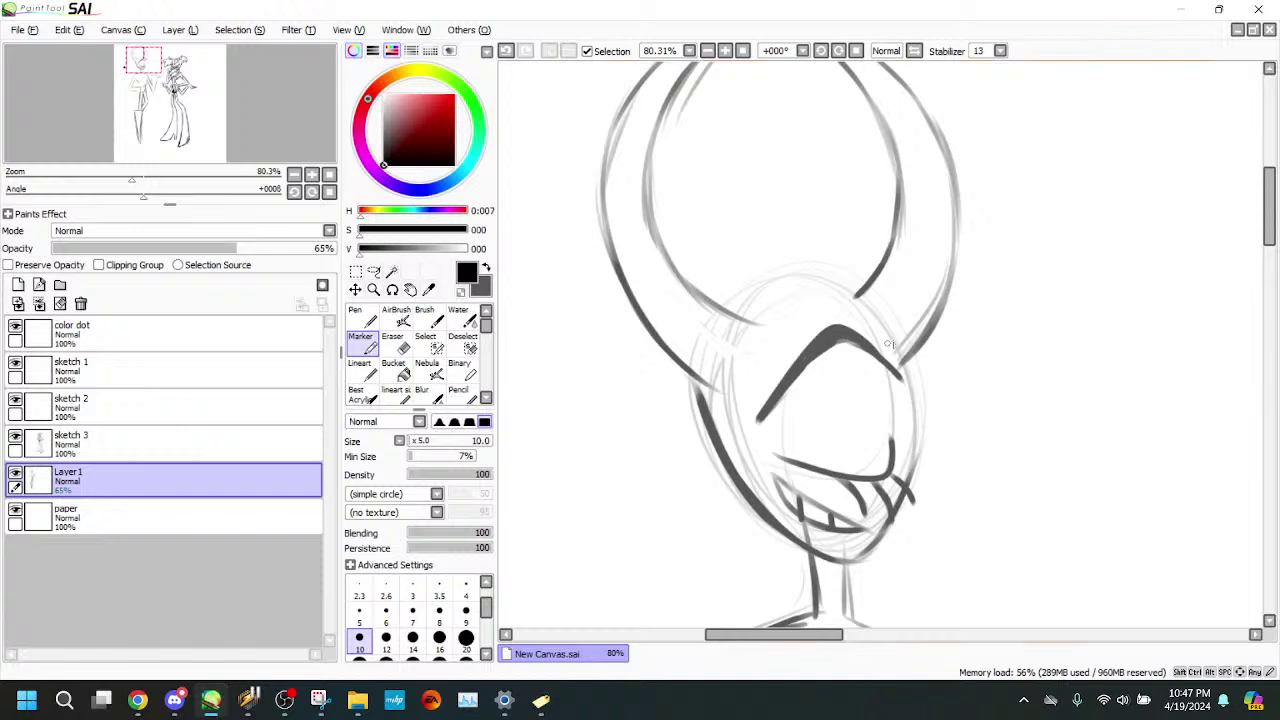
- Darken the cheek edge from the brow's end to the mouth and outline the crown of the head between the horns
{"action": "left_click_drag", "start_coordinate": [904, 371], "coordinate": [917, 462]}
{"action": "left_click_drag", "start_coordinate": [904, 368], "coordinate": [909, 472]}
{"action": "left_click_drag", "start_coordinate": [913, 390], "coordinate": [908, 472]}
{"action": "mouse_move", "coordinate": [131, 180]}
{"action": "left_mouse_down"}
{"action": "mouse_move", "coordinate": [97, 181]}
{"action": "mouse_move", "coordinate": [129, 181]}
{"action": "left_mouse_up"}
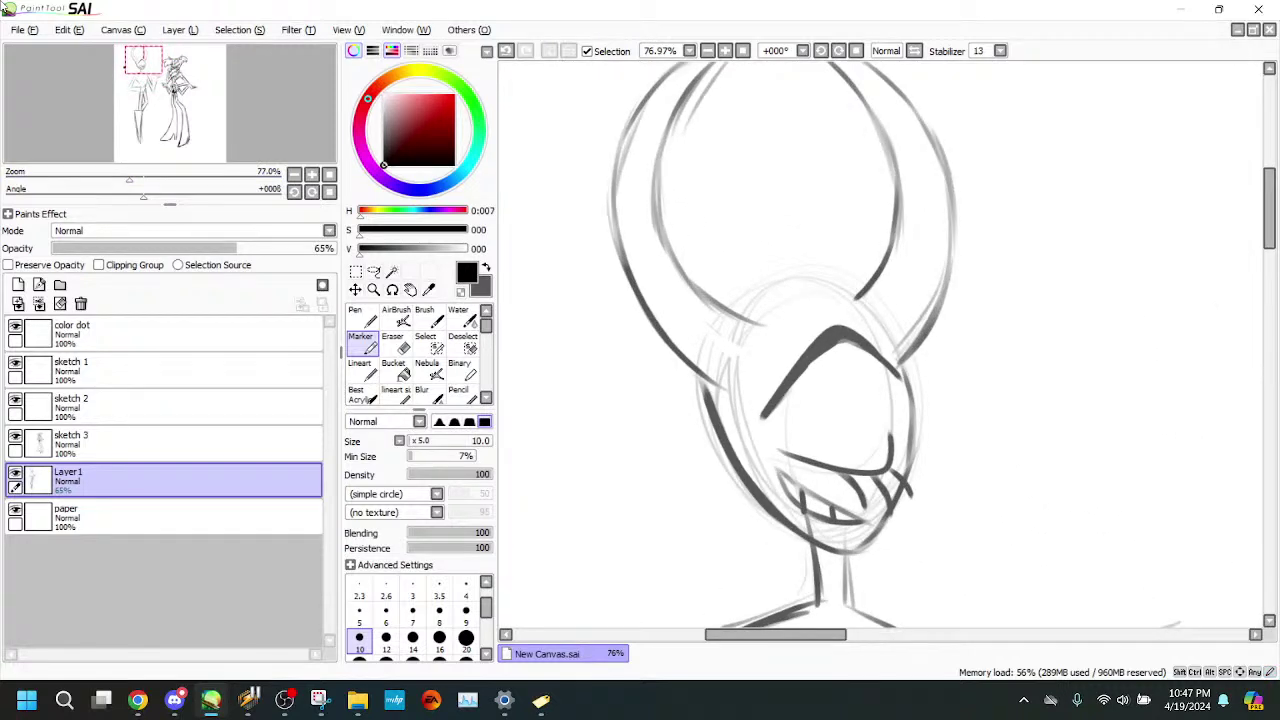
{"action": "left_click_drag", "start_coordinate": [143, 63], "coordinate": [142, 57]}
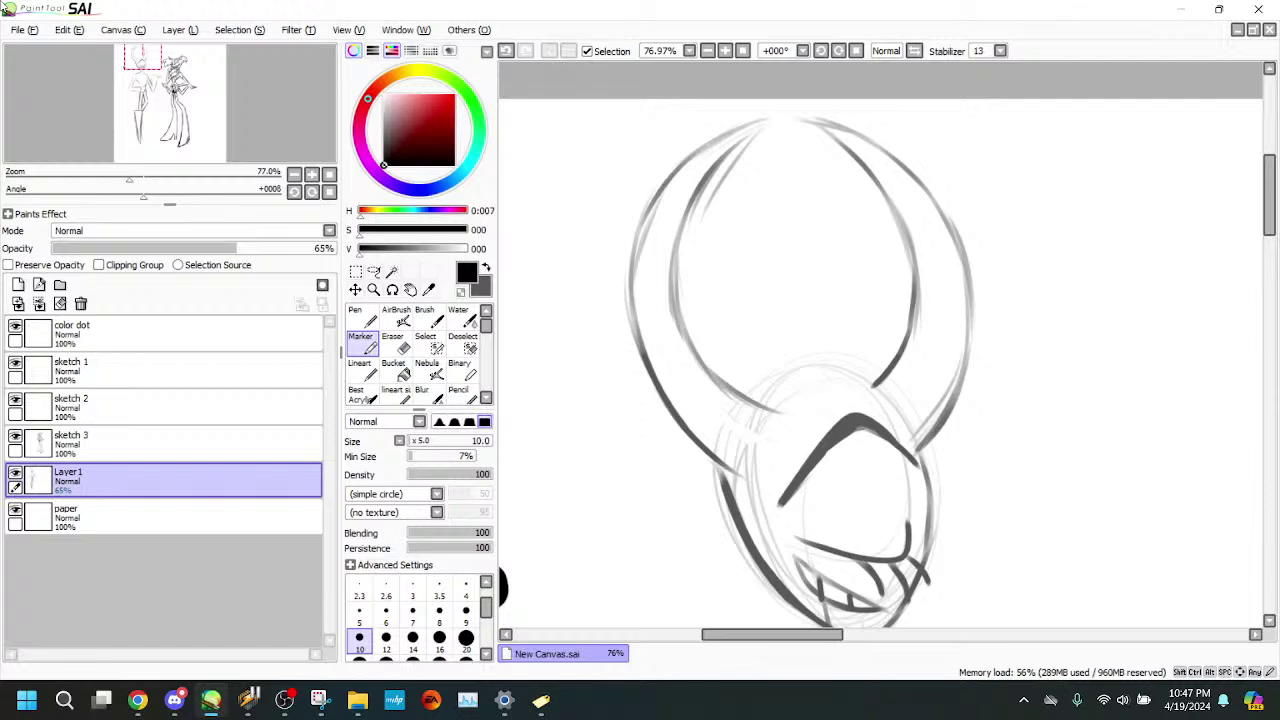
{"action": "left_click_drag", "start_coordinate": [129, 181], "coordinate": [103, 181]}
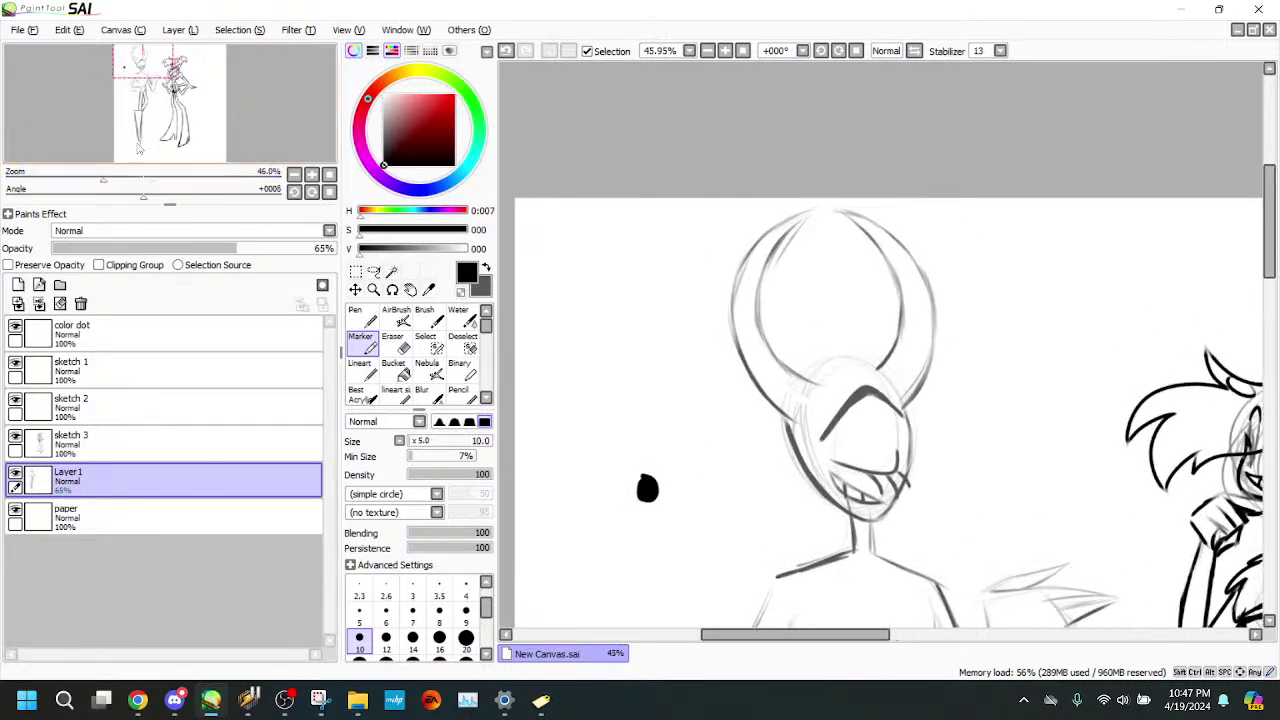
{"action": "left_click", "coordinate": [125, 181]}
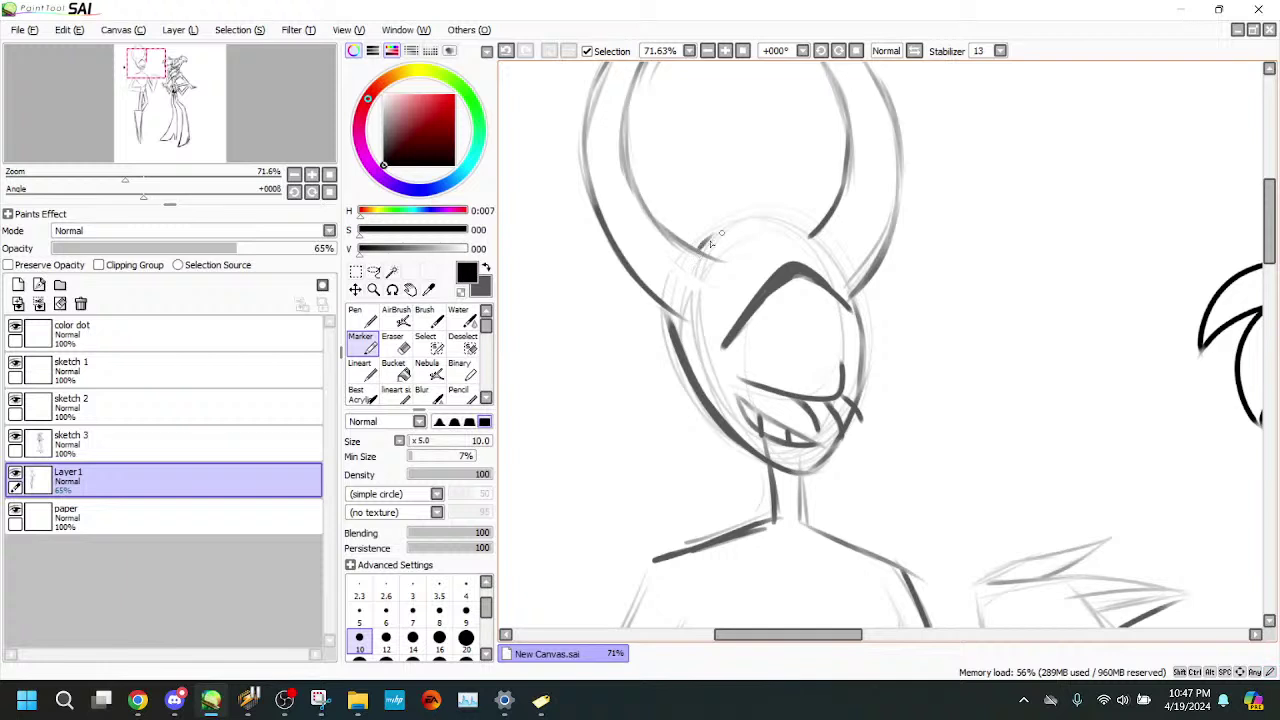
{"action": "mouse_move", "coordinate": [705, 245]}
{"action": "left_mouse_down"}
{"action": "mouse_move", "coordinate": [738, 220]}
{"action": "mouse_move", "coordinate": [800, 220]}
{"action": "mouse_move", "coordinate": [840, 297]}
{"action": "left_mouse_up"}
- Draw a four-pointed star with inward-curving sides between the two horn tips above the head
{"action": "left_click_drag", "start_coordinate": [228, 92], "coordinate": [228, 84]}
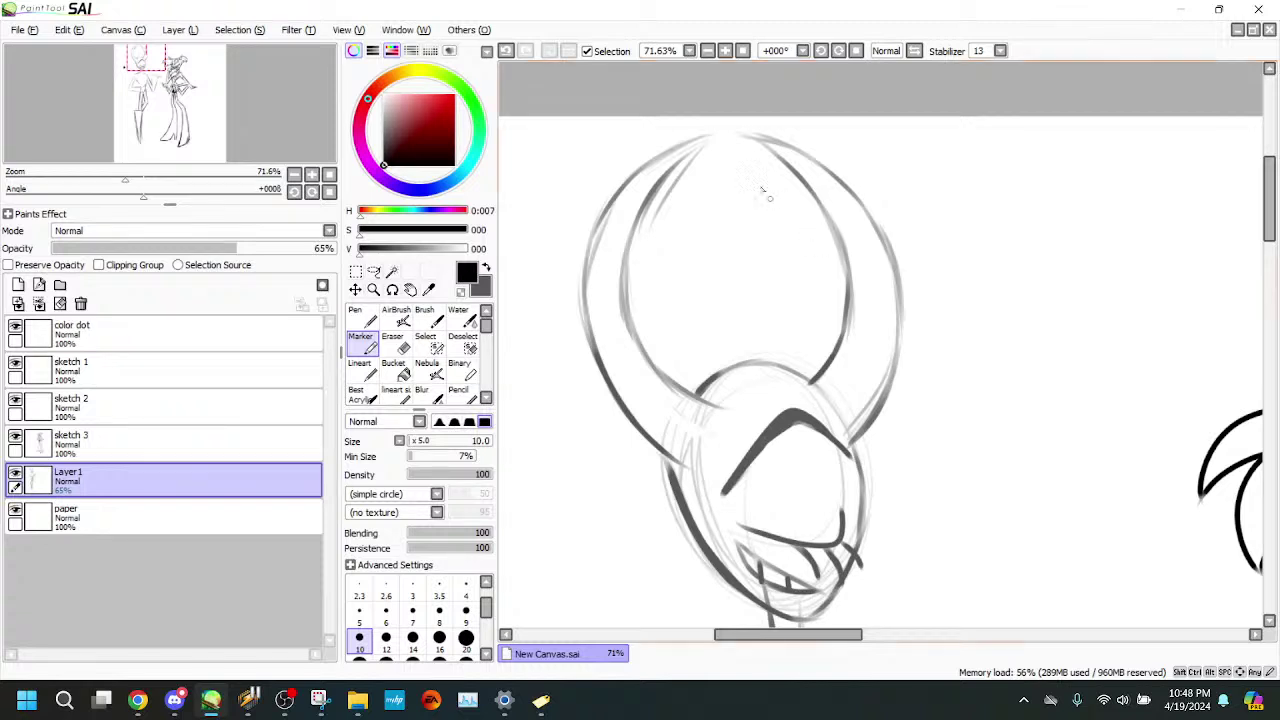
{"action": "left_click_drag", "start_coordinate": [722, 155], "coordinate": [655, 232]}
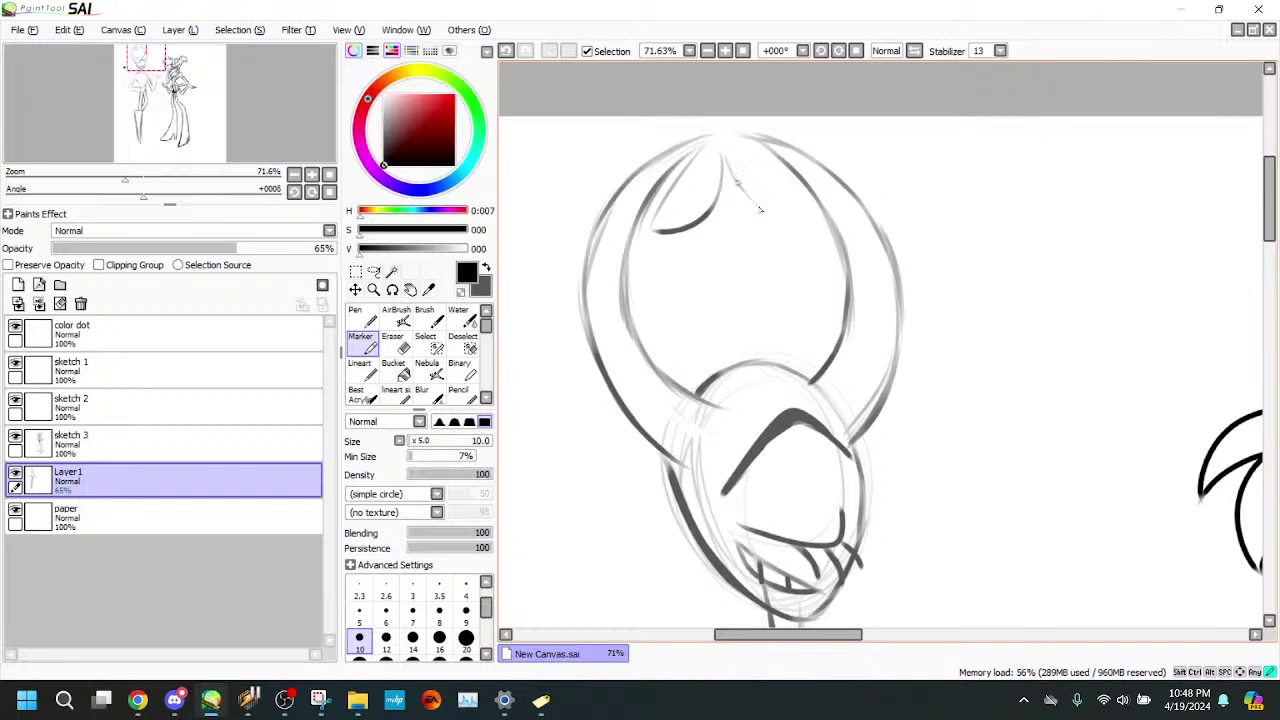
{"action": "left_click_drag", "start_coordinate": [725, 160], "coordinate": [790, 216]}
{"action": "left_click_drag", "start_coordinate": [674, 238], "coordinate": [742, 292]}
{"action": "mouse_move", "coordinate": [796, 230]}
{"action": "left_mouse_down"}
{"action": "mouse_move", "coordinate": [758, 272]}
{"action": "mouse_move", "coordinate": [747, 316]}
{"action": "left_mouse_up"}
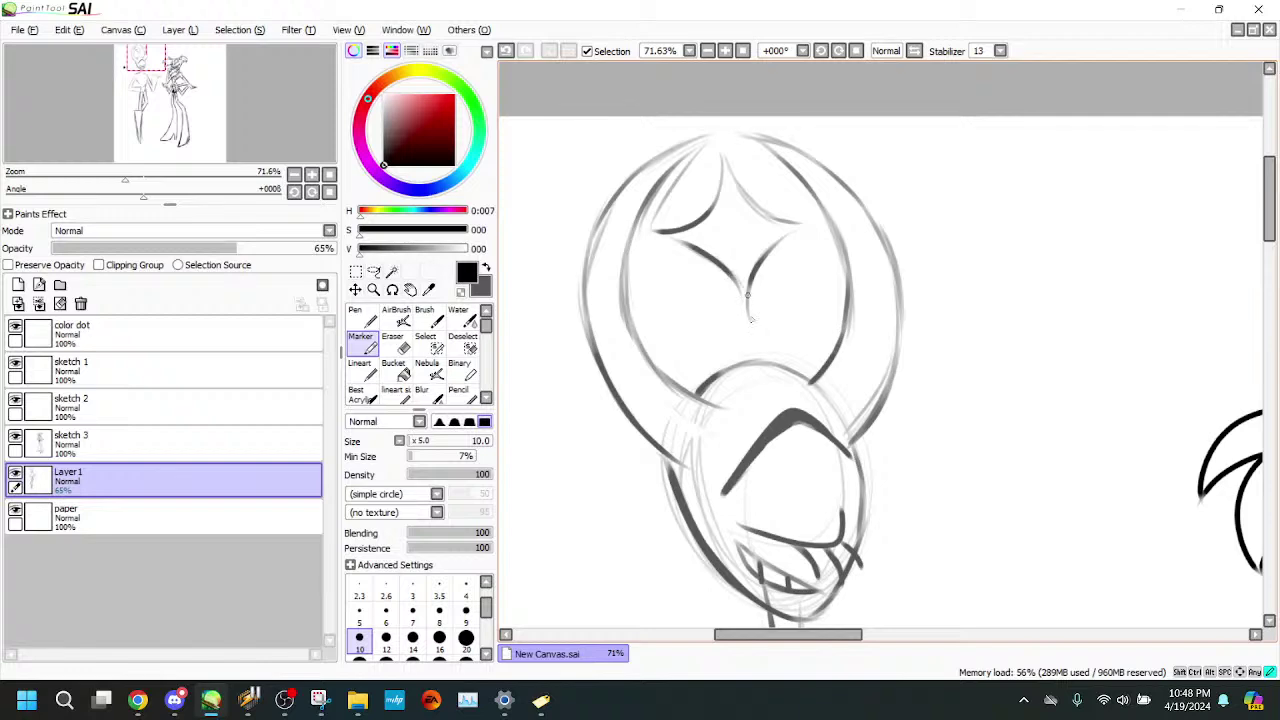
- Redraw the neck with wider curved edges and a short central line, and erase the old neck line
{"action": "left_click_drag", "start_coordinate": [125, 177], "coordinate": [91, 168]}
{"action": "left_click_drag", "start_coordinate": [142, 142], "coordinate": [151, 161]}
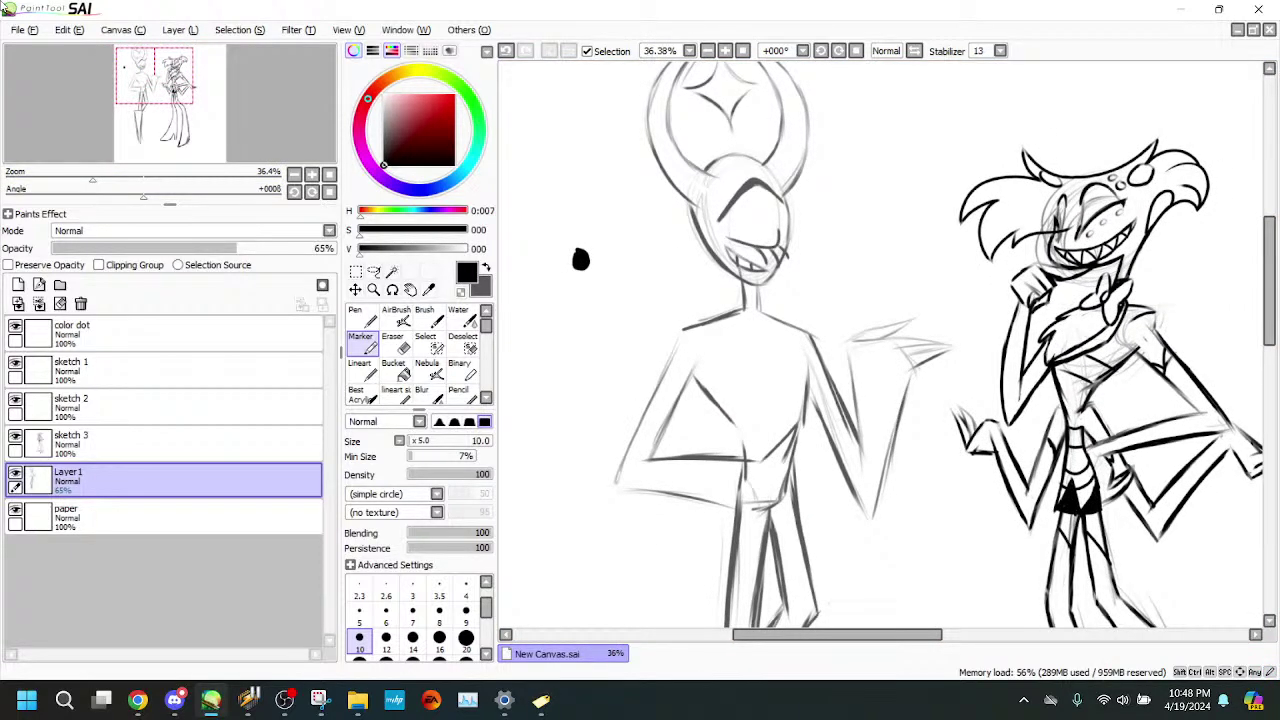
{"action": "left_click_drag", "start_coordinate": [94, 178], "coordinate": [107, 172]}
{"action": "mouse_move", "coordinate": [143, 125]}
{"action": "left_mouse_down"}
{"action": "mouse_move", "coordinate": [137, 115]}
{"action": "mouse_move", "coordinate": [153, 126]}
{"action": "left_mouse_up"}
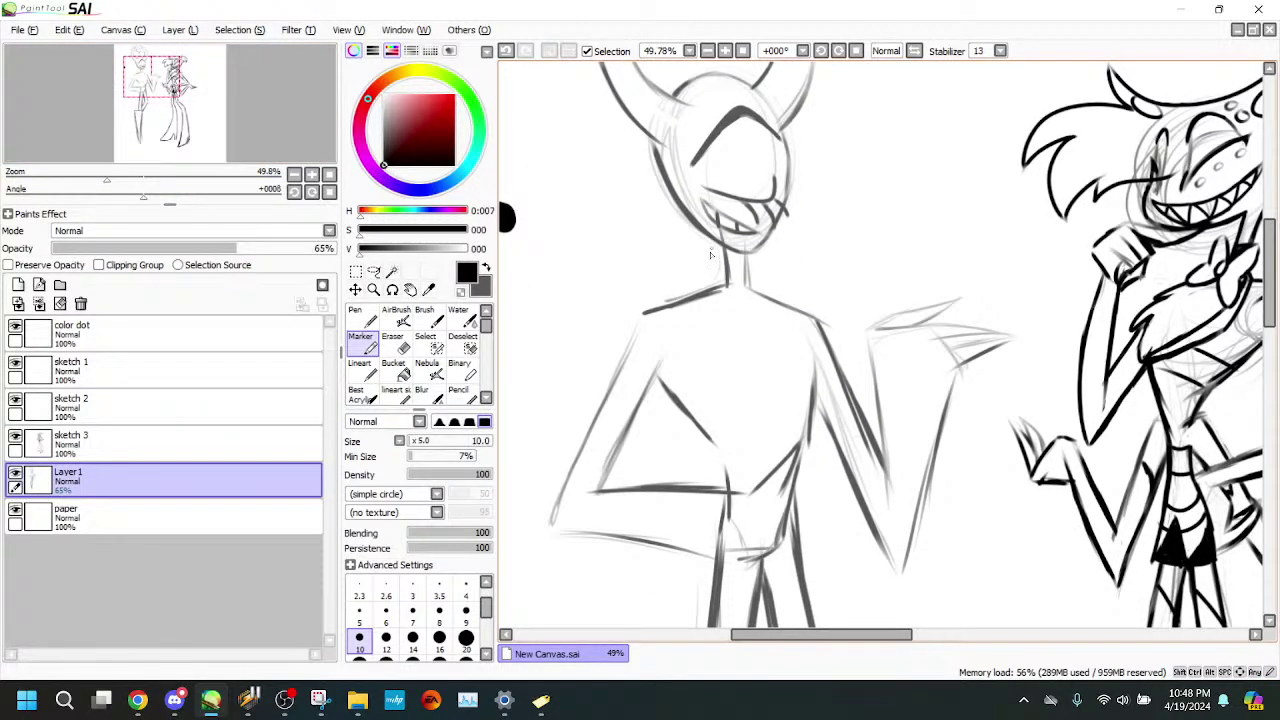
{"action": "left_click_drag", "start_coordinate": [699, 229], "coordinate": [722, 290]}
{"action": "left_click_drag", "start_coordinate": [767, 241], "coordinate": [760, 296]}
{"action": "left_click_drag", "start_coordinate": [766, 243], "coordinate": [757, 295]}
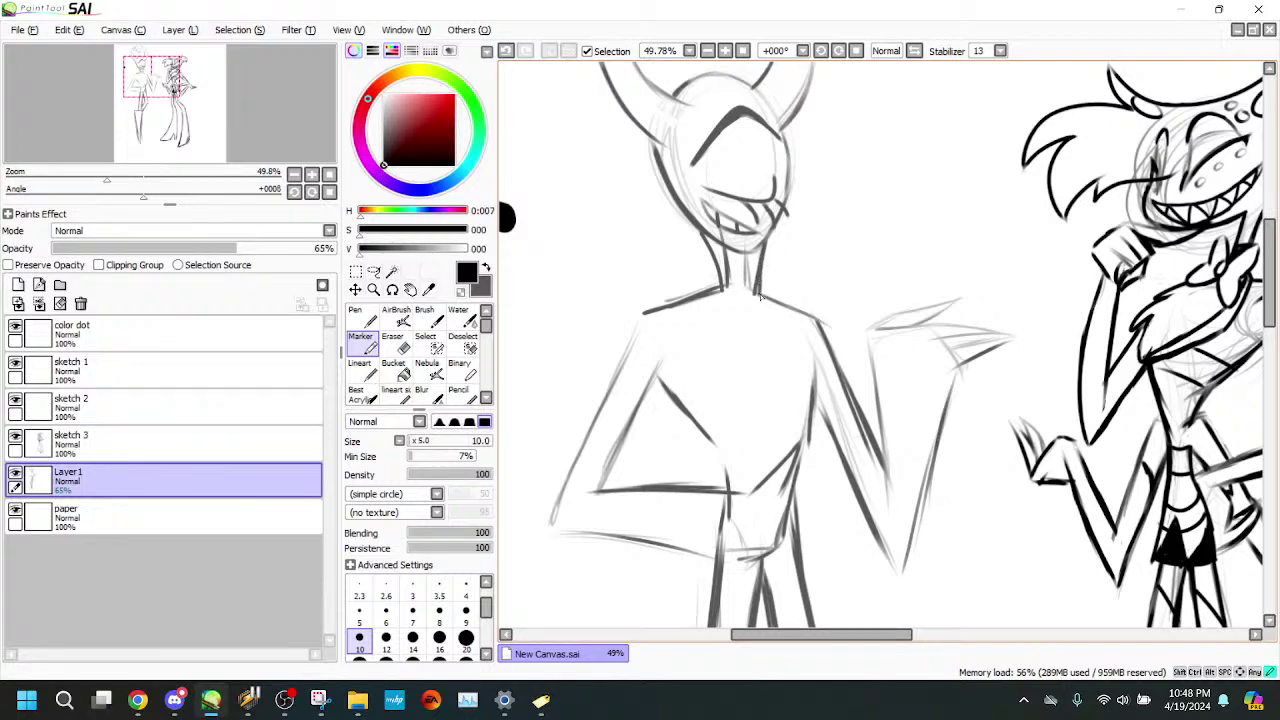
{"action": "left_click_drag", "start_coordinate": [738, 252], "coordinate": [743, 290]}
{"action": "left_click", "coordinate": [394, 342]}
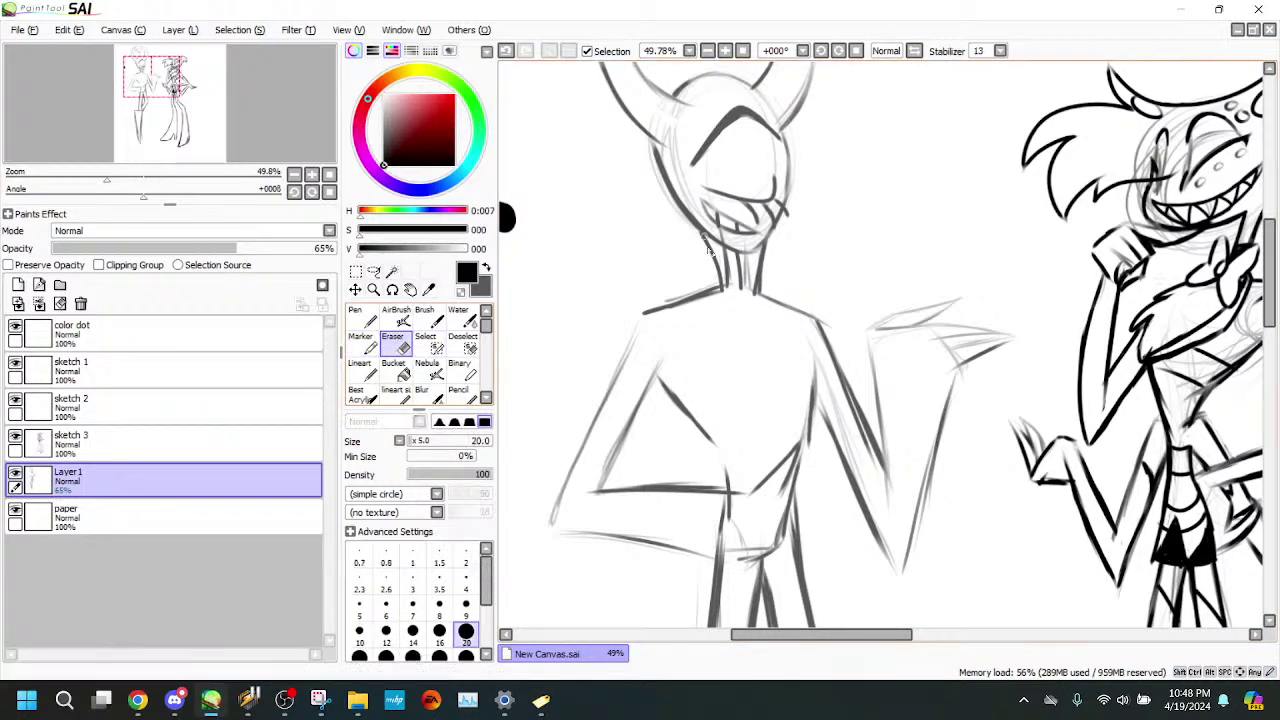
{"action": "left_click_drag", "start_coordinate": [749, 262], "coordinate": [748, 290]}
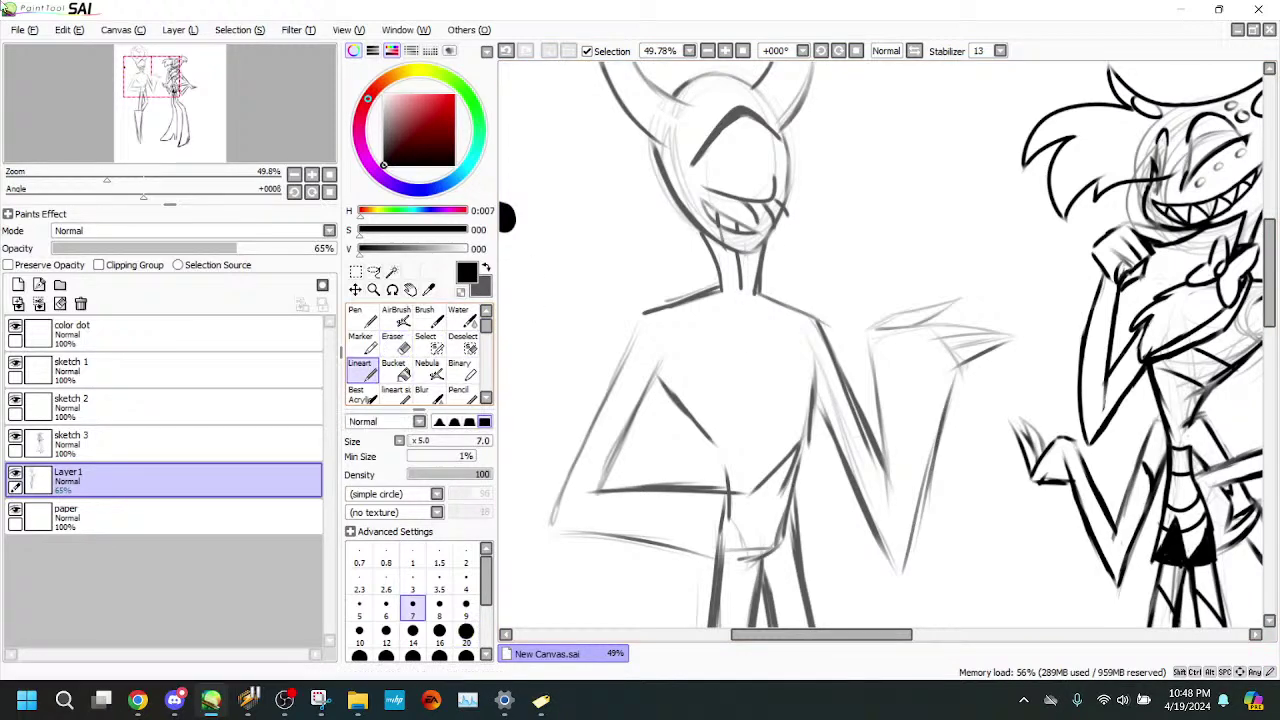
- Darken the raised hand's pointed fingers and lower edge down to the wrist with the Marker
{"action": "left_click", "coordinate": [366, 343]}
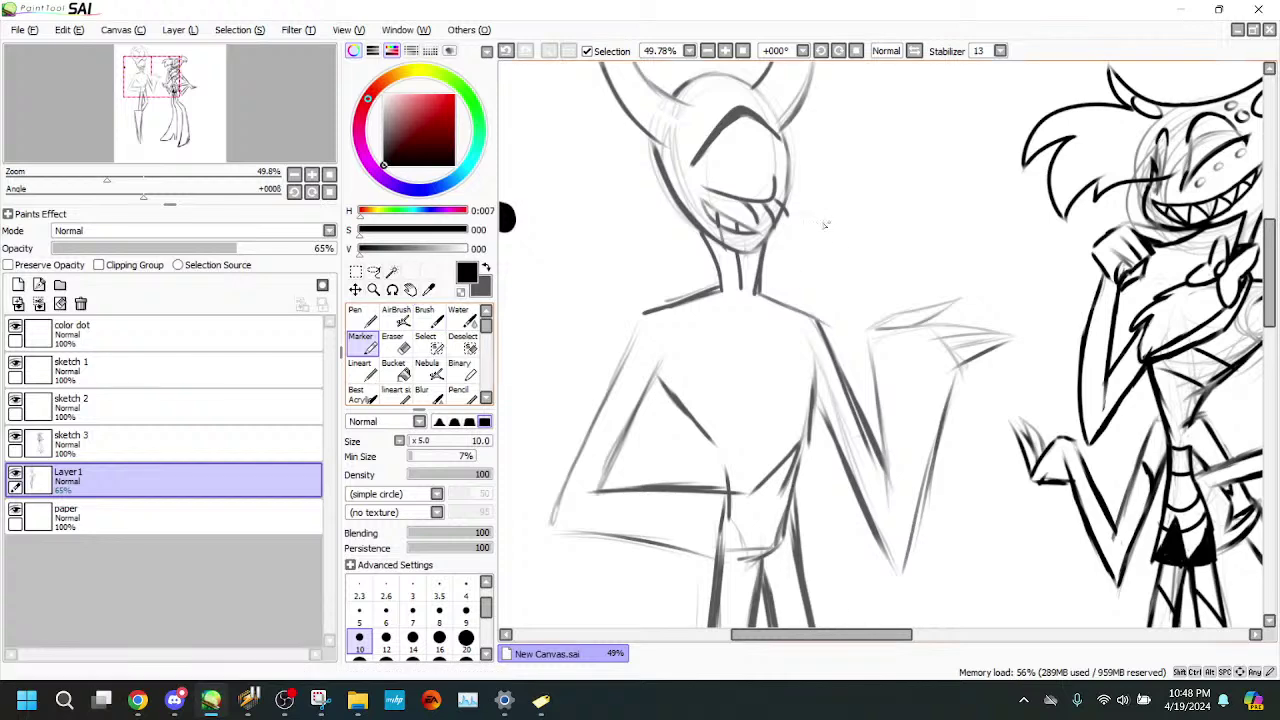
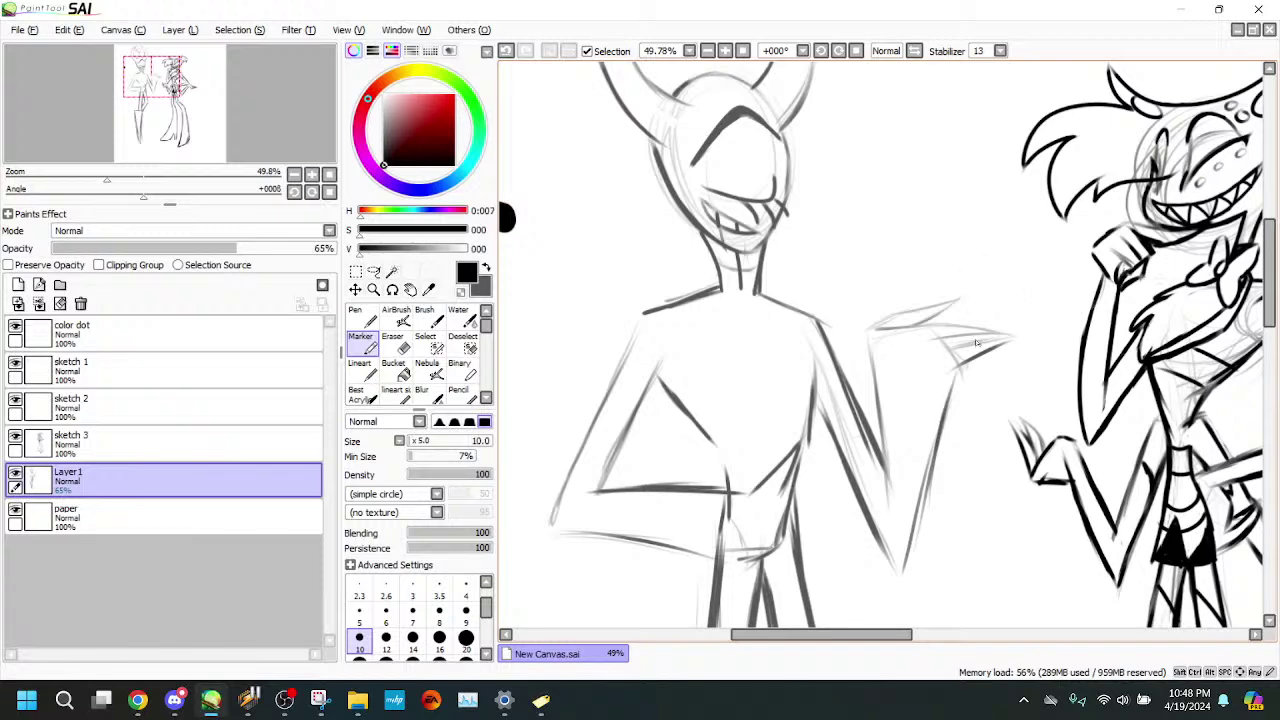
{"action": "left_click_drag", "start_coordinate": [902, 325], "coordinate": [984, 323]}
{"action": "mouse_move", "coordinate": [932, 322]}
{"action": "left_mouse_down"}
{"action": "mouse_move", "coordinate": [1000, 325]}
{"action": "mouse_move", "coordinate": [943, 336]}
{"action": "mouse_move", "coordinate": [1026, 333]}
{"action": "mouse_move", "coordinate": [945, 352]}
{"action": "mouse_move", "coordinate": [1034, 338]}
{"action": "mouse_move", "coordinate": [955, 376]}
{"action": "mouse_move", "coordinate": [945, 397]}
{"action": "left_mouse_up"}
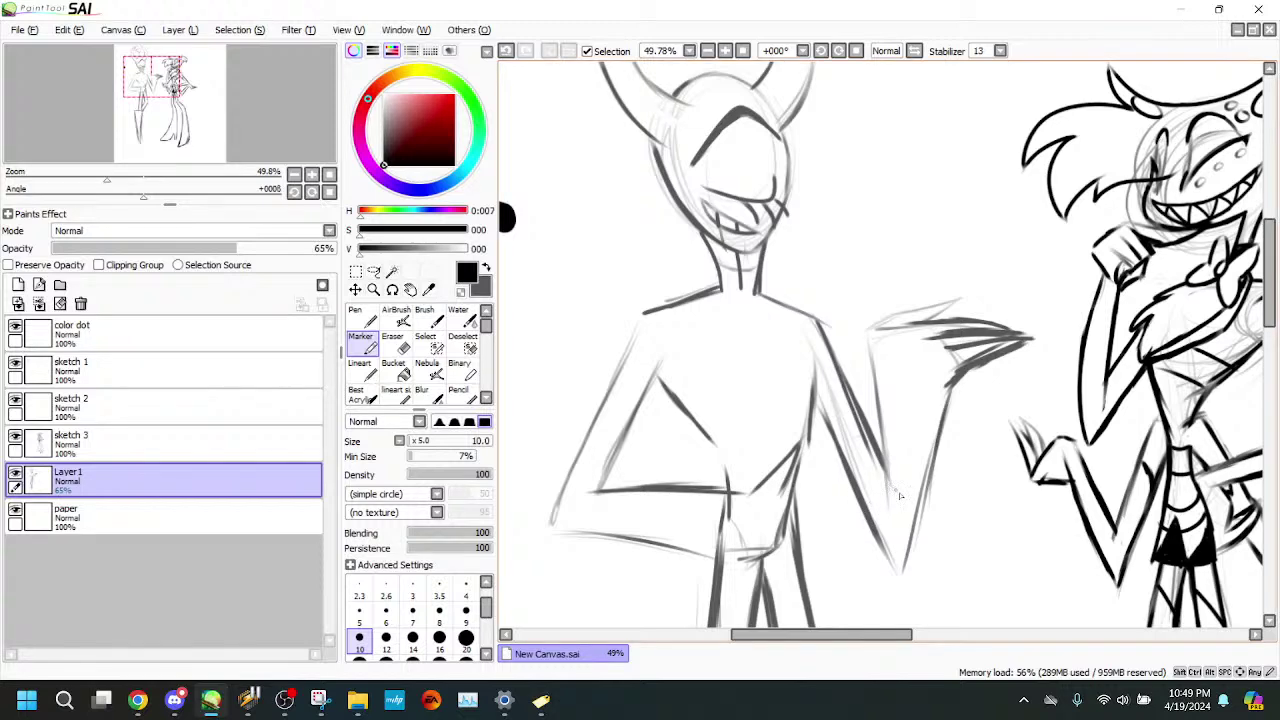
- Draw curved cuff lines across both forearms near the elbows and darken the bent arm's lower edge
{"action": "mouse_move", "coordinate": [885, 448]}
{"action": "left_mouse_down"}
{"action": "mouse_move", "coordinate": [900, 472]}
{"action": "mouse_move", "coordinate": [930, 472]}
{"action": "mouse_move", "coordinate": [936, 494]}
{"action": "mouse_move", "coordinate": [910, 556]}
{"action": "left_mouse_up"}
{"action": "mouse_move", "coordinate": [884, 467]}
{"action": "left_mouse_down"}
{"action": "mouse_move", "coordinate": [930, 514]}
{"action": "mouse_move", "coordinate": [896, 491]}
{"action": "mouse_move", "coordinate": [881, 447]}
{"action": "mouse_move", "coordinate": [890, 527]}
{"action": "left_mouse_up"}
{"action": "left_click_drag", "start_coordinate": [633, 498], "coordinate": [624, 536]}
{"action": "mouse_move", "coordinate": [617, 486]}
{"action": "left_mouse_down"}
{"action": "mouse_move", "coordinate": [737, 489]}
{"action": "mouse_move", "coordinate": [621, 503]}
{"action": "mouse_move", "coordinate": [647, 489]}
{"action": "mouse_move", "coordinate": [612, 483]}
{"action": "mouse_move", "coordinate": [643, 489]}
{"action": "left_mouse_up"}
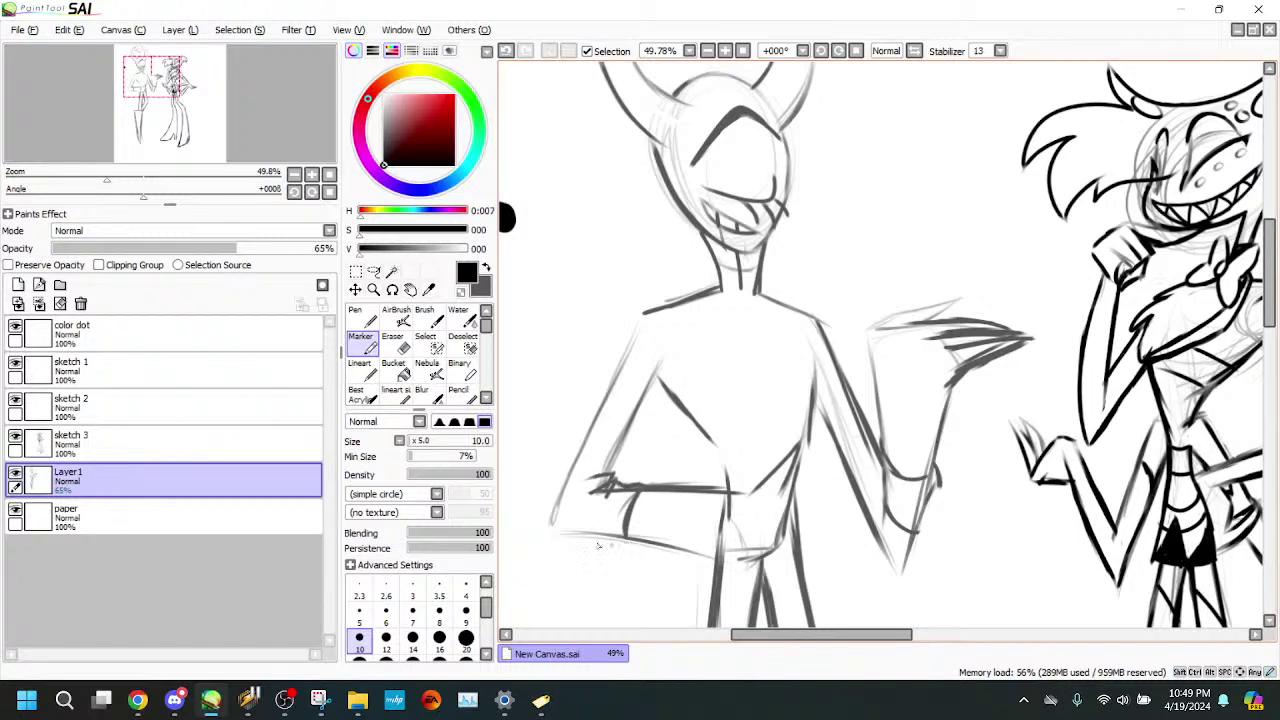
{"action": "left_click_drag", "start_coordinate": [598, 541], "coordinate": [644, 540]}
{"action": "left_click_drag", "start_coordinate": [552, 524], "coordinate": [604, 538]}
- Draw two diagonal halter-neckline edges with the Marker, running from the base of the neck down to both armpits
{"action": "mouse_move", "coordinate": [742, 290]}
{"action": "left_mouse_down"}
{"action": "mouse_move", "coordinate": [743, 309]}
{"action": "mouse_move", "coordinate": [690, 372]}
{"action": "left_mouse_up"}
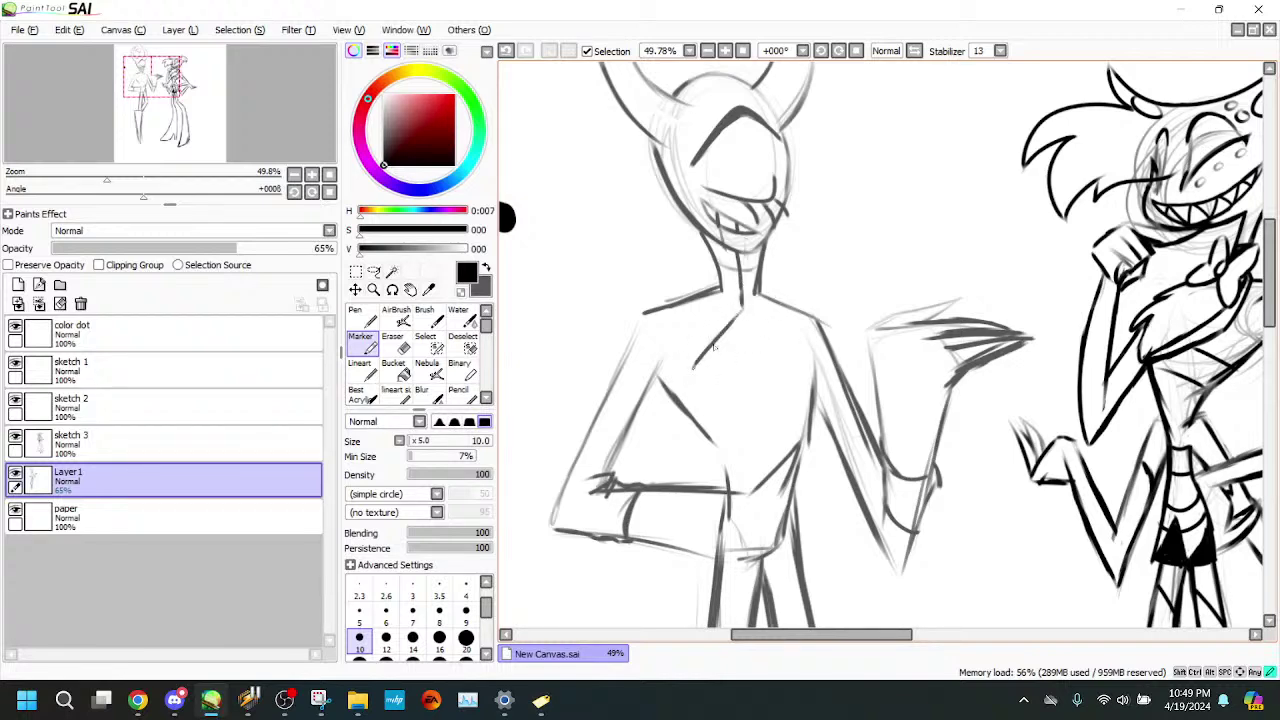
{"action": "mouse_move", "coordinate": [738, 320]}
{"action": "left_mouse_down"}
{"action": "mouse_move", "coordinate": [668, 398]}
{"action": "mouse_move", "coordinate": [657, 384]}
{"action": "mouse_move", "coordinate": [671, 400]}
{"action": "left_mouse_up"}
{"action": "left_click_drag", "start_coordinate": [744, 308], "coordinate": [815, 369]}
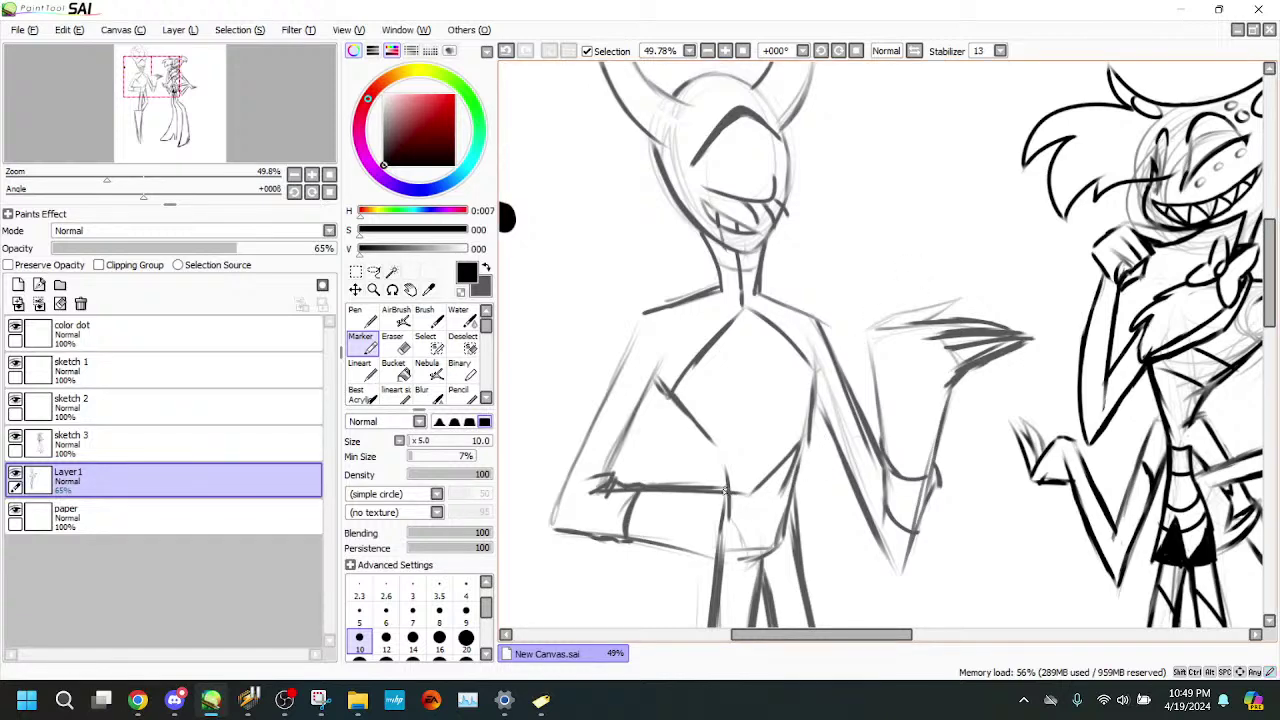
- Draw a curved belt band around the waist with short vertical buckle lines, and erase stray marks below it
{"action": "left_click_drag", "start_coordinate": [724, 490], "coordinate": [800, 494]}
{"action": "mouse_move", "coordinate": [793, 490]}
{"action": "left_mouse_down"}
{"action": "mouse_move", "coordinate": [724, 485]}
{"action": "mouse_move", "coordinate": [724, 517]}
{"action": "mouse_move", "coordinate": [784, 526]}
{"action": "mouse_move", "coordinate": [731, 518]}
{"action": "mouse_move", "coordinate": [732, 505]}
{"action": "mouse_move", "coordinate": [748, 528]}
{"action": "mouse_move", "coordinate": [792, 512]}
{"action": "mouse_move", "coordinate": [778, 524]}
{"action": "mouse_move", "coordinate": [792, 516]}
{"action": "mouse_move", "coordinate": [790, 536]}
{"action": "mouse_move", "coordinate": [768, 553]}
{"action": "mouse_move", "coordinate": [770, 540]}
{"action": "mouse_move", "coordinate": [736, 558]}
{"action": "mouse_move", "coordinate": [743, 541]}
{"action": "left_mouse_up"}
{"action": "key", "text": "e"}
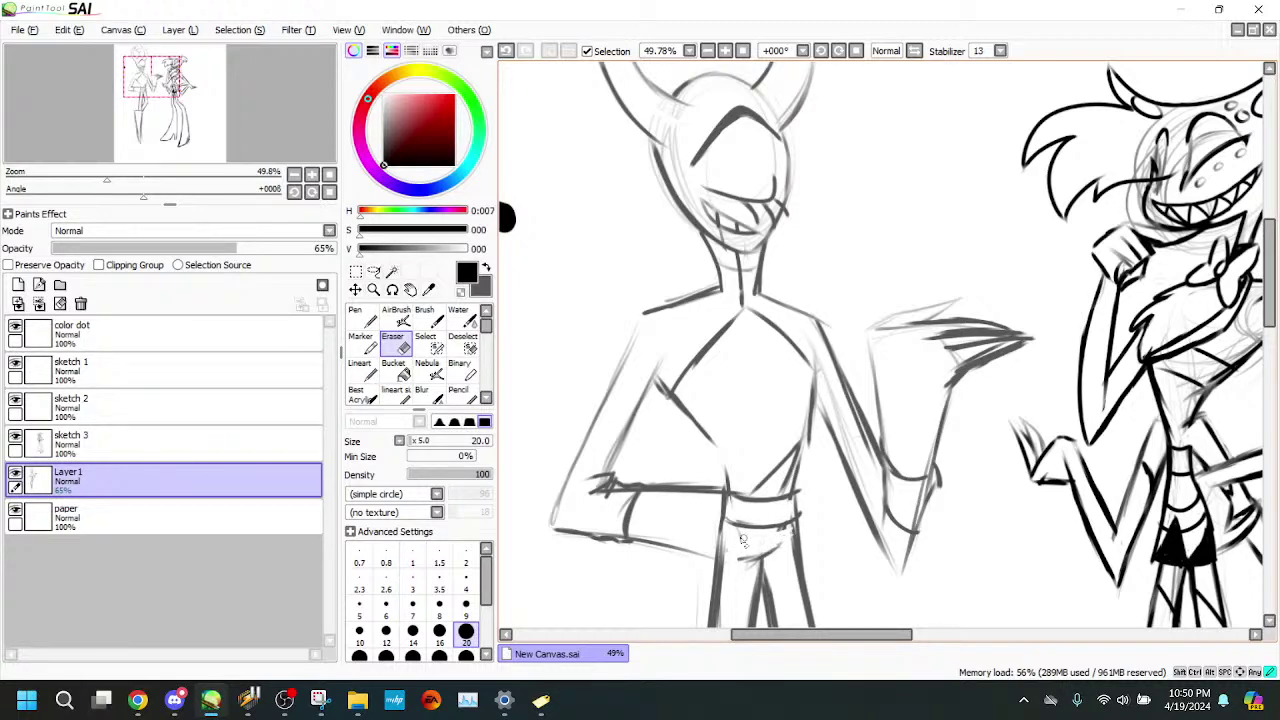
{"action": "left_click", "coordinate": [361, 341]}
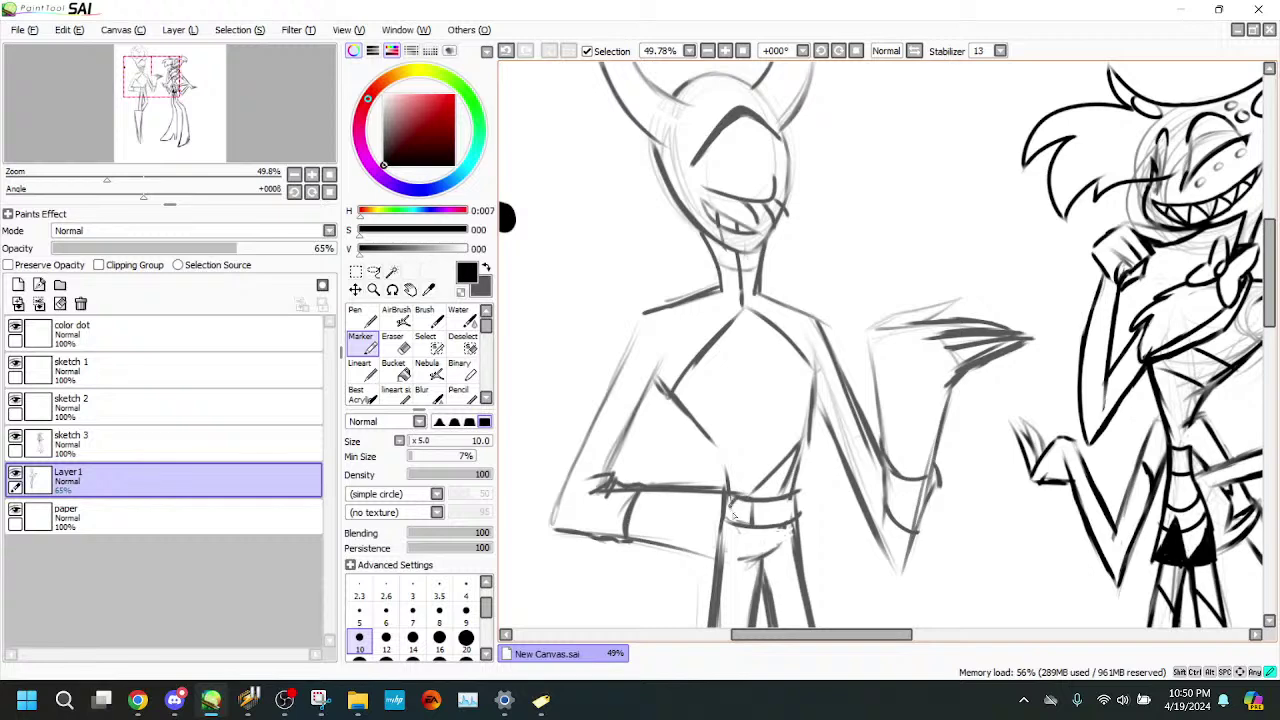
{"action": "mouse_move", "coordinate": [731, 498]}
{"action": "left_mouse_down"}
{"action": "mouse_move", "coordinate": [740, 530]}
{"action": "mouse_move", "coordinate": [787, 510]}
{"action": "mouse_move", "coordinate": [796, 417]}
{"action": "mouse_move", "coordinate": [784, 454]}
{"action": "mouse_move", "coordinate": [789, 445]}
{"action": "mouse_move", "coordinate": [804, 488]}
{"action": "mouse_move", "coordinate": [776, 527]}
{"action": "left_mouse_up"}
{"action": "left_click", "coordinate": [507, 52]}
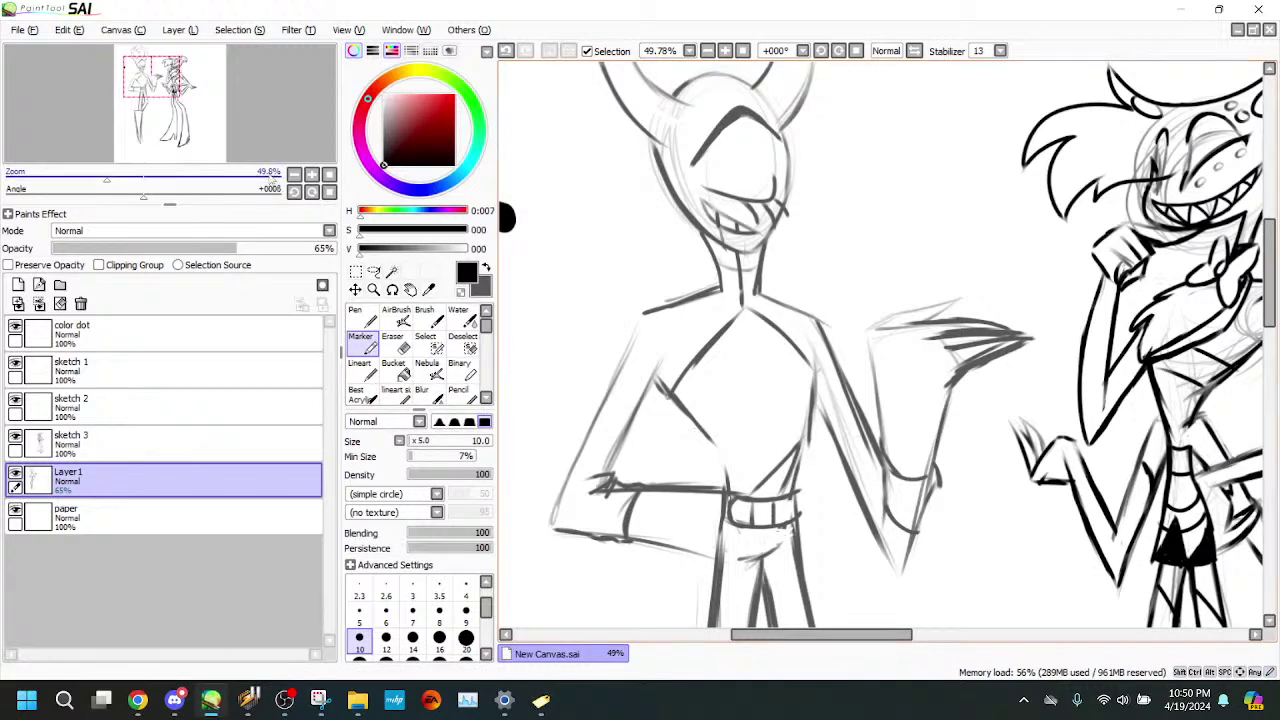
- Erase part of the upper hip line and draw a pointed sash end hanging from the belt over the outer thigh
{"action": "left_click_drag", "start_coordinate": [152, 77], "coordinate": [152, 84]}
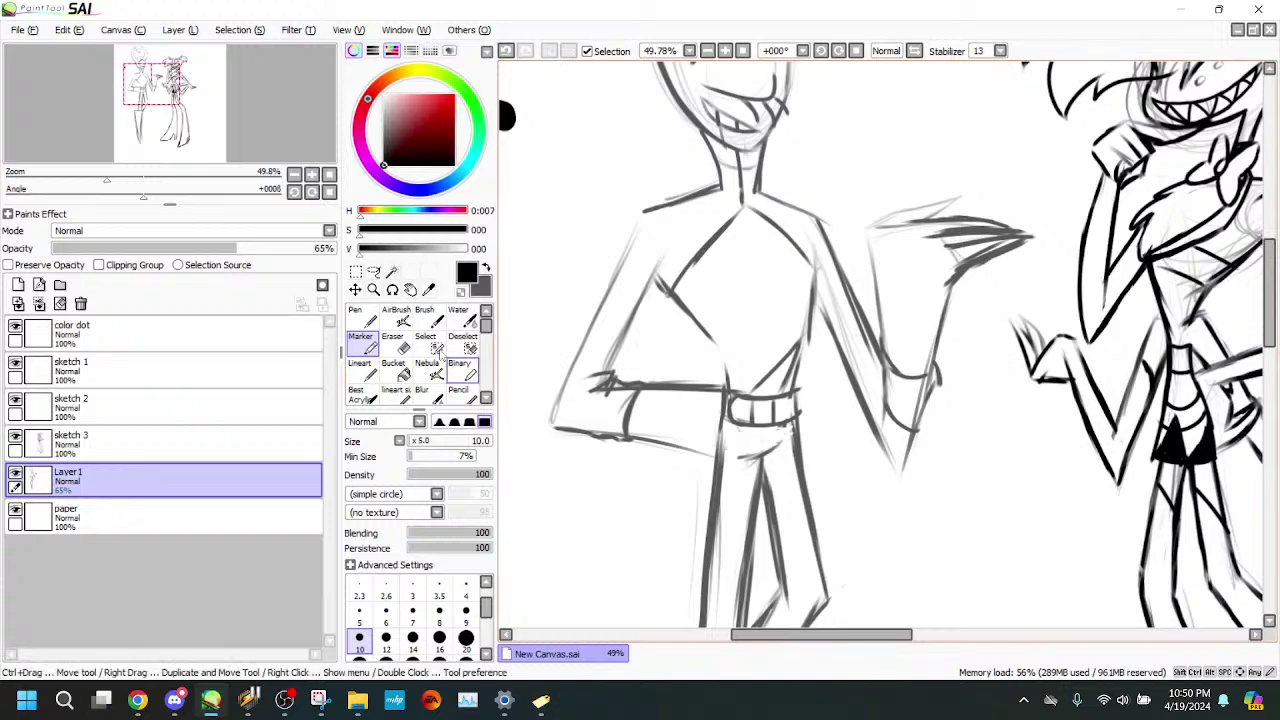
{"action": "key", "text": "e"}
{"action": "left_click_drag", "start_coordinate": [796, 433], "coordinate": [801, 490]}
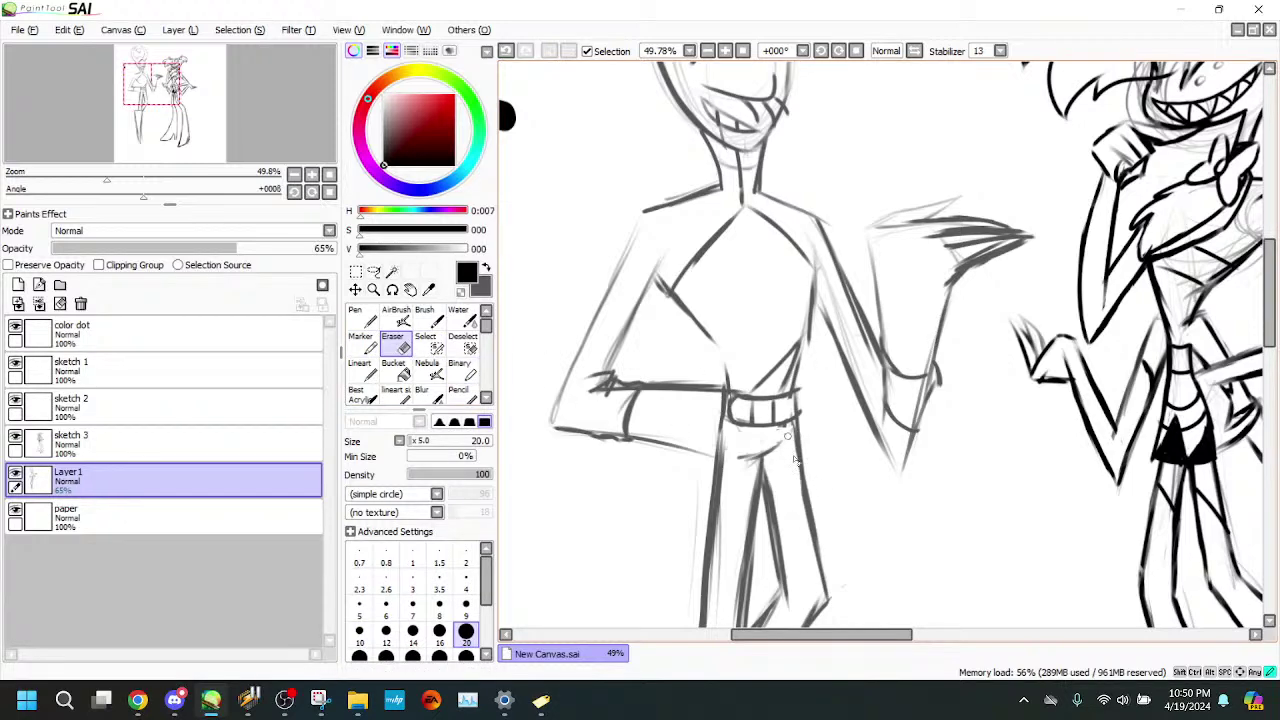
{"action": "left_click", "coordinate": [364, 344]}
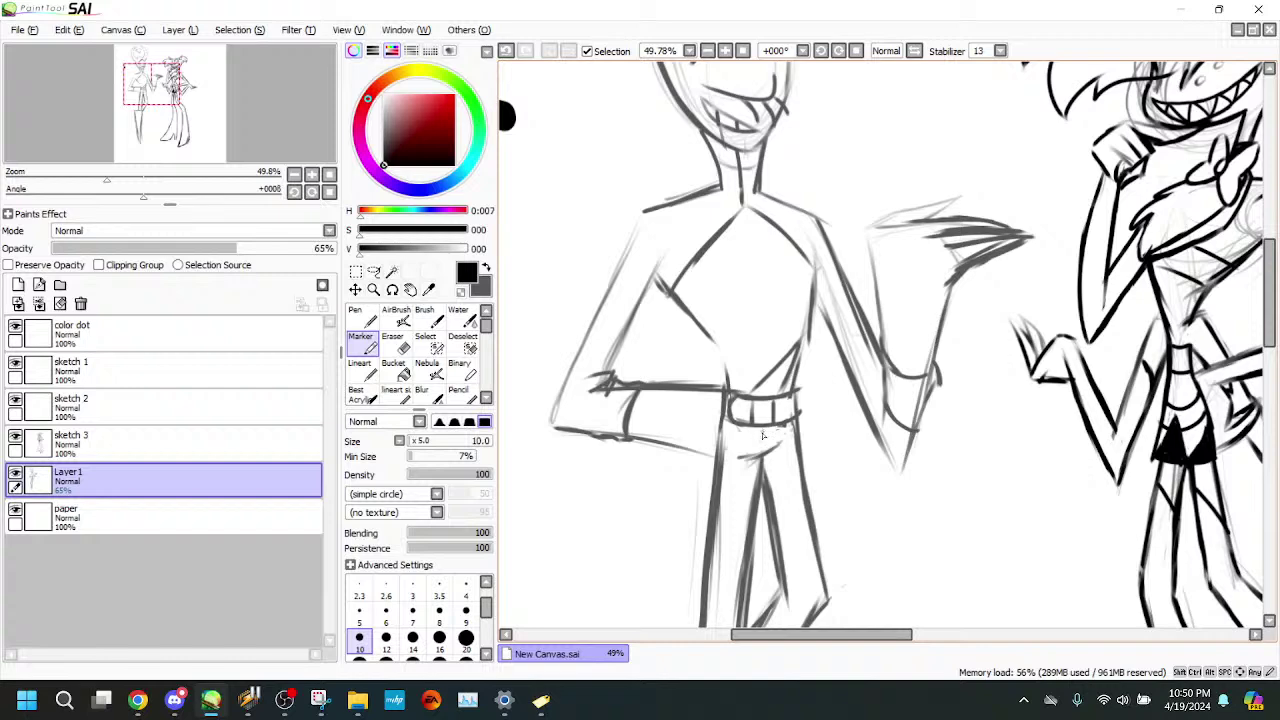
{"action": "mouse_move", "coordinate": [754, 425]}
{"action": "left_mouse_down"}
{"action": "mouse_move", "coordinate": [801, 489]}
{"action": "mouse_move", "coordinate": [775, 457]}
{"action": "mouse_move", "coordinate": [803, 496]}
{"action": "left_mouse_up"}
{"action": "left_click_drag", "start_coordinate": [800, 434], "coordinate": [818, 504]}
{"action": "left_click_drag", "start_coordinate": [758, 428], "coordinate": [804, 486]}
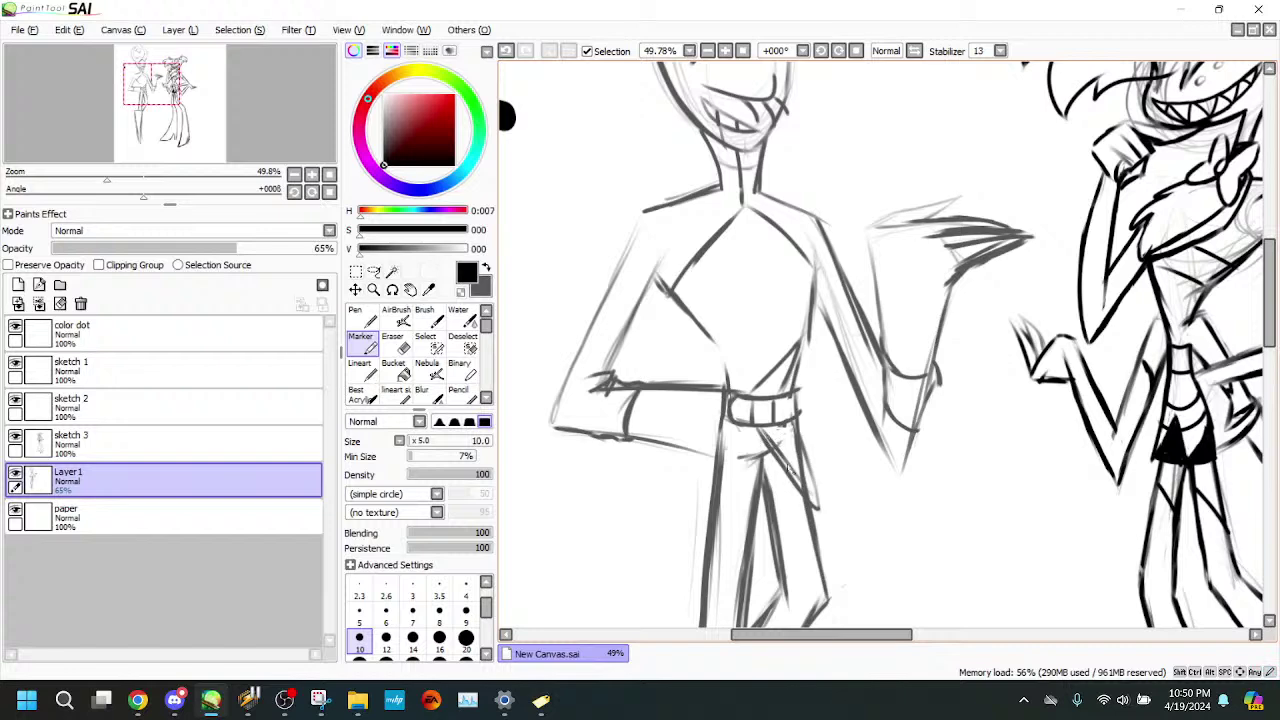
{"action": "left_click_drag", "start_coordinate": [798, 437], "coordinate": [815, 494]}
{"action": "left_click_drag", "start_coordinate": [801, 454], "coordinate": [816, 500]}
- Add a second, longer pointed sash end below the first, with fold lines running down from the belt
{"action": "left_click_drag", "start_coordinate": [758, 448], "coordinate": [825, 556]}
{"action": "left_click_drag", "start_coordinate": [816, 508], "coordinate": [826, 554]}
{"action": "left_click_drag", "start_coordinate": [820, 516], "coordinate": [826, 556]}
{"action": "left_click_drag", "start_coordinate": [758, 430], "coordinate": [797, 510]}
{"action": "left_click_drag", "start_coordinate": [768, 452], "coordinate": [816, 540]}
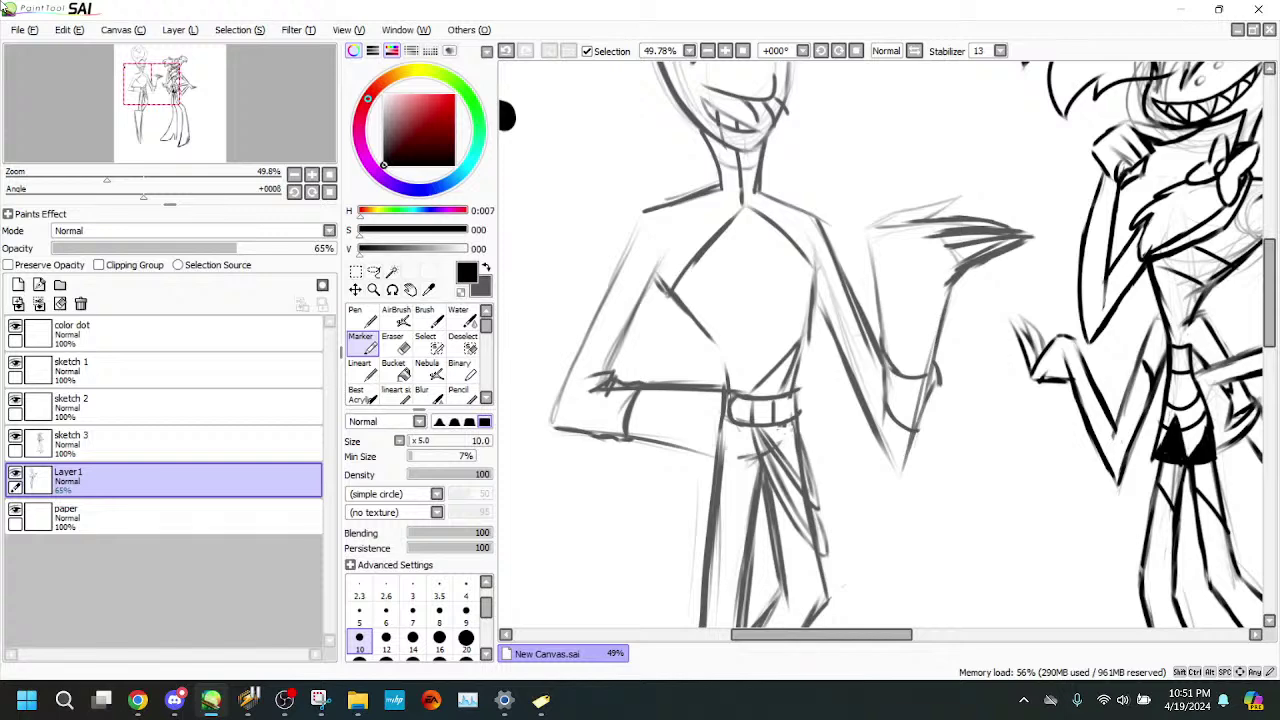
- Erase the stray diagonal lines above the belt, clean up the torso edge and extend the bent-arm side's waist line to the belt
{"action": "left_click", "coordinate": [394, 341]}
{"action": "left_click_drag", "start_coordinate": [797, 347], "coordinate": [760, 387]}
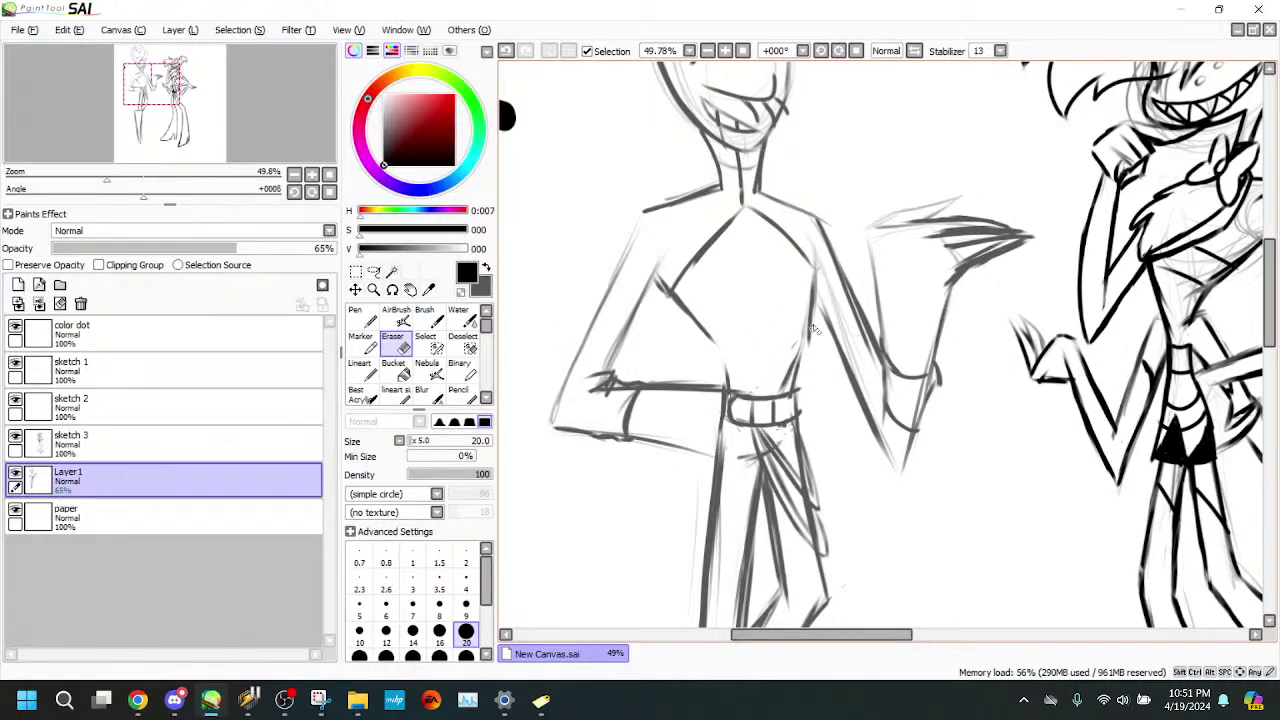
{"action": "left_click_drag", "start_coordinate": [815, 311], "coordinate": [795, 386]}
{"action": "left_click", "coordinate": [366, 342]}
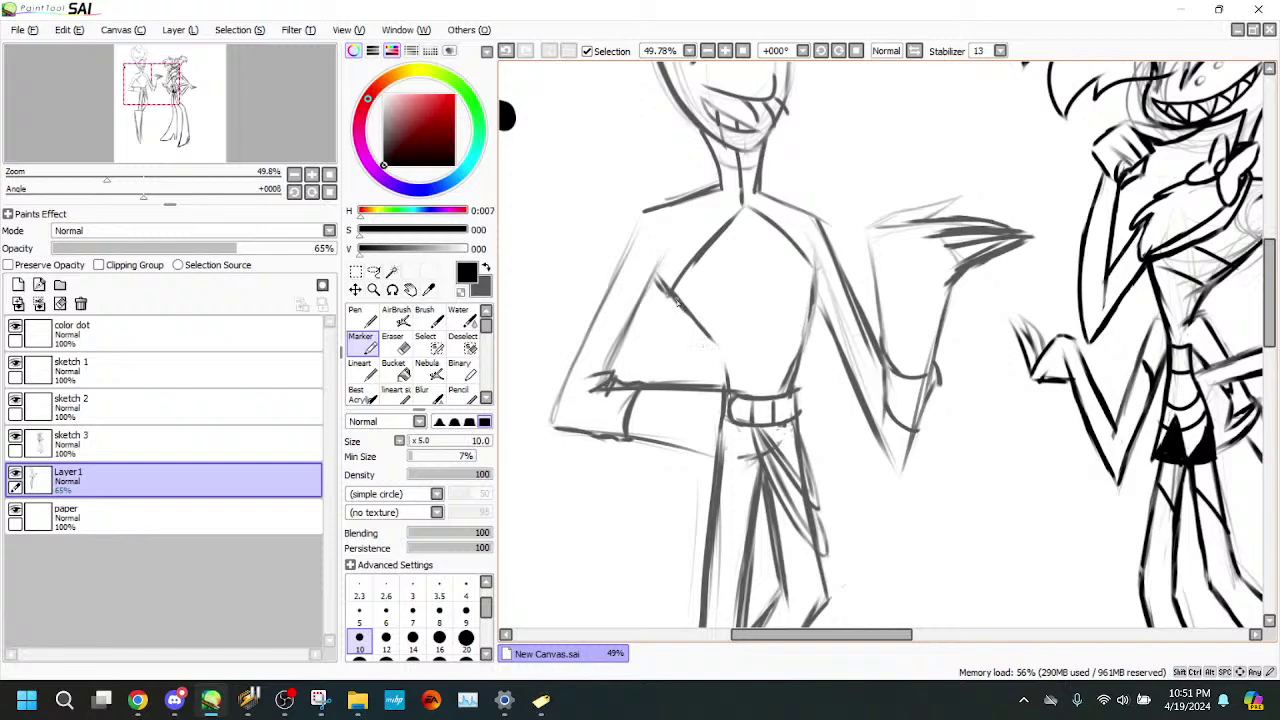
{"action": "left_click_drag", "start_coordinate": [678, 302], "coordinate": [724, 368]}
{"action": "left_click", "coordinate": [404, 345]}
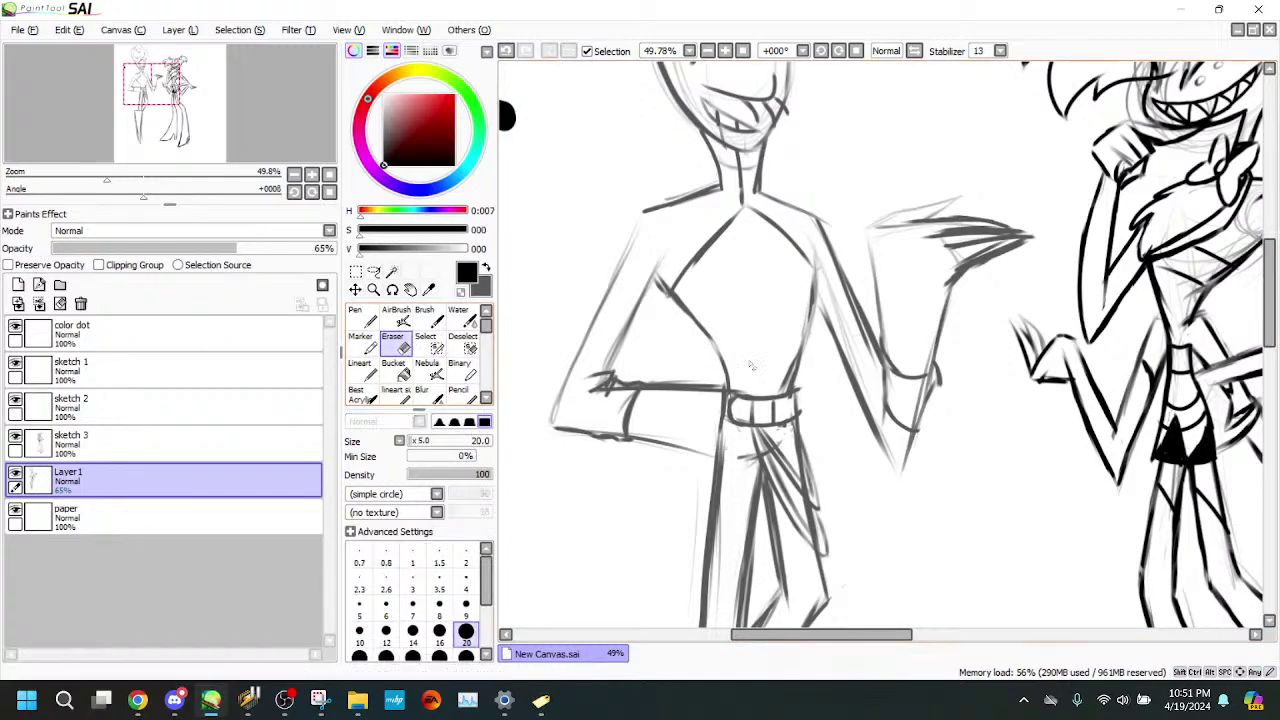
{"action": "left_click_drag", "start_coordinate": [795, 349], "coordinate": [780, 392]}
{"action": "left_click", "coordinate": [363, 344]}
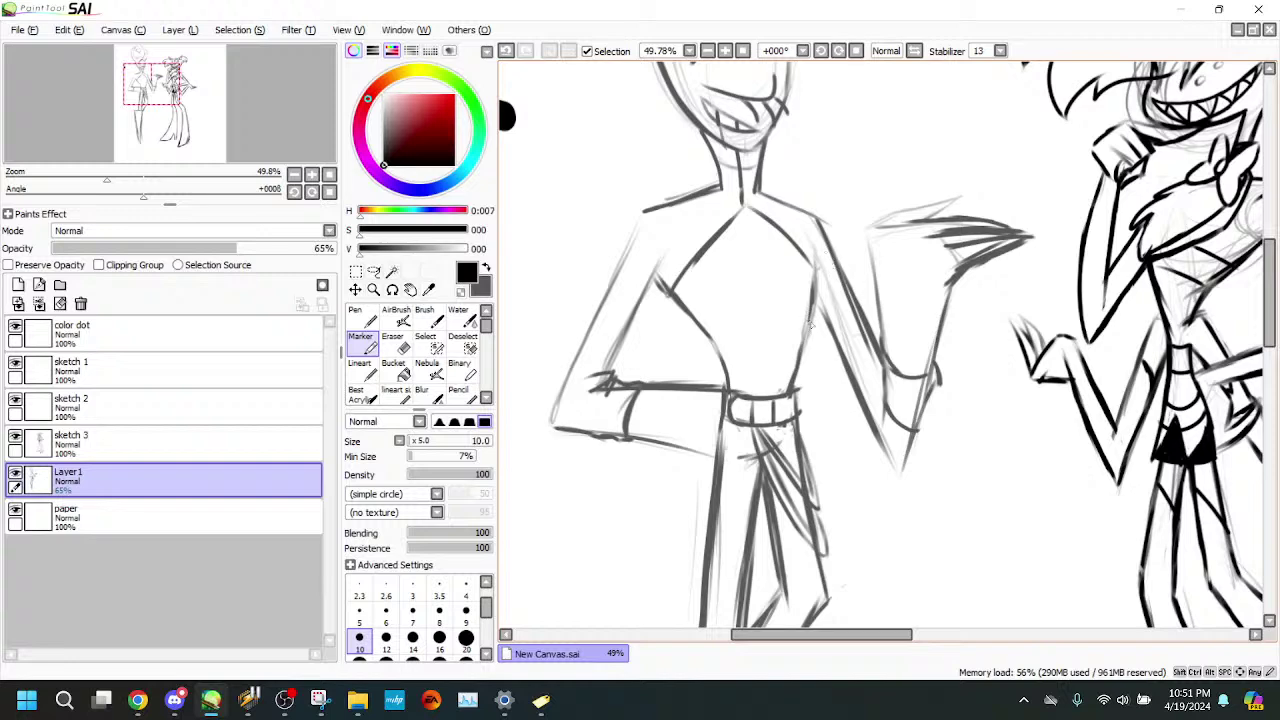
- Draw a loose, outward-bulging shirt edge on the raised-arm side of the torso, undoing unwanted strokes
{"action": "left_click_drag", "start_coordinate": [815, 268], "coordinate": [813, 388]}
{"action": "key", "text": "ctrl+z"}
{"action": "key", "text": "ctrl+z"}
{"action": "key", "text": "ctrl+z"}
{"action": "left_click_drag", "start_coordinate": [815, 328], "coordinate": [817, 357]}
- Draw the matching billowing shirt edge on the bent-arm side, close the hem above the belt and darken the opposite torso edge
{"action": "mouse_move", "coordinate": [107, 179]}
{"action": "left_mouse_down"}
{"action": "mouse_move", "coordinate": [92, 179]}
{"action": "mouse_move", "coordinate": [113, 179]}
{"action": "left_mouse_up"}
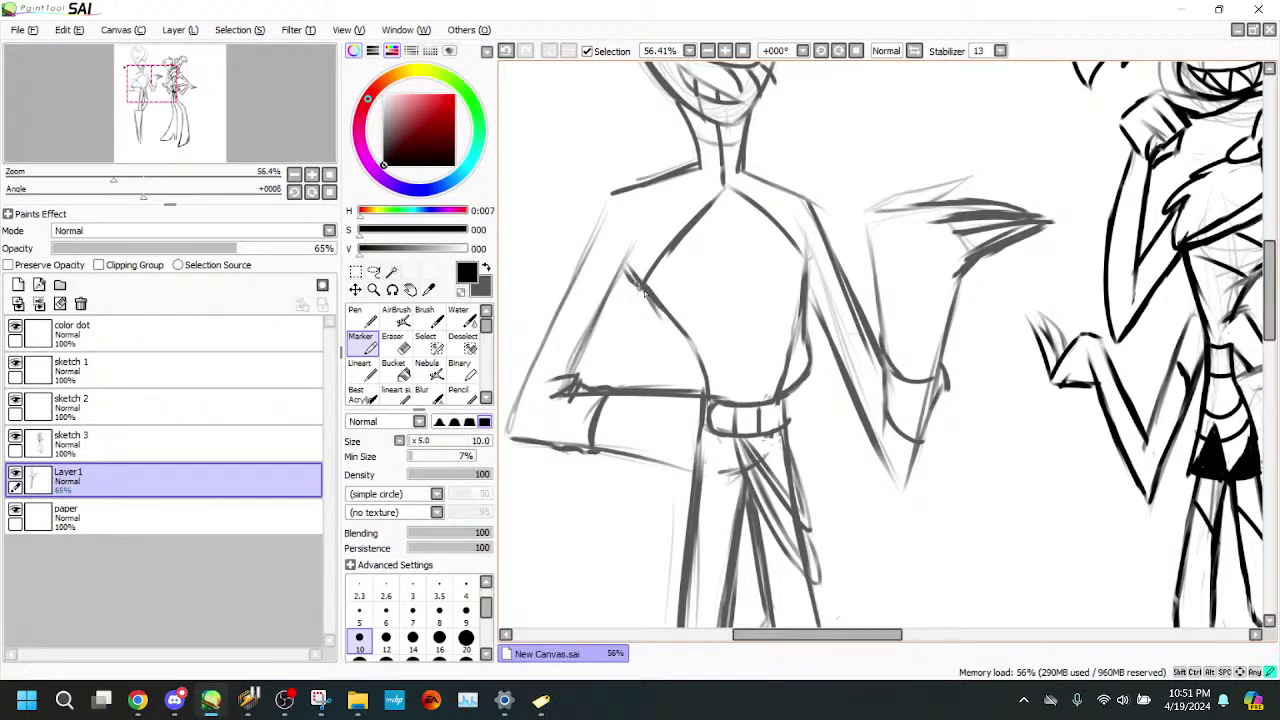
{"action": "mouse_move", "coordinate": [656, 312]}
{"action": "left_mouse_down"}
{"action": "mouse_move", "coordinate": [669, 382]}
{"action": "mouse_move", "coordinate": [716, 400]}
{"action": "left_mouse_up"}
{"action": "mouse_move", "coordinate": [113, 179]}
{"action": "left_mouse_down"}
{"action": "mouse_move", "coordinate": [84, 179]}
{"action": "mouse_move", "coordinate": [125, 179]}
{"action": "left_mouse_up"}
{"action": "left_click", "coordinate": [506, 51]}
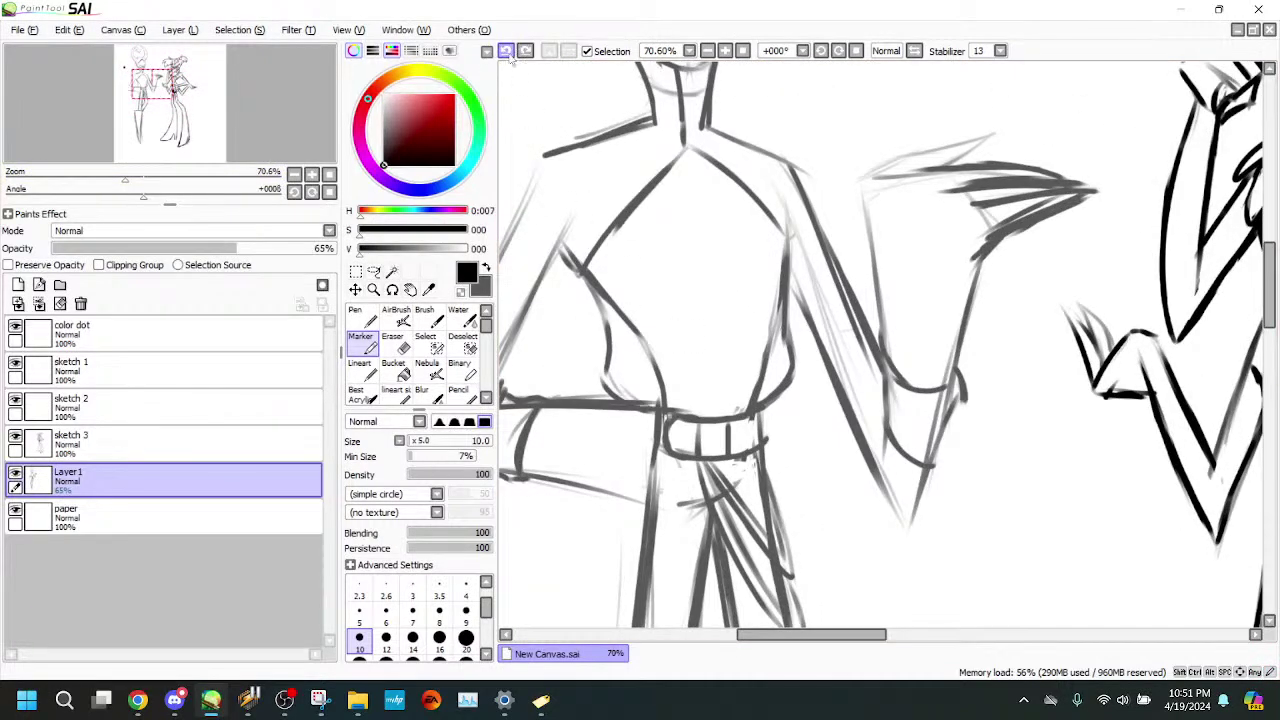
{"action": "left_click", "coordinate": [506, 51]}
{"action": "left_click_drag", "start_coordinate": [620, 387], "coordinate": [696, 416]}
{"action": "left_click_drag", "start_coordinate": [204, 138], "coordinate": [204, 134]}
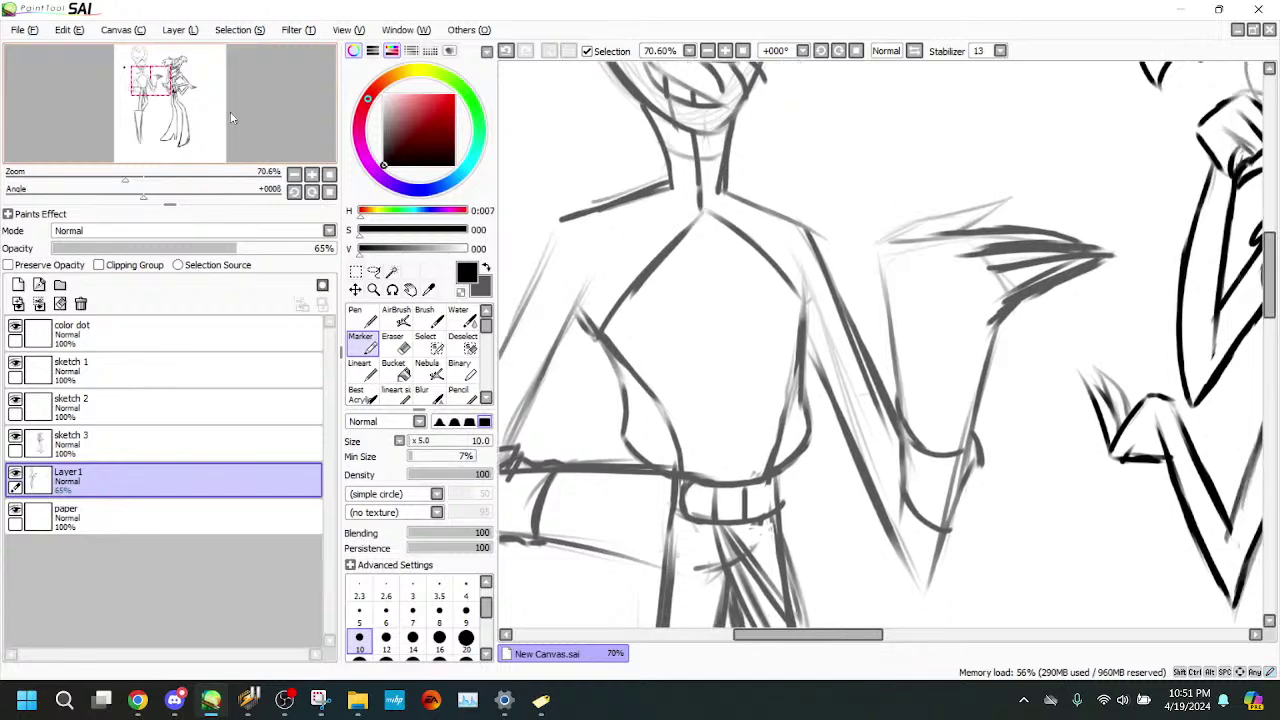
{"action": "left_click_drag", "start_coordinate": [804, 304], "coordinate": [795, 385]}
- Draw nested V-shaped chevron stripes across the upper chest between the two neckline edges
{"action": "mouse_move", "coordinate": [664, 263]}
{"action": "left_mouse_down"}
{"action": "mouse_move", "coordinate": [746, 305]}
{"action": "mouse_move", "coordinate": [733, 303]}
{"action": "mouse_move", "coordinate": [770, 262]}
{"action": "left_mouse_up"}
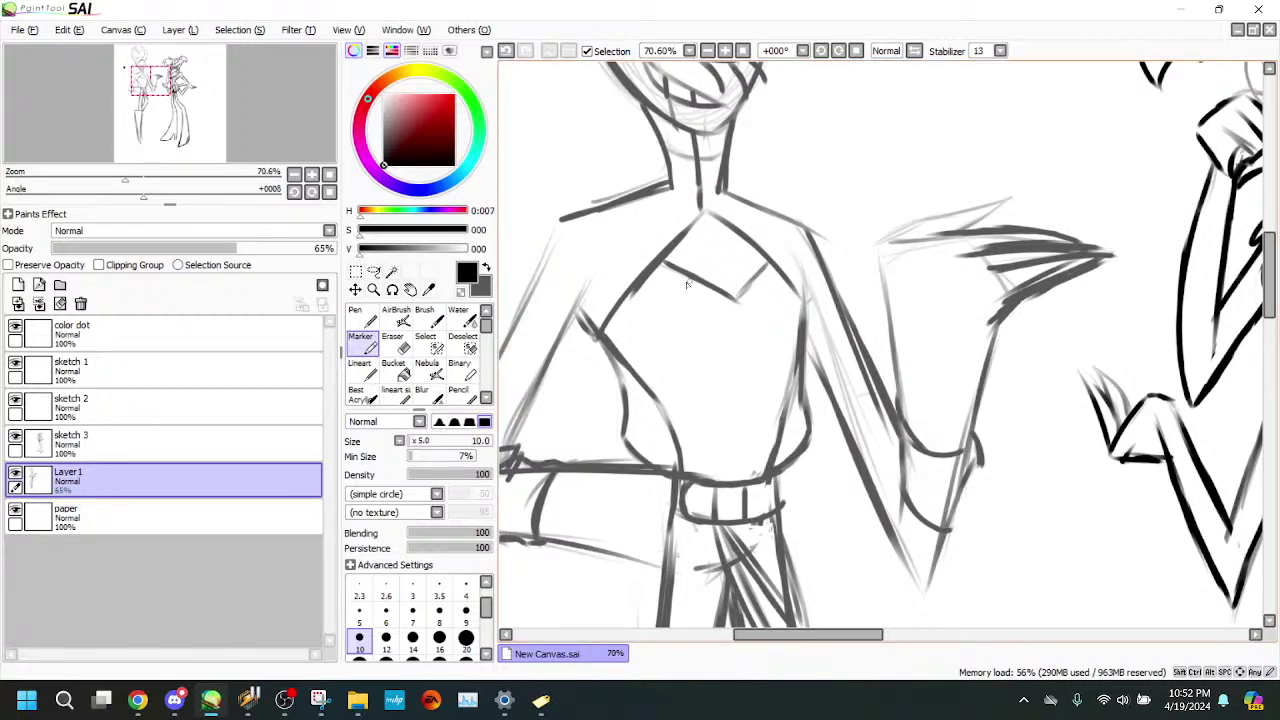
{"action": "mouse_move", "coordinate": [664, 268]}
{"action": "left_mouse_down"}
{"action": "mouse_move", "coordinate": [766, 326]}
{"action": "mouse_move", "coordinate": [739, 323]}
{"action": "mouse_move", "coordinate": [758, 297]}
{"action": "mouse_move", "coordinate": [738, 318]}
{"action": "mouse_move", "coordinate": [778, 267]}
{"action": "mouse_move", "coordinate": [740, 321]}
{"action": "left_mouse_up"}
{"action": "left_click_drag", "start_coordinate": [650, 278], "coordinate": [697, 317]}
{"action": "mouse_move", "coordinate": [654, 281]}
{"action": "left_mouse_down"}
{"action": "mouse_move", "coordinate": [753, 352]}
{"action": "mouse_move", "coordinate": [768, 347]}
{"action": "mouse_move", "coordinate": [748, 347]}
{"action": "mouse_move", "coordinate": [766, 326]}
{"action": "mouse_move", "coordinate": [745, 346]}
{"action": "mouse_move", "coordinate": [786, 284]}
{"action": "left_mouse_up"}
{"action": "left_click", "coordinate": [508, 50]}
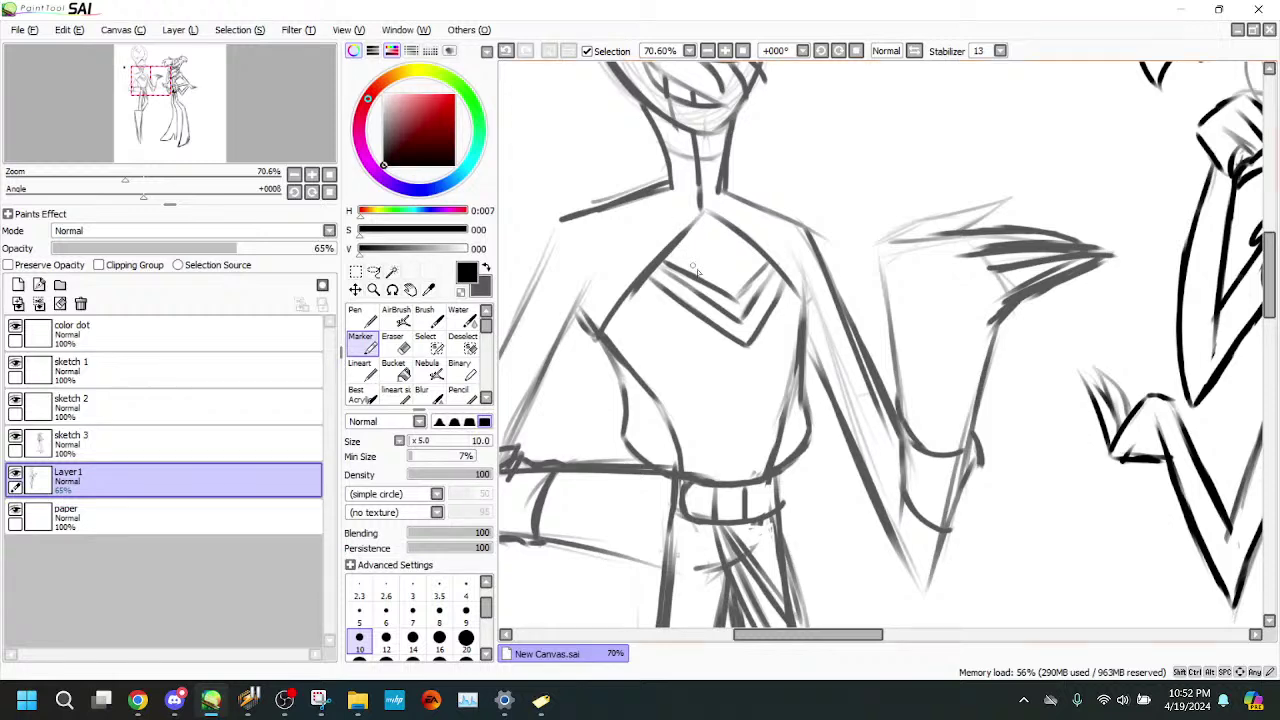
{"action": "mouse_move", "coordinate": [679, 253]}
{"action": "left_mouse_down"}
{"action": "mouse_move", "coordinate": [721, 272]}
{"action": "mouse_move", "coordinate": [681, 245]}
{"action": "mouse_move", "coordinate": [739, 264]}
{"action": "mouse_move", "coordinate": [730, 273]}
{"action": "mouse_move", "coordinate": [754, 242]}
{"action": "left_mouse_up"}
{"action": "left_click_drag", "start_coordinate": [730, 284], "coordinate": [741, 278]}
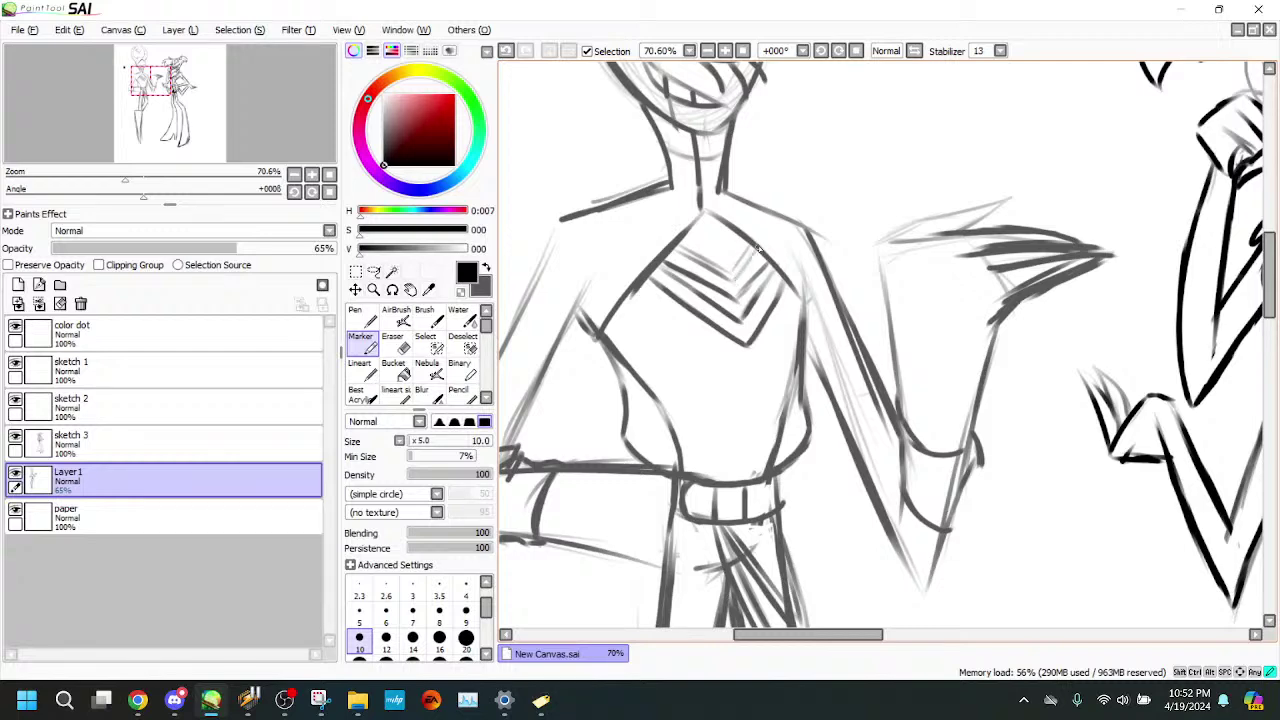
- Clean up the chevrons on the left figure's chest and sketch a centre line and a shallow curve across the torso below them
{"action": "mouse_move", "coordinate": [738, 279]}
{"action": "left_mouse_down"}
{"action": "mouse_move", "coordinate": [749, 249]}
{"action": "mouse_move", "coordinate": [731, 276]}
{"action": "mouse_move", "coordinate": [712, 268]}
{"action": "left_mouse_up"}
{"action": "key", "text": "e"}
{"action": "left_click_drag", "start_coordinate": [682, 253], "coordinate": [724, 276]}
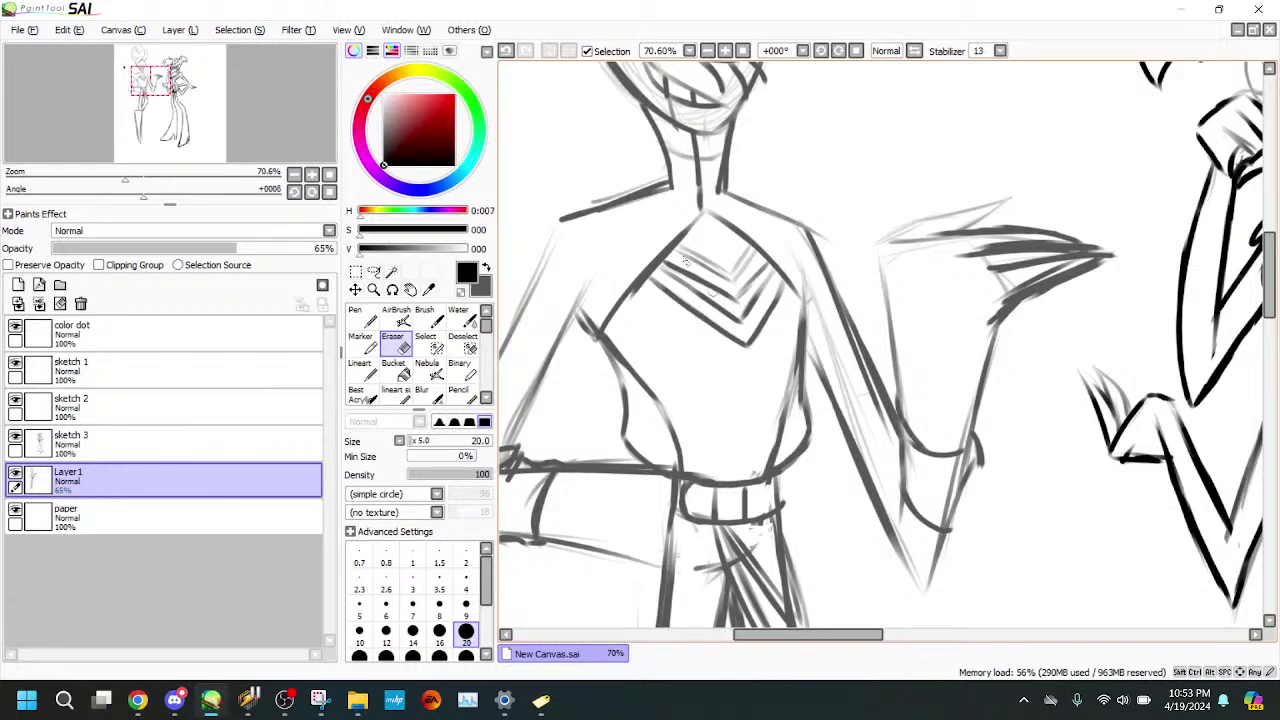
{"action": "left_click", "coordinate": [363, 344]}
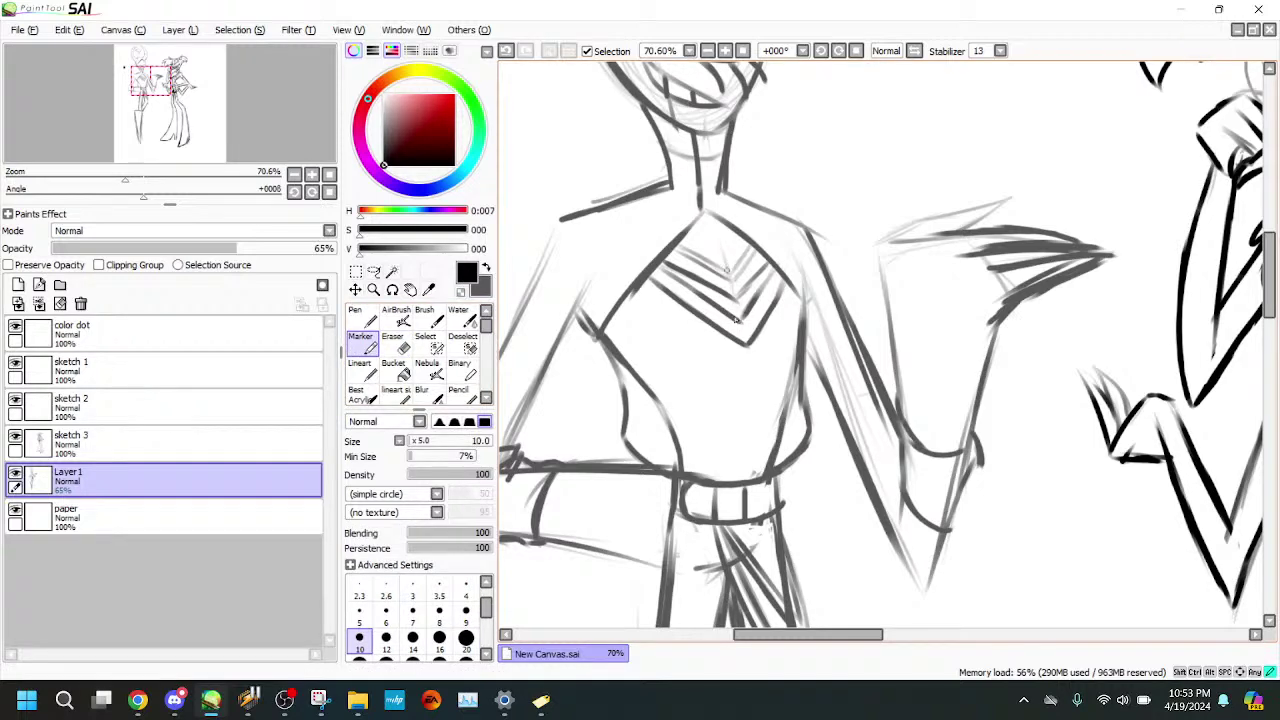
{"action": "left_click_drag", "start_coordinate": [725, 257], "coordinate": [747, 375]}
{"action": "left_click_drag", "start_coordinate": [668, 384], "coordinate": [732, 373]}
{"action": "mouse_move", "coordinate": [904, 400]}
{"action": "left_mouse_down"}
{"action": "mouse_move", "coordinate": [974, 417]}
{"action": "mouse_move", "coordinate": [955, 446]}
{"action": "mouse_move", "coordinate": [978, 443]}
{"action": "mouse_move", "coordinate": [985, 410]}
{"action": "left_mouse_up"}
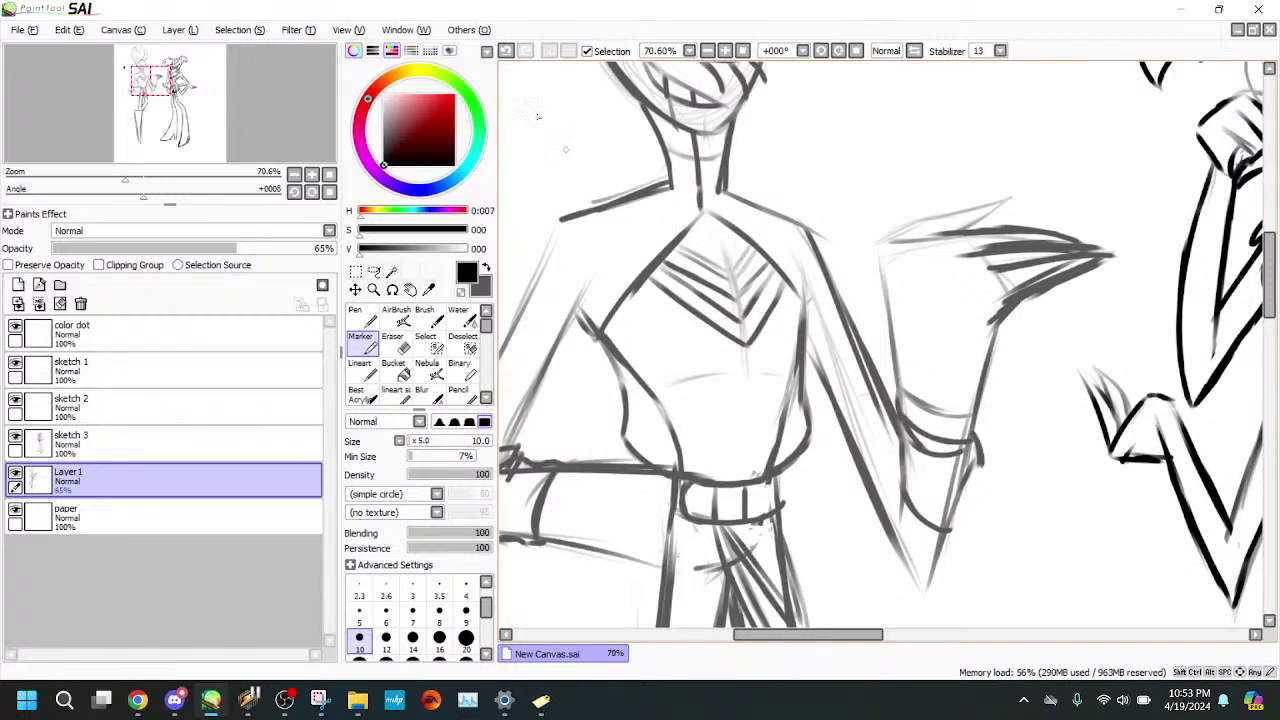
{"action": "left_click", "coordinate": [507, 51]}
{"action": "left_click", "coordinate": [506, 51]}
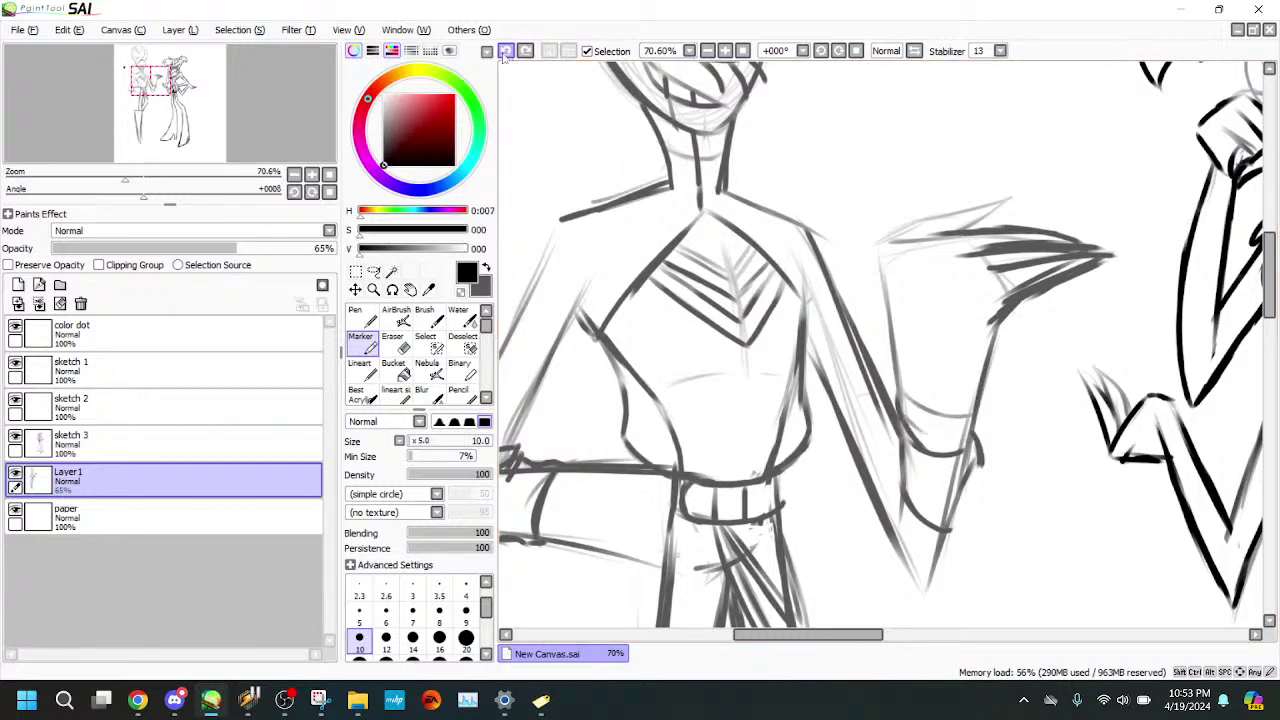
{"action": "left_click", "coordinate": [506, 51]}
{"action": "left_click", "coordinate": [506, 51]}
{"action": "left_click", "coordinate": [506, 51]}
- Sketch curved glove folds across the left figure's raised forearm above the elbow cuff with the size 10 Marker
{"action": "mouse_move", "coordinate": [898, 360]}
{"action": "left_mouse_down"}
{"action": "mouse_move", "coordinate": [927, 391]}
{"action": "mouse_move", "coordinate": [974, 398]}
{"action": "mouse_move", "coordinate": [916, 413]}
{"action": "mouse_move", "coordinate": [971, 427]}
{"action": "mouse_move", "coordinate": [920, 431]}
{"action": "mouse_move", "coordinate": [932, 438]}
{"action": "left_mouse_up"}
{"action": "left_click_drag", "start_coordinate": [909, 426], "coordinate": [965, 442]}
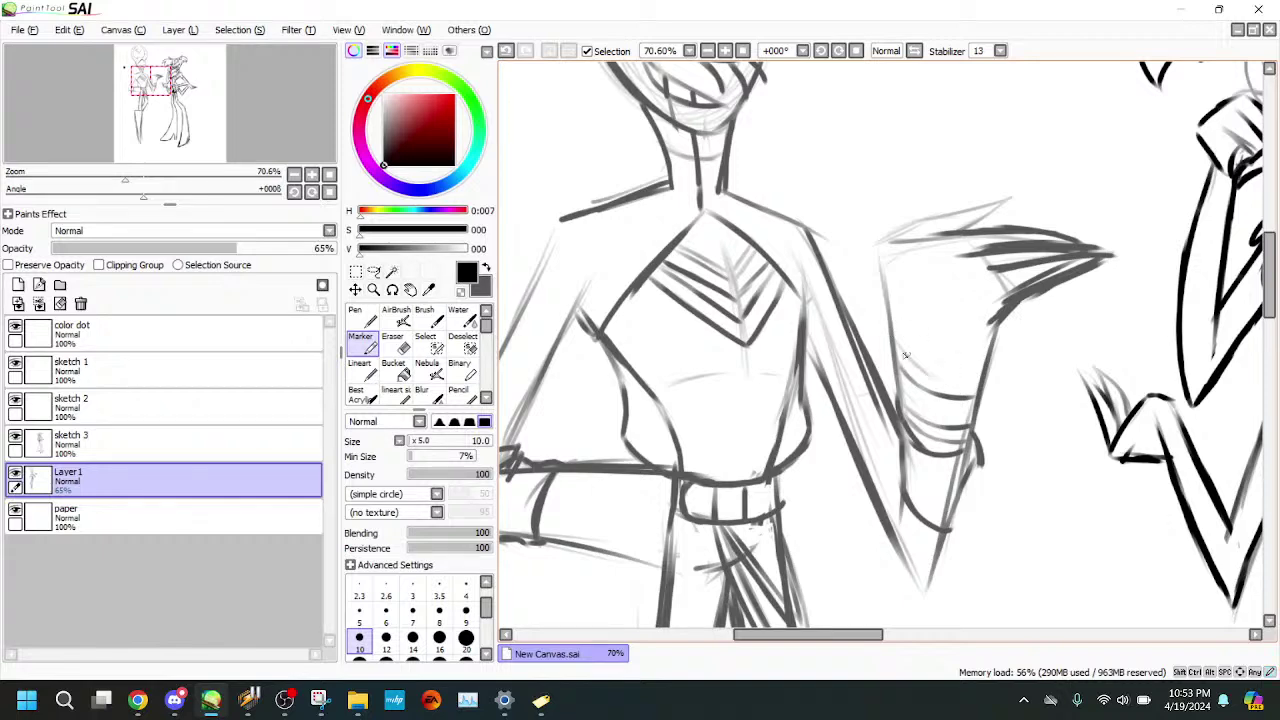
{"action": "mouse_move", "coordinate": [906, 355]}
{"action": "left_mouse_down"}
{"action": "mouse_move", "coordinate": [958, 382]}
{"action": "mouse_move", "coordinate": [921, 371]}
{"action": "mouse_move", "coordinate": [980, 379]}
{"action": "left_mouse_up"}
- Sketch a series of curved folds across the left figure's bent forearm beside the waist
{"action": "mouse_move", "coordinate": [568, 474]}
{"action": "left_mouse_down"}
{"action": "mouse_move", "coordinate": [556, 503]}
{"action": "mouse_move", "coordinate": [574, 473]}
{"action": "mouse_move", "coordinate": [552, 543]}
{"action": "left_mouse_up"}
{"action": "left_click_drag", "start_coordinate": [558, 482], "coordinate": [547, 532]}
{"action": "mouse_move", "coordinate": [579, 474]}
{"action": "left_mouse_down"}
{"action": "mouse_move", "coordinate": [581, 540]}
{"action": "mouse_move", "coordinate": [620, 469]}
{"action": "mouse_move", "coordinate": [602, 516]}
{"action": "mouse_move", "coordinate": [612, 468]}
{"action": "mouse_move", "coordinate": [592, 512]}
{"action": "mouse_move", "coordinate": [591, 538]}
{"action": "mouse_move", "coordinate": [615, 462]}
{"action": "mouse_move", "coordinate": [588, 546]}
{"action": "left_mouse_up"}
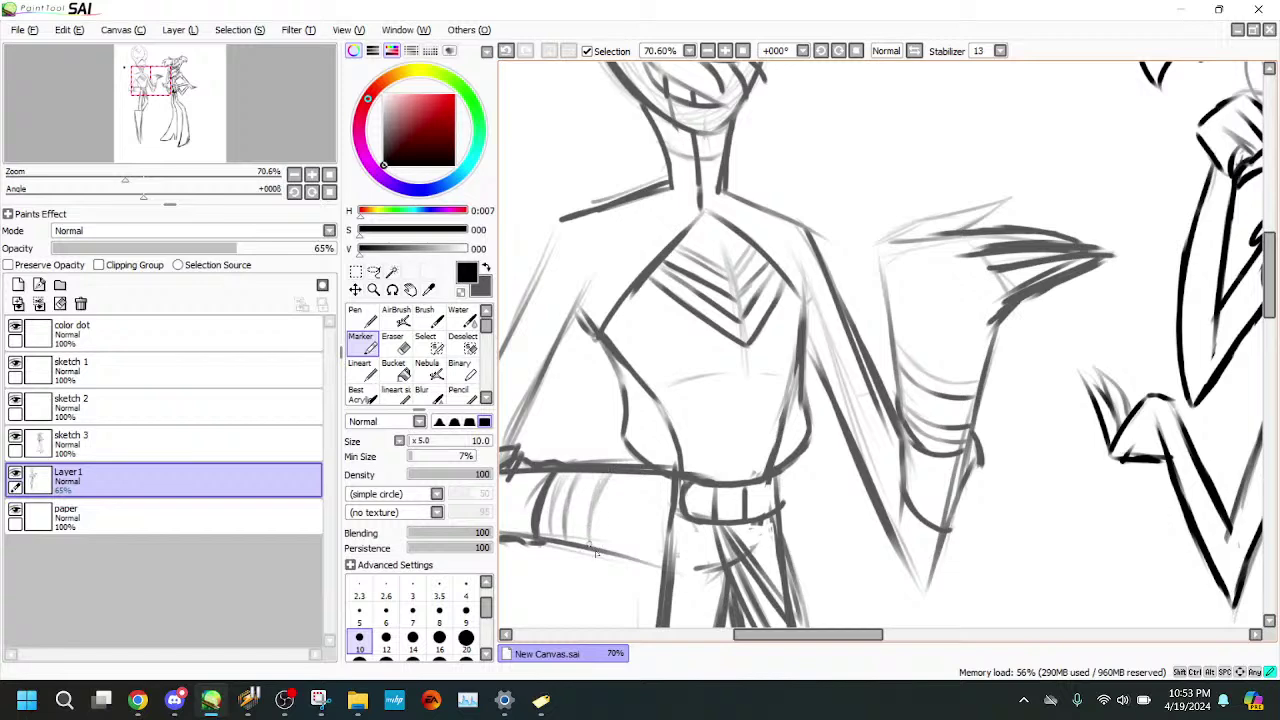
{"action": "left_click_drag", "start_coordinate": [626, 474], "coordinate": [608, 530]}
{"action": "left_click_drag", "start_coordinate": [612, 508], "coordinate": [602, 546]}
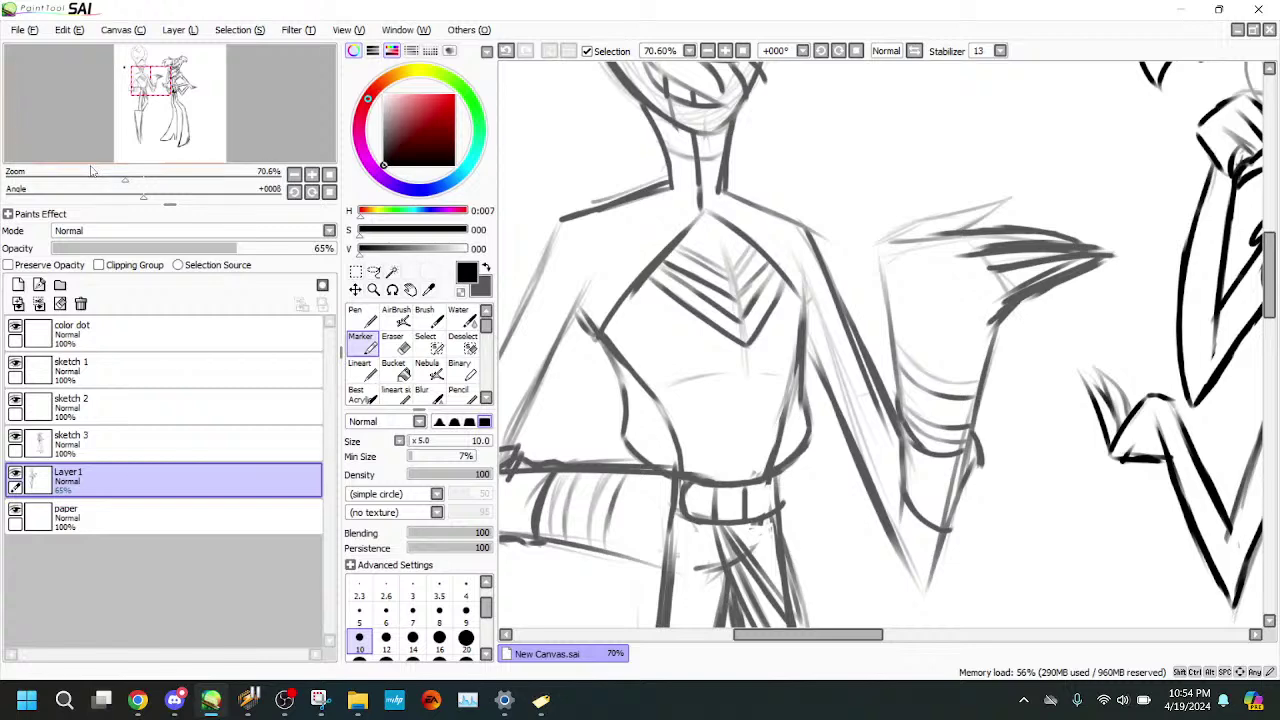
- Darken the wrist edge and the thumb outline of the left figure's raised hand with the Marker
{"action": "left_click_drag", "start_coordinate": [125, 180], "coordinate": [86, 180]}
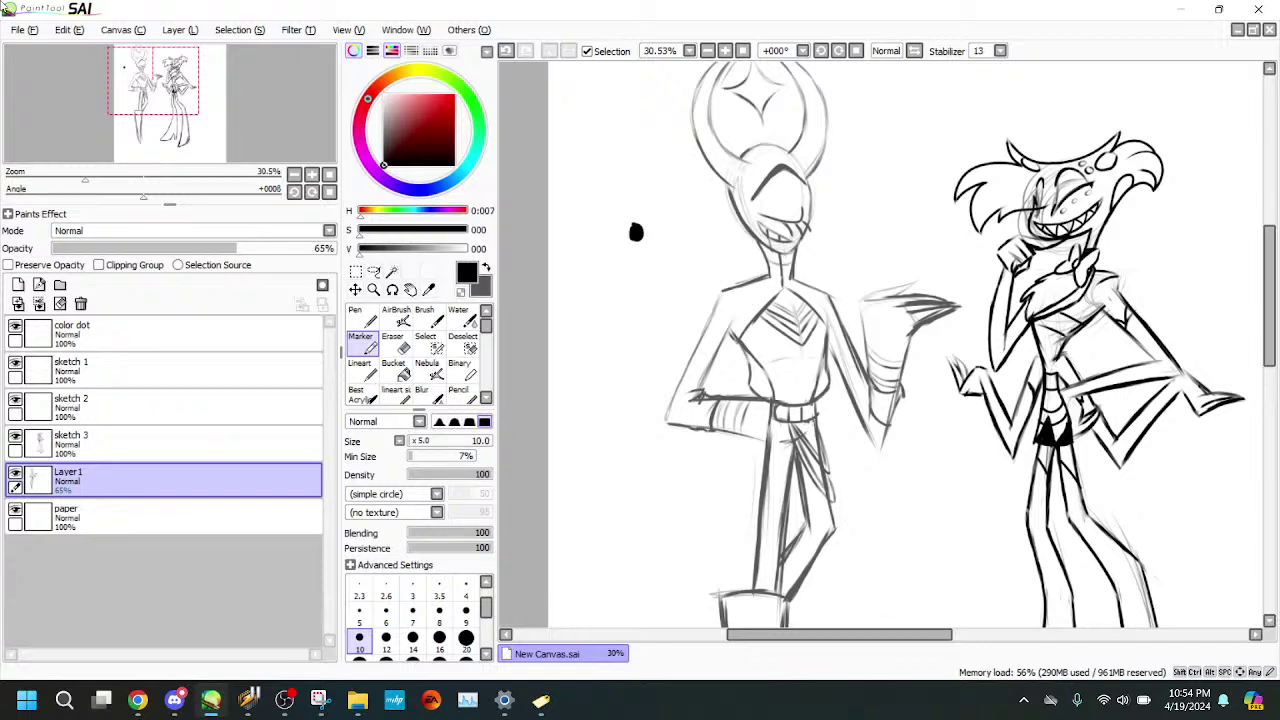
{"action": "left_click_drag", "start_coordinate": [85, 179], "coordinate": [133, 179]}
{"action": "left_click_drag", "start_coordinate": [153, 80], "coordinate": [157, 75]}
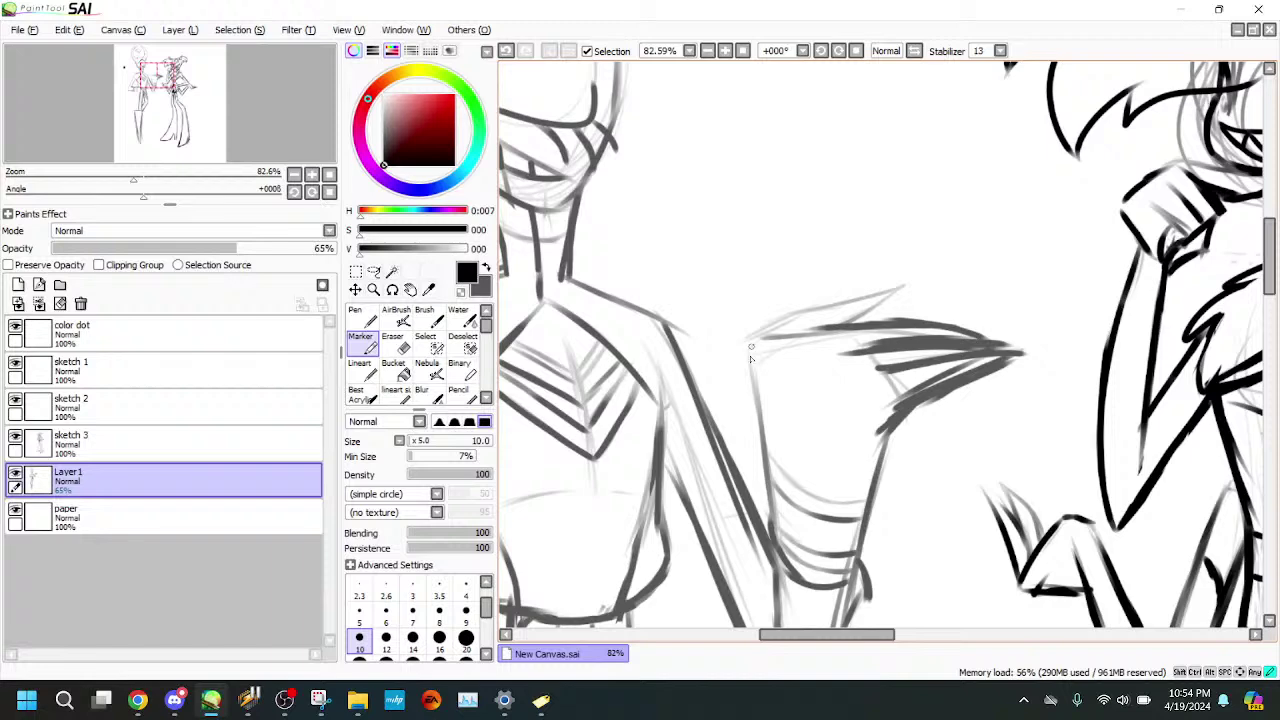
{"action": "left_click_drag", "start_coordinate": [752, 336], "coordinate": [756, 406]}
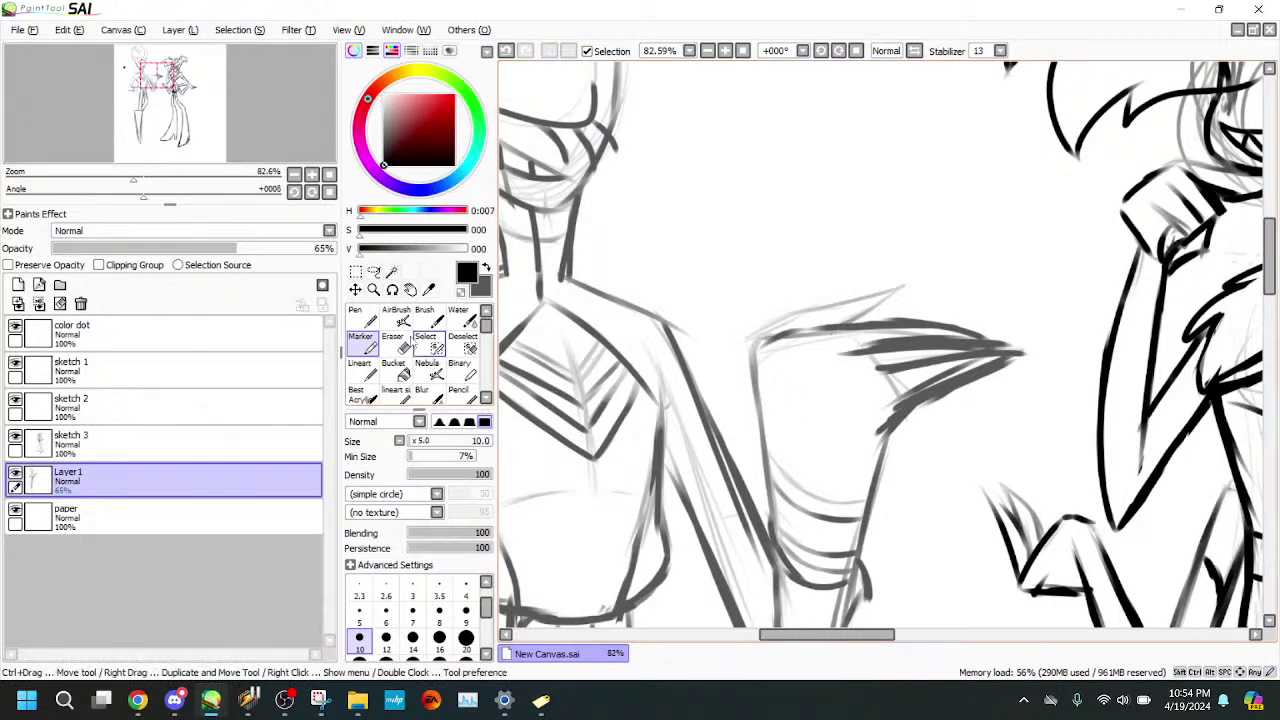
{"action": "key", "text": "e"}
{"action": "left_click", "coordinate": [362, 344]}
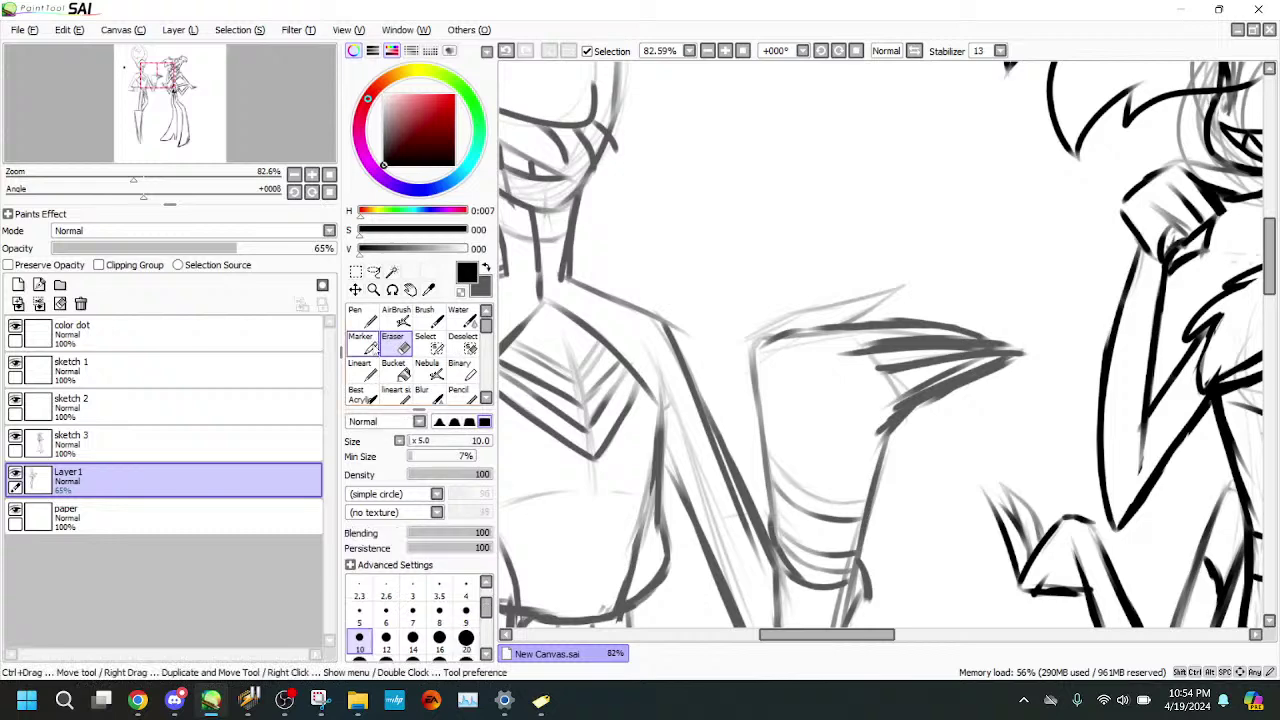
{"action": "mouse_move", "coordinate": [755, 358]}
{"action": "left_mouse_down"}
{"action": "mouse_move", "coordinate": [810, 338]}
{"action": "mouse_move", "coordinate": [755, 346]}
{"action": "mouse_move", "coordinate": [880, 322]}
{"action": "left_mouse_up"}
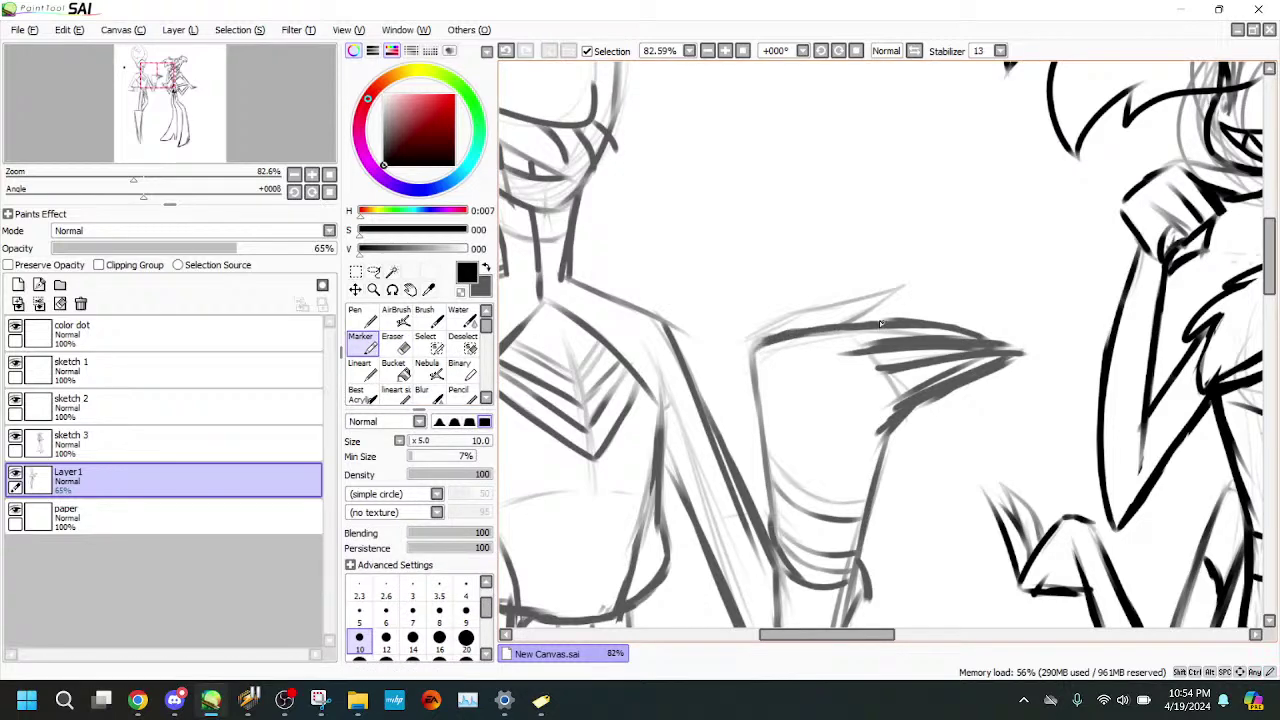
{"action": "mouse_move", "coordinate": [754, 350]}
{"action": "left_mouse_down"}
{"action": "mouse_move", "coordinate": [825, 307]}
{"action": "mouse_move", "coordinate": [895, 291]}
{"action": "mouse_move", "coordinate": [830, 330]}
{"action": "left_mouse_up"}
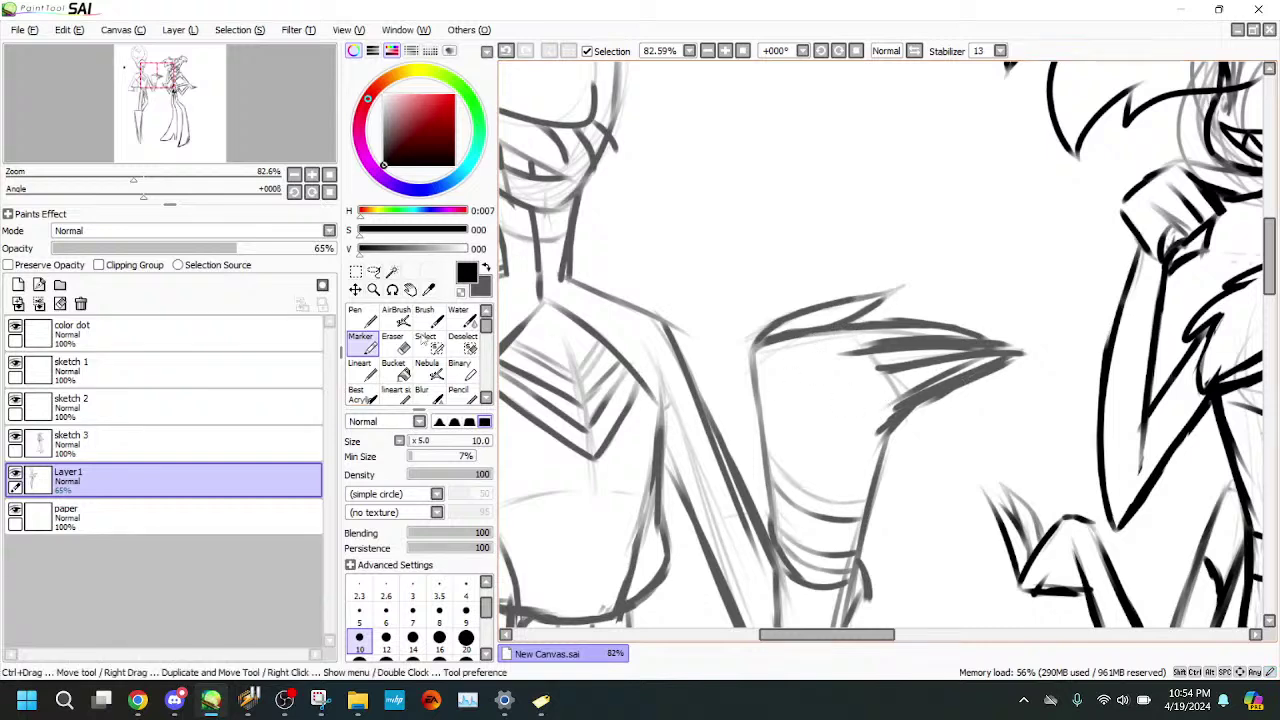
- Erase the excess strokes along the underside of the raised hand and redraw the lower finger line
{"action": "key", "text": "e"}
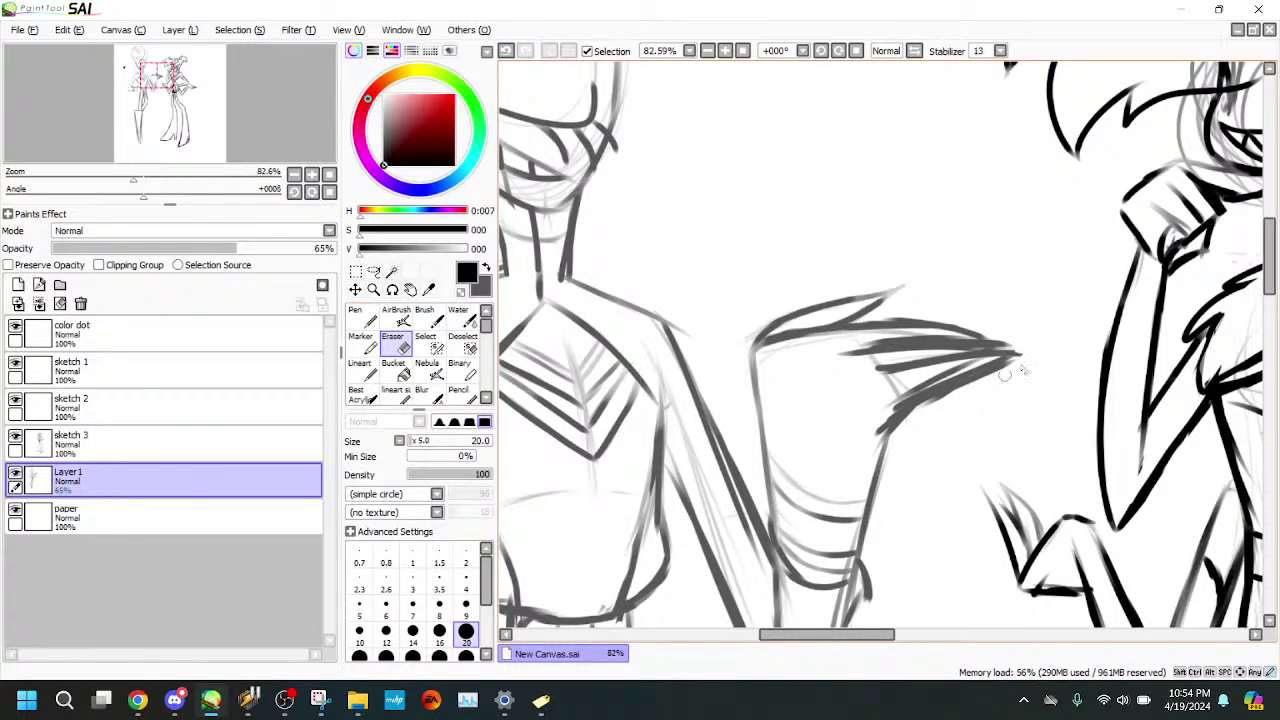
{"action": "left_click_drag", "start_coordinate": [978, 380], "coordinate": [938, 403]}
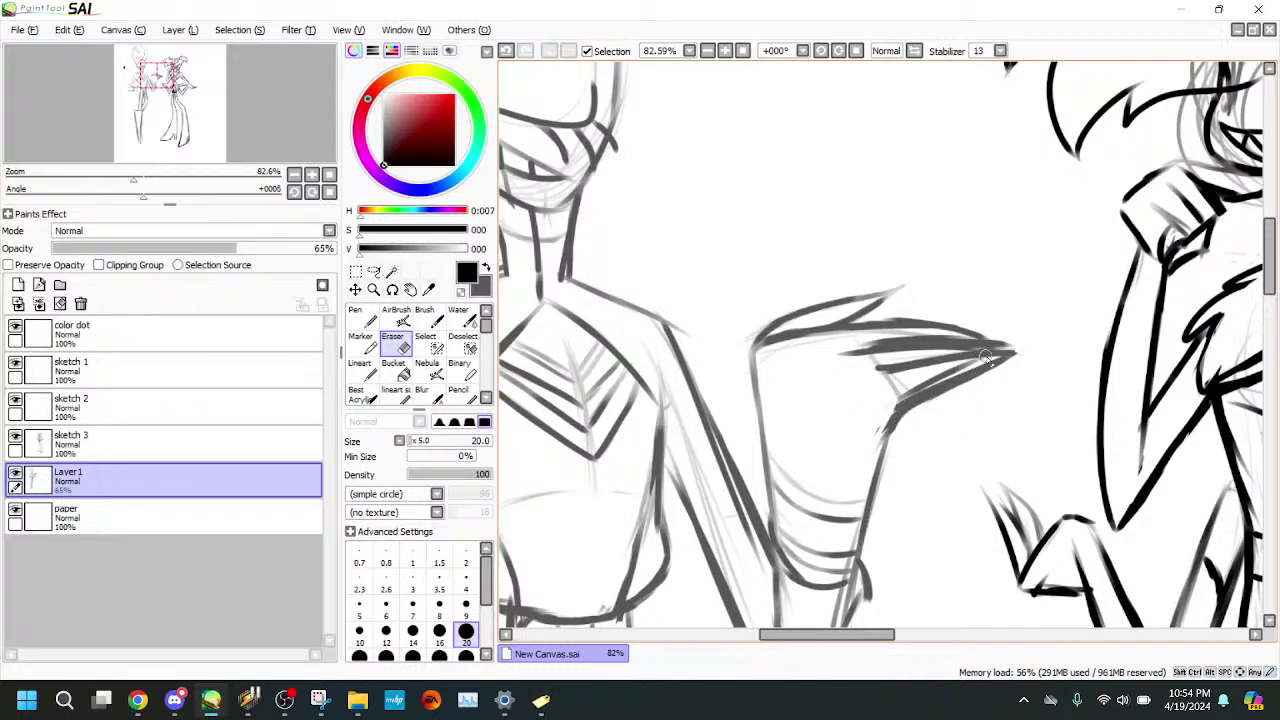
{"action": "left_click_drag", "start_coordinate": [986, 358], "coordinate": [882, 414]}
{"action": "left_click_drag", "start_coordinate": [945, 376], "coordinate": [868, 423]}
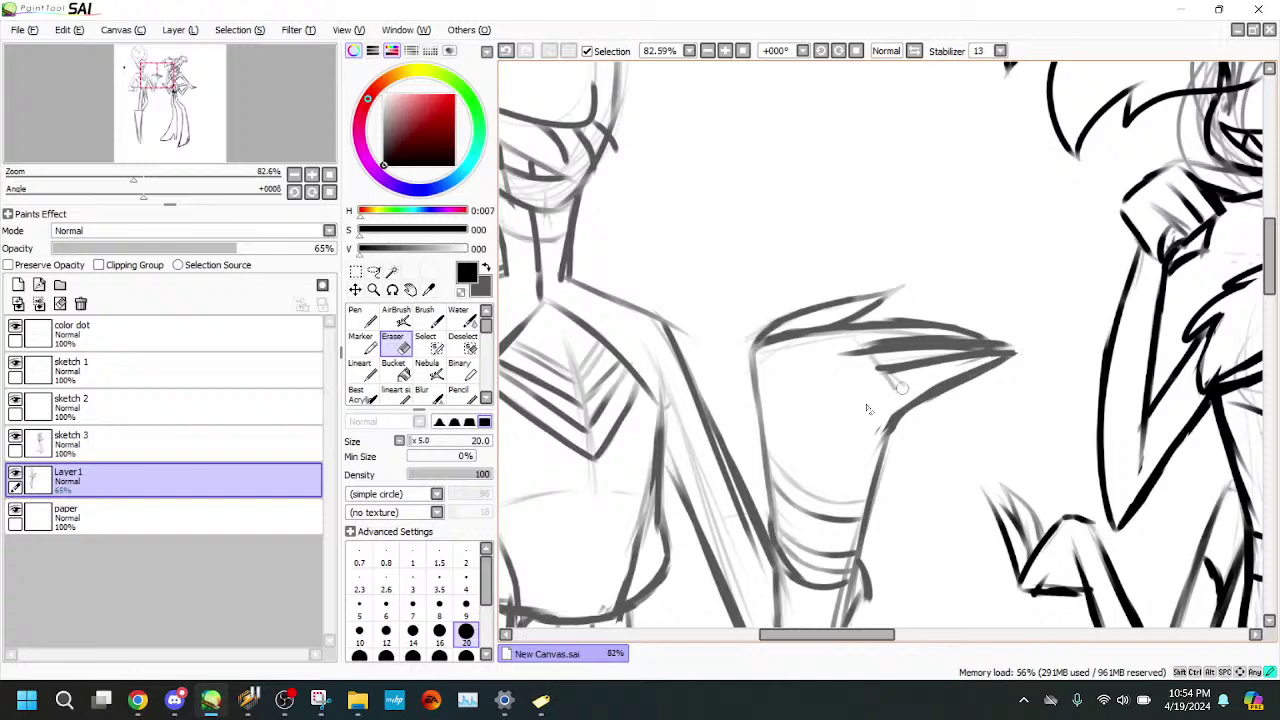
{"action": "left_click_drag", "start_coordinate": [926, 374], "coordinate": [876, 394]}
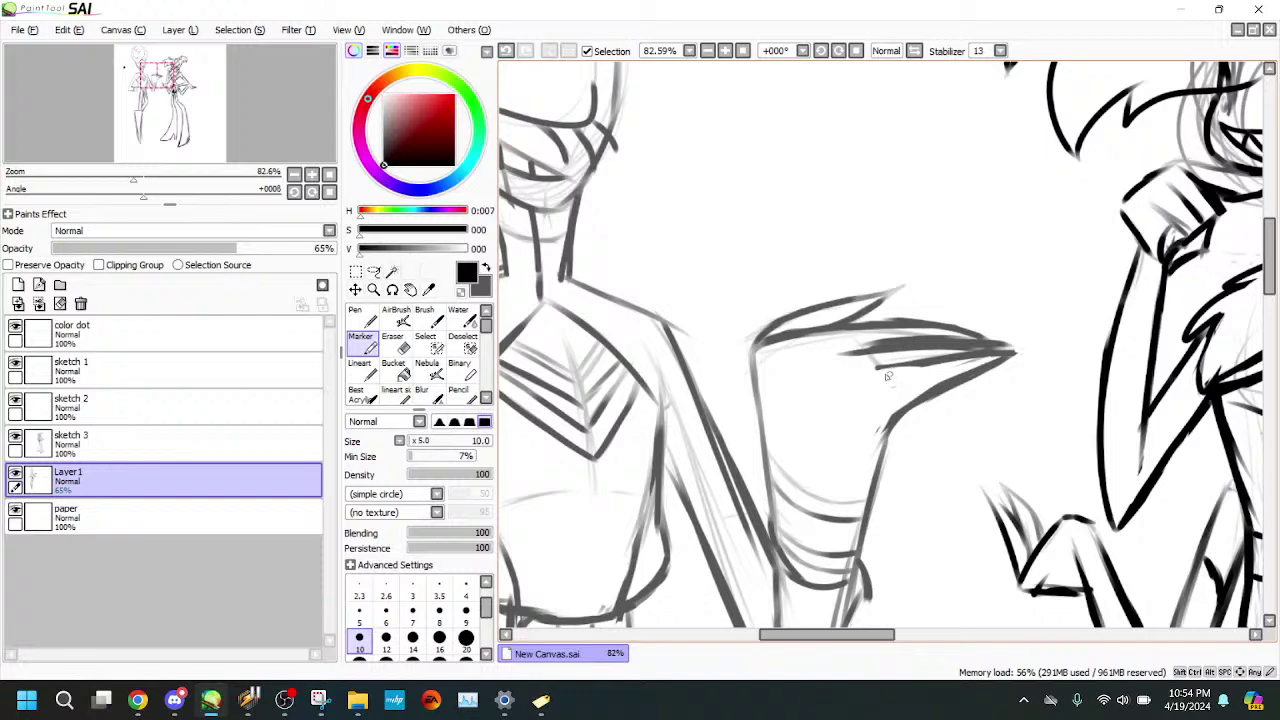
{"action": "left_click_drag", "start_coordinate": [914, 368], "coordinate": [866, 374]}
- Thin the heavy finger strokes of the raised hand with the Eraser, leaving slim separating lines that meet at a cleanly defined fingertip
{"action": "key", "text": "e"}
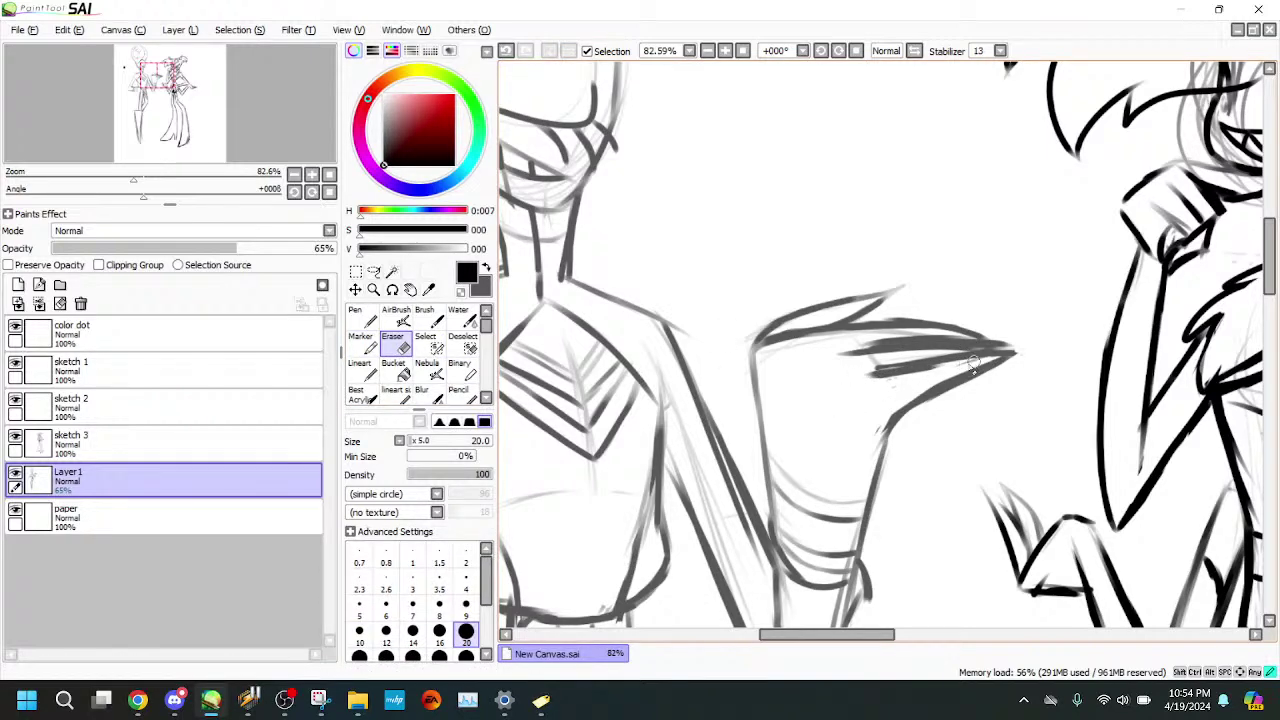
{"action": "left_click_drag", "start_coordinate": [964, 365], "coordinate": [868, 386]}
{"action": "mouse_move", "coordinate": [992, 350]}
{"action": "left_mouse_down"}
{"action": "mouse_move", "coordinate": [930, 346]}
{"action": "mouse_move", "coordinate": [940, 357]}
{"action": "mouse_move", "coordinate": [968, 340]}
{"action": "mouse_move", "coordinate": [940, 336]}
{"action": "mouse_move", "coordinate": [816, 350]}
{"action": "left_mouse_up"}
{"action": "key", "text": "ctrl+z"}
{"action": "left_click_drag", "start_coordinate": [908, 336], "coordinate": [852, 344]}
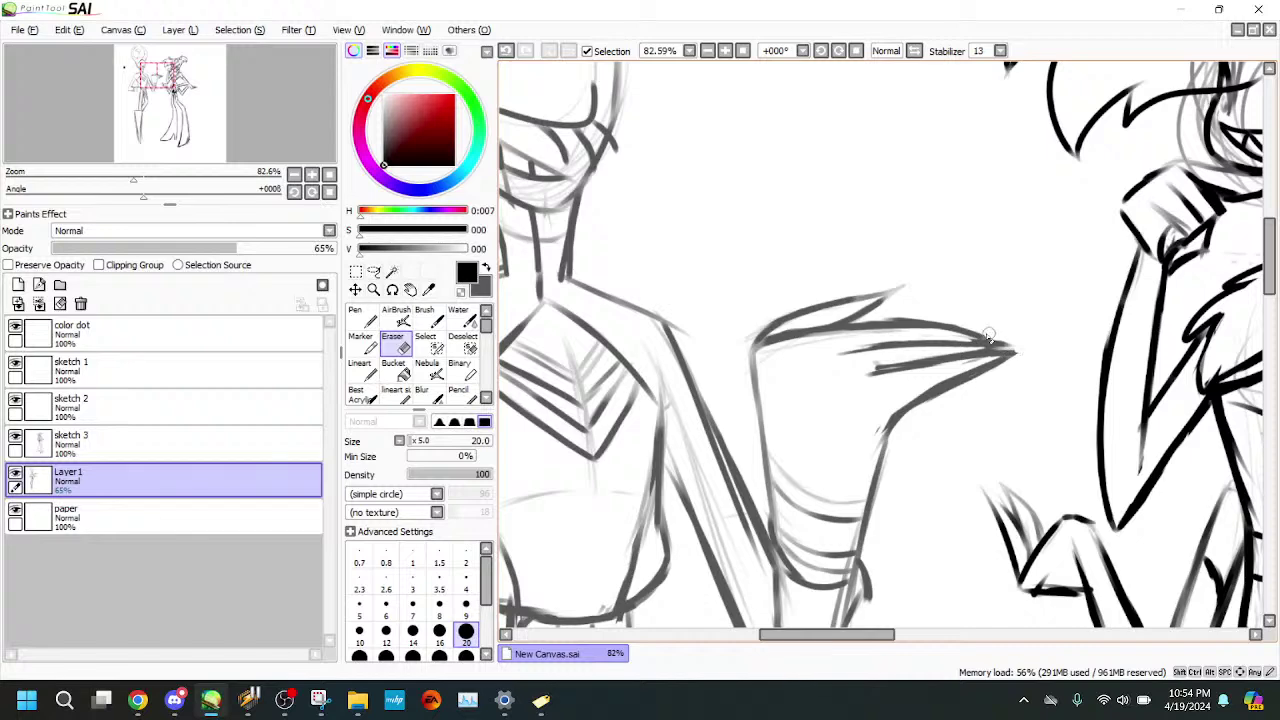
{"action": "left_click_drag", "start_coordinate": [990, 337], "coordinate": [855, 345]}
{"action": "left_click", "coordinate": [362, 345]}
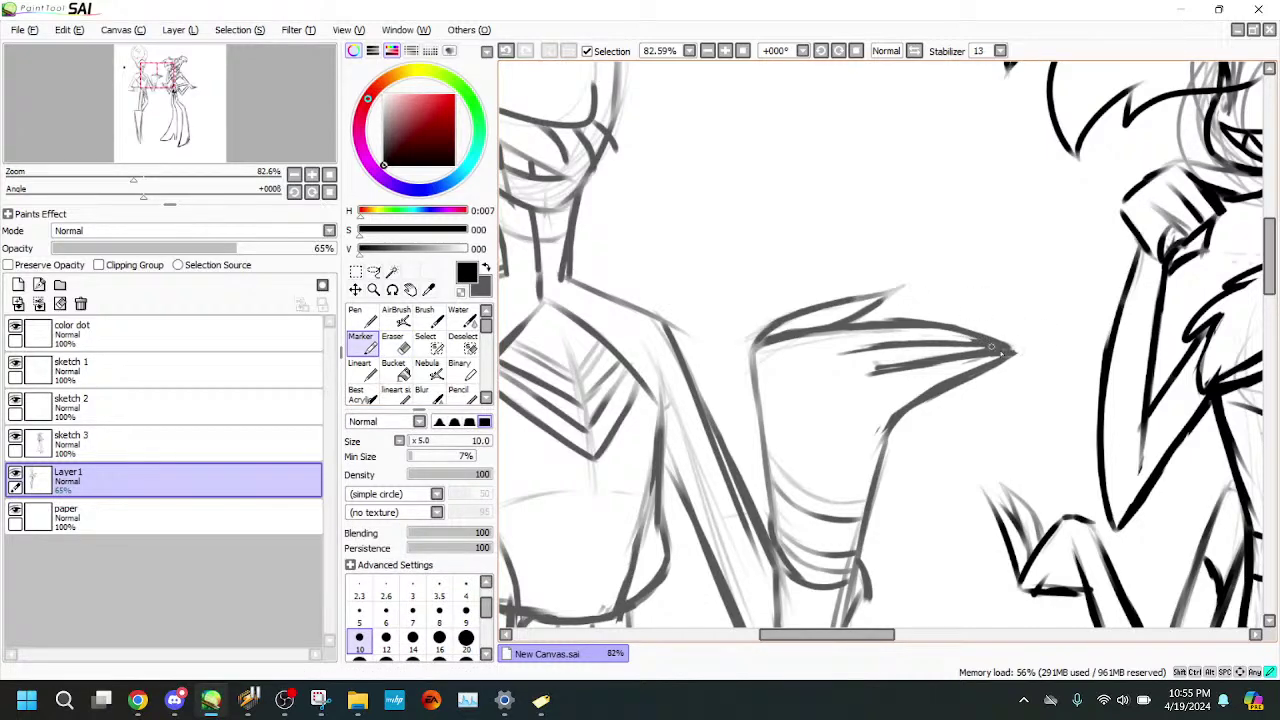
{"action": "key", "text": "e"}
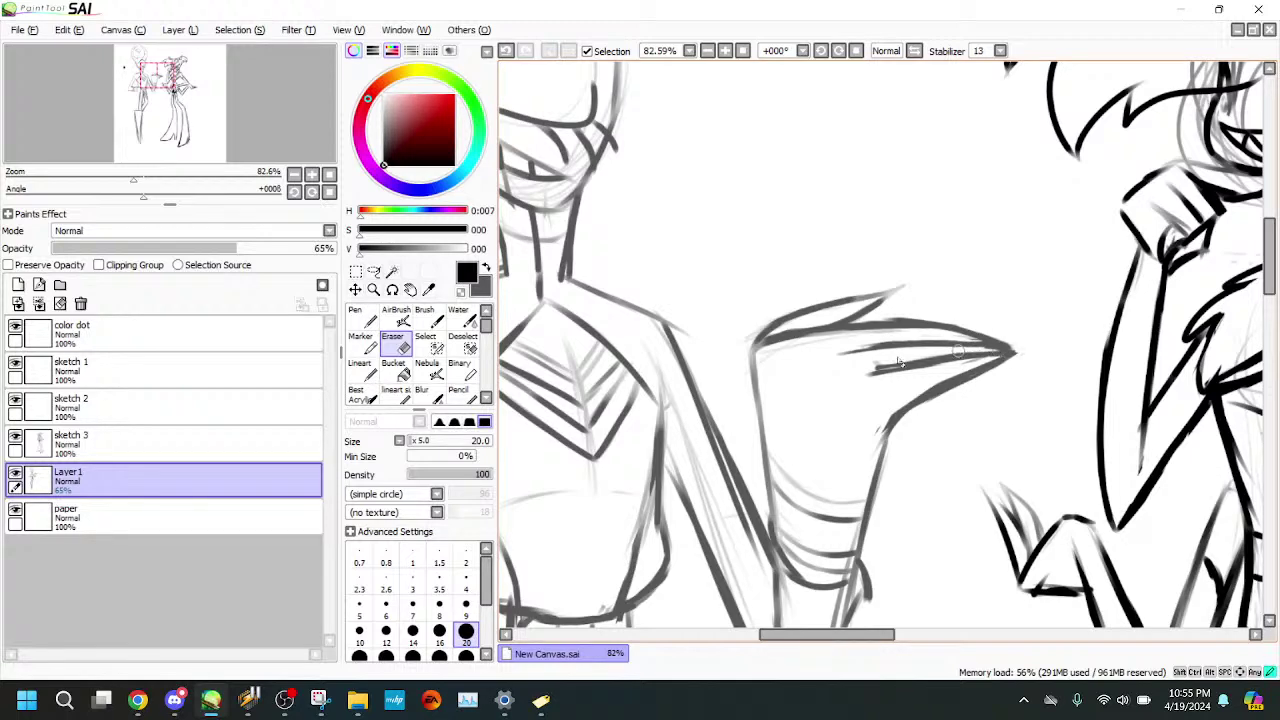
{"action": "mouse_move", "coordinate": [957, 352]}
{"action": "left_mouse_down"}
{"action": "mouse_move", "coordinate": [876, 366]}
{"action": "mouse_move", "coordinate": [900, 365]}
{"action": "mouse_move", "coordinate": [866, 371]}
{"action": "mouse_move", "coordinate": [843, 395]}
{"action": "left_mouse_up"}
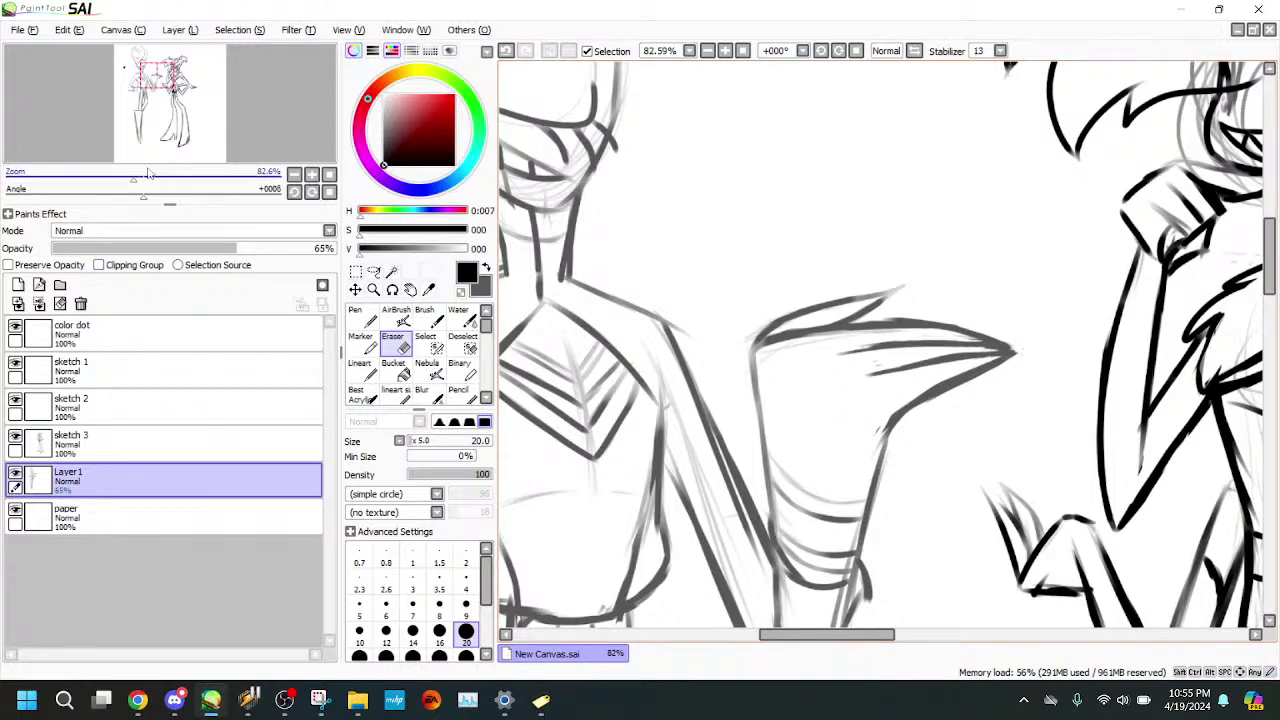
- Darken the raised forearm's outer edge below the hand and erase the stray marks beside it
{"action": "mouse_move", "coordinate": [133, 178]}
{"action": "left_mouse_down"}
{"action": "mouse_move", "coordinate": [100, 178]}
{"action": "mouse_move", "coordinate": [122, 178]}
{"action": "left_mouse_up"}
{"action": "left_click", "coordinate": [362, 338]}
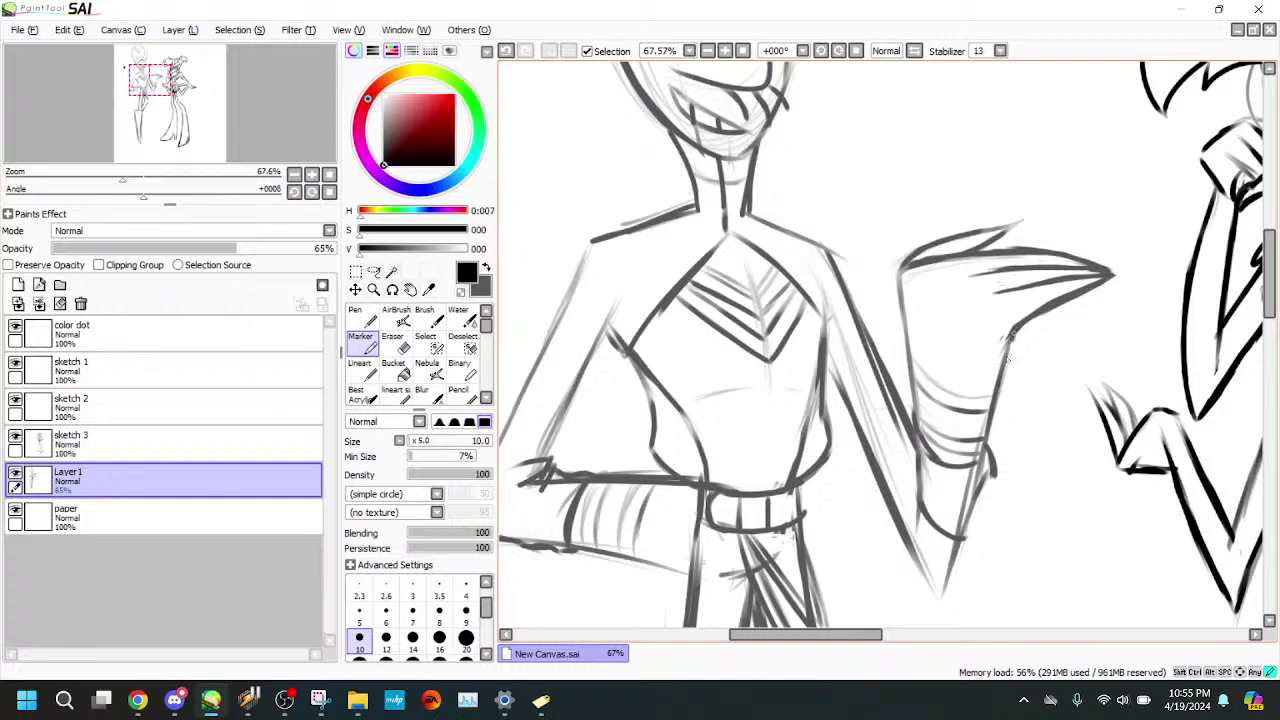
{"action": "left_click_drag", "start_coordinate": [1018, 333], "coordinate": [988, 400]}
{"action": "key", "text": "e"}
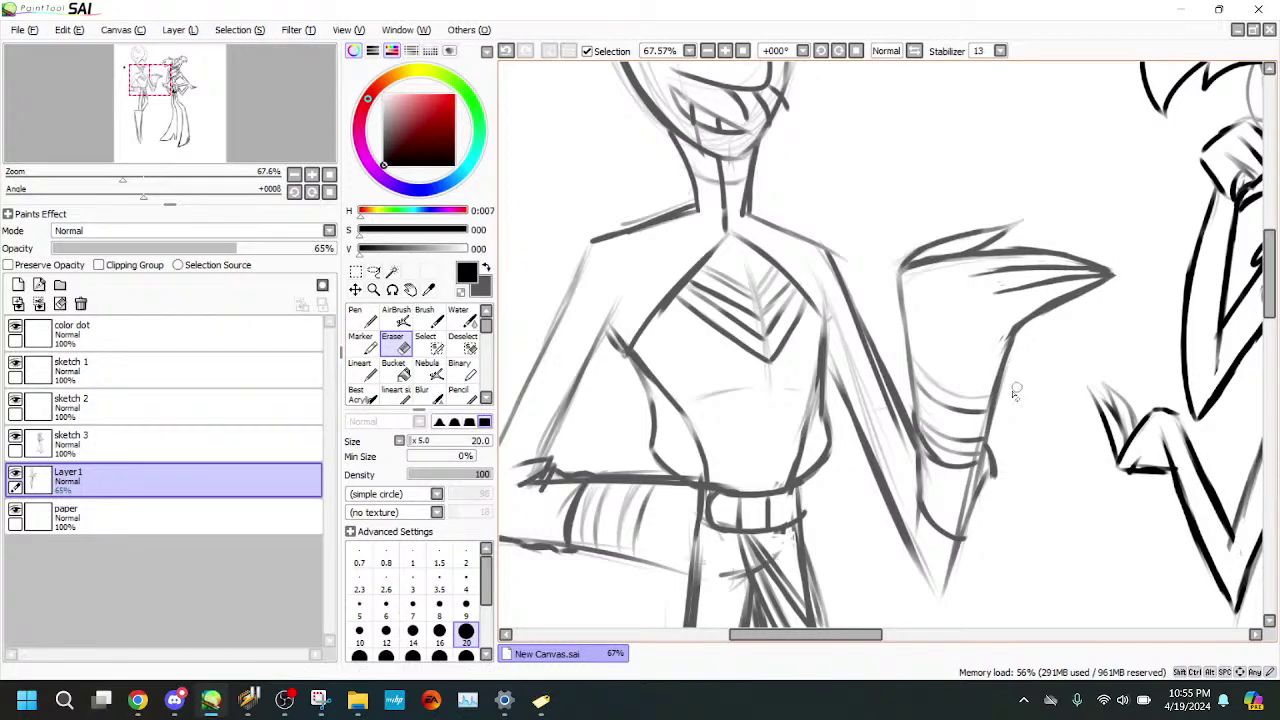
{"action": "left_click_drag", "start_coordinate": [1009, 330], "coordinate": [990, 385]}
- Erase the faint construction lines along the left side of the head, the jaw and the mouth of the left figure
{"action": "left_click_drag", "start_coordinate": [745, 134], "coordinate": [730, 211]}
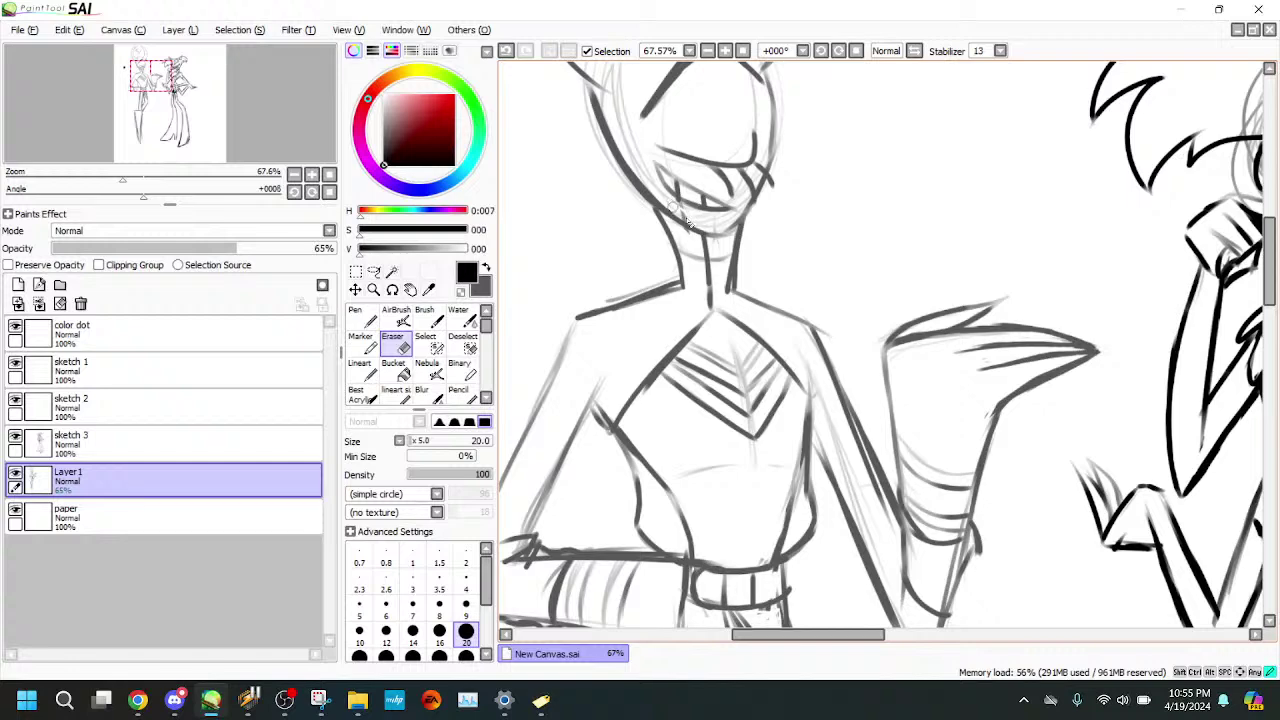
{"action": "left_click_drag", "start_coordinate": [116, 132], "coordinate": [117, 121]}
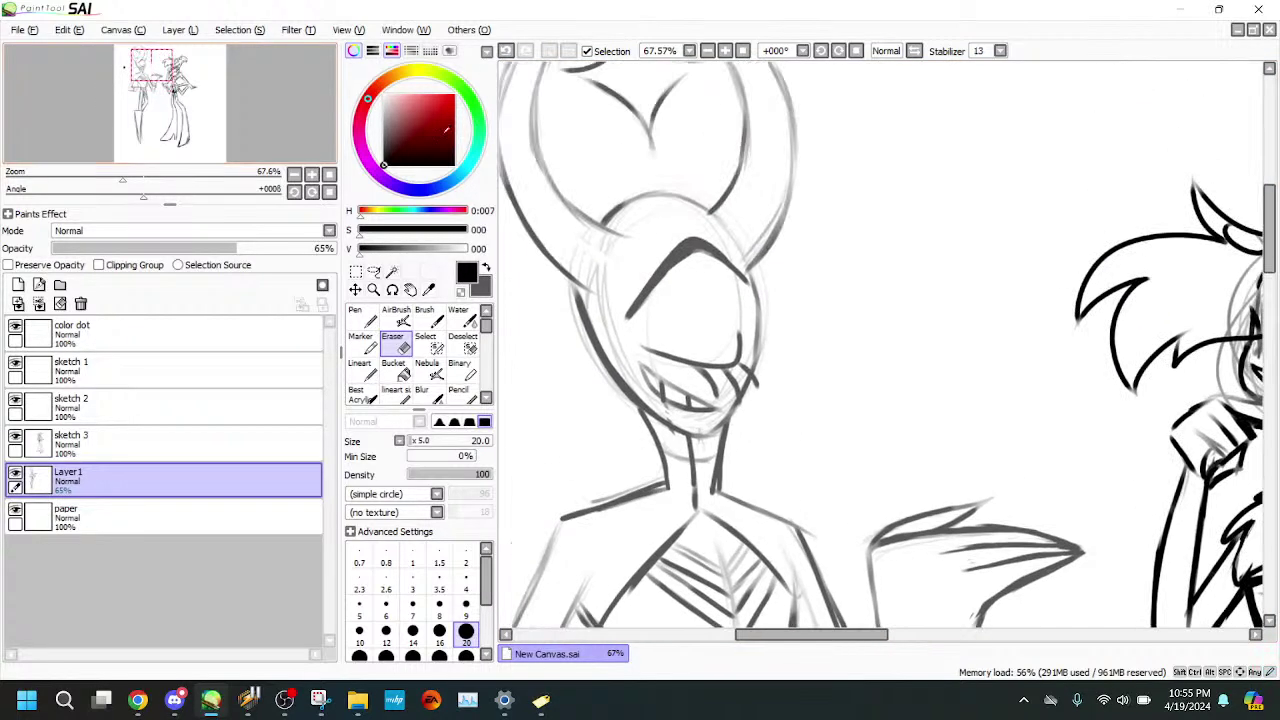
{"action": "left_click_drag", "start_coordinate": [598, 263], "coordinate": [588, 234]}
{"action": "left_click_drag", "start_coordinate": [613, 324], "coordinate": [640, 385]}
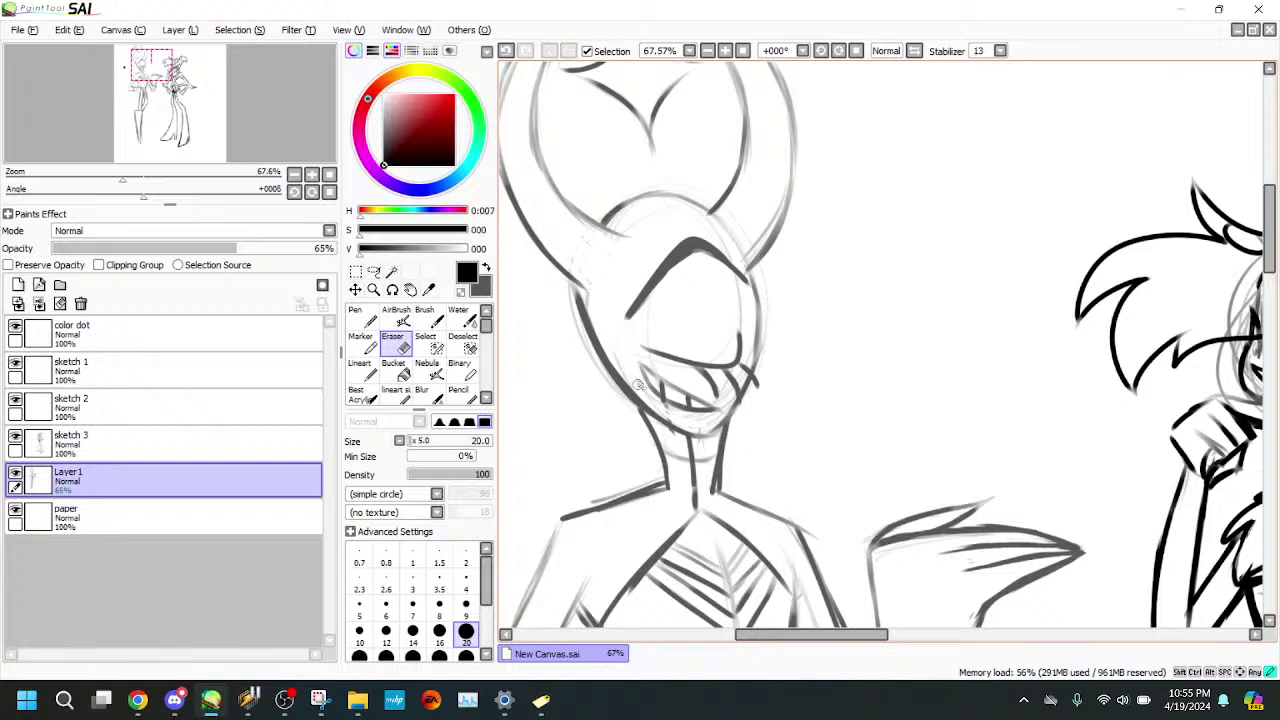
{"action": "left_click_drag", "start_coordinate": [611, 336], "coordinate": [667, 418]}
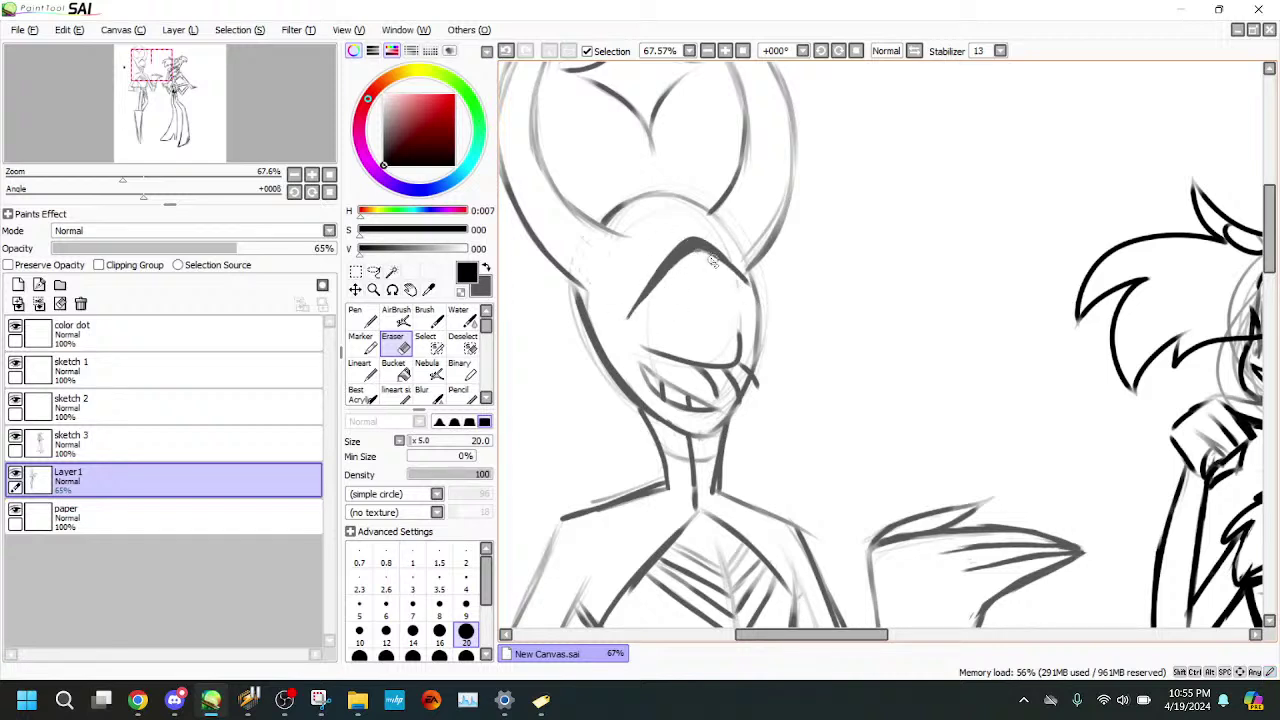
- Darken the right inner curve of the tall headpiece above the left figure's head and trim its edge with the Eraser
{"action": "left_click_drag", "start_coordinate": [86, 118], "coordinate": [82, 111]}
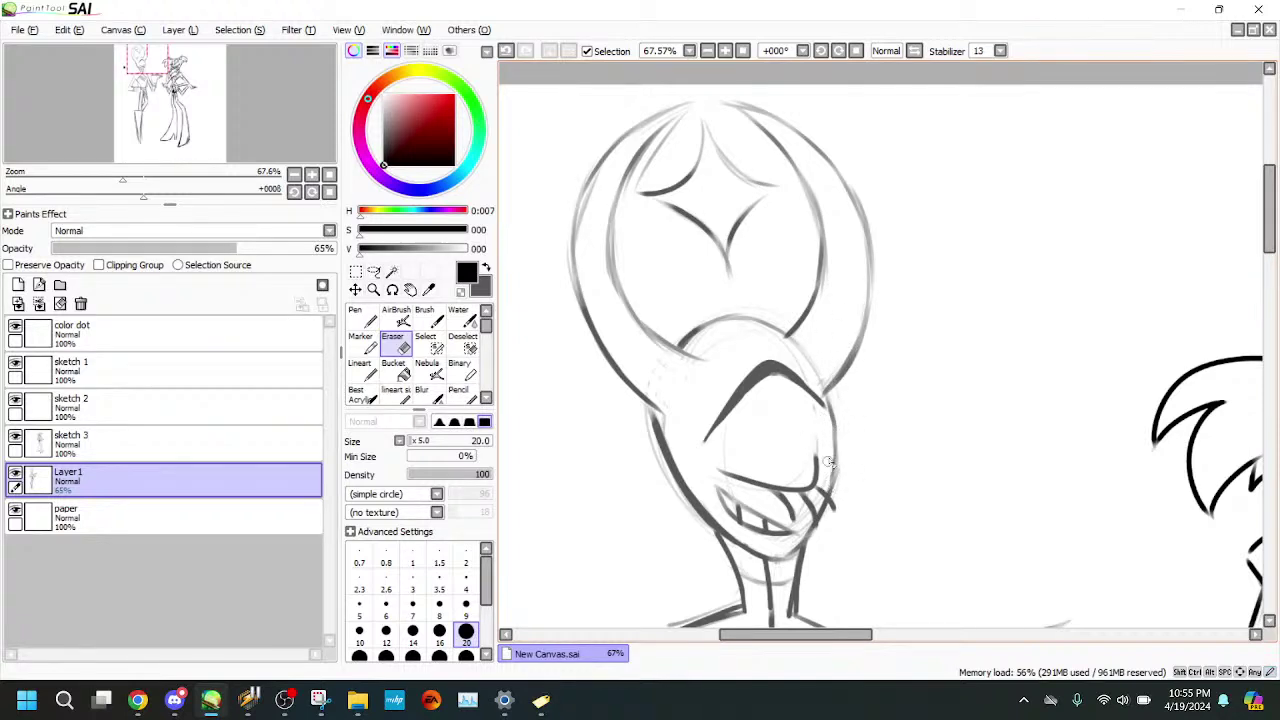
{"action": "left_click", "coordinate": [364, 344]}
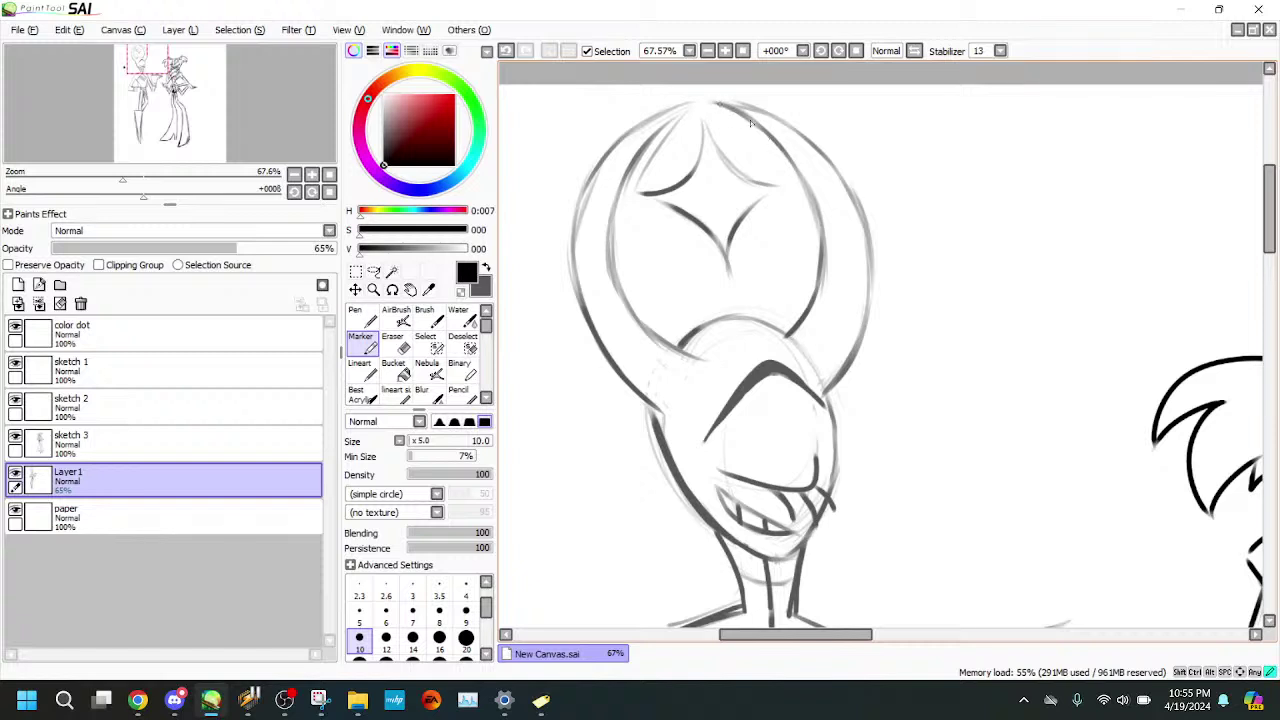
{"action": "mouse_move", "coordinate": [727, 109]}
{"action": "left_mouse_down"}
{"action": "mouse_move", "coordinate": [806, 193]}
{"action": "mouse_move", "coordinate": [797, 177]}
{"action": "mouse_move", "coordinate": [822, 236]}
{"action": "left_mouse_up"}
{"action": "left_click", "coordinate": [398, 348]}
{"action": "mouse_move", "coordinate": [755, 132]}
{"action": "left_mouse_down"}
{"action": "mouse_move", "coordinate": [797, 182]}
{"action": "mouse_move", "coordinate": [781, 159]}
{"action": "mouse_move", "coordinate": [827, 270]}
{"action": "mouse_move", "coordinate": [836, 243]}
{"action": "mouse_move", "coordinate": [832, 264]}
{"action": "mouse_move", "coordinate": [826, 225]}
{"action": "mouse_move", "coordinate": [826, 304]}
{"action": "left_mouse_up"}
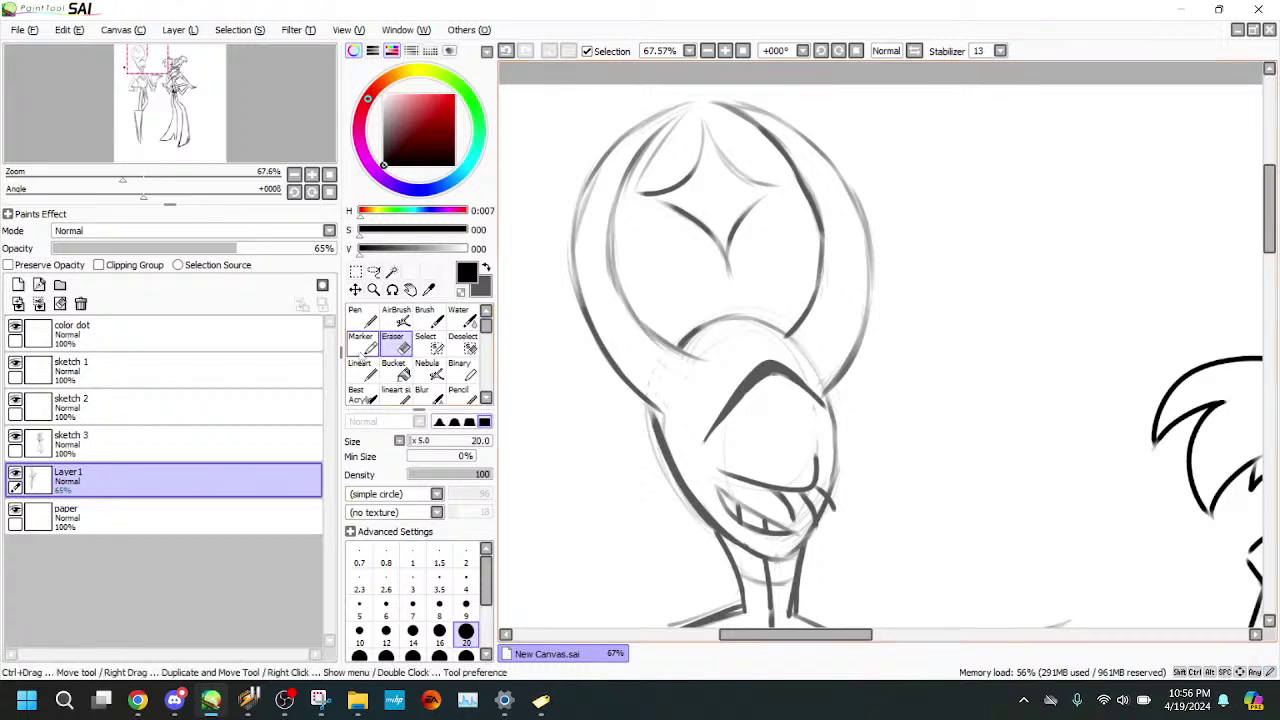
- Darken the left inner curve and the upper left outer curve of the tall headpiece with the Marker
{"action": "left_click", "coordinate": [362, 342]}
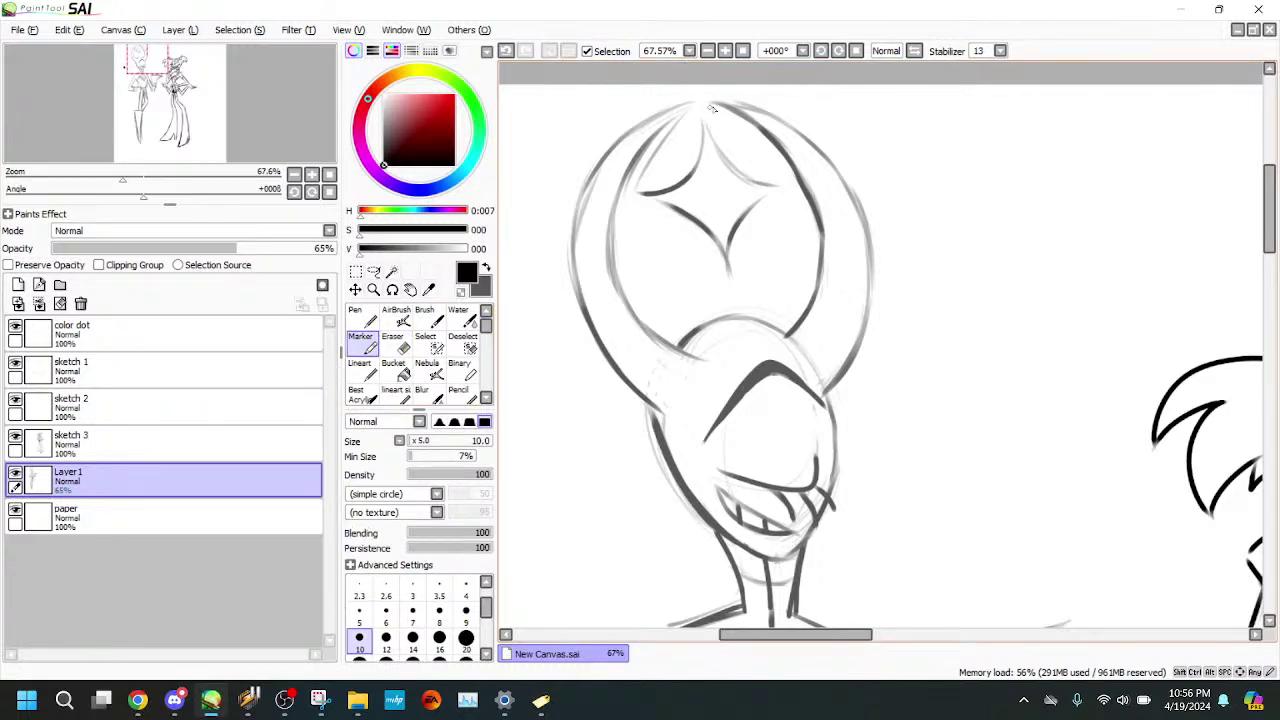
{"action": "mouse_move", "coordinate": [718, 102]}
{"action": "left_mouse_down"}
{"action": "mouse_move", "coordinate": [668, 124]}
{"action": "mouse_move", "coordinate": [653, 147]}
{"action": "left_mouse_up"}
{"action": "left_click_drag", "start_coordinate": [615, 212], "coordinate": [618, 278]}
{"action": "mouse_move", "coordinate": [616, 217]}
{"action": "left_mouse_down"}
{"action": "mouse_move", "coordinate": [628, 310]}
{"action": "mouse_move", "coordinate": [613, 258]}
{"action": "mouse_move", "coordinate": [653, 322]}
{"action": "mouse_move", "coordinate": [644, 330]}
{"action": "mouse_move", "coordinate": [643, 316]}
{"action": "mouse_move", "coordinate": [690, 359]}
{"action": "left_mouse_up"}
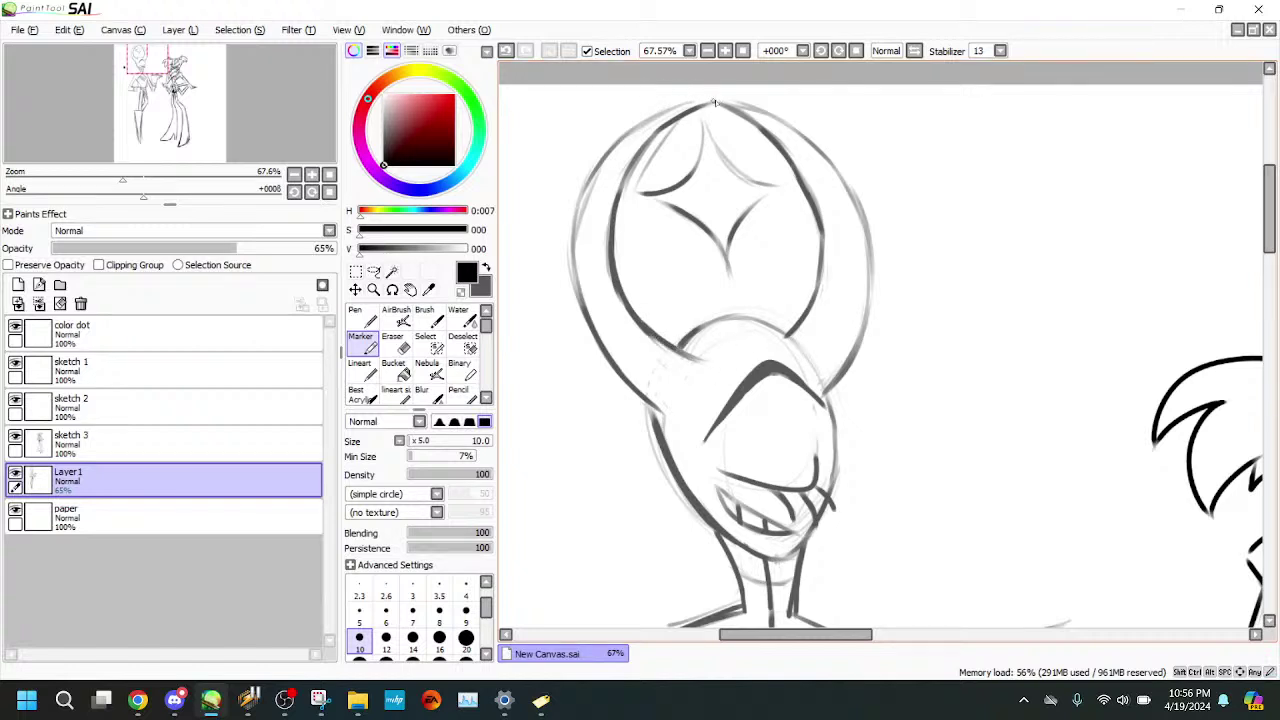
{"action": "mouse_move", "coordinate": [716, 100]}
{"action": "left_mouse_down"}
{"action": "mouse_move", "coordinate": [651, 125]}
{"action": "mouse_move", "coordinate": [691, 105]}
{"action": "mouse_move", "coordinate": [622, 158]}
{"action": "mouse_move", "coordinate": [686, 104]}
{"action": "mouse_move", "coordinate": [631, 138]}
{"action": "mouse_move", "coordinate": [581, 200]}
{"action": "mouse_move", "coordinate": [617, 150]}
{"action": "mouse_move", "coordinate": [575, 260]}
{"action": "mouse_move", "coordinate": [588, 183]}
{"action": "mouse_move", "coordinate": [576, 272]}
{"action": "left_mouse_up"}
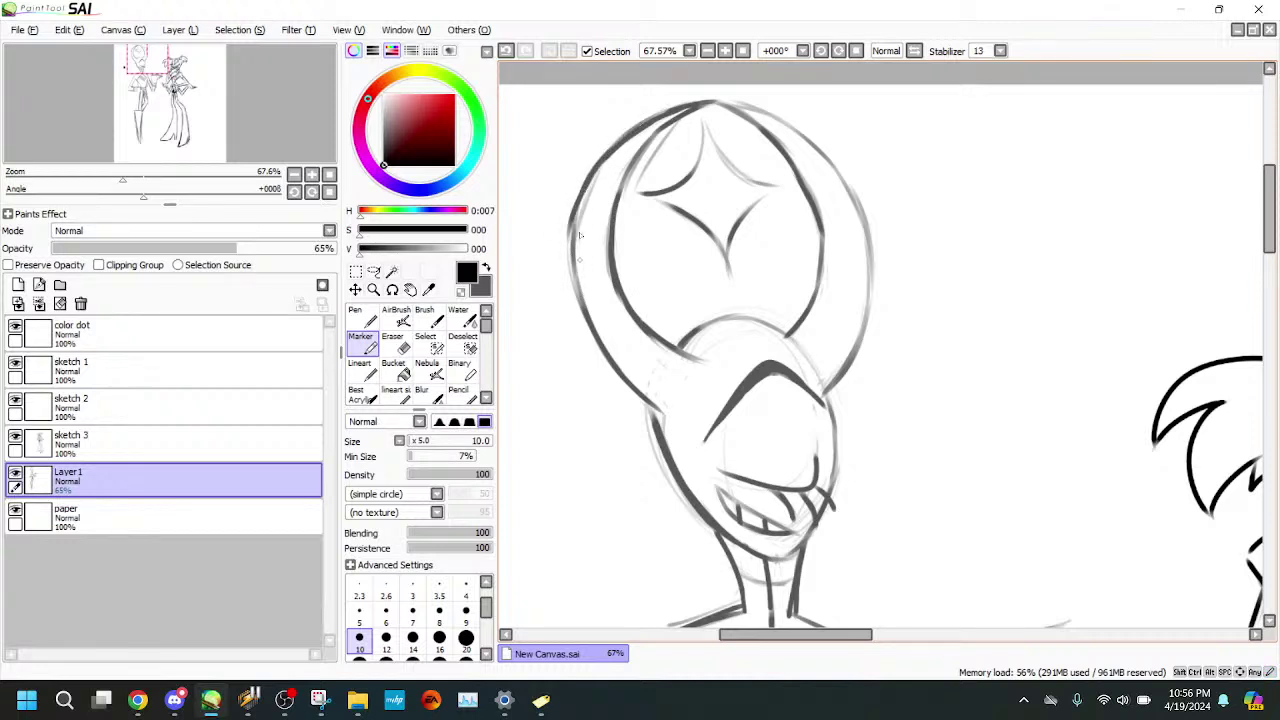
- Thin the headpiece's left outer and inner curves with the Eraser, removing the faint doubled sketch strokes beside them
{"action": "left_click", "coordinate": [395, 342]}
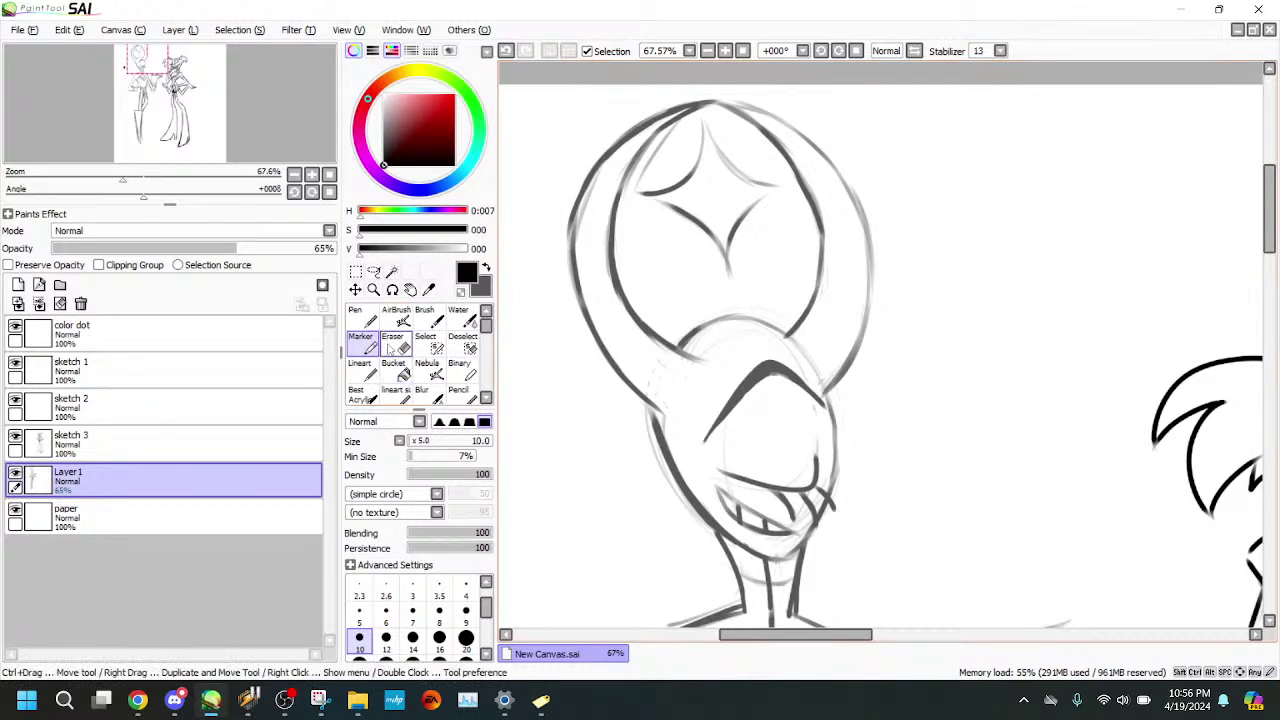
{"action": "mouse_move", "coordinate": [702, 106]}
{"action": "left_mouse_down"}
{"action": "mouse_move", "coordinate": [616, 153]}
{"action": "mouse_move", "coordinate": [646, 130]}
{"action": "mouse_move", "coordinate": [592, 193]}
{"action": "mouse_move", "coordinate": [597, 176]}
{"action": "mouse_move", "coordinate": [587, 217]}
{"action": "left_mouse_up"}
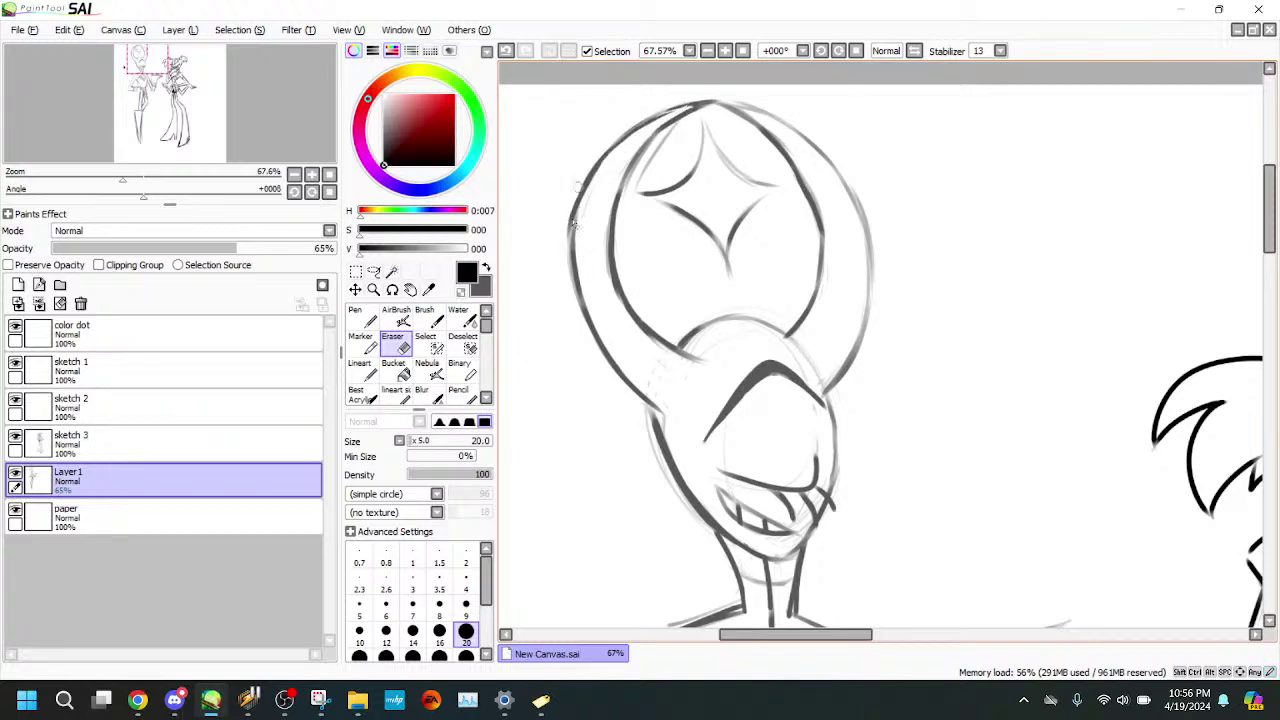
{"action": "left_click", "coordinate": [510, 51]}
{"action": "left_click_drag", "start_coordinate": [580, 203], "coordinate": [572, 259]}
{"action": "left_click", "coordinate": [362, 344]}
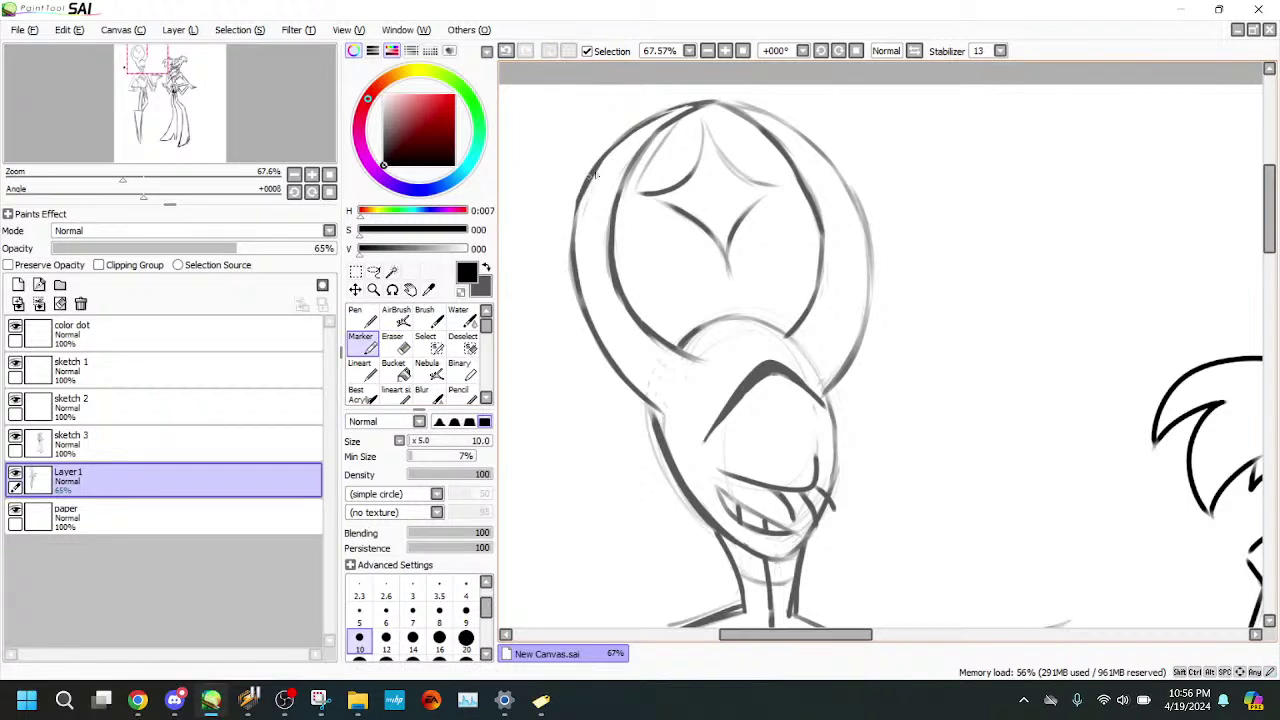
{"action": "key", "text": "e"}
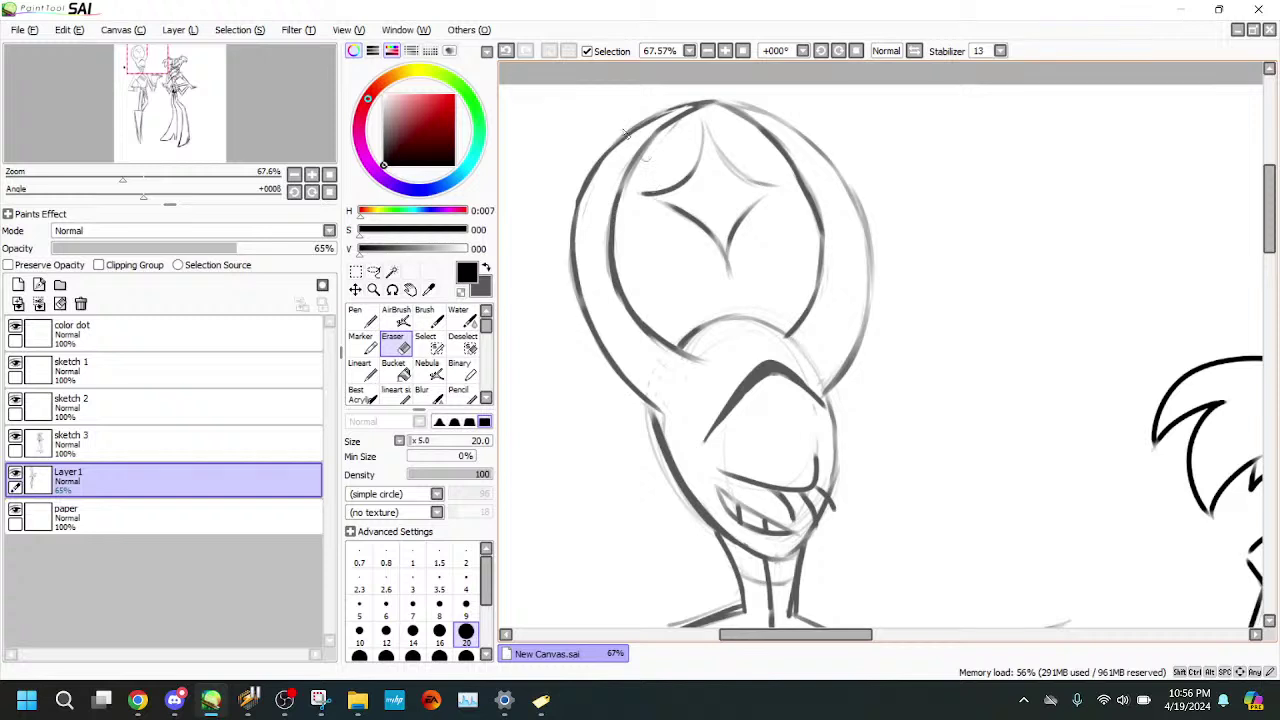
{"action": "left_click_drag", "start_coordinate": [634, 188], "coordinate": [638, 182]}
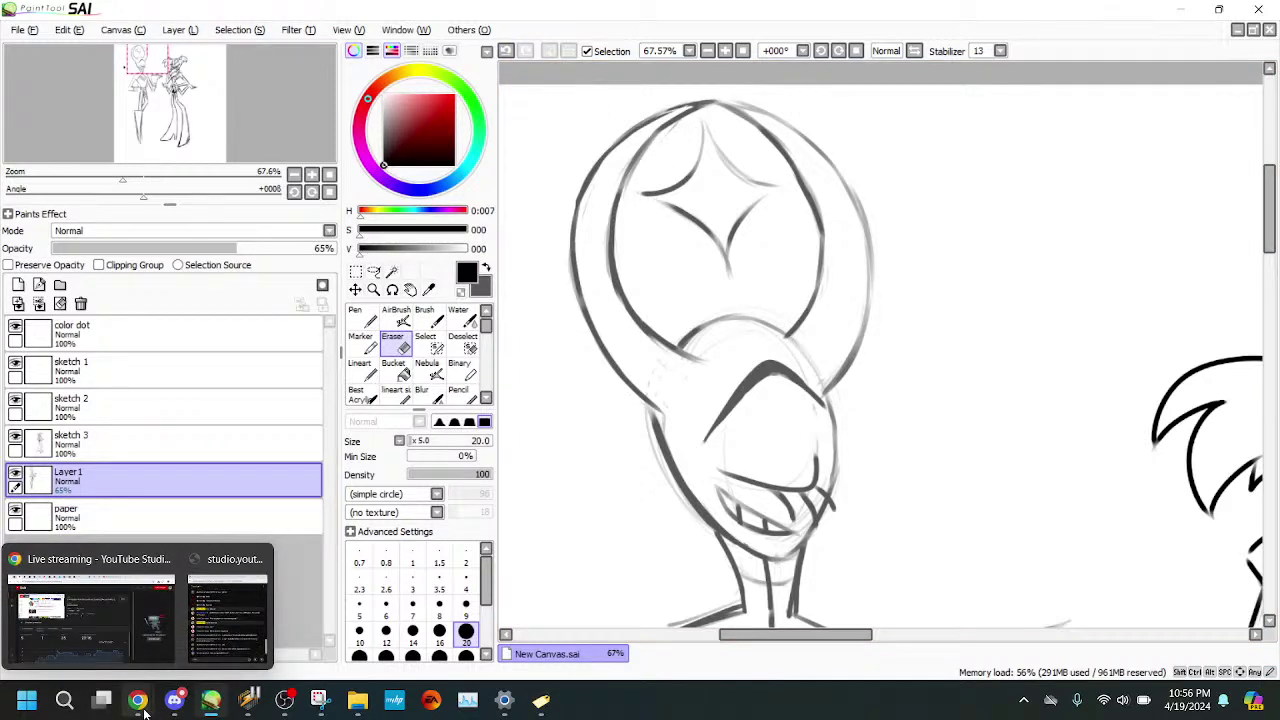
- Switch to the YouTube live chat pop-out in Chrome, post "My client's OC this is a commission.", and return to PaintTool SAI
{"action": "mouse_move", "coordinate": [138, 705]}
{"action": "left_click", "coordinate": [228, 612]}
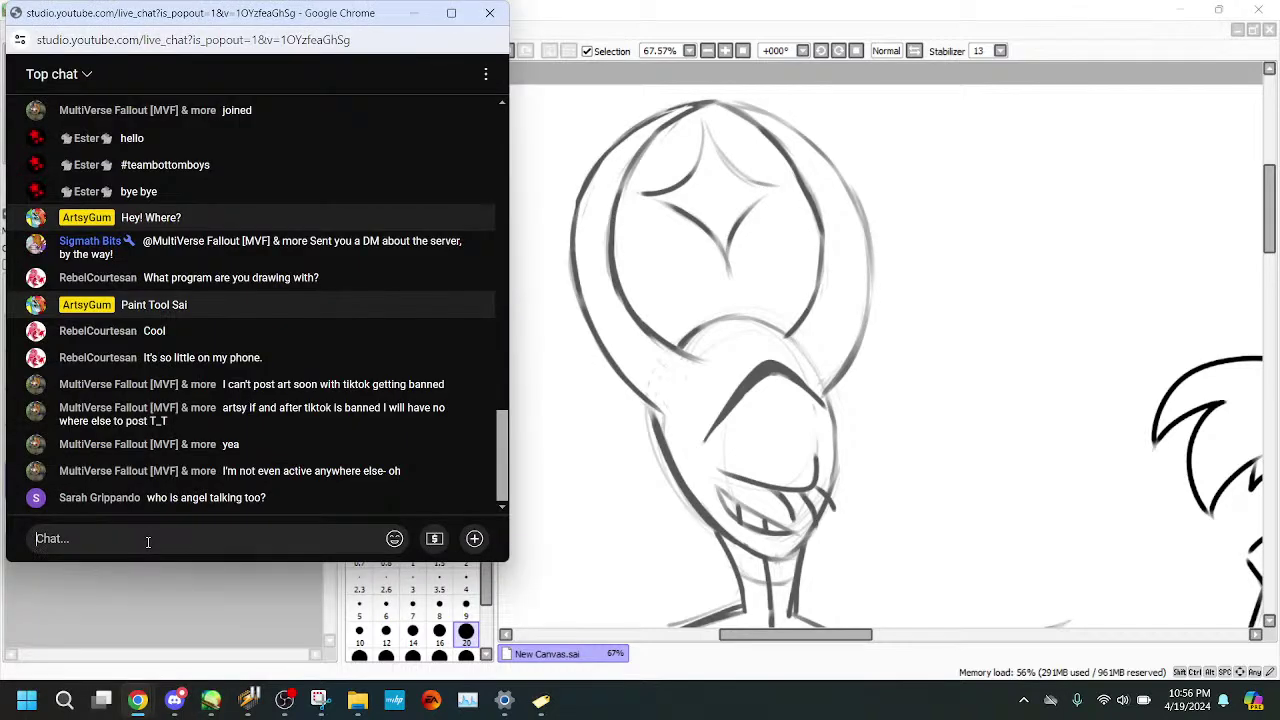
{"action": "type", "text": "A p"}
{"action": "key", "text": "BackSpace"}
{"action": "type", "text": "My client's OC"}
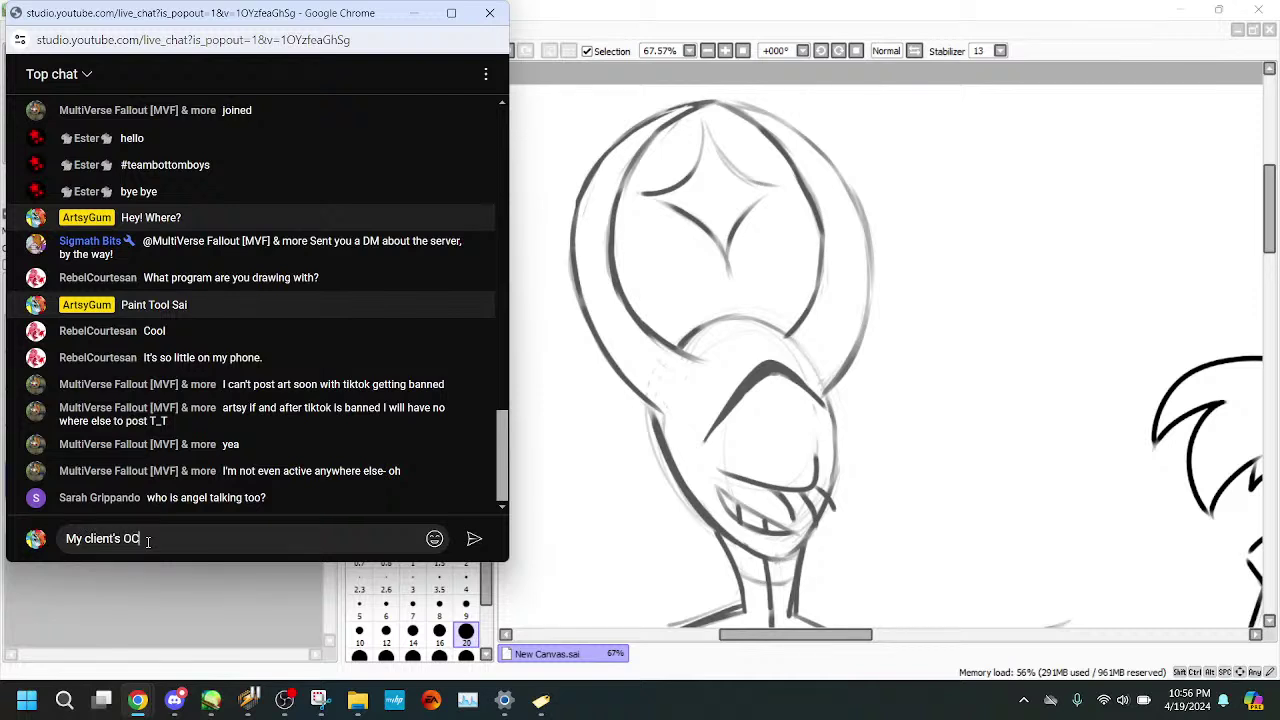
{"action": "type", "text": " this is a commis"}
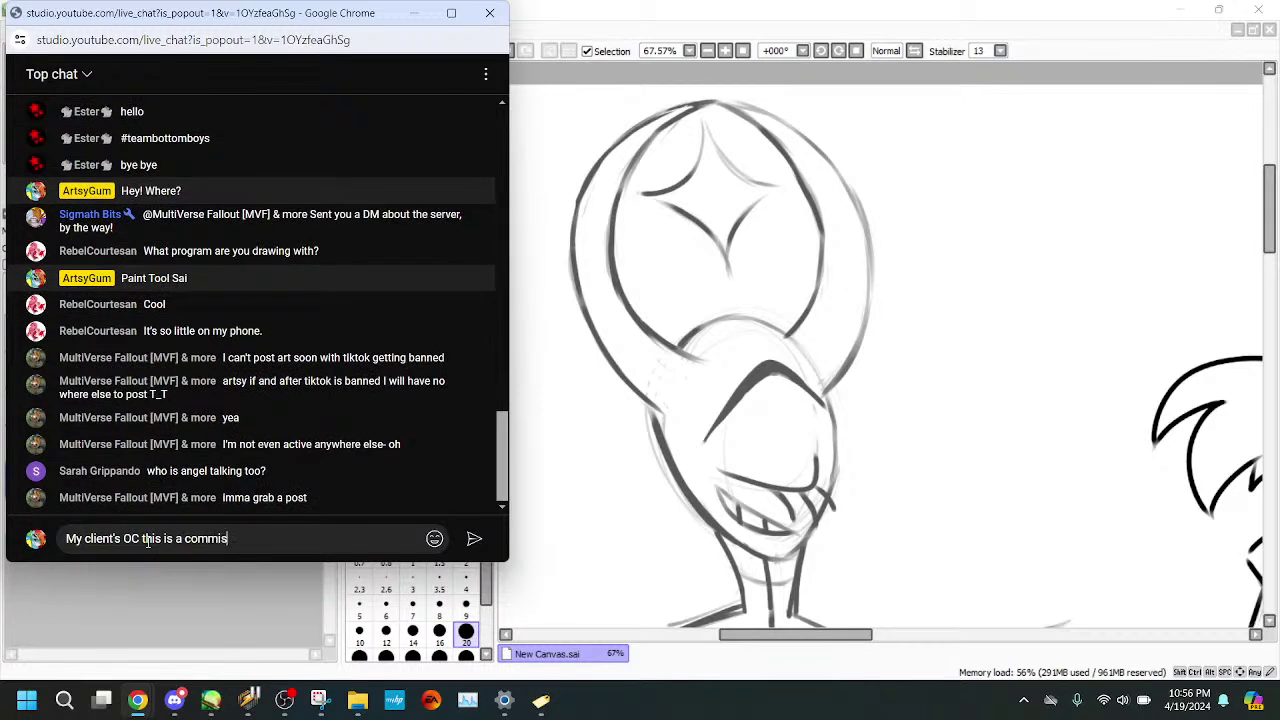
{"action": "type", "text": "sion."}
{"action": "key", "text": "Return"}
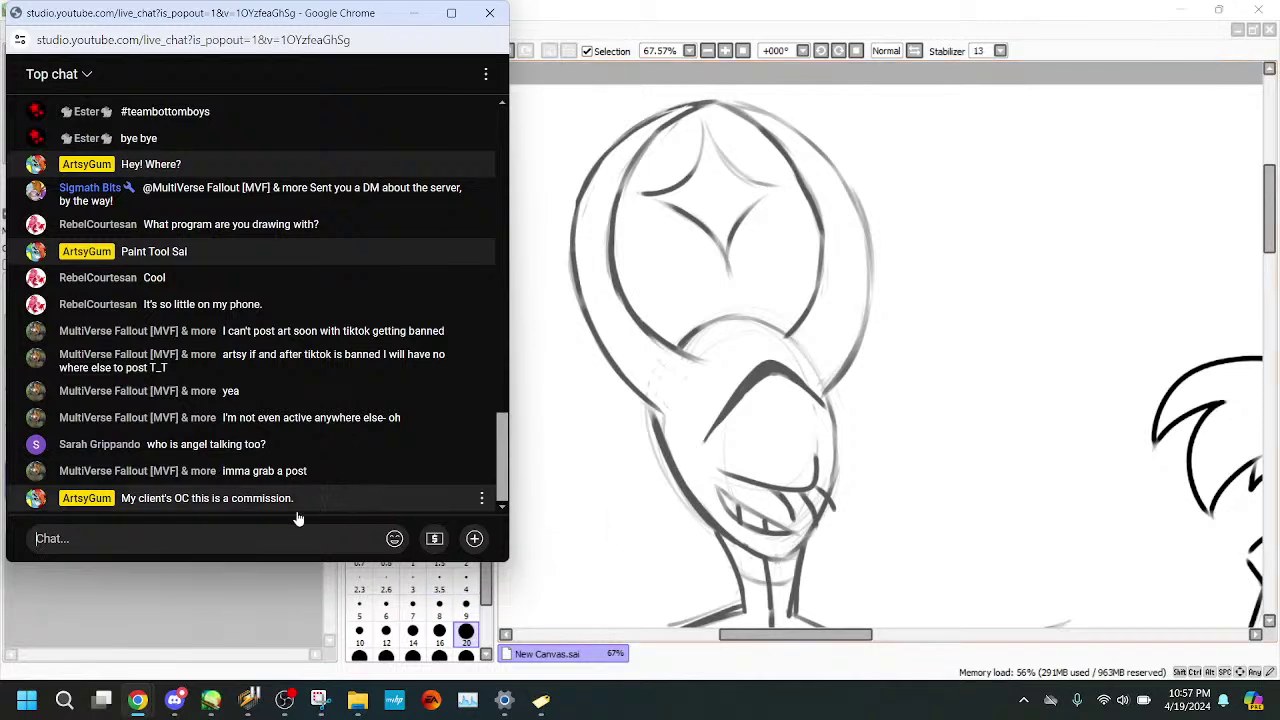
{"action": "left_click", "coordinate": [202, 603]}
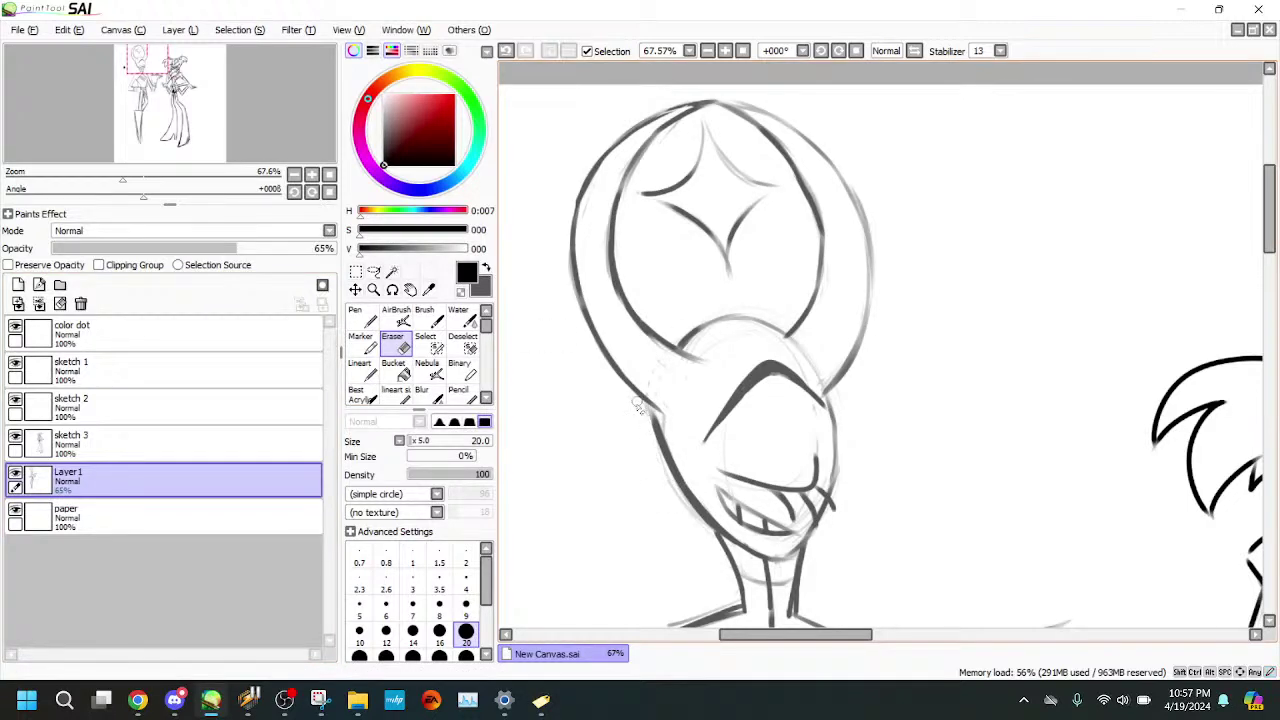
- Darken the headpiece's right outer curve with the Marker, from the peak down the side
{"action": "left_click", "coordinate": [362, 341]}
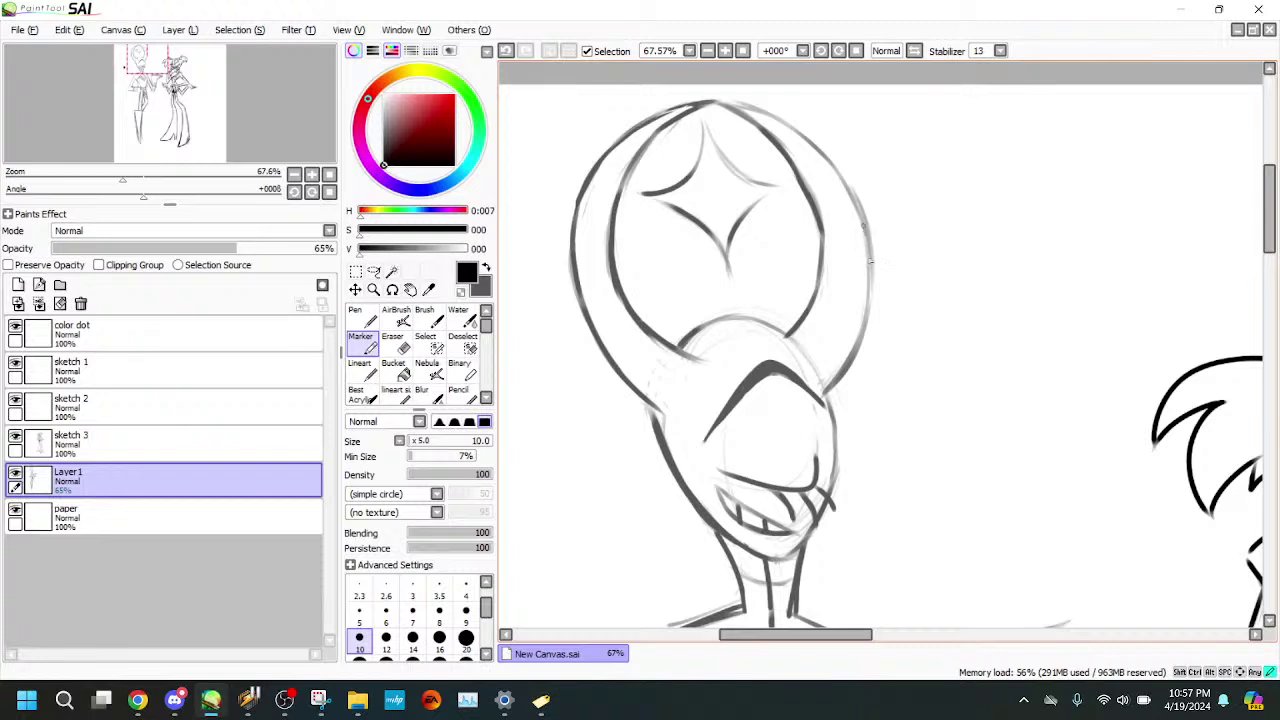
{"action": "left_click_drag", "start_coordinate": [864, 226], "coordinate": [859, 345]}
{"action": "mouse_move", "coordinate": [716, 100]}
{"action": "left_mouse_down"}
{"action": "mouse_move", "coordinate": [826, 166]}
{"action": "mouse_move", "coordinate": [791, 130]}
{"action": "mouse_move", "coordinate": [854, 196]}
{"action": "mouse_move", "coordinate": [818, 151]}
{"action": "mouse_move", "coordinate": [857, 208]}
{"action": "mouse_move", "coordinate": [842, 180]}
{"action": "mouse_move", "coordinate": [868, 241]}
{"action": "left_mouse_up"}
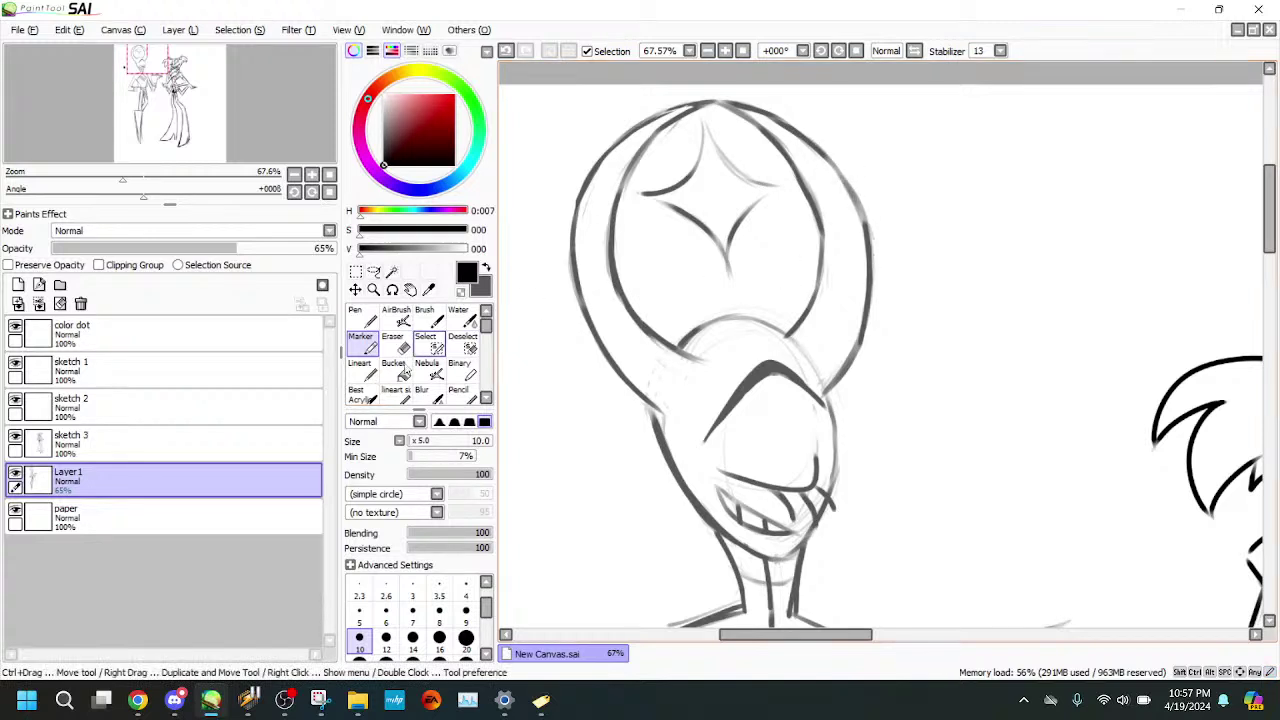
{"action": "mouse_move", "coordinate": [726, 104]}
{"action": "left_mouse_down"}
{"action": "mouse_move", "coordinate": [824, 208]}
{"action": "mouse_move", "coordinate": [784, 147]}
{"action": "mouse_move", "coordinate": [820, 208]}
{"action": "left_mouse_up"}
{"action": "left_click_drag", "start_coordinate": [802, 166], "coordinate": [826, 256]}
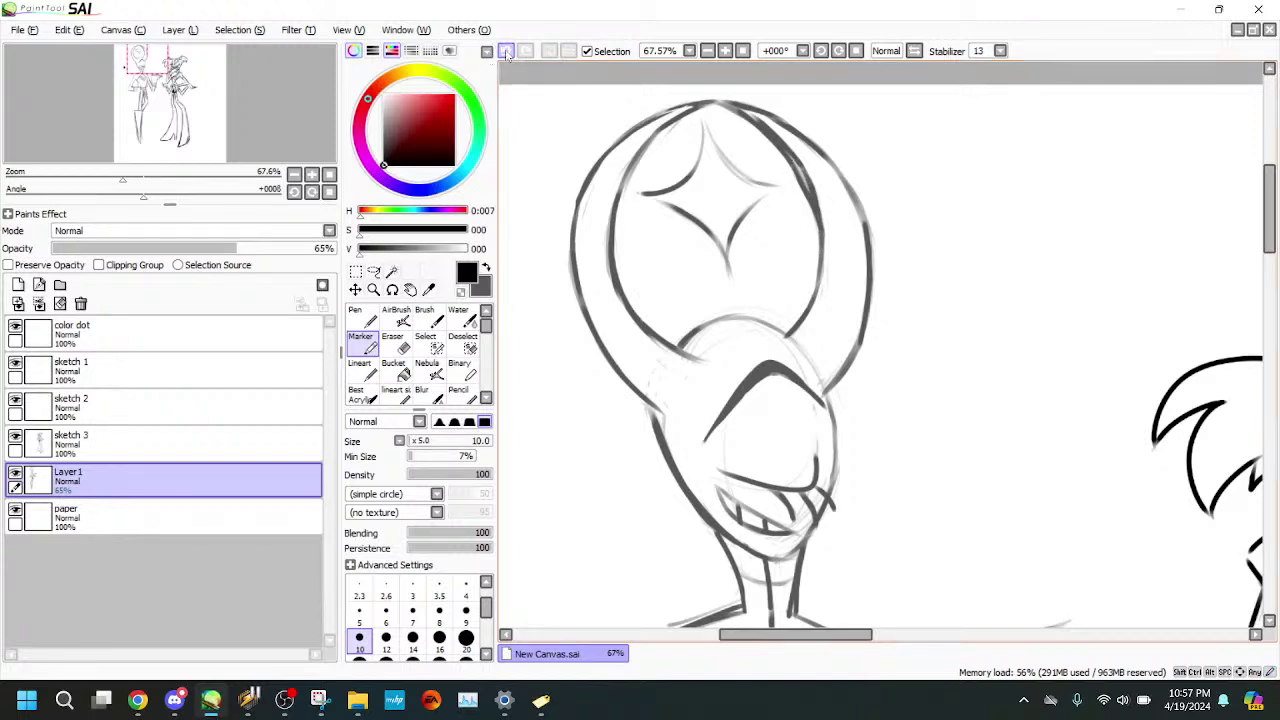
{"action": "key", "text": "ctrl+z"}
{"action": "key", "text": "ctrl+z"}
{"action": "key", "text": "ctrl+z"}
{"action": "key", "text": "ctrl+z"}
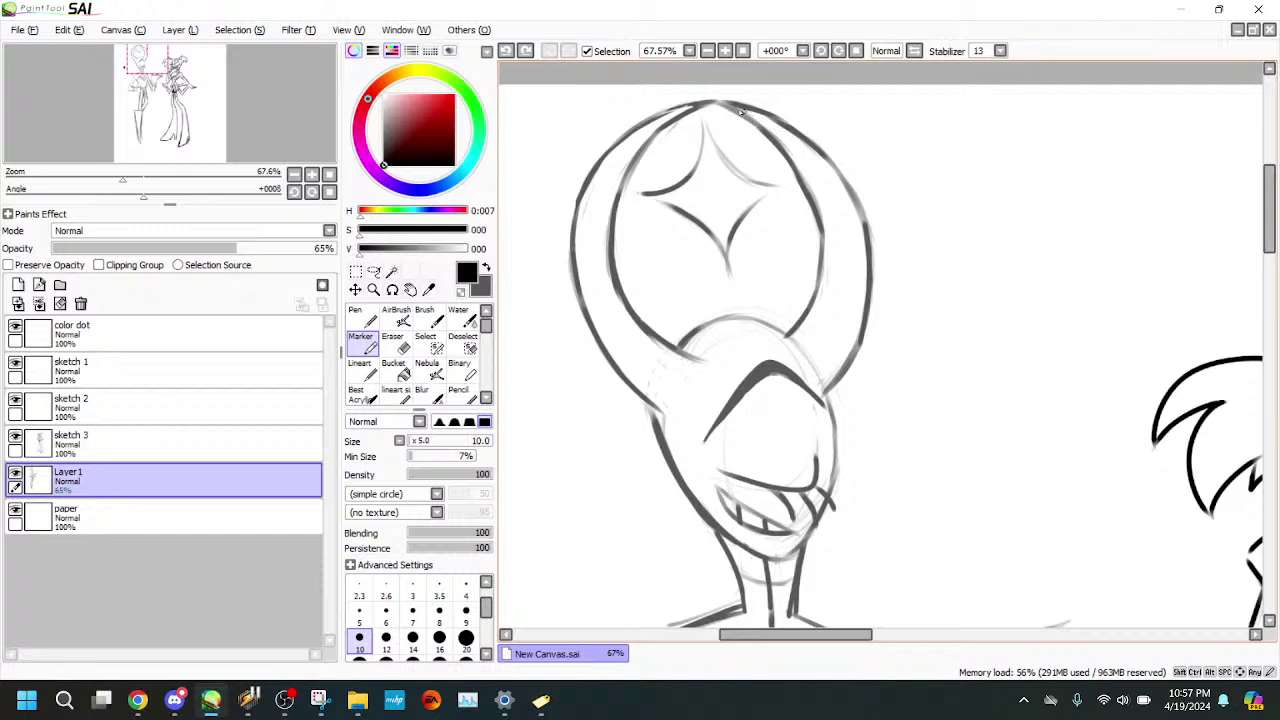
- Darken the upper part of the headpiece's right inner curve and trim its inner edge with the Eraser
{"action": "left_click_drag", "start_coordinate": [741, 112], "coordinate": [818, 200]}
{"action": "key", "text": "e"}
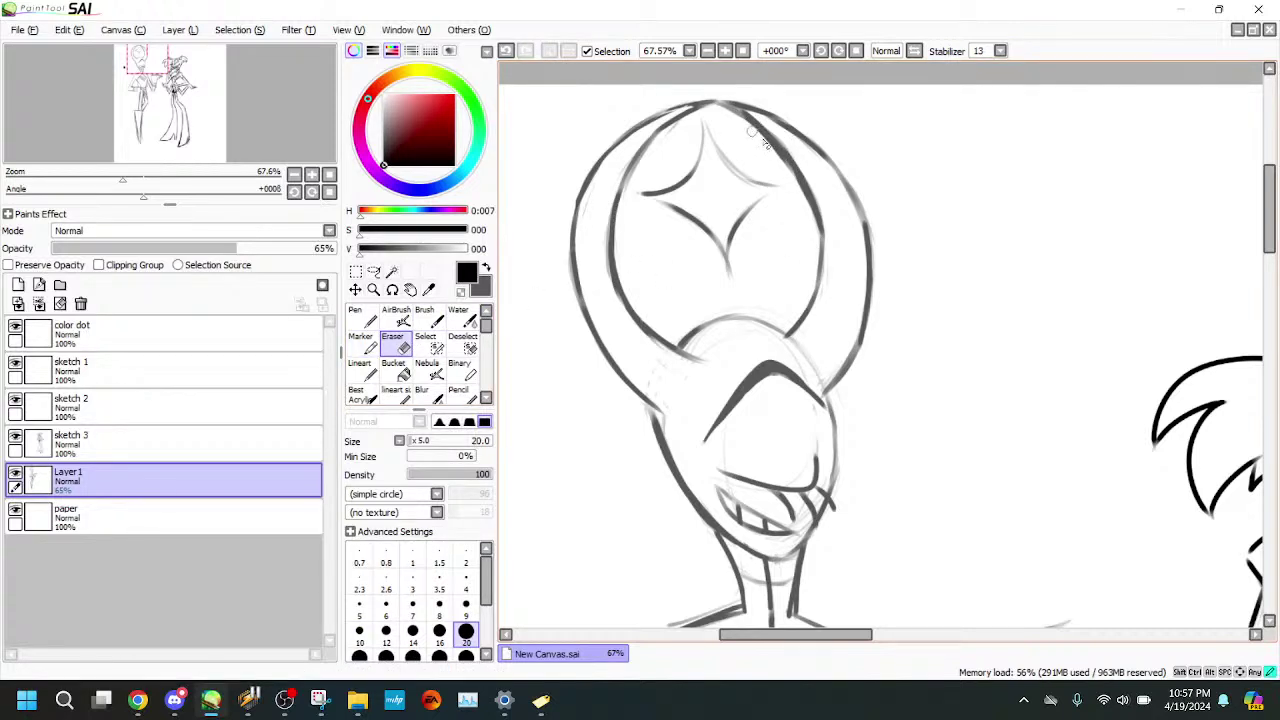
{"action": "left_click_drag", "start_coordinate": [760, 133], "coordinate": [803, 198]}
{"action": "left_click_drag", "start_coordinate": [785, 163], "coordinate": [816, 228]}
{"action": "left_click_drag", "start_coordinate": [722, 108], "coordinate": [750, 119]}
- Redraw the headpiece's left inner curve slightly further inward and erase the older line beside it
{"action": "key", "text": "e"}
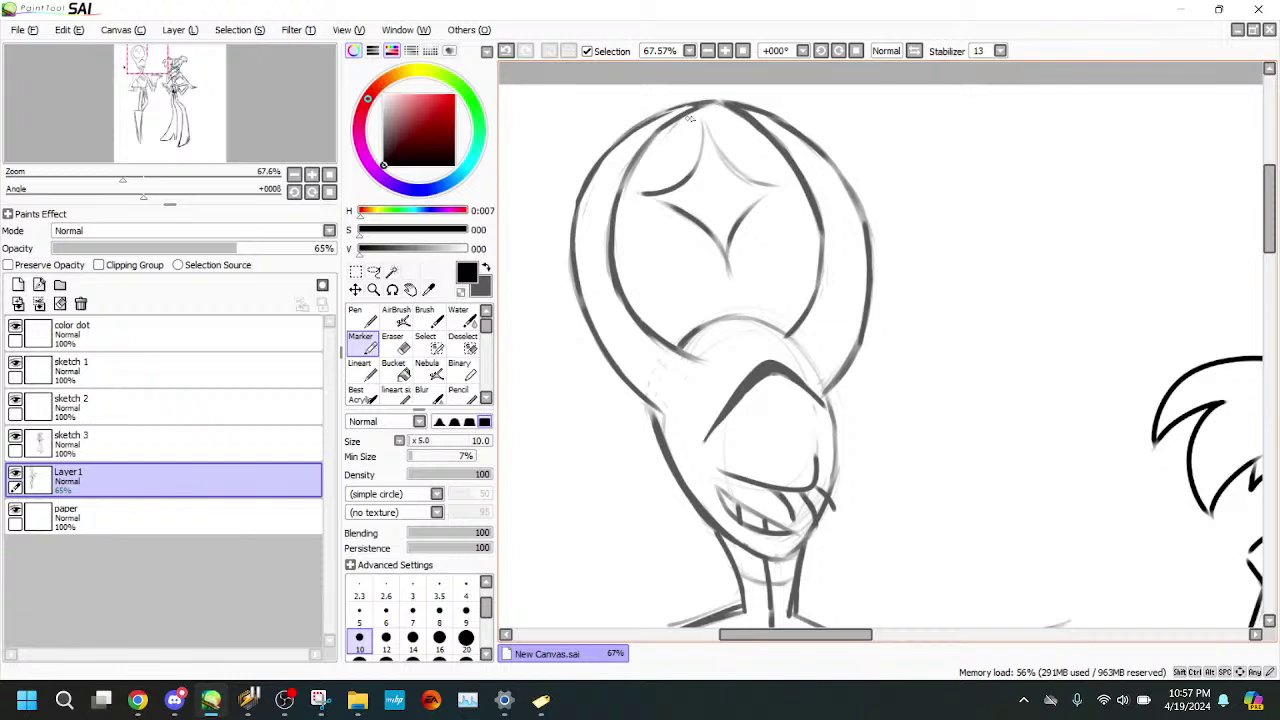
{"action": "mouse_move", "coordinate": [676, 122]}
{"action": "left_mouse_down"}
{"action": "mouse_move", "coordinate": [713, 104]}
{"action": "mouse_move", "coordinate": [638, 168]}
{"action": "mouse_move", "coordinate": [618, 244]}
{"action": "mouse_move", "coordinate": [641, 320]}
{"action": "left_mouse_up"}
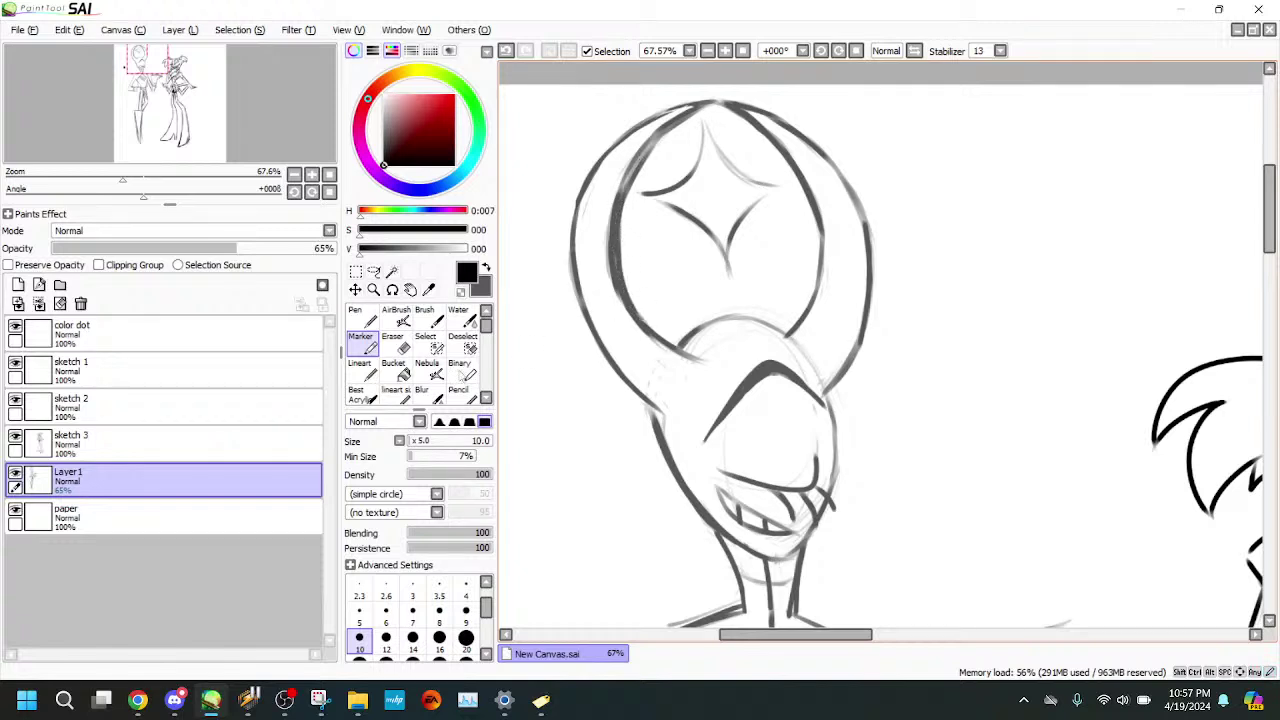
{"action": "key", "text": "e"}
{"action": "mouse_move", "coordinate": [690, 118]}
{"action": "left_mouse_down"}
{"action": "mouse_move", "coordinate": [647, 140]}
{"action": "mouse_move", "coordinate": [681, 112]}
{"action": "mouse_move", "coordinate": [634, 170]}
{"action": "mouse_move", "coordinate": [659, 127]}
{"action": "mouse_move", "coordinate": [618, 188]}
{"action": "mouse_move", "coordinate": [644, 148]}
{"action": "mouse_move", "coordinate": [611, 234]}
{"action": "mouse_move", "coordinate": [625, 172]}
{"action": "mouse_move", "coordinate": [612, 249]}
{"action": "mouse_move", "coordinate": [613, 282]}
{"action": "mouse_move", "coordinate": [616, 200]}
{"action": "mouse_move", "coordinate": [630, 328]}
{"action": "left_mouse_up"}
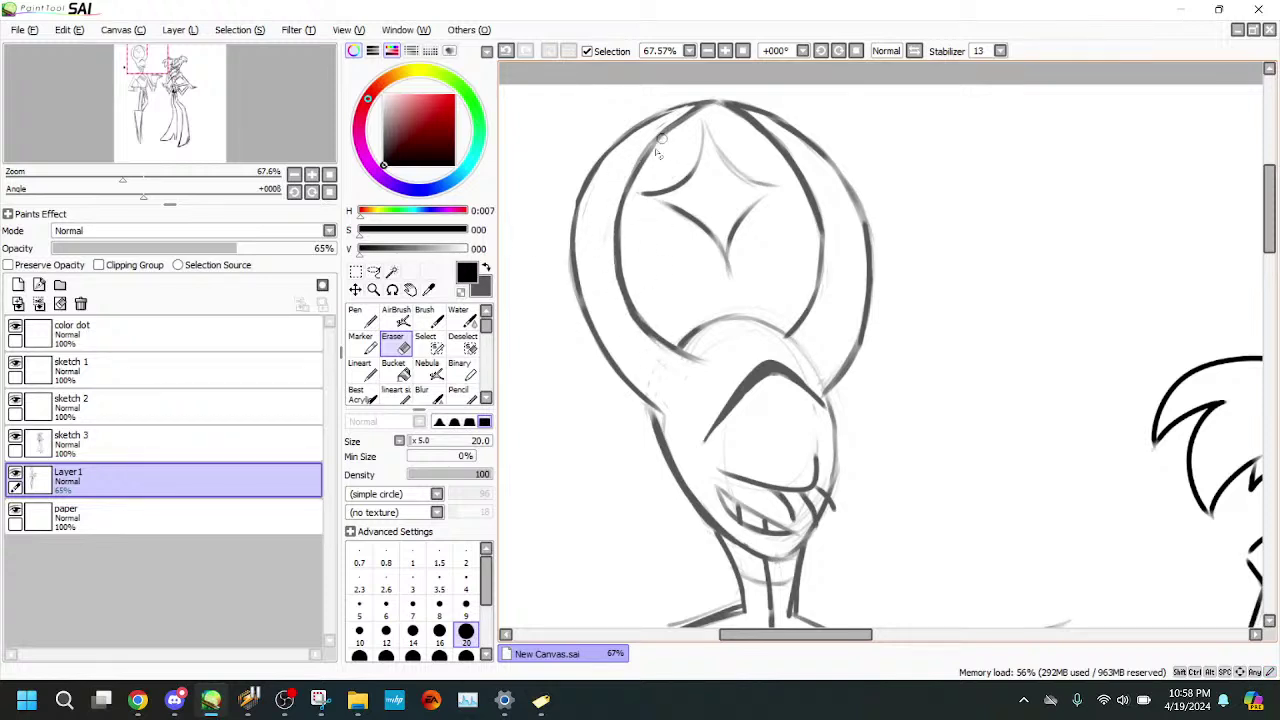
- Draw spaced cross stripes between the inner and outer curves on both sides of the headpiece
{"action": "key", "text": "n"}
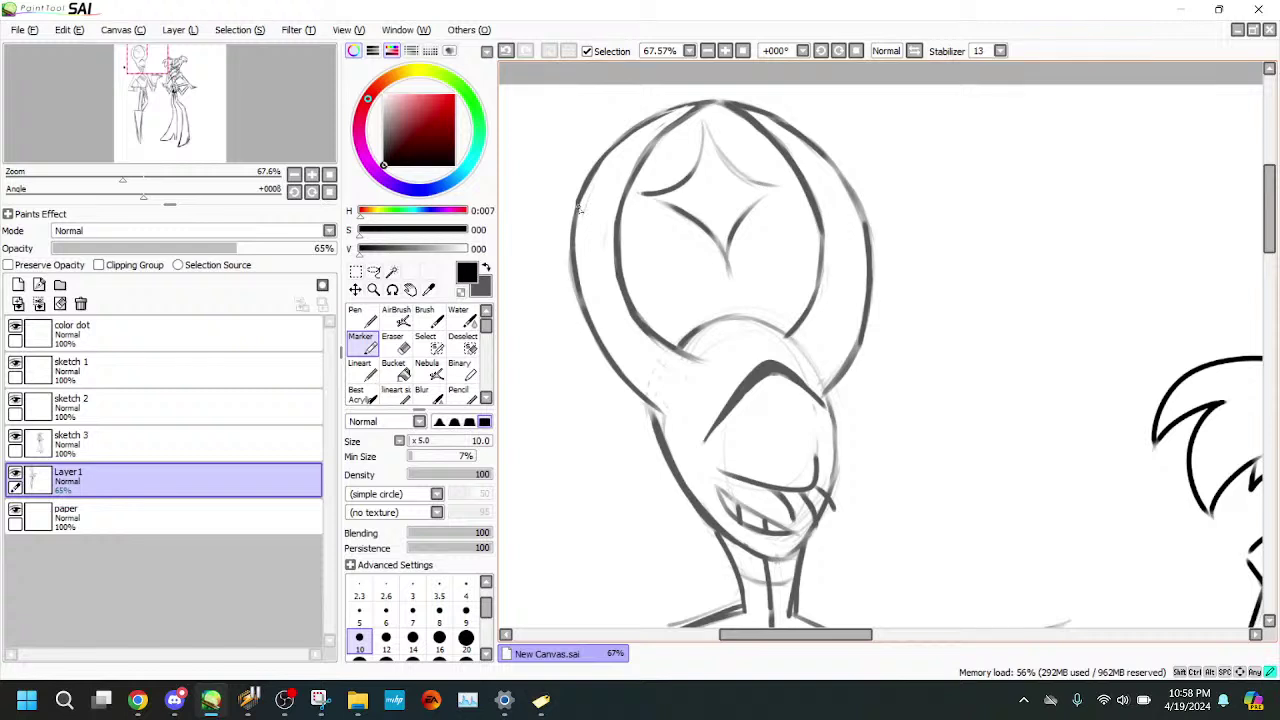
{"action": "mouse_move", "coordinate": [578, 211]}
{"action": "left_mouse_down"}
{"action": "mouse_move", "coordinate": [614, 229]}
{"action": "mouse_move", "coordinate": [622, 212]}
{"action": "mouse_move", "coordinate": [619, 246]}
{"action": "left_mouse_up"}
{"action": "left_click", "coordinate": [507, 52]}
{"action": "key", "text": "ctrl+z"}
{"action": "mouse_move", "coordinate": [813, 194]}
{"action": "left_mouse_down"}
{"action": "mouse_move", "coordinate": [848, 199]}
{"action": "mouse_move", "coordinate": [858, 221]}
{"action": "left_mouse_up"}
{"action": "left_click_drag", "start_coordinate": [574, 247], "coordinate": [628, 264]}
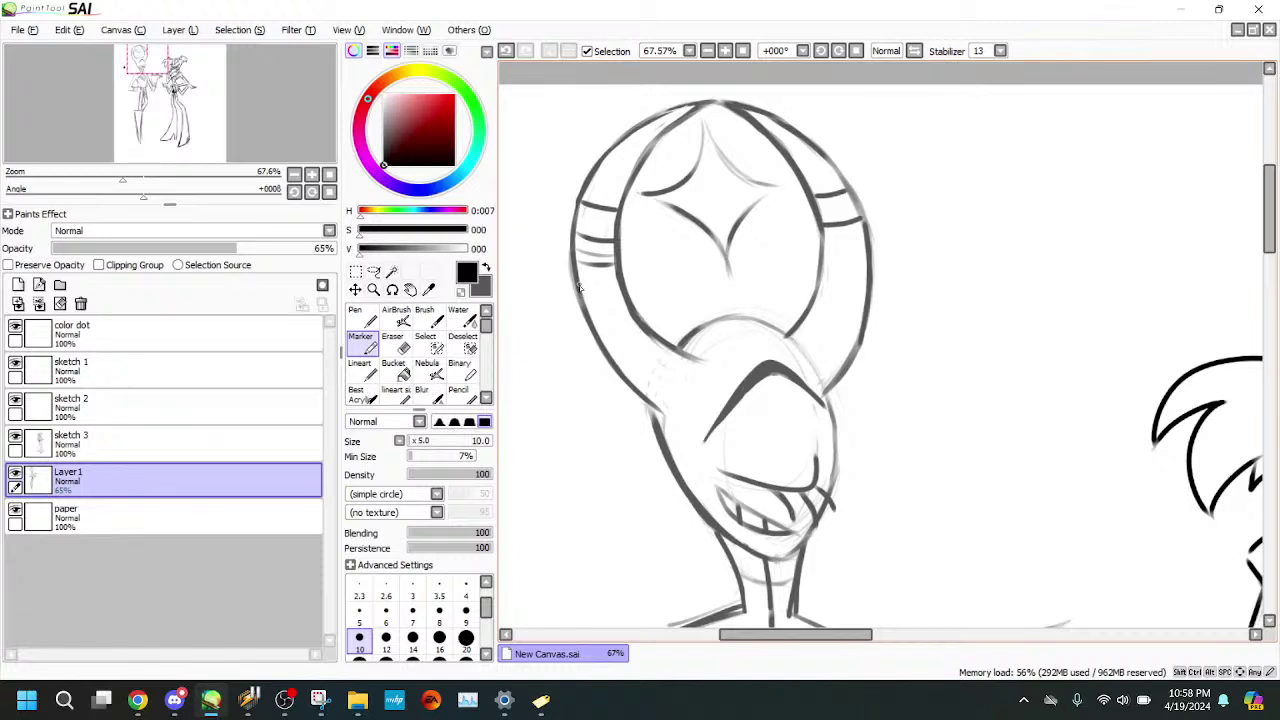
{"action": "left_click_drag", "start_coordinate": [575, 280], "coordinate": [630, 300]}
{"action": "mouse_move", "coordinate": [818, 242]}
{"action": "left_mouse_down"}
{"action": "mouse_move", "coordinate": [876, 240]}
{"action": "mouse_move", "coordinate": [872, 268]}
{"action": "left_mouse_up"}
- Add more cross stripes above and below the existing ones on the headpiece's right side and erase their overshooting ends
{"action": "left_click", "coordinate": [397, 346]}
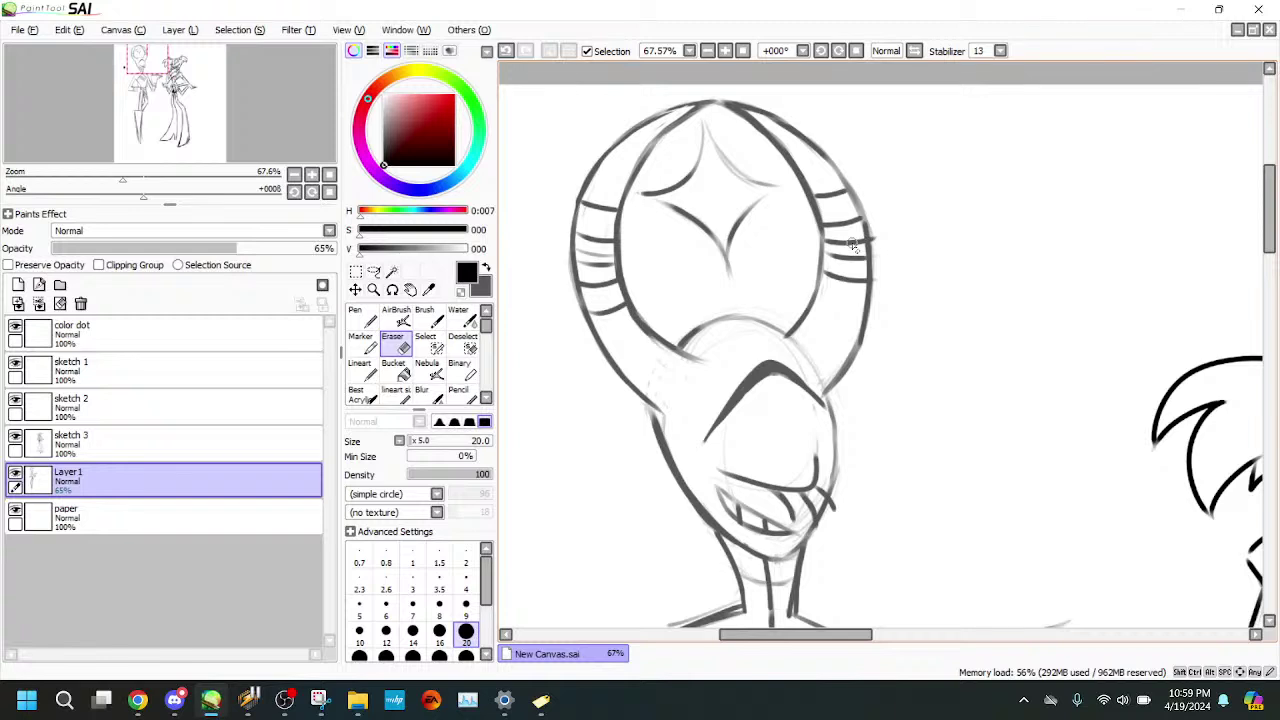
{"action": "left_click", "coordinate": [362, 346]}
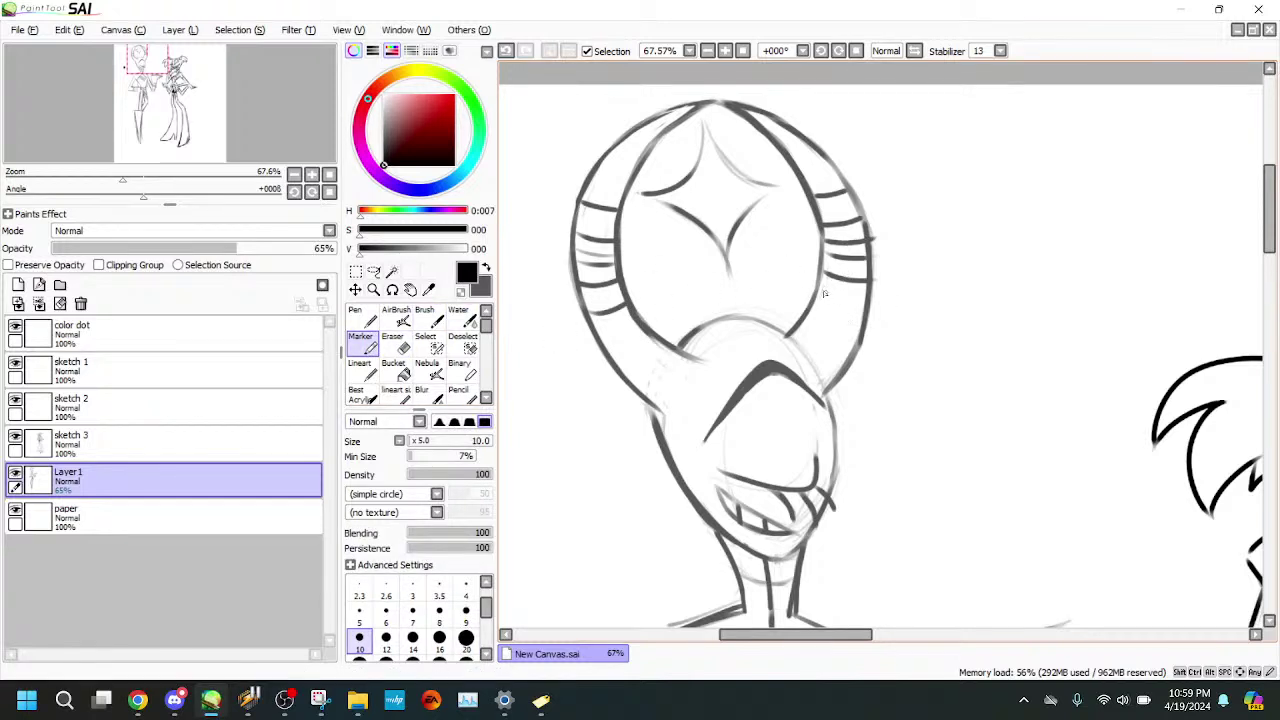
{"action": "key", "text": "e"}
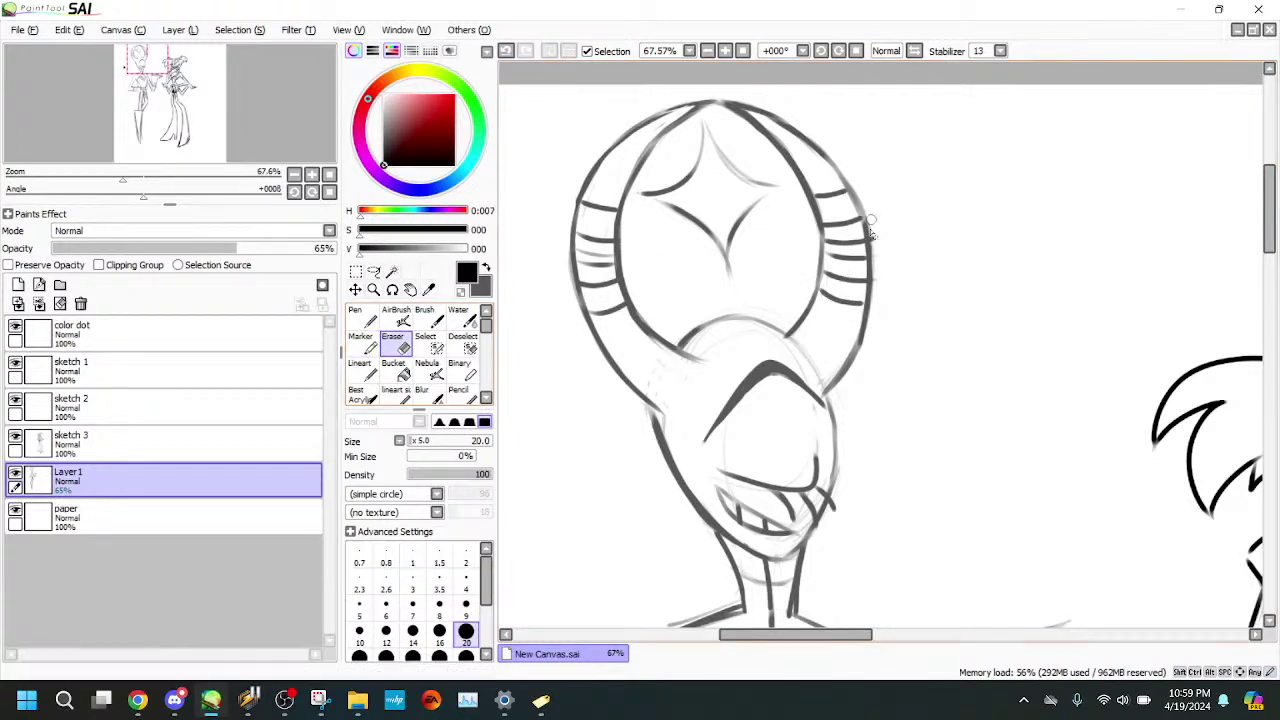
{"action": "left_click", "coordinate": [361, 343]}
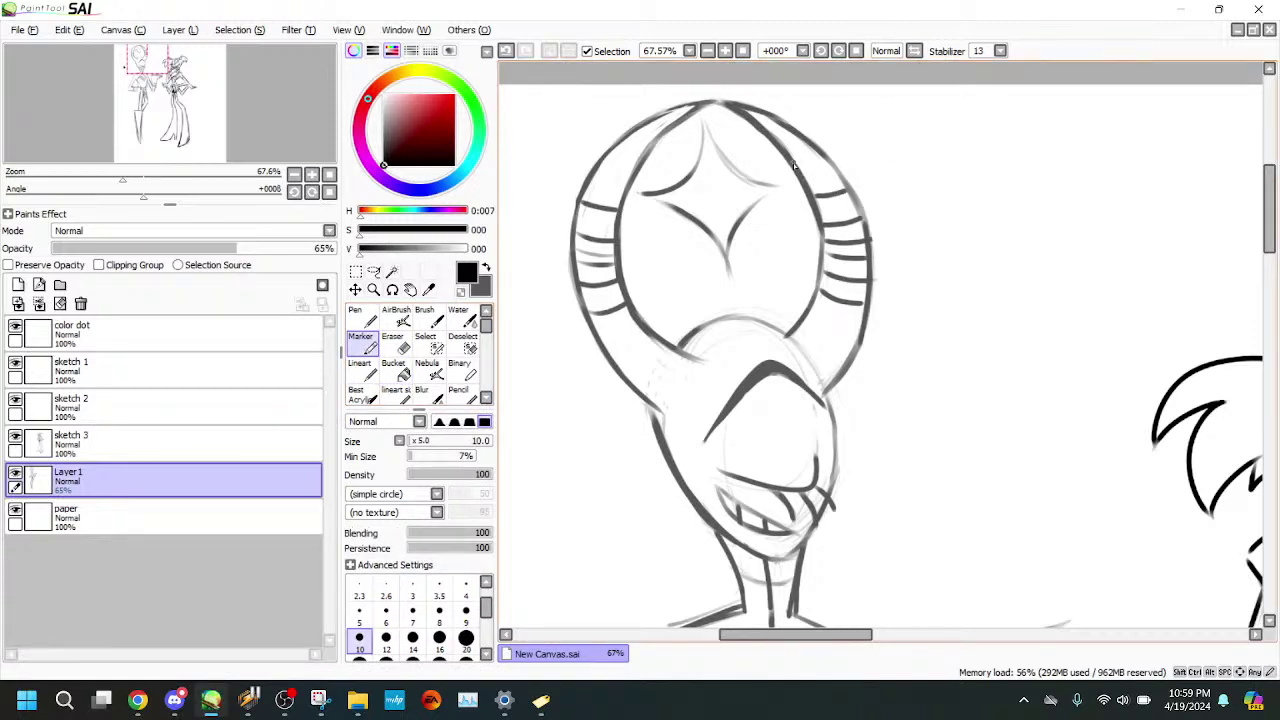
{"action": "mouse_move", "coordinate": [800, 182]}
{"action": "left_mouse_down"}
{"action": "mouse_move", "coordinate": [842, 173]}
{"action": "mouse_move", "coordinate": [846, 187]}
{"action": "left_mouse_up"}
{"action": "left_click", "coordinate": [395, 345]}
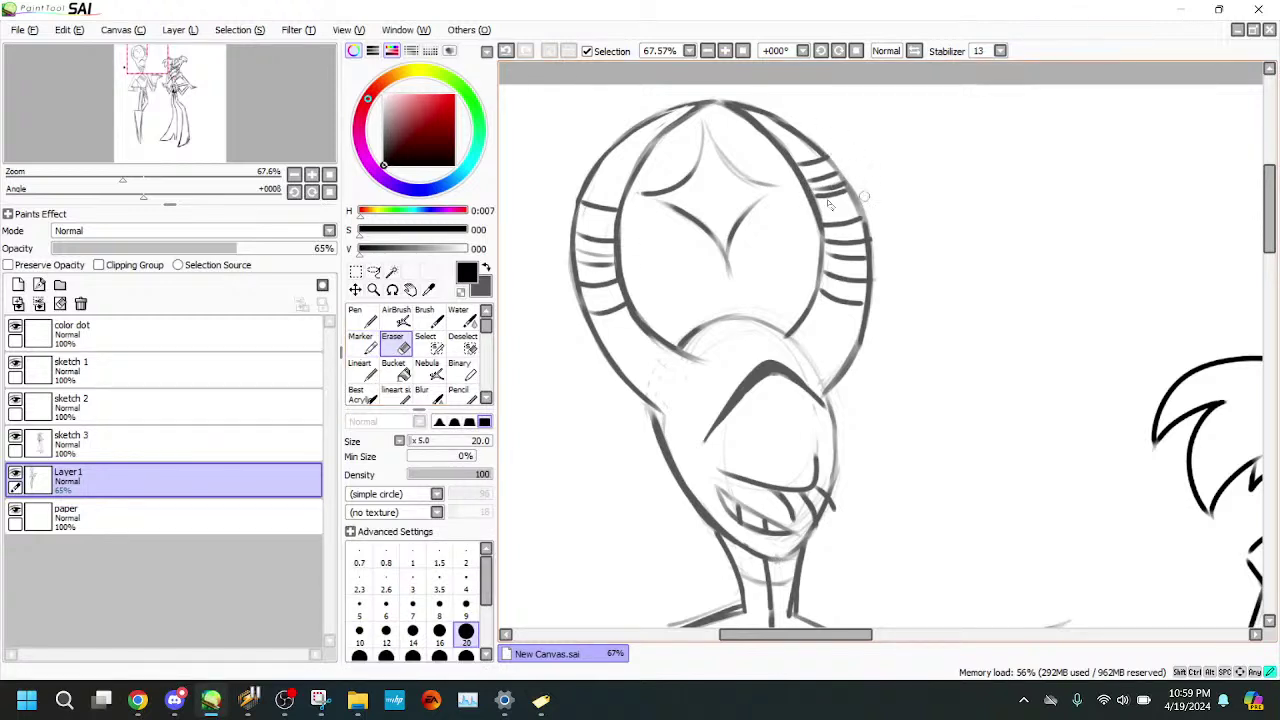
{"action": "left_click", "coordinate": [359, 344]}
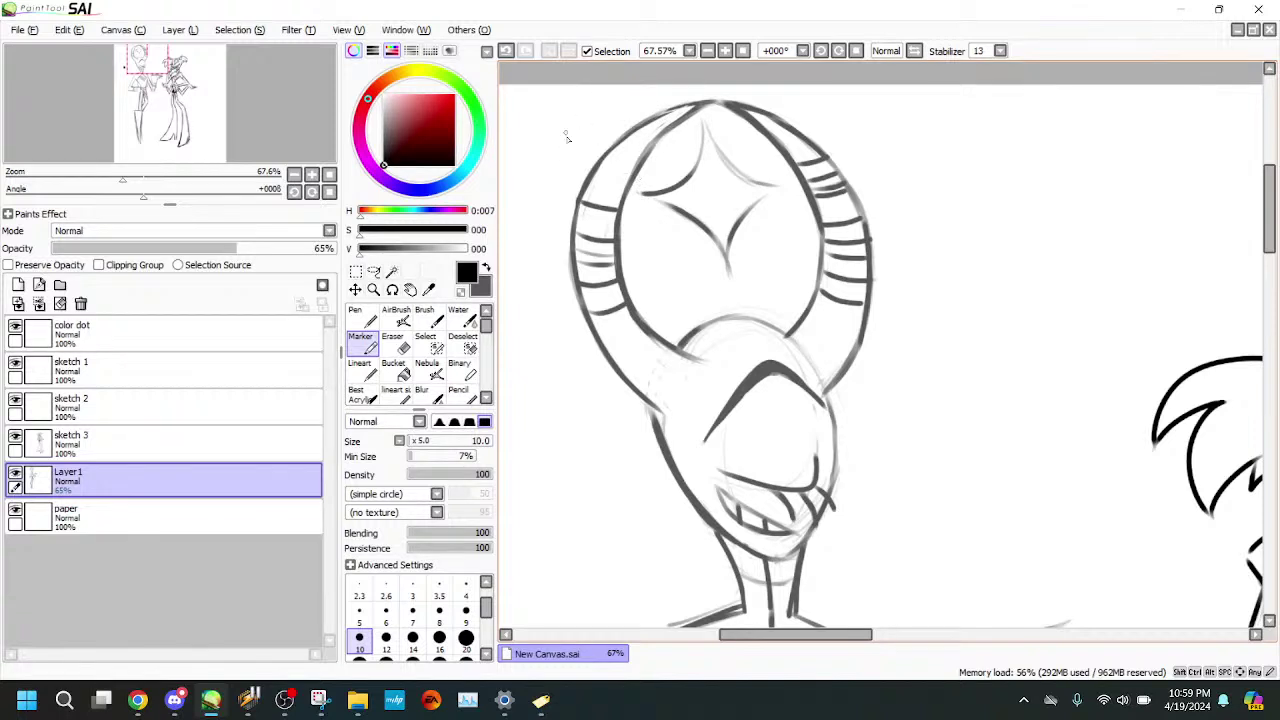
{"action": "mouse_move", "coordinate": [602, 163]}
{"action": "left_mouse_down"}
{"action": "mouse_move", "coordinate": [638, 178]}
{"action": "mouse_move", "coordinate": [623, 192]}
{"action": "left_mouse_up"}
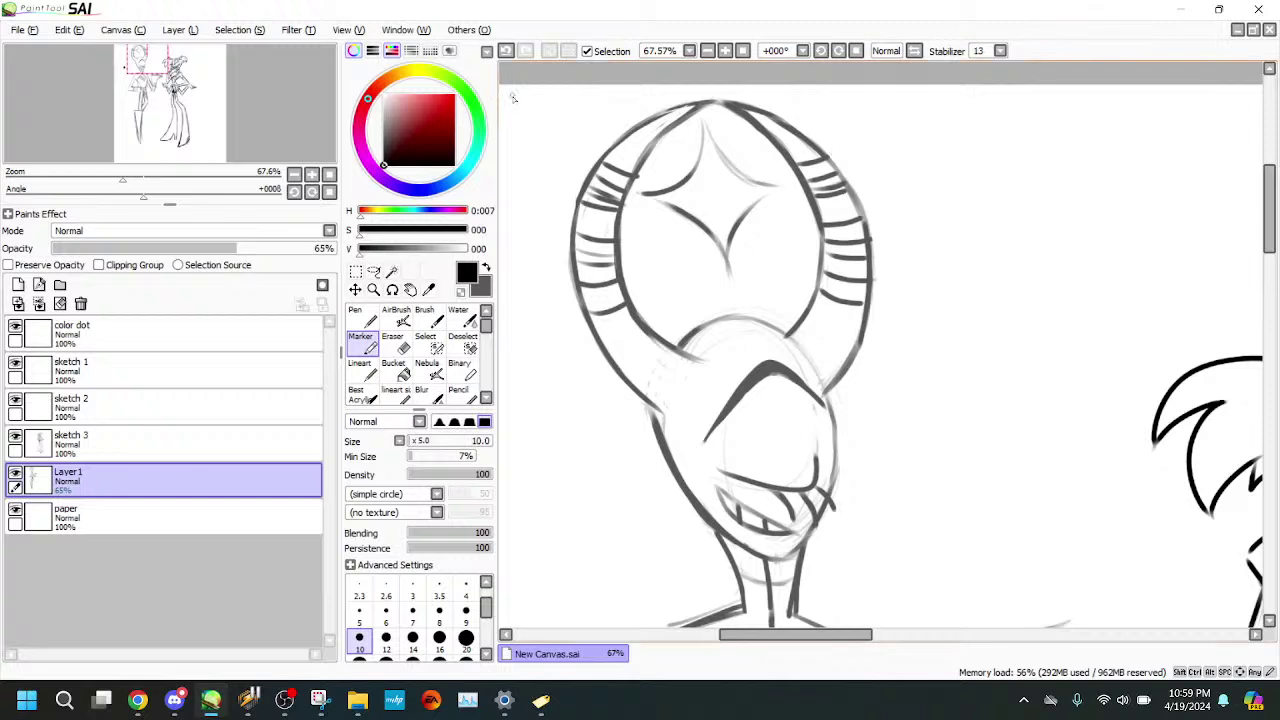
{"action": "left_click", "coordinate": [507, 51]}
{"action": "left_click", "coordinate": [507, 51]}
{"action": "left_click", "coordinate": [507, 51]}
{"action": "left_click", "coordinate": [507, 51]}
- Draw the upper cross stripes on the headpiece's left side and clean their inner ends with the Eraser
{"action": "mouse_move", "coordinate": [594, 176]}
{"action": "left_mouse_down"}
{"action": "mouse_move", "coordinate": [630, 206]}
{"action": "mouse_move", "coordinate": [634, 182]}
{"action": "left_mouse_up"}
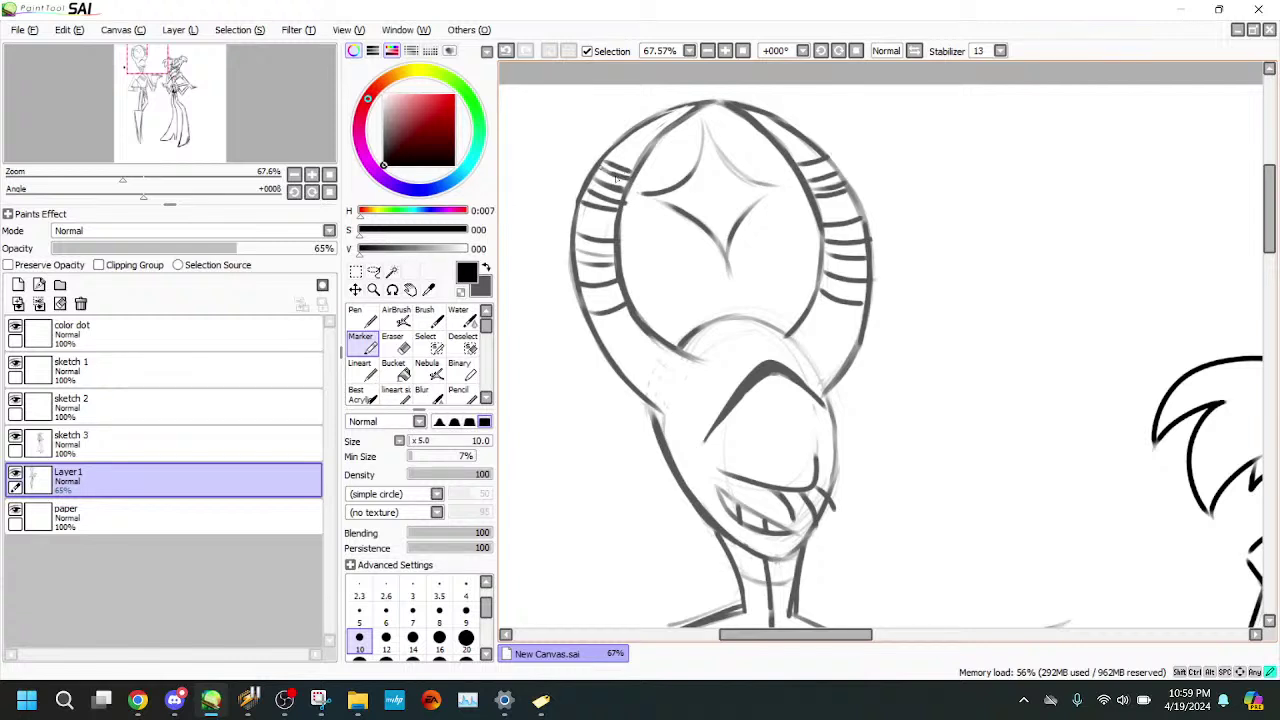
{"action": "key", "text": "e"}
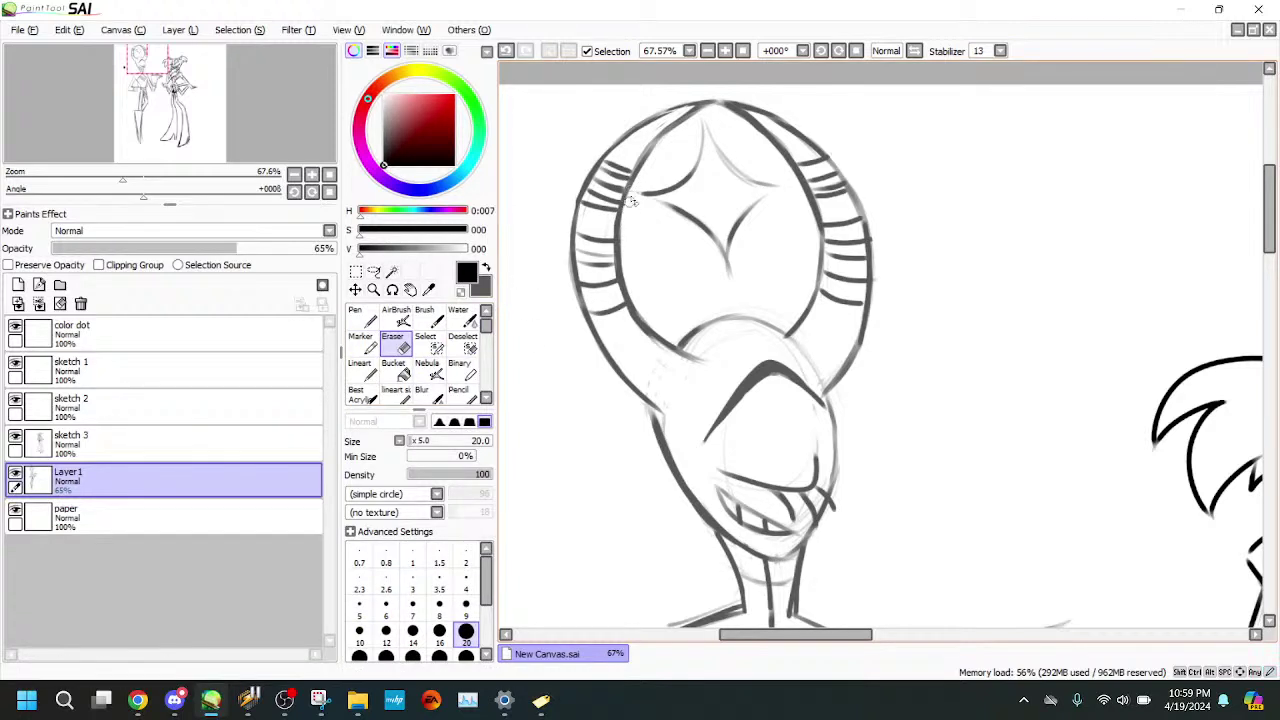
- Darken the four-pointed star inside the headpiece with the Marker and erase the stray marks around its points
{"action": "key", "text": "e"}
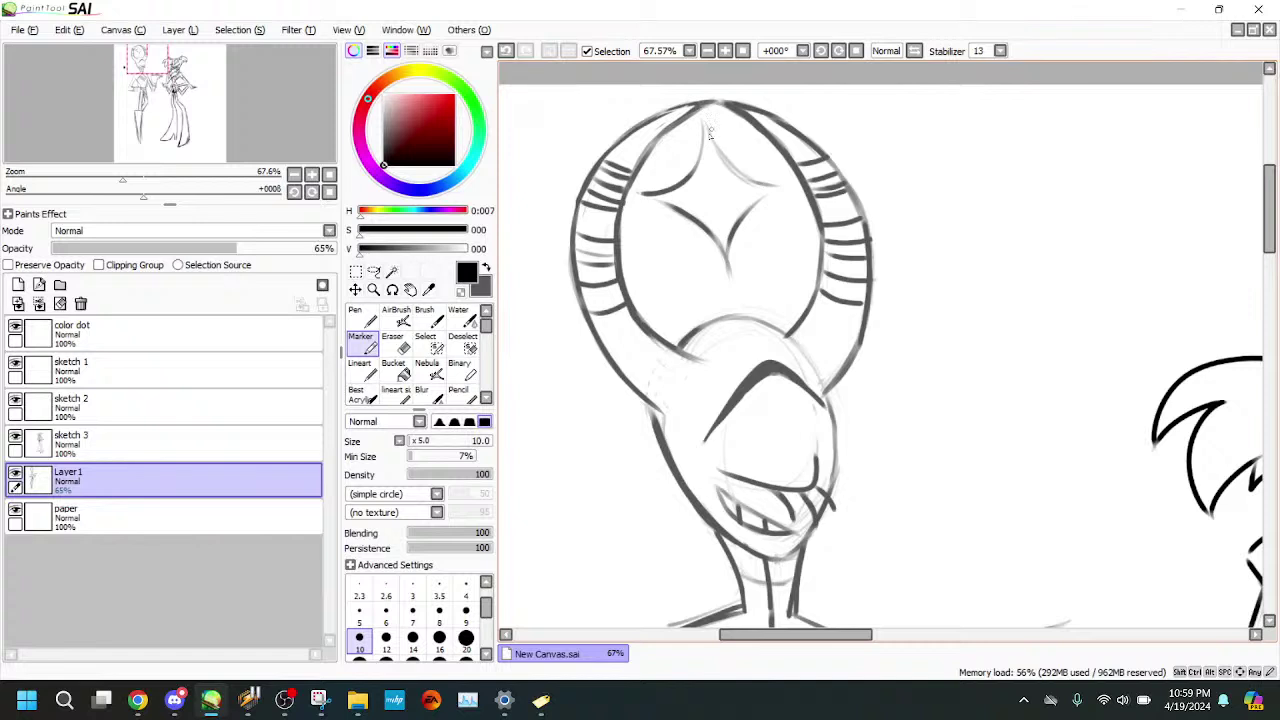
{"action": "mouse_move", "coordinate": [702, 119]}
{"action": "left_mouse_down"}
{"action": "mouse_move", "coordinate": [704, 155]}
{"action": "mouse_move", "coordinate": [712, 140]}
{"action": "mouse_move", "coordinate": [735, 175]}
{"action": "mouse_move", "coordinate": [777, 187]}
{"action": "left_mouse_up"}
{"action": "key", "text": "e"}
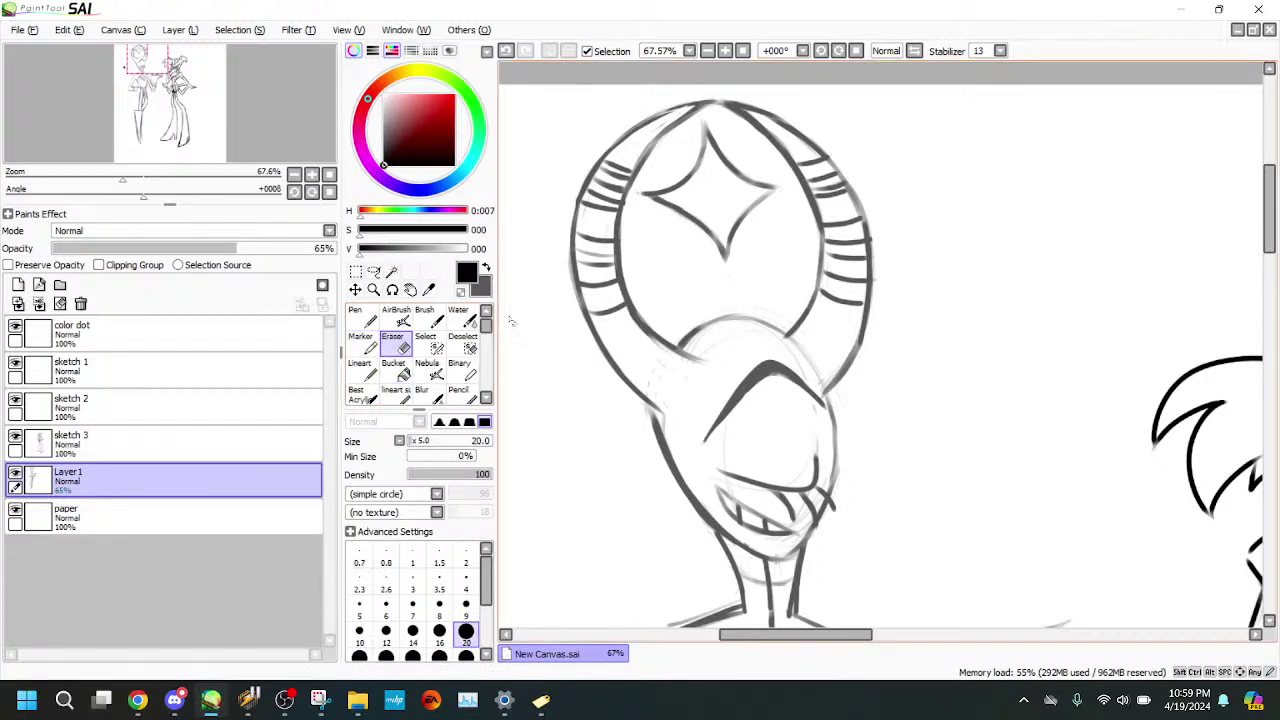
{"action": "left_click", "coordinate": [364, 344]}
{"action": "mouse_move", "coordinate": [122, 180]}
{"action": "left_mouse_down"}
{"action": "mouse_move", "coordinate": [88, 185]}
{"action": "mouse_move", "coordinate": [104, 185]}
{"action": "left_mouse_up"}
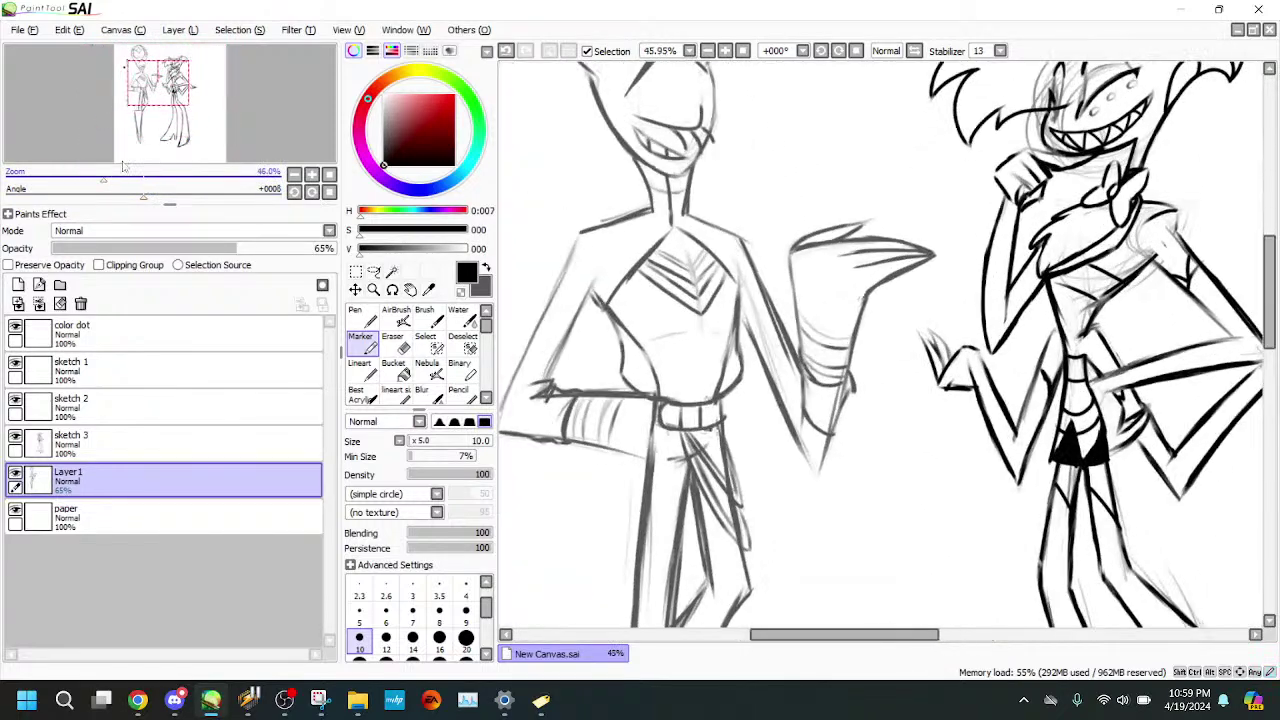
- Darken the bent arm's outer edge near the elbow and its inner upper-arm line with the Marker
{"action": "left_click_drag", "start_coordinate": [158, 82], "coordinate": [152, 81]}
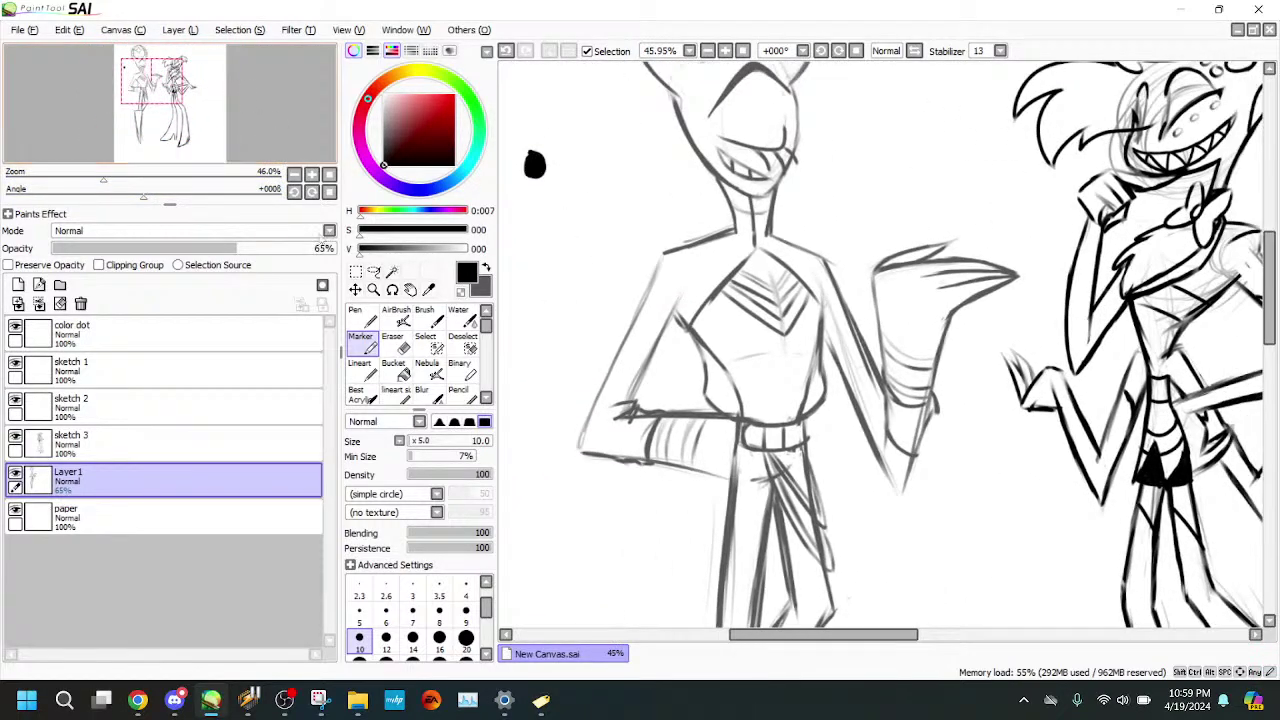
{"action": "left_click", "coordinate": [397, 344]}
{"action": "left_click_drag", "start_coordinate": [113, 174], "coordinate": [121, 176]}
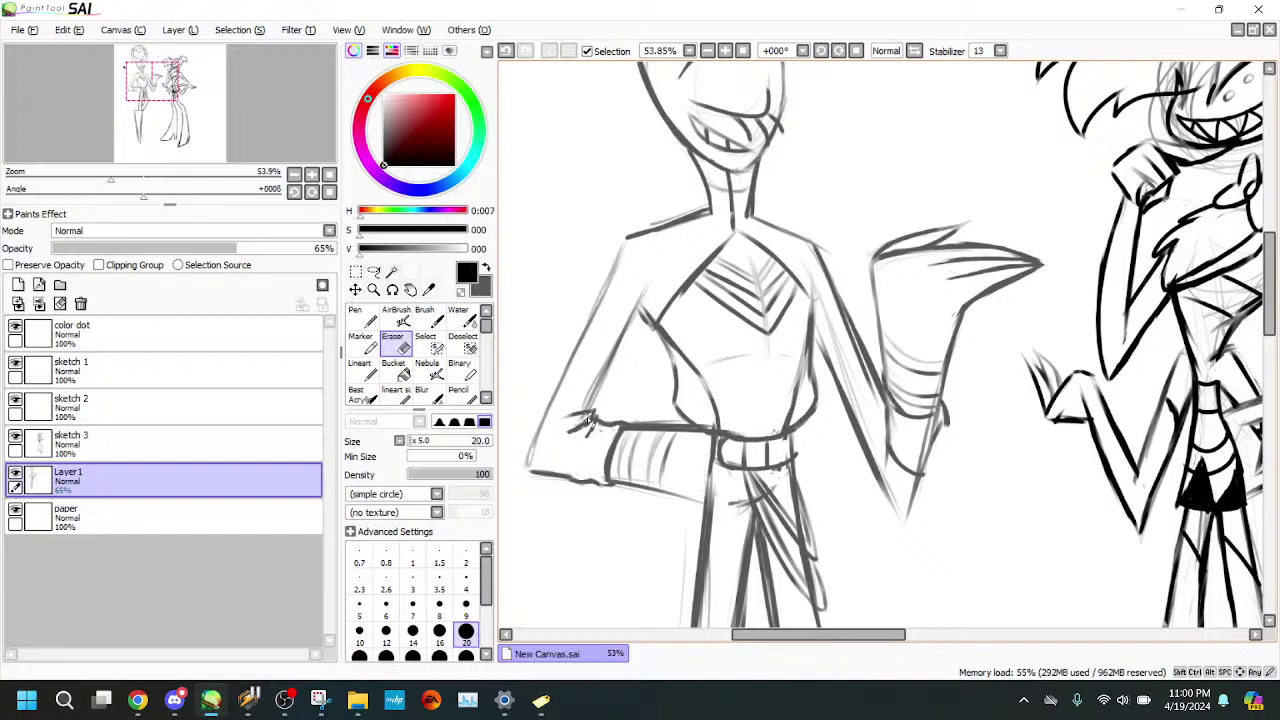
{"action": "left_click", "coordinate": [362, 343]}
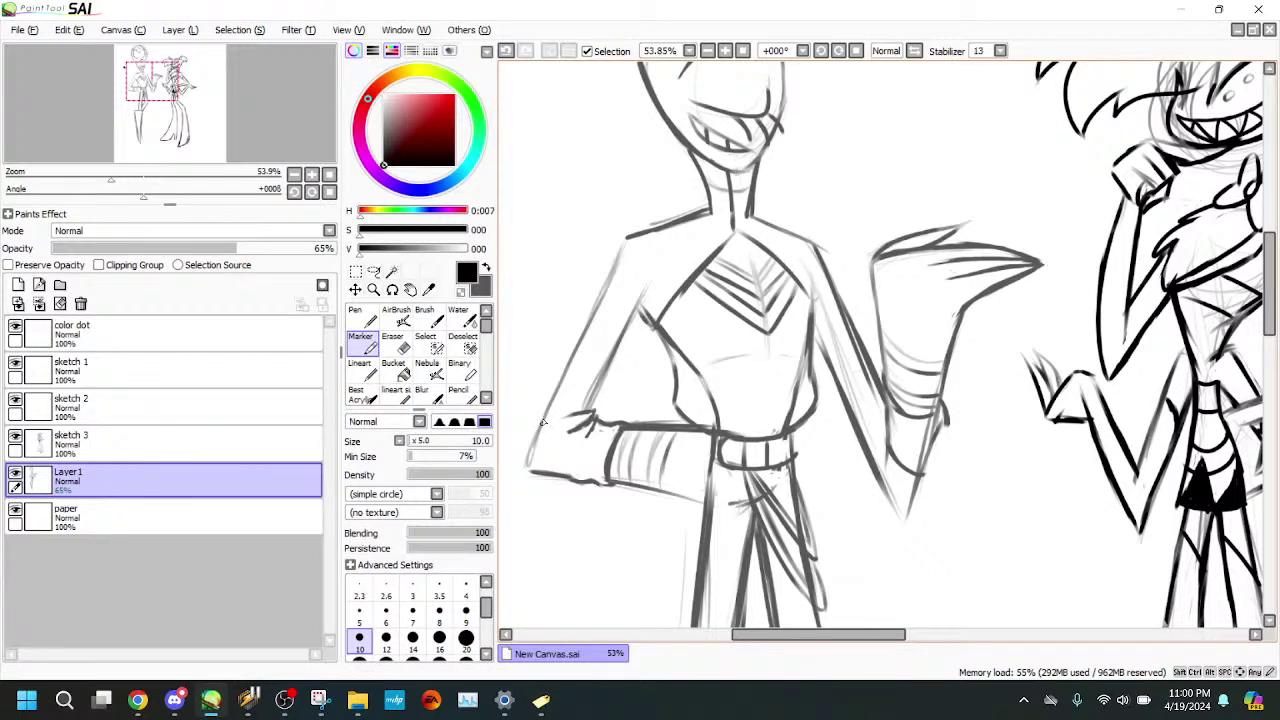
{"action": "left_click_drag", "start_coordinate": [543, 422], "coordinate": [530, 470]}
{"action": "left_click_drag", "start_coordinate": [636, 312], "coordinate": [606, 366]}
{"action": "left_click_drag", "start_coordinate": [625, 338], "coordinate": [594, 406]}
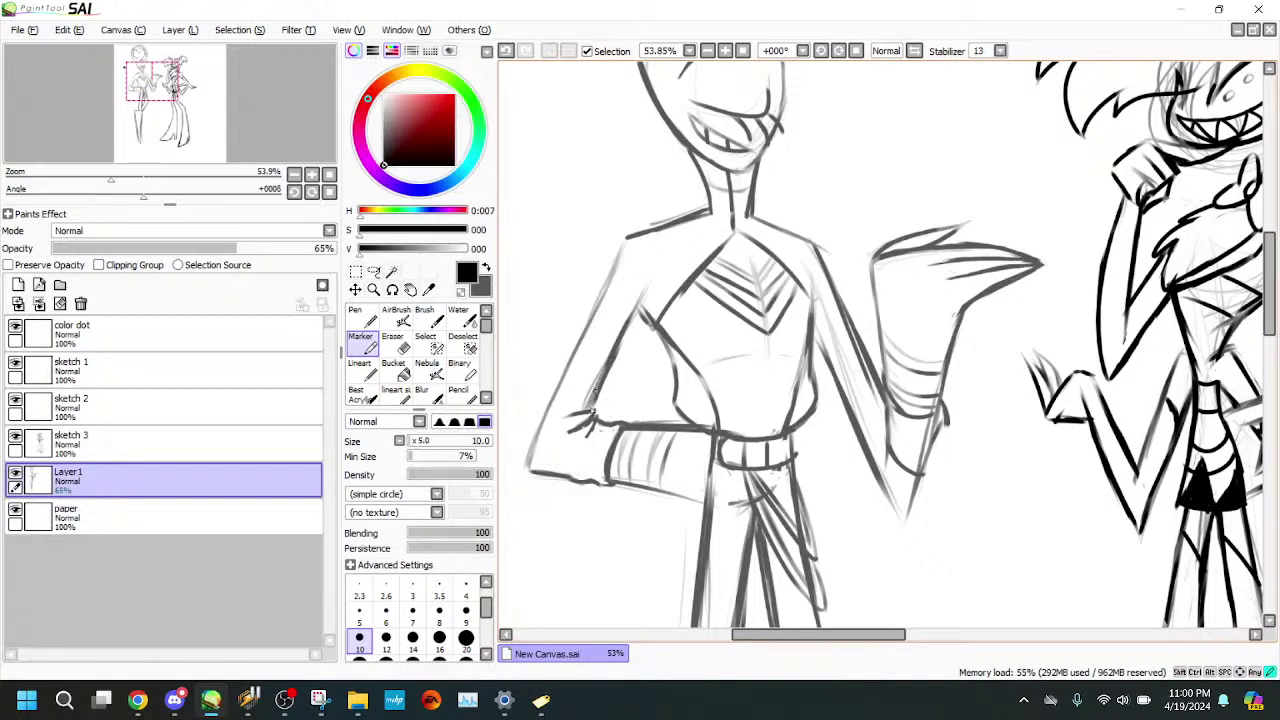
- Thin the bent arm's inner line with the Eraser and redraw it cleanly from the armpit toward the hand with the Marker
{"action": "key", "text": "e"}
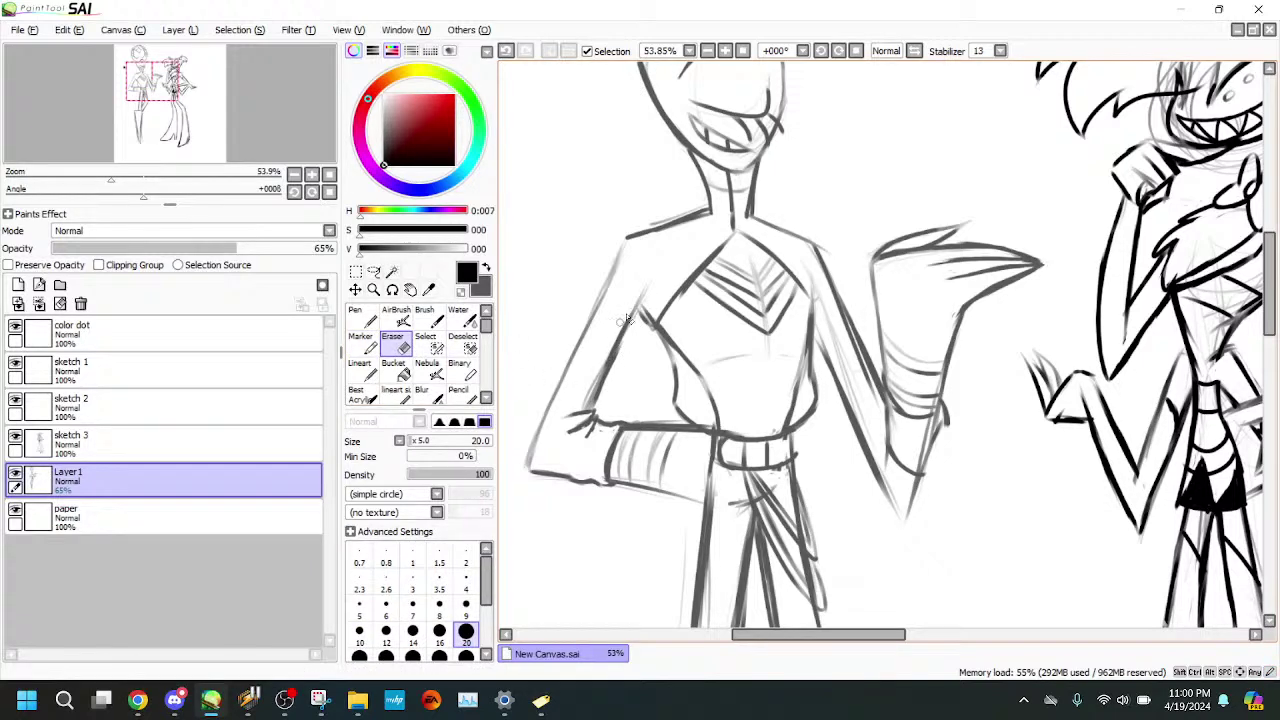
{"action": "mouse_move", "coordinate": [612, 338]}
{"action": "left_mouse_down"}
{"action": "mouse_move", "coordinate": [590, 396]}
{"action": "mouse_move", "coordinate": [597, 384]}
{"action": "left_mouse_up"}
{"action": "left_click_drag", "start_coordinate": [631, 318], "coordinate": [589, 402]}
{"action": "left_click_drag", "start_coordinate": [645, 292], "coordinate": [592, 396]}
{"action": "key", "text": "b"}
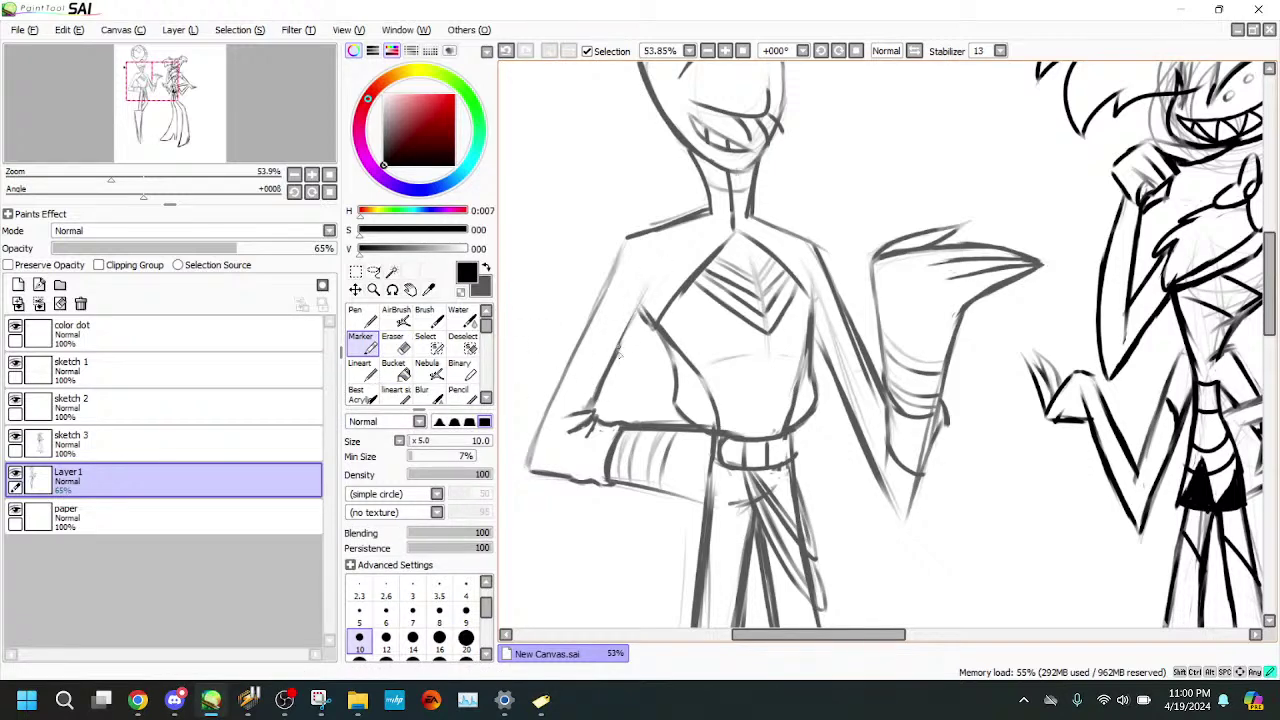
{"action": "left_click_drag", "start_coordinate": [648, 298], "coordinate": [612, 380]}
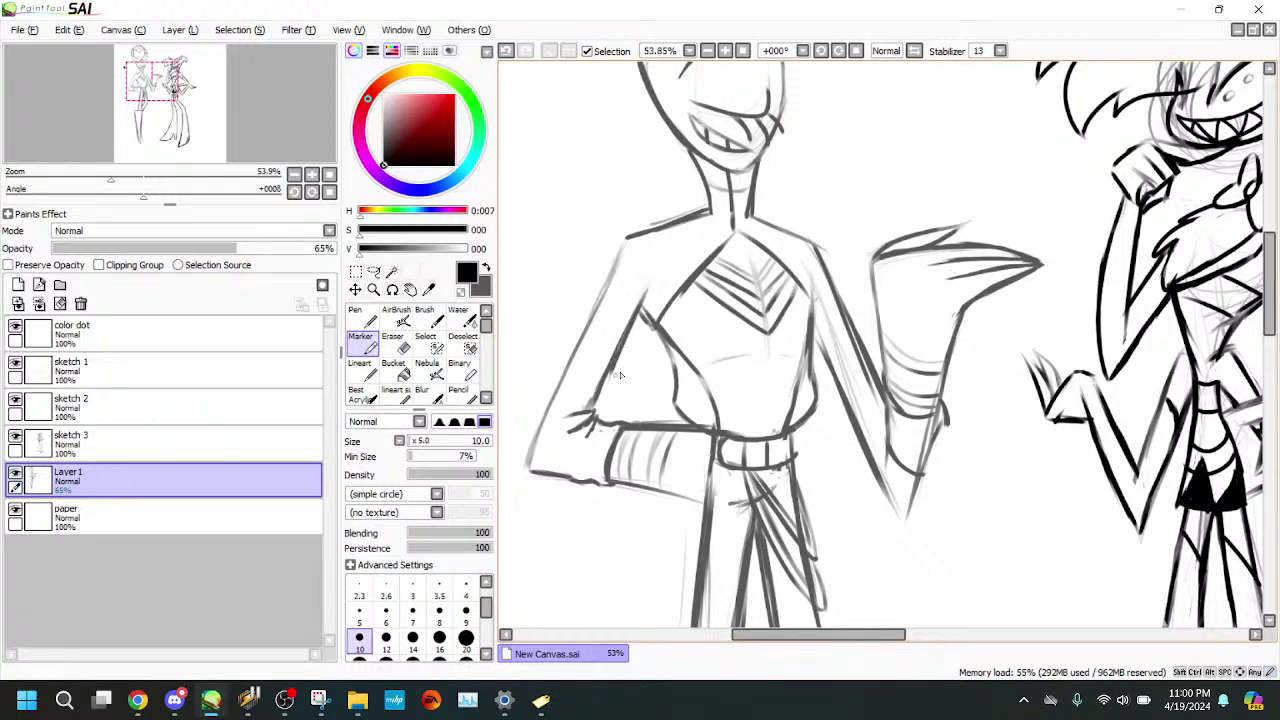
{"action": "left_click", "coordinate": [505, 51]}
{"action": "left_click_drag", "start_coordinate": [648, 289], "coordinate": [599, 386]}
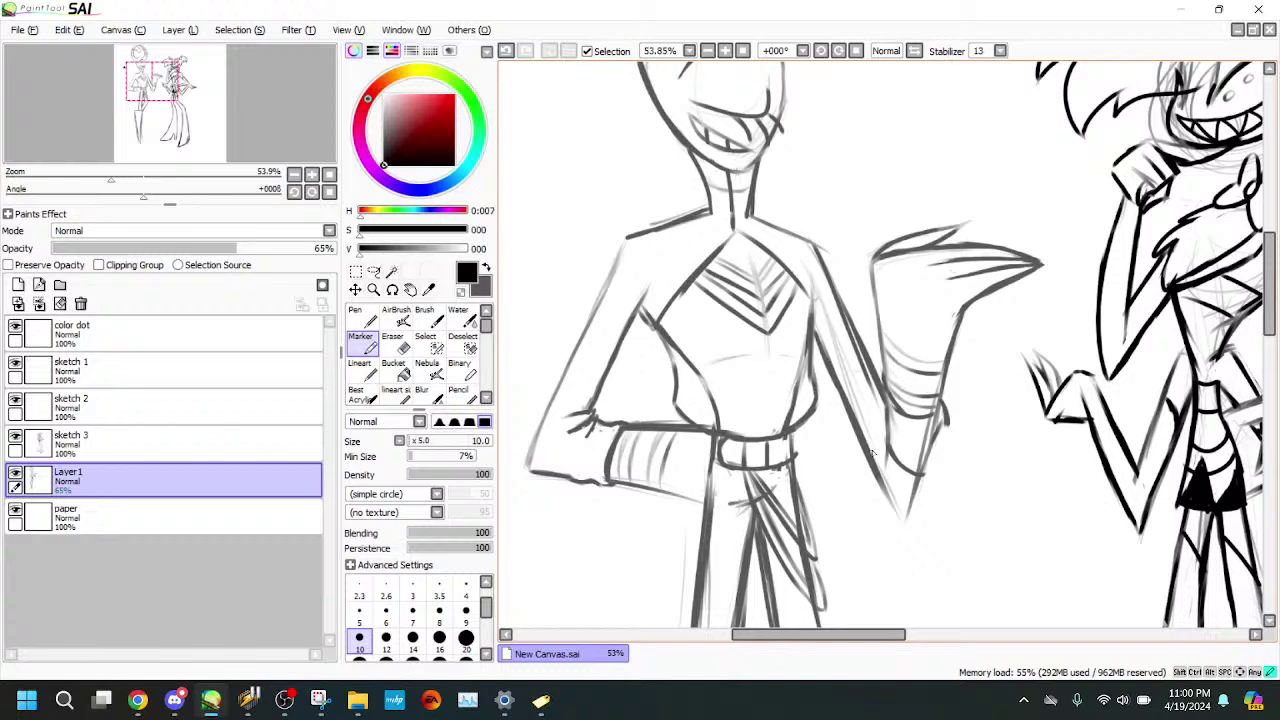
- Darken the raised arm's underside down to the elbow with the Marker and erase the rough strokes beside it
{"action": "left_click_drag", "start_coordinate": [848, 395], "coordinate": [905, 515]}
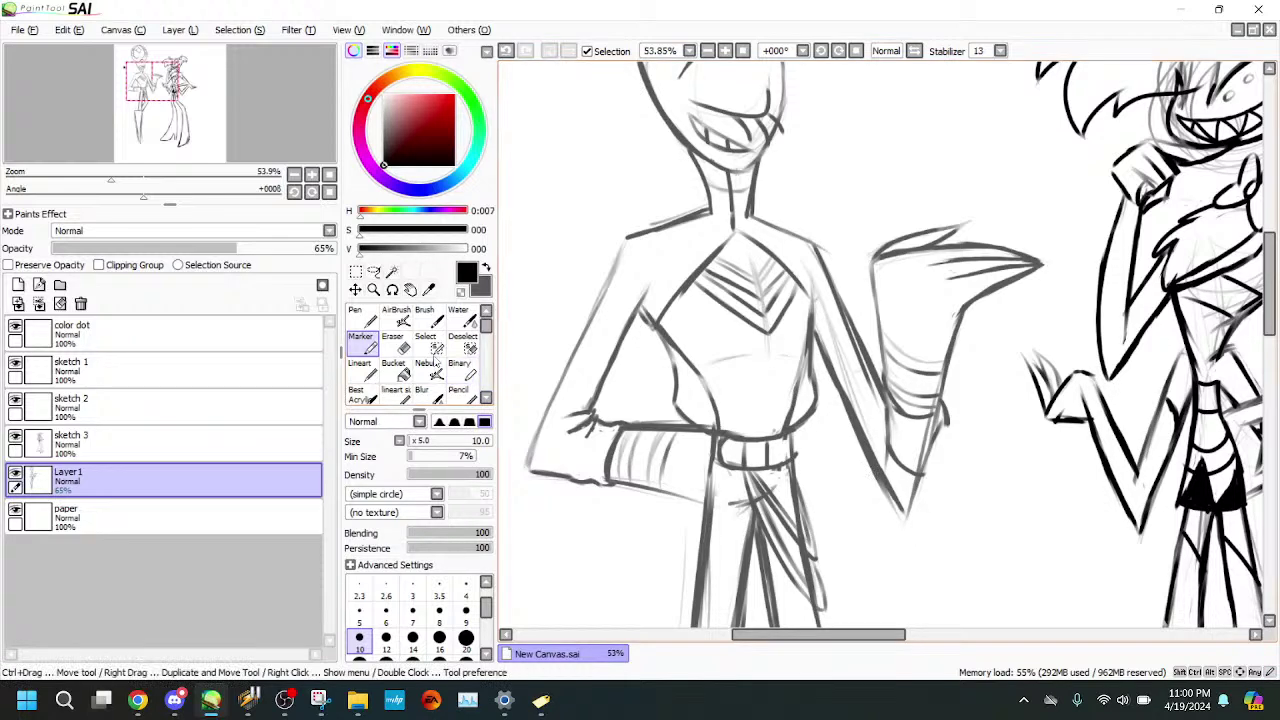
{"action": "left_click", "coordinate": [395, 342]}
{"action": "left_click_drag", "start_coordinate": [824, 361], "coordinate": [866, 462]}
{"action": "left_click_drag", "start_coordinate": [846, 411], "coordinate": [910, 538]}
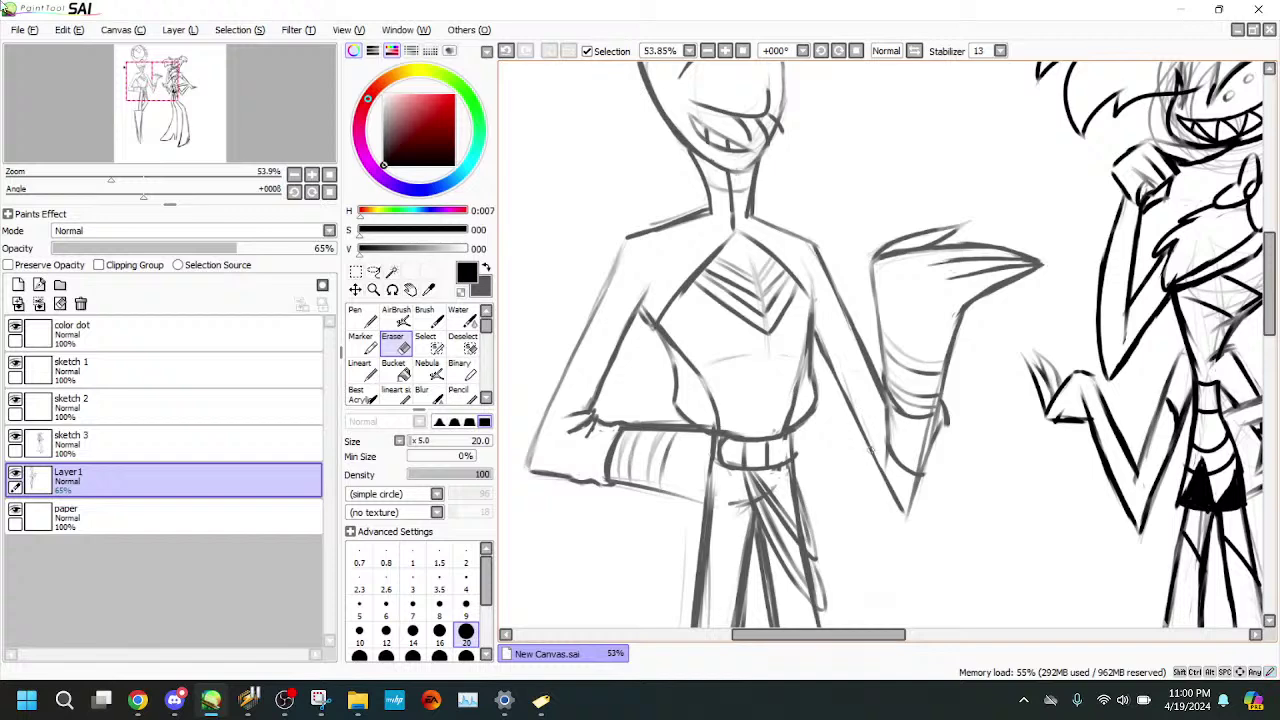
- Erase the rough edge of the raised forearm between the wrist bands and the elbow
{"action": "left_click", "coordinate": [365, 346]}
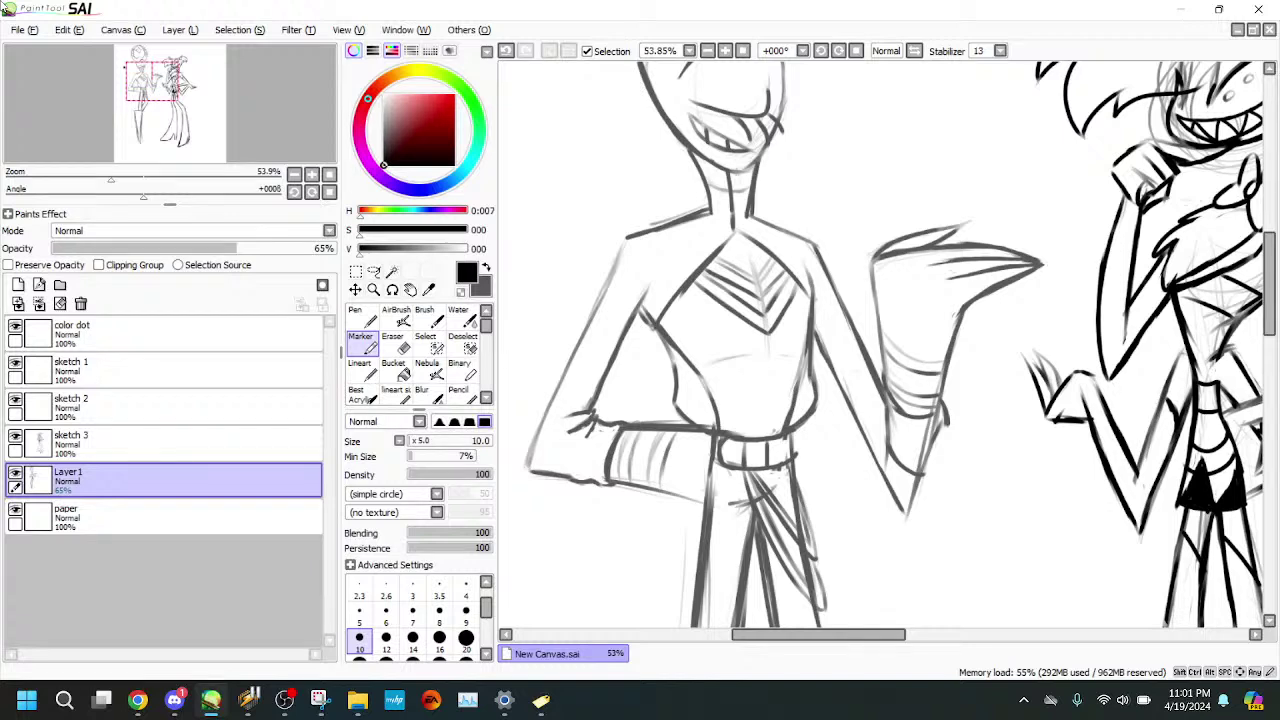
{"action": "key", "text": "e"}
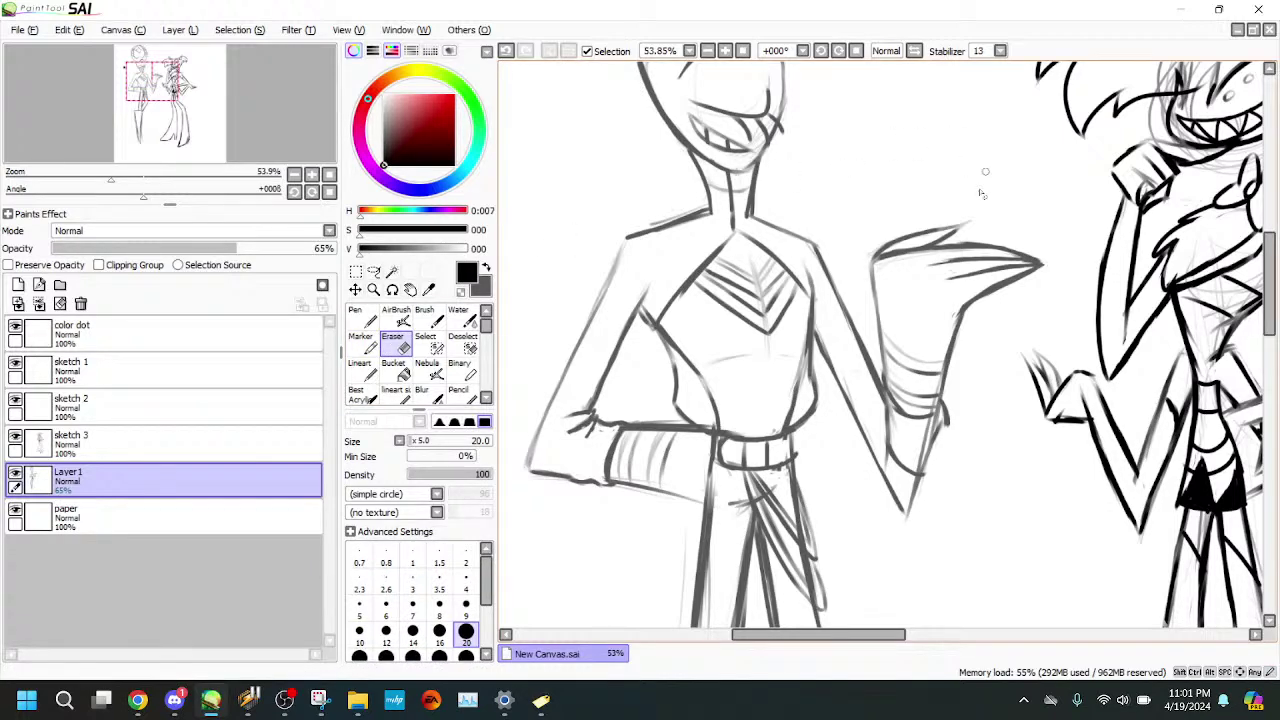
{"action": "left_click_drag", "start_coordinate": [966, 216], "coordinate": [928, 130]}
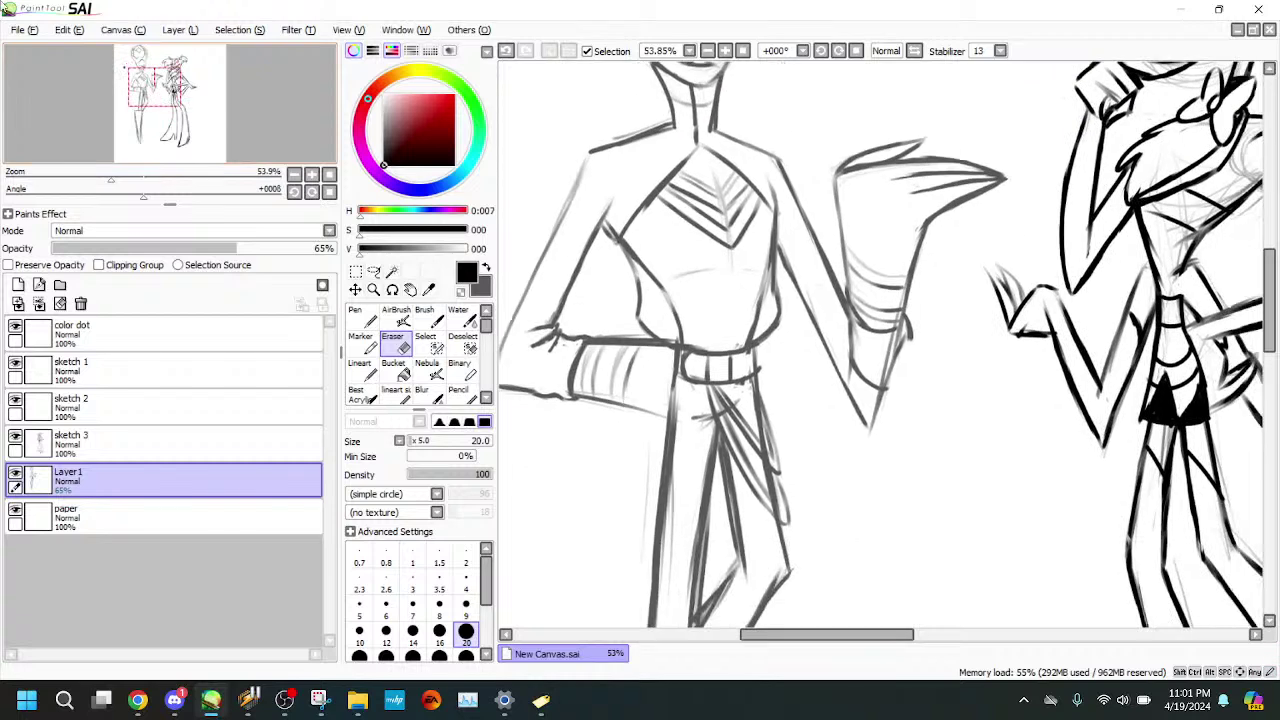
{"action": "left_click_drag", "start_coordinate": [901, 332], "coordinate": [882, 380]}
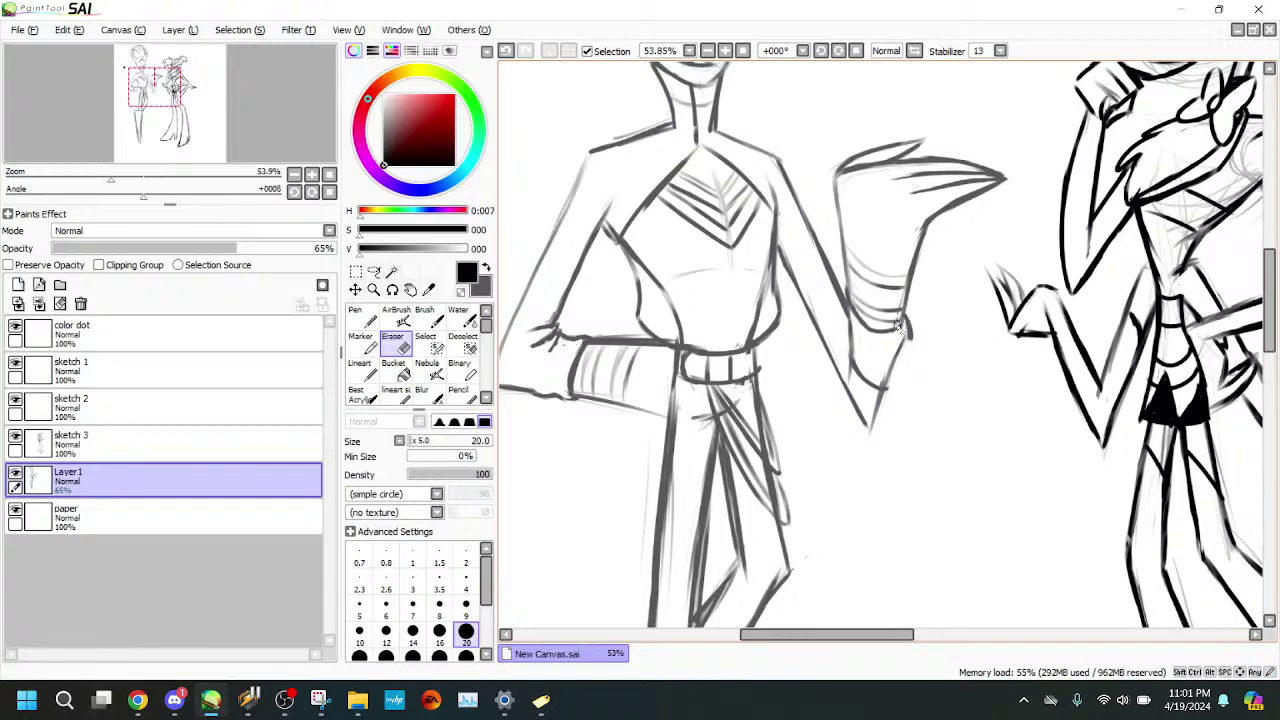
- Erase the doubled strokes along the inner side of the straight leg's outer line, from the belt downward
{"action": "mouse_move", "coordinate": [111, 176]}
{"action": "left_mouse_down"}
{"action": "mouse_move", "coordinate": [82, 176]}
{"action": "mouse_move", "coordinate": [123, 171]}
{"action": "left_mouse_up"}
{"action": "left_click_drag", "start_coordinate": [156, 88], "coordinate": [157, 96]}
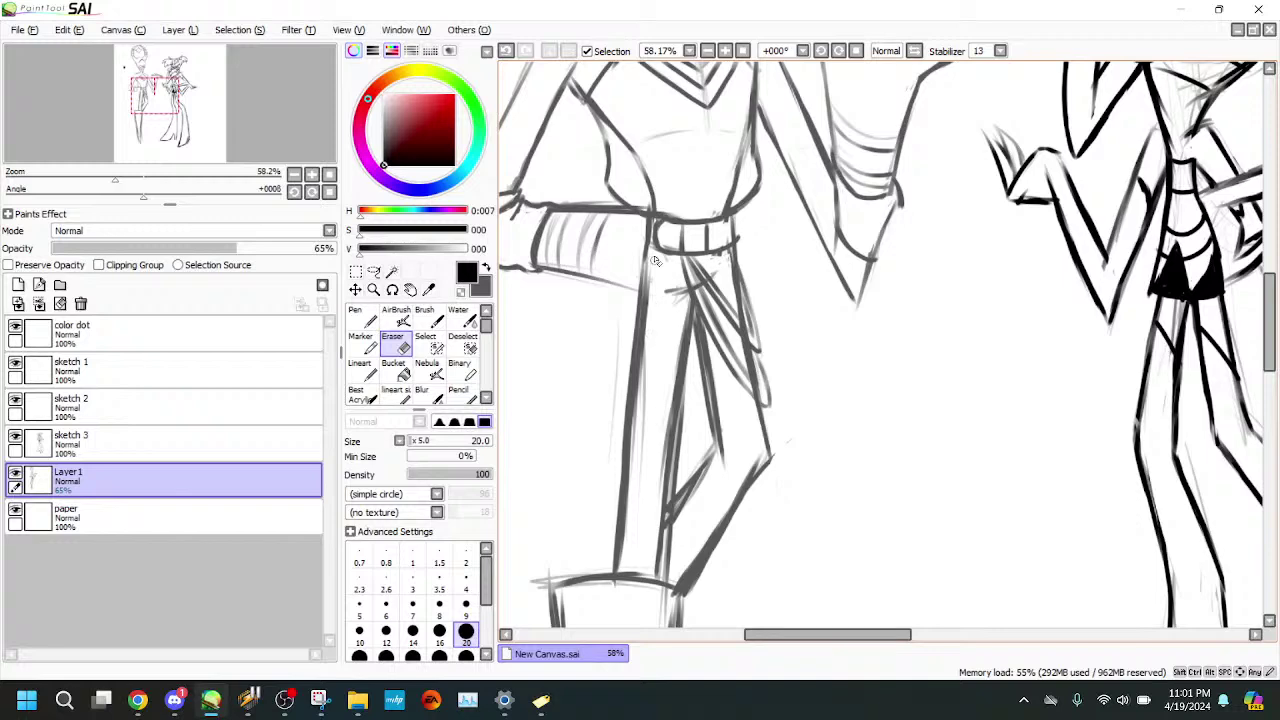
{"action": "left_click_drag", "start_coordinate": [650, 255], "coordinate": [644, 481]}
{"action": "left_click_drag", "start_coordinate": [651, 320], "coordinate": [644, 512]}
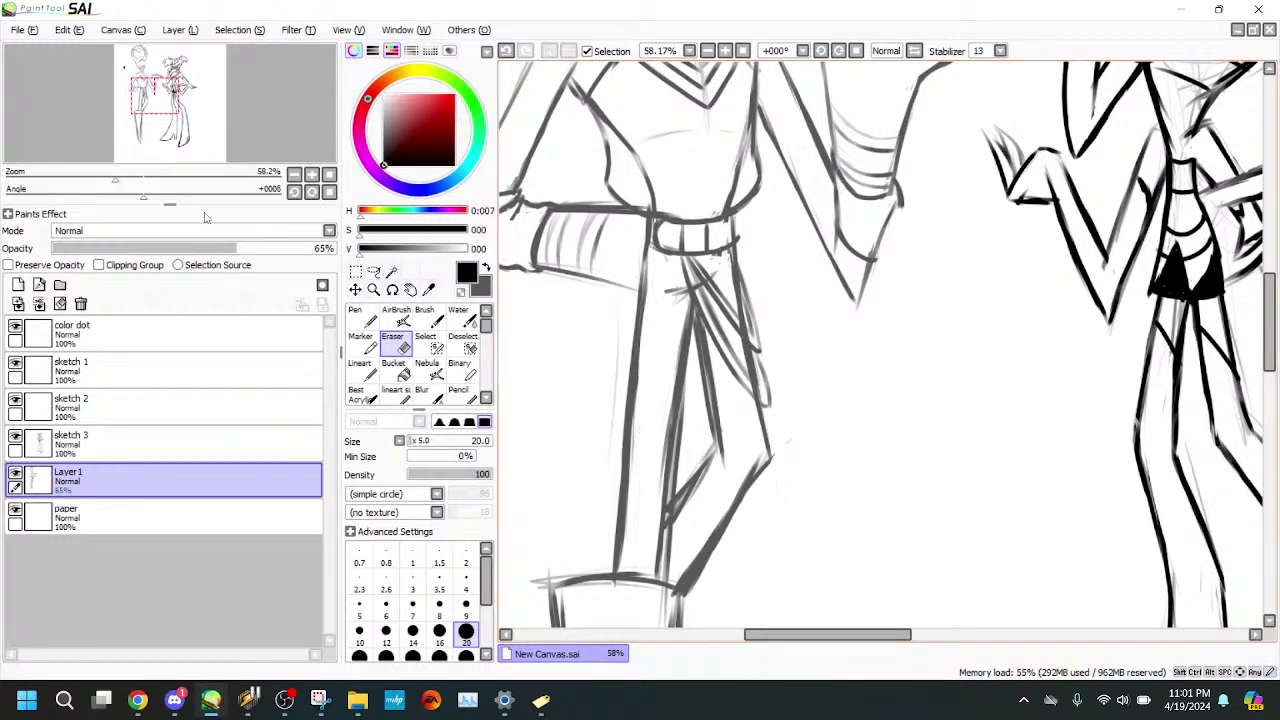
- Redraw the bent leg's inner thigh line with the Marker and thin it down with the Eraser
{"action": "mouse_move", "coordinate": [115, 178]}
{"action": "left_mouse_down"}
{"action": "mouse_move", "coordinate": [85, 178]}
{"action": "mouse_move", "coordinate": [120, 180]}
{"action": "left_mouse_up"}
{"action": "left_click_drag", "start_coordinate": [158, 97], "coordinate": [148, 98]}
{"action": "left_click", "coordinate": [363, 344]}
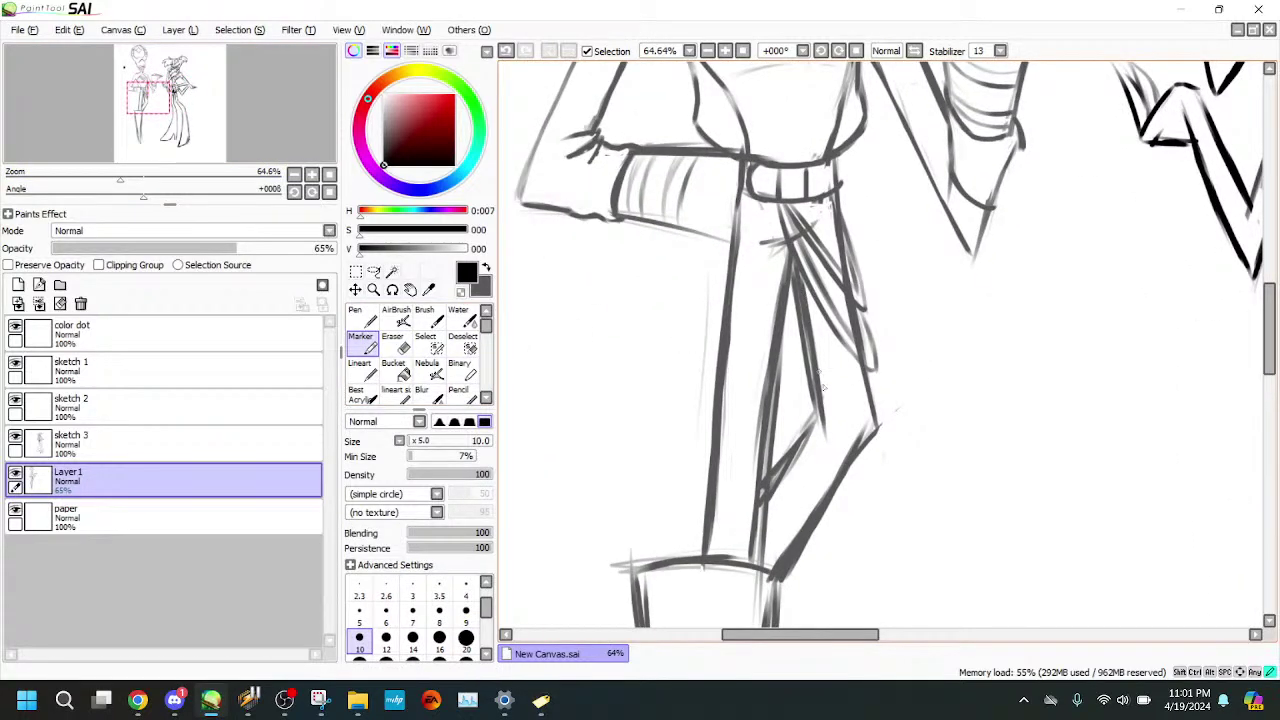
{"action": "mouse_move", "coordinate": [806, 285]}
{"action": "left_mouse_down"}
{"action": "mouse_move", "coordinate": [828, 445]}
{"action": "mouse_move", "coordinate": [822, 392]}
{"action": "mouse_move", "coordinate": [826, 464]}
{"action": "mouse_move", "coordinate": [821, 400]}
{"action": "mouse_move", "coordinate": [763, 467]}
{"action": "mouse_move", "coordinate": [773, 410]}
{"action": "mouse_move", "coordinate": [787, 463]}
{"action": "left_mouse_up"}
{"action": "key", "text": "e"}
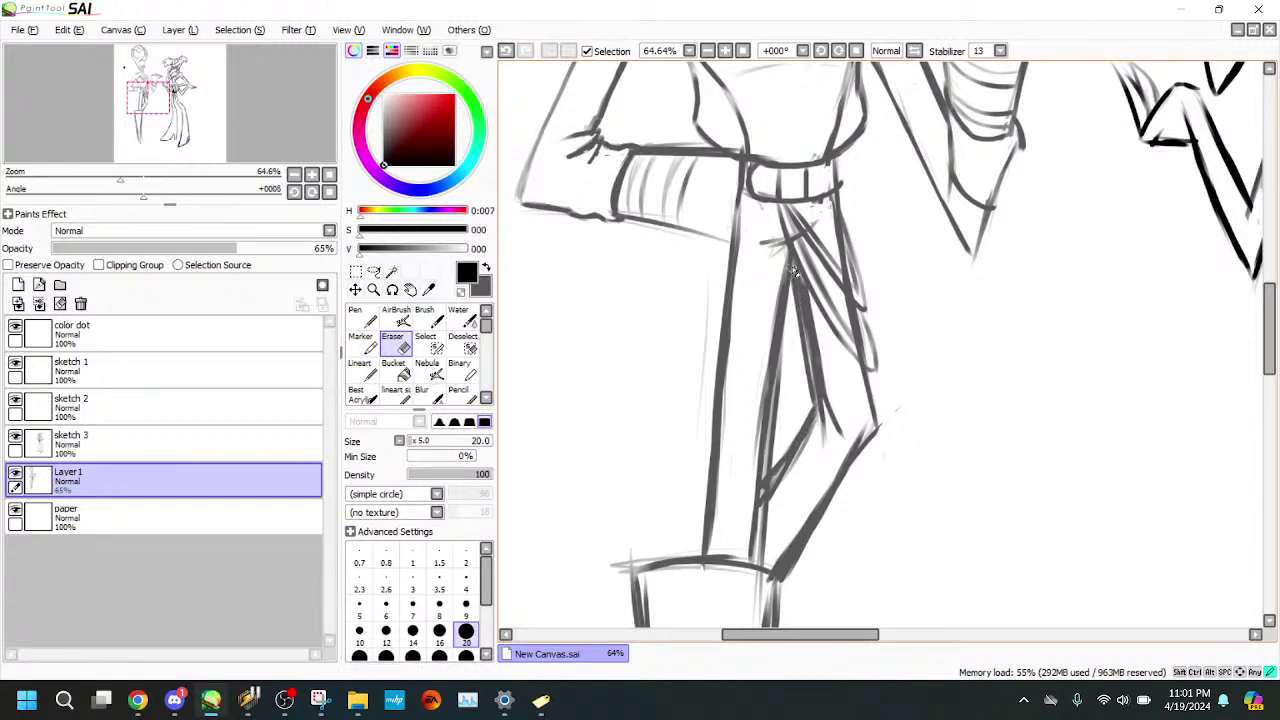
{"action": "mouse_move", "coordinate": [801, 328]}
{"action": "left_mouse_down"}
{"action": "mouse_move", "coordinate": [812, 395]}
{"action": "mouse_move", "coordinate": [828, 345]}
{"action": "left_mouse_up"}
{"action": "left_click_drag", "start_coordinate": [802, 282], "coordinate": [826, 376]}
{"action": "left_click_drag", "start_coordinate": [814, 310], "coordinate": [832, 400]}
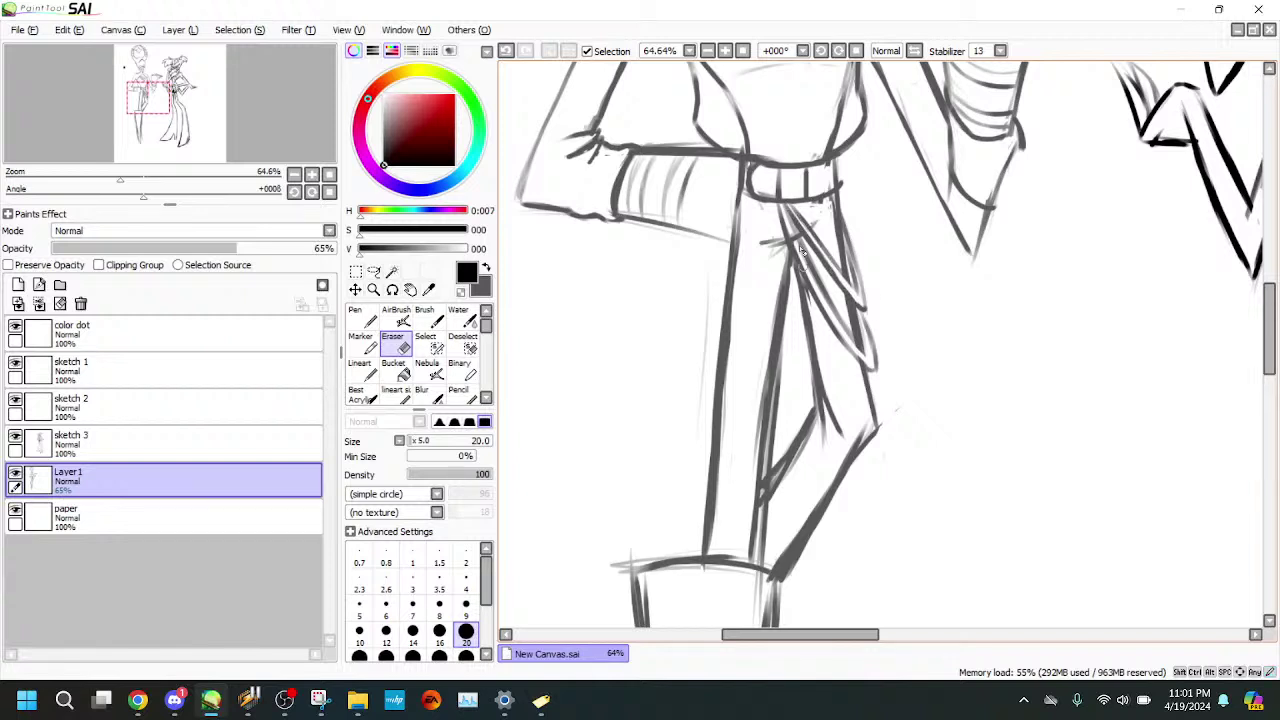
- Clean up the overlapping sash strokes just below the belt with the Eraser
{"action": "left_click_drag", "start_coordinate": [789, 225], "coordinate": [798, 244]}
{"action": "left_click_drag", "start_coordinate": [794, 230], "coordinate": [830, 313]}
{"action": "left_click", "coordinate": [363, 345]}
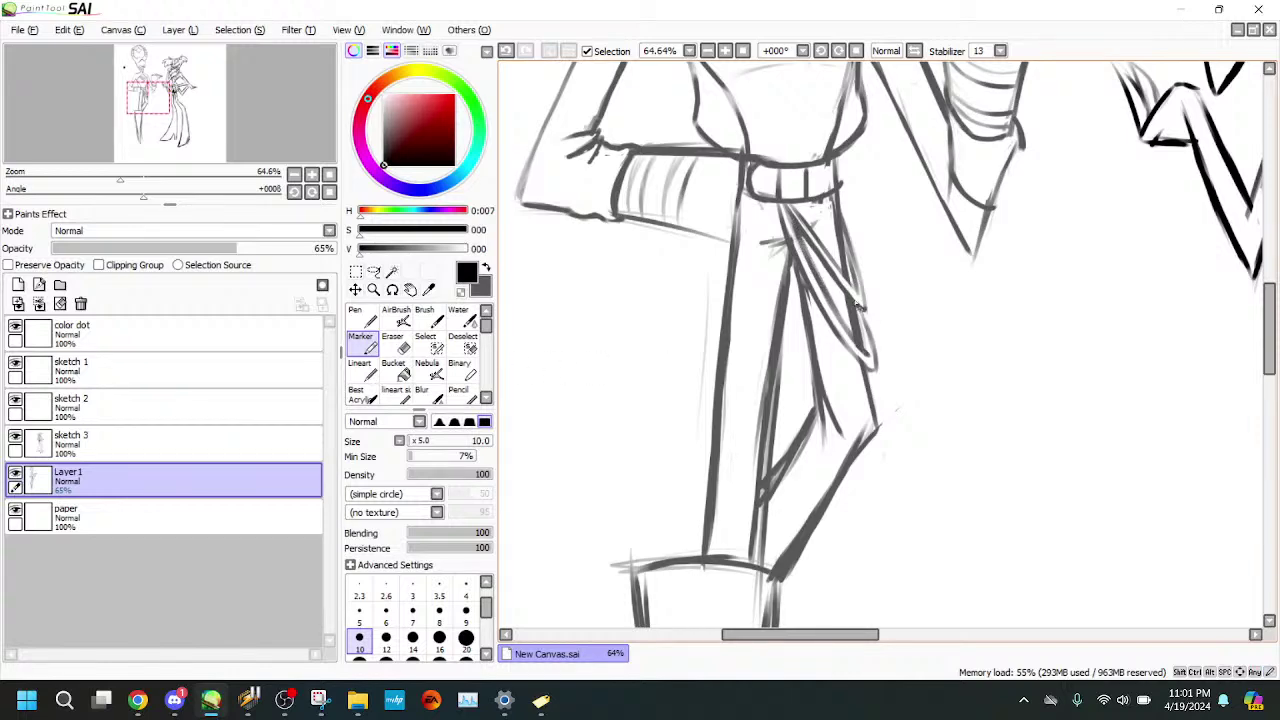
- Thin the bent leg's outer shin and inner calf lines with the Eraser and remove the construction strokes around the knee
{"action": "mouse_move", "coordinate": [120, 180]}
{"action": "left_mouse_down"}
{"action": "mouse_move", "coordinate": [109, 180]}
{"action": "mouse_move", "coordinate": [136, 180]}
{"action": "left_mouse_up"}
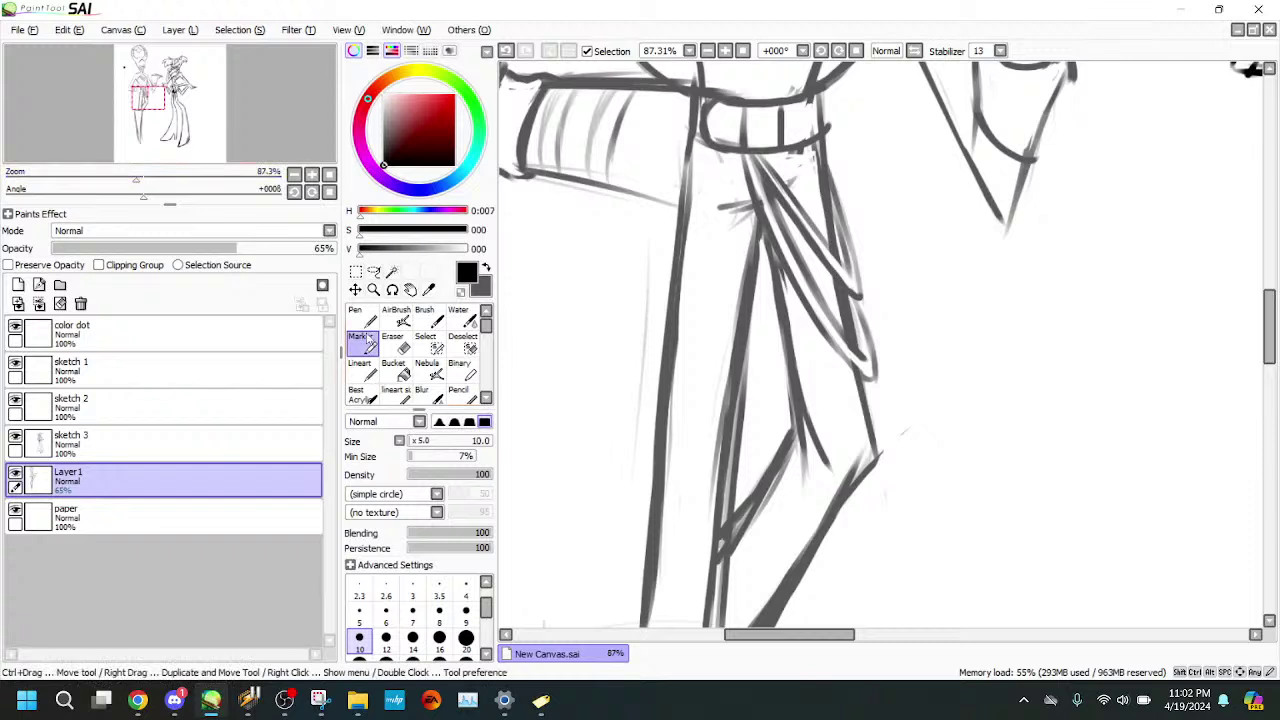
{"action": "left_click", "coordinate": [396, 344]}
{"action": "scroll", "coordinate": [865, 355], "scroll_direction": "down", "scroll_amount": 3}
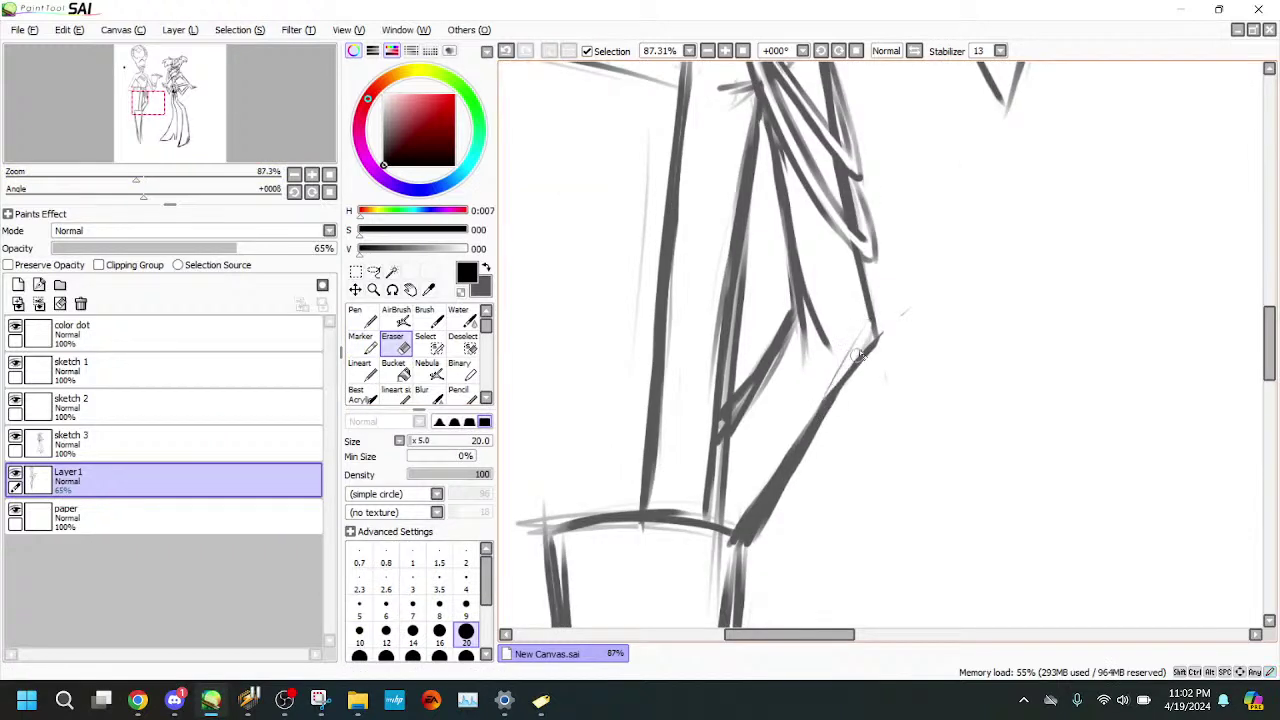
{"action": "left_click", "coordinate": [507, 52]}
{"action": "left_click_drag", "start_coordinate": [860, 327], "coordinate": [833, 371]}
{"action": "left_click_drag", "start_coordinate": [884, 337], "coordinate": [957, 262]}
{"action": "left_click_drag", "start_coordinate": [826, 428], "coordinate": [792, 481]}
{"action": "left_click_drag", "start_coordinate": [852, 374], "coordinate": [775, 499]}
{"action": "left_click_drag", "start_coordinate": [822, 427], "coordinate": [765, 522]}
{"action": "left_click_drag", "start_coordinate": [803, 457], "coordinate": [753, 544]}
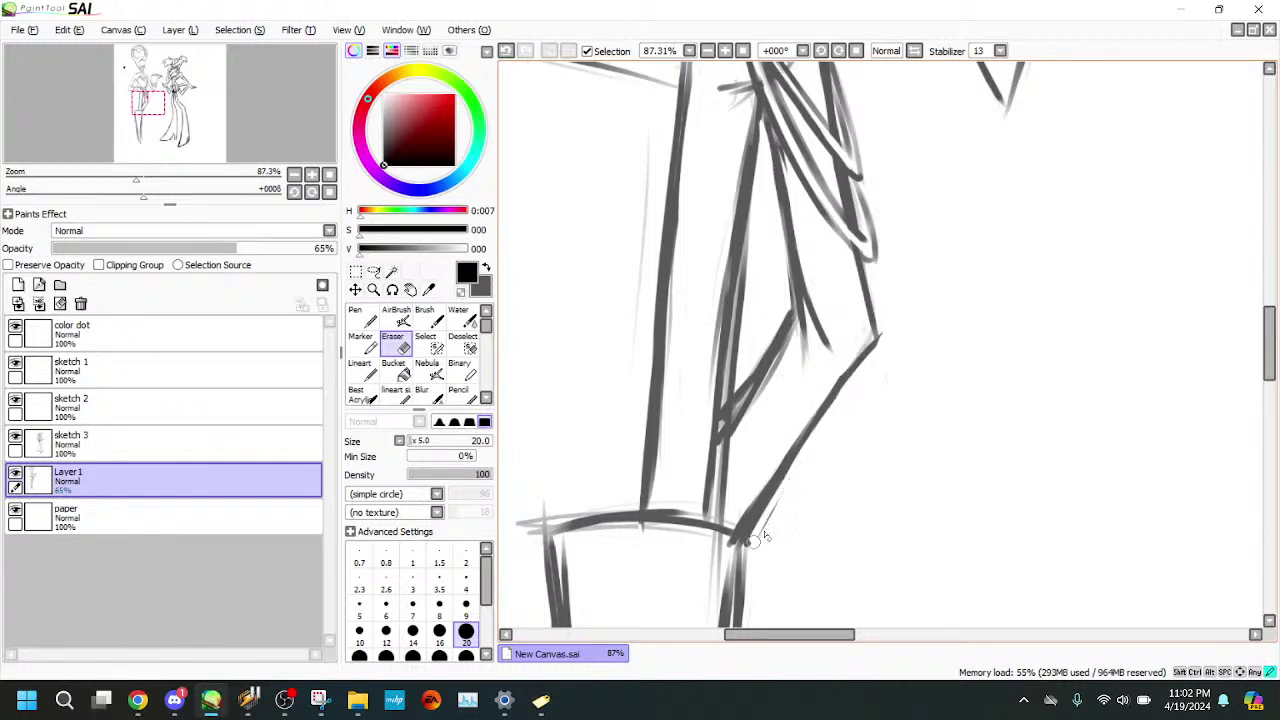
{"action": "mouse_move", "coordinate": [795, 325]}
{"action": "left_mouse_down"}
{"action": "mouse_move", "coordinate": [768, 392]}
{"action": "mouse_move", "coordinate": [798, 317]}
{"action": "mouse_move", "coordinate": [744, 424]}
{"action": "left_mouse_up"}
{"action": "left_click_drag", "start_coordinate": [770, 378], "coordinate": [738, 422]}
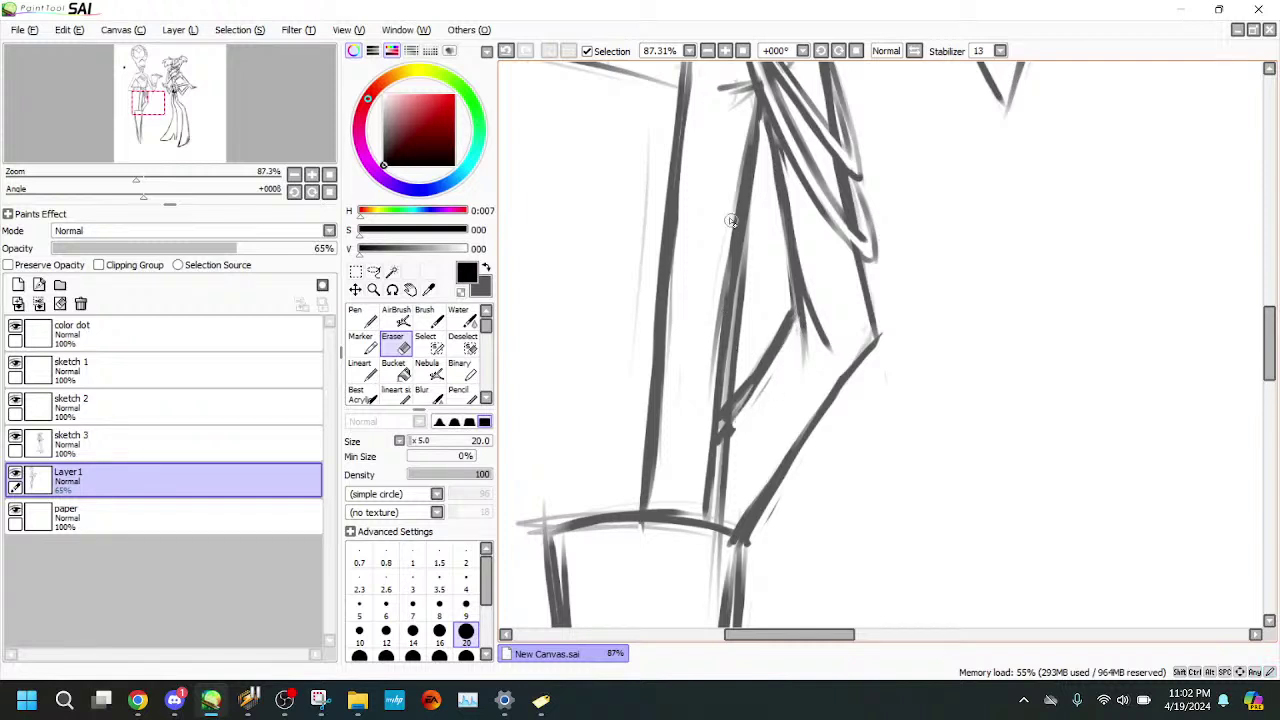
- Erase the doubled strokes along the straight leg's inner edge, leaving one narrow line
{"action": "left_click_drag", "start_coordinate": [728, 240], "coordinate": [712, 380]}
{"action": "left_click_drag", "start_coordinate": [726, 315], "coordinate": [709, 512]}
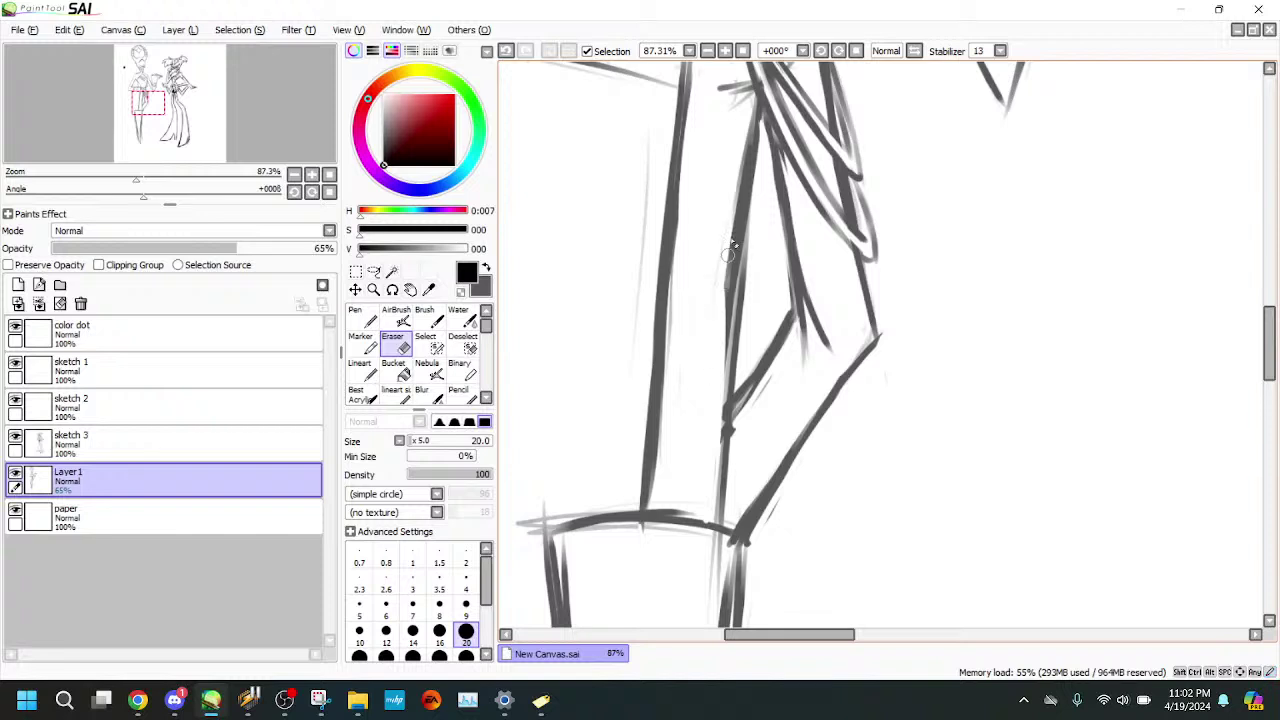
{"action": "left_click_drag", "start_coordinate": [746, 130], "coordinate": [728, 268]}
{"action": "left_click_drag", "start_coordinate": [737, 180], "coordinate": [724, 288]}
{"action": "left_click_drag", "start_coordinate": [727, 238], "coordinate": [724, 374]}
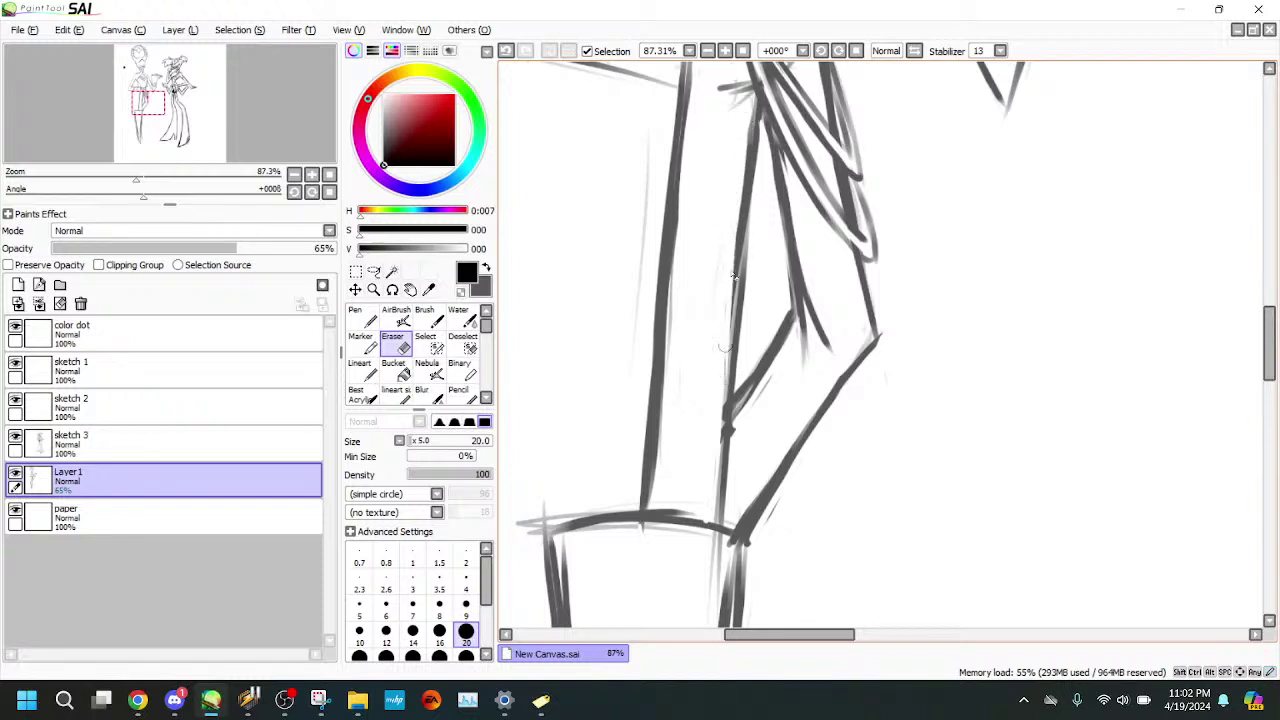
{"action": "left_click_drag", "start_coordinate": [745, 130], "coordinate": [715, 411]}
{"action": "mouse_move", "coordinate": [737, 105]}
{"action": "left_mouse_down"}
{"action": "mouse_move", "coordinate": [750, 96]}
{"action": "mouse_move", "coordinate": [747, 255]}
{"action": "left_mouse_up"}
- Darken the lower part of the straight leg's inner edge down to the boot cuff and trim its side with the Eraser
{"action": "left_click", "coordinate": [361, 340]}
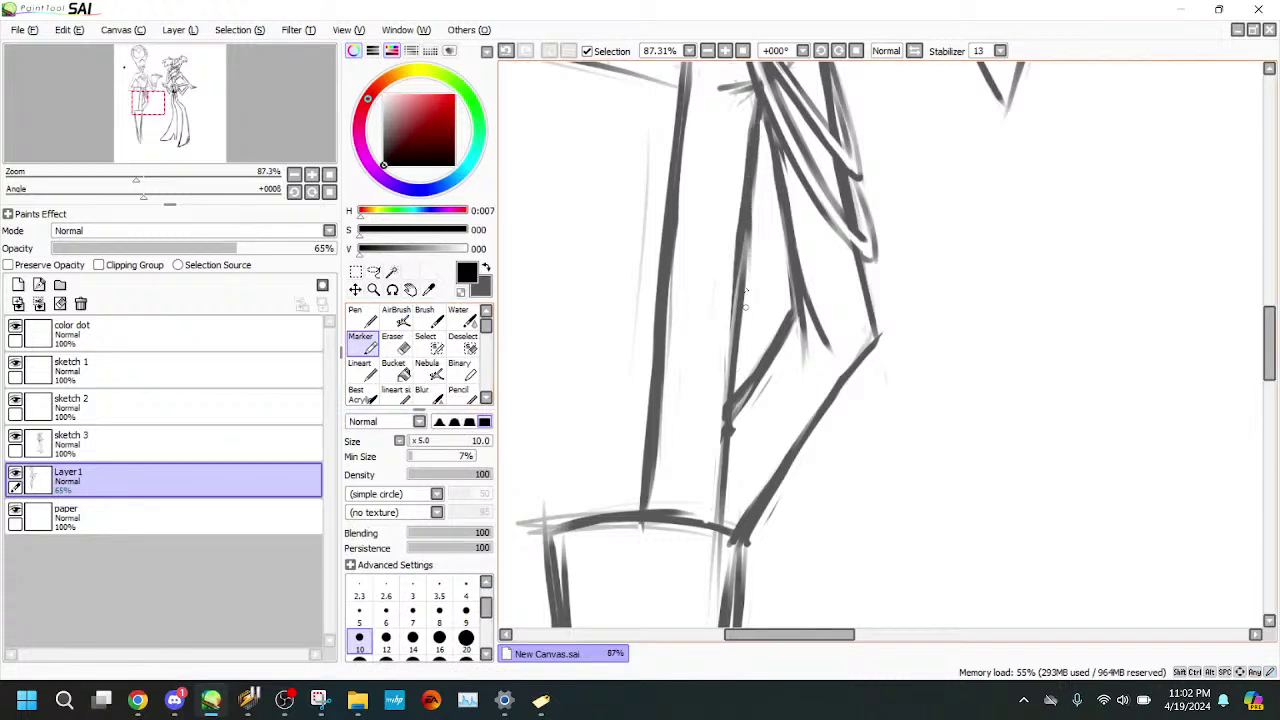
{"action": "left_click_drag", "start_coordinate": [735, 313], "coordinate": [728, 478]}
{"action": "left_click_drag", "start_coordinate": [729, 460], "coordinate": [724, 529]}
{"action": "left_click", "coordinate": [404, 348]}
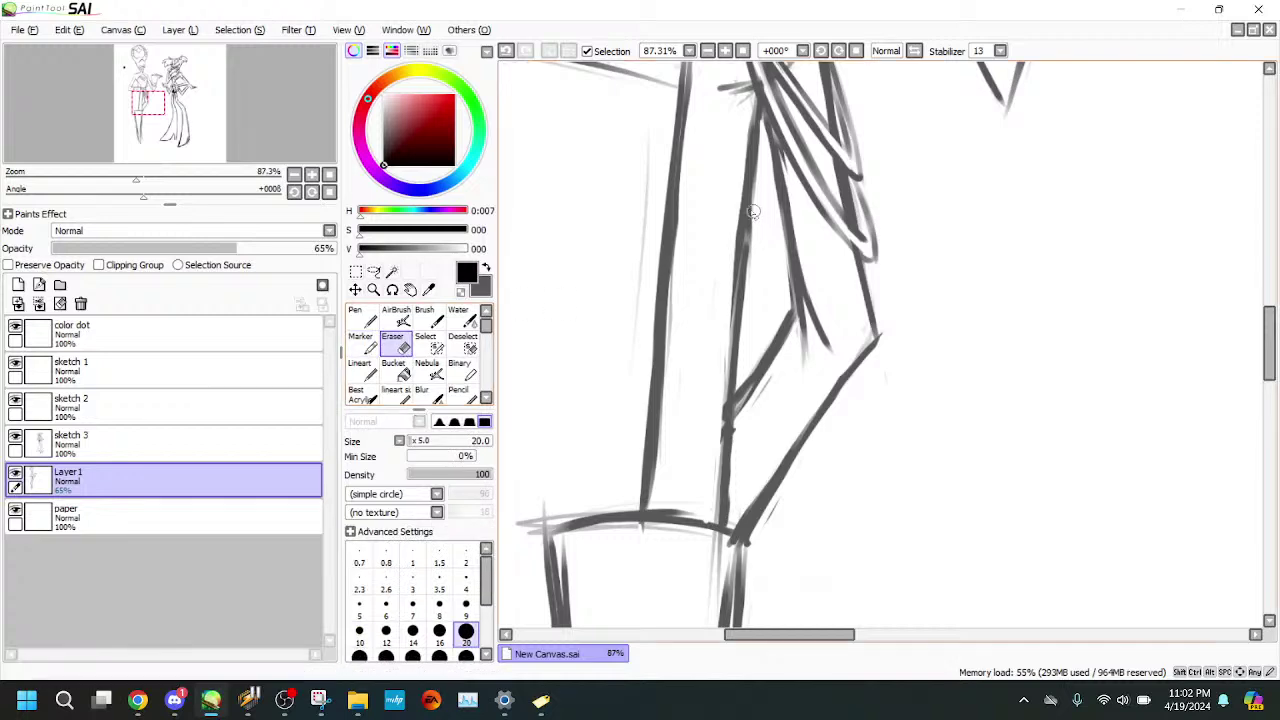
{"action": "left_click_drag", "start_coordinate": [745, 110], "coordinate": [722, 478]}
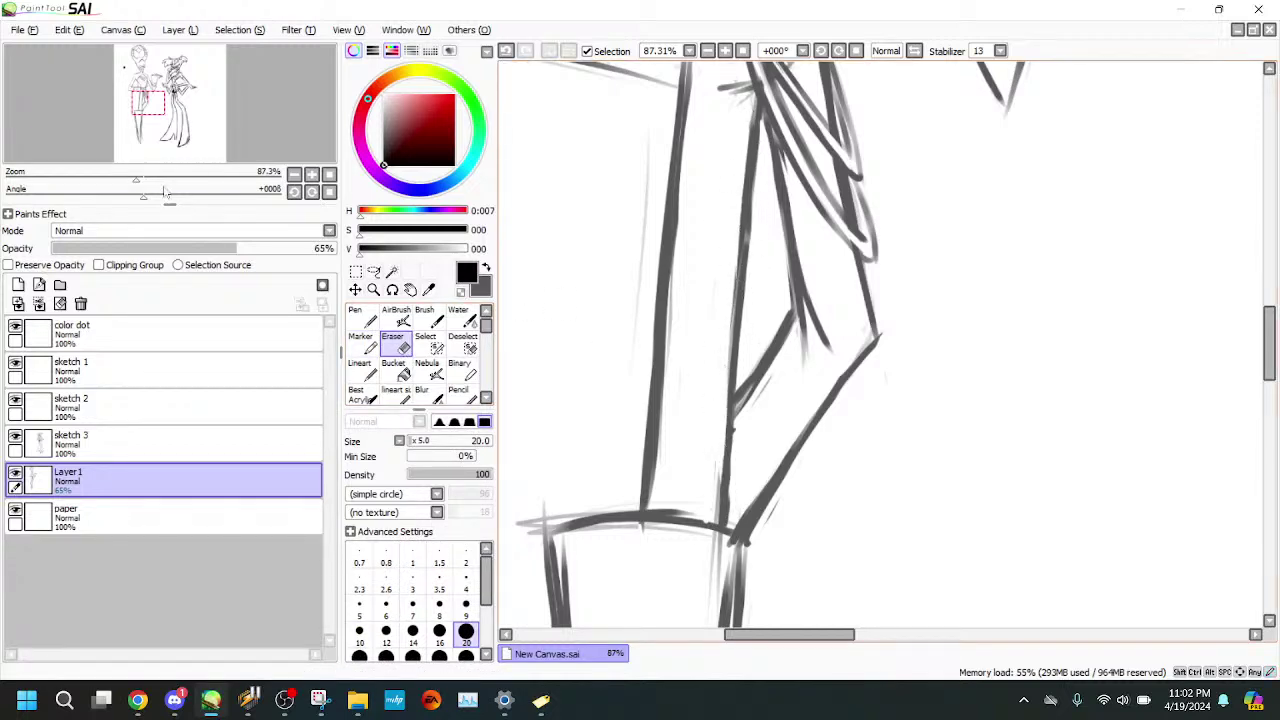
- Darken the boot's right edge down to its tip with the Marker and add a short slanted stroke beside the leg above the cuff
{"action": "left_click_drag", "start_coordinate": [103, 177], "coordinate": [95, 179]}
{"action": "left_click_drag", "start_coordinate": [172, 124], "coordinate": [183, 146]}
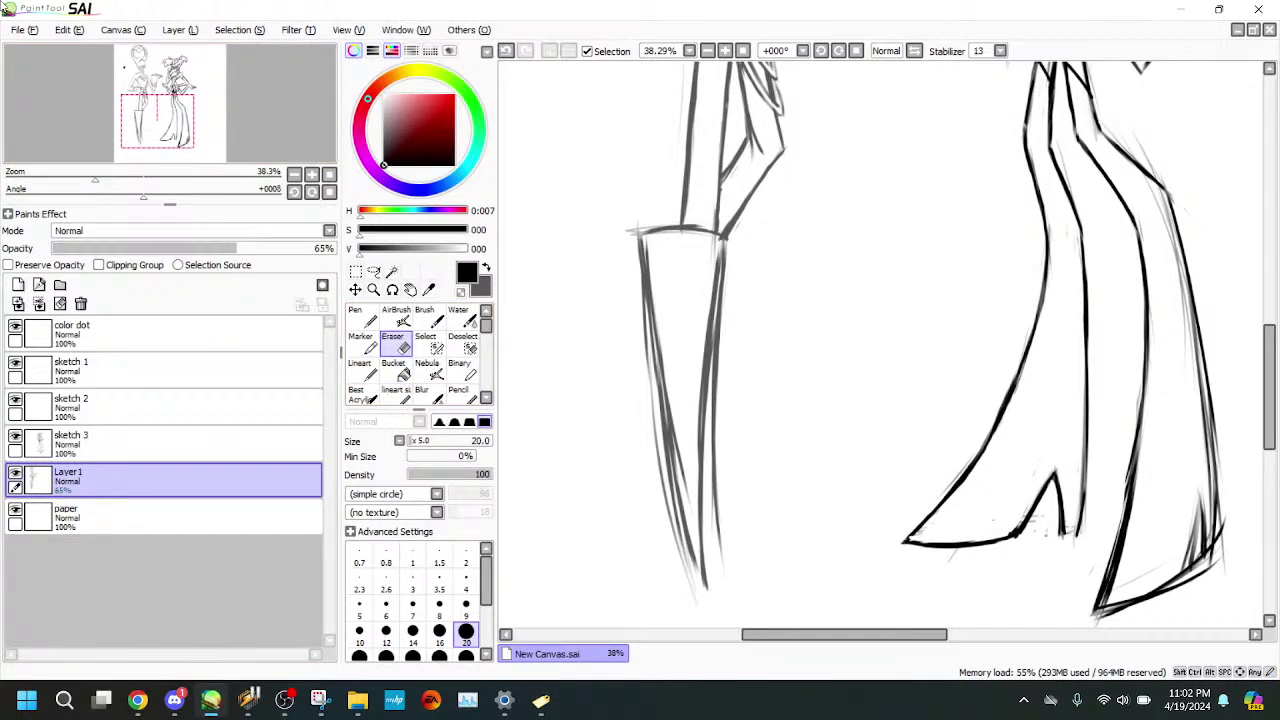
{"action": "left_click", "coordinate": [361, 340]}
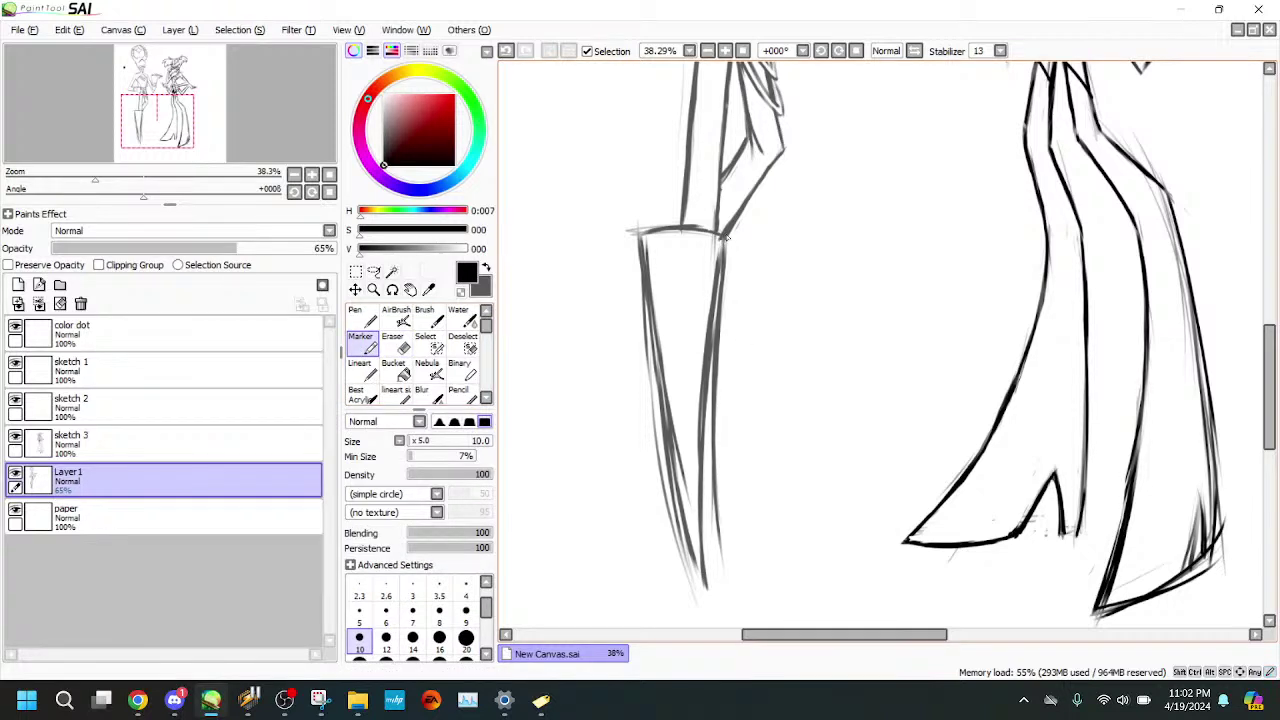
{"action": "left_click_drag", "start_coordinate": [721, 276], "coordinate": [707, 390]}
{"action": "left_click_drag", "start_coordinate": [701, 483], "coordinate": [706, 451]}
{"action": "left_click_drag", "start_coordinate": [704, 512], "coordinate": [706, 578]}
{"action": "left_click_drag", "start_coordinate": [715, 480], "coordinate": [768, 455]}
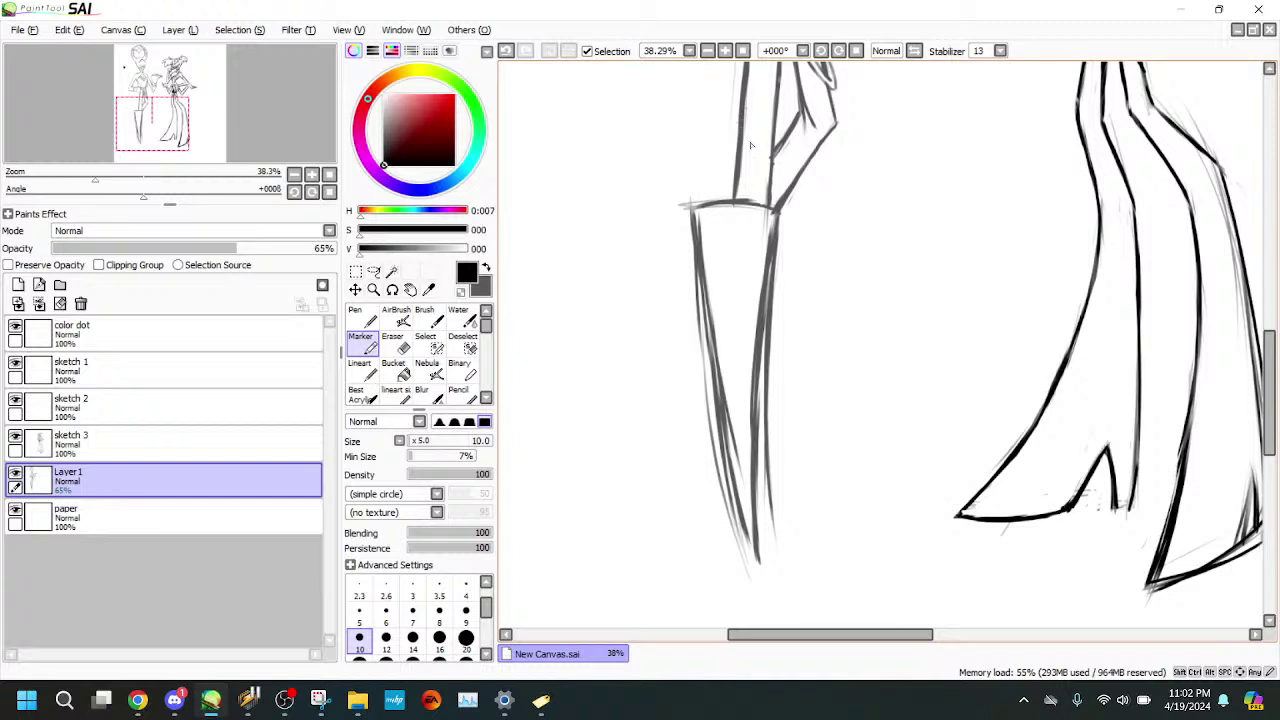
{"action": "left_click_drag", "start_coordinate": [722, 133], "coordinate": [740, 165]}
{"action": "mouse_move", "coordinate": [716, 128]}
{"action": "left_mouse_down"}
{"action": "mouse_move", "coordinate": [634, 246]}
{"action": "mouse_move", "coordinate": [693, 163]}
{"action": "mouse_move", "coordinate": [593, 397]}
{"action": "mouse_move", "coordinate": [670, 197]}
{"action": "mouse_move", "coordinate": [595, 360]}
{"action": "mouse_move", "coordinate": [634, 250]}
{"action": "mouse_move", "coordinate": [591, 405]}
{"action": "mouse_move", "coordinate": [602, 333]}
{"action": "mouse_move", "coordinate": [582, 475]}
{"action": "left_mouse_up"}
{"action": "mouse_move", "coordinate": [152, 122]}
{"action": "left_mouse_down"}
{"action": "mouse_move", "coordinate": [152, 92]}
{"action": "mouse_move", "coordinate": [154, 119]}
{"action": "left_mouse_up"}
{"action": "left_click", "coordinate": [507, 51]}
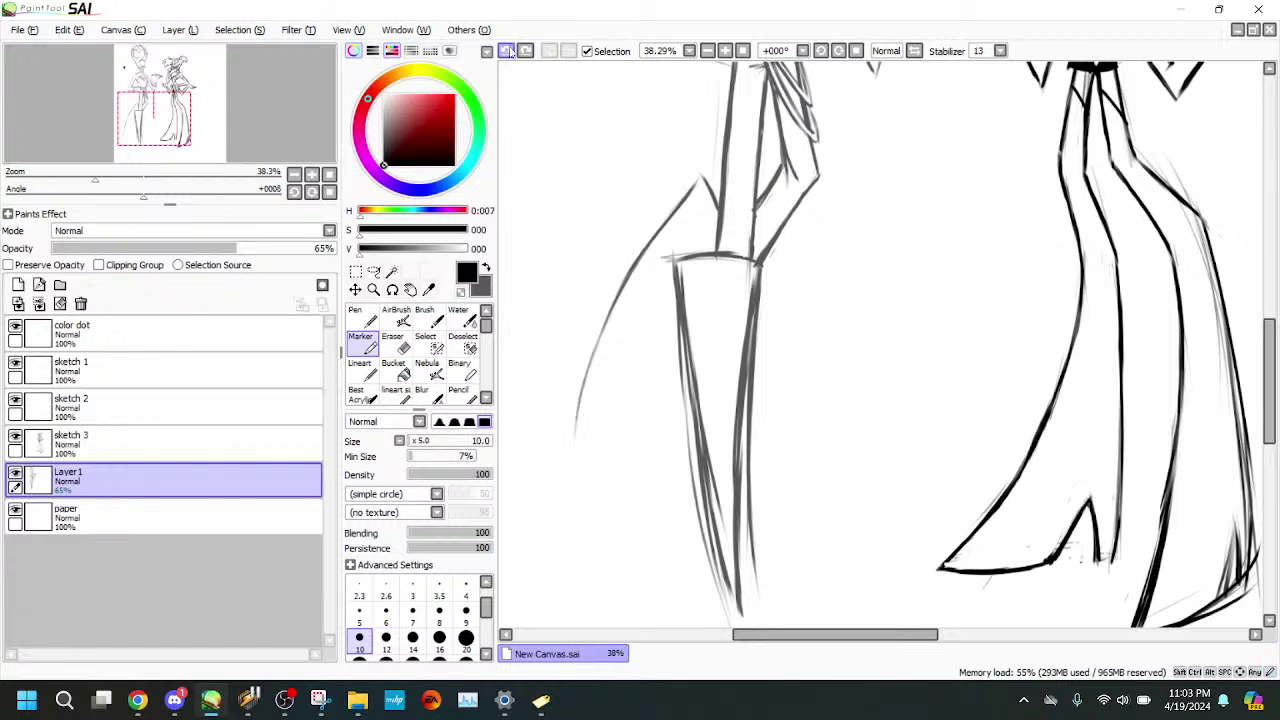
{"action": "left_click", "coordinate": [507, 51]}
{"action": "left_click", "coordinate": [507, 51]}
{"action": "left_click", "coordinate": [507, 51]}
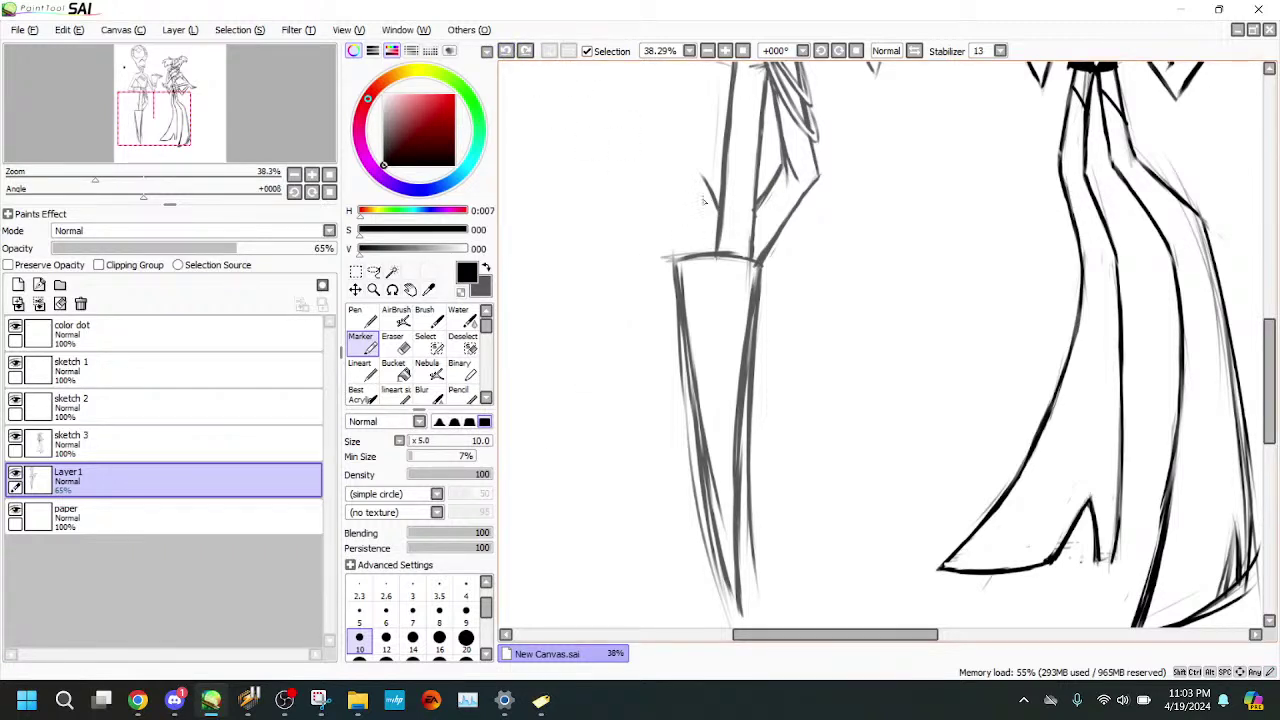
- Draw a long outward-curving line from the short stroke above the boot cuff down the boot's left side to near its tip
{"action": "mouse_move", "coordinate": [709, 198]}
{"action": "left_mouse_down"}
{"action": "mouse_move", "coordinate": [646, 280]}
{"action": "mouse_move", "coordinate": [614, 380]}
{"action": "mouse_move", "coordinate": [607, 512]}
{"action": "left_mouse_up"}
{"action": "left_click_drag", "start_coordinate": [609, 460], "coordinate": [624, 607]}
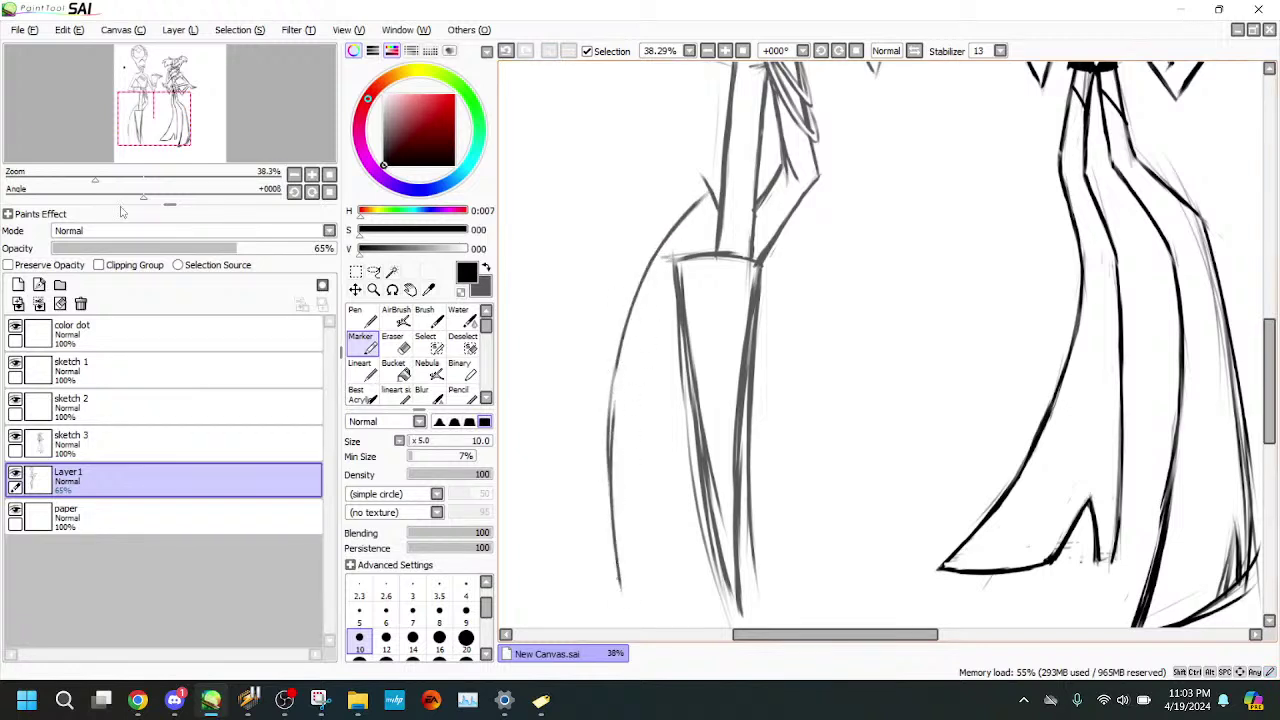
- Draw a curved line from the boot's left edge down to the lower tip of the outer curve
{"action": "left_click_drag", "start_coordinate": [122, 154], "coordinate": [120, 166]}
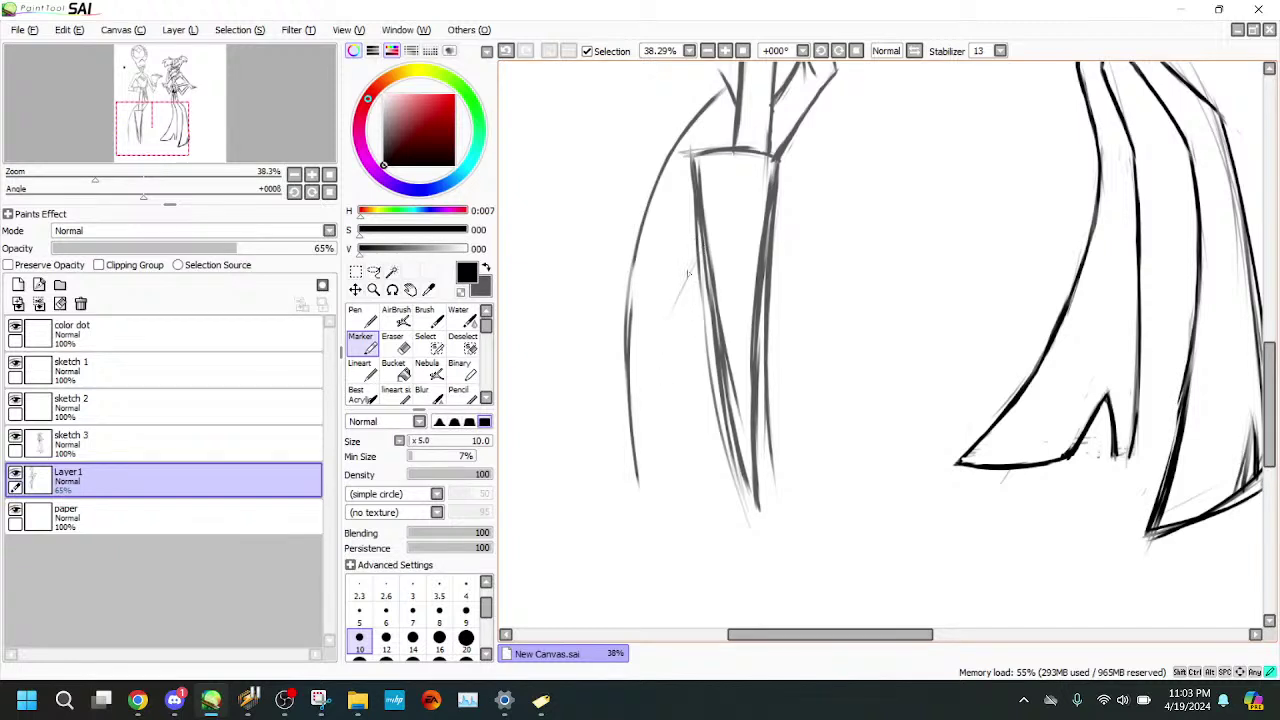
{"action": "left_click_drag", "start_coordinate": [698, 248], "coordinate": [662, 335]}
{"action": "left_click_drag", "start_coordinate": [692, 259], "coordinate": [641, 456]}
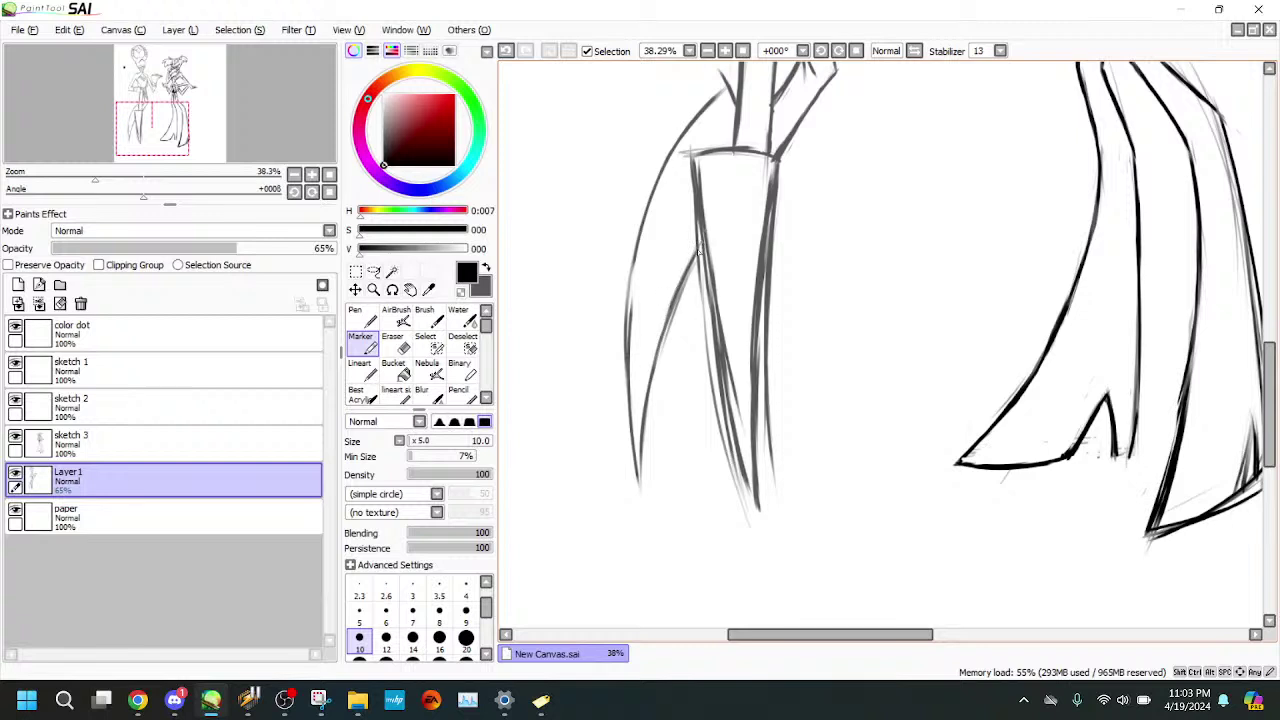
- Darken the middle of the outer curve and erase stray marks beside it and at the boot cuff's left end
{"action": "left_click_drag", "start_coordinate": [136, 139], "coordinate": [138, 115]}
{"action": "left_click", "coordinate": [392, 342]}
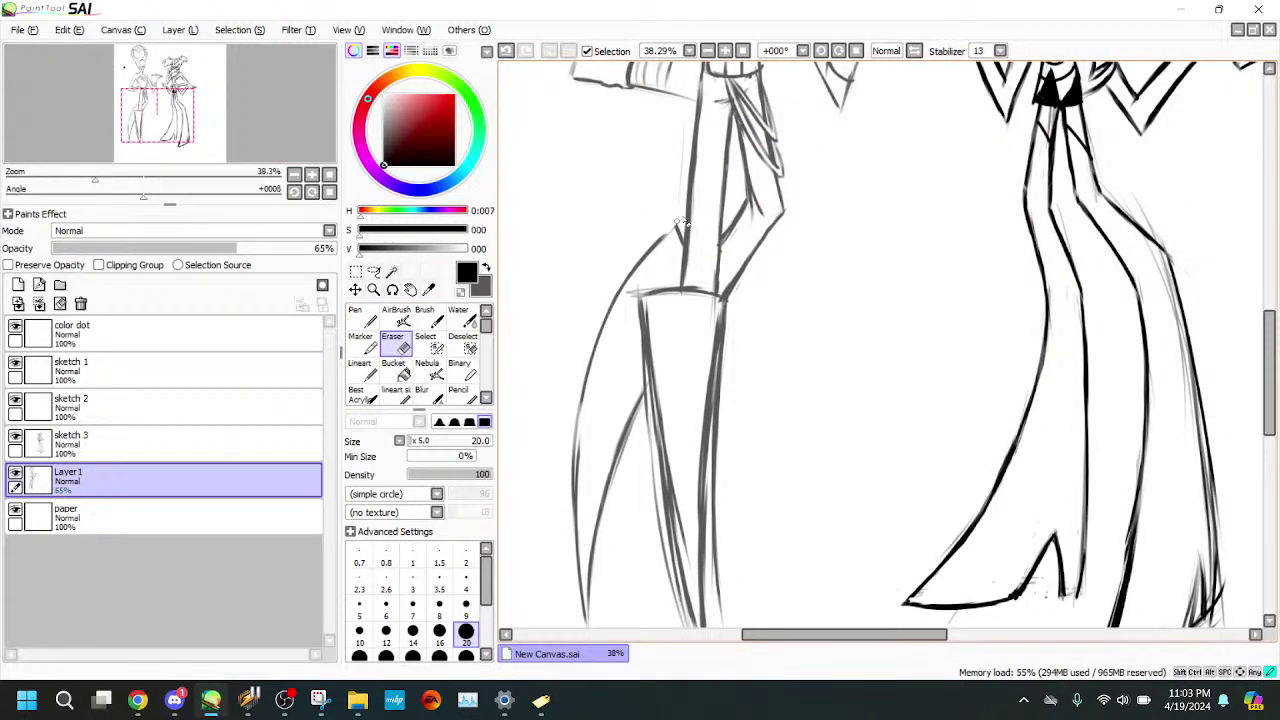
{"action": "left_click", "coordinate": [365, 344]}
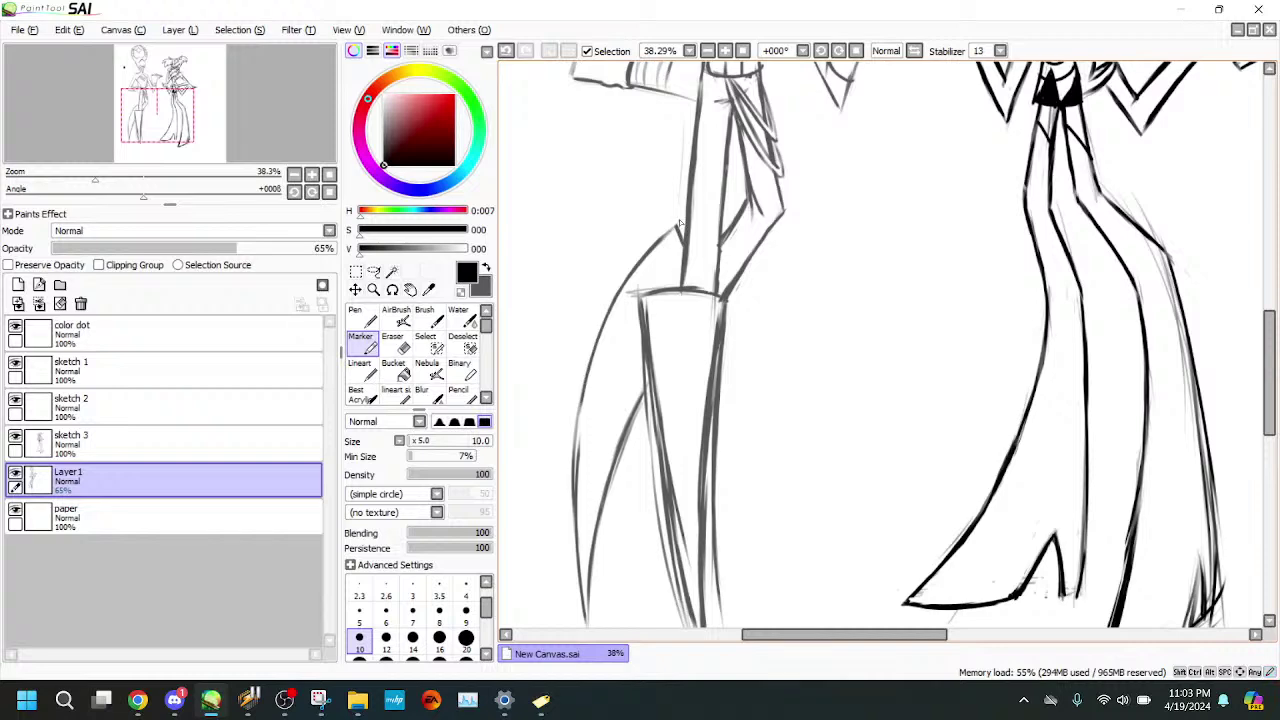
{"action": "left_click_drag", "start_coordinate": [203, 151], "coordinate": [200, 155]}
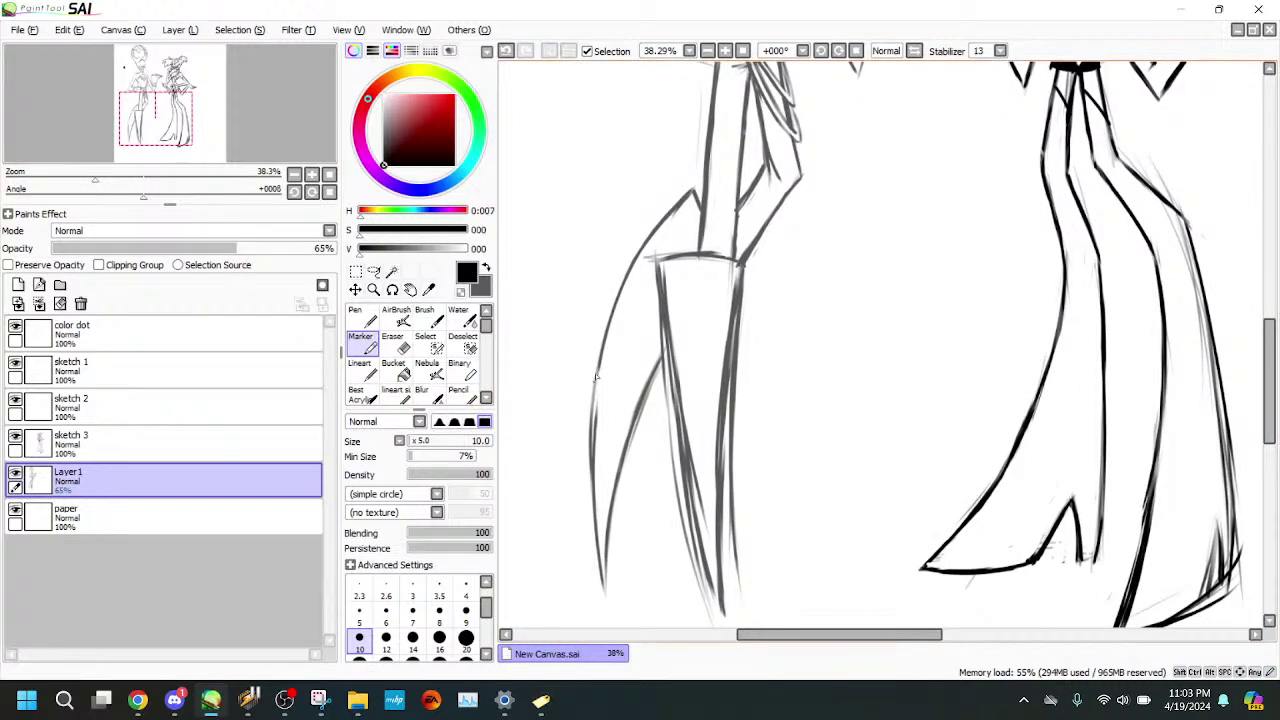
{"action": "left_click_drag", "start_coordinate": [601, 366], "coordinate": [590, 509]}
{"action": "left_click", "coordinate": [398, 344]}
{"action": "mouse_move", "coordinate": [590, 415]}
{"action": "left_mouse_down"}
{"action": "mouse_move", "coordinate": [592, 506]}
{"action": "mouse_move", "coordinate": [591, 448]}
{"action": "left_mouse_up"}
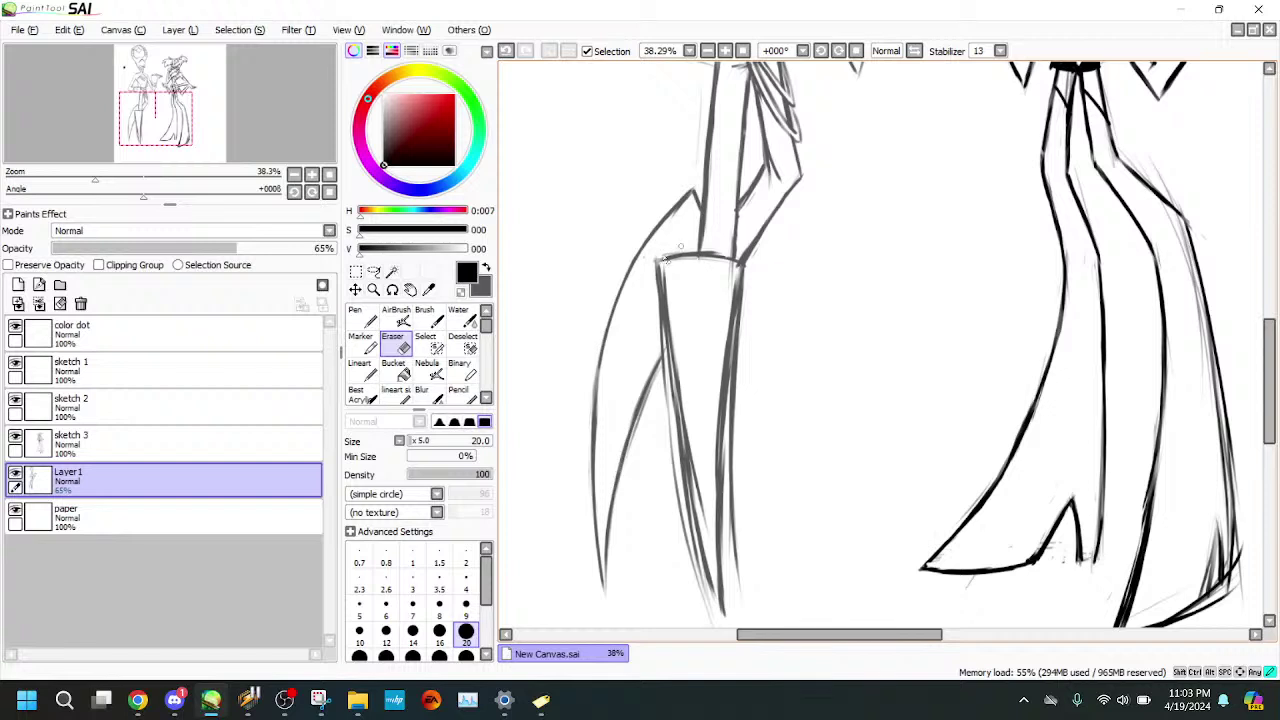
{"action": "left_click", "coordinate": [366, 345]}
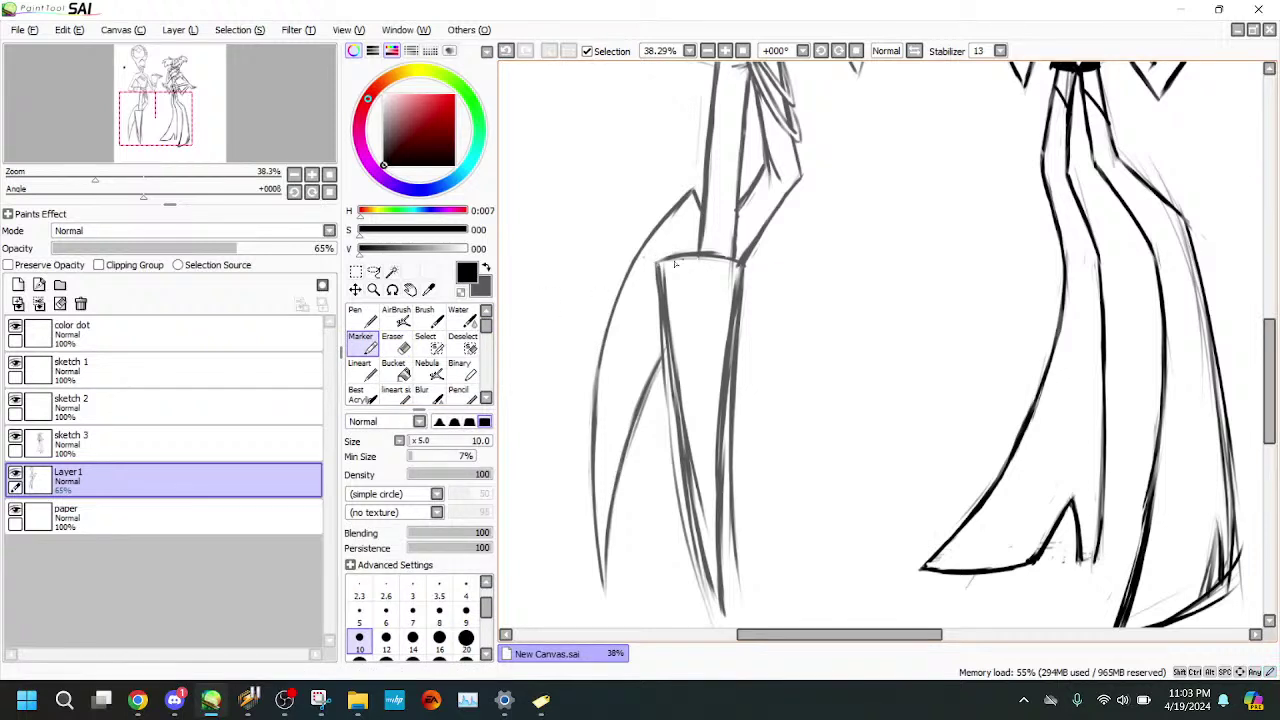
{"action": "key", "text": "e"}
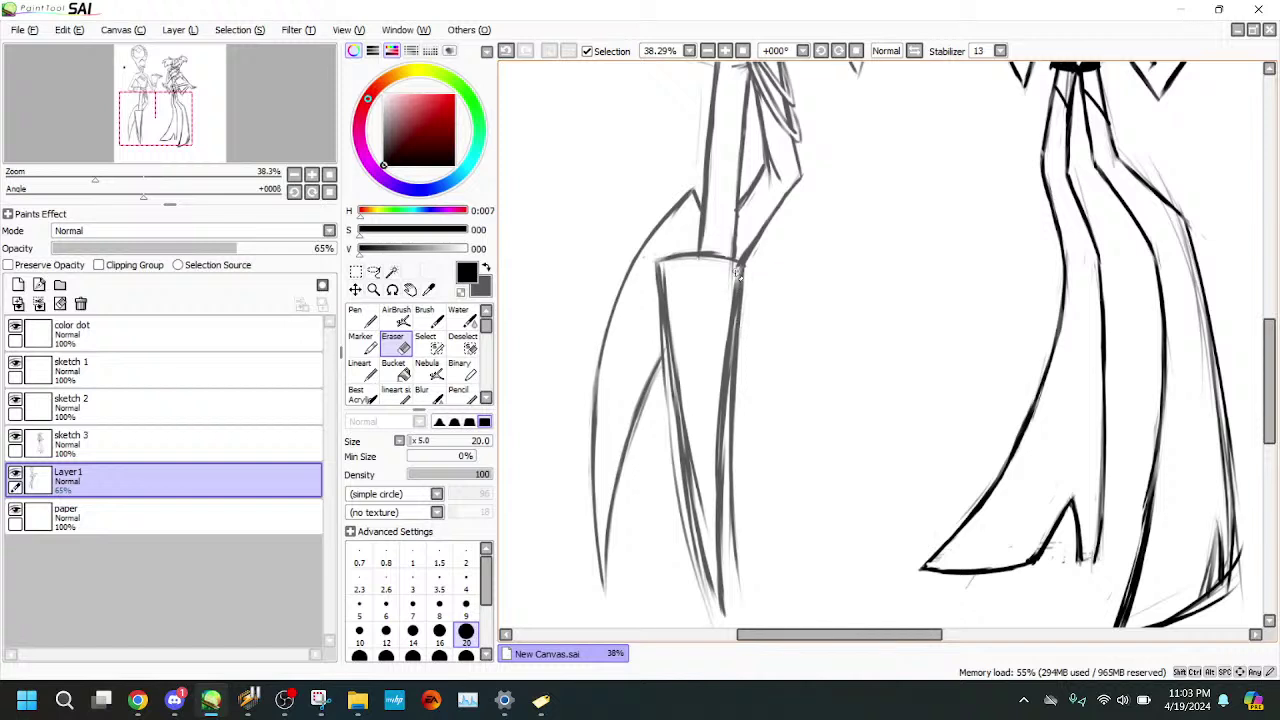
- Erase the doubled strokes along both sides of the boot's right edge, leaving one clean line from cuff to tip
{"action": "left_click_drag", "start_coordinate": [733, 266], "coordinate": [731, 310]}
{"action": "mouse_move", "coordinate": [753, 260]}
{"action": "left_mouse_down"}
{"action": "mouse_move", "coordinate": [735, 420]}
{"action": "mouse_move", "coordinate": [740, 285]}
{"action": "mouse_move", "coordinate": [732, 535]}
{"action": "mouse_move", "coordinate": [739, 482]}
{"action": "left_mouse_up"}
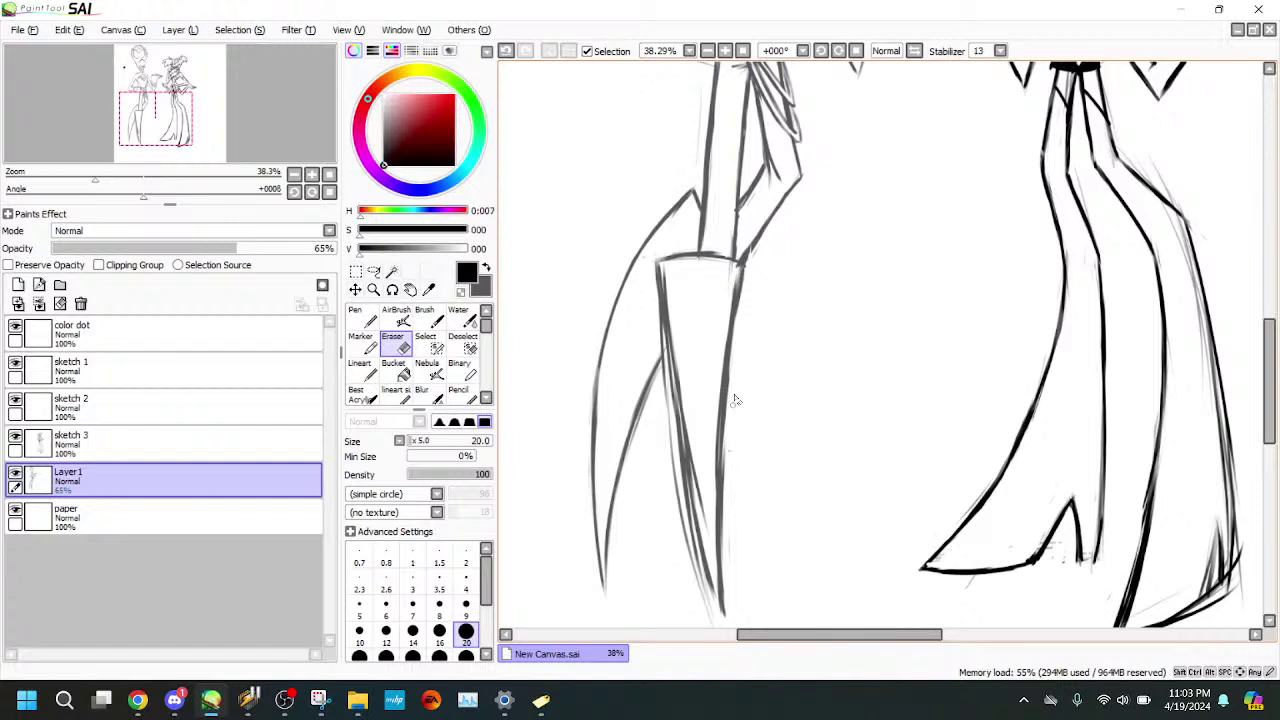
{"action": "left_click_drag", "start_coordinate": [739, 360], "coordinate": [731, 500]}
{"action": "left_click_drag", "start_coordinate": [736, 388], "coordinate": [726, 506]}
{"action": "left_click_drag", "start_coordinate": [729, 442], "coordinate": [727, 510]}
{"action": "left_click_drag", "start_coordinate": [729, 462], "coordinate": [728, 552]}
{"action": "left_click_drag", "start_coordinate": [731, 479], "coordinate": [731, 606]}
{"action": "left_click_drag", "start_coordinate": [729, 330], "coordinate": [727, 348]}
{"action": "left_click_drag", "start_coordinate": [740, 277], "coordinate": [725, 360]}
{"action": "left_click", "coordinate": [362, 346]}
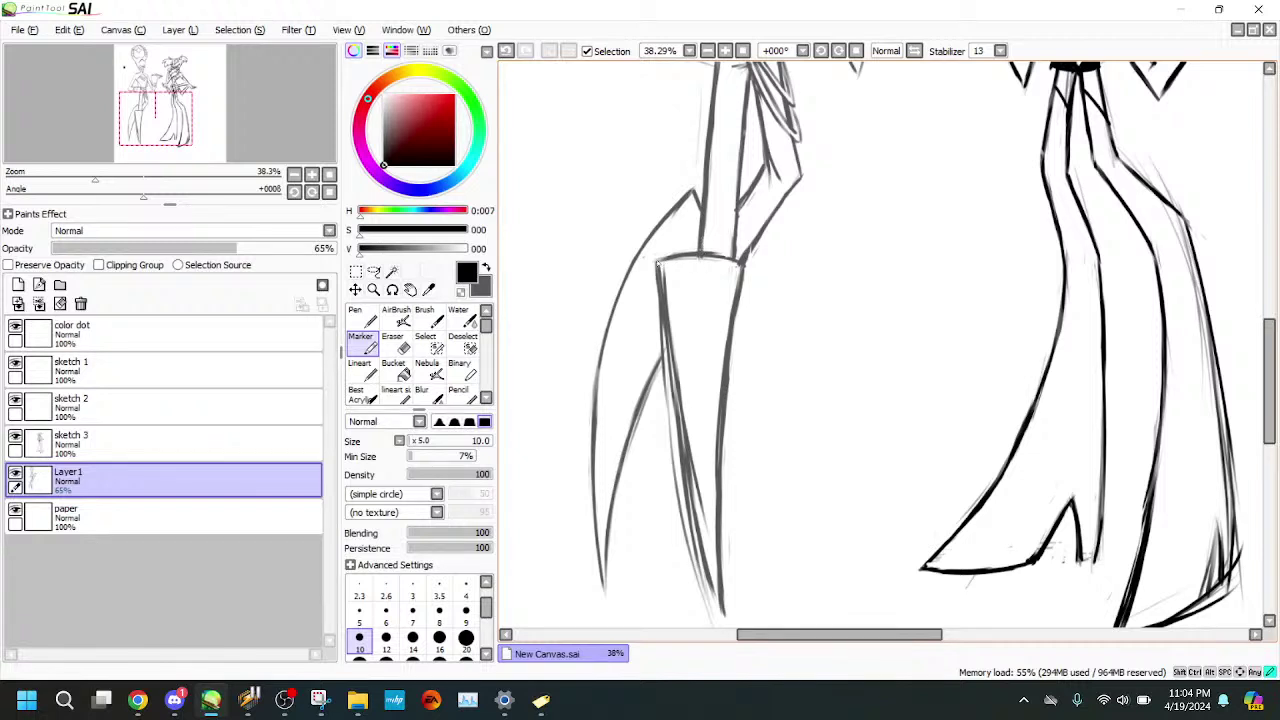
- Erase the doubled strokes along the boot's left edge from below the inner curve's junction to the tip
{"action": "key", "text": "e"}
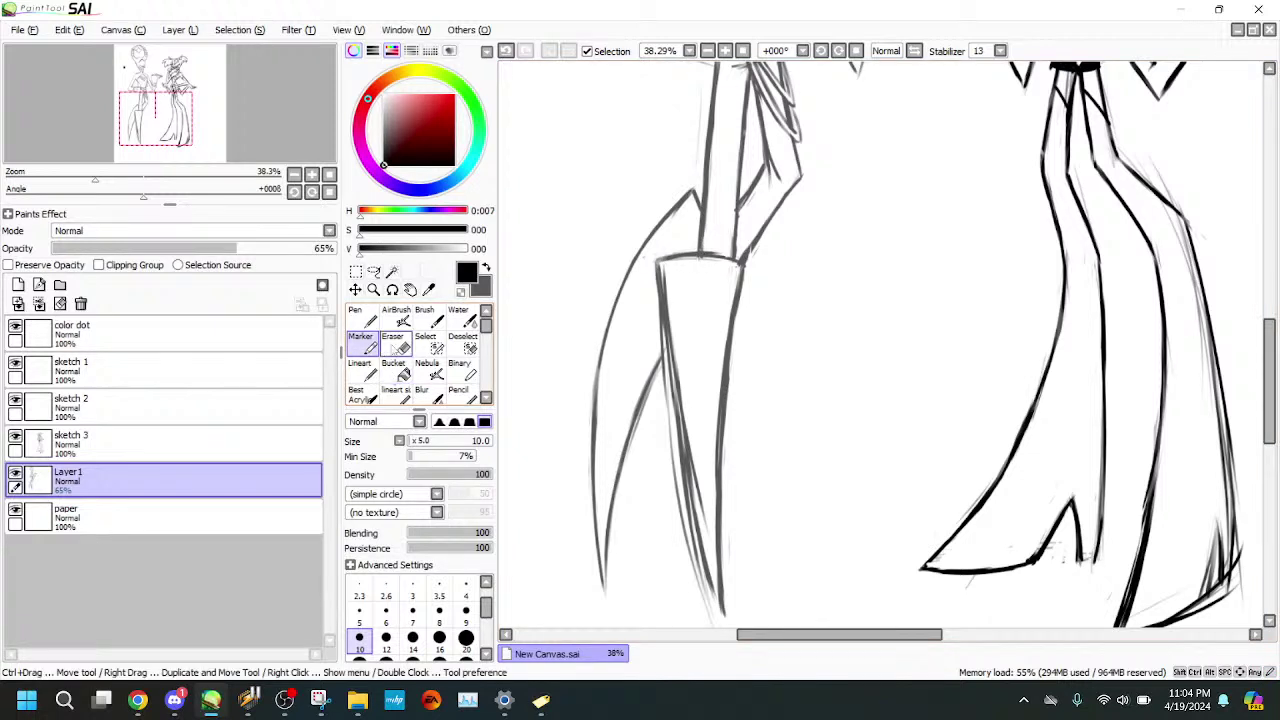
{"action": "mouse_move", "coordinate": [678, 363]}
{"action": "left_mouse_down"}
{"action": "mouse_move", "coordinate": [670, 292]}
{"action": "mouse_move", "coordinate": [712, 561]}
{"action": "left_mouse_up"}
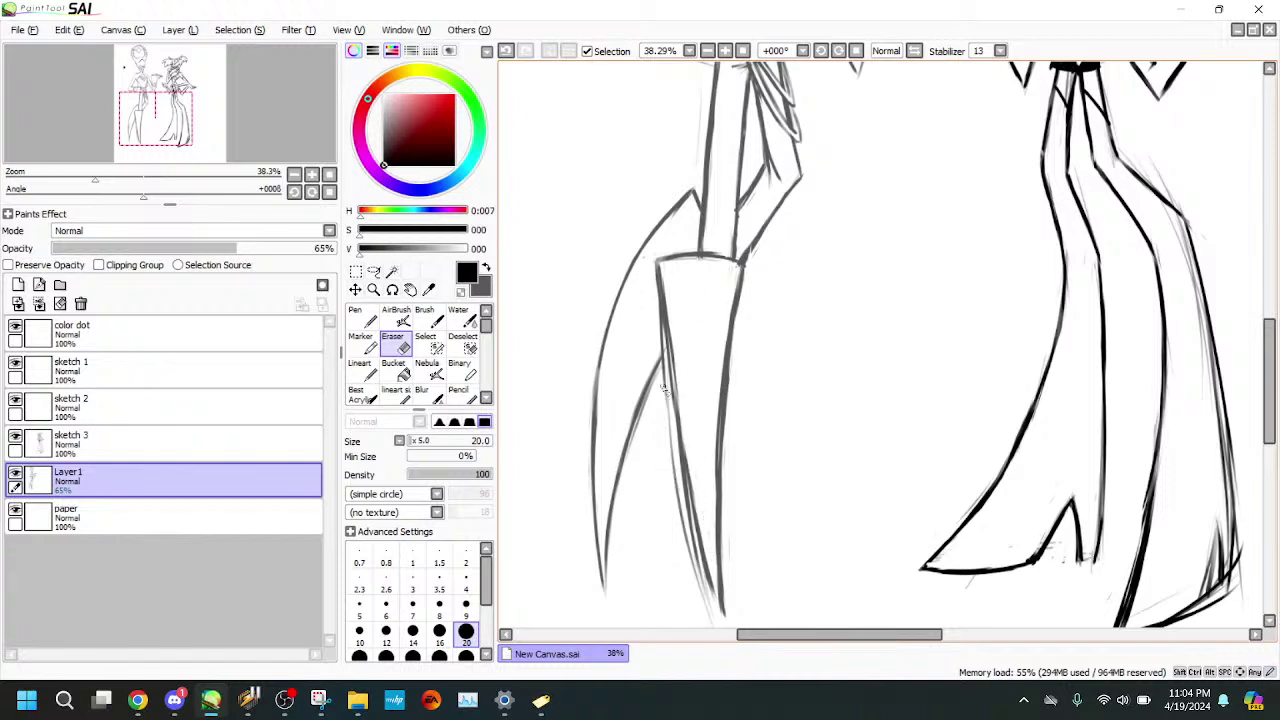
{"action": "left_click_drag", "start_coordinate": [662, 386], "coordinate": [697, 577]}
{"action": "left_click_drag", "start_coordinate": [674, 453], "coordinate": [709, 606]}
{"action": "left_click_drag", "start_coordinate": [692, 562], "coordinate": [718, 645]}
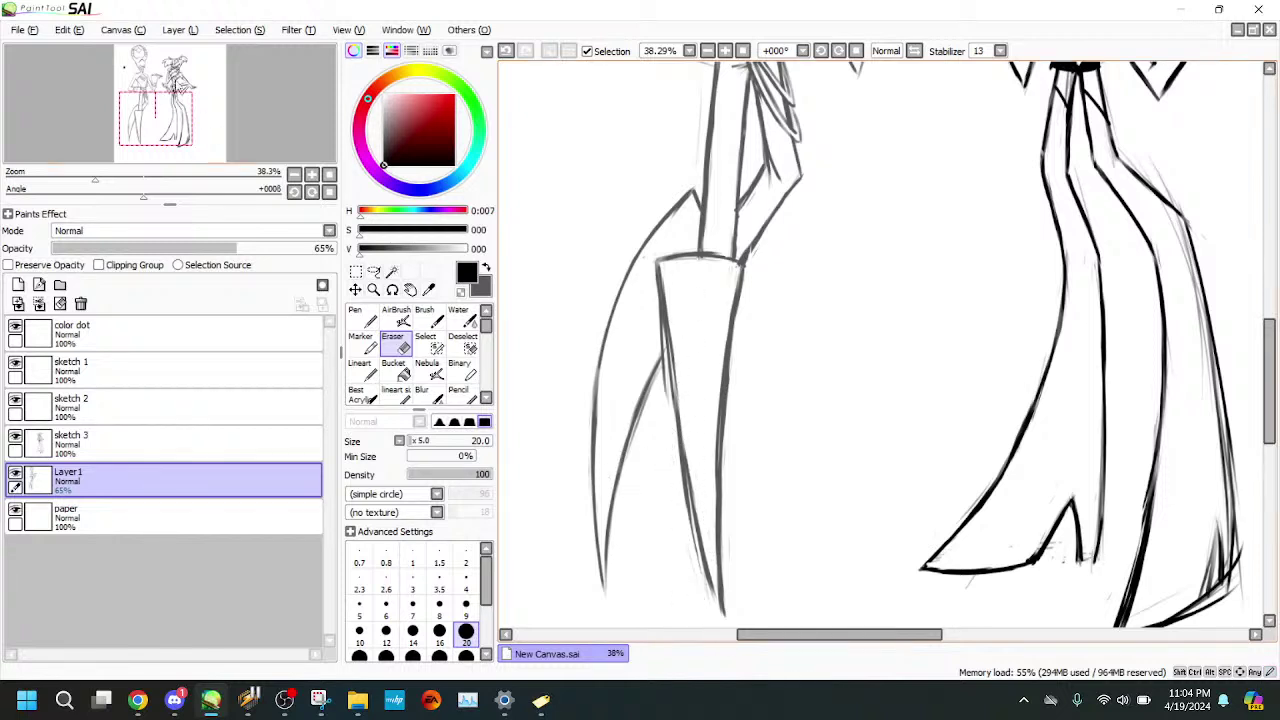
- Thin the lower half of the boot's left edge with the Eraser, undoing one stroke and redoing the trim
{"action": "left_click_drag", "start_coordinate": [179, 87], "coordinate": [178, 94]}
{"action": "left_click", "coordinate": [362, 344]}
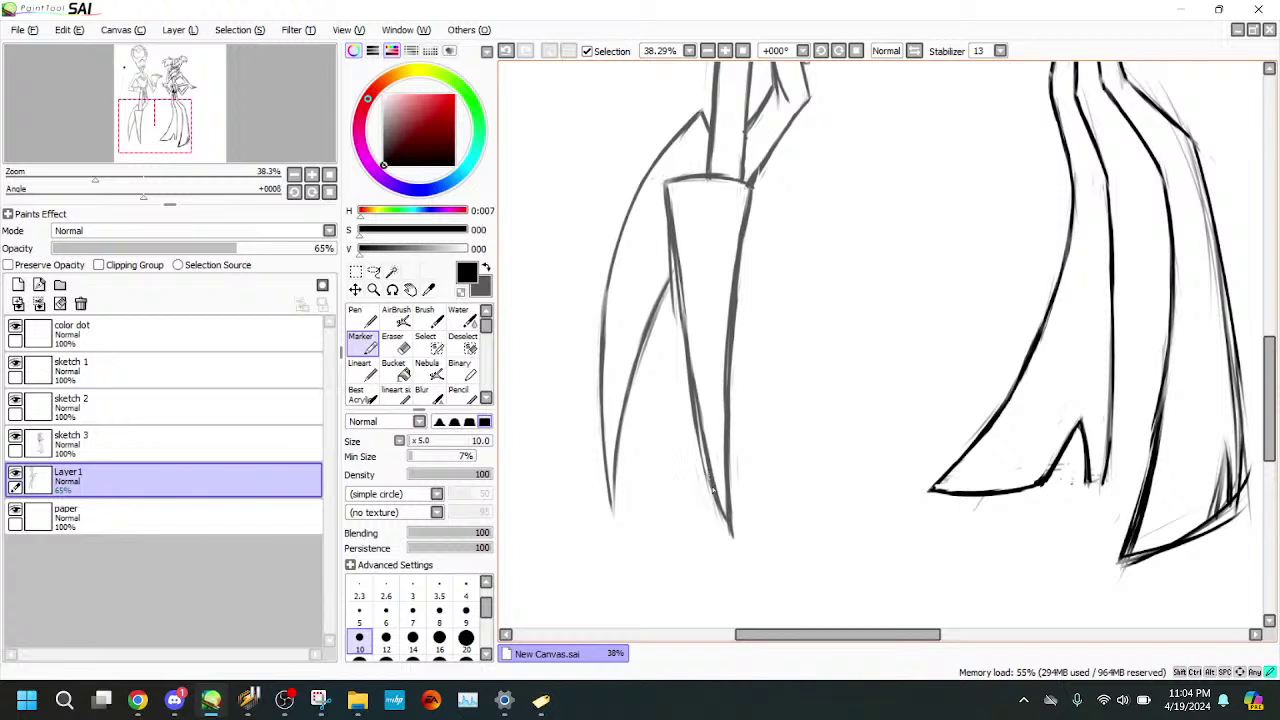
{"action": "key", "text": "e"}
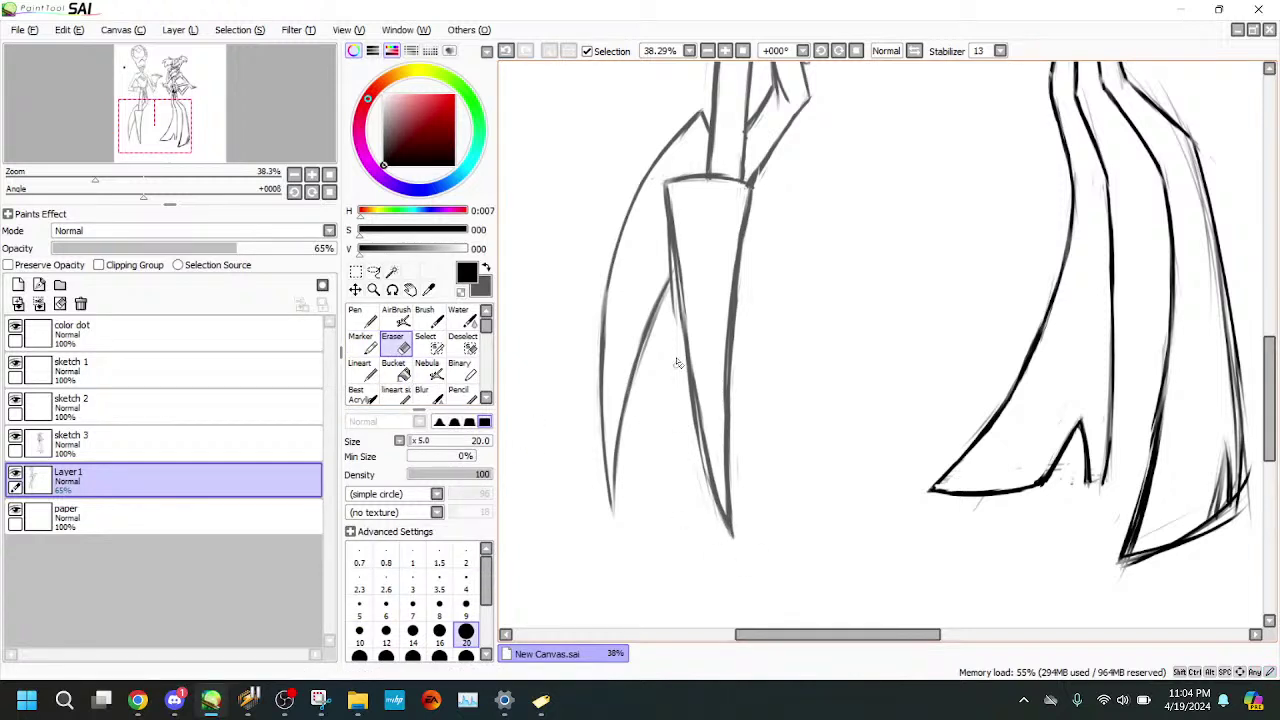
{"action": "left_click_drag", "start_coordinate": [680, 335], "coordinate": [700, 447]}
{"action": "left_click_drag", "start_coordinate": [684, 357], "coordinate": [714, 468]}
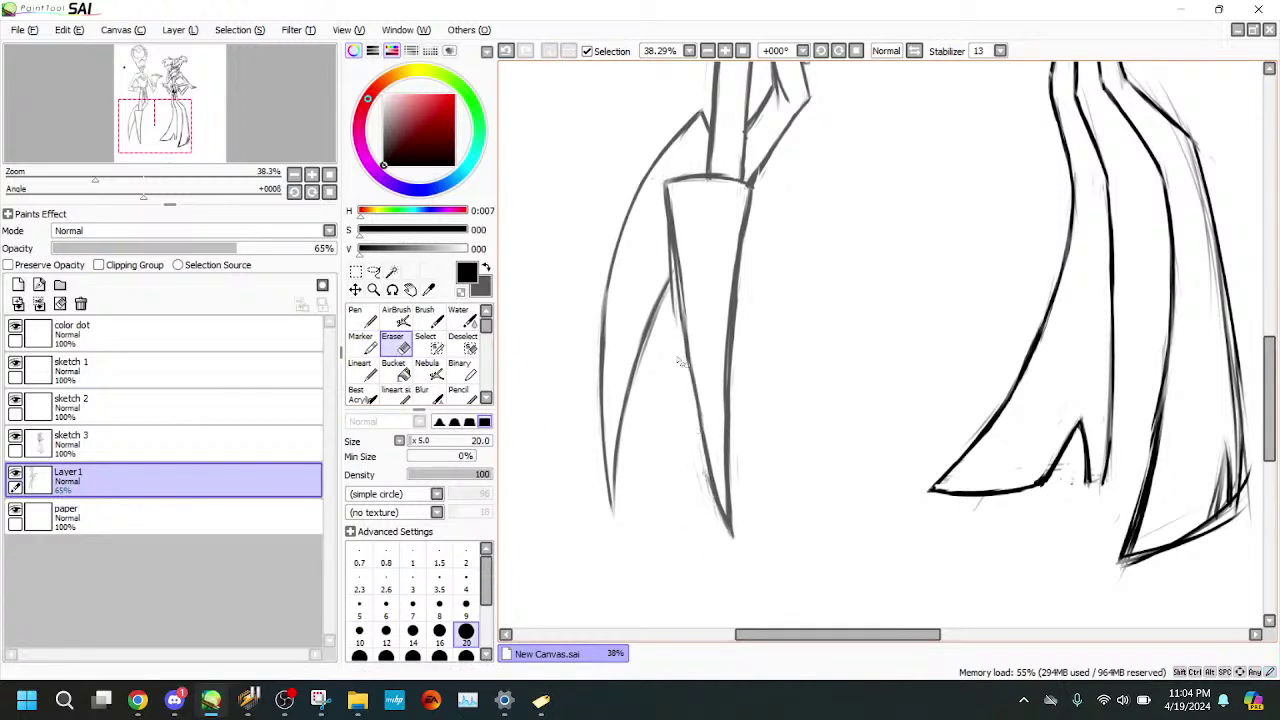
{"action": "left_click", "coordinate": [507, 51]}
{"action": "left_click_drag", "start_coordinate": [687, 372], "coordinate": [704, 434]}
{"action": "left_click_drag", "start_coordinate": [691, 354], "coordinate": [714, 468]}
{"action": "left_click_drag", "start_coordinate": [693, 367], "coordinate": [716, 484]}
{"action": "left_click_drag", "start_coordinate": [705, 436], "coordinate": [724, 512]}
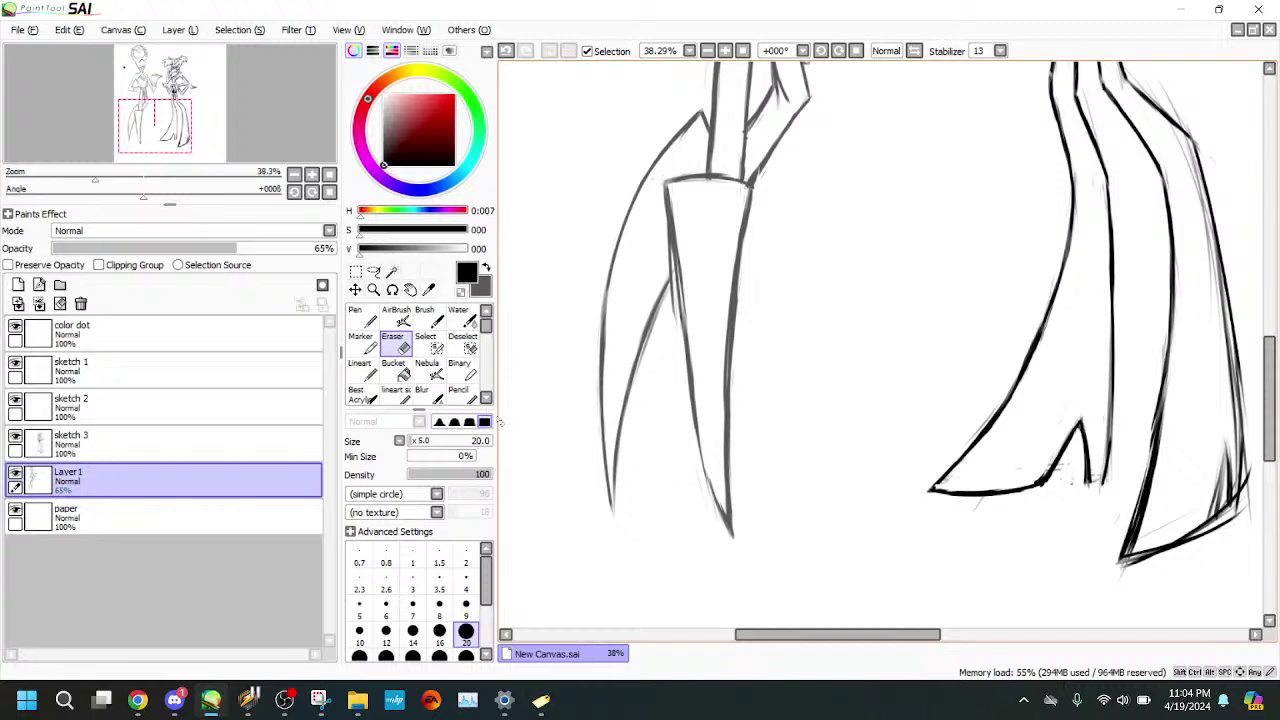
- Darken the boot's left edge near its tip with the Marker and erase the extra strokes along its upper part
{"action": "left_click", "coordinate": [361, 342]}
{"action": "mouse_move", "coordinate": [711, 478]}
{"action": "left_mouse_down"}
{"action": "mouse_move", "coordinate": [699, 434]}
{"action": "mouse_move", "coordinate": [705, 464]}
{"action": "left_mouse_up"}
{"action": "mouse_move", "coordinate": [722, 510]}
{"action": "left_mouse_down"}
{"action": "mouse_move", "coordinate": [698, 422]}
{"action": "mouse_move", "coordinate": [711, 468]}
{"action": "left_mouse_up"}
{"action": "key", "text": "e"}
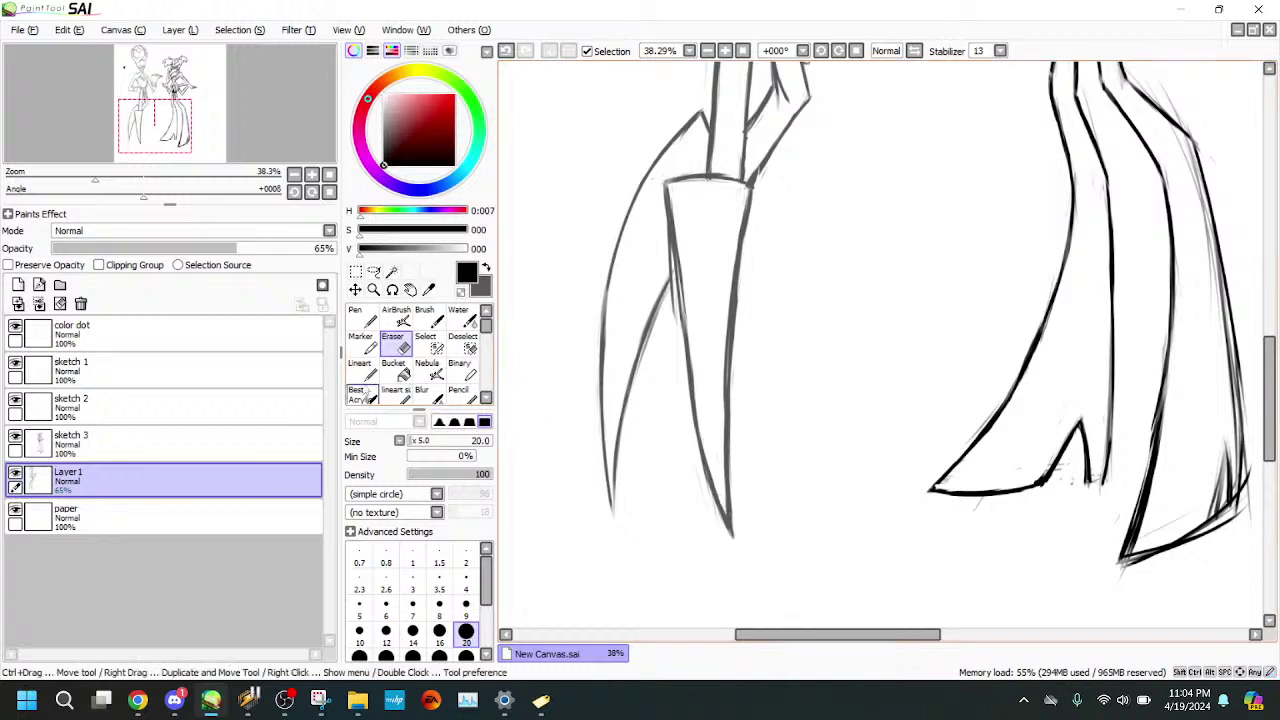
{"action": "left_click", "coordinate": [362, 344]}
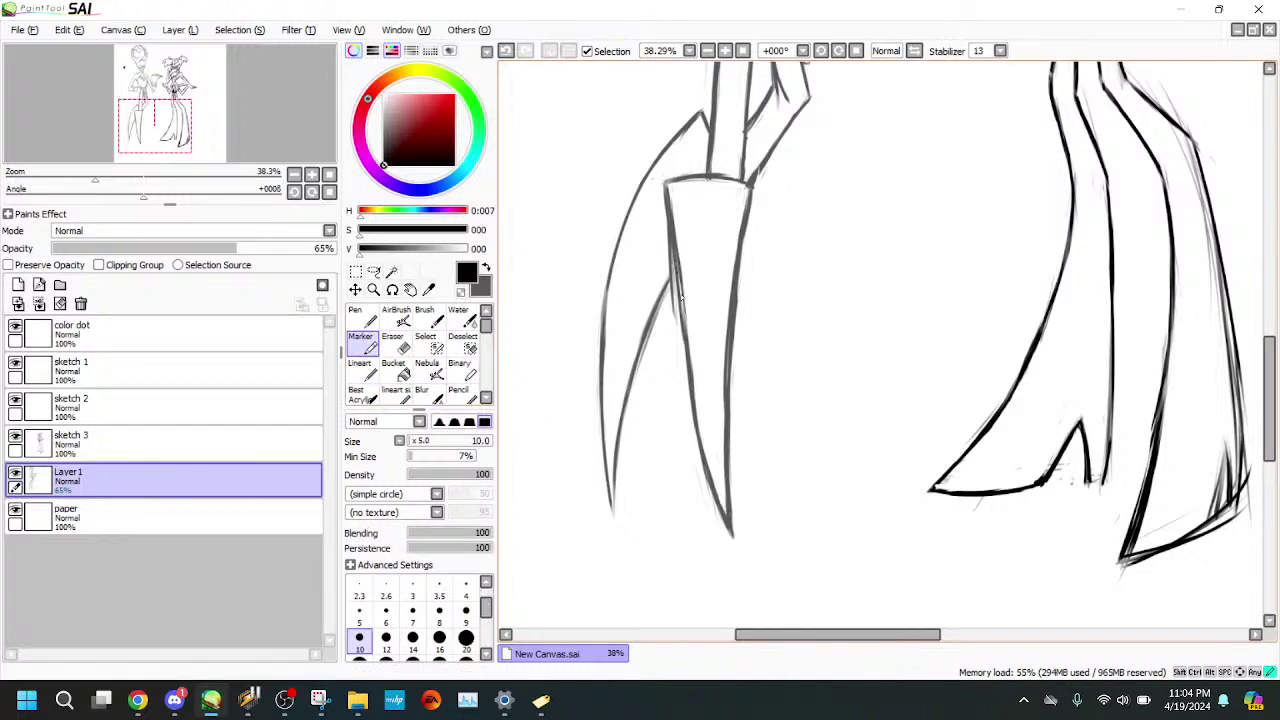
{"action": "key", "text": "e"}
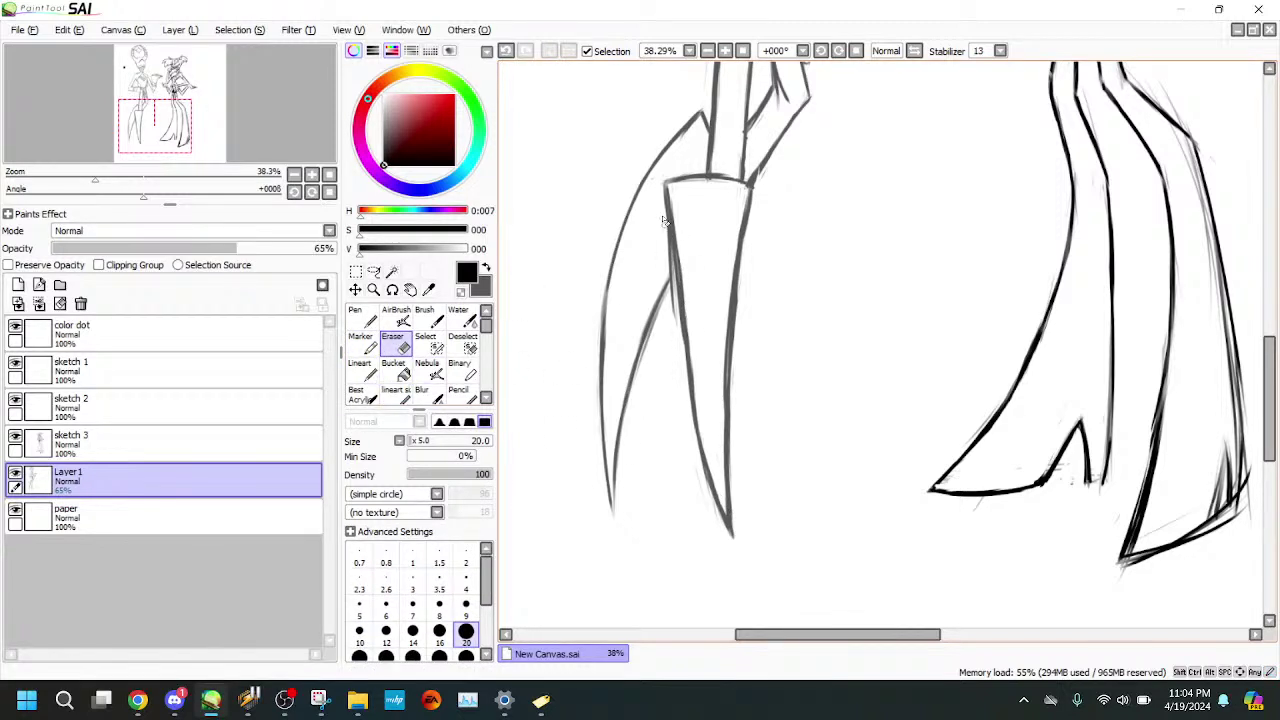
{"action": "left_click_drag", "start_coordinate": [663, 198], "coordinate": [674, 316]}
- Darken the inner curve beside the boot and the lower part of the outer curve down to their shared tip
{"action": "key", "text": "e"}
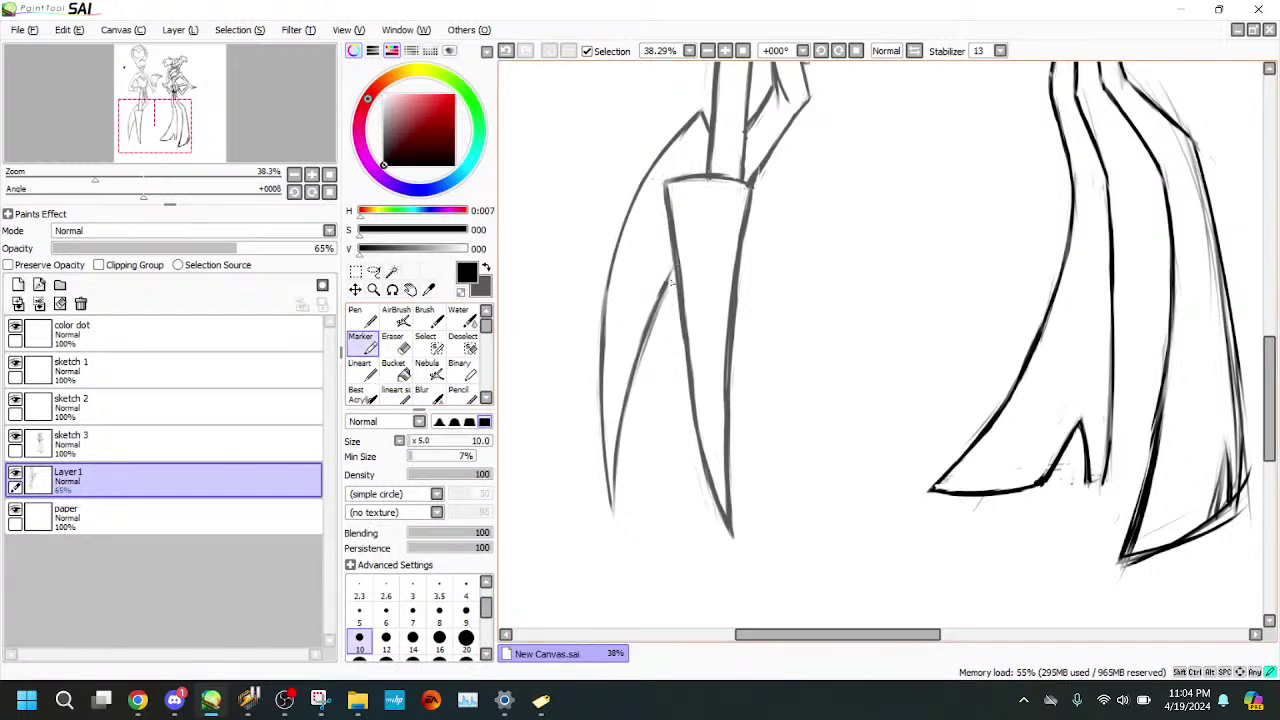
{"action": "left_click_drag", "start_coordinate": [676, 263], "coordinate": [618, 430]}
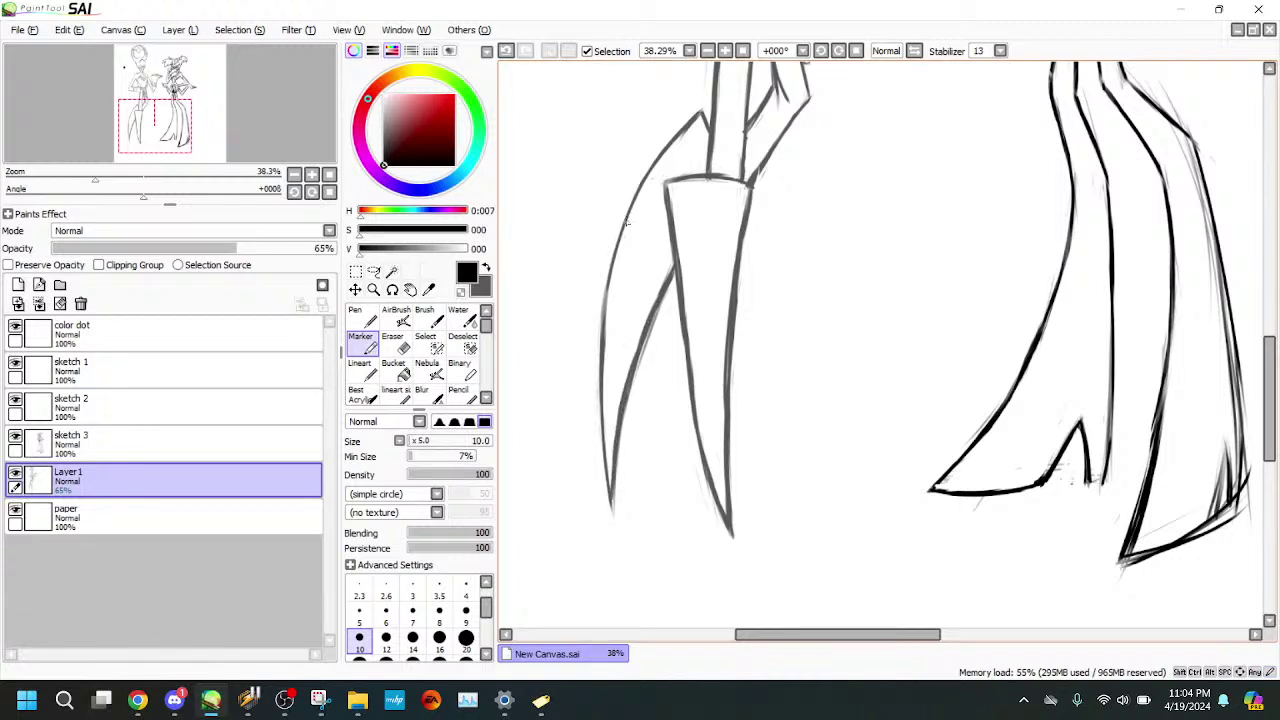
{"action": "left_click_drag", "start_coordinate": [620, 244], "coordinate": [608, 383]}
{"action": "left_click_drag", "start_coordinate": [609, 314], "coordinate": [604, 420]}
{"action": "left_click_drag", "start_coordinate": [604, 358], "coordinate": [613, 502]}
- Trim the inner side of the outer curve with the Eraser to even out its thickness
{"action": "key", "text": "e"}
{"action": "left_click_drag", "start_coordinate": [625, 236], "coordinate": [610, 368]}
{"action": "left_click_drag", "start_coordinate": [611, 289], "coordinate": [610, 424]}
{"action": "mouse_move", "coordinate": [580, 229]}
{"action": "left_mouse_down"}
{"action": "mouse_move", "coordinate": [502, 299]}
{"action": "mouse_move", "coordinate": [531, 443]}
{"action": "left_mouse_up"}
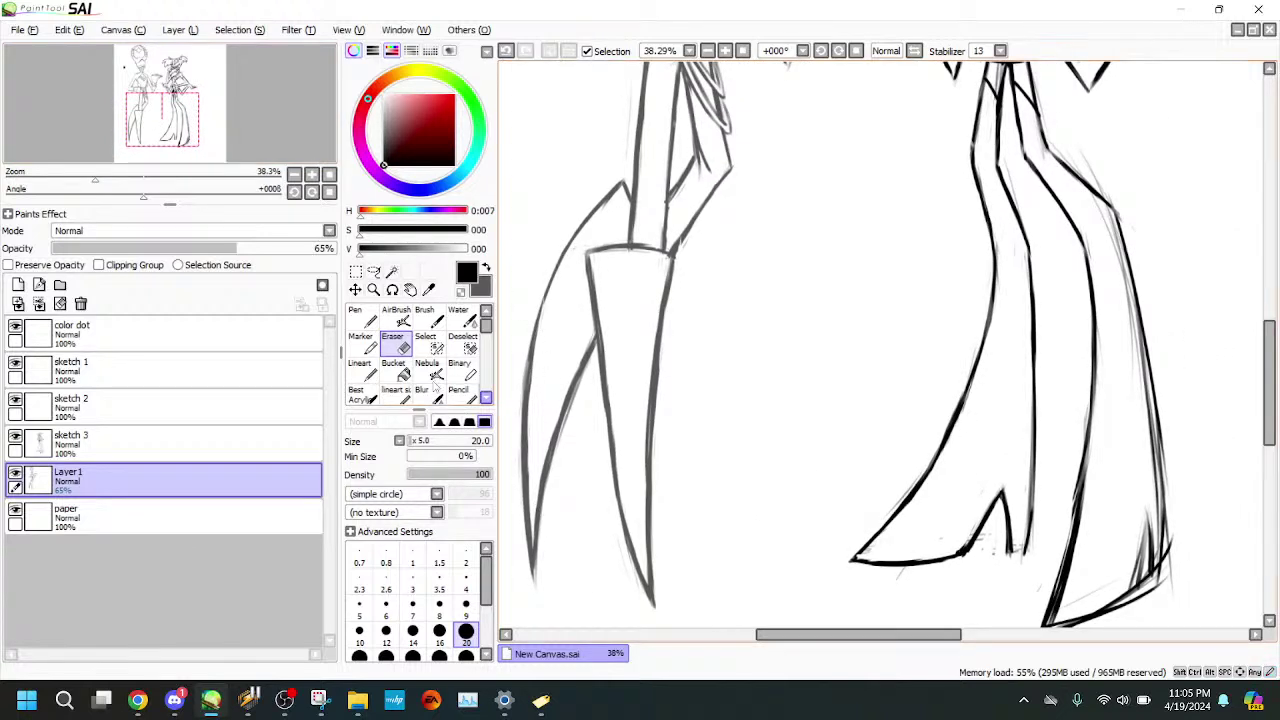
- Darken the upper part of the outer curve with the Marker and erase the rough edge along its inner side
{"action": "left_click", "coordinate": [363, 344]}
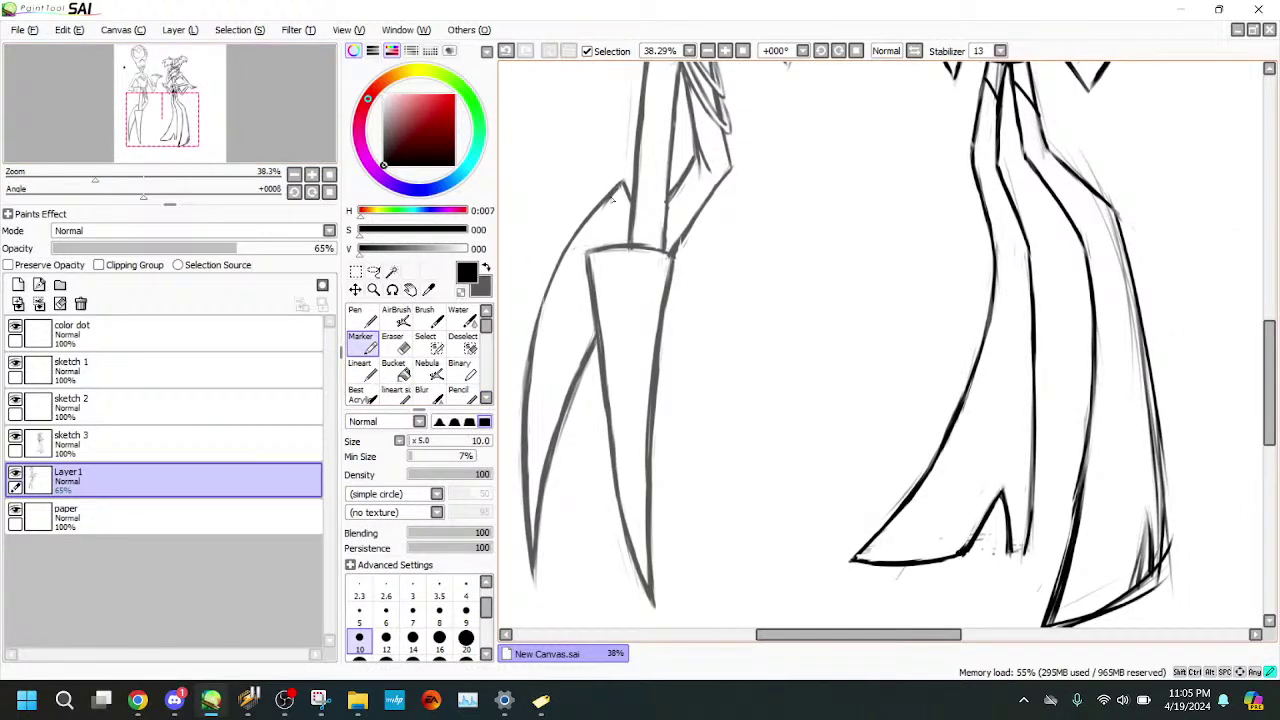
{"action": "mouse_move", "coordinate": [622, 194]}
{"action": "left_mouse_down"}
{"action": "mouse_move", "coordinate": [576, 240]}
{"action": "mouse_move", "coordinate": [537, 324]}
{"action": "left_mouse_up"}
{"action": "left_click_drag", "start_coordinate": [563, 265], "coordinate": [532, 363]}
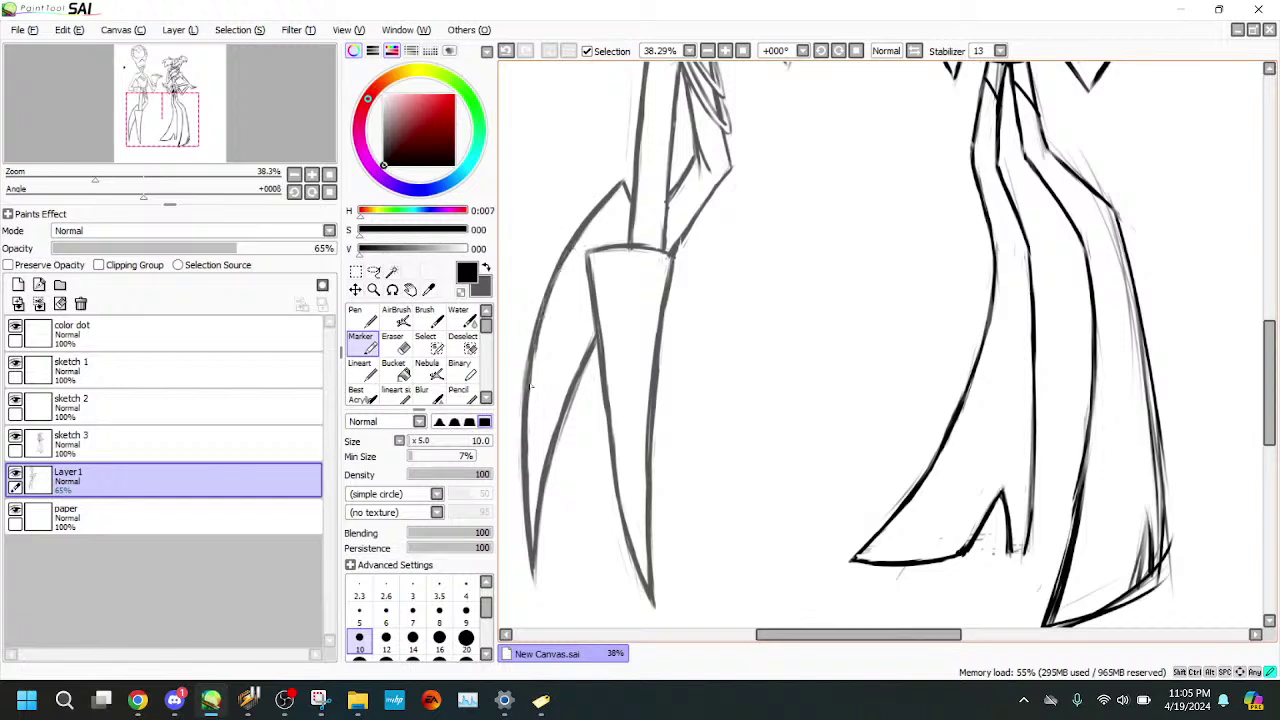
{"action": "key", "text": "e"}
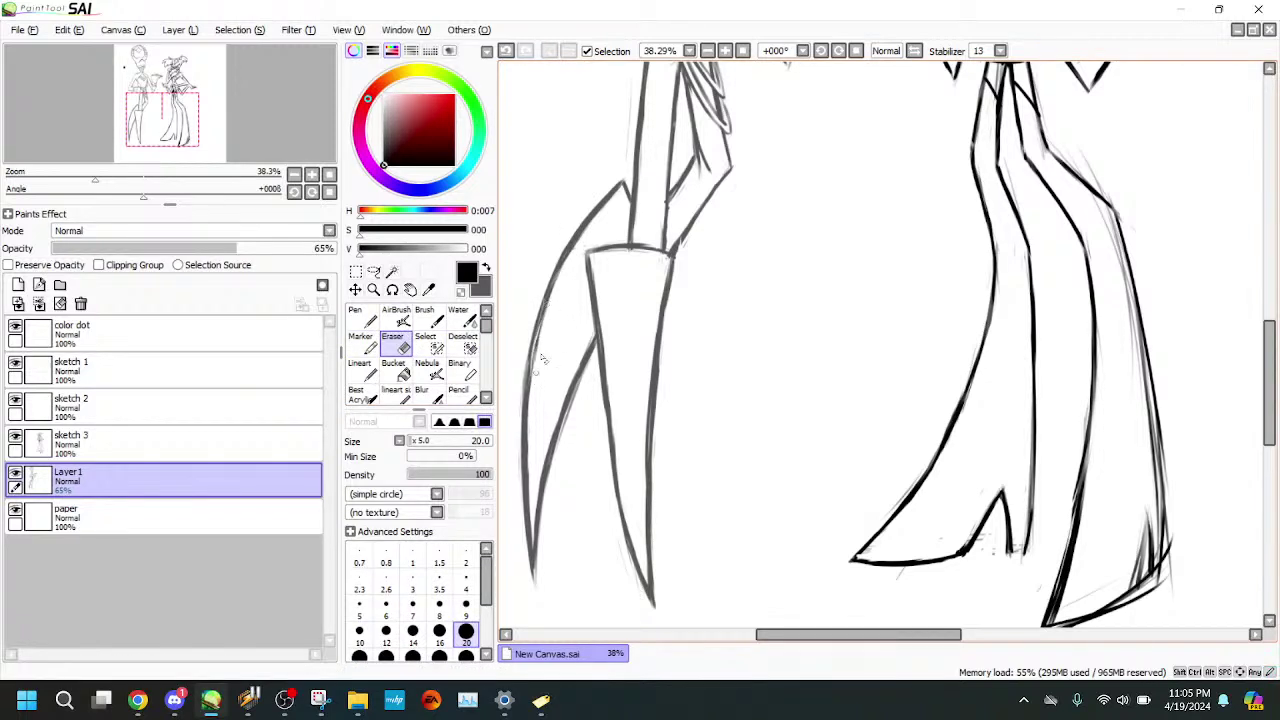
{"action": "key", "text": "ctrl+z"}
{"action": "left_click_drag", "start_coordinate": [558, 281], "coordinate": [539, 377]}
{"action": "left_click_drag", "start_coordinate": [547, 319], "coordinate": [540, 363]}
{"action": "left_click_drag", "start_coordinate": [544, 325], "coordinate": [533, 390]}
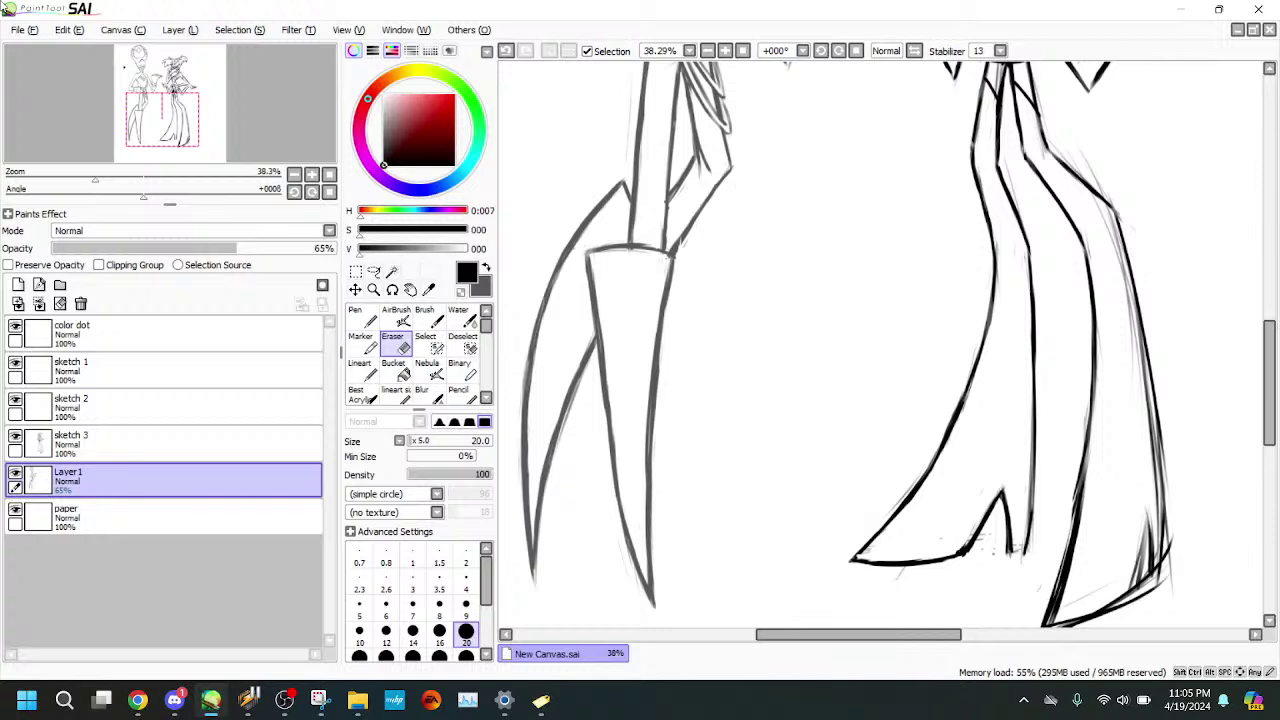
- Extend the short slanted stroke to the straight leg, and darken the boot cuff's top line and the leg's right edge above it
{"action": "left_click", "coordinate": [362, 344]}
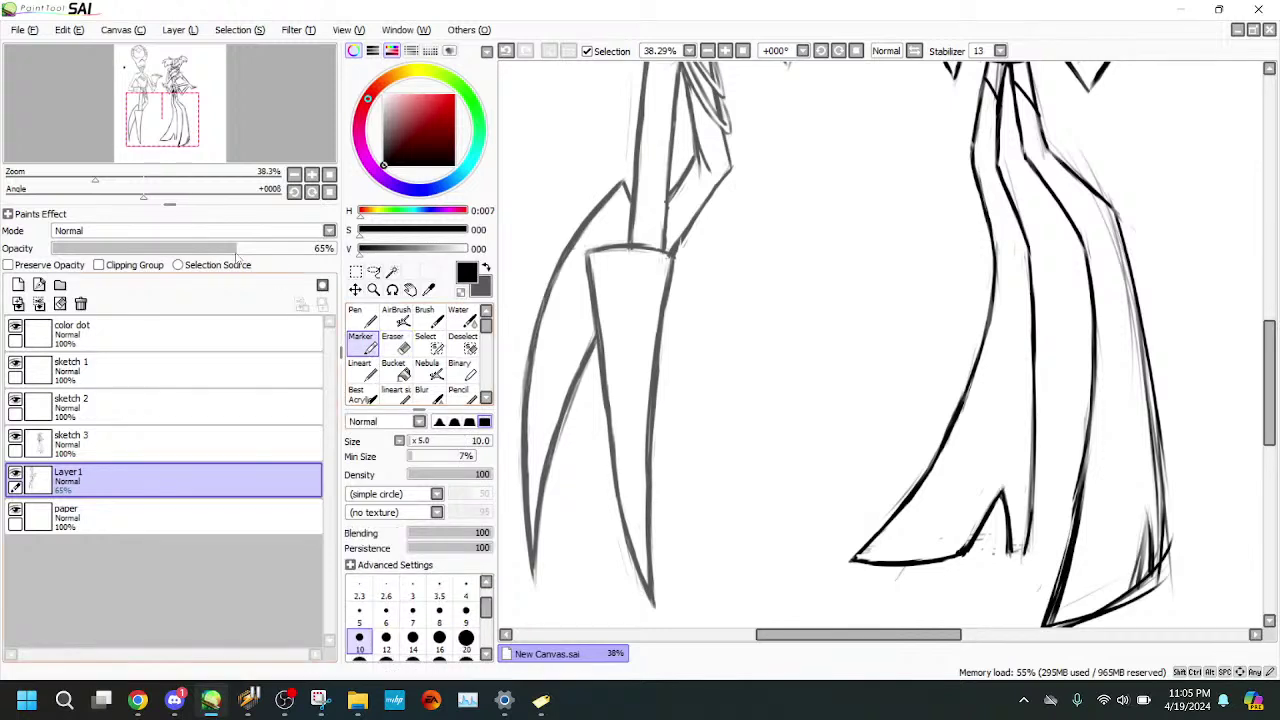
{"action": "left_click_drag", "start_coordinate": [95, 178], "coordinate": [113, 178]}
{"action": "left_click_drag", "start_coordinate": [163, 120], "coordinate": [151, 110]}
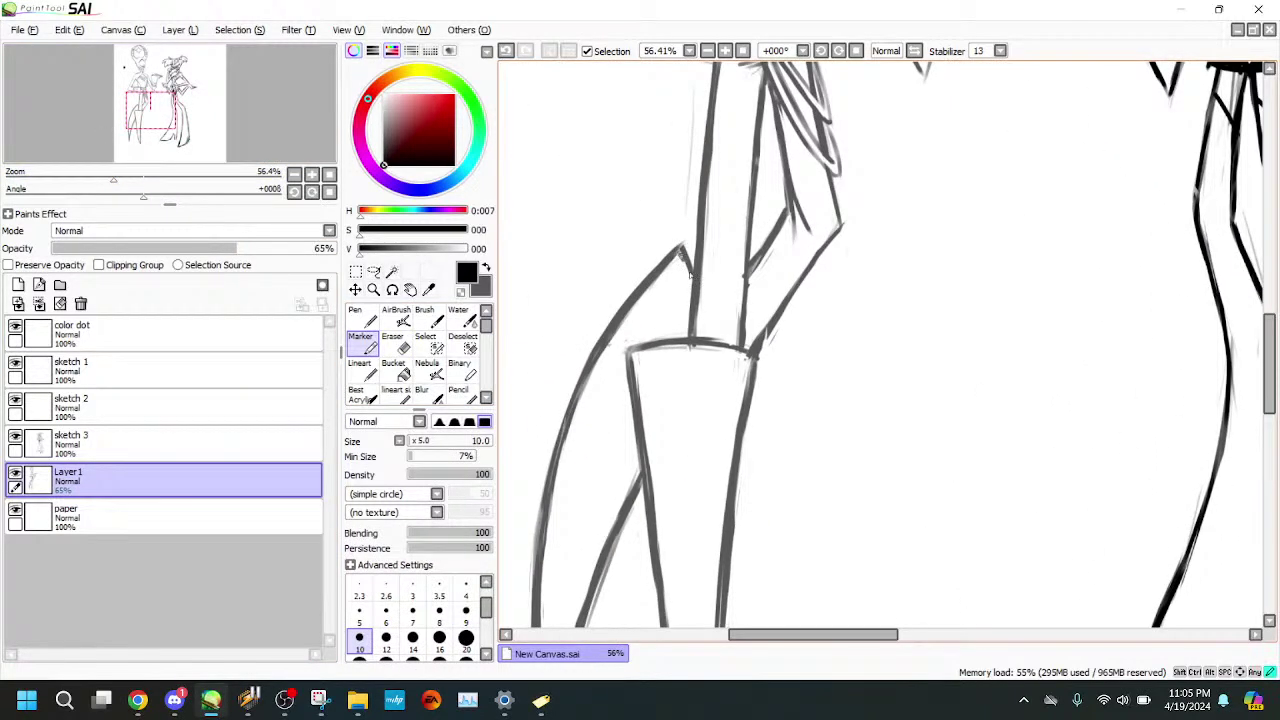
{"action": "left_click_drag", "start_coordinate": [690, 274], "coordinate": [697, 296]}
{"action": "key", "text": "e"}
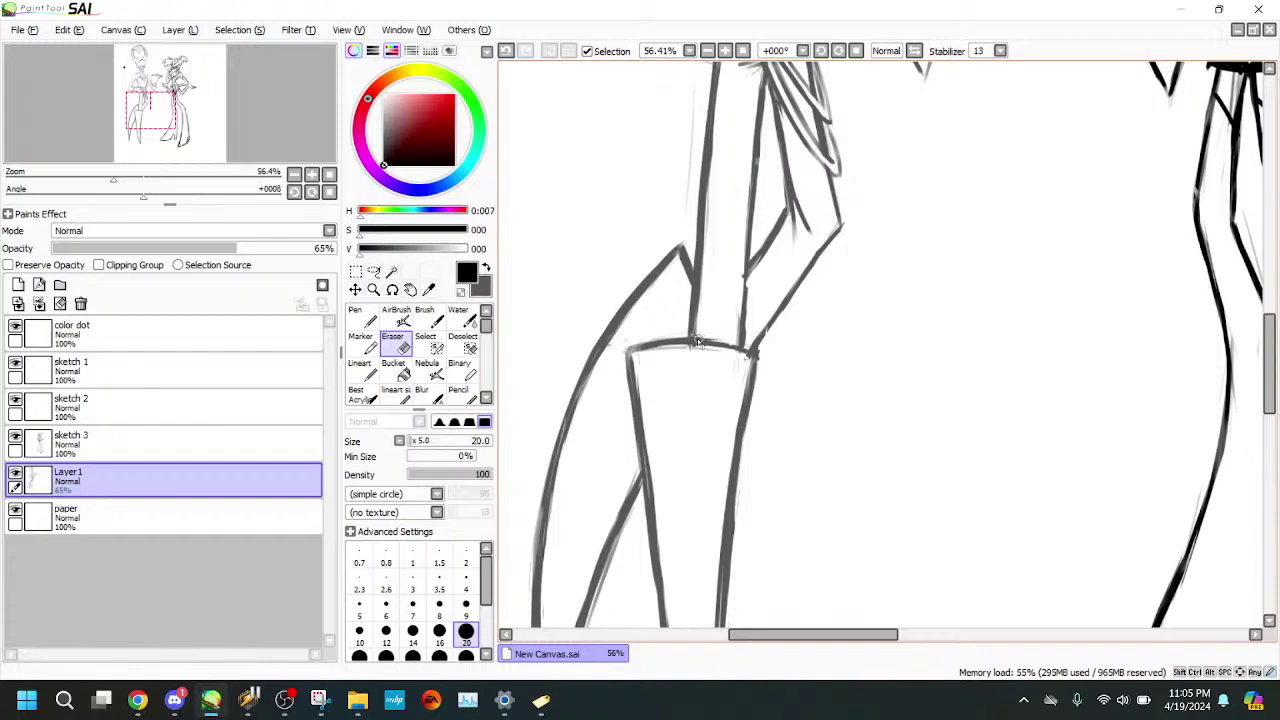
{"action": "left_click", "coordinate": [363, 343]}
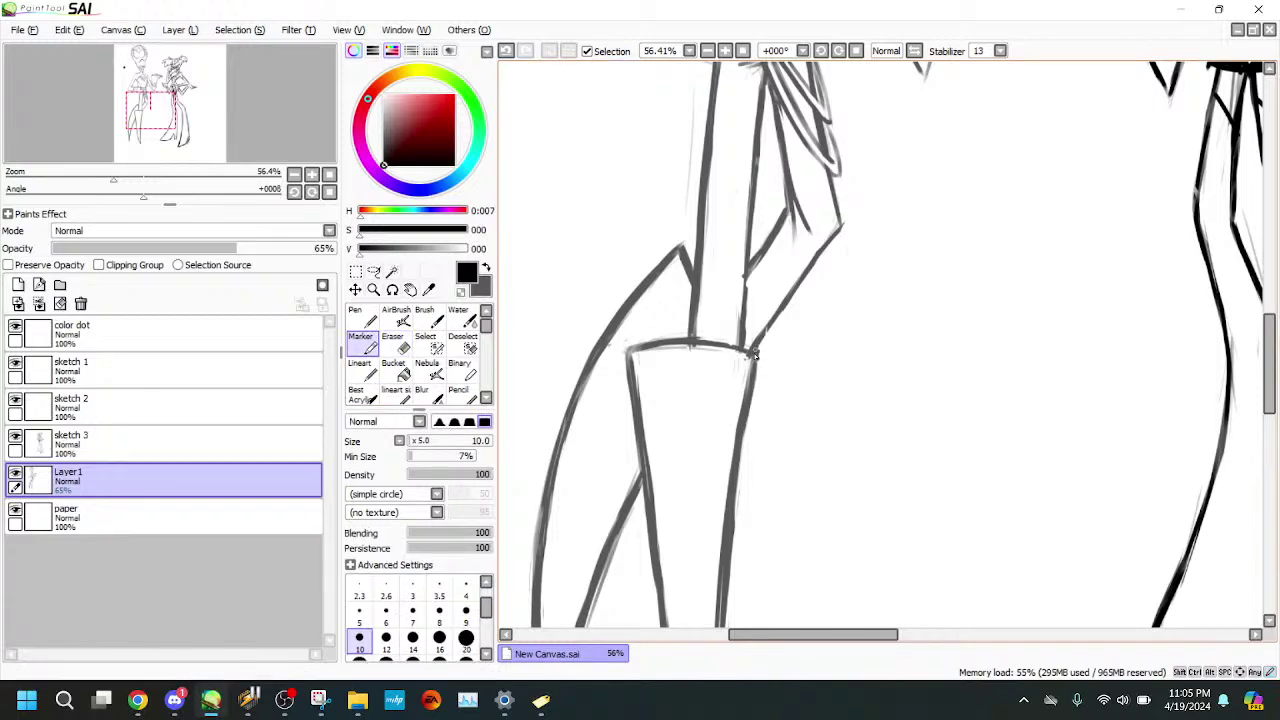
{"action": "left_click_drag", "start_coordinate": [700, 345], "coordinate": [750, 353]}
{"action": "left_click_drag", "start_coordinate": [743, 276], "coordinate": [744, 320]}
- Erase the stray strokes inside the straight leg along its left edge and lower right edge, from thigh to boot cuff
{"action": "left_click_drag", "start_coordinate": [161, 136], "coordinate": [164, 100]}
{"action": "left_click", "coordinate": [396, 343]}
{"action": "left_click_drag", "start_coordinate": [668, 378], "coordinate": [677, 536]}
{"action": "mouse_move", "coordinate": [105, 134]}
{"action": "left_mouse_down"}
{"action": "mouse_move", "coordinate": [108, 124]}
{"action": "mouse_move", "coordinate": [108, 144]}
{"action": "left_mouse_up"}
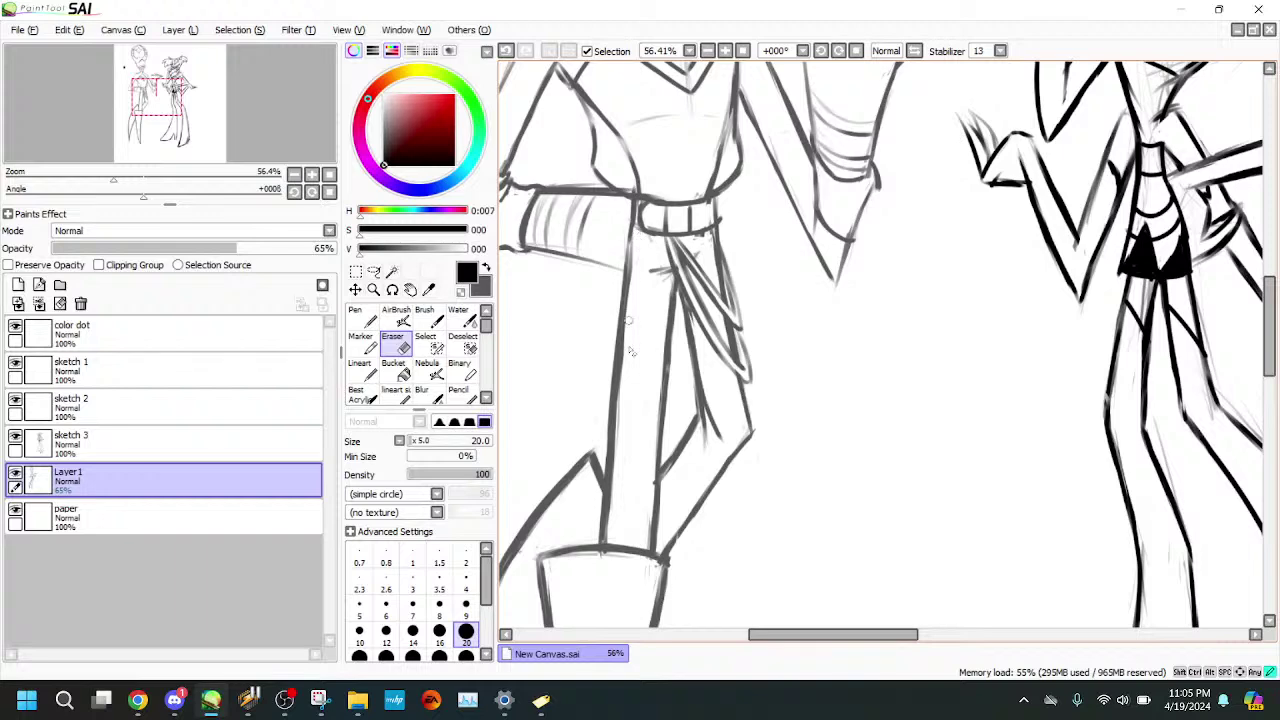
{"action": "left_click", "coordinate": [506, 51]}
{"action": "left_click_drag", "start_coordinate": [626, 338], "coordinate": [619, 440]}
{"action": "left_click_drag", "start_coordinate": [624, 350], "coordinate": [618, 455]}
{"action": "left_click_drag", "start_coordinate": [624, 356], "coordinate": [616, 524]}
{"action": "left_click_drag", "start_coordinate": [654, 470], "coordinate": [649, 543]}
{"action": "left_click_drag", "start_coordinate": [652, 490], "coordinate": [647, 554]}
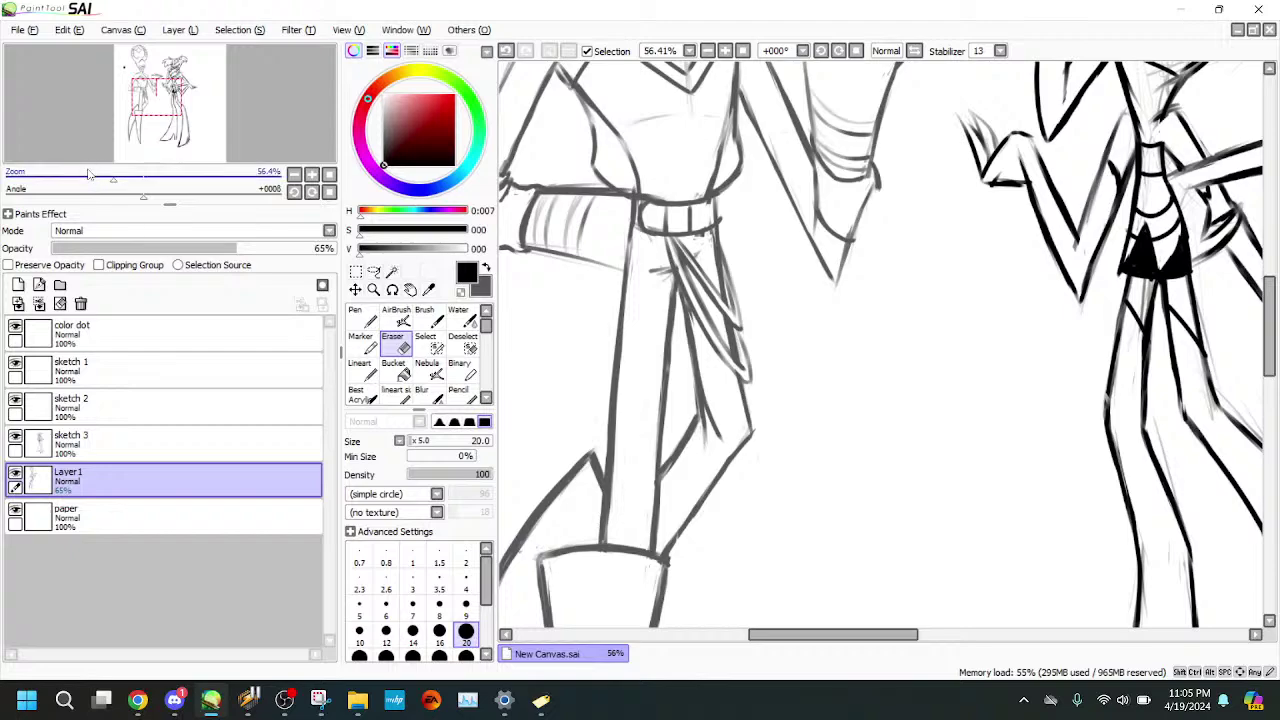
{"action": "mouse_move", "coordinate": [88, 174]}
{"action": "left_mouse_down"}
{"action": "mouse_move", "coordinate": [52, 173]}
{"action": "mouse_move", "coordinate": [105, 172]}
{"action": "left_mouse_up"}
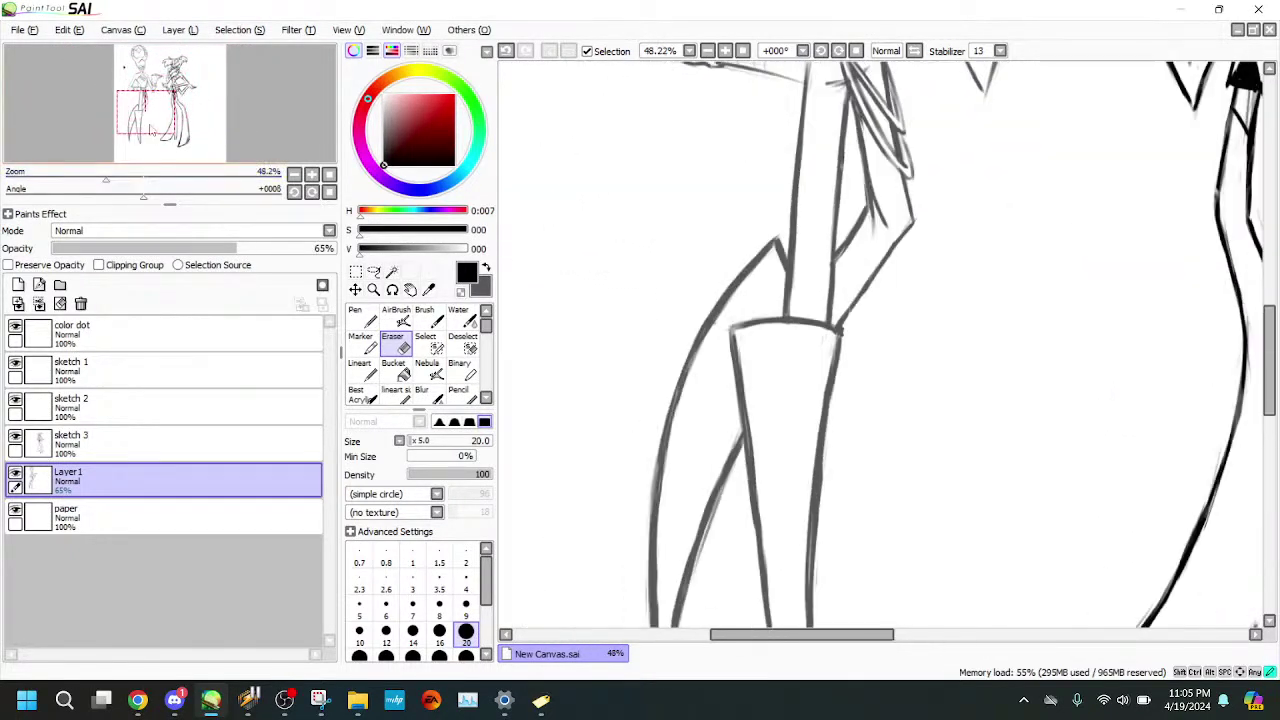
{"action": "left_click", "coordinate": [361, 341]}
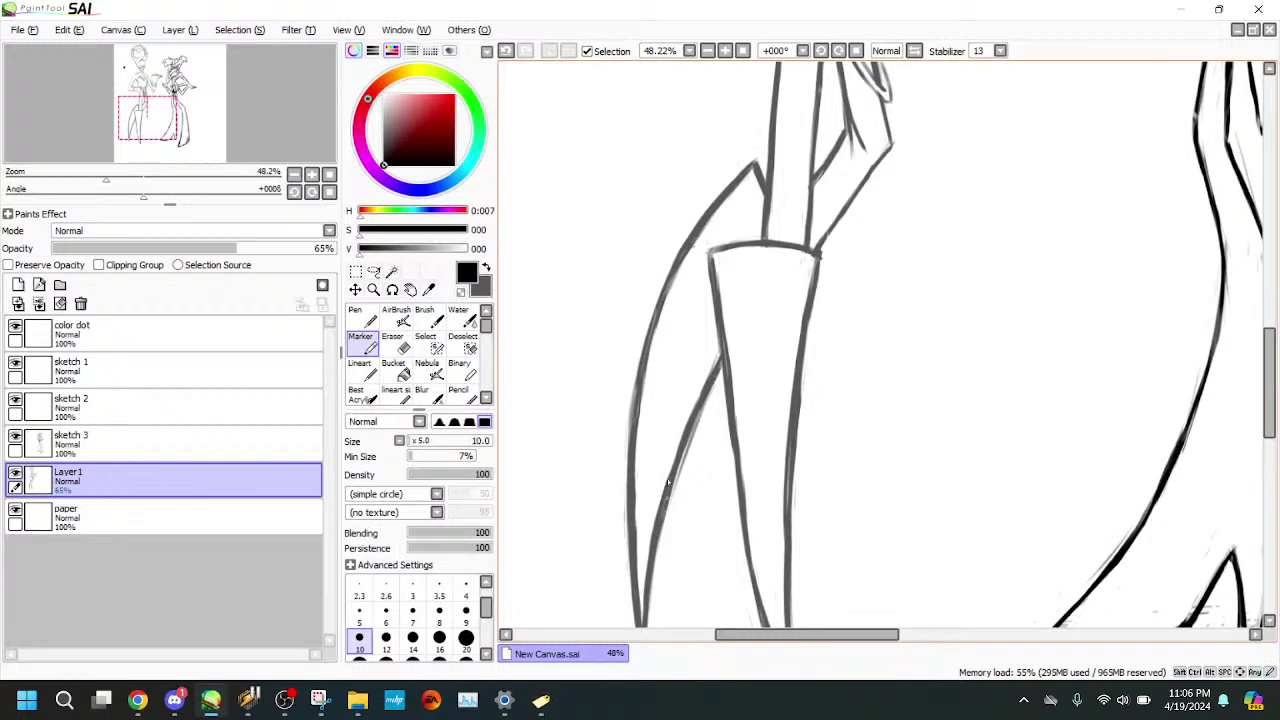
- Darken the outer line of the left character's bent arm with the Marker, from the shoulder down to the elbow
{"action": "key", "text": "e"}
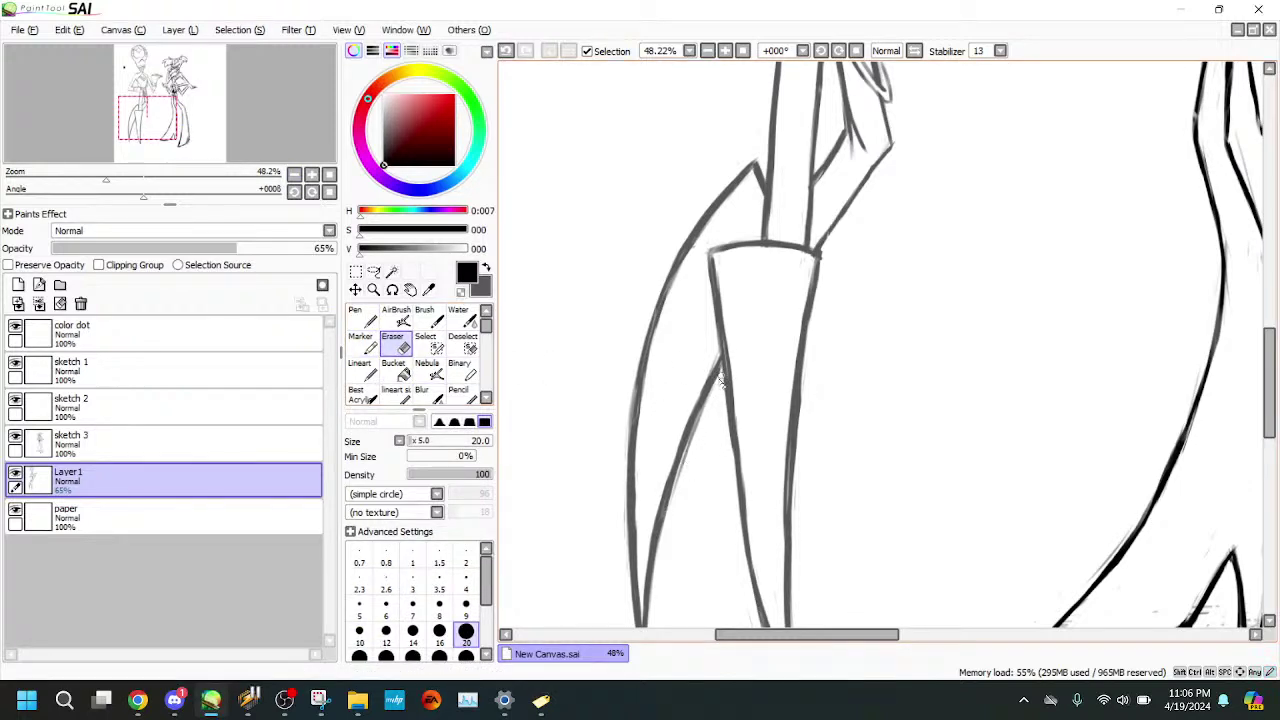
{"action": "key", "text": "e"}
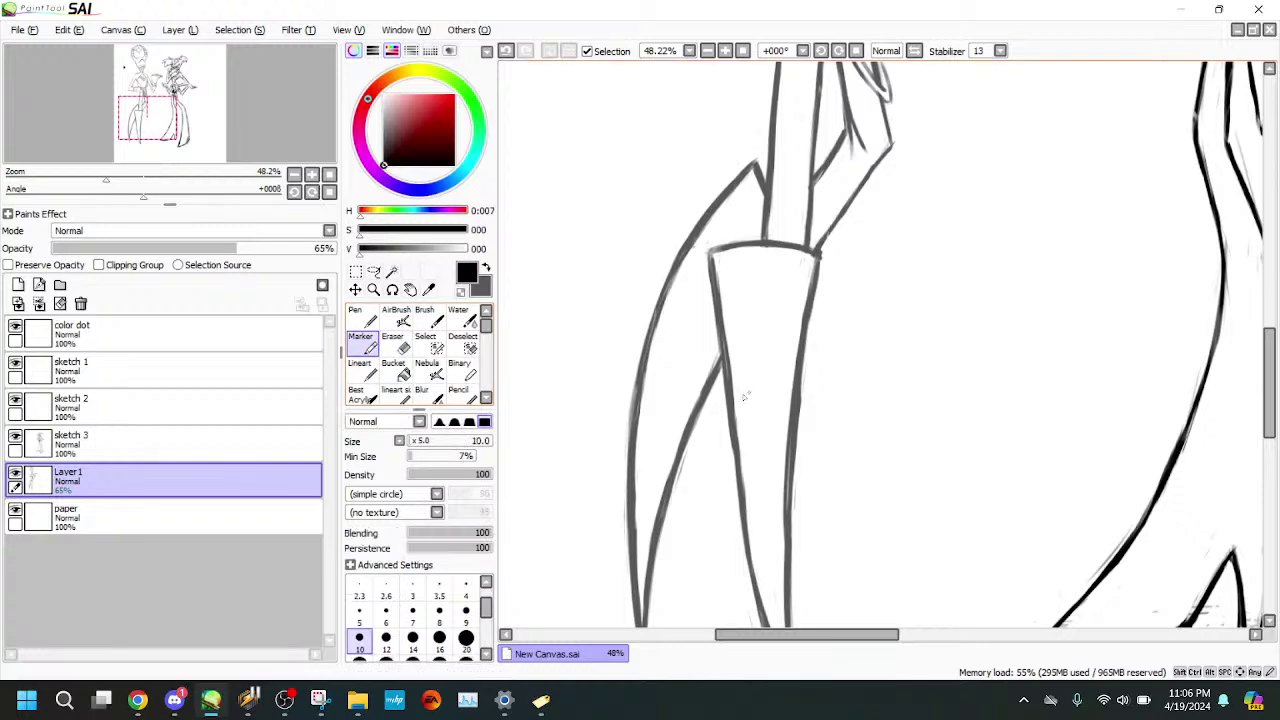
{"action": "left_click", "coordinate": [108, 178]}
{"action": "left_click_drag", "start_coordinate": [134, 125], "coordinate": [136, 112]}
{"action": "mouse_move", "coordinate": [107, 179]}
{"action": "left_mouse_down"}
{"action": "mouse_move", "coordinate": [86, 179]}
{"action": "mouse_move", "coordinate": [99, 180]}
{"action": "left_mouse_up"}
{"action": "left_click_drag", "start_coordinate": [149, 106], "coordinate": [143, 78]}
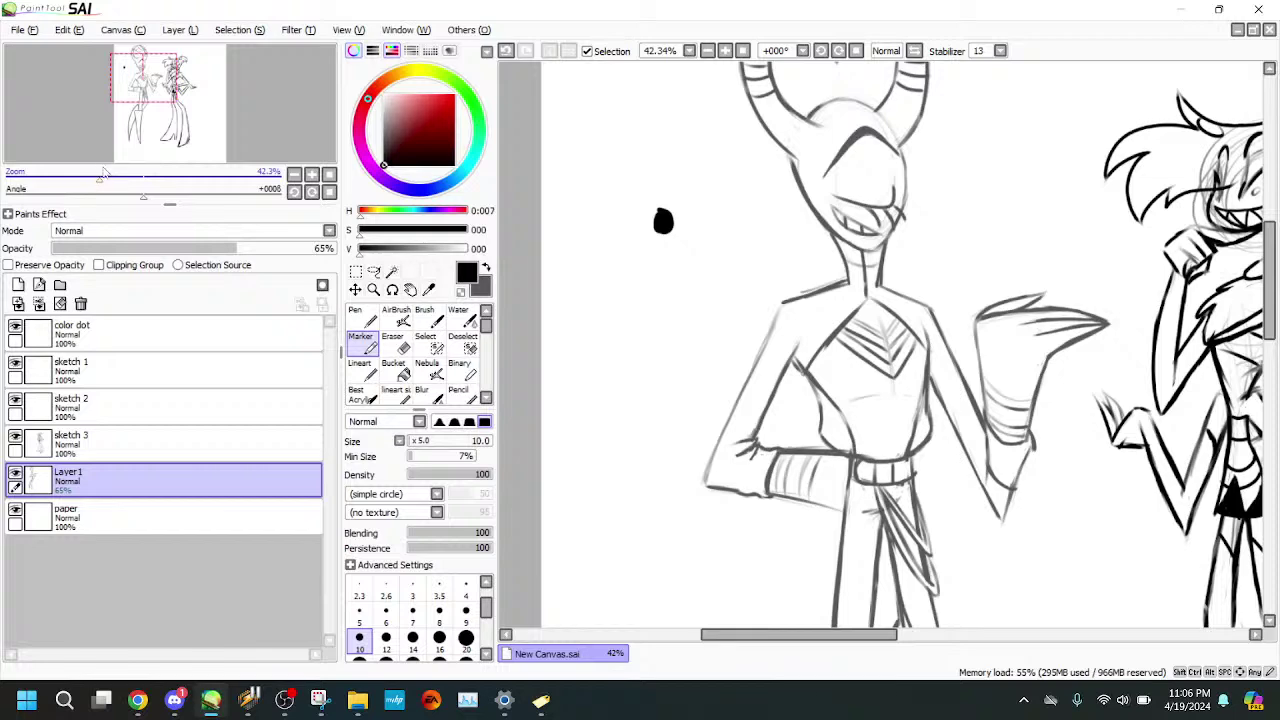
{"action": "left_click_drag", "start_coordinate": [103, 172], "coordinate": [115, 173]}
{"action": "left_click_drag", "start_coordinate": [744, 288], "coordinate": [713, 358]}
{"action": "left_click_drag", "start_coordinate": [744, 289], "coordinate": [676, 431]}
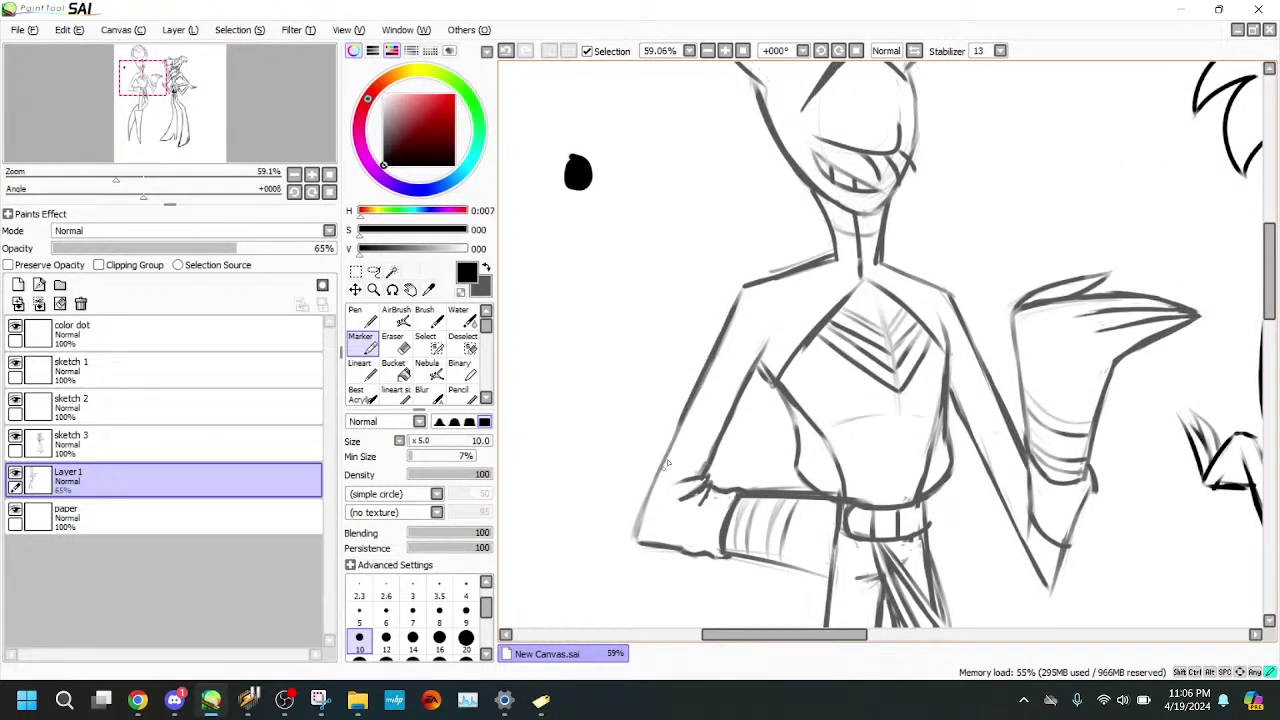
{"action": "left_click_drag", "start_coordinate": [655, 488], "coordinate": [636, 542]}
- Erase the rough edges along the shoulder line above the bent arm and along the inner right side of the neck
{"action": "key", "text": "e"}
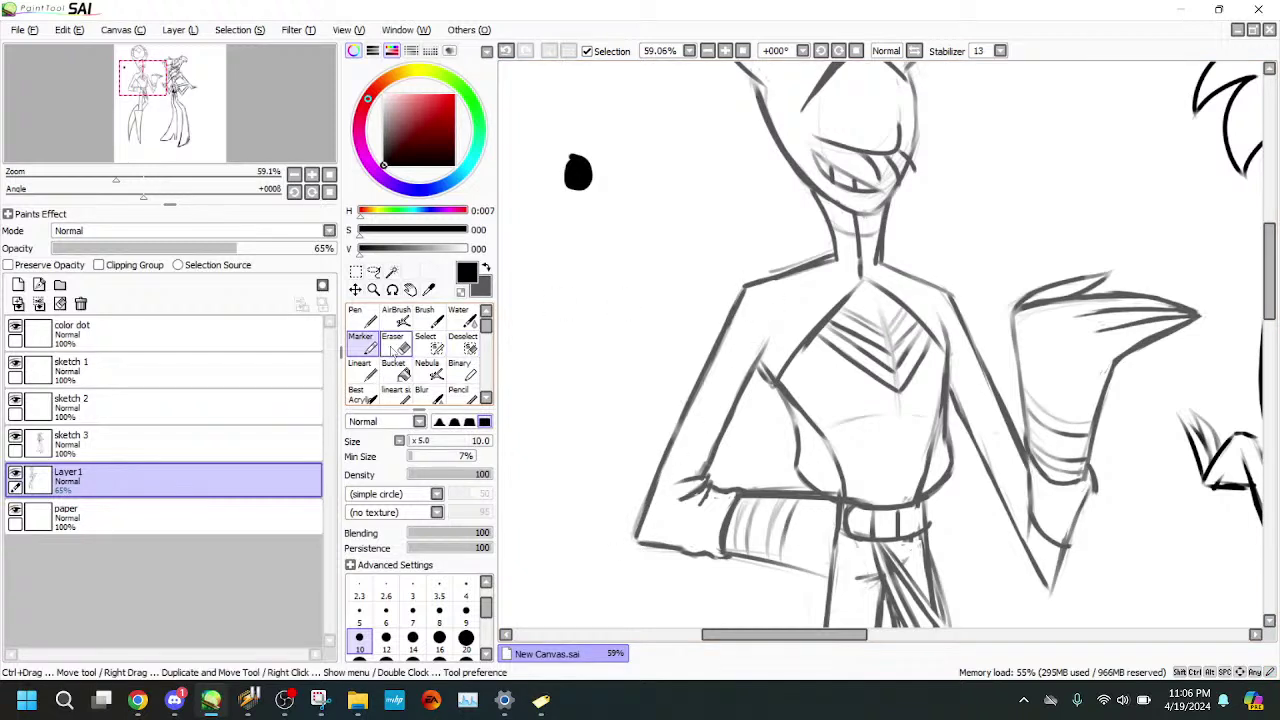
{"action": "left_click_drag", "start_coordinate": [828, 248], "coordinate": [750, 277]}
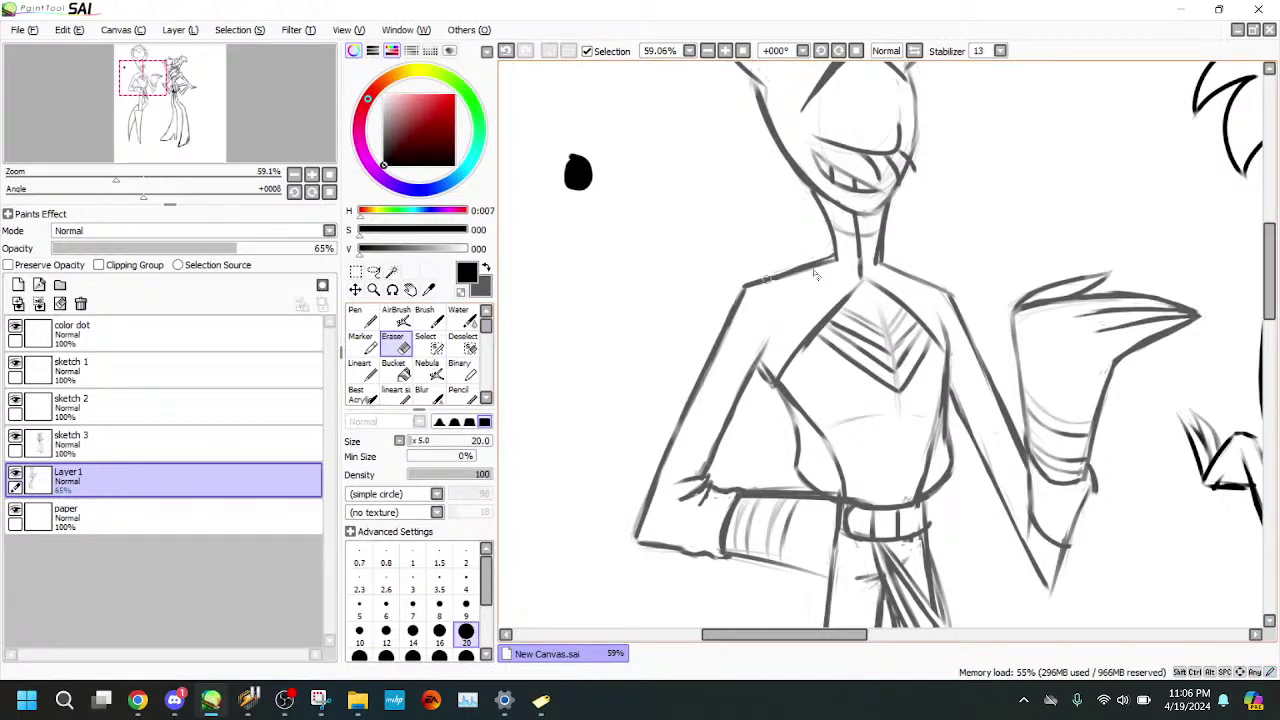
{"action": "left_click_drag", "start_coordinate": [843, 261], "coordinate": [791, 280]}
{"action": "left_click_drag", "start_coordinate": [880, 230], "coordinate": [872, 262]}
{"action": "left_click_drag", "start_coordinate": [881, 212], "coordinate": [876, 261]}
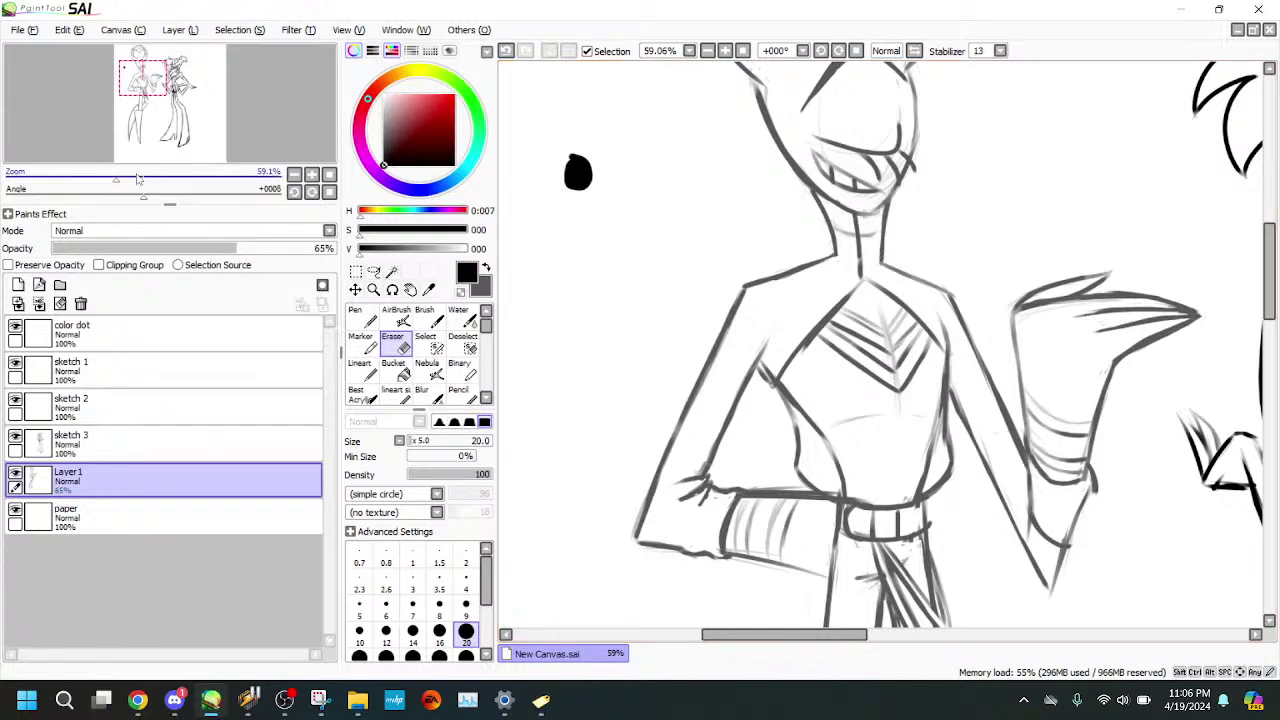
- Darken the opposite shoulder line from the neck's base outward with the Marker and trim its underside with the Eraser
{"action": "left_click", "coordinate": [143, 179]}
{"action": "left_click", "coordinate": [363, 344]}
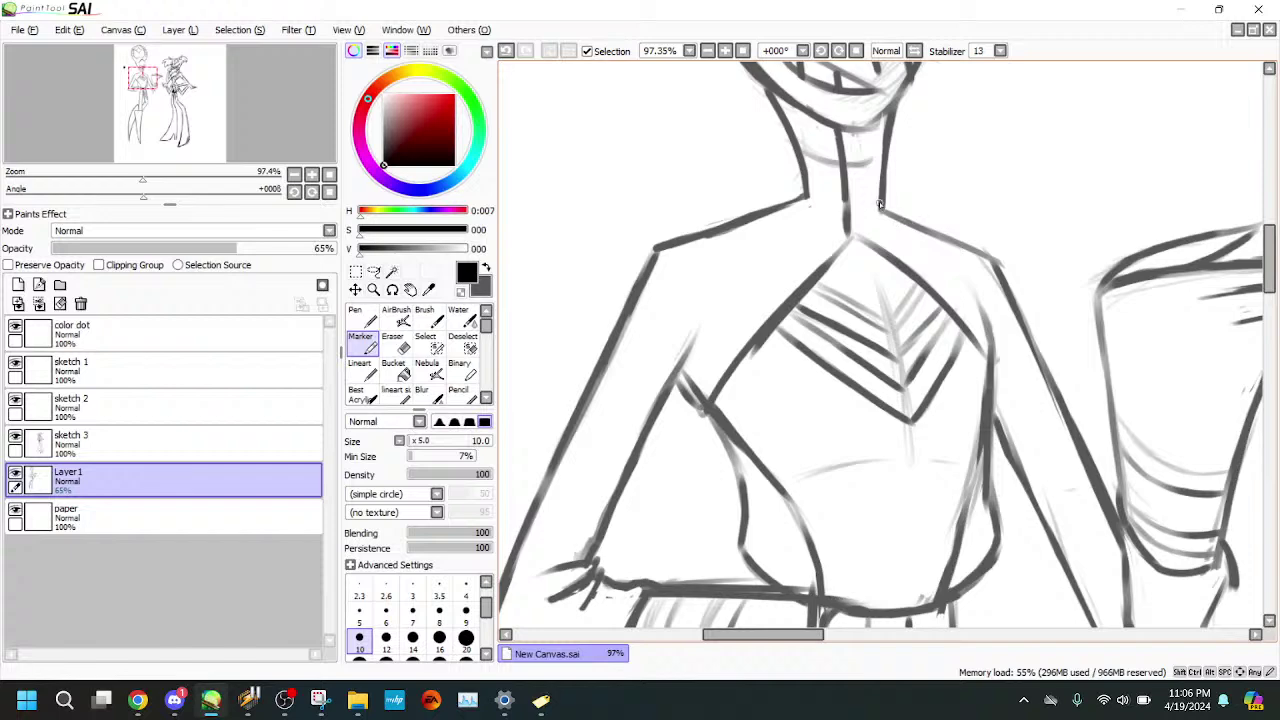
{"action": "left_click_drag", "start_coordinate": [878, 204], "coordinate": [982, 254]}
{"action": "mouse_move", "coordinate": [896, 206]}
{"action": "left_mouse_down"}
{"action": "mouse_move", "coordinate": [920, 227]}
{"action": "mouse_move", "coordinate": [882, 203]}
{"action": "mouse_move", "coordinate": [985, 258]}
{"action": "left_mouse_up"}
{"action": "left_click", "coordinate": [394, 340]}
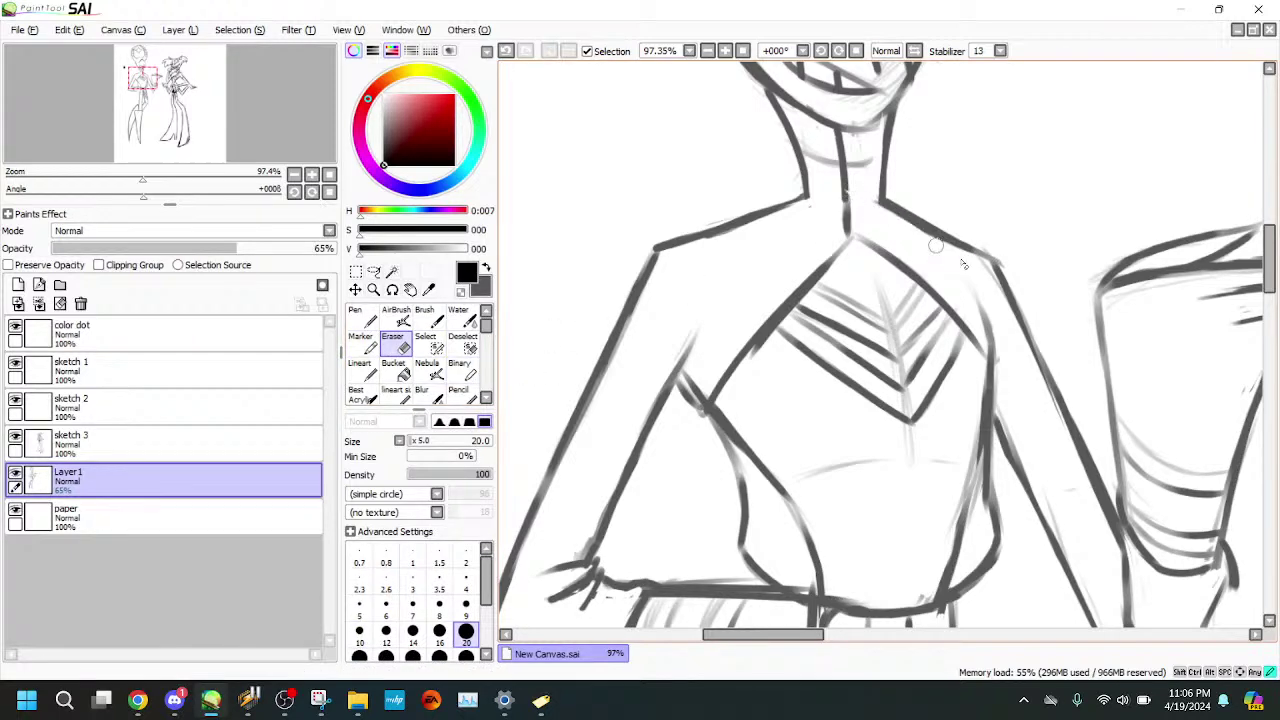
- Draw a dark curved Marker line across the neck over the faint one, undoing and redrawing it until it fits
{"action": "left_click", "coordinate": [364, 346]}
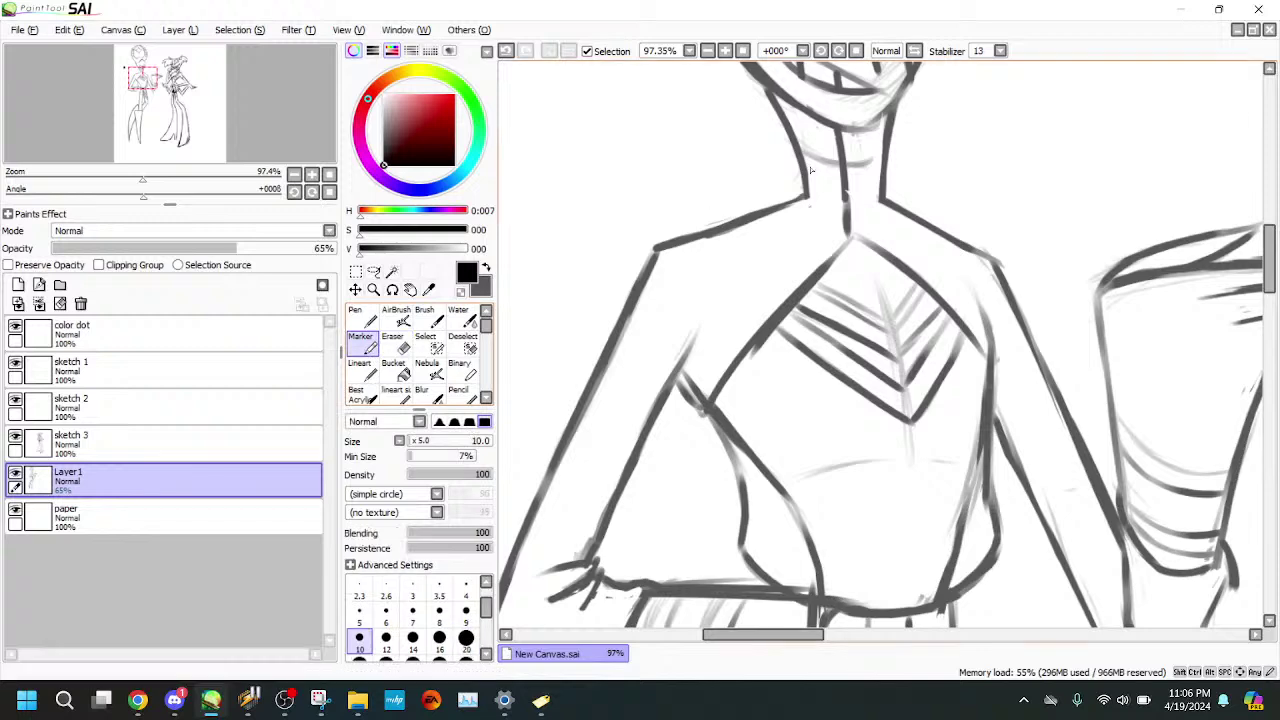
{"action": "left_click_drag", "start_coordinate": [806, 154], "coordinate": [882, 157]}
{"action": "left_click", "coordinate": [507, 51]}
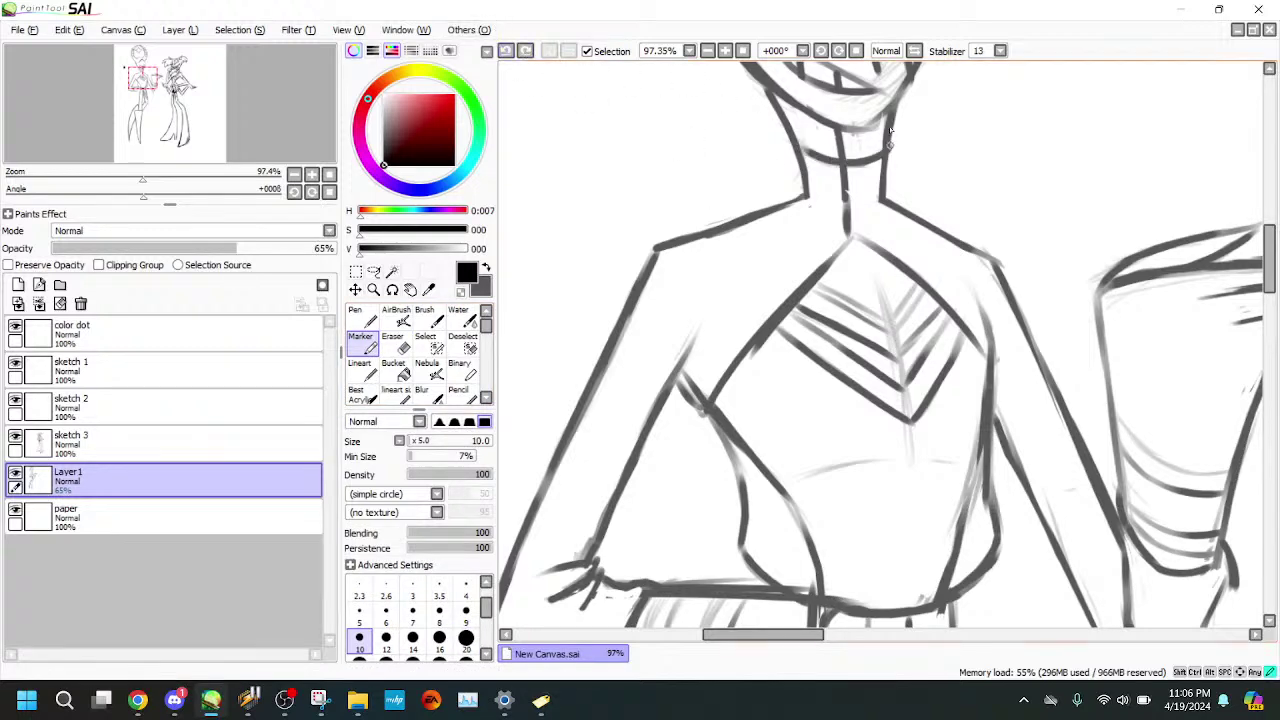
{"action": "left_click", "coordinate": [507, 52]}
{"action": "left_click_drag", "start_coordinate": [803, 153], "coordinate": [880, 161]}
{"action": "left_click", "coordinate": [507, 52]}
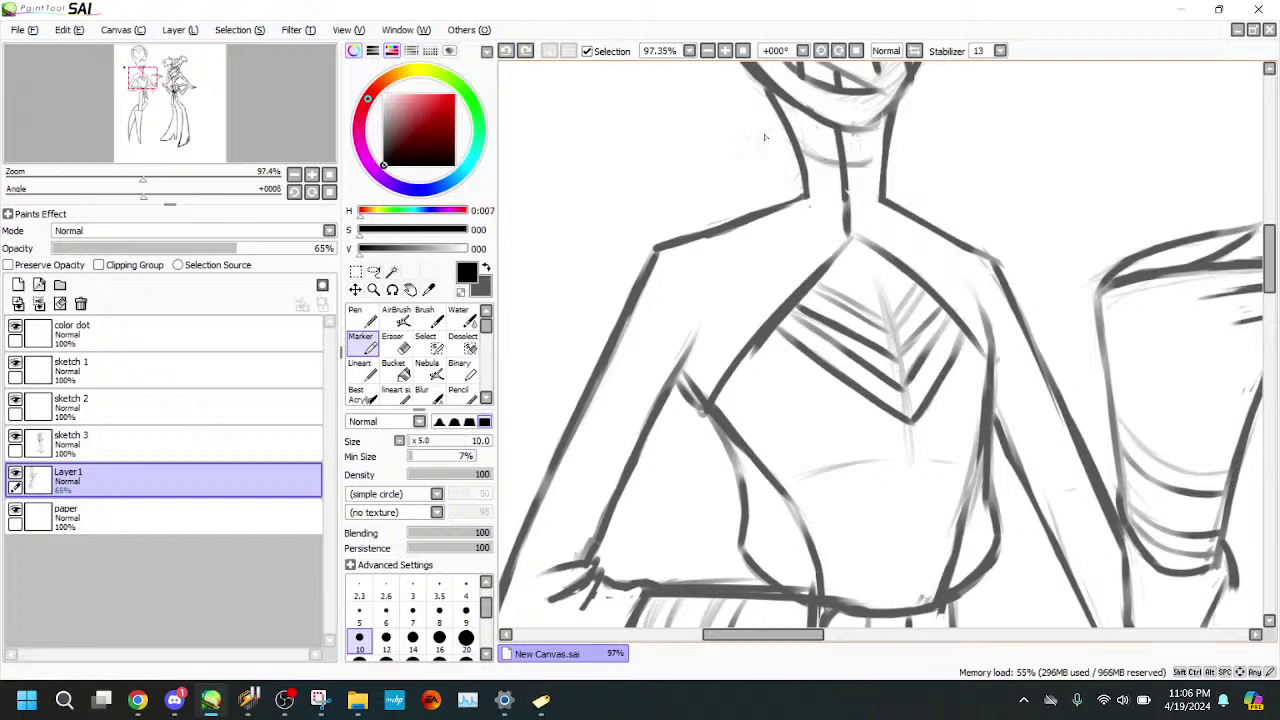
{"action": "left_click_drag", "start_coordinate": [795, 147], "coordinate": [877, 151]}
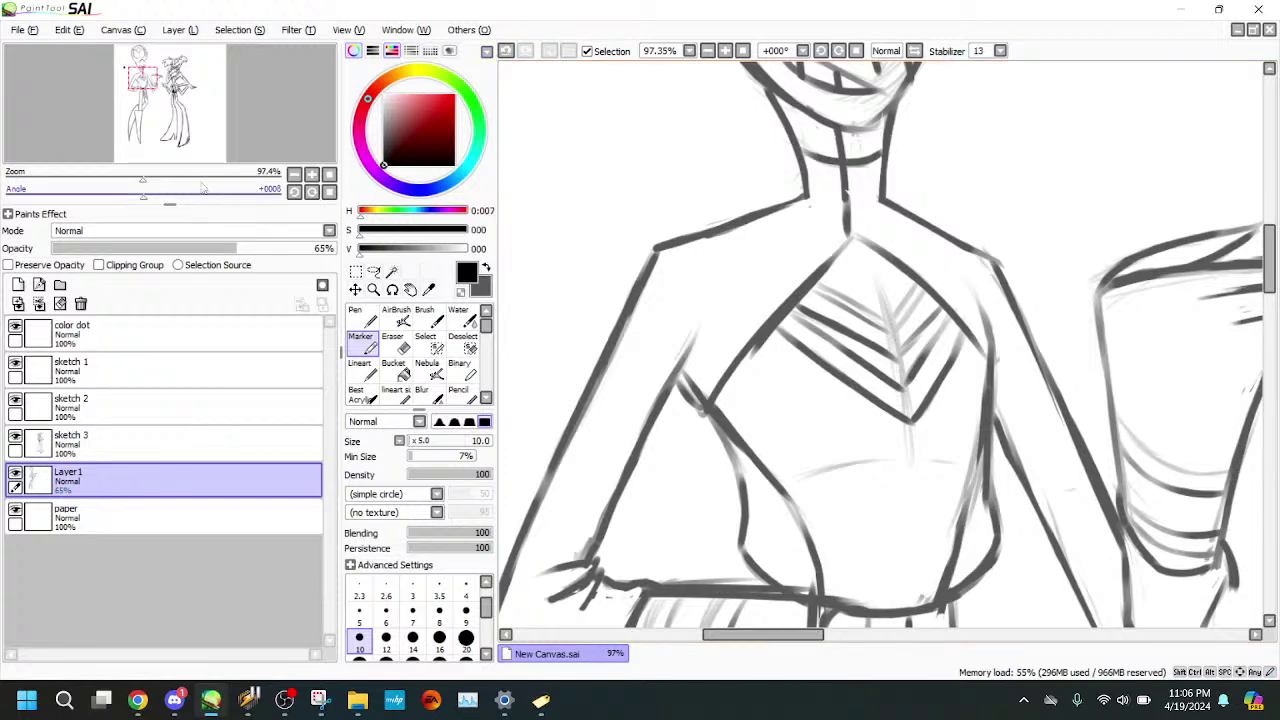
- On the sketch 3 layer, erase the stray strokes around the right character's outer trouser edge and its lower hem corner
{"action": "left_click_drag", "start_coordinate": [142, 179], "coordinate": [88, 179]}
{"action": "left_click_drag", "start_coordinate": [166, 137], "coordinate": [171, 137]}
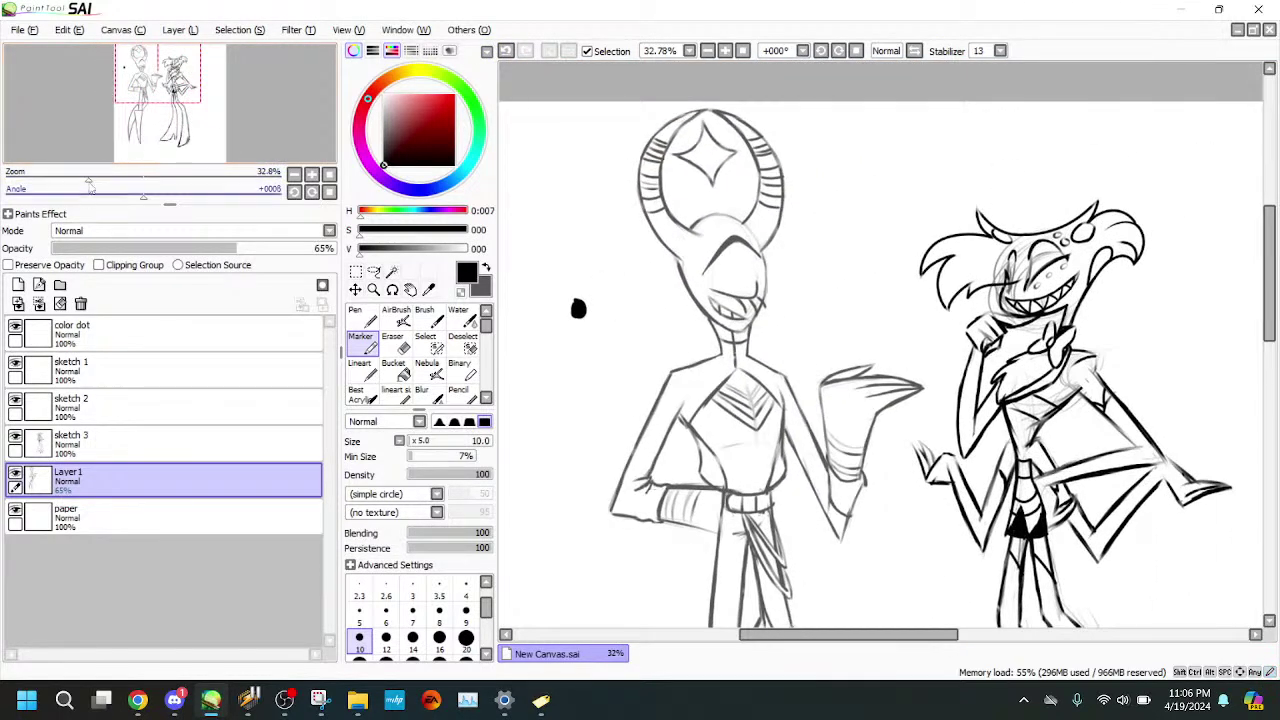
{"action": "mouse_move", "coordinate": [88, 180]}
{"action": "left_mouse_down"}
{"action": "mouse_move", "coordinate": [58, 180]}
{"action": "mouse_move", "coordinate": [73, 180]}
{"action": "left_mouse_up"}
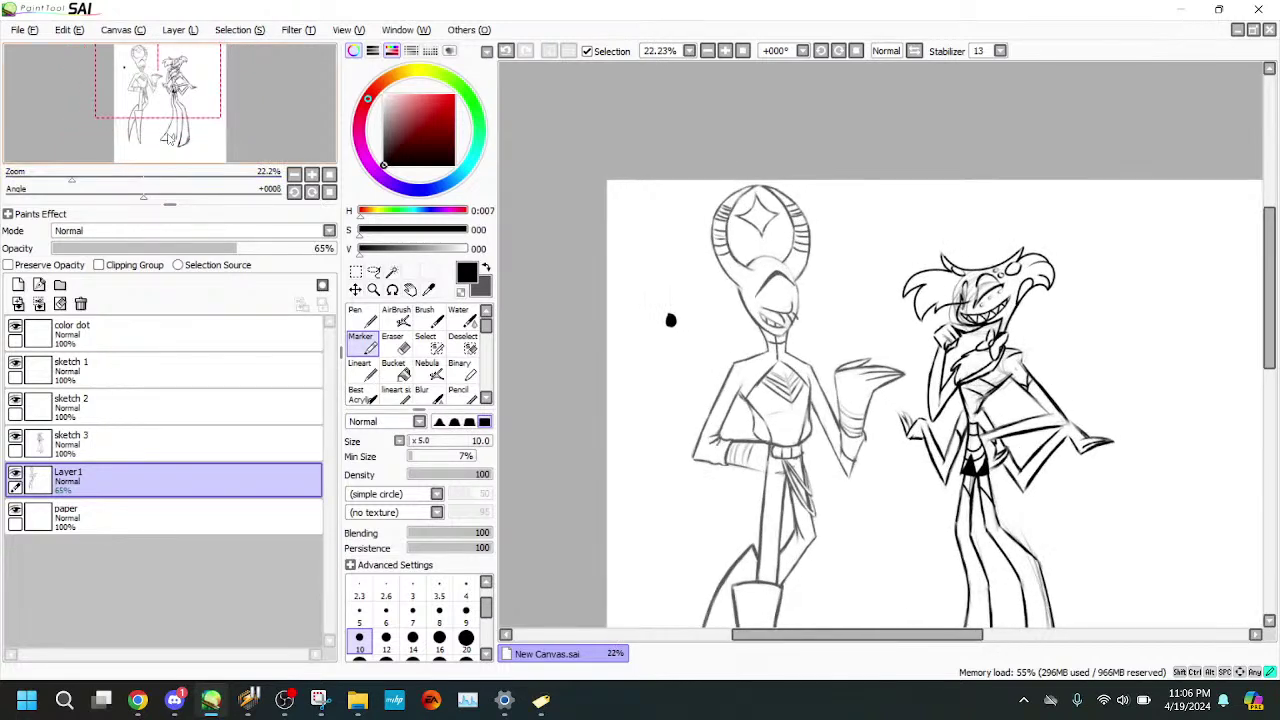
{"action": "left_click_drag", "start_coordinate": [158, 128], "coordinate": [171, 153]}
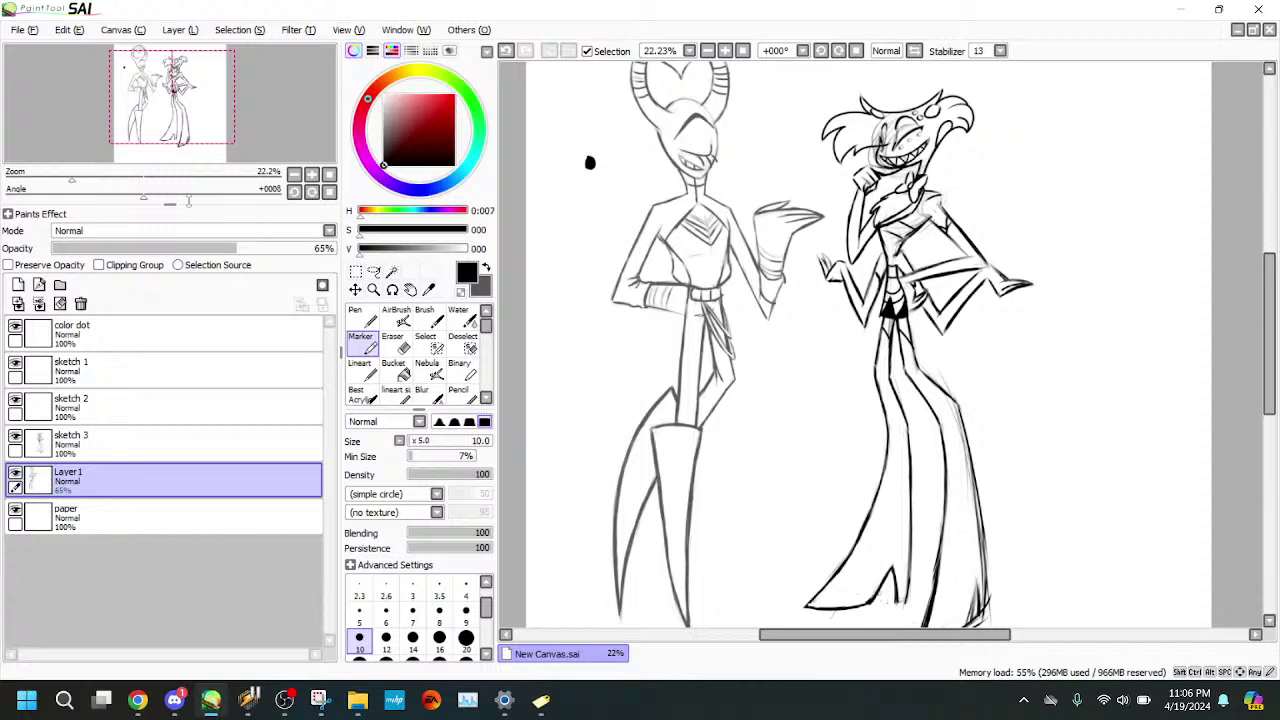
{"action": "left_click_drag", "start_coordinate": [160, 155], "coordinate": [171, 160]}
{"action": "left_click_drag", "start_coordinate": [72, 180], "coordinate": [106, 180]}
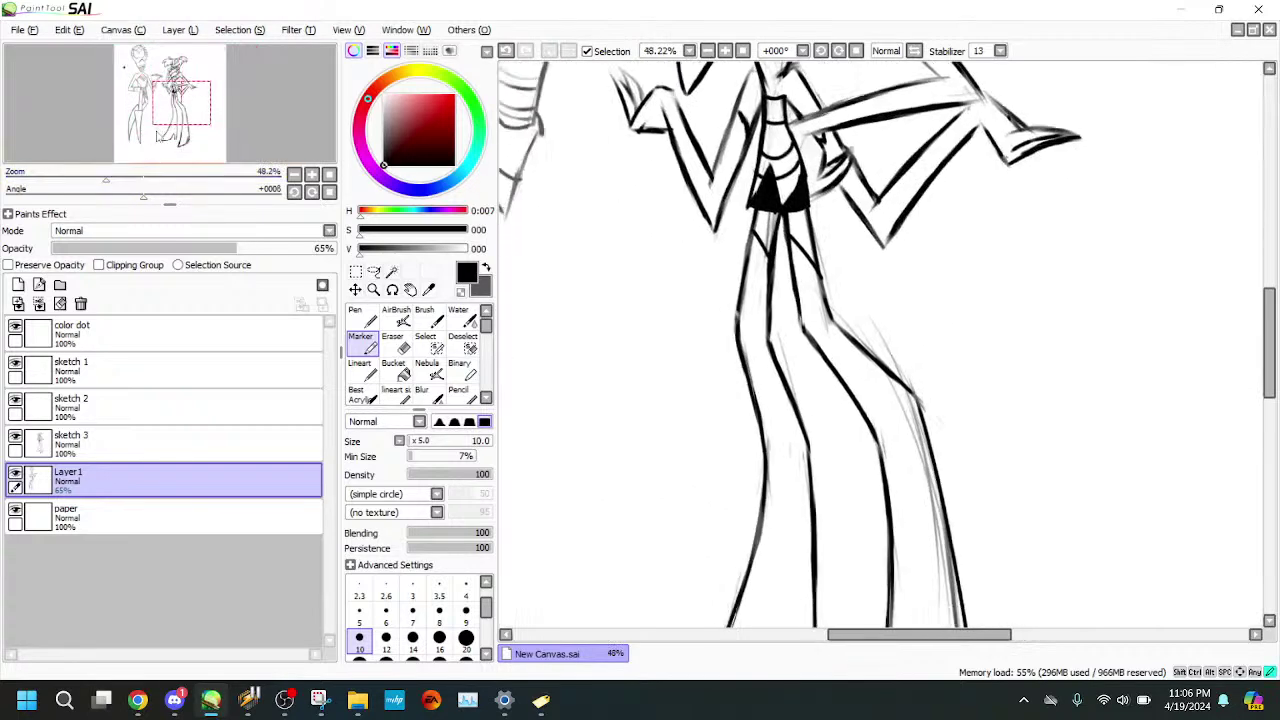
{"action": "left_click_drag", "start_coordinate": [155, 120], "coordinate": [162, 146]}
{"action": "left_click", "coordinate": [428, 346]}
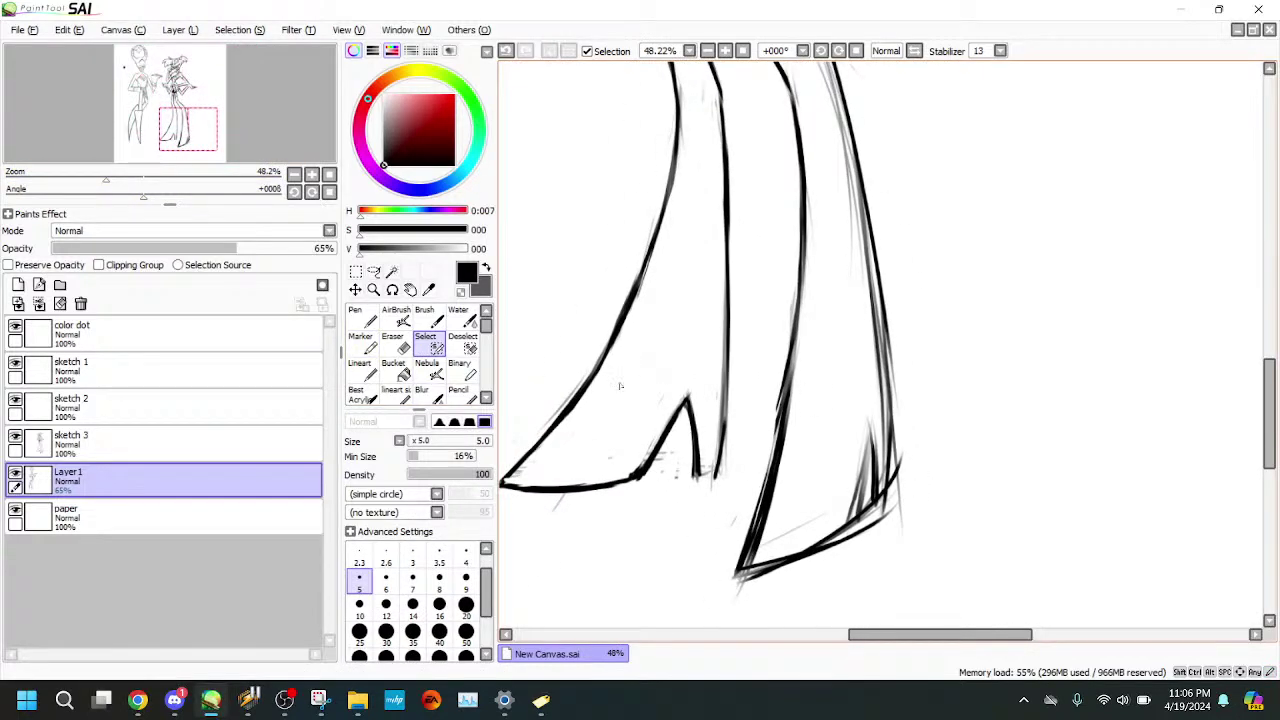
{"action": "key", "text": "e"}
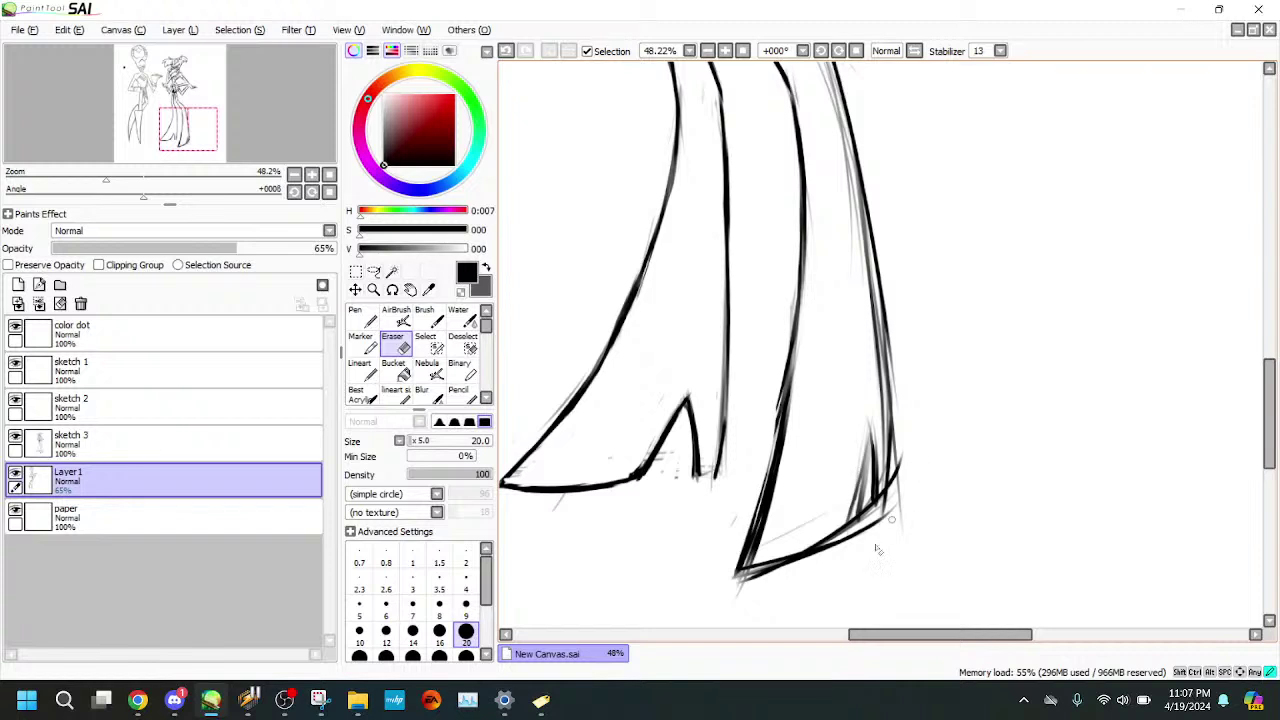
{"action": "left_click", "coordinate": [285, 448]}
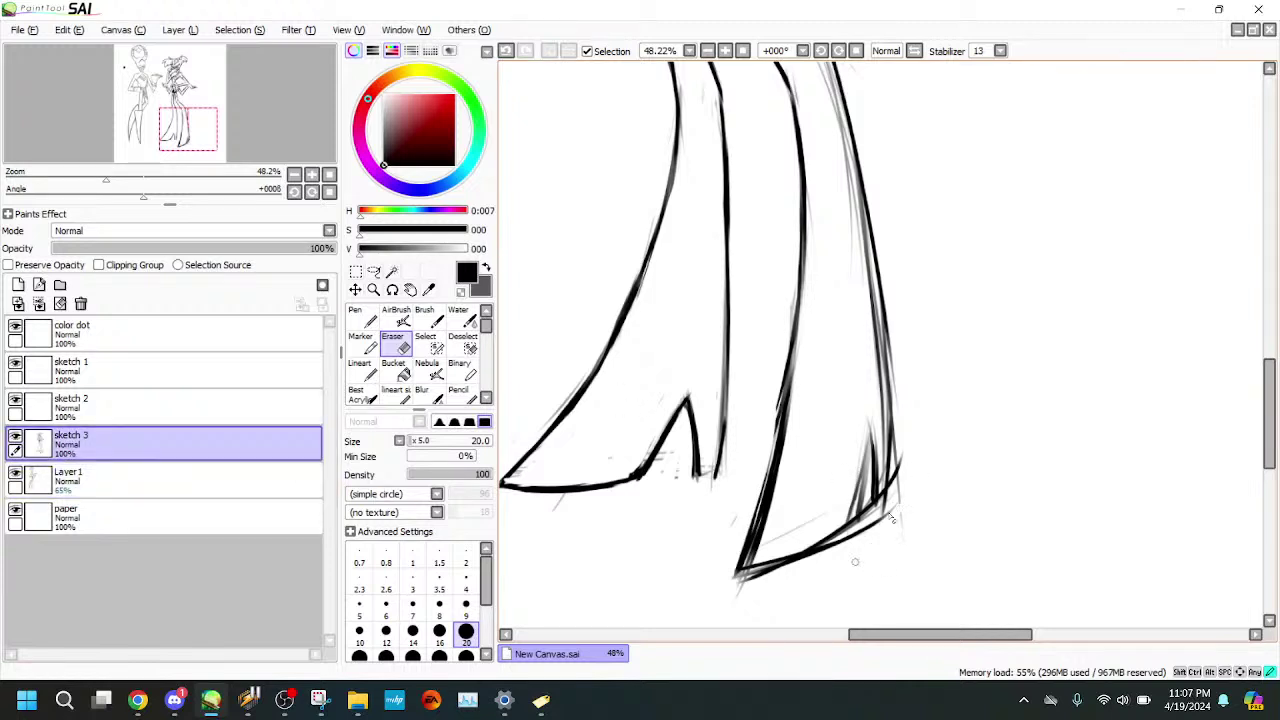
{"action": "left_click_drag", "start_coordinate": [855, 562], "coordinate": [914, 480]}
{"action": "left_click_drag", "start_coordinate": [902, 398], "coordinate": [899, 490]}
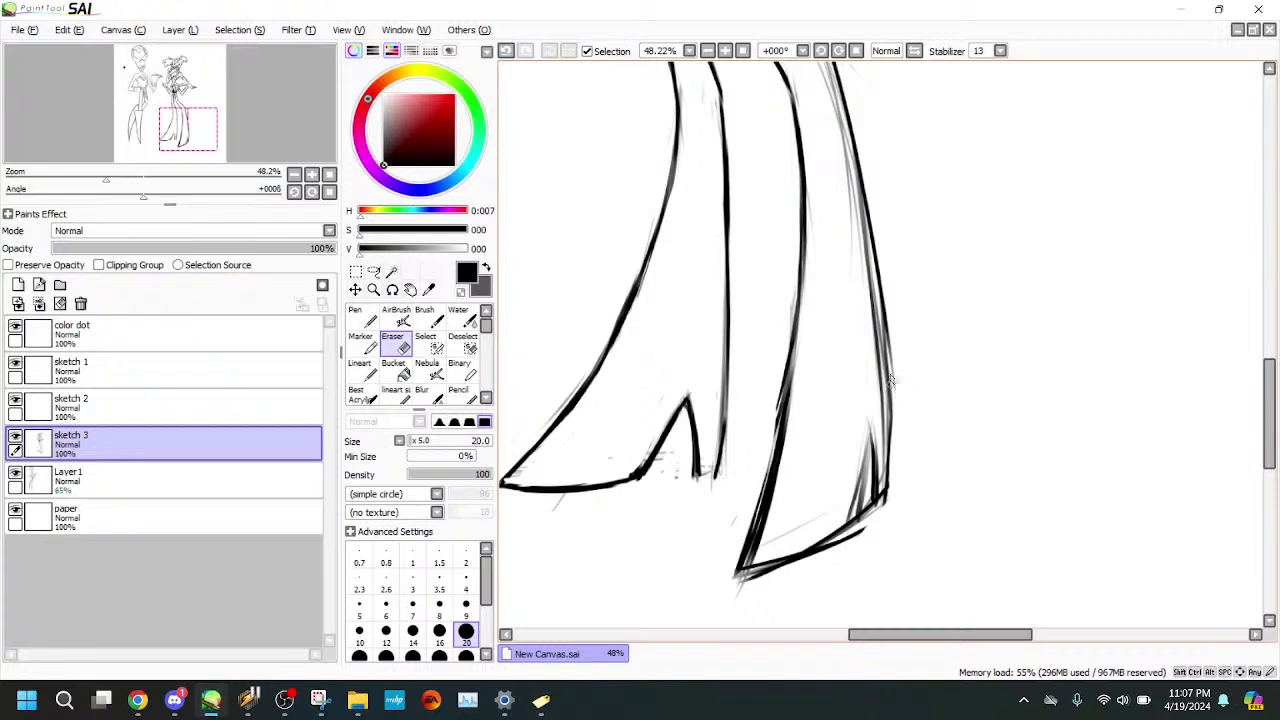
{"action": "left_click_drag", "start_coordinate": [874, 344], "coordinate": [882, 496]}
- Darken the lower part of the outer trouser edge with the Marker and trim its outer side with the Eraser
{"action": "left_click", "coordinate": [364, 345]}
{"action": "left_click_drag", "start_coordinate": [888, 328], "coordinate": [891, 462]}
{"action": "left_click", "coordinate": [397, 318]}
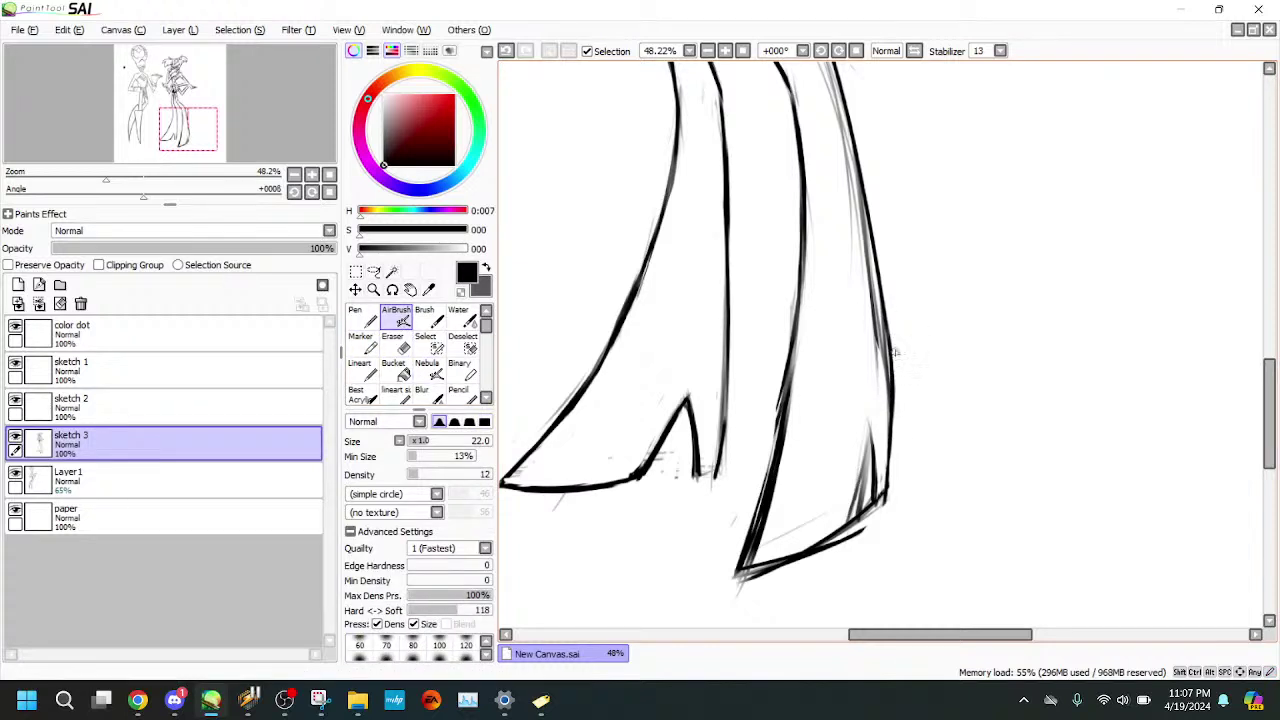
{"action": "key", "text": "e"}
{"action": "left_click_drag", "start_coordinate": [888, 312], "coordinate": [898, 410]}
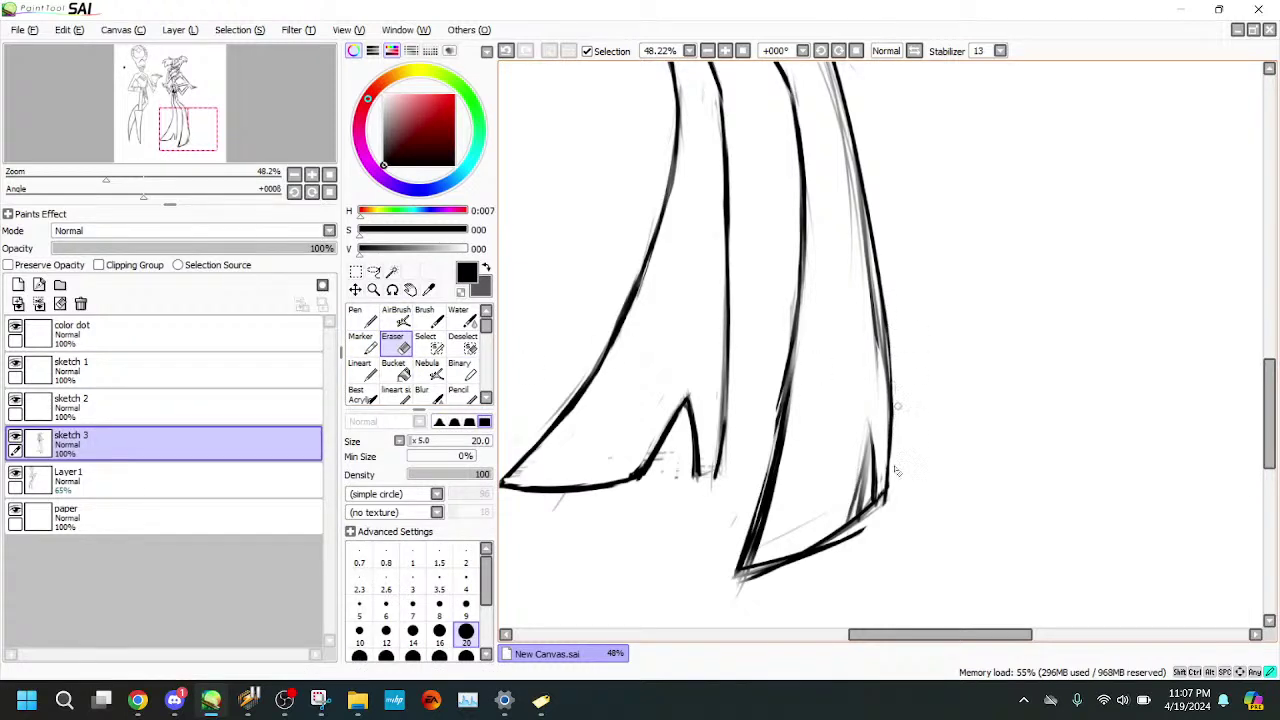
- Erase the doubled lines along the right trouser leg's hem and redraw the hem line with the Marker from its pointed tip
{"action": "left_click_drag", "start_coordinate": [870, 478], "coordinate": [868, 518]}
{"action": "left_click_drag", "start_coordinate": [891, 510], "coordinate": [873, 511]}
{"action": "mouse_move", "coordinate": [873, 489]}
{"action": "left_mouse_down"}
{"action": "mouse_move", "coordinate": [872, 513]}
{"action": "mouse_move", "coordinate": [730, 588]}
{"action": "mouse_move", "coordinate": [836, 542]}
{"action": "mouse_move", "coordinate": [756, 573]}
{"action": "left_mouse_up"}
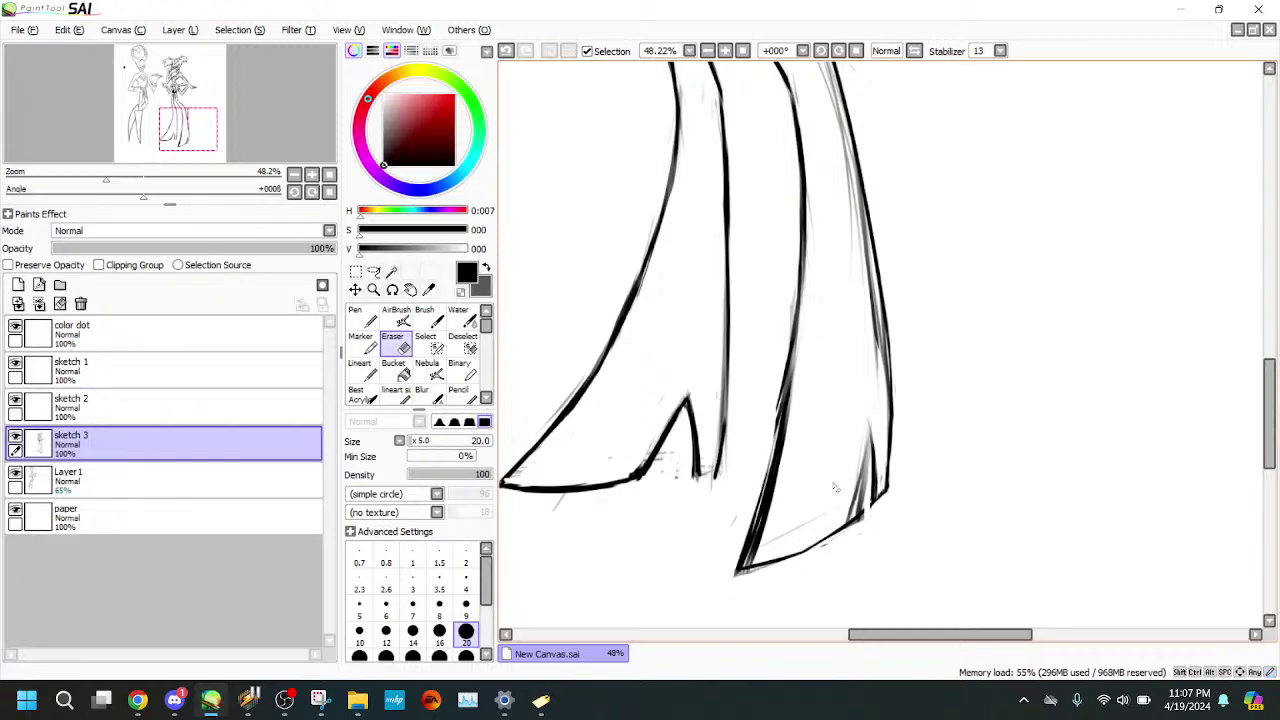
{"action": "left_click", "coordinate": [363, 344]}
{"action": "left_click_drag", "start_coordinate": [741, 578], "coordinate": [817, 549]}
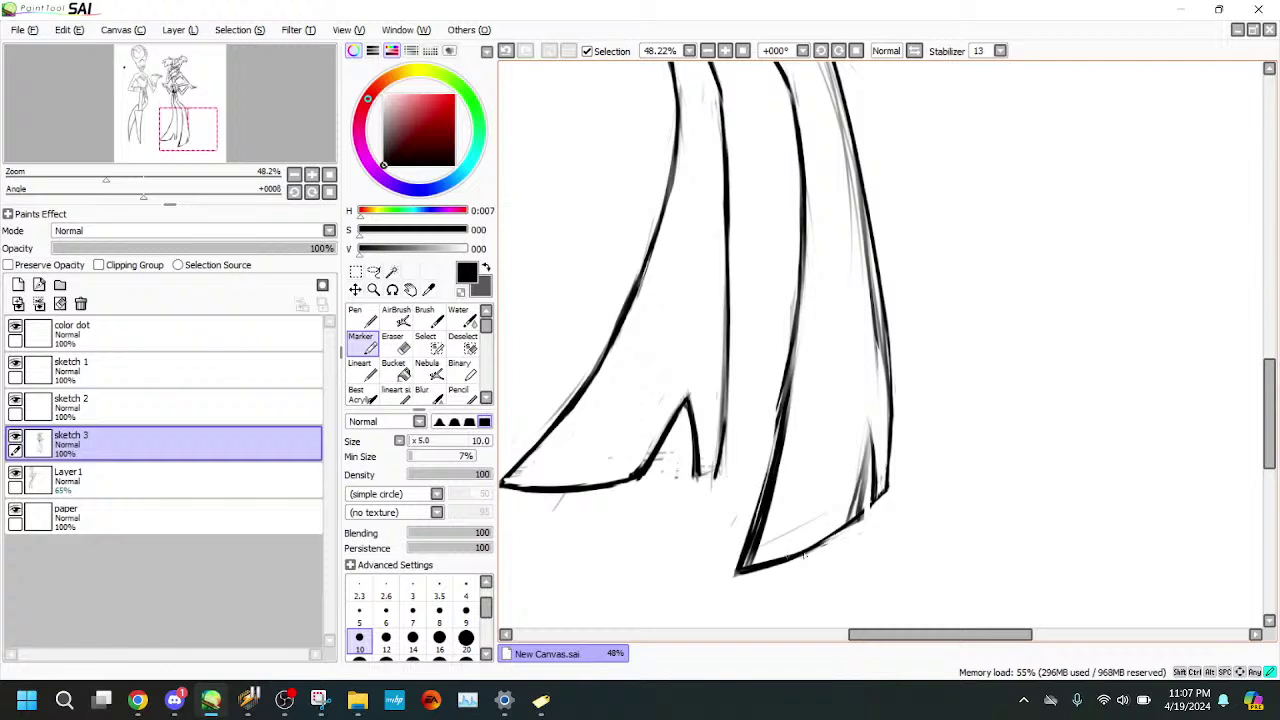
- Erase the stray strokes above the hem and inside the leg's inner edge, and retouch the short fold line beside the hem corner
{"action": "key", "text": "e"}
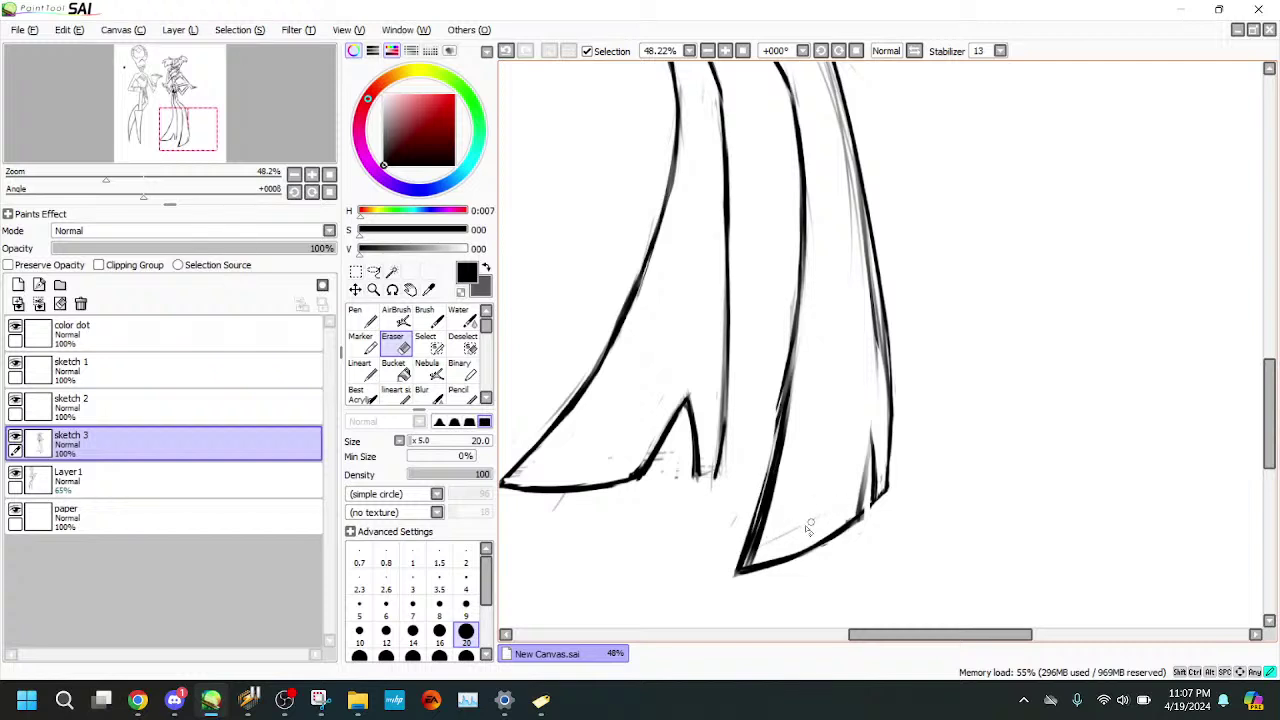
{"action": "mouse_move", "coordinate": [812, 521]}
{"action": "left_mouse_down"}
{"action": "mouse_move", "coordinate": [778, 541]}
{"action": "mouse_move", "coordinate": [858, 513]}
{"action": "left_mouse_up"}
{"action": "left_click_drag", "start_coordinate": [795, 382], "coordinate": [777, 497]}
{"action": "left_click_drag", "start_coordinate": [788, 422], "coordinate": [766, 536]}
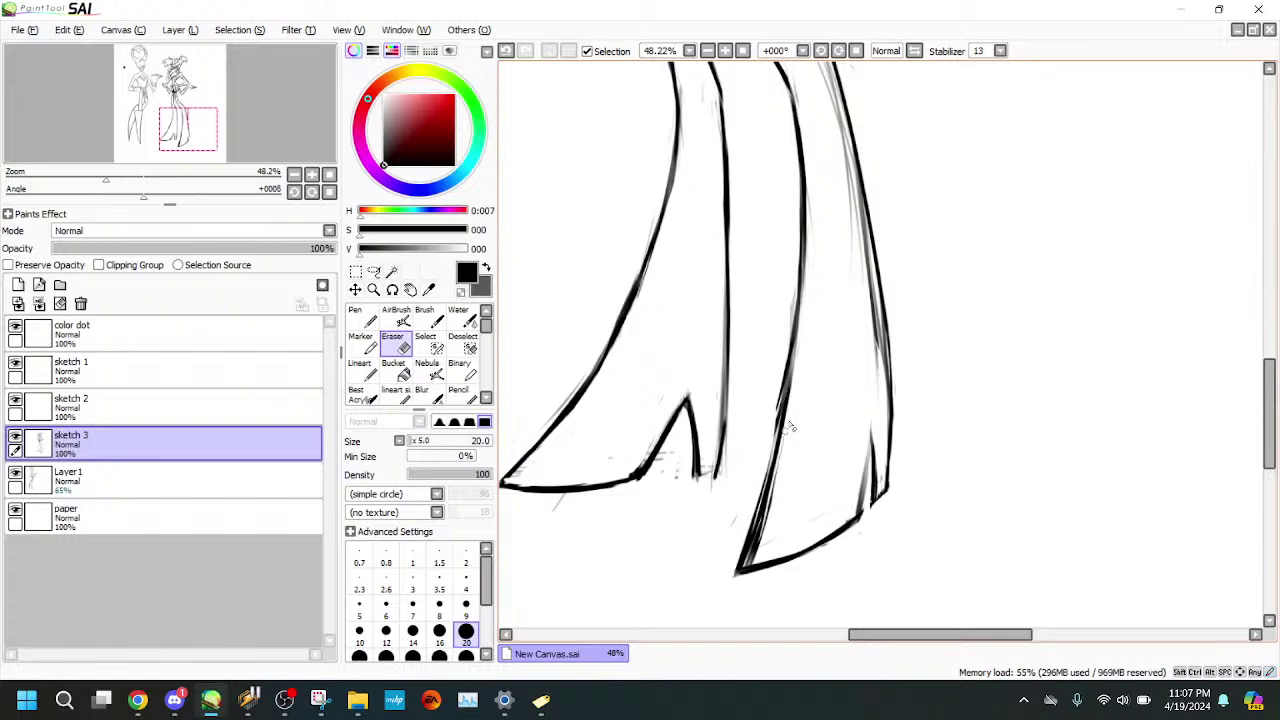
{"action": "left_click_drag", "start_coordinate": [776, 488], "coordinate": [760, 541]}
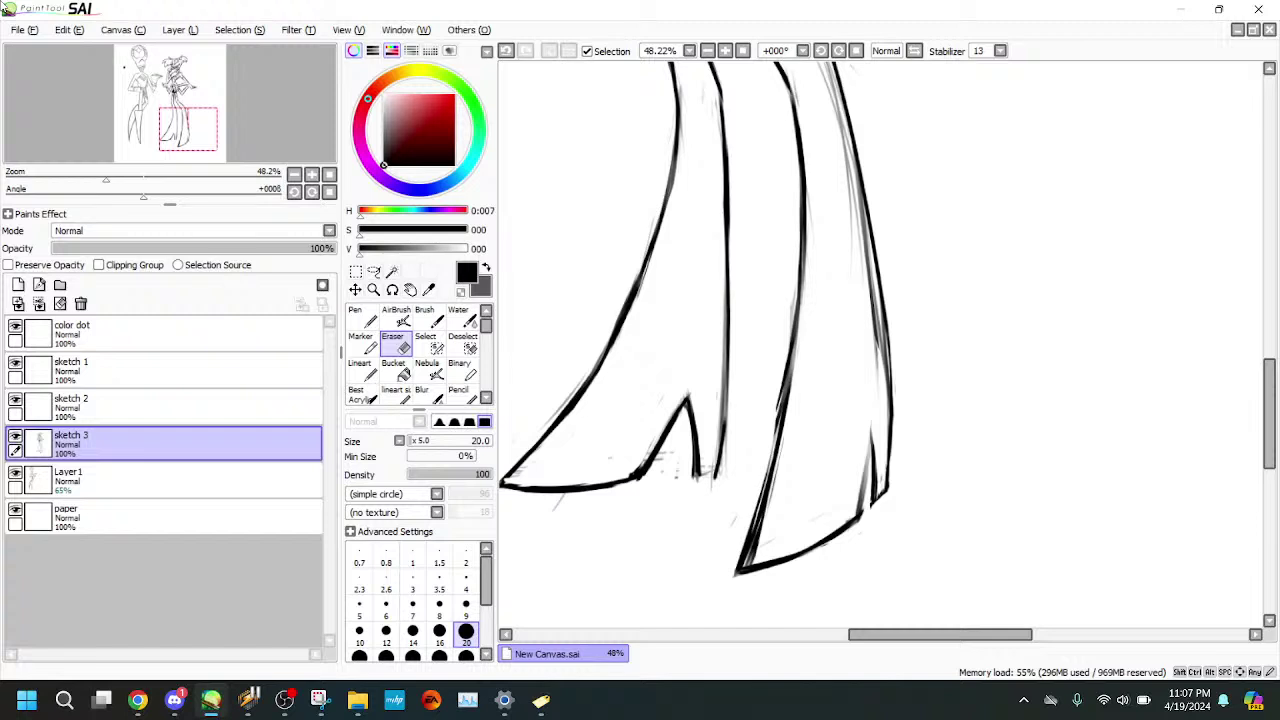
{"action": "left_click", "coordinate": [364, 345]}
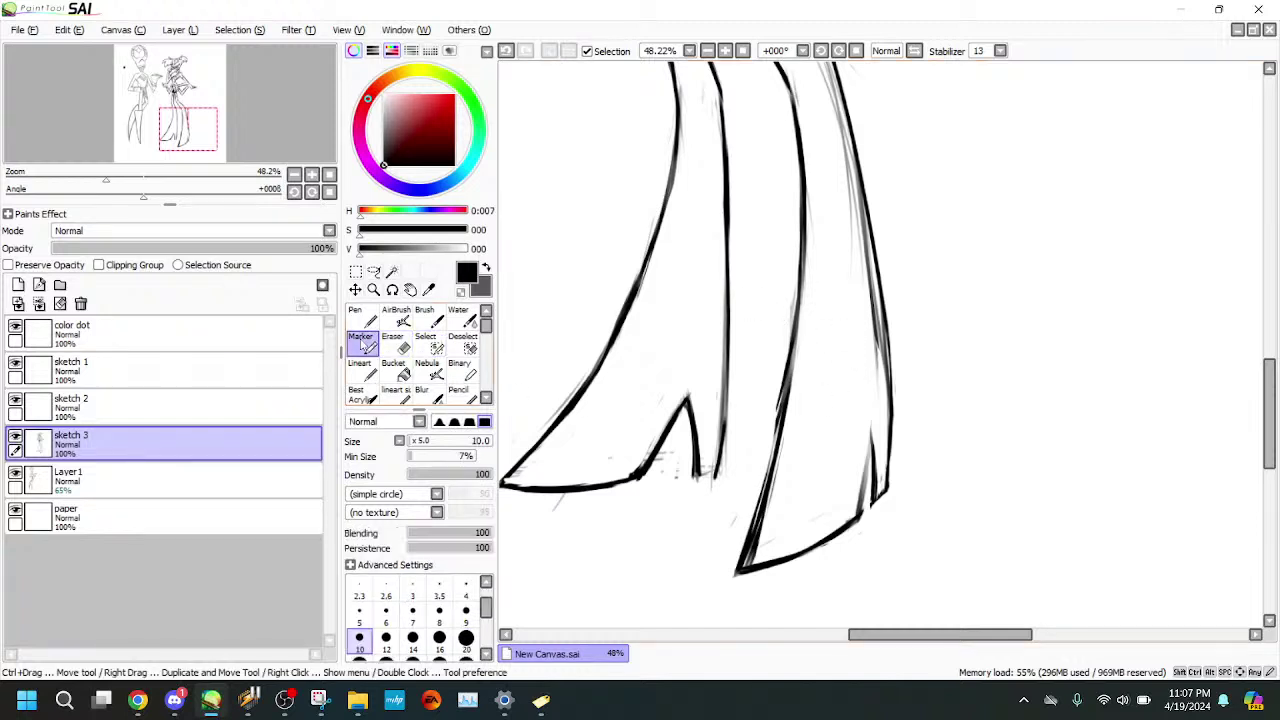
{"action": "left_click_drag", "start_coordinate": [872, 445], "coordinate": [861, 513]}
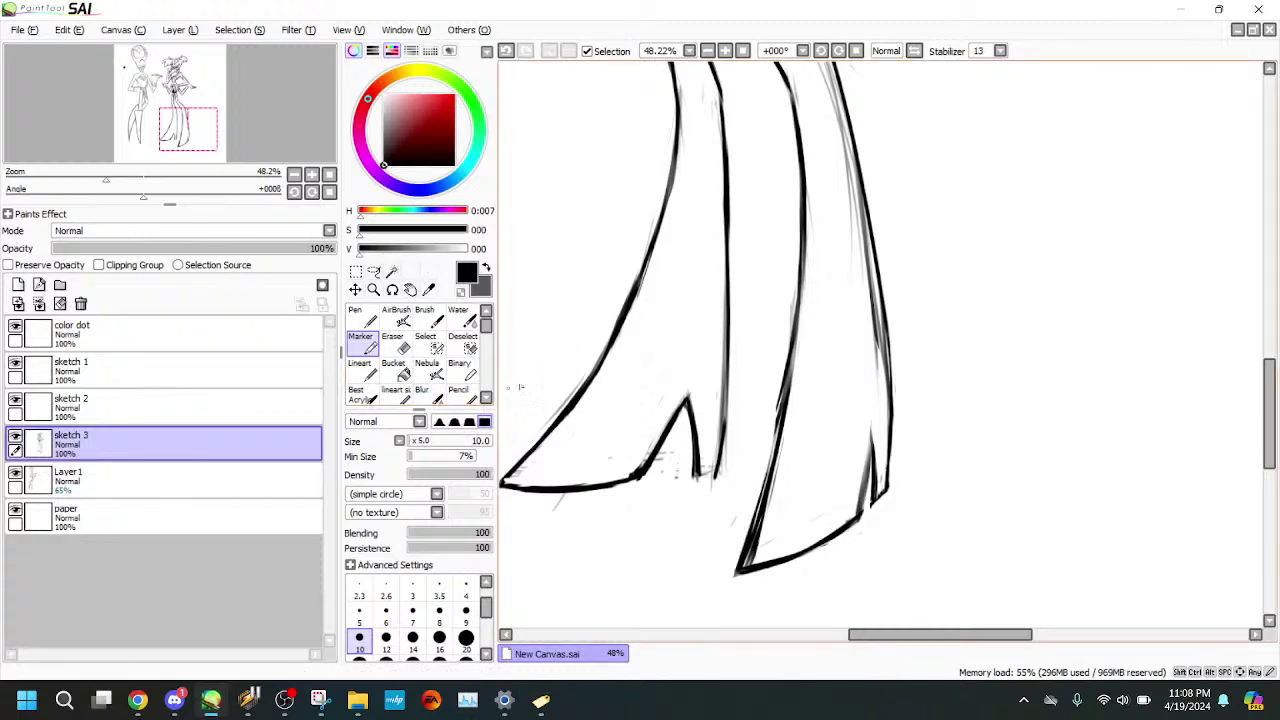
- Erase the doubled strokes along the leg's inner edge down to the hem tip, and darken that edge's middle section with the Marker
{"action": "key", "text": "e"}
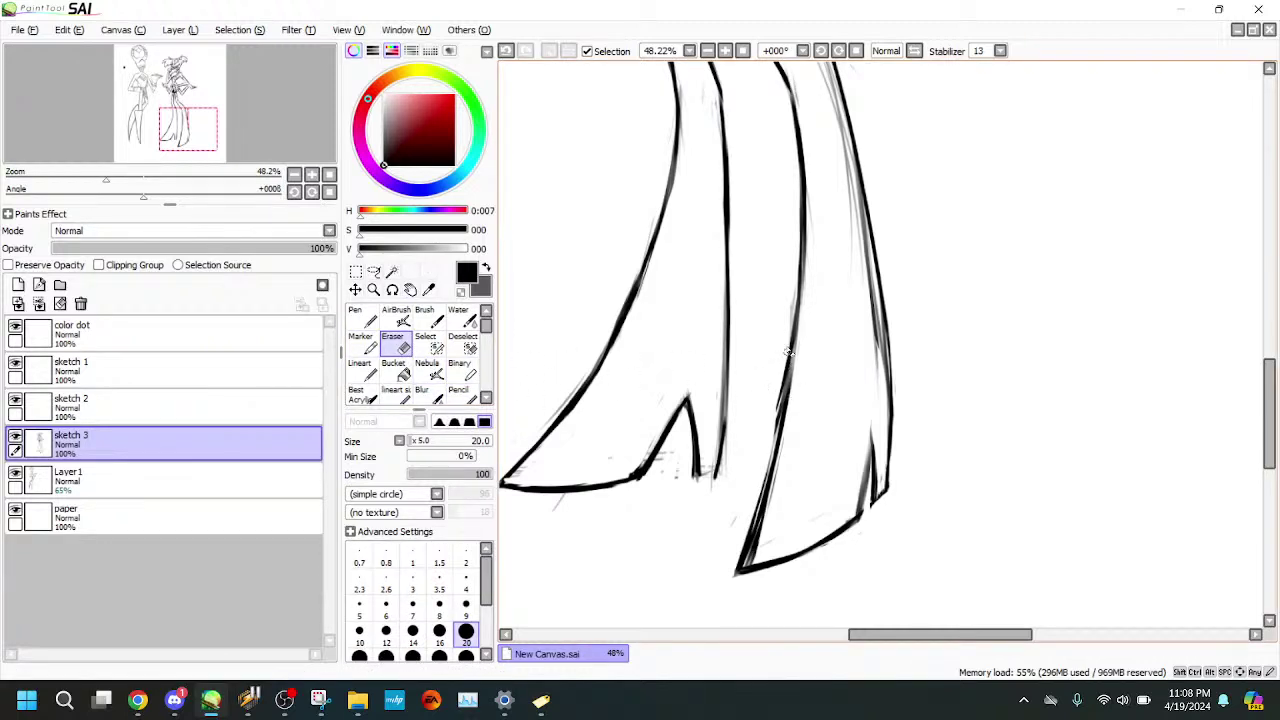
{"action": "left_click_drag", "start_coordinate": [769, 450], "coordinate": [747, 564]}
{"action": "left_click_drag", "start_coordinate": [751, 519], "coordinate": [741, 584]}
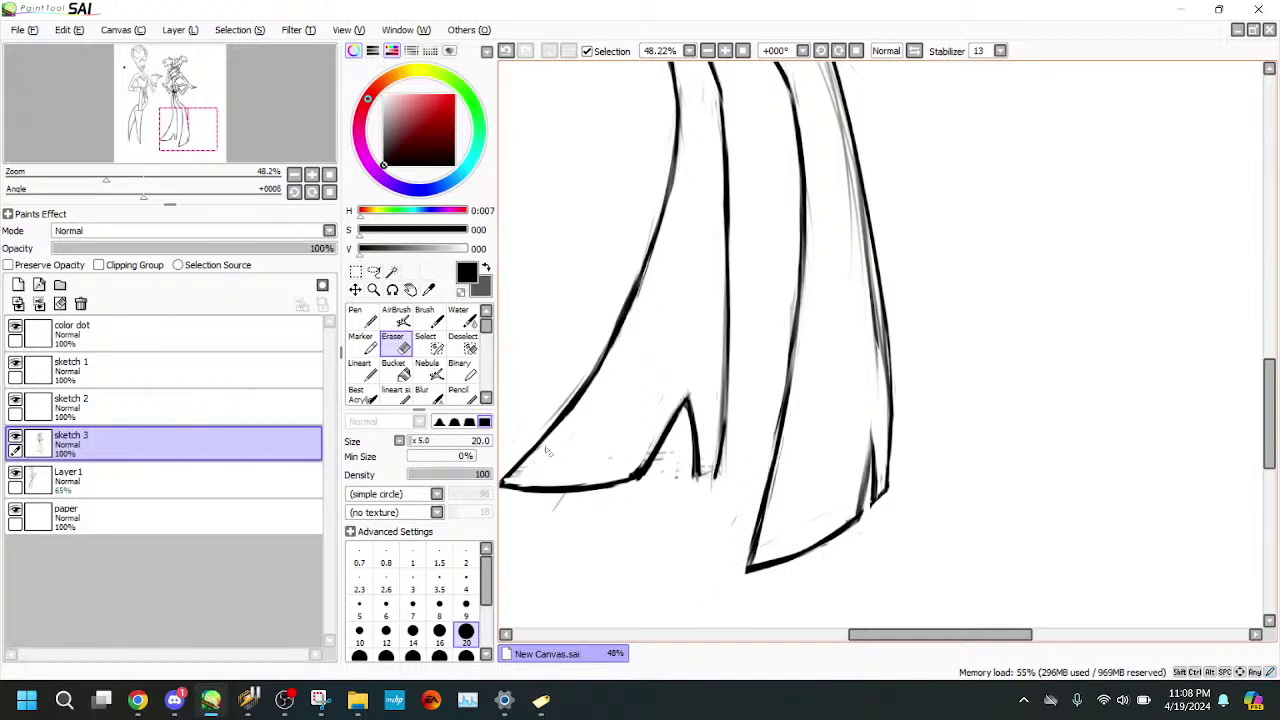
{"action": "left_click", "coordinate": [362, 343]}
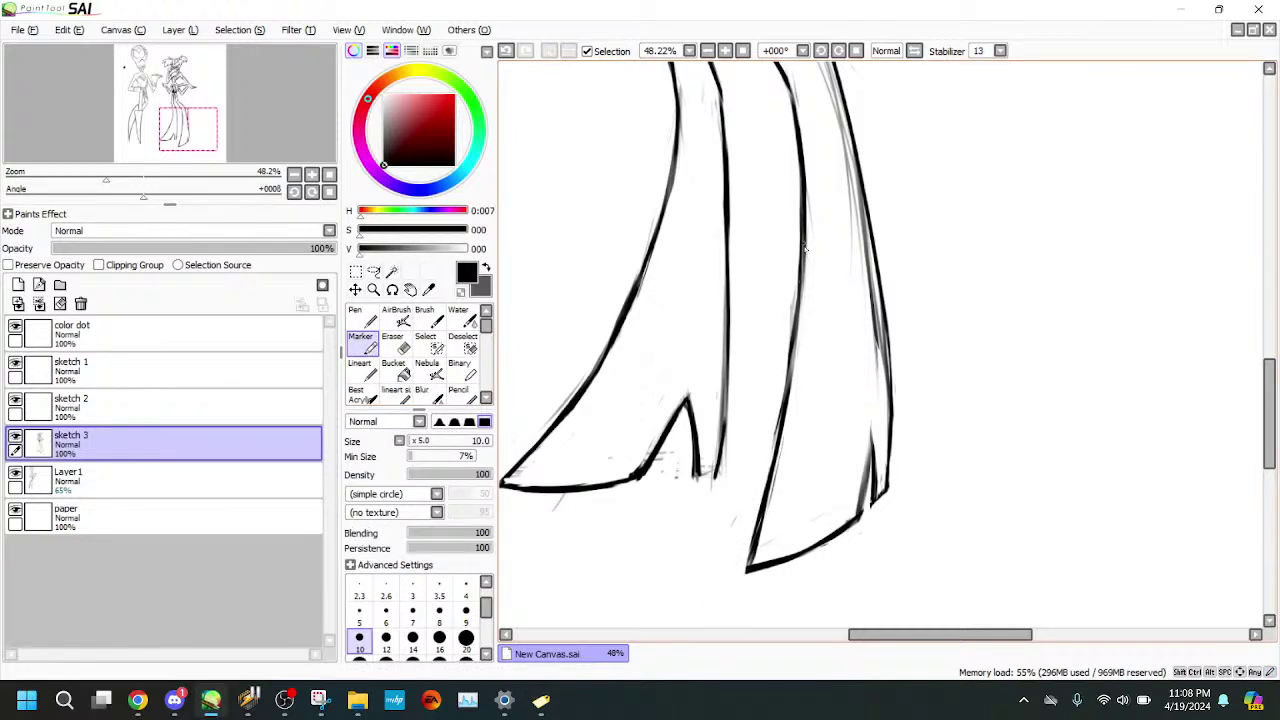
{"action": "left_click_drag", "start_coordinate": [798, 318], "coordinate": [790, 396]}
- Erase the grey stray strokes along the inner side of the outer trouser edge below the knee
{"action": "left_click_drag", "start_coordinate": [228, 146], "coordinate": [246, 131]}
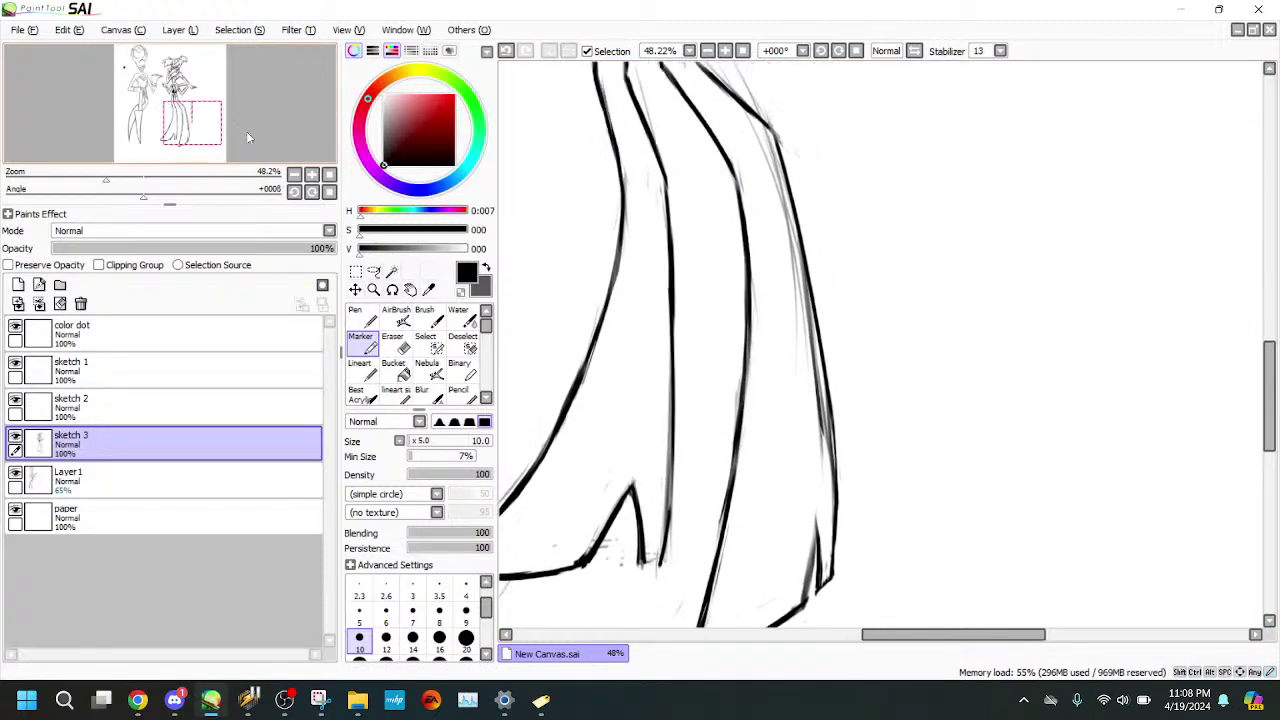
{"action": "key", "text": "e"}
{"action": "mouse_move", "coordinate": [800, 255]}
{"action": "left_mouse_down"}
{"action": "mouse_move", "coordinate": [834, 495]}
{"action": "mouse_move", "coordinate": [822, 416]}
{"action": "left_mouse_up"}
{"action": "left_click", "coordinate": [362, 344]}
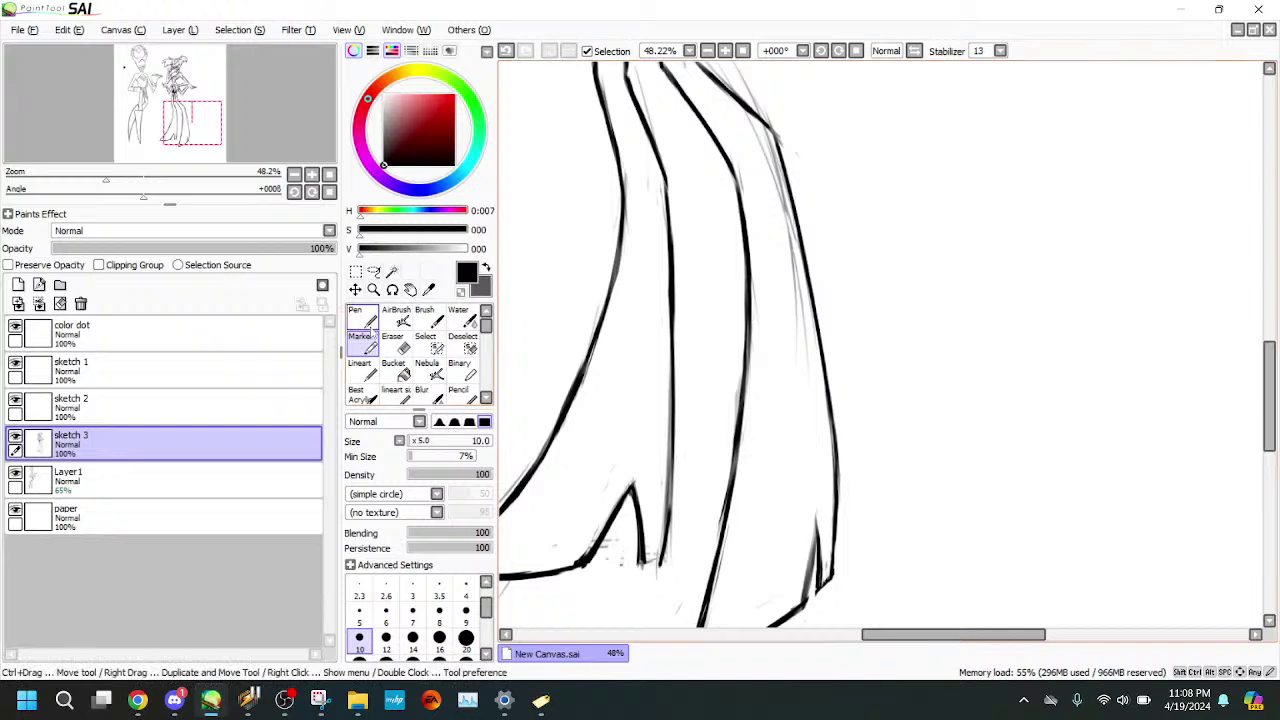
- Erase the grey stray strokes around the right leg's outer knee corner and along the inner side of the outer trouser edge below it
{"action": "double_click", "coordinate": [398, 342]}
{"action": "left_click", "coordinate": [855, 201]}
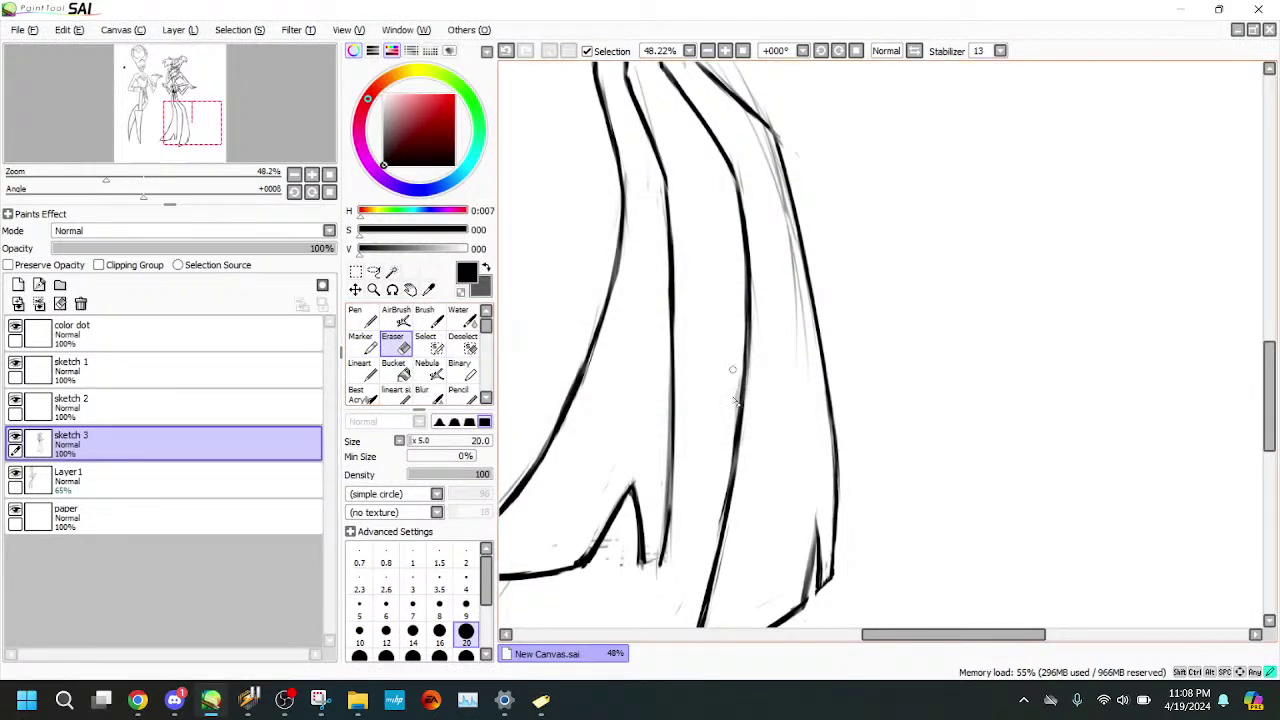
{"action": "left_click_drag", "start_coordinate": [192, 122], "coordinate": [193, 114]}
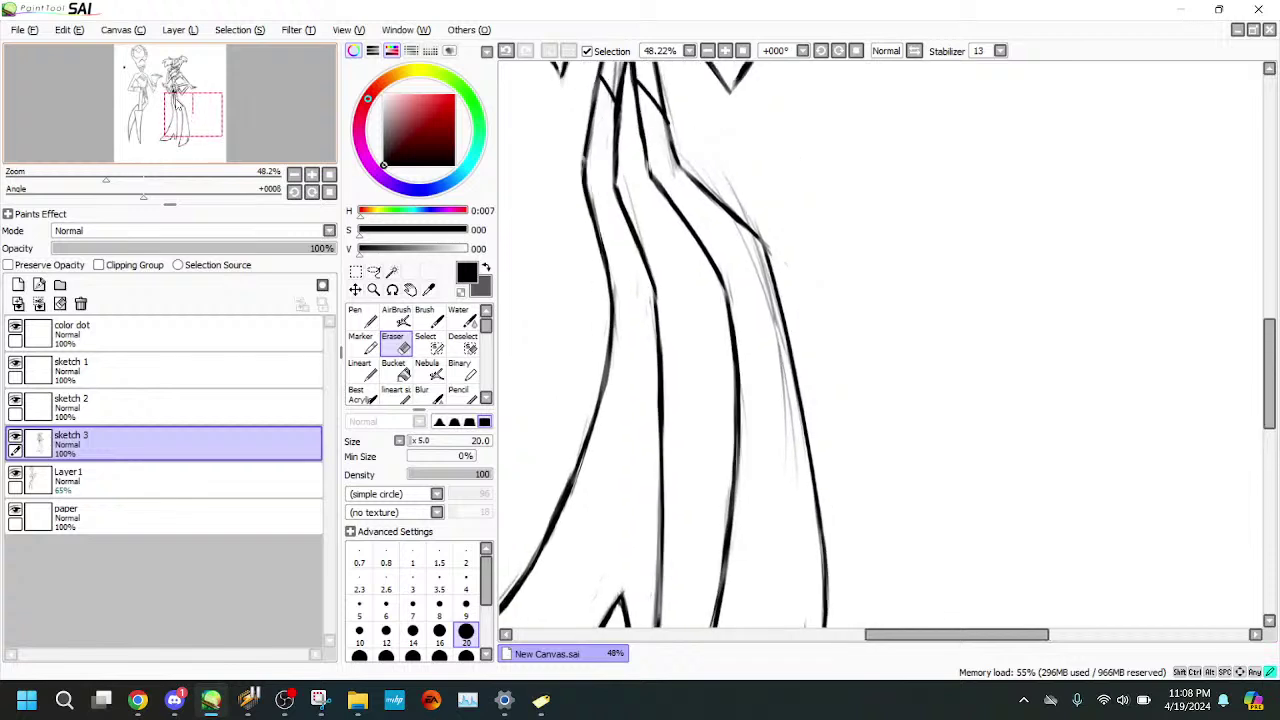
{"action": "left_click_drag", "start_coordinate": [714, 157], "coordinate": [698, 153]}
{"action": "left_click_drag", "start_coordinate": [758, 218], "coordinate": [769, 230]}
{"action": "mouse_move", "coordinate": [708, 174]}
{"action": "left_mouse_down"}
{"action": "mouse_move", "coordinate": [755, 226]}
{"action": "mouse_move", "coordinate": [691, 172]}
{"action": "mouse_move", "coordinate": [783, 257]}
{"action": "mouse_move", "coordinate": [758, 233]}
{"action": "mouse_move", "coordinate": [724, 268]}
{"action": "mouse_move", "coordinate": [761, 200]}
{"action": "left_mouse_up"}
{"action": "mouse_move", "coordinate": [770, 250]}
{"action": "left_mouse_down"}
{"action": "mouse_move", "coordinate": [788, 292]}
{"action": "mouse_move", "coordinate": [748, 235]}
{"action": "mouse_move", "coordinate": [782, 354]}
{"action": "left_mouse_up"}
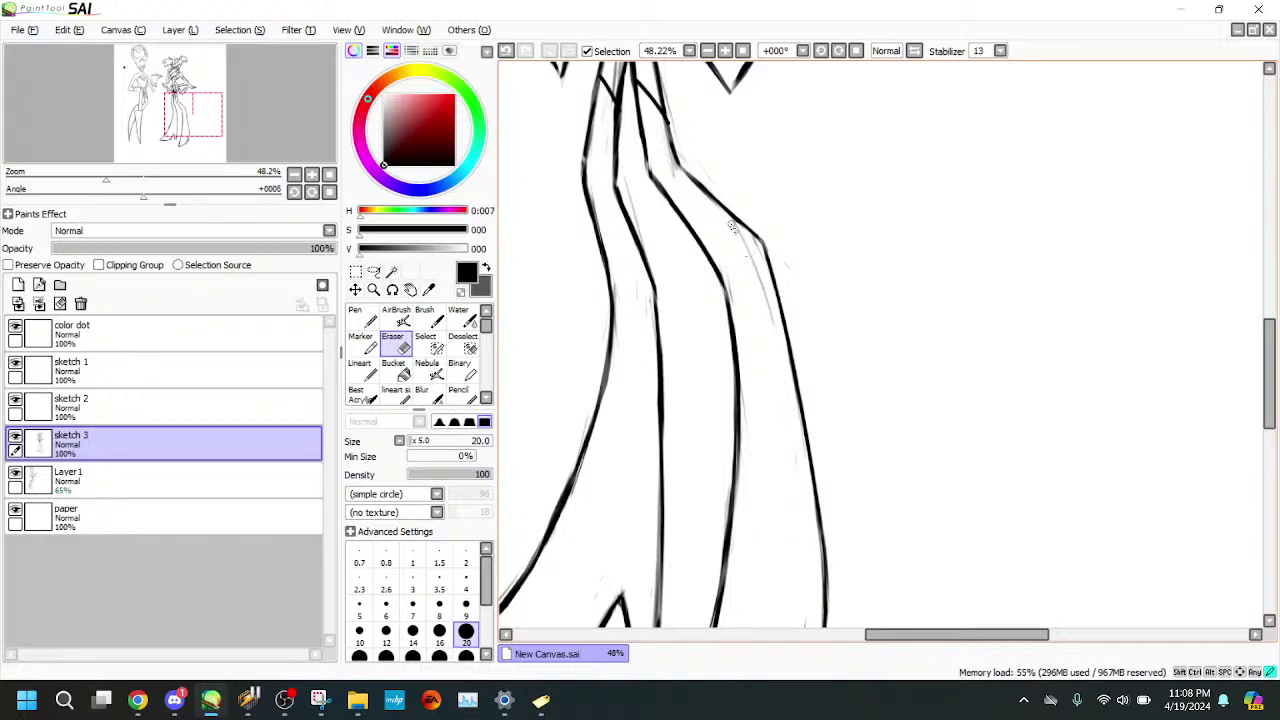
- Erase the remaining faint strokes inside the right trouser leg and beside the left leg's inner edge at the knee
{"action": "left_click_drag", "start_coordinate": [736, 230], "coordinate": [783, 353]}
{"action": "mouse_move", "coordinate": [737, 229]}
{"action": "left_mouse_down"}
{"action": "mouse_move", "coordinate": [752, 244]}
{"action": "mouse_move", "coordinate": [726, 219]}
{"action": "left_mouse_up"}
{"action": "left_click_drag", "start_coordinate": [733, 273], "coordinate": [754, 358]}
{"action": "left_click_drag", "start_coordinate": [647, 292], "coordinate": [636, 358]}
{"action": "left_click_drag", "start_coordinate": [626, 180], "coordinate": [656, 276]}
{"action": "mouse_move", "coordinate": [630, 176]}
{"action": "left_mouse_down"}
{"action": "mouse_move", "coordinate": [643, 235]}
{"action": "mouse_move", "coordinate": [626, 196]}
{"action": "left_mouse_up"}
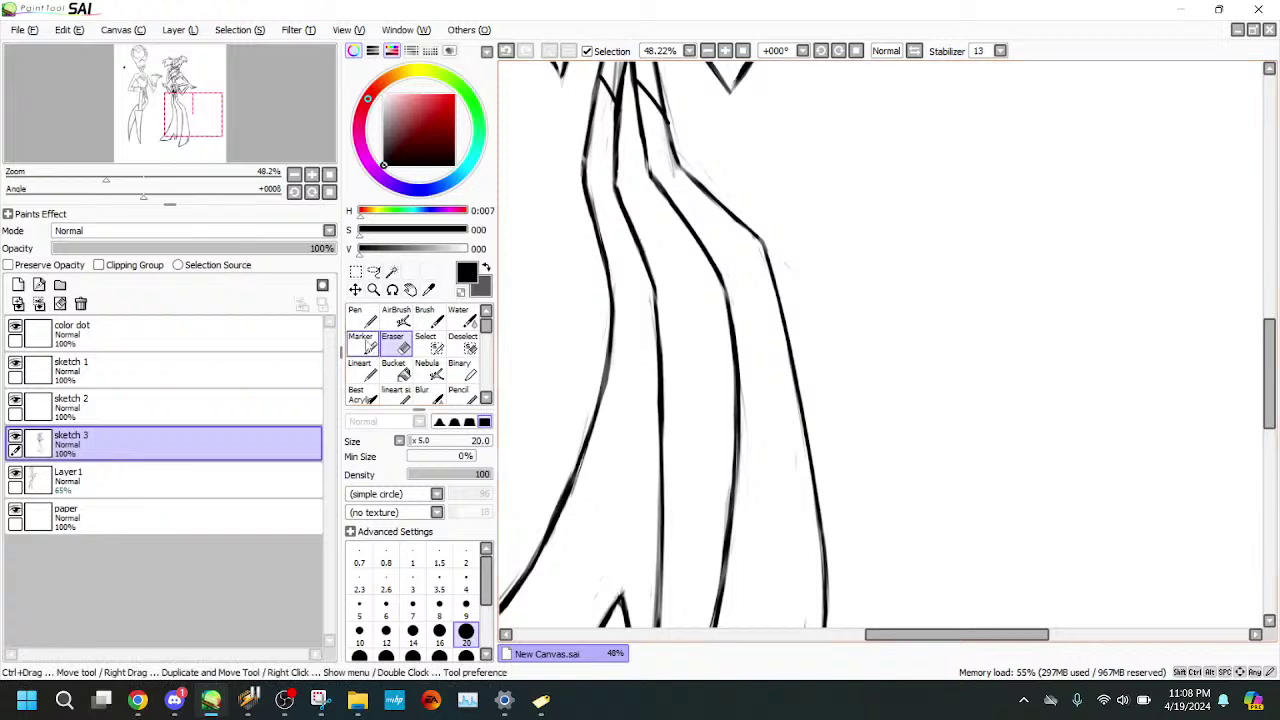
- Darken the left leg's inner edge below the knee with the Marker, and clean up between that leg's edges with the Eraser
{"action": "left_click", "coordinate": [362, 344]}
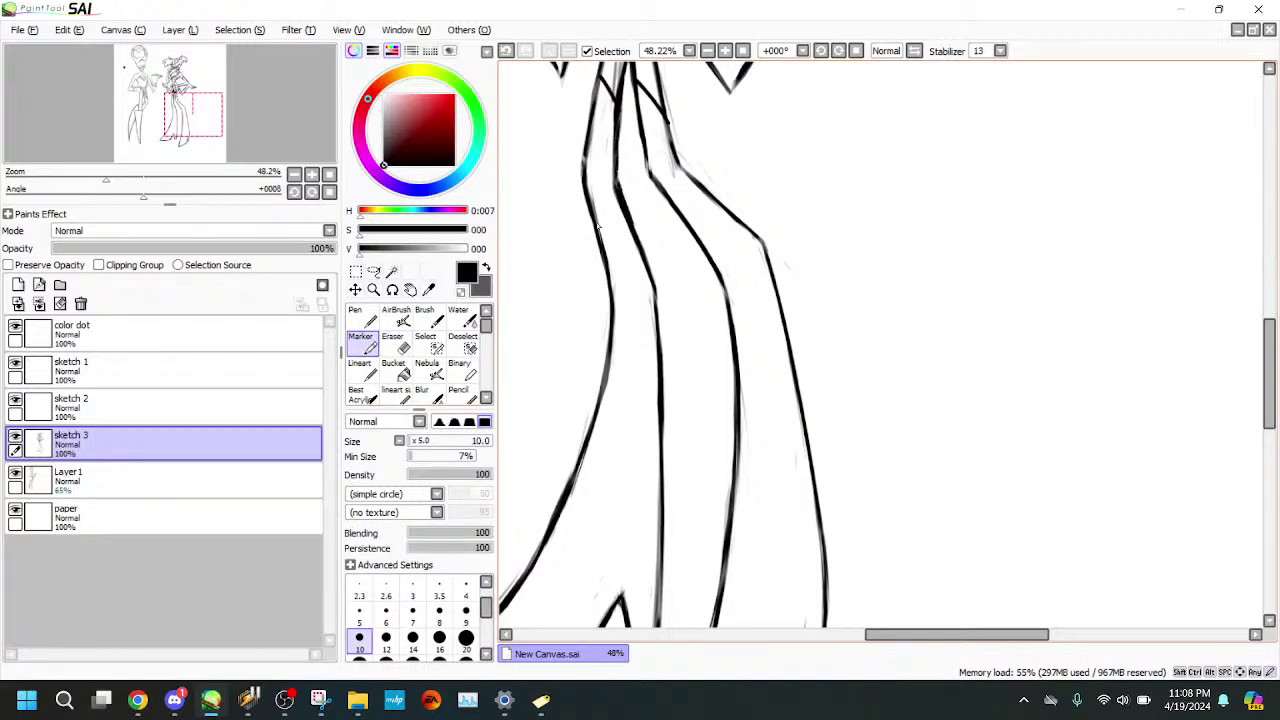
{"action": "scroll", "coordinate": [627, 203], "scroll_direction": "up", "scroll_amount": 3}
{"action": "key", "text": "e"}
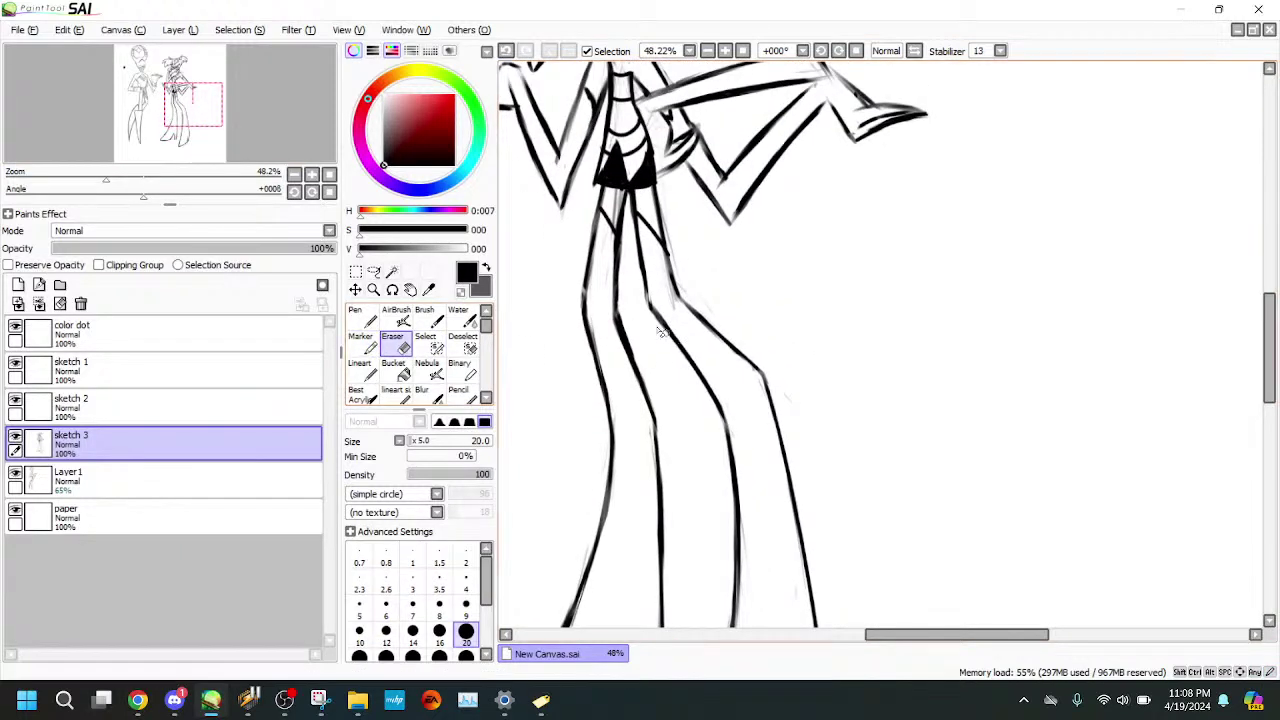
{"action": "left_click_drag", "start_coordinate": [614, 312], "coordinate": [630, 362]}
{"action": "left_click", "coordinate": [507, 51]}
{"action": "left_click_drag", "start_coordinate": [594, 318], "coordinate": [612, 381]}
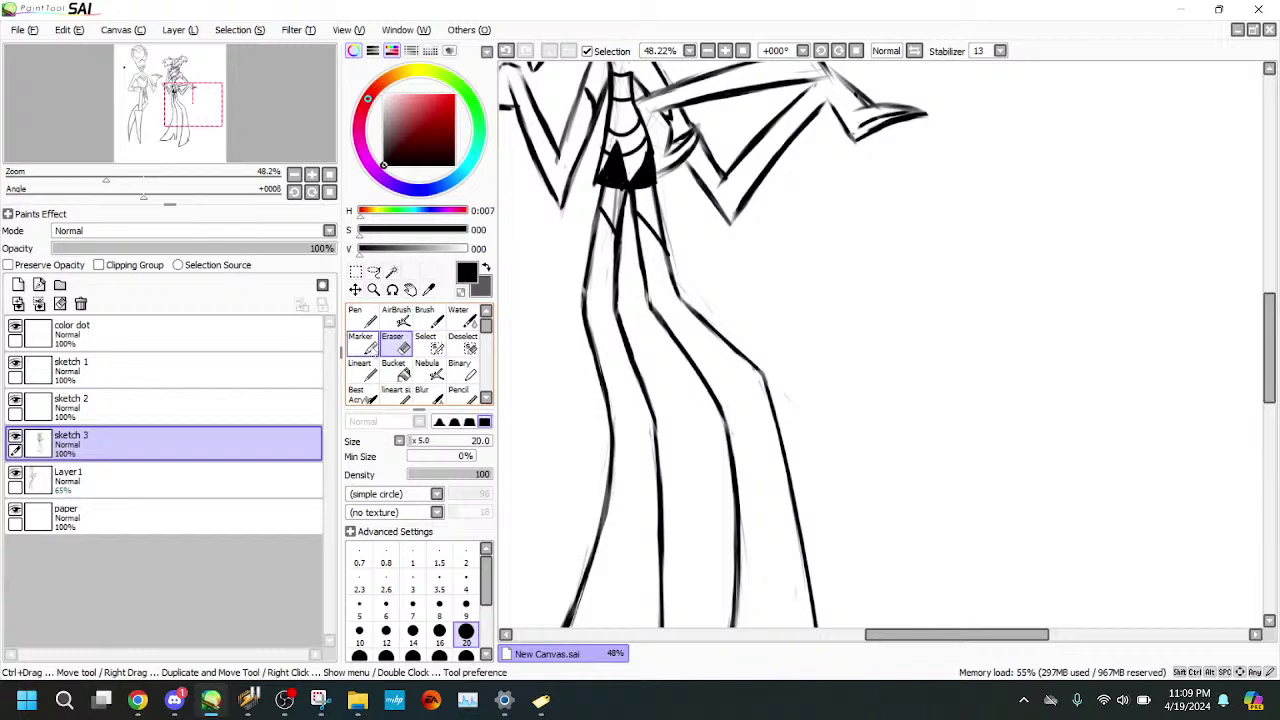
- Darken the right leg's thigh and knee lines with the Marker and touch up their edges with the Eraser
{"action": "left_click", "coordinate": [364, 345]}
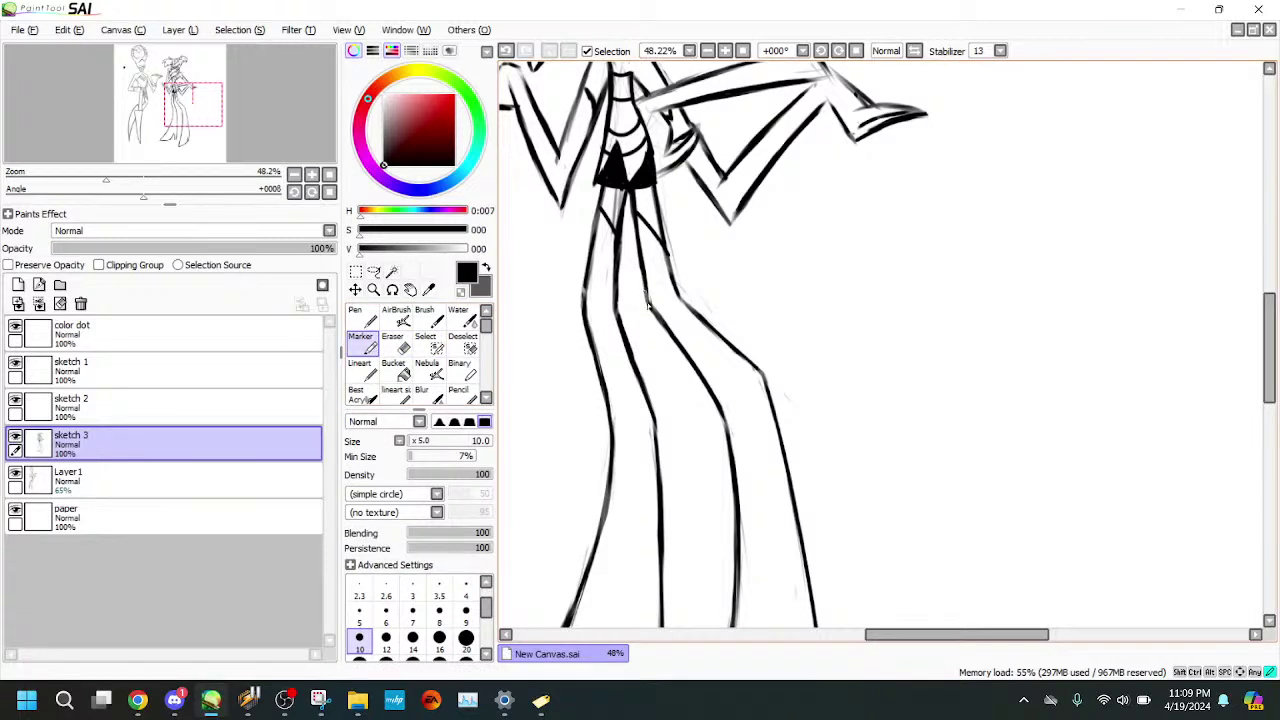
{"action": "left_click_drag", "start_coordinate": [190, 147], "coordinate": [182, 132]}
{"action": "left_click", "coordinate": [401, 346]}
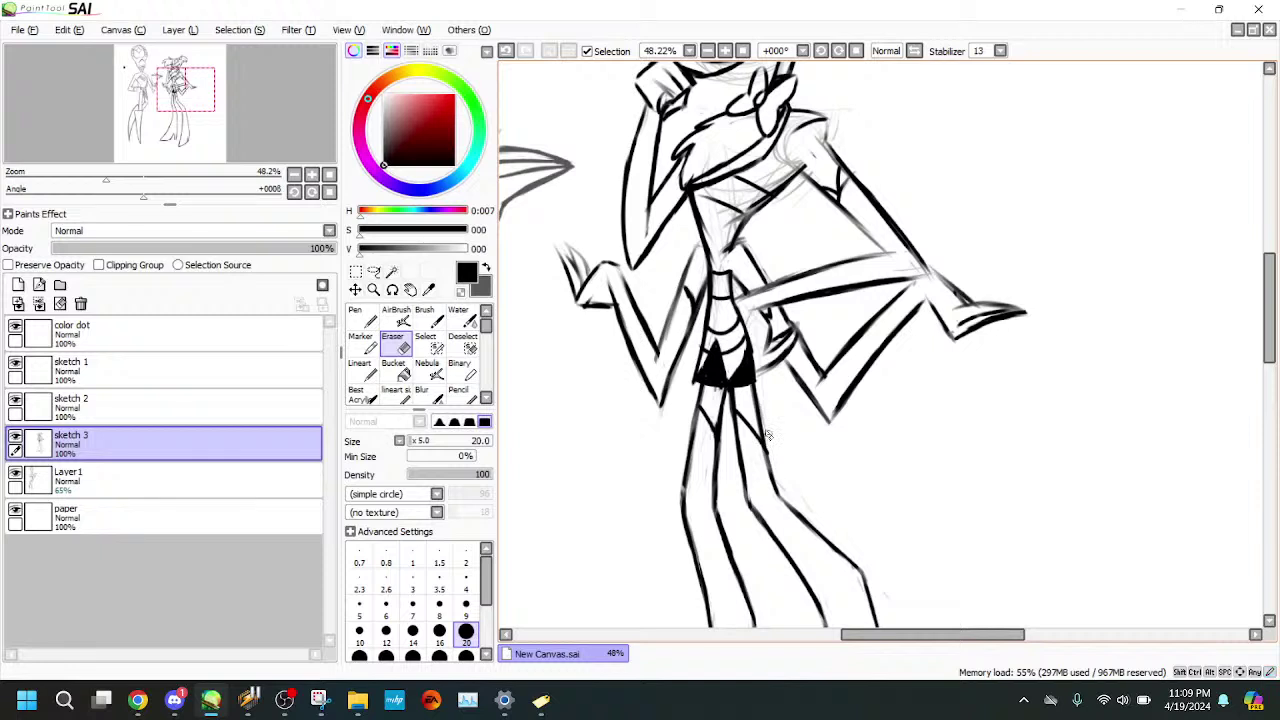
{"action": "left_click", "coordinate": [366, 344]}
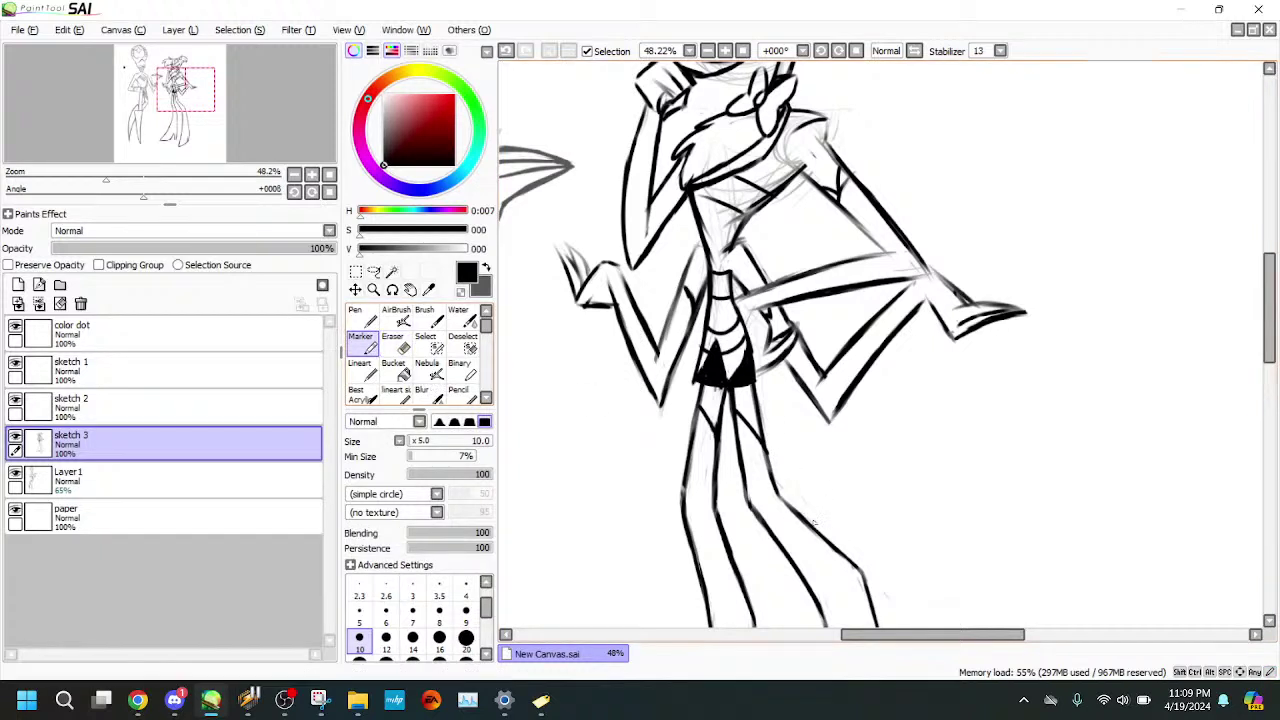
{"action": "key", "text": "e"}
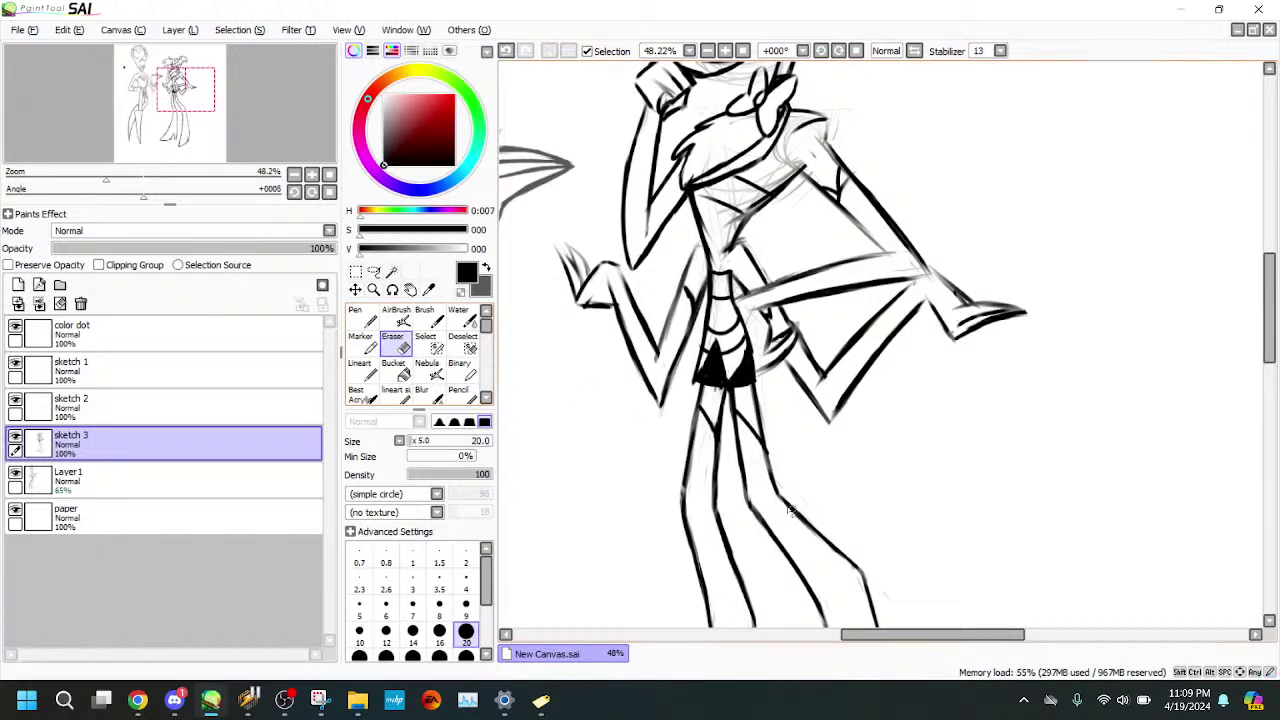
- Erase the grey sketch strokes inside the torso along its left edge, from under the chest fur to the waist
{"action": "left_click_drag", "start_coordinate": [108, 98], "coordinate": [108, 86]}
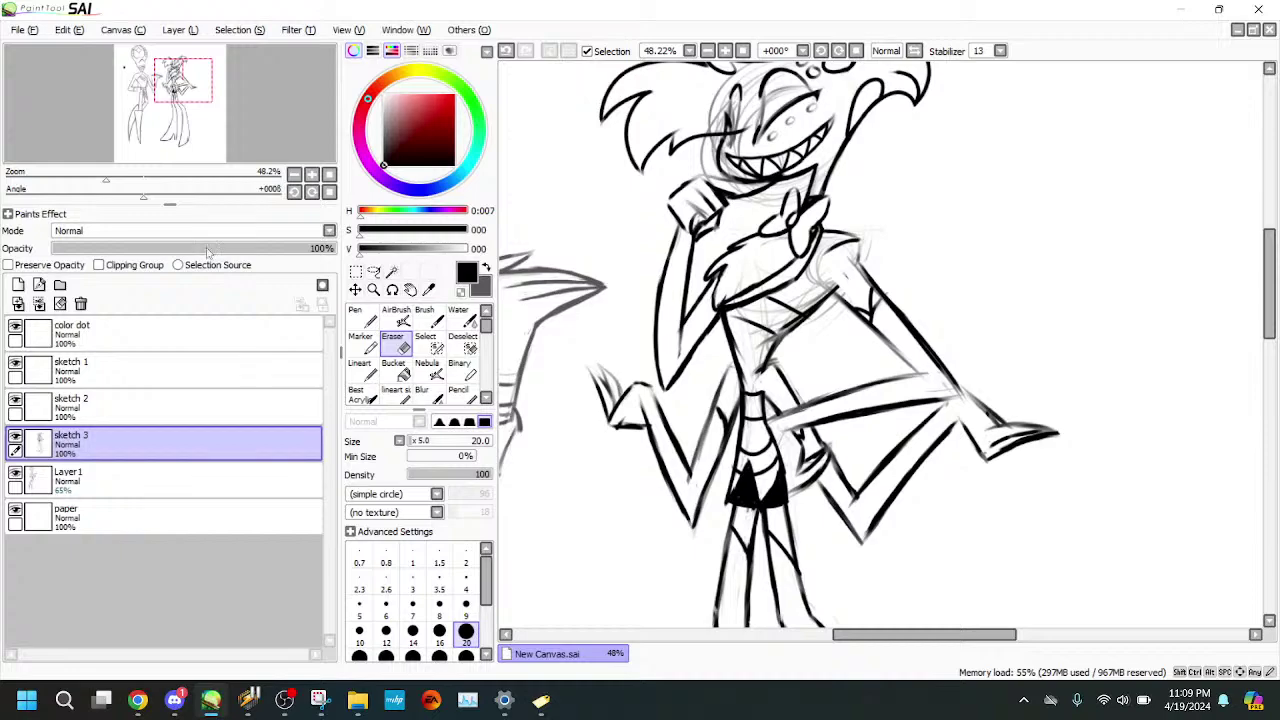
{"action": "left_click_drag", "start_coordinate": [82, 175], "coordinate": [133, 167]}
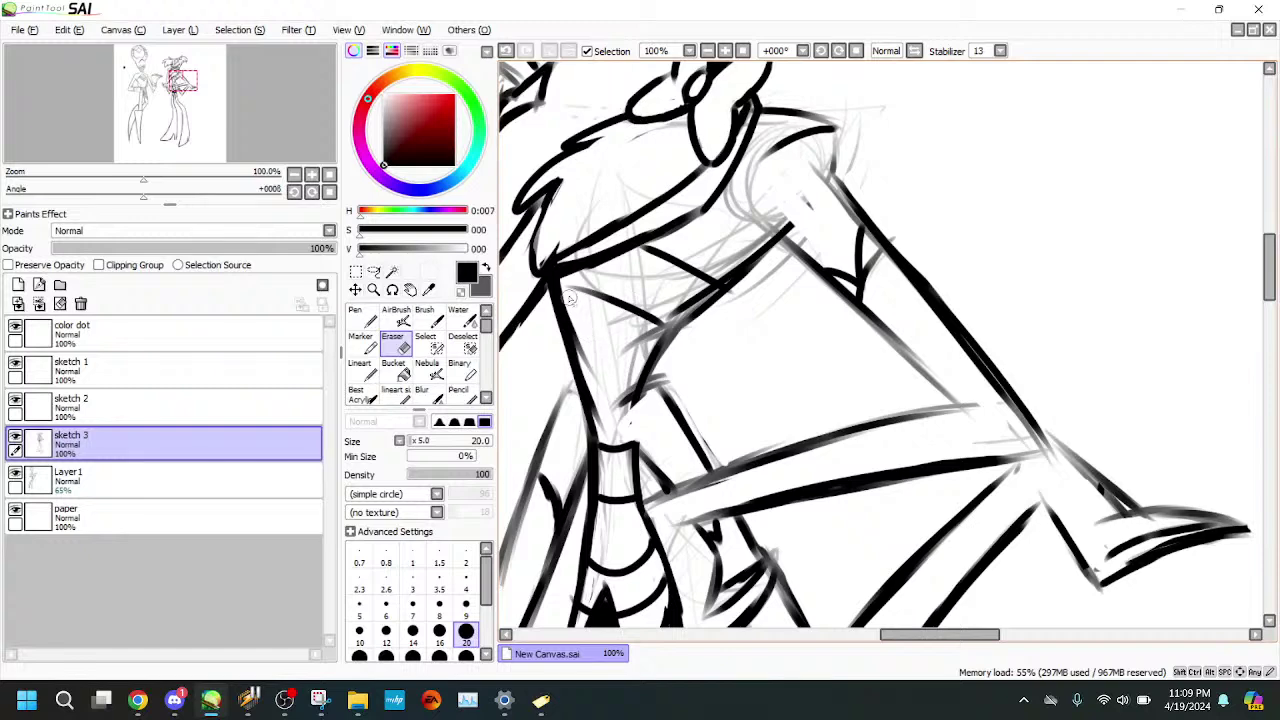
{"action": "left_click_drag", "start_coordinate": [561, 284], "coordinate": [590, 378]}
{"action": "left_click_drag", "start_coordinate": [571, 322], "coordinate": [605, 438]}
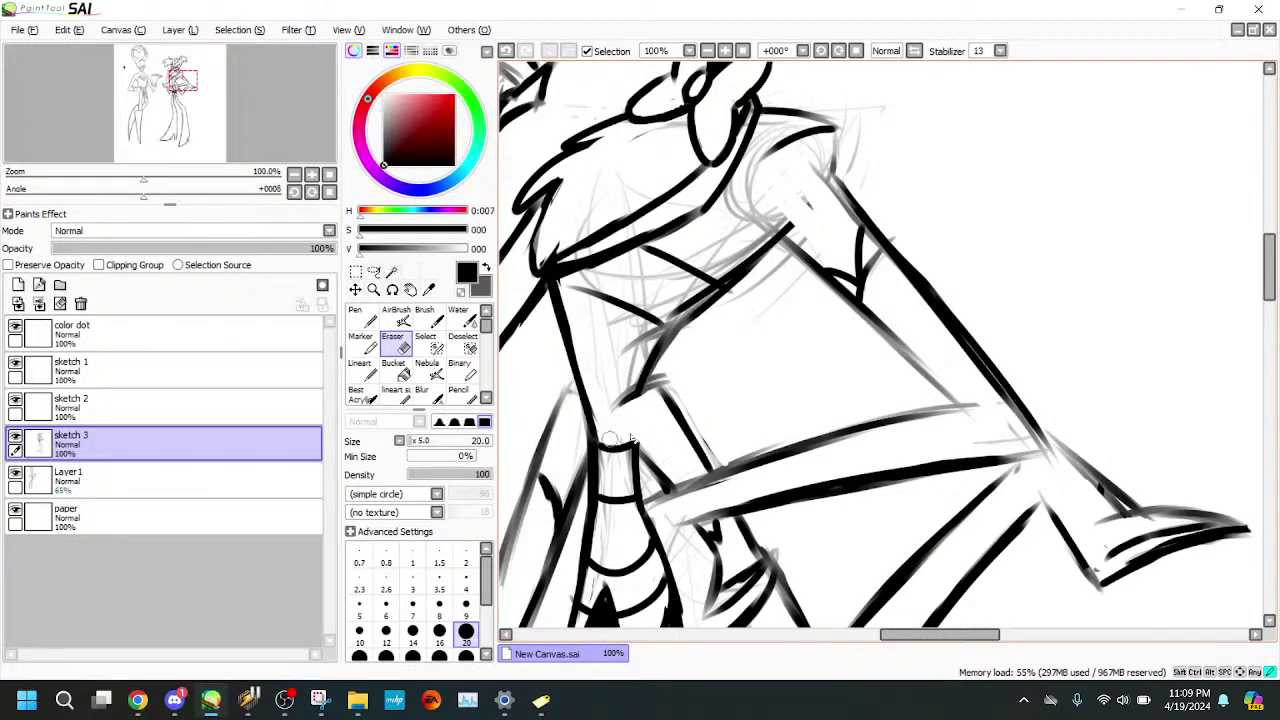
- Redraw the tops of both lower arms beside the waist with the Marker and erase the grey construction strokes inside the torso
{"action": "left_click", "coordinate": [364, 345]}
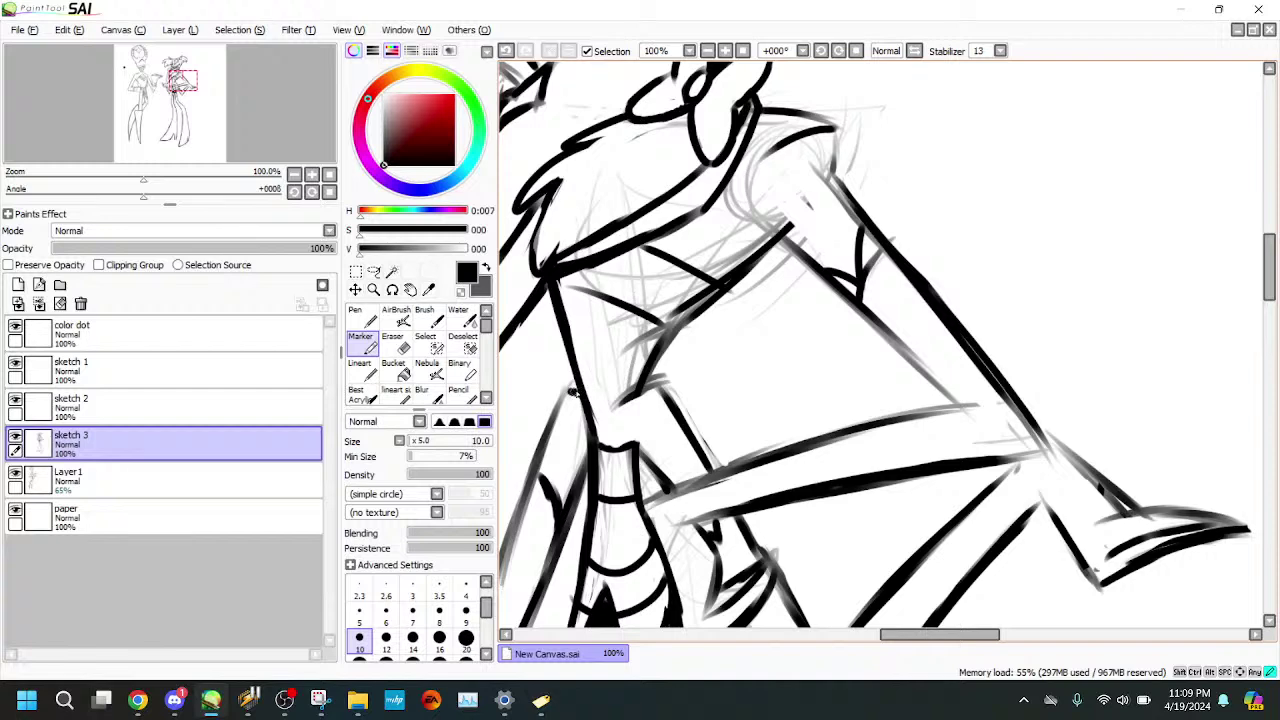
{"action": "left_click_drag", "start_coordinate": [576, 393], "coordinate": [538, 447]}
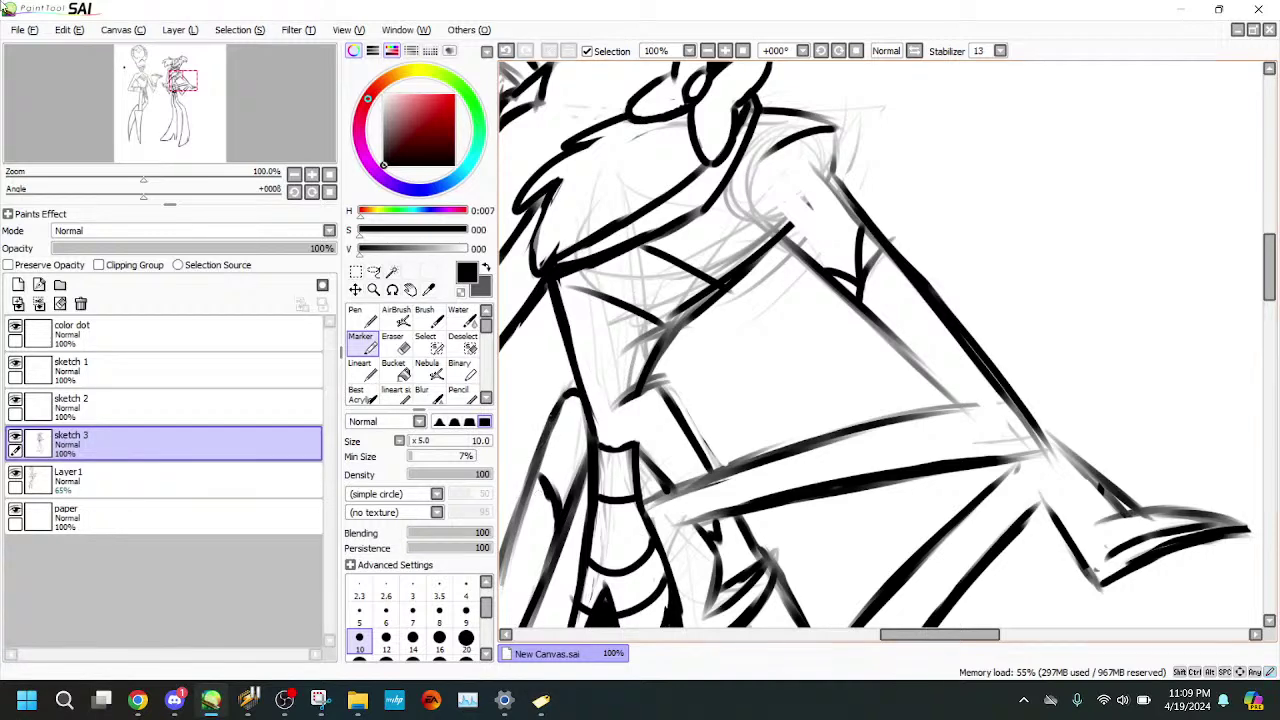
{"action": "key", "text": "e"}
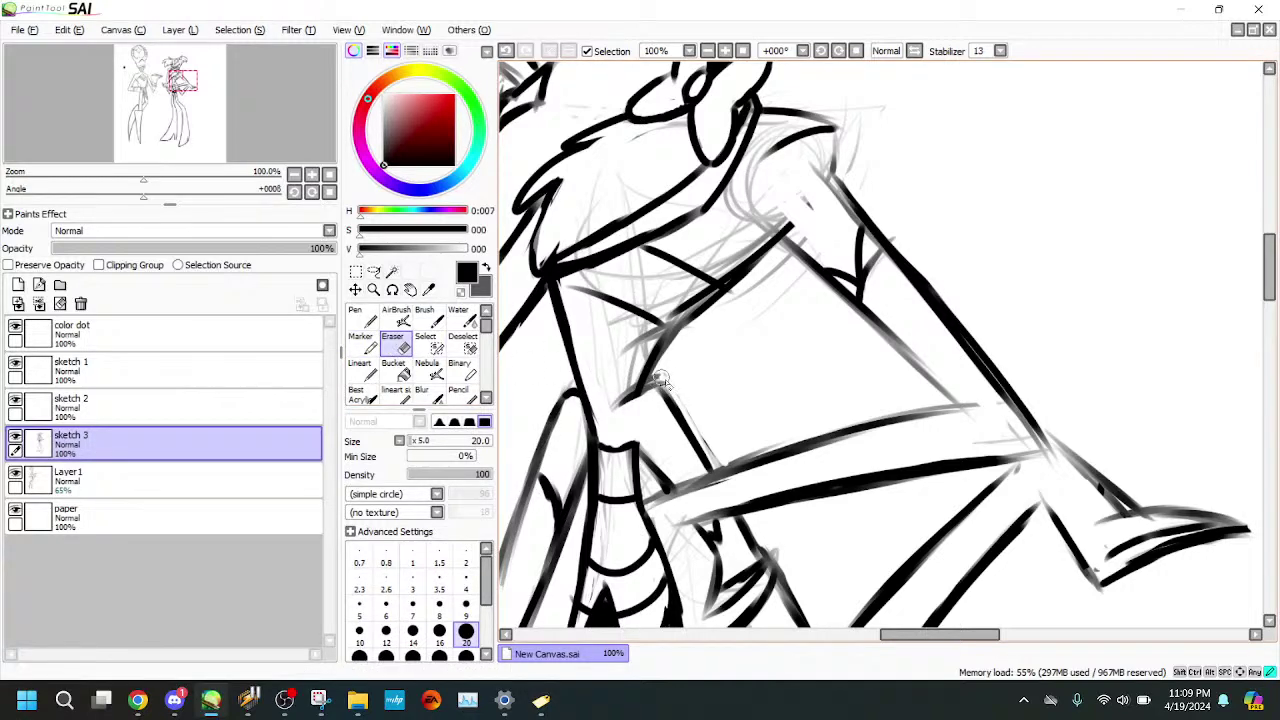
{"action": "key", "text": "e"}
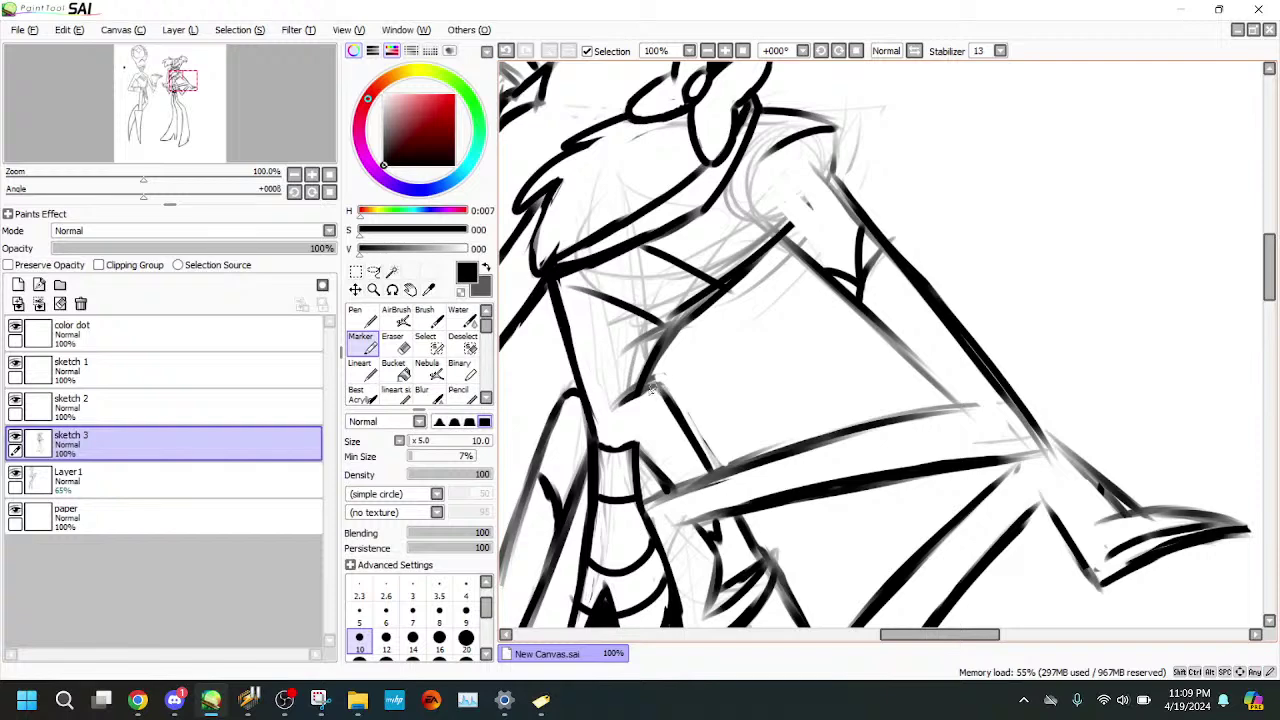
{"action": "key", "text": "e"}
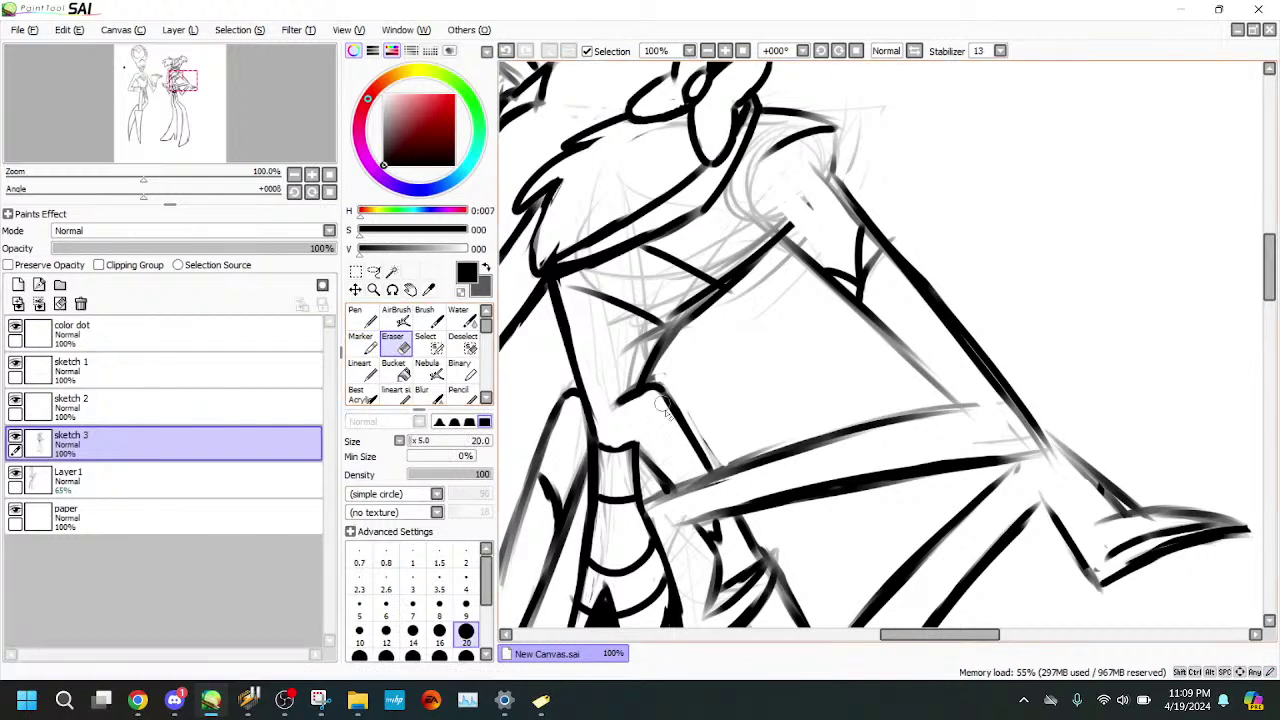
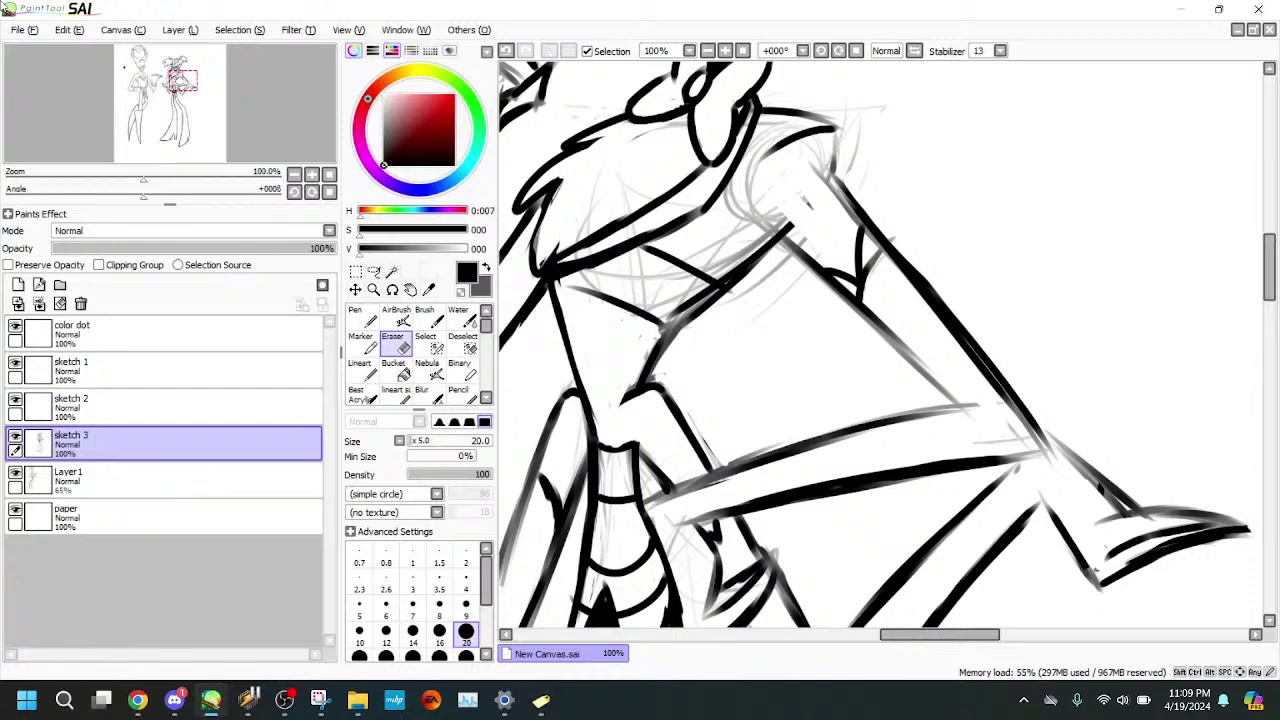
- Erase the rough strokes along the lower left arm and darken its outer edge down to the elbow with the Marker
{"action": "left_click_drag", "start_coordinate": [198, 102], "coordinate": [197, 107]}
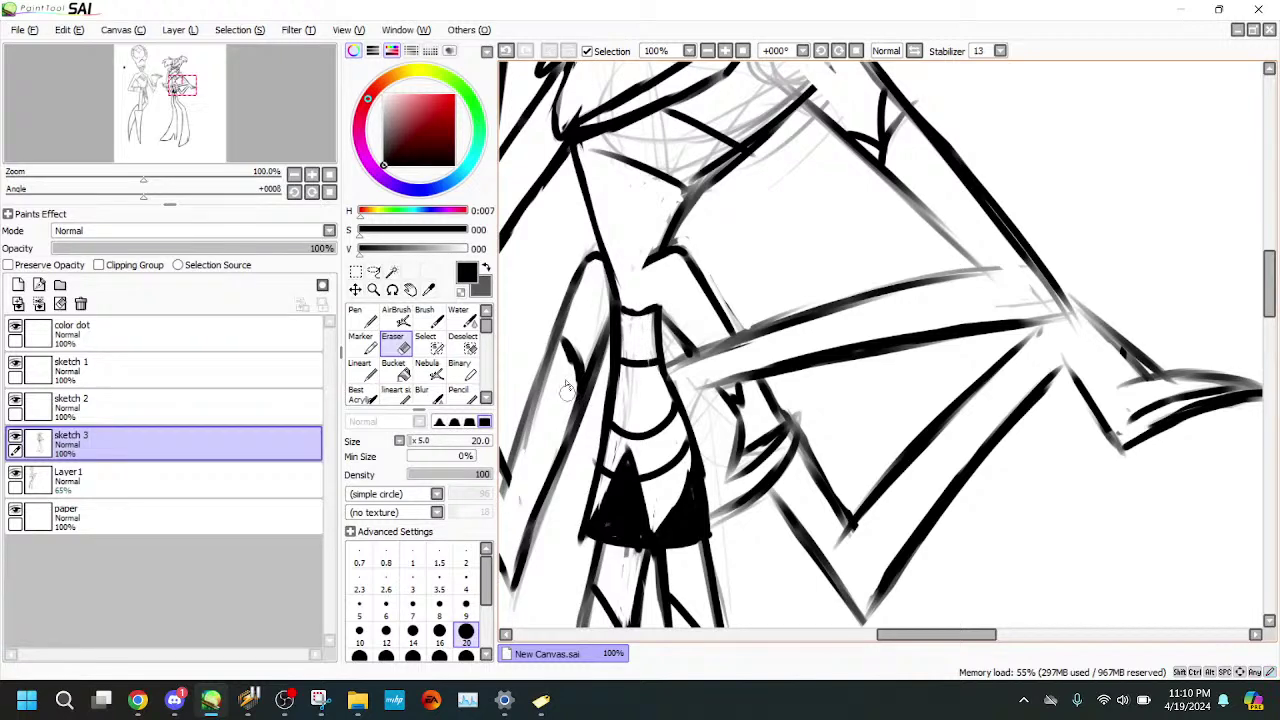
{"action": "left_click_drag", "start_coordinate": [183, 86], "coordinate": [180, 88]}
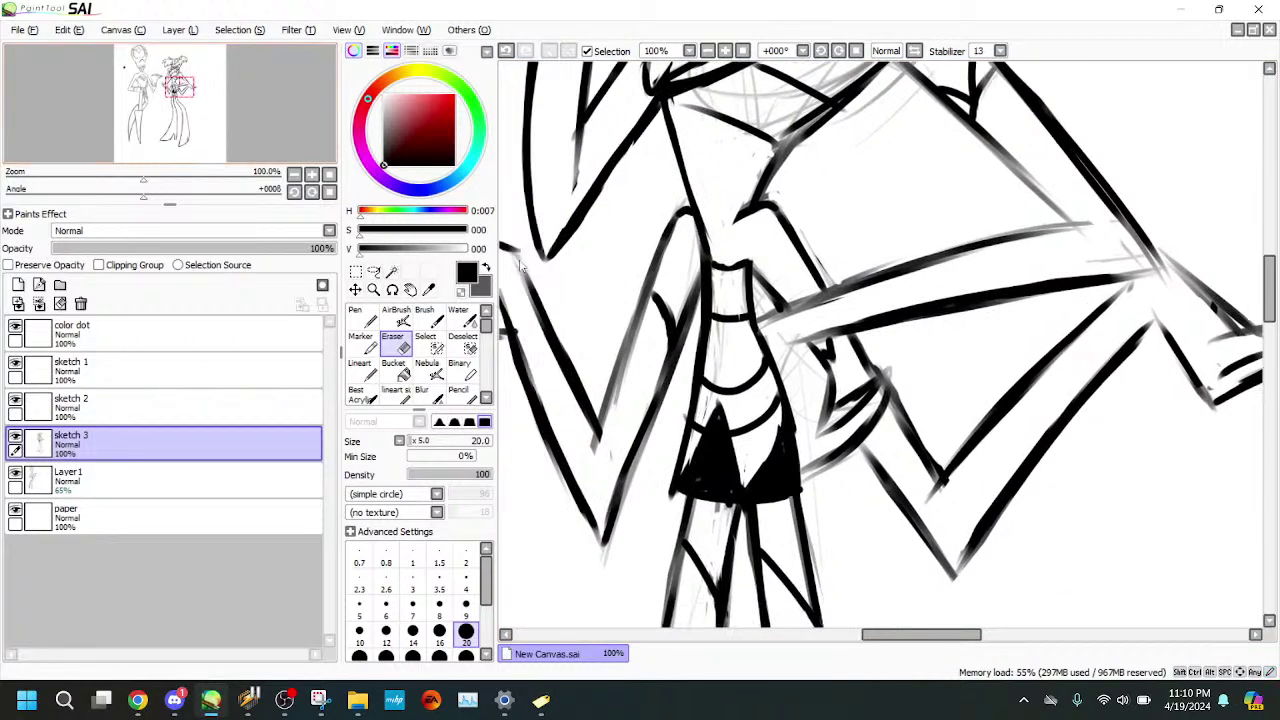
{"action": "mouse_move", "coordinate": [648, 312]}
{"action": "left_mouse_down"}
{"action": "mouse_move", "coordinate": [599, 459]}
{"action": "mouse_move", "coordinate": [619, 430]}
{"action": "mouse_move", "coordinate": [604, 504]}
{"action": "left_mouse_up"}
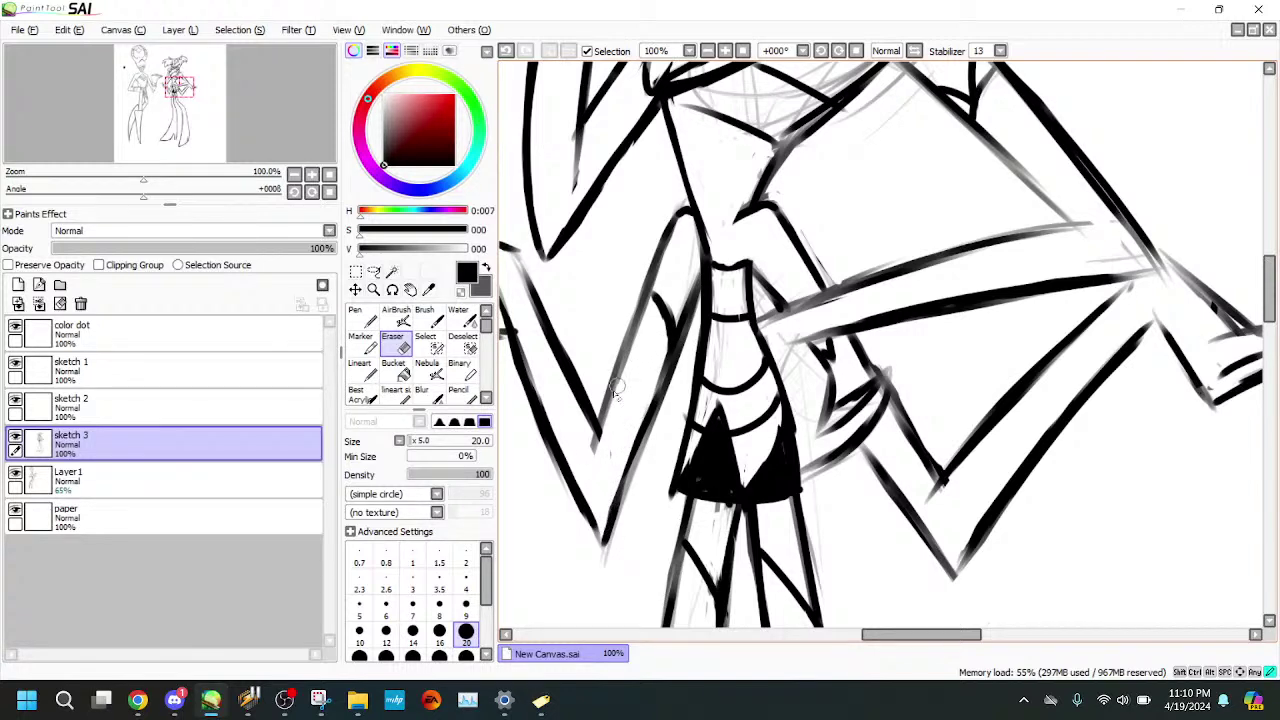
{"action": "left_click", "coordinate": [362, 342]}
{"action": "left_click_drag", "start_coordinate": [650, 420], "coordinate": [604, 547]}
- Darken the upper edge of the horizontal right forearm where it meets the waist, using the Marker
{"action": "left_click_drag", "start_coordinate": [174, 123], "coordinate": [178, 121]}
{"action": "key", "text": "e"}
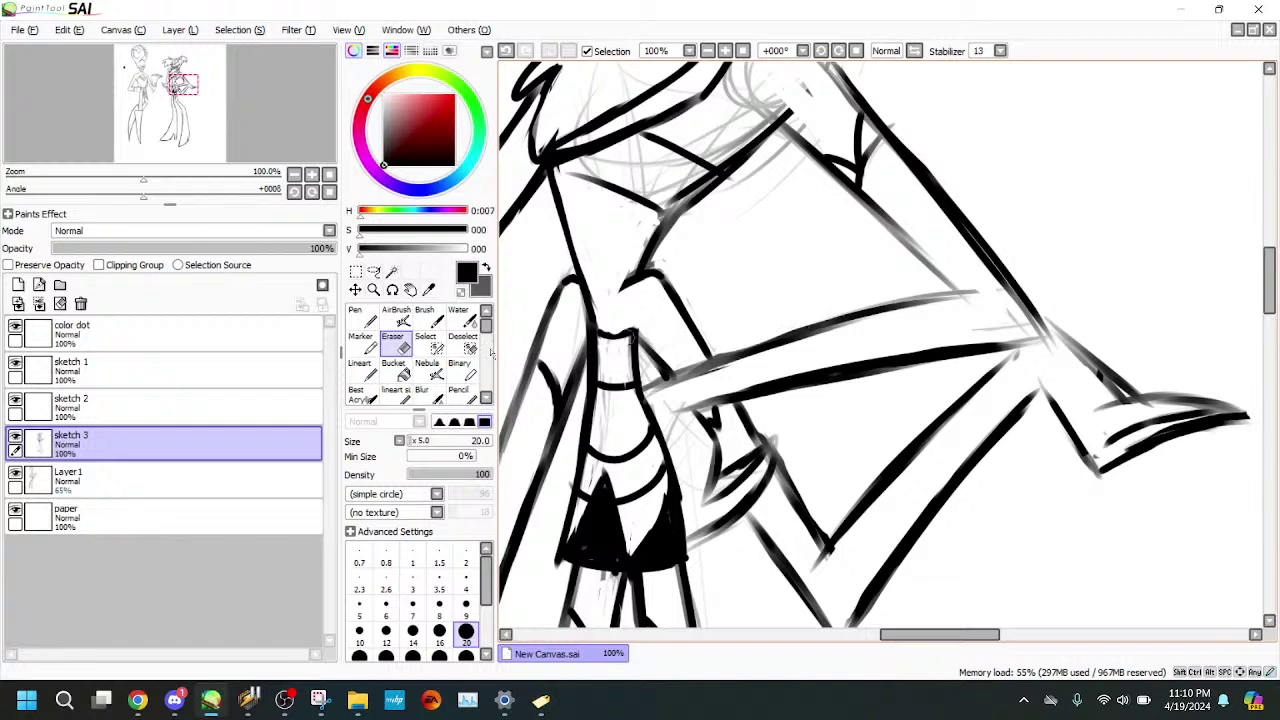
{"action": "key", "text": "e"}
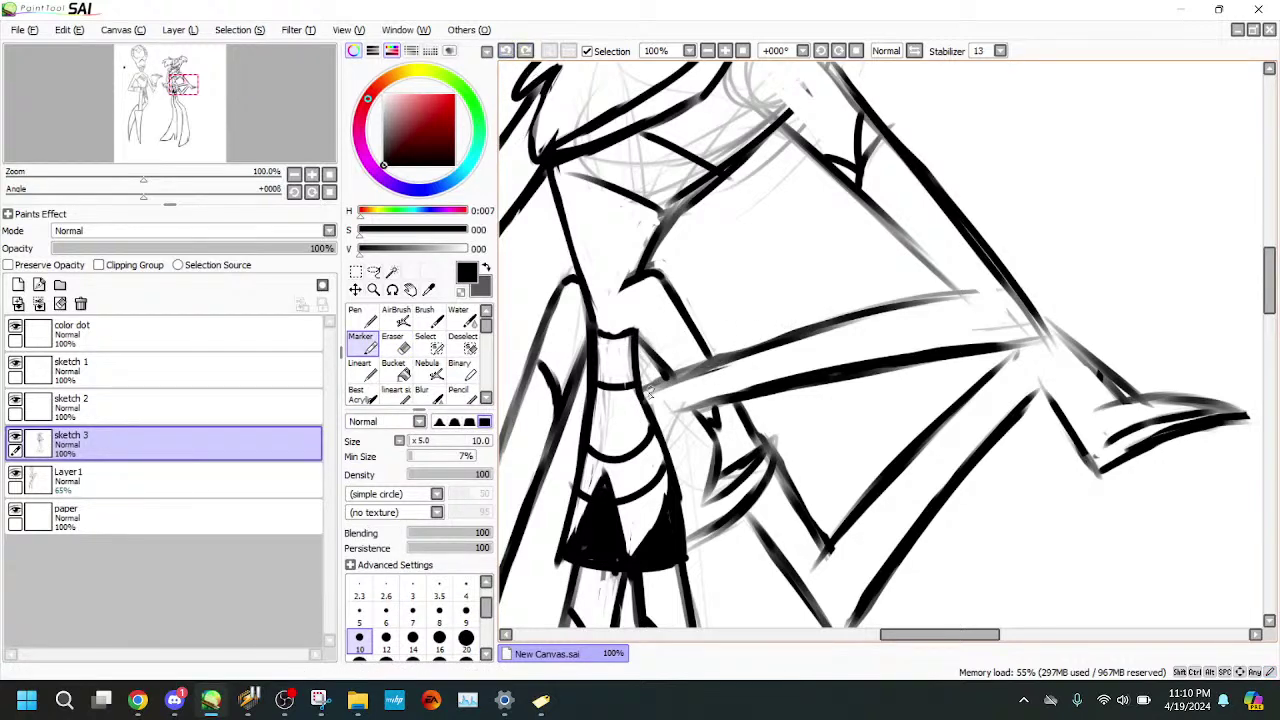
{"action": "key", "text": "e"}
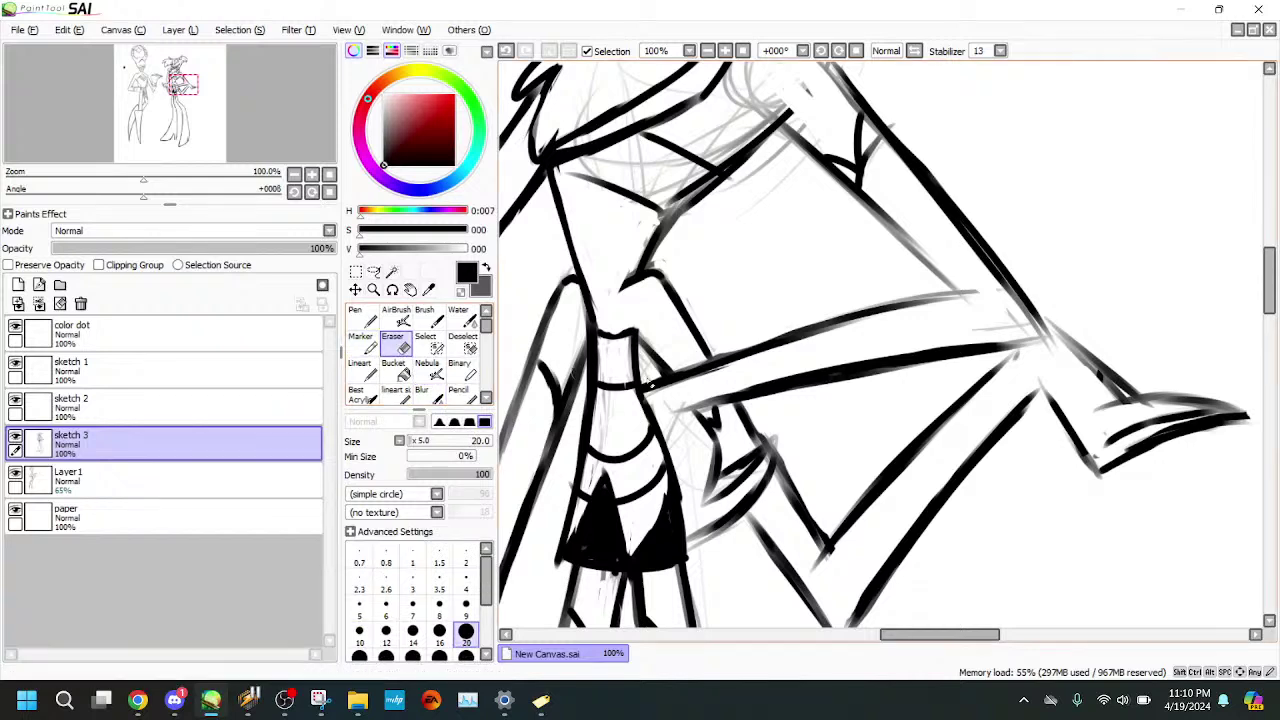
- Erase the grey strokes between the hip and the hand resting there, and darken that hand's lower edge with the Marker
{"action": "left_click_drag", "start_coordinate": [672, 414], "coordinate": [702, 469]}
{"action": "left_click_drag", "start_coordinate": [662, 406], "coordinate": [686, 462]}
{"action": "mouse_move", "coordinate": [700, 490]}
{"action": "left_mouse_down"}
{"action": "mouse_move", "coordinate": [739, 516]}
{"action": "mouse_move", "coordinate": [682, 543]}
{"action": "mouse_move", "coordinate": [752, 498]}
{"action": "mouse_move", "coordinate": [773, 441]}
{"action": "mouse_move", "coordinate": [744, 519]}
{"action": "mouse_move", "coordinate": [776, 500]}
{"action": "mouse_move", "coordinate": [791, 516]}
{"action": "mouse_move", "coordinate": [783, 477]}
{"action": "mouse_move", "coordinate": [806, 532]}
{"action": "left_mouse_up"}
{"action": "left_click", "coordinate": [364, 344]}
{"action": "key", "text": "e"}
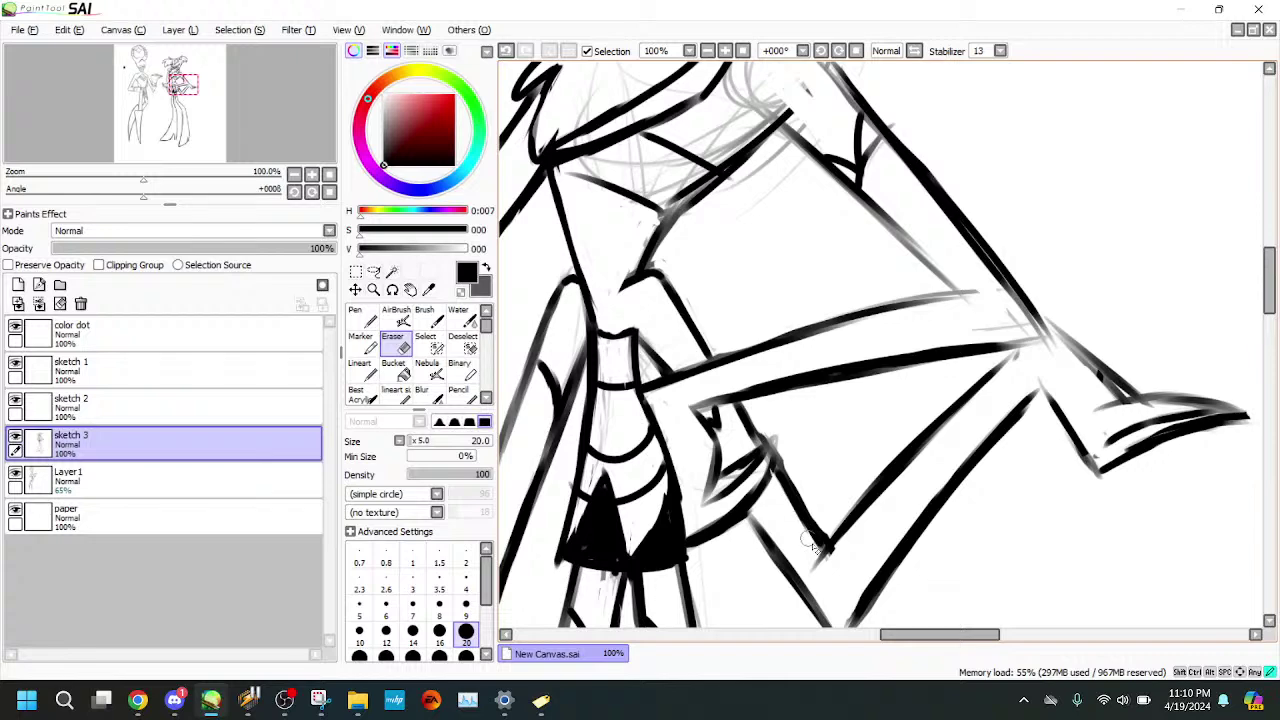
- Darken the line ends where the right arms cross near the outstretched hand, and the upper wrist line leading into that hand
{"action": "left_click_drag", "start_coordinate": [177, 99], "coordinate": [179, 106]}
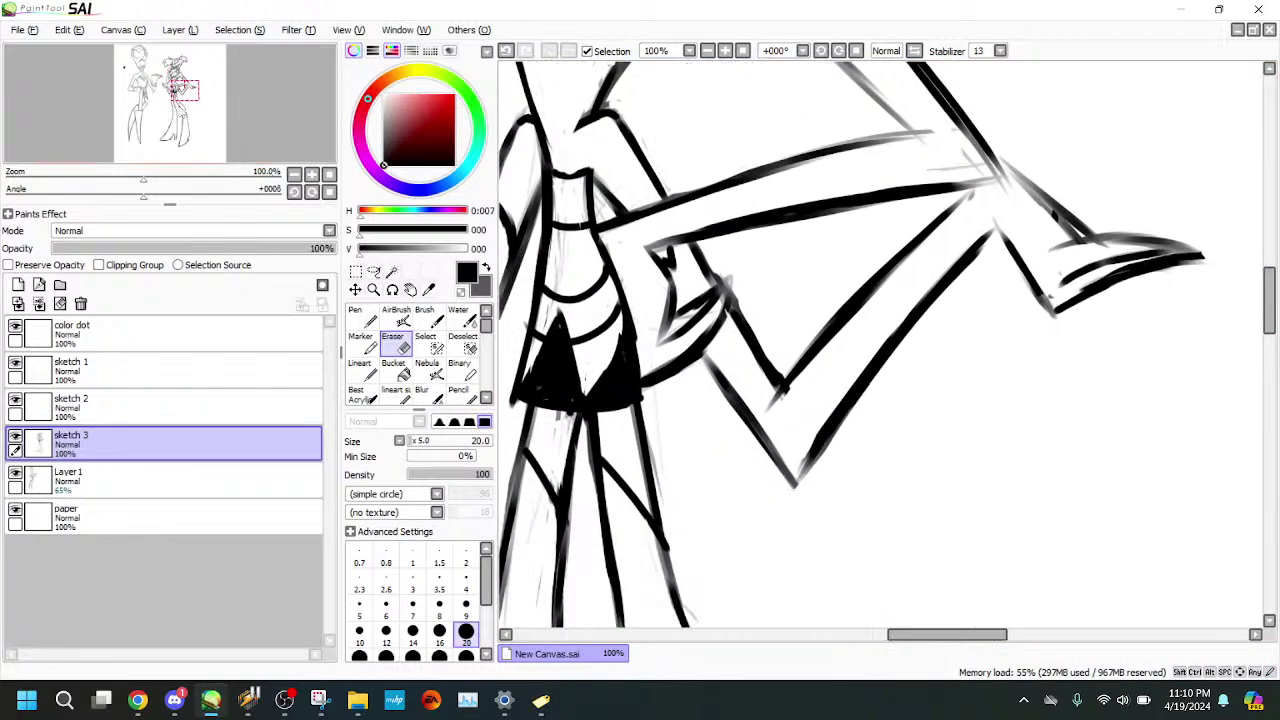
{"action": "left_click", "coordinate": [363, 344]}
{"action": "mouse_move", "coordinate": [977, 186]}
{"action": "left_mouse_down"}
{"action": "mouse_move", "coordinate": [930, 242]}
{"action": "mouse_move", "coordinate": [997, 230]}
{"action": "mouse_move", "coordinate": [972, 259]}
{"action": "left_mouse_up"}
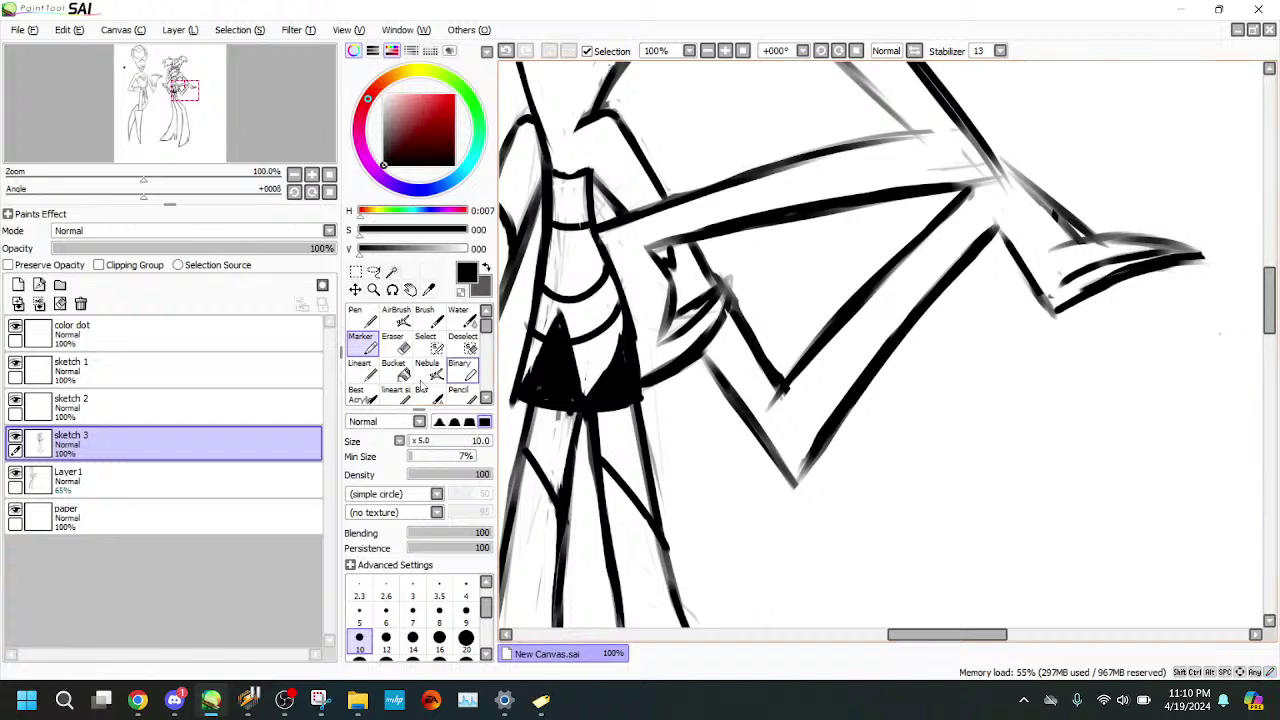
{"action": "key", "text": "e"}
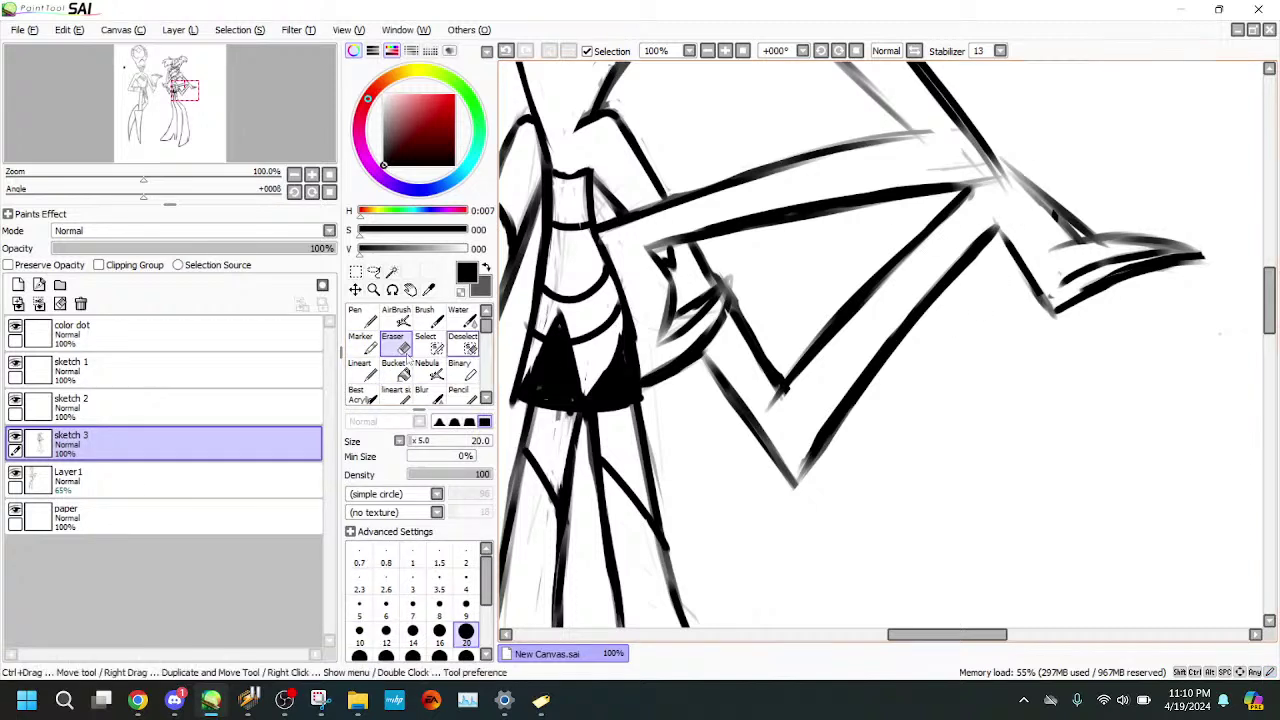
{"action": "key", "text": "b"}
{"action": "left_click_drag", "start_coordinate": [998, 162], "coordinate": [1085, 243]}
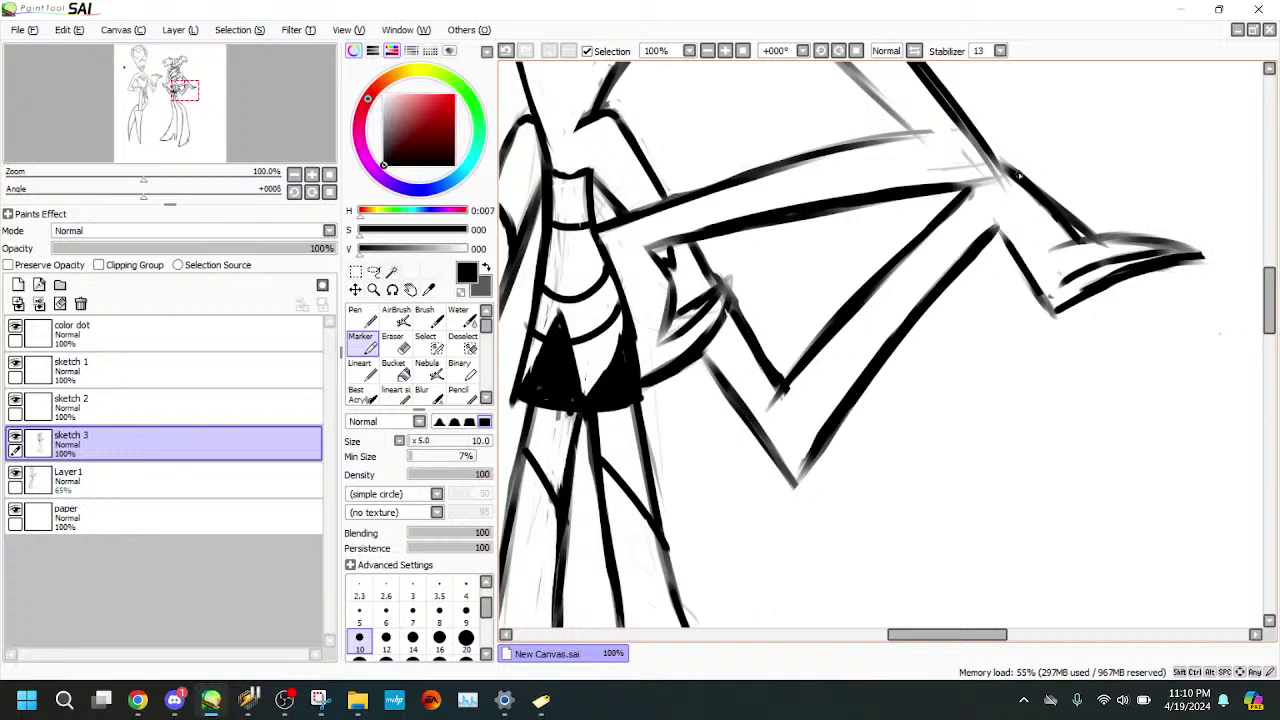
- Darken the horizontal forearm's upper and lower edges and the inner edge of the upper right arm with the Marker
{"action": "scroll", "coordinate": [880, 350], "scroll_direction": "up", "scroll_amount": 5}
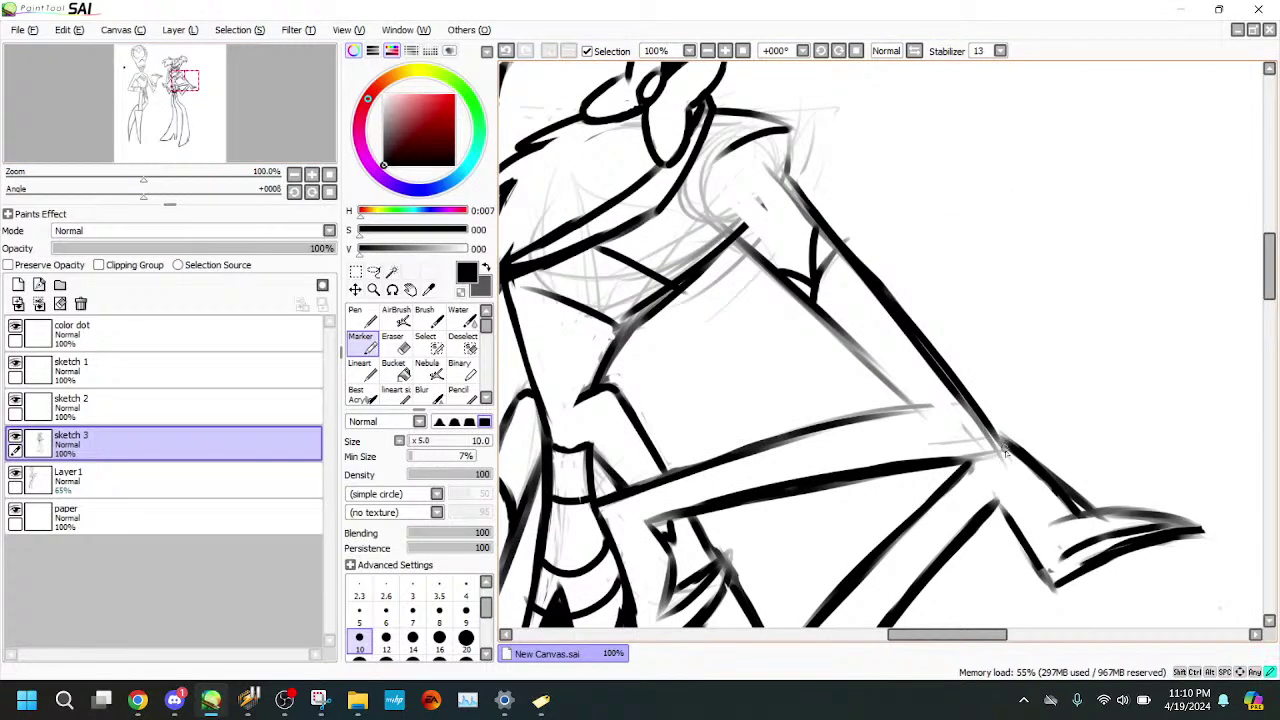
{"action": "left_click_drag", "start_coordinate": [998, 456], "coordinate": [926, 462]}
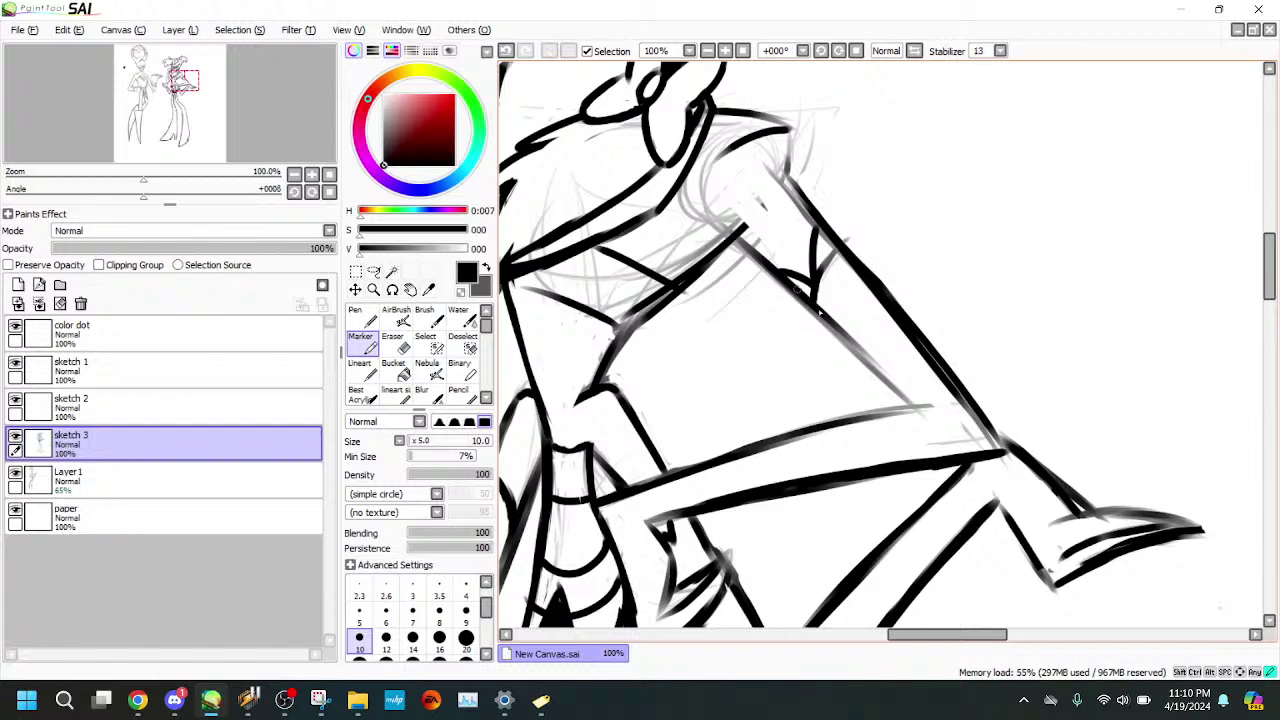
{"action": "left_click_drag", "start_coordinate": [818, 313], "coordinate": [915, 410]}
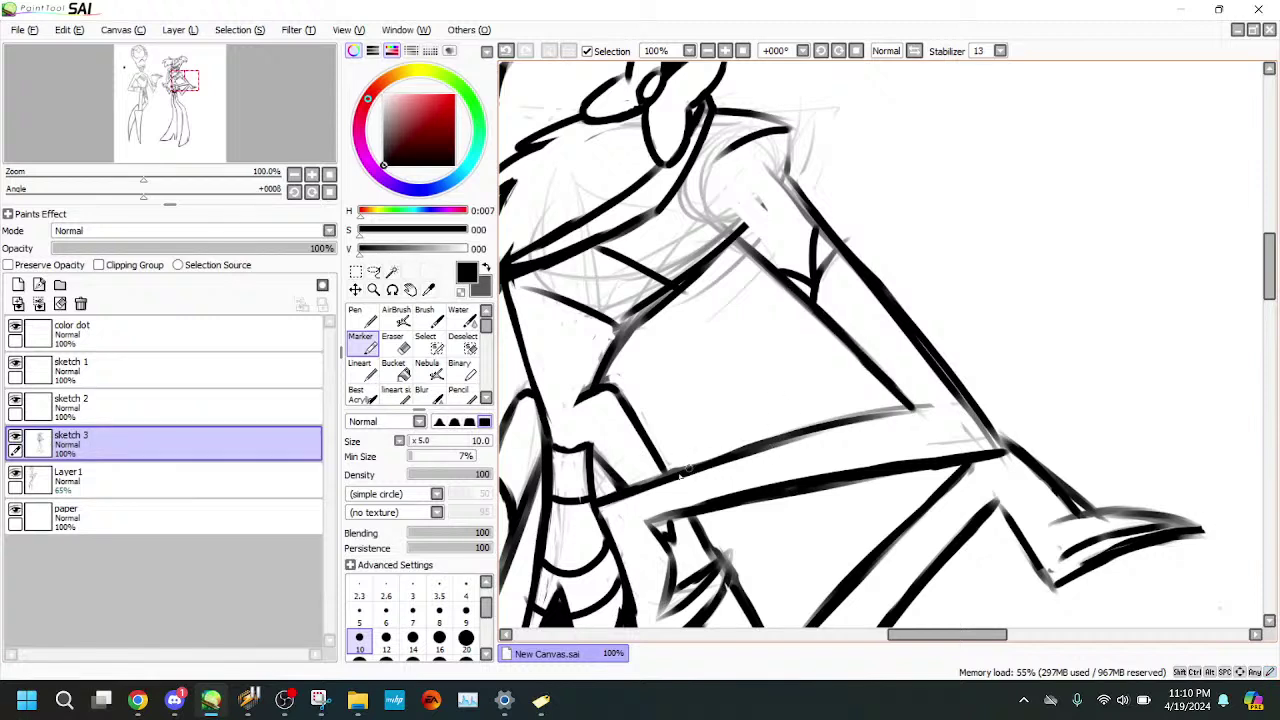
{"action": "left_click_drag", "start_coordinate": [676, 477], "coordinate": [945, 400]}
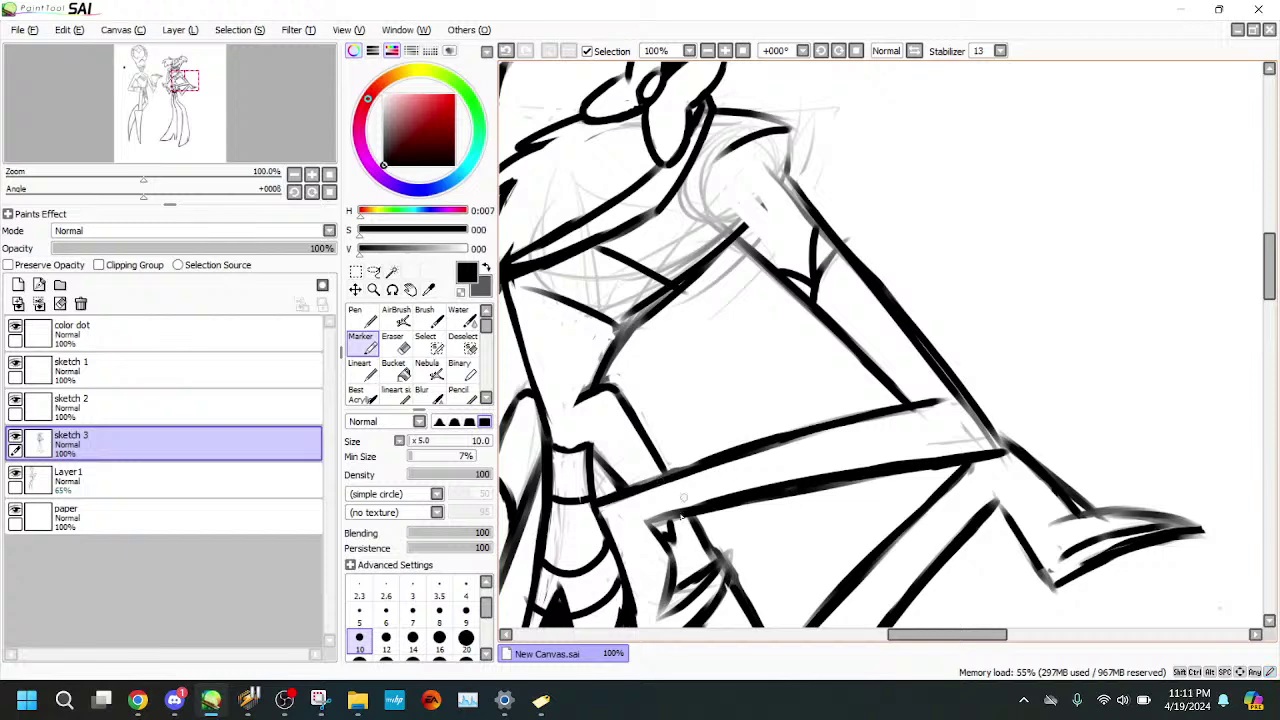
- Darken the waist end of the horizontal forearm's lower edge with the Marker, and erase the grey strokes around the hips and shorts
{"action": "left_click_drag", "start_coordinate": [647, 526], "coordinate": [693, 510]}
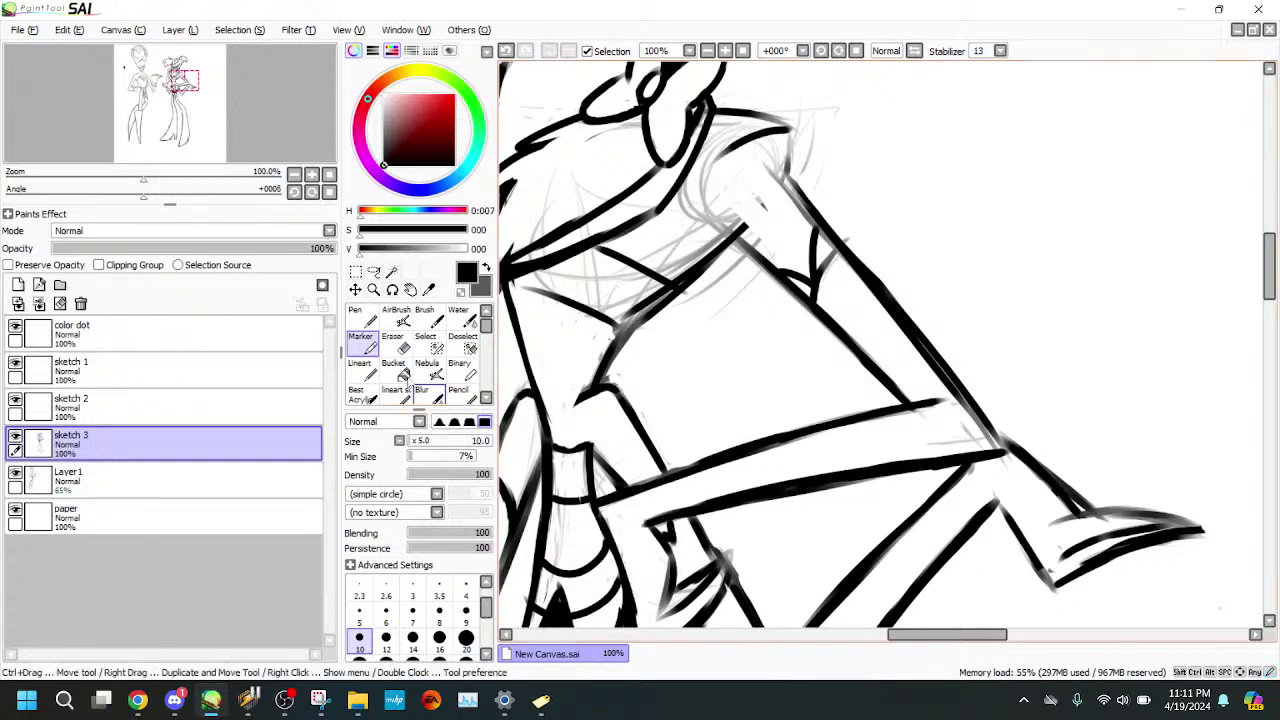
{"action": "key", "text": "e"}
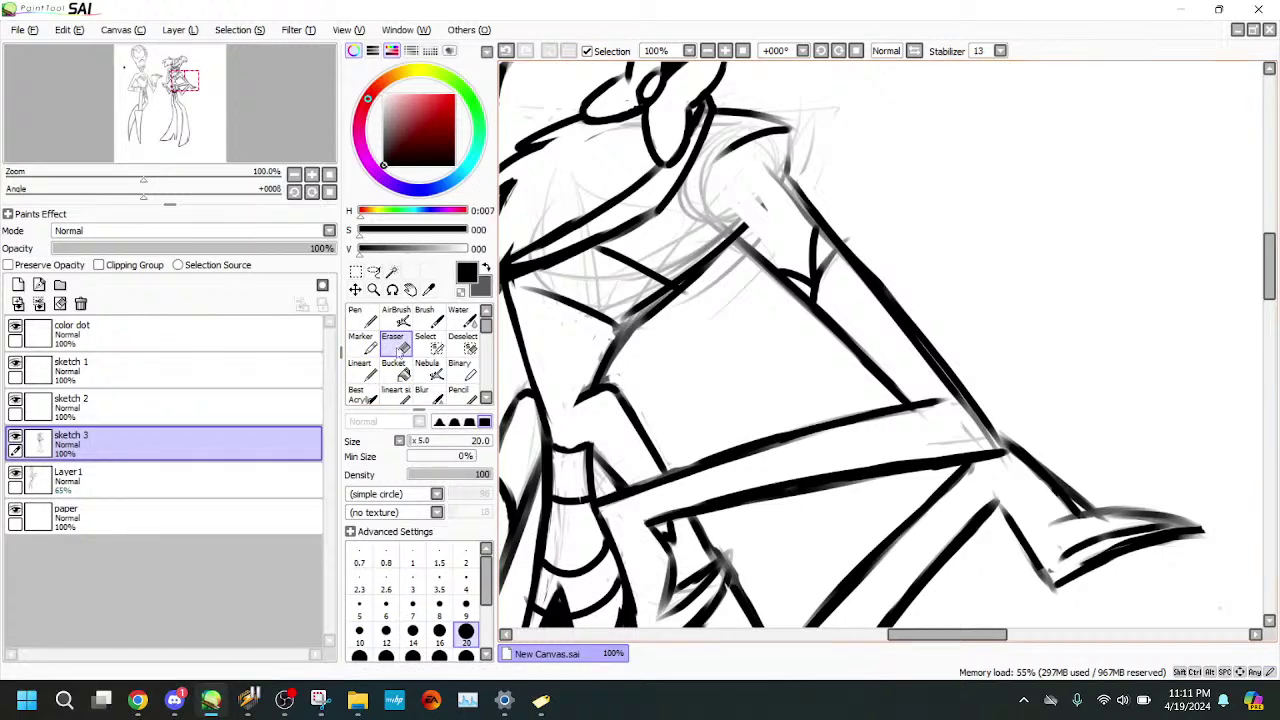
{"action": "left_click_drag", "start_coordinate": [636, 522], "coordinate": [682, 272]}
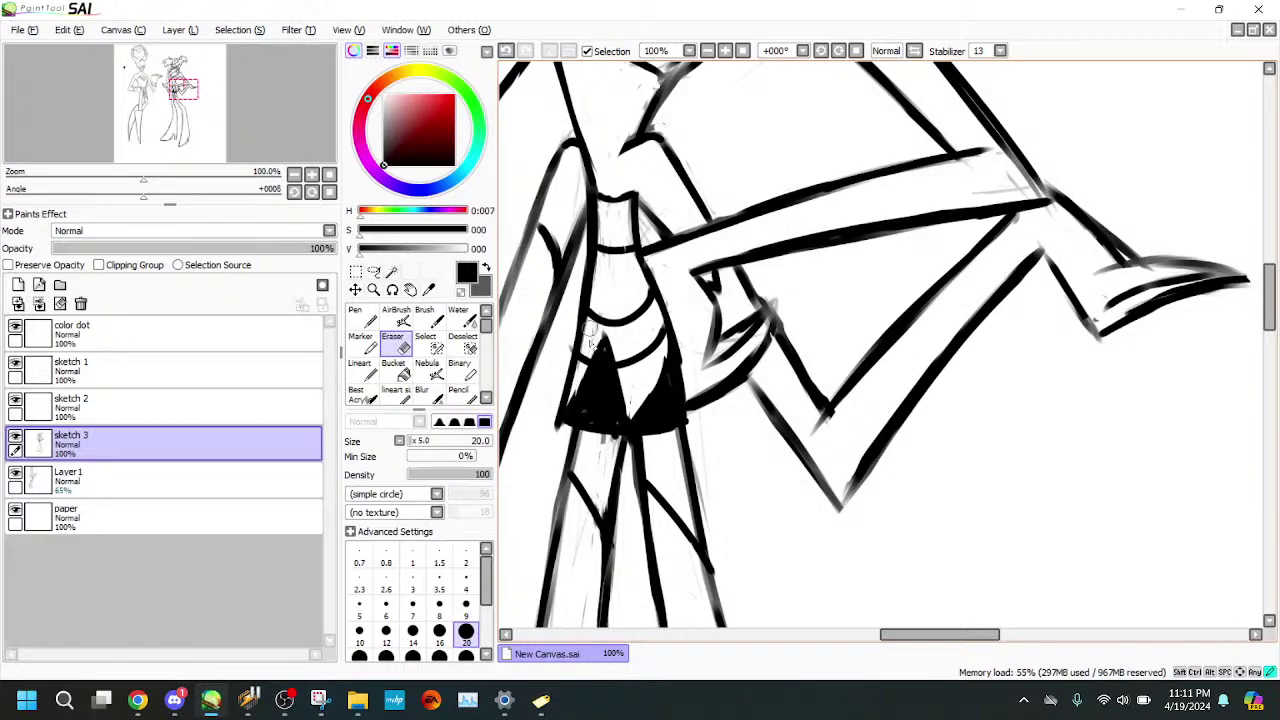
{"action": "mouse_move", "coordinate": [573, 322]}
{"action": "left_mouse_down"}
{"action": "mouse_move", "coordinate": [567, 414]}
{"action": "mouse_move", "coordinate": [568, 400]}
{"action": "left_mouse_up"}
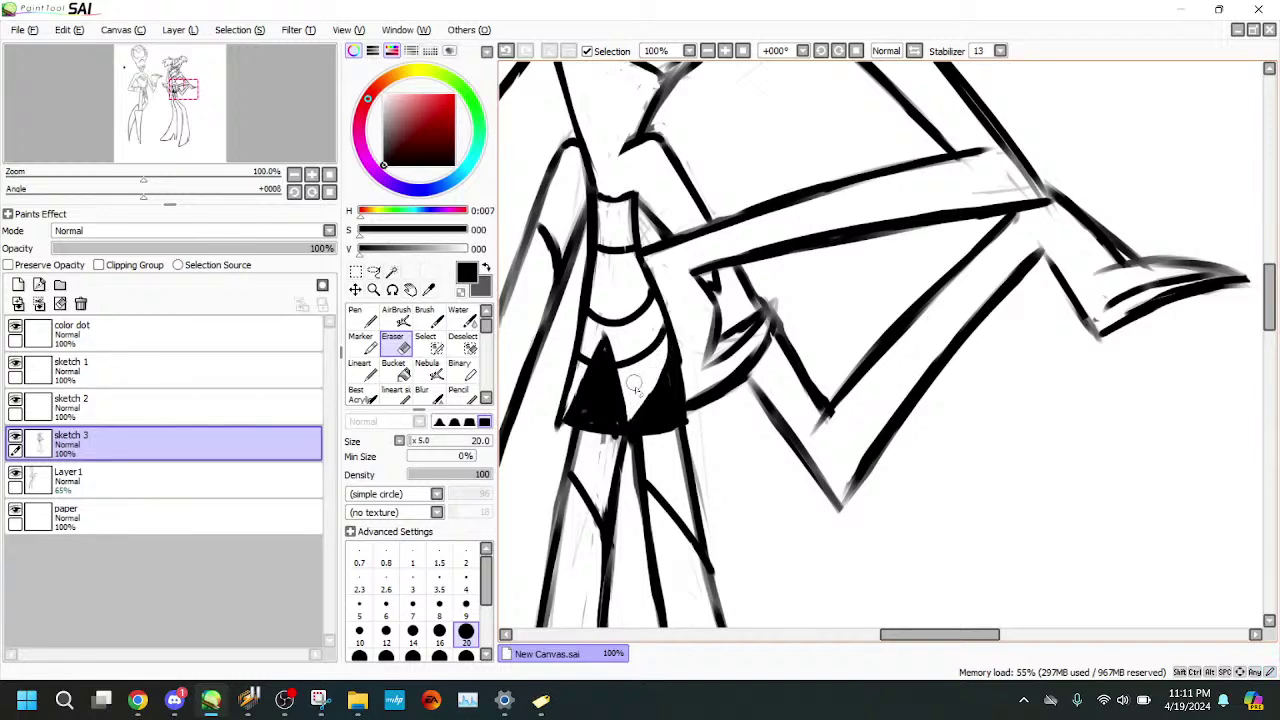
{"action": "left_click_drag", "start_coordinate": [637, 406], "coordinate": [627, 420]}
- Fill in the left black panel of the shorts with the Marker, closing its light gaps along the lower edge
{"action": "left_click", "coordinate": [363, 349]}
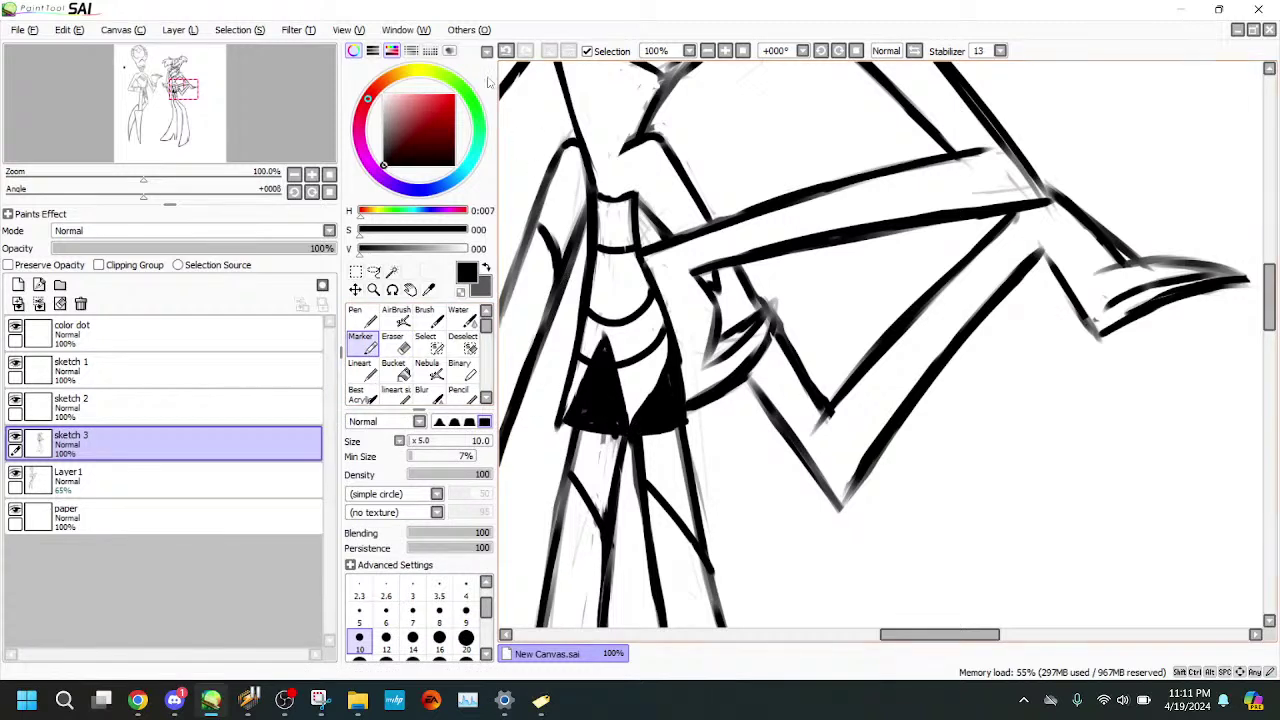
{"action": "key", "text": "ctrl+z"}
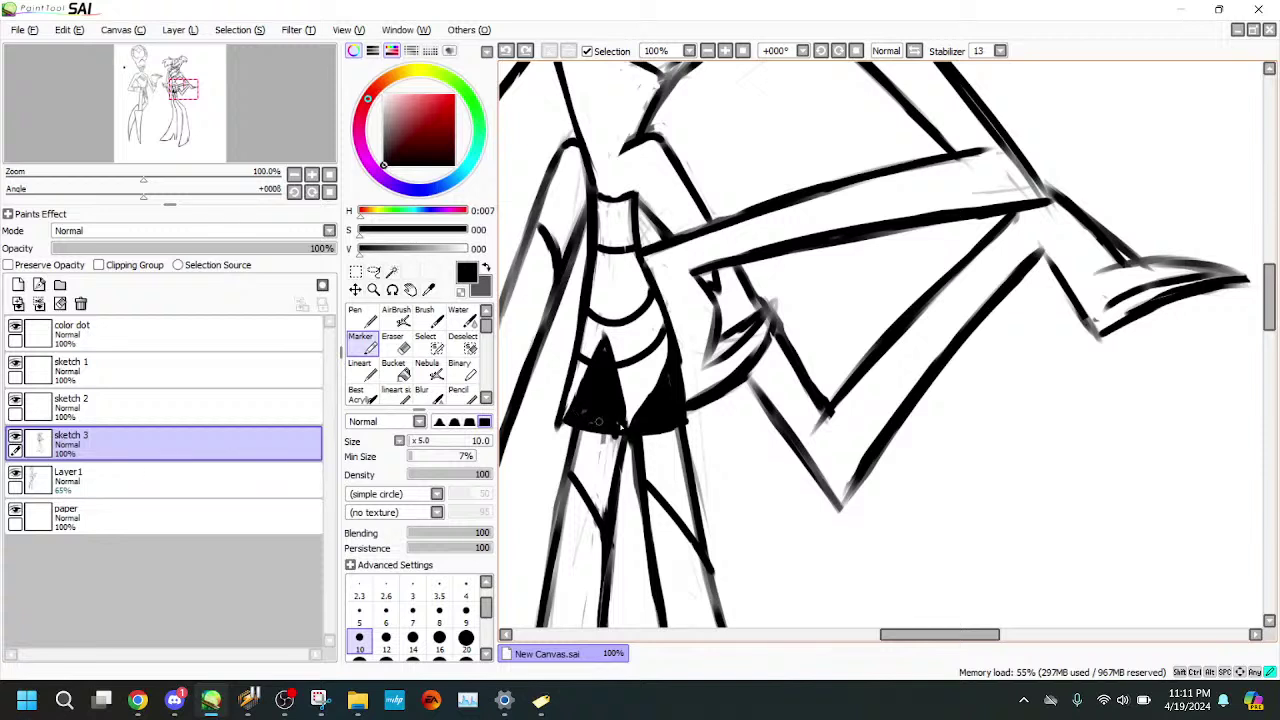
{"action": "left_click_drag", "start_coordinate": [600, 427], "coordinate": [603, 341]}
{"action": "left_click", "coordinate": [506, 50]}
{"action": "left_click_drag", "start_coordinate": [596, 404], "coordinate": [605, 343]}
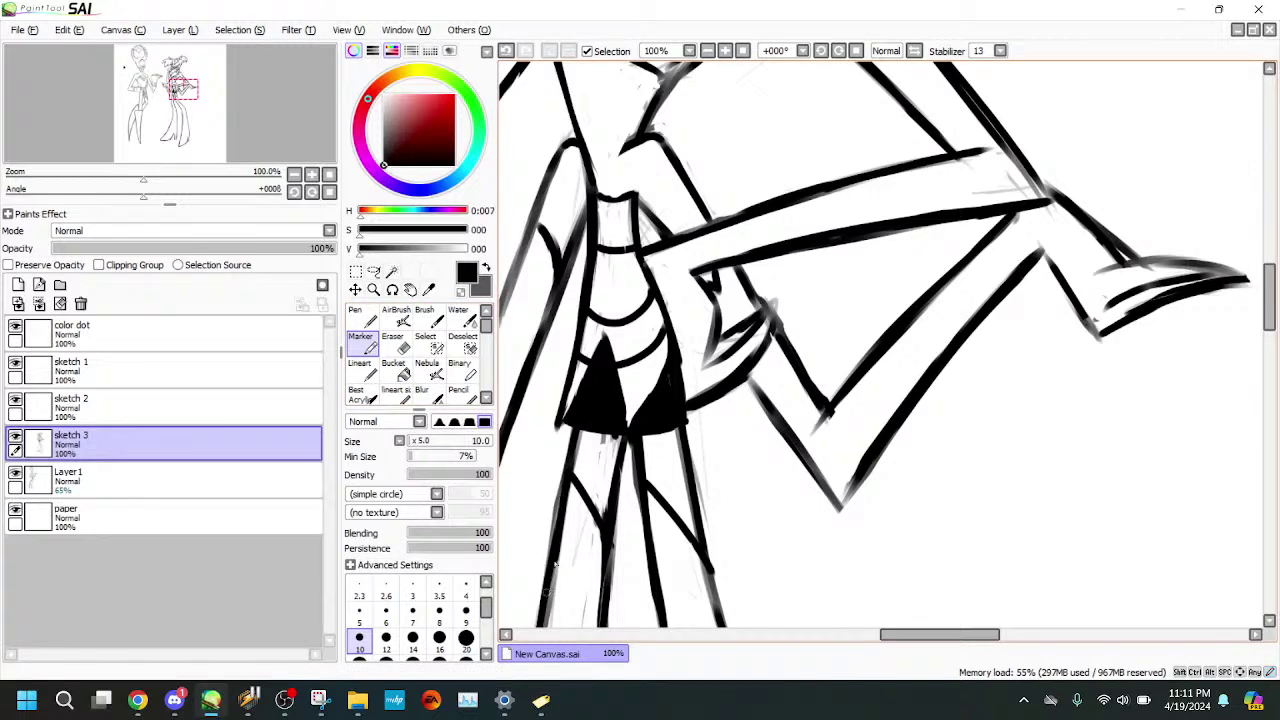
- Darken the trouser leg outlines below the shorts with the Marker
{"action": "left_click", "coordinate": [392, 343]}
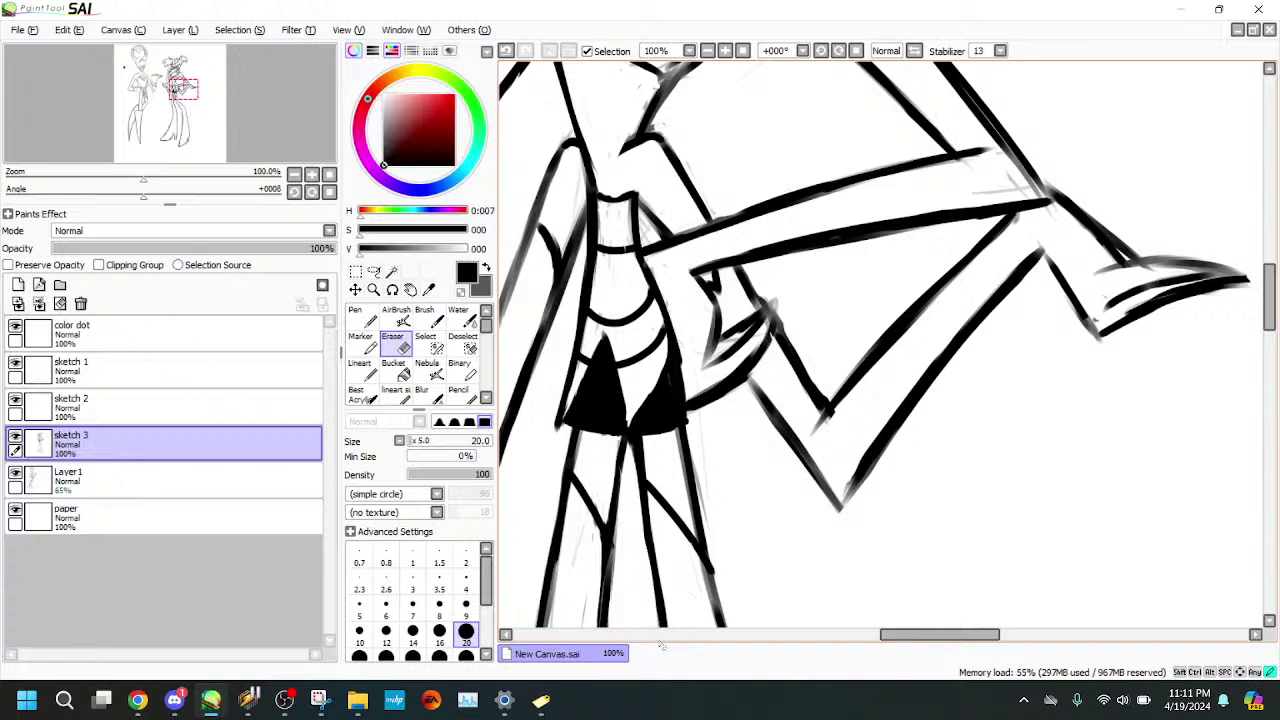
{"action": "left_click", "coordinate": [364, 344]}
{"action": "left_click_drag", "start_coordinate": [647, 545], "coordinate": [667, 651]}
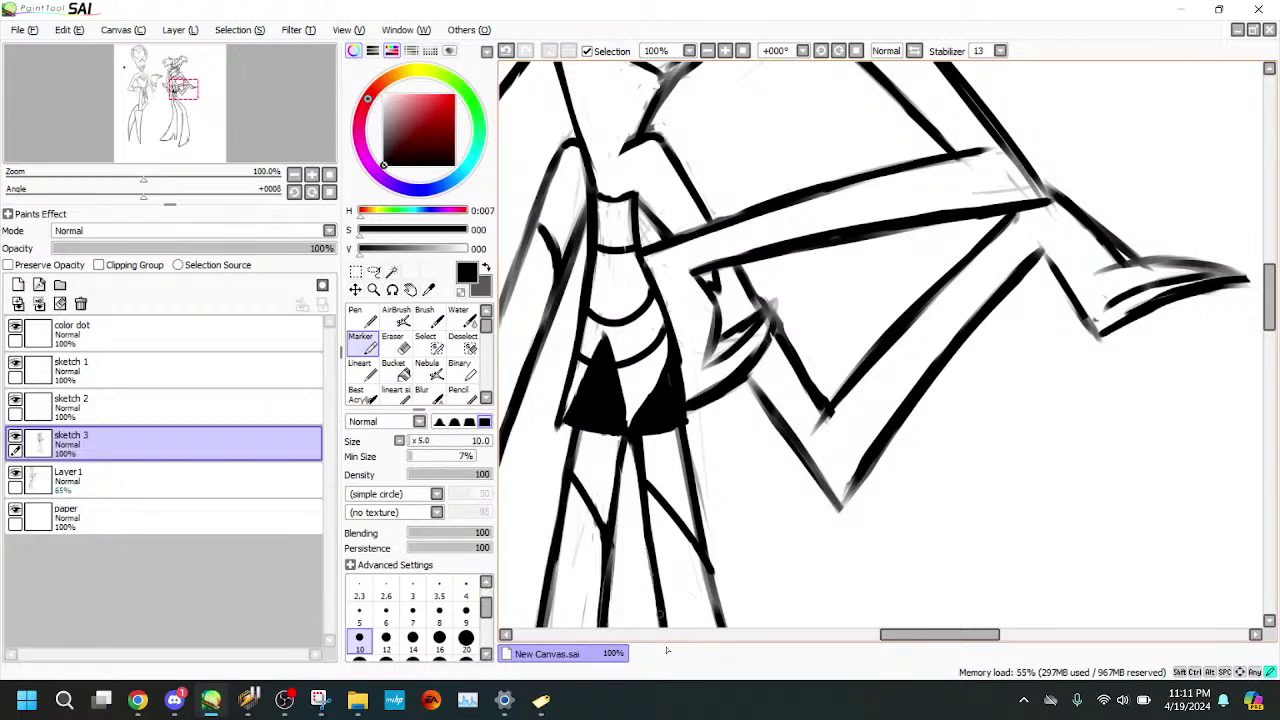
{"action": "left_click_drag", "start_coordinate": [699, 537], "coordinate": [730, 655]}
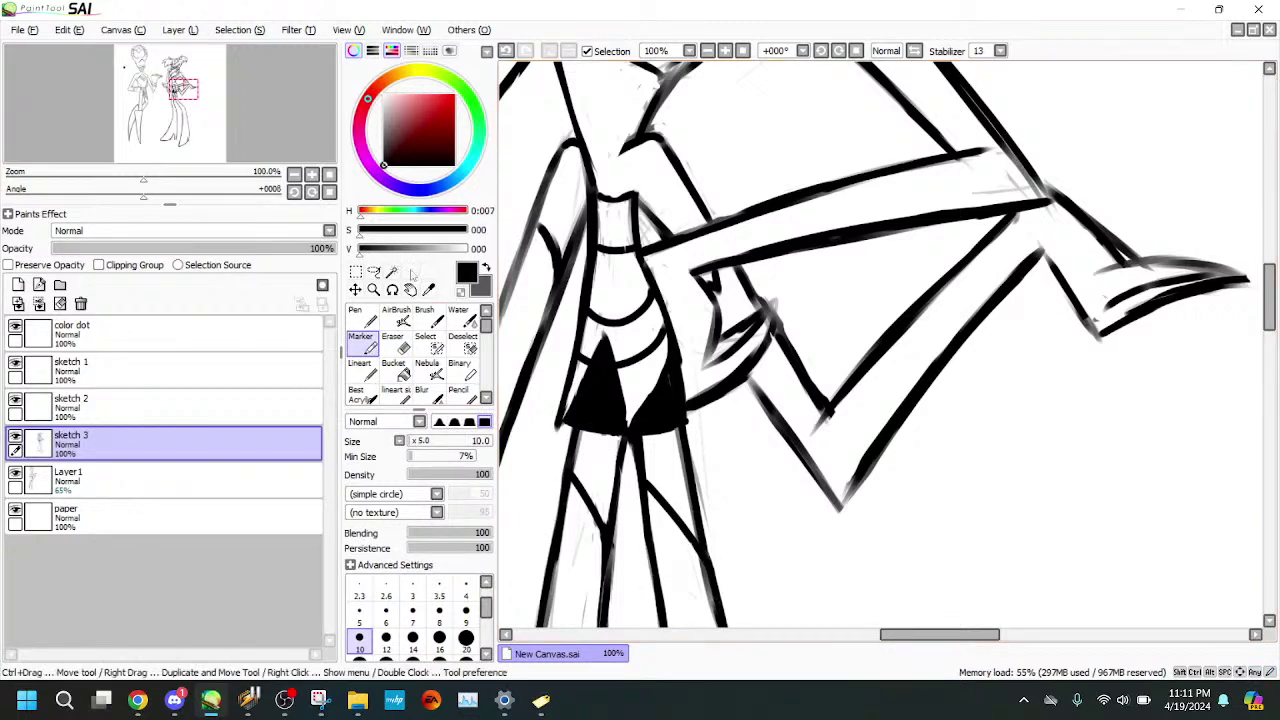
{"action": "left_click", "coordinate": [507, 51]}
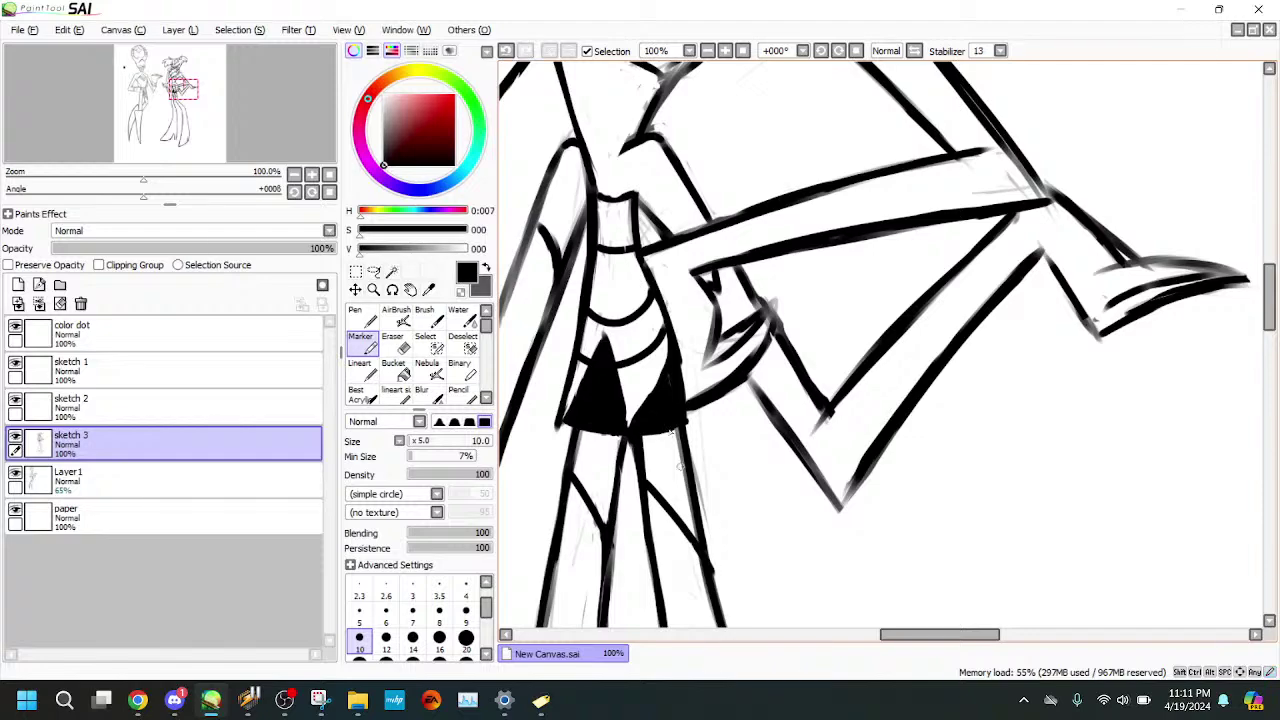
- Darken the outer edge of the upper right arm near the elbow with the Marker, and erase the doubled strokes beside it
{"action": "mouse_move", "coordinate": [140, 176]}
{"action": "left_mouse_down"}
{"action": "mouse_move", "coordinate": [45, 176]}
{"action": "mouse_move", "coordinate": [140, 177]}
{"action": "left_mouse_up"}
{"action": "key", "text": "Up"}
{"action": "left_click", "coordinate": [394, 345]}
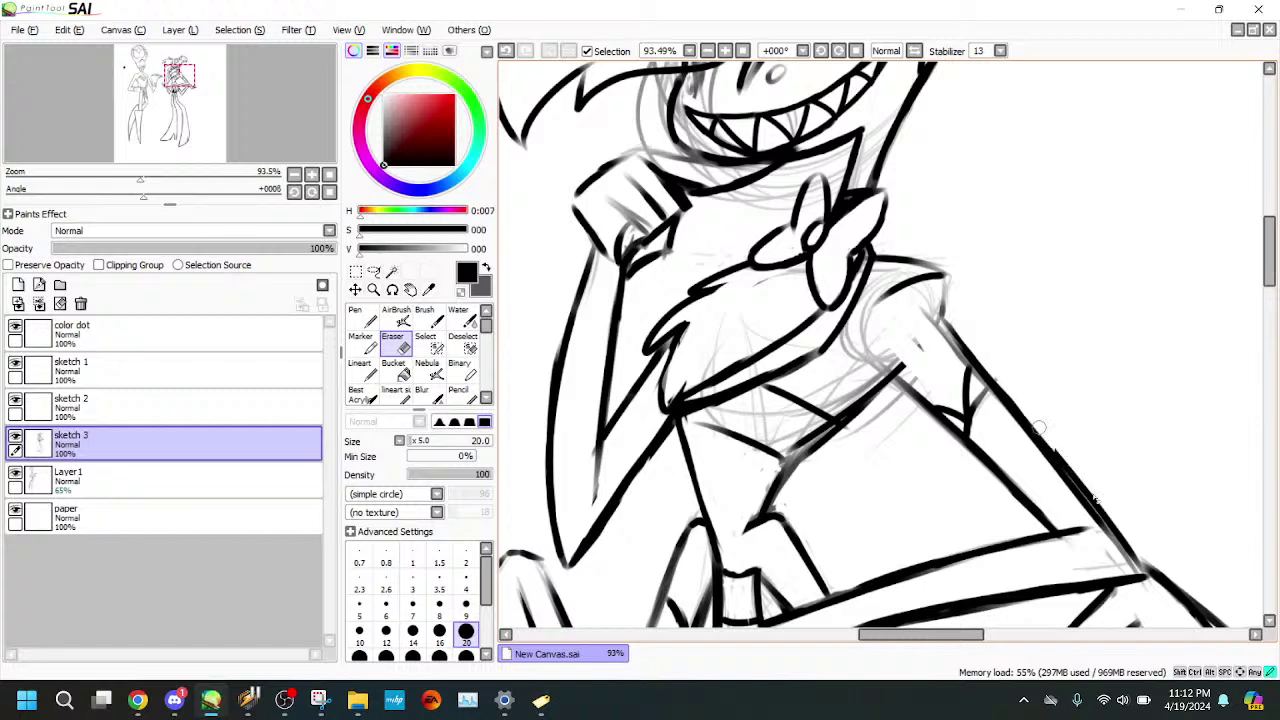
{"action": "left_click", "coordinate": [362, 340]}
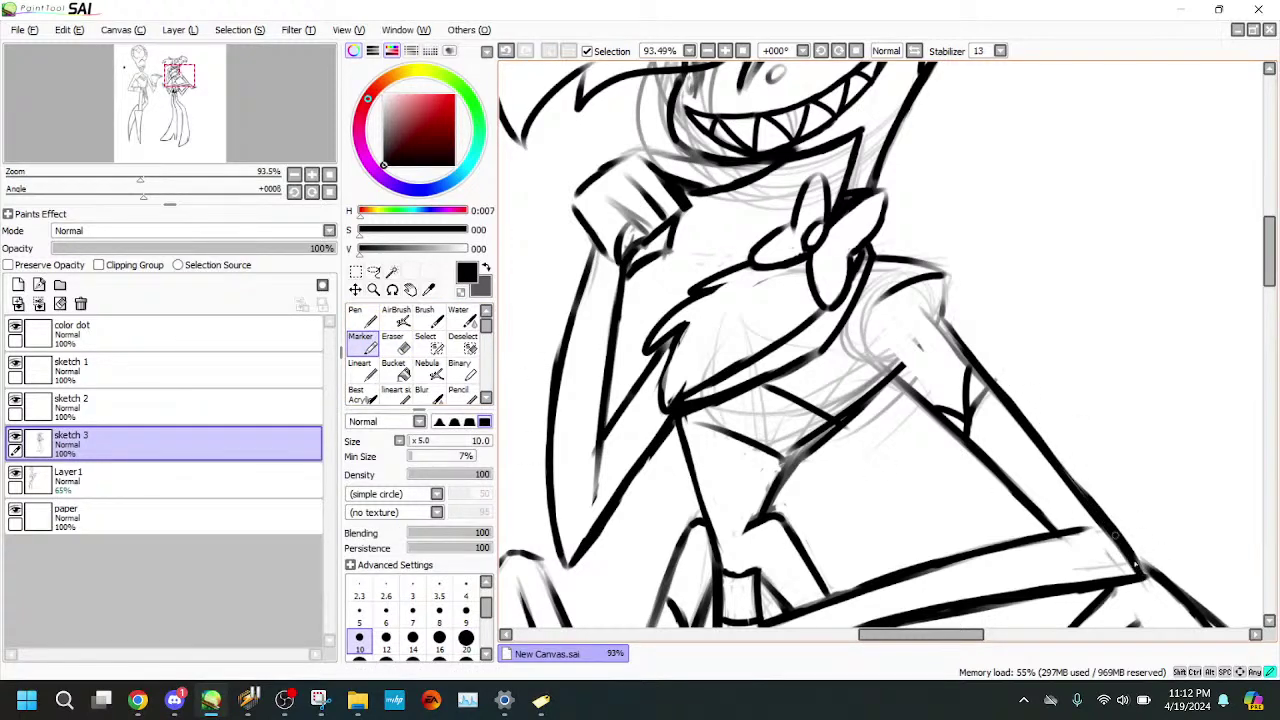
{"action": "left_click", "coordinate": [393, 340]}
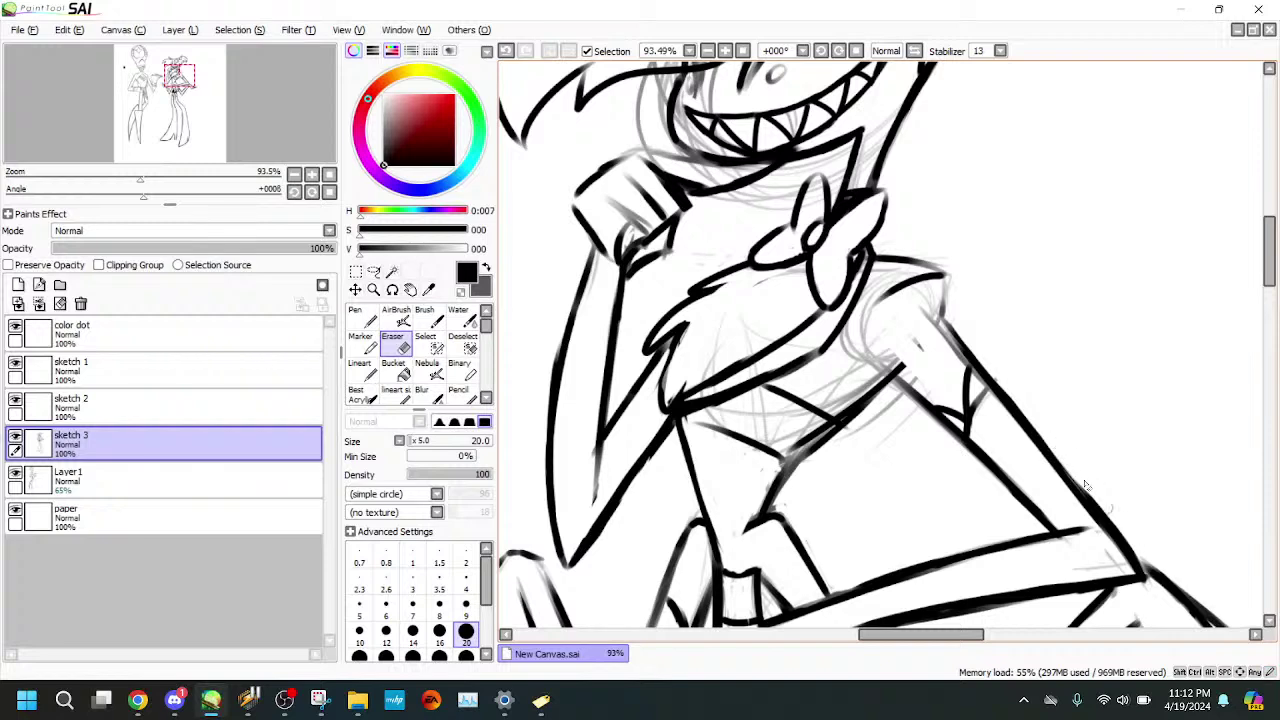
{"action": "mouse_move", "coordinate": [1083, 479]}
{"action": "left_mouse_down"}
{"action": "mouse_move", "coordinate": [1110, 517]}
{"action": "mouse_move", "coordinate": [1070, 463]}
{"action": "mouse_move", "coordinate": [1140, 561]}
{"action": "mouse_move", "coordinate": [1097, 498]}
{"action": "mouse_move", "coordinate": [1137, 547]}
{"action": "left_mouse_up"}
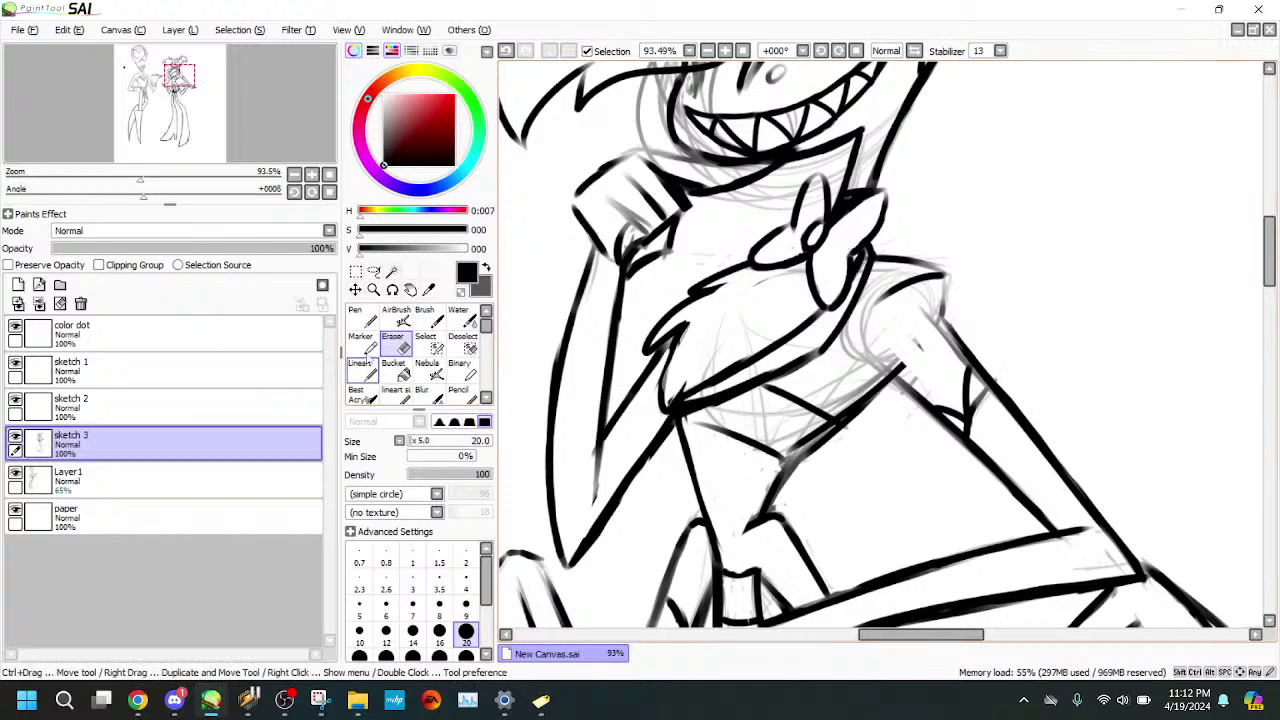
- Extend the upper right arm's inner edge to the armpit with the Marker, and erase the rough strokes next to it
{"action": "left_click", "coordinate": [362, 344]}
{"action": "left_click_drag", "start_coordinate": [873, 355], "coordinate": [933, 411]}
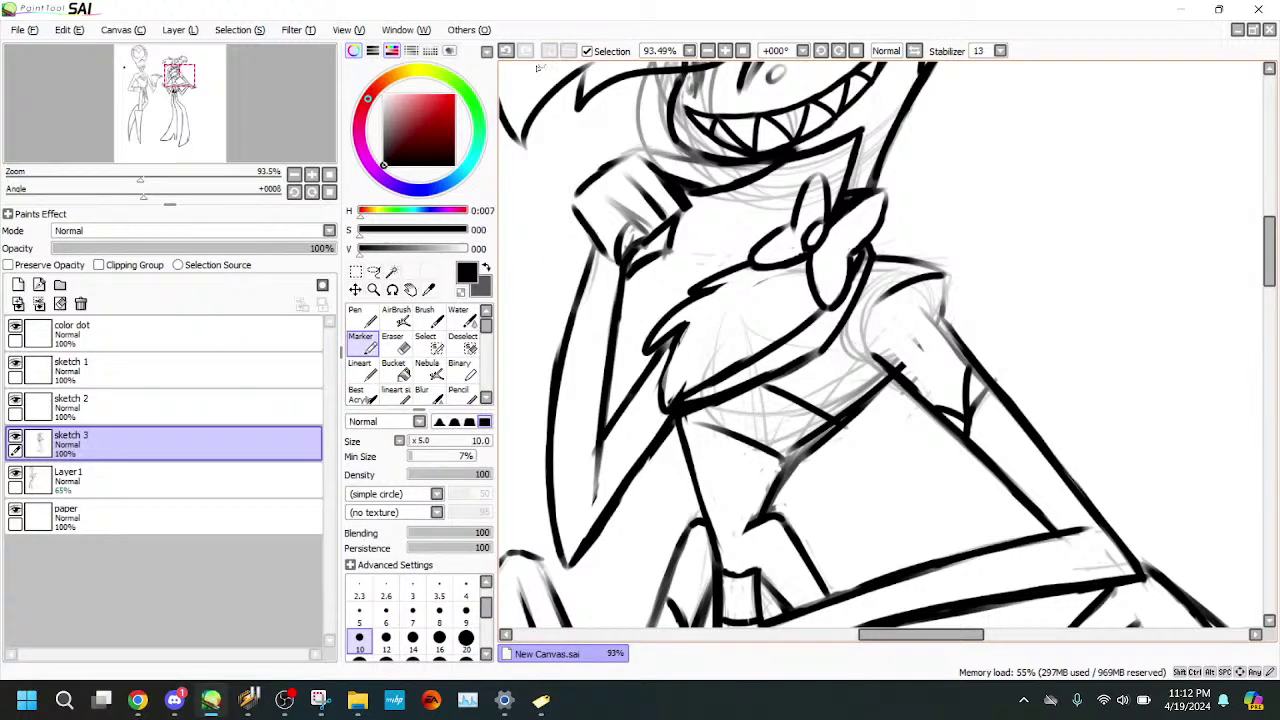
{"action": "left_click", "coordinate": [510, 52]}
{"action": "left_click_drag", "start_coordinate": [866, 354], "coordinate": [938, 412]}
{"action": "key", "text": "e"}
{"action": "left_click_drag", "start_coordinate": [897, 362], "coordinate": [931, 391]}
- Erase the grey construction strokes inside the right shoulder and between the armpit and the fur collar
{"action": "mouse_move", "coordinate": [913, 315]}
{"action": "left_mouse_down"}
{"action": "mouse_move", "coordinate": [928, 362]}
{"action": "mouse_move", "coordinate": [918, 306]}
{"action": "mouse_move", "coordinate": [960, 365]}
{"action": "left_mouse_up"}
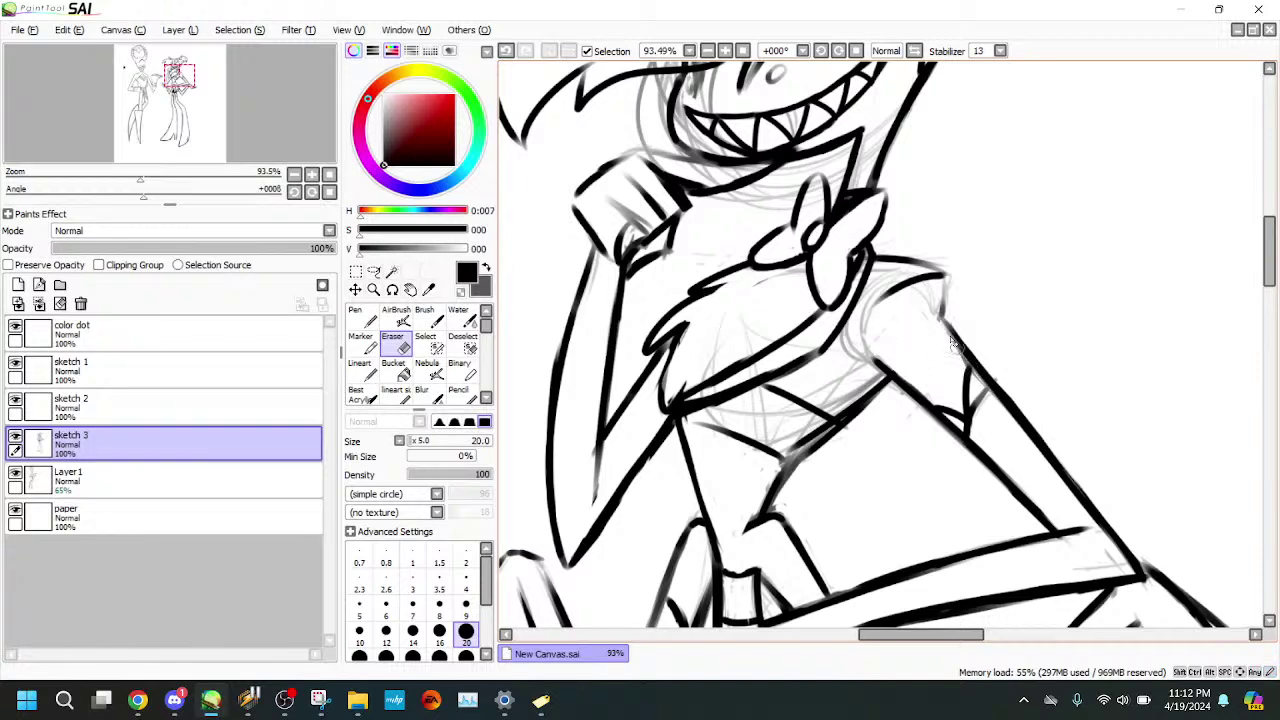
{"action": "mouse_move", "coordinate": [925, 284]}
{"action": "left_mouse_down"}
{"action": "mouse_move", "coordinate": [895, 323]}
{"action": "mouse_move", "coordinate": [912, 301]}
{"action": "mouse_move", "coordinate": [930, 308]}
{"action": "mouse_move", "coordinate": [832, 363]}
{"action": "mouse_move", "coordinate": [858, 340]}
{"action": "left_mouse_up"}
{"action": "mouse_move", "coordinate": [832, 386]}
{"action": "left_mouse_down"}
{"action": "mouse_move", "coordinate": [818, 398]}
{"action": "mouse_move", "coordinate": [864, 378]}
{"action": "left_mouse_up"}
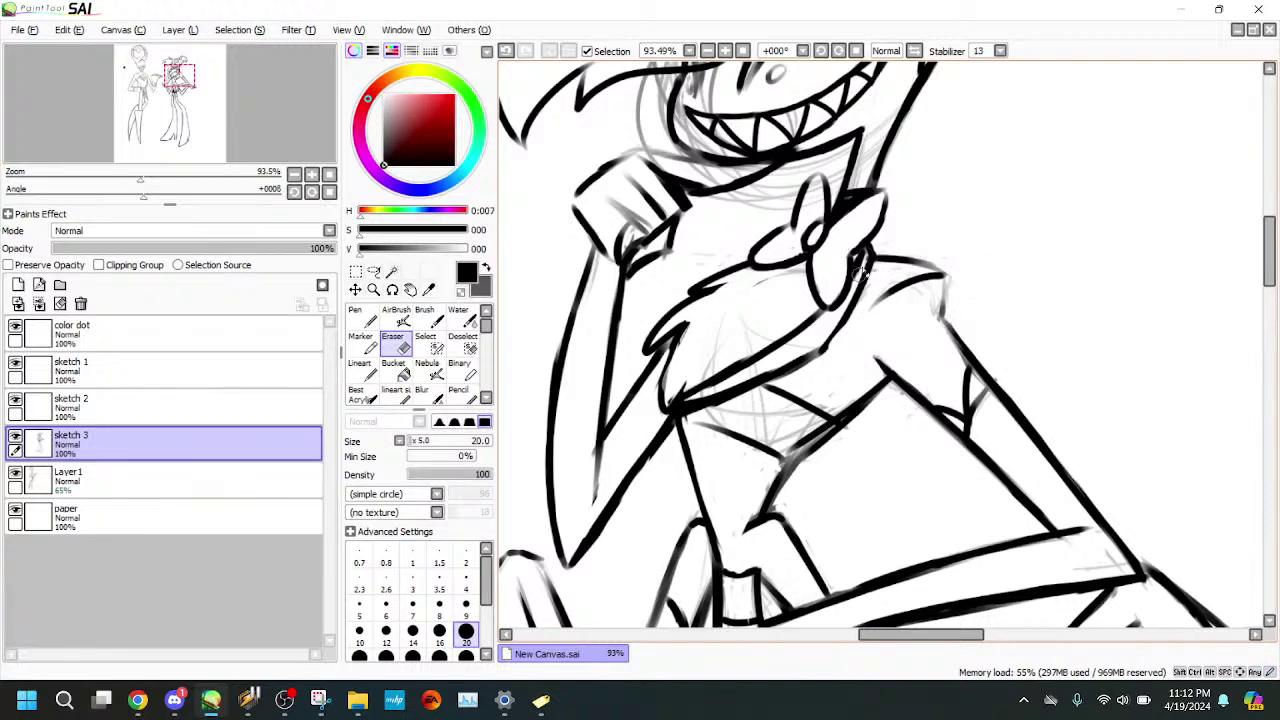
- Clean up the fur collar's lower edge with the Eraser and redraw it as a dark line with the Marker
{"action": "left_click", "coordinate": [363, 344]}
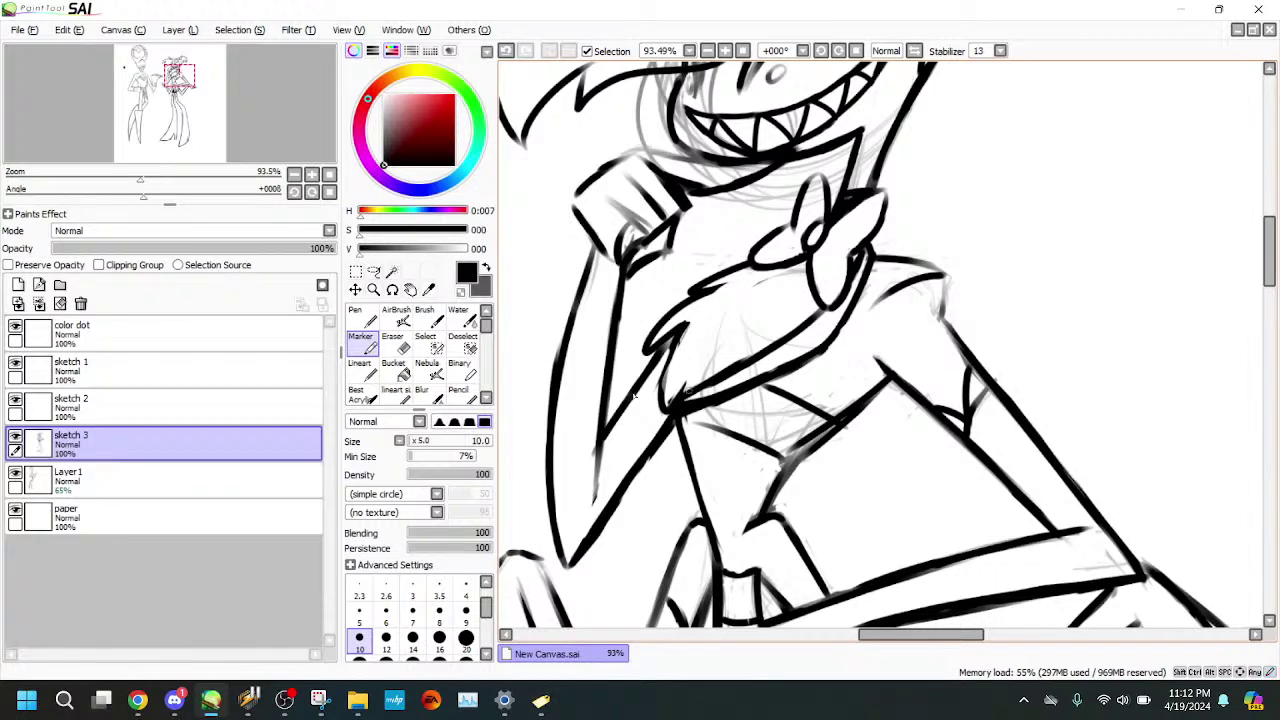
{"action": "key", "text": "e"}
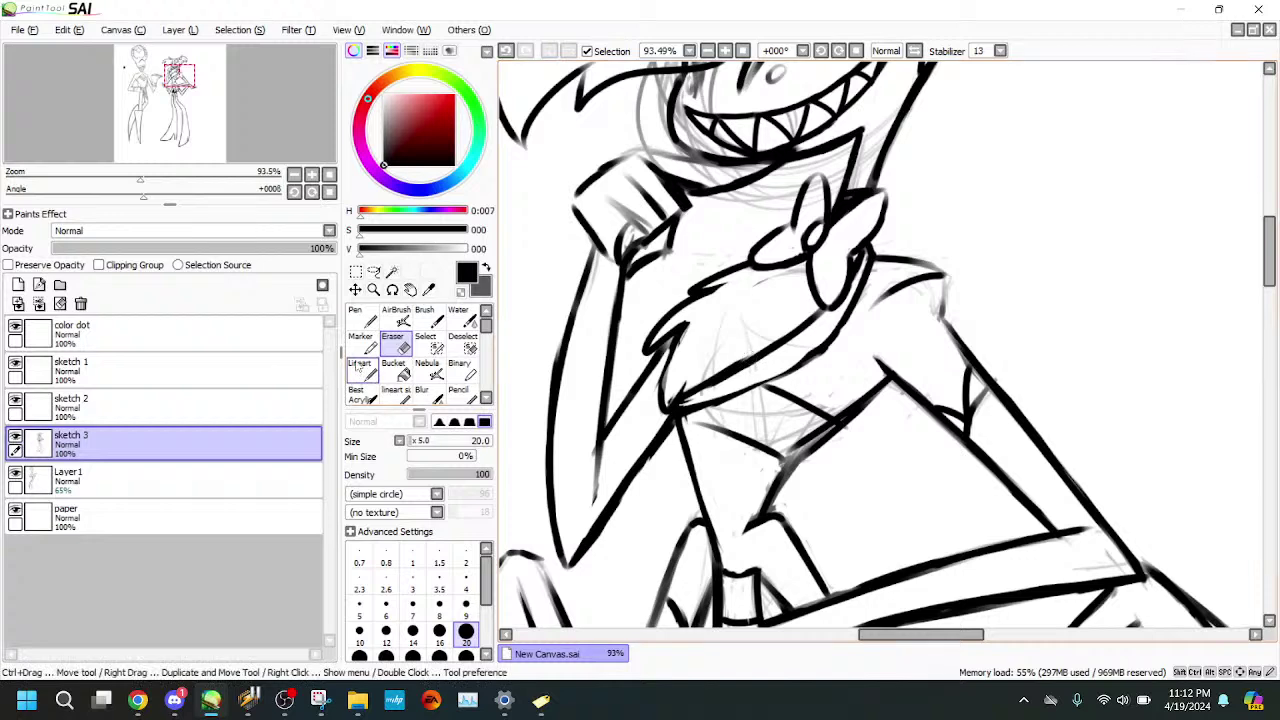
{"action": "left_click", "coordinate": [362, 342]}
{"action": "mouse_move", "coordinate": [676, 414]}
{"action": "left_mouse_down"}
{"action": "mouse_move", "coordinate": [798, 368]}
{"action": "mouse_move", "coordinate": [728, 396]}
{"action": "left_mouse_up"}
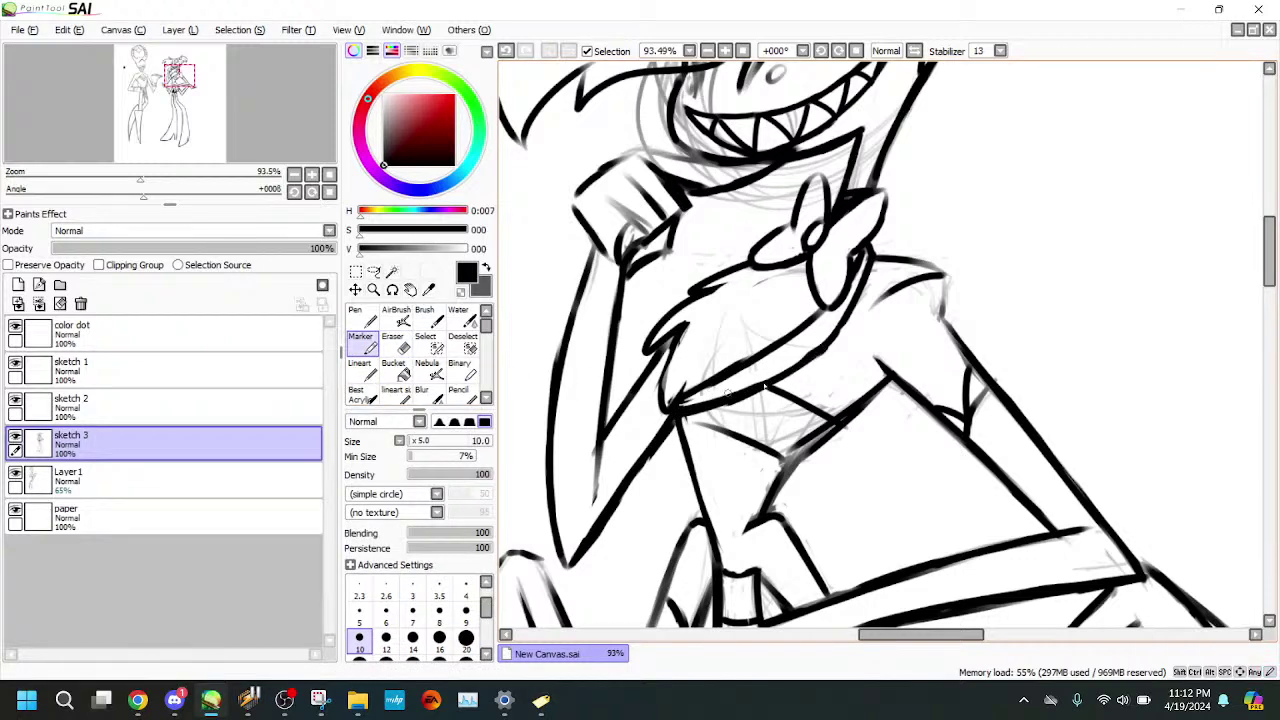
{"action": "left_click_drag", "start_coordinate": [824, 346], "coordinate": [708, 400]}
{"action": "left_click", "coordinate": [506, 51]}
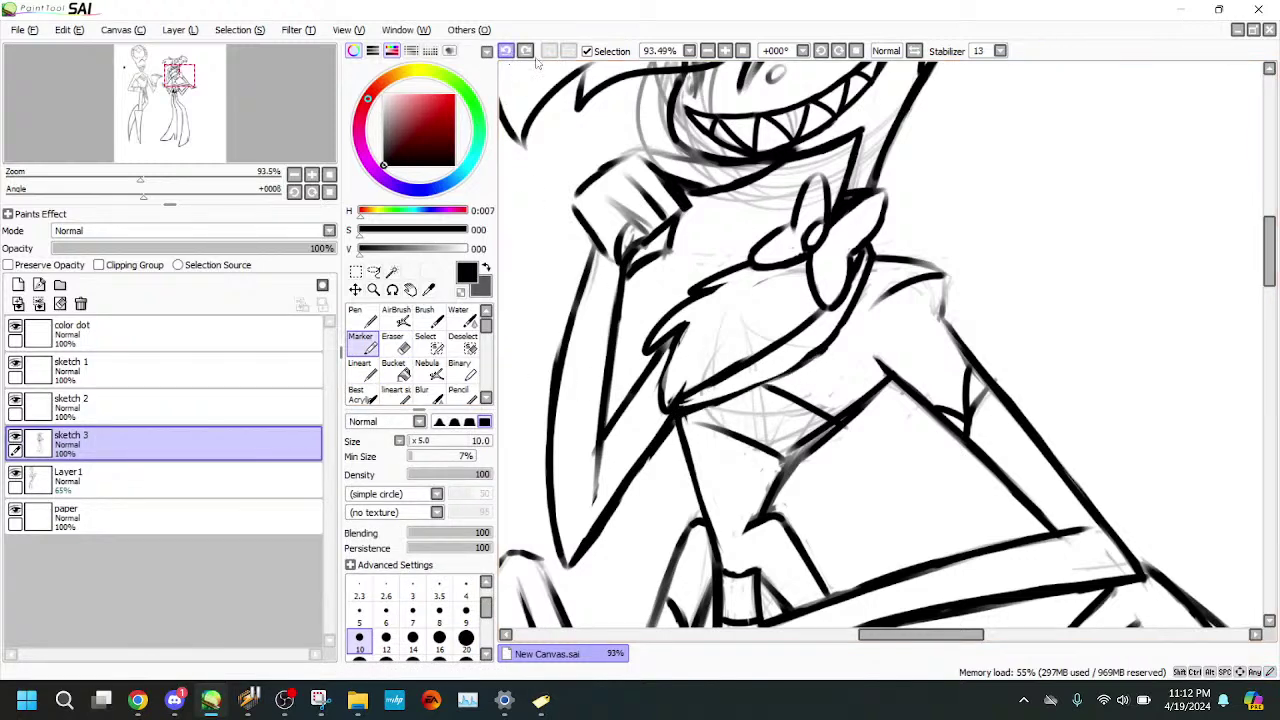
{"action": "left_click_drag", "start_coordinate": [820, 348], "coordinate": [678, 407]}
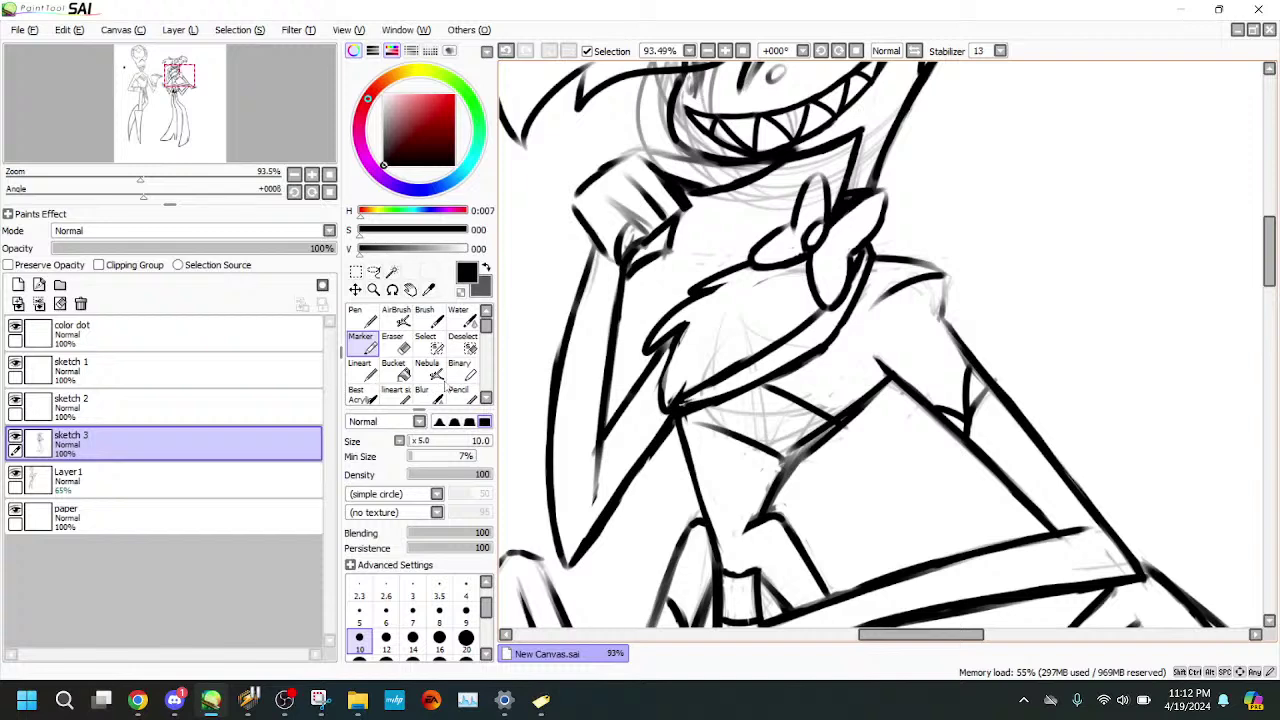
- Erase the grey strokes across the chest below the collar, and darken the torso's right side line with the Marker
{"action": "left_click", "coordinate": [397, 370]}
{"action": "key", "text": "e"}
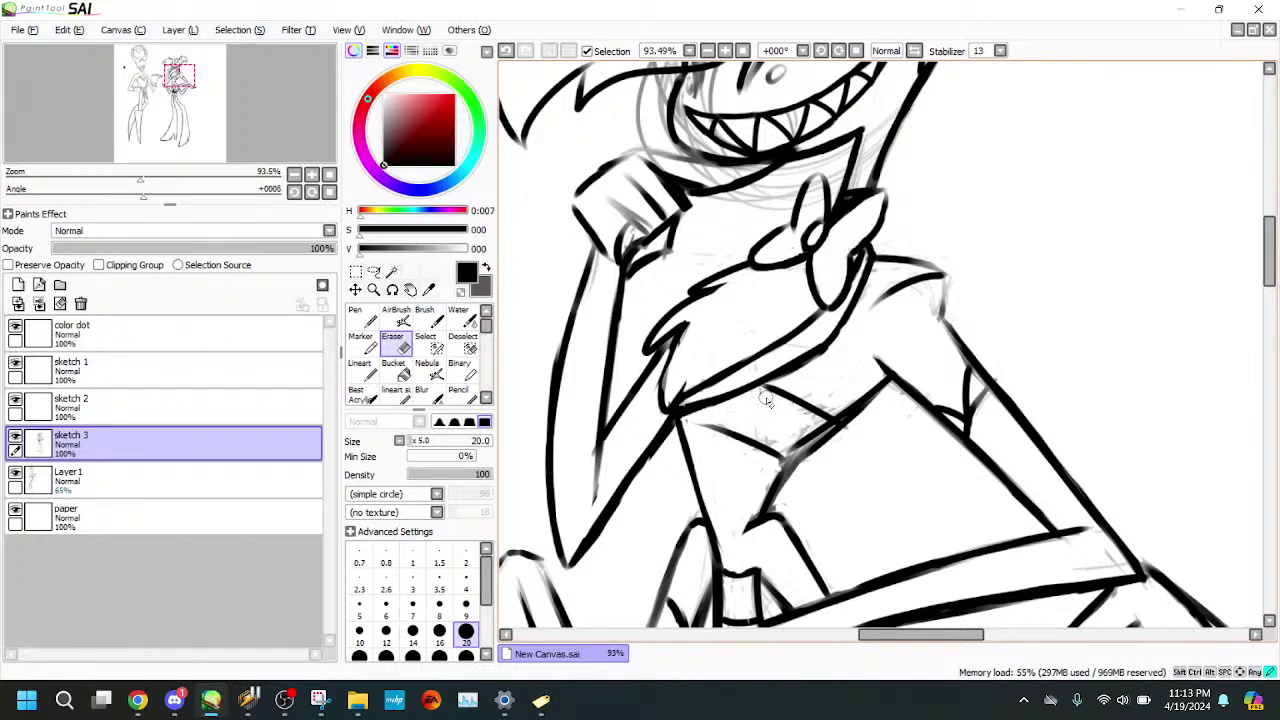
{"action": "mouse_move", "coordinate": [802, 440]}
{"action": "left_mouse_down"}
{"action": "mouse_move", "coordinate": [829, 425]}
{"action": "mouse_move", "coordinate": [792, 449]}
{"action": "mouse_move", "coordinate": [779, 442]}
{"action": "mouse_move", "coordinate": [793, 435]}
{"action": "mouse_move", "coordinate": [759, 498]}
{"action": "left_mouse_up"}
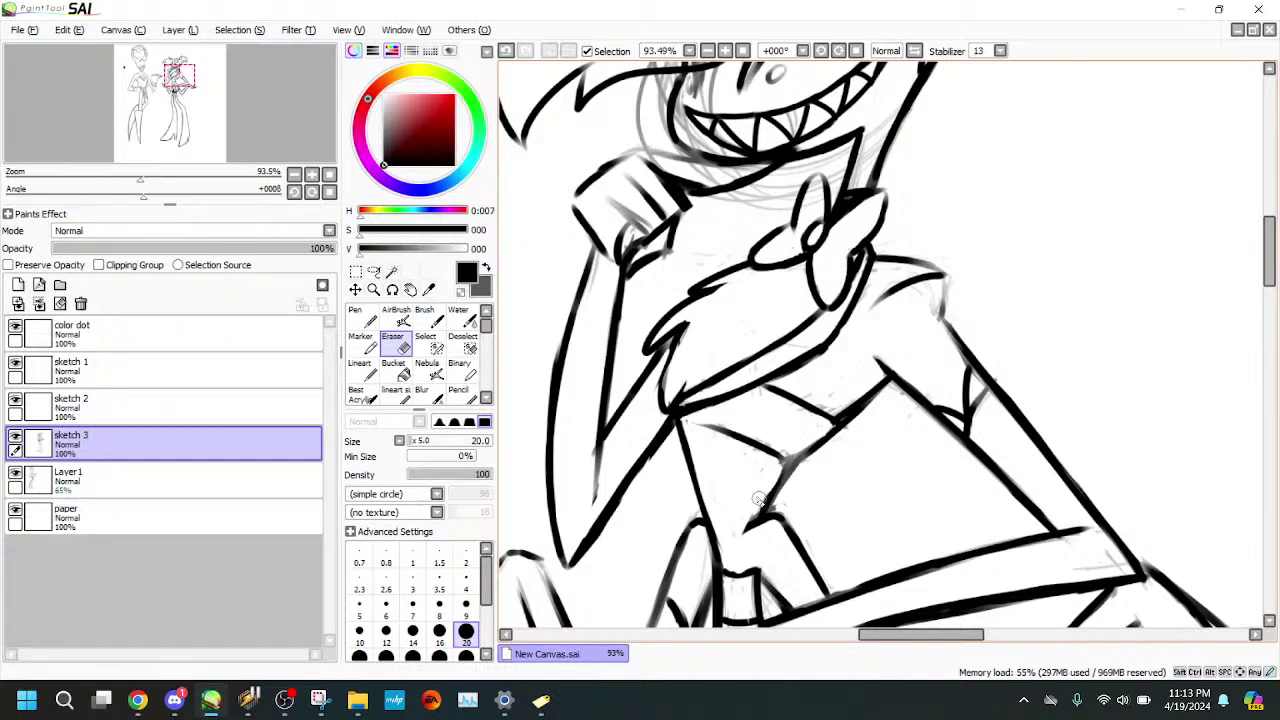
{"action": "left_click", "coordinate": [363, 344]}
{"action": "left_click_drag", "start_coordinate": [844, 420], "coordinate": [777, 486]}
- Erase the grey strokes on the neck under the chin, and redraw the upper petal of the neck bow with the Marker
{"action": "key", "text": "e"}
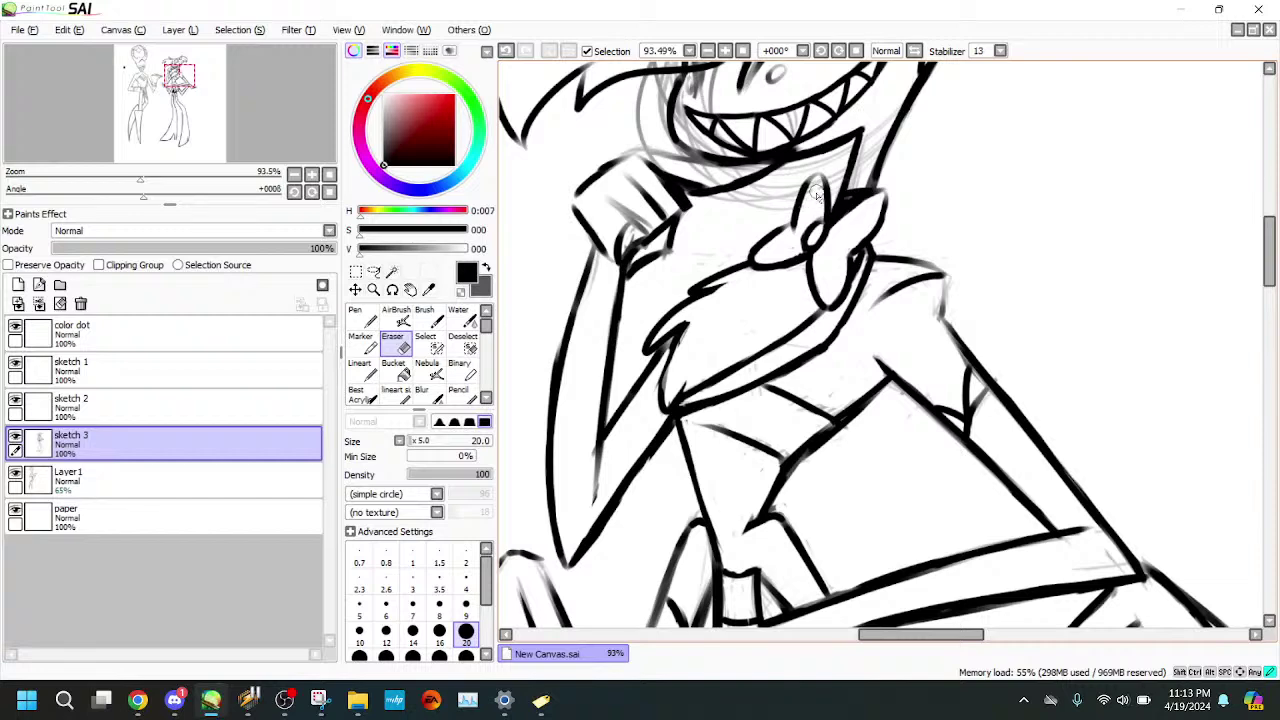
{"action": "left_click", "coordinate": [179, 74]}
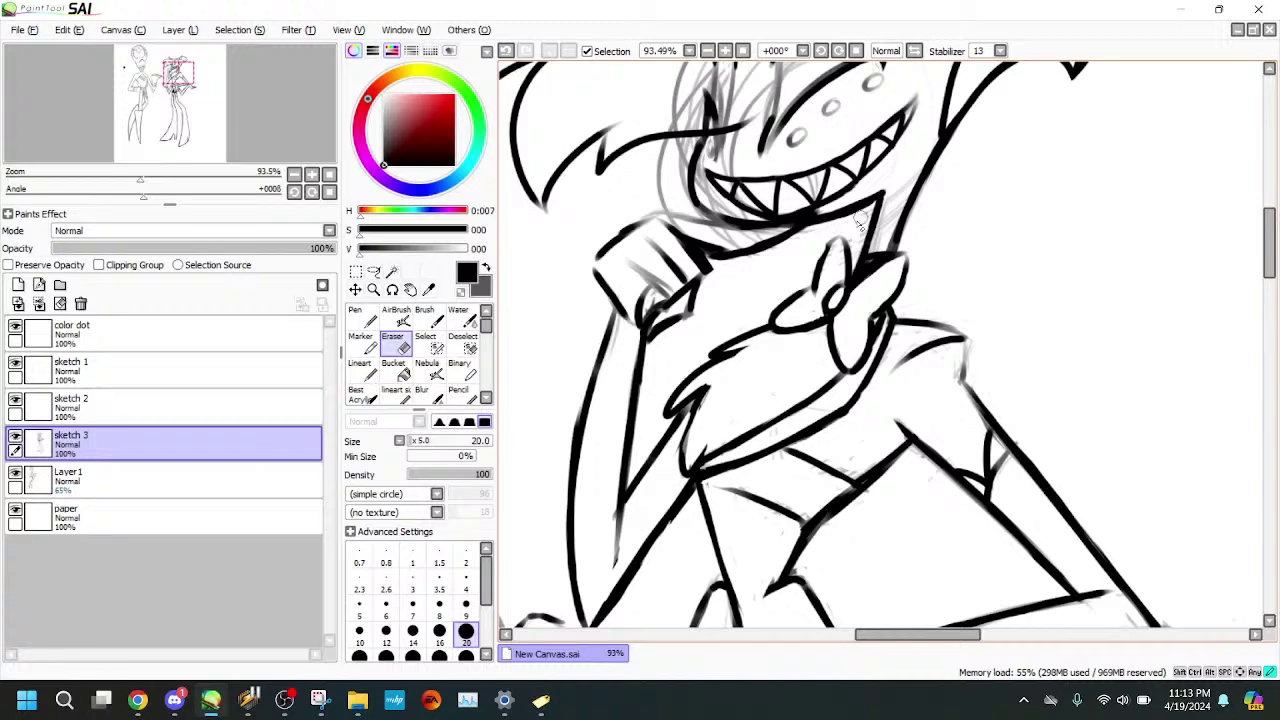
{"action": "left_click", "coordinate": [363, 346]}
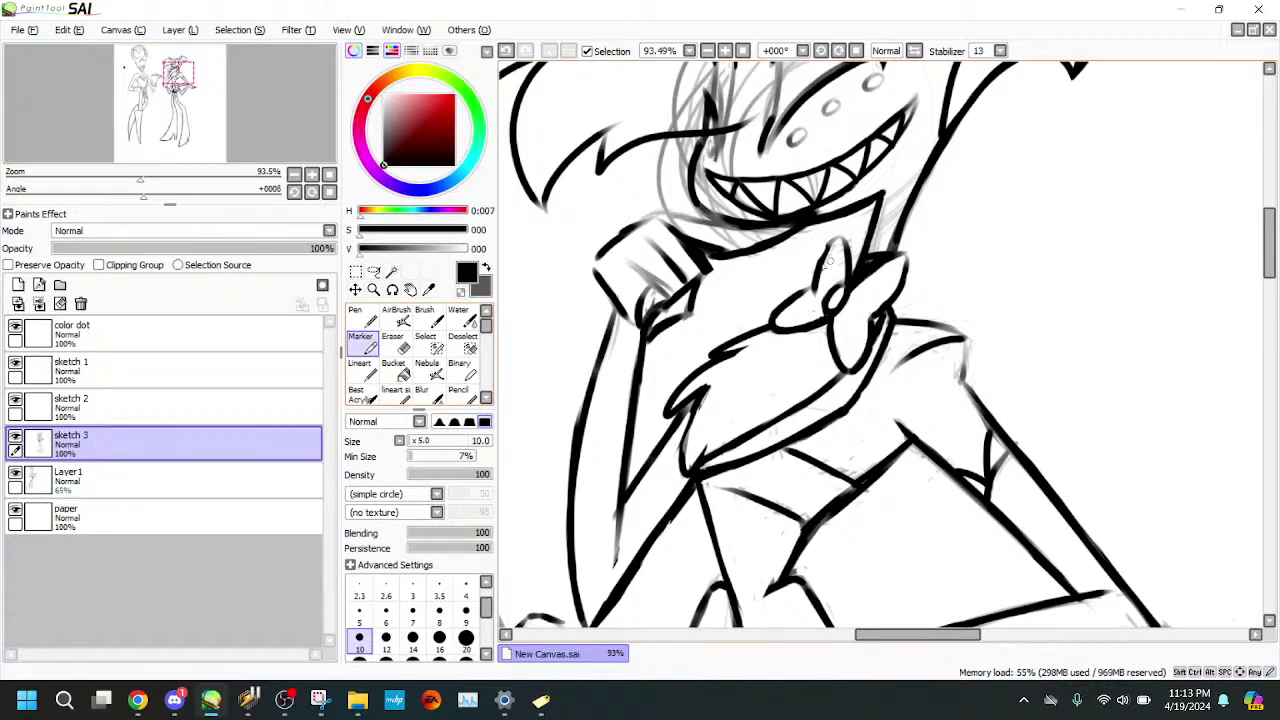
{"action": "mouse_move", "coordinate": [846, 246]}
{"action": "left_mouse_down"}
{"action": "mouse_move", "coordinate": [828, 240]}
{"action": "mouse_move", "coordinate": [826, 277]}
{"action": "left_mouse_up"}
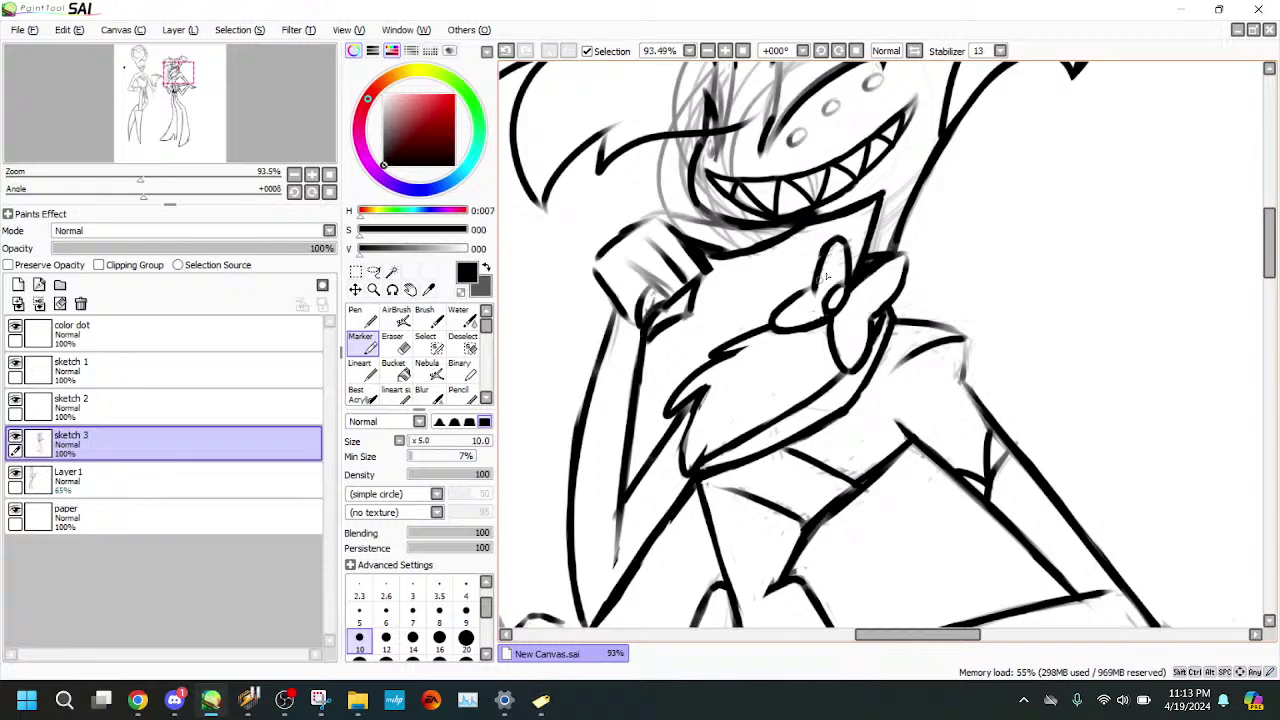
{"action": "left_click", "coordinate": [393, 342]}
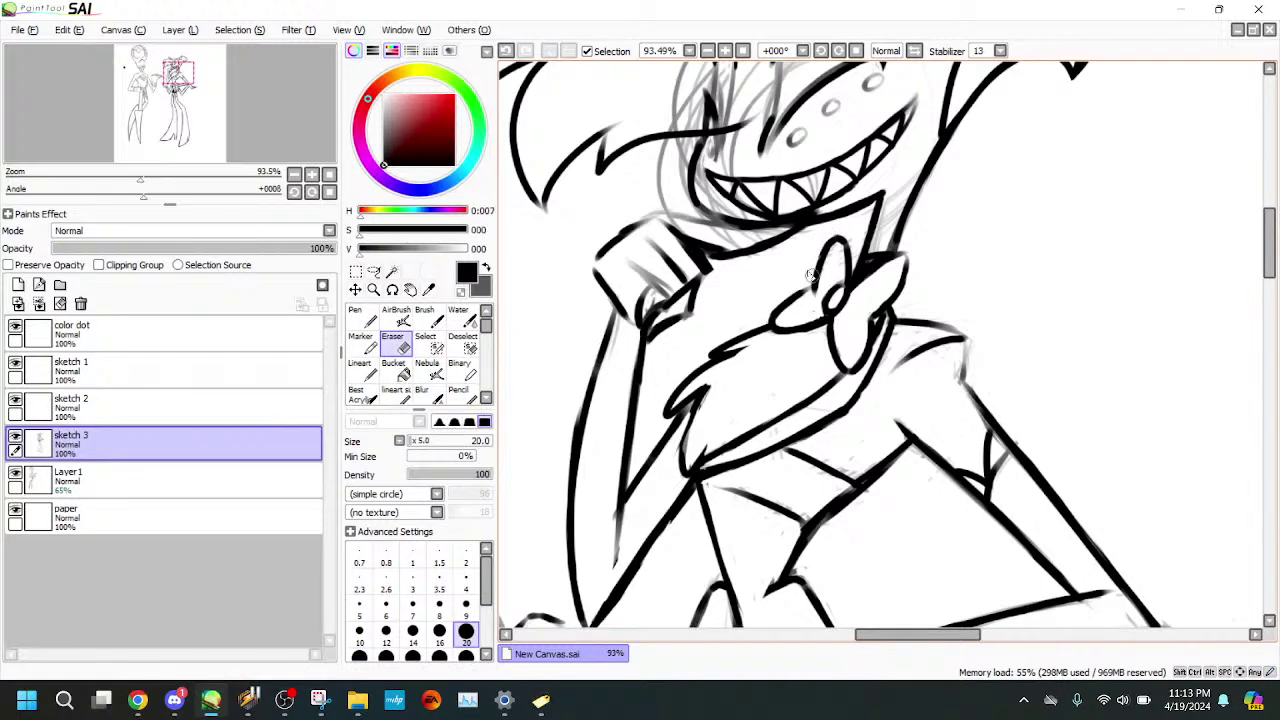
- Darken the tooth lines in the middle of the grin with the size 7 Lineart brush, and erase stray strokes beside the raised fist
{"action": "left_click", "coordinate": [392, 370]}
{"action": "left_click", "coordinate": [364, 316]}
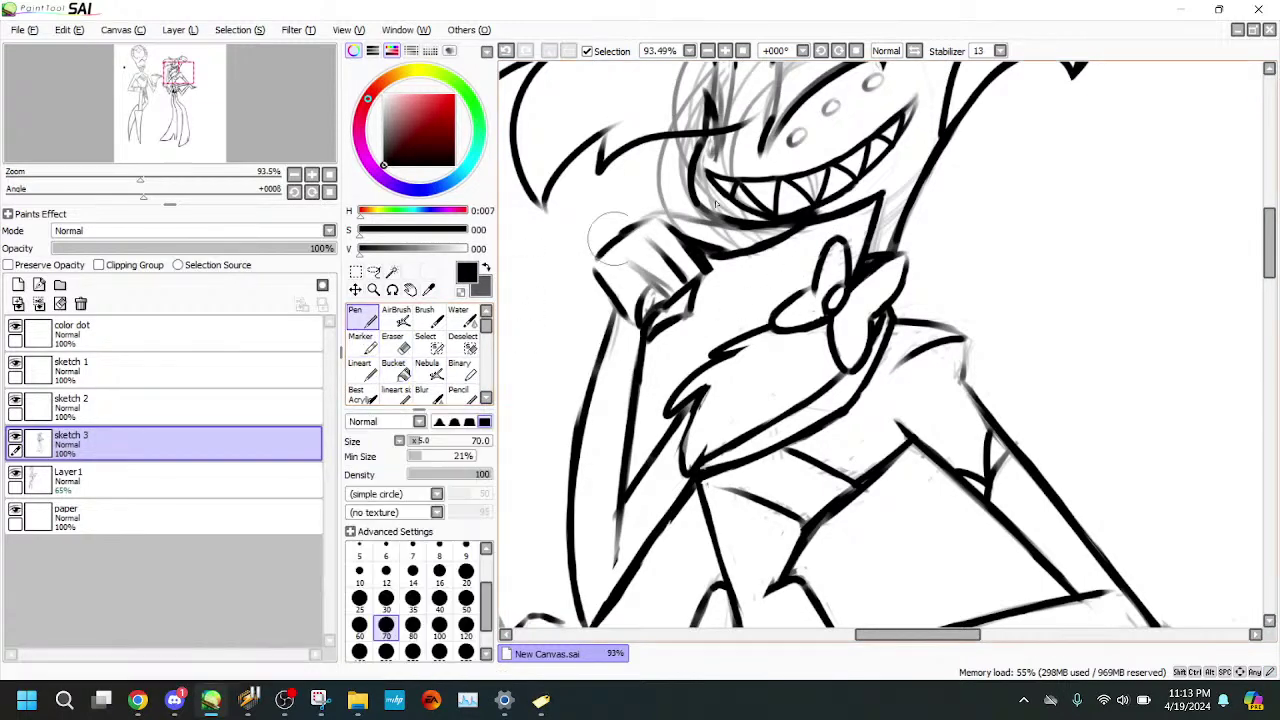
{"action": "left_click", "coordinate": [365, 345]}
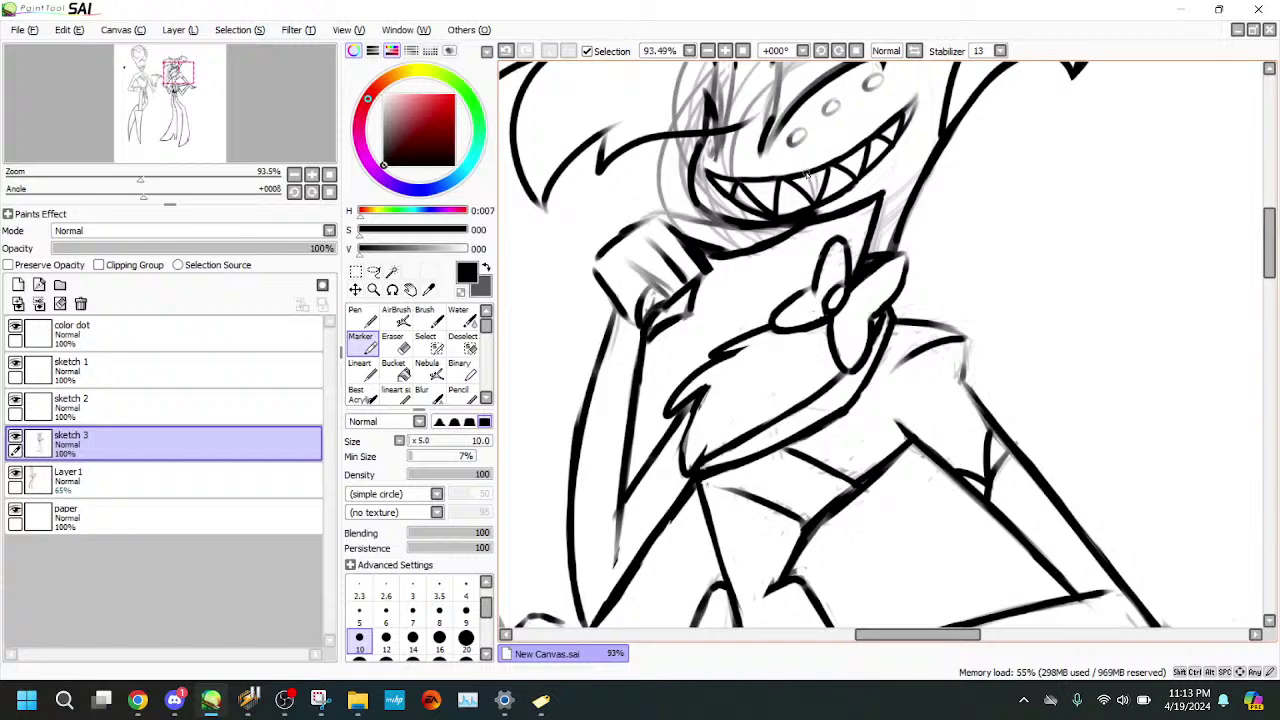
{"action": "left_click", "coordinate": [506, 51]}
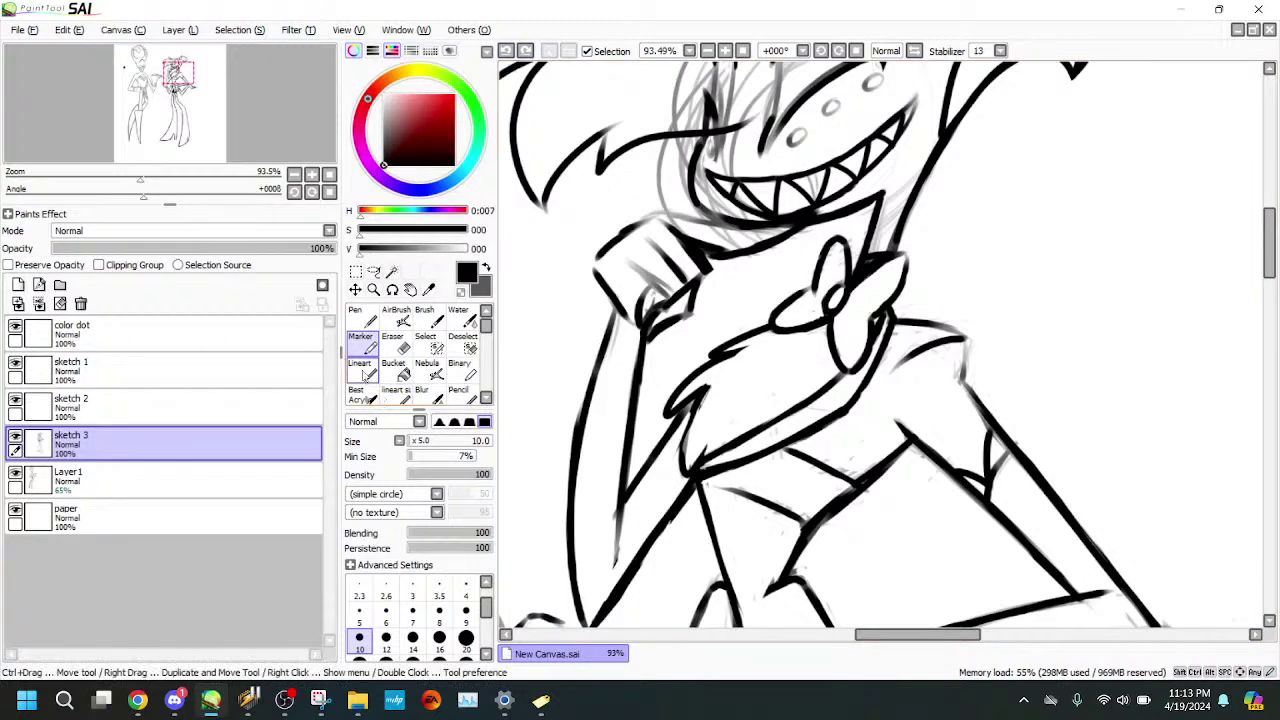
{"action": "left_click", "coordinate": [363, 370]}
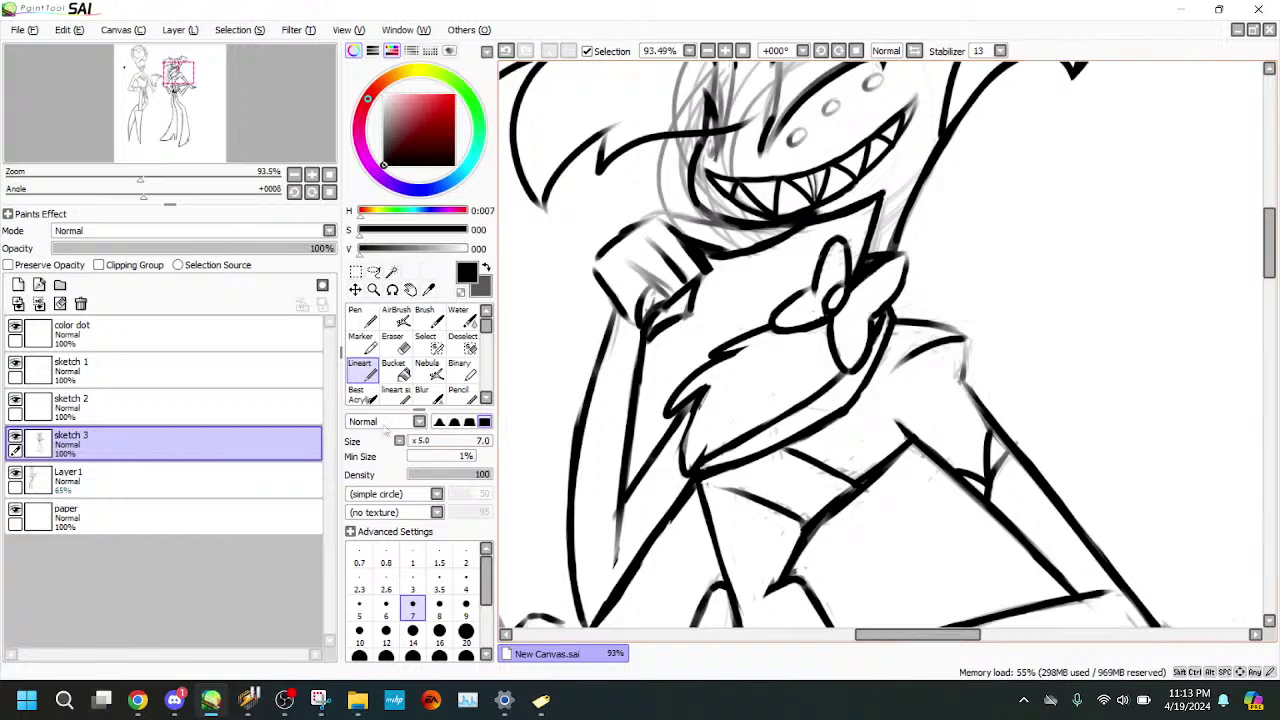
{"action": "left_click", "coordinate": [394, 344]}
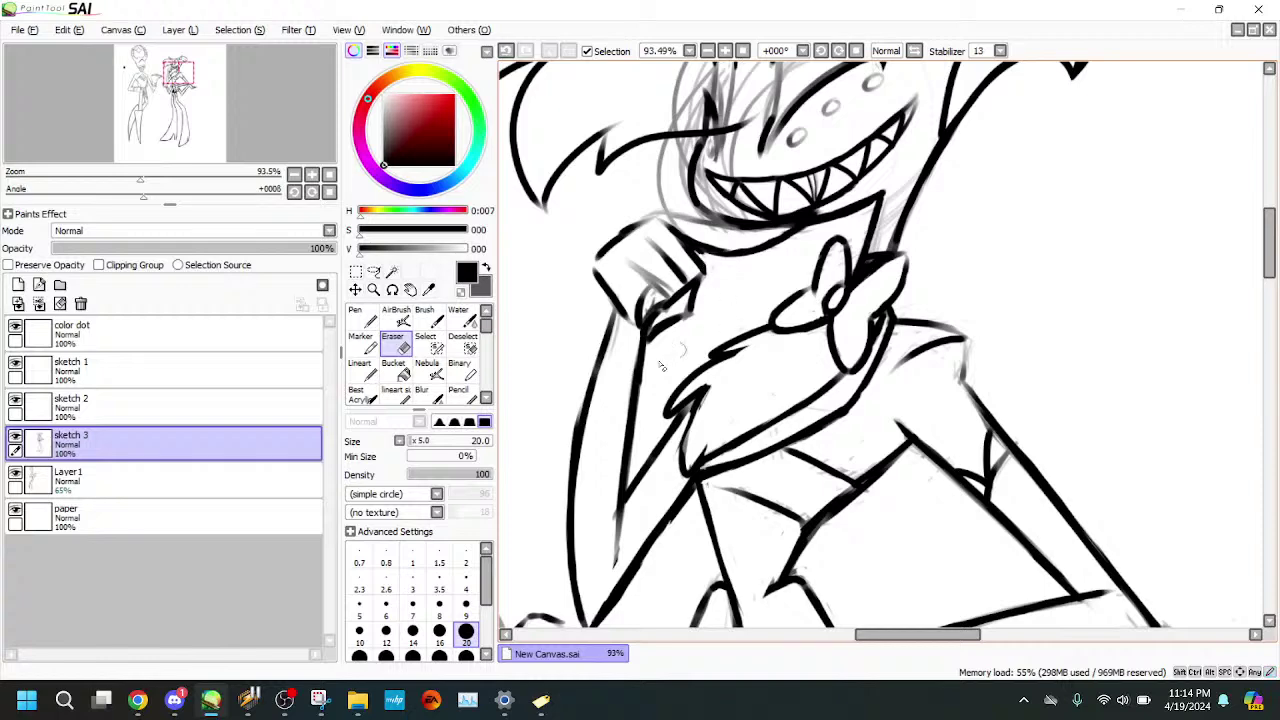
- Erase the stray strokes around the raised fist's wrist, and darken the line from the fist's top to under the chin with the Marker
{"action": "key", "text": "e"}
{"action": "scroll", "coordinate": [700, 270], "scroll_direction": "up", "scroll_amount": 5}
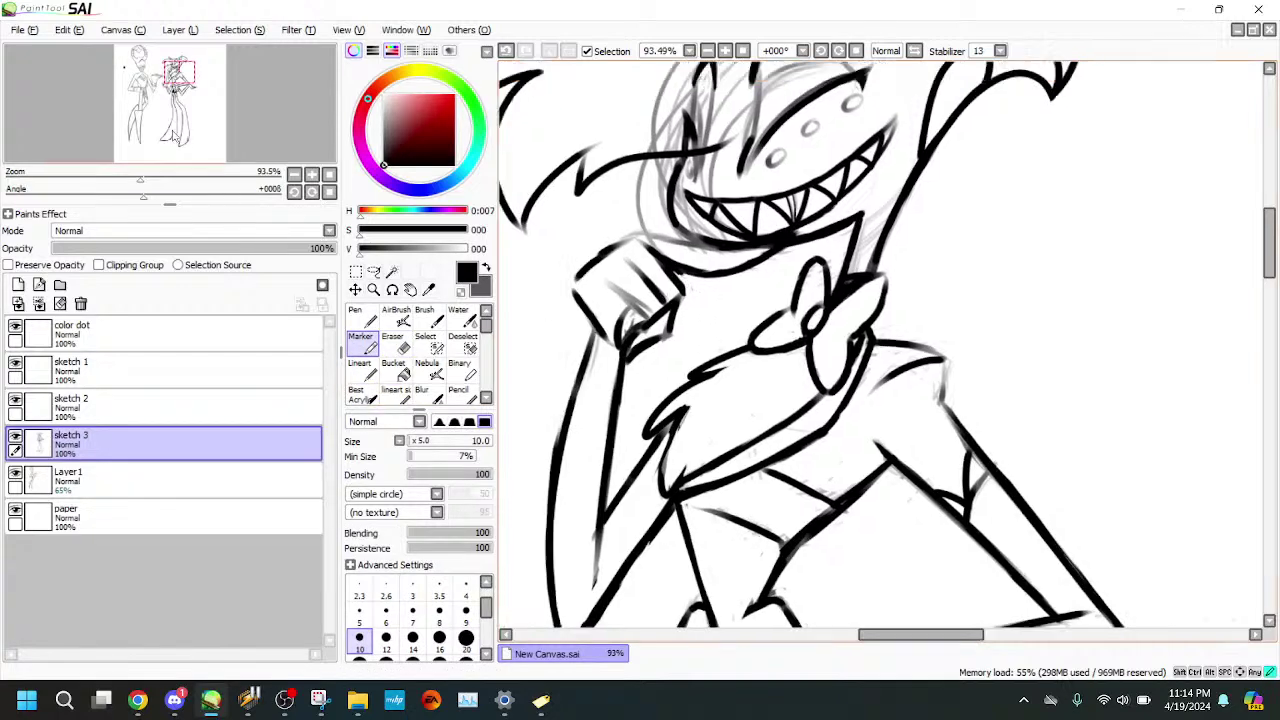
{"action": "key", "text": "e"}
{"action": "left_click_drag", "start_coordinate": [675, 296], "coordinate": [671, 304]}
{"action": "mouse_move", "coordinate": [673, 298]}
{"action": "left_mouse_down"}
{"action": "mouse_move", "coordinate": [662, 335]}
{"action": "mouse_move", "coordinate": [672, 299]}
{"action": "mouse_move", "coordinate": [642, 339]}
{"action": "left_mouse_up"}
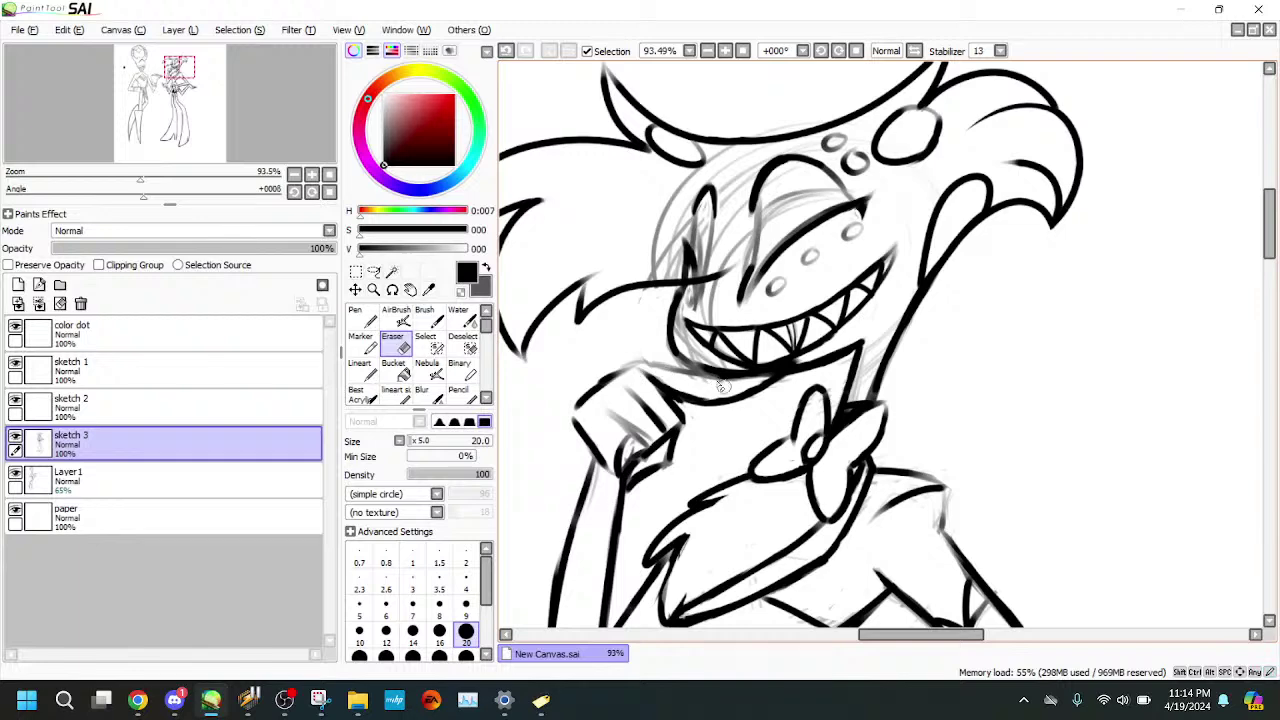
{"action": "left_click", "coordinate": [366, 344]}
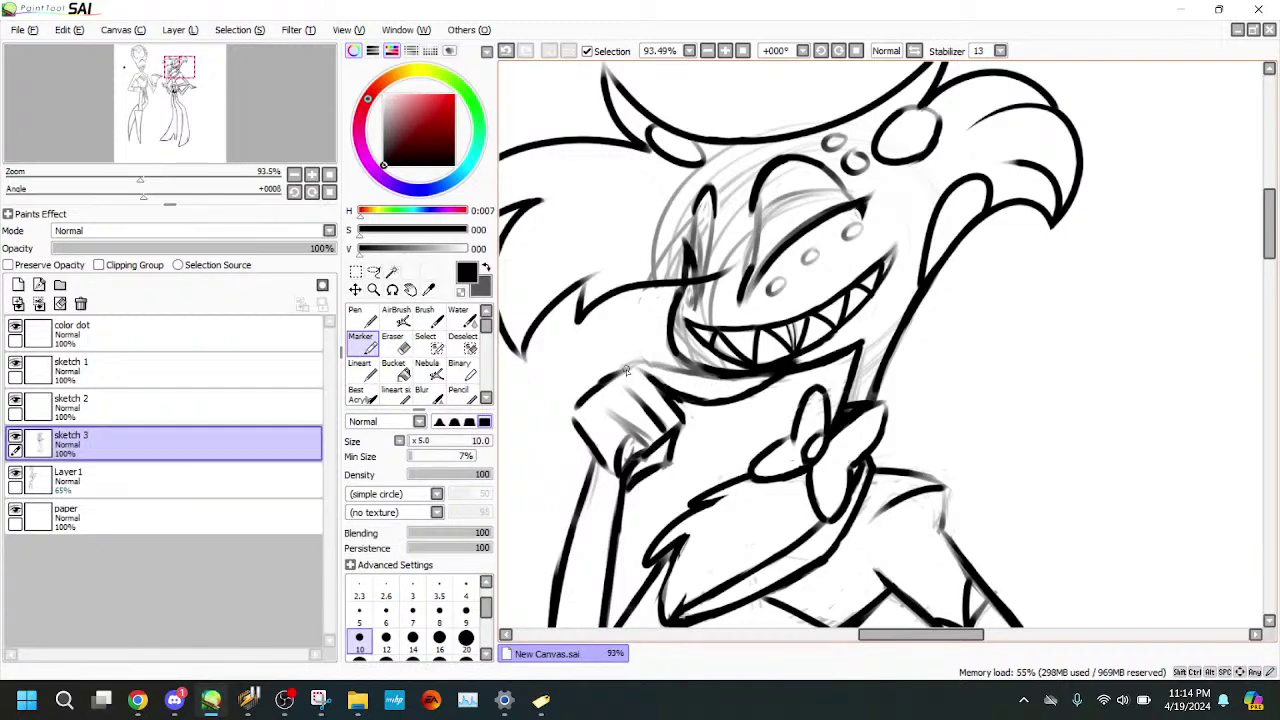
{"action": "left_click_drag", "start_coordinate": [620, 372], "coordinate": [735, 377]}
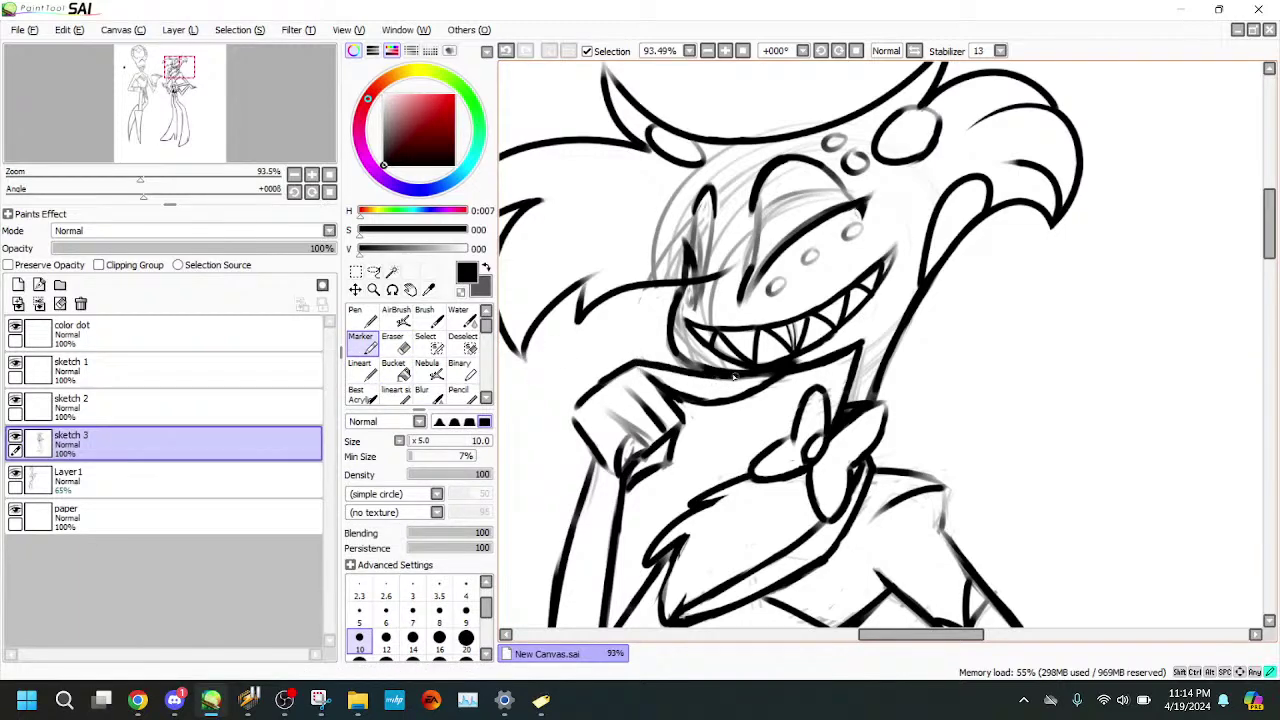
- Erase the grey construction strokes around both eyes, across the forehead and along the face's outer edge on the right character
{"action": "key", "text": "e"}
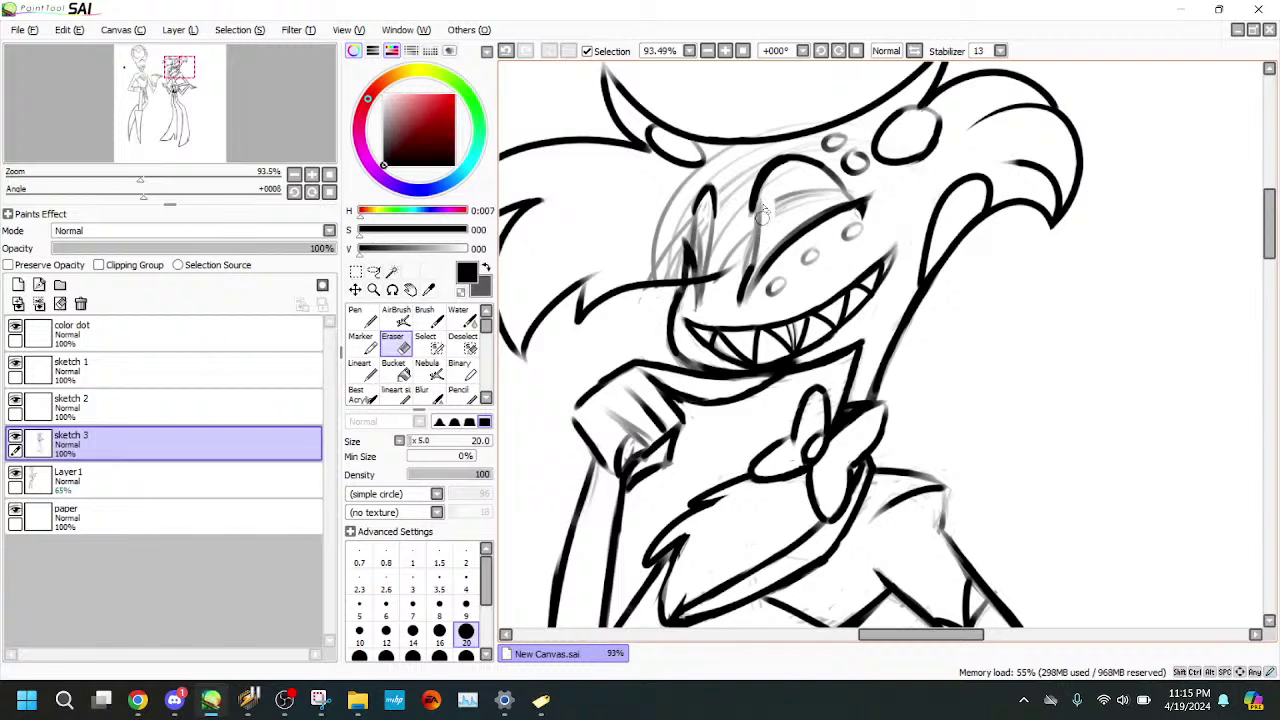
{"action": "mouse_move", "coordinate": [768, 210]}
{"action": "left_mouse_down"}
{"action": "mouse_move", "coordinate": [798, 183]}
{"action": "mouse_move", "coordinate": [785, 198]}
{"action": "mouse_move", "coordinate": [830, 186]}
{"action": "mouse_move", "coordinate": [797, 177]}
{"action": "mouse_move", "coordinate": [780, 188]}
{"action": "mouse_move", "coordinate": [864, 190]}
{"action": "mouse_move", "coordinate": [773, 176]}
{"action": "mouse_move", "coordinate": [782, 159]}
{"action": "mouse_move", "coordinate": [769, 156]}
{"action": "mouse_move", "coordinate": [749, 183]}
{"action": "left_mouse_up"}
{"action": "mouse_move", "coordinate": [743, 228]}
{"action": "left_mouse_down"}
{"action": "mouse_move", "coordinate": [746, 217]}
{"action": "mouse_move", "coordinate": [748, 256]}
{"action": "mouse_move", "coordinate": [739, 203]}
{"action": "mouse_move", "coordinate": [742, 250]}
{"action": "mouse_move", "coordinate": [732, 222]}
{"action": "mouse_move", "coordinate": [724, 281]}
{"action": "mouse_move", "coordinate": [749, 229]}
{"action": "mouse_move", "coordinate": [740, 268]}
{"action": "left_mouse_up"}
{"action": "left_click", "coordinate": [507, 51]}
{"action": "left_click", "coordinate": [507, 51]}
{"action": "mouse_move", "coordinate": [722, 180]}
{"action": "left_mouse_down"}
{"action": "mouse_move", "coordinate": [713, 260]}
{"action": "mouse_move", "coordinate": [719, 176]}
{"action": "mouse_move", "coordinate": [725, 234]}
{"action": "mouse_move", "coordinate": [707, 203]}
{"action": "mouse_move", "coordinate": [707, 257]}
{"action": "mouse_move", "coordinate": [688, 232]}
{"action": "left_mouse_up"}
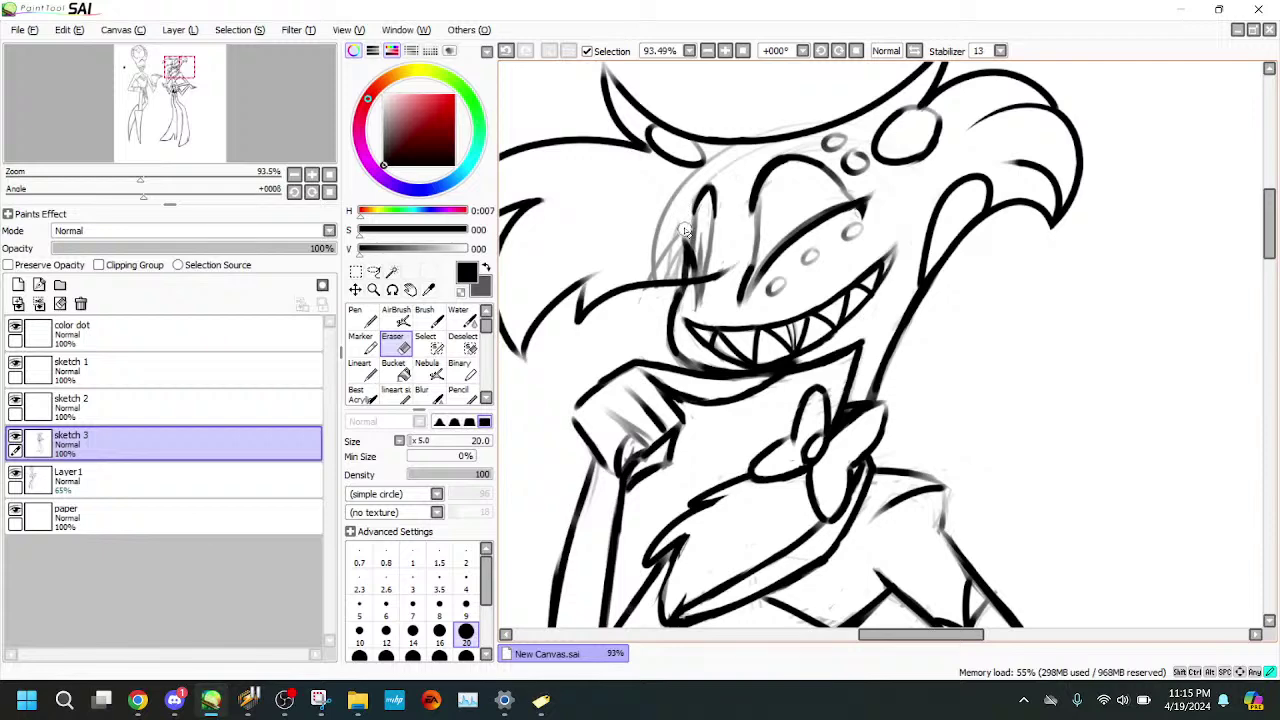
{"action": "mouse_move", "coordinate": [678, 223]}
{"action": "left_mouse_down"}
{"action": "mouse_move", "coordinate": [671, 268]}
{"action": "mouse_move", "coordinate": [635, 274]}
{"action": "mouse_move", "coordinate": [666, 274]}
{"action": "left_mouse_up"}
{"action": "mouse_move", "coordinate": [680, 212]}
{"action": "left_mouse_down"}
{"action": "mouse_move", "coordinate": [664, 236]}
{"action": "mouse_move", "coordinate": [662, 205]}
{"action": "mouse_move", "coordinate": [633, 298]}
{"action": "left_mouse_up"}
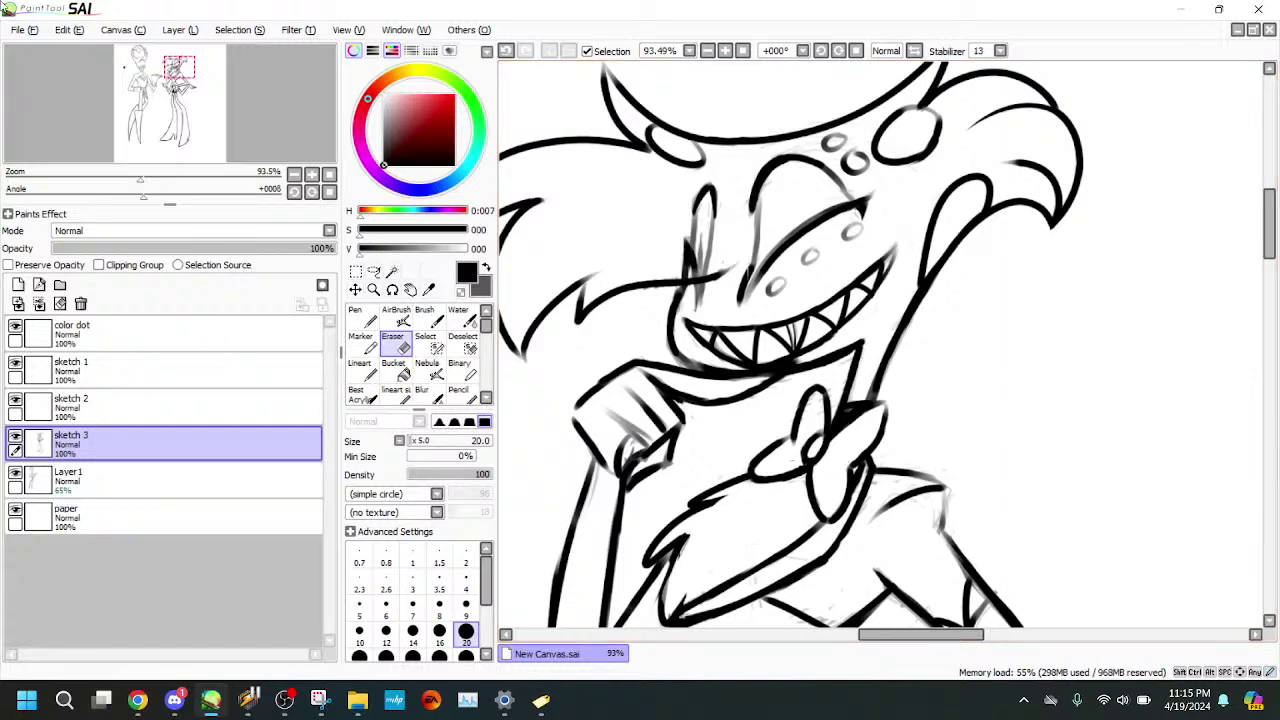
- Redraw the arch and sole of the right character's left boot with the size 10 Marker
{"action": "scroll", "coordinate": [588, 346], "scroll_direction": "down", "scroll_amount": 5}
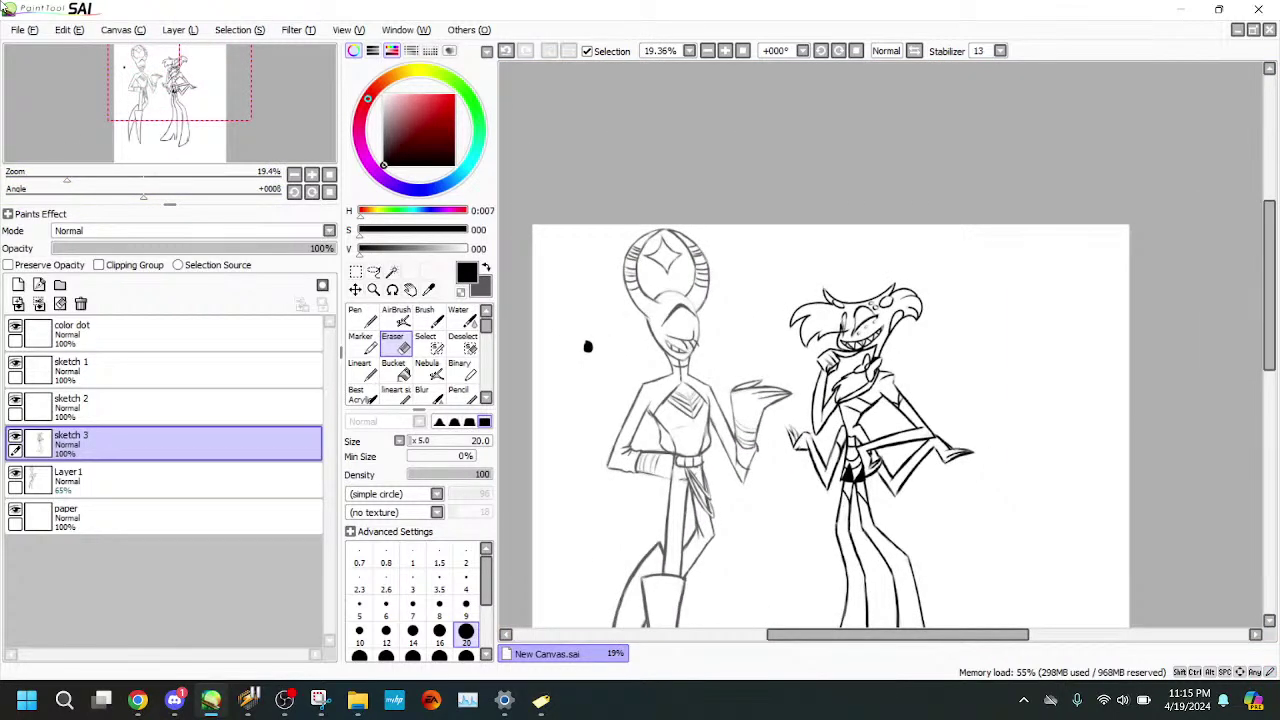
{"action": "left_click", "coordinate": [93, 180]}
{"action": "left_click_drag", "start_coordinate": [135, 140], "coordinate": [122, 198]}
{"action": "scroll", "coordinate": [703, 497], "scroll_direction": "up", "scroll_amount": 2}
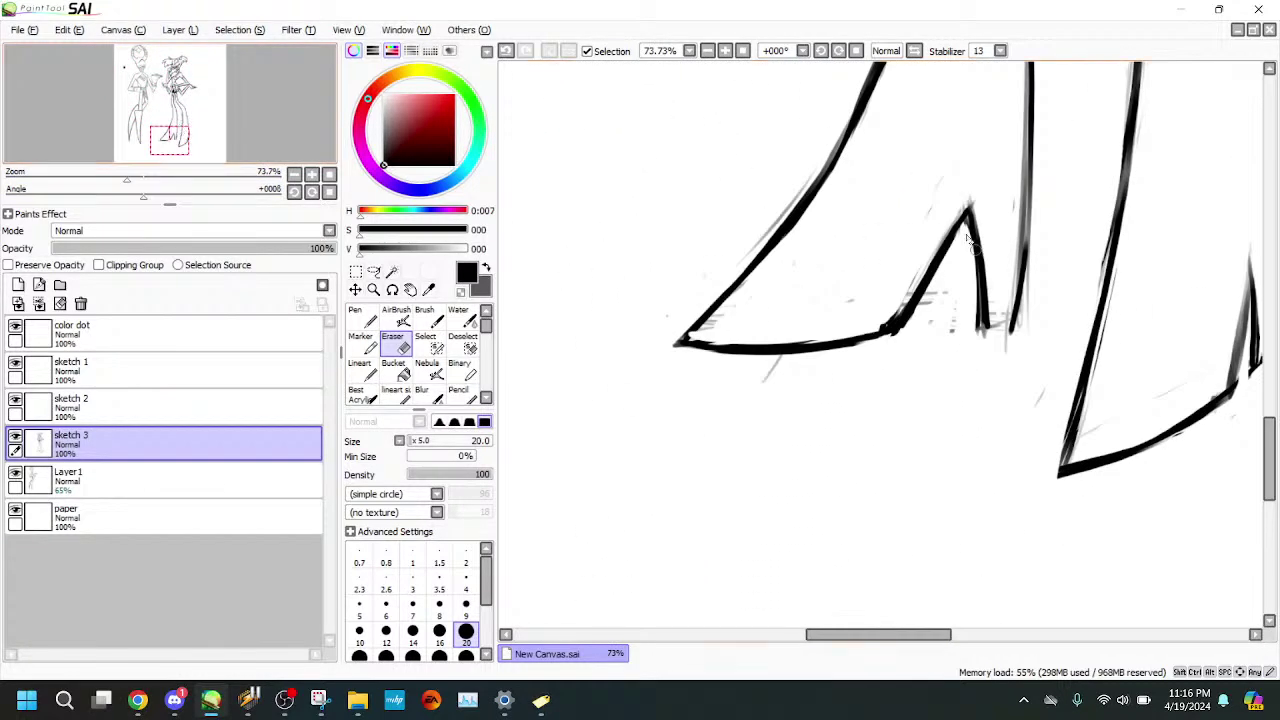
{"action": "key", "text": "ctrl+z"}
{"action": "left_click", "coordinate": [362, 344]}
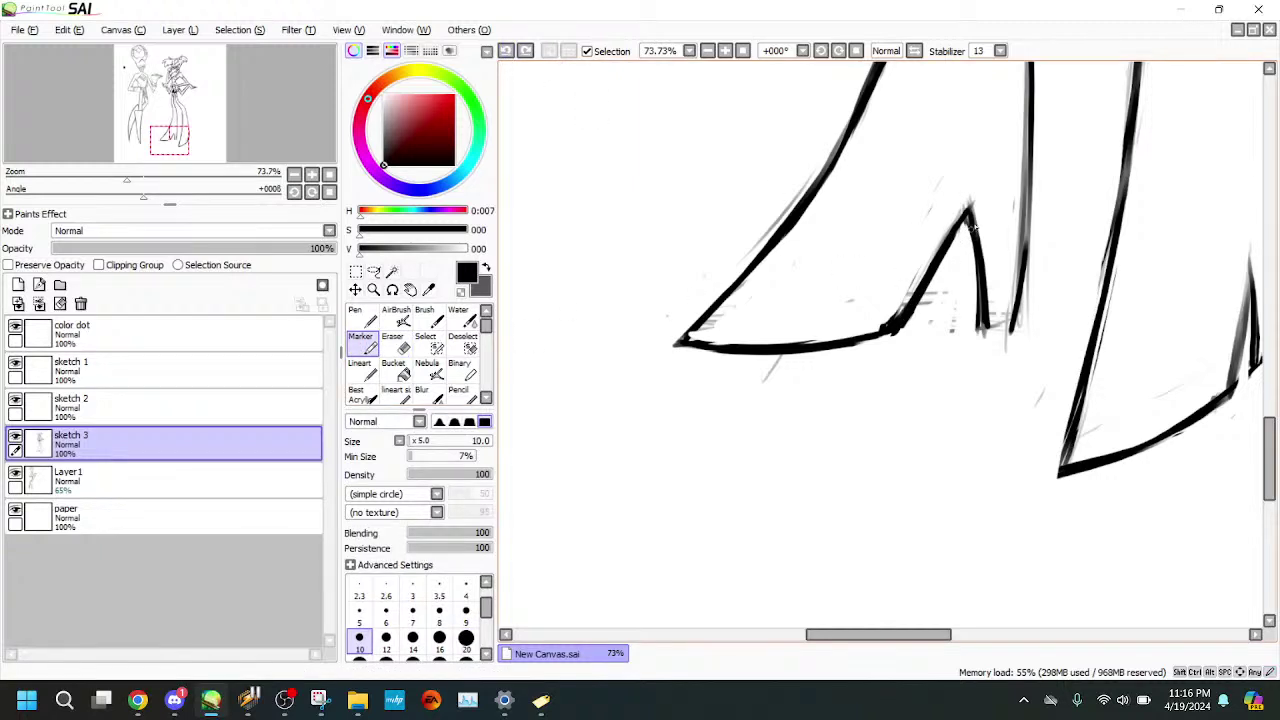
{"action": "mouse_move", "coordinate": [970, 212]}
{"action": "left_mouse_down"}
{"action": "mouse_move", "coordinate": [928, 322]}
{"action": "mouse_move", "coordinate": [892, 344]}
{"action": "mouse_move", "coordinate": [932, 326]}
{"action": "mouse_move", "coordinate": [822, 352]}
{"action": "left_mouse_up"}
{"action": "left_click_drag", "start_coordinate": [693, 346], "coordinate": [820, 352]}
{"action": "key", "text": "e"}
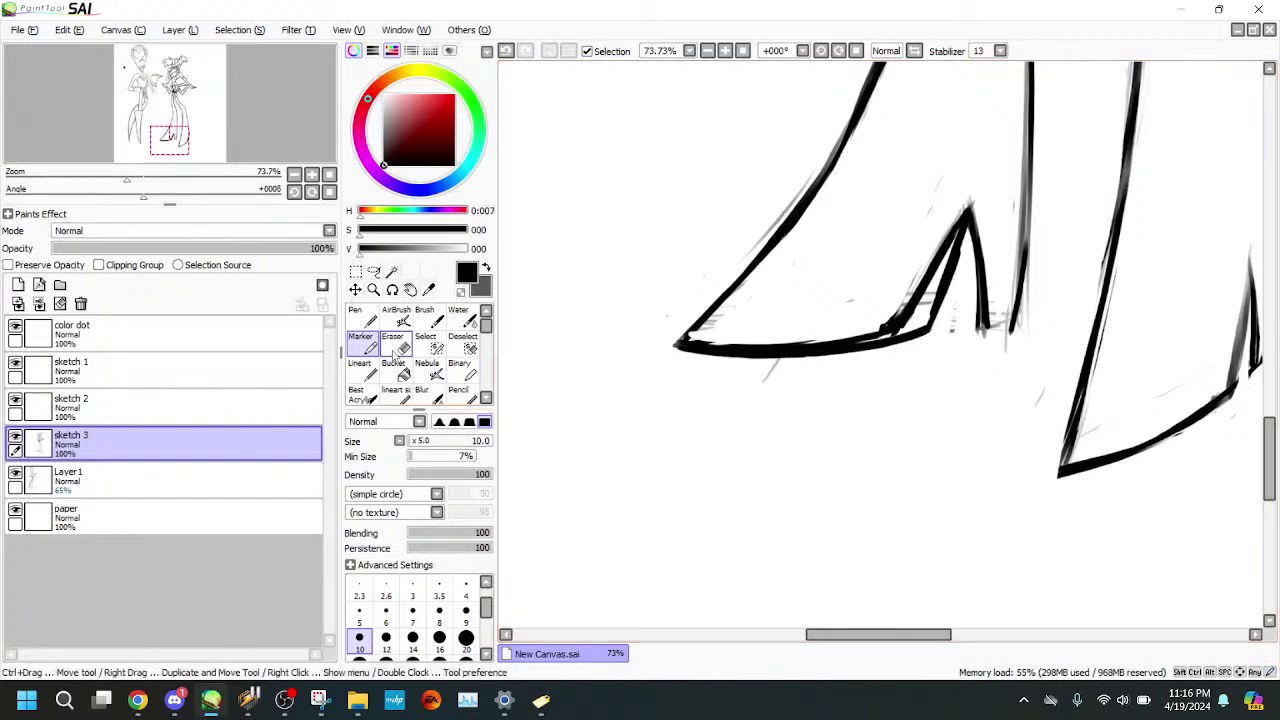
- Close the bottom edge of the left boot's heel with the Marker, and erase the excess beside the heel's inner line
{"action": "left_click", "coordinate": [363, 346]}
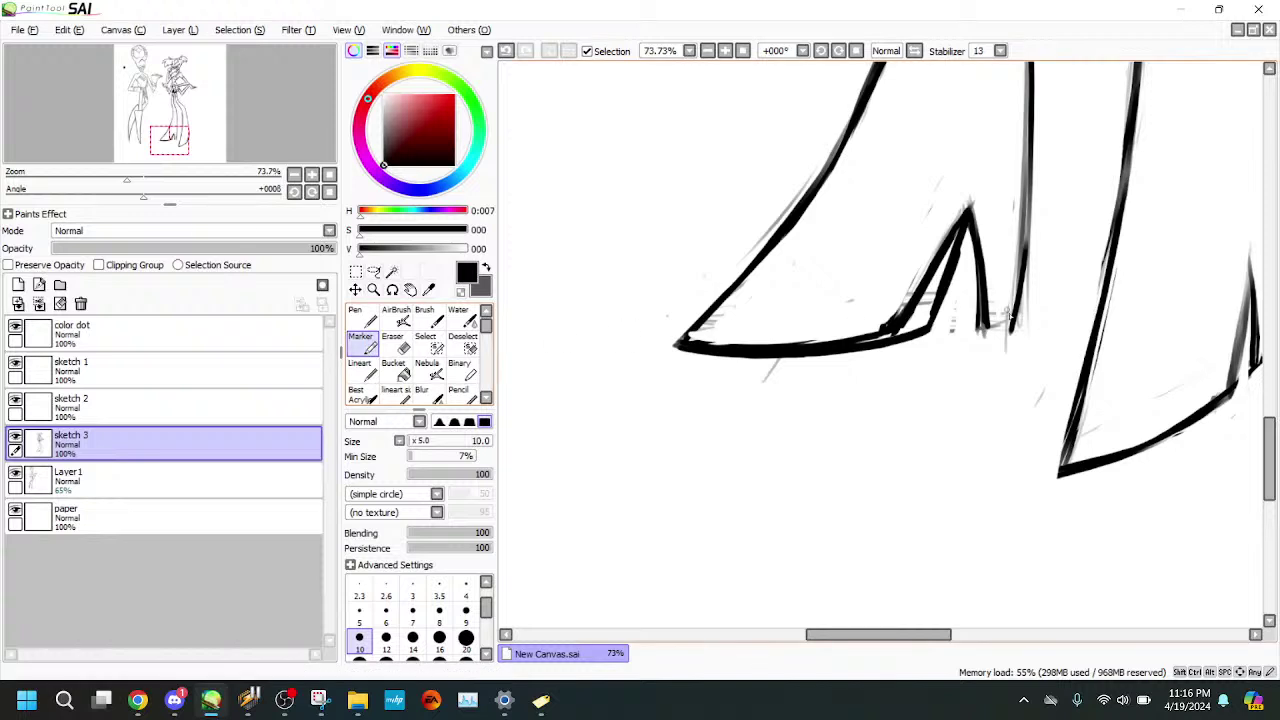
{"action": "left_click_drag", "start_coordinate": [1010, 315], "coordinate": [1014, 313]}
{"action": "left_click_drag", "start_coordinate": [1015, 312], "coordinate": [986, 326]}
{"action": "left_click_drag", "start_coordinate": [170, 143], "coordinate": [172, 137]}
{"action": "key", "text": "e"}
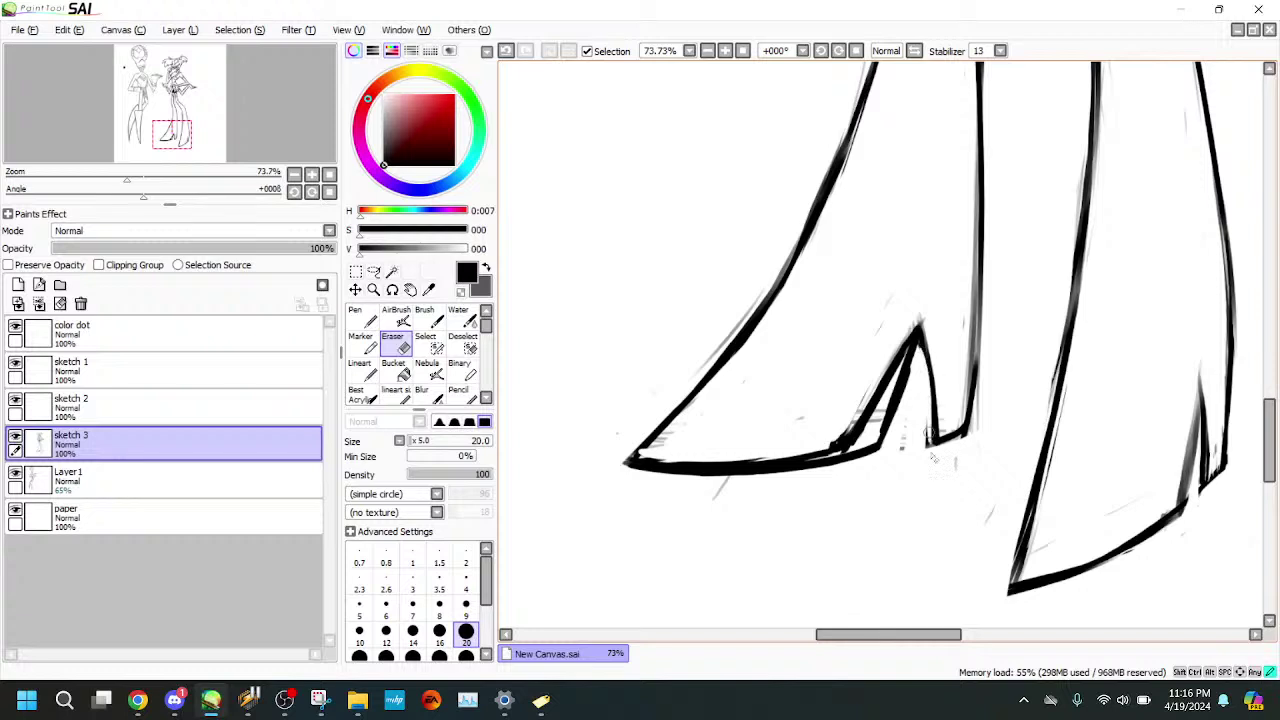
{"action": "left_click", "coordinate": [506, 51]}
{"action": "mouse_move", "coordinate": [918, 356]}
{"action": "left_mouse_down"}
{"action": "mouse_move", "coordinate": [924, 444]}
{"action": "mouse_move", "coordinate": [922, 388]}
{"action": "left_mouse_up"}
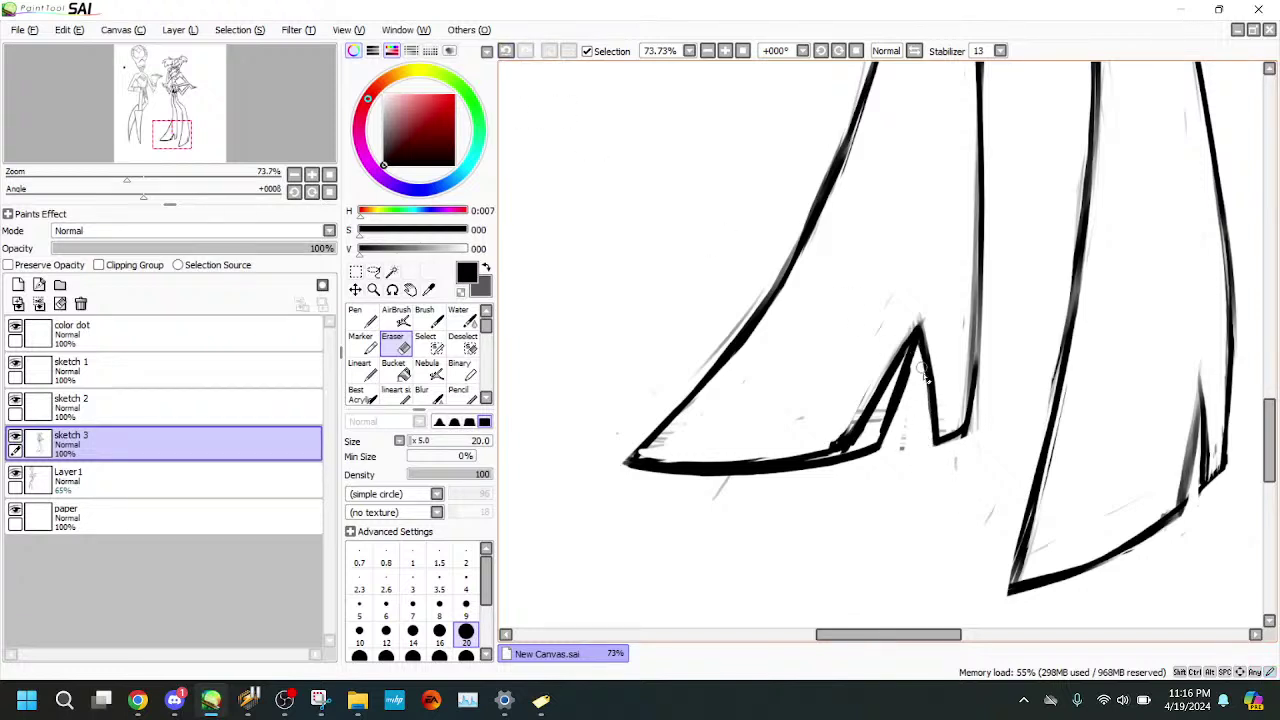
- Erase the old doubled lines and grey strokes along the left boot's arch and above its sole
{"action": "left_click_drag", "start_coordinate": [923, 306], "coordinate": [886, 393]}
{"action": "left_click_drag", "start_coordinate": [908, 330], "coordinate": [869, 420]}
{"action": "left_click", "coordinate": [504, 52]}
{"action": "left_click_drag", "start_coordinate": [918, 319], "coordinate": [876, 394]}
{"action": "left_click_drag", "start_coordinate": [897, 295], "coordinate": [871, 400]}
{"action": "left_click_drag", "start_coordinate": [917, 324], "coordinate": [860, 445]}
{"action": "left_click", "coordinate": [504, 52]}
{"action": "left_click_drag", "start_coordinate": [645, 456], "coordinate": [772, 458]}
{"action": "mouse_move", "coordinate": [688, 459]}
{"action": "left_mouse_down"}
{"action": "mouse_move", "coordinate": [844, 446]}
{"action": "mouse_move", "coordinate": [795, 456]}
{"action": "mouse_move", "coordinate": [832, 452]}
{"action": "left_mouse_up"}
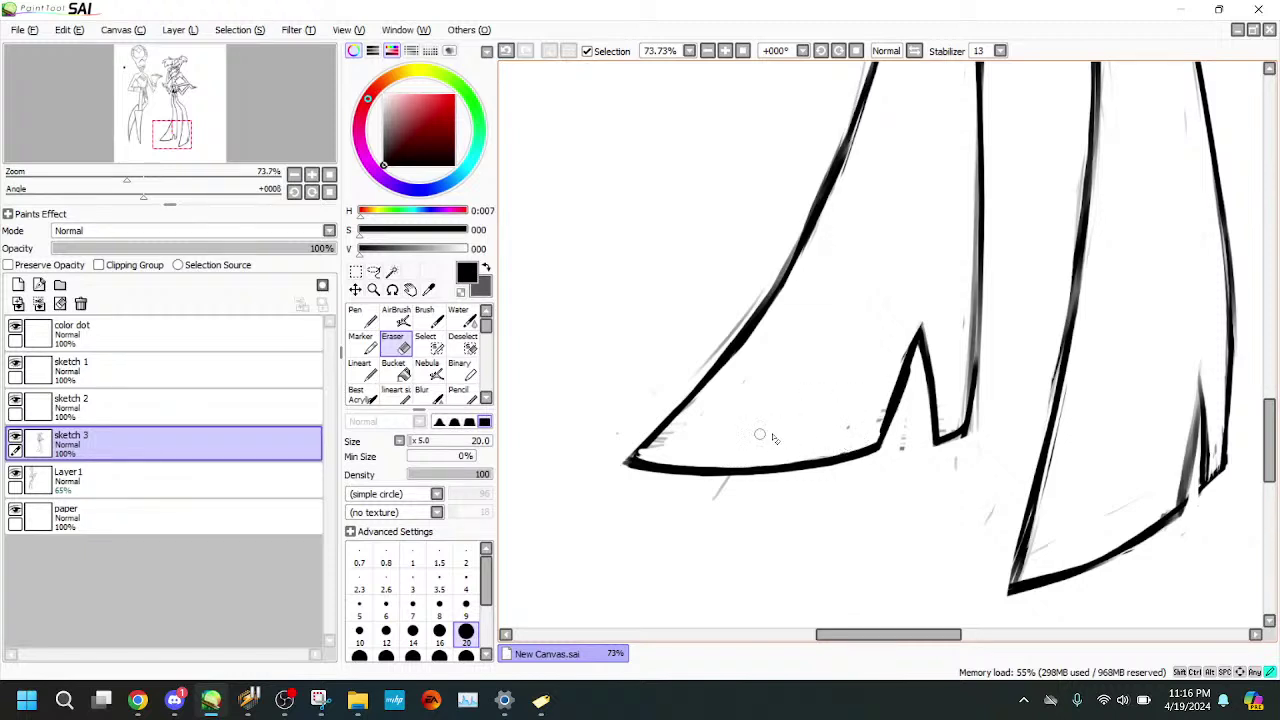
{"action": "left_click_drag", "start_coordinate": [887, 385], "coordinate": [875, 428]}
{"action": "left_click_drag", "start_coordinate": [914, 352], "coordinate": [896, 424]}
- Thicken the left boot's arch line with the Marker and trim its outer edge with the Eraser
{"action": "left_click", "coordinate": [363, 344]}
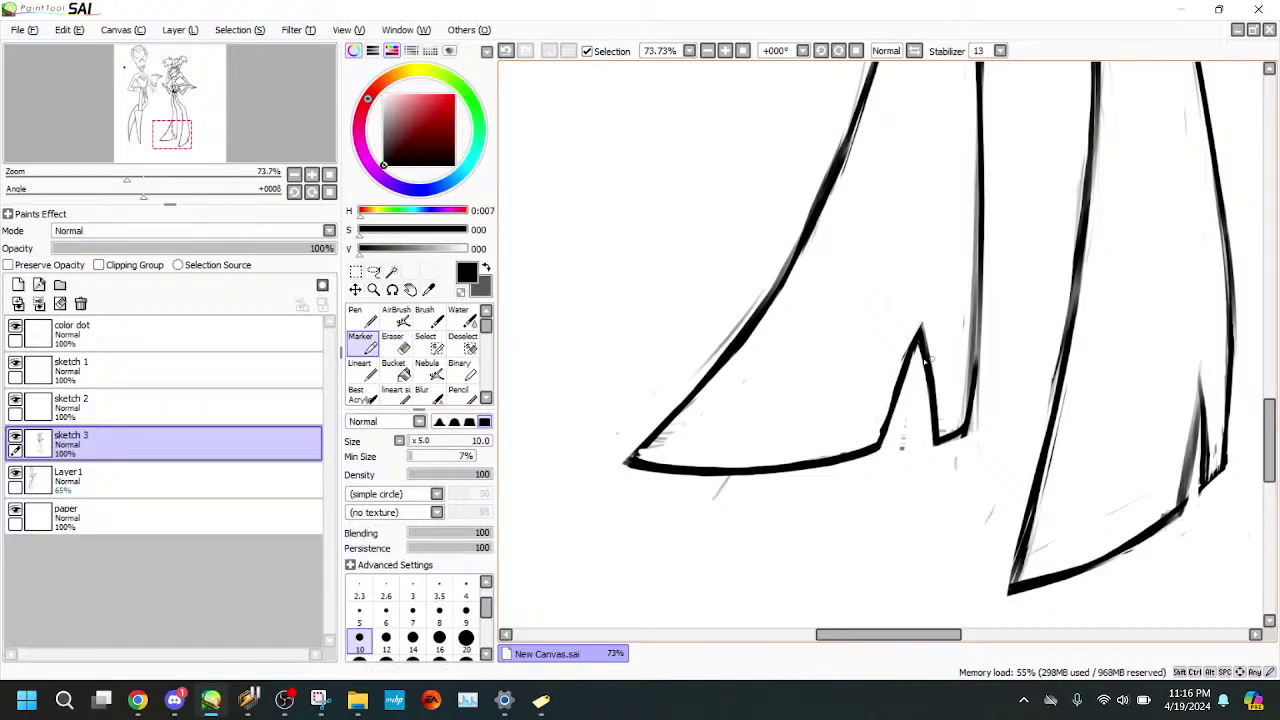
{"action": "left_click_drag", "start_coordinate": [918, 345], "coordinate": [882, 447]}
{"action": "left_click_drag", "start_coordinate": [908, 385], "coordinate": [884, 447]}
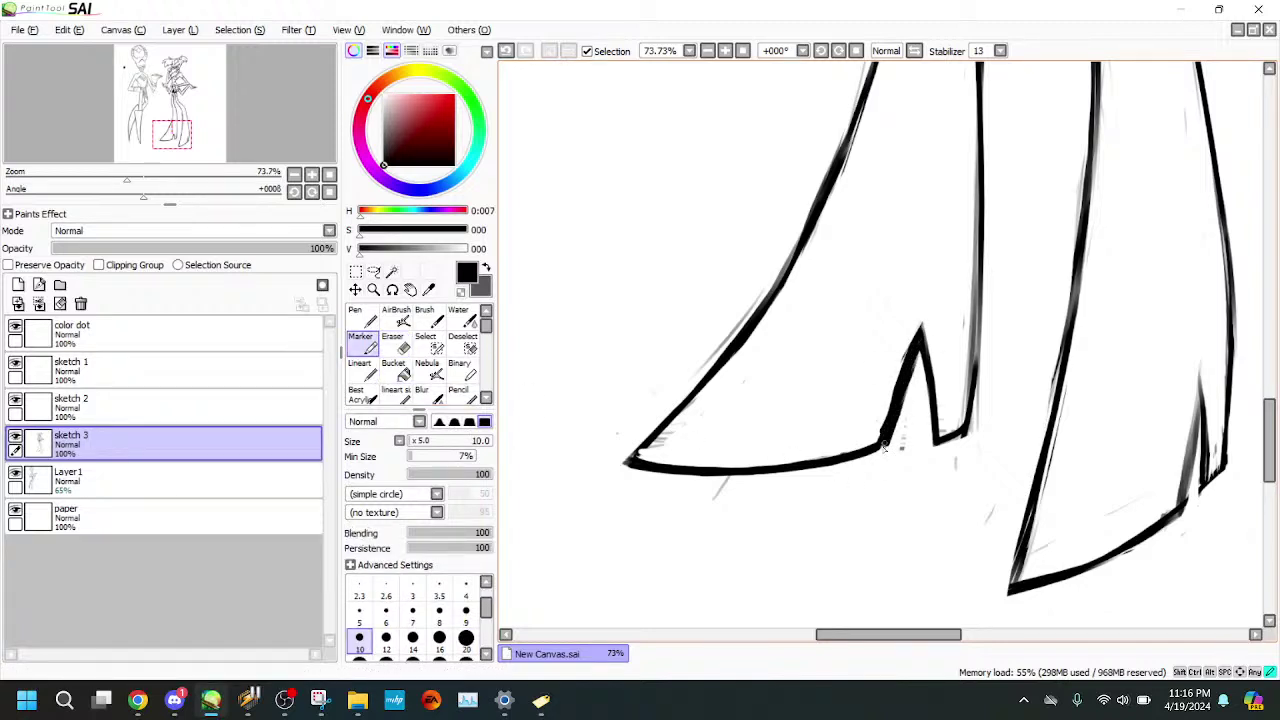
{"action": "key", "text": "e"}
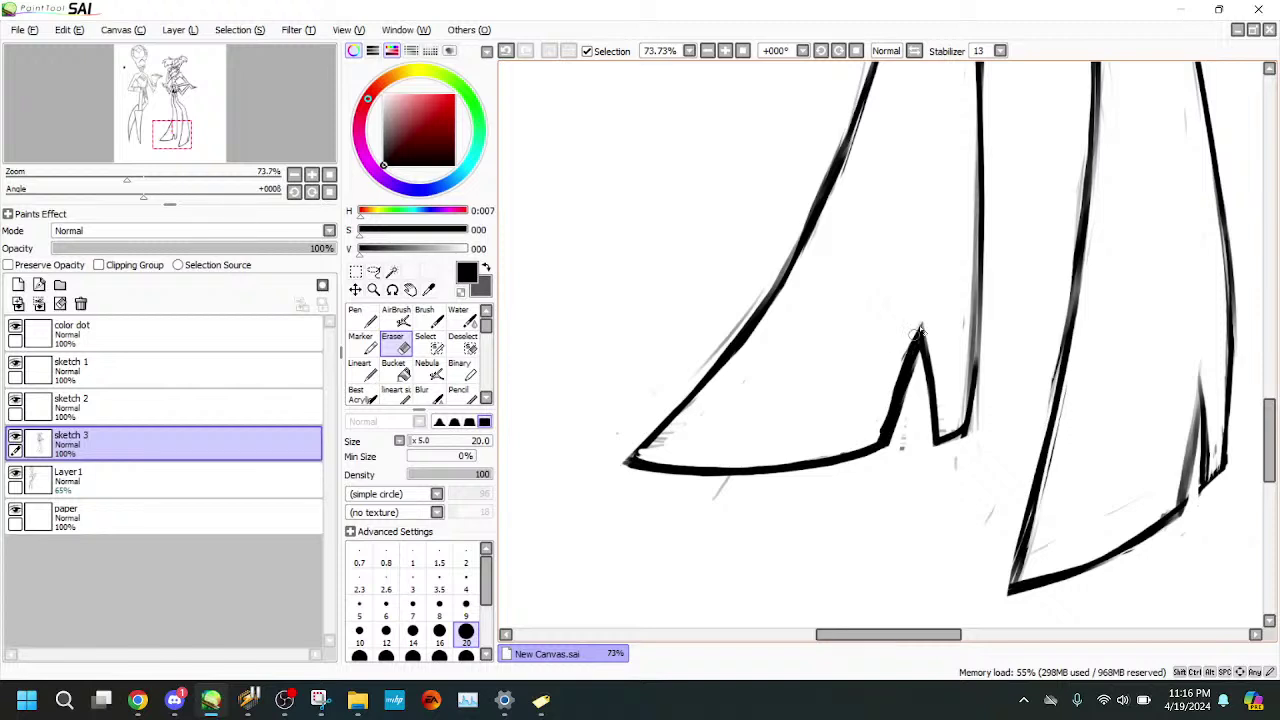
{"action": "left_click_drag", "start_coordinate": [897, 384], "coordinate": [879, 430]}
- Erase the stray strokes along the left boot's front line, below its sole and inside the toe
{"action": "left_click_drag", "start_coordinate": [756, 285], "coordinate": [680, 441]}
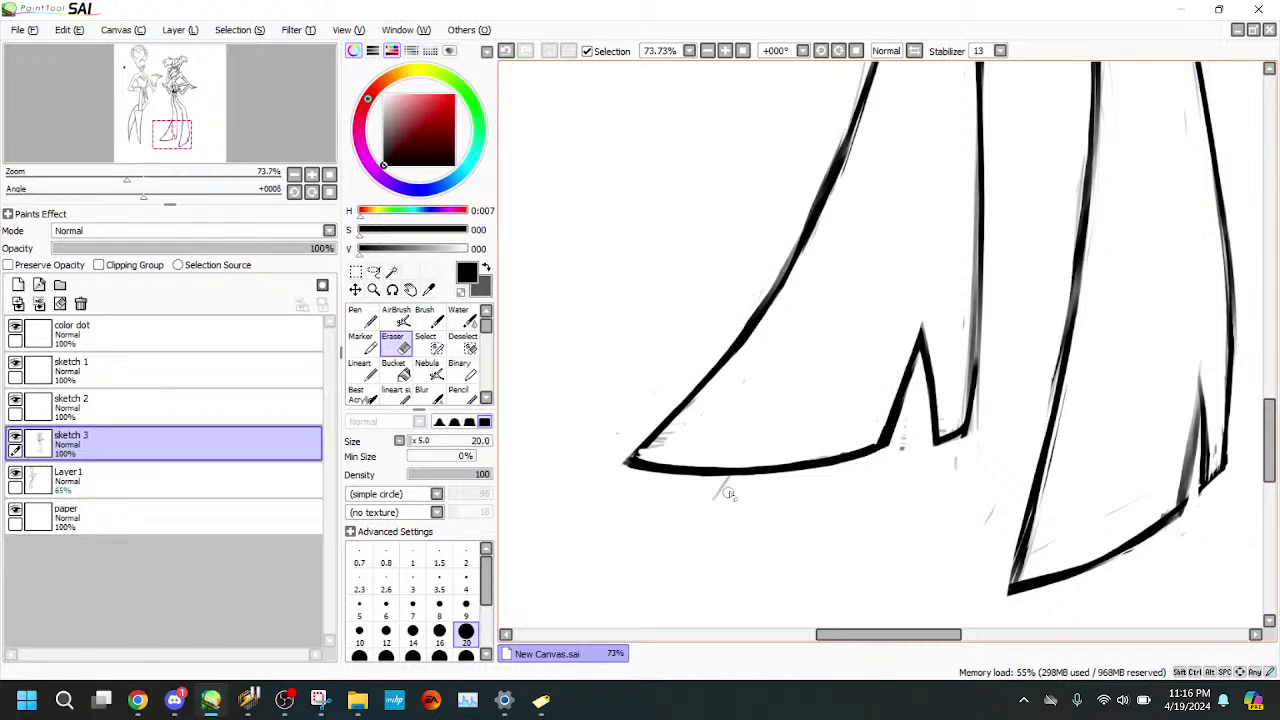
{"action": "mouse_move", "coordinate": [729, 494]}
{"action": "left_mouse_down"}
{"action": "mouse_move", "coordinate": [709, 500]}
{"action": "mouse_move", "coordinate": [735, 472]}
{"action": "left_mouse_up"}
{"action": "left_click_drag", "start_coordinate": [718, 399], "coordinate": [657, 447]}
- Darken the left boot's back line down to the heel with the Marker, and erase the stray strokes around it
{"action": "left_click", "coordinate": [363, 344]}
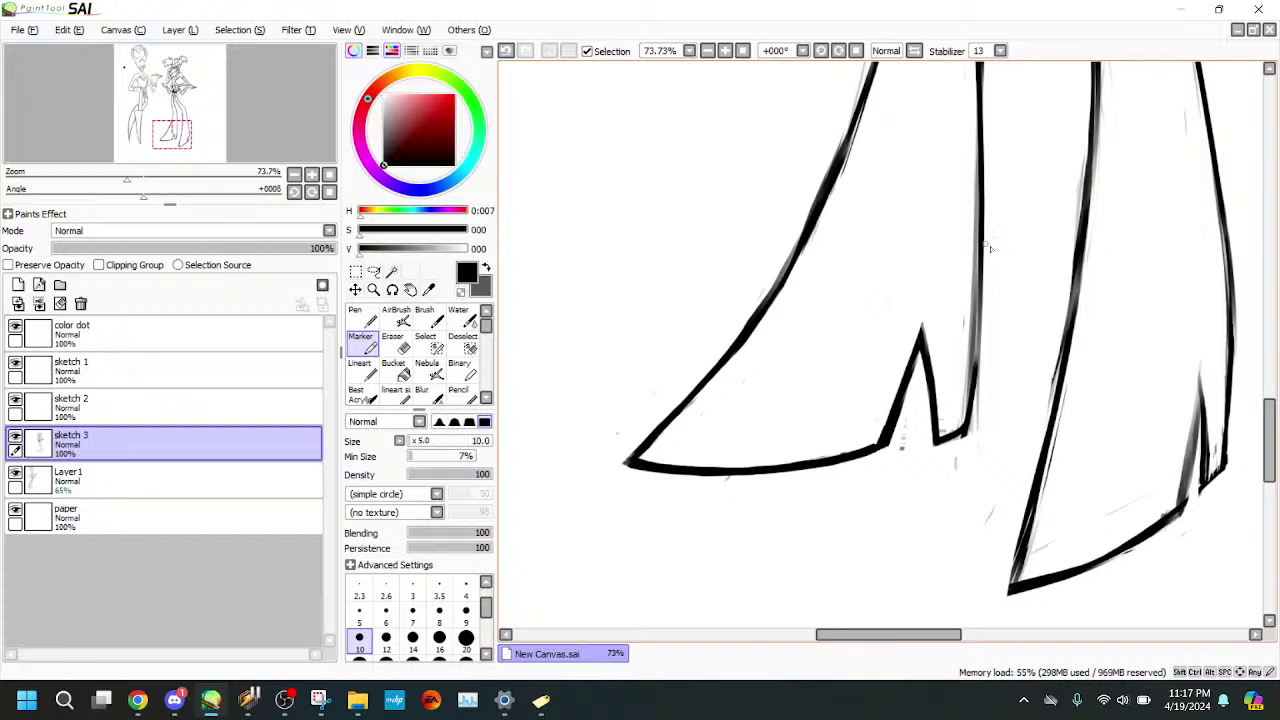
{"action": "left_click_drag", "start_coordinate": [978, 255], "coordinate": [975, 365]}
{"action": "left_click_drag", "start_coordinate": [980, 317], "coordinate": [972, 409]}
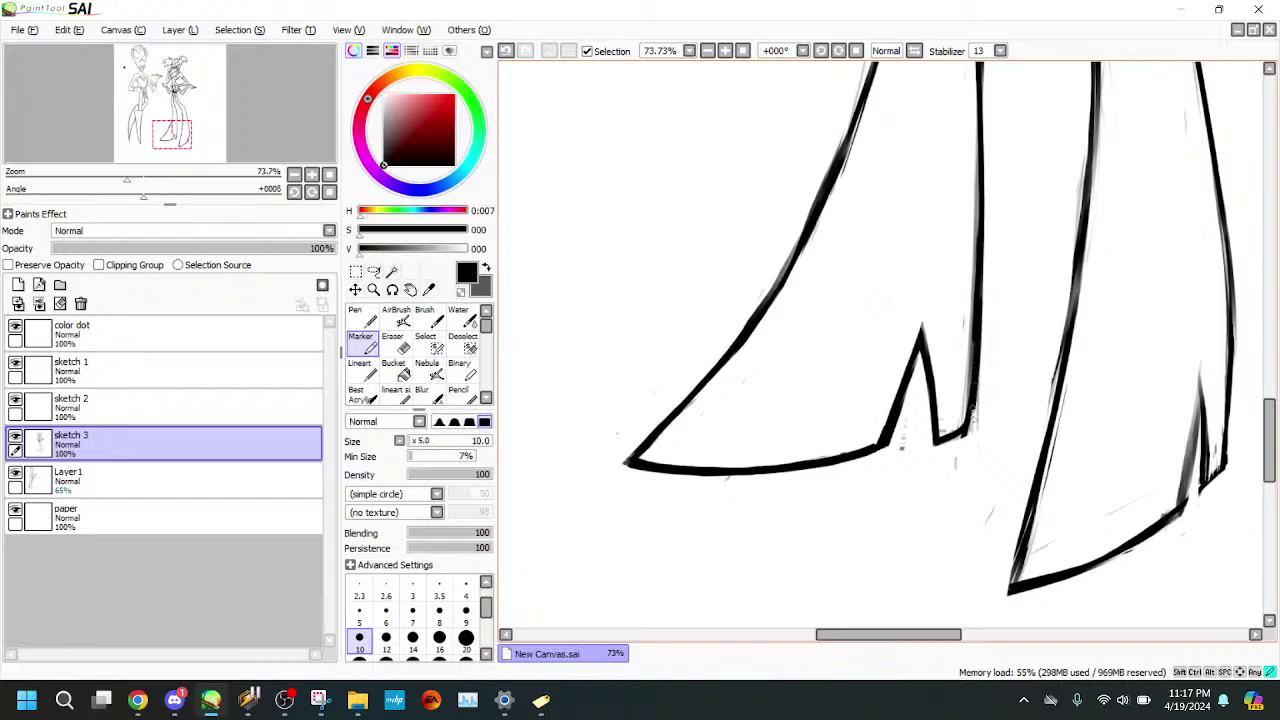
{"action": "key", "text": "e"}
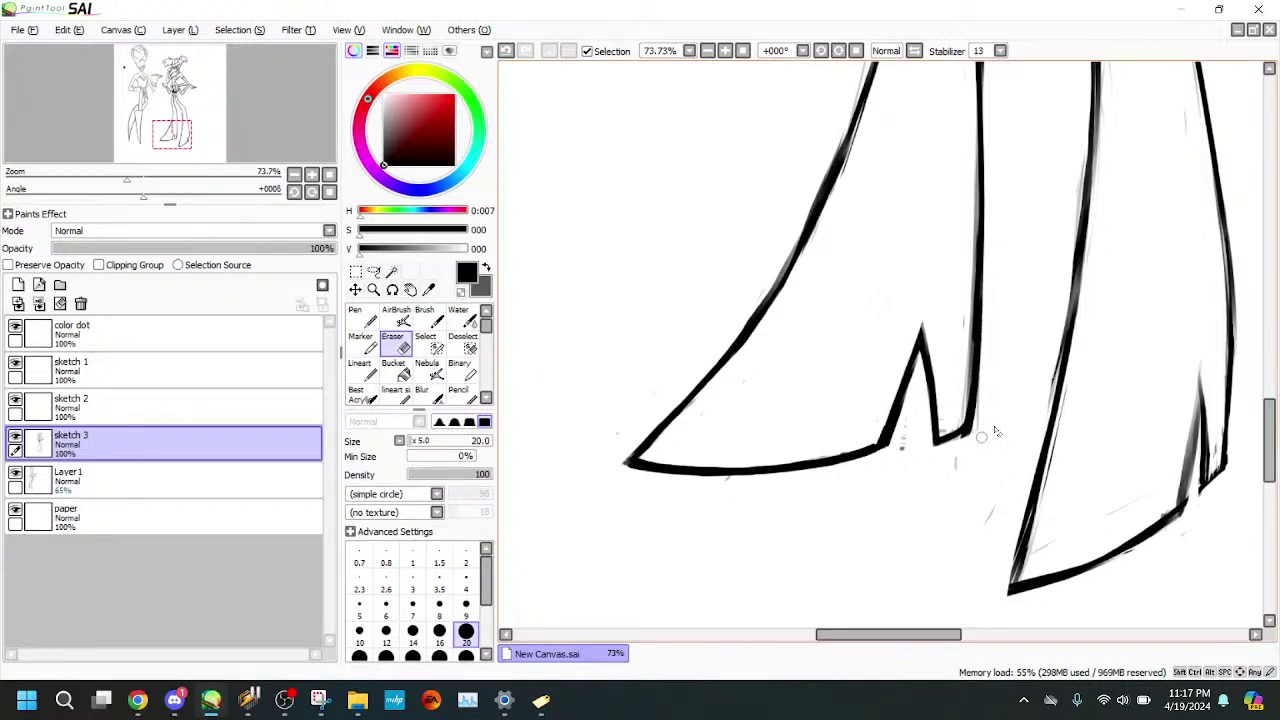
{"action": "mouse_move", "coordinate": [963, 445]}
{"action": "left_mouse_down"}
{"action": "mouse_move", "coordinate": [1000, 466]}
{"action": "mouse_move", "coordinate": [978, 542]}
{"action": "left_mouse_up"}
{"action": "left_click_drag", "start_coordinate": [969, 345], "coordinate": [964, 267]}
{"action": "left_click_drag", "start_coordinate": [969, 314], "coordinate": [968, 412]}
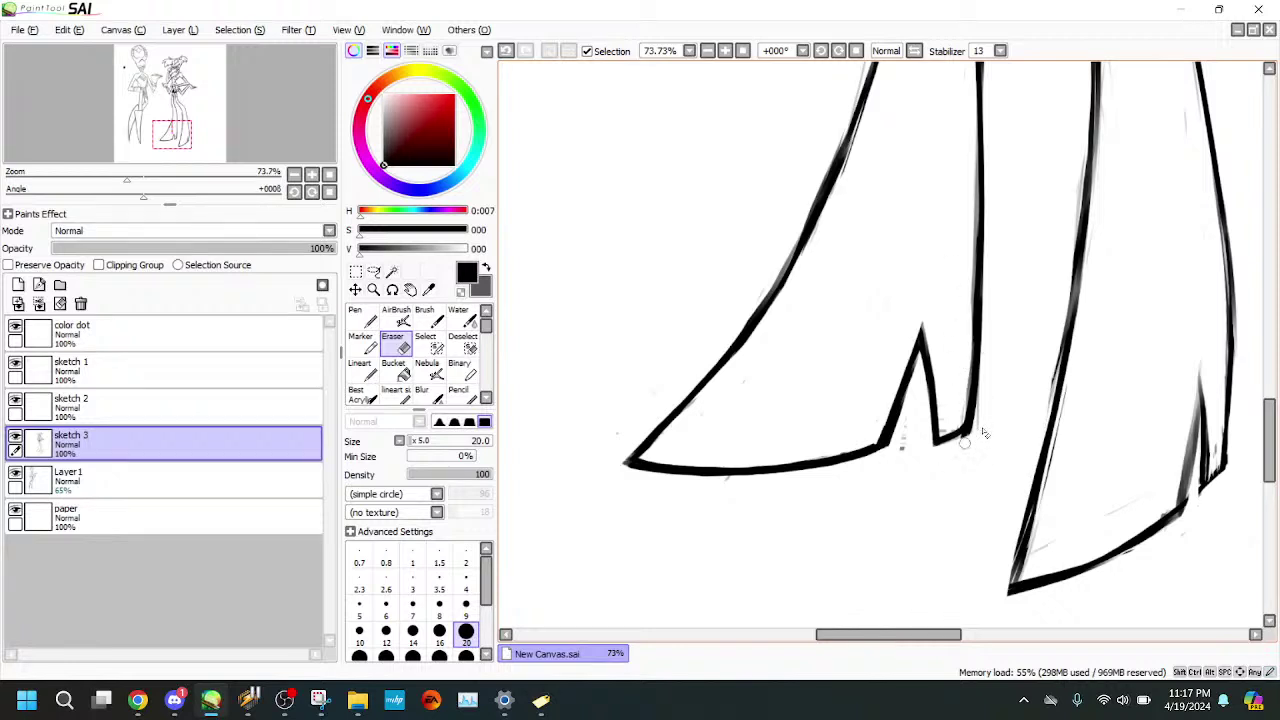
- Darken the lower front line of the right character's right boot with the Marker
{"action": "left_click_drag", "start_coordinate": [201, 160], "coordinate": [211, 159]}
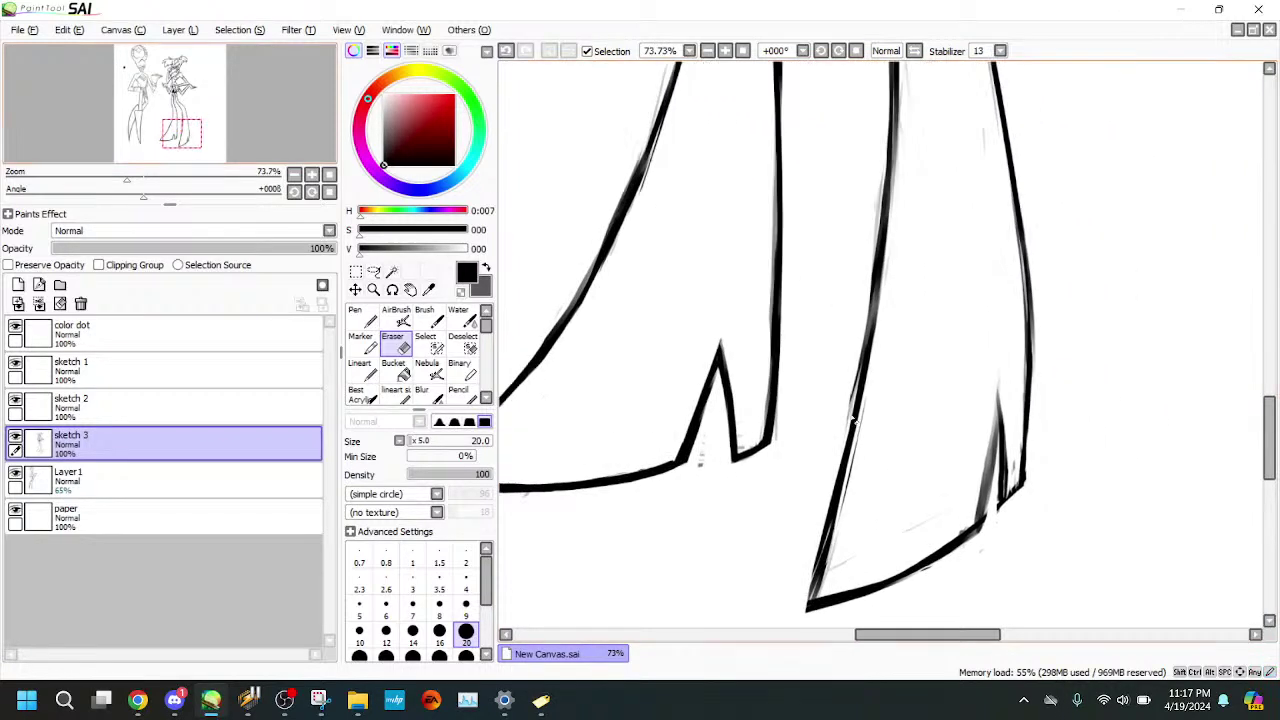
{"action": "left_click", "coordinate": [363, 350]}
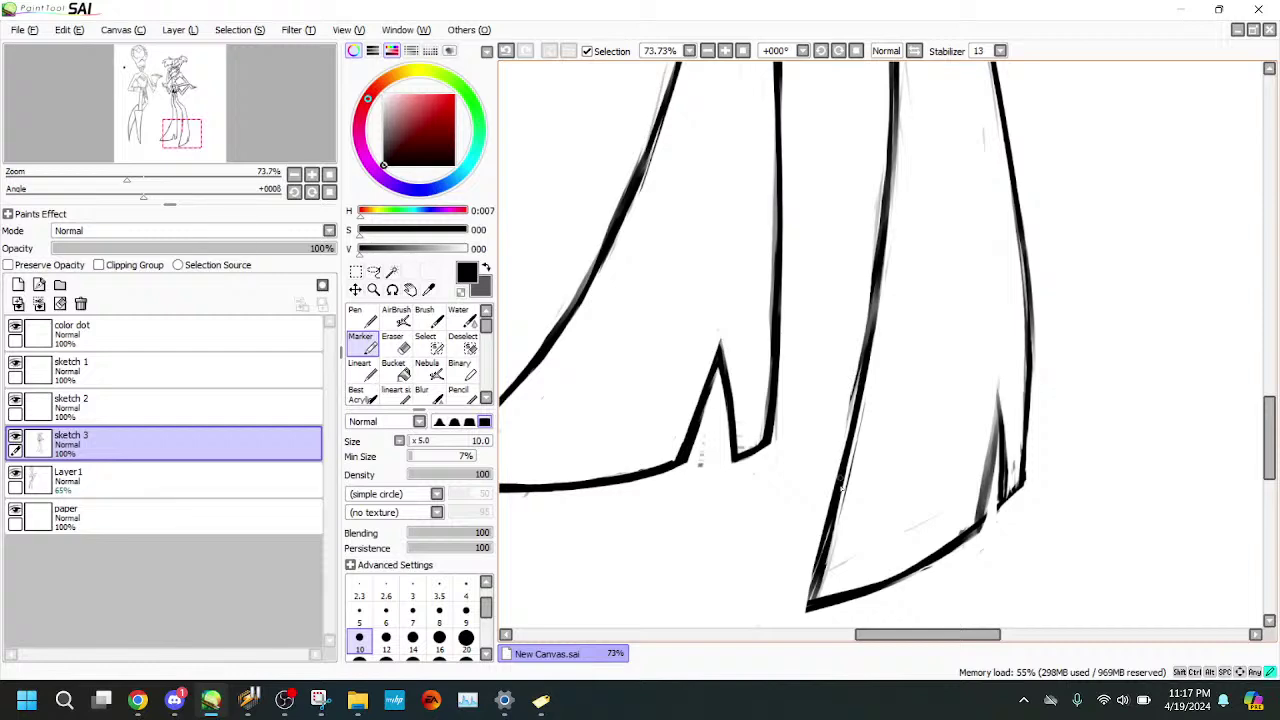
{"action": "left_click_drag", "start_coordinate": [856, 394], "coordinate": [834, 520]}
{"action": "mouse_move", "coordinate": [127, 178]}
{"action": "left_mouse_down"}
{"action": "mouse_move", "coordinate": [74, 178]}
{"action": "mouse_move", "coordinate": [125, 178]}
{"action": "left_mouse_up"}
{"action": "left_click_drag", "start_coordinate": [287, 143], "coordinate": [290, 146]}
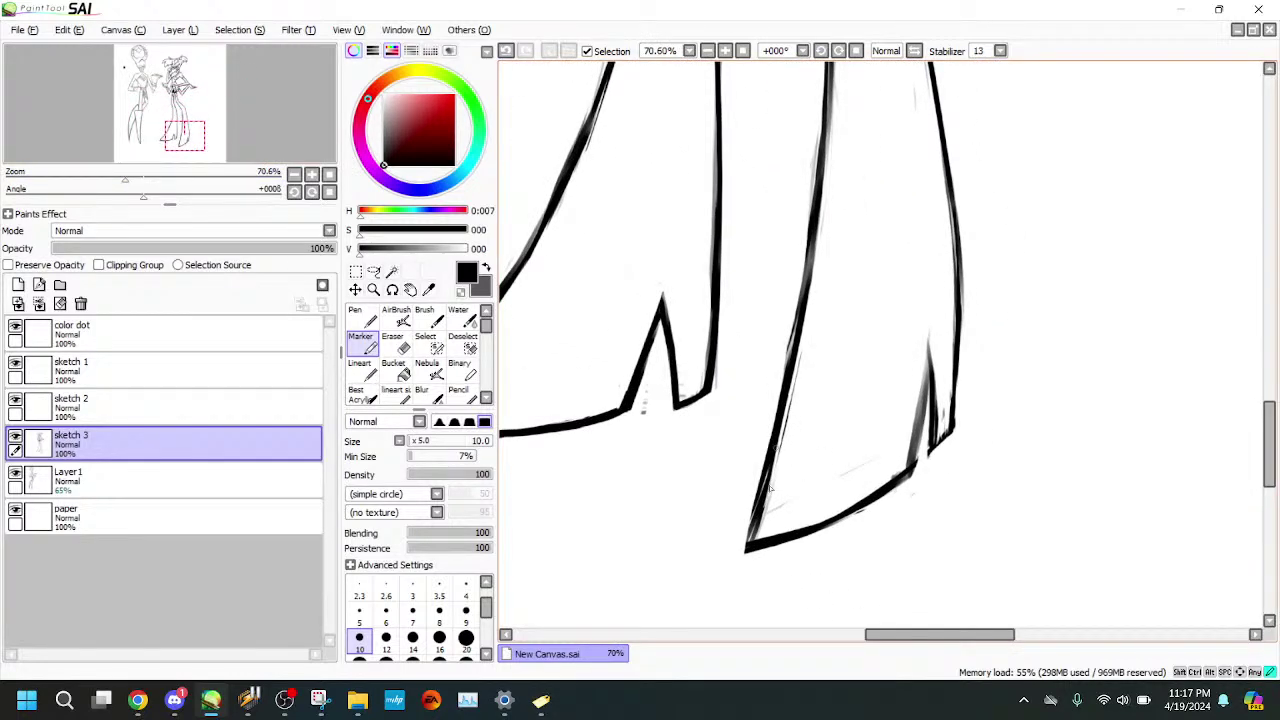
- Darken the front line along the middle of the right leg with the Marker, undoing the first stroke and redrawing it longer
{"action": "left_click_drag", "start_coordinate": [125, 179], "coordinate": [101, 179]}
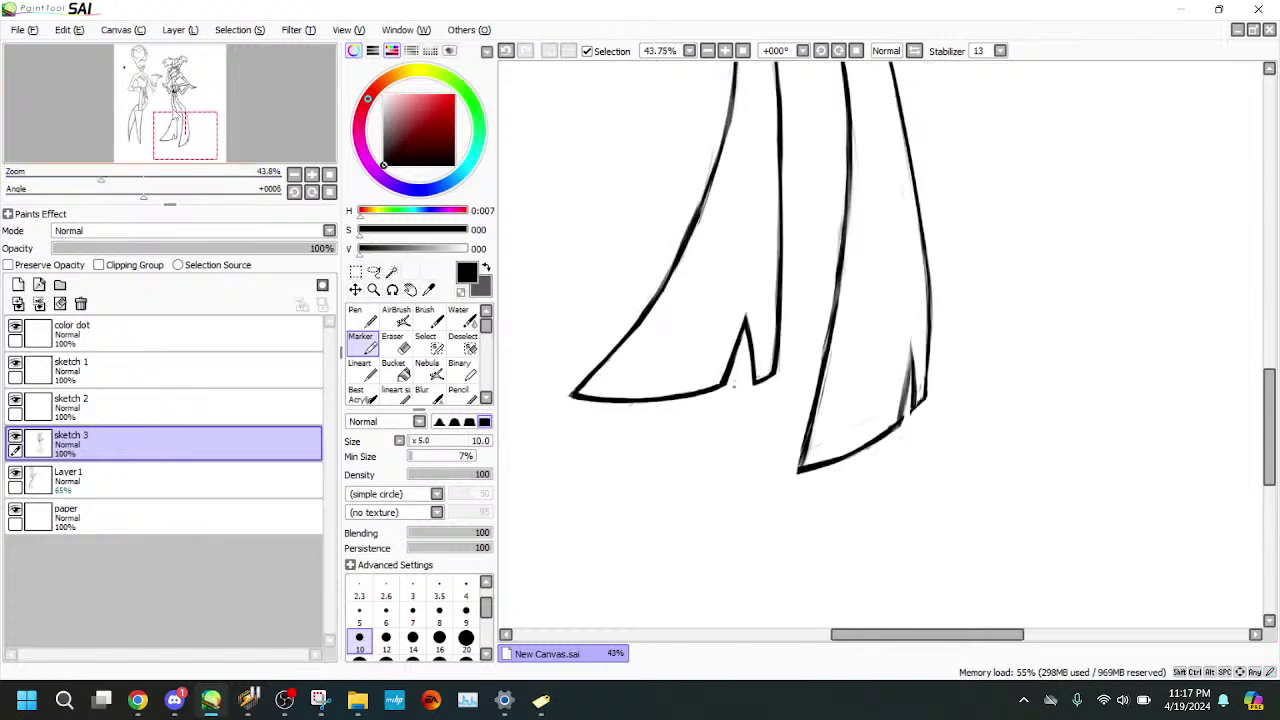
{"action": "left_click_drag", "start_coordinate": [173, 120], "coordinate": [165, 73]}
{"action": "left_click_drag", "start_coordinate": [110, 193], "coordinate": [93, 192]}
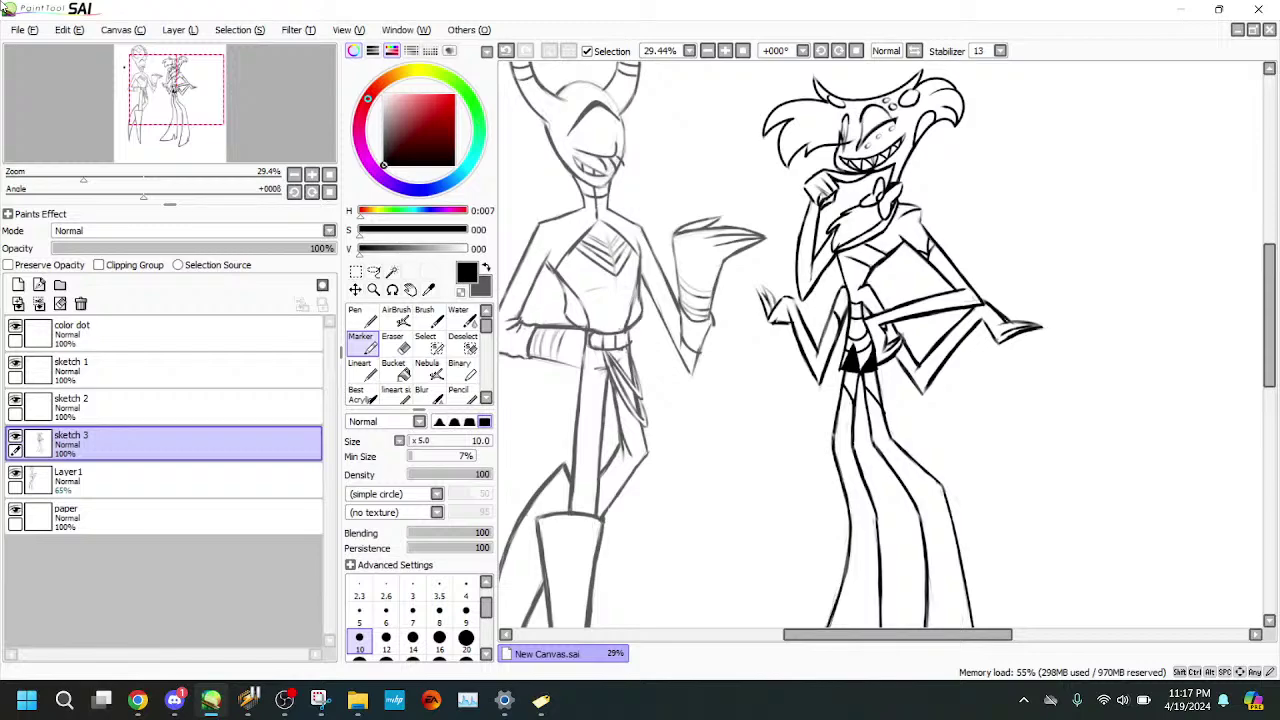
{"action": "left_click_drag", "start_coordinate": [87, 179], "coordinate": [124, 180]}
{"action": "left_click_drag", "start_coordinate": [175, 133], "coordinate": [182, 158]}
{"action": "mouse_move", "coordinate": [121, 179]}
{"action": "left_mouse_down"}
{"action": "mouse_move", "coordinate": [85, 179]}
{"action": "mouse_move", "coordinate": [124, 179]}
{"action": "left_mouse_up"}
{"action": "left_click_drag", "start_coordinate": [175, 132], "coordinate": [185, 144]}
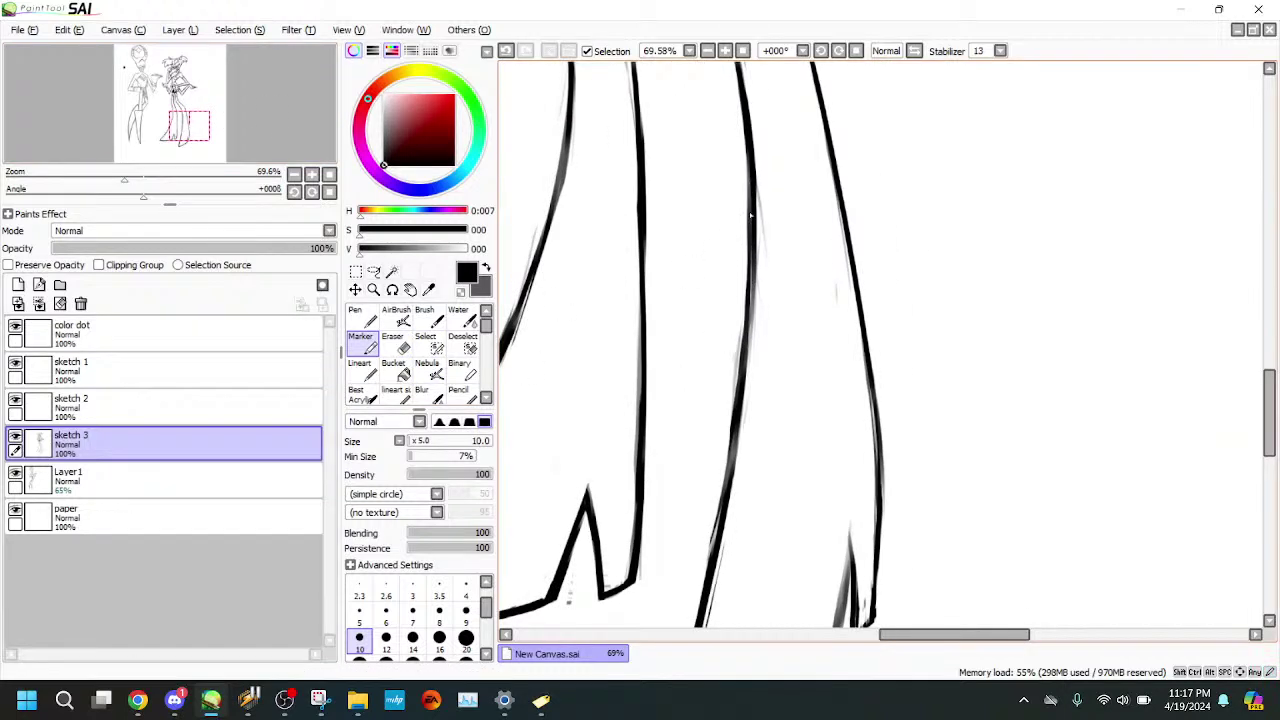
{"action": "left_click_drag", "start_coordinate": [751, 212], "coordinate": [749, 294]}
{"action": "key", "text": "ctrl+z"}
{"action": "left_click_drag", "start_coordinate": [753, 218], "coordinate": [747, 380]}
{"action": "key", "text": "e"}
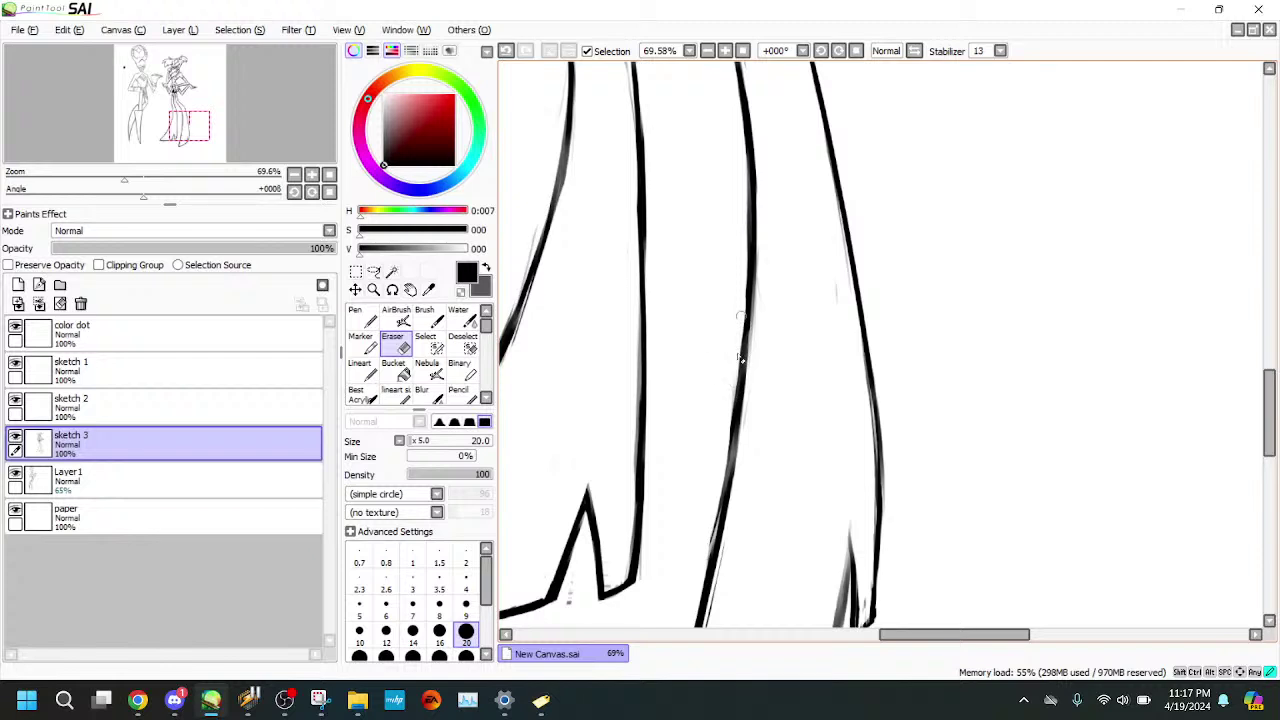
- Darken the front line of the right character's right boot down to the toe with the Marker, and erase the stray strokes inside the toe
{"action": "left_click", "coordinate": [185, 136]}
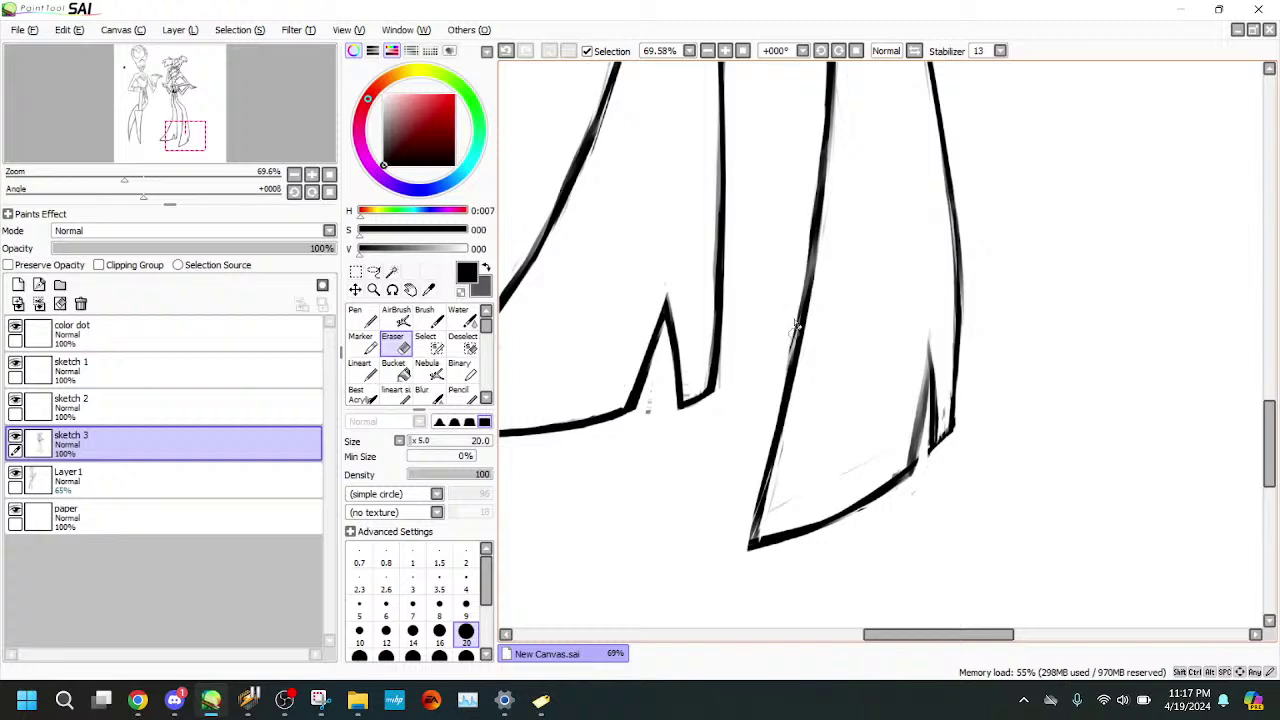
{"action": "left_click", "coordinate": [362, 344]}
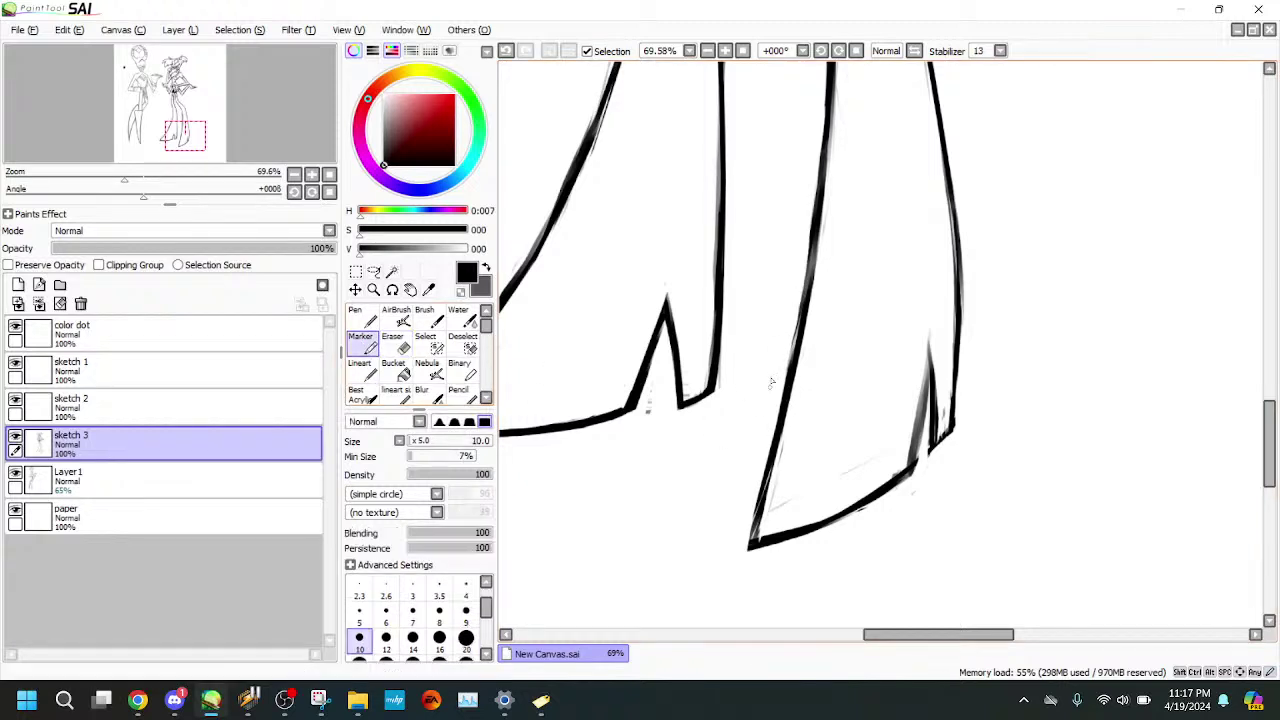
{"action": "left_click_drag", "start_coordinate": [819, 222], "coordinate": [806, 318]}
{"action": "left_click_drag", "start_coordinate": [771, 470], "coordinate": [757, 536]}
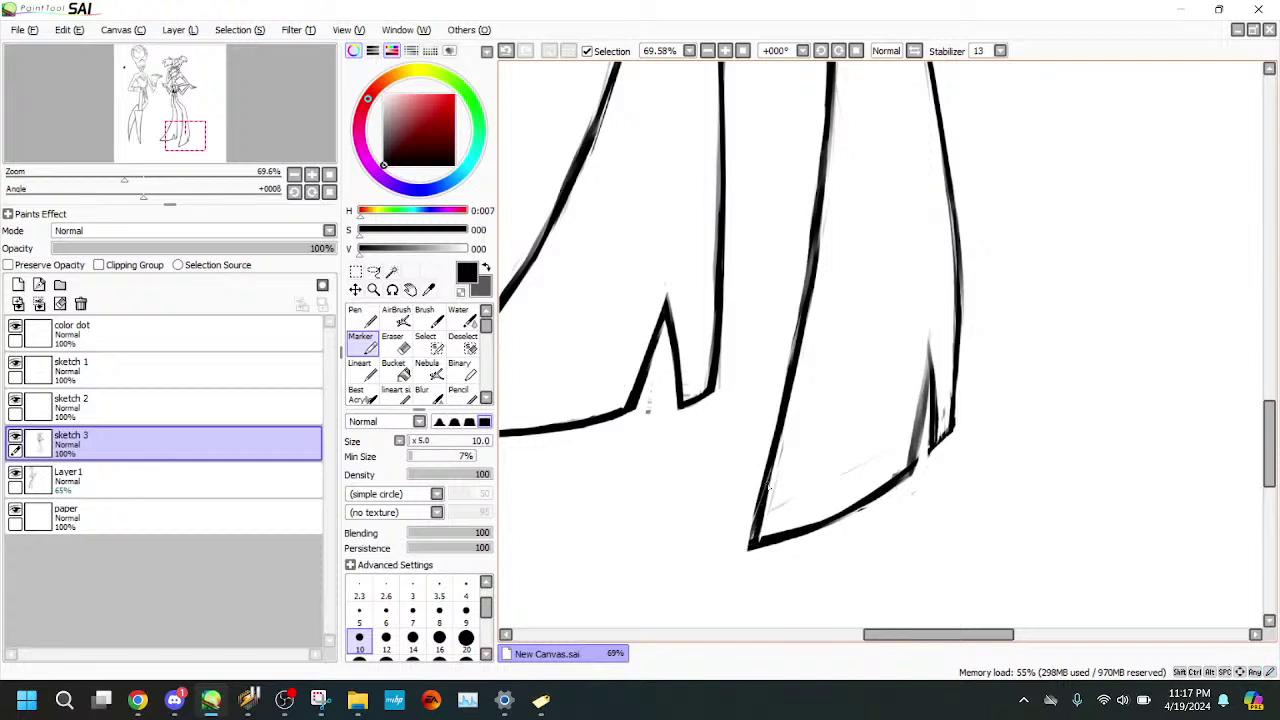
{"action": "key", "text": "e"}
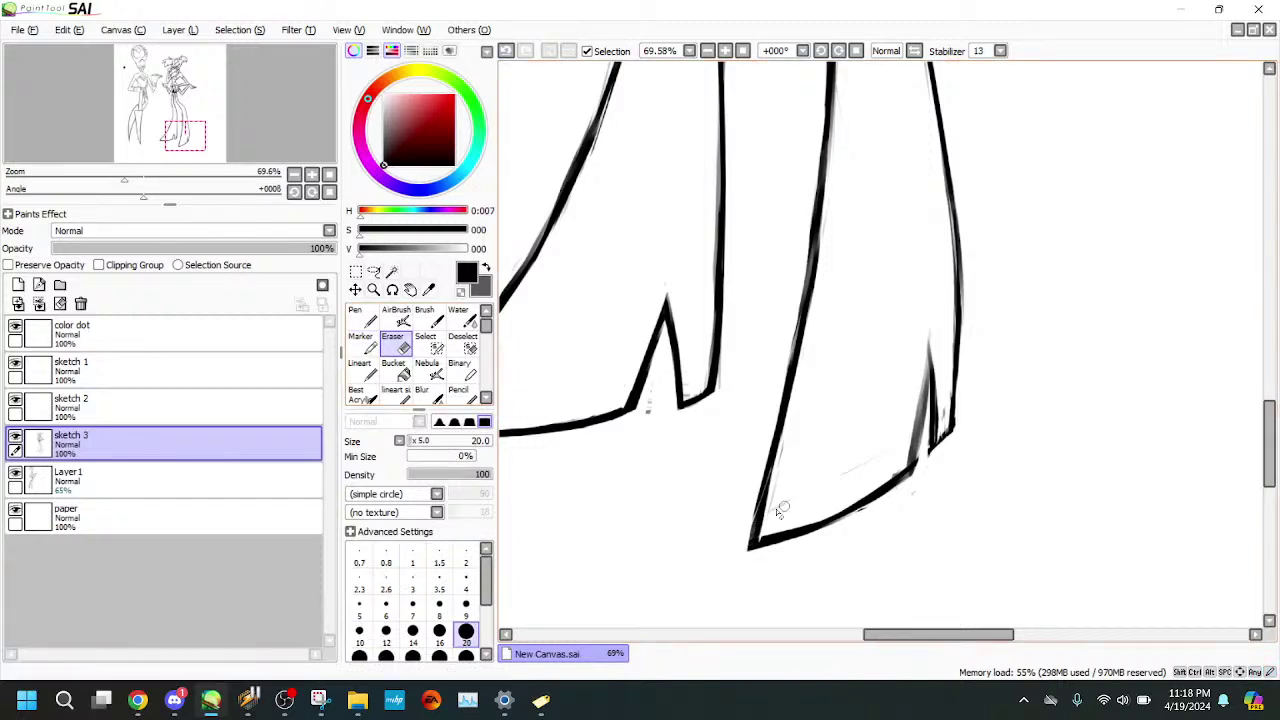
{"action": "left_click_drag", "start_coordinate": [774, 482], "coordinate": [762, 531]}
- Darken the right boot's sole and the front edge of its heel notch with the Marker, undoing the first stroke at the toe
{"action": "left_click", "coordinate": [361, 342]}
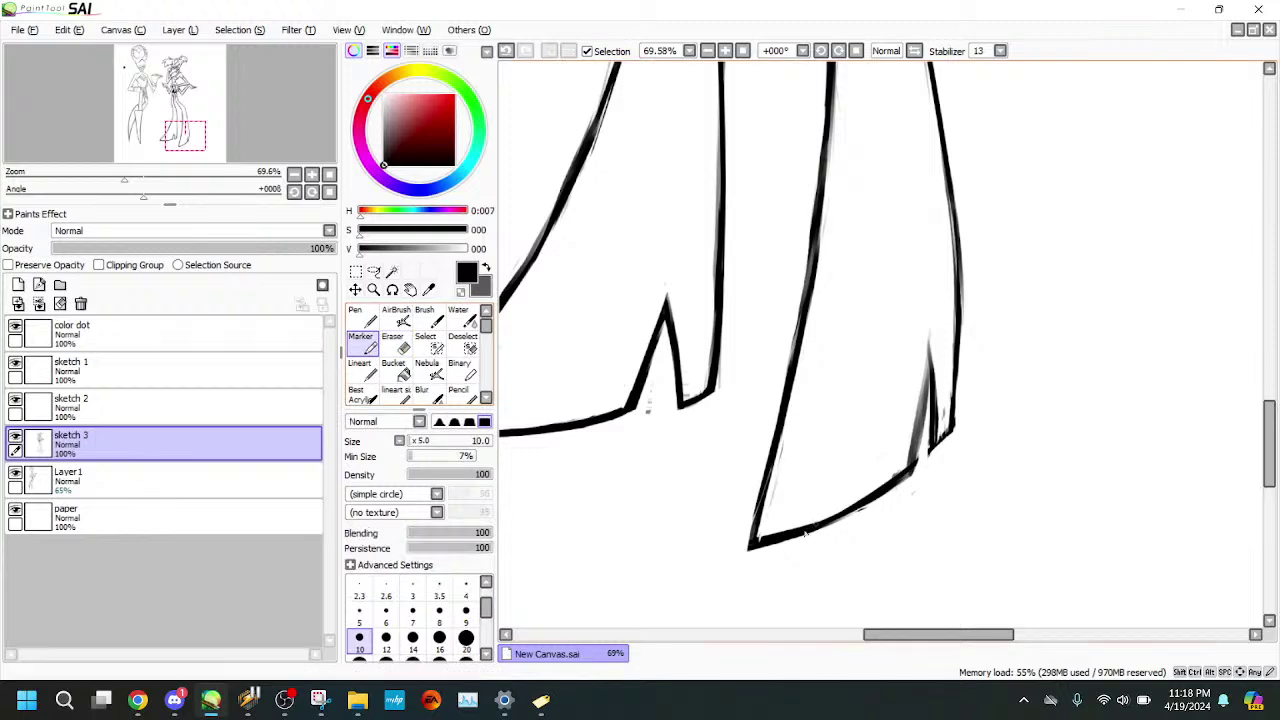
{"action": "left_click_drag", "start_coordinate": [757, 538], "coordinate": [801, 534]}
{"action": "key", "text": "ctrl+z"}
{"action": "mouse_move", "coordinate": [917, 466]}
{"action": "left_mouse_down"}
{"action": "mouse_move", "coordinate": [830, 525]}
{"action": "mouse_move", "coordinate": [866, 508]}
{"action": "mouse_move", "coordinate": [842, 521]}
{"action": "left_mouse_up"}
{"action": "left_click_drag", "start_coordinate": [930, 352], "coordinate": [905, 484]}
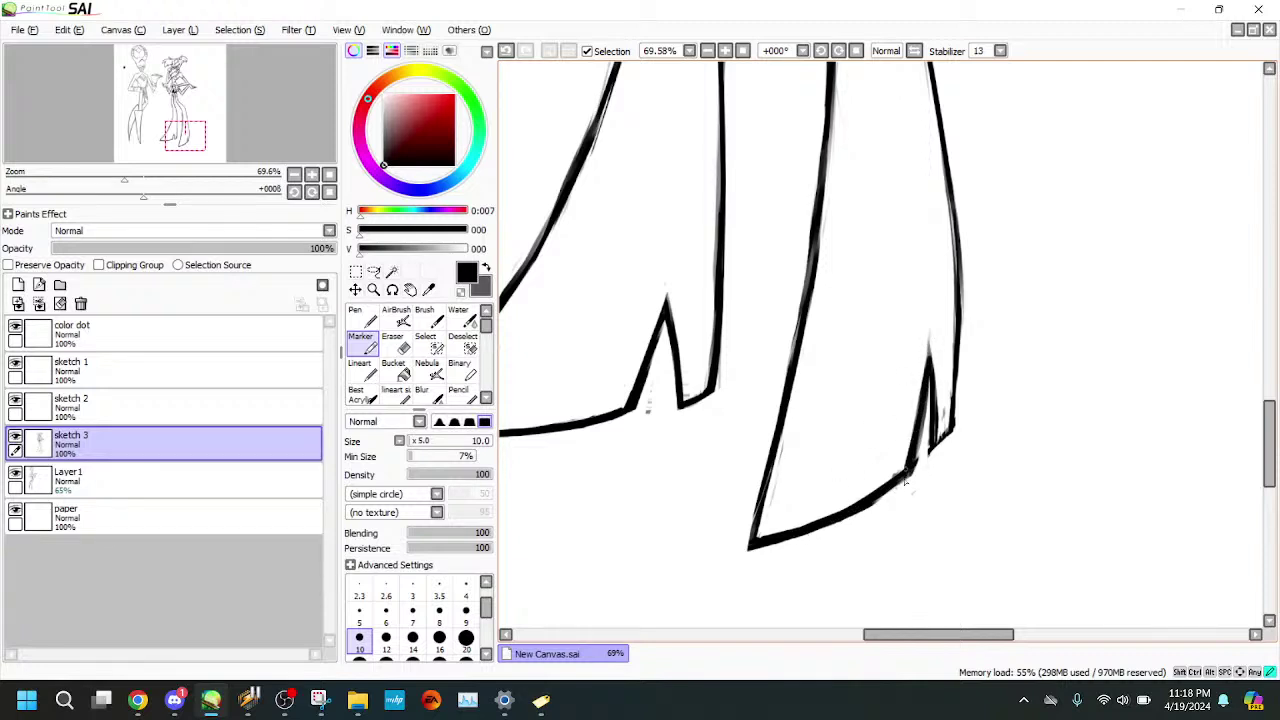
- Erase the stray strokes below the right boot's sole near the heel, undoing the first erasing pass
{"action": "key", "text": "e"}
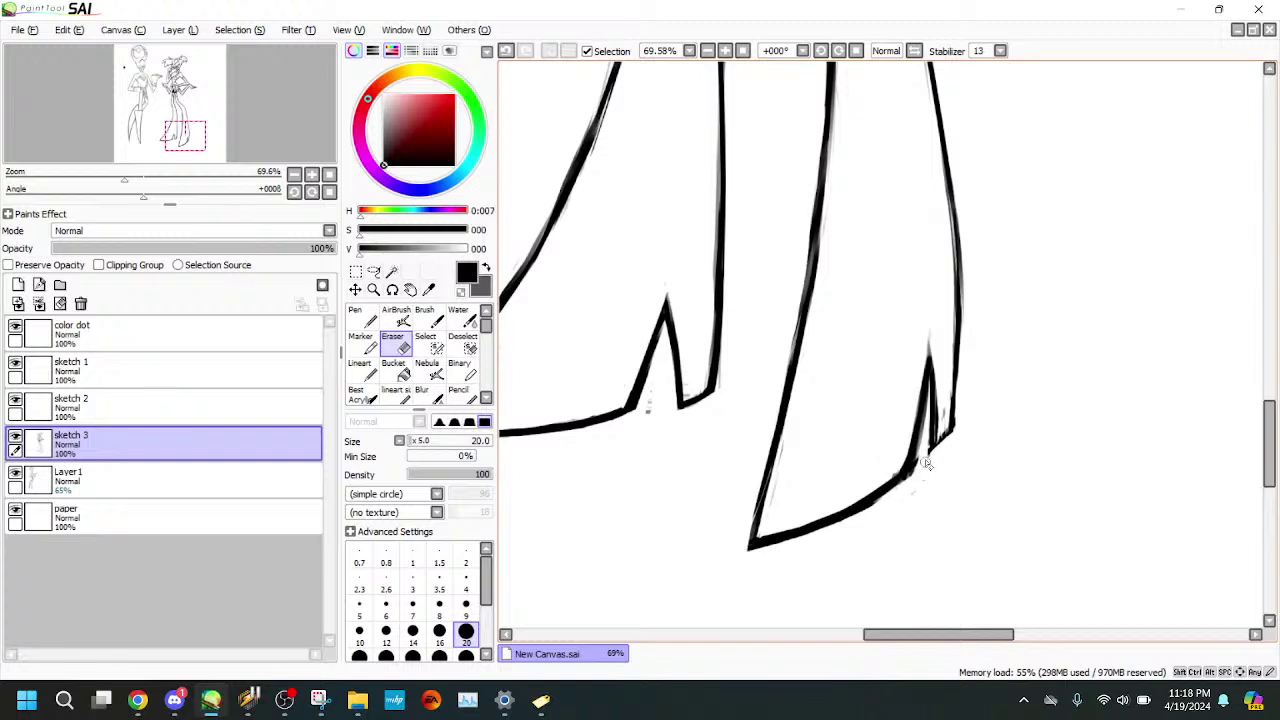
{"action": "mouse_move", "coordinate": [925, 457]}
{"action": "left_mouse_down"}
{"action": "mouse_move", "coordinate": [889, 502]}
{"action": "mouse_move", "coordinate": [840, 530]}
{"action": "left_mouse_up"}
{"action": "key", "text": "ctrl+z"}
{"action": "mouse_move", "coordinate": [910, 490]}
{"action": "left_mouse_down"}
{"action": "mouse_move", "coordinate": [918, 482]}
{"action": "mouse_move", "coordinate": [861, 513]}
{"action": "left_mouse_up"}
{"action": "scroll", "coordinate": [642, 173], "scroll_direction": "up", "scroll_amount": 1}
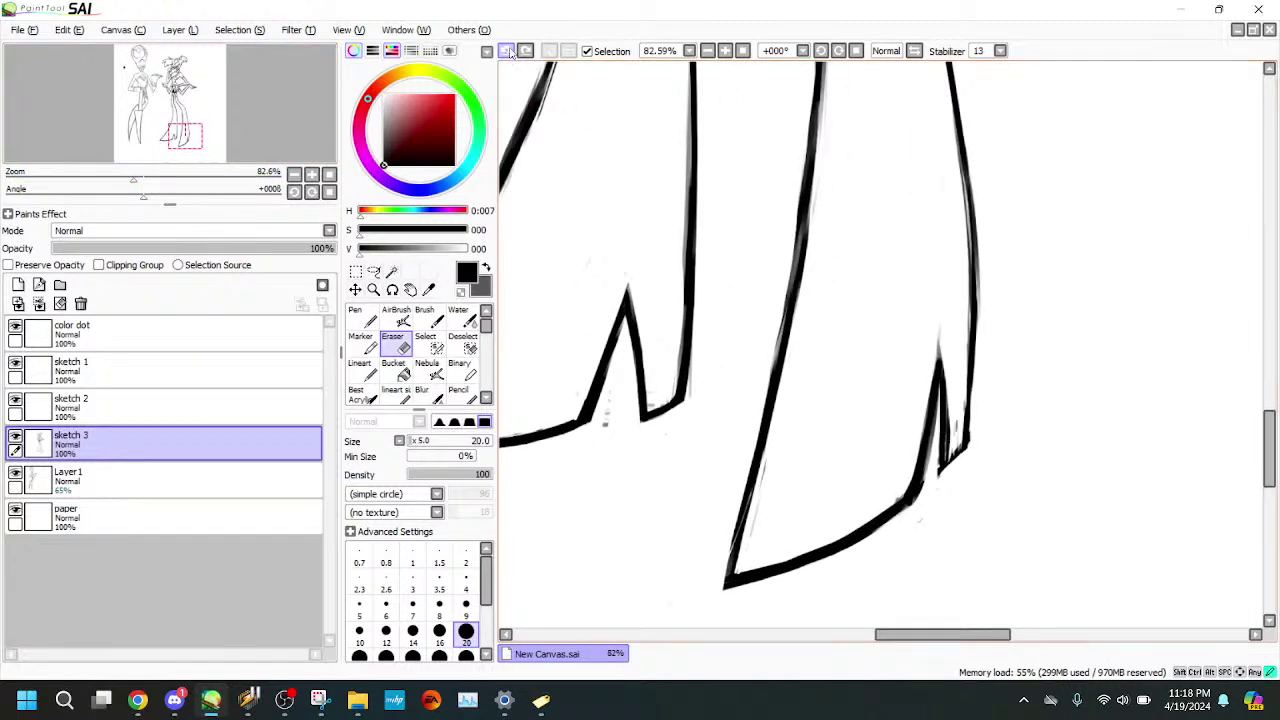
- Close the gap beneath the right boot's heel notch and darken the heel's inner and back lines with the Marker
{"action": "left_click", "coordinate": [360, 342]}
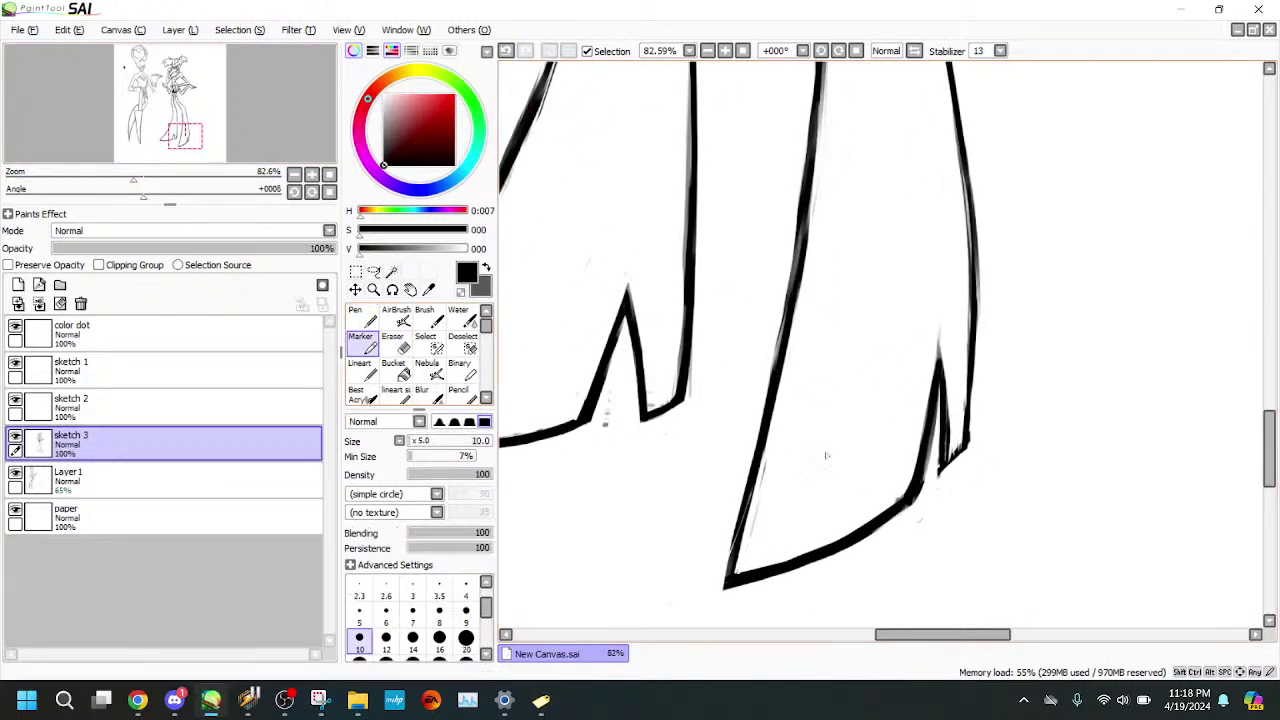
{"action": "left_click_drag", "start_coordinate": [942, 468], "coordinate": [924, 462]}
{"action": "left_click_drag", "start_coordinate": [938, 366], "coordinate": [942, 465]}
{"action": "left_click_drag", "start_coordinate": [940, 400], "coordinate": [943, 450]}
{"action": "left_click_drag", "start_coordinate": [970, 383], "coordinate": [967, 438]}
- Darken the base and inner edge of the left boot's heel with the Marker, and erase the stray strokes around the heel
{"action": "left_click_drag", "start_coordinate": [187, 139], "coordinate": [181, 138]}
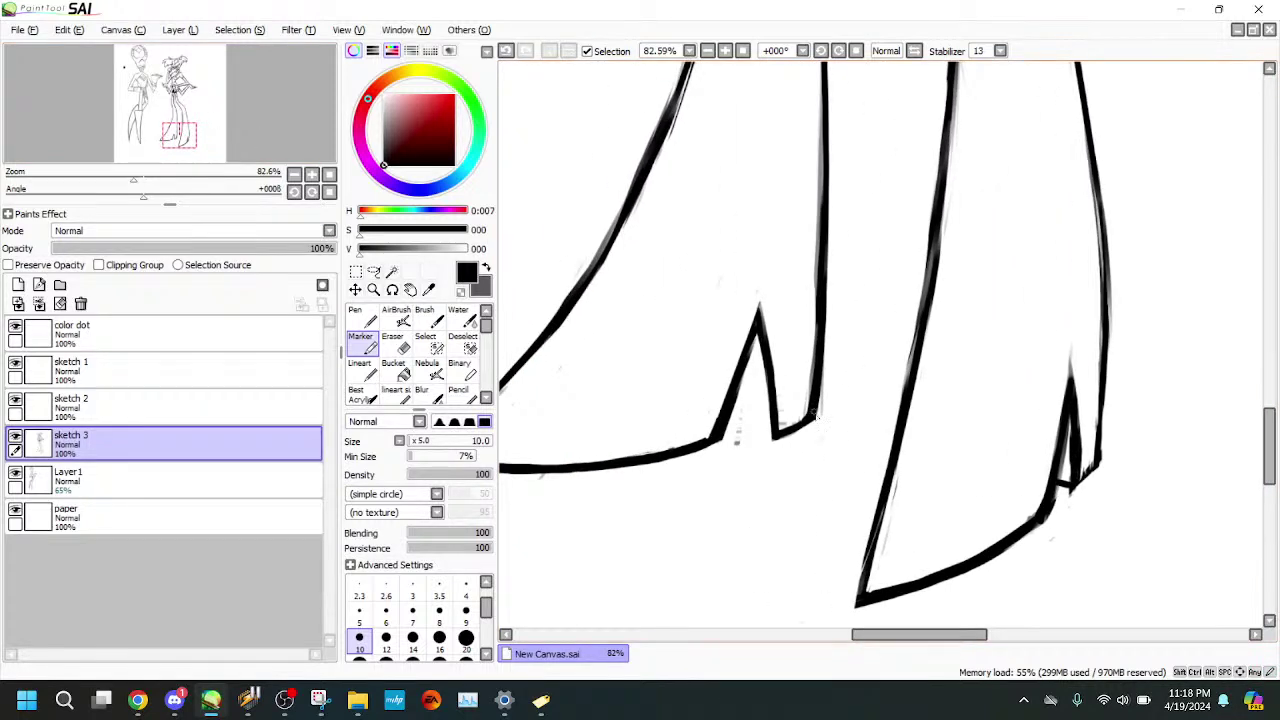
{"action": "left_click_drag", "start_coordinate": [778, 428], "coordinate": [818, 414]}
{"action": "left_click_drag", "start_coordinate": [754, 346], "coordinate": [776, 428]}
{"action": "key", "text": "e"}
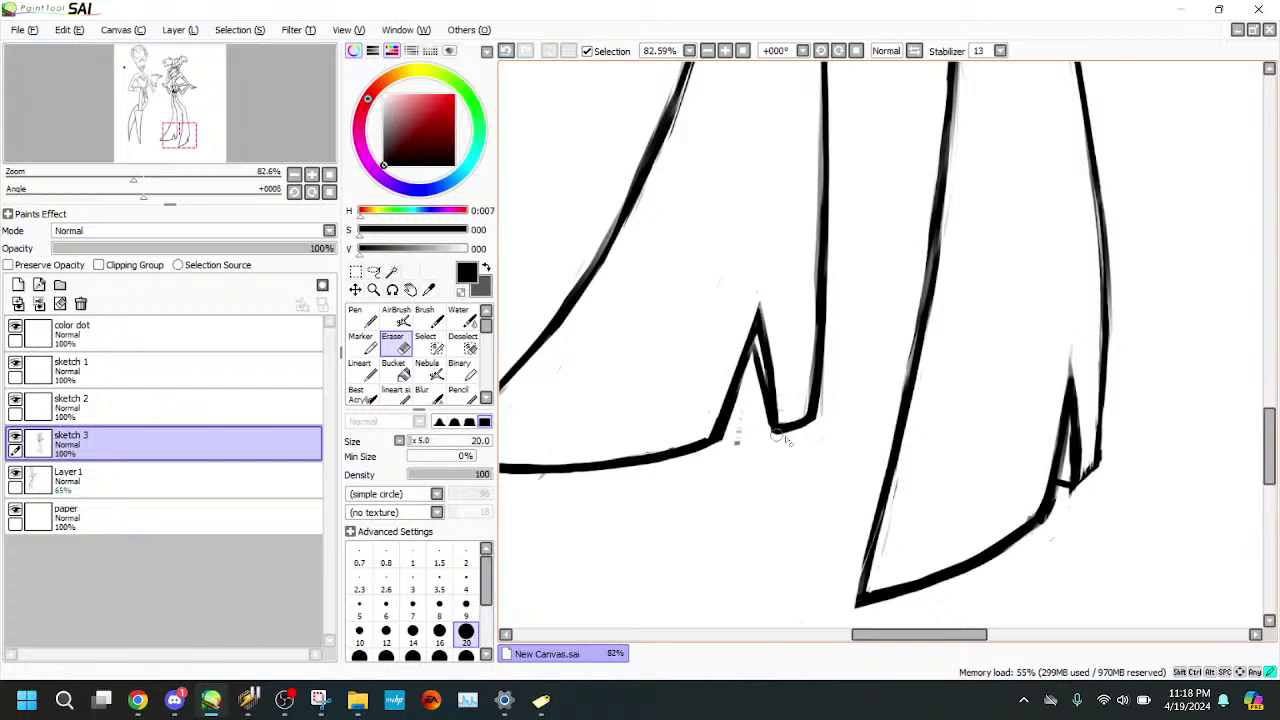
{"action": "left_click_drag", "start_coordinate": [783, 436], "coordinate": [727, 465]}
{"action": "left_click_drag", "start_coordinate": [830, 380], "coordinate": [816, 428]}
- Fill both of the right character's booted legs with black on sketch 3 using the Bucket
{"action": "left_click_drag", "start_coordinate": [121, 179], "coordinate": [82, 179]}
{"action": "left_click_drag", "start_coordinate": [179, 134], "coordinate": [179, 89]}
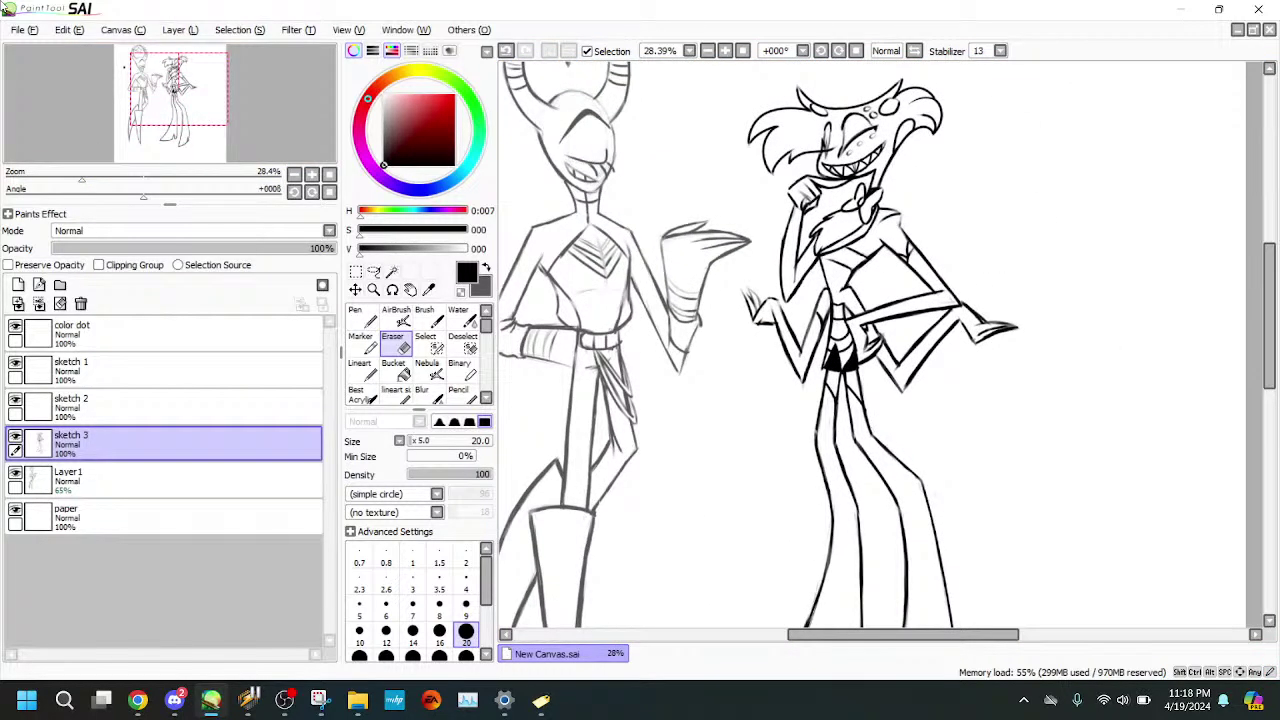
{"action": "left_click_drag", "start_coordinate": [148, 151], "coordinate": [149, 174]}
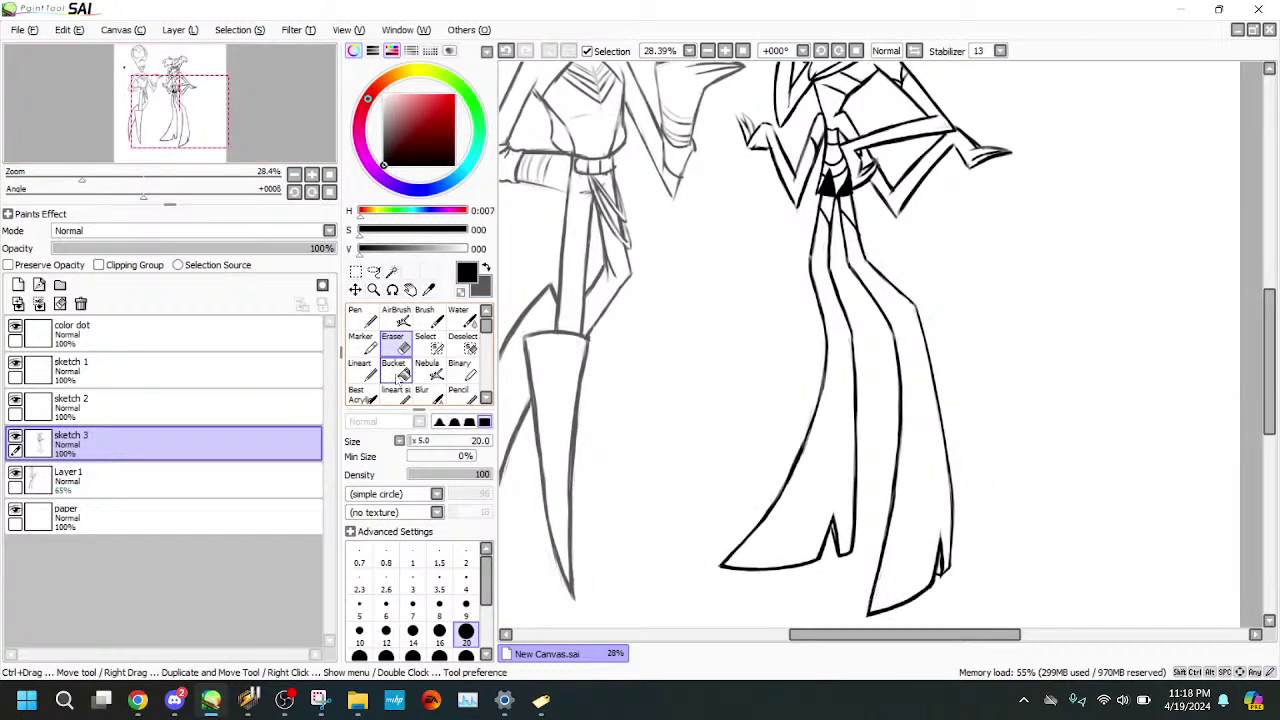
{"action": "left_click", "coordinate": [403, 375]}
{"action": "left_click", "coordinate": [910, 333]}
{"action": "left_click", "coordinate": [836, 380]}
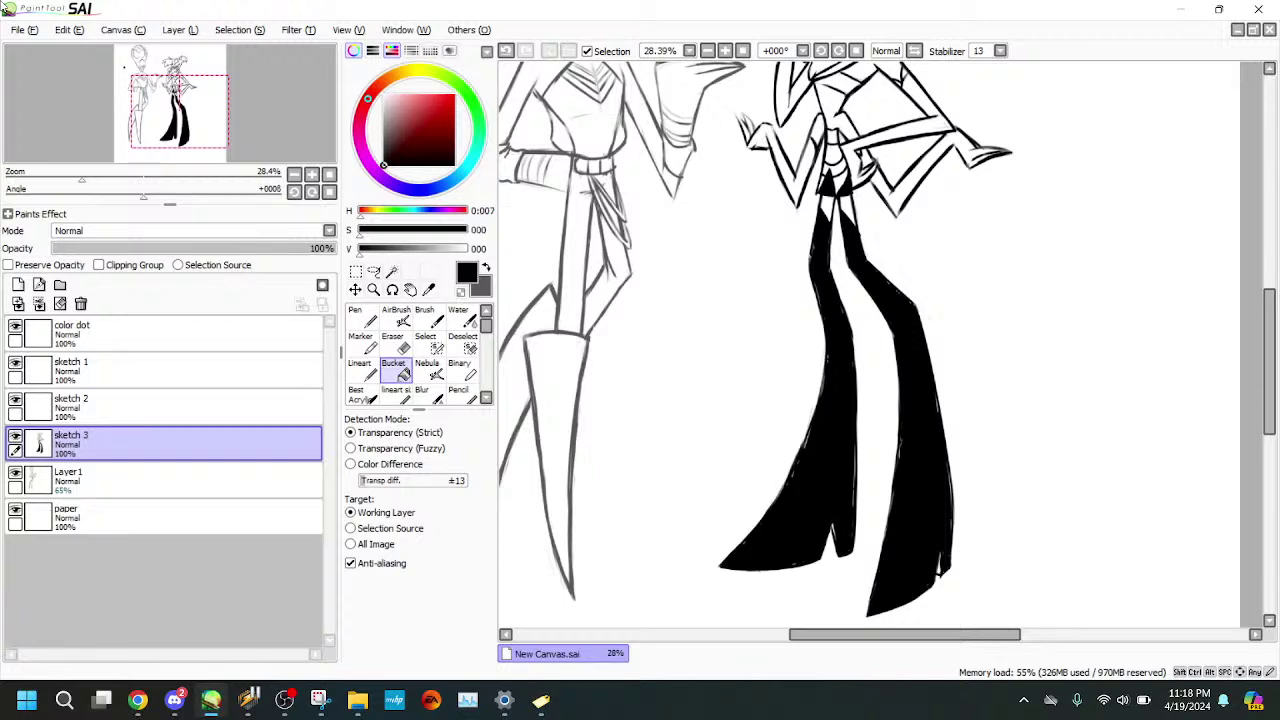
- Fill the white gaps along the right leg's back and front edges with the Marker, undoing the first two strokes
{"action": "left_click_drag", "start_coordinate": [102, 179], "coordinate": [120, 179]}
{"action": "left_click_drag", "start_coordinate": [168, 123], "coordinate": [195, 135]}
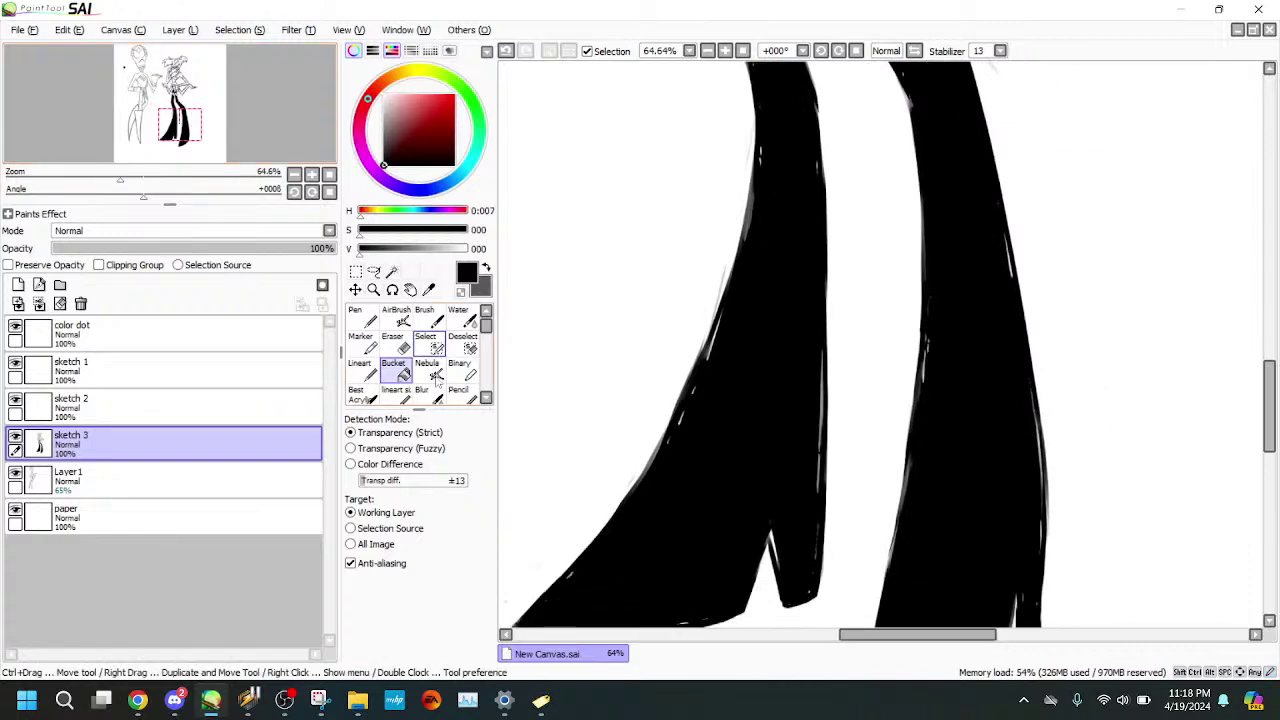
{"action": "left_click", "coordinate": [364, 345]}
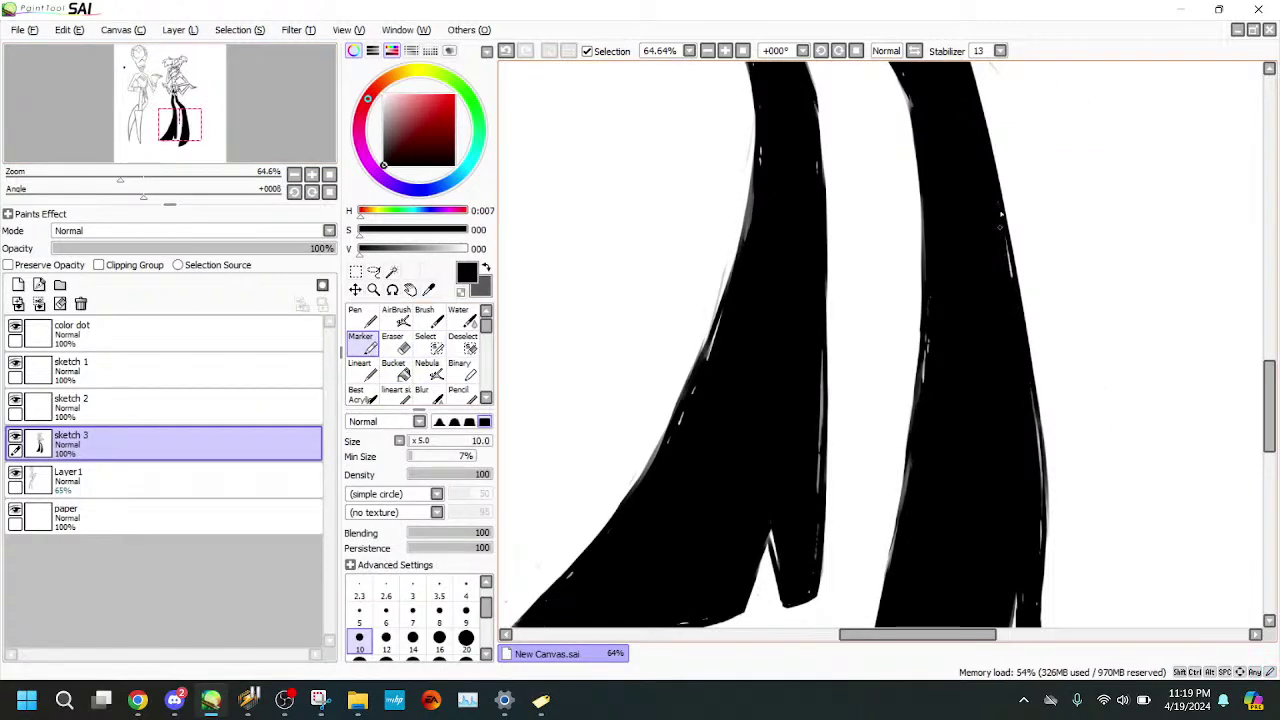
{"action": "left_click_drag", "start_coordinate": [1037, 421], "coordinate": [1041, 468]}
{"action": "left_click_drag", "start_coordinate": [1030, 380], "coordinate": [1043, 510]}
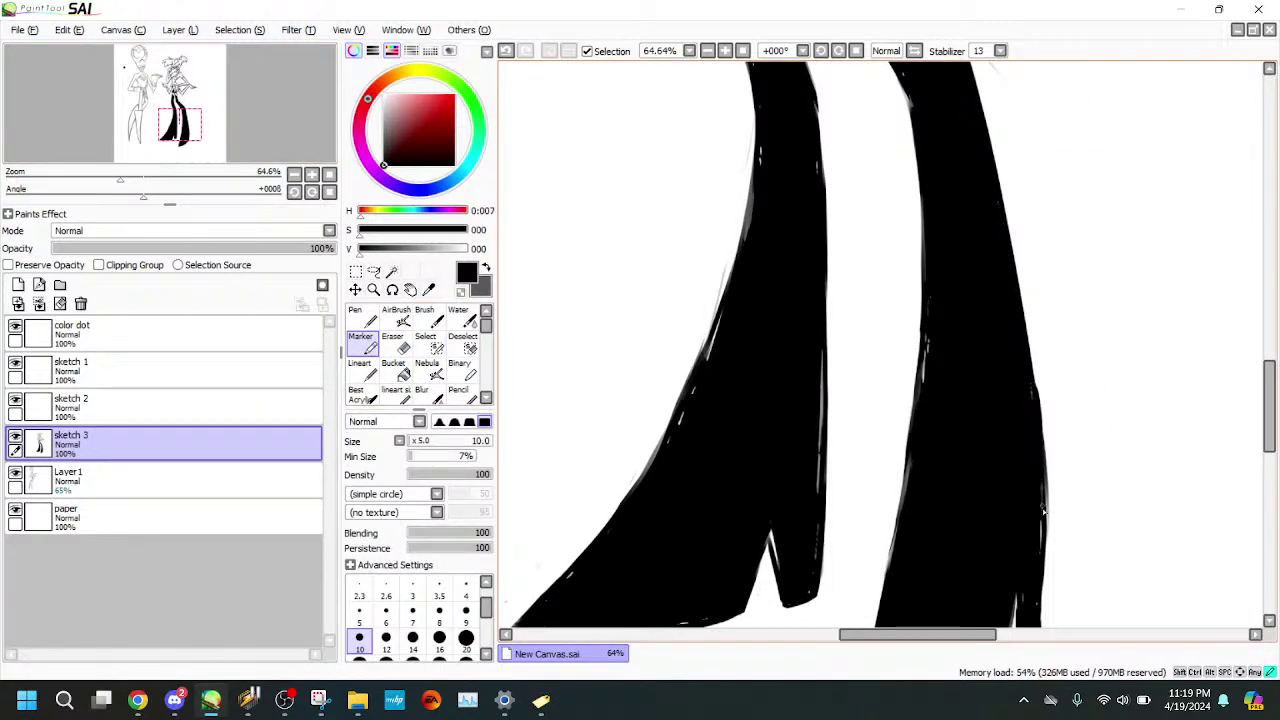
{"action": "left_click", "coordinate": [507, 51]}
{"action": "left_click", "coordinate": [507, 51]}
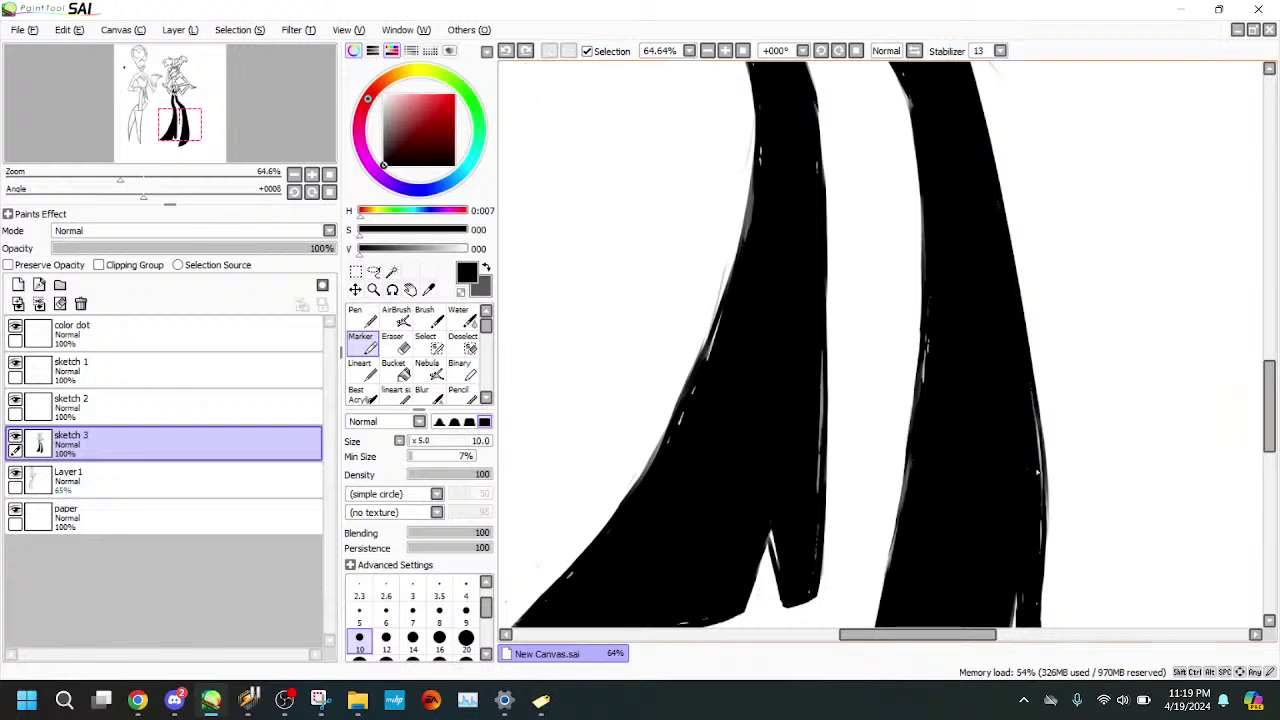
{"action": "mouse_move", "coordinate": [1028, 358]}
{"action": "left_mouse_down"}
{"action": "mouse_move", "coordinate": [1042, 515]}
{"action": "mouse_move", "coordinate": [1018, 618]}
{"action": "left_mouse_up"}
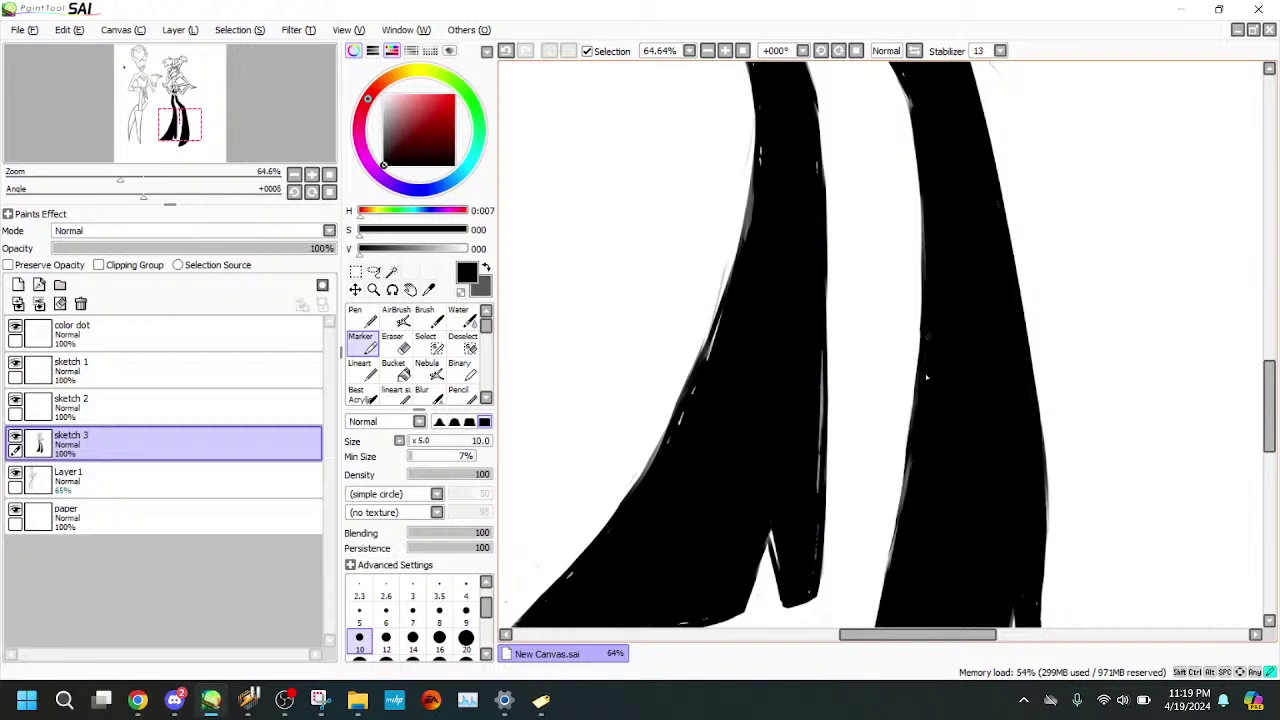
{"action": "left_click_drag", "start_coordinate": [915, 443], "coordinate": [898, 529]}
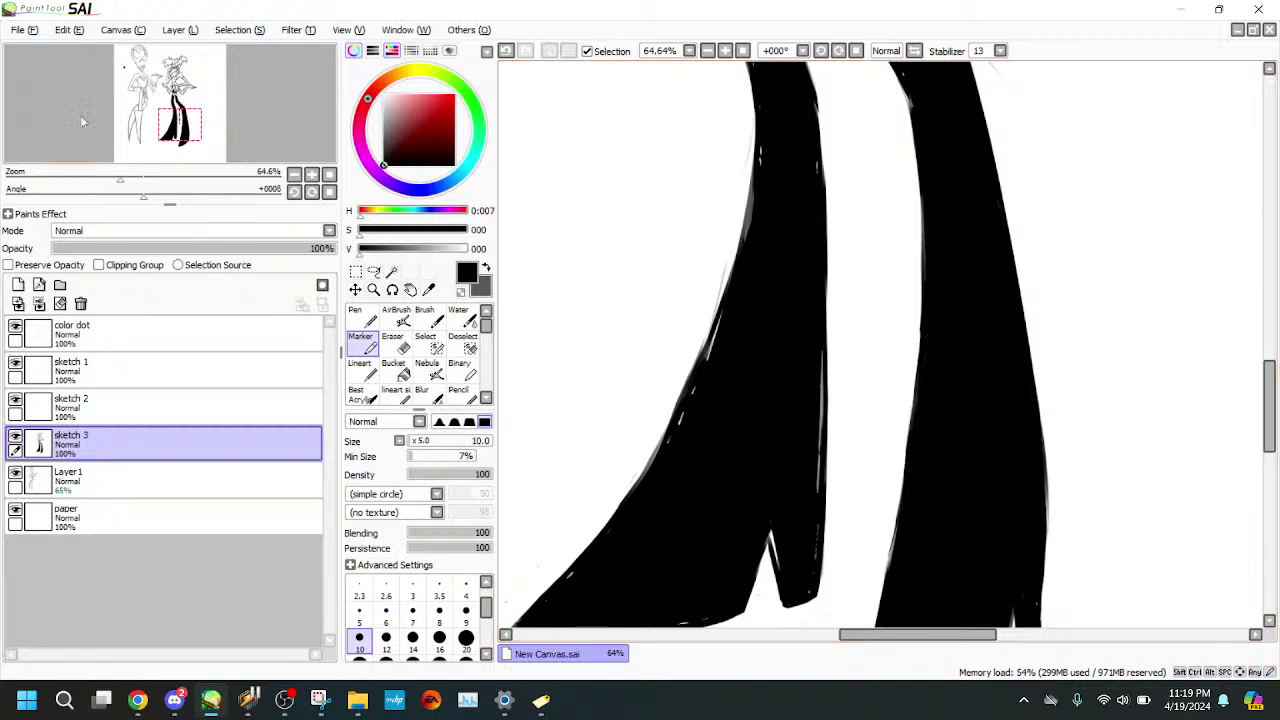
- Erase a taller, narrow notch in front of the right boot's heel, and sharpen its edges with the Marker
{"action": "left_click_drag", "start_coordinate": [80, 115], "coordinate": [83, 125]}
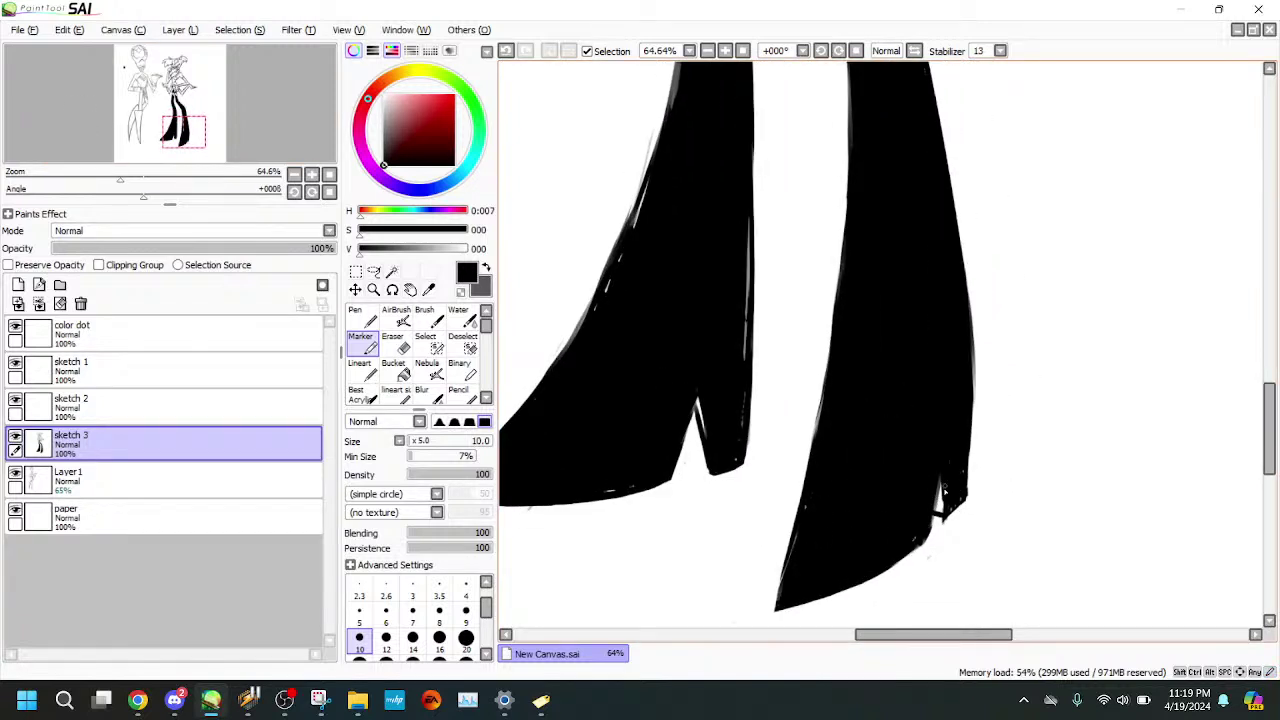
{"action": "key", "text": "e"}
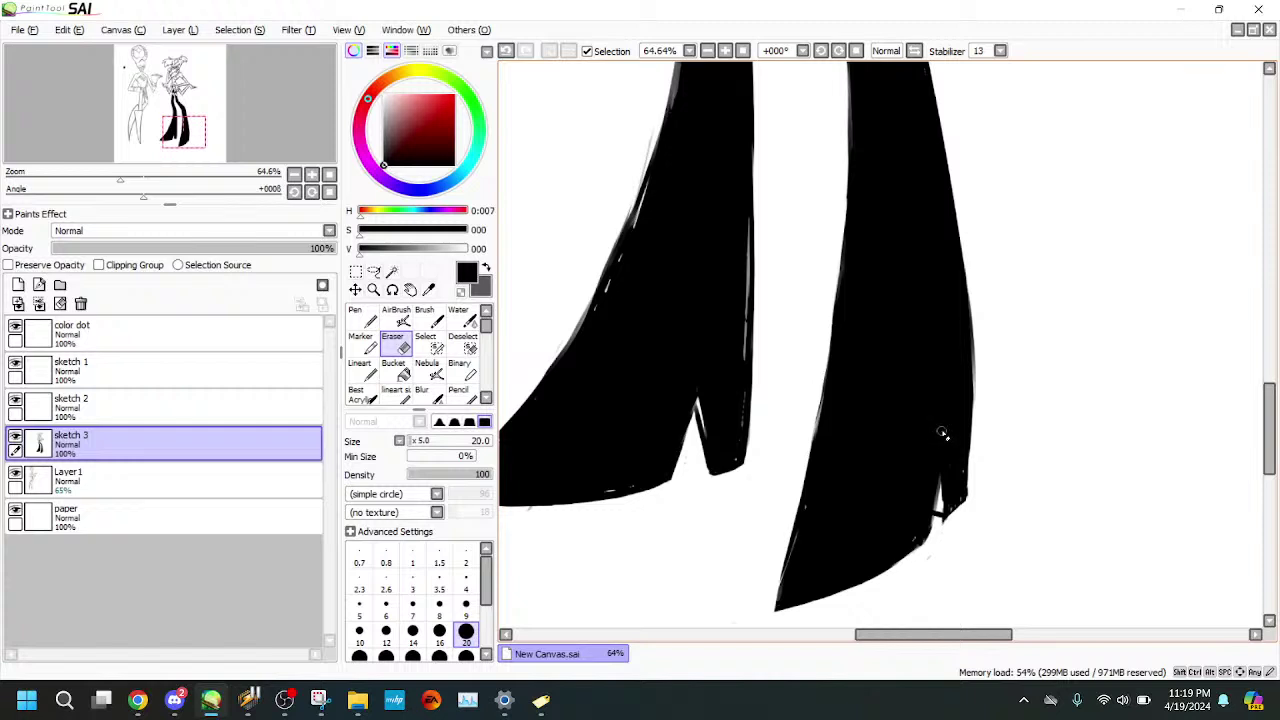
{"action": "left_click_drag", "start_coordinate": [946, 420], "coordinate": [946, 498]}
{"action": "left_click_drag", "start_coordinate": [942, 432], "coordinate": [941, 504]}
{"action": "mouse_move", "coordinate": [944, 425]}
{"action": "left_mouse_down"}
{"action": "mouse_move", "coordinate": [940, 495]}
{"action": "mouse_move", "coordinate": [943, 444]}
{"action": "left_mouse_up"}
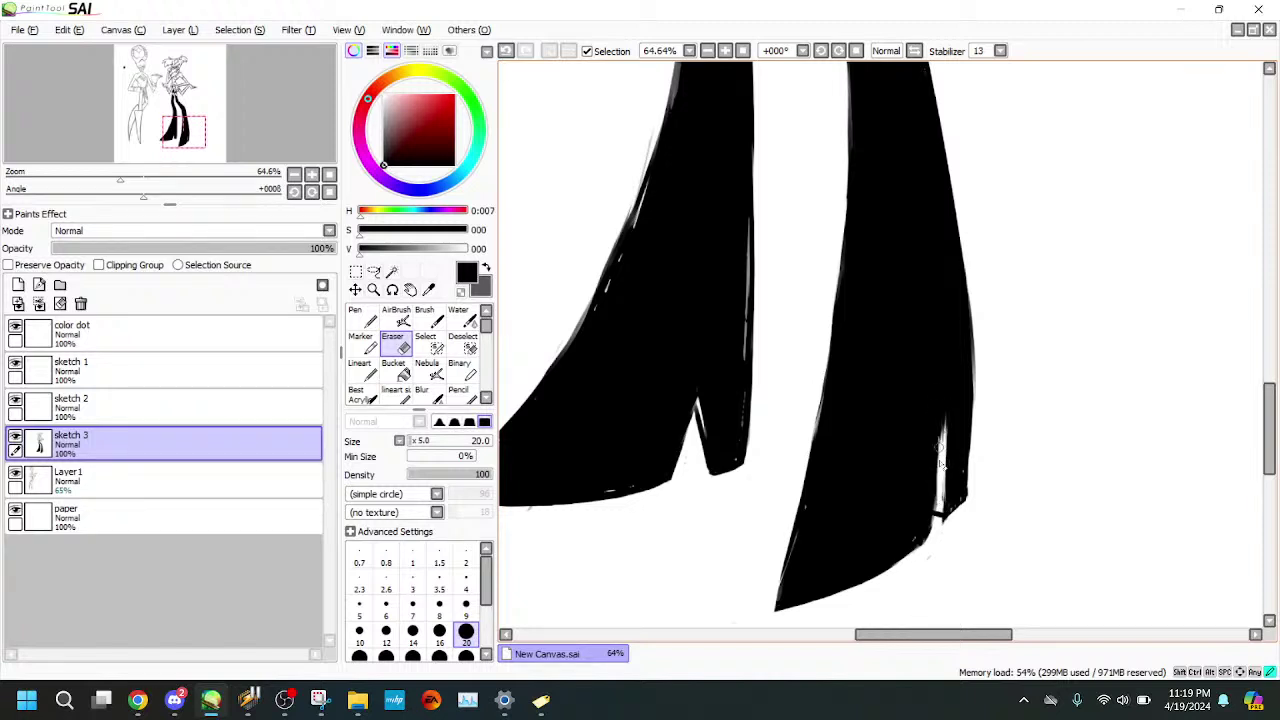
{"action": "key", "text": "e"}
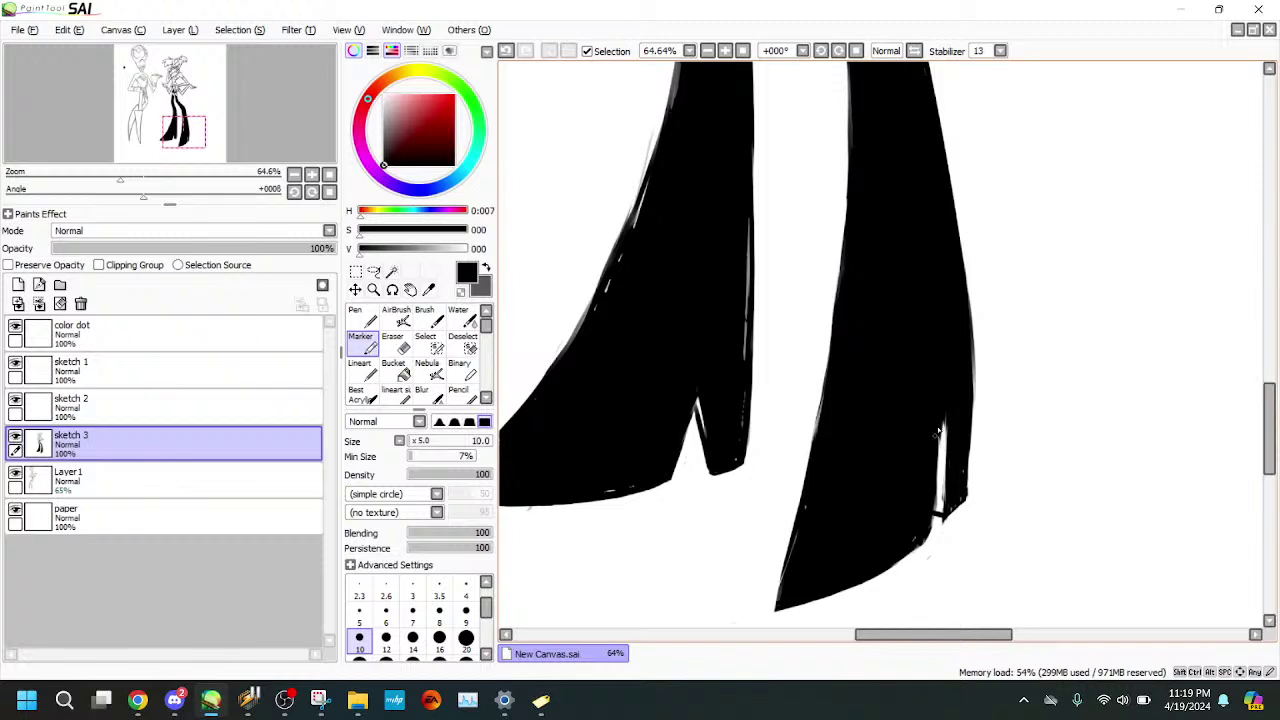
{"action": "left_click_drag", "start_coordinate": [943, 412], "coordinate": [946, 505]}
- Fill the white gaps along the lower left leg's back and front edges with the Marker, and erase the stray strokes outside the front edge
{"action": "left_click_drag", "start_coordinate": [749, 290], "coordinate": [747, 379]}
{"action": "left_click_drag", "start_coordinate": [650, 380], "coordinate": [783, 366]}
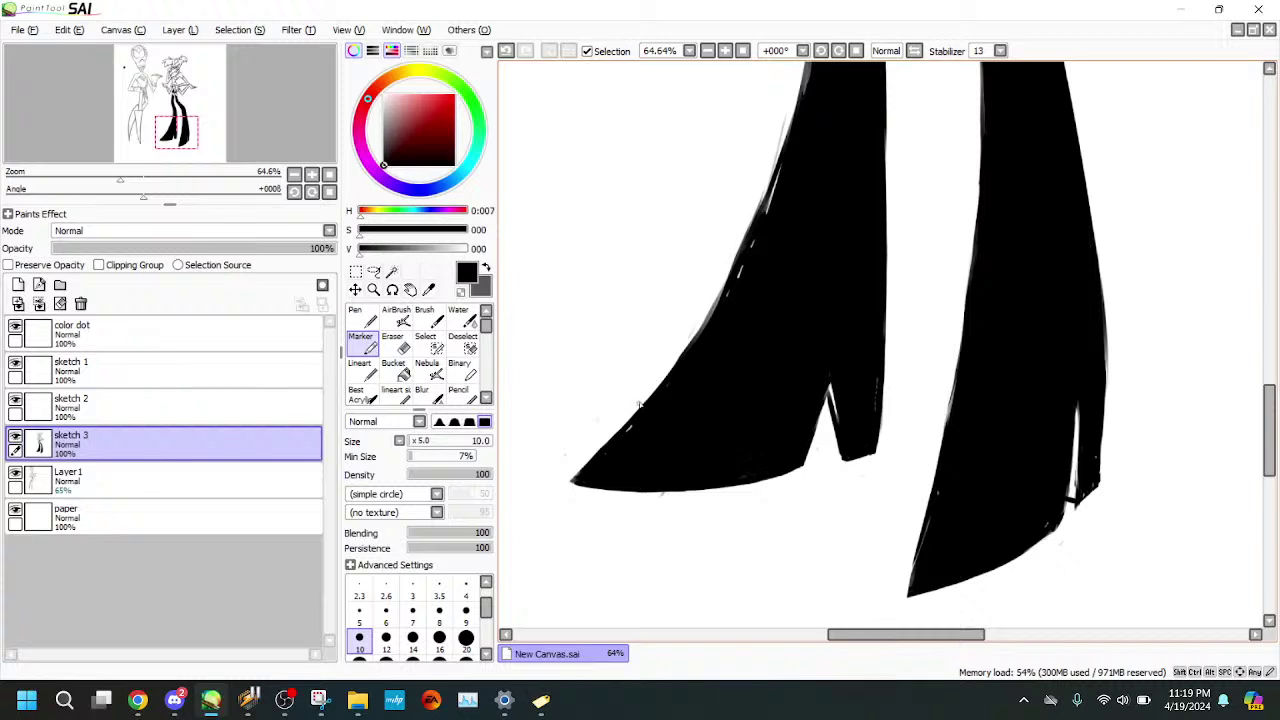
{"action": "left_click_drag", "start_coordinate": [183, 127], "coordinate": [185, 119]}
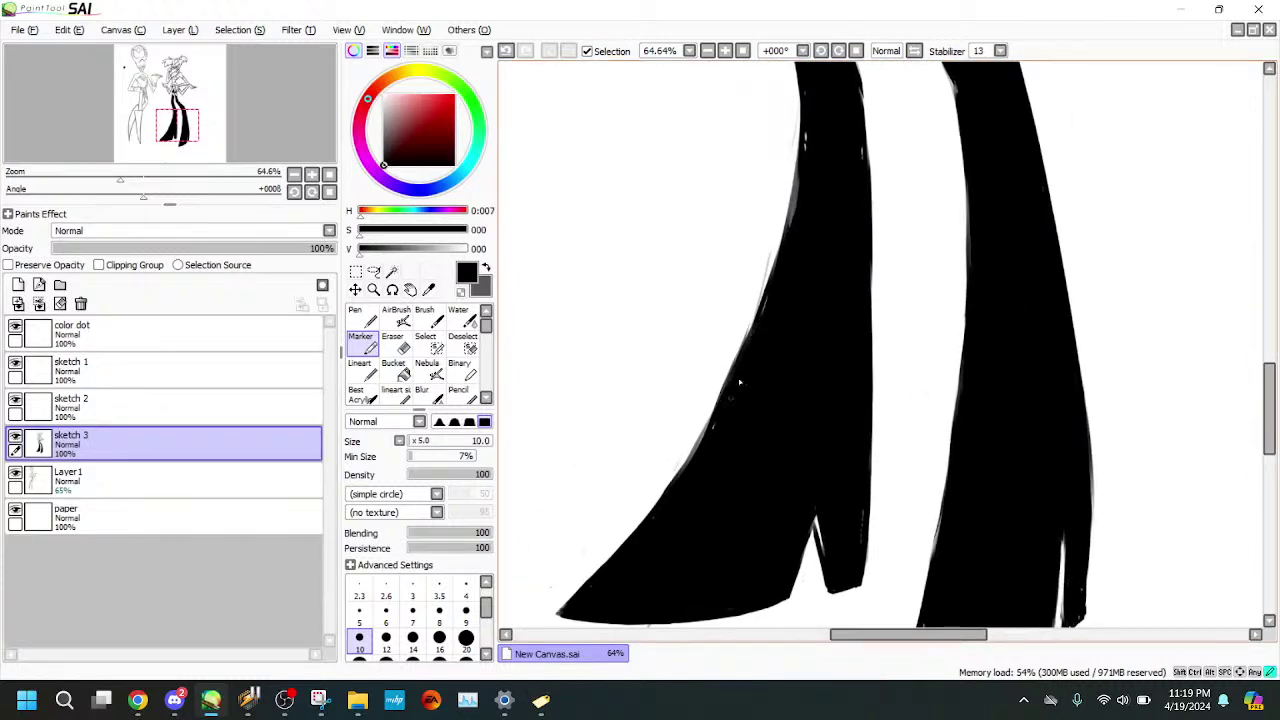
{"action": "key", "text": "e"}
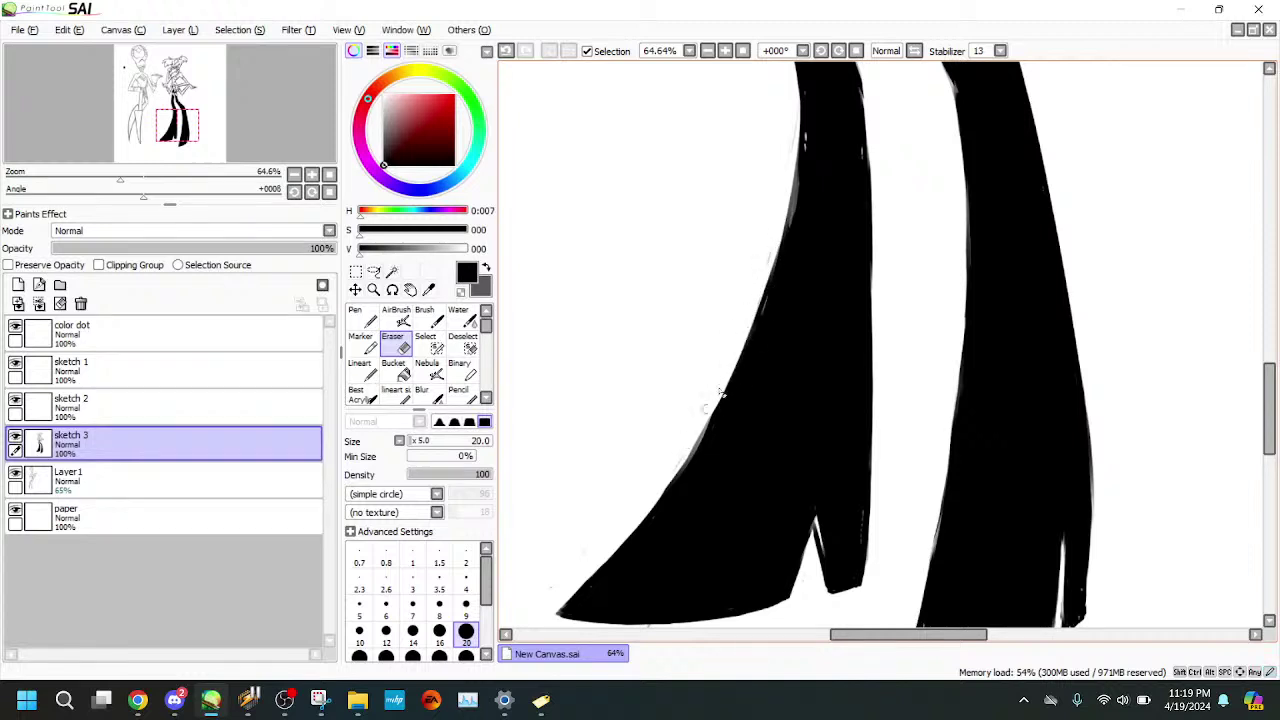
{"action": "left_click", "coordinate": [362, 342]}
{"action": "left_click_drag", "start_coordinate": [706, 422], "coordinate": [676, 484]}
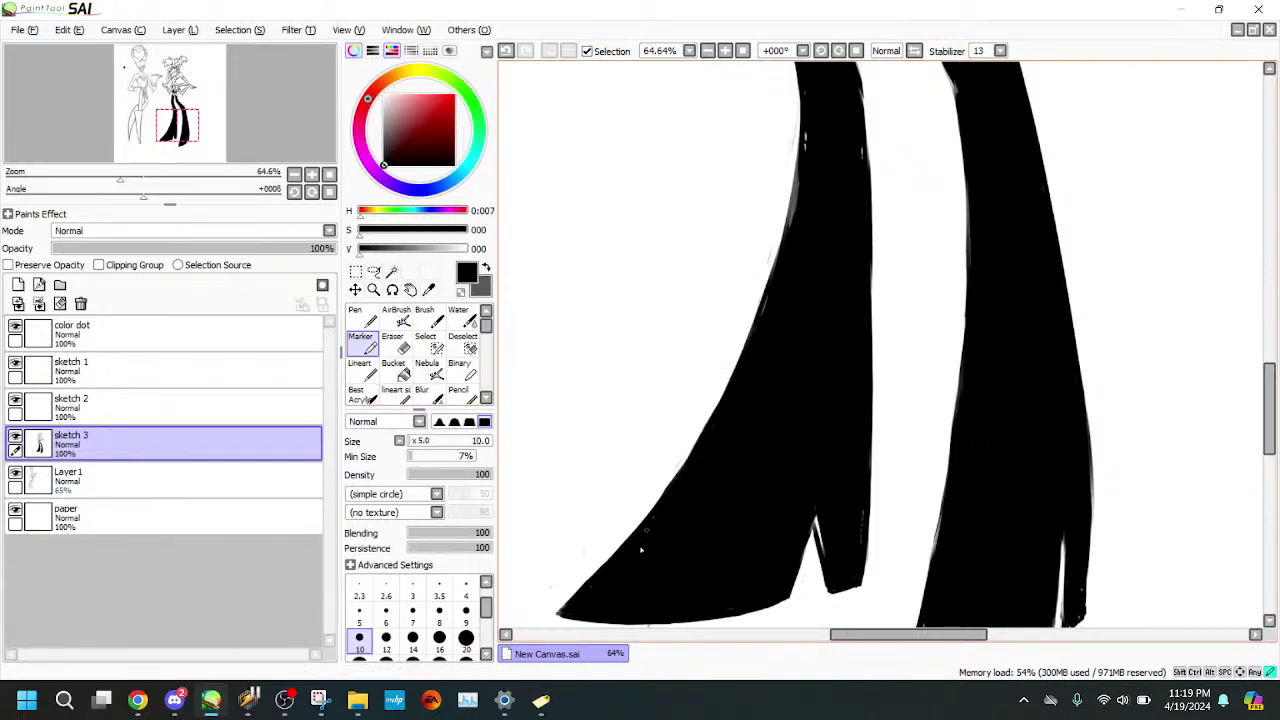
{"action": "left_click_drag", "start_coordinate": [769, 294], "coordinate": [763, 316]}
- Fill the remaining gaps and smooth the edges of the left leg around the knee and thigh with the Marker
{"action": "mouse_move", "coordinate": [883, 141]}
{"action": "left_mouse_down"}
{"action": "mouse_move", "coordinate": [869, 216]}
{"action": "mouse_move", "coordinate": [795, 379]}
{"action": "left_mouse_up"}
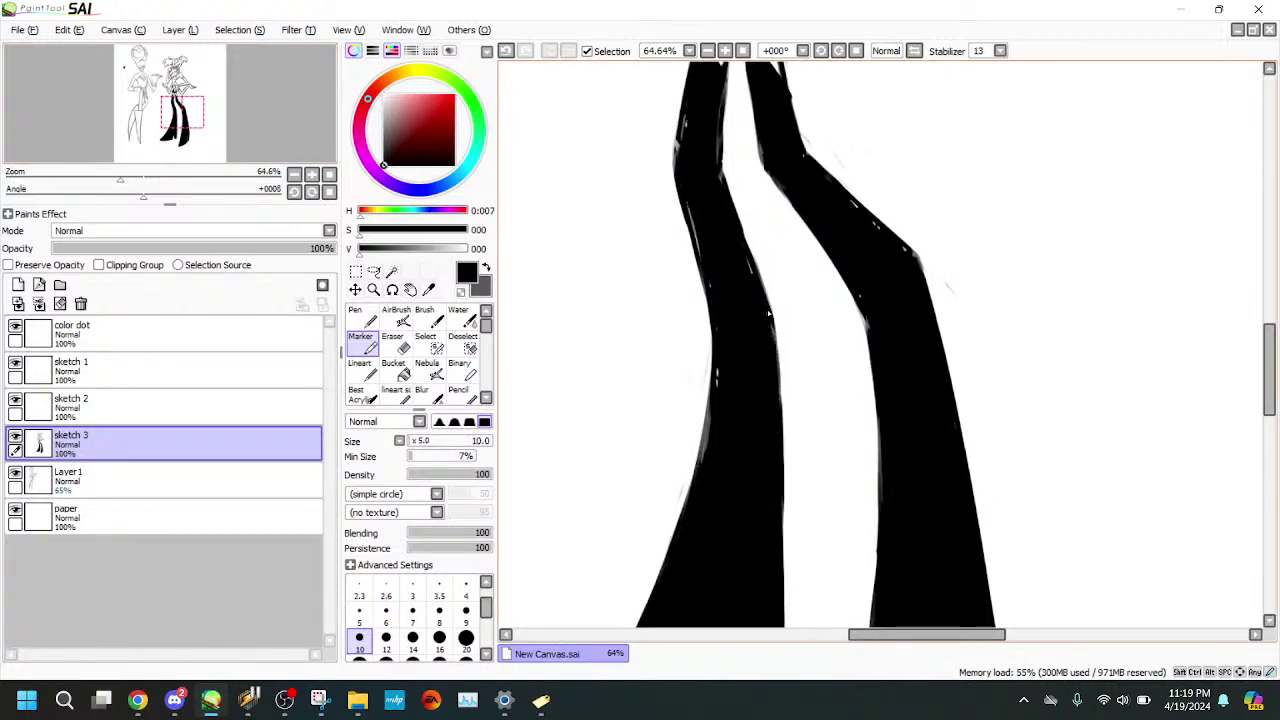
{"action": "left_click_drag", "start_coordinate": [781, 429], "coordinate": [783, 442]}
{"action": "mouse_move", "coordinate": [716, 366]}
{"action": "left_mouse_down"}
{"action": "mouse_move", "coordinate": [707, 480]}
{"action": "mouse_move", "coordinate": [718, 378]}
{"action": "mouse_move", "coordinate": [692, 510]}
{"action": "left_mouse_up"}
{"action": "left_click_drag", "start_coordinate": [182, 112], "coordinate": [185, 101]}
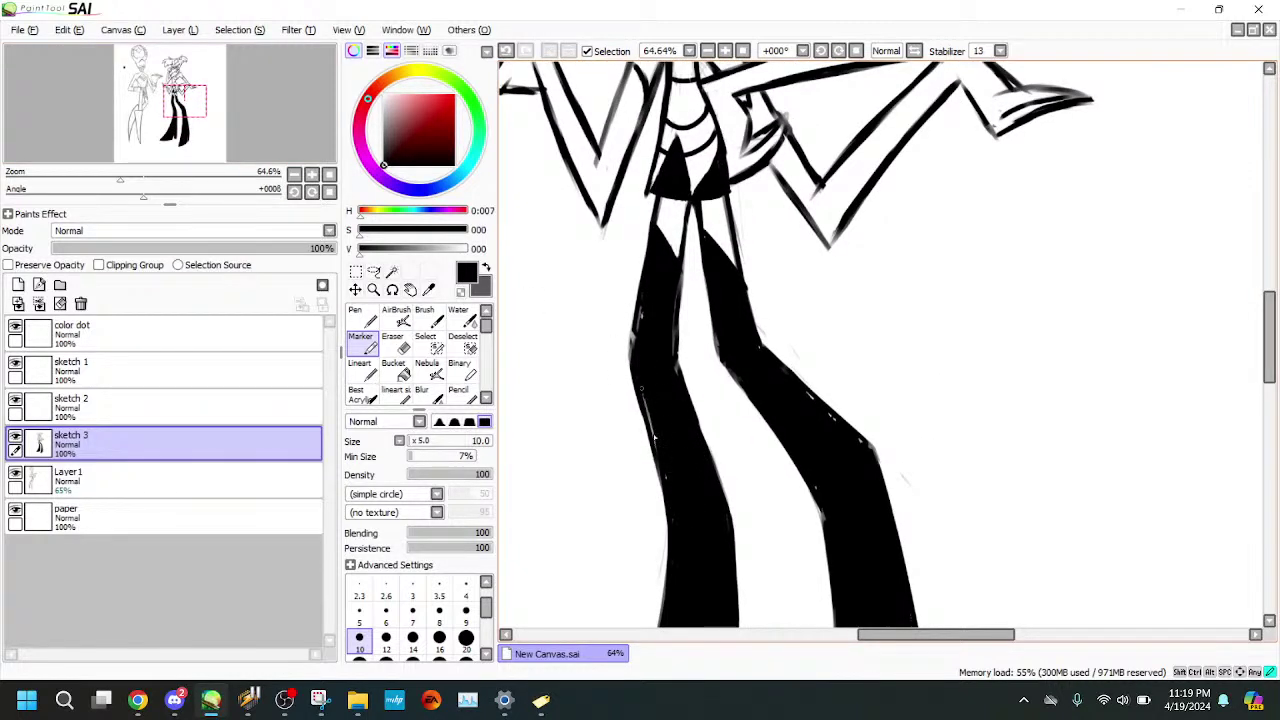
{"action": "left_click_drag", "start_coordinate": [638, 386], "coordinate": [641, 306]}
{"action": "left_click_drag", "start_coordinate": [676, 374], "coordinate": [668, 306]}
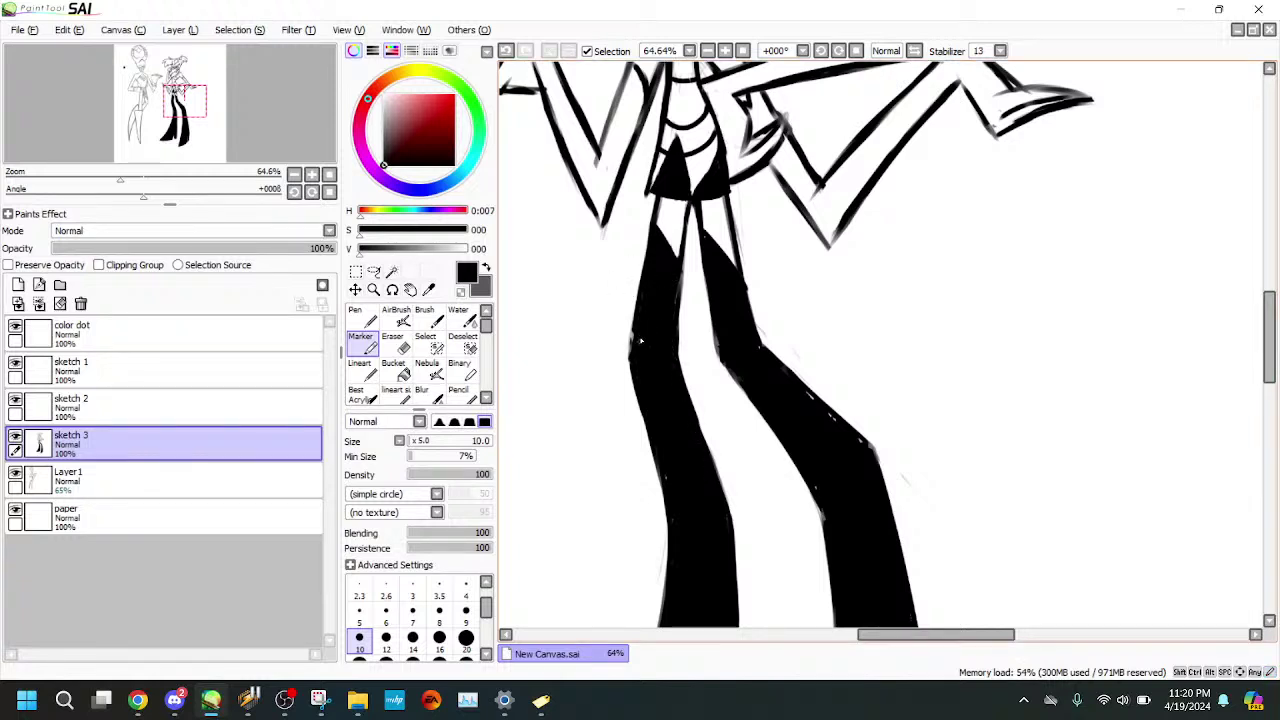
{"action": "left_click_drag", "start_coordinate": [633, 337], "coordinate": [630, 352]}
{"action": "left_click_drag", "start_coordinate": [659, 455], "coordinate": [676, 532]}
- Darken the outline of the right character's narrow left eye with the Marker
{"action": "left_click_drag", "start_coordinate": [104, 111], "coordinate": [98, 83]}
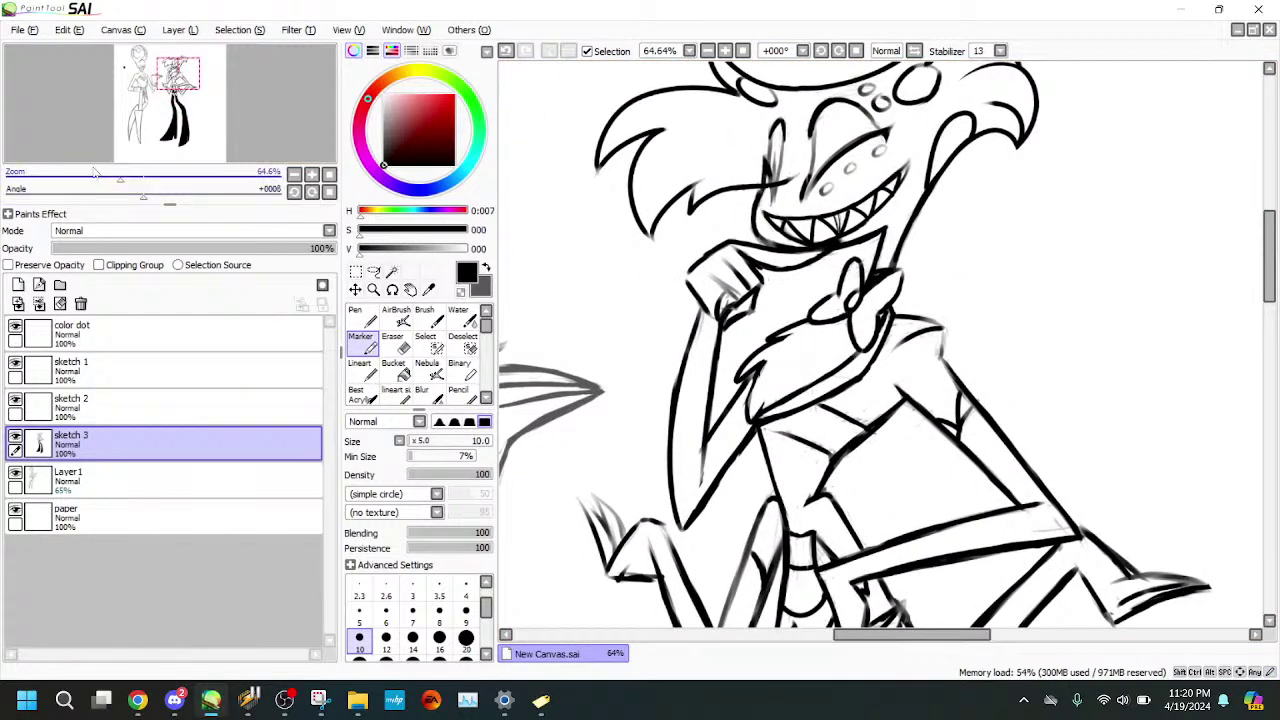
{"action": "mouse_move", "coordinate": [93, 169]}
{"action": "left_mouse_down"}
{"action": "mouse_move", "coordinate": [72, 168]}
{"action": "mouse_move", "coordinate": [82, 172]}
{"action": "left_mouse_up"}
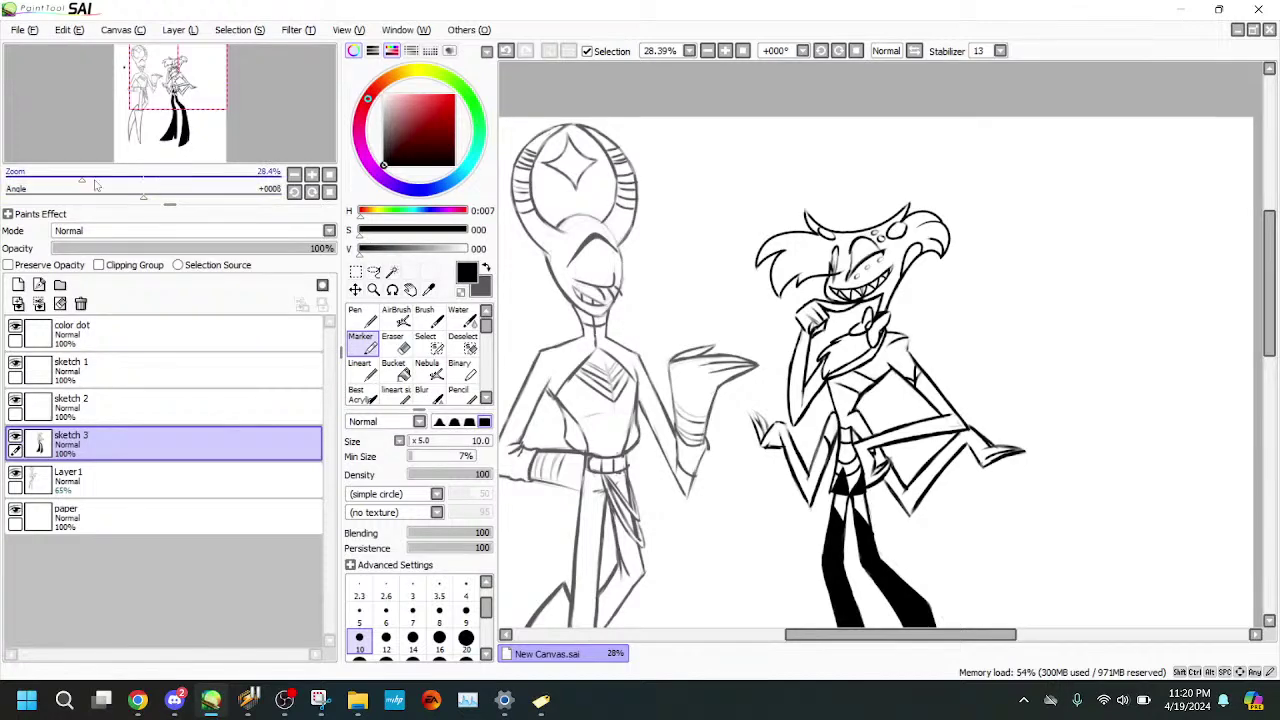
{"action": "left_click_drag", "start_coordinate": [90, 178], "coordinate": [143, 174]}
{"action": "left_click_drag", "start_coordinate": [178, 71], "coordinate": [180, 58]}
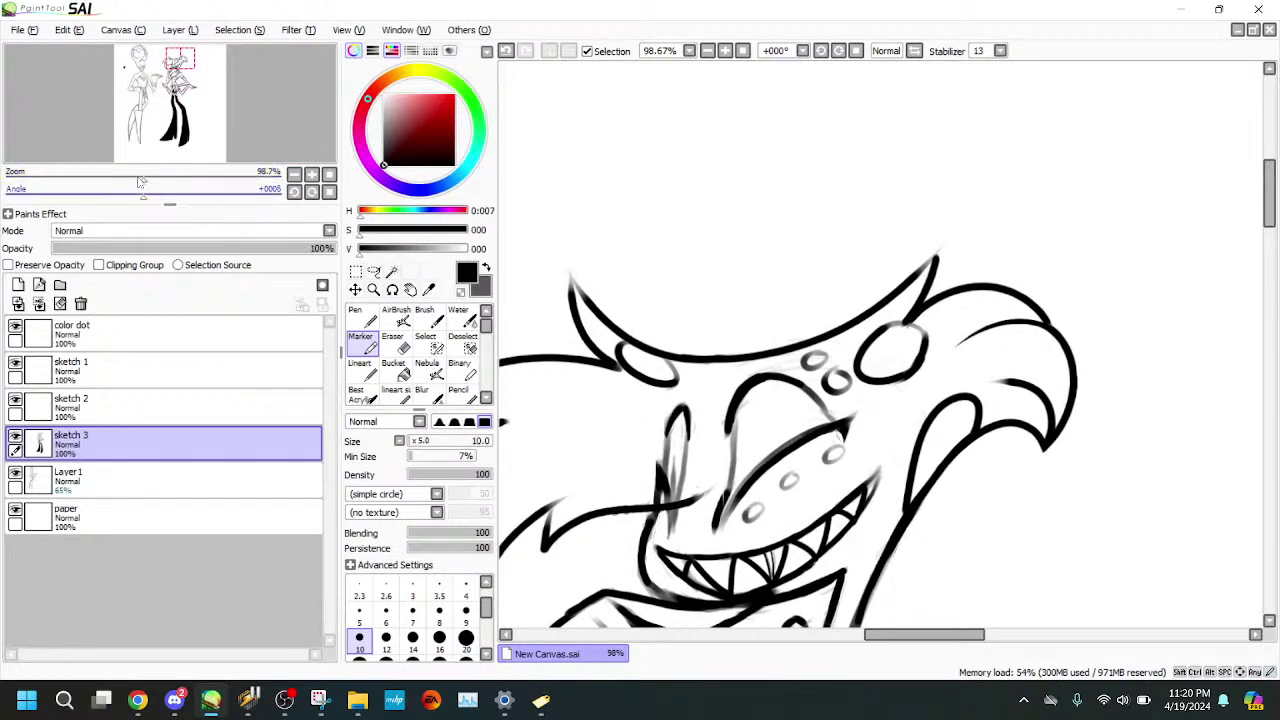
{"action": "left_click", "coordinate": [147, 175]}
{"action": "left_click", "coordinate": [174, 65]}
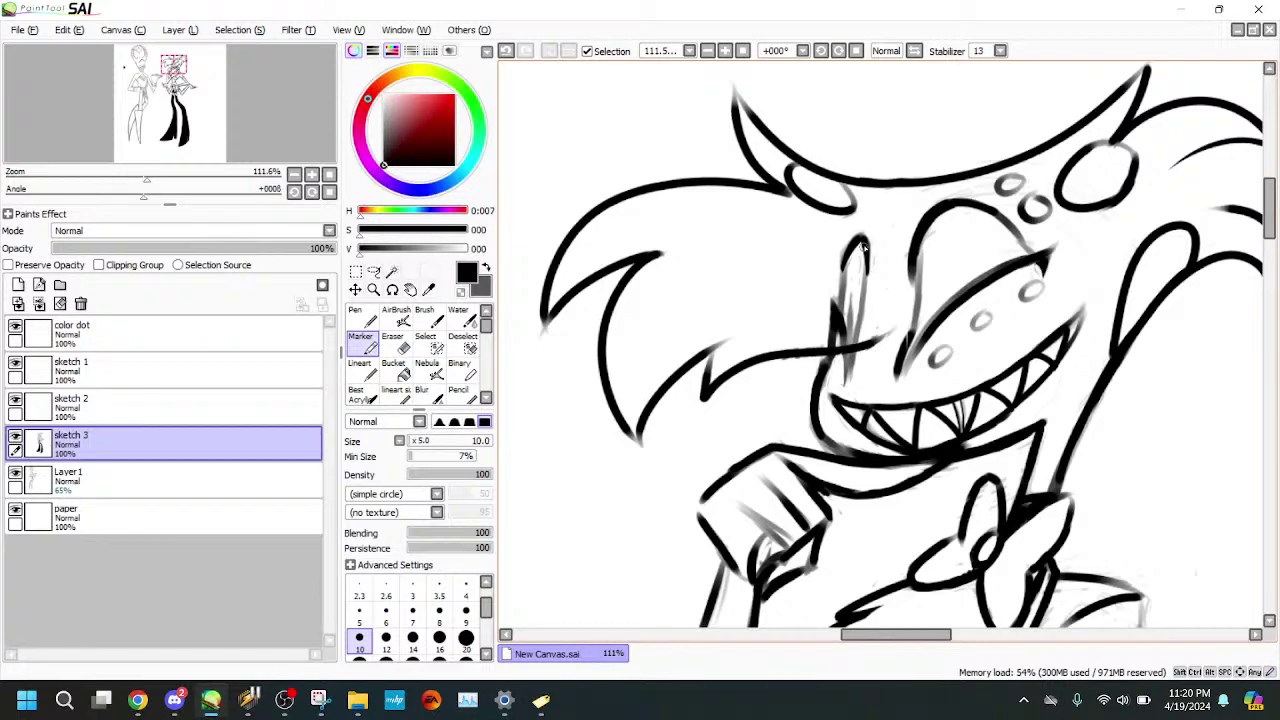
{"action": "left_click_drag", "start_coordinate": [862, 238], "coordinate": [864, 292]}
{"action": "key", "text": "e"}
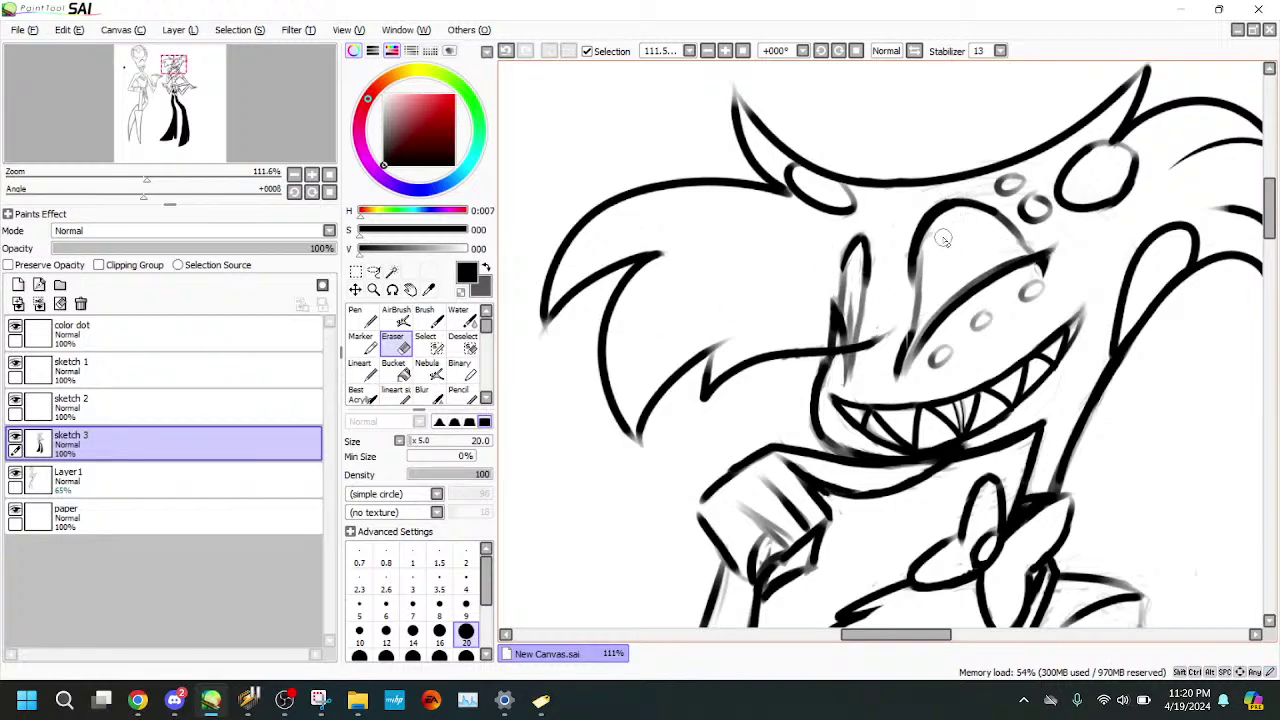
{"action": "left_click", "coordinate": [371, 348]}
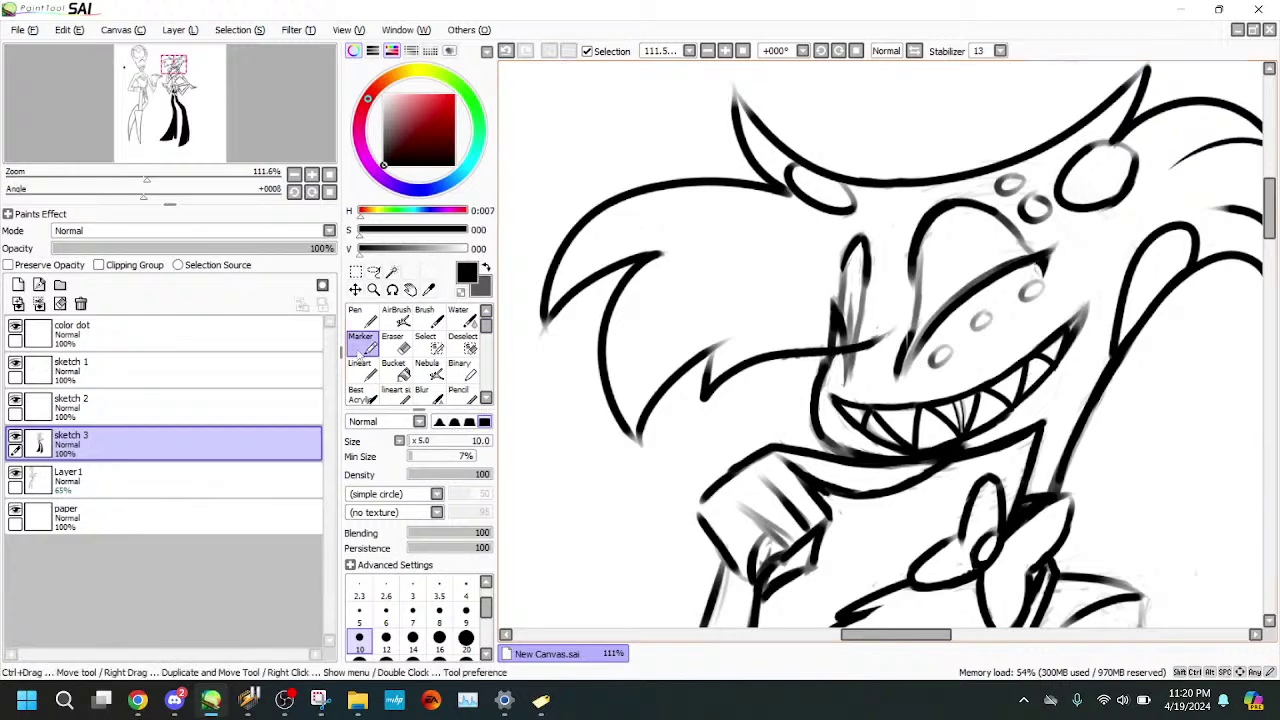
{"action": "left_click", "coordinate": [393, 342]}
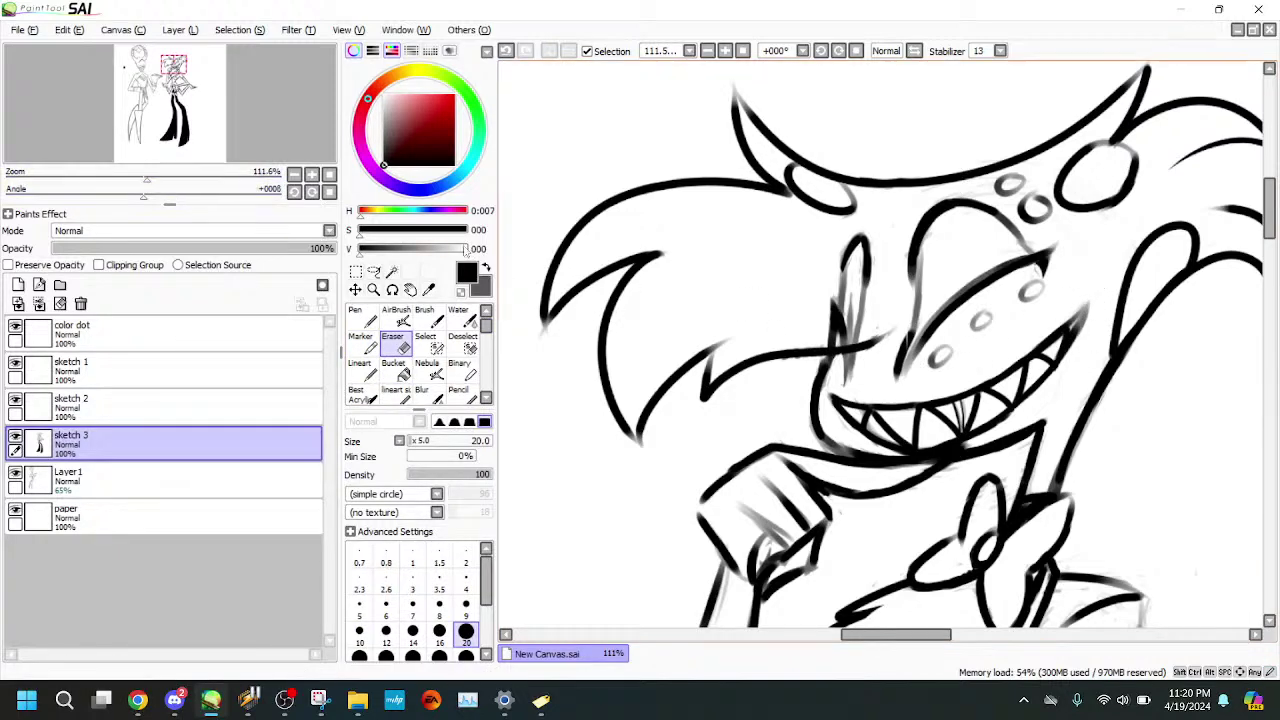
- Raise the opacity of Layer 1 to 100%, and make sketch 3 the working layer again
{"action": "mouse_move", "coordinate": [95, 185]}
{"action": "left_mouse_down"}
{"action": "mouse_move", "coordinate": [78, 181]}
{"action": "mouse_move", "coordinate": [90, 148]}
{"action": "mouse_move", "coordinate": [72, 176]}
{"action": "left_mouse_up"}
{"action": "left_click", "coordinate": [200, 478]}
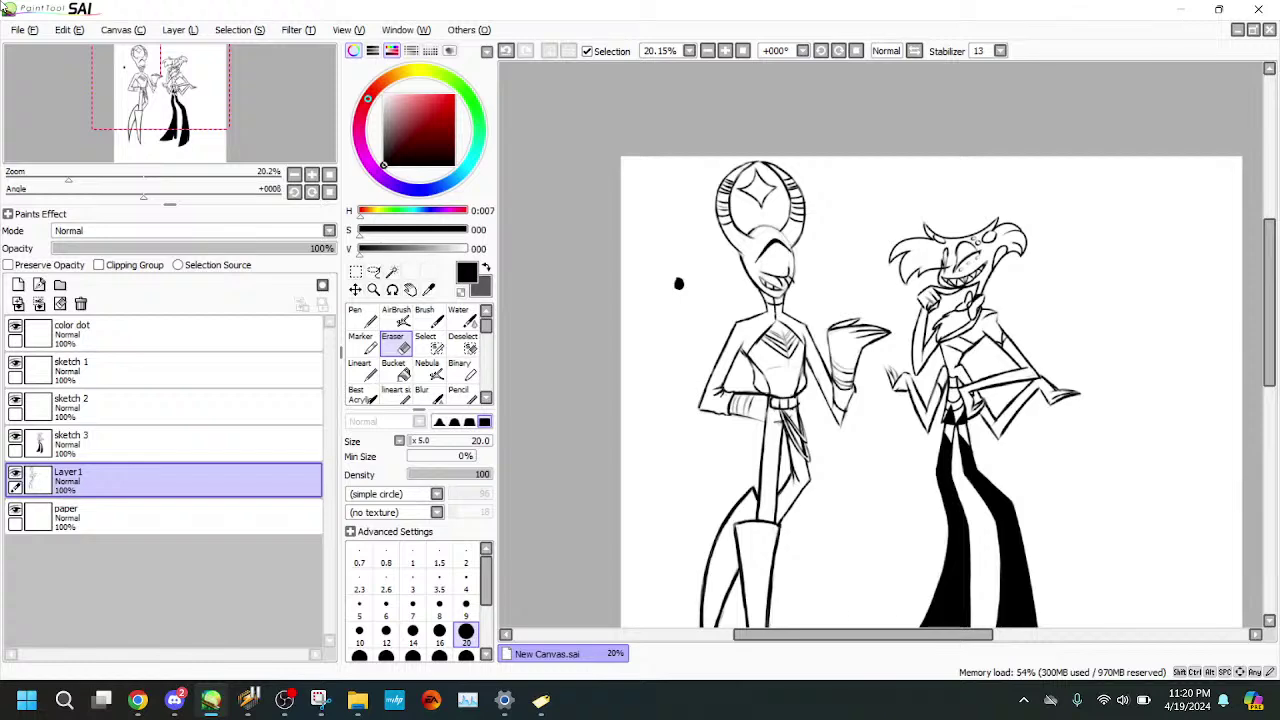
{"action": "left_click", "coordinate": [240, 442]}
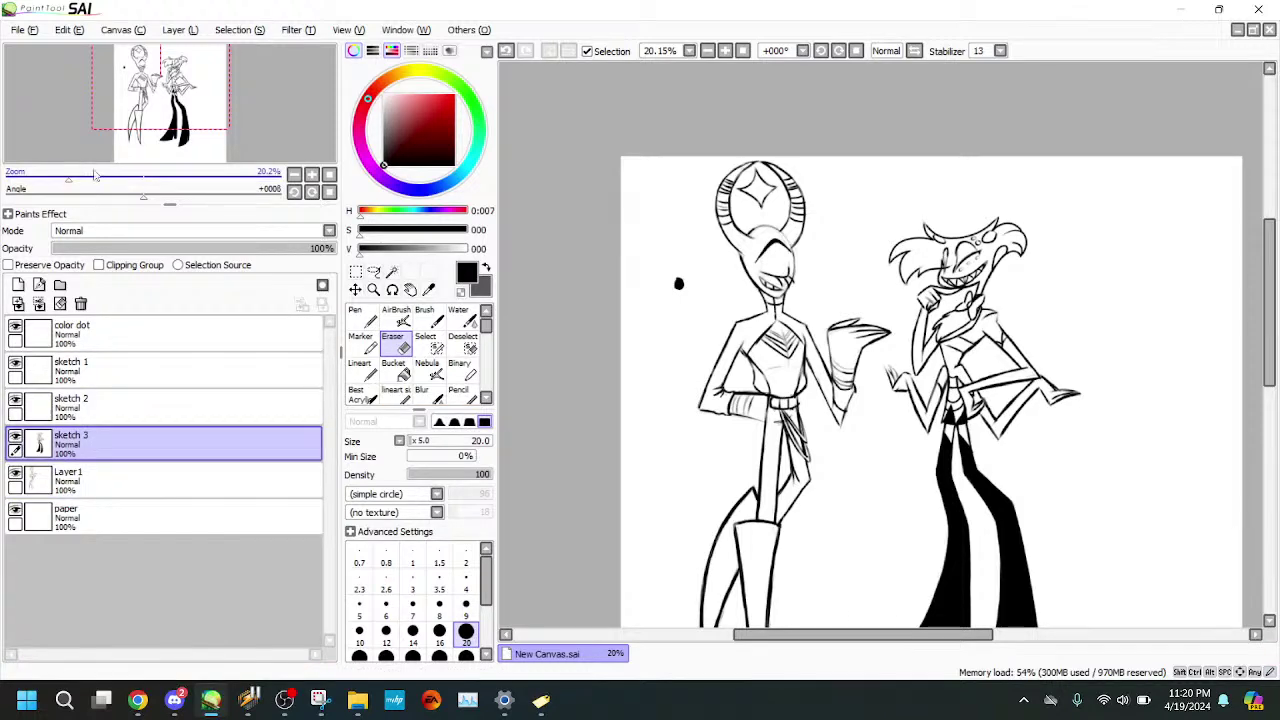
- Try to erase a long vertical highlight down the right character's right lower leg with the Eraser at size 50, and undo the strokes
{"action": "left_click", "coordinate": [94, 176]}
{"action": "left_click_drag", "start_coordinate": [155, 140], "coordinate": [173, 175]}
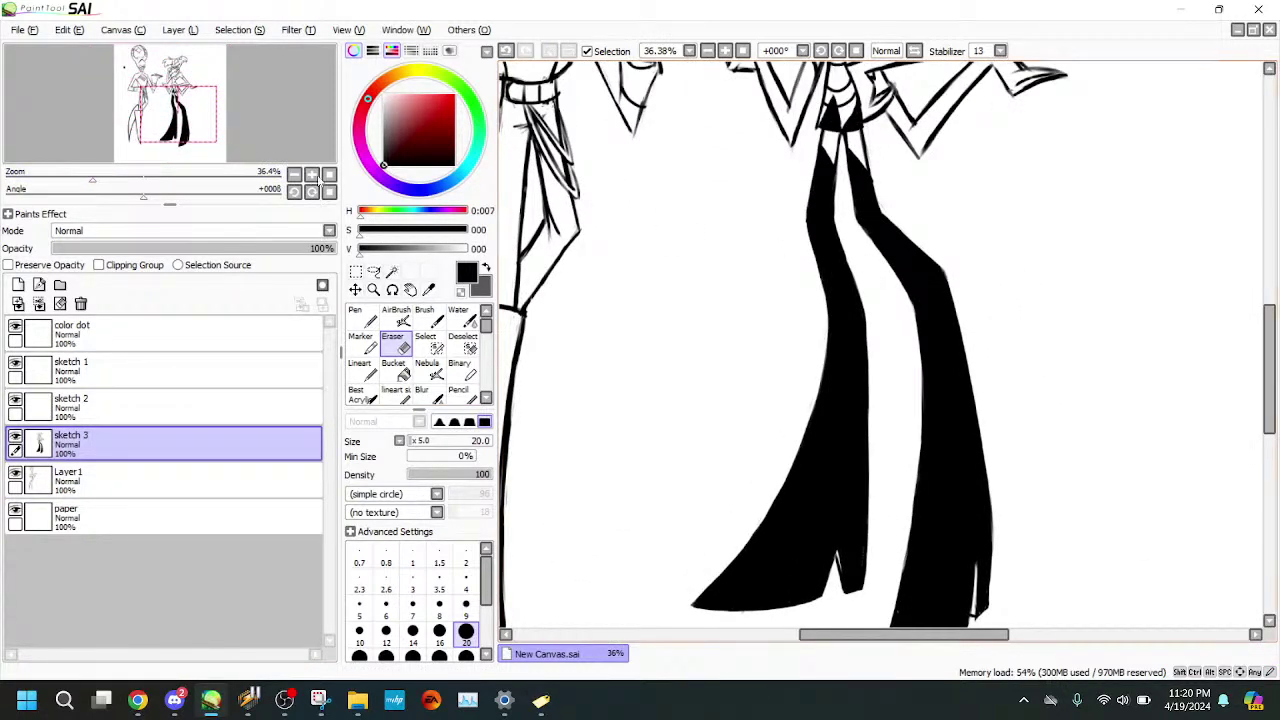
{"action": "left_click_drag", "start_coordinate": [191, 121], "coordinate": [194, 129]}
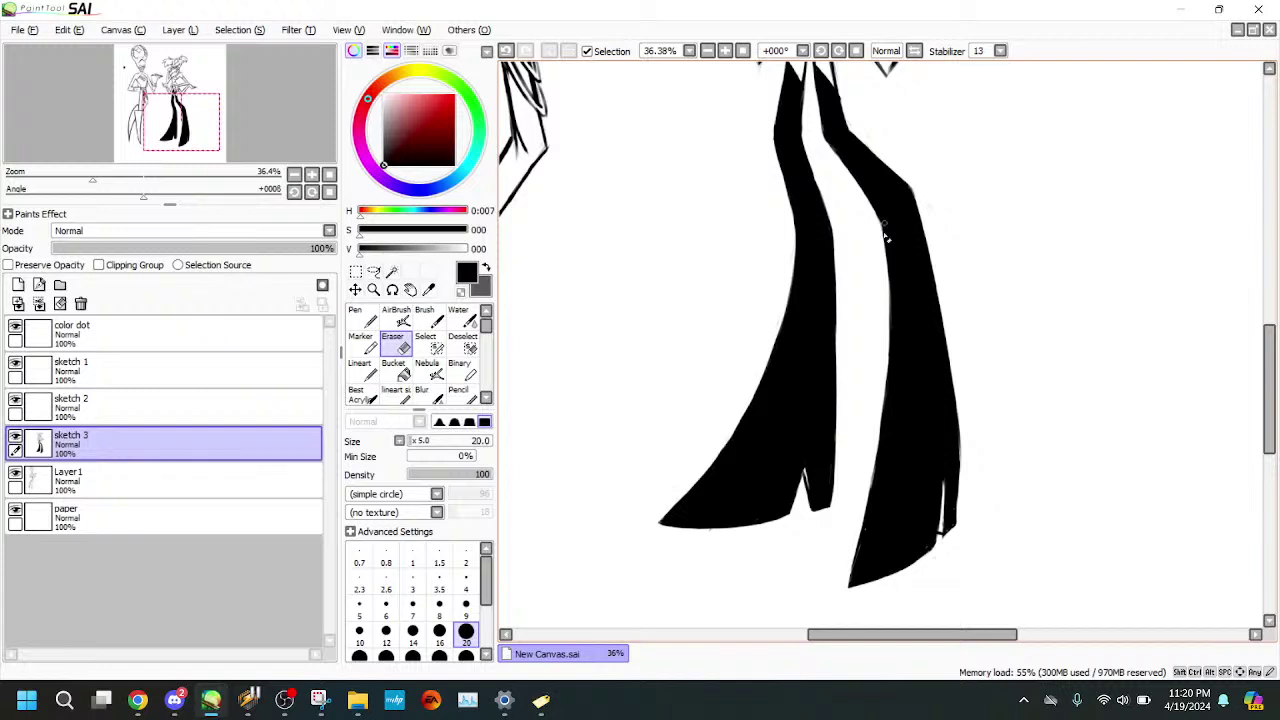
{"action": "key", "text": "bracketright"}
{"action": "key", "text": "bracketright"}
{"action": "key", "text": "bracketright"}
{"action": "key", "text": "bracketright"}
{"action": "key", "text": "bracketright"}
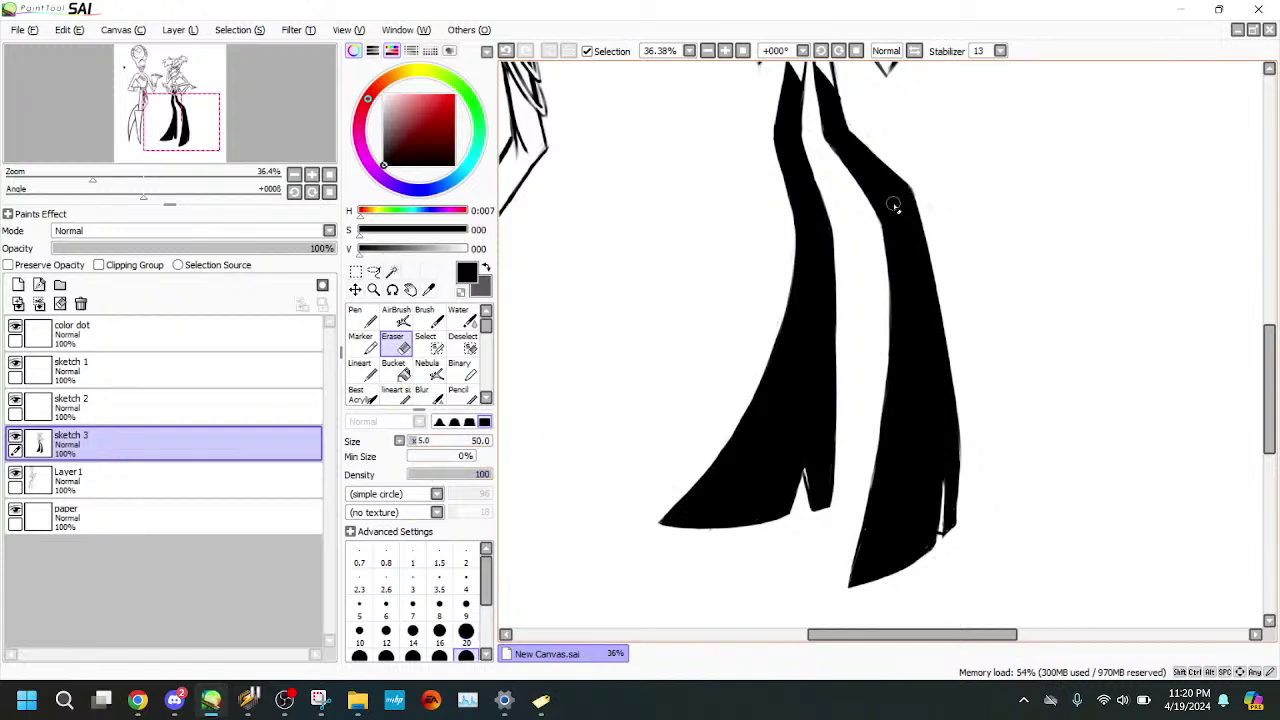
{"action": "mouse_move", "coordinate": [900, 196]}
{"action": "left_mouse_down"}
{"action": "mouse_move", "coordinate": [922, 380]}
{"action": "mouse_move", "coordinate": [908, 522]}
{"action": "left_mouse_up"}
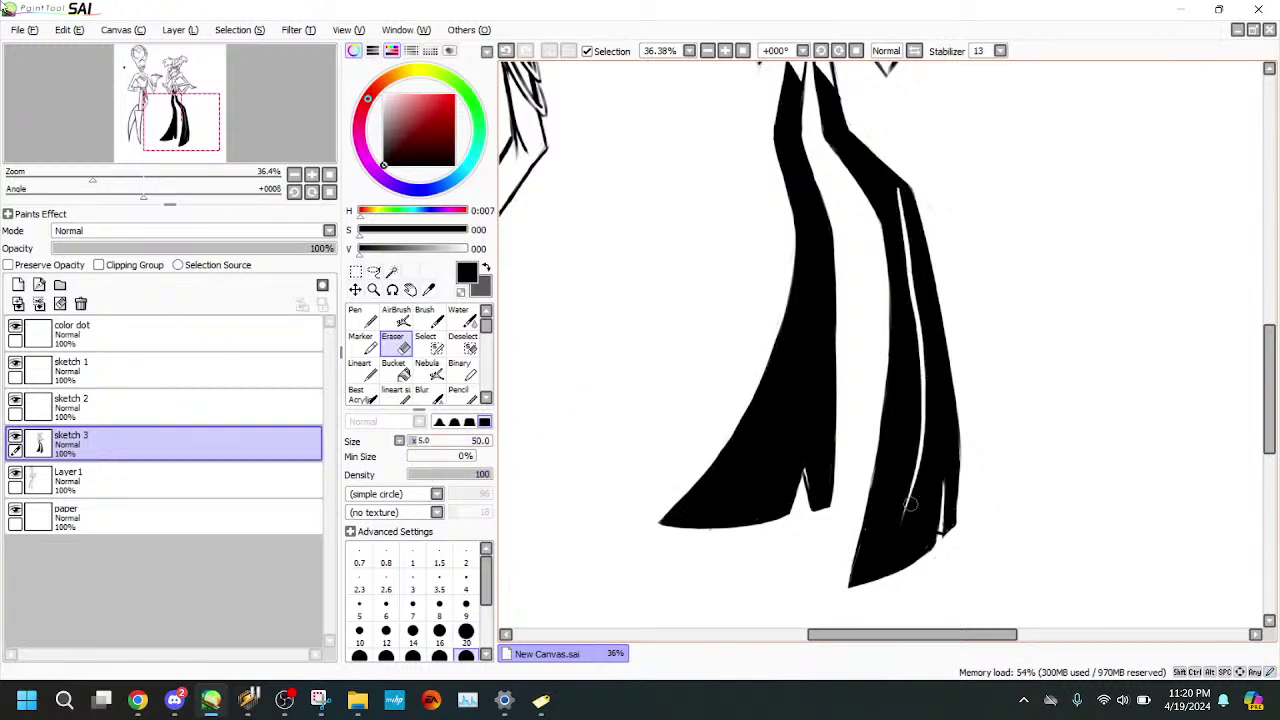
{"action": "left_click", "coordinate": [505, 49]}
{"action": "left_click_drag", "start_coordinate": [894, 200], "coordinate": [926, 355]}
{"action": "left_click", "coordinate": [505, 49]}
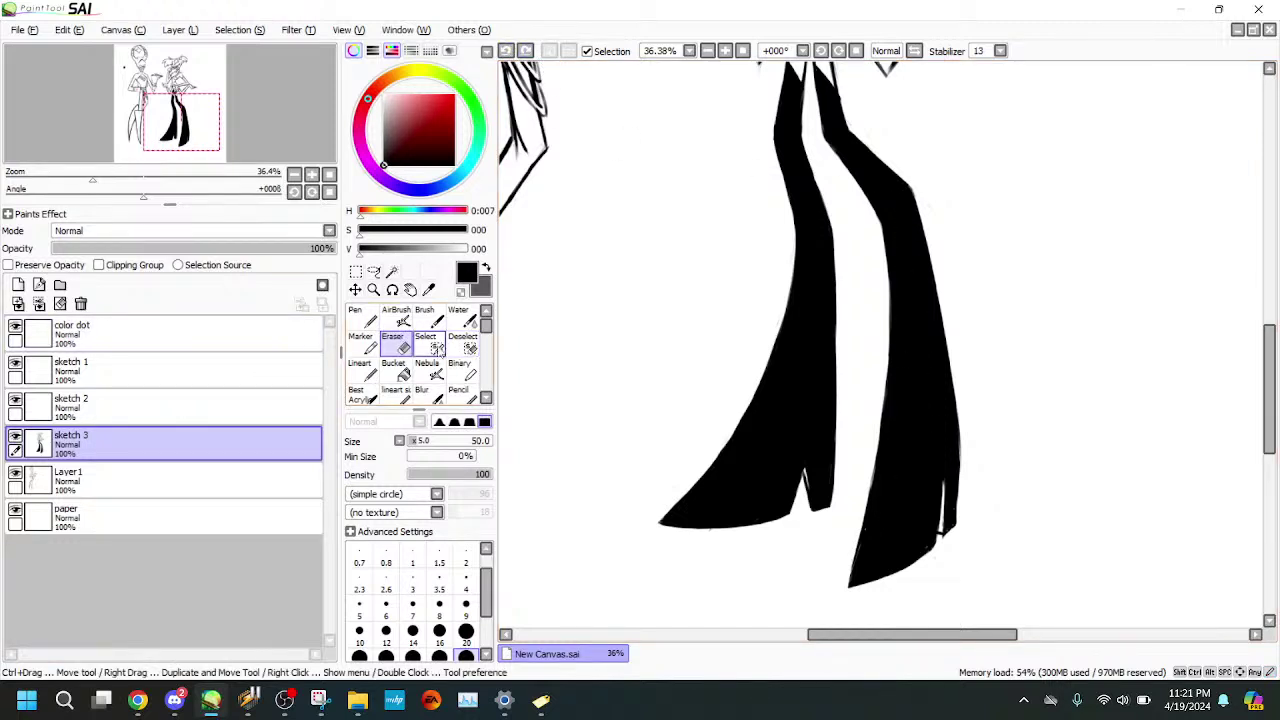
- Outline a long tapered highlight inside the right lower leg with the Select pen, and fill its interior into the selection with the Magic Wand
{"action": "left_click", "coordinate": [431, 345]}
{"action": "mouse_move", "coordinate": [900, 216]}
{"action": "left_mouse_down"}
{"action": "mouse_move", "coordinate": [908, 420]}
{"action": "mouse_move", "coordinate": [897, 410]}
{"action": "left_mouse_up"}
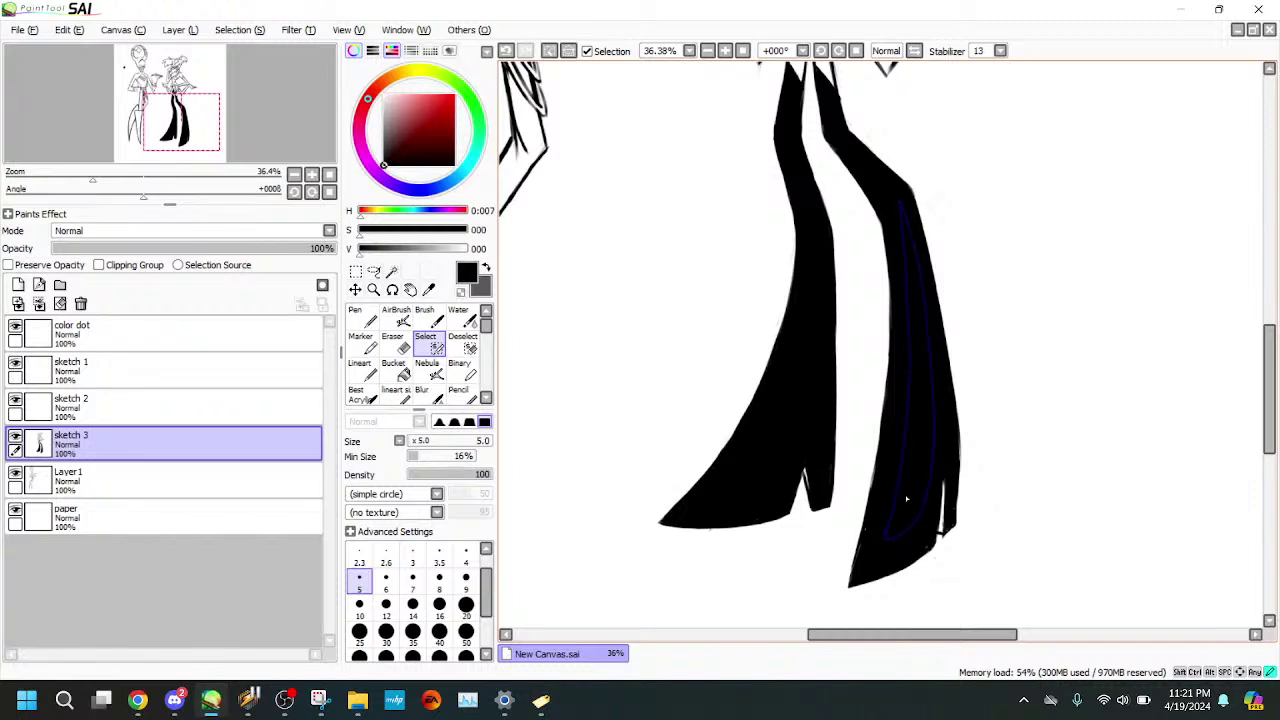
{"action": "left_click", "coordinate": [391, 271]}
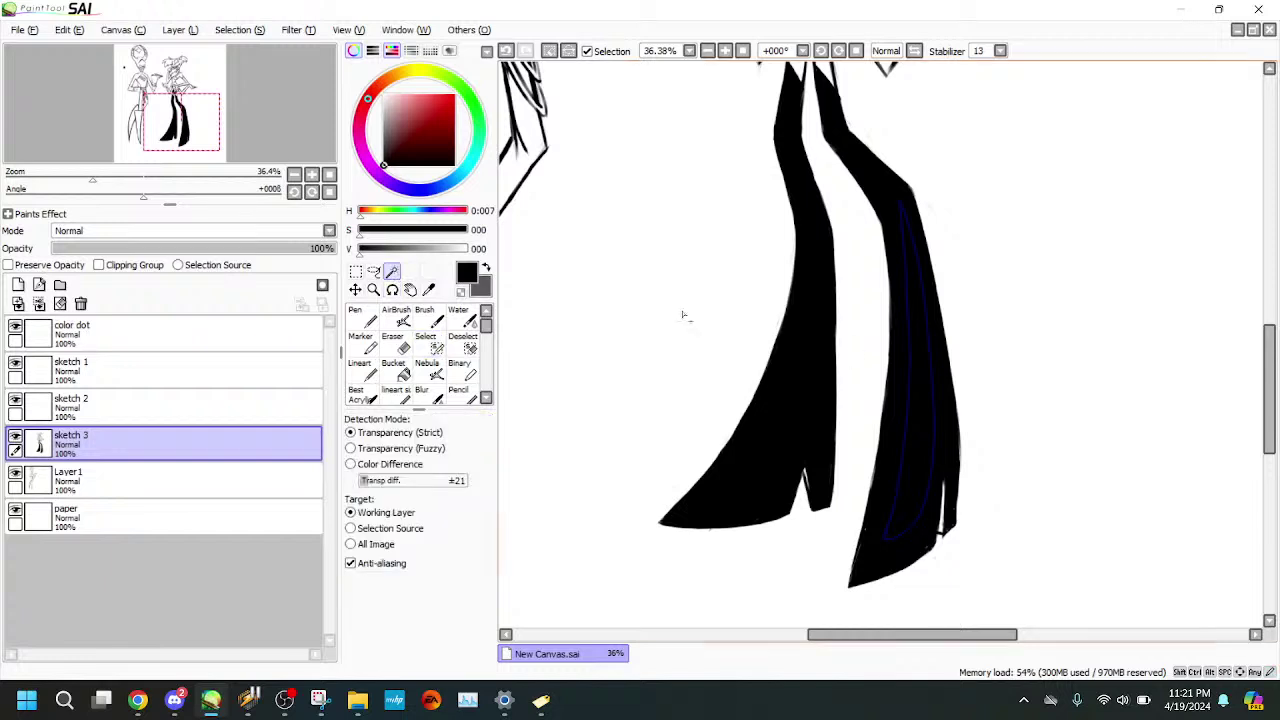
{"action": "left_click", "coordinate": [925, 403]}
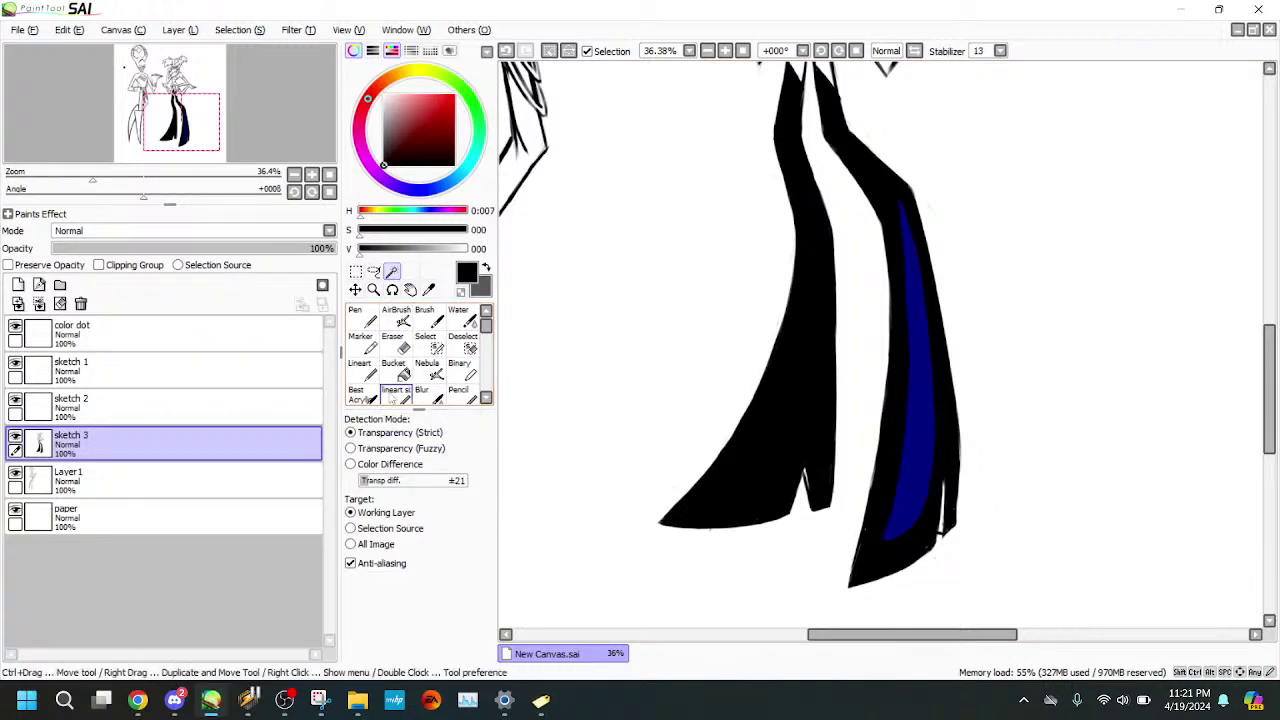
- Add a curved, tapered highlight shape inside the left lower leg to the selection, using the Select pen and the Magic Wand
{"action": "left_click", "coordinate": [425, 341]}
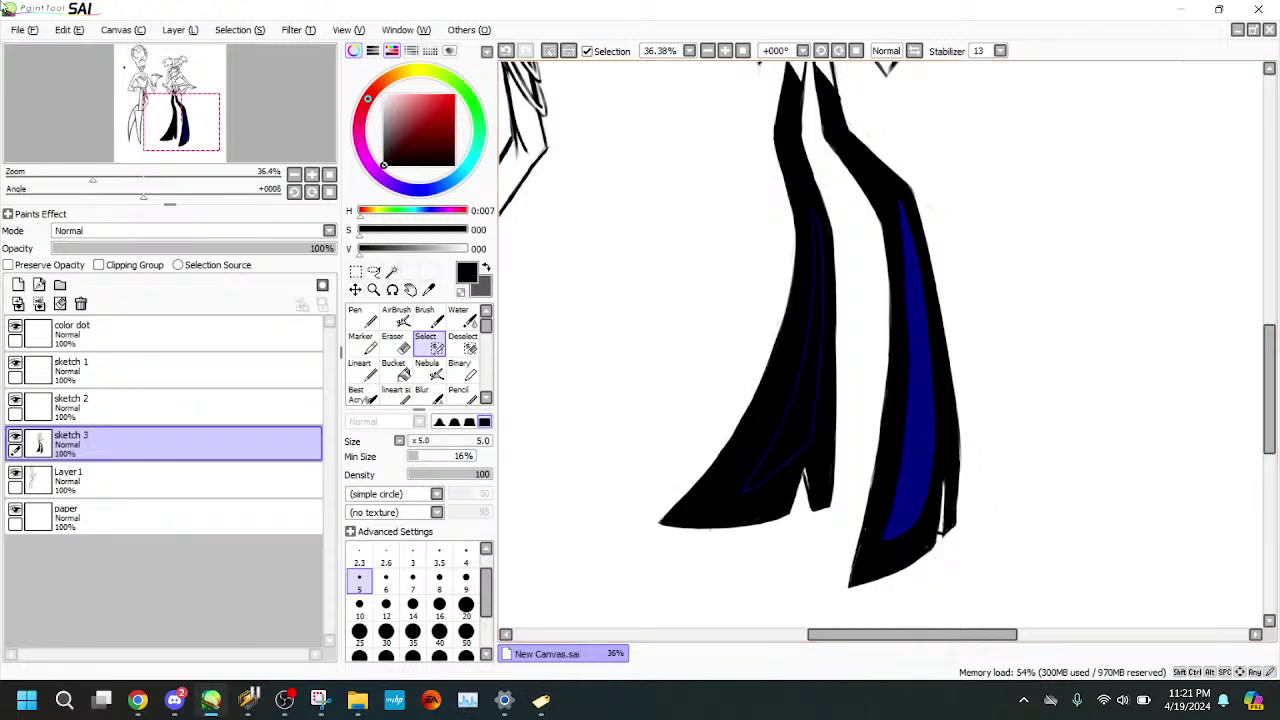
{"action": "left_click", "coordinate": [391, 272]}
{"action": "left_click", "coordinate": [813, 352]}
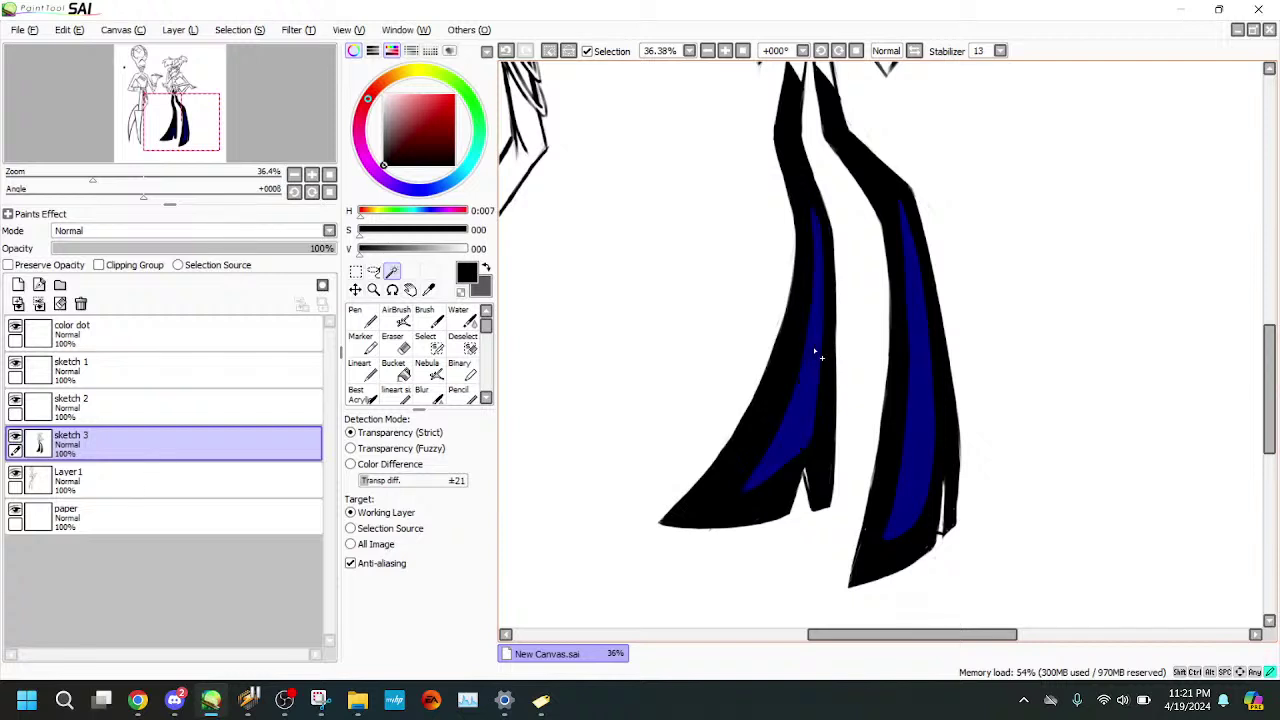
- Erase the black inside both selected leg highlights with the Eraser at size 310, and clear the selection
{"action": "left_click", "coordinate": [398, 344]}
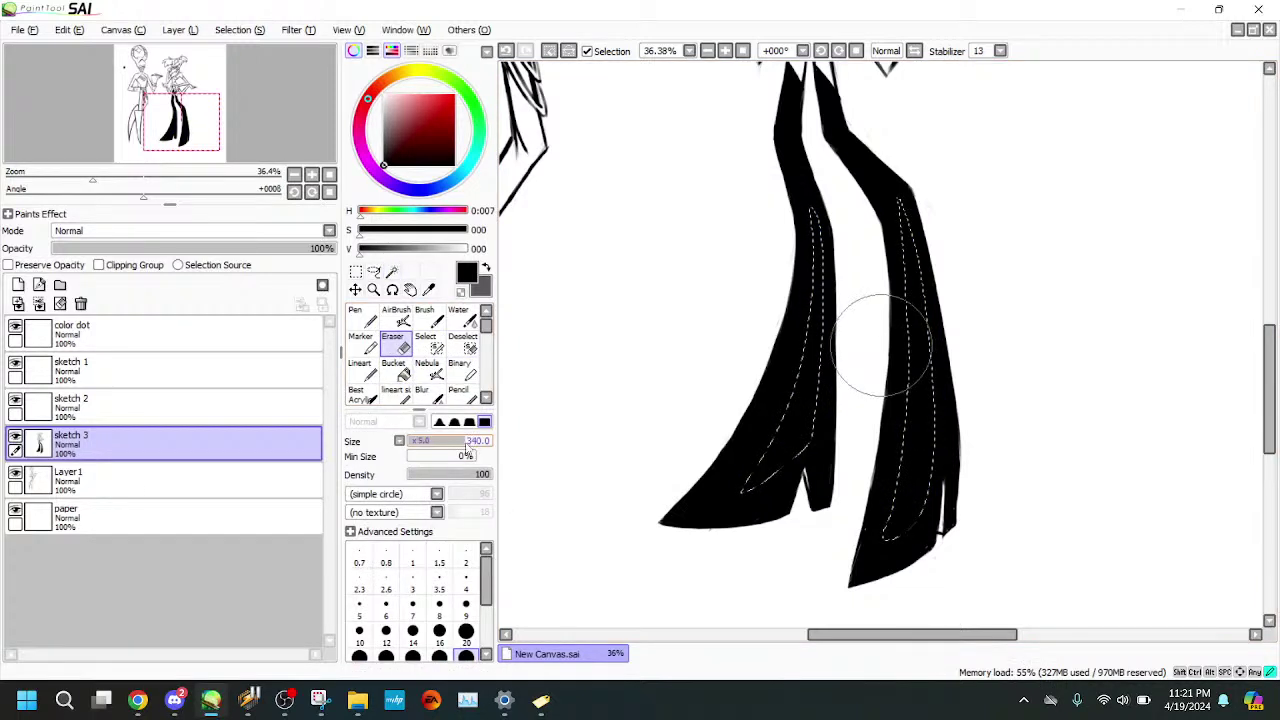
{"action": "mouse_move", "coordinate": [800, 180]}
{"action": "left_mouse_down"}
{"action": "mouse_move", "coordinate": [814, 214]}
{"action": "mouse_move", "coordinate": [700, 571]}
{"action": "left_mouse_up"}
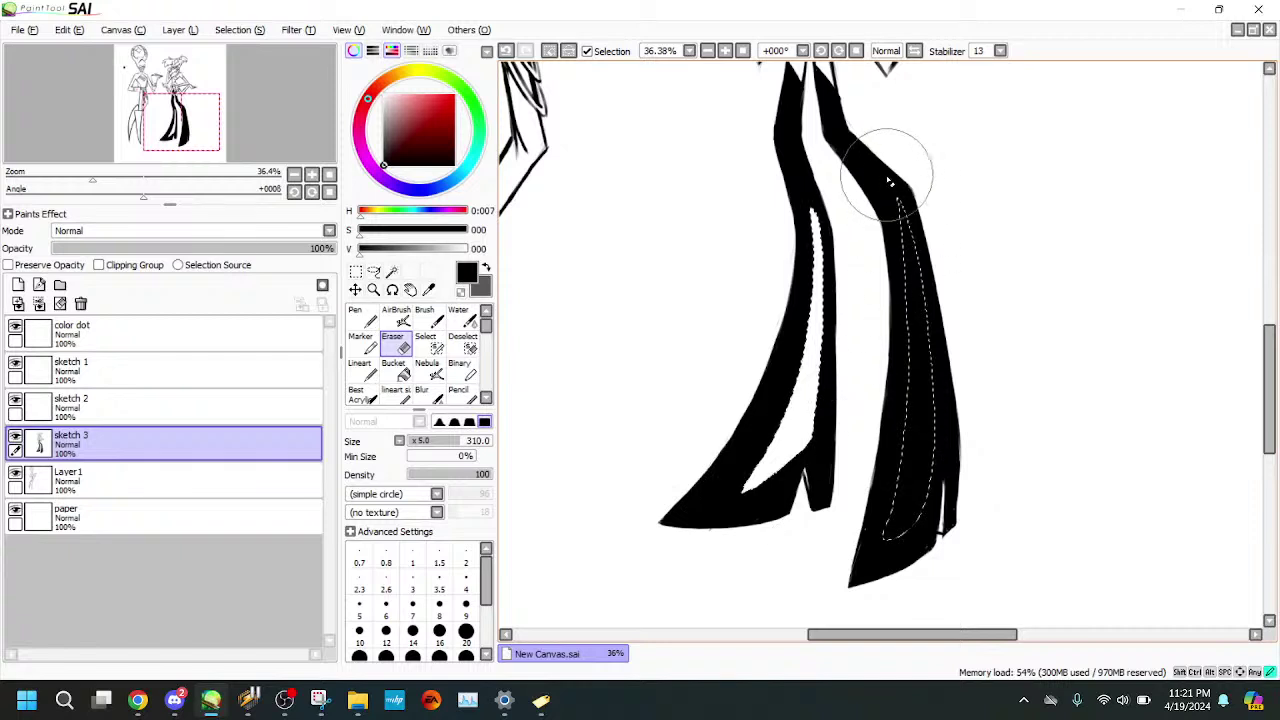
{"action": "left_click_drag", "start_coordinate": [908, 171], "coordinate": [905, 540]}
{"action": "key", "text": "ctrl+d"}
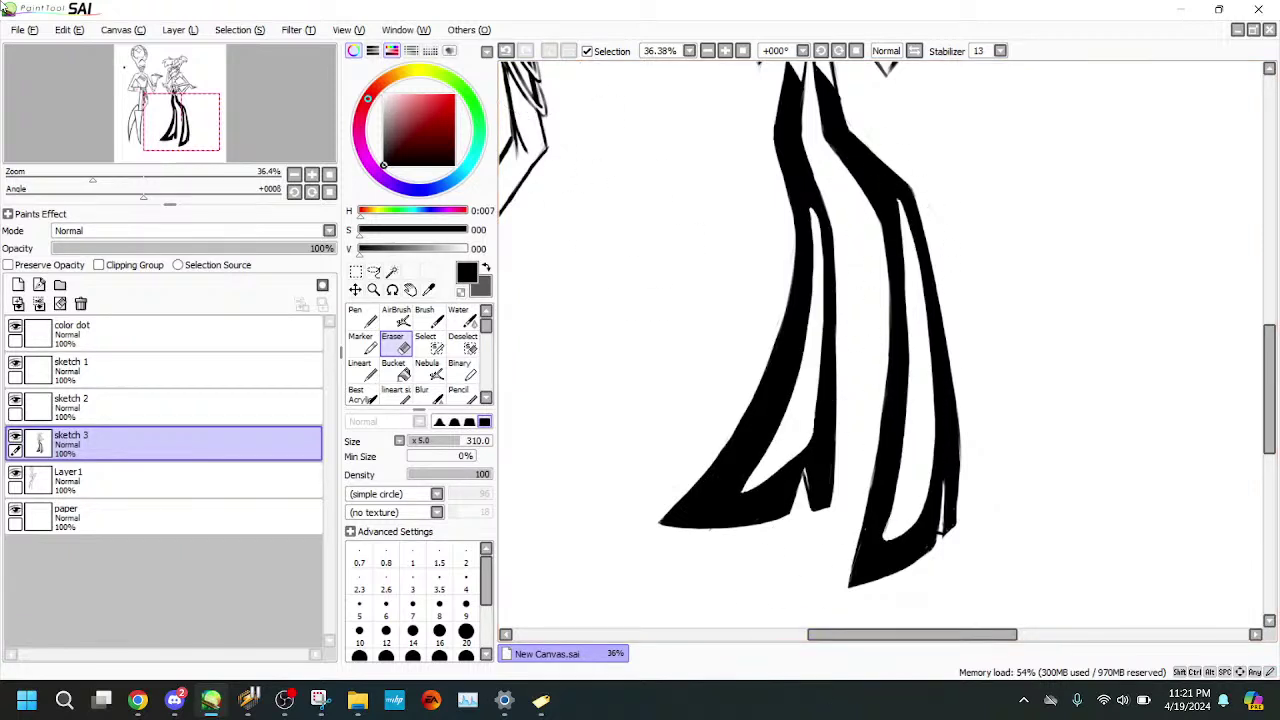
- Erase a narrow highlight in the right black hip patch with the Eraser at size 20, and touch up its edge with Lineart
{"action": "left_click_drag", "start_coordinate": [93, 179], "coordinate": [127, 179]}
{"action": "left_click_drag", "start_coordinate": [178, 120], "coordinate": [179, 92]}
{"action": "left_click", "coordinate": [148, 179]}
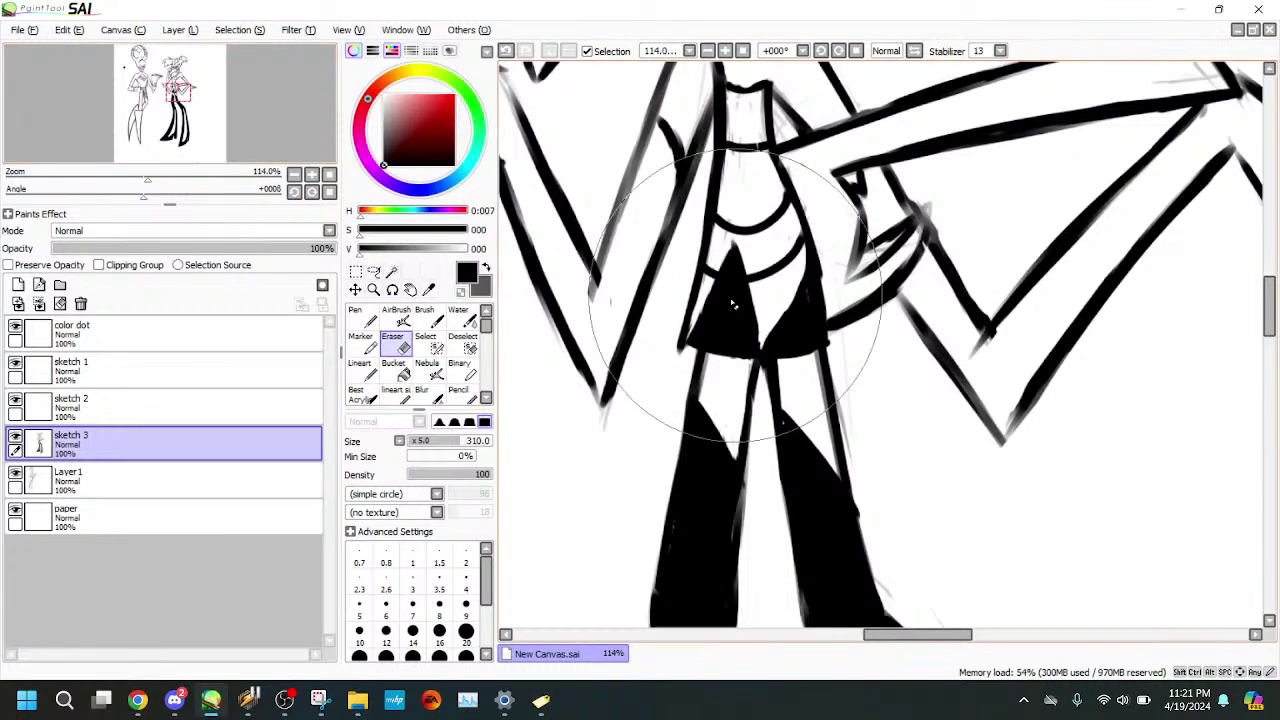
{"action": "left_click", "coordinate": [413, 443]}
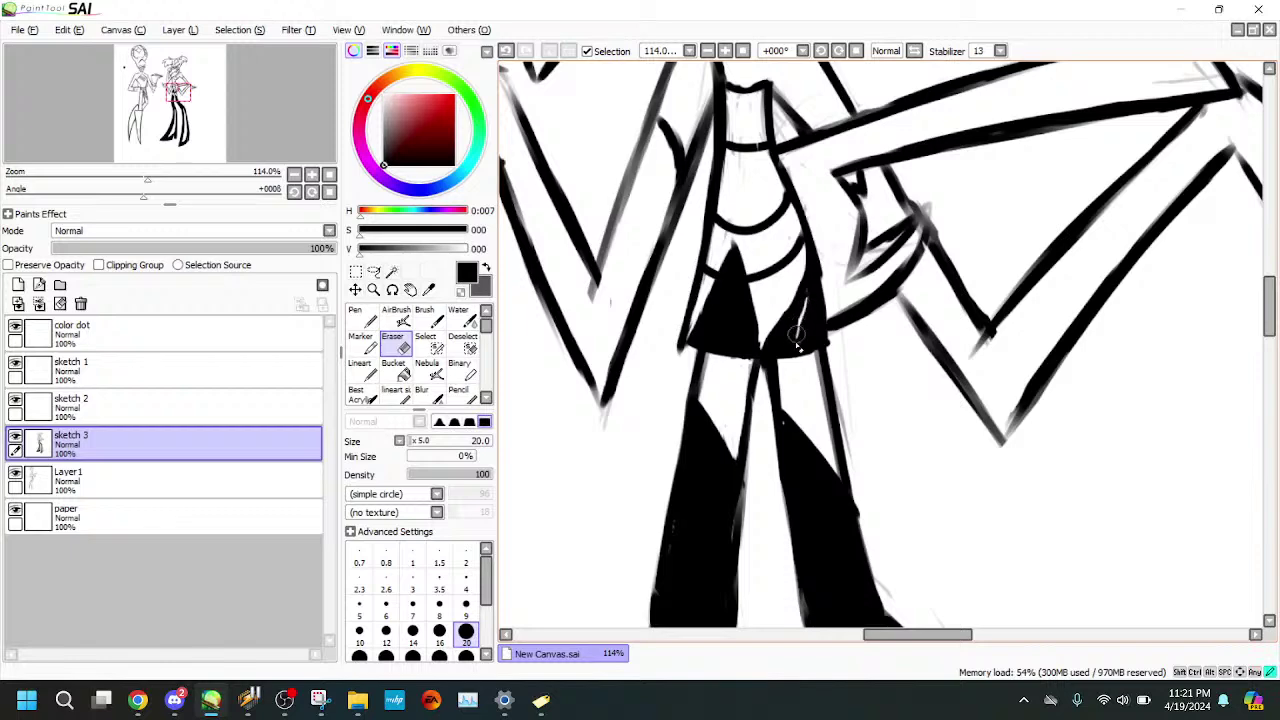
{"action": "mouse_move", "coordinate": [797, 340]}
{"action": "left_mouse_down"}
{"action": "mouse_move", "coordinate": [807, 300]}
{"action": "mouse_move", "coordinate": [797, 339]}
{"action": "left_mouse_up"}
{"action": "mouse_move", "coordinate": [799, 349]}
{"action": "left_mouse_down"}
{"action": "mouse_move", "coordinate": [804, 310]}
{"action": "mouse_move", "coordinate": [803, 340]}
{"action": "left_mouse_up"}
{"action": "left_click", "coordinate": [362, 370]}
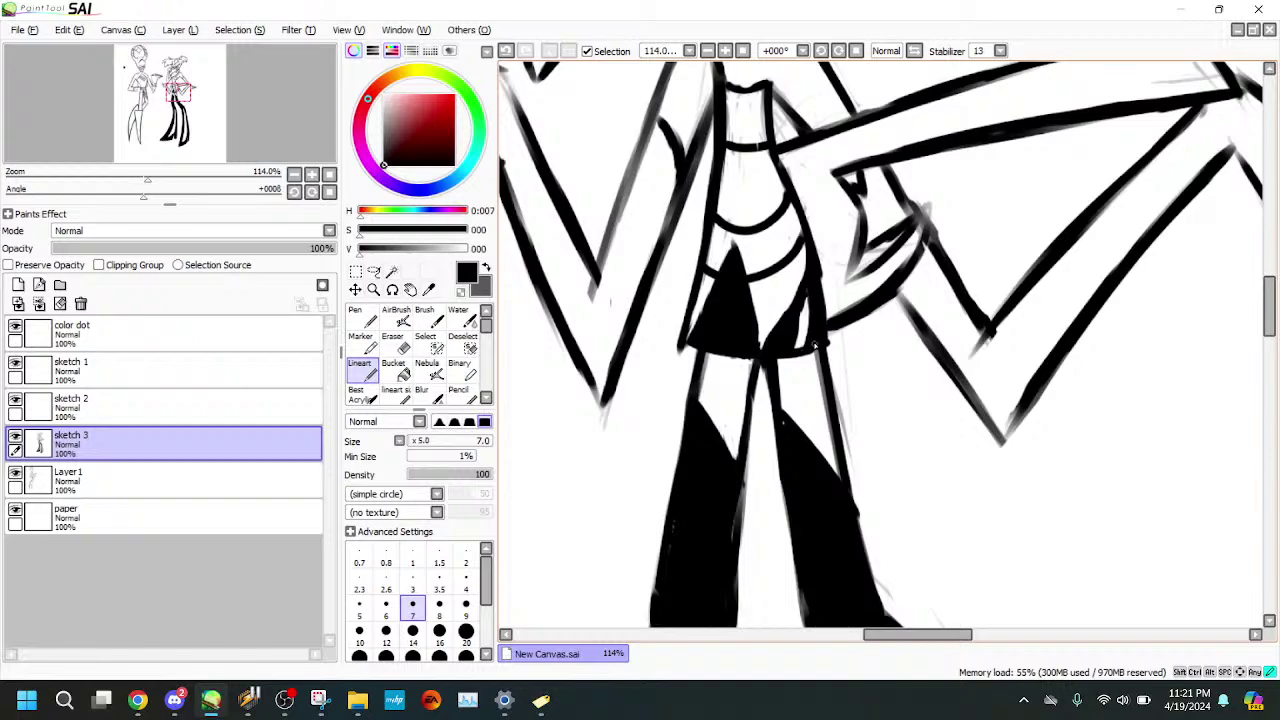
- Draw a highlight strip's outline along the right and lower loops of the neck bow with the Marker at size 10
{"action": "left_click_drag", "start_coordinate": [148, 179], "coordinate": [120, 179]}
{"action": "mouse_move", "coordinate": [178, 92]}
{"action": "left_mouse_down"}
{"action": "mouse_move", "coordinate": [180, 59]}
{"action": "mouse_move", "coordinate": [179, 71]}
{"action": "left_mouse_up"}
{"action": "left_click", "coordinate": [145, 179]}
{"action": "left_click", "coordinate": [364, 344]}
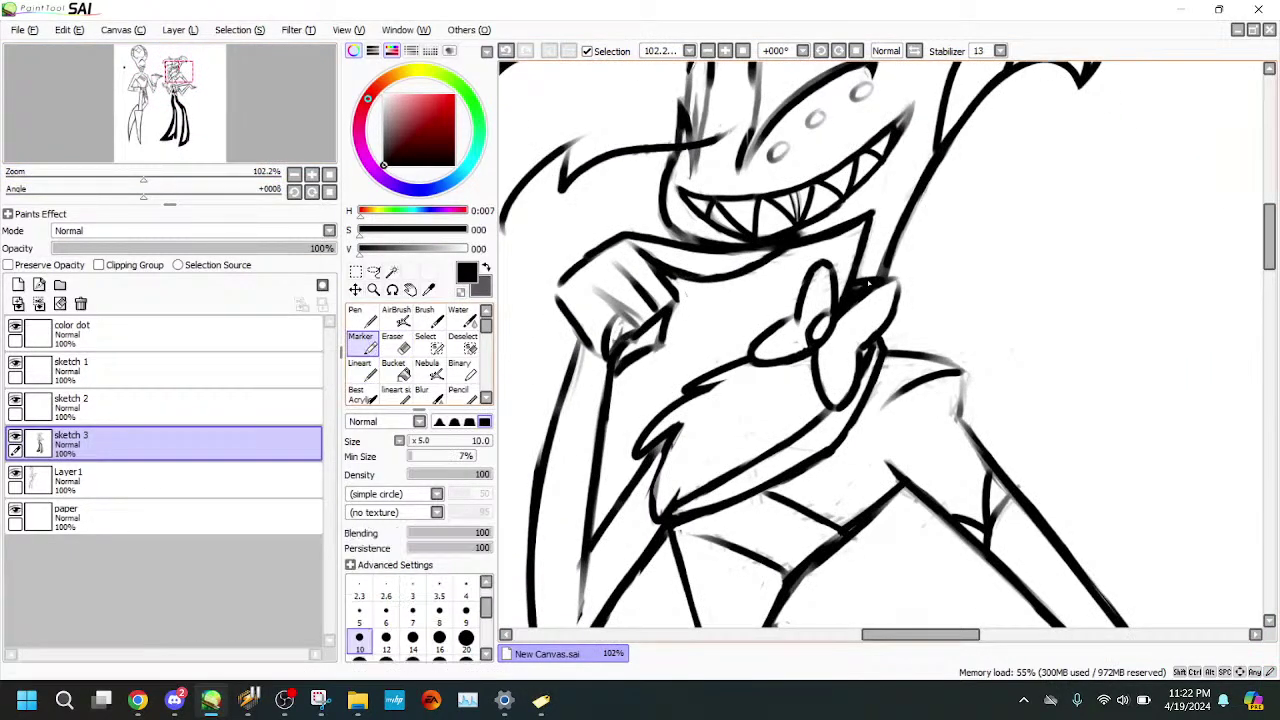
{"action": "mouse_move", "coordinate": [891, 284]}
{"action": "left_mouse_down"}
{"action": "mouse_move", "coordinate": [844, 342]}
{"action": "mouse_move", "coordinate": [834, 408]}
{"action": "left_mouse_up"}
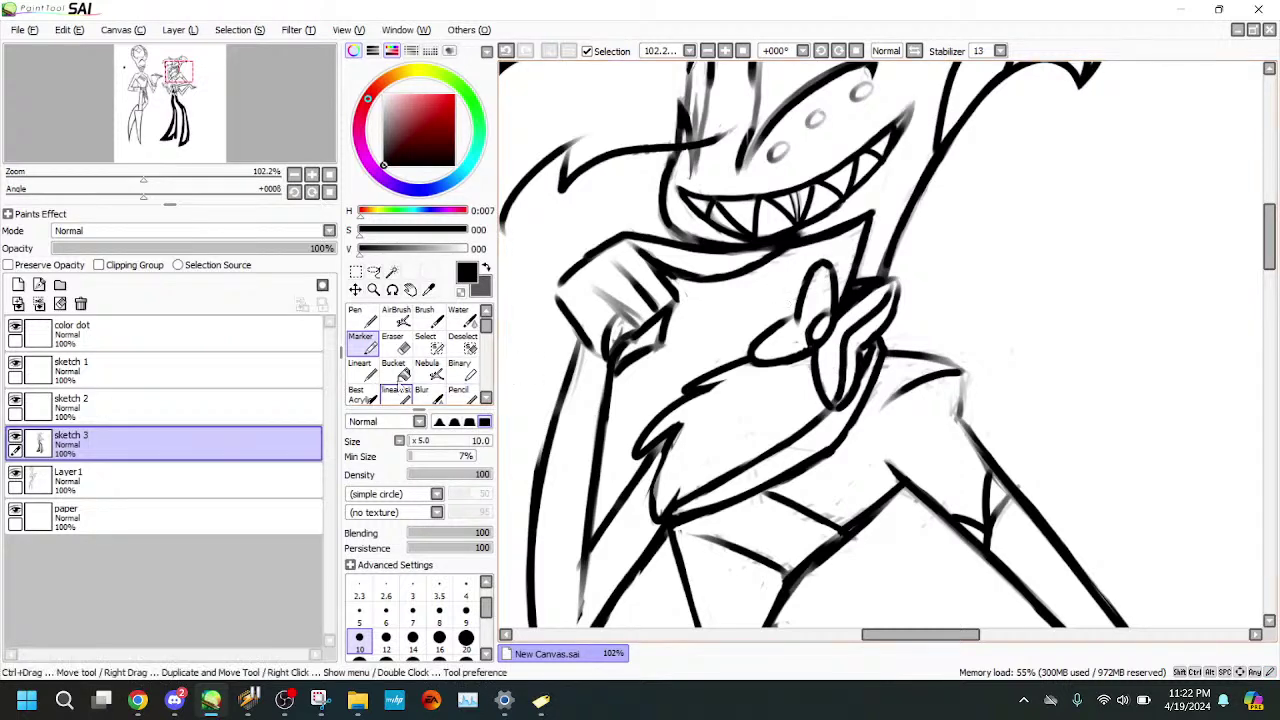
- Fill the bow's loops black with the Bucket, leaving the knot and highlight strip white, and tidy the fill's edges with the Marker
{"action": "key", "text": "g"}
{"action": "left_click", "coordinate": [834, 358]}
{"action": "left_click", "coordinate": [806, 310]}
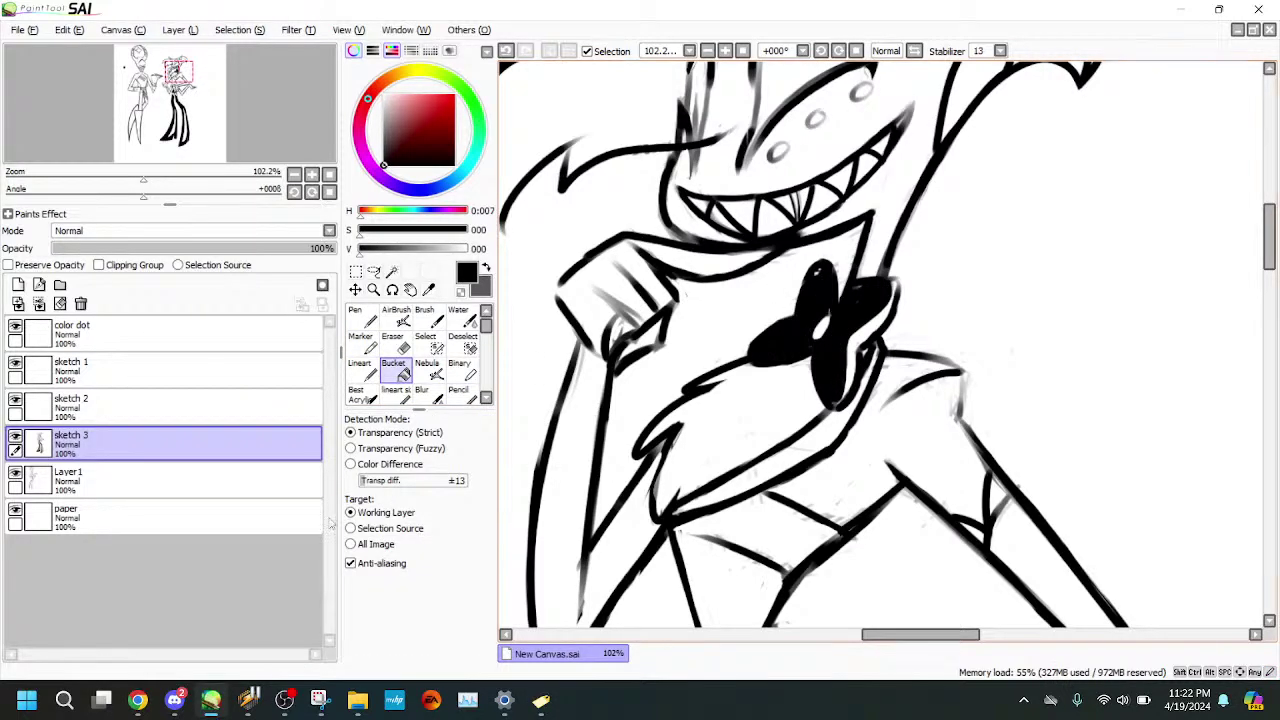
{"action": "key", "text": "b"}
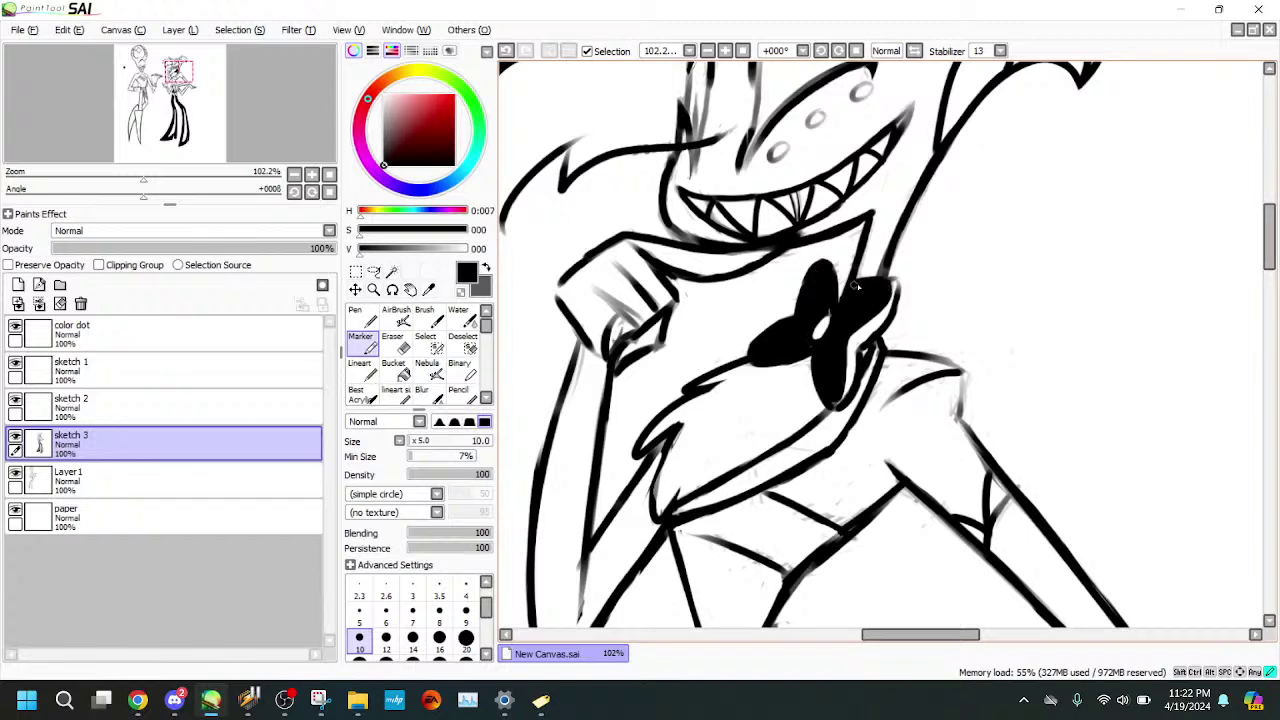
{"action": "key", "text": "e"}
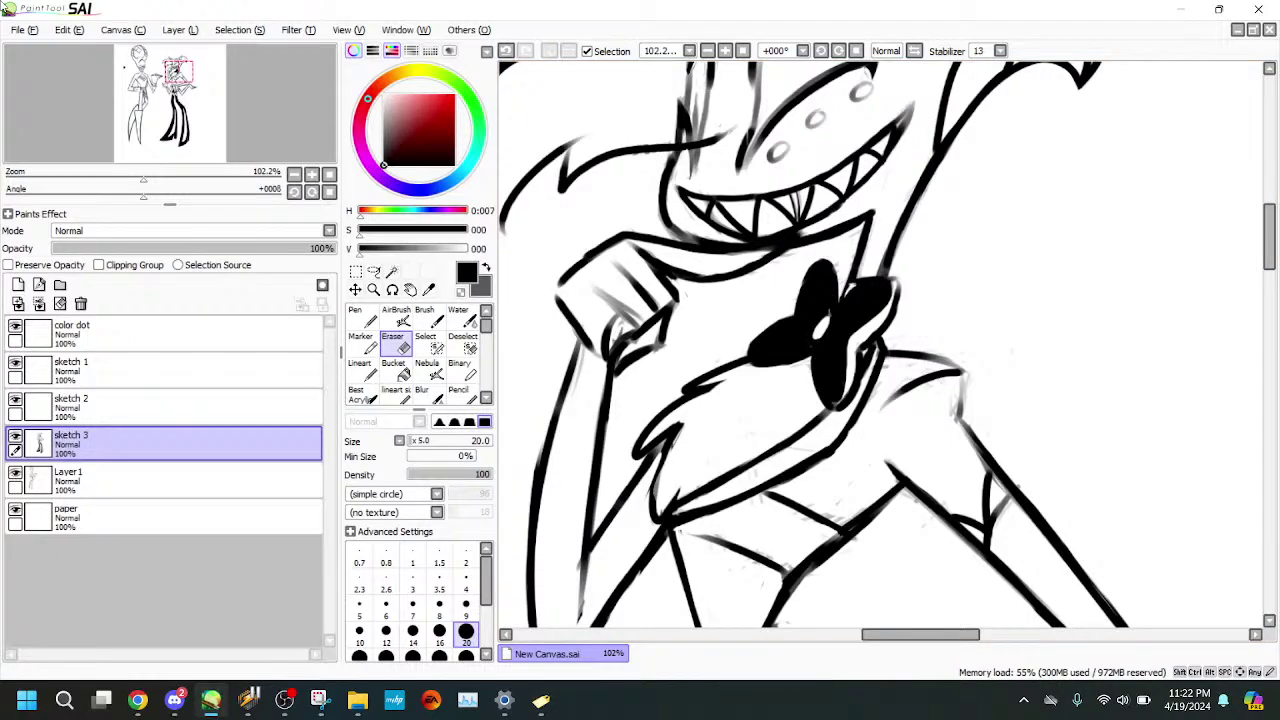
- On Layer 1, touch up the left character's leg tips with the Marker at size 10 and erase stray lines beside them at size 20
{"action": "left_click_drag", "start_coordinate": [144, 176], "coordinate": [128, 152]}
{"action": "left_click", "coordinate": [170, 102]}
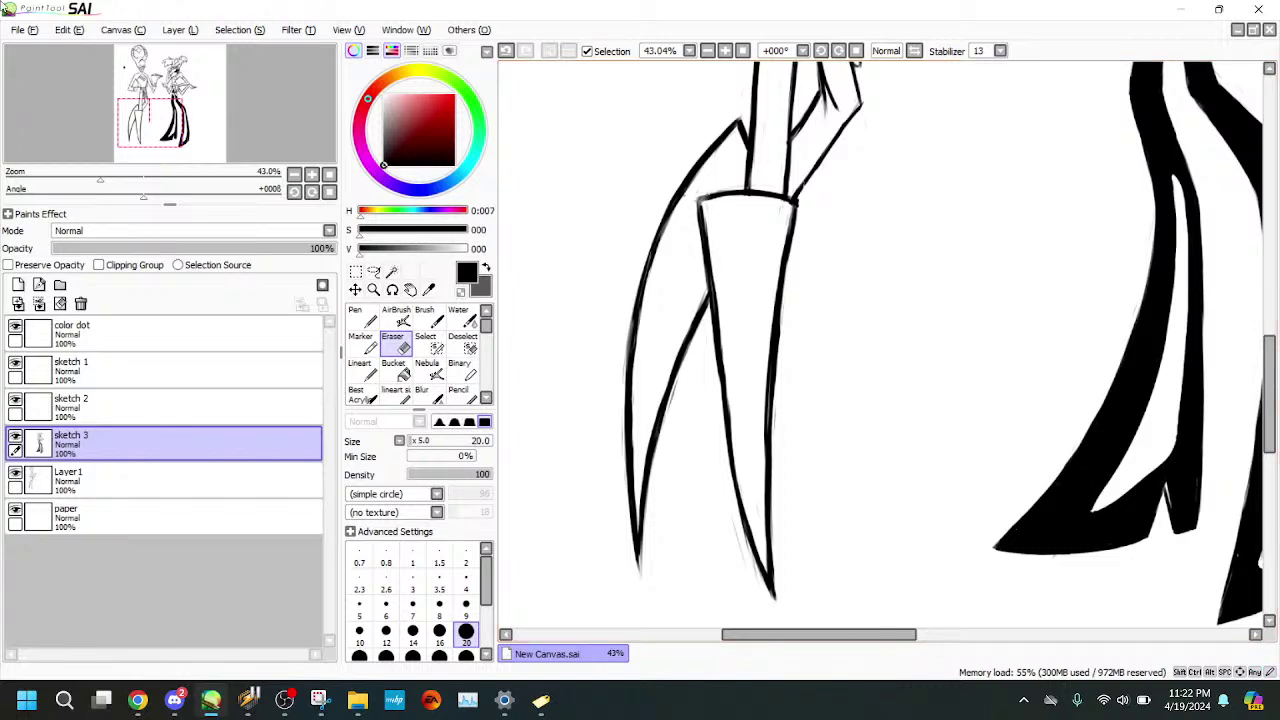
{"action": "scroll", "coordinate": [146, 150], "scroll_direction": "up", "scroll_amount": 2}
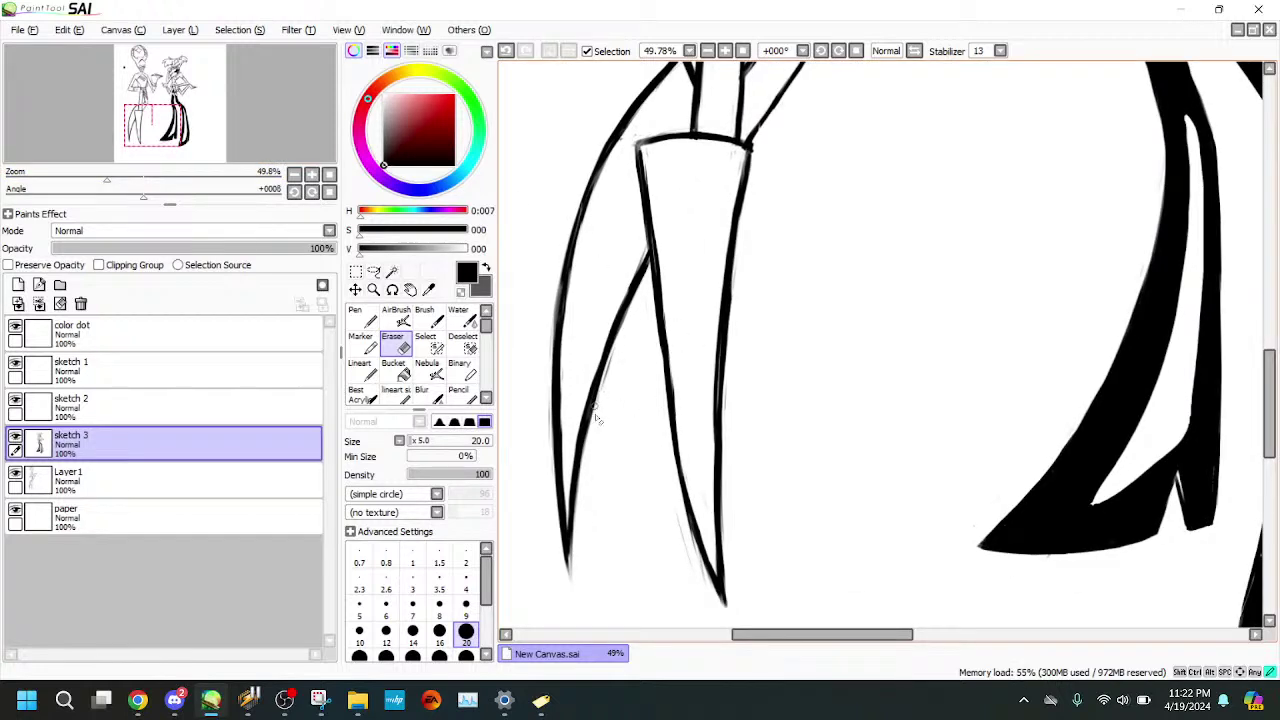
{"action": "left_click", "coordinate": [225, 486]}
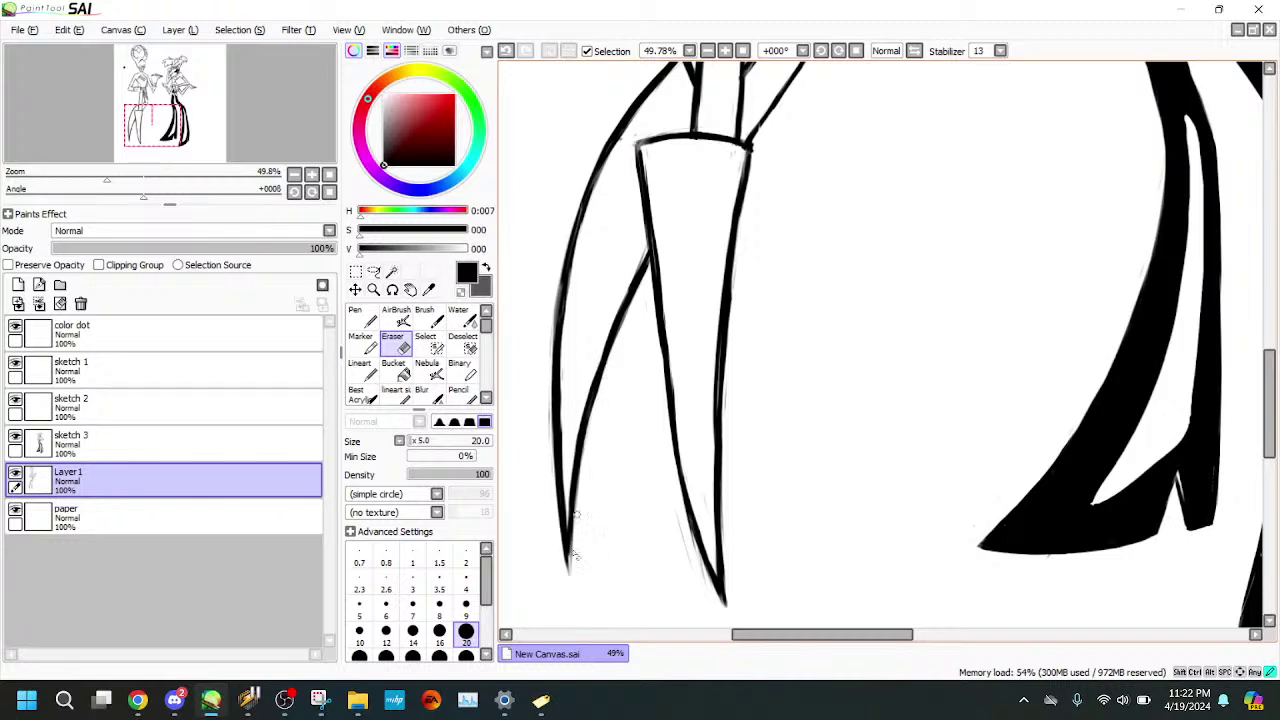
{"action": "left_click", "coordinate": [363, 344]}
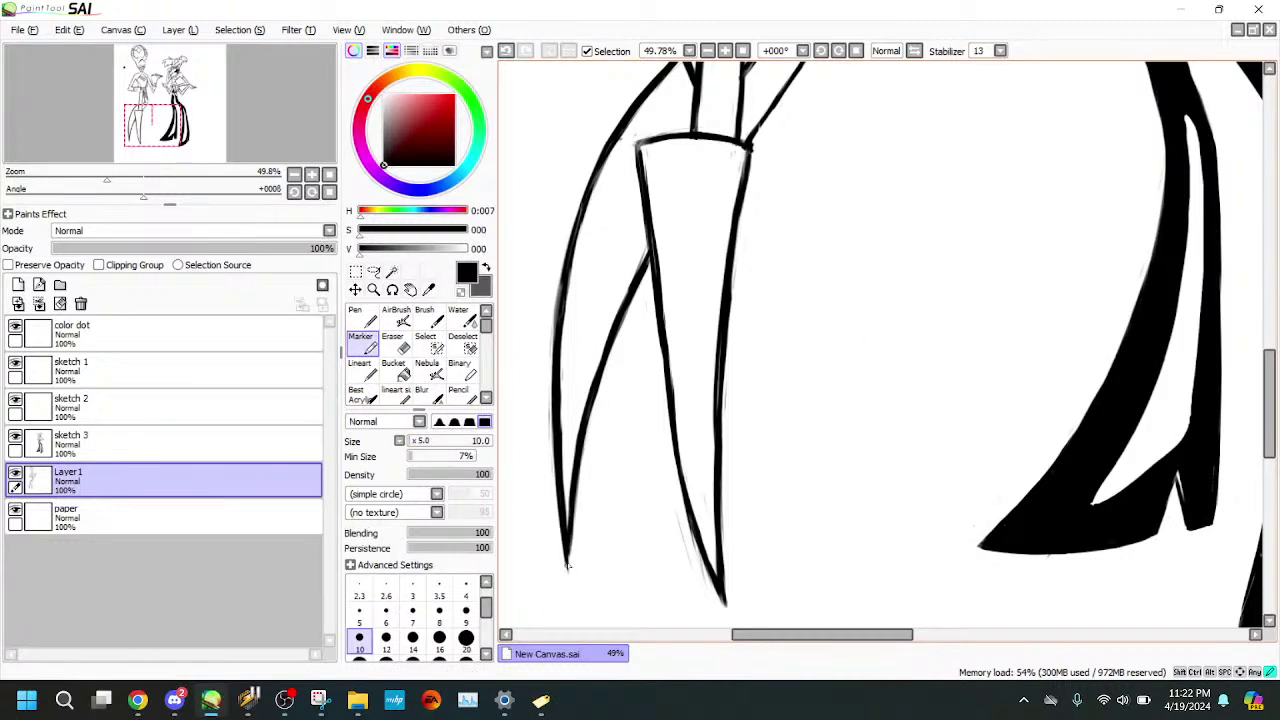
{"action": "key", "text": "e"}
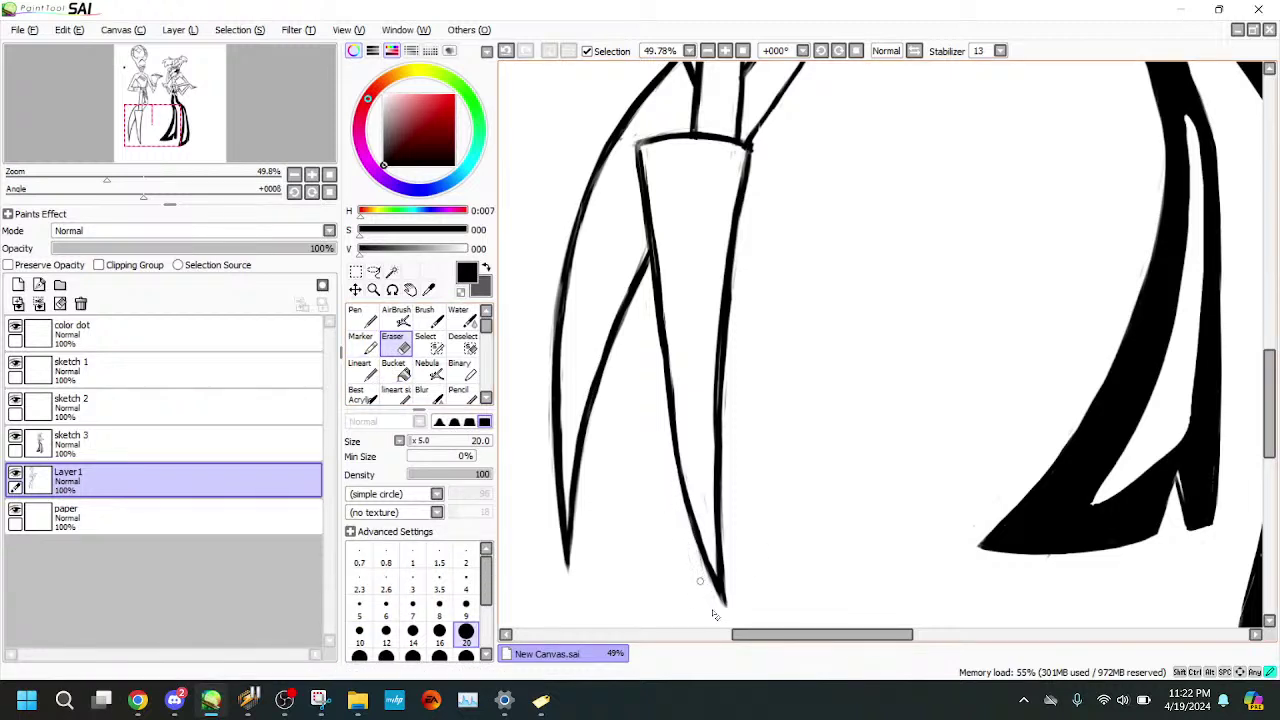
- Thicken the left edge of the left character's front lower leg down to its tip with the Marker at size 12
{"action": "left_click", "coordinate": [361, 342]}
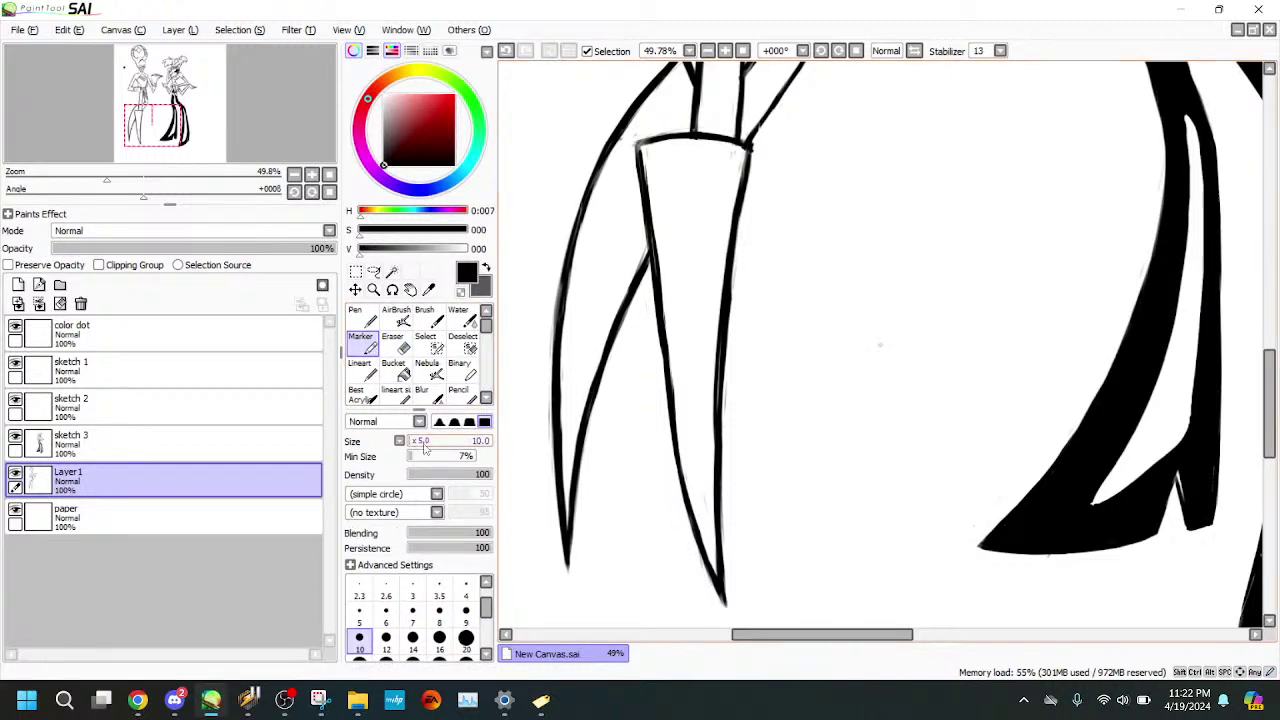
{"action": "left_click", "coordinate": [386, 640]}
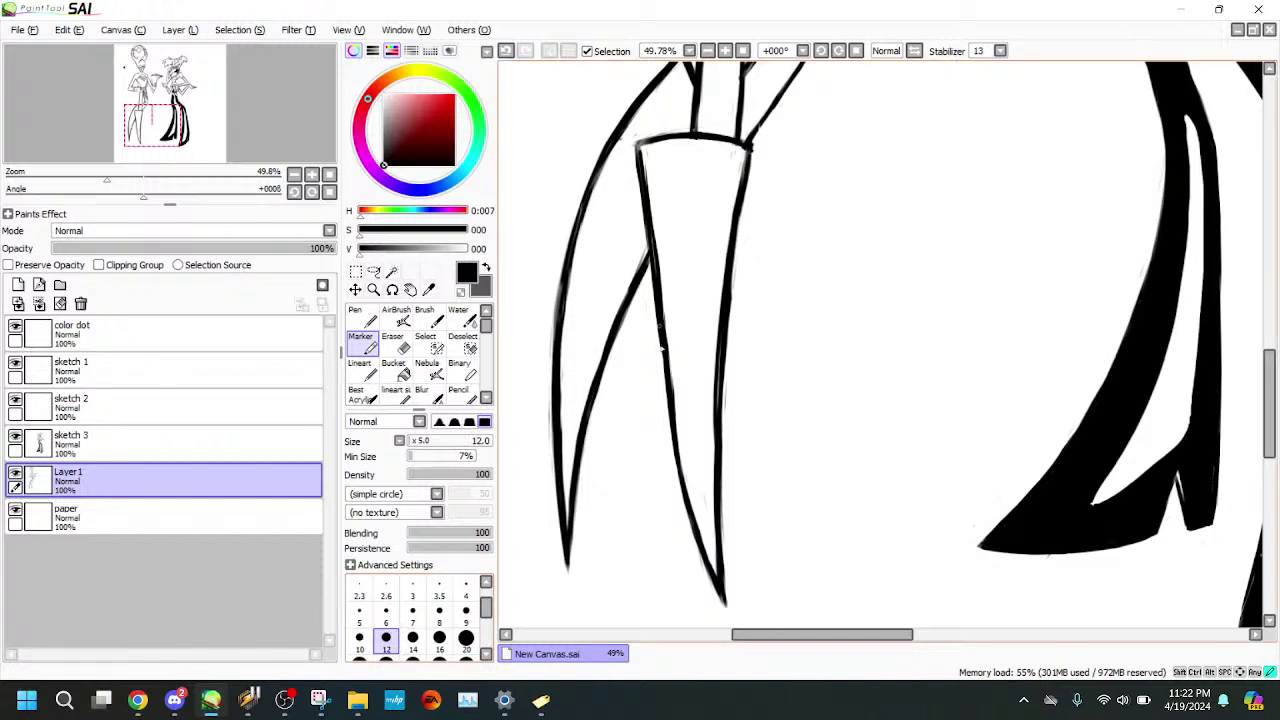
{"action": "left_click_drag", "start_coordinate": [661, 348], "coordinate": [669, 405]}
{"action": "left_click_drag", "start_coordinate": [680, 487], "coordinate": [683, 494]}
{"action": "left_click_drag", "start_coordinate": [679, 456], "coordinate": [714, 572]}
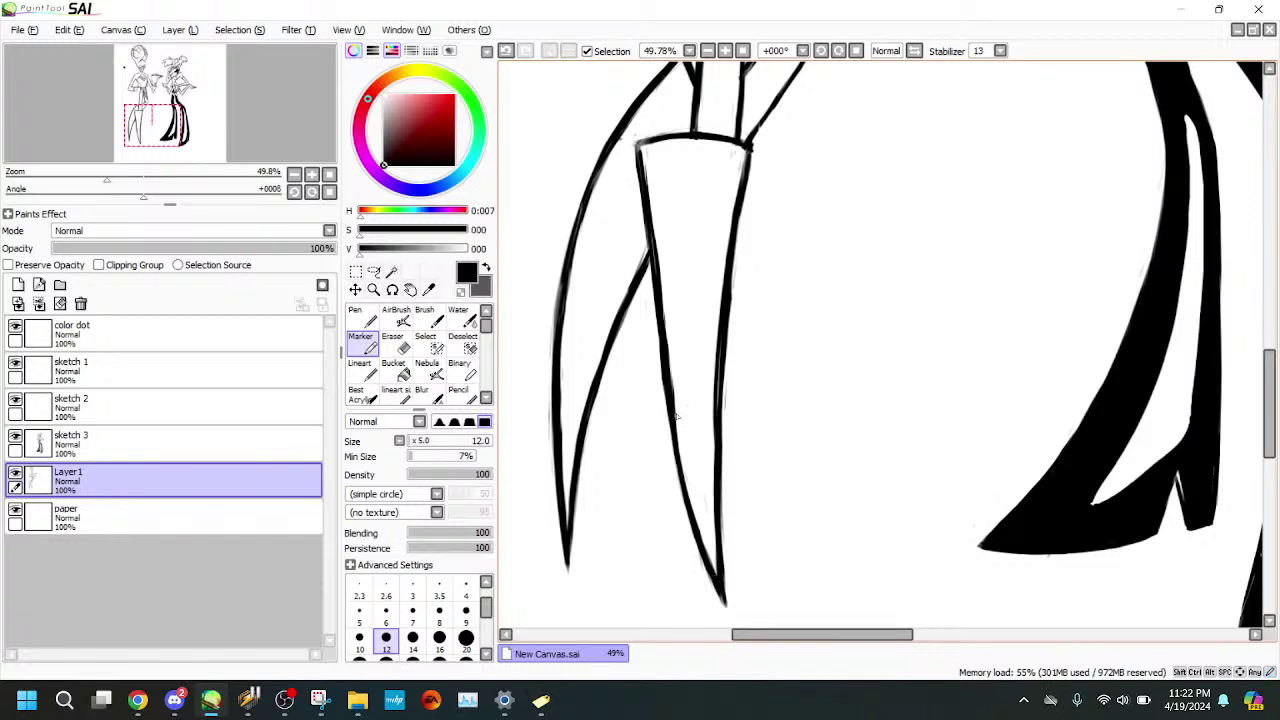
{"action": "left_click_drag", "start_coordinate": [674, 417], "coordinate": [692, 518]}
{"action": "left_click_drag", "start_coordinate": [684, 483], "coordinate": [715, 573]}
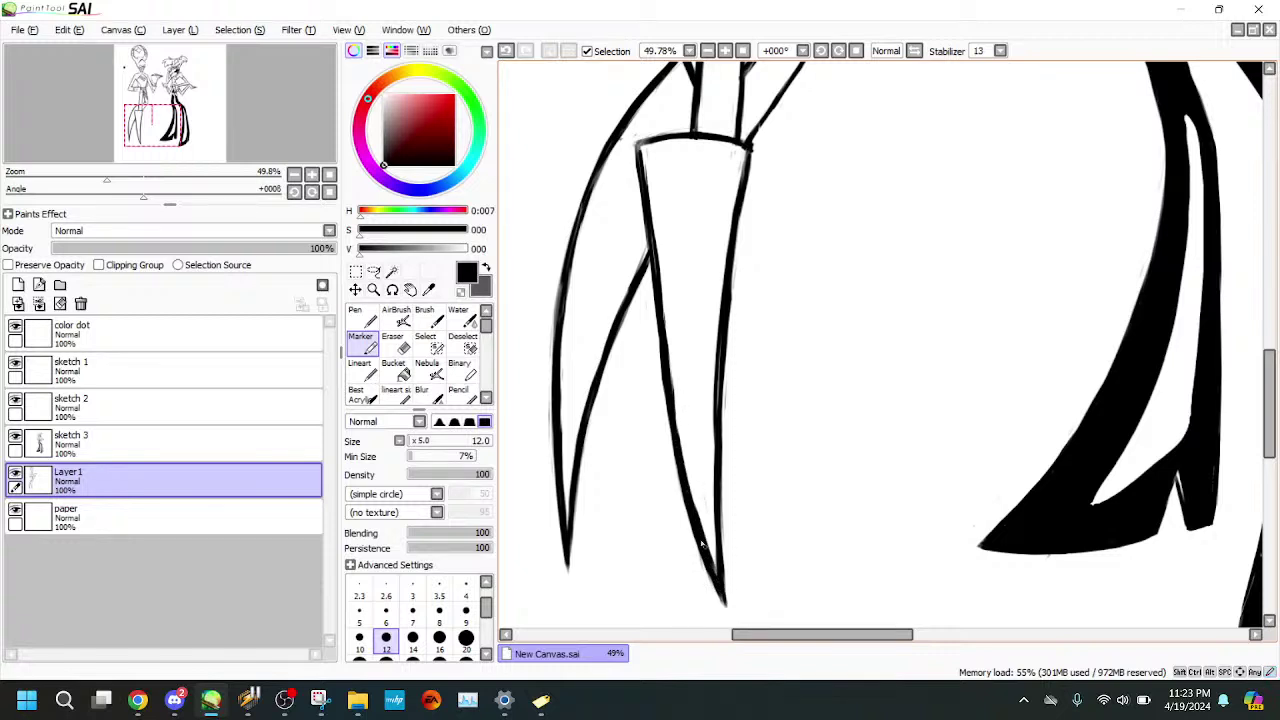
- Trim the inner side of the front lower leg's left edge with the Eraser at size 20
{"action": "left_click", "coordinate": [398, 368]}
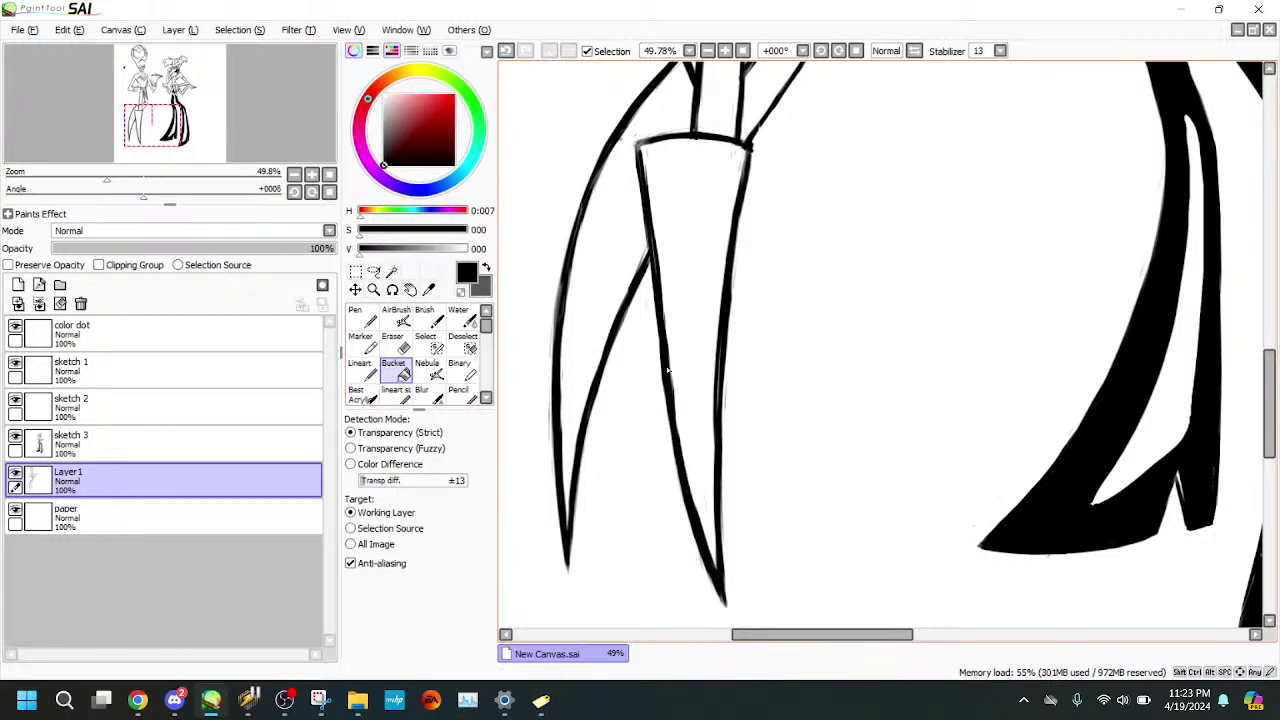
{"action": "key", "text": "e"}
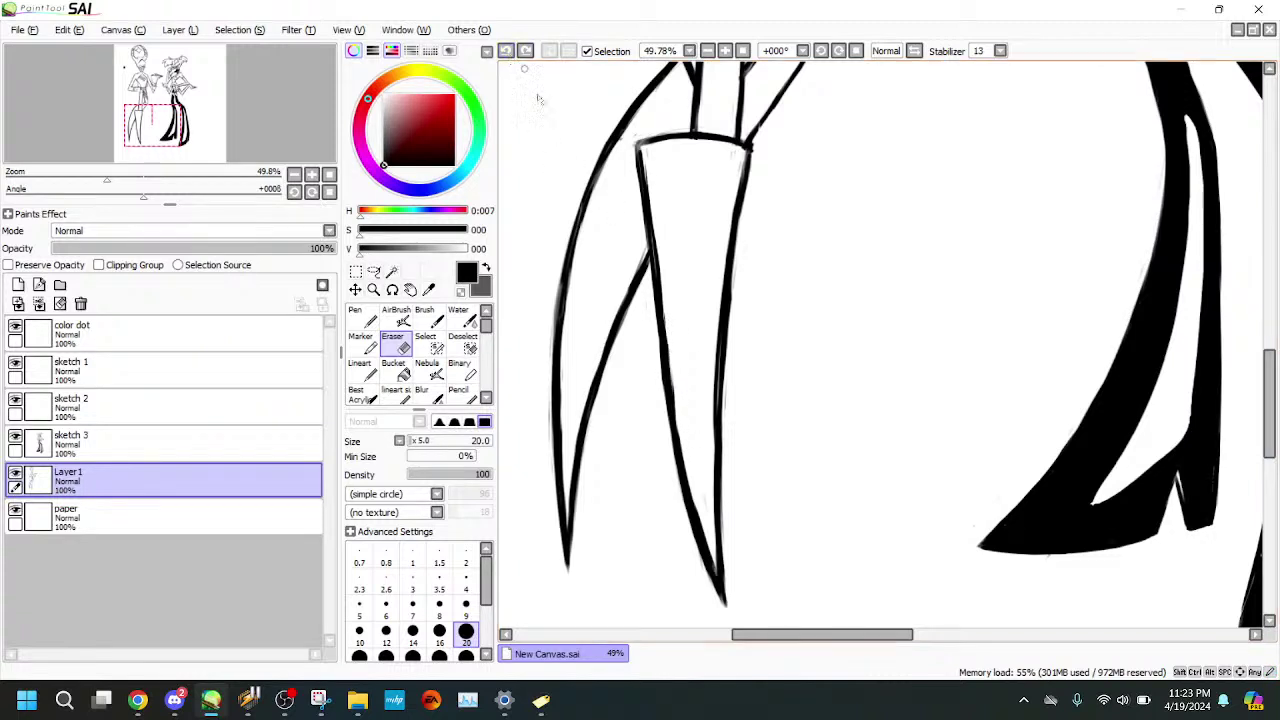
{"action": "left_click_drag", "start_coordinate": [669, 308], "coordinate": [680, 408]}
{"action": "mouse_move", "coordinate": [673, 338]}
{"action": "left_mouse_down"}
{"action": "mouse_move", "coordinate": [690, 493]}
{"action": "mouse_move", "coordinate": [684, 438]}
{"action": "mouse_move", "coordinate": [699, 512]}
{"action": "left_mouse_up"}
{"action": "mouse_move", "coordinate": [687, 469]}
{"action": "left_mouse_down"}
{"action": "mouse_move", "coordinate": [711, 566]}
{"action": "mouse_move", "coordinate": [703, 517]}
{"action": "mouse_move", "coordinate": [720, 549]}
{"action": "left_mouse_up"}
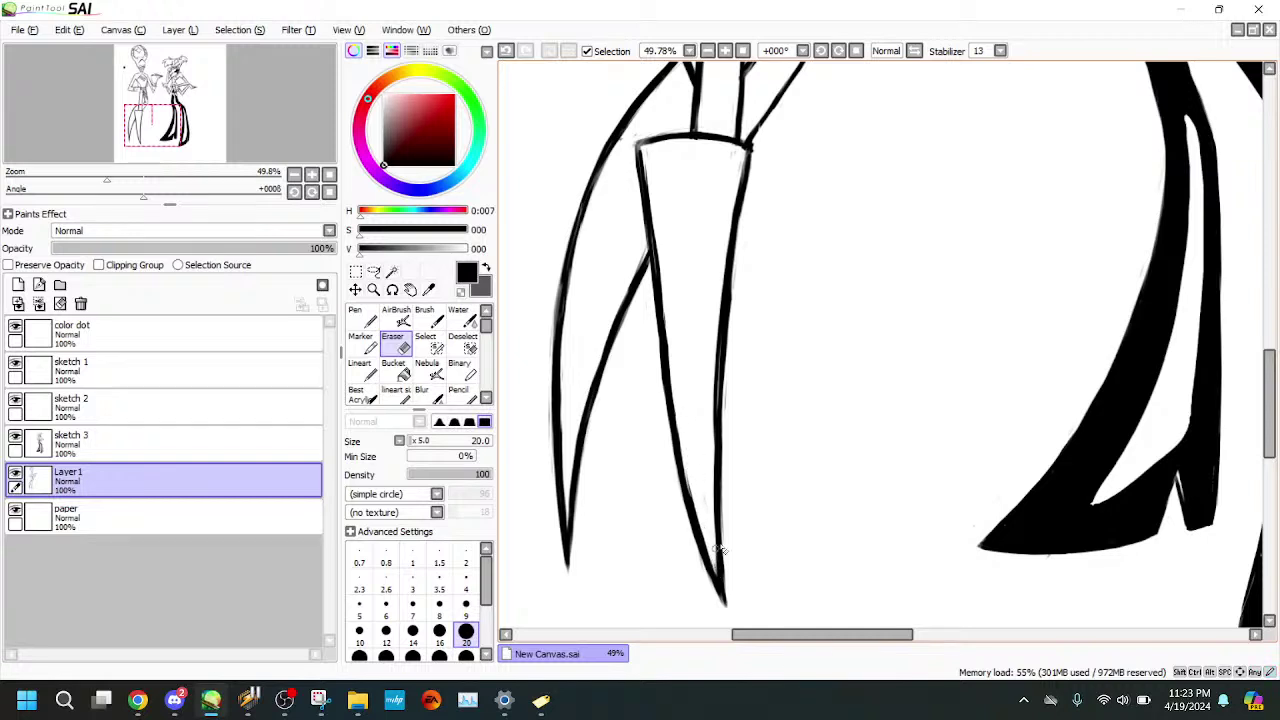
{"action": "left_click_drag", "start_coordinate": [692, 474], "coordinate": [715, 552]}
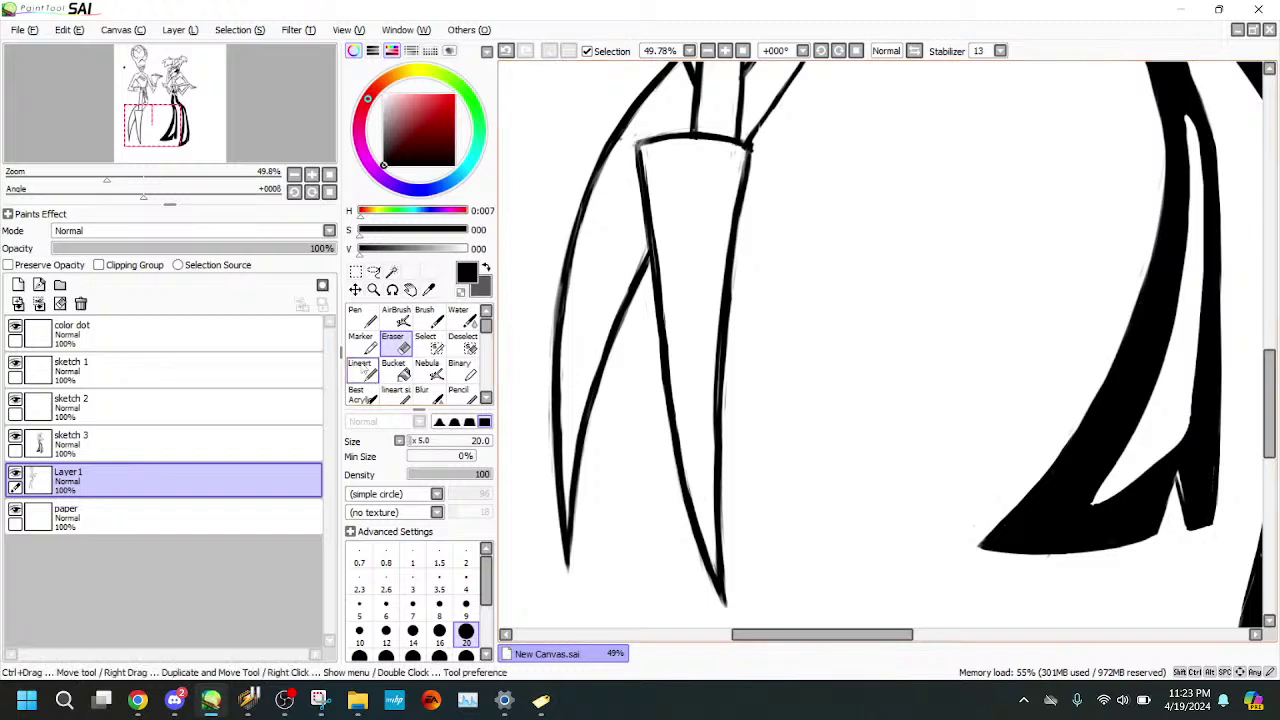
- Smooth the upper part of the front lower leg's left edge, alternating the Eraser at size 20 and the Marker at size 12
{"action": "left_click", "coordinate": [363, 344]}
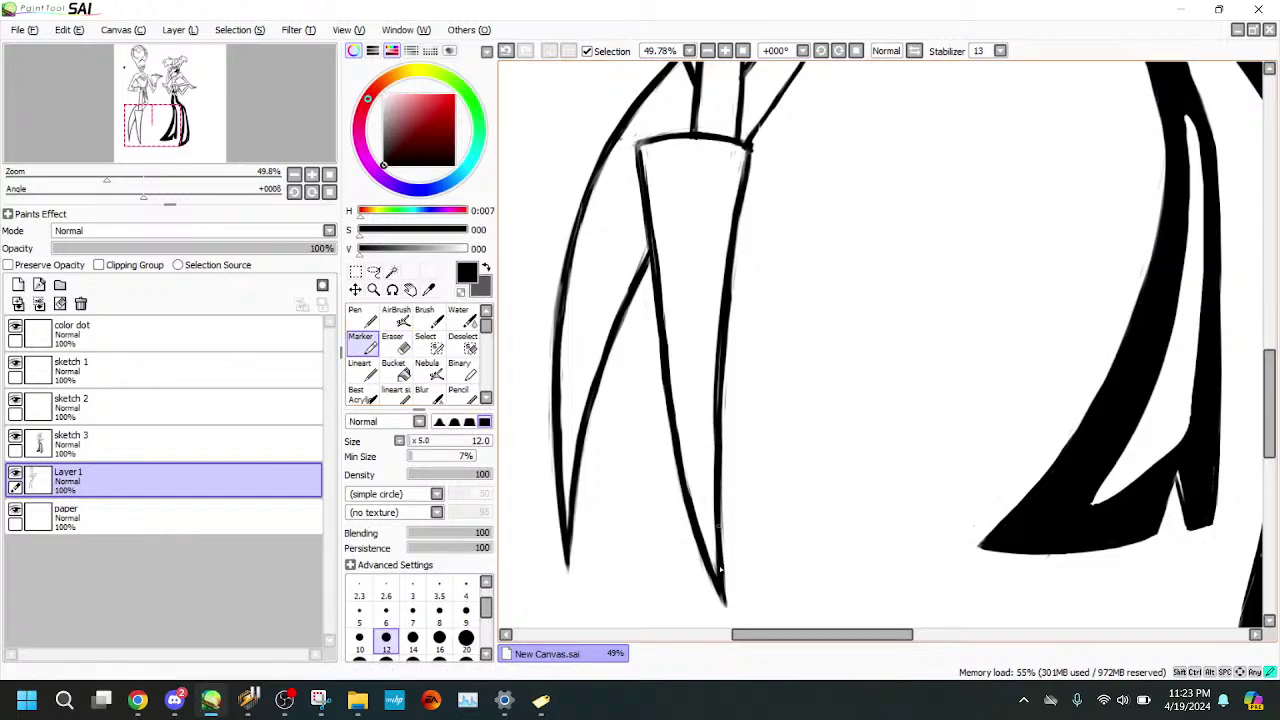
{"action": "key", "text": "e"}
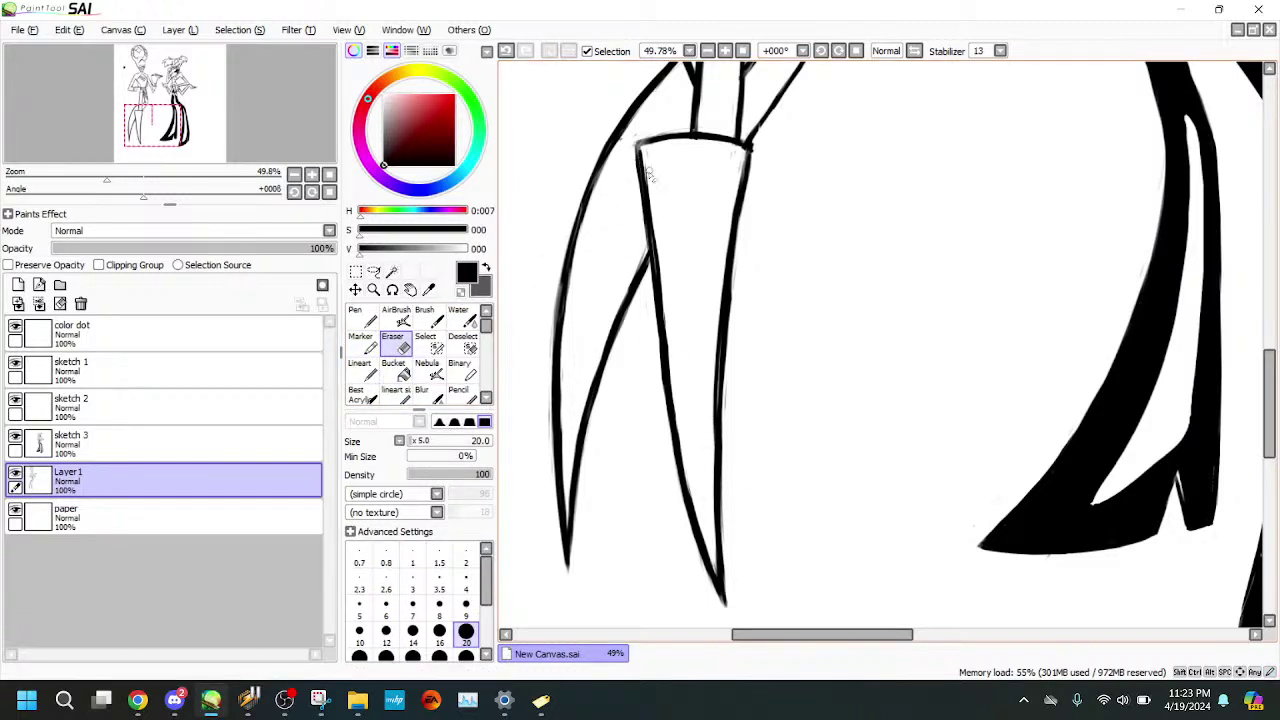
{"action": "left_click_drag", "start_coordinate": [655, 240], "coordinate": [678, 400]}
{"action": "left_click", "coordinate": [364, 343]}
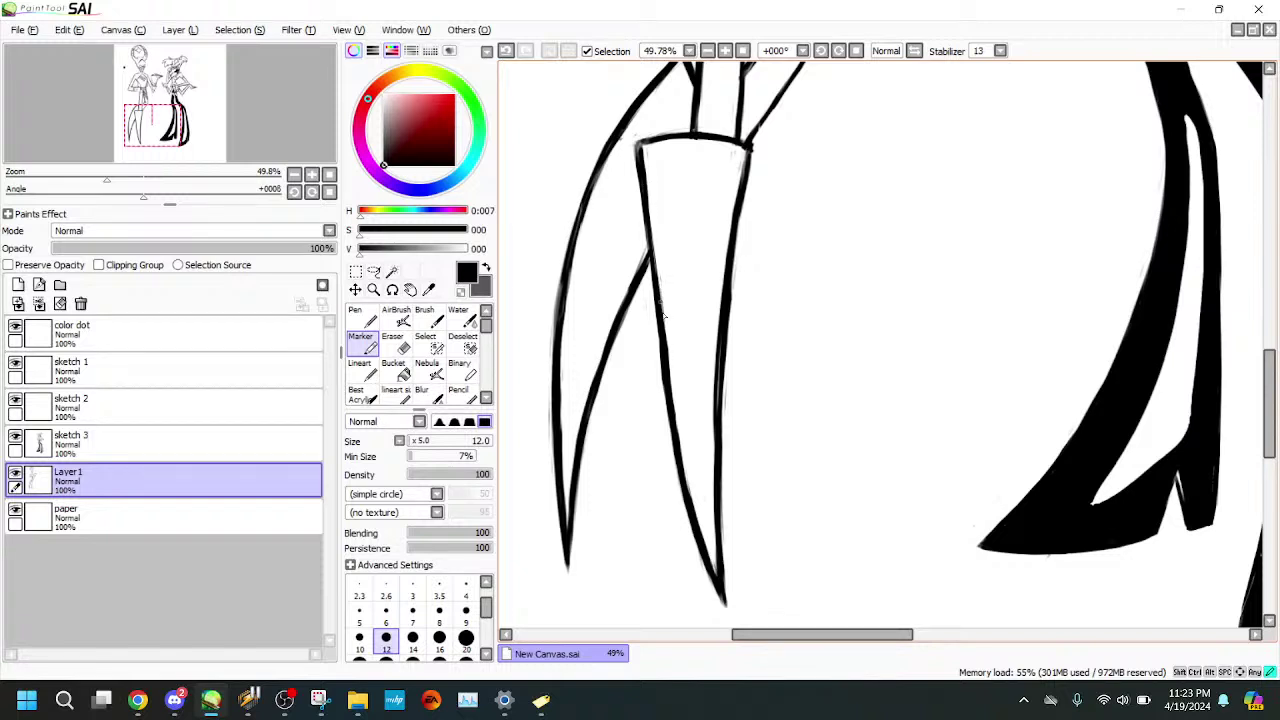
{"action": "left_click_drag", "start_coordinate": [653, 240], "coordinate": [662, 306]}
{"action": "key", "text": "e"}
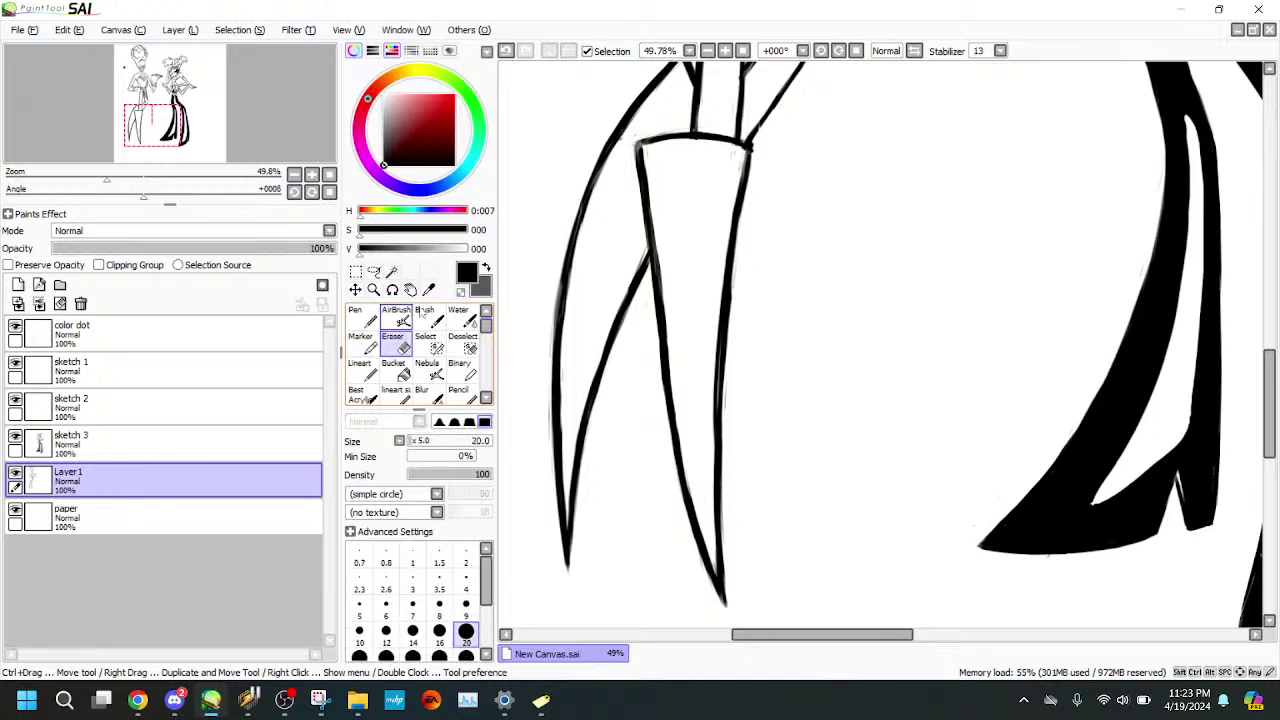
{"action": "mouse_move", "coordinate": [657, 212]}
{"action": "left_mouse_down"}
{"action": "mouse_move", "coordinate": [659, 330]}
{"action": "mouse_move", "coordinate": [653, 260]}
{"action": "mouse_move", "coordinate": [667, 304]}
{"action": "left_mouse_up"}
{"action": "left_click_drag", "start_coordinate": [659, 256], "coordinate": [667, 325]}
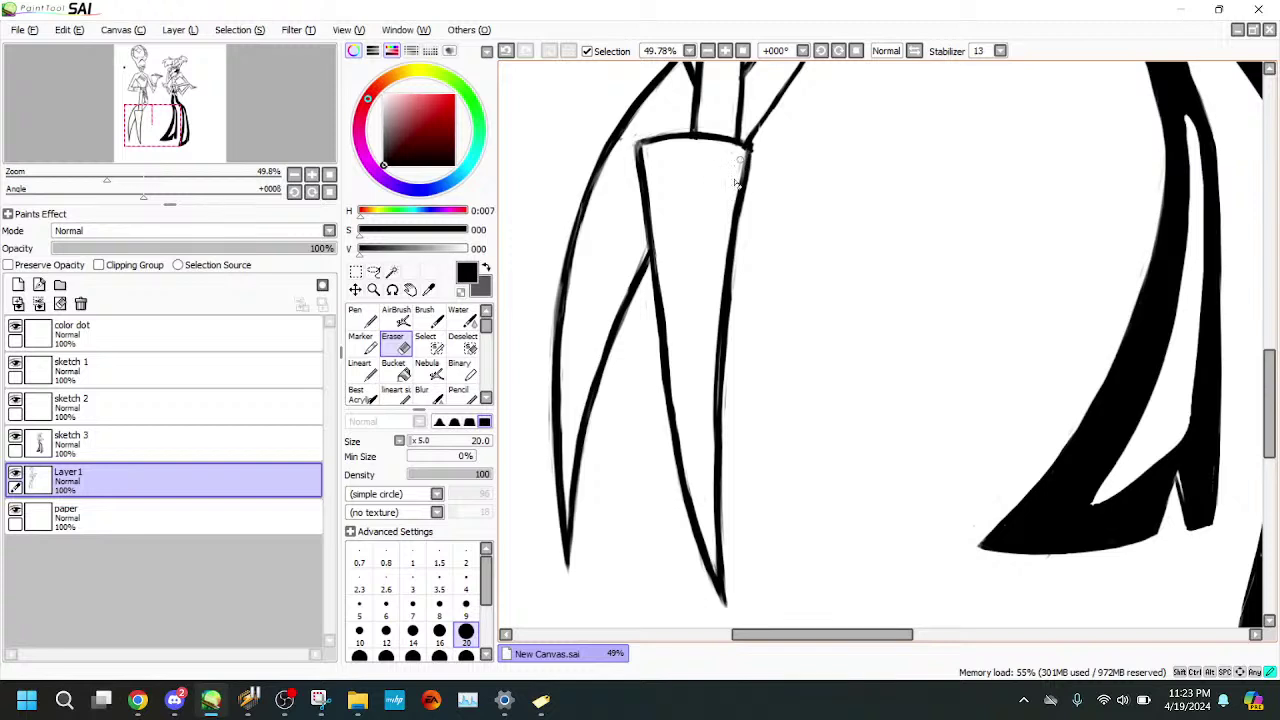
- Redraw the top of the front lower leg's right edge with the Marker at size 12, and trim its inner side farther down with the Eraser
{"action": "left_click", "coordinate": [363, 345]}
{"action": "left_click_drag", "start_coordinate": [748, 151], "coordinate": [740, 215]}
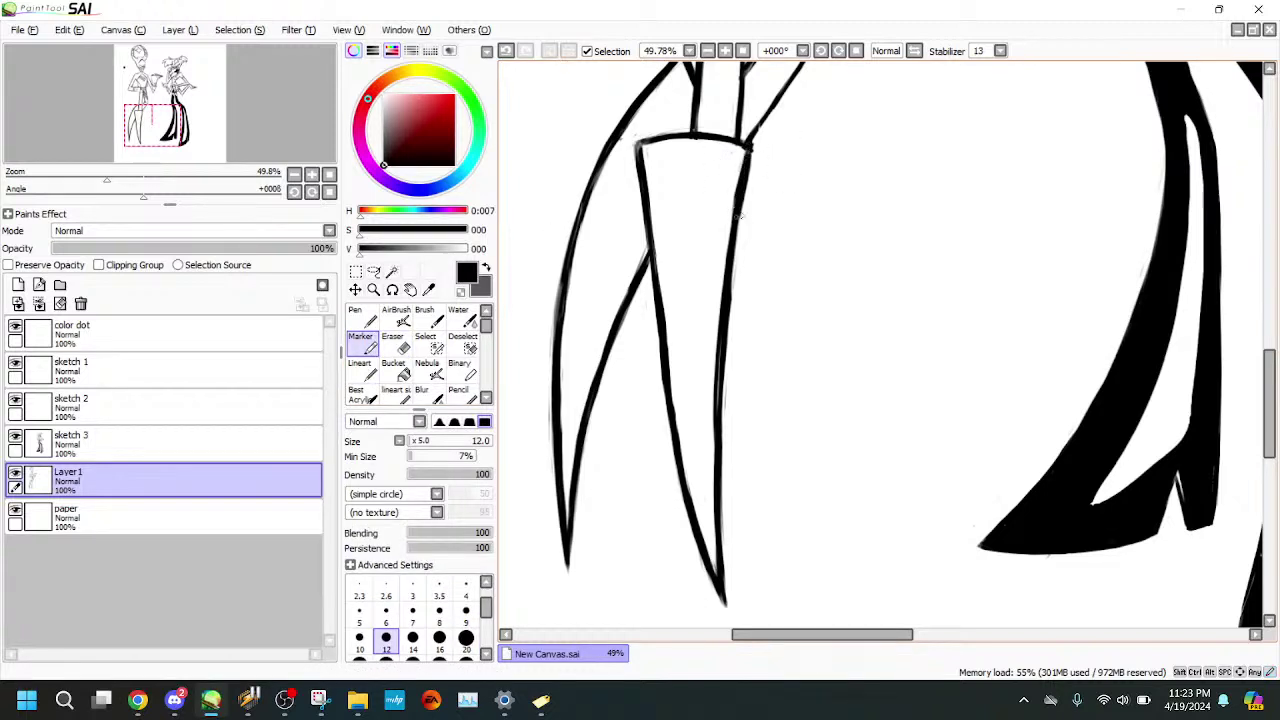
{"action": "left_click", "coordinate": [506, 50]}
{"action": "left_click_drag", "start_coordinate": [749, 148], "coordinate": [738, 212]}
{"action": "key", "text": "e"}
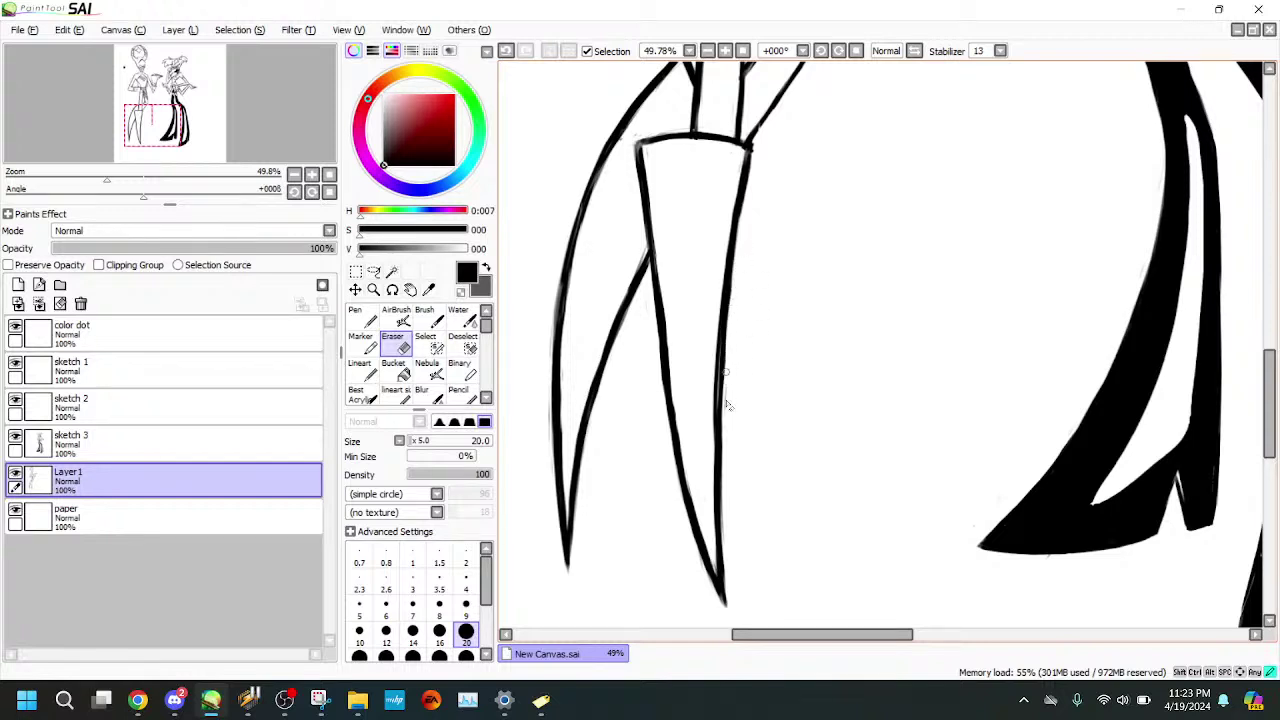
{"action": "left_click_drag", "start_coordinate": [714, 351], "coordinate": [716, 446]}
{"action": "left_click", "coordinate": [360, 344]}
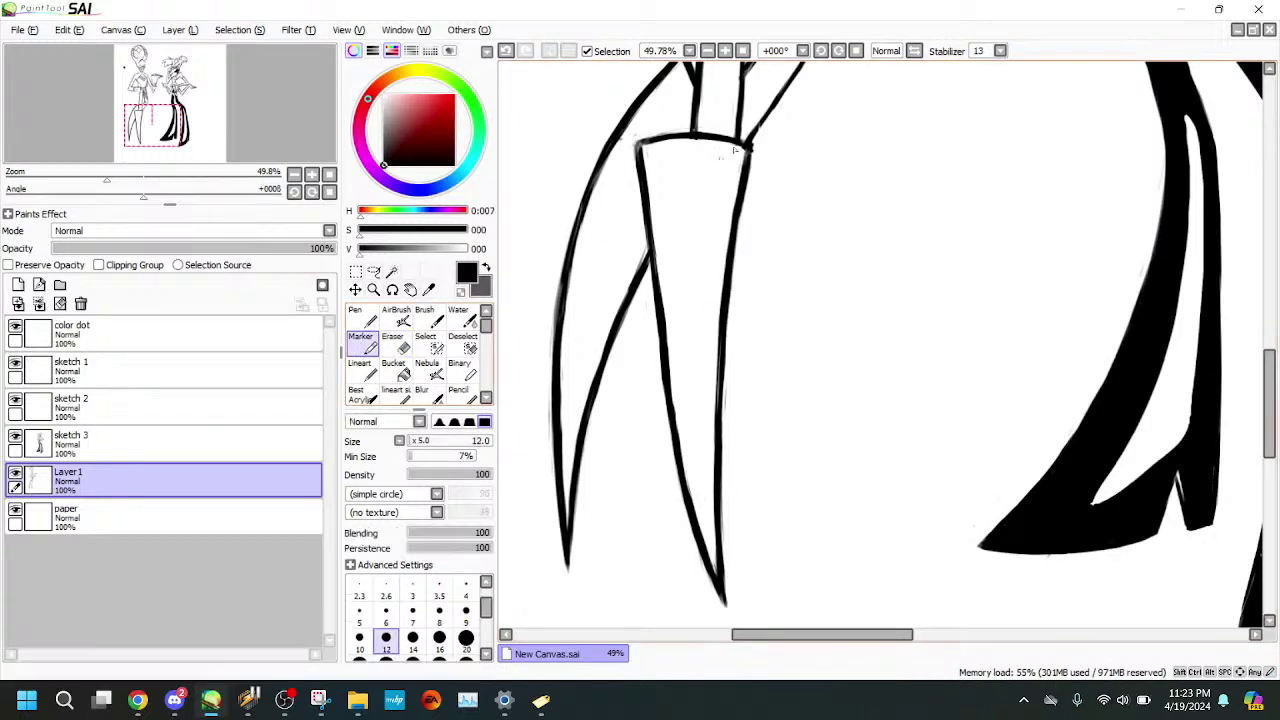
- Clean the upper outer curve of the left character's back leg below its pointed corner with the Eraser at size 20
{"action": "scroll", "coordinate": [610, 223], "scroll_direction": "up", "scroll_amount": 5}
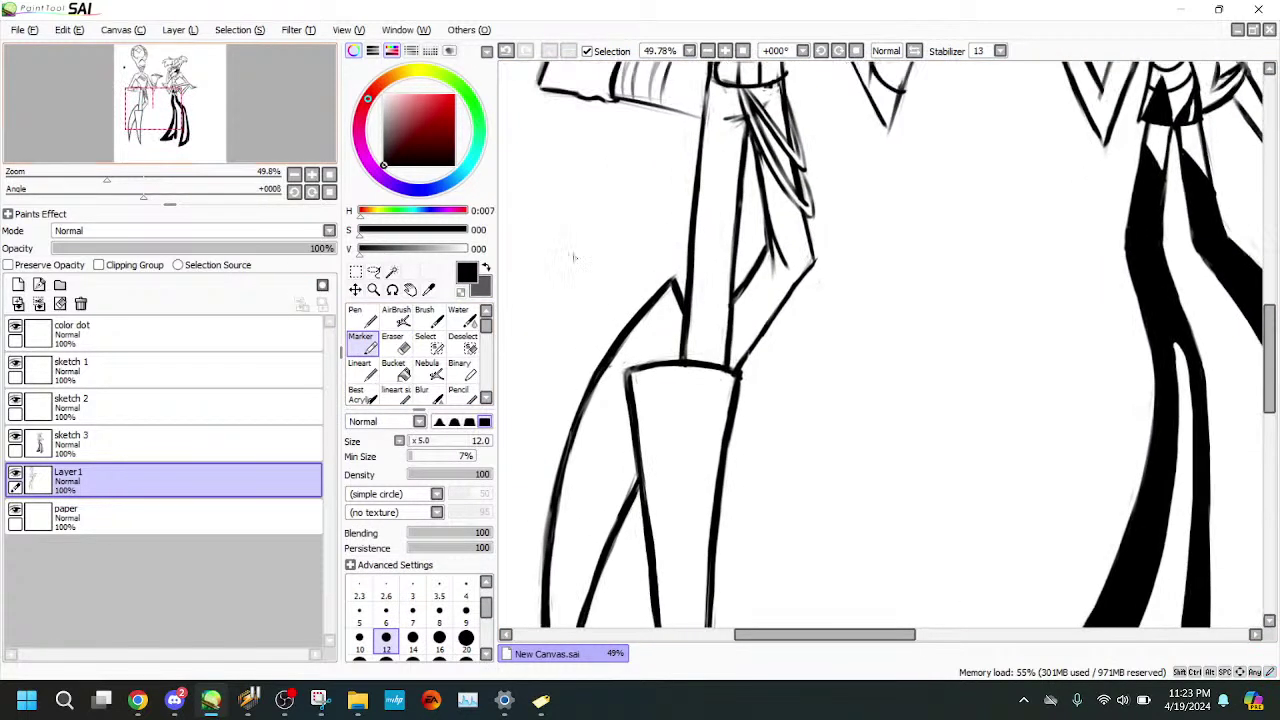
{"action": "left_click", "coordinate": [395, 340]}
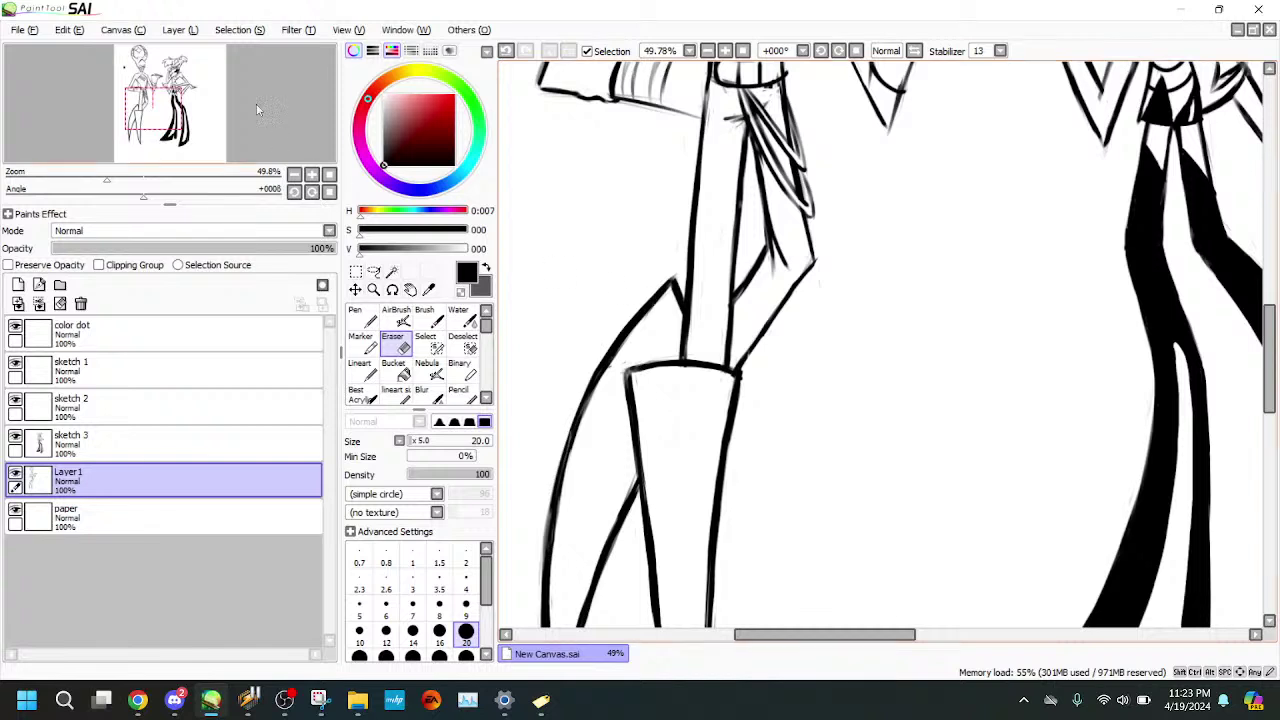
{"action": "left_click", "coordinate": [150, 109]}
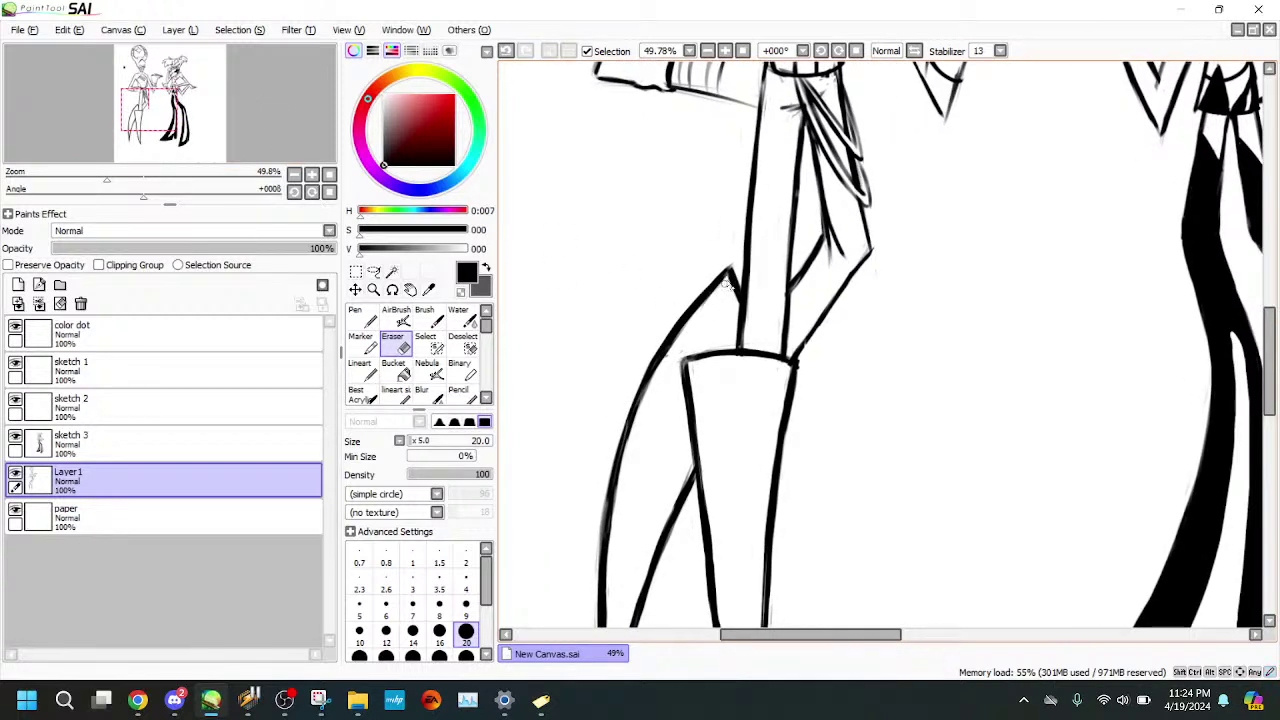
{"action": "left_click_drag", "start_coordinate": [692, 322], "coordinate": [659, 372]}
{"action": "left_click", "coordinate": [364, 344]}
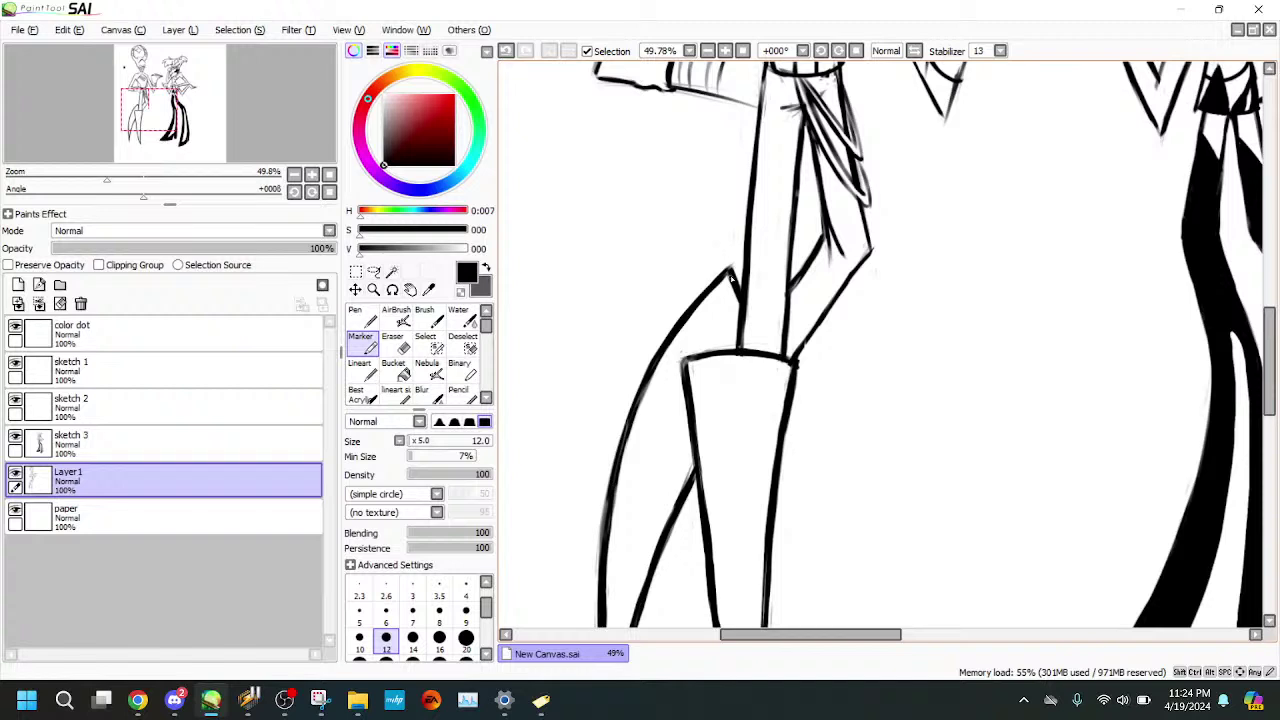
- Darken the diagonal line from the back leg's right corner to the front lower leg's top with the Marker at size 12, and erase its rough edges
{"action": "left_click_drag", "start_coordinate": [186, 129], "coordinate": [189, 126]}
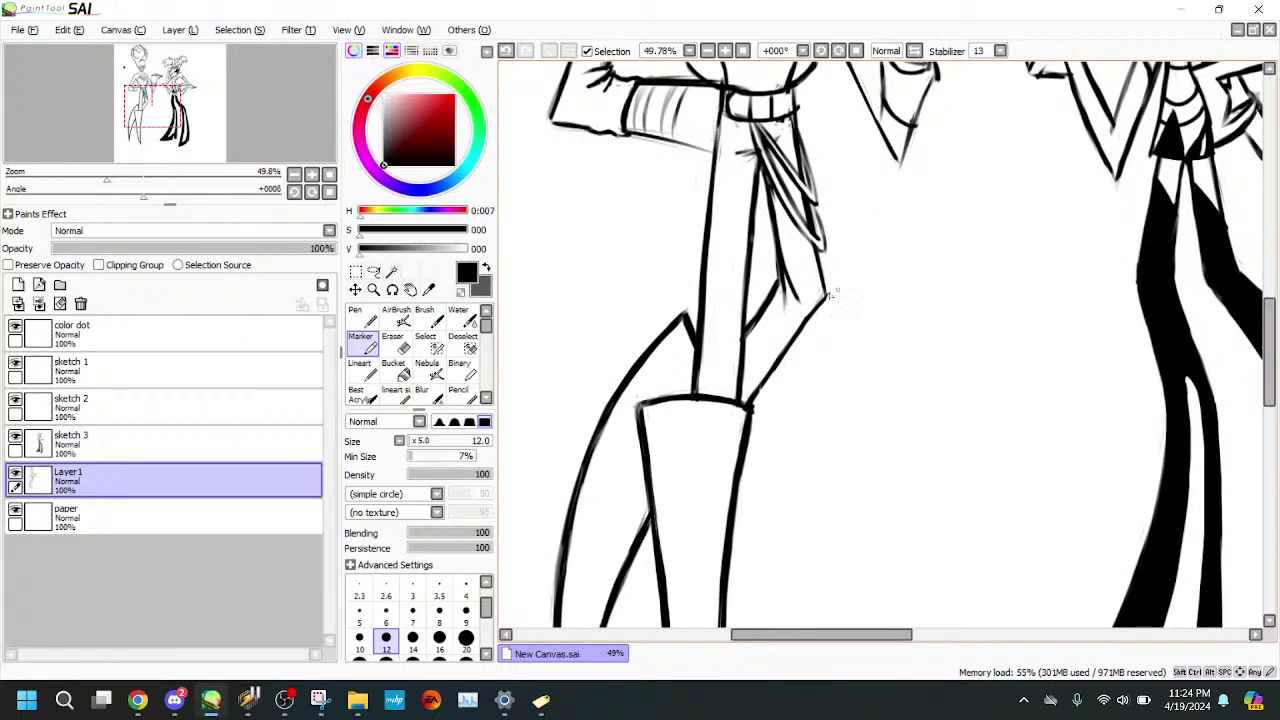
{"action": "left_click_drag", "start_coordinate": [826, 295], "coordinate": [800, 326]}
{"action": "left_click", "coordinate": [133, 178]}
{"action": "key", "text": "e"}
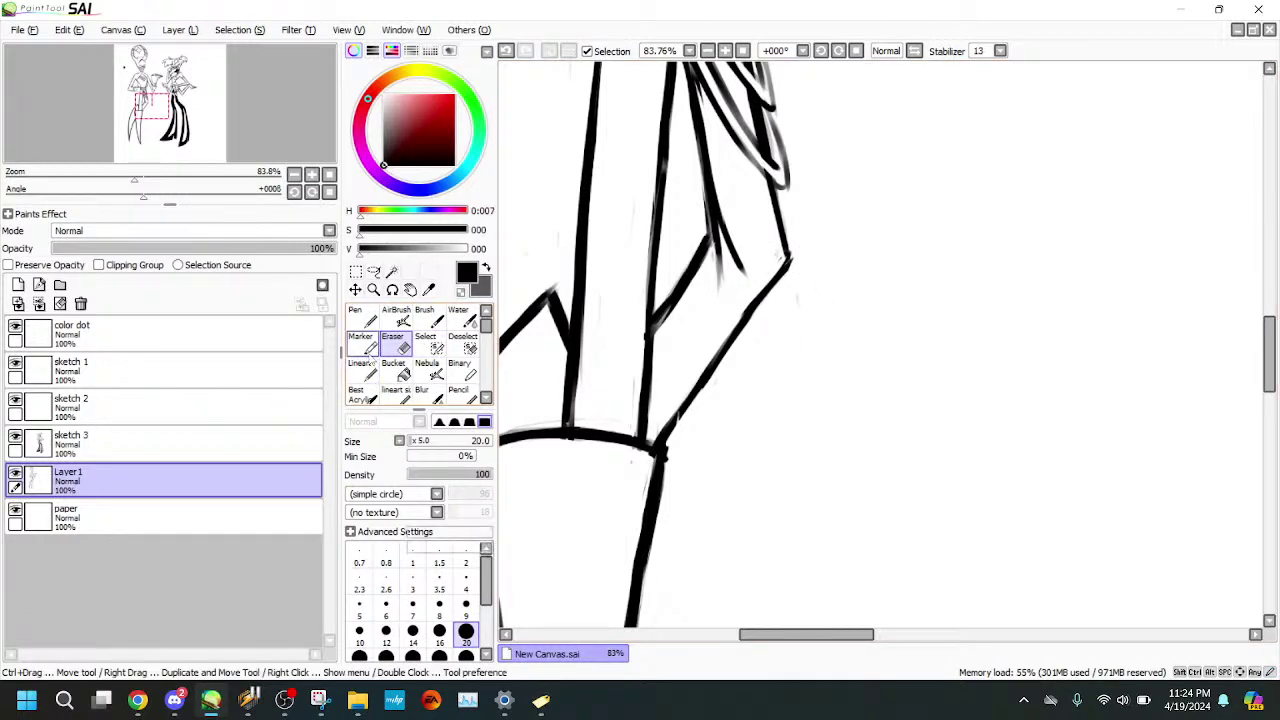
{"action": "left_click", "coordinate": [362, 344]}
{"action": "left_click_drag", "start_coordinate": [784, 246], "coordinate": [665, 444]}
{"action": "left_click", "coordinate": [396, 344]}
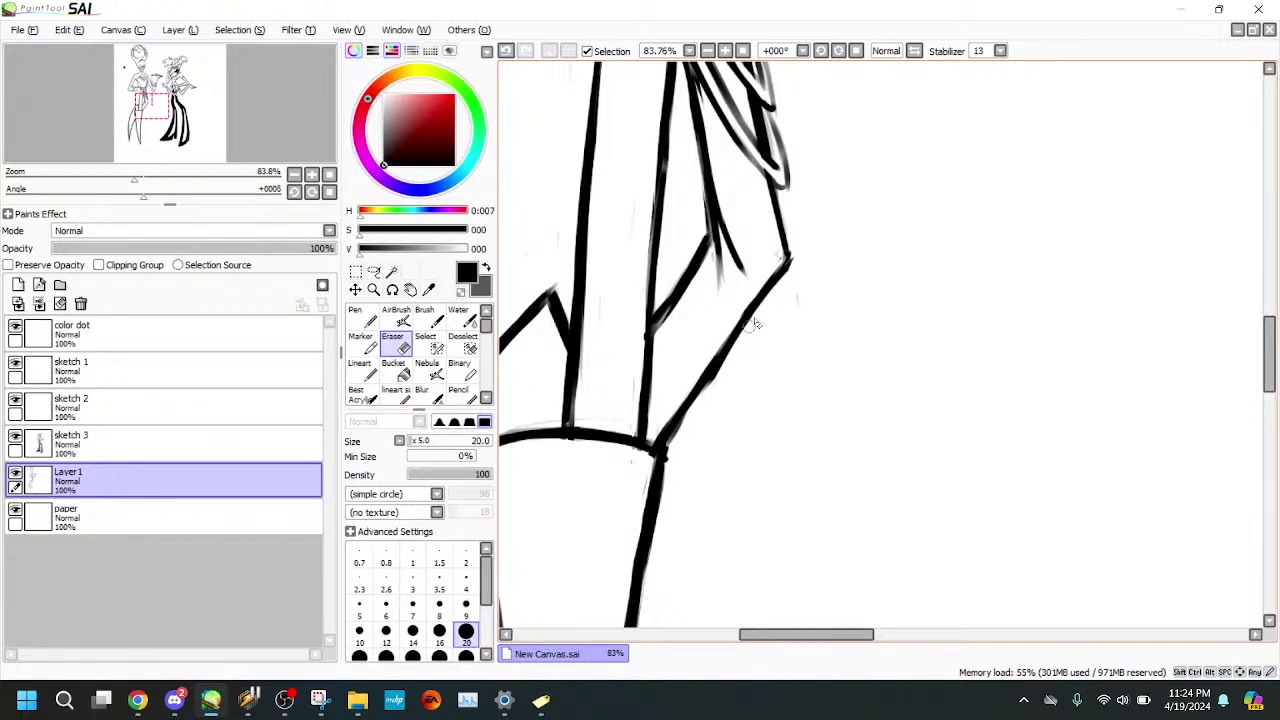
{"action": "left_click_drag", "start_coordinate": [754, 322], "coordinate": [674, 446]}
{"action": "left_click_drag", "start_coordinate": [702, 396], "coordinate": [666, 445]}
{"action": "key", "text": "e"}
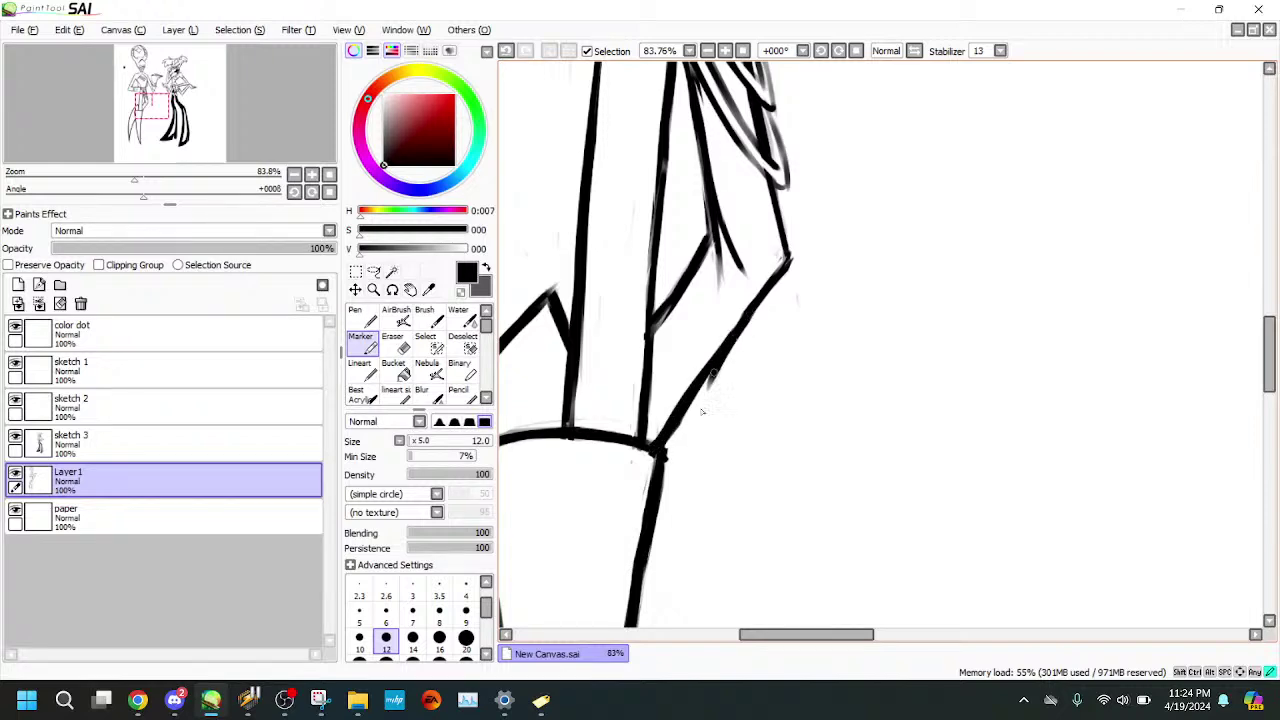
{"action": "key", "text": "e"}
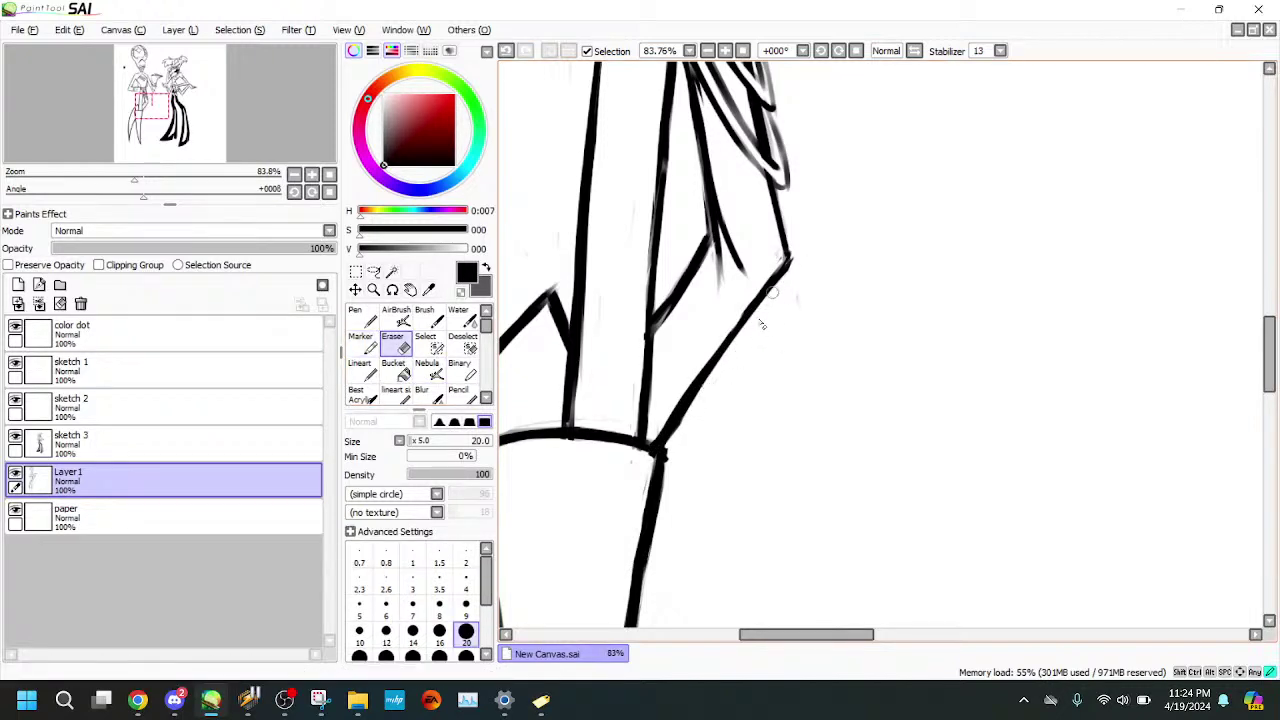
- Tidy the outer elbow line of the horned figure's bent arm, using the Marker and the Eraser
{"action": "mouse_move", "coordinate": [134, 179]}
{"action": "left_mouse_down"}
{"action": "mouse_move", "coordinate": [49, 179]}
{"action": "mouse_move", "coordinate": [112, 179]}
{"action": "left_mouse_up"}
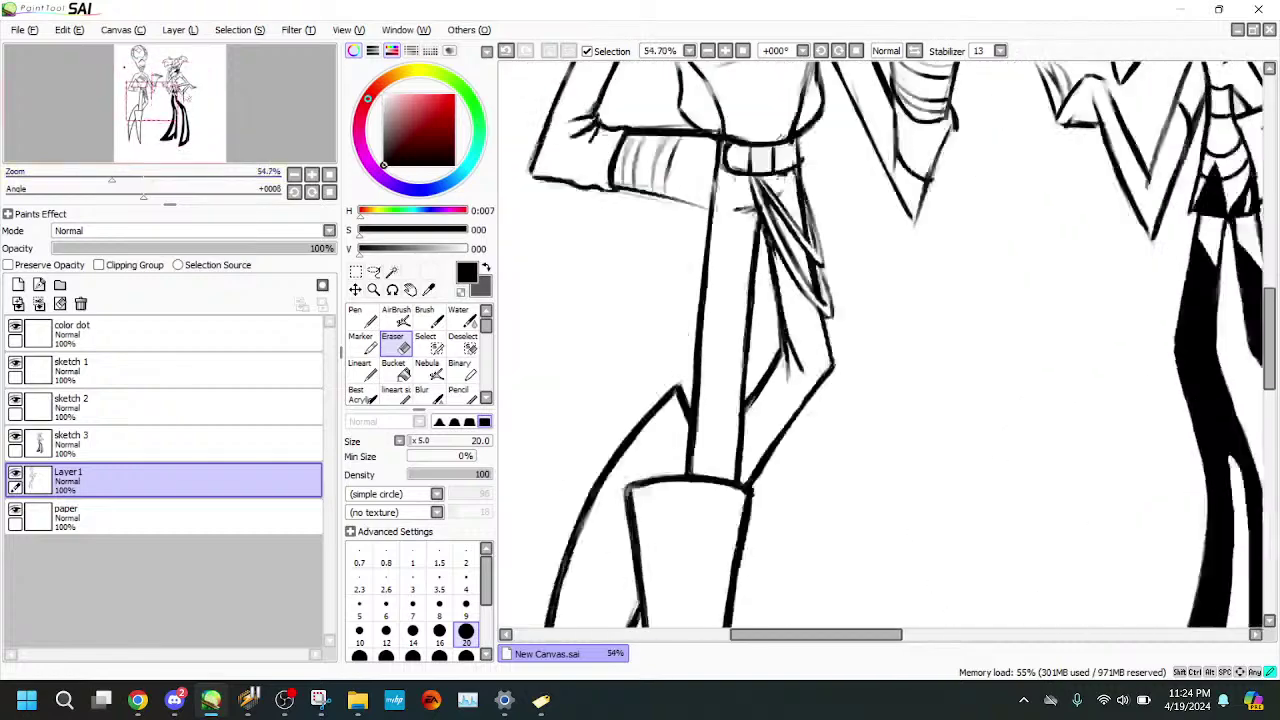
{"action": "left_click_drag", "start_coordinate": [170, 90], "coordinate": [147, 84]}
{"action": "left_click", "coordinate": [362, 346]}
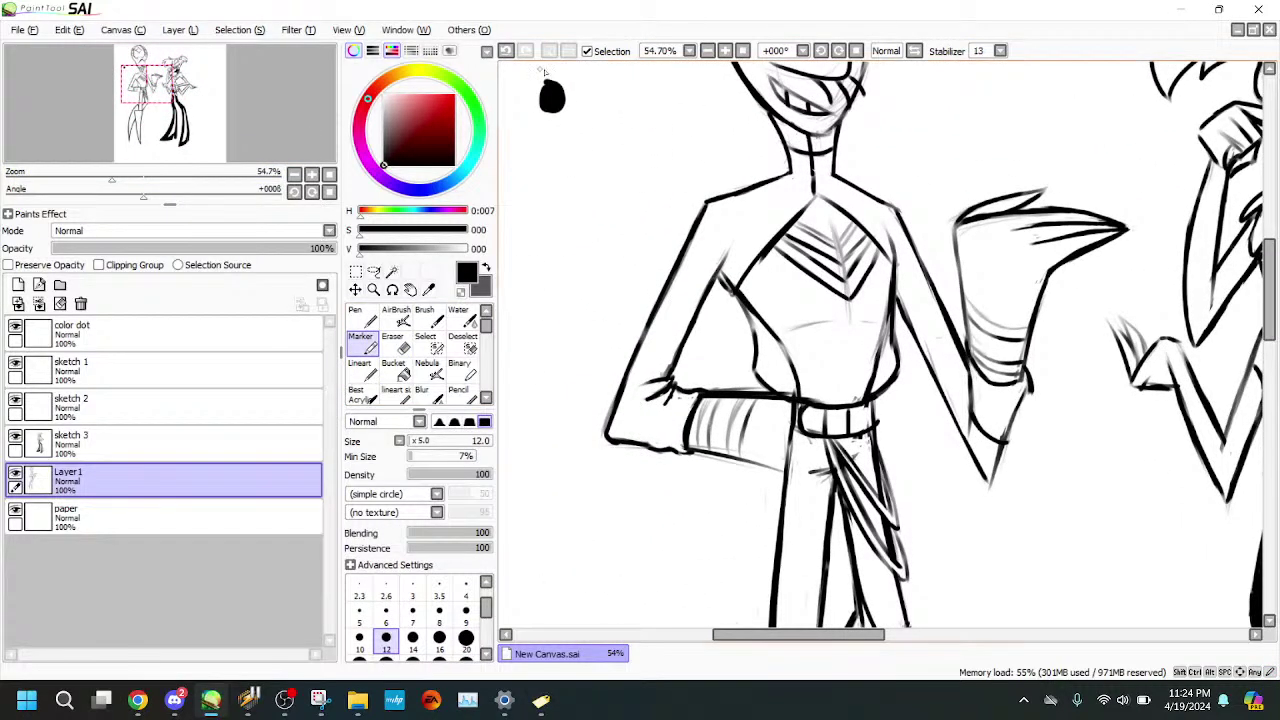
{"action": "key", "text": "ctrl+z"}
{"action": "left_click_drag", "start_coordinate": [607, 433], "coordinate": [617, 441]}
{"action": "key", "text": "e"}
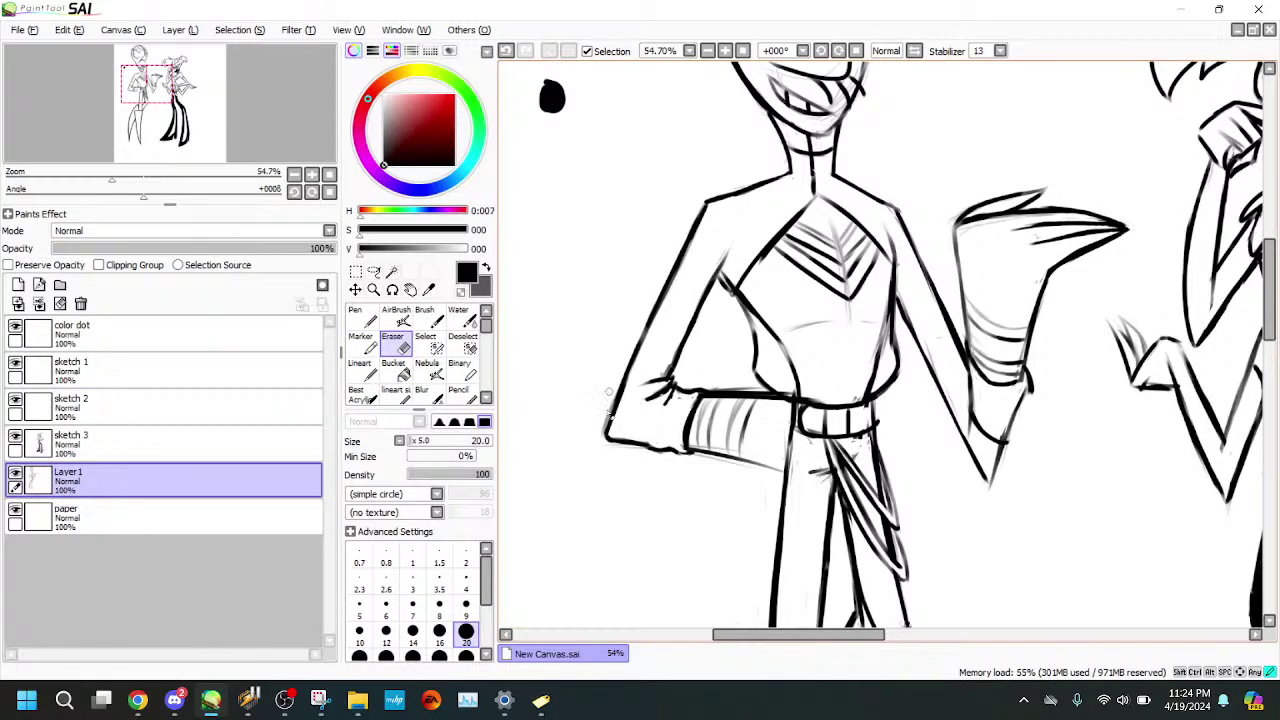
{"action": "key", "text": "b"}
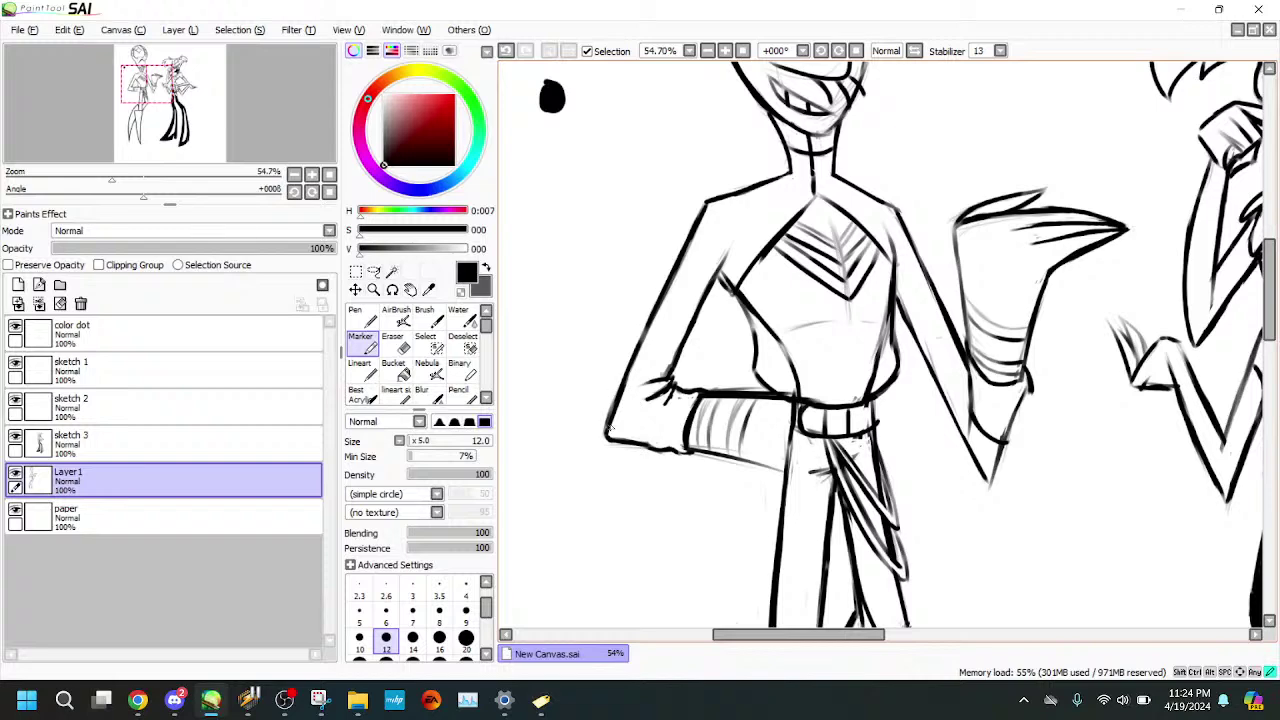
{"action": "key", "text": "e"}
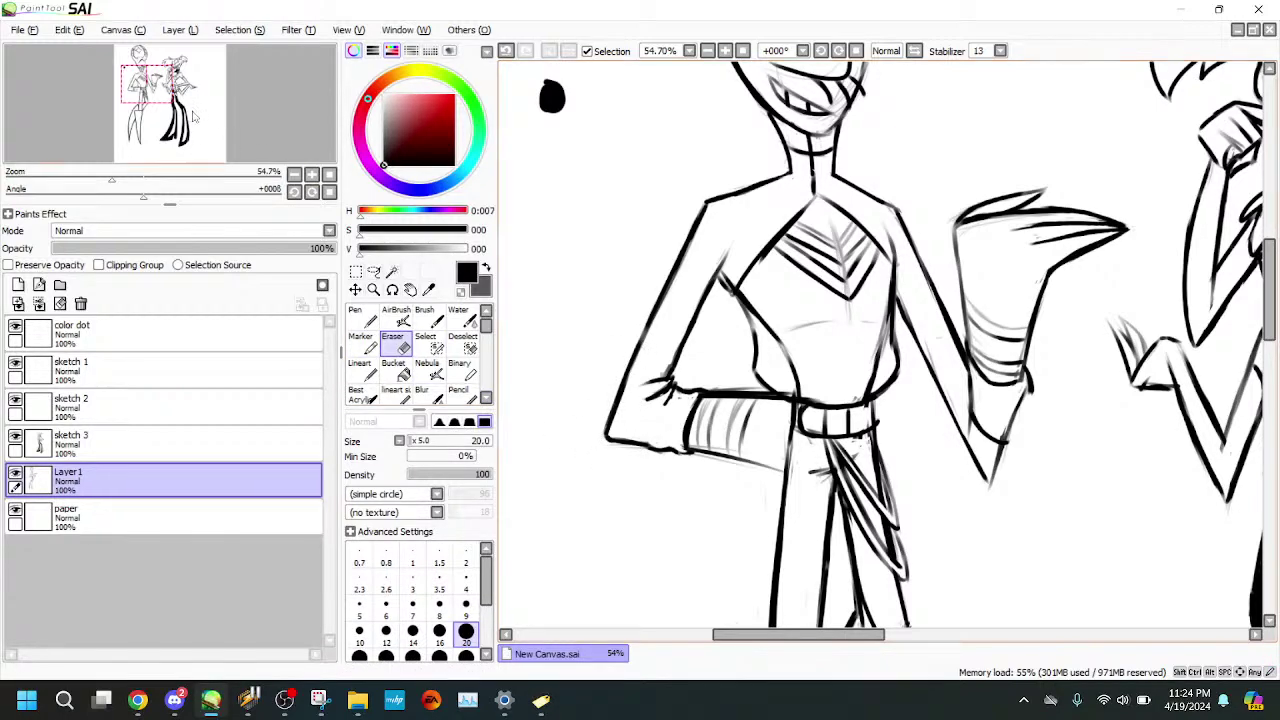
- Draw a curved band line across the horned figure's bent arm beside the elbow with the size 12 Marker
{"action": "left_click", "coordinate": [157, 75]}
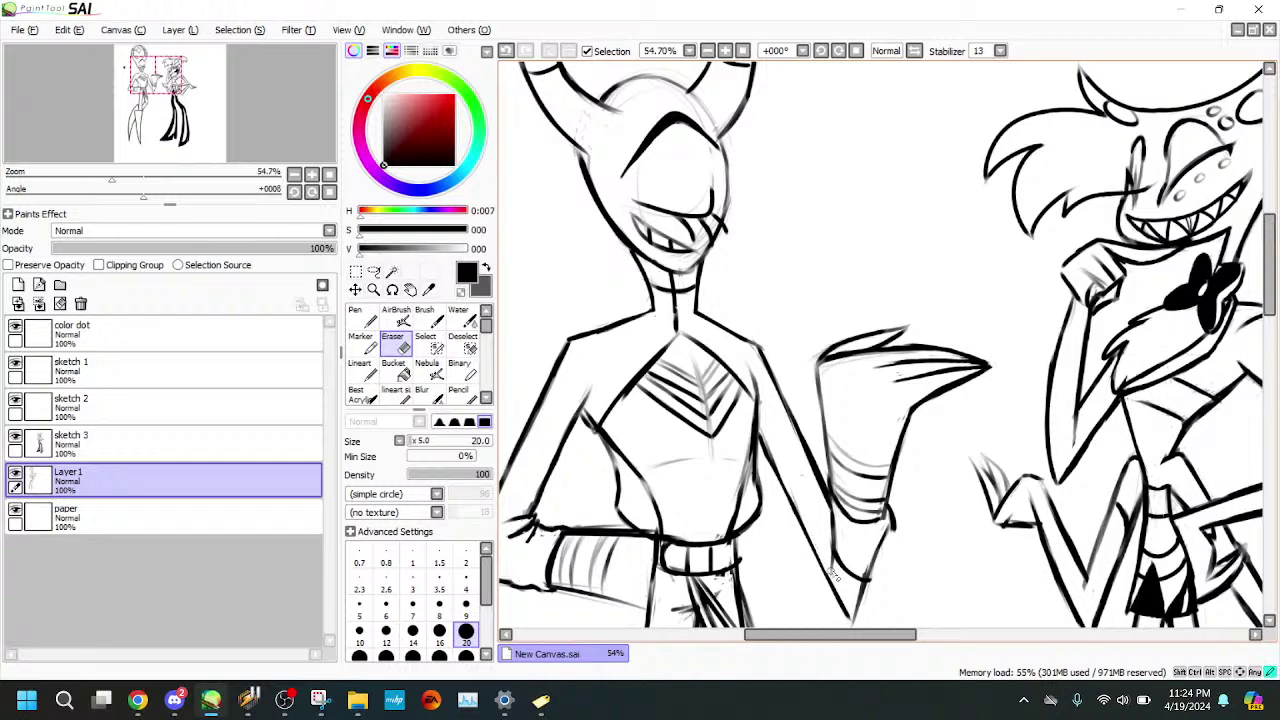
{"action": "scroll", "coordinate": [792, 480], "scroll_direction": "down", "scroll_amount": 3}
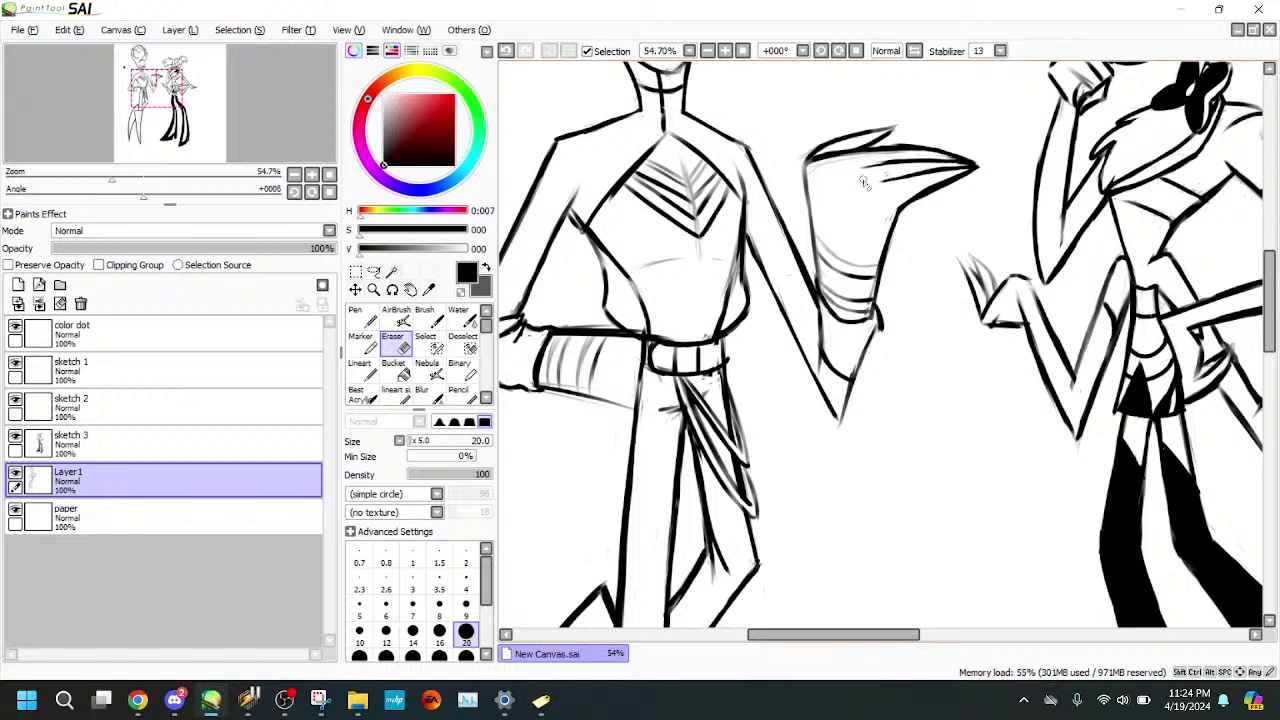
{"action": "left_click_drag", "start_coordinate": [155, 87], "coordinate": [151, 81]}
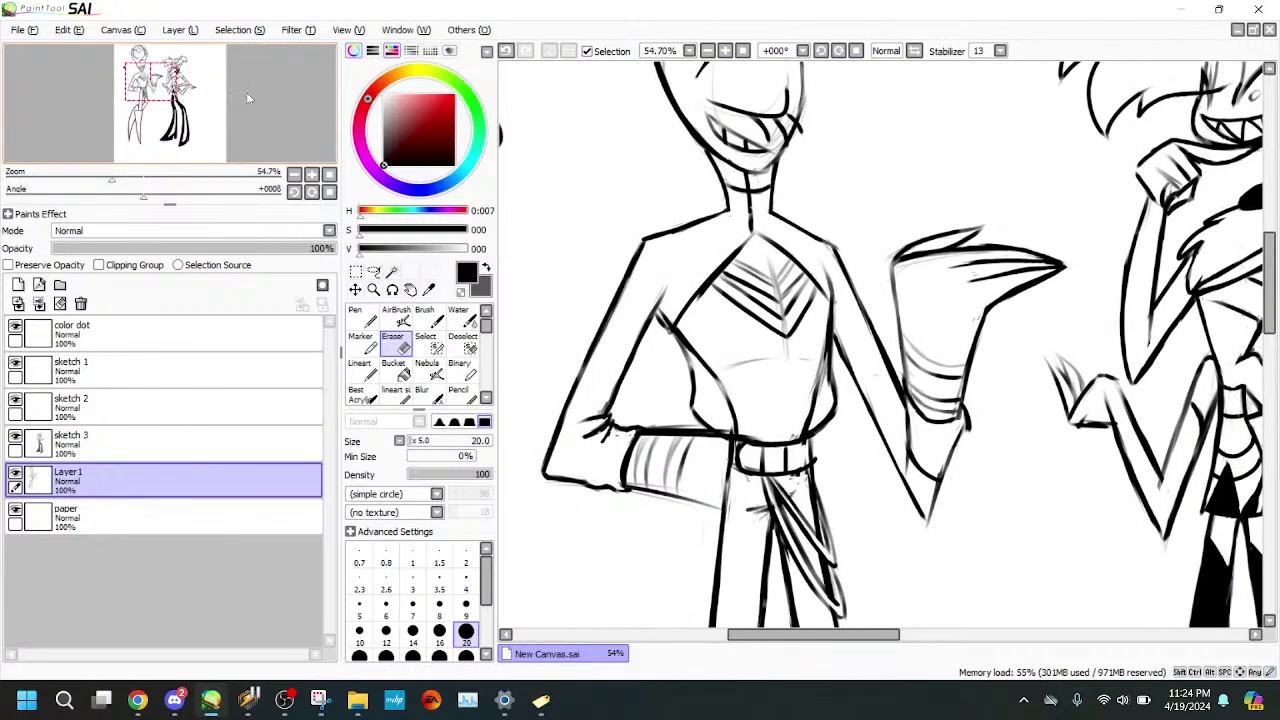
{"action": "left_click", "coordinate": [364, 344]}
{"action": "left_click_drag", "start_coordinate": [616, 424], "coordinate": [588, 490]}
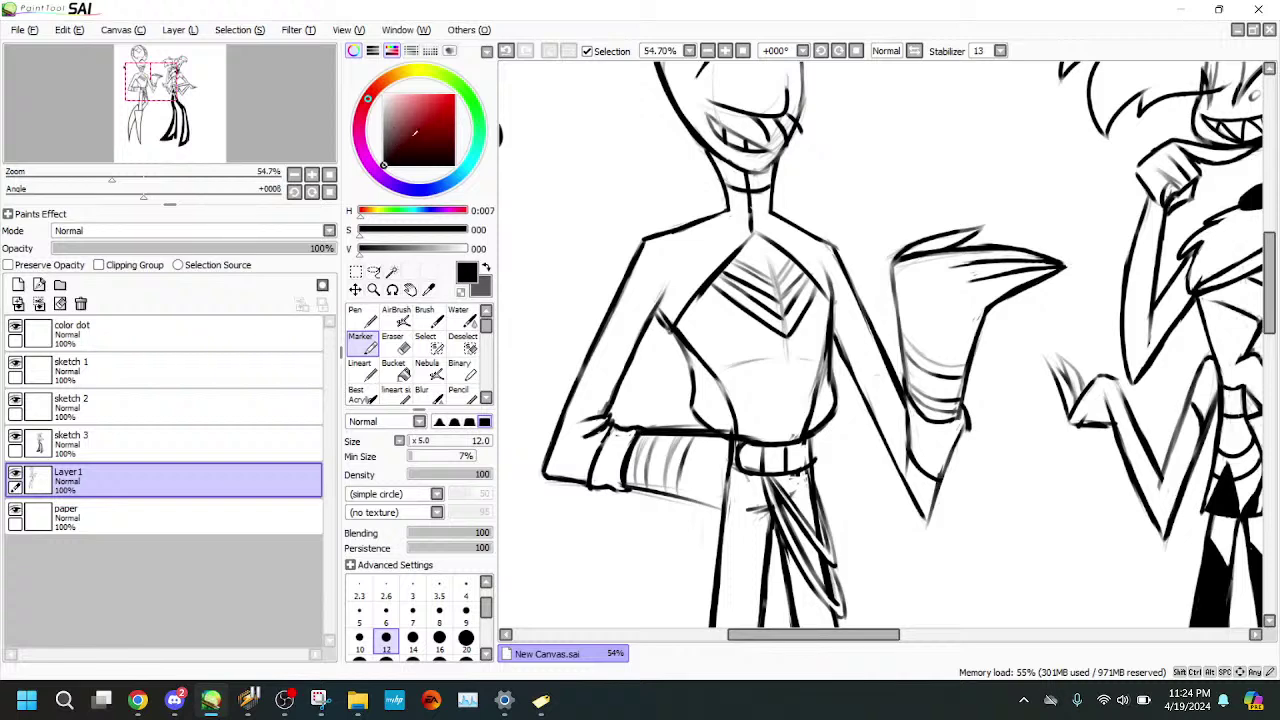
{"action": "left_click", "coordinate": [505, 50]}
{"action": "left_click", "coordinate": [505, 50]}
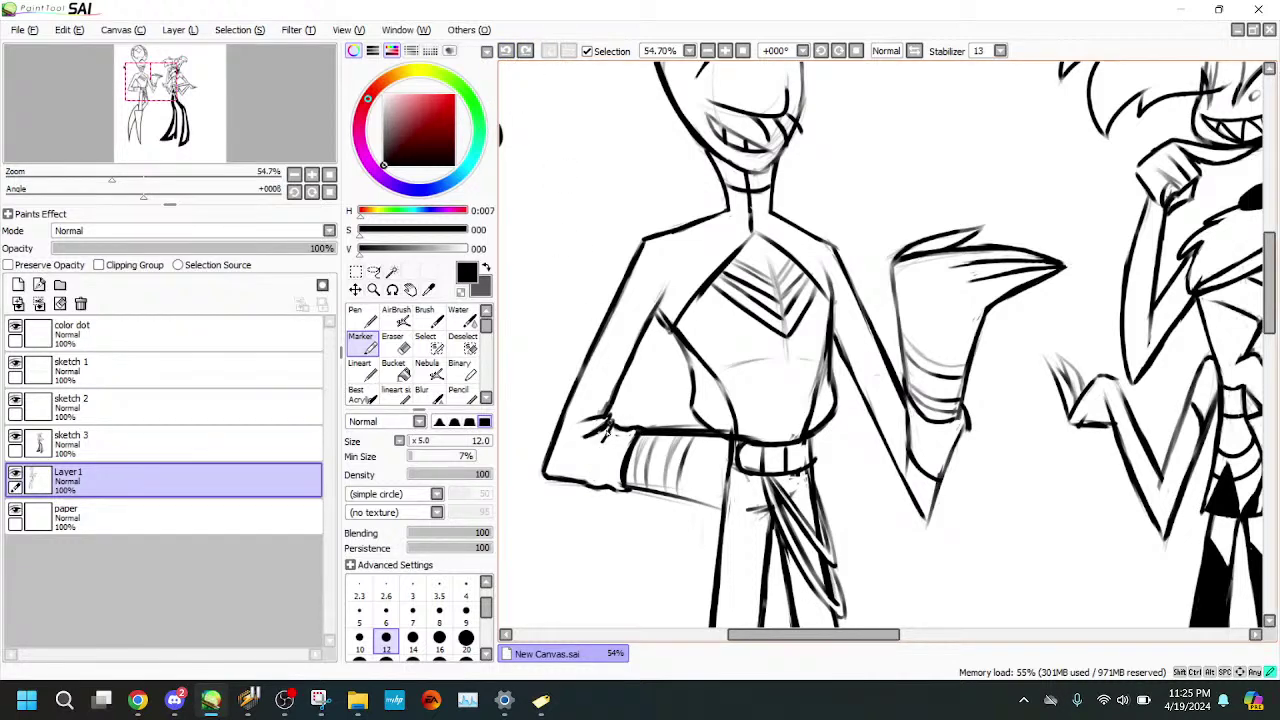
{"action": "left_click_drag", "start_coordinate": [612, 424], "coordinate": [581, 466]}
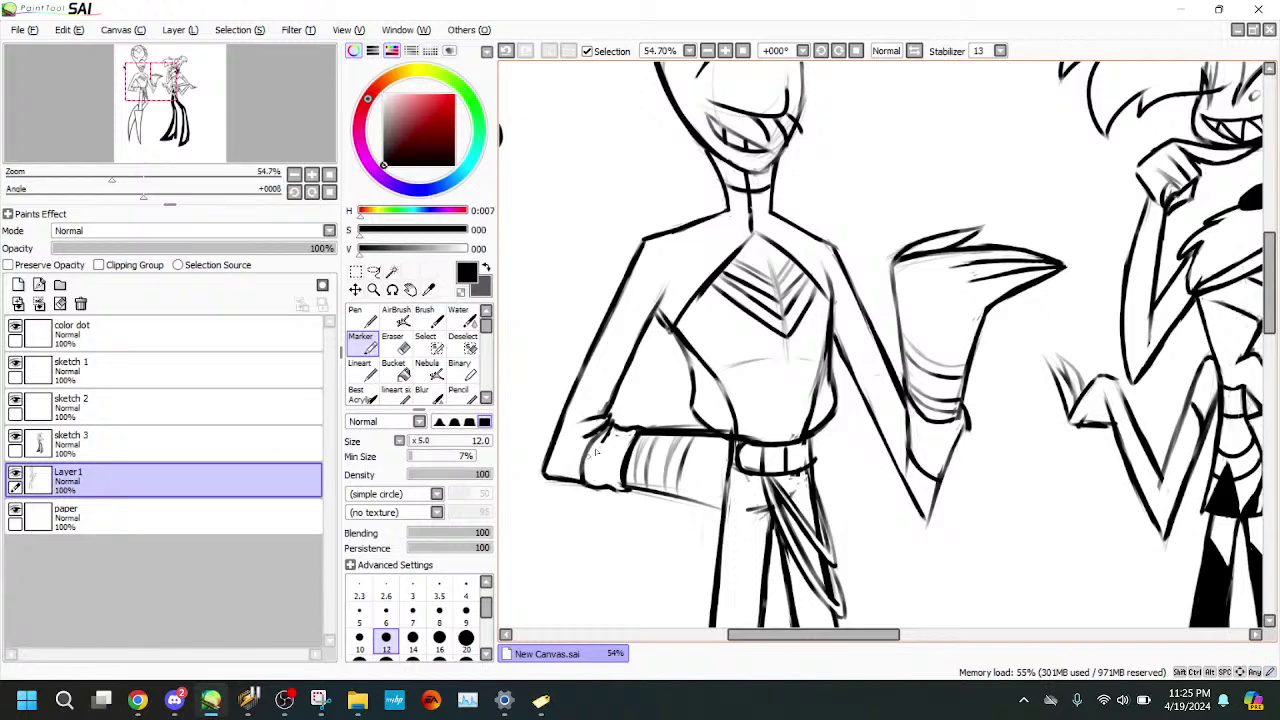
- Ink the upper lip line above the horned figure's teeth with the size 12 Marker and clean around it
{"action": "left_click_drag", "start_coordinate": [201, 143], "coordinate": [206, 137]}
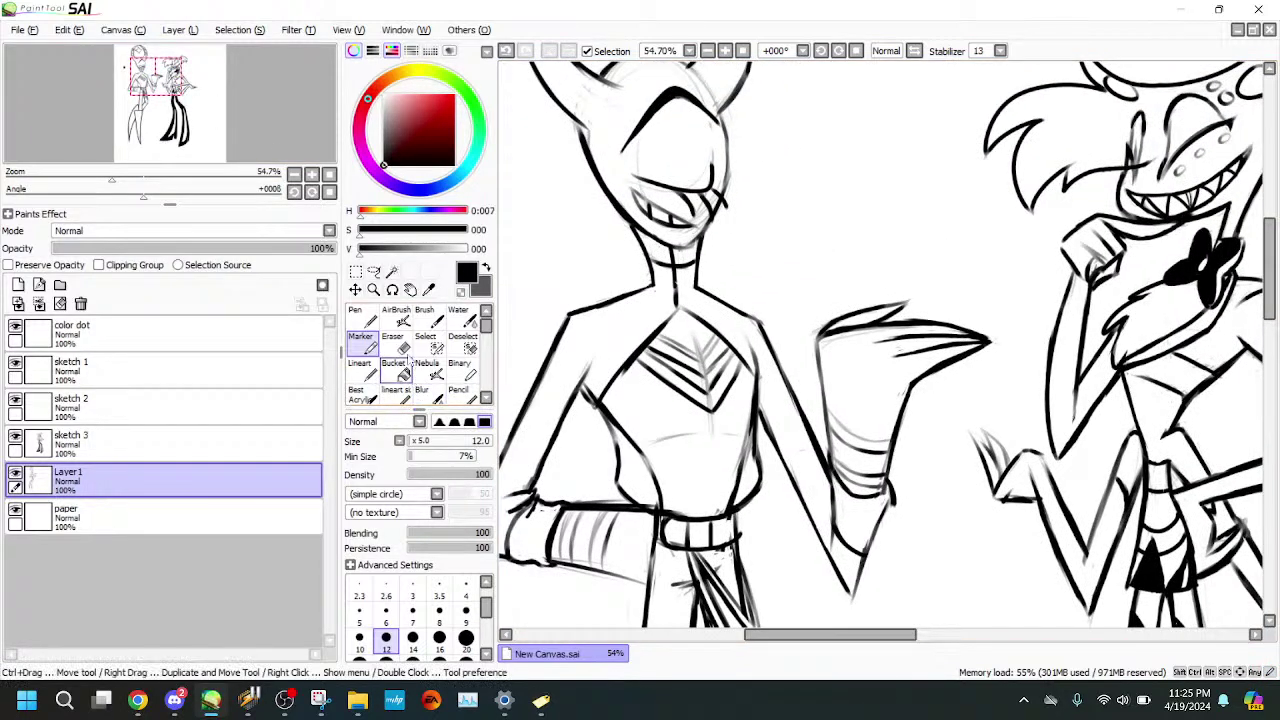
{"action": "left_click", "coordinate": [397, 348]}
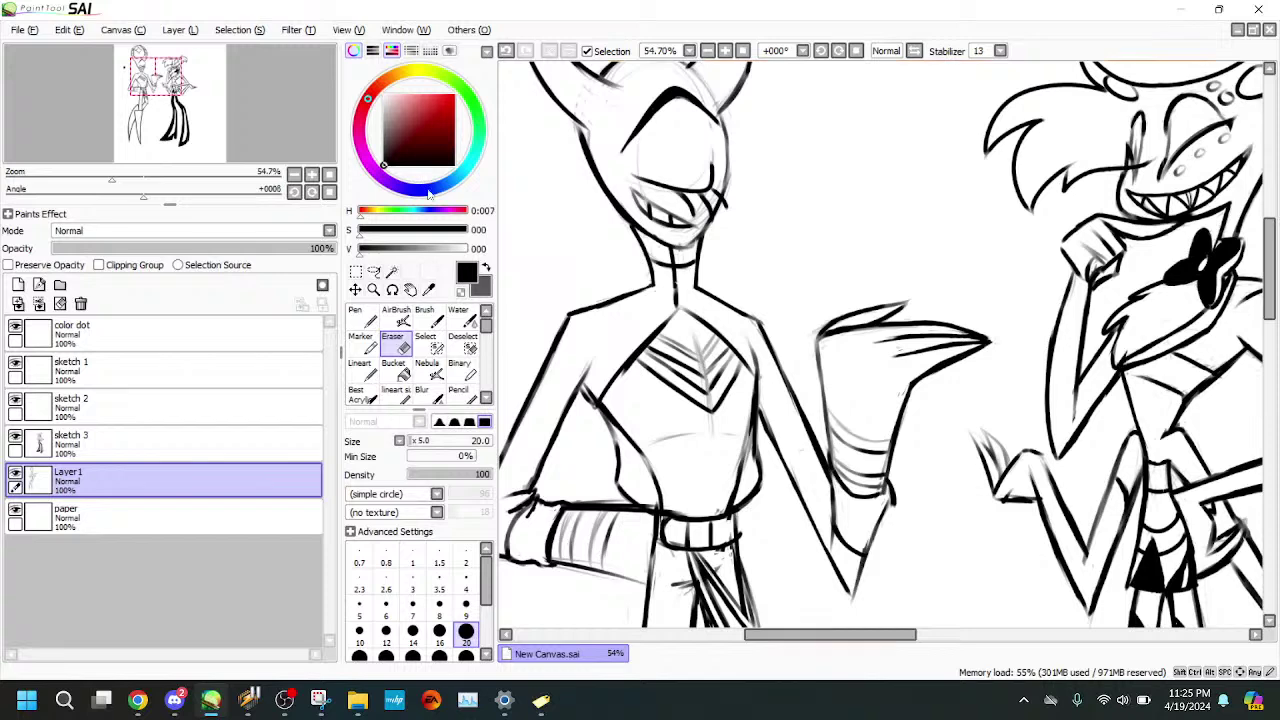
{"action": "left_click_drag", "start_coordinate": [673, 189], "coordinate": [748, 401]}
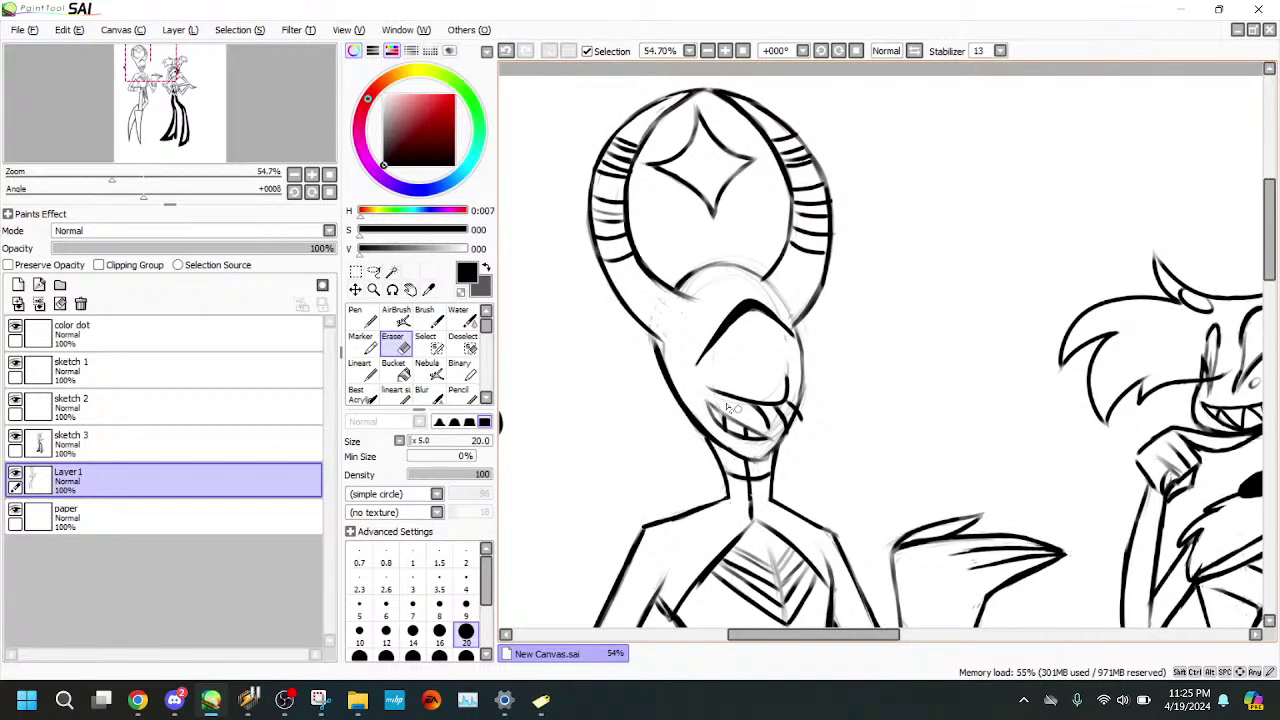
{"action": "left_click", "coordinate": [124, 184]}
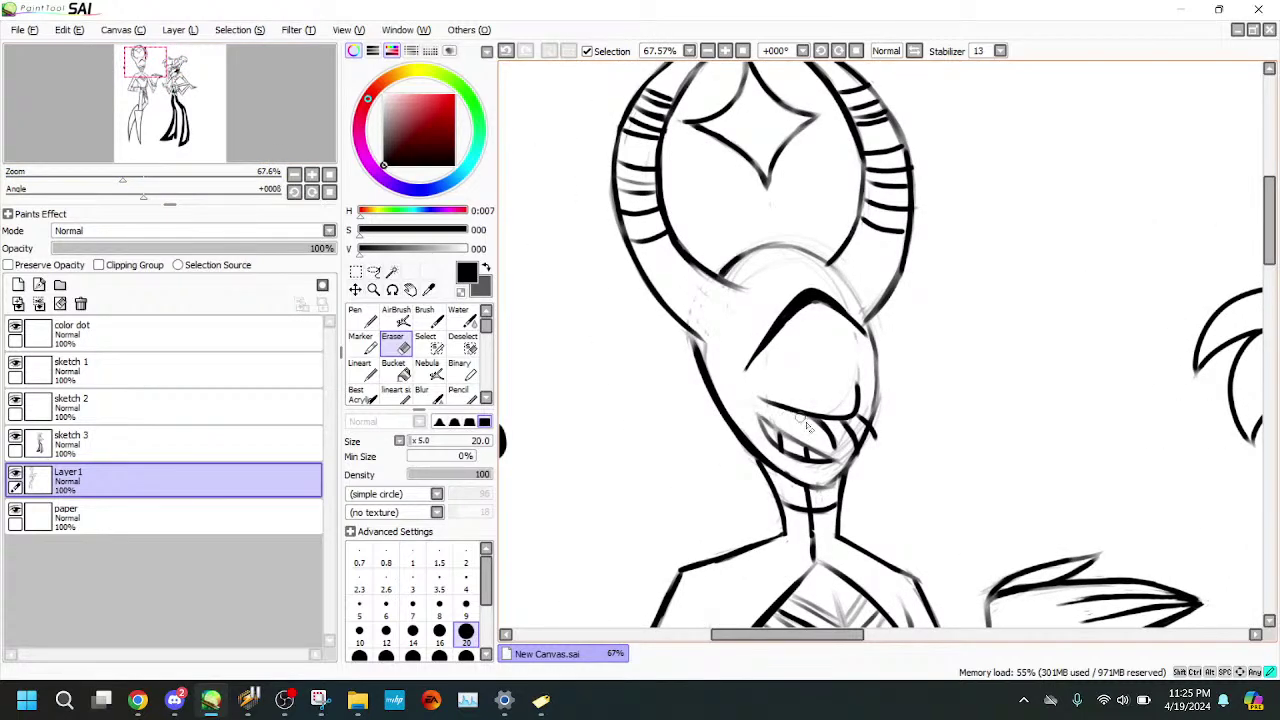
{"action": "left_click", "coordinate": [362, 344]}
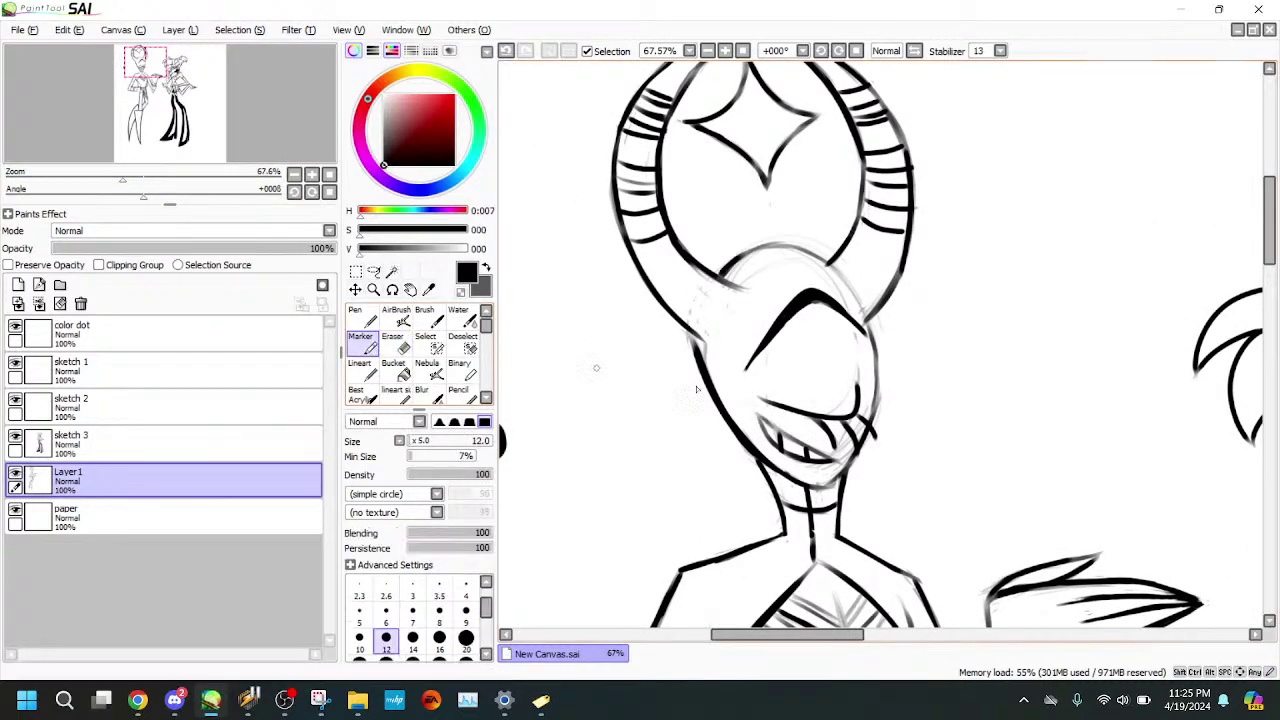
{"action": "left_click_drag", "start_coordinate": [768, 421], "coordinate": [824, 457]}
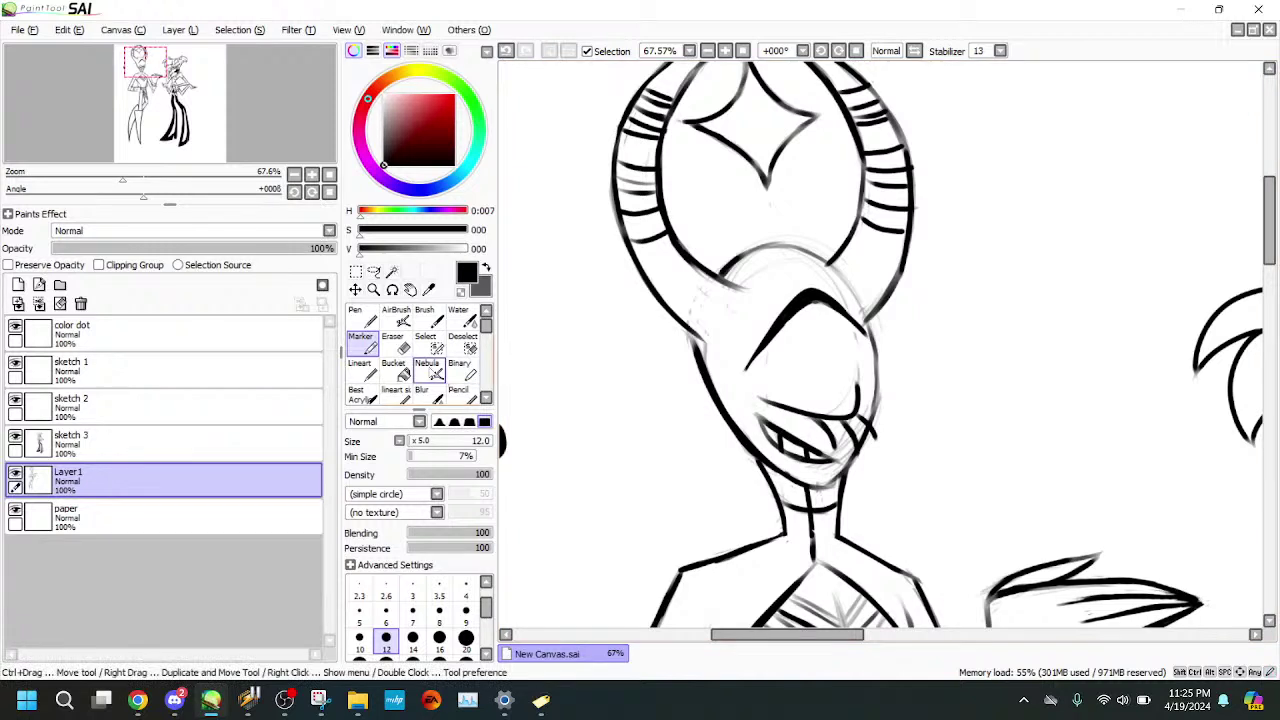
{"action": "key", "text": "e"}
{"action": "left_click_drag", "start_coordinate": [767, 414], "coordinate": [825, 455]}
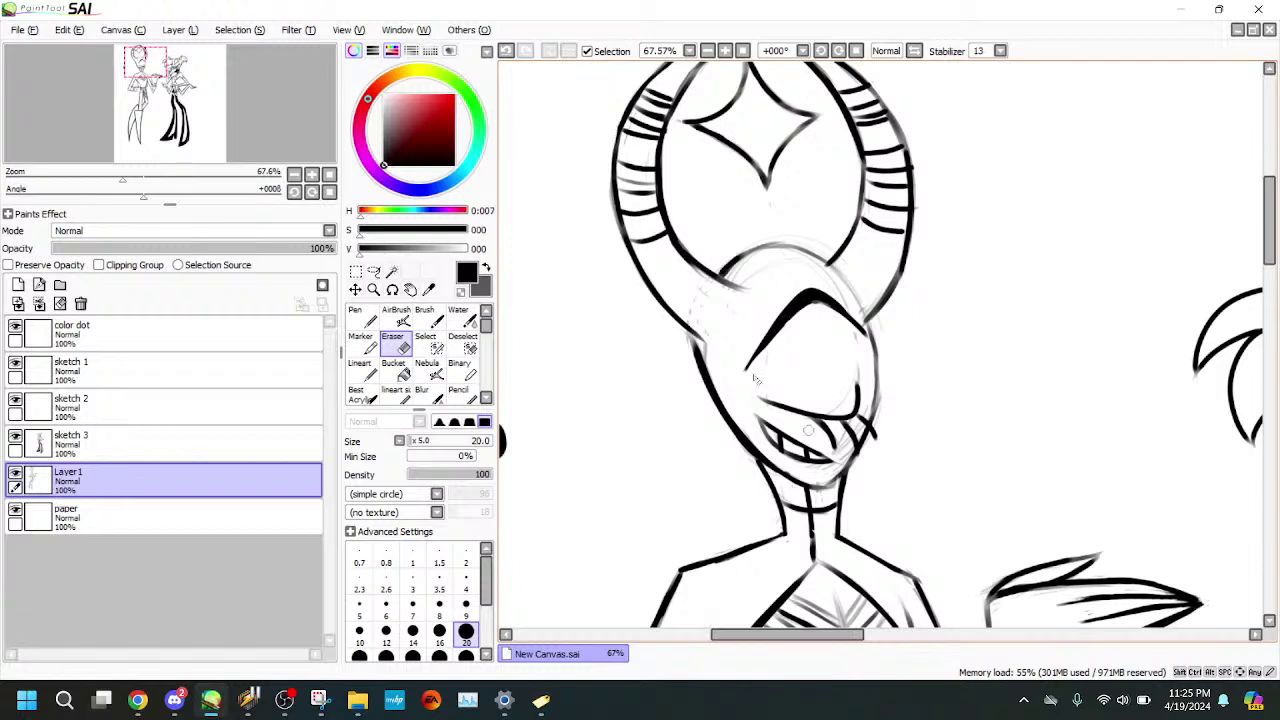
{"action": "key", "text": "ctrl+z"}
- Erase the loose sketch lines around the horned figure's chin and the corner of its mouth
{"action": "mouse_move", "coordinate": [811, 470]}
{"action": "left_mouse_down"}
{"action": "mouse_move", "coordinate": [832, 474]}
{"action": "mouse_move", "coordinate": [786, 470]}
{"action": "mouse_move", "coordinate": [803, 478]}
{"action": "left_mouse_up"}
{"action": "left_click_drag", "start_coordinate": [816, 482], "coordinate": [841, 439]}
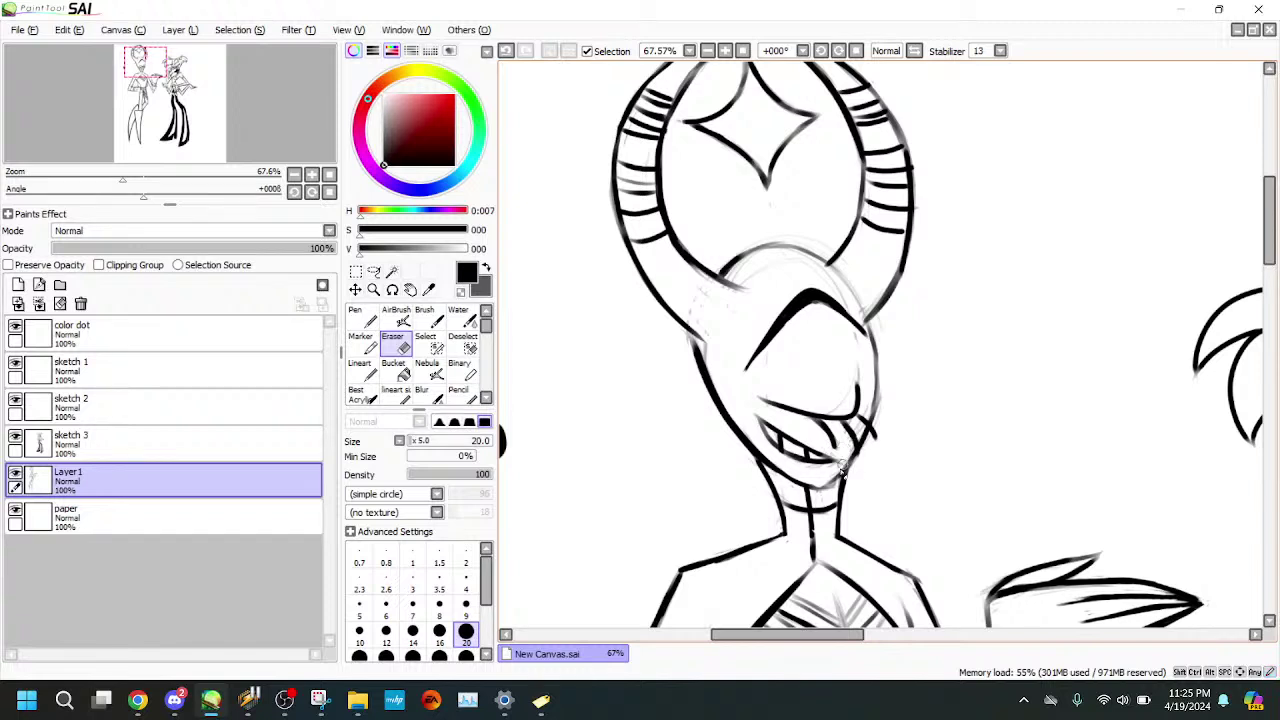
{"action": "mouse_move", "coordinate": [842, 466]}
{"action": "left_mouse_down"}
{"action": "mouse_move", "coordinate": [834, 445]}
{"action": "mouse_move", "coordinate": [857, 434]}
{"action": "left_mouse_up"}
{"action": "left_click_drag", "start_coordinate": [857, 434], "coordinate": [863, 432]}
- Thin the left side of the pointed arch on the horned figure's face with the size 20 Eraser
{"action": "left_click_drag", "start_coordinate": [790, 351], "coordinate": [768, 368]}
{"action": "left_click_drag", "start_coordinate": [815, 293], "coordinate": [786, 312]}
{"action": "left_click_drag", "start_coordinate": [803, 312], "coordinate": [760, 367]}
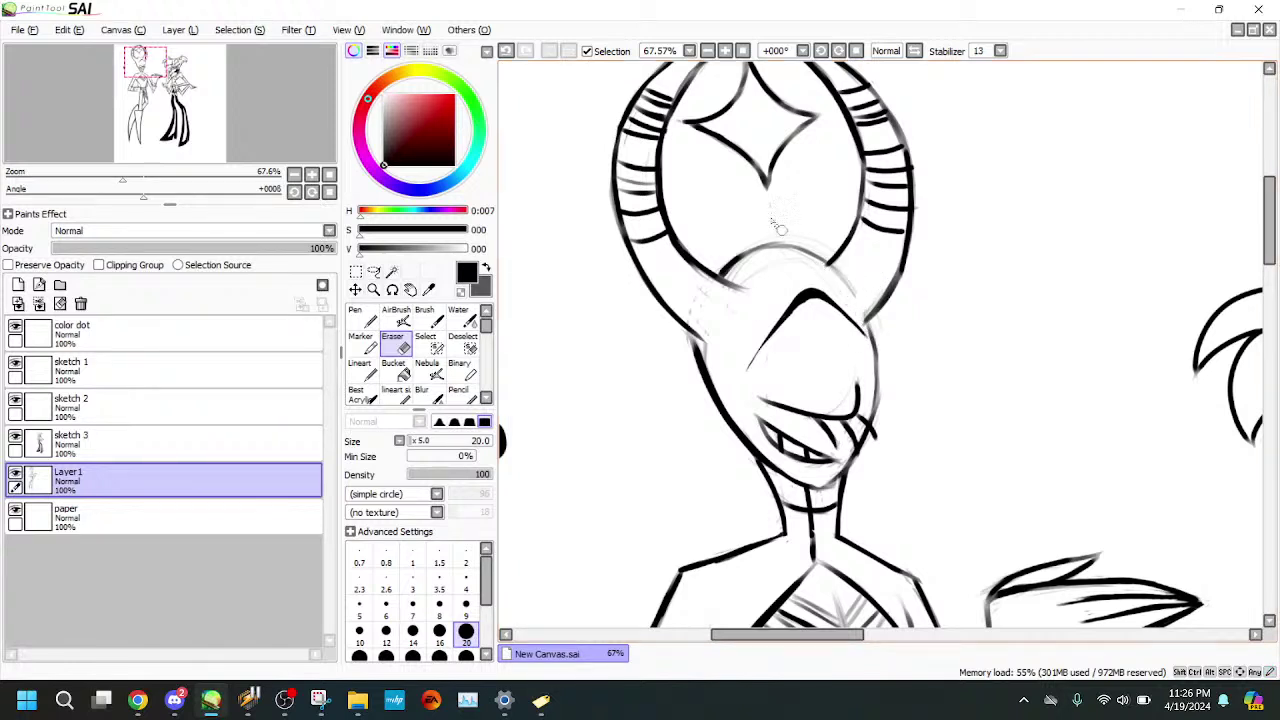
- Redraw the curved top of the head between the two horns as a bold line with the Marker
{"action": "left_click", "coordinate": [364, 345]}
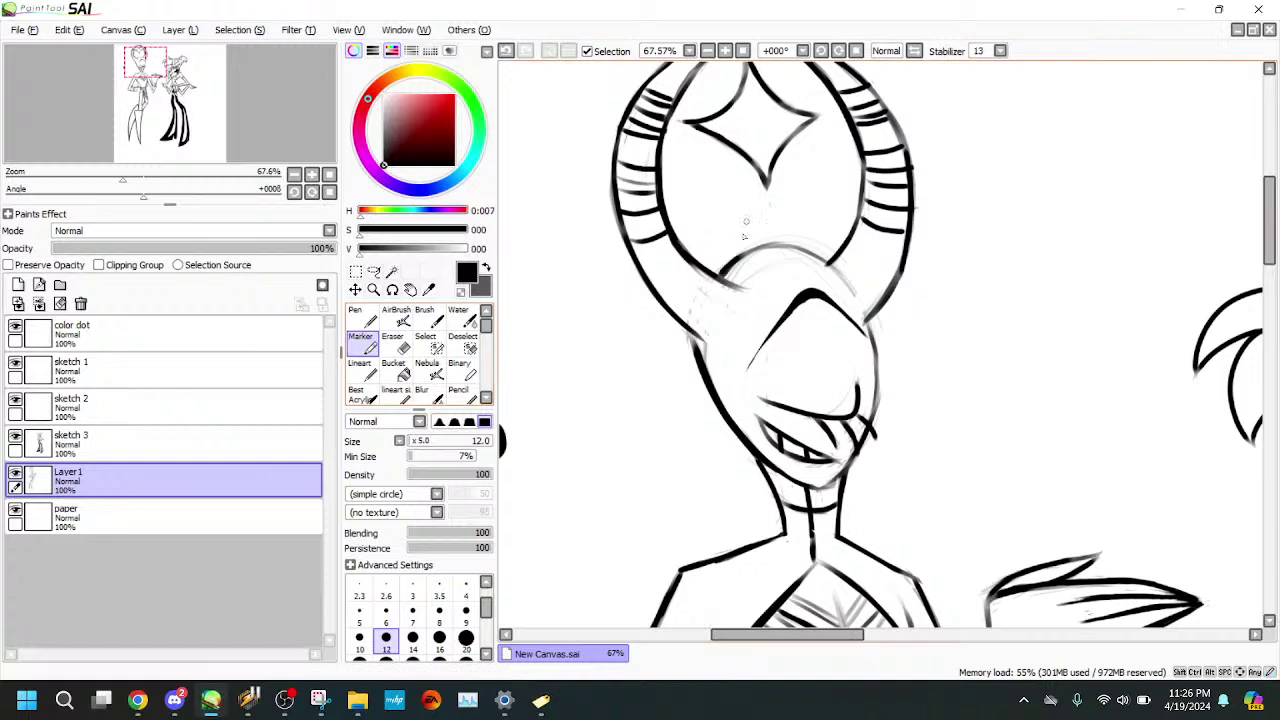
{"action": "mouse_move", "coordinate": [718, 280]}
{"action": "left_mouse_down"}
{"action": "mouse_move", "coordinate": [764, 250]}
{"action": "mouse_move", "coordinate": [729, 272]}
{"action": "mouse_move", "coordinate": [793, 250]}
{"action": "mouse_move", "coordinate": [746, 258]}
{"action": "mouse_move", "coordinate": [793, 255]}
{"action": "mouse_move", "coordinate": [753, 257]}
{"action": "mouse_move", "coordinate": [801, 259]}
{"action": "mouse_move", "coordinate": [779, 252]}
{"action": "mouse_move", "coordinate": [845, 290]}
{"action": "left_mouse_up"}
{"action": "left_click", "coordinate": [506, 51]}
{"action": "left_click", "coordinate": [506, 51]}
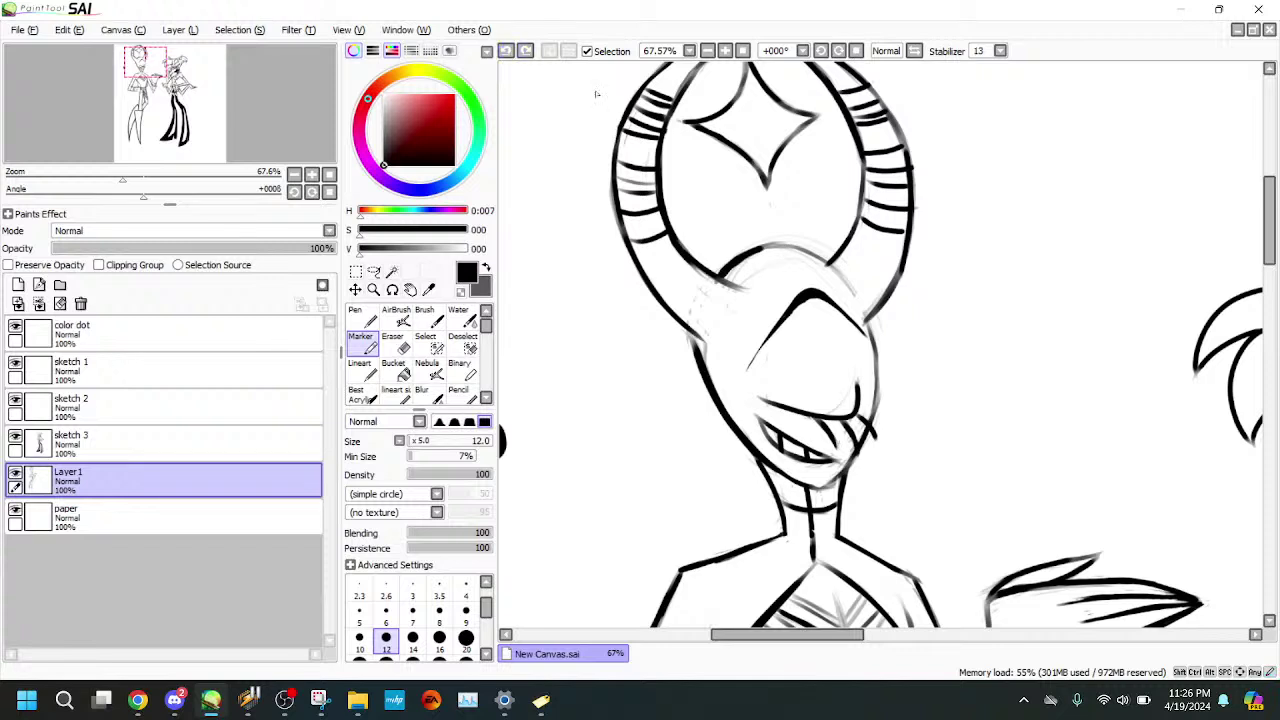
{"action": "mouse_move", "coordinate": [724, 279]}
{"action": "left_mouse_down"}
{"action": "mouse_move", "coordinate": [849, 305]}
{"action": "mouse_move", "coordinate": [848, 266]}
{"action": "left_mouse_up"}
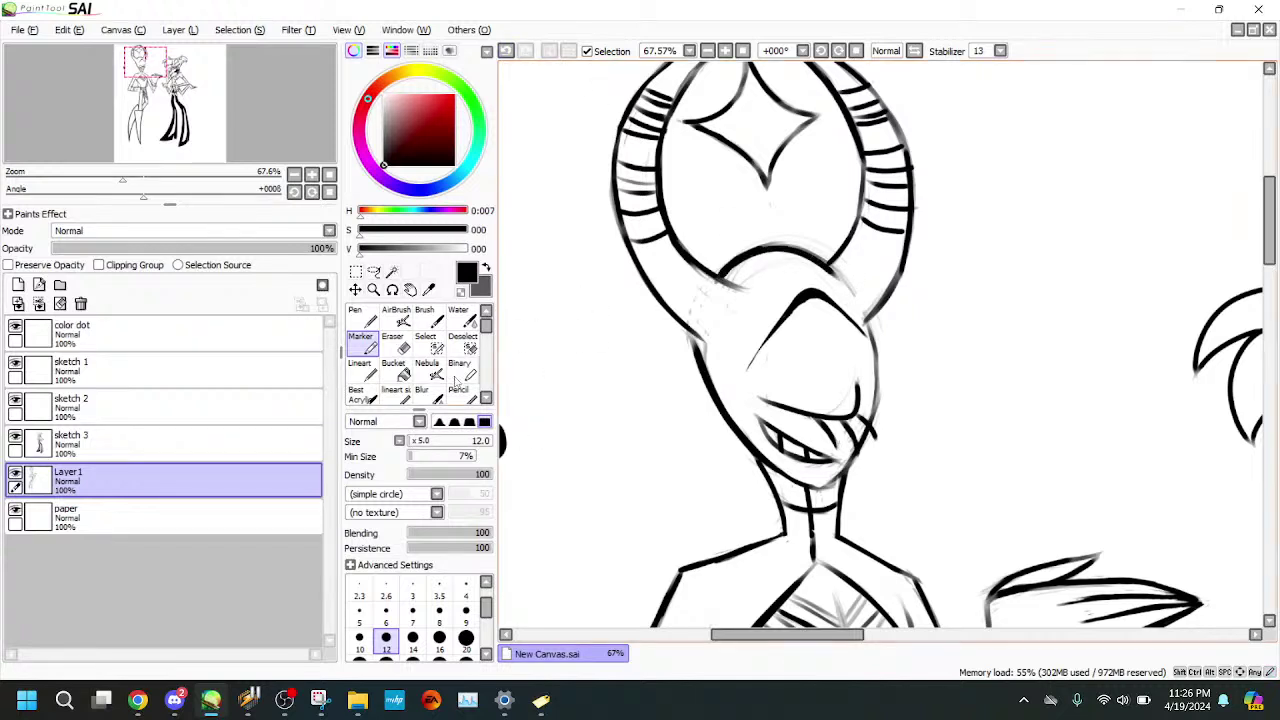
- Erase the stray marks at the left horn's base and touch up where it meets the face outline
{"action": "key", "text": "e"}
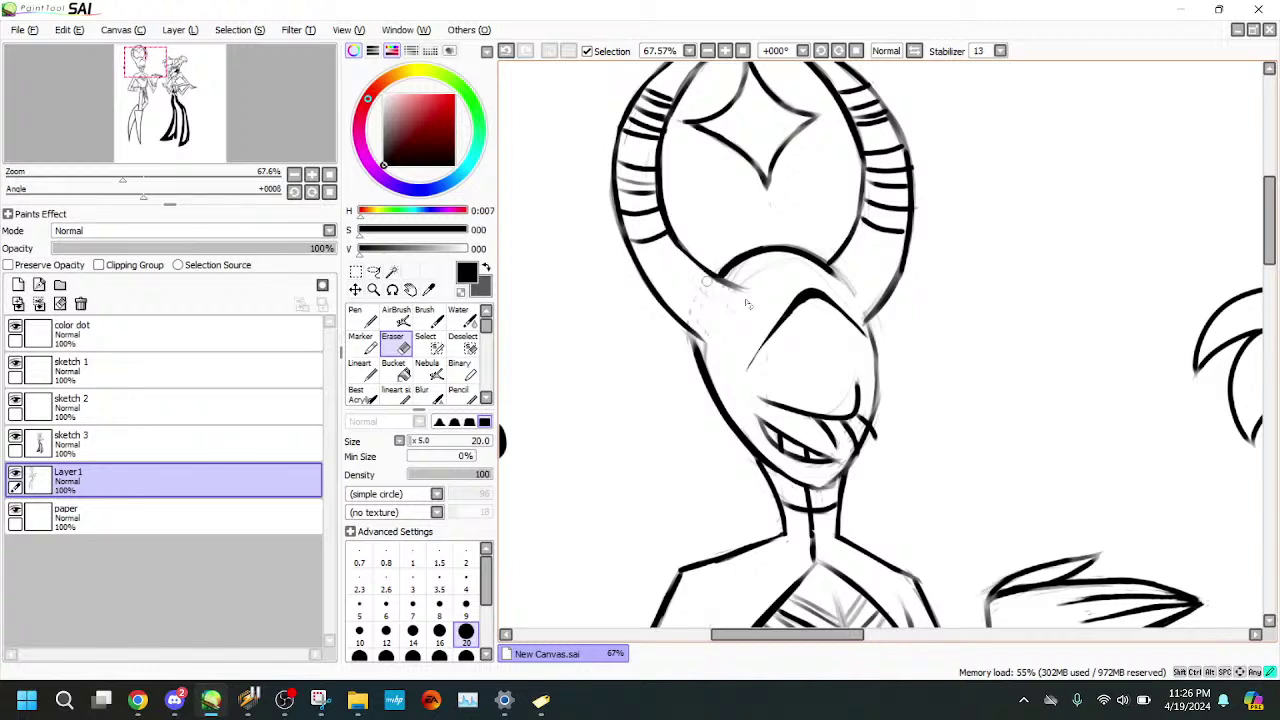
{"action": "left_click", "coordinate": [507, 52]}
{"action": "mouse_move", "coordinate": [696, 268]}
{"action": "left_mouse_down"}
{"action": "mouse_move", "coordinate": [764, 312]}
{"action": "mouse_move", "coordinate": [690, 296]}
{"action": "left_mouse_up"}
{"action": "left_click", "coordinate": [361, 342]}
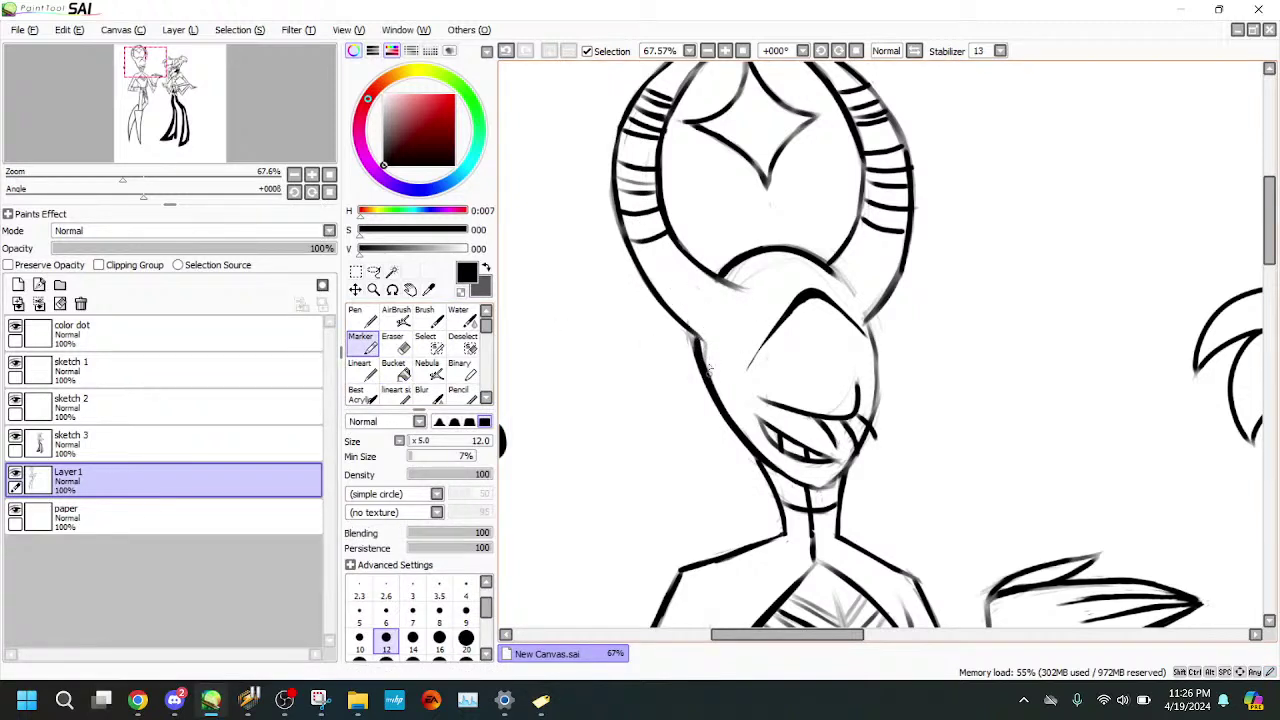
{"action": "key", "text": "e"}
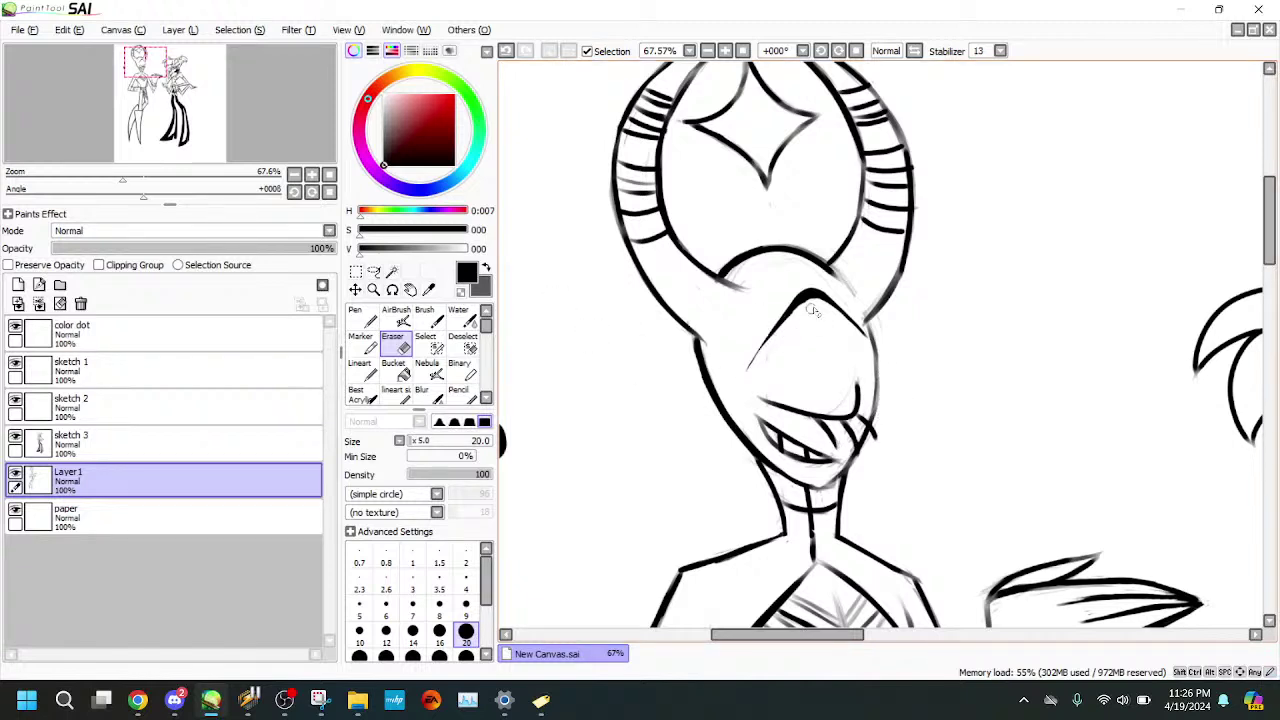
{"action": "left_click", "coordinate": [362, 344]}
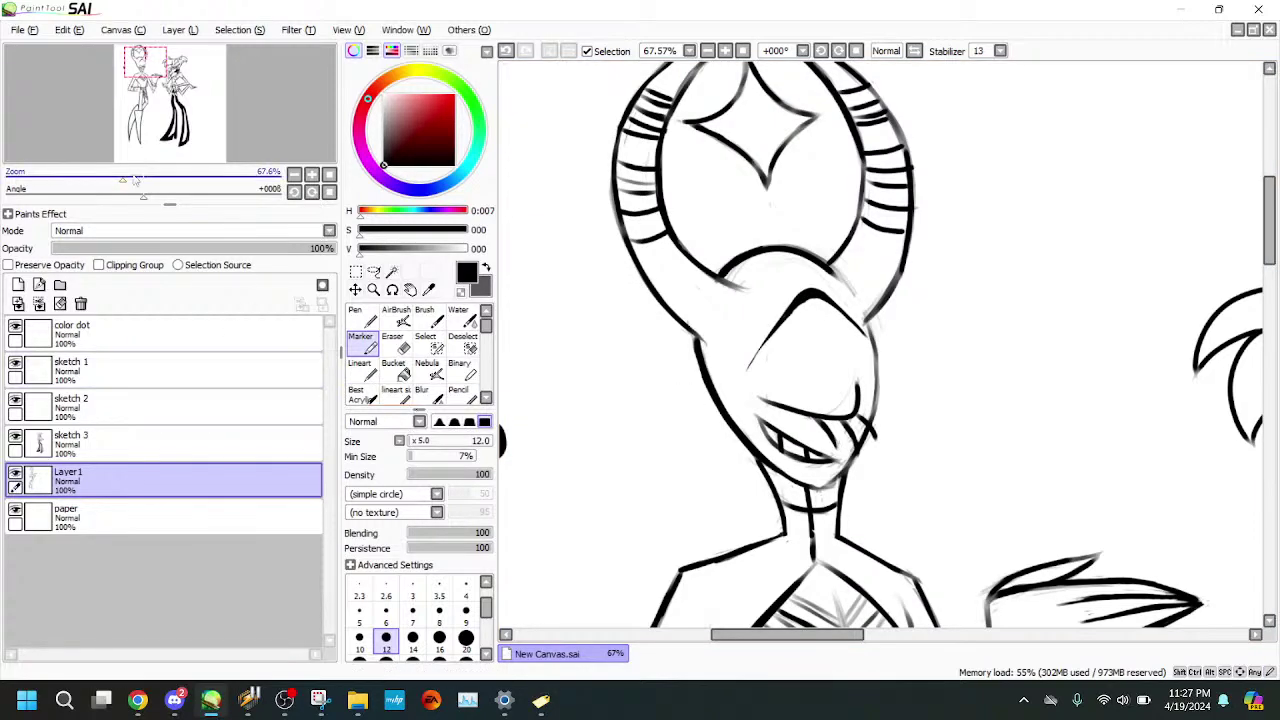
- Clean up and re-ink the horned figure's armpit and torso side lines with the Eraser and the Marker
{"action": "mouse_move", "coordinate": [123, 179]}
{"action": "left_mouse_down"}
{"action": "mouse_move", "coordinate": [73, 181]}
{"action": "mouse_move", "coordinate": [104, 180]}
{"action": "left_mouse_up"}
{"action": "left_click_drag", "start_coordinate": [165, 146], "coordinate": [170, 171]}
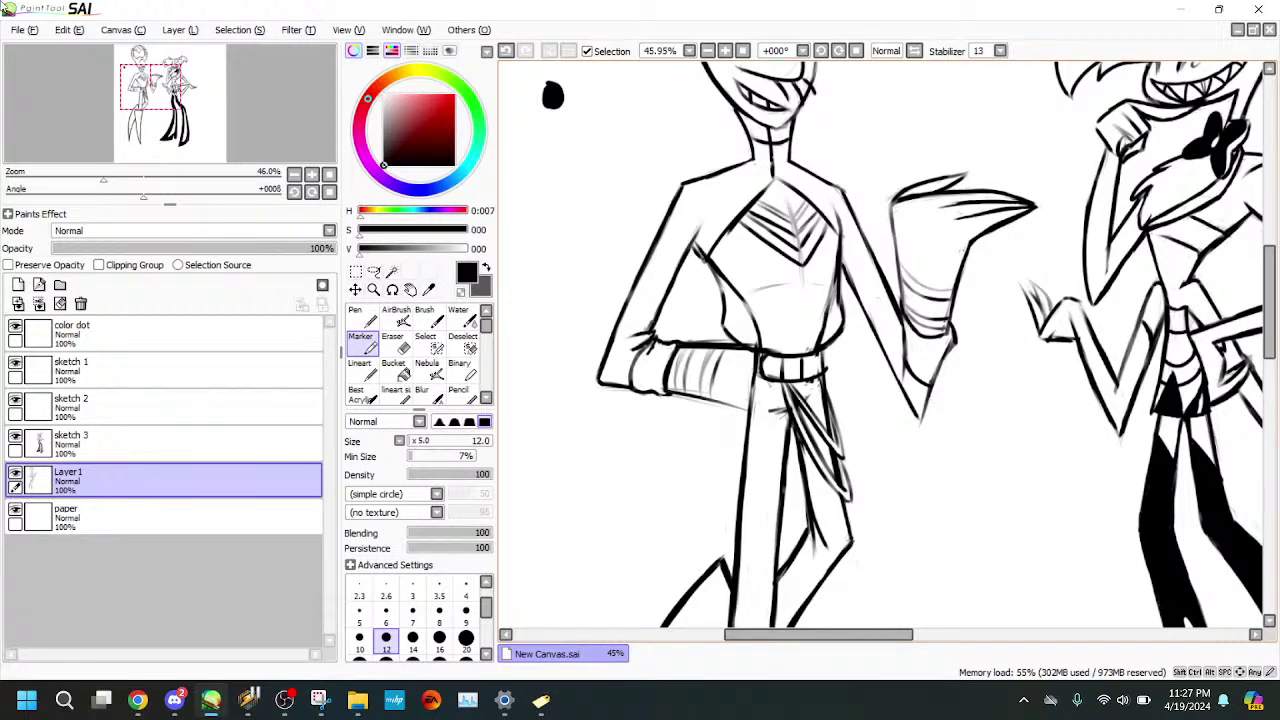
{"action": "left_click", "coordinate": [396, 368]}
{"action": "left_click", "coordinate": [398, 346]}
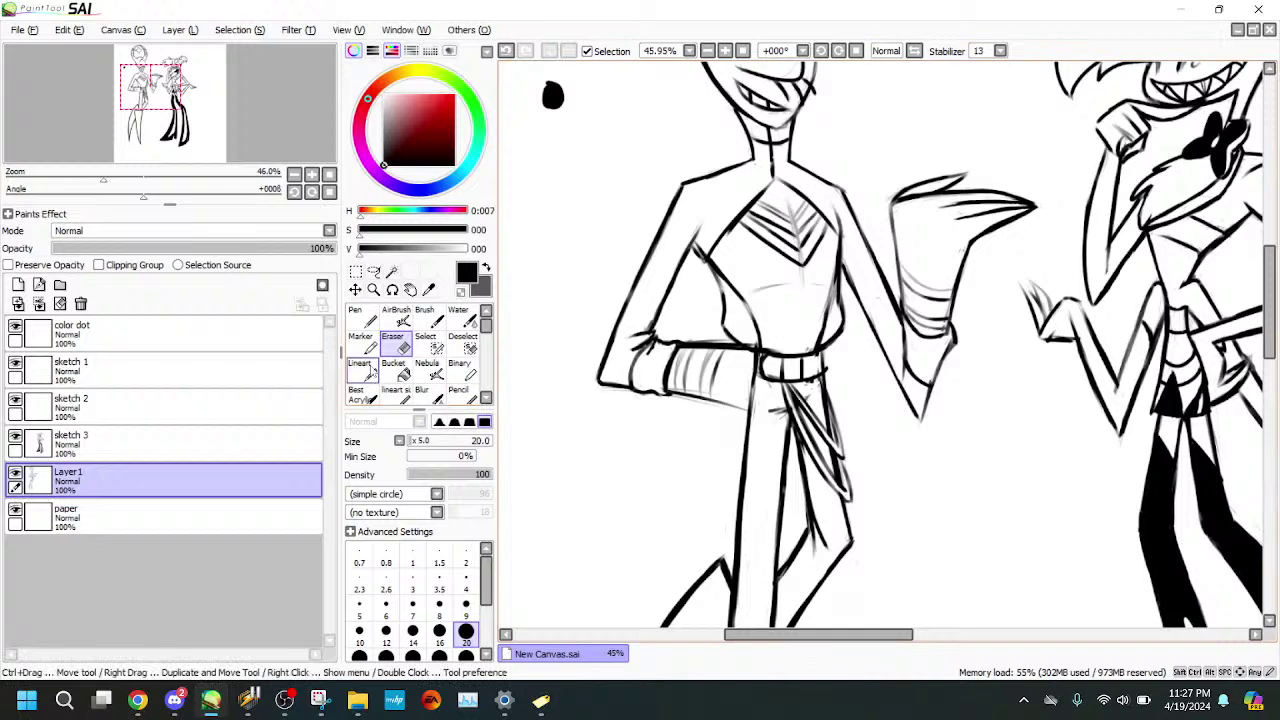
{"action": "left_click", "coordinate": [362, 340]}
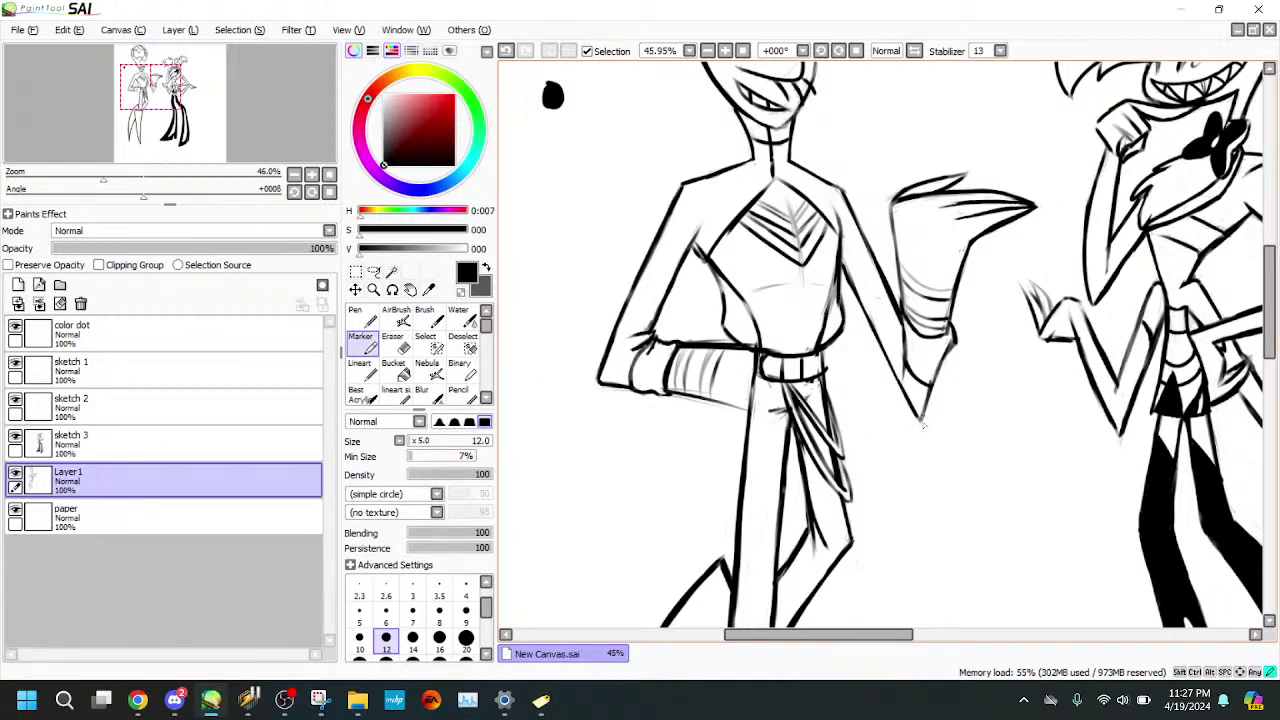
{"action": "left_click_drag", "start_coordinate": [115, 132], "coordinate": [120, 127]}
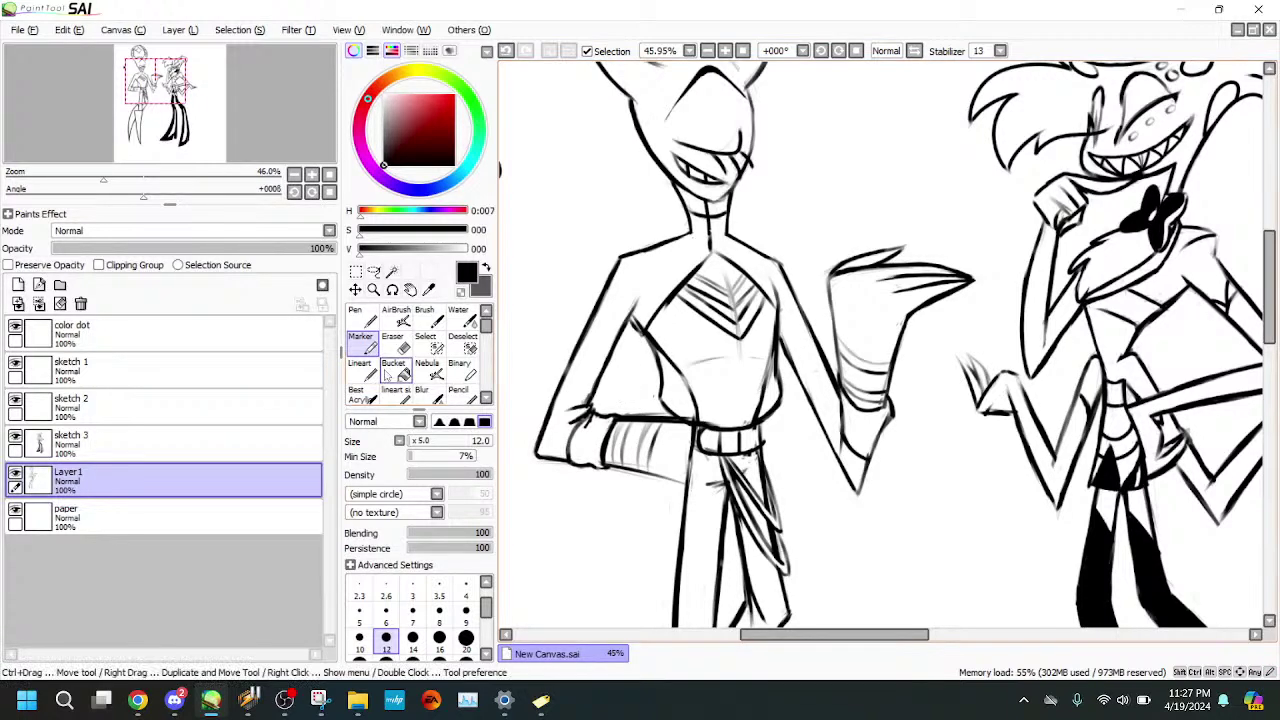
{"action": "key", "text": "e"}
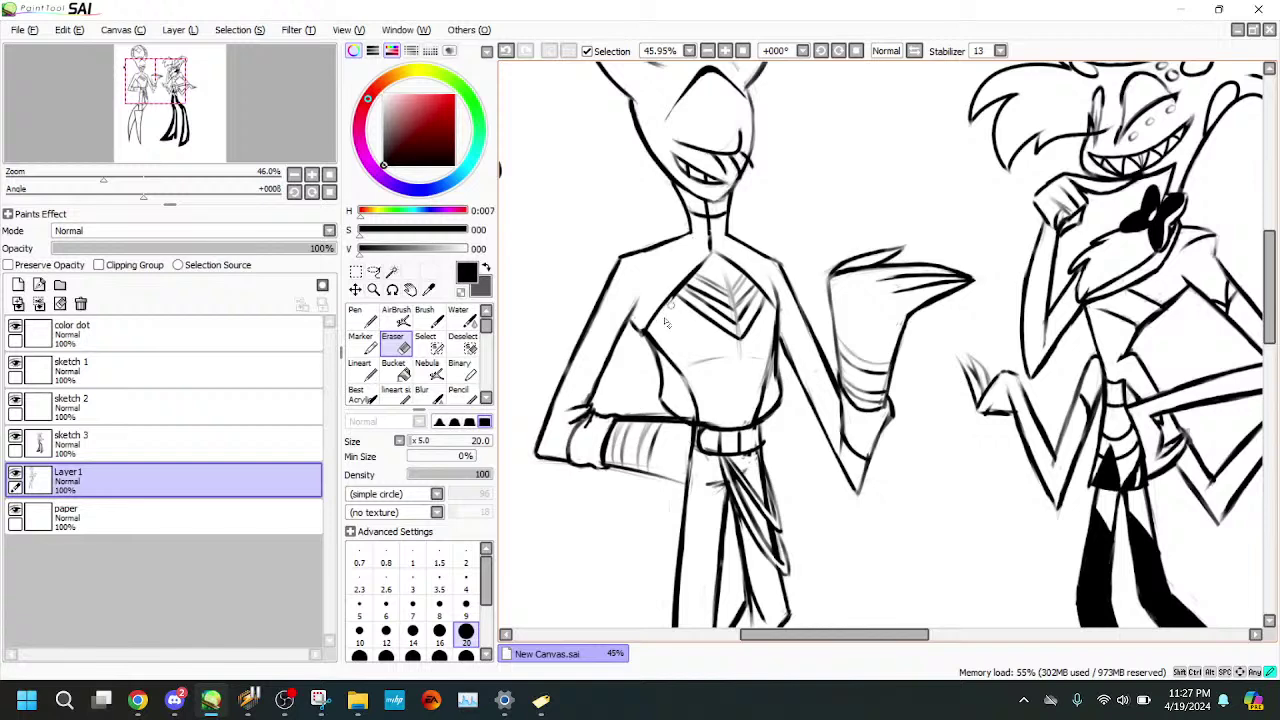
{"action": "key", "text": "e"}
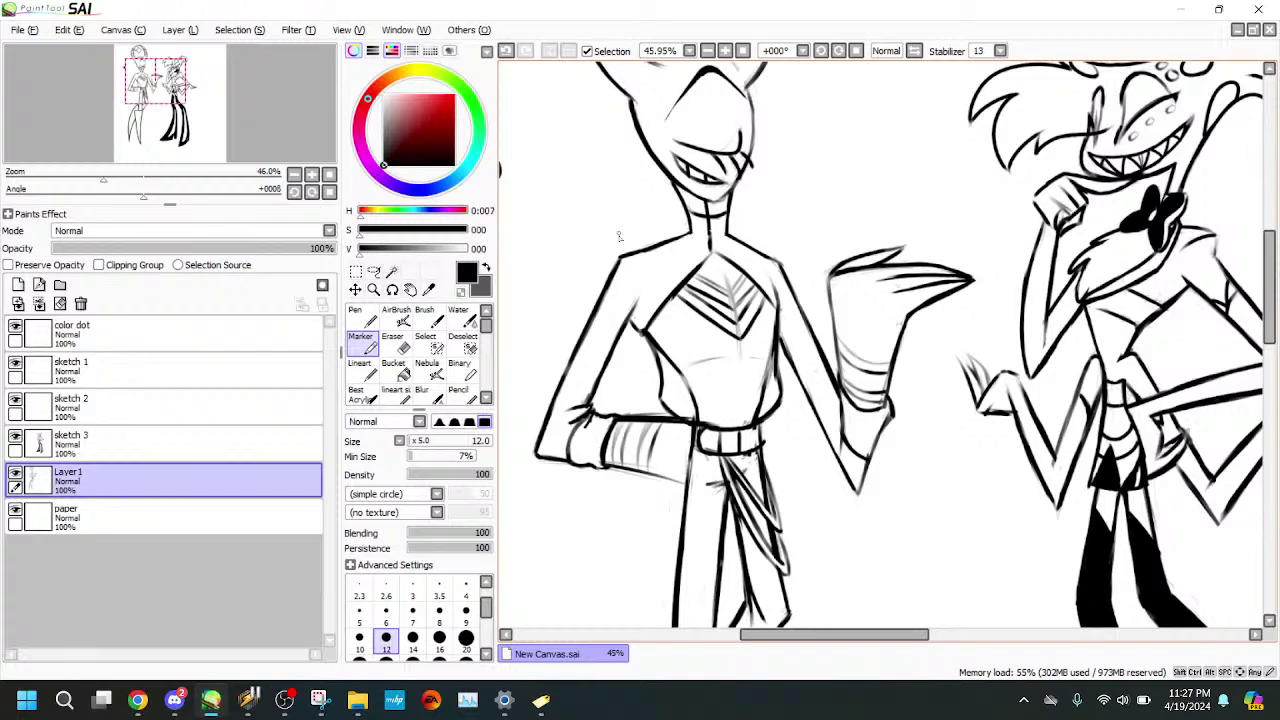
- Clean up and re-ink the lower edge of the horned figure's belt with the size 20 Eraser and size 12 Marker
{"action": "mouse_move", "coordinate": [103, 180]}
{"action": "left_mouse_down"}
{"action": "mouse_move", "coordinate": [62, 180]}
{"action": "mouse_move", "coordinate": [107, 178]}
{"action": "left_mouse_up"}
{"action": "key", "text": "e"}
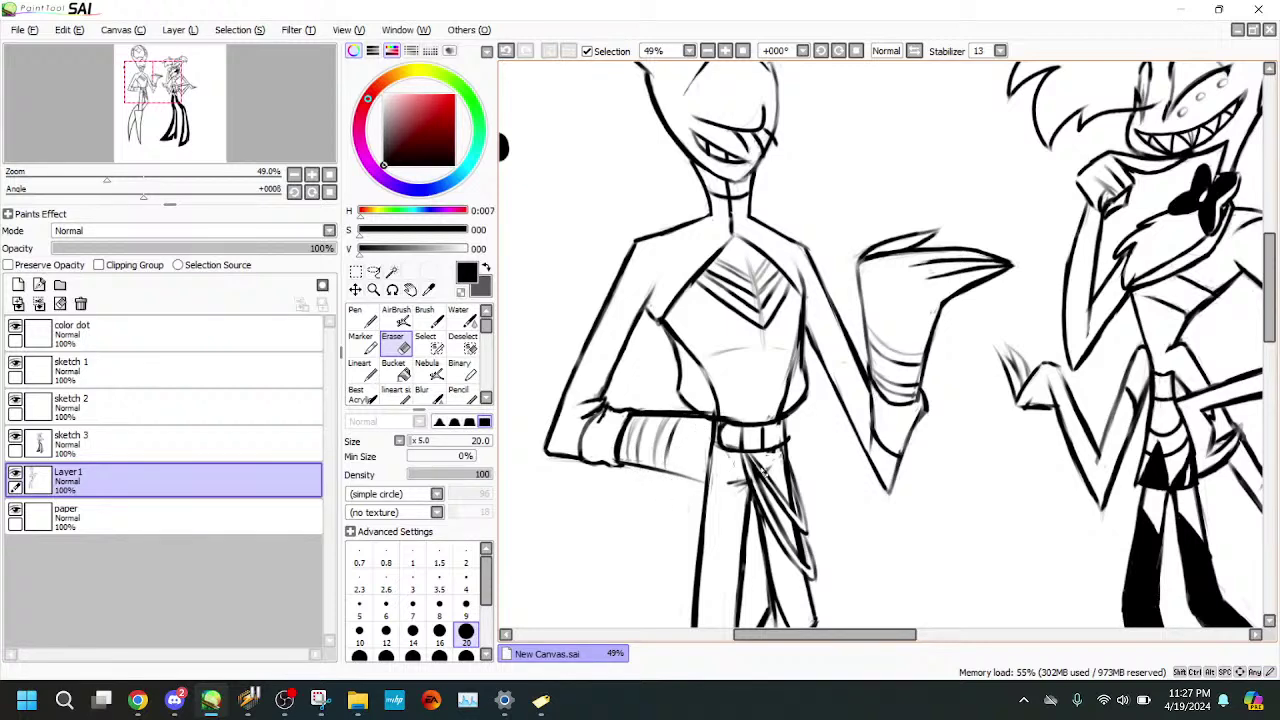
{"action": "scroll", "coordinate": [587, 231], "scroll_direction": "down", "scroll_amount": 3}
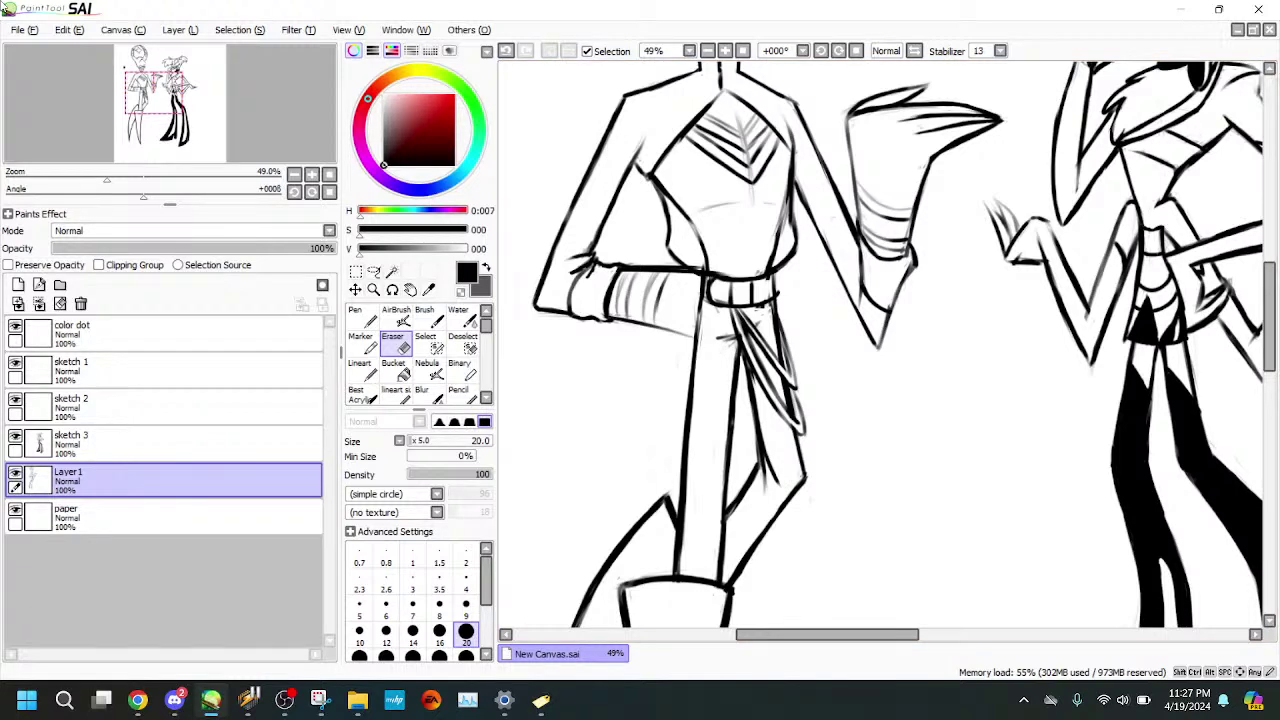
{"action": "left_click_drag", "start_coordinate": [712, 257], "coordinate": [657, 268]}
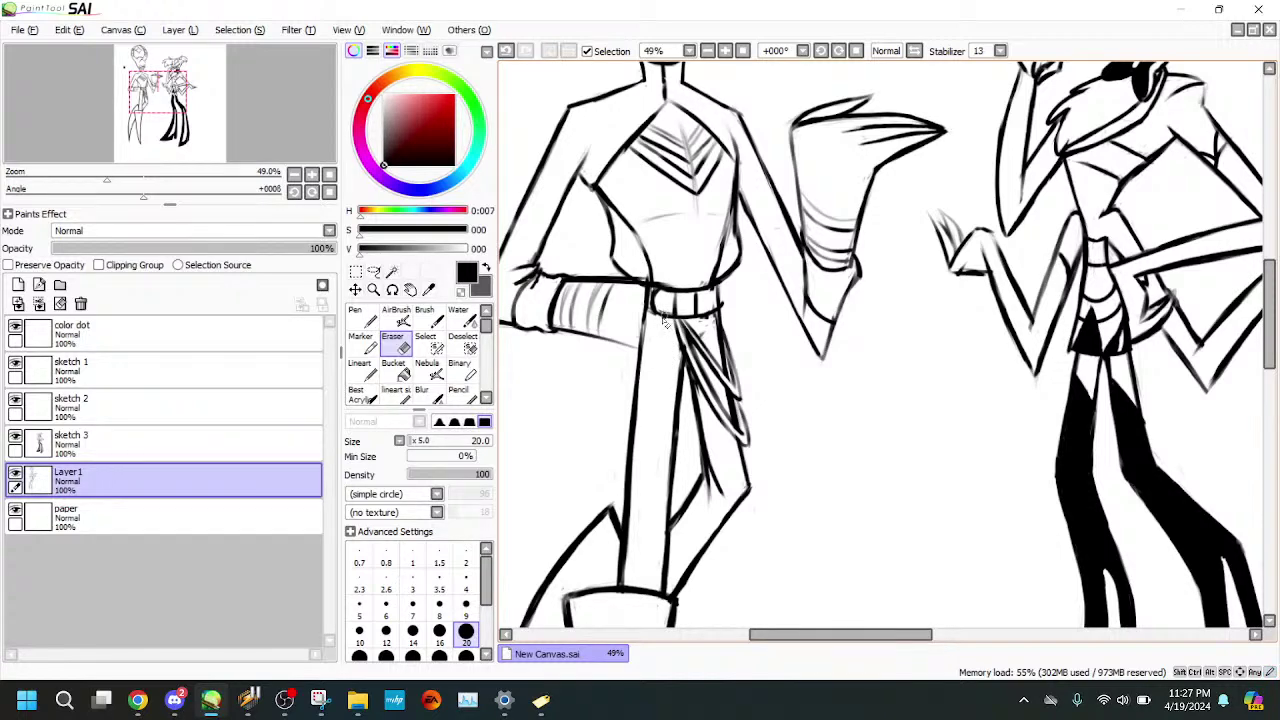
{"action": "left_click", "coordinate": [362, 345]}
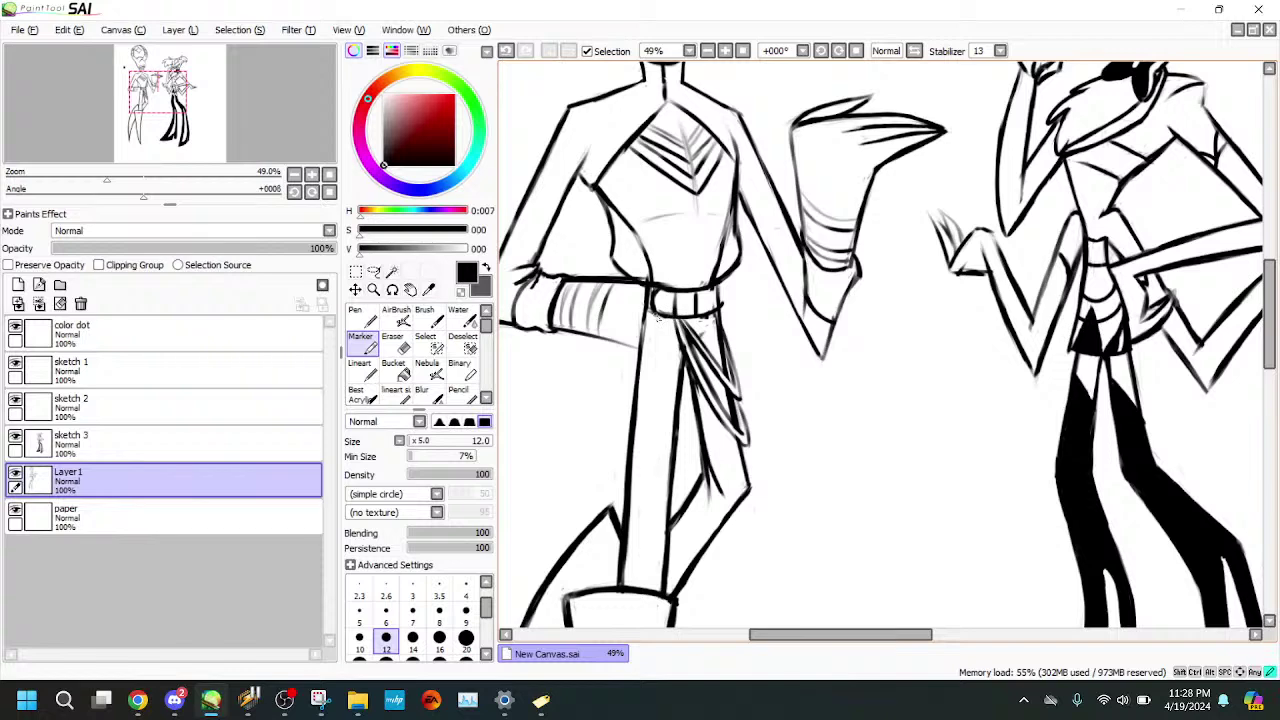
{"action": "left_click_drag", "start_coordinate": [595, 173], "coordinate": [650, 309]}
{"action": "key", "text": "e"}
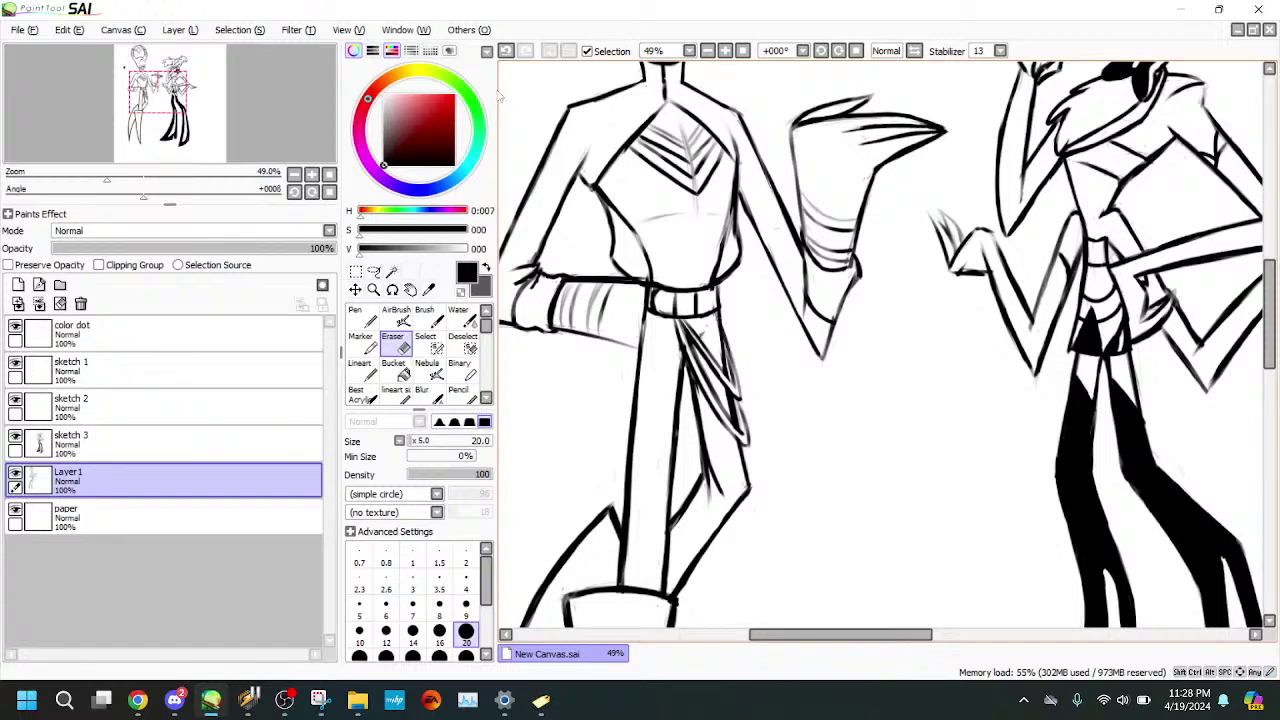
- Undo the last stroke and trim the hanging sash and the thigh line beneath it with the Eraser
{"action": "key", "text": "ctrl+z"}
{"action": "left_click_drag", "start_coordinate": [716, 328], "coordinate": [719, 340]}
{"action": "left_click_drag", "start_coordinate": [691, 385], "coordinate": [701, 436]}
{"action": "left_click_drag", "start_coordinate": [691, 400], "coordinate": [698, 447]}
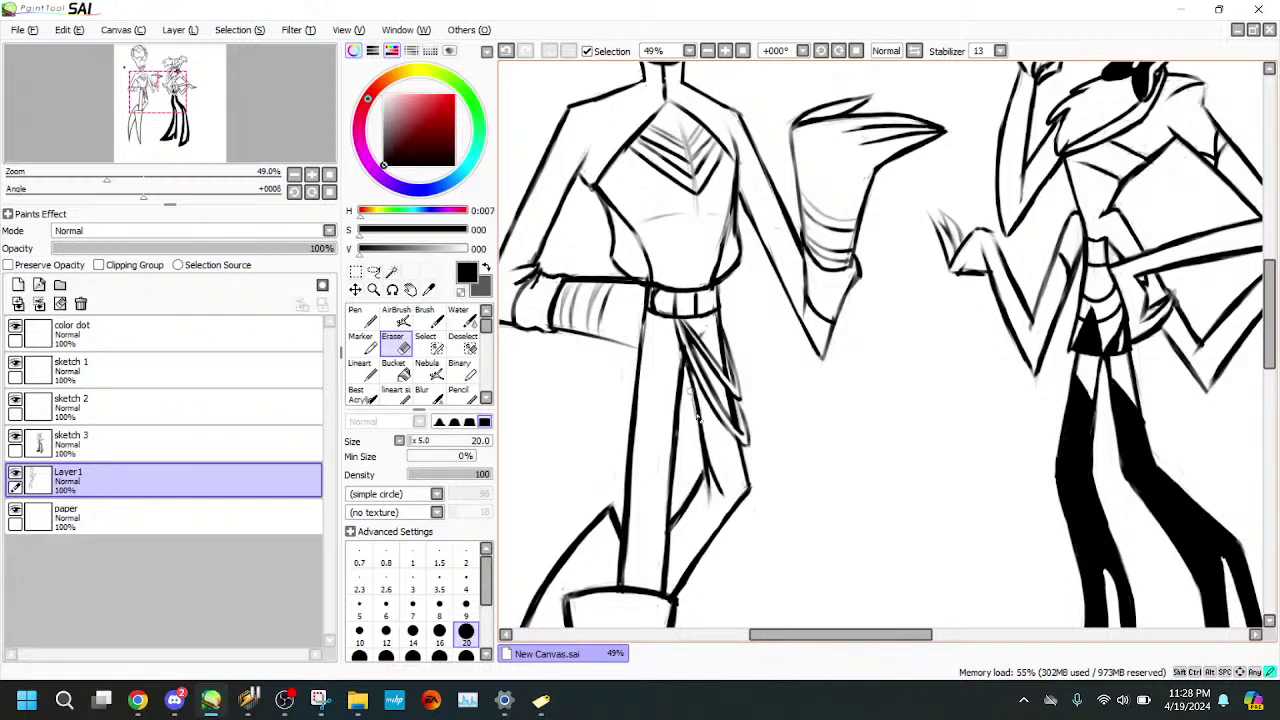
- Draw a curved band line just below the top of the horned figure's front boot with the size 12 Marker
{"action": "mouse_move", "coordinate": [107, 174]}
{"action": "left_mouse_down"}
{"action": "mouse_move", "coordinate": [55, 170]}
{"action": "mouse_move", "coordinate": [77, 170]}
{"action": "left_mouse_up"}
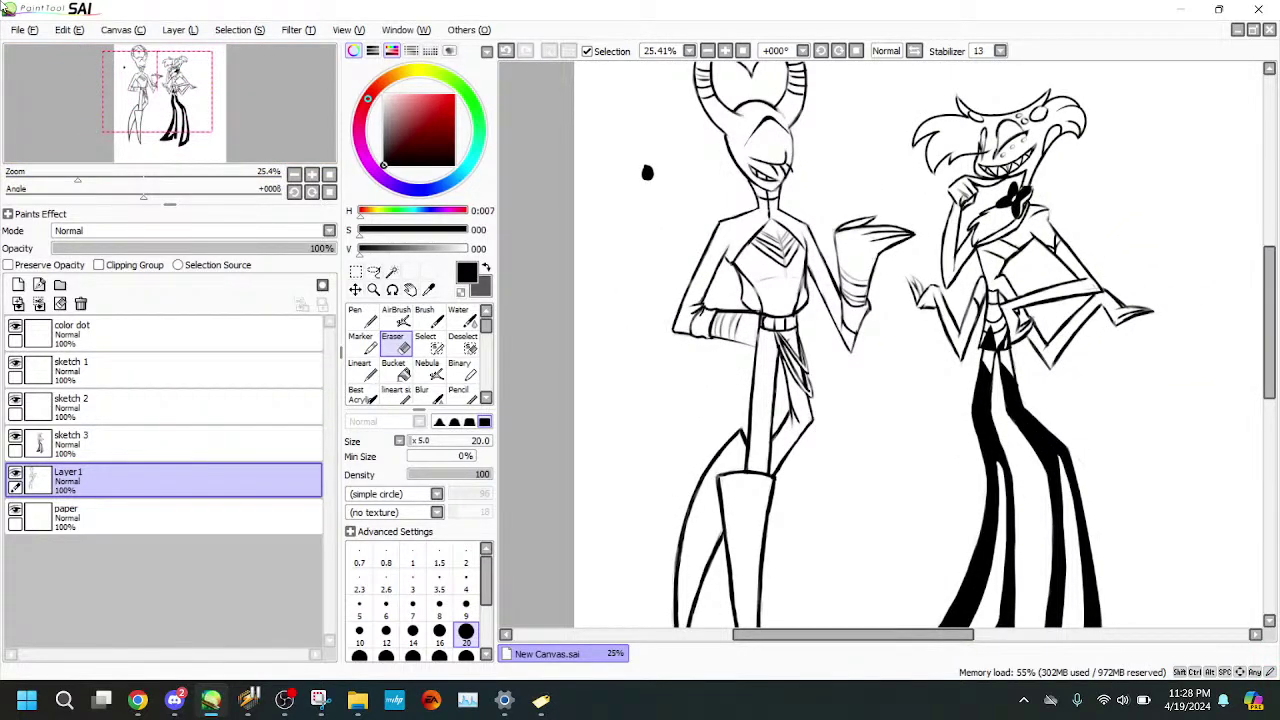
{"action": "left_click_drag", "start_coordinate": [78, 178], "coordinate": [90, 179]}
{"action": "left_click_drag", "start_coordinate": [202, 84], "coordinate": [204, 103]}
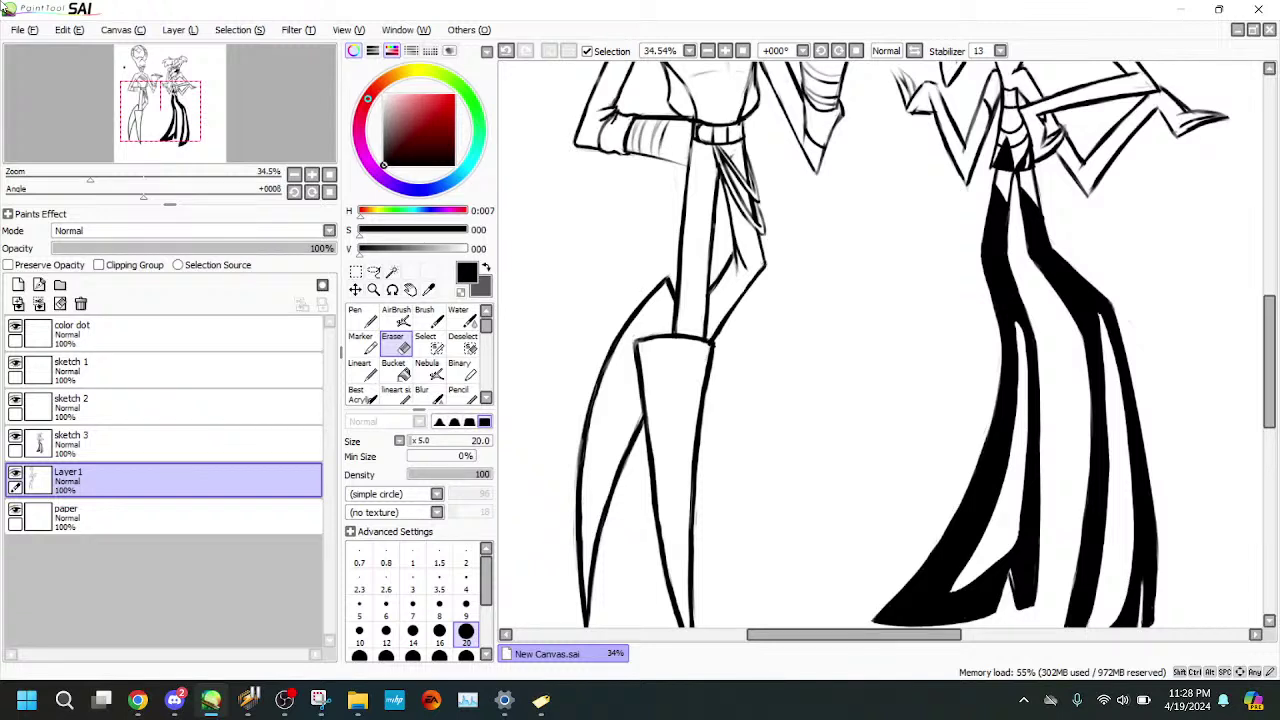
{"action": "left_click", "coordinate": [362, 340]}
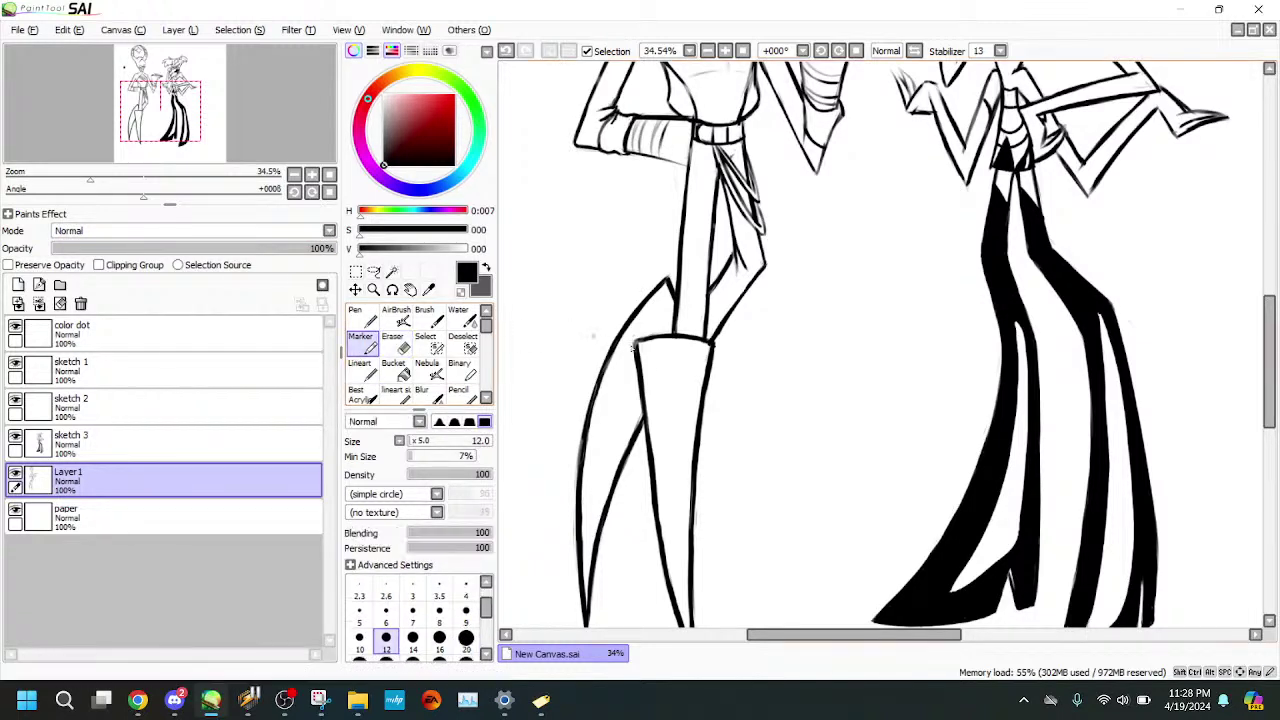
{"action": "left_click_drag", "start_coordinate": [640, 372], "coordinate": [705, 376]}
{"action": "key", "text": "ctrl+z"}
{"action": "key", "text": "ctrl+z"}
{"action": "left_click_drag", "start_coordinate": [160, 111], "coordinate": [120, 103]}
{"action": "left_click", "coordinate": [397, 368]}
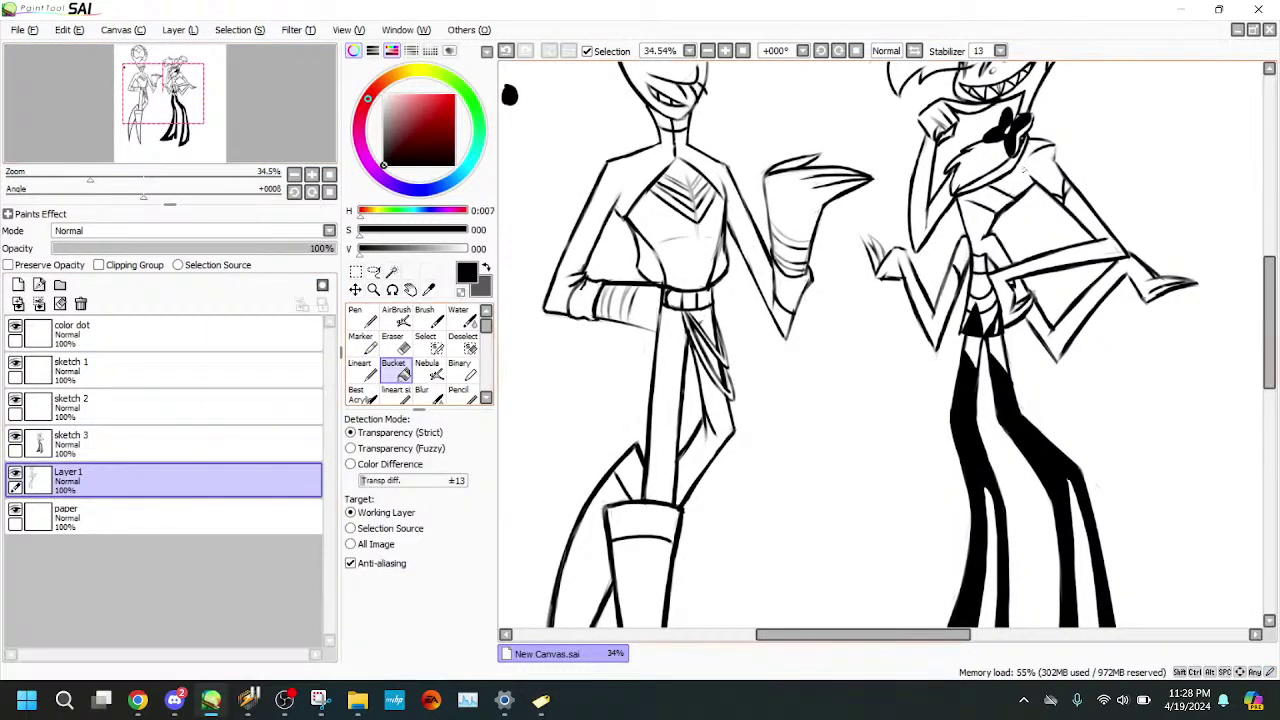
{"action": "left_click", "coordinate": [1018, 192]}
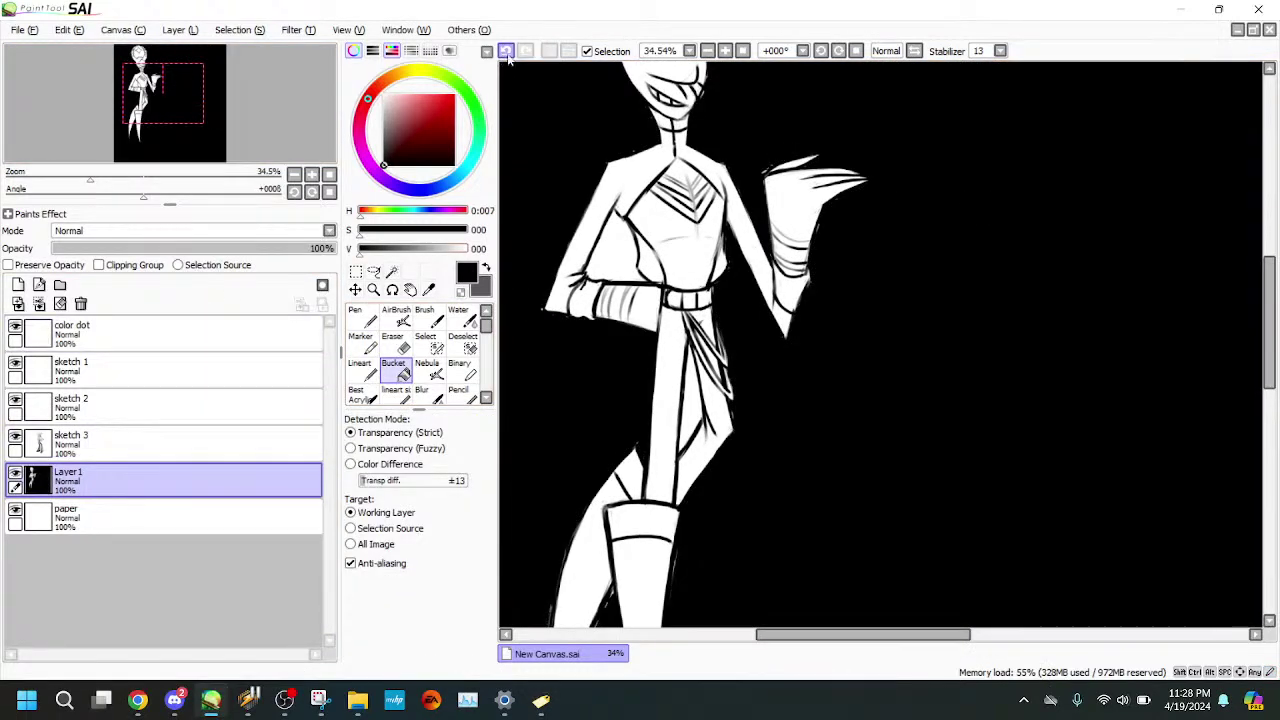
{"action": "left_click", "coordinate": [506, 52]}
- Touch up the wrist and forearm line of the second character's lower raised hand on the sketch 3 layer with the Marker
{"action": "left_click", "coordinate": [200, 456]}
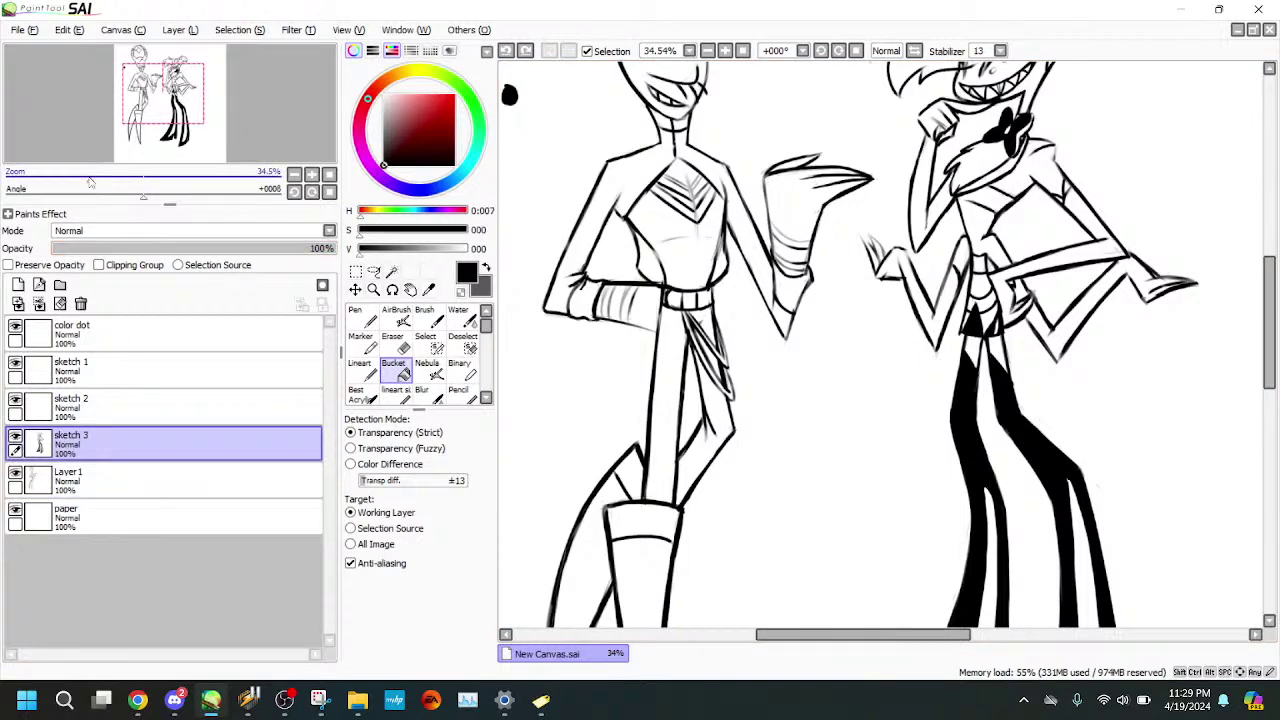
{"action": "scroll", "coordinate": [162, 116], "scroll_direction": "up", "scroll_amount": 2}
{"action": "left_click_drag", "start_coordinate": [162, 116], "coordinate": [171, 117]}
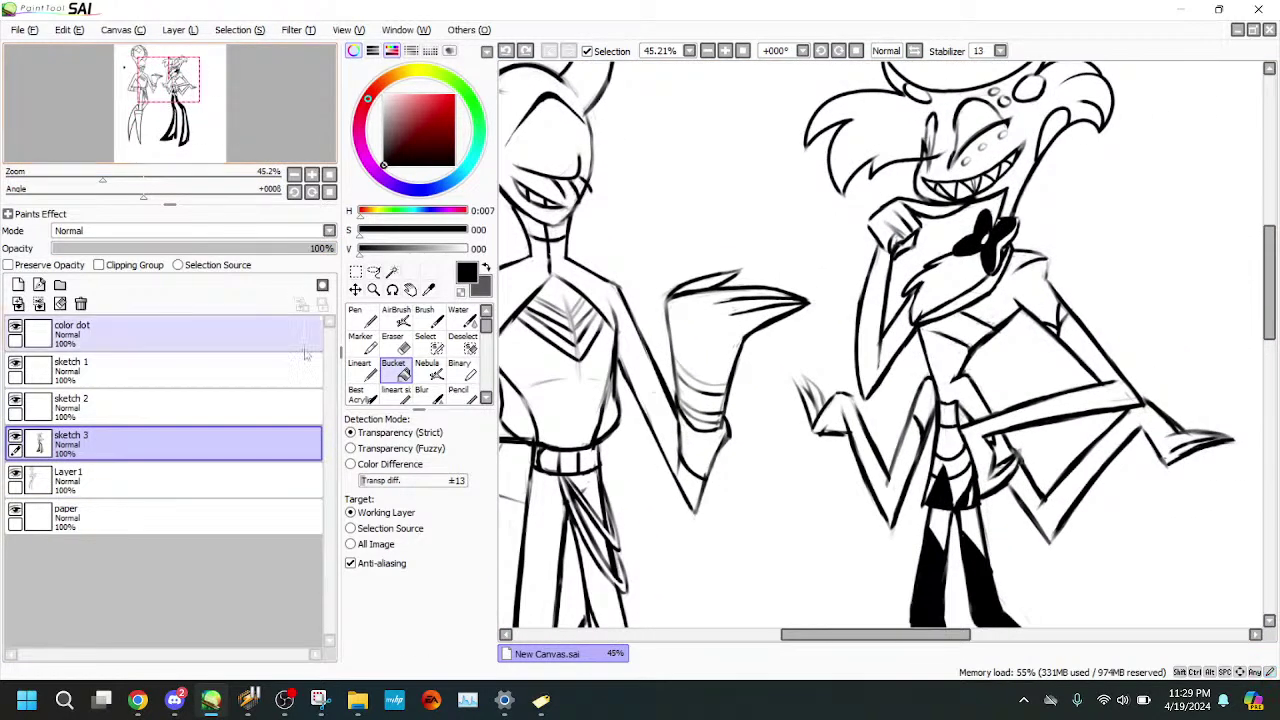
{"action": "left_click", "coordinate": [180, 480]}
{"action": "left_click", "coordinate": [362, 340]}
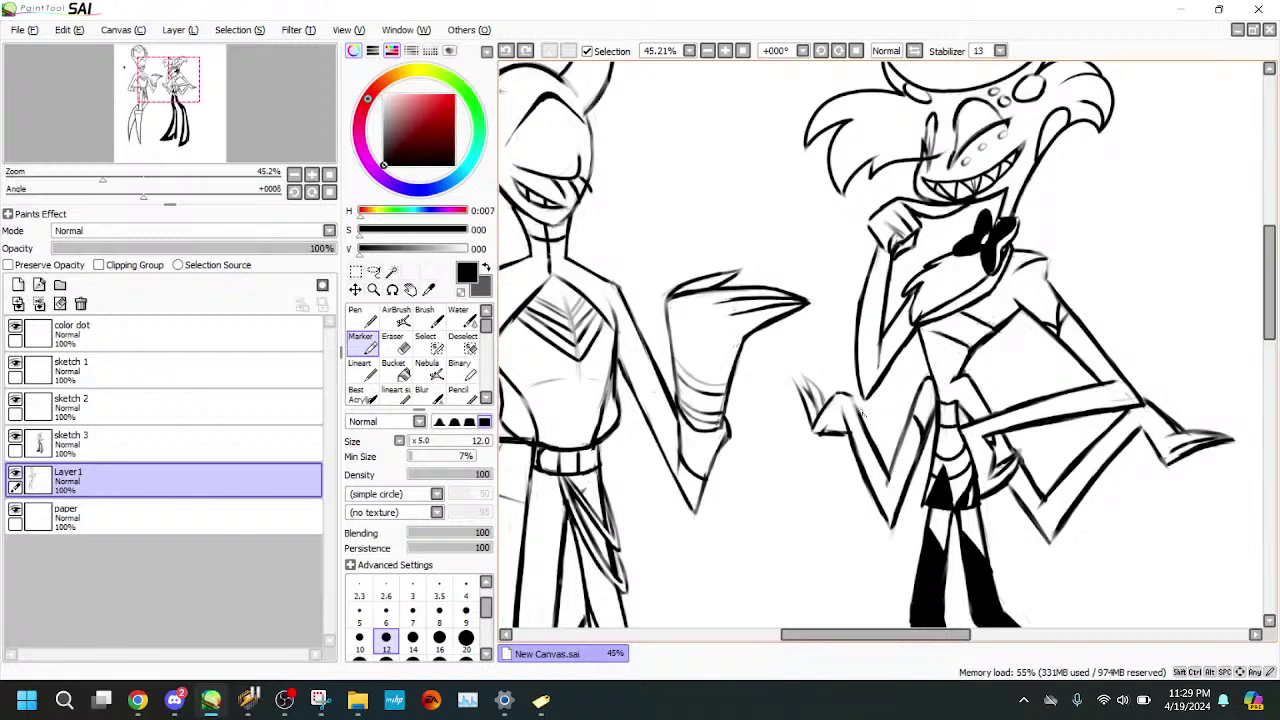
{"action": "left_click", "coordinate": [220, 447]}
{"action": "left_click_drag", "start_coordinate": [860, 414], "coordinate": [852, 399]}
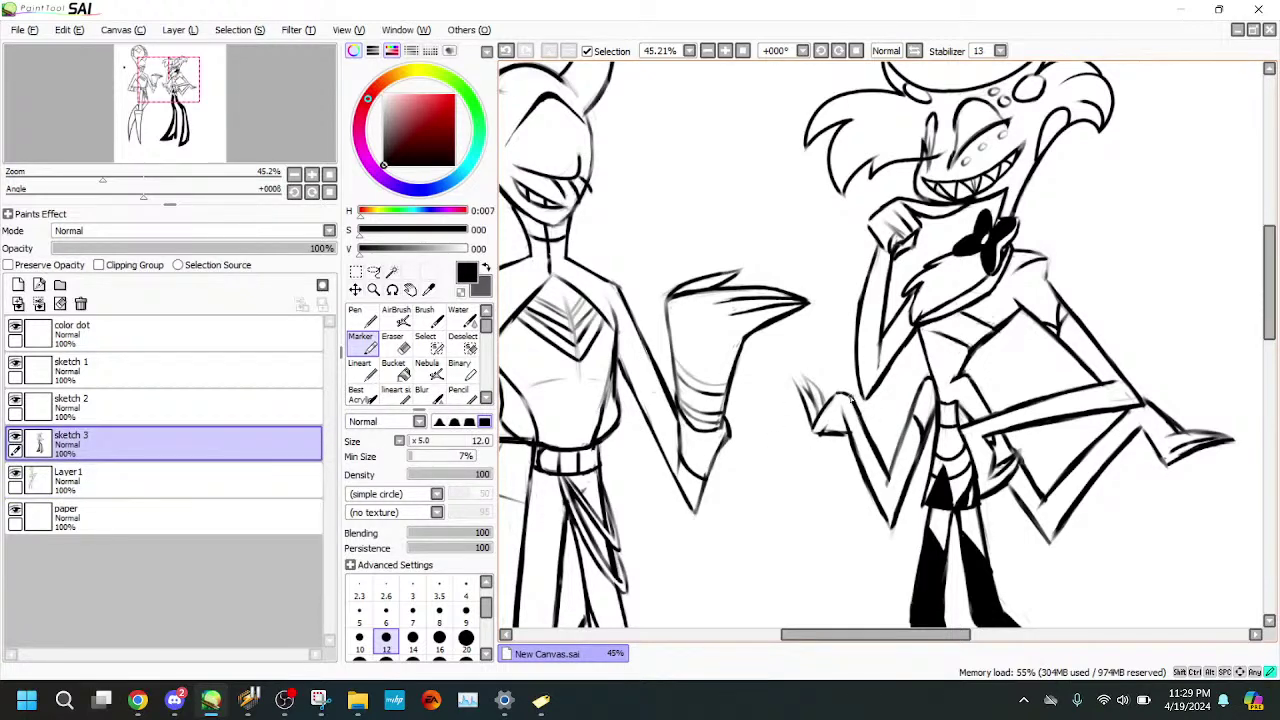
{"action": "key", "text": "e"}
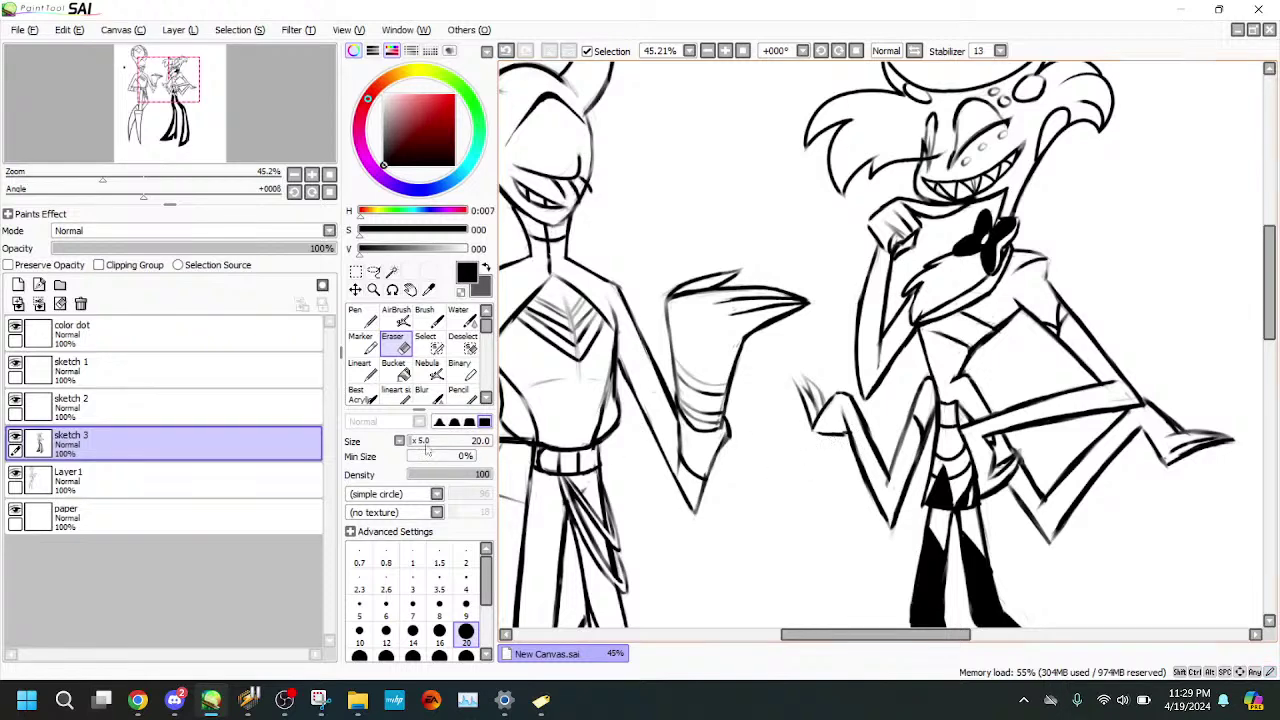
- Fill the band beneath the second character's chest fluff with black on sketch 3 and touch up its edges with the Marker
{"action": "left_click", "coordinate": [364, 345]}
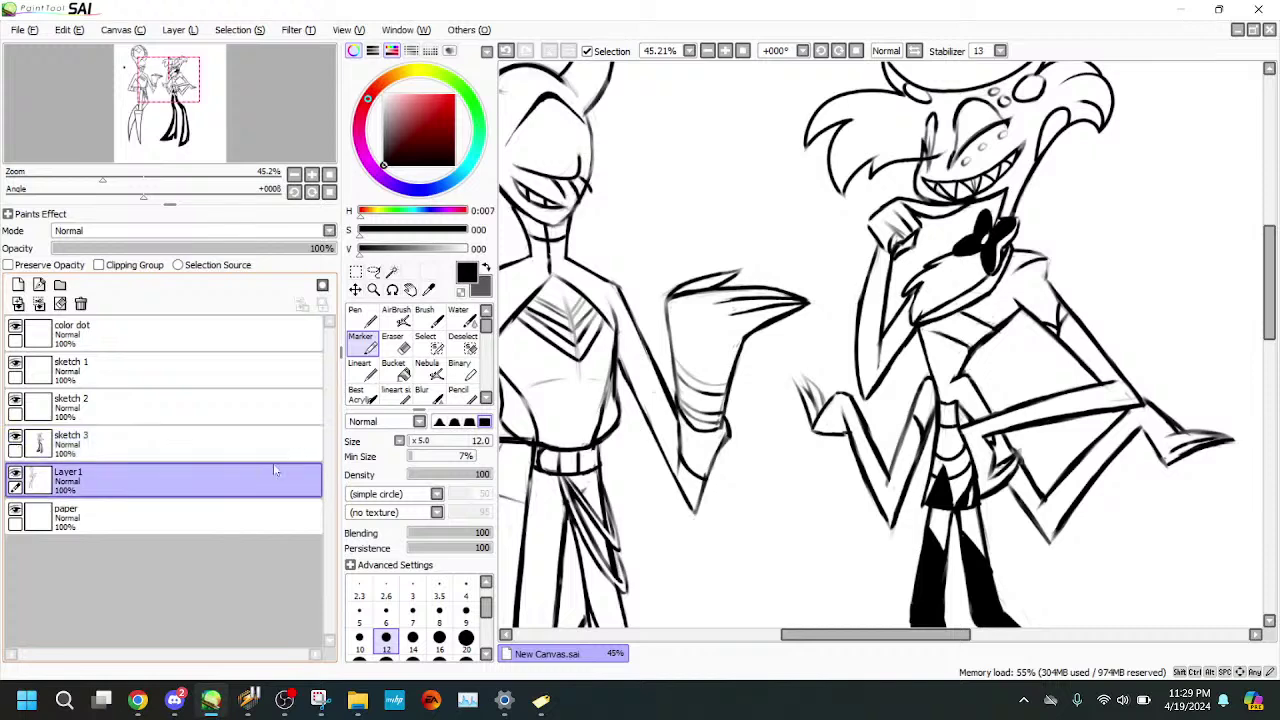
{"action": "left_click", "coordinate": [395, 369]}
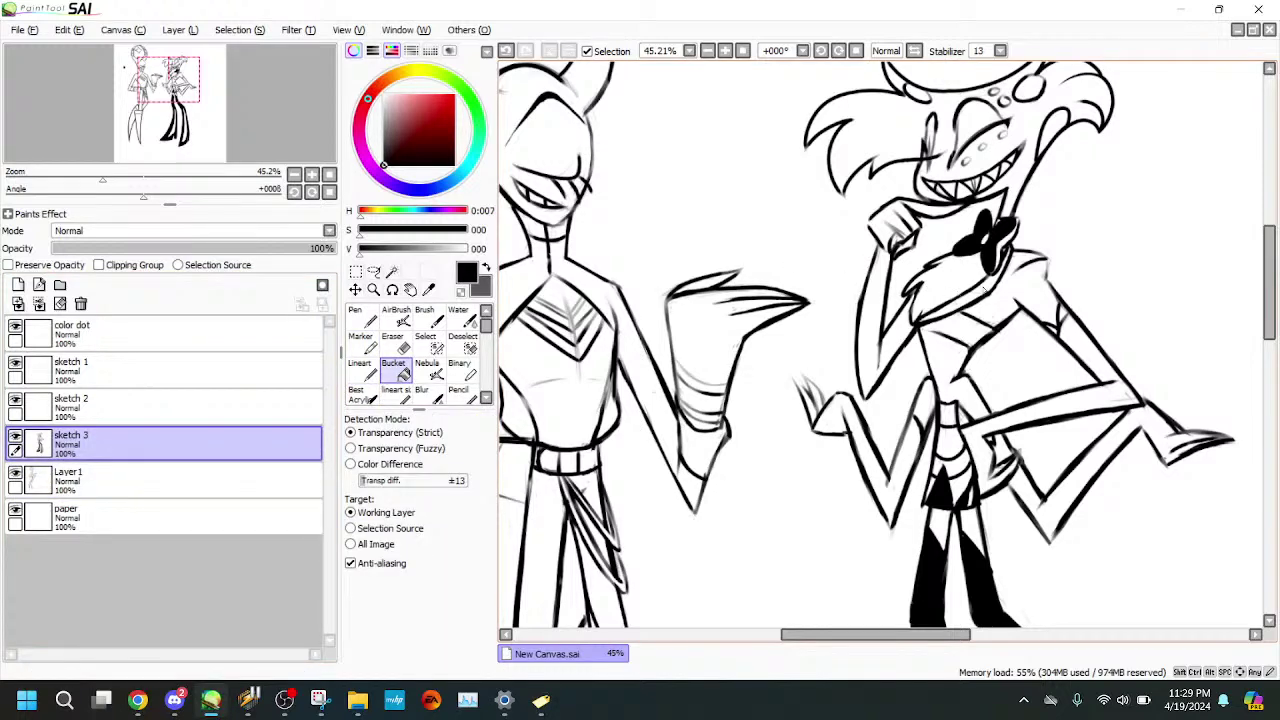
{"action": "left_click", "coordinate": [985, 290]}
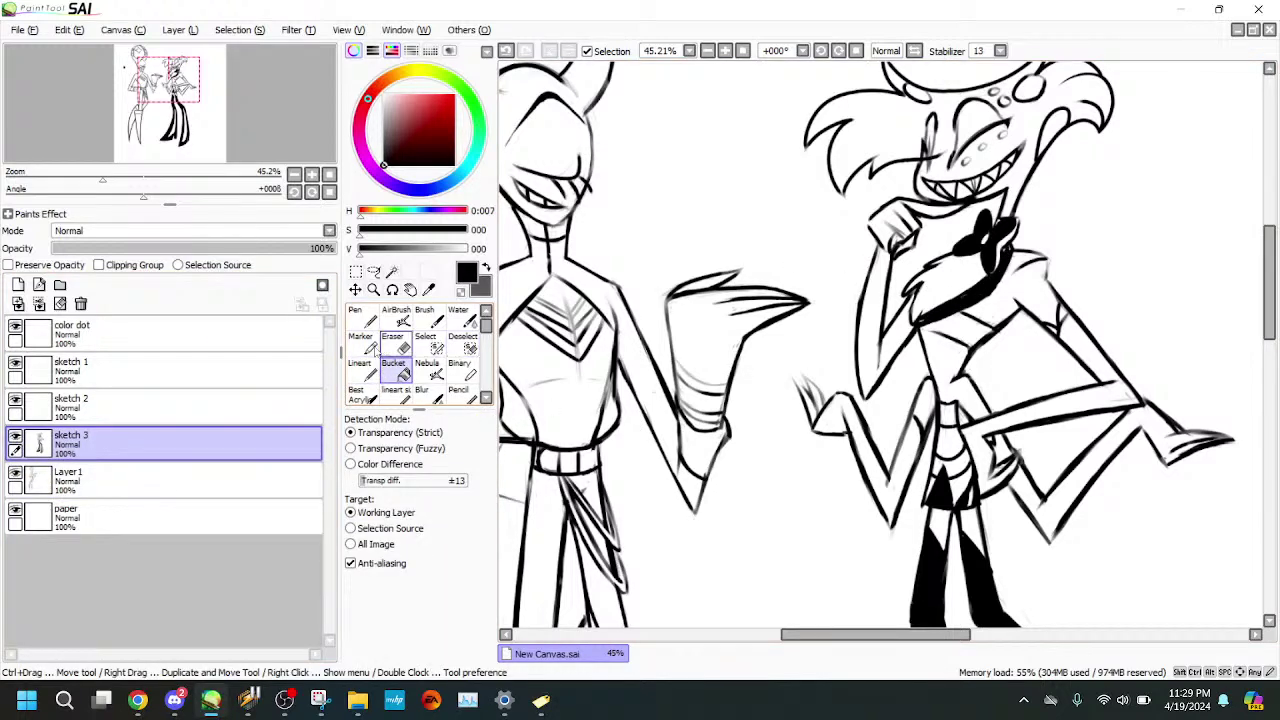
{"action": "left_click", "coordinate": [365, 342]}
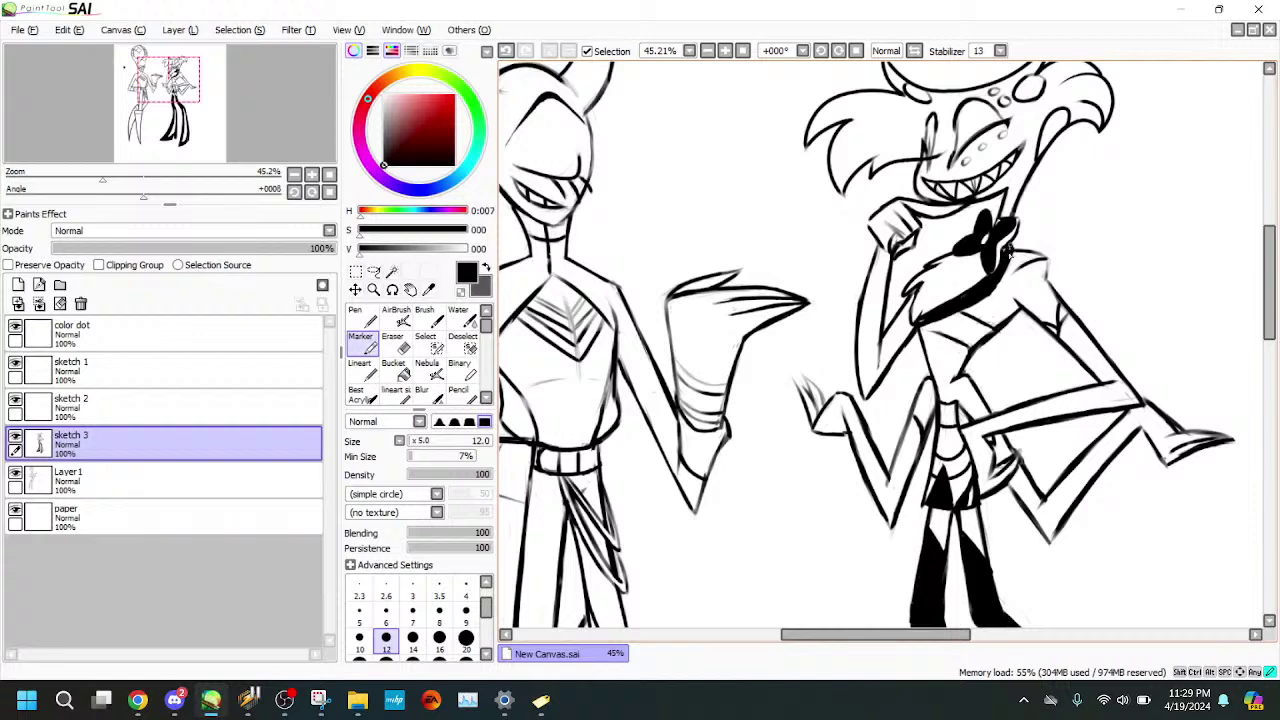
{"action": "left_click_drag", "start_coordinate": [919, 323], "coordinate": [922, 323]}
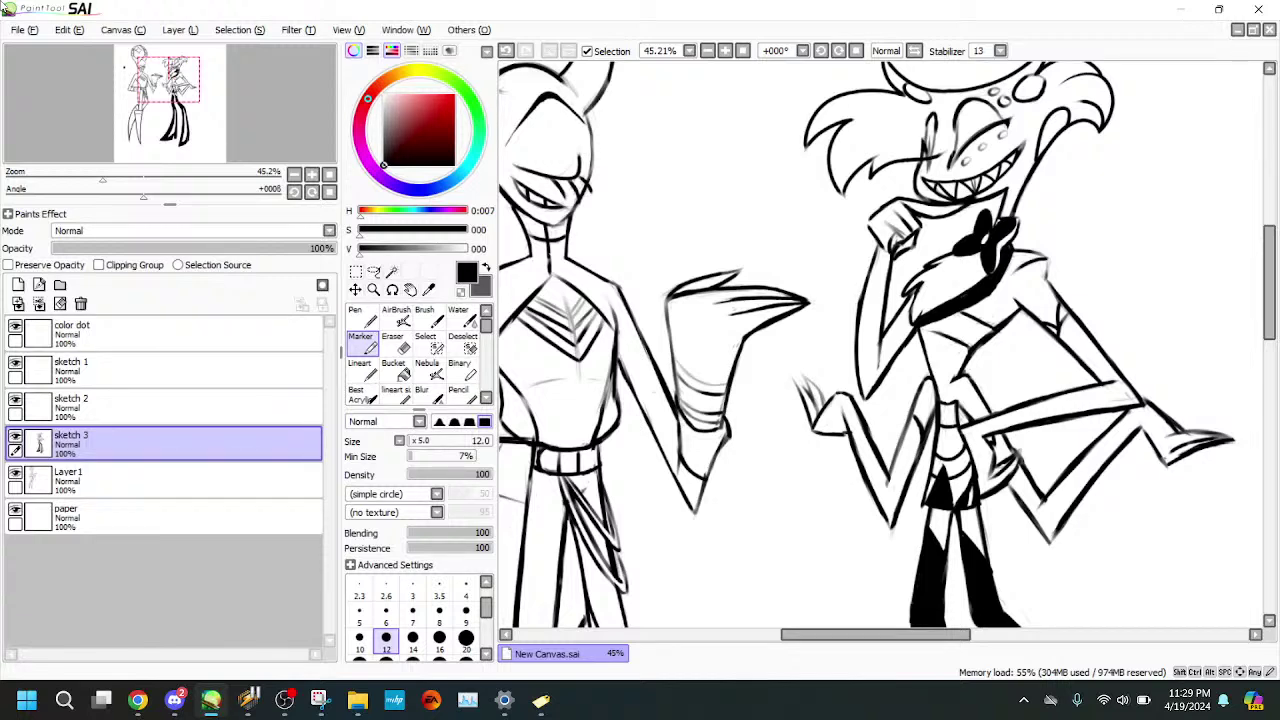
- Add short vertical lines between the horned figure's grin and chin with the size 12 Marker
{"action": "left_click_drag", "start_coordinate": [106, 162], "coordinate": [137, 162]}
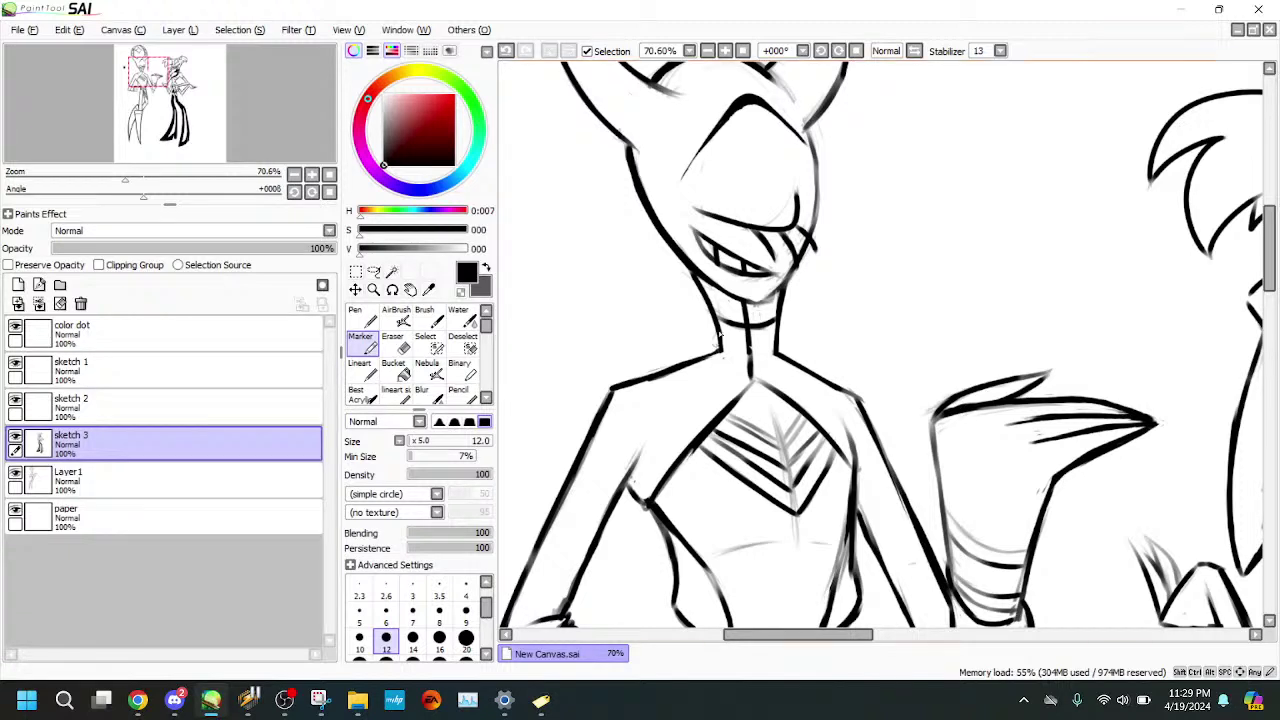
{"action": "left_click_drag", "start_coordinate": [696, 236], "coordinate": [706, 271]}
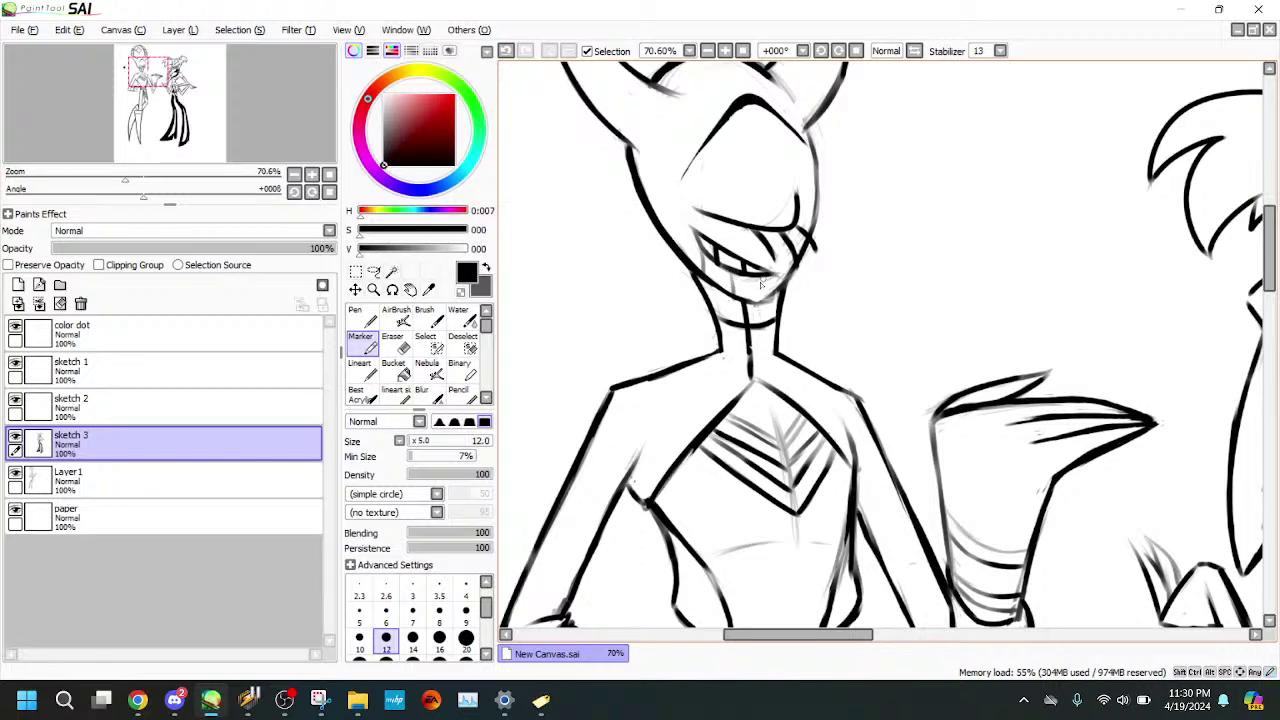
{"action": "left_click_drag", "start_coordinate": [780, 279], "coordinate": [777, 289]}
- Re-ink the outer line of the second character's raised forearm, from the wrist toward the elbow, with the Marker
{"action": "left_click_drag", "start_coordinate": [124, 179], "coordinate": [82, 179]}
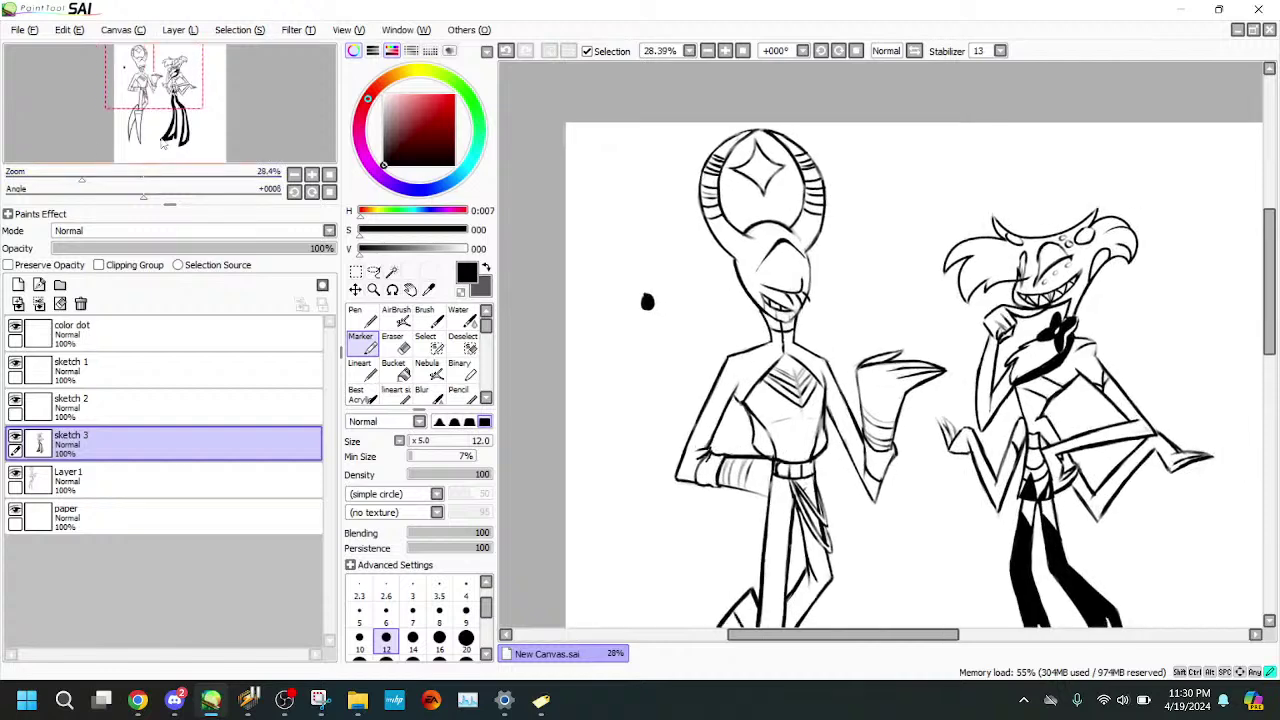
{"action": "left_click_drag", "start_coordinate": [176, 86], "coordinate": [178, 159]}
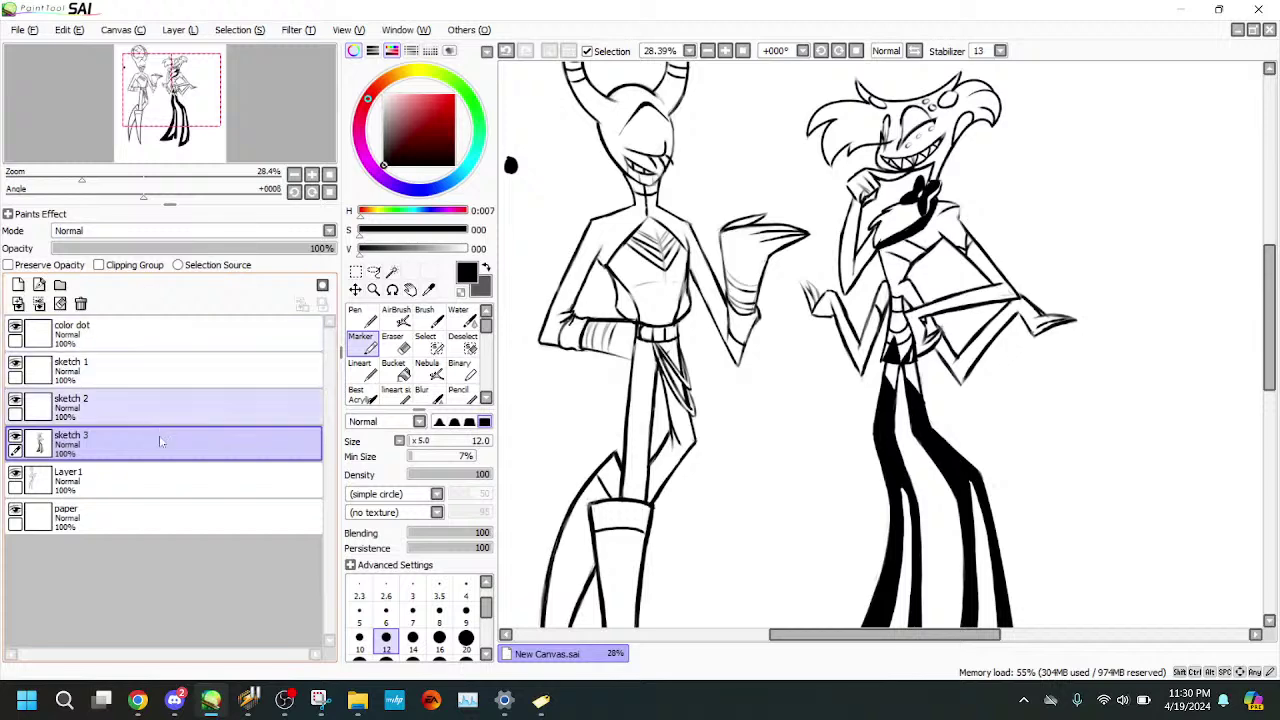
{"action": "scroll", "coordinate": [148, 138], "scroll_direction": "up", "scroll_amount": 4}
{"action": "left_click_drag", "start_coordinate": [880, 340], "coordinate": [819, 416]}
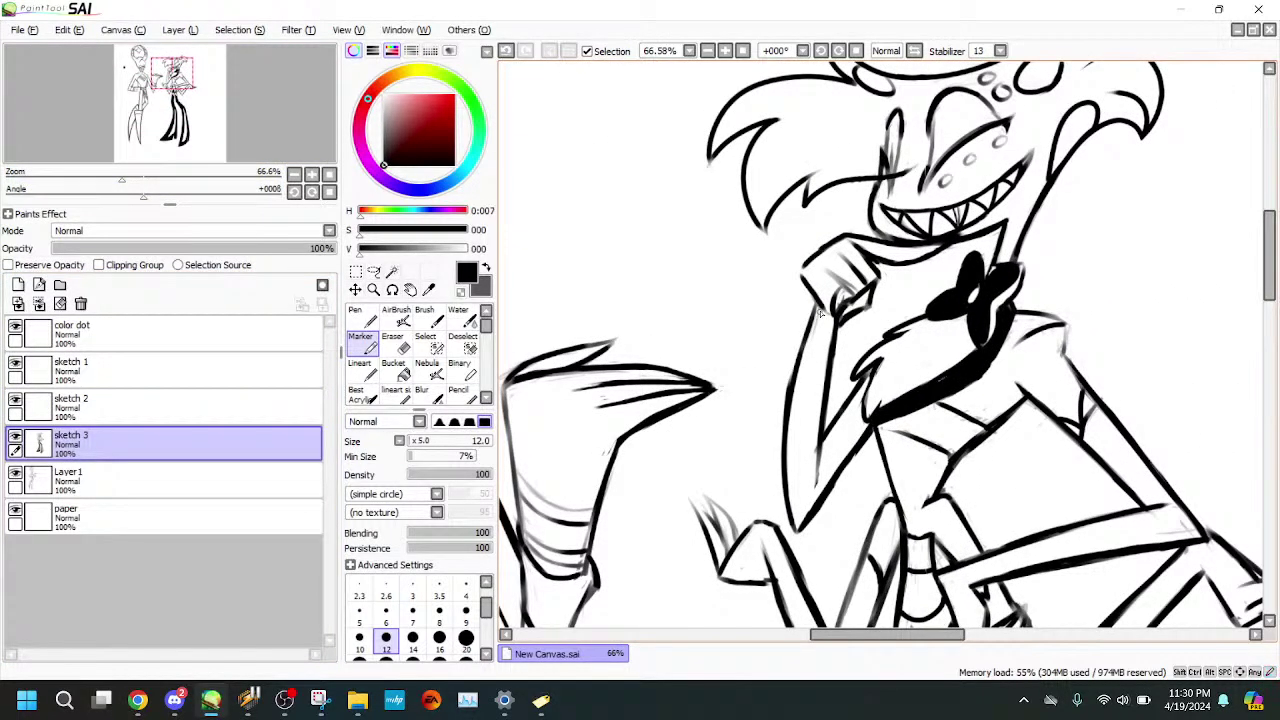
{"action": "left_click_drag", "start_coordinate": [817, 315], "coordinate": [790, 418]}
{"action": "left_click_drag", "start_coordinate": [798, 388], "coordinate": [788, 434]}
{"action": "left_click_drag", "start_coordinate": [787, 432], "coordinate": [784, 484]}
{"action": "left_click_drag", "start_coordinate": [799, 372], "coordinate": [789, 444]}
- Thin and smooth the outer edge of the second character's raised forearm with the size 20 Eraser, undoing and redoing a stroke
{"action": "key", "text": "e"}
{"action": "left_click_drag", "start_coordinate": [804, 313], "coordinate": [778, 476]}
{"action": "left_click_drag", "start_coordinate": [821, 313], "coordinate": [814, 341]}
{"action": "left_click_drag", "start_coordinate": [820, 318], "coordinate": [808, 364]}
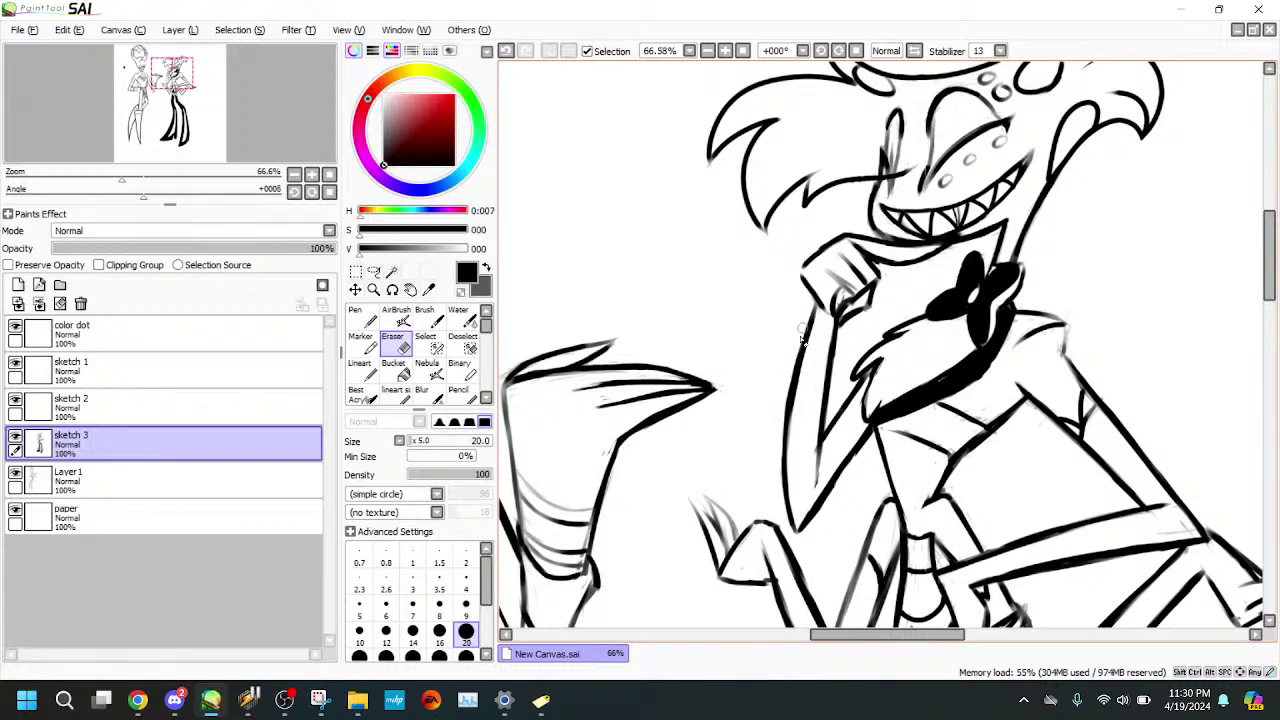
{"action": "left_click", "coordinate": [488, 51]}
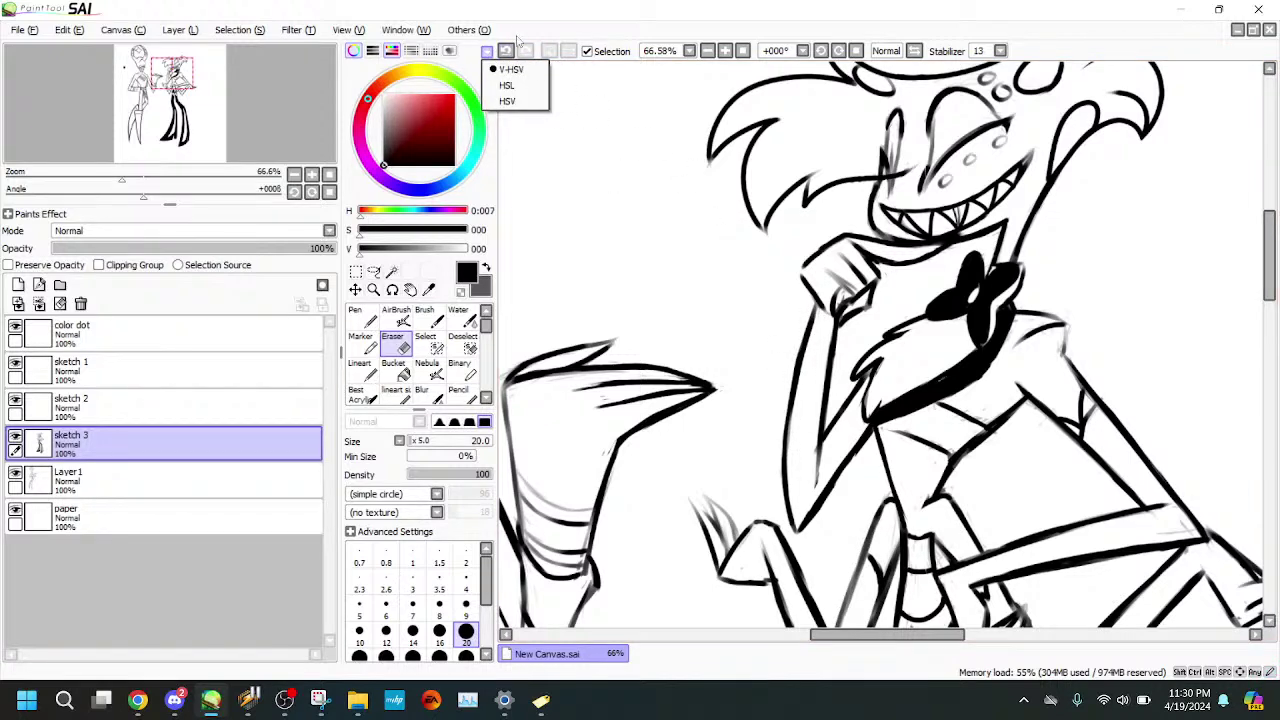
{"action": "left_click", "coordinate": [508, 51]}
{"action": "left_click_drag", "start_coordinate": [813, 309], "coordinate": [786, 410]}
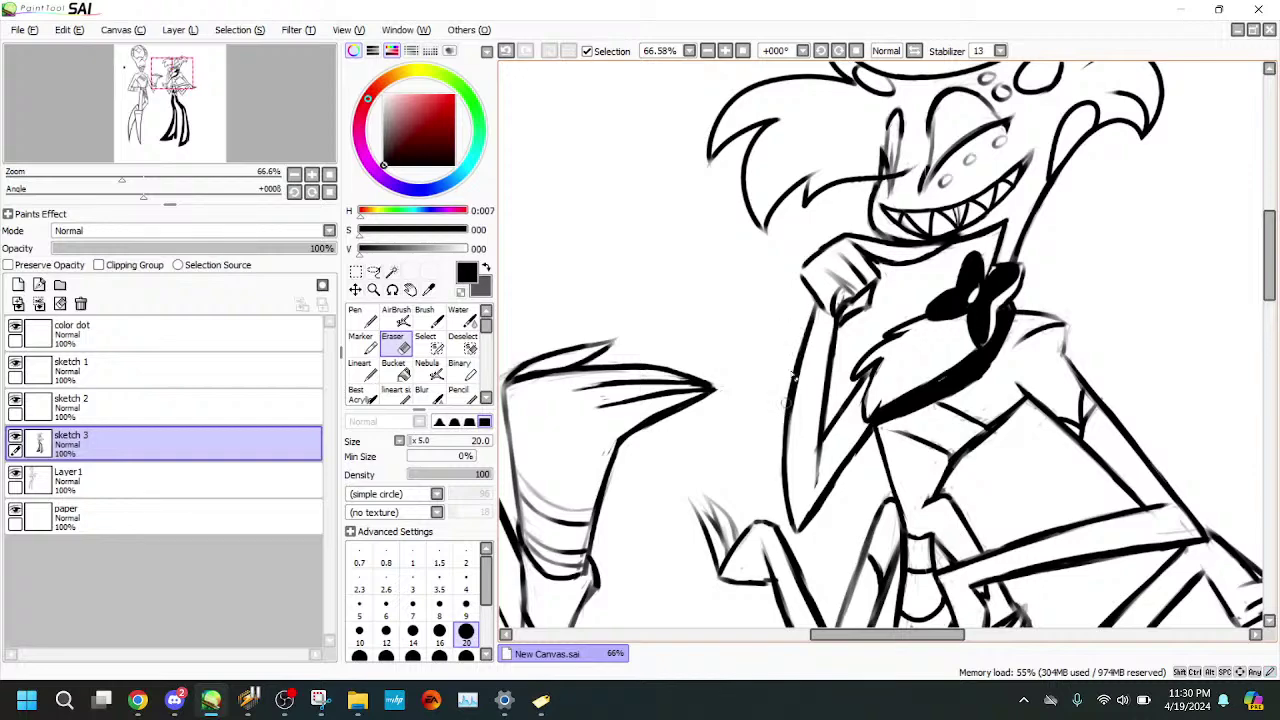
{"action": "left_click_drag", "start_coordinate": [802, 335], "coordinate": [786, 428]}
{"action": "left_click_drag", "start_coordinate": [795, 357], "coordinate": [785, 424]}
- Rework the horned figure's waist on Layer1 and draw gathered fabric folds above the belt with the size 12 Marker
{"action": "left_click", "coordinate": [78, 179]}
{"action": "left_click", "coordinate": [165, 91]}
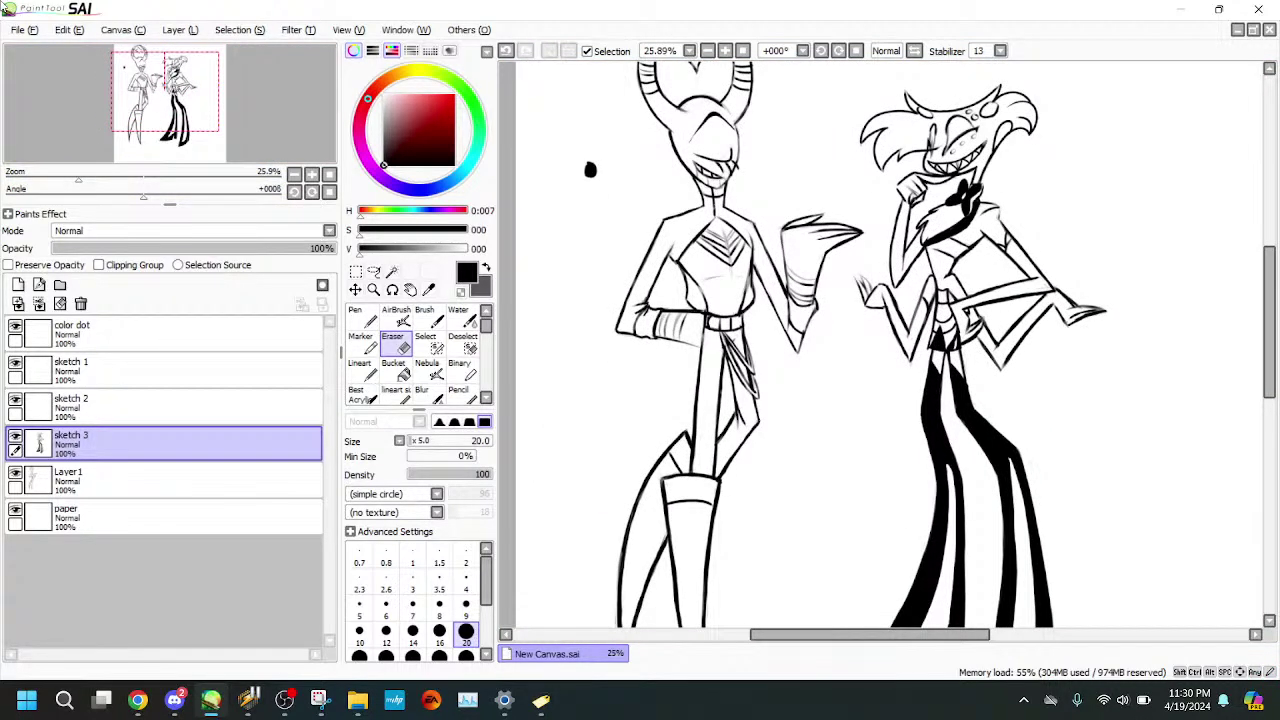
{"action": "left_click", "coordinate": [109, 179]}
{"action": "left_click_drag", "start_coordinate": [155, 88], "coordinate": [147, 77]}
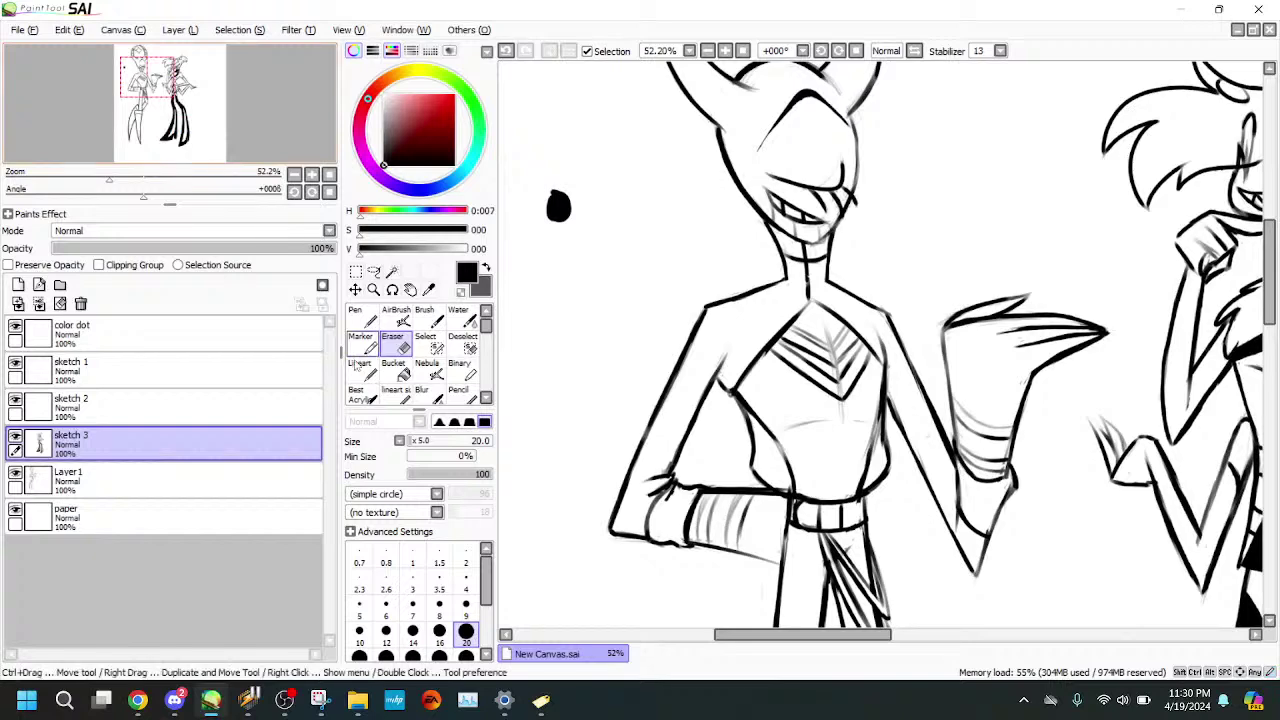
{"action": "left_click", "coordinate": [362, 347]}
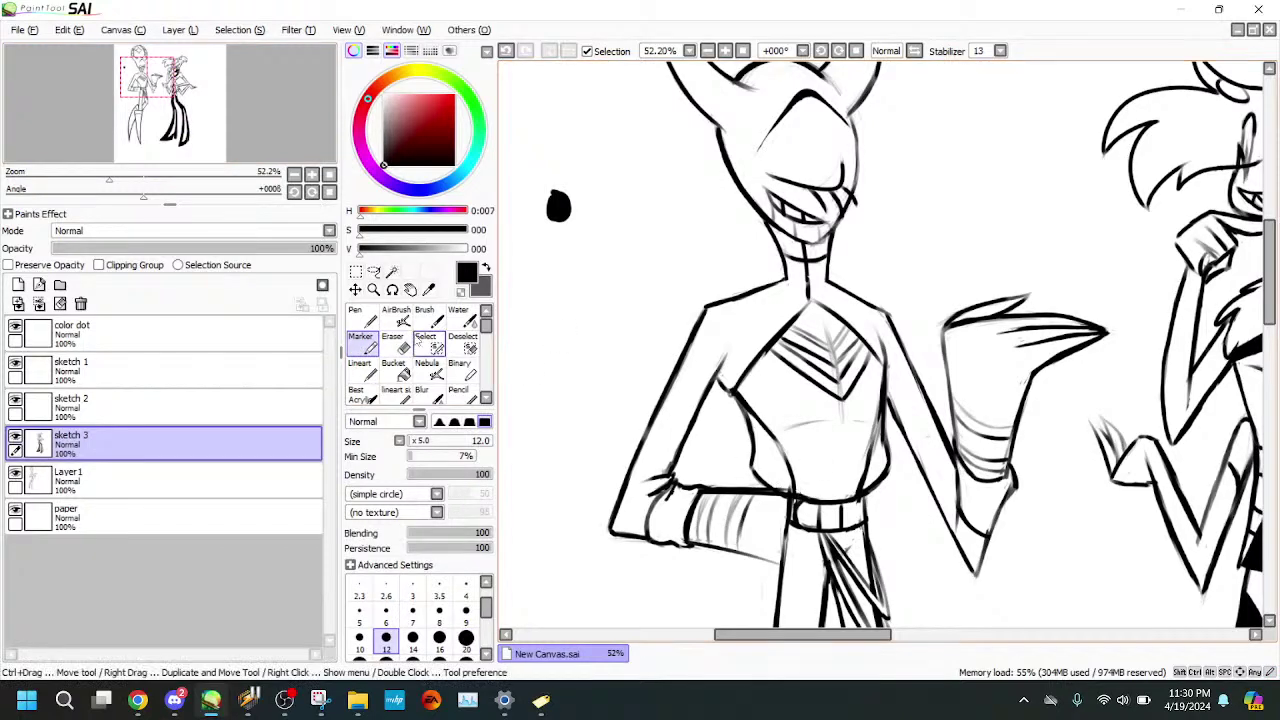
{"action": "key", "text": "e"}
{"action": "left_click_drag", "start_coordinate": [785, 486], "coordinate": [826, 501]}
{"action": "left_click", "coordinate": [270, 481]}
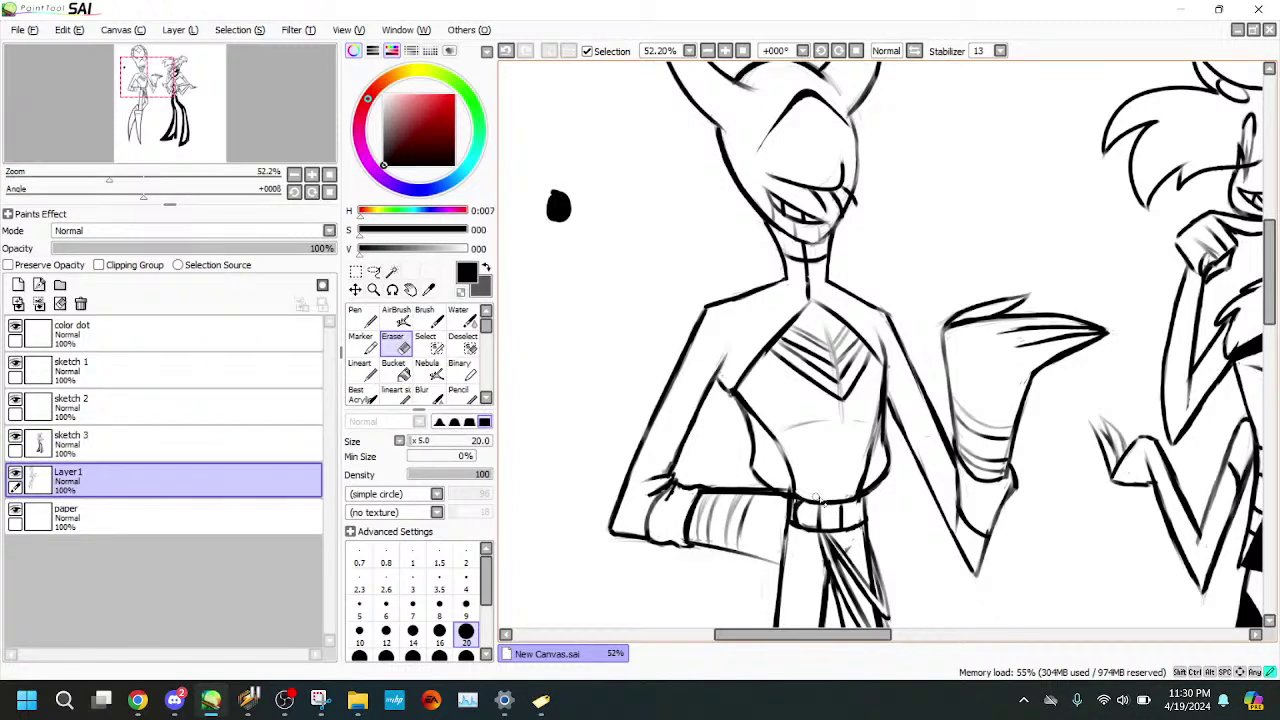
{"action": "left_click", "coordinate": [363, 344]}
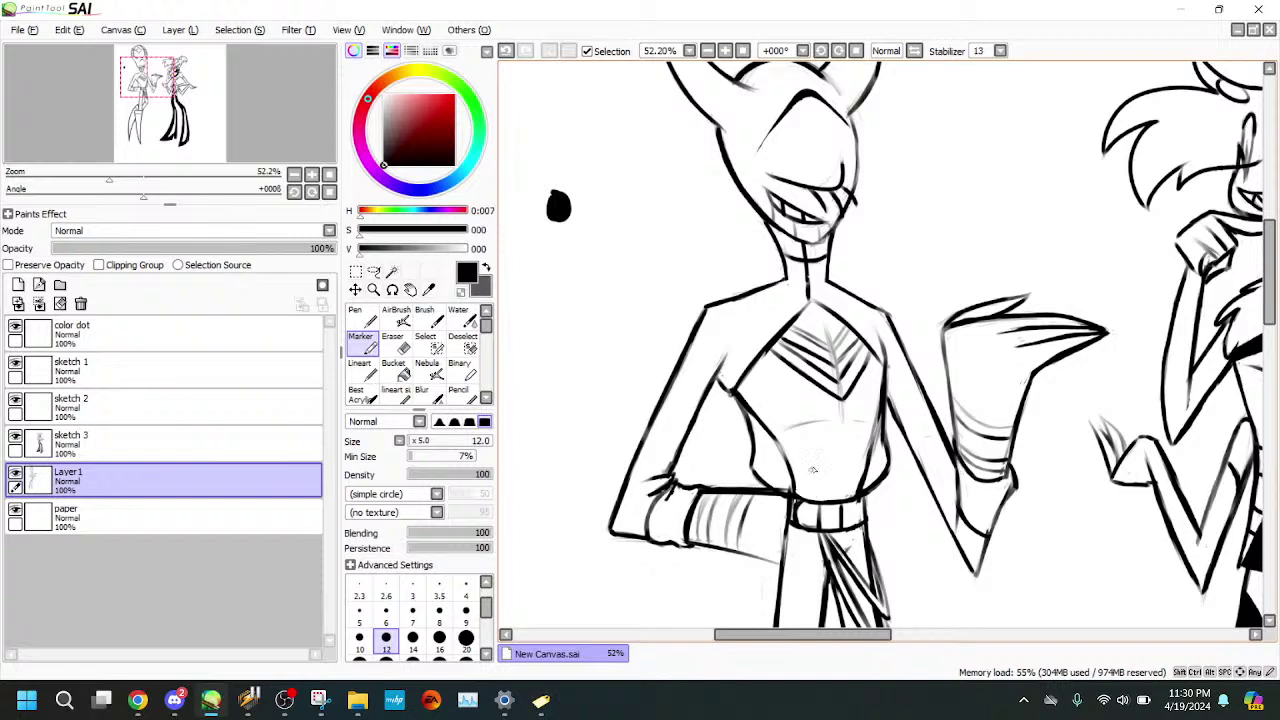
{"action": "mouse_move", "coordinate": [812, 503]}
{"action": "left_mouse_down"}
{"action": "mouse_move", "coordinate": [801, 476]}
{"action": "mouse_move", "coordinate": [866, 462]}
{"action": "left_mouse_up"}
{"action": "left_click_drag", "start_coordinate": [783, 489], "coordinate": [772, 472]}
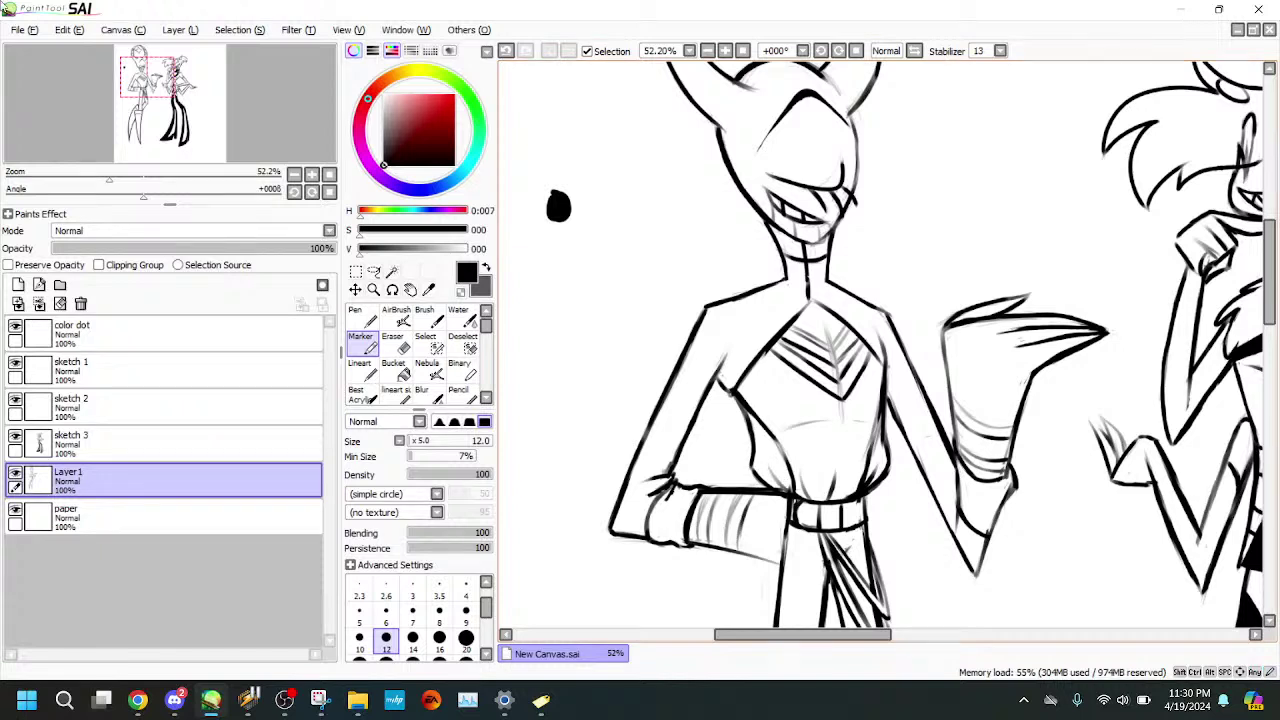
- Clean up the line edges on the horned figure's torso and the top of its raised hand with the size 20 Eraser
{"action": "key", "text": "e"}
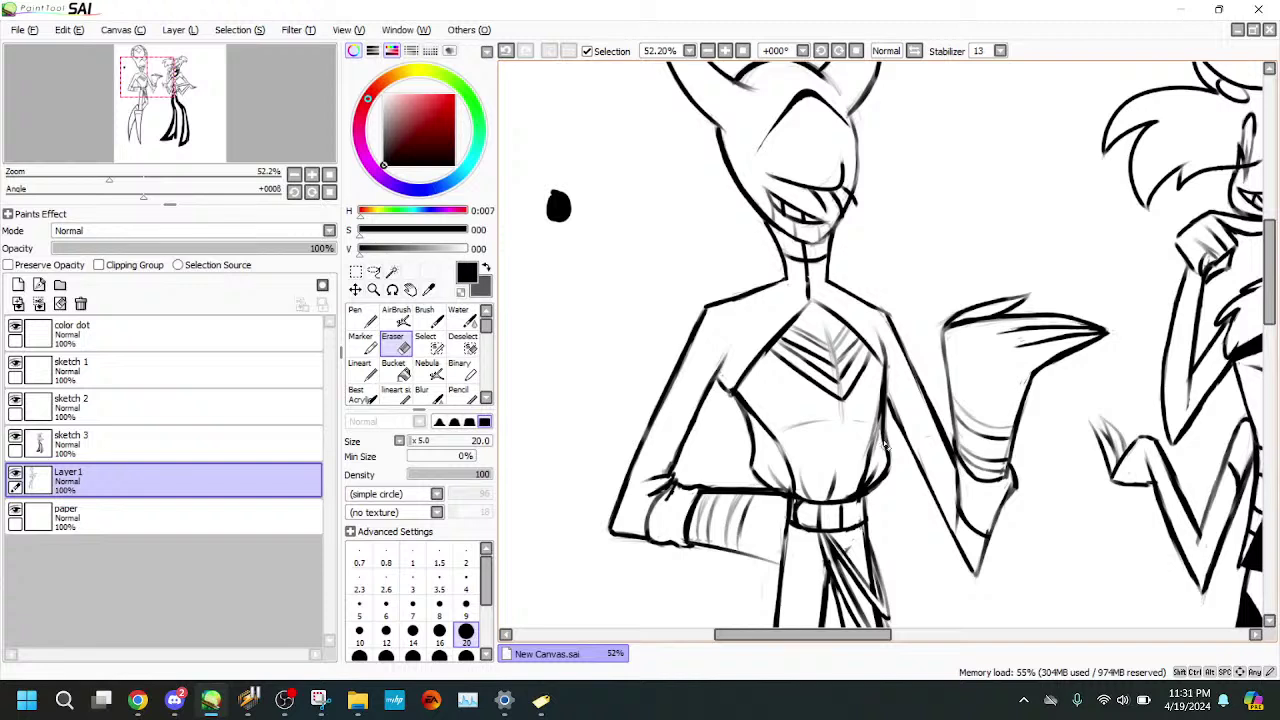
{"action": "key", "text": "e"}
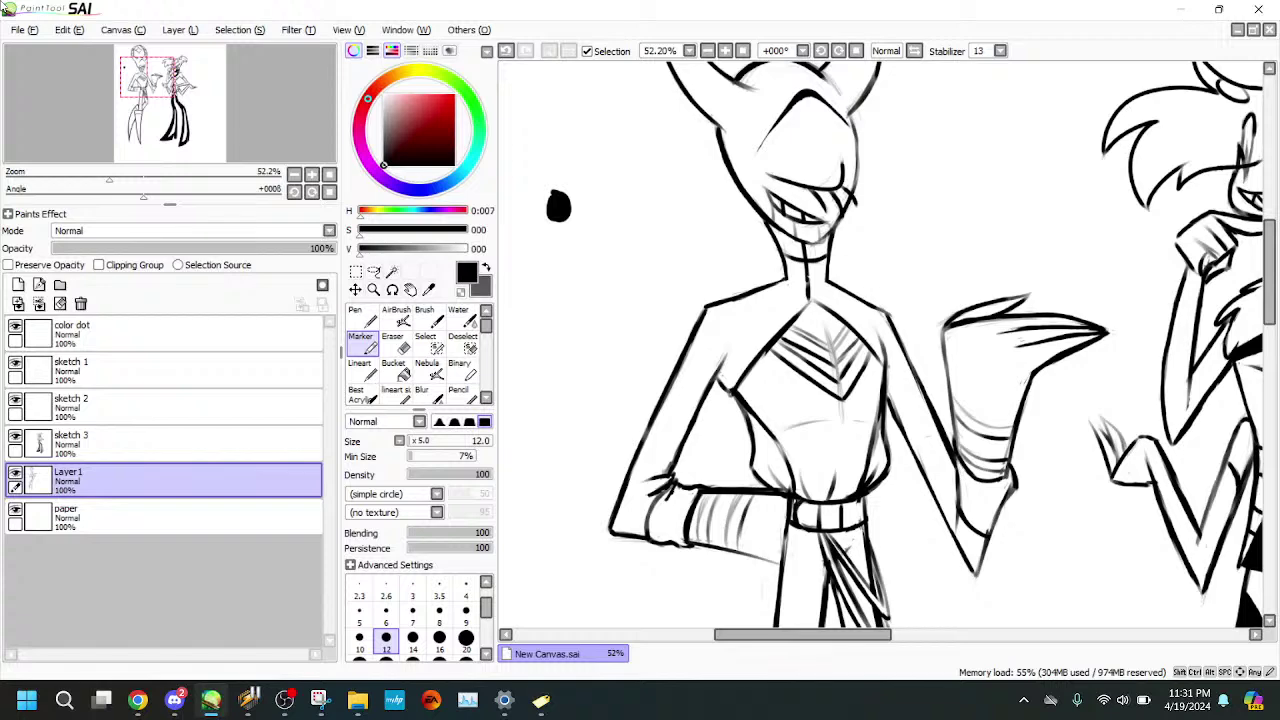
{"action": "left_click_drag", "start_coordinate": [146, 77], "coordinate": [156, 79]}
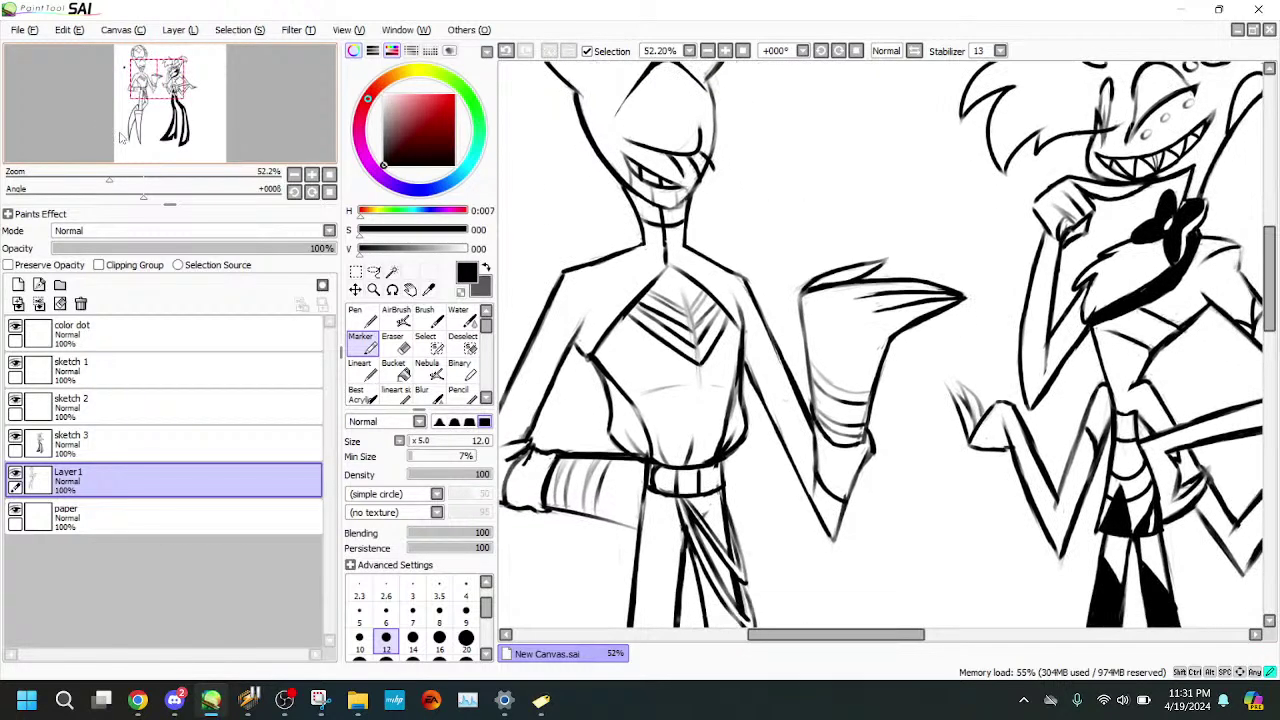
{"action": "left_click", "coordinate": [393, 340]}
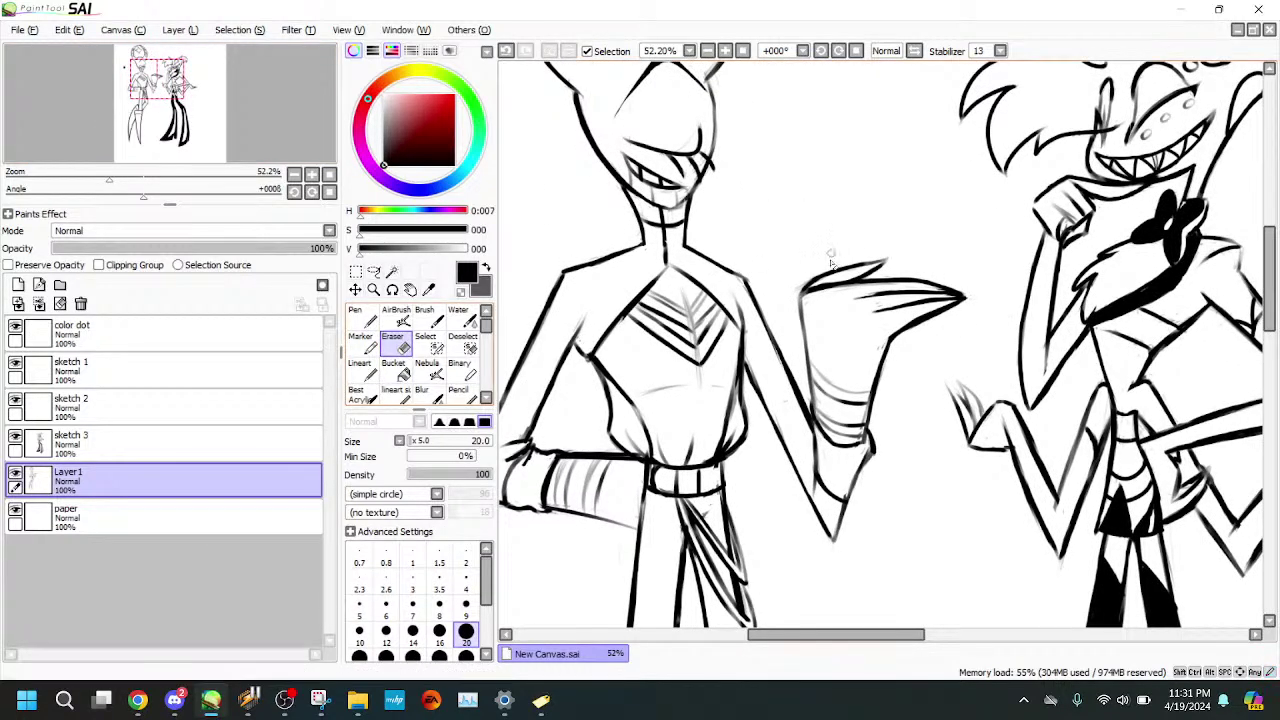
{"action": "left_click_drag", "start_coordinate": [858, 276], "coordinate": [813, 288]}
{"action": "left_click", "coordinate": [361, 340]}
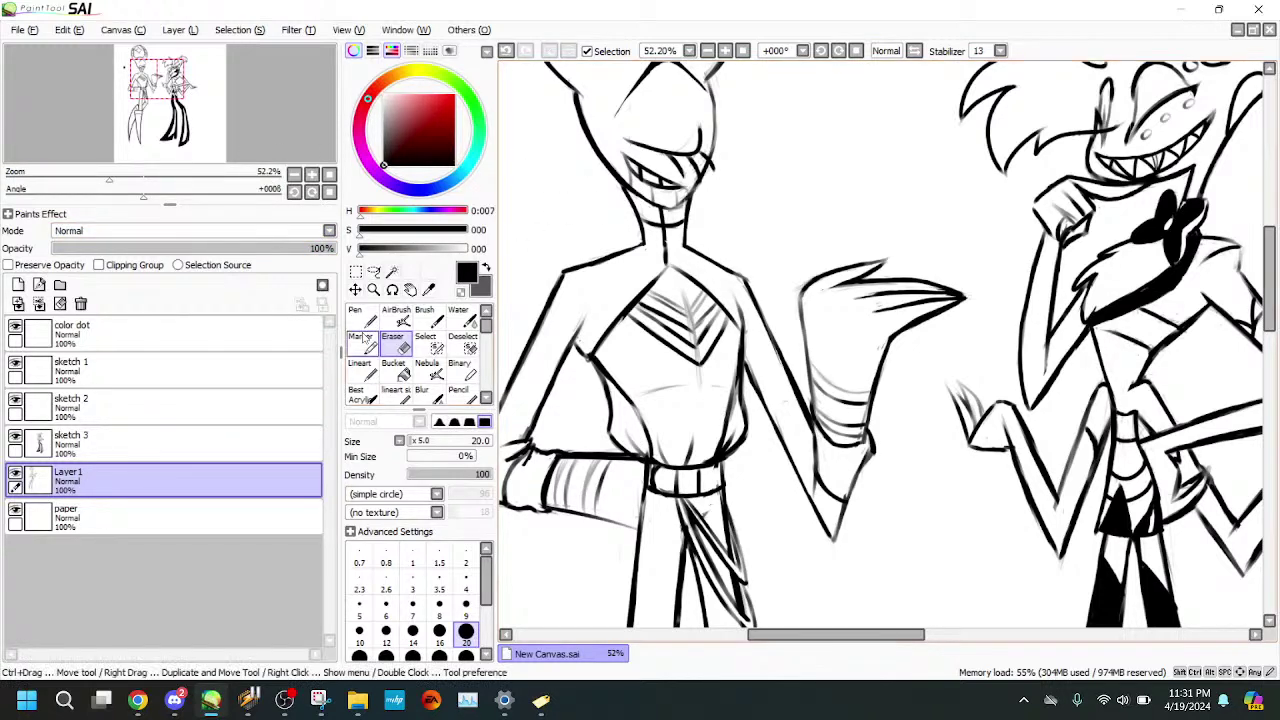
- Create a new layer directly above paper, set its blending mode to Multiply and its opacity to 46%
{"action": "left_click", "coordinate": [160, 515]}
{"action": "left_click", "coordinate": [18, 285]}
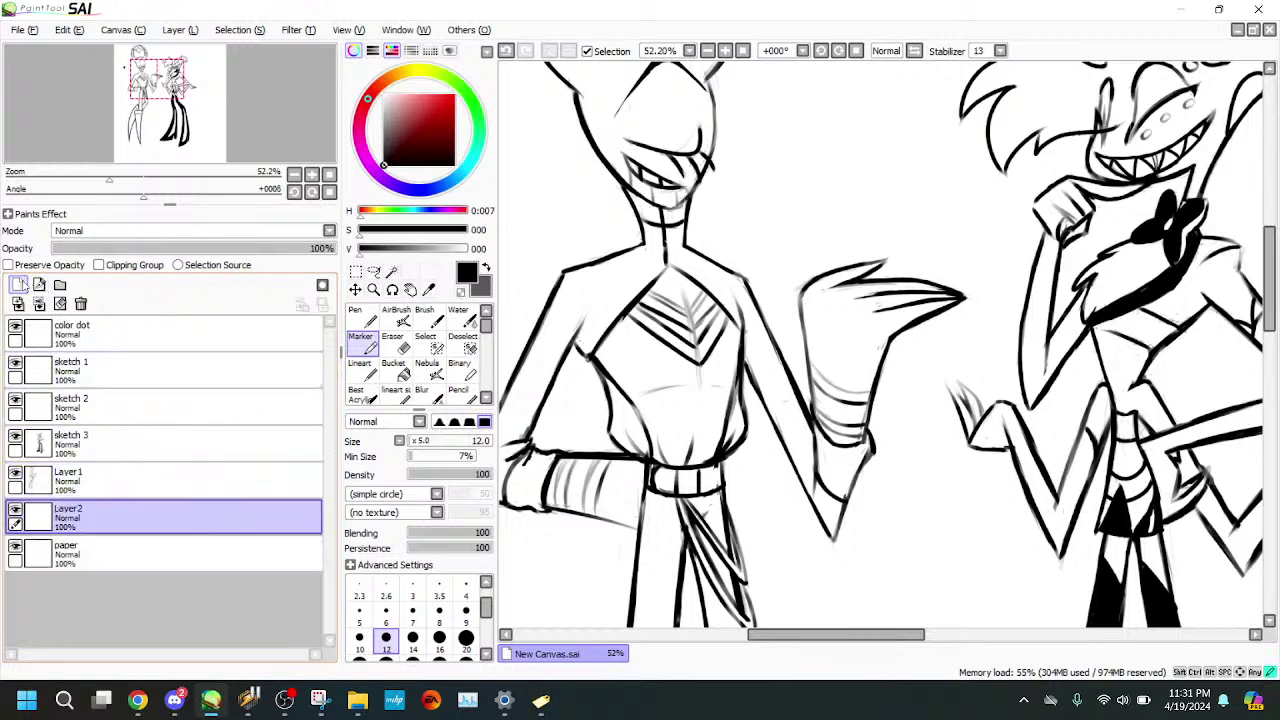
{"action": "left_click", "coordinate": [262, 231]}
{"action": "left_click", "coordinate": [256, 252]}
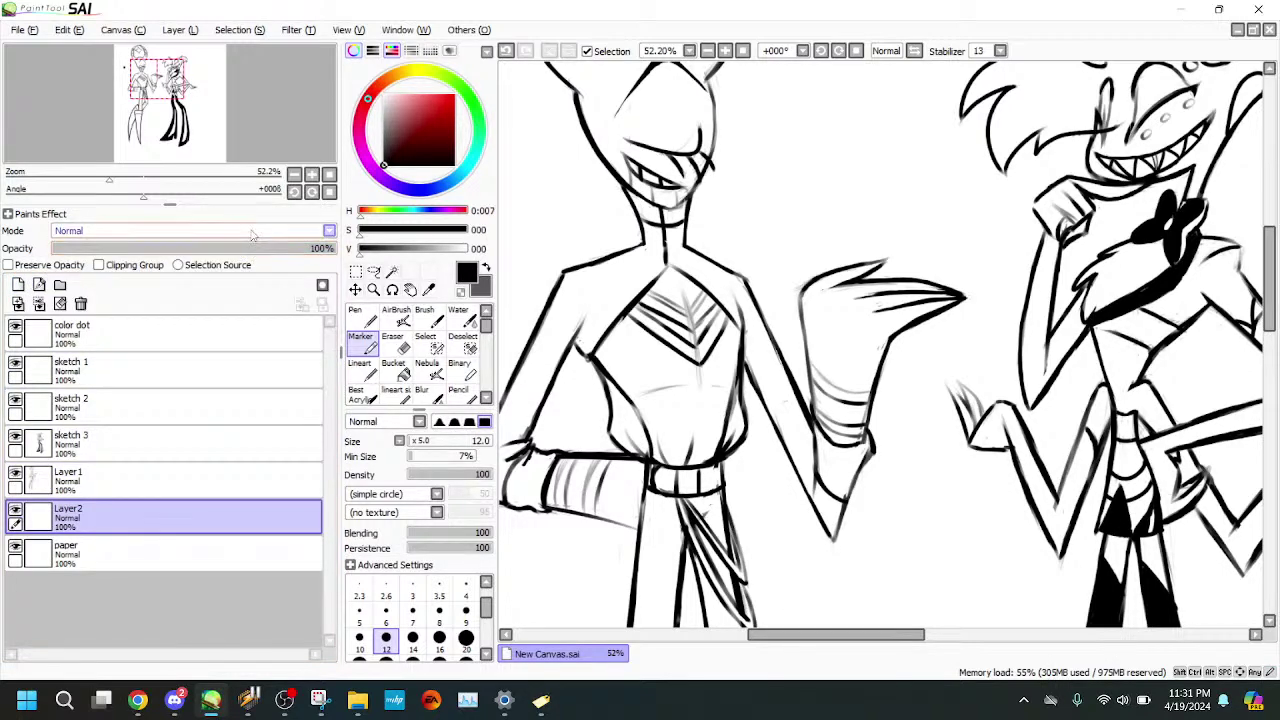
{"action": "left_click", "coordinate": [252, 235]}
{"action": "left_click", "coordinate": [220, 258]}
{"action": "left_click", "coordinate": [182, 249]}
- Merge the sketch 3 layer down into Layer1 and rename the merged layer "sketch lineart"
{"action": "left_click", "coordinate": [361, 370]}
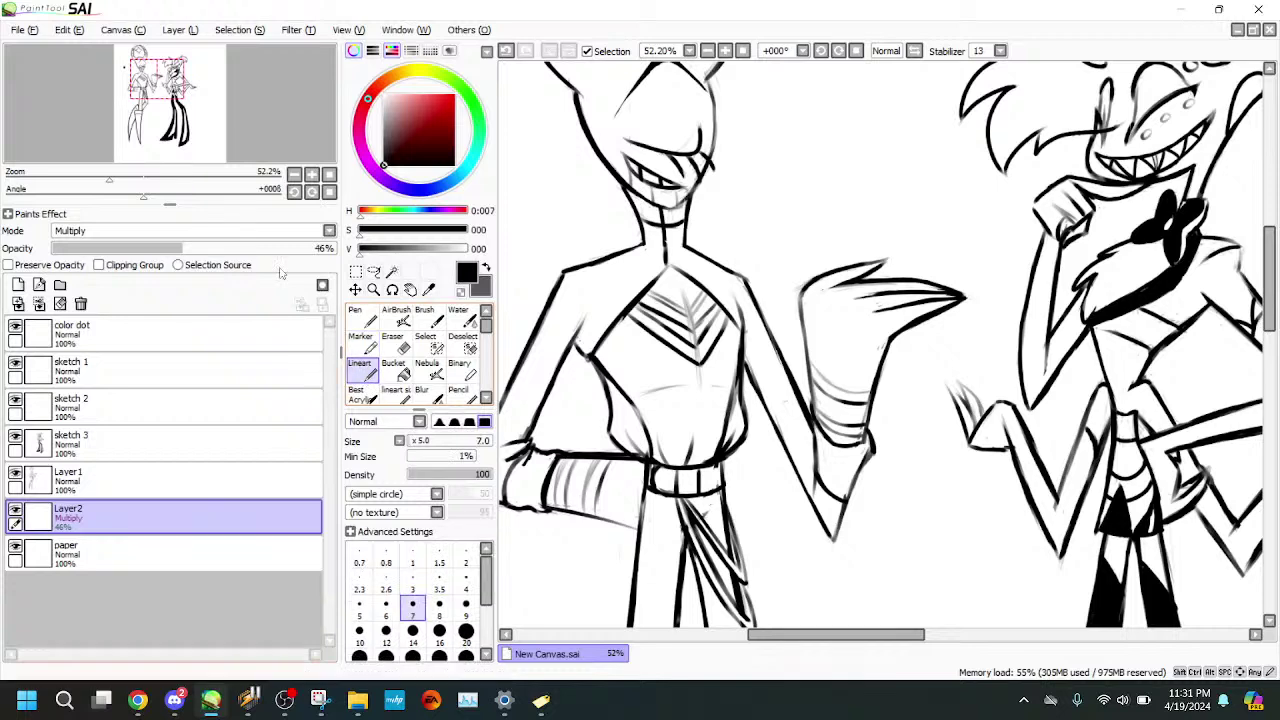
{"action": "left_click", "coordinate": [128, 178]}
{"action": "left_click_drag", "start_coordinate": [155, 77], "coordinate": [148, 65]}
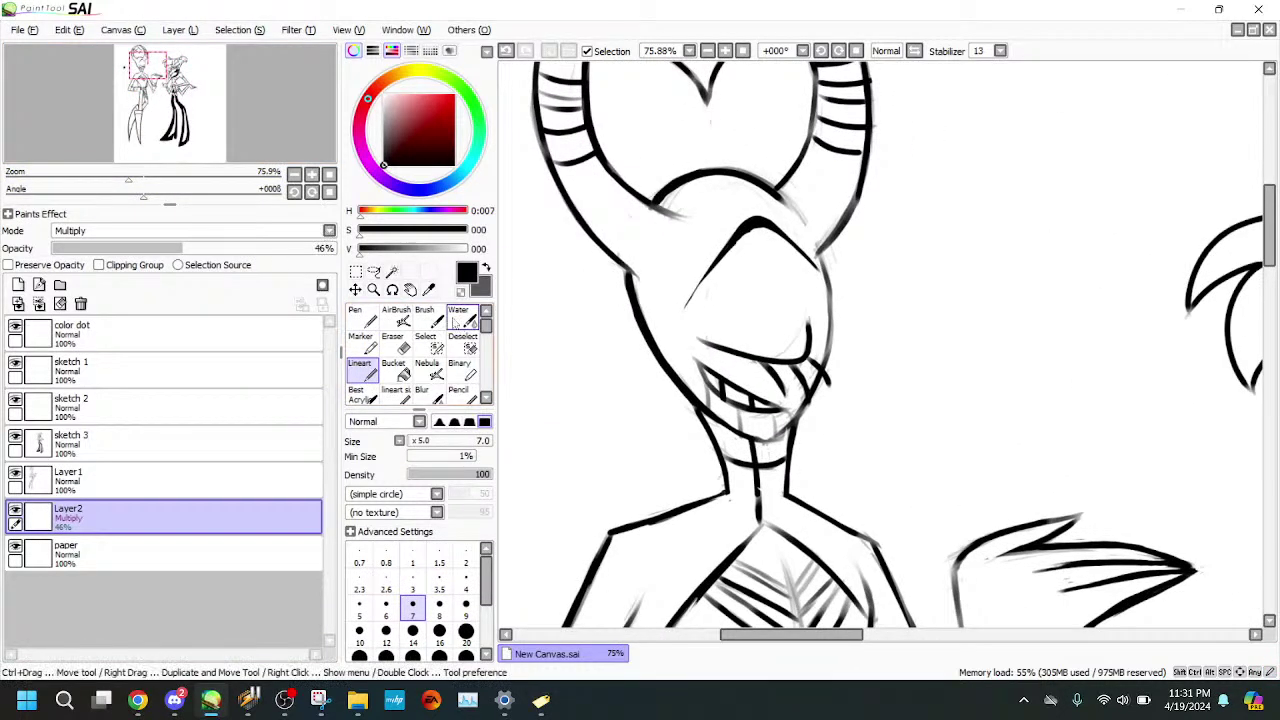
{"action": "left_click", "coordinate": [458, 318]}
{"action": "left_click", "coordinate": [292, 450]}
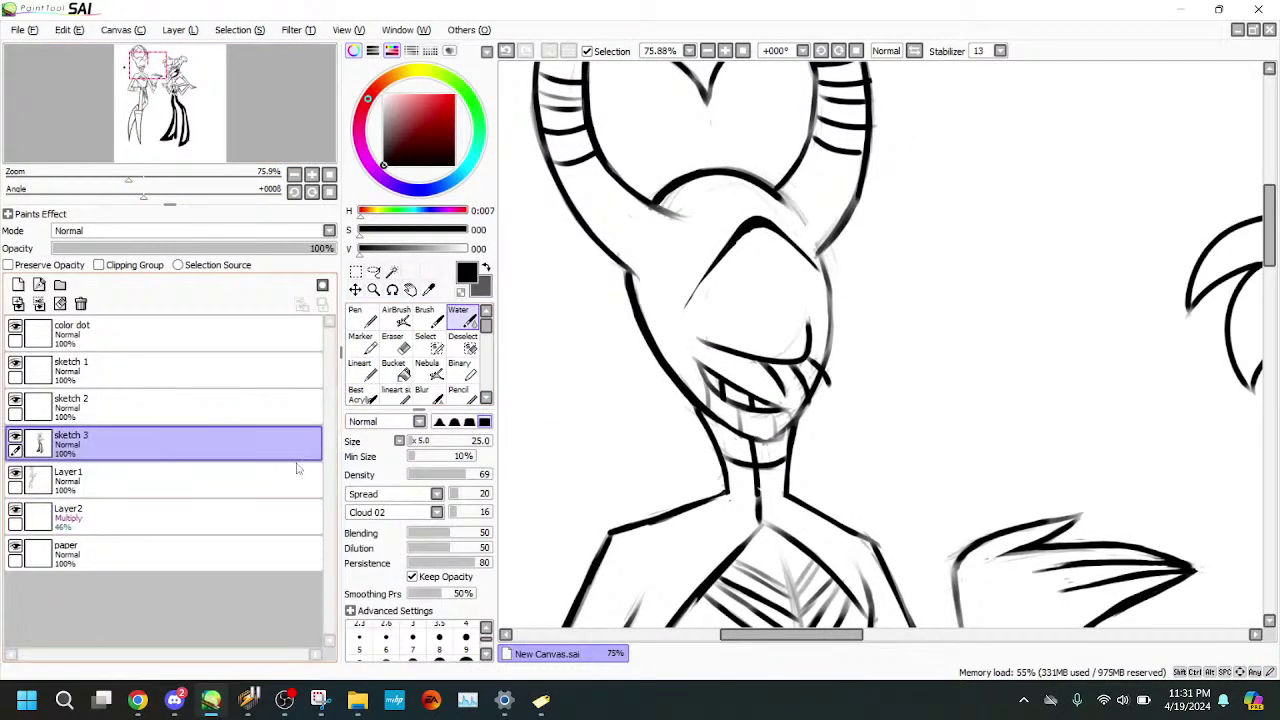
{"action": "left_click", "coordinate": [180, 29]}
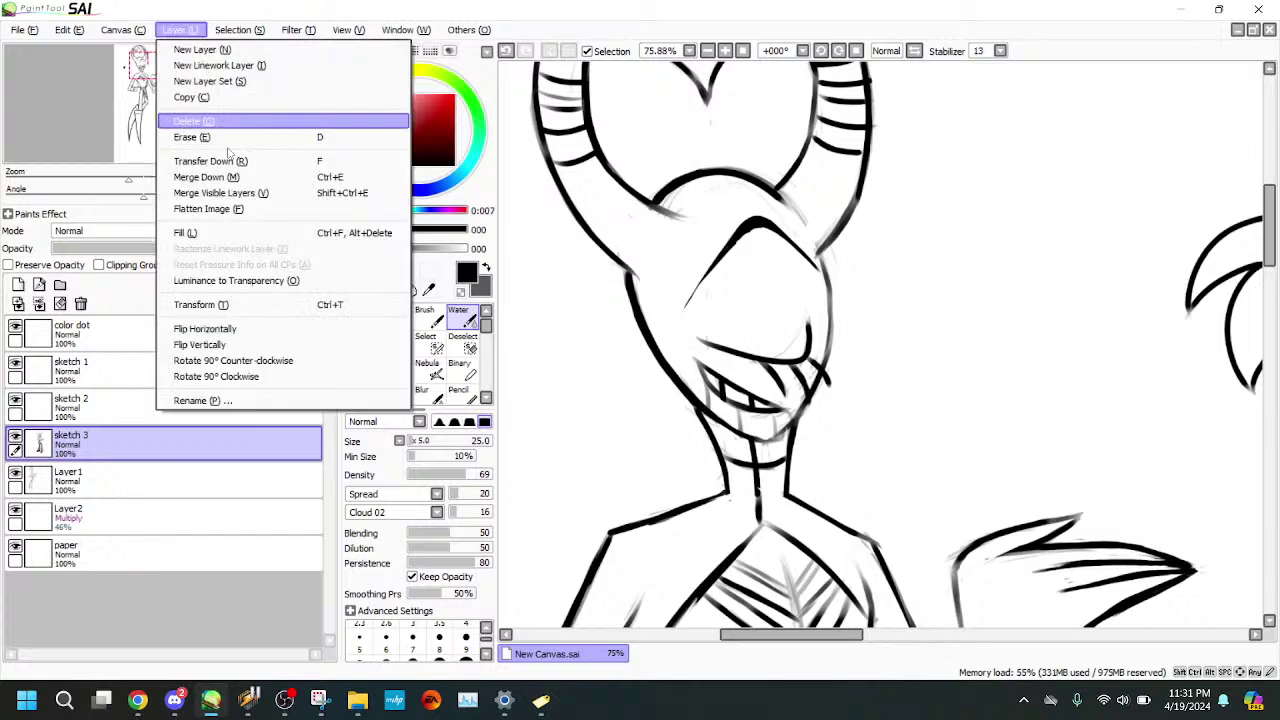
{"action": "left_click", "coordinate": [214, 179]}
{"action": "double_click", "coordinate": [150, 444]}
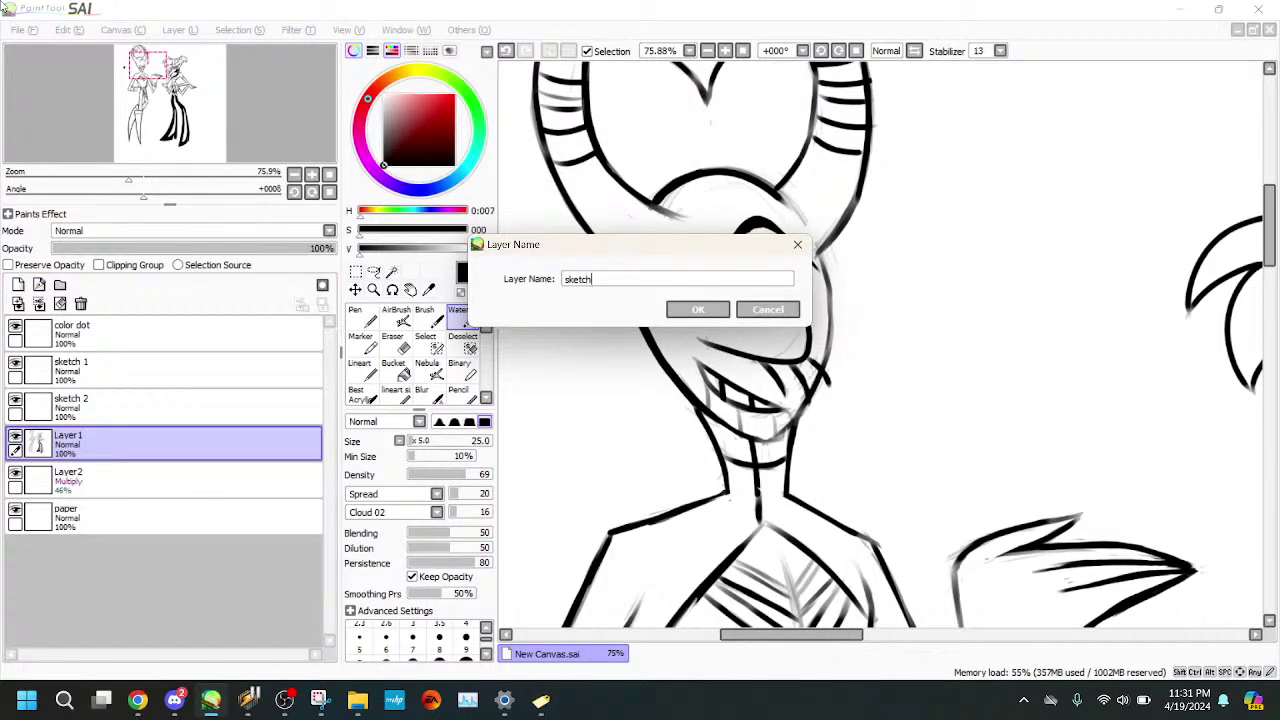
{"action": "type", "text": "sketch lineart"}
{"action": "key", "text": "Return"}
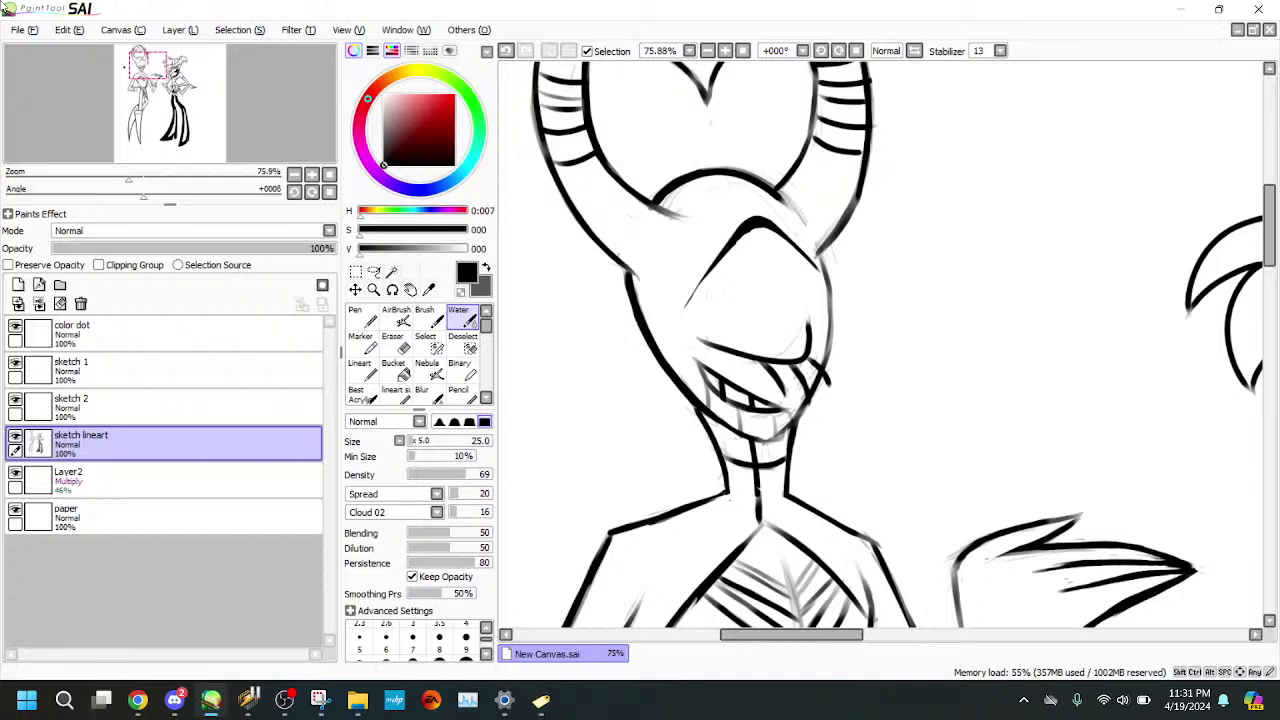
- Shade the left part of the horned figure's face opening on Layer2 with the size 20 Water brush, clearing the first test strokes
{"action": "left_click", "coordinate": [395, 343]}
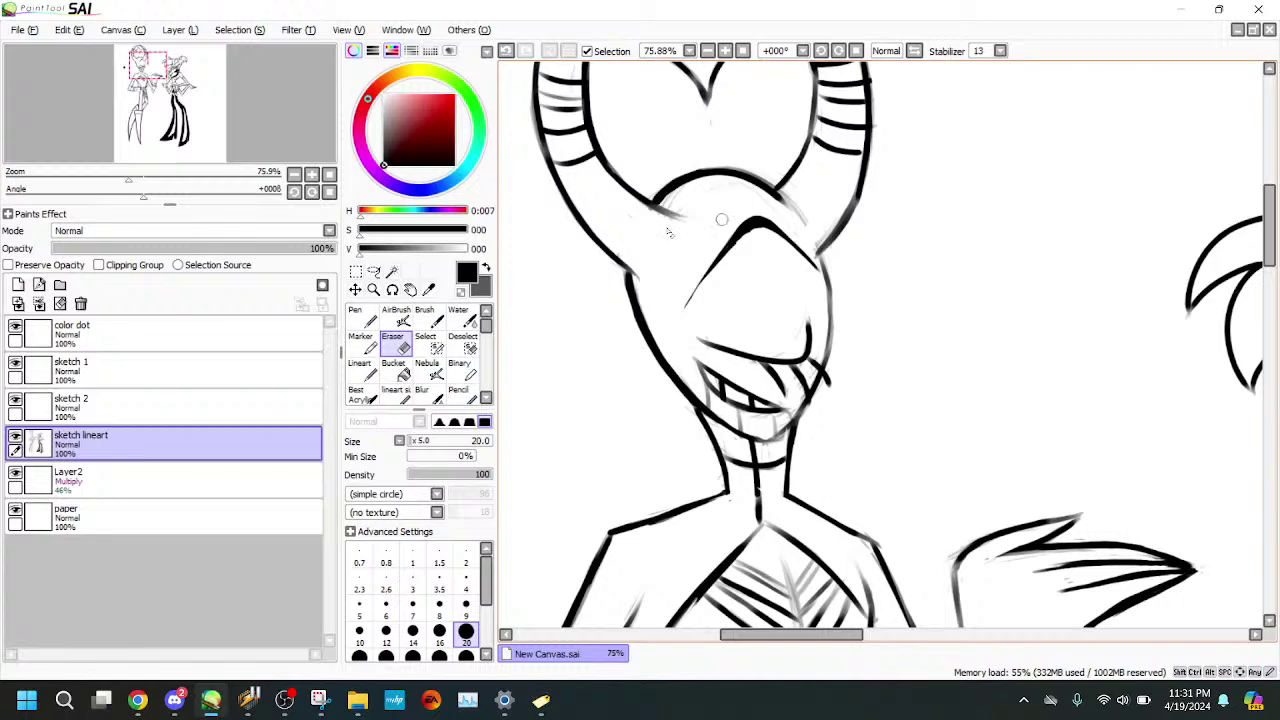
{"action": "left_click_drag", "start_coordinate": [129, 183], "coordinate": [129, 185]}
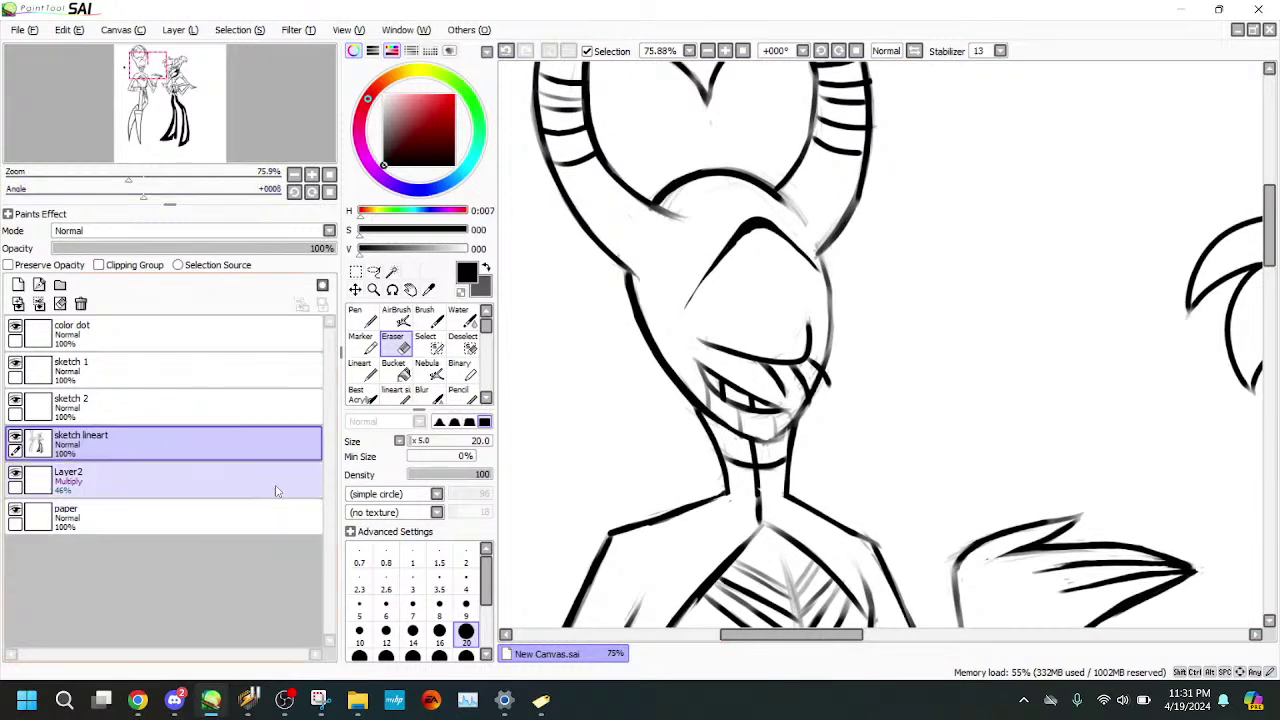
{"action": "left_click", "coordinate": [277, 490]}
{"action": "left_click", "coordinate": [460, 316]}
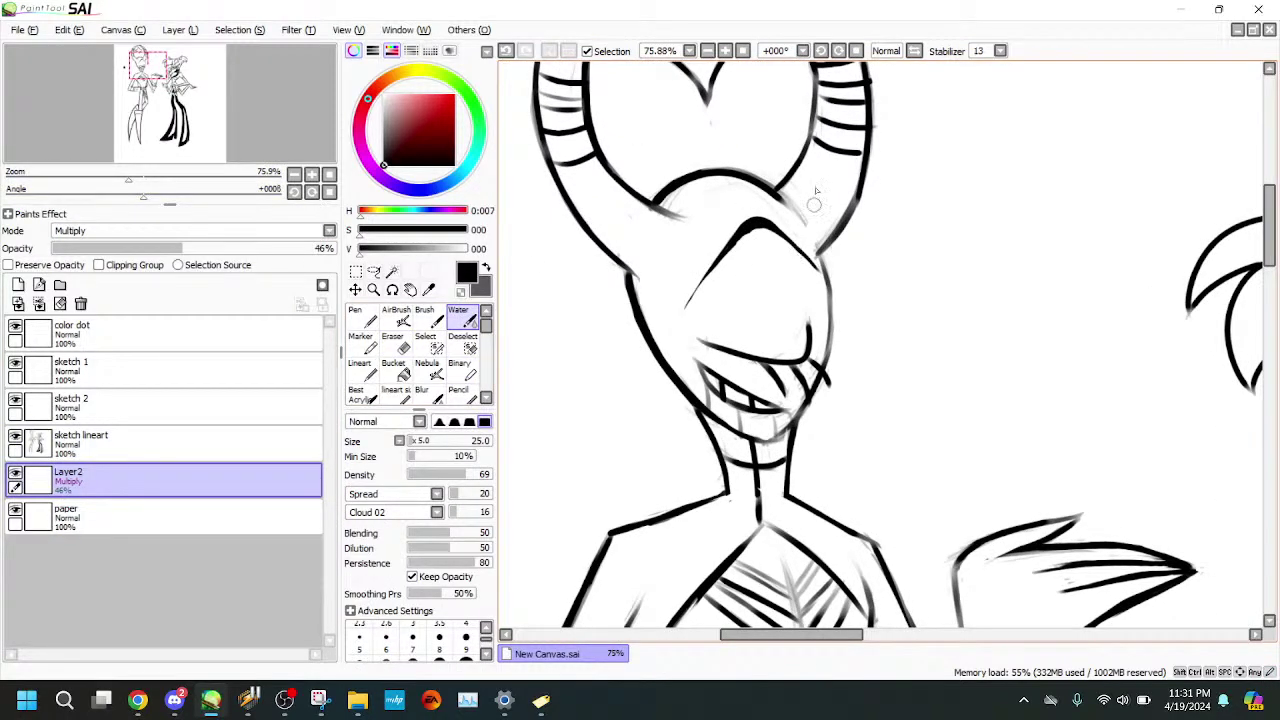
{"action": "left_click_drag", "start_coordinate": [413, 441], "coordinate": [414, 440]}
{"action": "left_click_drag", "start_coordinate": [755, 243], "coordinate": [737, 278]}
{"action": "left_click_drag", "start_coordinate": [414, 442], "coordinate": [412, 442]}
{"action": "left_click", "coordinate": [60, 303]}
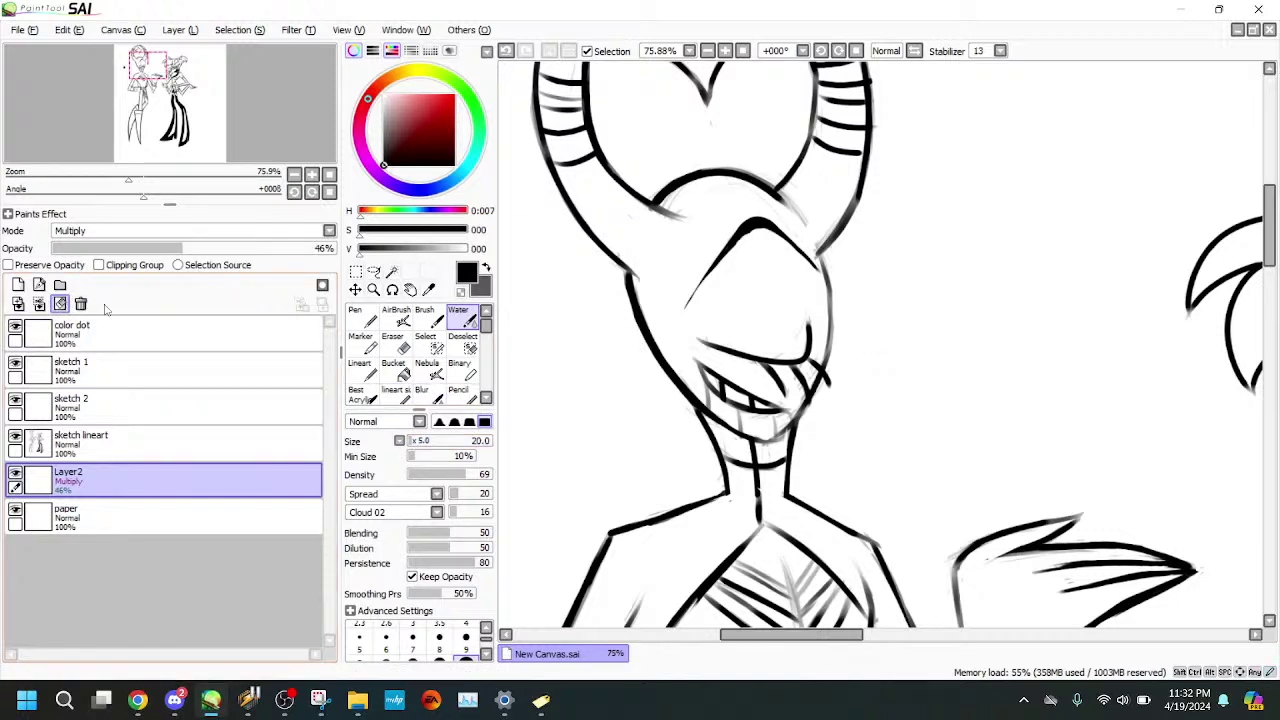
{"action": "mouse_move", "coordinate": [749, 232]}
{"action": "left_mouse_down"}
{"action": "mouse_move", "coordinate": [740, 315]}
{"action": "mouse_move", "coordinate": [767, 357]}
{"action": "mouse_move", "coordinate": [819, 362]}
{"action": "left_mouse_up"}
{"action": "mouse_move", "coordinate": [733, 244]}
{"action": "left_mouse_down"}
{"action": "mouse_move", "coordinate": [736, 327]}
{"action": "mouse_move", "coordinate": [727, 258]}
{"action": "mouse_move", "coordinate": [701, 300]}
{"action": "mouse_move", "coordinate": [703, 338]}
{"action": "mouse_move", "coordinate": [697, 326]}
{"action": "mouse_move", "coordinate": [707, 338]}
{"action": "mouse_move", "coordinate": [697, 312]}
{"action": "mouse_move", "coordinate": [751, 343]}
{"action": "left_mouse_up"}
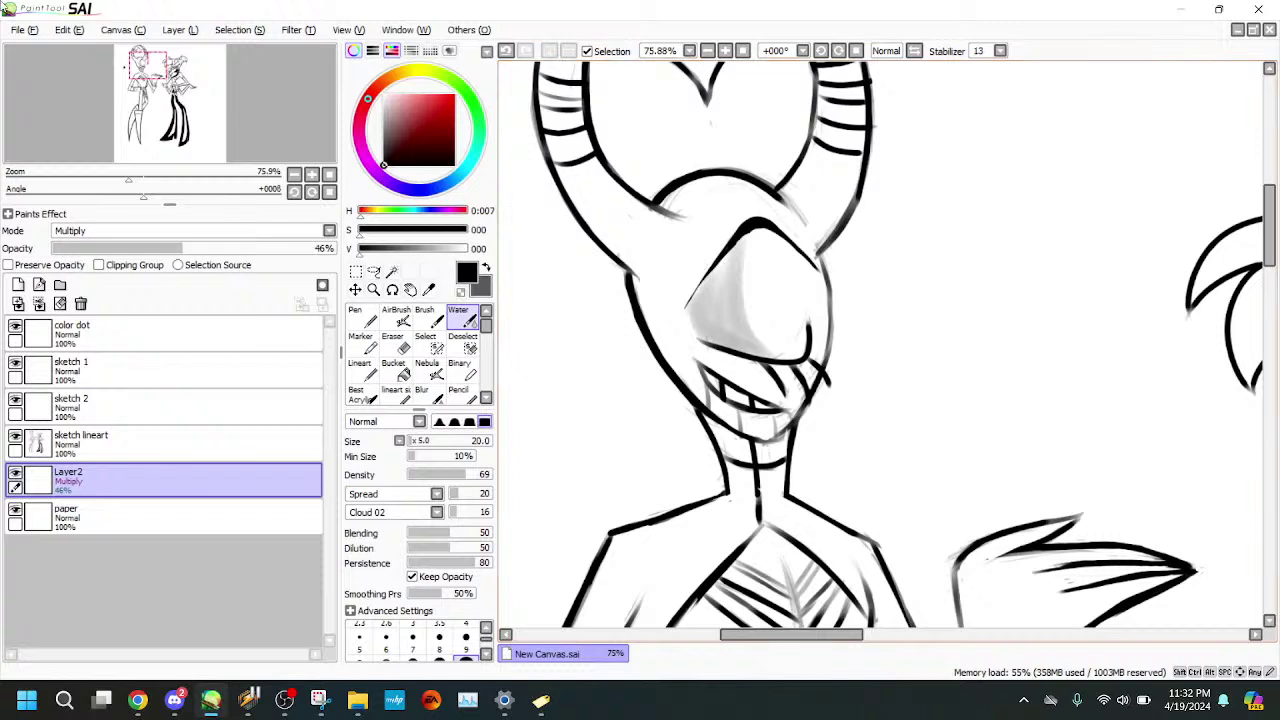
- Lower Layer2's opacity to 35% and shade the base of the left horn with the Water brush
{"action": "left_click_drag", "start_coordinate": [166, 256], "coordinate": [151, 250]}
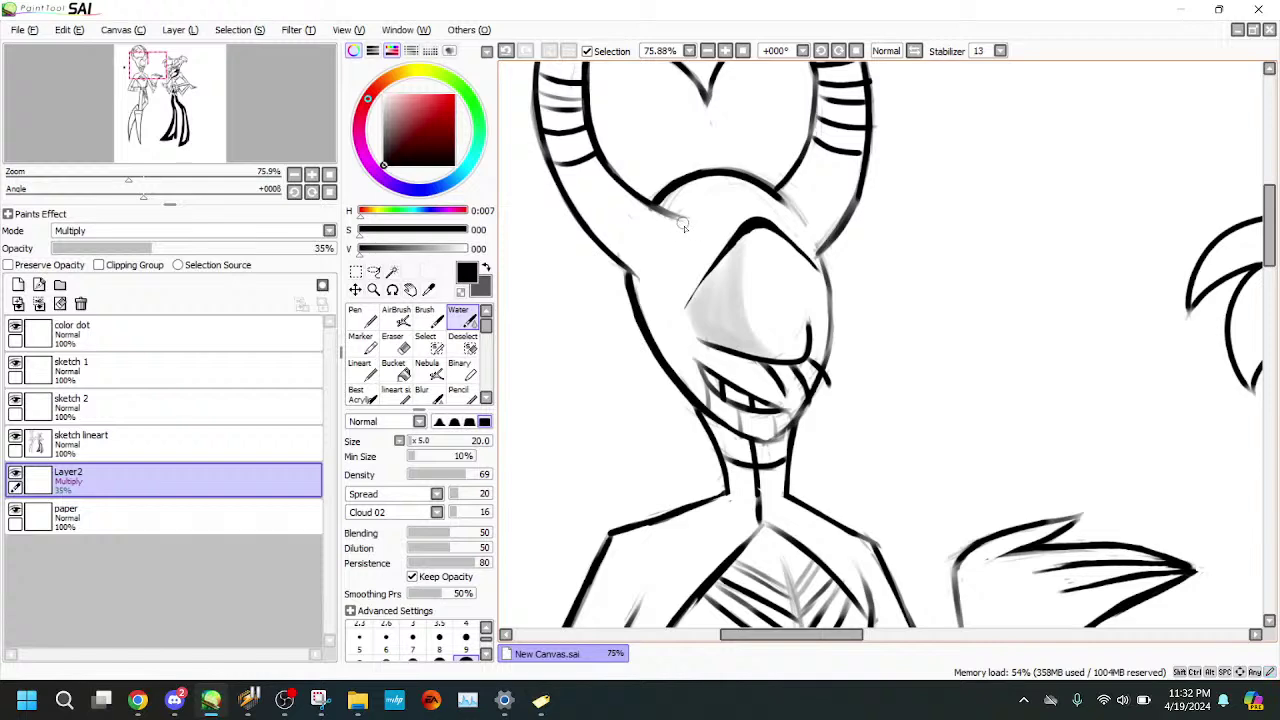
{"action": "mouse_move", "coordinate": [680, 230]}
{"action": "left_mouse_down"}
{"action": "mouse_move", "coordinate": [655, 265]}
{"action": "mouse_move", "coordinate": [636, 259]}
{"action": "left_mouse_up"}
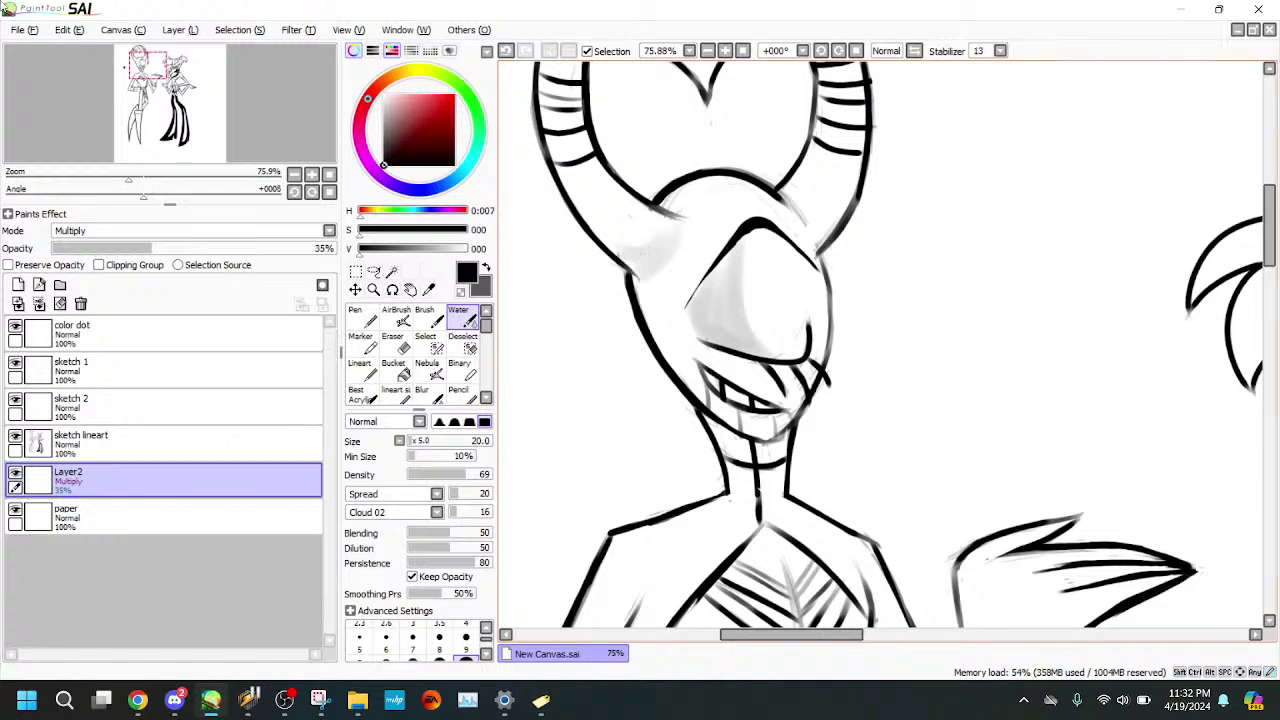
- Clean up the horned figure's horn lines on the sketch lineart layer with the size 20 Eraser
{"action": "scroll", "coordinate": [670, 215], "scroll_direction": "up", "scroll_amount": 5}
{"action": "left_click_drag", "start_coordinate": [208, 112], "coordinate": [204, 115]}
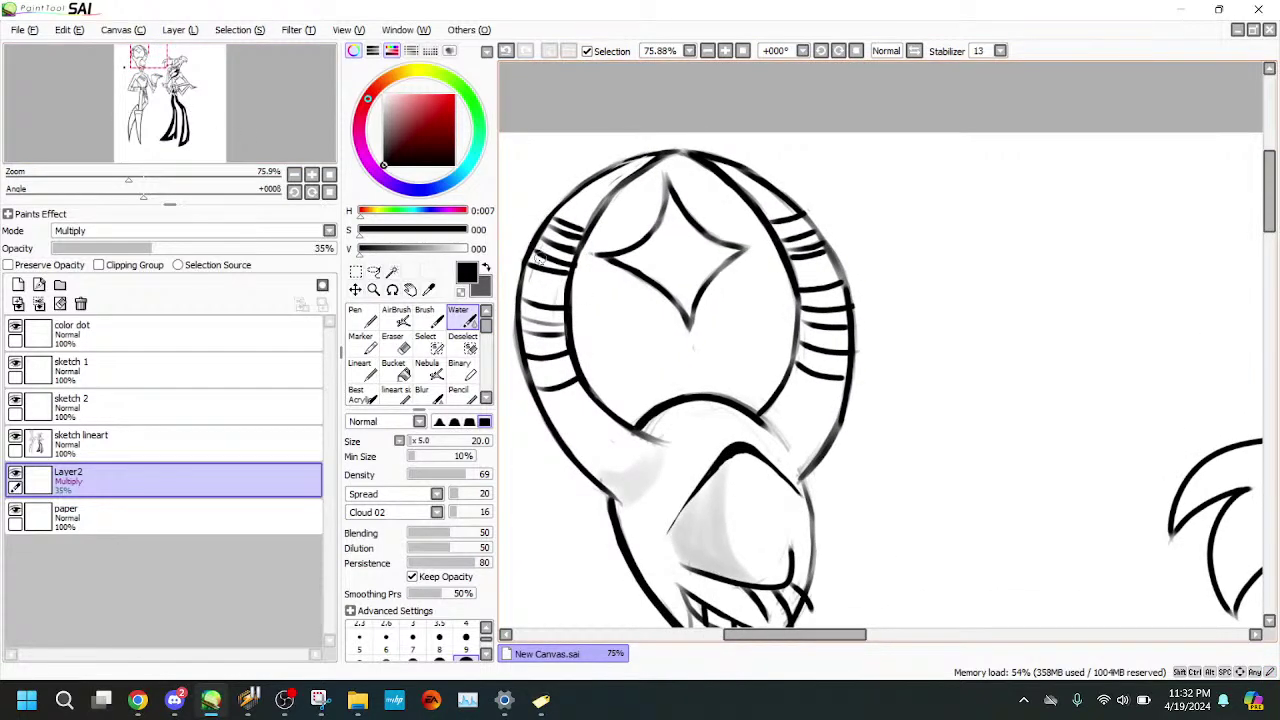
{"action": "left_click", "coordinate": [246, 441]}
{"action": "key", "text": "e"}
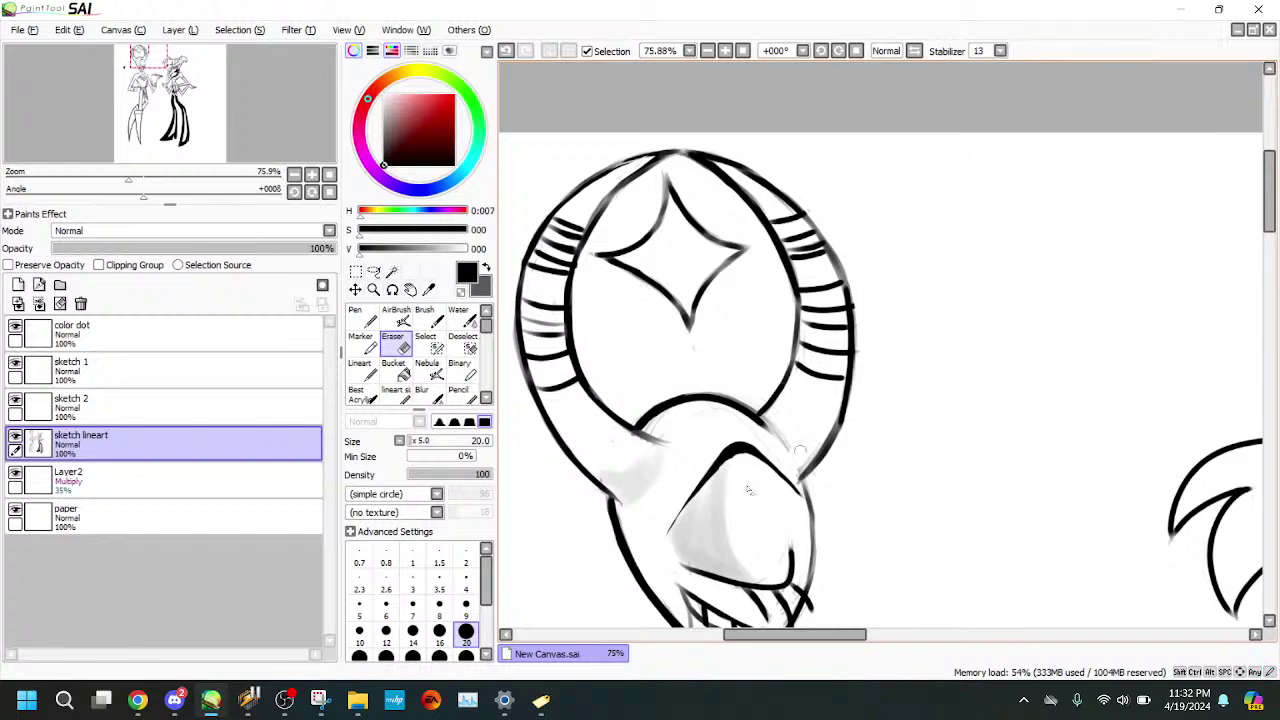
- Shade the horned figure's left horn from tip to base on Layer2 with the size 20 Water brush
{"action": "left_click", "coordinate": [228, 480]}
{"action": "left_click", "coordinate": [458, 318]}
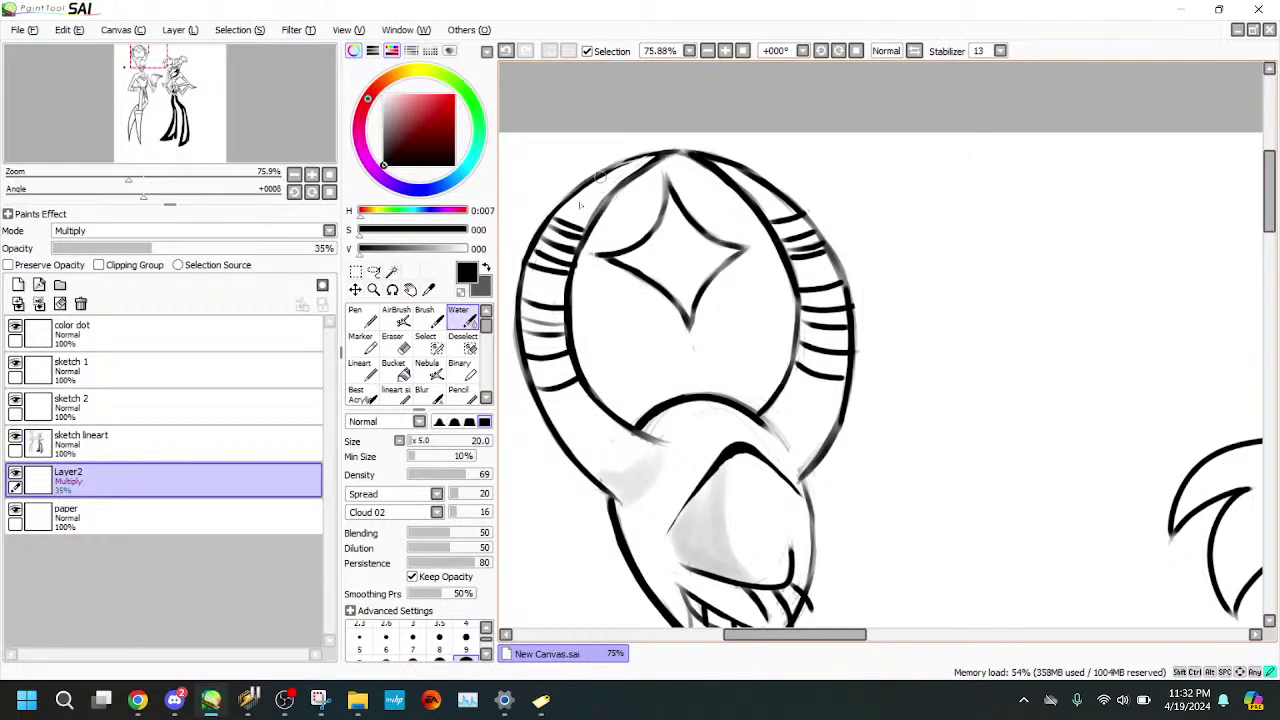
{"action": "mouse_move", "coordinate": [594, 194]}
{"action": "left_mouse_down"}
{"action": "mouse_move", "coordinate": [535, 270]}
{"action": "mouse_move", "coordinate": [589, 203]}
{"action": "mouse_move", "coordinate": [532, 307]}
{"action": "mouse_move", "coordinate": [580, 193]}
{"action": "mouse_move", "coordinate": [537, 328]}
{"action": "mouse_move", "coordinate": [574, 421]}
{"action": "mouse_move", "coordinate": [547, 365]}
{"action": "mouse_move", "coordinate": [642, 484]}
{"action": "mouse_move", "coordinate": [555, 410]}
{"action": "mouse_move", "coordinate": [610, 484]}
{"action": "left_mouse_up"}
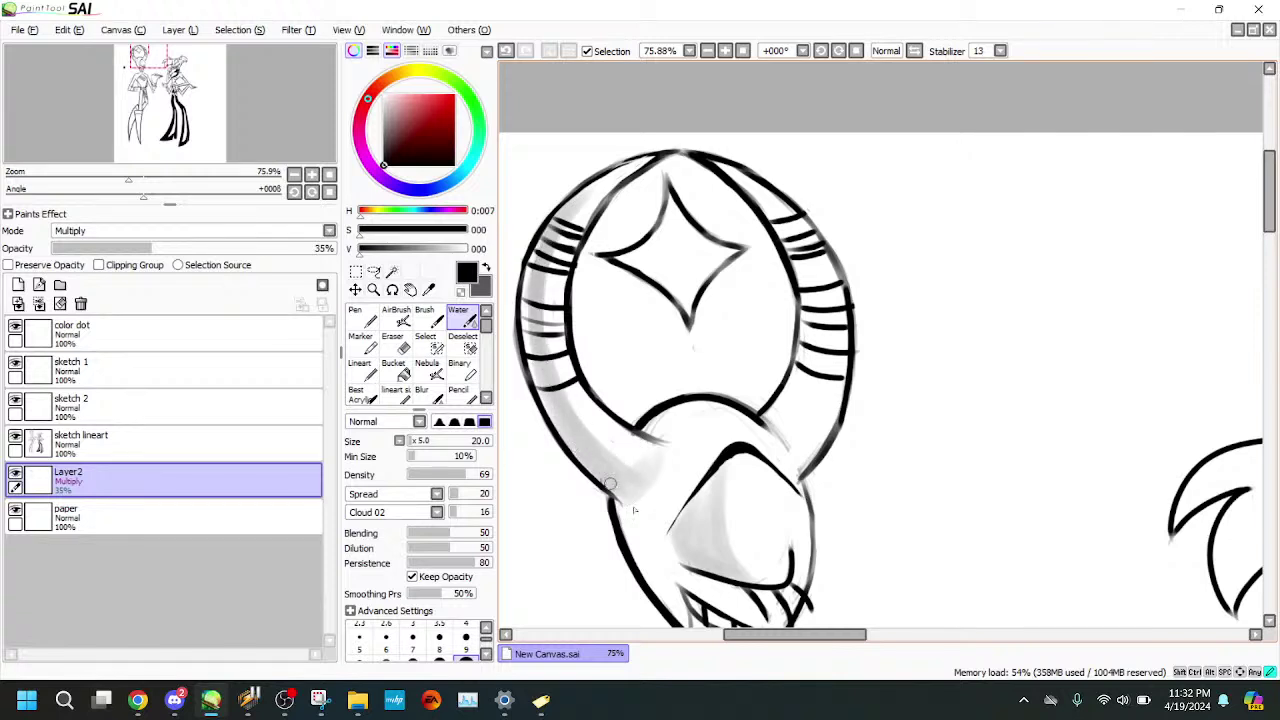
{"action": "mouse_move", "coordinate": [590, 190]}
{"action": "left_mouse_down"}
{"action": "mouse_move", "coordinate": [526, 299]}
{"action": "mouse_move", "coordinate": [547, 234]}
{"action": "mouse_move", "coordinate": [577, 438]}
{"action": "mouse_move", "coordinate": [523, 311]}
{"action": "mouse_move", "coordinate": [605, 437]}
{"action": "left_mouse_up"}
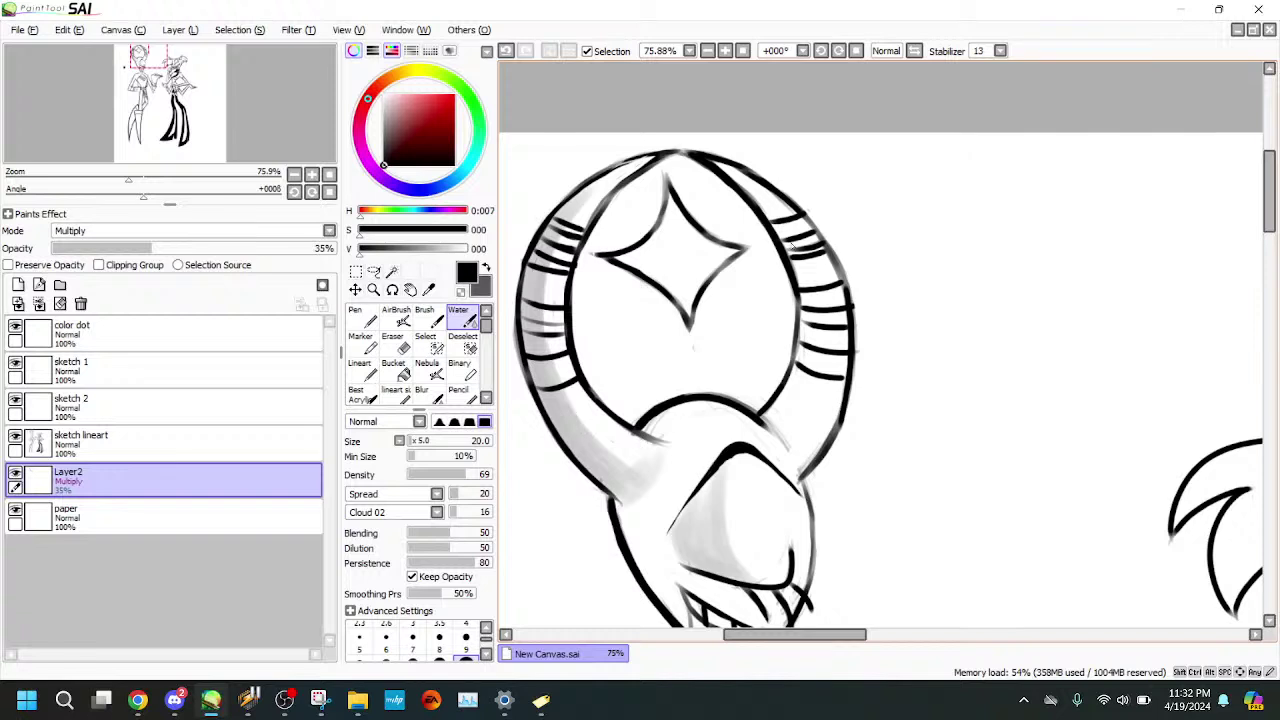
- Shade the horned figure's right horn along its full length, across the ridges to the base, with the Water brush
{"action": "mouse_move", "coordinate": [745, 173]}
{"action": "left_mouse_down"}
{"action": "mouse_move", "coordinate": [829, 278]}
{"action": "mouse_move", "coordinate": [832, 302]}
{"action": "mouse_move", "coordinate": [819, 259]}
{"action": "mouse_move", "coordinate": [816, 337]}
{"action": "mouse_move", "coordinate": [795, 357]}
{"action": "mouse_move", "coordinate": [824, 372]}
{"action": "mouse_move", "coordinate": [820, 310]}
{"action": "mouse_move", "coordinate": [802, 410]}
{"action": "mouse_move", "coordinate": [802, 352]}
{"action": "mouse_move", "coordinate": [767, 407]}
{"action": "mouse_move", "coordinate": [794, 458]}
{"action": "left_mouse_up"}
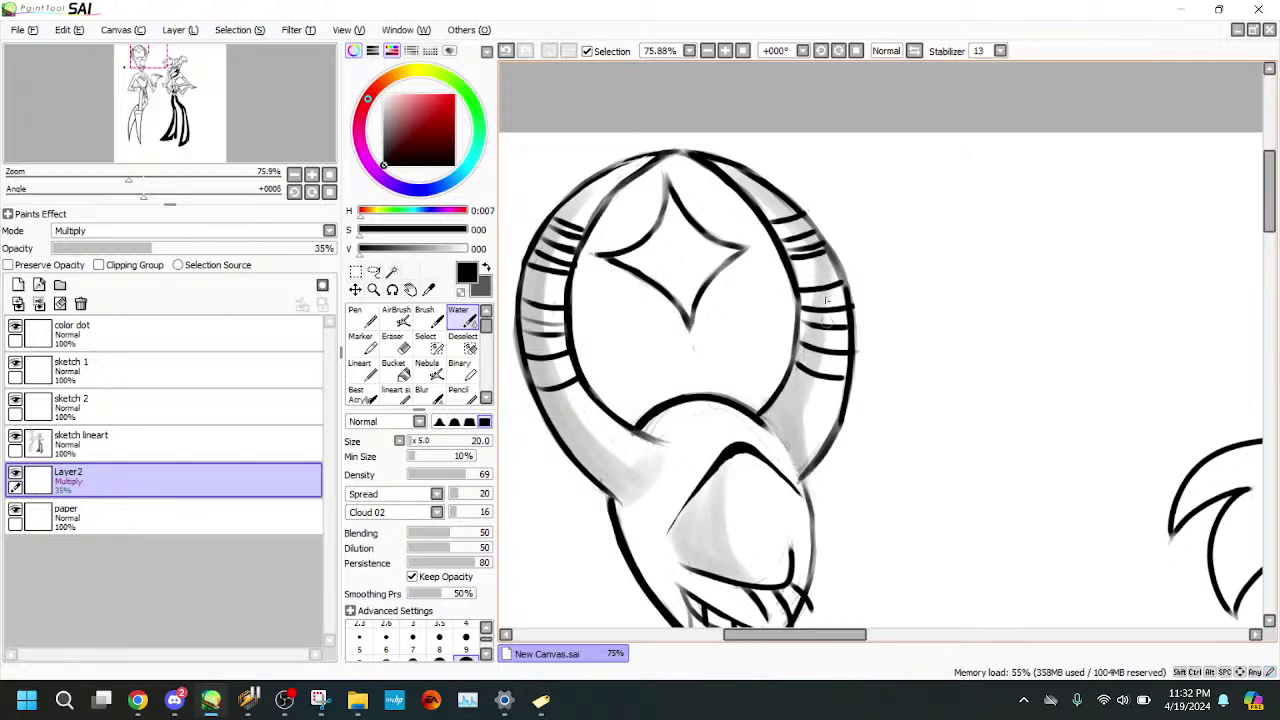
{"action": "left_click_drag", "start_coordinate": [823, 260], "coordinate": [820, 388]}
{"action": "left_click_drag", "start_coordinate": [831, 297], "coordinate": [798, 425]}
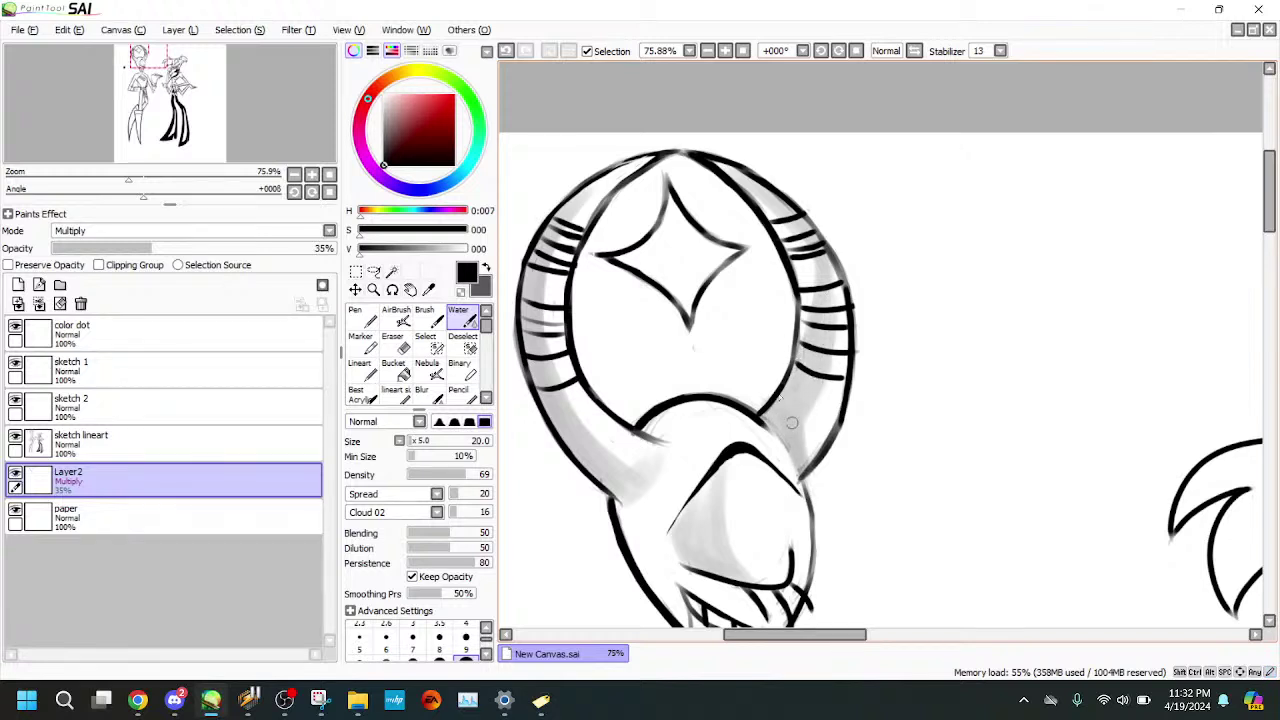
- Erase the stray line beside the crown at the right horn's base on sketch lineart with the size 20 Eraser
{"action": "left_click_drag", "start_coordinate": [196, 145], "coordinate": [204, 153]}
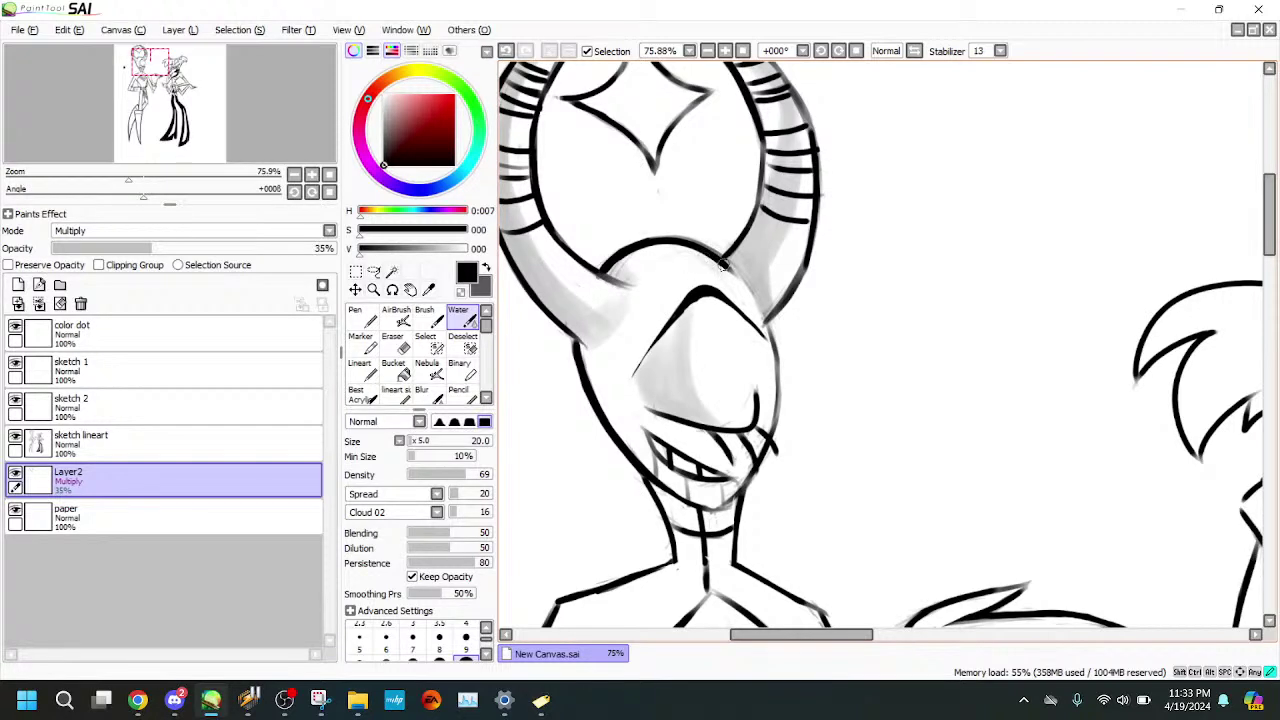
{"action": "left_click", "coordinate": [212, 444]}
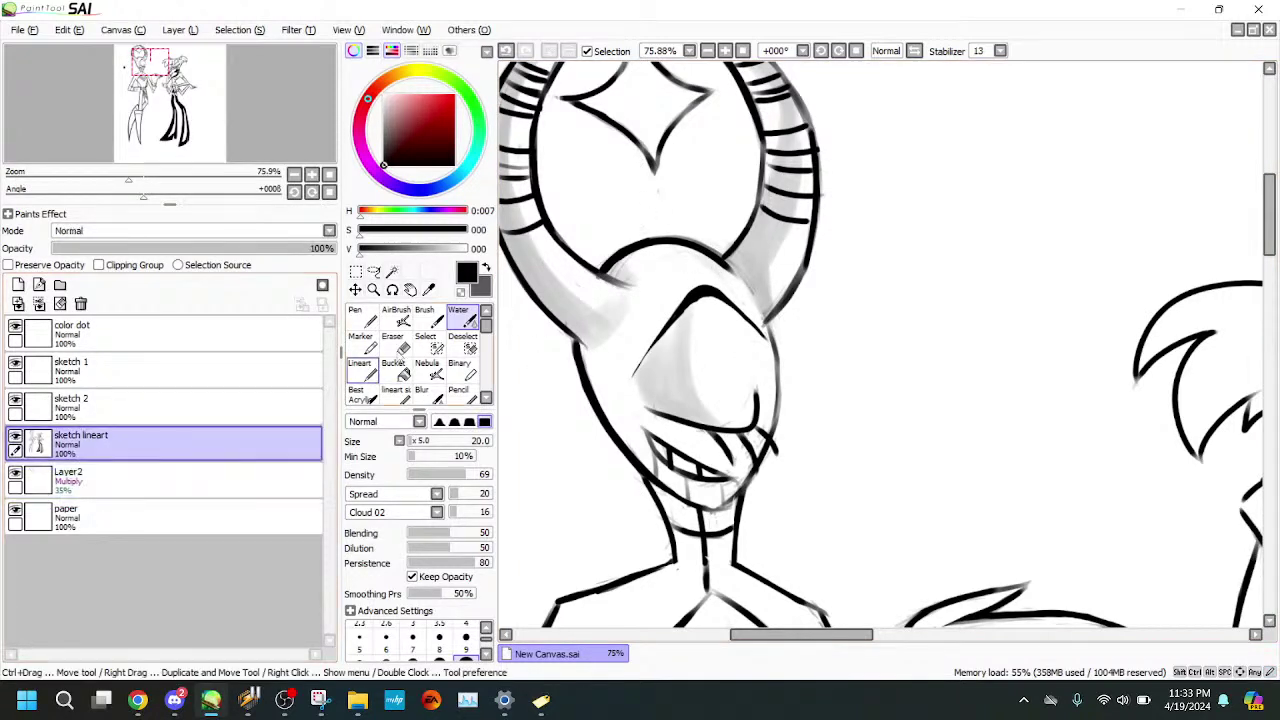
{"action": "key", "text": "e"}
{"action": "left_click_drag", "start_coordinate": [719, 271], "coordinate": [721, 282]}
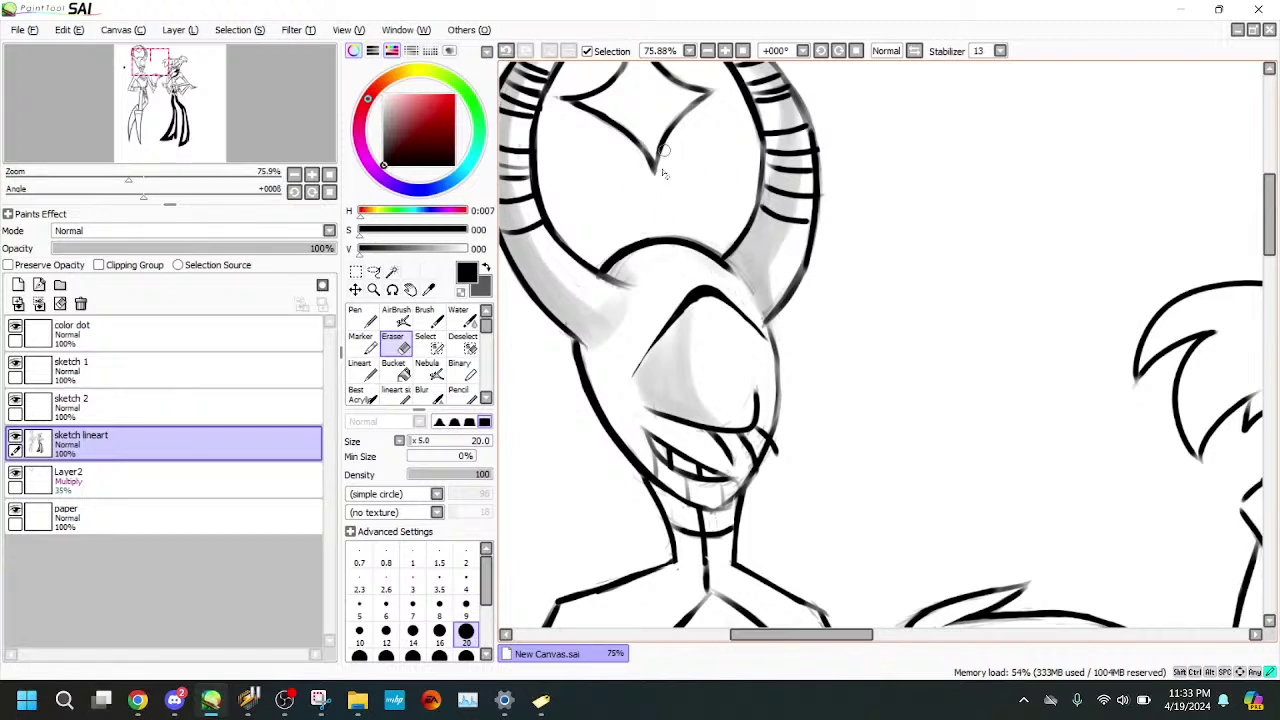
- Shade the left side of the horned figure's head and its jaw on Layer2 with the Water brush, undoing and redoing the first strokes
{"action": "left_click", "coordinate": [270, 475]}
{"action": "left_click", "coordinate": [458, 316]}
{"action": "left_click_drag", "start_coordinate": [232, 122], "coordinate": [237, 130]}
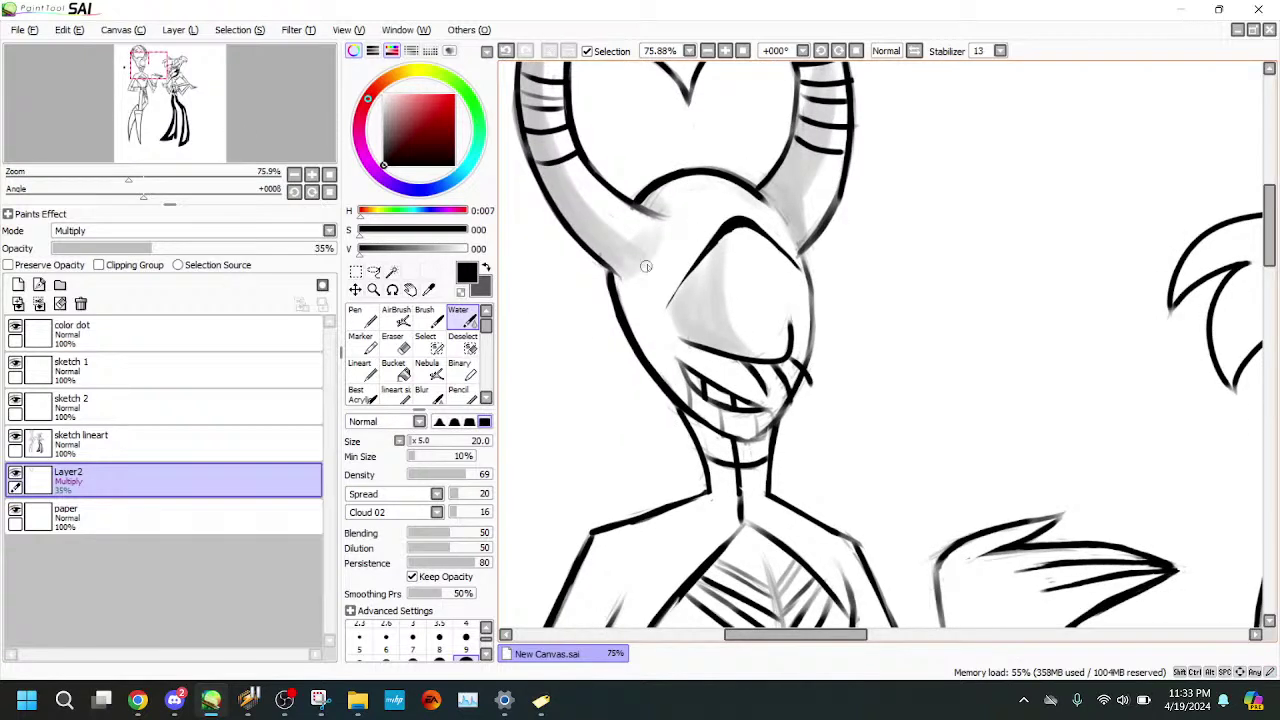
{"action": "mouse_move", "coordinate": [643, 258]}
{"action": "left_mouse_down"}
{"action": "mouse_move", "coordinate": [677, 381]}
{"action": "mouse_move", "coordinate": [619, 255]}
{"action": "mouse_move", "coordinate": [692, 408]}
{"action": "left_mouse_up"}
{"action": "left_click", "coordinate": [507, 51]}
{"action": "left_click", "coordinate": [507, 51]}
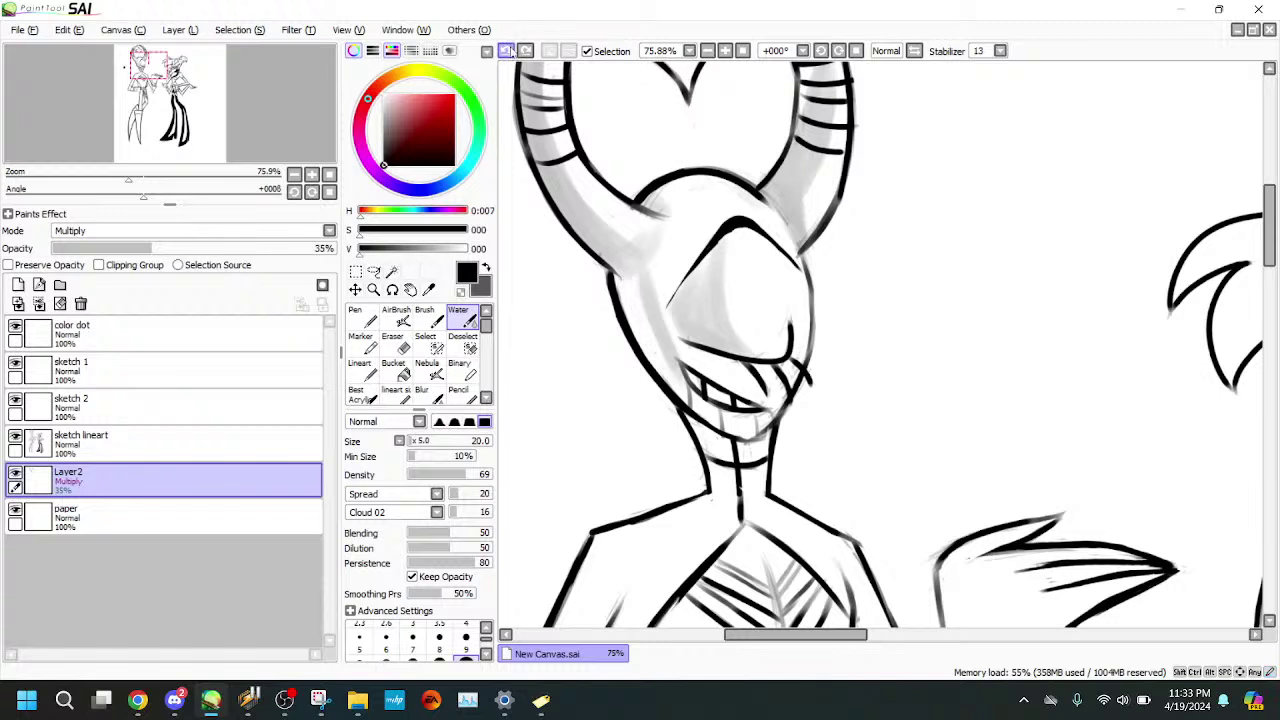
{"action": "left_click", "coordinate": [507, 51]}
{"action": "mouse_move", "coordinate": [645, 262]}
{"action": "left_mouse_down"}
{"action": "mouse_move", "coordinate": [728, 422]}
{"action": "mouse_move", "coordinate": [680, 388]}
{"action": "mouse_move", "coordinate": [698, 406]}
{"action": "mouse_move", "coordinate": [724, 401]}
{"action": "mouse_move", "coordinate": [635, 273]}
{"action": "mouse_move", "coordinate": [657, 348]}
{"action": "mouse_move", "coordinate": [630, 265]}
{"action": "mouse_move", "coordinate": [662, 371]}
{"action": "left_mouse_up"}
{"action": "mouse_move", "coordinate": [126, 178]}
{"action": "left_mouse_down"}
{"action": "mouse_move", "coordinate": [99, 178]}
{"action": "mouse_move", "coordinate": [119, 178]}
{"action": "left_mouse_up"}
{"action": "left_click_drag", "start_coordinate": [711, 348], "coordinate": [787, 367]}
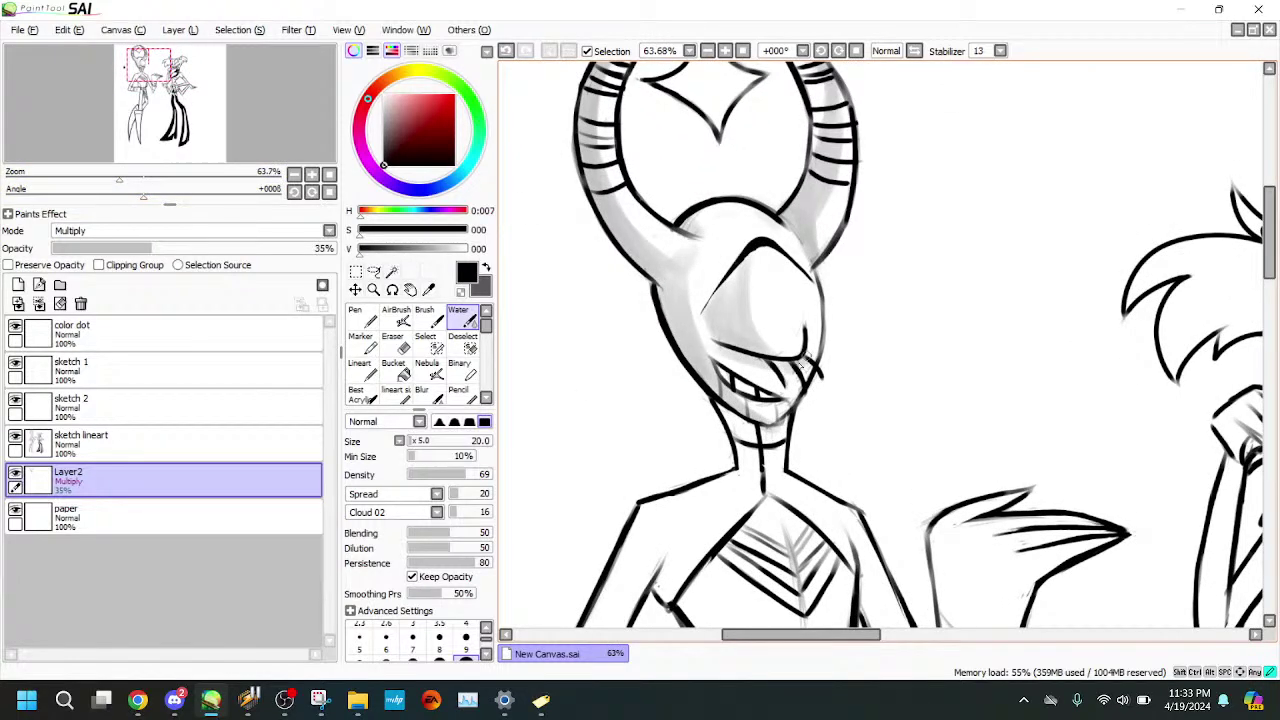
- Clean up the horned figure's chin and jaw outline on sketch lineart with the size 12 Marker and size 20 Eraser
{"action": "left_click", "coordinate": [190, 440]}
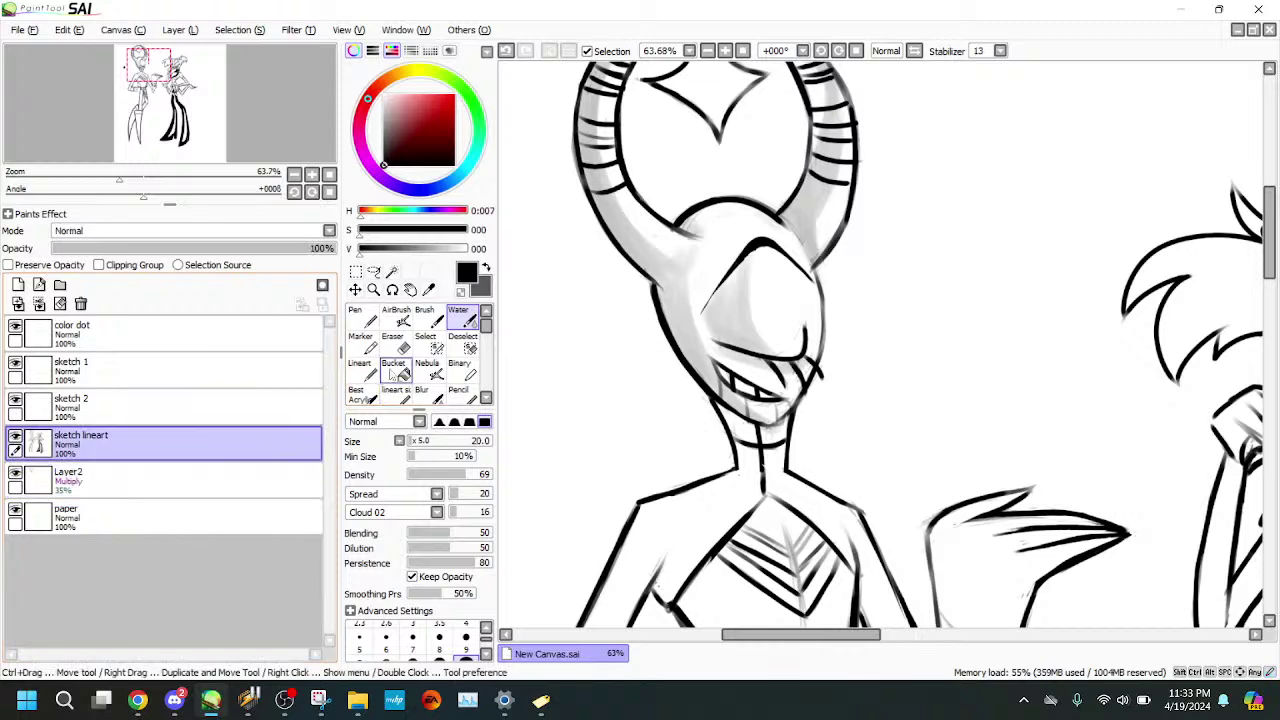
{"action": "left_click", "coordinate": [395, 342]}
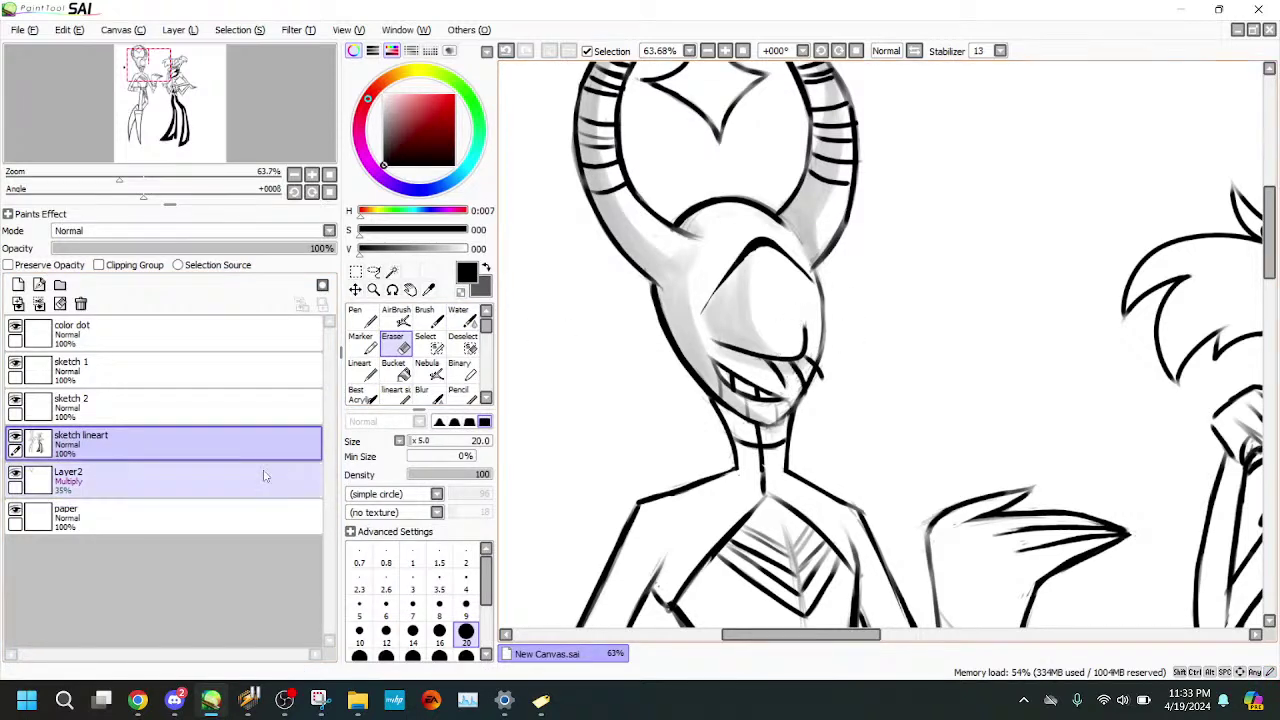
{"action": "left_click", "coordinate": [190, 477]}
{"action": "left_click", "coordinate": [360, 365]}
{"action": "scroll", "coordinate": [739, 392], "scroll_direction": "up", "scroll_amount": 3}
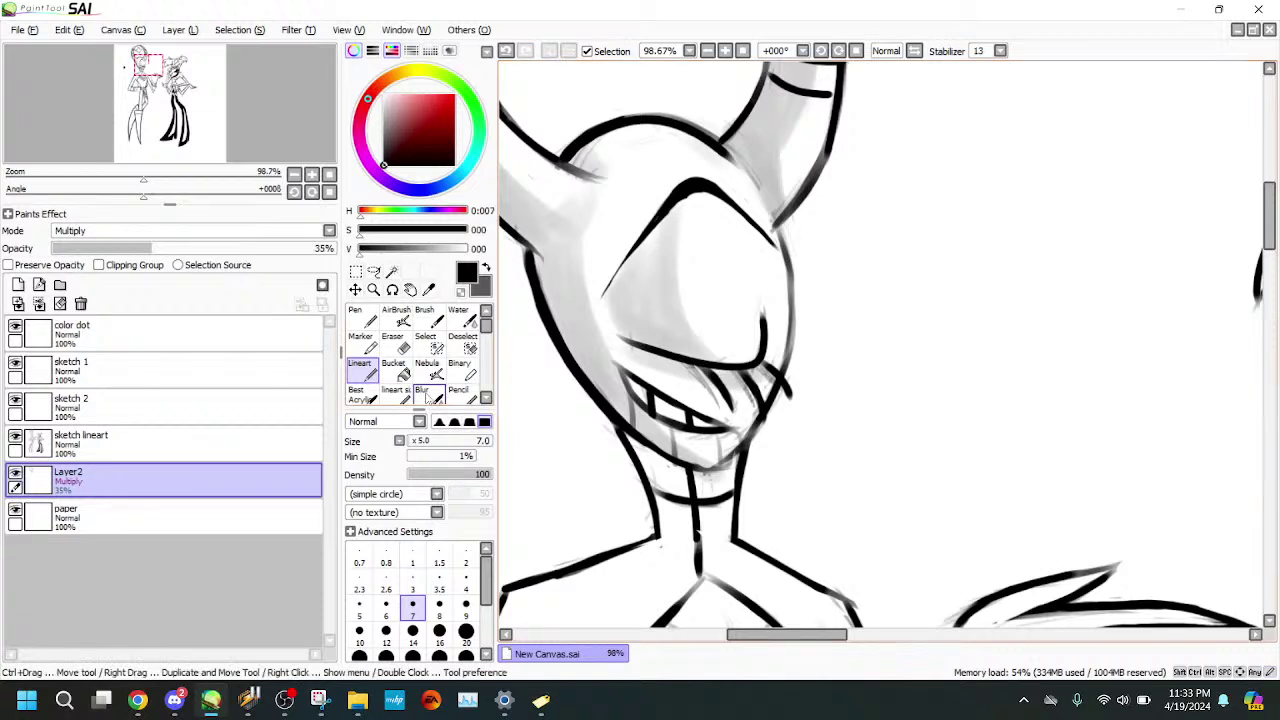
{"action": "left_click", "coordinate": [431, 396]}
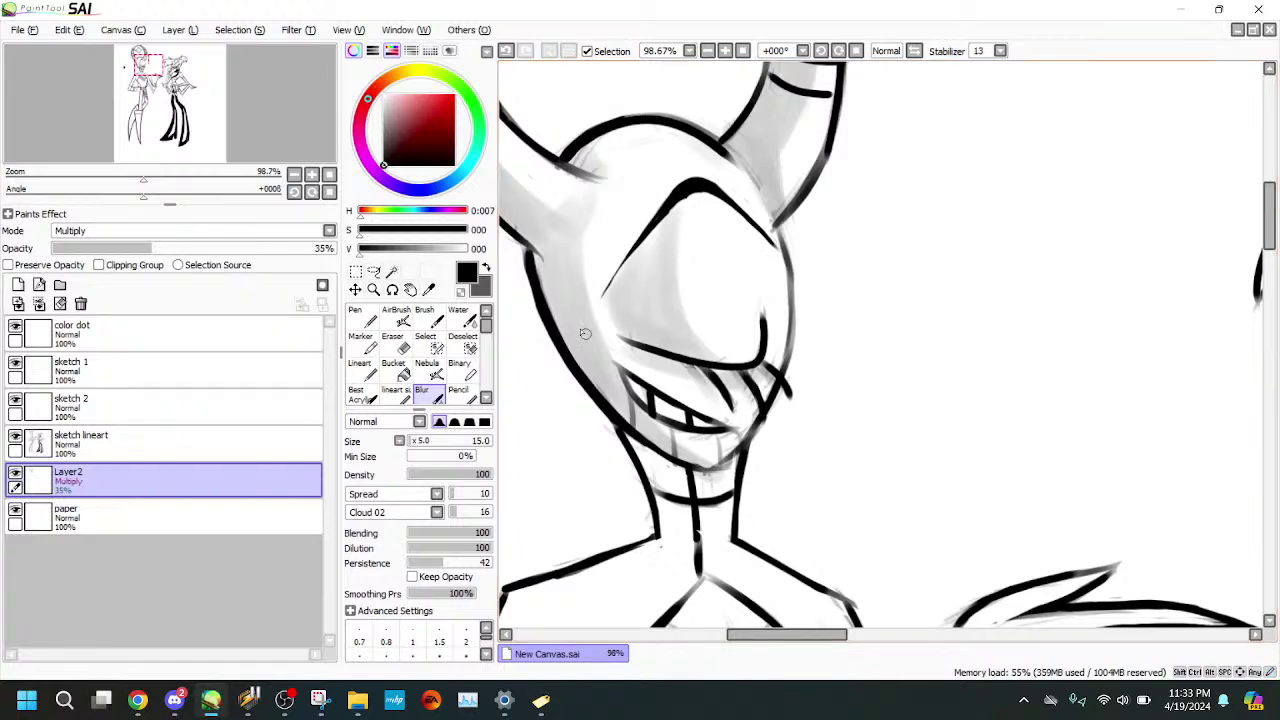
{"action": "left_click", "coordinate": [270, 440]}
{"action": "left_click", "coordinate": [430, 347]}
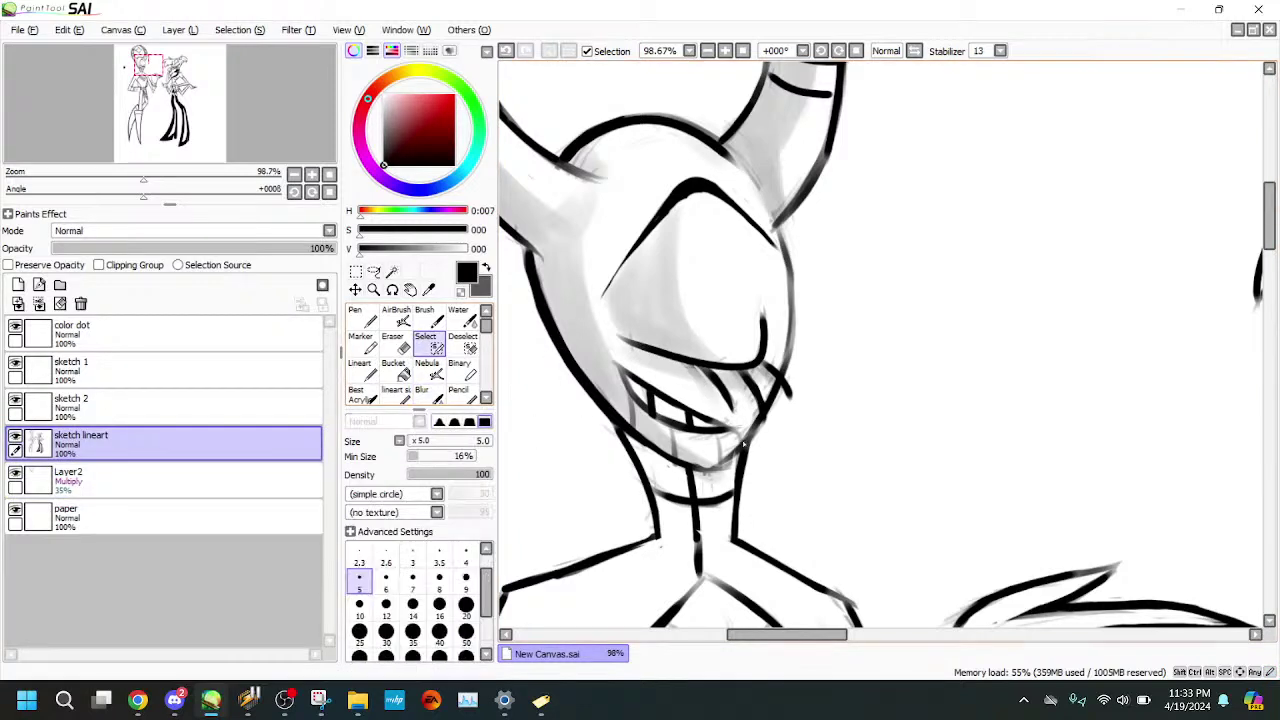
{"action": "key", "text": "e"}
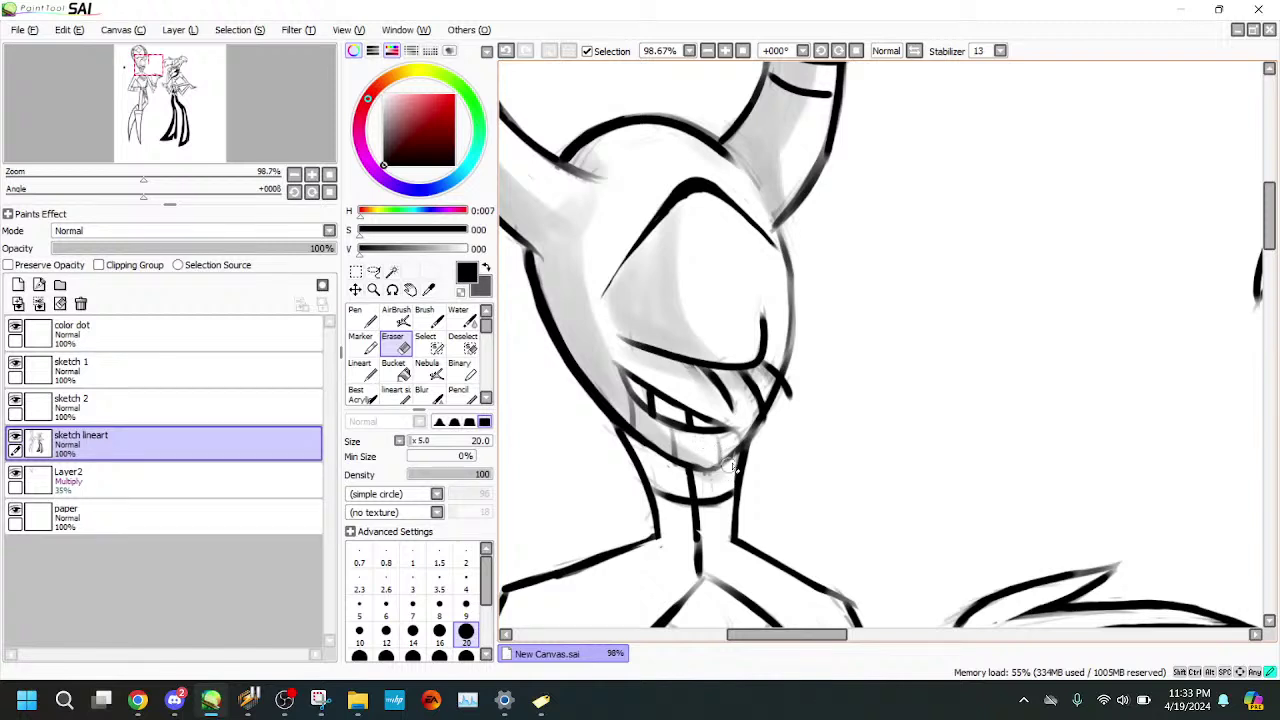
{"action": "key", "text": "m"}
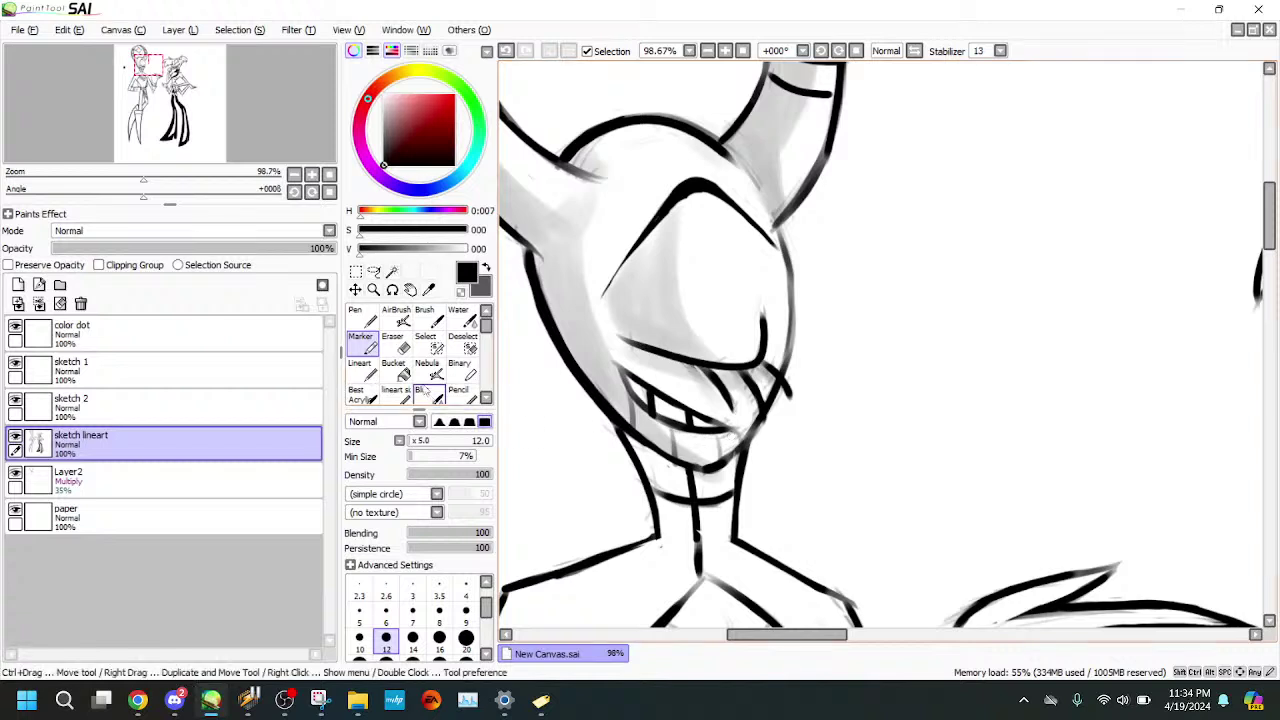
{"action": "key", "text": "e"}
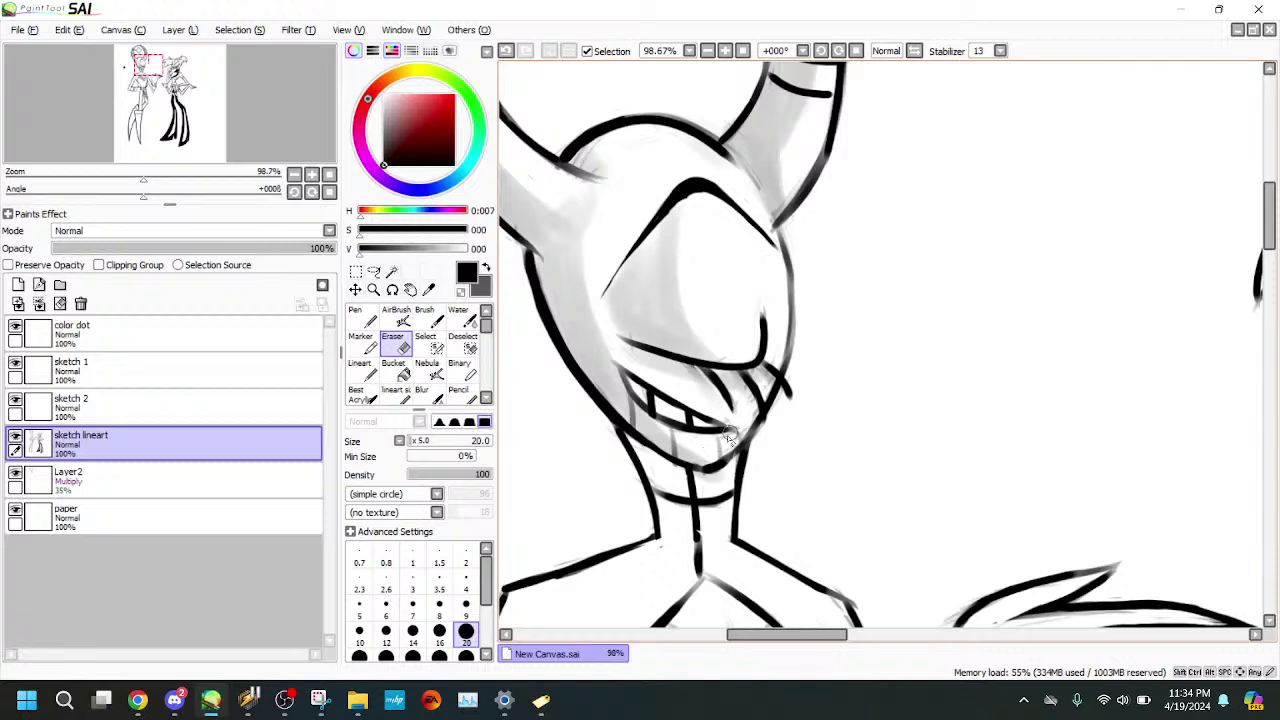
- Redraw the horned figure's neck centre line from chin to collar with the size 12 Marker and trim its edges with the Eraser
{"action": "left_click_drag", "start_coordinate": [287, 156], "coordinate": [284, 160]}
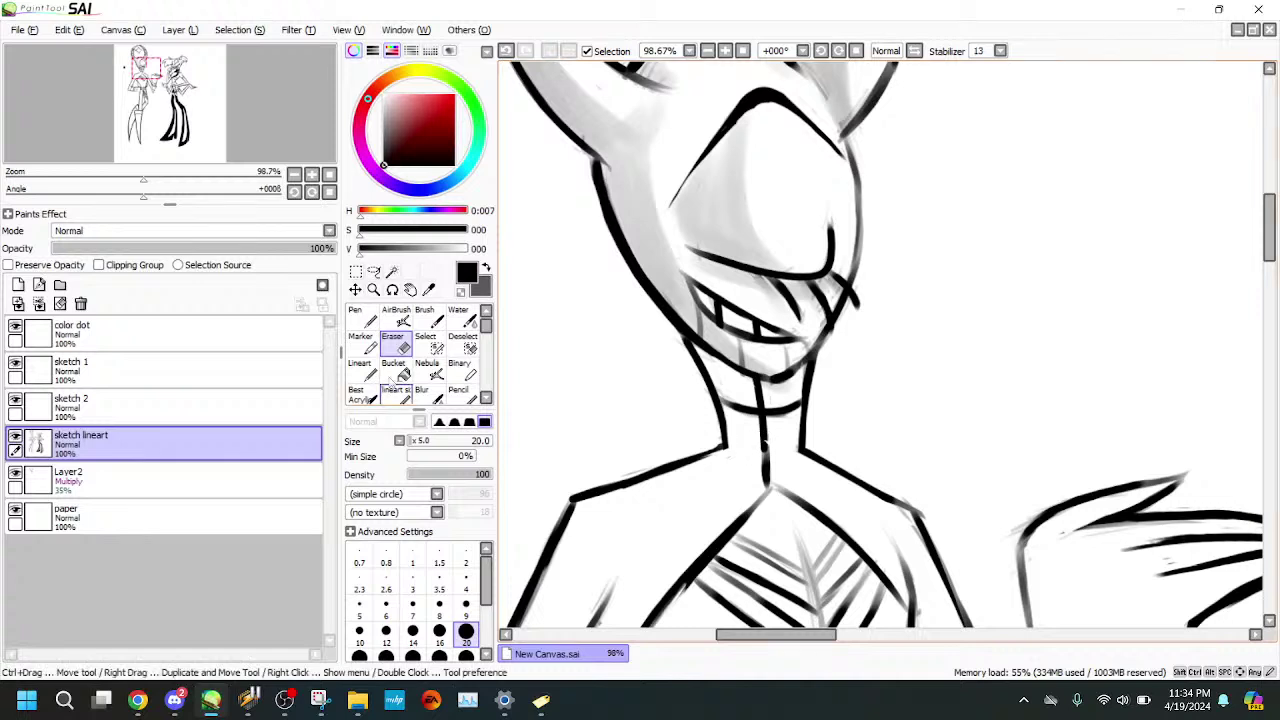
{"action": "left_click", "coordinate": [362, 344]}
{"action": "left_click_drag", "start_coordinate": [765, 446], "coordinate": [768, 491]}
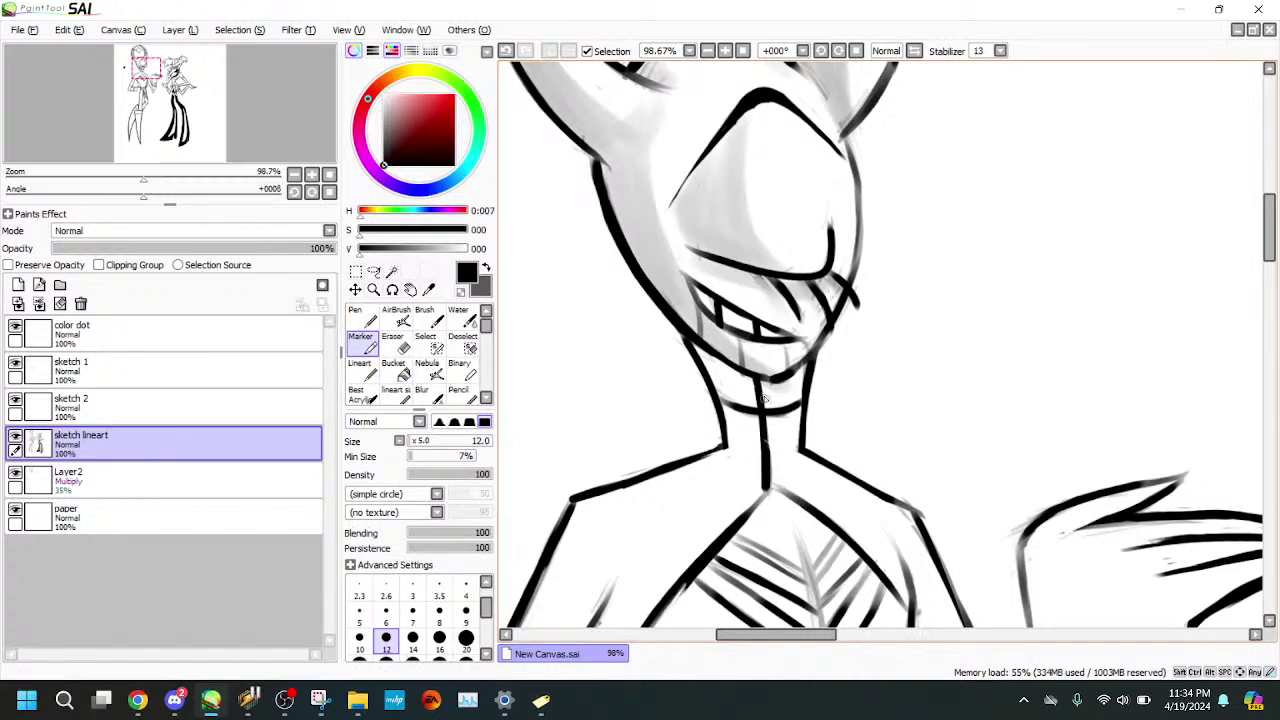
{"action": "mouse_move", "coordinate": [762, 386]}
{"action": "left_mouse_down"}
{"action": "mouse_move", "coordinate": [771, 483]}
{"action": "mouse_move", "coordinate": [763, 379]}
{"action": "mouse_move", "coordinate": [764, 486]}
{"action": "left_mouse_up"}
{"action": "key", "text": "e"}
{"action": "left_click_drag", "start_coordinate": [759, 450], "coordinate": [764, 488]}
{"action": "left_click_drag", "start_coordinate": [774, 494], "coordinate": [777, 496]}
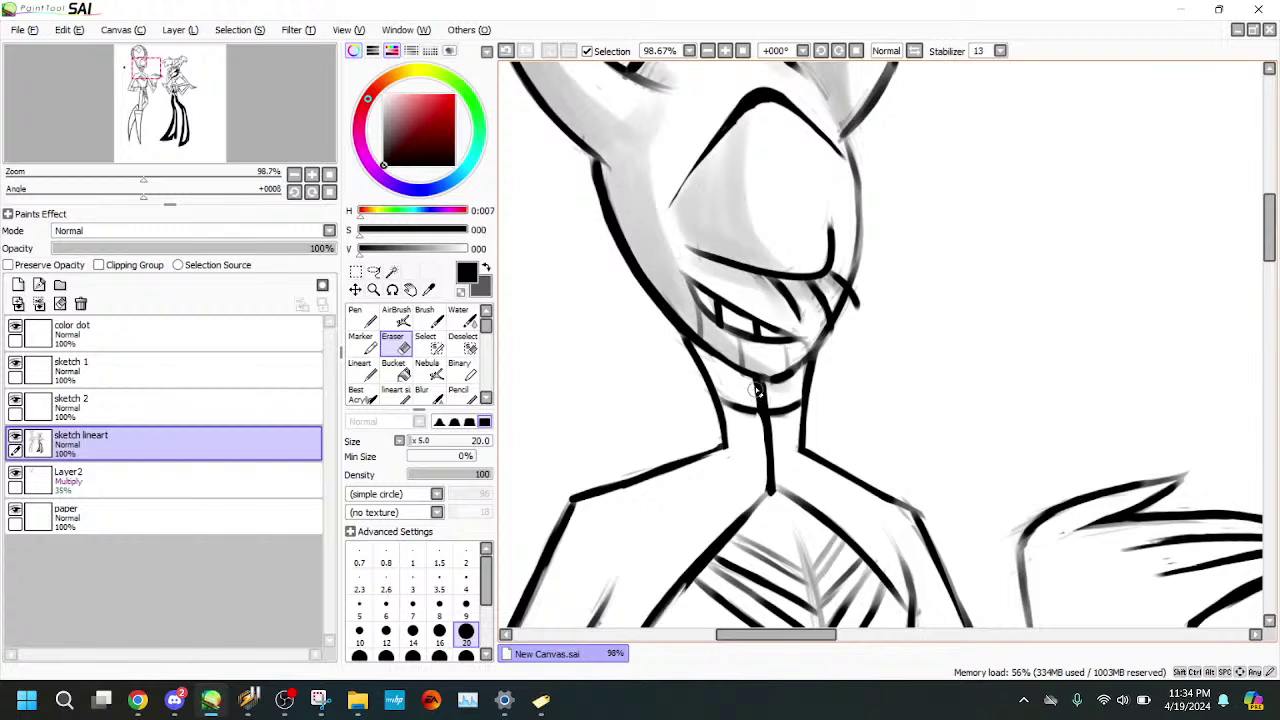
{"action": "left_click_drag", "start_coordinate": [754, 379], "coordinate": [760, 456]}
{"action": "left_click", "coordinate": [364, 344]}
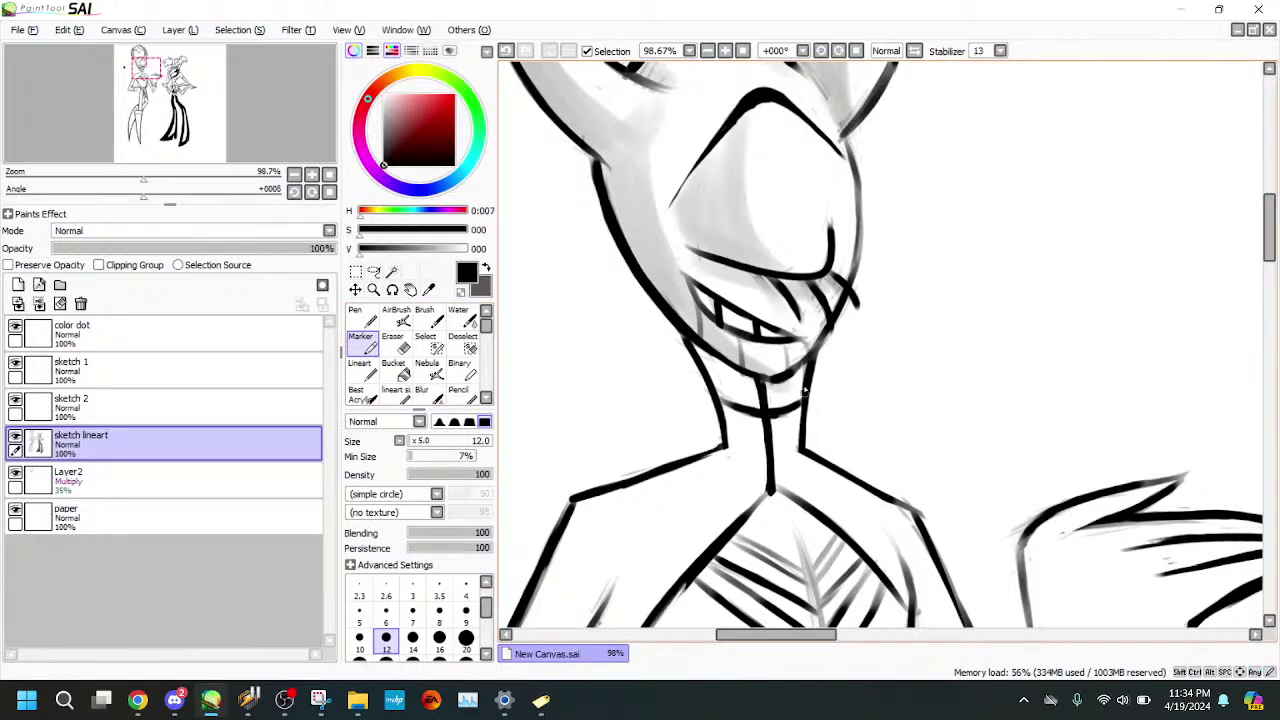
{"action": "key", "text": "e"}
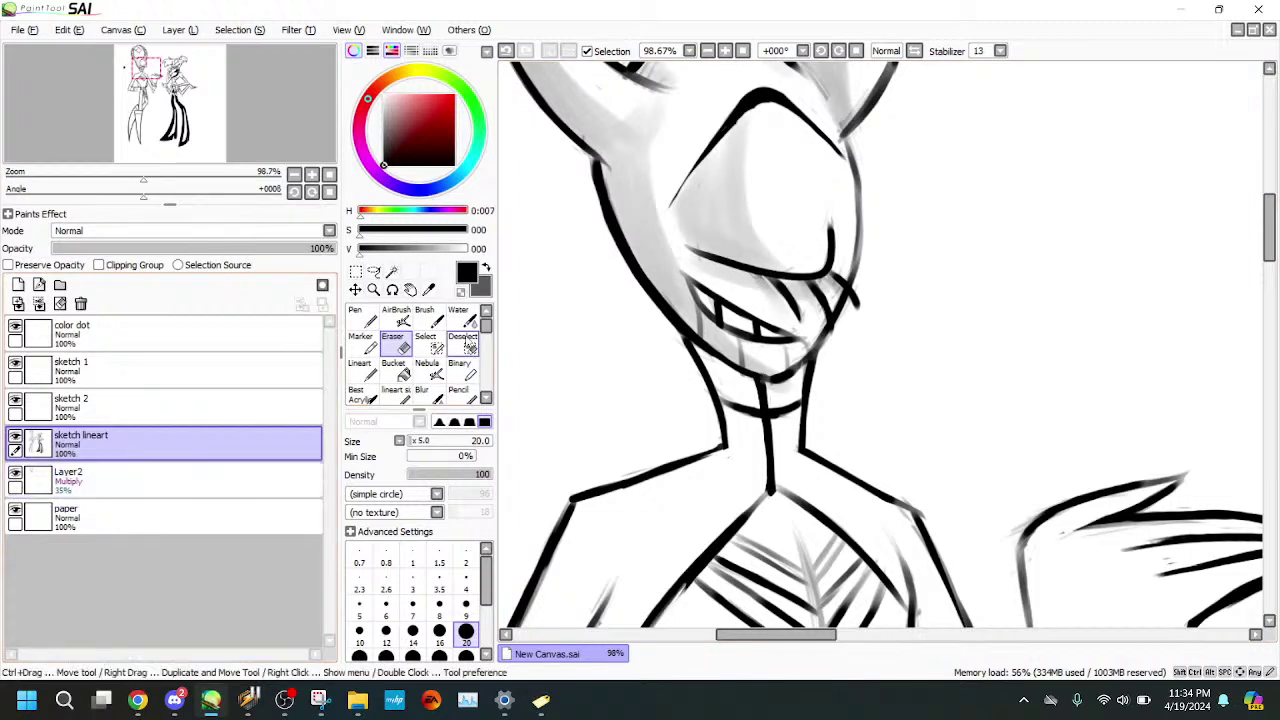
- Redraw the cheek crease beneath the face's lower right curve on sketch lineart with the size 12 Marker and trim it with the Eraser
{"action": "left_click", "coordinate": [265, 485]}
{"action": "left_click", "coordinate": [470, 320]}
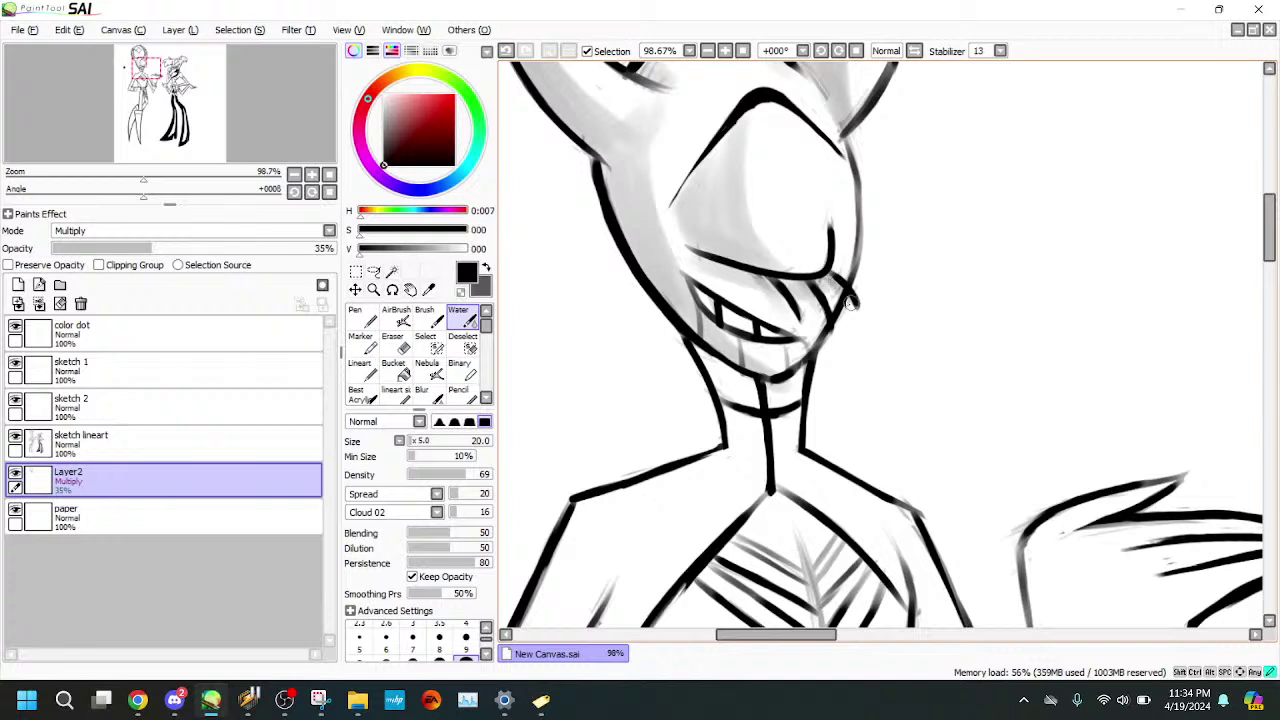
{"action": "left_click", "coordinate": [362, 343]}
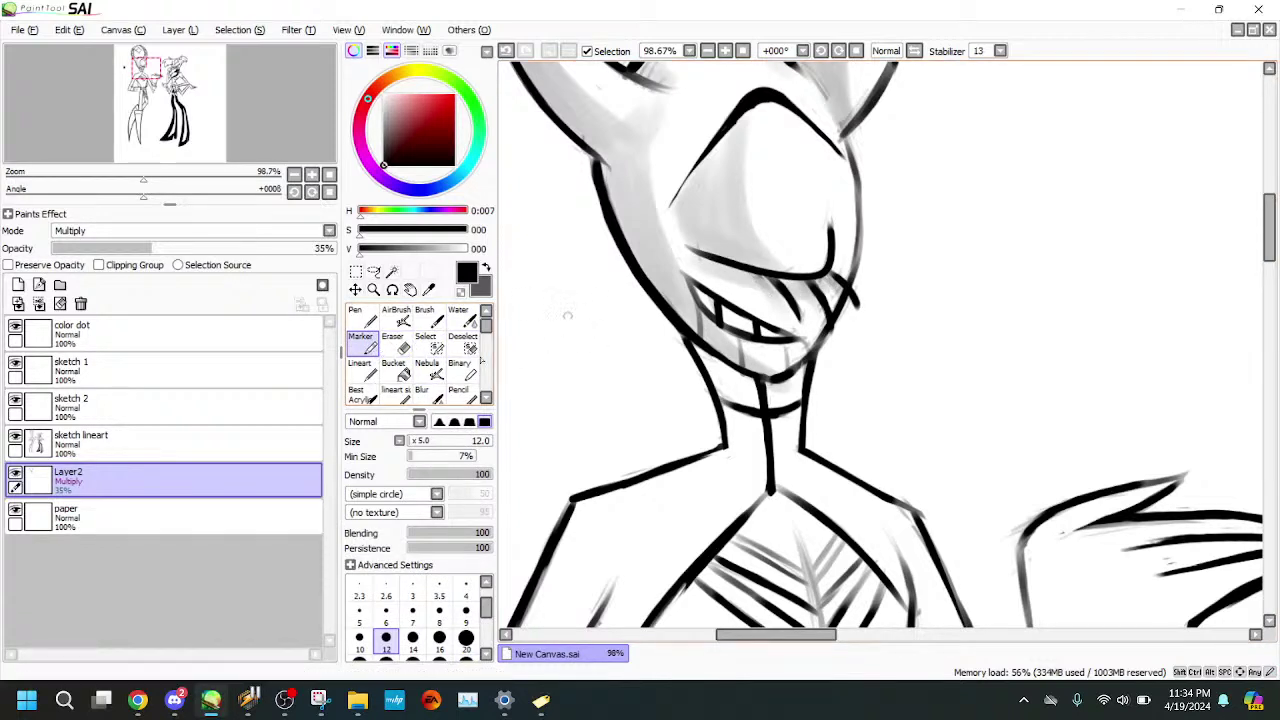
{"action": "left_click", "coordinate": [255, 443]}
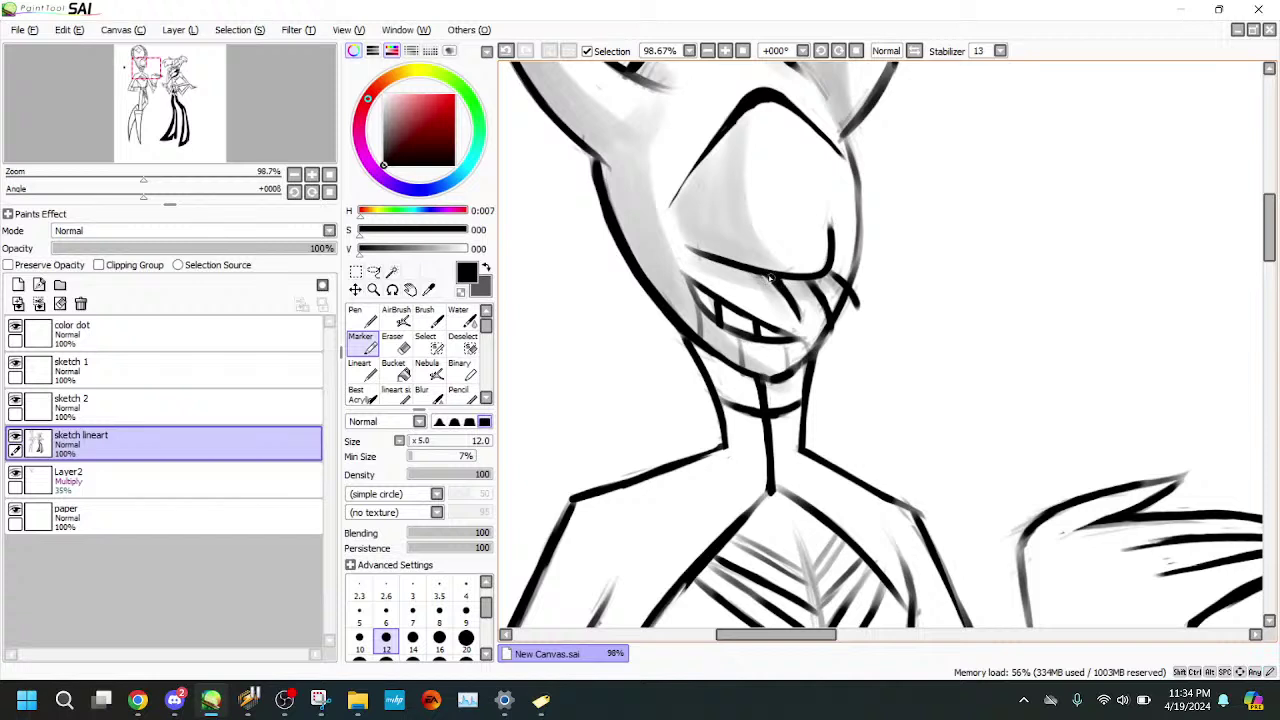
{"action": "key", "text": "ctrl+z"}
{"action": "left_click", "coordinate": [505, 53]}
{"action": "mouse_move", "coordinate": [799, 276]}
{"action": "left_mouse_down"}
{"action": "mouse_move", "coordinate": [825, 300]}
{"action": "mouse_move", "coordinate": [829, 272]}
{"action": "mouse_move", "coordinate": [855, 293]}
{"action": "left_mouse_up"}
{"action": "key", "text": "e"}
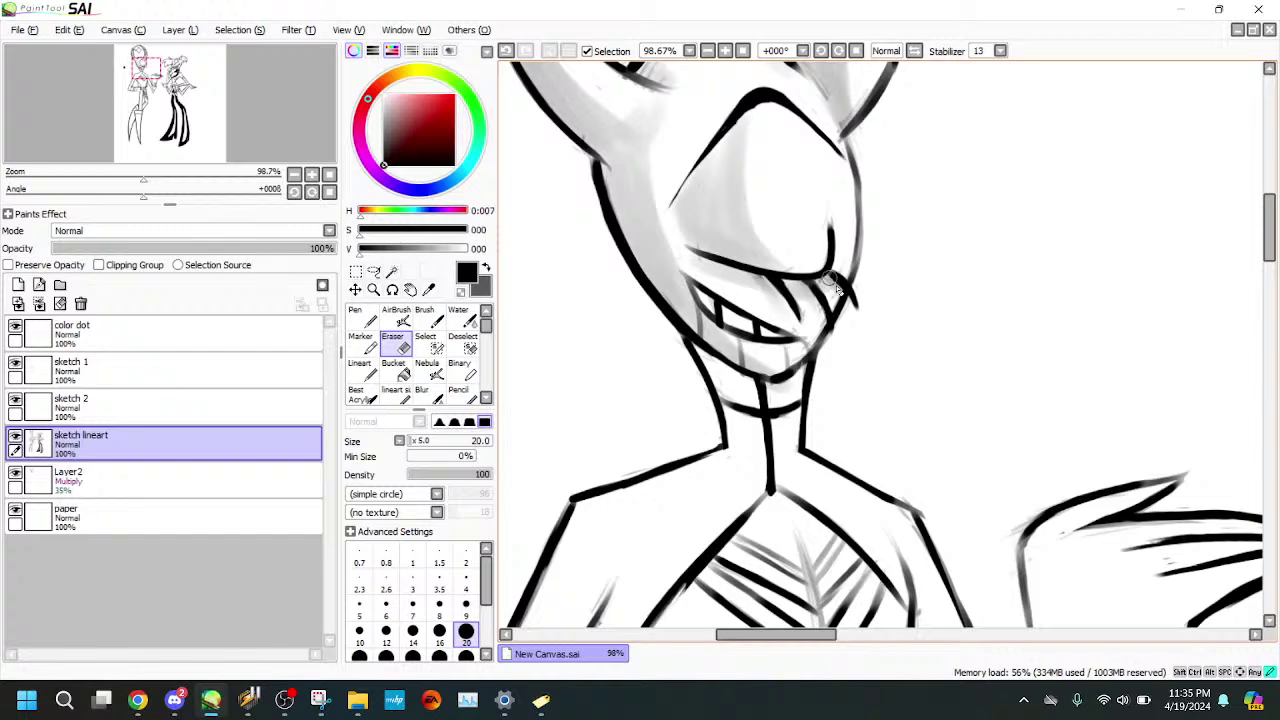
- Shade the horned figure's neck on Layer2 with the size 20 Water brush and set the layer's opacity to 43%
{"action": "left_click", "coordinate": [68, 477]}
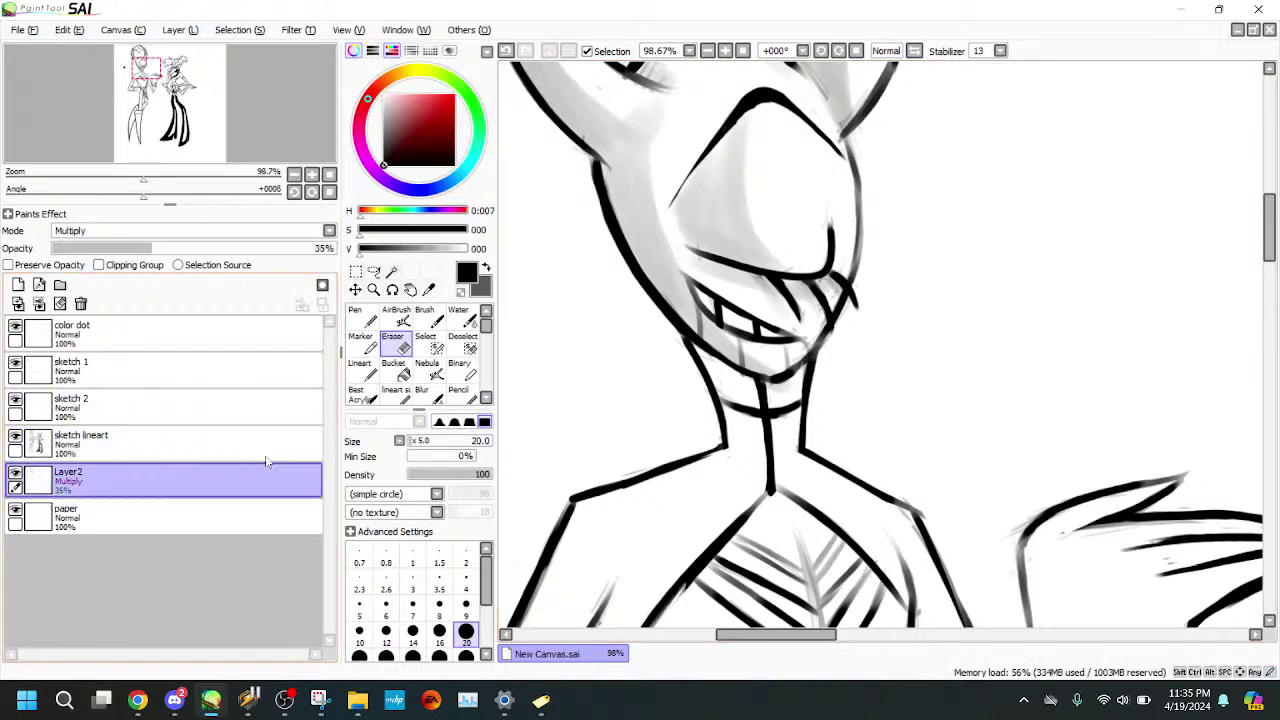
{"action": "left_click", "coordinate": [458, 315]}
{"action": "left_click_drag", "start_coordinate": [143, 180], "coordinate": [111, 182]}
{"action": "left_click_drag", "start_coordinate": [145, 69], "coordinate": [144, 80]}
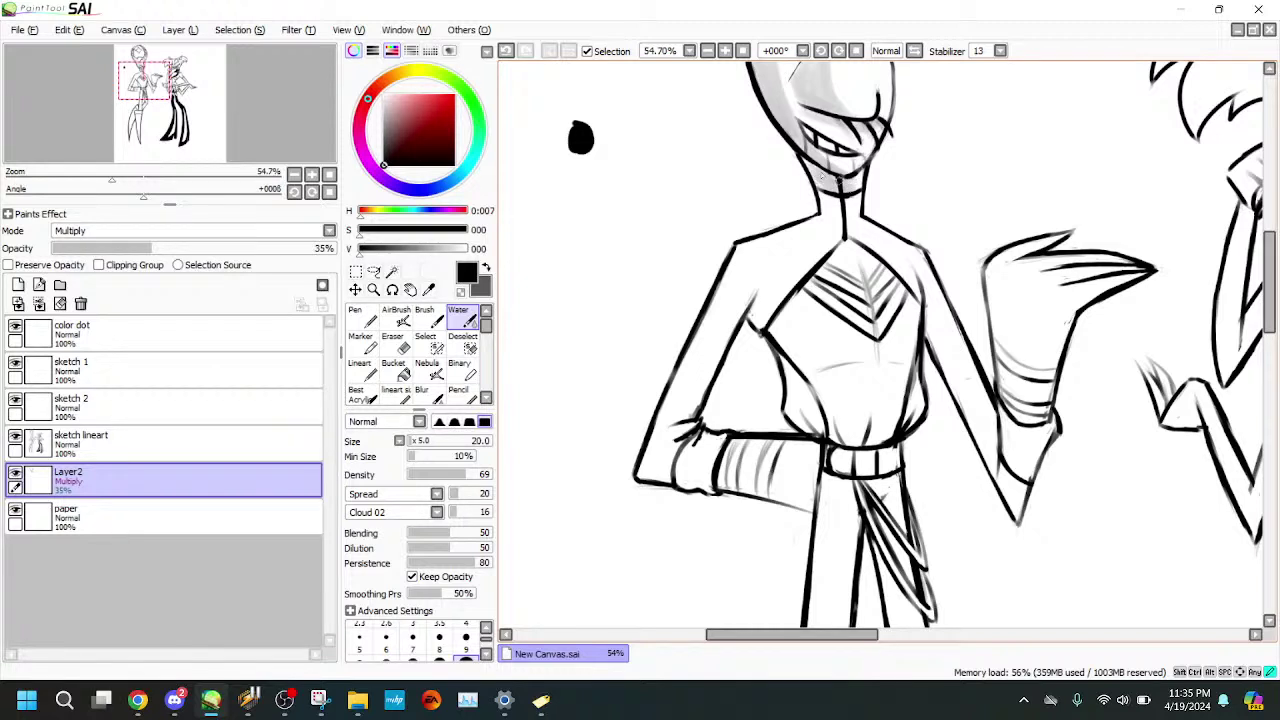
{"action": "left_click", "coordinate": [174, 248]}
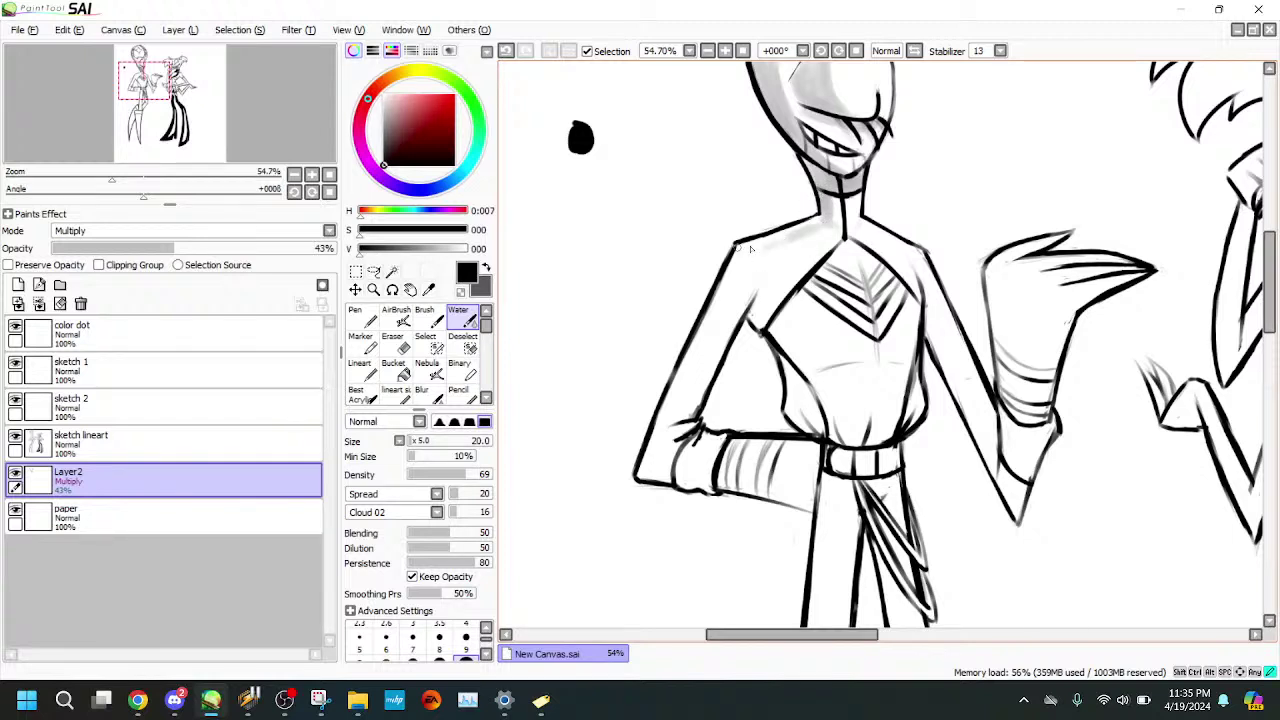
- Shade the horned figure's left shoulder, upper arm, elbow and banded forearm on Layer2 with the Water brush
{"action": "left_click_drag", "start_coordinate": [738, 246], "coordinate": [818, 221]}
{"action": "left_click_drag", "start_coordinate": [746, 248], "coordinate": [665, 414]}
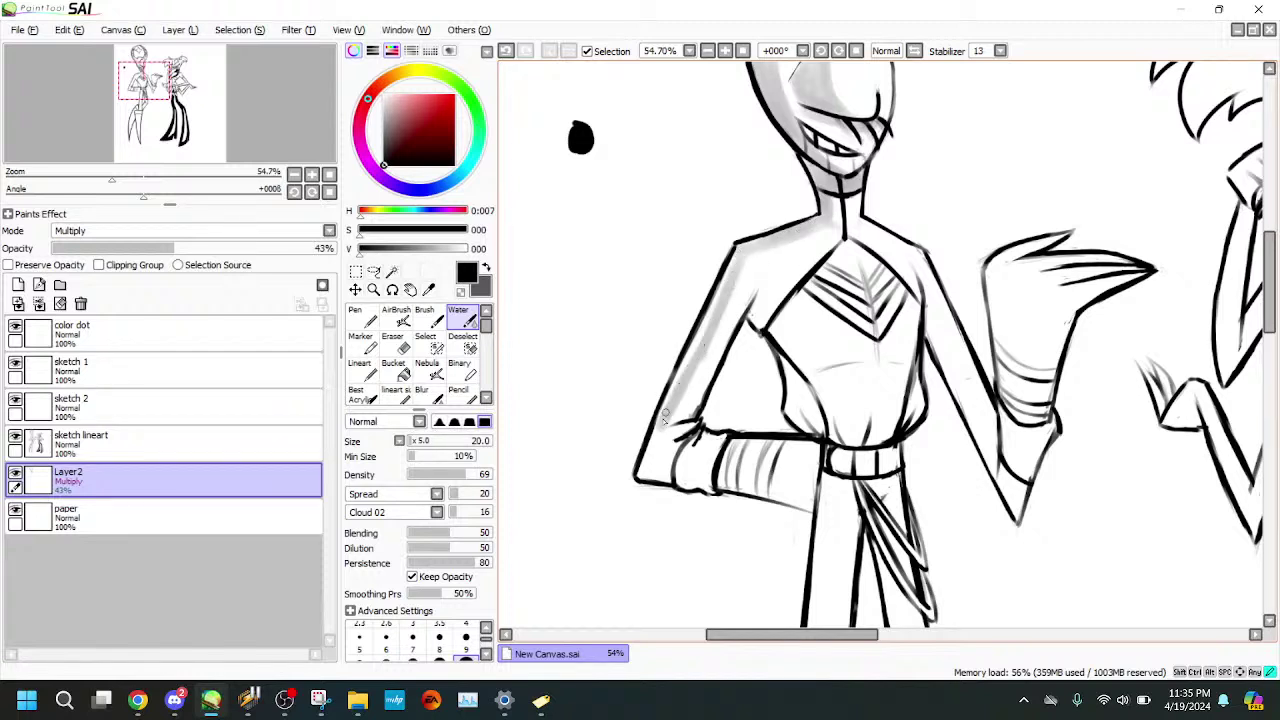
{"action": "mouse_move", "coordinate": [741, 254]}
{"action": "left_mouse_down"}
{"action": "mouse_move", "coordinate": [650, 459]}
{"action": "mouse_move", "coordinate": [667, 434]}
{"action": "mouse_move", "coordinate": [678, 450]}
{"action": "mouse_move", "coordinate": [645, 474]}
{"action": "mouse_move", "coordinate": [673, 464]}
{"action": "mouse_move", "coordinate": [653, 449]}
{"action": "mouse_move", "coordinate": [647, 479]}
{"action": "mouse_move", "coordinate": [678, 454]}
{"action": "mouse_move", "coordinate": [673, 481]}
{"action": "mouse_move", "coordinate": [645, 470]}
{"action": "mouse_move", "coordinate": [690, 450]}
{"action": "mouse_move", "coordinate": [702, 483]}
{"action": "left_mouse_up"}
{"action": "mouse_move", "coordinate": [677, 467]}
{"action": "left_mouse_down"}
{"action": "mouse_move", "coordinate": [715, 492]}
{"action": "mouse_move", "coordinate": [656, 448]}
{"action": "left_mouse_up"}
{"action": "mouse_move", "coordinate": [737, 443]}
{"action": "left_mouse_down"}
{"action": "mouse_move", "coordinate": [728, 483]}
{"action": "mouse_move", "coordinate": [732, 445]}
{"action": "mouse_move", "coordinate": [721, 463]}
{"action": "mouse_move", "coordinate": [738, 472]}
{"action": "mouse_move", "coordinate": [747, 442]}
{"action": "mouse_move", "coordinate": [728, 477]}
{"action": "mouse_move", "coordinate": [815, 512]}
{"action": "mouse_move", "coordinate": [763, 486]}
{"action": "mouse_move", "coordinate": [816, 503]}
{"action": "left_mouse_up"}
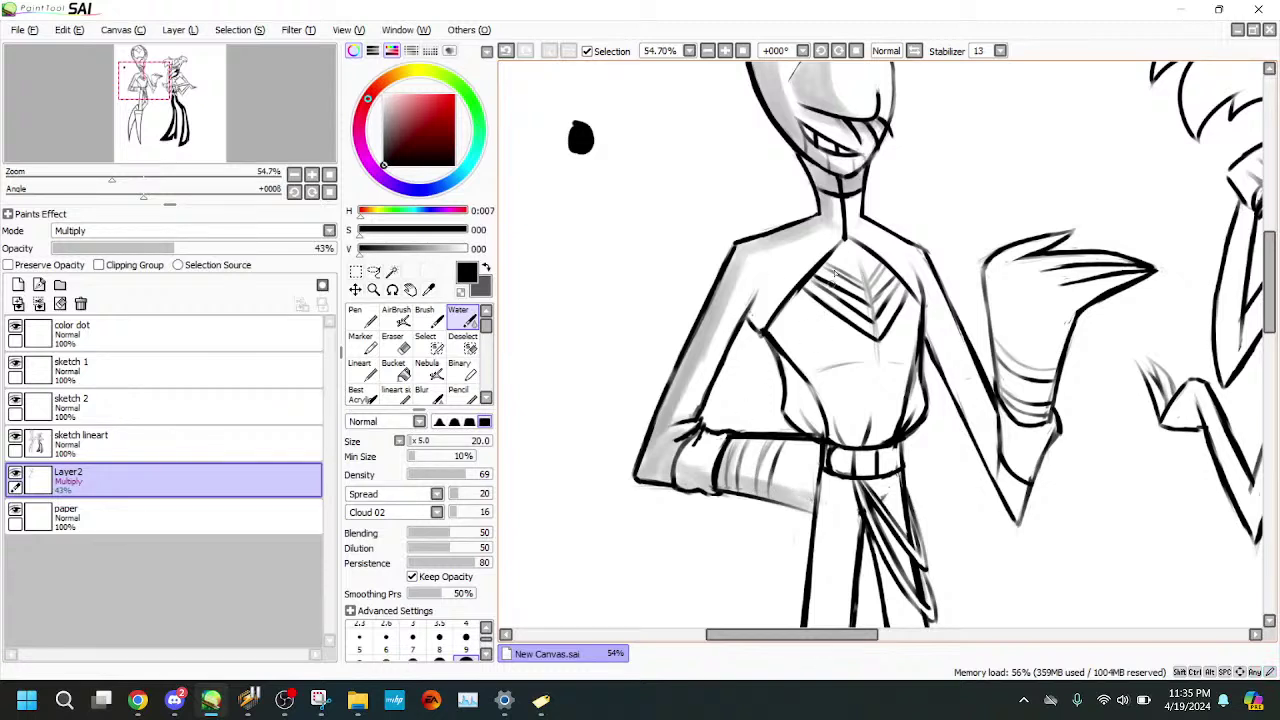
- Shade the horned figure's left armpit on Layer2, undoing a stroke, and clean the lineart there with the size 20 Eraser
{"action": "mouse_move", "coordinate": [849, 244]}
{"action": "left_mouse_down"}
{"action": "mouse_move", "coordinate": [789, 334]}
{"action": "mouse_move", "coordinate": [757, 321]}
{"action": "left_mouse_up"}
{"action": "left_click", "coordinate": [507, 51]}
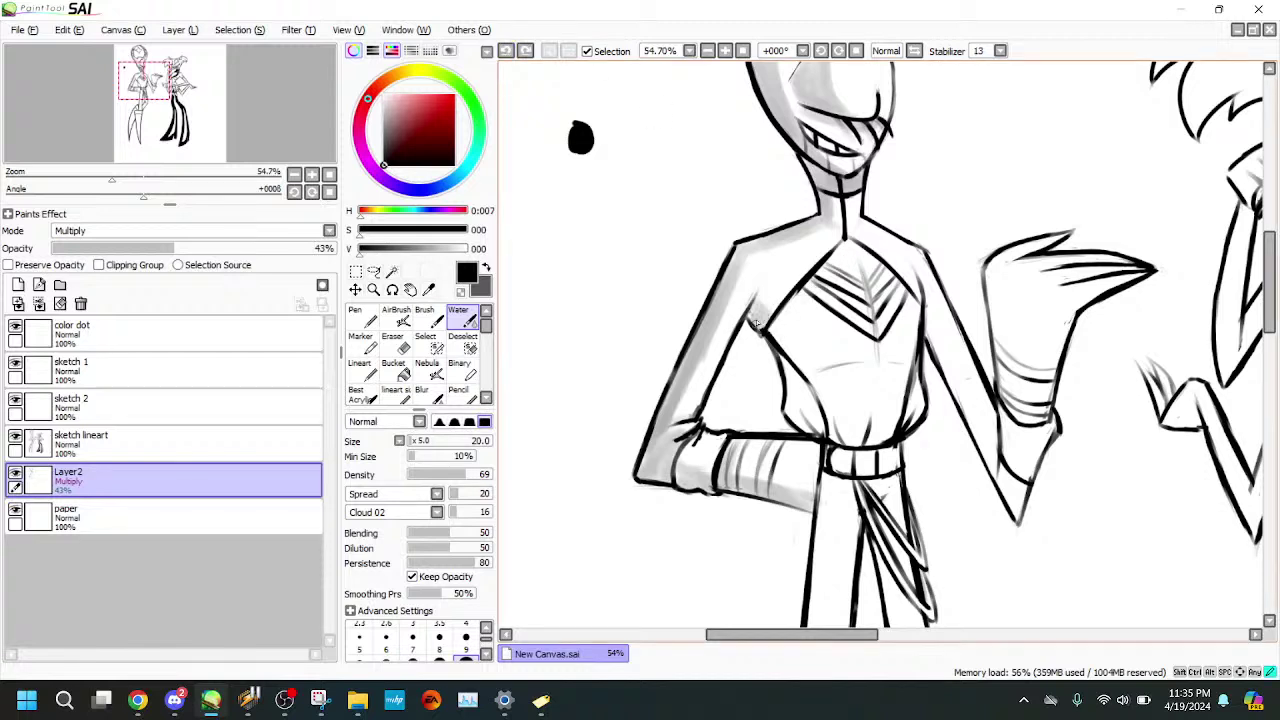
{"action": "left_click_drag", "start_coordinate": [752, 322], "coordinate": [750, 318]}
{"action": "left_click", "coordinate": [80, 440]}
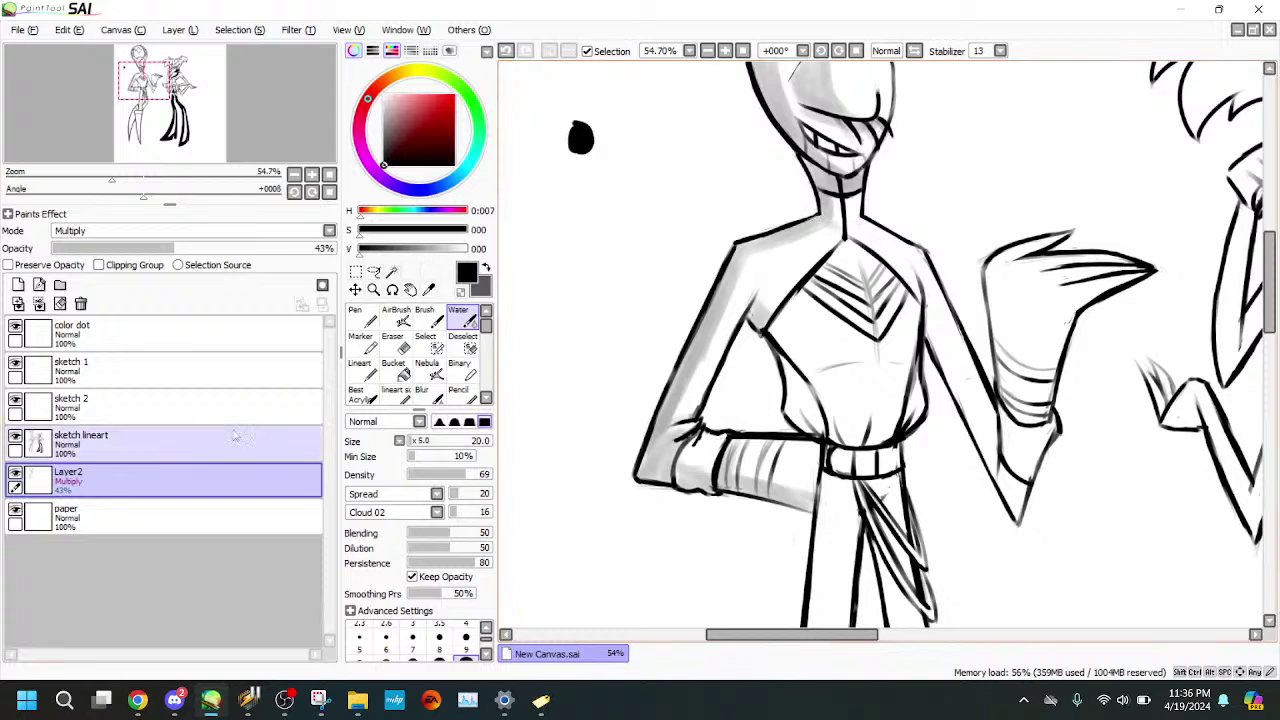
{"action": "left_click", "coordinate": [392, 345]}
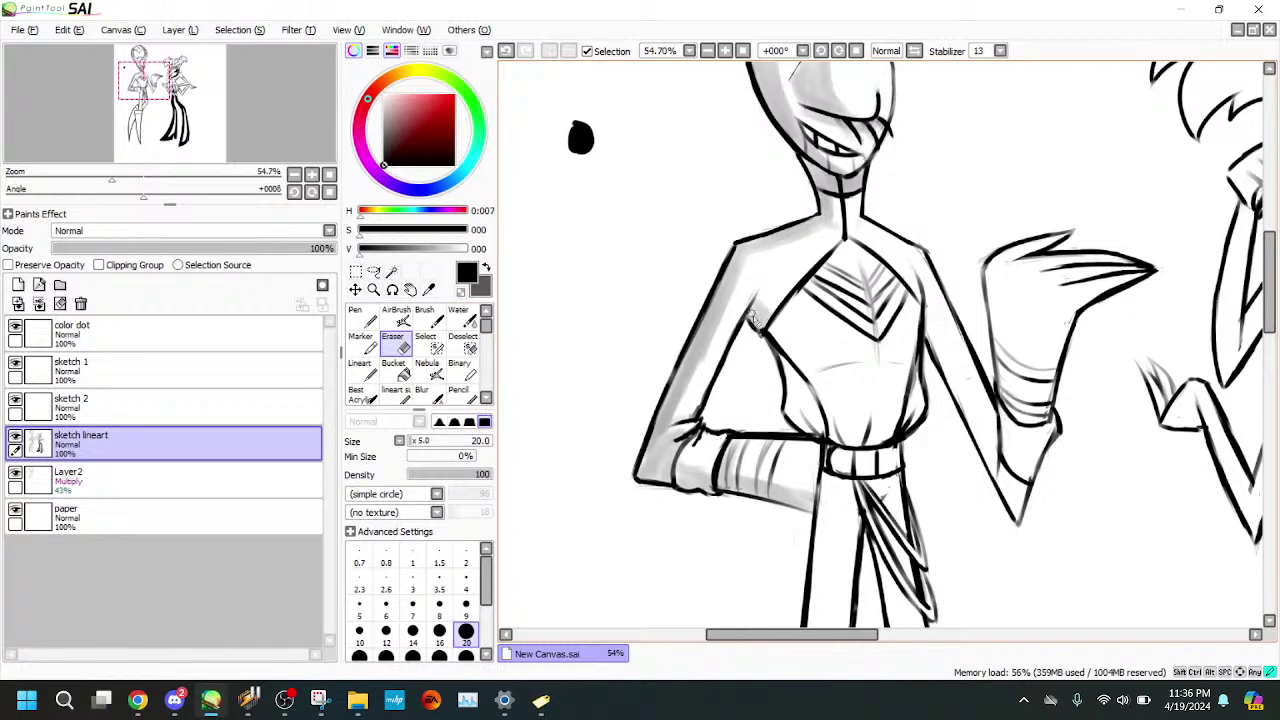
- Shade the horned figure's chest opening and the left side of the torso to the waist on Layer2 with the Water brush
{"action": "left_click", "coordinate": [271, 479]}
{"action": "left_click", "coordinate": [458, 316]}
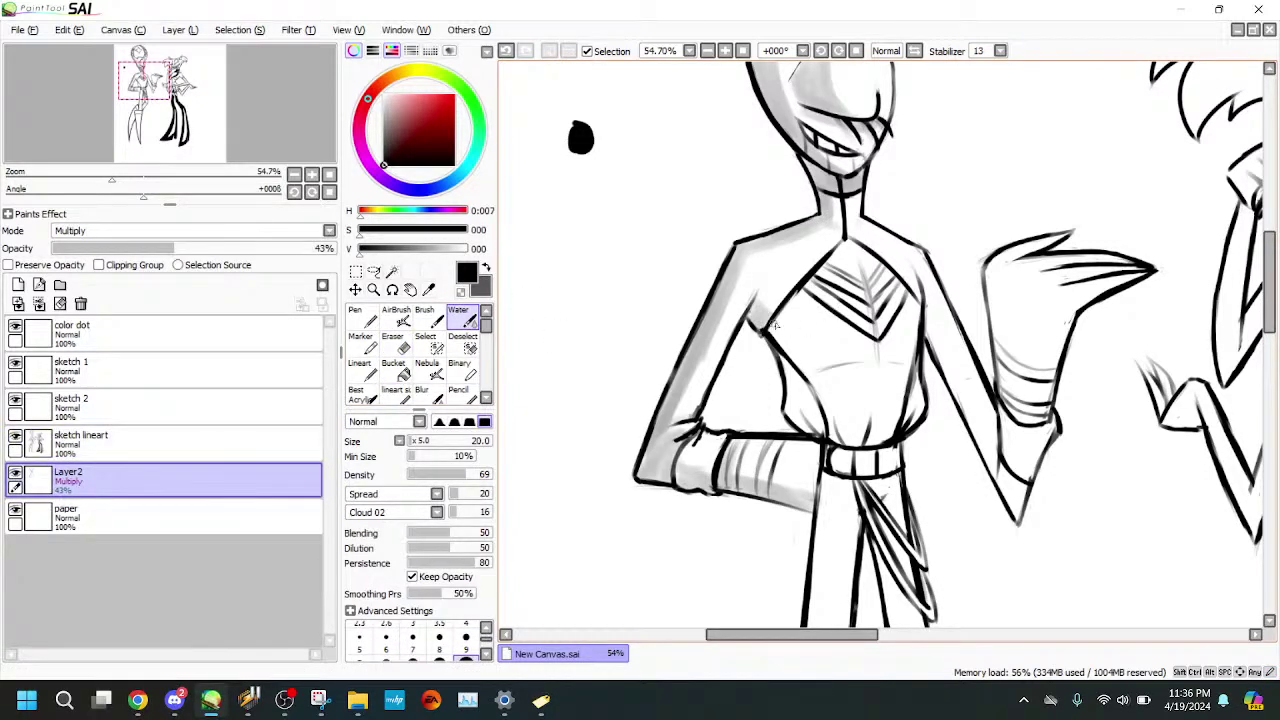
{"action": "left_click_drag", "start_coordinate": [852, 248], "coordinate": [791, 307]}
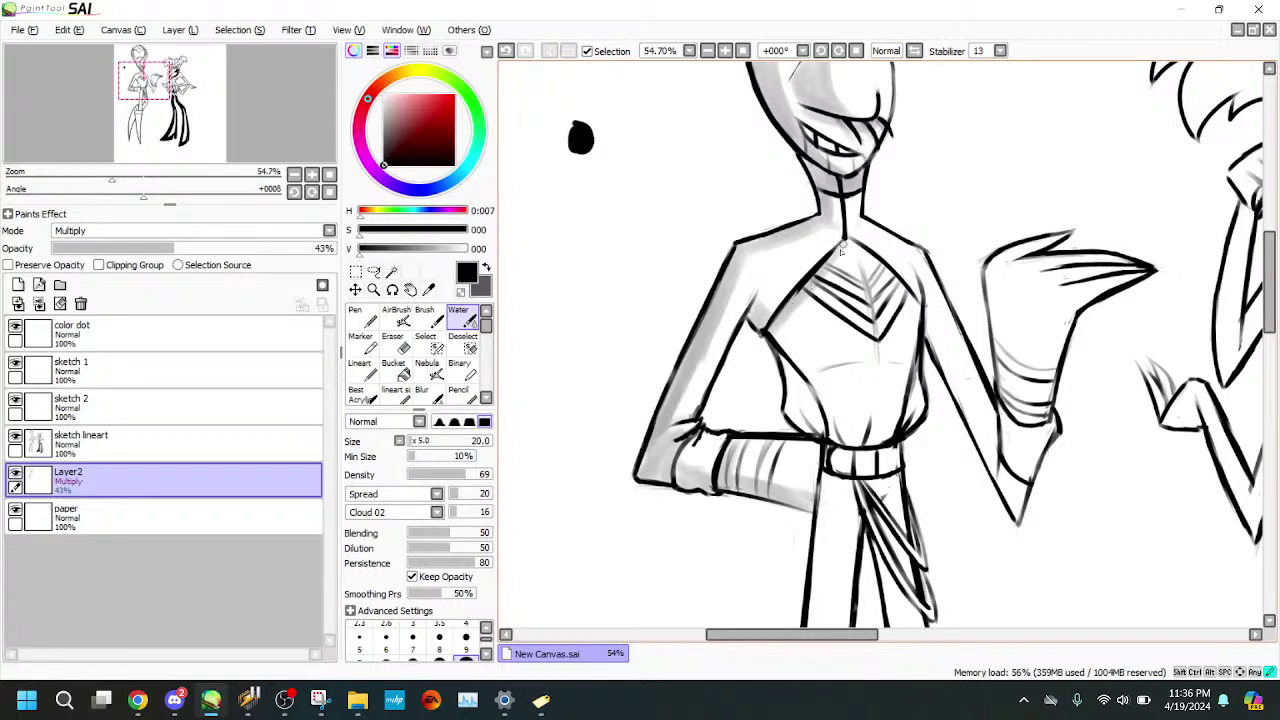
{"action": "left_click_drag", "start_coordinate": [848, 244], "coordinate": [899, 287]}
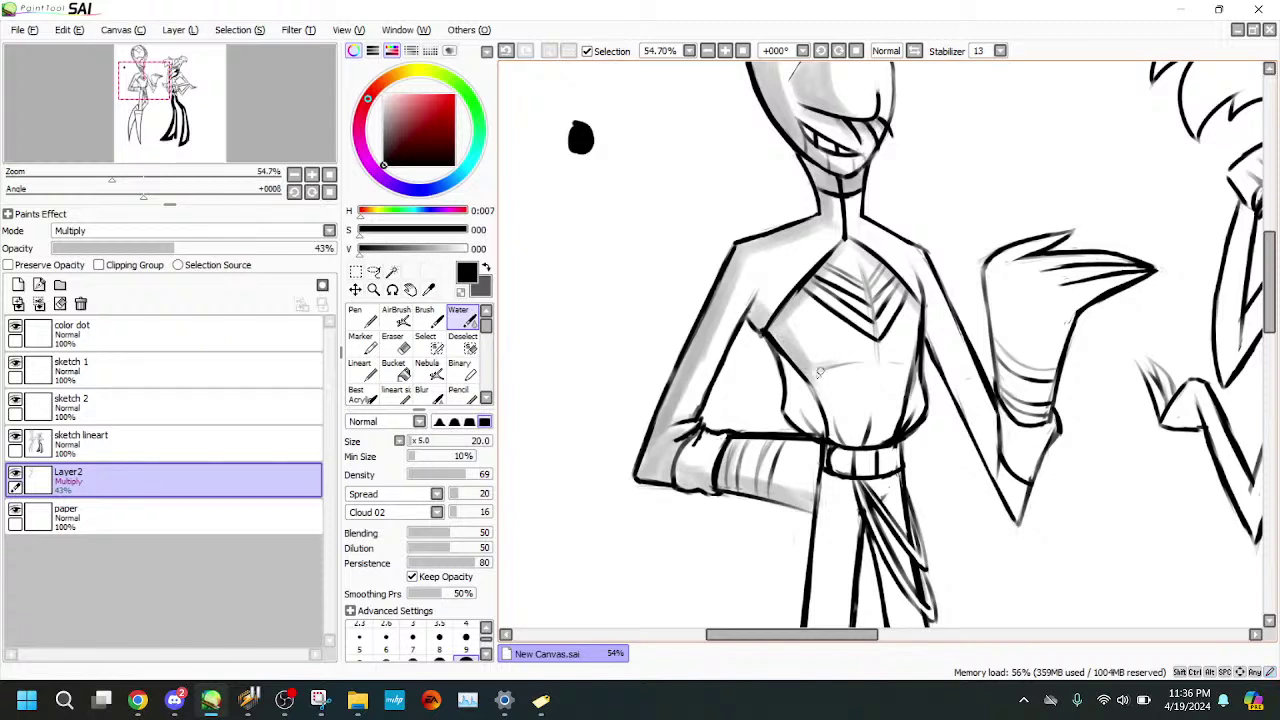
{"action": "left_click_drag", "start_coordinate": [823, 378], "coordinate": [836, 434]}
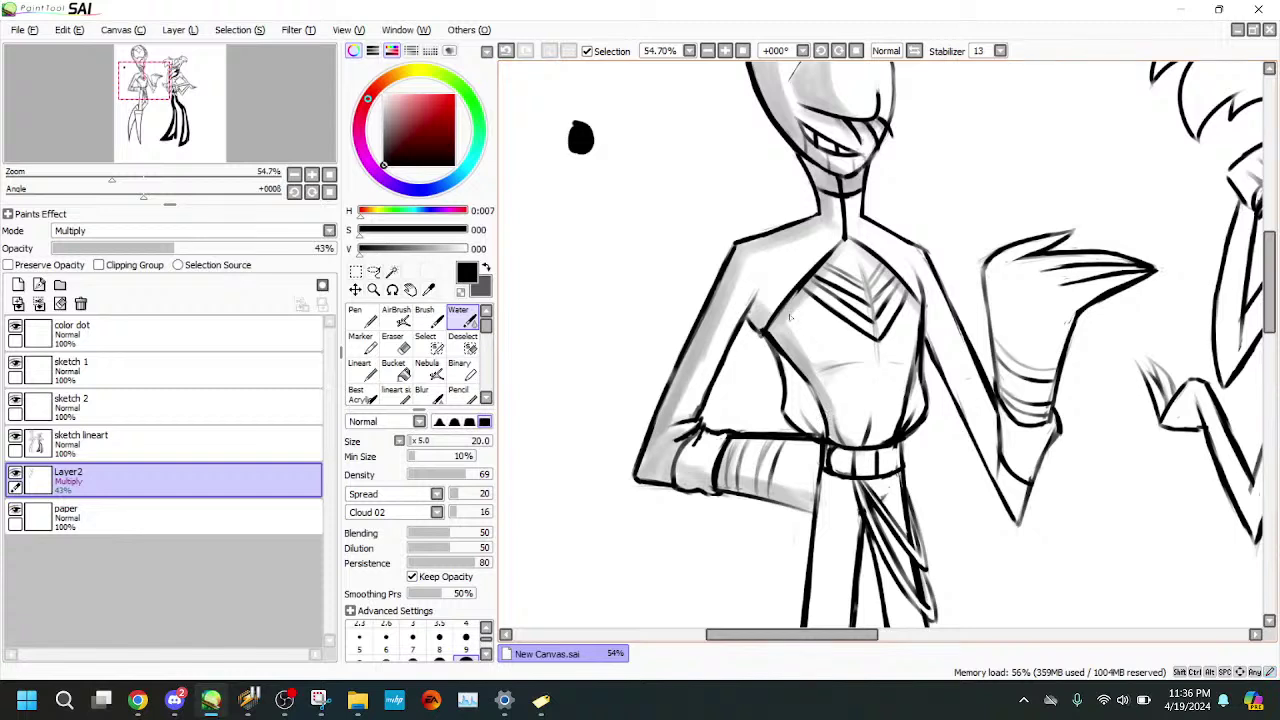
{"action": "left_click", "coordinate": [505, 50]}
{"action": "left_click", "coordinate": [832, 381]}
- Shade the horned figure's right upper arm from the armpit to the elbow on Layer2 with the Water brush
{"action": "mouse_move", "coordinate": [926, 309]}
{"action": "left_mouse_down"}
{"action": "mouse_move", "coordinate": [990, 432]}
{"action": "mouse_move", "coordinate": [947, 349]}
{"action": "mouse_move", "coordinate": [992, 430]}
{"action": "left_mouse_up"}
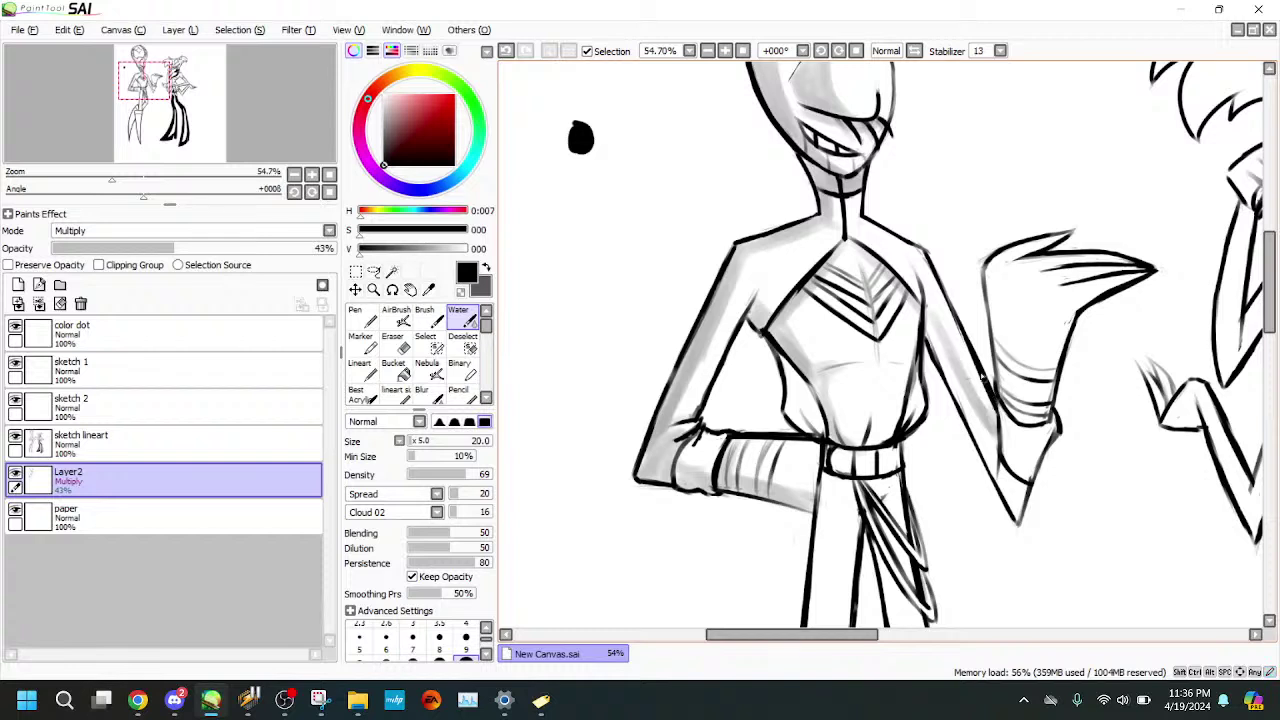
{"action": "left_click_drag", "start_coordinate": [982, 380], "coordinate": [993, 464]}
{"action": "mouse_move", "coordinate": [990, 407]}
{"action": "left_mouse_down"}
{"action": "mouse_move", "coordinate": [988, 472]}
{"action": "mouse_move", "coordinate": [927, 314]}
{"action": "mouse_move", "coordinate": [998, 472]}
{"action": "mouse_move", "coordinate": [953, 381]}
{"action": "mouse_move", "coordinate": [988, 476]}
{"action": "mouse_move", "coordinate": [930, 330]}
{"action": "mouse_move", "coordinate": [923, 274]}
{"action": "mouse_move", "coordinate": [933, 338]}
{"action": "left_mouse_up"}
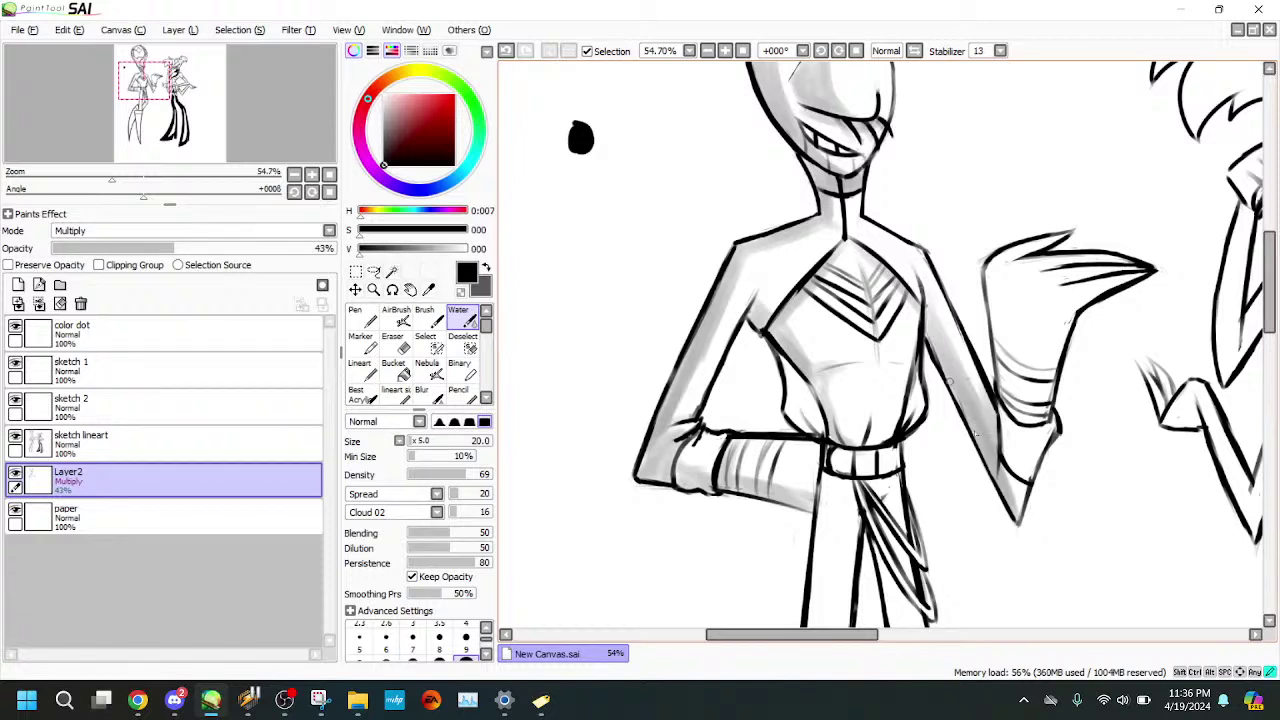
- Clean the horned figure's lineart at the right armpit and raised wrist on the sketch lineart layer with the size 20 Eraser
{"action": "left_click", "coordinate": [277, 443]}
{"action": "key", "text": "e"}
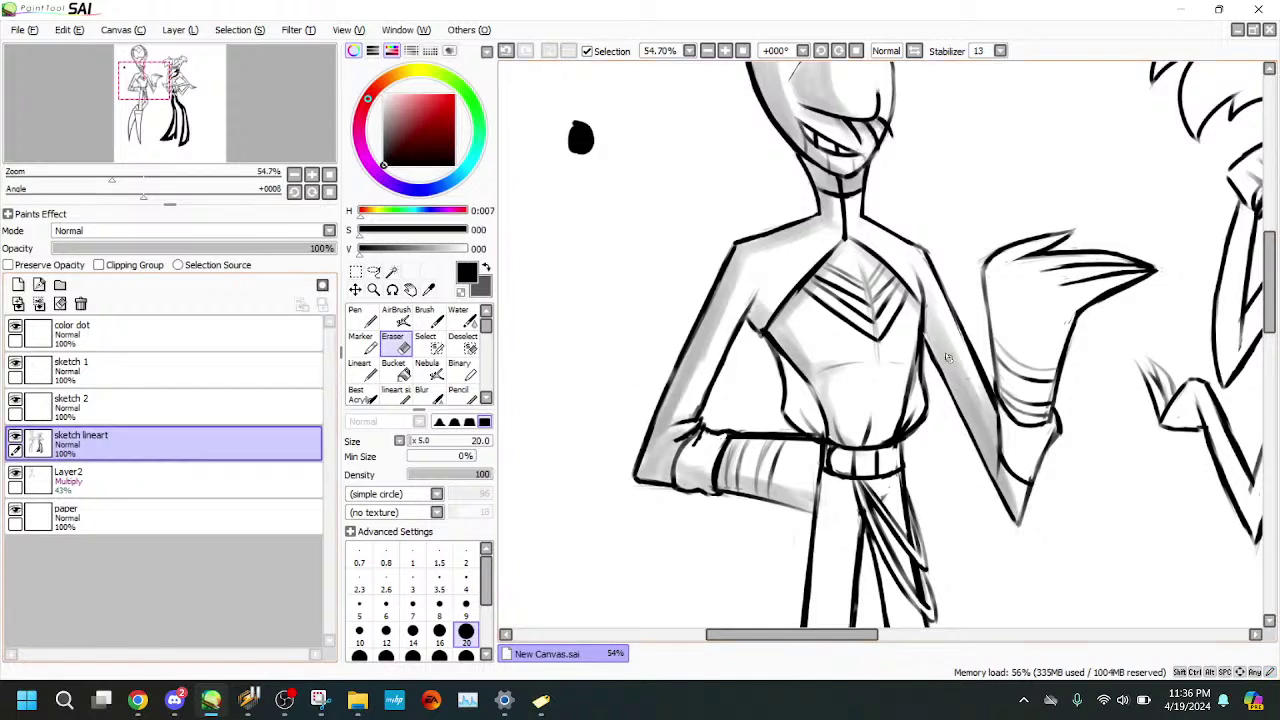
{"action": "mouse_move", "coordinate": [928, 316]}
{"action": "left_mouse_down"}
{"action": "mouse_move", "coordinate": [928, 335]}
{"action": "mouse_move", "coordinate": [930, 298]}
{"action": "left_mouse_up"}
{"action": "left_click", "coordinate": [285, 474]}
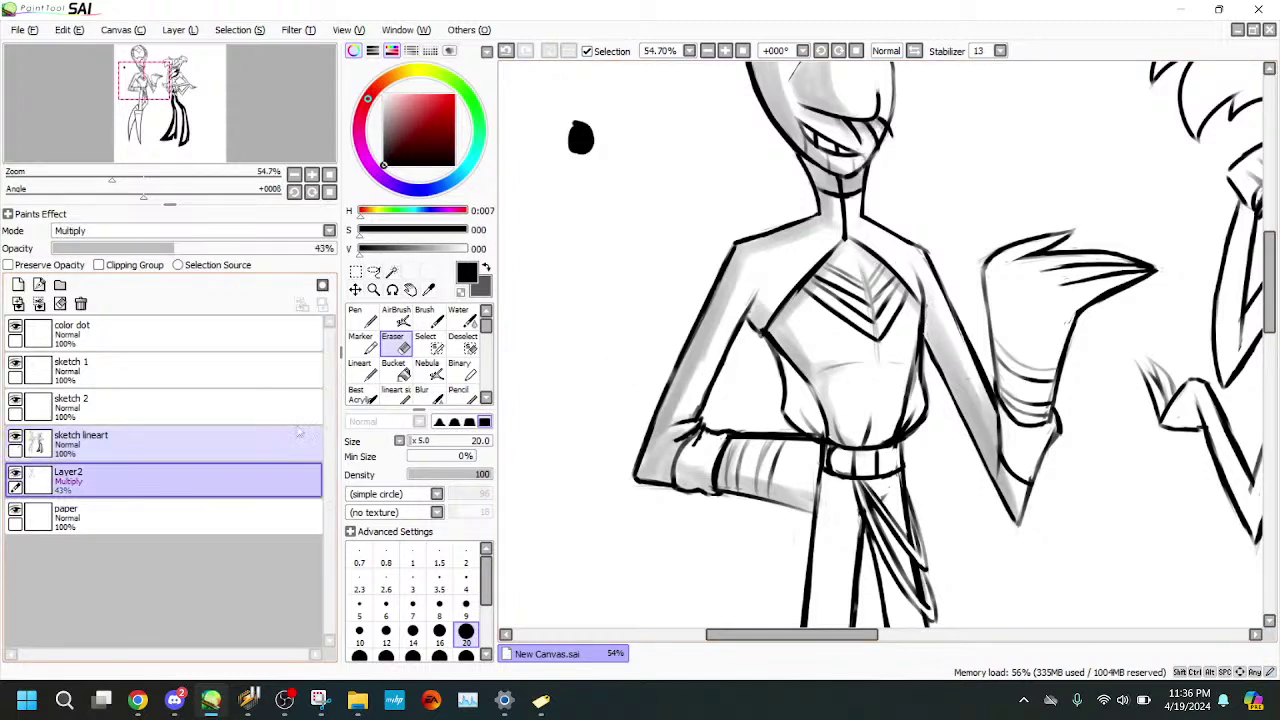
{"action": "left_click", "coordinate": [462, 318]}
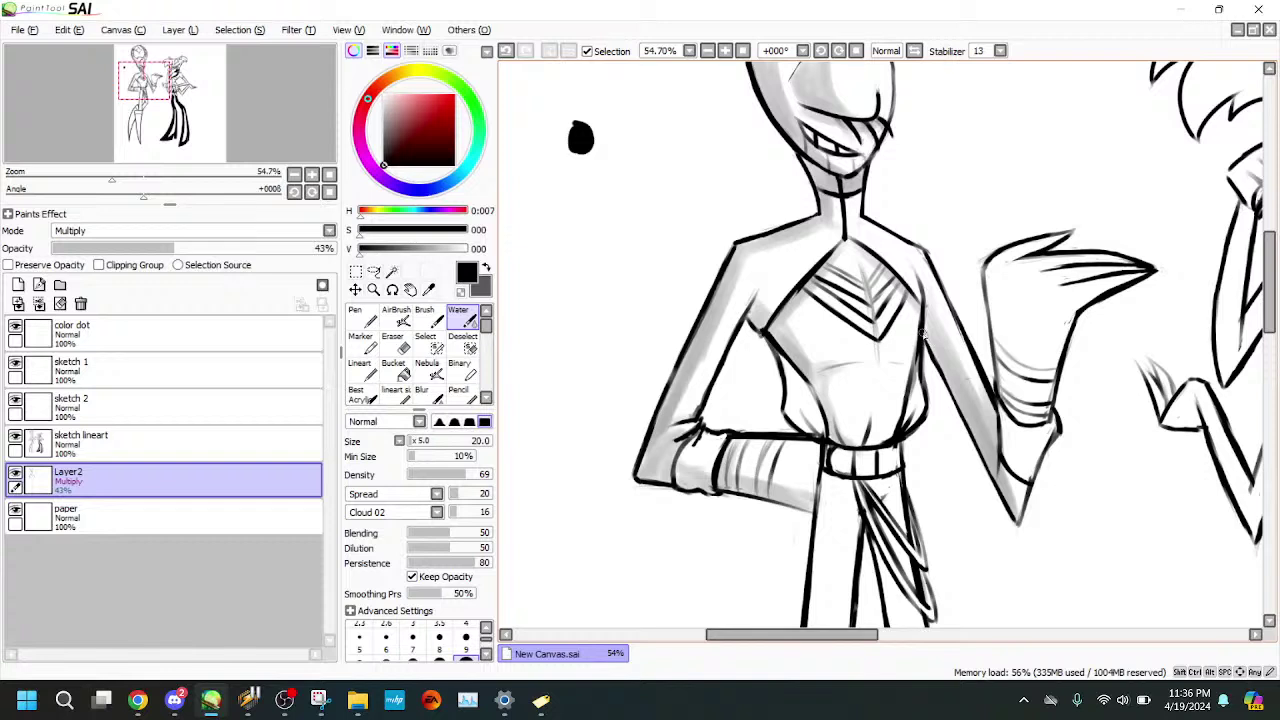
{"action": "left_click", "coordinate": [281, 445]}
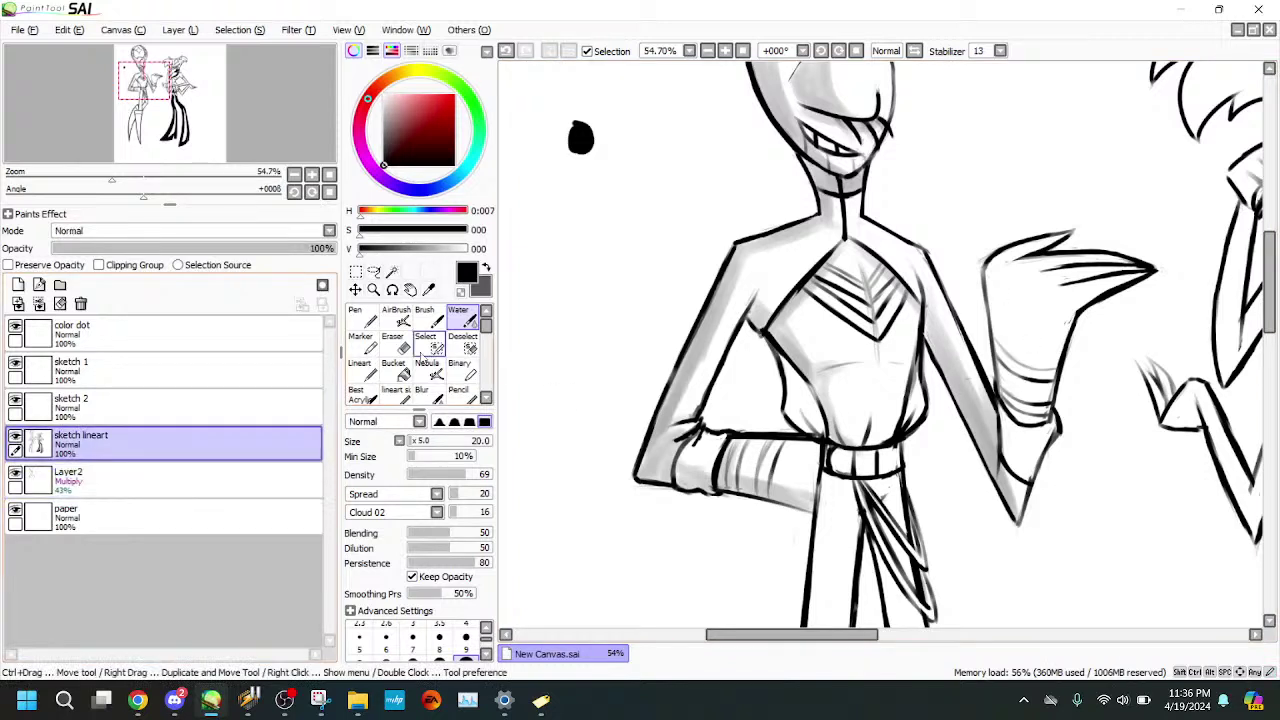
{"action": "left_click", "coordinate": [393, 340]}
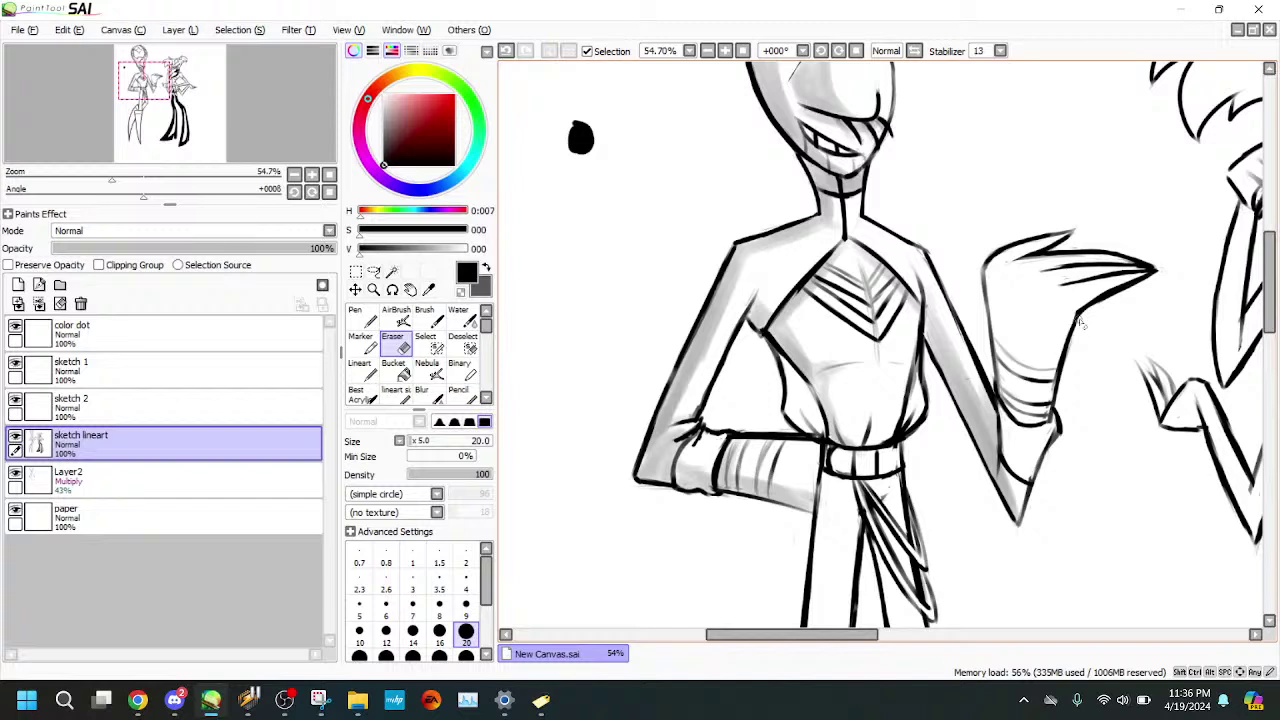
- Shade the horned figure's raised right forearm and its bands on Layer2 with the size 30 Water brush, trimming the shading with the Eraser
{"action": "left_click", "coordinate": [290, 480]}
{"action": "left_click", "coordinate": [458, 318]}
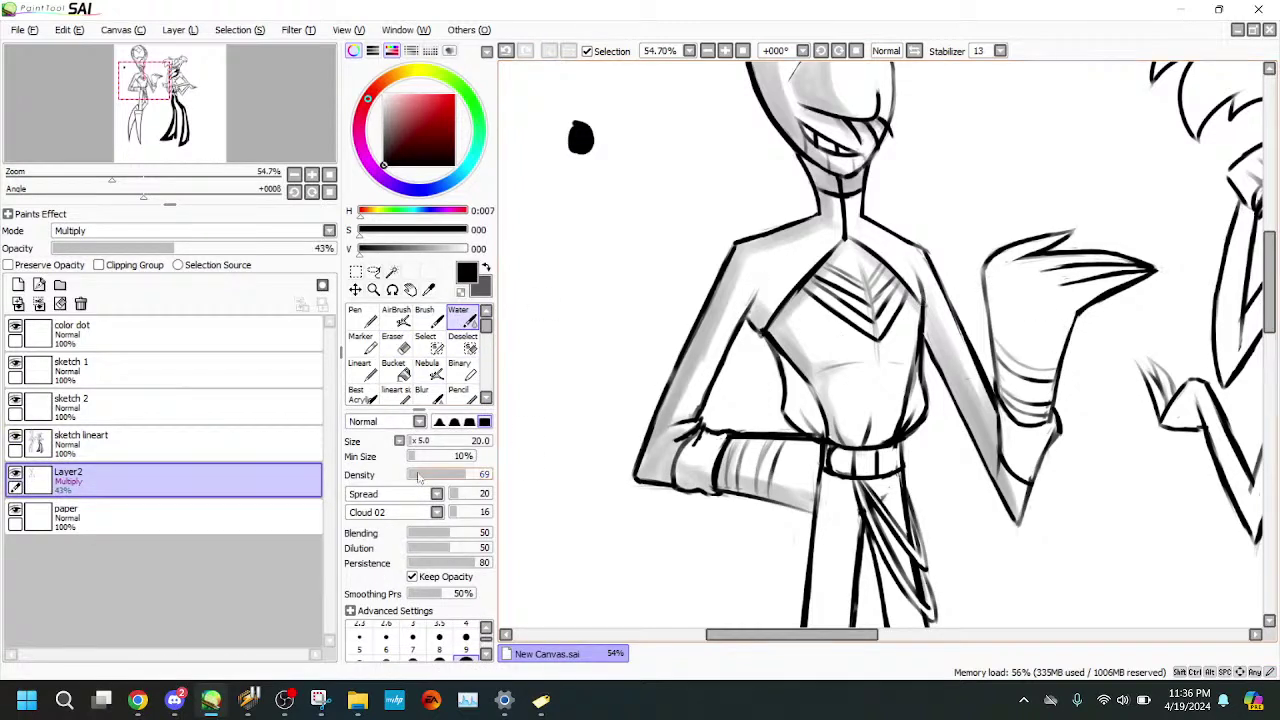
{"action": "left_click", "coordinate": [412, 441]}
{"action": "key", "text": "bracketleft"}
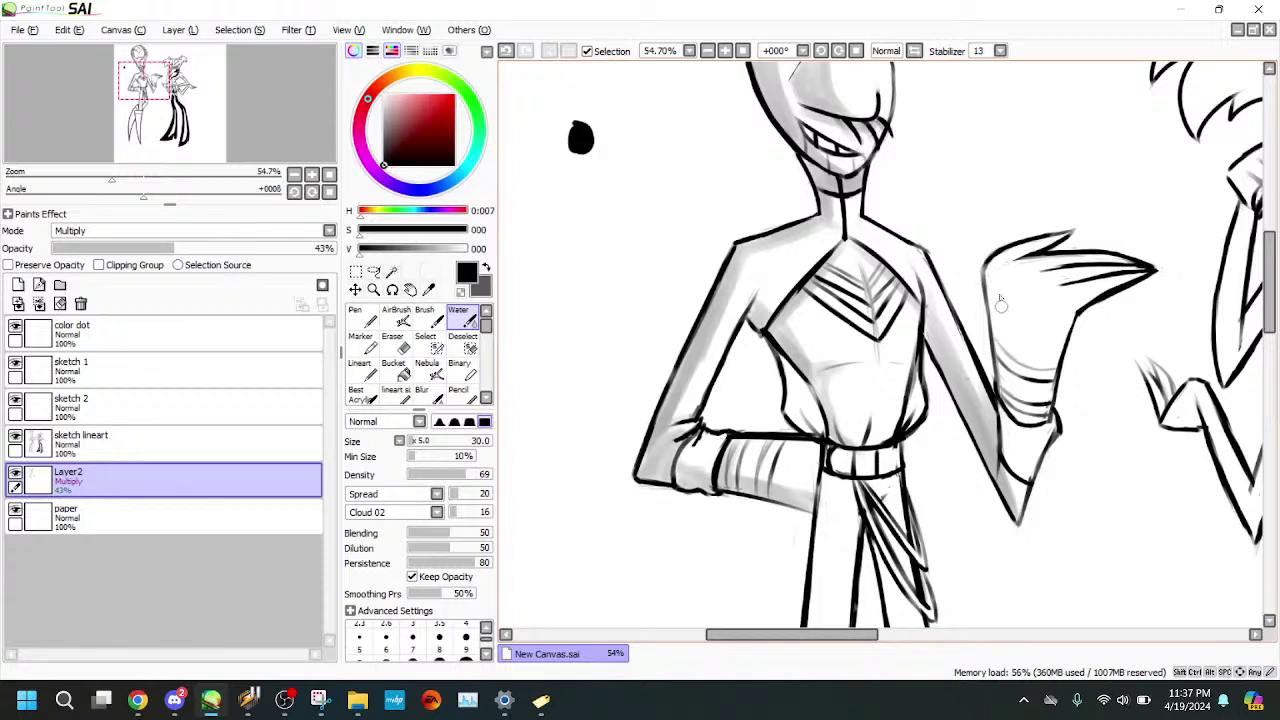
{"action": "left_click_drag", "start_coordinate": [992, 279], "coordinate": [992, 296]}
{"action": "left_click_drag", "start_coordinate": [992, 286], "coordinate": [996, 328]}
{"action": "left_click_drag", "start_coordinate": [992, 278], "coordinate": [999, 368]}
{"action": "mouse_move", "coordinate": [998, 350]}
{"action": "left_mouse_down"}
{"action": "mouse_move", "coordinate": [1003, 397]}
{"action": "mouse_move", "coordinate": [1030, 414]}
{"action": "mouse_move", "coordinate": [1012, 412]}
{"action": "mouse_move", "coordinate": [1055, 408]}
{"action": "left_mouse_up"}
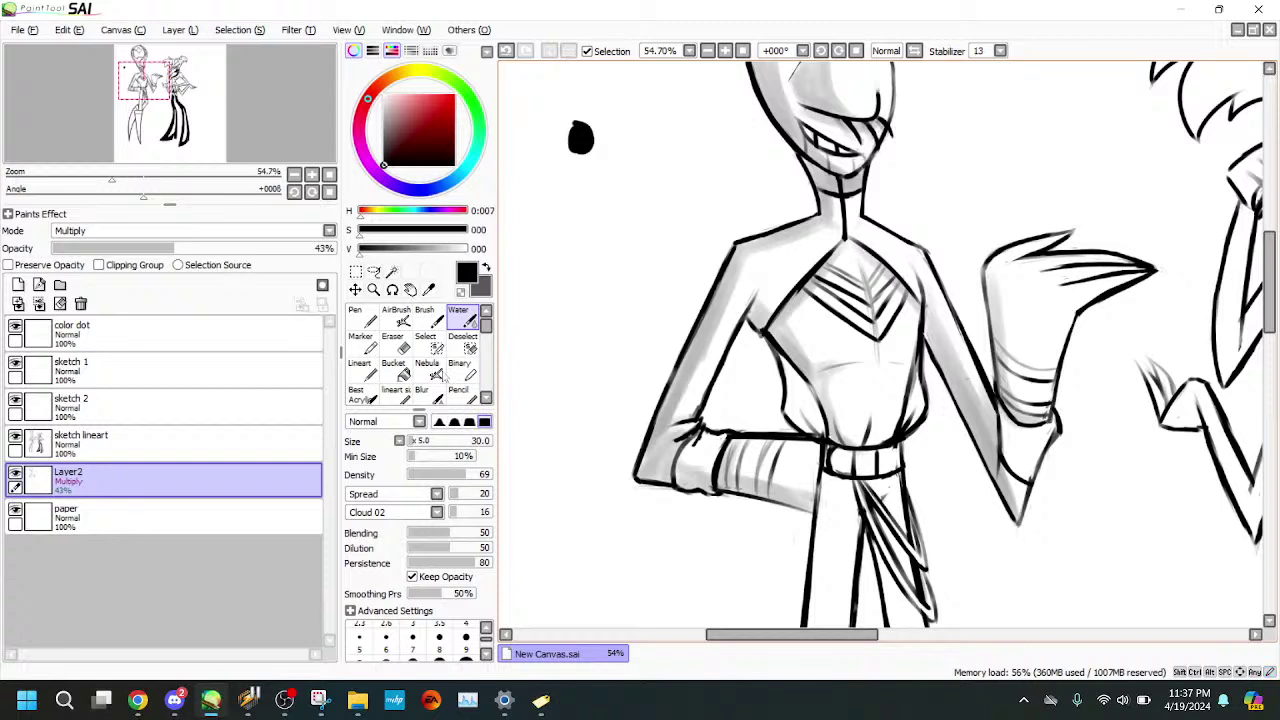
{"action": "left_click", "coordinate": [403, 347]}
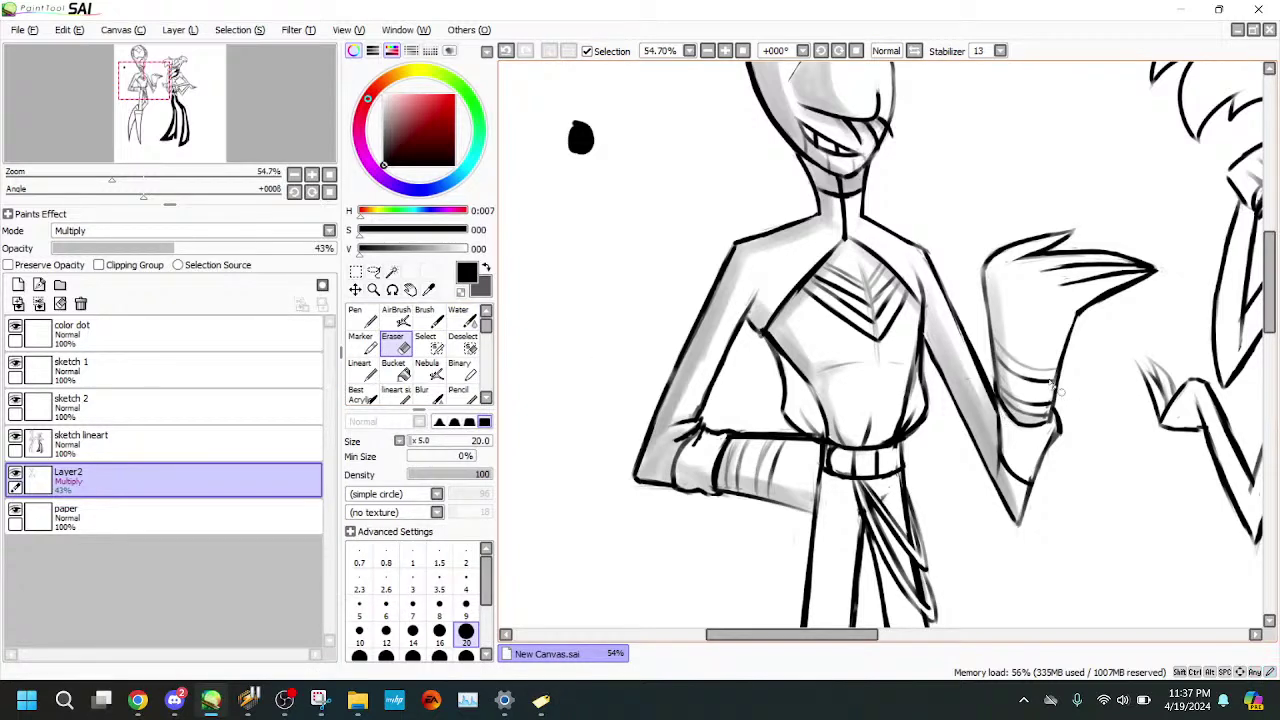
{"action": "mouse_move", "coordinate": [996, 272]}
{"action": "left_mouse_down"}
{"action": "mouse_move", "coordinate": [996, 261]}
{"action": "mouse_move", "coordinate": [1010, 365]}
{"action": "mouse_move", "coordinate": [1008, 337]}
{"action": "left_mouse_up"}
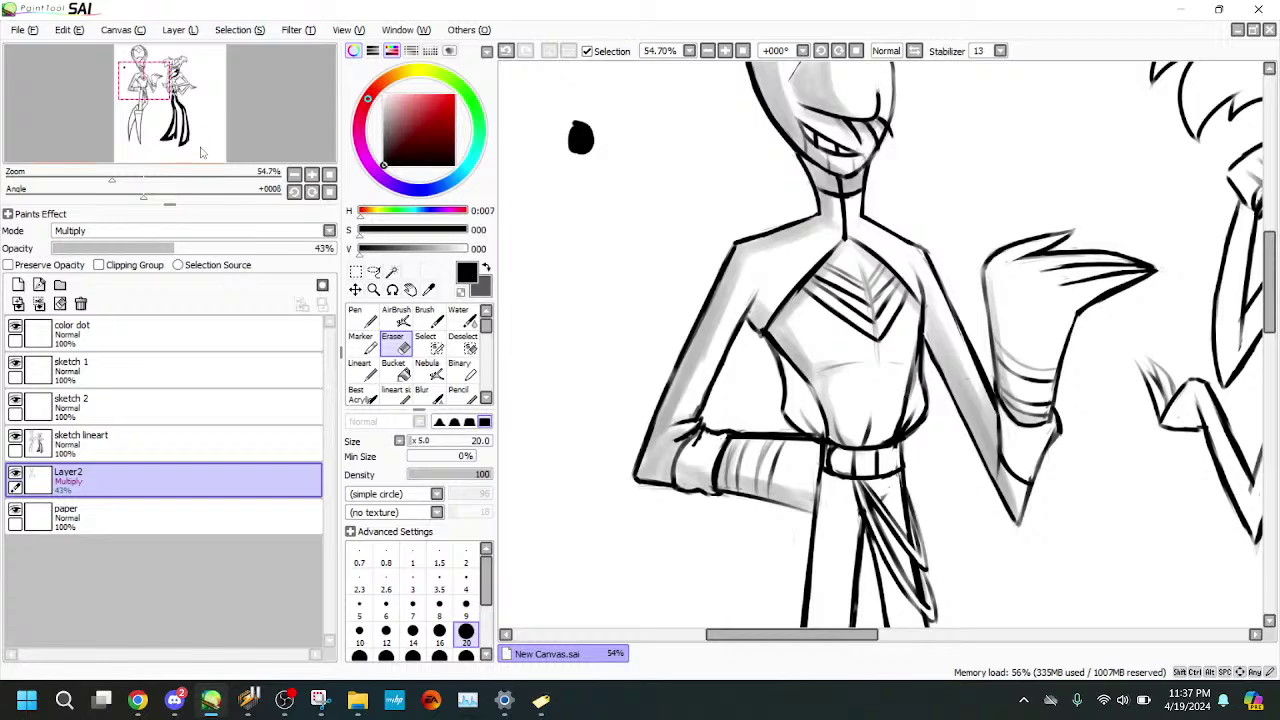
{"action": "left_click_drag", "start_coordinate": [201, 146], "coordinate": [200, 141]}
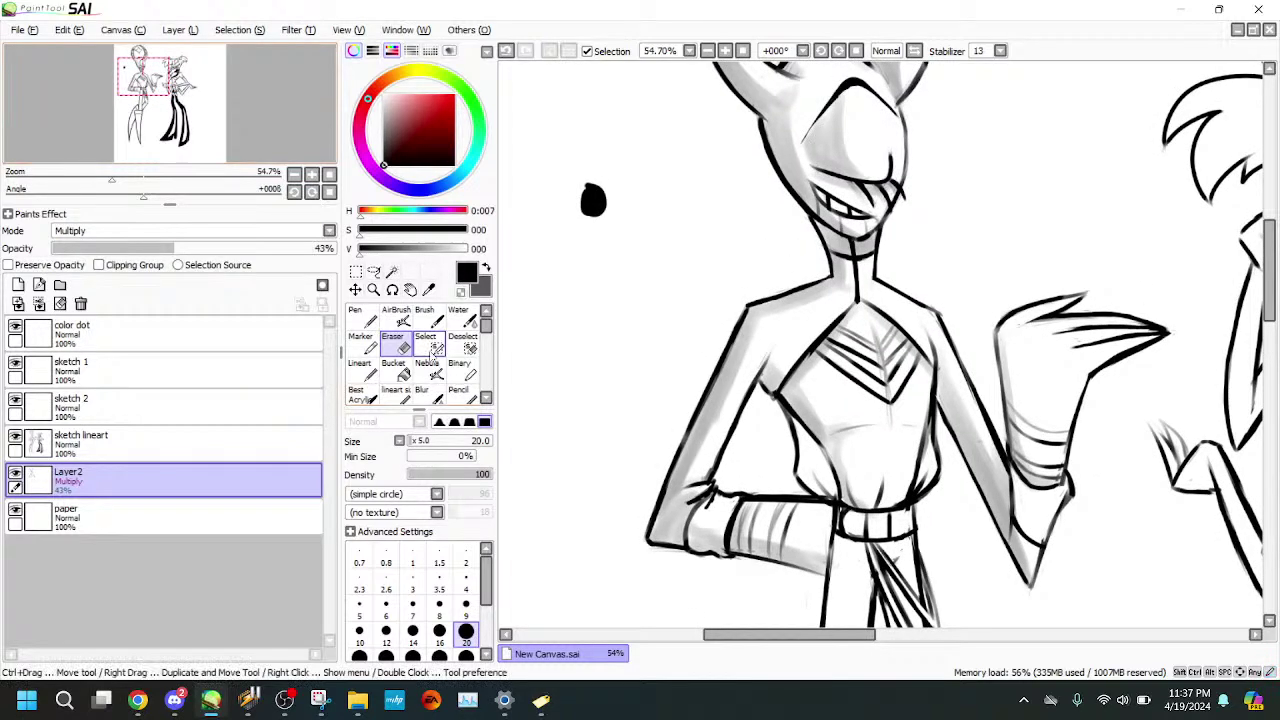
- Shade the raised right arm below the bands, plus the hand and fingers with the Water brush at size 20, on Layer2
{"action": "left_click", "coordinate": [463, 317]}
{"action": "left_click_drag", "start_coordinate": [116, 137], "coordinate": [119, 138]}
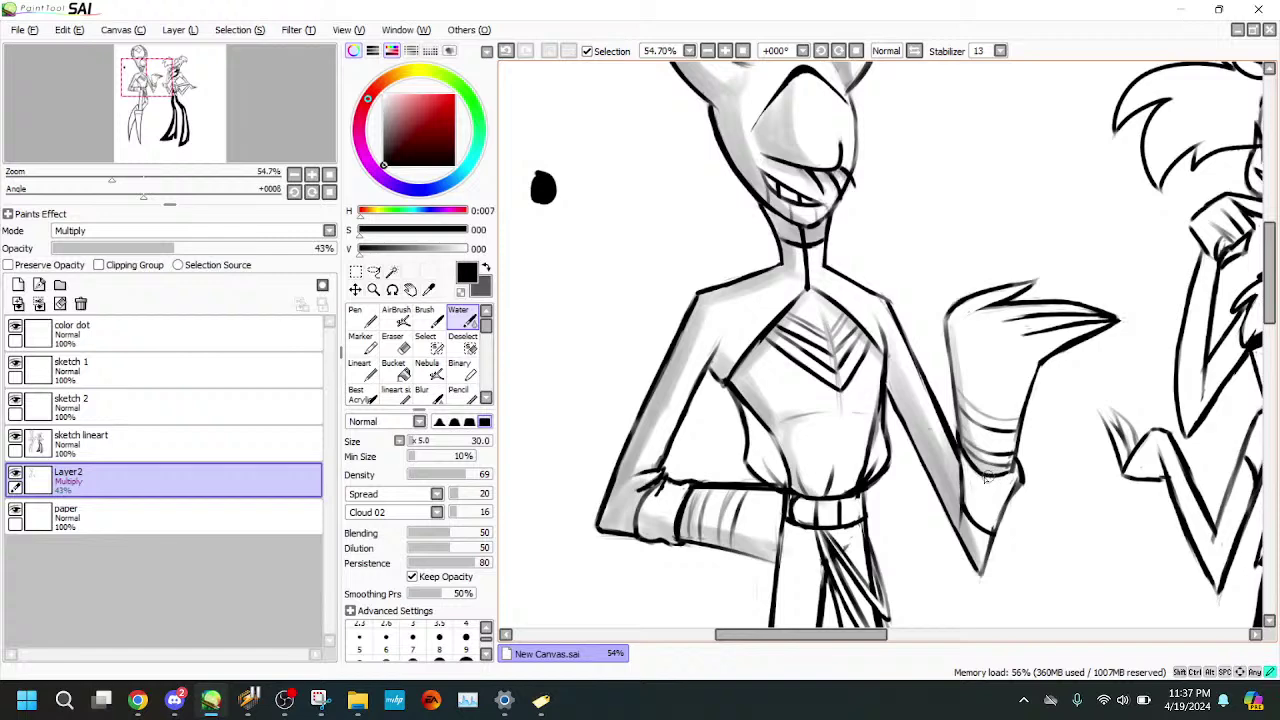
{"action": "mouse_move", "coordinate": [976, 461]}
{"action": "left_mouse_down"}
{"action": "mouse_move", "coordinate": [970, 524]}
{"action": "mouse_move", "coordinate": [963, 442]}
{"action": "mouse_move", "coordinate": [964, 544]}
{"action": "left_mouse_up"}
{"action": "key", "text": "bracketleft"}
{"action": "key", "text": "bracketleft"}
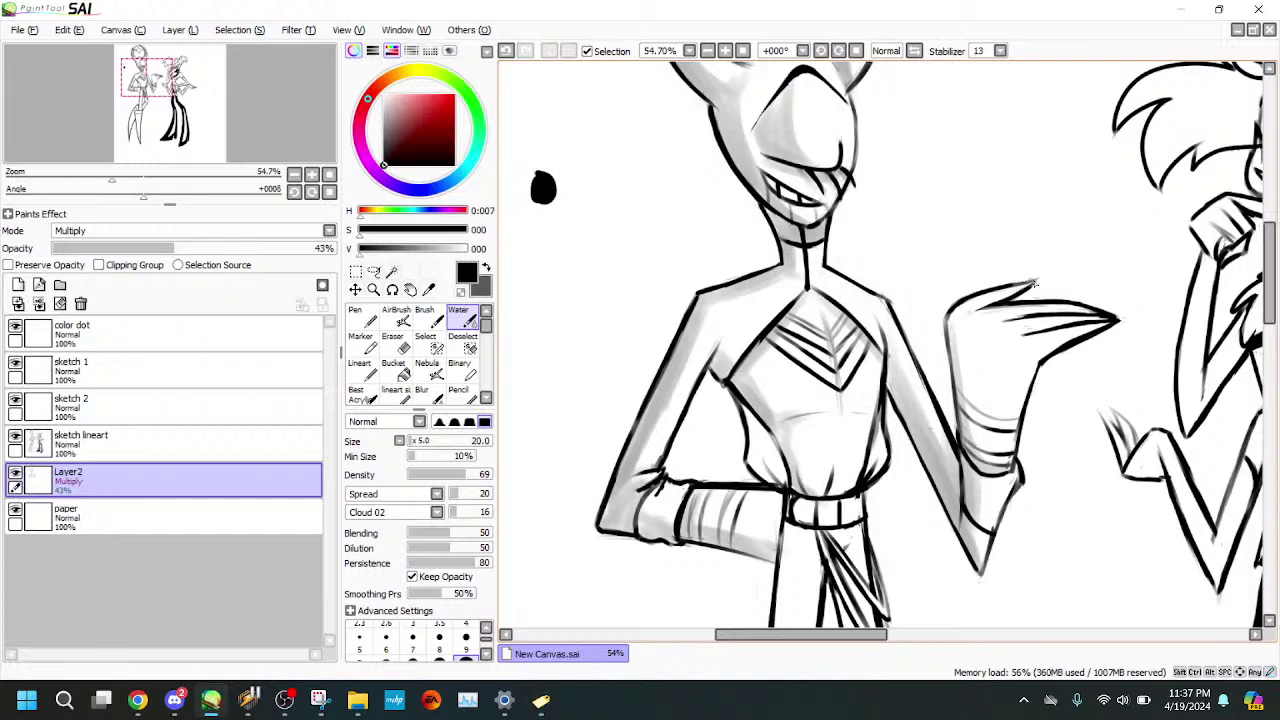
{"action": "mouse_move", "coordinate": [955, 312]}
{"action": "left_mouse_down"}
{"action": "mouse_move", "coordinate": [1040, 285]}
{"action": "mouse_move", "coordinate": [1111, 318]}
{"action": "left_mouse_up"}
{"action": "mouse_move", "coordinate": [1004, 316]}
{"action": "left_mouse_down"}
{"action": "mouse_move", "coordinate": [991, 325]}
{"action": "mouse_move", "coordinate": [1064, 311]}
{"action": "left_mouse_up"}
{"action": "mouse_move", "coordinate": [1045, 311]}
{"action": "left_mouse_down"}
{"action": "mouse_move", "coordinate": [1091, 313]}
{"action": "mouse_move", "coordinate": [996, 342]}
{"action": "mouse_move", "coordinate": [1073, 323]}
{"action": "mouse_move", "coordinate": [1121, 335]}
{"action": "left_mouse_up"}
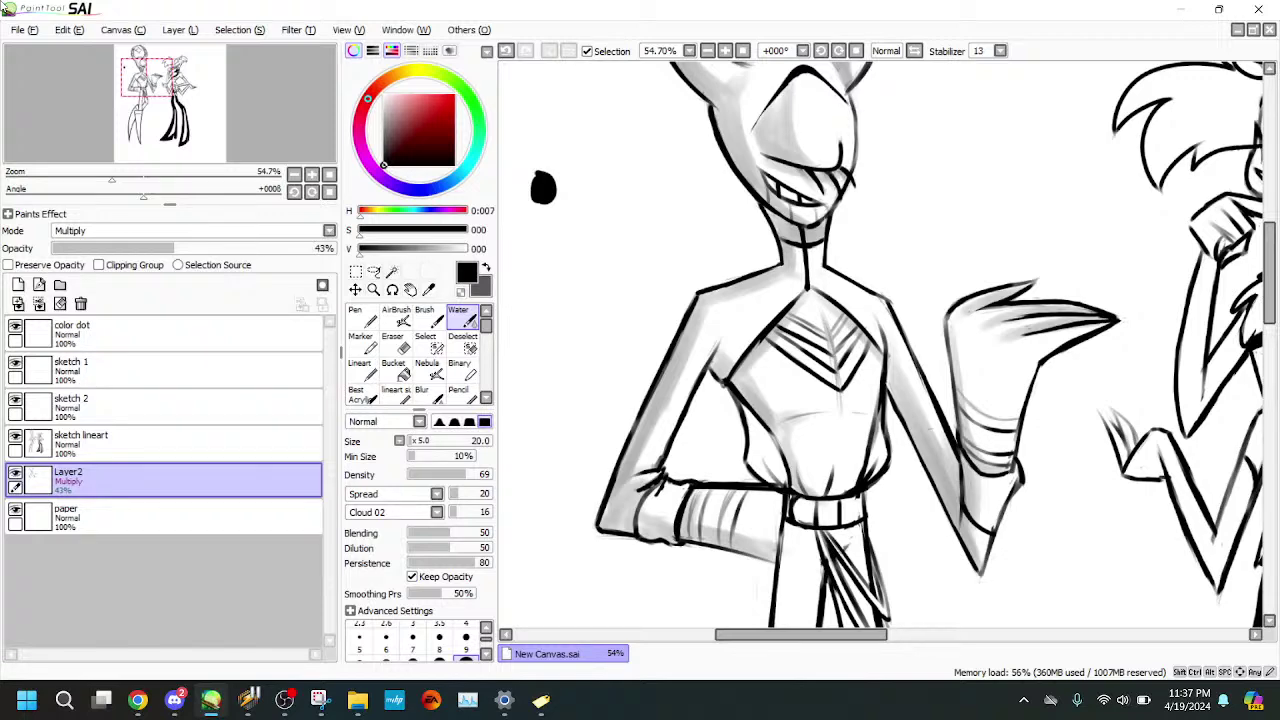
- Erase and redraw the horned figure's left hip line below the belt on the sketch lineart layer with the size 12 Marker
{"action": "left_click_drag", "start_coordinate": [205, 124], "coordinate": [207, 145]}
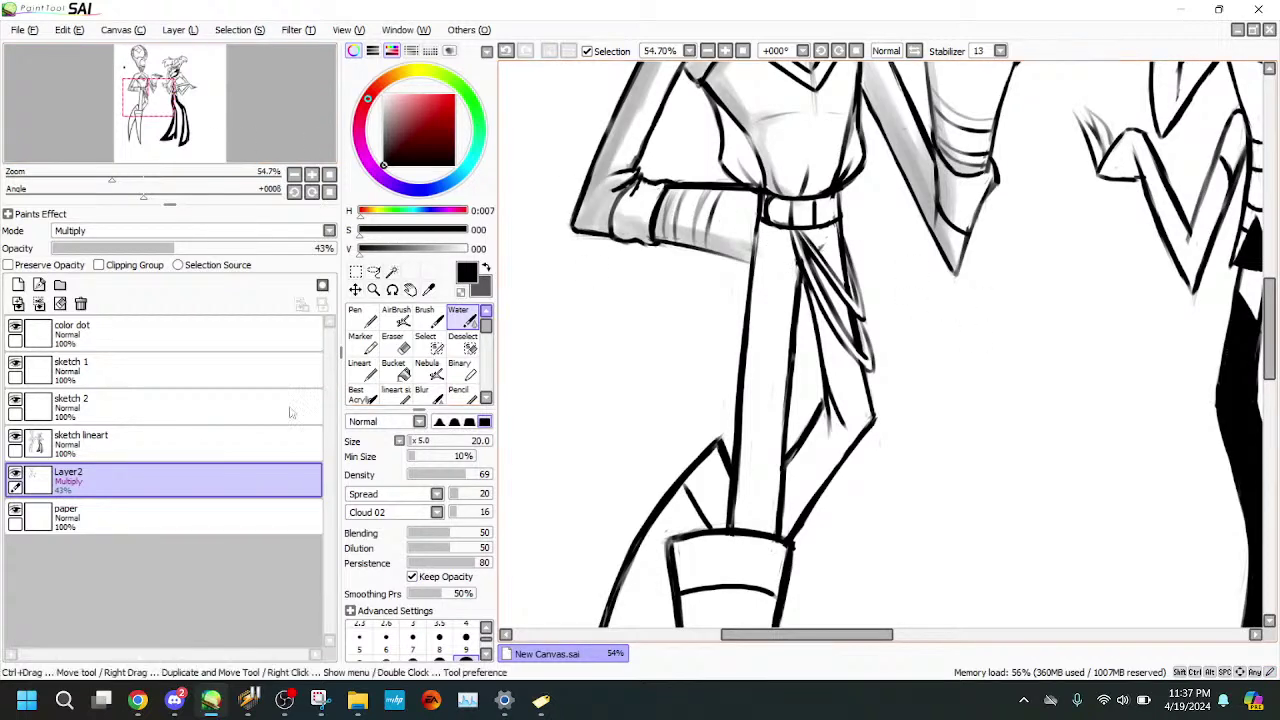
{"action": "left_click", "coordinate": [284, 440]}
{"action": "left_click", "coordinate": [396, 344]}
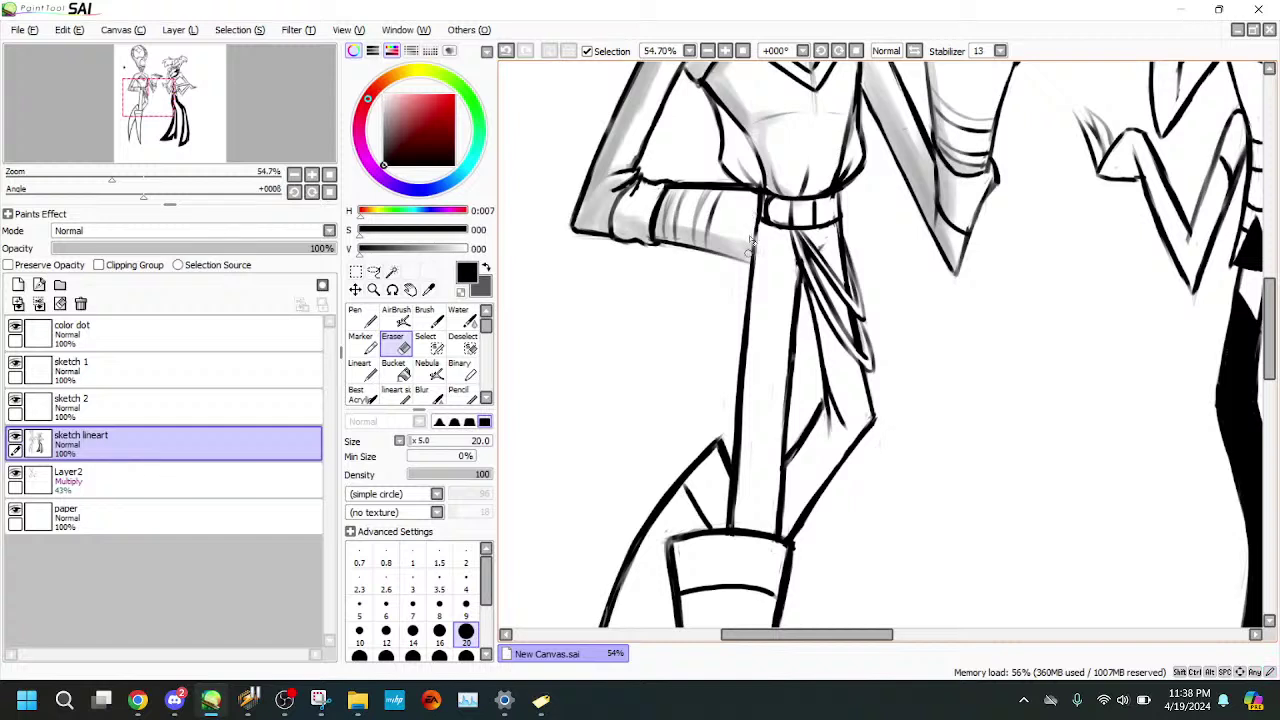
{"action": "left_click_drag", "start_coordinate": [753, 226], "coordinate": [748, 262]}
{"action": "left_click", "coordinate": [362, 344]}
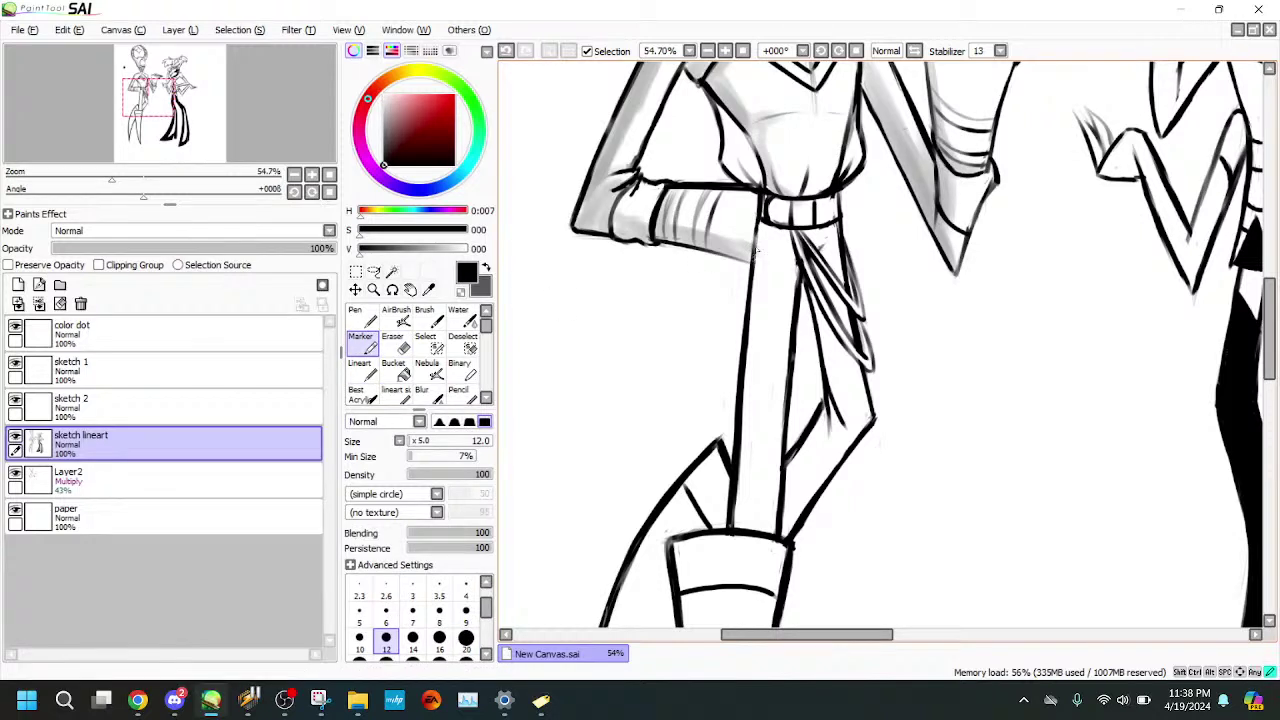
{"action": "left_click_drag", "start_coordinate": [758, 218], "coordinate": [752, 262]}
{"action": "key", "text": "e"}
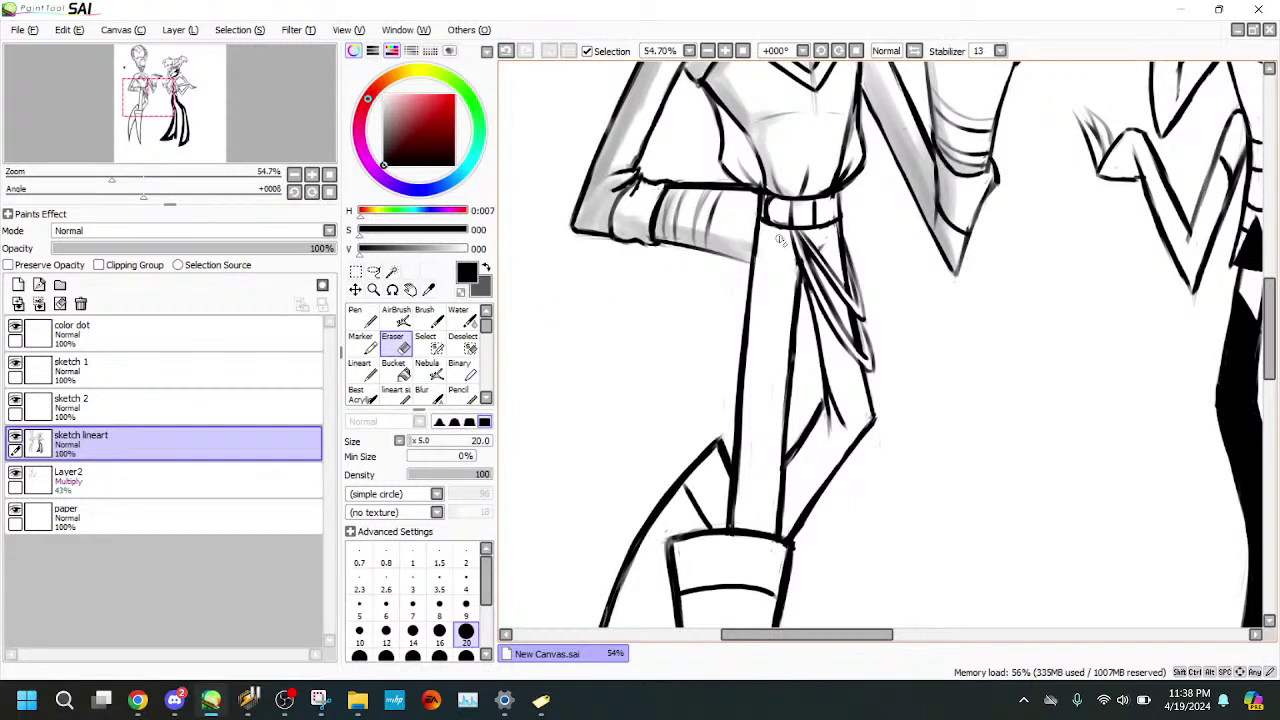
- Clean the lineart at the belt's left end with the Eraser and shade just beneath the belt on Layer2 with the Water brush
{"action": "left_click", "coordinate": [312, 469]}
{"action": "left_click", "coordinate": [462, 318]}
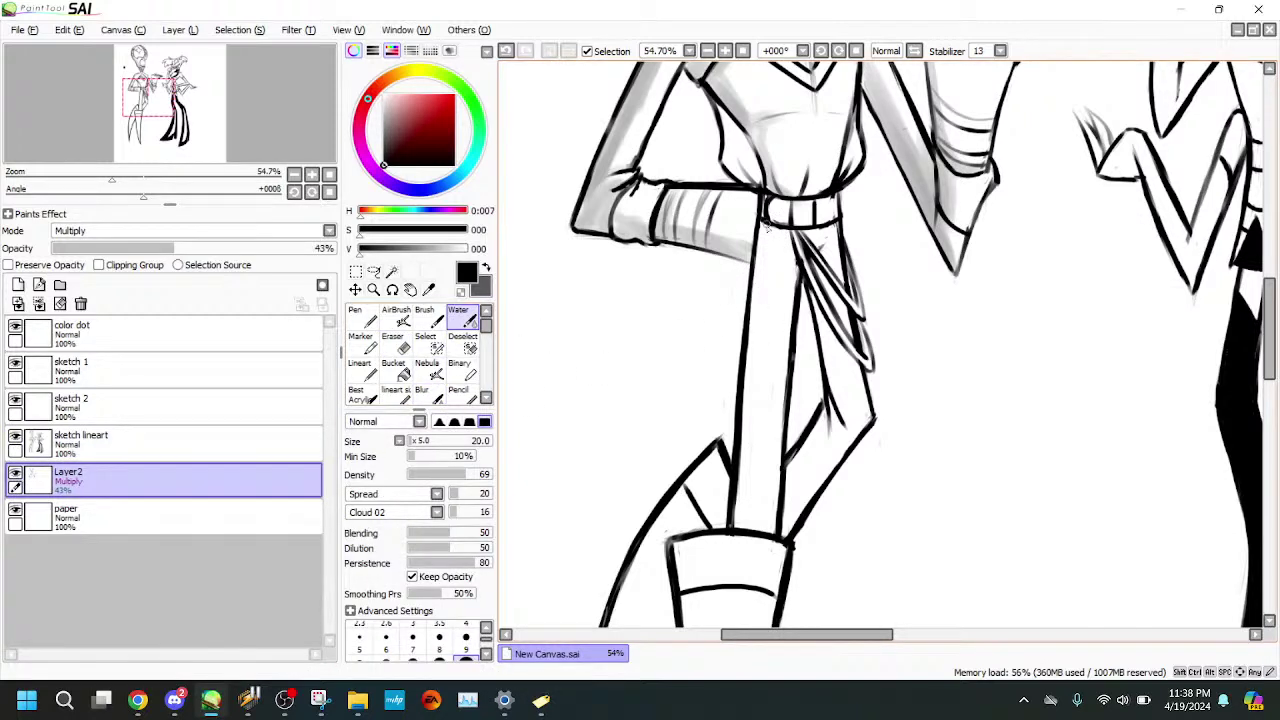
{"action": "left_click", "coordinate": [266, 449]}
{"action": "left_click", "coordinate": [392, 340]}
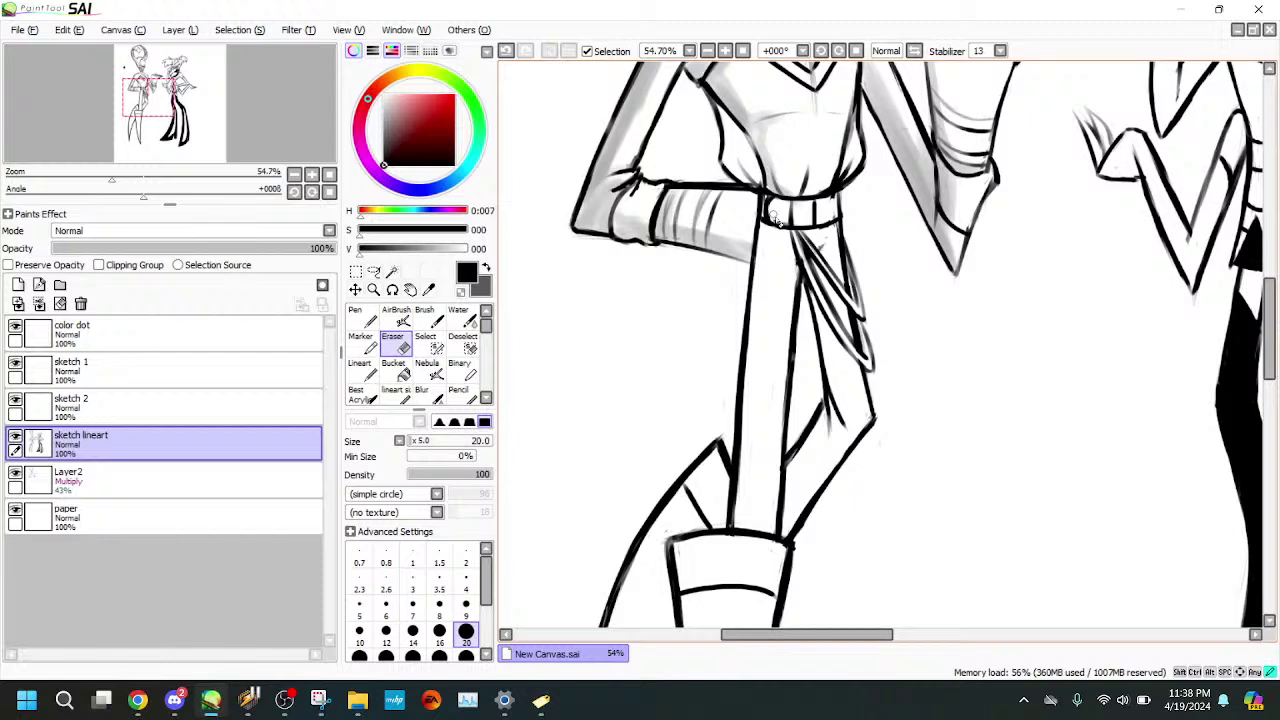
{"action": "key", "text": "c"}
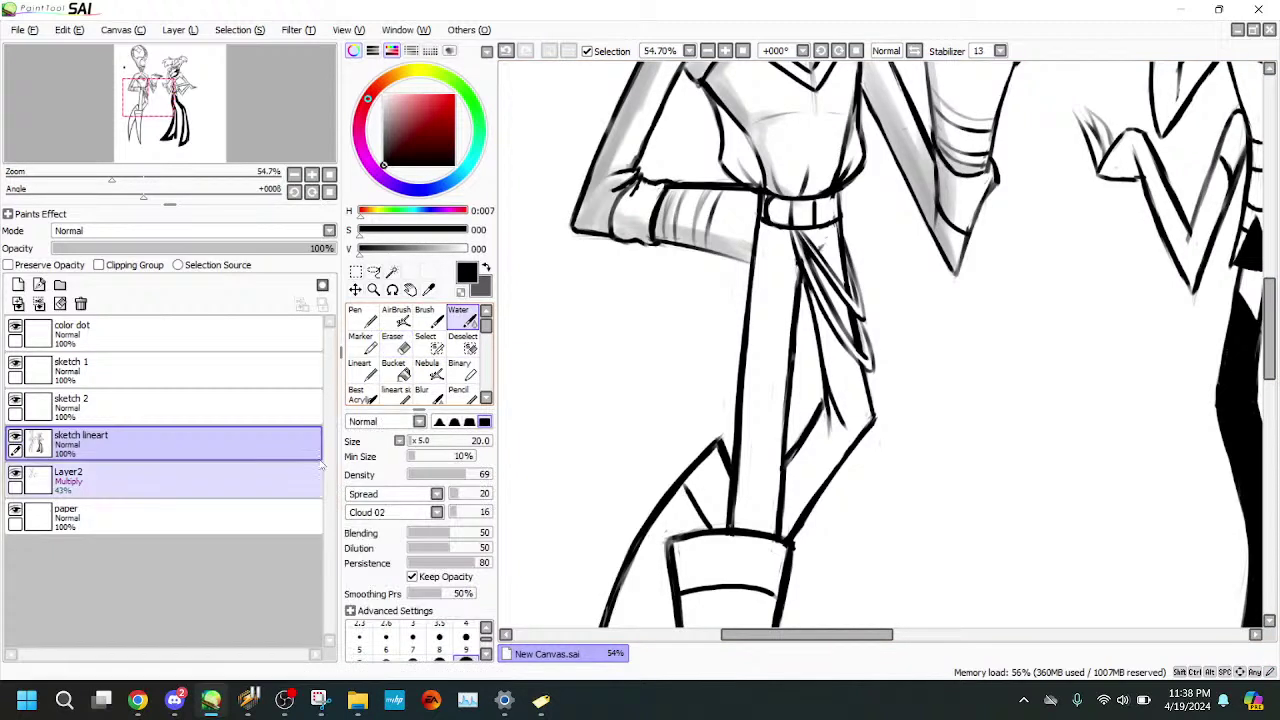
{"action": "key", "text": "alt+bracketleft"}
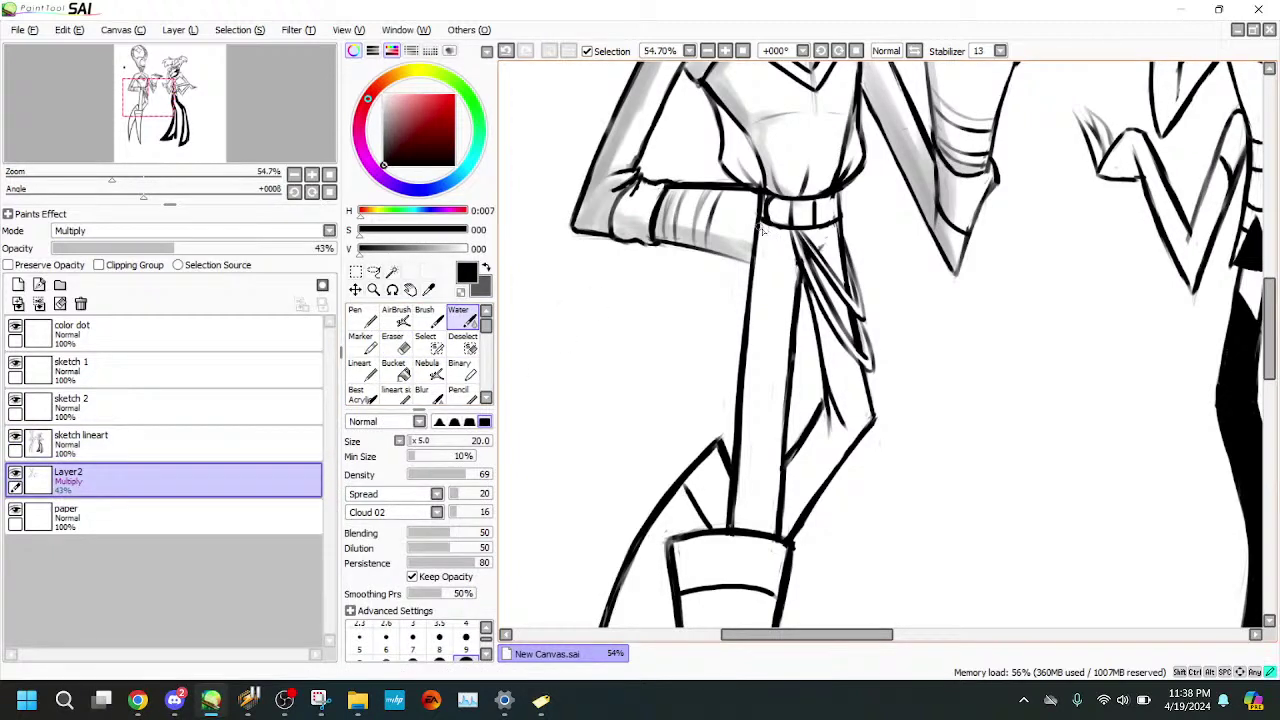
{"action": "left_click_drag", "start_coordinate": [787, 238], "coordinate": [756, 229]}
- Clean the lineart around the top of the hanging sash on the sketch lineart layer with the size 20 Eraser
{"action": "key", "text": "alt+bracketright"}
{"action": "key", "text": "e"}
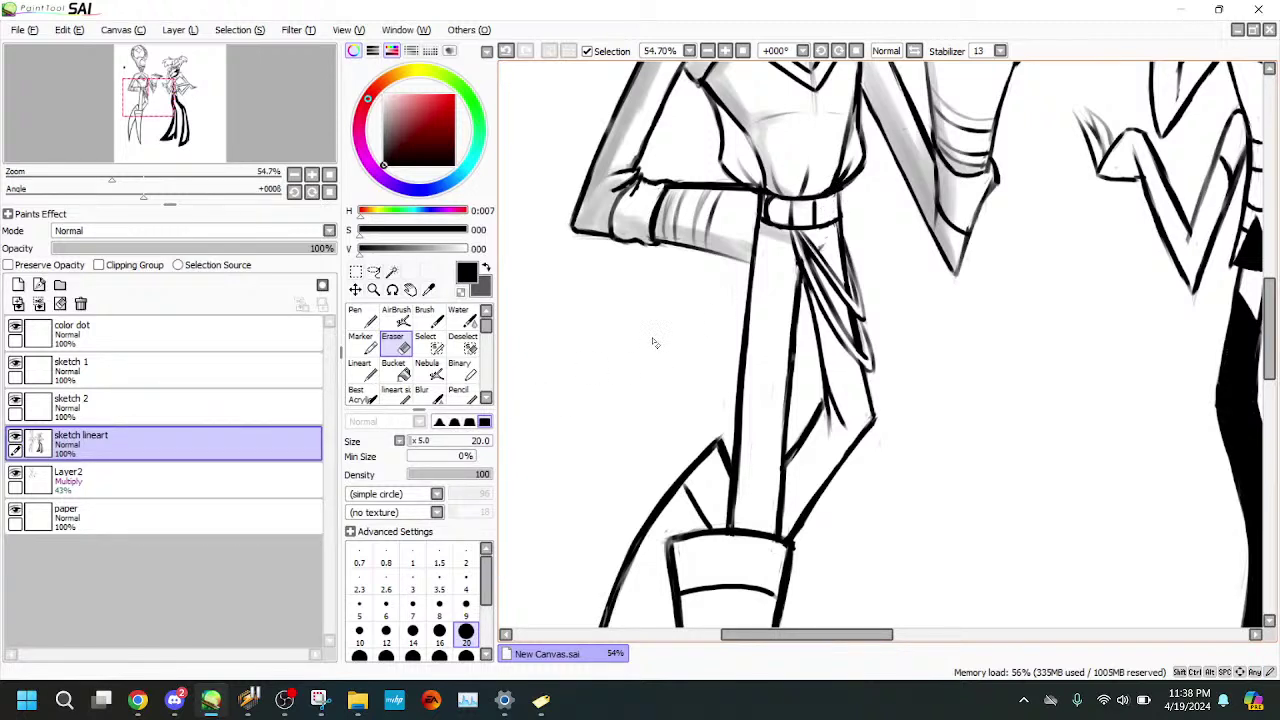
{"action": "left_click", "coordinate": [286, 480]}
{"action": "left_click", "coordinate": [458, 318]}
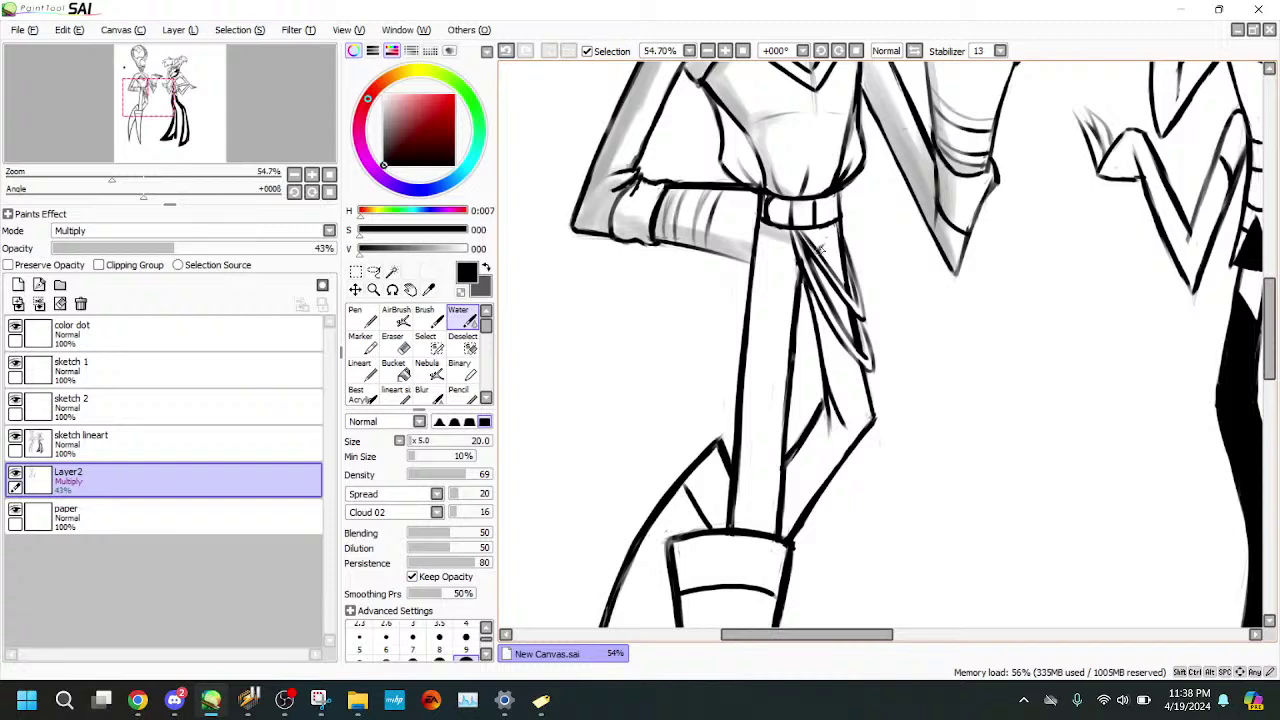
{"action": "left_click_drag", "start_coordinate": [208, 124], "coordinate": [208, 123]}
{"action": "left_click", "coordinate": [200, 443]}
{"action": "left_click", "coordinate": [393, 342]}
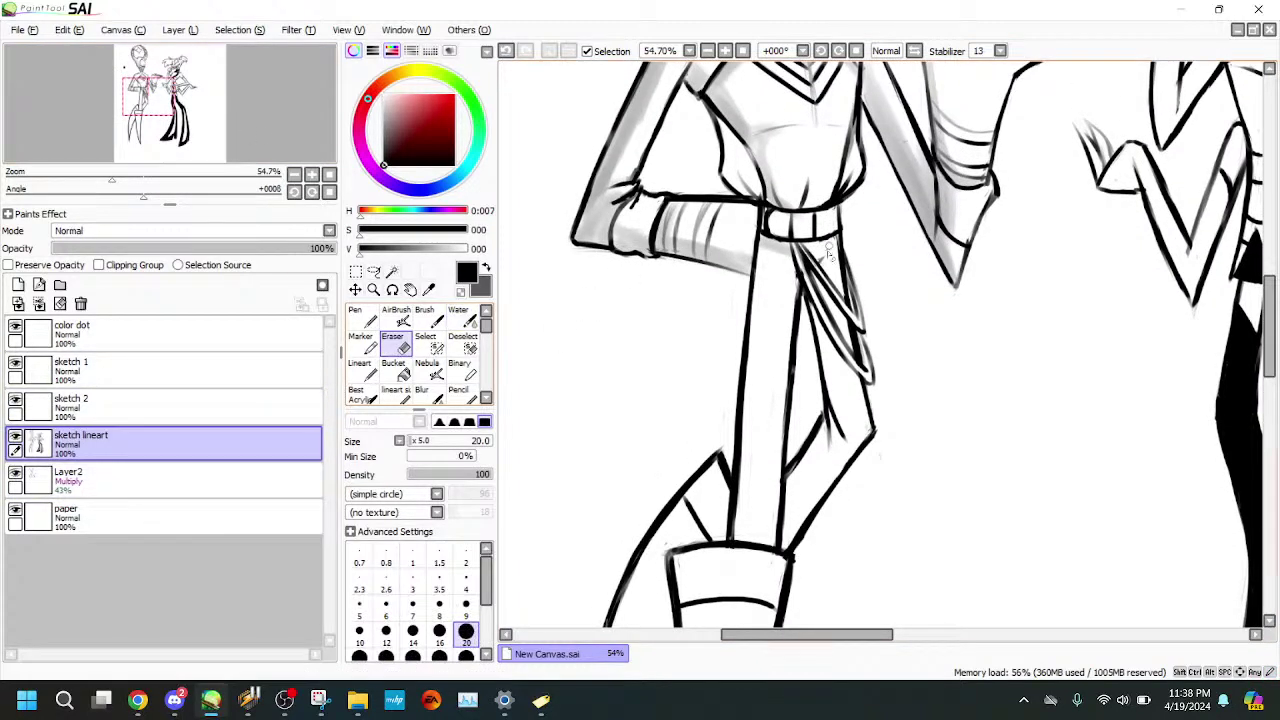
- Shade under the belt beside the sash on Layer2 with the Water brush and trim the shading with the Eraser
{"action": "left_click", "coordinate": [257, 480]}
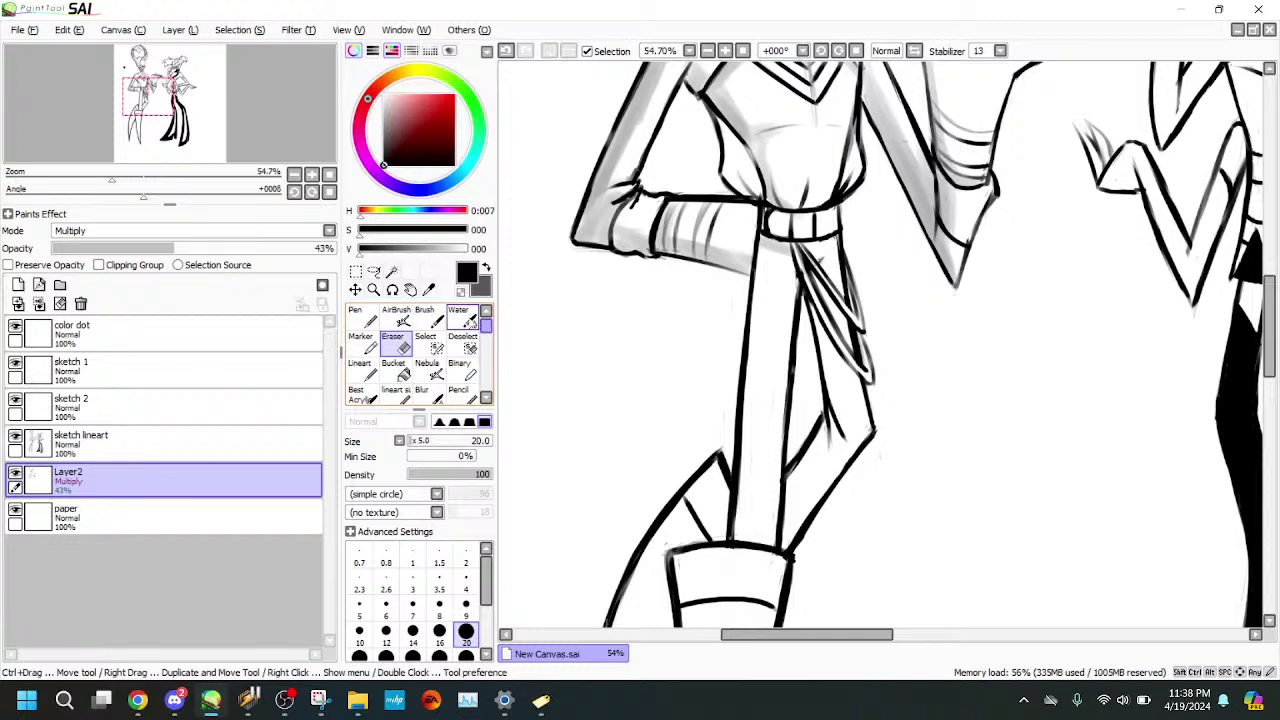
{"action": "left_click", "coordinate": [463, 318]}
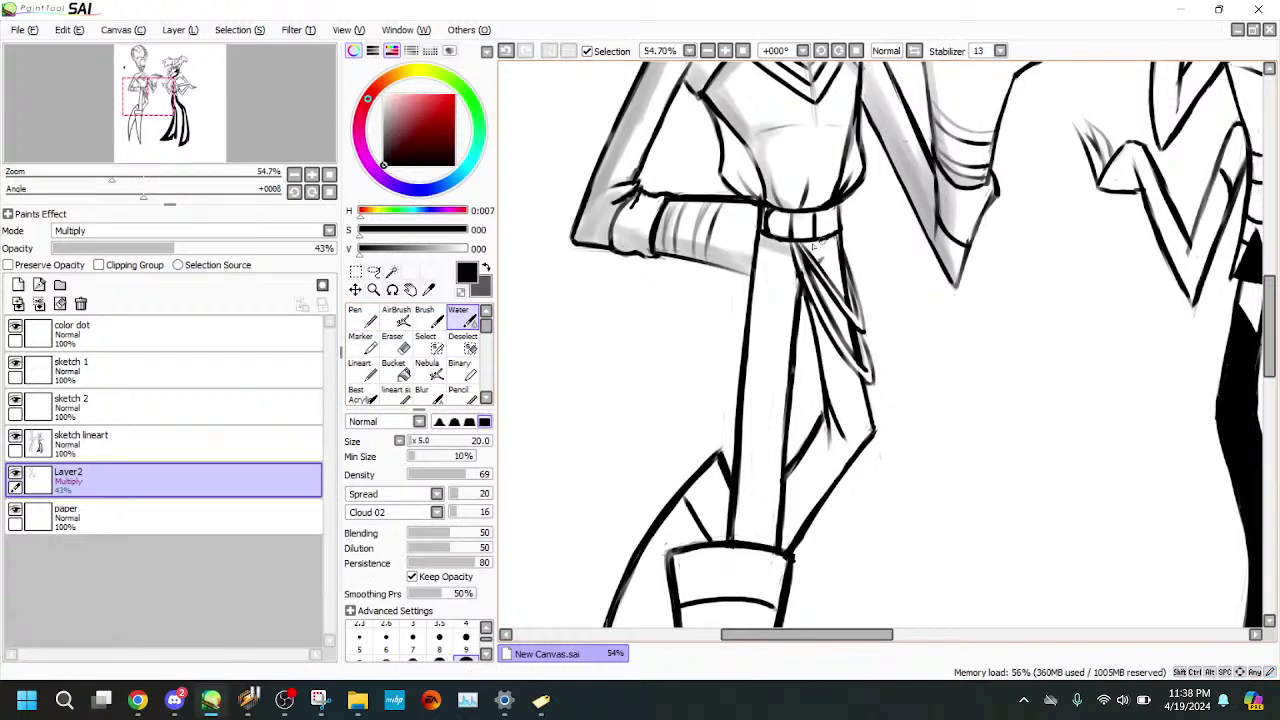
{"action": "key", "text": "e"}
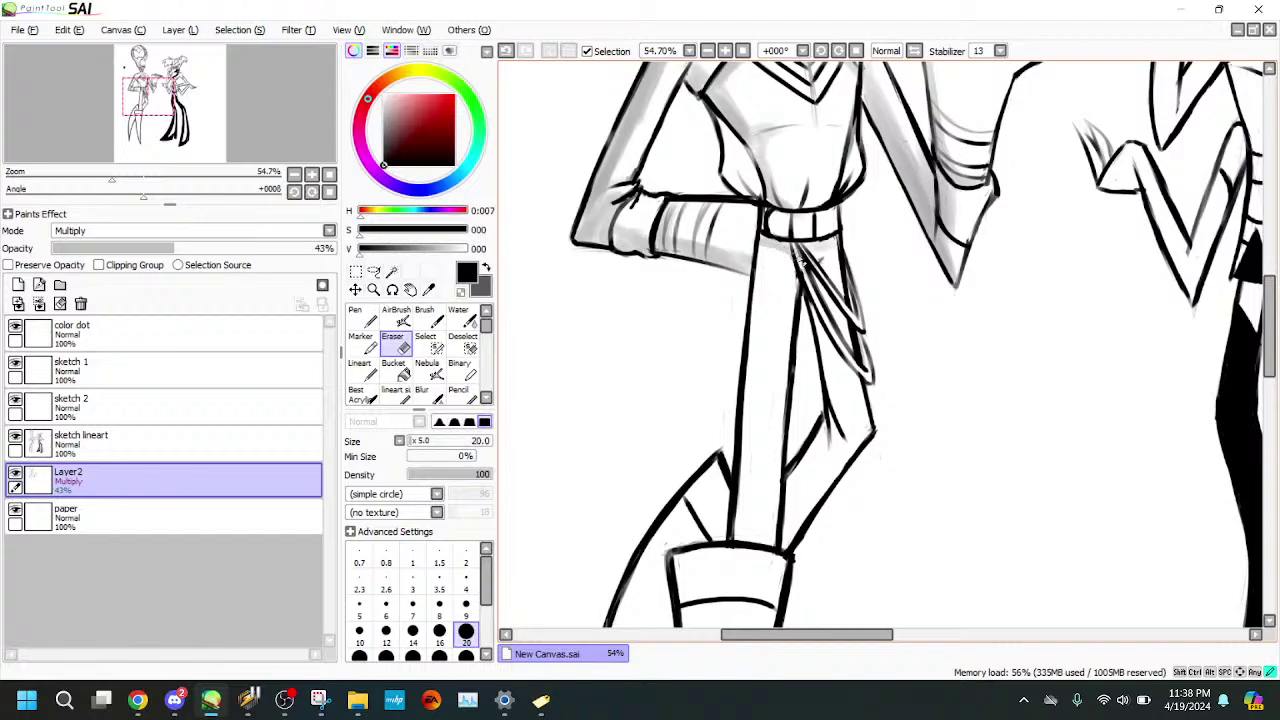
{"action": "key", "text": "w"}
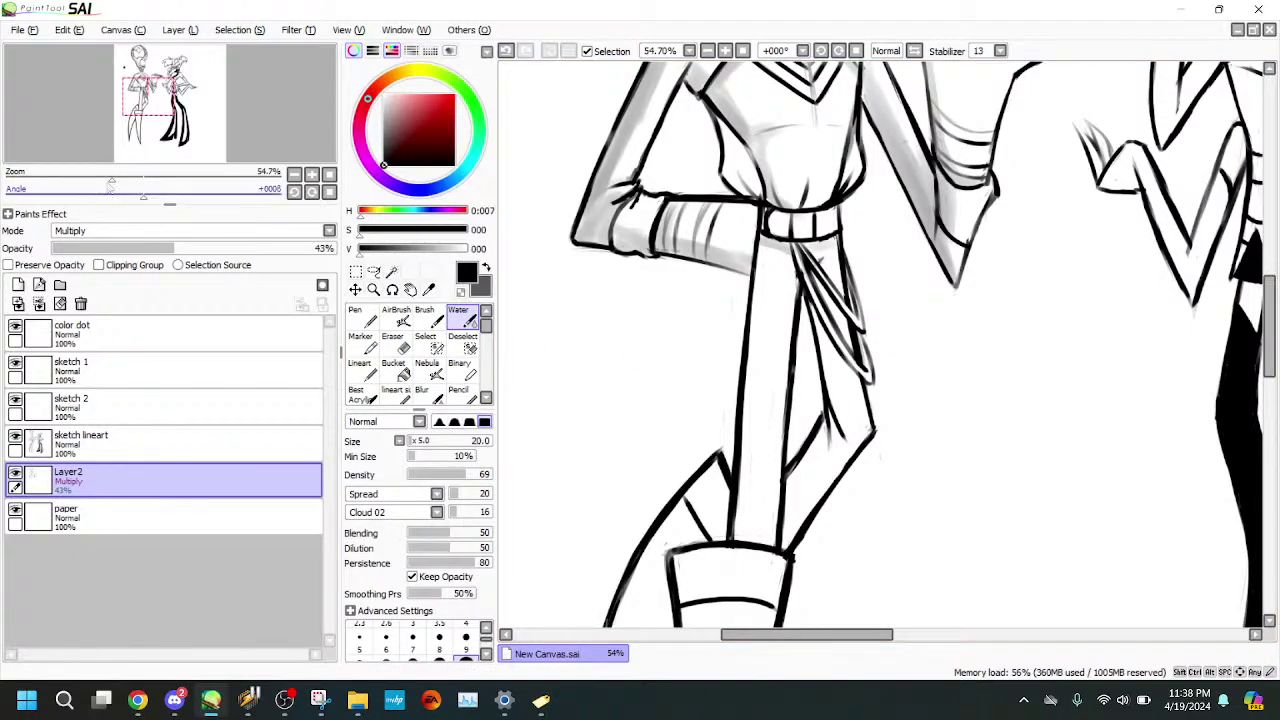
- Shade the horned figure's straight leg from the belt down to the boot cuff on Layer2 with the size 20 Water brush
{"action": "mouse_move", "coordinate": [112, 180]}
{"action": "left_mouse_down"}
{"action": "mouse_move", "coordinate": [73, 180]}
{"action": "mouse_move", "coordinate": [111, 180]}
{"action": "left_mouse_up"}
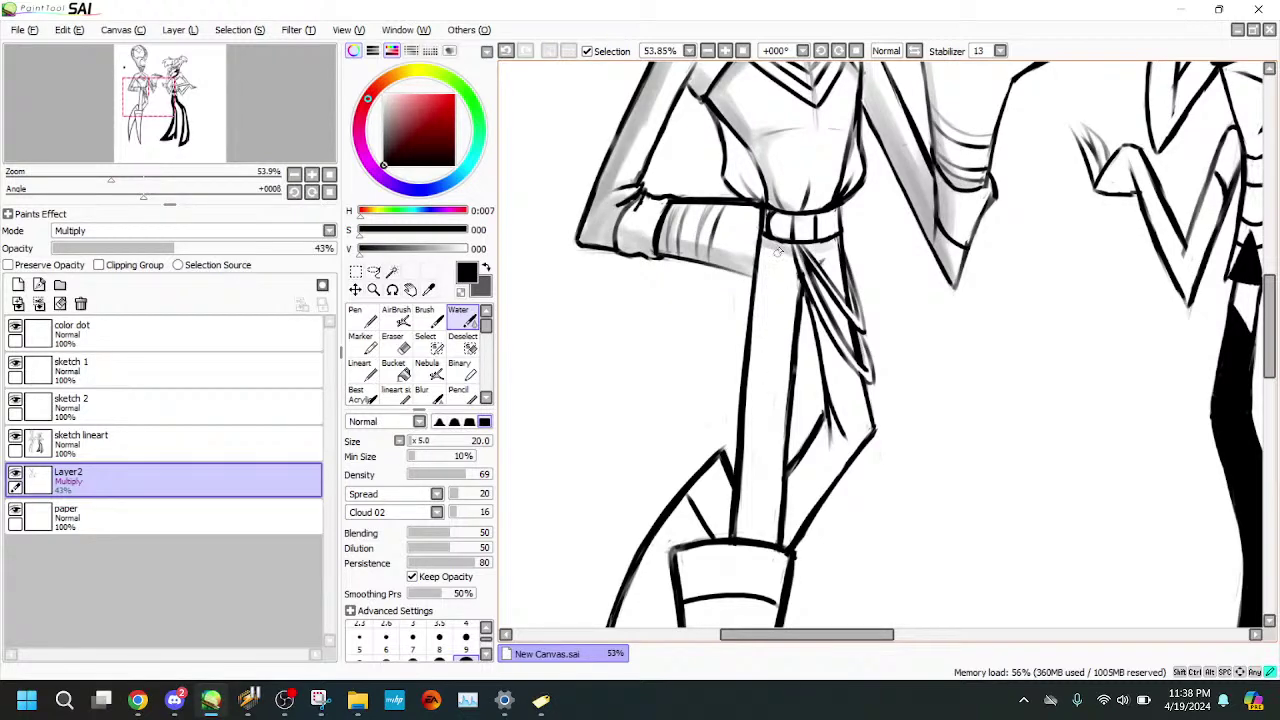
{"action": "left_click_drag", "start_coordinate": [779, 258], "coordinate": [762, 390]}
{"action": "mouse_move", "coordinate": [779, 280]}
{"action": "left_mouse_down"}
{"action": "mouse_move", "coordinate": [758, 502]}
{"action": "mouse_move", "coordinate": [801, 548]}
{"action": "left_mouse_up"}
{"action": "left_click_drag", "start_coordinate": [758, 433], "coordinate": [750, 496]}
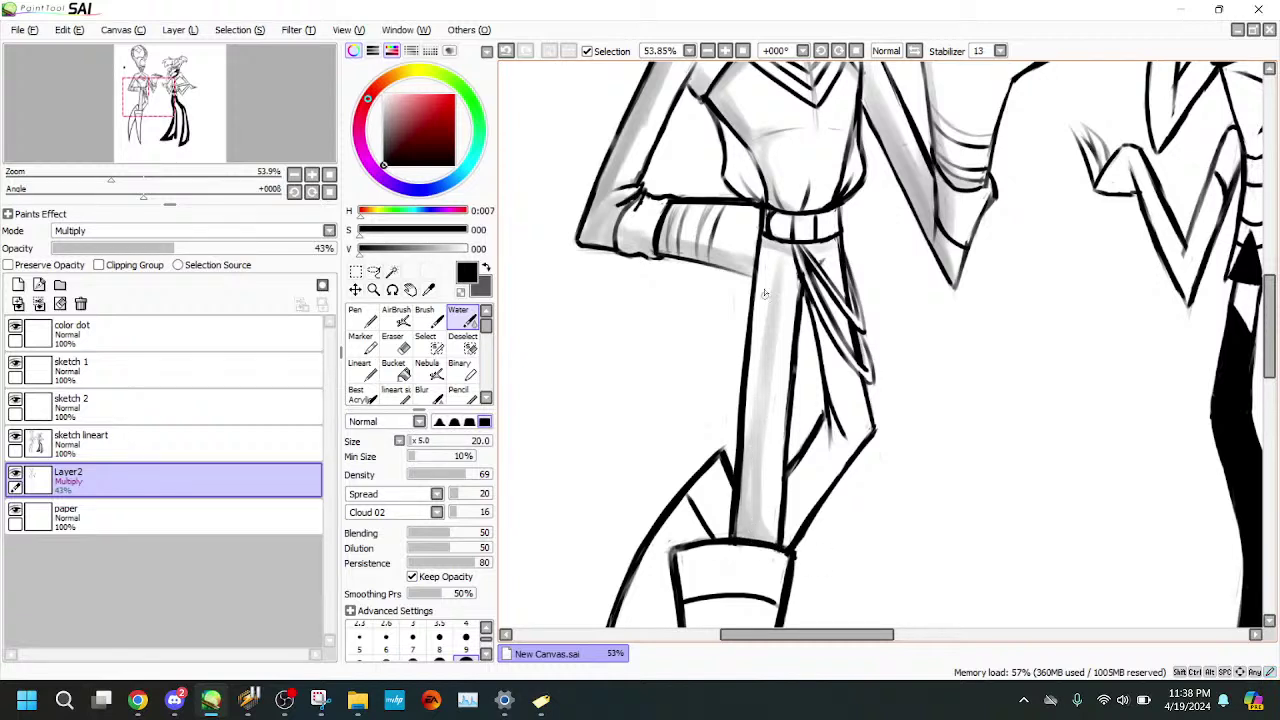
{"action": "left_click_drag", "start_coordinate": [764, 293], "coordinate": [757, 418]}
{"action": "mouse_move", "coordinate": [756, 357]}
{"action": "left_mouse_down"}
{"action": "mouse_move", "coordinate": [751, 454]}
{"action": "mouse_move", "coordinate": [757, 374]}
{"action": "left_mouse_up"}
{"action": "left_click_drag", "start_coordinate": [745, 503], "coordinate": [763, 452]}
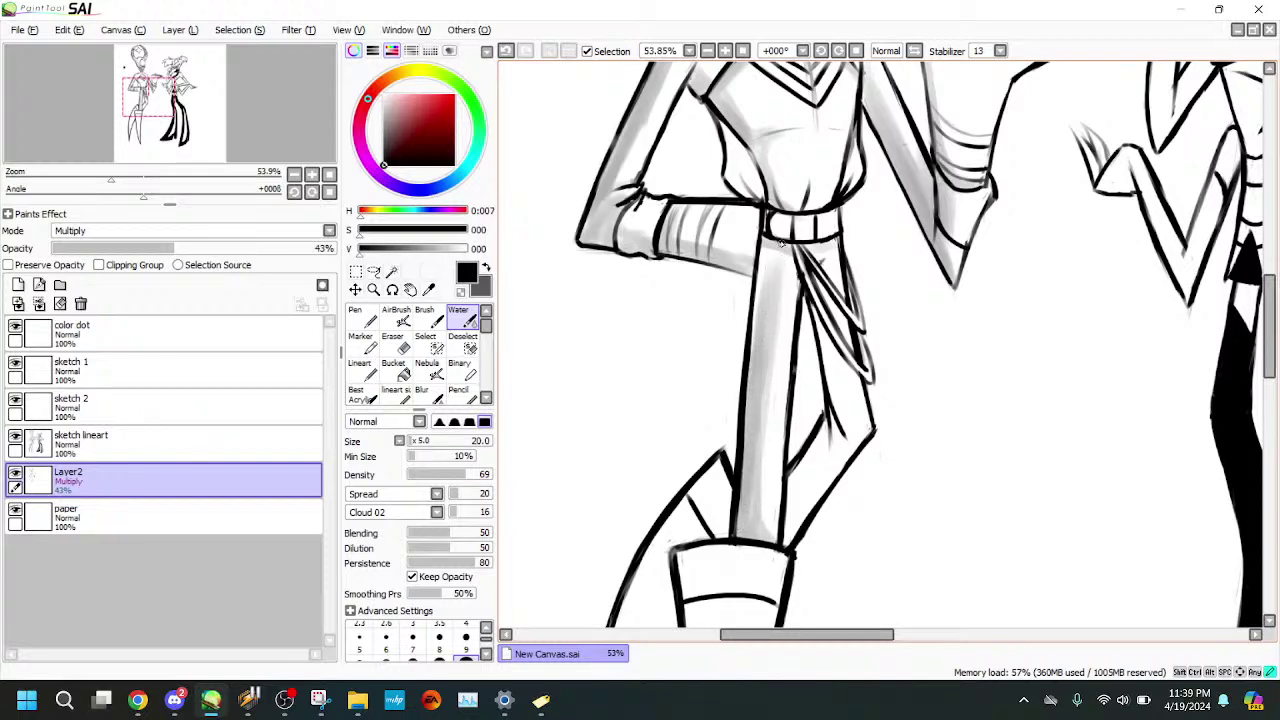
- Shade the sash and the bent leg from the hip past the knee on Layer2 with the Water brush
{"action": "mouse_move", "coordinate": [781, 244]}
{"action": "left_mouse_down"}
{"action": "mouse_move", "coordinate": [764, 280]}
{"action": "mouse_move", "coordinate": [764, 237]}
{"action": "mouse_move", "coordinate": [751, 396]}
{"action": "mouse_move", "coordinate": [785, 249]}
{"action": "mouse_move", "coordinate": [773, 342]}
{"action": "mouse_move", "coordinate": [821, 400]}
{"action": "mouse_move", "coordinate": [843, 359]}
{"action": "mouse_move", "coordinate": [836, 370]}
{"action": "mouse_move", "coordinate": [813, 291]}
{"action": "mouse_move", "coordinate": [856, 433]}
{"action": "mouse_move", "coordinate": [835, 403]}
{"action": "mouse_move", "coordinate": [862, 435]}
{"action": "left_mouse_up"}
{"action": "mouse_move", "coordinate": [836, 350]}
{"action": "left_mouse_down"}
{"action": "mouse_move", "coordinate": [850, 410]}
{"action": "mouse_move", "coordinate": [834, 348]}
{"action": "mouse_move", "coordinate": [858, 392]}
{"action": "mouse_move", "coordinate": [840, 293]}
{"action": "left_mouse_up"}
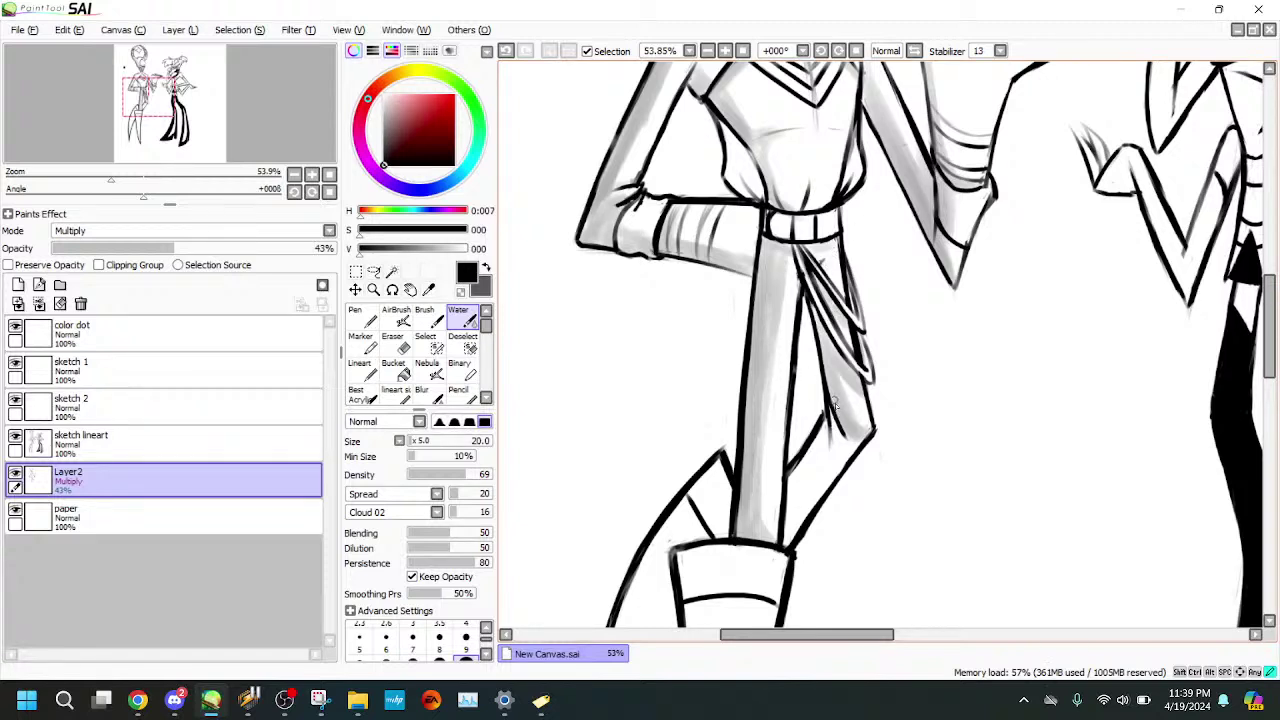
{"action": "mouse_move", "coordinate": [835, 403]}
{"action": "left_mouse_down"}
{"action": "mouse_move", "coordinate": [821, 472]}
{"action": "mouse_move", "coordinate": [824, 436]}
{"action": "mouse_move", "coordinate": [794, 486]}
{"action": "mouse_move", "coordinate": [814, 464]}
{"action": "mouse_move", "coordinate": [801, 529]}
{"action": "mouse_move", "coordinate": [798, 462]}
{"action": "mouse_move", "coordinate": [825, 419]}
{"action": "left_mouse_up"}
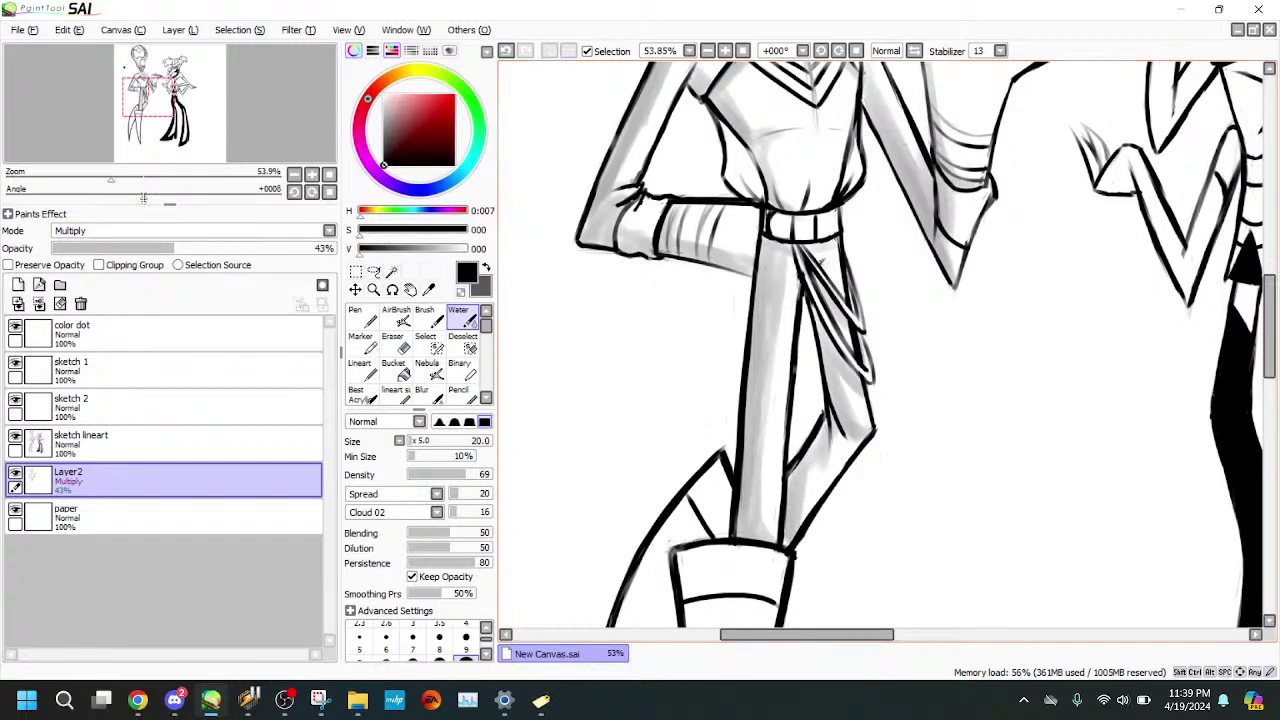
{"action": "mouse_move", "coordinate": [111, 180]}
{"action": "left_mouse_down"}
{"action": "mouse_move", "coordinate": [79, 175]}
{"action": "mouse_move", "coordinate": [113, 178]}
{"action": "left_mouse_up"}
{"action": "left_click_drag", "start_coordinate": [169, 112], "coordinate": [172, 92]}
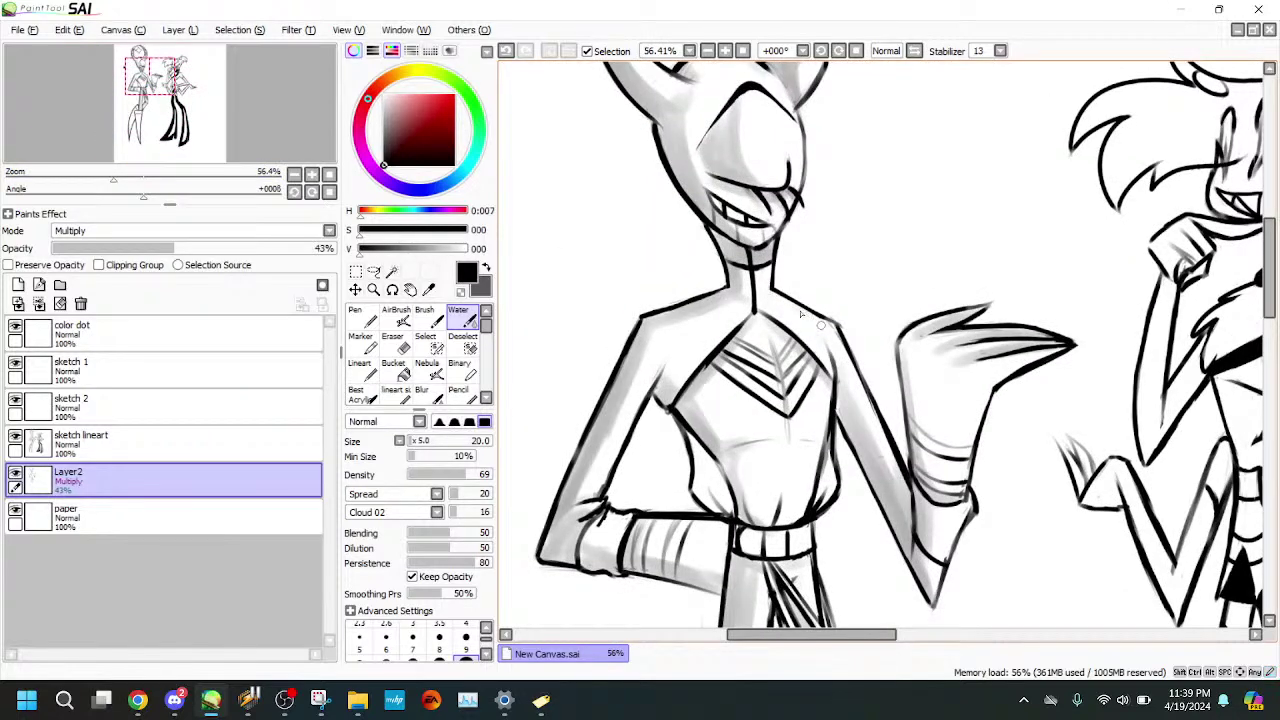
- Clean the horned figure's shoulder and upper arm edges on the sketch lineart layer and Layer2 with the size 20 Eraser
{"action": "left_click", "coordinate": [306, 404]}
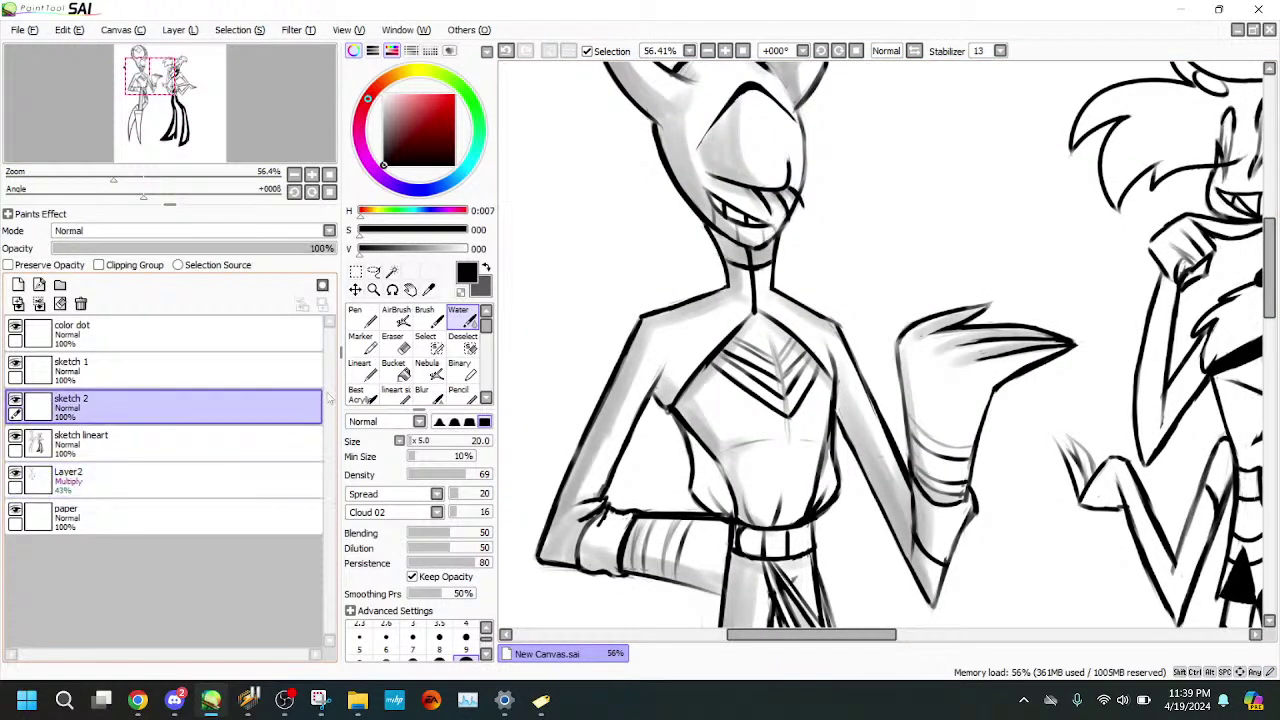
{"action": "left_click", "coordinate": [288, 433]}
{"action": "left_click", "coordinate": [400, 348]}
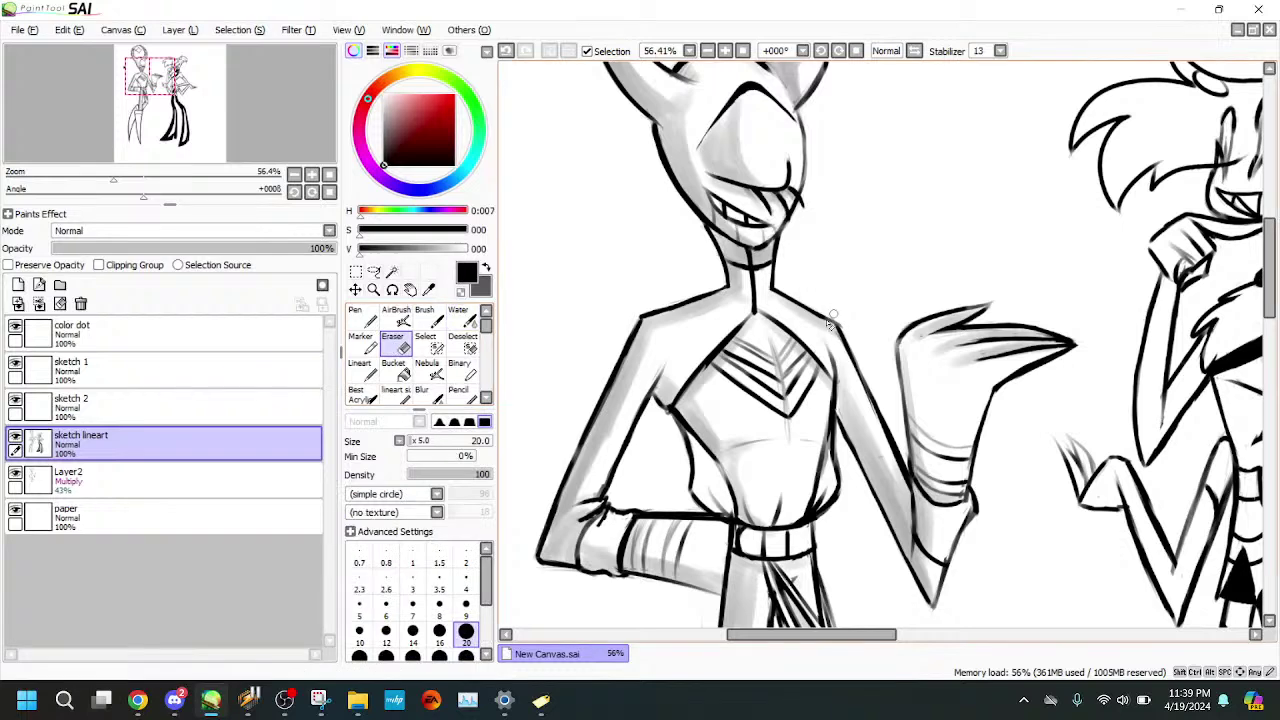
{"action": "left_click", "coordinate": [257, 471]}
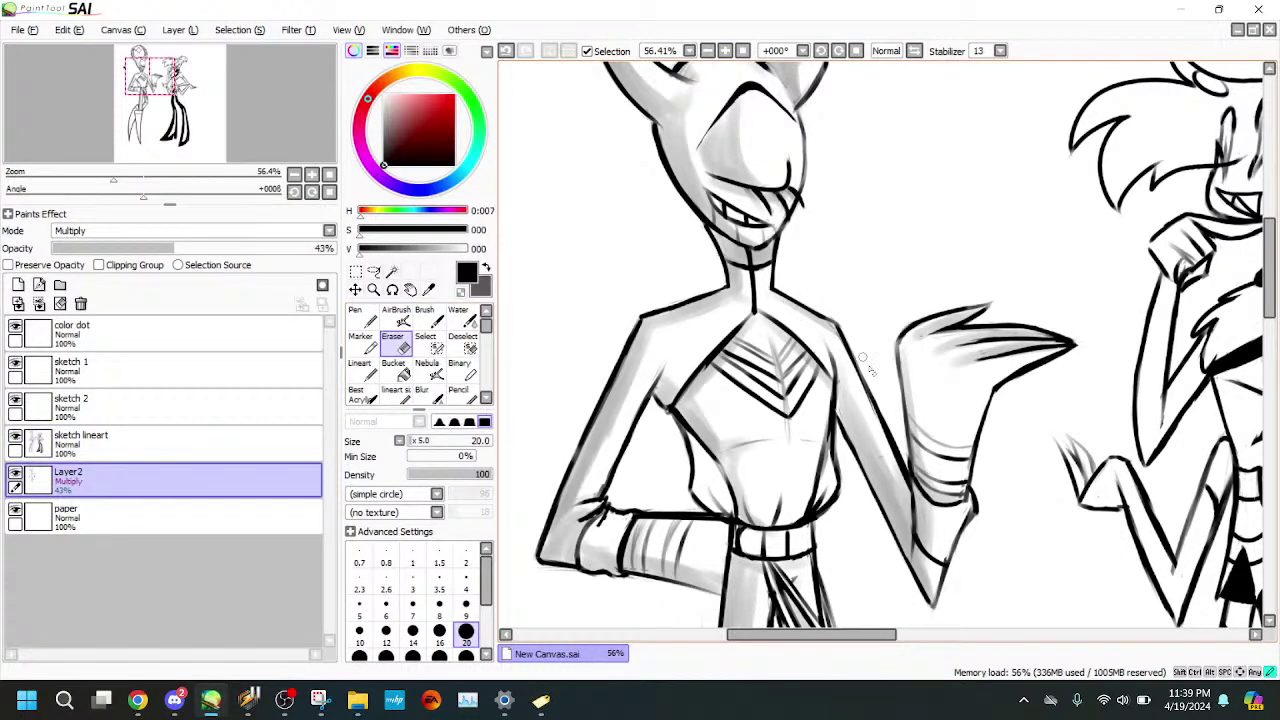
{"action": "left_click", "coordinate": [222, 446]}
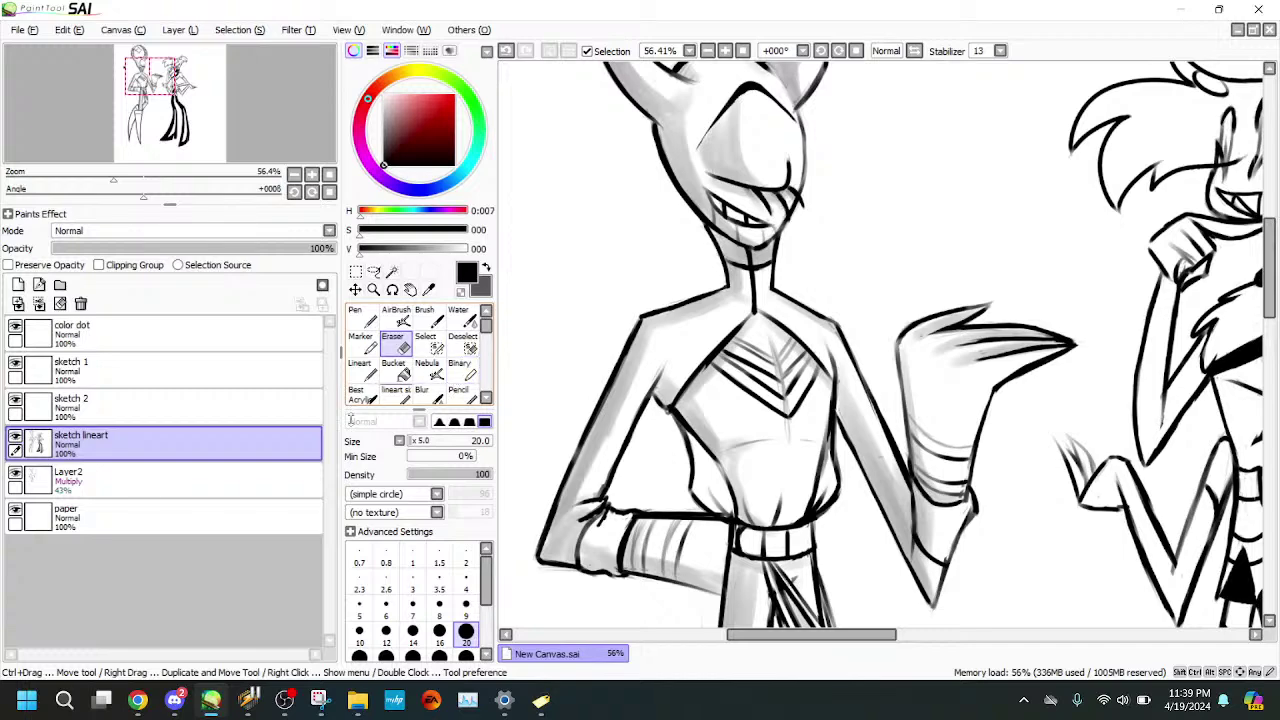
- Shade a strip down the horned figure's front boot on Layer2 with the size 20 Water brush
{"action": "left_click", "coordinate": [240, 478]}
{"action": "left_click", "coordinate": [462, 318]}
{"action": "mouse_move", "coordinate": [113, 182]}
{"action": "left_mouse_down"}
{"action": "mouse_move", "coordinate": [71, 181]}
{"action": "mouse_move", "coordinate": [92, 181]}
{"action": "left_mouse_up"}
{"action": "left_click_drag", "start_coordinate": [155, 80], "coordinate": [152, 132]}
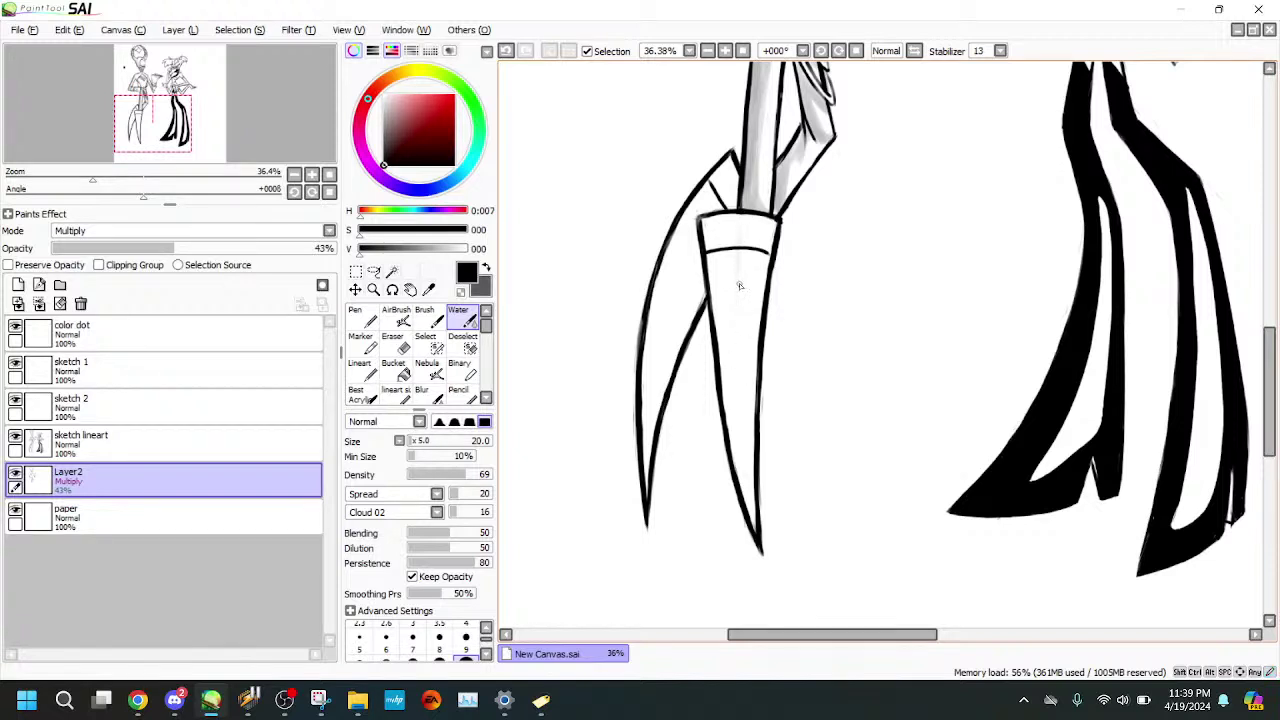
{"action": "mouse_move", "coordinate": [743, 228]}
{"action": "left_mouse_down"}
{"action": "mouse_move", "coordinate": [734, 398]}
{"action": "mouse_move", "coordinate": [739, 272]}
{"action": "mouse_move", "coordinate": [752, 520]}
{"action": "left_mouse_up"}
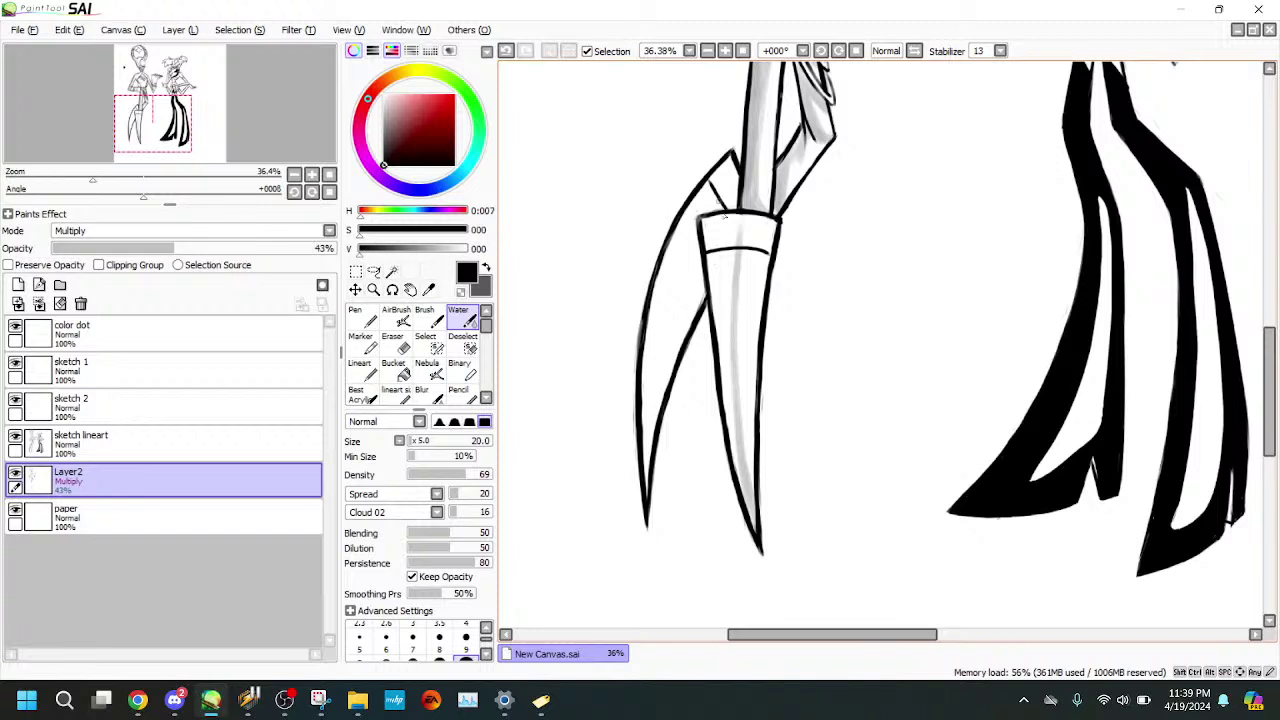
{"action": "left_click_drag", "start_coordinate": [737, 238], "coordinate": [716, 325]}
- Widen the shading across the front boot's cuff and shaft with the Water brush at size 30
{"action": "left_click", "coordinate": [420, 440]}
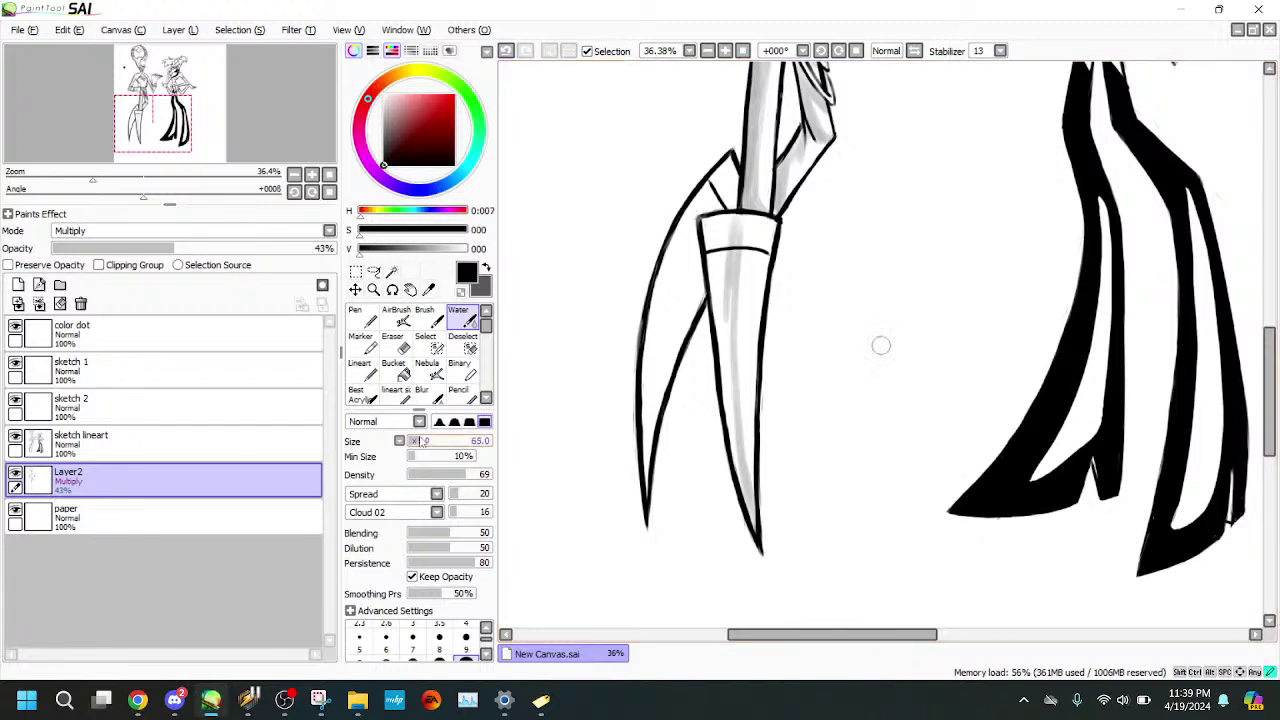
{"action": "key", "text": "bracketleft"}
{"action": "key", "text": "bracketleft"}
{"action": "key", "text": "bracketleft"}
{"action": "key", "text": "bracketleft"}
{"action": "key", "text": "bracketleft"}
{"action": "mouse_move", "coordinate": [729, 219]}
{"action": "left_mouse_down"}
{"action": "mouse_move", "coordinate": [723, 313]}
{"action": "mouse_move", "coordinate": [717, 210]}
{"action": "mouse_move", "coordinate": [720, 316]}
{"action": "mouse_move", "coordinate": [714, 268]}
{"action": "mouse_move", "coordinate": [740, 216]}
{"action": "mouse_move", "coordinate": [729, 348]}
{"action": "mouse_move", "coordinate": [723, 262]}
{"action": "mouse_move", "coordinate": [735, 260]}
{"action": "mouse_move", "coordinate": [735, 434]}
{"action": "mouse_move", "coordinate": [718, 290]}
{"action": "mouse_move", "coordinate": [736, 453]}
{"action": "mouse_move", "coordinate": [716, 302]}
{"action": "left_mouse_up"}
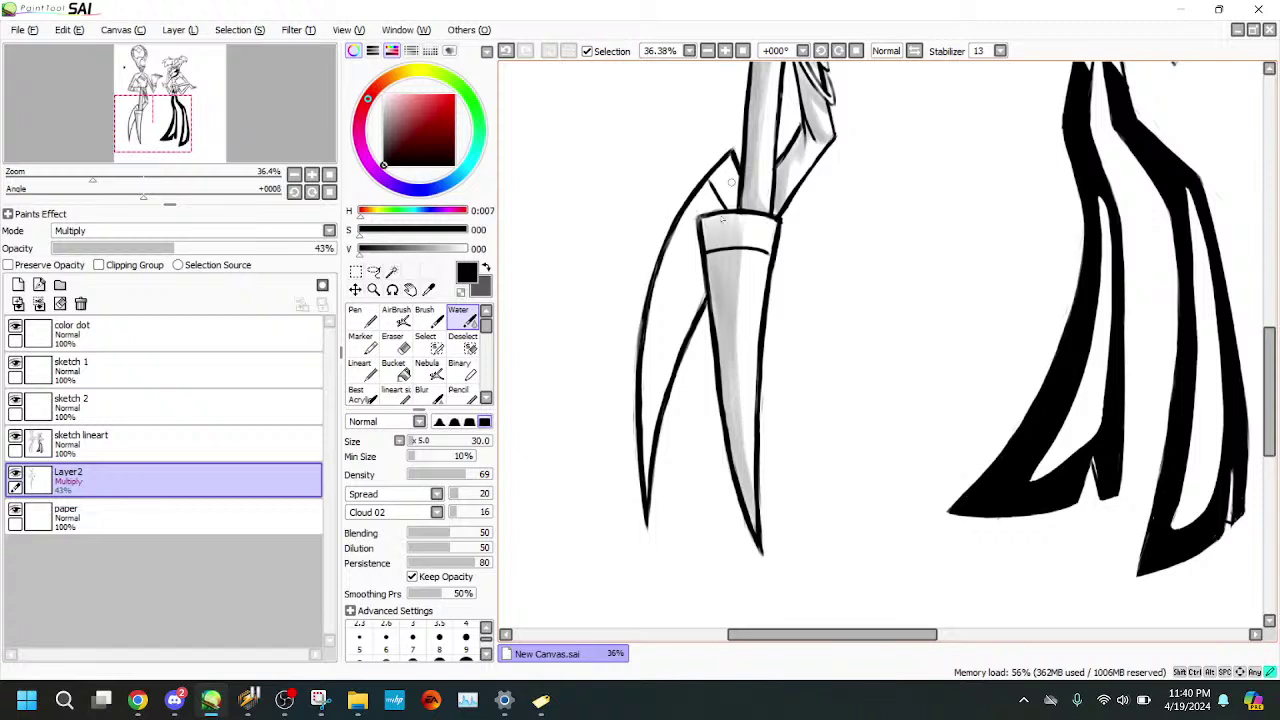
- Shade the horned figure's rear boot from the knee point down to the toe with the size 30 Water brush
{"action": "mouse_move", "coordinate": [735, 180]}
{"action": "left_mouse_down"}
{"action": "mouse_move", "coordinate": [704, 198]}
{"action": "mouse_move", "coordinate": [723, 165]}
{"action": "mouse_move", "coordinate": [737, 180]}
{"action": "mouse_move", "coordinate": [703, 212]}
{"action": "mouse_move", "coordinate": [711, 260]}
{"action": "mouse_move", "coordinate": [722, 183]}
{"action": "mouse_move", "coordinate": [671, 272]}
{"action": "left_mouse_up"}
{"action": "mouse_move", "coordinate": [703, 192]}
{"action": "left_mouse_down"}
{"action": "mouse_move", "coordinate": [656, 293]}
{"action": "mouse_move", "coordinate": [649, 358]}
{"action": "mouse_move", "coordinate": [706, 200]}
{"action": "mouse_move", "coordinate": [649, 441]}
{"action": "mouse_move", "coordinate": [667, 316]}
{"action": "mouse_move", "coordinate": [647, 412]}
{"action": "left_mouse_up"}
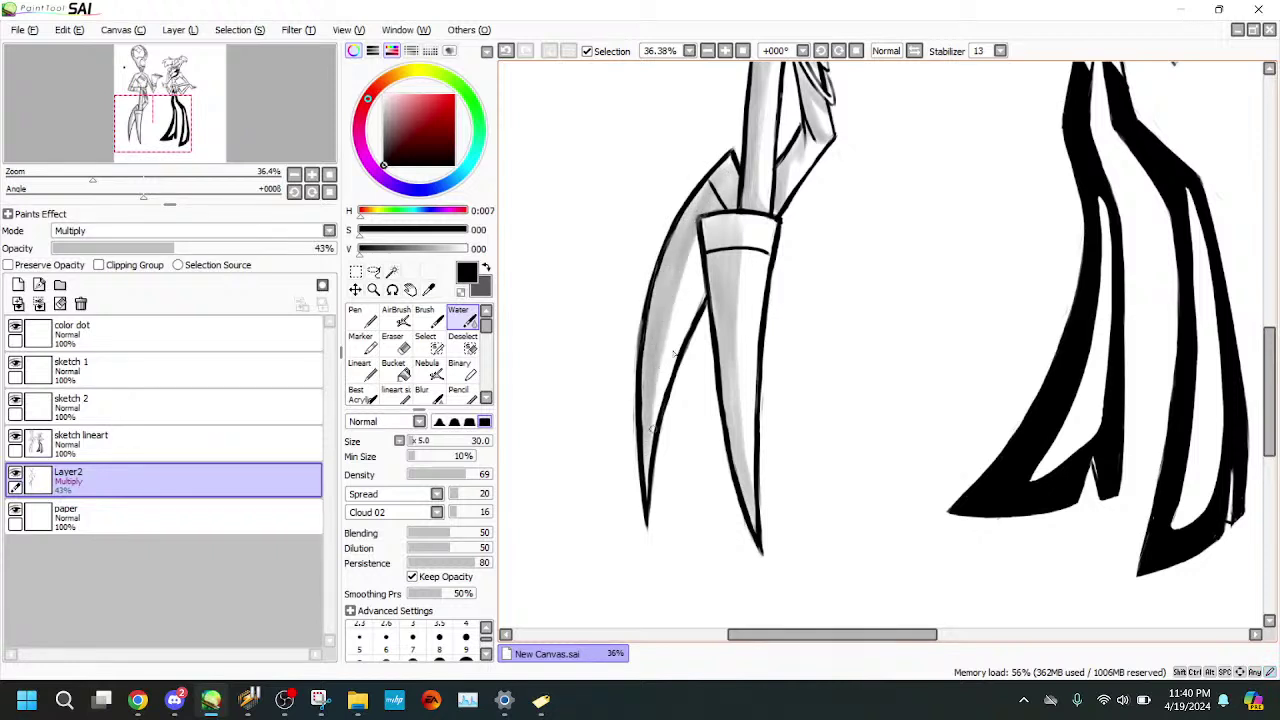
{"action": "mouse_move", "coordinate": [690, 229]}
{"action": "left_mouse_down"}
{"action": "mouse_move", "coordinate": [701, 296]}
{"action": "mouse_move", "coordinate": [682, 234]}
{"action": "mouse_move", "coordinate": [700, 289]}
{"action": "mouse_move", "coordinate": [696, 212]}
{"action": "left_mouse_up"}
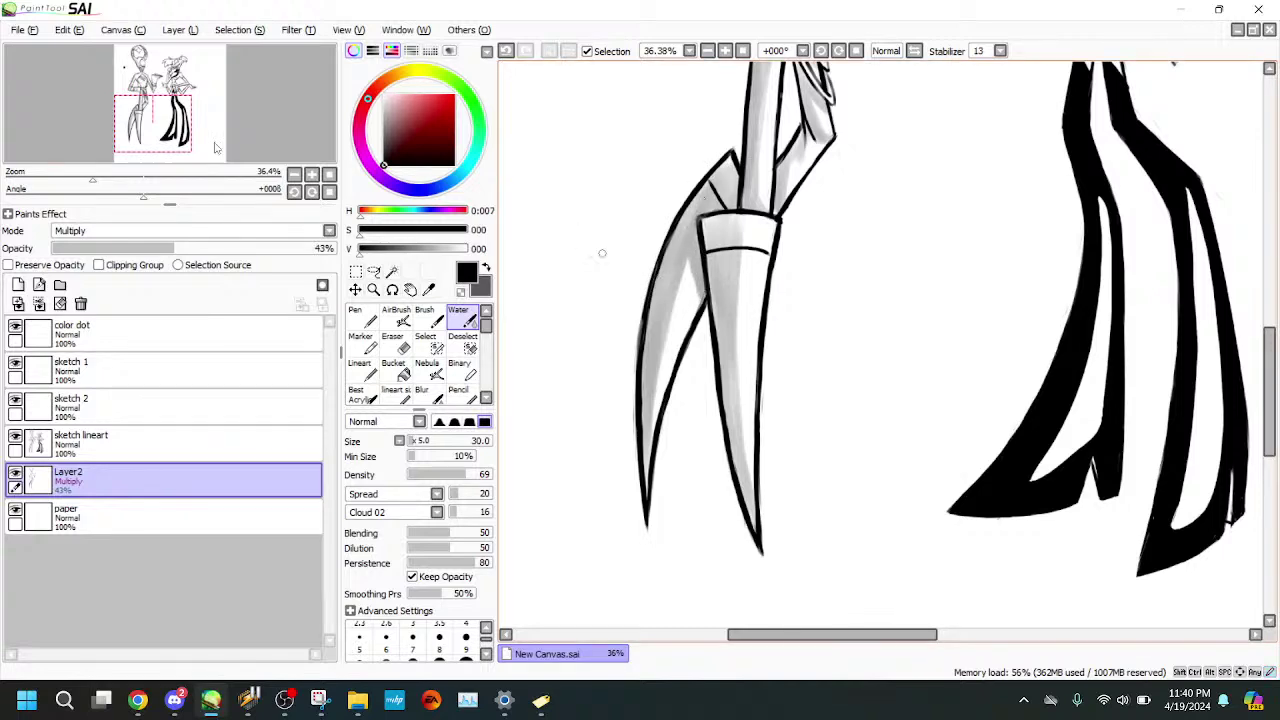
- Shade the inner side of the horned figure's large eye on Layer2 with the Water brush at size 15
{"action": "left_click_drag", "start_coordinate": [156, 120], "coordinate": [162, 87]}
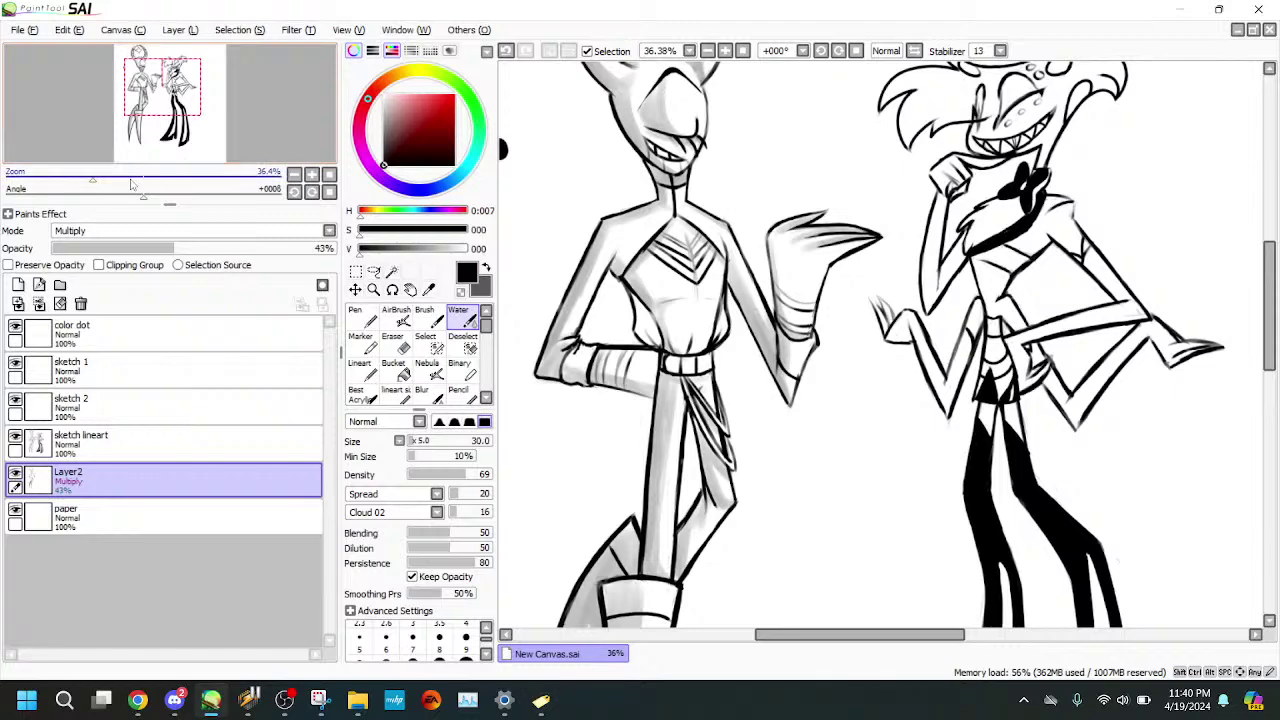
{"action": "mouse_move", "coordinate": [130, 184]}
{"action": "left_mouse_down"}
{"action": "mouse_move", "coordinate": [70, 175]}
{"action": "mouse_move", "coordinate": [150, 176]}
{"action": "mouse_move", "coordinate": [121, 176]}
{"action": "left_mouse_up"}
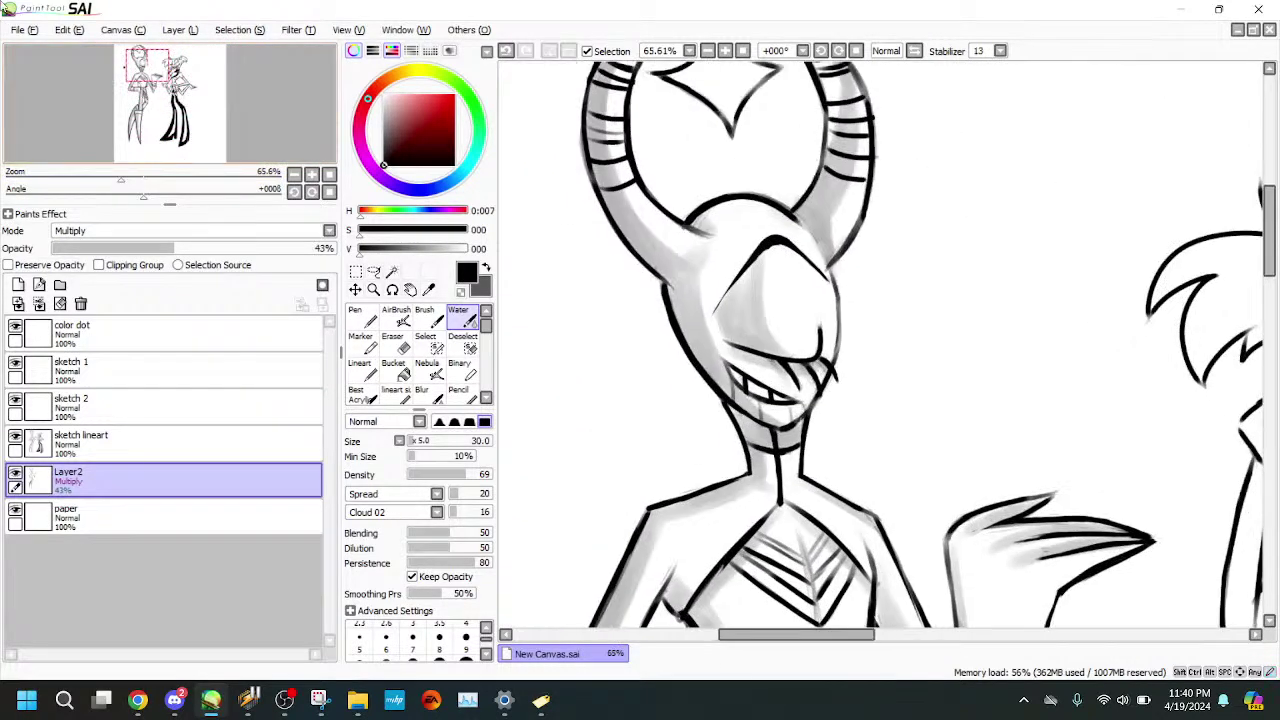
{"action": "left_click", "coordinate": [417, 442]}
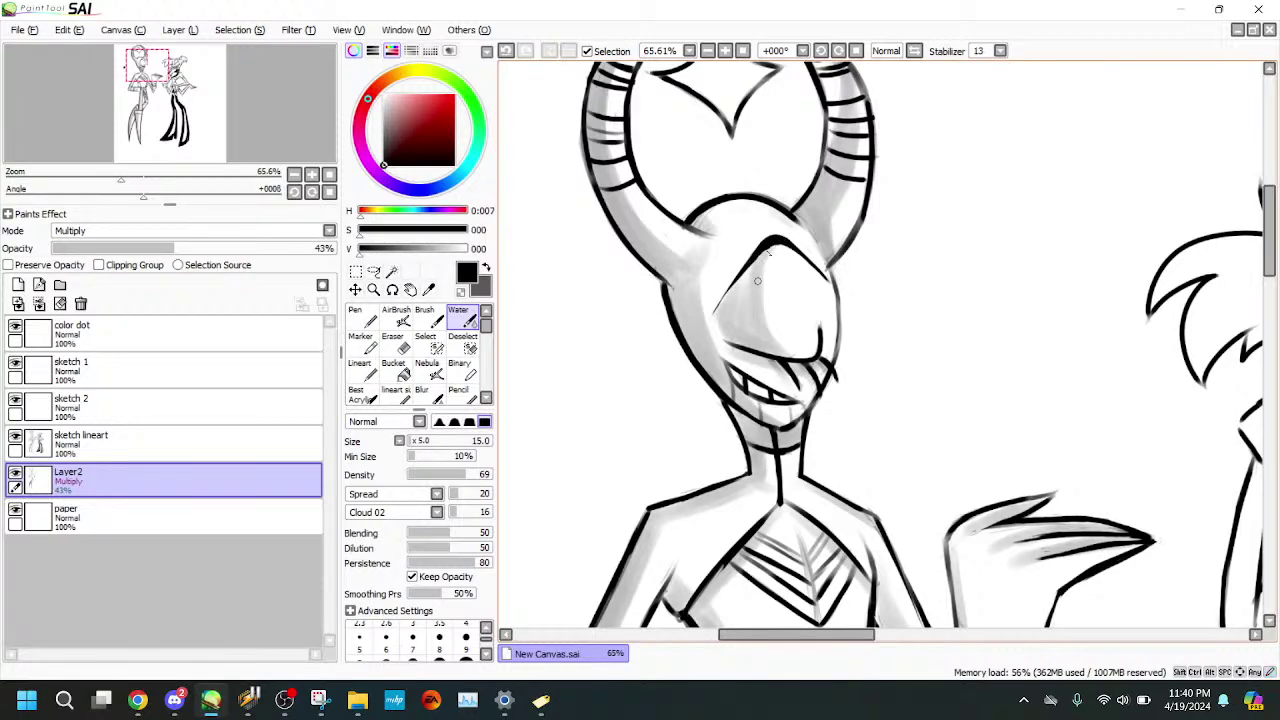
{"action": "left_click_drag", "start_coordinate": [767, 246], "coordinate": [737, 316]}
- Refine the arched line above the eye on the sketch lineart layer with the size 7 Lineart brush and size 20 Eraser
{"action": "left_click", "coordinate": [142, 177]}
{"action": "left_click", "coordinate": [252, 444]}
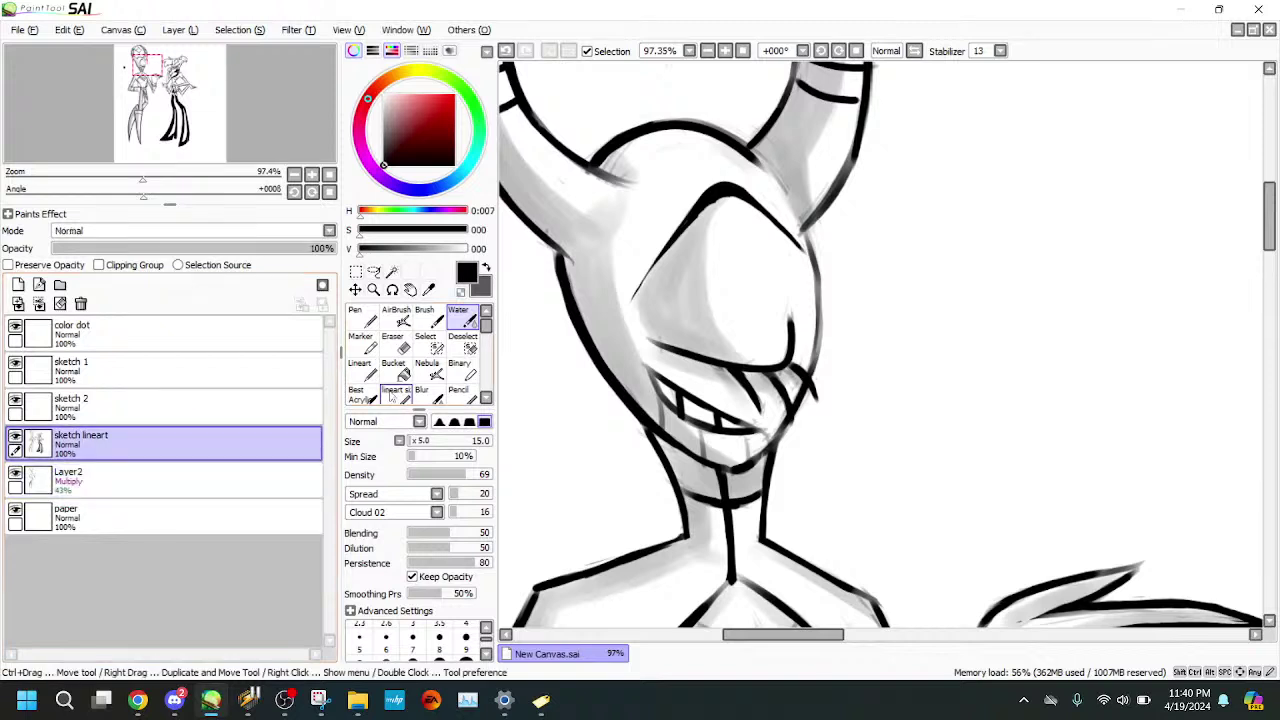
{"action": "left_click", "coordinate": [364, 371]}
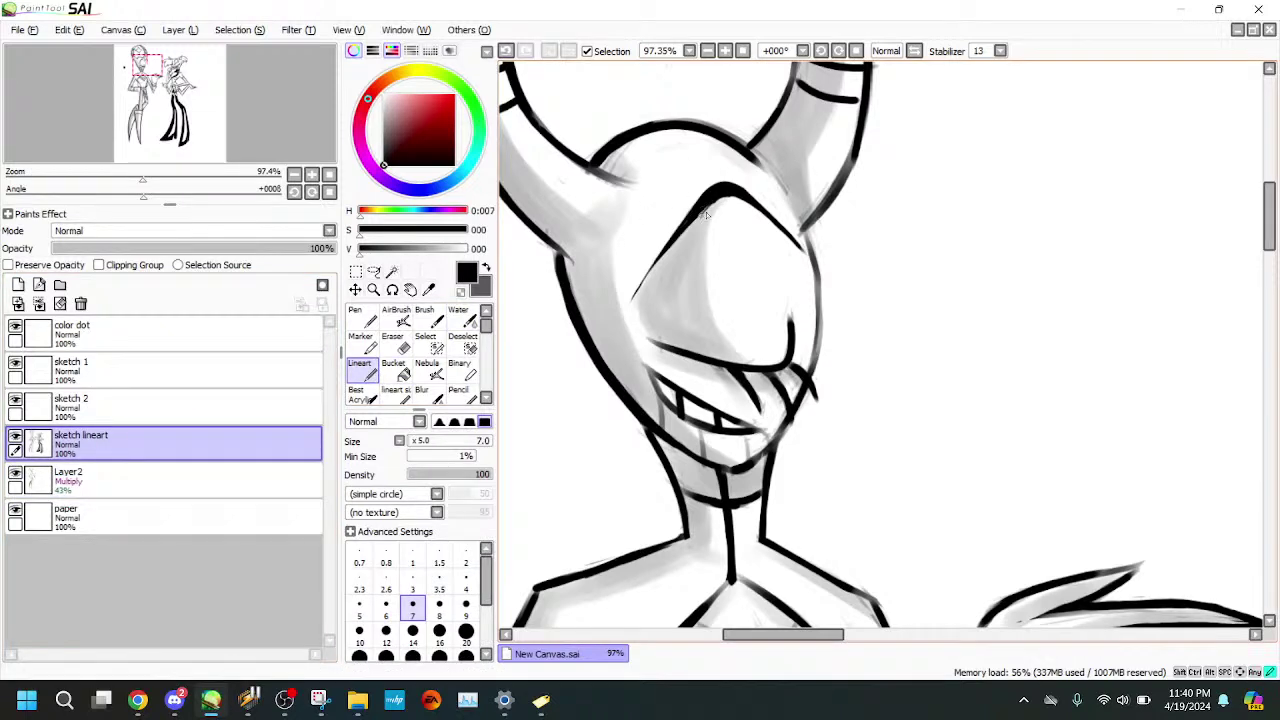
{"action": "key", "text": "e"}
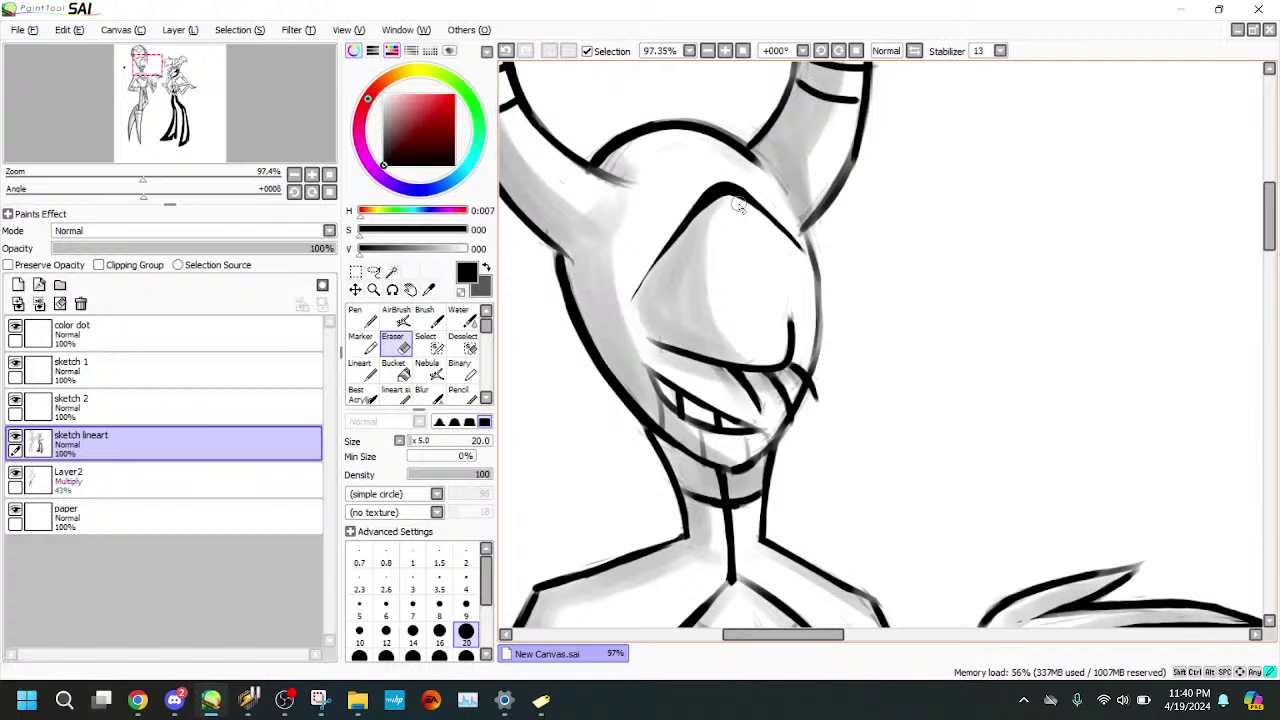
{"action": "left_click", "coordinate": [363, 371]}
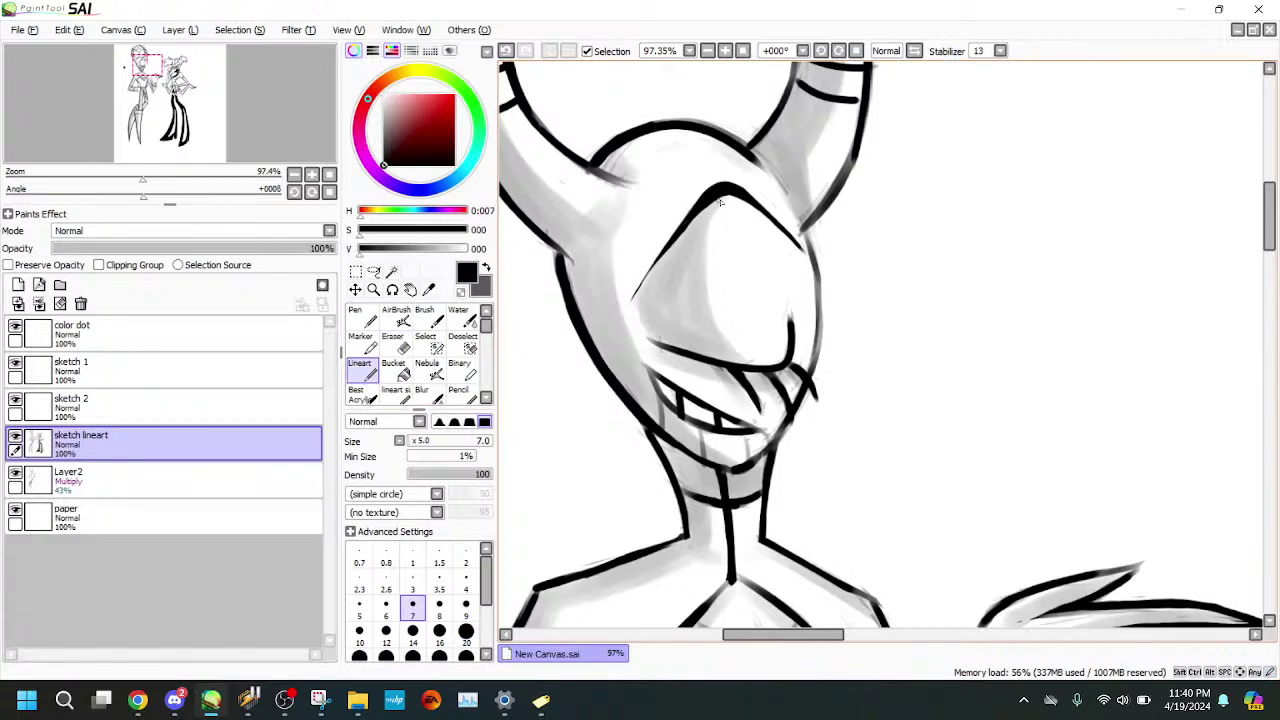
{"action": "left_click", "coordinate": [160, 179]}
{"action": "left_click_drag", "start_coordinate": [166, 154], "coordinate": [162, 152]}
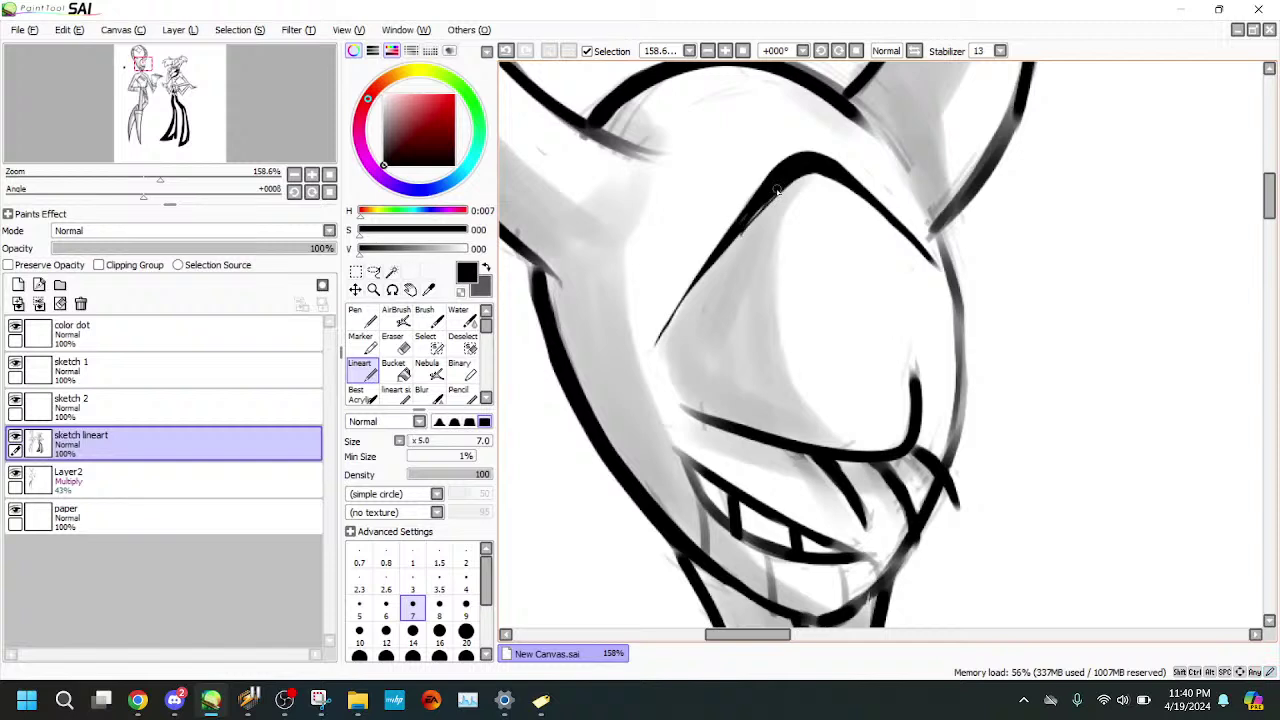
{"action": "key", "text": "e"}
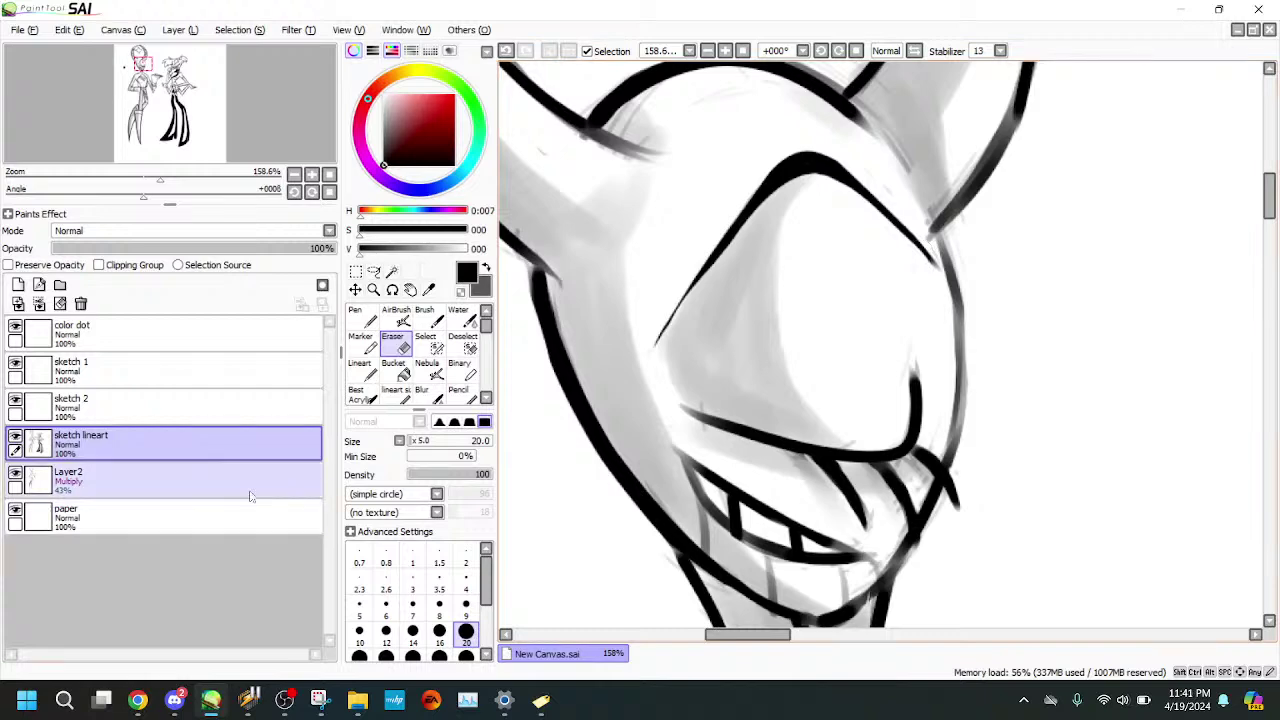
- Clean stray sketch marks along the face outline and horn base on the sketch lineart layer with the size 20 Eraser
{"action": "left_click", "coordinate": [120, 480]}
{"action": "left_click", "coordinate": [260, 432]}
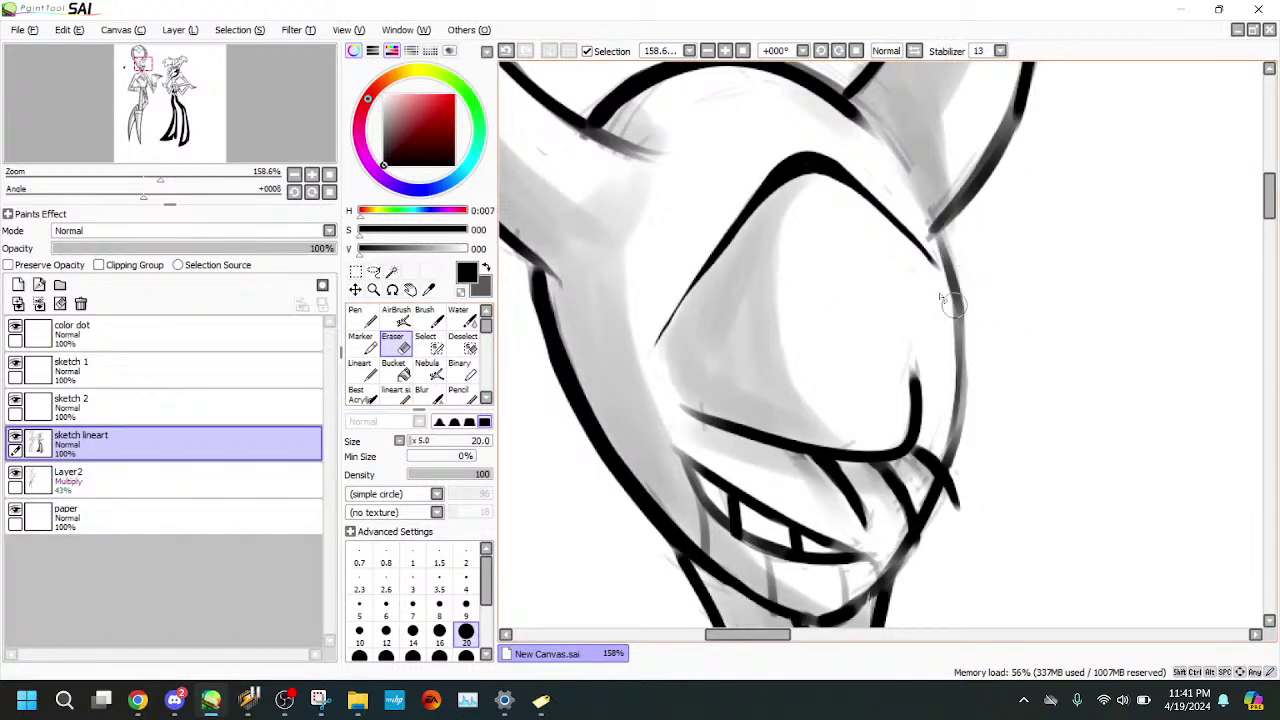
{"action": "left_click_drag", "start_coordinate": [199, 125], "coordinate": [198, 120]}
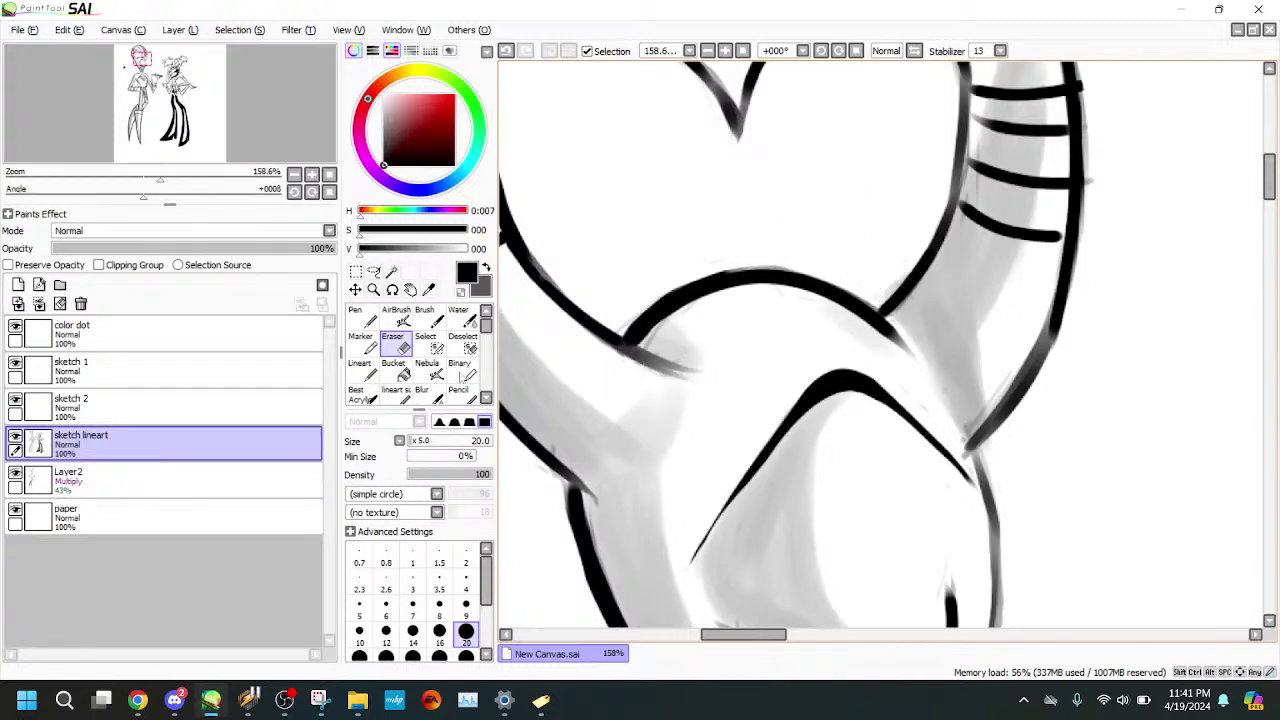
- Shade the base of the horn where it meets the head on Layer2 with the size 15 Water brush
{"action": "left_click", "coordinate": [240, 481]}
{"action": "left_click", "coordinate": [463, 318]}
{"action": "mouse_move", "coordinate": [890, 298]}
{"action": "left_mouse_down"}
{"action": "mouse_move", "coordinate": [929, 357]}
{"action": "mouse_move", "coordinate": [889, 312]}
{"action": "mouse_move", "coordinate": [908, 326]}
{"action": "left_mouse_up"}
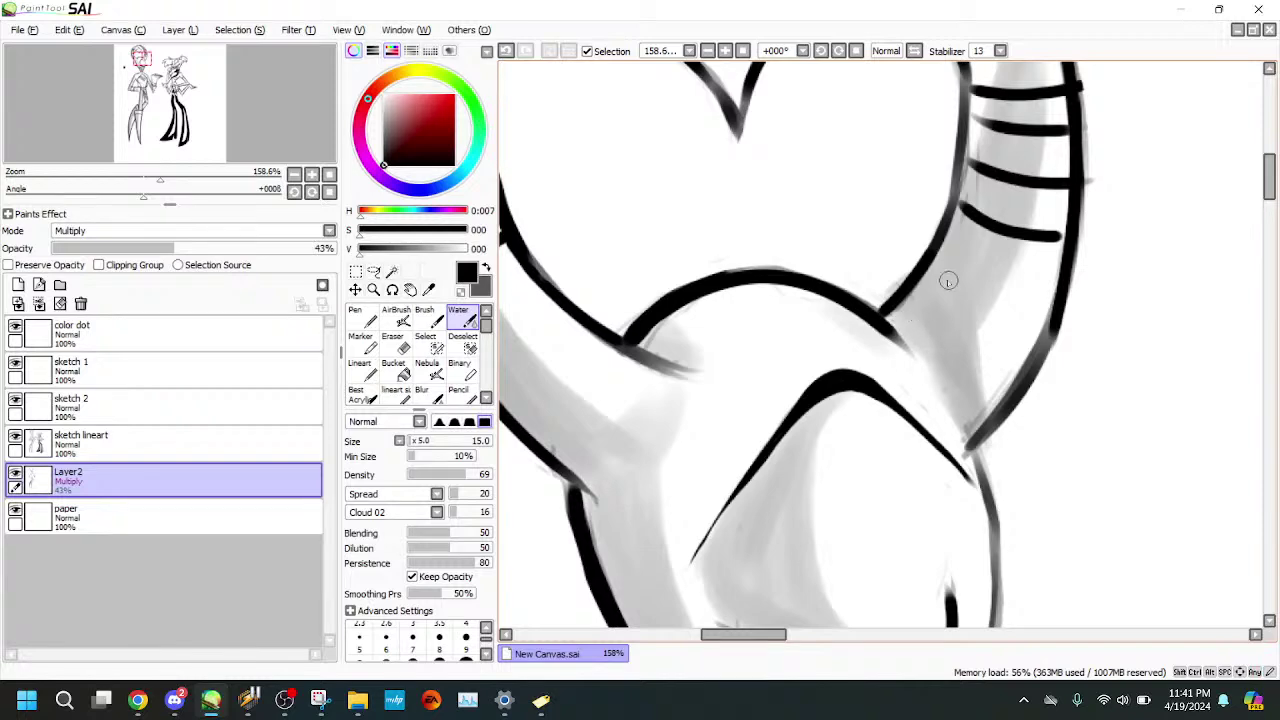
{"action": "mouse_move", "coordinate": [947, 281]}
{"action": "left_mouse_down"}
{"action": "mouse_move", "coordinate": [901, 316]}
{"action": "mouse_move", "coordinate": [935, 360]}
{"action": "mouse_move", "coordinate": [882, 325]}
{"action": "left_mouse_up"}
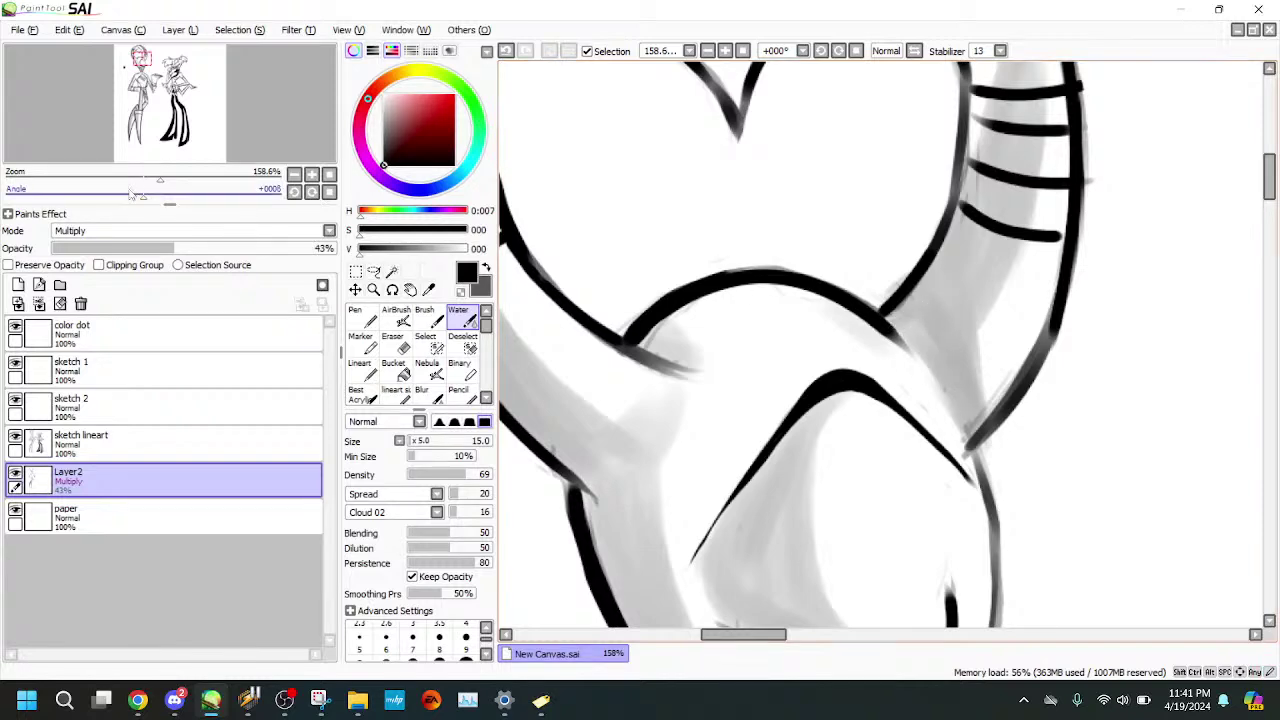
{"action": "left_click_drag", "start_coordinate": [157, 178], "coordinate": [93, 162]}
{"action": "left_click_drag", "start_coordinate": [146, 68], "coordinate": [146, 72]}
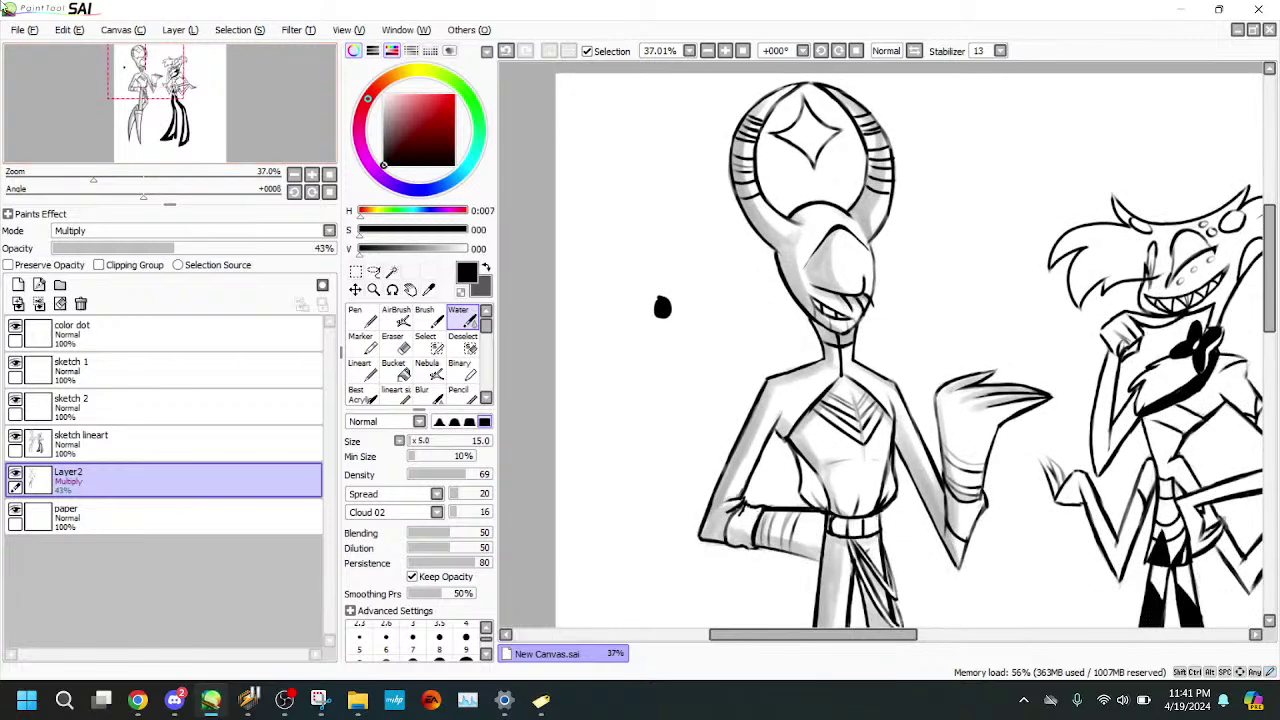
- Stroke over the horned figure's teeth on Layer2 with the size 30 Lineart brush and soften them with the size 15 Blur tool
{"action": "left_click_drag", "start_coordinate": [82, 177], "coordinate": [143, 179]}
{"action": "left_click", "coordinate": [364, 371]}
{"action": "key", "text": "bracketright"}
{"action": "key", "text": "bracketright"}
{"action": "key", "text": "bracketright"}
{"action": "key", "text": "bracketright"}
{"action": "key", "text": "bracketright"}
{"action": "key", "text": "bracketright"}
{"action": "key", "text": "bracketright"}
{"action": "key", "text": "bracketright"}
{"action": "key", "text": "bracketright"}
{"action": "key", "text": "bracketright"}
{"action": "key", "text": "bracketright"}
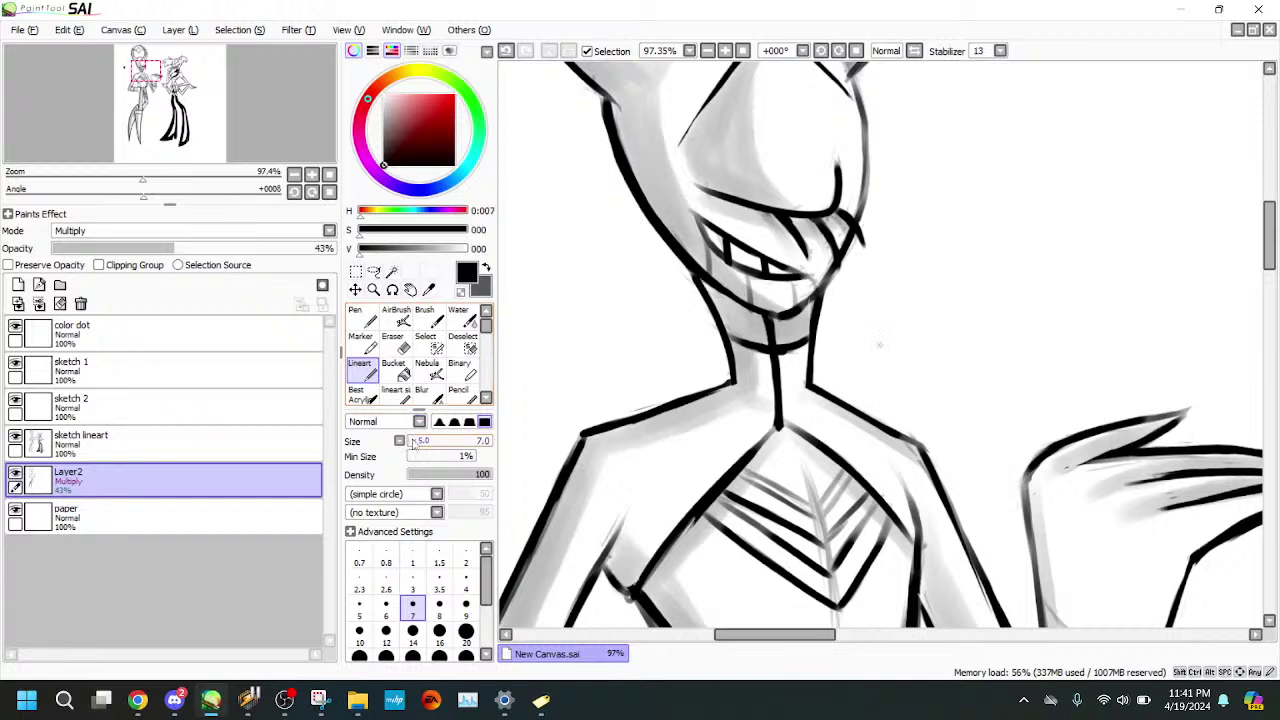
{"action": "key", "text": "bracketleft"}
{"action": "key", "text": "bracketleft"}
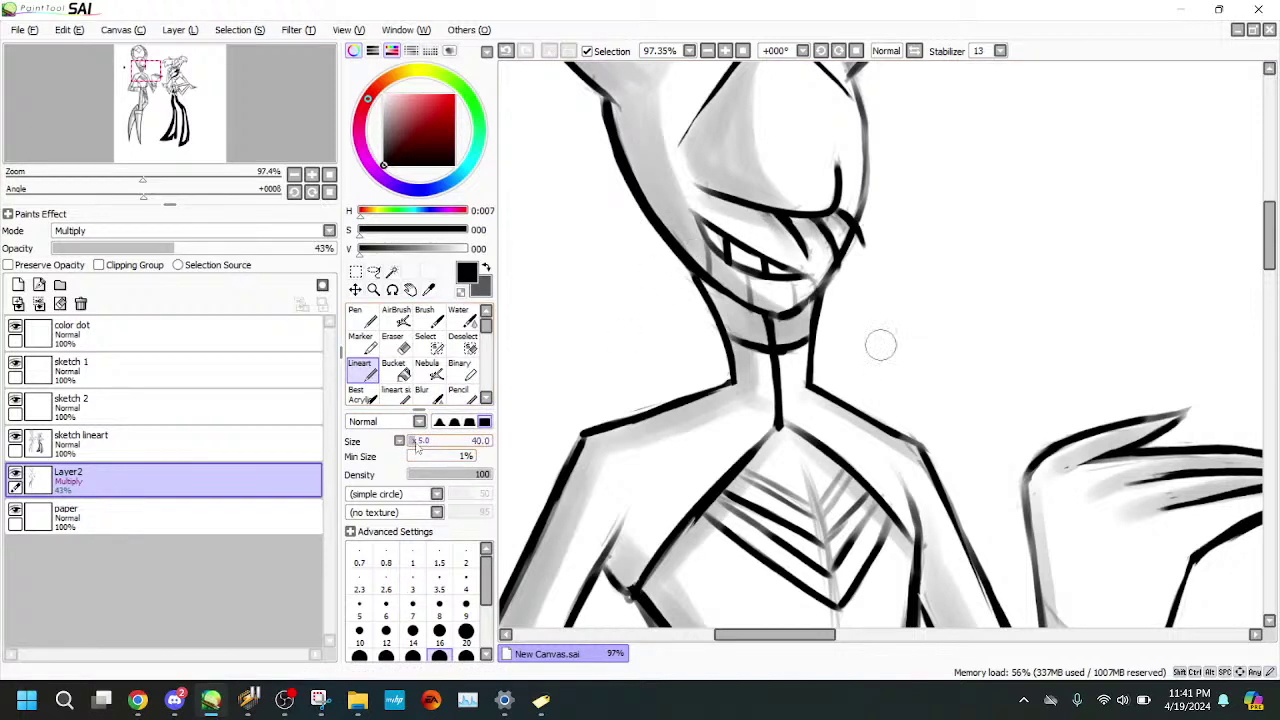
{"action": "mouse_move", "coordinate": [706, 226]}
{"action": "left_mouse_down"}
{"action": "mouse_move", "coordinate": [722, 253]}
{"action": "mouse_move", "coordinate": [739, 244]}
{"action": "mouse_move", "coordinate": [786, 280]}
{"action": "left_mouse_up"}
{"action": "left_click", "coordinate": [429, 396]}
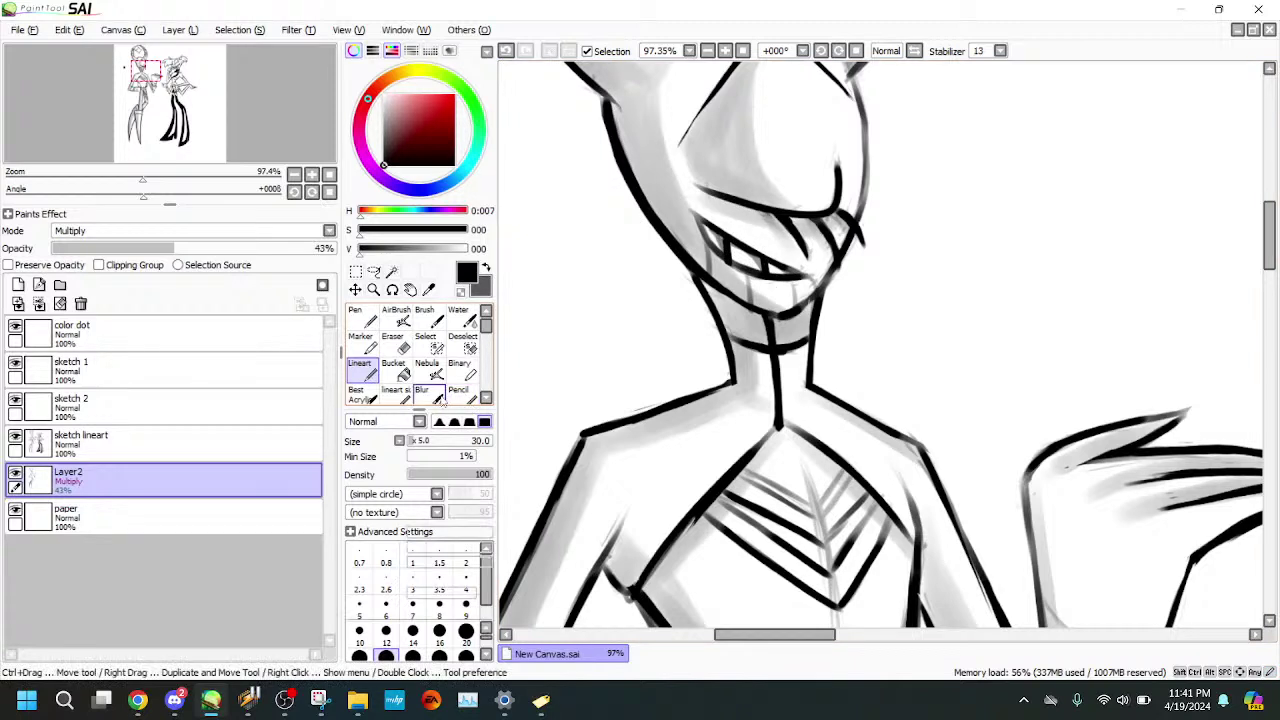
{"action": "left_click_drag", "start_coordinate": [707, 230], "coordinate": [783, 274]}
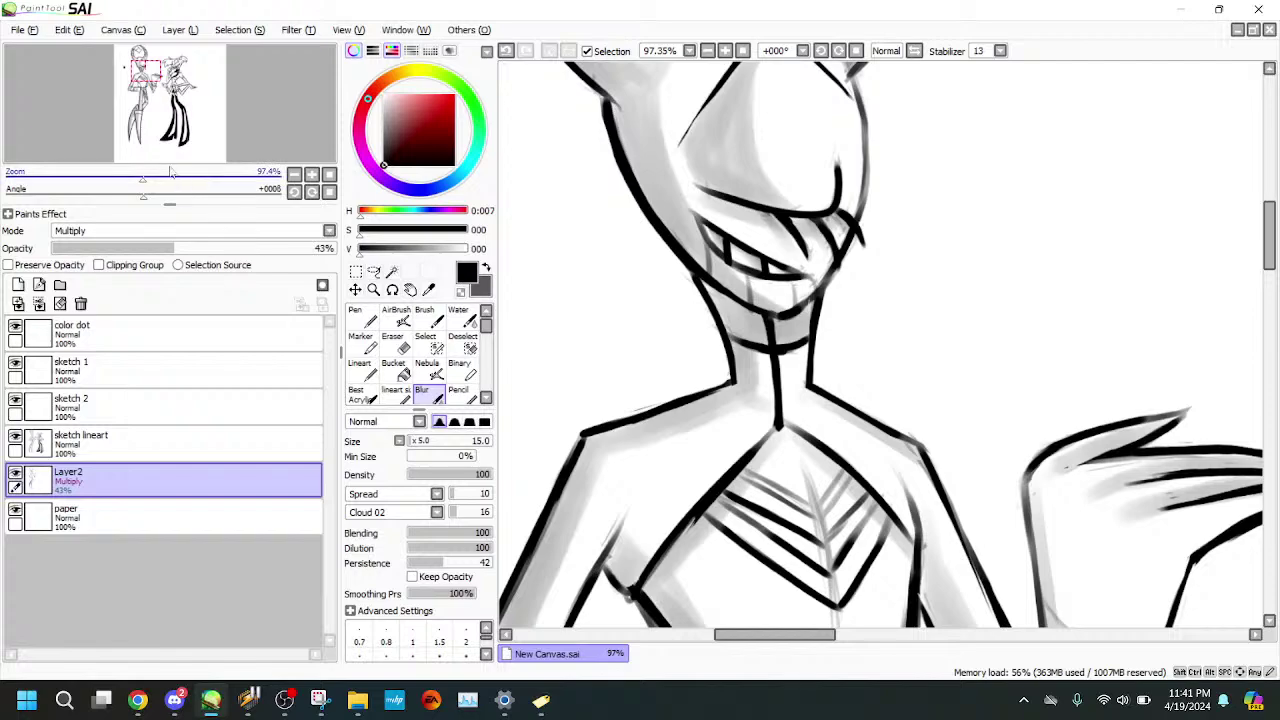
- Darken the fold lines of the hanging sash on the sketch lineart layer with the size 12 Marker
{"action": "left_click_drag", "start_coordinate": [145, 178], "coordinate": [76, 178]}
{"action": "left_click", "coordinate": [152, 93]}
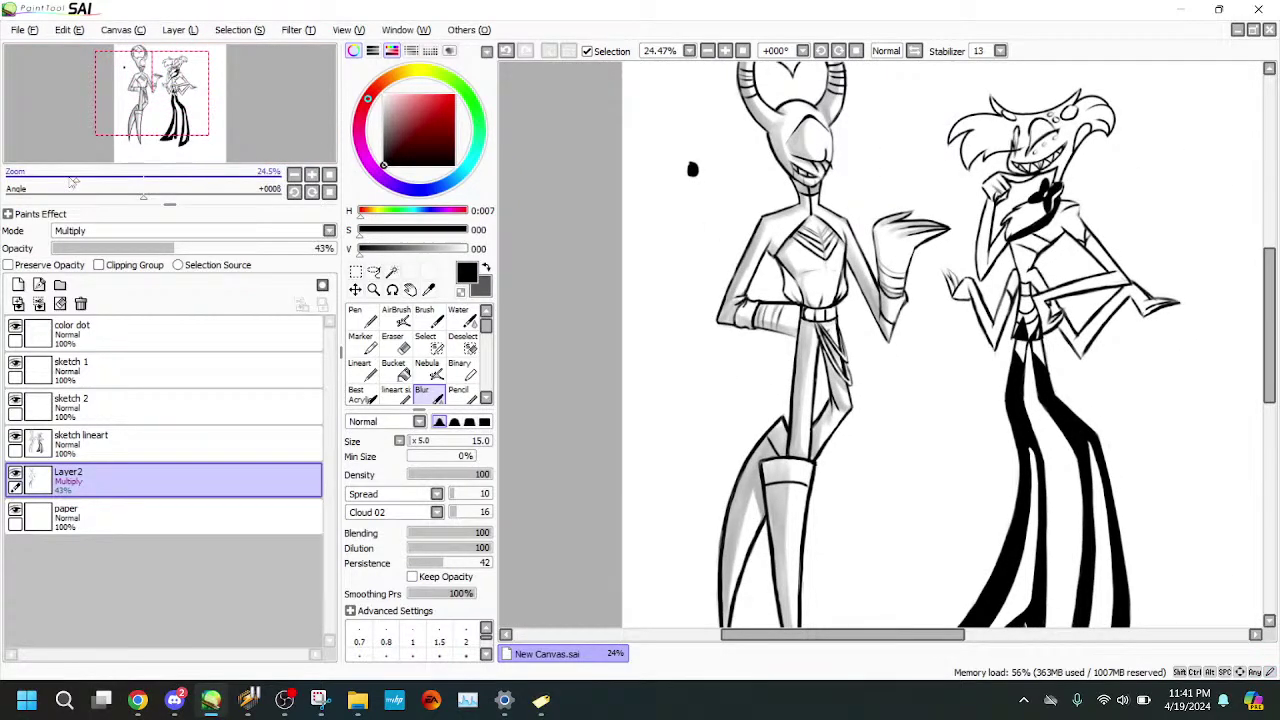
{"action": "left_click_drag", "start_coordinate": [76, 178], "coordinate": [119, 179]}
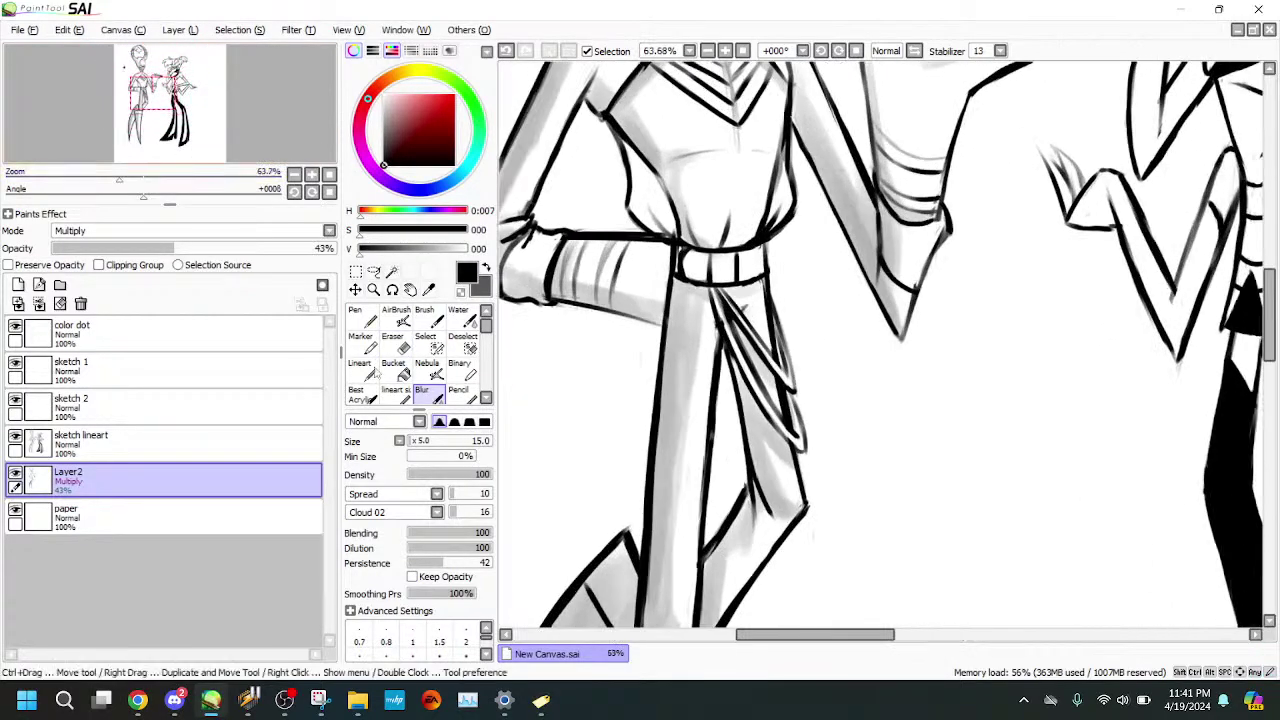
{"action": "left_click", "coordinate": [288, 445]}
{"action": "left_click", "coordinate": [372, 346]}
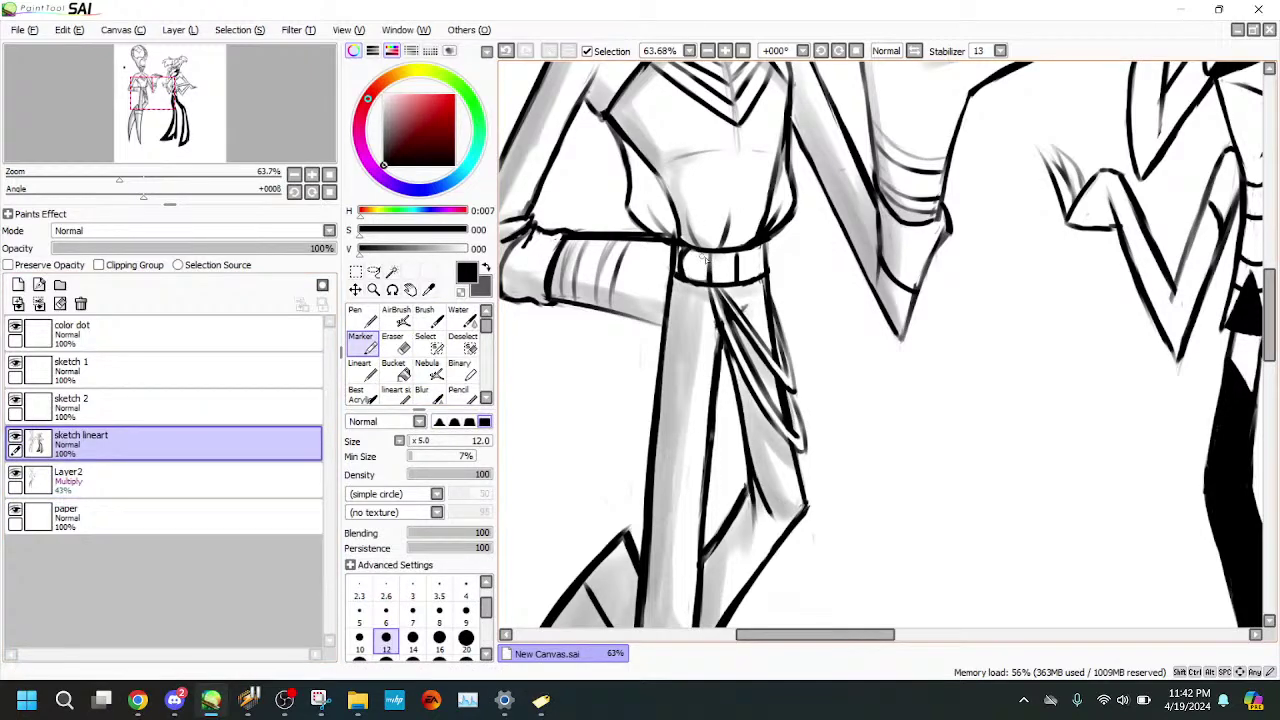
{"action": "left_click_drag", "start_coordinate": [757, 348], "coordinate": [762, 354]}
{"action": "left_click_drag", "start_coordinate": [760, 410], "coordinate": [806, 457]}
- Shade the upper hair tuft beside the grinning figure's resting hand side on Layer2 with the size 15 Water brush
{"action": "left_click_drag", "start_coordinate": [119, 180], "coordinate": [86, 180]}
{"action": "left_click_drag", "start_coordinate": [157, 124], "coordinate": [168, 115]}
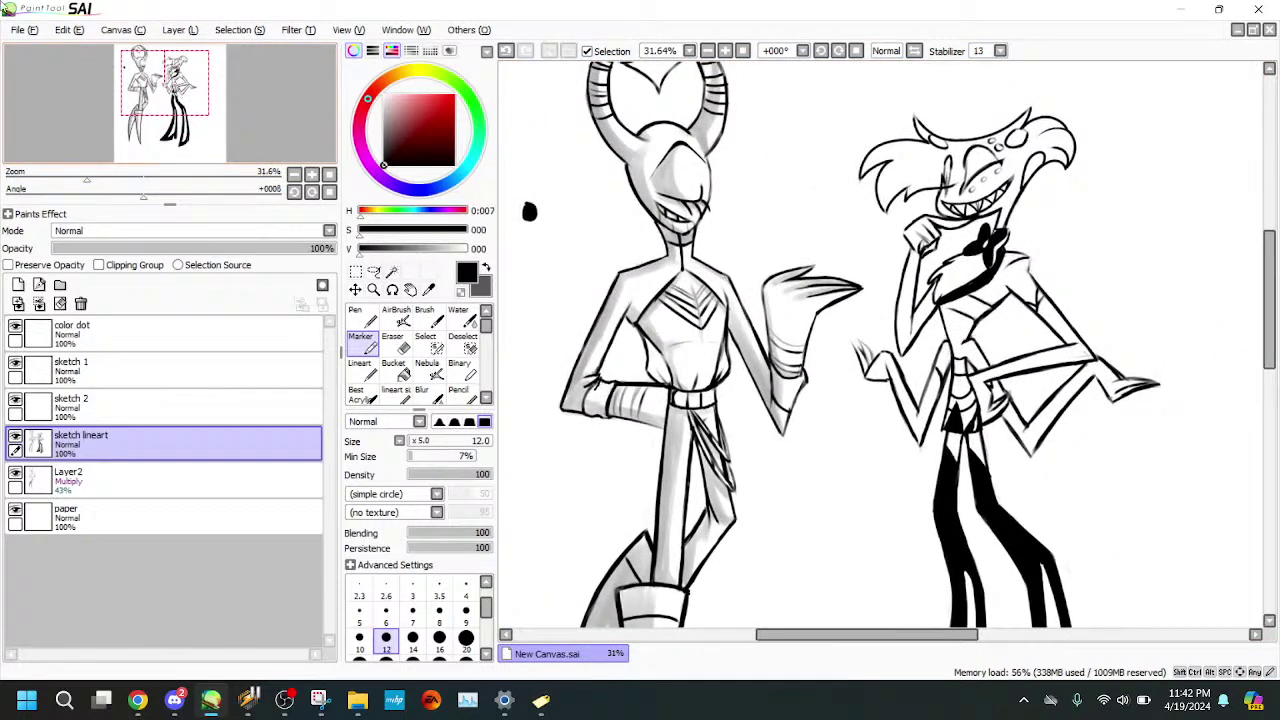
{"action": "left_click", "coordinate": [270, 485]}
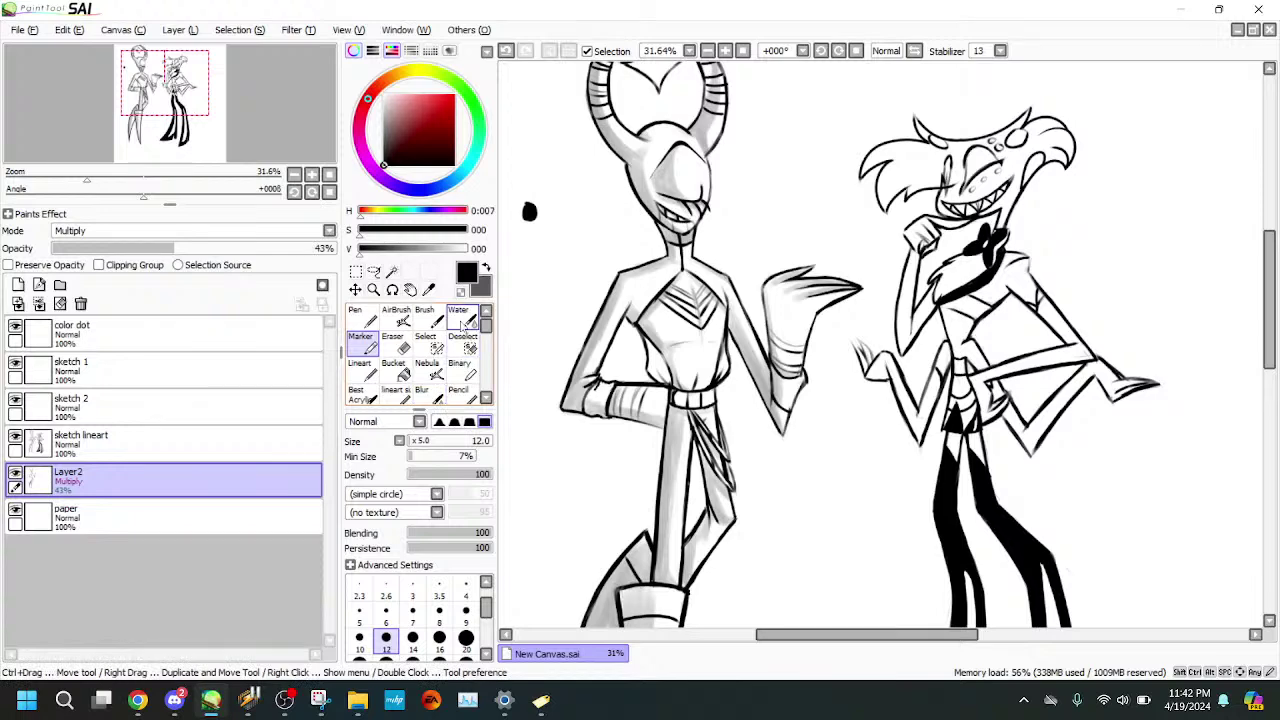
{"action": "left_click", "coordinate": [461, 316]}
{"action": "left_click_drag", "start_coordinate": [87, 180], "coordinate": [112, 180]}
{"action": "left_click_drag", "start_coordinate": [182, 78], "coordinate": [172, 64]}
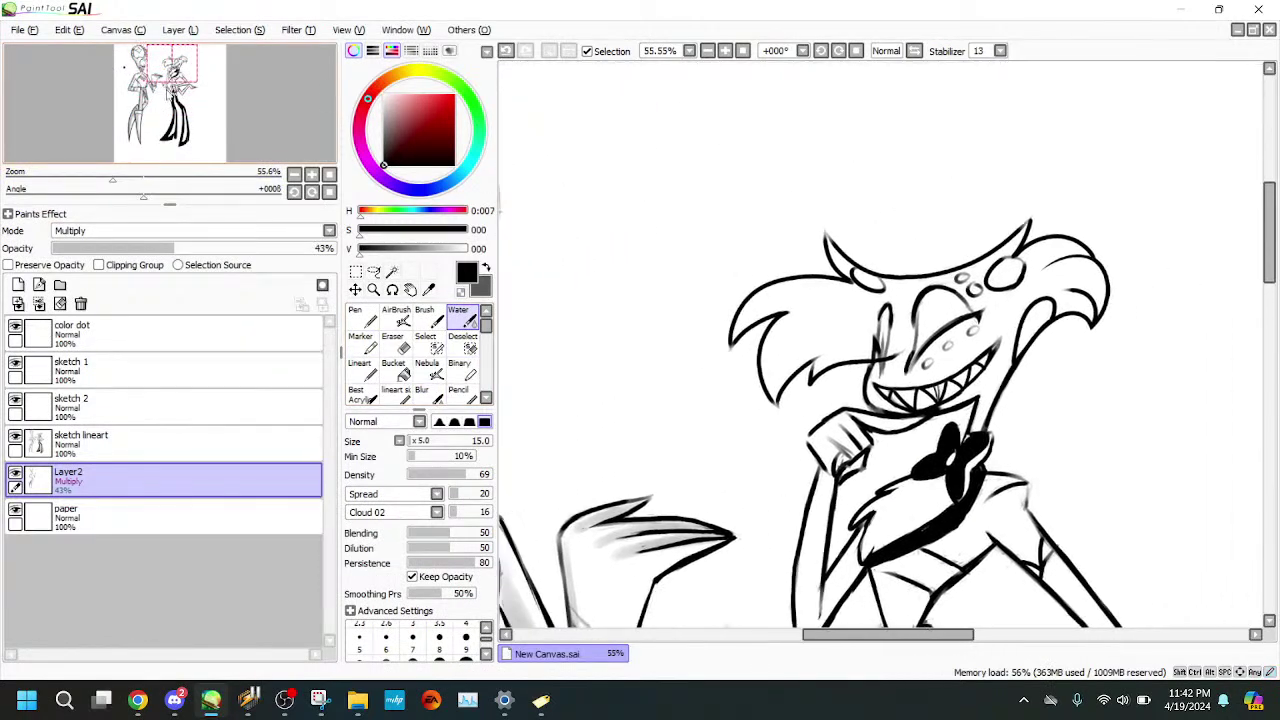
{"action": "scroll", "coordinate": [754, 268], "scroll_direction": "up", "scroll_amount": 2}
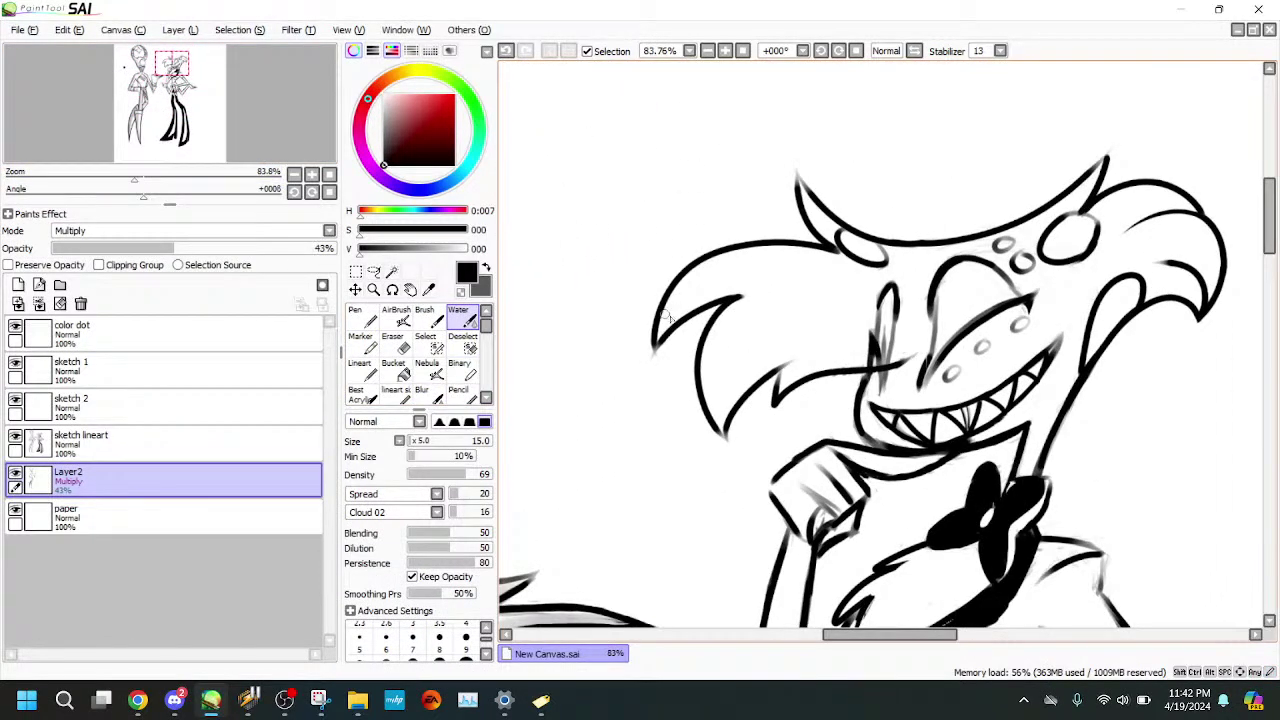
{"action": "mouse_move", "coordinate": [680, 323]}
{"action": "left_mouse_down"}
{"action": "mouse_move", "coordinate": [721, 280]}
{"action": "mouse_move", "coordinate": [661, 330]}
{"action": "mouse_move", "coordinate": [759, 284]}
{"action": "mouse_move", "coordinate": [665, 302]}
{"action": "mouse_move", "coordinate": [721, 305]}
{"action": "mouse_move", "coordinate": [661, 332]}
{"action": "mouse_move", "coordinate": [693, 308]}
{"action": "mouse_move", "coordinate": [680, 320]}
{"action": "mouse_move", "coordinate": [763, 293]}
{"action": "mouse_move", "coordinate": [699, 294]}
{"action": "mouse_move", "coordinate": [784, 295]}
{"action": "mouse_move", "coordinate": [737, 287]}
{"action": "mouse_move", "coordinate": [665, 326]}
{"action": "mouse_move", "coordinate": [681, 299]}
{"action": "mouse_move", "coordinate": [657, 340]}
{"action": "left_mouse_up"}
{"action": "left_click_drag", "start_coordinate": [742, 296], "coordinate": [757, 298]}
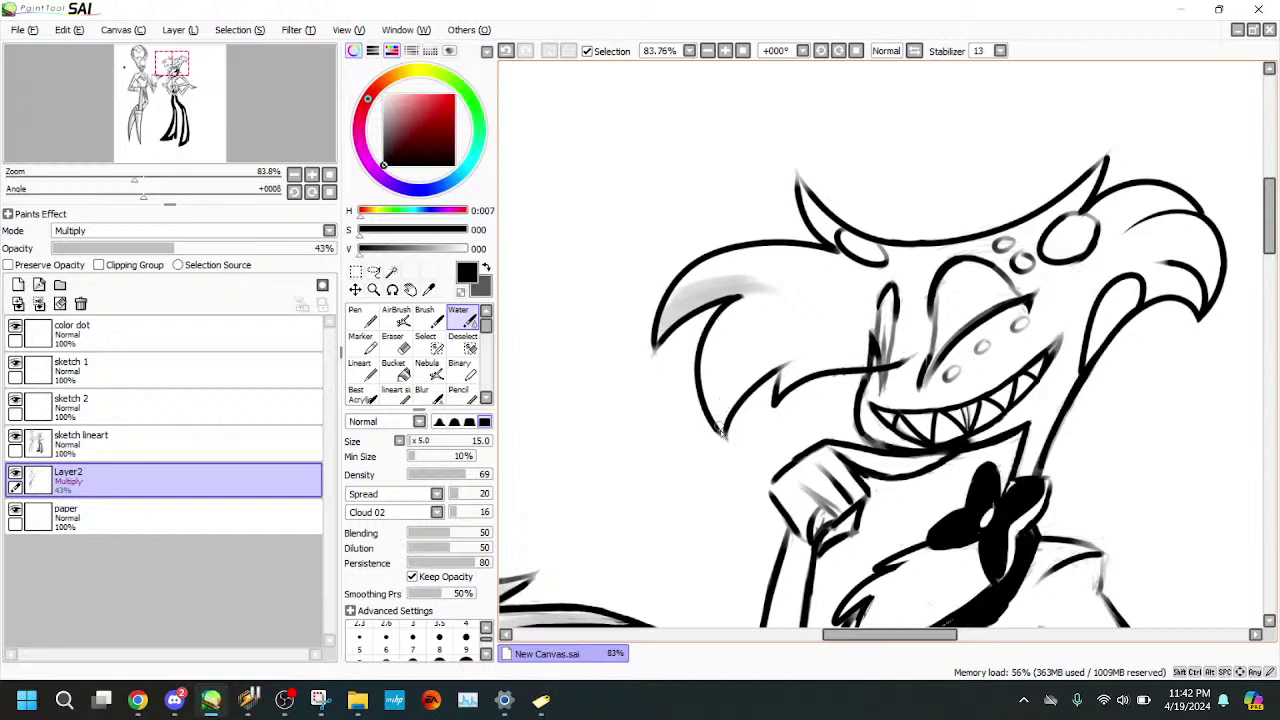
- Shade the lower hair tuft and the edge of the face beside the grin on Layer2 with the Water brush
{"action": "mouse_move", "coordinate": [718, 414]}
{"action": "left_mouse_down"}
{"action": "mouse_move", "coordinate": [801, 332]}
{"action": "mouse_move", "coordinate": [727, 364]}
{"action": "mouse_move", "coordinate": [808, 328]}
{"action": "left_mouse_up"}
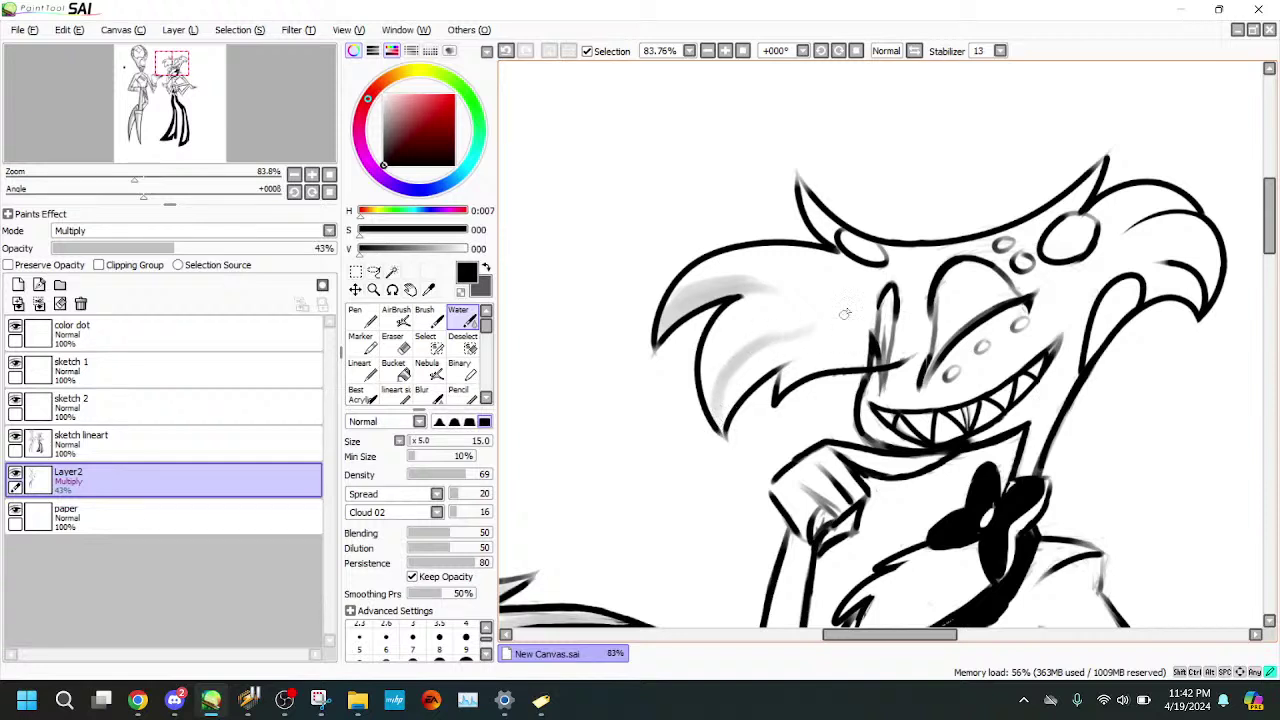
{"action": "mouse_move", "coordinate": [722, 418]}
{"action": "left_mouse_down"}
{"action": "mouse_move", "coordinate": [756, 368]}
{"action": "mouse_move", "coordinate": [794, 351]}
{"action": "mouse_move", "coordinate": [783, 345]}
{"action": "mouse_move", "coordinate": [727, 426]}
{"action": "mouse_move", "coordinate": [800, 344]}
{"action": "mouse_move", "coordinate": [759, 369]}
{"action": "mouse_move", "coordinate": [833, 325]}
{"action": "left_mouse_up"}
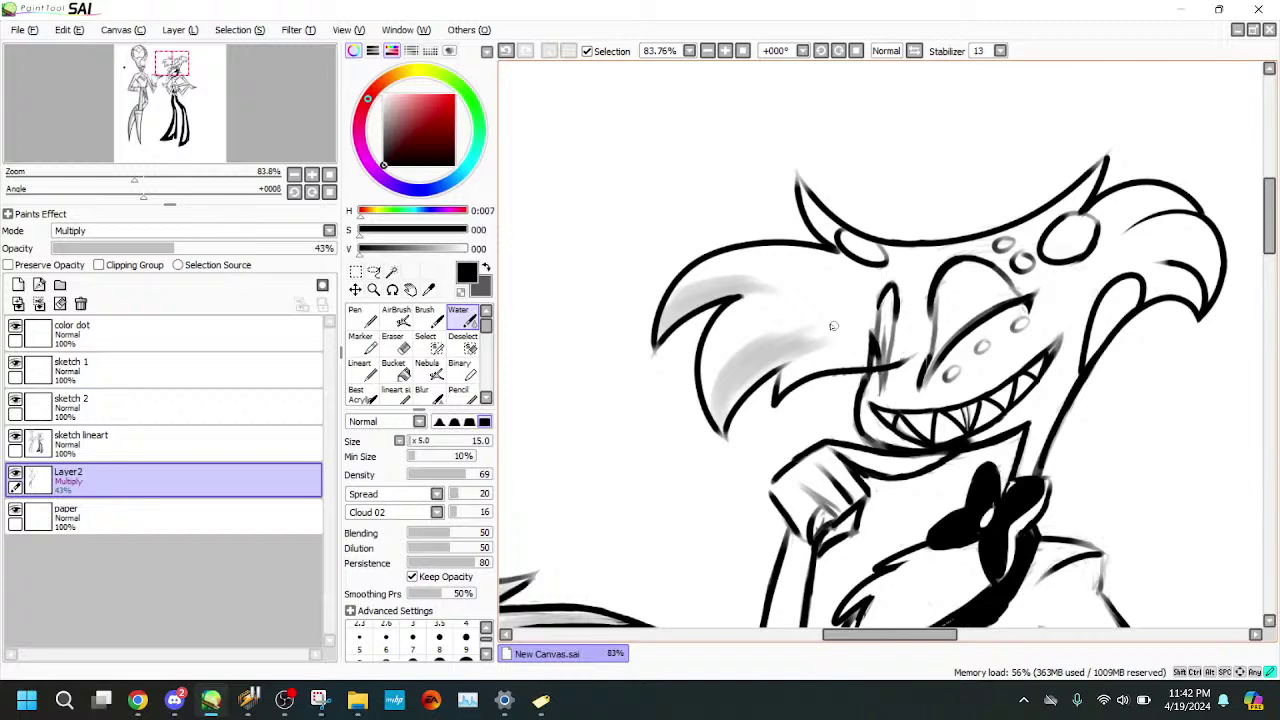
{"action": "mouse_move", "coordinate": [730, 410]}
{"action": "left_mouse_down"}
{"action": "mouse_move", "coordinate": [818, 351]}
{"action": "mouse_move", "coordinate": [808, 391]}
{"action": "mouse_move", "coordinate": [780, 389]}
{"action": "mouse_move", "coordinate": [813, 357]}
{"action": "mouse_move", "coordinate": [774, 391]}
{"action": "mouse_move", "coordinate": [782, 372]}
{"action": "mouse_move", "coordinate": [880, 373]}
{"action": "mouse_move", "coordinate": [809, 365]}
{"action": "mouse_move", "coordinate": [929, 338]}
{"action": "mouse_move", "coordinate": [910, 347]}
{"action": "mouse_move", "coordinate": [951, 300]}
{"action": "mouse_move", "coordinate": [914, 346]}
{"action": "mouse_move", "coordinate": [777, 398]}
{"action": "left_mouse_up"}
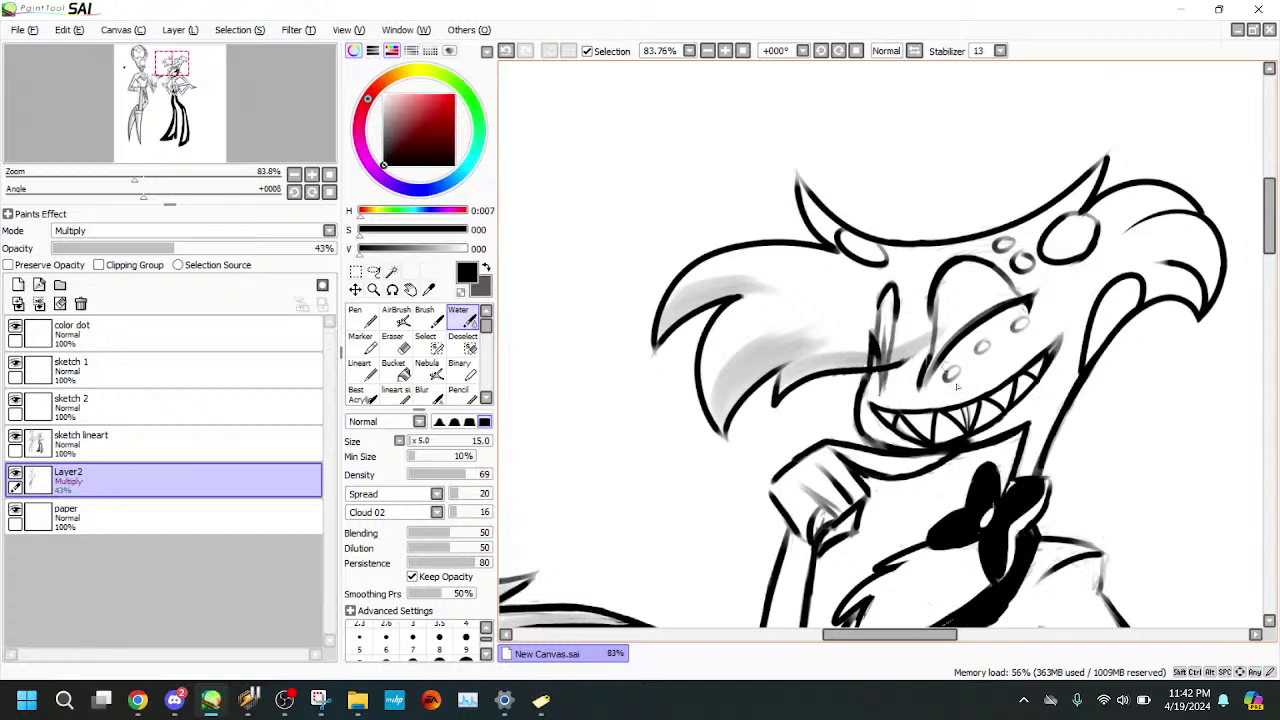
{"action": "mouse_move", "coordinate": [921, 351]}
{"action": "left_mouse_down"}
{"action": "mouse_move", "coordinate": [880, 398]}
{"action": "mouse_move", "coordinate": [901, 437]}
{"action": "mouse_move", "coordinate": [866, 402]}
{"action": "mouse_move", "coordinate": [868, 380]}
{"action": "mouse_move", "coordinate": [890, 370]}
{"action": "left_mouse_up"}
- Shade the grinning figure's horn above the first hair tufts and the closed eyelid on Layer2 with the Water brush
{"action": "left_click", "coordinate": [176, 58]}
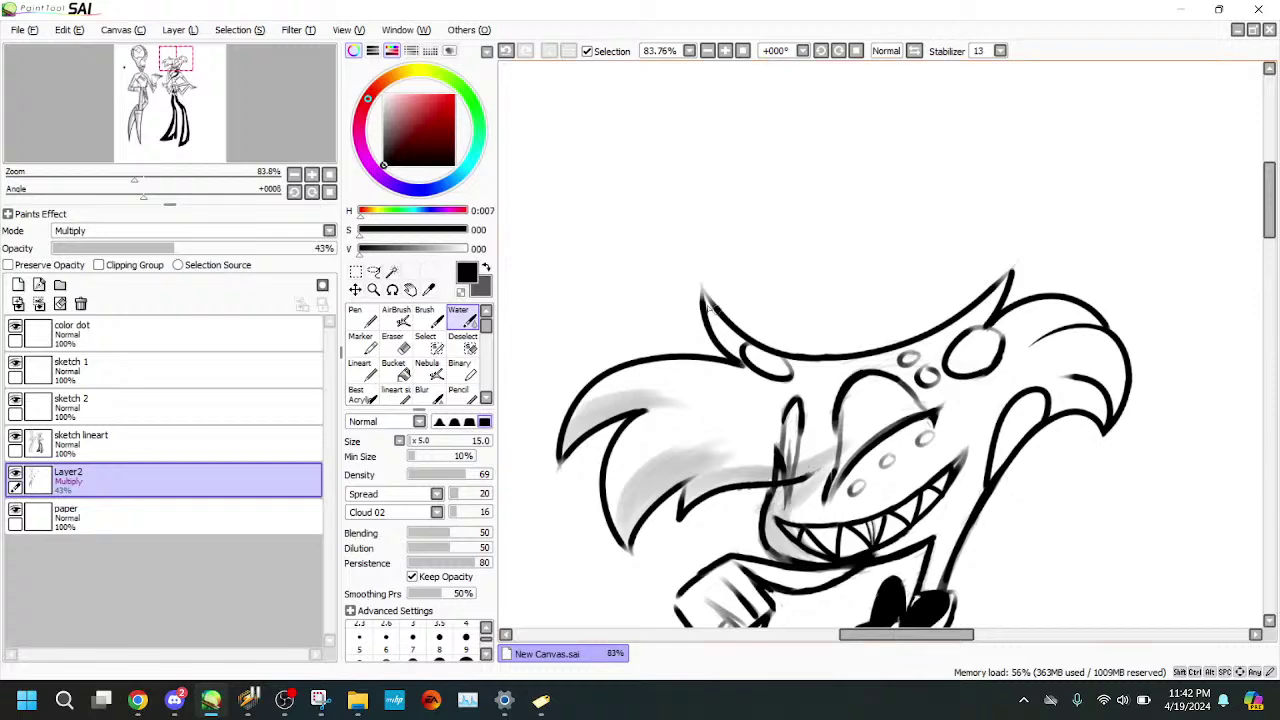
{"action": "left_click_drag", "start_coordinate": [708, 304], "coordinate": [722, 338]}
{"action": "left_click_drag", "start_coordinate": [722, 338], "coordinate": [764, 372]}
{"action": "left_click", "coordinate": [178, 72]}
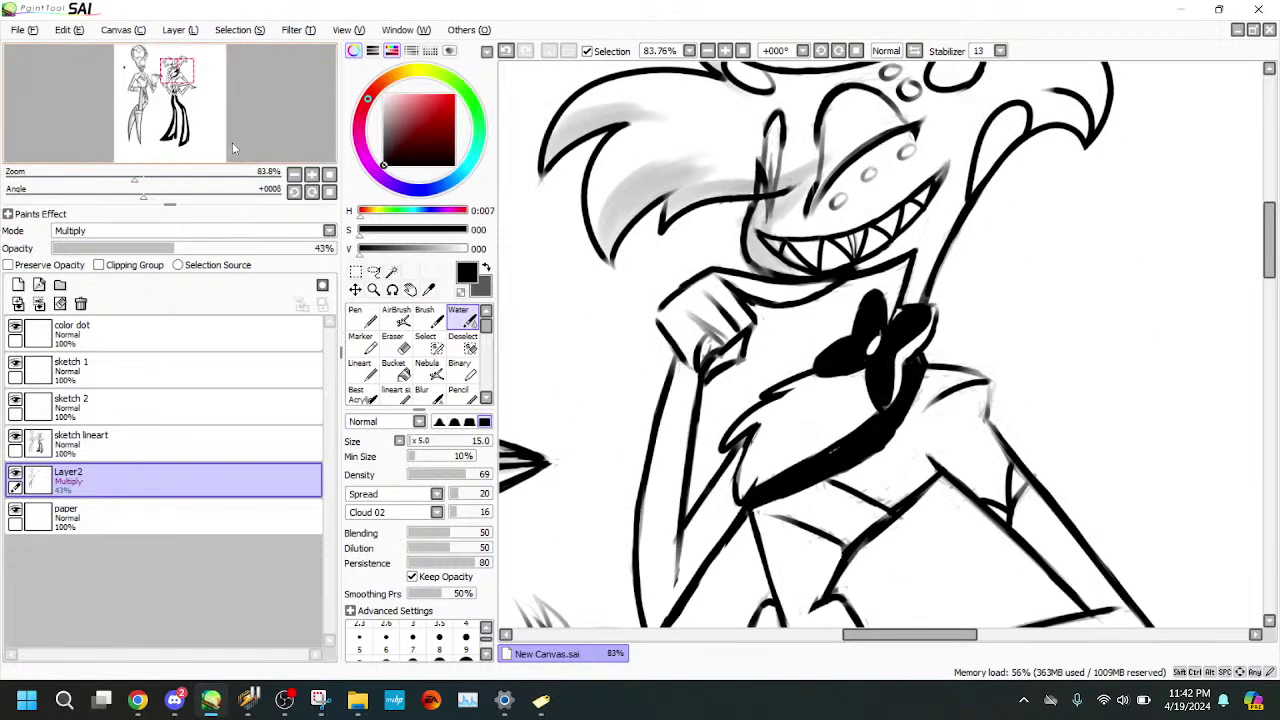
{"action": "left_click", "coordinate": [175, 69]}
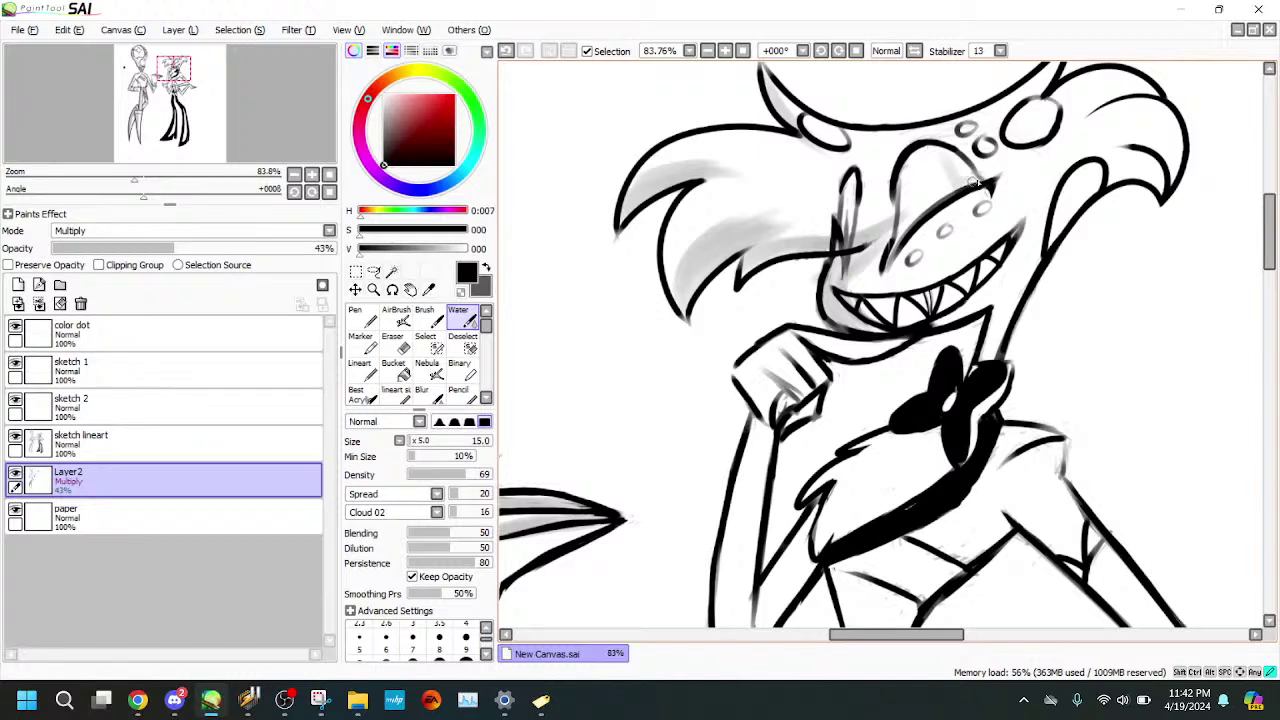
{"action": "left_click_drag", "start_coordinate": [953, 167], "coordinate": [966, 182]}
{"action": "scroll", "coordinate": [850, 230], "scroll_direction": "up", "scroll_amount": 3}
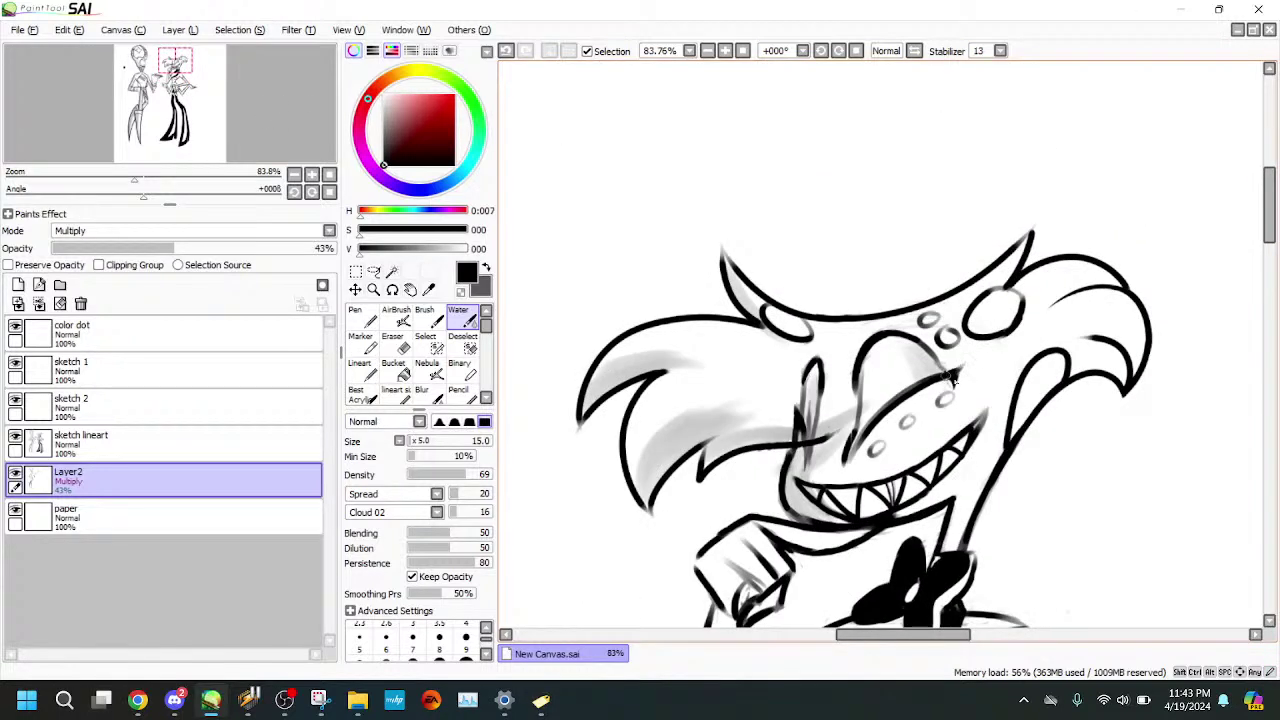
- Shade the opposite horn and the hair tufts behind it on Layer2 with the size 15 Water brush
{"action": "left_click_drag", "start_coordinate": [1041, 376], "coordinate": [1098, 280]}
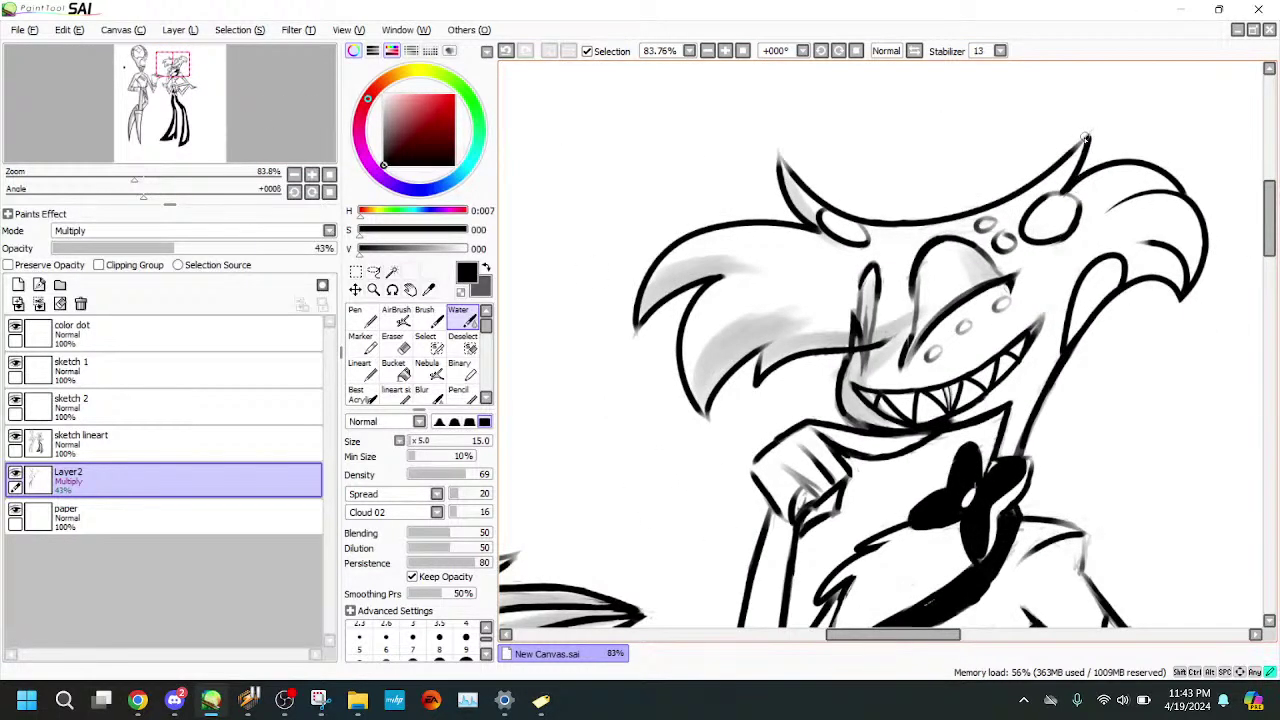
{"action": "left_click_drag", "start_coordinate": [1085, 137], "coordinate": [1034, 212]}
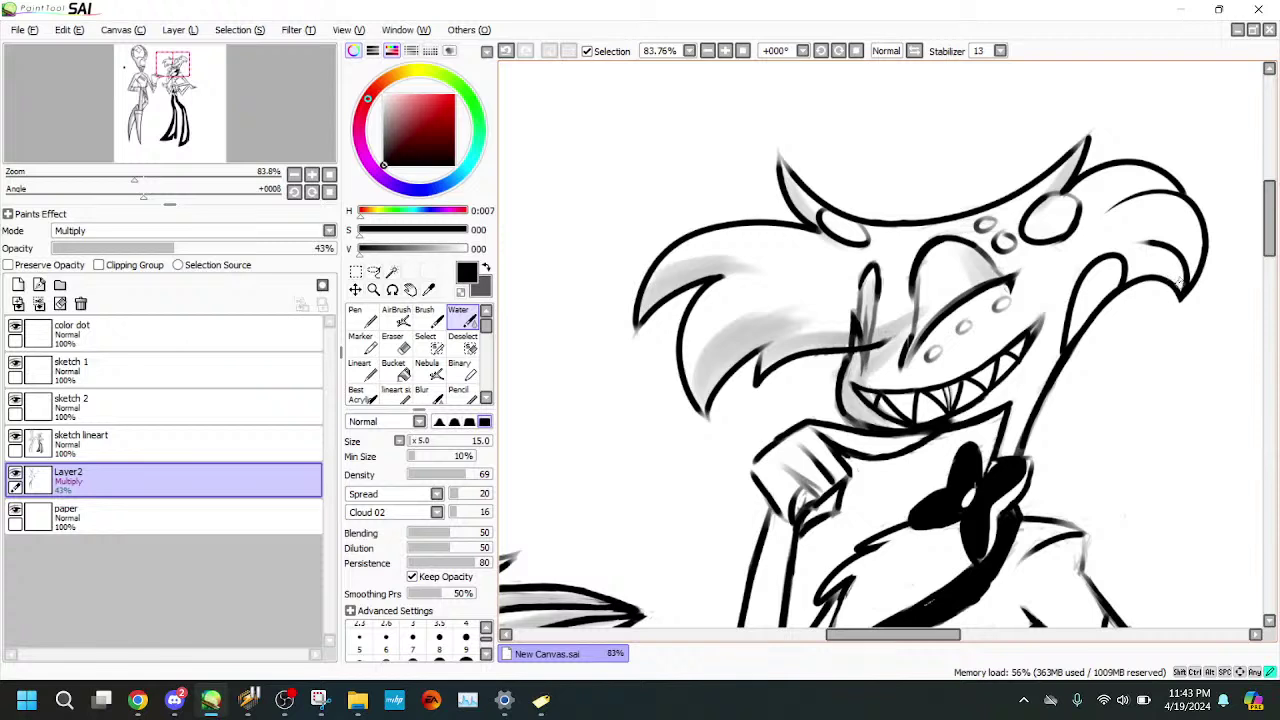
{"action": "mouse_move", "coordinate": [1162, 262]}
{"action": "left_mouse_down"}
{"action": "mouse_move", "coordinate": [1114, 297]}
{"action": "mouse_move", "coordinate": [1088, 298]}
{"action": "mouse_move", "coordinate": [1125, 268]}
{"action": "mouse_move", "coordinate": [1114, 303]}
{"action": "mouse_move", "coordinate": [1138, 265]}
{"action": "mouse_move", "coordinate": [1109, 289]}
{"action": "mouse_move", "coordinate": [1168, 272]}
{"action": "mouse_move", "coordinate": [1125, 278]}
{"action": "mouse_move", "coordinate": [1182, 291]}
{"action": "mouse_move", "coordinate": [1101, 293]}
{"action": "left_mouse_up"}
{"action": "mouse_move", "coordinate": [1140, 226]}
{"action": "left_mouse_down"}
{"action": "mouse_move", "coordinate": [1175, 232]}
{"action": "mouse_move", "coordinate": [1183, 289]}
{"action": "mouse_move", "coordinate": [1186, 241]}
{"action": "mouse_move", "coordinate": [1148, 245]}
{"action": "mouse_move", "coordinate": [1150, 233]}
{"action": "mouse_move", "coordinate": [1179, 242]}
{"action": "mouse_move", "coordinate": [1123, 245]}
{"action": "left_mouse_up"}
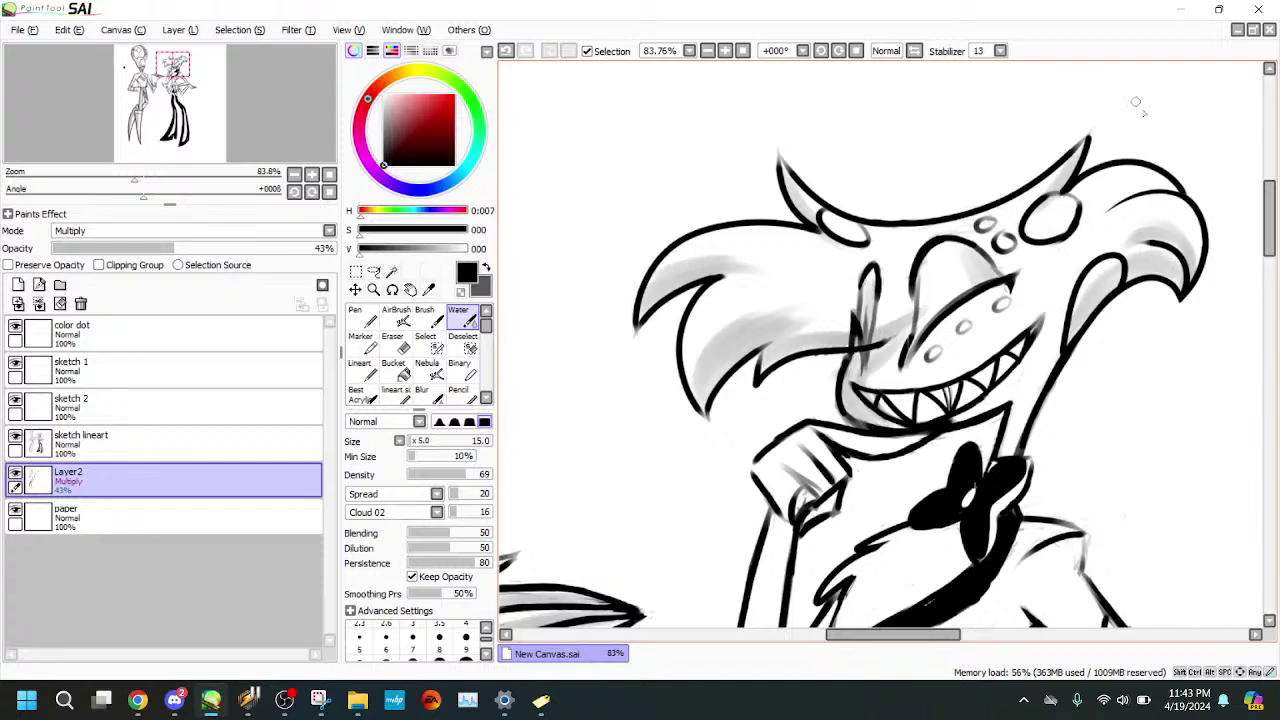
{"action": "mouse_move", "coordinate": [1165, 187]}
{"action": "left_mouse_down"}
{"action": "mouse_move", "coordinate": [1103, 205]}
{"action": "mouse_move", "coordinate": [1162, 182]}
{"action": "mouse_move", "coordinate": [1093, 220]}
{"action": "mouse_move", "coordinate": [1137, 183]}
{"action": "mouse_move", "coordinate": [1103, 222]}
{"action": "mouse_move", "coordinate": [1140, 191]}
{"action": "left_mouse_up"}
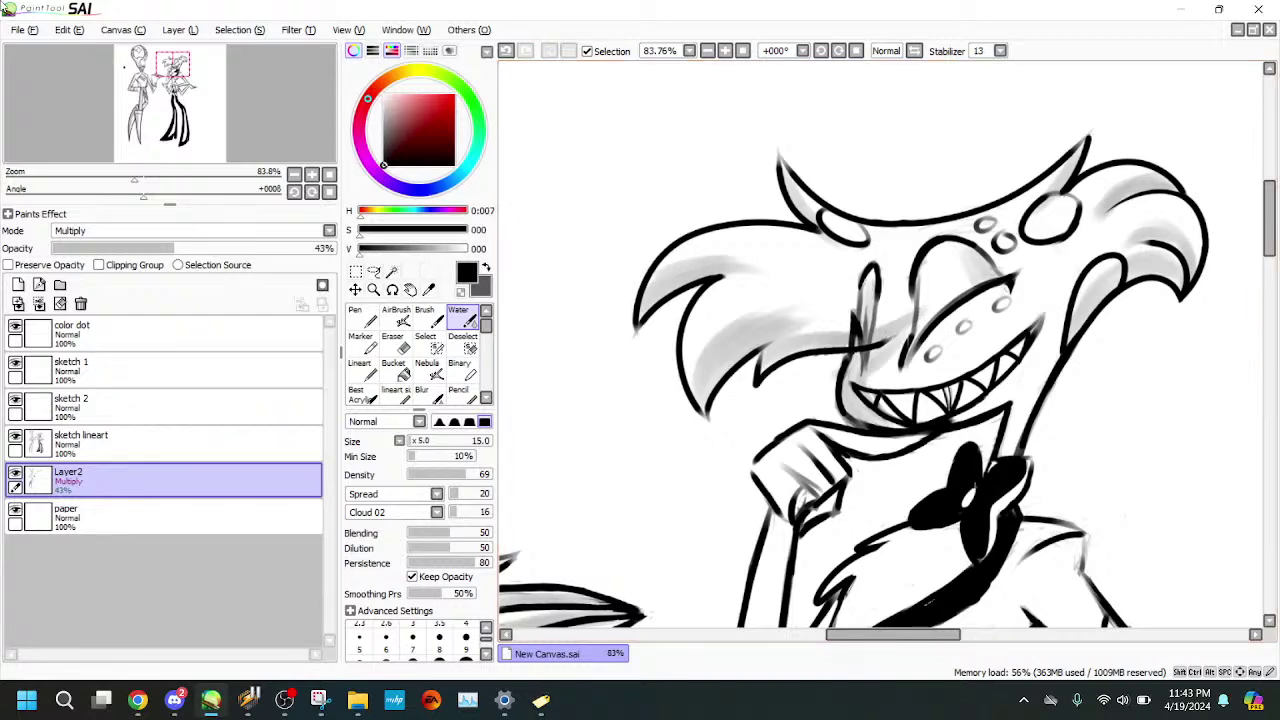
- Deepen the shading at the tips of the rear hair tufts and shade the neck above the bow tie on Layer2
{"action": "left_click_drag", "start_coordinate": [261, 149], "coordinate": [277, 124]}
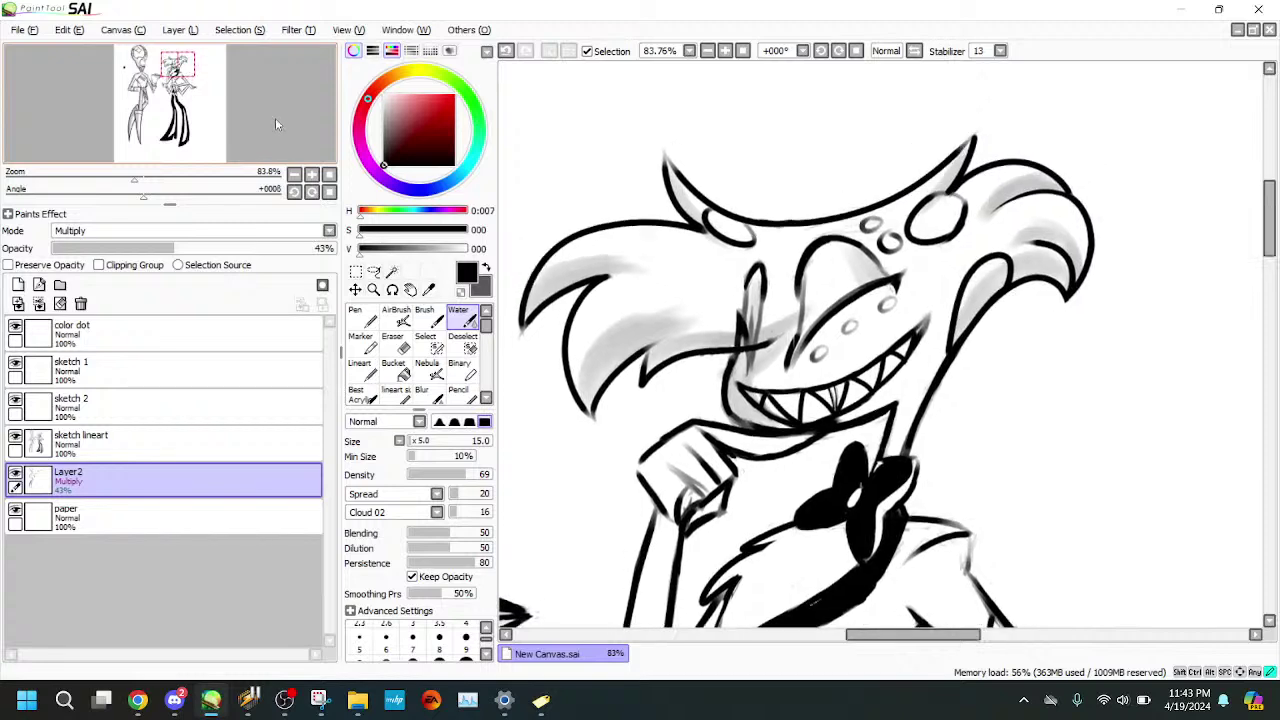
{"action": "mouse_move", "coordinate": [1067, 187]}
{"action": "left_mouse_down"}
{"action": "mouse_move", "coordinate": [1061, 247]}
{"action": "mouse_move", "coordinate": [1049, 246]}
{"action": "left_mouse_up"}
{"action": "mouse_move", "coordinate": [1056, 244]}
{"action": "left_mouse_down"}
{"action": "mouse_move", "coordinate": [1071, 283]}
{"action": "mouse_move", "coordinate": [1054, 206]}
{"action": "mouse_move", "coordinate": [1051, 240]}
{"action": "mouse_move", "coordinate": [1072, 257]}
{"action": "mouse_move", "coordinate": [1067, 289]}
{"action": "left_mouse_up"}
{"action": "mouse_move", "coordinate": [268, 121]}
{"action": "left_mouse_down"}
{"action": "mouse_move", "coordinate": [267, 132]}
{"action": "mouse_move", "coordinate": [282, 101]}
{"action": "left_mouse_up"}
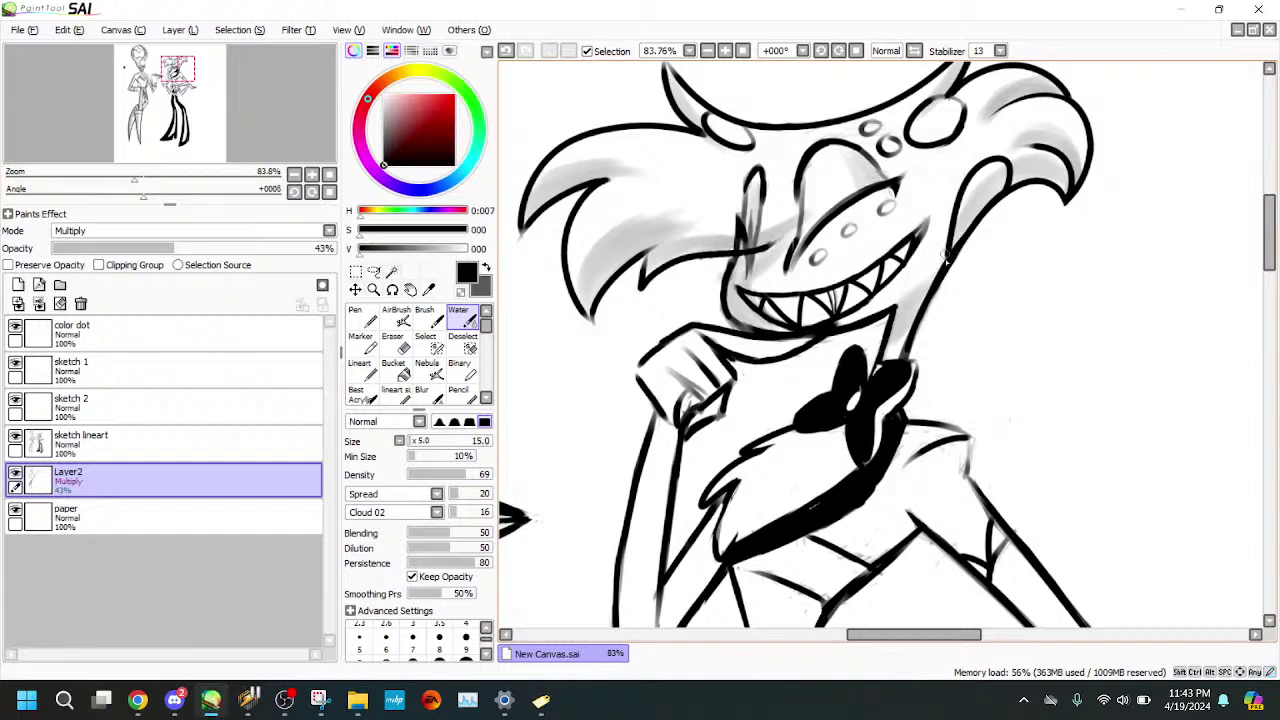
- Erase stray sketch marks around the fist under the chin on the sketch lineart layer with the size 20 Eraser
{"action": "left_click_drag", "start_coordinate": [209, 134], "coordinate": [179, 136]}
{"action": "left_click", "coordinate": [200, 443]}
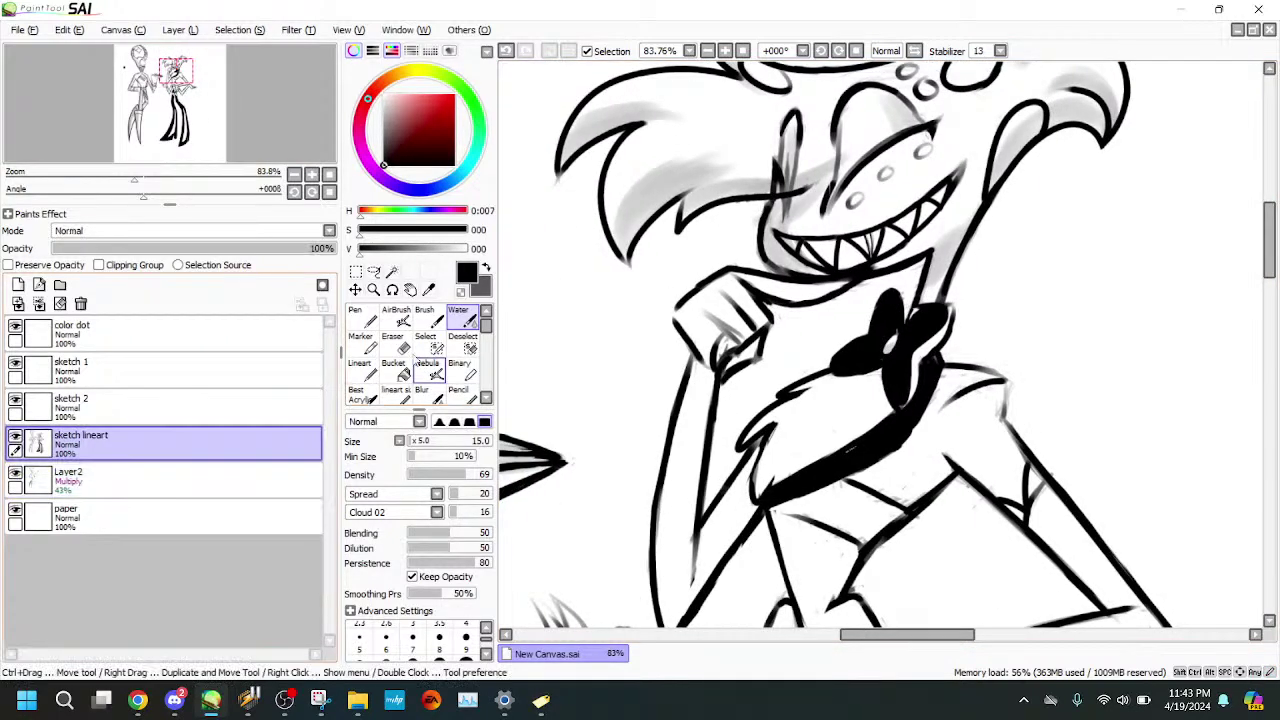
{"action": "key", "text": "e"}
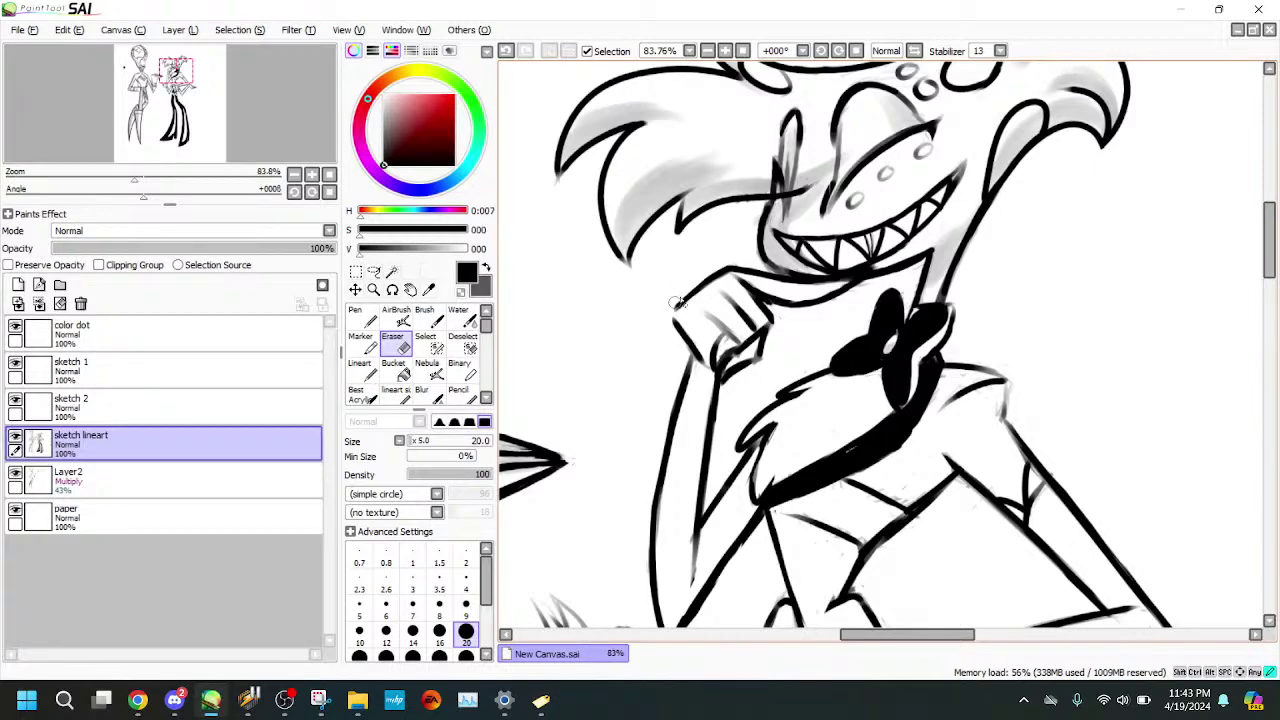
- Shade the forearm of the arm supporting the chin, from wrist to elbow, on Layer2 with the size 15 Water brush
{"action": "left_click", "coordinate": [267, 482]}
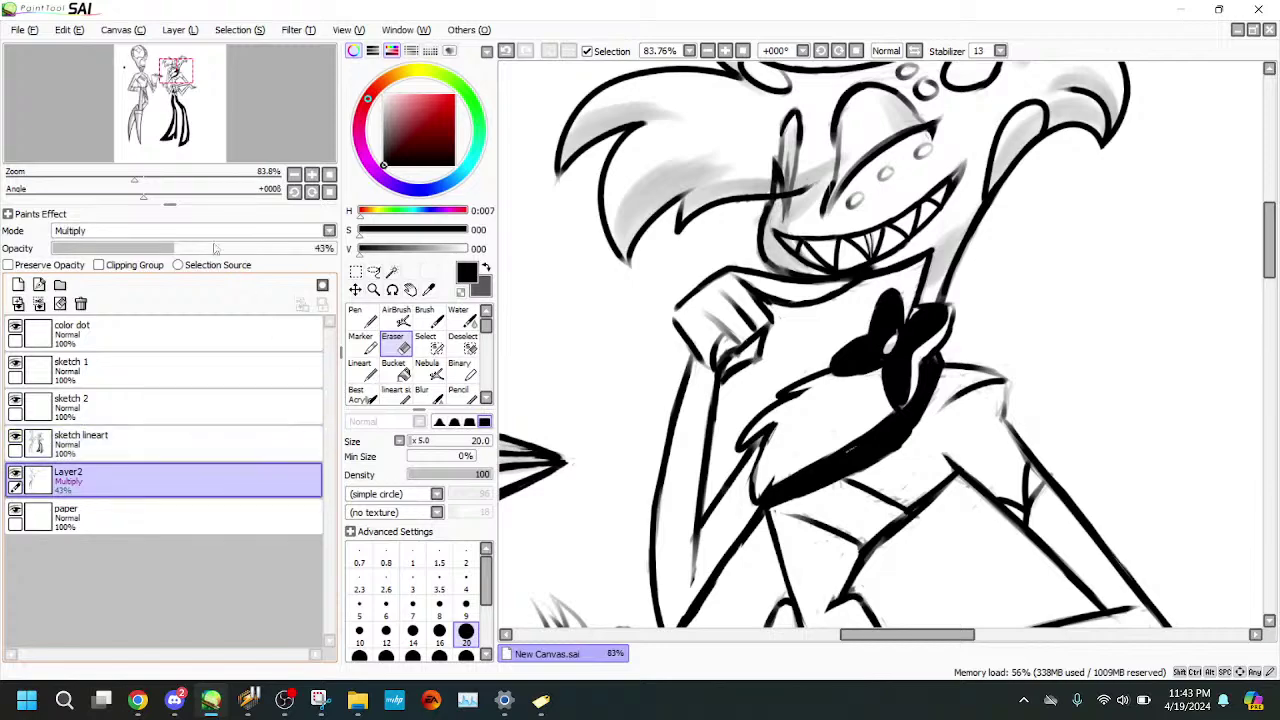
{"action": "left_click", "coordinate": [84, 173]}
{"action": "left_click_drag", "start_coordinate": [84, 173], "coordinate": [124, 180]}
{"action": "left_click", "coordinate": [463, 318]}
{"action": "mouse_move", "coordinate": [743, 341]}
{"action": "left_mouse_down"}
{"action": "mouse_move", "coordinate": [790, 233]}
{"action": "mouse_move", "coordinate": [781, 310]}
{"action": "left_mouse_up"}
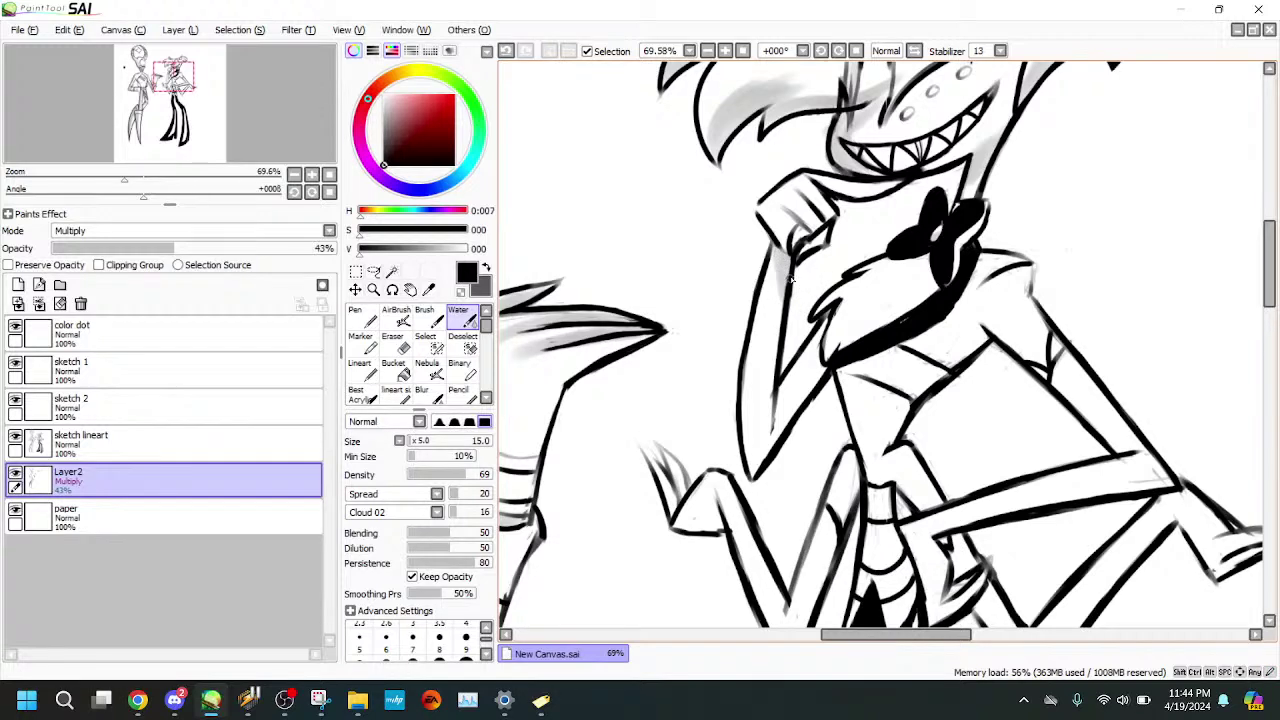
{"action": "mouse_move", "coordinate": [776, 252]}
{"action": "left_mouse_down"}
{"action": "mouse_move", "coordinate": [765, 440]}
{"action": "mouse_move", "coordinate": [770, 424]}
{"action": "left_mouse_up"}
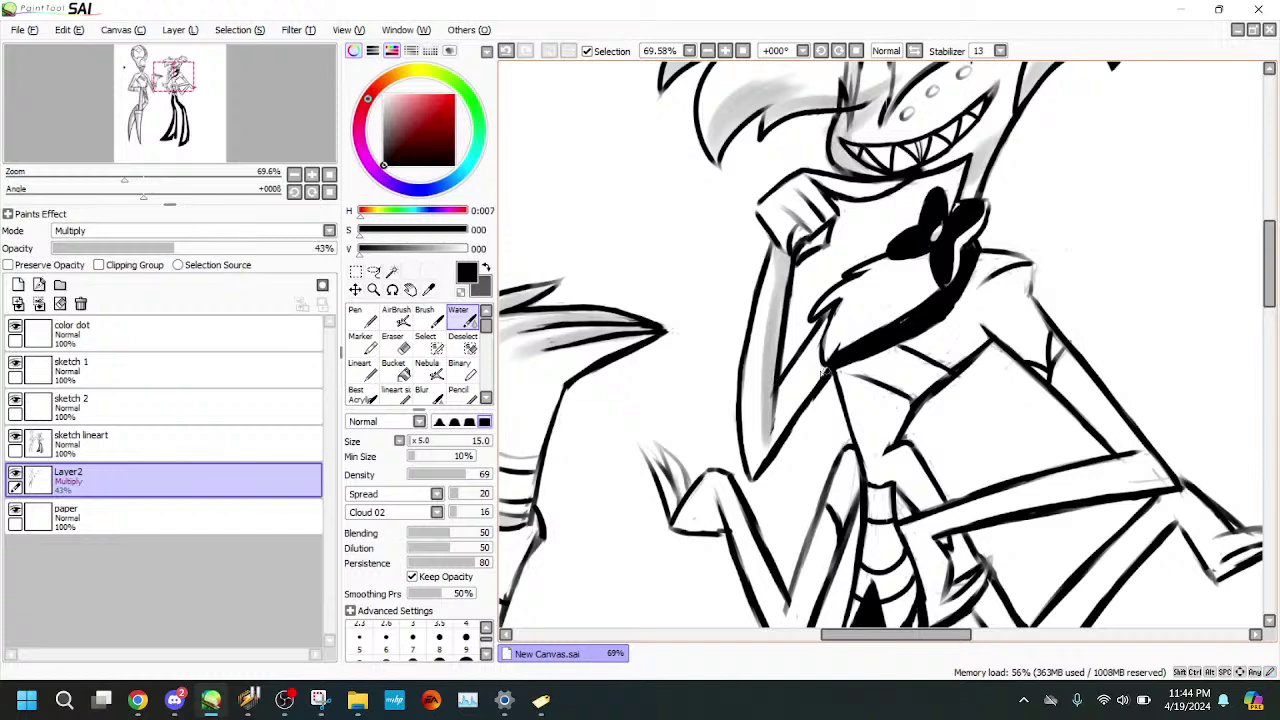
- Clean the lines inside the bent elbow on the sketch lineart layer with the size 20 Eraser
{"action": "left_click", "coordinate": [180, 440]}
{"action": "left_click", "coordinate": [392, 340]}
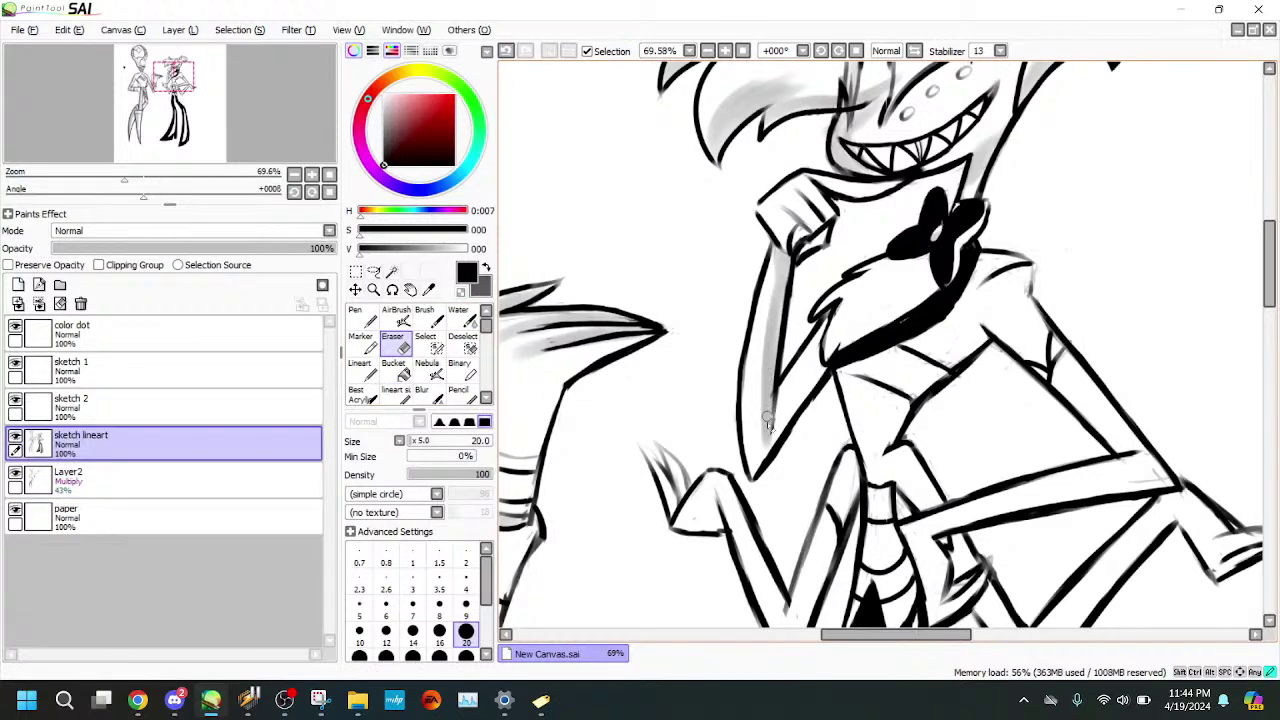
{"action": "left_click_drag", "start_coordinate": [768, 420], "coordinate": [773, 376]}
- Shade the upper arm of the bent arm and the lower chest fur on Layer2 with the size 15 Water brush
{"action": "left_click", "coordinate": [220, 479]}
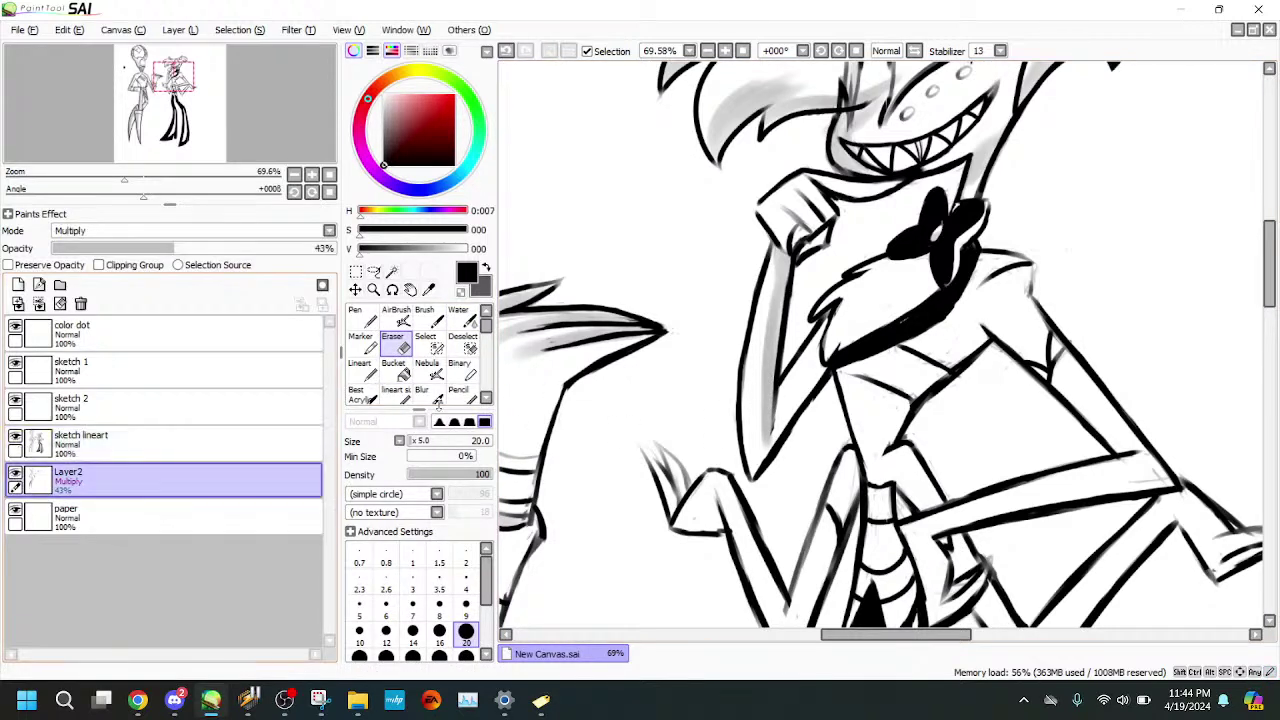
{"action": "left_click", "coordinate": [462, 320]}
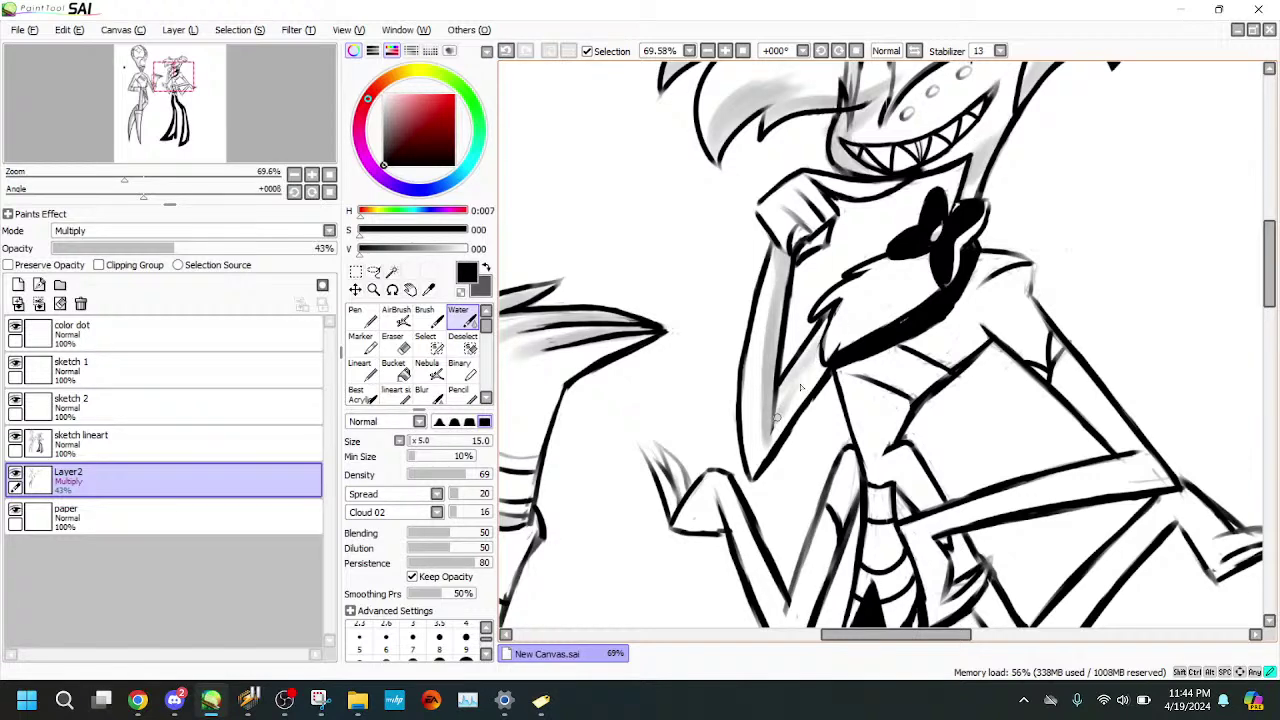
{"action": "mouse_move", "coordinate": [800, 388]}
{"action": "left_mouse_down"}
{"action": "mouse_move", "coordinate": [790, 380]}
{"action": "mouse_move", "coordinate": [825, 341]}
{"action": "mouse_move", "coordinate": [822, 381]}
{"action": "left_mouse_up"}
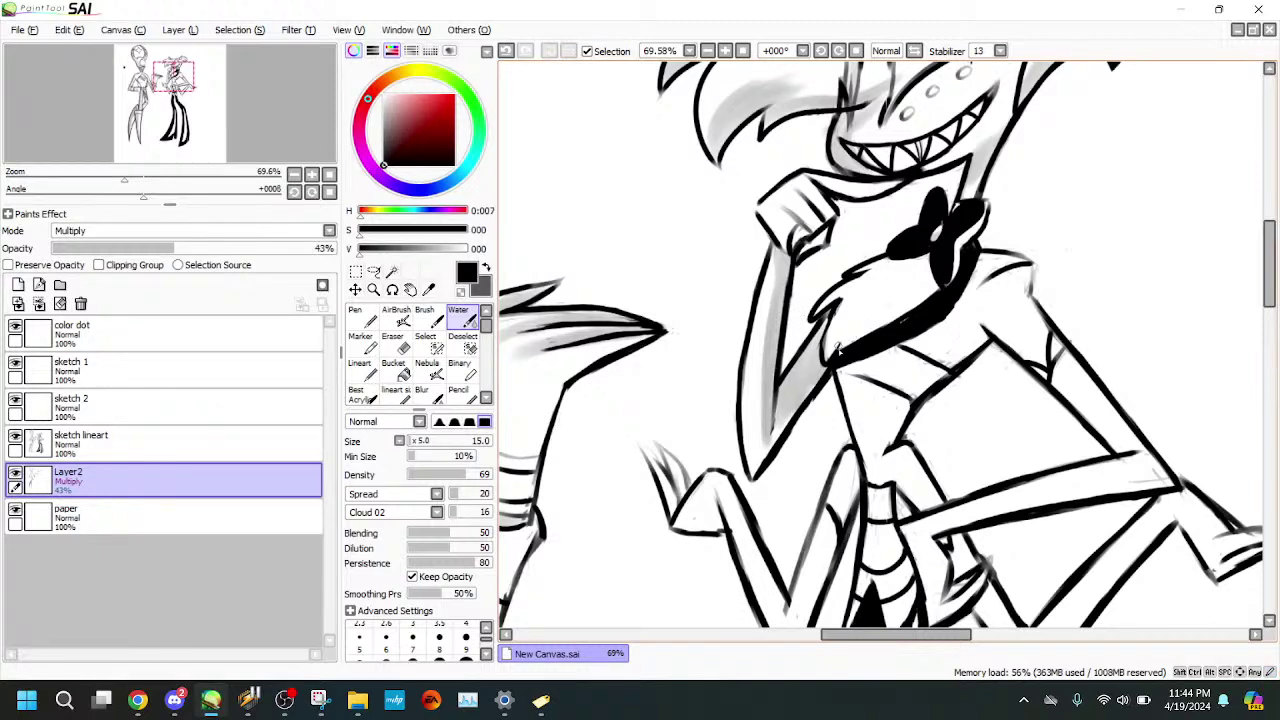
{"action": "mouse_move", "coordinate": [838, 349]}
{"action": "left_mouse_down"}
{"action": "mouse_move", "coordinate": [848, 334]}
{"action": "mouse_move", "coordinate": [826, 350]}
{"action": "mouse_move", "coordinate": [850, 287]}
{"action": "mouse_move", "coordinate": [875, 285]}
{"action": "left_mouse_up"}
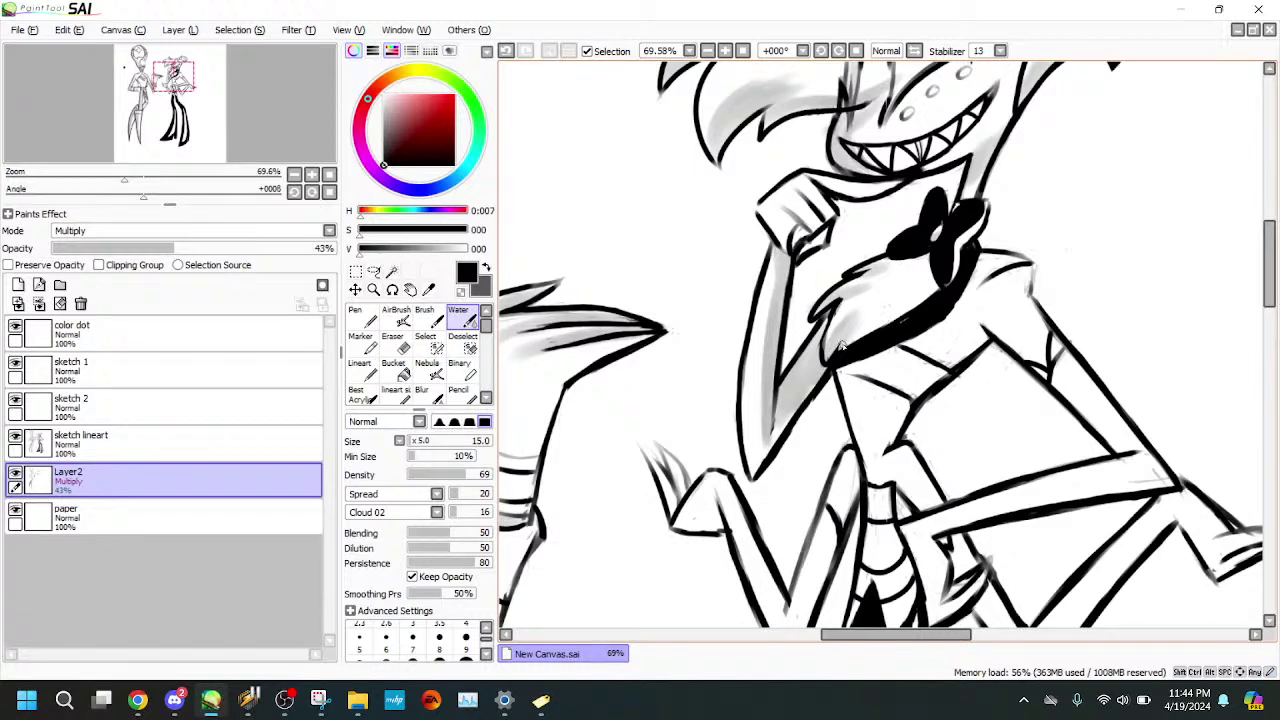
- Erase stray marks at the pointed edge of the chest fur on the sketch lineart layer with the size 20 Eraser
{"action": "left_click", "coordinate": [80, 440]}
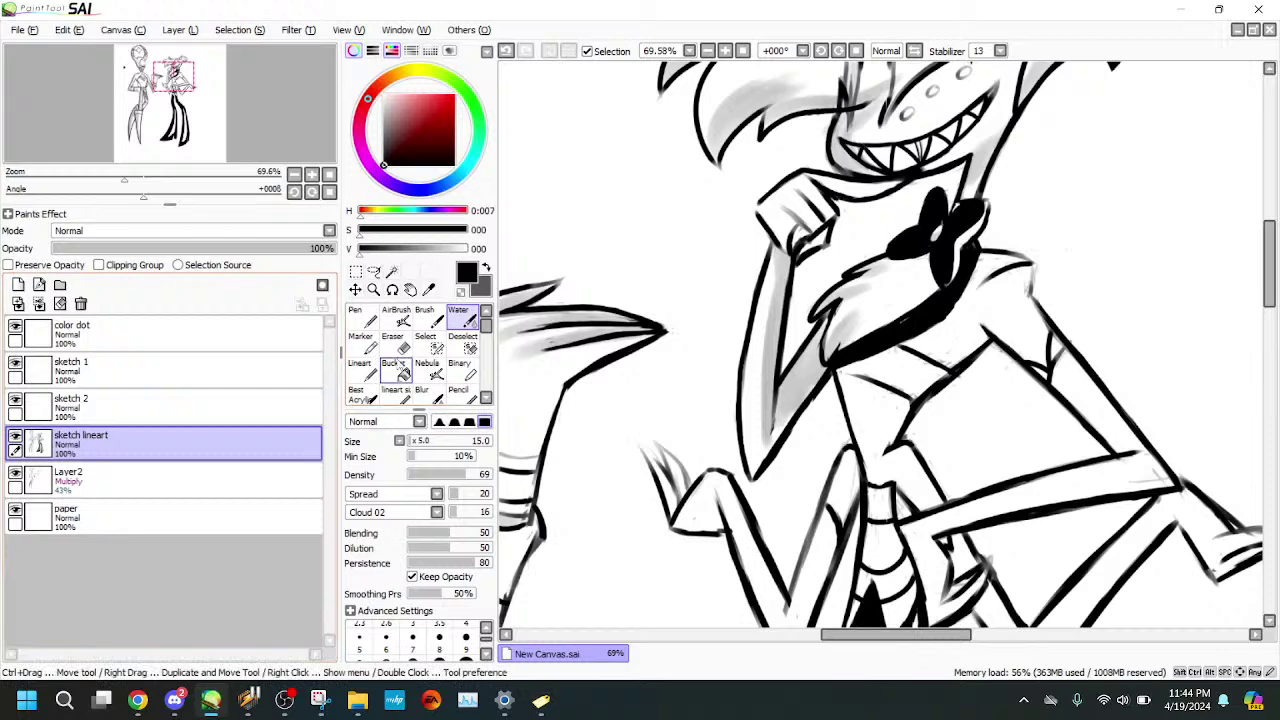
{"action": "key", "text": "e"}
{"action": "left_click_drag", "start_coordinate": [838, 317], "coordinate": [828, 342]}
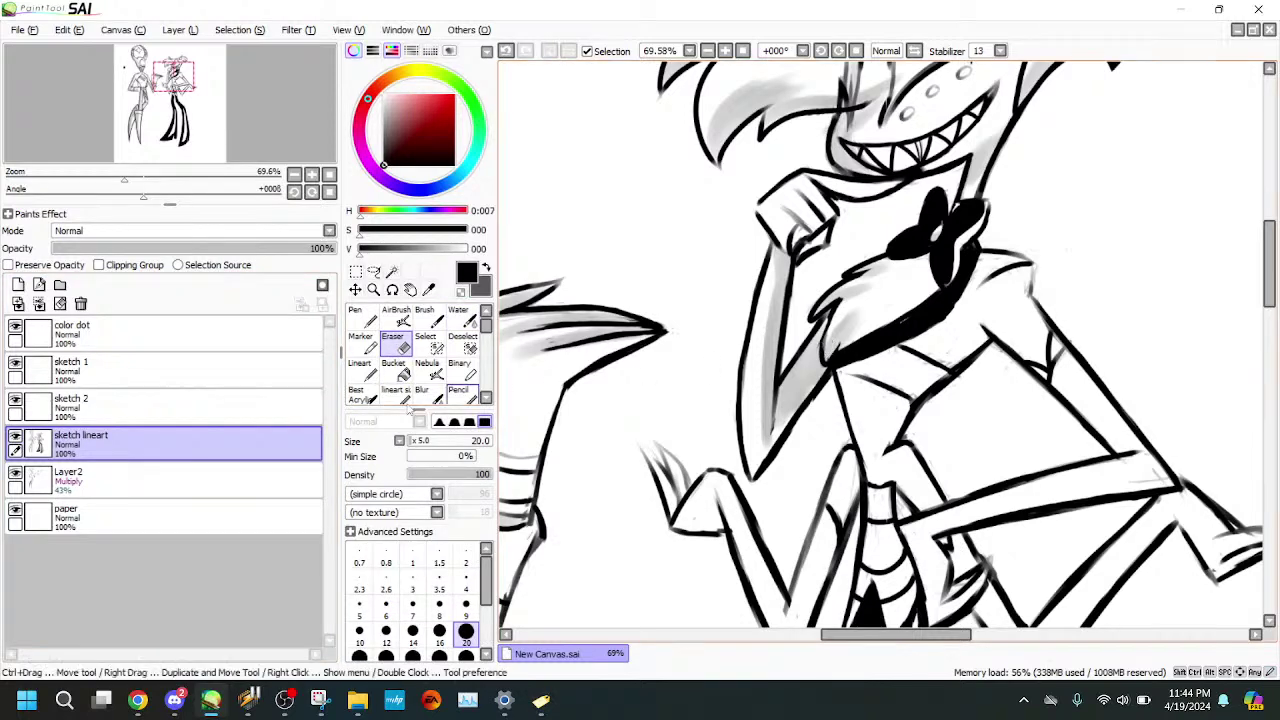
{"action": "left_click", "coordinate": [363, 344]}
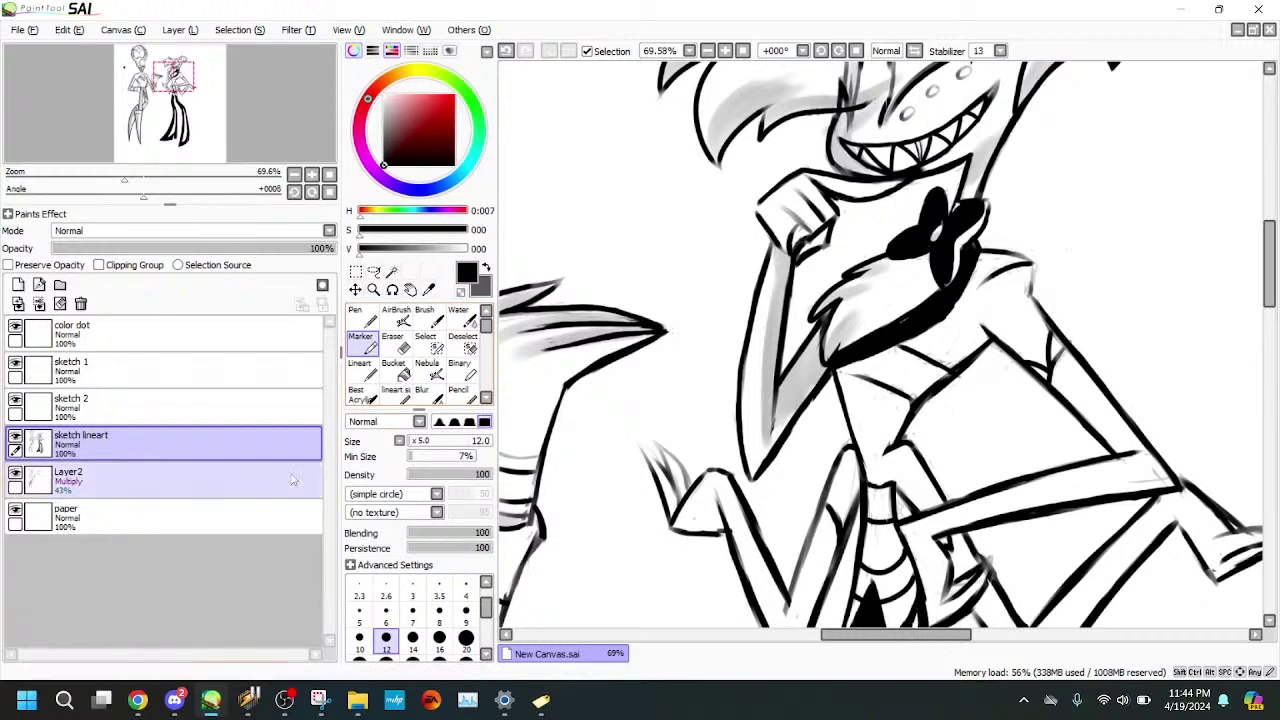
- Clean the shoulder fur outline on the sketch lineart layer with the size 20 Eraser and return to Layer2
{"action": "left_click", "coordinate": [246, 485]}
{"action": "left_click", "coordinate": [458, 316]}
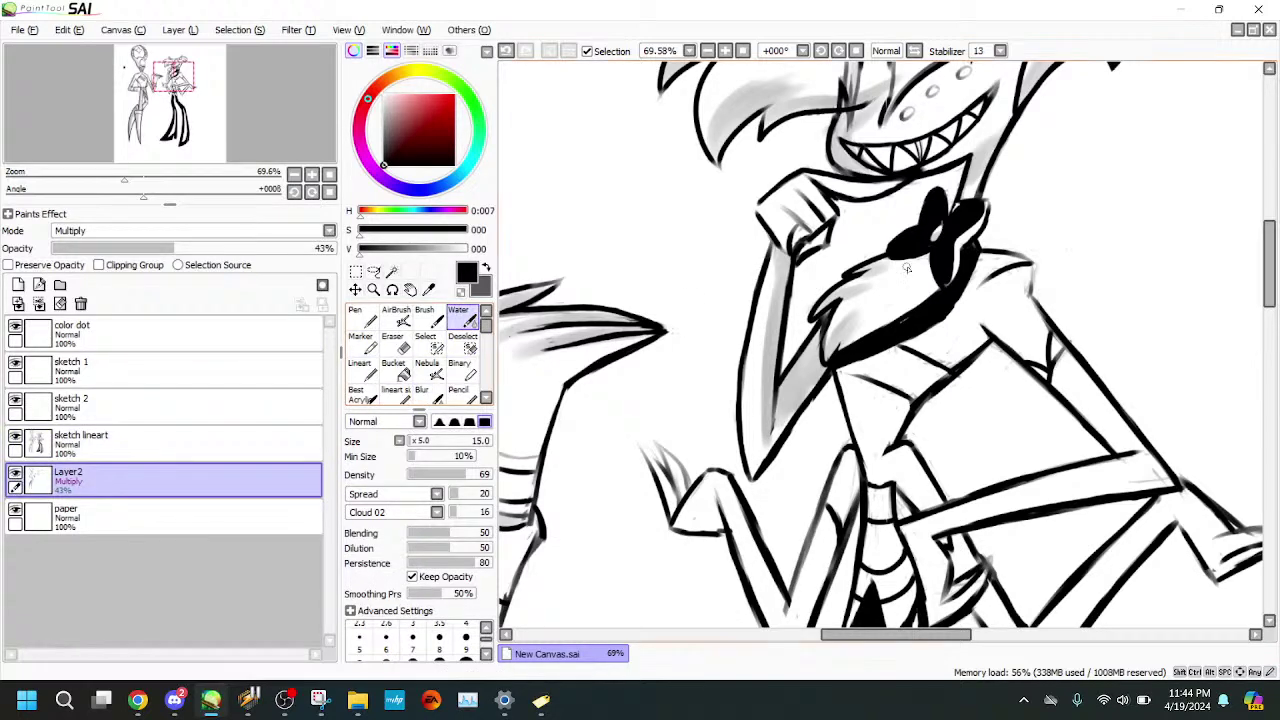
{"action": "left_click", "coordinate": [150, 441]}
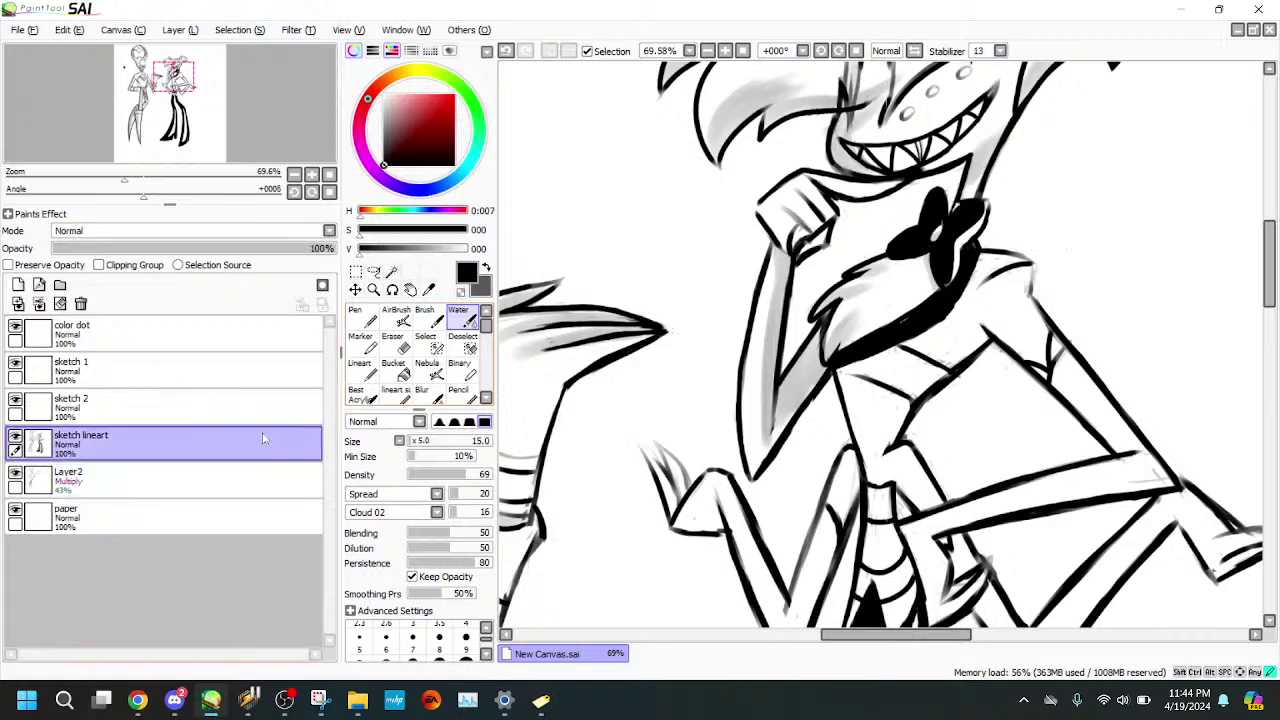
{"action": "left_click", "coordinate": [359, 368]}
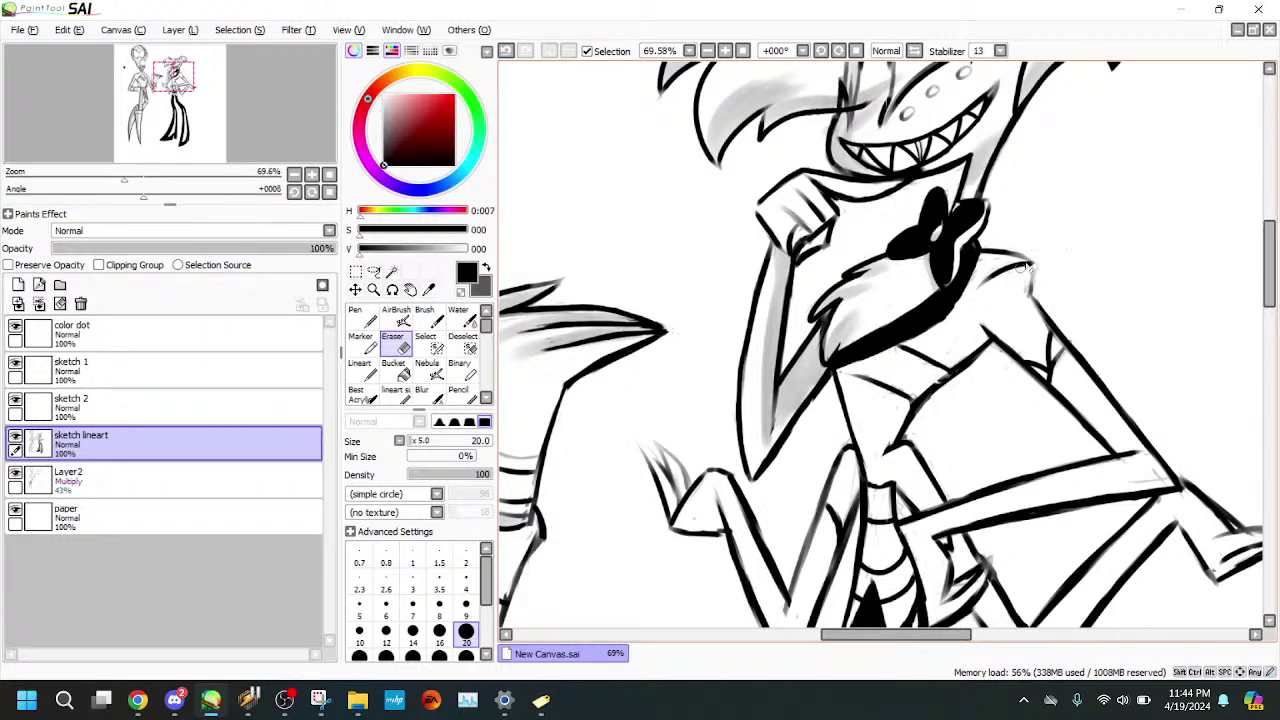
{"action": "left_click", "coordinate": [250, 480]}
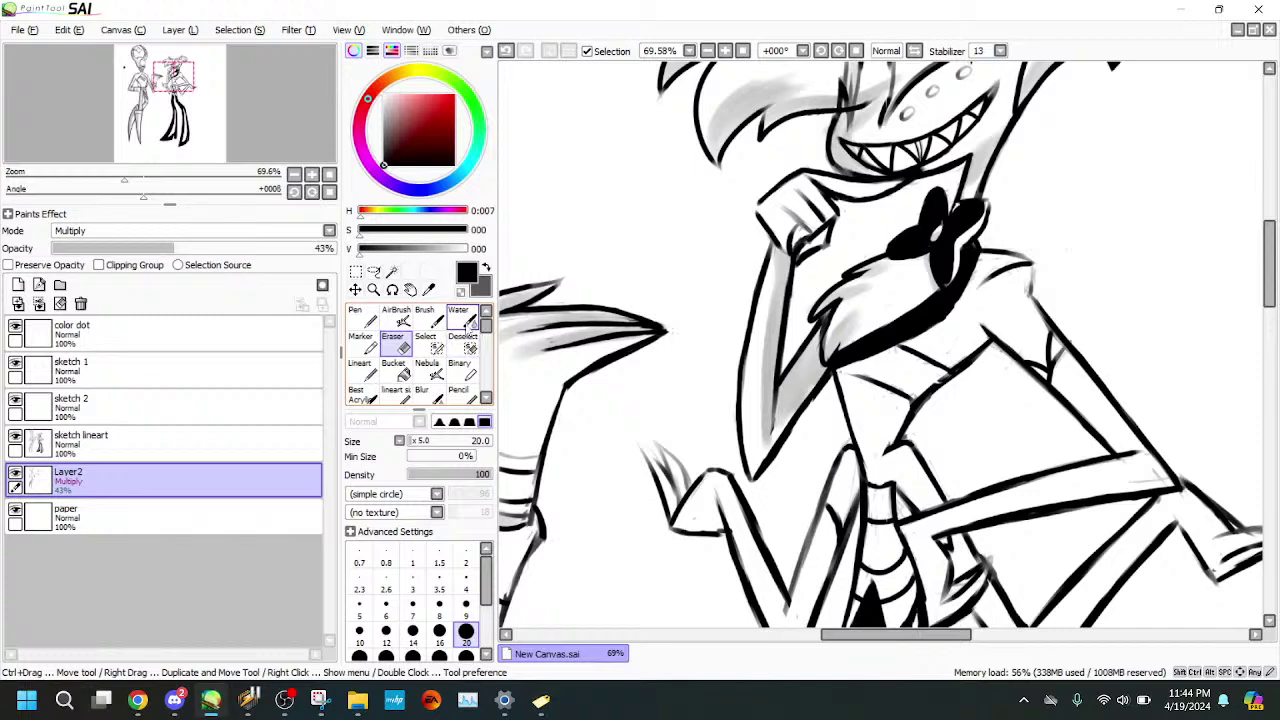
- Connect the upper chest line to the torso edge below the chest fur's tip on the sketch lineart layer with the size 12 Marker
{"action": "left_click", "coordinate": [460, 318]}
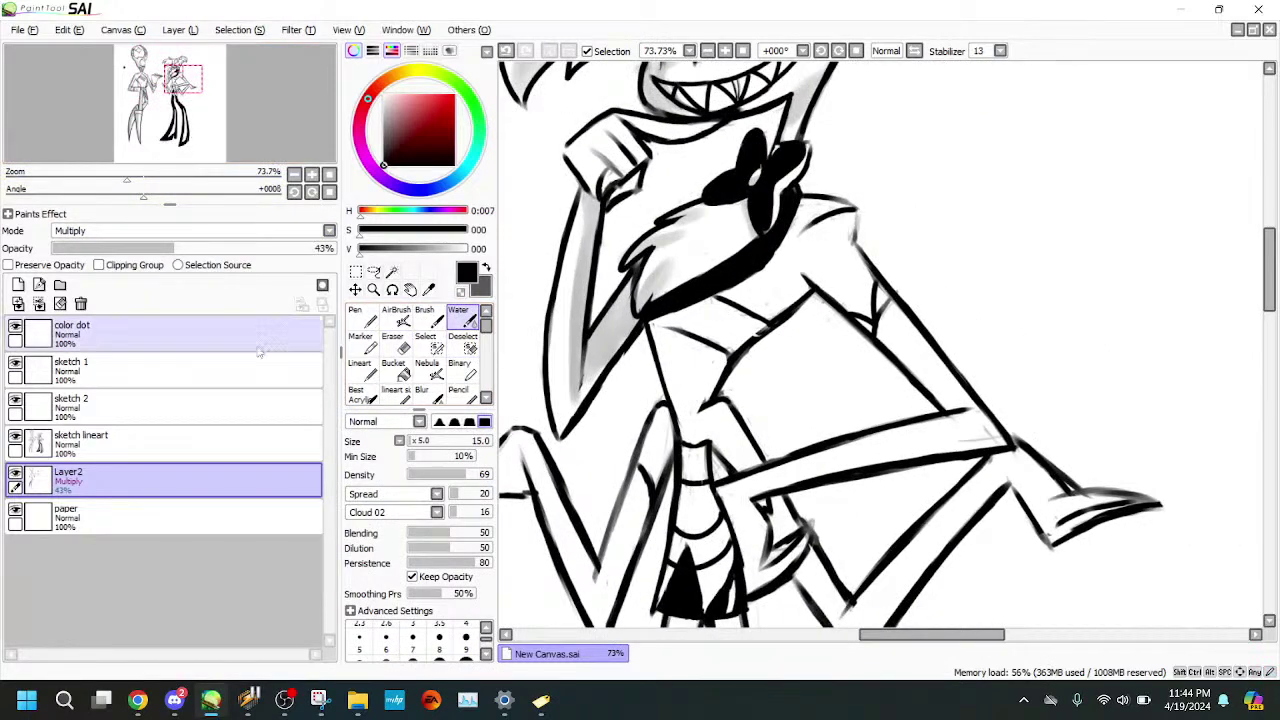
{"action": "left_click", "coordinate": [180, 443]}
{"action": "left_click", "coordinate": [361, 340]}
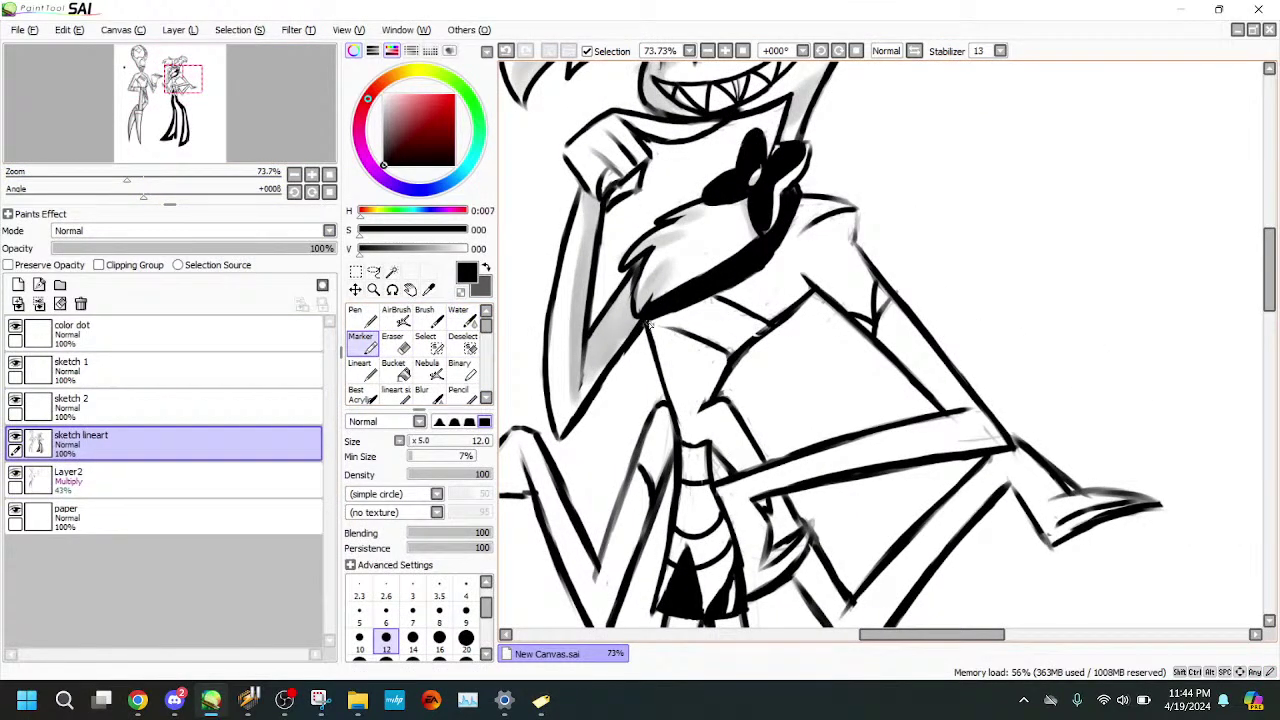
{"action": "mouse_move", "coordinate": [648, 324]}
{"action": "left_mouse_down"}
{"action": "mouse_move", "coordinate": [704, 343]}
{"action": "mouse_move", "coordinate": [680, 336]}
{"action": "left_mouse_up"}
{"action": "left_click", "coordinate": [506, 52]}
{"action": "left_click", "coordinate": [505, 50]}
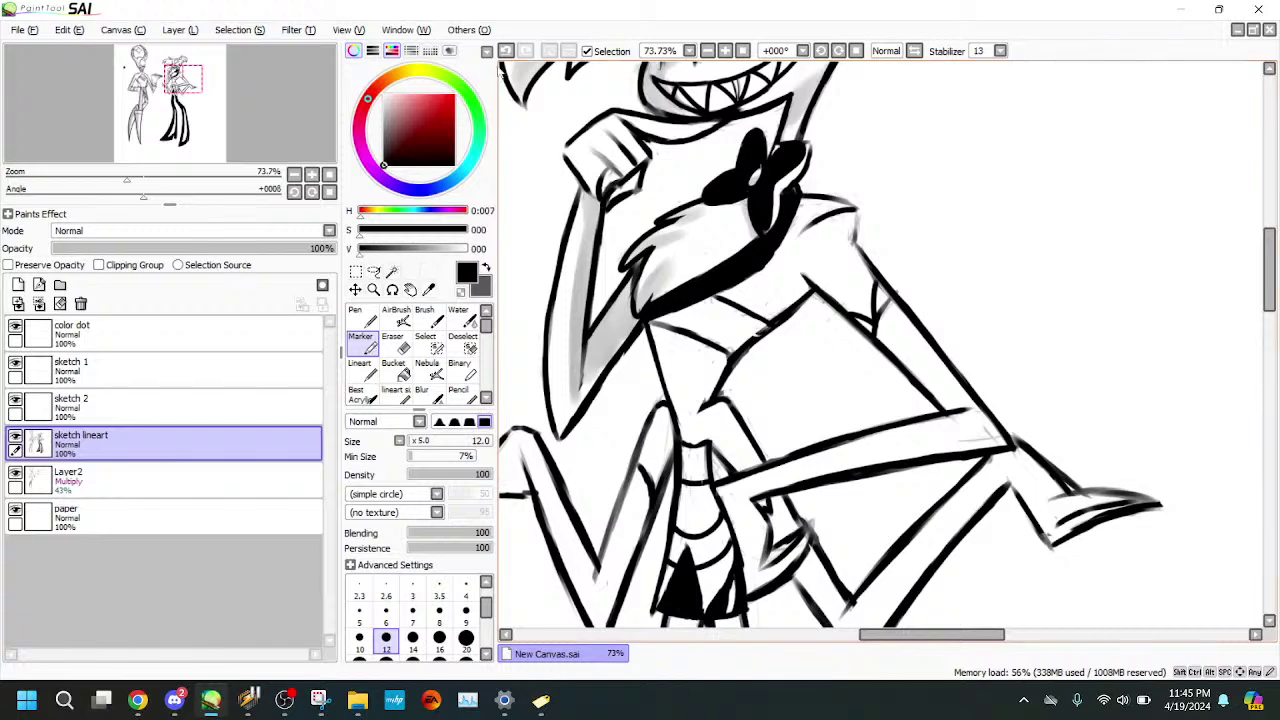
{"action": "key", "text": "ctrl+z"}
{"action": "left_click_drag", "start_coordinate": [641, 322], "coordinate": [688, 338]}
{"action": "left_click", "coordinate": [397, 344]}
{"action": "left_click_drag", "start_coordinate": [228, 109], "coordinate": [225, 108]}
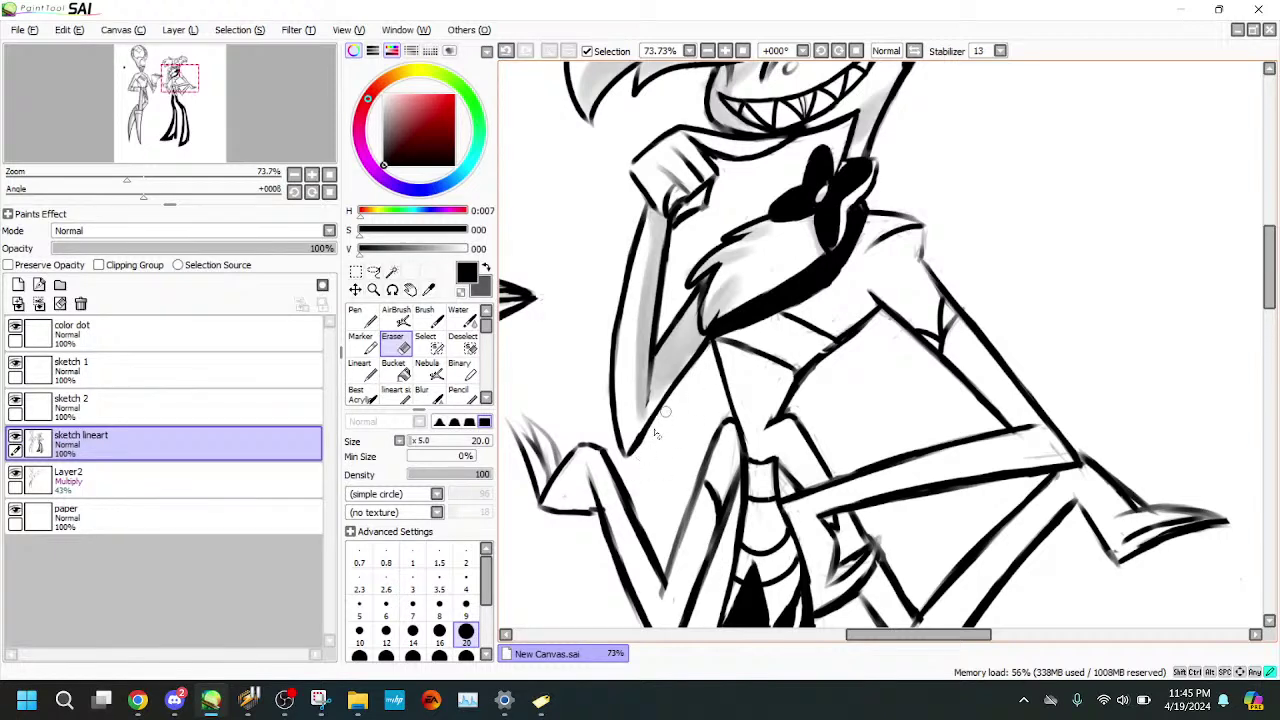
{"action": "left_click", "coordinate": [200, 480]}
{"action": "left_click_drag", "start_coordinate": [127, 180], "coordinate": [113, 180]}
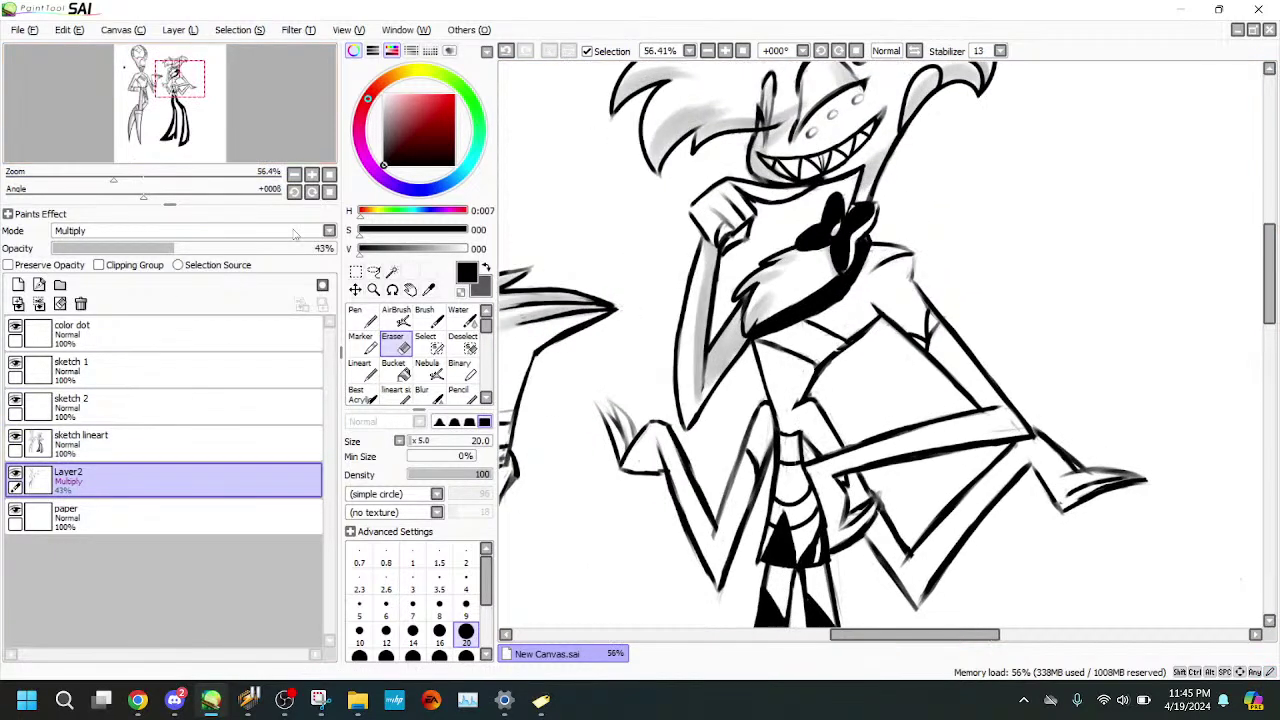
{"action": "left_click", "coordinate": [463, 318]}
{"action": "left_click_drag", "start_coordinate": [174, 104], "coordinate": [171, 99]}
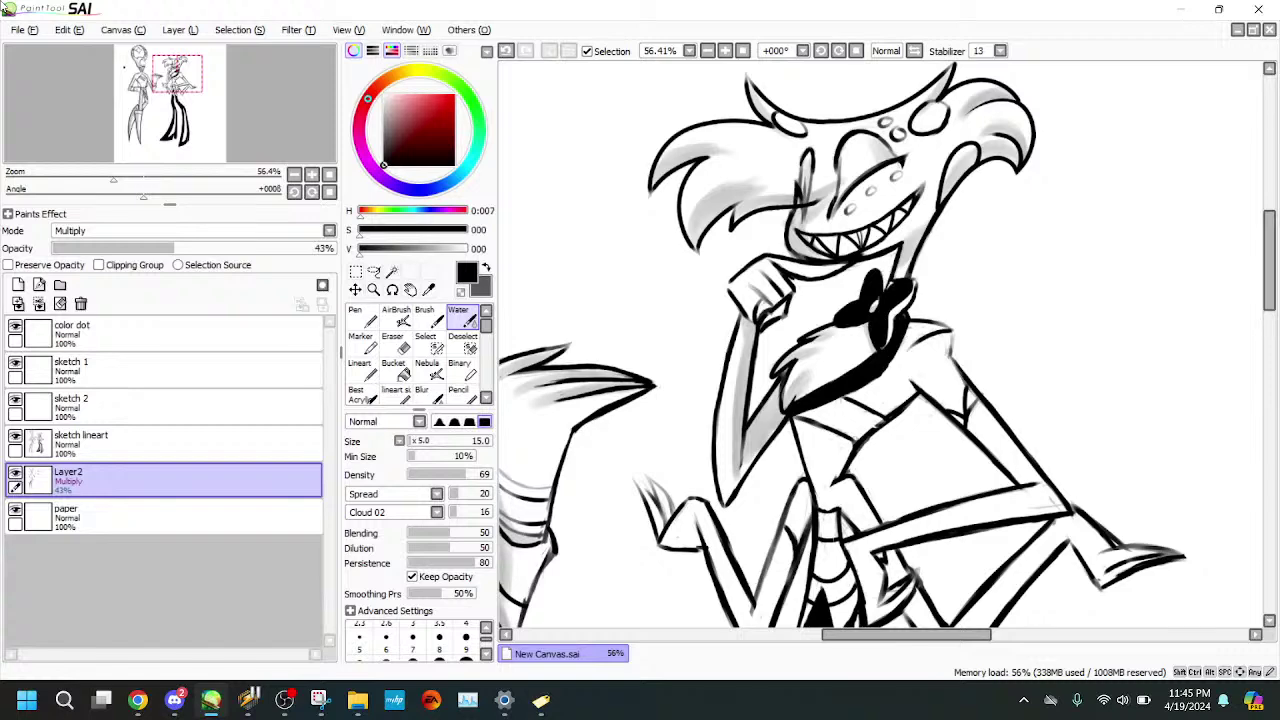
{"action": "left_click_drag", "start_coordinate": [113, 180], "coordinate": [122, 180]}
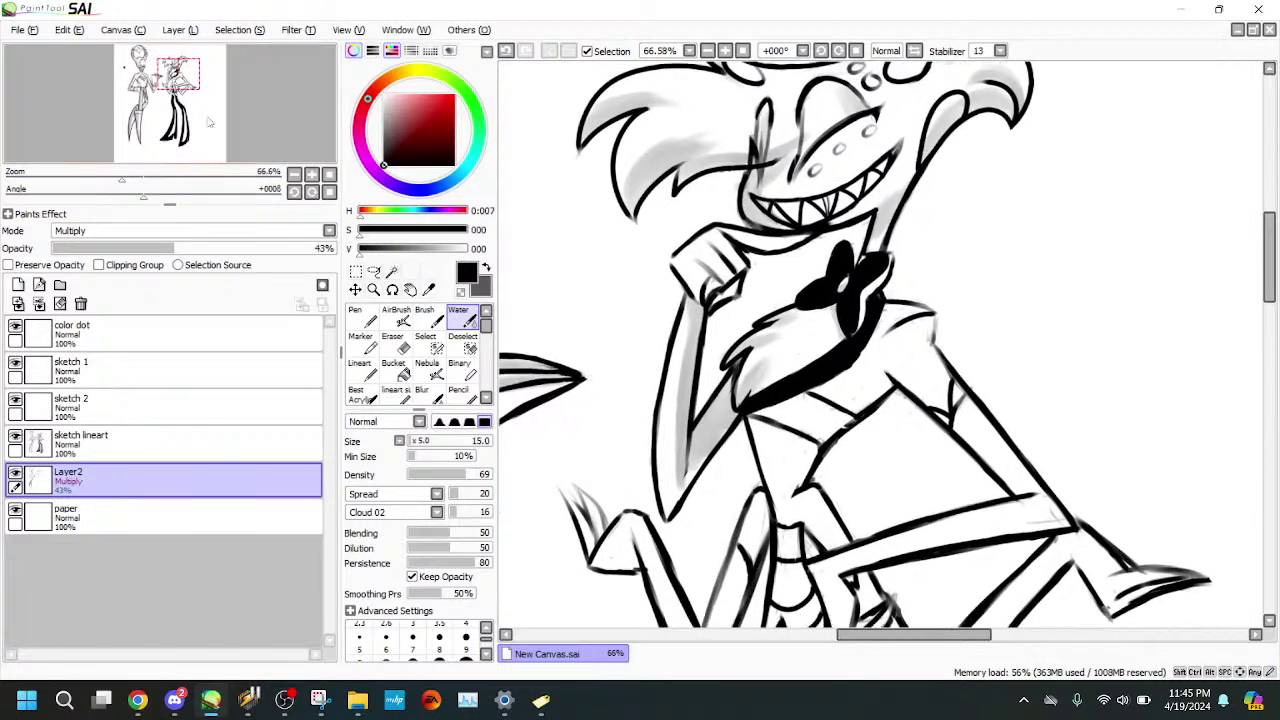
{"action": "left_click_drag", "start_coordinate": [253, 115], "coordinate": [277, 101]}
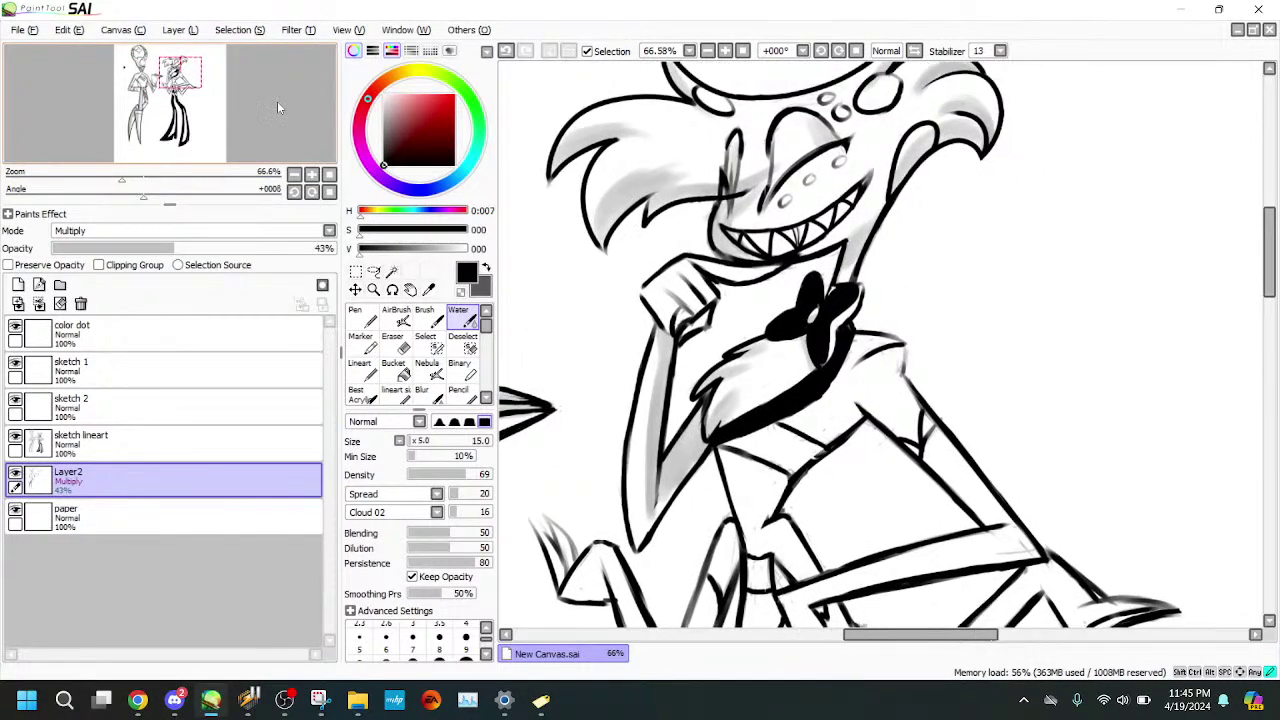
{"action": "scroll", "coordinate": [268, 136], "scroll_direction": "down", "scroll_amount": 2}
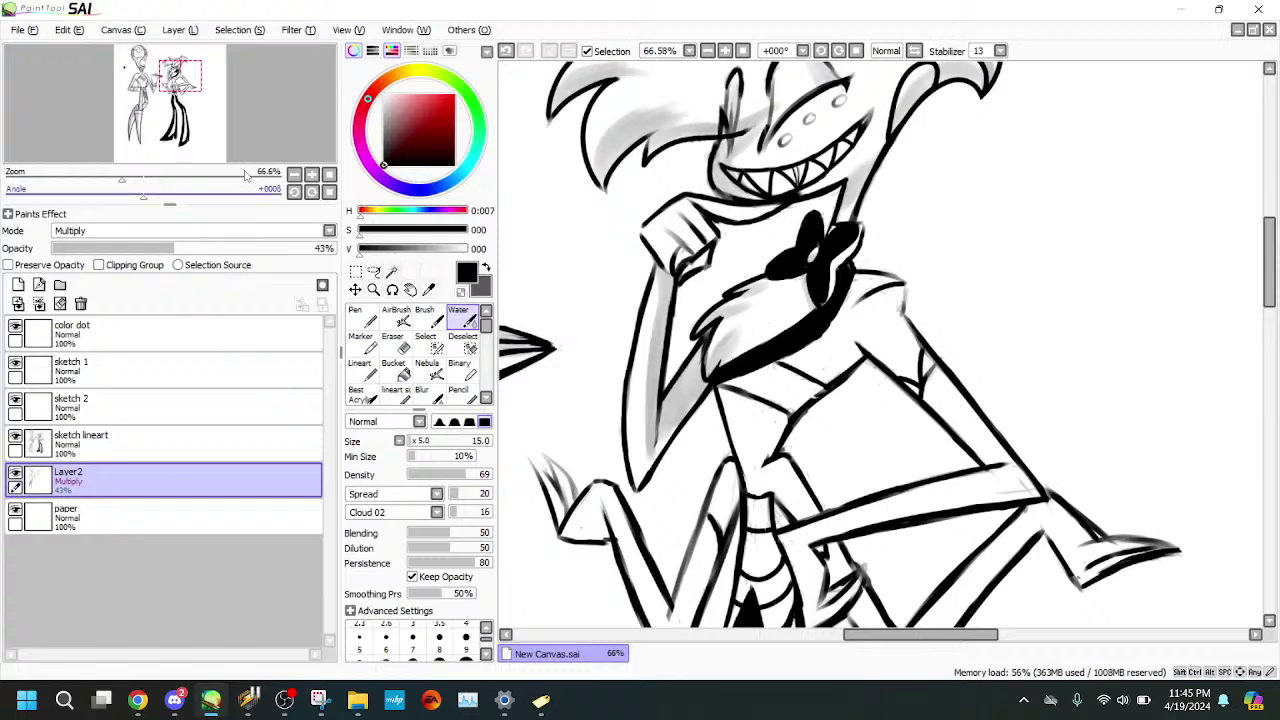
{"action": "scroll", "coordinate": [247, 171], "scroll_direction": "down", "scroll_amount": 3}
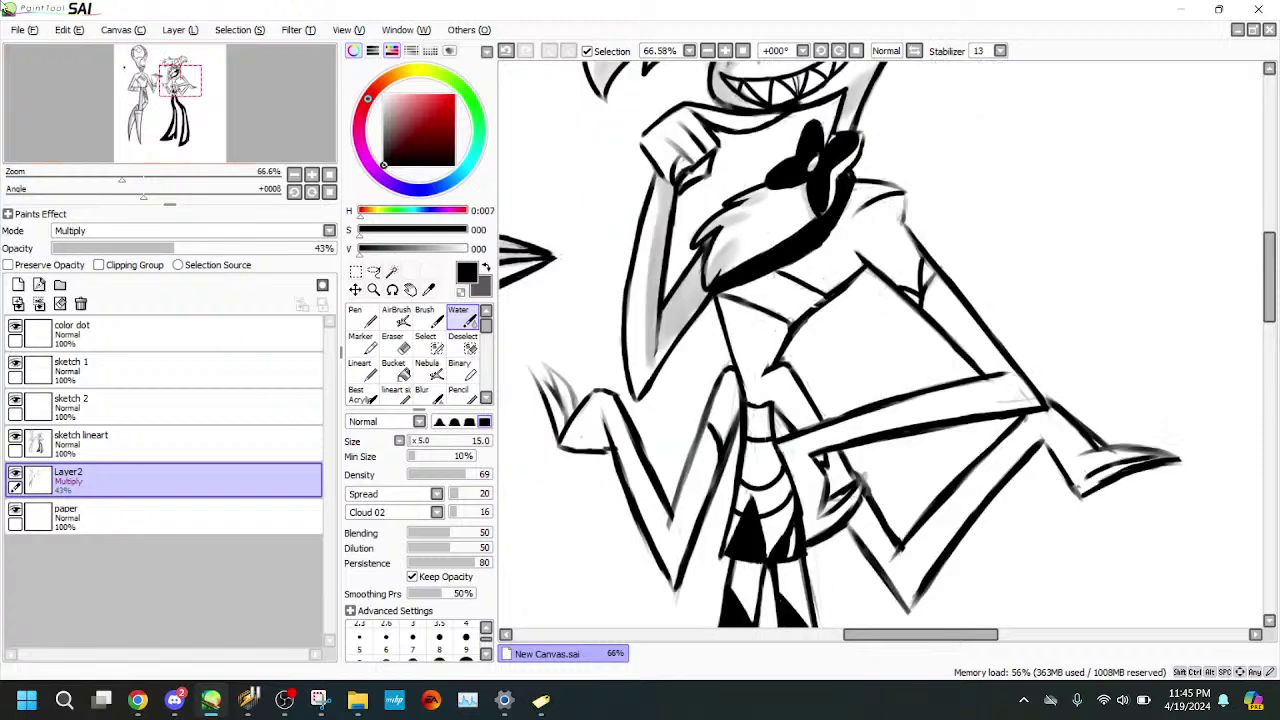
{"action": "left_click", "coordinate": [300, 450]}
{"action": "left_click", "coordinate": [366, 342]}
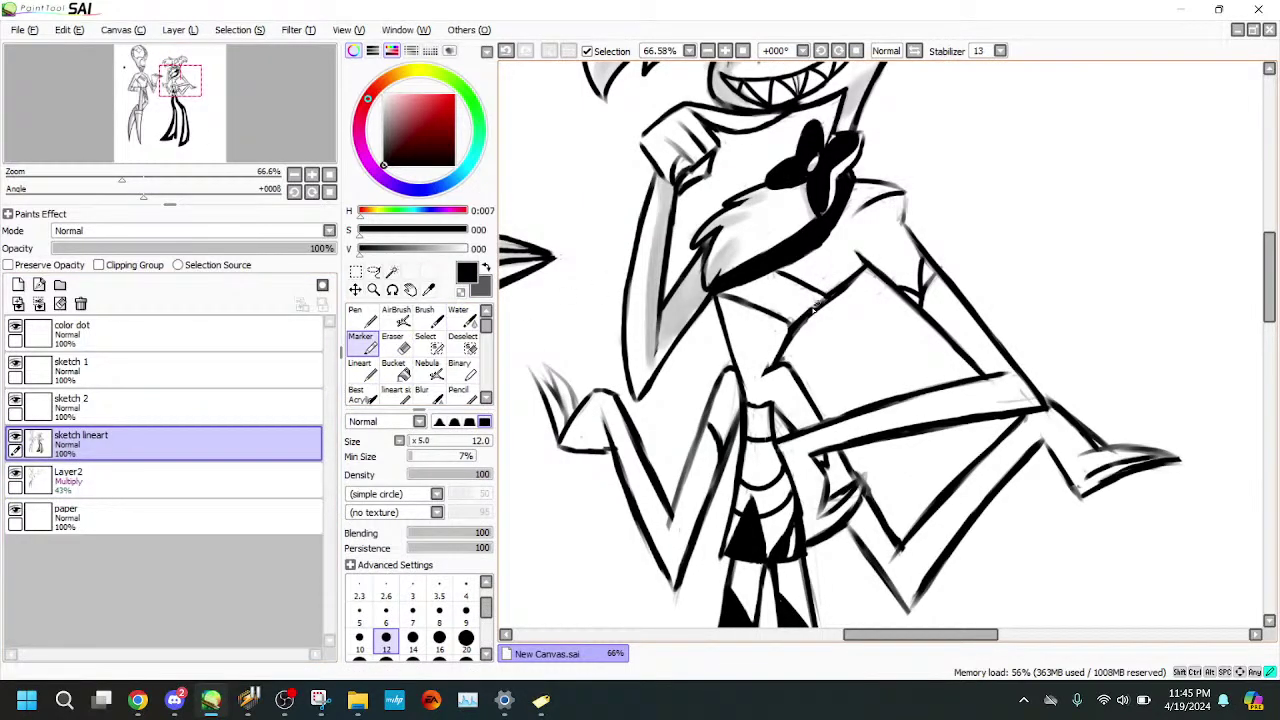
- Shade the spaces around the grinning figure's teeth in grey on Layer2 with the size 30 Lineart brush
{"action": "left_click_drag", "start_coordinate": [181, 143], "coordinate": [186, 130]}
{"action": "left_click_drag", "start_coordinate": [129, 181], "coordinate": [148, 182]}
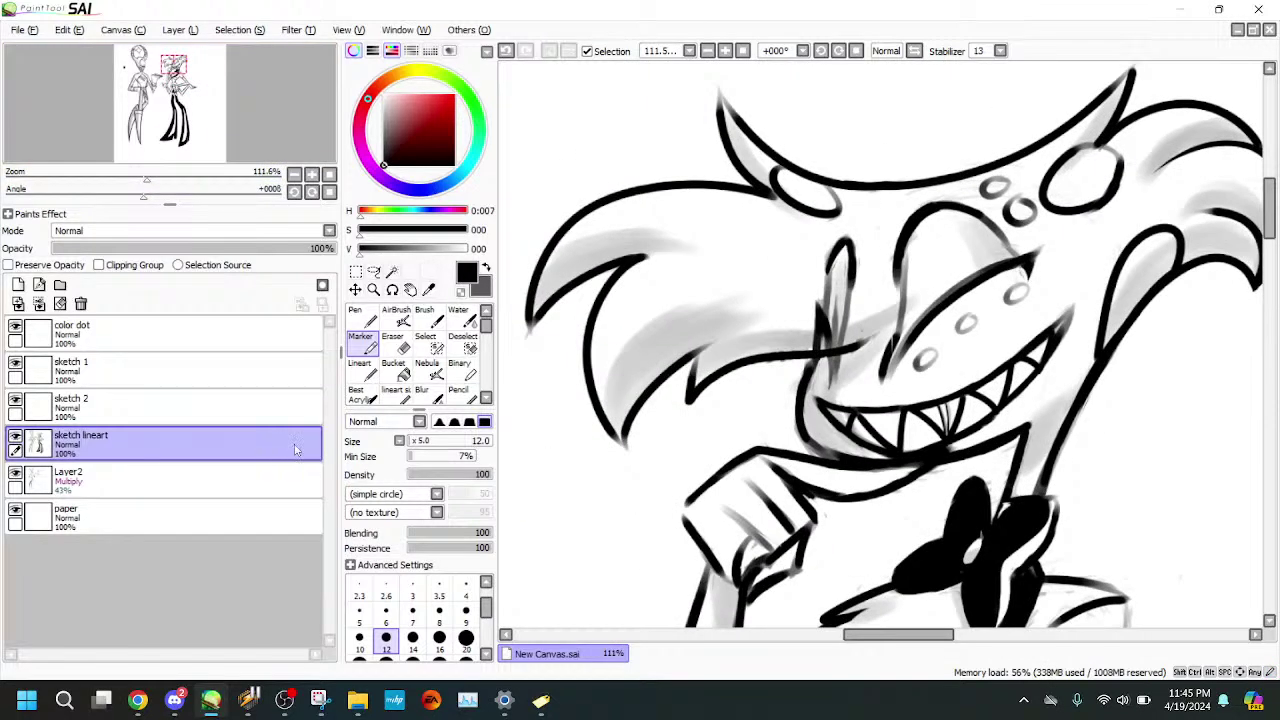
{"action": "left_click", "coordinate": [362, 371]}
{"action": "left_click", "coordinate": [266, 481]}
{"action": "left_click_drag", "start_coordinate": [174, 66], "coordinate": [178, 69]}
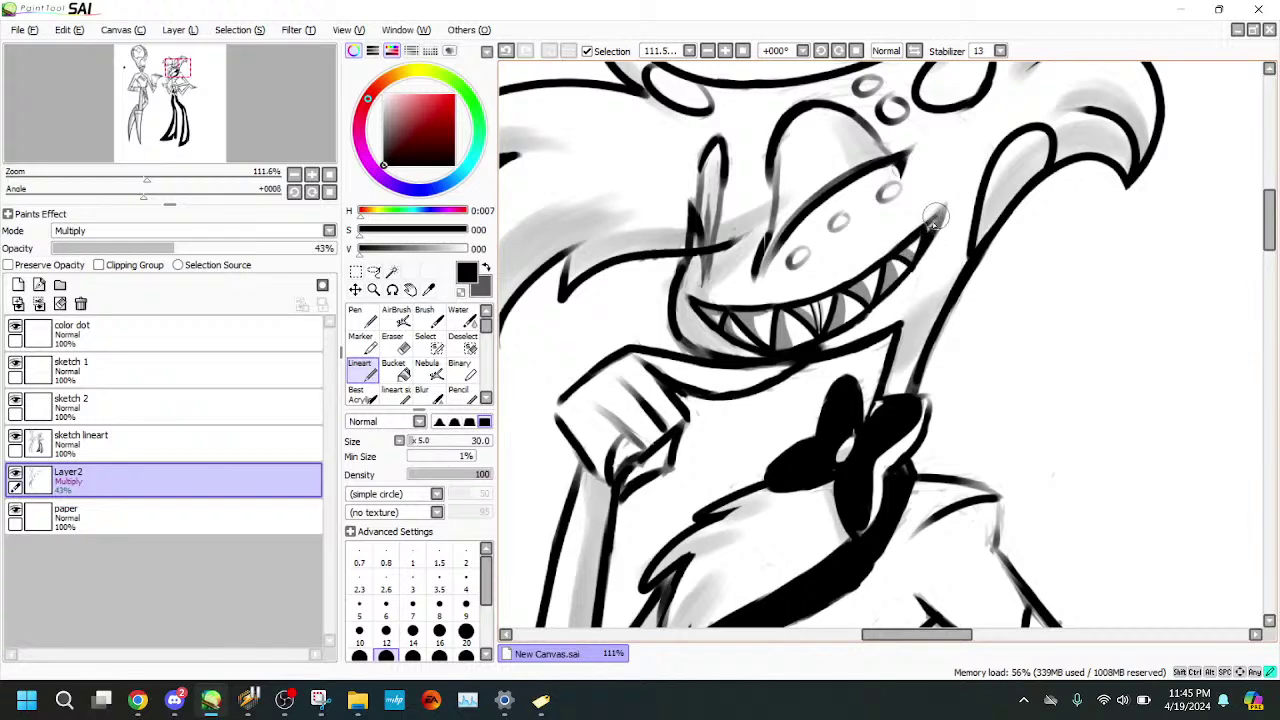
- Soften the grey shading in the grinning mouth on Layer2 with the size 15 Blur brush
{"action": "left_click", "coordinate": [429, 395]}
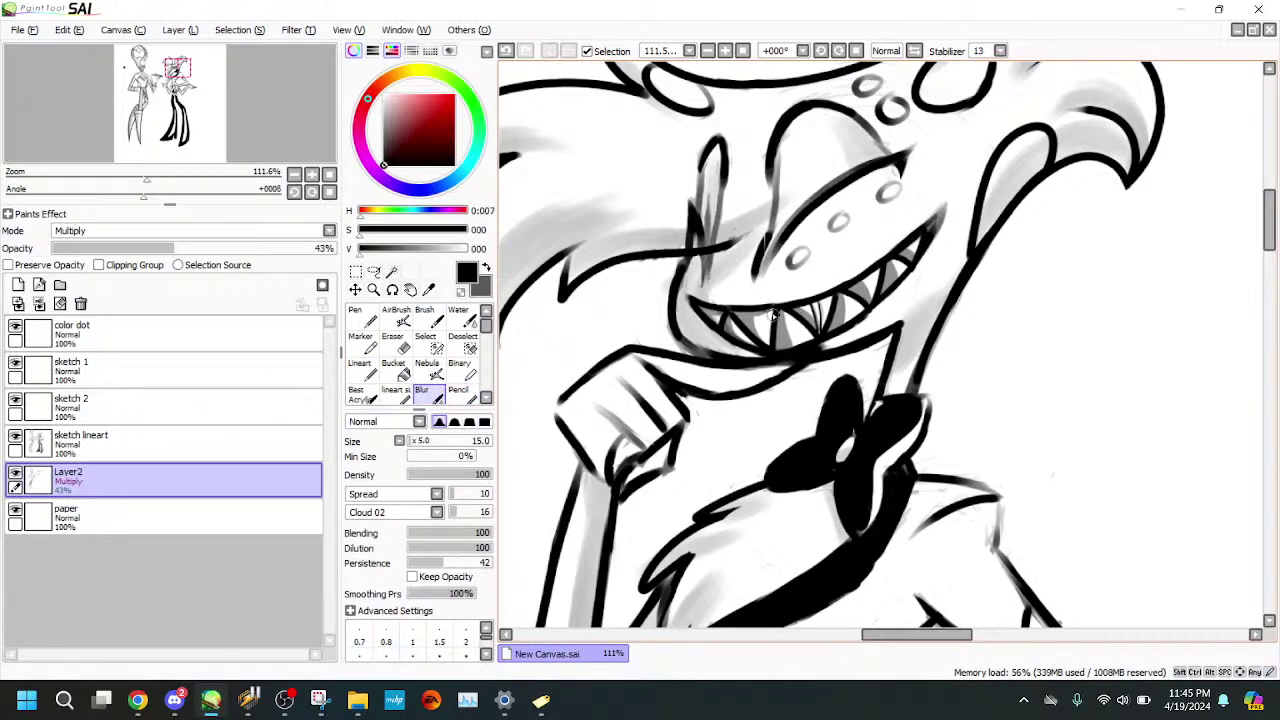
{"action": "mouse_move", "coordinate": [772, 314]}
{"action": "left_mouse_down"}
{"action": "mouse_move", "coordinate": [760, 343]}
{"action": "mouse_move", "coordinate": [790, 337]}
{"action": "mouse_move", "coordinate": [788, 314]}
{"action": "left_mouse_up"}
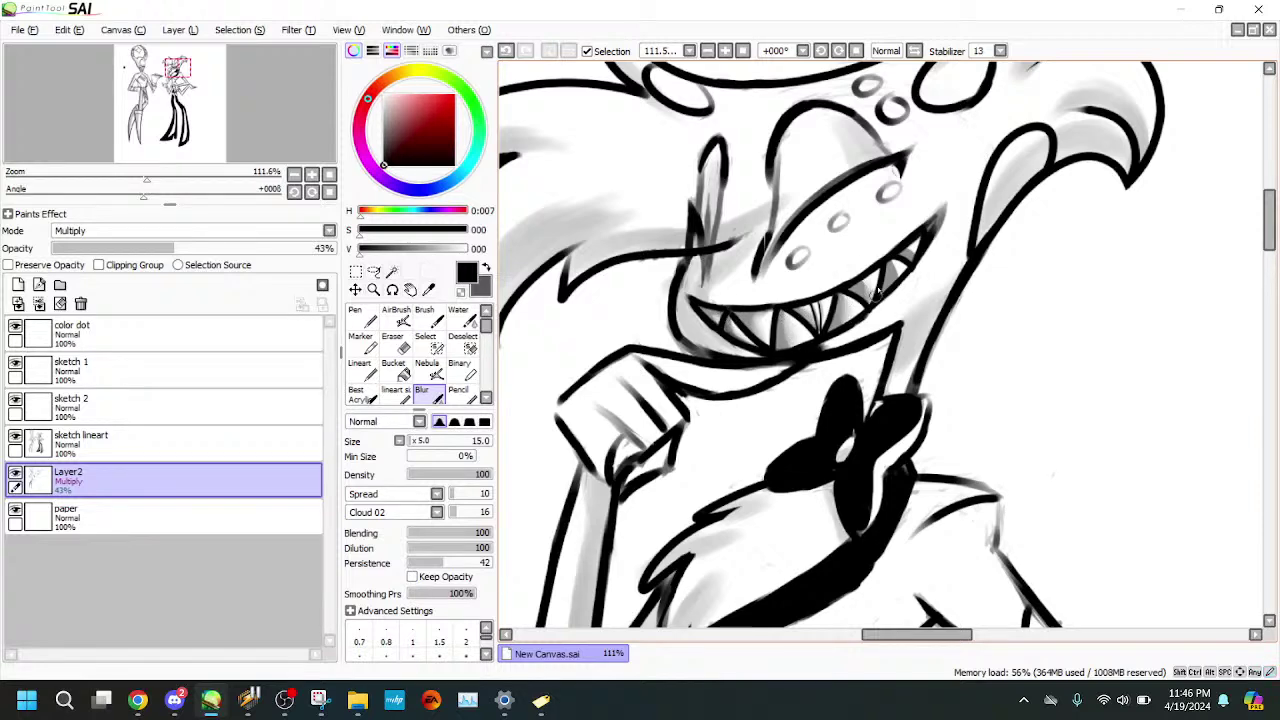
{"action": "mouse_move", "coordinate": [866, 290]}
{"action": "left_mouse_down"}
{"action": "mouse_move", "coordinate": [860, 280]}
{"action": "mouse_move", "coordinate": [899, 267]}
{"action": "left_mouse_up"}
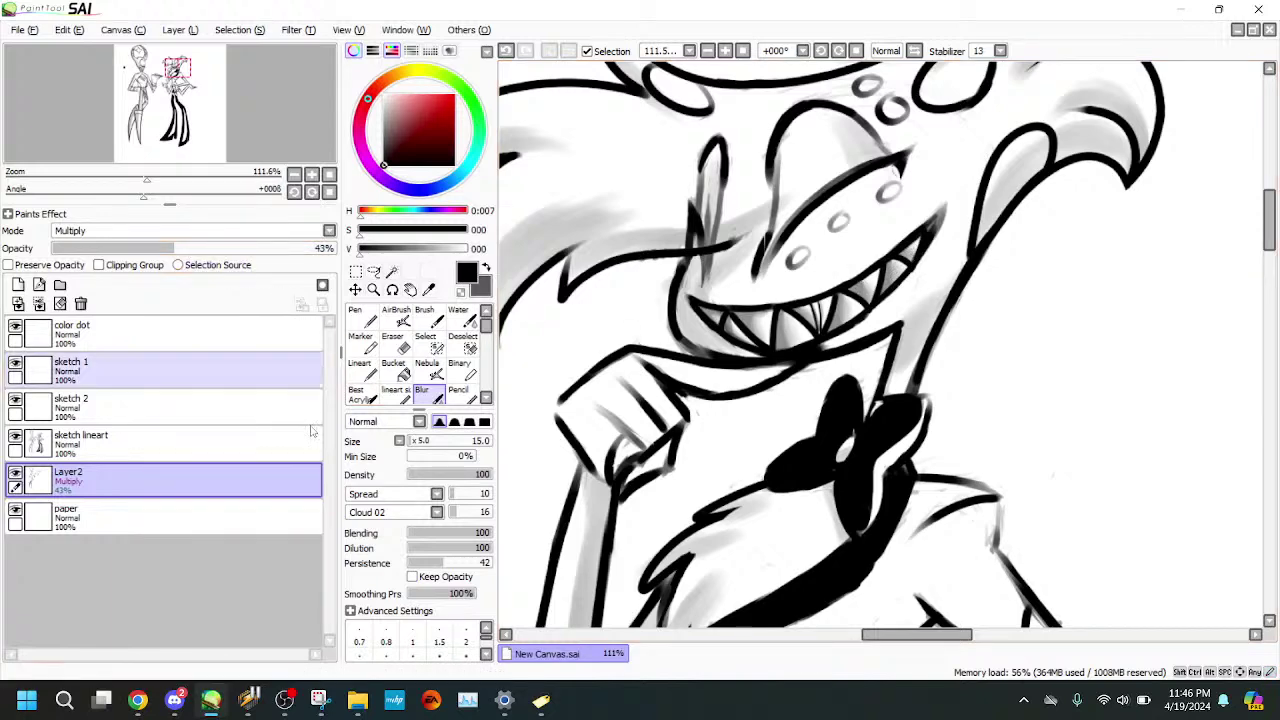
- Shade the shoulder beside the chest fur on Layer2 with the Water brush at size 35
{"action": "left_click", "coordinate": [462, 317]}
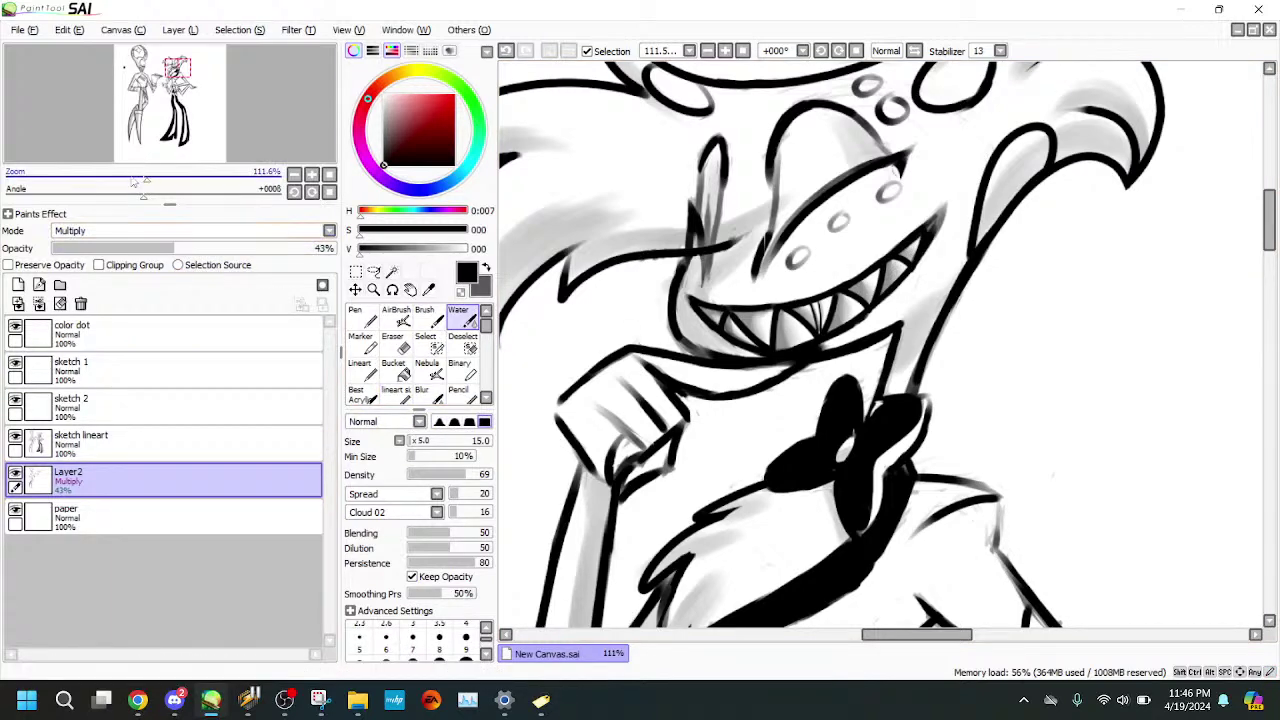
{"action": "left_click_drag", "start_coordinate": [147, 180], "coordinate": [122, 180]}
{"action": "left_click_drag", "start_coordinate": [178, 68], "coordinate": [183, 80]}
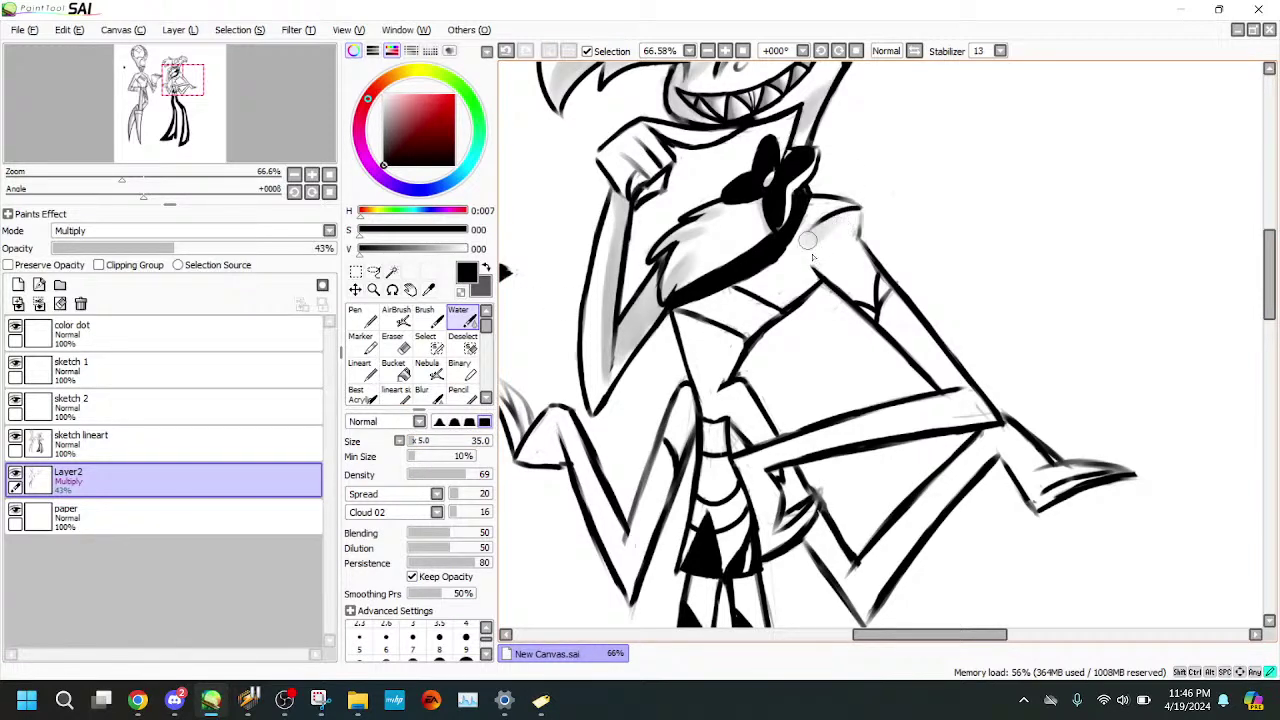
{"action": "mouse_move", "coordinate": [845, 226]}
{"action": "left_mouse_down"}
{"action": "mouse_move", "coordinate": [826, 268]}
{"action": "mouse_move", "coordinate": [790, 289]}
{"action": "mouse_move", "coordinate": [828, 238]}
{"action": "mouse_move", "coordinate": [758, 311]}
{"action": "mouse_move", "coordinate": [724, 380]}
{"action": "mouse_move", "coordinate": [846, 517]}
{"action": "left_mouse_up"}
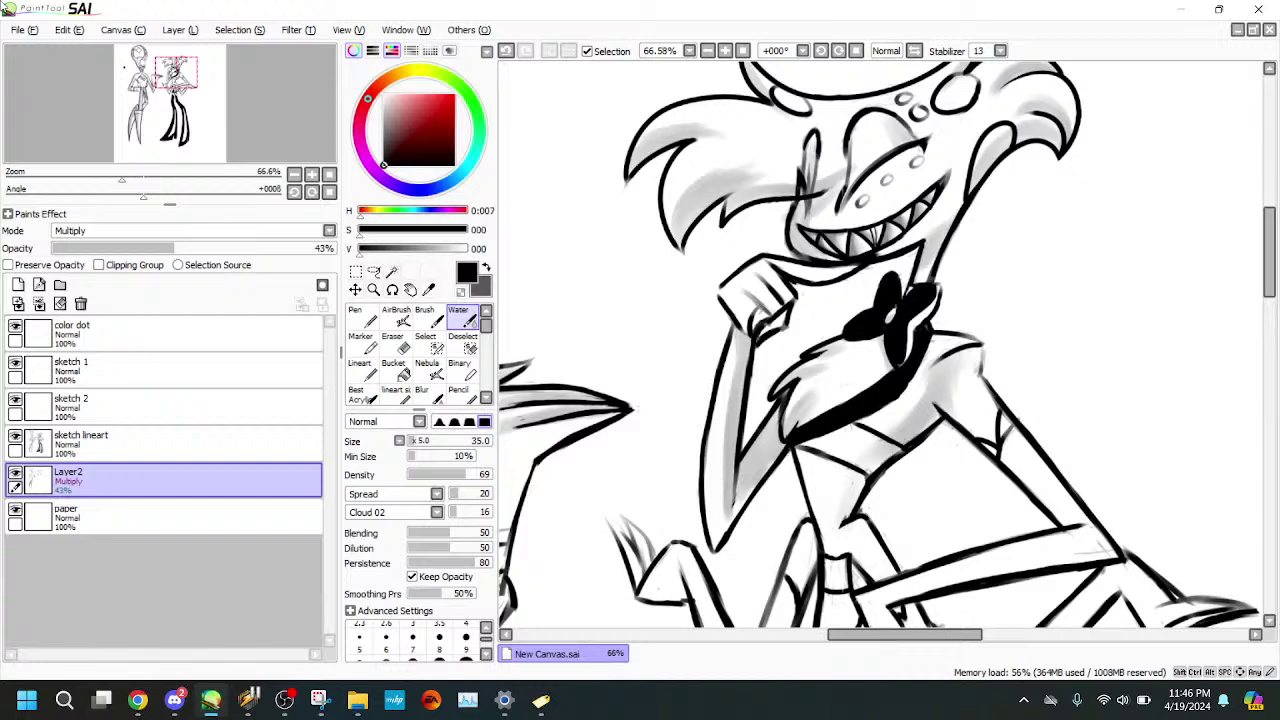
- Shade the shoulder edge and the upper chest beneath the black fur band on Layer2 with the Water brush at size 30
{"action": "left_click", "coordinate": [413, 442]}
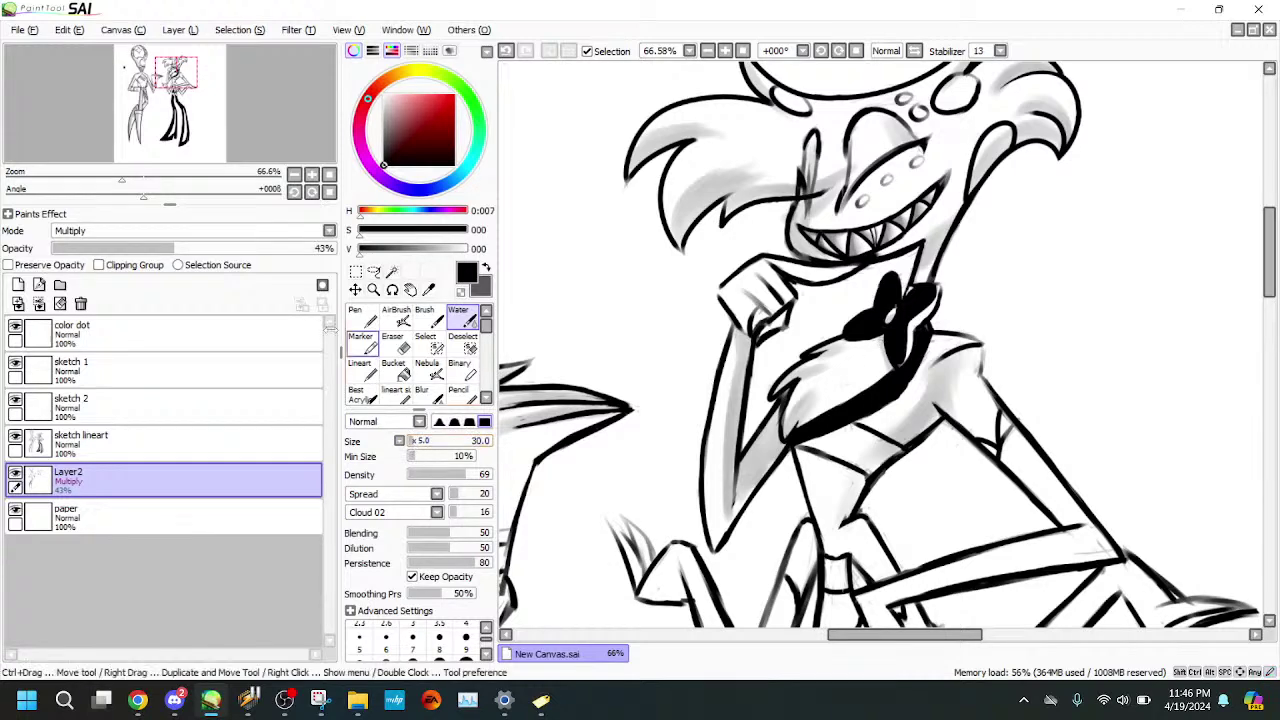
{"action": "key", "text": "Down"}
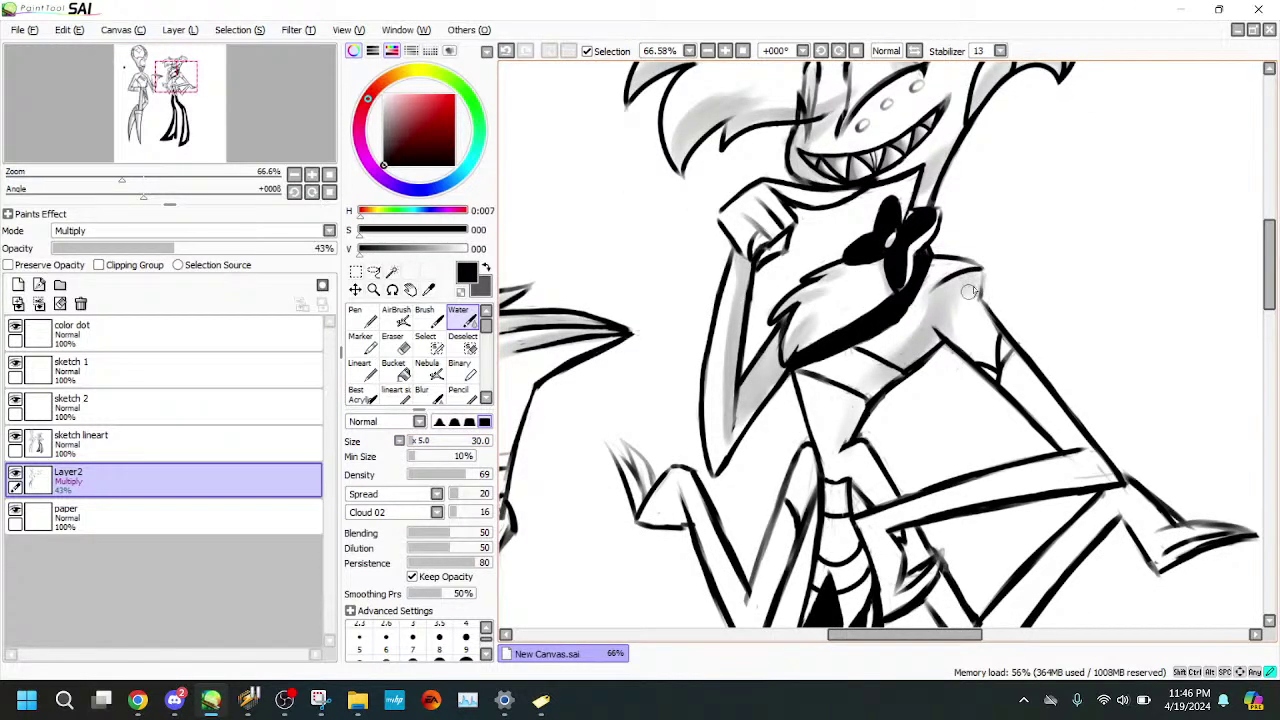
{"action": "mouse_move", "coordinate": [968, 292]}
{"action": "left_mouse_down"}
{"action": "mouse_move", "coordinate": [953, 258]}
{"action": "mouse_move", "coordinate": [932, 256]}
{"action": "mouse_move", "coordinate": [925, 300]}
{"action": "mouse_move", "coordinate": [933, 260]}
{"action": "mouse_move", "coordinate": [911, 313]}
{"action": "mouse_move", "coordinate": [848, 352]}
{"action": "mouse_move", "coordinate": [921, 308]}
{"action": "mouse_move", "coordinate": [828, 360]}
{"action": "left_mouse_up"}
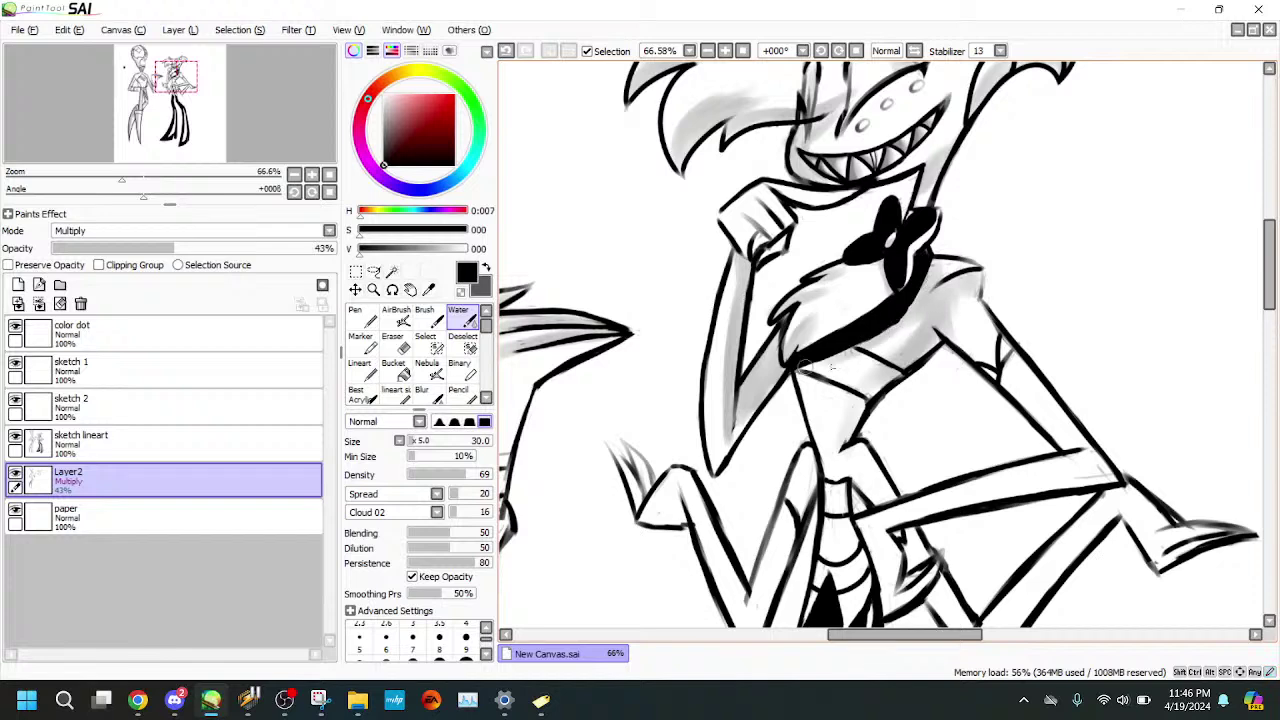
- Shade the waist and the upper part of the lower bent arm on Layer2 with the size 30 Water brush
{"action": "left_click", "coordinate": [266, 447]}
{"action": "key", "text": "e"}
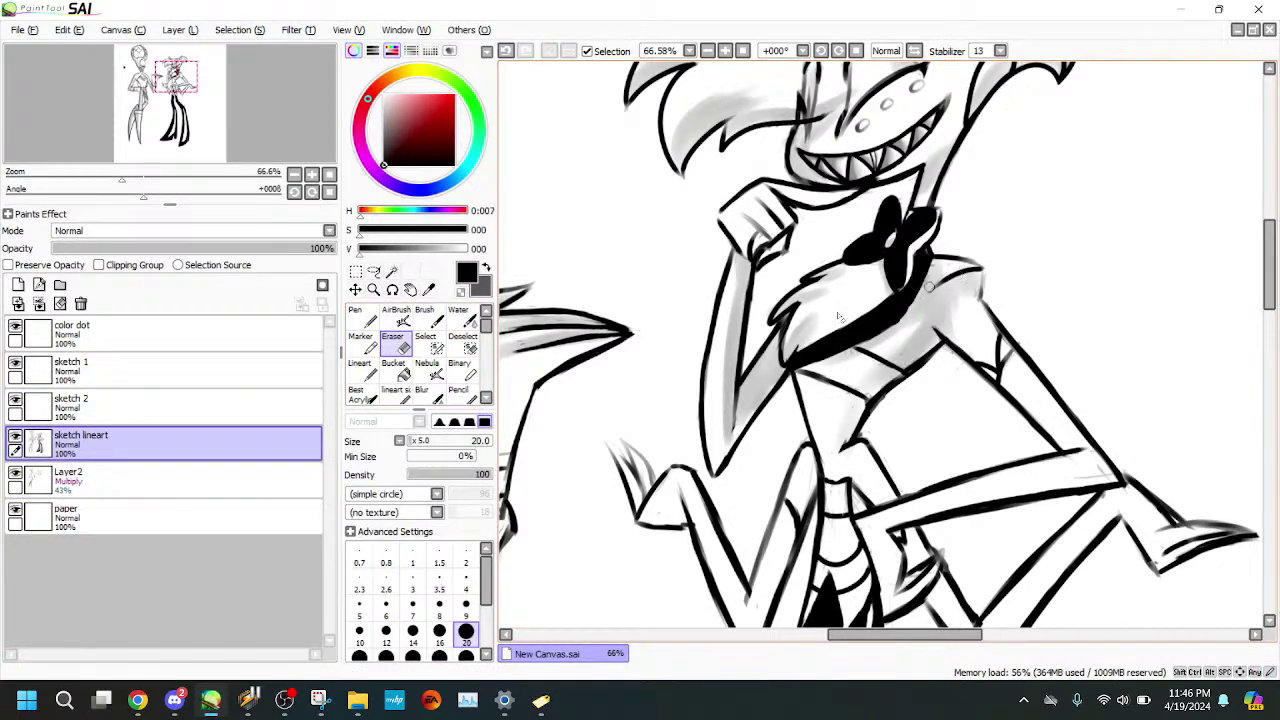
{"action": "left_click", "coordinate": [268, 480]}
{"action": "left_click", "coordinate": [464, 320]}
{"action": "left_click_drag", "start_coordinate": [175, 77], "coordinate": [178, 81]}
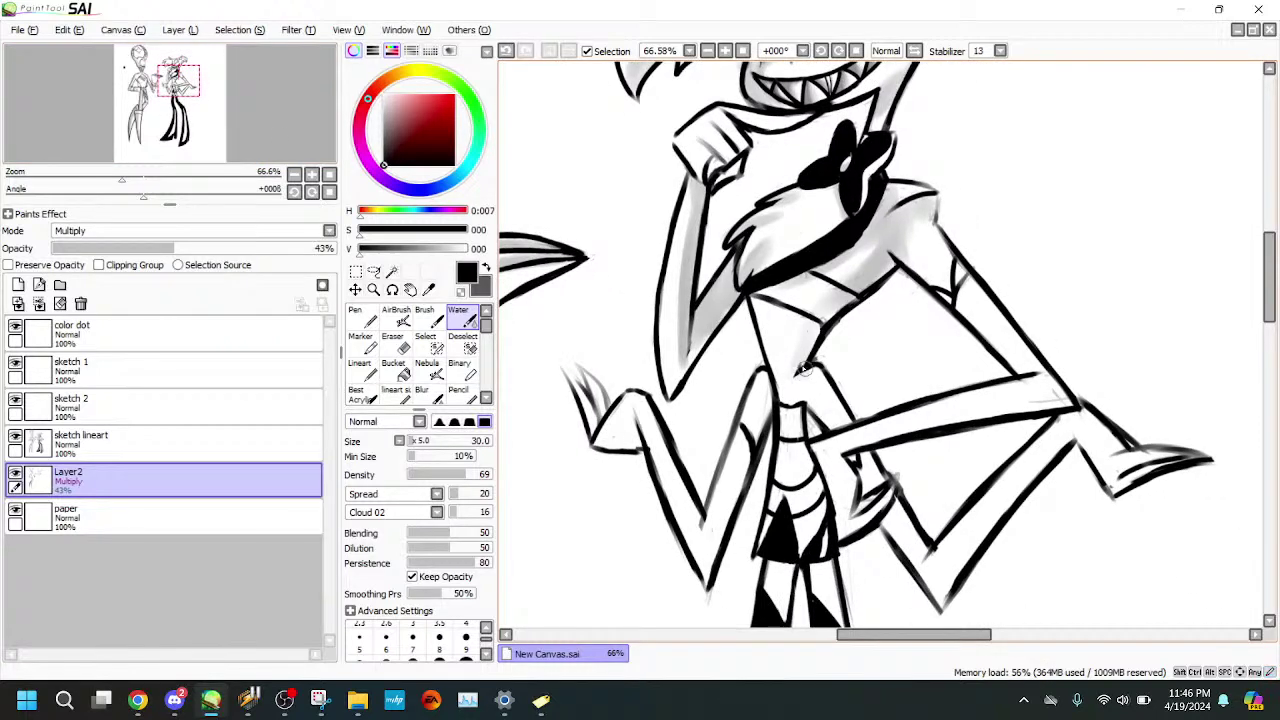
{"action": "mouse_move", "coordinate": [762, 378]}
{"action": "left_mouse_down"}
{"action": "mouse_move", "coordinate": [761, 421]}
{"action": "mouse_move", "coordinate": [756, 444]}
{"action": "mouse_move", "coordinate": [761, 407]}
{"action": "mouse_move", "coordinate": [711, 578]}
{"action": "left_mouse_up"}
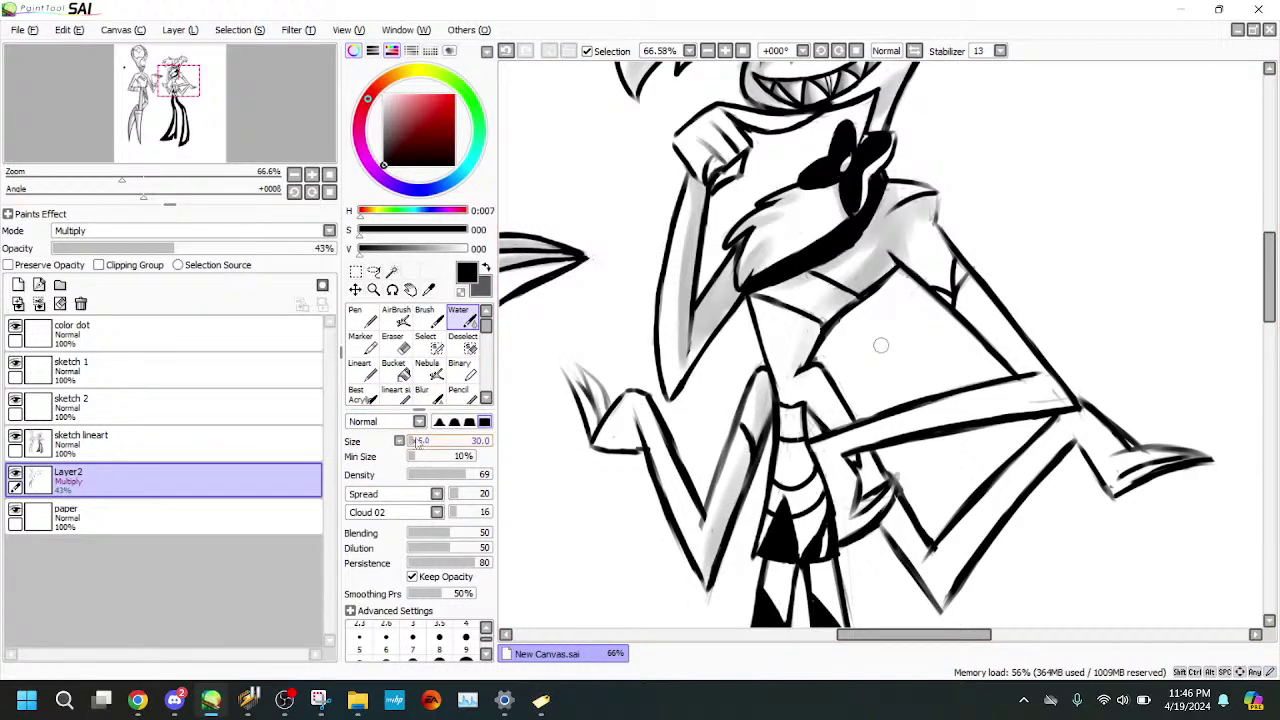
- Clean the inside of the lower arm's forearm outline on the sketch lineart layer with the size 20 Eraser
{"action": "left_click", "coordinate": [249, 452]}
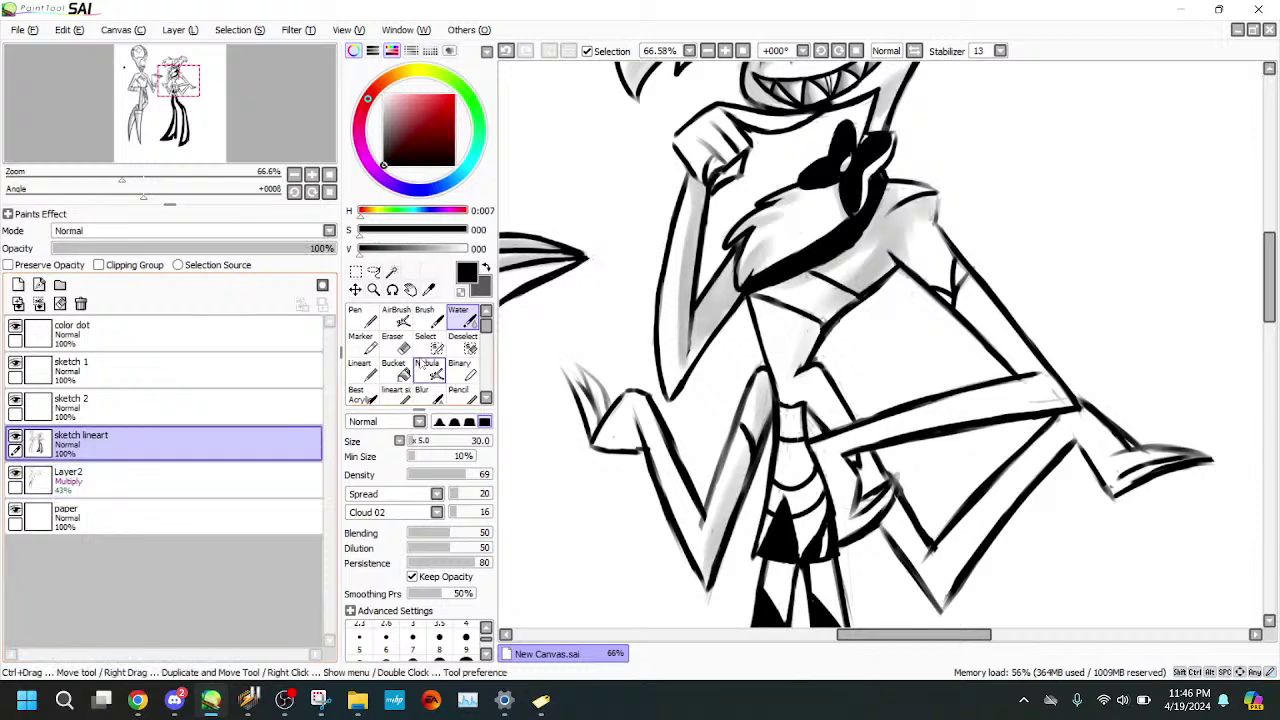
{"action": "left_click", "coordinate": [403, 347]}
{"action": "left_click_drag", "start_coordinate": [647, 384], "coordinate": [690, 472]}
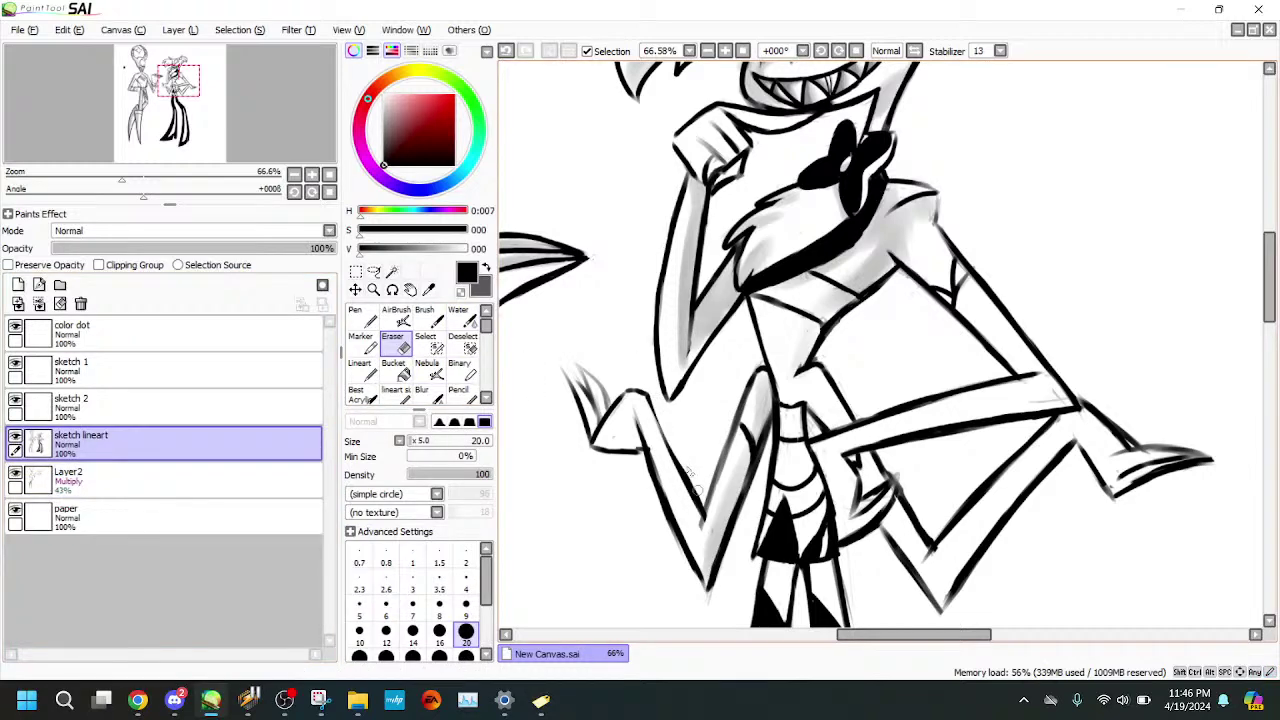
{"action": "left_click", "coordinate": [505, 50]}
{"action": "left_click_drag", "start_coordinate": [649, 389], "coordinate": [697, 496]}
- Shade the palm of the lower open hand at size 30 and its fingers at size 20 on Layer2 with the Water brush
{"action": "left_click", "coordinate": [210, 478]}
{"action": "key", "text": "c"}
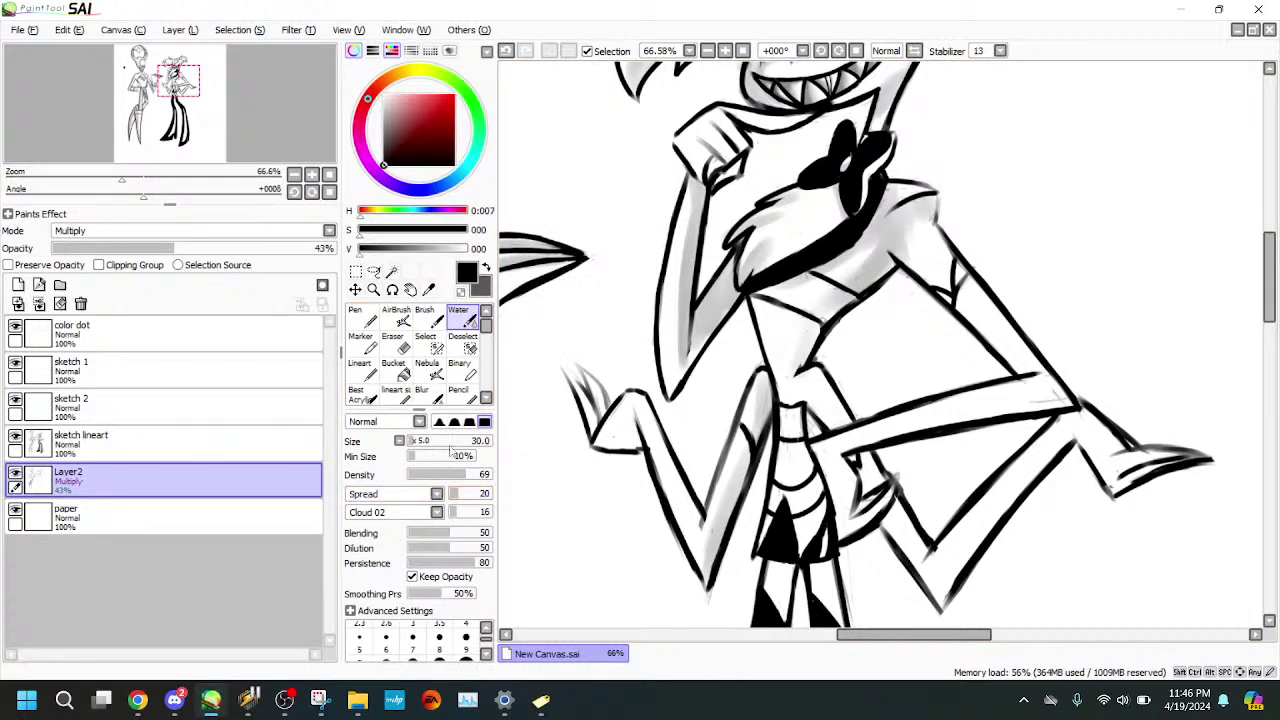
{"action": "mouse_move", "coordinate": [620, 418]}
{"action": "left_mouse_down"}
{"action": "mouse_move", "coordinate": [608, 440]}
{"action": "mouse_move", "coordinate": [622, 443]}
{"action": "left_mouse_up"}
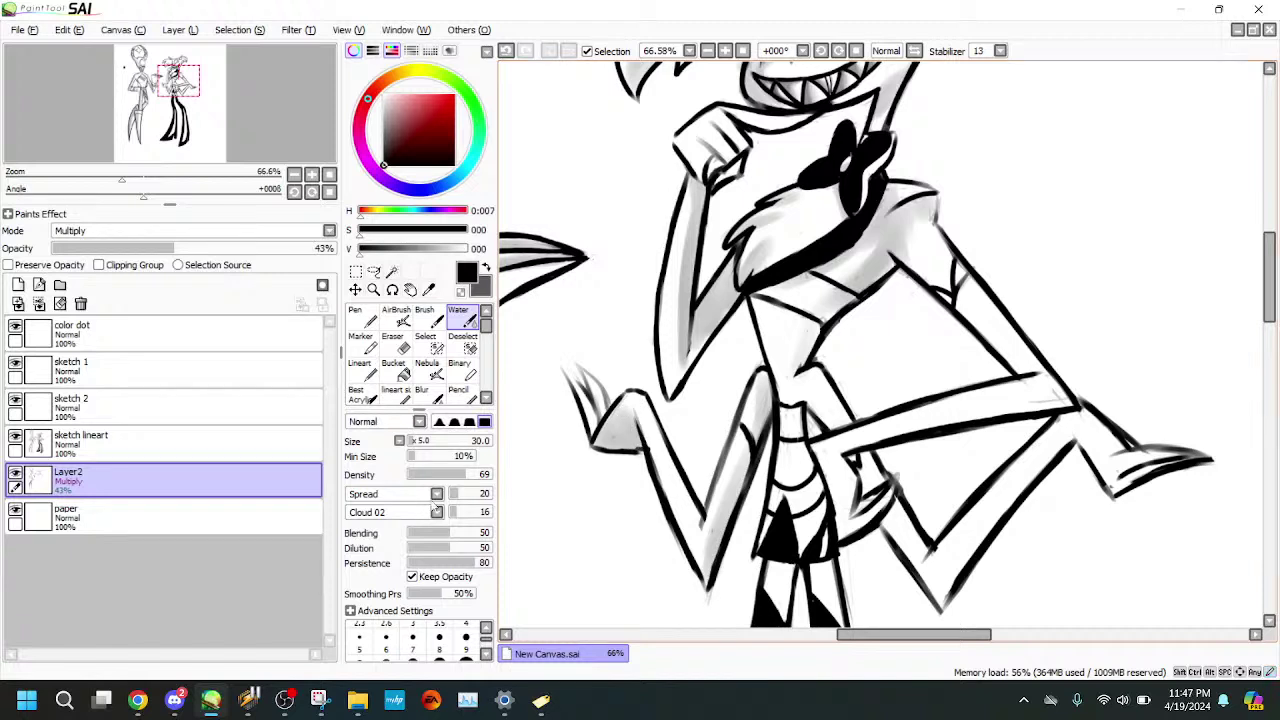
{"action": "left_click", "coordinate": [411, 442]}
{"action": "left_click", "coordinate": [178, 81]}
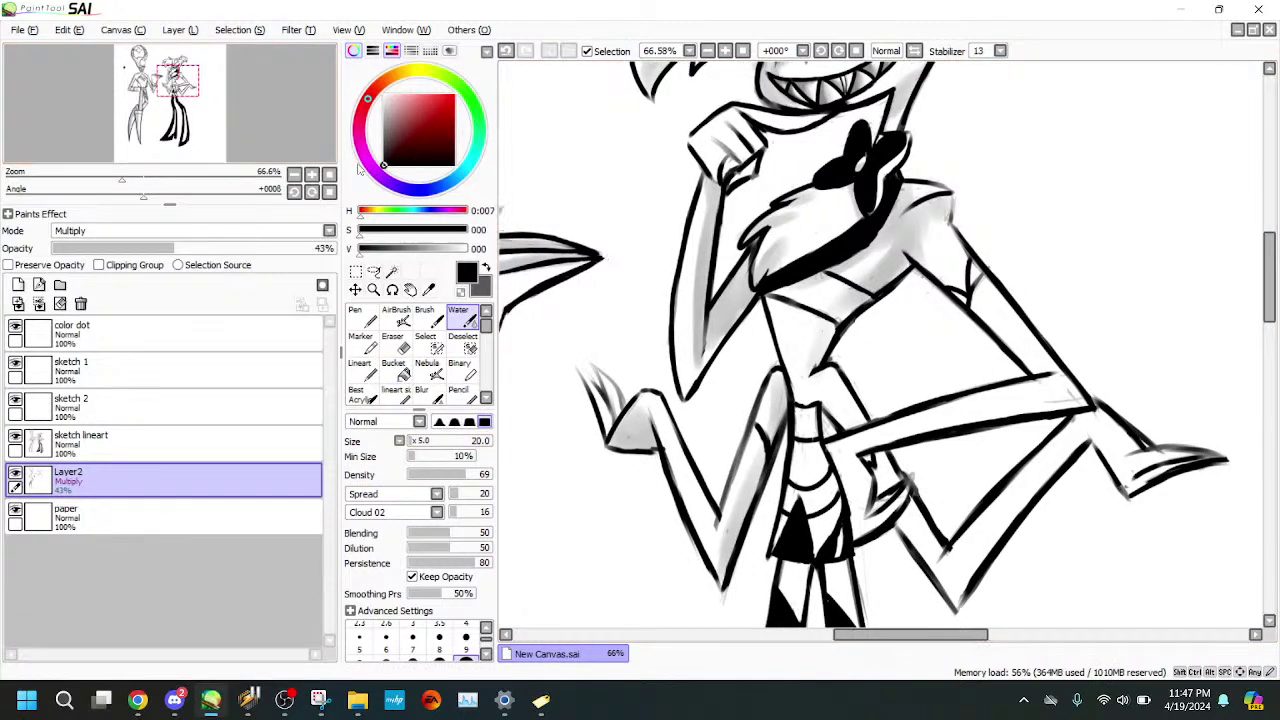
{"action": "mouse_move", "coordinate": [593, 390]}
{"action": "left_mouse_down"}
{"action": "mouse_move", "coordinate": [604, 428]}
{"action": "mouse_move", "coordinate": [601, 377]}
{"action": "mouse_move", "coordinate": [616, 425]}
{"action": "left_mouse_up"}
- Strengthen the finger lines of the lower open hand on the sketch lineart layer with the size 12 Marker and return to Layer2
{"action": "left_click", "coordinate": [80, 440]}
{"action": "left_click", "coordinate": [362, 340]}
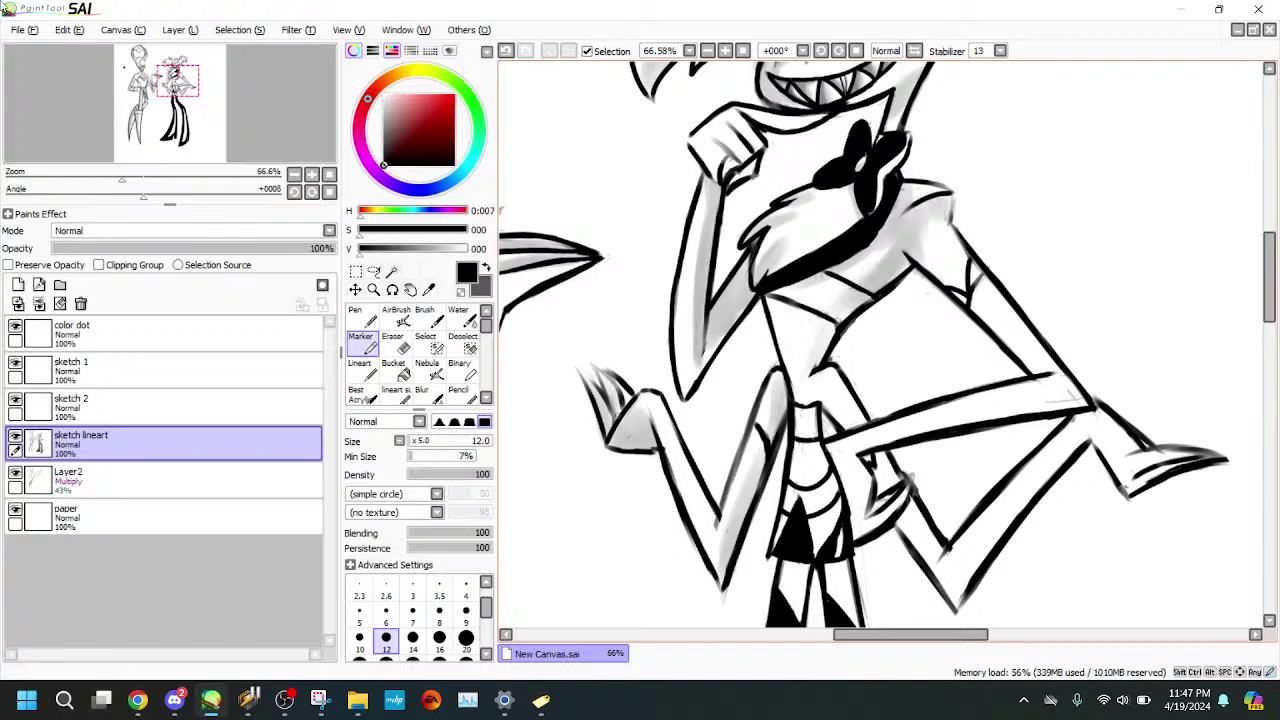
{"action": "left_click", "coordinate": [281, 474]}
{"action": "left_click", "coordinate": [461, 320]}
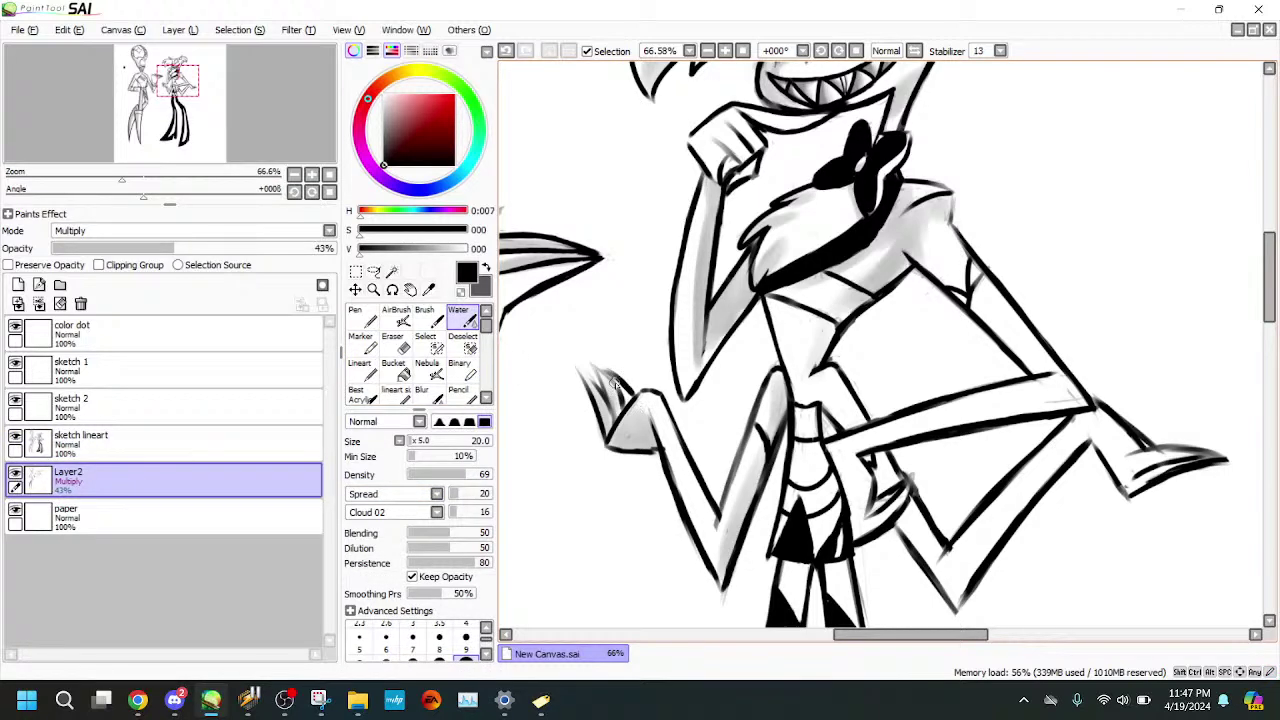
- Try to shade the forearm near the lower arm's elbow on Layer2 with the size 20 Water brush
{"action": "left_click", "coordinate": [182, 92]}
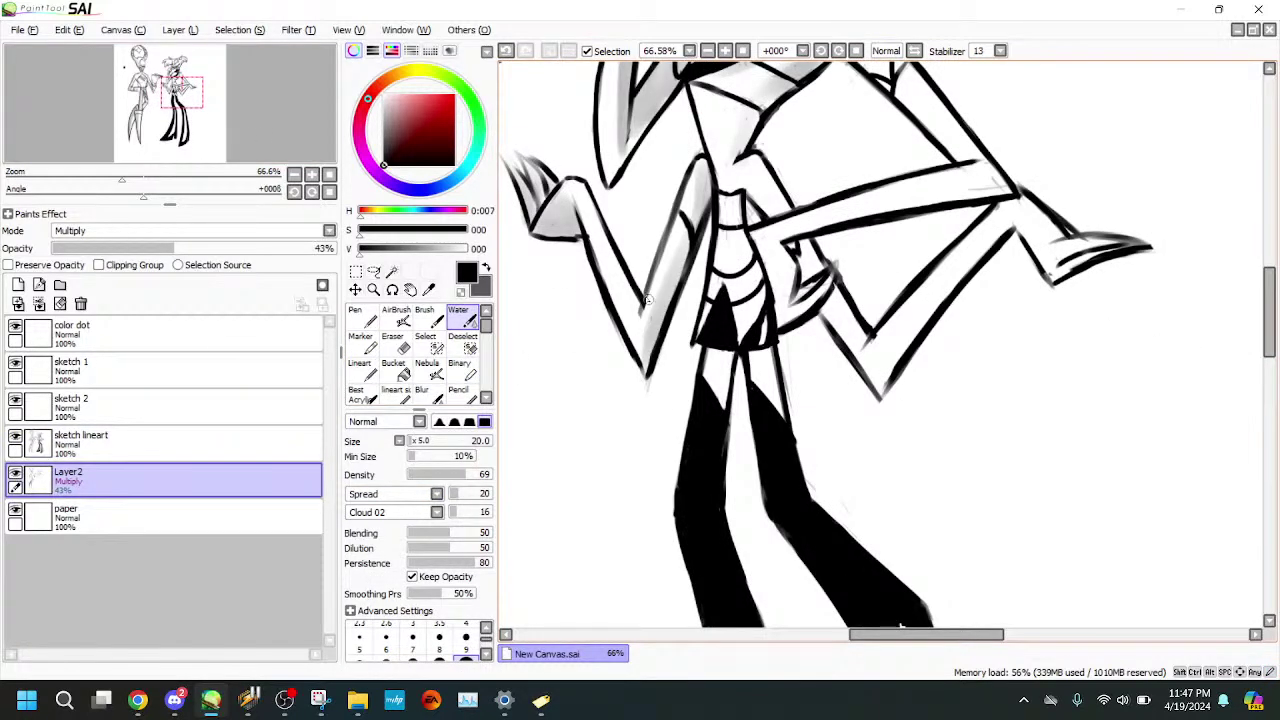
{"action": "left_click_drag", "start_coordinate": [630, 287], "coordinate": [636, 310]}
{"action": "scroll", "coordinate": [630, 300], "scroll_direction": "up", "scroll_amount": 2}
{"action": "scroll", "coordinate": [630, 300], "scroll_direction": "left", "scroll_amount": 1}
{"action": "left_click", "coordinate": [507, 52]}
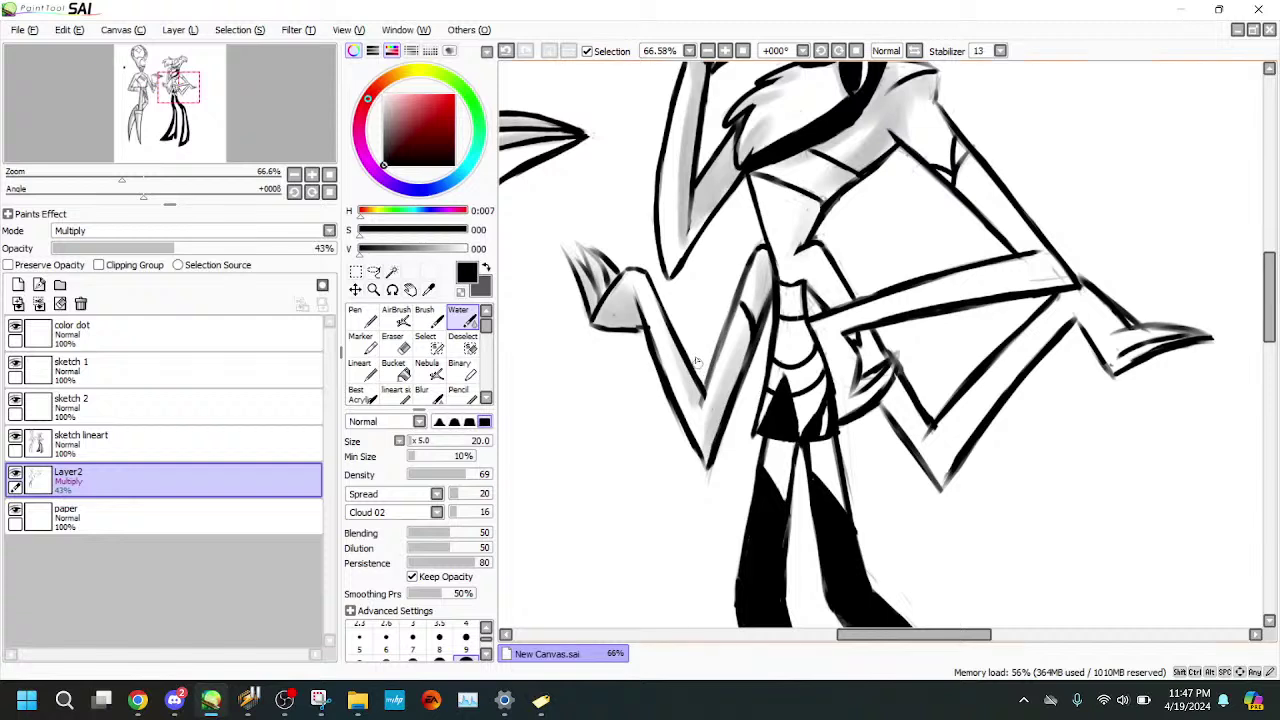
{"action": "left_click_drag", "start_coordinate": [177, 87], "coordinate": [183, 82]}
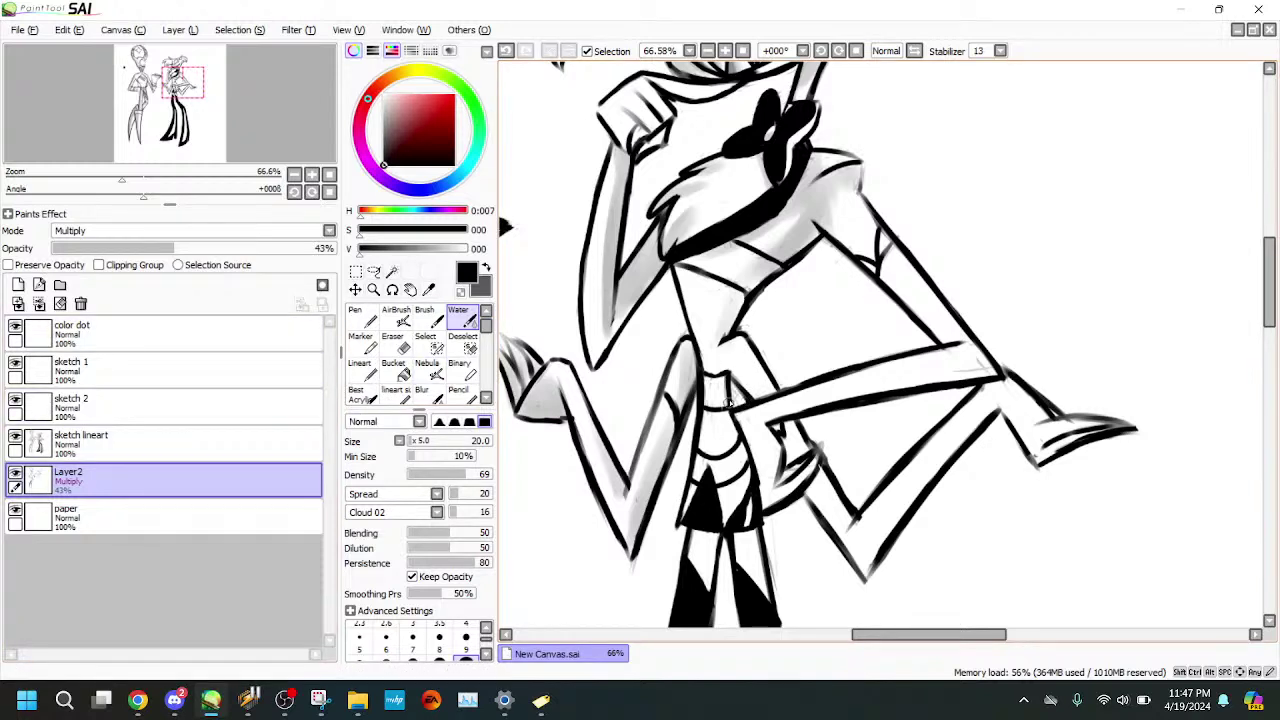
- Strengthen the waist's side outline and the finger lines of the hand on the hip on the sketch lineart layer with the size 12 Marker
{"action": "left_click", "coordinate": [234, 443]}
{"action": "left_click", "coordinate": [361, 340]}
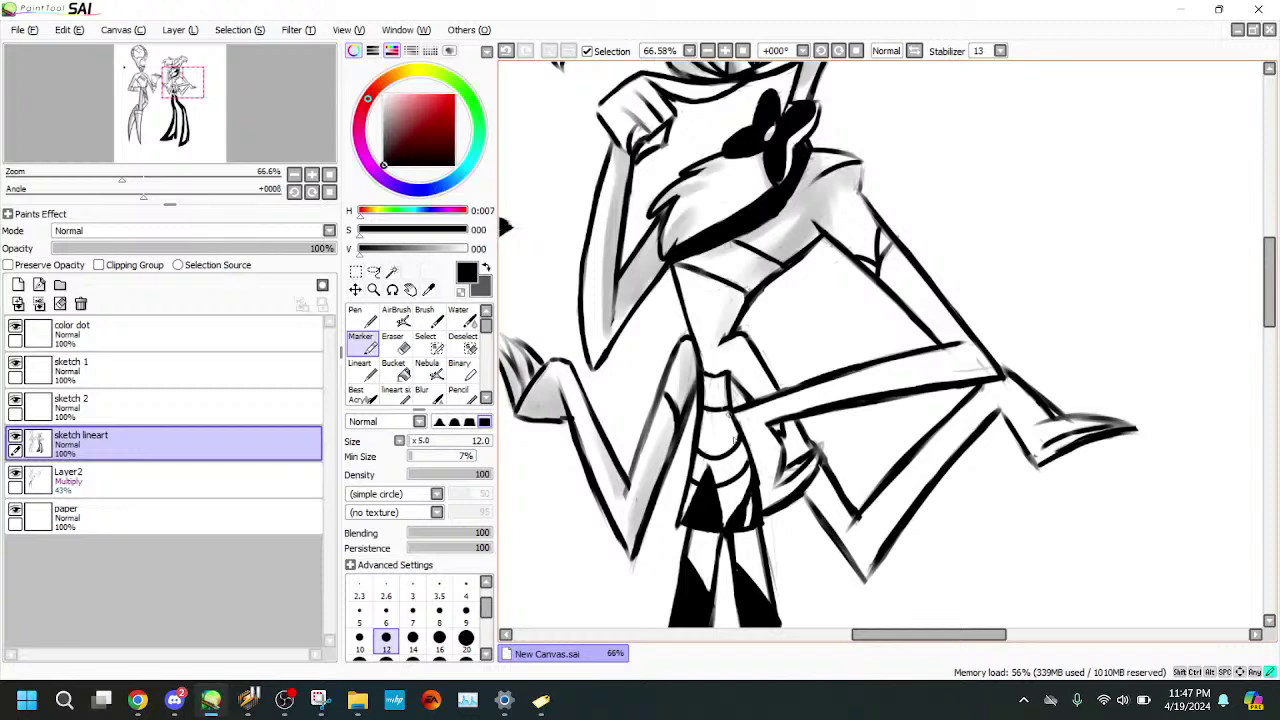
{"action": "left_click_drag", "start_coordinate": [734, 425], "coordinate": [762, 524]}
{"action": "left_click_drag", "start_coordinate": [766, 480], "coordinate": [785, 478]}
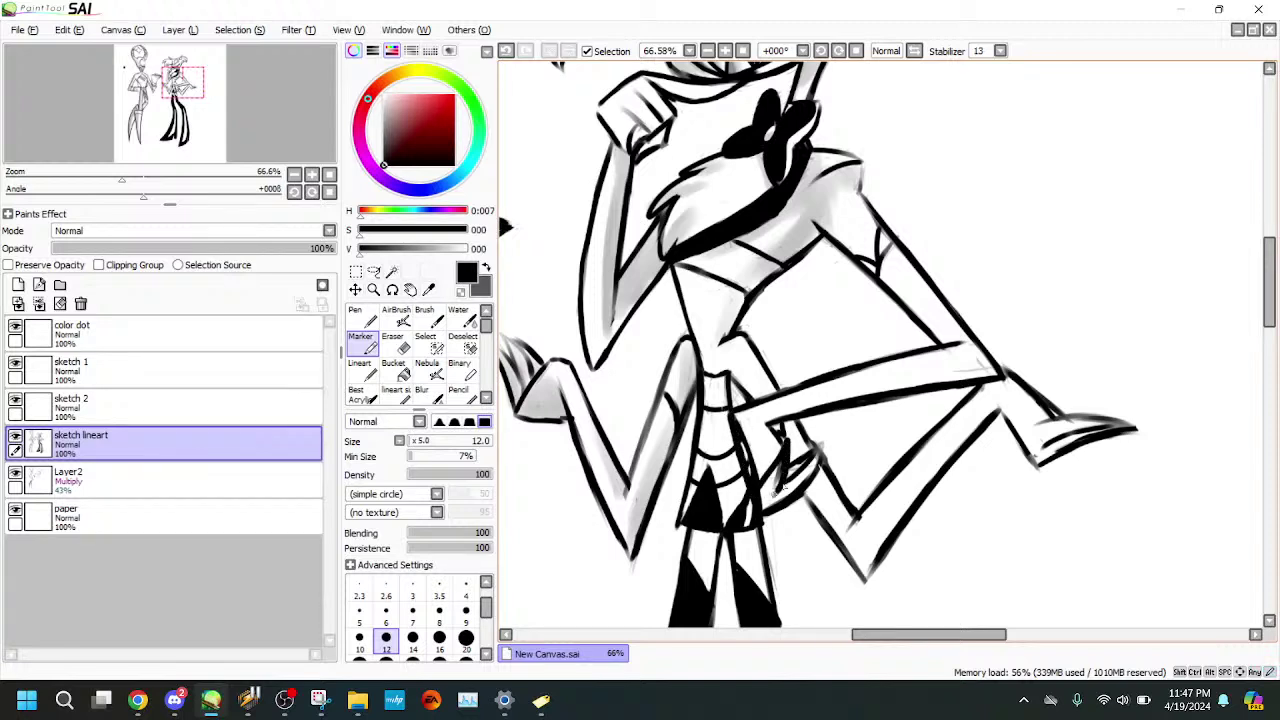
- Clean the edge of the waist's side outline beside the hip hand with the size 20 Eraser
{"action": "key", "text": "e"}
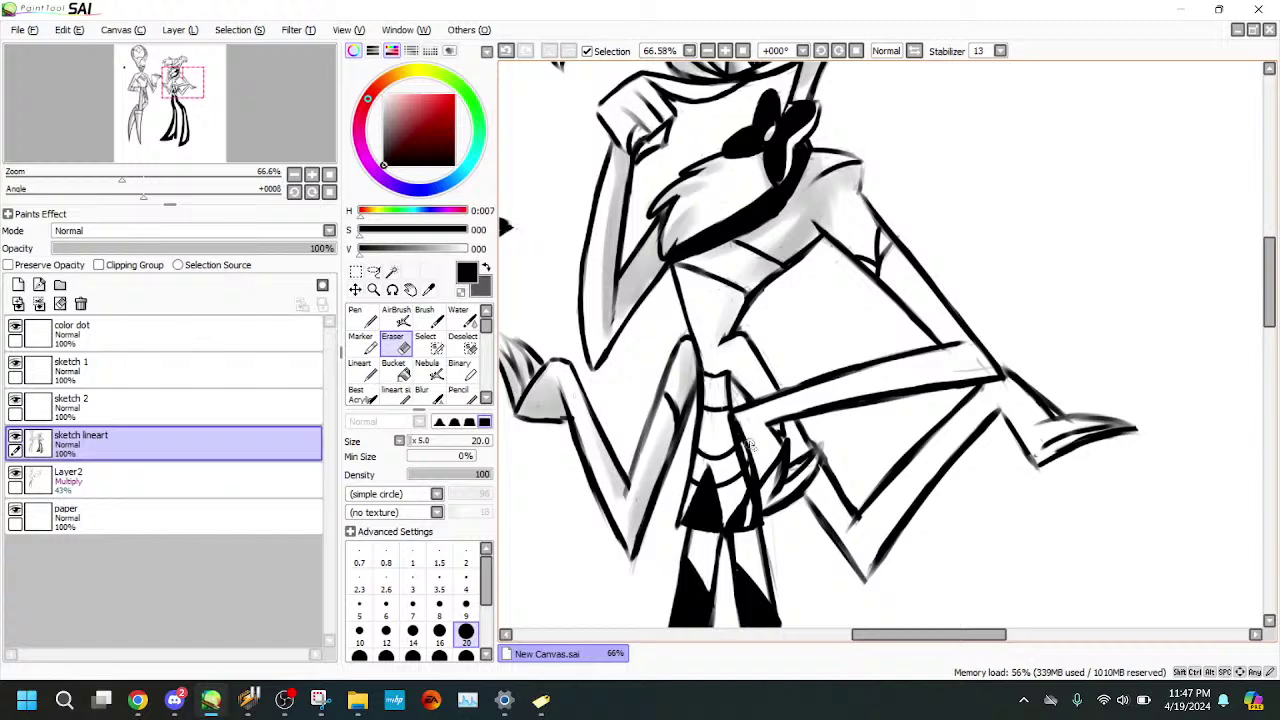
{"action": "mouse_move", "coordinate": [745, 444]}
{"action": "left_mouse_down"}
{"action": "mouse_move", "coordinate": [736, 420]}
{"action": "mouse_move", "coordinate": [759, 467]}
{"action": "mouse_move", "coordinate": [748, 462]}
{"action": "left_mouse_up"}
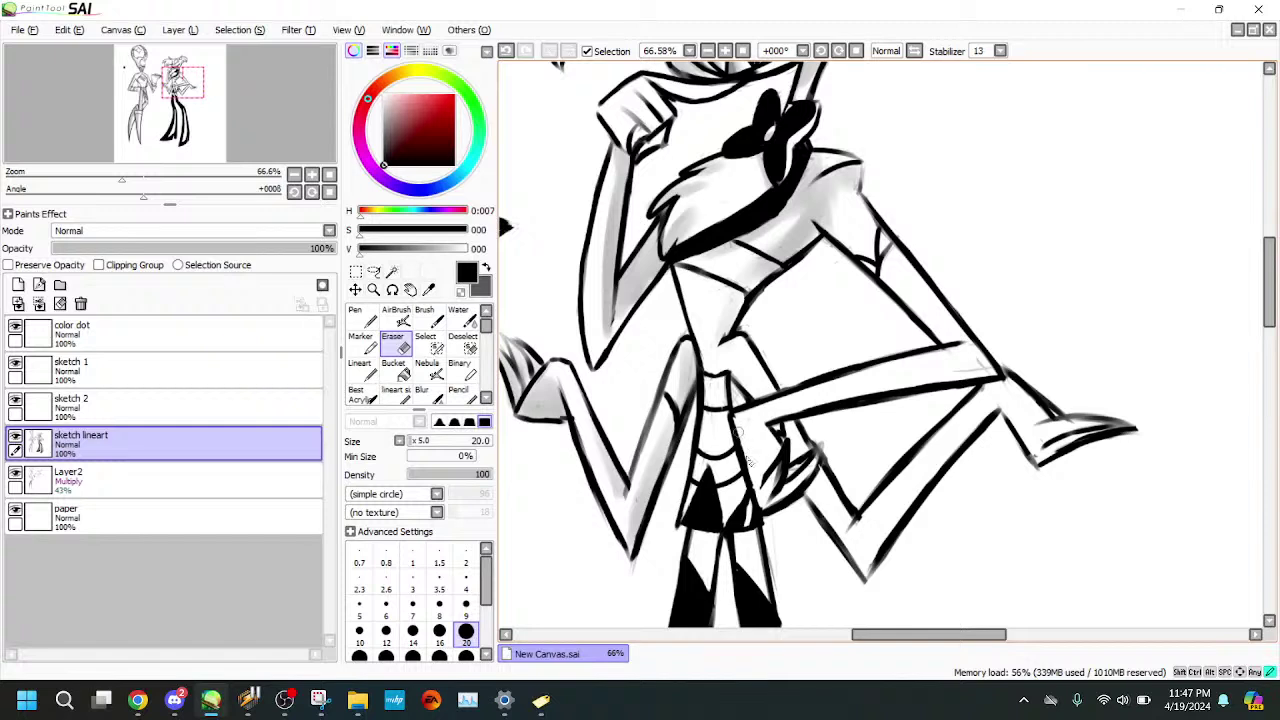
{"action": "left_click_drag", "start_coordinate": [752, 482], "coordinate": [758, 505]}
{"action": "left_click", "coordinate": [182, 79]}
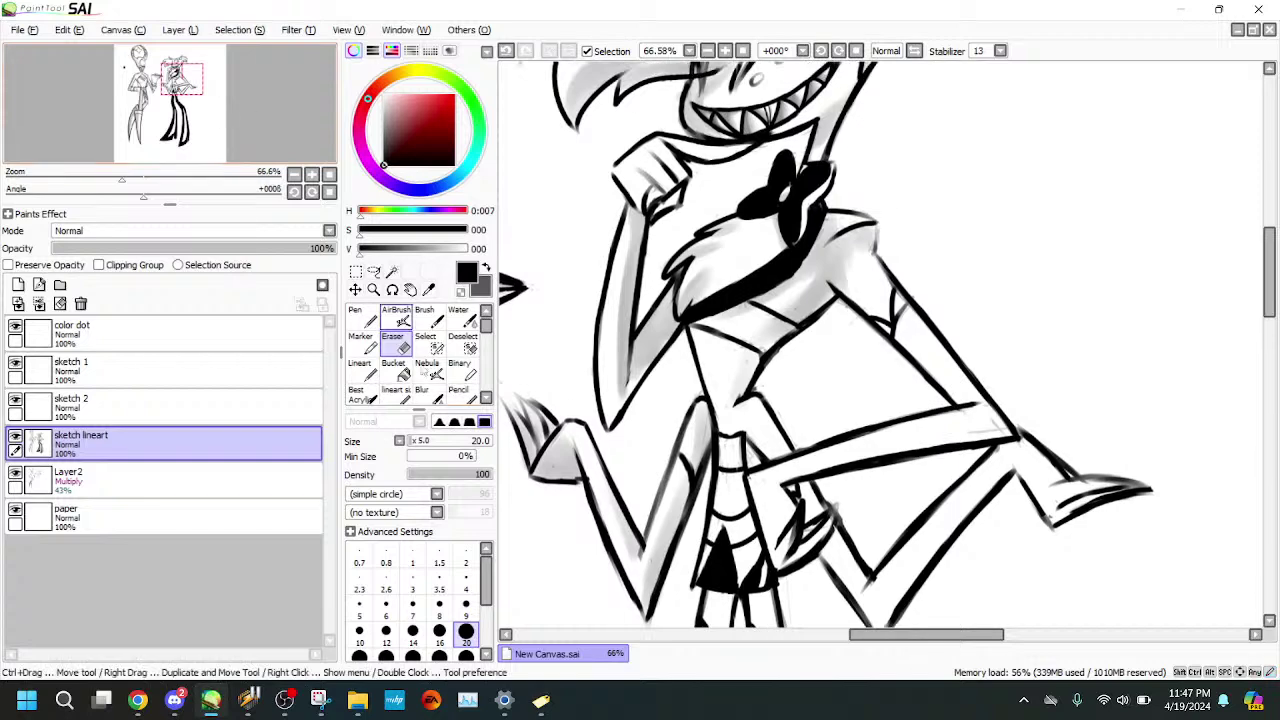
{"action": "left_click", "coordinate": [288, 486]}
{"action": "left_click", "coordinate": [458, 318]}
{"action": "scroll", "coordinate": [880, 340], "scroll_direction": "up", "scroll_amount": 2}
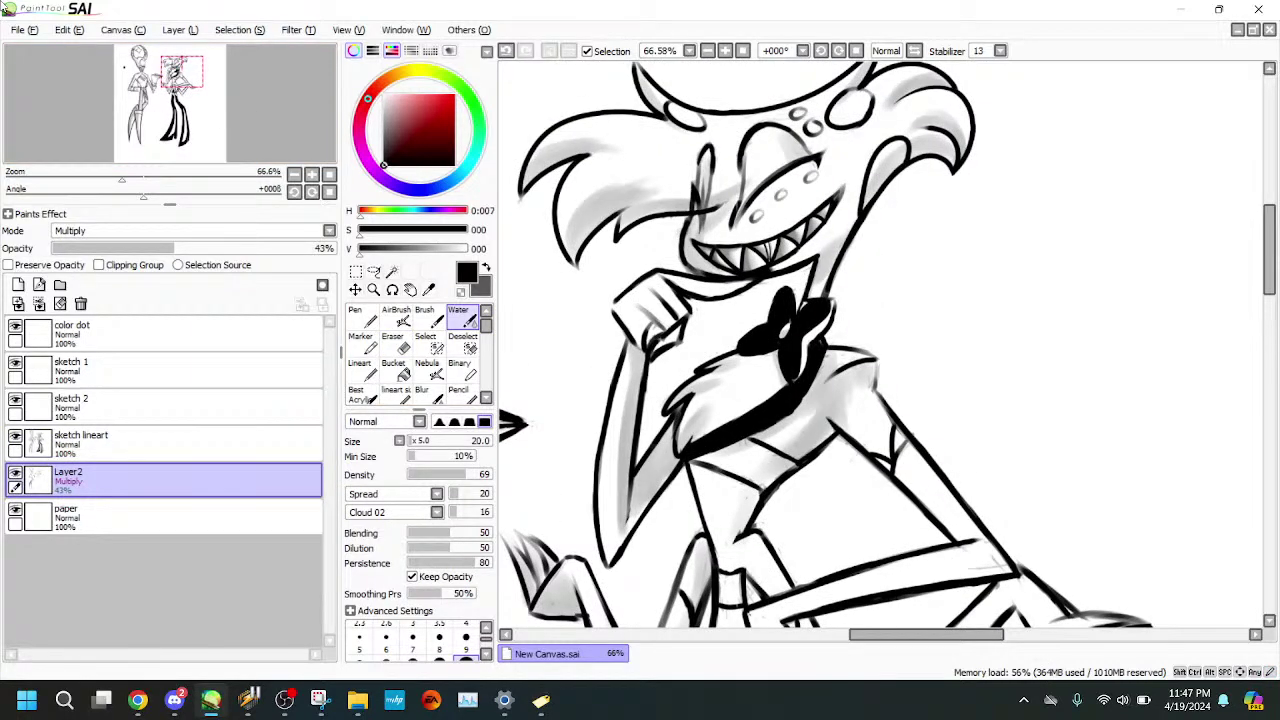
{"action": "scroll", "coordinate": [245, 140], "scroll_direction": "down", "scroll_amount": 3}
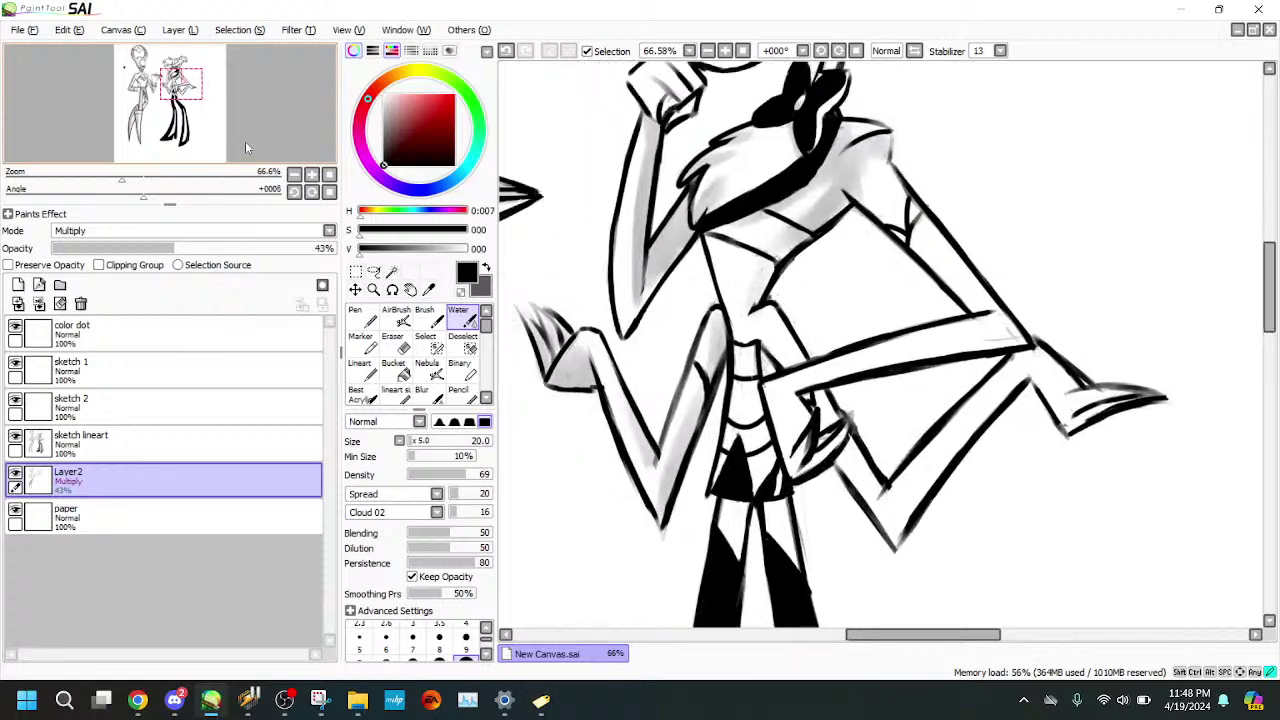
{"action": "mouse_move", "coordinate": [121, 178]}
{"action": "left_mouse_down"}
{"action": "mouse_move", "coordinate": [97, 177]}
{"action": "mouse_move", "coordinate": [120, 177]}
{"action": "left_mouse_up"}
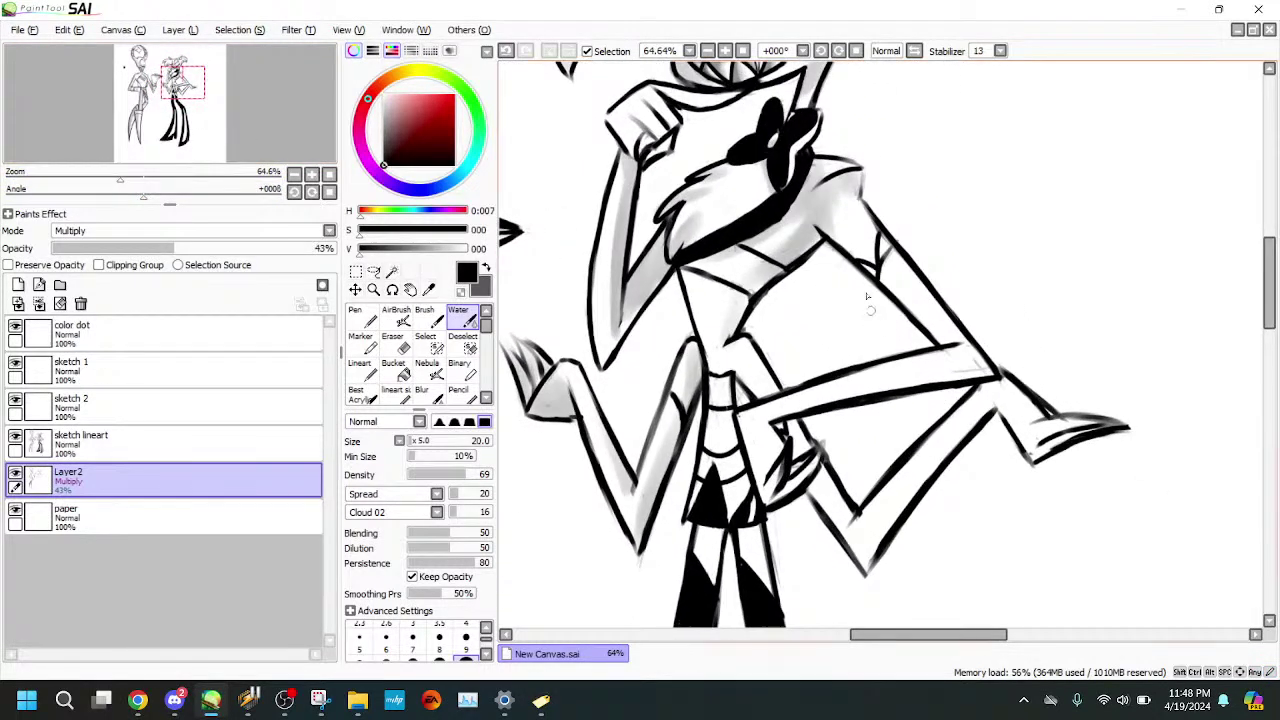
- Erase the stray marks inside the elbow of the arm resting on the hip on the sketch lineart layer with the size 20 Eraser
{"action": "left_click", "coordinate": [233, 453]}
{"action": "key", "text": "e"}
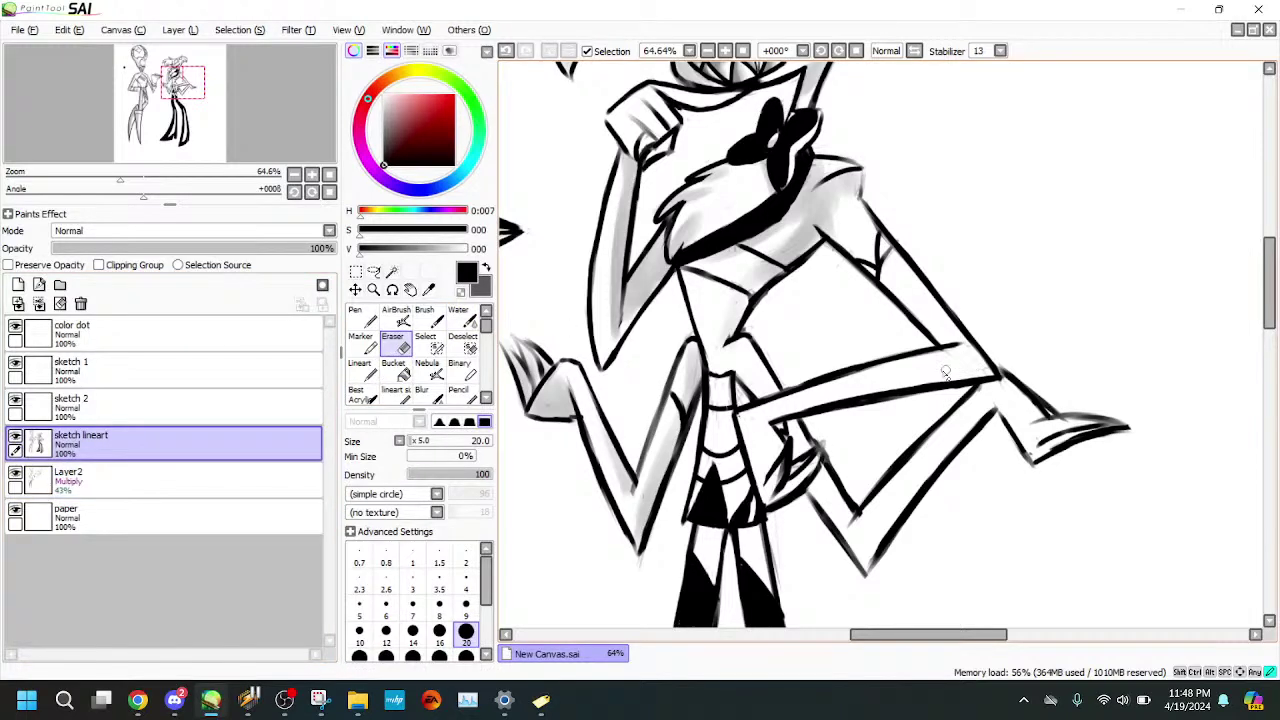
{"action": "mouse_move", "coordinate": [946, 371]}
{"action": "left_mouse_down"}
{"action": "mouse_move", "coordinate": [924, 365]}
{"action": "mouse_move", "coordinate": [965, 357]}
{"action": "left_mouse_up"}
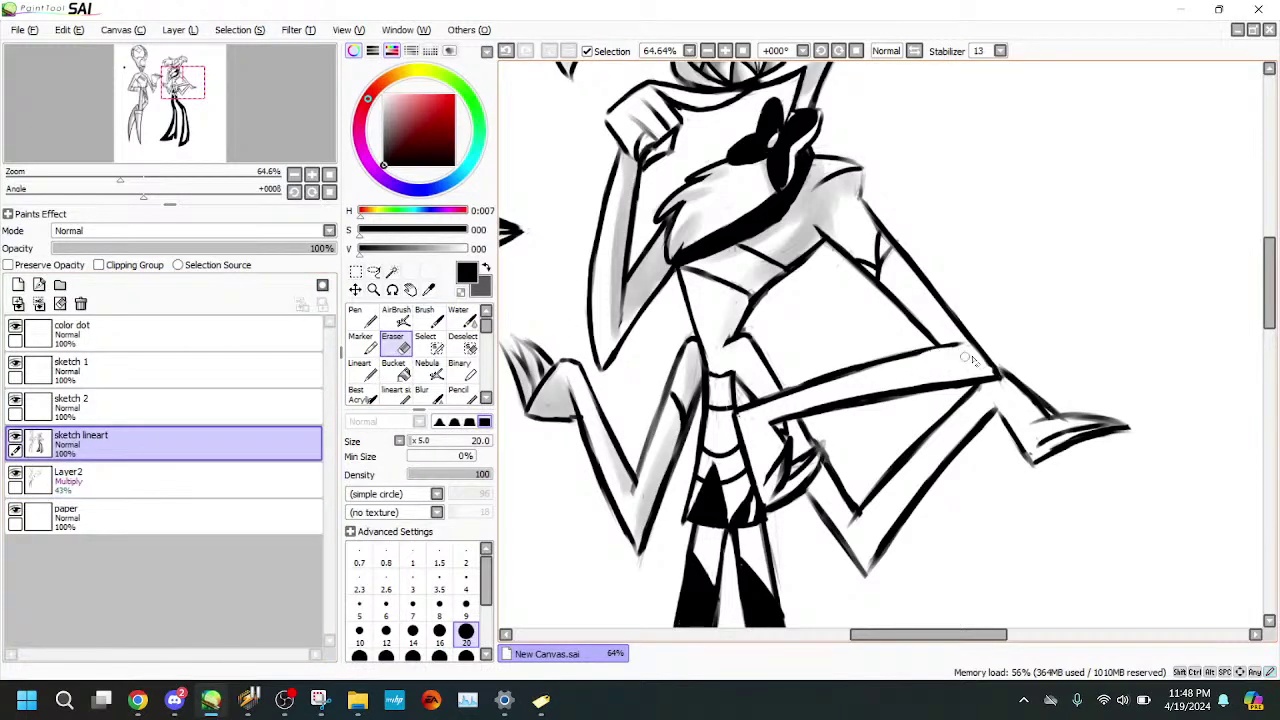
{"action": "left_click", "coordinate": [508, 51]}
{"action": "left_click_drag", "start_coordinate": [974, 371], "coordinate": [986, 371]}
- Clean the wrist outline of the outstretched open hand on the sketch lineart layer with the size 20 Eraser
{"action": "left_click", "coordinate": [200, 480]}
{"action": "mouse_move", "coordinate": [161, 113]}
{"action": "left_mouse_down"}
{"action": "mouse_move", "coordinate": [157, 103]}
{"action": "mouse_move", "coordinate": [222, 97]}
{"action": "left_mouse_up"}
{"action": "left_click", "coordinate": [461, 318]}
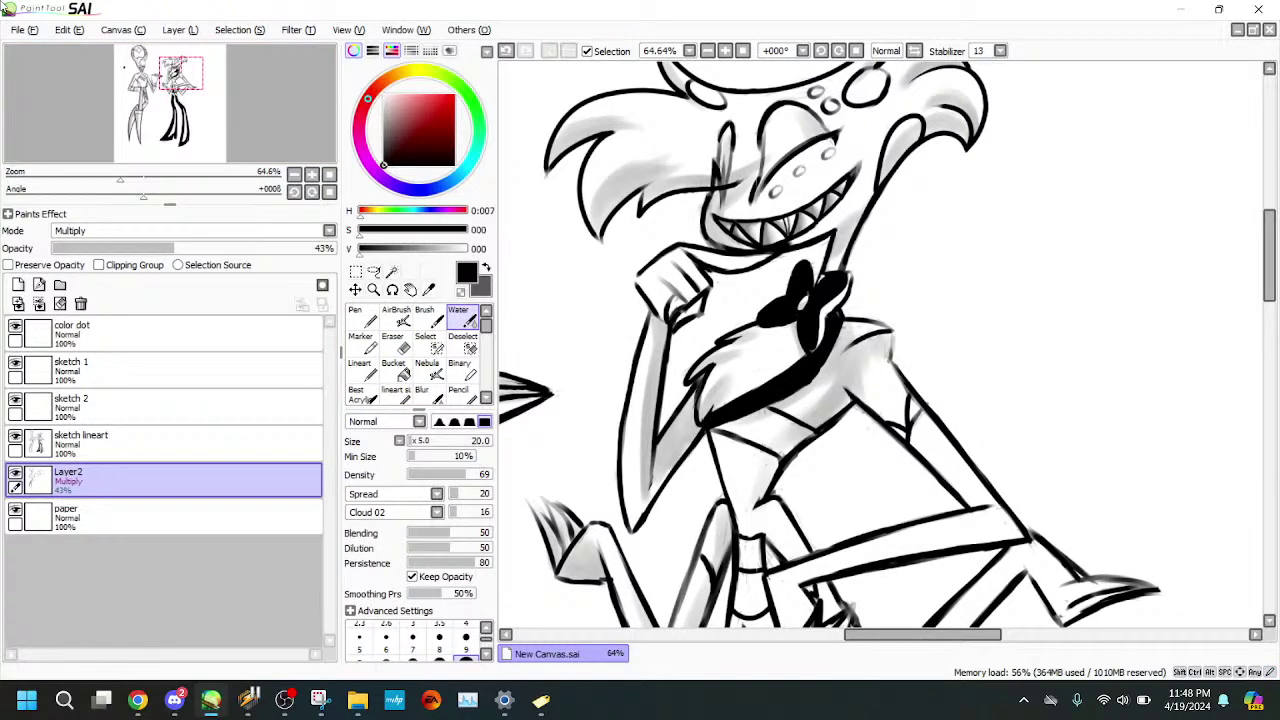
{"action": "left_click_drag", "start_coordinate": [200, 157], "coordinate": [205, 161]}
{"action": "left_click", "coordinate": [392, 341]}
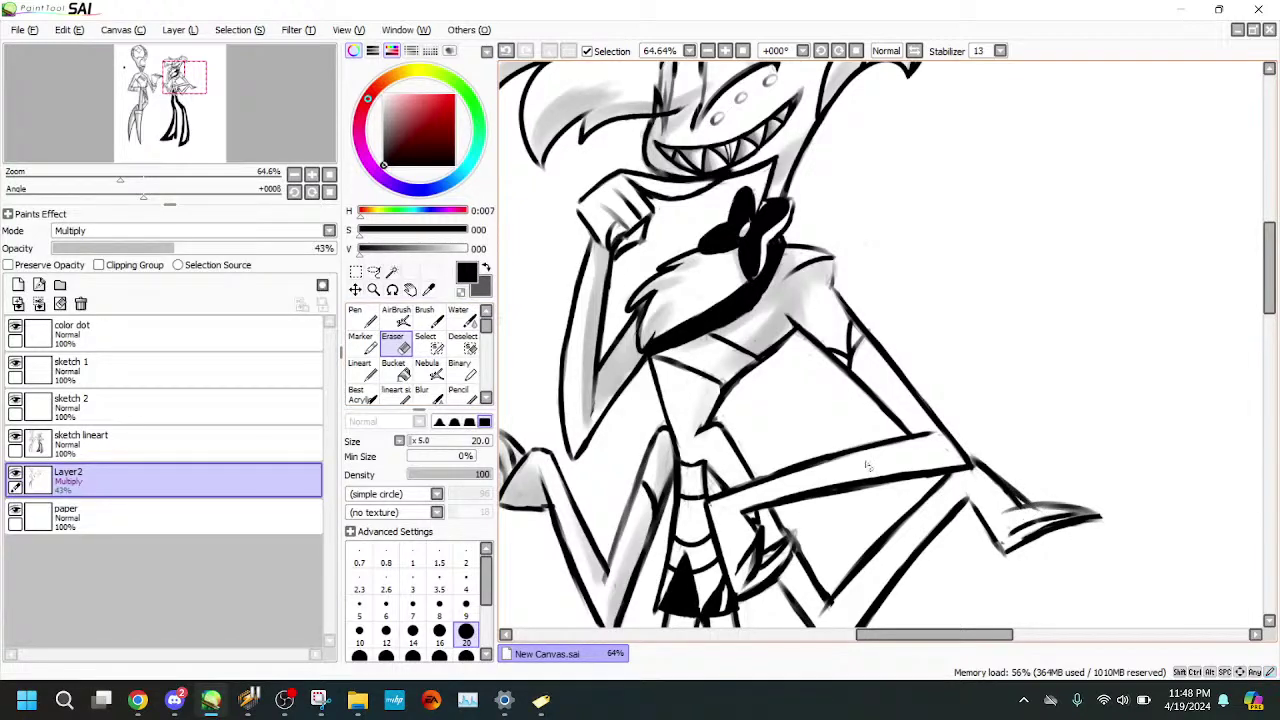
{"action": "left_click", "coordinate": [263, 443]}
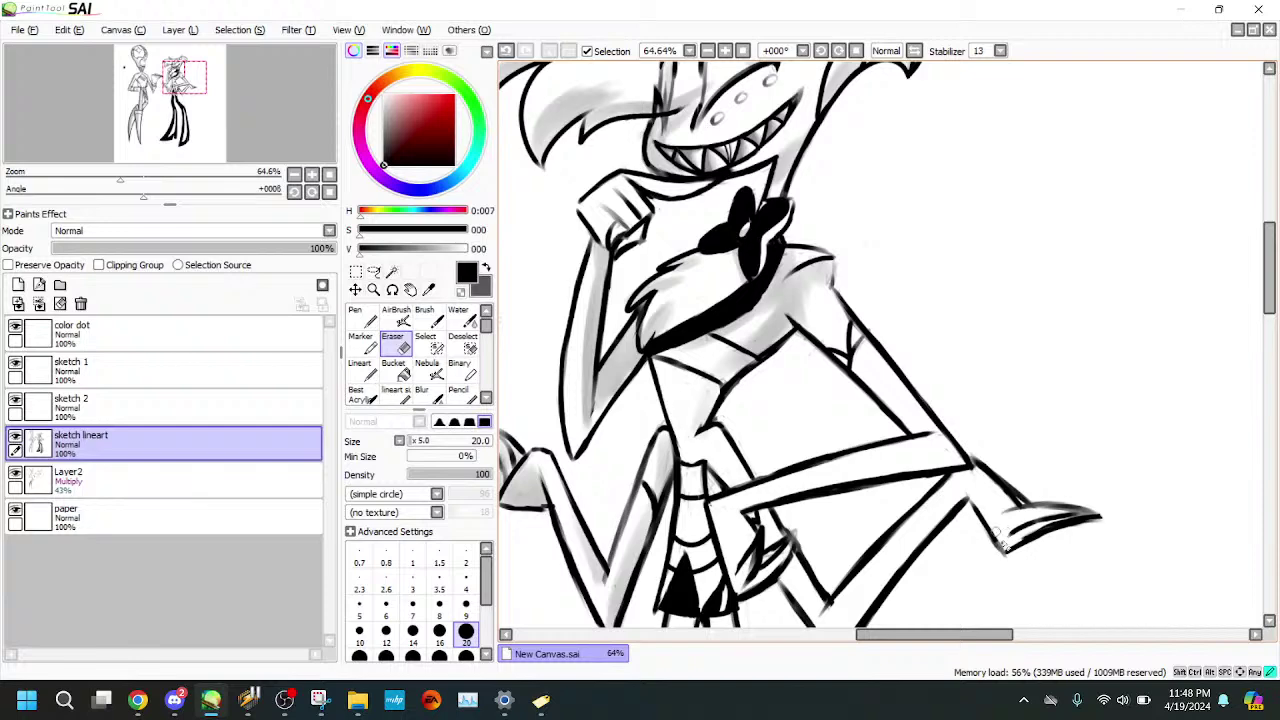
- Shade the lower arm's upper segment behind the hip hand on Layer2 with the size 20 Water brush
{"action": "left_click", "coordinate": [285, 479]}
{"action": "left_click", "coordinate": [458, 318]}
{"action": "scroll", "coordinate": [690, 287], "scroll_direction": "down", "scroll_amount": 3}
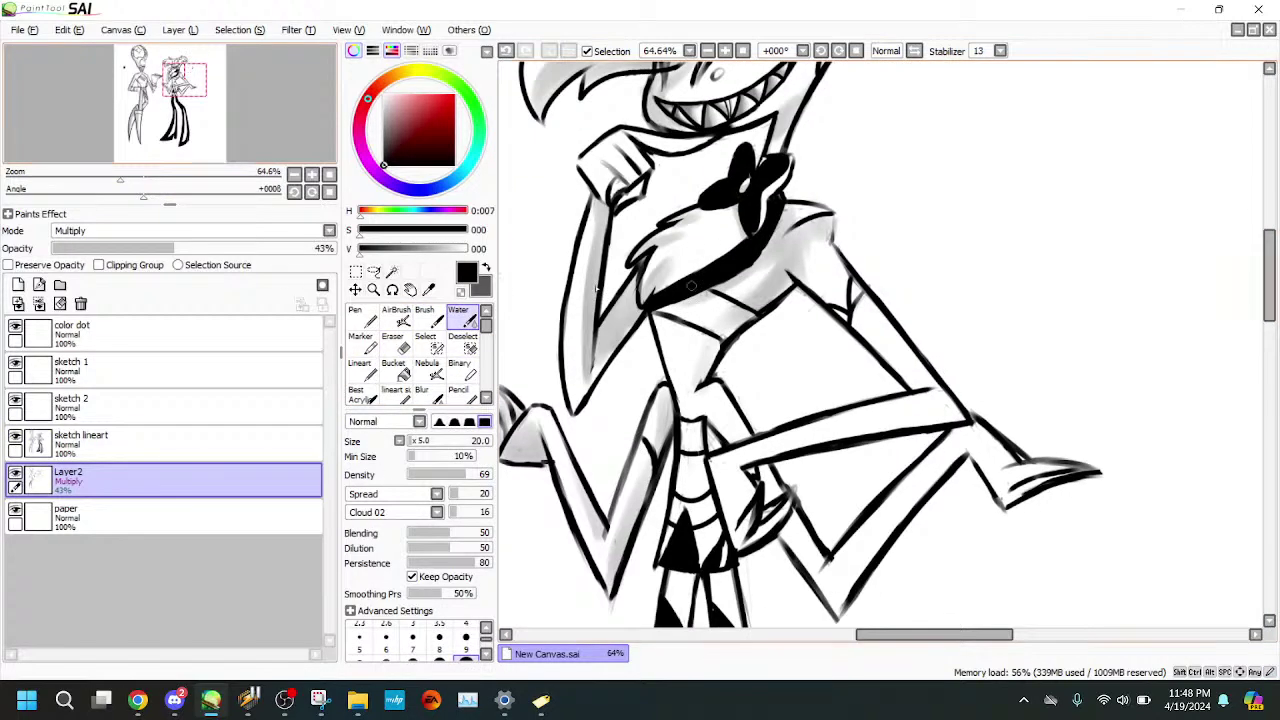
{"action": "scroll", "coordinate": [690, 287], "scroll_direction": "down", "scroll_amount": 2}
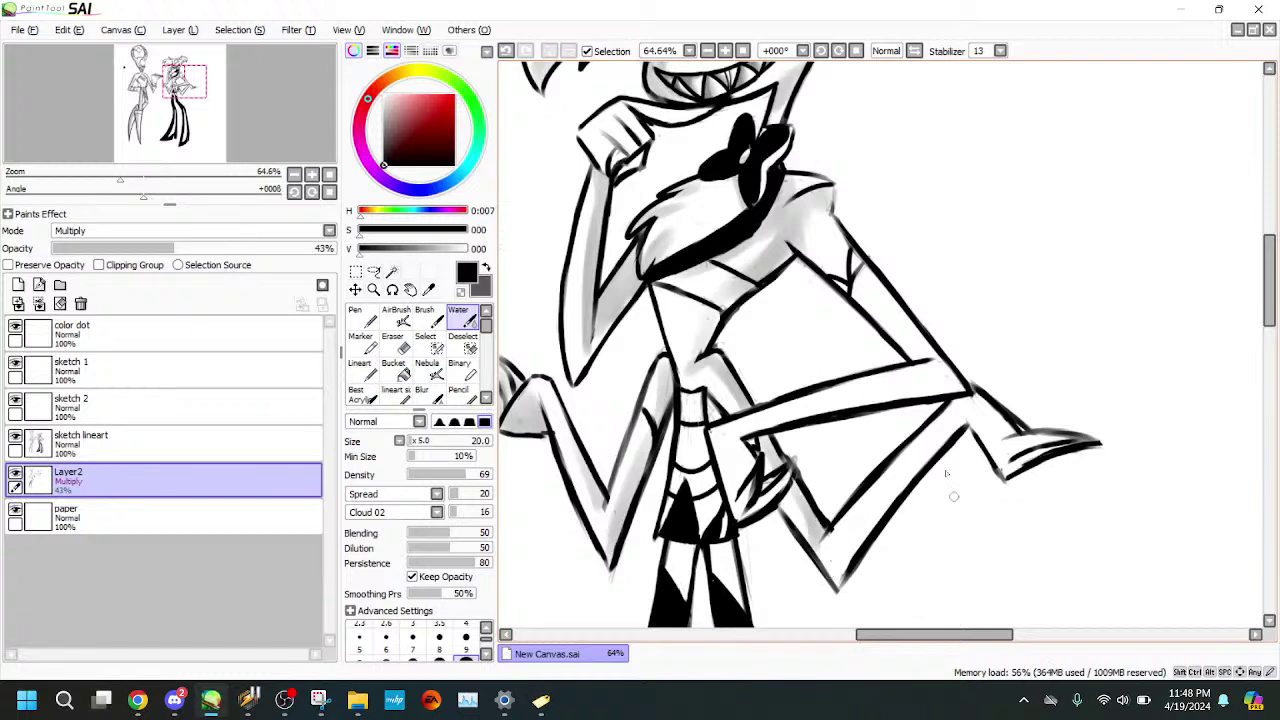
- Strengthen the outer forearm line from the outstretched hand's wrist to the elbow on the sketch lineart layer with the size 12 Marker
{"action": "left_click", "coordinate": [80, 440]}
{"action": "key", "text": "e"}
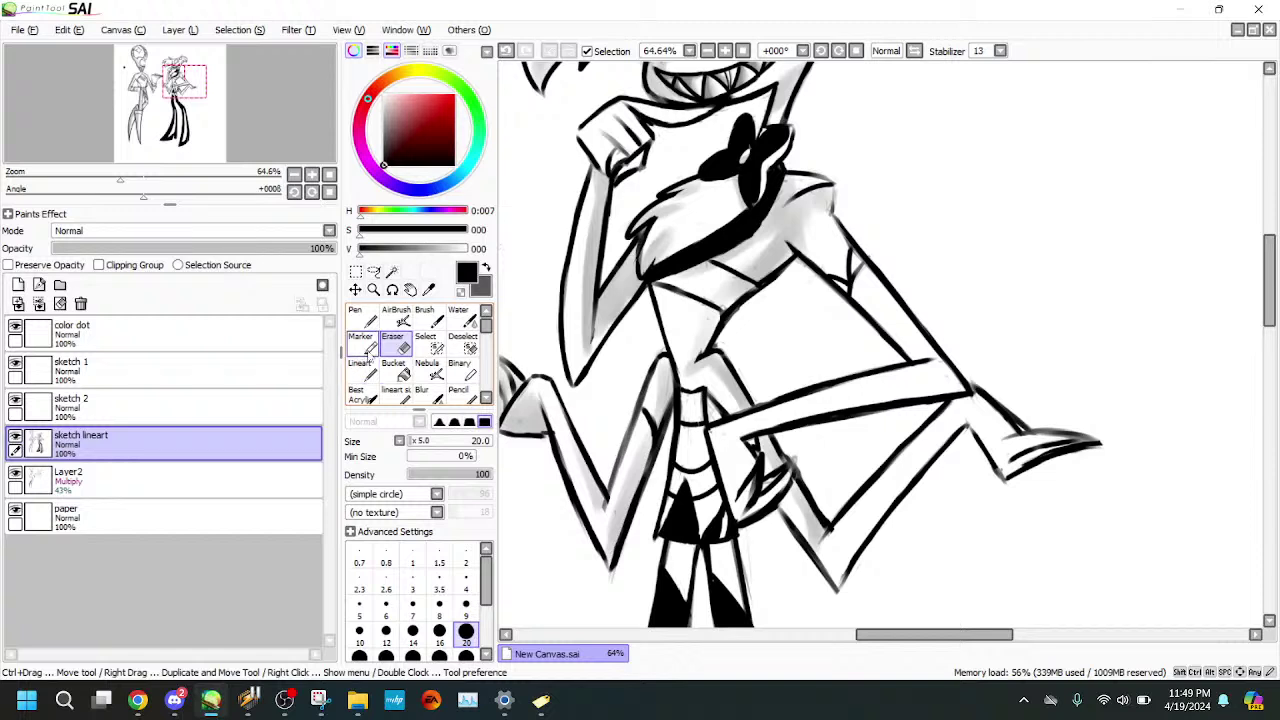
{"action": "left_click", "coordinate": [366, 346]}
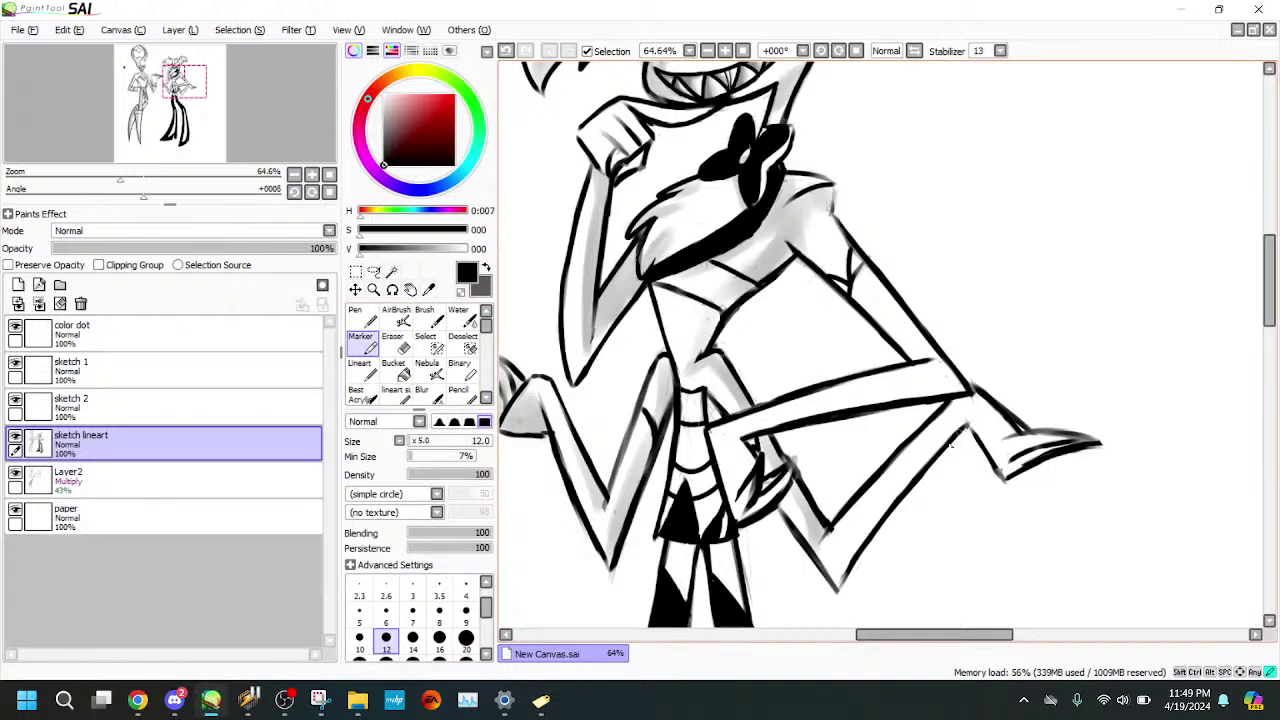
{"action": "left_click_drag", "start_coordinate": [966, 425], "coordinate": [838, 586]}
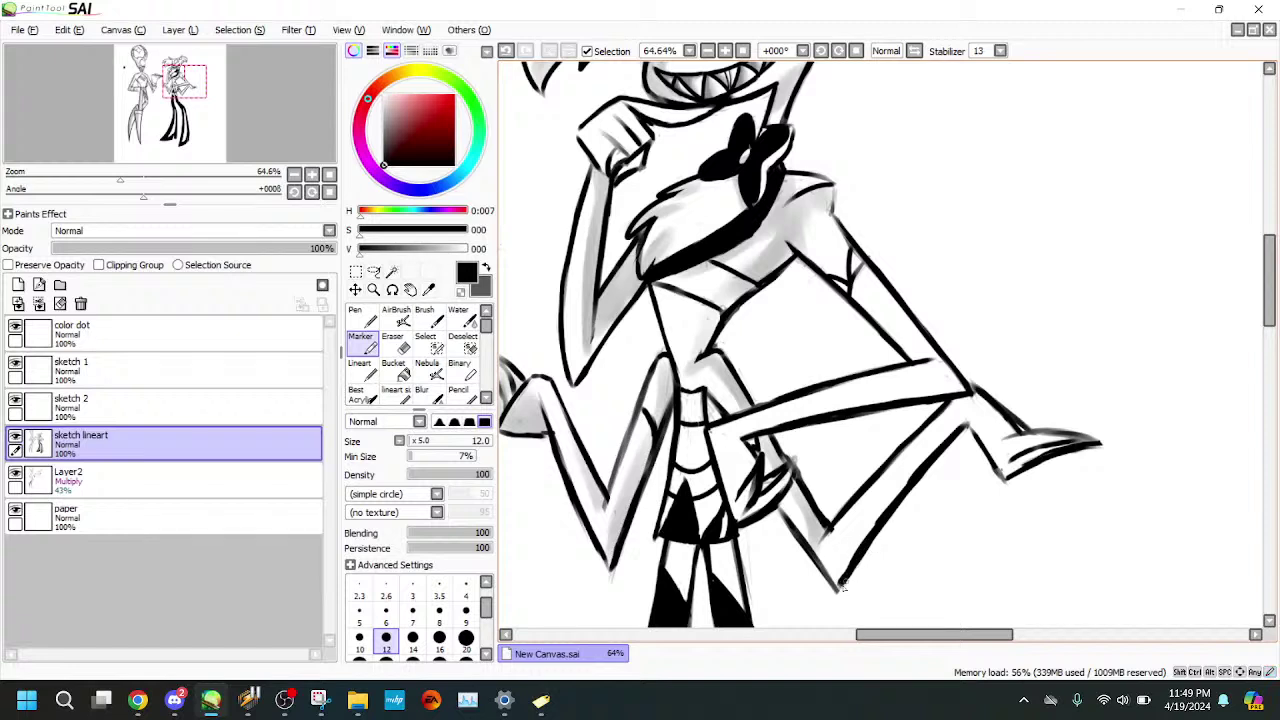
- Clean the strengthened forearm line with the size 20 Eraser, undoing unwanted strokes, and return to the Marker
{"action": "key", "text": "e"}
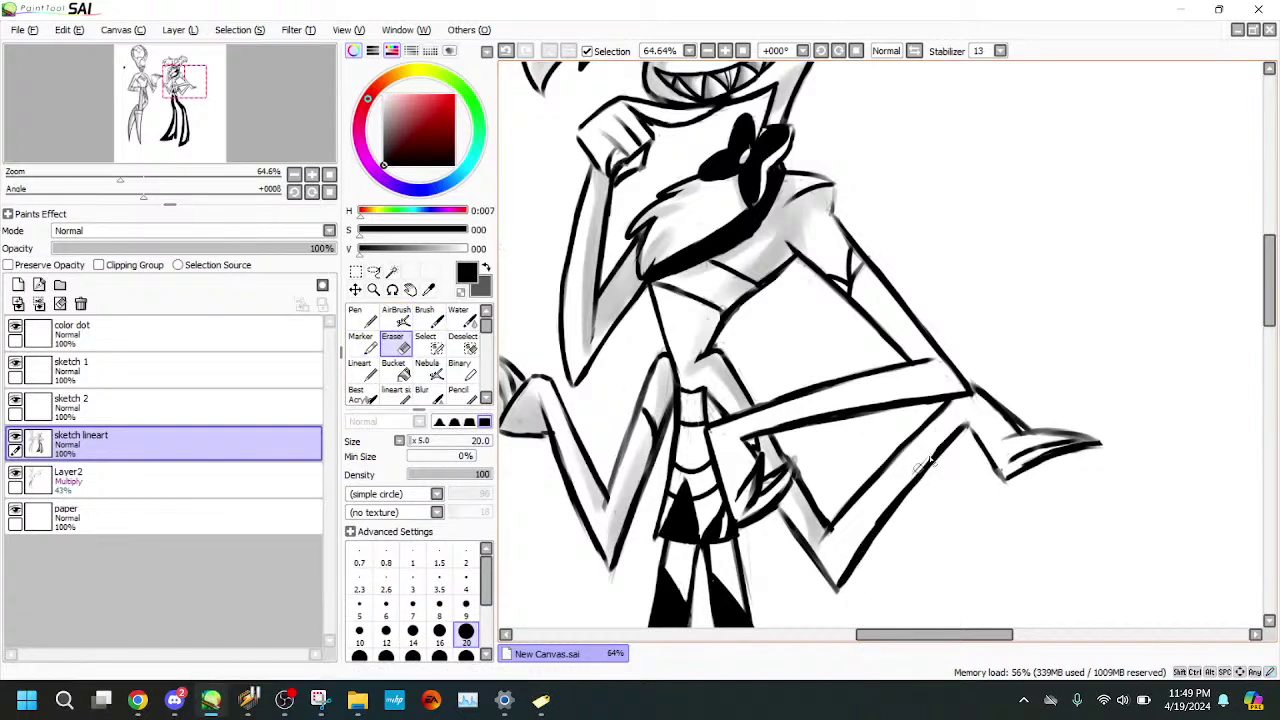
{"action": "left_click", "coordinate": [505, 52]}
{"action": "left_click", "coordinate": [507, 54]}
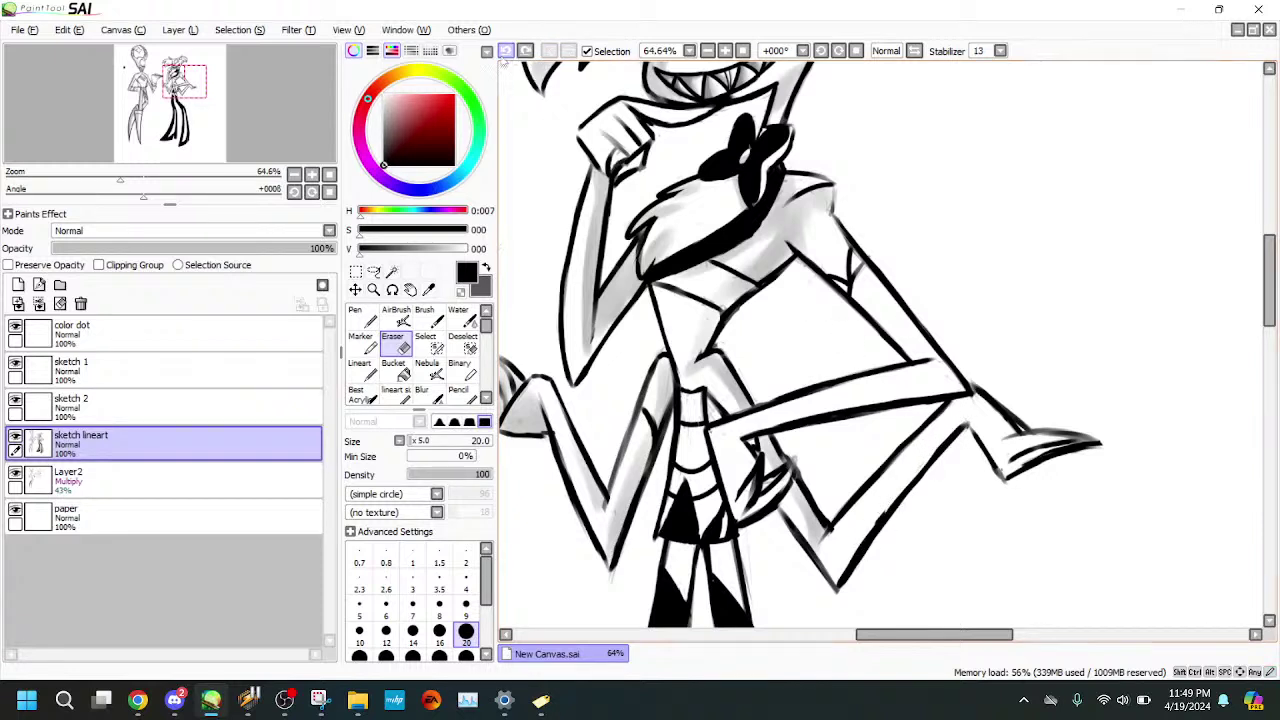
{"action": "left_click", "coordinate": [507, 54]}
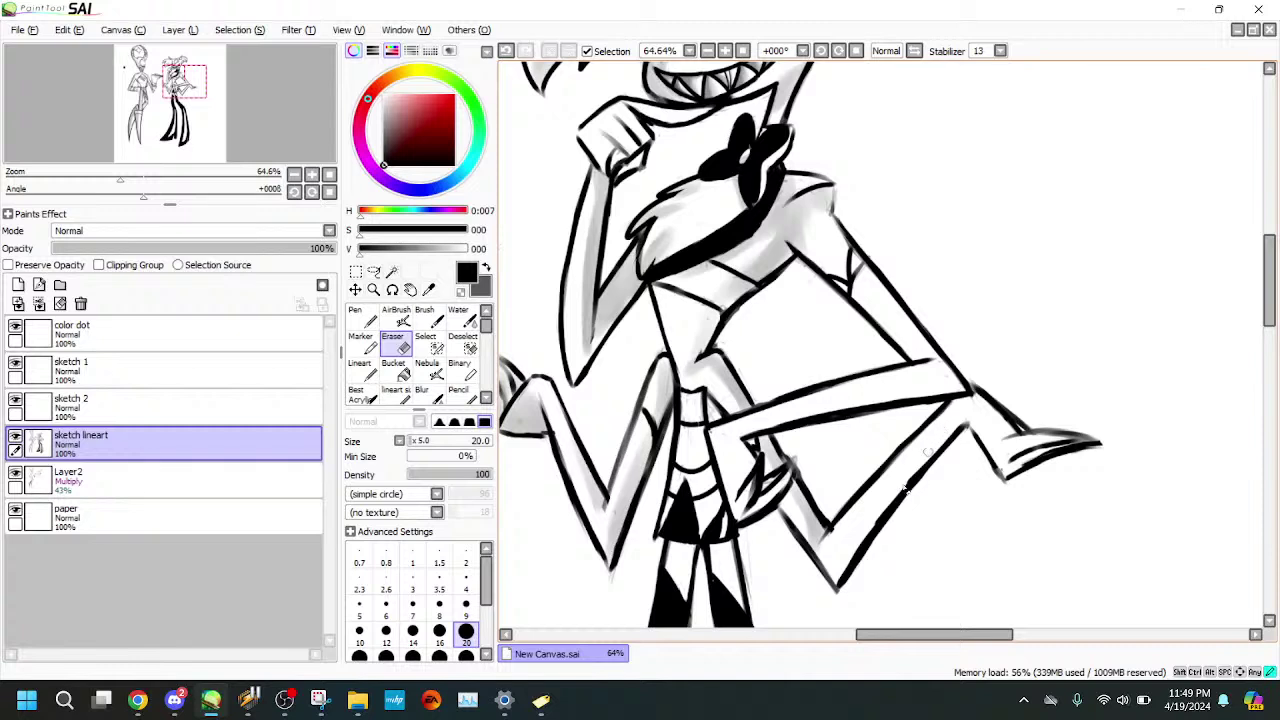
{"action": "left_click", "coordinate": [364, 344]}
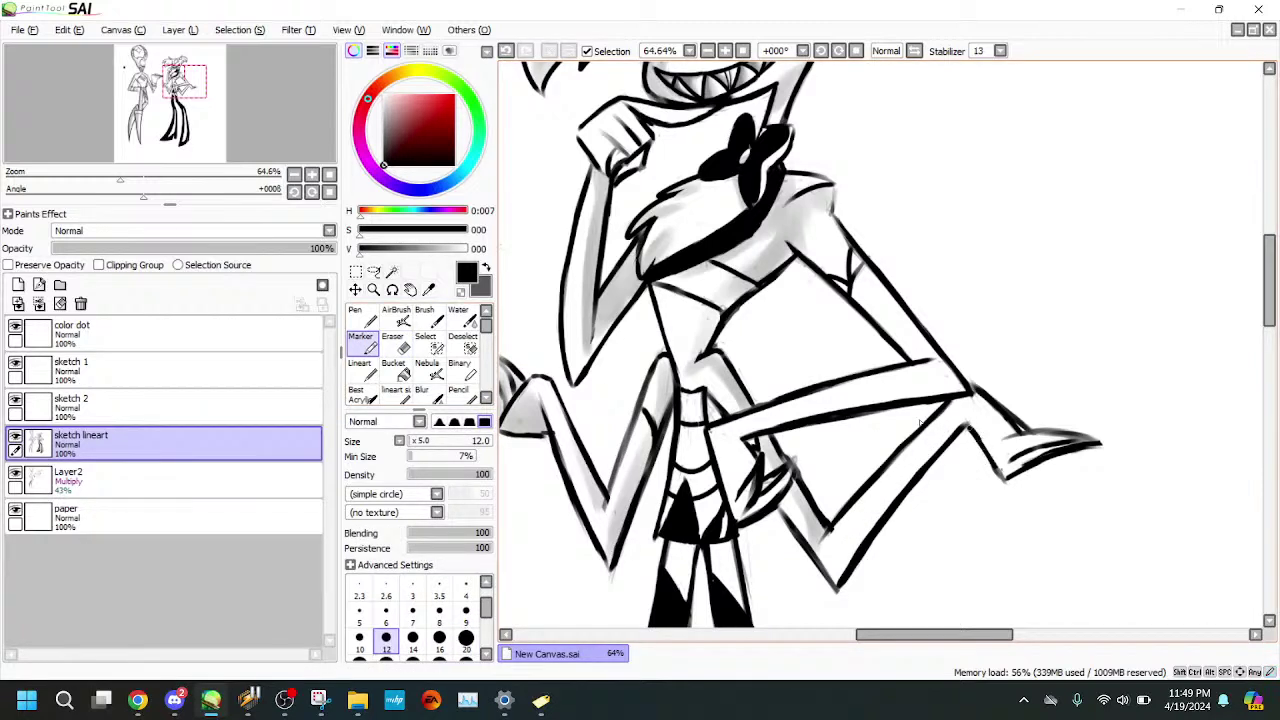
- Shade the forearm between the outstretched hand and its elbow on Layer2 with the size 20 Water brush
{"action": "left_click", "coordinate": [254, 472]}
{"action": "left_click", "coordinate": [463, 316]}
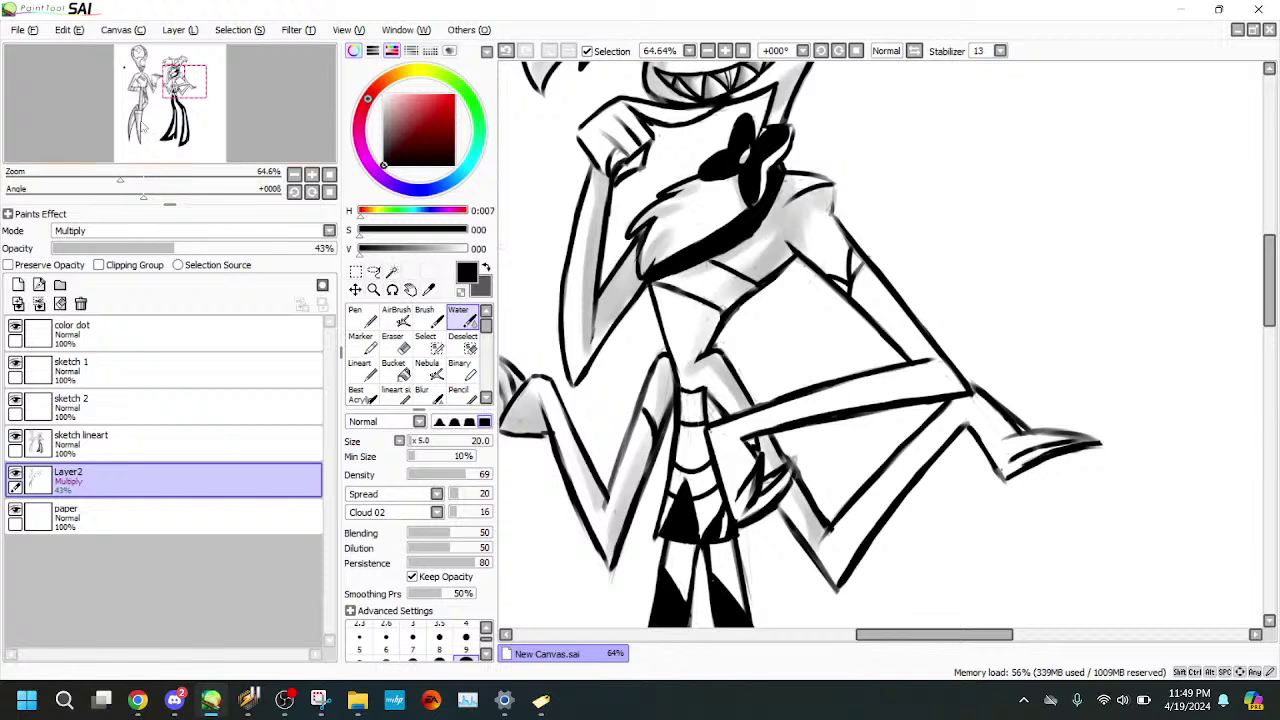
{"action": "scroll", "coordinate": [622, 250], "scroll_direction": "down", "scroll_amount": 1}
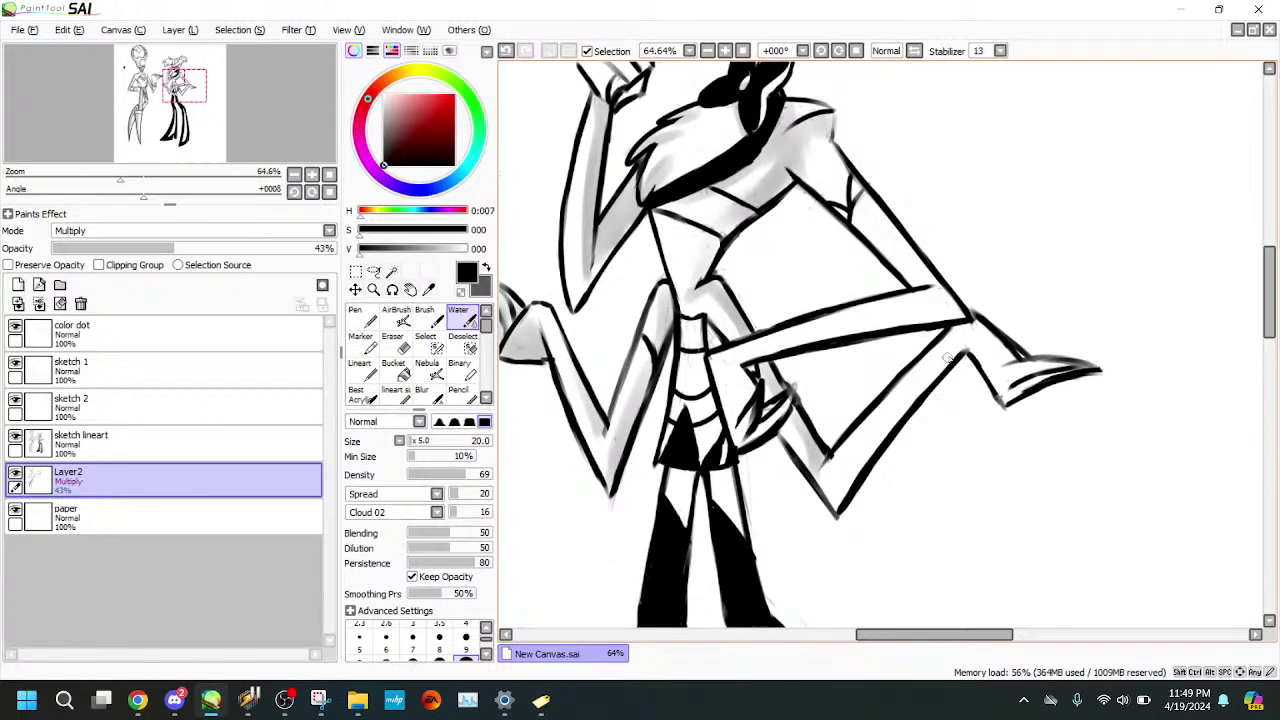
{"action": "mouse_move", "coordinate": [960, 349]}
{"action": "left_mouse_down"}
{"action": "mouse_move", "coordinate": [967, 341]}
{"action": "mouse_move", "coordinate": [854, 474]}
{"action": "mouse_move", "coordinate": [862, 458]}
{"action": "left_mouse_up"}
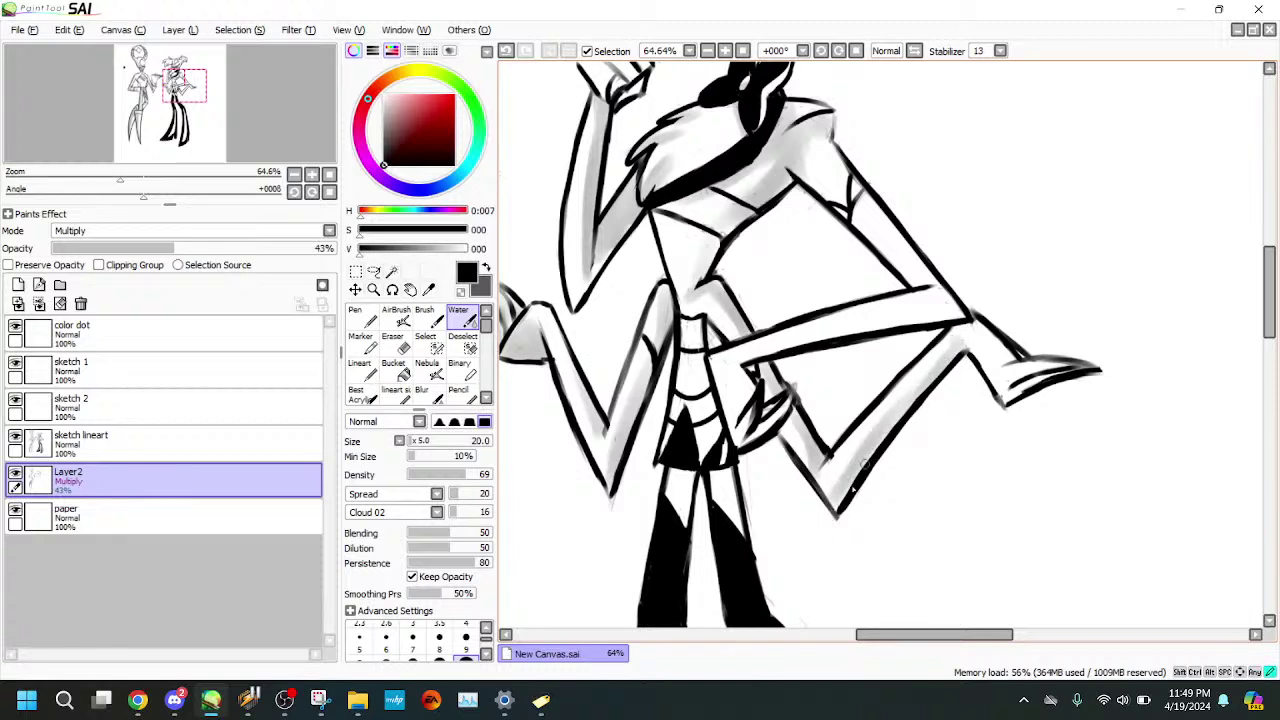
- Shade the outstretched open hand and the thighs above the black boots on Layer2 with the size 20 Water brush
{"action": "left_click", "coordinate": [120, 442]}
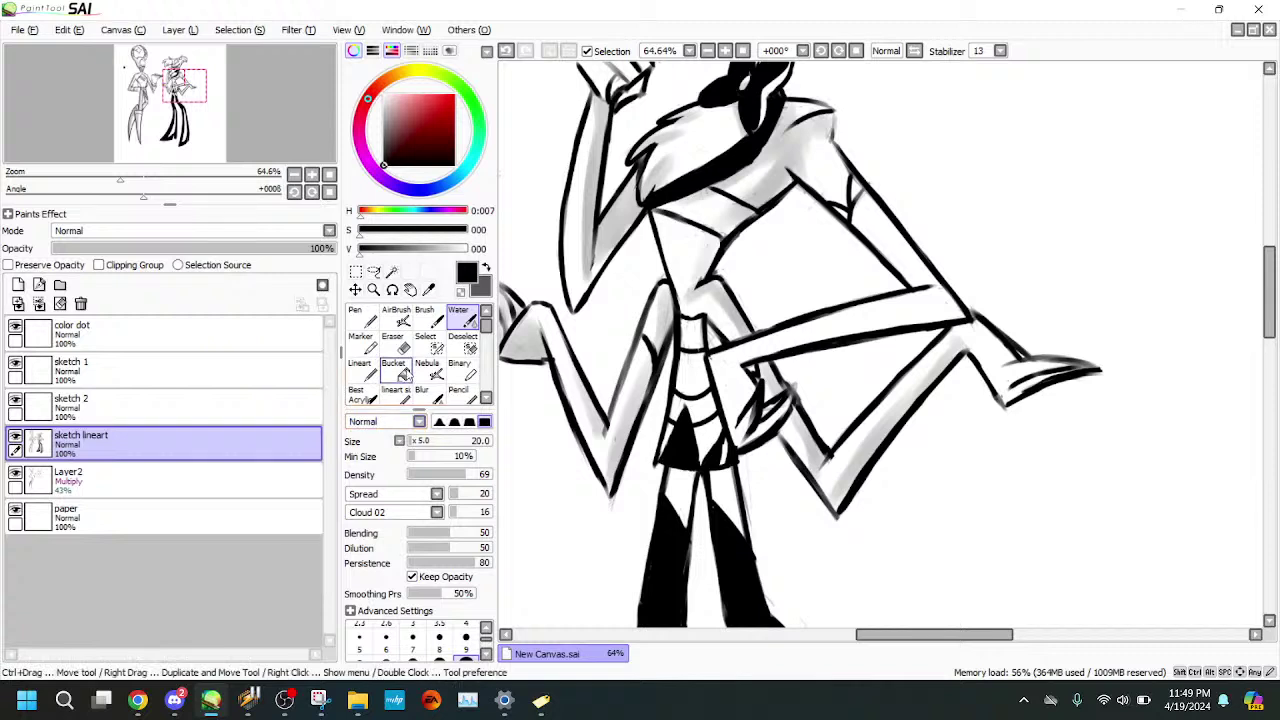
{"action": "key", "text": "e"}
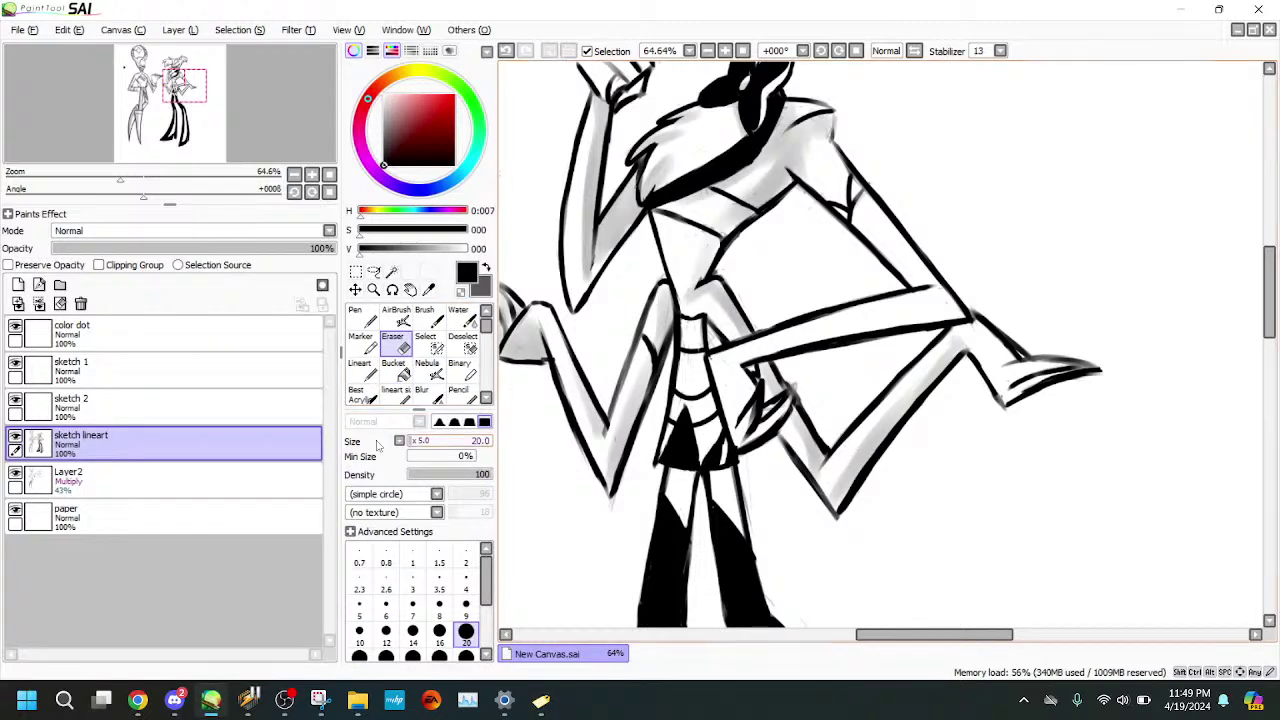
{"action": "left_click", "coordinate": [120, 480]}
{"action": "left_click", "coordinate": [460, 318]}
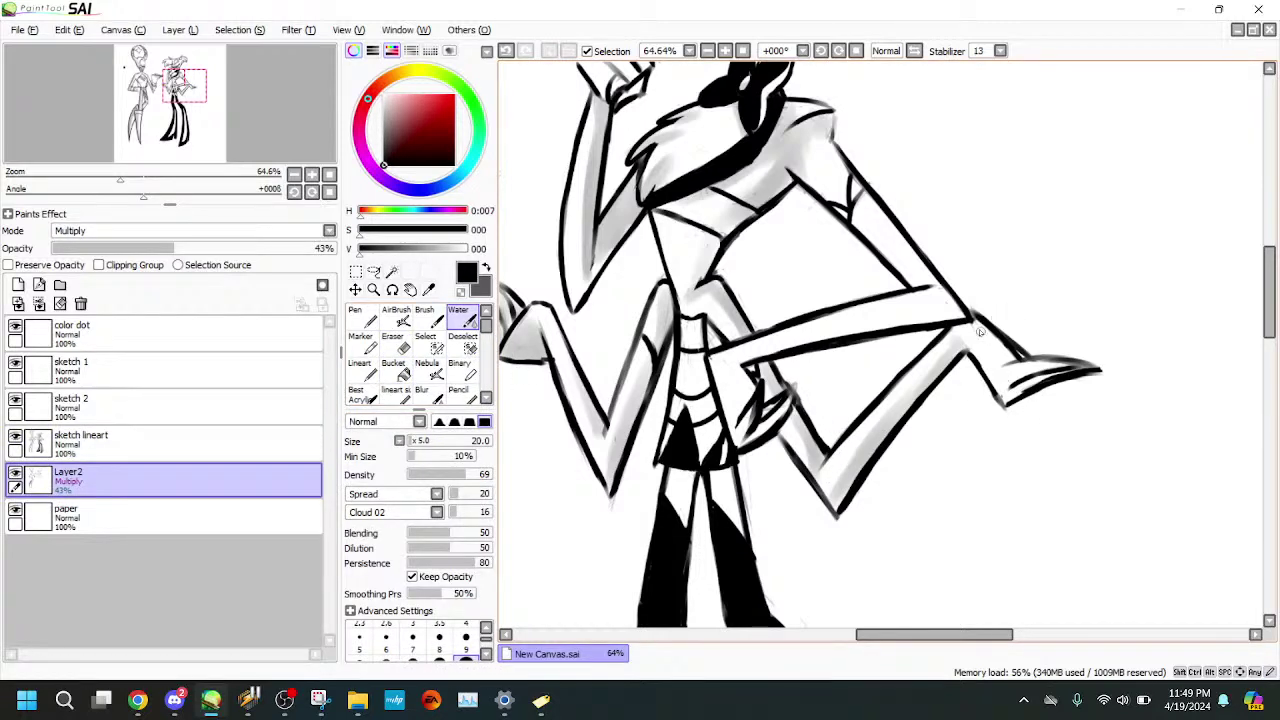
{"action": "mouse_move", "coordinate": [980, 331]}
{"action": "left_mouse_down"}
{"action": "mouse_move", "coordinate": [1020, 369]}
{"action": "mouse_move", "coordinate": [1080, 368]}
{"action": "mouse_move", "coordinate": [1016, 384]}
{"action": "mouse_move", "coordinate": [1072, 366]}
{"action": "left_mouse_up"}
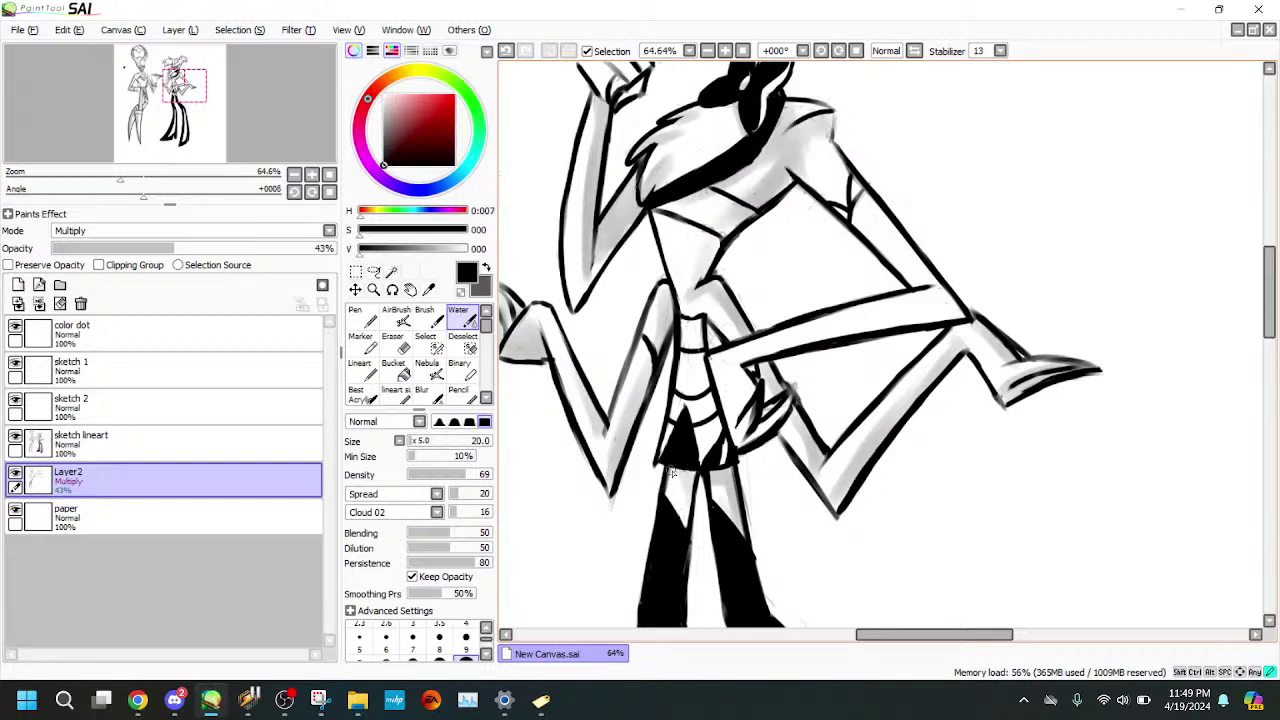
{"action": "mouse_move", "coordinate": [672, 472]}
{"action": "left_mouse_down"}
{"action": "mouse_move", "coordinate": [688, 522]}
{"action": "mouse_move", "coordinate": [688, 484]}
{"action": "left_mouse_up"}
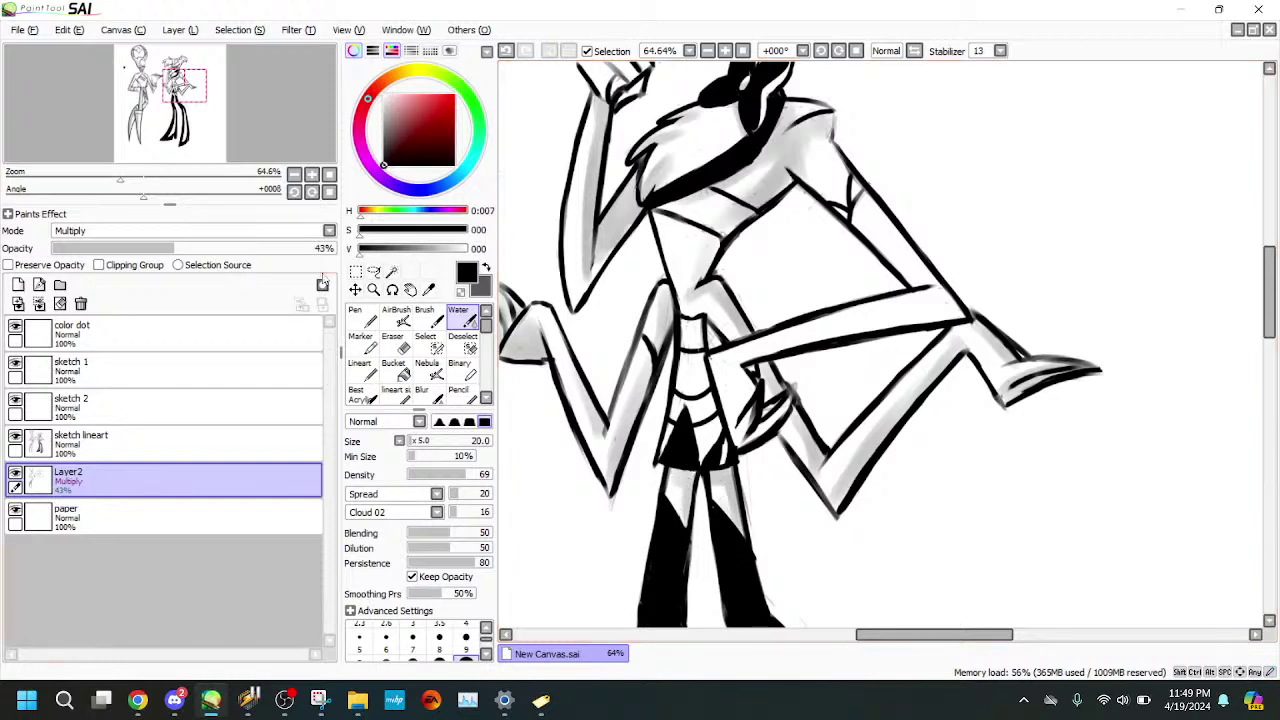
- Clean the left black boot's outer edge on the sketch lineart layer with the size 20 Eraser and touch up its inner edge with the size 12 Marker
{"action": "left_click", "coordinate": [258, 448]}
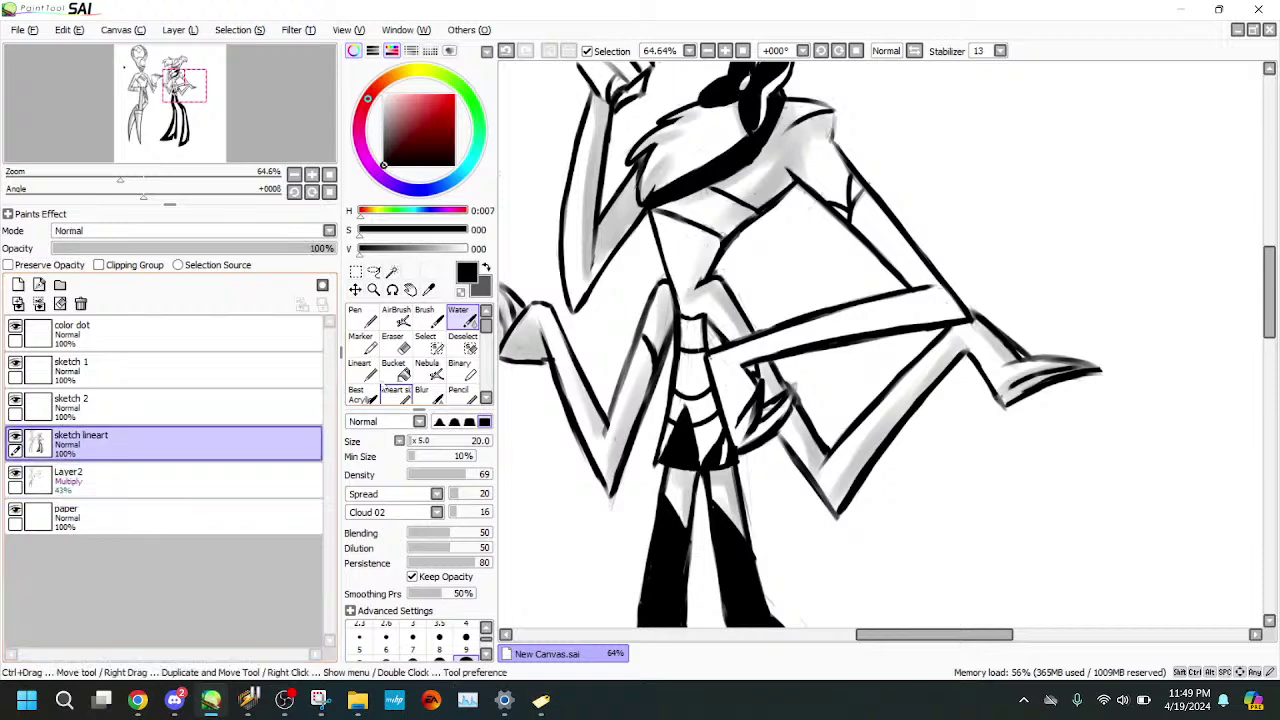
{"action": "key", "text": "e"}
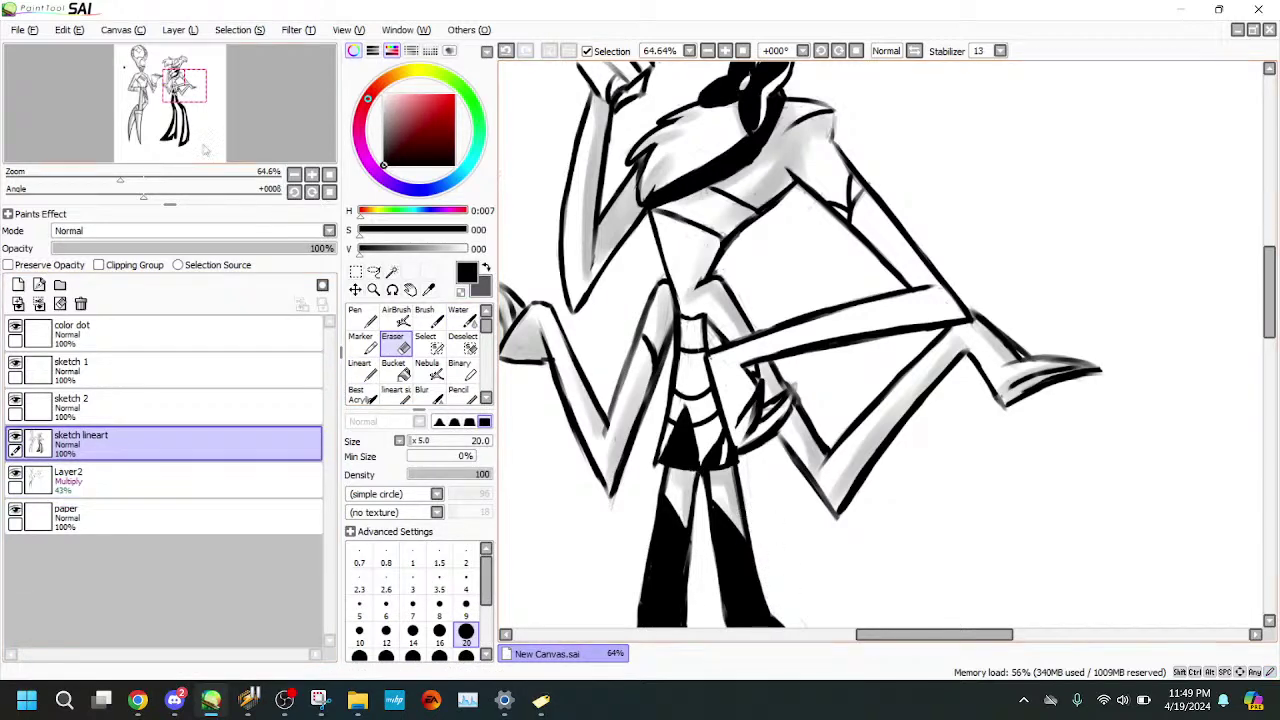
{"action": "scroll", "coordinate": [800, 540], "scroll_direction": "down", "scroll_amount": 2}
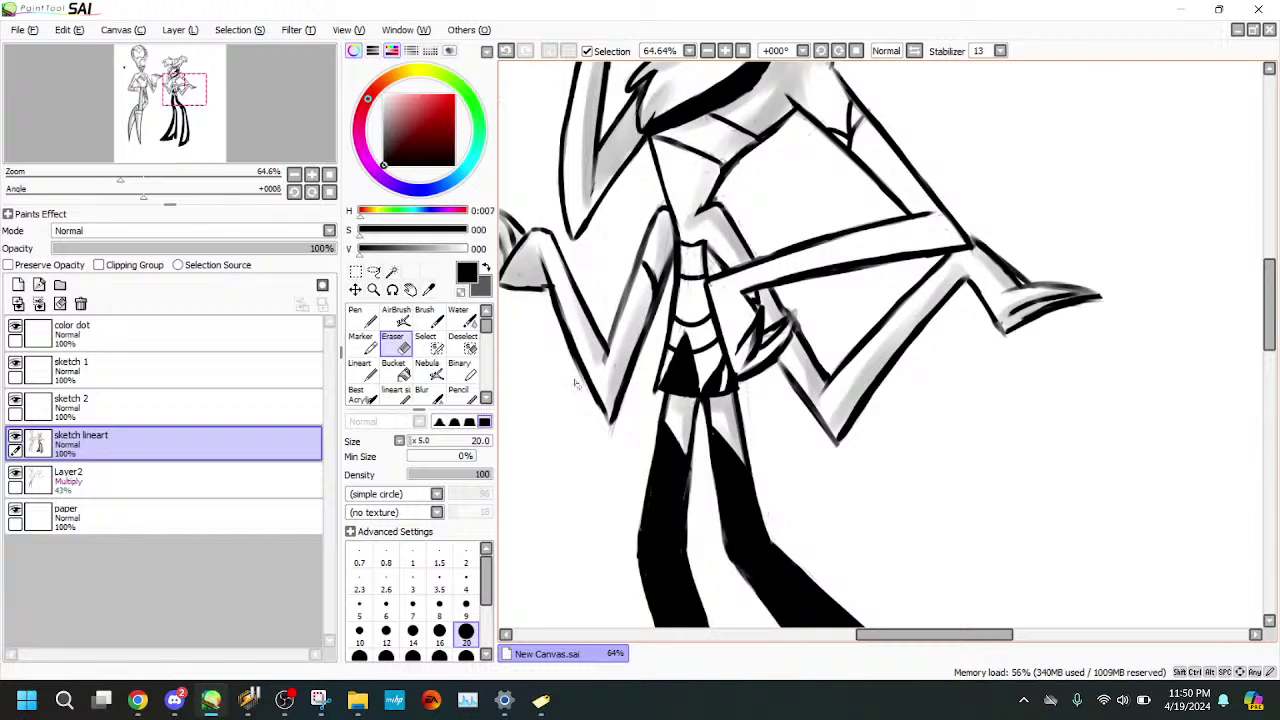
{"action": "scroll", "coordinate": [700, 480], "scroll_direction": "down", "scroll_amount": 3}
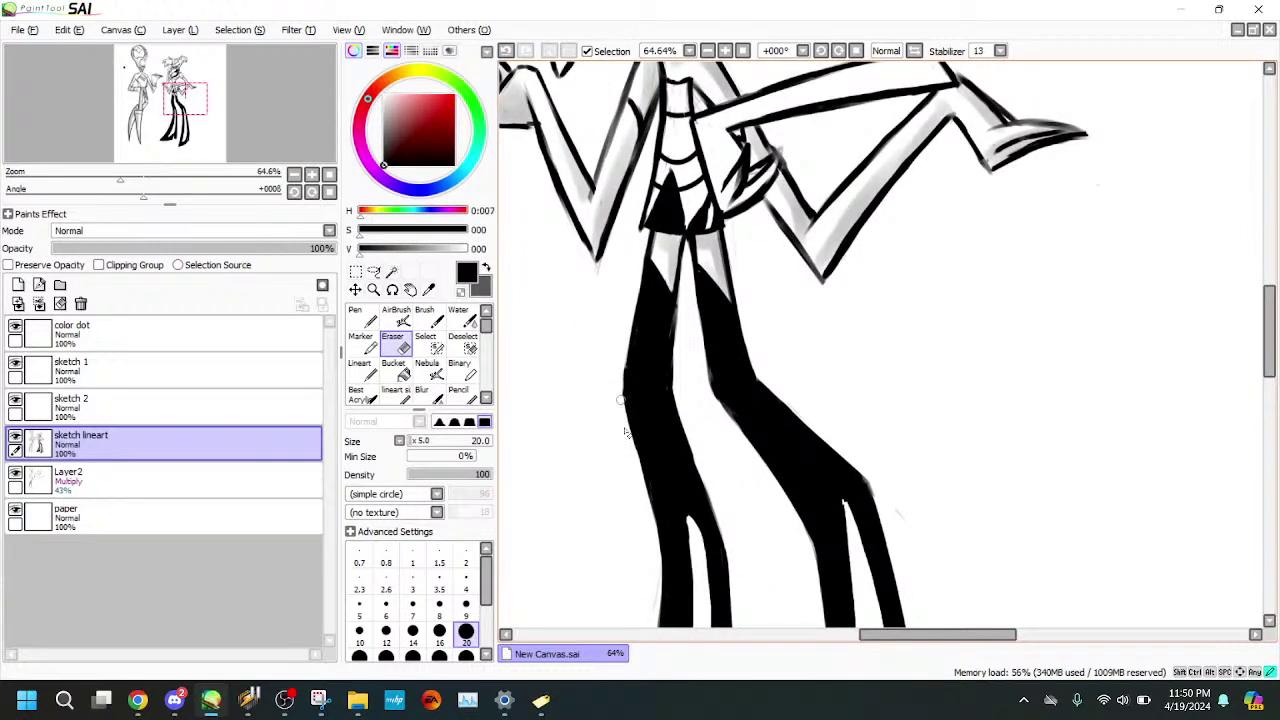
{"action": "left_click_drag", "start_coordinate": [624, 376], "coordinate": [627, 417]}
{"action": "left_click", "coordinate": [364, 344]}
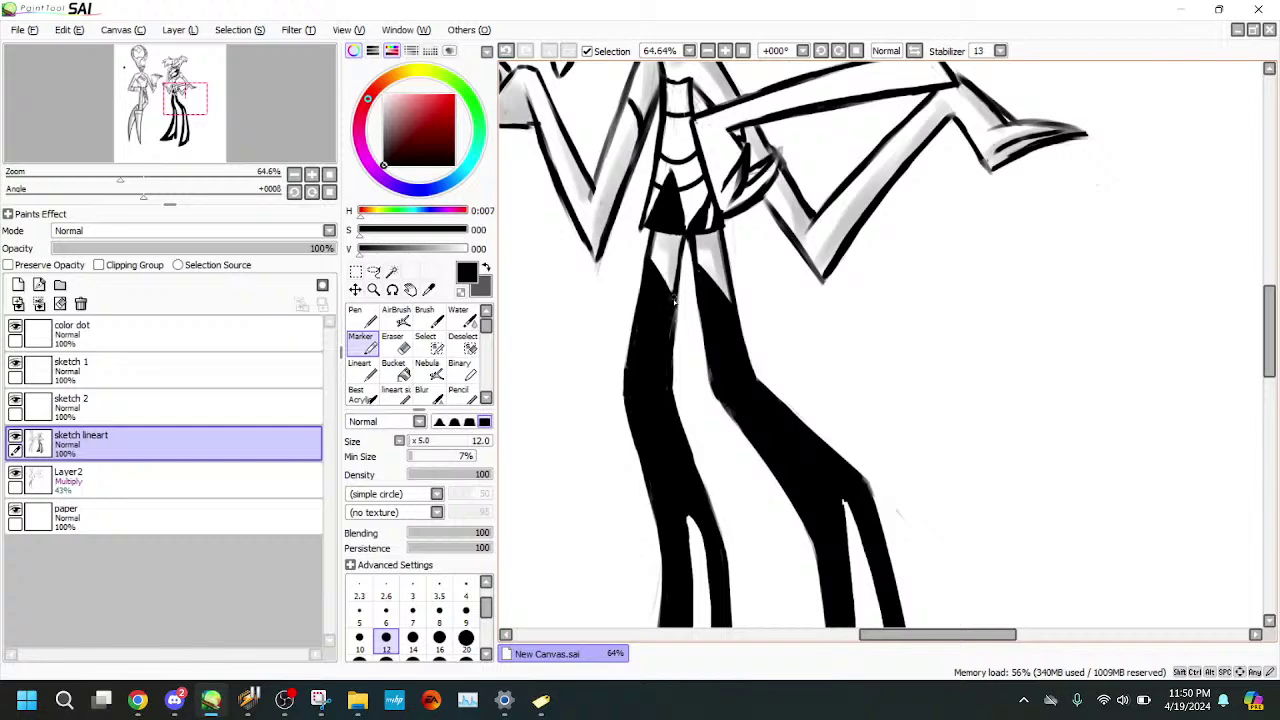
{"action": "left_click_drag", "start_coordinate": [674, 300], "coordinate": [672, 338]}
{"action": "left_click_drag", "start_coordinate": [130, 144], "coordinate": [125, 112]}
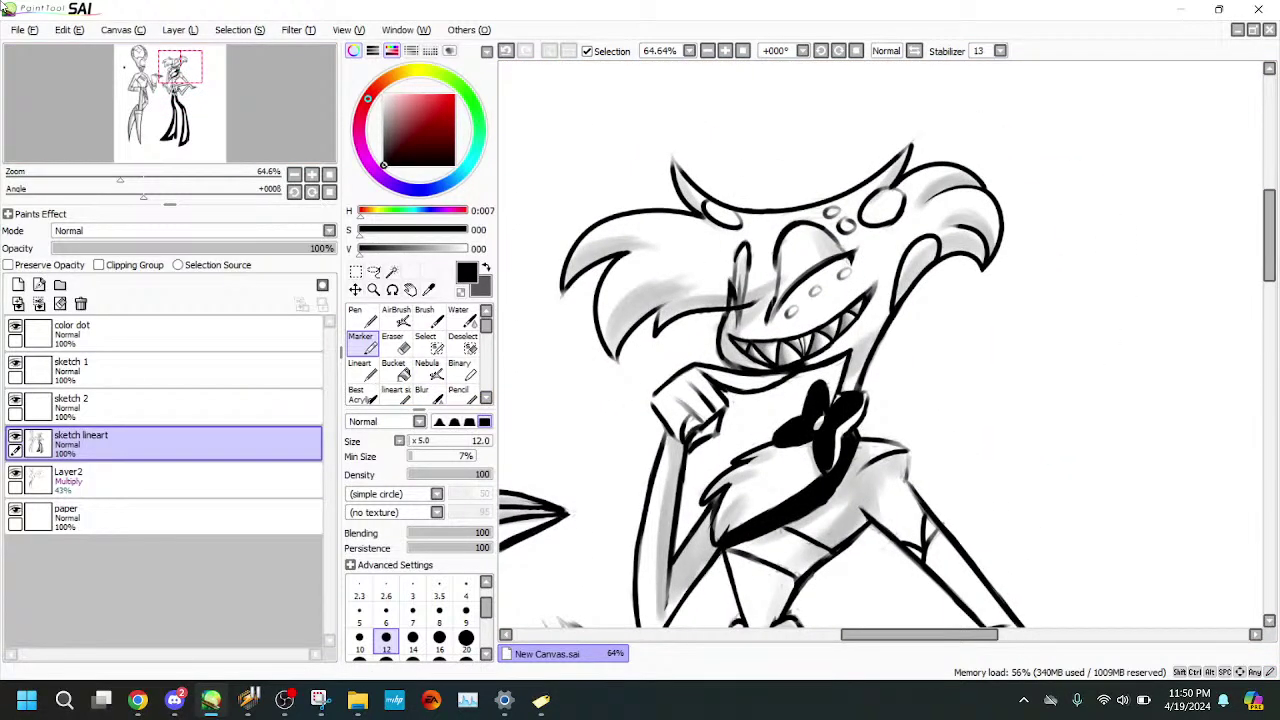
{"action": "left_click", "coordinate": [69, 176]}
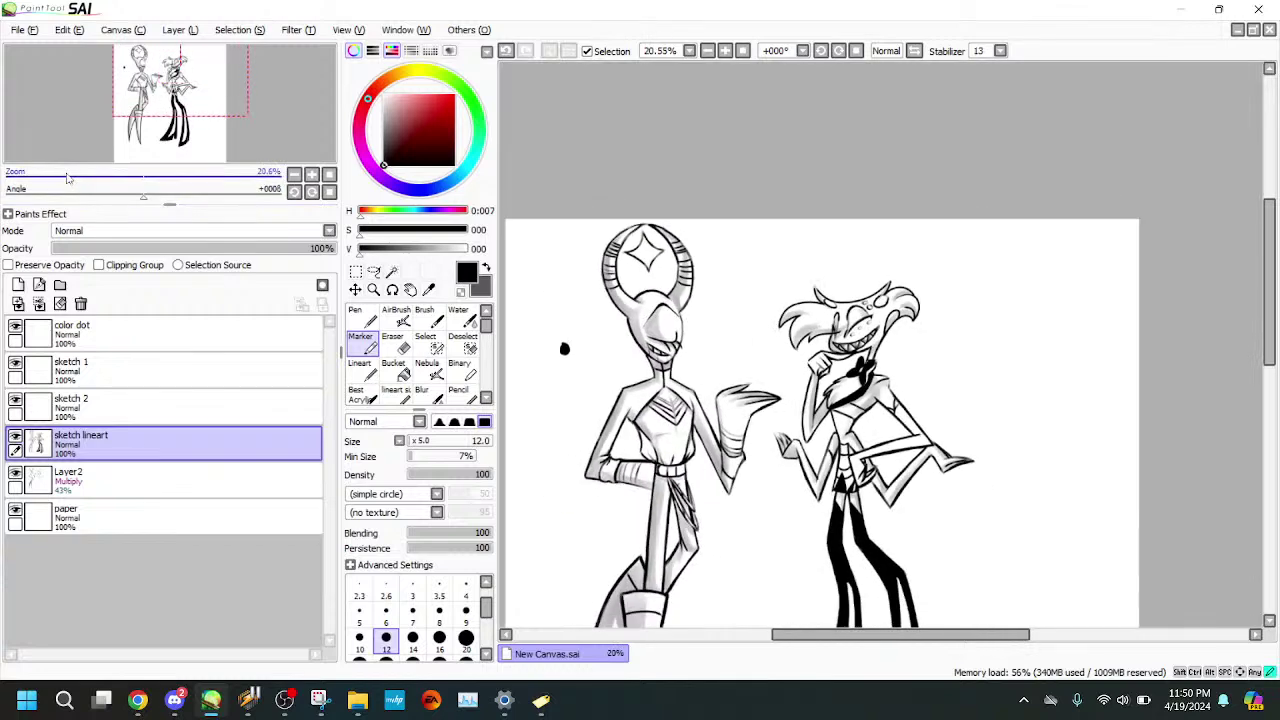
{"action": "mouse_move", "coordinate": [132, 135]}
{"action": "left_mouse_down"}
{"action": "mouse_move", "coordinate": [128, 165]}
{"action": "mouse_move", "coordinate": [138, 150]}
{"action": "left_mouse_up"}
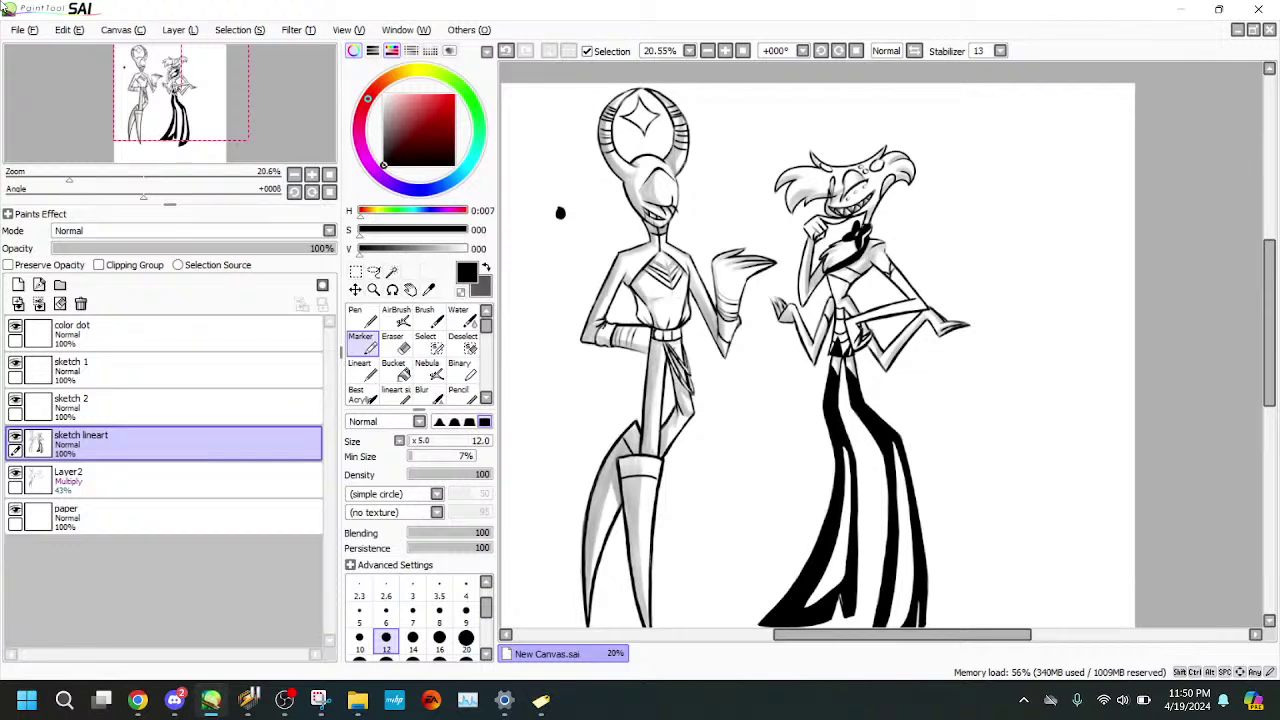
{"action": "left_click_drag", "start_coordinate": [68, 177], "coordinate": [63, 177]}
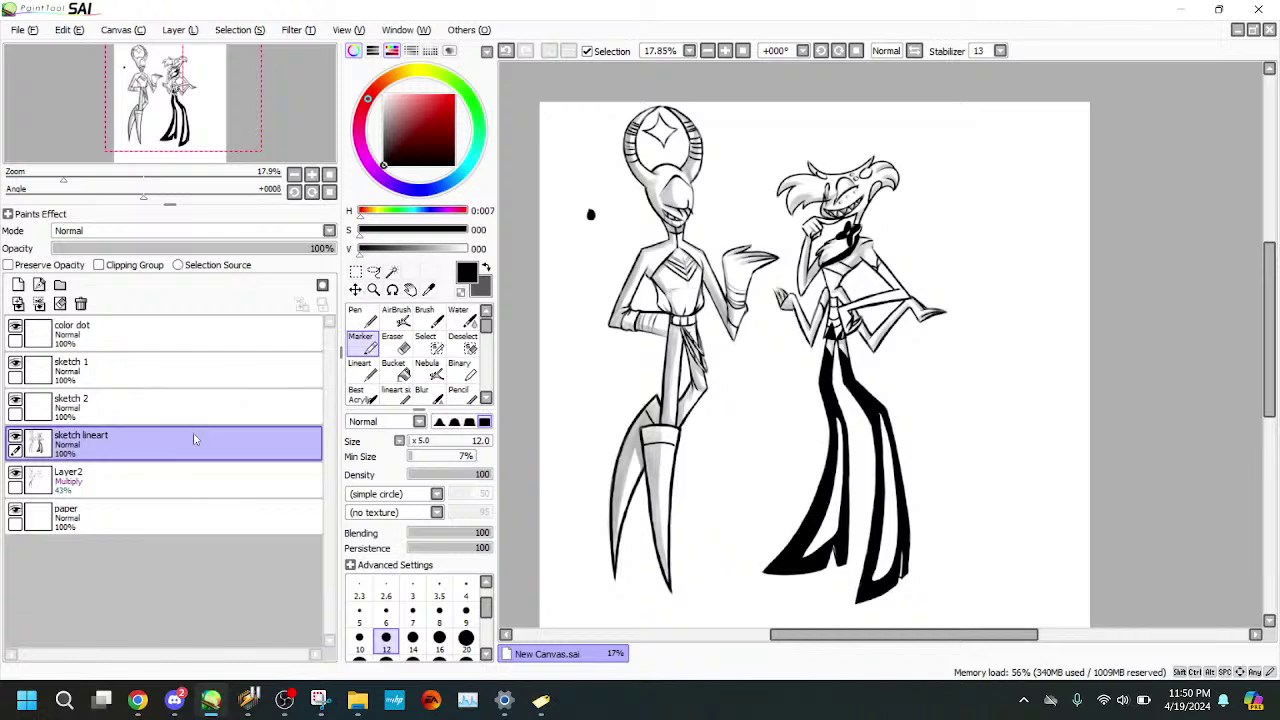
{"action": "key", "text": "e"}
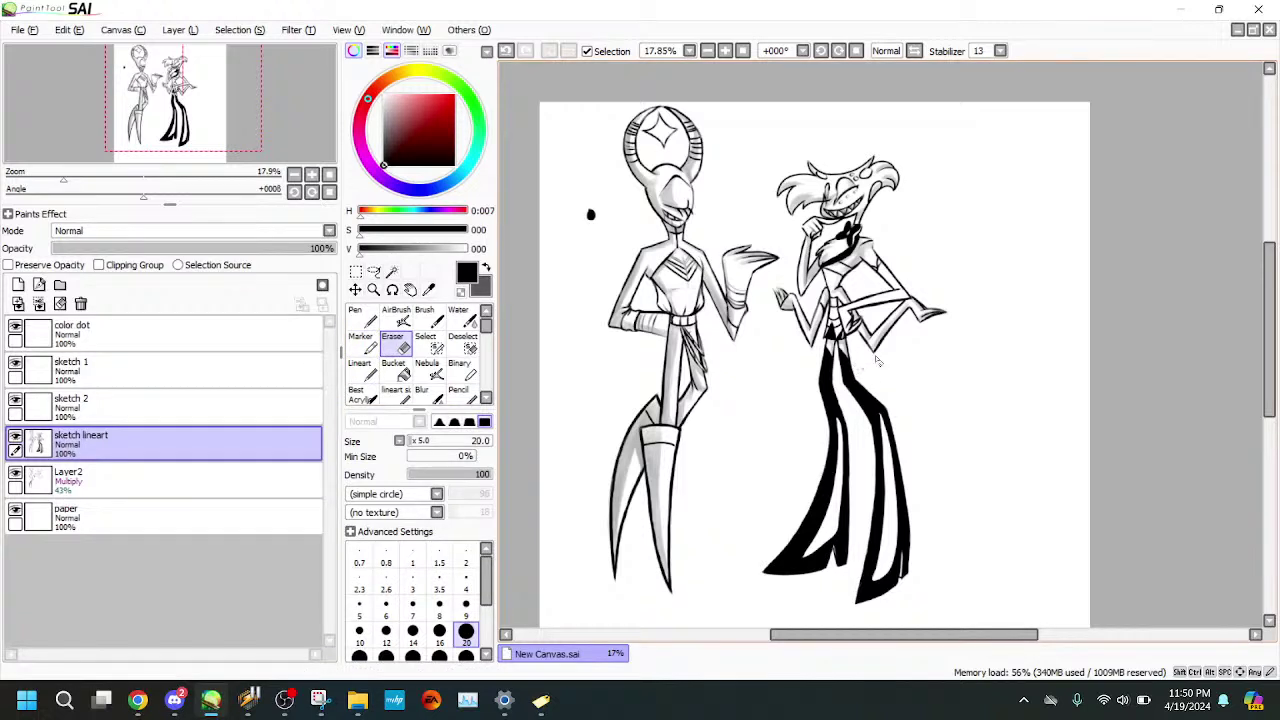
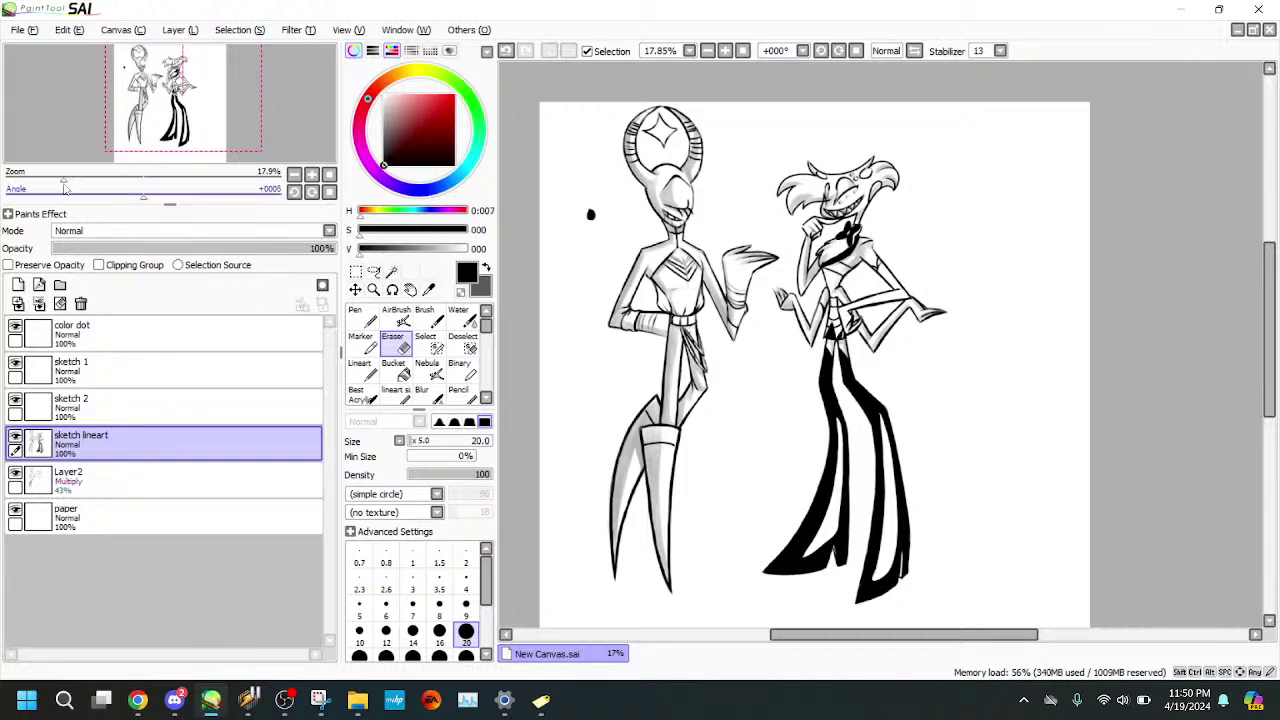
- Redraw the left edge of the grinning figure's bow tie on the sketch lineart layer with the size 12 Marker, undoing the stray stroke
{"action": "left_click_drag", "start_coordinate": [63, 181], "coordinate": [100, 182]}
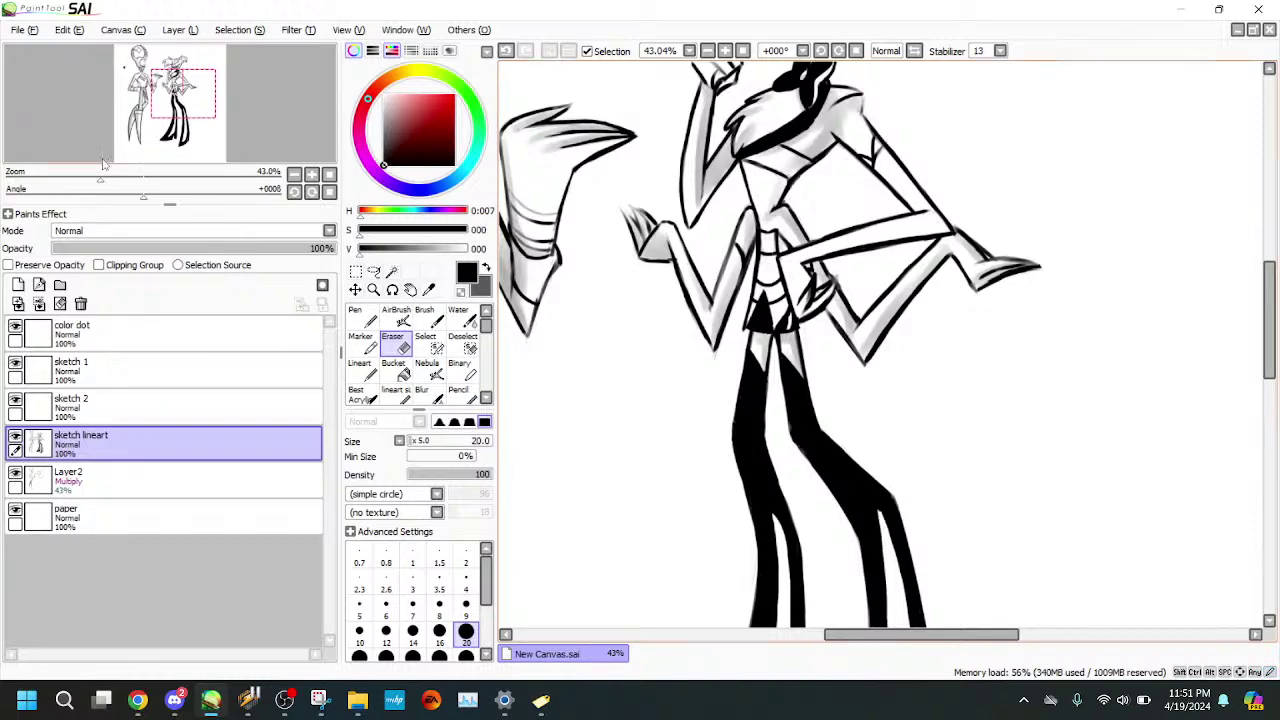
{"action": "mouse_move", "coordinate": [92, 151]}
{"action": "left_mouse_down"}
{"action": "mouse_move", "coordinate": [75, 133]}
{"action": "mouse_move", "coordinate": [112, 147]}
{"action": "mouse_move", "coordinate": [120, 188]}
{"action": "left_mouse_up"}
{"action": "left_click", "coordinate": [363, 344]}
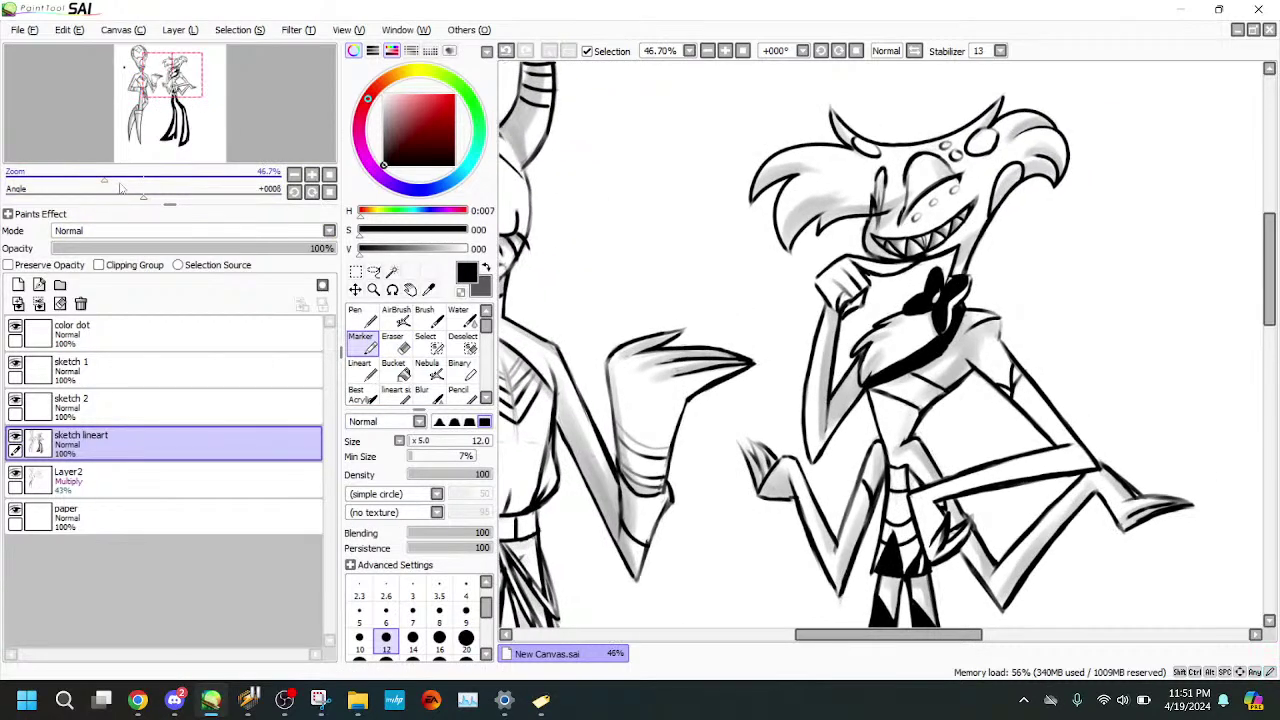
{"action": "left_click", "coordinate": [120, 176]}
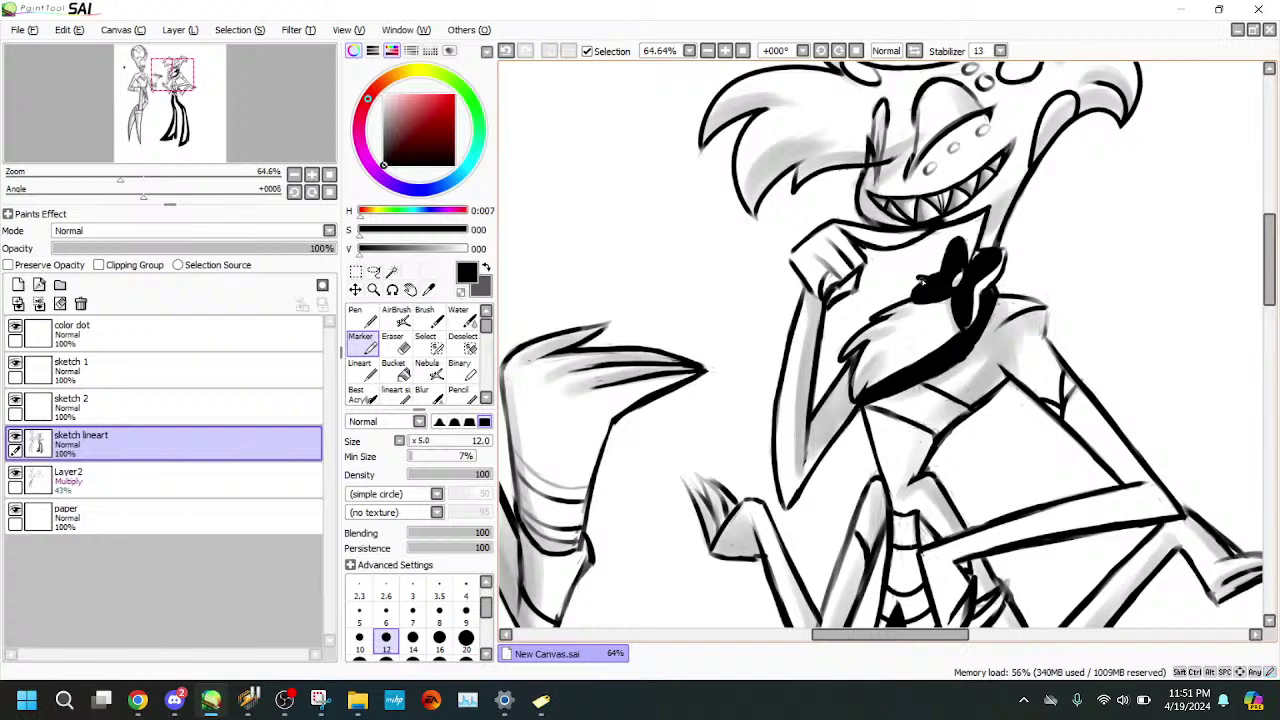
{"action": "left_click", "coordinate": [509, 51]}
{"action": "left_click_drag", "start_coordinate": [920, 283], "coordinate": [911, 296]}
{"action": "key", "text": "e"}
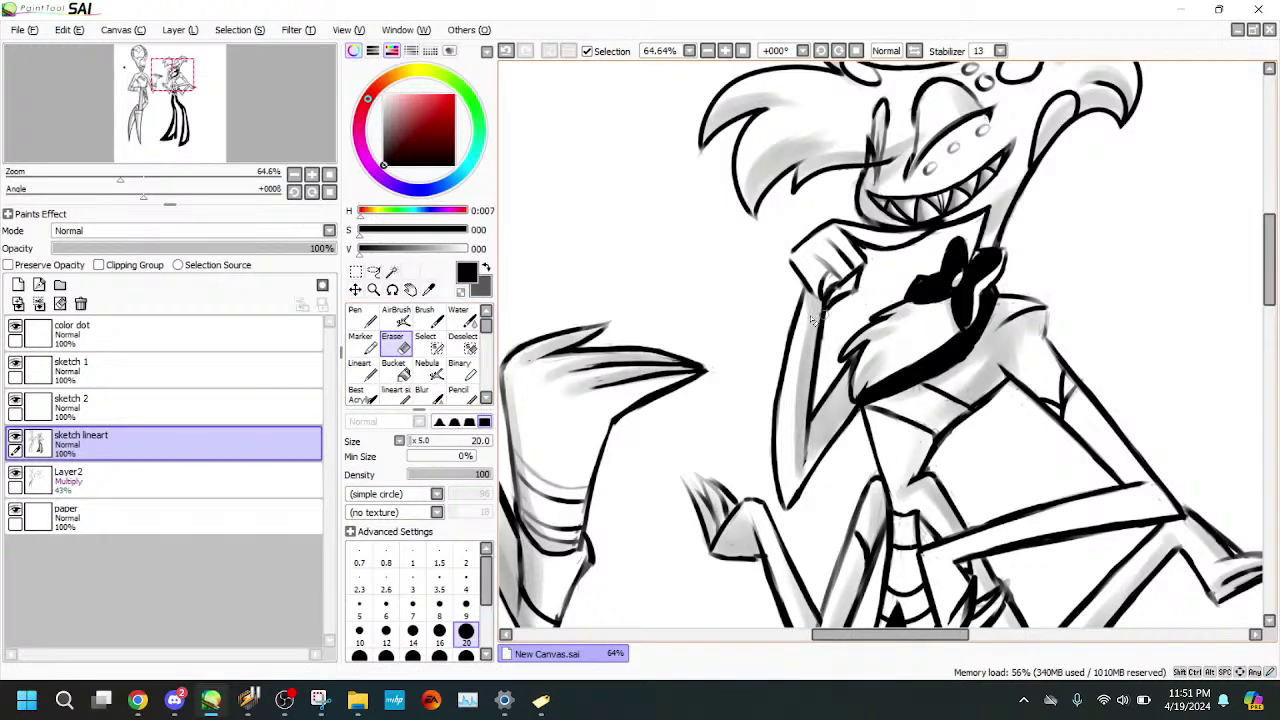
- Raise the opacity of the Layer2 shading to 54%
{"action": "left_click_drag", "start_coordinate": [120, 178], "coordinate": [63, 178]}
{"action": "left_click_drag", "start_coordinate": [117, 134], "coordinate": [120, 155]}
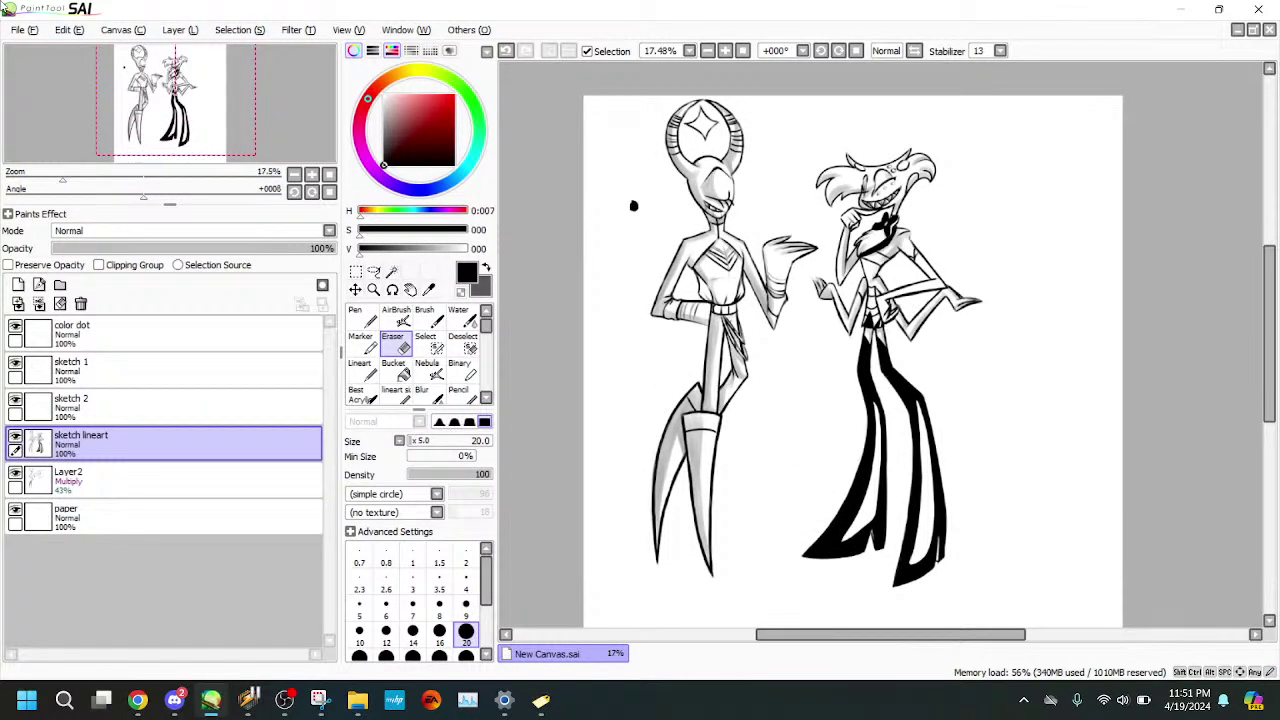
{"action": "left_click", "coordinate": [150, 480]}
{"action": "mouse_move", "coordinate": [176, 248]}
{"action": "left_mouse_down"}
{"action": "mouse_move", "coordinate": [236, 249]}
{"action": "mouse_move", "coordinate": [206, 249]}
{"action": "left_mouse_up"}
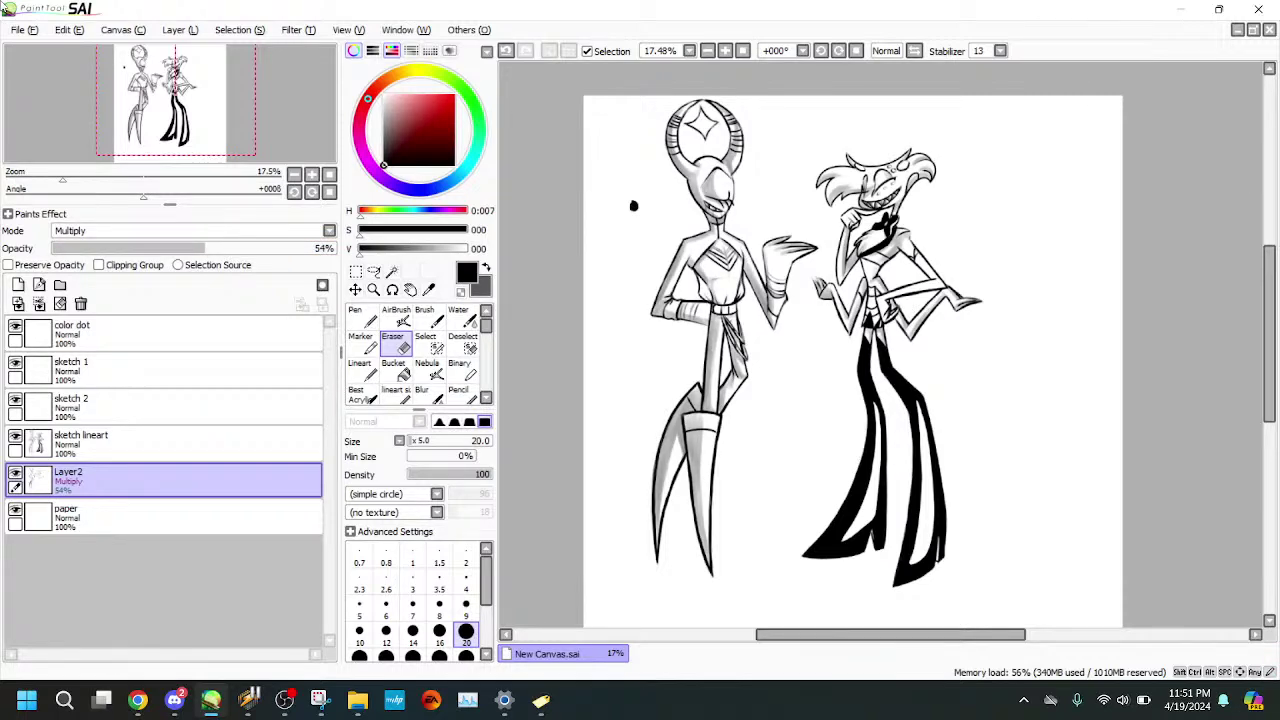
- Shade the grinning figure's freckled cheek below the closed eye on Layer2 with the size 15 Water brush
{"action": "scroll", "coordinate": [828, 255], "scroll_direction": "up", "scroll_amount": 4}
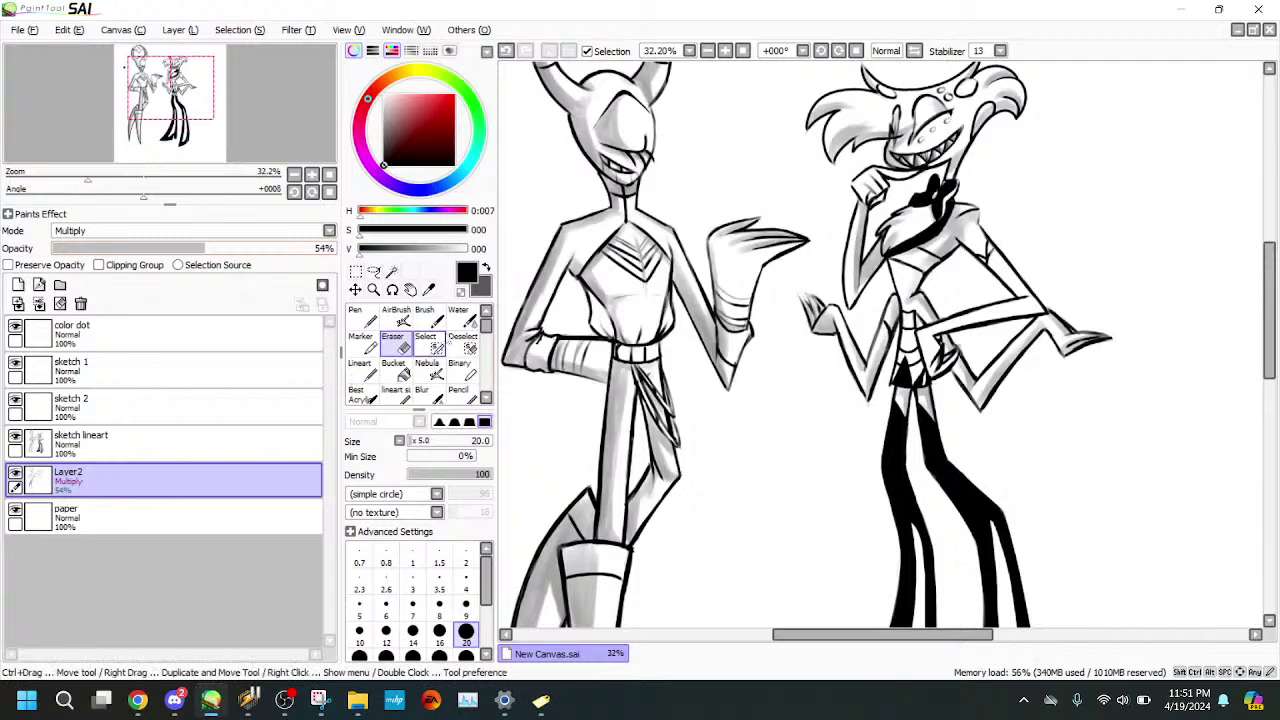
{"action": "left_click", "coordinate": [461, 318]}
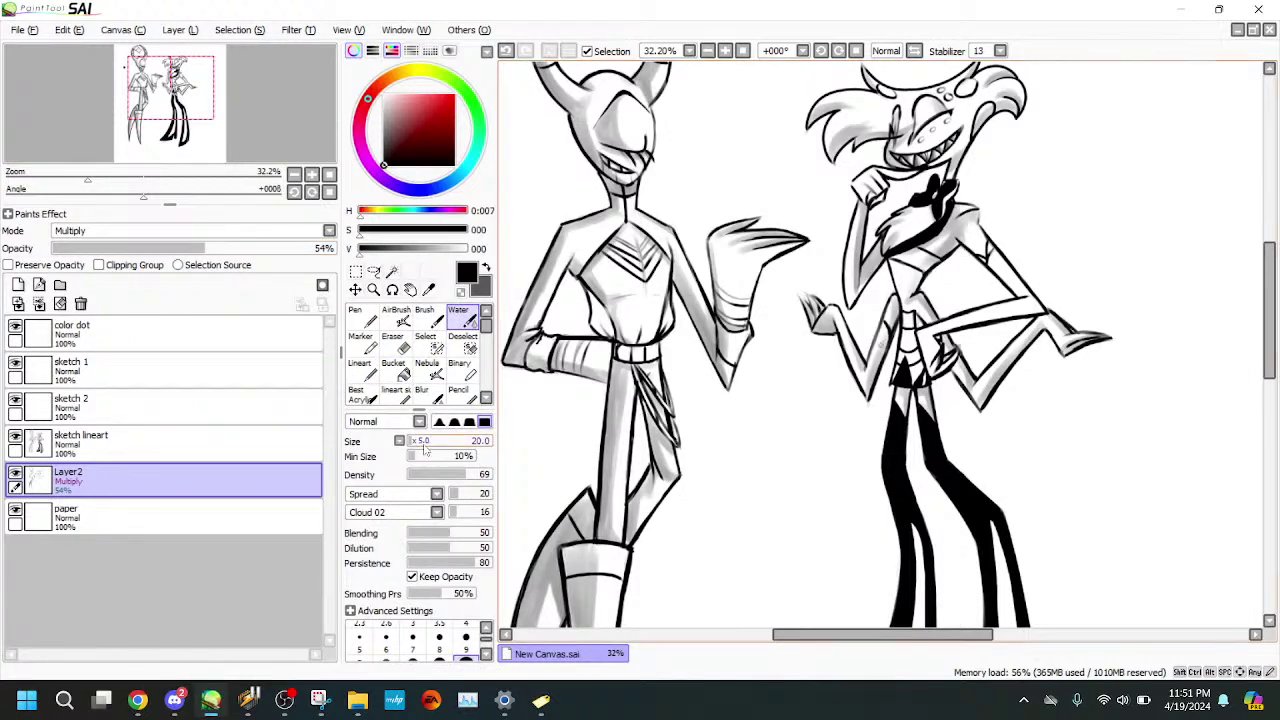
{"action": "left_click", "coordinate": [413, 441]}
{"action": "scroll", "coordinate": [124, 117], "scroll_direction": "up", "scroll_amount": 4}
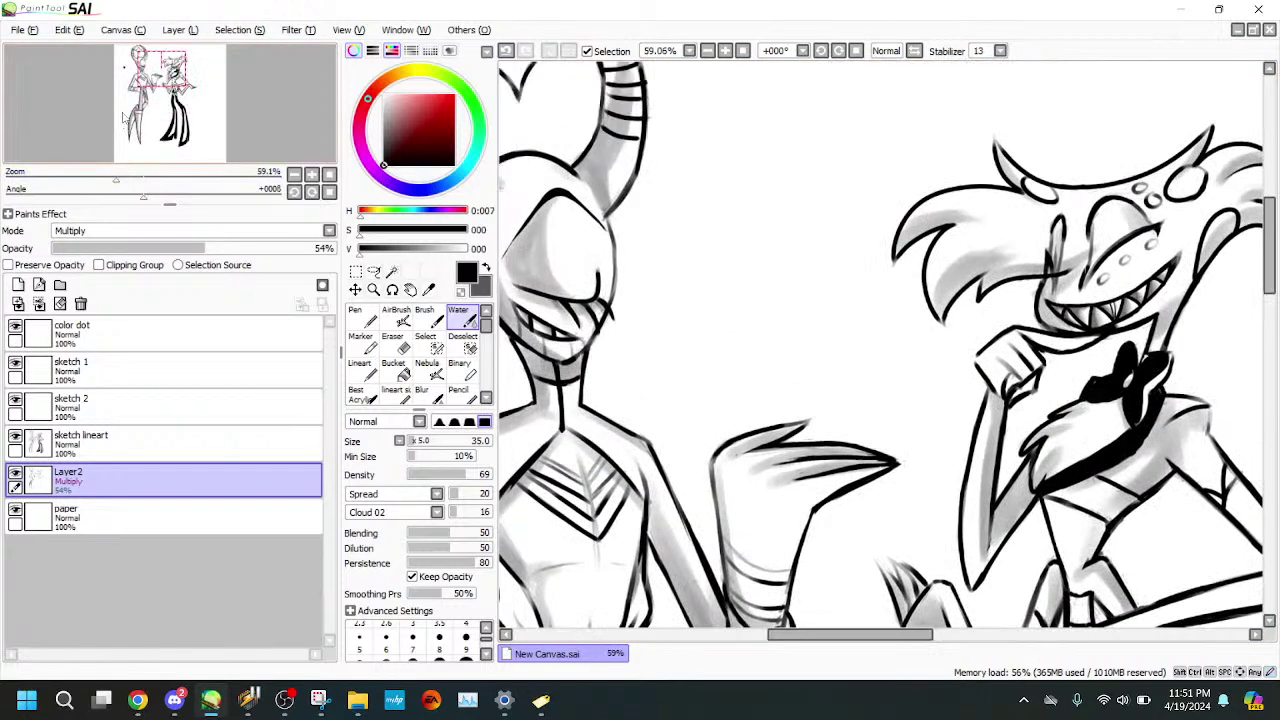
{"action": "left_click", "coordinate": [410, 444]}
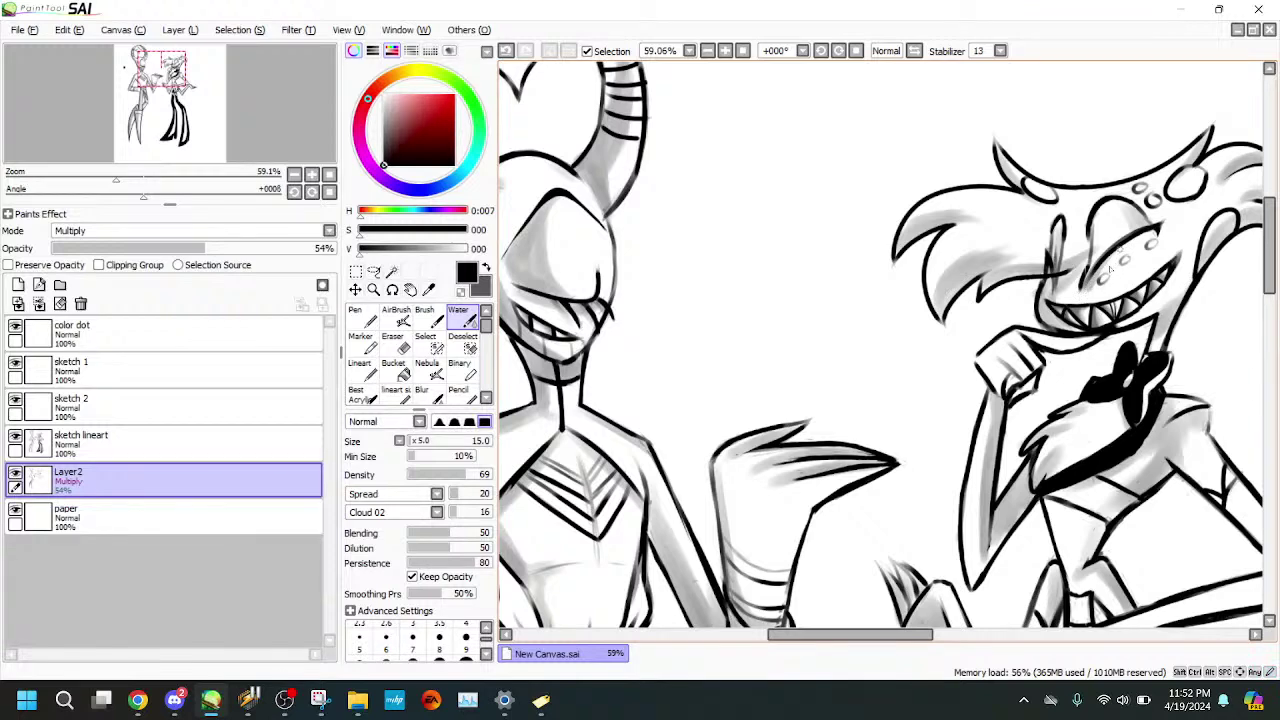
{"action": "left_click_drag", "start_coordinate": [1107, 261], "coordinate": [1160, 227]}
{"action": "left_click", "coordinate": [396, 341]}
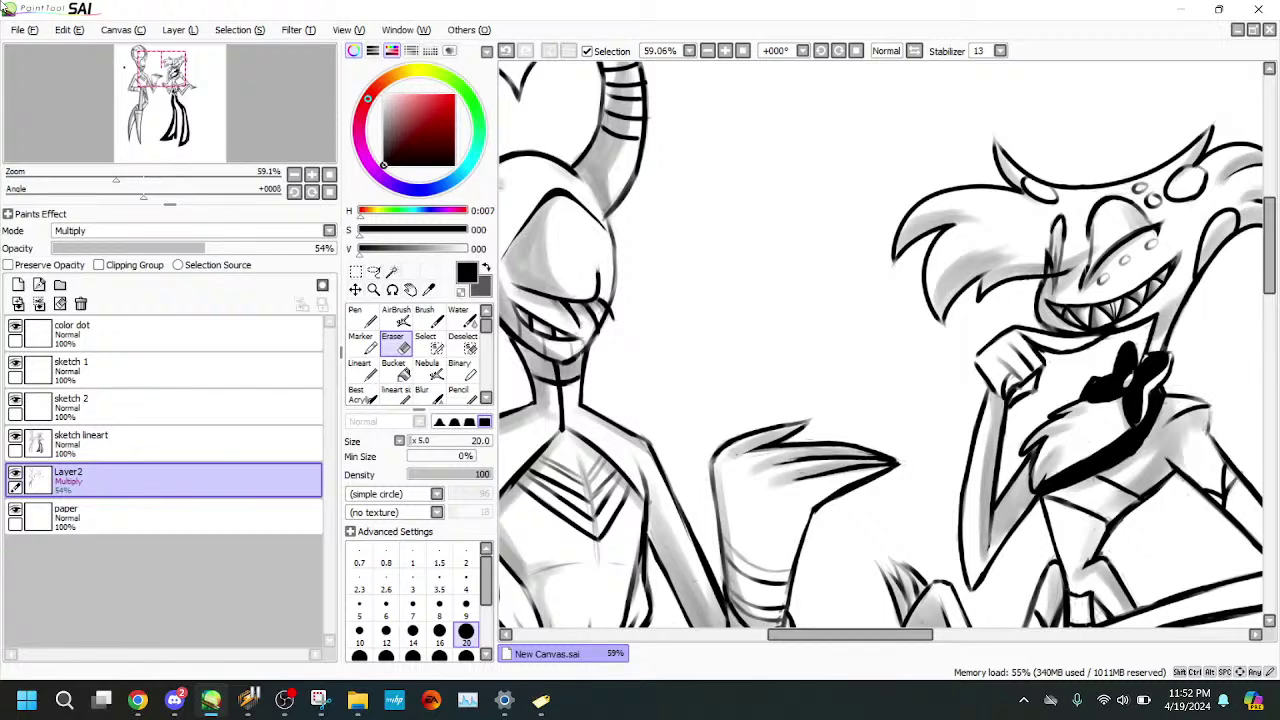
- Shade the pointed tips of the grinning figure's left hair tufts on Layer2 with the size 15 Water brush
{"action": "left_click", "coordinate": [458, 318]}
{"action": "left_click_drag", "start_coordinate": [902, 248], "coordinate": [905, 253]}
{"action": "left_click_drag", "start_coordinate": [897, 258], "coordinate": [923, 231]}
{"action": "left_click_drag", "start_coordinate": [942, 319], "coordinate": [985, 272]}
{"action": "left_click_drag", "start_coordinate": [983, 297], "coordinate": [990, 284]}
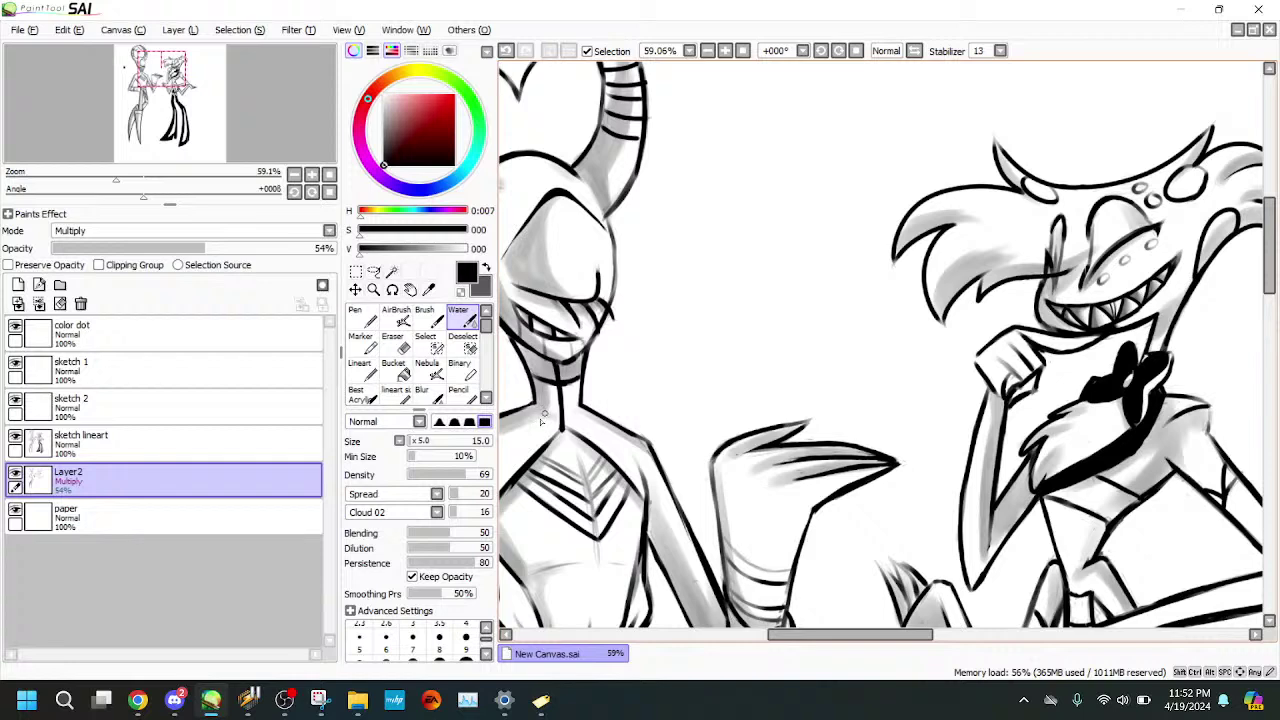
- Shade from the left hair tufts across to the side of the grinning figure's face on Layer2 with the size 35 Water brush
{"action": "left_click", "coordinate": [417, 441]}
{"action": "left_click_drag", "start_coordinate": [417, 441], "coordinate": [414, 441]}
{"action": "mouse_move", "coordinate": [957, 265]}
{"action": "left_mouse_down"}
{"action": "mouse_move", "coordinate": [1019, 257]}
{"action": "mouse_move", "coordinate": [966, 260]}
{"action": "mouse_move", "coordinate": [1022, 251]}
{"action": "mouse_move", "coordinate": [994, 253]}
{"action": "mouse_move", "coordinate": [1049, 233]}
{"action": "mouse_move", "coordinate": [982, 248]}
{"action": "mouse_move", "coordinate": [1039, 219]}
{"action": "left_mouse_up"}
{"action": "mouse_move", "coordinate": [980, 266]}
{"action": "left_mouse_down"}
{"action": "mouse_move", "coordinate": [1044, 232]}
{"action": "mouse_move", "coordinate": [1000, 263]}
{"action": "mouse_move", "coordinate": [1049, 219]}
{"action": "left_mouse_up"}
{"action": "mouse_move", "coordinate": [1010, 261]}
{"action": "left_mouse_down"}
{"action": "mouse_move", "coordinate": [1083, 263]}
{"action": "mouse_move", "coordinate": [1020, 253]}
{"action": "mouse_move", "coordinate": [1081, 248]}
{"action": "mouse_move", "coordinate": [1031, 265]}
{"action": "mouse_move", "coordinate": [1097, 223]}
{"action": "left_mouse_up"}
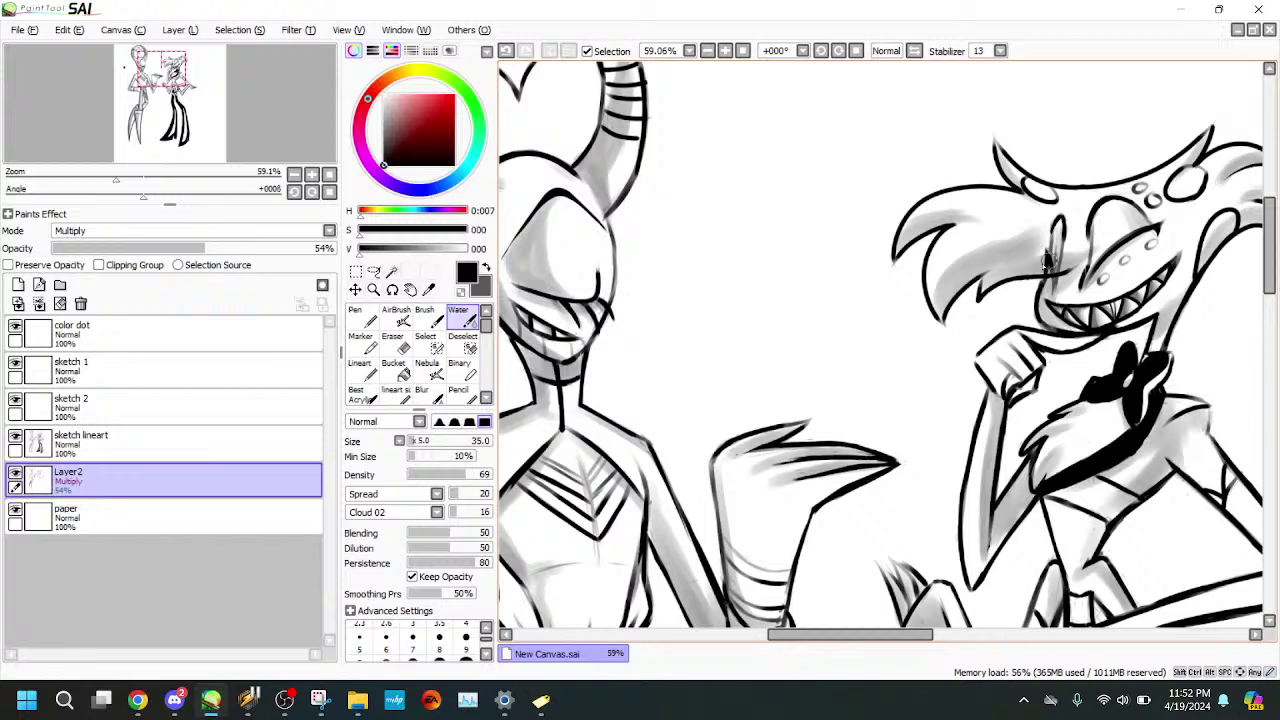
{"action": "left_click_drag", "start_coordinate": [1049, 262], "coordinate": [1097, 220]}
- Blend the shading in the middle of the left hair tufts on Layer2 with the size 60 Water brush
{"action": "left_click", "coordinate": [400, 370]}
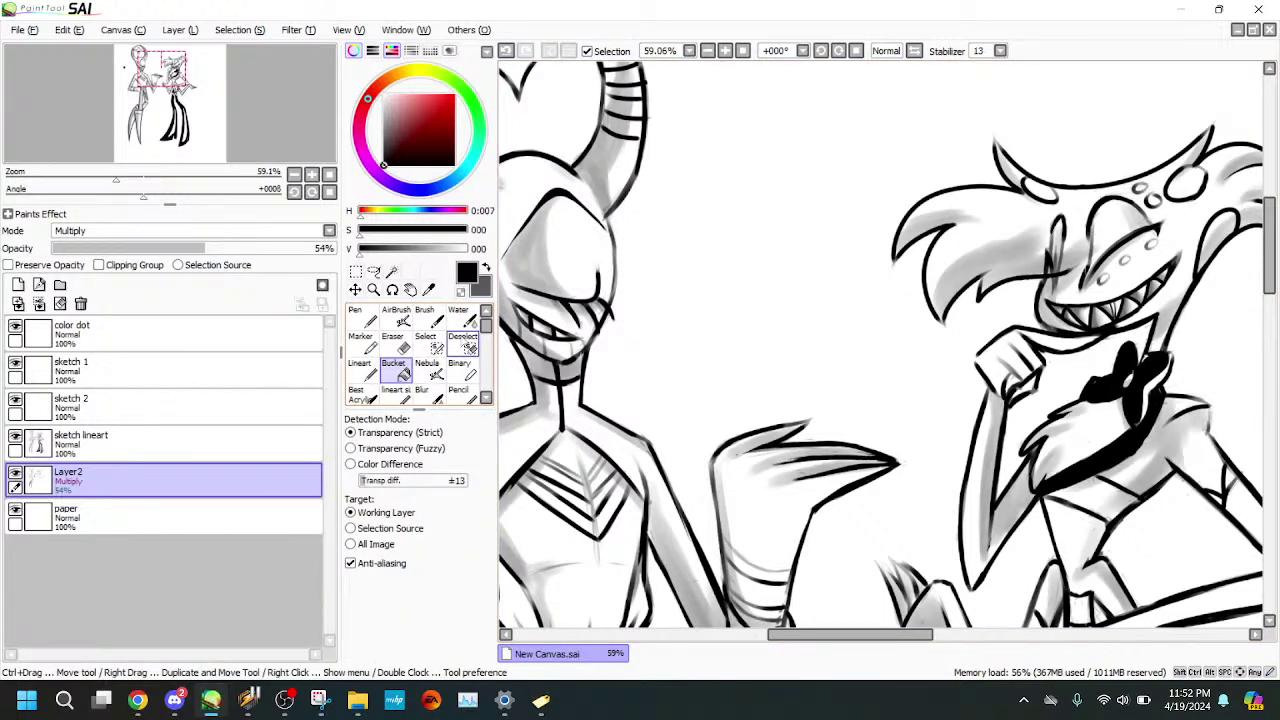
{"action": "left_click", "coordinate": [460, 318]}
{"action": "left_click_drag", "start_coordinate": [411, 441], "coordinate": [414, 441]}
{"action": "left_click_drag", "start_coordinate": [995, 221], "coordinate": [1025, 237]}
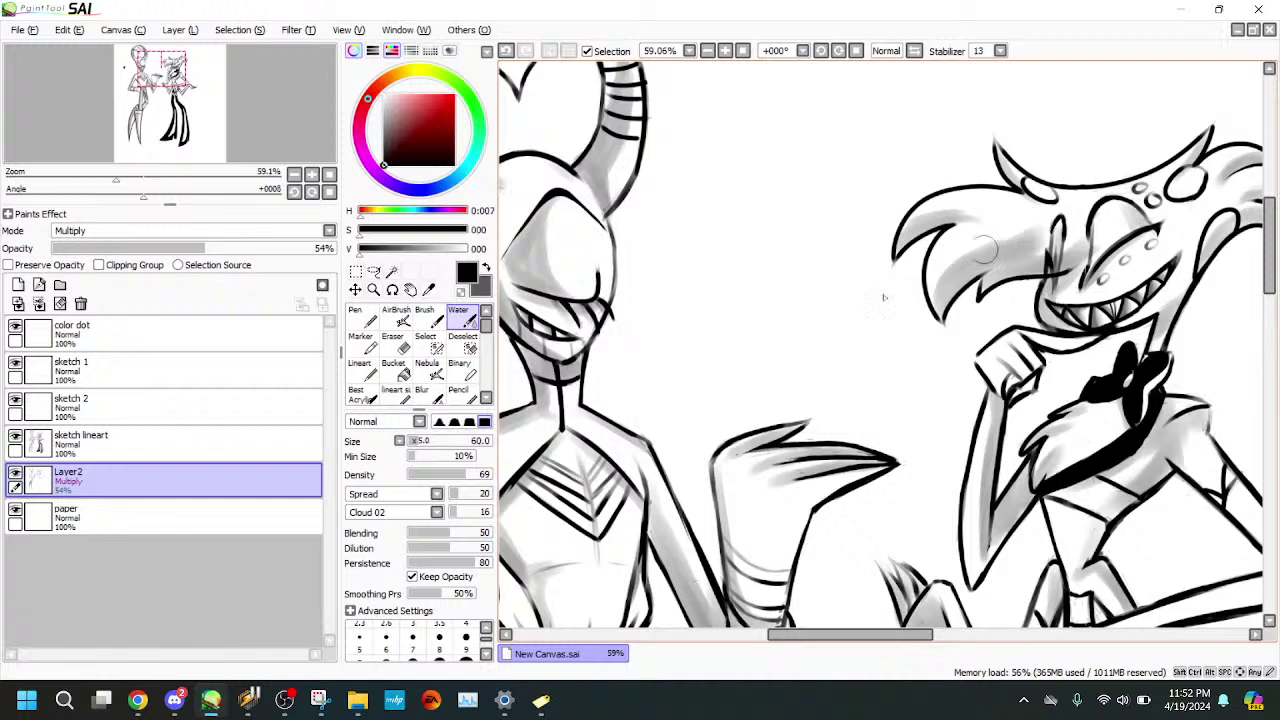
- Reduce the Water brush to size 25 and switch the drawing colour to transparent
{"action": "left_click", "coordinate": [414, 442]}
{"action": "key", "text": "bracketleft"}
{"action": "key", "text": "bracketleft"}
{"action": "key", "text": "bracketleft"}
{"action": "key", "text": "bracketleft"}
{"action": "key", "text": "bracketleft"}
{"action": "key", "text": "bracketleft"}
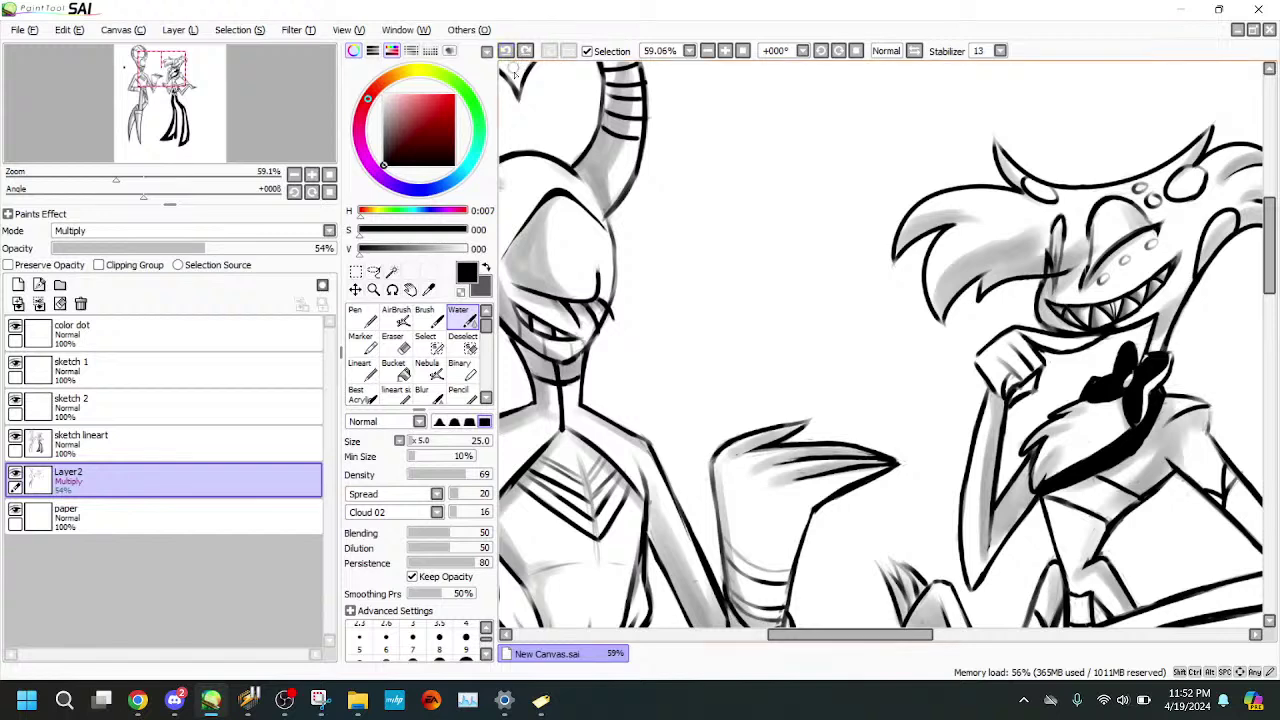
{"action": "left_click", "coordinate": [461, 293]}
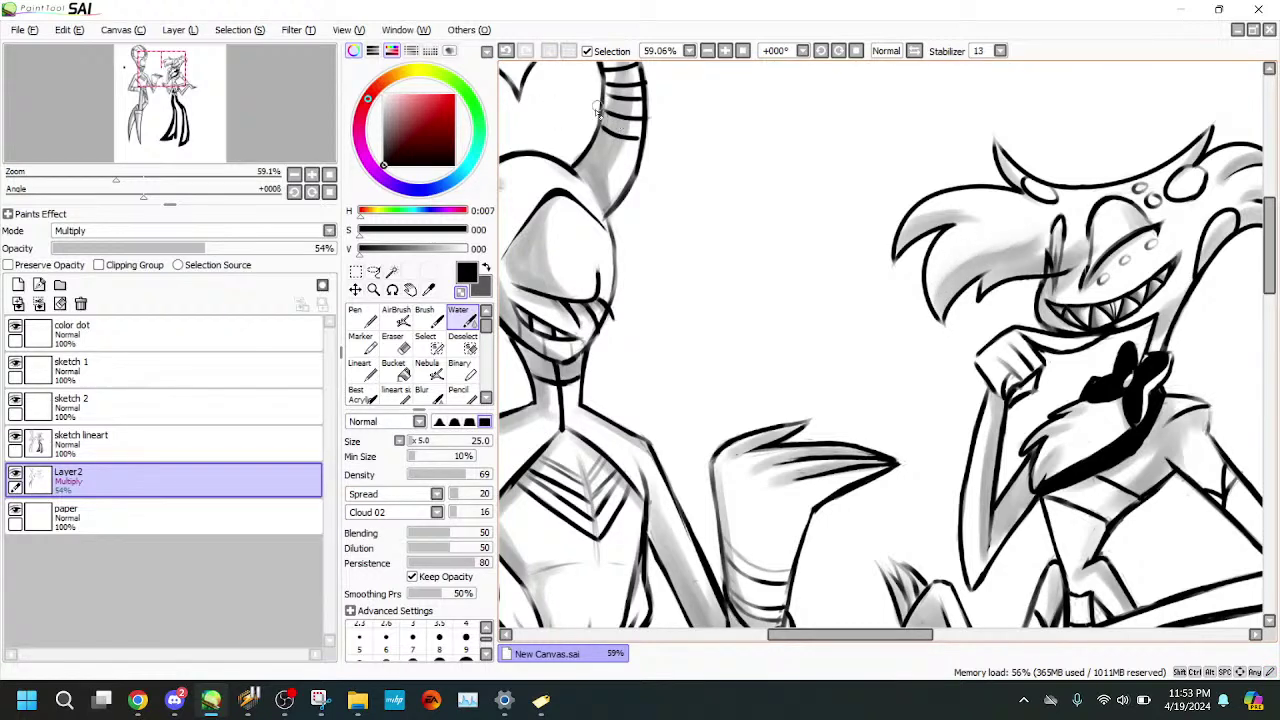
- Rename Layer2 as shadin'
{"action": "left_click", "coordinate": [70, 178]}
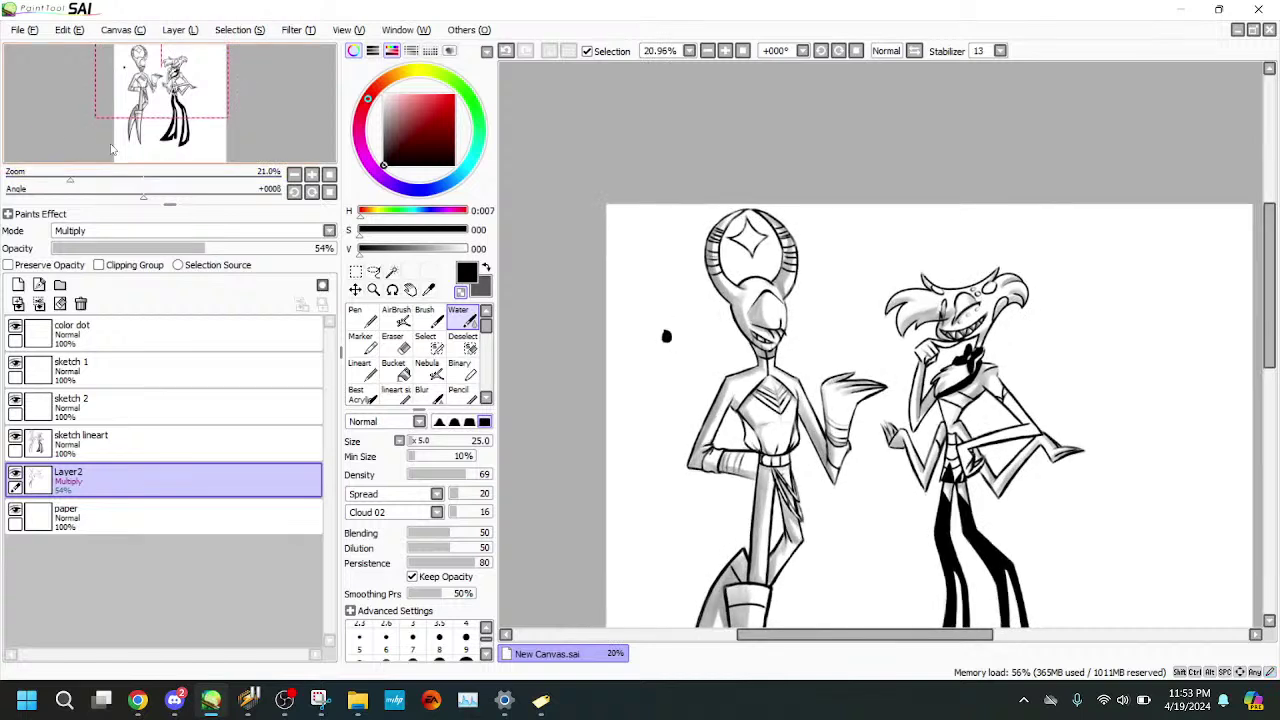
{"action": "left_click", "coordinate": [166, 90]}
{"action": "left_click", "coordinate": [220, 514]}
{"action": "double_click", "coordinate": [229, 482]}
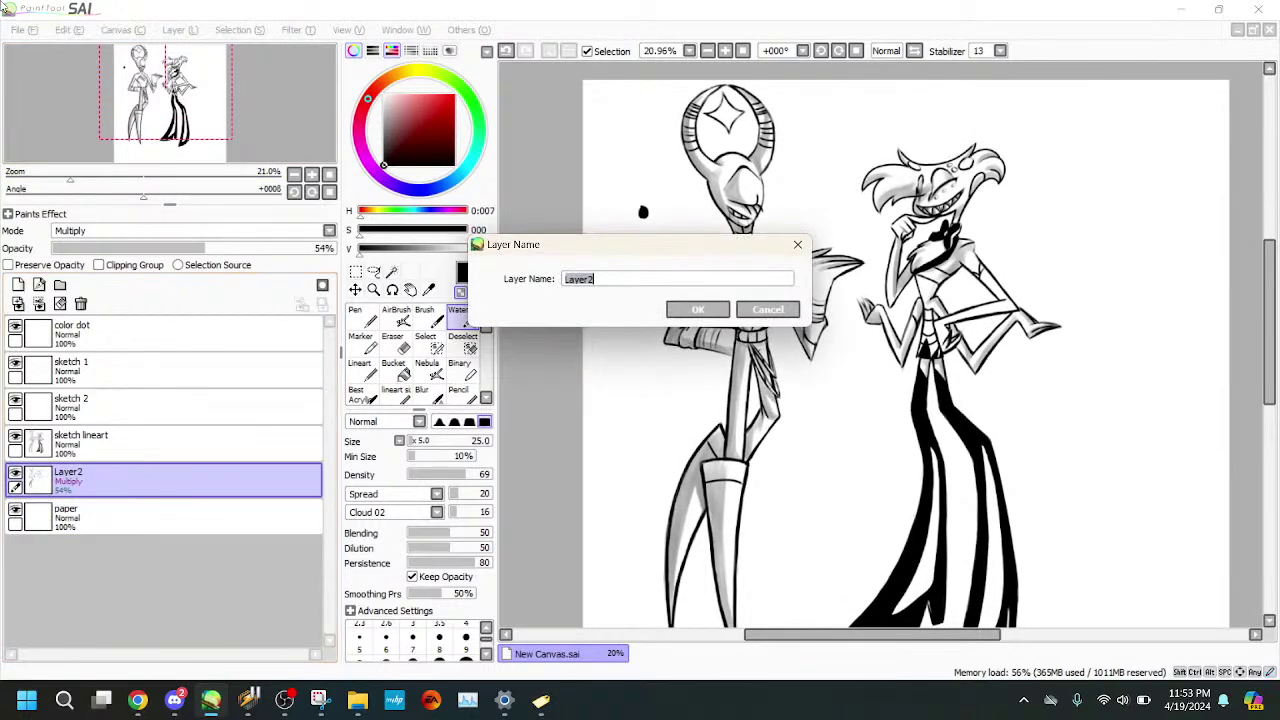
{"action": "key", "text": "BackSpace"}
{"action": "key", "text": "Return"}
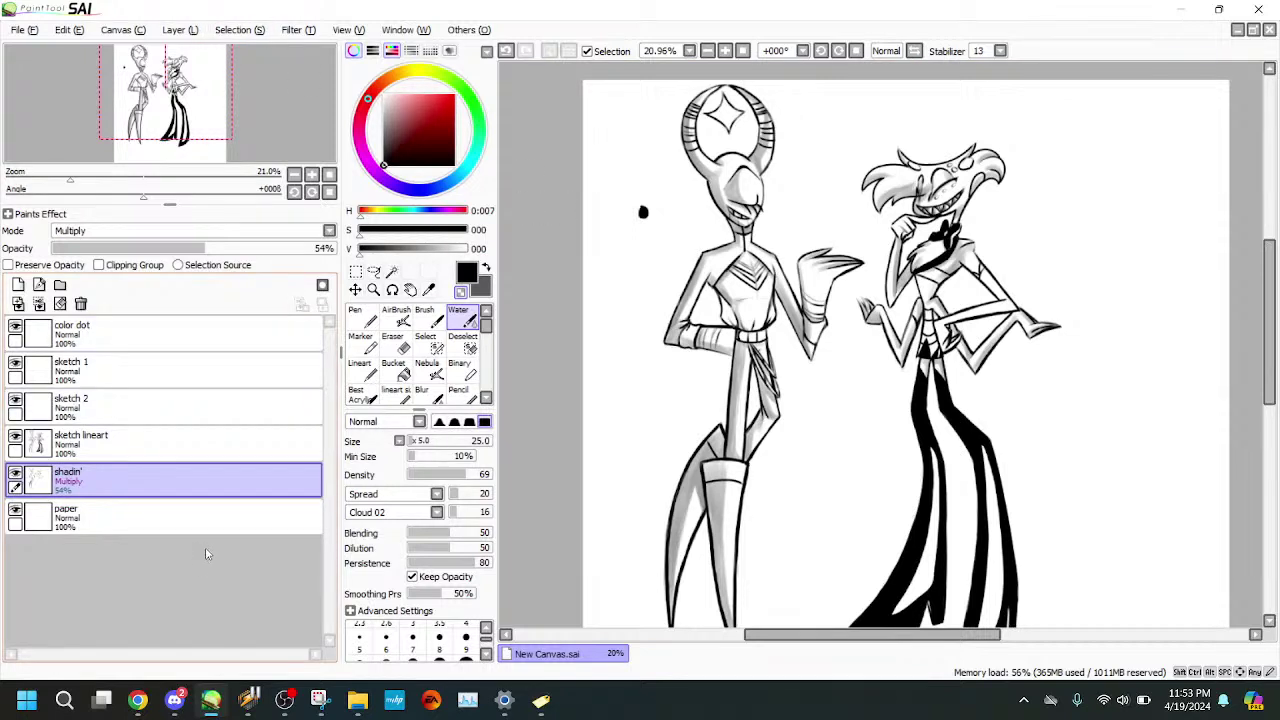
- Try a pale pinkish-grey Bucket fill on the paper layer and refill it with white
{"action": "left_click", "coordinate": [212, 522]}
{"action": "left_click", "coordinate": [398, 370]}
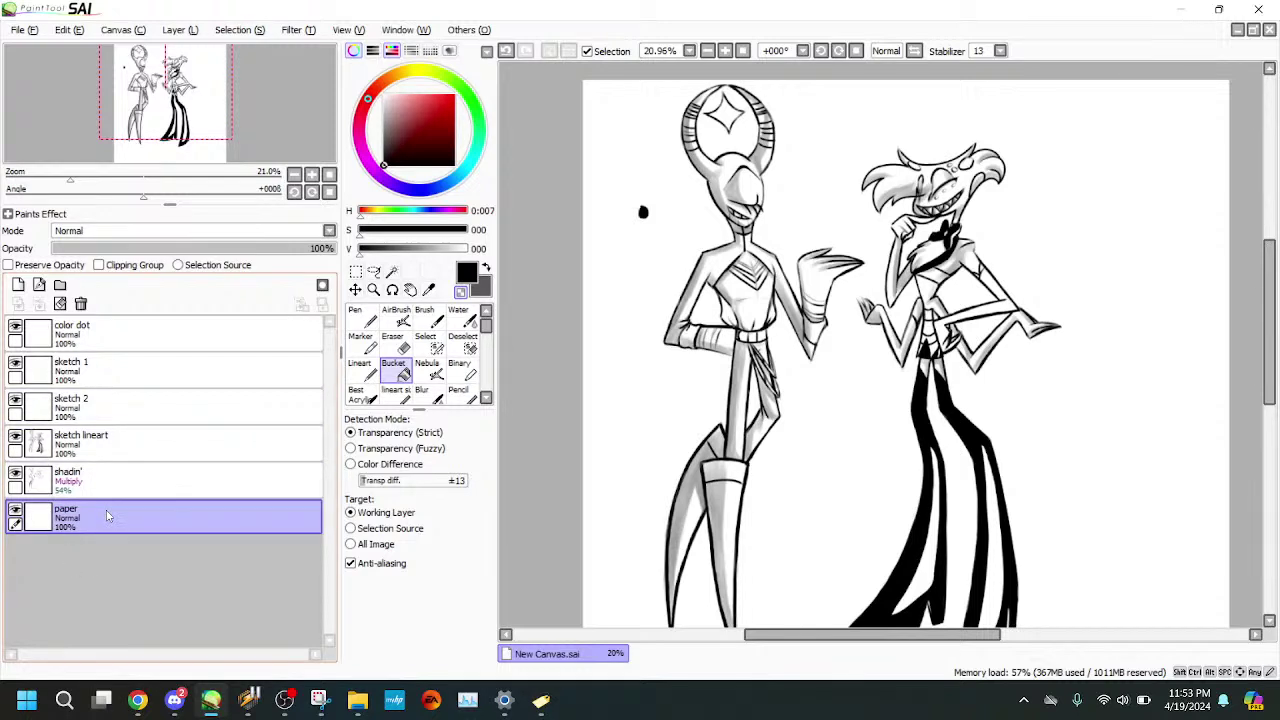
{"action": "left_click", "coordinate": [388, 98]}
{"action": "left_click", "coordinate": [626, 189]}
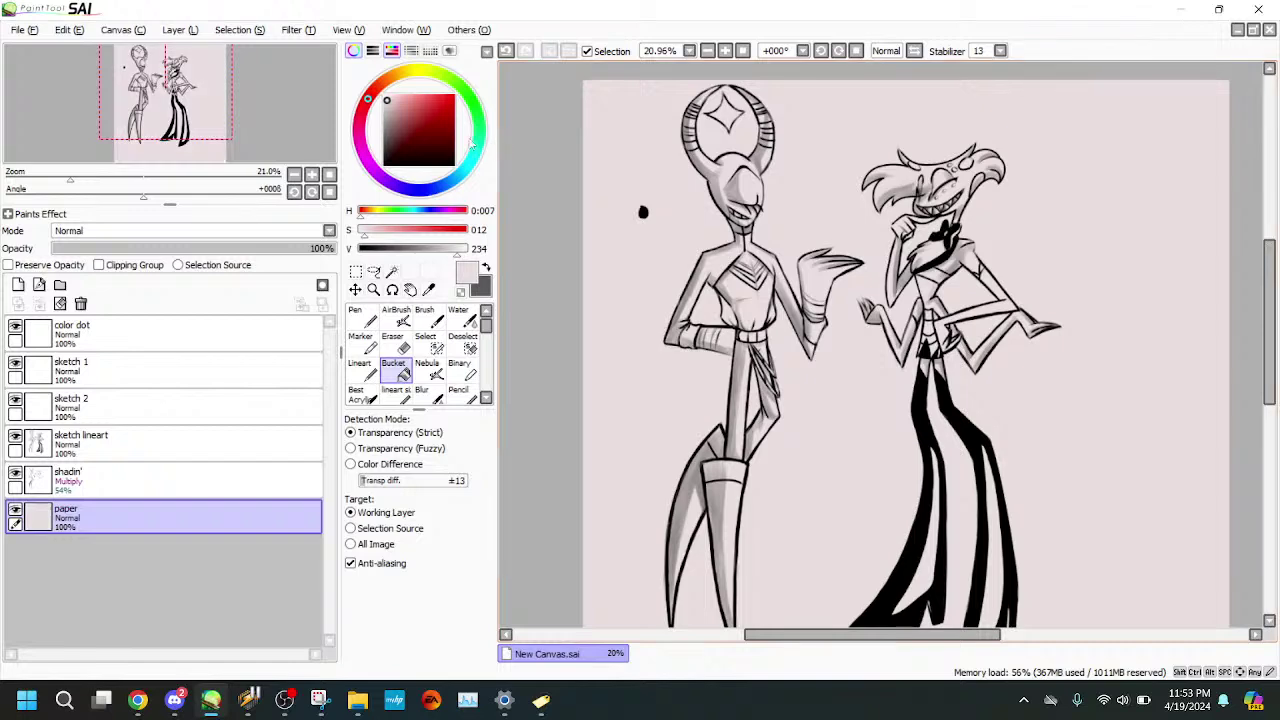
{"action": "left_click", "coordinate": [384, 95]}
{"action": "left_click", "coordinate": [536, 238]}
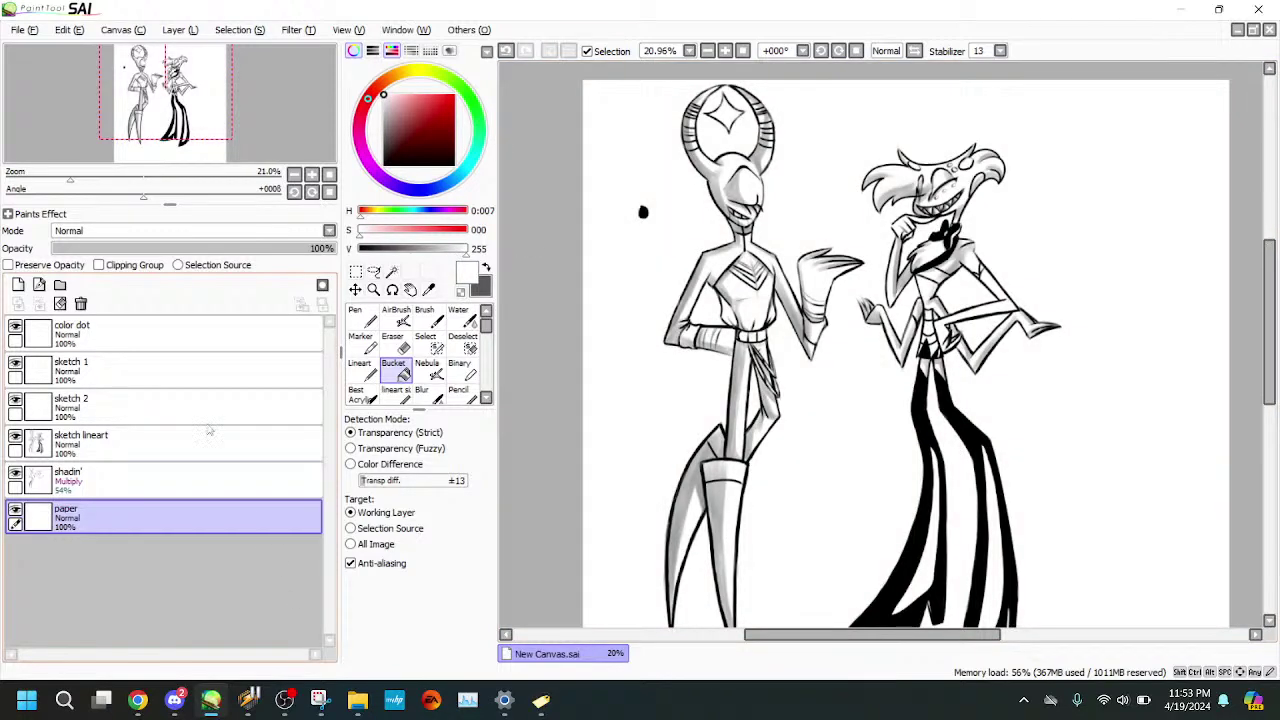
- Delete the color dot layer
{"action": "left_click", "coordinate": [115, 332]}
{"action": "left_click", "coordinate": [84, 303]}
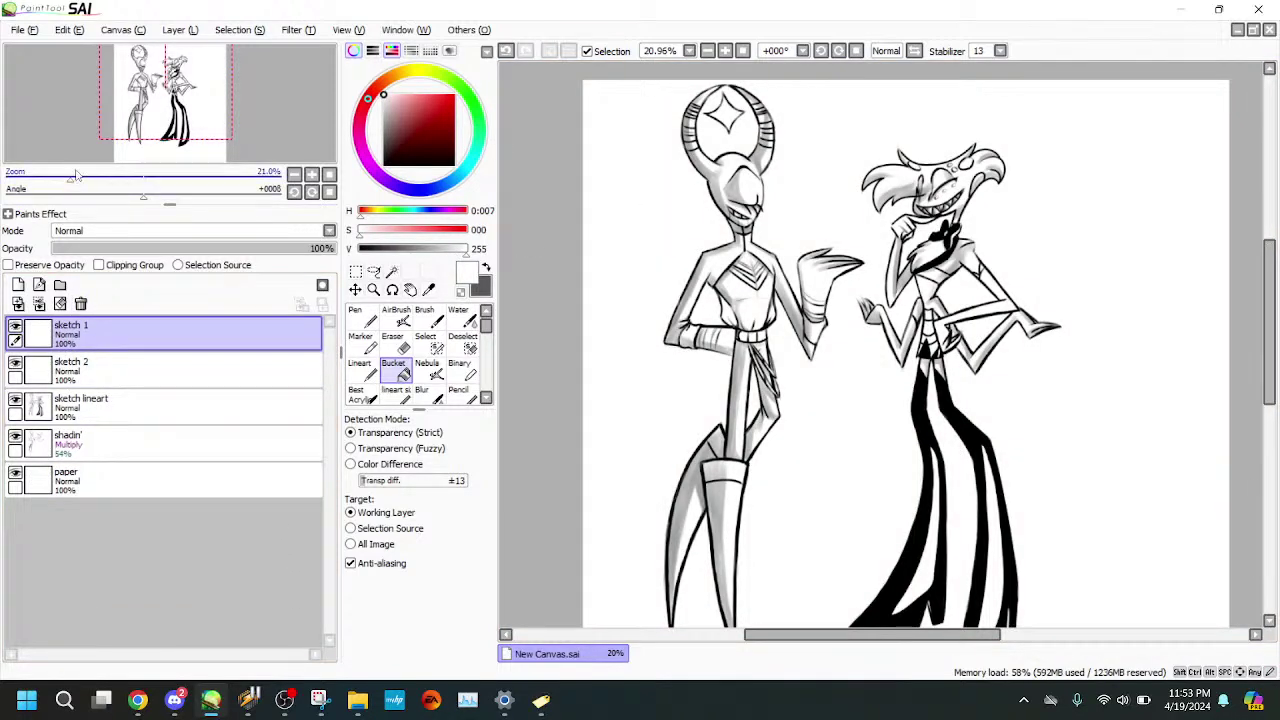
- Crop the canvas to a rectangular selection closely framing both characters, and clear the selection
{"action": "scroll", "coordinate": [96, 126], "scroll_direction": "down", "scroll_amount": 1}
{"action": "left_click_drag", "start_coordinate": [182, 106], "coordinate": [180, 99]}
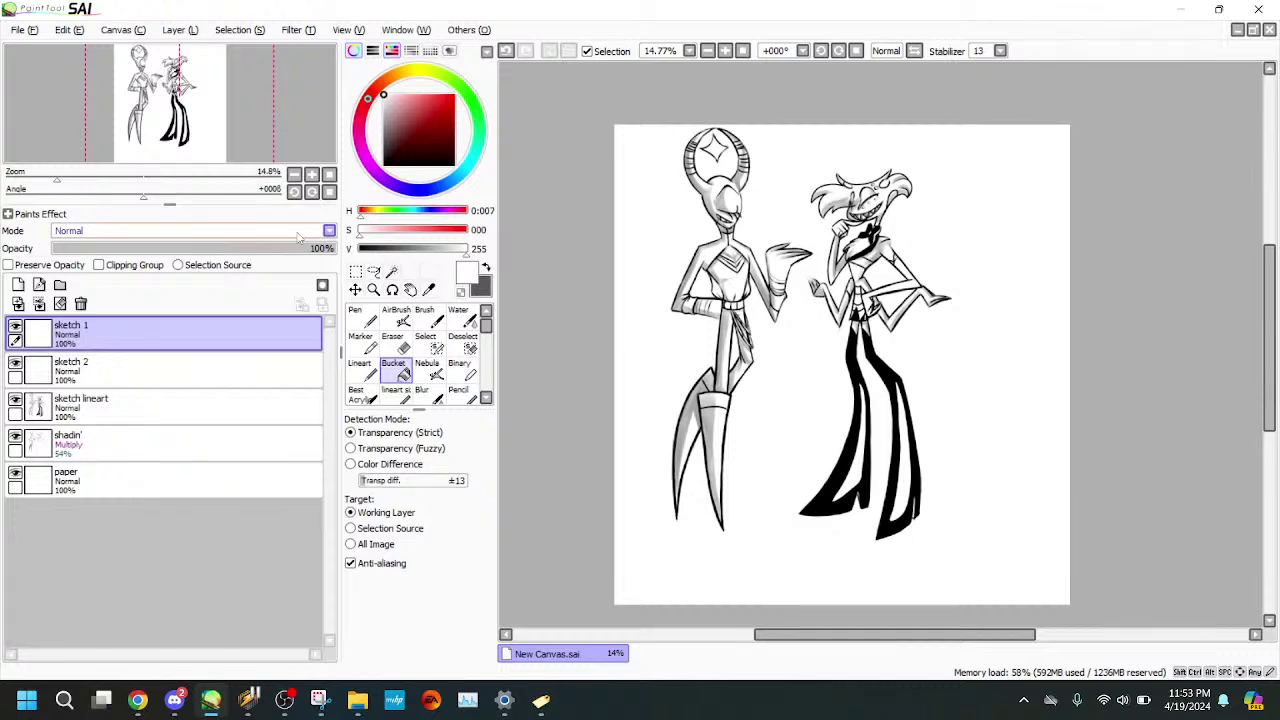
{"action": "left_click", "coordinate": [357, 271]}
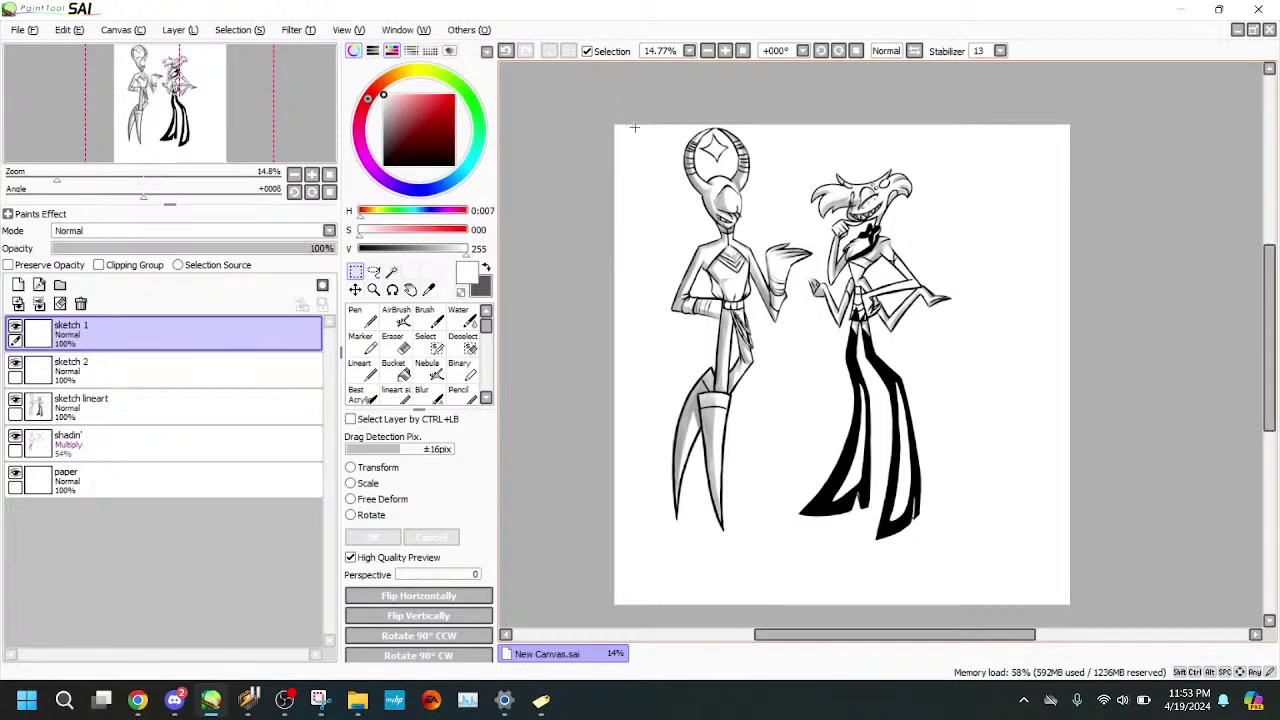
{"action": "left_click_drag", "start_coordinate": [634, 128], "coordinate": [983, 548]}
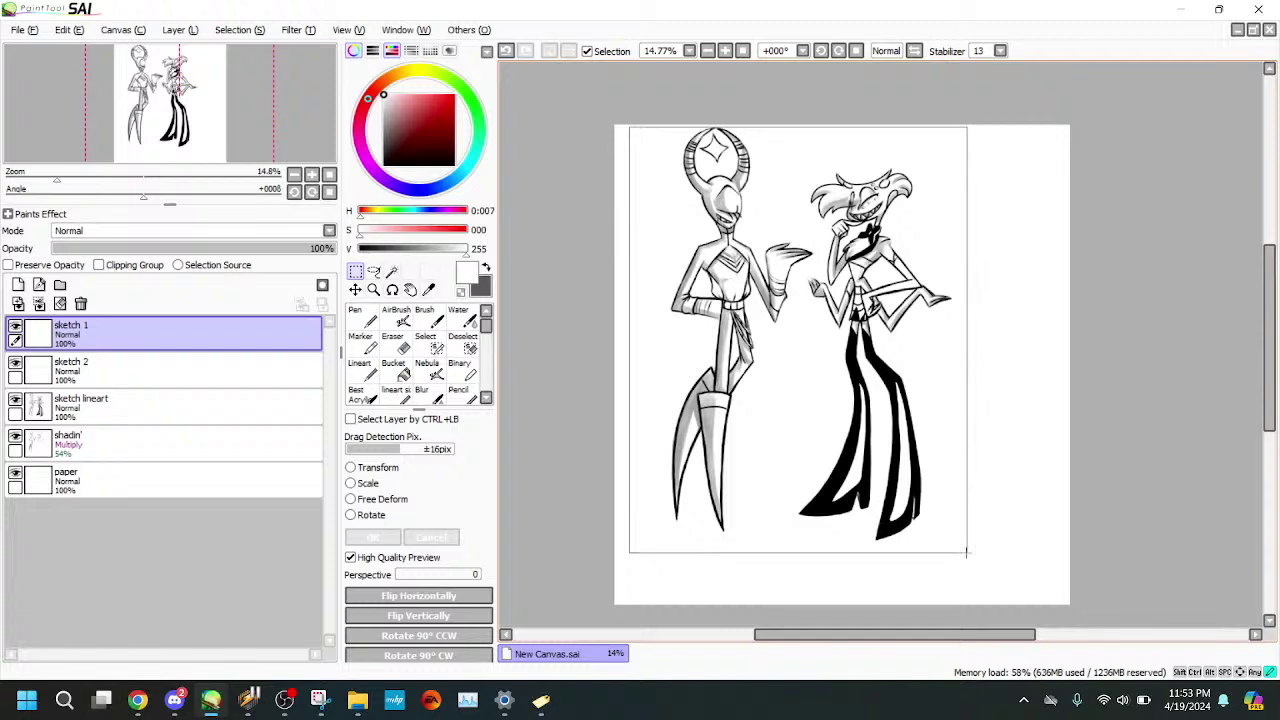
{"action": "left_click", "coordinate": [123, 29]}
{"action": "left_click", "coordinate": [135, 89]}
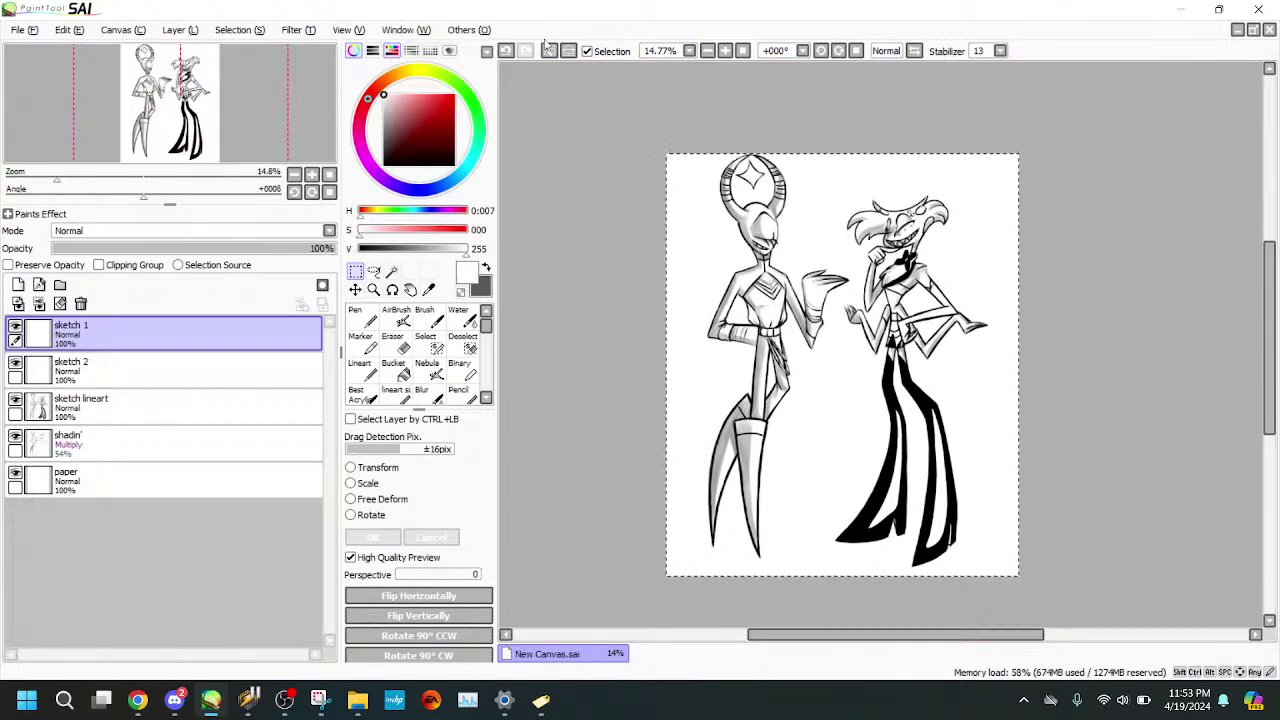
{"action": "left_click", "coordinate": [548, 49]}
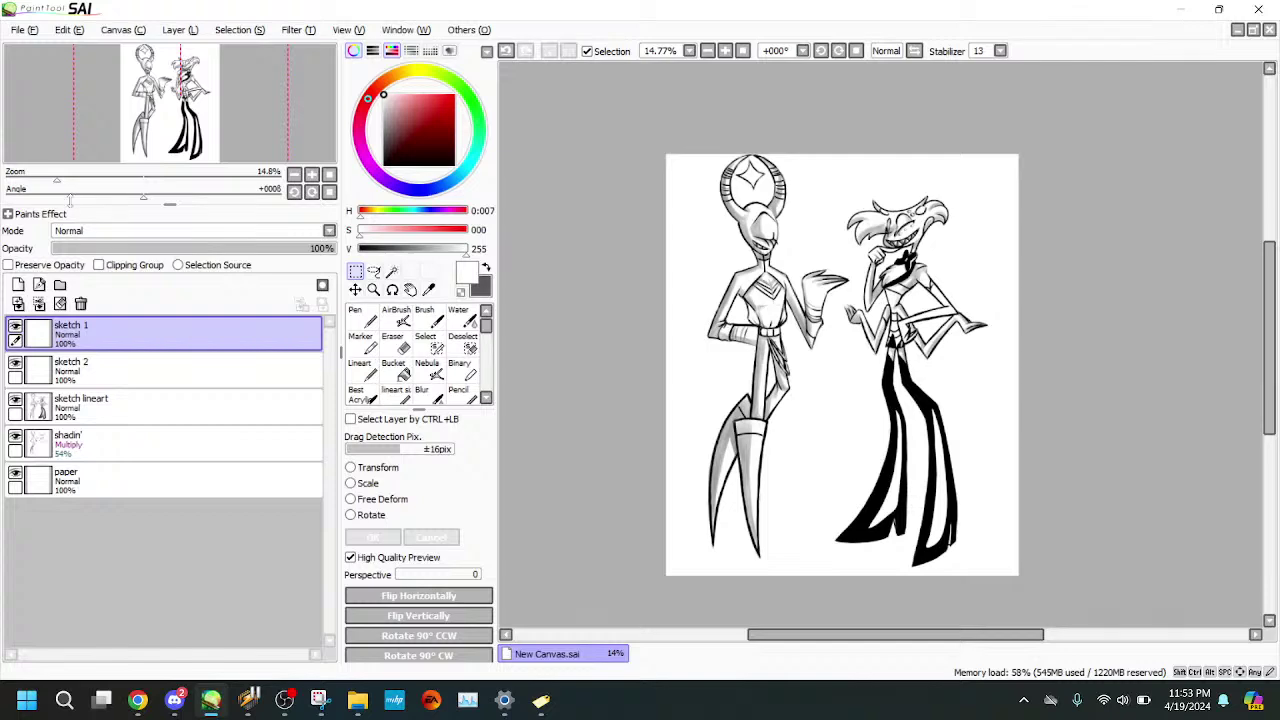
- Shade the narrow gap in the heel of the right character's front boot with the black Water brush on the shadin' layer
{"action": "left_click_drag", "start_coordinate": [62, 180], "coordinate": [93, 180]}
{"action": "left_click_drag", "start_coordinate": [178, 112], "coordinate": [192, 129]}
{"action": "left_click_drag", "start_coordinate": [93, 180], "coordinate": [125, 180]}
{"action": "left_click_drag", "start_coordinate": [195, 130], "coordinate": [202, 144]}
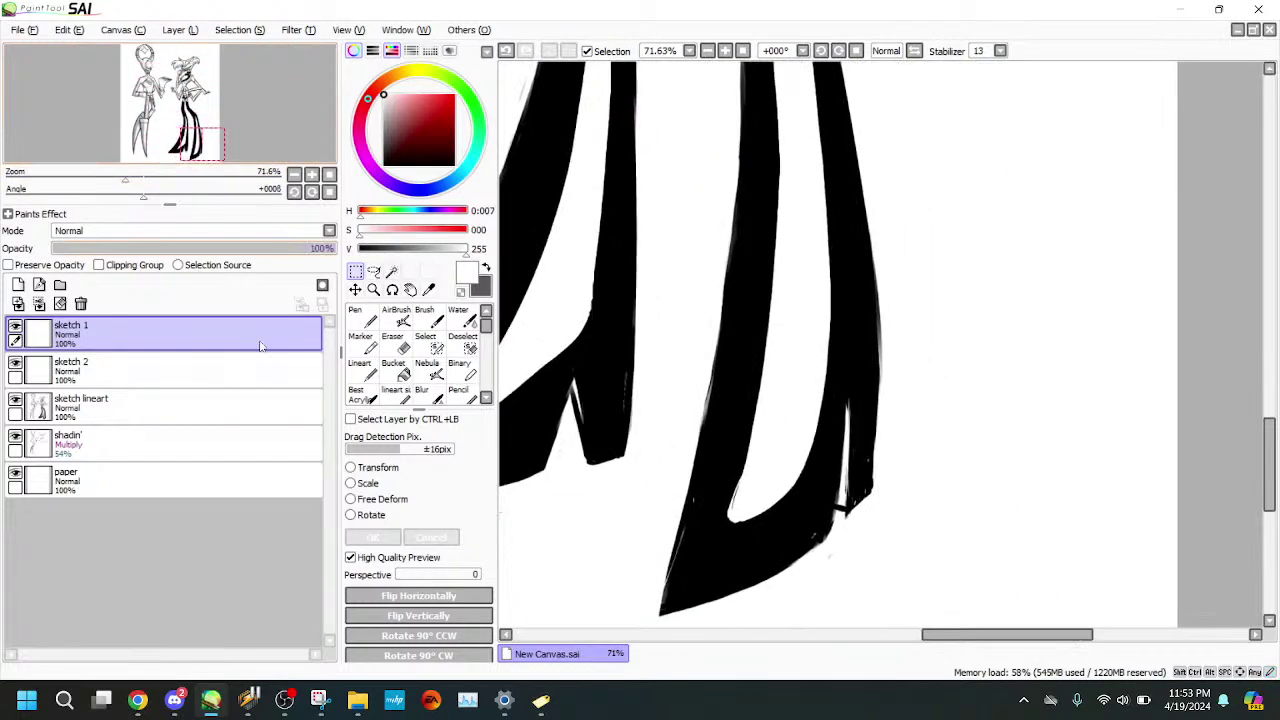
{"action": "left_click", "coordinate": [257, 440]}
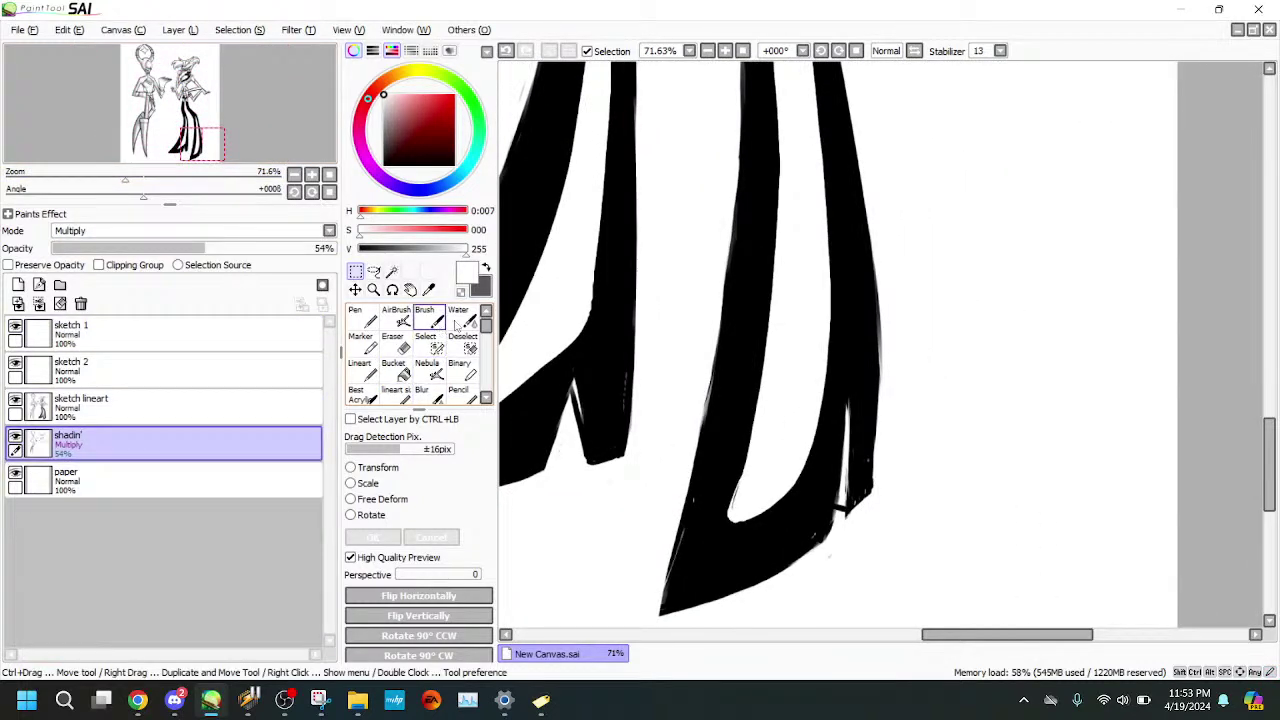
{"action": "left_click", "coordinate": [458, 320]}
{"action": "left_click_drag", "start_coordinate": [402, 153], "coordinate": [384, 165]}
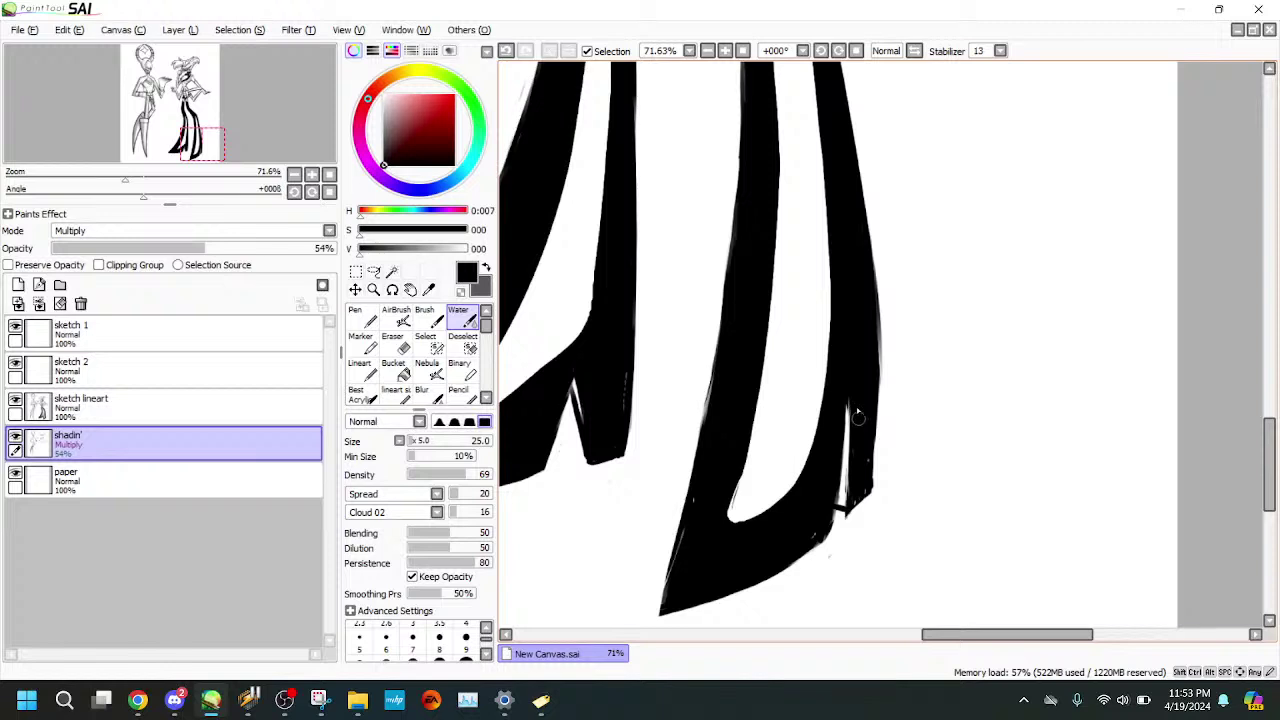
{"action": "left_click_drag", "start_coordinate": [840, 505], "coordinate": [846, 410]}
{"action": "left_click", "coordinate": [403, 345]}
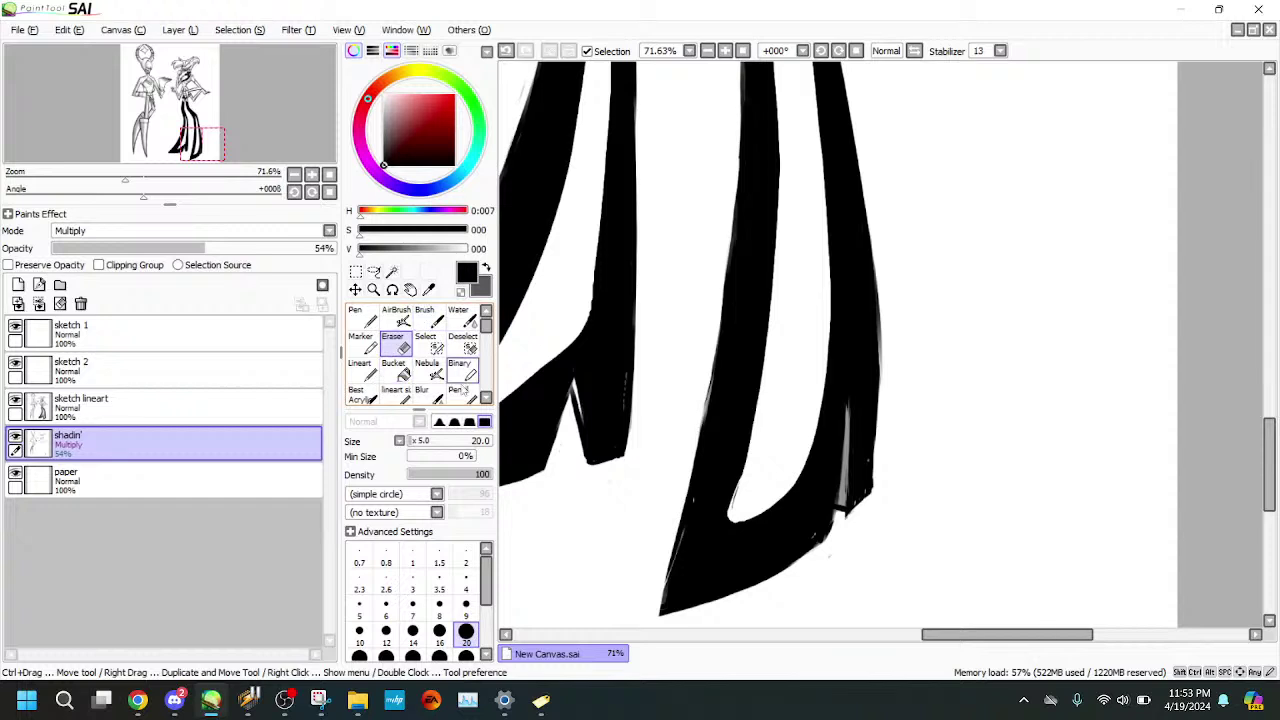
{"action": "left_click", "coordinate": [463, 322]}
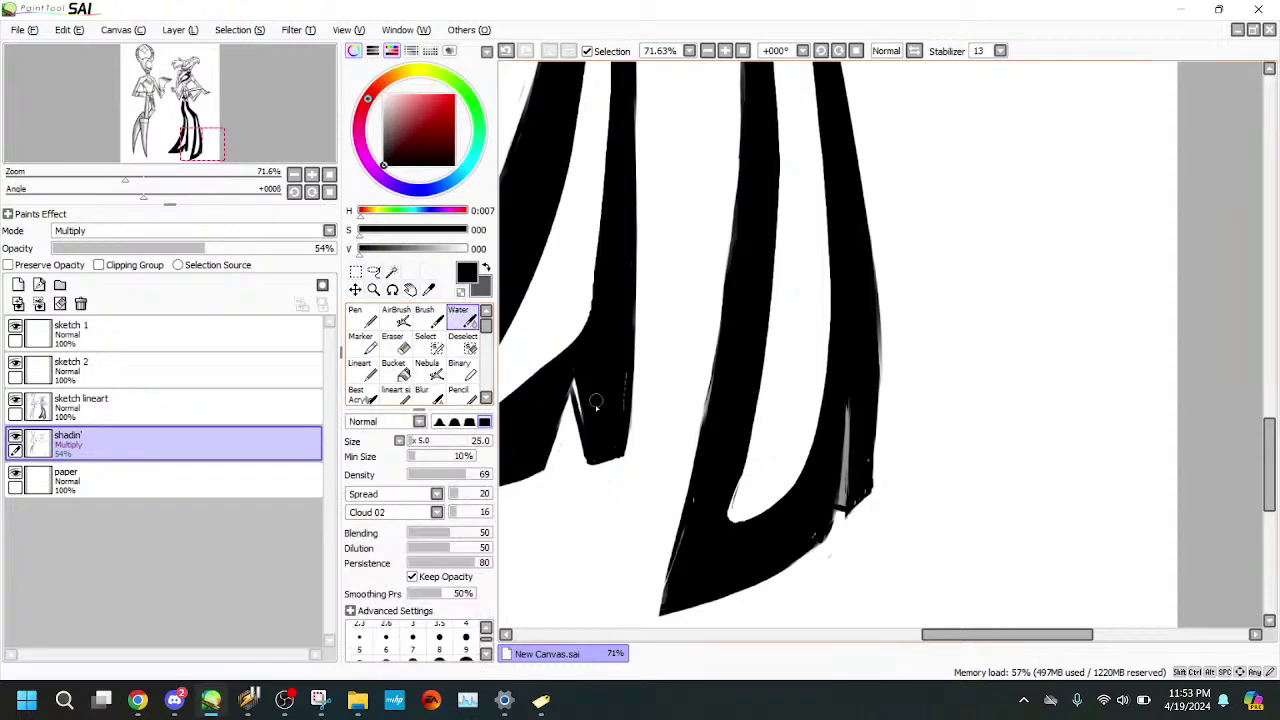
- On the sketch lineart layer, touch up the boot heel with the Marker and erase along the inner edge of the white leg stripe
{"action": "left_click", "coordinate": [200, 405]}
{"action": "left_click", "coordinate": [362, 345]}
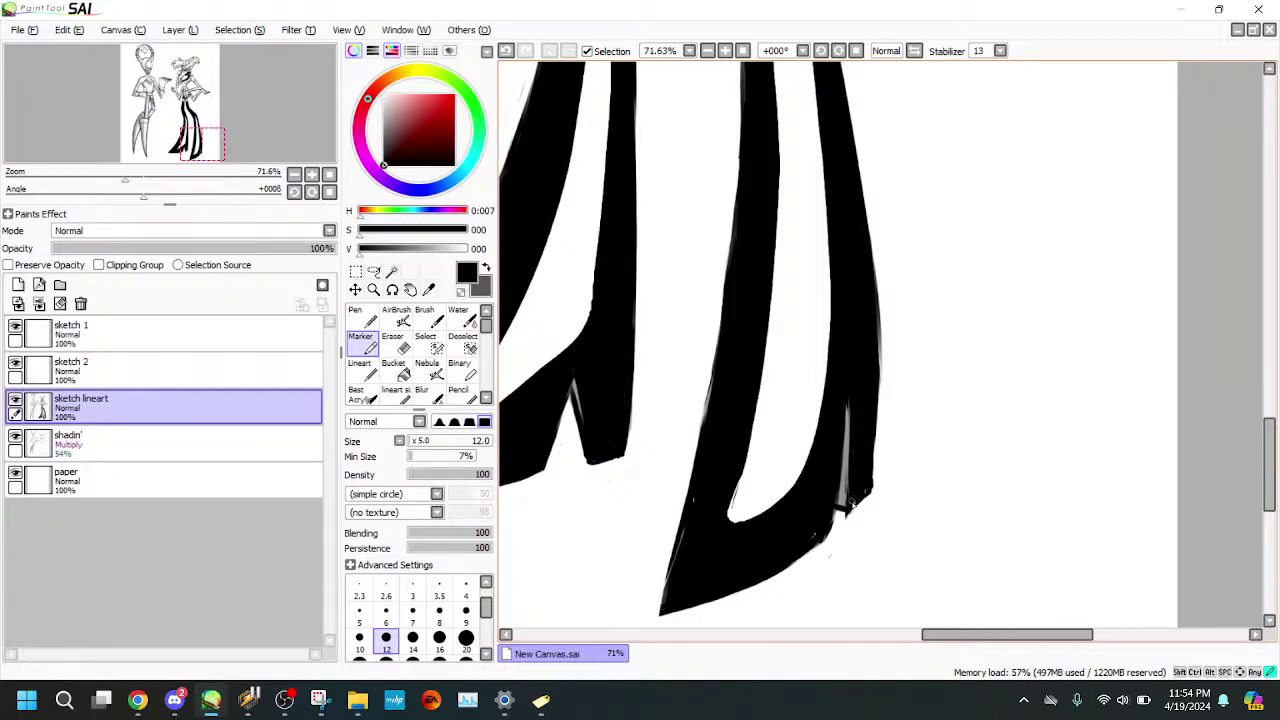
{"action": "key", "text": "e"}
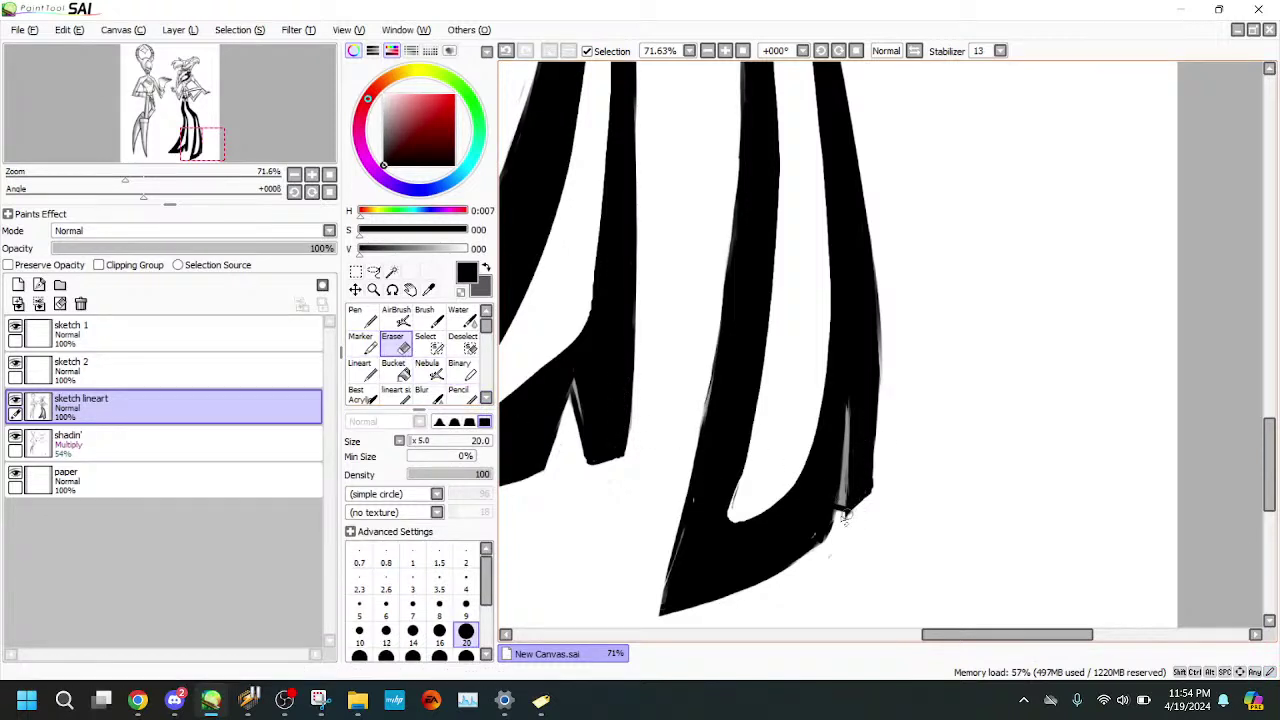
{"action": "left_click", "coordinate": [464, 320]}
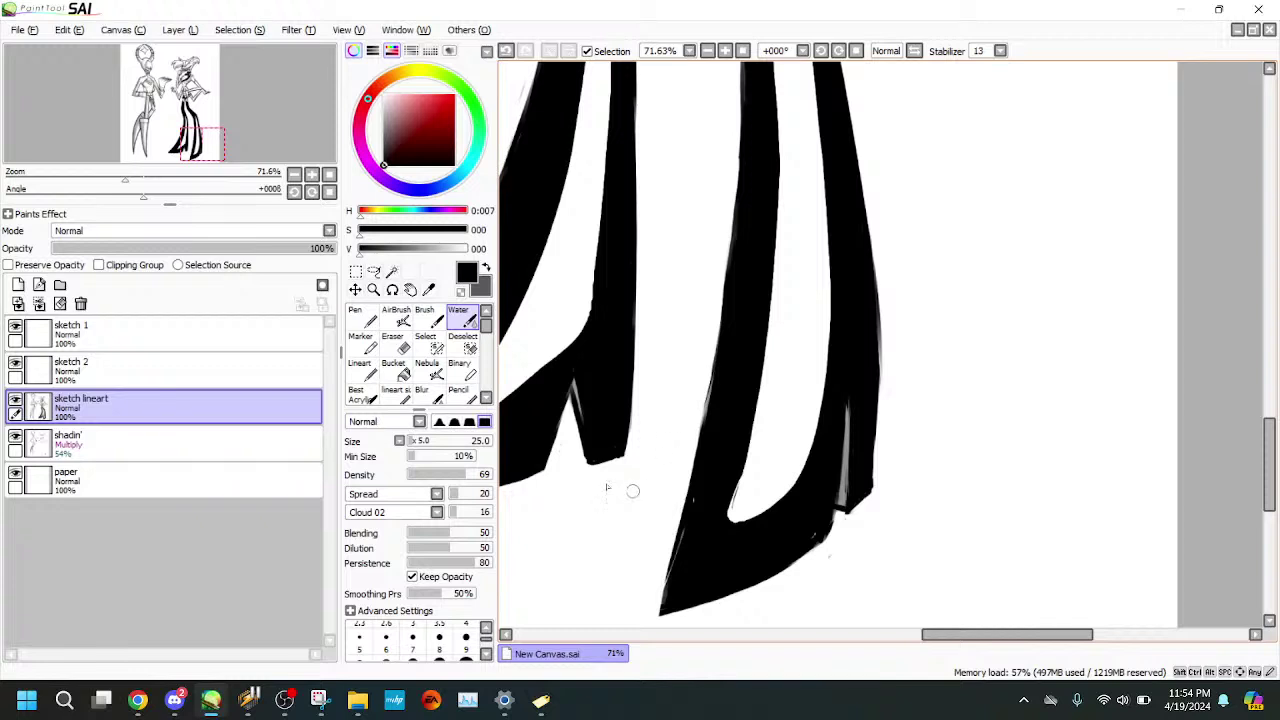
{"action": "left_click", "coordinate": [364, 344]}
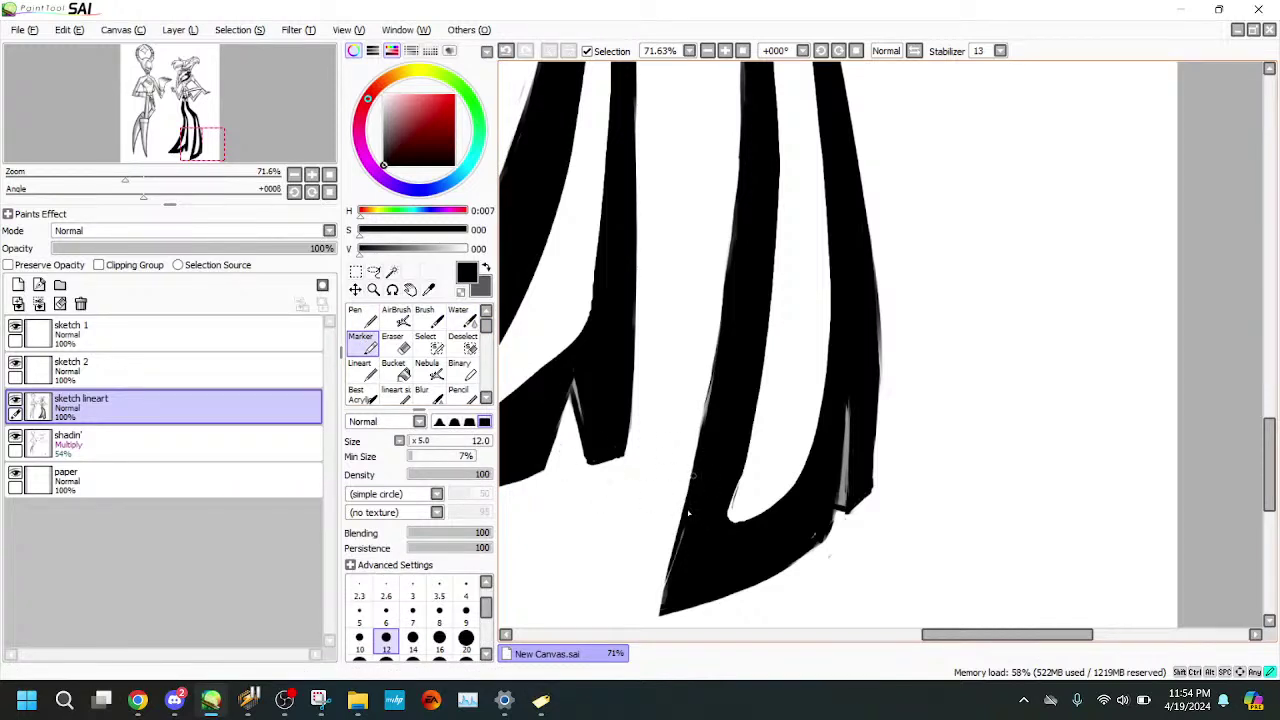
{"action": "left_click", "coordinate": [392, 343]}
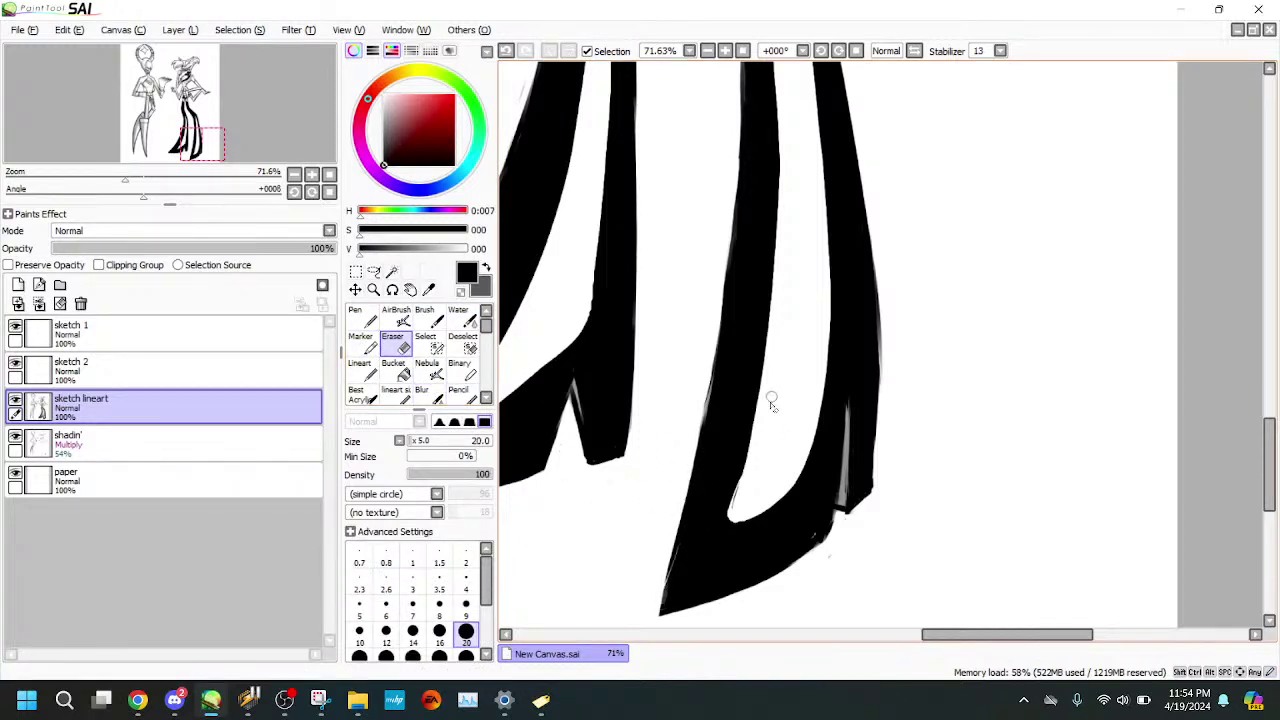
{"action": "mouse_move", "coordinate": [750, 487]}
{"action": "left_mouse_down"}
{"action": "mouse_move", "coordinate": [761, 394]}
{"action": "mouse_move", "coordinate": [733, 510]}
{"action": "mouse_move", "coordinate": [756, 436]}
{"action": "left_mouse_up"}
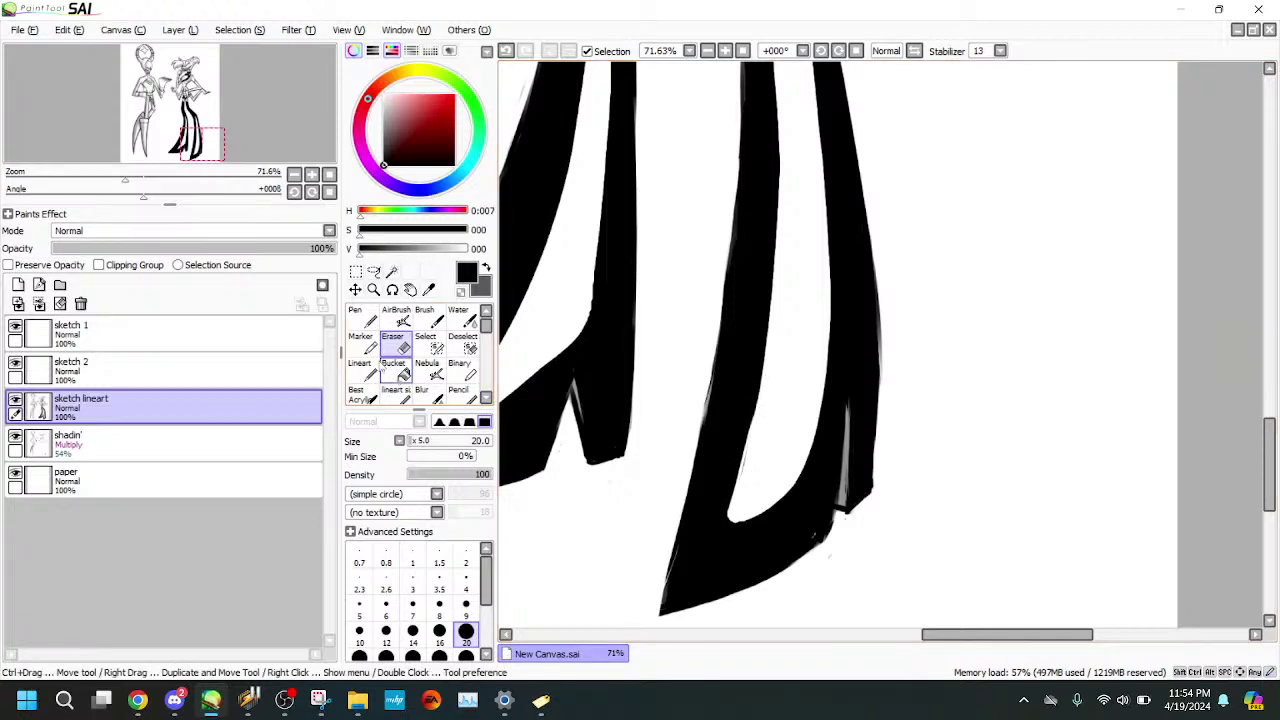
- Smooth the sole edge of the right character's front boot with the black Marker at size 12
{"action": "left_click", "coordinate": [360, 367]}
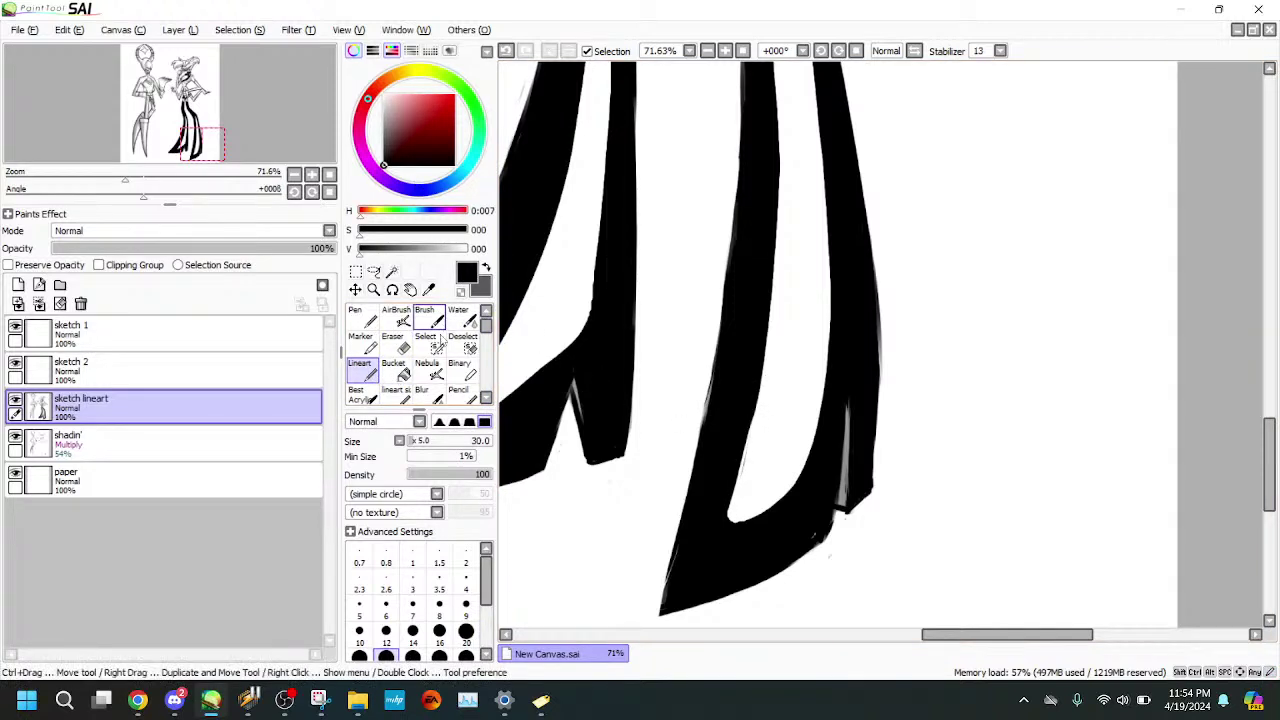
{"action": "left_click", "coordinate": [200, 147]}
{"action": "left_click", "coordinate": [362, 340]}
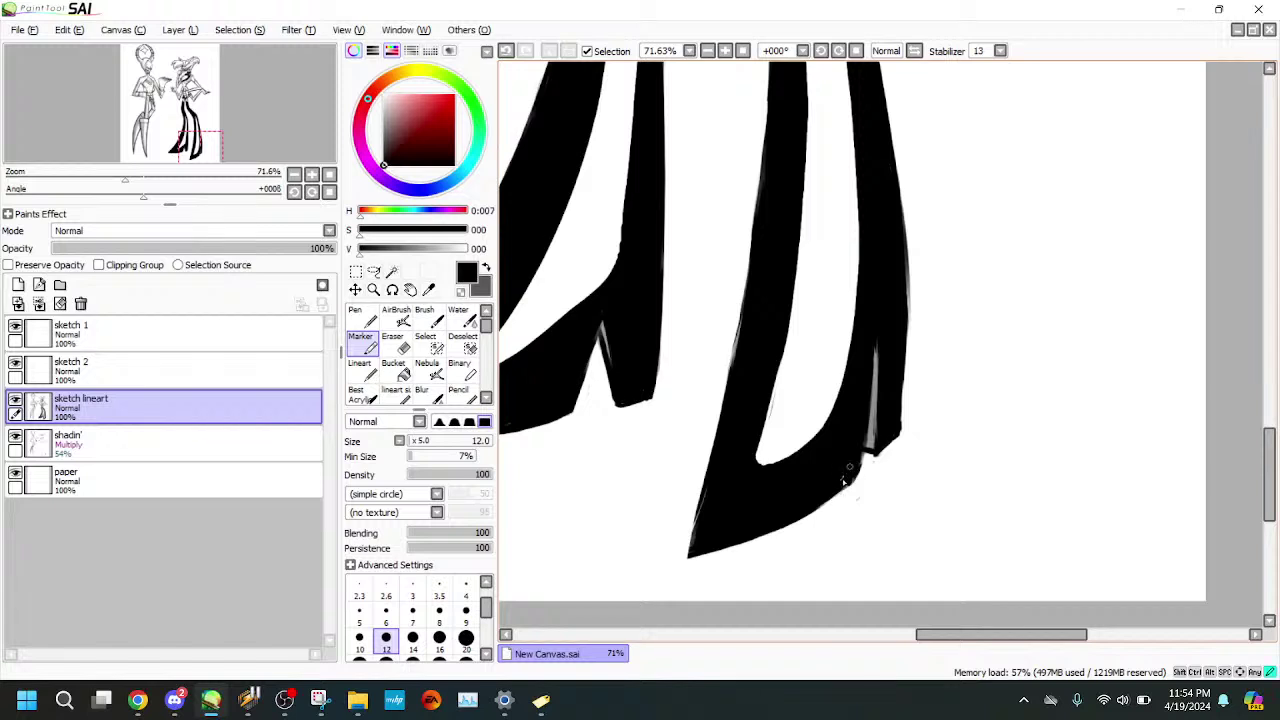
{"action": "left_click_drag", "start_coordinate": [850, 480], "coordinate": [797, 513]}
{"action": "left_click_drag", "start_coordinate": [197, 146], "coordinate": [184, 147]}
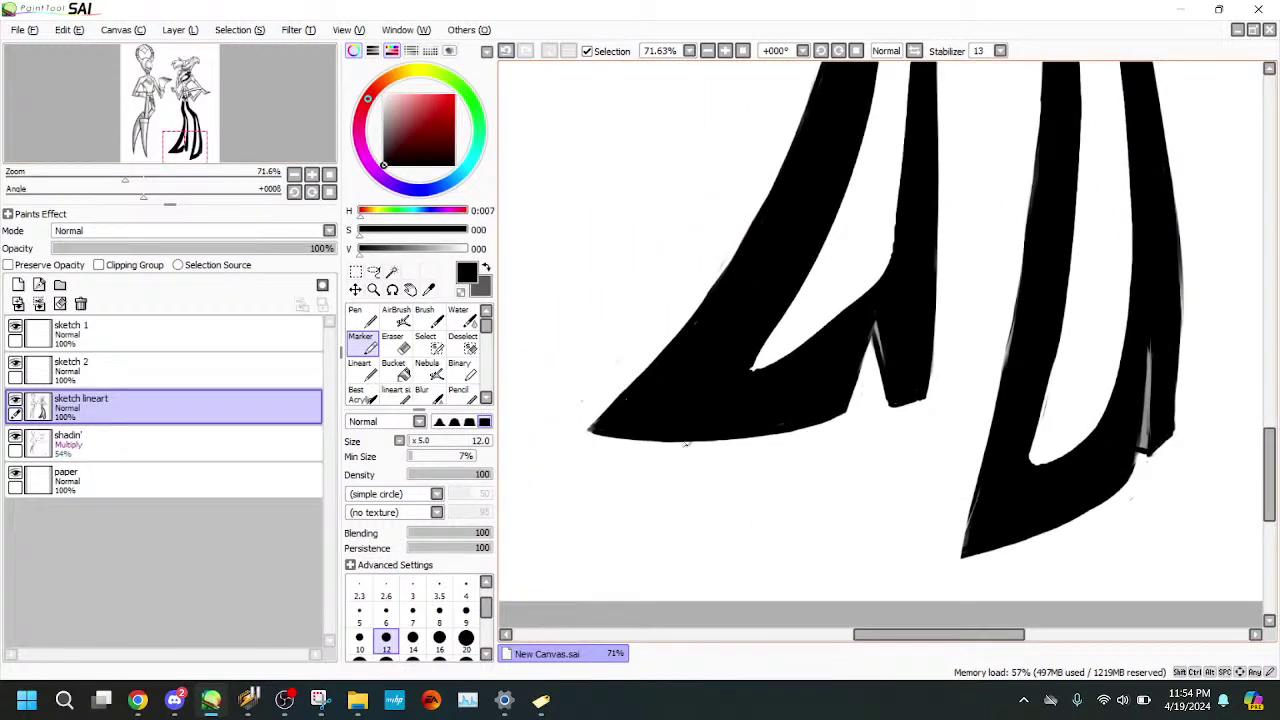
{"action": "left_click", "coordinate": [65, 179]}
{"action": "left_click_drag", "start_coordinate": [110, 111], "coordinate": [117, 74]}
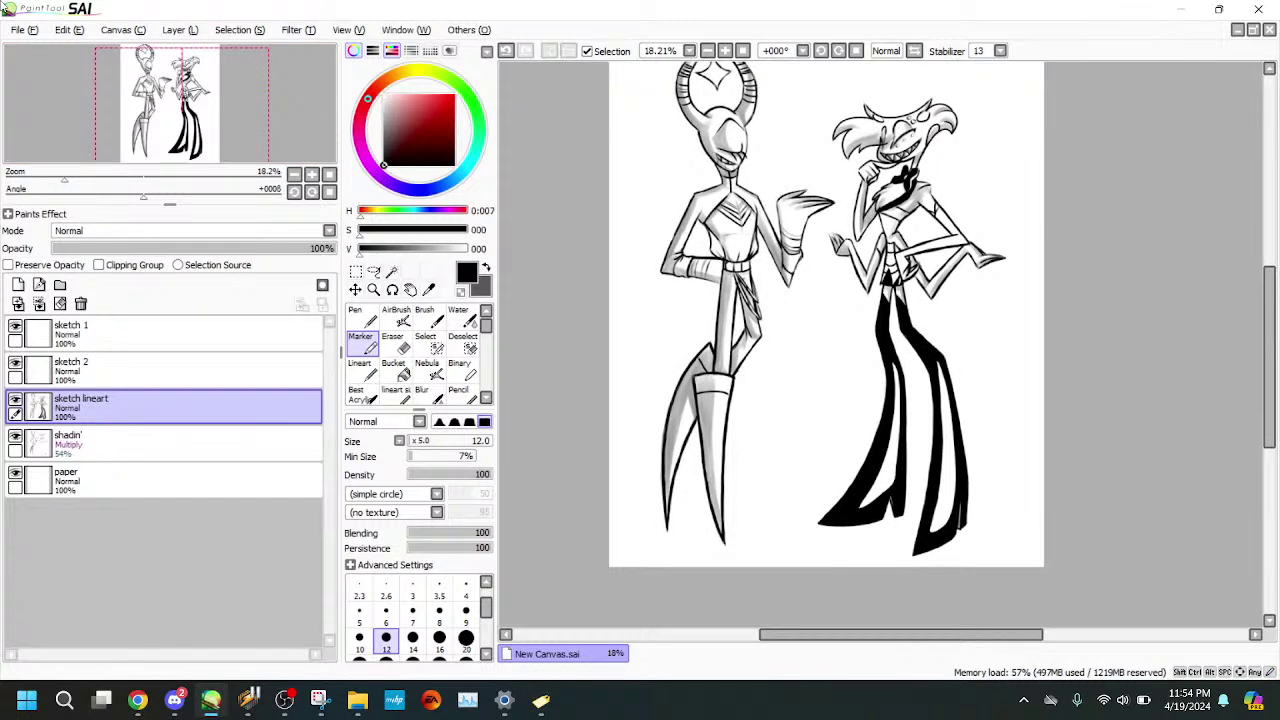
{"action": "left_click_drag", "start_coordinate": [201, 153], "coordinate": [230, 102]}
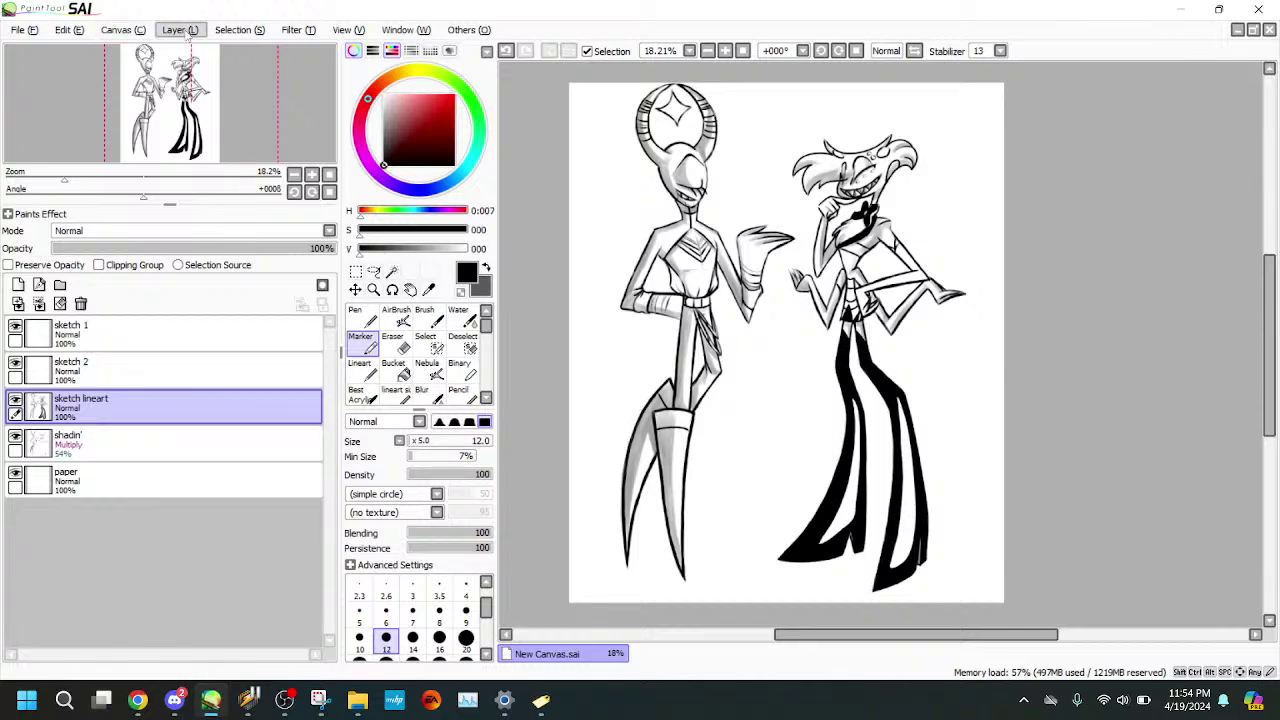
- Add black Water brush shading around the left character's large eye on the shadin' layer
{"action": "left_click_drag", "start_coordinate": [67, 178], "coordinate": [88, 177]}
{"action": "left_click_drag", "start_coordinate": [107, 114], "coordinate": [81, 86]}
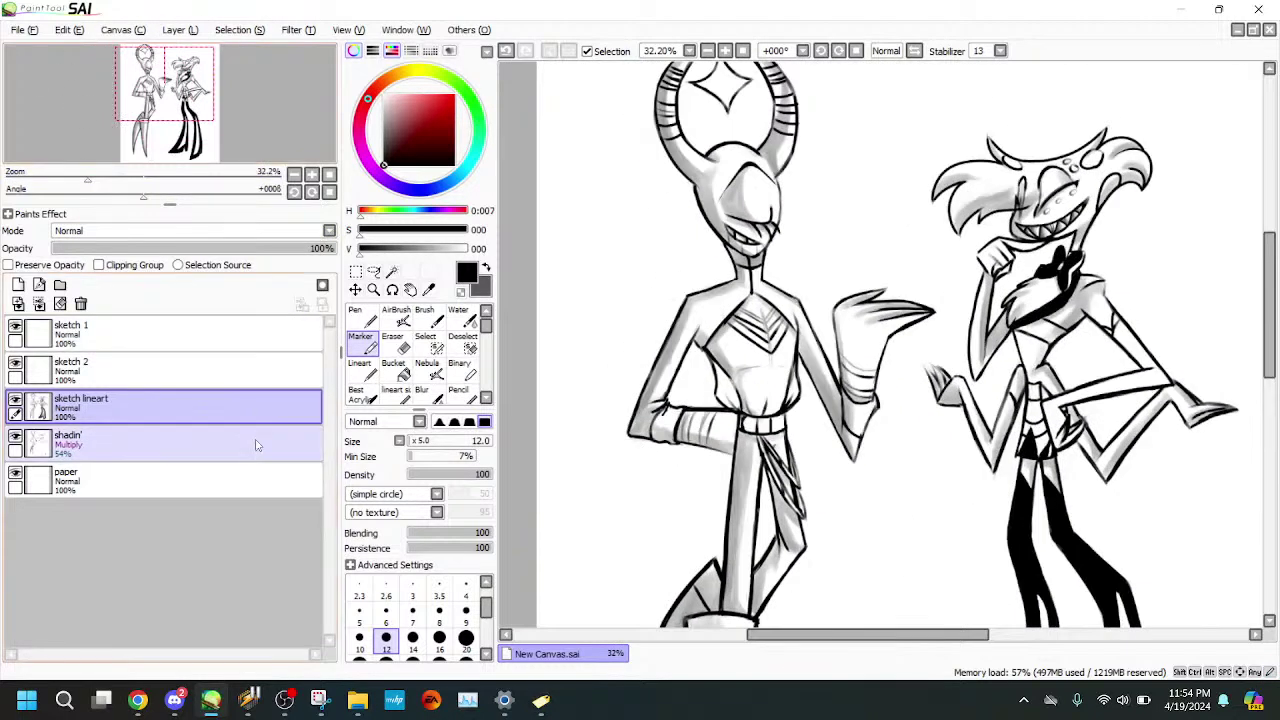
{"action": "left_click", "coordinate": [257, 444]}
{"action": "left_click", "coordinate": [458, 316]}
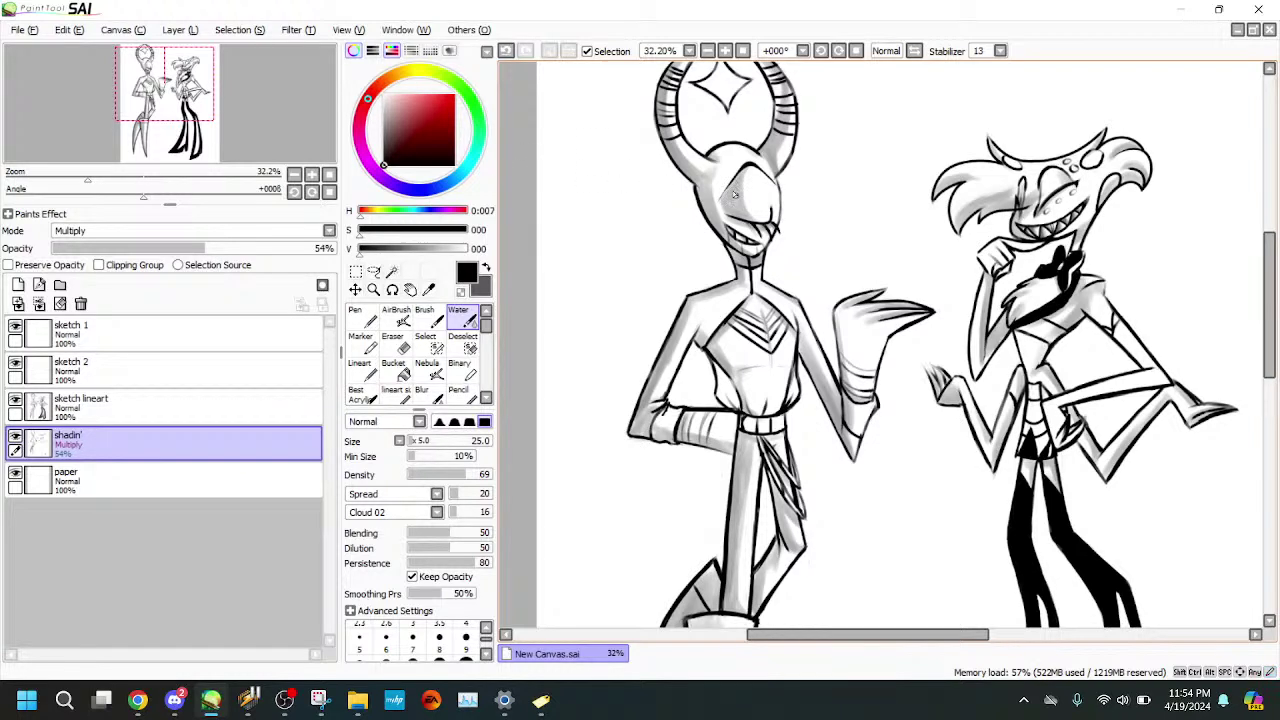
{"action": "left_click_drag", "start_coordinate": [735, 197], "coordinate": [739, 190]}
{"action": "mouse_move", "coordinate": [740, 187]}
{"action": "left_mouse_down"}
{"action": "mouse_move", "coordinate": [744, 220]}
{"action": "mouse_move", "coordinate": [742, 203]}
{"action": "left_mouse_up"}
{"action": "left_click_drag", "start_coordinate": [745, 200], "coordinate": [702, 185]}
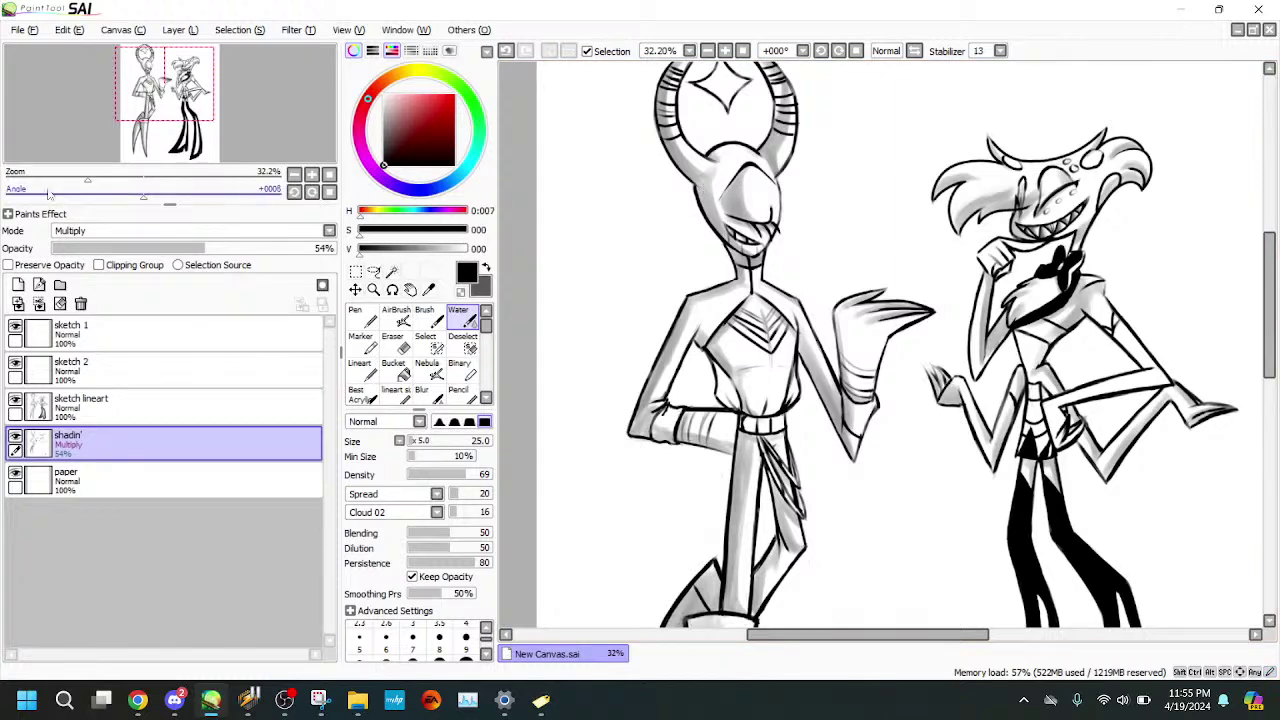
{"action": "left_click_drag", "start_coordinate": [88, 177], "coordinate": [50, 177]}
{"action": "left_click_drag", "start_coordinate": [165, 83], "coordinate": [178, 88]}
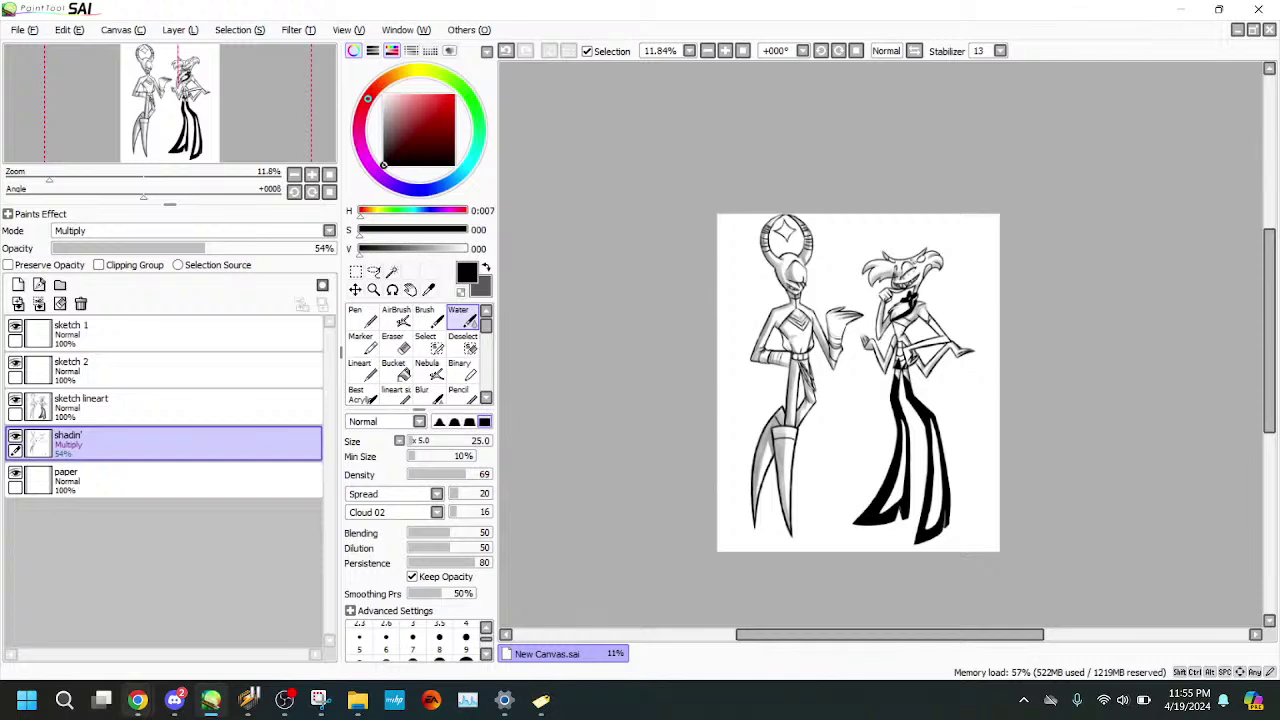
- Switch to the YouTube live chat and post "The stream is over for now thanks to all who came!"
{"action": "mouse_move", "coordinate": [147, 708]}
{"action": "left_click", "coordinate": [225, 645]}
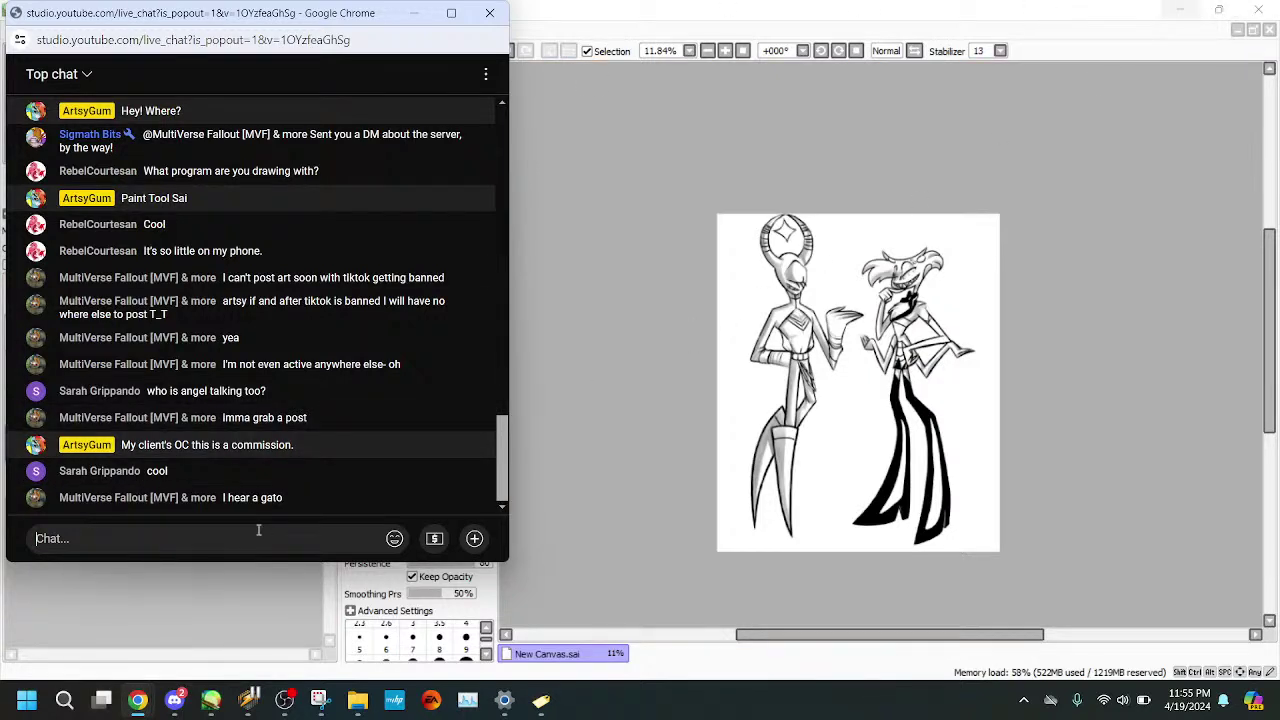
{"action": "type", "text": "The str"}
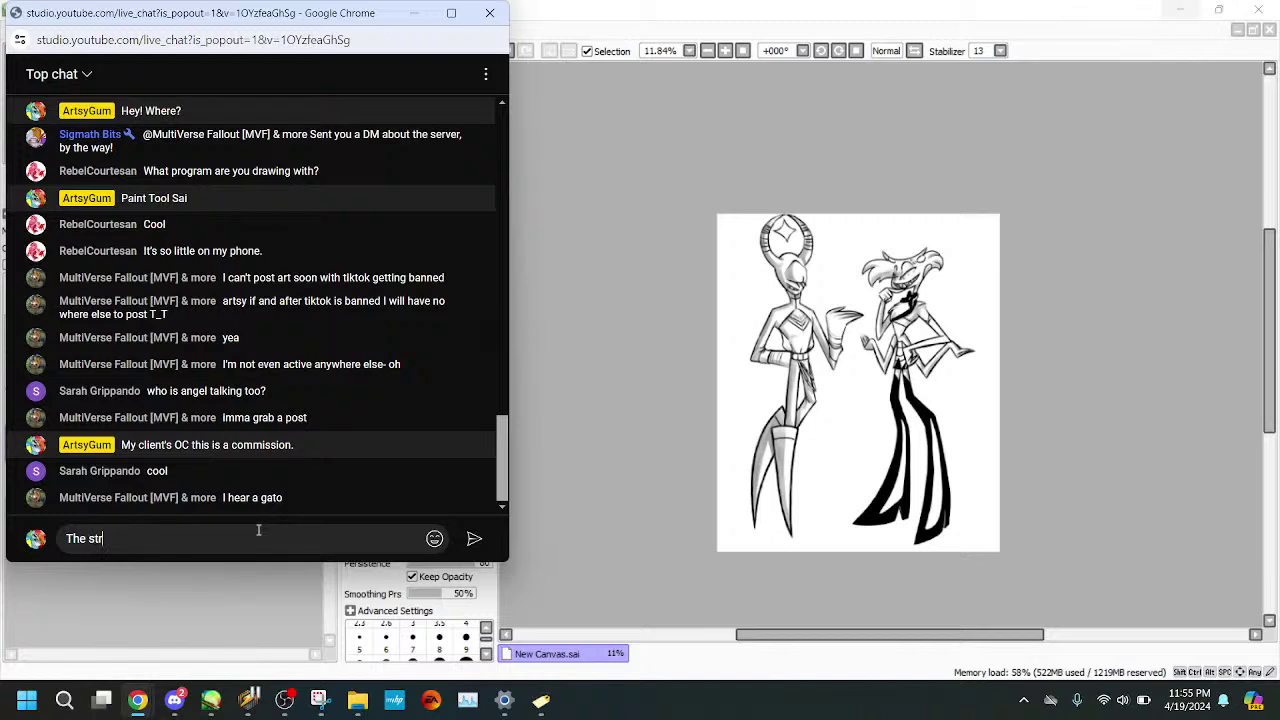
{"action": "type", "text": "eam is over for now thanks to al"}
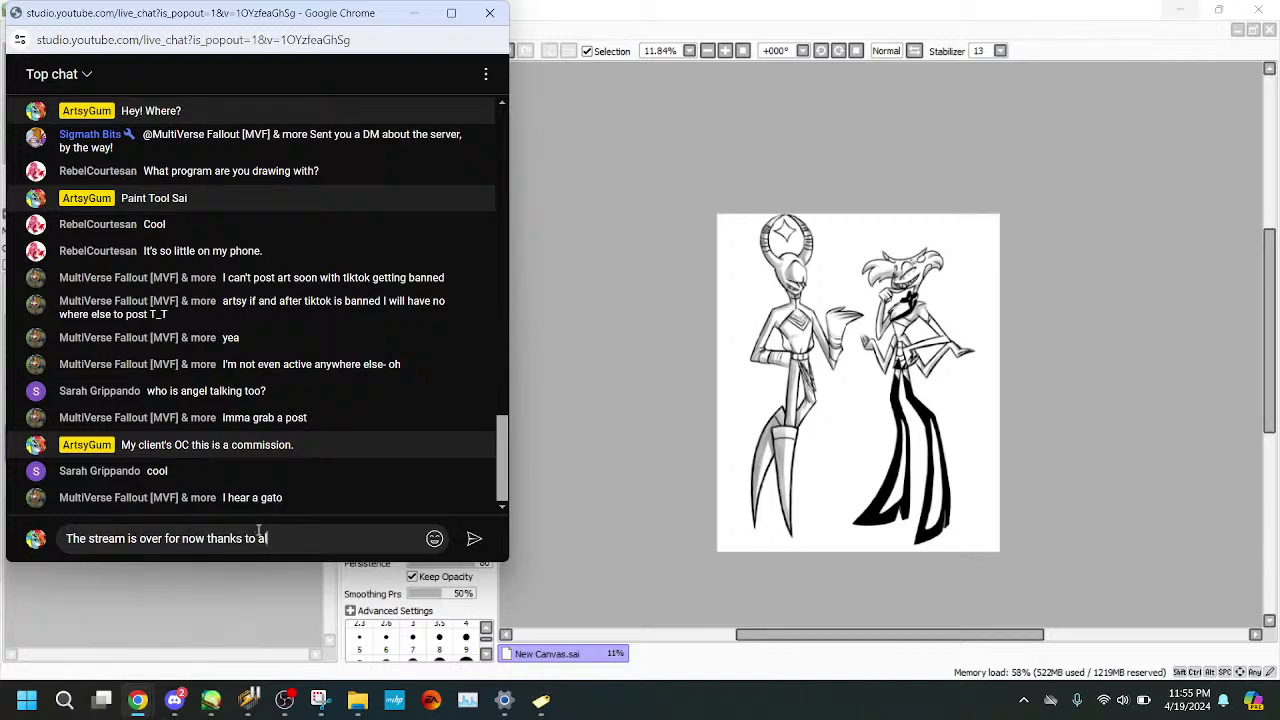
{"action": "type", "text": "l who came!"}
{"action": "key", "text": "Return"}
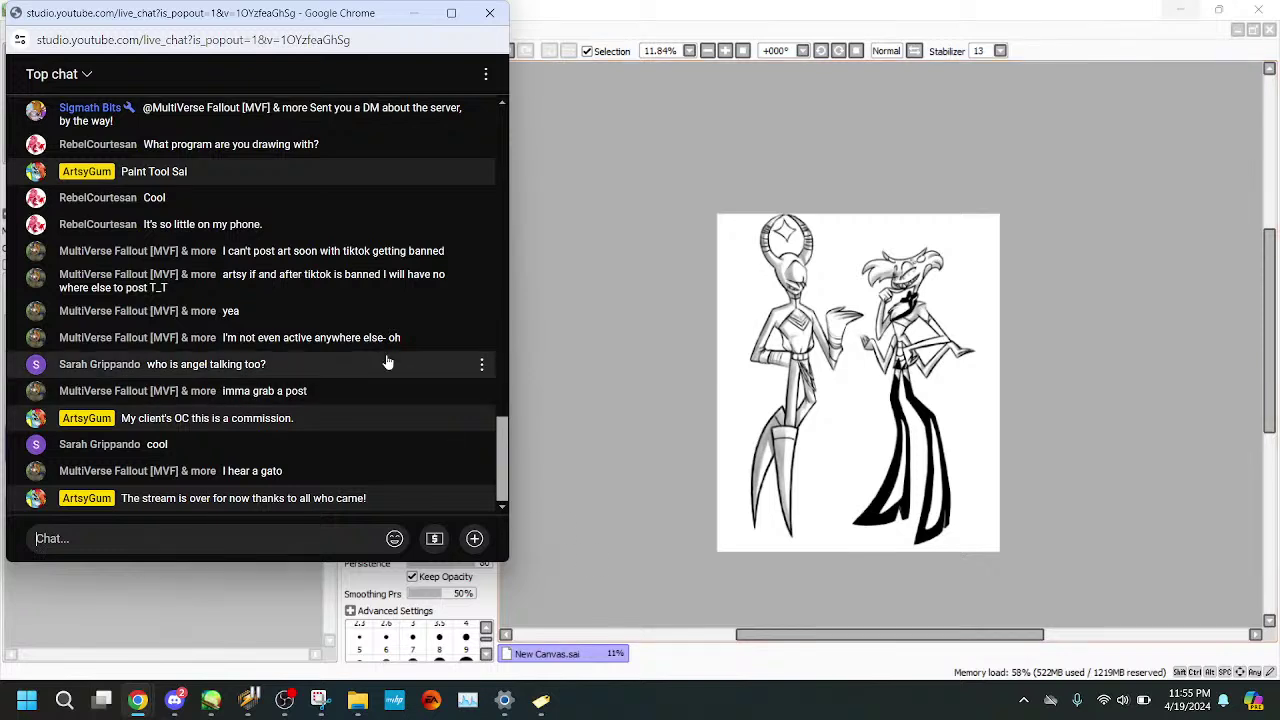
- Switch to the OBS window
{"action": "left_click", "coordinate": [285, 706]}
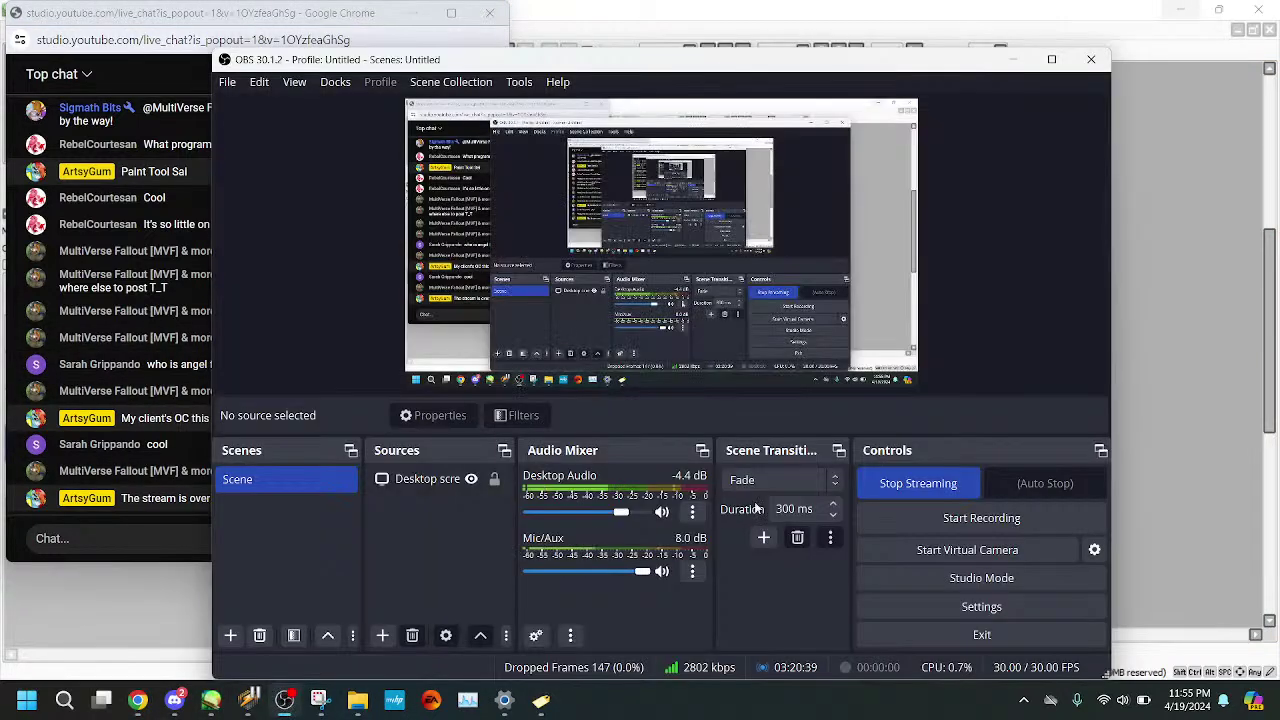